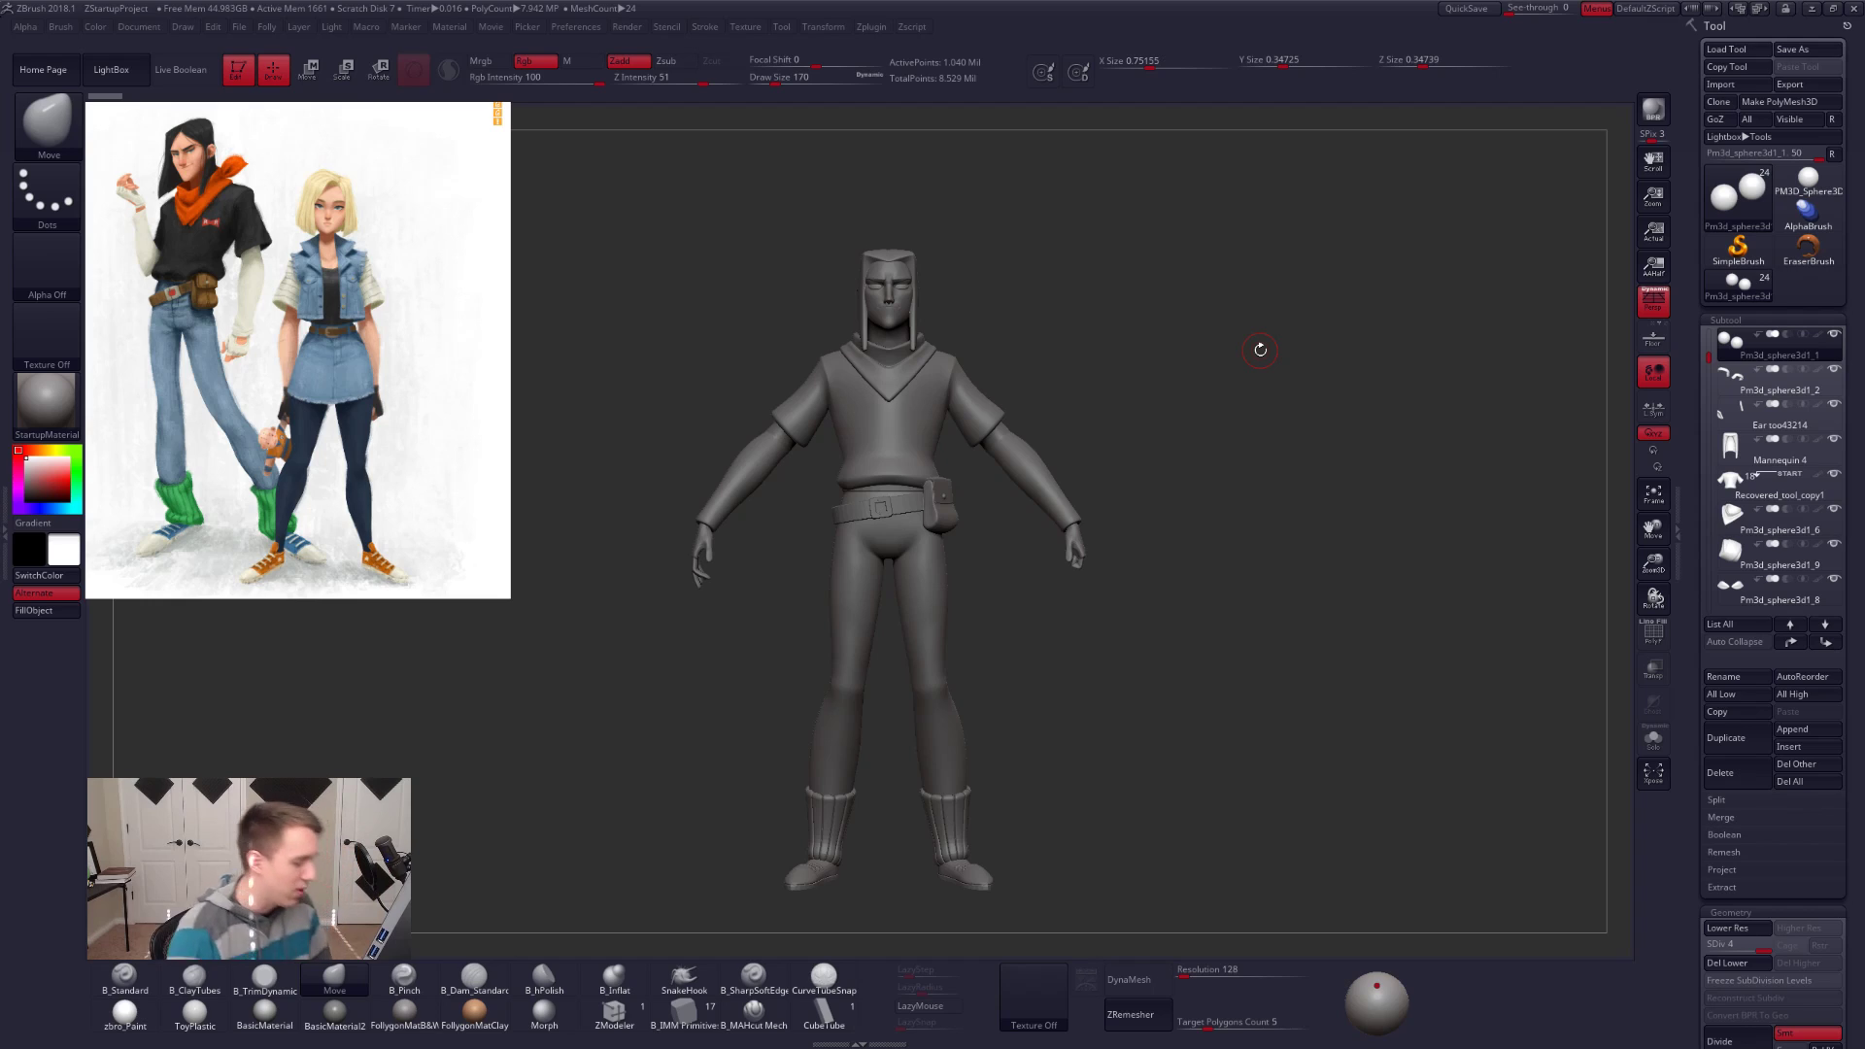
Step: Isolate the ribbed leg warmers and check their polygroups and wireframe up close
left_click(956, 821, "alt")
key("alt+s")
left_click_drag(1029, 835, 1076, 843, "alt")
key("shift+f")
left_click_drag(999, 671, 1010, 602)
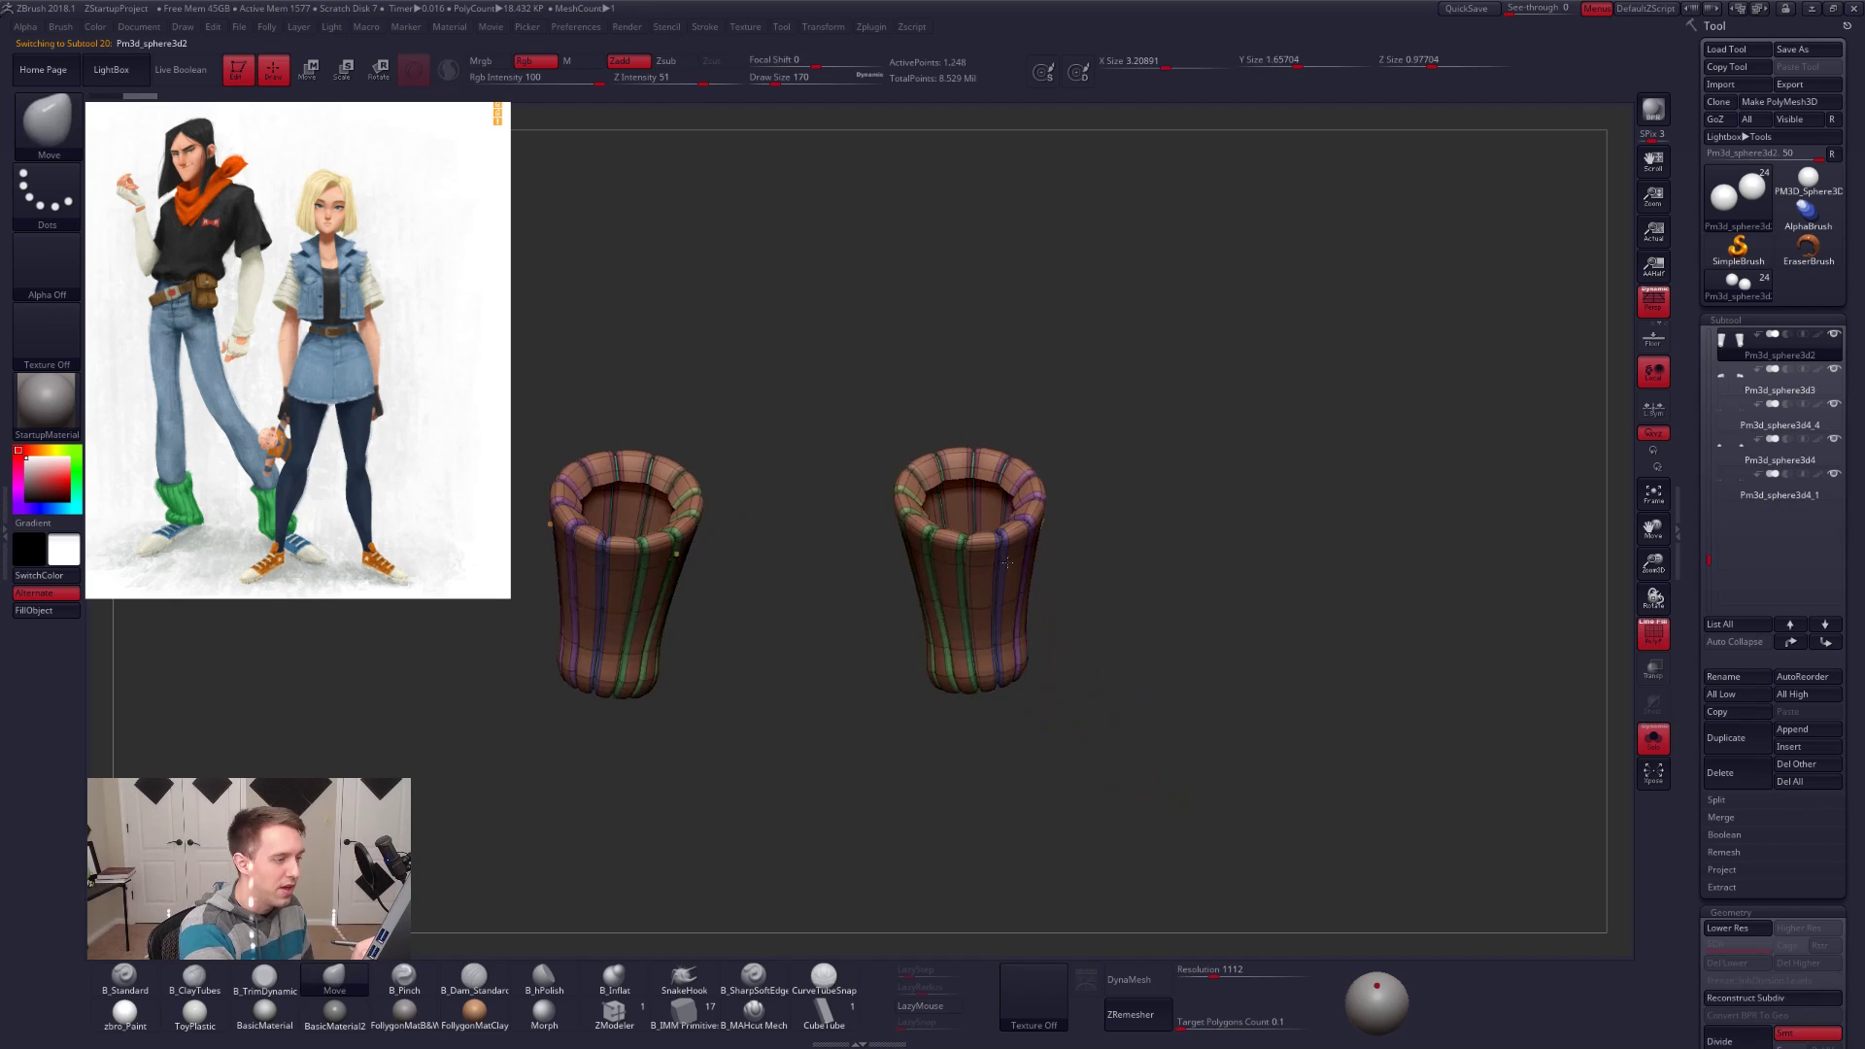
left_click_drag(1059, 660, 1078, 767, "alt")
key("shift+f")
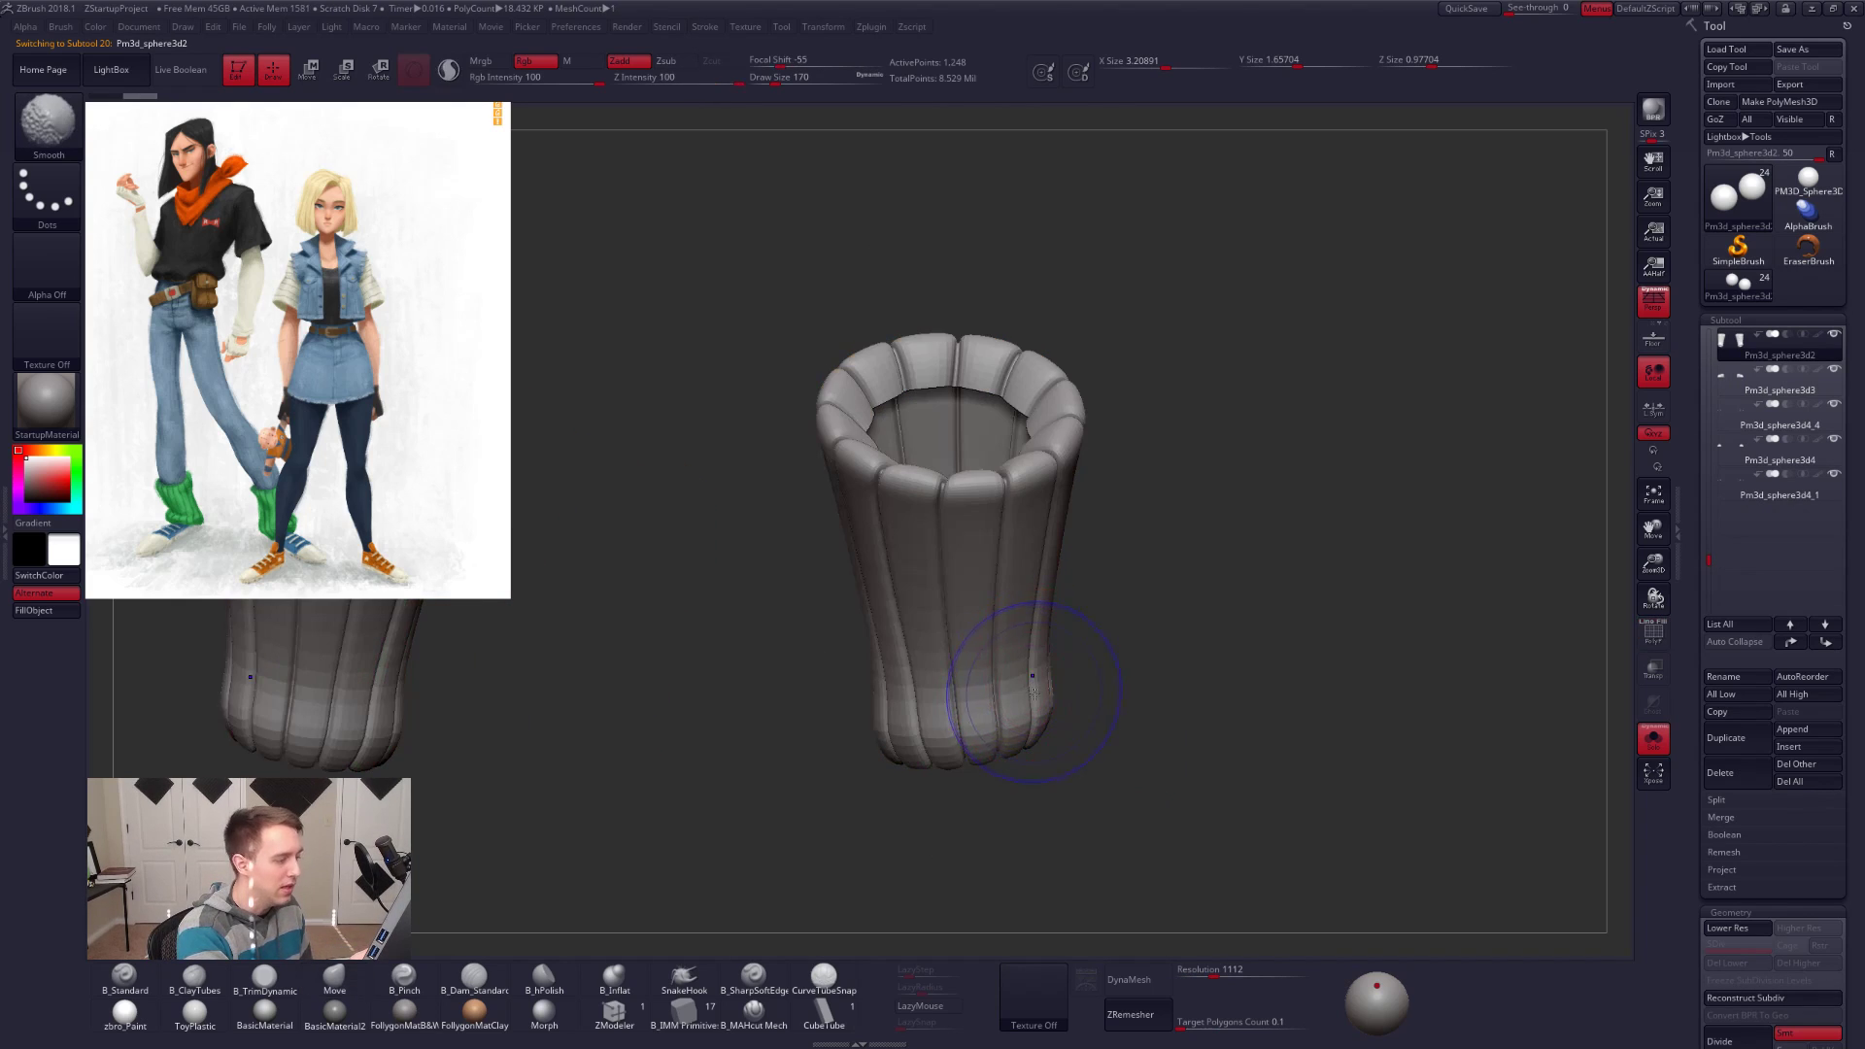
Step: Compare the leg warmers' low-poly cage with their Dynamic Subdiv smoothing, accepting automatic Dynamic Subdiv activation and viewing without perspective
mouse_move(1146, 792)
left_mouse_down()
mouse_move(1142, 661)
mouse_move(1163, 748)
mouse_move(1360, 602)
left_mouse_up()
key("shift+d")
left_click_drag(1360, 699, 1156, 655)
key("p")
key("d")
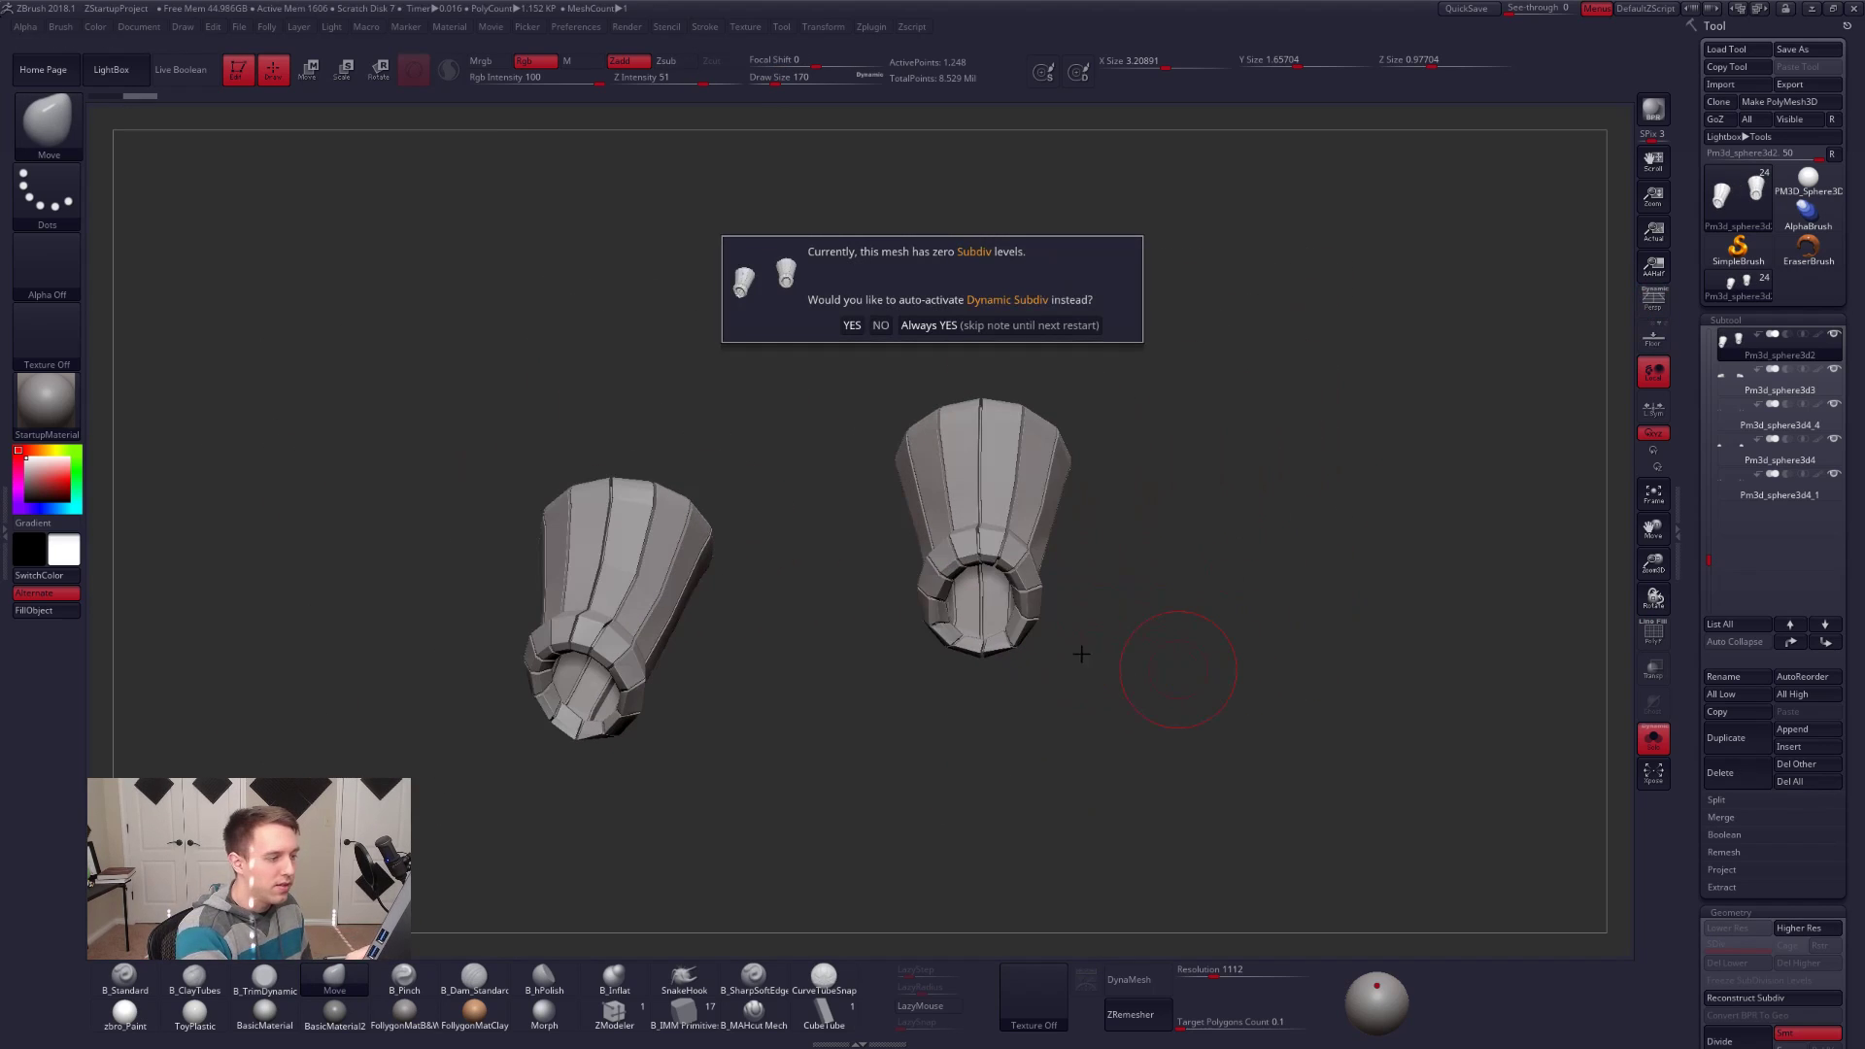
left_click(1064, 331)
key("shift+f")
left_click_drag(1156, 544, 1170, 738)
key("shift+f")
mouse_move(991, 767)
left_mouse_down()
mouse_move(1057, 577)
mouse_move(1033, 733)
left_mouse_up()
key("shift+d")
key("shift+f")
Step: Examine the panel edges and folded opening of the leg warmers in wireframe, both smoothed and unsmoothed
right_click_drag(1031, 742, 1054, 638)
key("d")
key("space")
left_click_drag(1195, 635, 1186, 635)
mouse_move(1057, 646)
right_mouse_down()
mouse_move(1028, 763)
mouse_move(1007, 728)
mouse_move(1072, 619)
mouse_move(1086, 699)
mouse_move(1119, 511)
right_mouse_up()
key("shift+d")
key("space")
left_click_drag(1150, 643, 1142, 644)
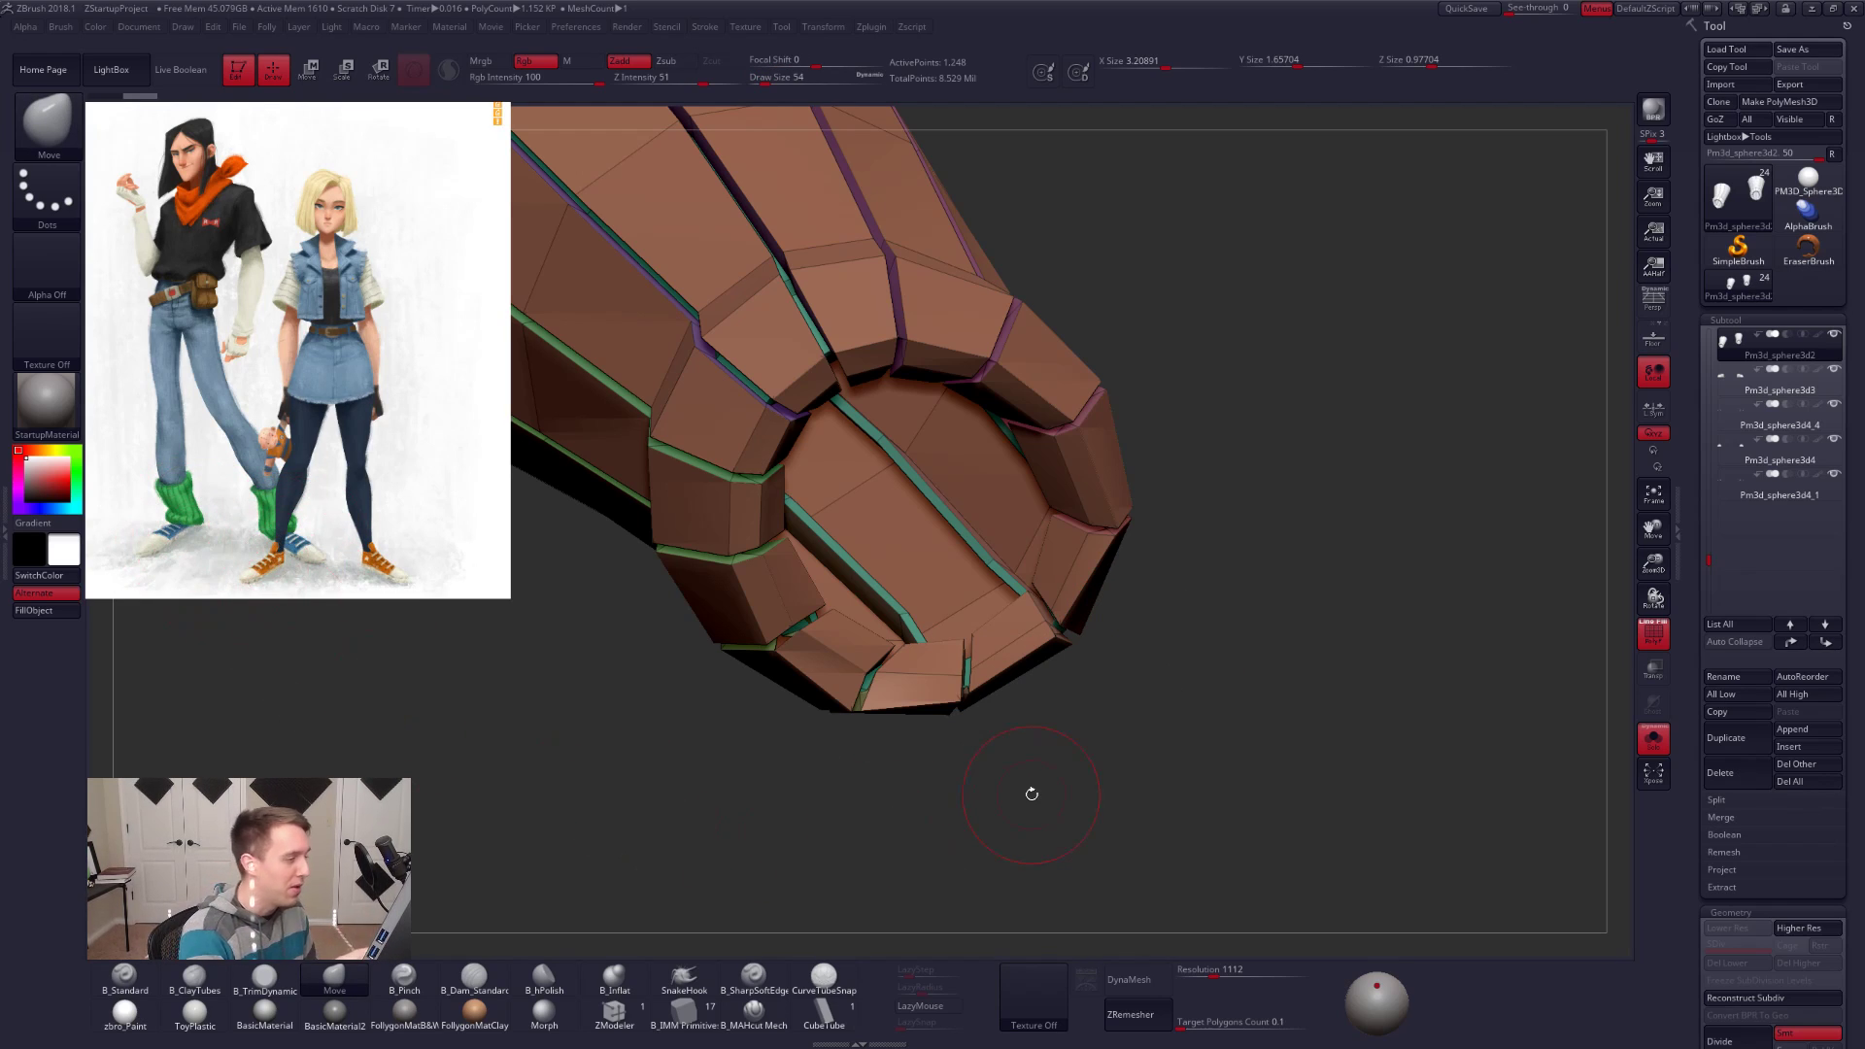
right_click_drag(1211, 629, 943, 590, "ctrl")
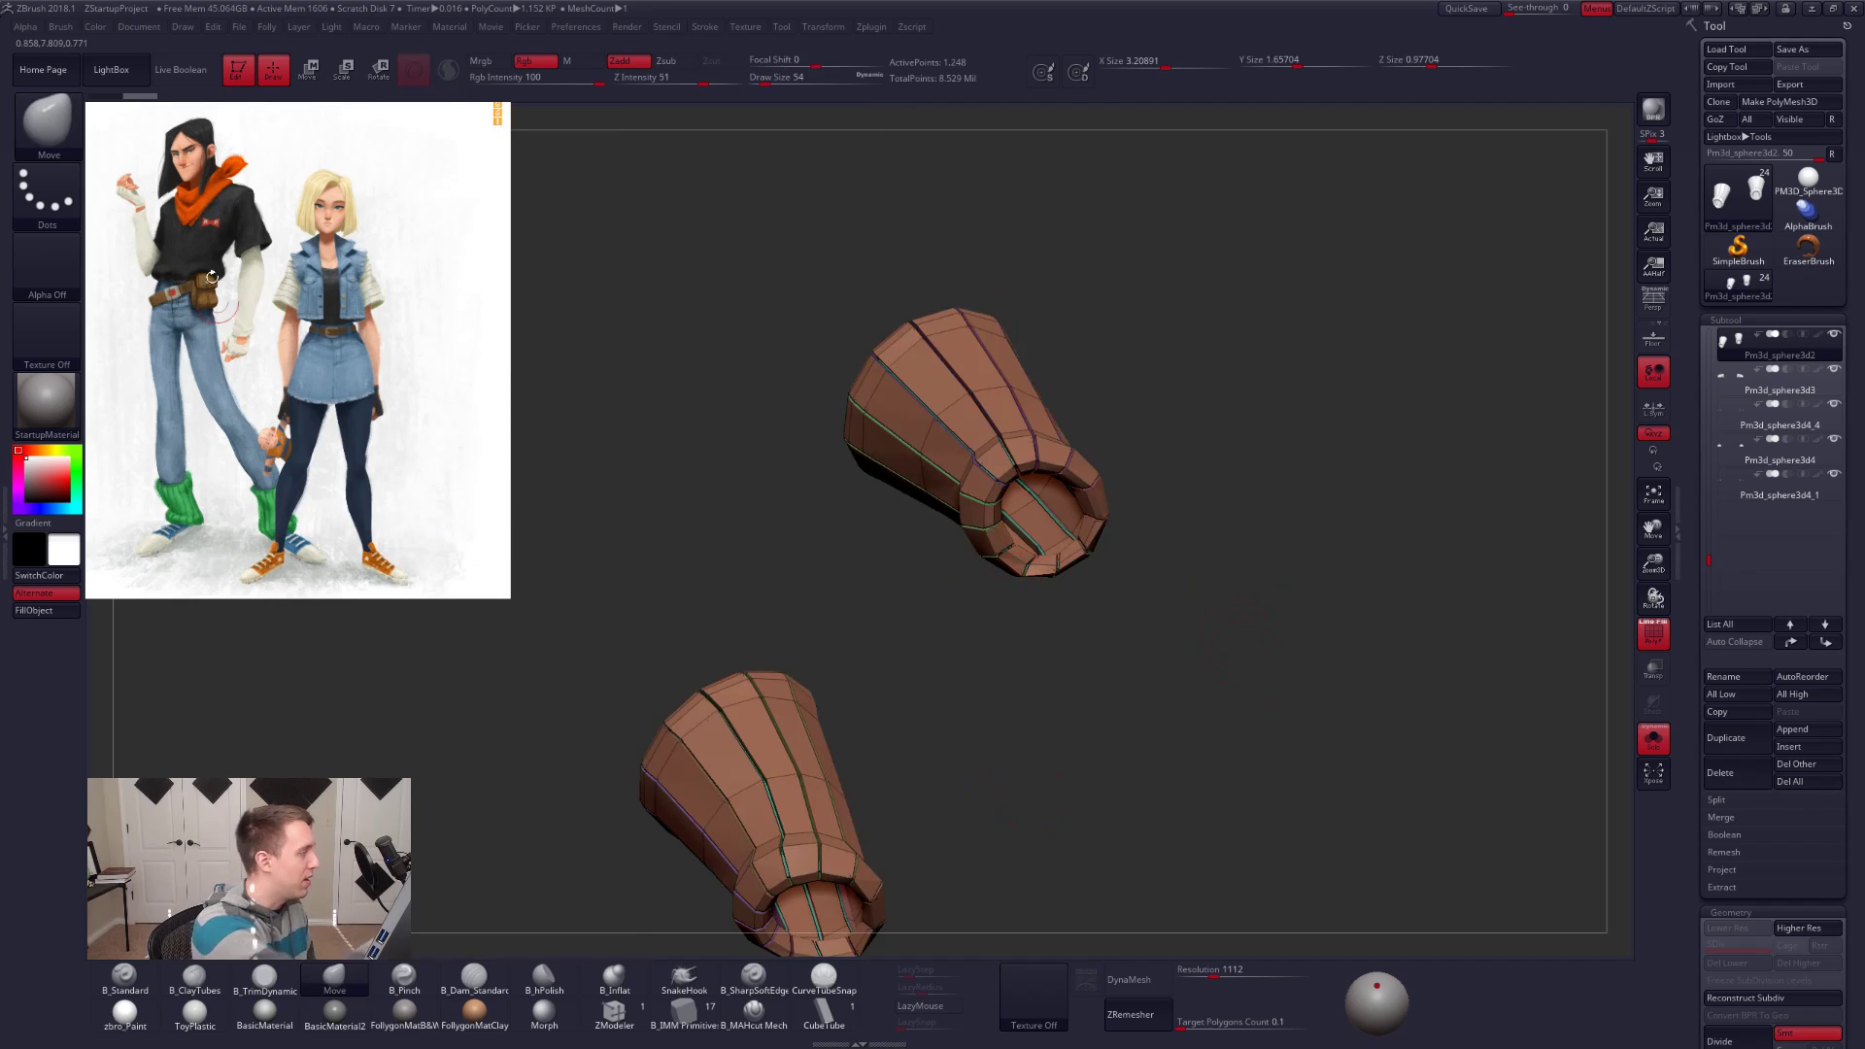
key("ctrl+d")
key("ctrl+d")
key("shift+f")
left_click_drag(1054, 585, 1016, 626)
right_click_drag(1016, 626, 1085, 667)
right_click_drag(998, 602, 1088, 676, "ctrl")
Step: Show the whole character again and make the neck scarf the active subtool
key("alt+shift+s")
left_click(967, 502, "alt")
right_click_drag(971, 501, 1024, 584, "alt")
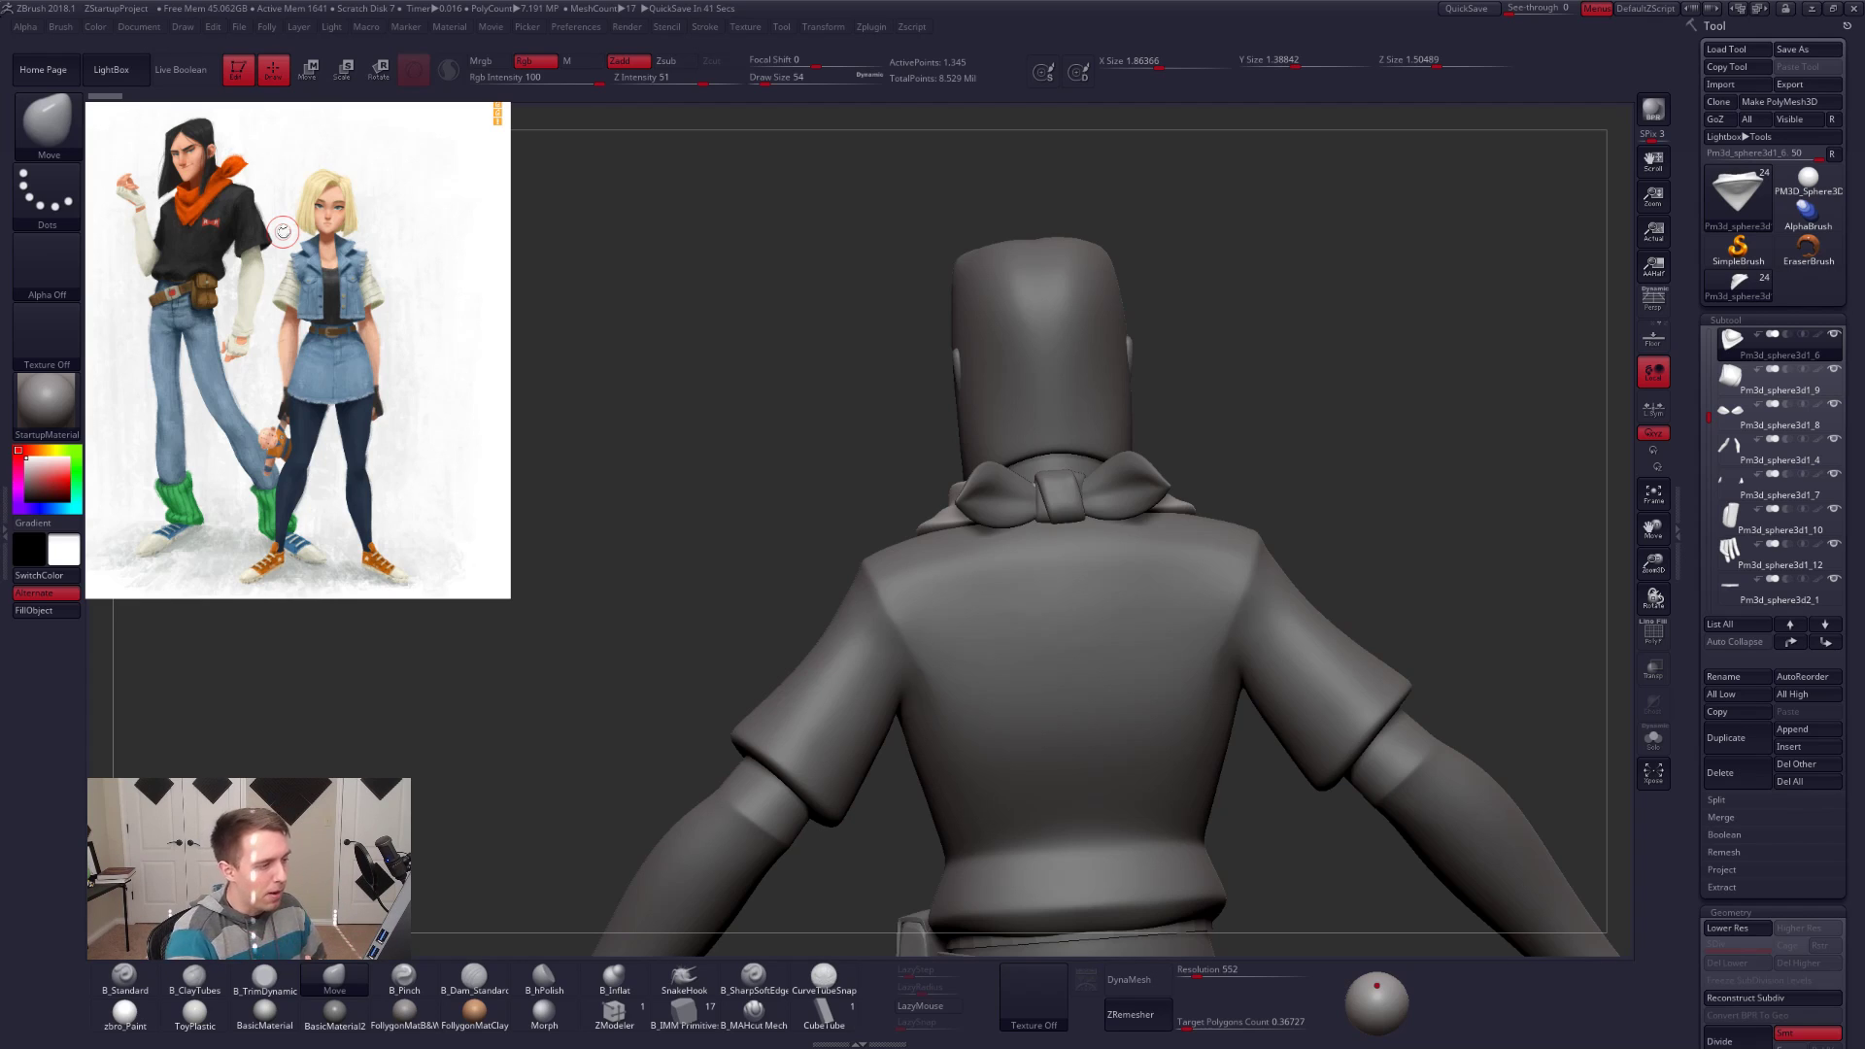
Step: Examine the scarf knot and the full character from the back and front, with perspective turned on
right_click_drag(879, 570, 970, 572)
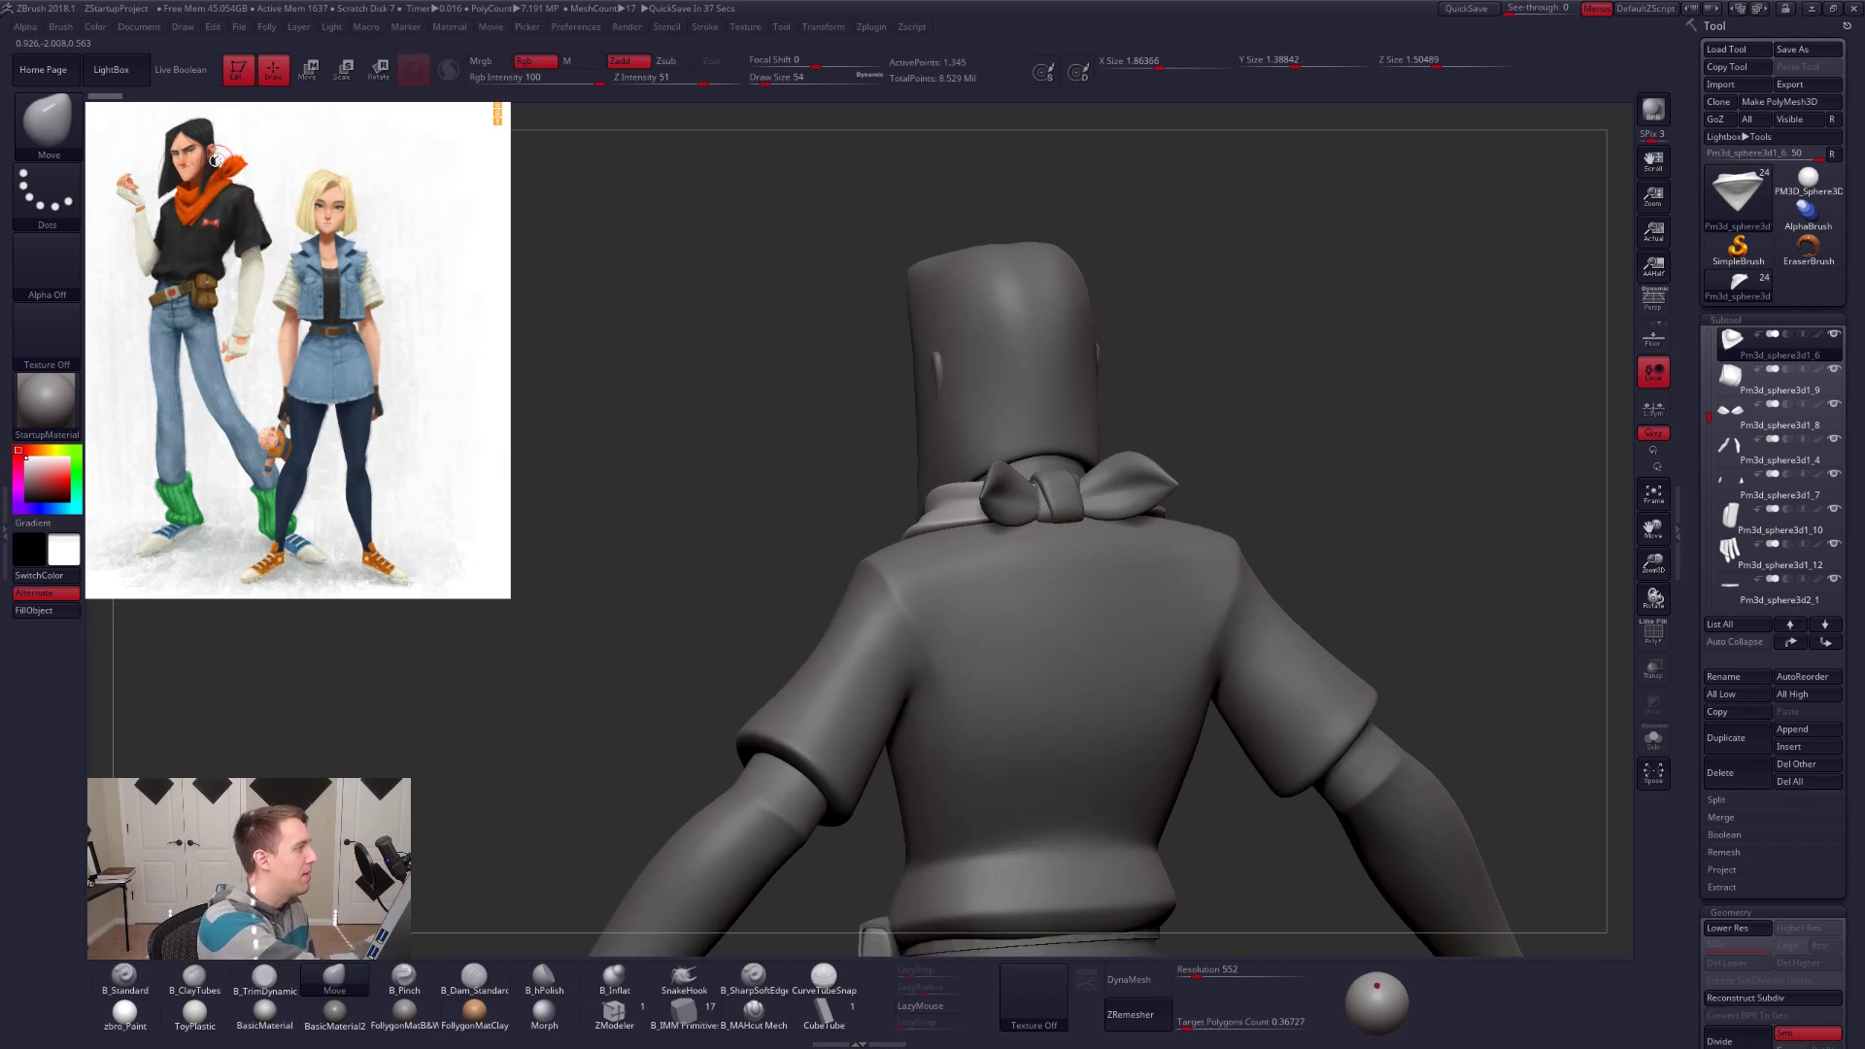
right_click_drag(971, 615, 1399, 593)
right_click_drag(1226, 589, 1106, 481, "ctrl")
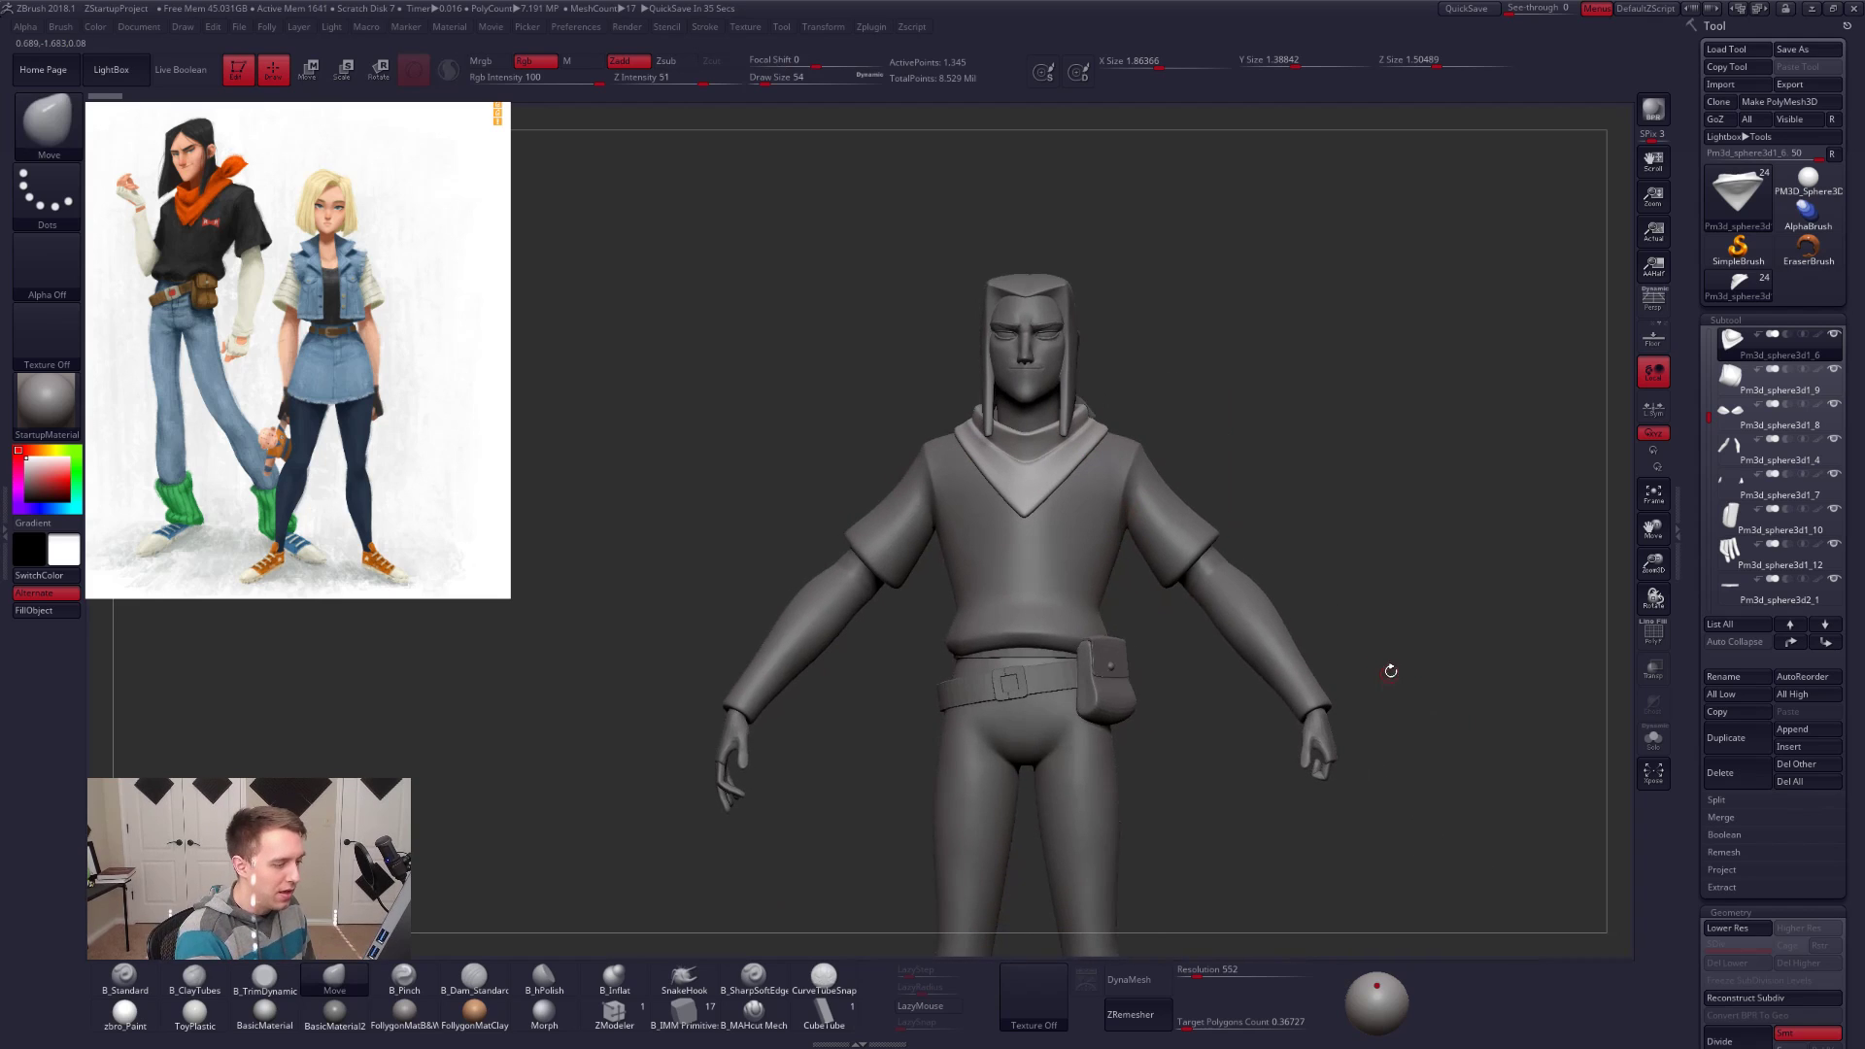
right_click_drag(1426, 704, 1353, 669, "ctrl")
right_click_drag(1354, 669, 1237, 446, "alt")
left_click(1653, 302)
right_click(1239, 447)
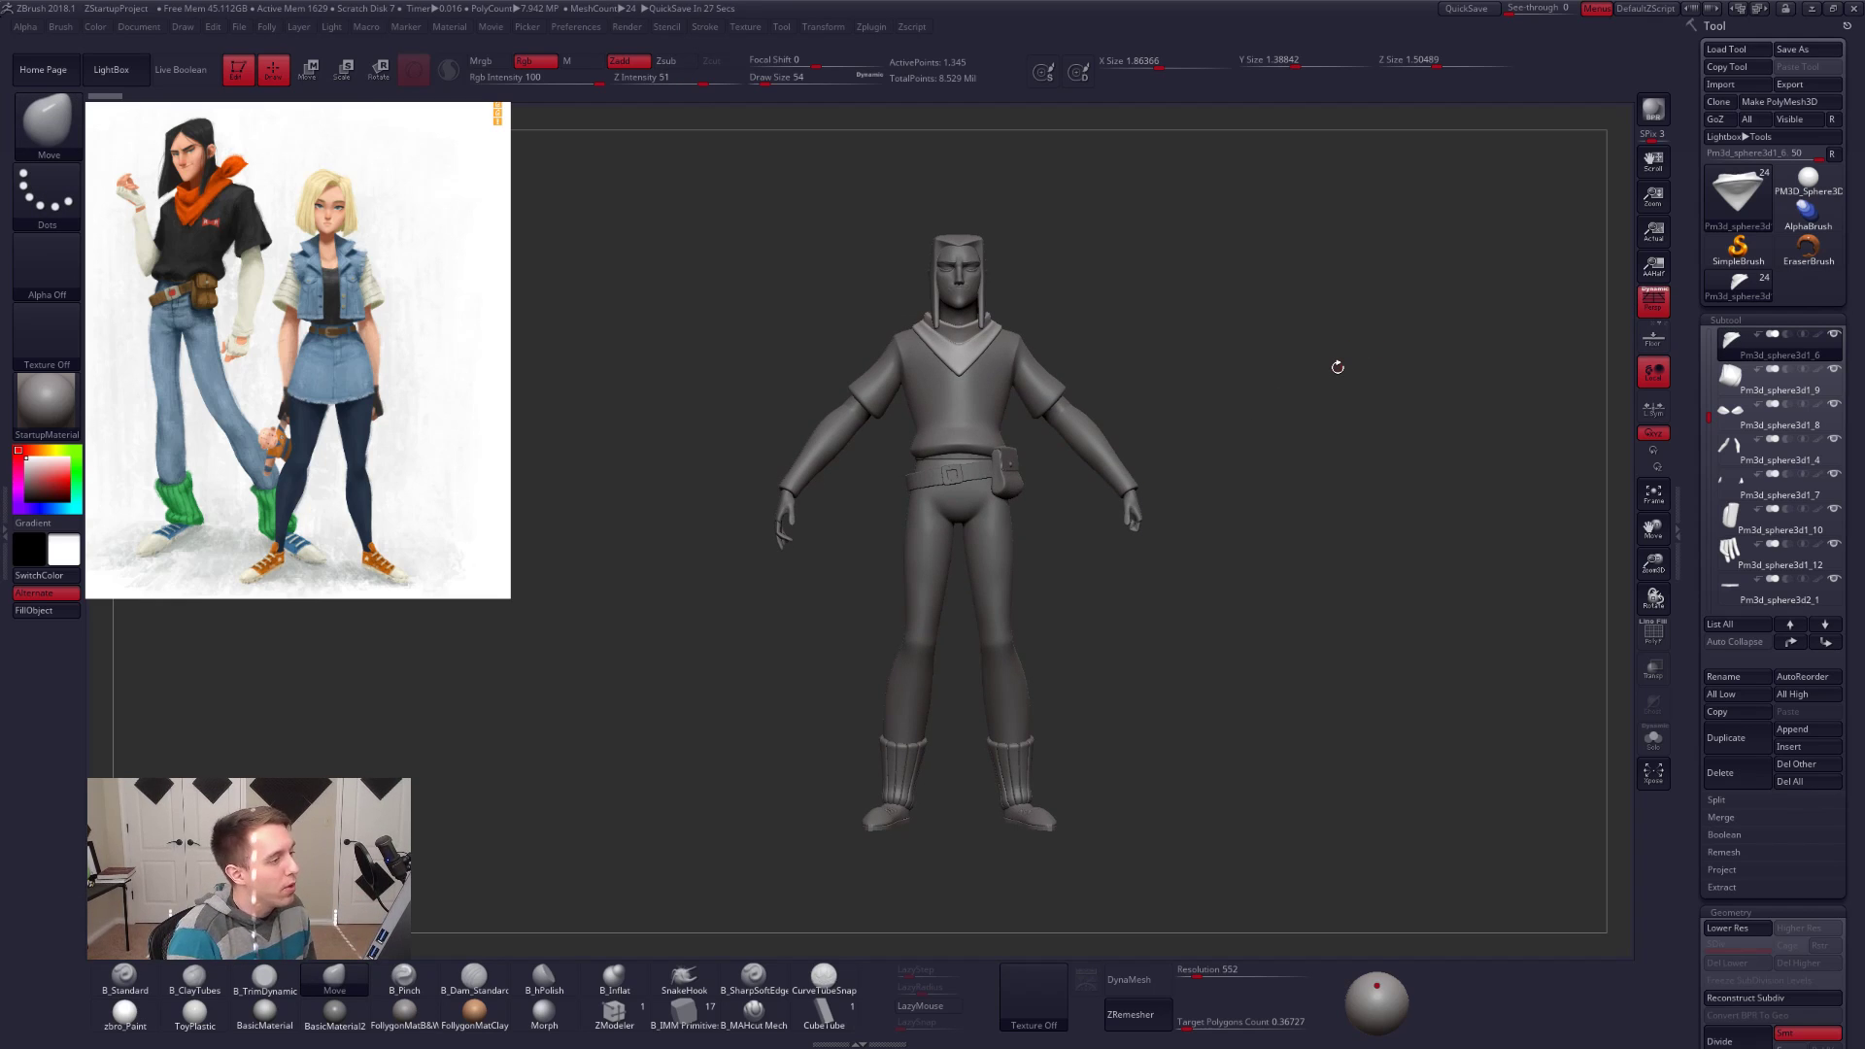
right_click_drag(1226, 342, 1107, 364)
right_click_drag(923, 430, 1065, 474)
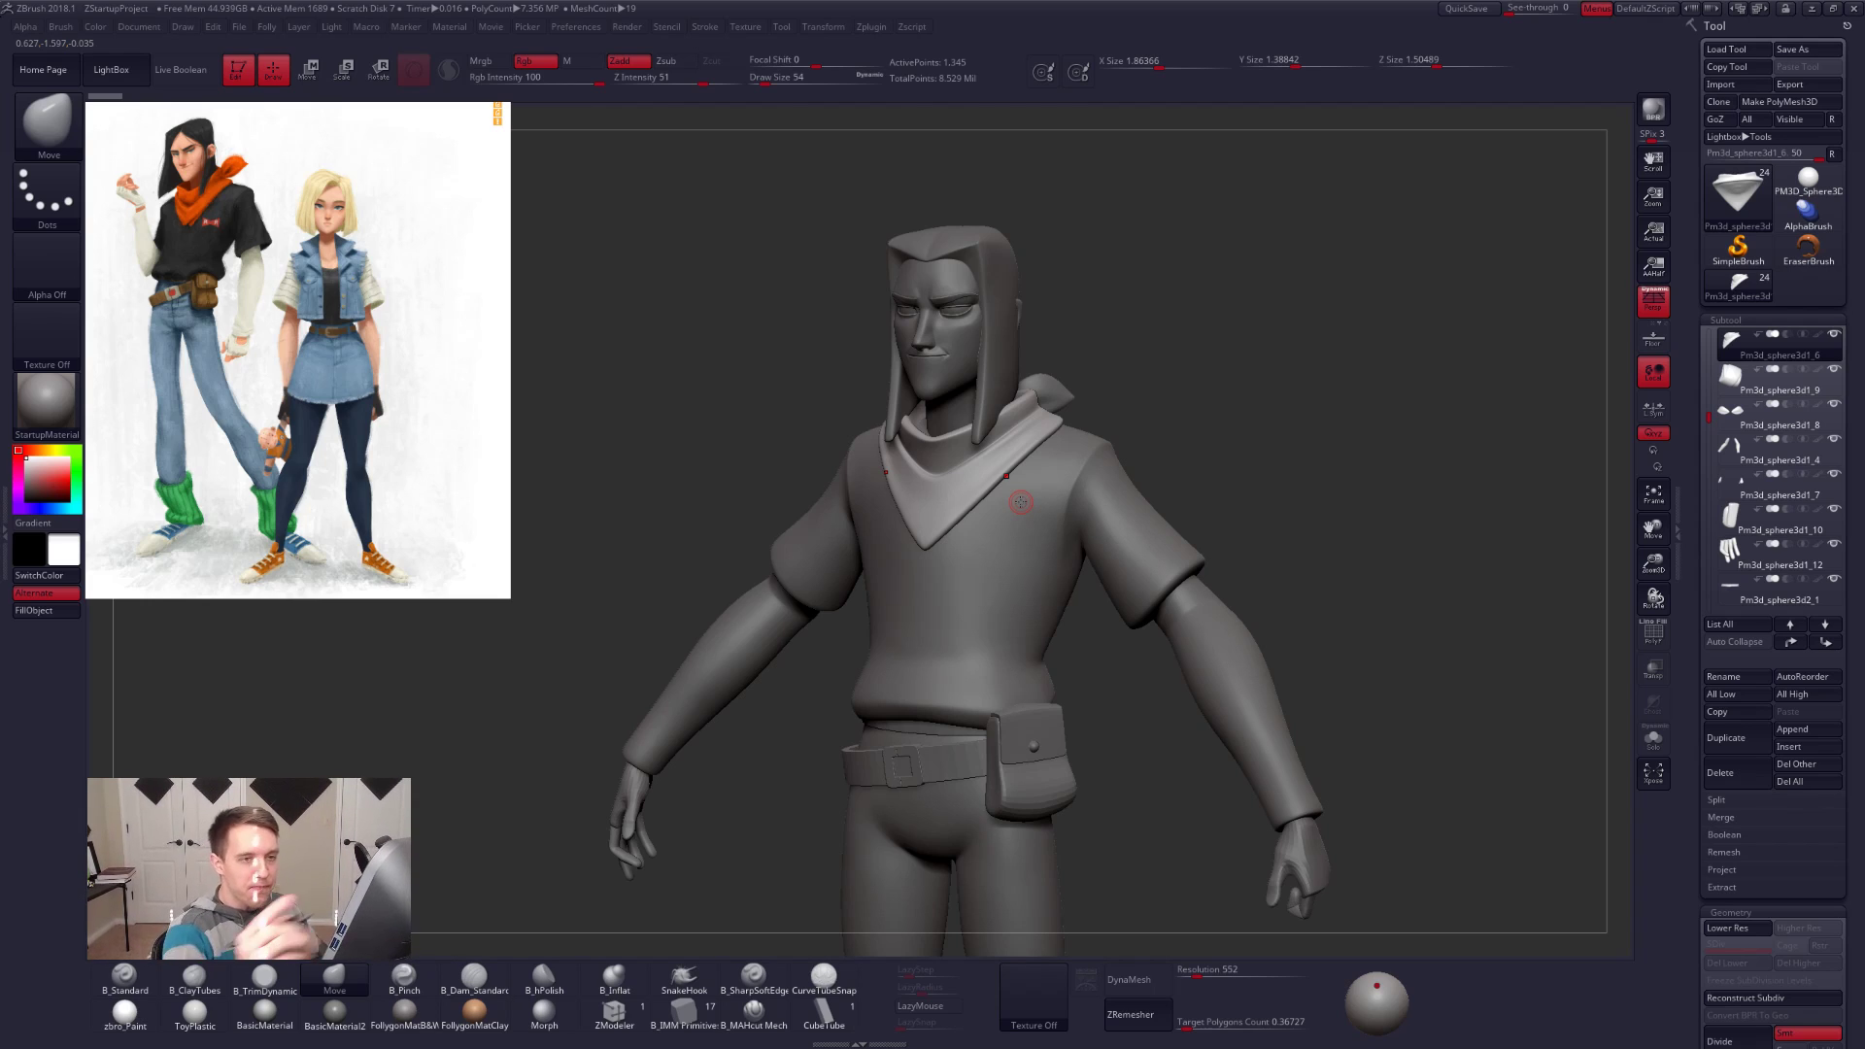
Step: Set up the B_Standard brush for painting with Mrgb on and Zadd off, and choose the zbro_Paint material
left_click(1833, 155)
left_click_drag(1394, 707, 1302, 857, "alt")
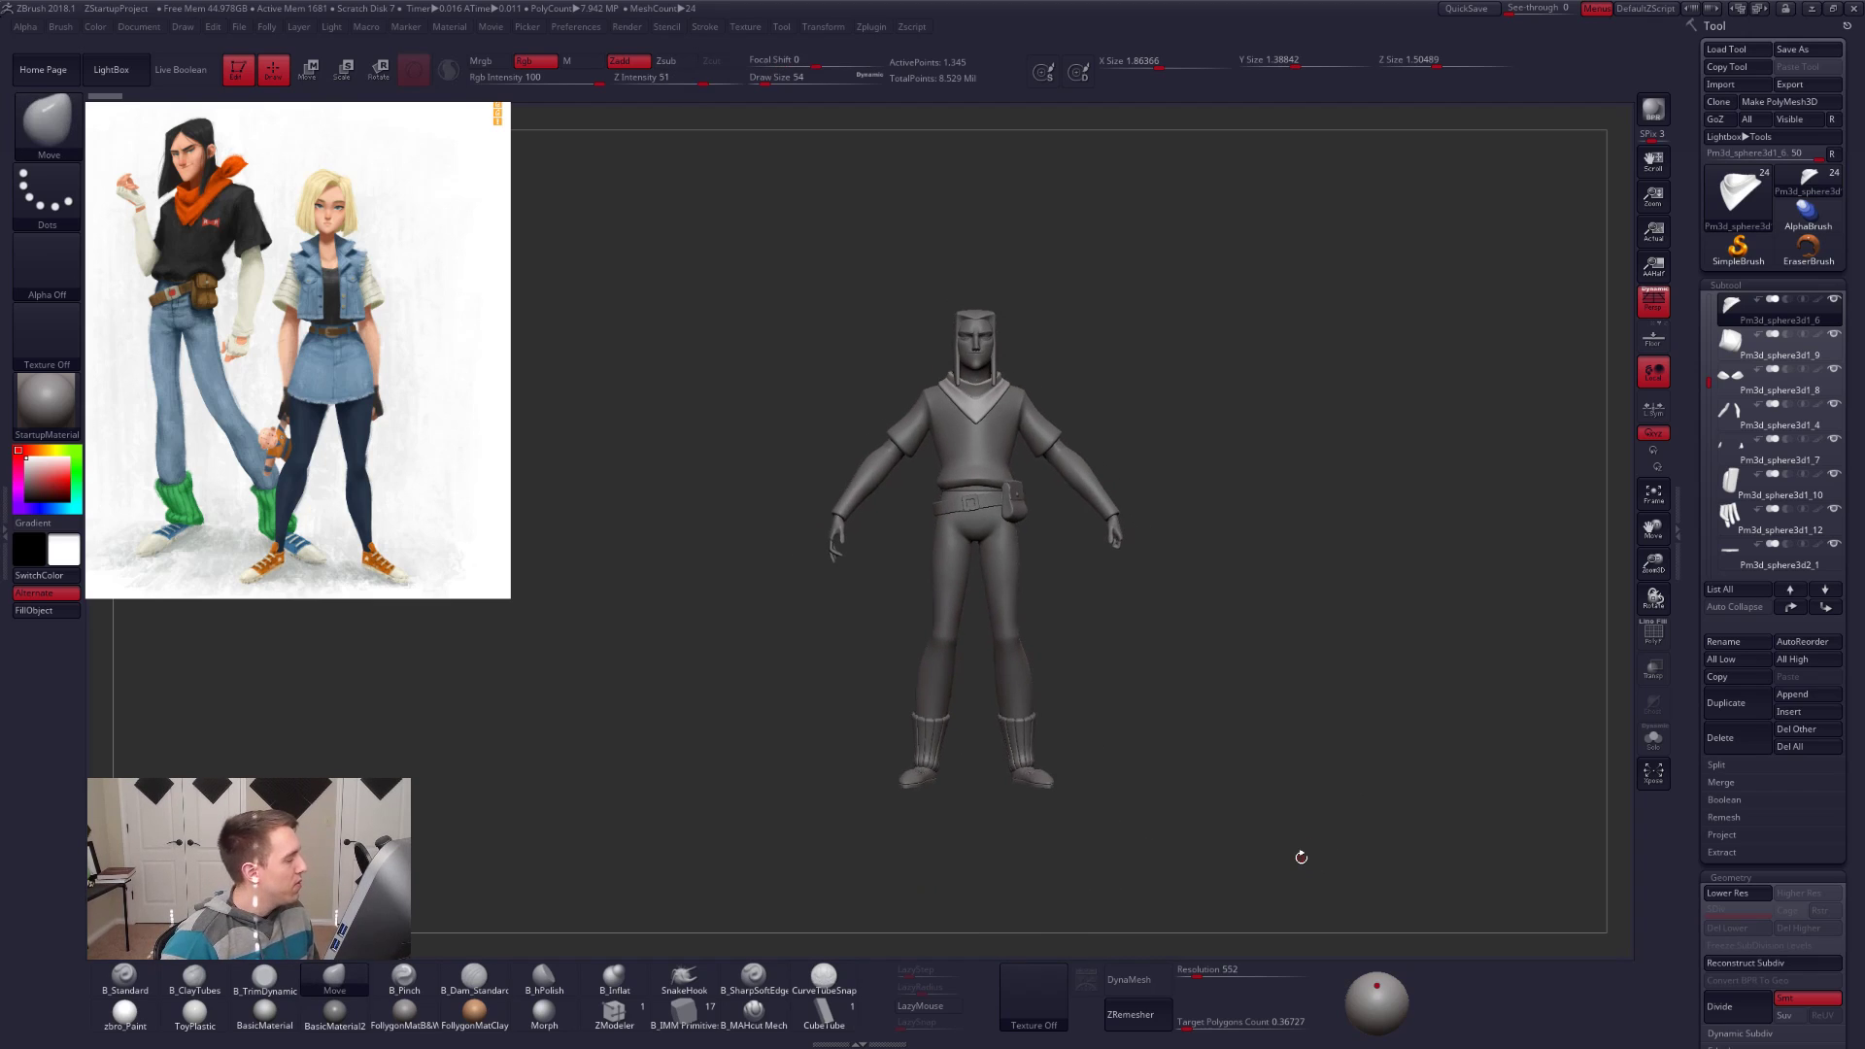
left_click_drag(1109, 581, 1074, 575)
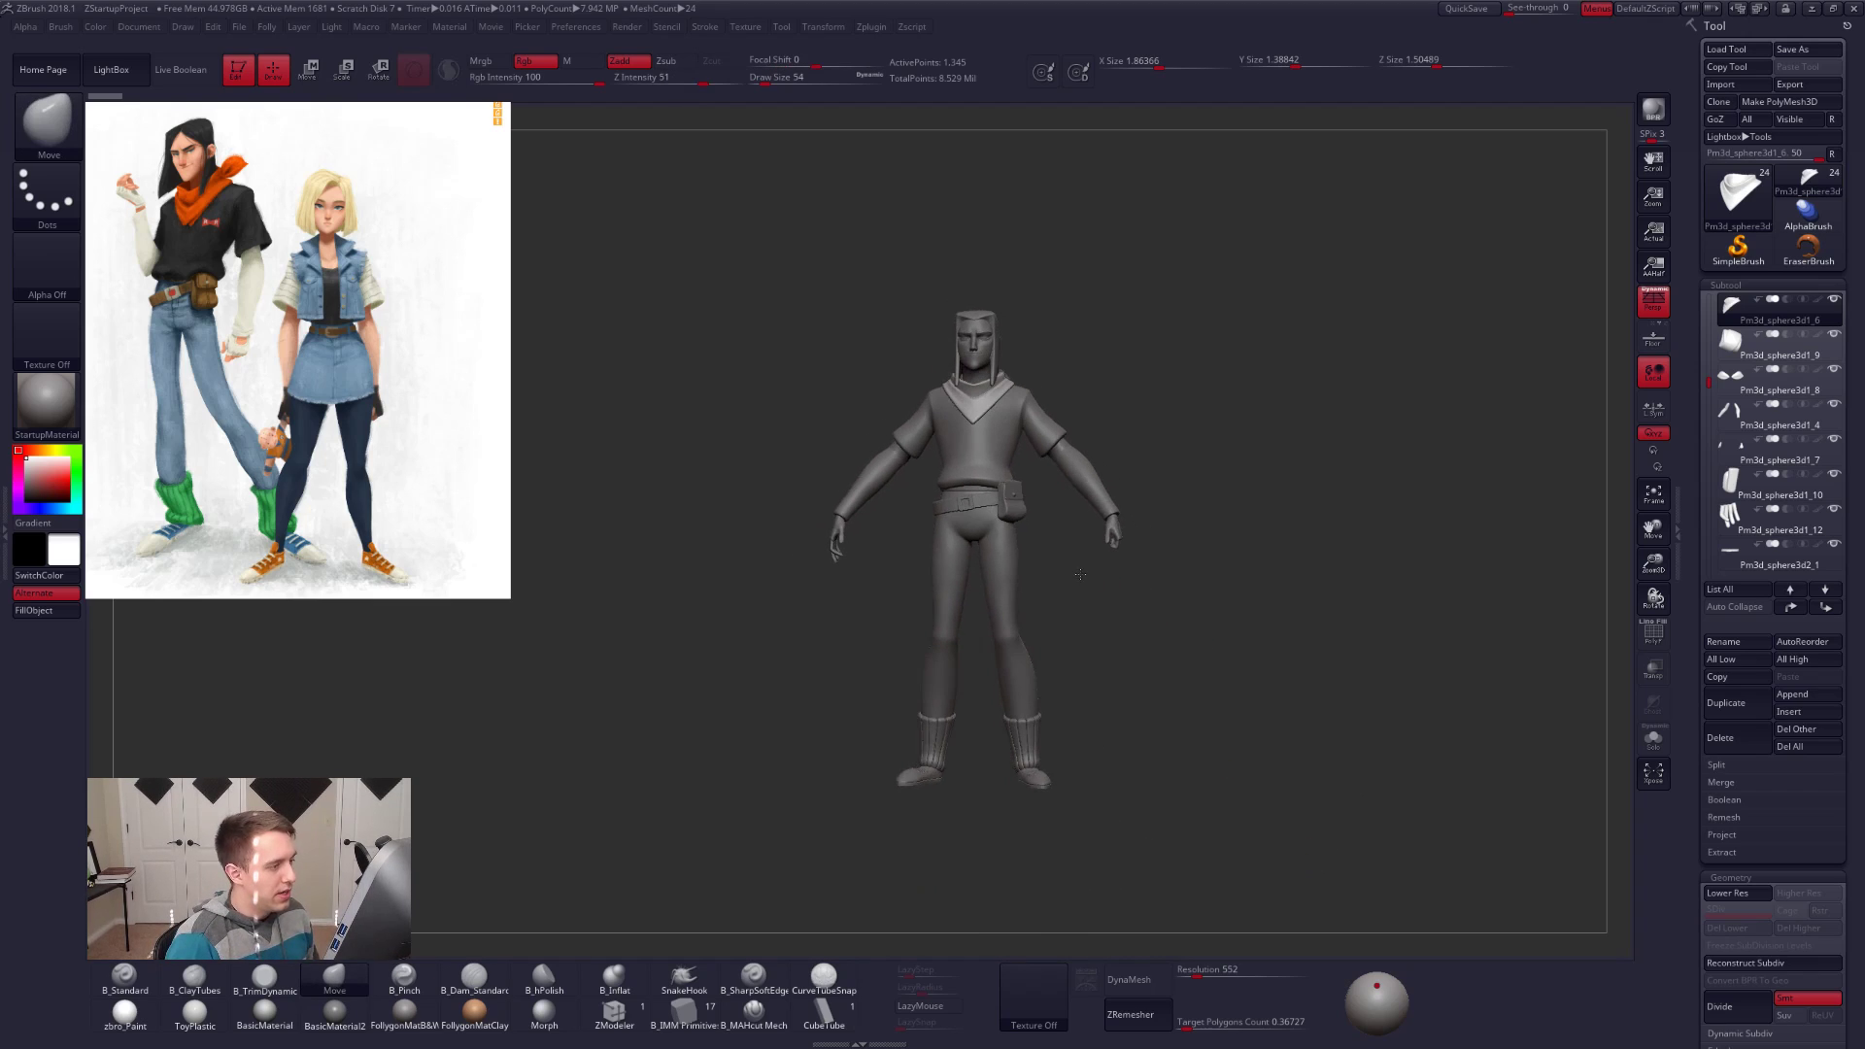
left_click_drag(1051, 499, 1067, 501, "alt")
key("1")
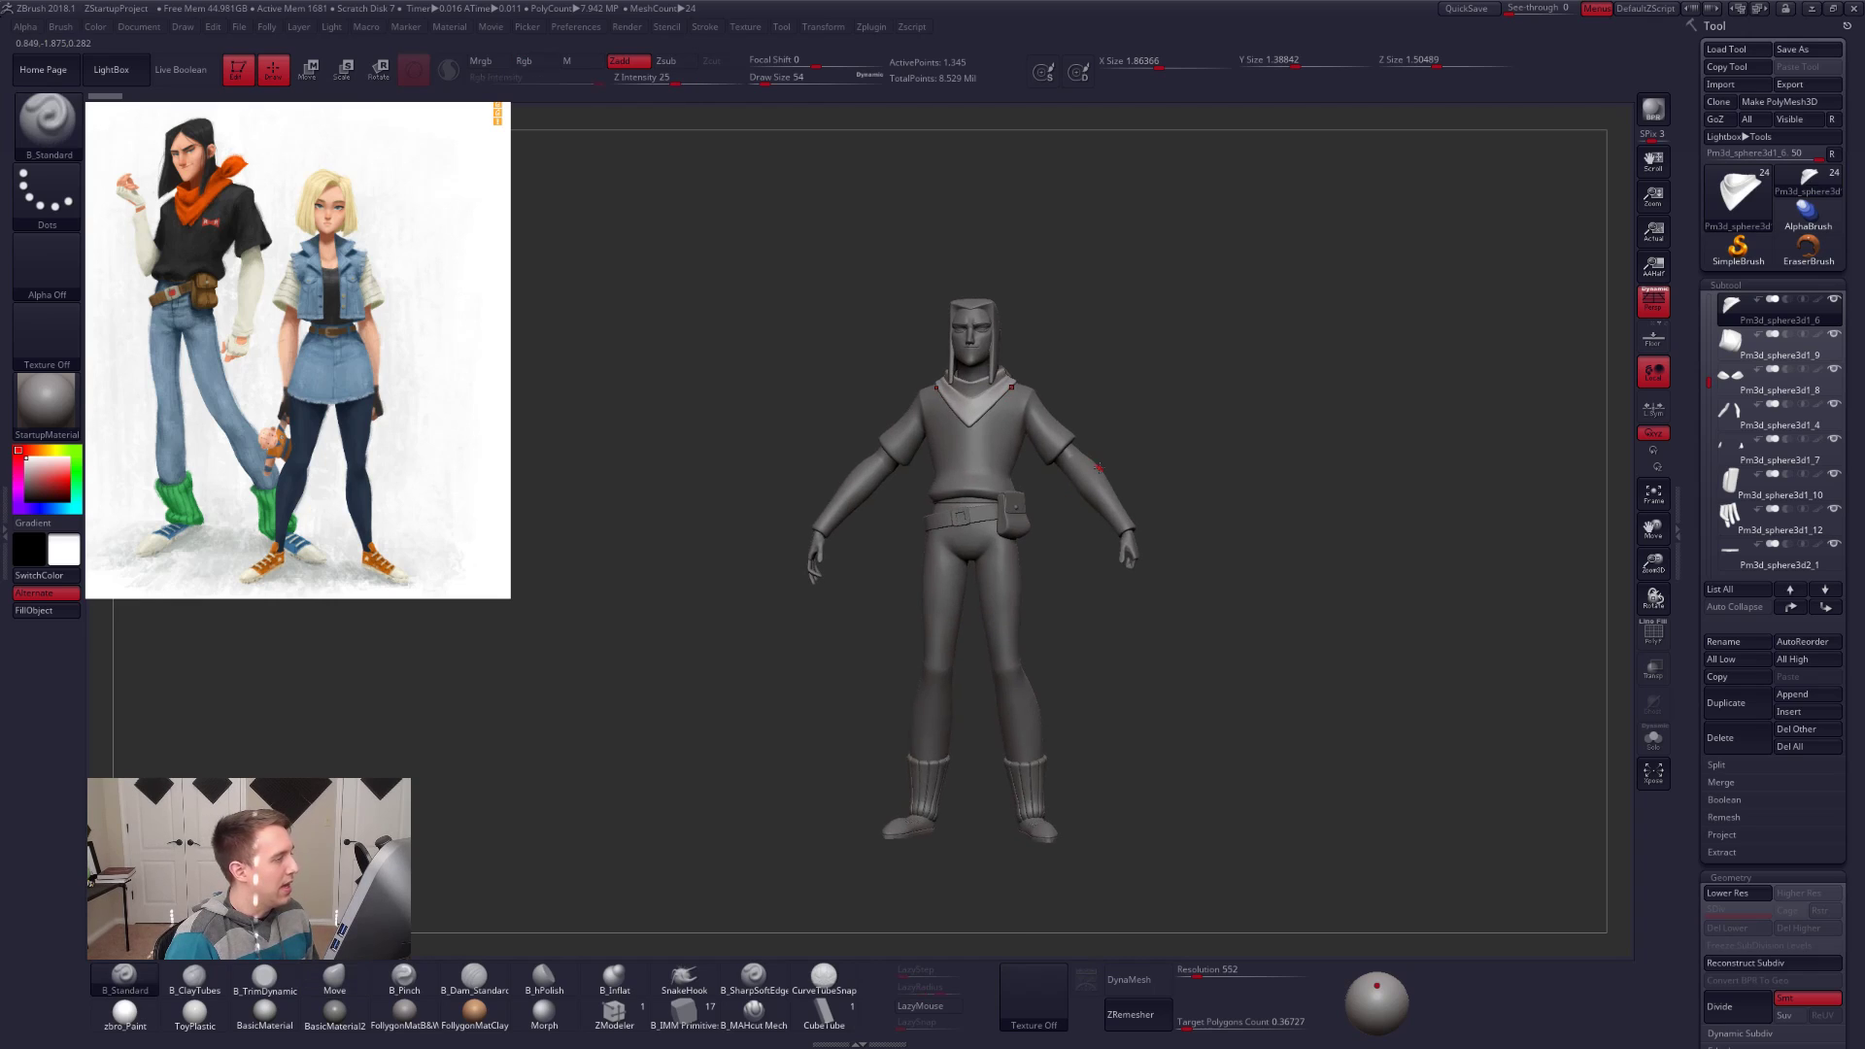
left_click(483, 65)
left_click(622, 61)
left_click(152, 1007)
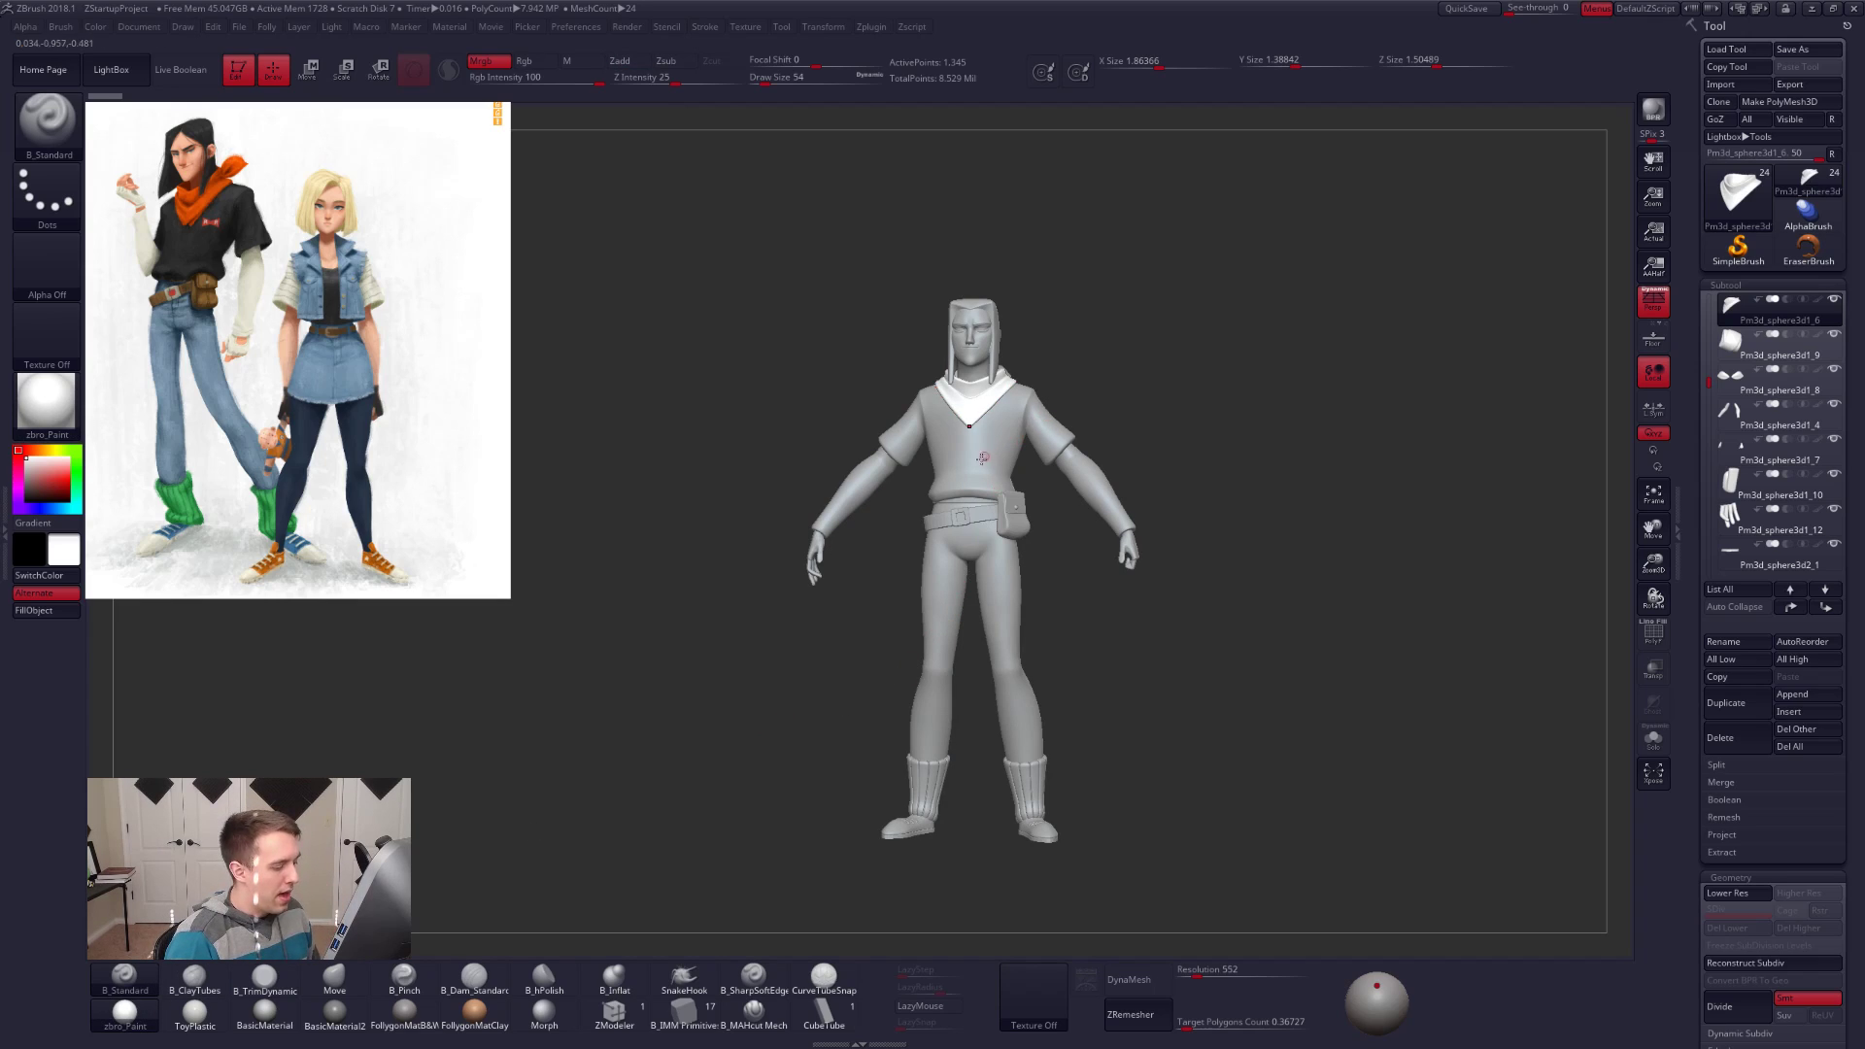
Step: Sample the orange of the male figure's scarf in the reference image and fill the neck scarf with it
right_click_drag(991, 474, 1102, 476)
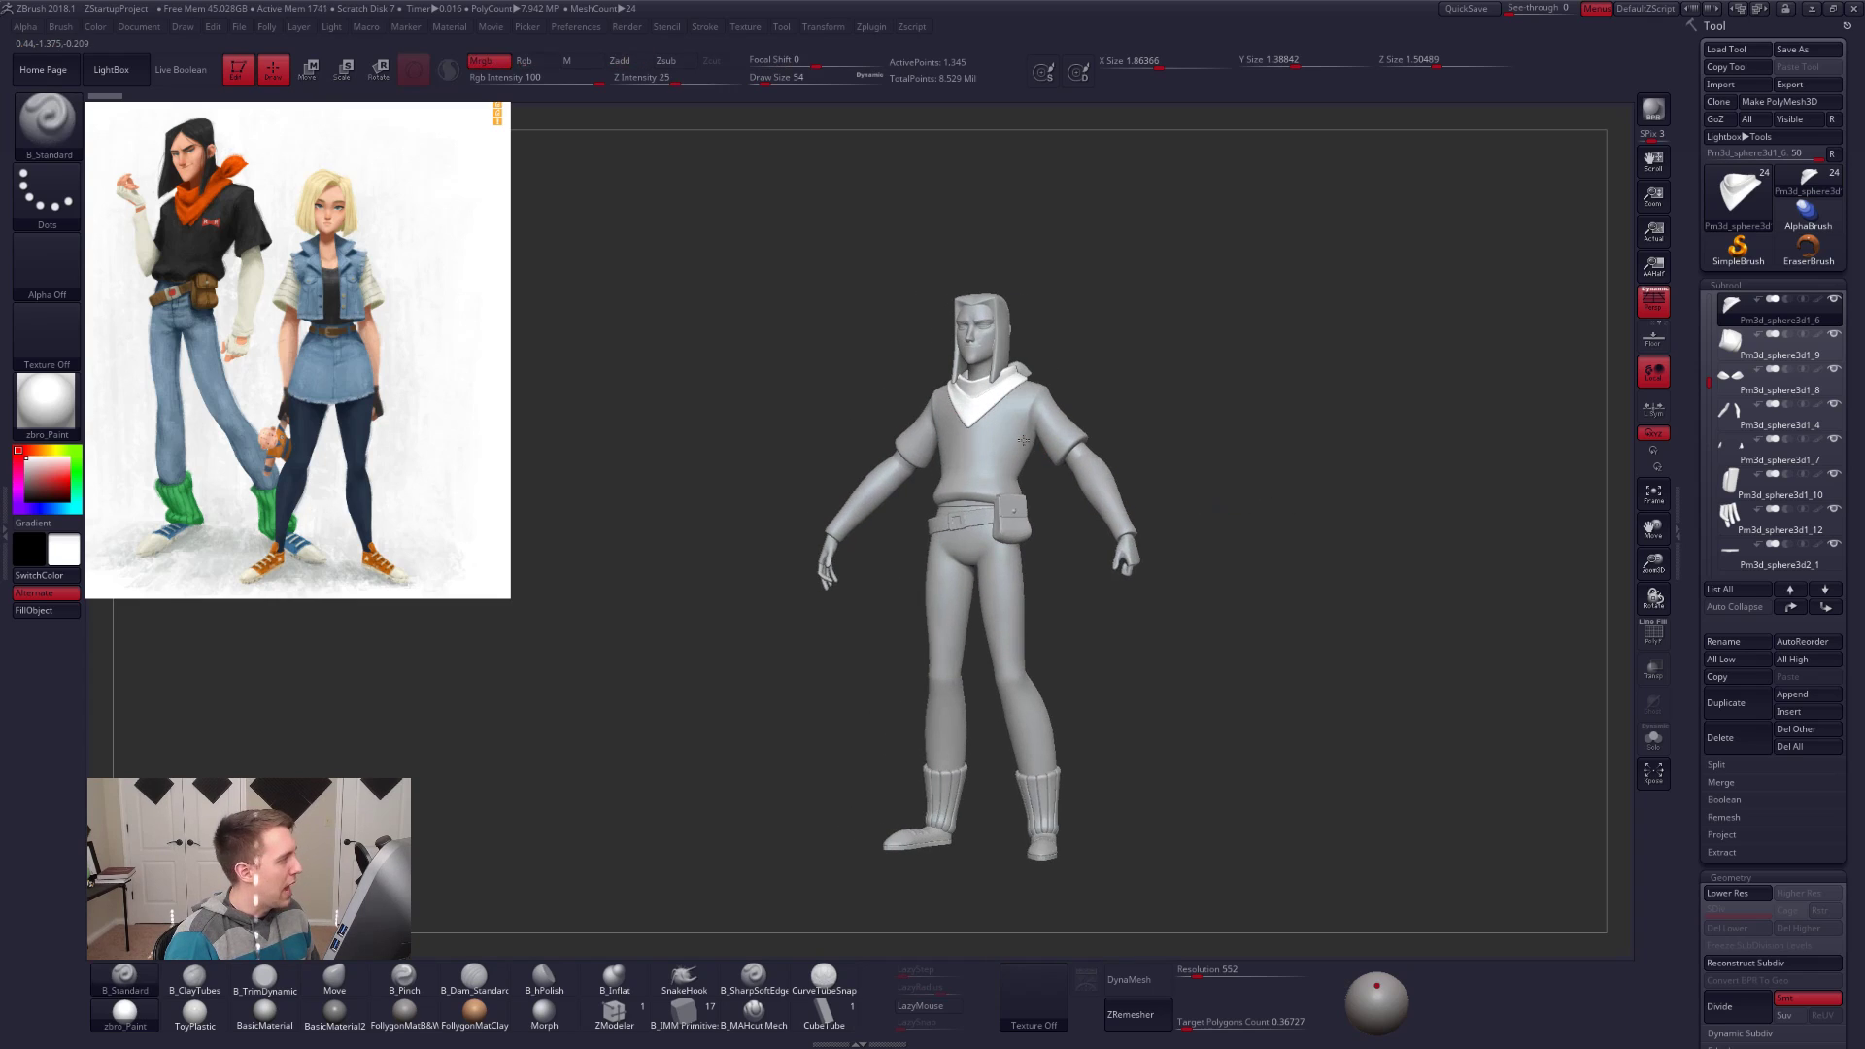
key("shift+z")
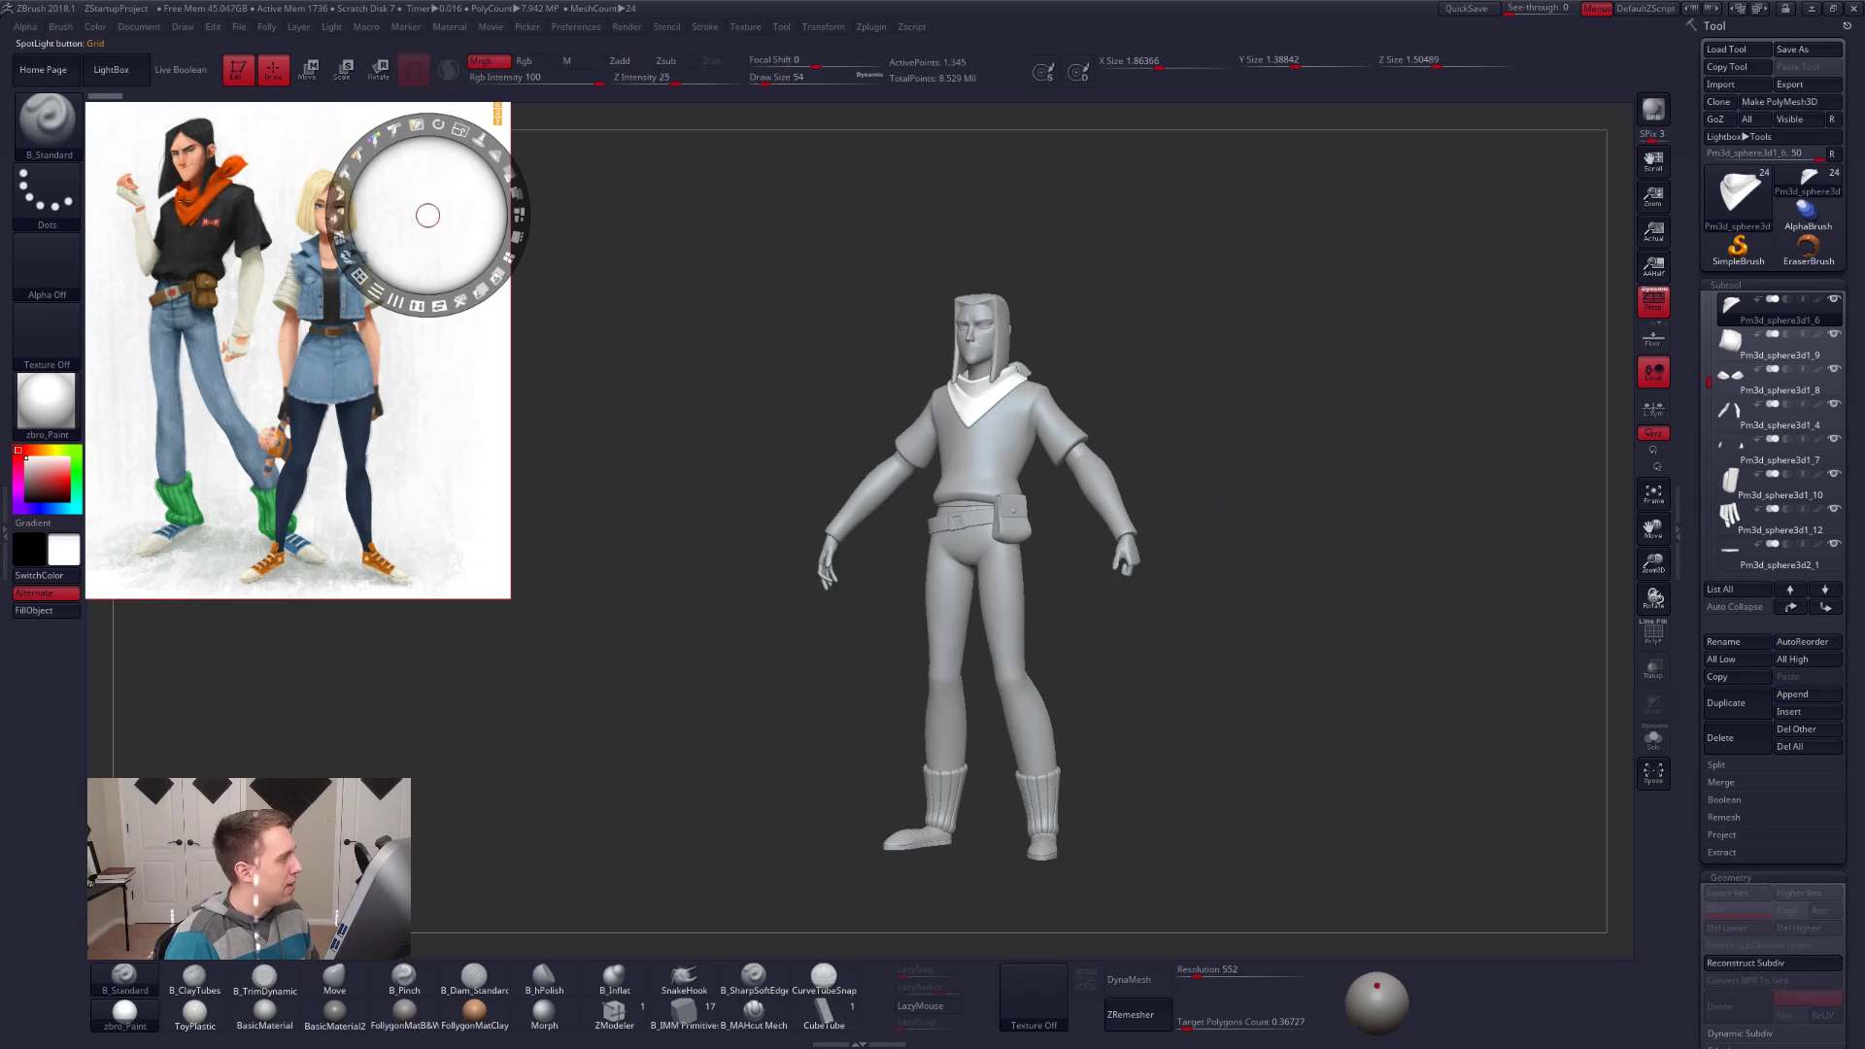
key("c")
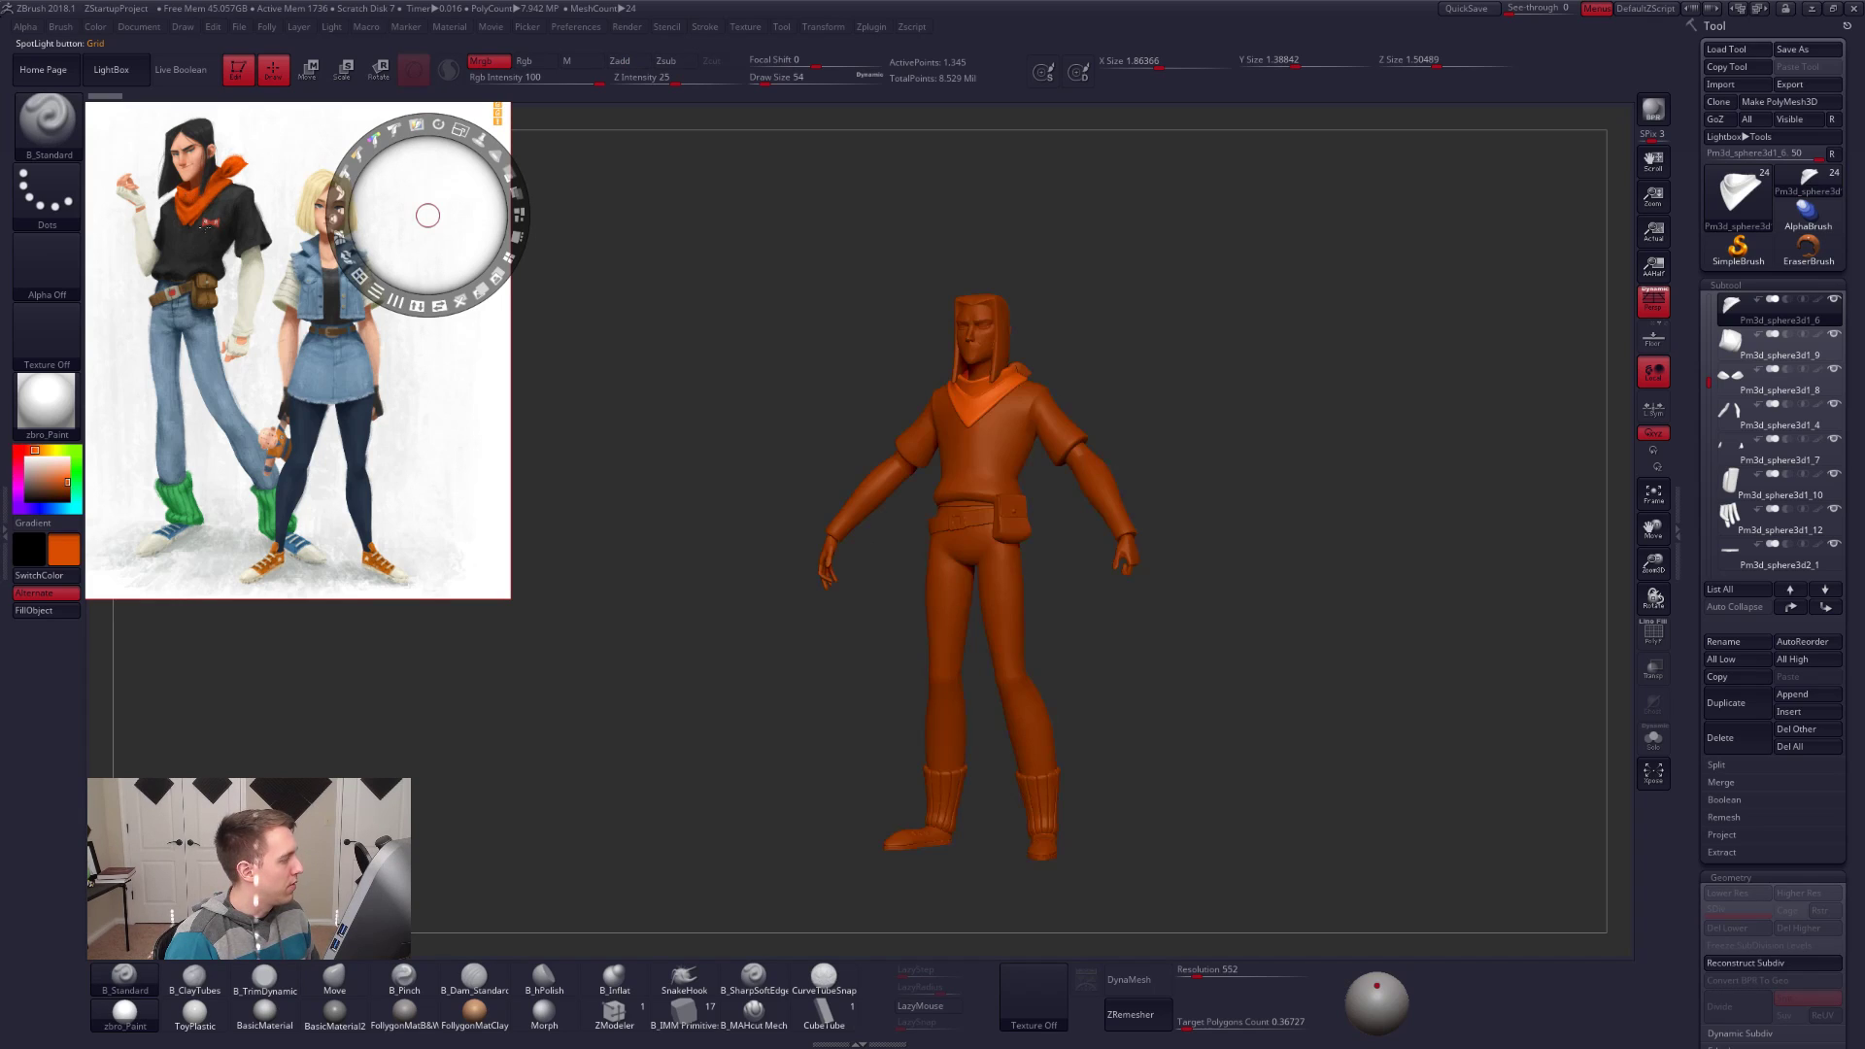
key("z")
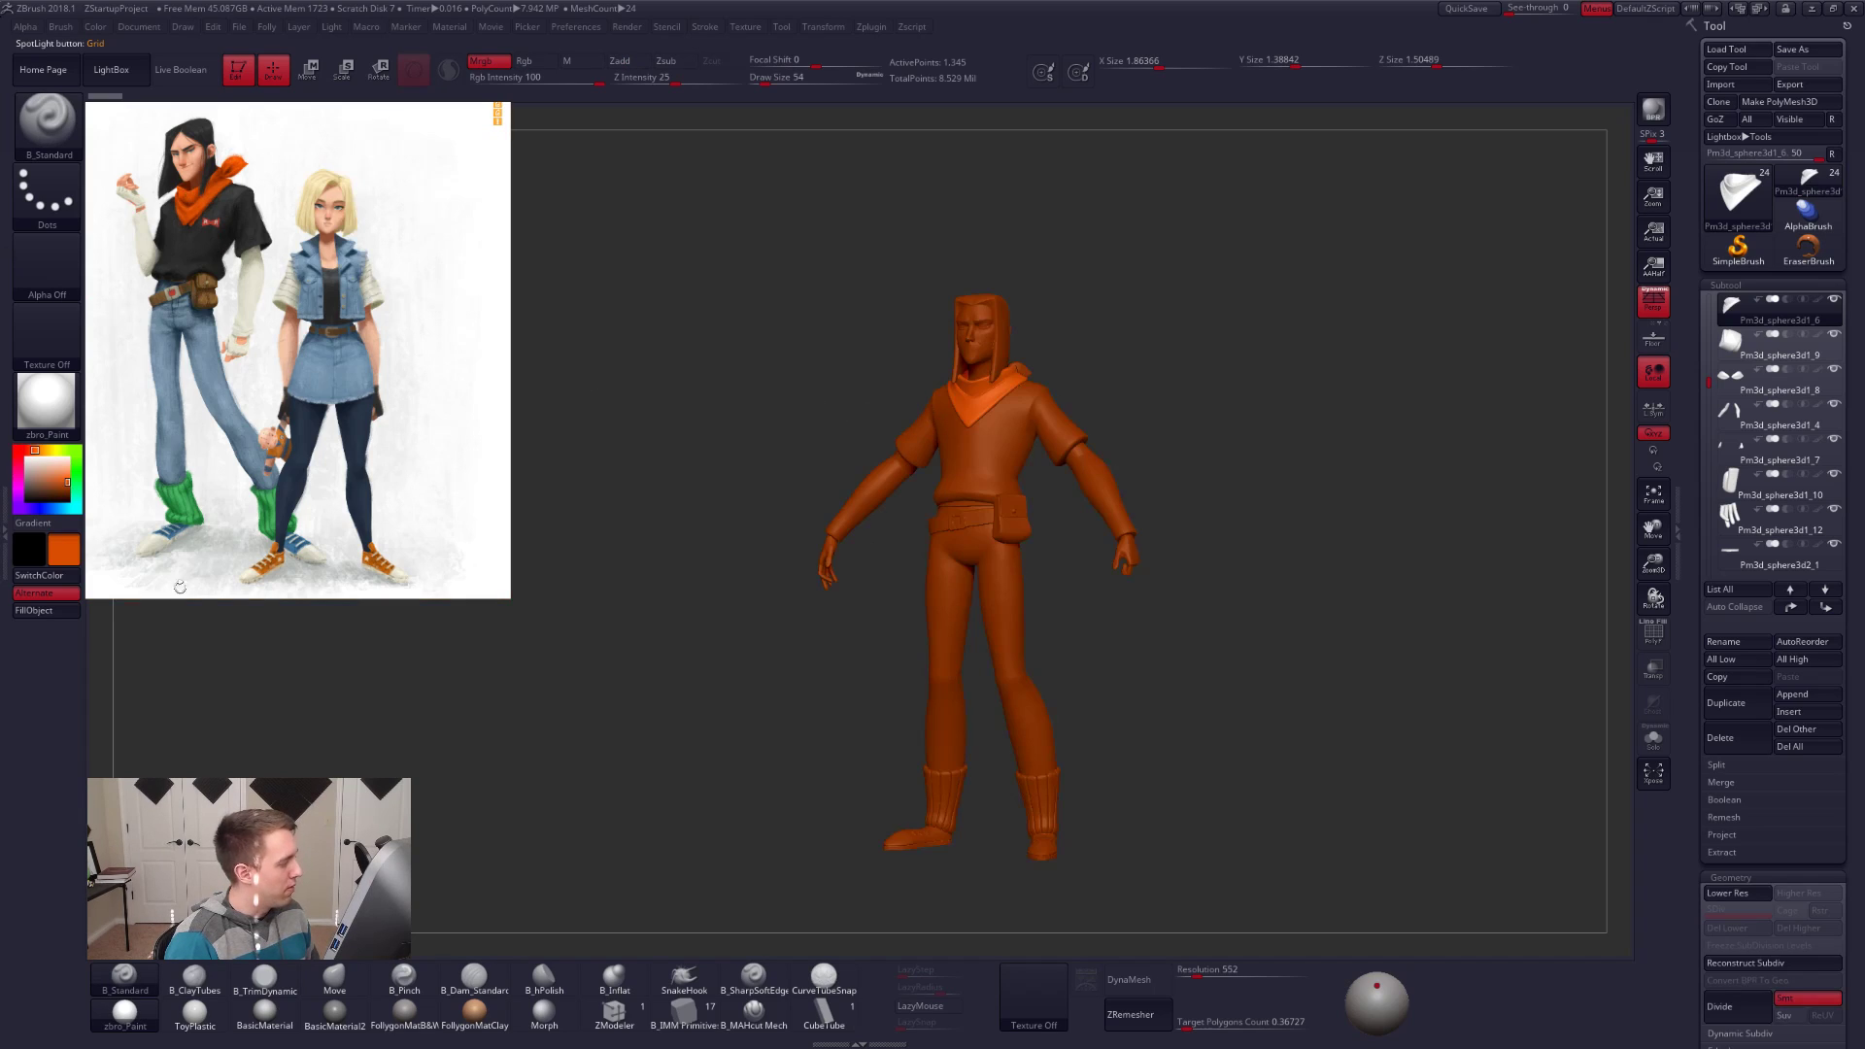
left_click(58, 616)
Step: Sample the dark color of the reference figure's T-shirt and fill the shirt subtool with it
key("z")
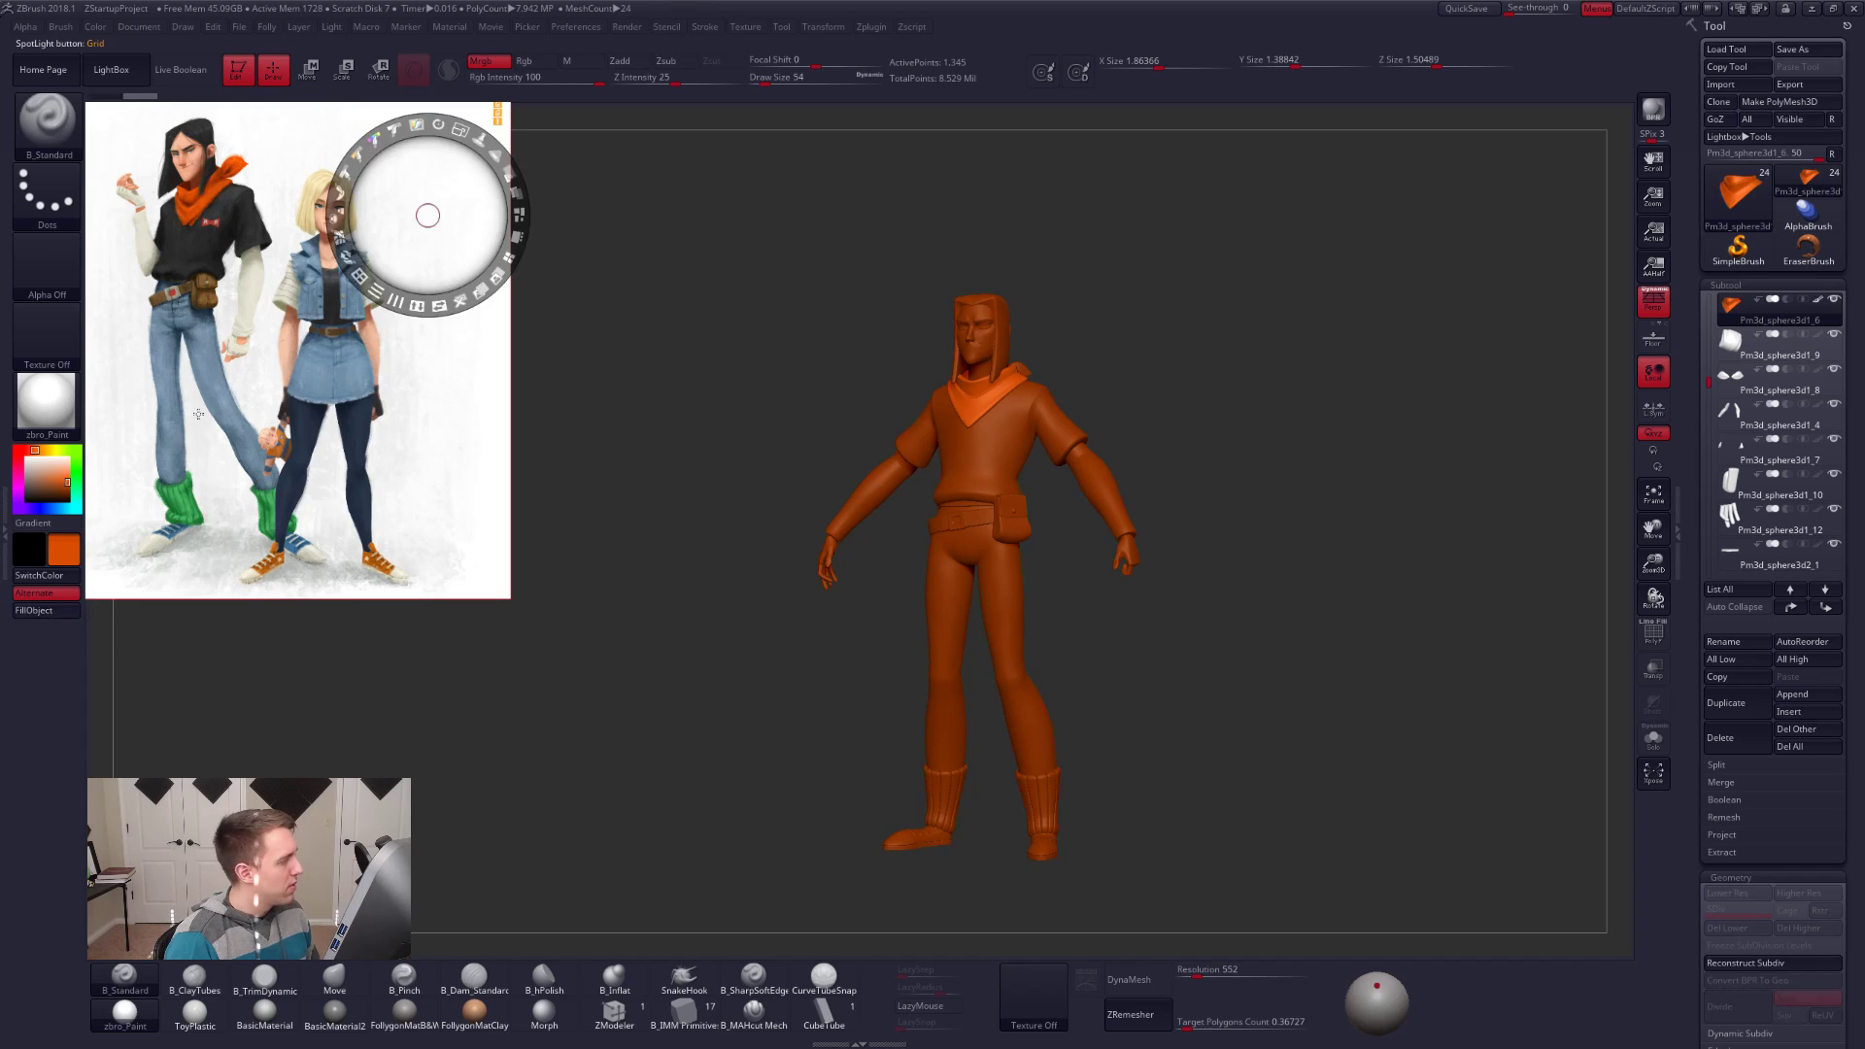
key("c")
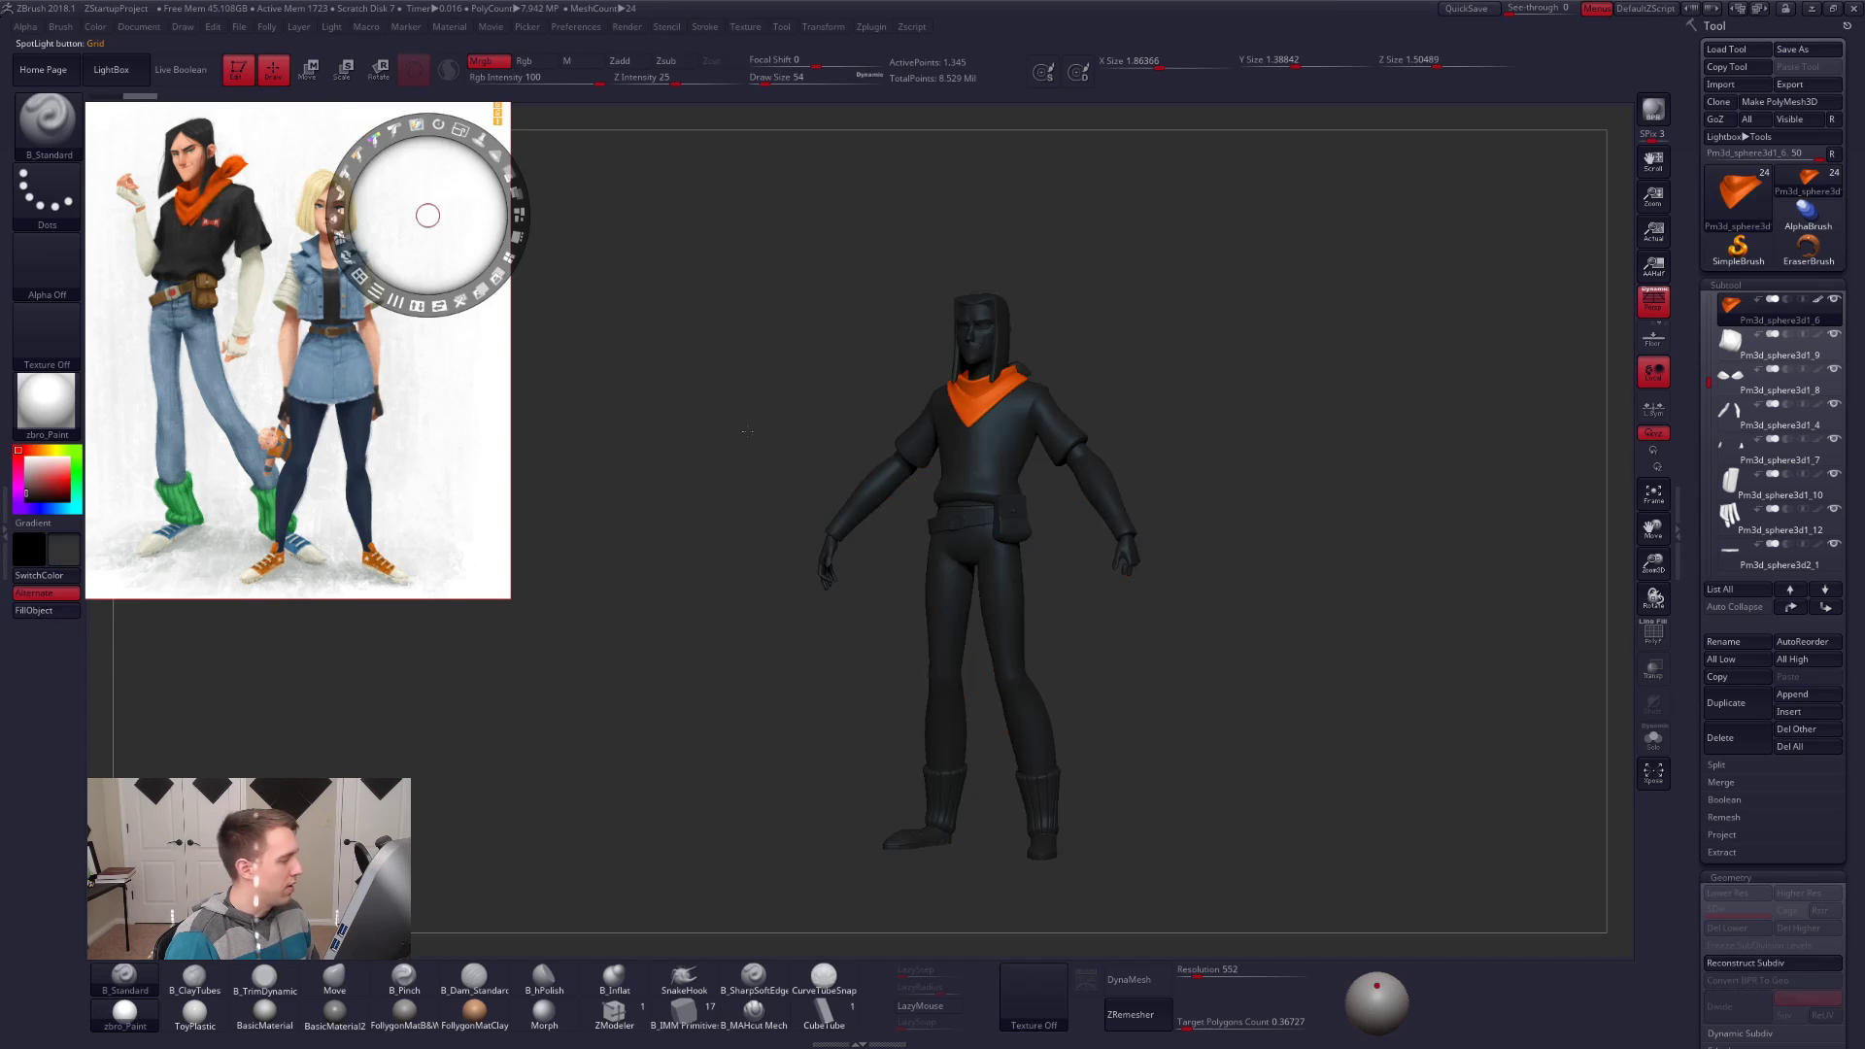
left_click(1015, 446)
key("z")
left_click(972, 449, "alt")
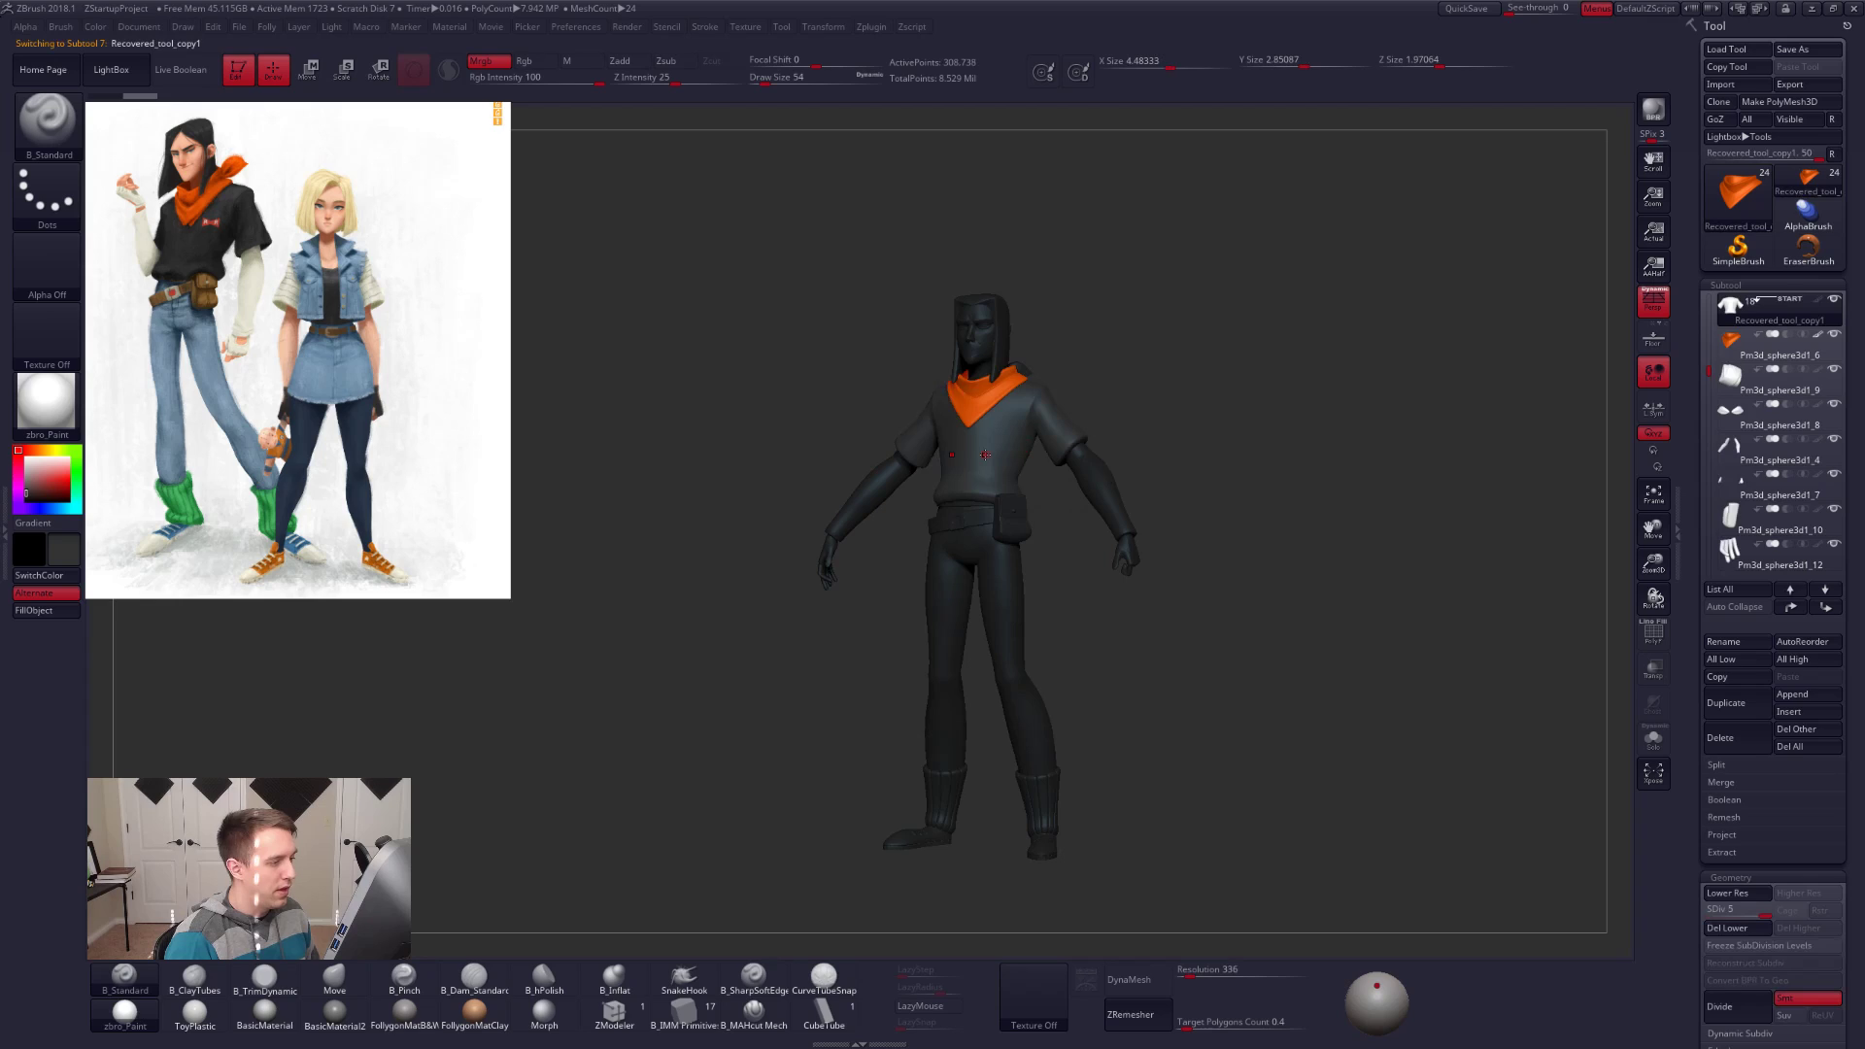
Step: Sample the off-white of the reference figure's long sleeves and fill the forearm sleeves with it
key("z")
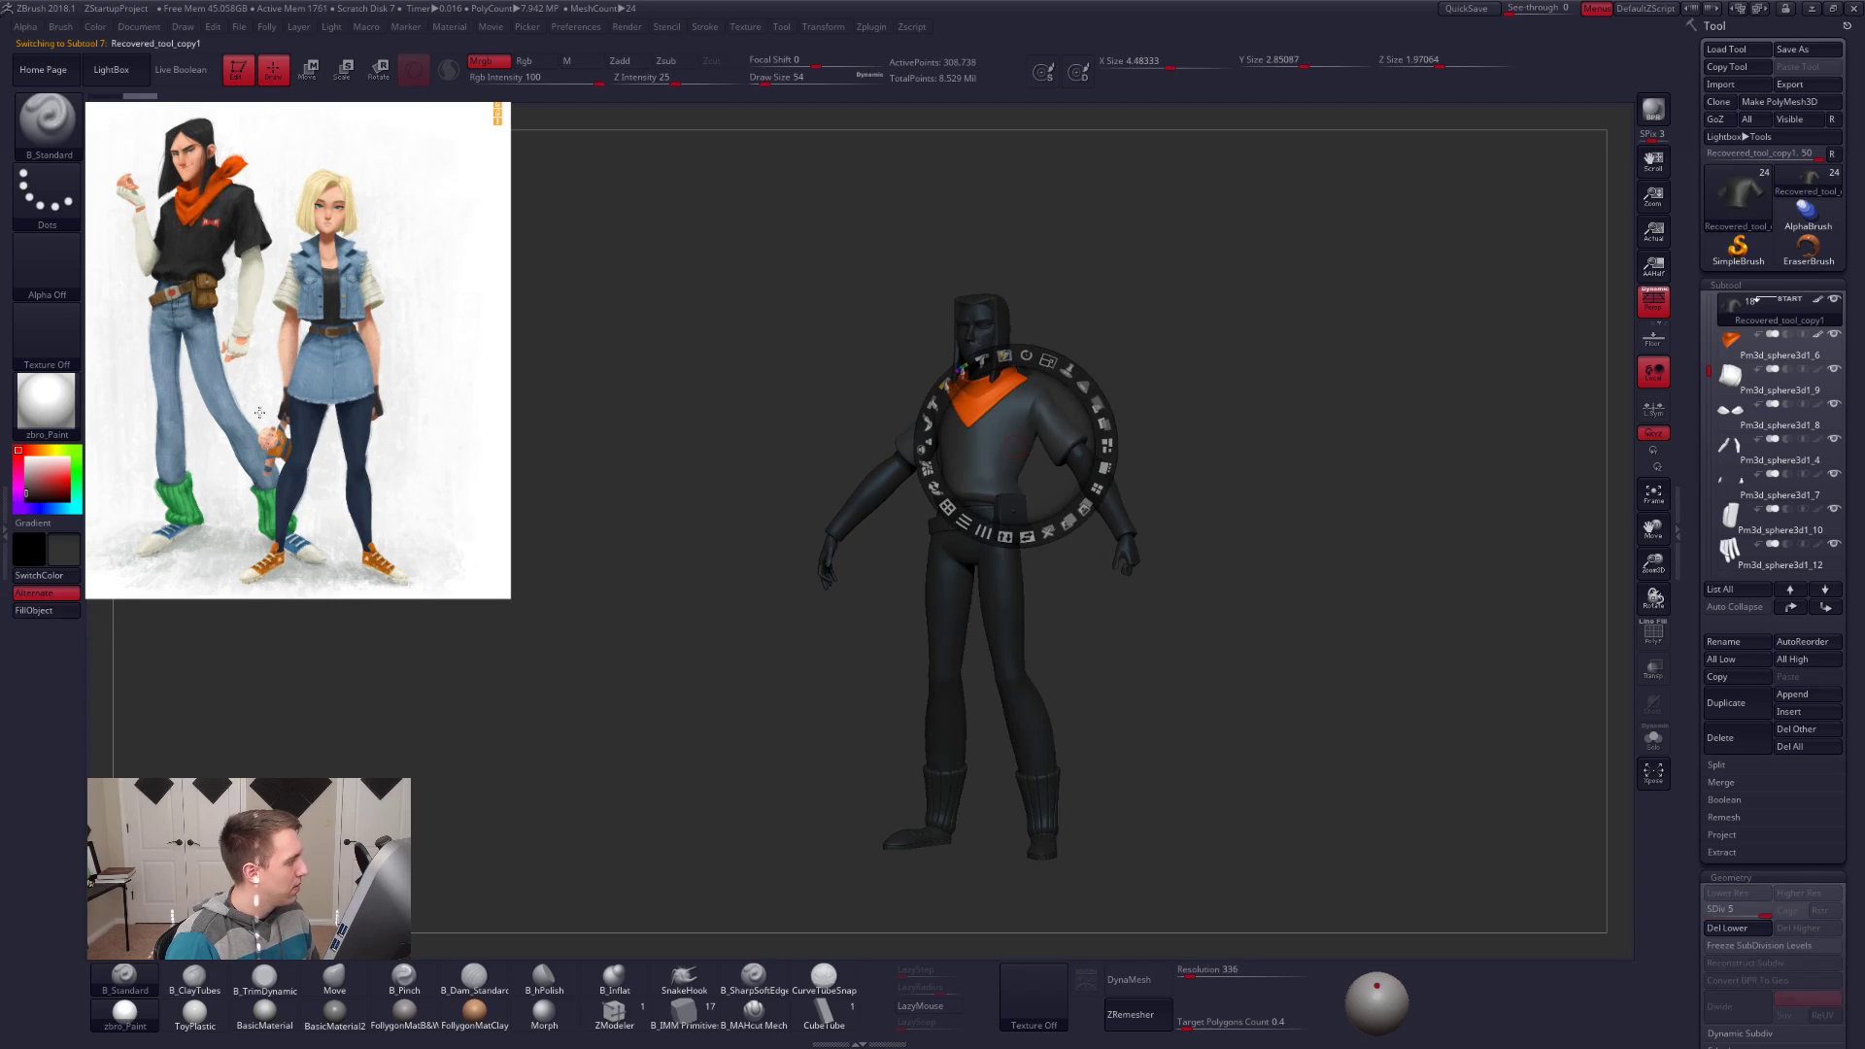
key("c")
key("z")
left_click(1057, 484, "alt")
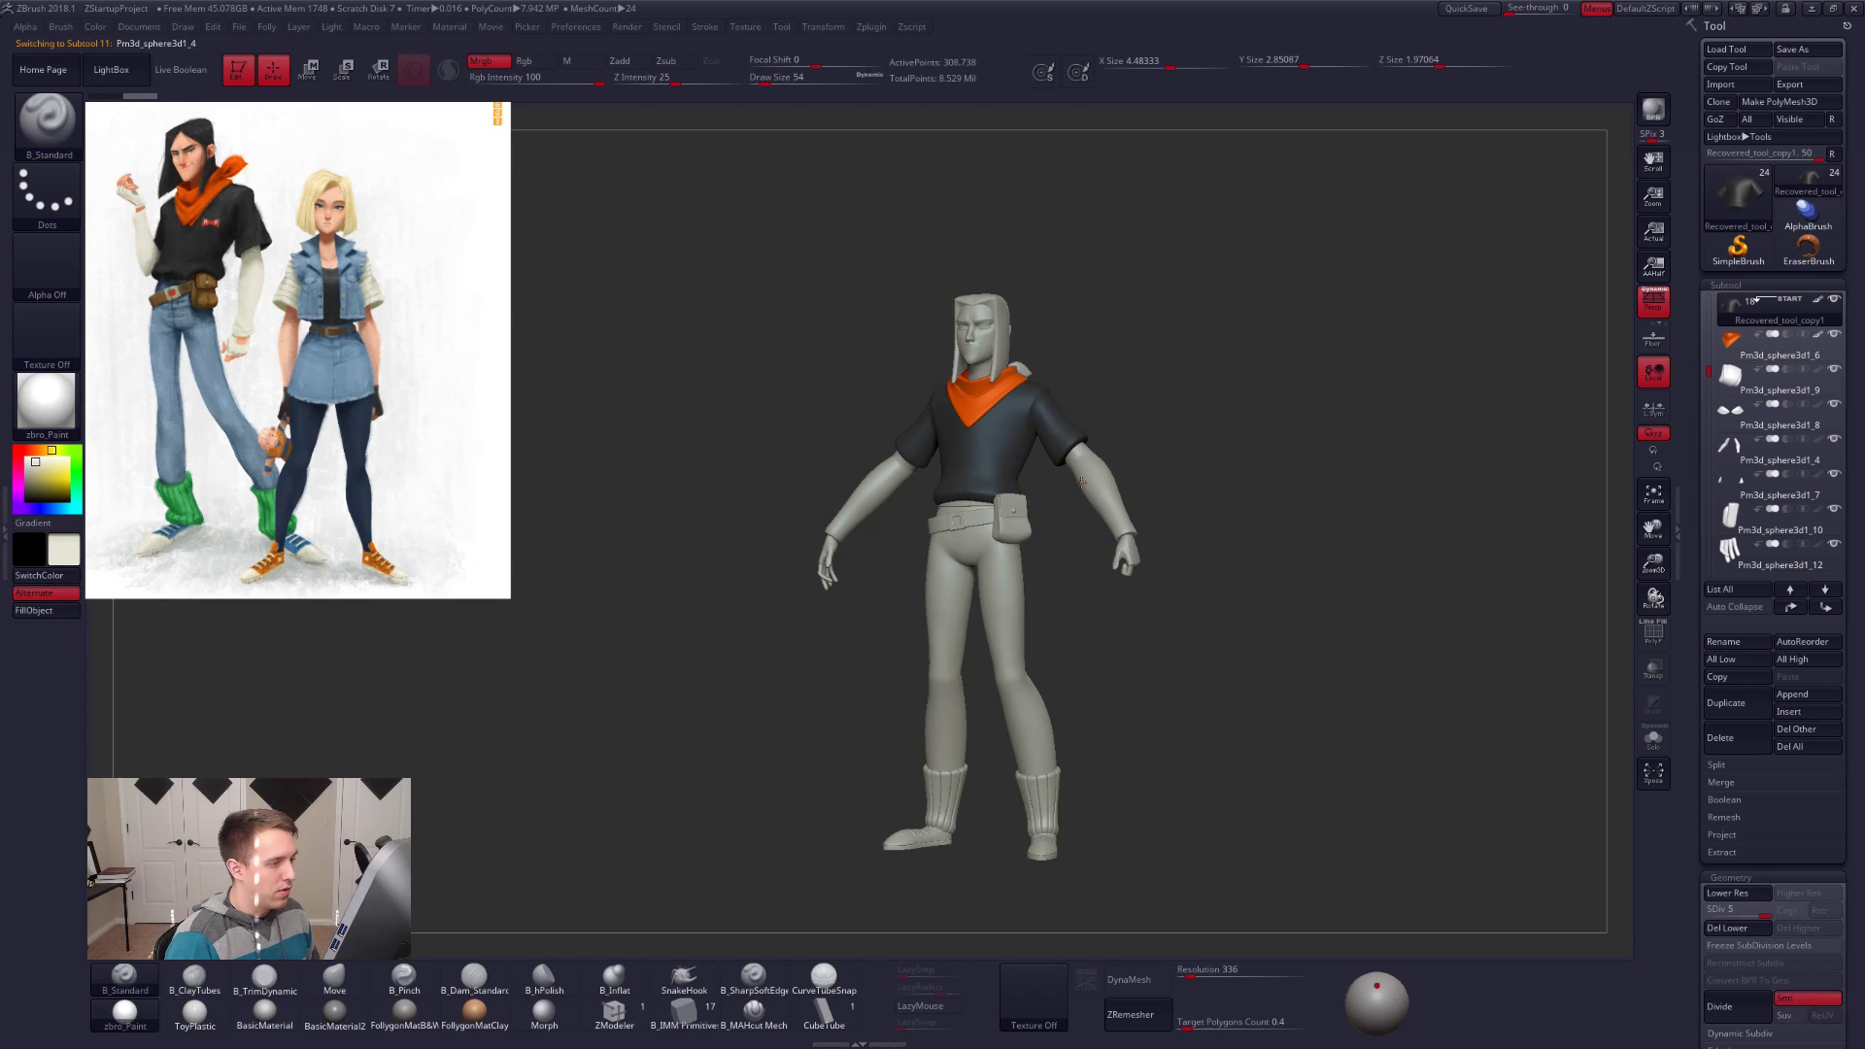
left_click(49, 612)
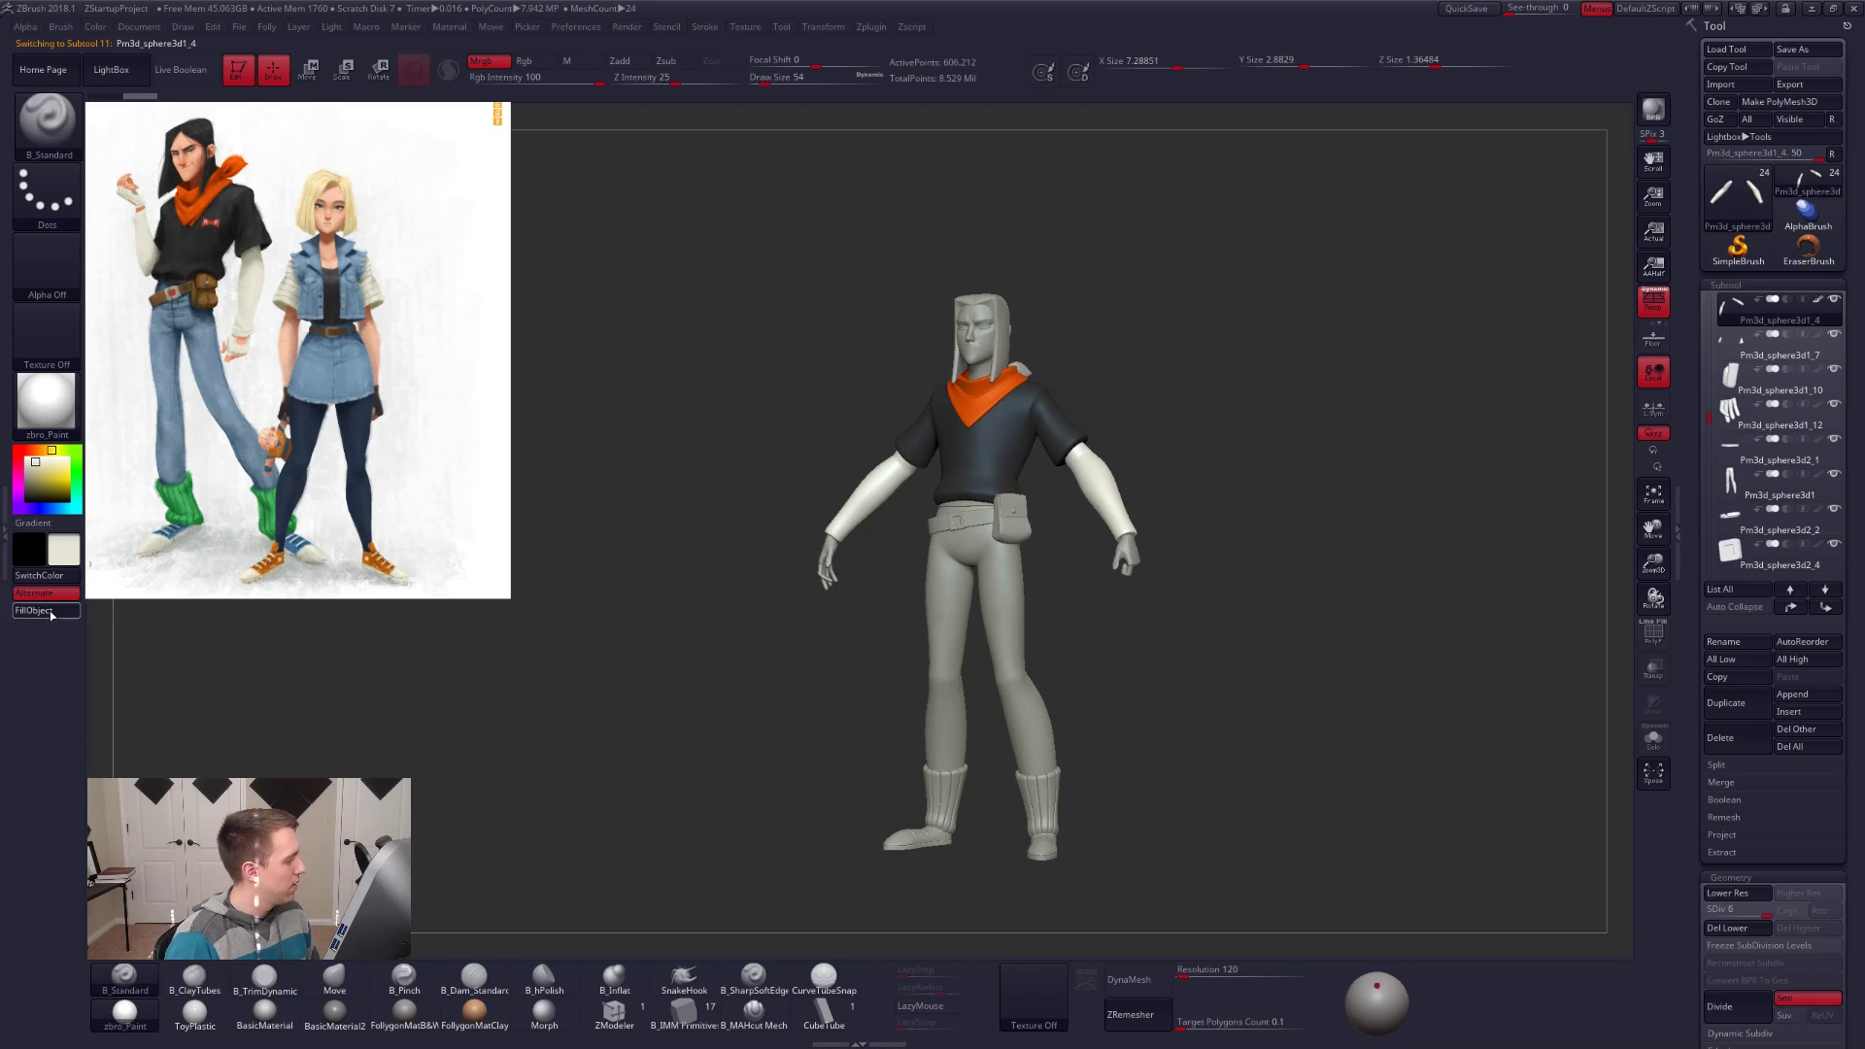
Step: Sample the denim blue of the reference figure's jeans and fill the pants subtool with it
key("z")
key("c")
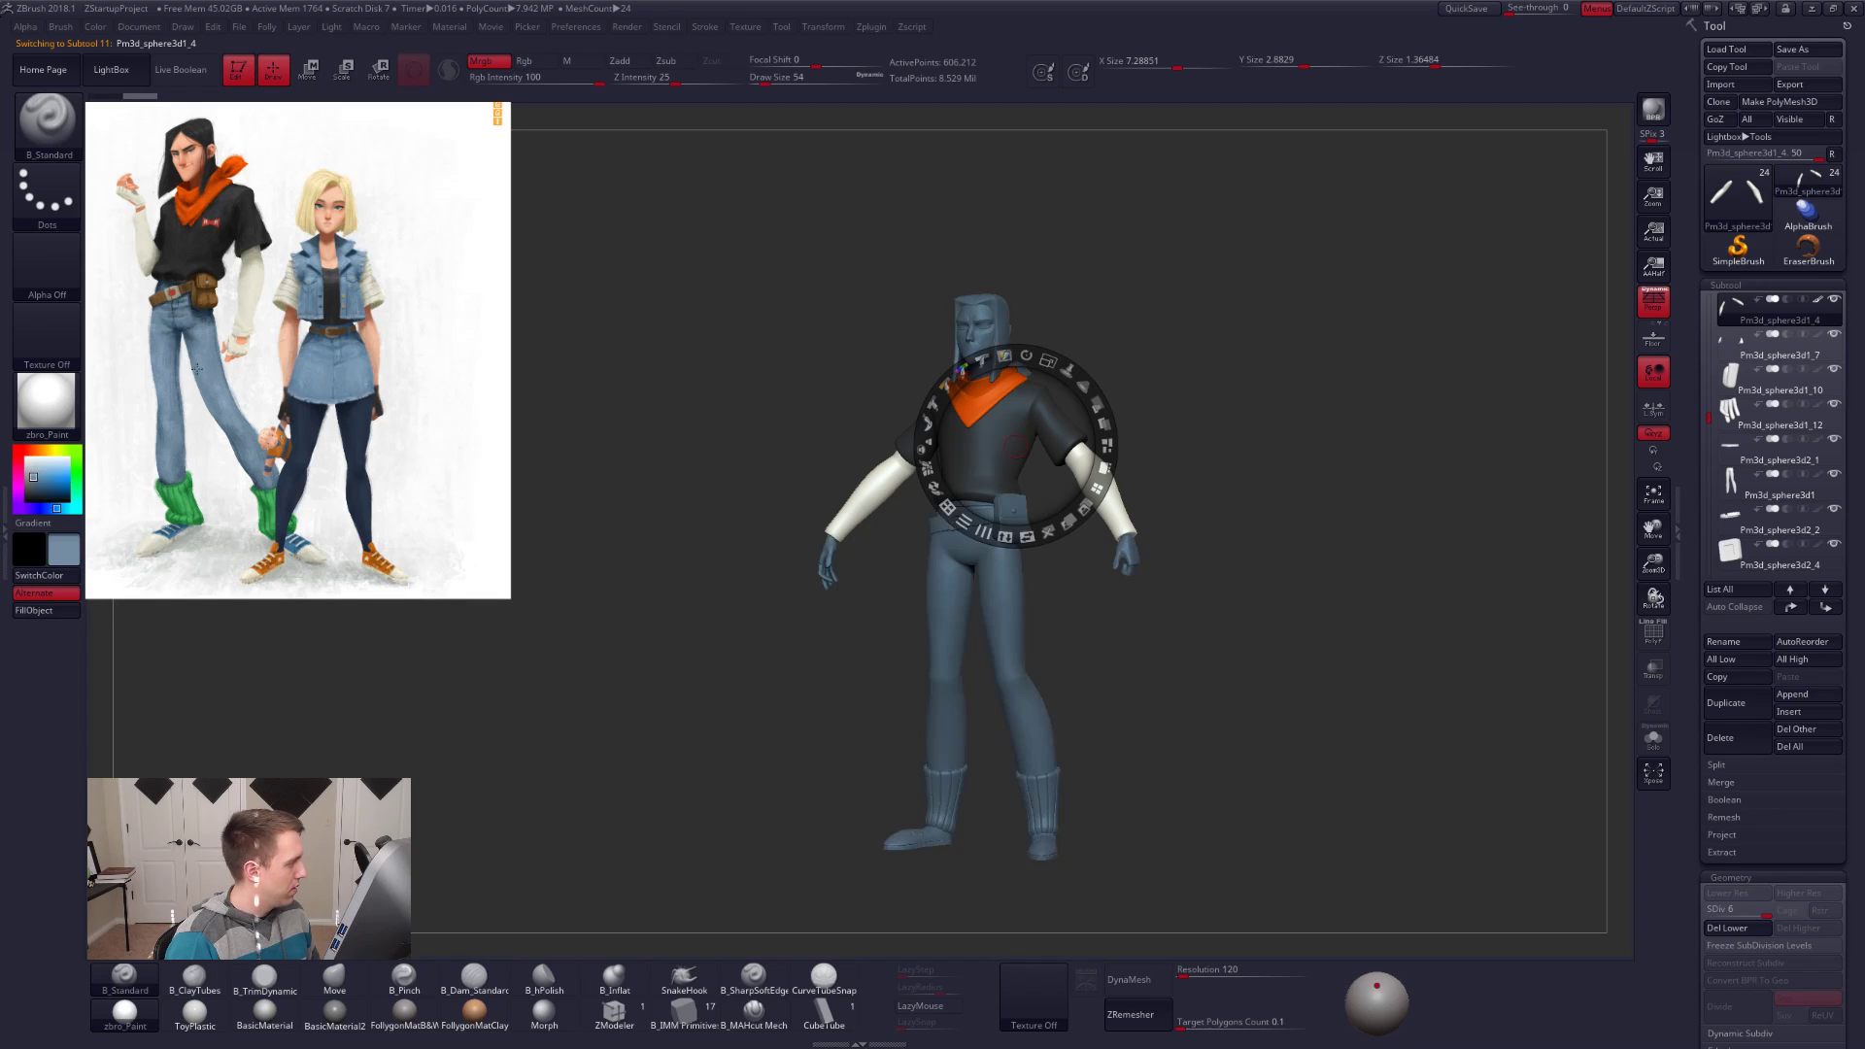
key("z")
left_click(925, 616, "alt")
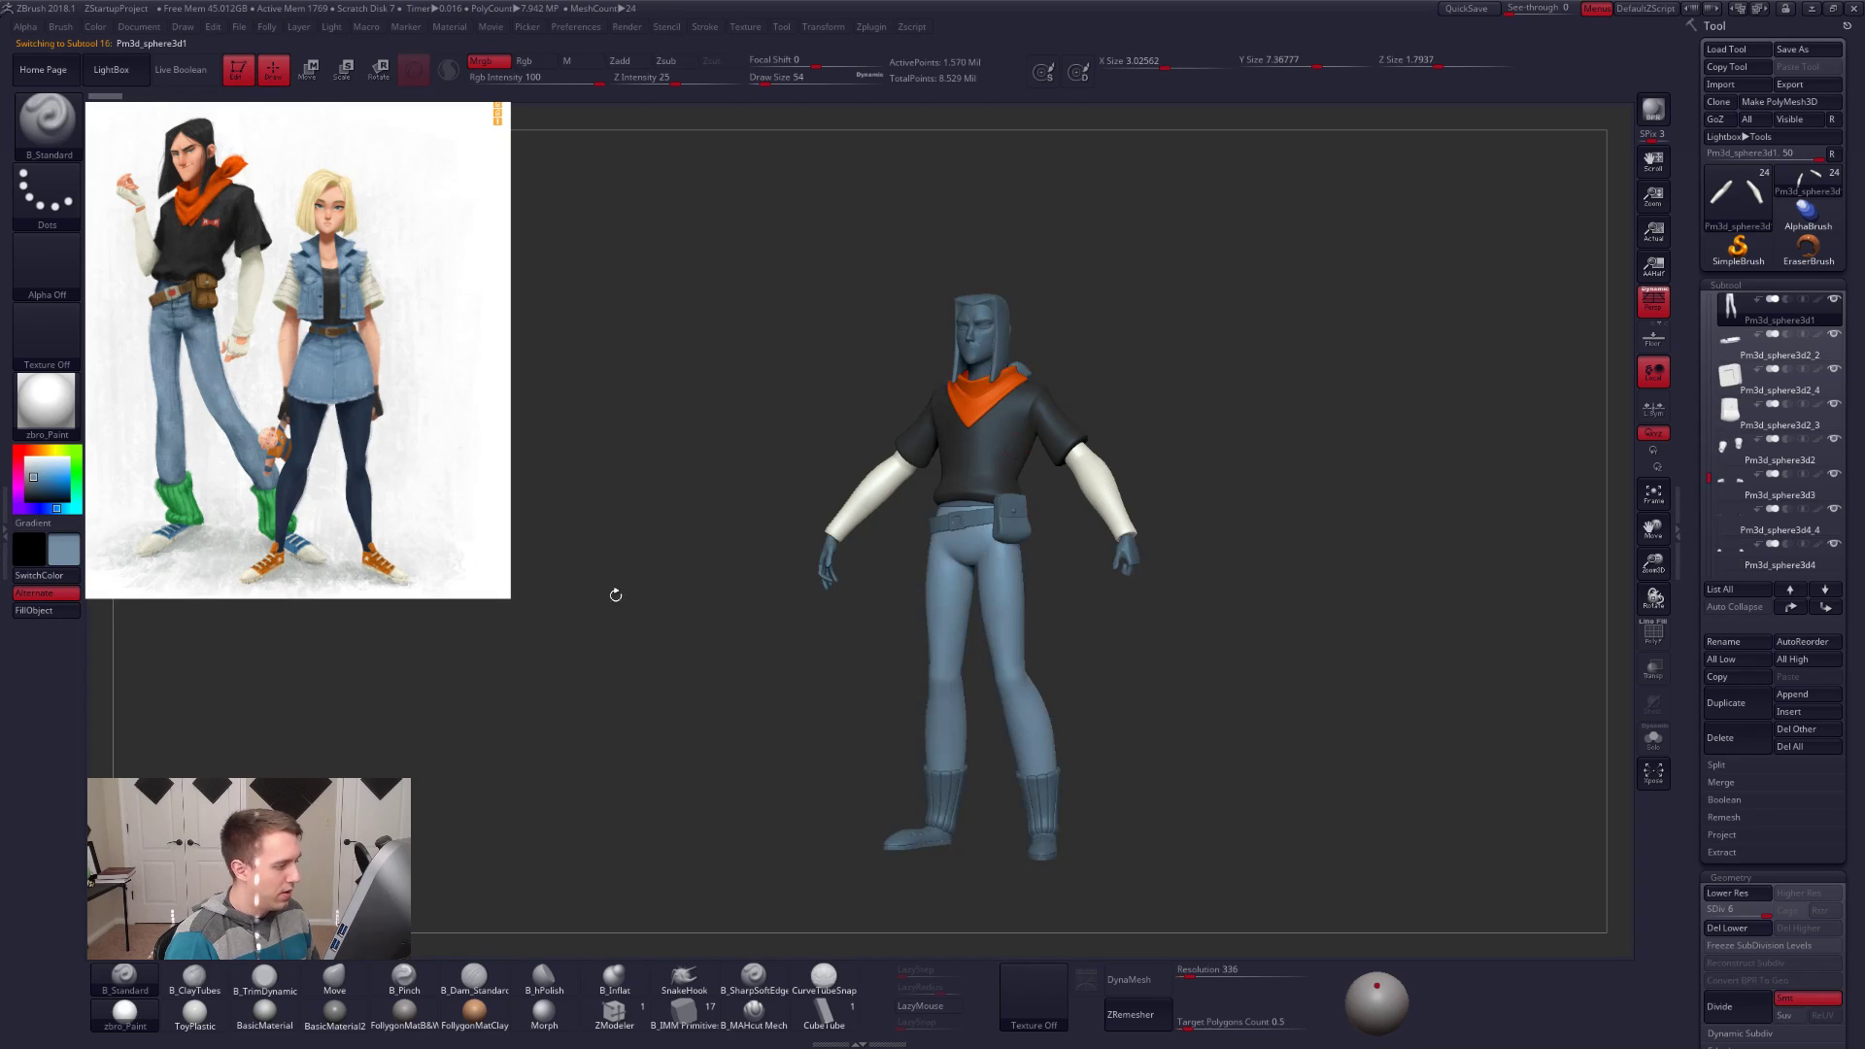
left_click(53, 610)
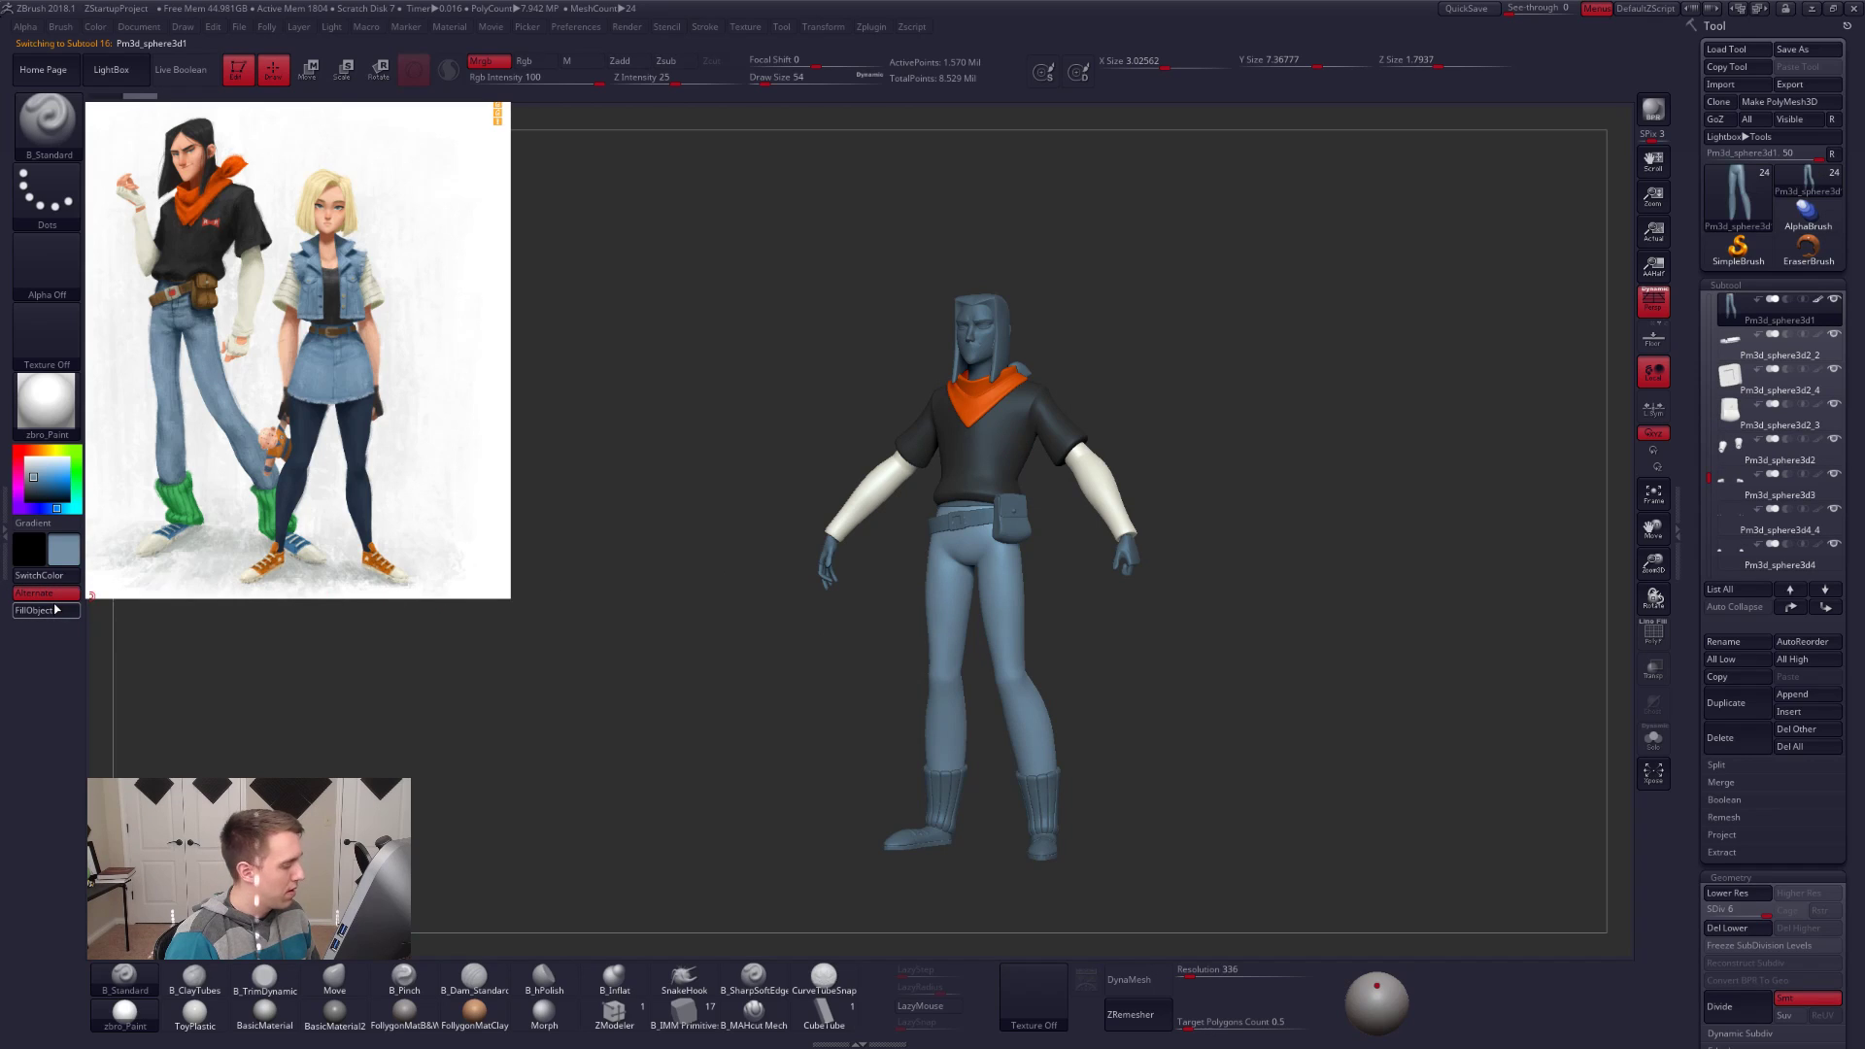
Step: Sample the green of the reference figure's leg warmers and fill the leg warmer subtool with it
key("z")
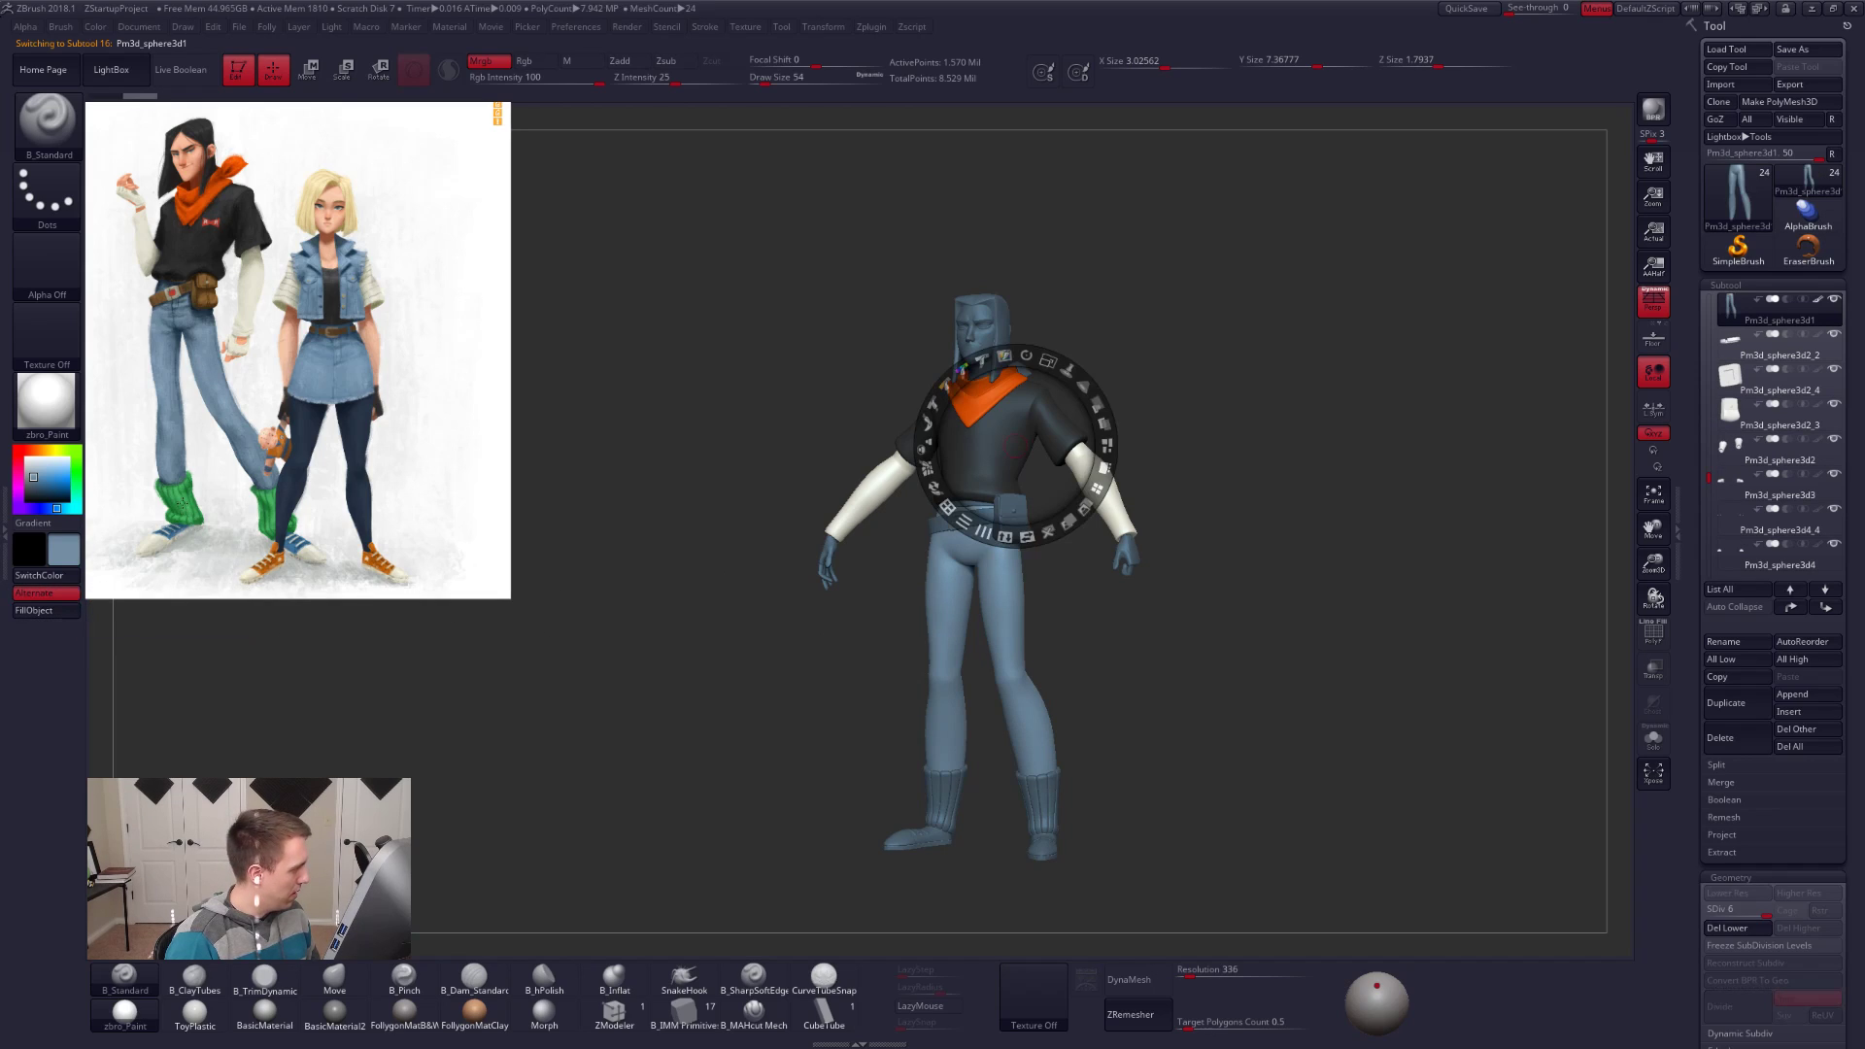
key("c")
key("z")
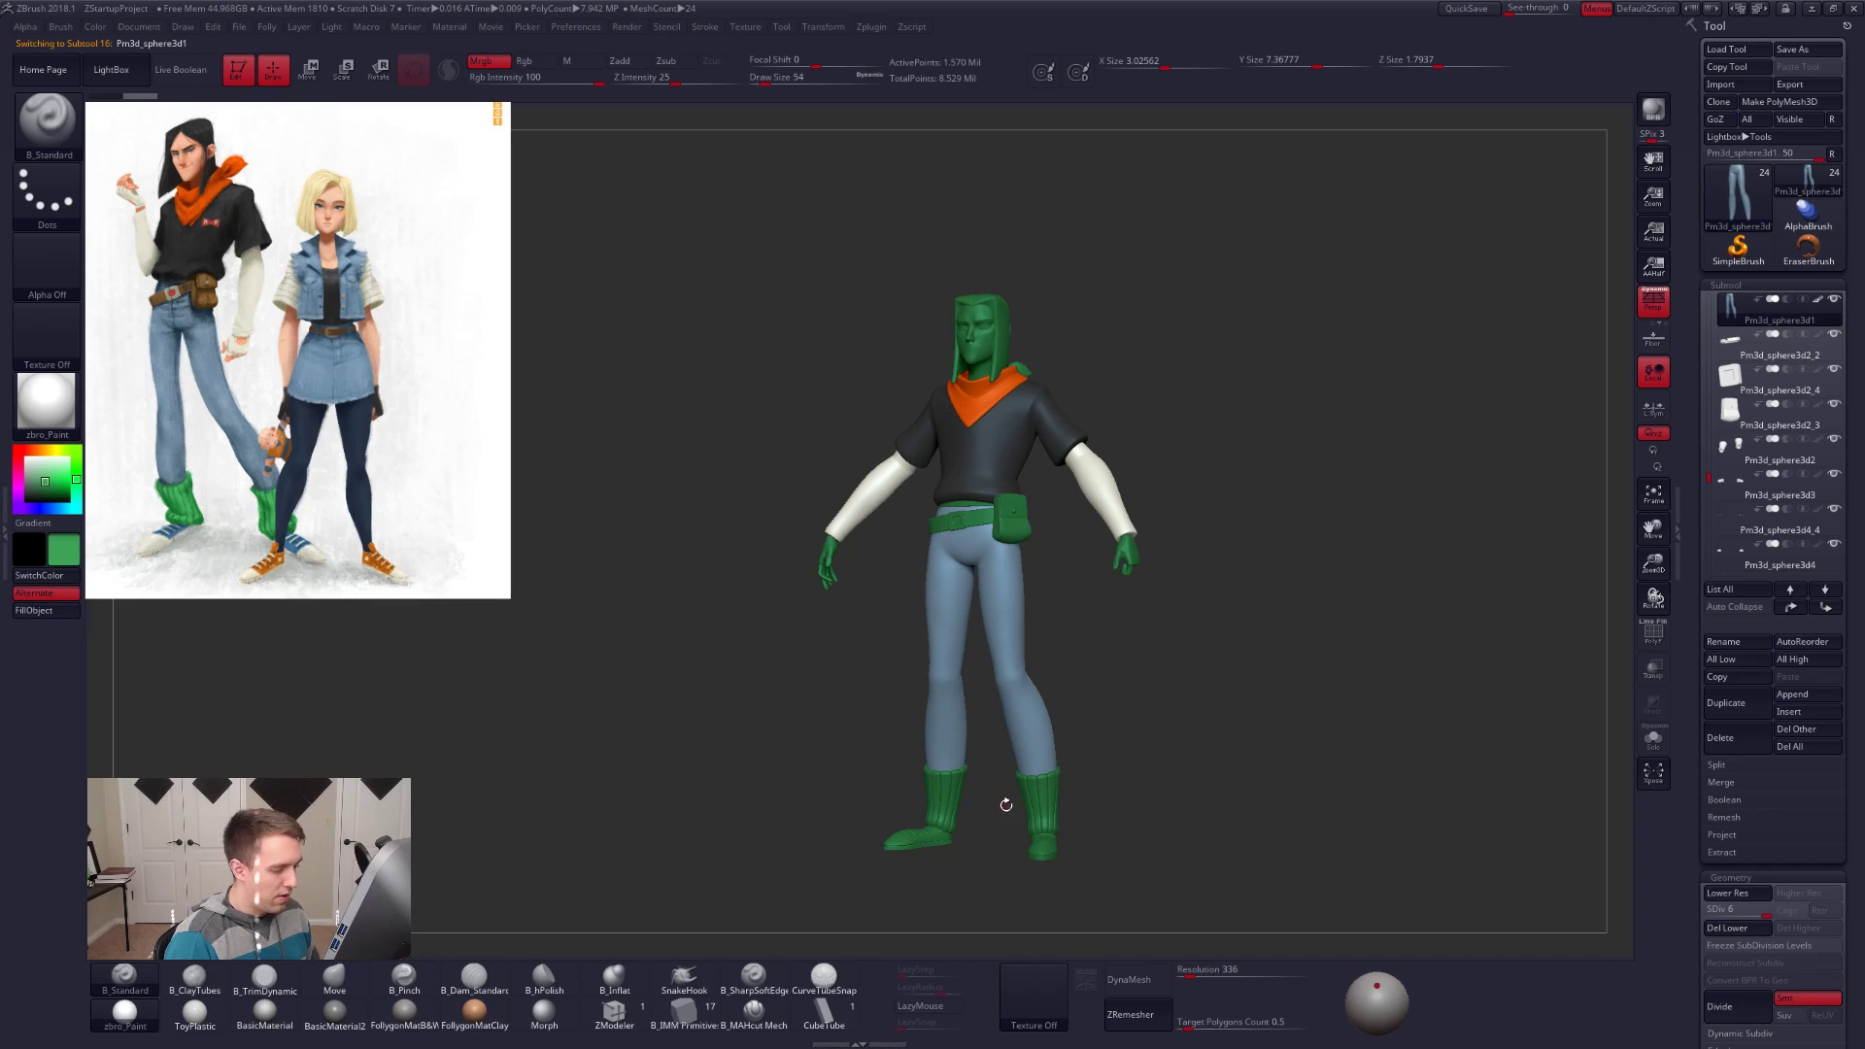
left_click(1034, 801, "alt")
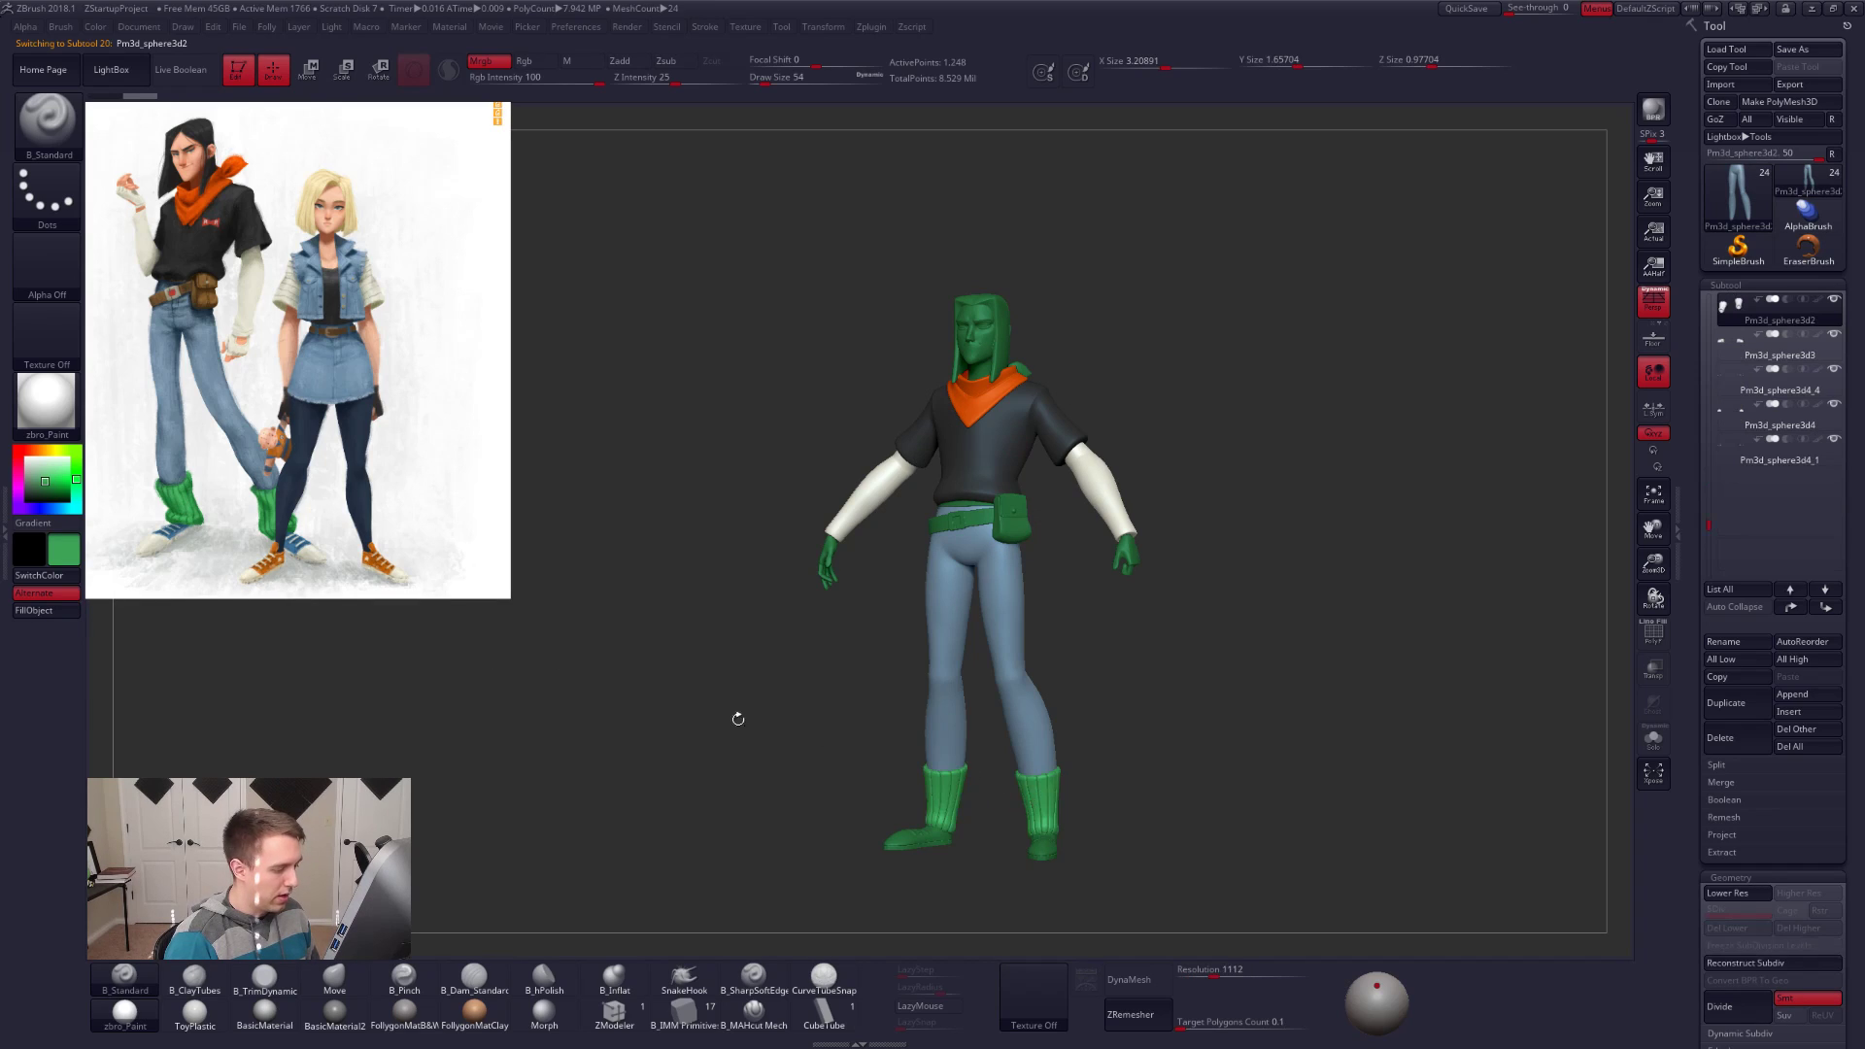
left_click(57, 614)
Step: Sample the blue of the reference figure's sneakers as the paint color and make the shoes the active subtool
left_click_drag(717, 720, 947, 675, "alt")
key("z")
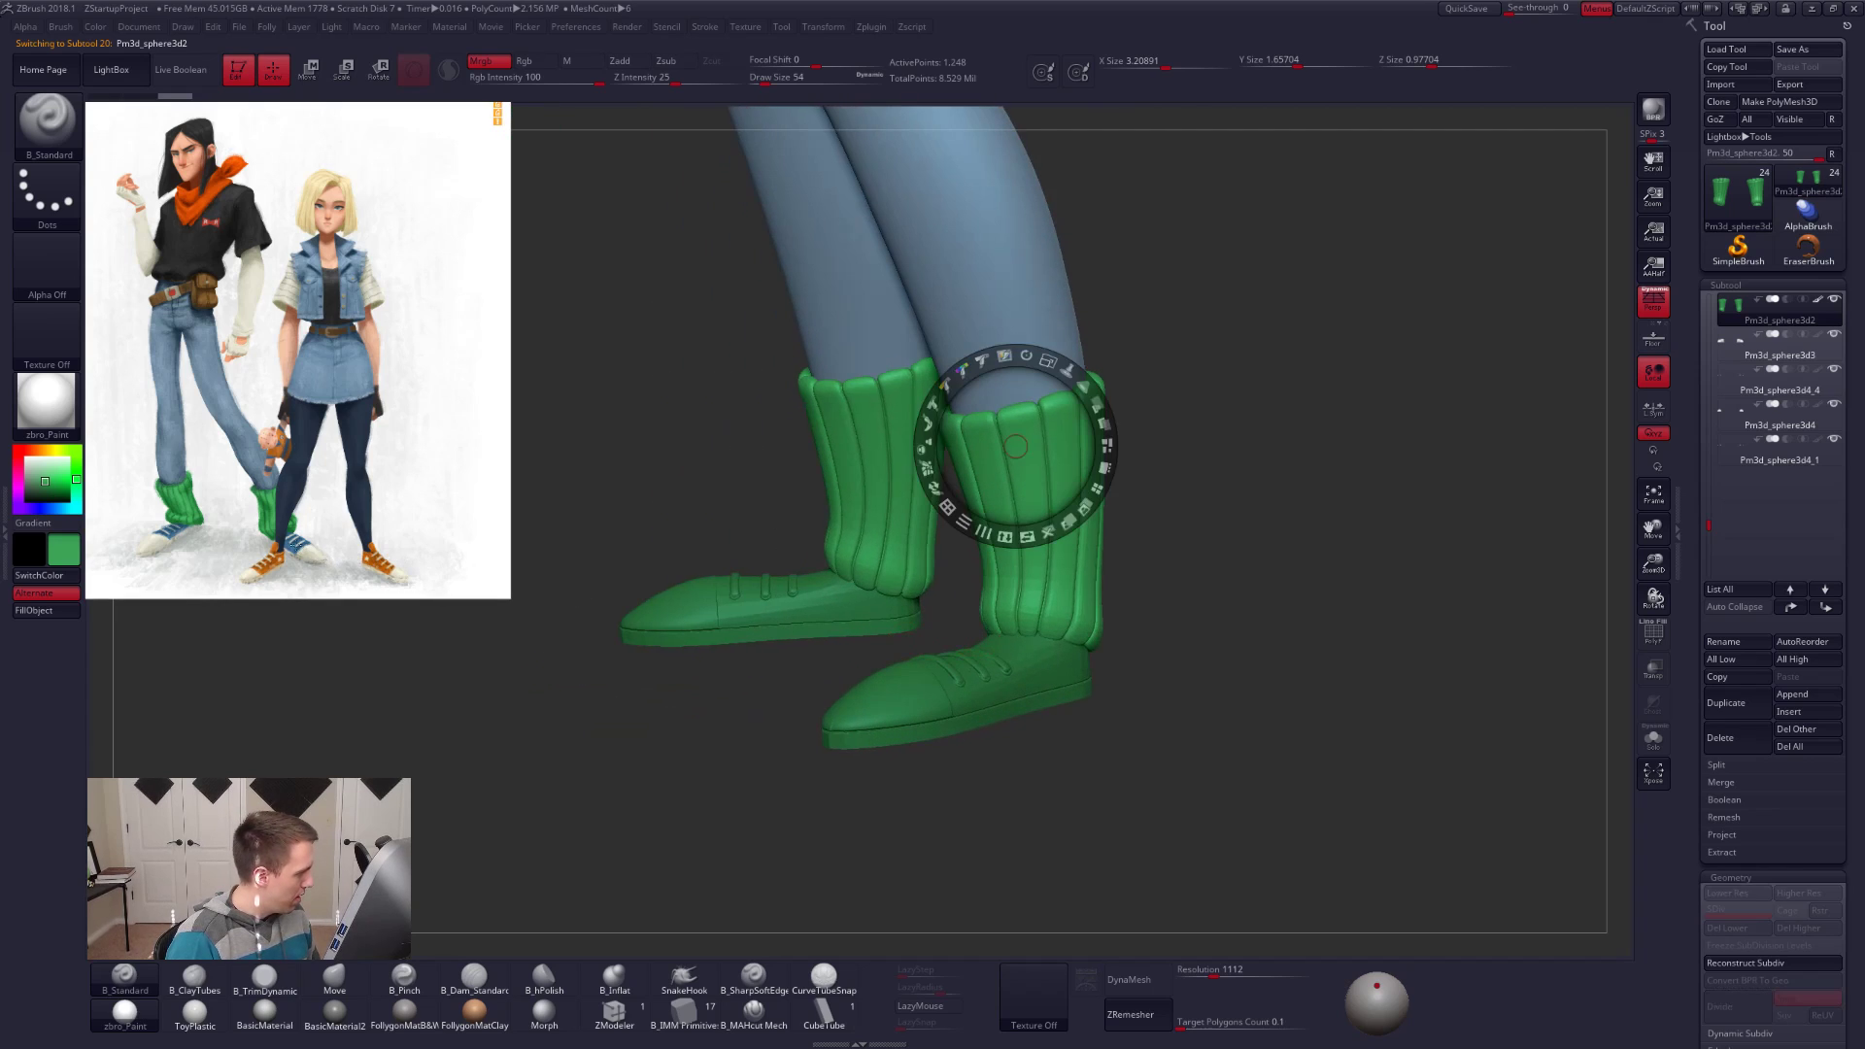
key("c")
key("z")
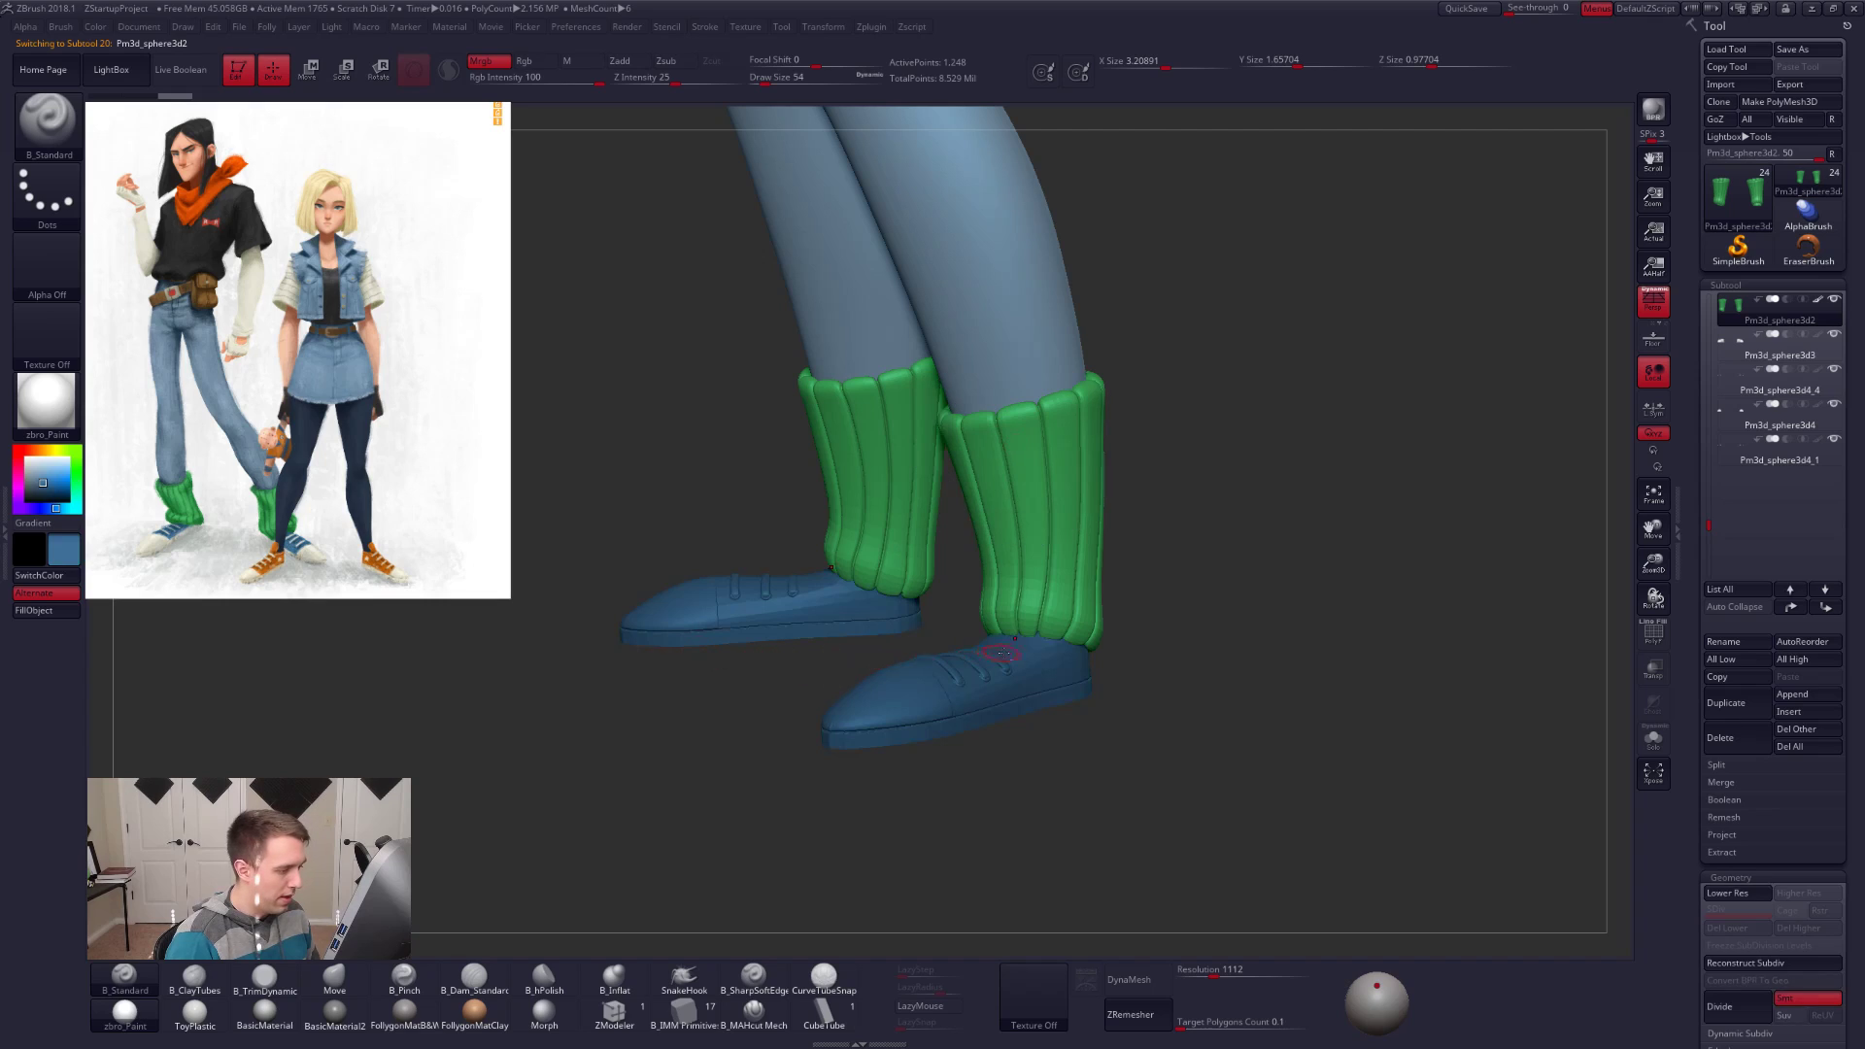
left_click(1018, 653, "alt")
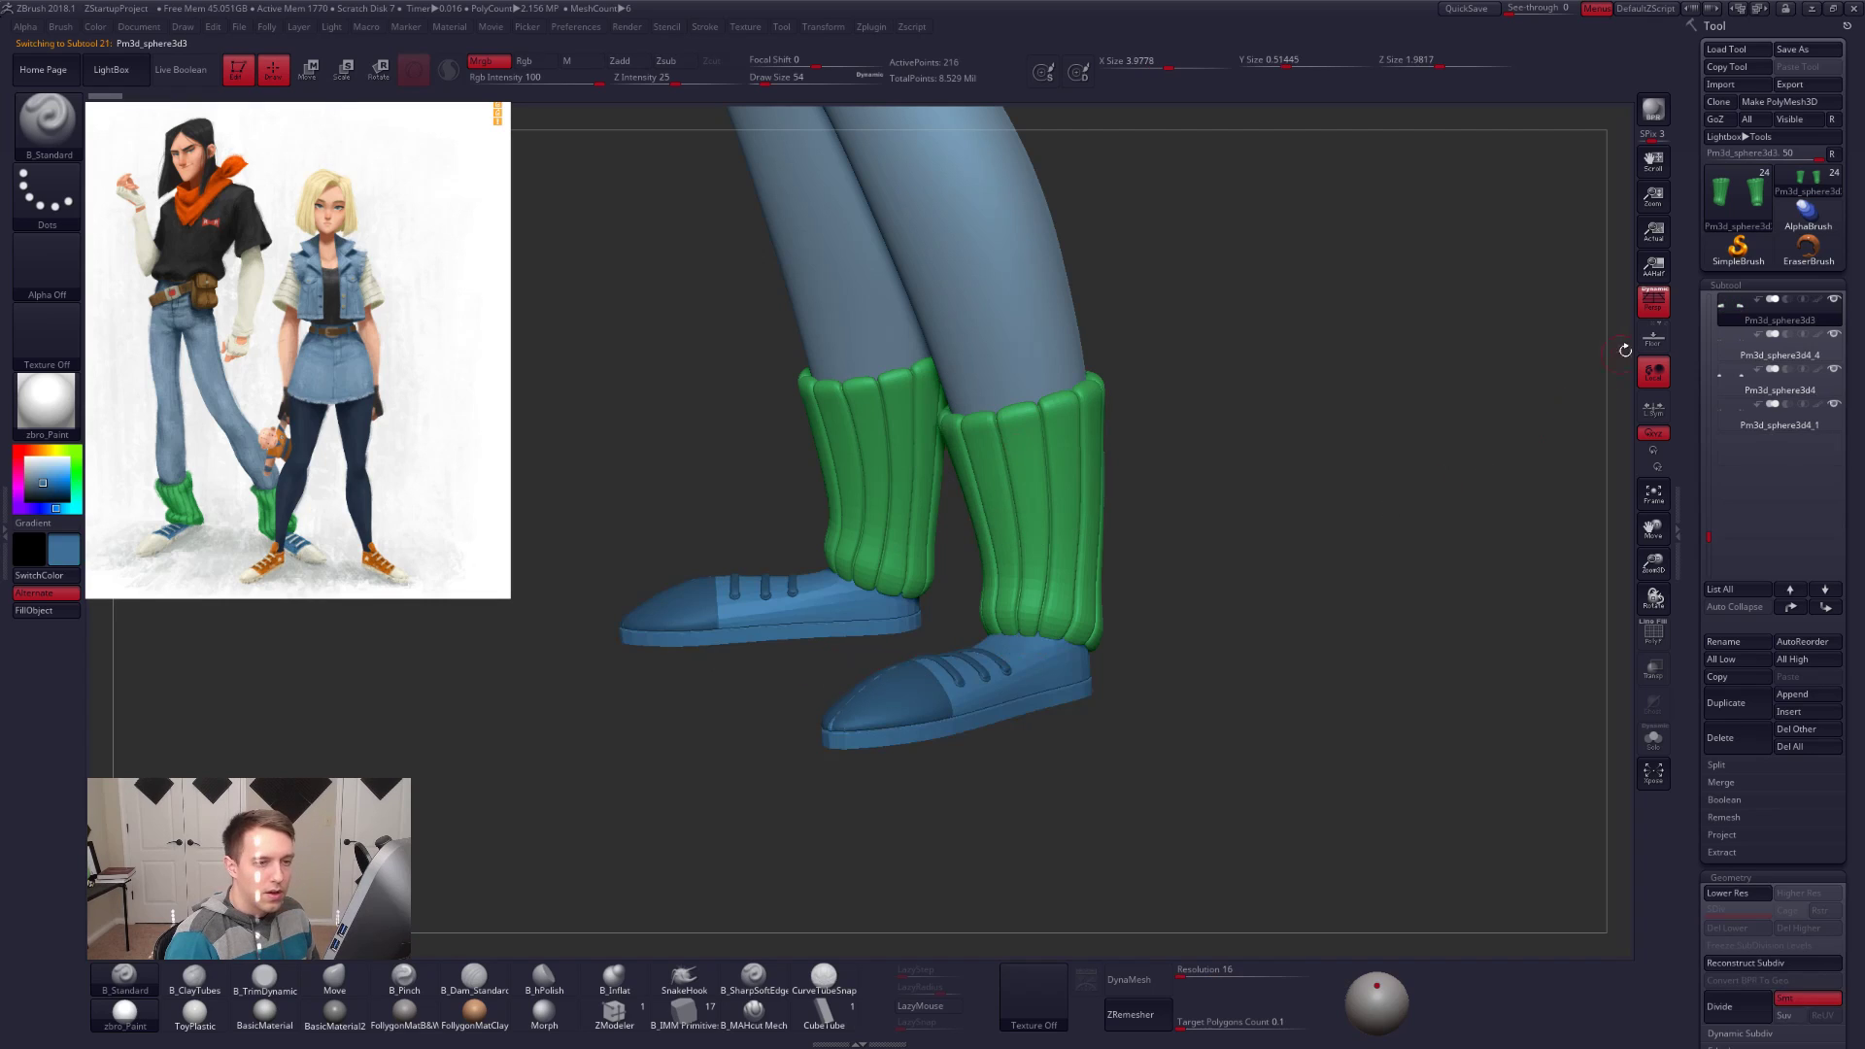
Step: Turn off perspective, then isolate the shoes in side view with polygroups and wireframe displayed
left_click(1660, 319)
left_click_drag(1157, 545, 1115, 452, "shift")
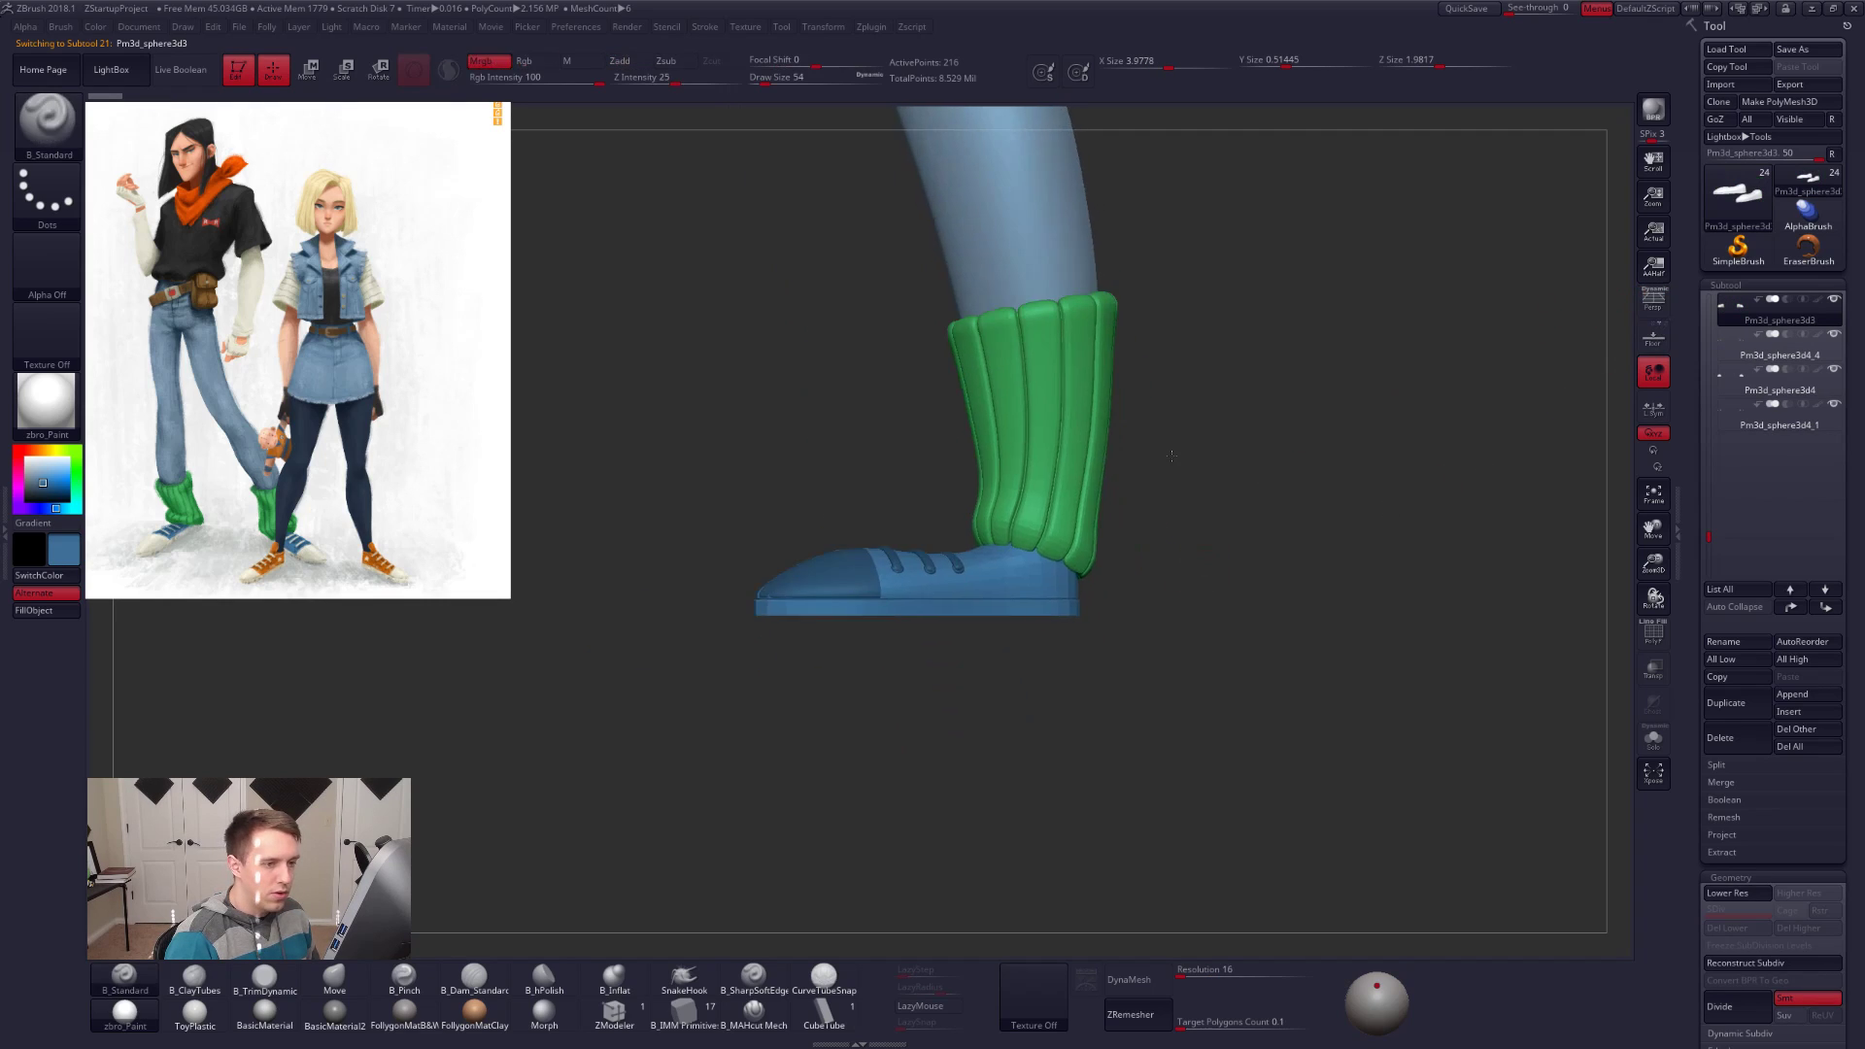
key("shift+d")
key("shift+f")
left_click_drag(977, 626, 977, 583, "alt")
key("d")
key("alt+s")
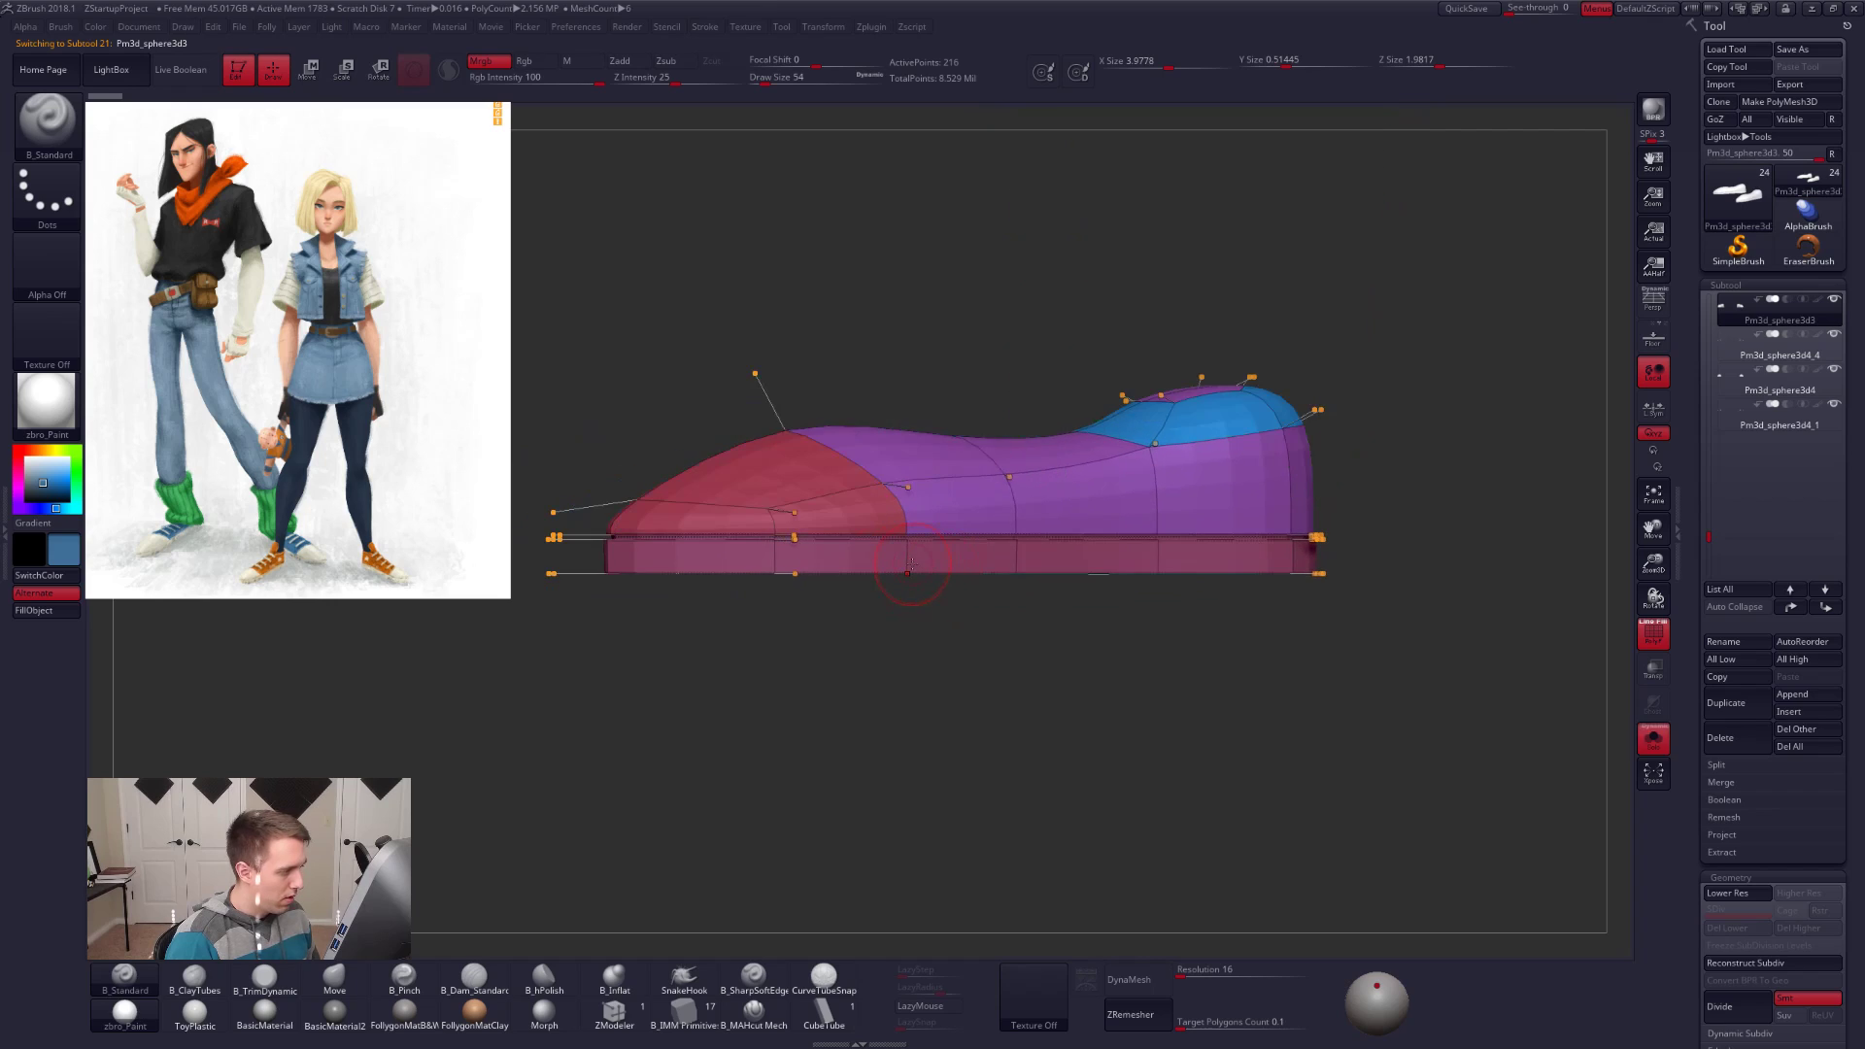
Step: Check the sole's polygroup, restore the whole shoe's visibility and drop the shoe to its lowest subdivision level
left_click(907, 567, "ctrl+shift")
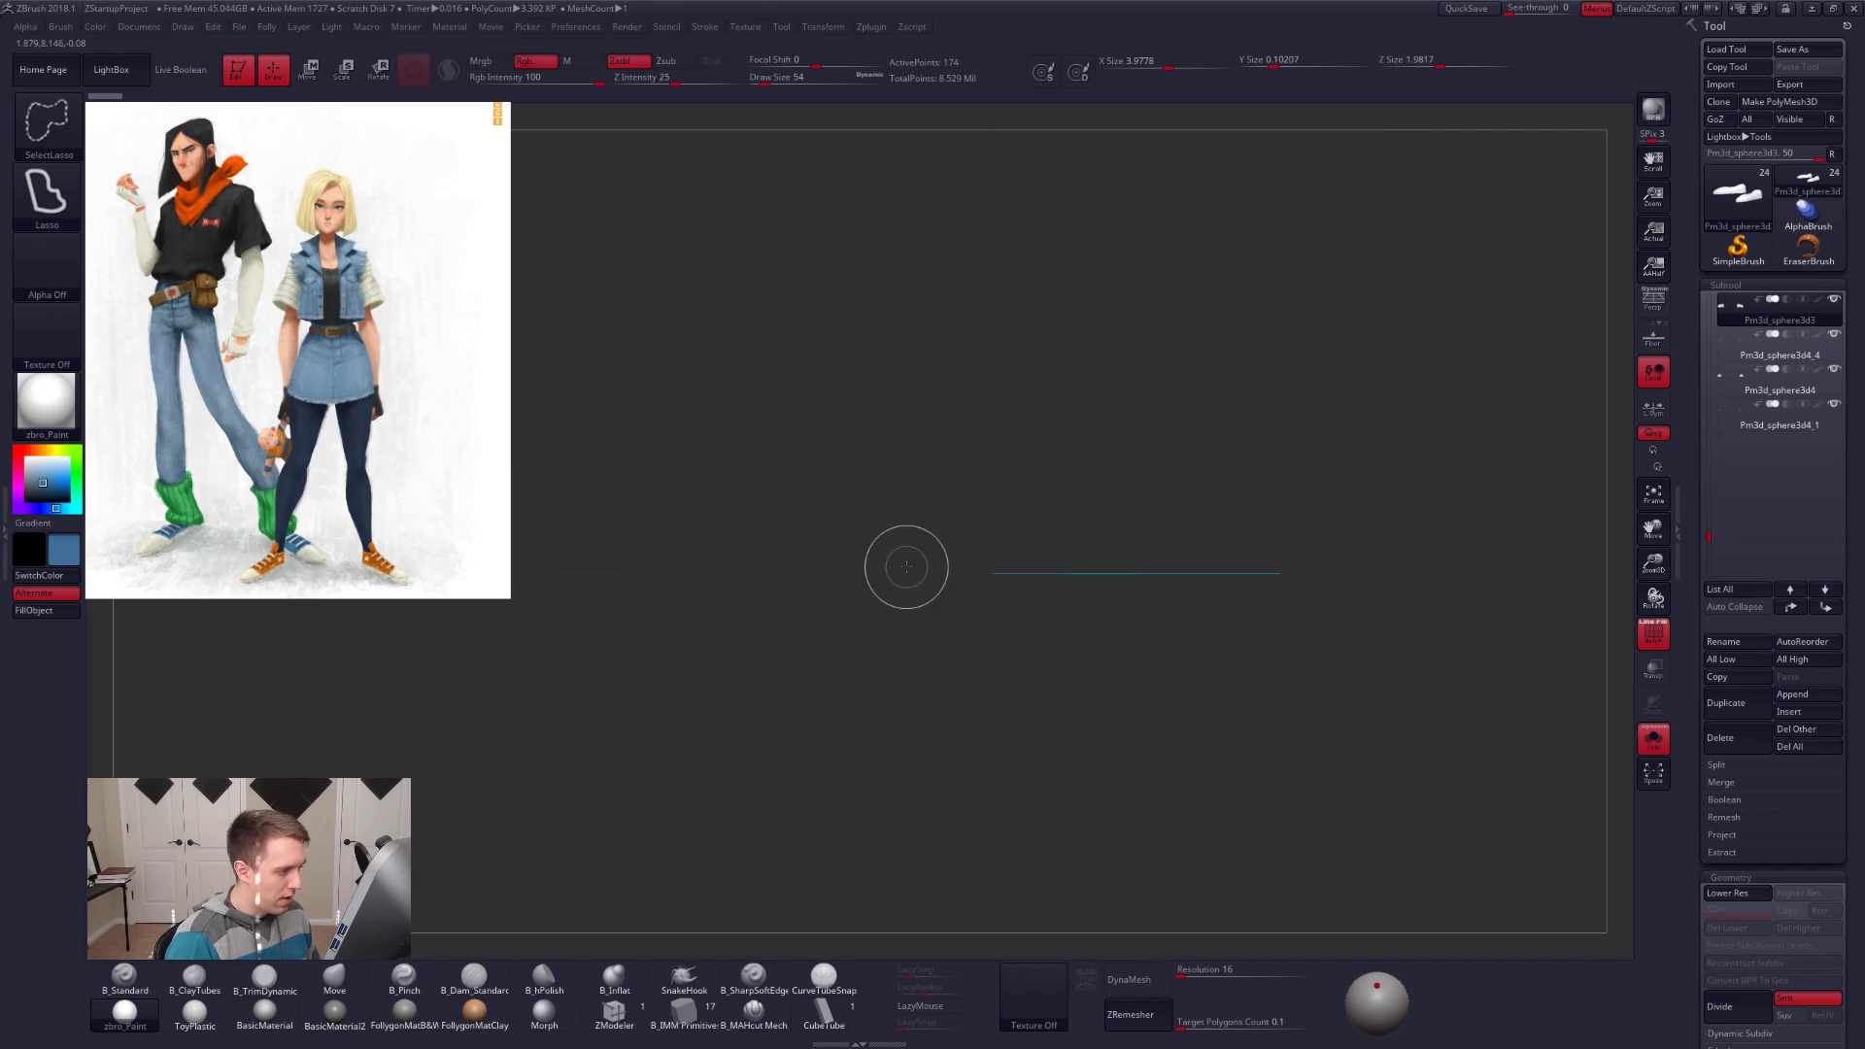
left_click_drag(936, 615, 1021, 567)
left_click(941, 621, "ctrl+shift")
key("shift+d")
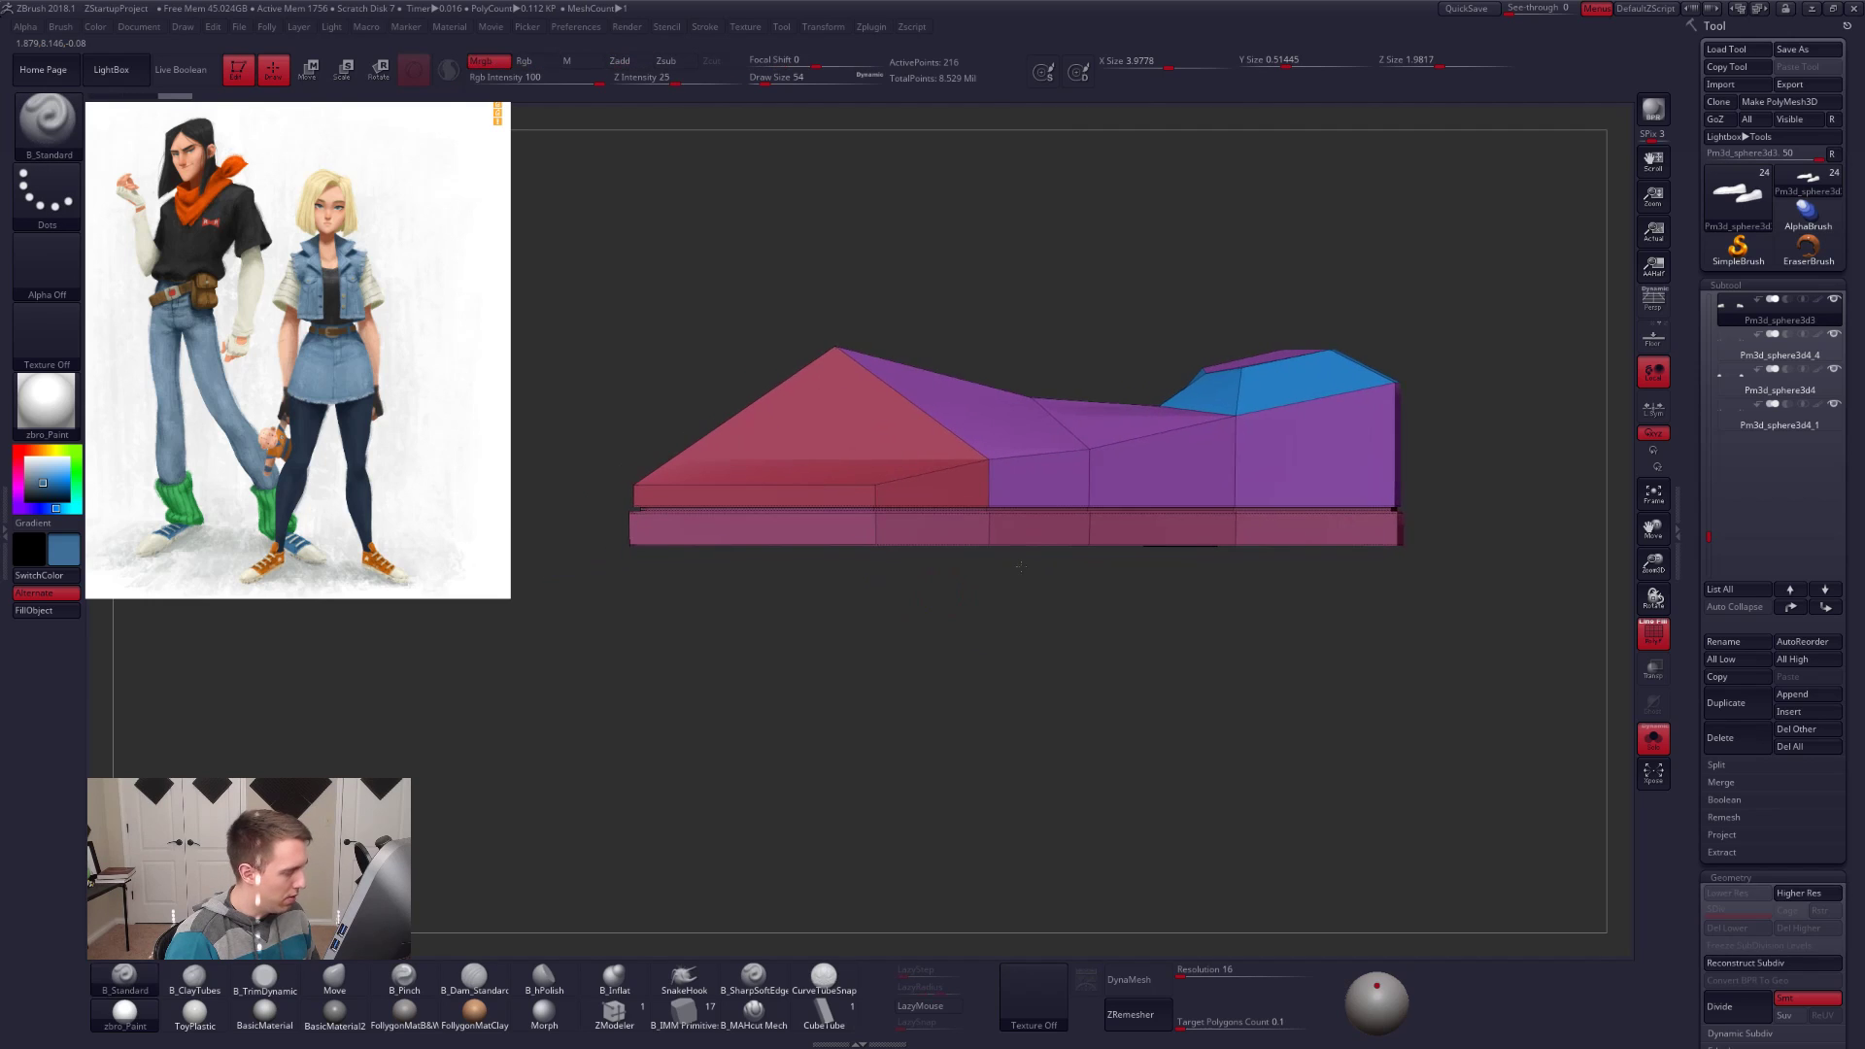
Step: Hide the reference image and isolate the shoe's sole strip with a rectangular visibility selection, with polyframe off
key("shift+z")
left_click_drag(1136, 583, 1049, 575, "alt")
key("ctrl+shift+f")
left_click(1026, 901, "ctrl+shift")
left_click_drag(824, 616, 749, 628, "alt")
mouse_move(388, 628)
left_mouse_down("ctrl+shift")
mouse_move(1366, 546)
mouse_move(1396, 516)
mouse_move(1394, 500)
mouse_move(1190, 452)
mouse_move(1069, 382)
mouse_move(1043, 311)
left_mouse_up("ctrl+shift")
key("shift+f")
left_click_drag(1045, 446, 1041, 594)
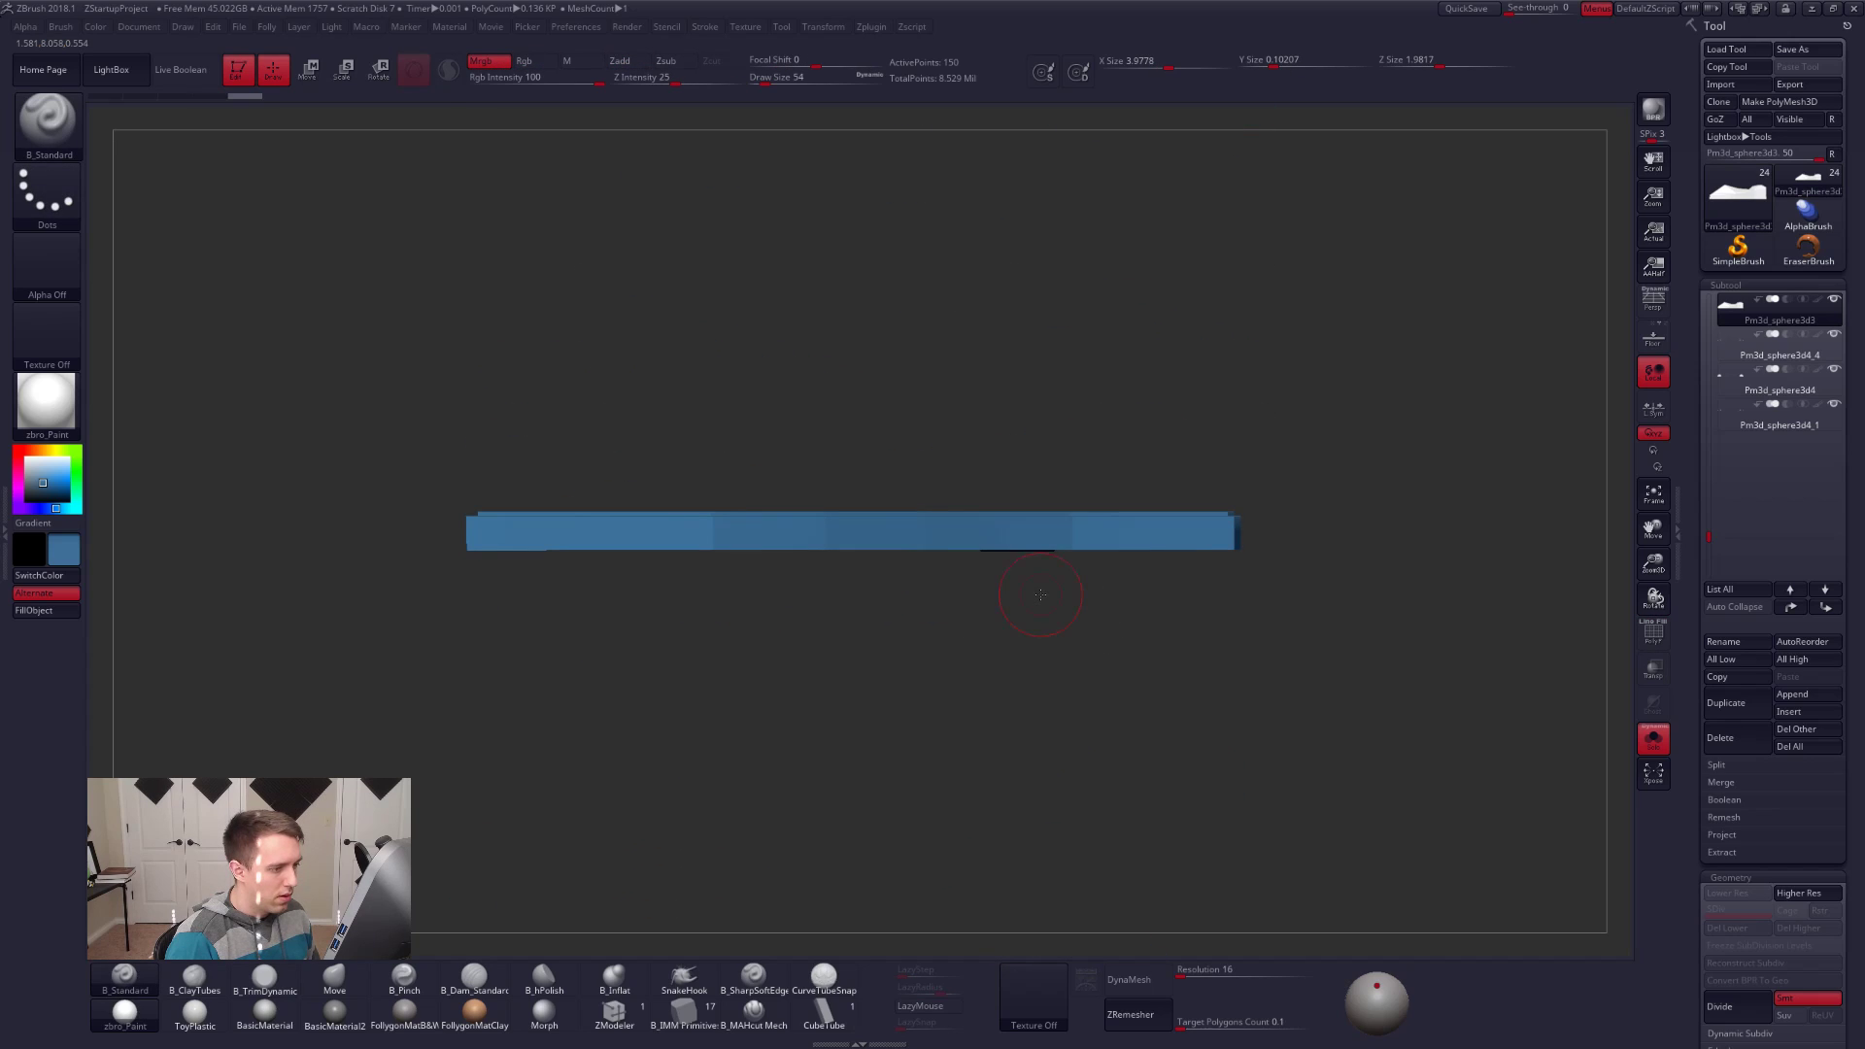
Step: Invert the visibility to show the shoe upper and split the hidden sole into its own subtool
left_click_drag(1251, 627, 1341, 595, "ctrl+shift")
key("space")
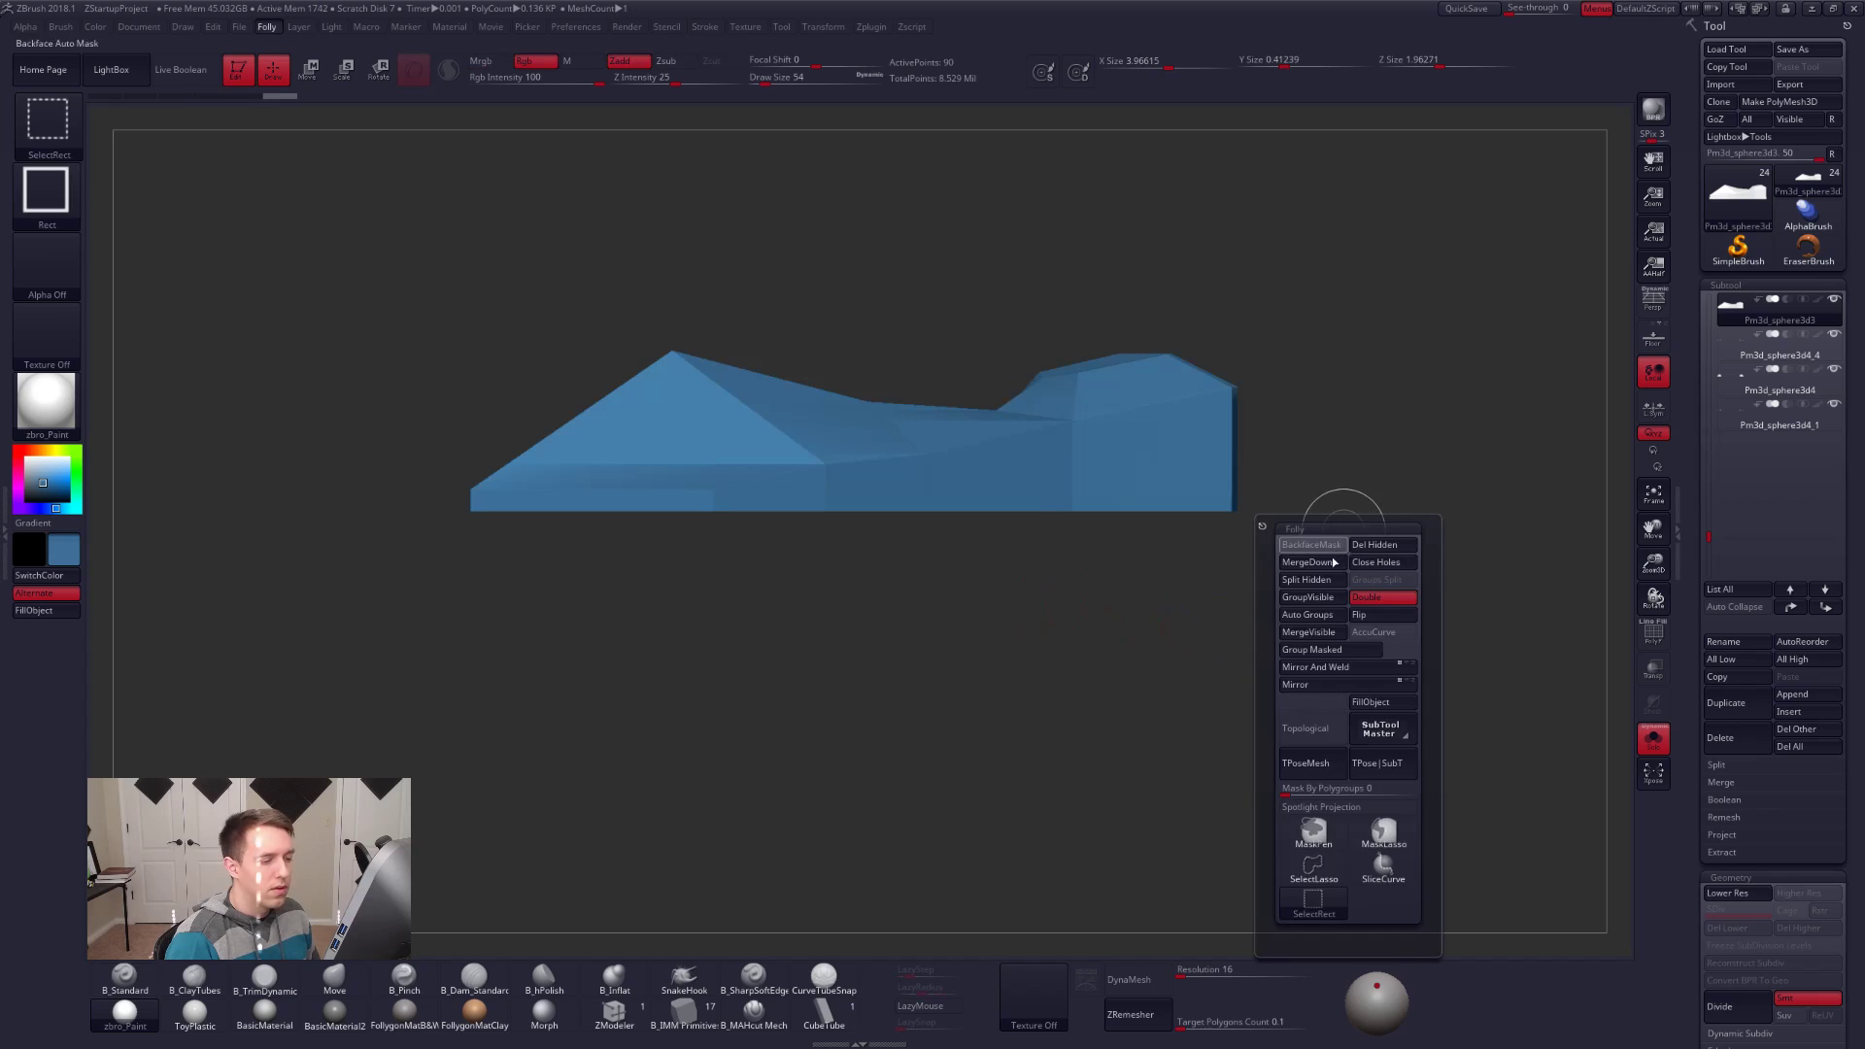
left_click(1307, 579)
Step: Check the upper's smoothed shape, bring back the other subtools and fill the shoe upper with the sampled blue
left_click_drag(1061, 390, 1068, 372, "shift")
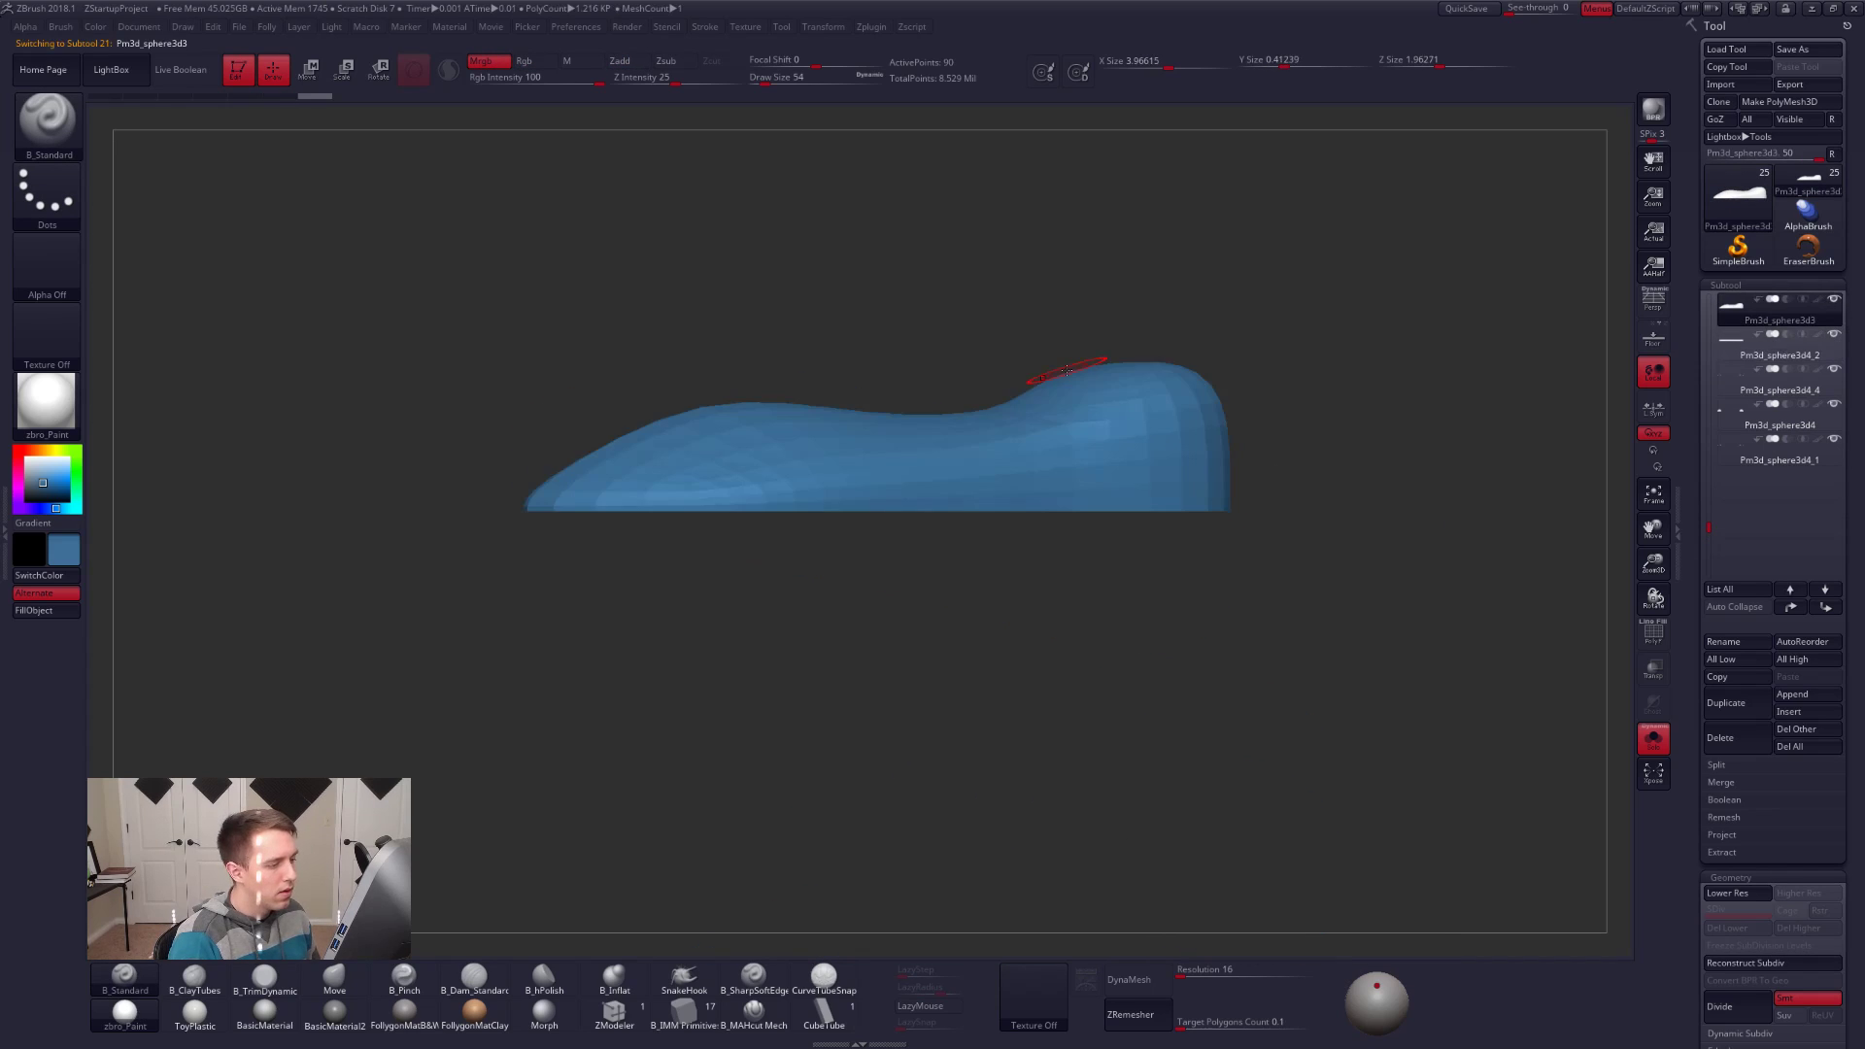
key("Down")
key("Up")
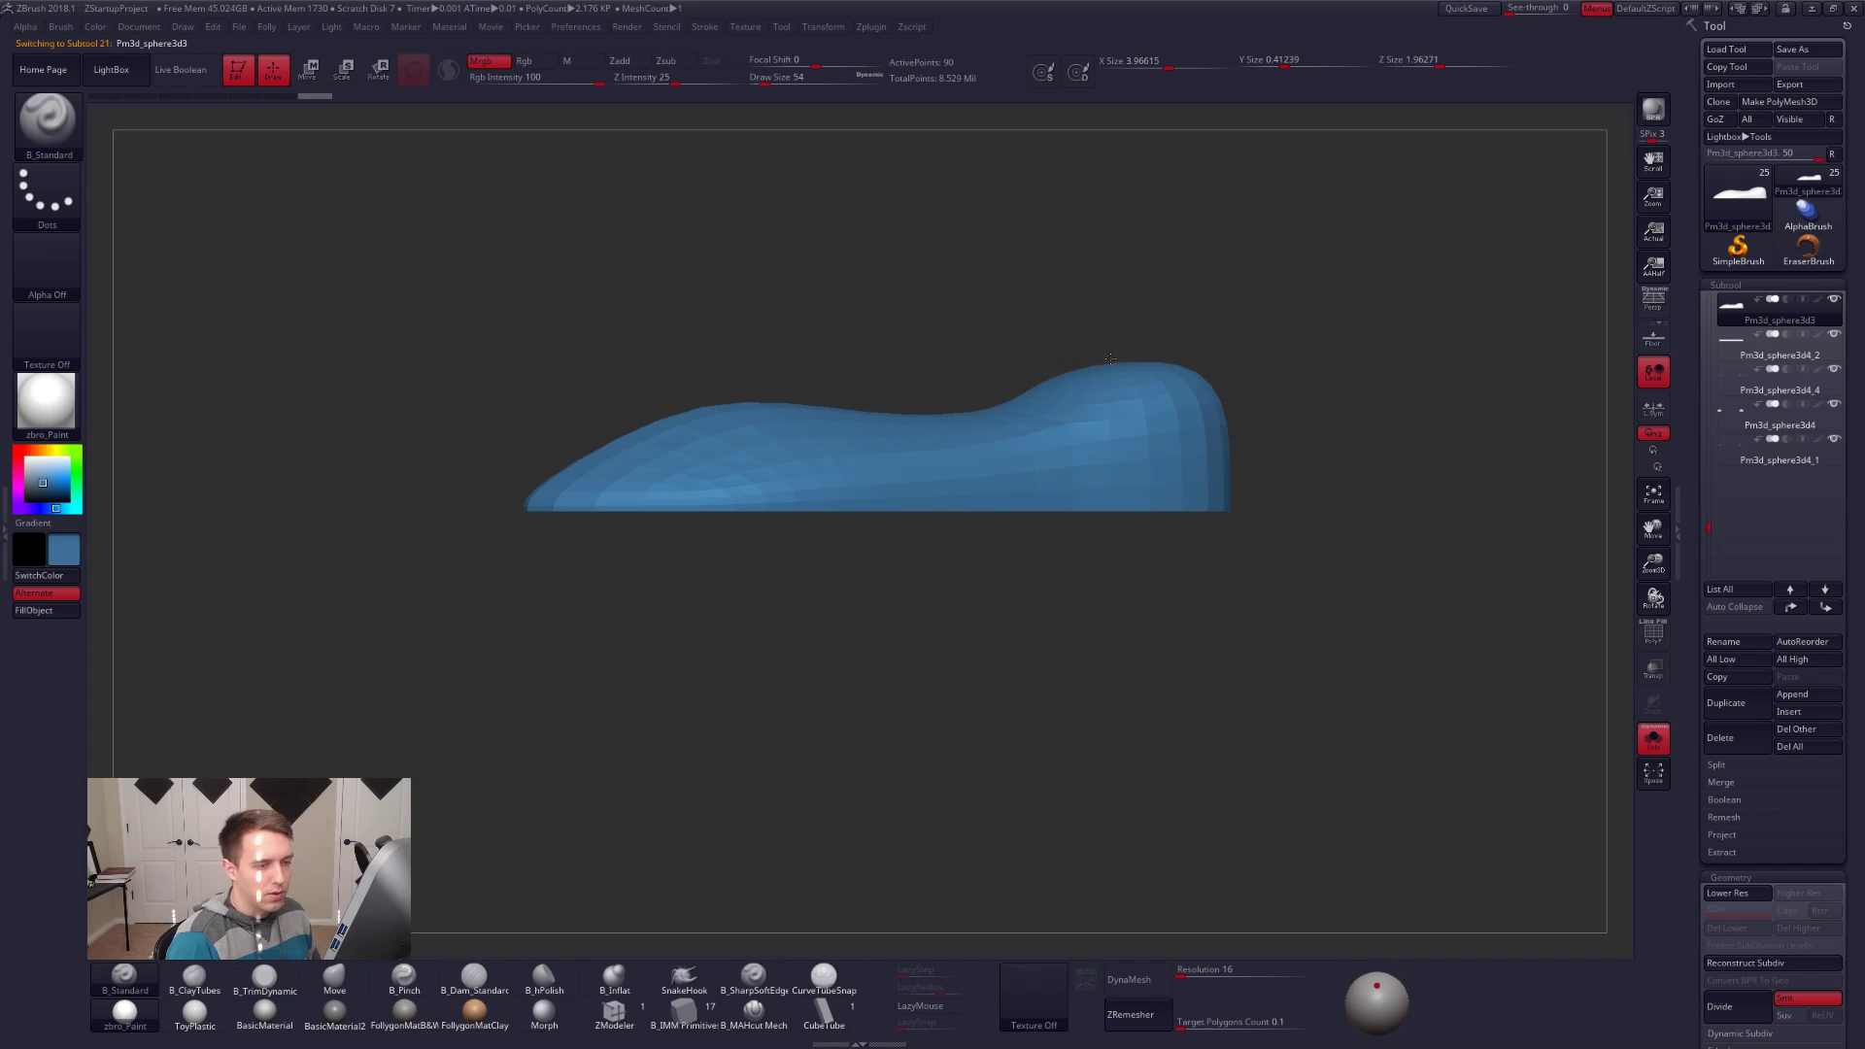
left_click_drag(1110, 358, 1090, 368, "alt")
key("alt+s")
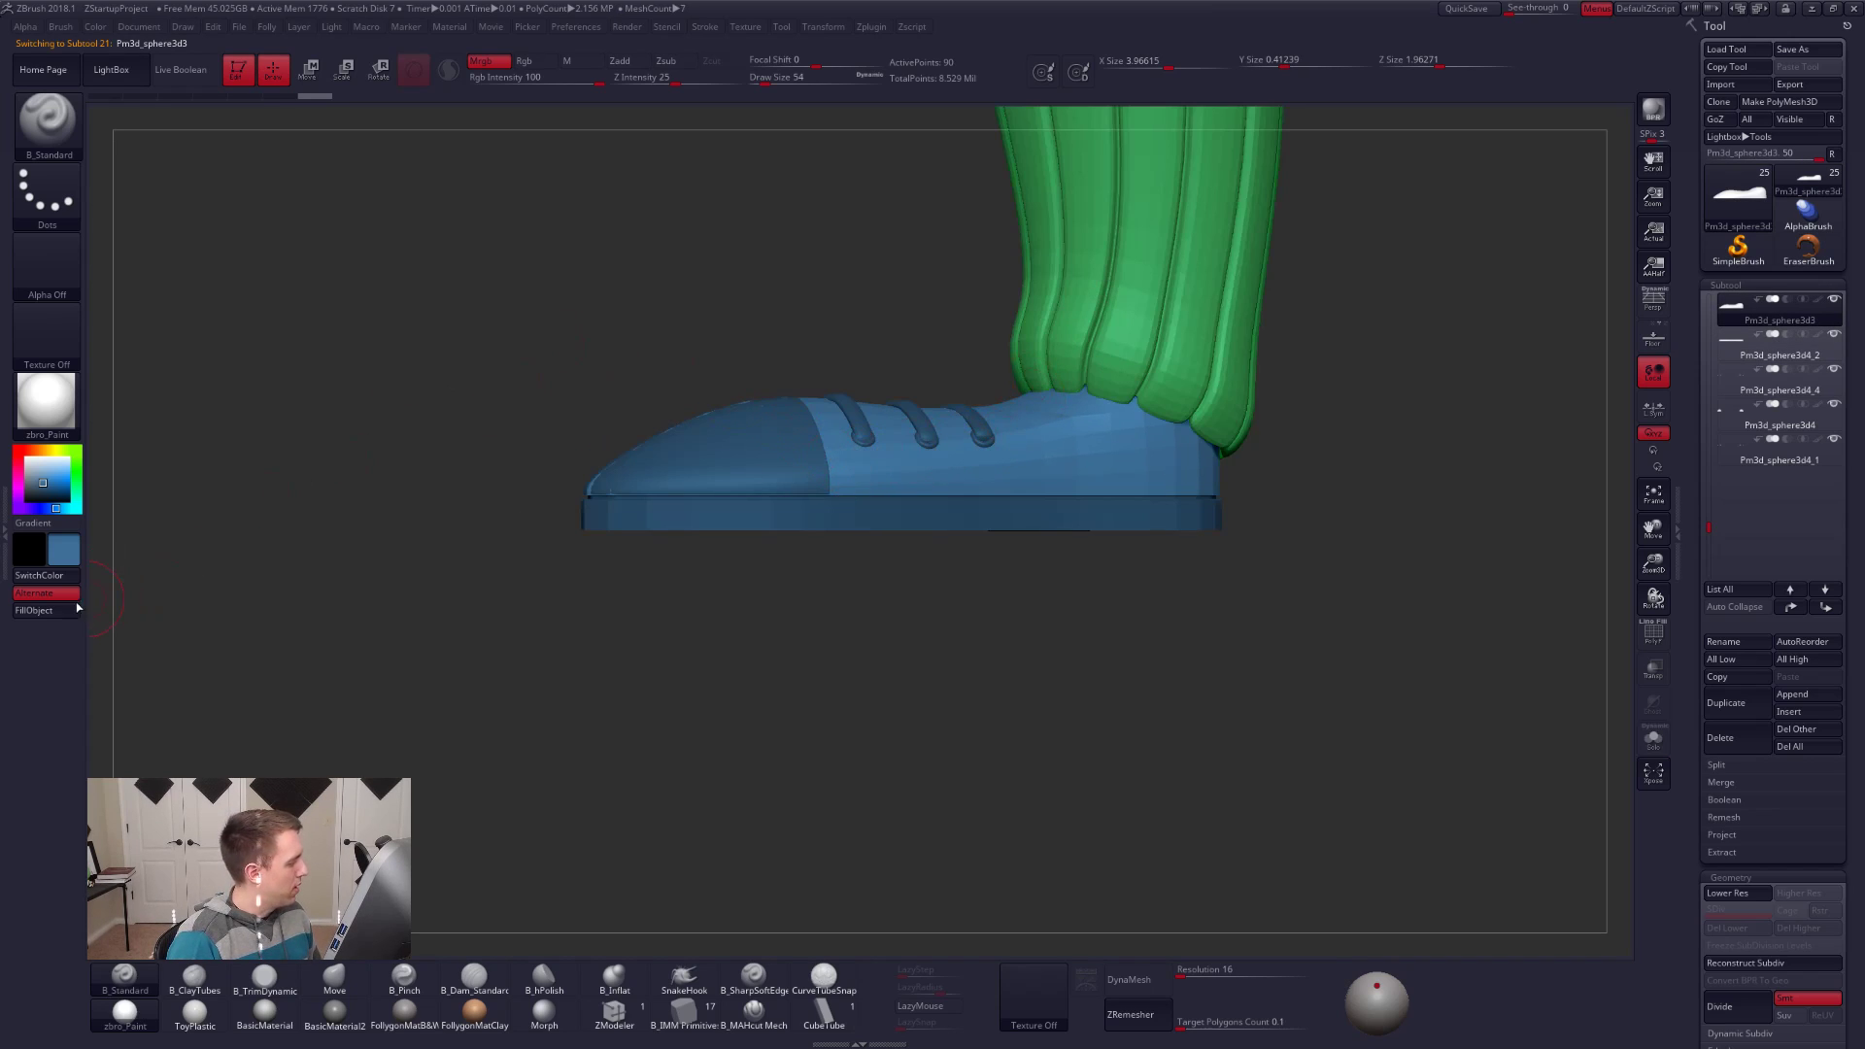
left_click(55, 616)
Step: Show the reference image, sample the sneaker's off-white and fill the sole and toe cap subtools with it
key("shift+z")
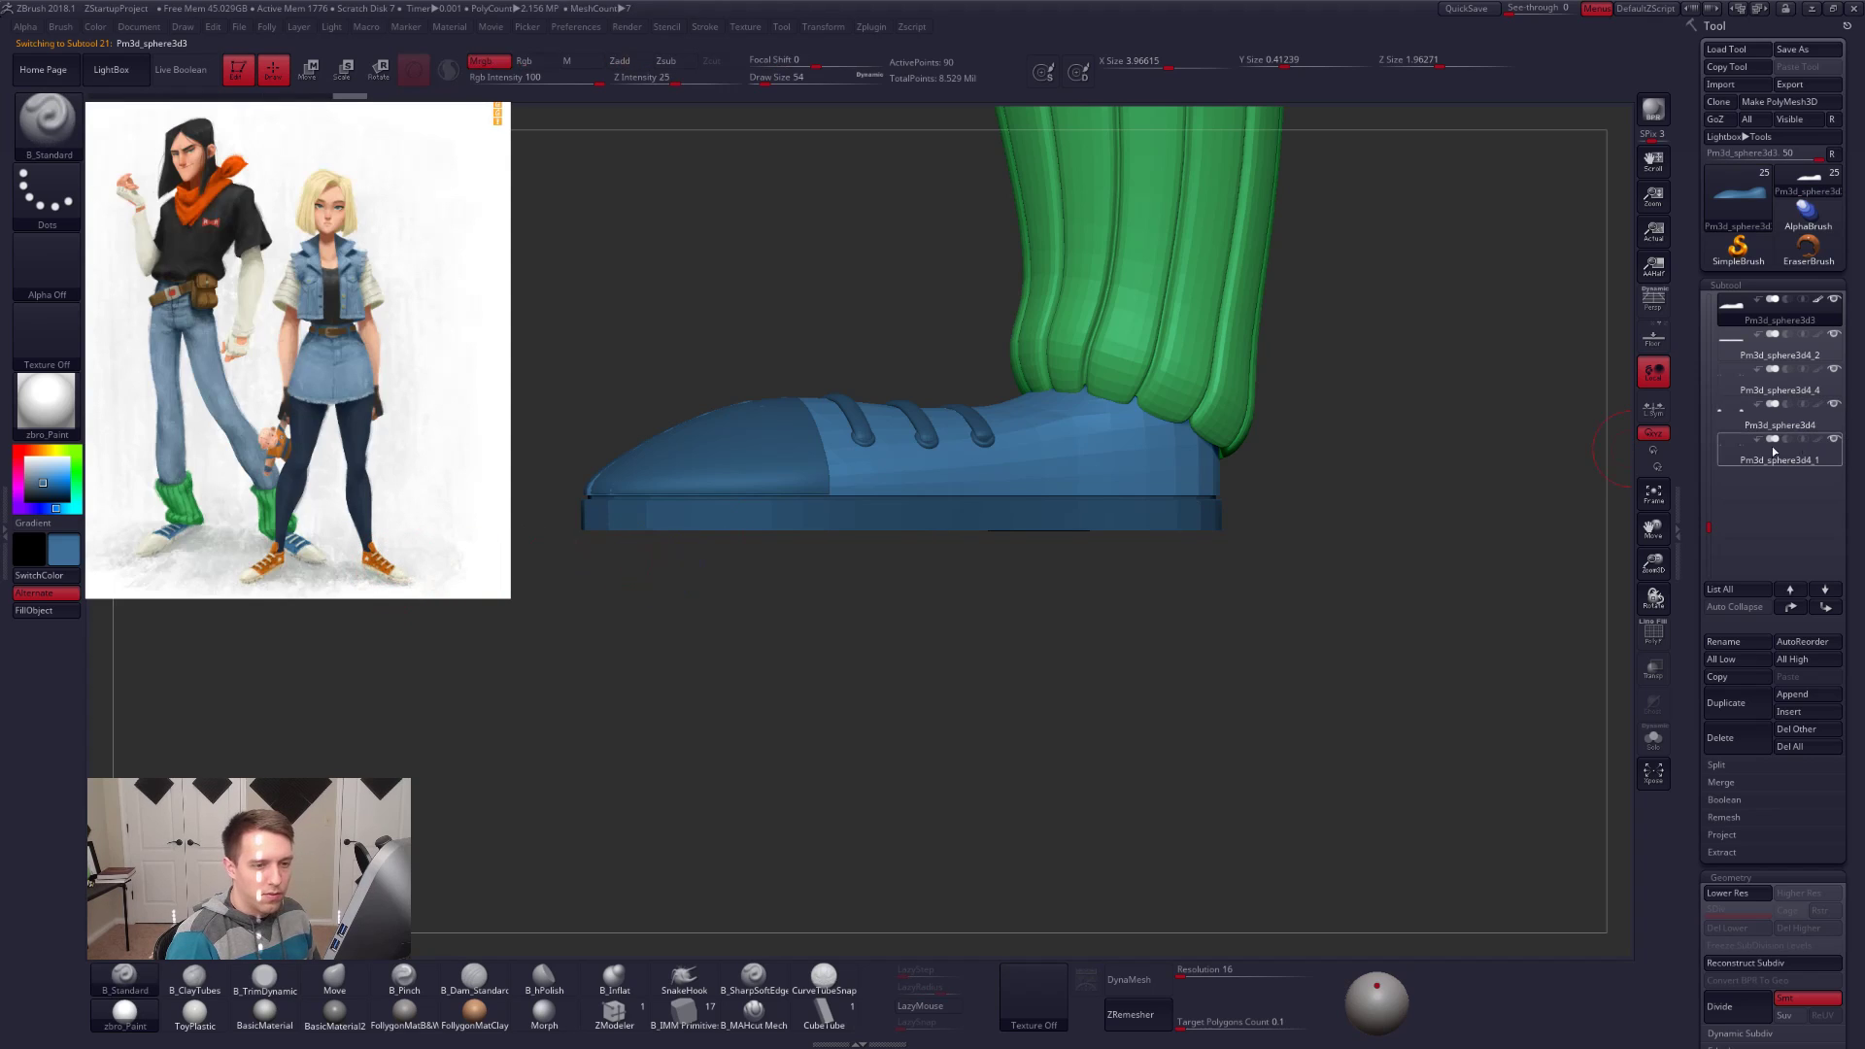
left_click(1721, 356)
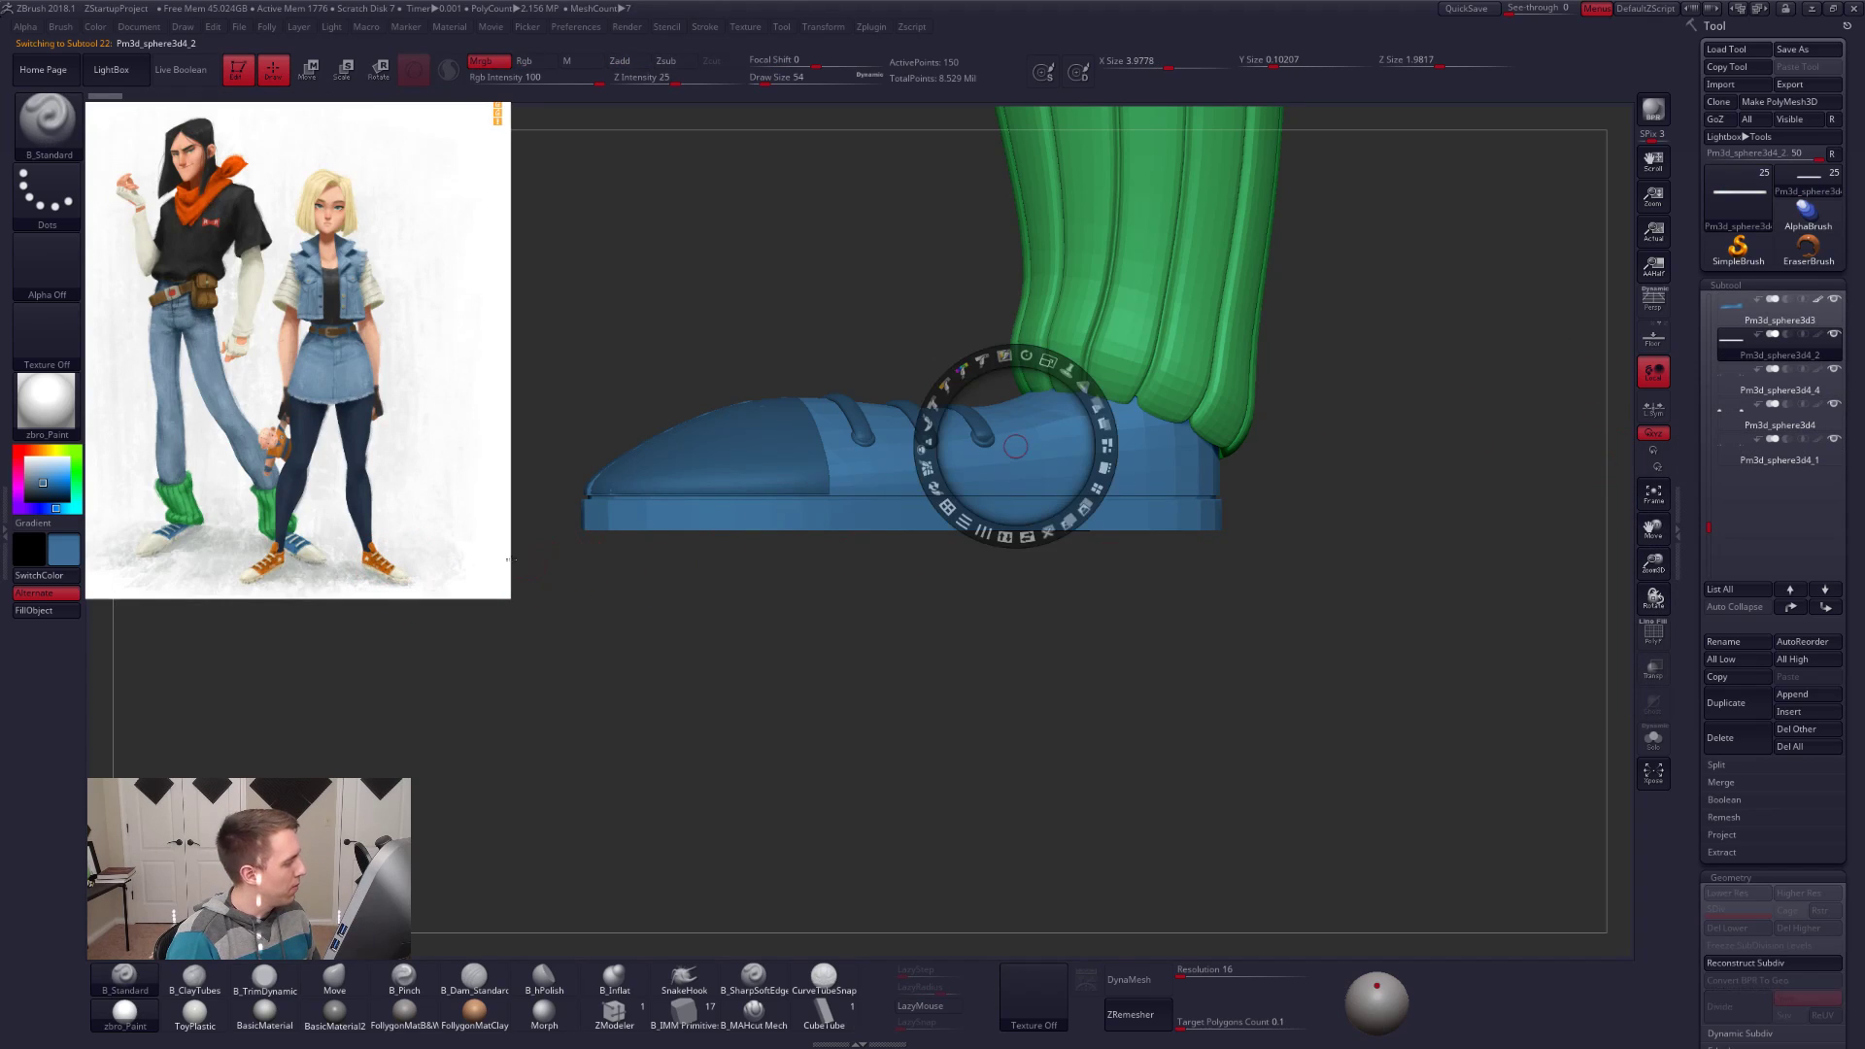
key("c")
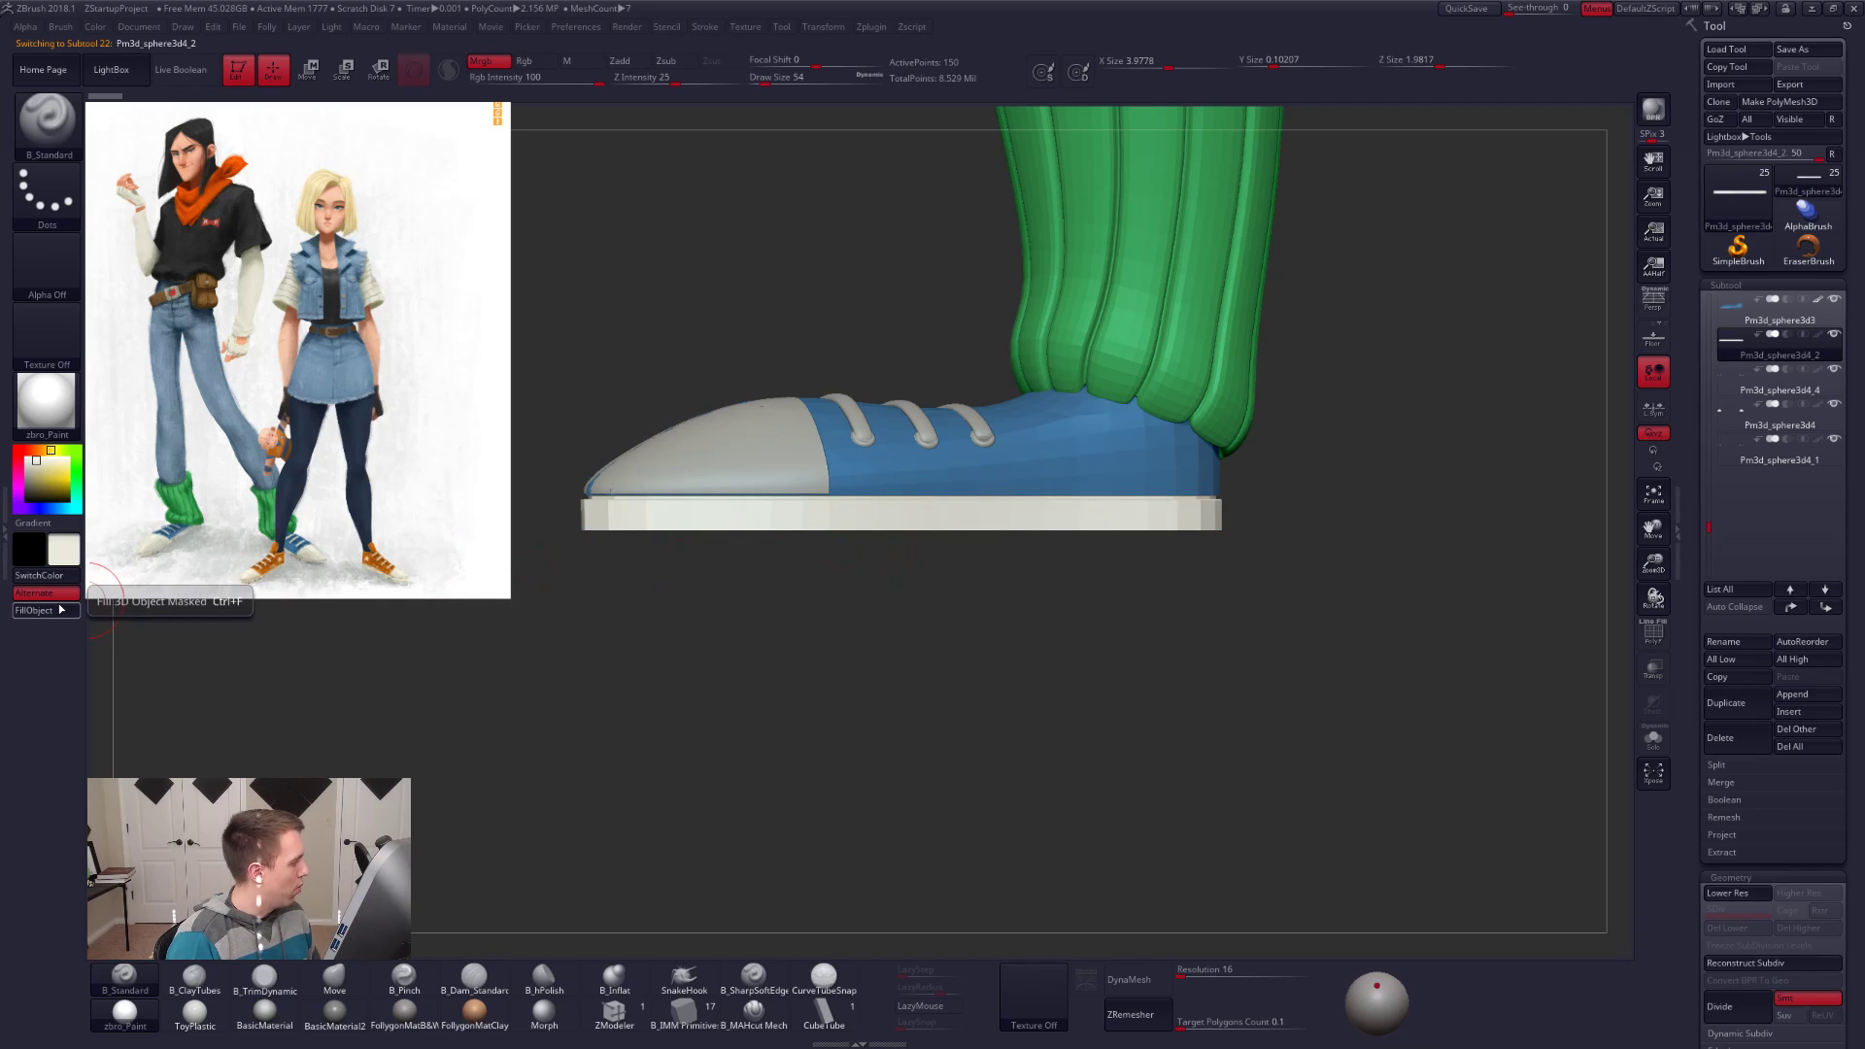
left_click(627, 476, "alt")
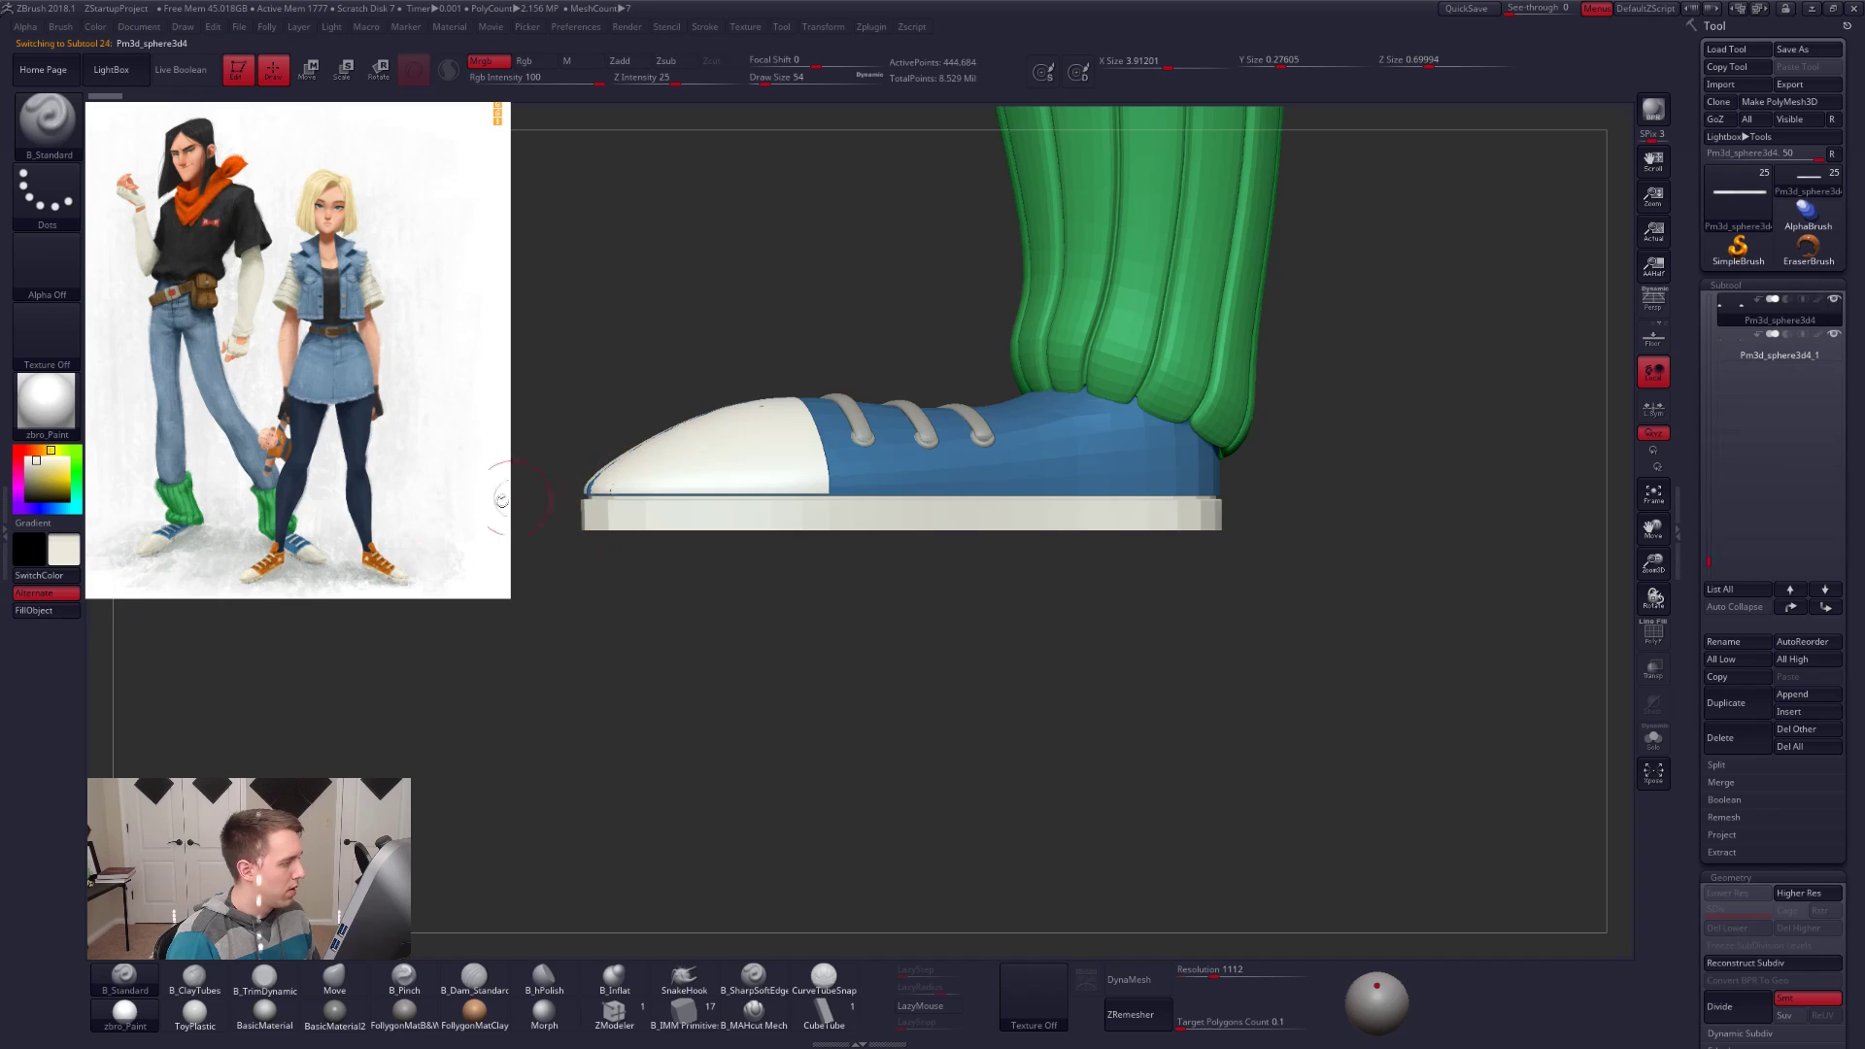
Step: Make the shoe upper the active subtool and subdivide it up to level 5
left_click_drag(899, 557, 921, 502)
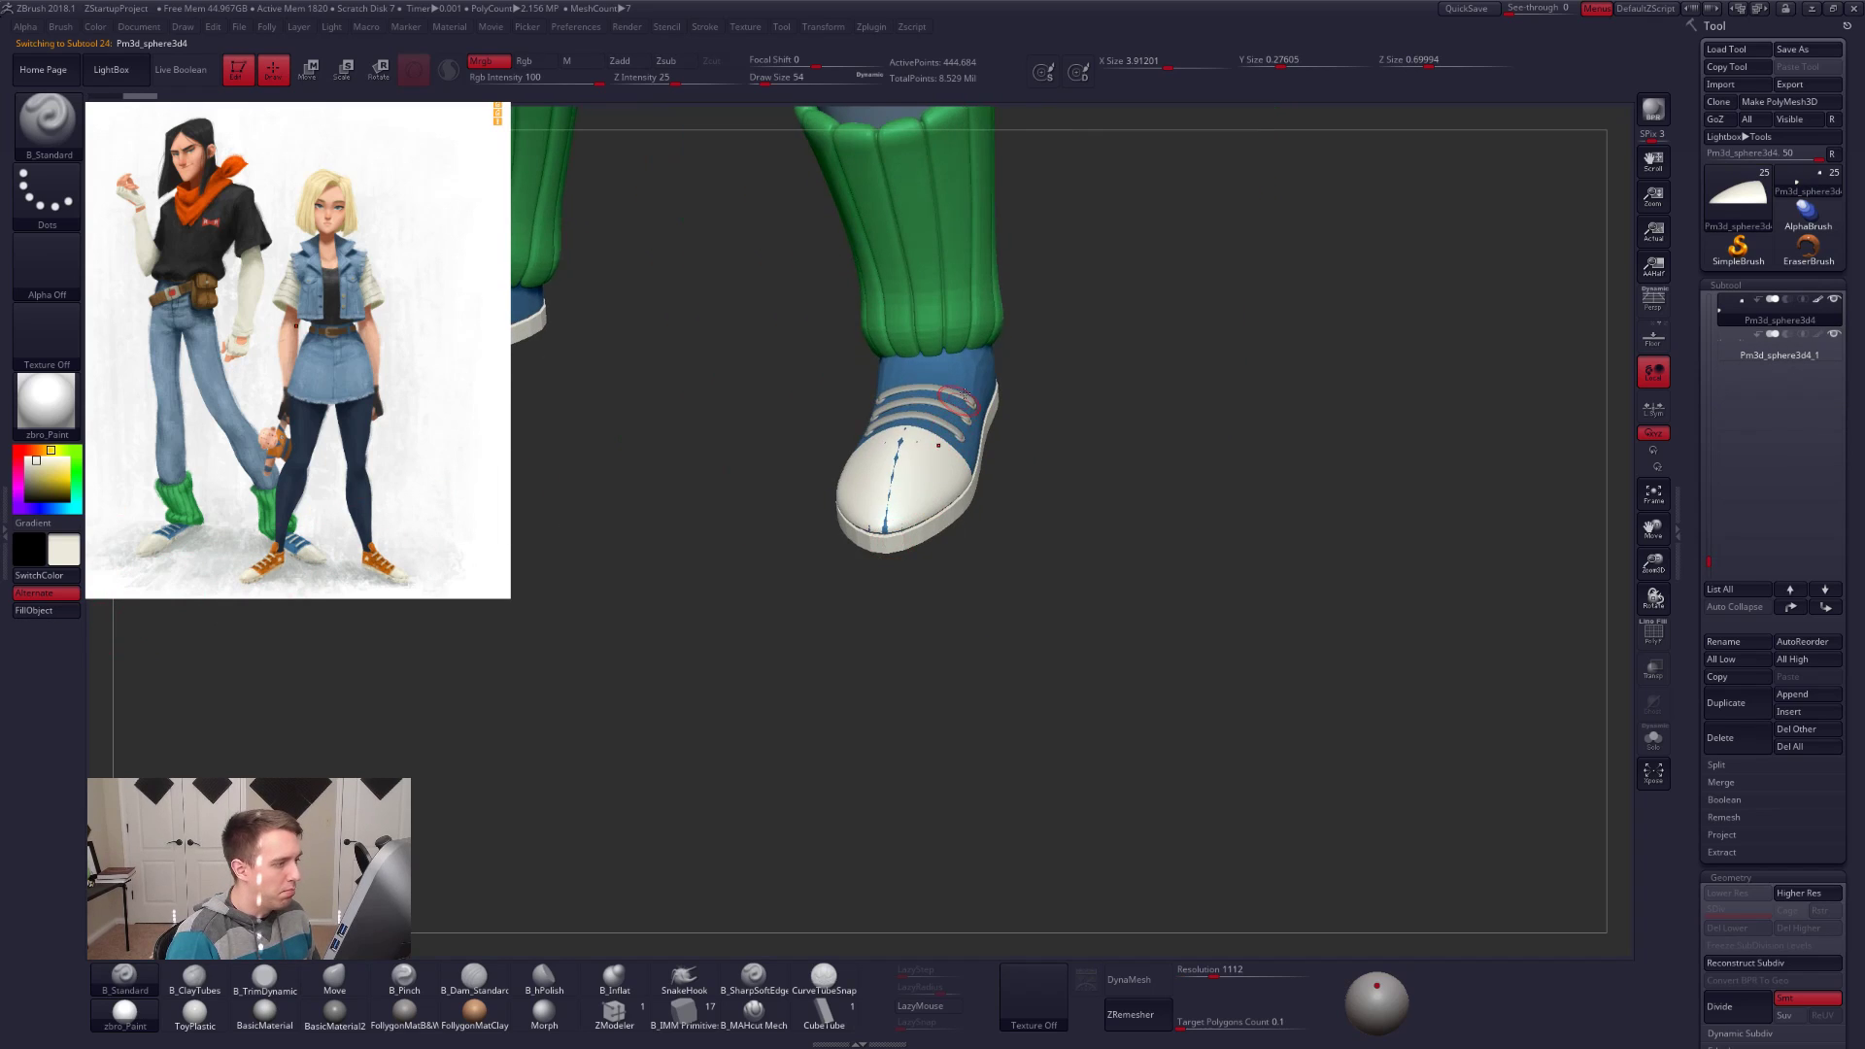
key("shift+d")
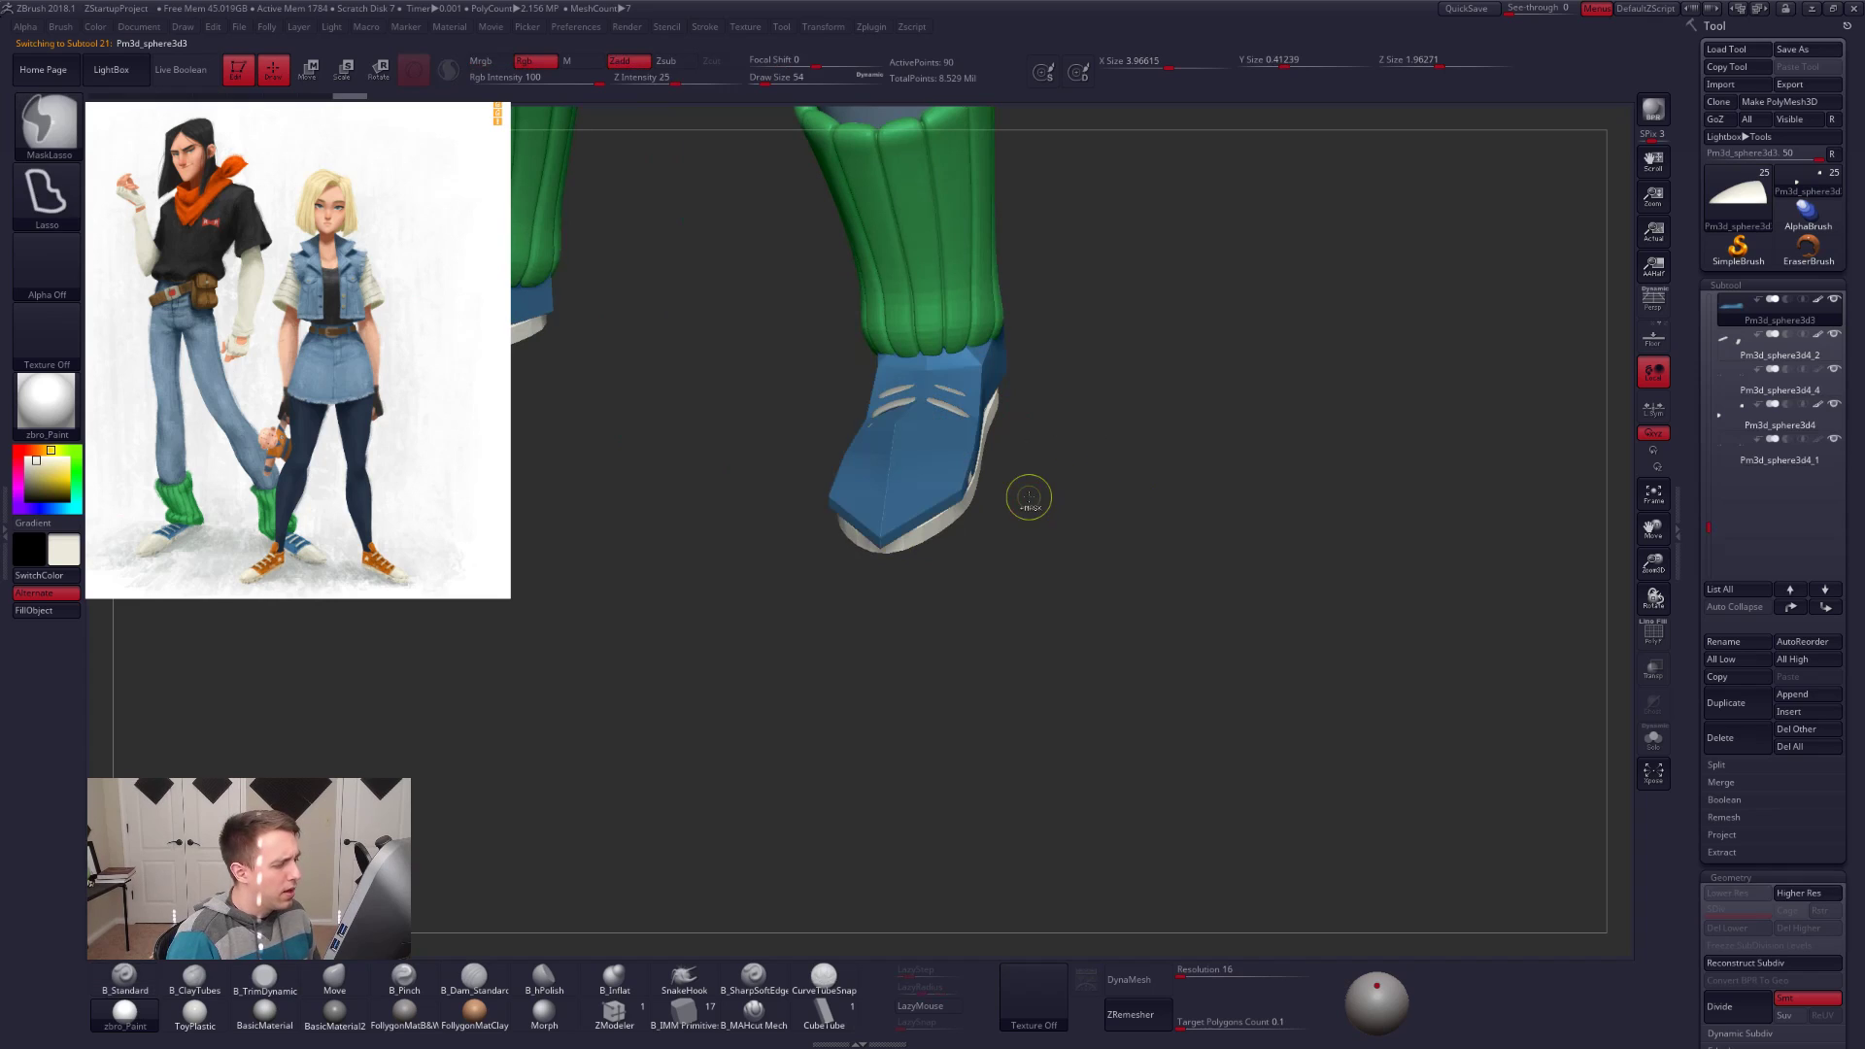
key("ctrl+d")
key("ctrl+d")
key("ctrl+d")
key("ctrl+d")
Step: Select the toe cap in side view and draw a vertical transpose line from its upper edge to below the sole
left_click_drag(989, 463, 895, 491)
right_click_drag(894, 494, 877, 423, "shift")
right_click_drag(877, 423, 916, 444)
right_click_drag(1000, 489, 1078, 515, "ctrl")
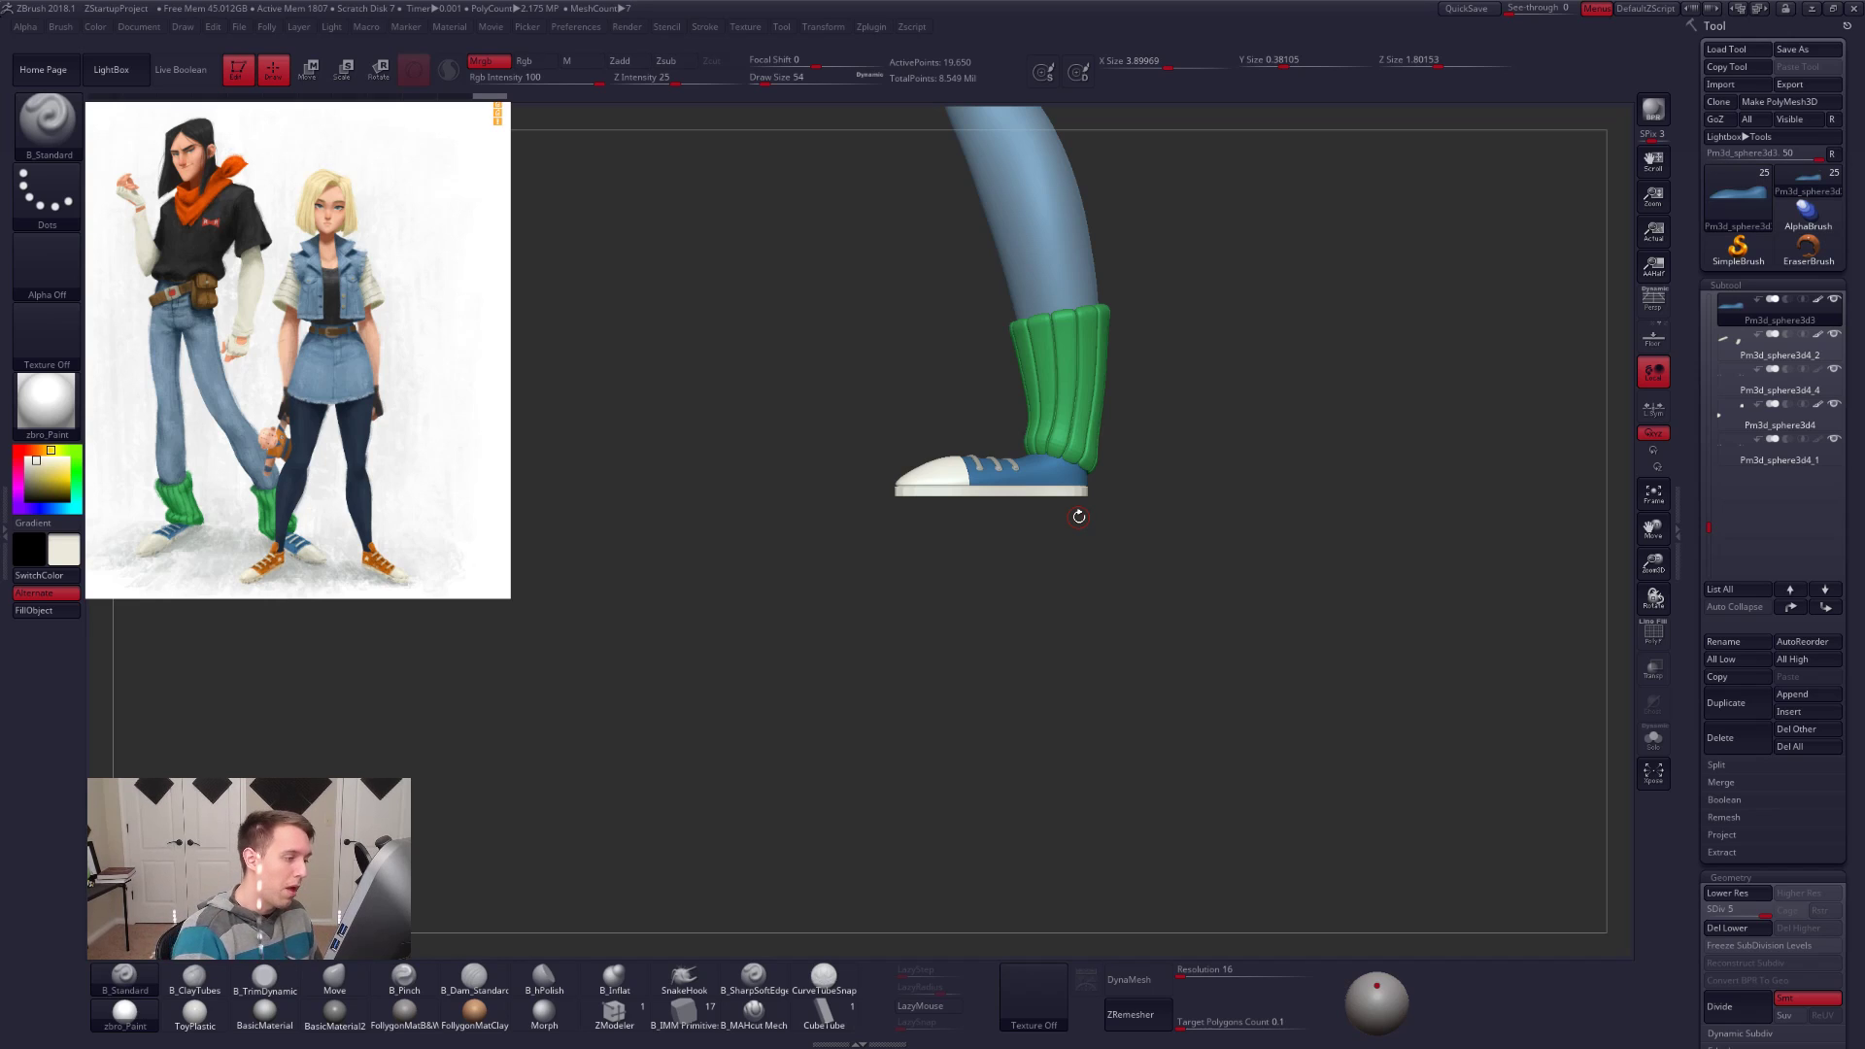
right_click_drag(950, 485, 1066, 614, "ctrl")
right_click_drag(1024, 501, 1119, 544, "alt")
right_click_drag(1073, 481, 1096, 551, "ctrl")
key("shift+f")
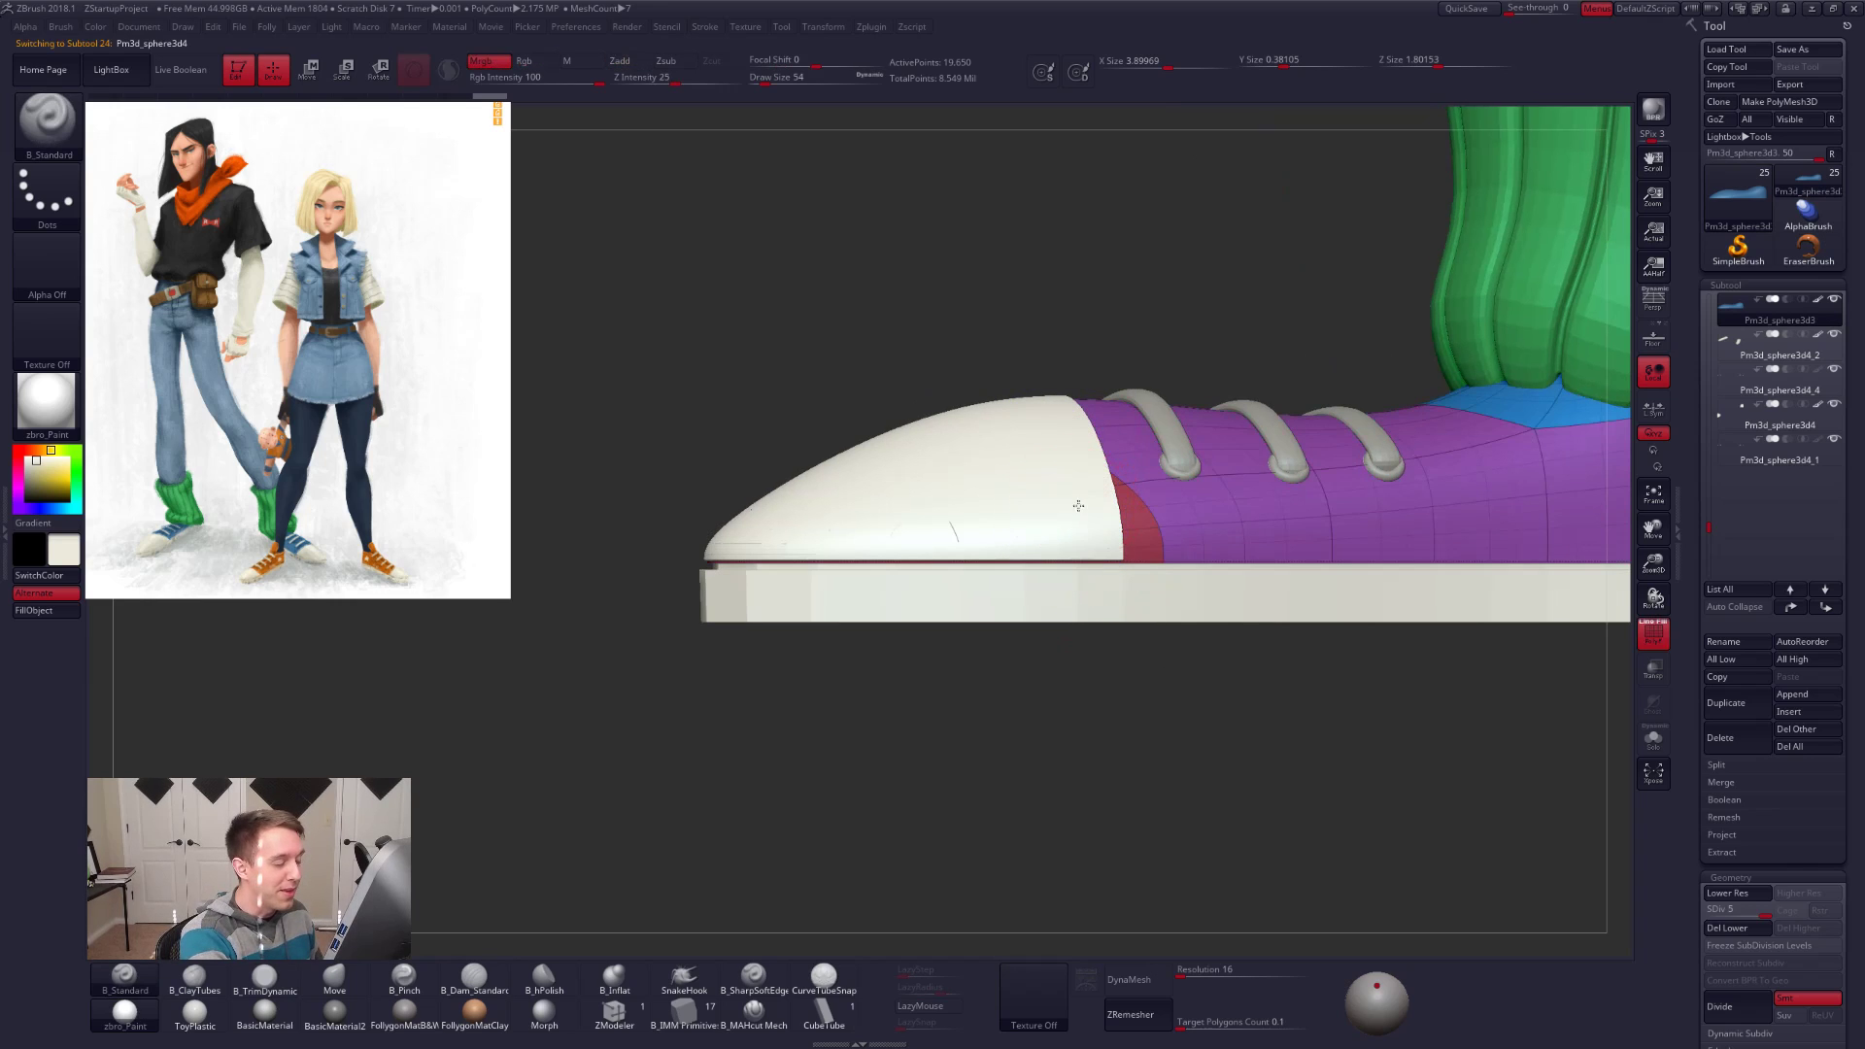
left_click(1062, 424, "alt")
key("w")
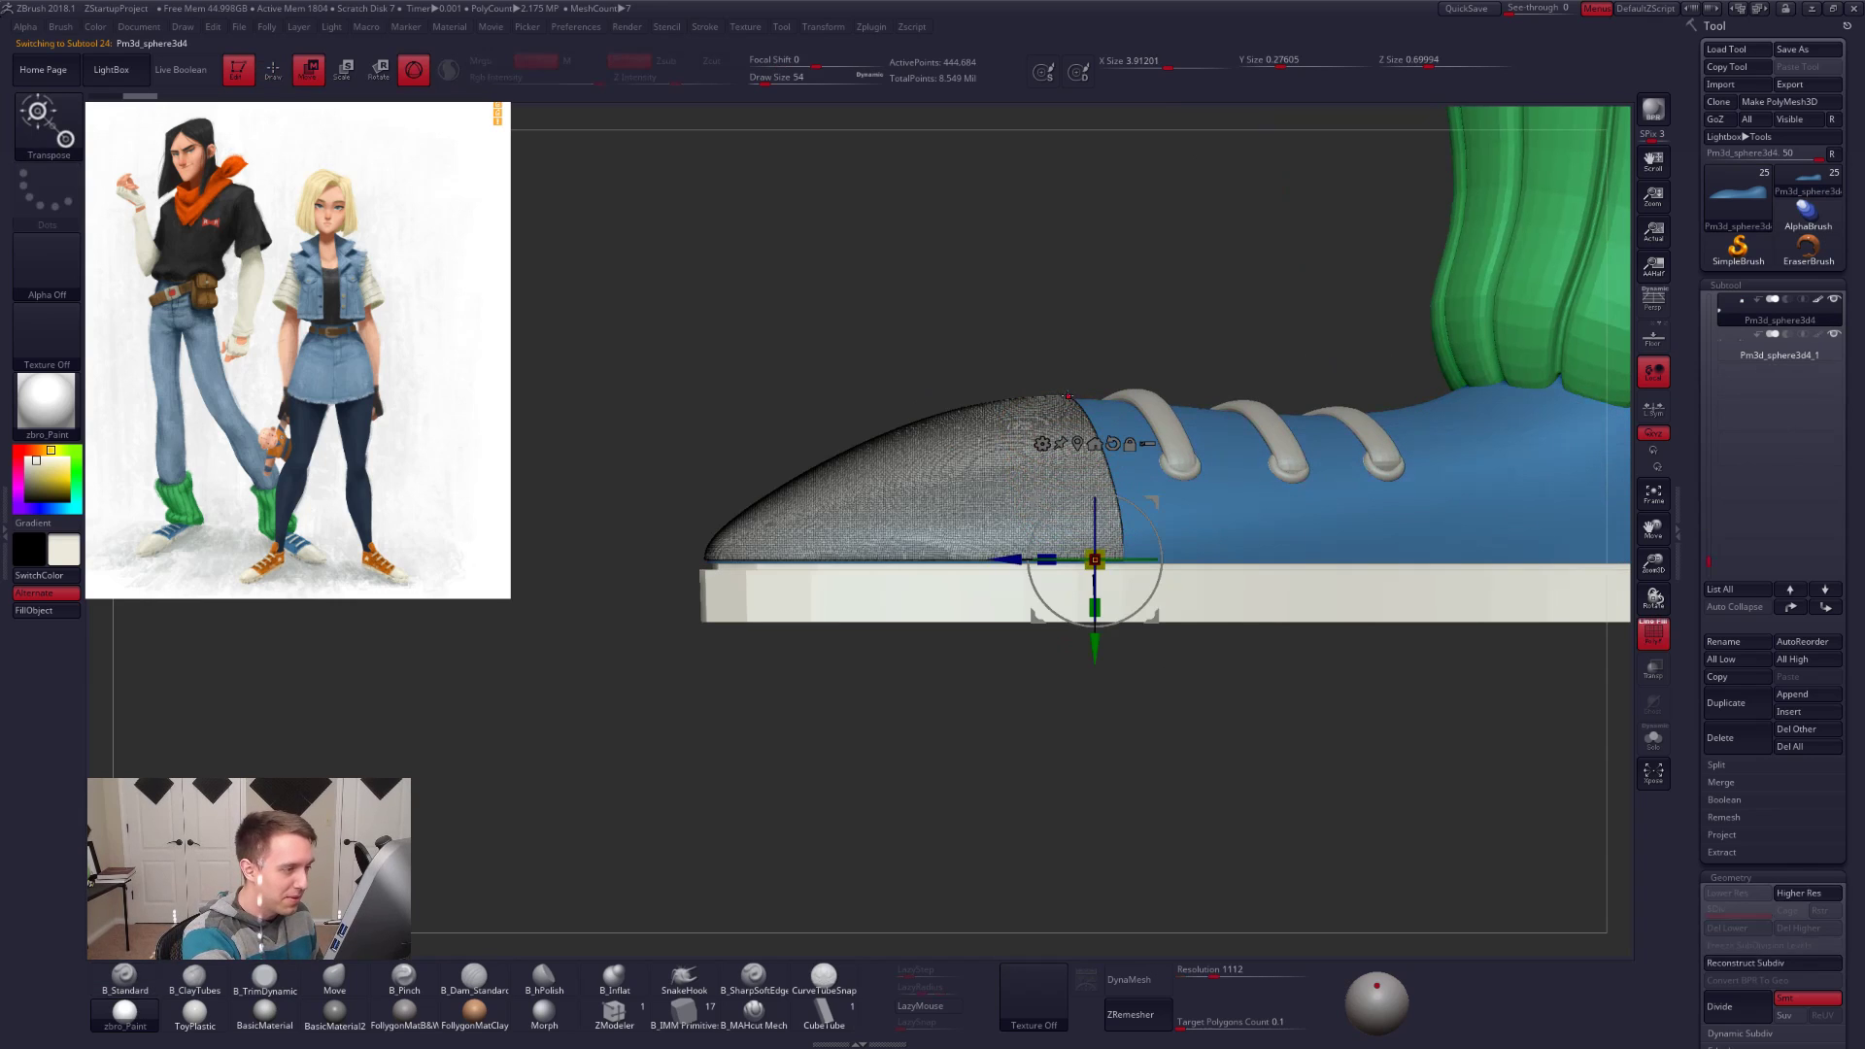
left_click(413, 73)
left_click_drag(1066, 399, 1067, 653)
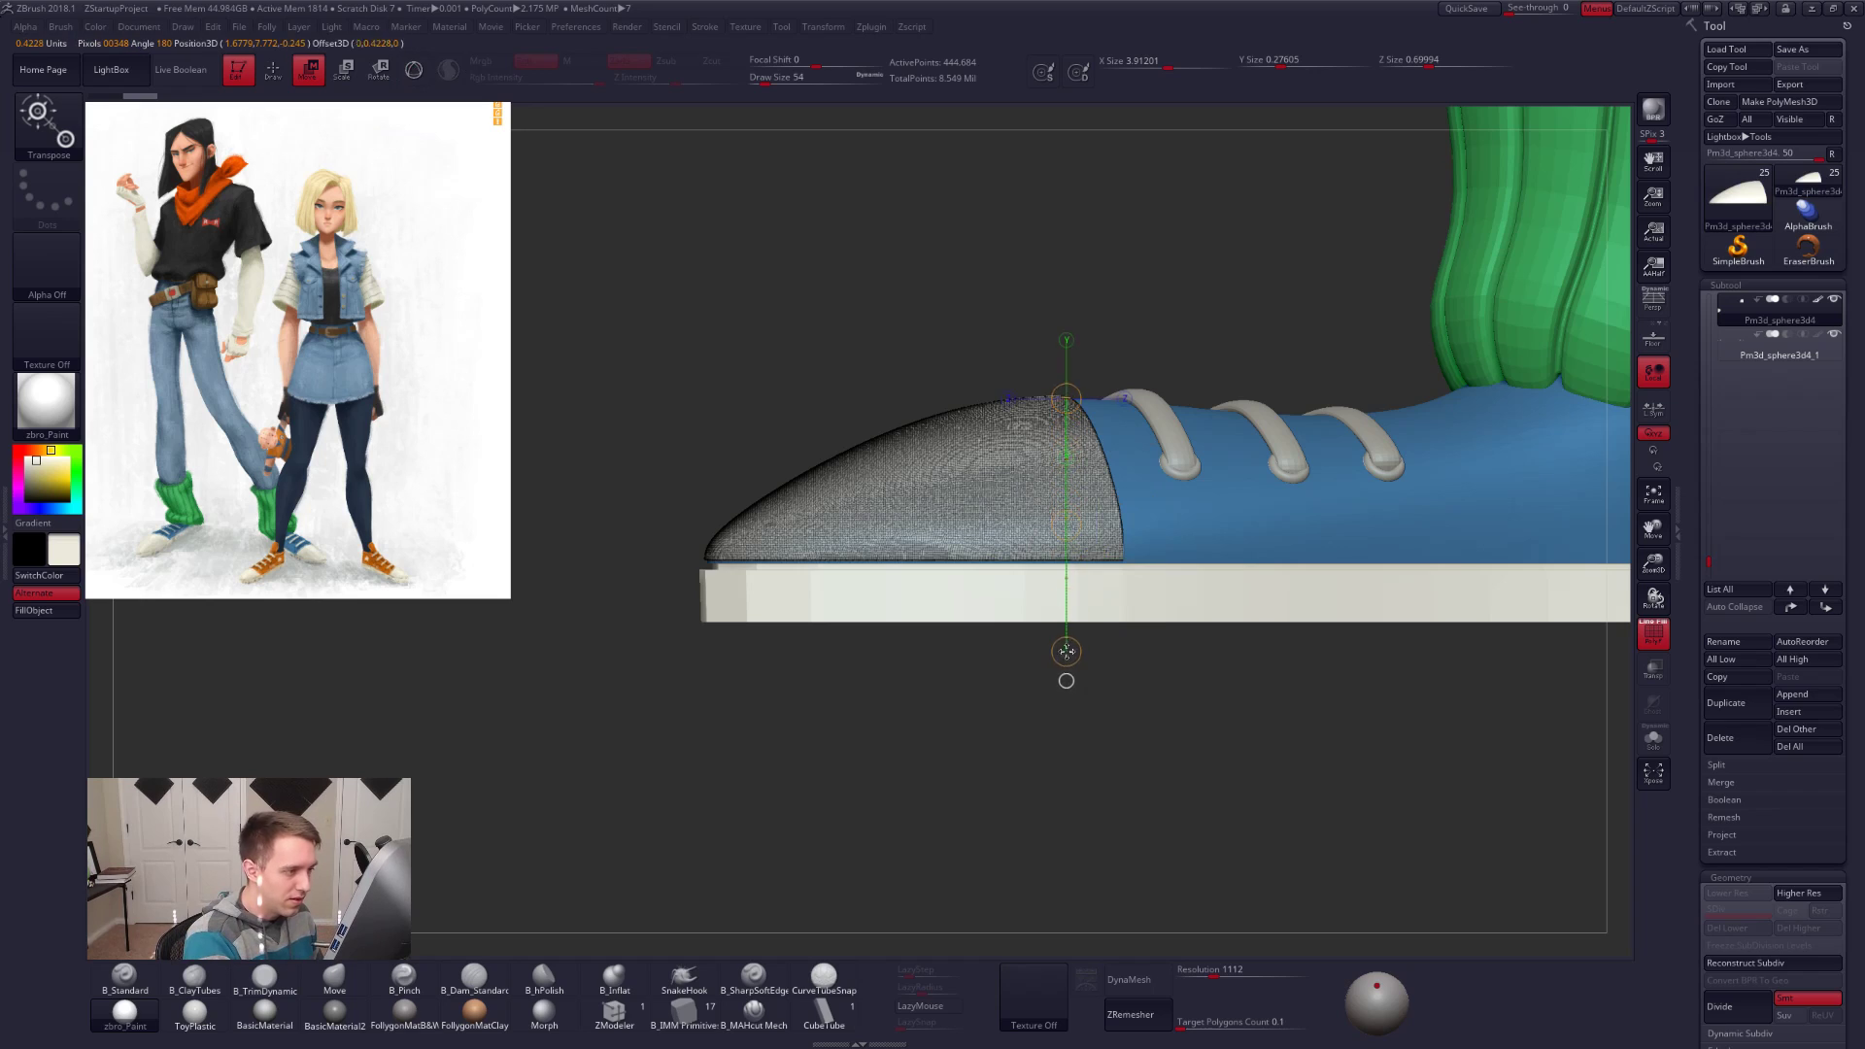
Step: Stretch the toe cap slightly downward with the transpose line to close the gap above the sole, and return to draw mode
key("shift+f")
left_click(1131, 596)
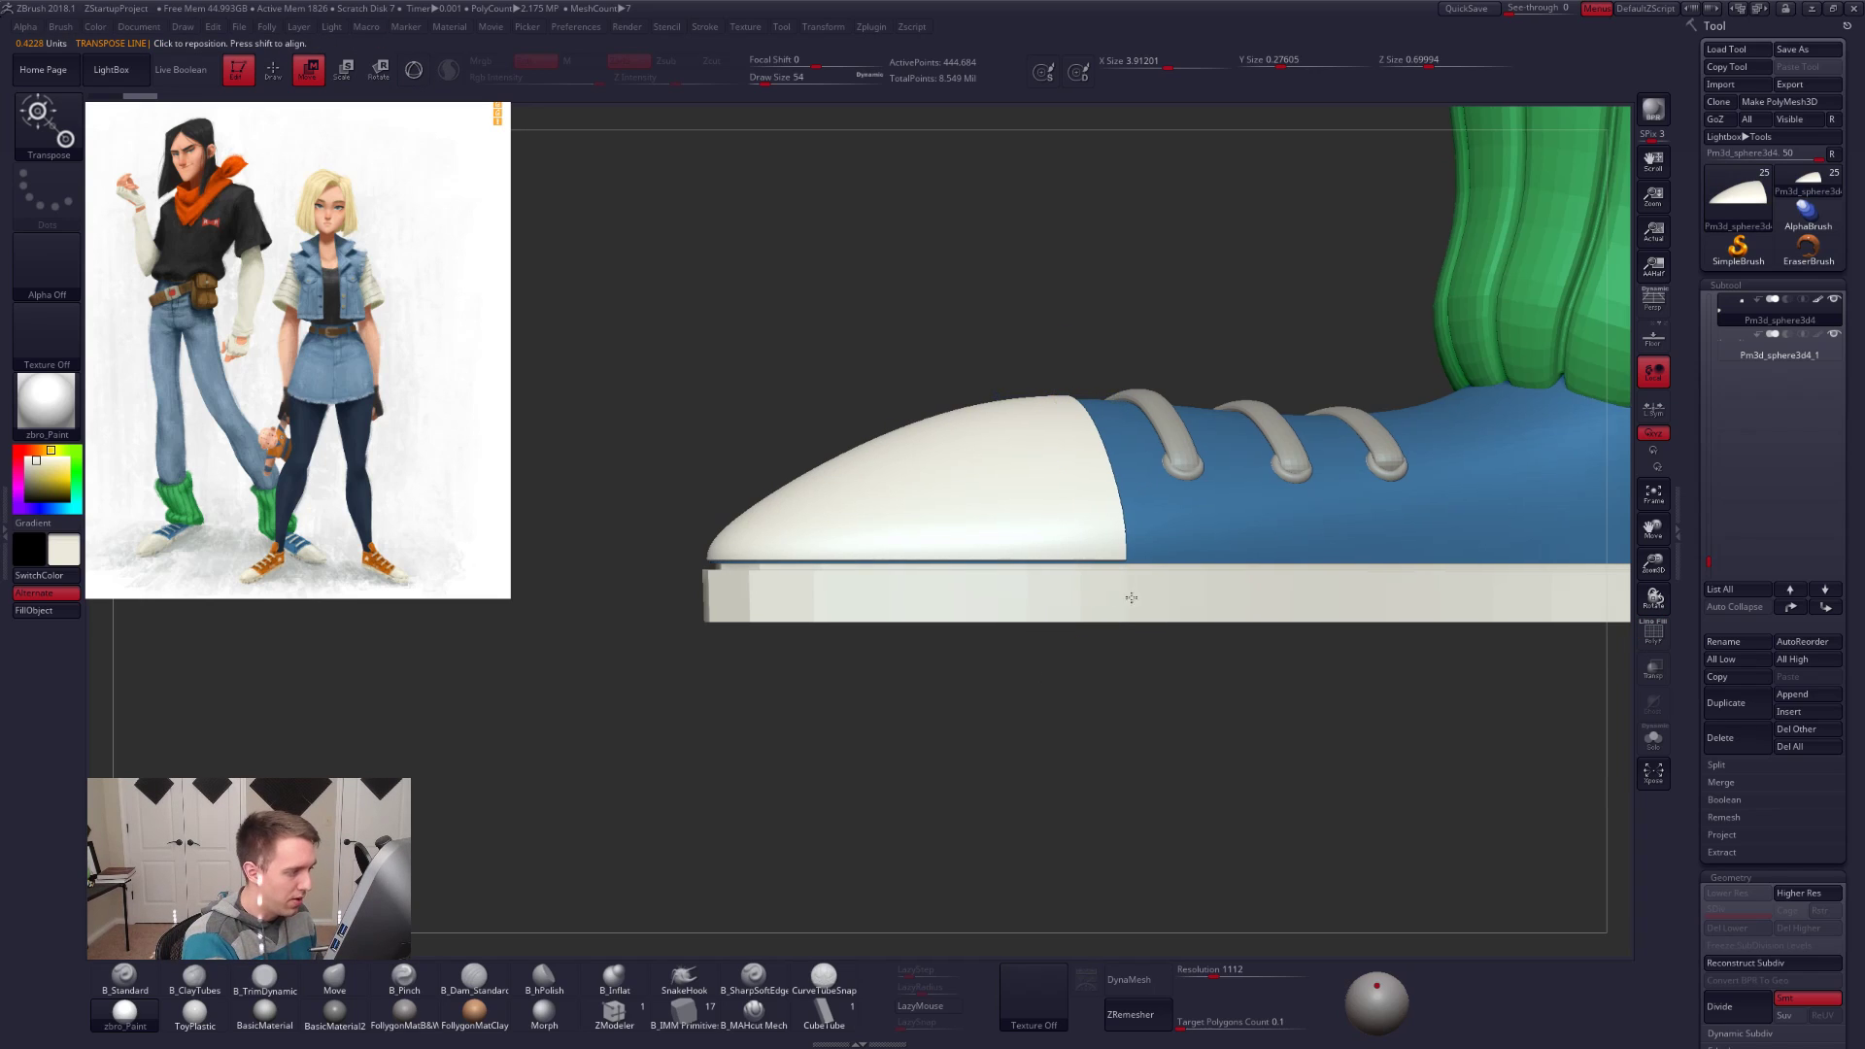
right_click_drag(1131, 596, 1132, 610, "ctrl")
left_click_drag(1030, 681, 1031, 685)
mouse_move(1091, 630)
right_mouse_down("ctrl")
mouse_move(1050, 620)
mouse_move(1156, 521)
mouse_move(1146, 452)
mouse_move(1117, 418)
right_mouse_up("ctrl")
key("q")
Step: Turn perspective on, make the shoe upper active and subdivide it two more levels
right_click_drag(1117, 417, 1122, 651, "ctrl")
left_click(1652, 302)
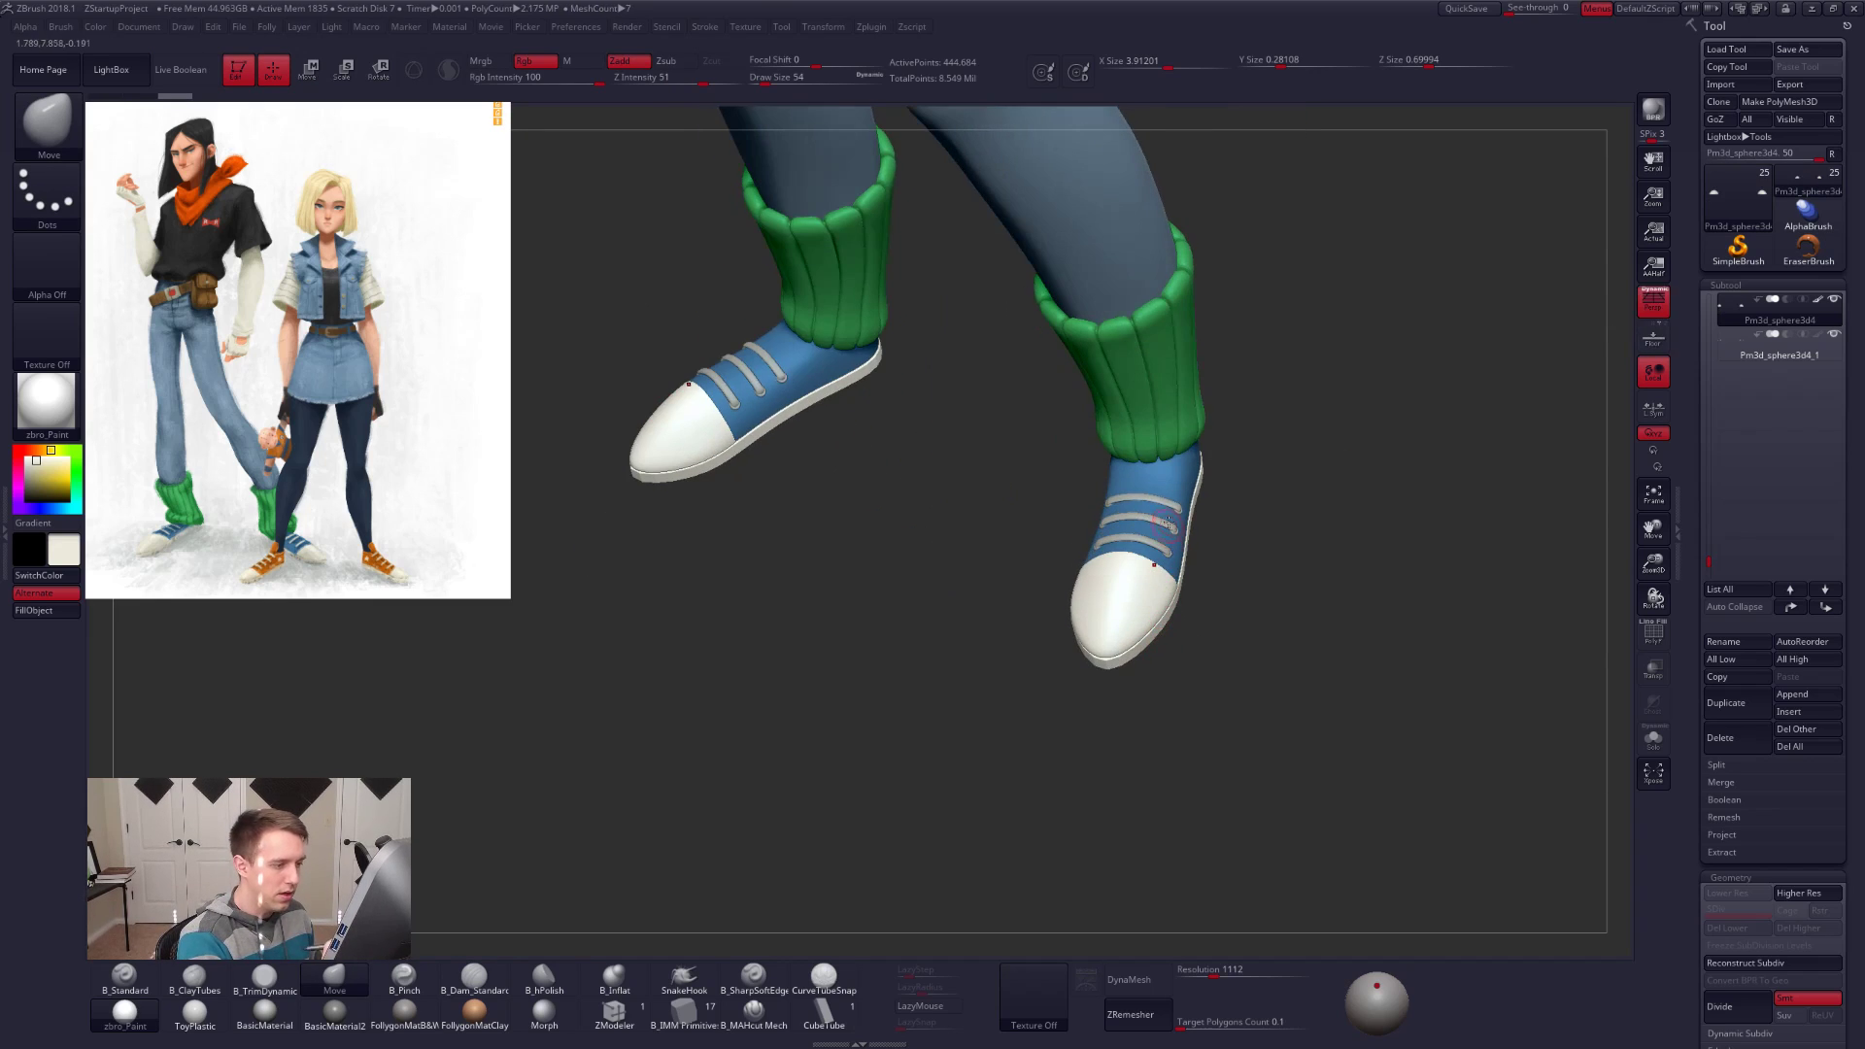
left_click(1175, 483, "alt")
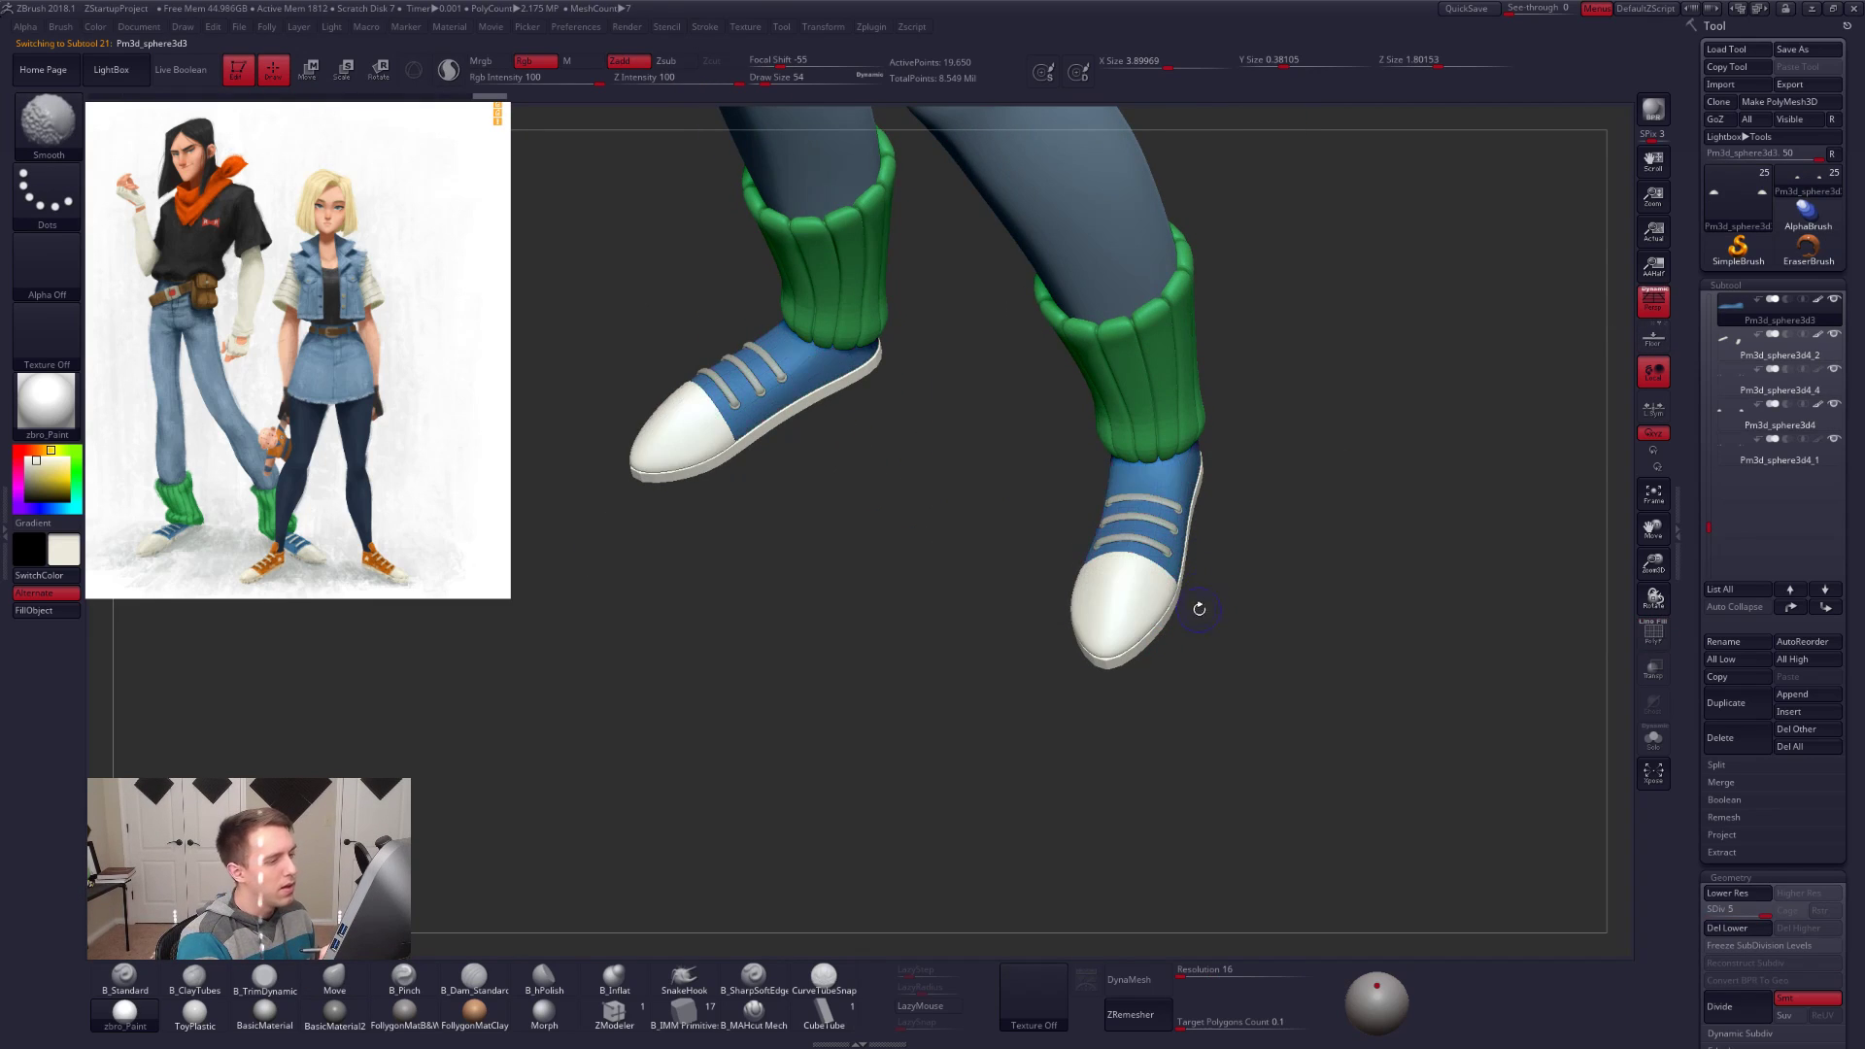
key("ctrl+d")
key("ctrl+d")
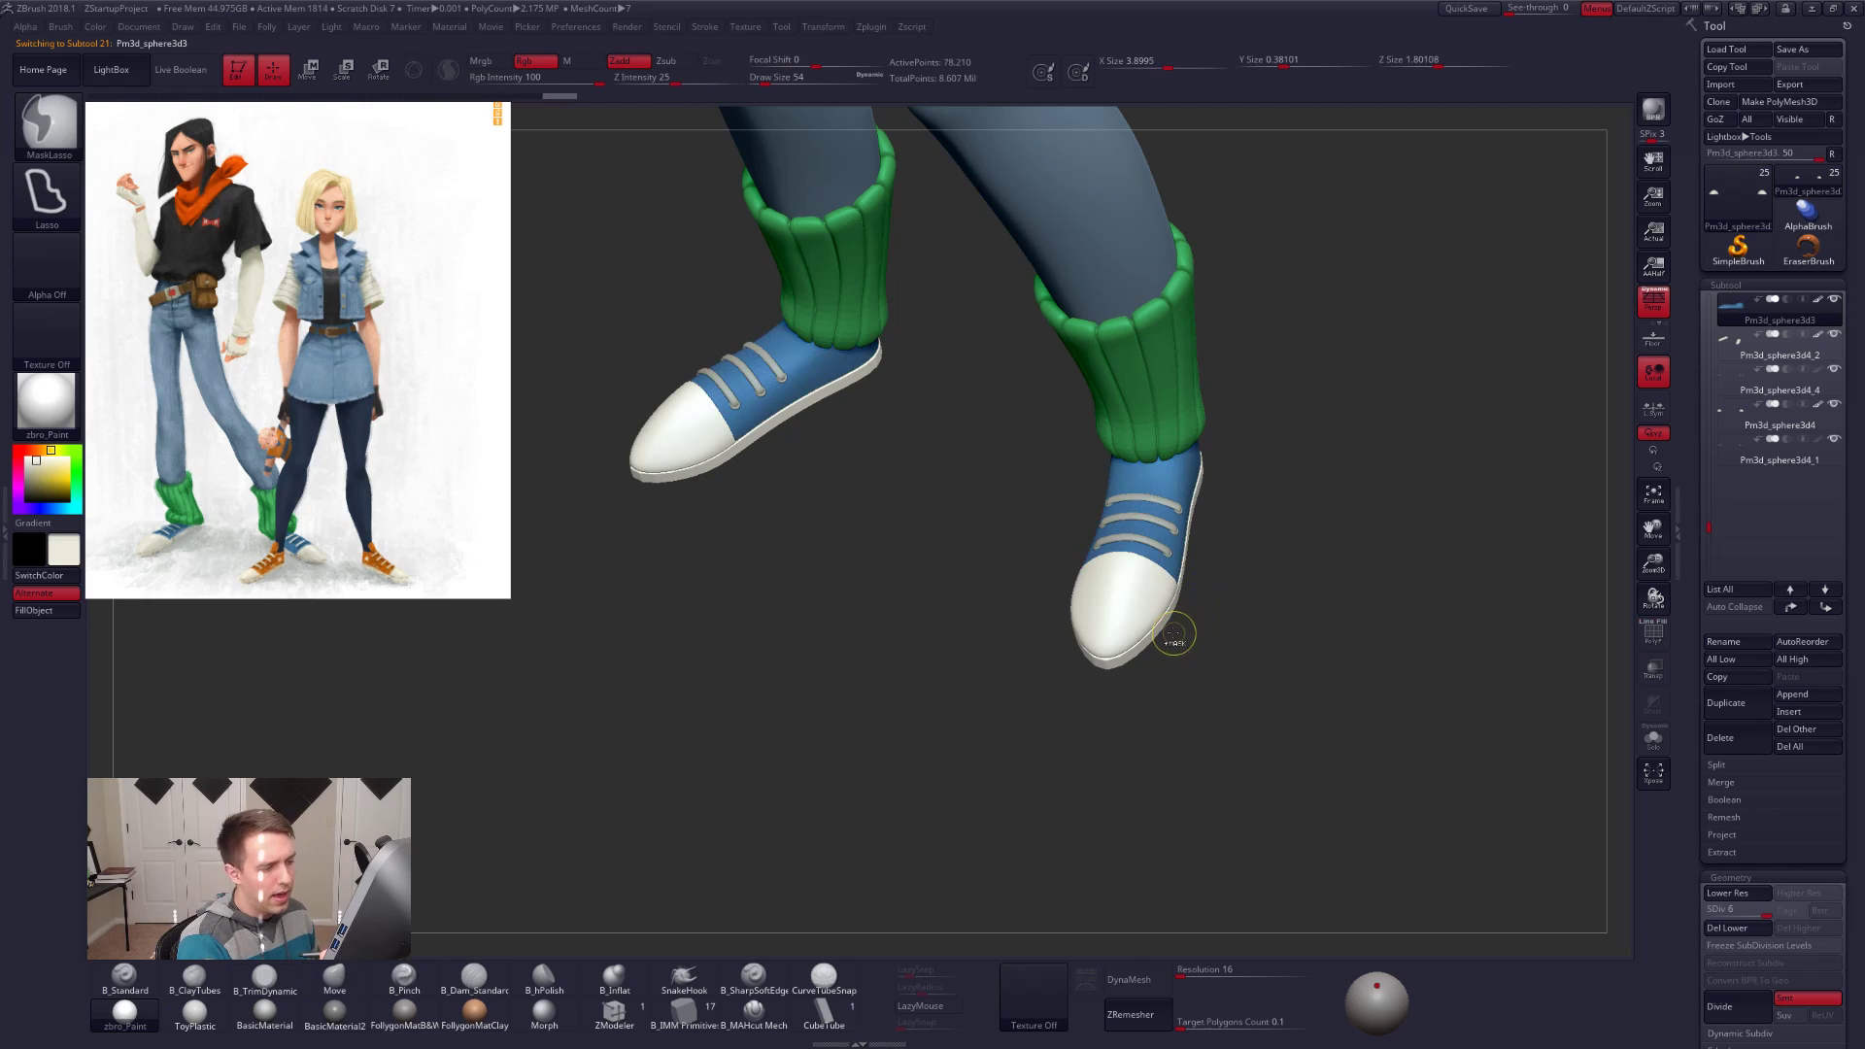
Step: Make the shoelaces the active subtool and fill them with the sampled off-white
right_click_drag(1189, 566, 1122, 604, "alt")
left_click(1094, 592, "alt")
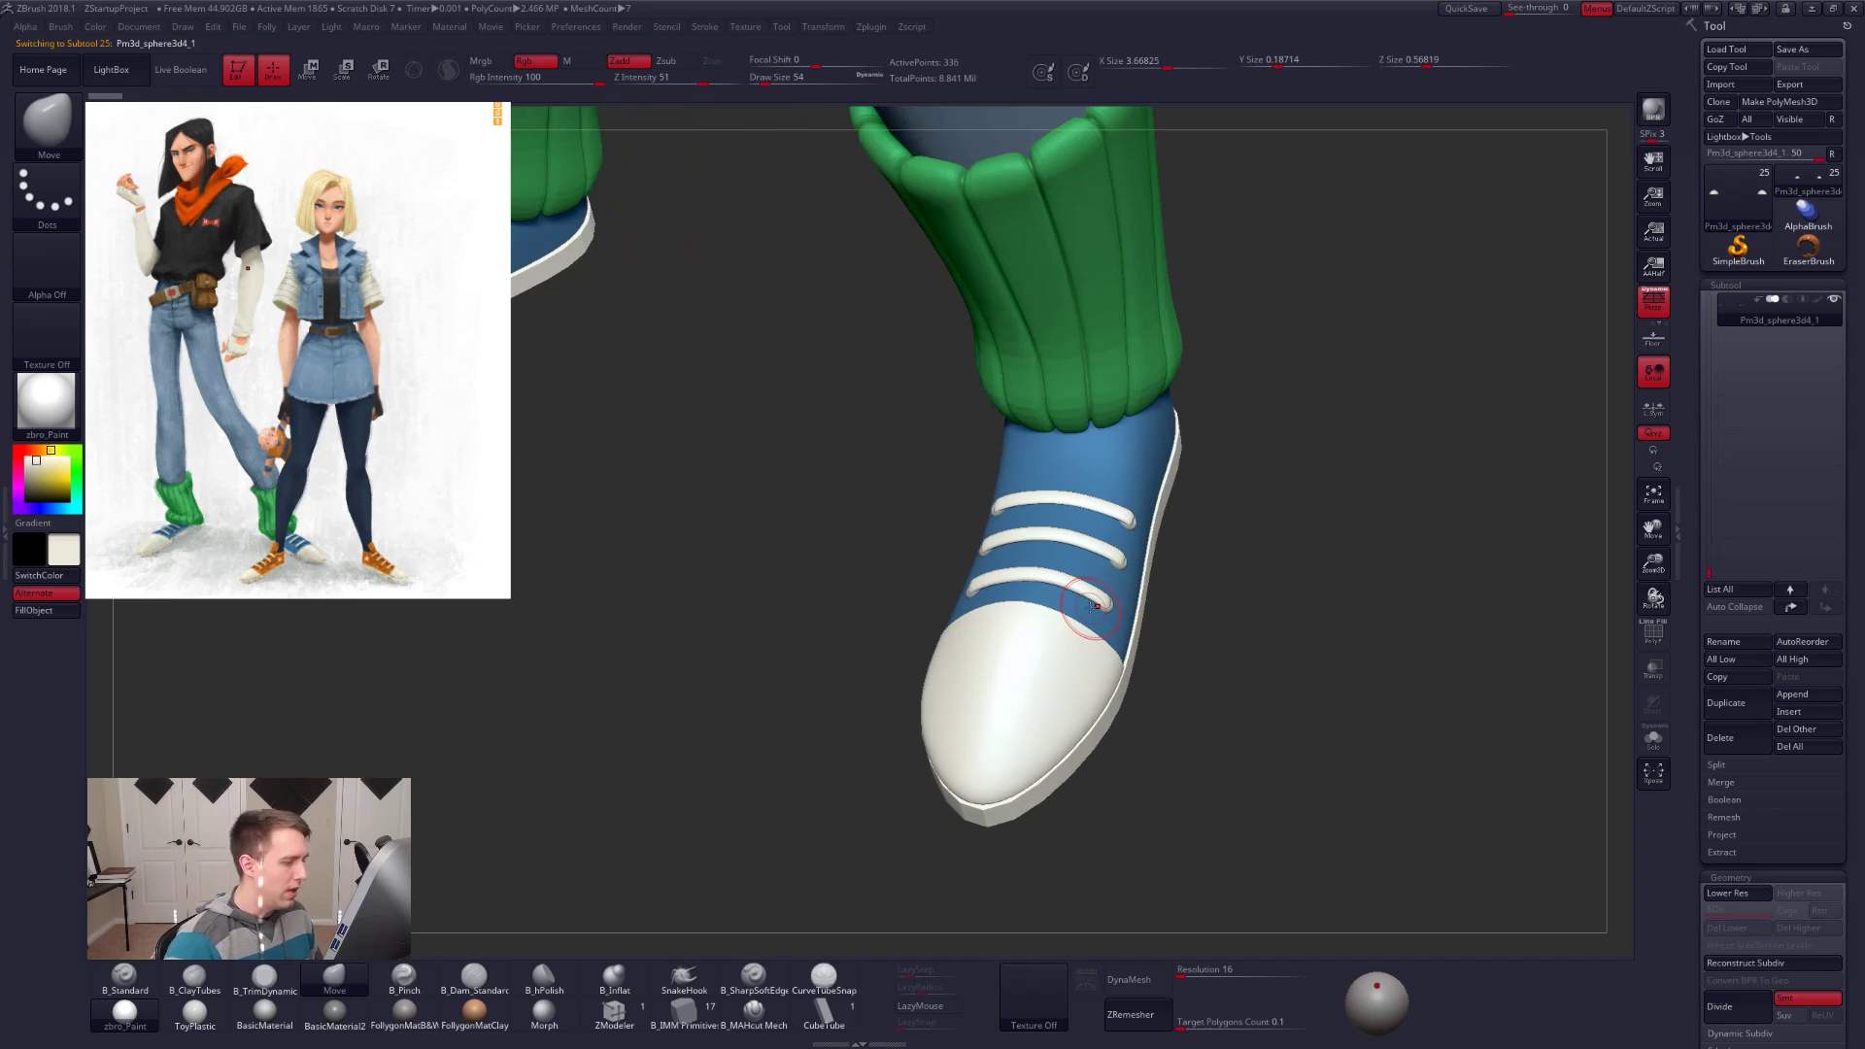
key("1")
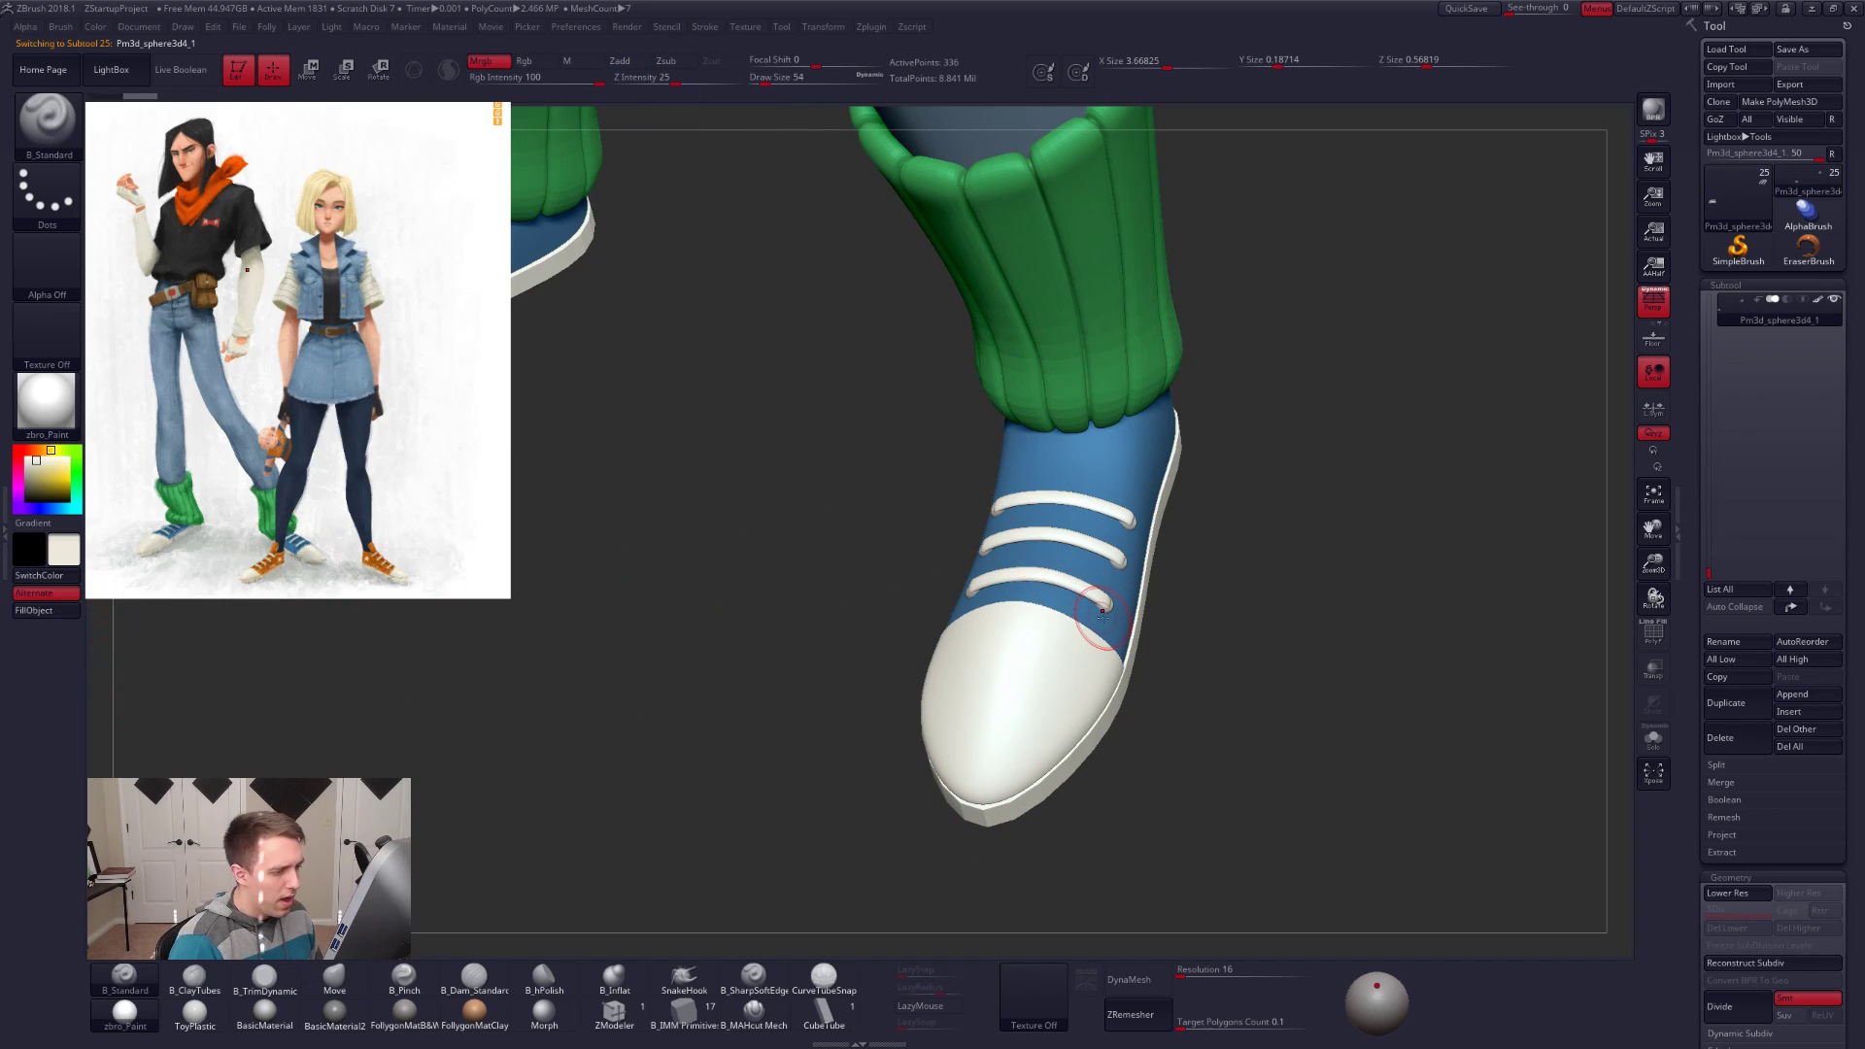
Step: Choose a medium gray as the paint color and fill the lace eyelets subtool with it
right_click_drag(1117, 622, 932, 602)
right_click_drag(1098, 544, 1145, 616, "ctrl")
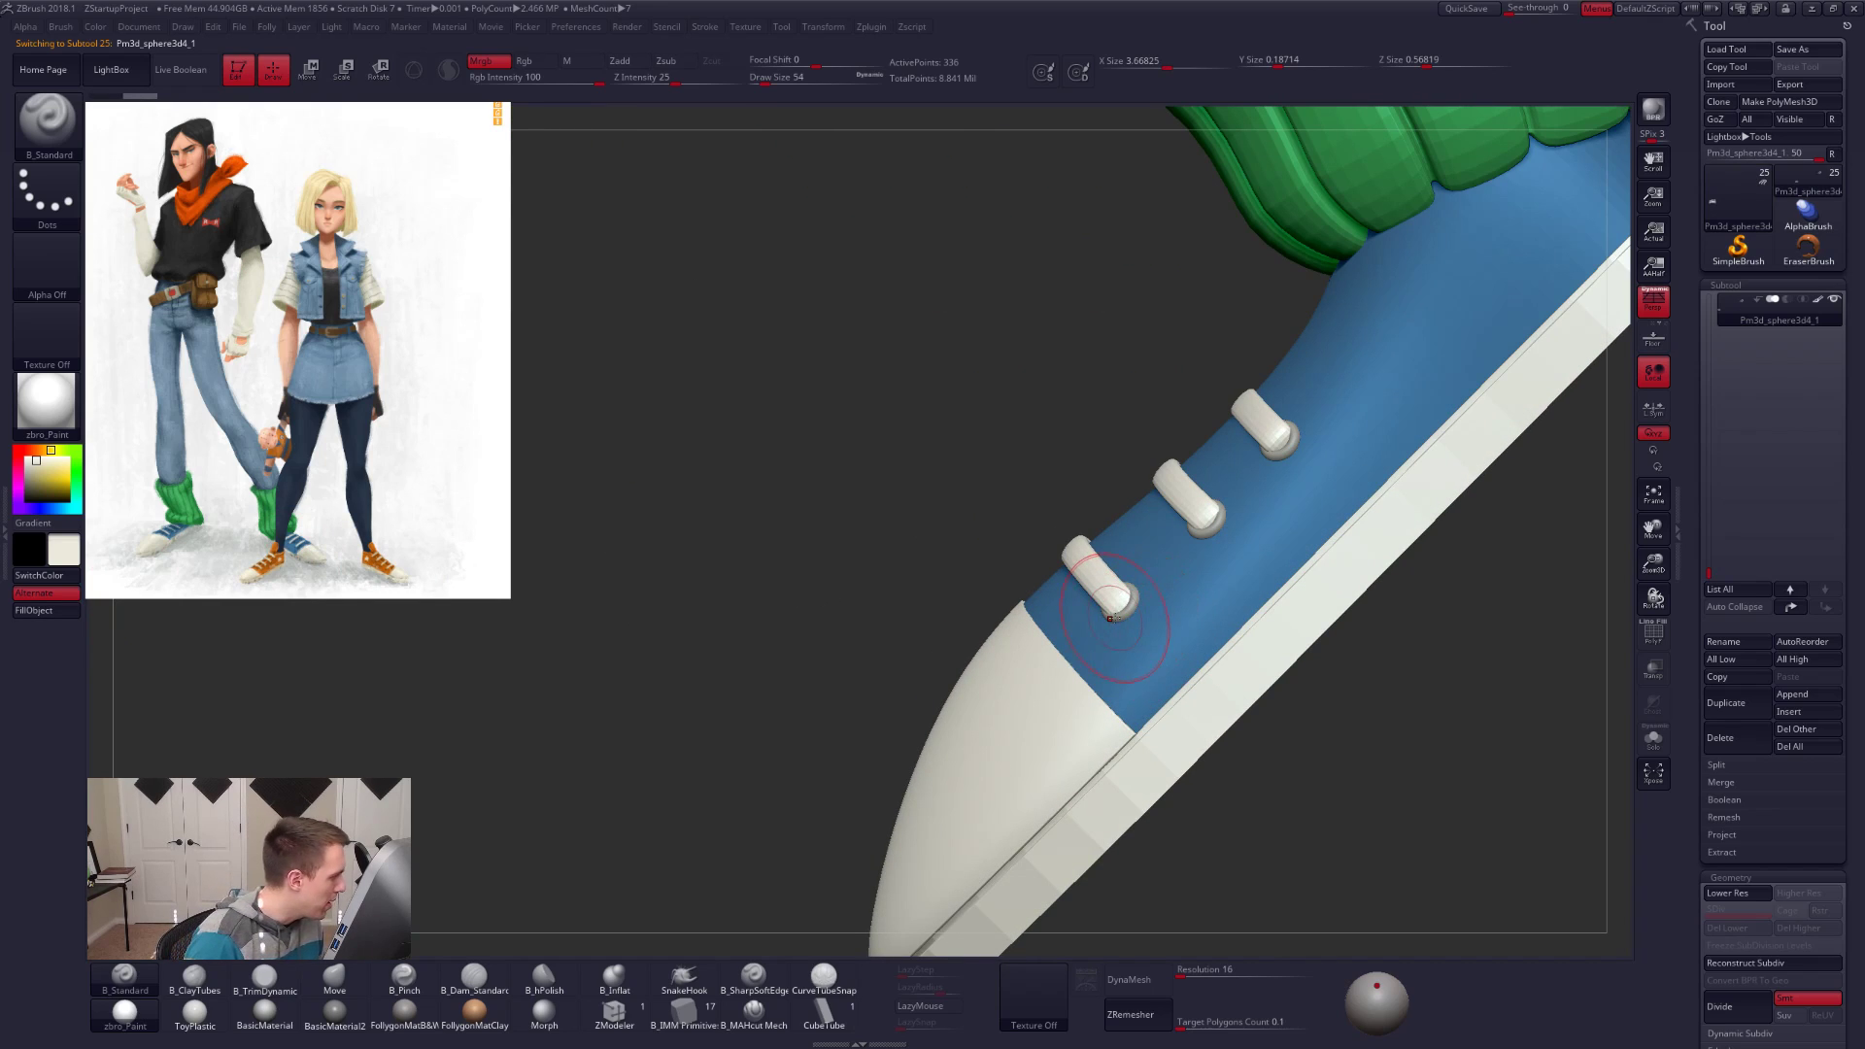
key("c")
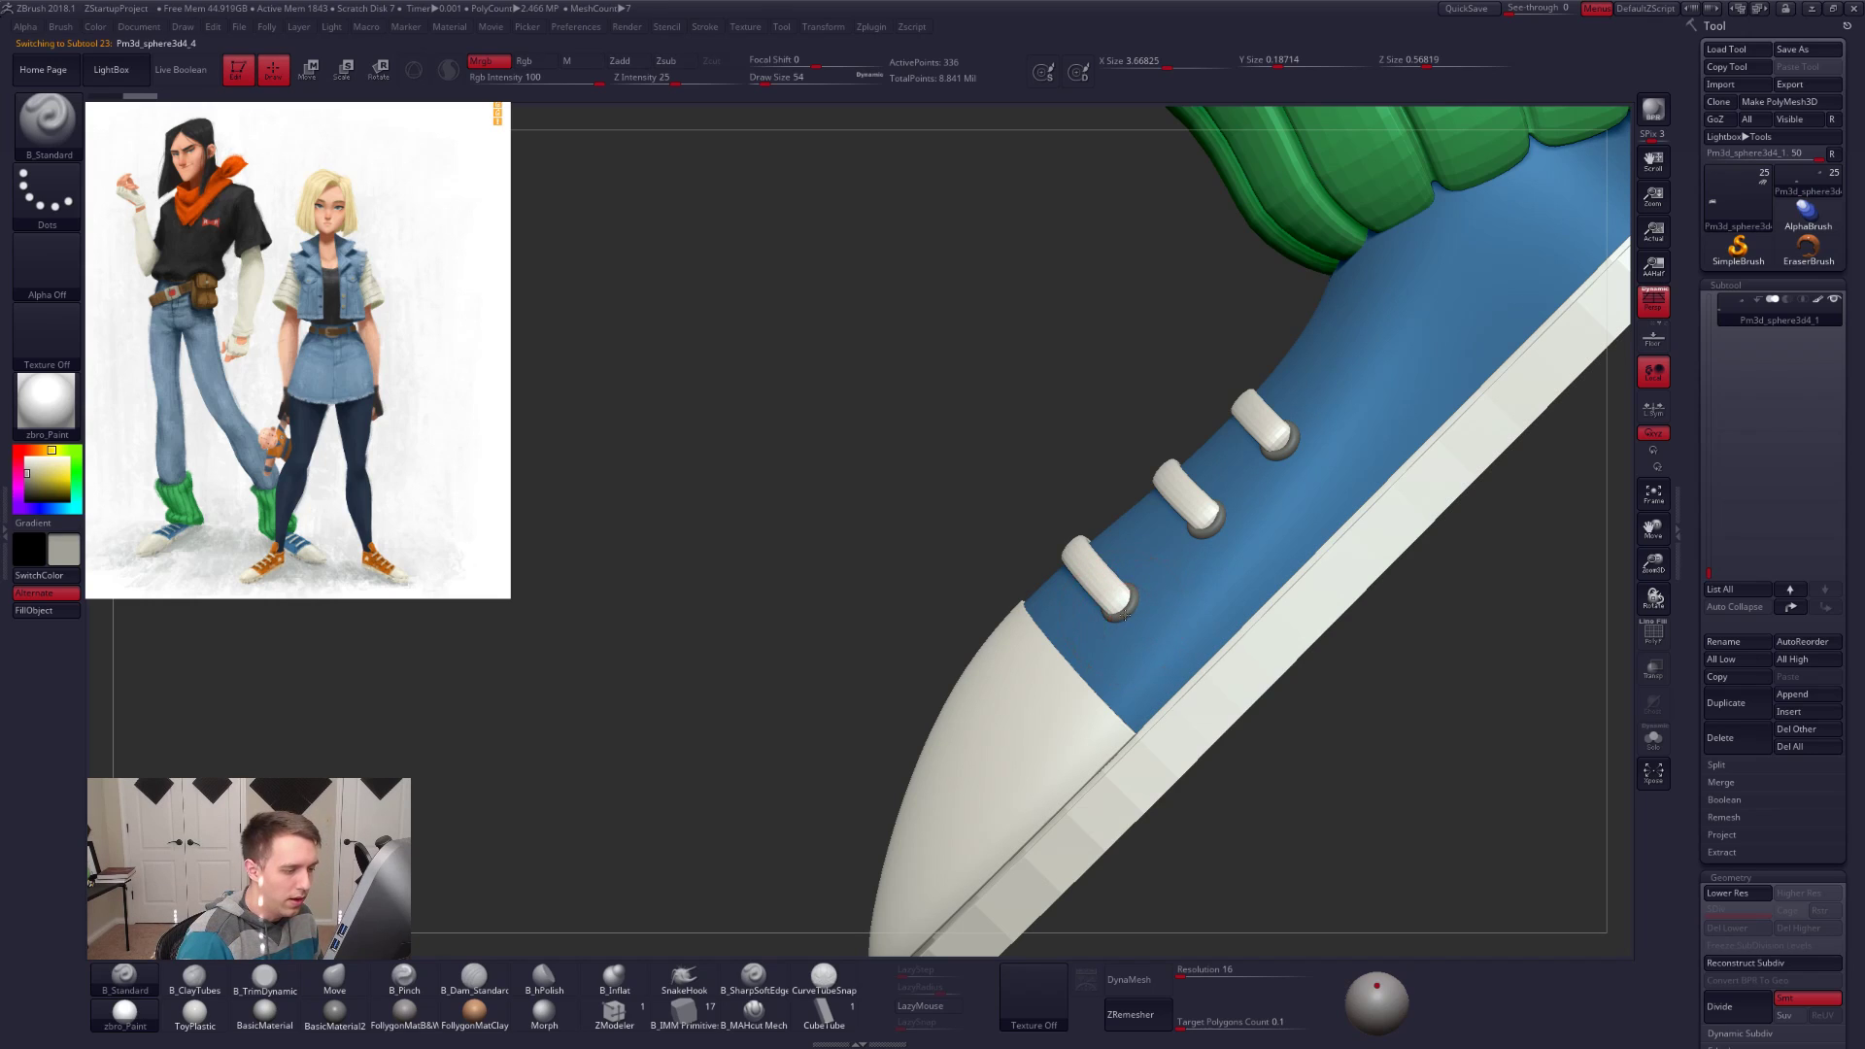
left_click(24, 483)
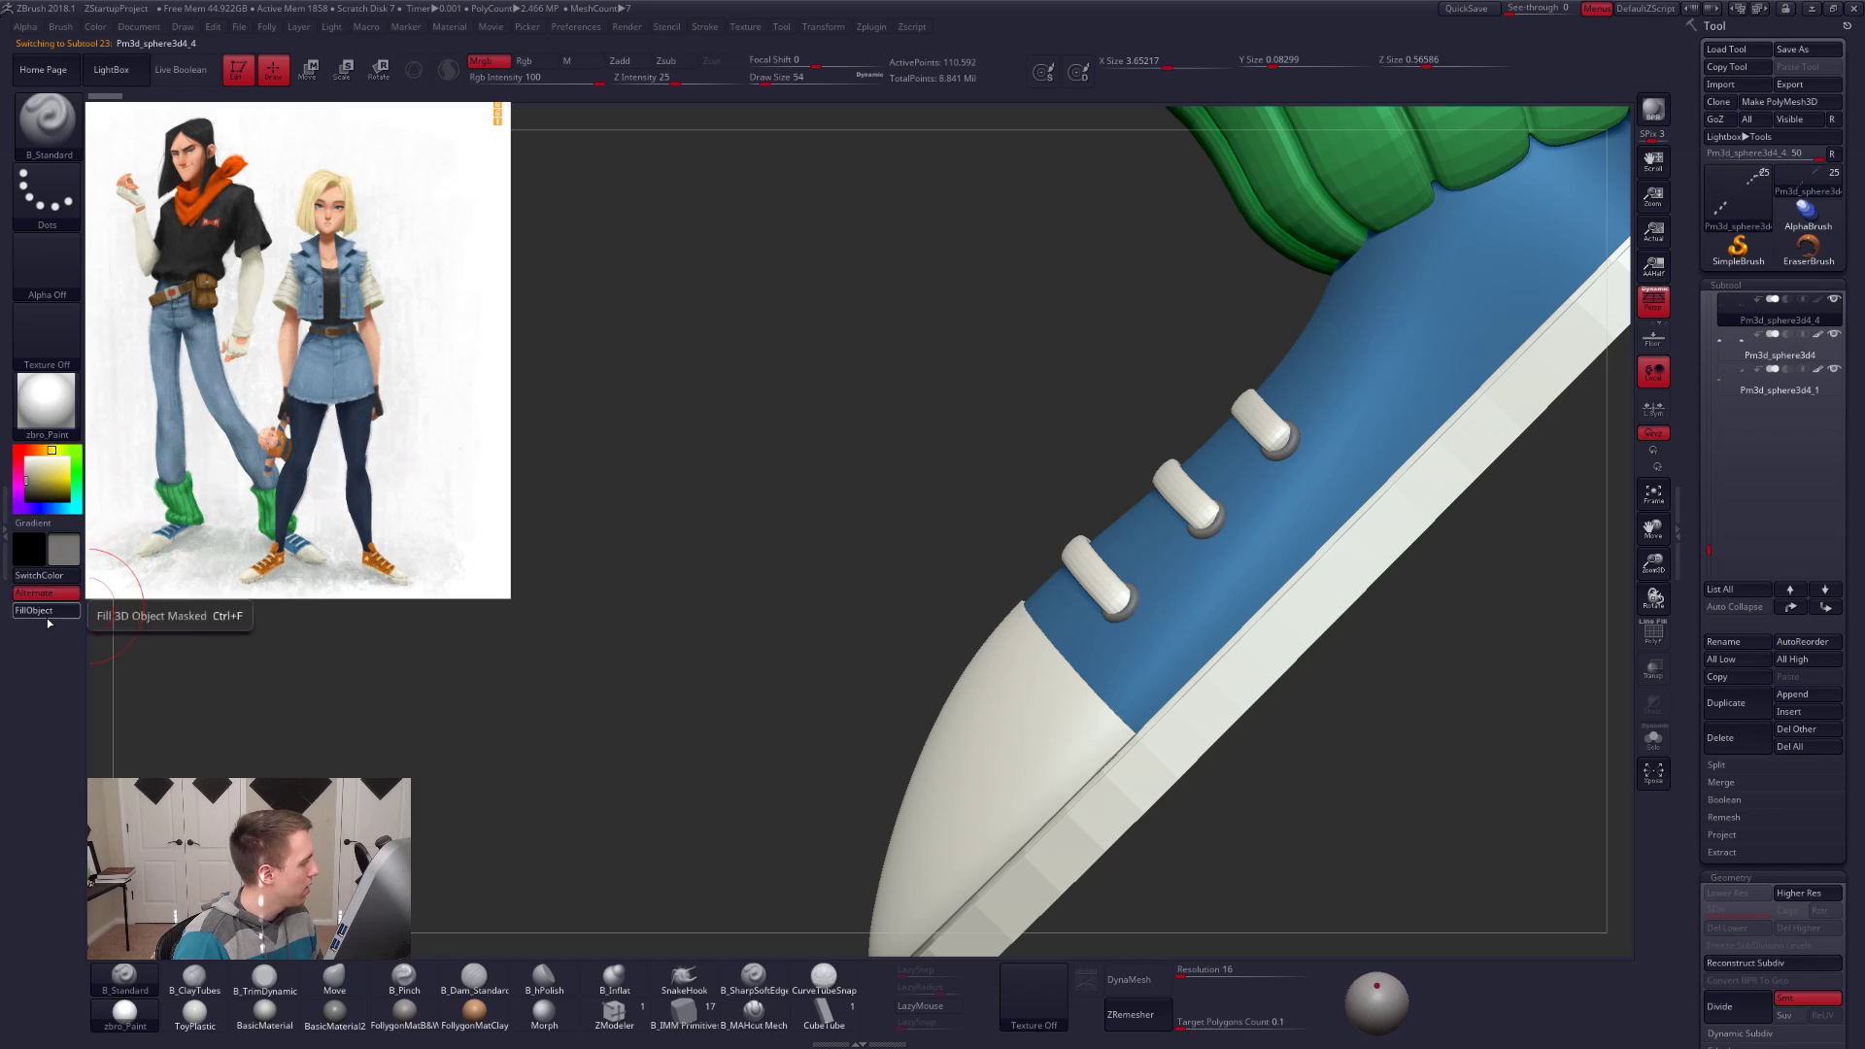
Step: Make the shoelaces the active subtool and subdivide them up to level 5
left_click_drag(929, 599, 922, 544)
left_click(1071, 581, "alt")
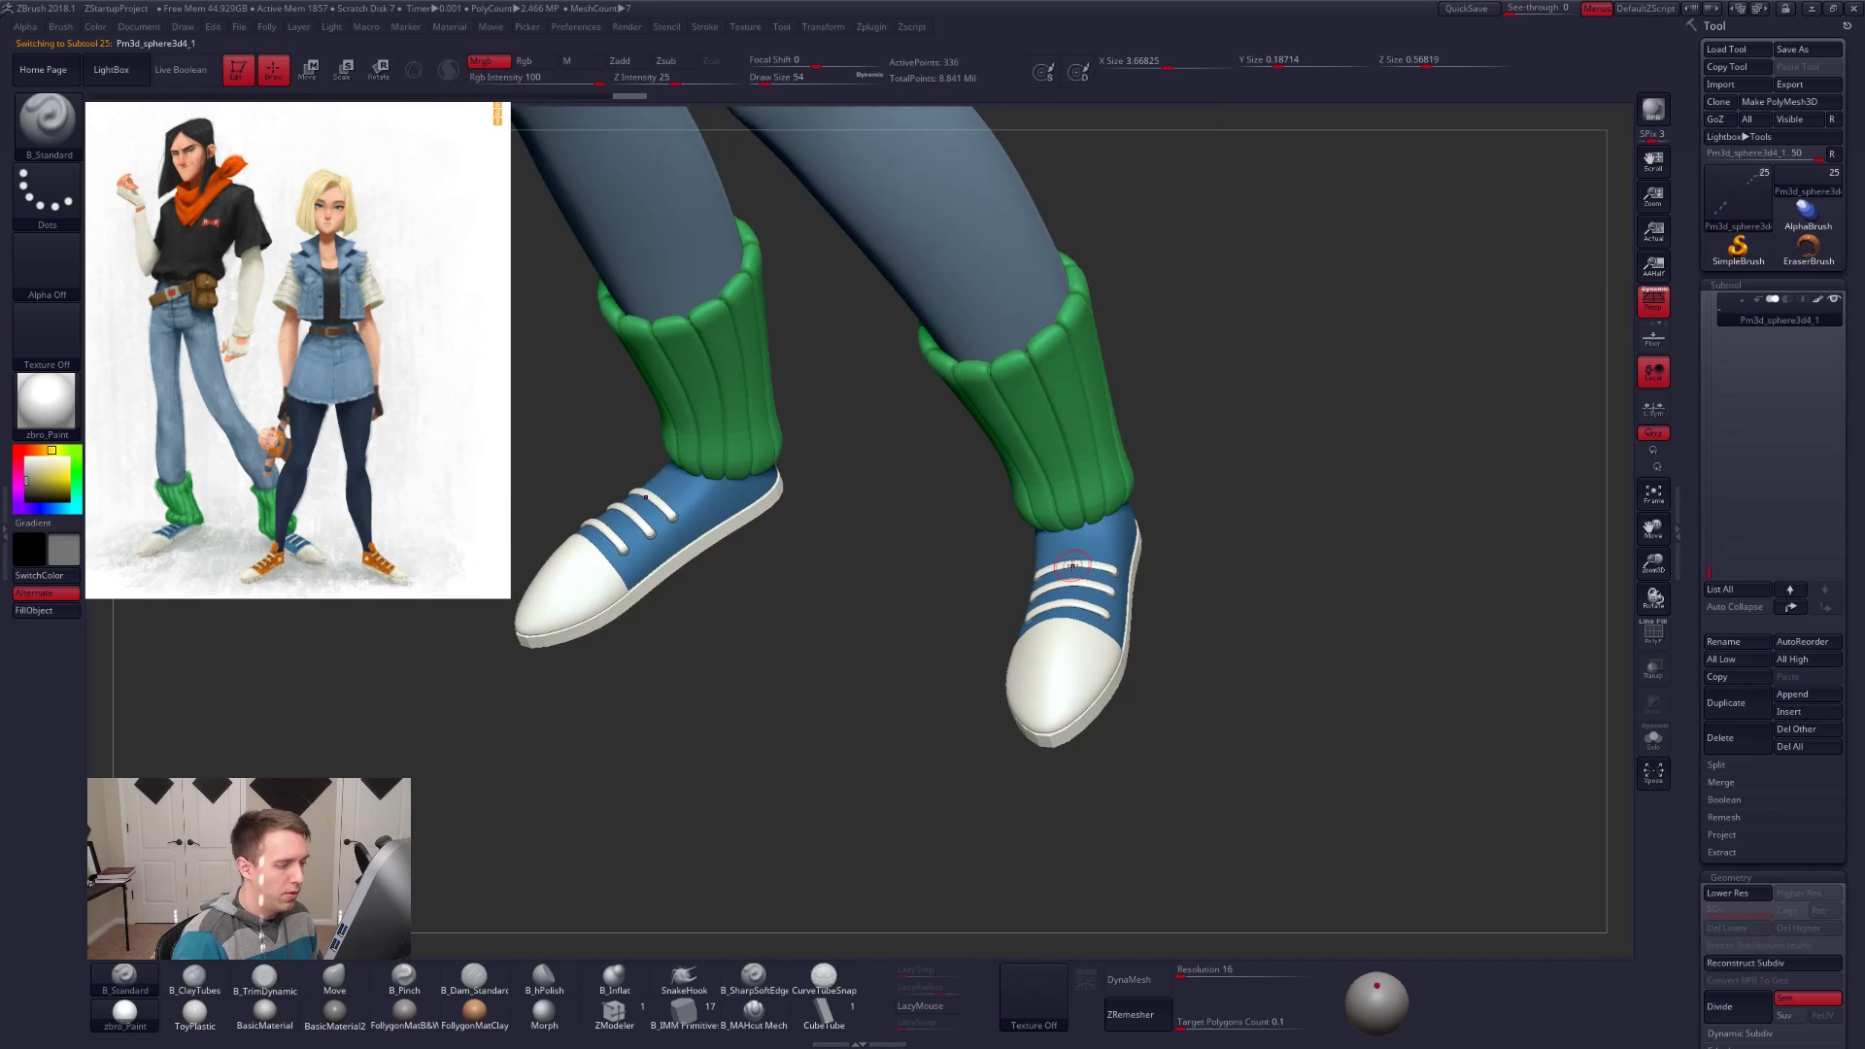
key("alt+s")
left_click_drag(1135, 626, 1203, 684, "alt")
key("alt+s")
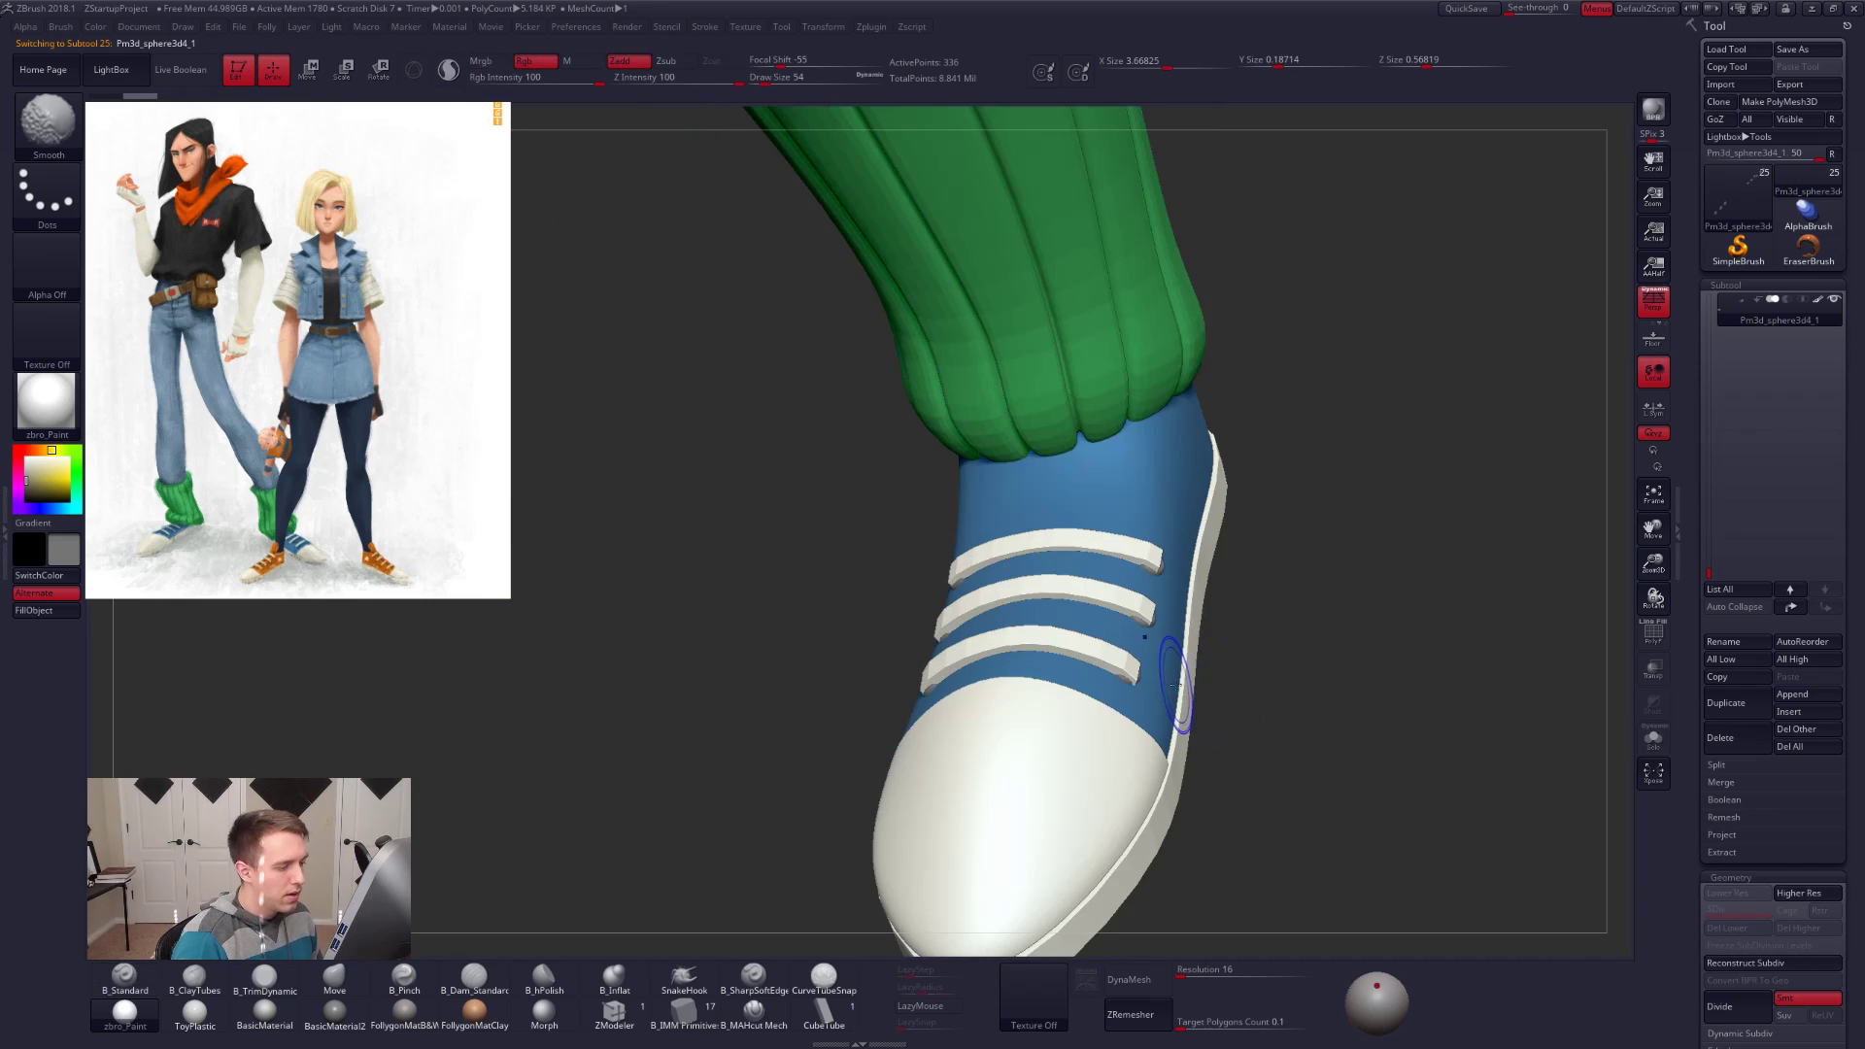
key("ctrl")
key("ctrl+d")
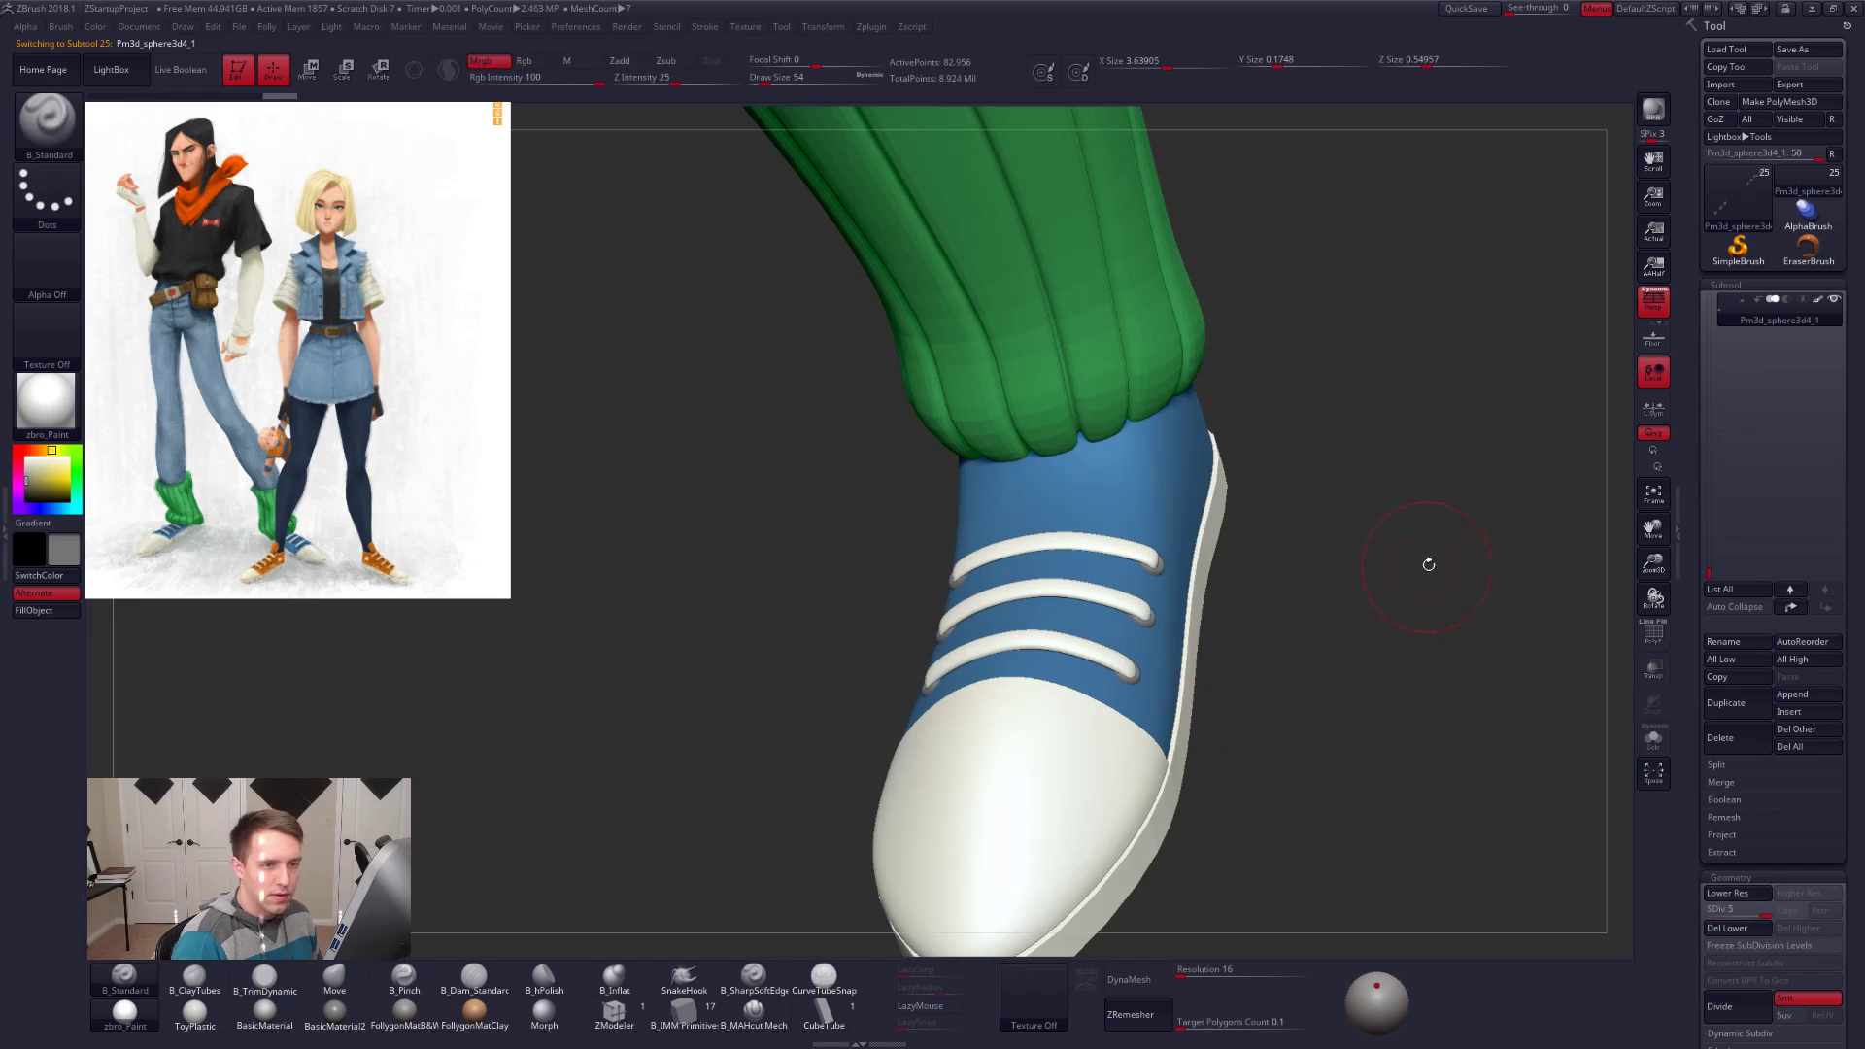
Step: Make the lace eyelets the active subtool, isolate them and set the brush Draw Size to 9
scroll(1724, 556, "up", 3)
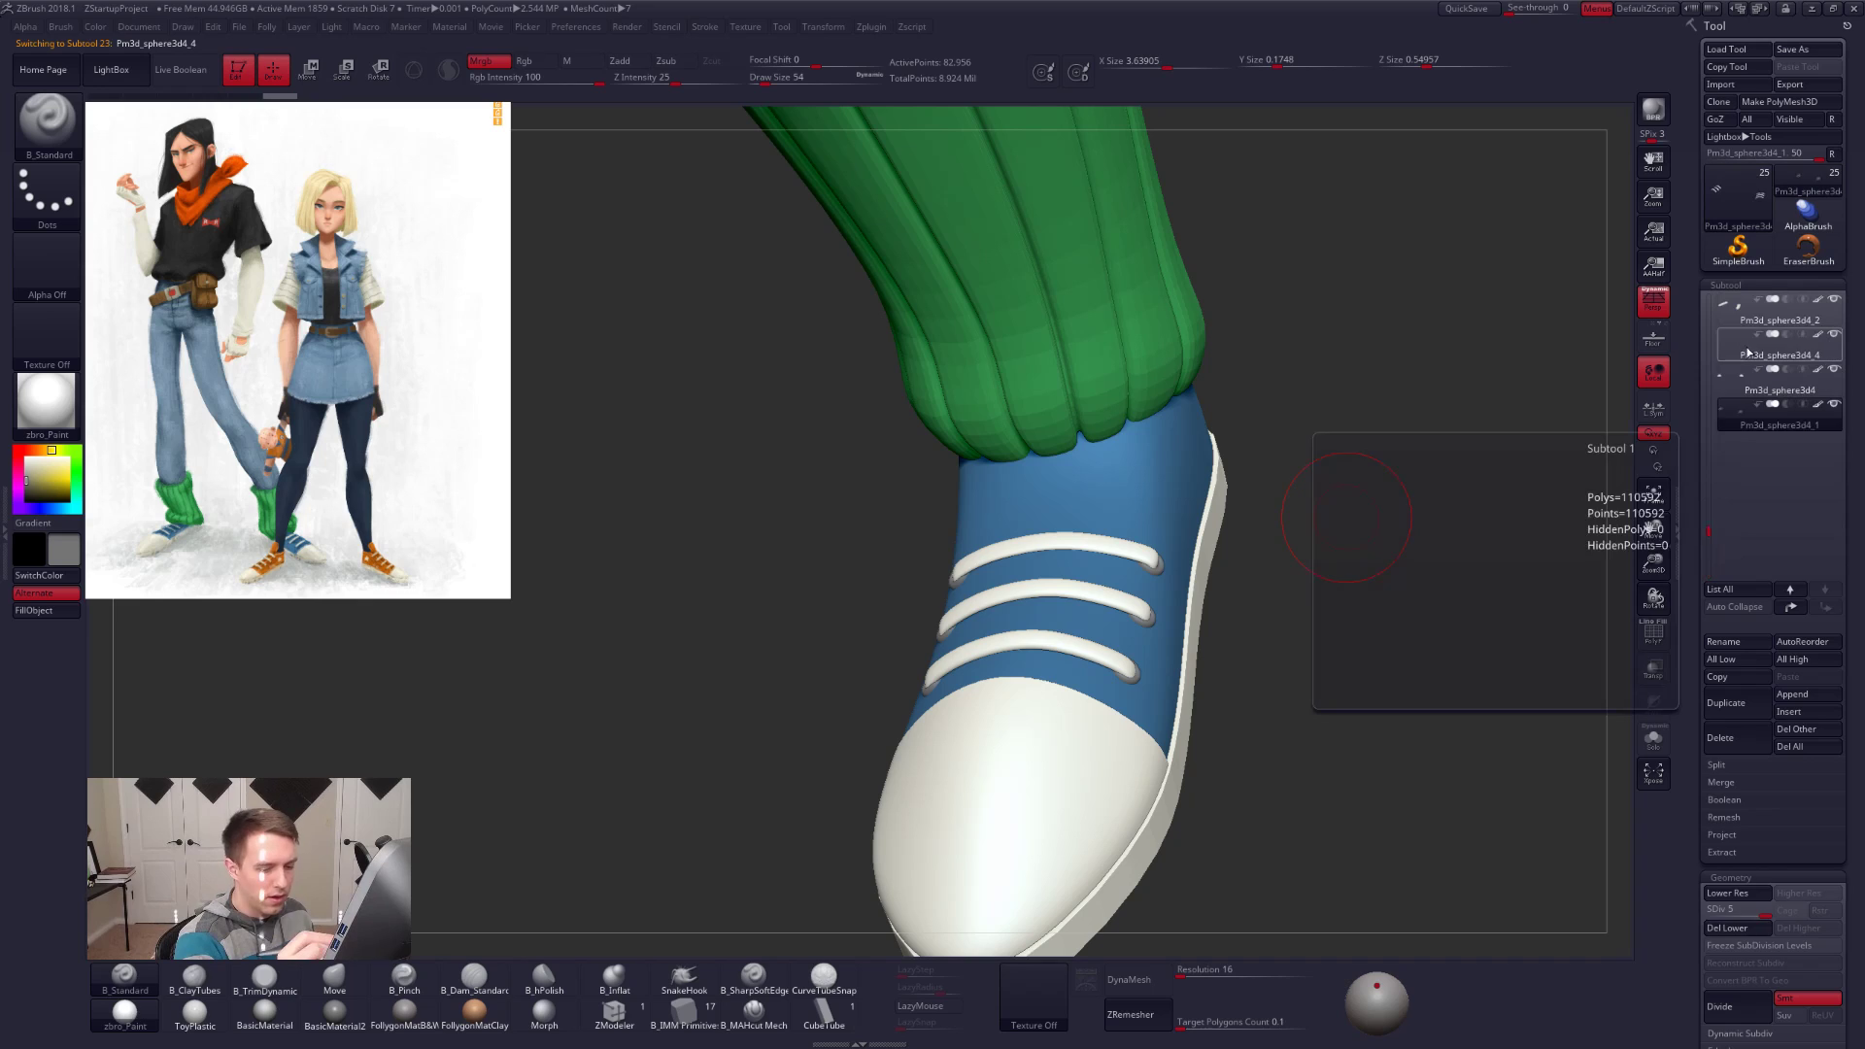
left_click(1748, 348)
key("alt+s")
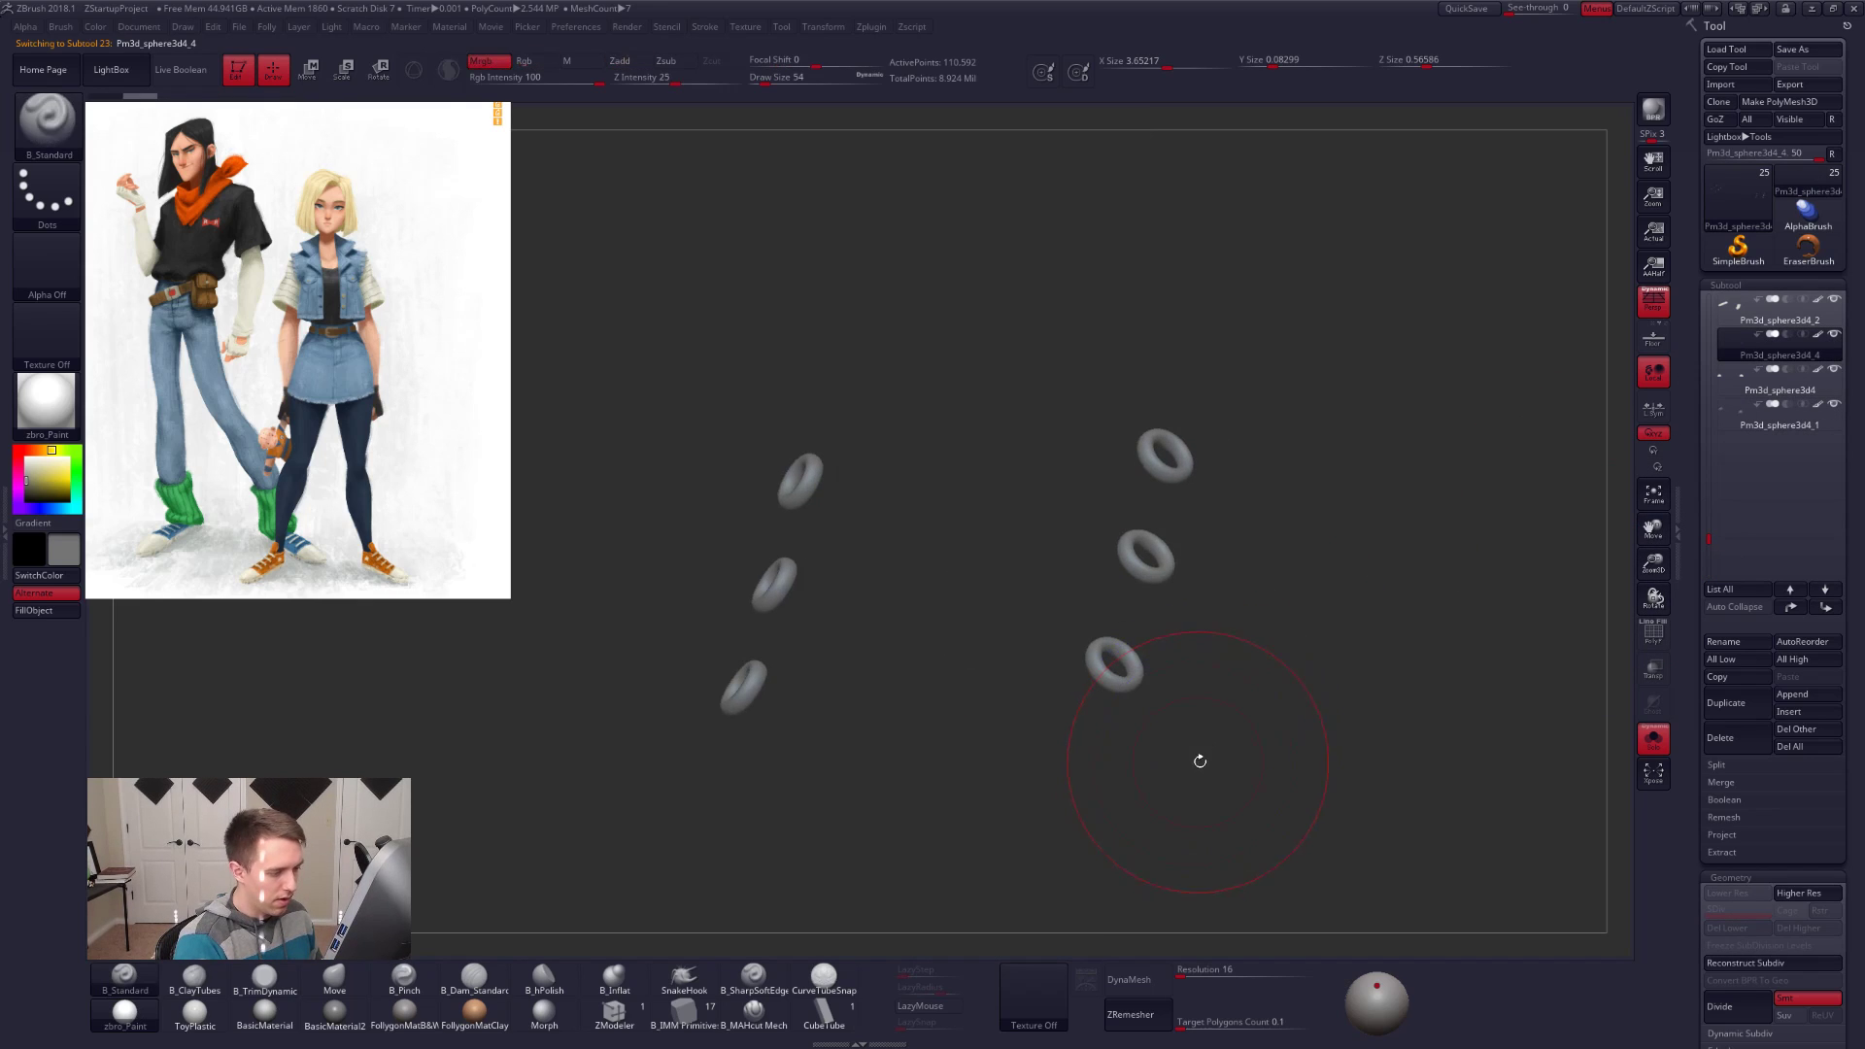
key("shift")
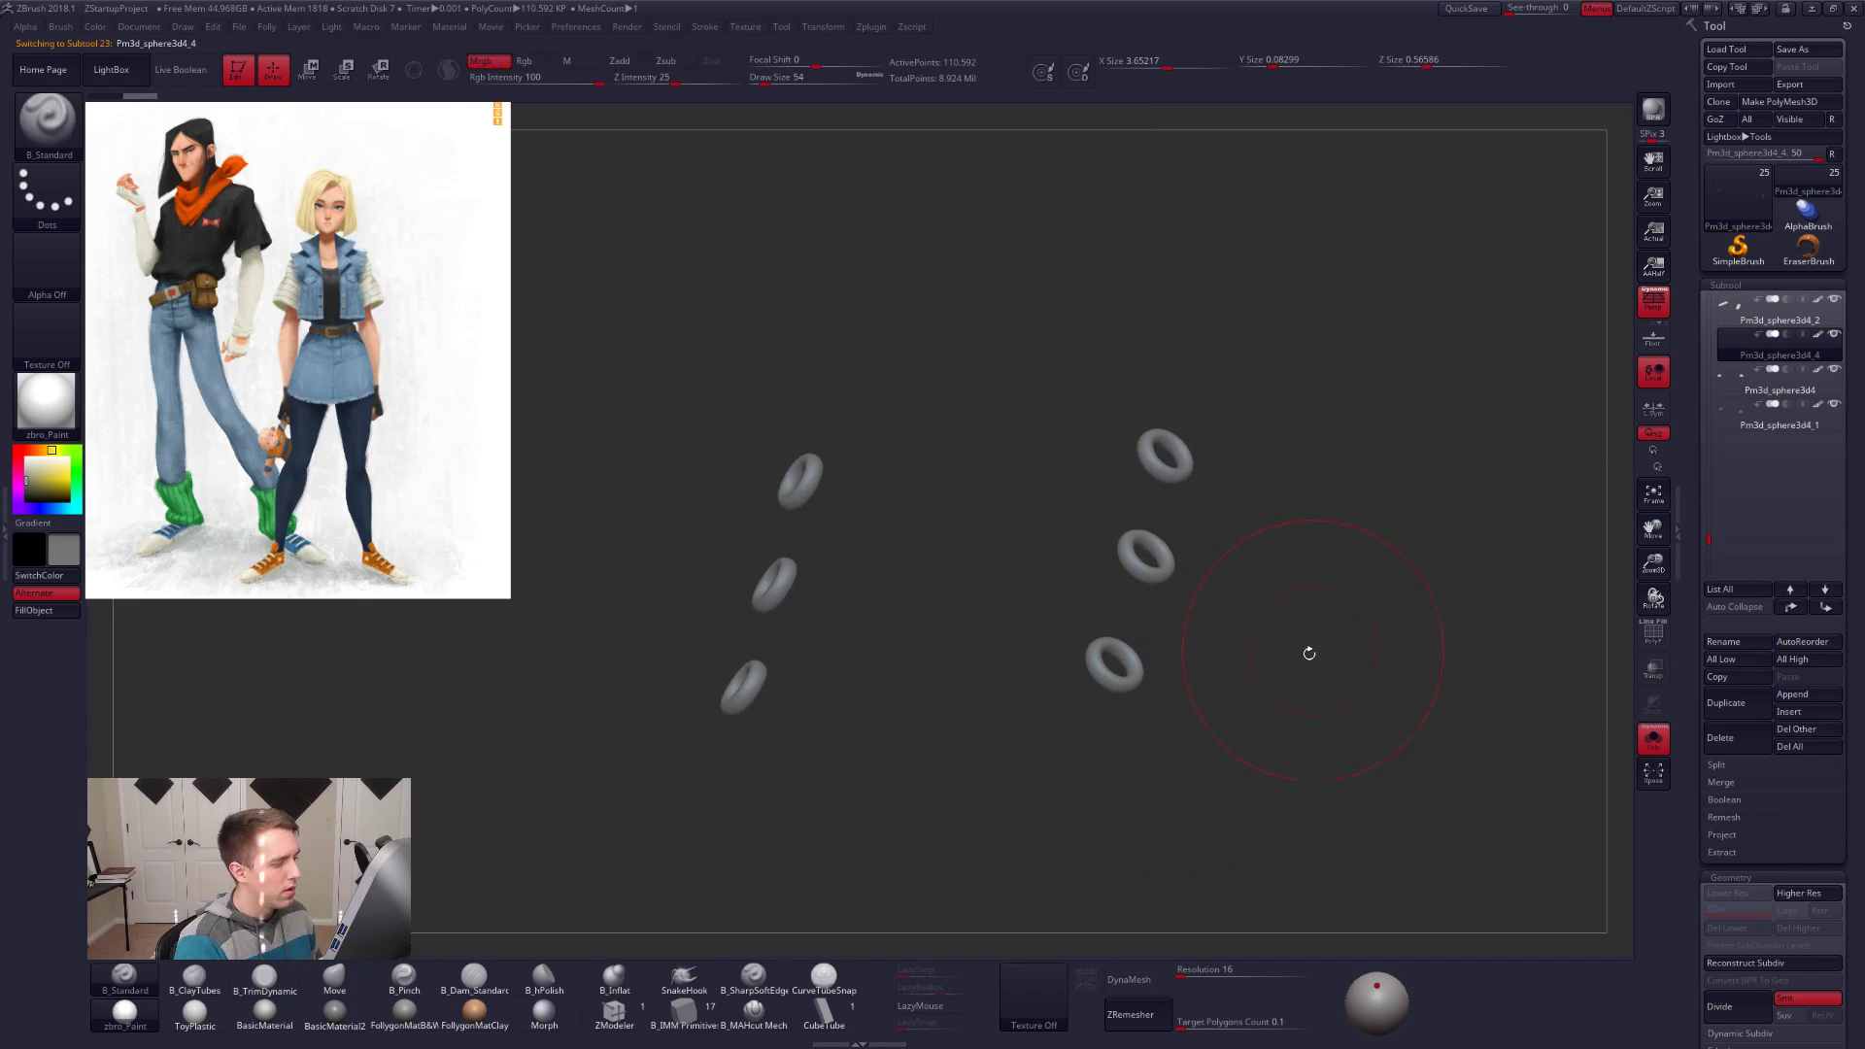
key("space")
left_click_drag(1505, 699, 1501, 698)
Step: Reconstruct the eyelets' lower subdivision levels and return them to level 5
left_click(1708, 963)
key("d")
key("d")
key("d")
key("d")
left_click_drag(1496, 624, 1345, 563, "alt")
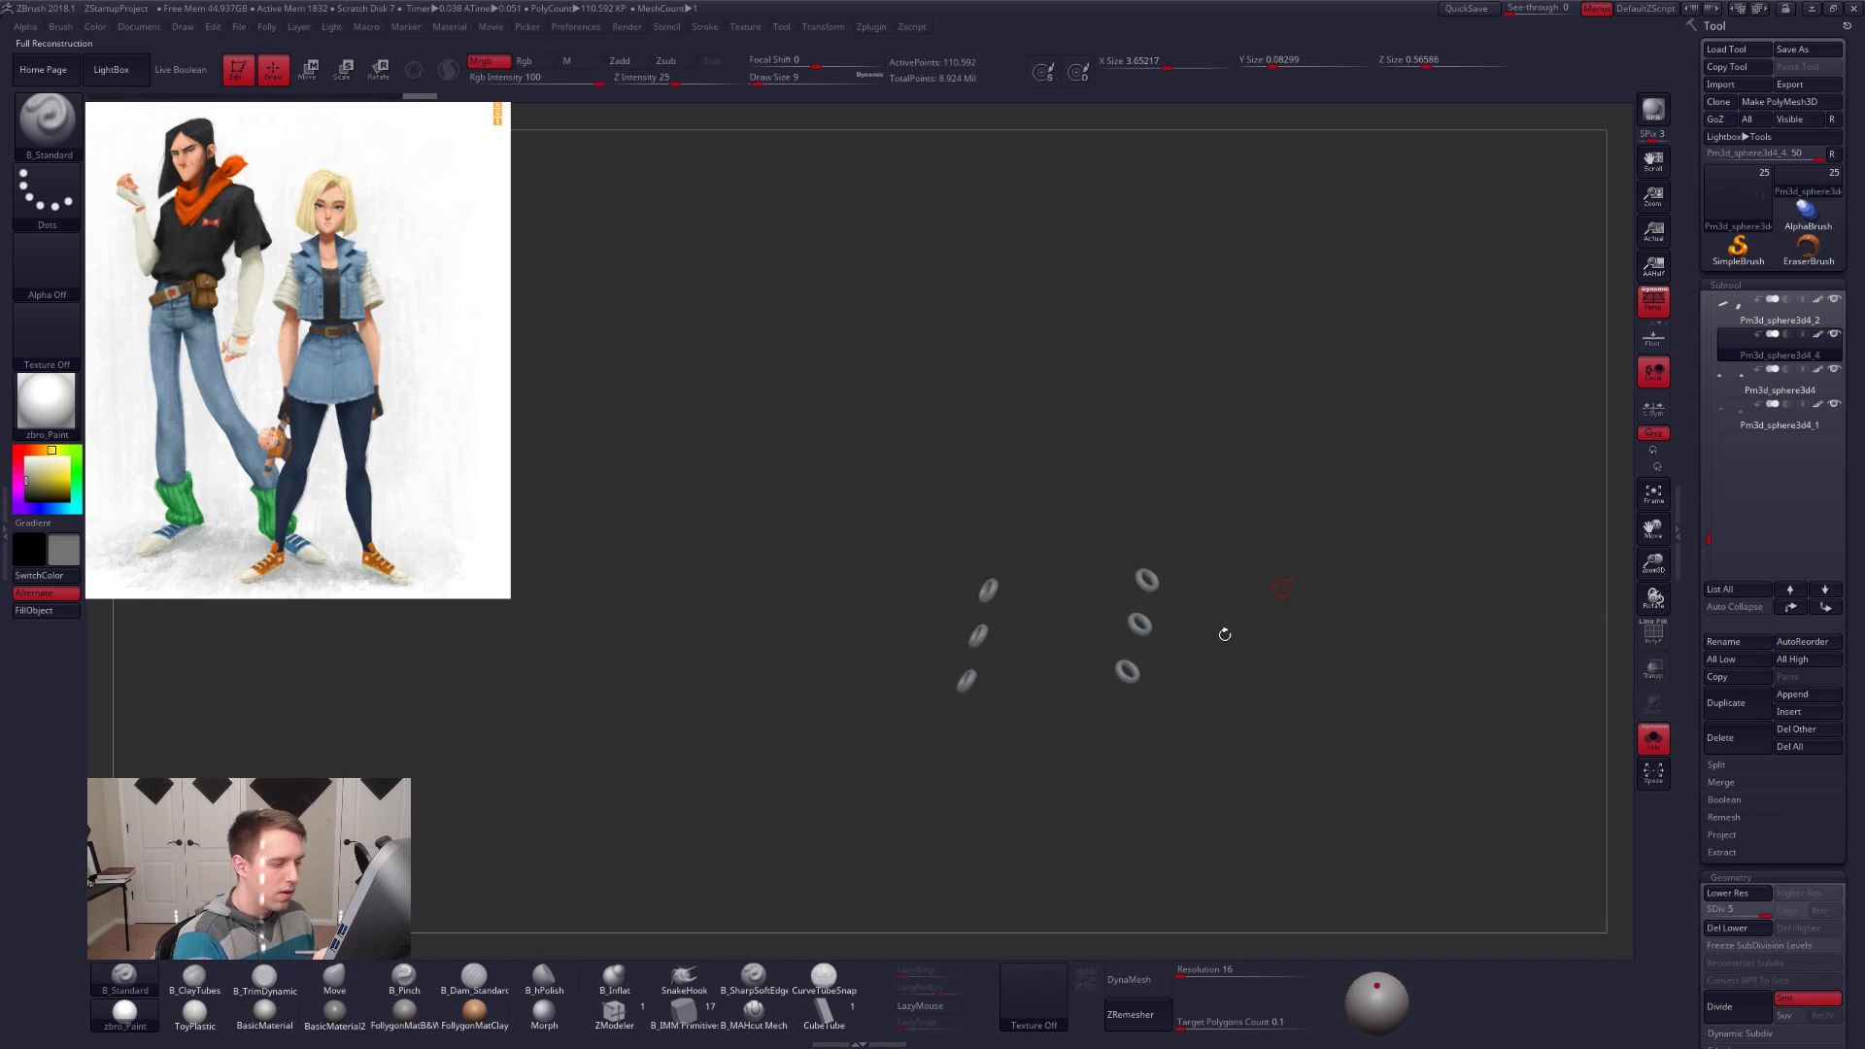
Step: Bring back the other subtools, make the shoe soles active and subdivide them up to level 6
key("alt+s")
left_click_drag(1242, 621, 1490, 416, "shift")
left_click_drag(1406, 513, 1383, 773, "alt")
left_click(1236, 702, "alt")
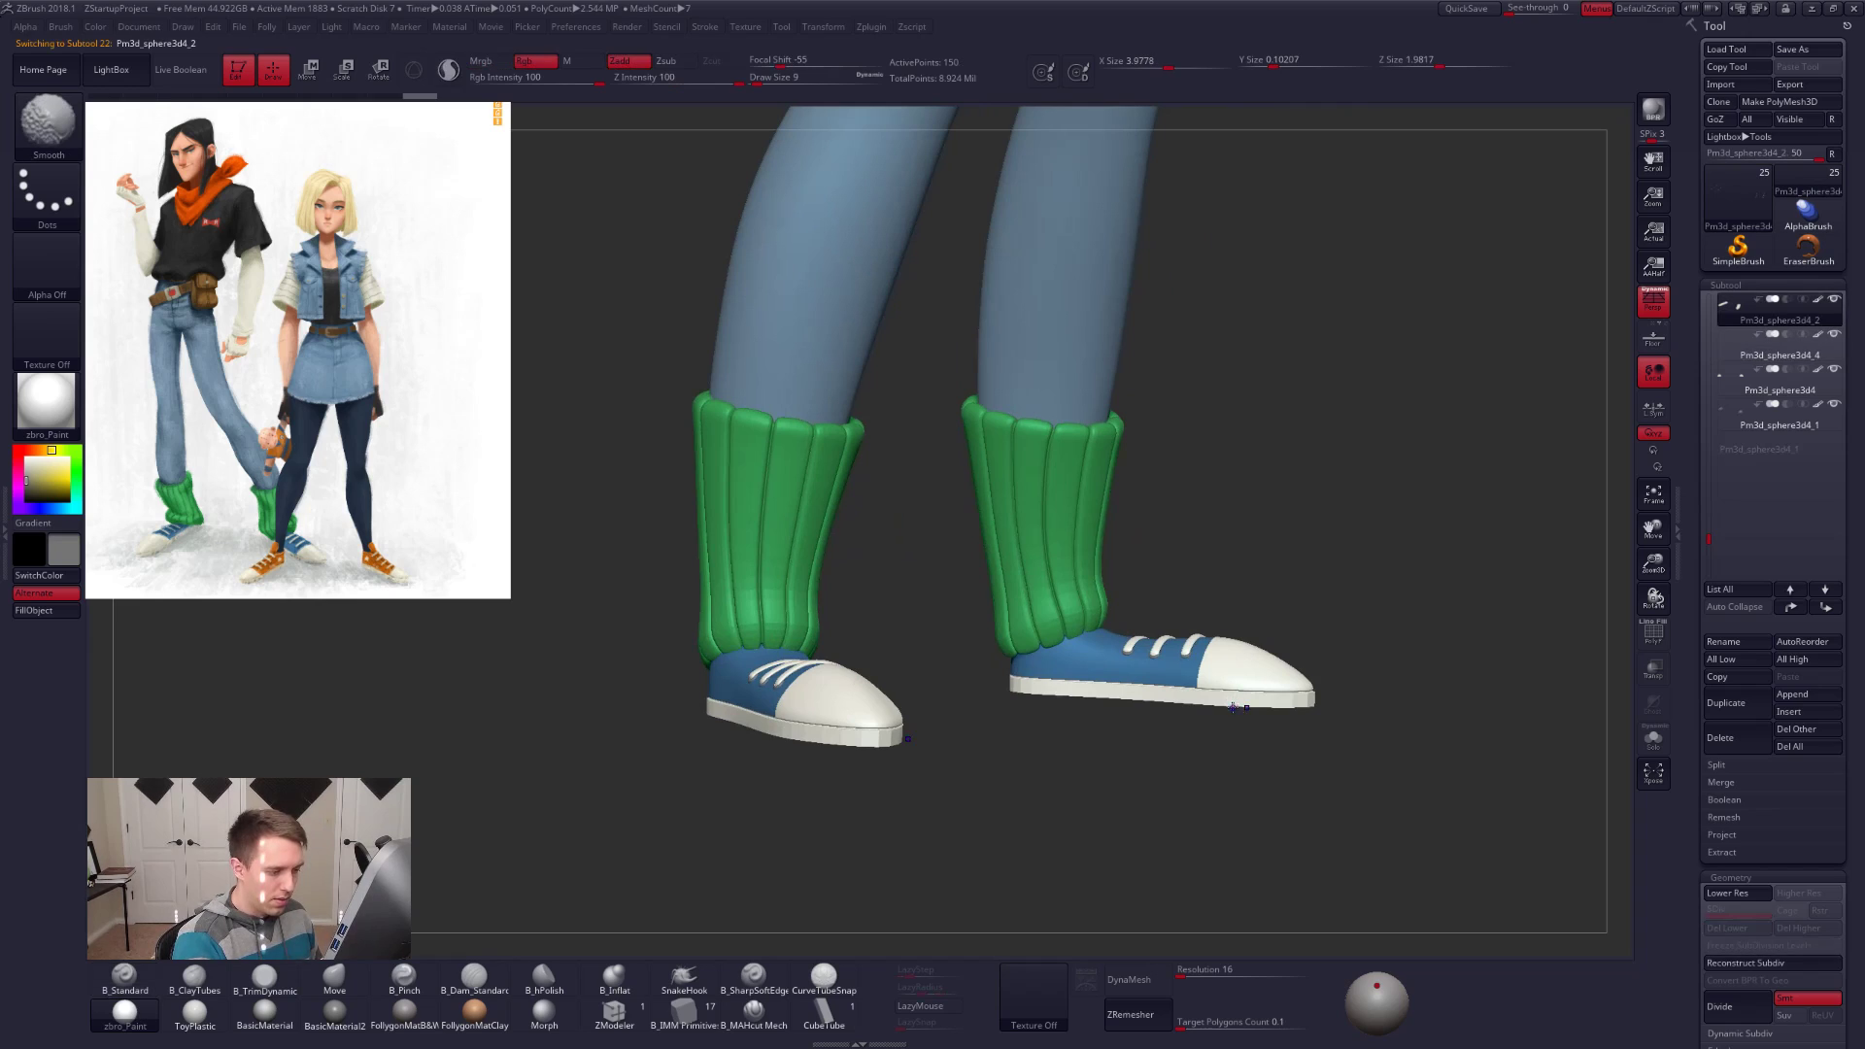
key("shift+f")
key("d")
key("d")
key("shift+f")
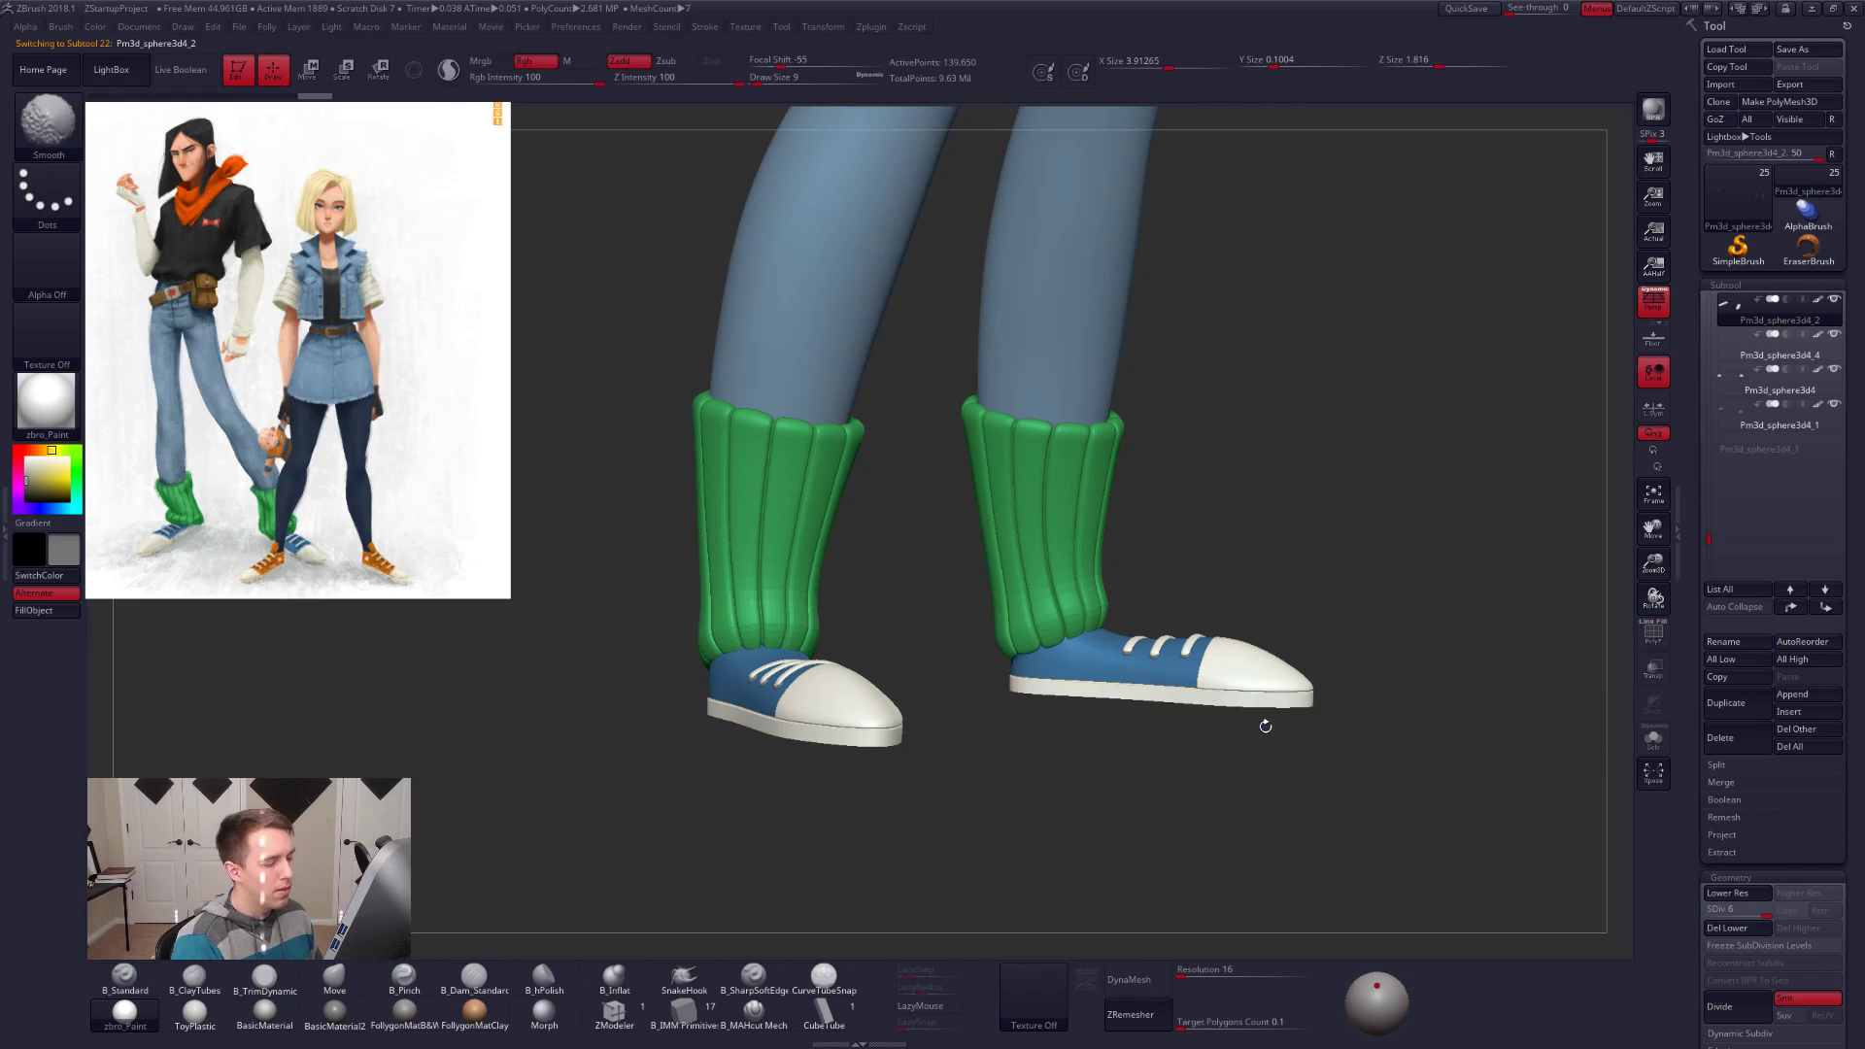
Step: Sample the belt-pouch brown from the reference image, make the hip pouch the active subtool and fill it with that color
left_click_drag(1385, 739, 1188, 813)
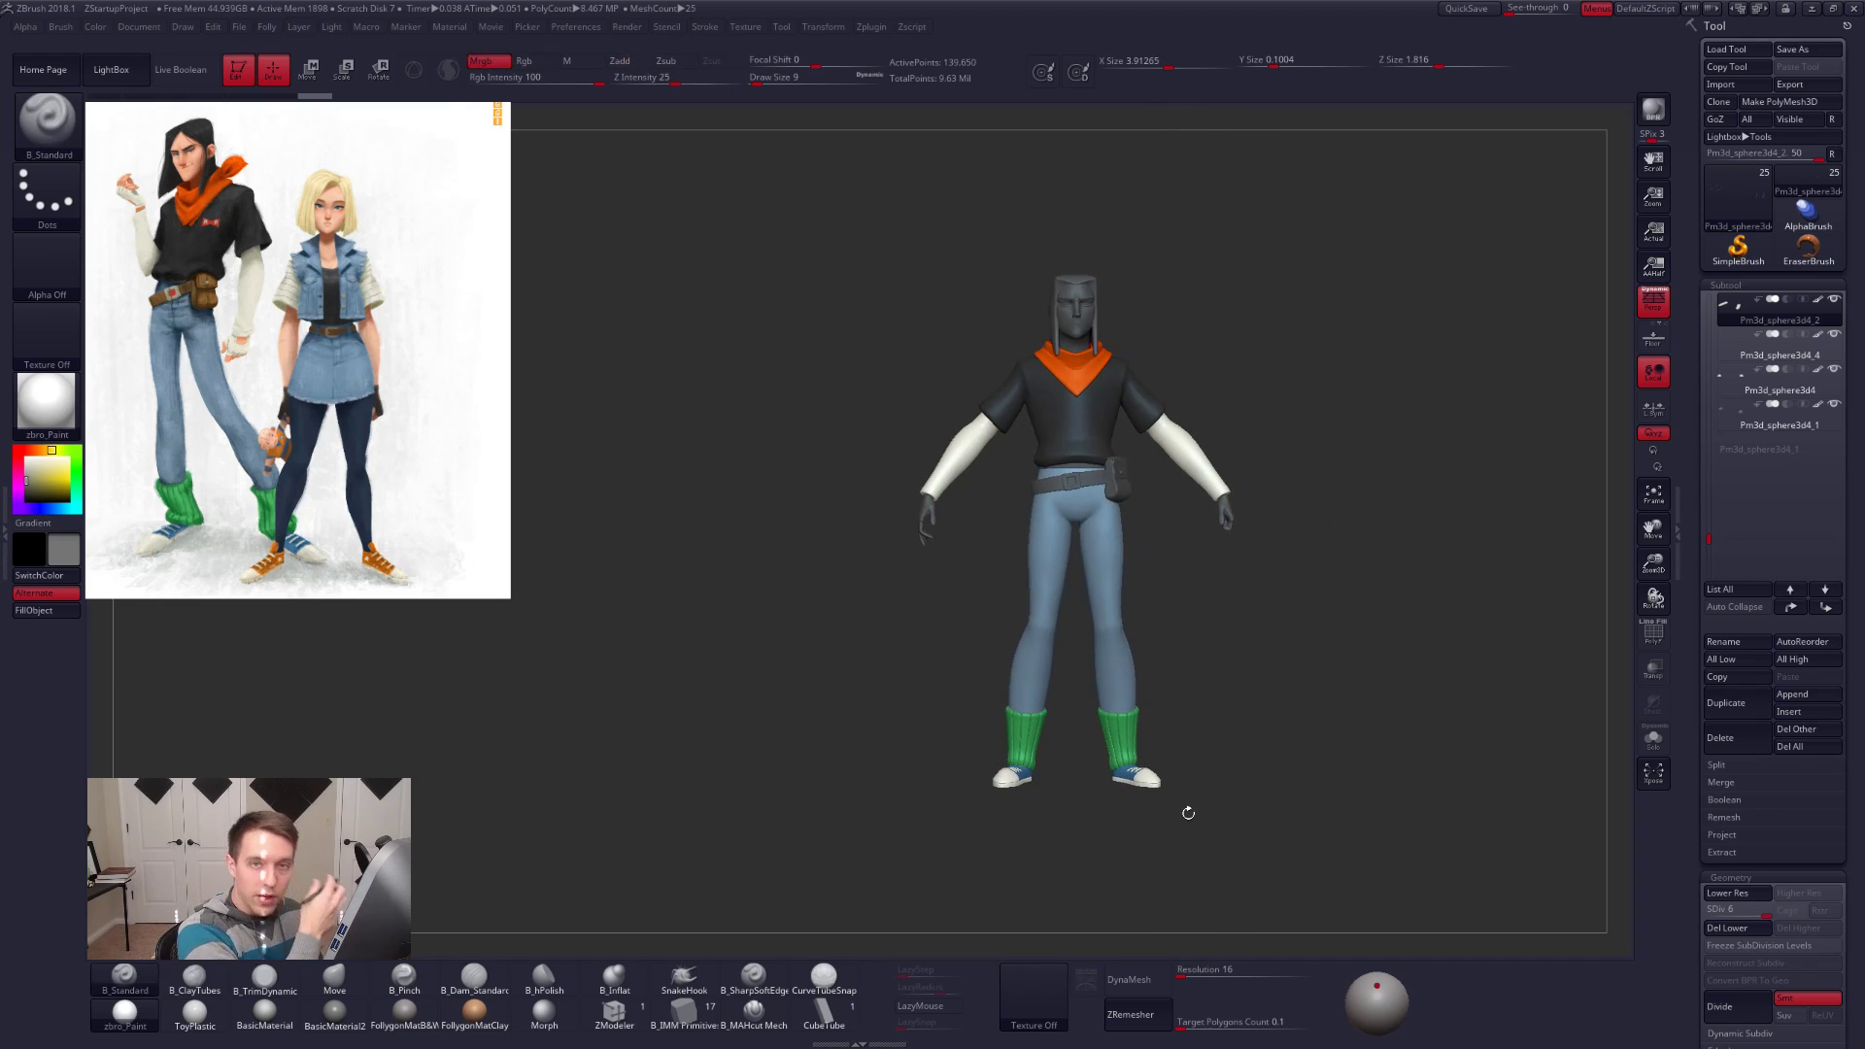
left_click_drag(1350, 762, 1266, 785)
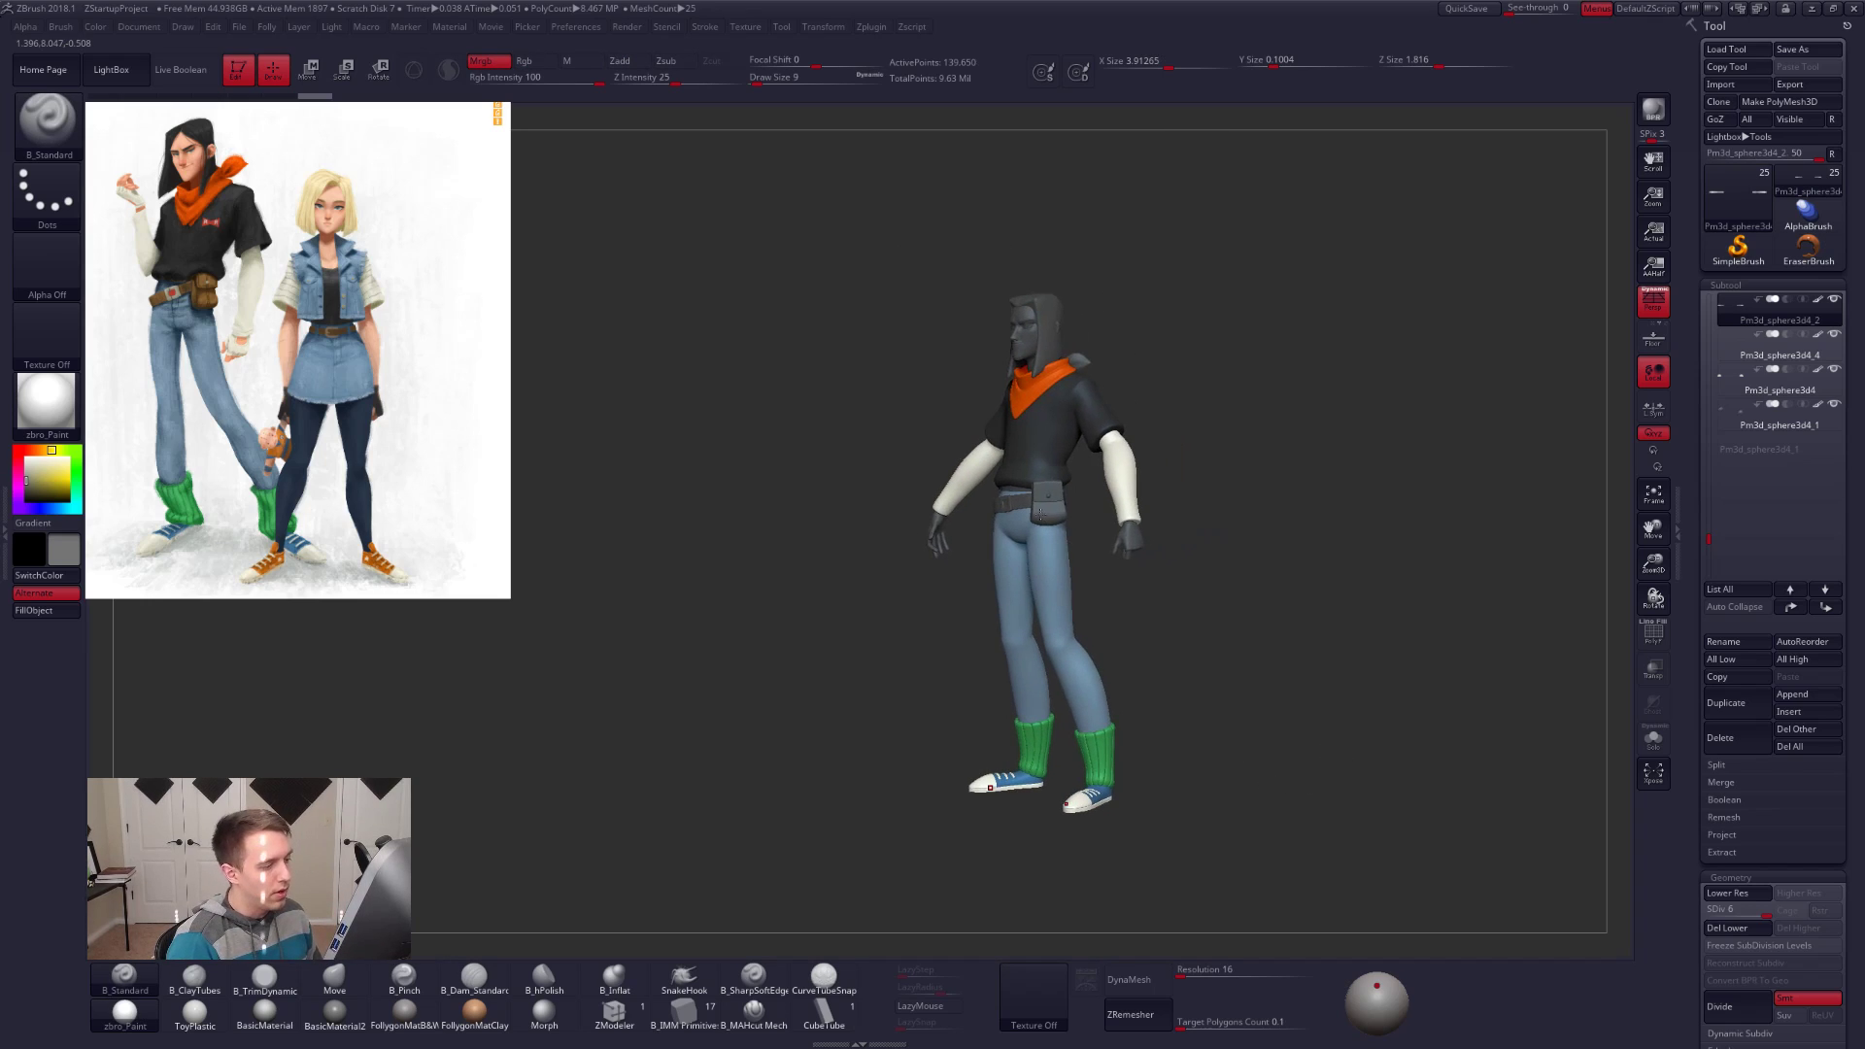
key("shift+z")
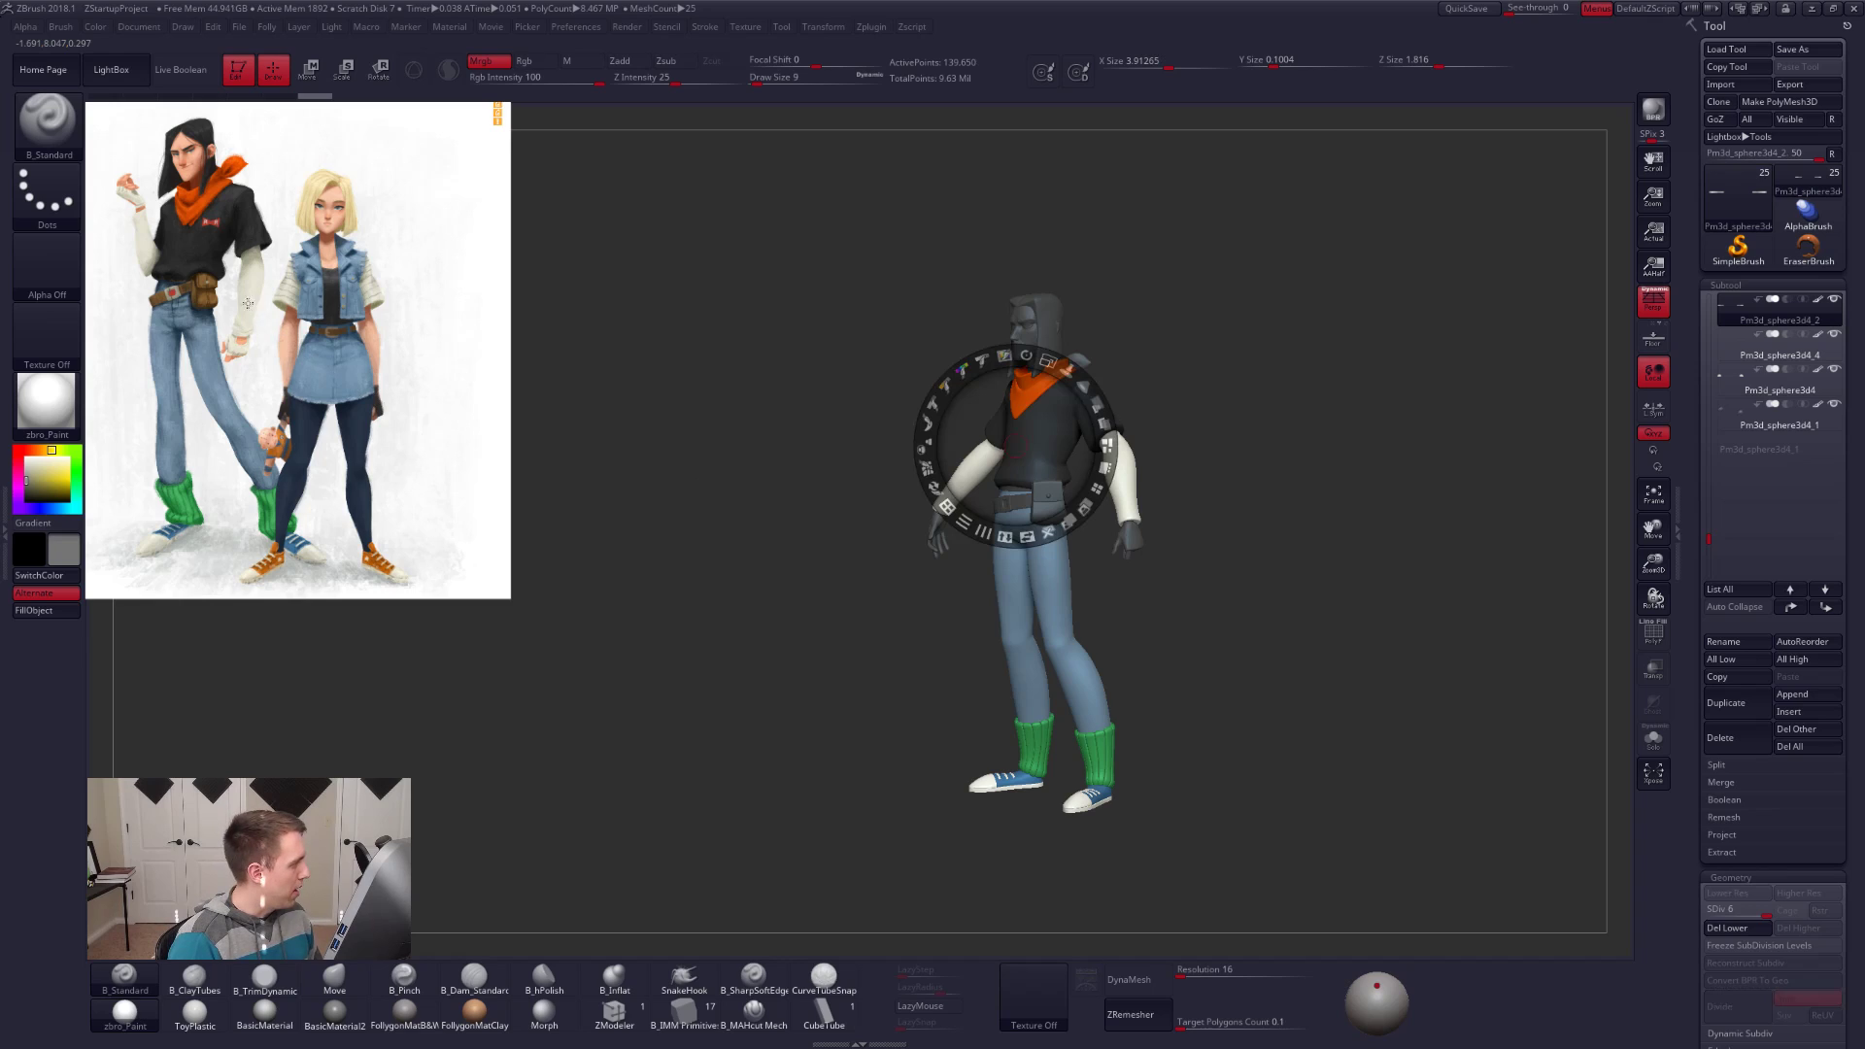
key("c")
key("z")
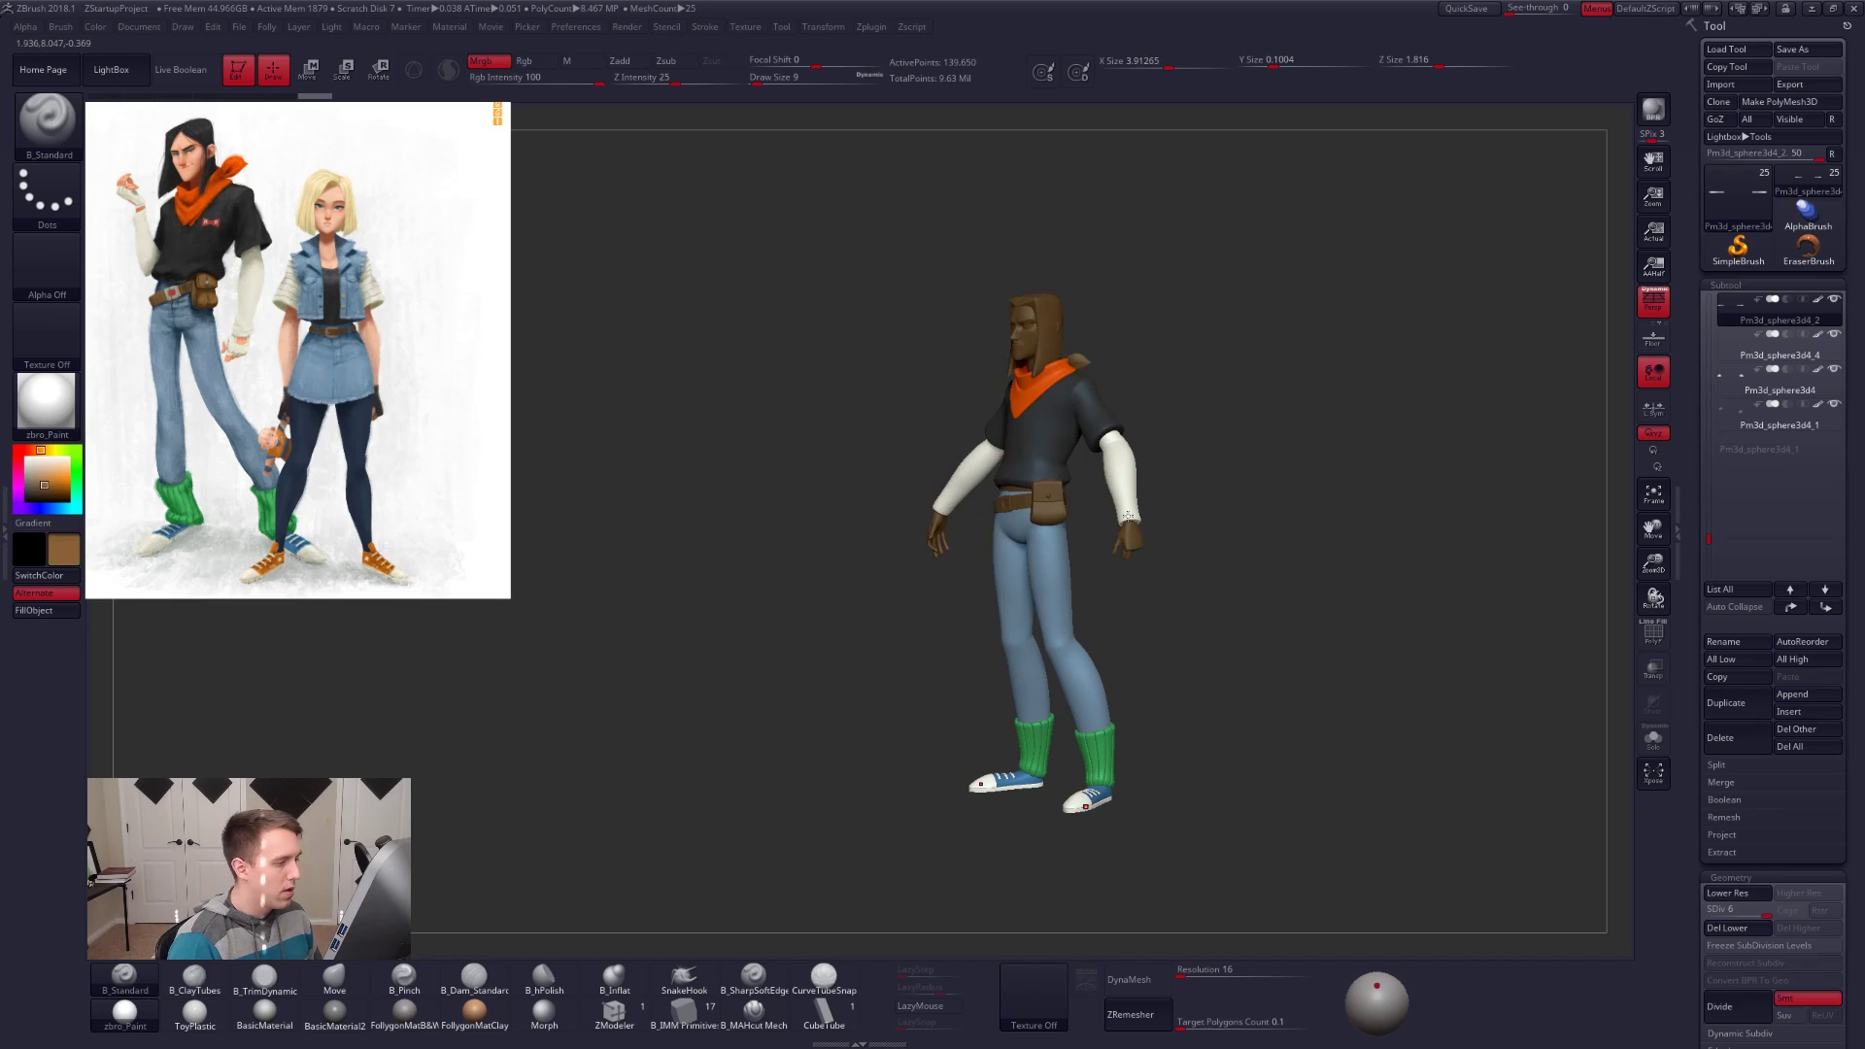
left_click(1048, 495, "alt")
left_click_drag(1204, 621, 1254, 651)
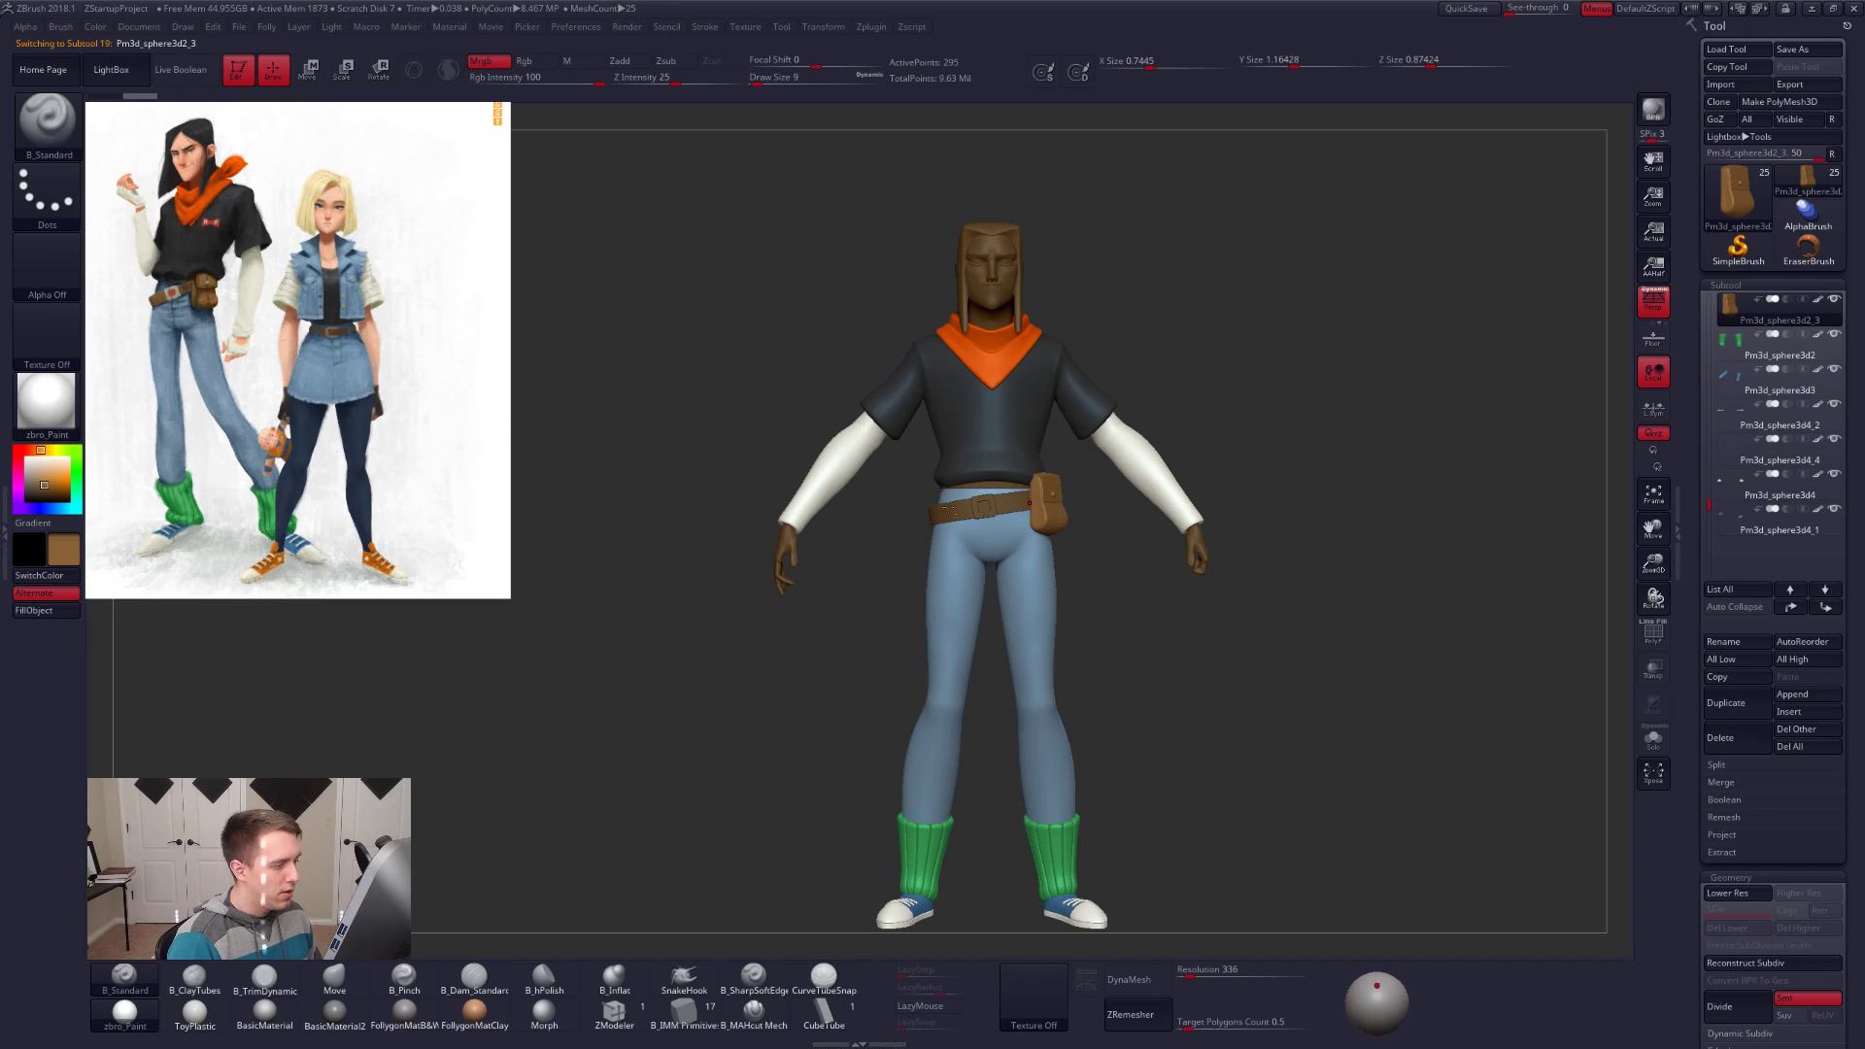
Step: Make the slanted hip belt the active subtool and fill it with a brown sampled from the reference image
left_click(944, 510, "alt")
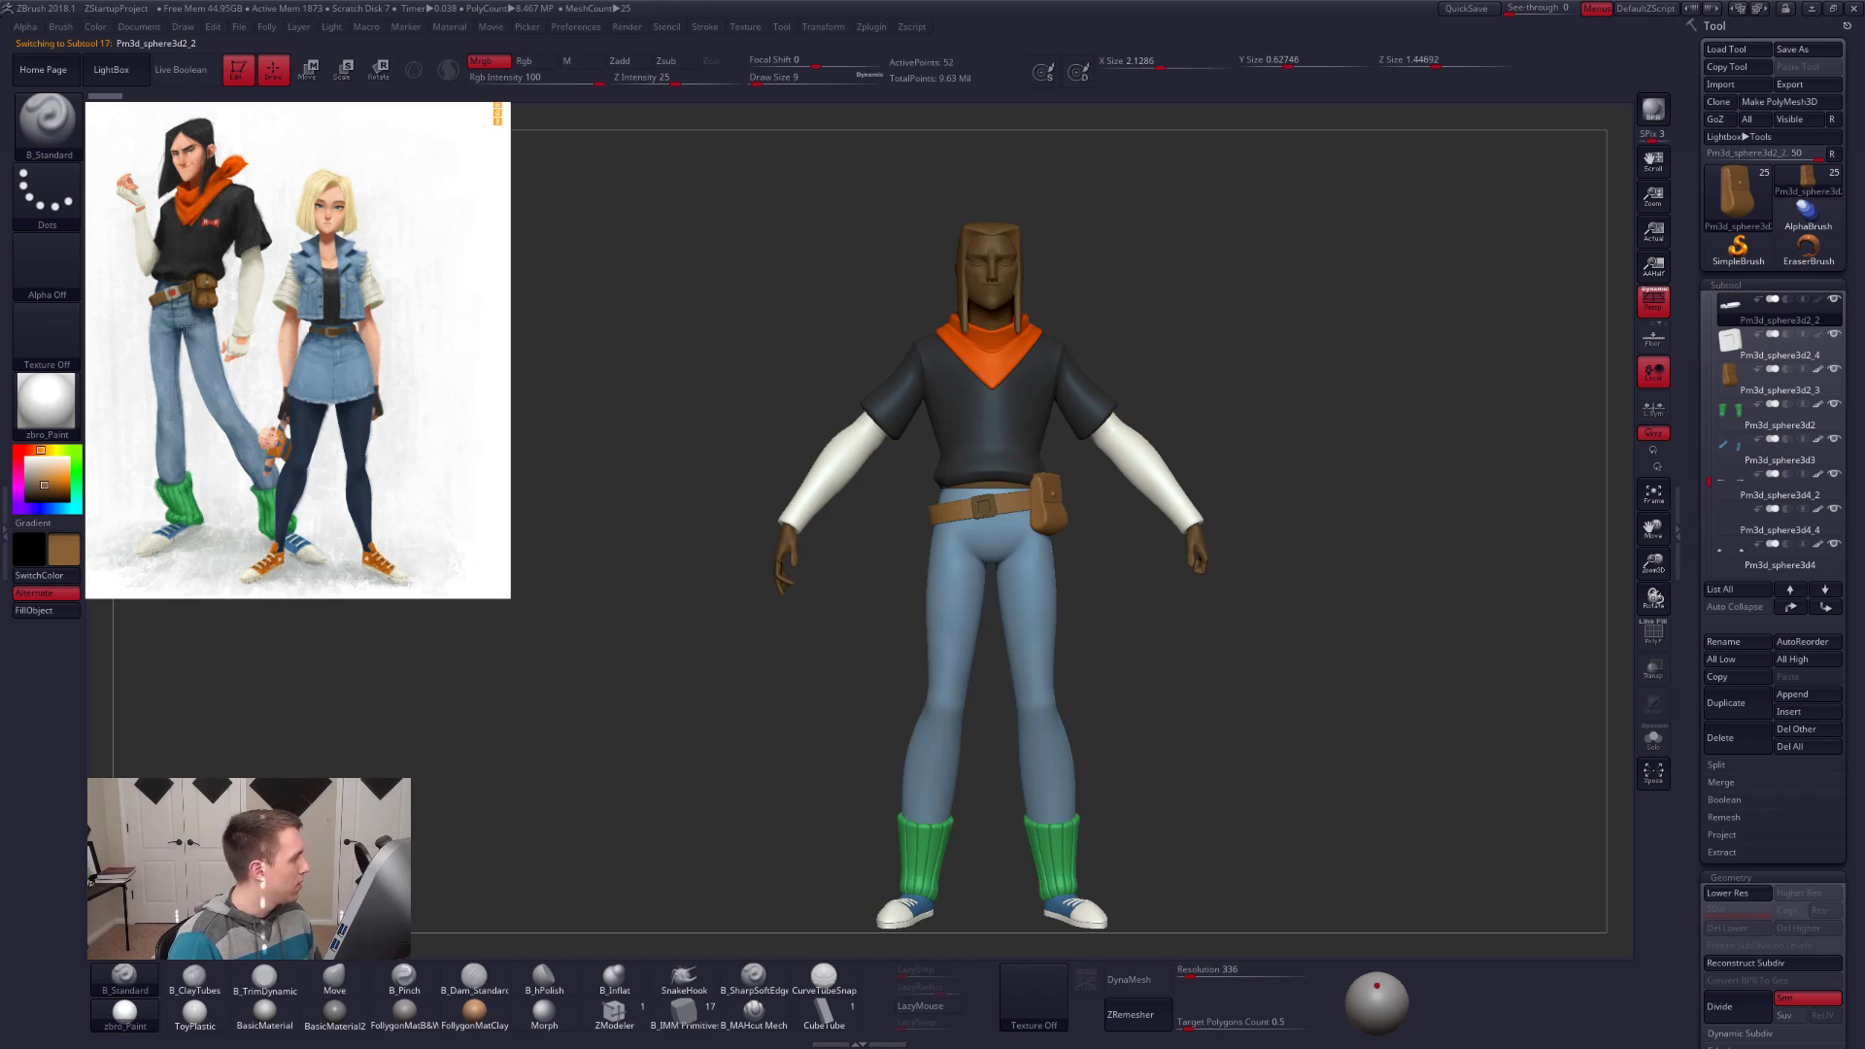
key("shift+z")
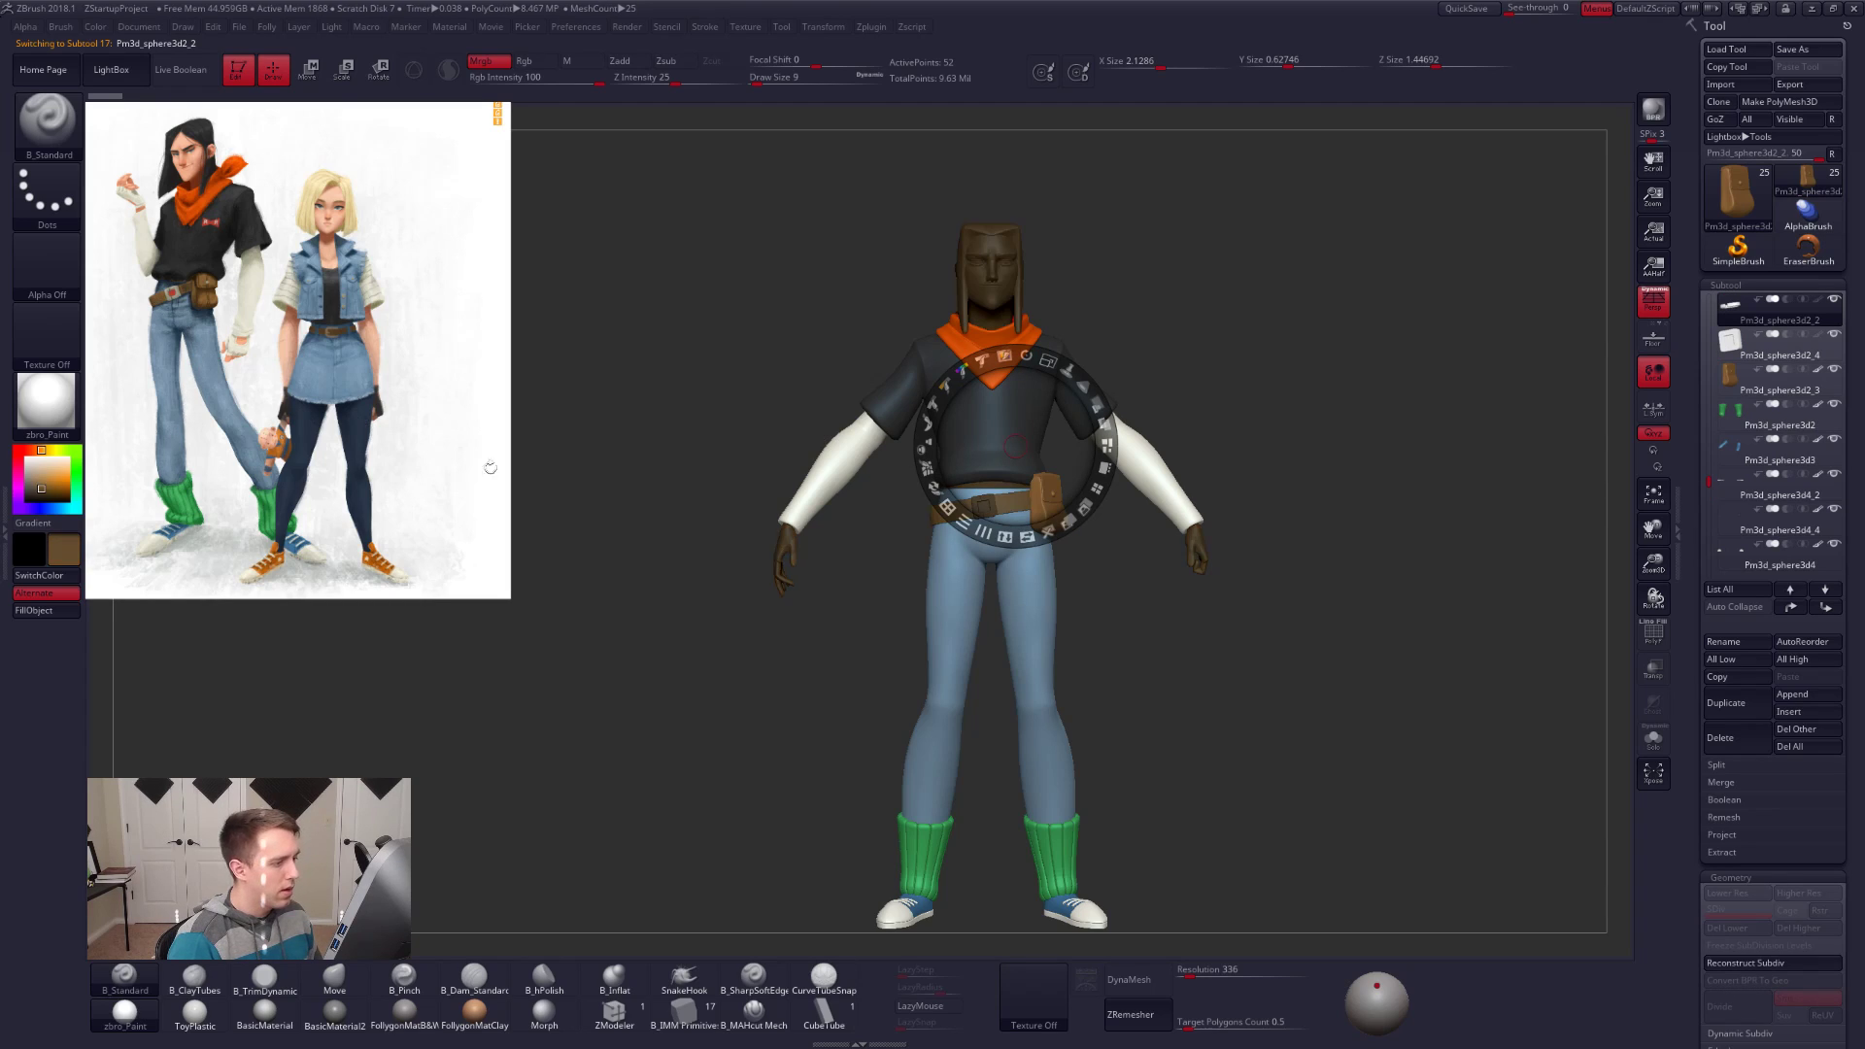
key("shift+z")
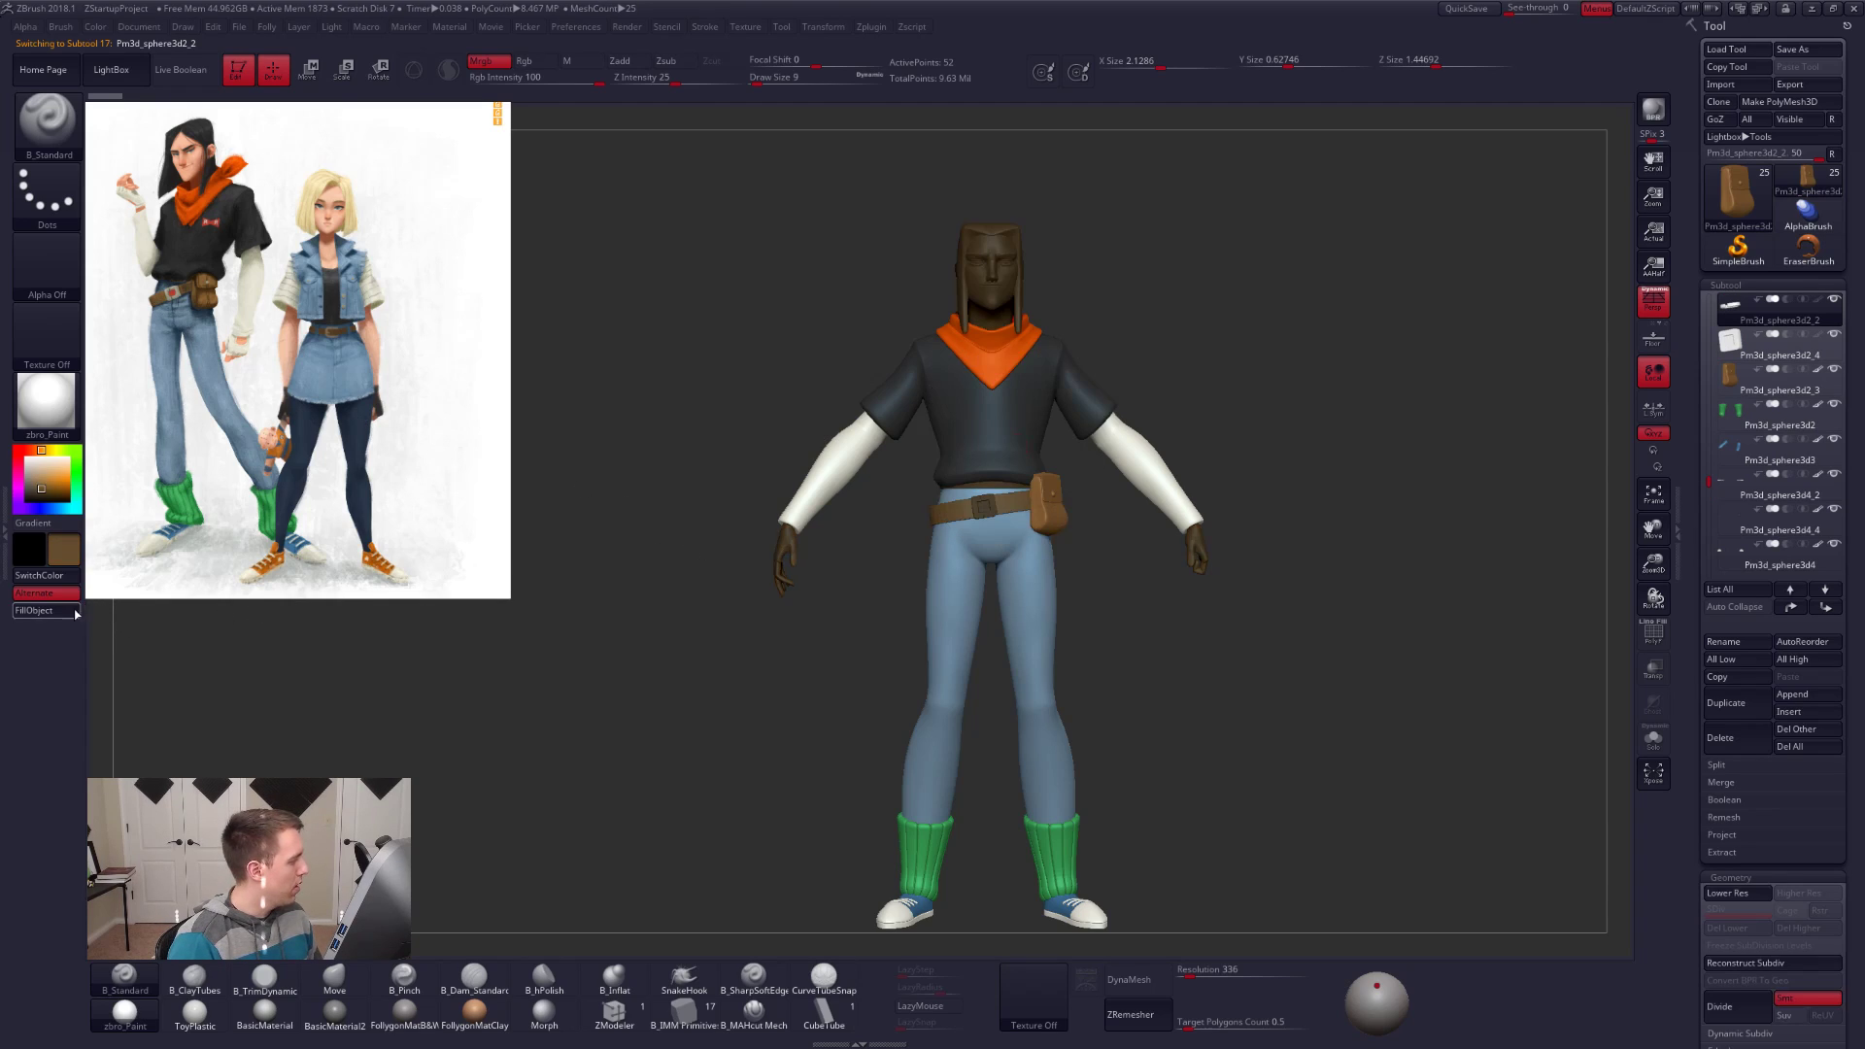
right_click_drag(1002, 499, 1036, 611, "ctrl")
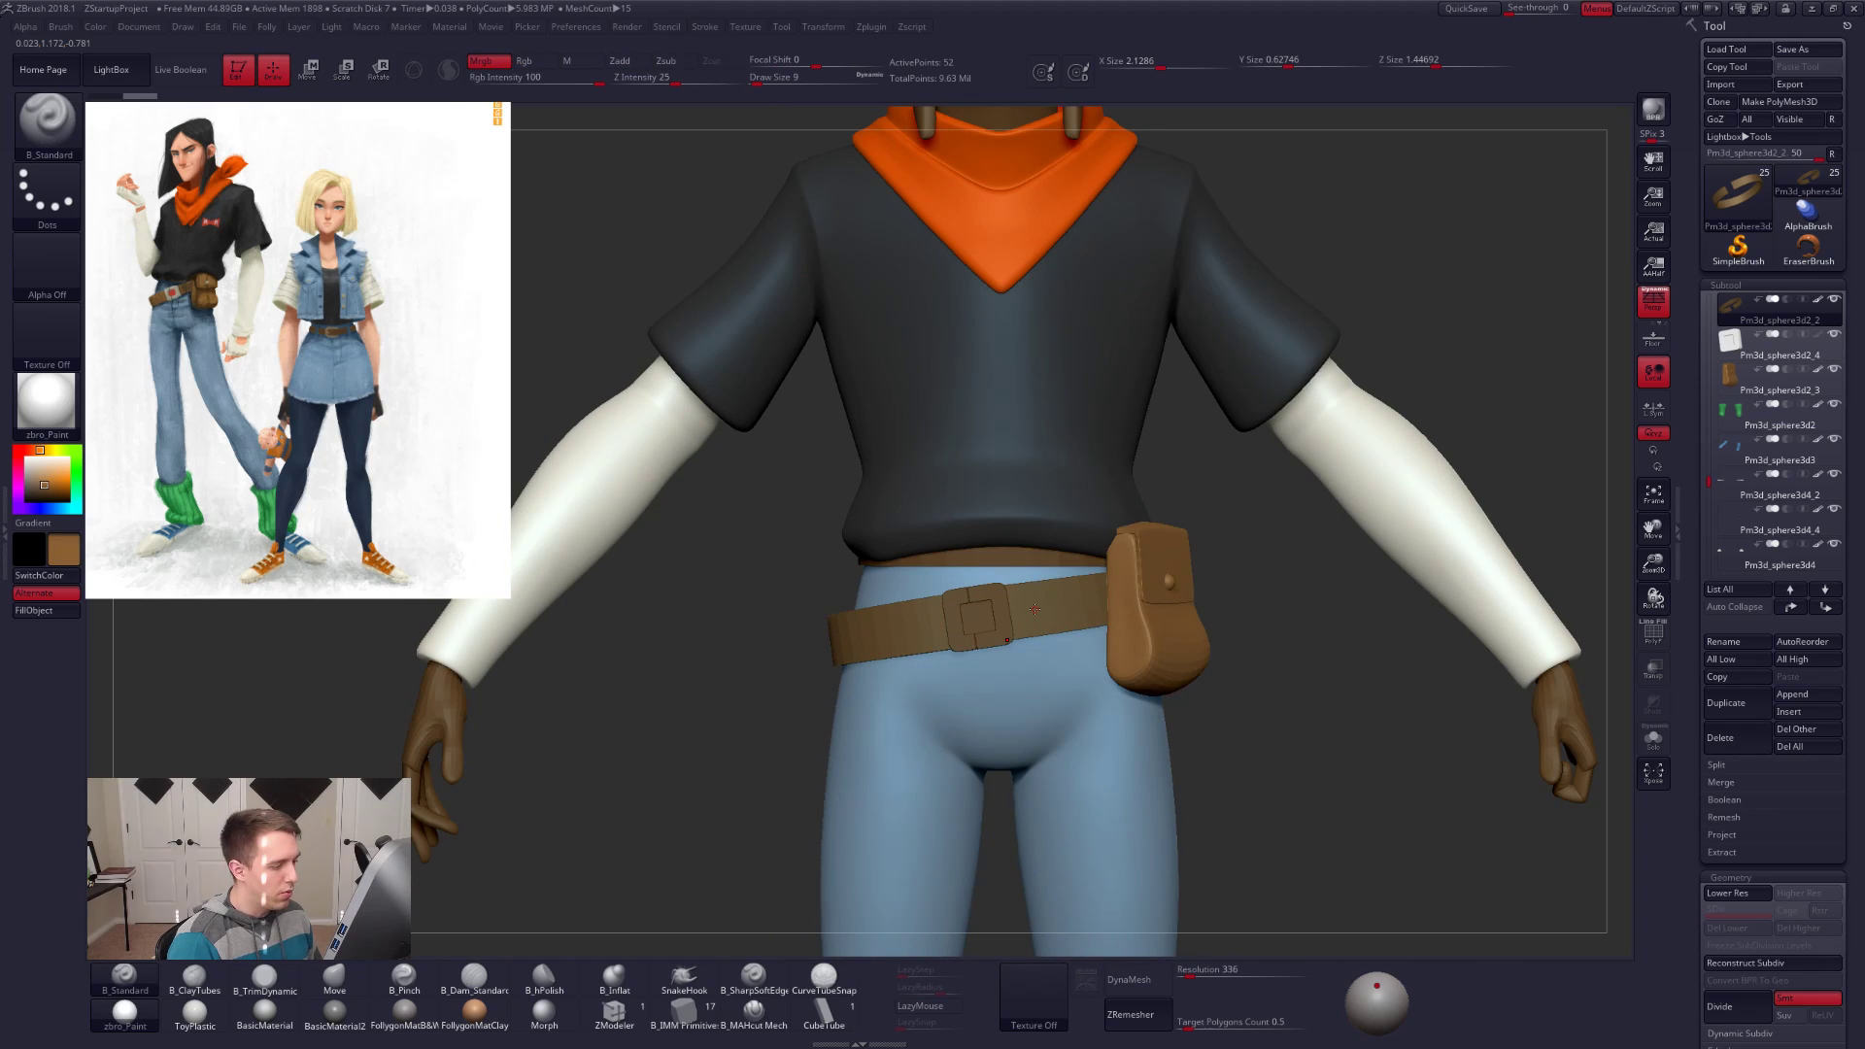
key("shift+f")
key("shift+f")
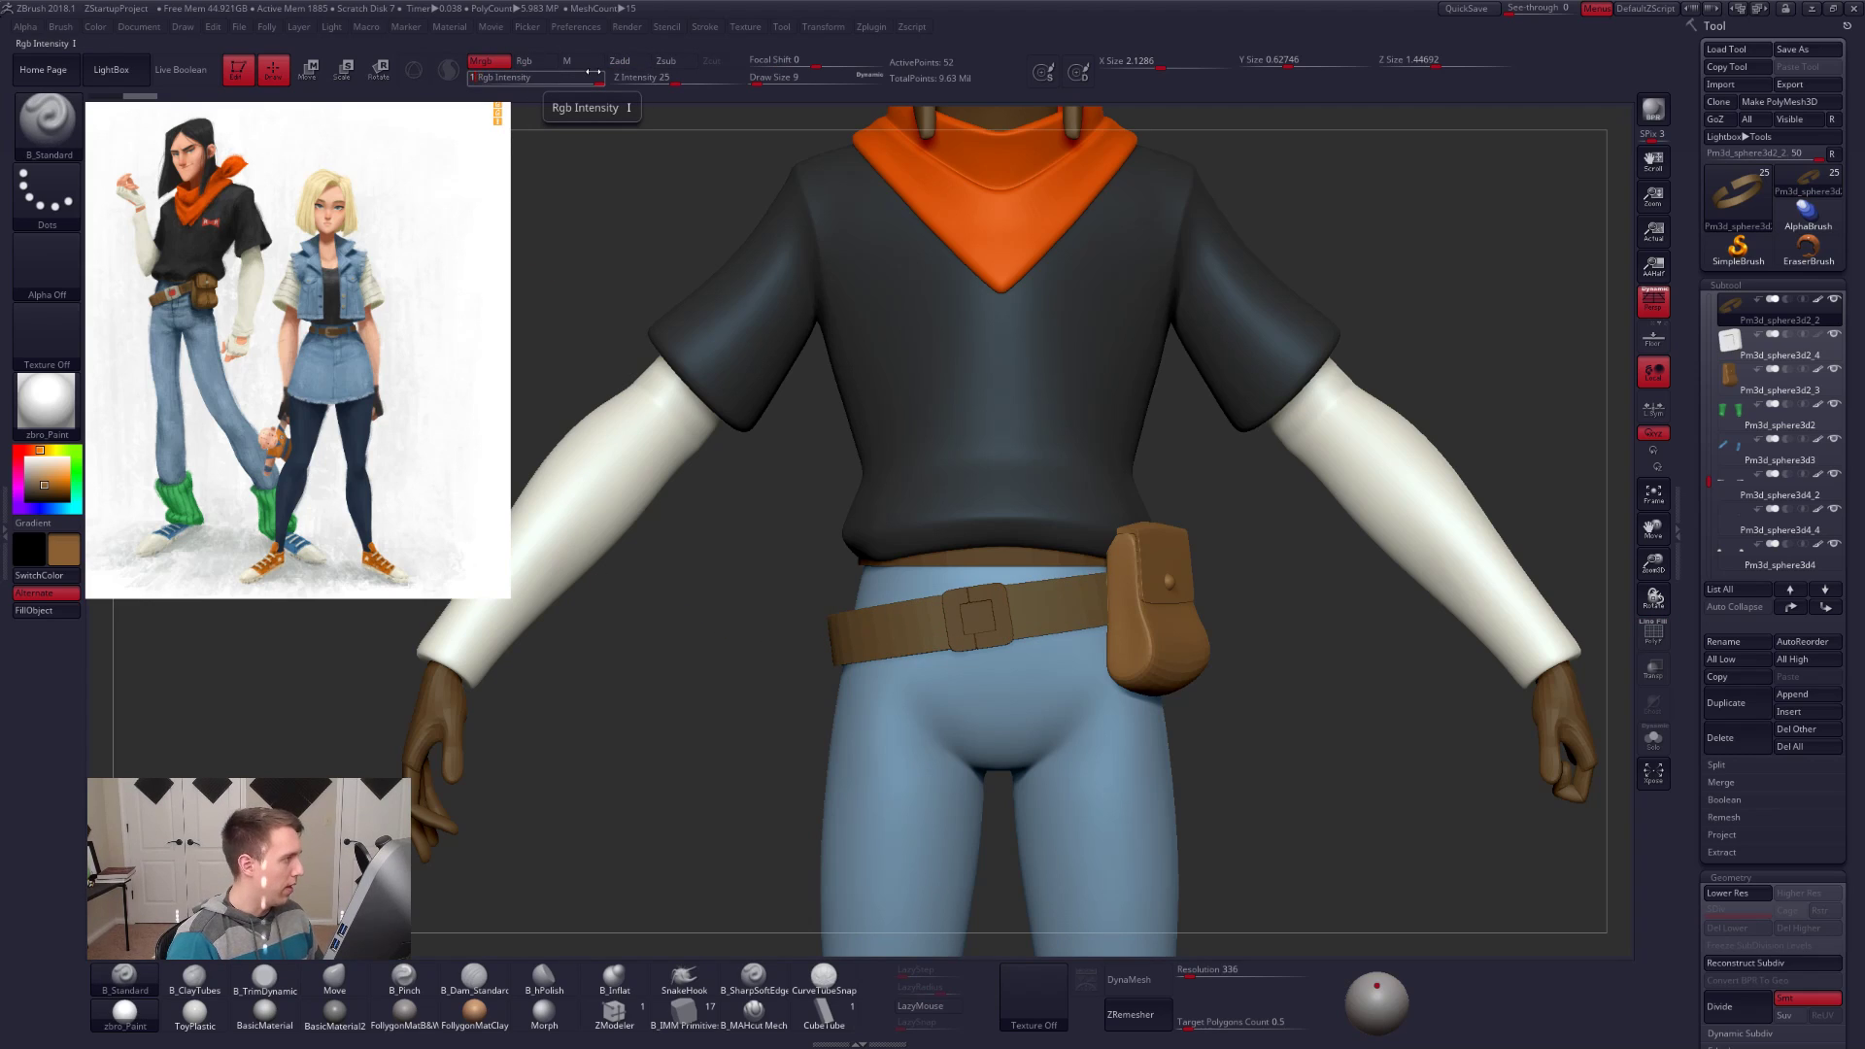
Step: Tint the hip belt with a lighter brown fill at Rgb Intensity 15 and restore the intensity to 100
key("shift+z")
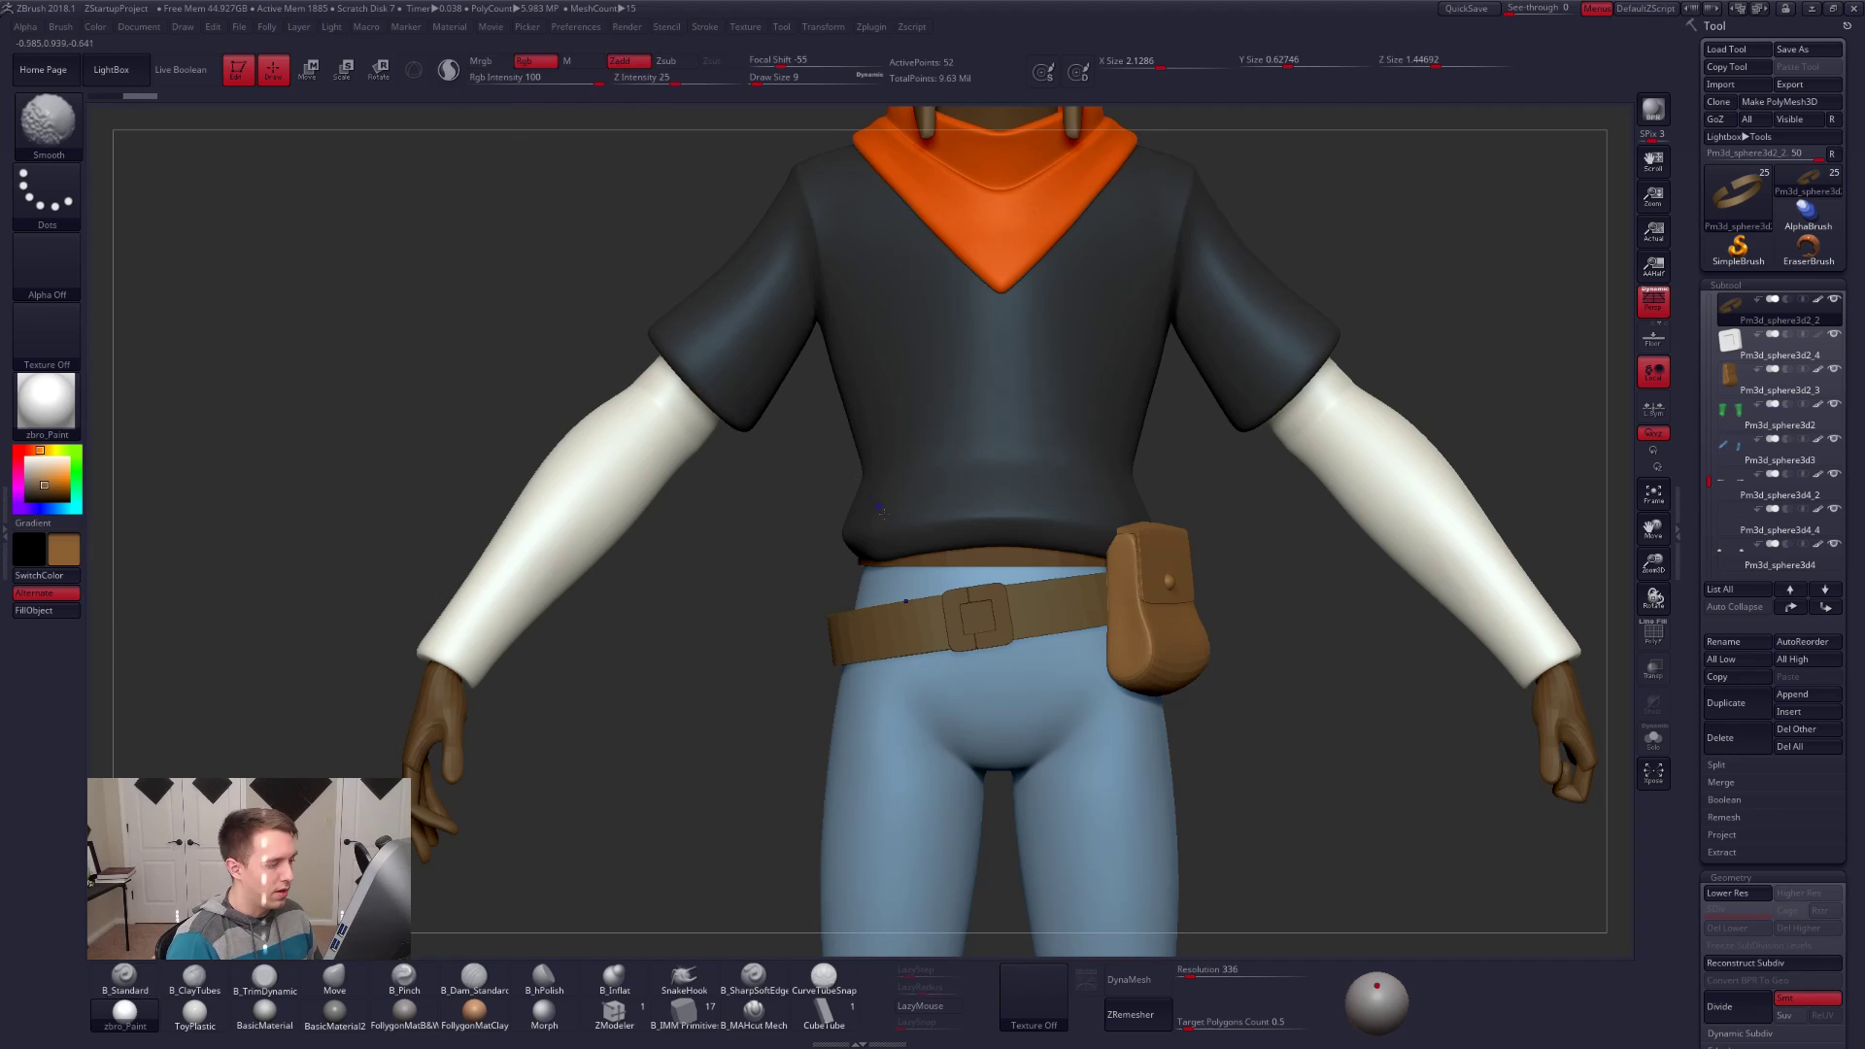
left_click_drag(592, 338, 534, 163, "alt")
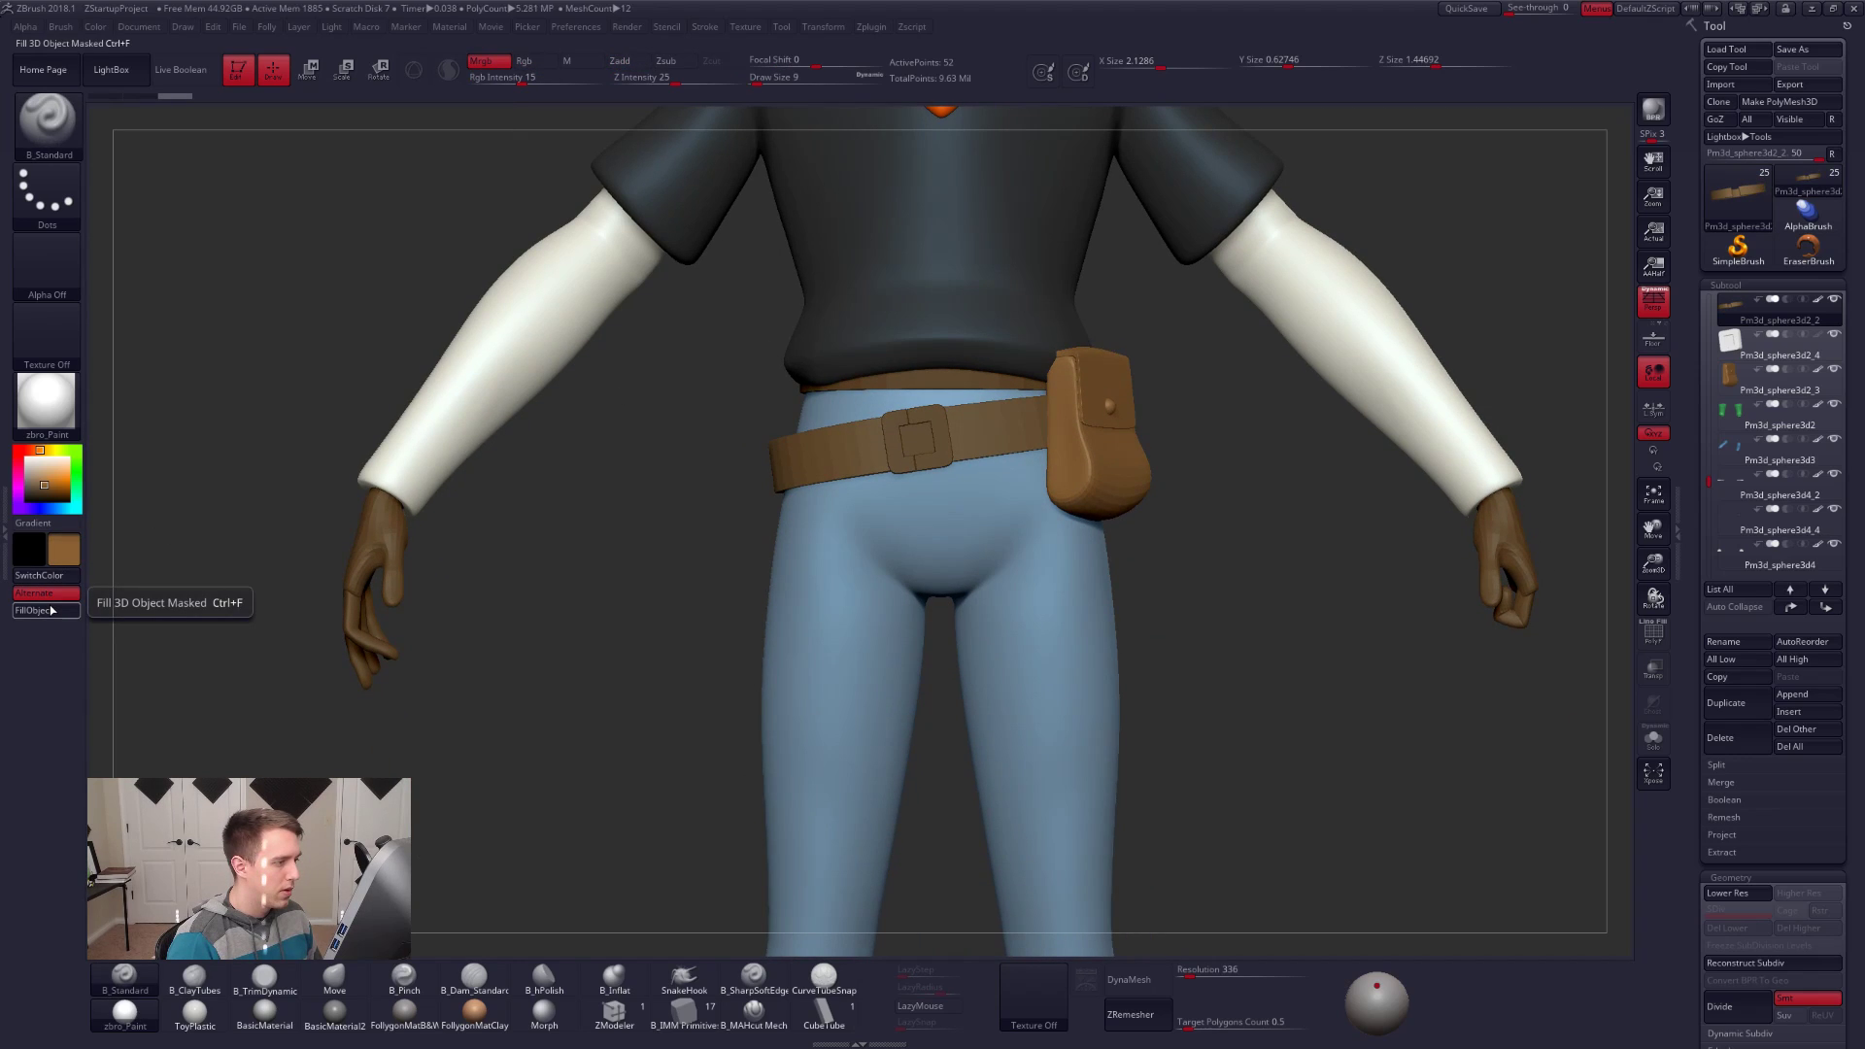
key("c")
left_click_drag(525, 80, 615, 83)
Step: Make the hip pouch active and refill it with the darker brown, checking it against the reference image
left_click(1020, 396, "alt")
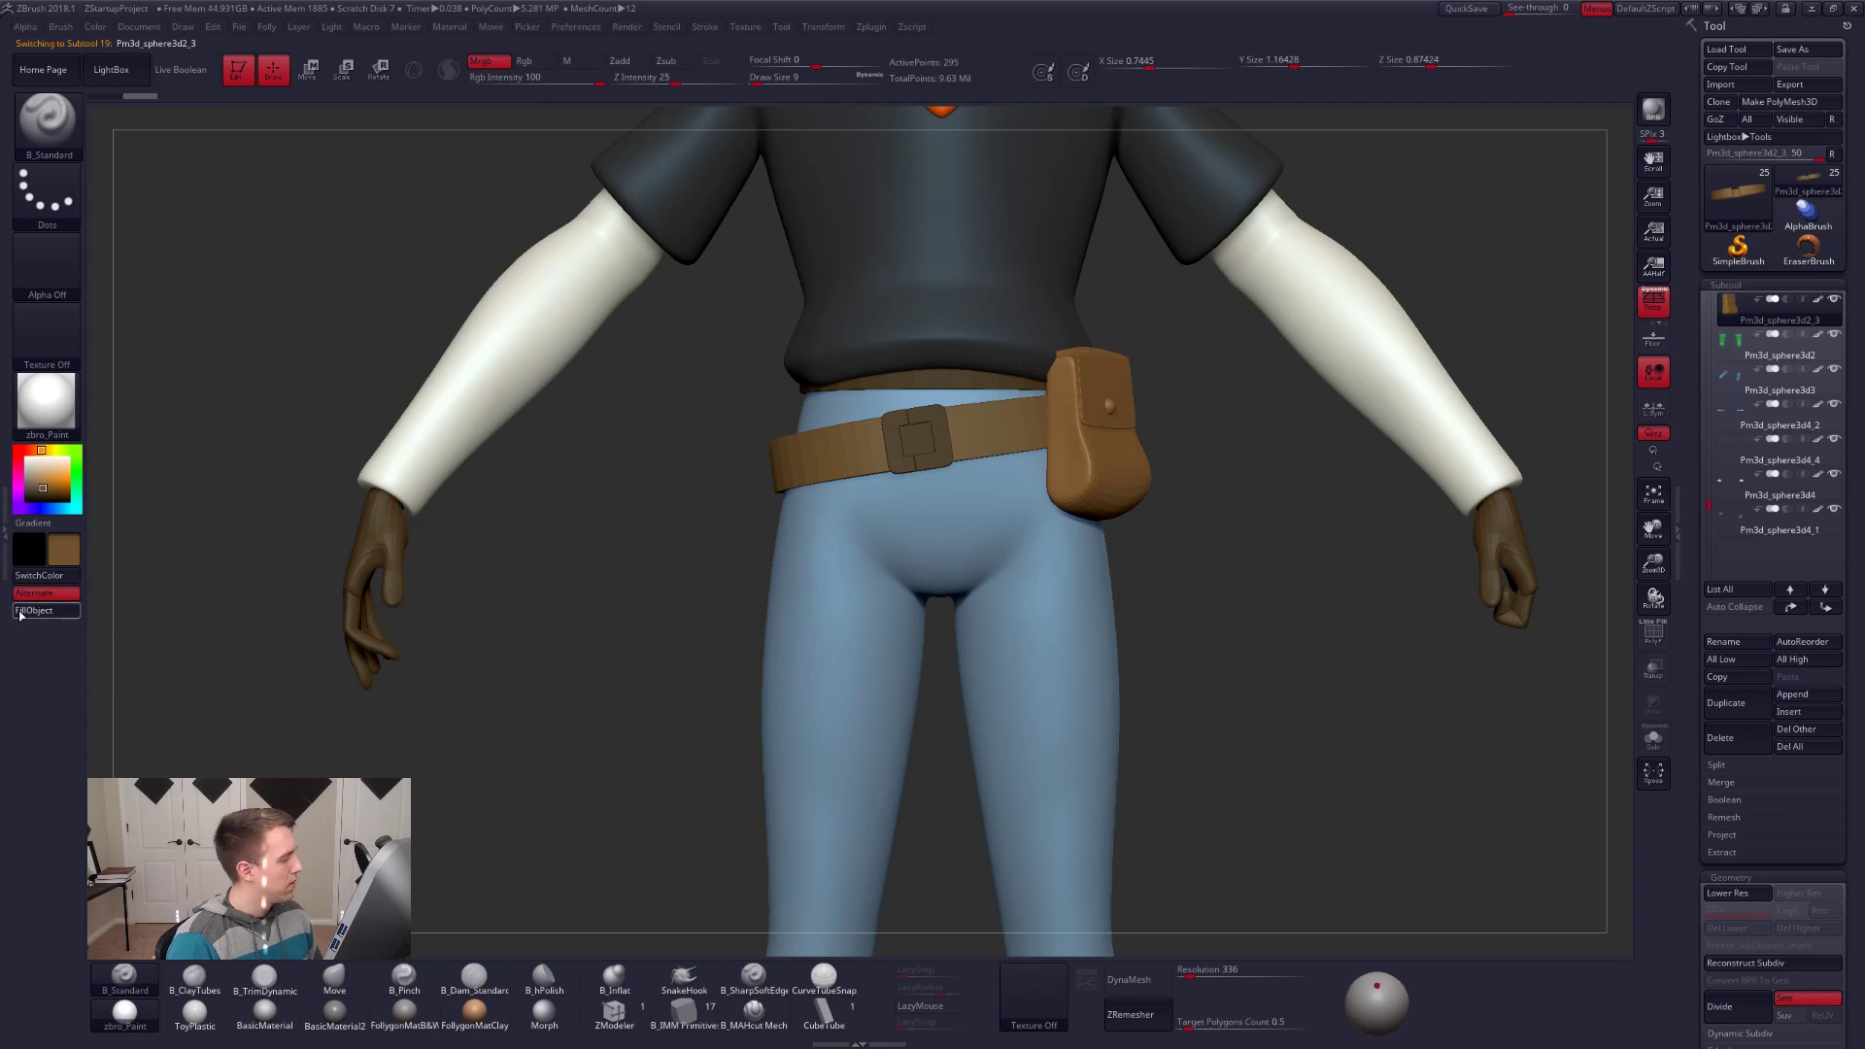
key("shift+z")
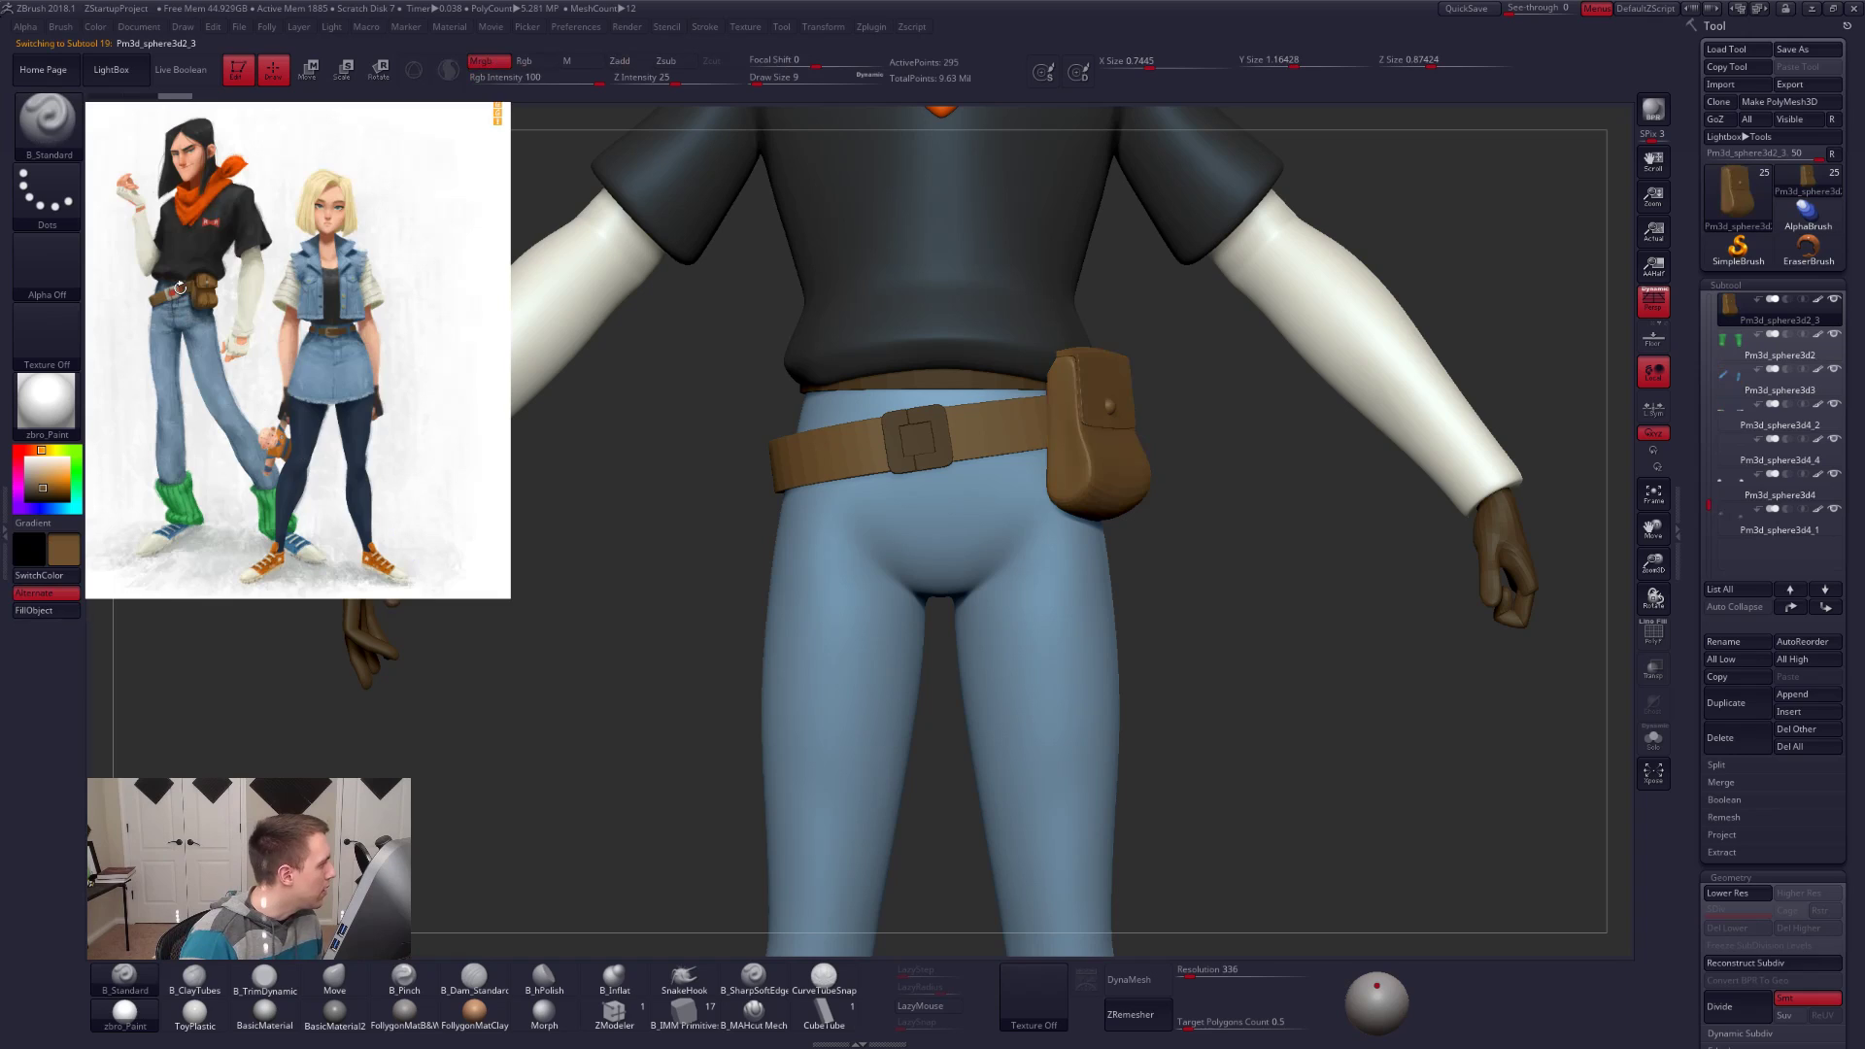
key("shift+z")
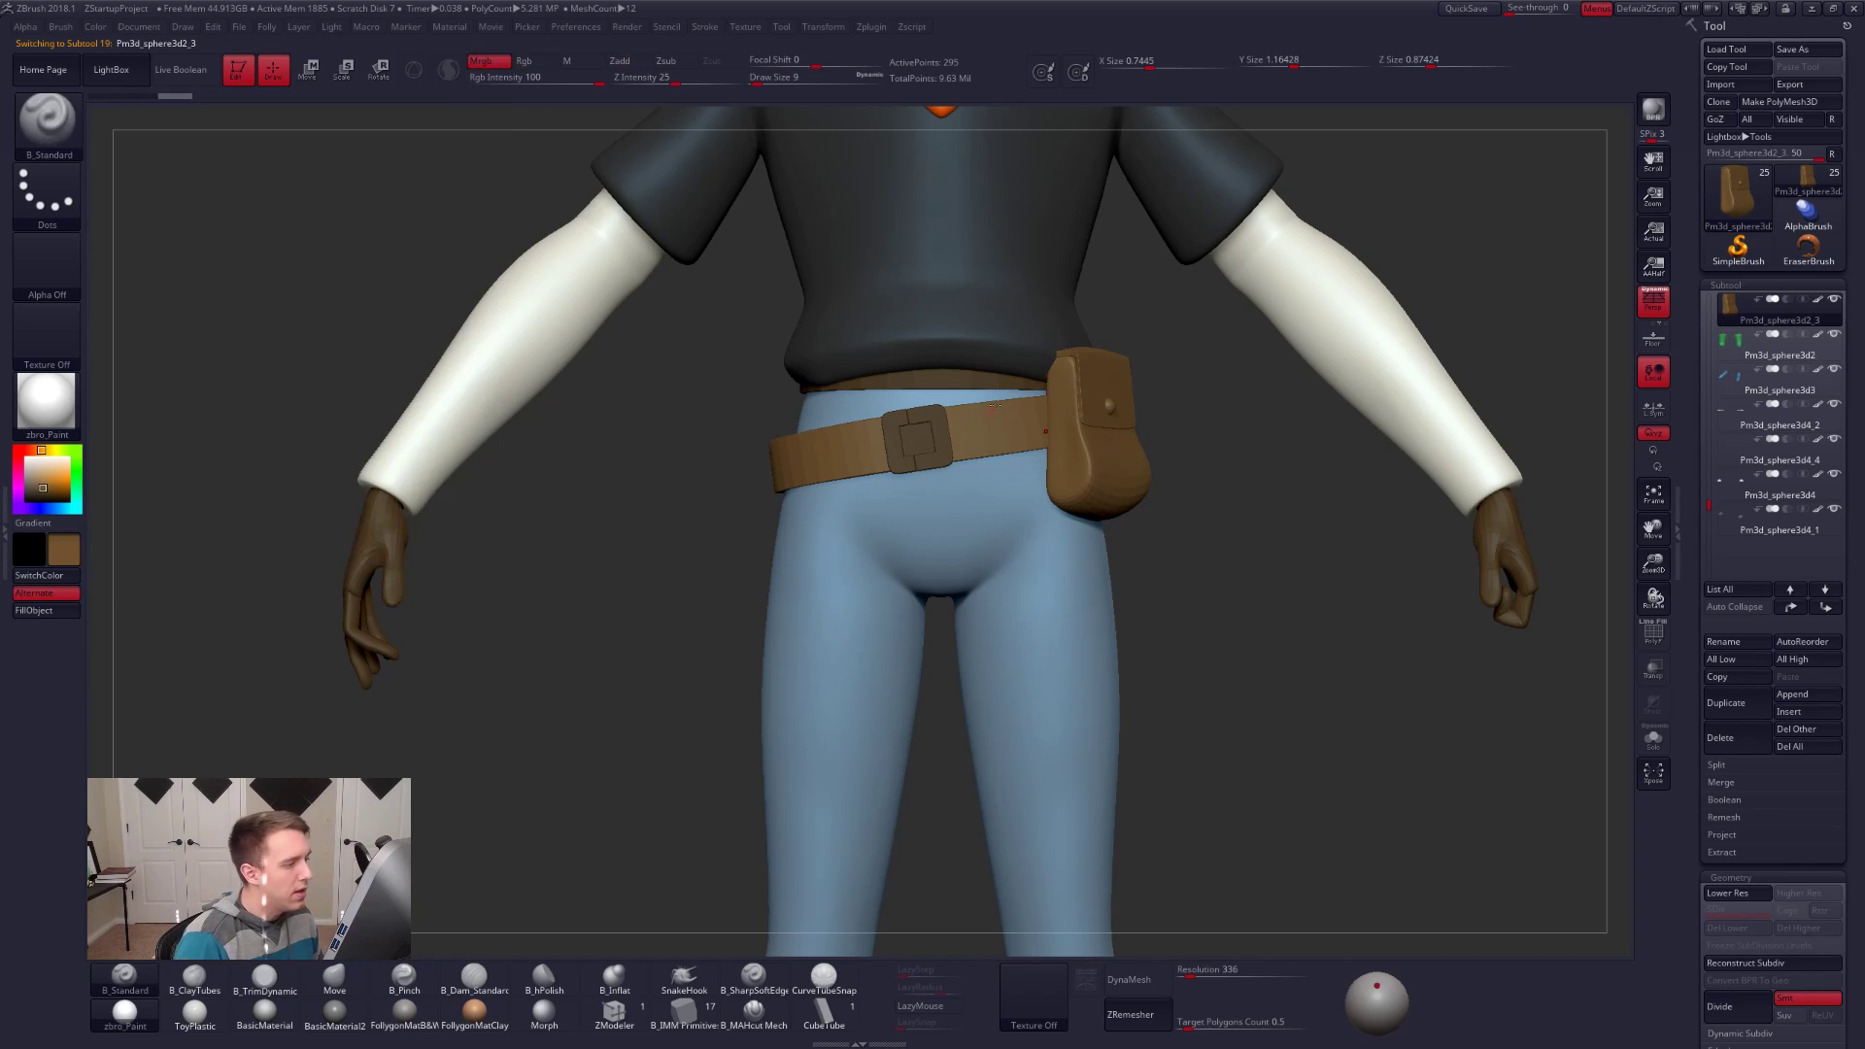
Step: Make the thin upper waist belt the active subtool and fill it with the sampled brown
left_click(995, 379, "alt")
key("shift+z")
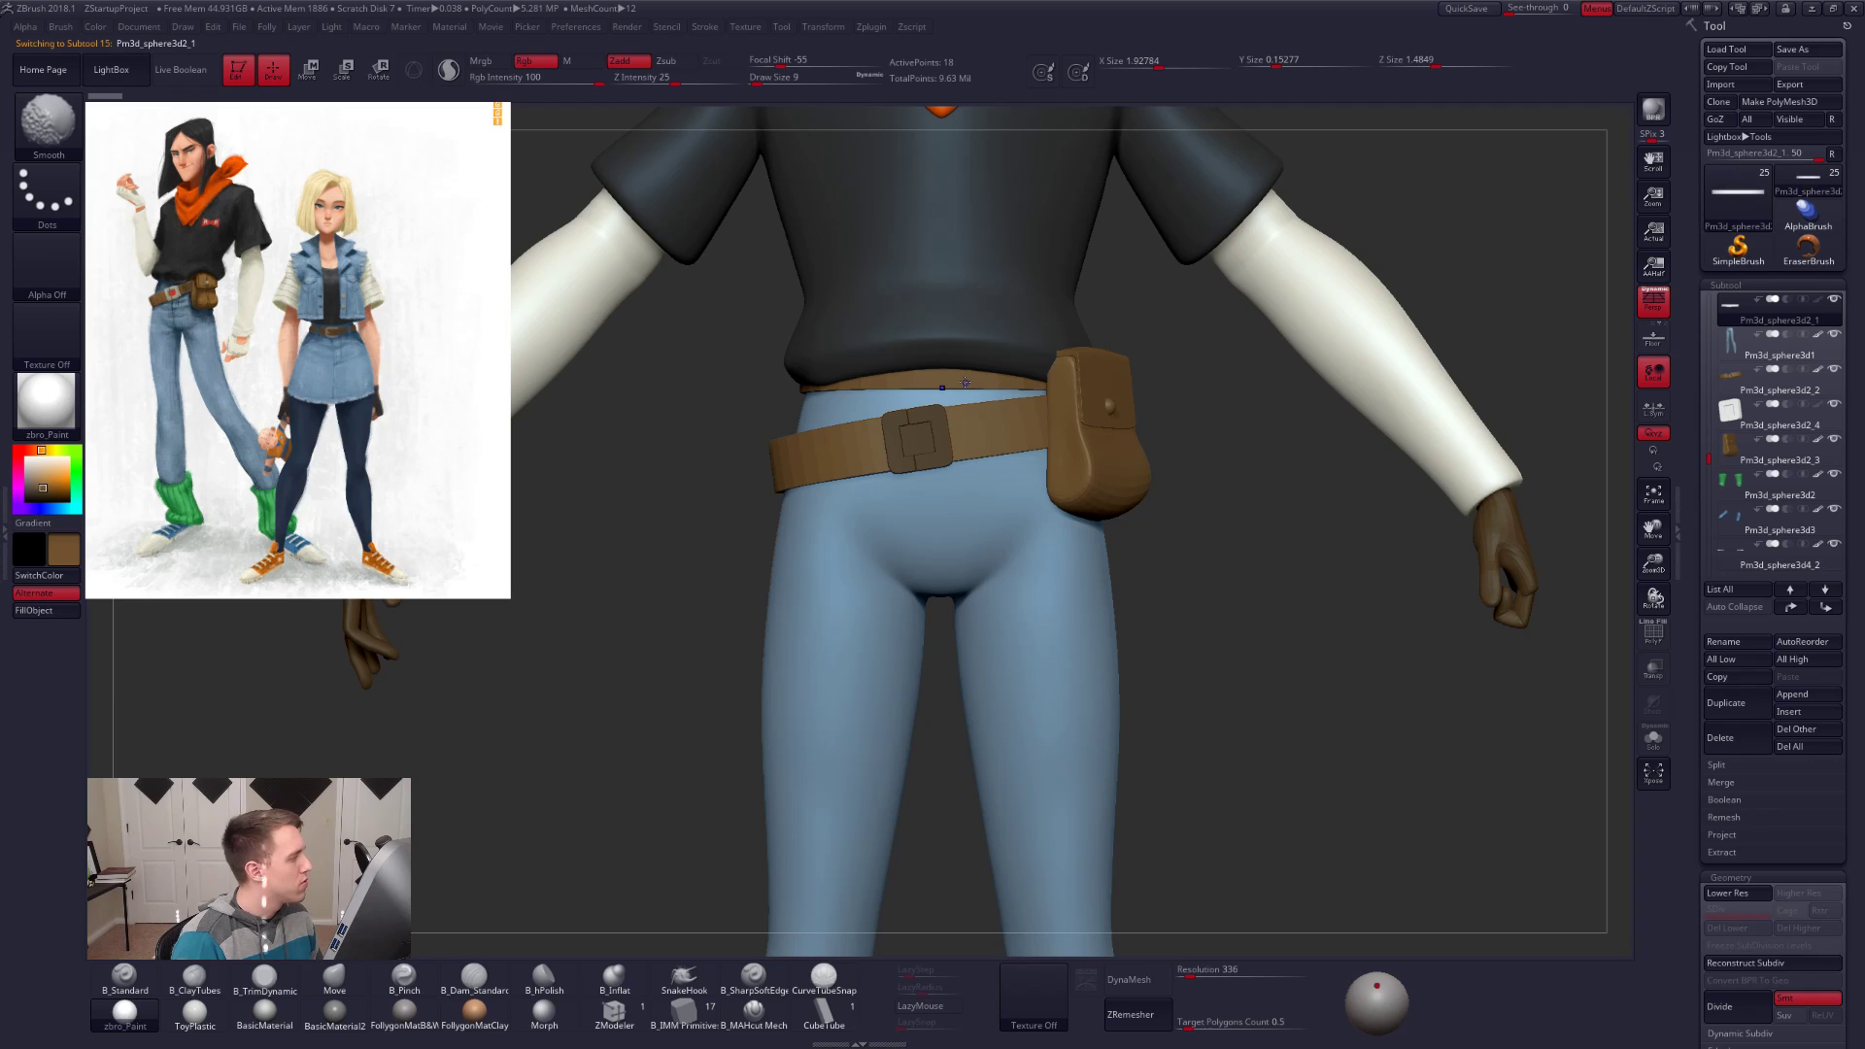
key("shift+z")
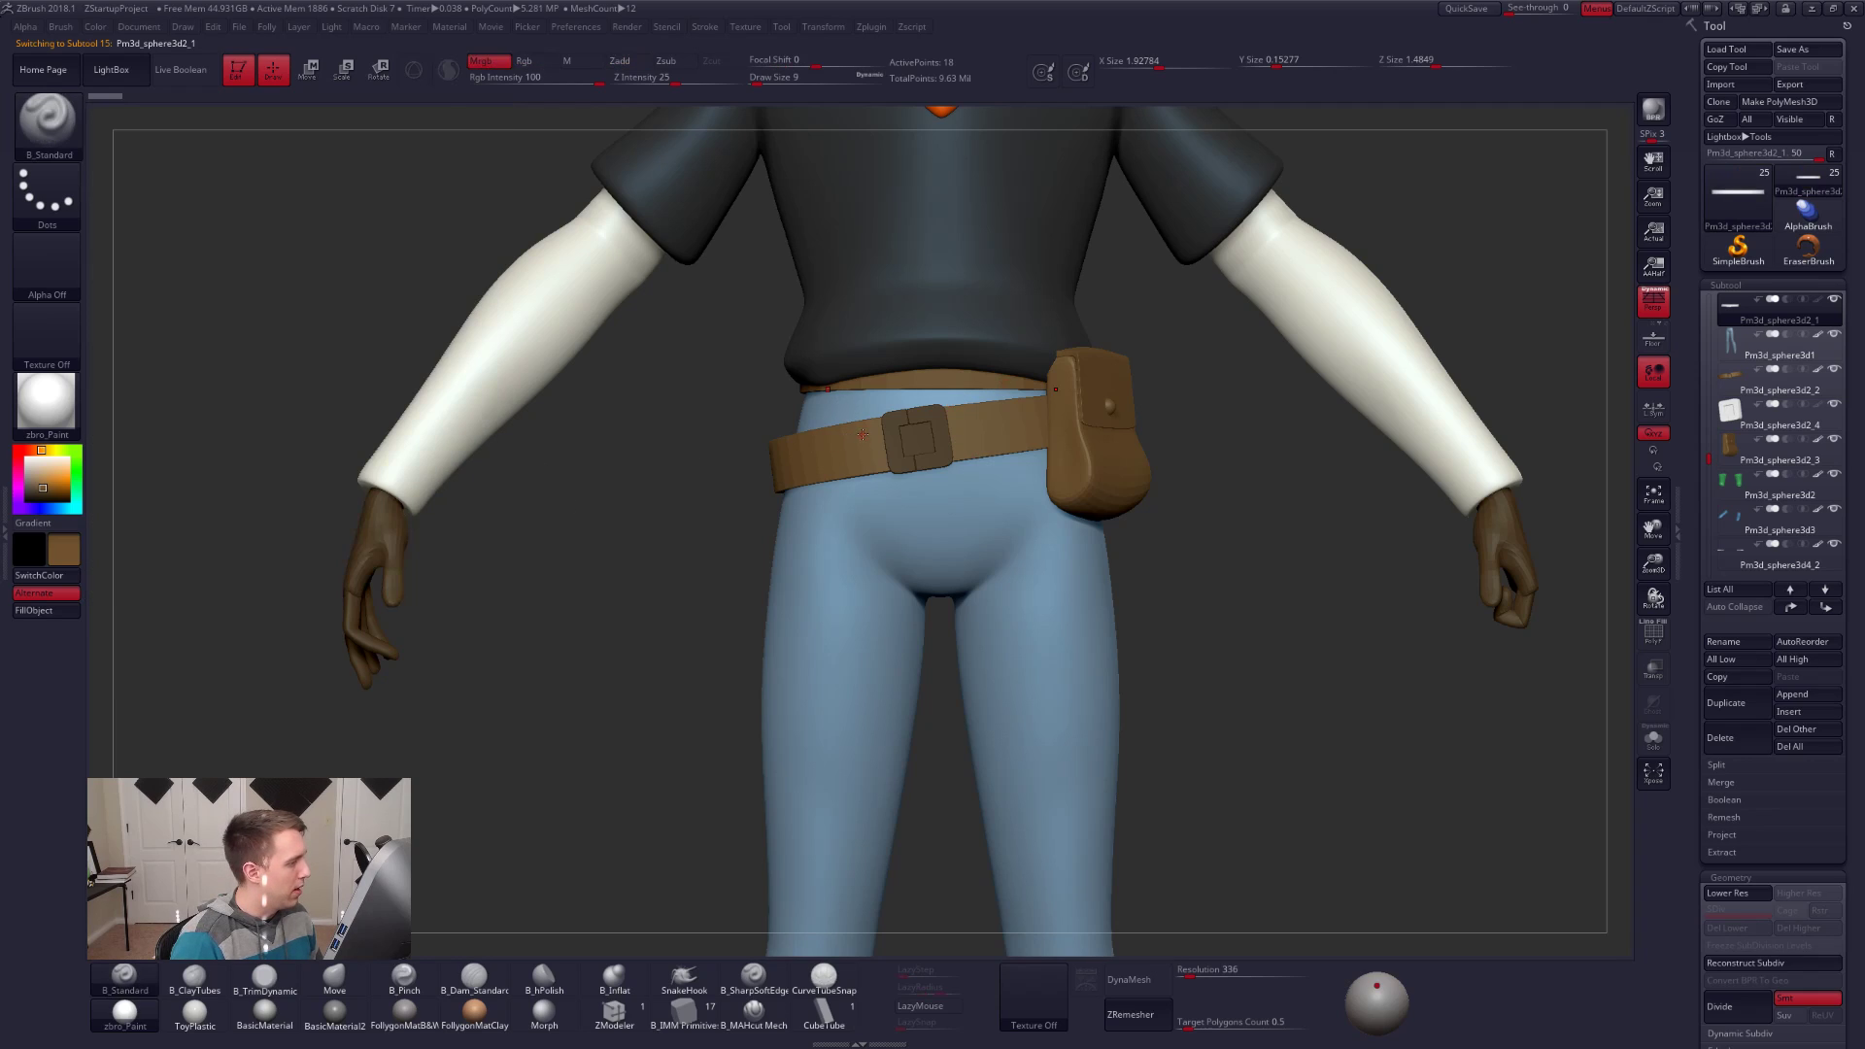
key("c")
key("c")
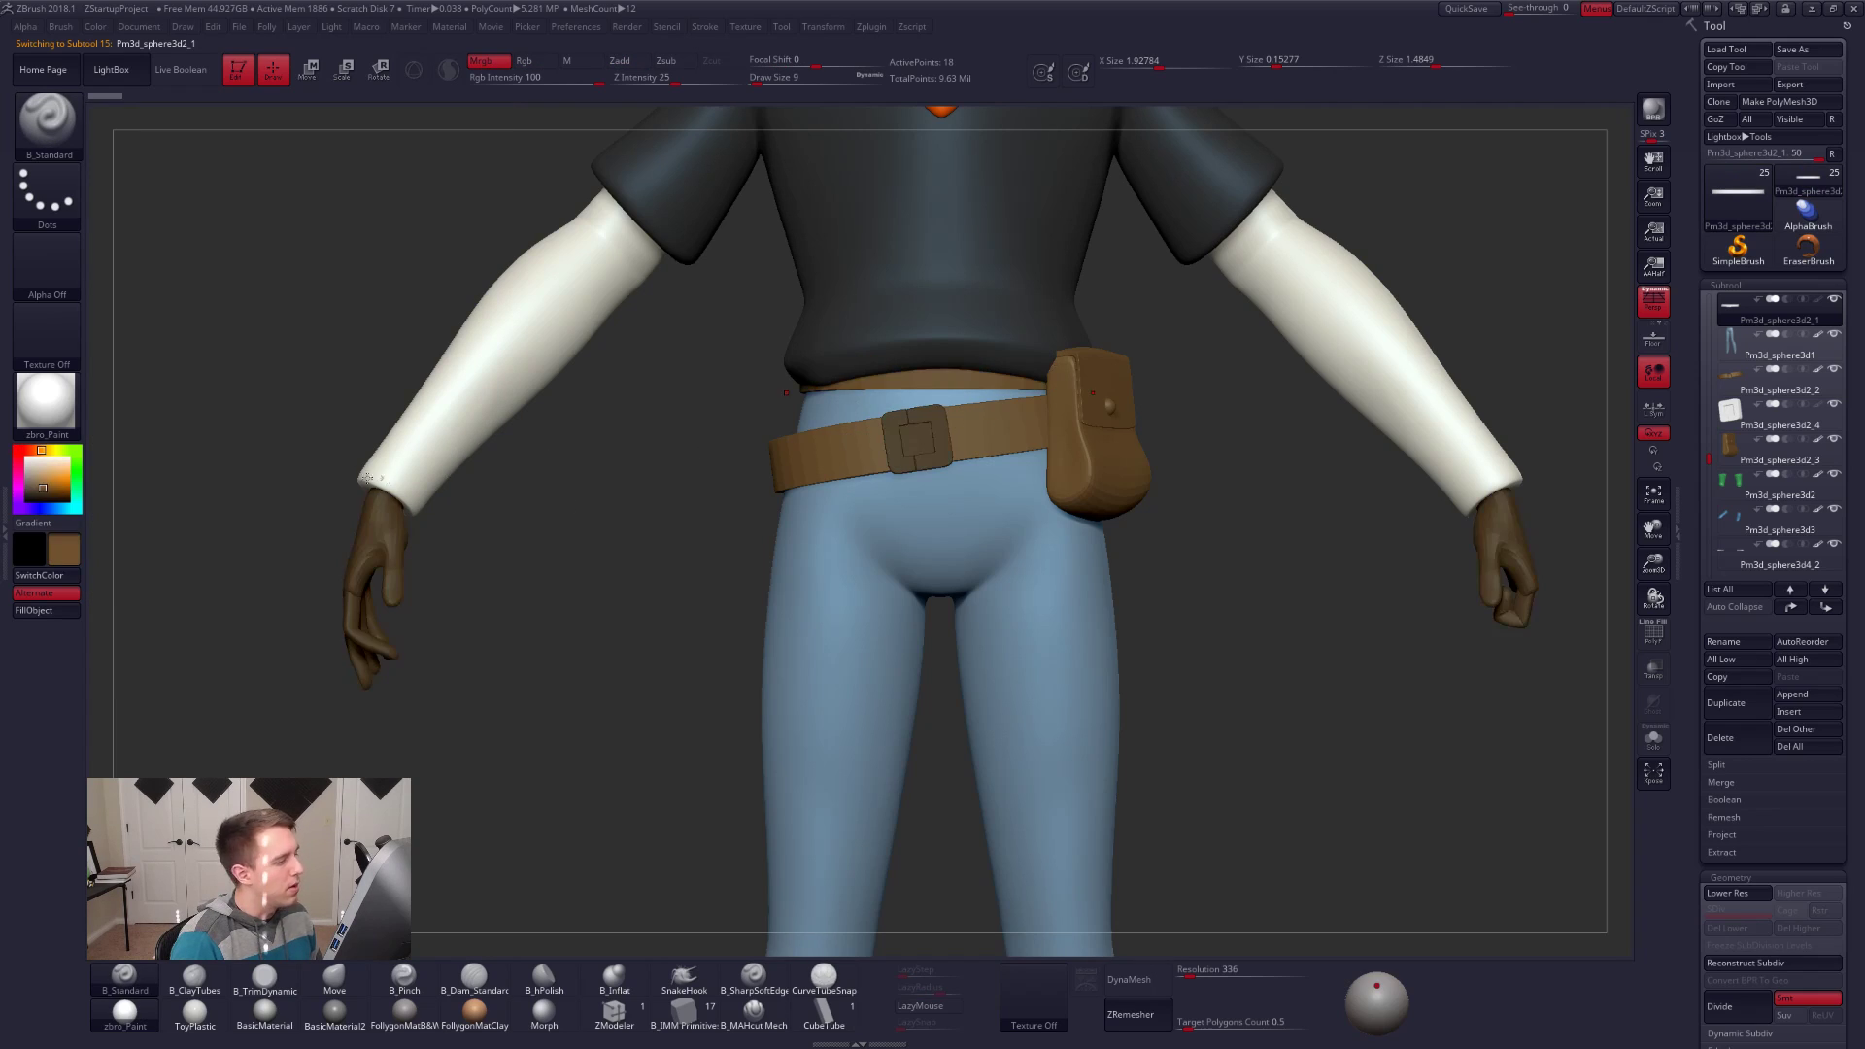
left_click(70, 612)
Step: Sample the buckle's light gray from the reference image, make the belt buckle active and fill it with that color
key("shift+z")
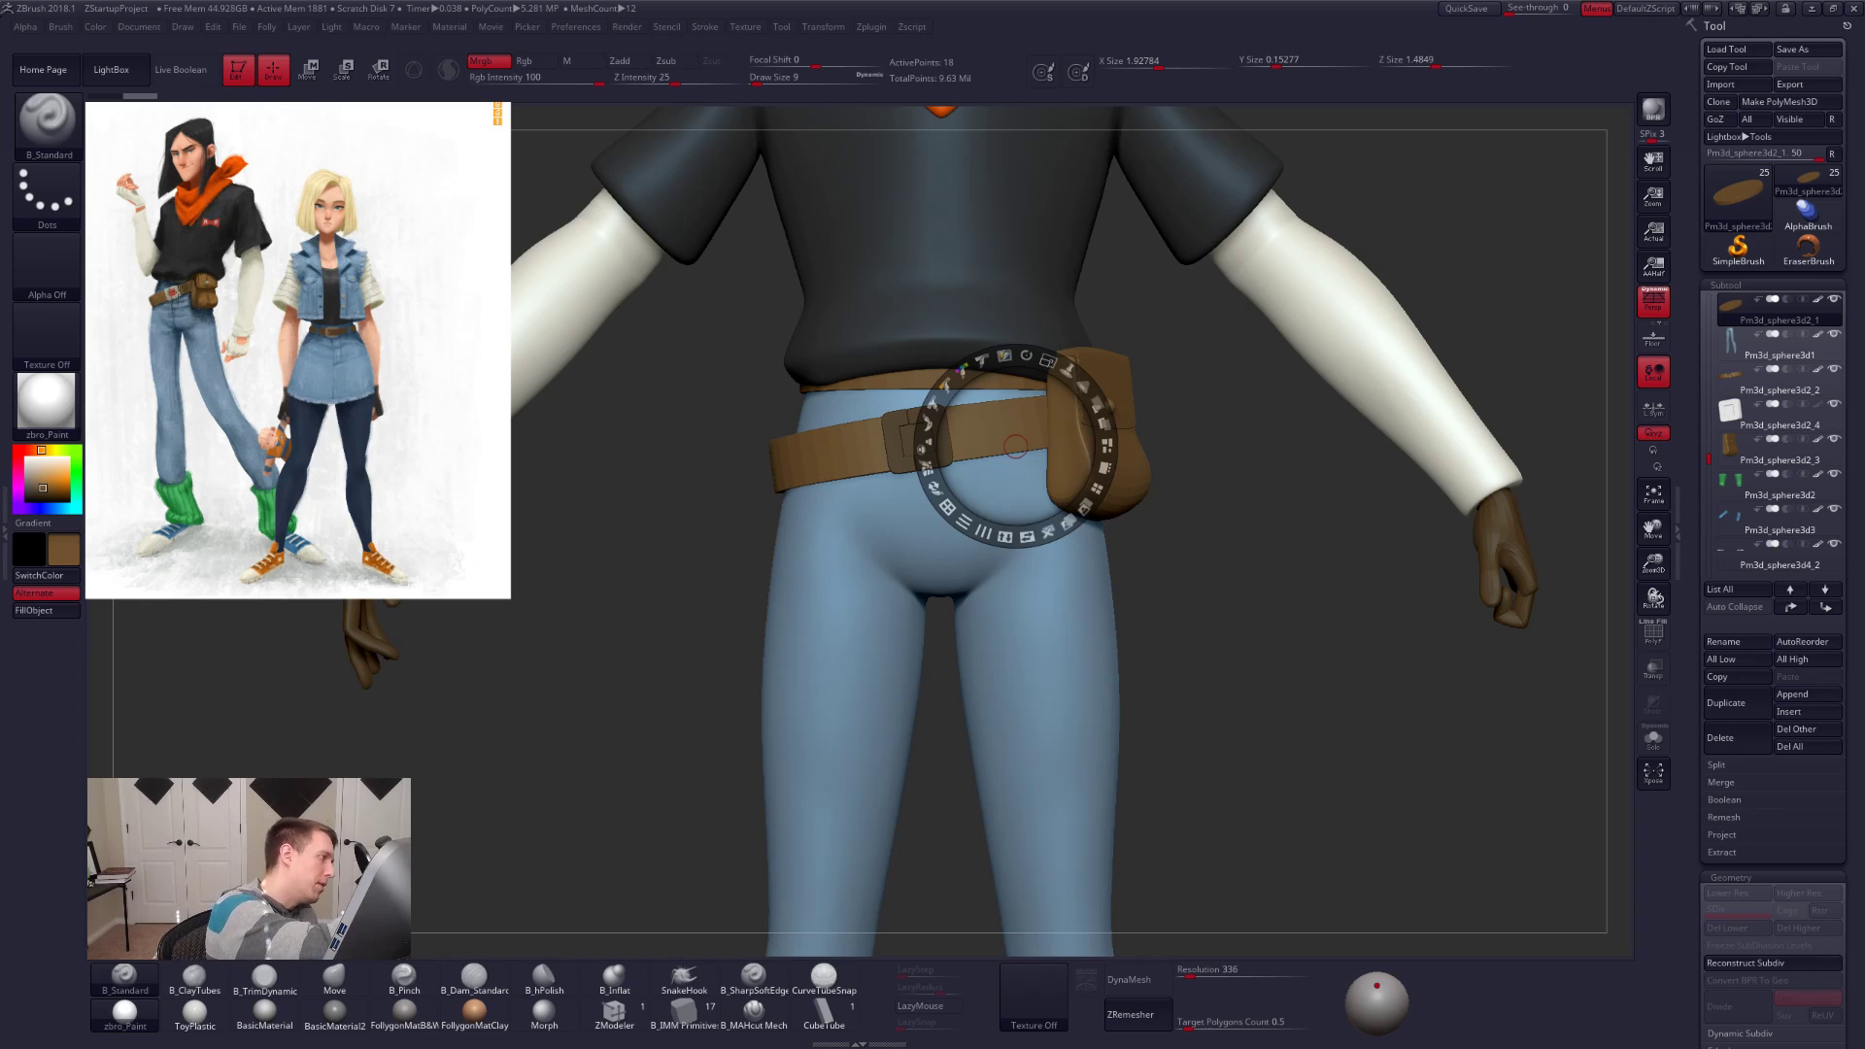
key("c")
key("z")
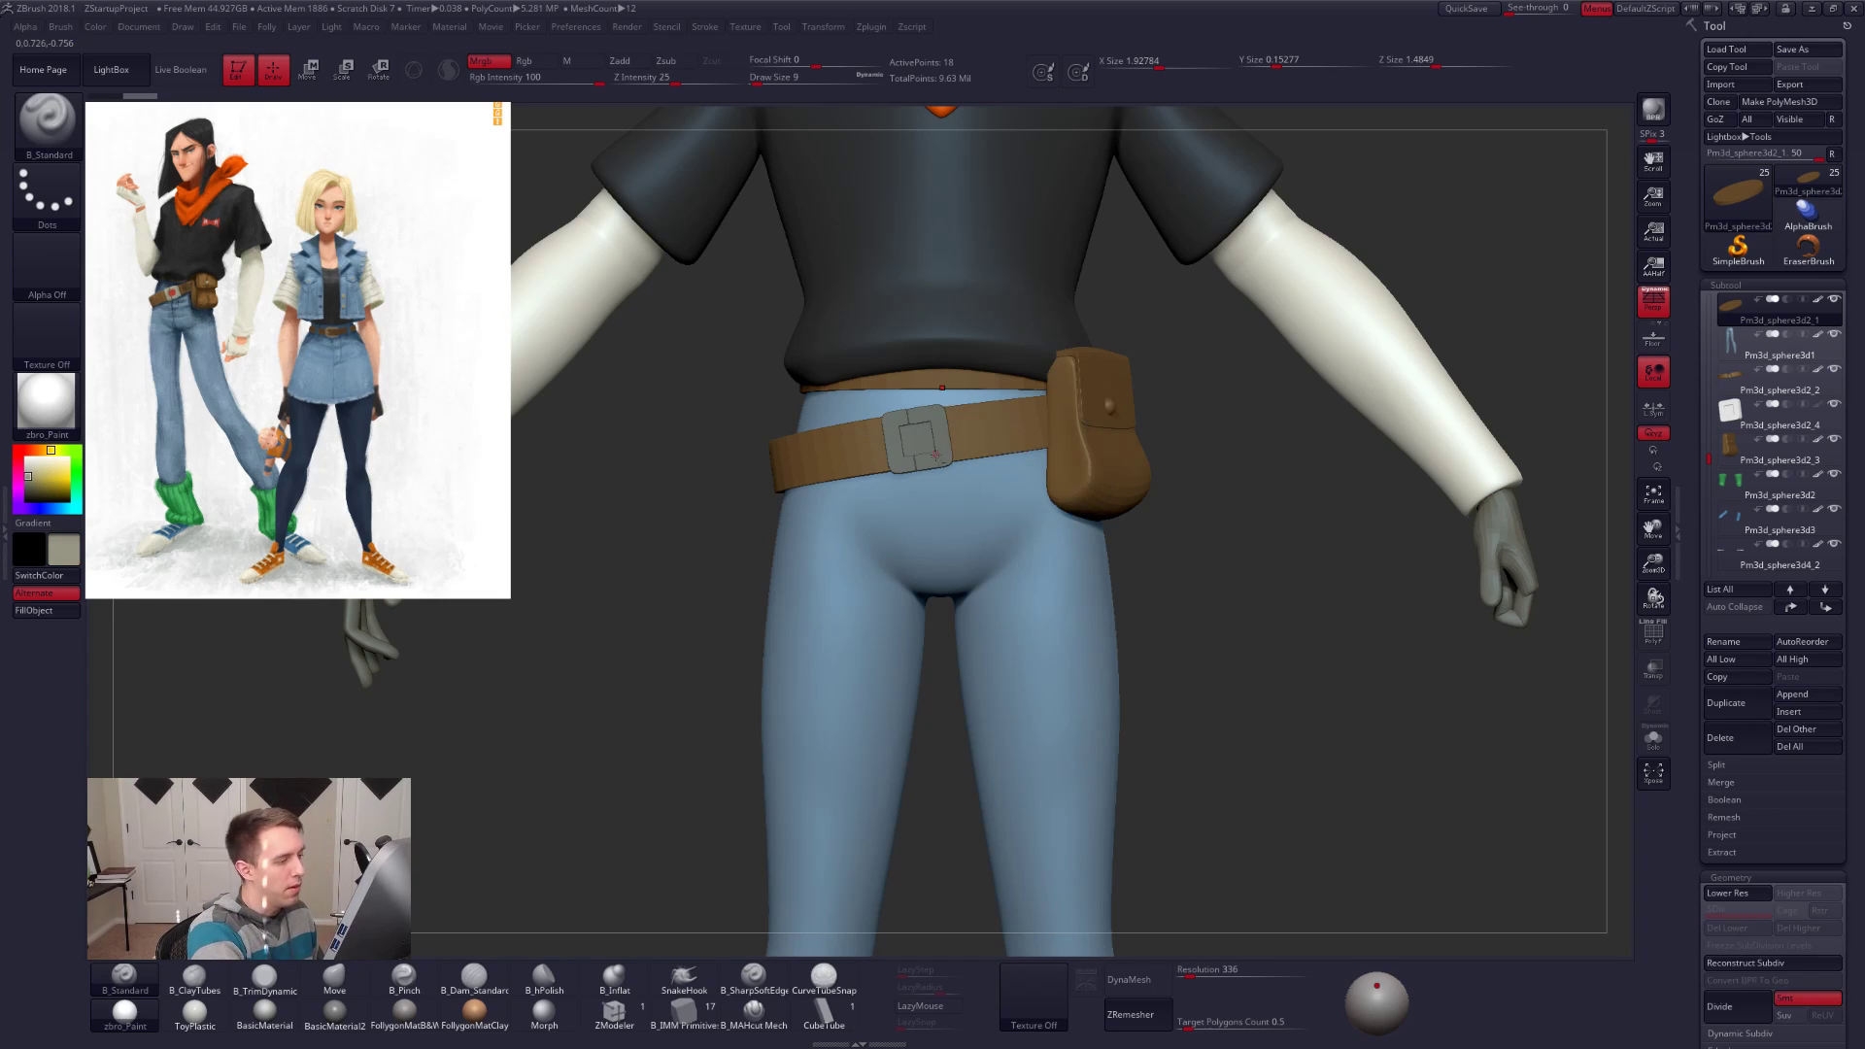
left_click(936, 454, "alt")
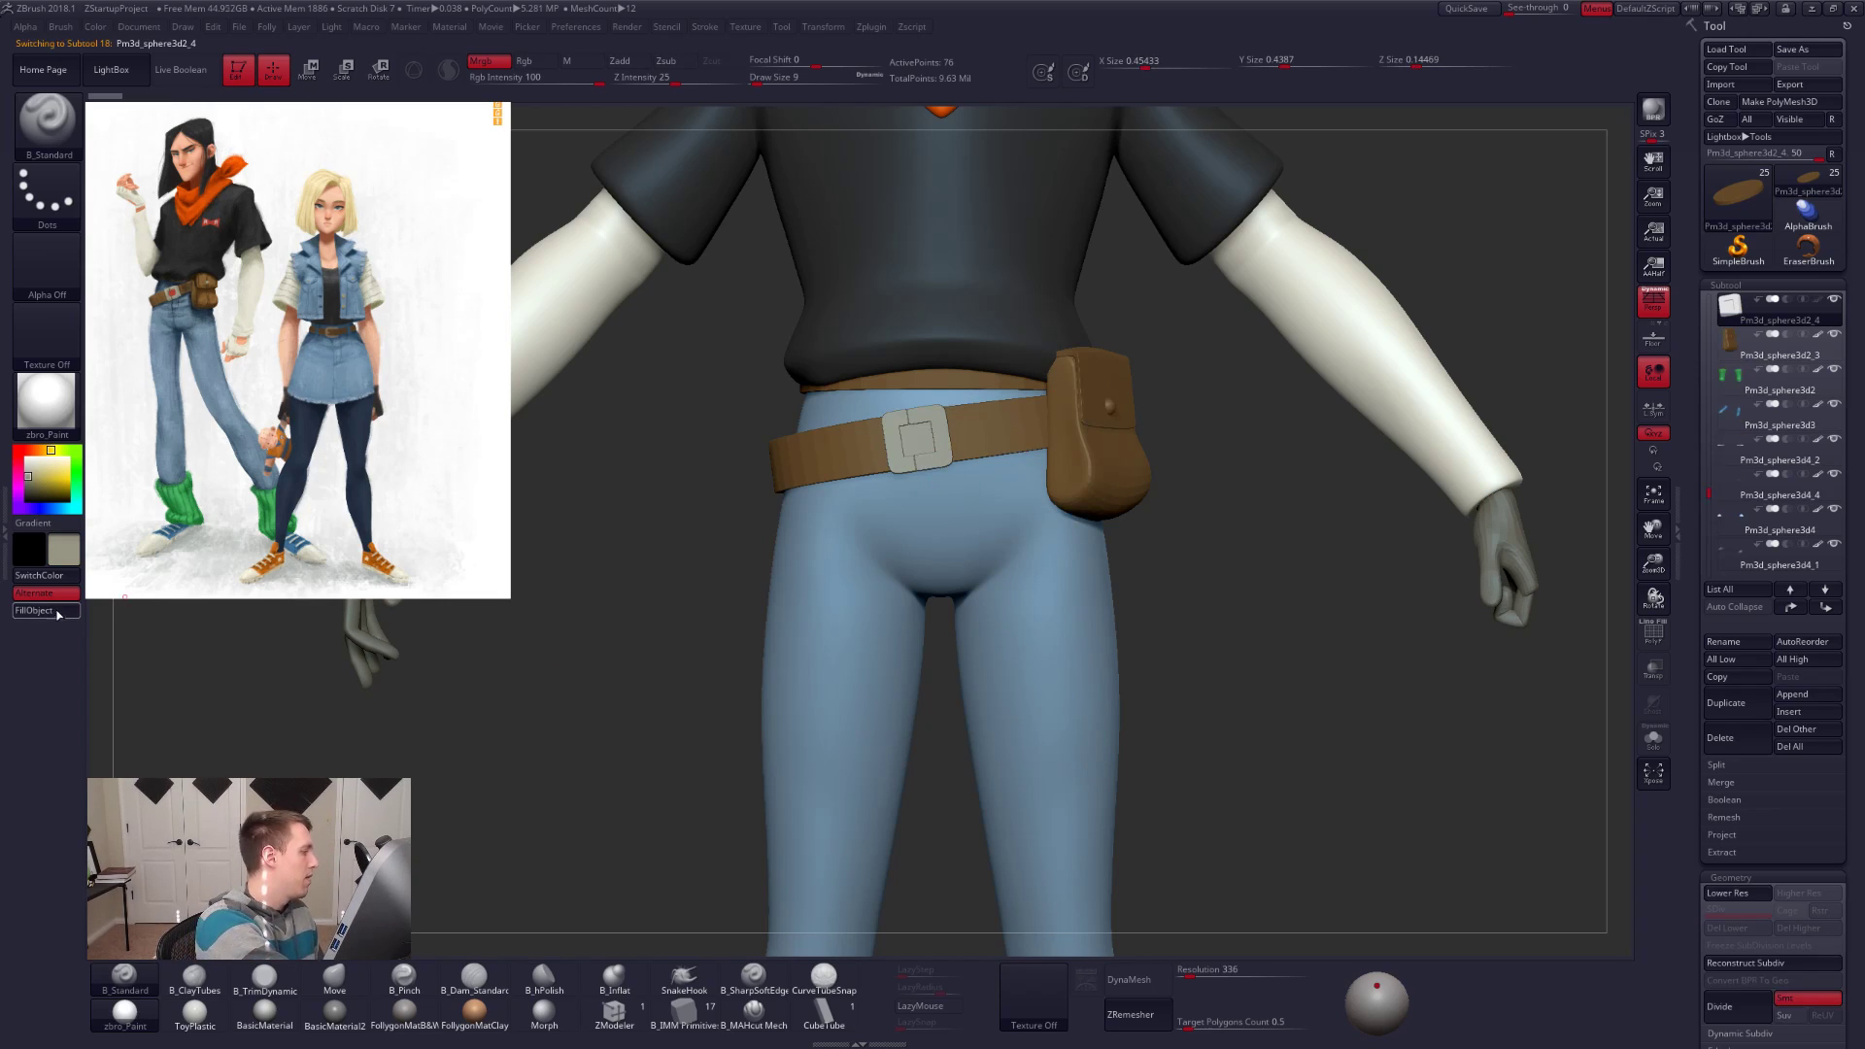
key("shift+z")
Step: Isolate the belt buckle, drop it to its lowest subdivision level and duplicate the subtool
mouse_move(937, 449)
right_mouse_down()
mouse_move(1127, 452)
mouse_move(956, 460)
mouse_move(940, 413)
mouse_move(1128, 591)
right_mouse_up()
key("alt+s")
key("shift+f")
right_click_drag(923, 499, 982, 596)
key("shift+d")
key("shift+f")
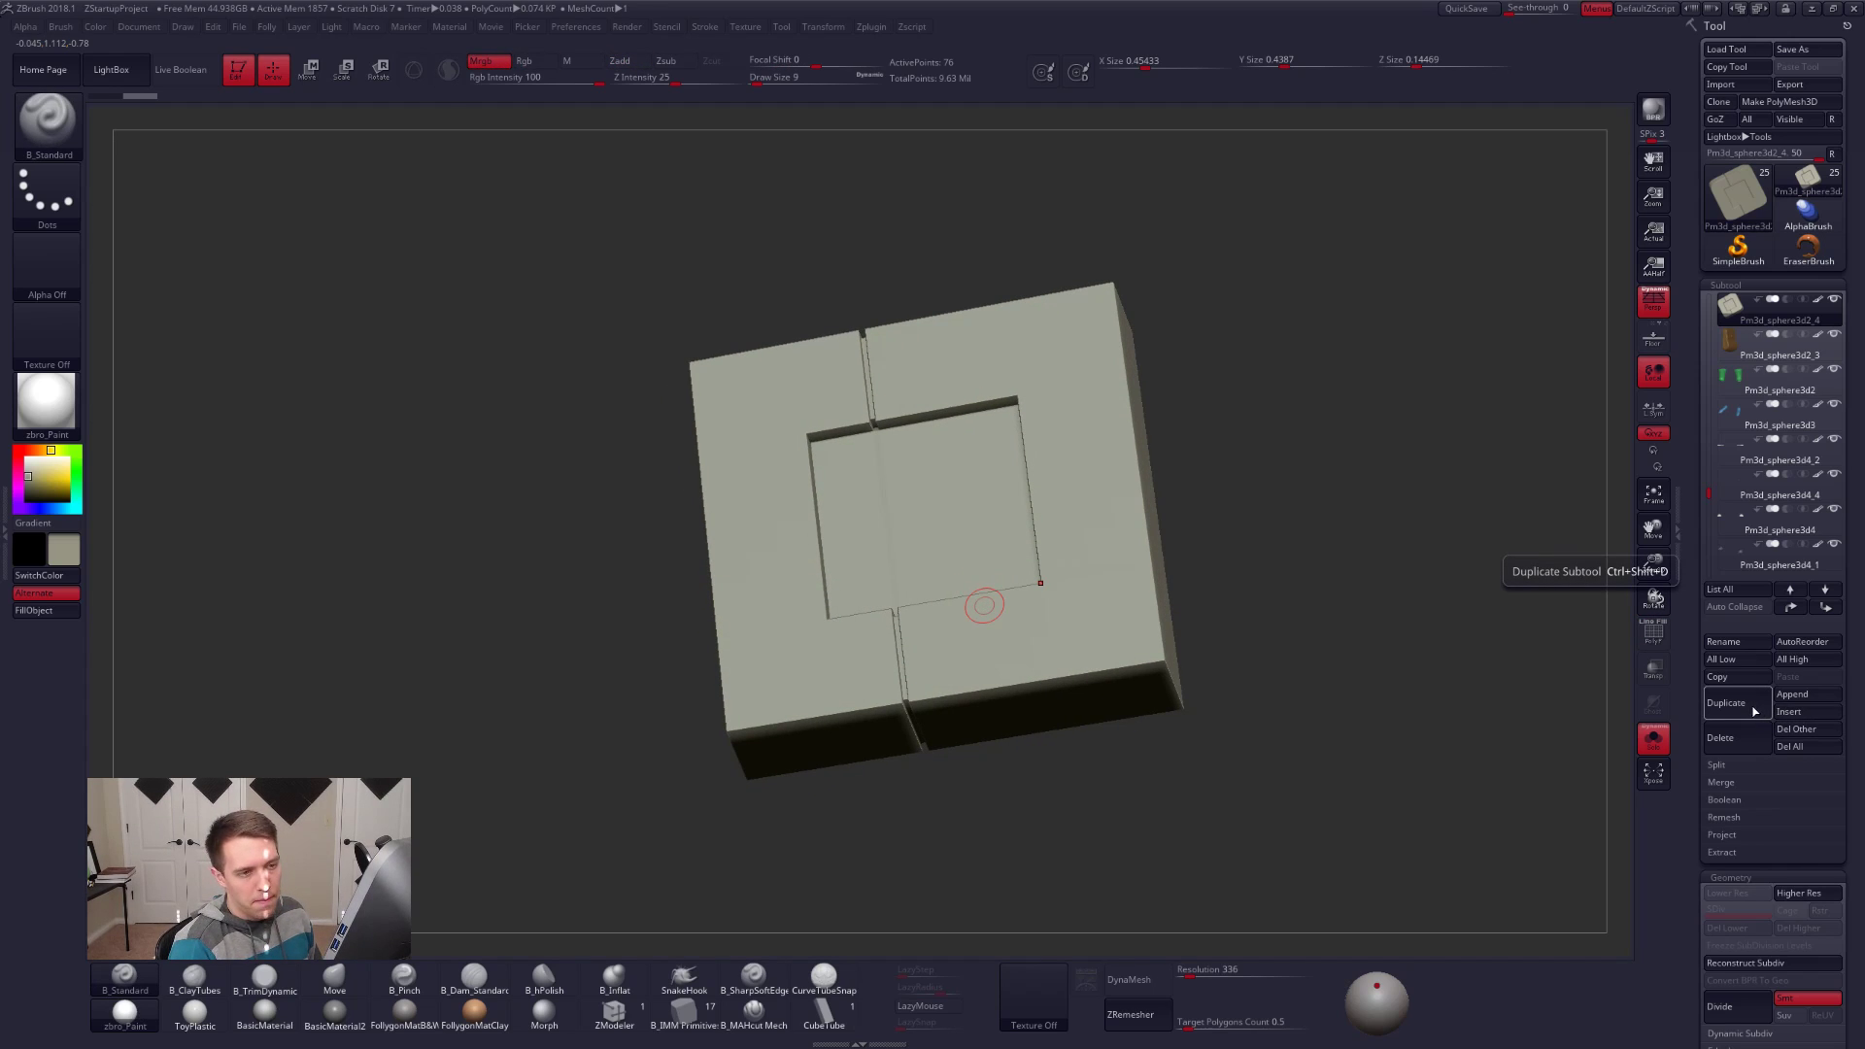
left_click(1721, 704)
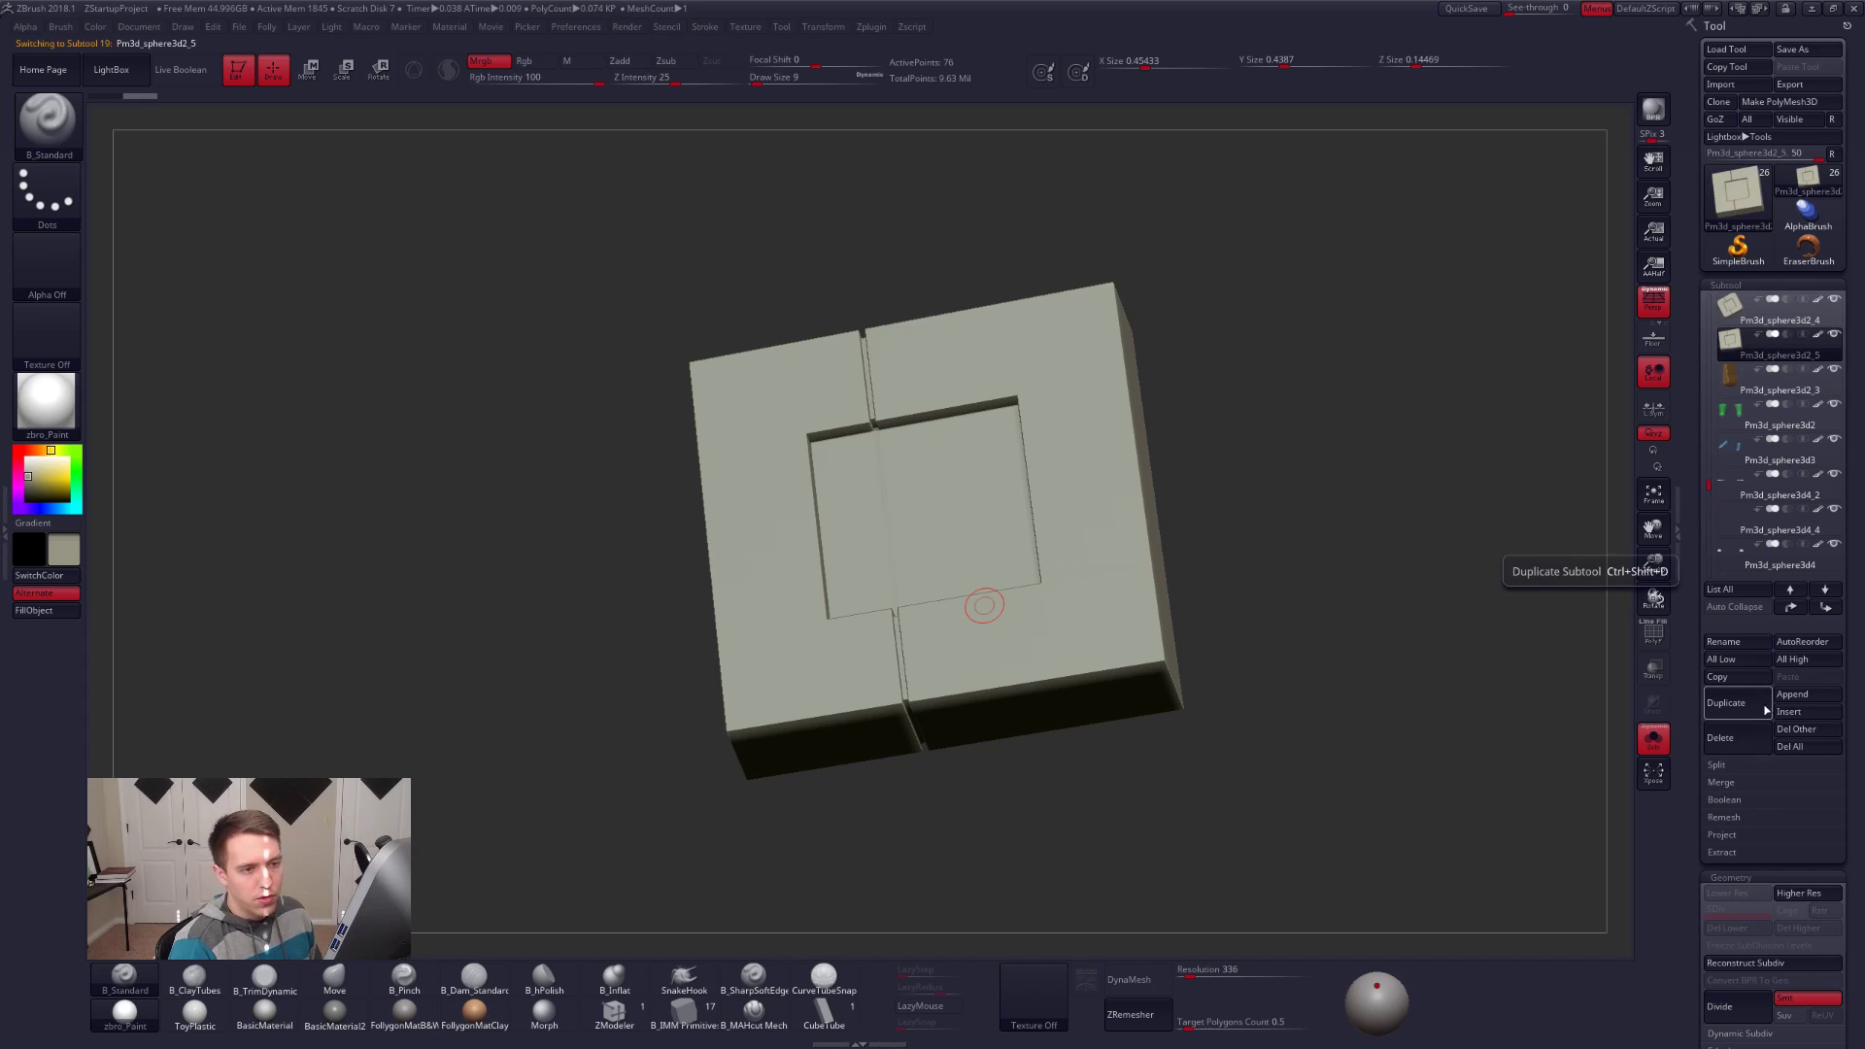
Step: Hide the duplicated buckle's outer frame polygons with SelectRect and delete the hidden geometry
mouse_move(964, 552)
right_mouse_down()
mouse_move(964, 595)
mouse_move(1001, 506)
right_mouse_up()
key("ctrl+shift+f")
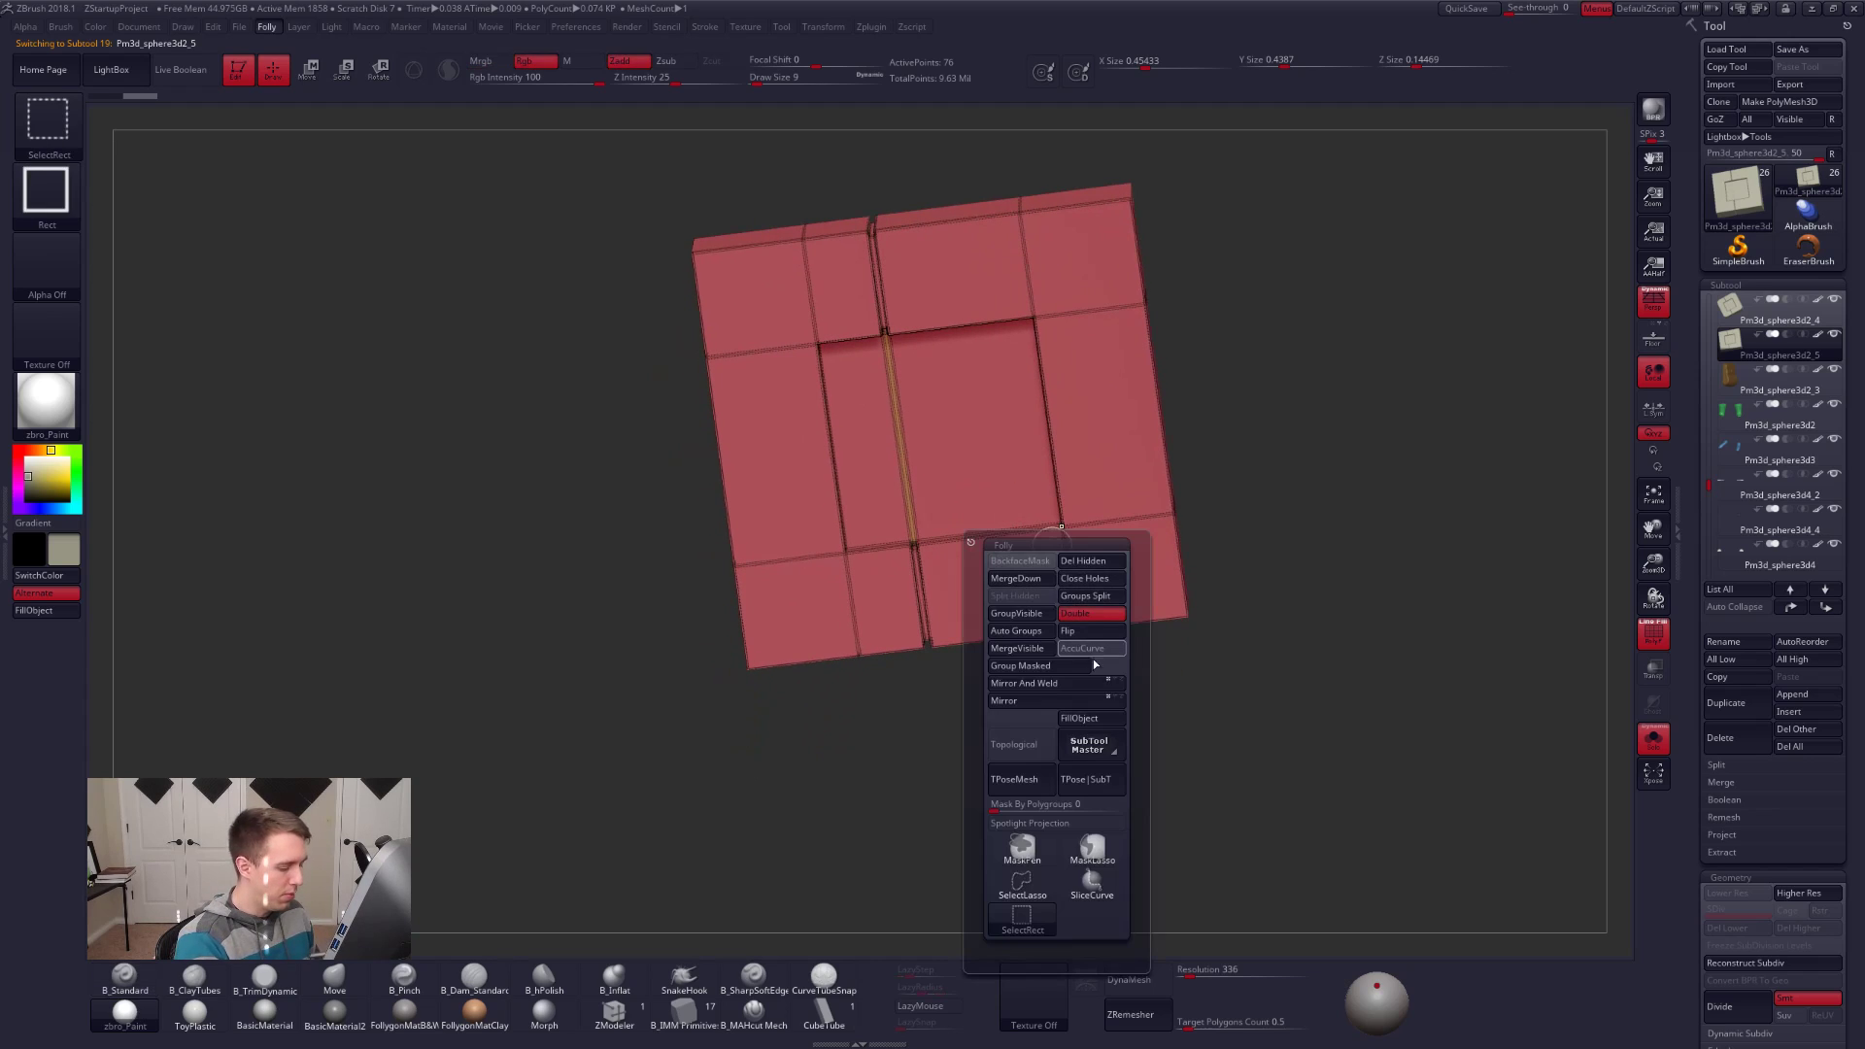
left_click(1050, 895, "ctrl+shift")
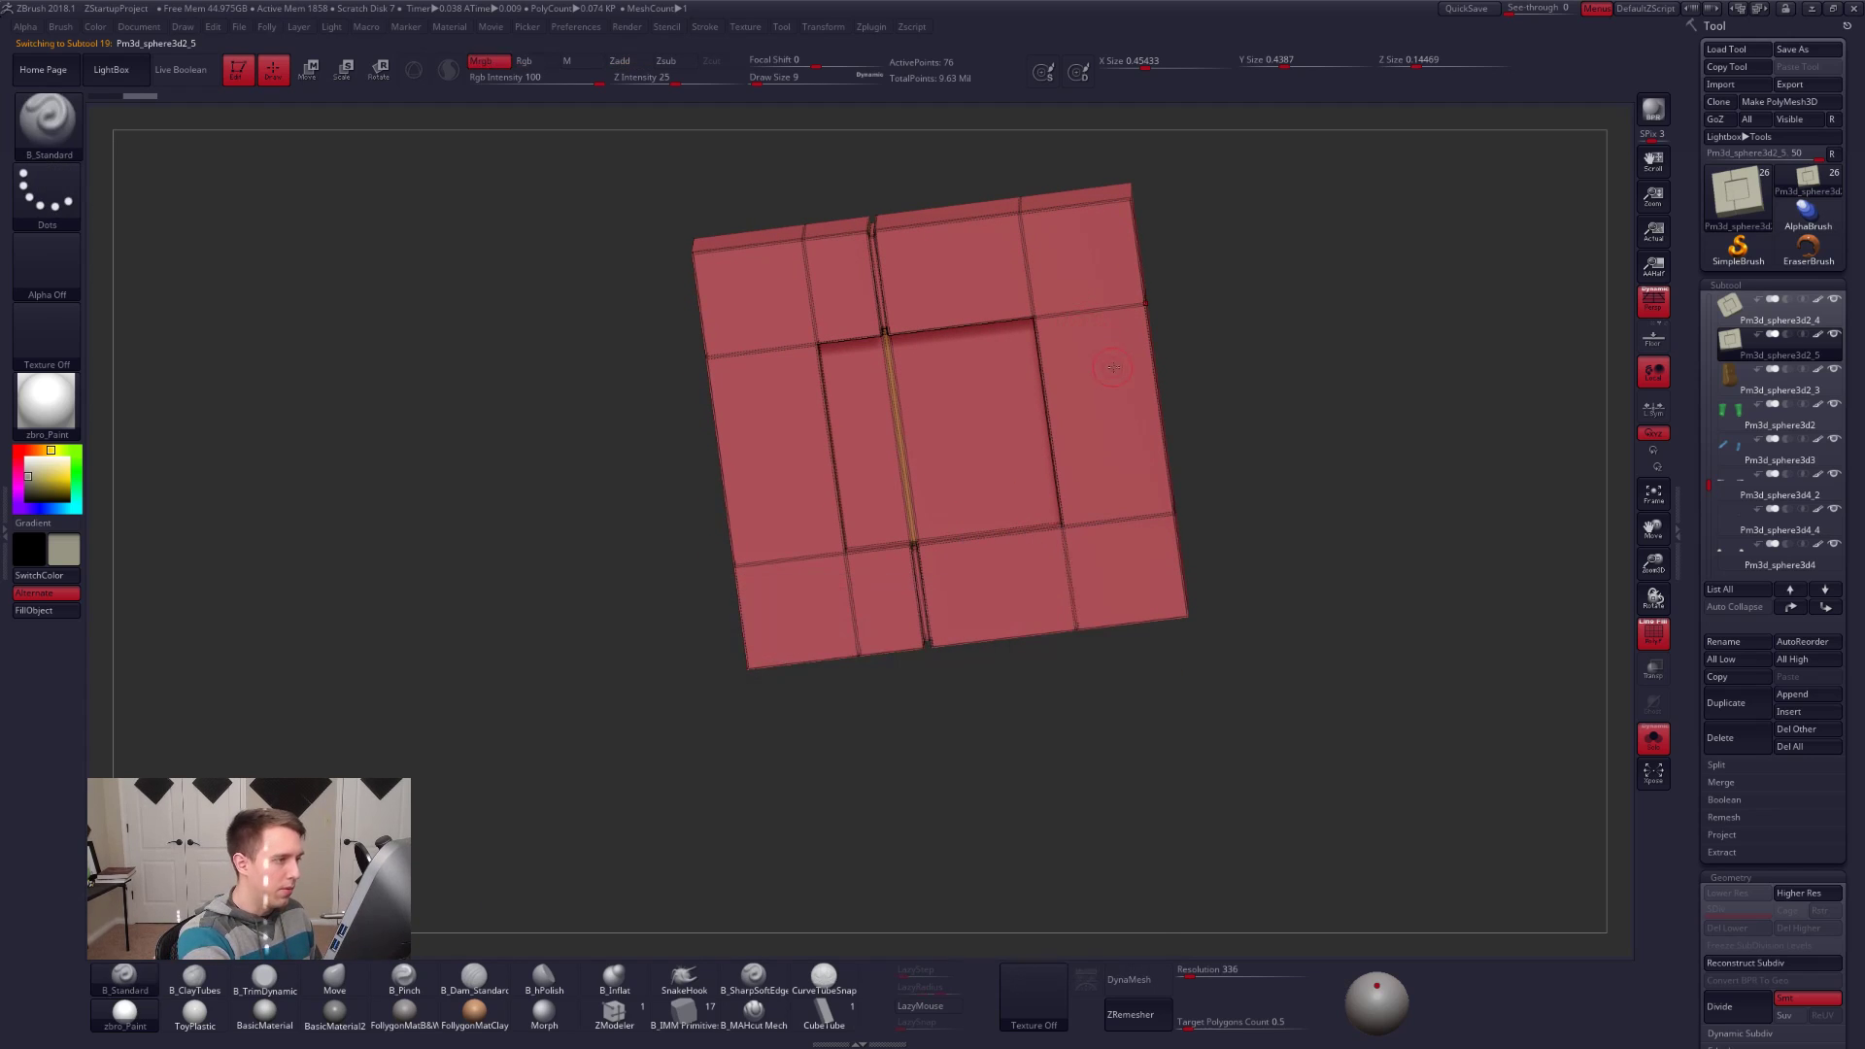
right_click_drag(1113, 418, 1119, 343)
right_click_drag(1119, 343, 1133, 421, "alt")
mouse_move(654, 404)
left_mouse_down("ctrl+alt+shift")
mouse_move(958, 217)
mouse_move(1266, 282)
left_mouse_up("ctrl+alt+shift")
left_click_drag(774, 356, 777, 871, "ctrl+alt+shift")
mouse_move(1117, 334)
left_mouse_down("ctrl+alt+shift")
mouse_move(1309, 425)
mouse_move(1073, 775)
left_mouse_up("ctrl+alt+shift")
mouse_move(837, 719)
left_mouse_down("ctrl+alt+shift")
mouse_move(819, 690)
mouse_move(1274, 632)
left_mouse_up("ctrl+alt+shift")
key("space")
left_click(1136, 581)
Step: Trim the remaining side and back polygons off the duplicated buckle, keeping only the flat inner square panel
mouse_move(1107, 585)
left_mouse_down()
mouse_move(933, 603)
mouse_move(1093, 573)
mouse_move(1169, 499)
mouse_move(1145, 412)
mouse_move(1070, 332)
left_mouse_up()
mouse_move(1142, 206)
left_mouse_down("ctrl+shift")
mouse_move(749, 208)
mouse_move(909, 306)
left_mouse_up("ctrl+shift")
mouse_move(896, 303)
right_mouse_down()
mouse_move(857, 454)
mouse_move(880, 594)
right_mouse_up()
left_click_drag(874, 580, 717, 556, "ctrl+alt+shift")
mouse_move(829, 617)
left_mouse_down()
mouse_move(972, 554)
mouse_move(1067, 397)
mouse_move(1057, 275)
mouse_move(791, 675)
mouse_move(1088, 243)
left_mouse_up()
key("space")
left_click(1215, 391)
left_click_drag(1266, 341, 1146, 474)
left_click_drag(1124, 632, 1011, 524, "alt")
left_click_drag(952, 660, 1030, 671, "ctrl+alt+shift")
key("space")
left_click(1202, 548)
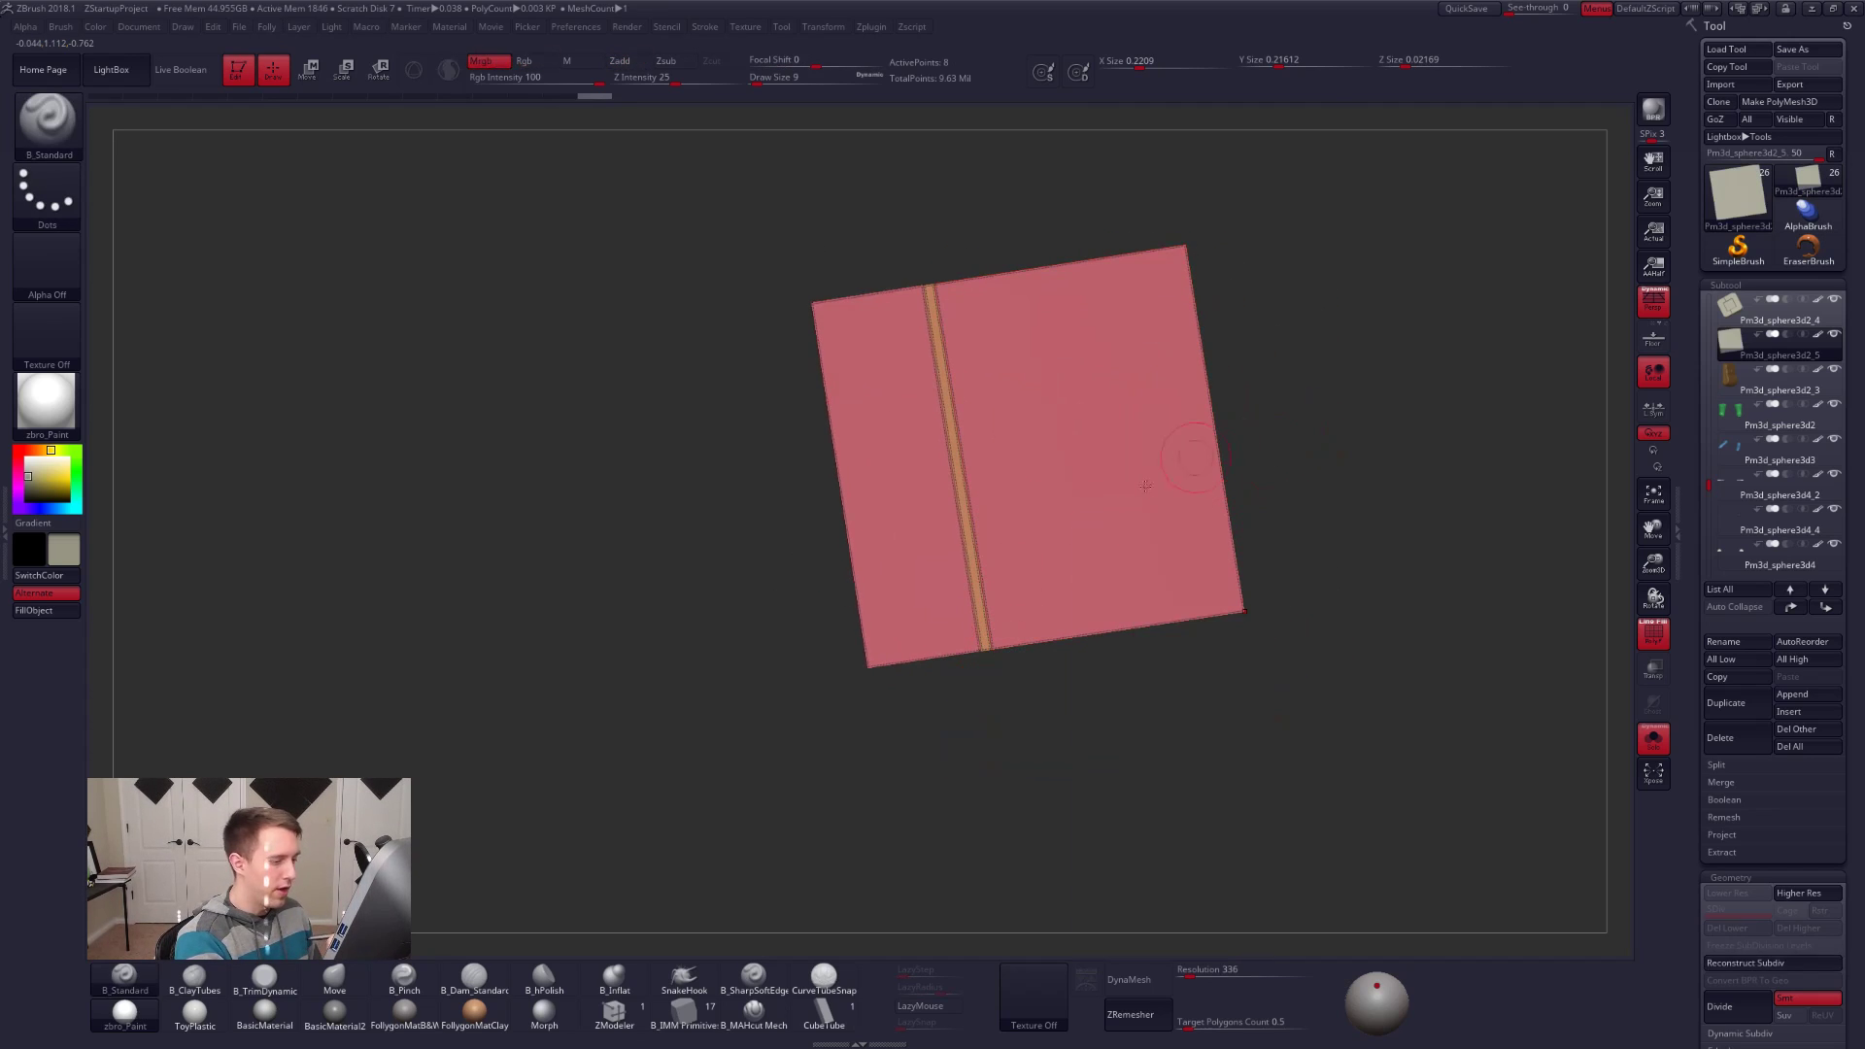
Step: Delete the strip's edge loops across the square panel using ZModeler's Delete edge action with the EdgeLoop Complete target
left_click(614, 1013)
key("space")
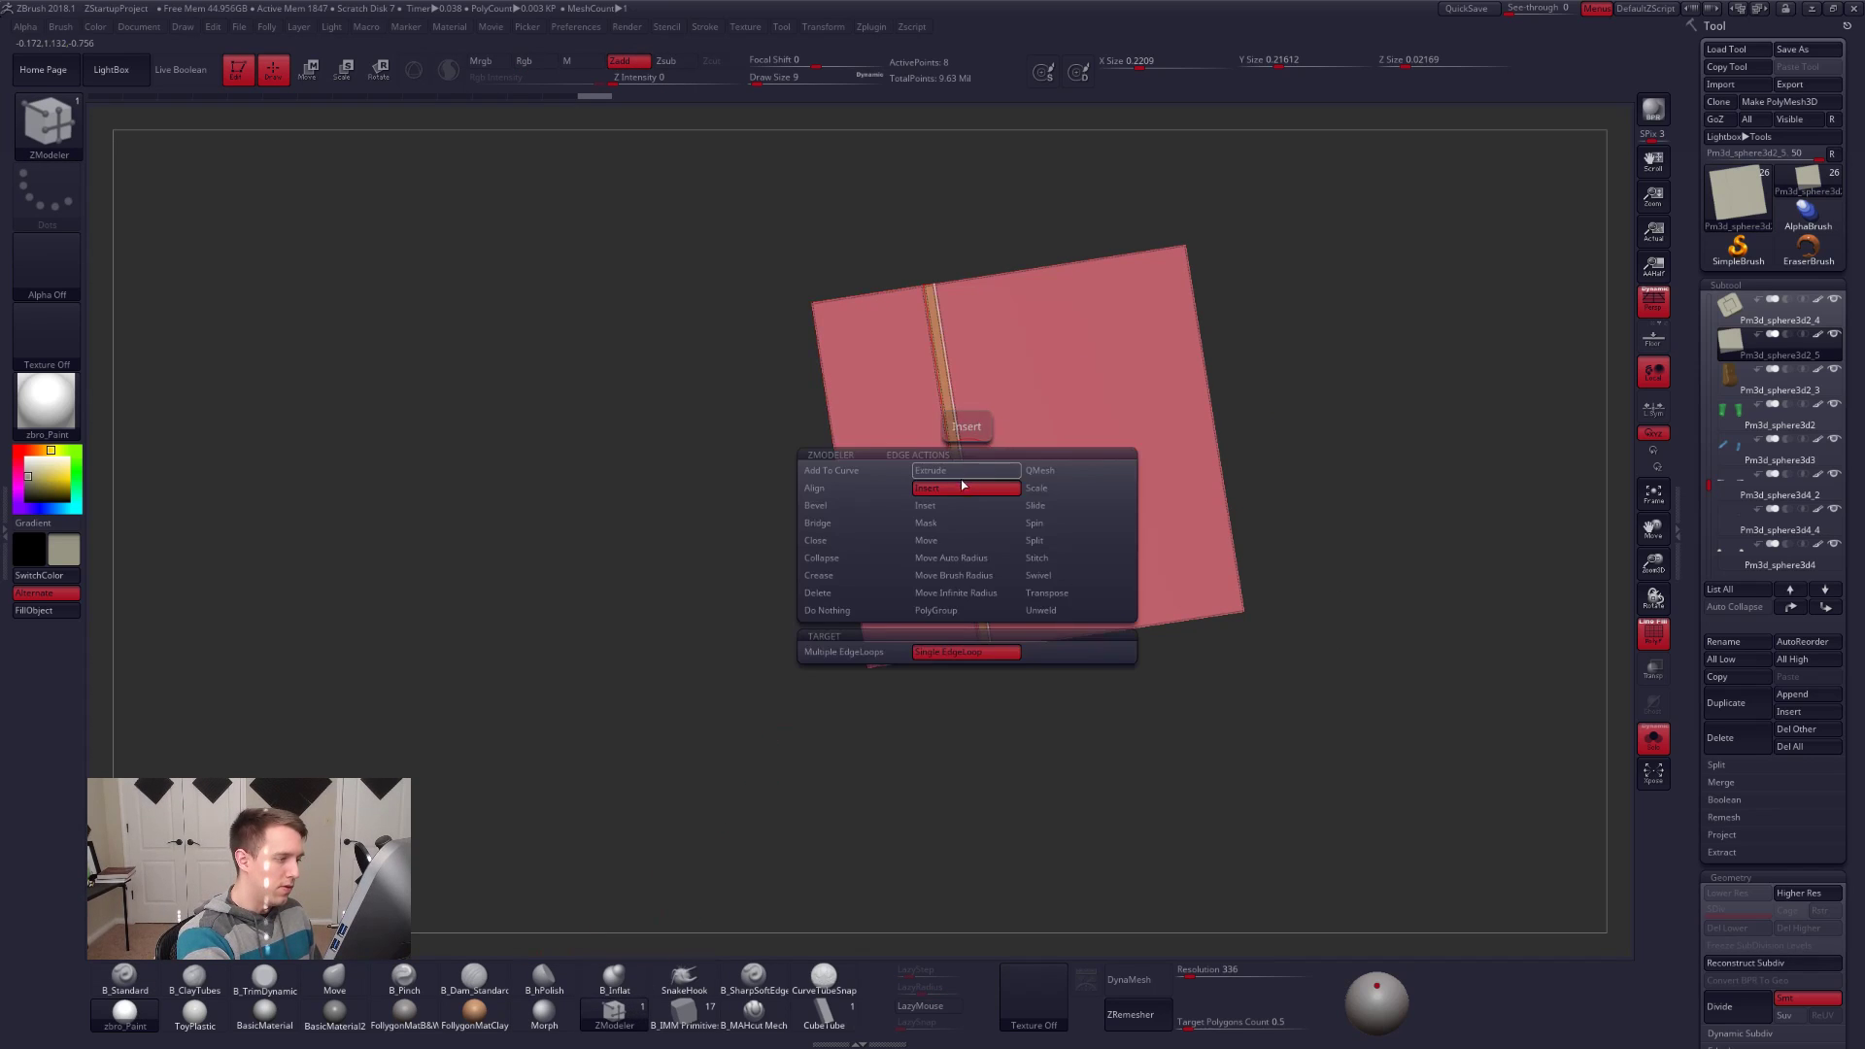
left_click(862, 590)
left_click(957, 652)
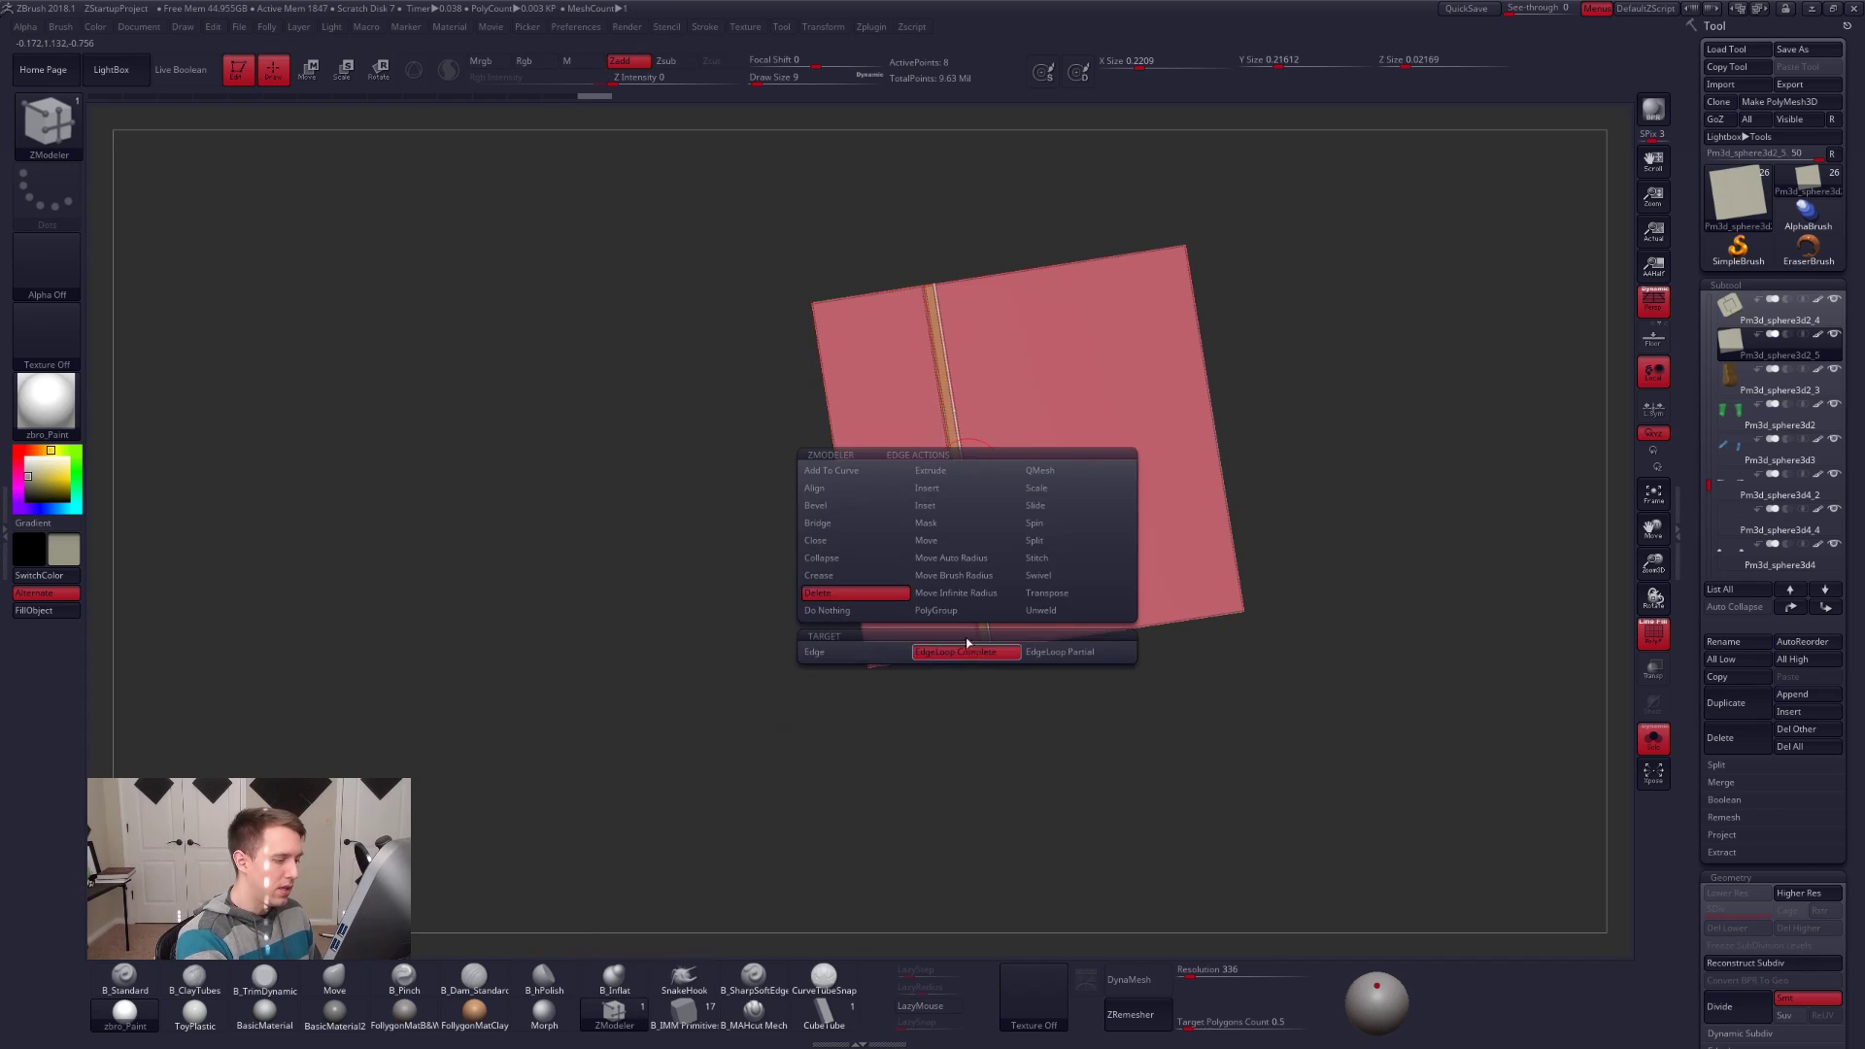
left_click(952, 469)
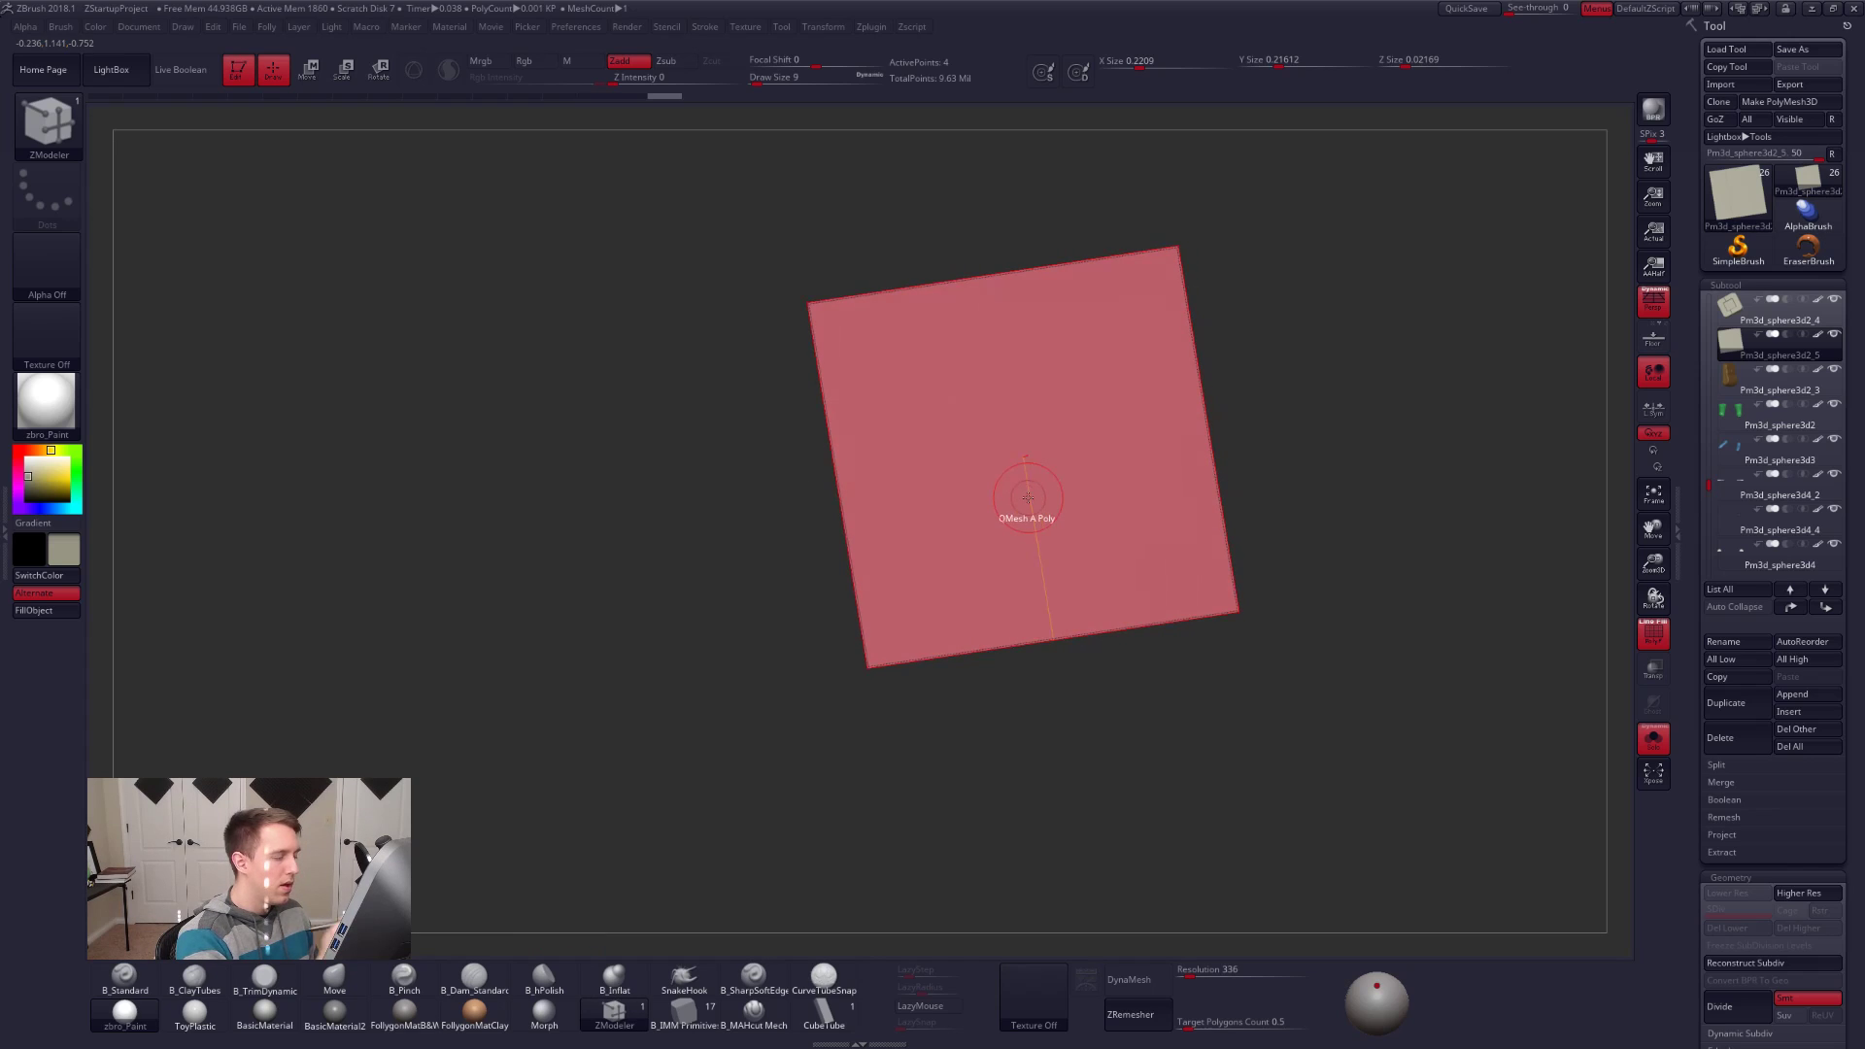
Step: Show all subtools again and move the square panel slightly so it sits inside the buckle's recess
key("shift+f")
key("w")
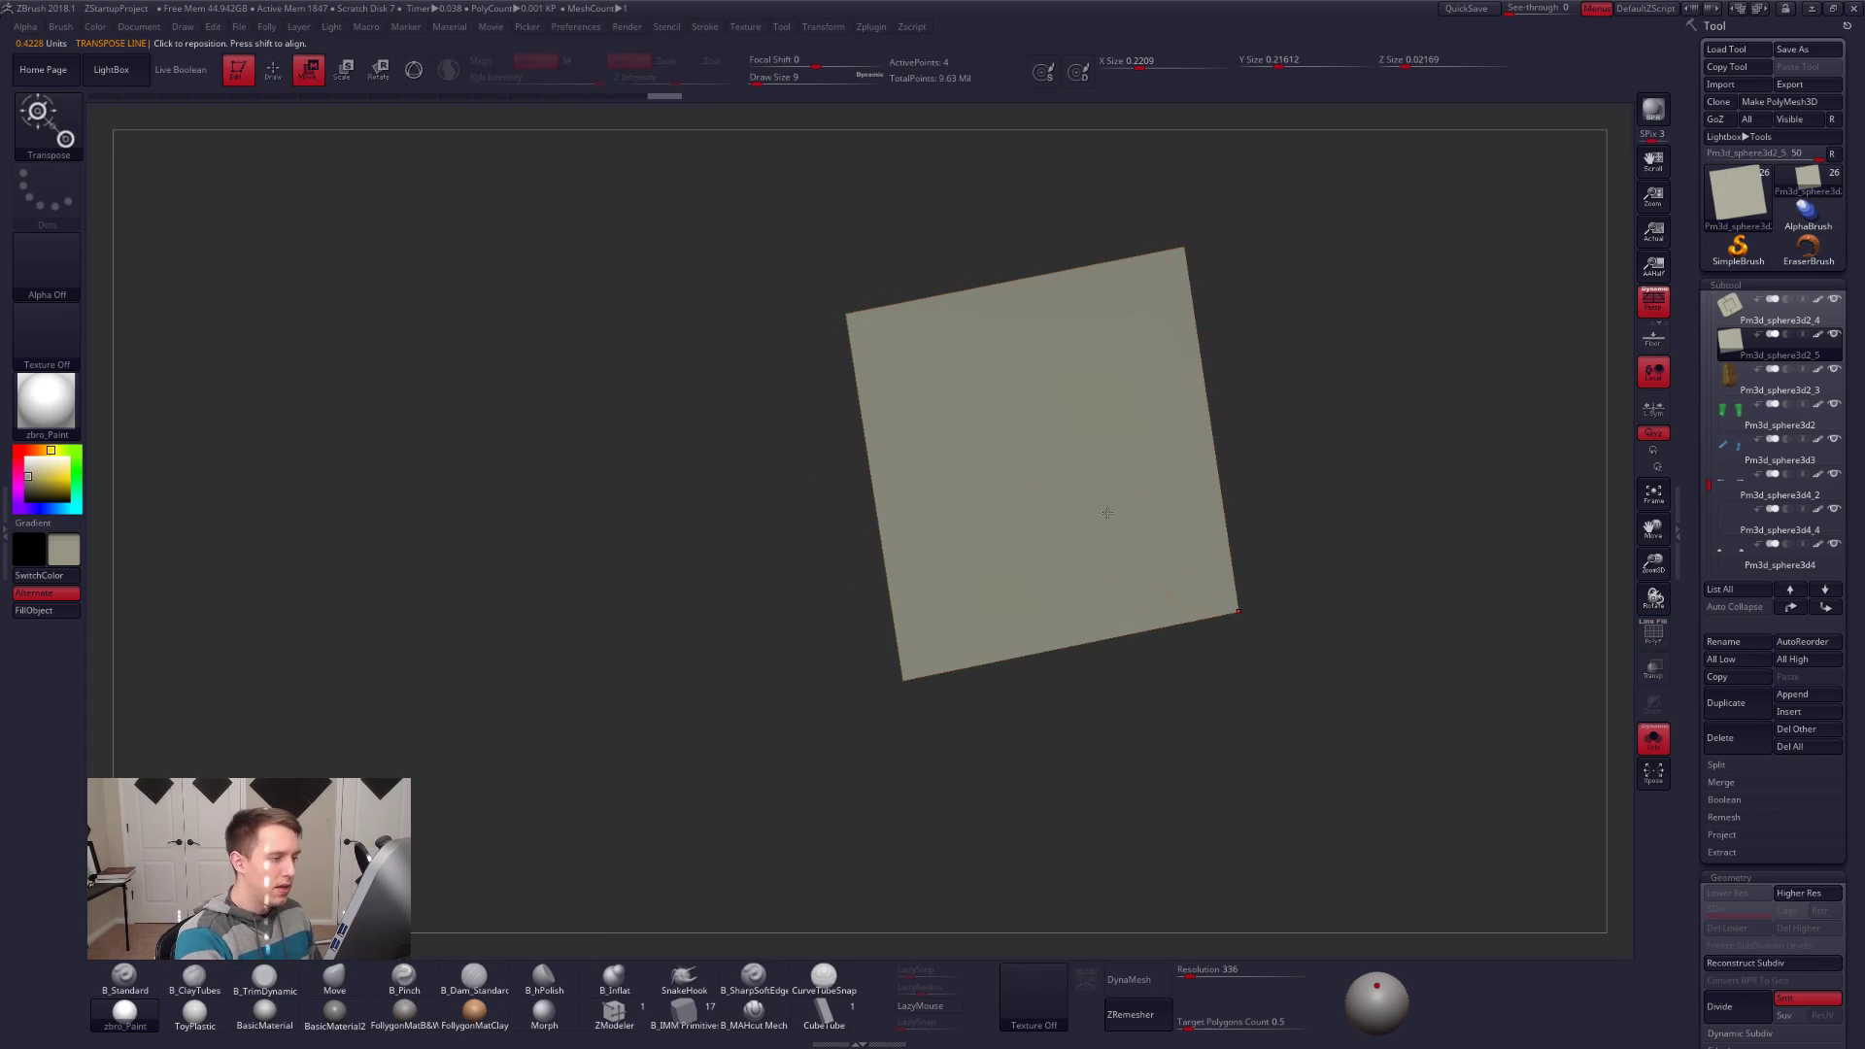
key("alt+s")
right_click_drag(1091, 625, 1148, 618)
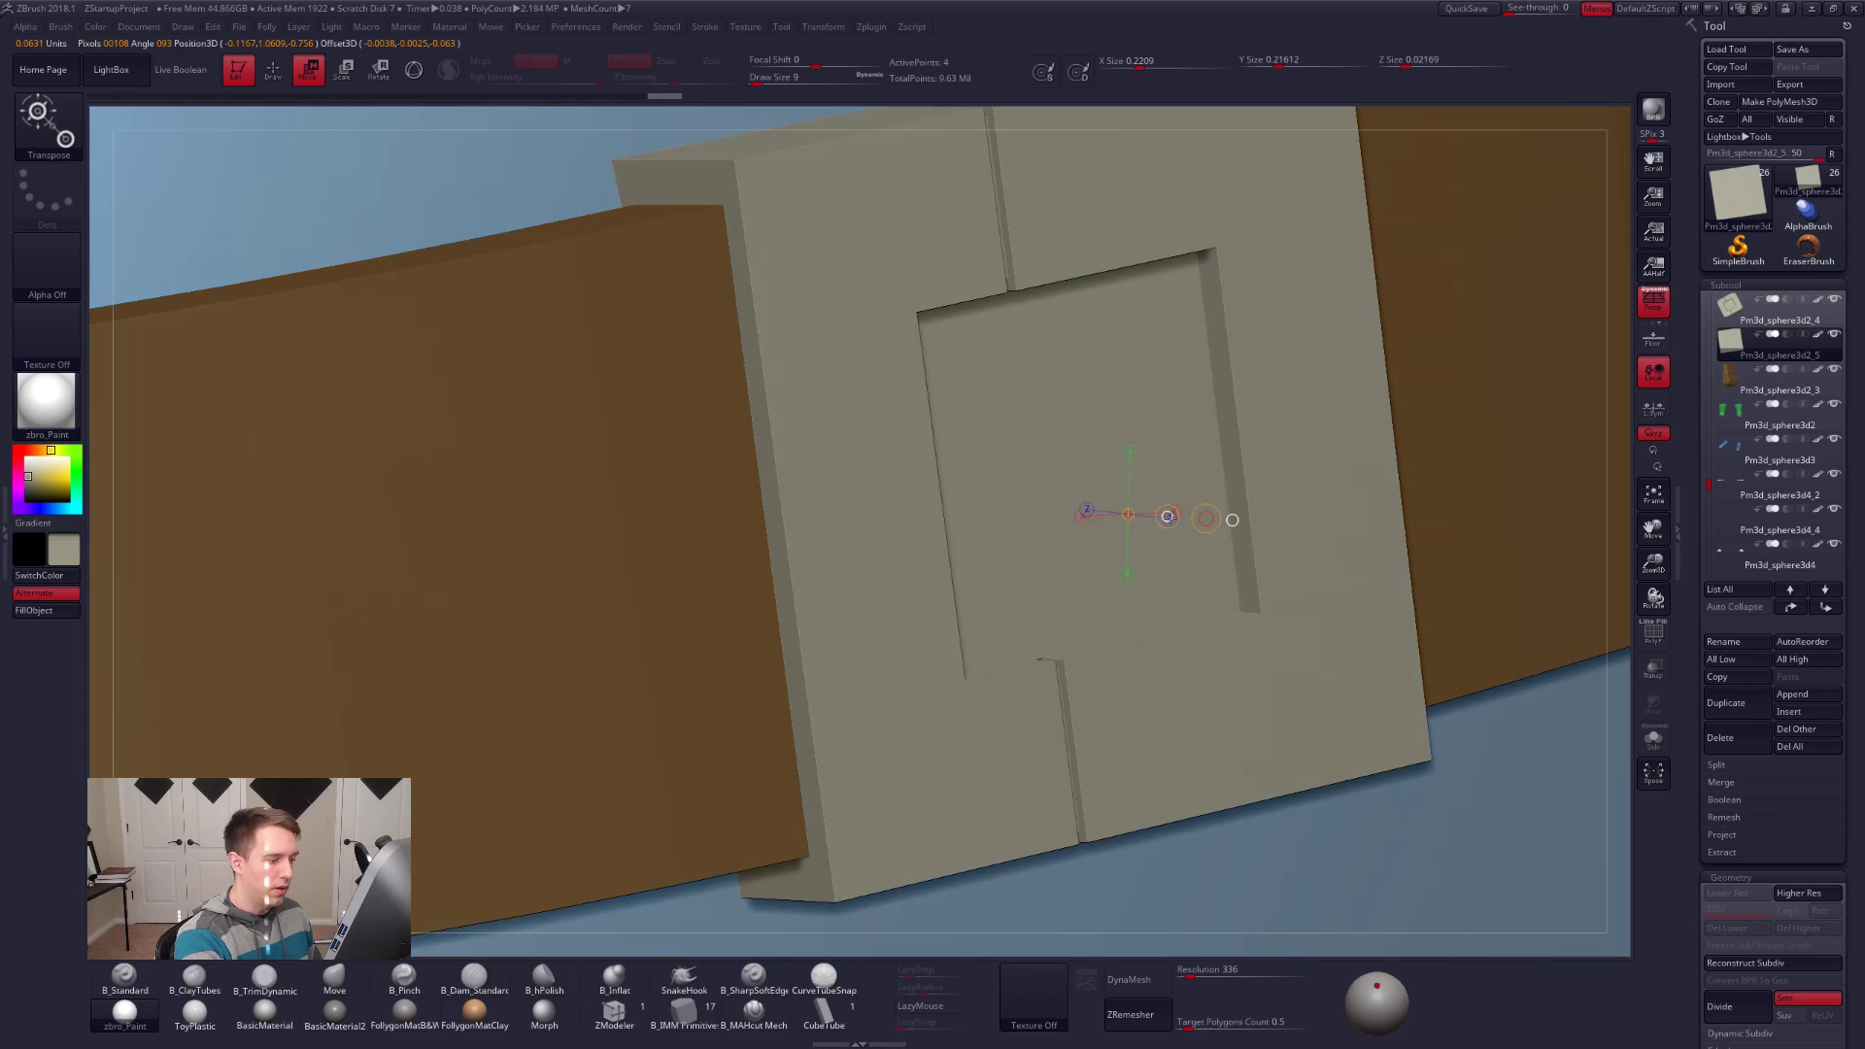
key("q")
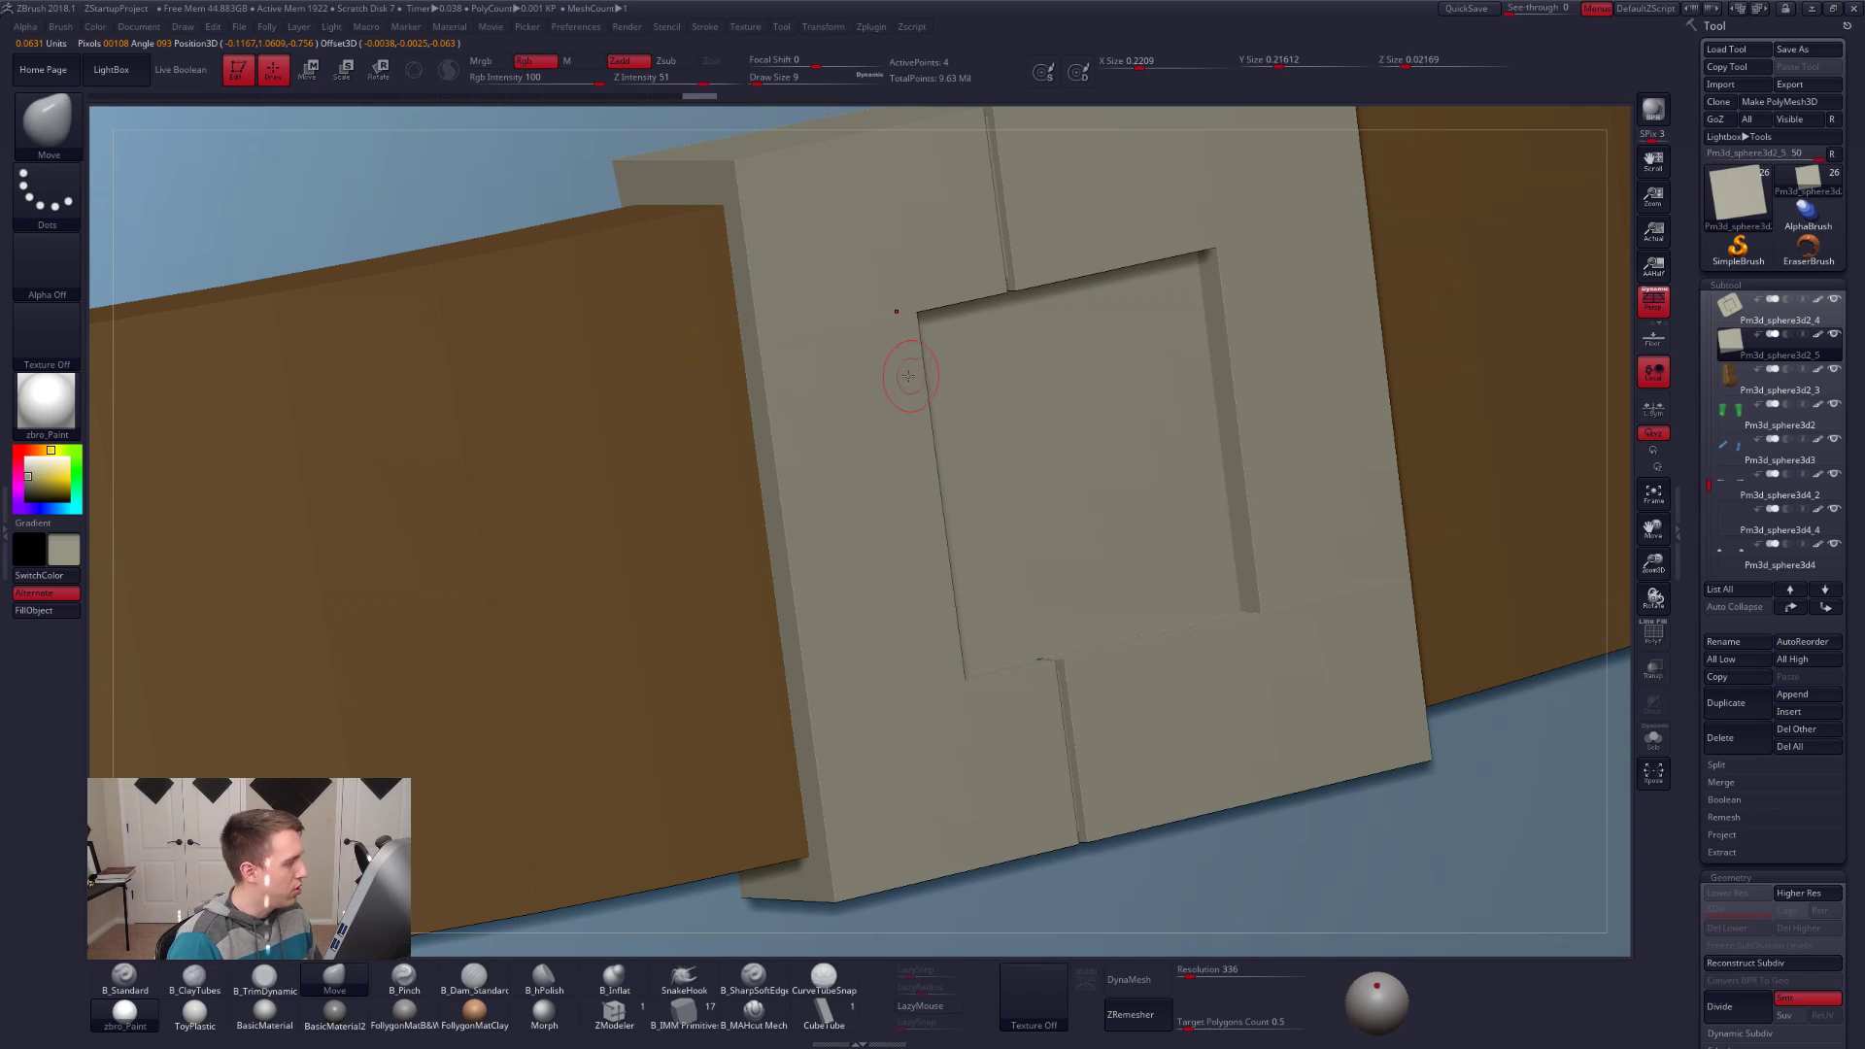
Step: Show the reference image, sample the muted red of the belt buckle, and fill the isolated square panel with it
key("shift+z")
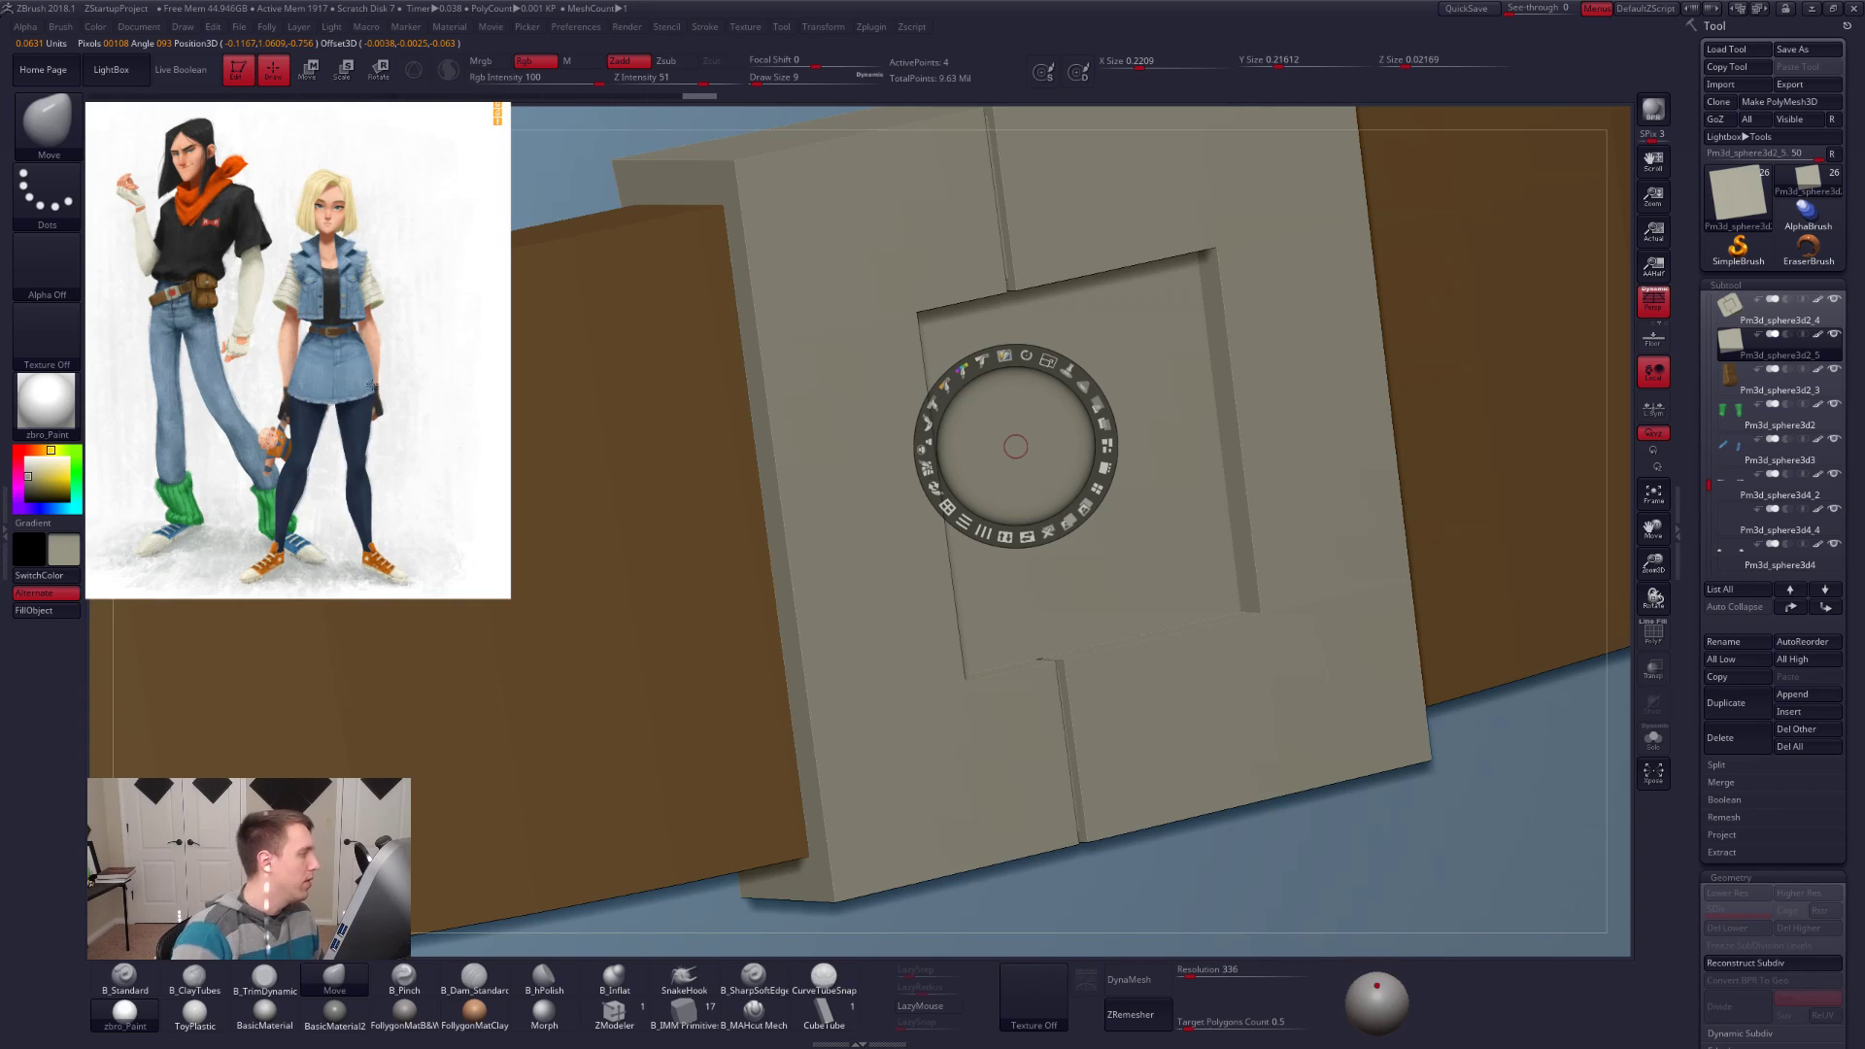
key("c")
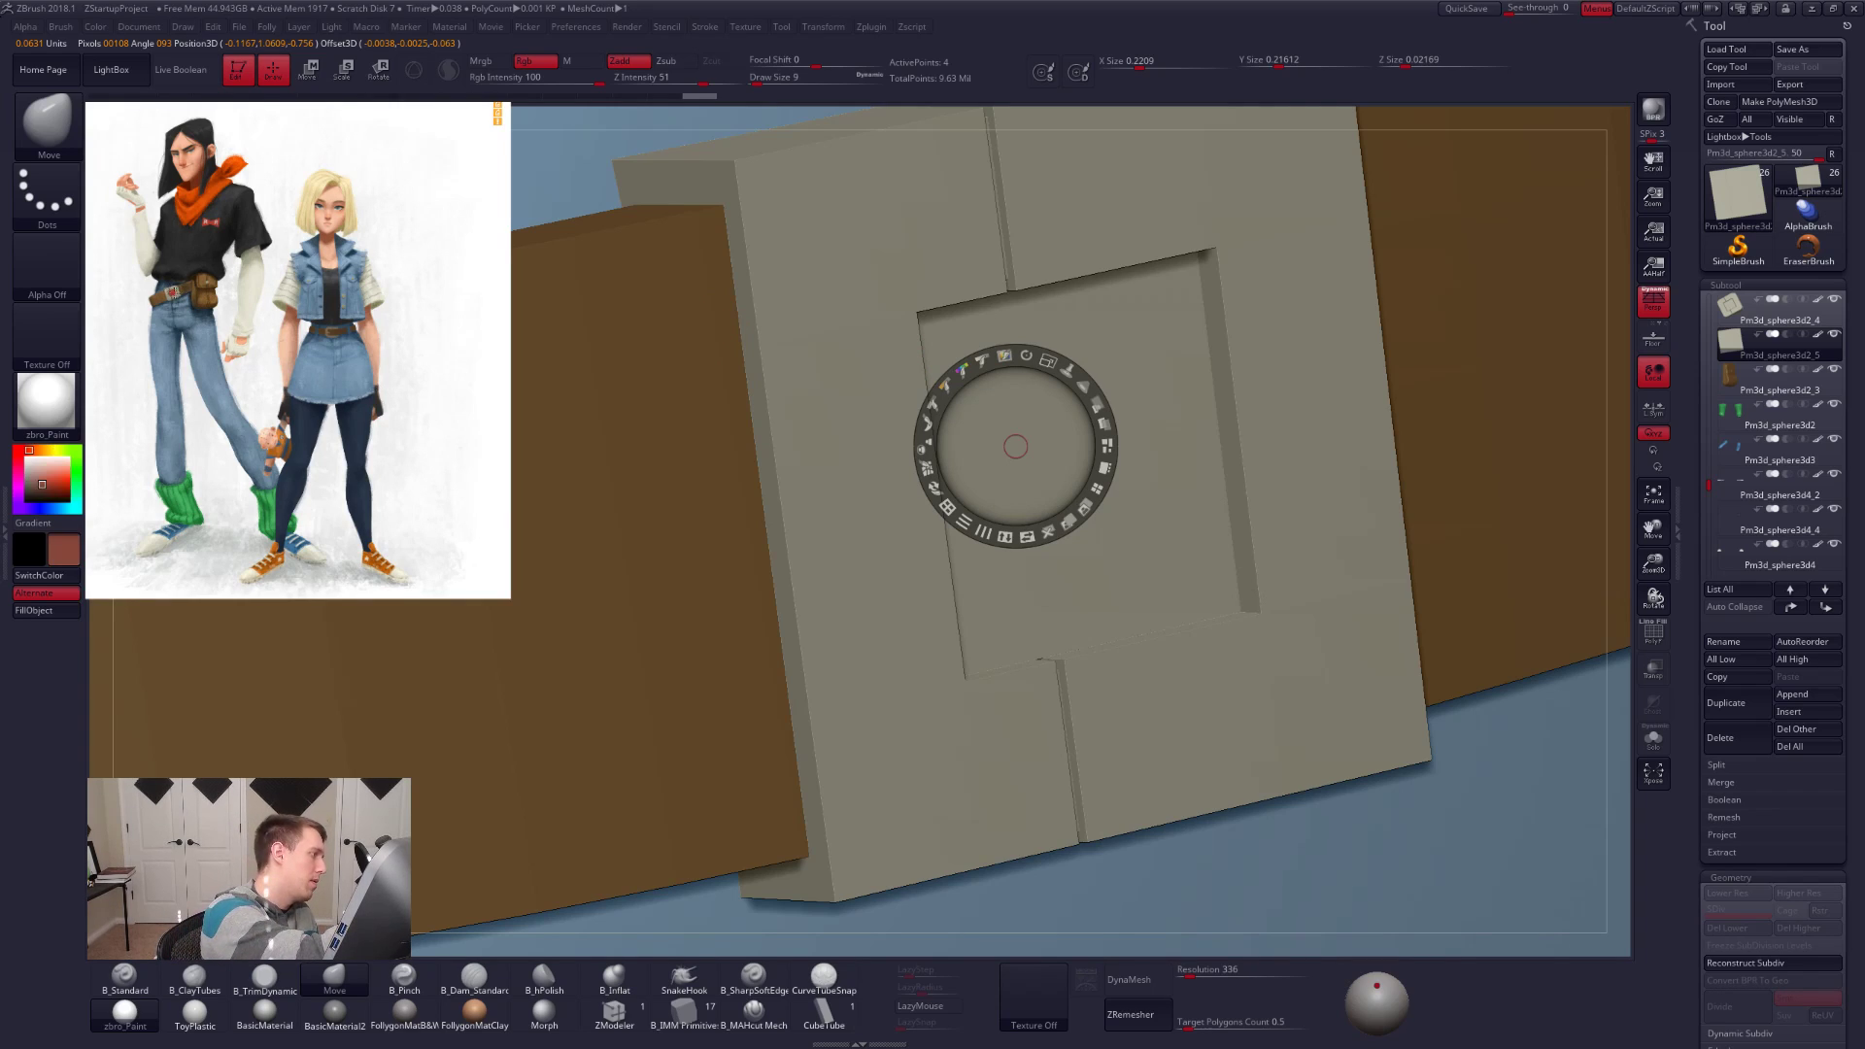
key("z")
key("1")
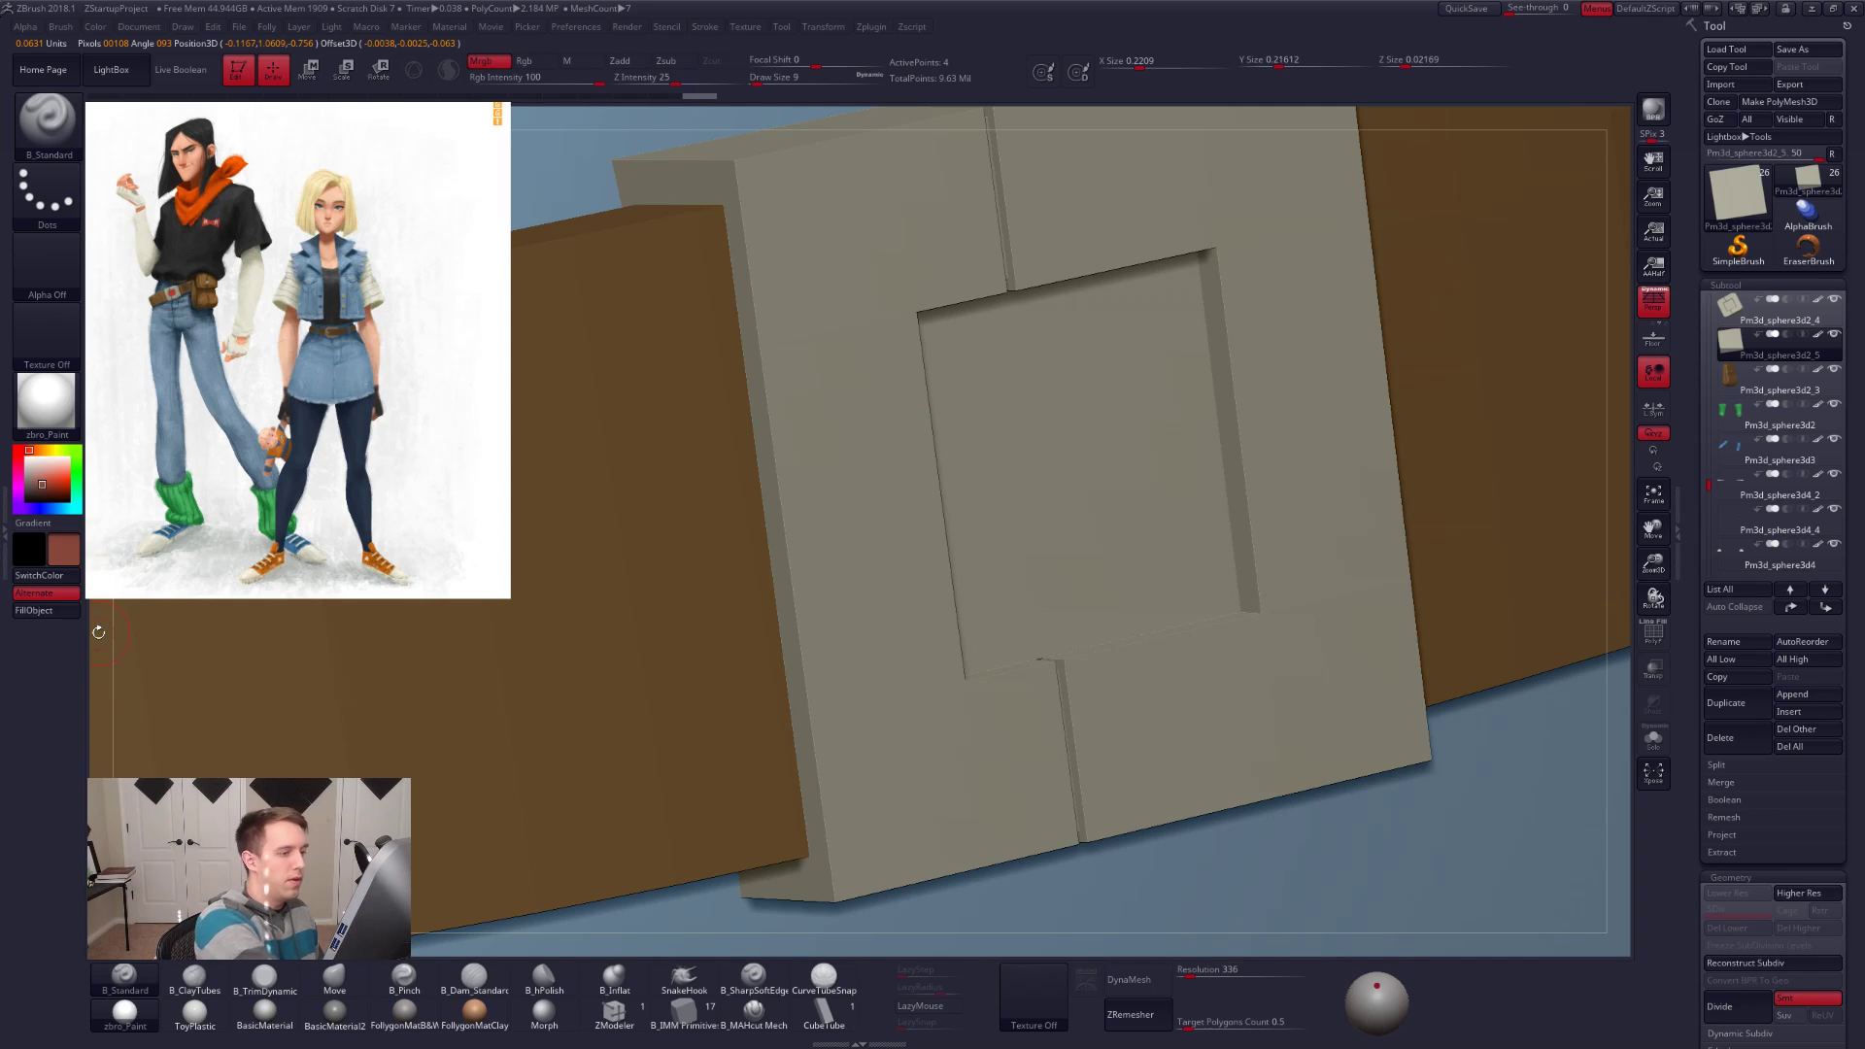
right_click_drag(1050, 490, 861, 442, "alt")
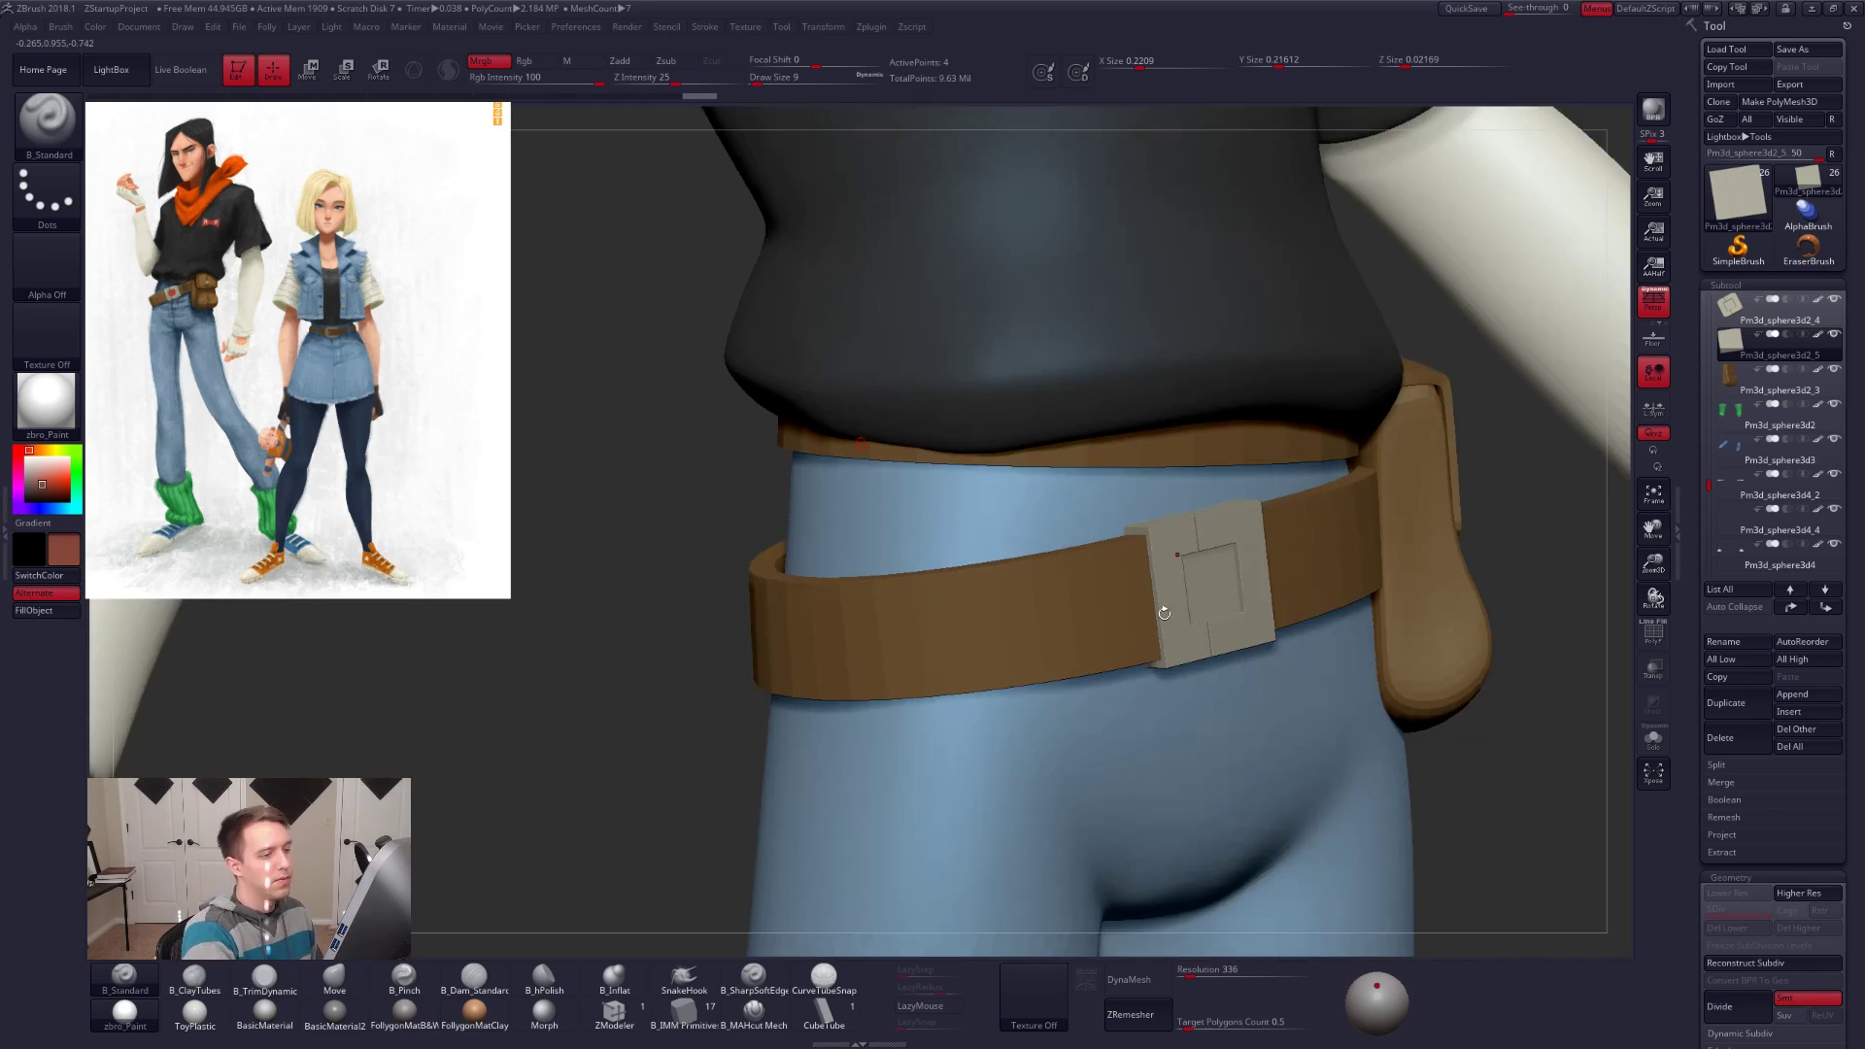
key("alt+s")
right_click_drag(1212, 658, 996, 646, "alt")
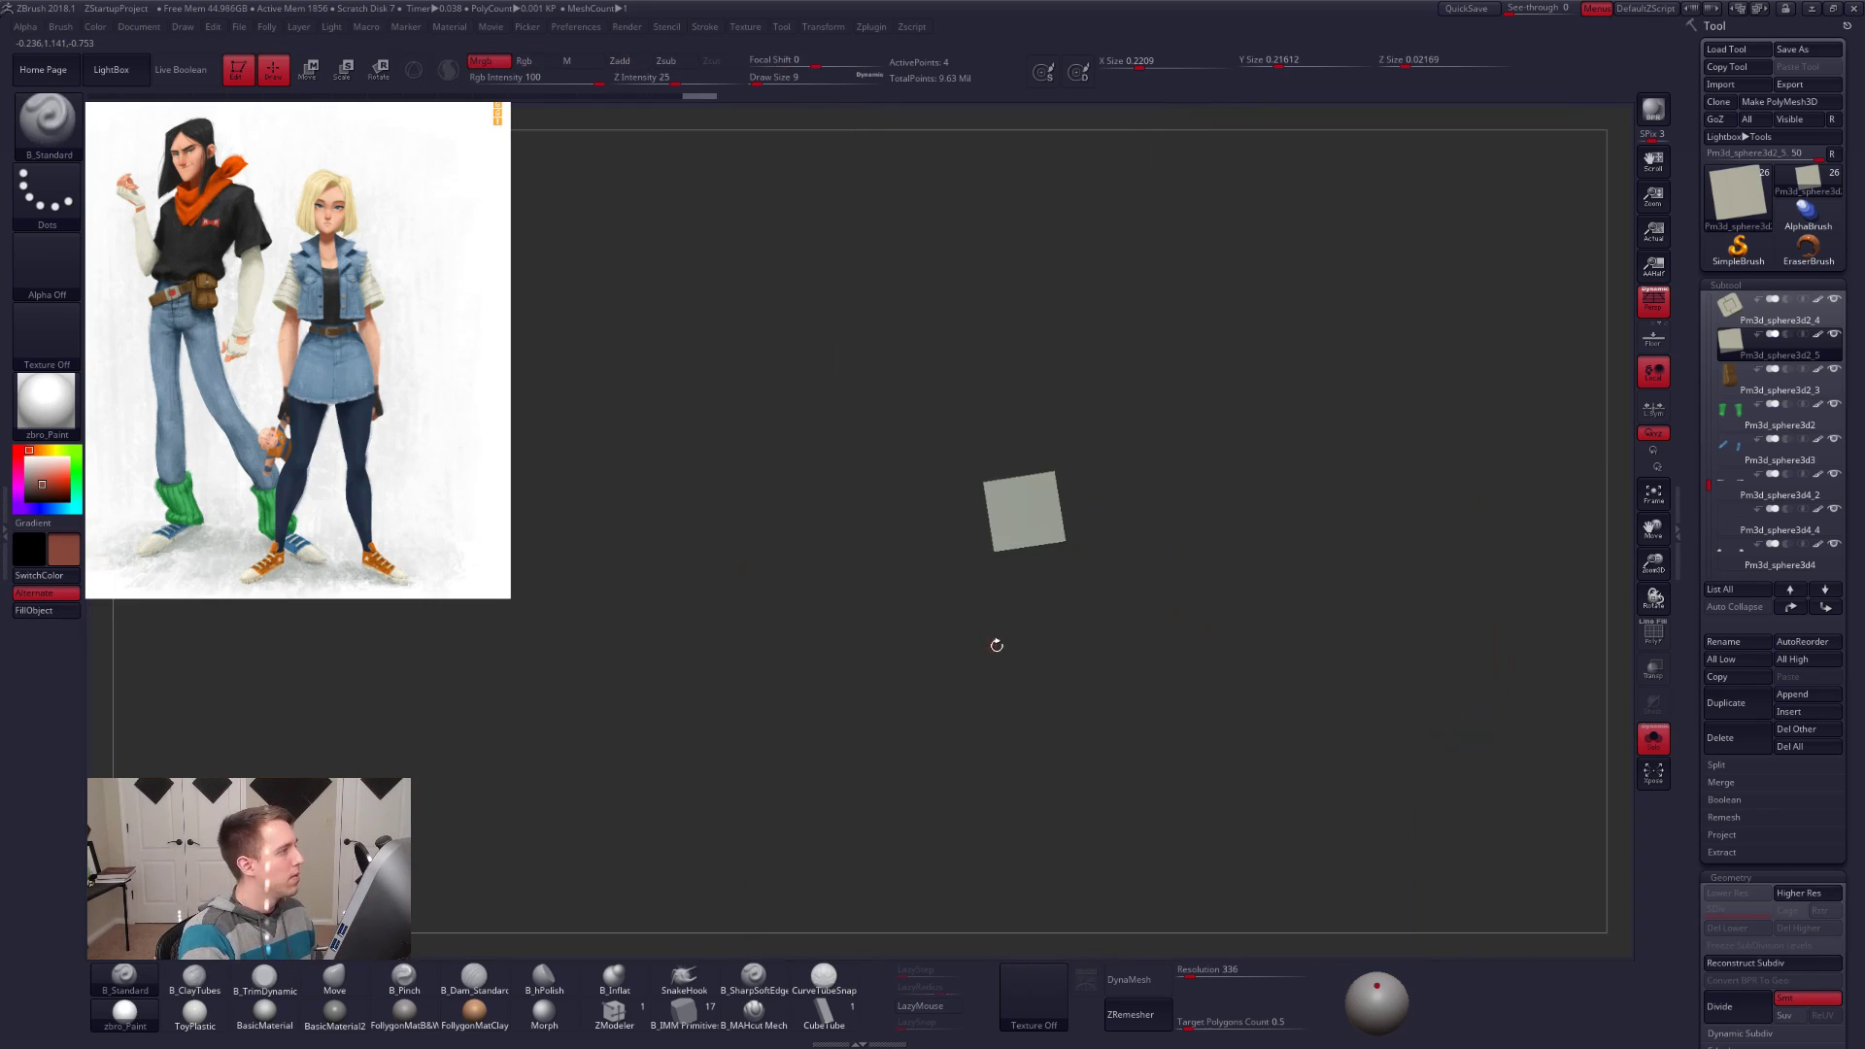
left_click(39, 610)
Step: Show all subtools again, select the buckle frame and turn on dynamic subdivision to smooth it
key("alt+s")
right_click_drag(1391, 658, 1337, 671, "ctrl")
left_click(1748, 311)
key("ctrl+shift+d")
key("d")
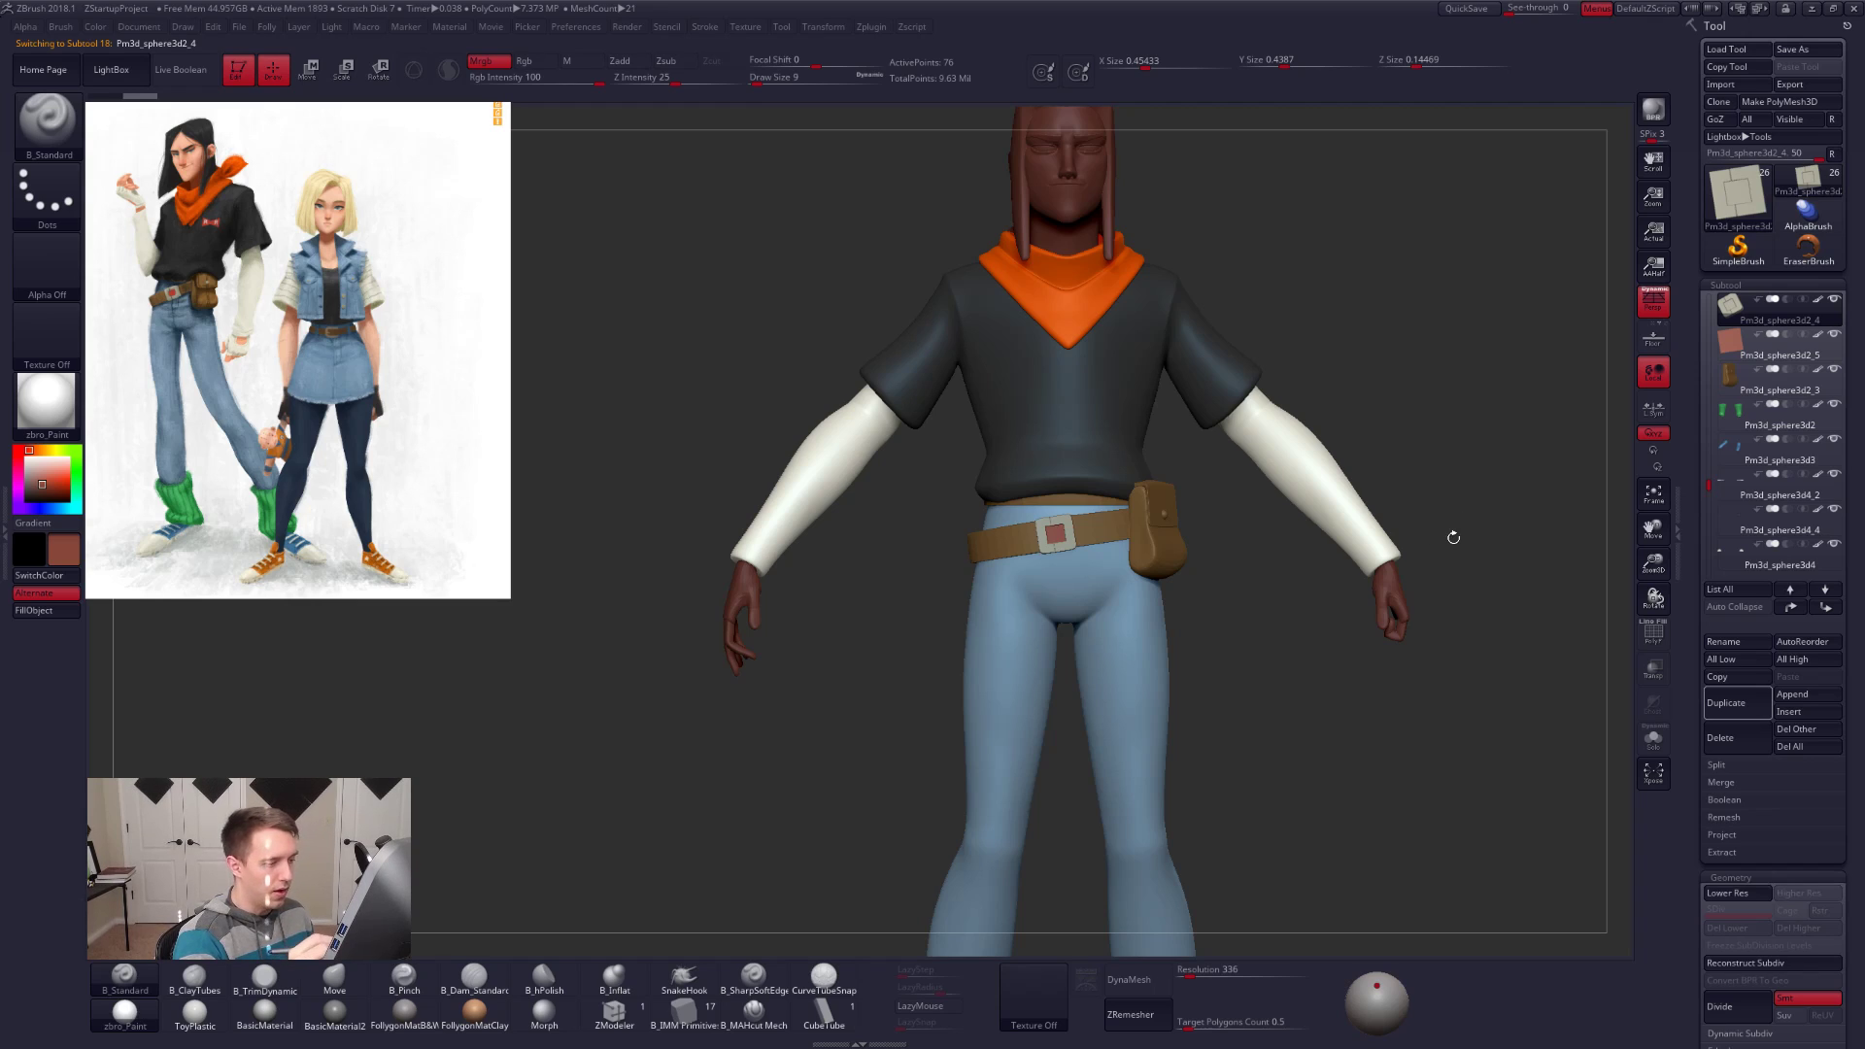
Step: Isolate the square panel with polyframe on and thicken it using ZModeler's Extrude polygon action with the A Single Poly target
left_click(1728, 352)
key("alt+s")
right_click_drag(1238, 677, 1286, 675, "ctrl")
key("shift+f")
mouse_move(1016, 506)
right_mouse_down("ctrl")
mouse_move(1088, 588)
mouse_move(1205, 588)
mouse_move(1199, 508)
right_mouse_up("ctrl")
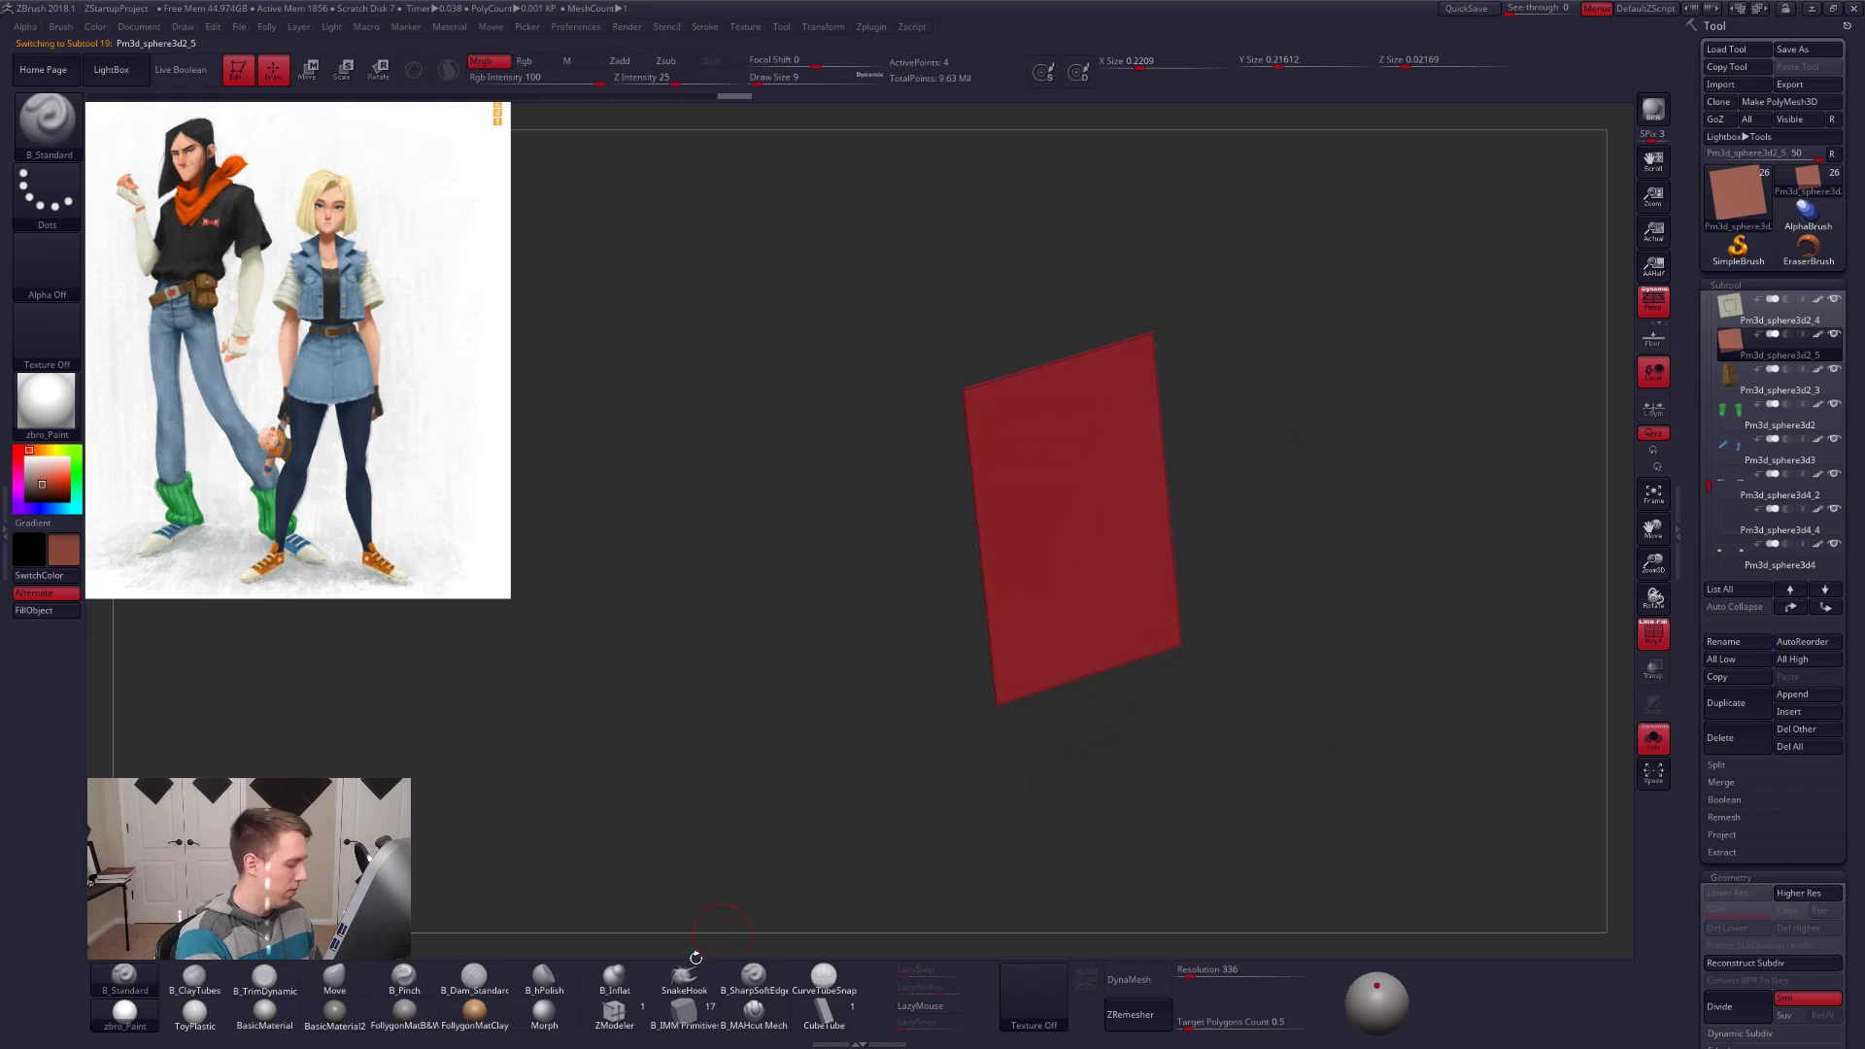
left_click(618, 1013)
key("space")
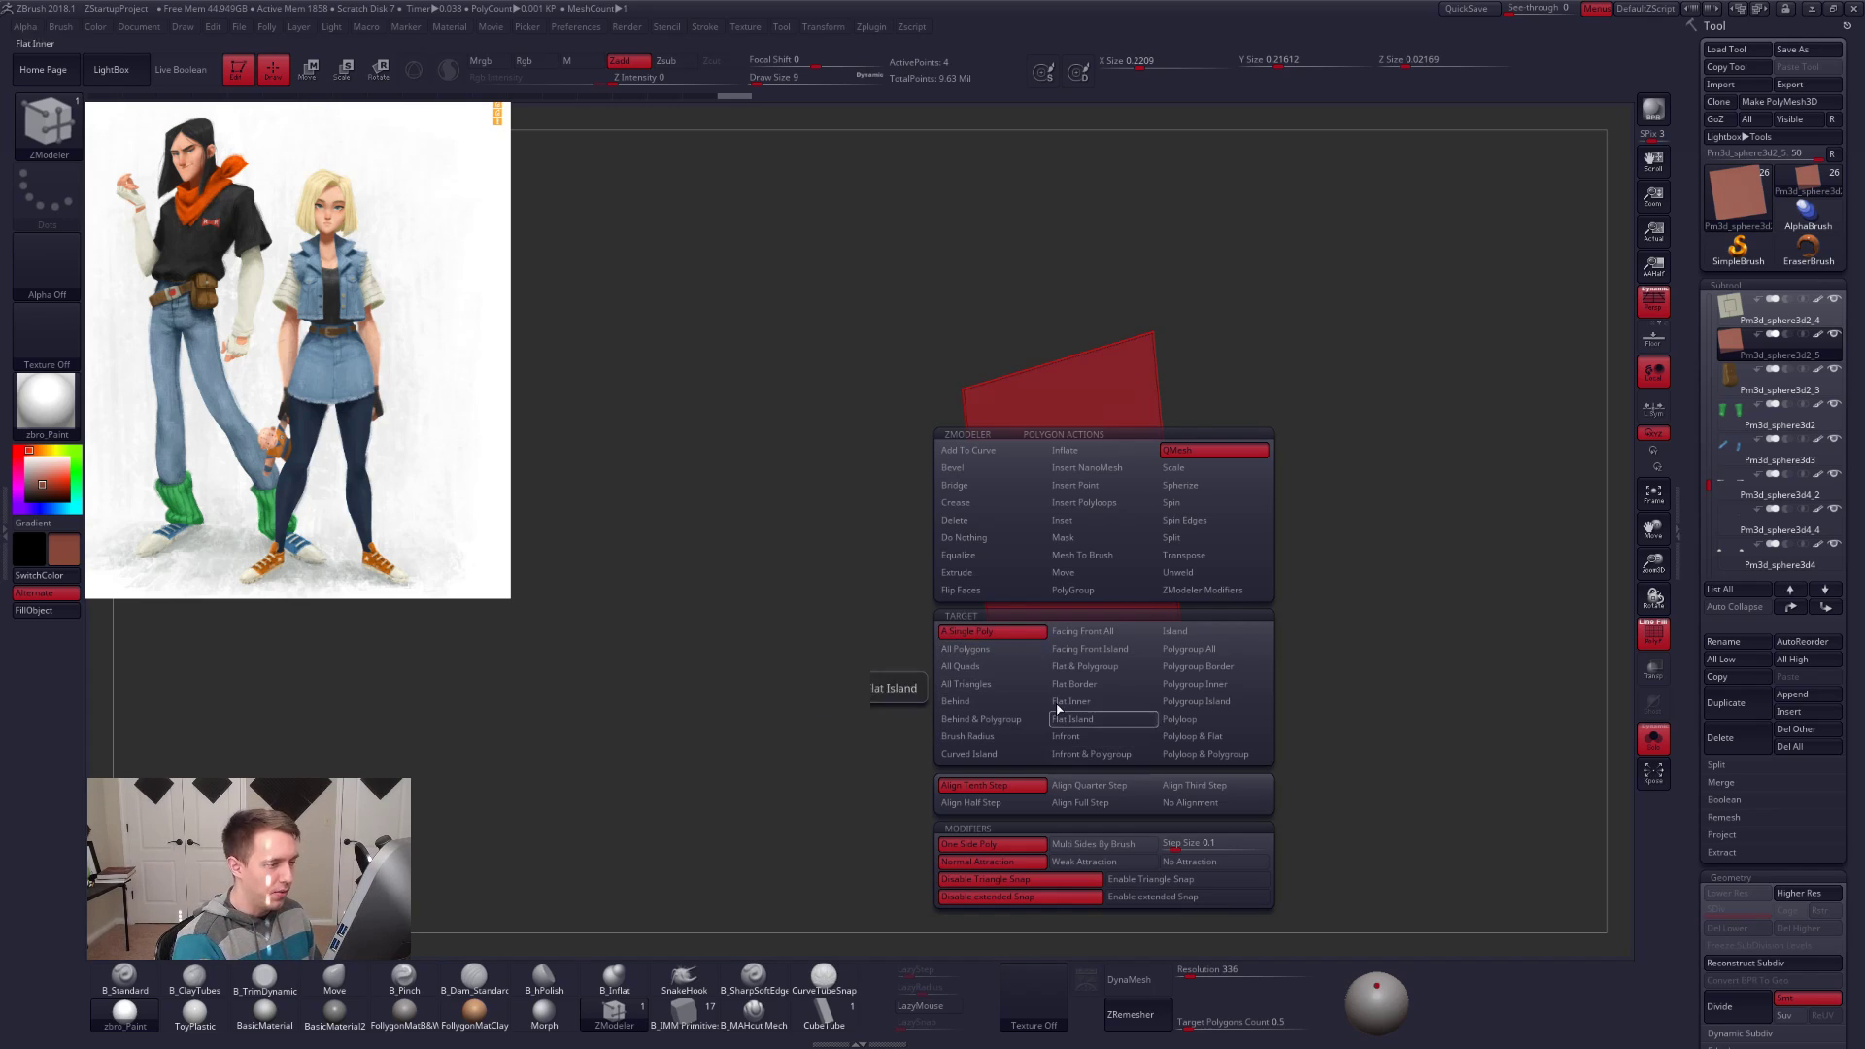
left_click(995, 573)
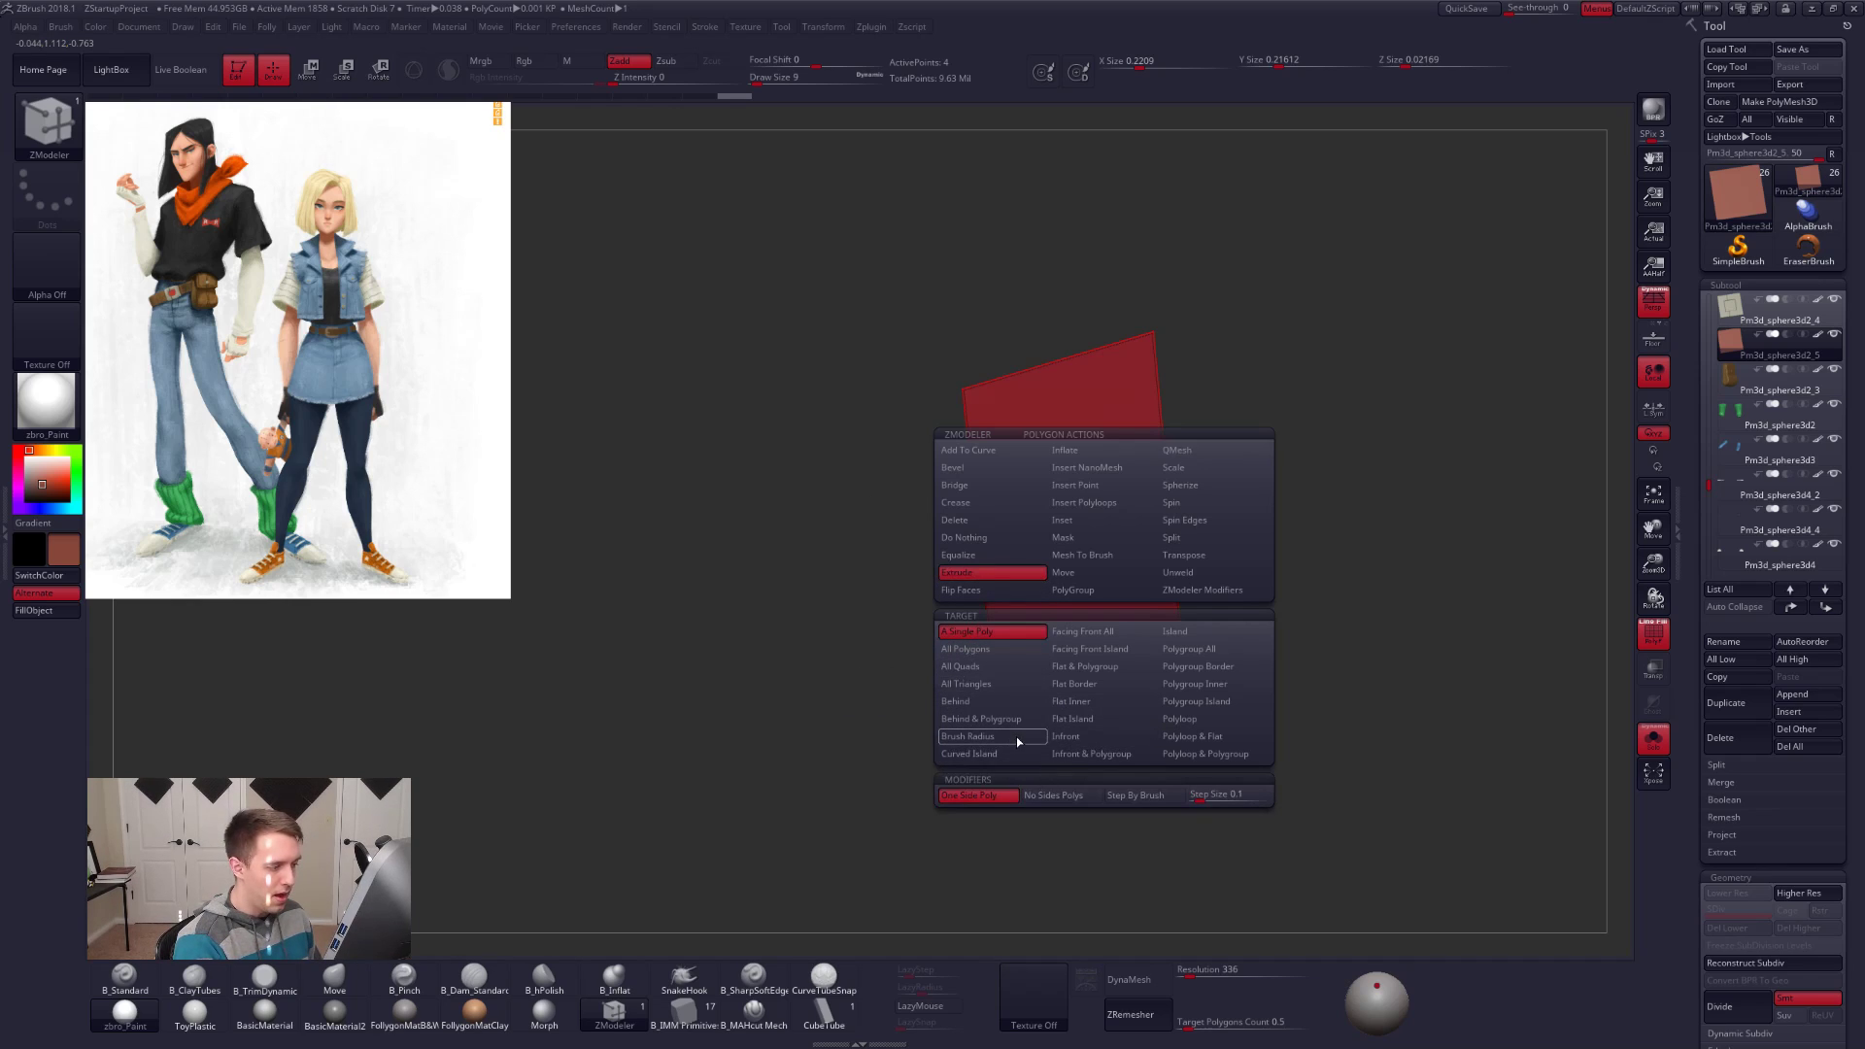
right_click_drag(1062, 616, 1105, 612)
left_click_drag(1106, 612, 1065, 595)
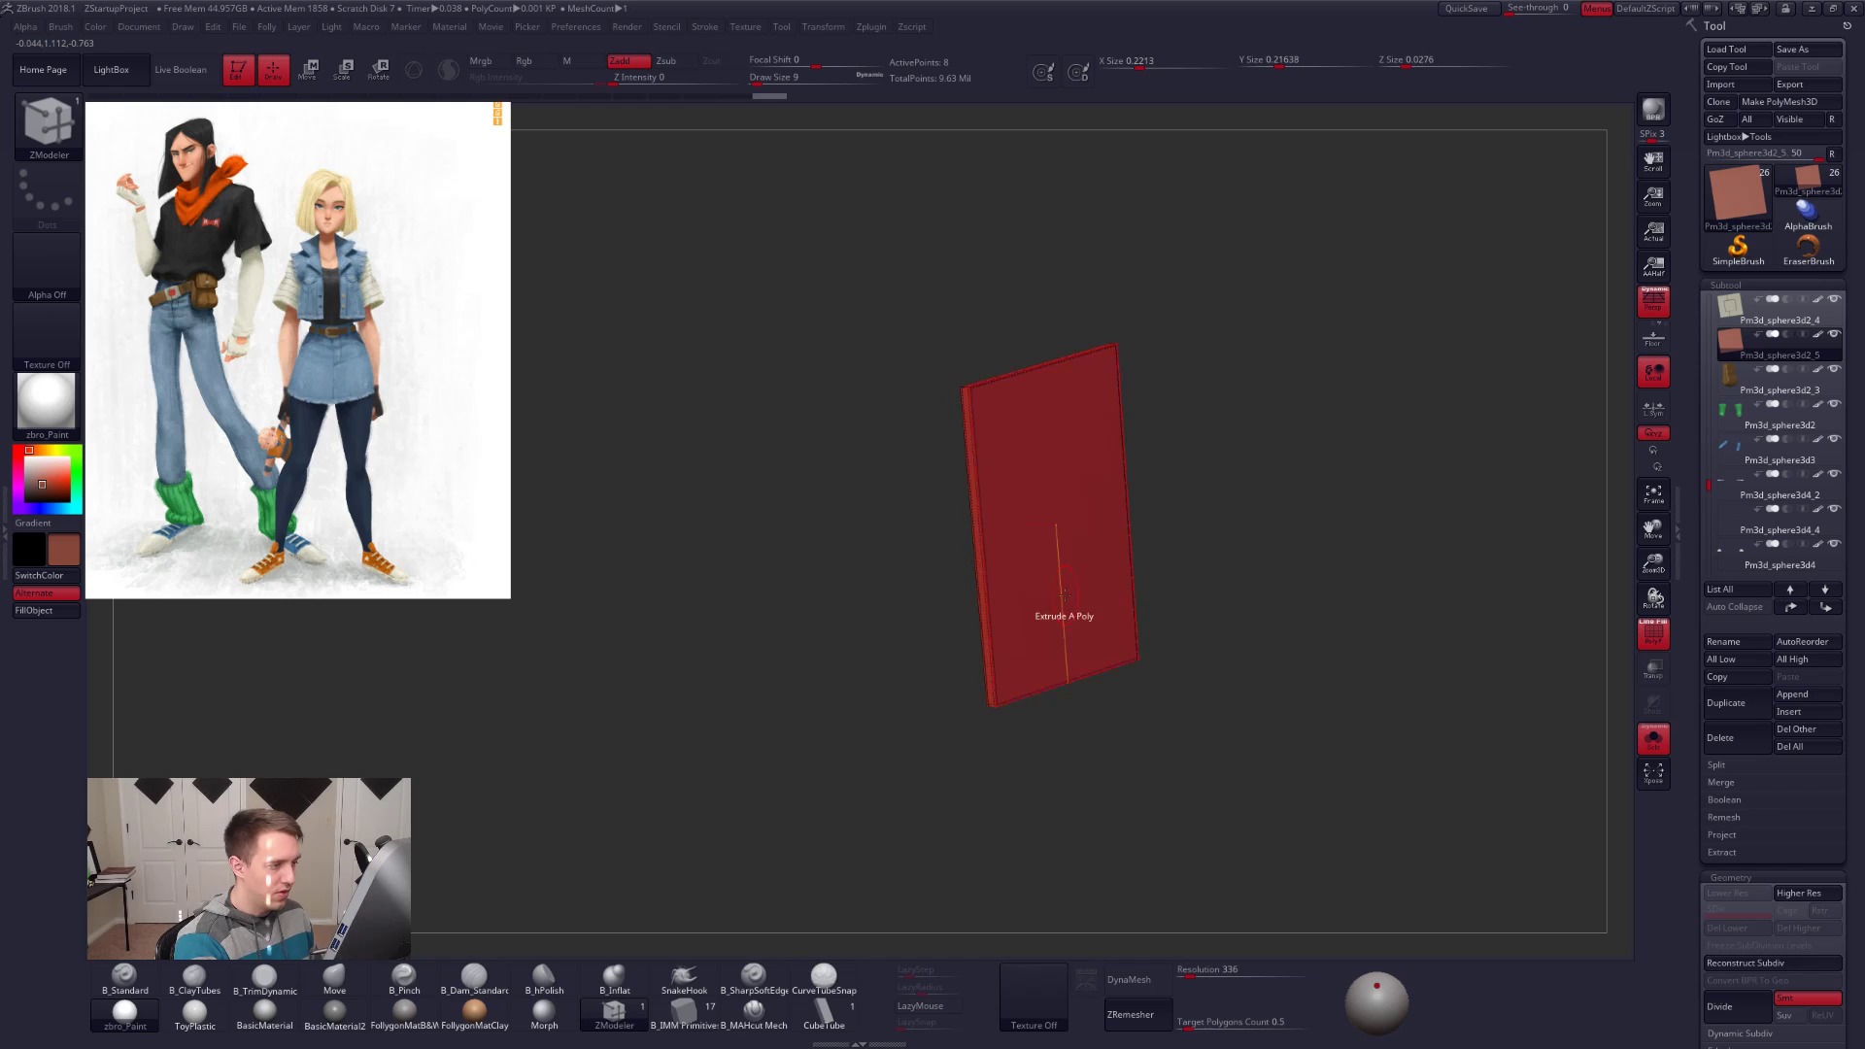
Step: Fill the extruded panel with the sampled red, hide the polyframe, and show all subtools again
key("ctrl+f")
left_click(1162, 637)
left_click(1152, 654)
left_click_drag(1282, 541, 1069, 566)
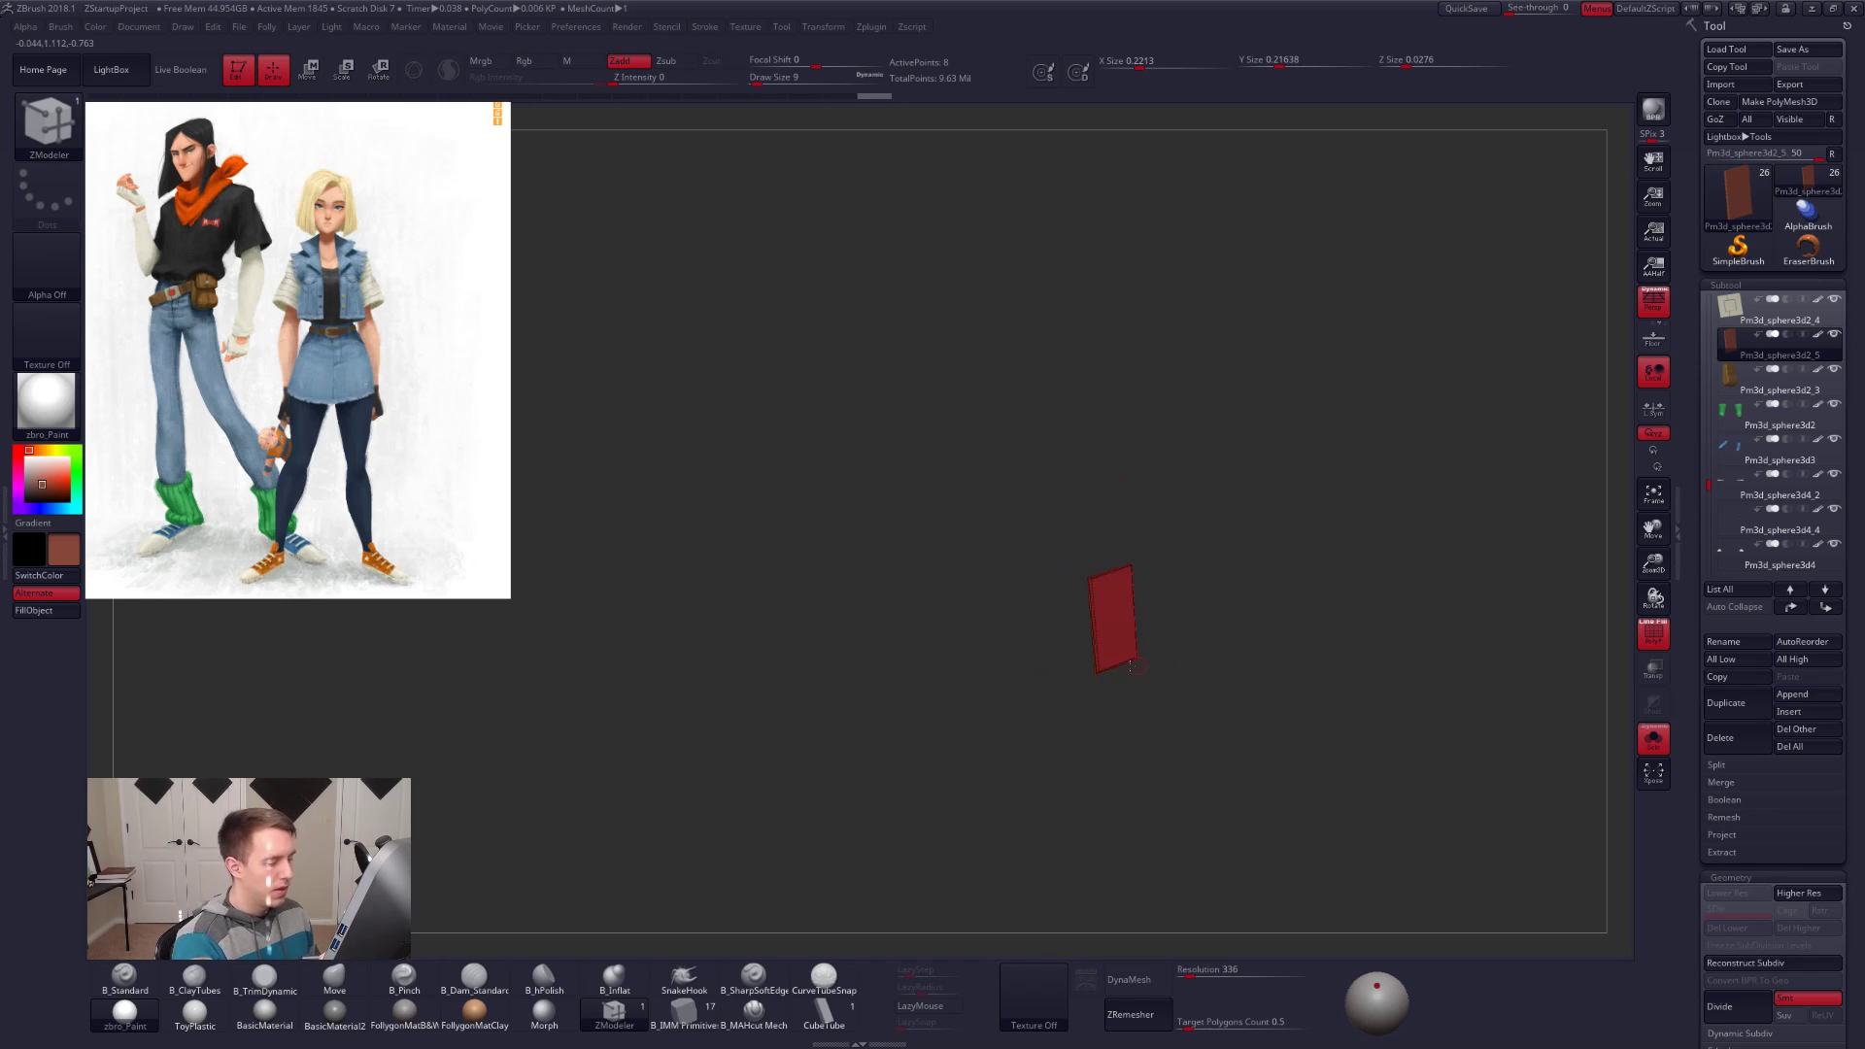
key("1")
left_click(71, 612)
key("shift+f")
left_click_drag(1073, 714, 1159, 726)
right_click_drag(1159, 726, 996, 595)
key("ctrl+shift+s")
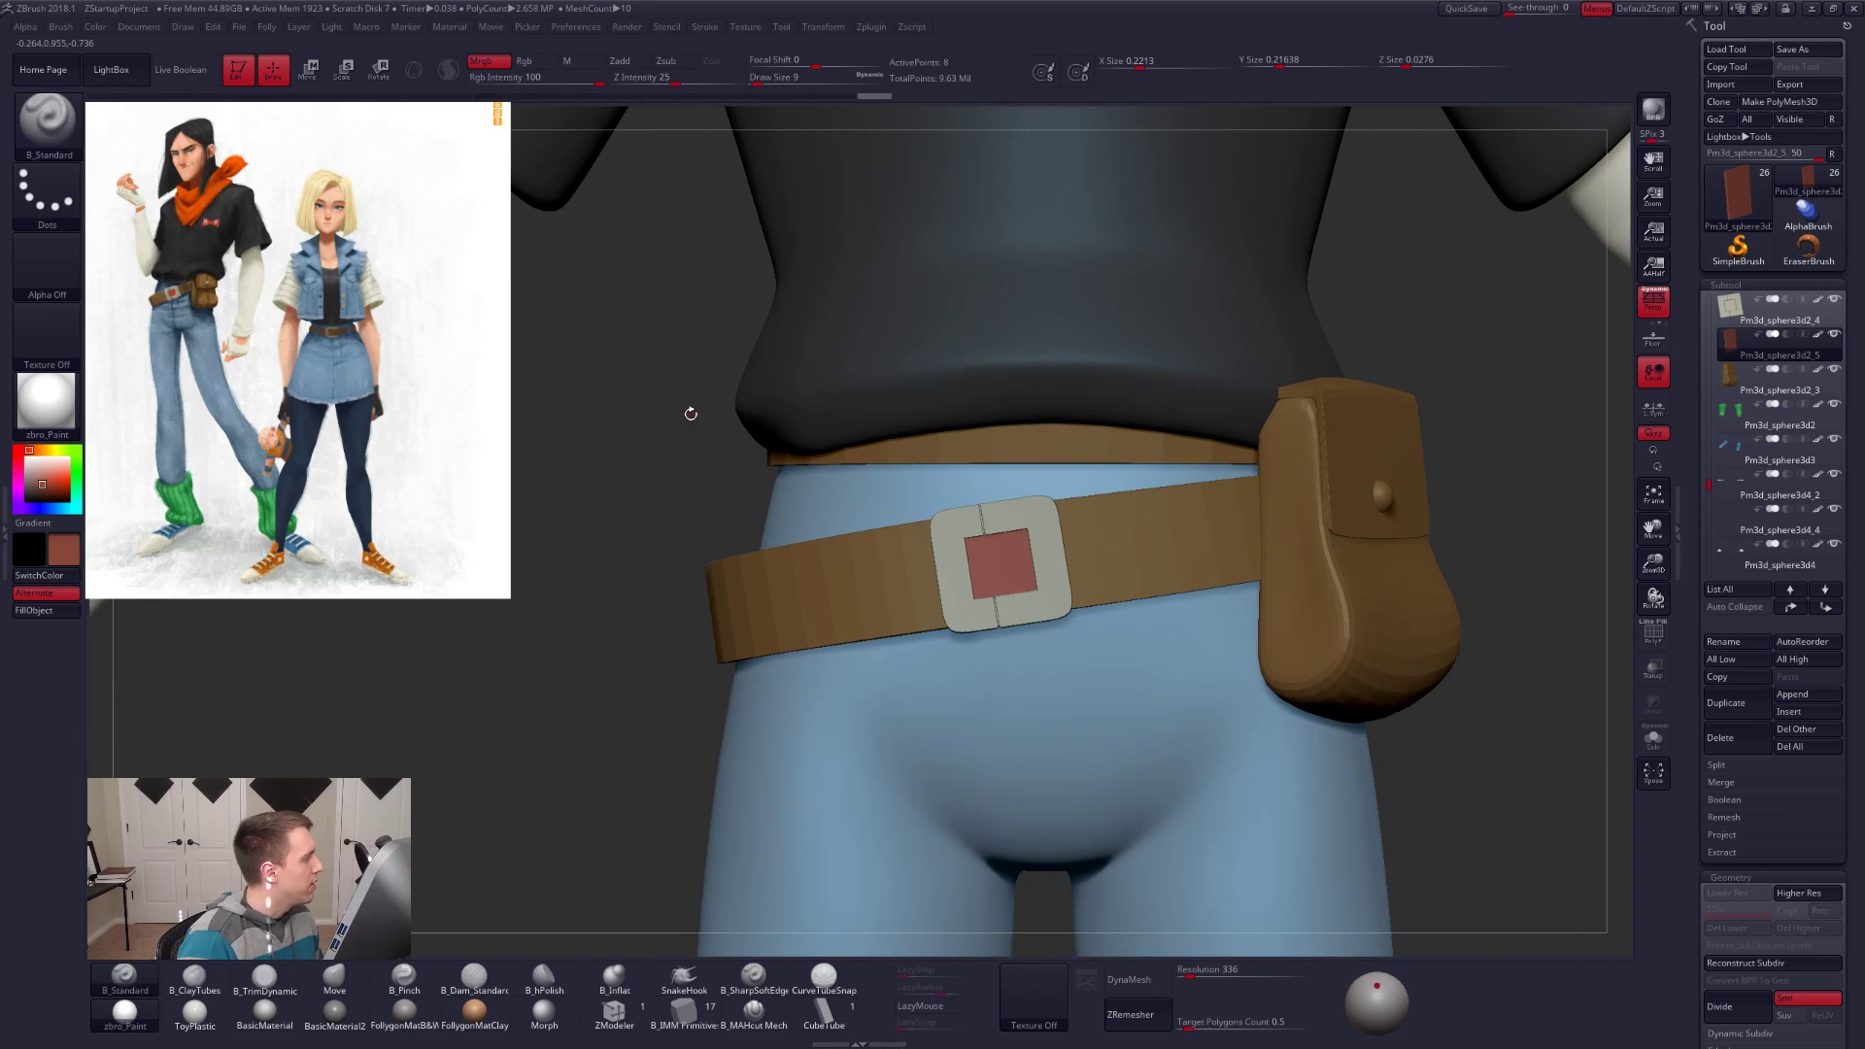
Step: Refill the square panel with a brighter red sampled from the shirt emblem in the reference image
key("z")
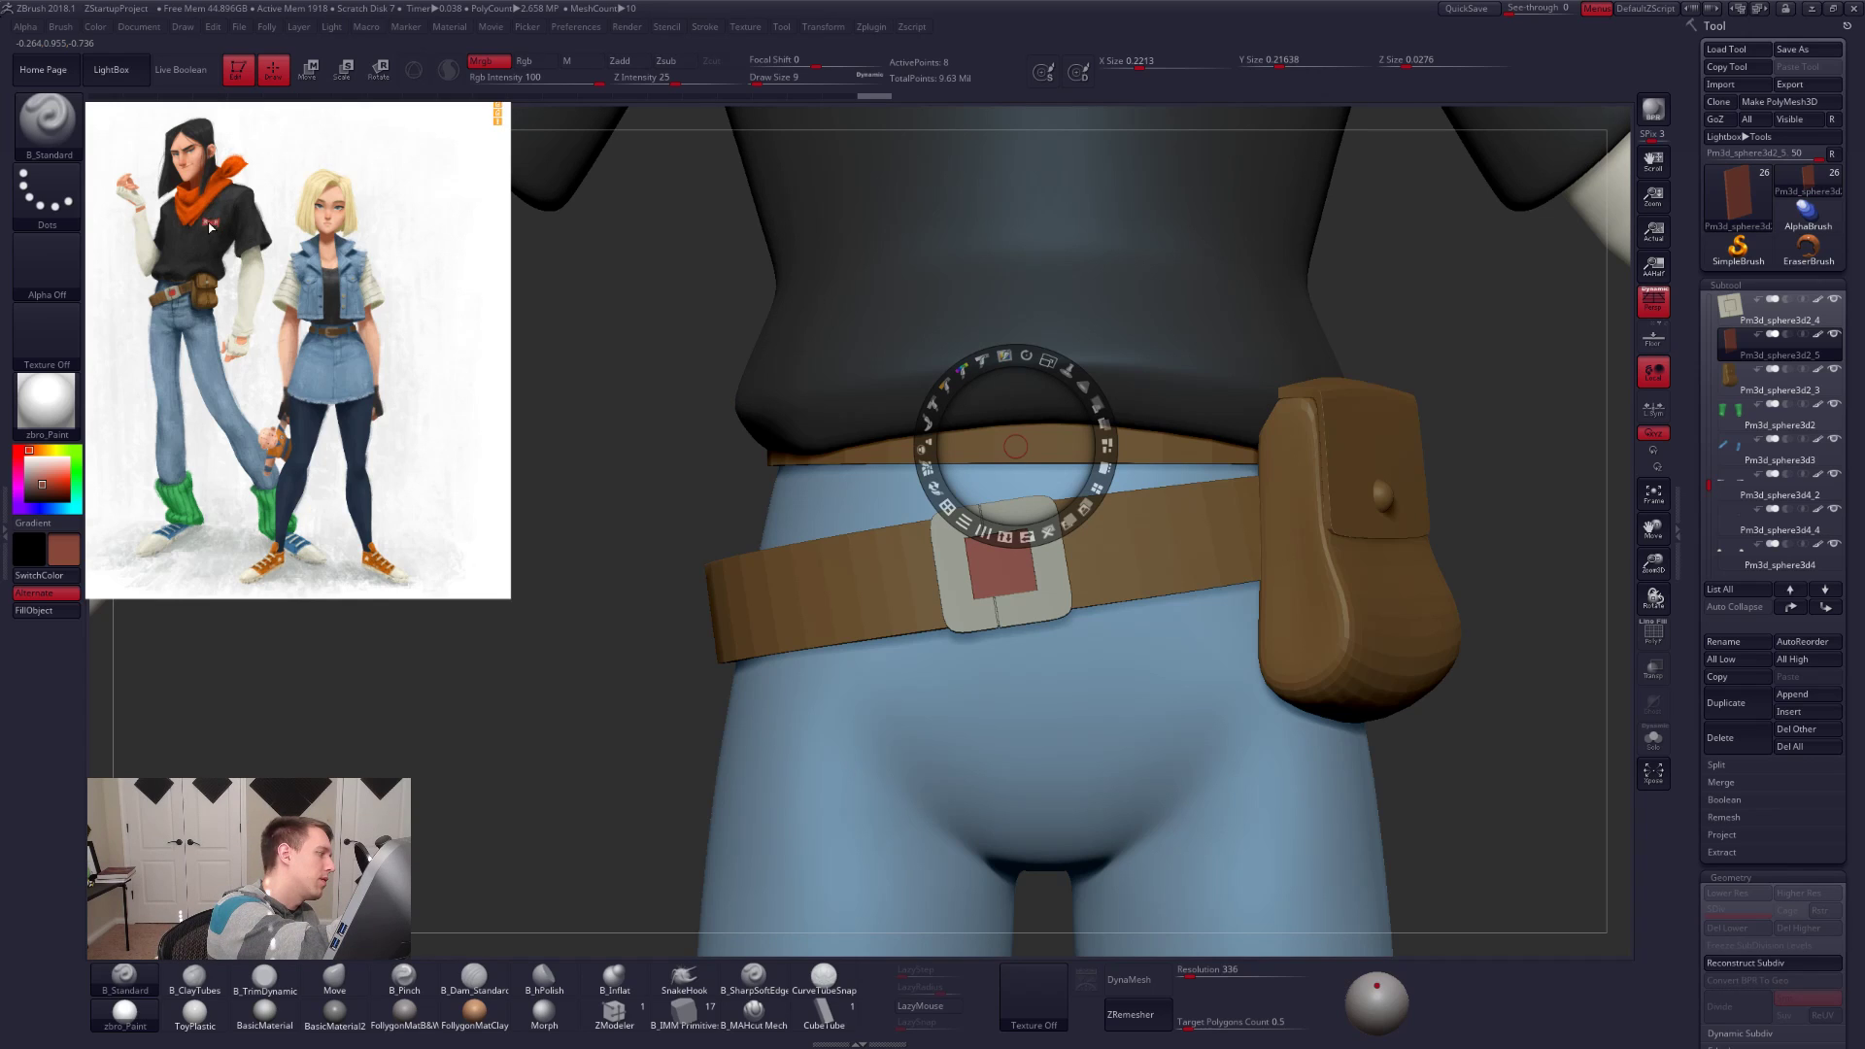
key("z")
left_click(58, 614)
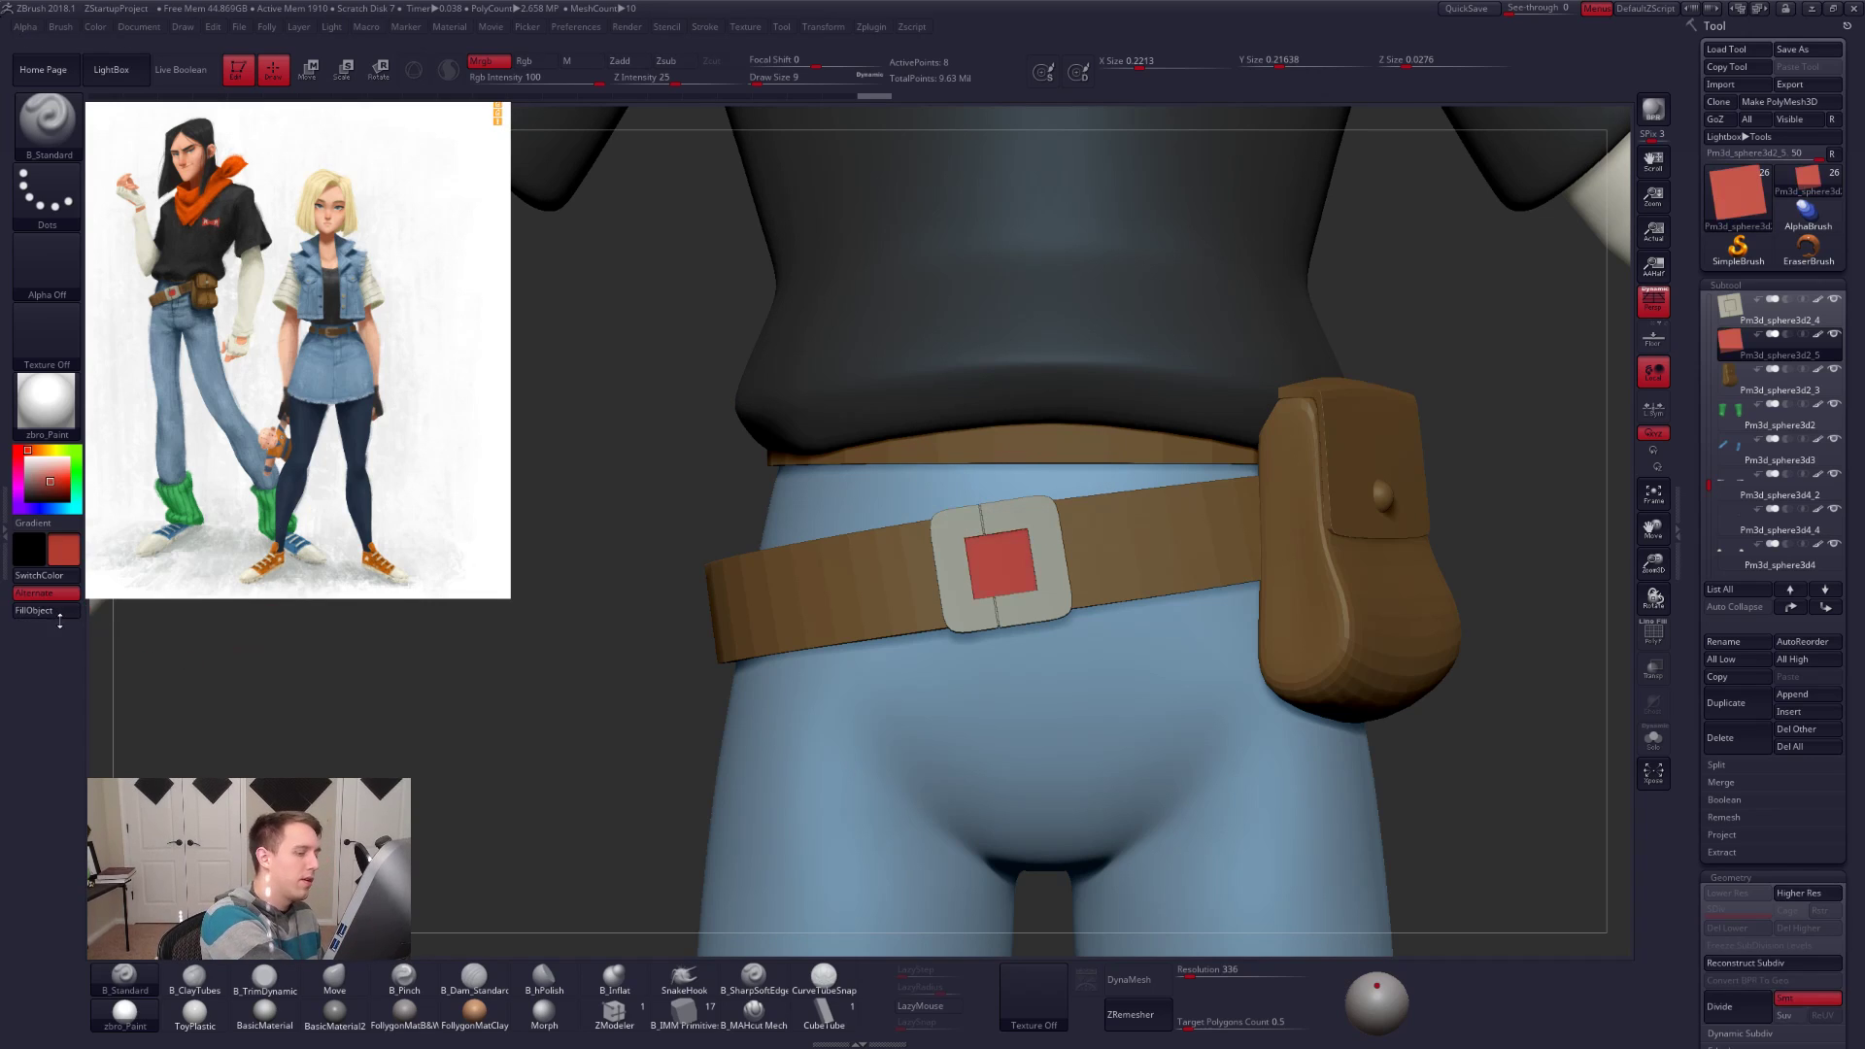
Step: Fill the tails at the back of the neck scarf with the scarf's orange
right_click_drag(1310, 600, 1273, 554, "ctrl")
right_click_drag(1399, 622, 1382, 690)
right_click_drag(1321, 587, 1146, 650, "alt")
left_click(1007, 198, "alt")
right_click_drag(1050, 297, 1006, 500, "alt")
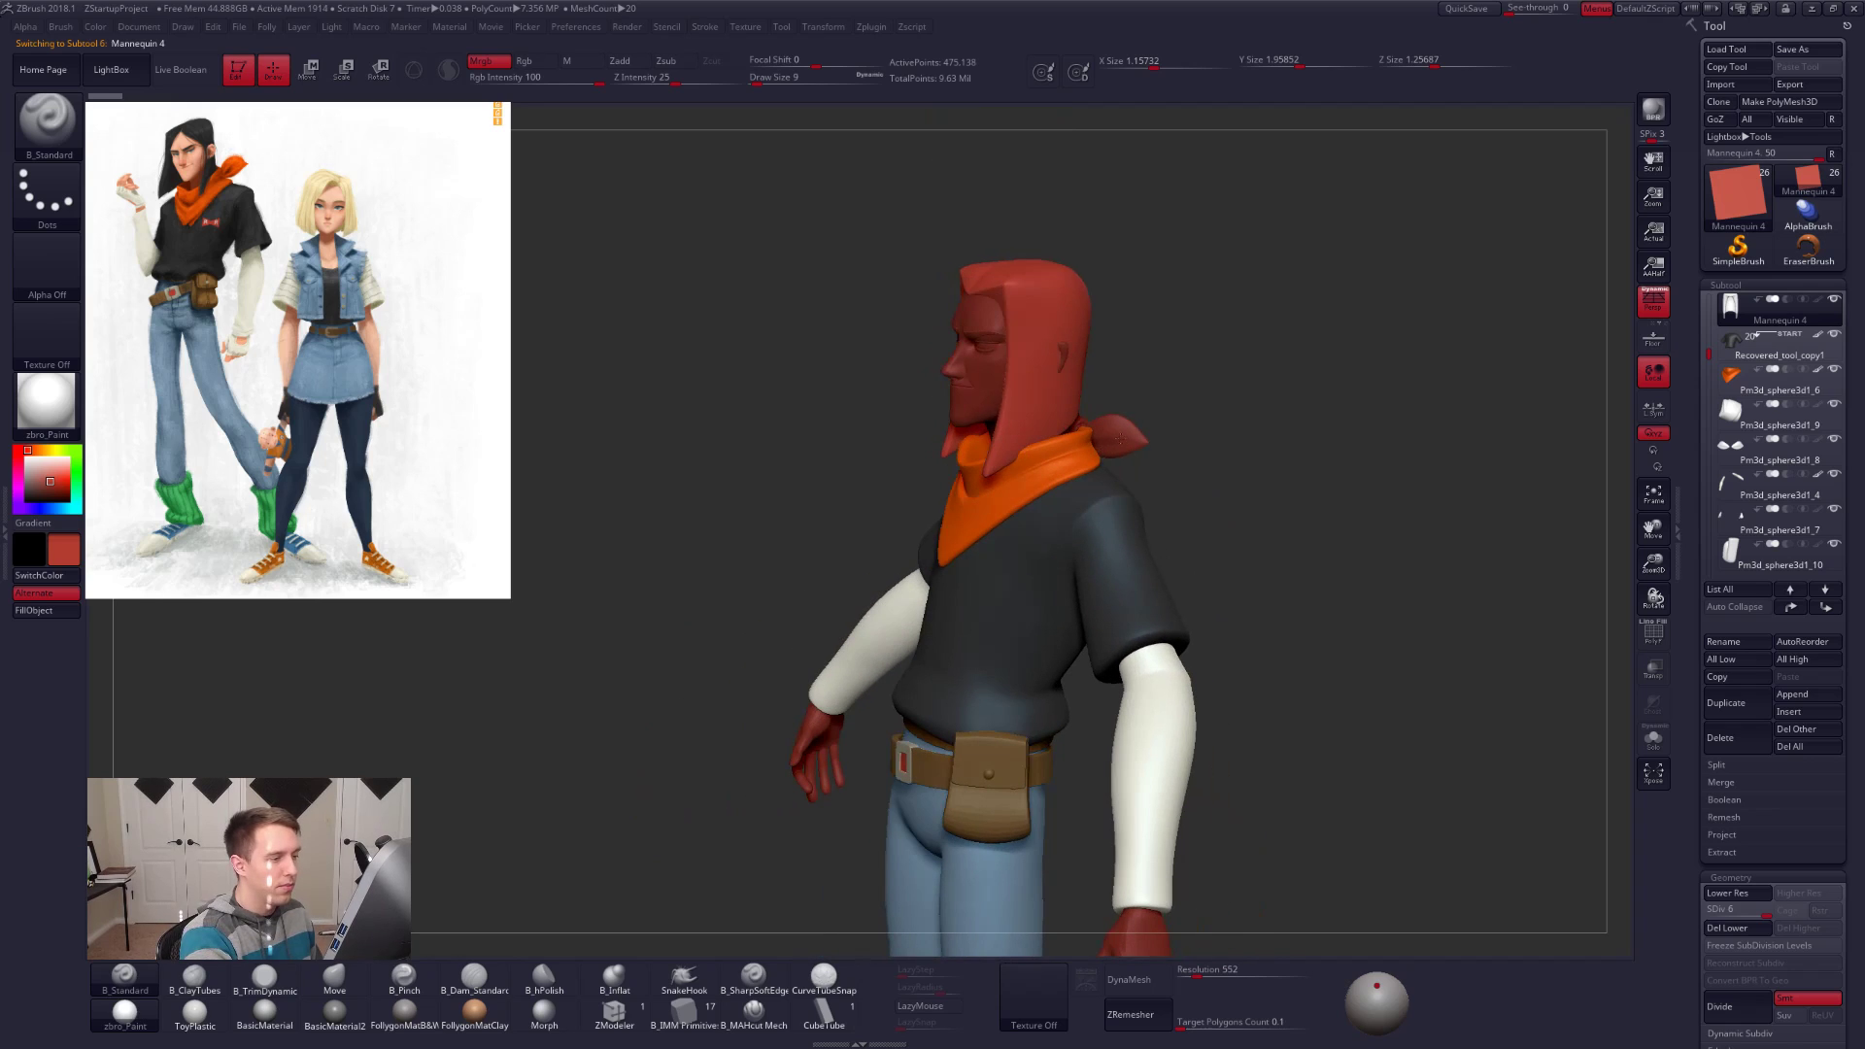
left_click(1104, 443, "alt")
key("c")
left_click(33, 610)
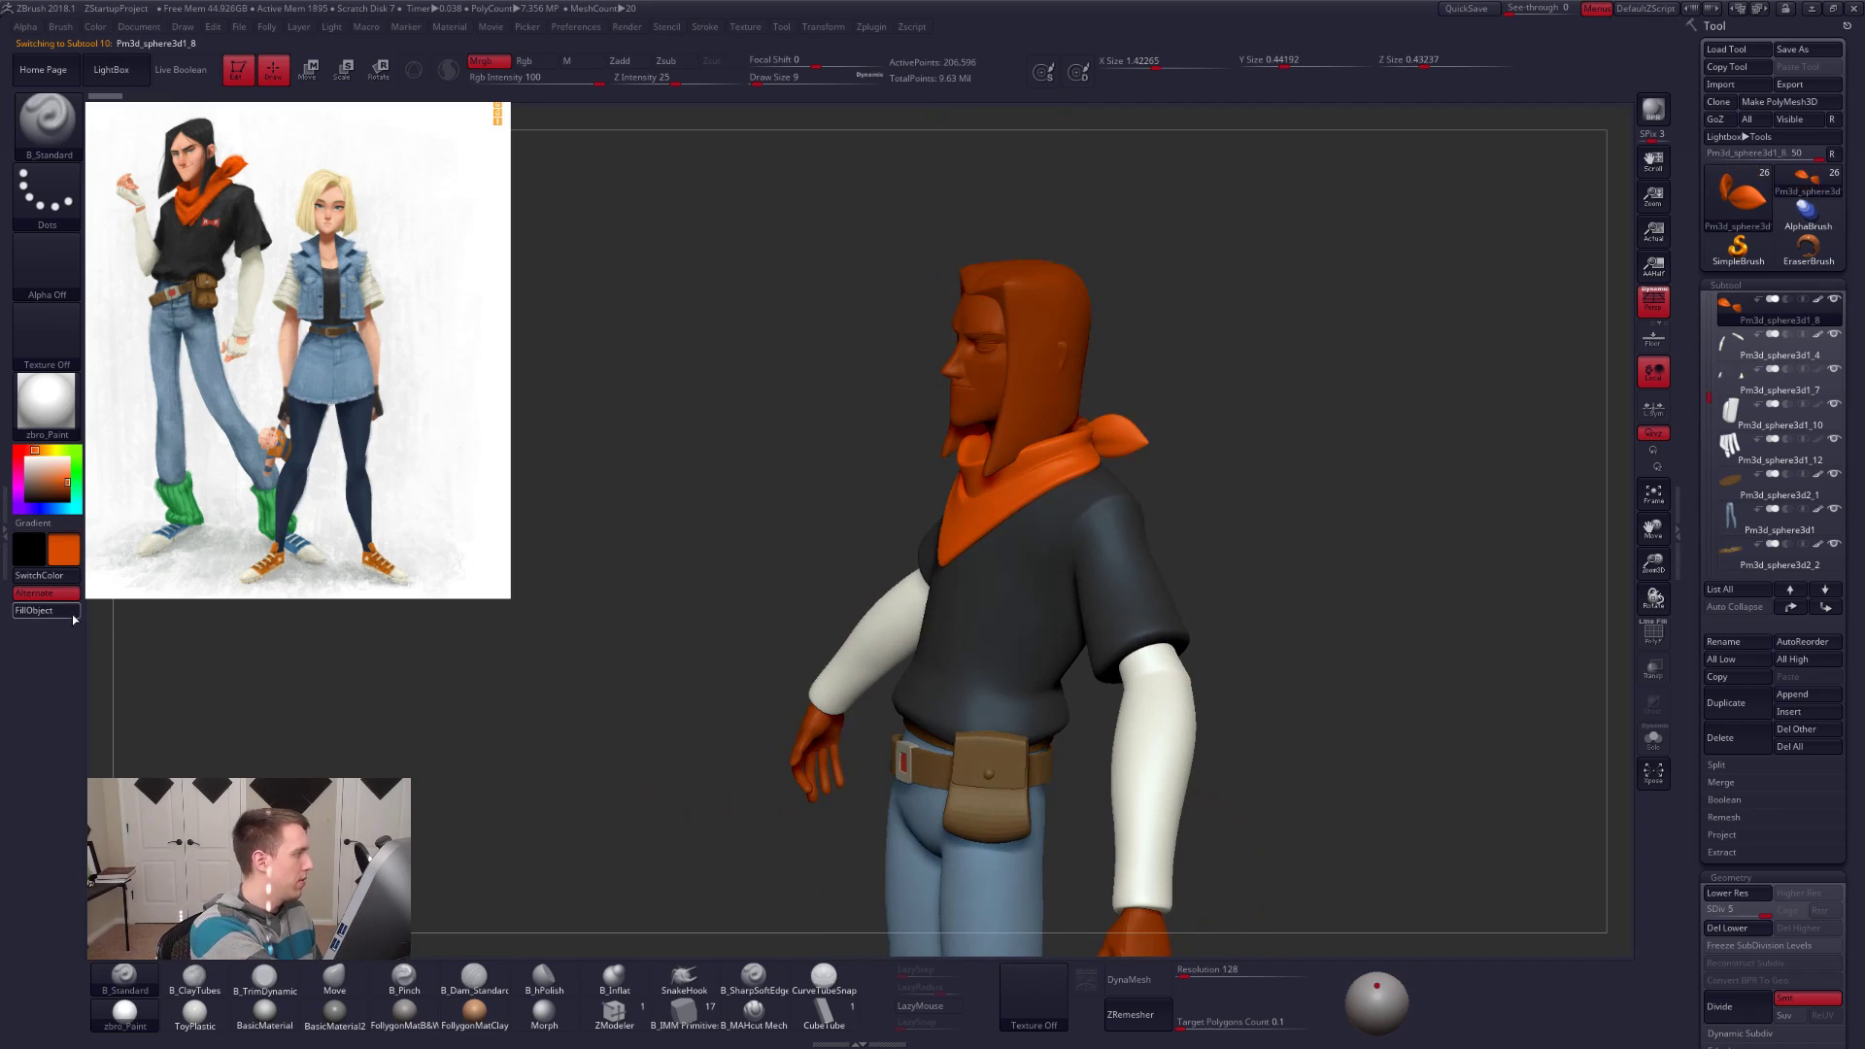
Step: Select the scarf's knot at the back of the neck and fill it with the same orange
right_click_drag(1054, 468, 888, 491)
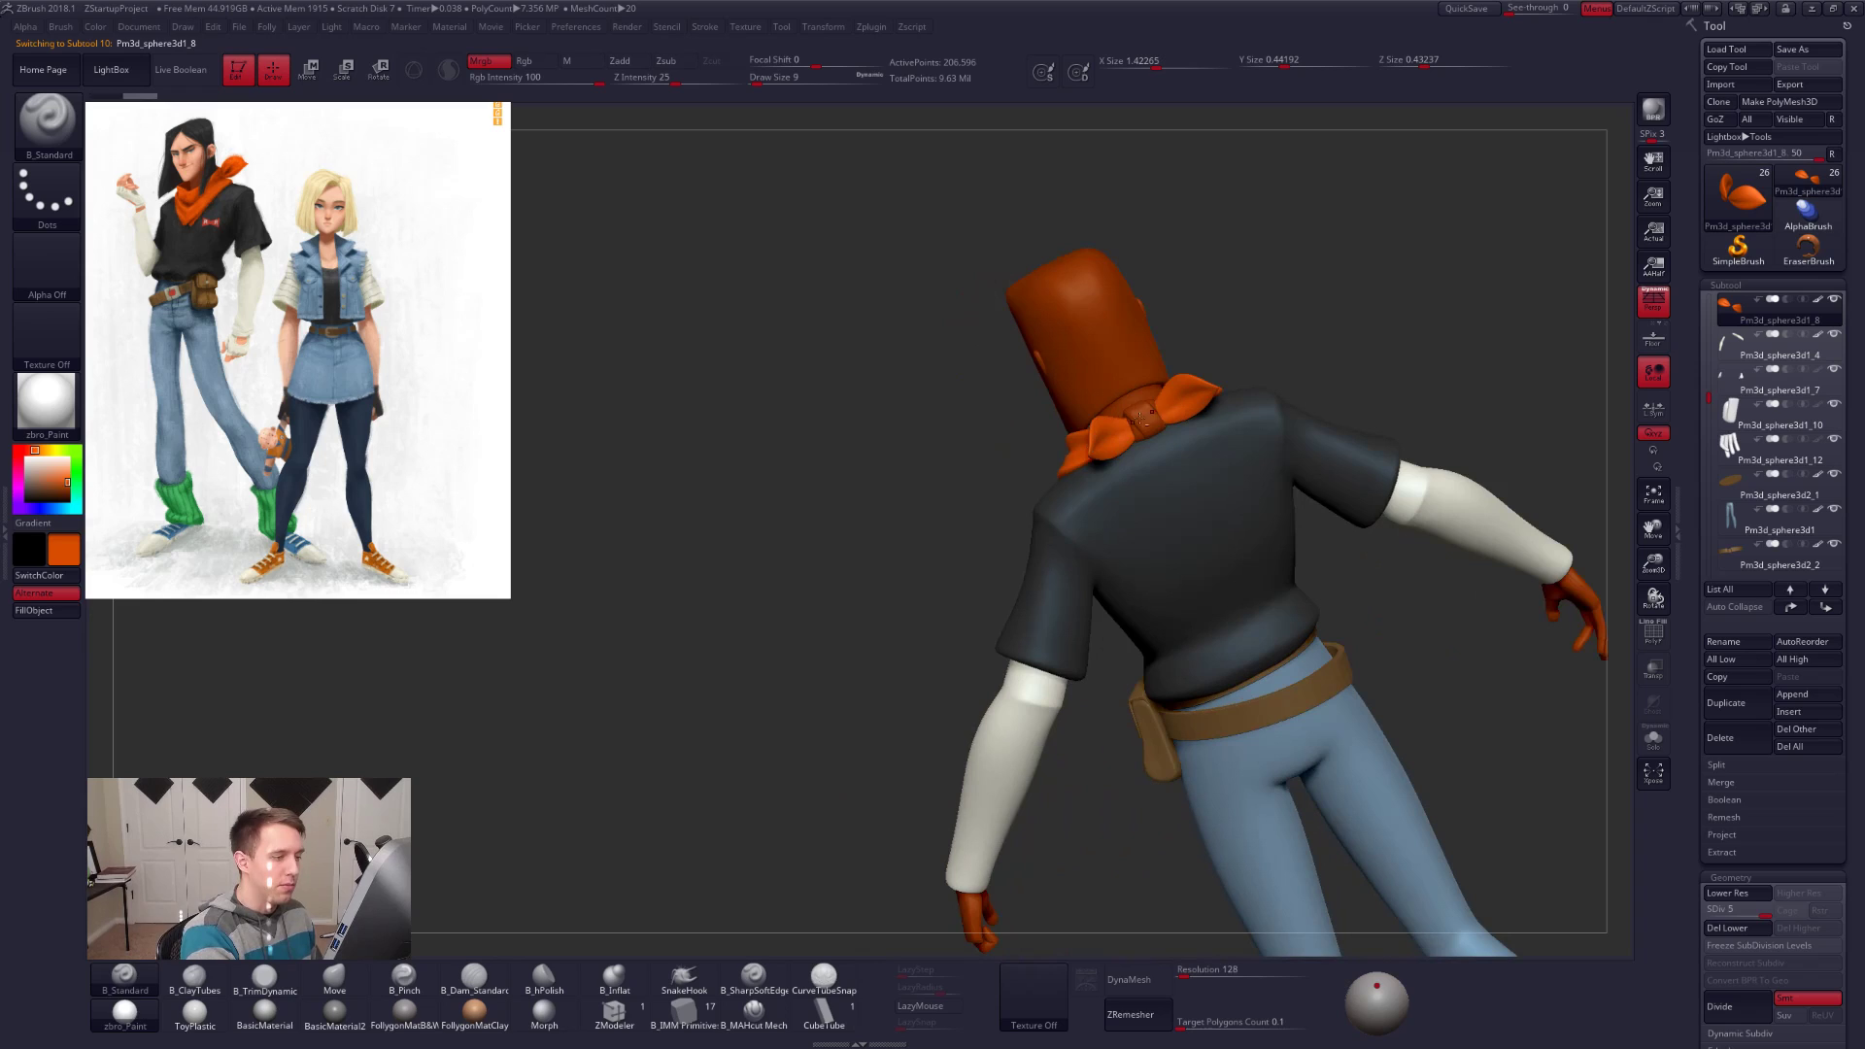
left_click(1144, 421, "alt")
left_click(33, 610)
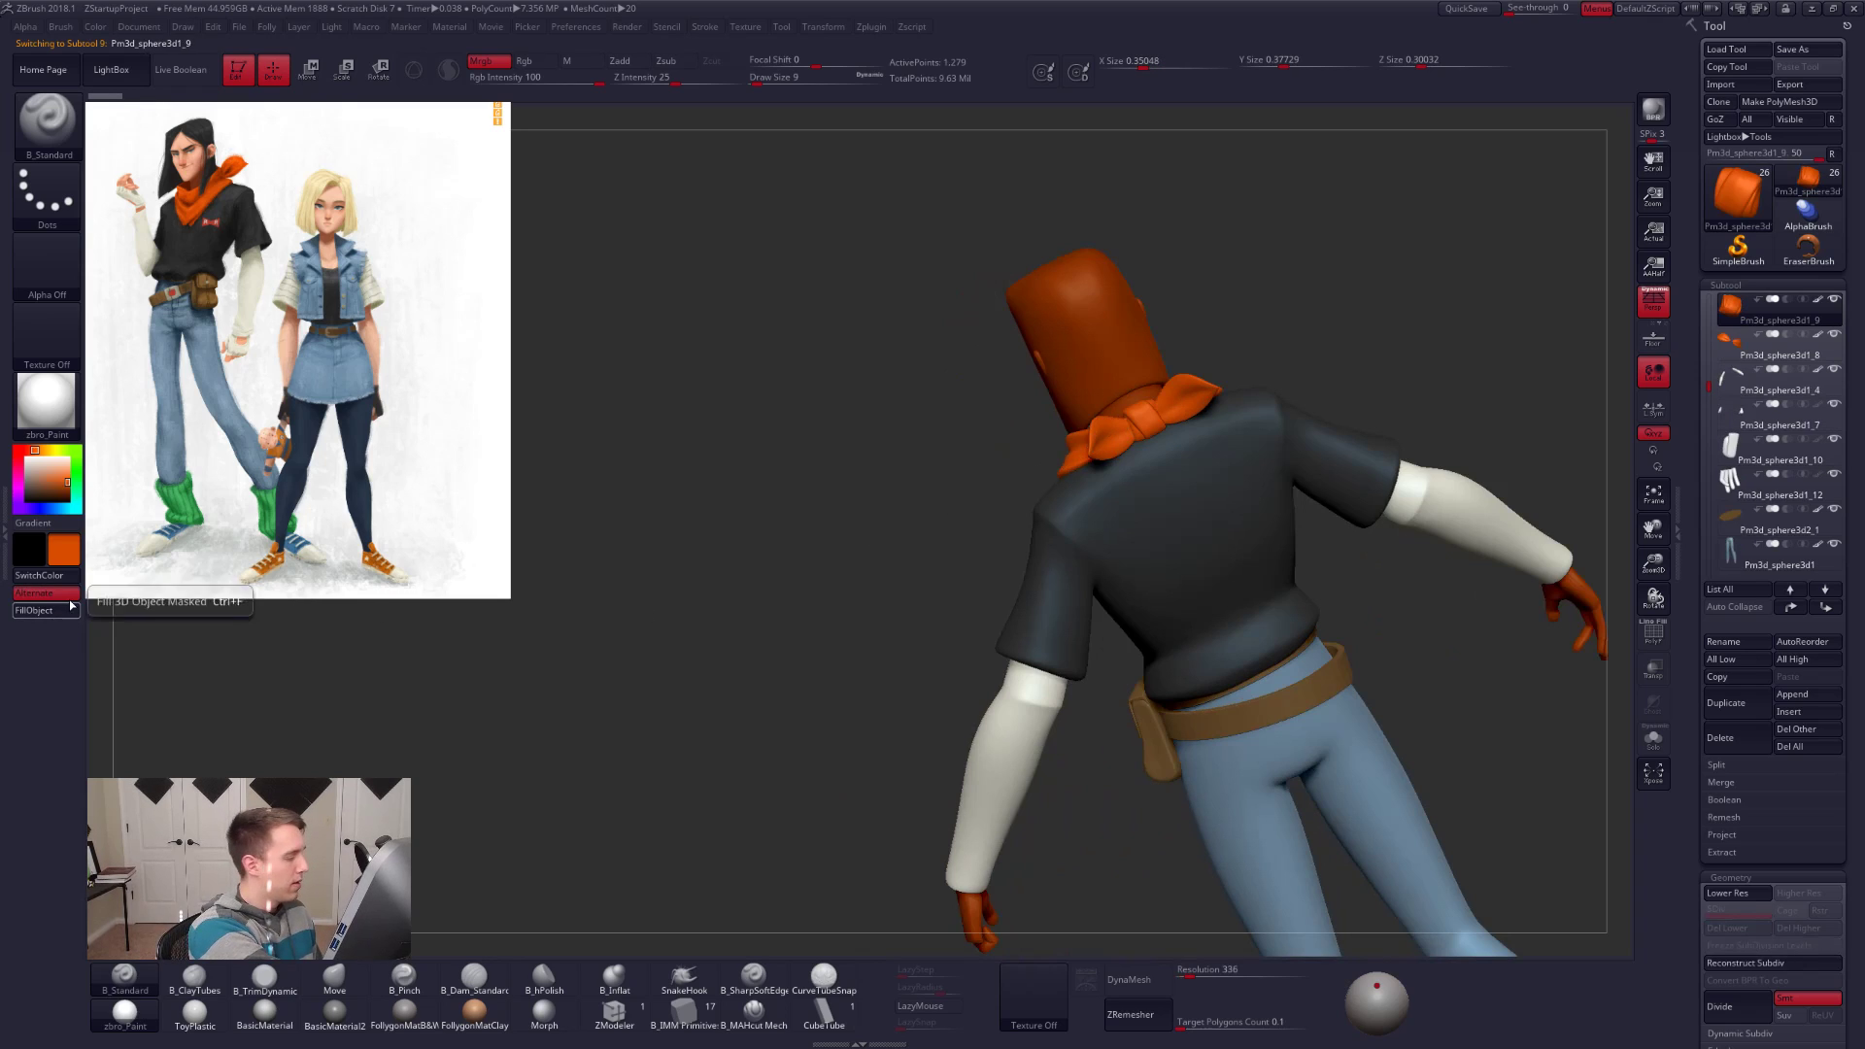
Step: Select the hair, sample near-black from the reference image, and fill the hair with it
right_click_drag(1062, 438, 1035, 544)
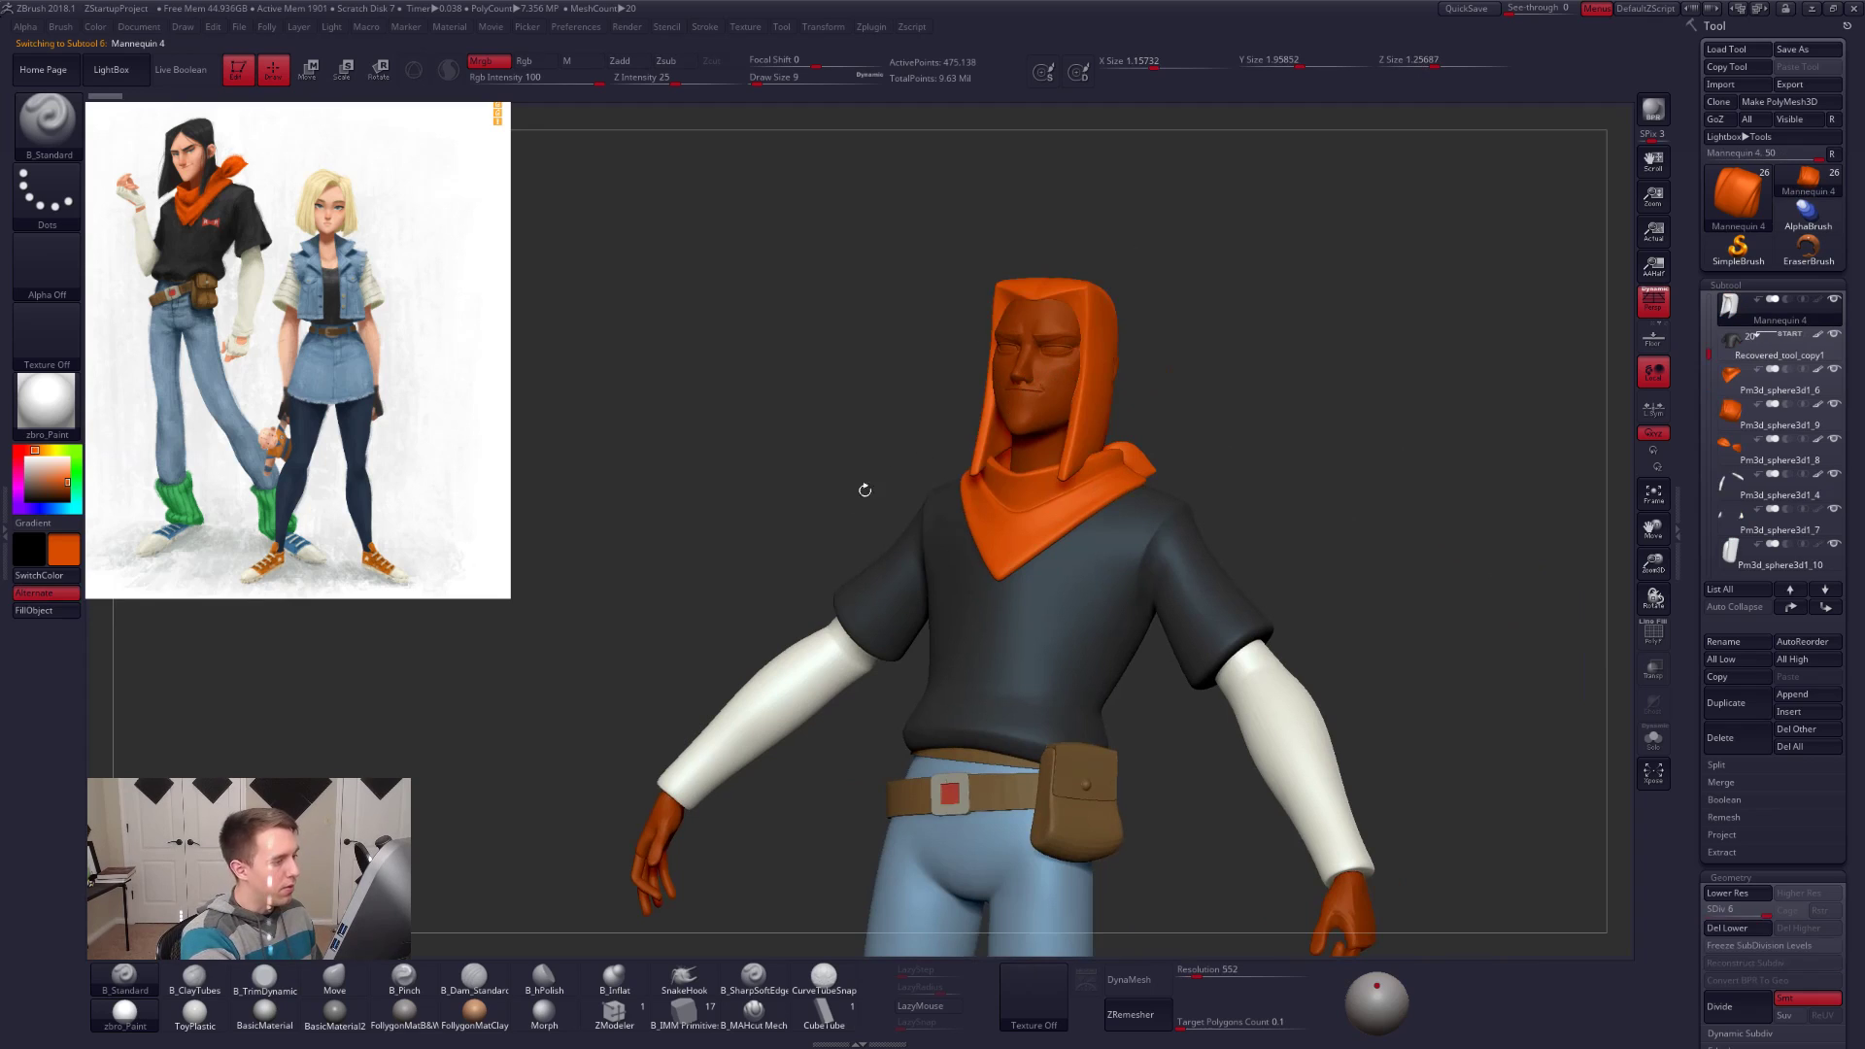
left_click(795, 687, "alt")
key("z")
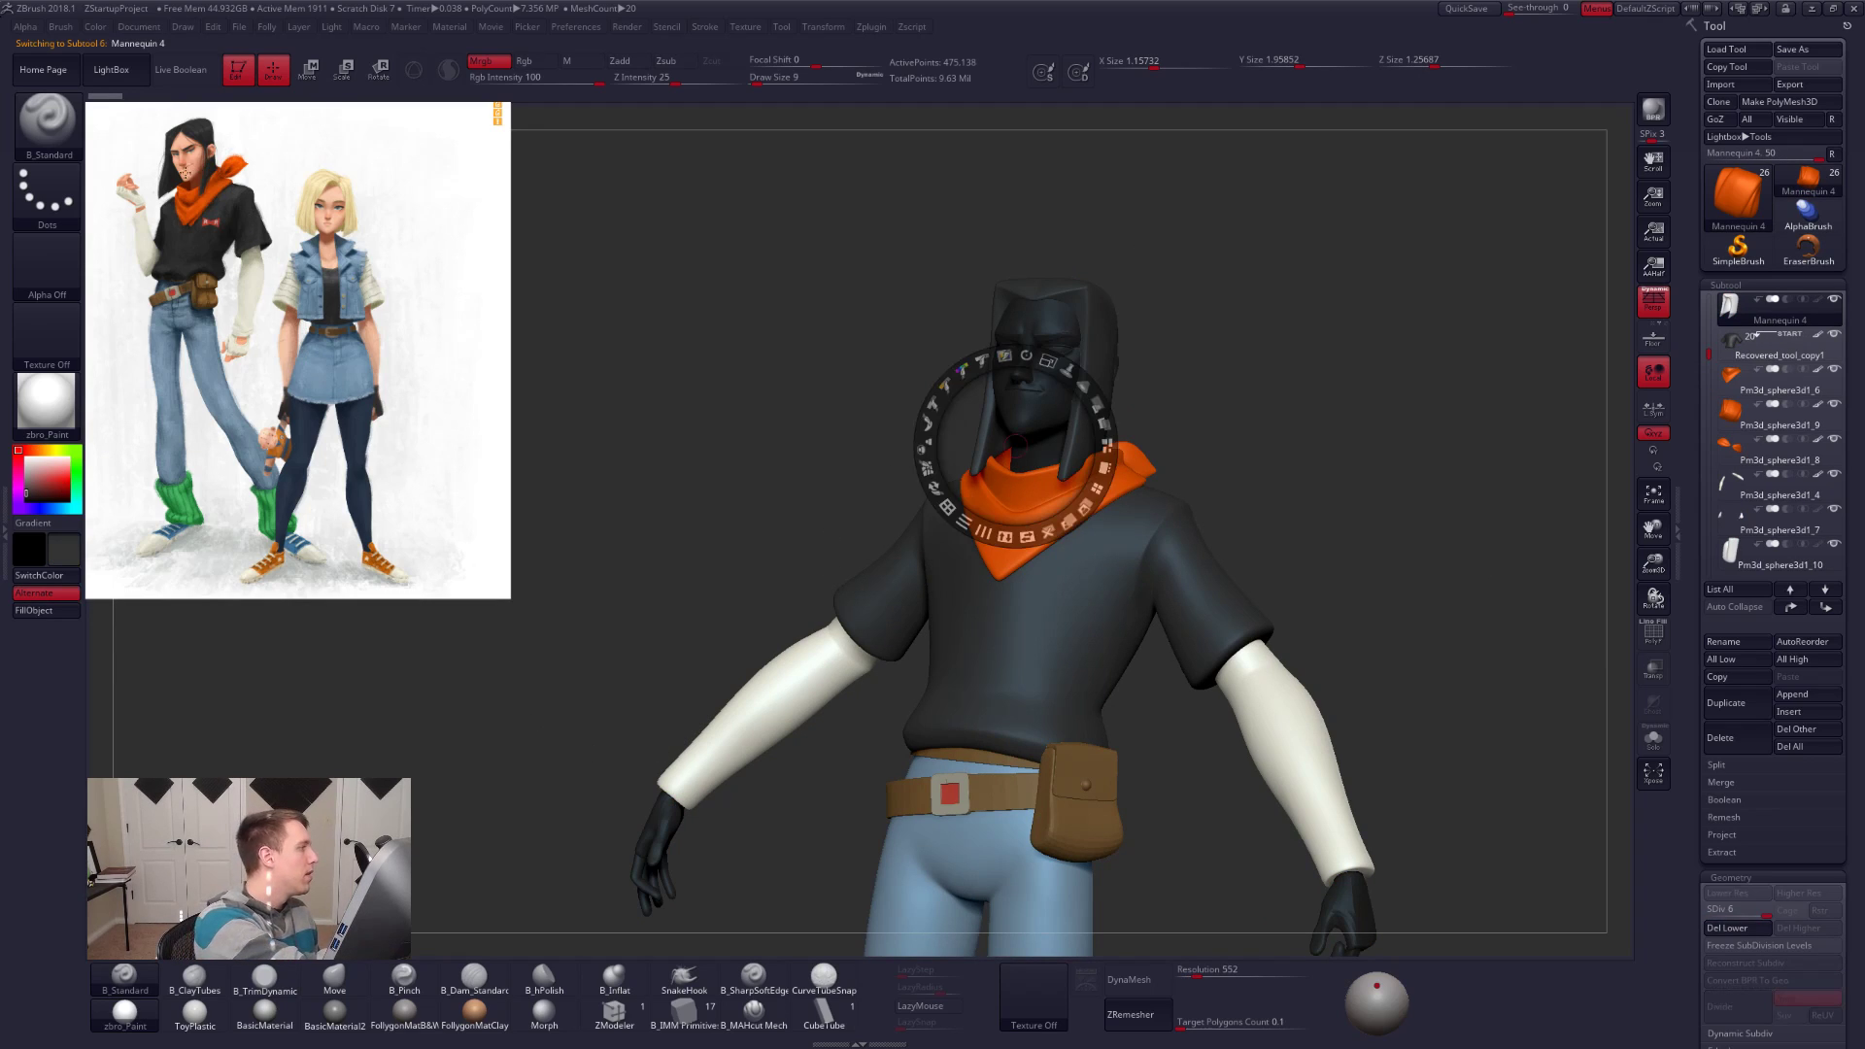
key("z")
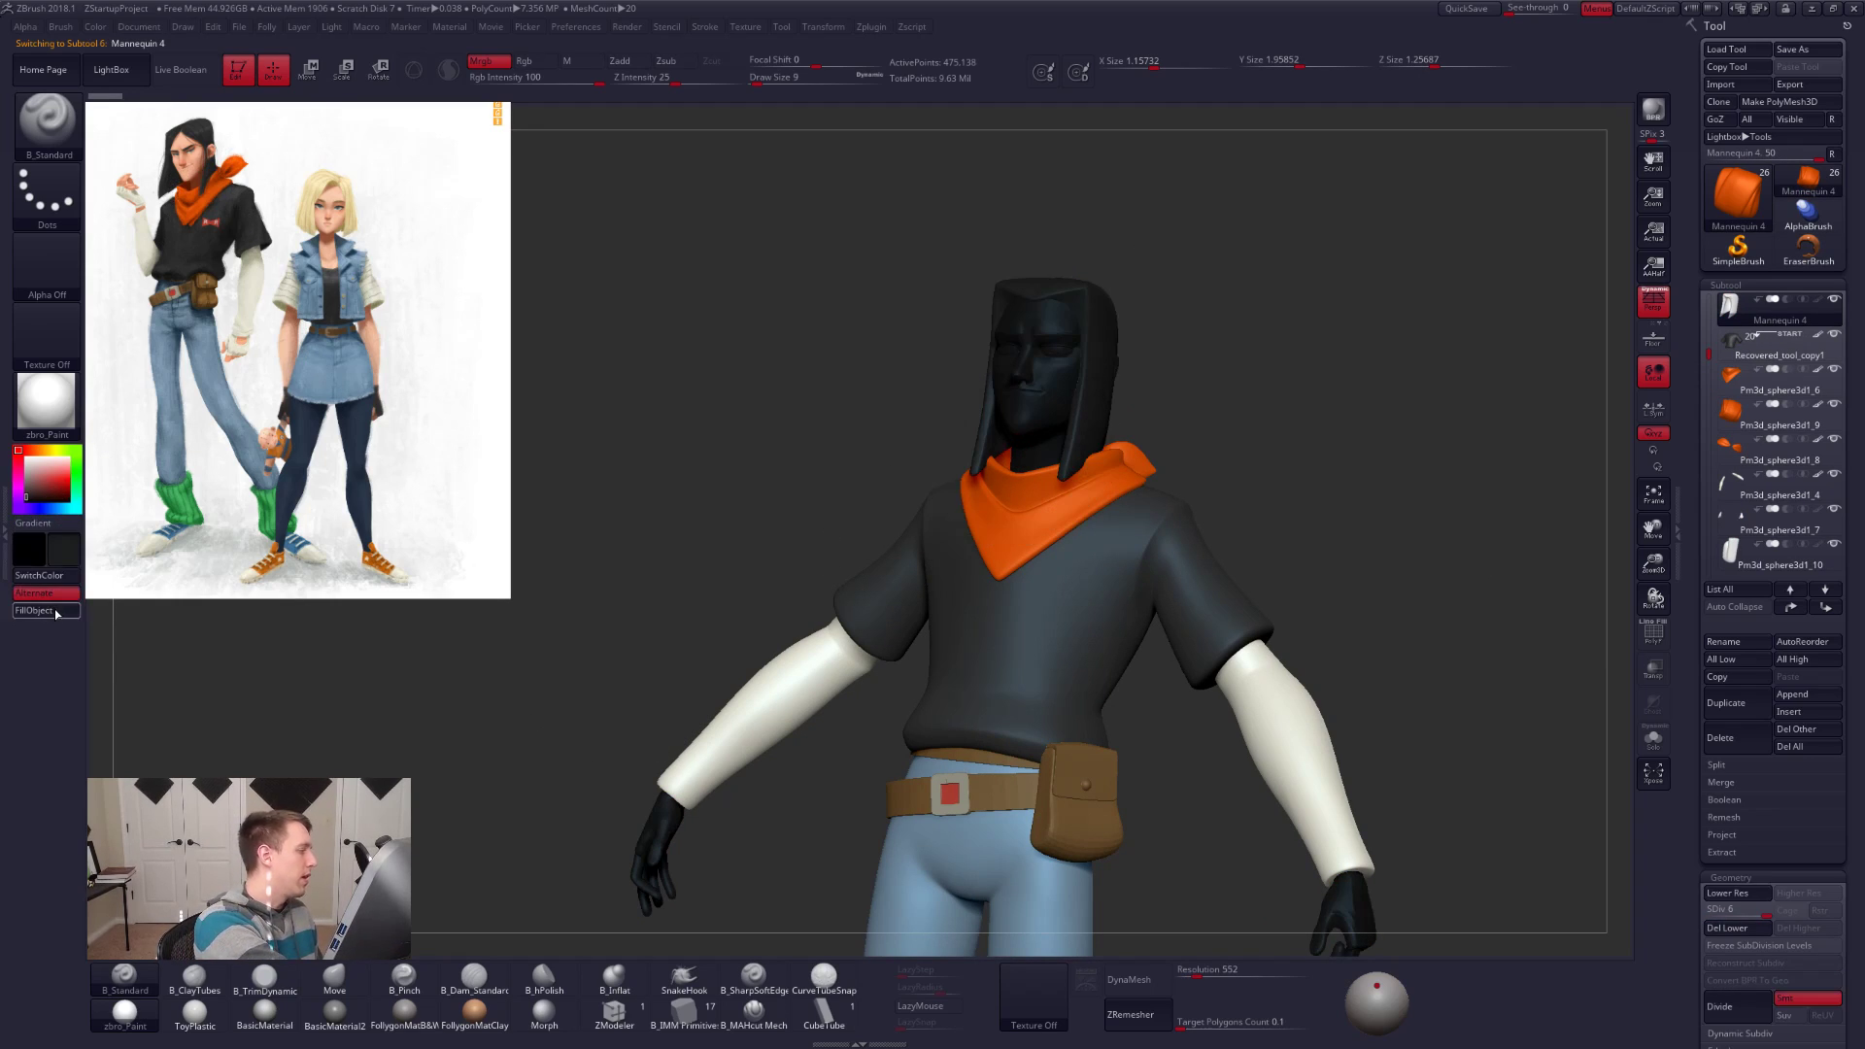
Step: Select the head and fill it with a light peach skin tone sampled from the reference image
left_click(1058, 379, "alt")
key("z")
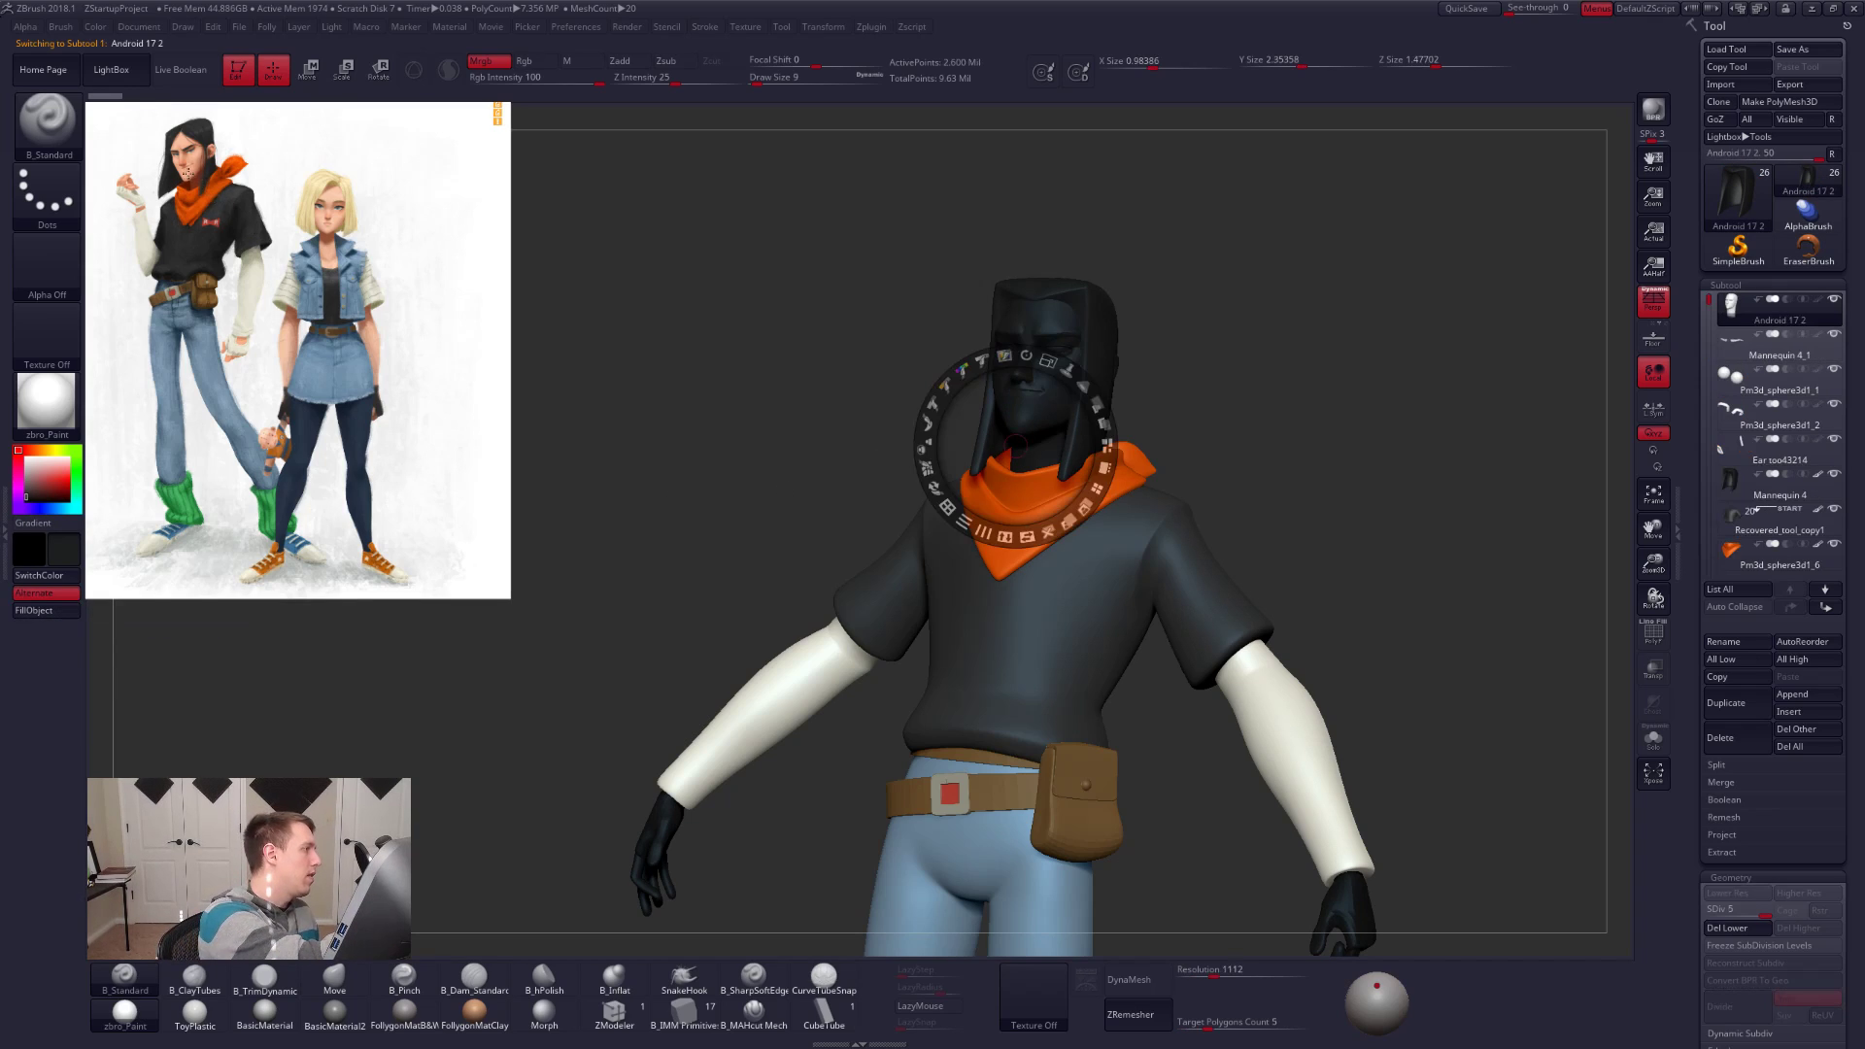
key("c")
key("z")
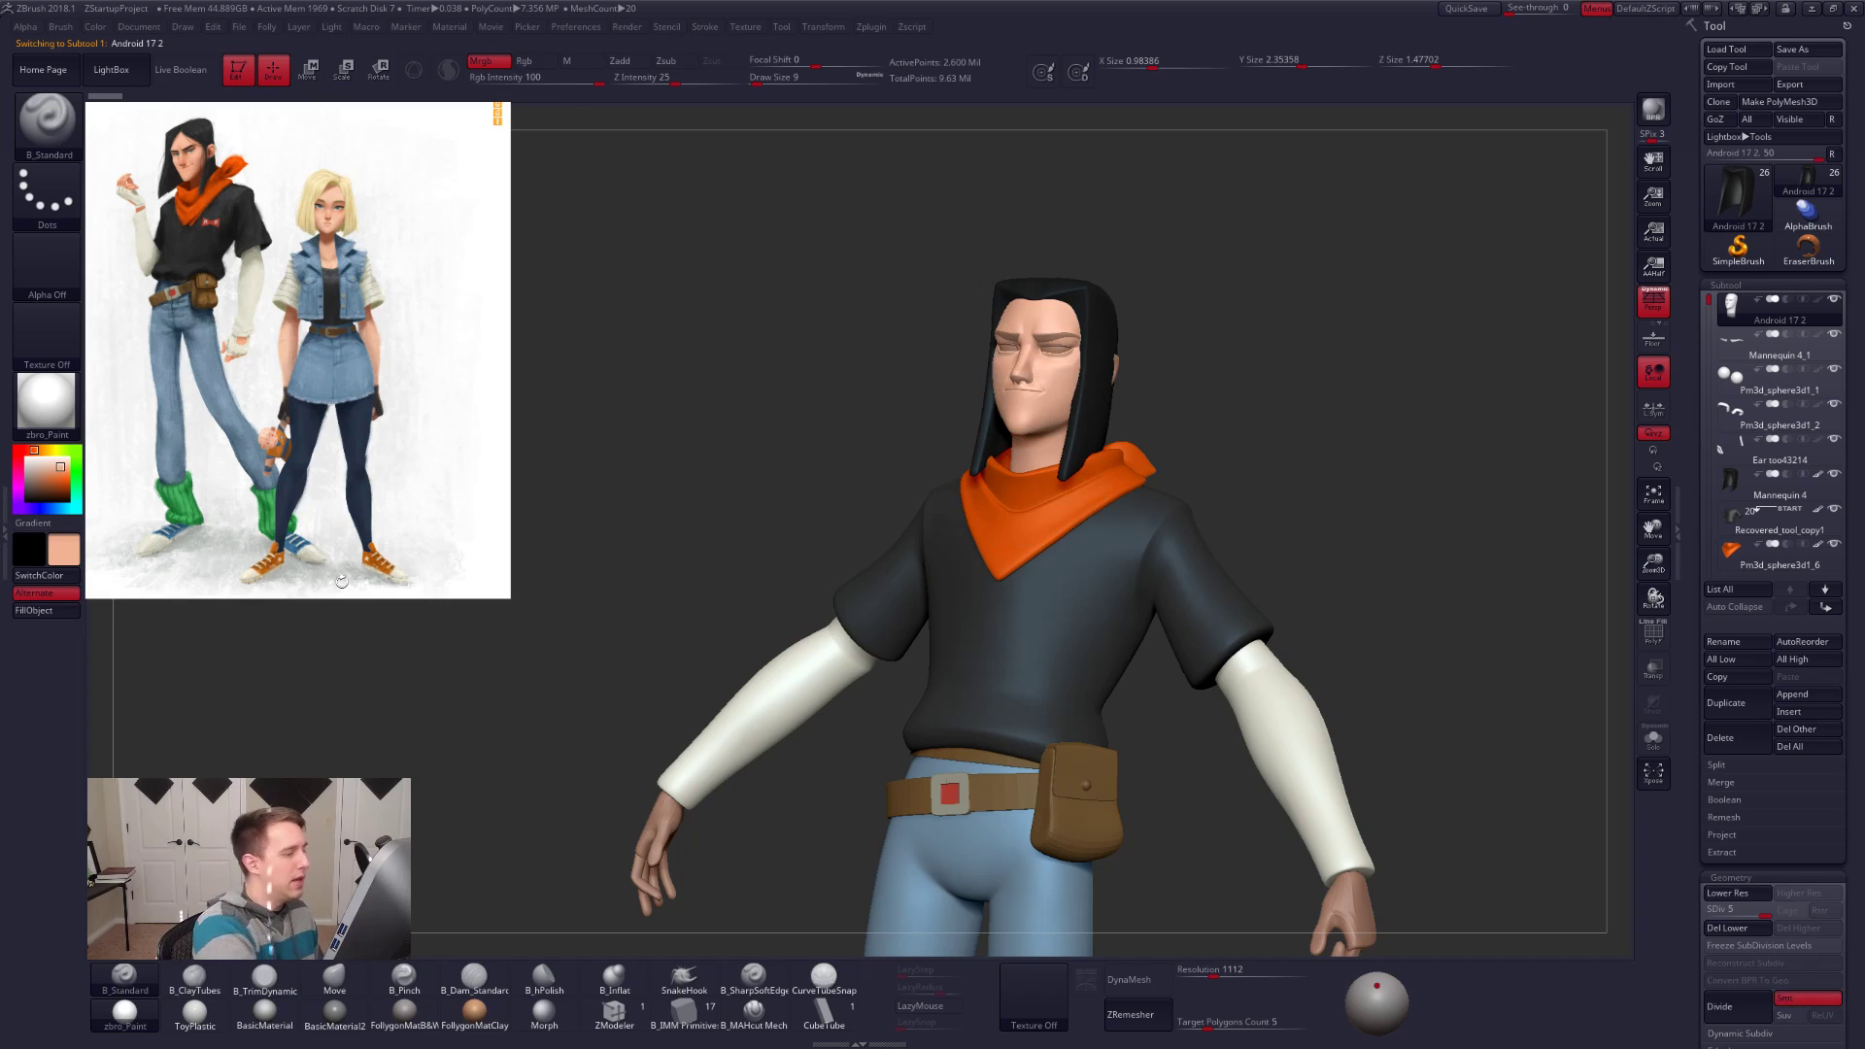
left_click(68, 610)
Step: Sample a darker tan skin tone from the reference character and refill the head with it
right_click_drag(956, 641, 1059, 874)
right_click_drag(932, 544, 1071, 594)
key("z")
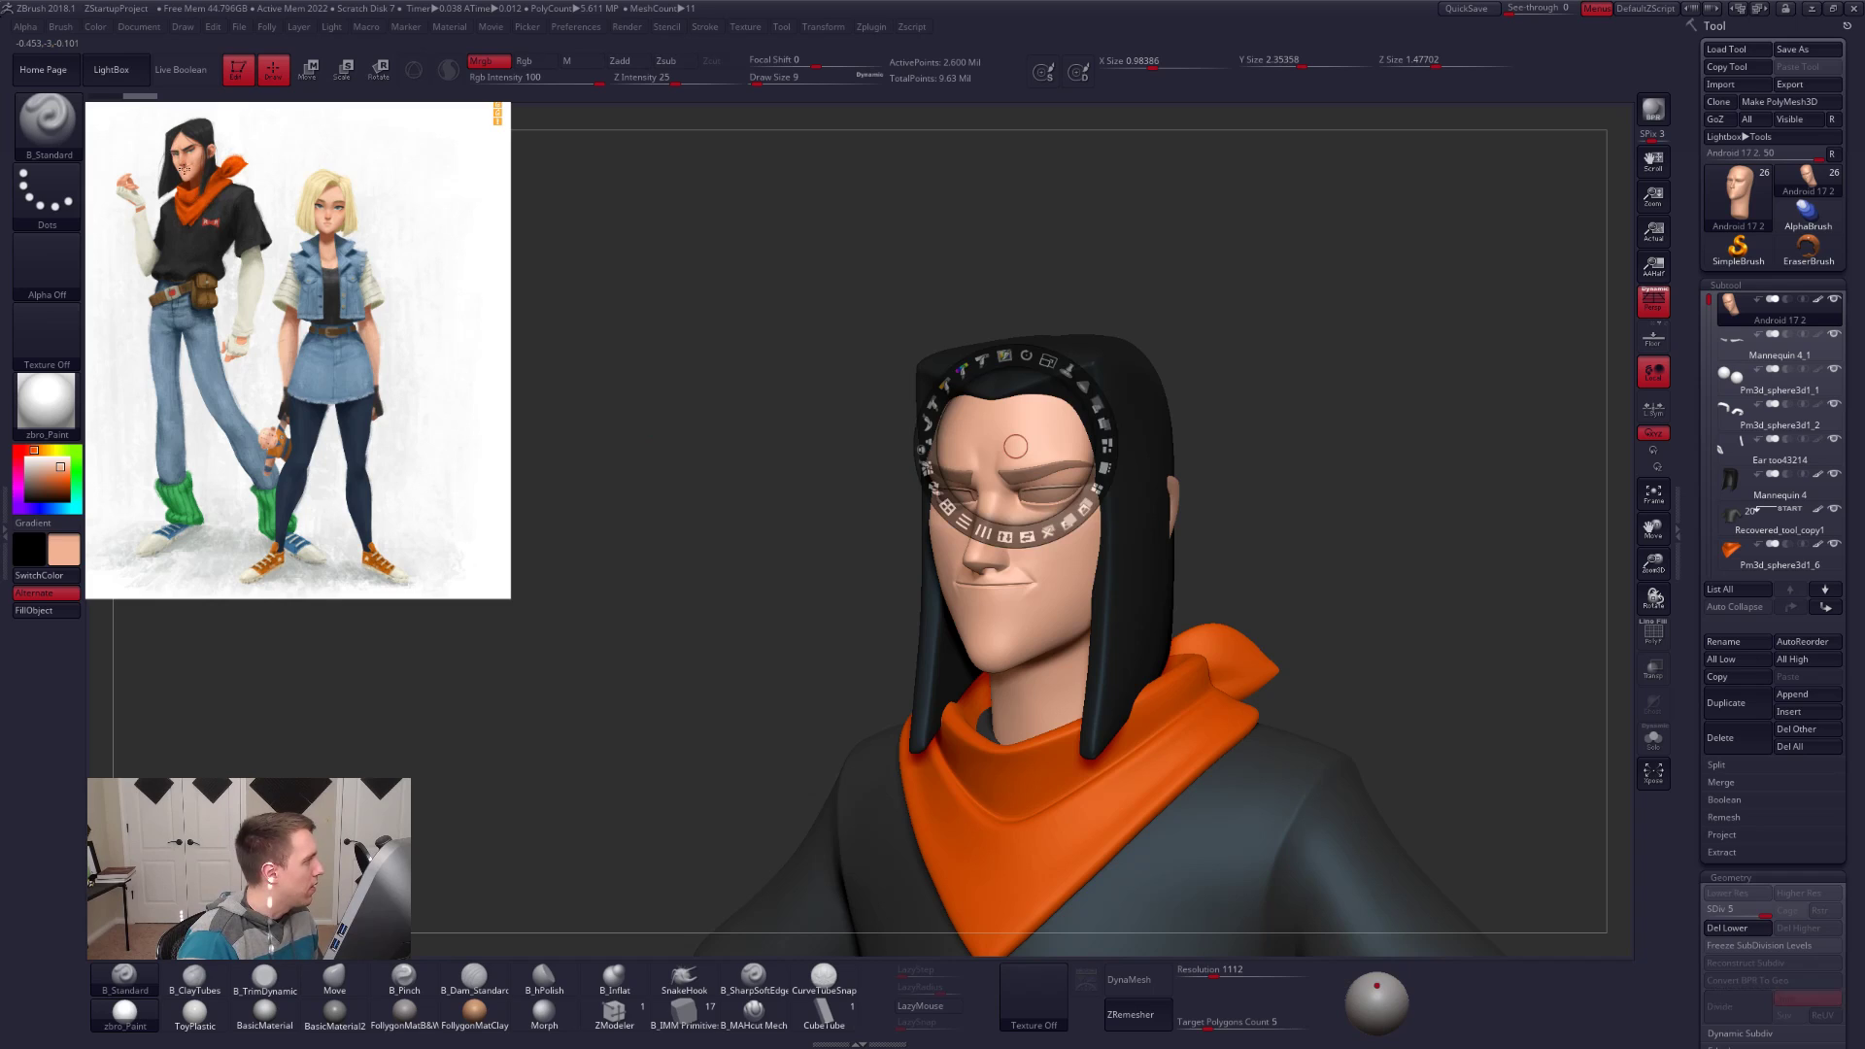
key("c")
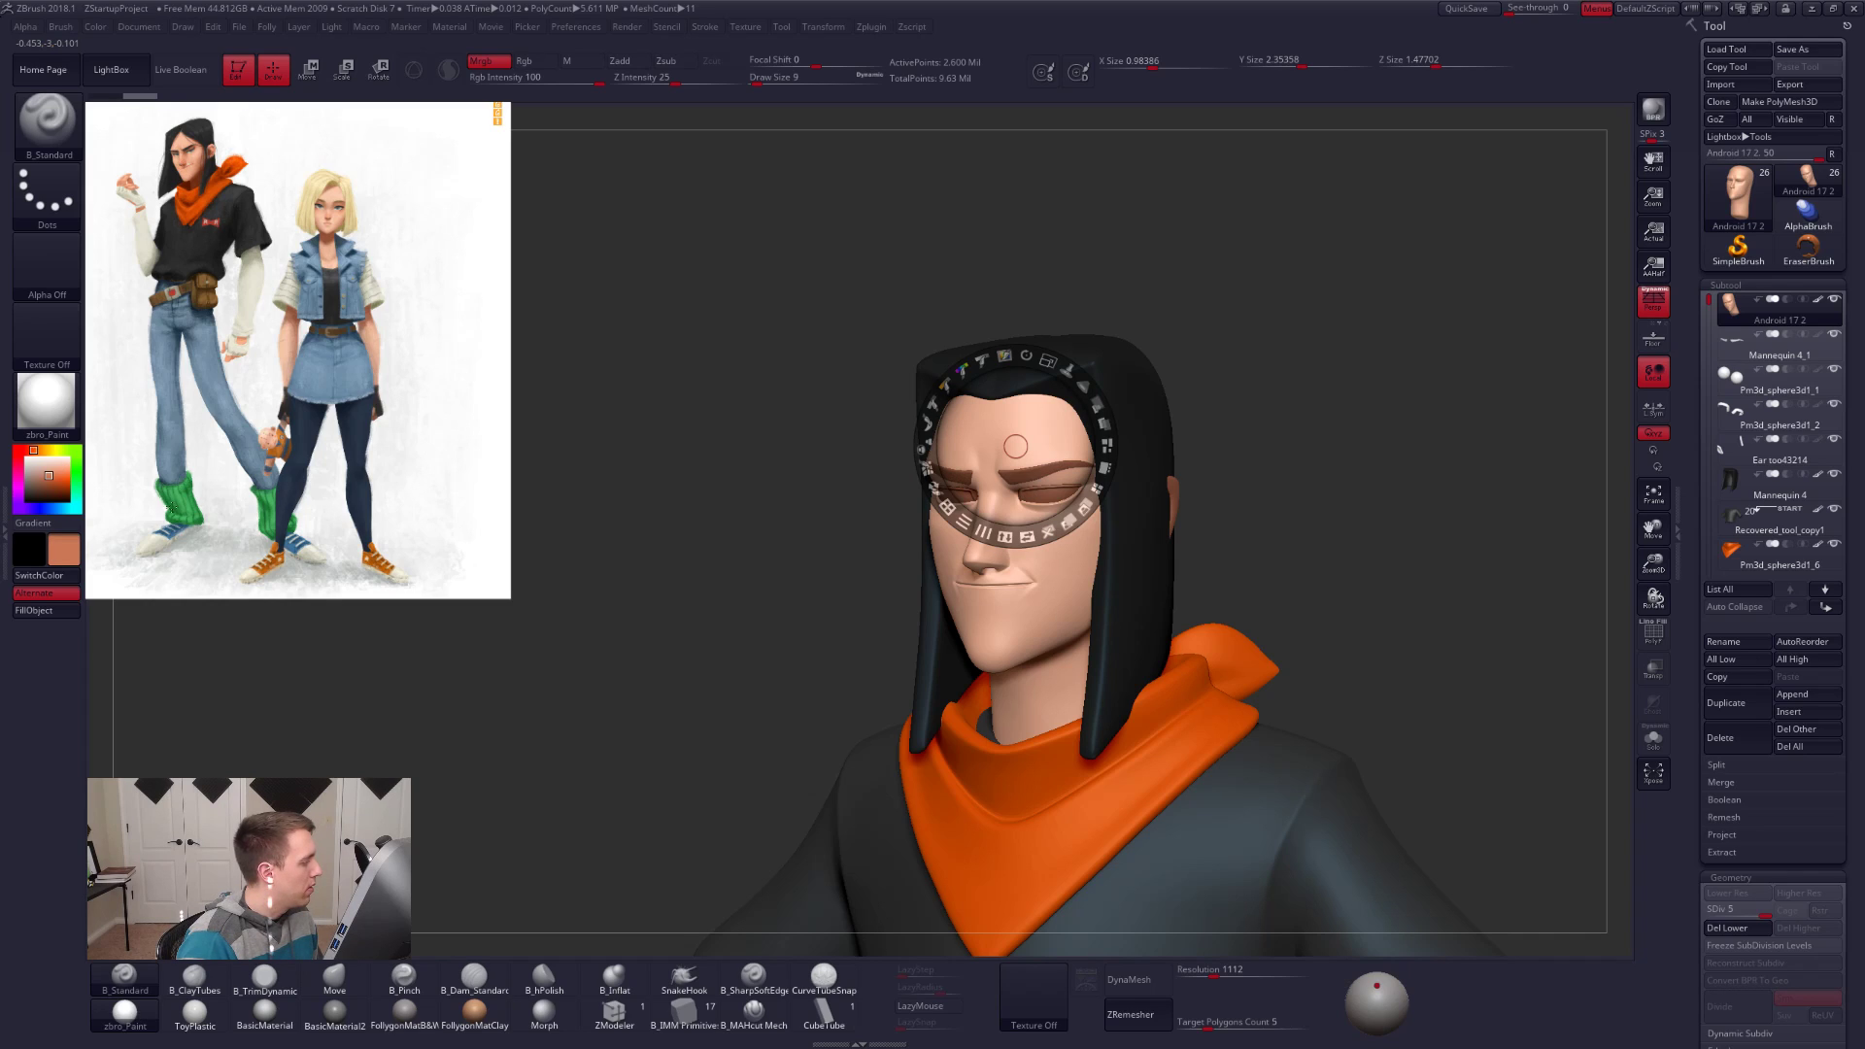
key("z")
left_click(34, 610)
Step: Sample light peach as the main color and brown as the secondary color from the reference character's face
right_click_drag(938, 636, 980, 583, "shift")
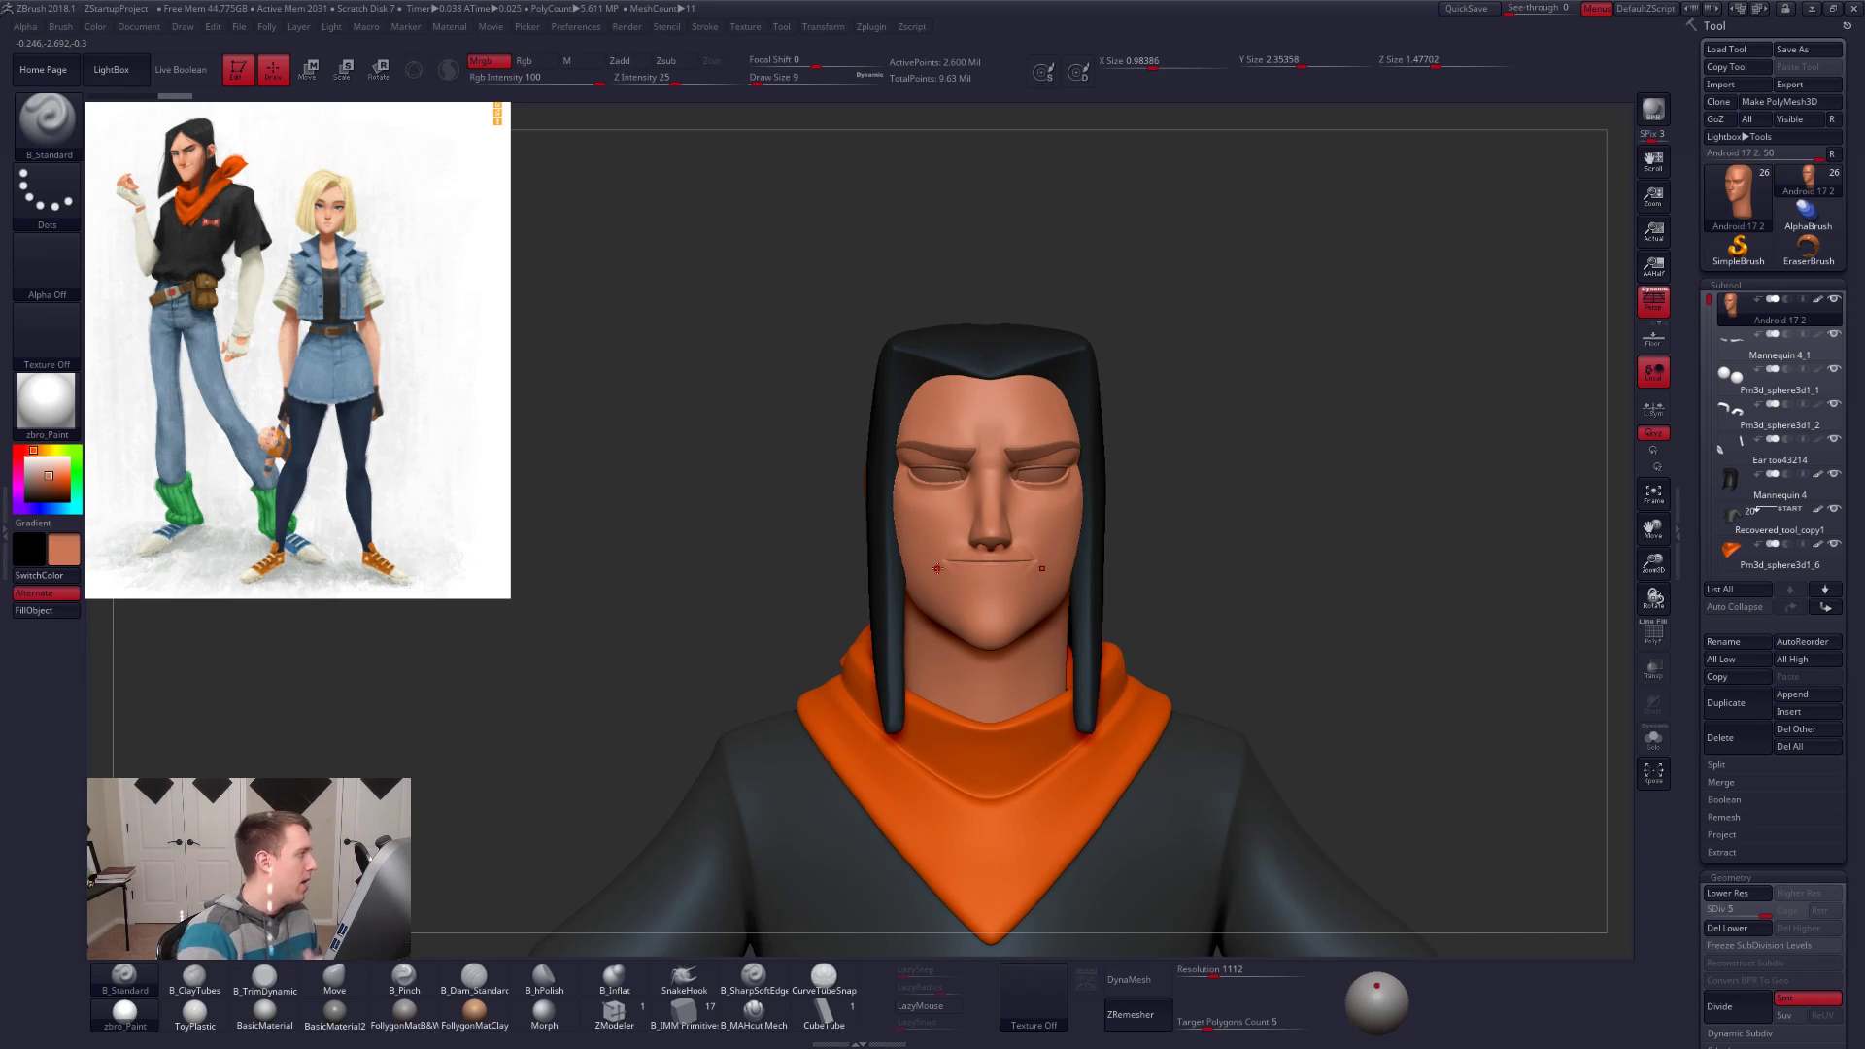
key("z")
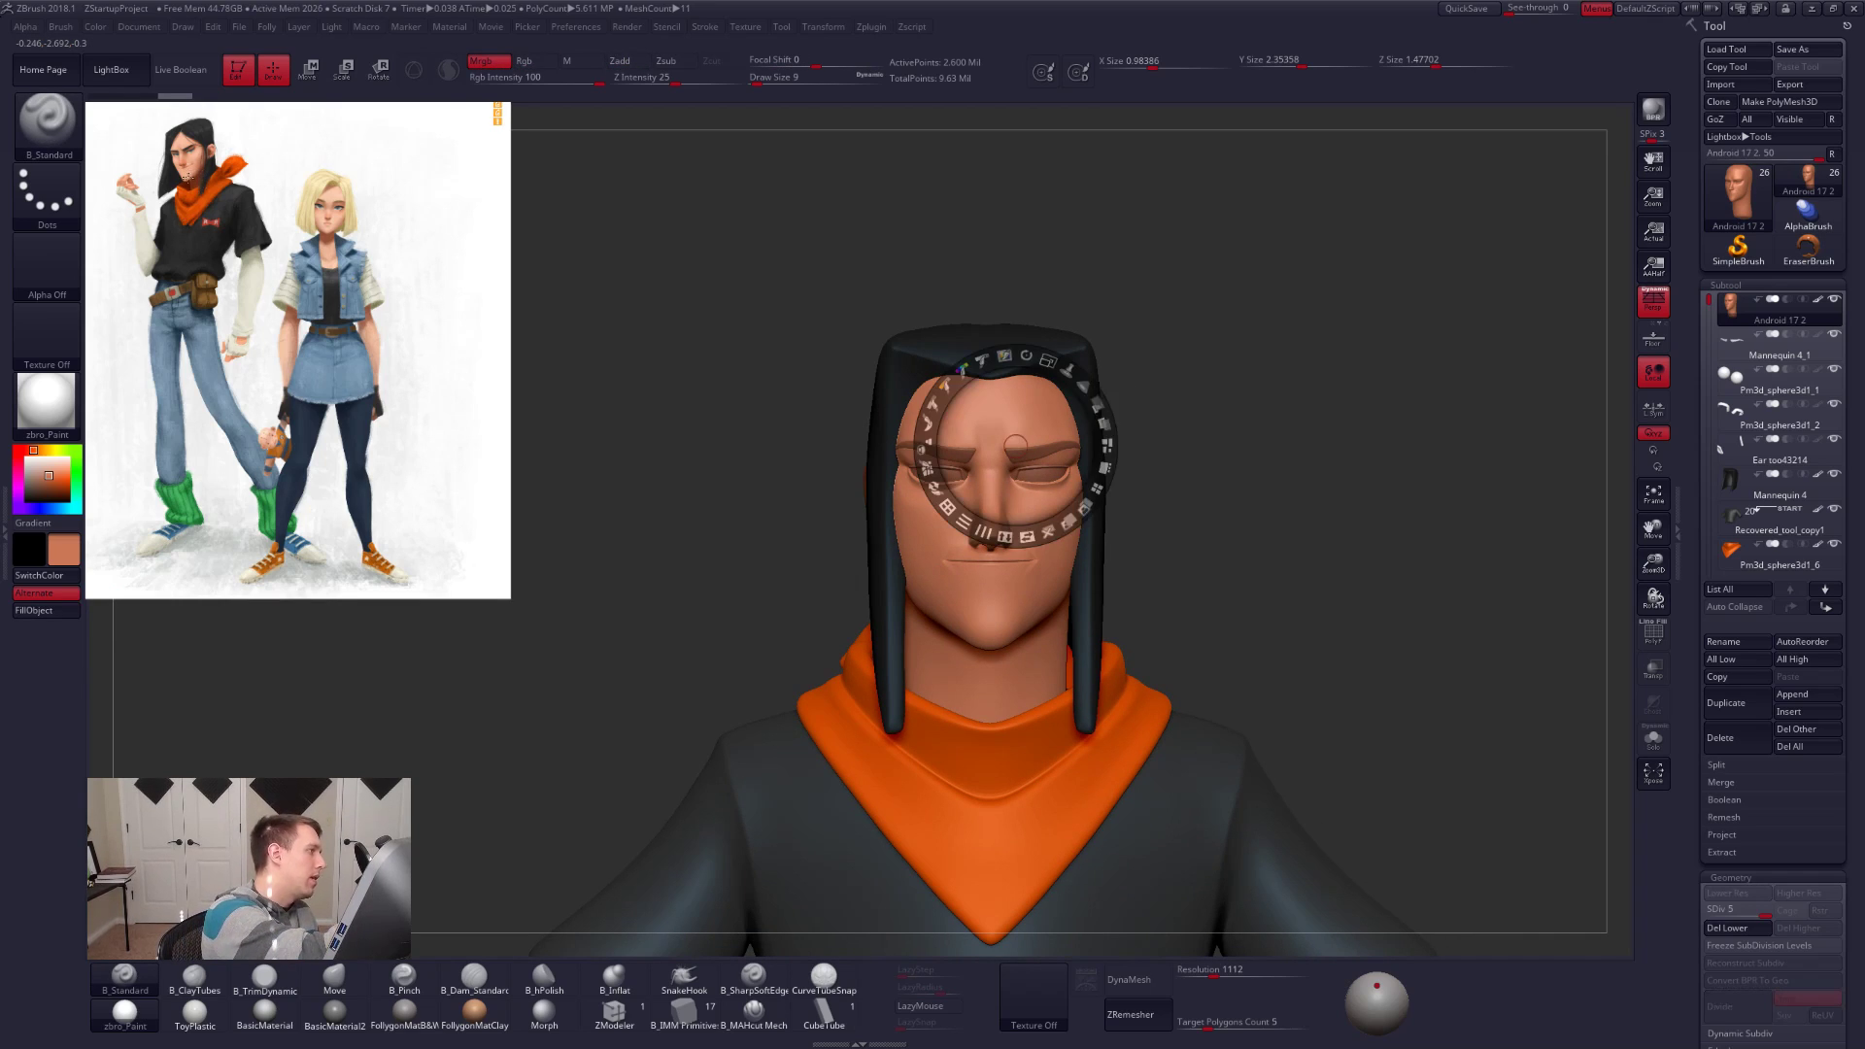
key("c")
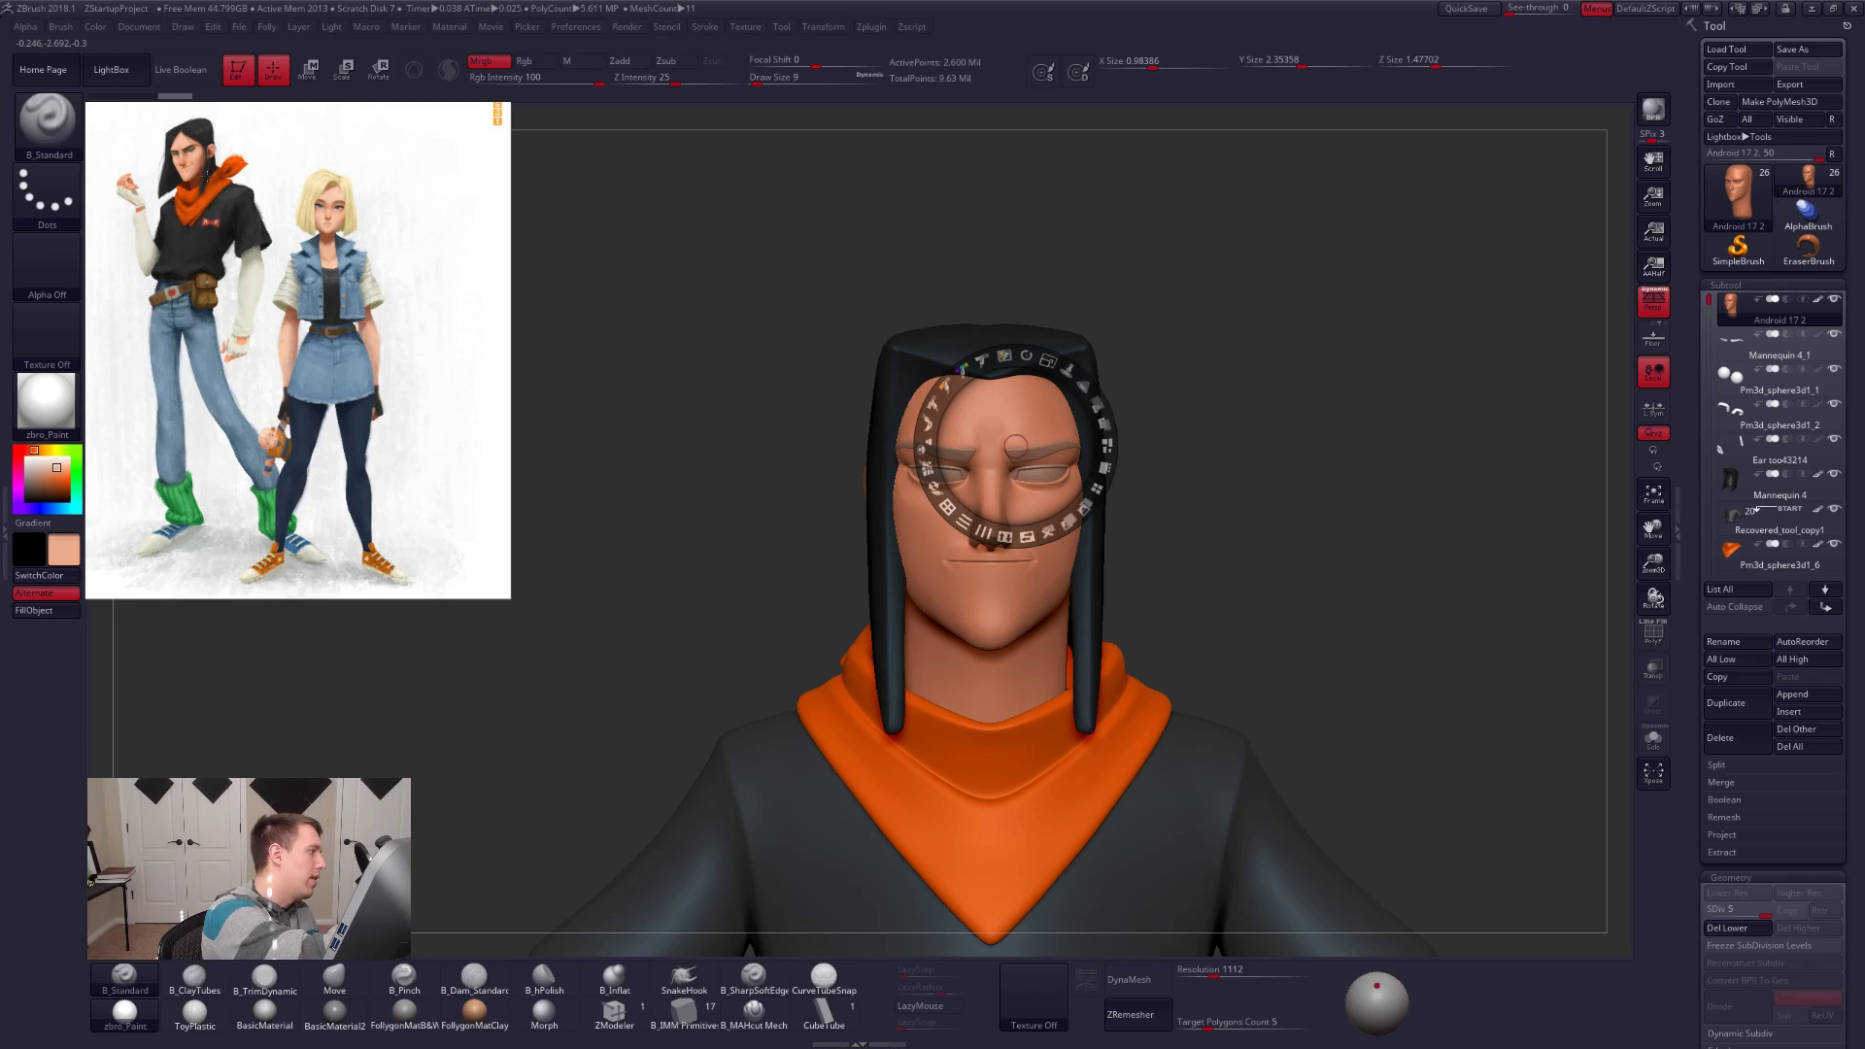
key("v")
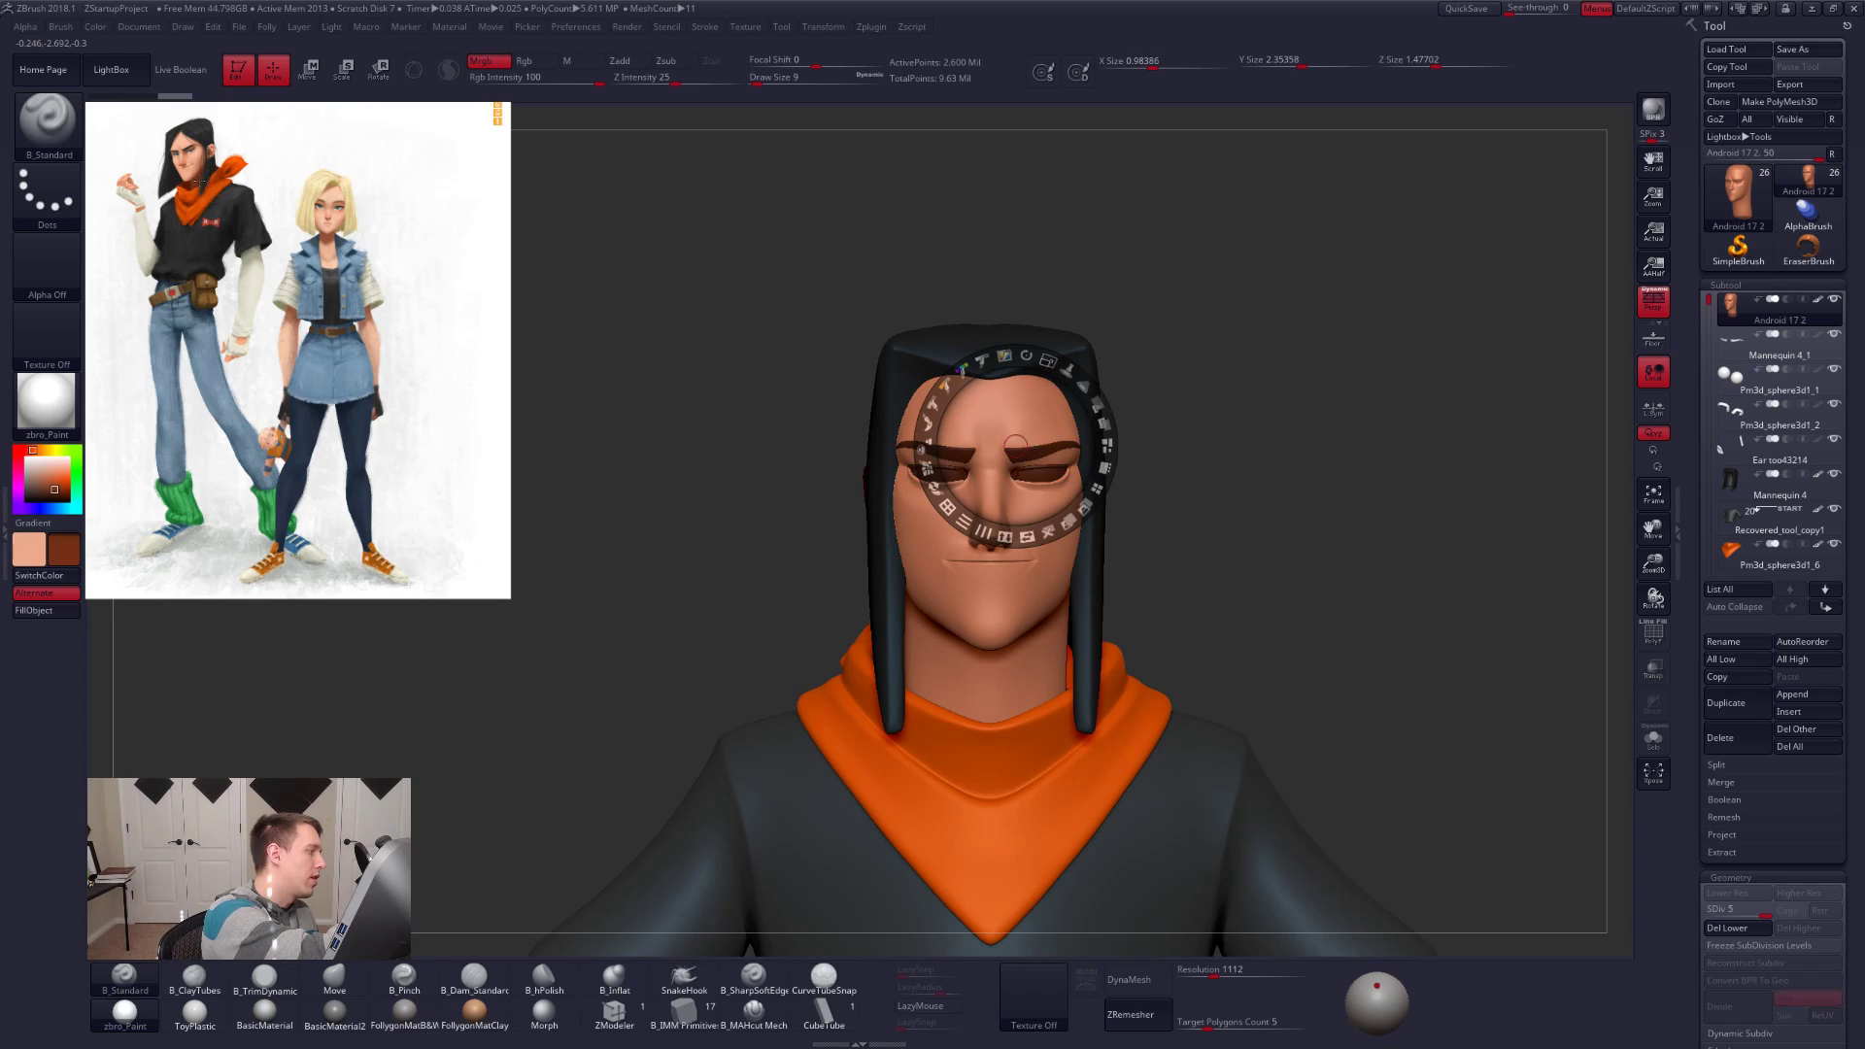
left_click_drag(200, 166, 202, 164)
key("v")
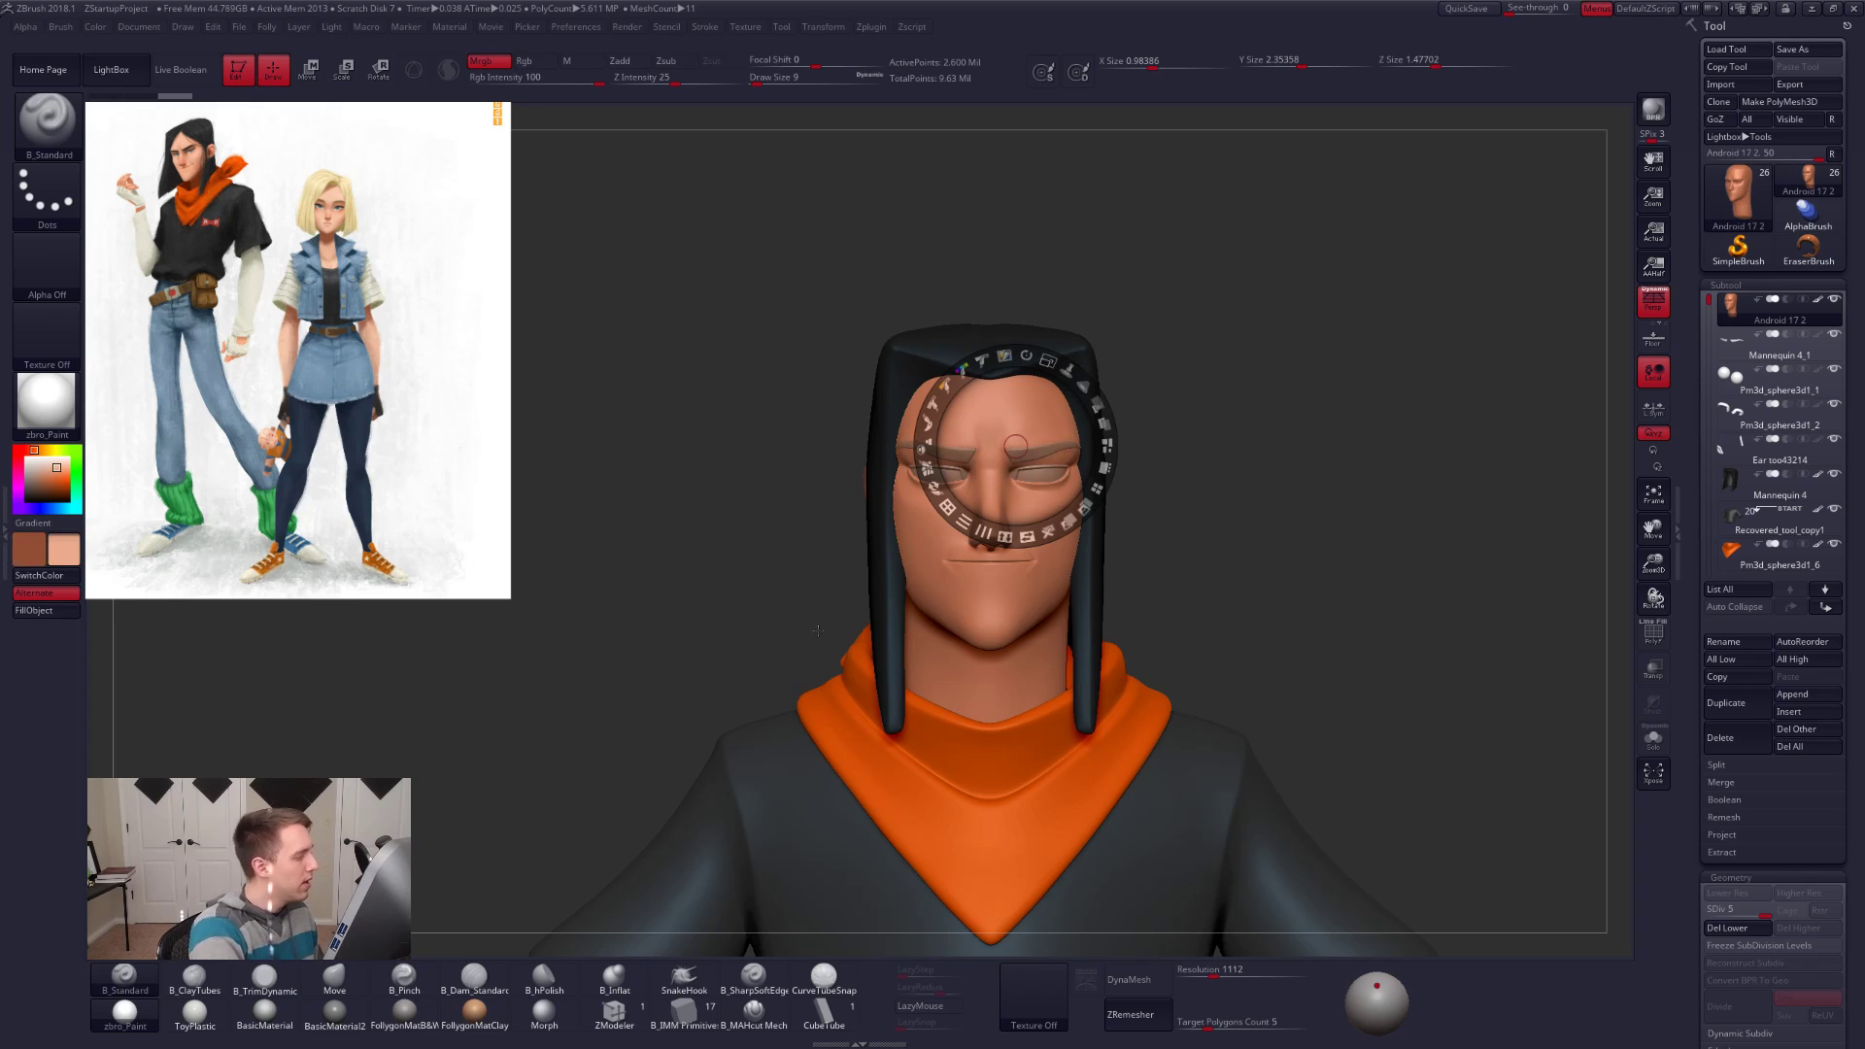
Step: Set the brush's draw size to 74 for painting on the face
key("z")
key("space")
mouse_move(1260, 373)
left_mouse_down()
mouse_move(1281, 376)
mouse_move(1216, 400)
mouse_move(1160, 573)
mouse_move(1154, 550)
left_mouse_up()
key("shift+z")
left_click(1182, 450)
key("space")
left_click_drag(1190, 447, 1179, 442)
left_click(1177, 444)
key("shift+z")
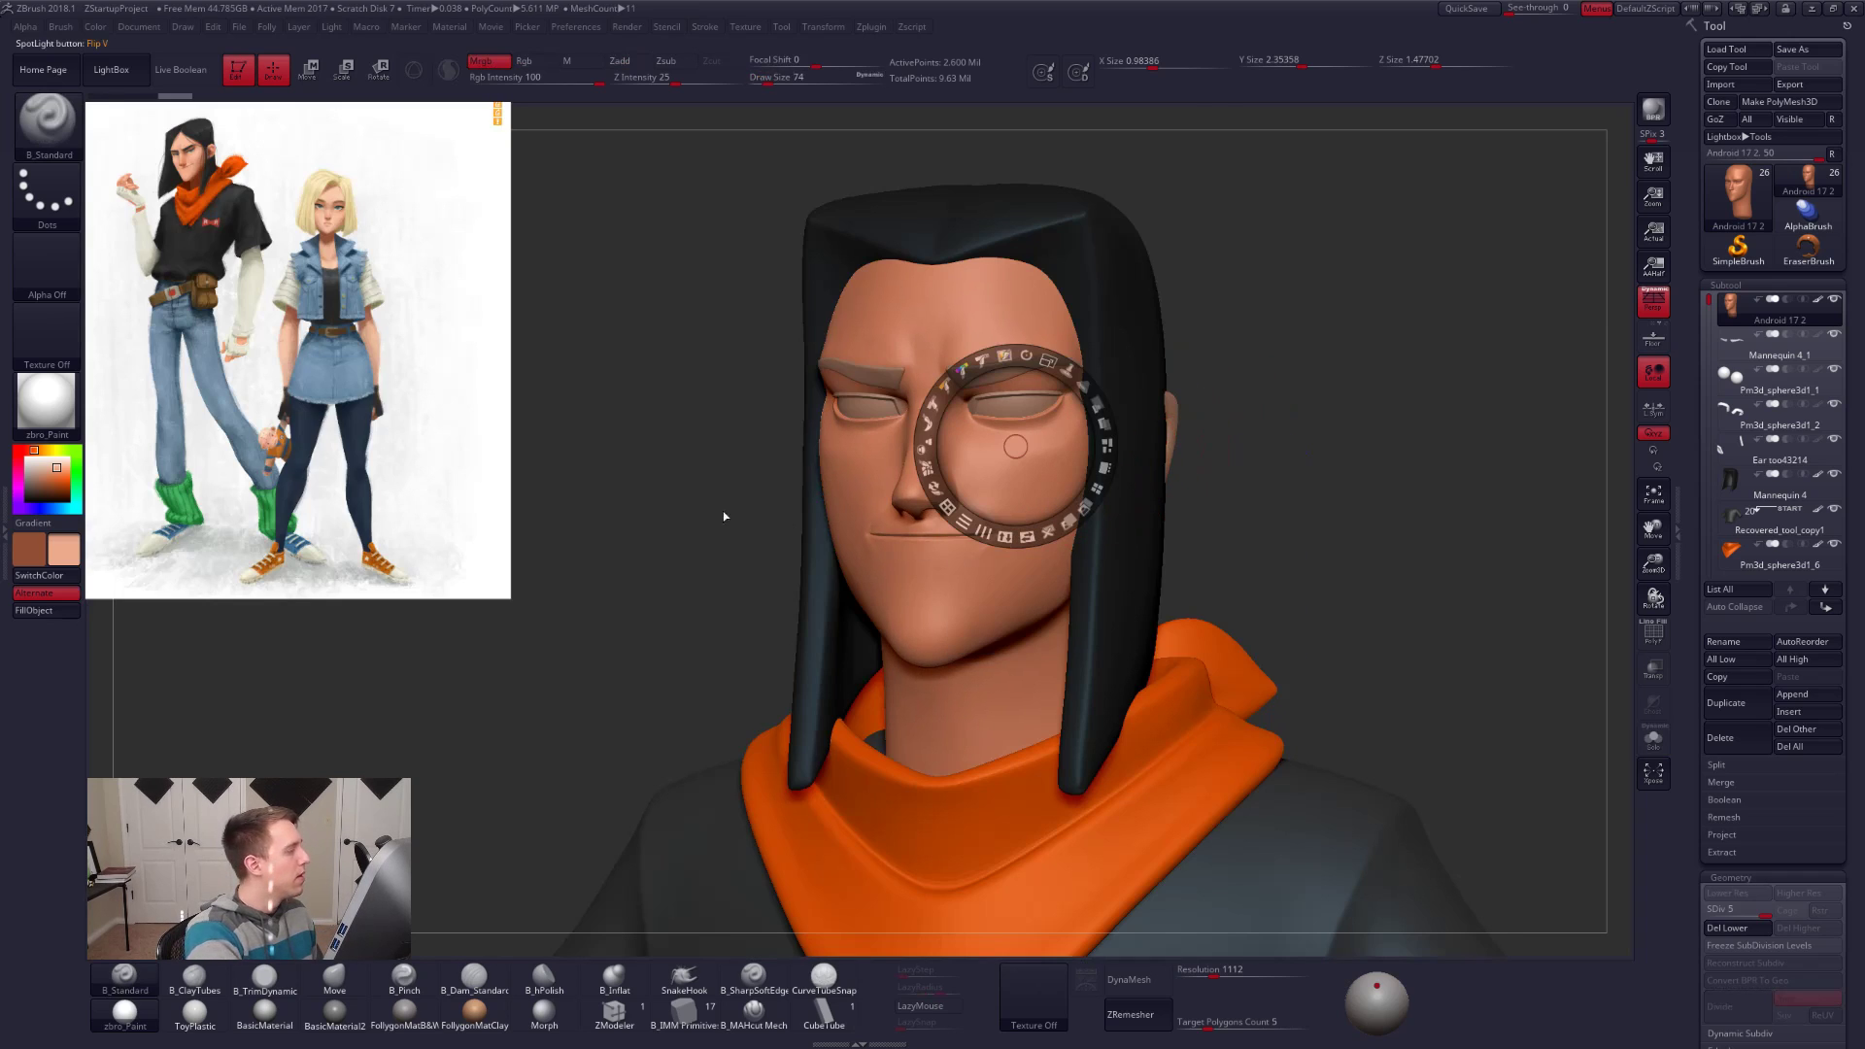
Step: Isolate the head and set the brush to Rgb-only painting at intensity 10 with a draw size of 215
key("z")
left_click_drag(547, 76, 509, 77)
left_click(524, 60)
key("space")
left_click_drag(984, 500, 997, 499)
key("space")
key("alt+shift+s")
key("space")
left_click_drag(1011, 494, 1014, 494)
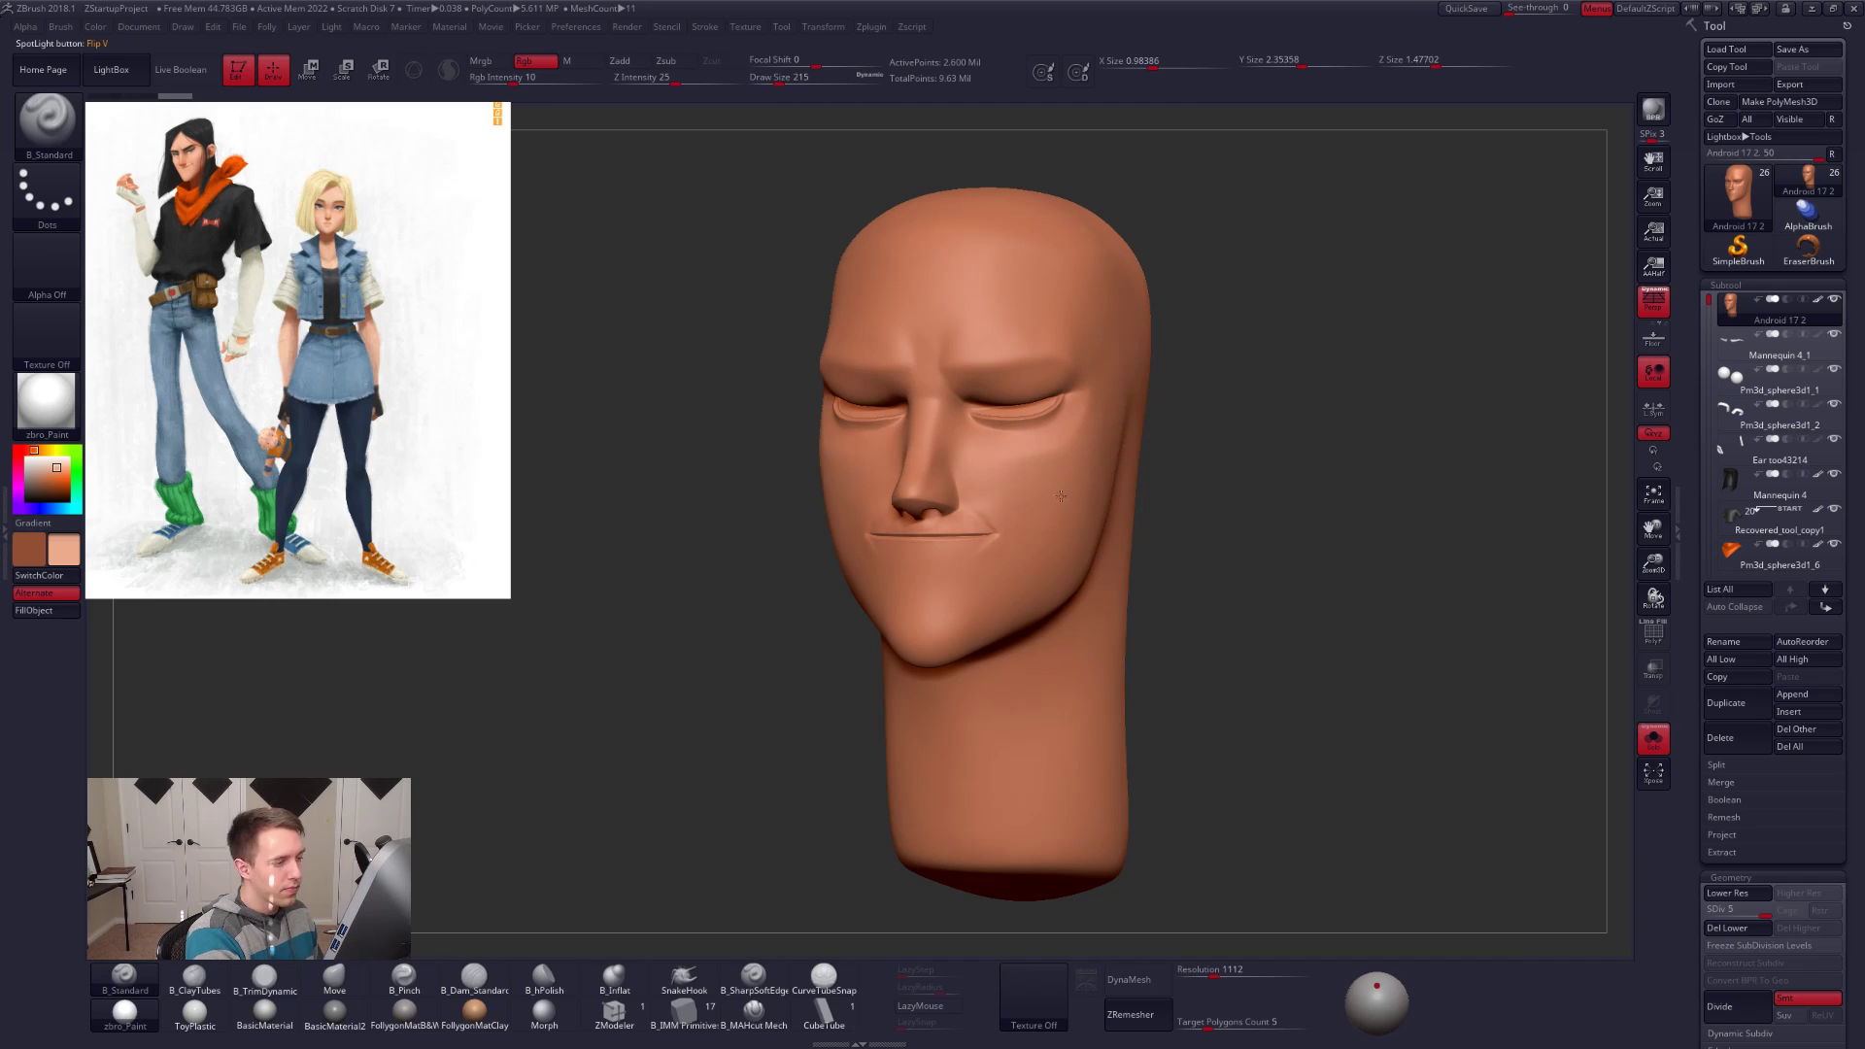
Step: Try brushing the light peach tone over the cheek at a draw size of 170
right_click_drag(1069, 480, 1036, 503)
key("space")
mouse_move(1056, 496)
left_mouse_down()
mouse_move(1007, 504)
mouse_move(1081, 484)
mouse_move(1130, 408)
mouse_move(1031, 527)
left_mouse_up()
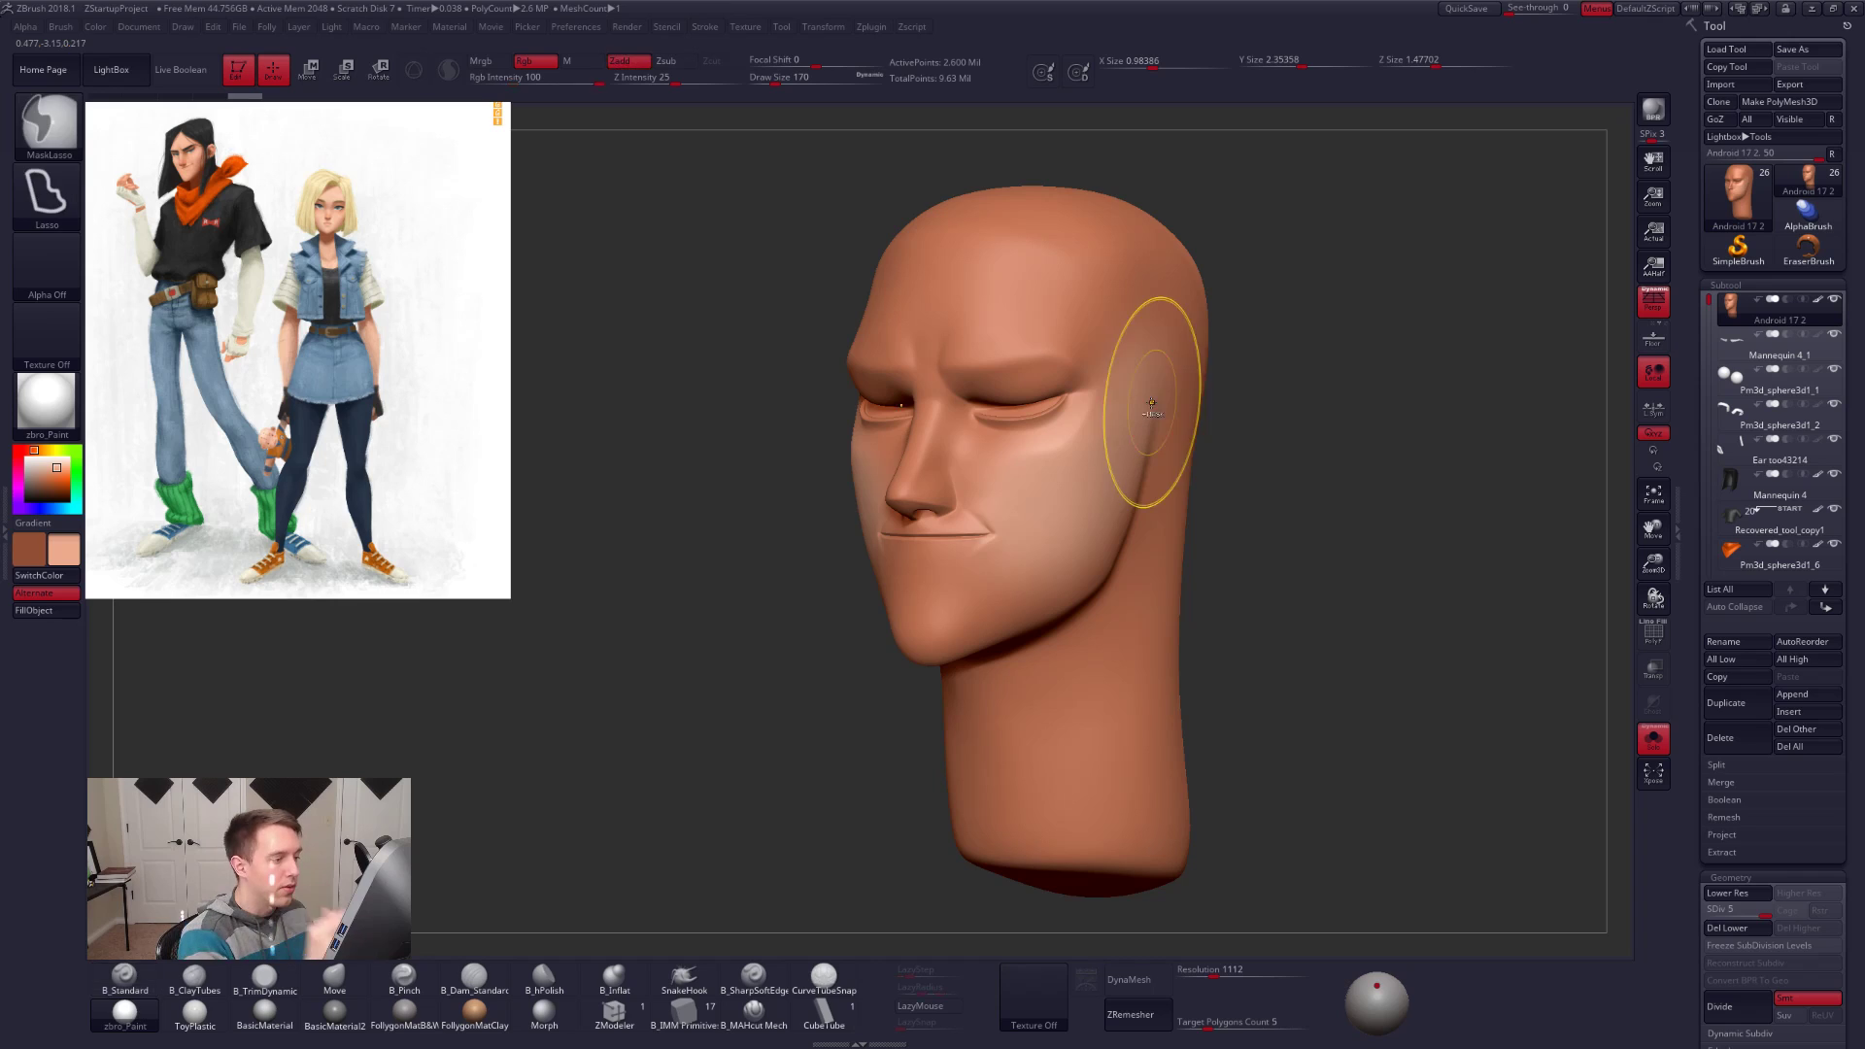
key("ctrl+z")
Step: Brush the light peach tone over the side of the face and forehead, using draw sizes of 203, 192 and 265
key("space")
left_click_drag(1033, 485, 1037, 484)
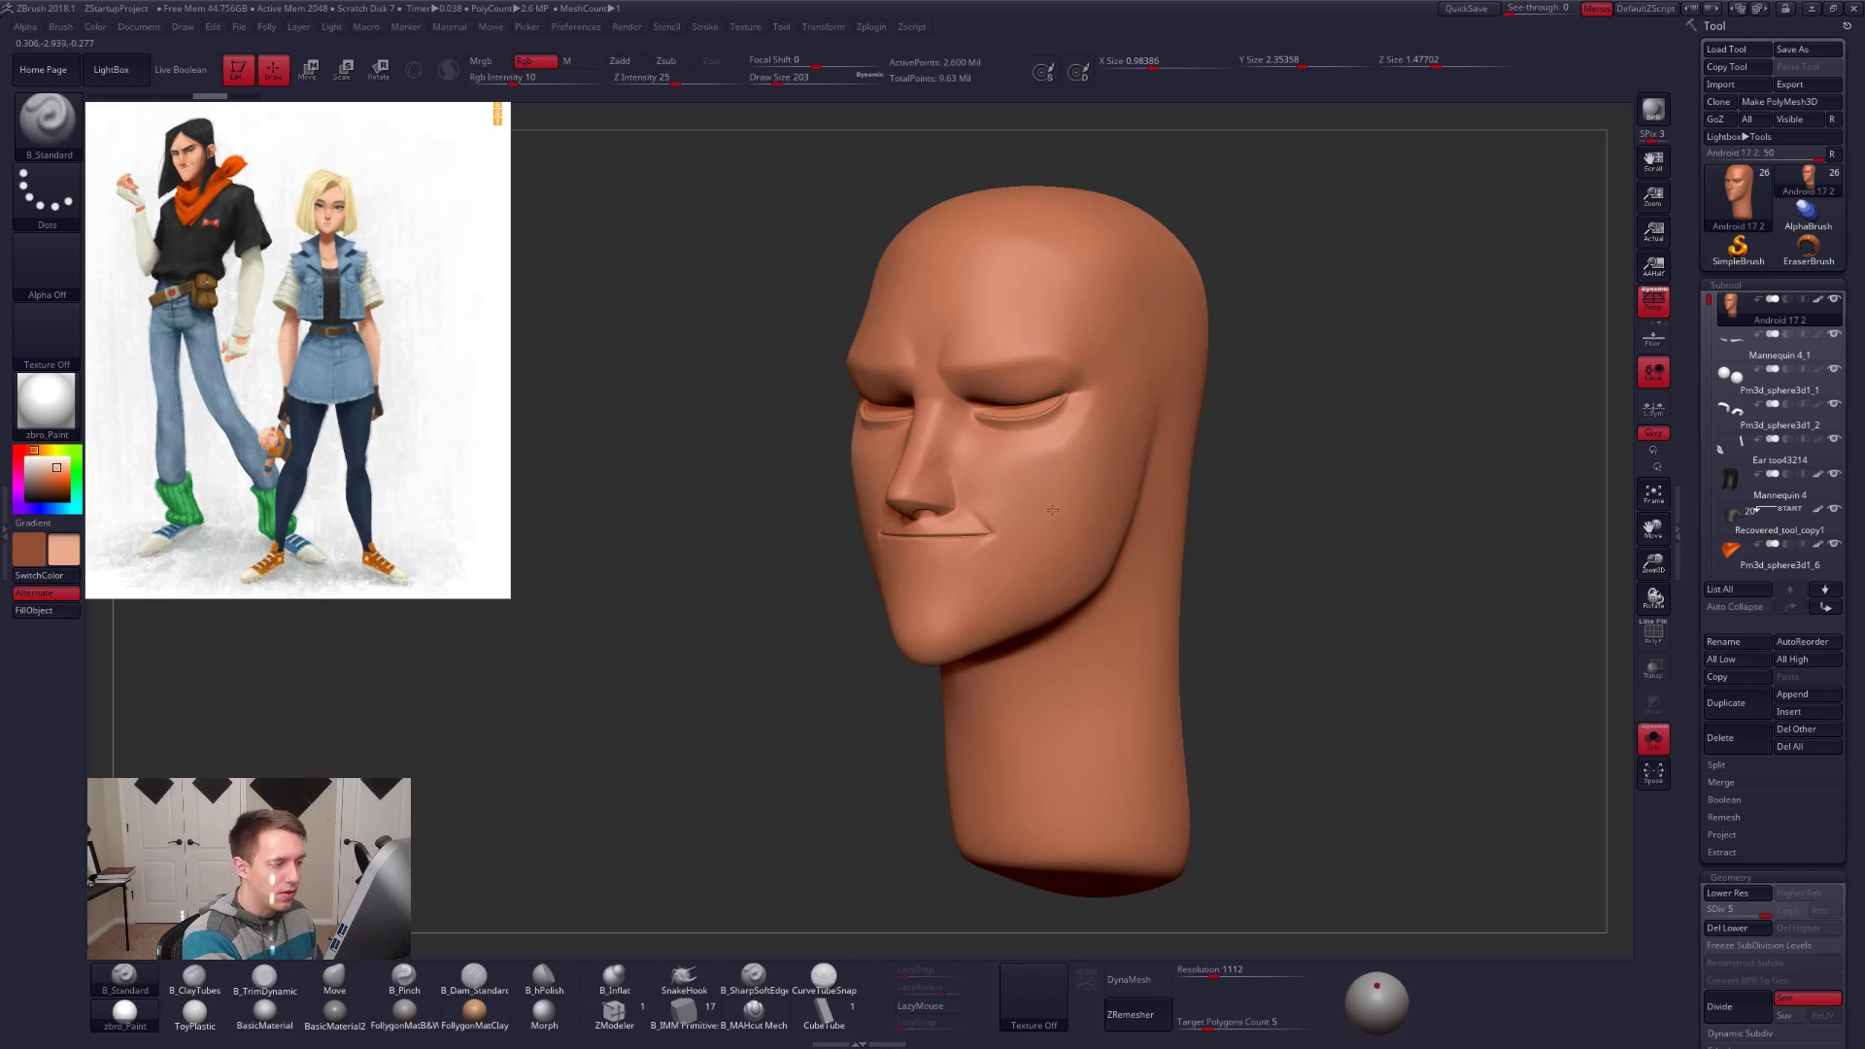
left_click_drag(1131, 385, 1113, 435)
key("space")
left_click_drag(1046, 346, 925, 326)
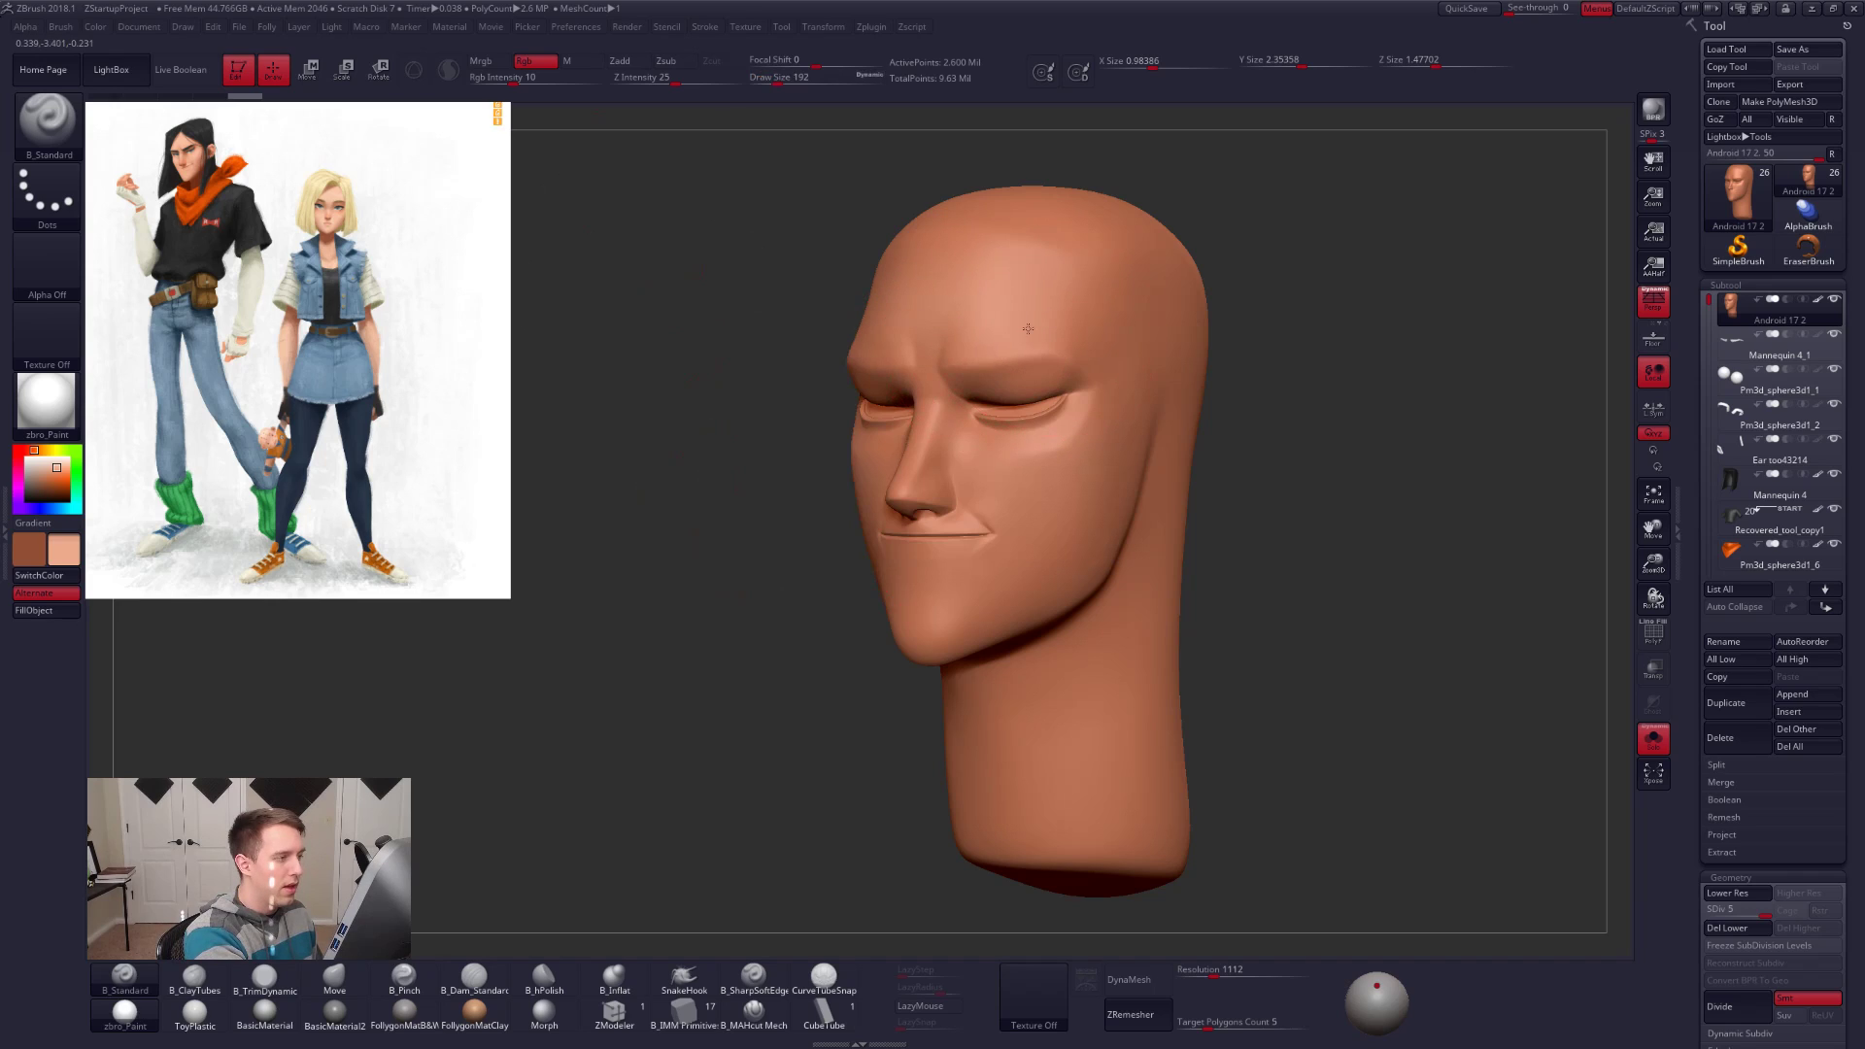
mouse_move(1080, 322)
left_mouse_down()
mouse_move(912, 304)
mouse_move(1098, 289)
left_mouse_up()
key("space")
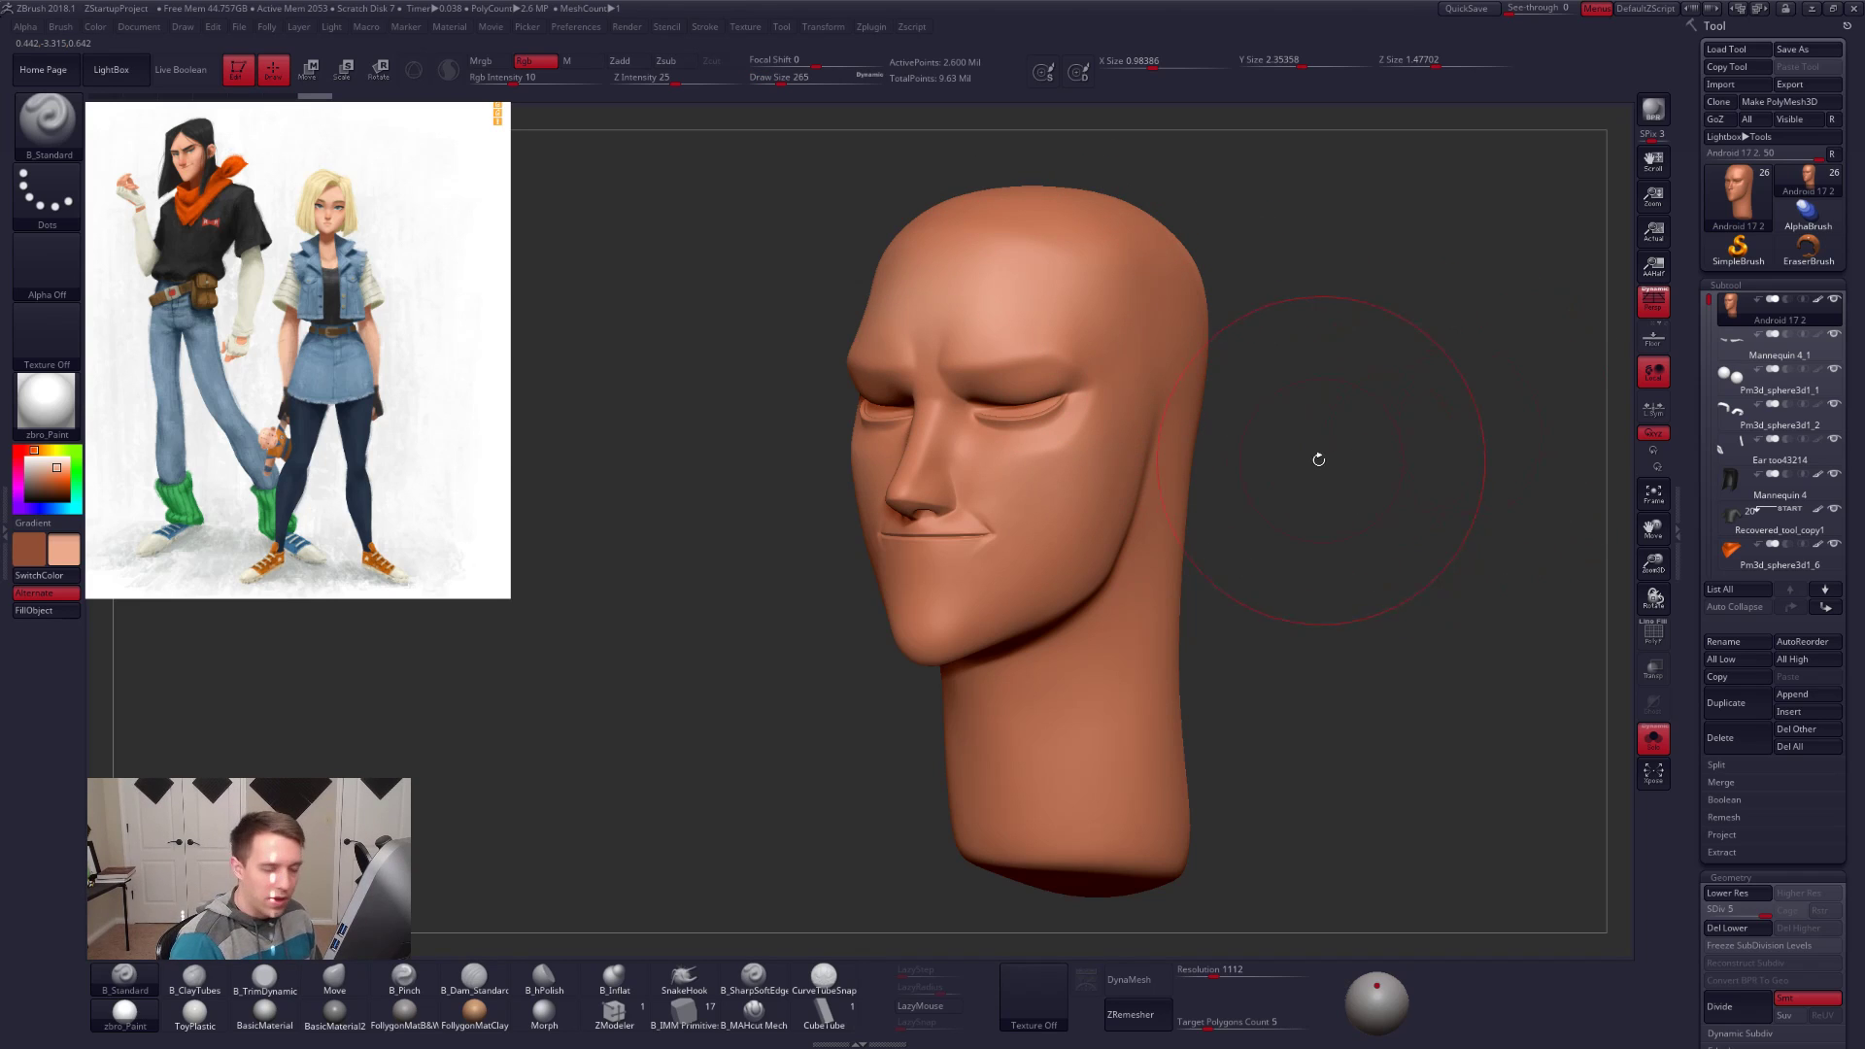
Step: Switch to the Photos window with the skin tone reference portrait and move it clear of the head model
key("alt+Tab")
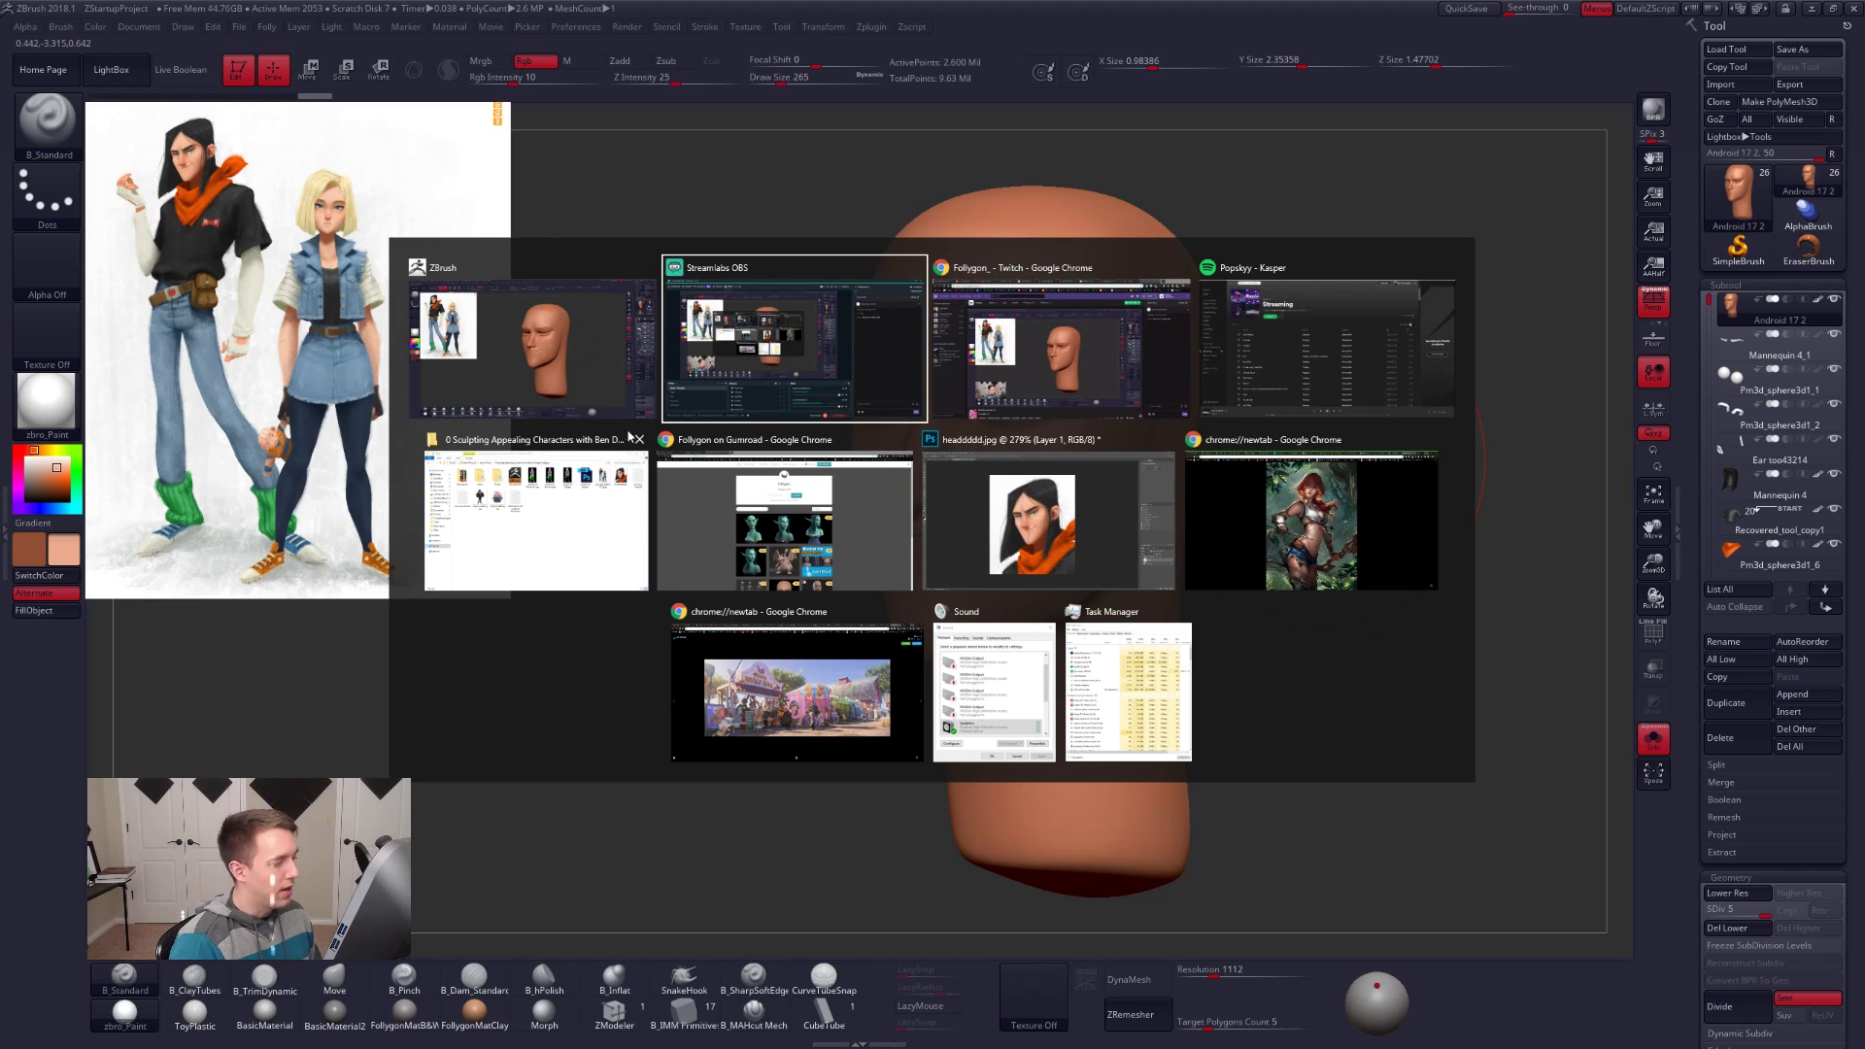
left_click(815, 486)
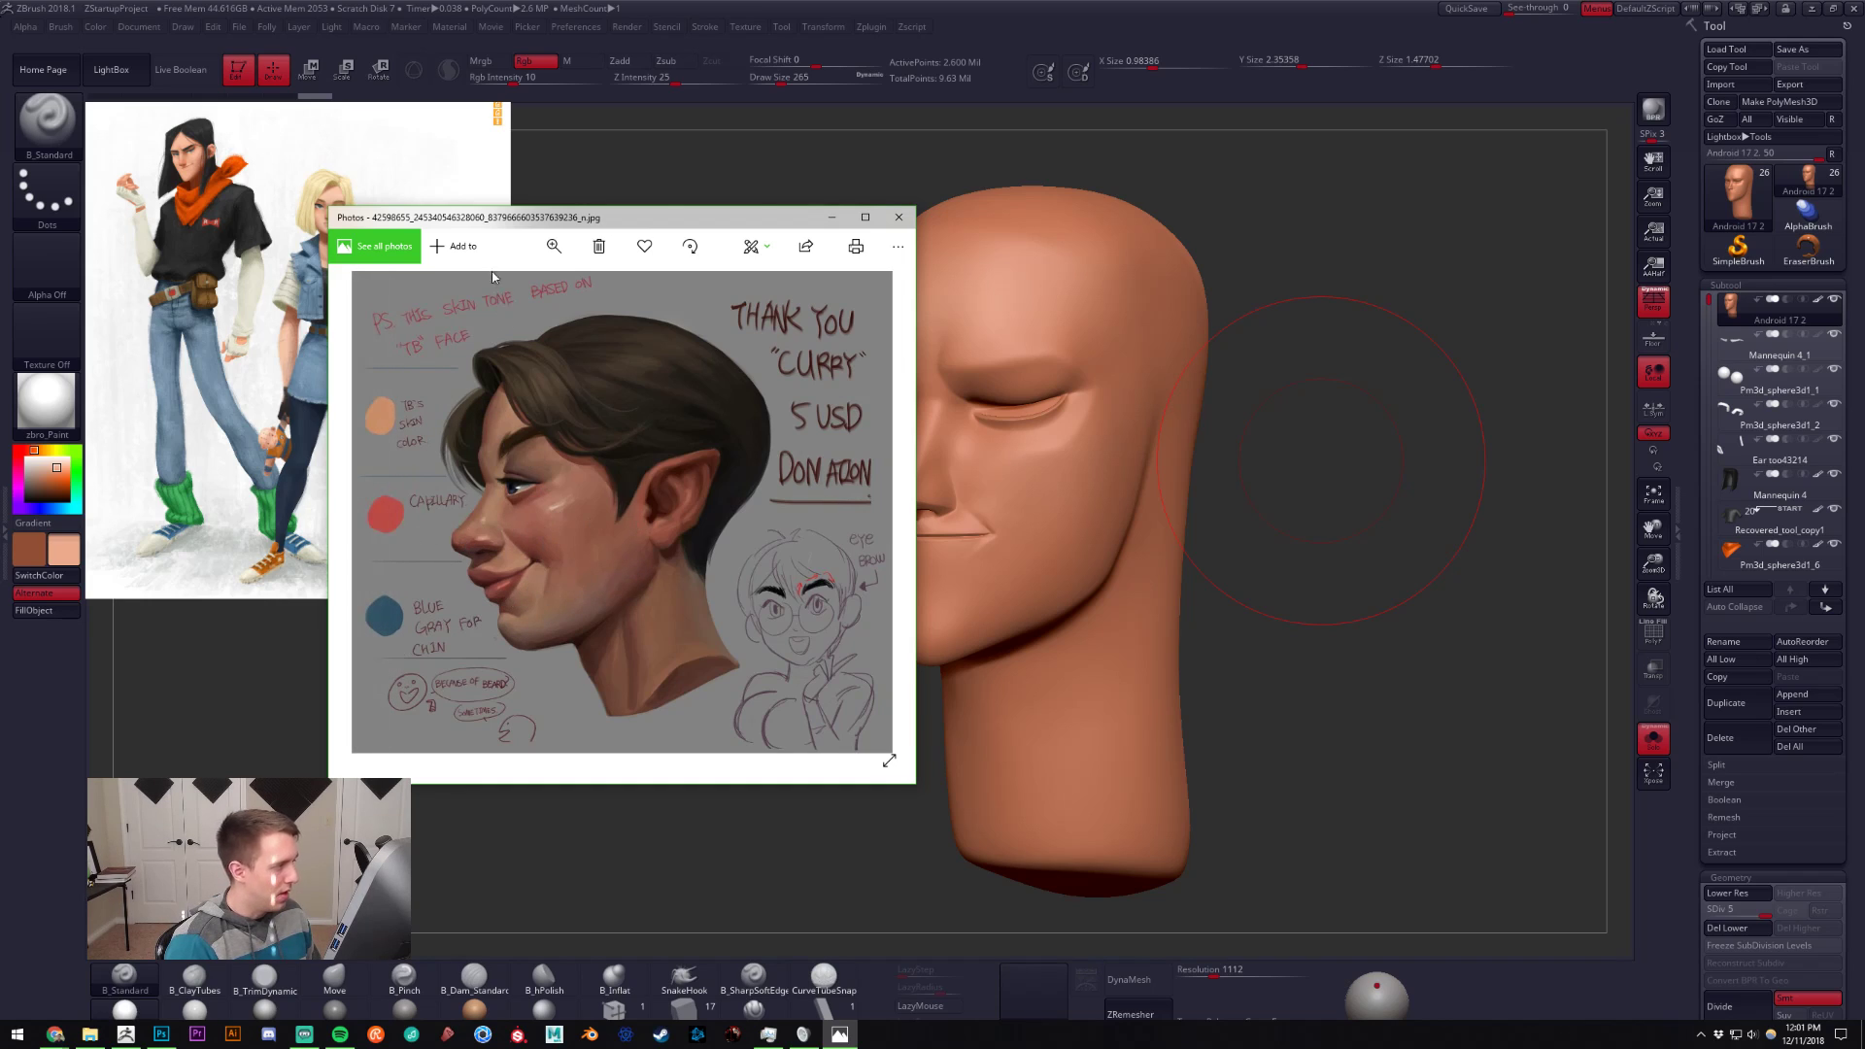
left_click_drag(533, 217, 1864, 194)
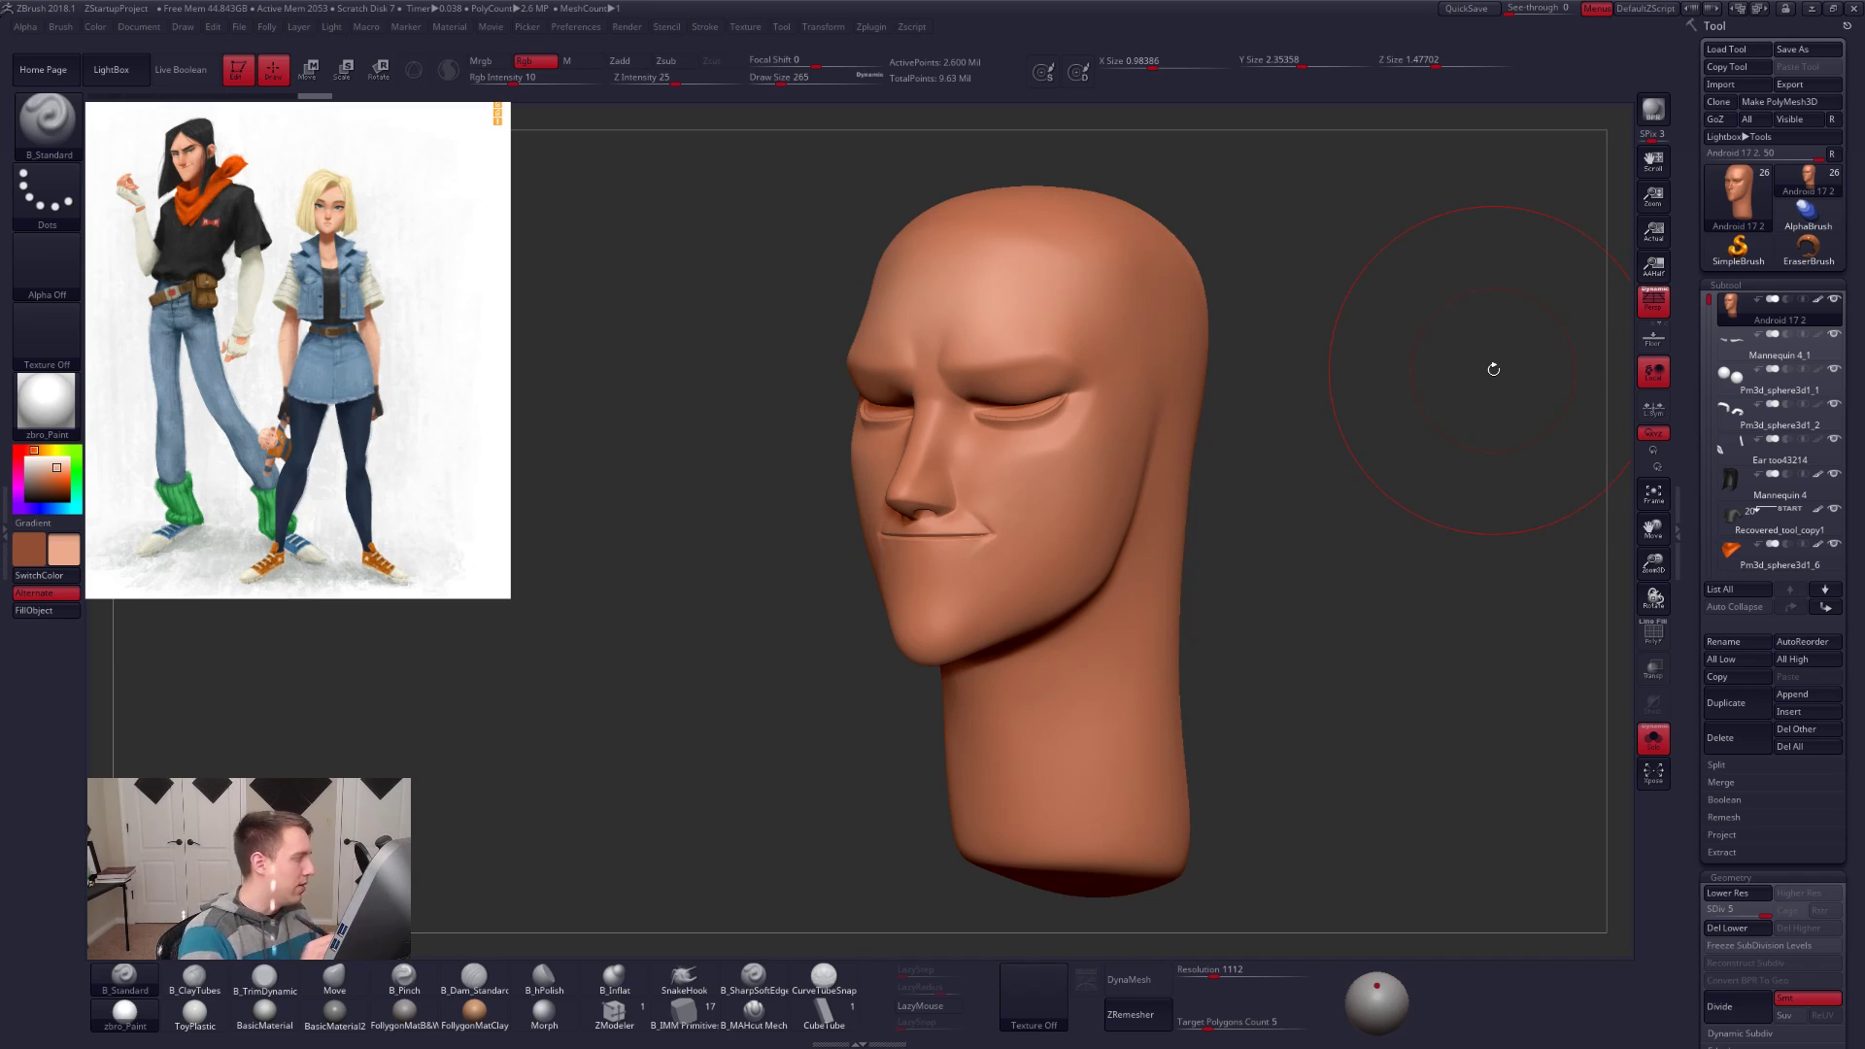
Step: Set the draw size to 239 and brush light peach around the mouth and across the cheek
key("space")
left_click_drag(945, 584, 939, 586)
mouse_move(942, 598)
right_mouse_down()
mouse_move(971, 605)
mouse_move(930, 576)
mouse_move(955, 601)
mouse_move(973, 585)
right_mouse_up()
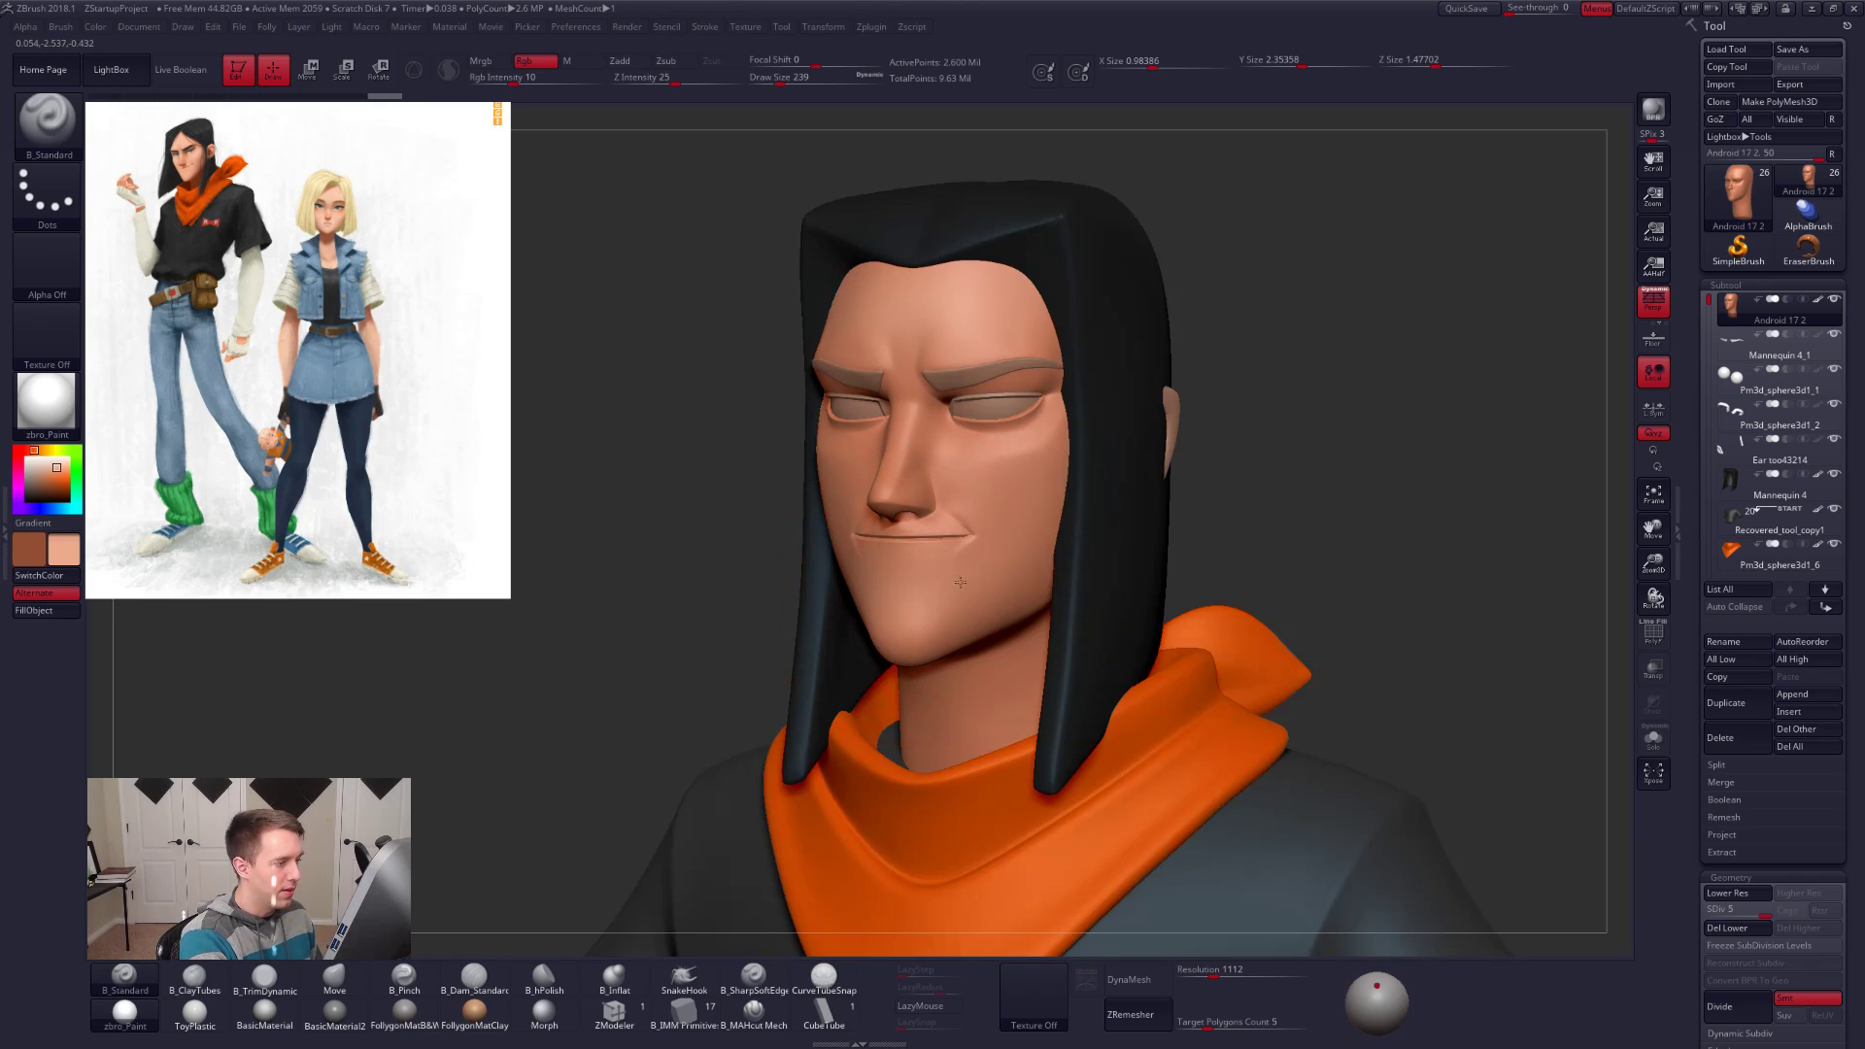
left_click_drag(1018, 490, 978, 530)
Step: Swap to brown as the main color and brush it over the isolated head's neck and side at a draw size of 239
key("v")
key("space")
right_click_drag(978, 529, 1000, 674)
left_click_drag(1088, 628, 1100, 650)
key("space")
left_click_drag(1156, 577, 1159, 571)
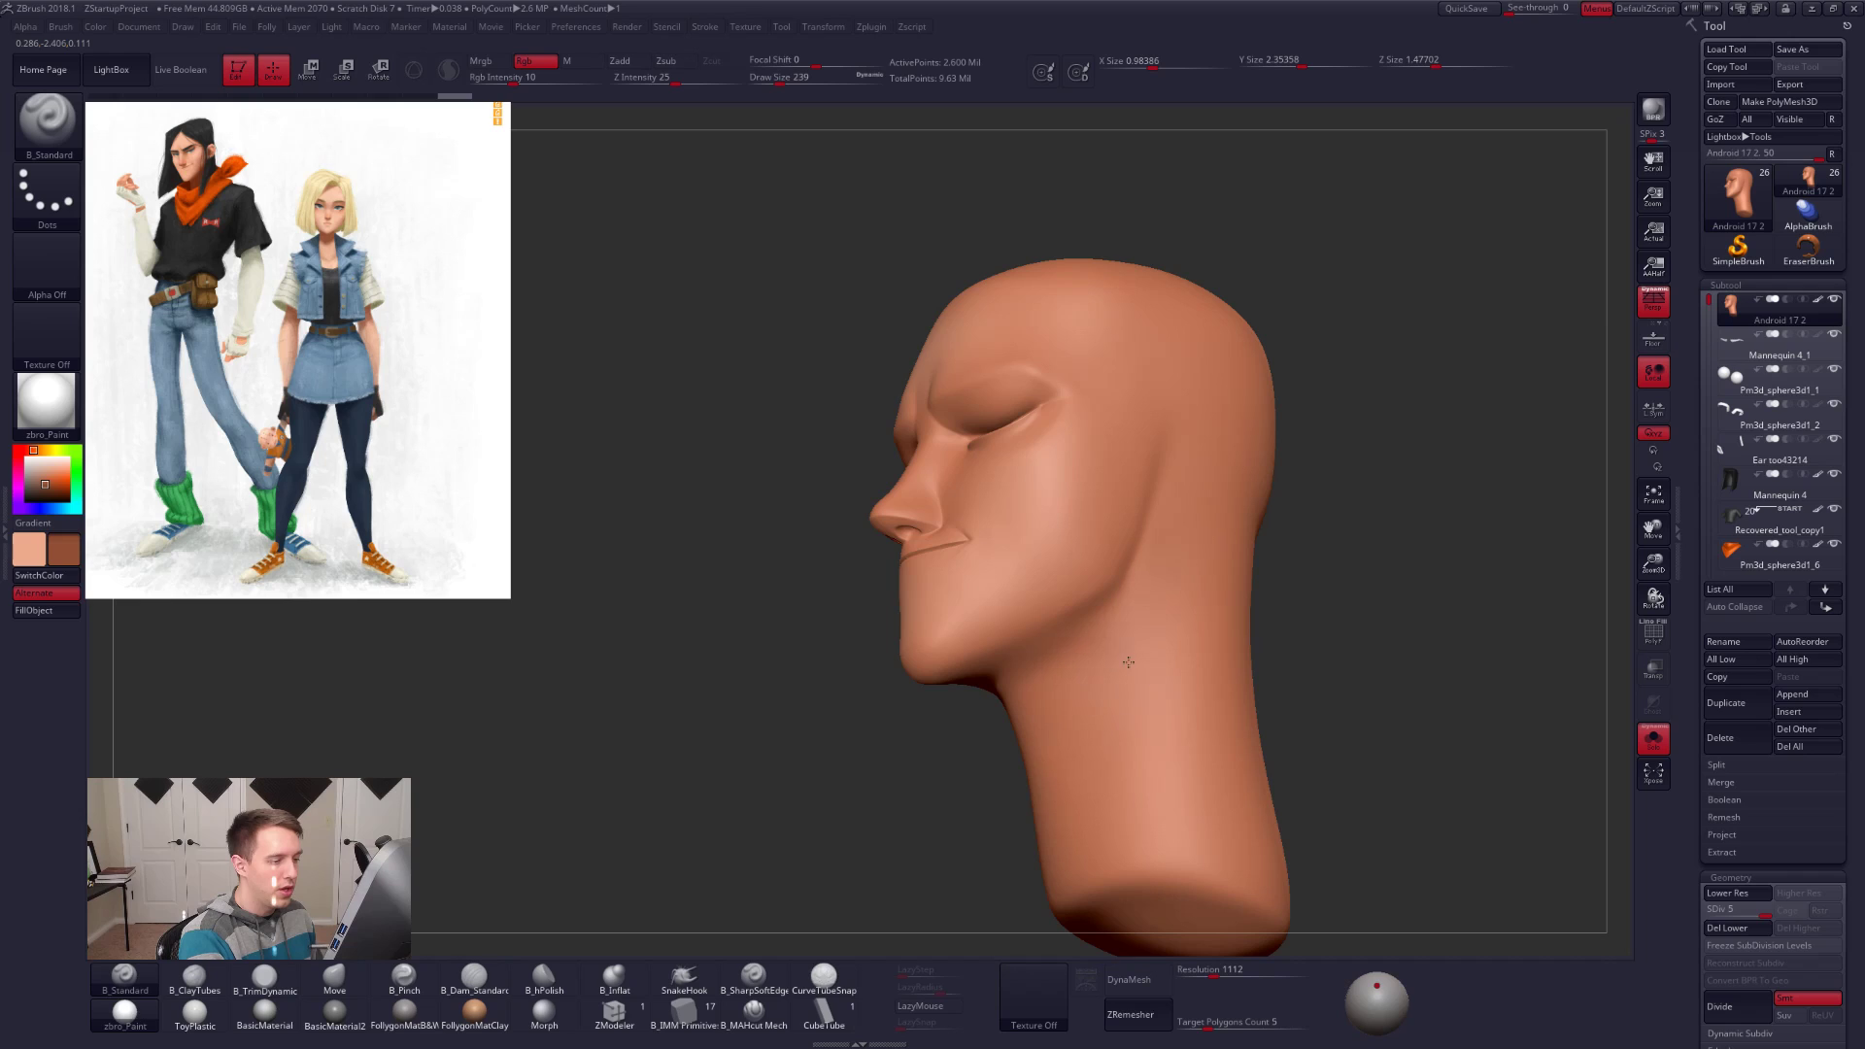
right_click_drag(1149, 679, 1169, 674, "shift")
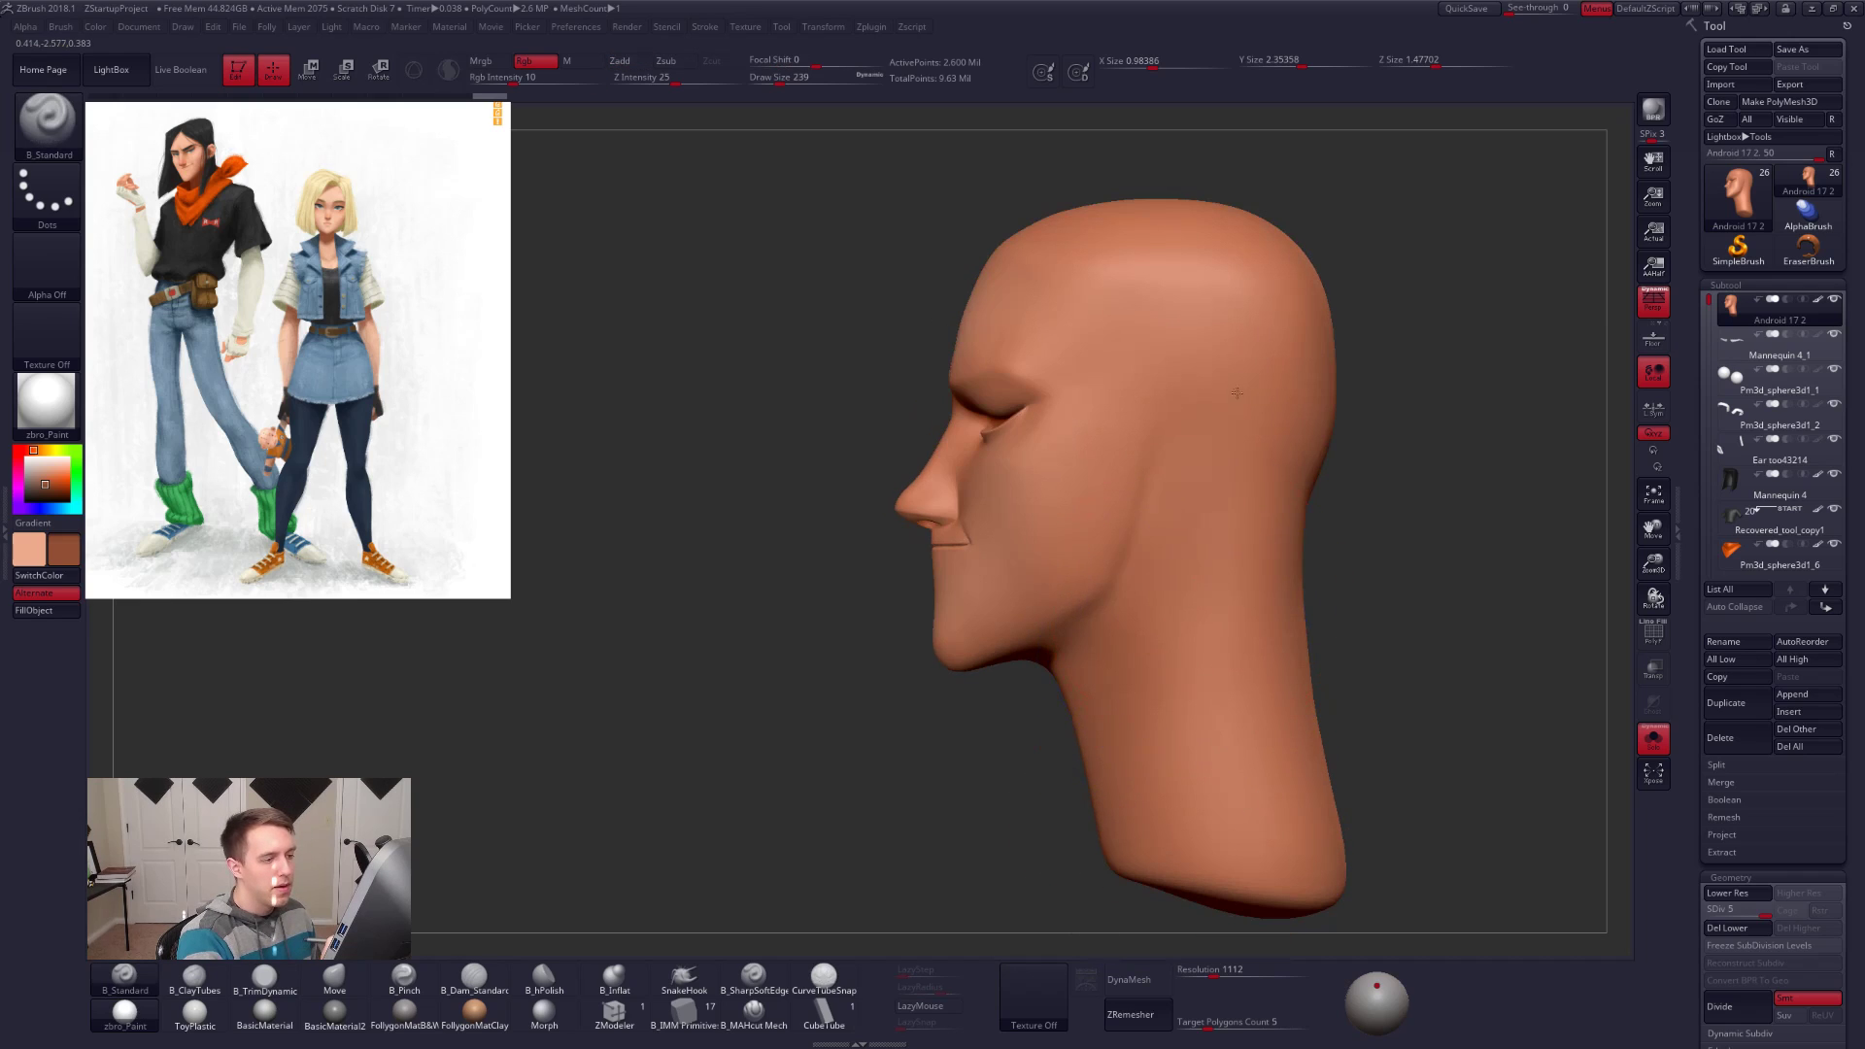
left_click_drag(1197, 566, 1166, 467)
right_click_drag(1059, 614, 1161, 631)
Step: Sample a darker brown from the reference image as the main color and set the draw size to 121
key("space")
left_click_drag(1095, 393, 1087, 393)
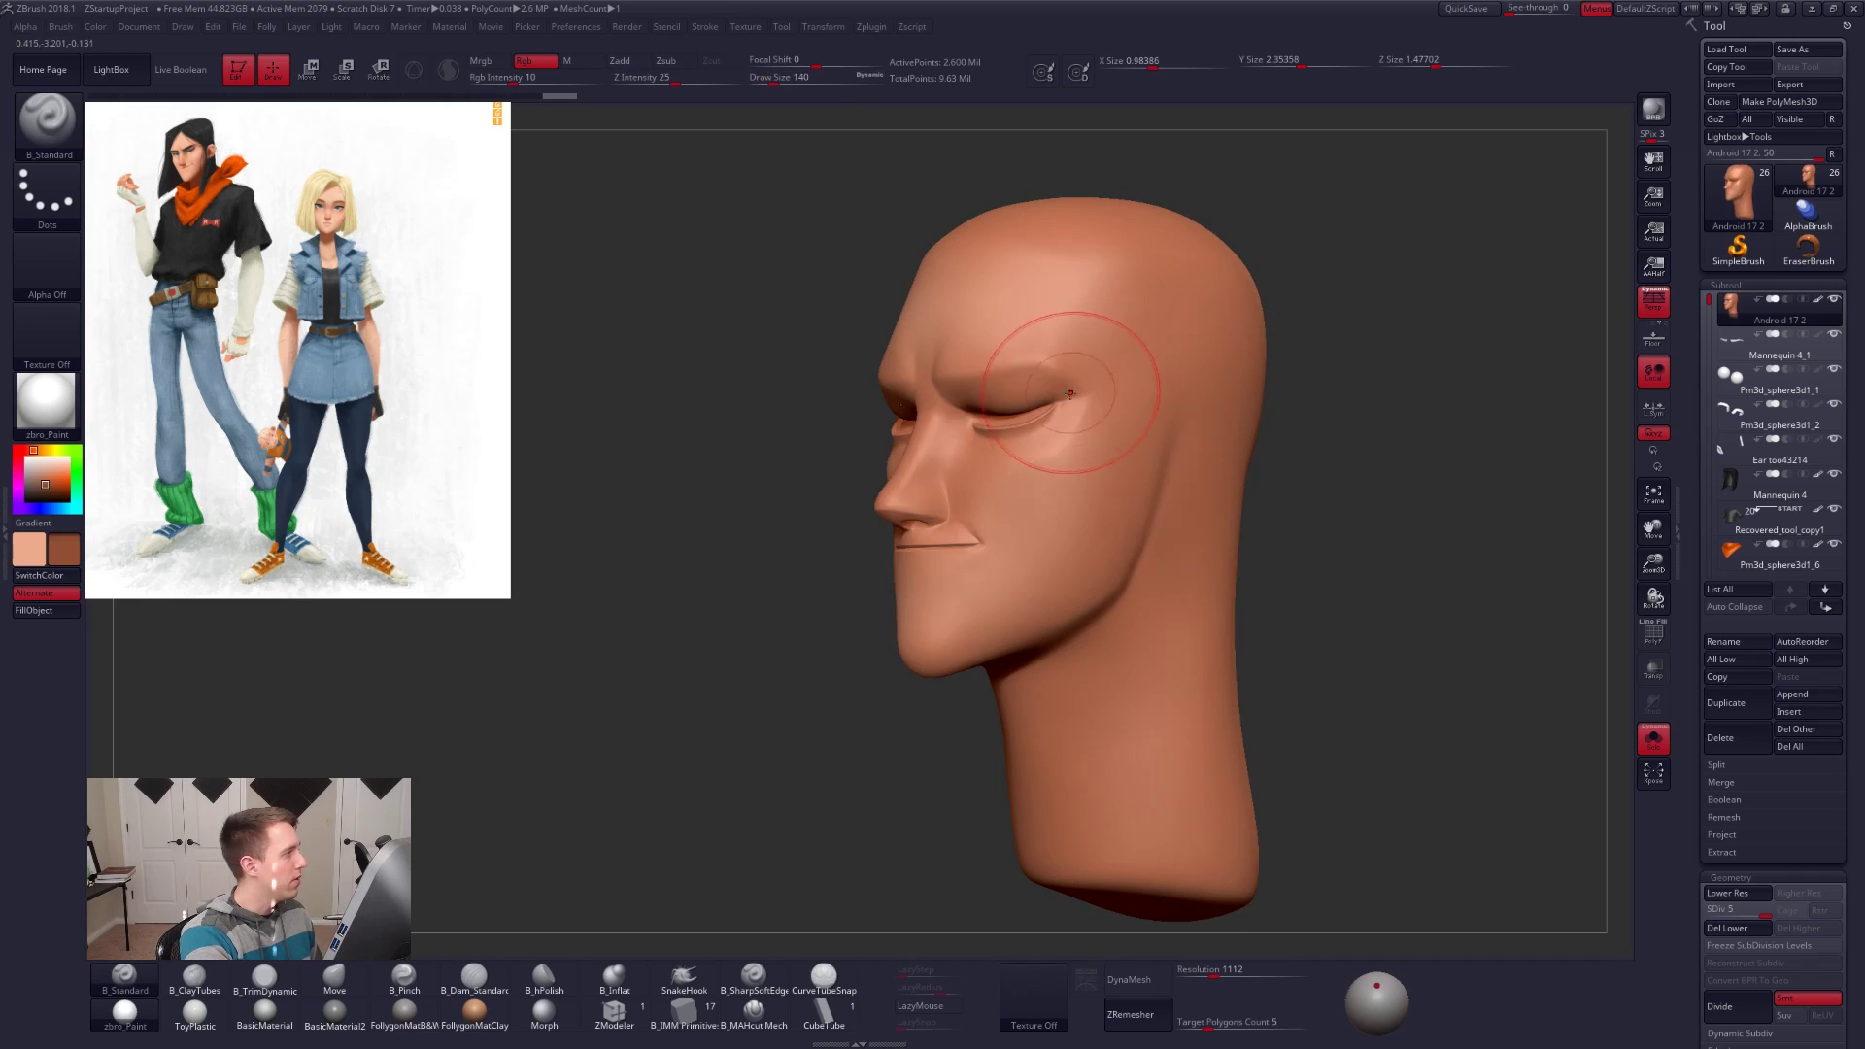
right_click_drag(996, 398, 1040, 498, "alt")
key("shift+z")
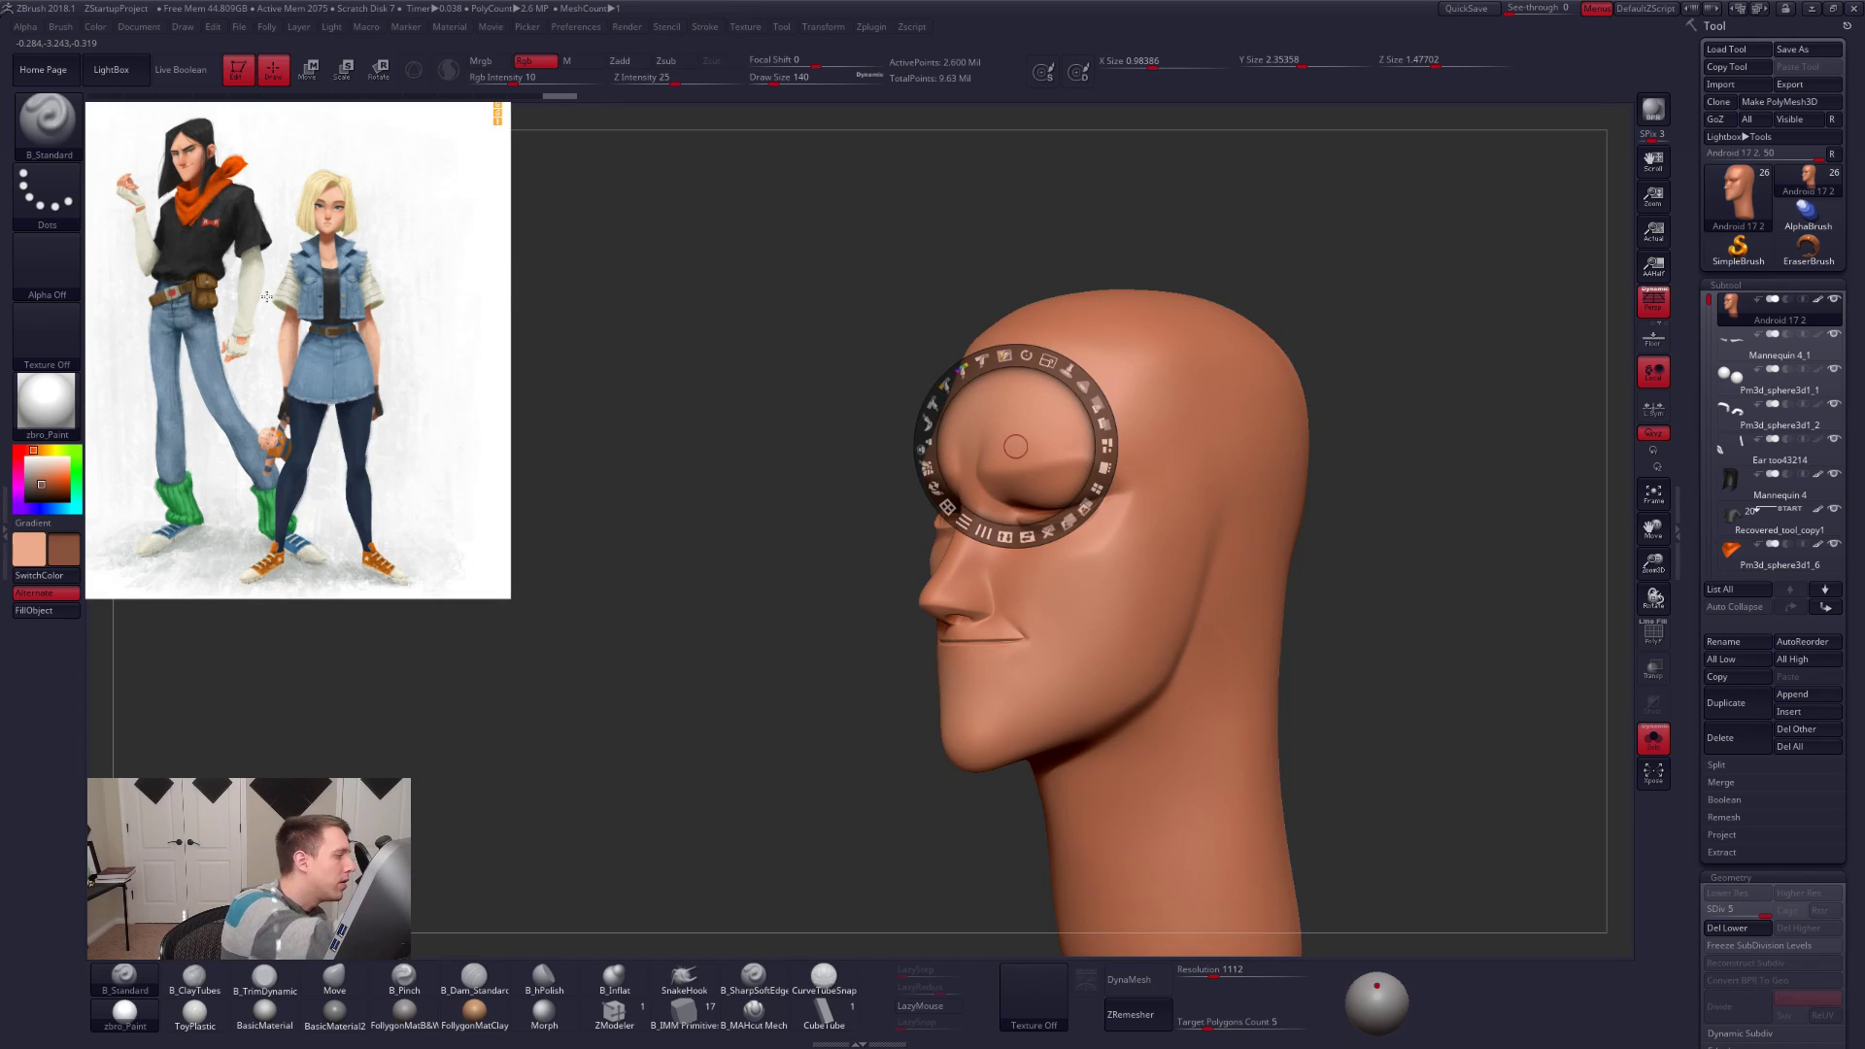
key("z")
mouse_move(957, 510)
right_mouse_down()
mouse_move(1041, 479)
mouse_move(1074, 508)
right_mouse_up()
key("space")
left_click_drag(1061, 490, 977, 477)
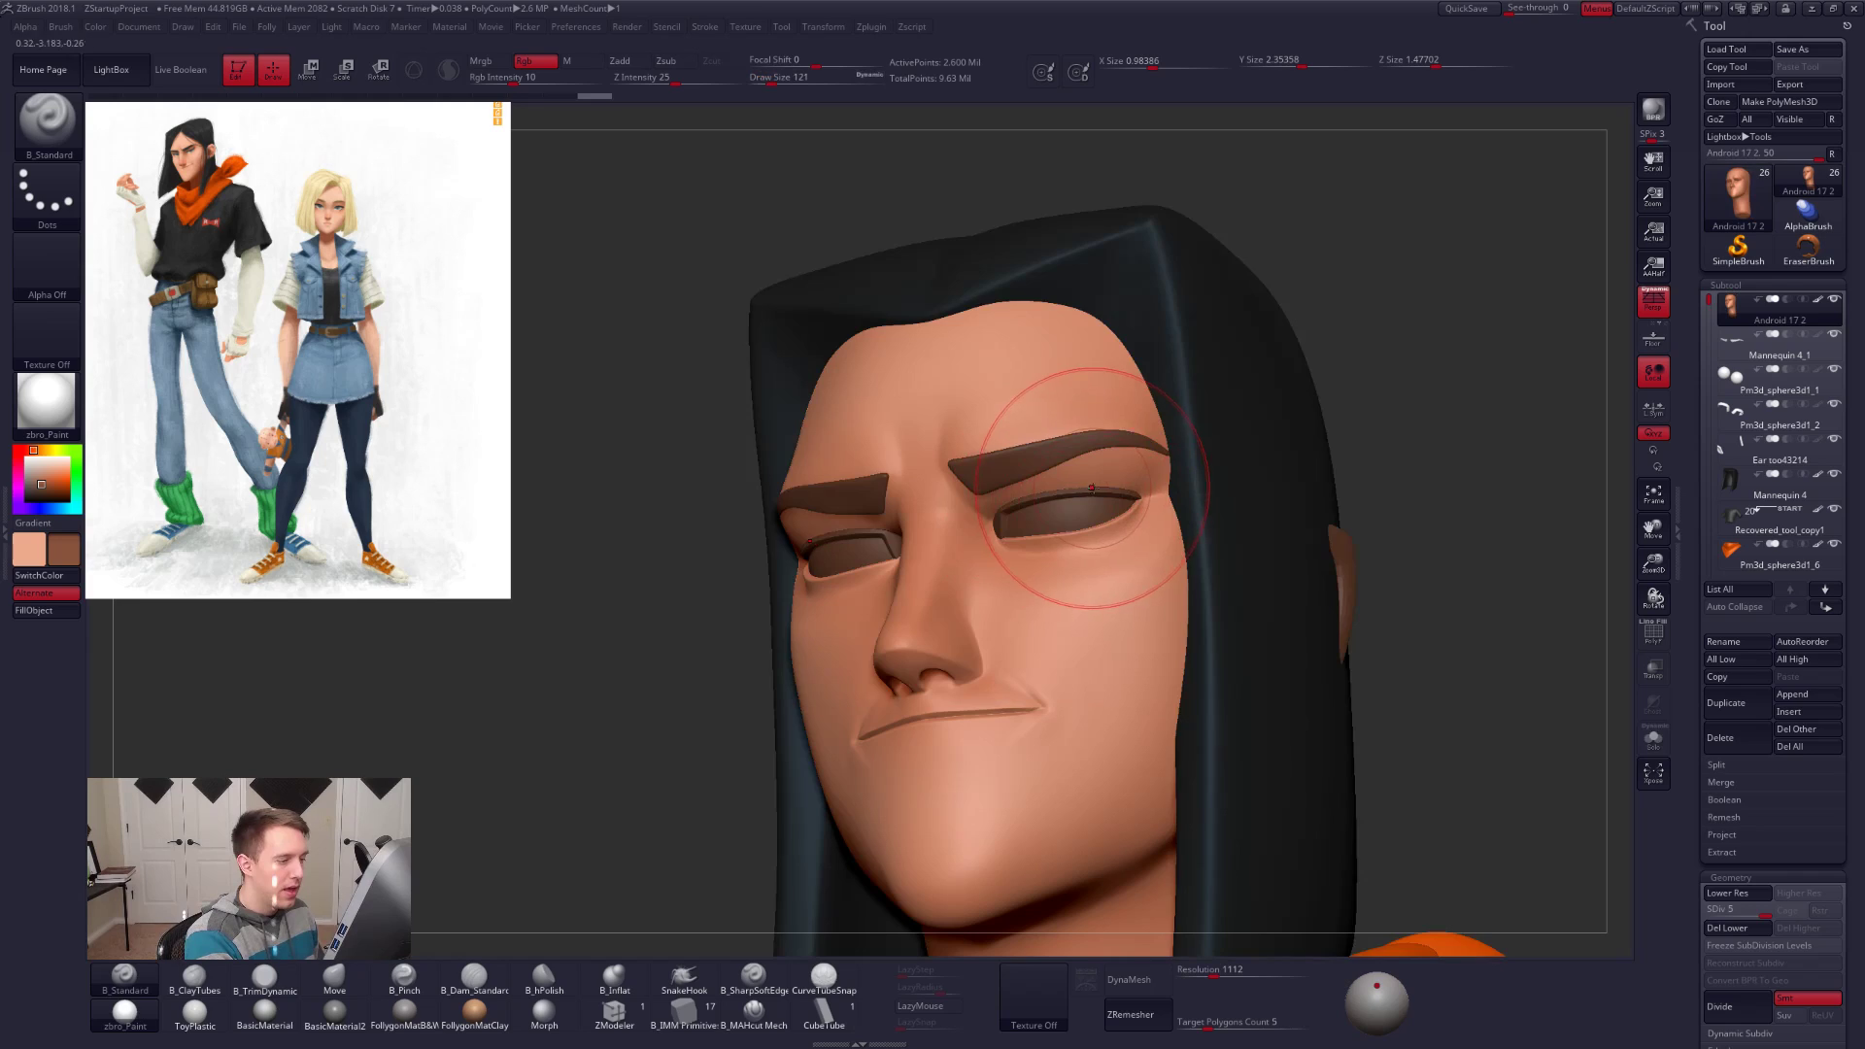
Step: Isolate the head and brush the darker brown around the eye sockets at Rgb intensity 10
key("alt+s")
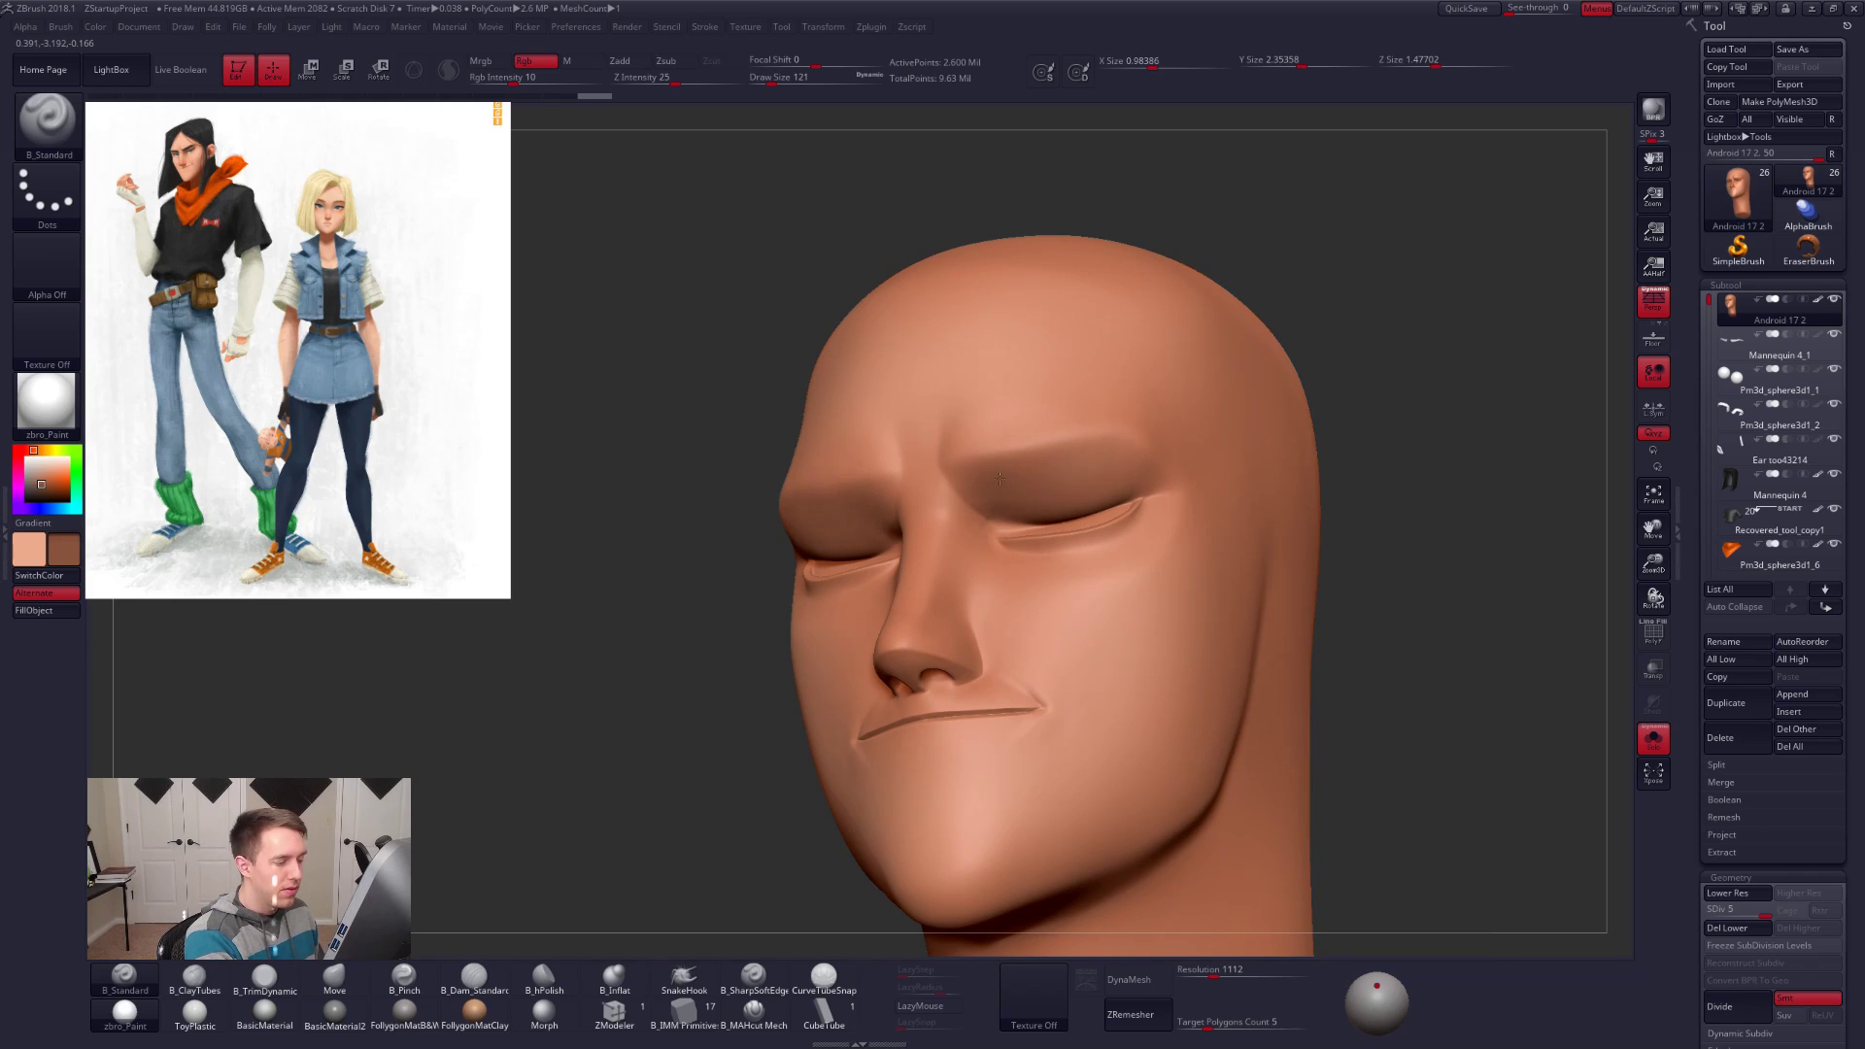
left_click_drag(1057, 489, 1122, 515)
right_click_drag(1122, 514, 1180, 529, "shift")
mouse_move(1147, 622)
right_mouse_down("ctrl")
mouse_move(1120, 579)
mouse_move(1030, 578)
right_mouse_up("ctrl")
key("alt+s")
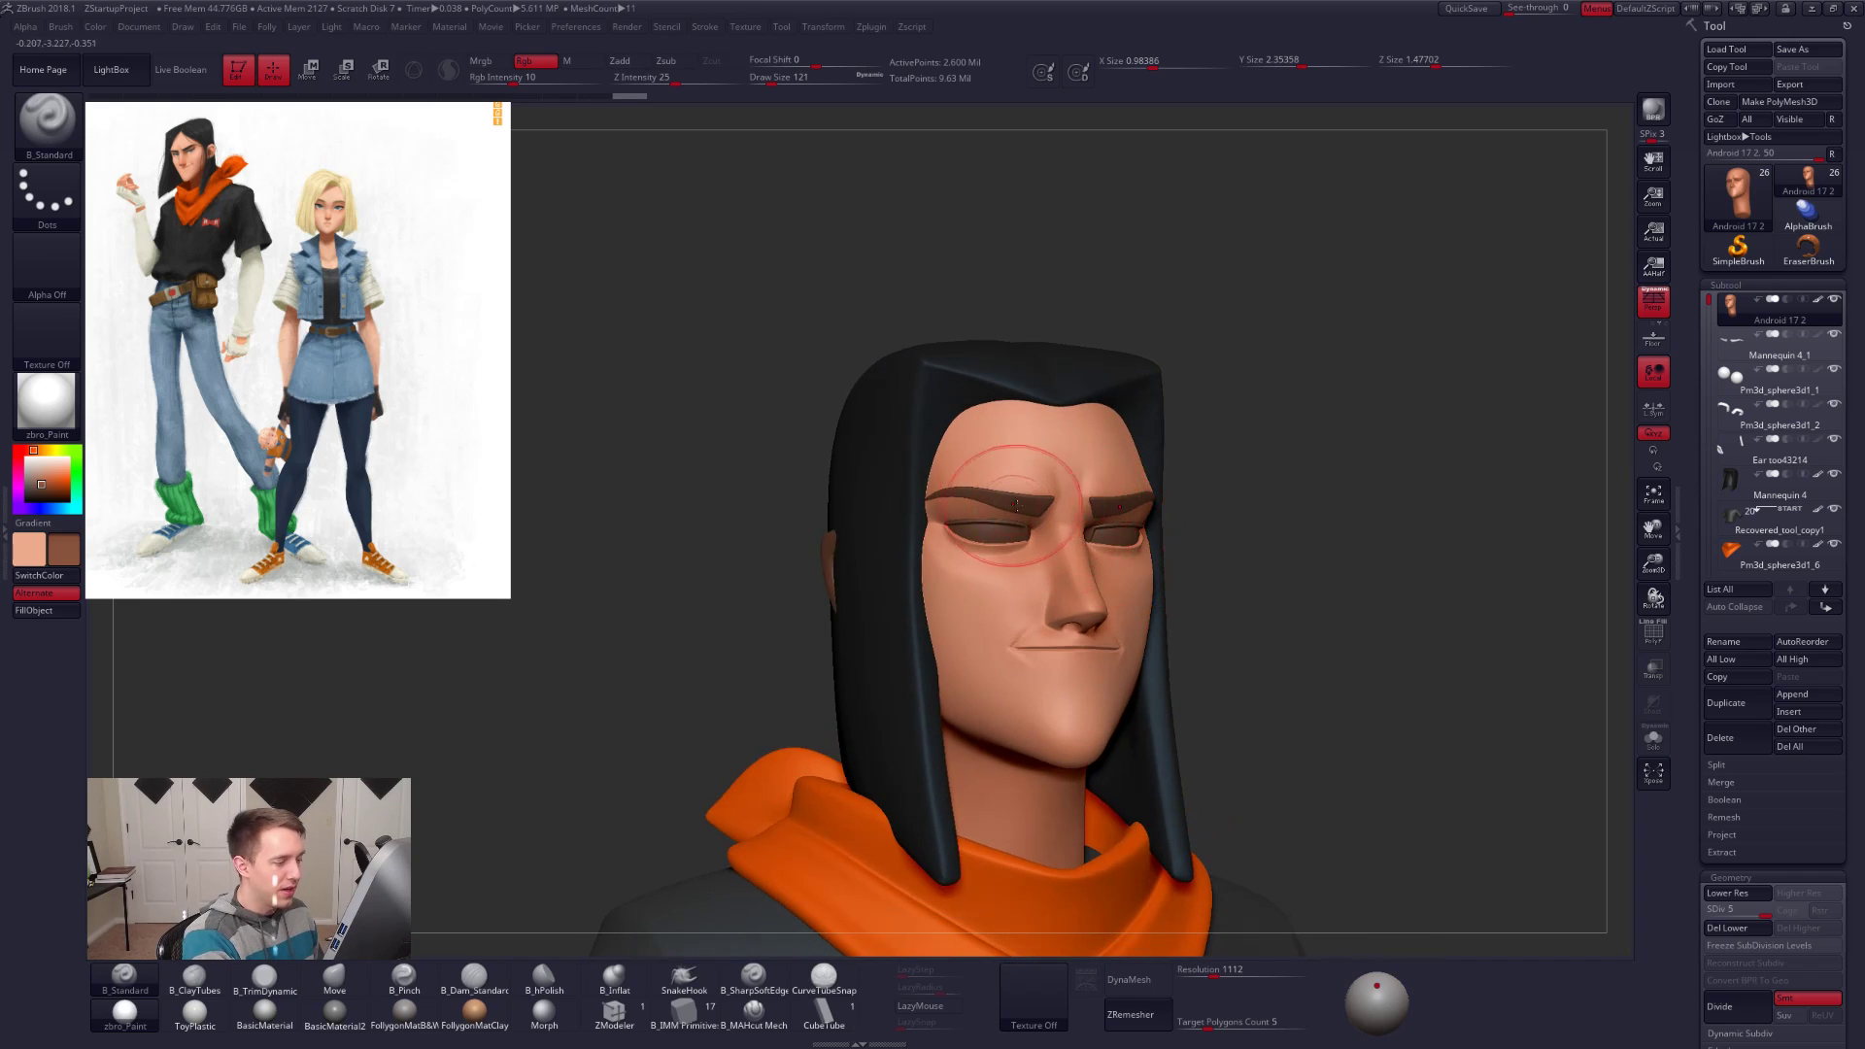
Step: Sample a warm orange skin tone from the reference face, isolate the head and set the draw size to 104
key("z")
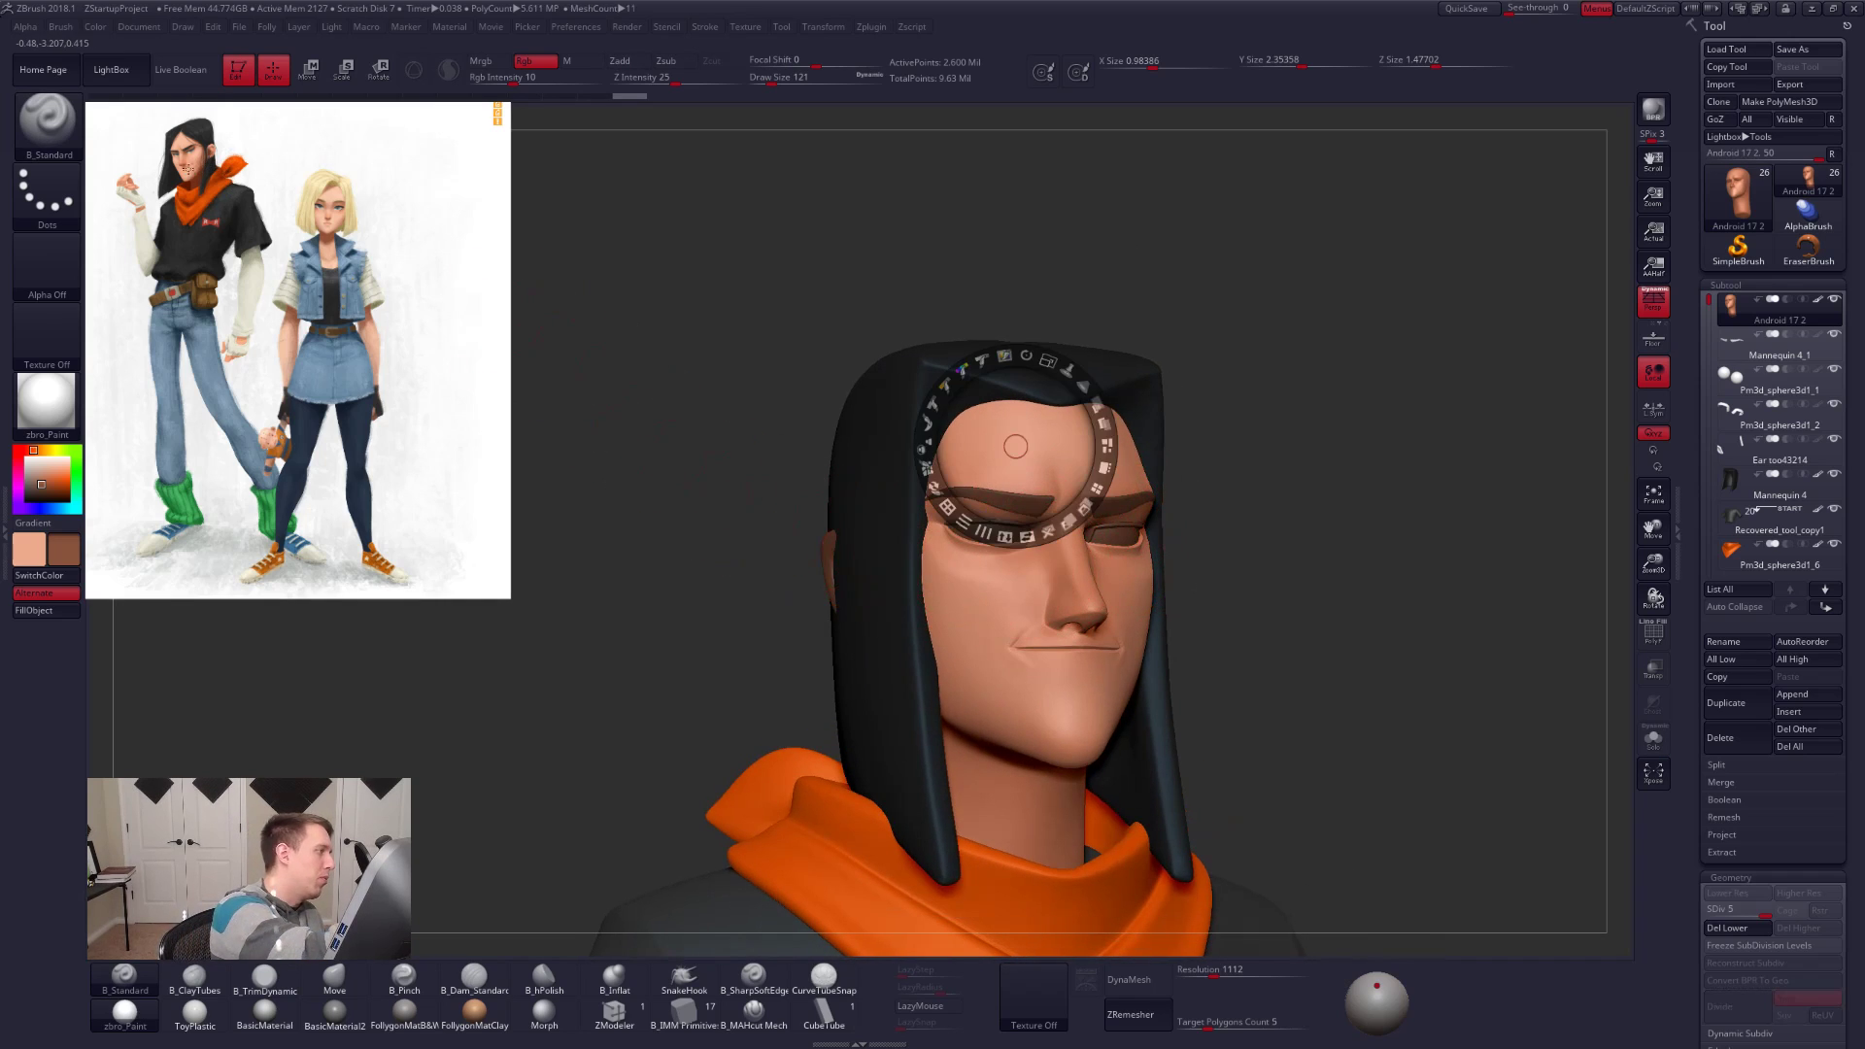
key("c")
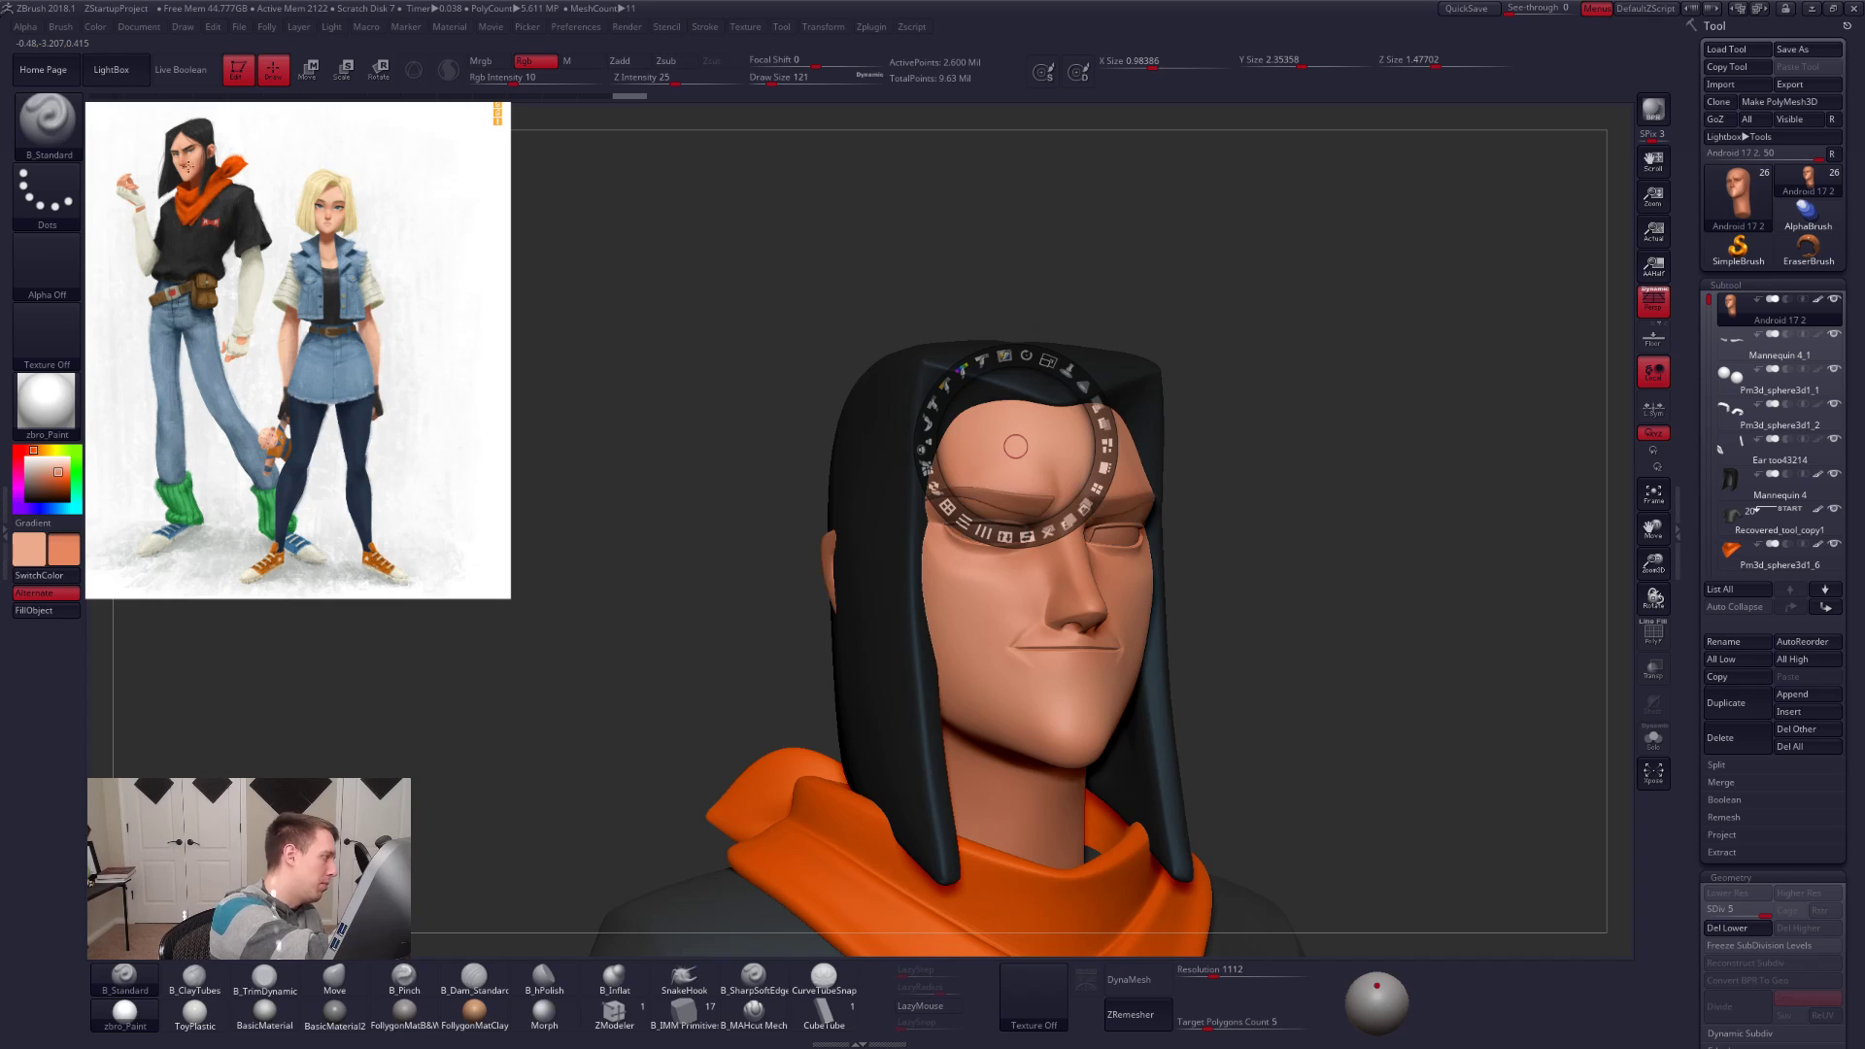
key("z")
mouse_move(1079, 572)
right_mouse_down()
mouse_move(1010, 583)
mouse_move(1095, 594)
mouse_move(1041, 586)
mouse_move(1045, 622)
right_mouse_up()
key("alt+s")
key("space")
left_click_drag(1054, 605, 1049, 605)
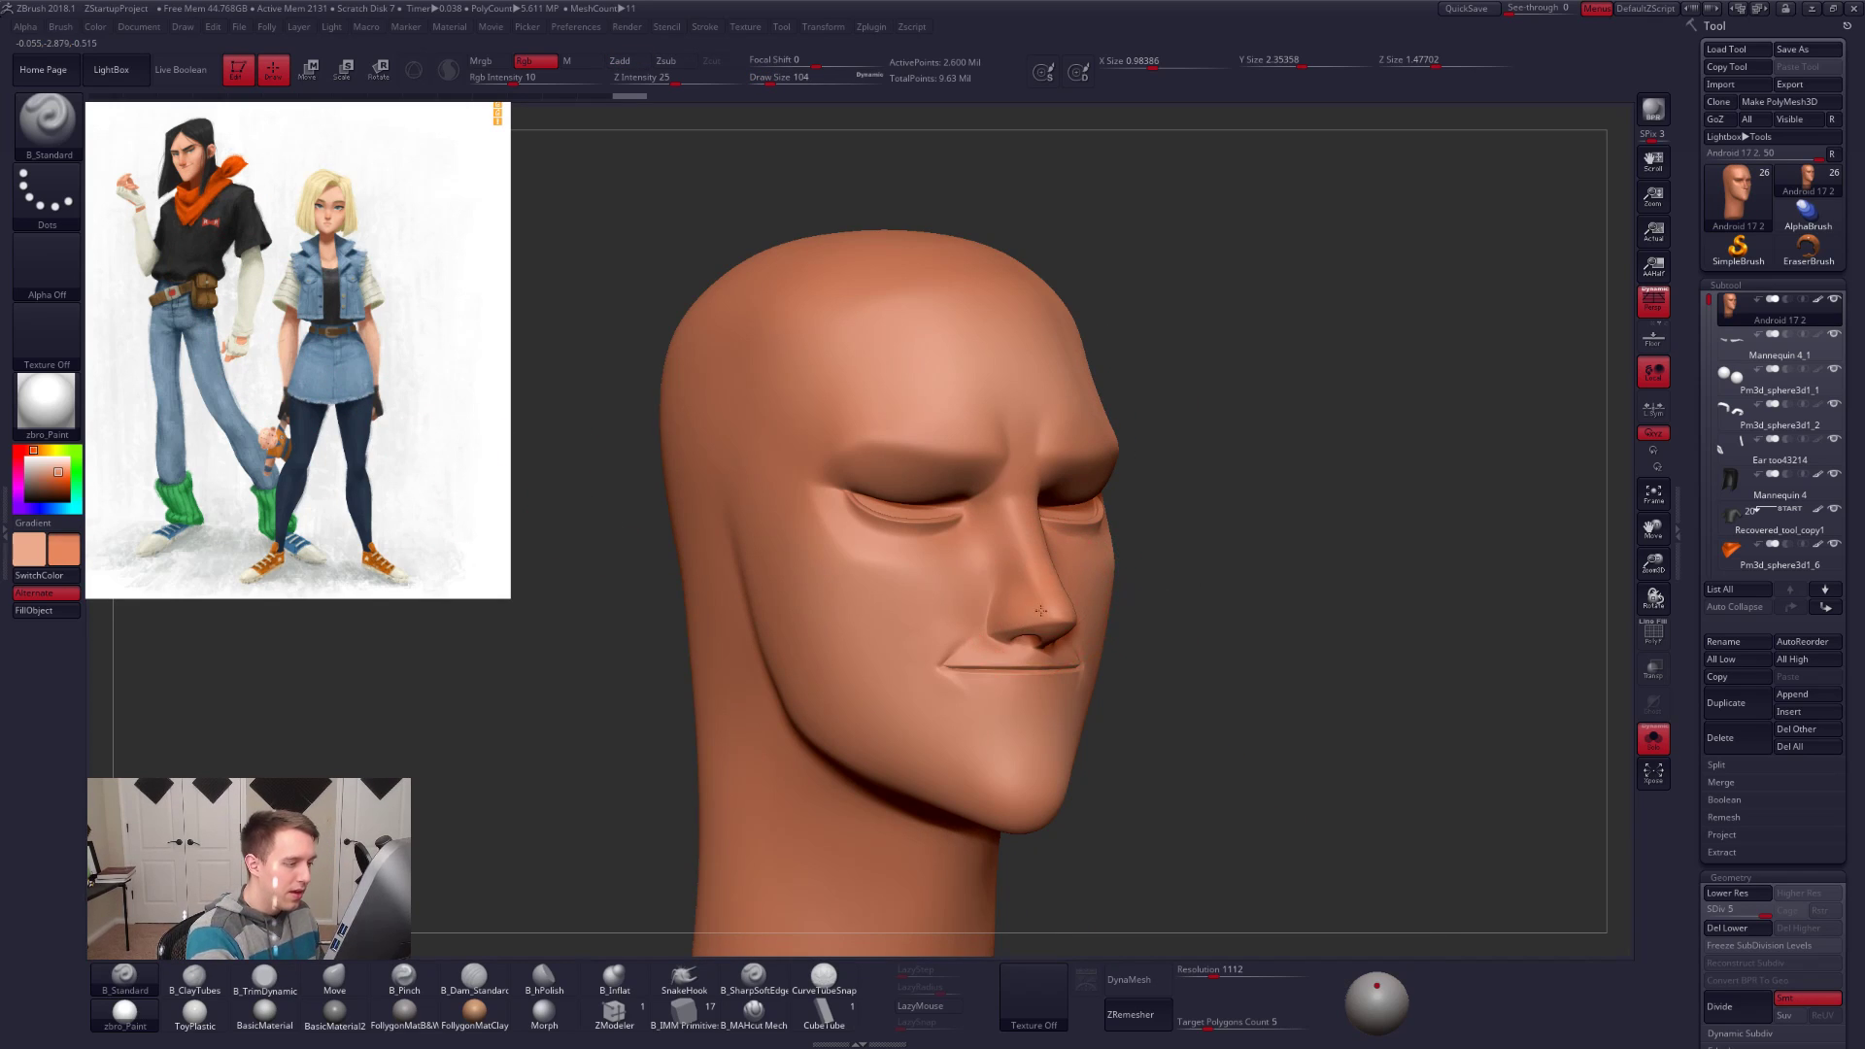
Step: Brush the warm orange tone over the side and tip of the nose
left_click_drag(1018, 576, 1024, 589)
mouse_move(1060, 589)
right_mouse_down()
mouse_move(1084, 641)
mouse_move(1054, 602)
right_mouse_up()
key("space")
left_click_drag(1064, 610, 1069, 610)
right_click_drag(1078, 594, 1025, 590)
Step: Sample a light peach from the reference image as the main color and set the draw size to 170
key("space")
left_click_drag(1164, 613, 1168, 614)
mouse_move(1077, 589)
right_mouse_down("alt")
mouse_move(1010, 587)
mouse_move(1170, 598)
right_mouse_up("alt")
key("z")
key("c")
key("z")
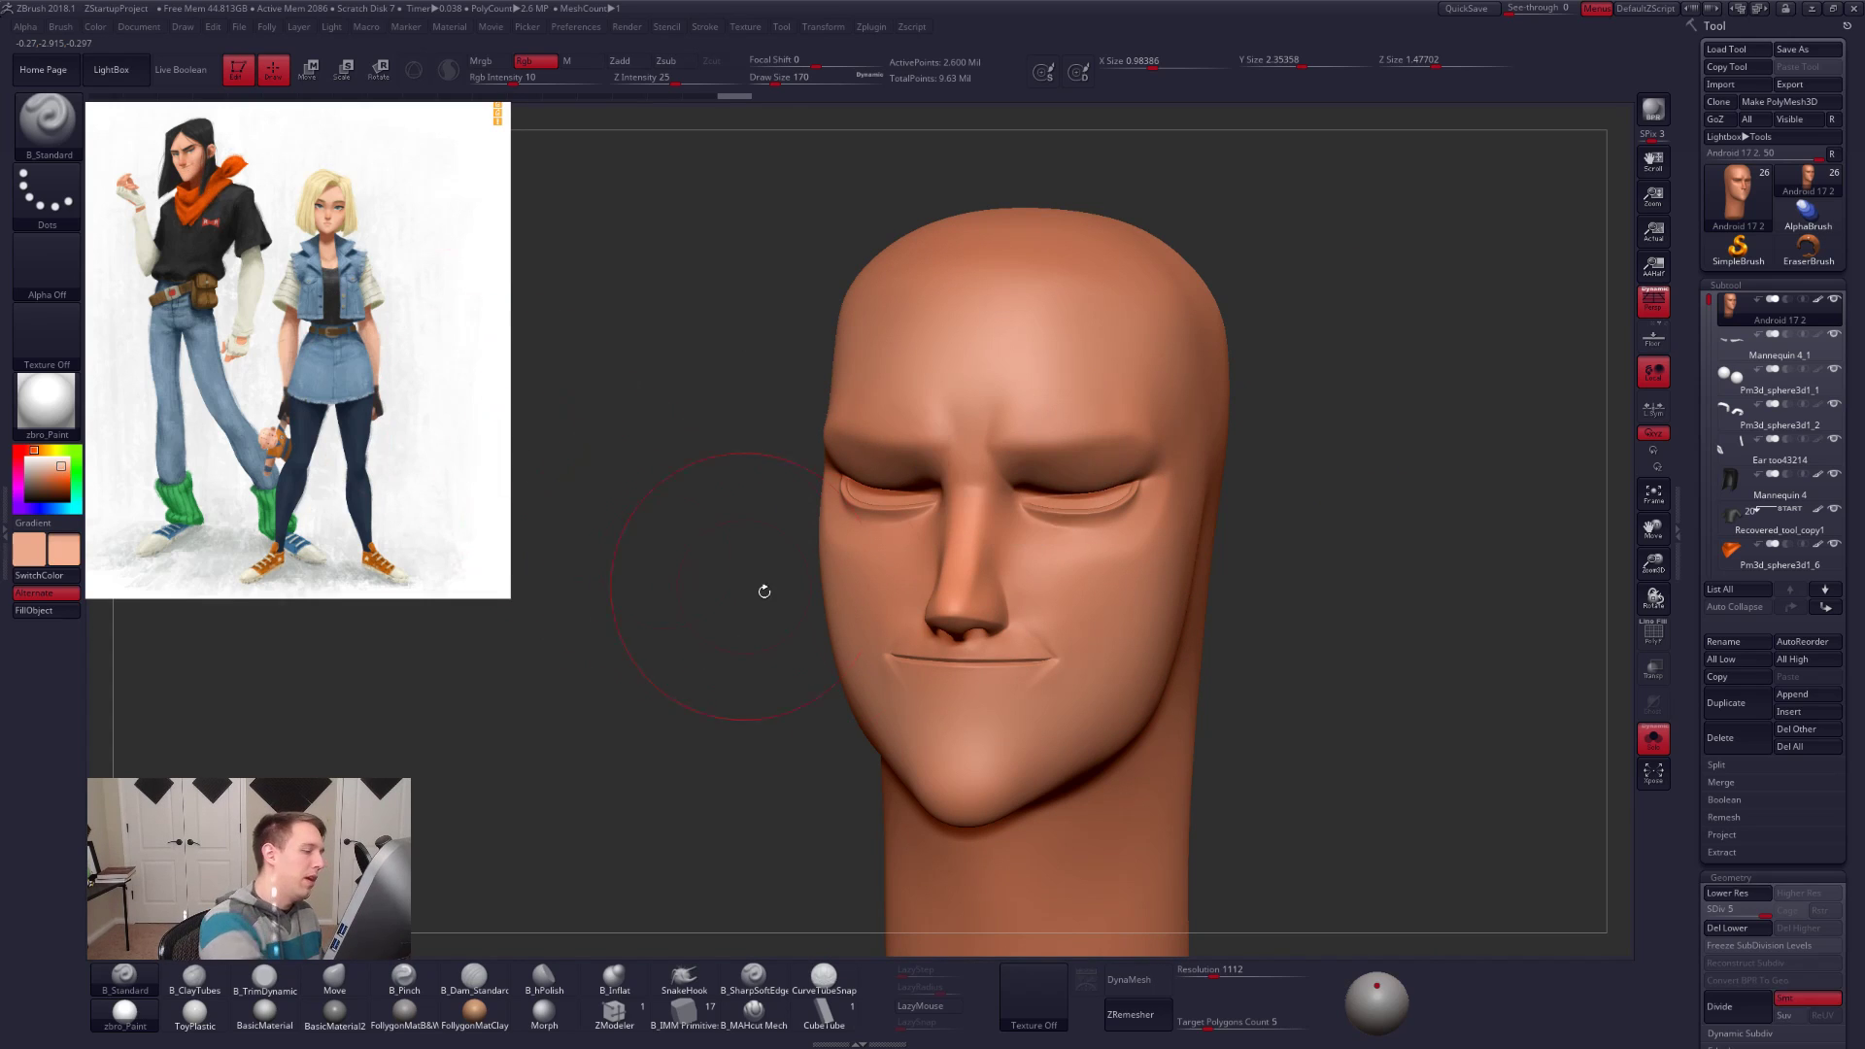
Step: Brush light peach over the chin and lower face at a draw size of about 170, checking it with the full character shown
key("space")
left_click_drag(1069, 730, 1080, 732)
mouse_move(1070, 740)
left_mouse_down()
mouse_move(1035, 588)
mouse_move(1067, 597)
left_mouse_up()
key("space")
right_click_drag(1146, 388, 852, 420)
right_click_drag(972, 704, 971, 558, "ctrl")
key("alt+s")
right_click_drag(1217, 714, 1151, 694)
mouse_move(1083, 631)
right_mouse_down("alt")
mouse_move(985, 632)
mouse_move(1011, 723)
right_mouse_up("alt")
key("space")
left_click_drag(1073, 642, 1061, 642)
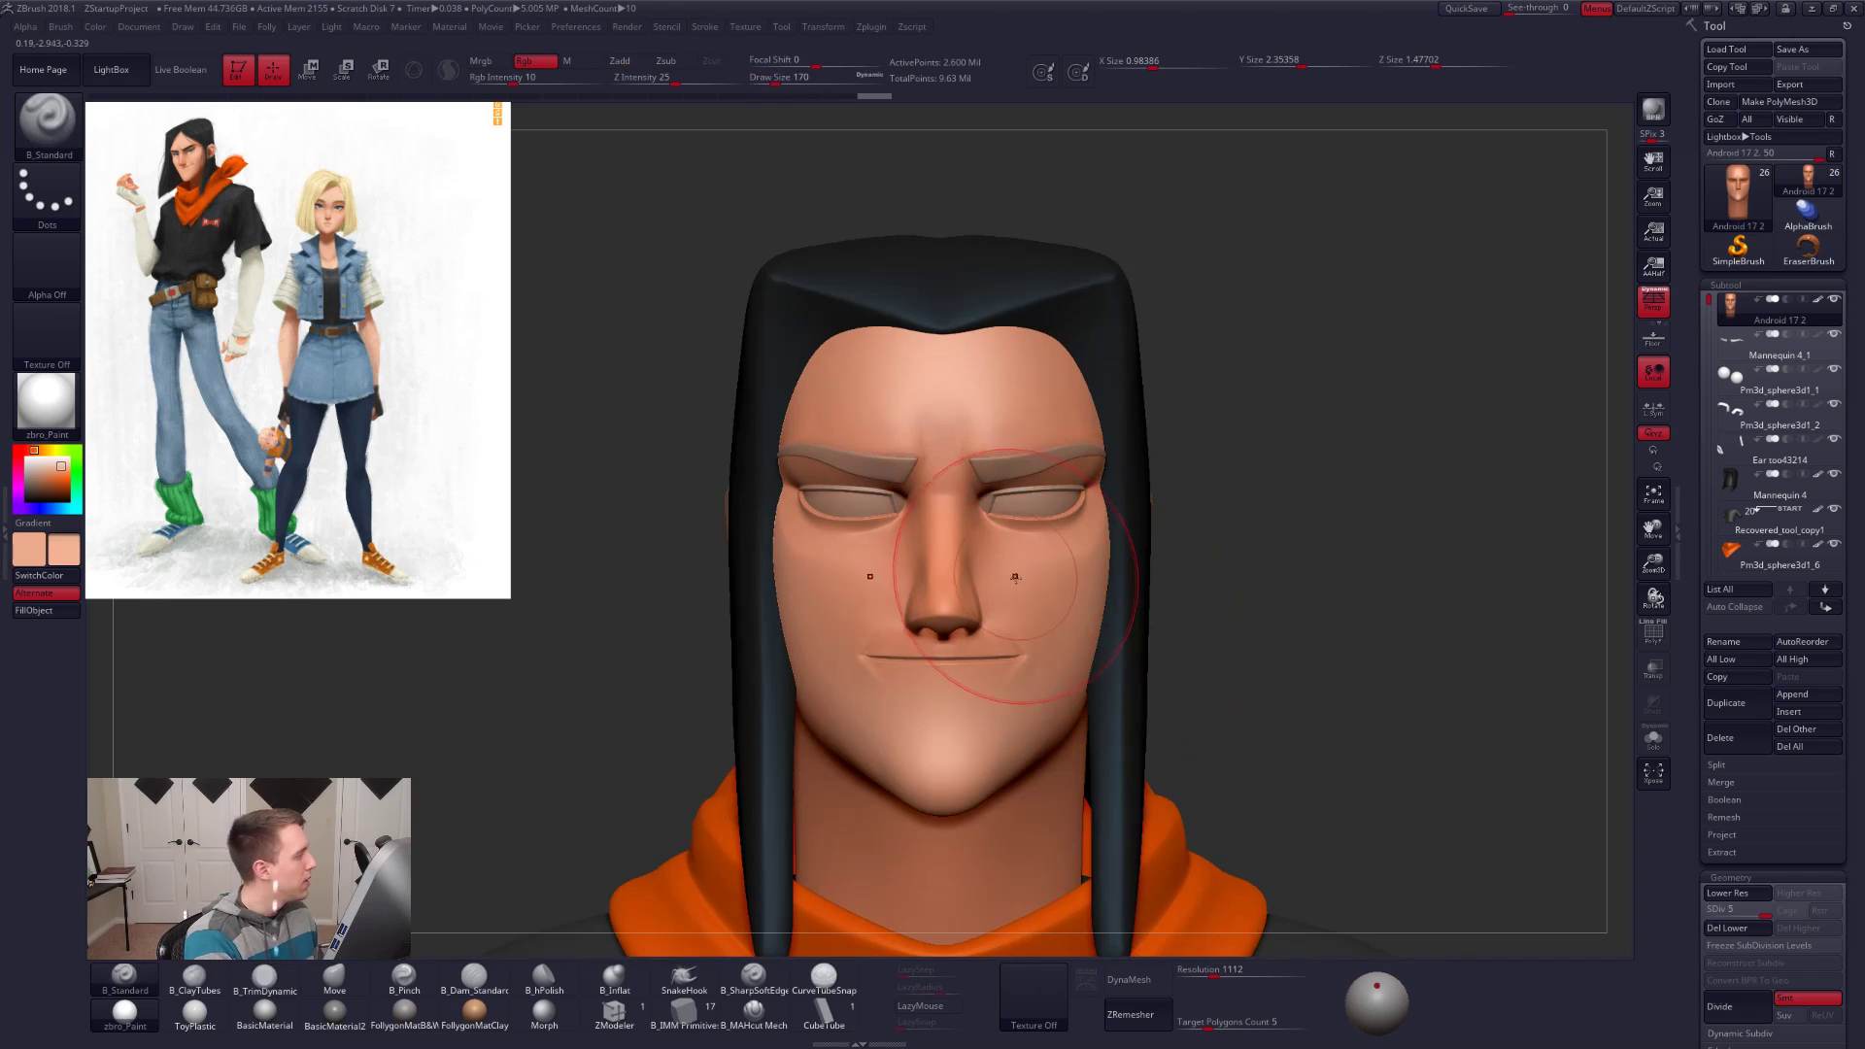
Step: Reduce the draw size to 113 and brush light peach over the cheeks beside the nose
key("space")
mouse_move(1028, 577)
left_mouse_down()
mouse_move(1051, 529)
mouse_move(1020, 536)
left_mouse_up()
right_click_drag(1076, 577, 1020, 574)
key("space")
mouse_move(1013, 563)
left_mouse_down()
mouse_move(985, 557)
mouse_move(1025, 590)
left_mouse_up()
mouse_move(1146, 709)
right_mouse_down()
mouse_move(1204, 700)
mouse_move(1166, 683)
right_mouse_up()
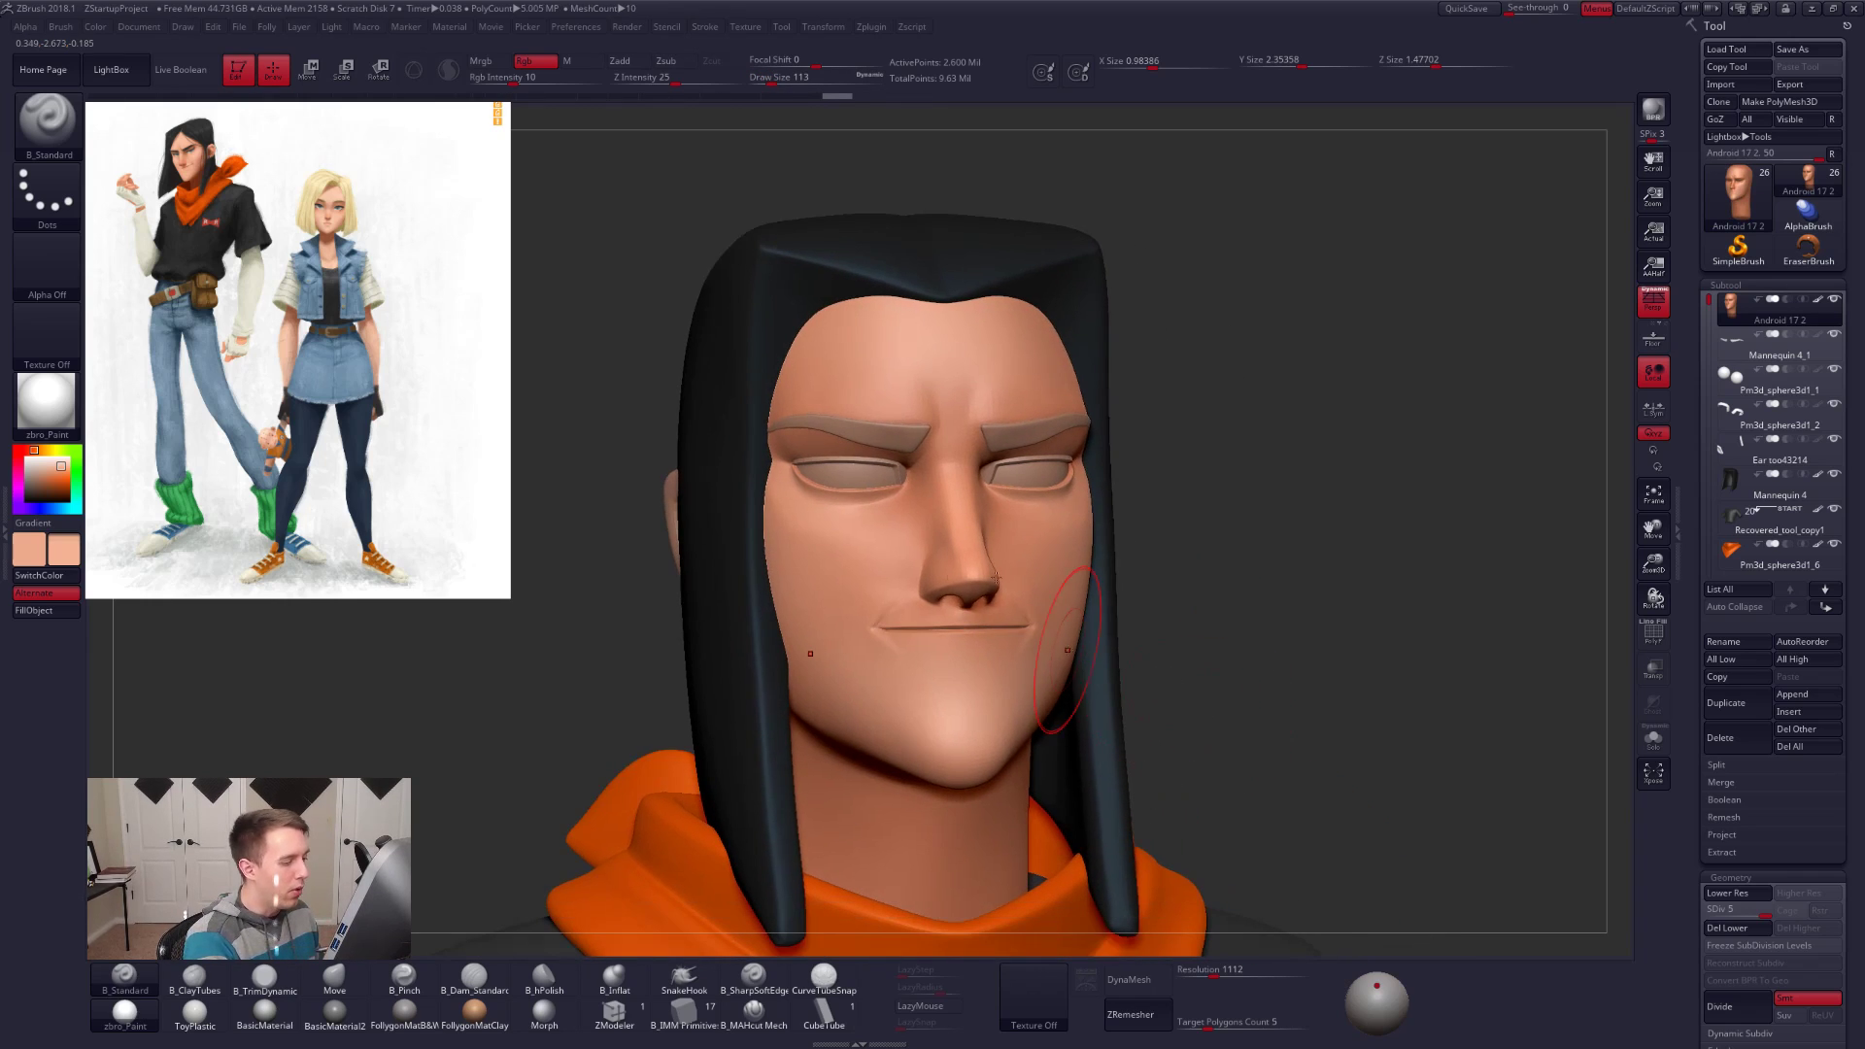
Step: Sample an orange skin tone and brush it over the isolated head's face at draw sizes of 160 and 121
key("c")
key("space")
left_click_drag(980, 587, 985, 587)
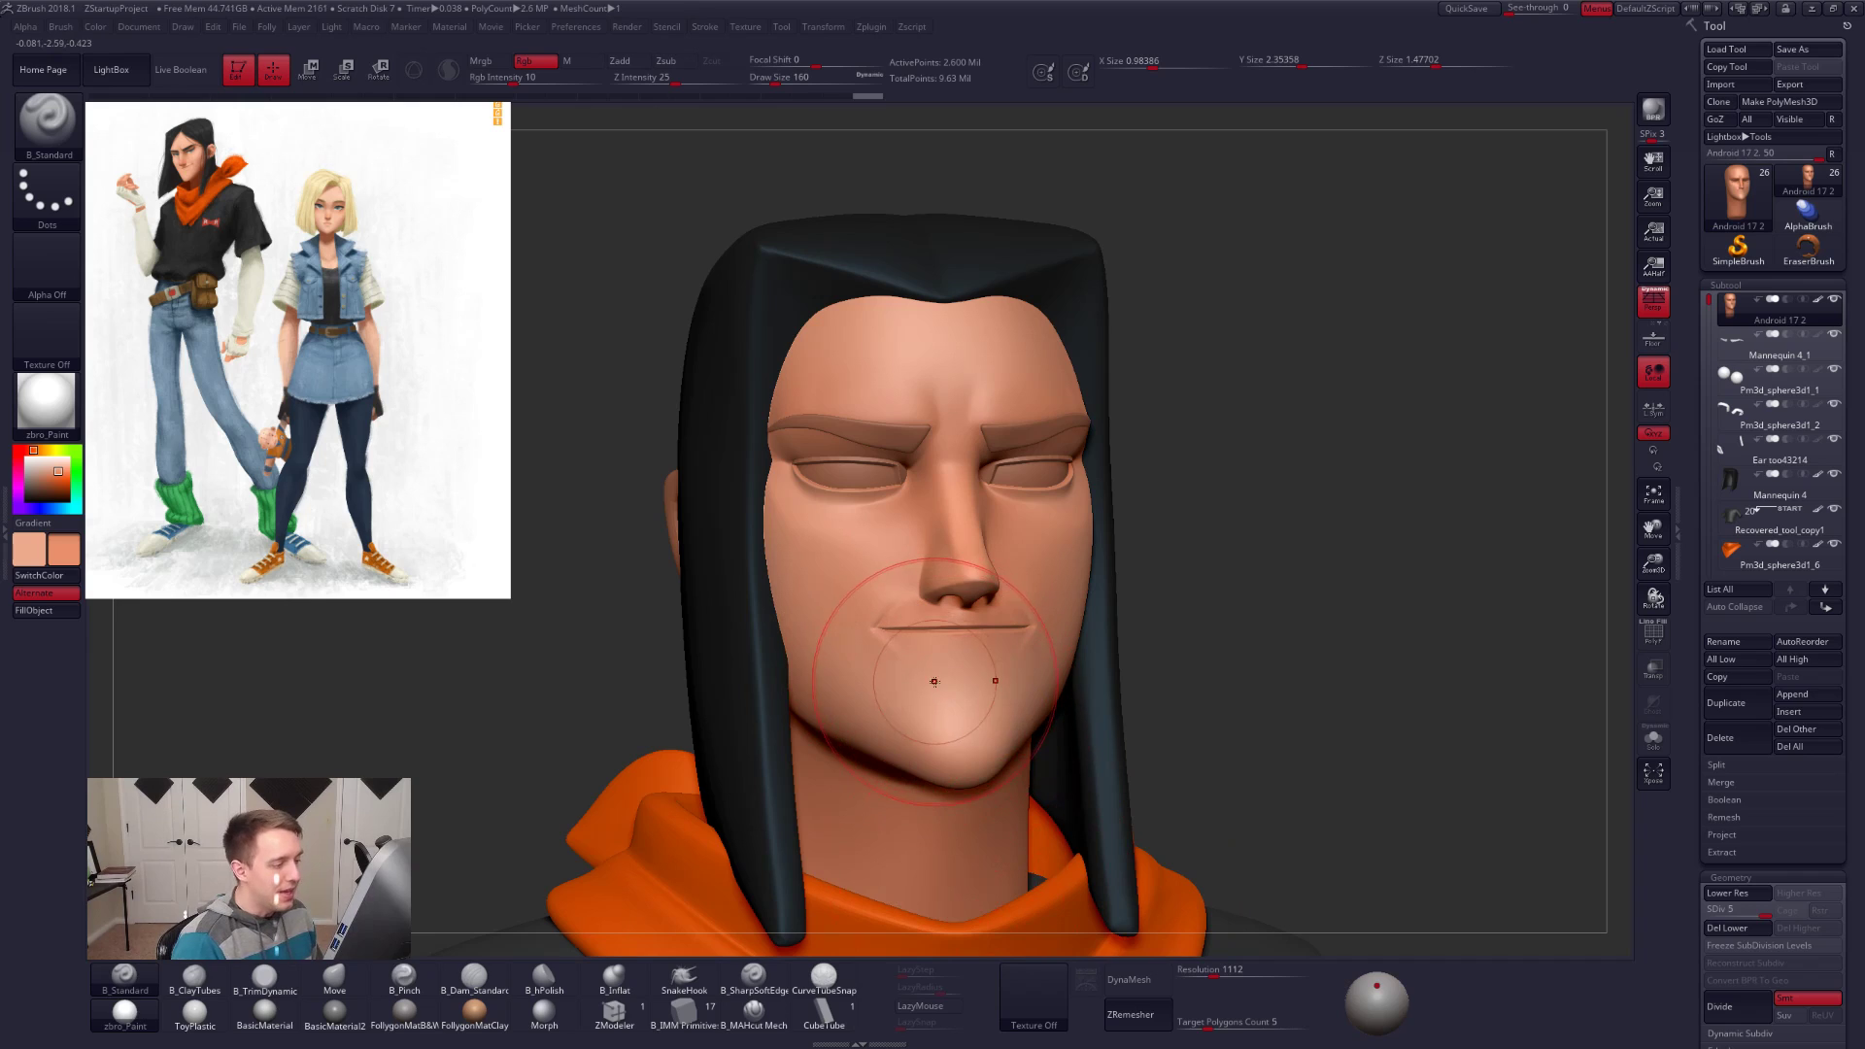
key("alt+s")
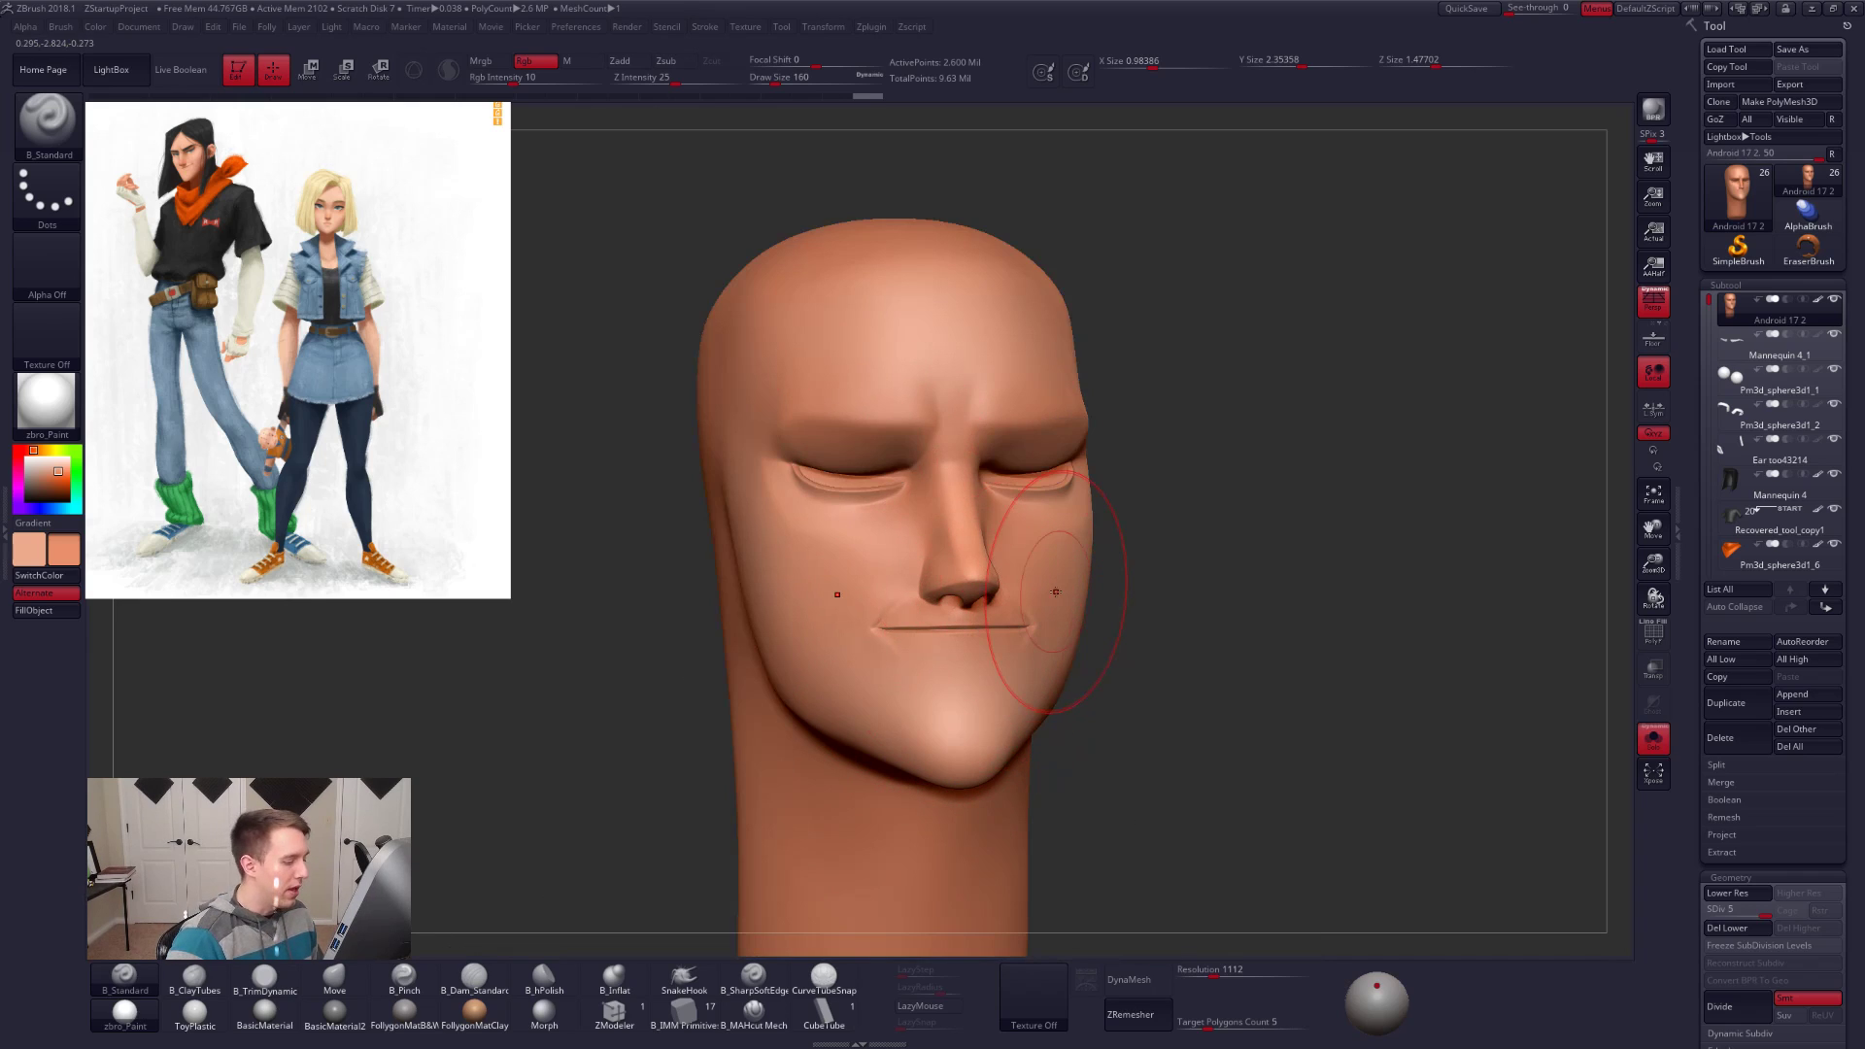
key("space")
left_click_drag(1024, 645, 1016, 645)
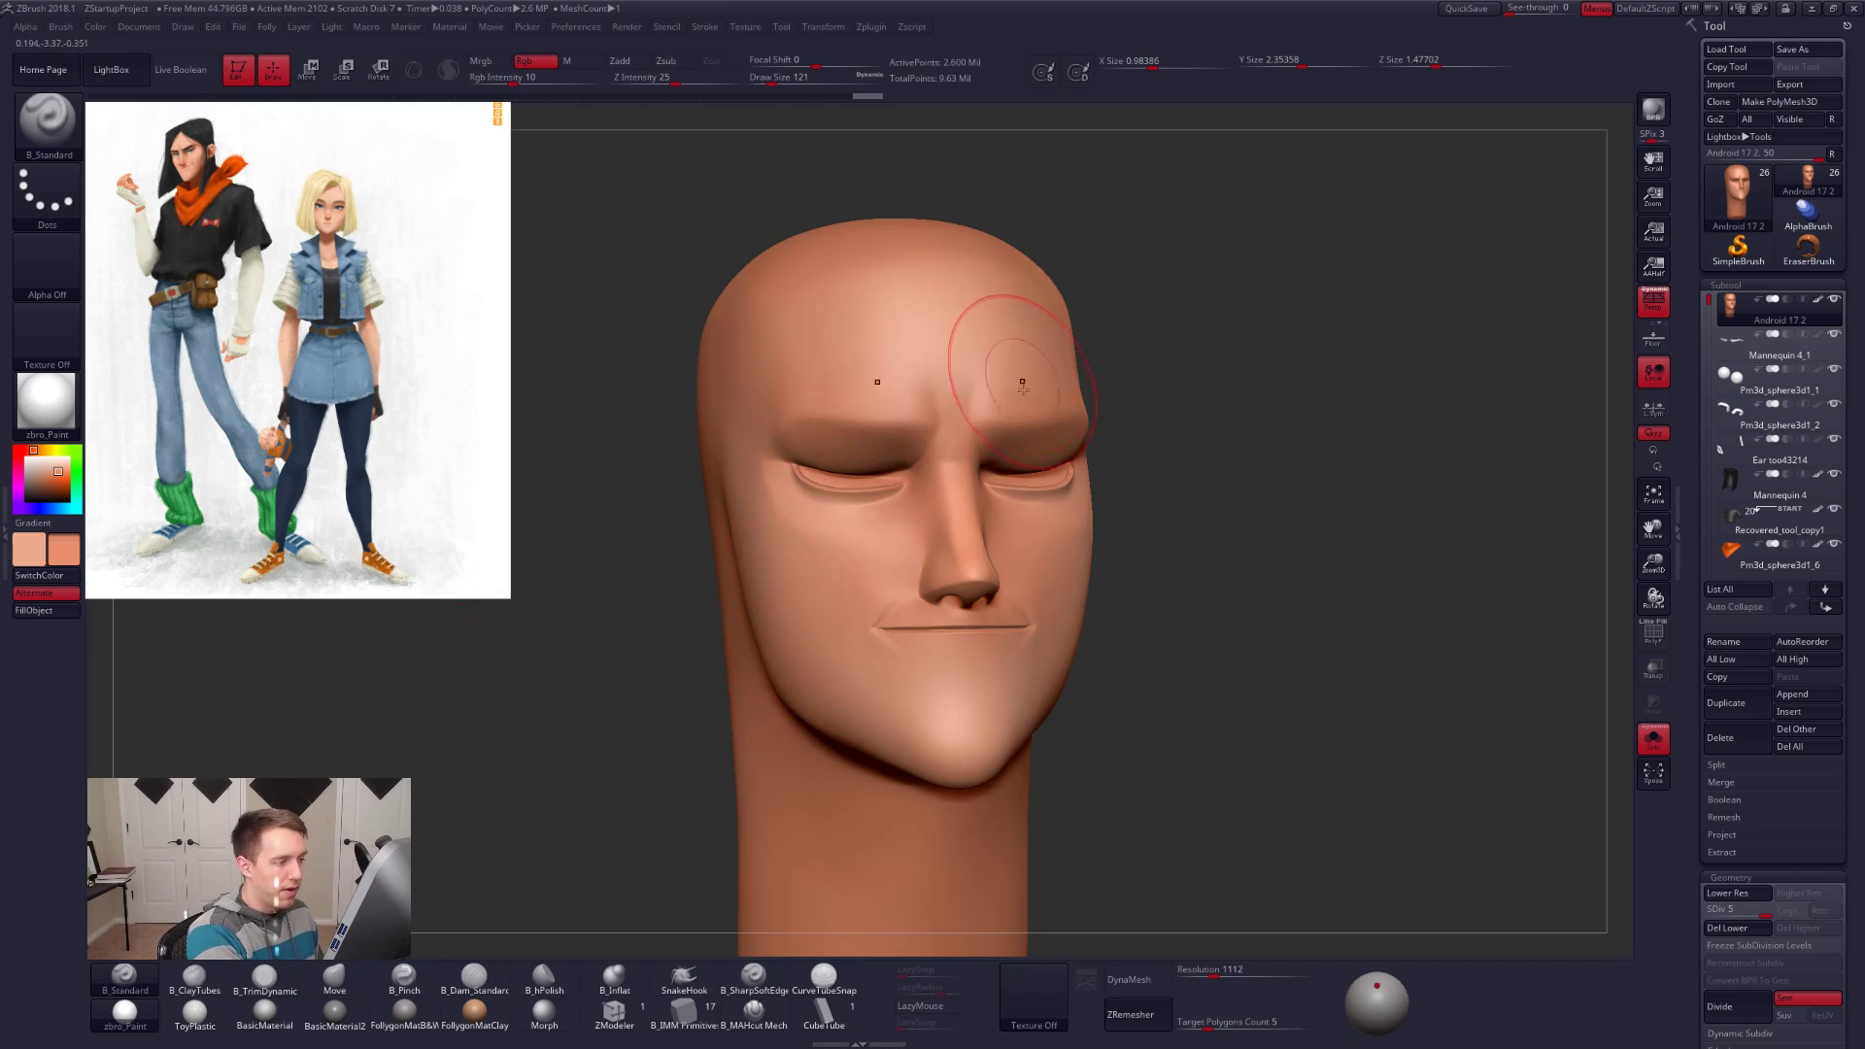
Step: Sample a muted orange skin tone and try filling the whole head with it at Rgb intensity 100
key("c")
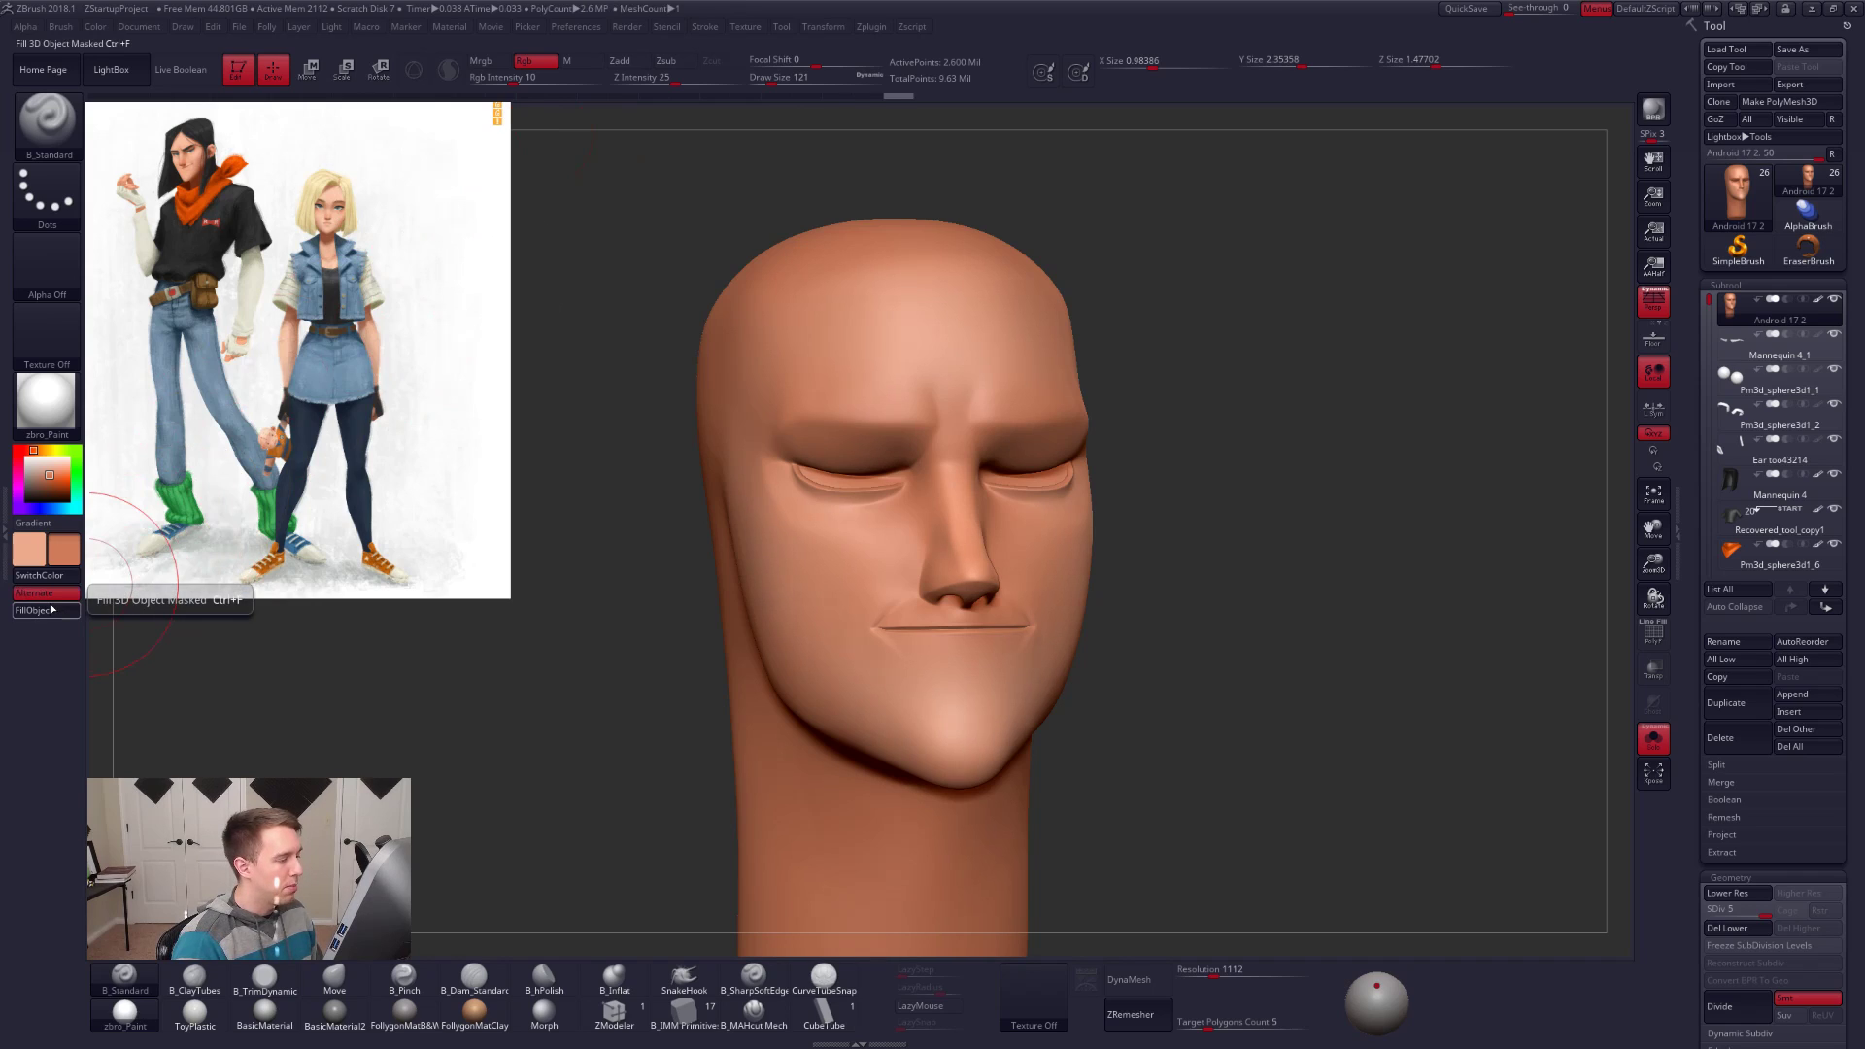
left_click(599, 77)
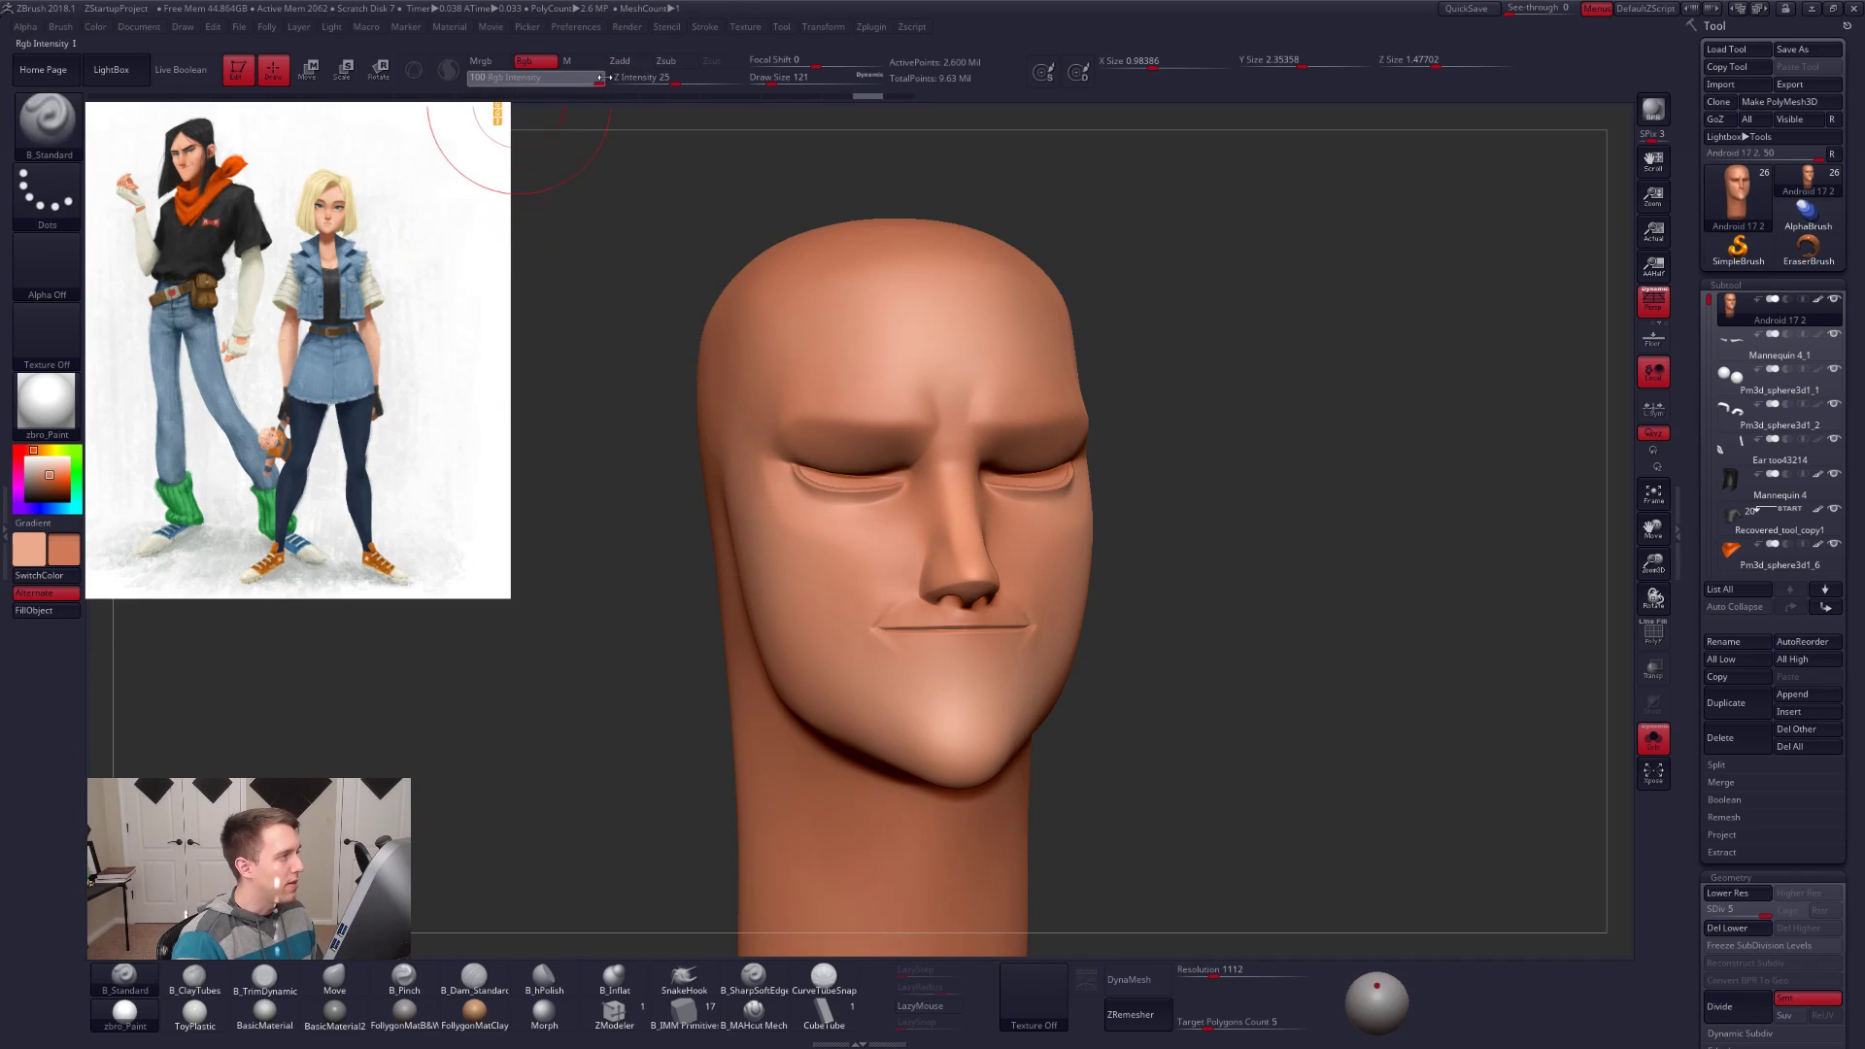
left_click(31, 612)
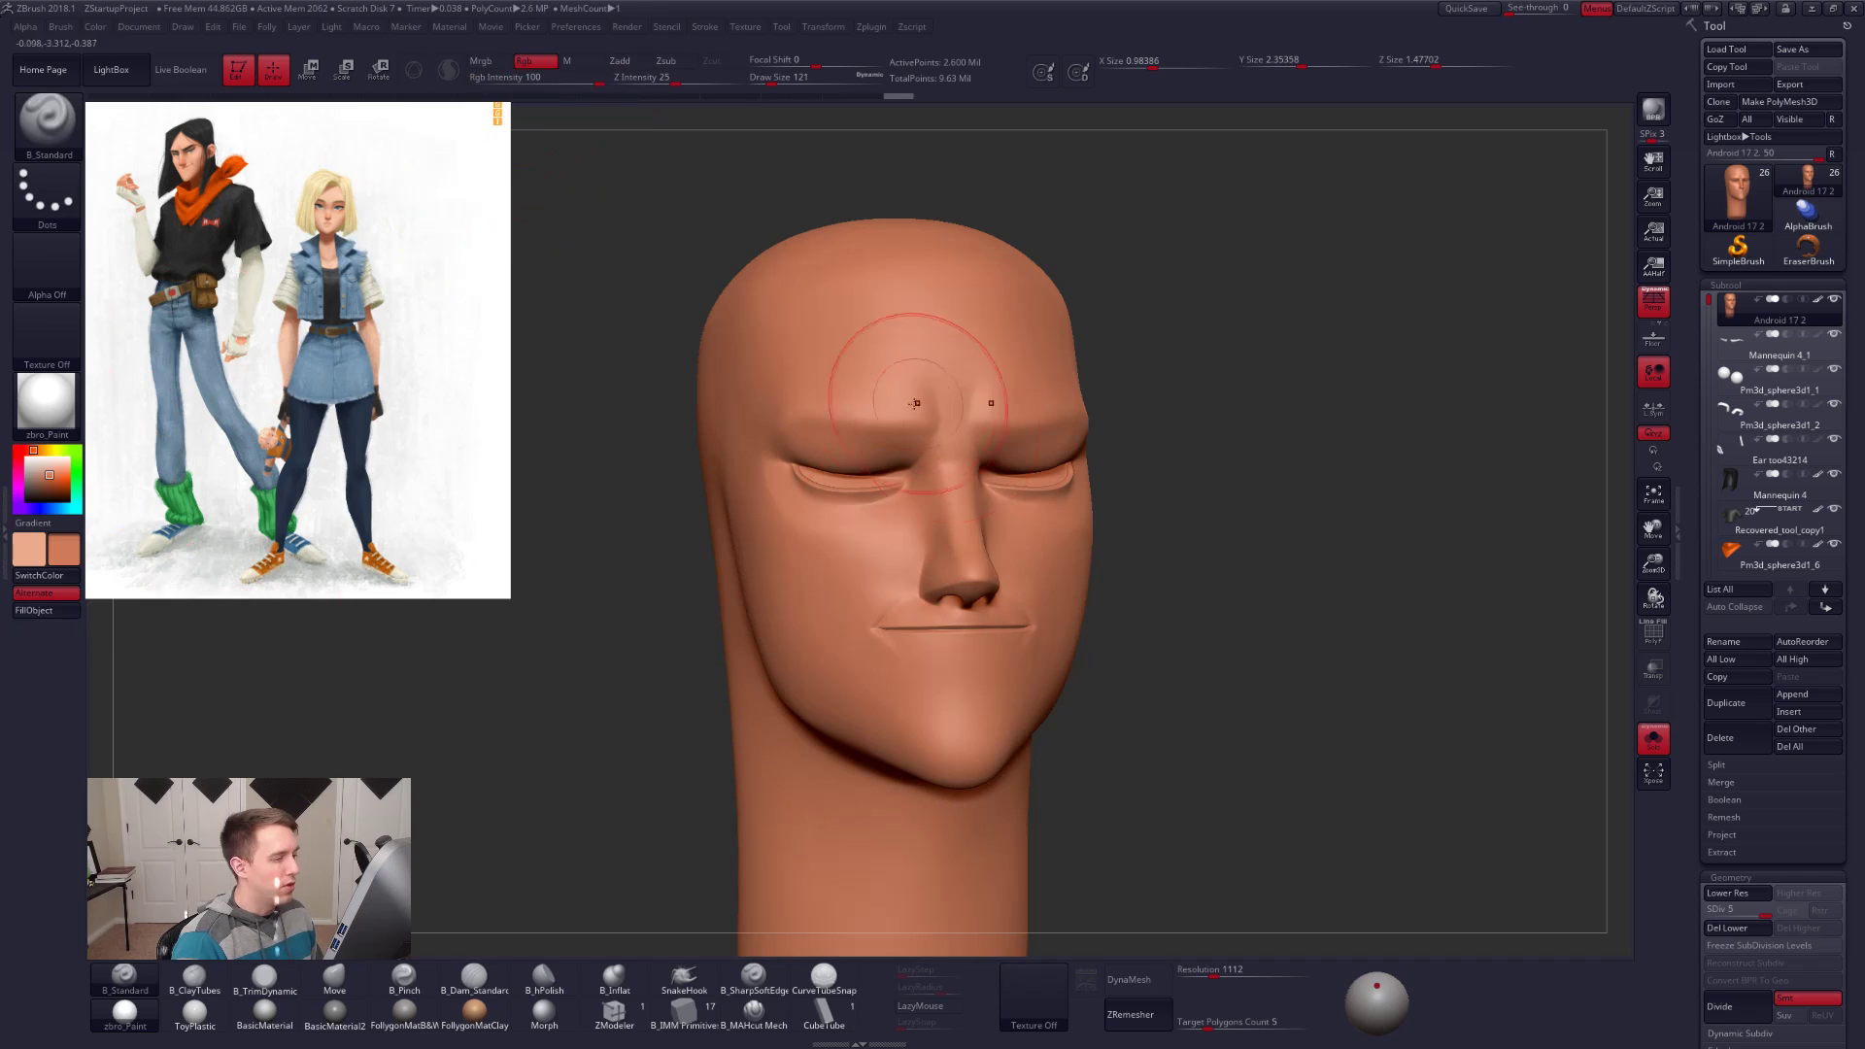
right_click_drag(911, 522, 997, 409, "alt")
right_click_drag(1002, 534, 938, 573, "alt")
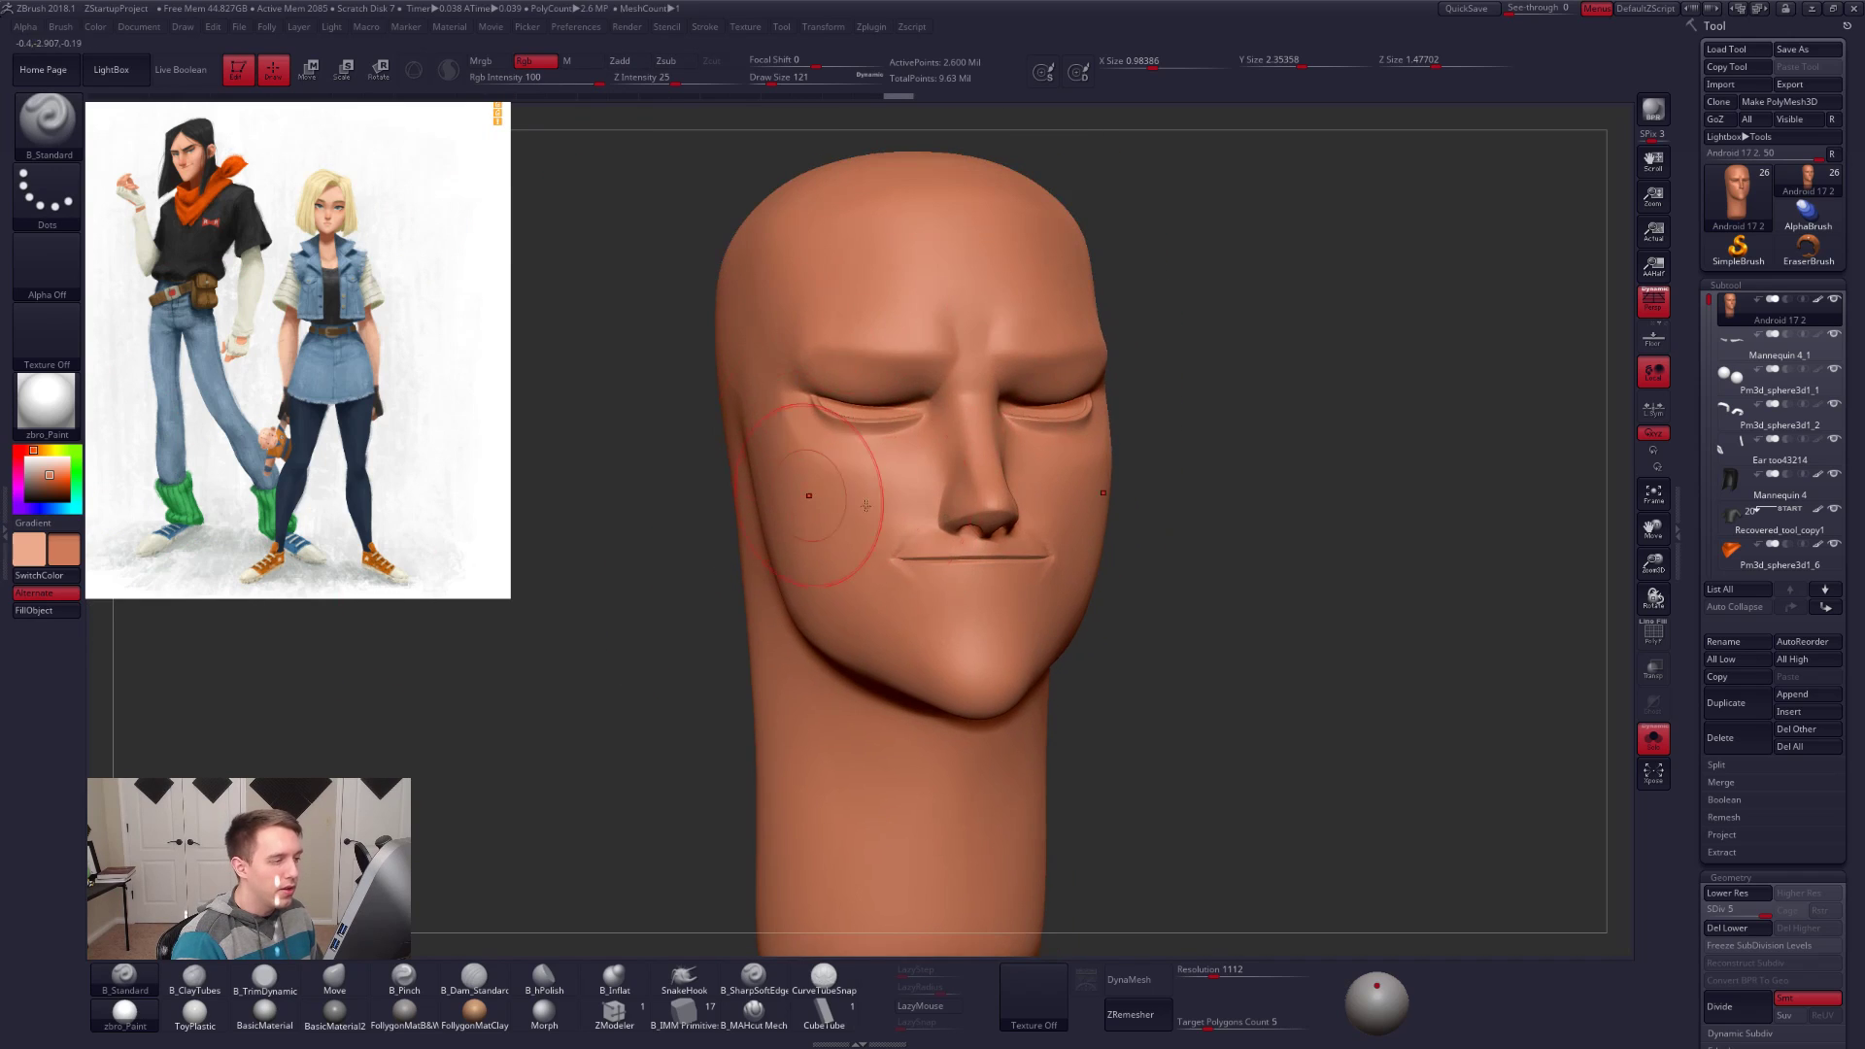
key("ctrl+z")
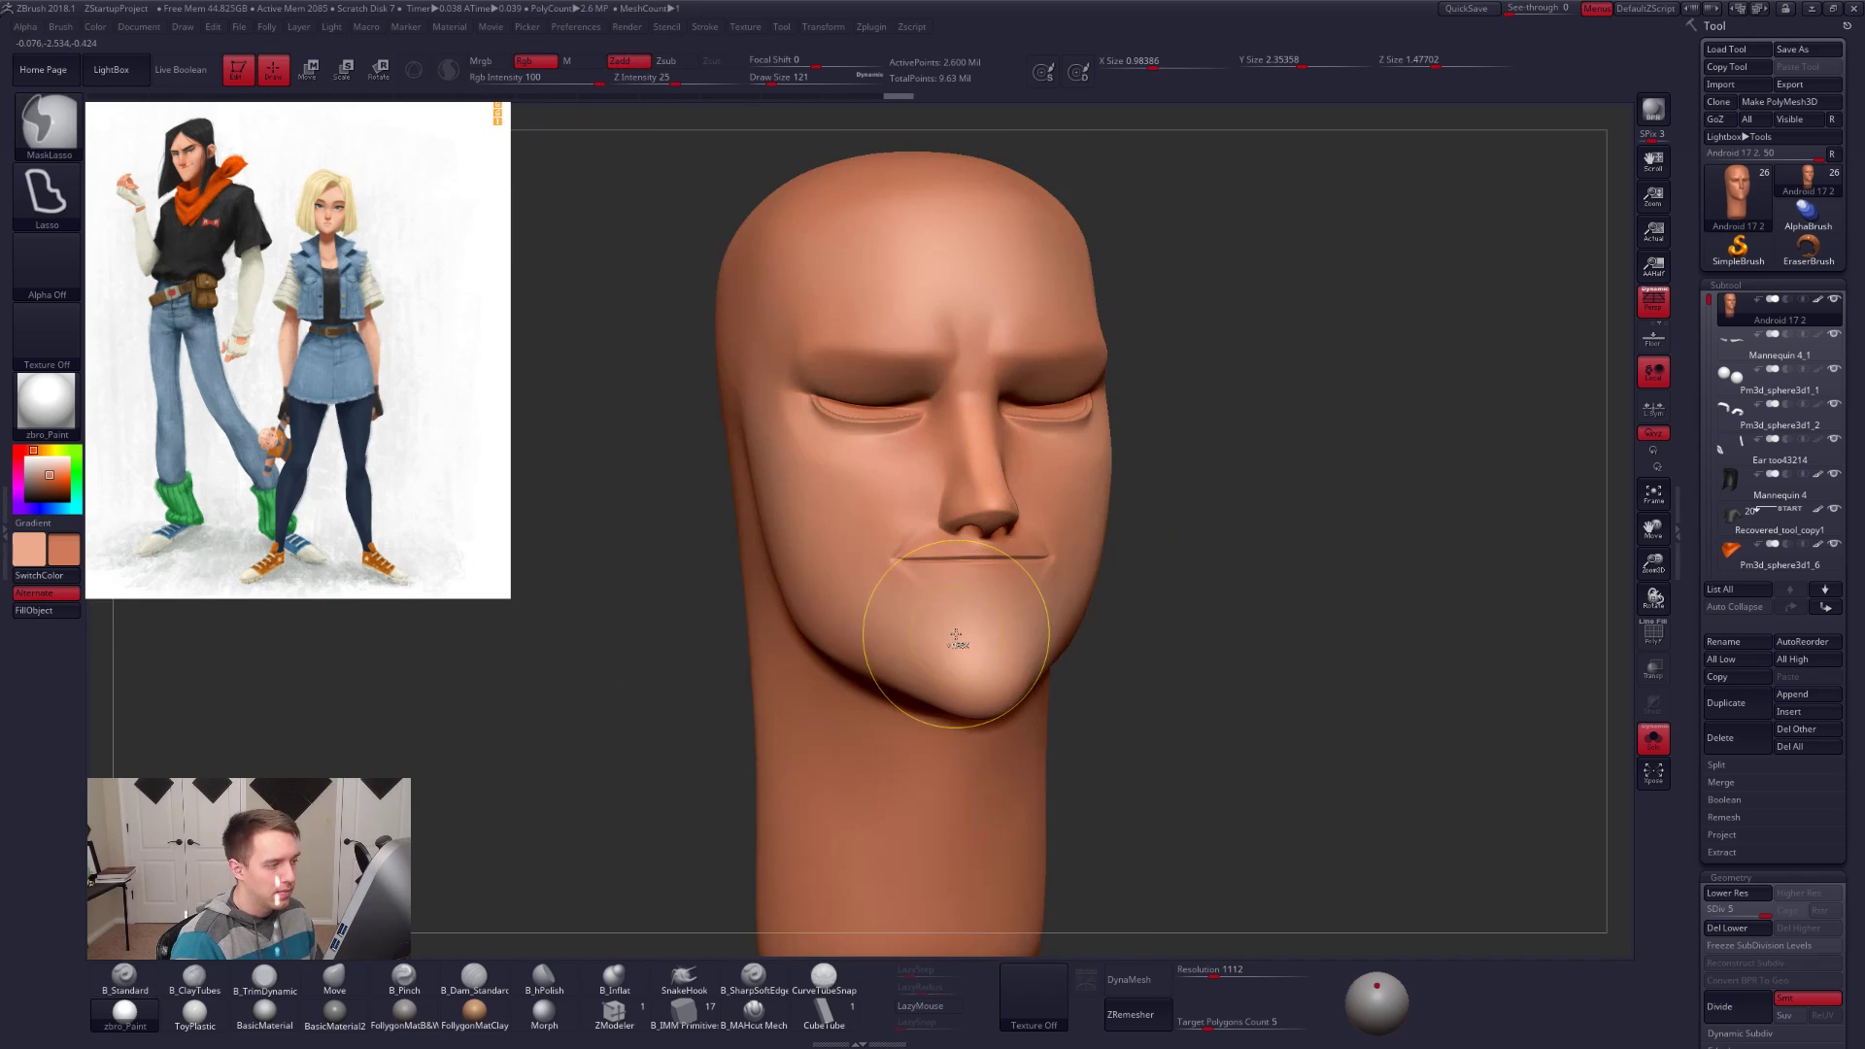
key("ctrl+shift+z")
key("ctrl+z")
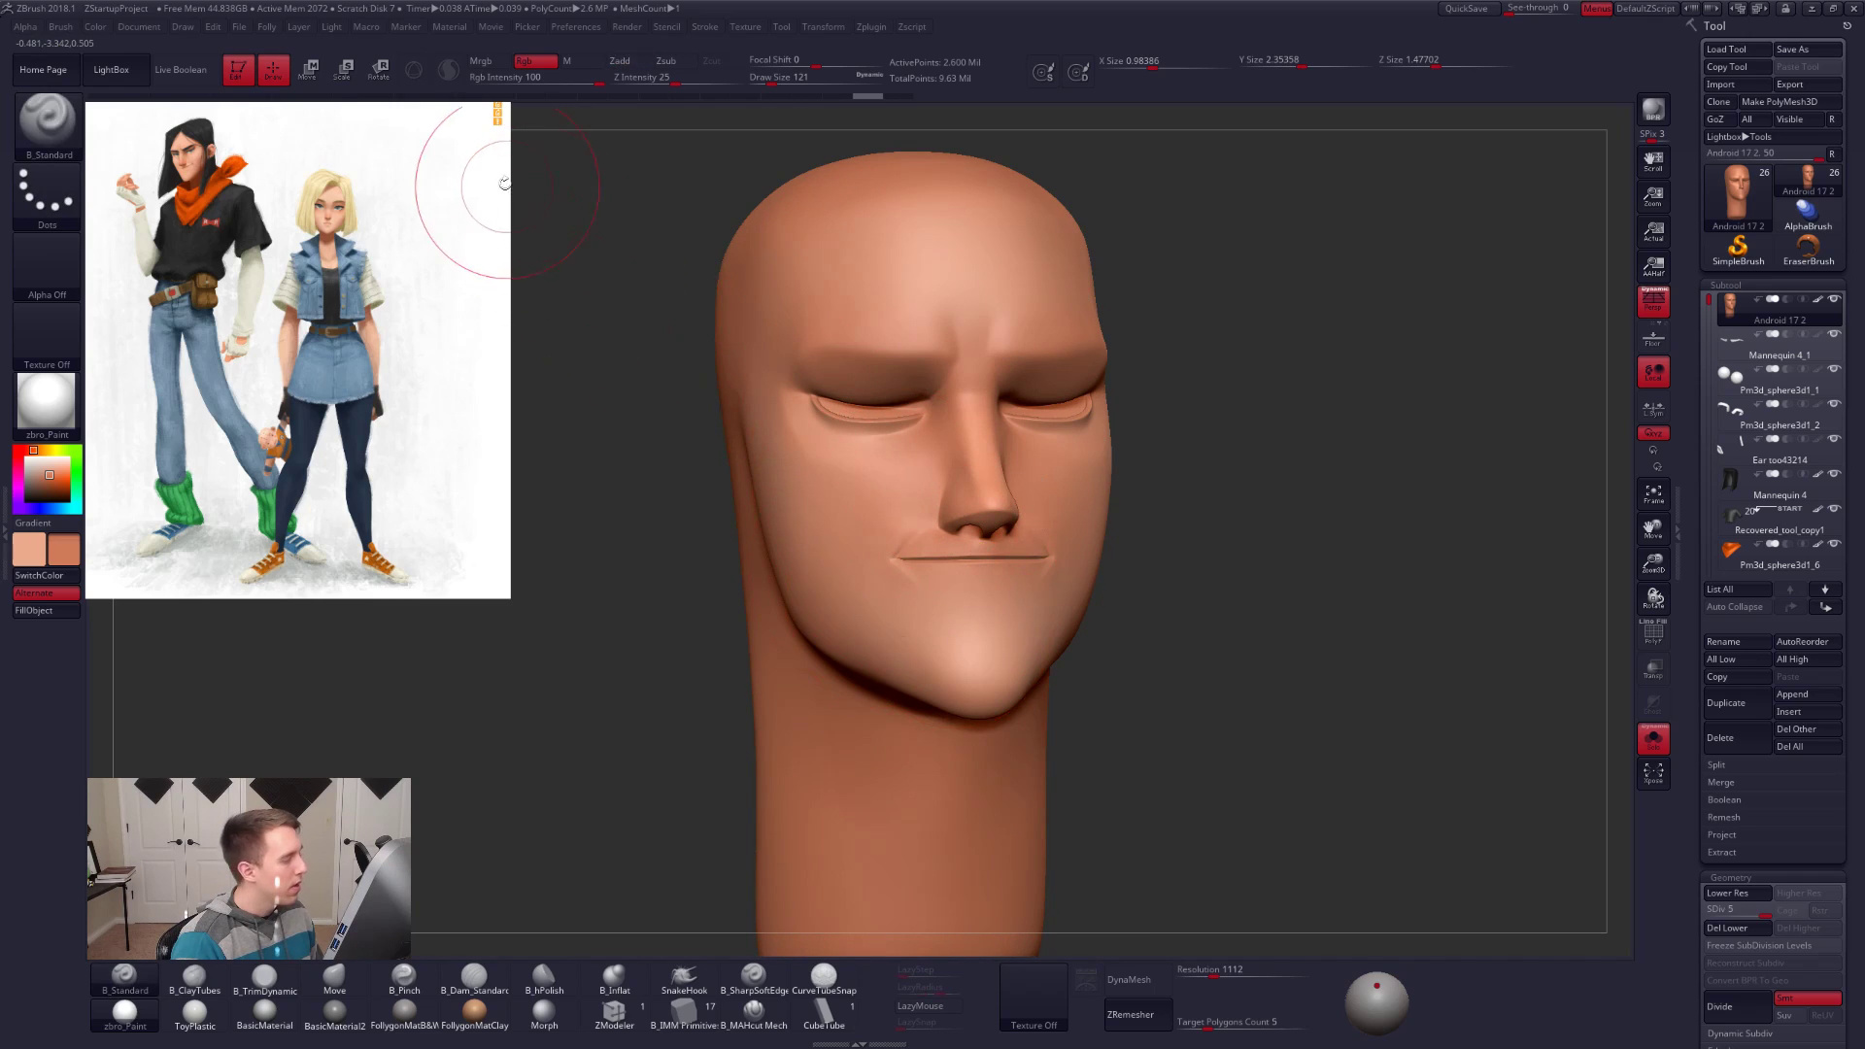
Step: Set the Rgb intensity to 11 and lightly fill the head with the muted orange tone
left_click(577, 86)
type("11")
key("Tab")
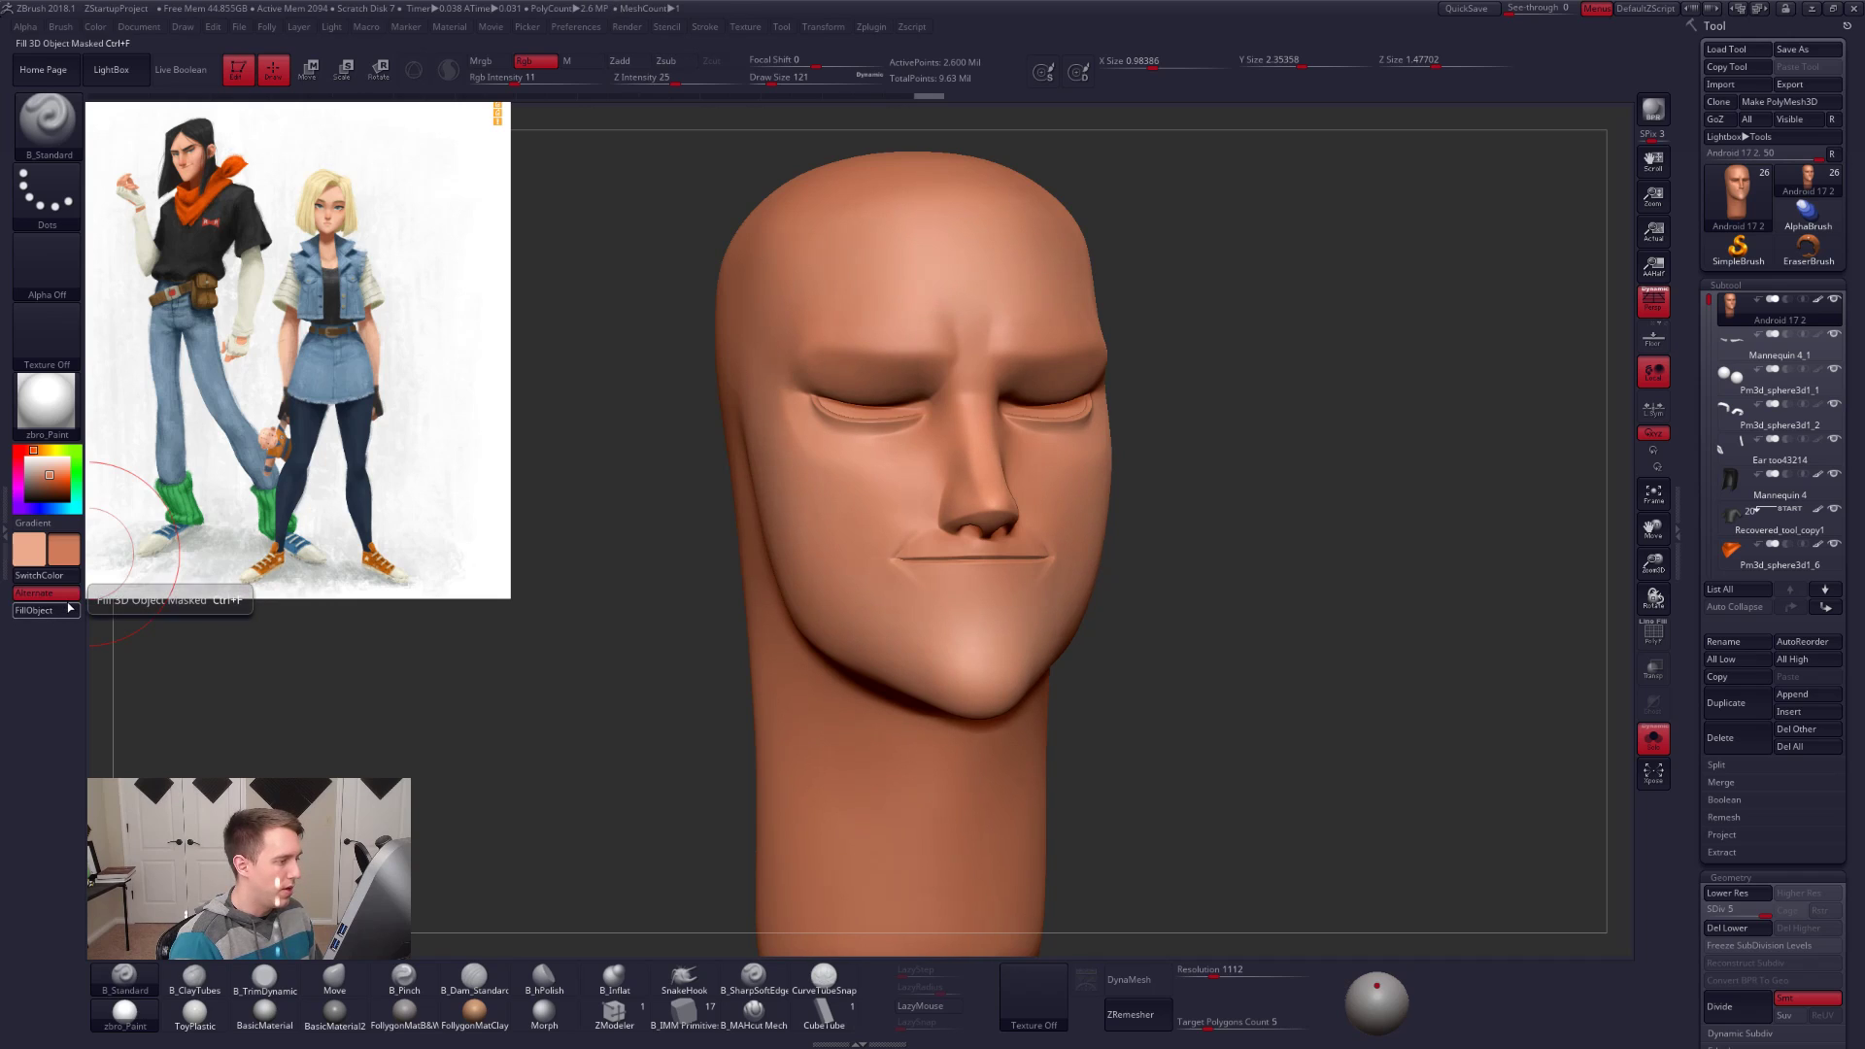
left_click_drag(1109, 597, 705, 591)
left_click_drag(797, 578, 923, 578, "shift")
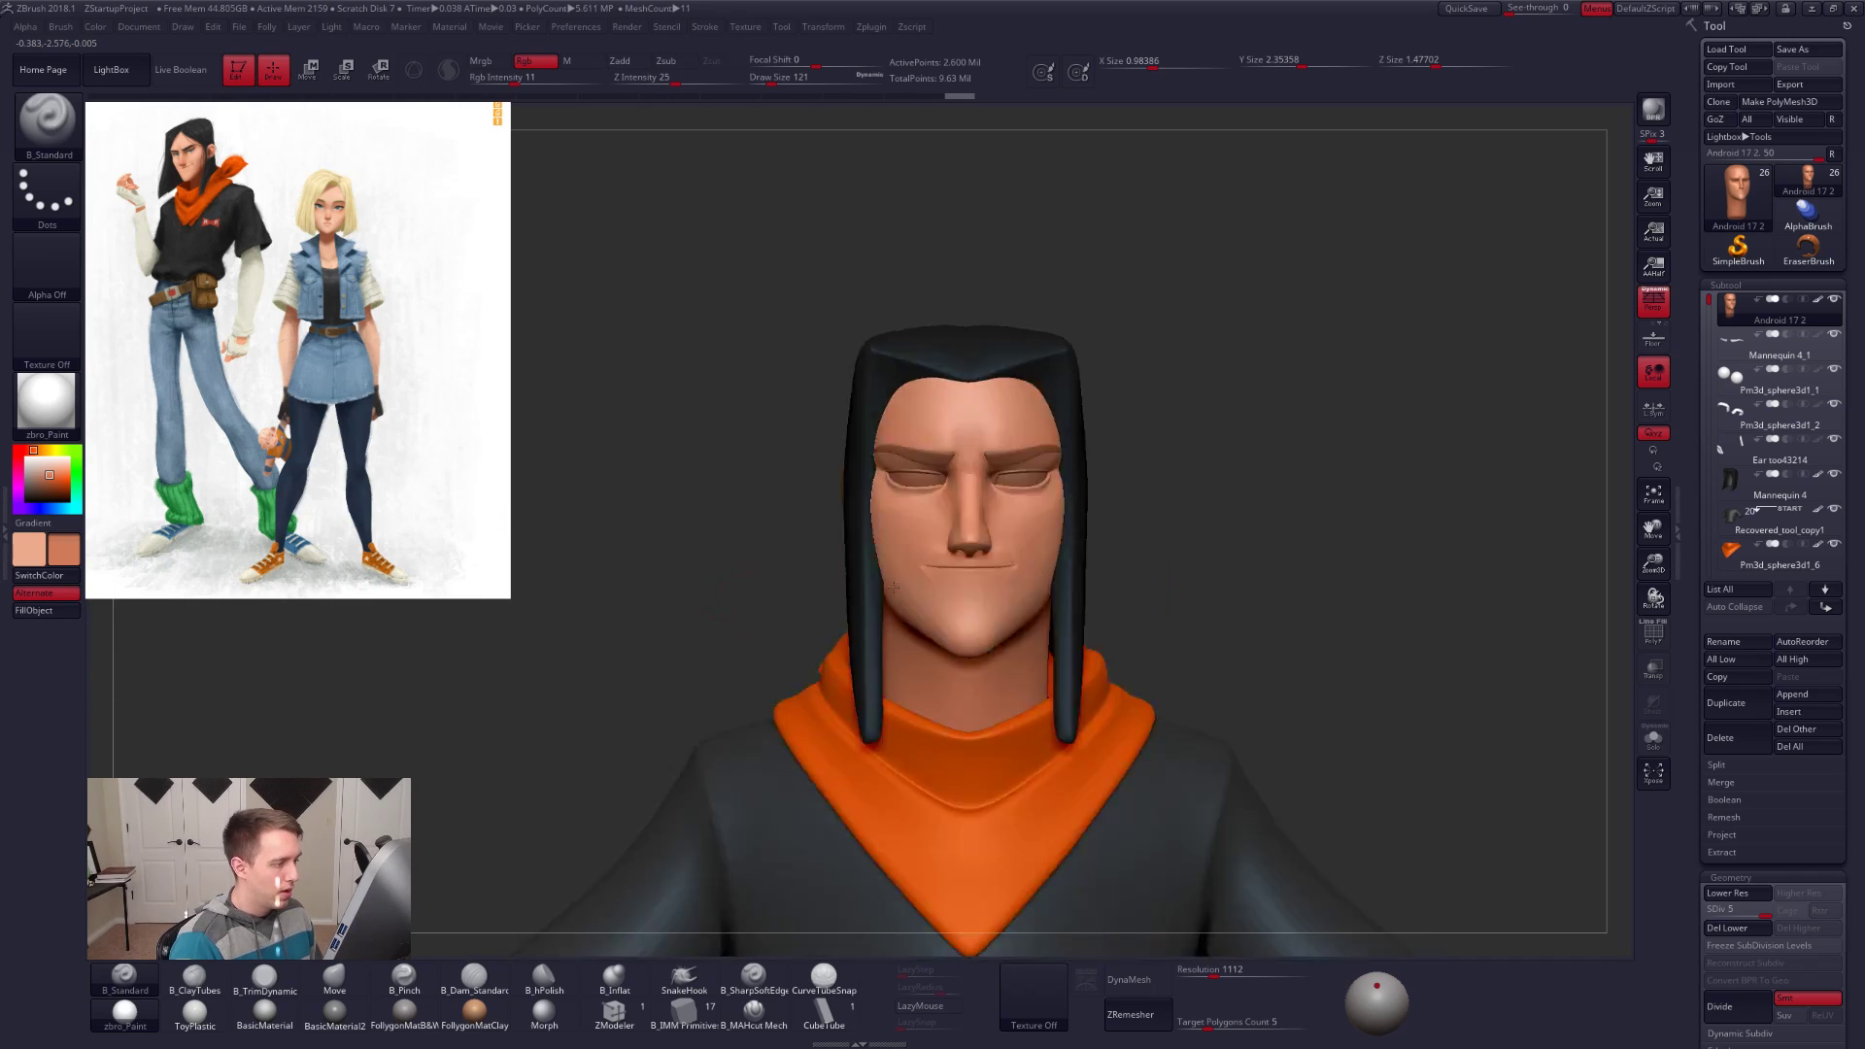
left_click_drag(739, 583, 631, 612, "alt")
left_click_drag(1380, 670, 1224, 607, "alt")
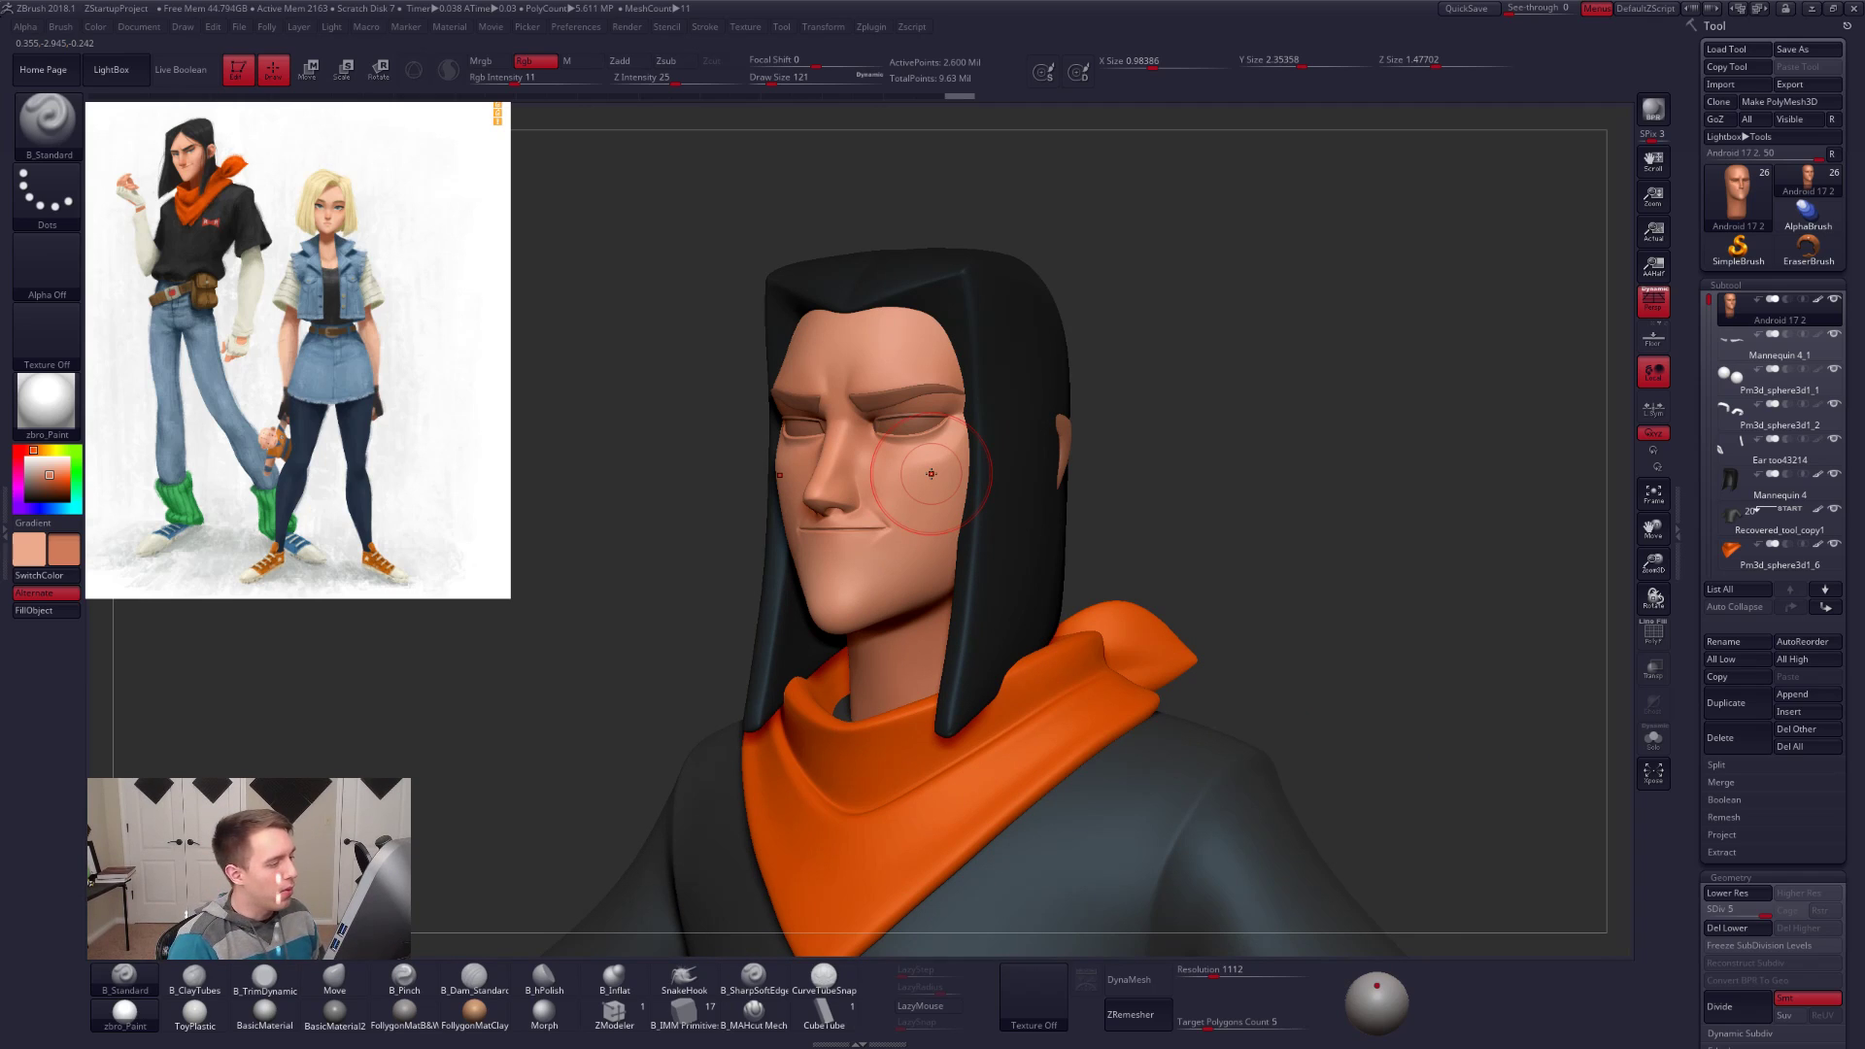
Step: Select the eyebrows and fill them with near-black at Rgb intensity 100
left_click(909, 391, "alt")
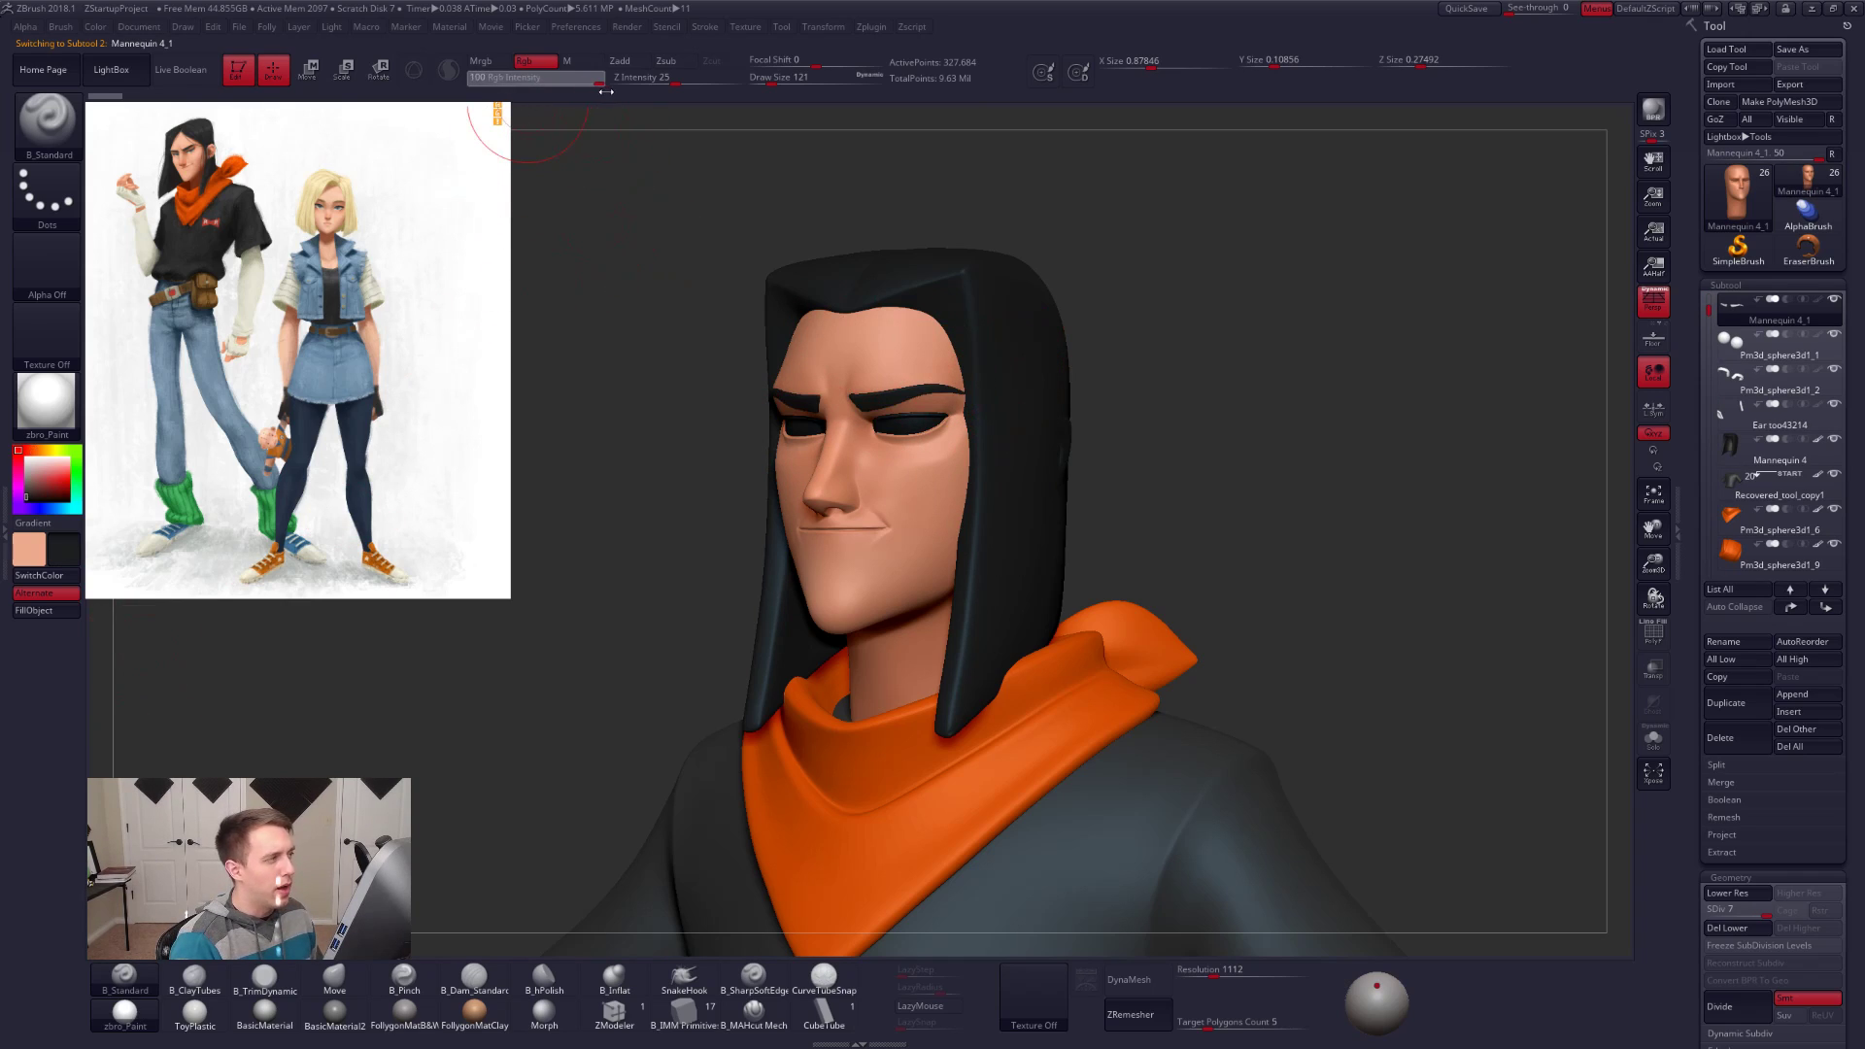
left_click_drag(606, 92, 615, 92)
type("100")
key("Tab")
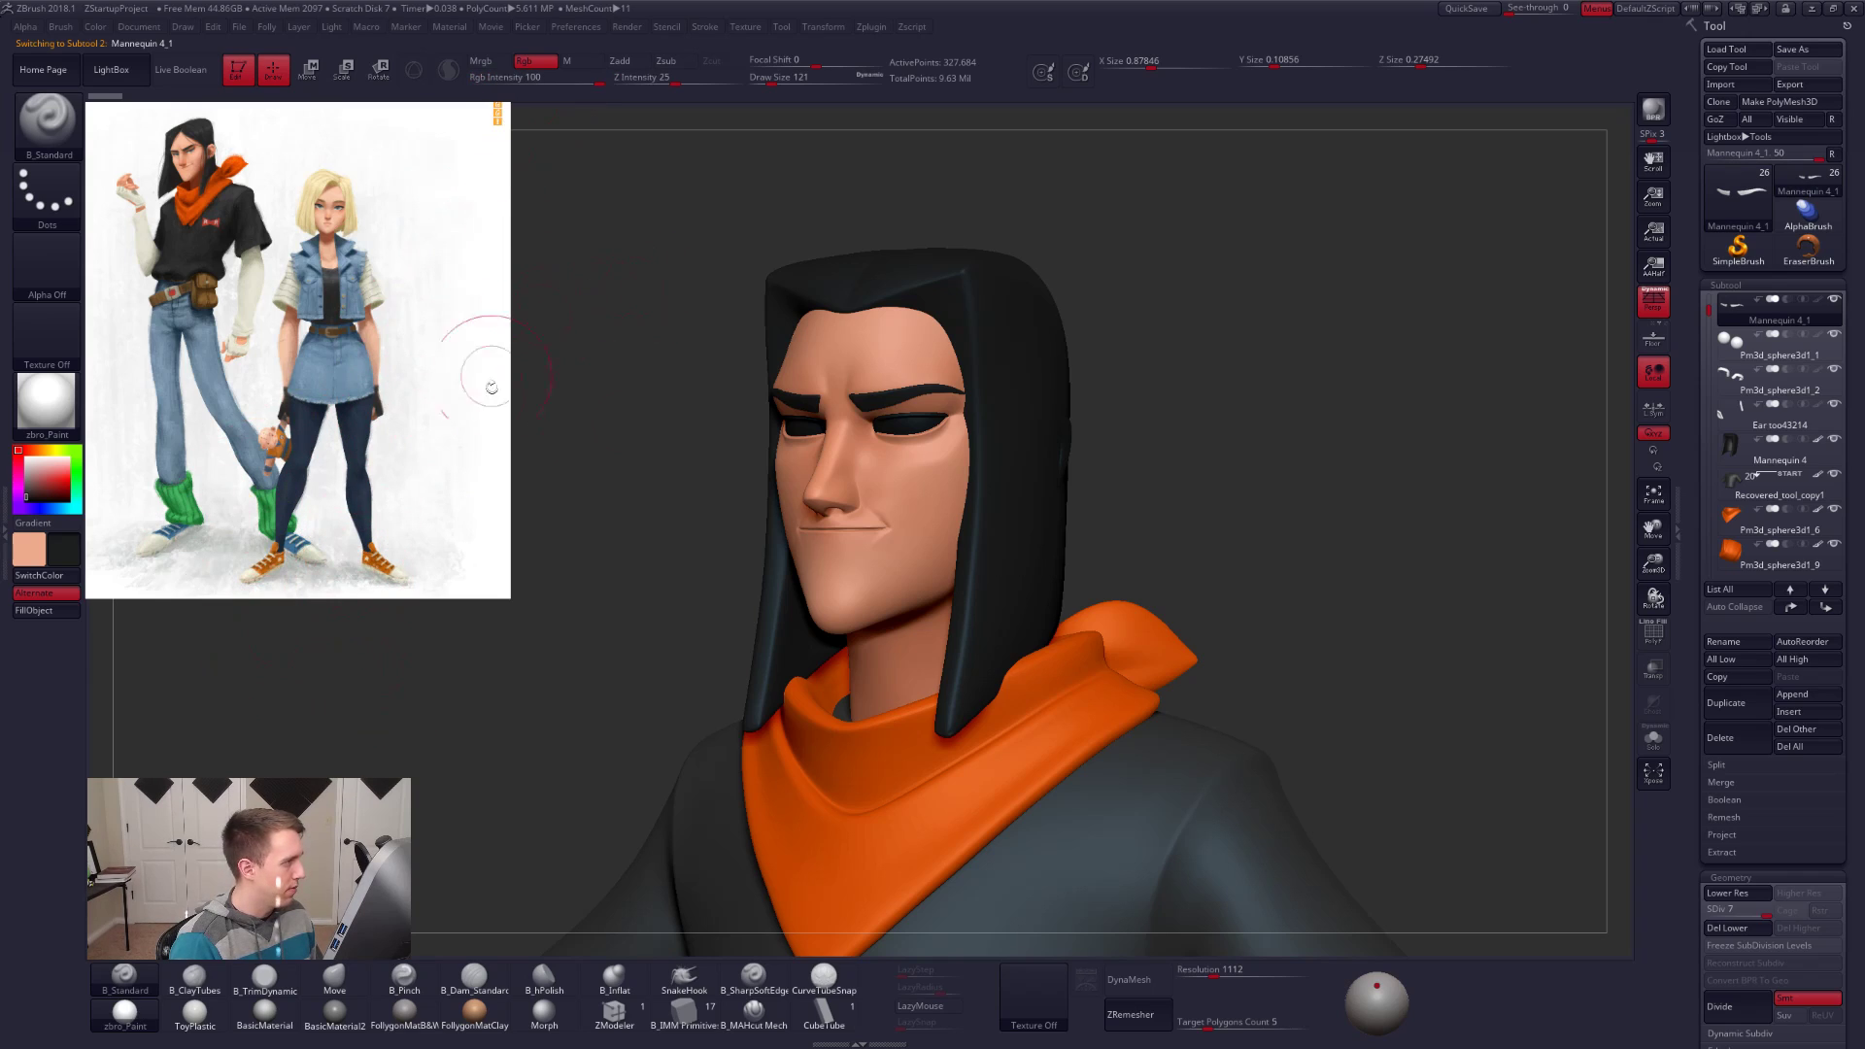
left_click(54, 613)
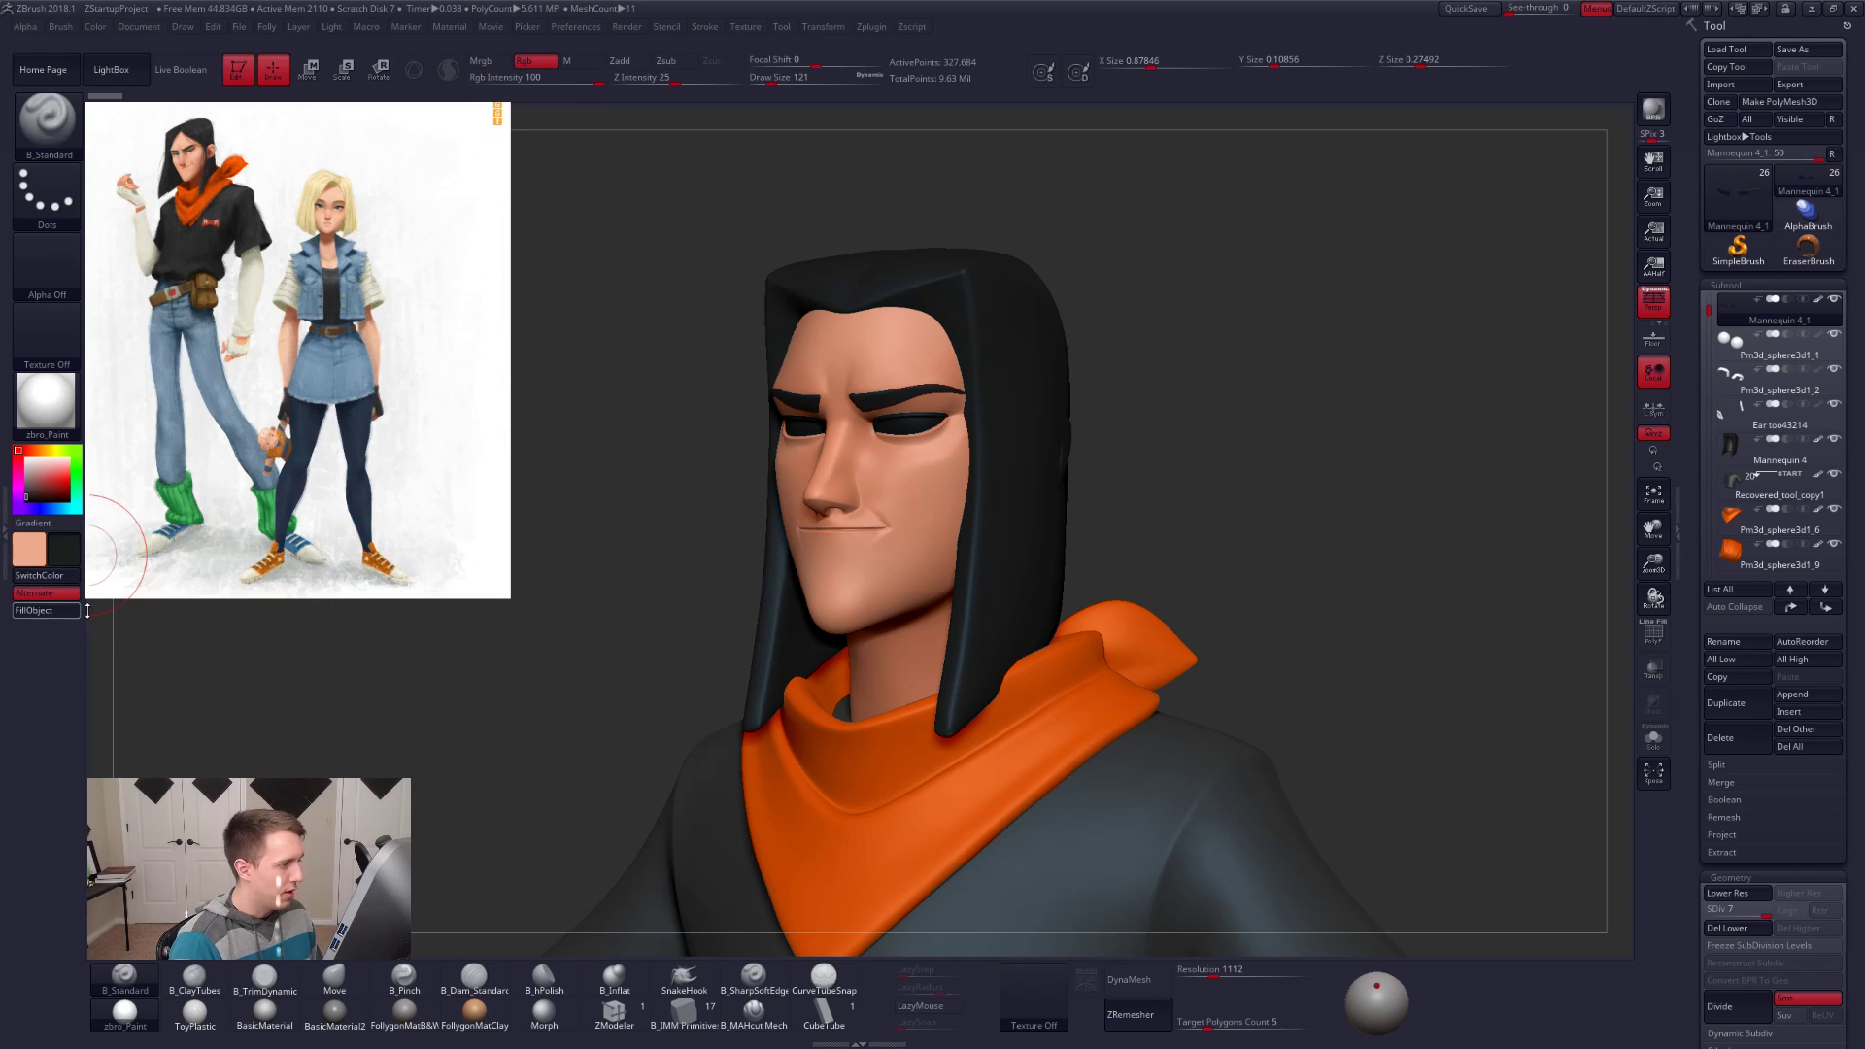
Step: Select the eyelids and fill them with a reddish-brown skin tone
right_click_drag(857, 394, 930, 454, "ctrl")
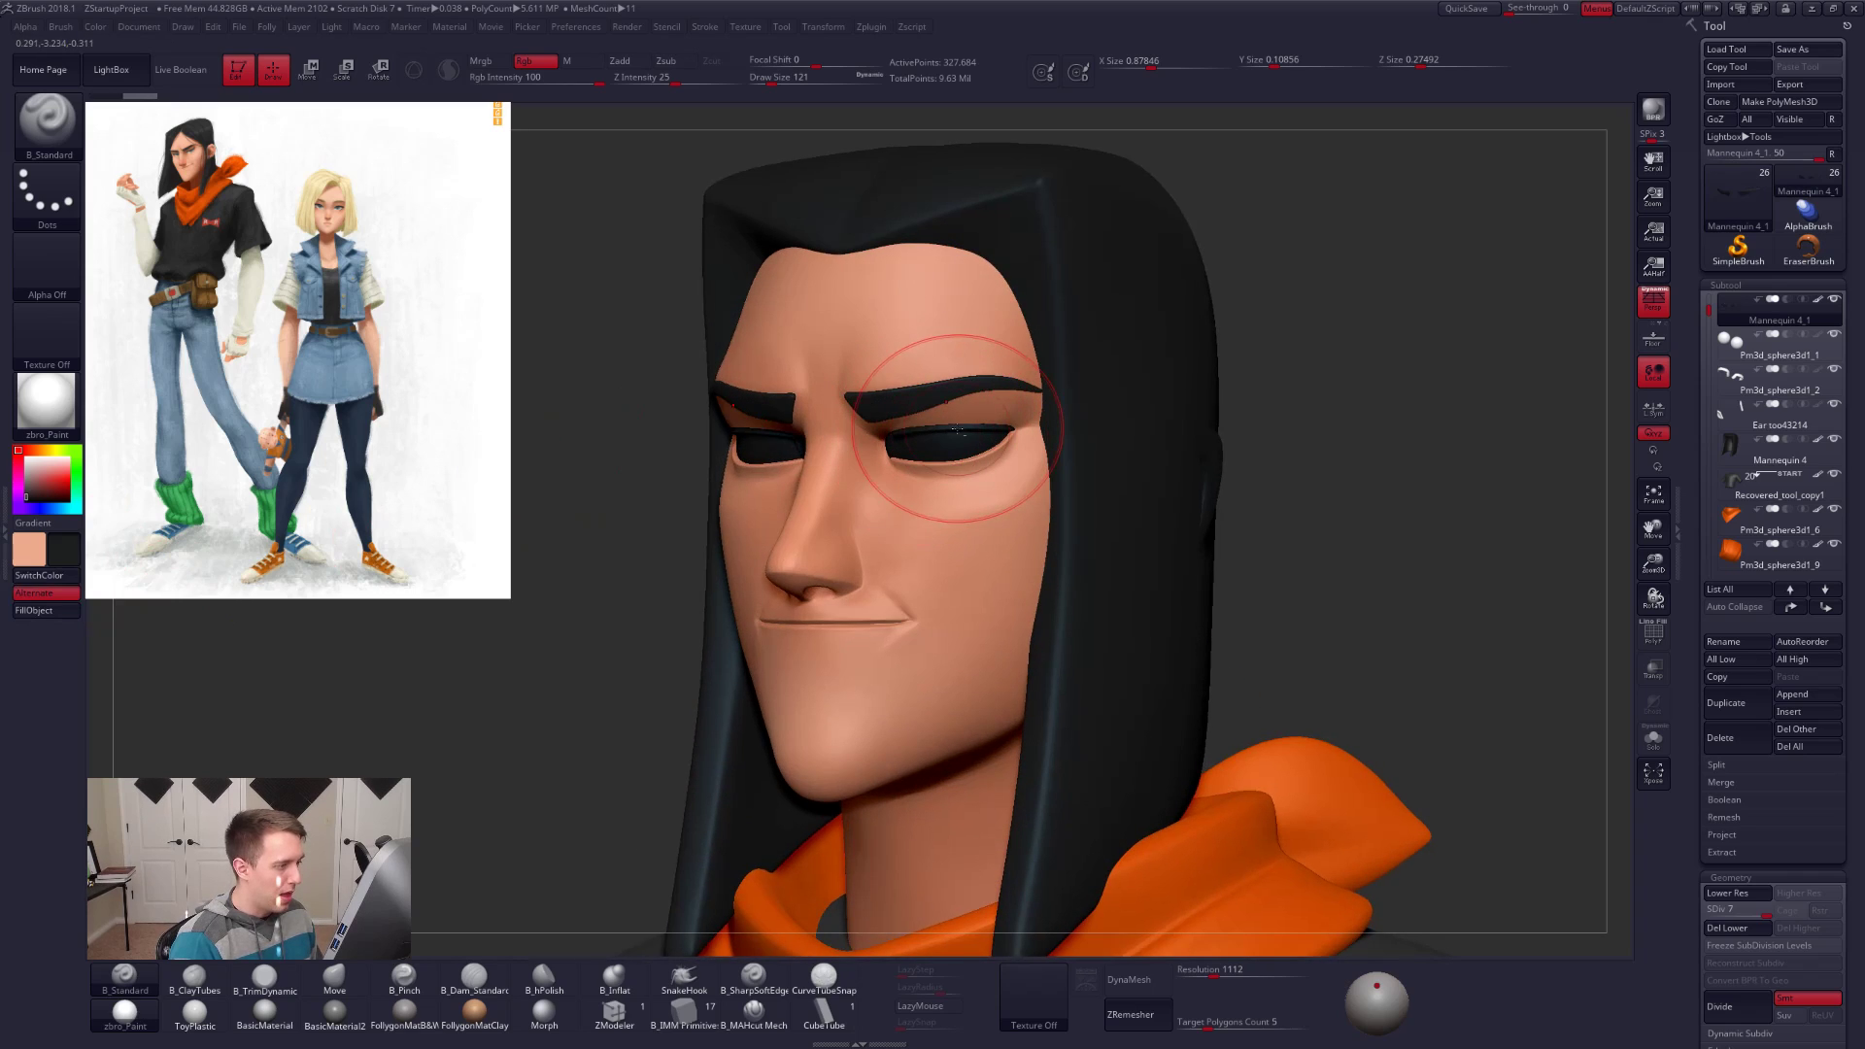
left_click(956, 430, "alt")
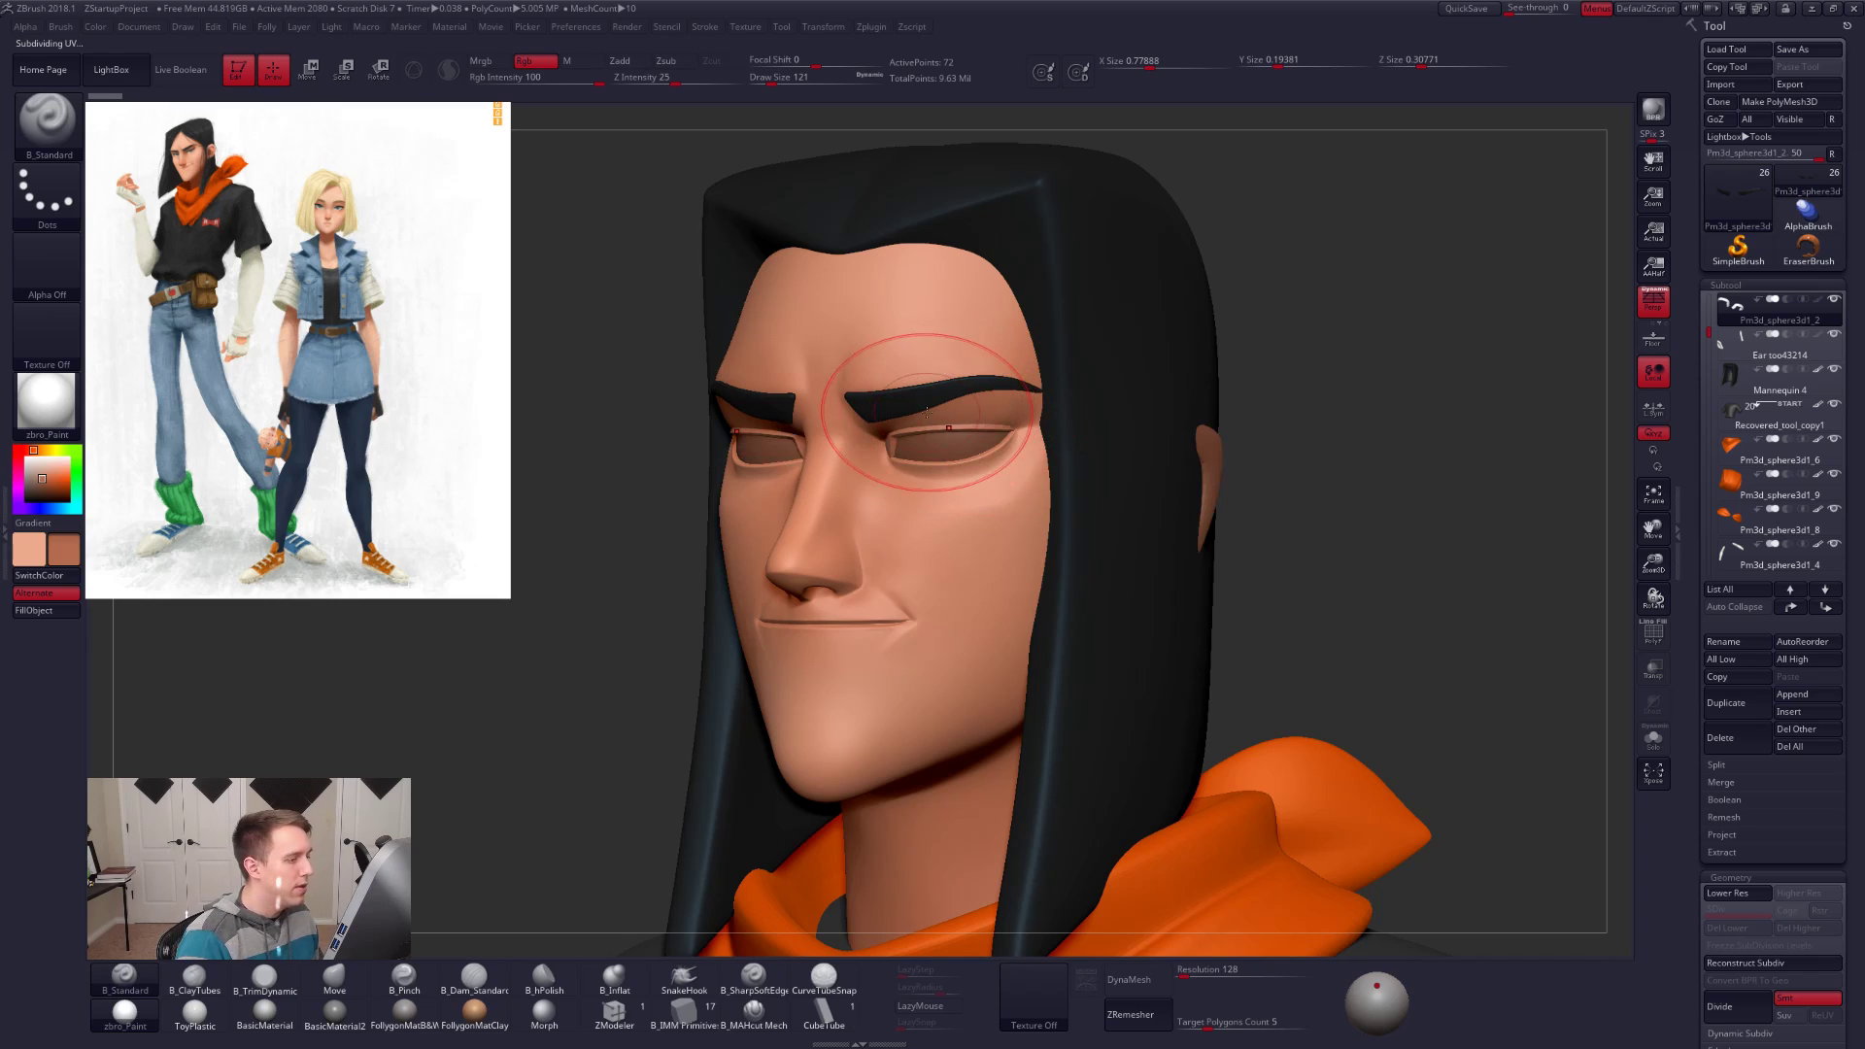
left_click(30, 619)
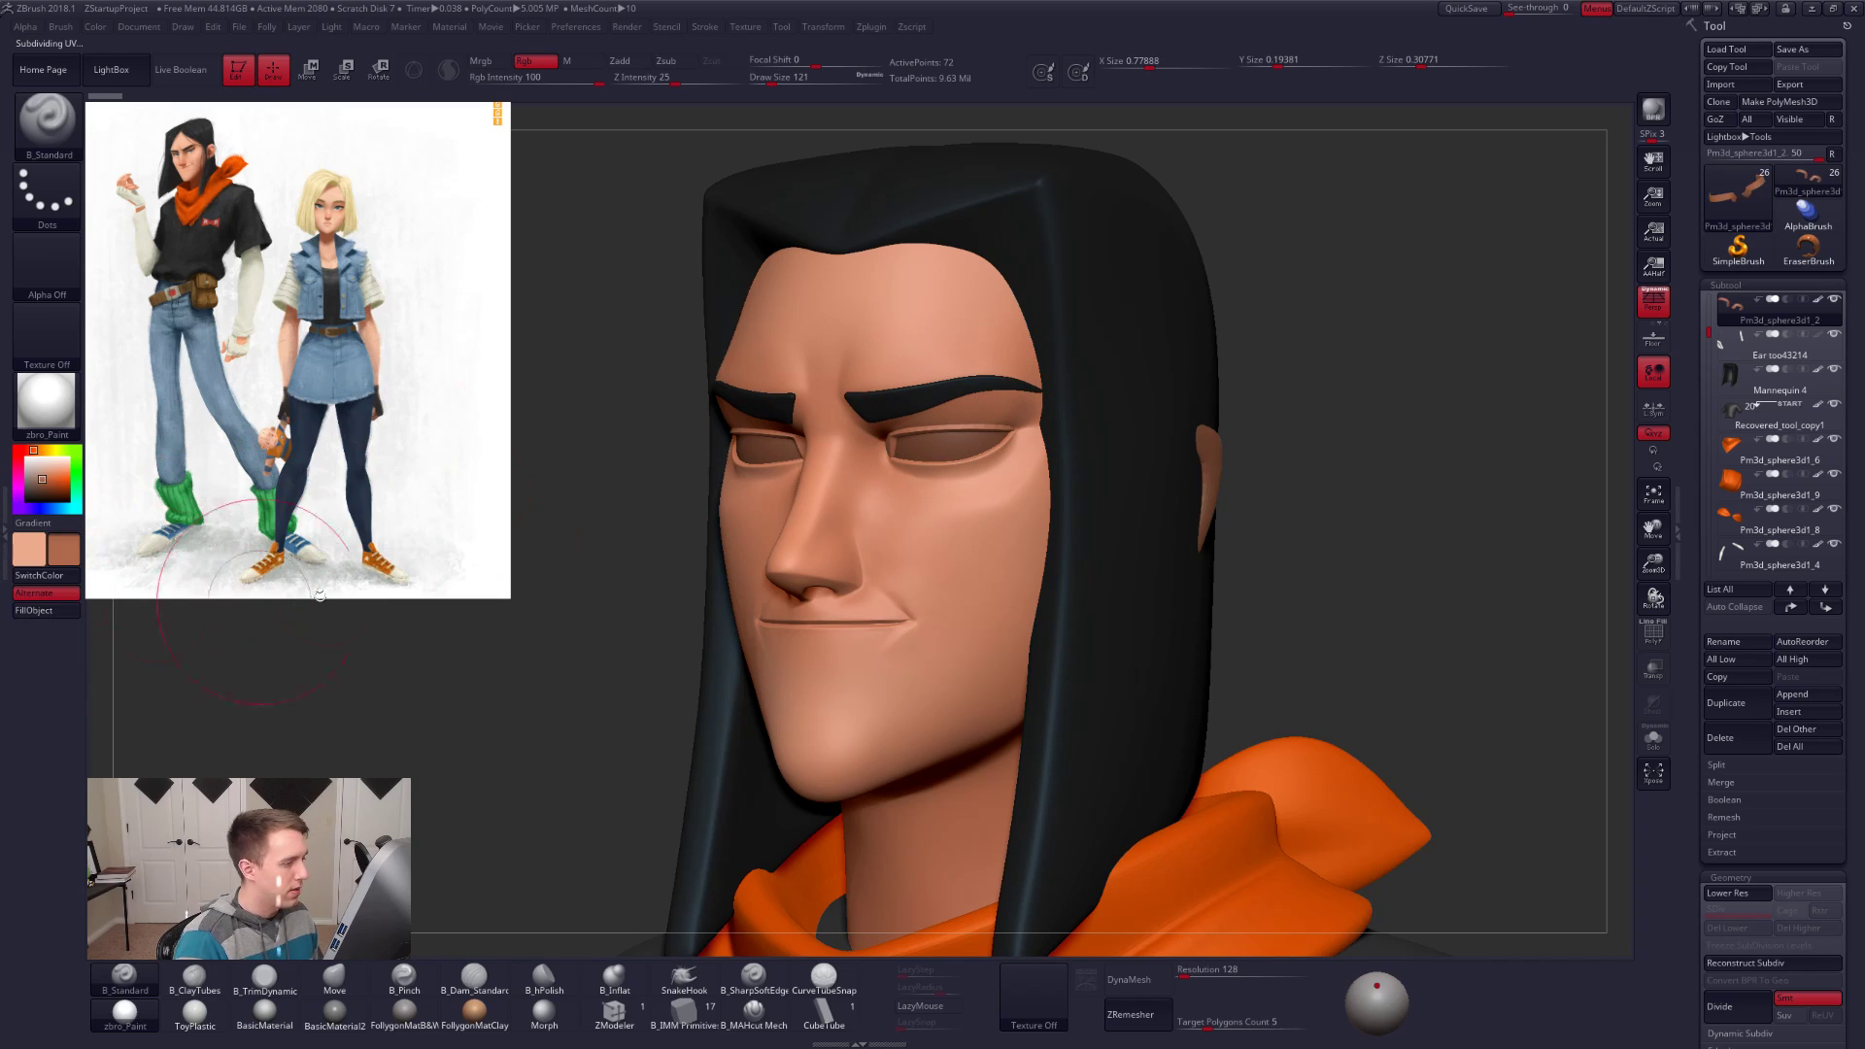
Step: Isolate the eyelids and smooth them by subdividing up to level 6, ending with the whole head shown from the front
key("alt+shift+s")
right_click_drag(960, 481, 981, 480, "shift")
key("shift+d")
key("ctrl+d")
key("ctrl+d")
key("ctrl+d")
key("ctrl+d")
key("ctrl+d")
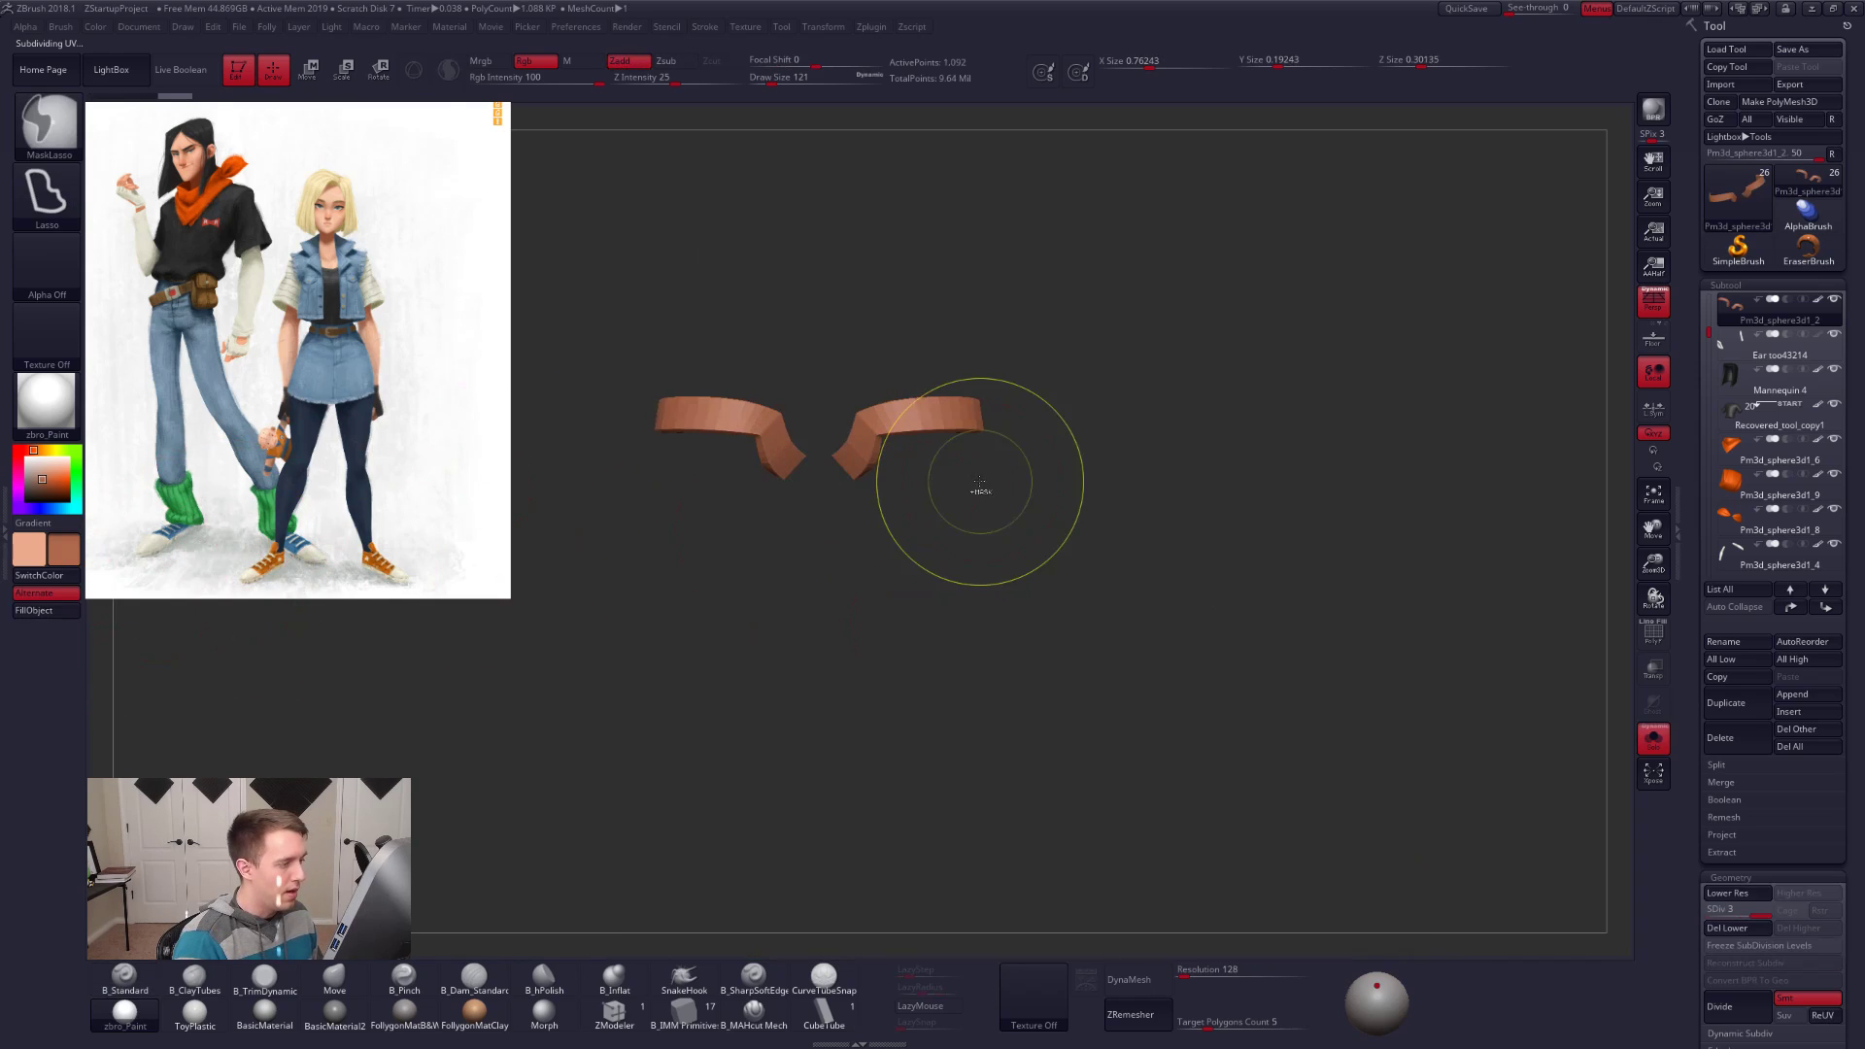
right_click_drag(776, 410, 858, 415, "alt")
key("alt+shift+s")
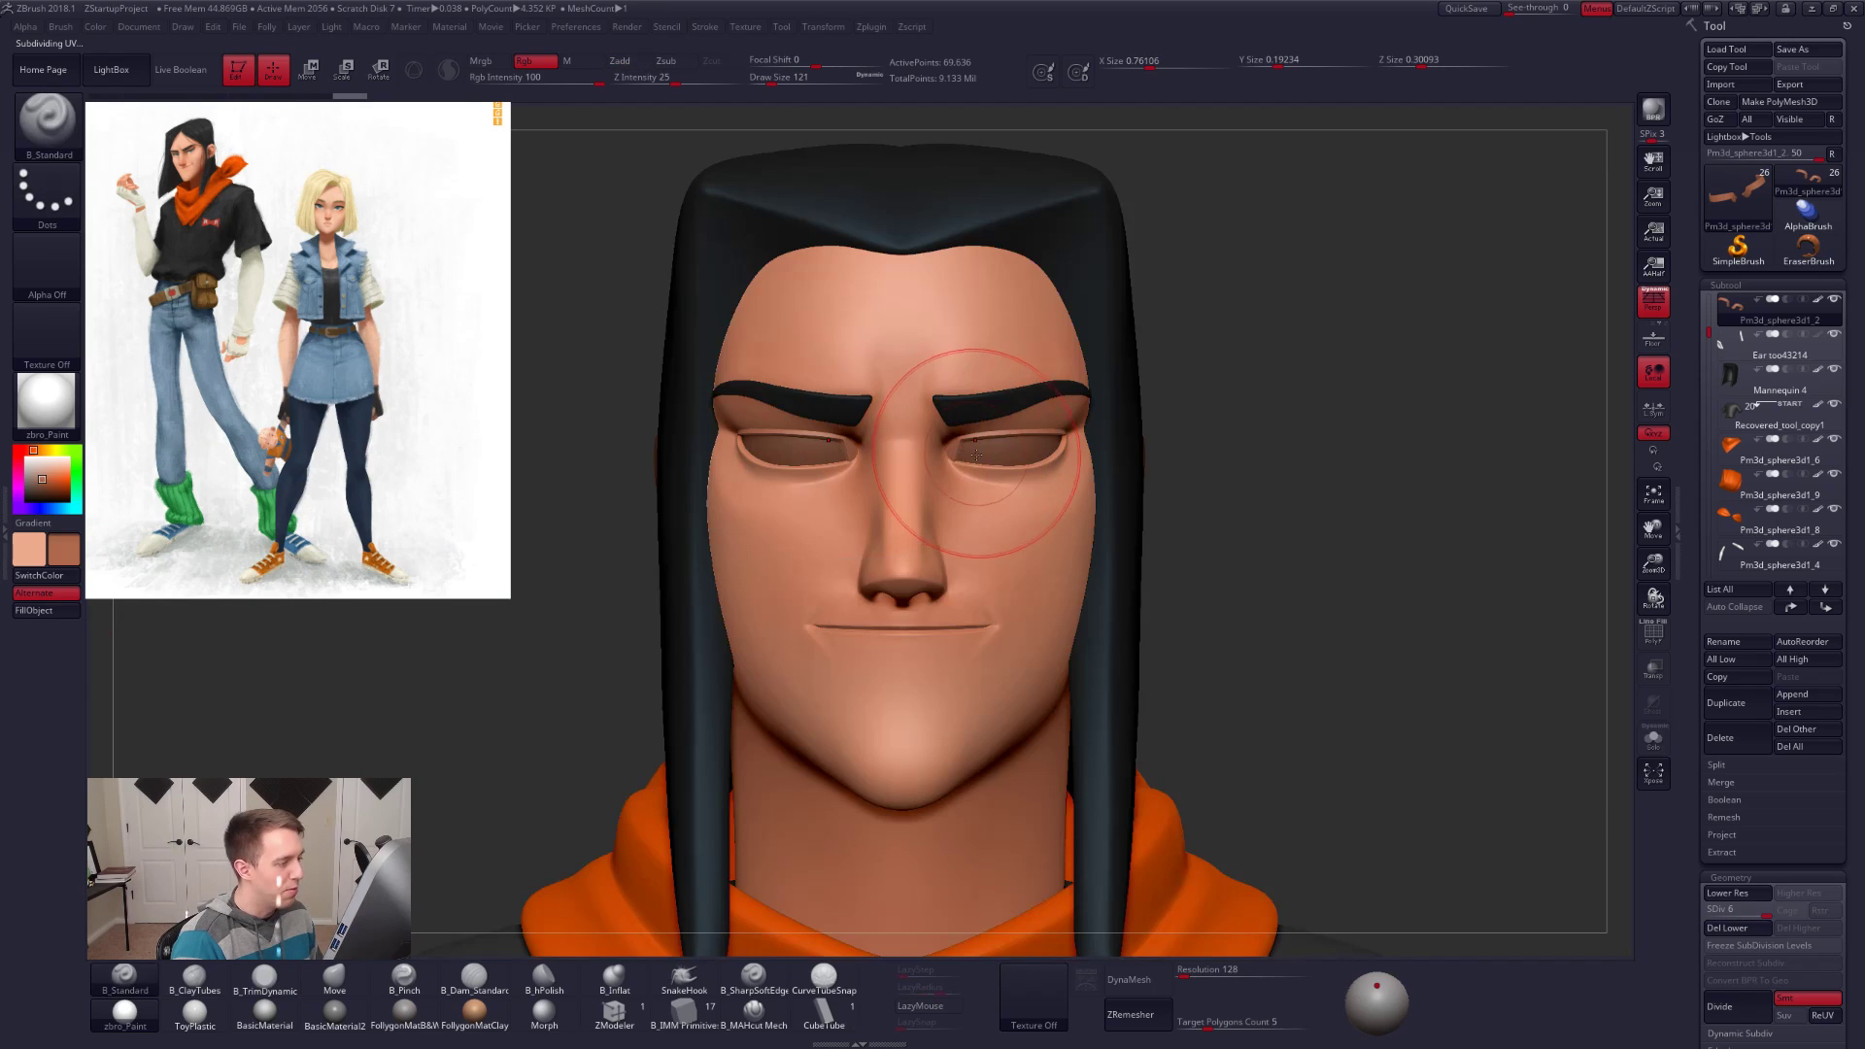
Step: Select the eyeballs and fill them with white
mouse_move(967, 469)
right_mouse_down()
mouse_move(1003, 458)
mouse_move(936, 453)
mouse_move(977, 425)
mouse_move(993, 483)
mouse_move(956, 453)
mouse_move(957, 486)
right_mouse_up()
left_click(998, 443, "alt")
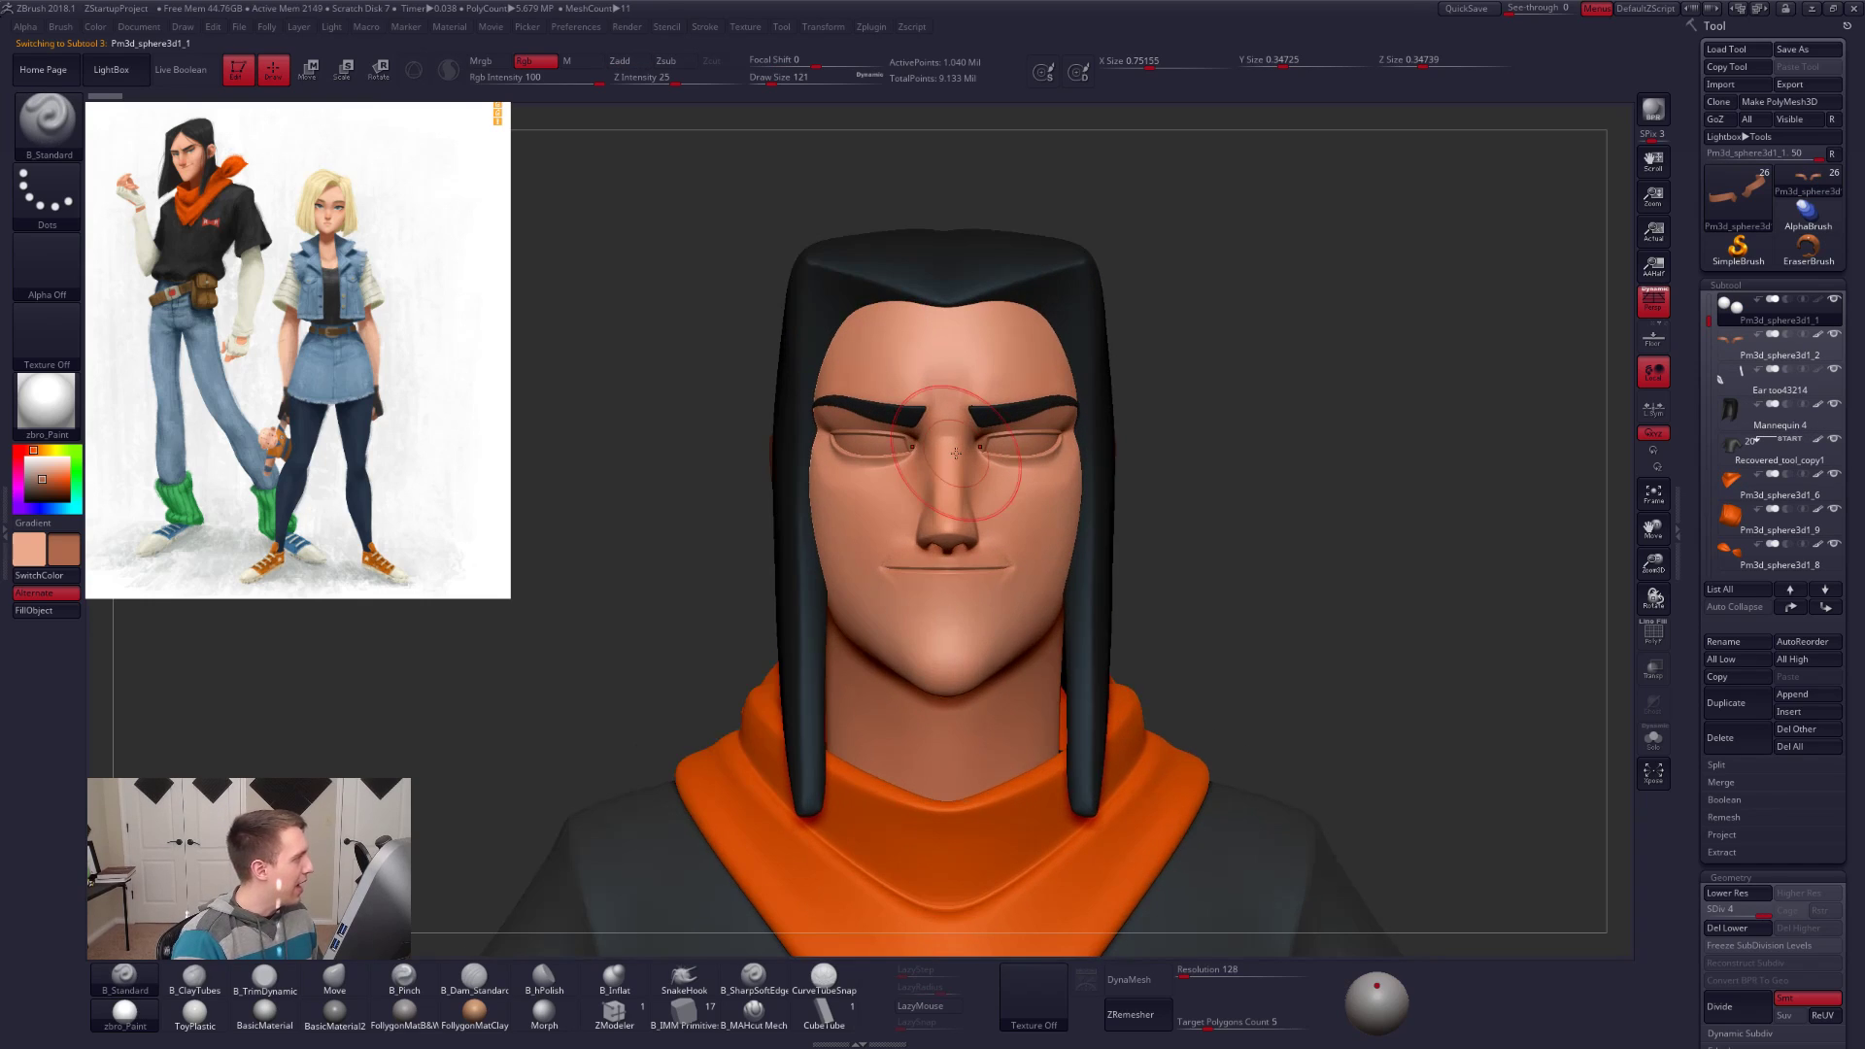
left_click_drag(49, 463, 14, 448)
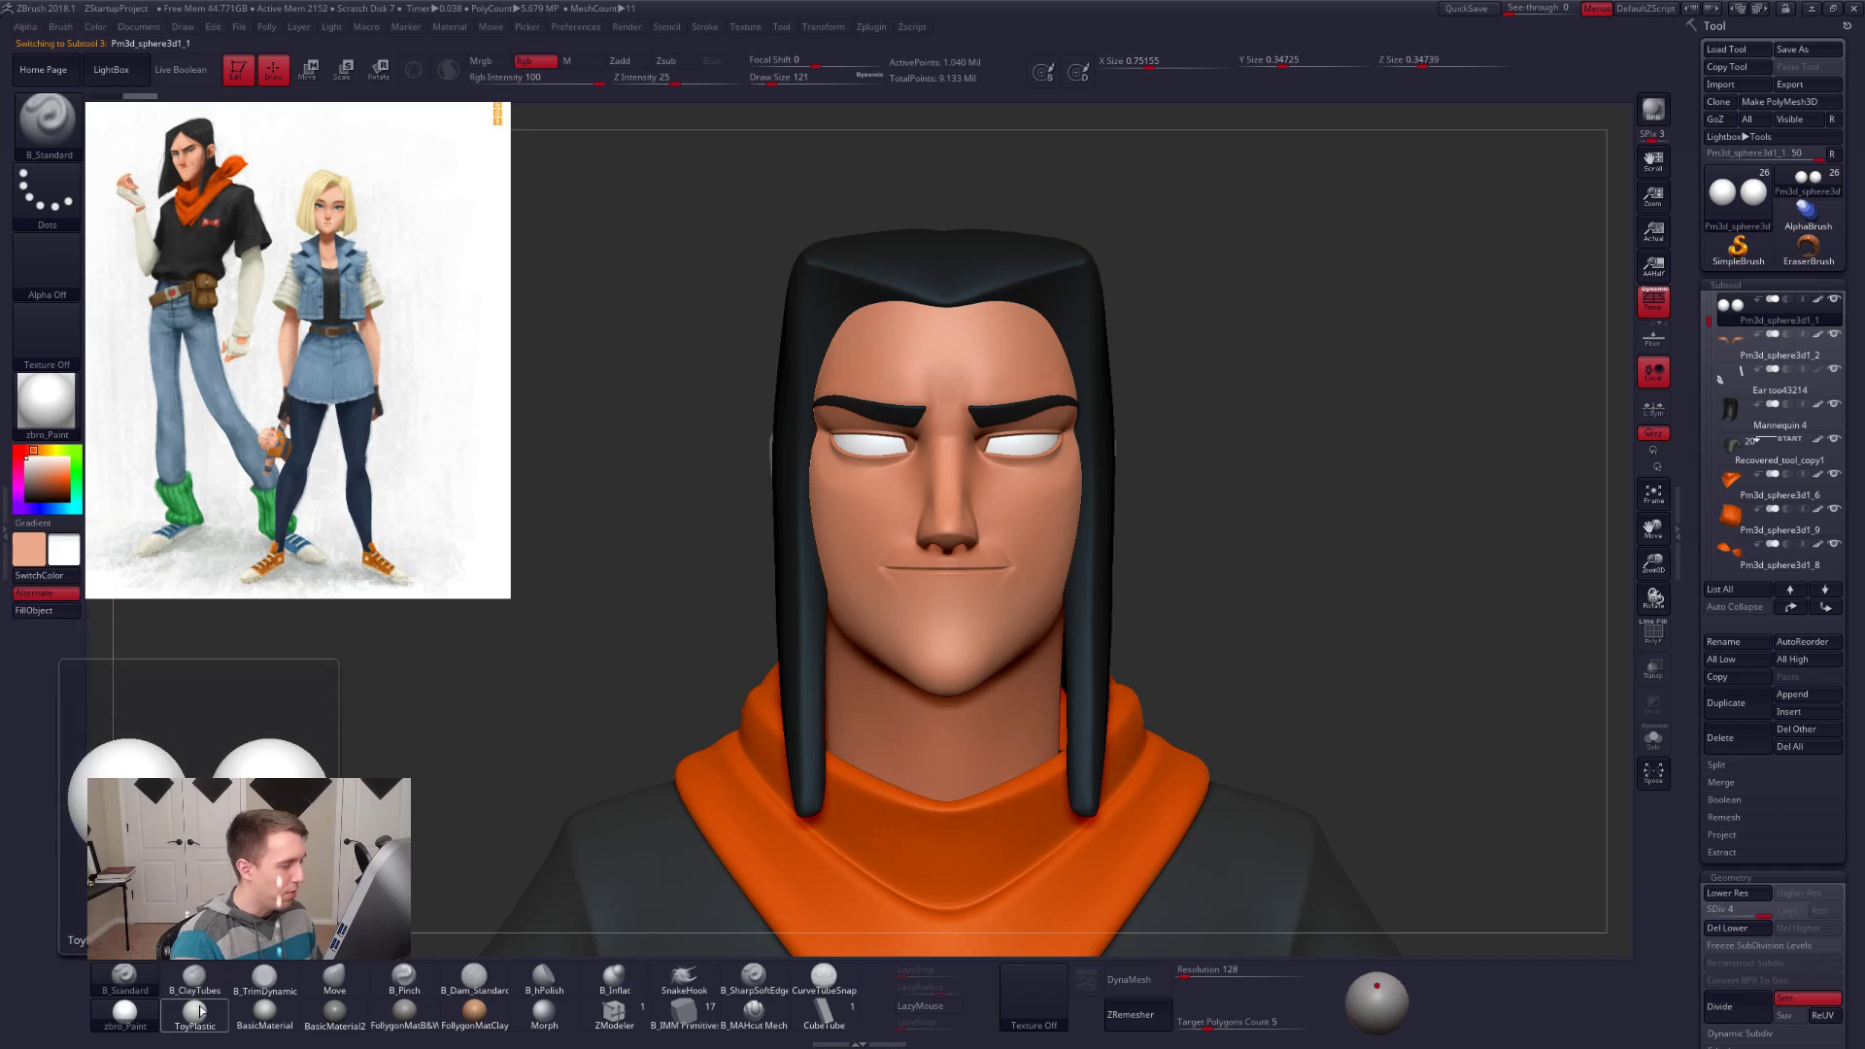
Step: Isolate the eyeballs and mask everything on them except the round pupil areas
key("shift+f")
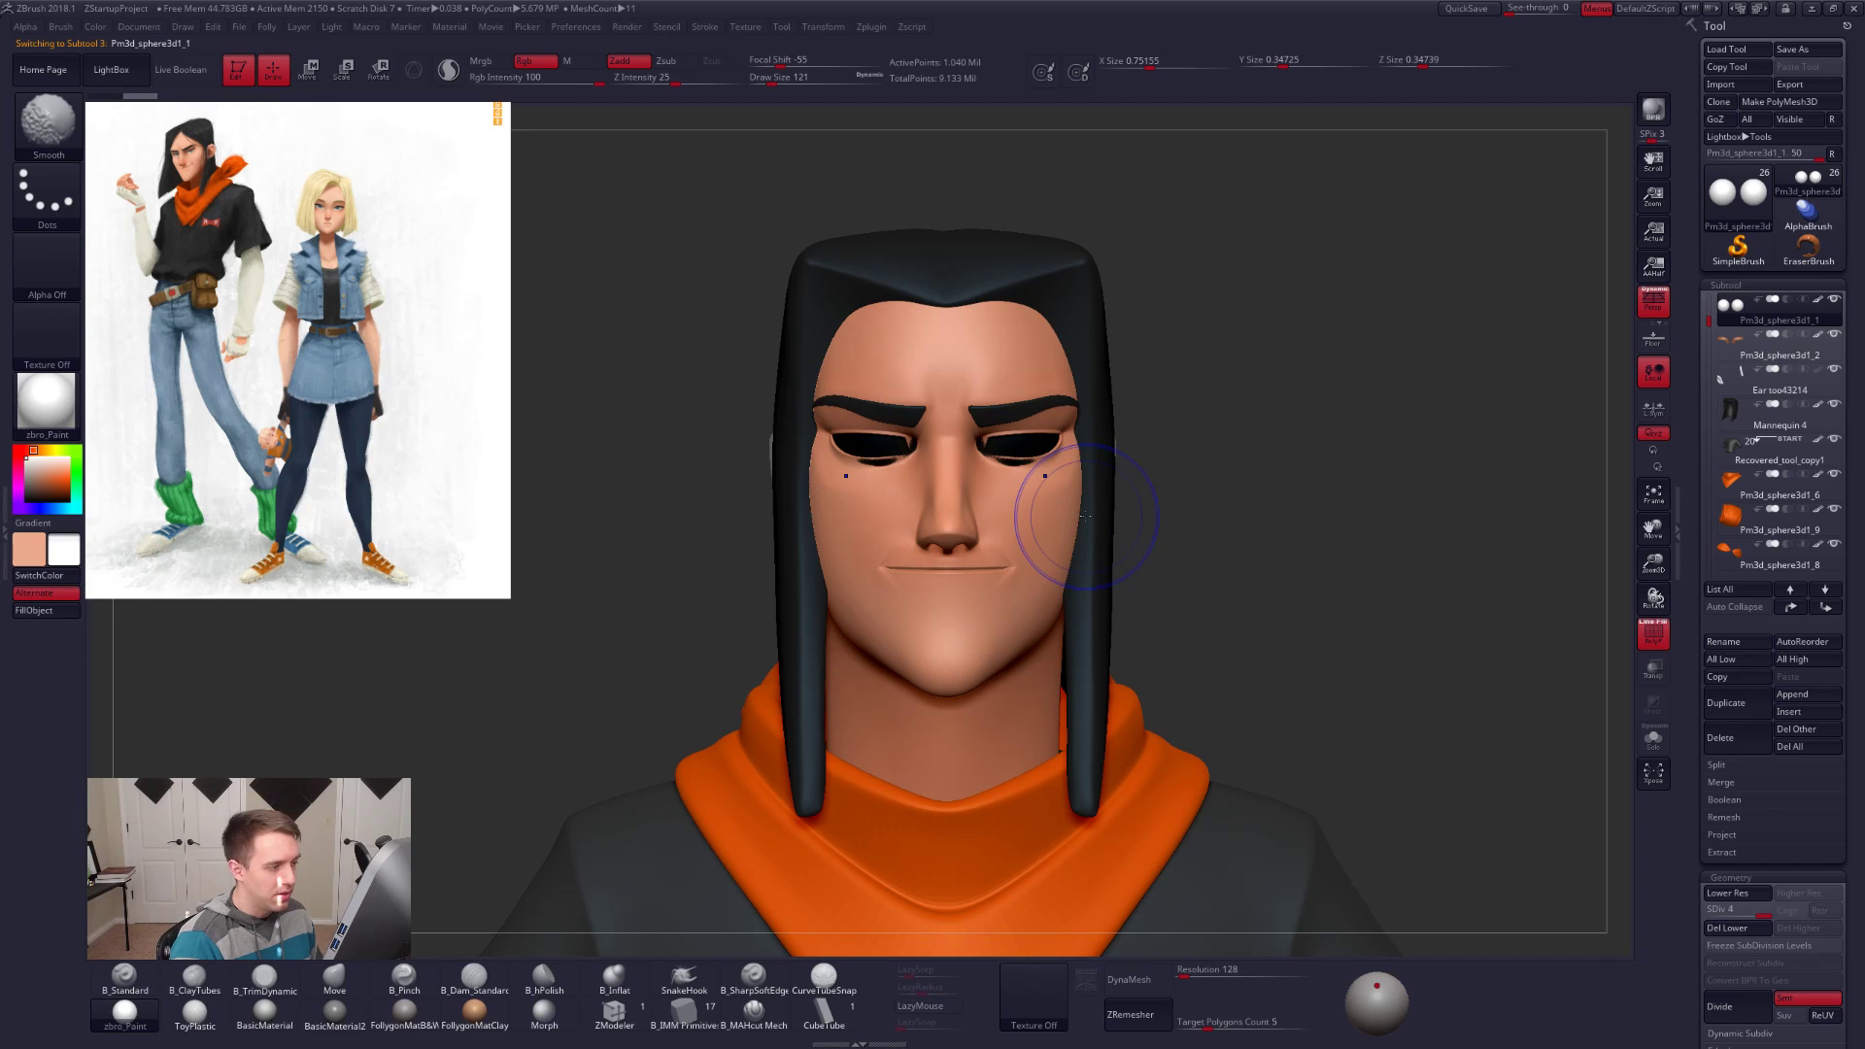
key("shift+f")
key("alt+s")
key("f")
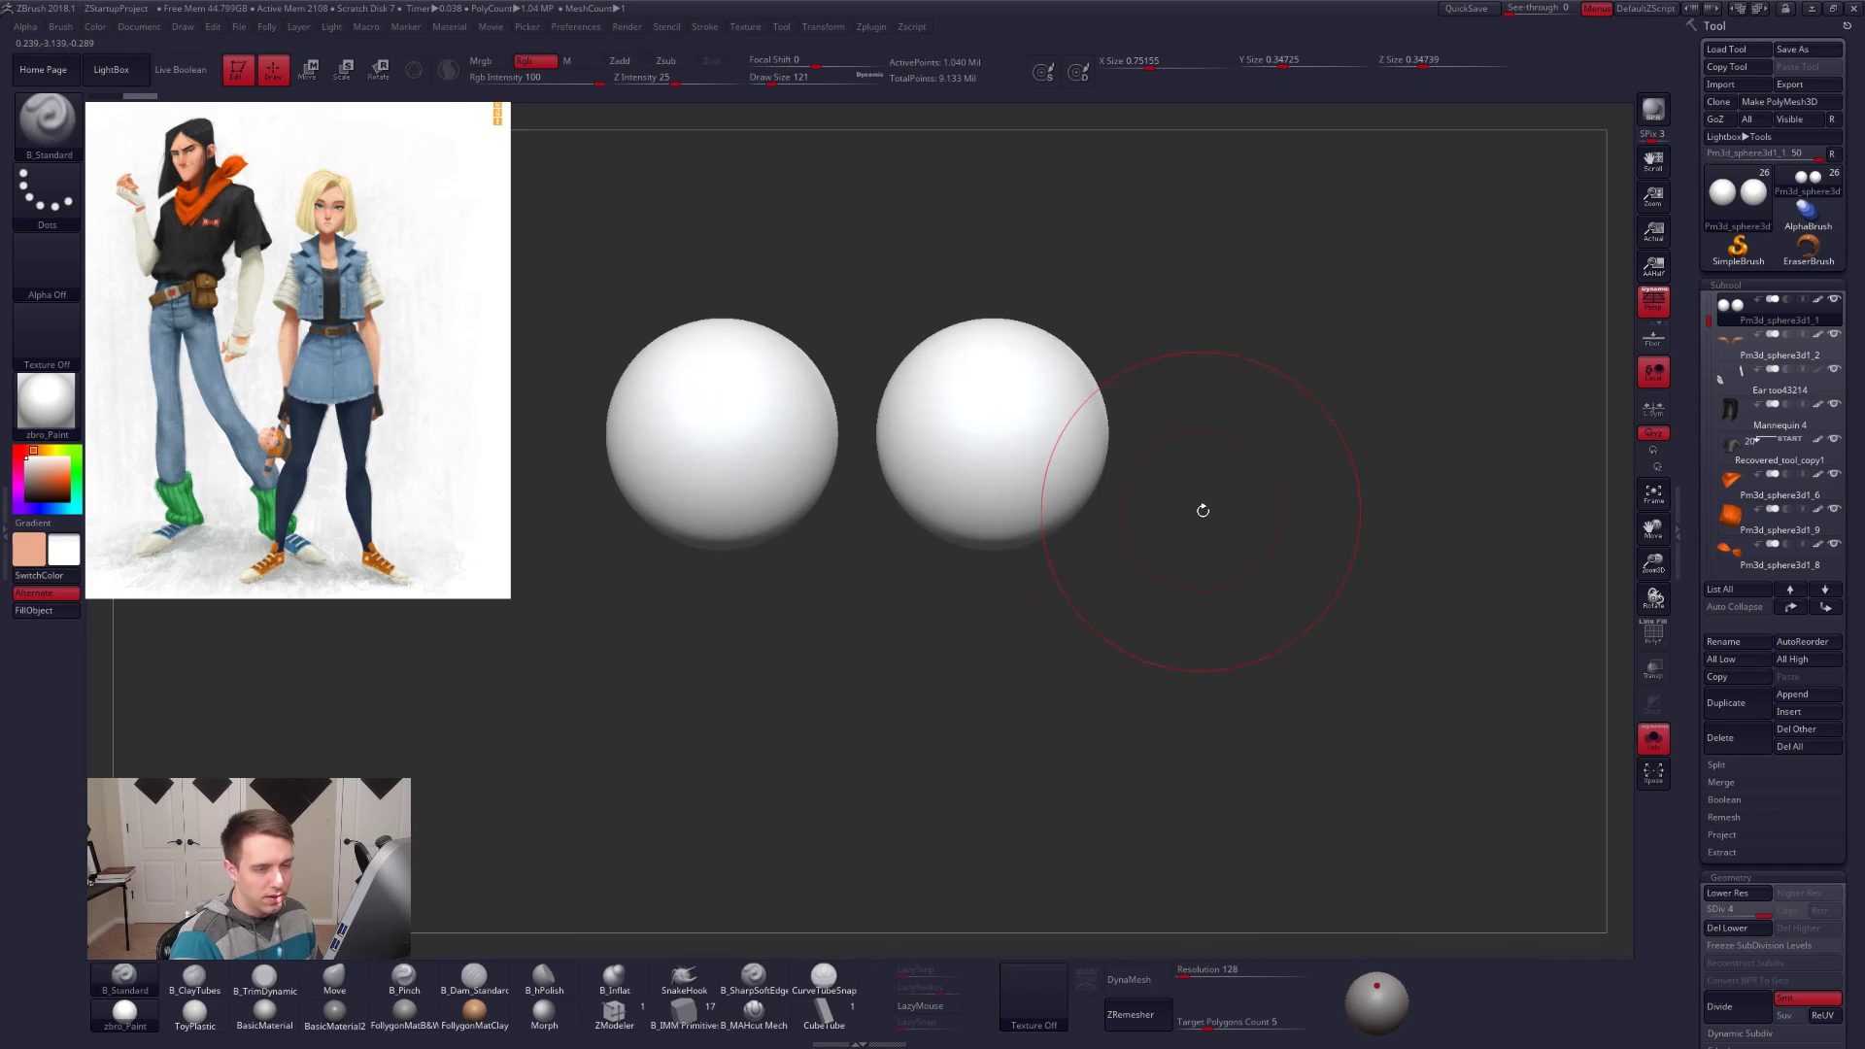
key("shift+f")
key("shift+f")
left_click_drag(1199, 501, 1120, 437, "alt")
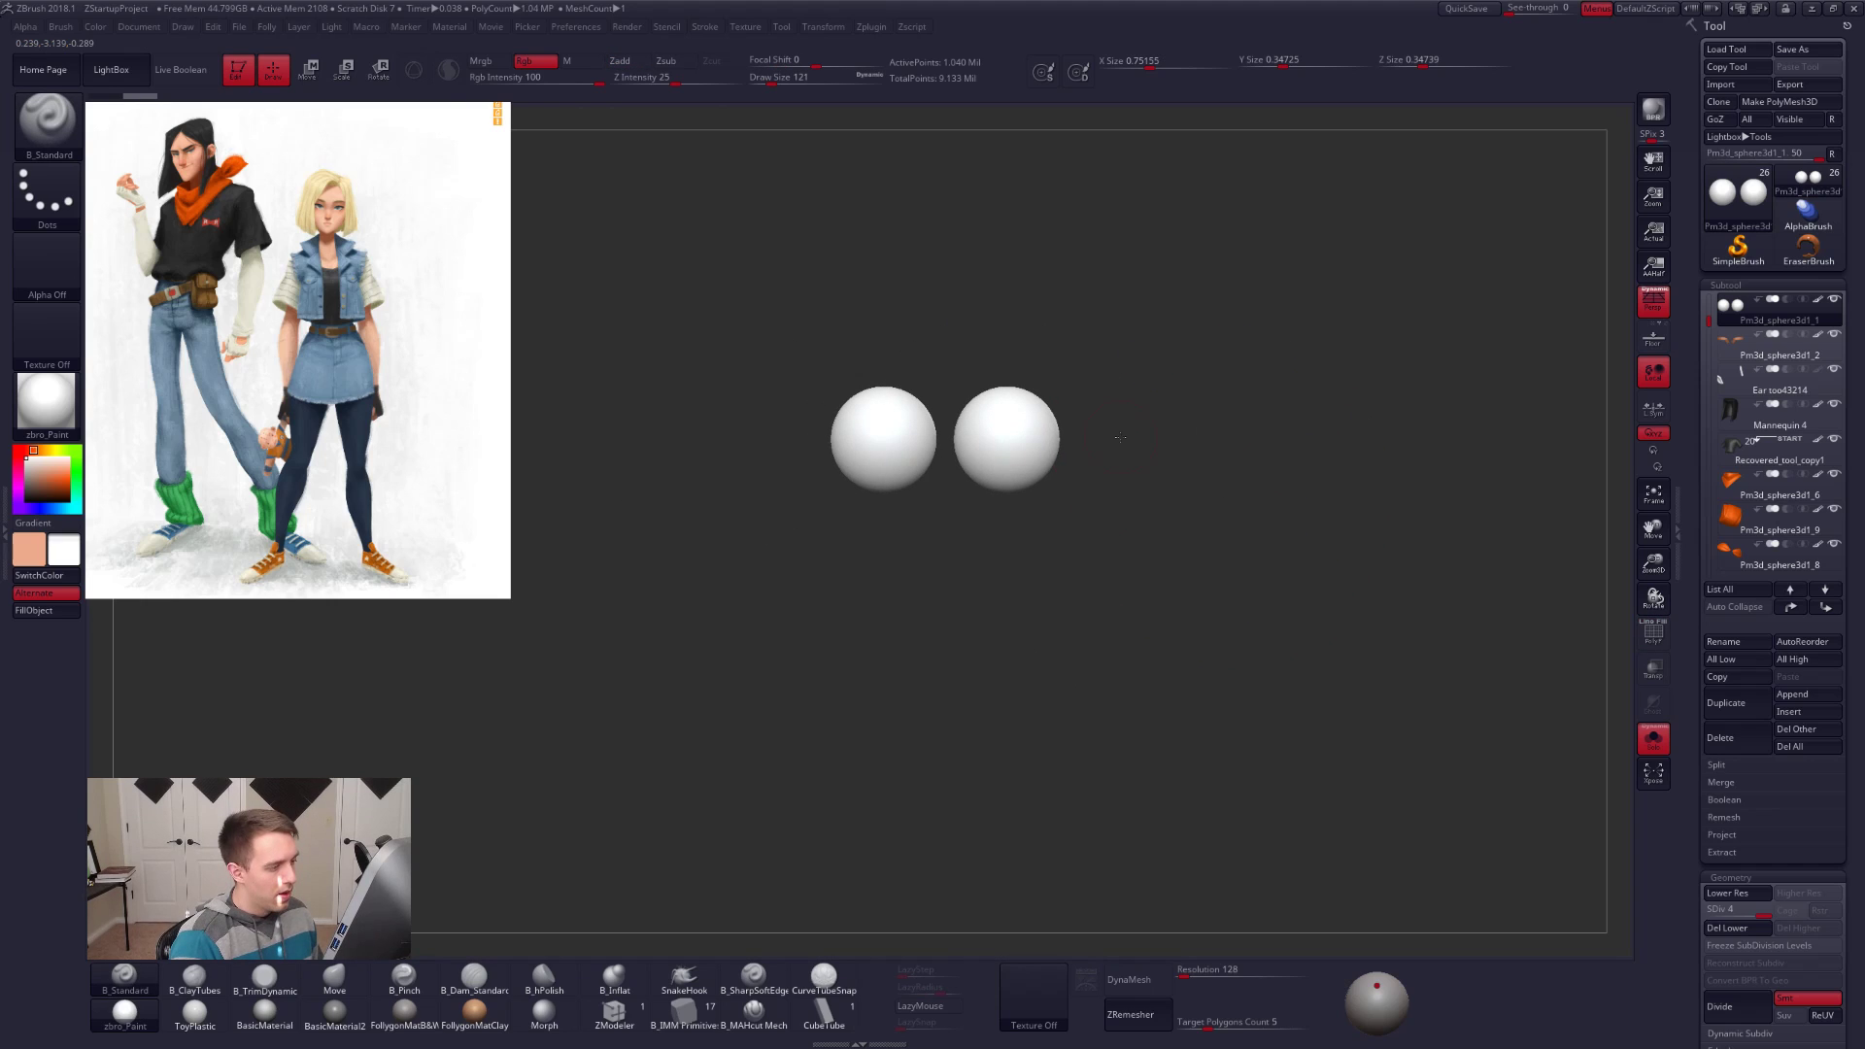
key("f")
key("w")
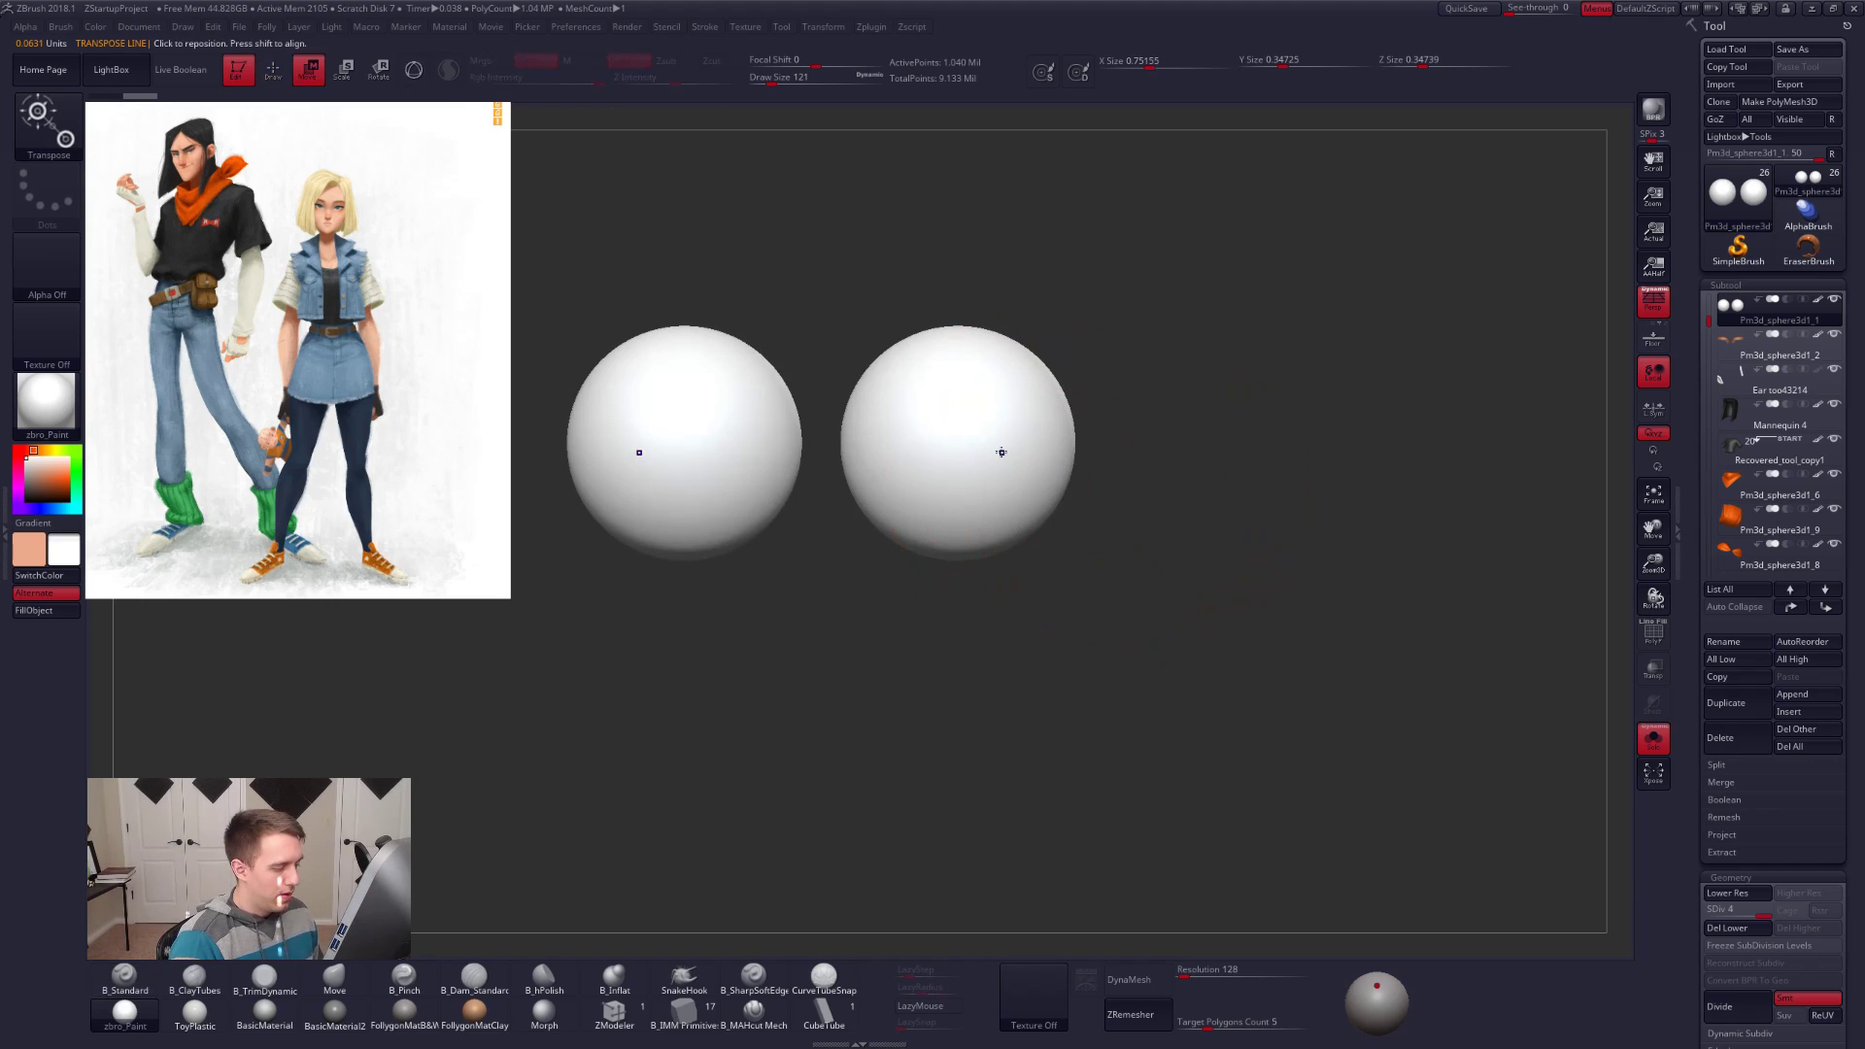
key("shift+f")
left_click(1001, 450, "ctrl")
key("shift+f")
key("q")
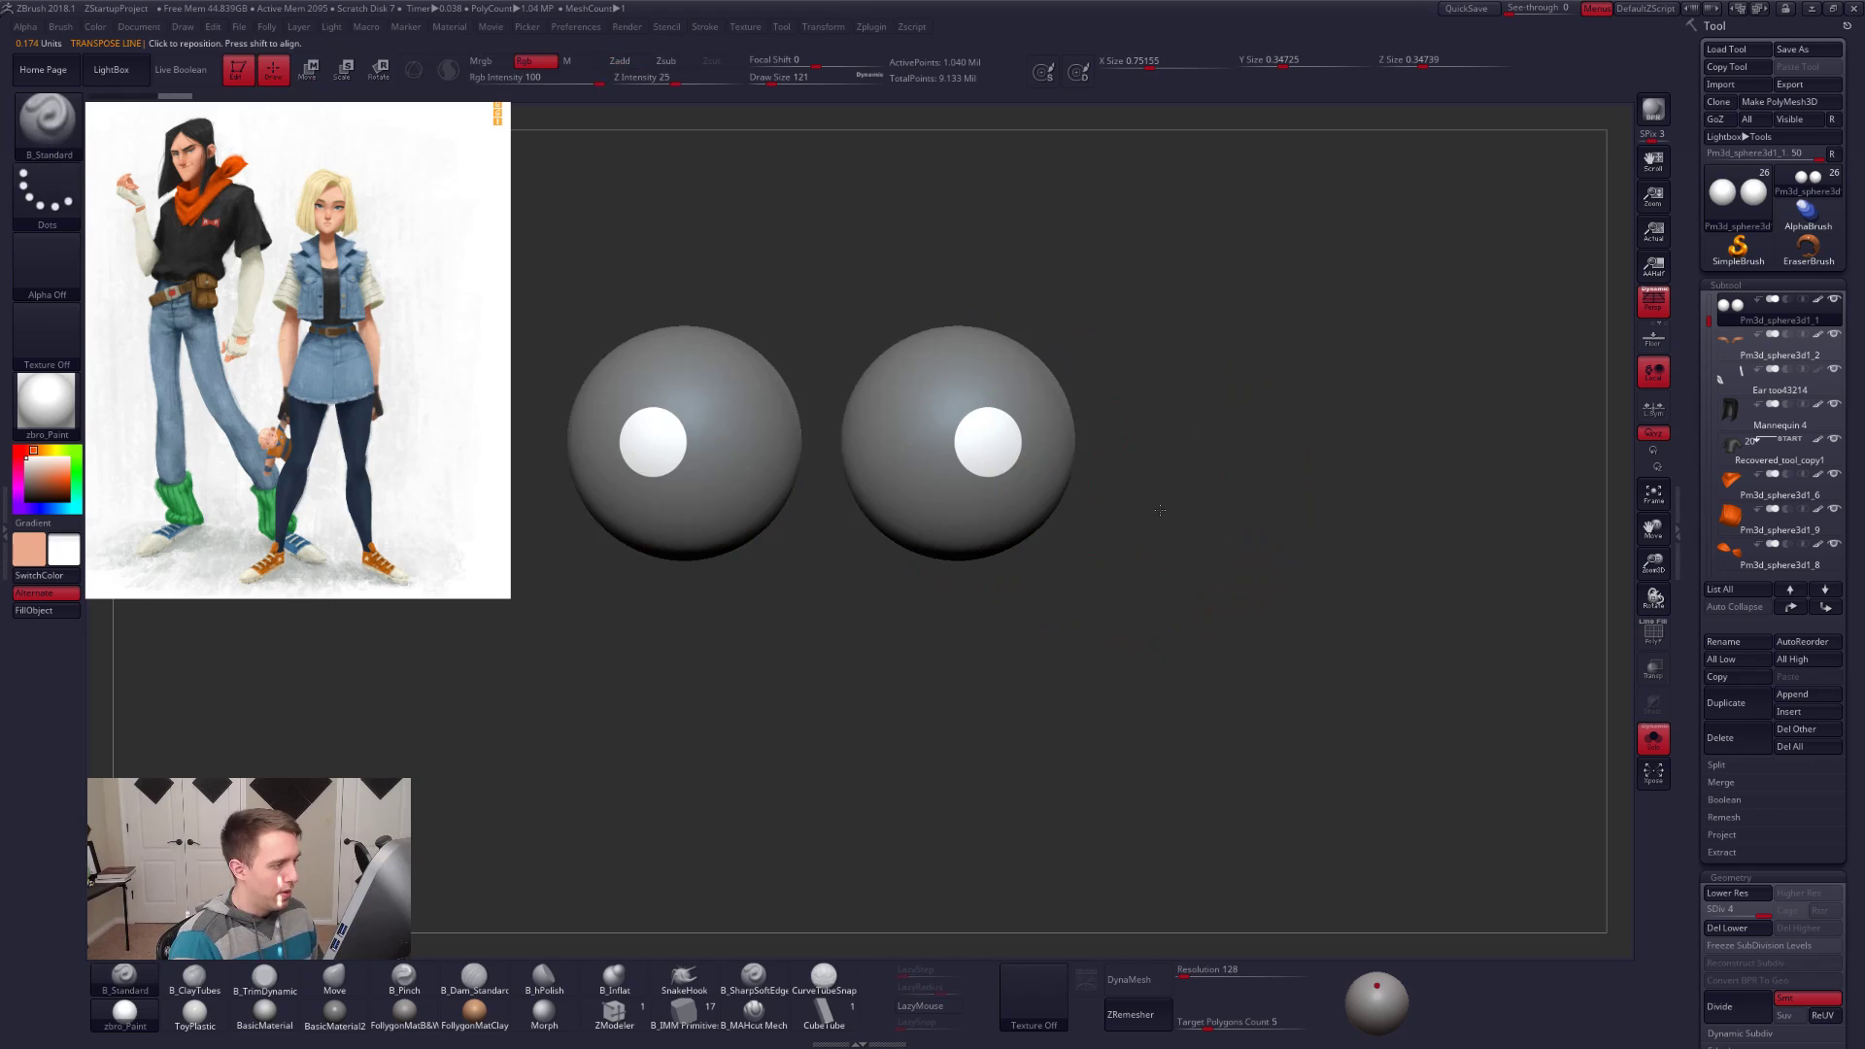
Step: Show the full head again, fill the unmasked pupils with black and clear the mask
right_click_drag(999, 476, 1083, 476, "alt")
key("space")
left_click_drag(1120, 500, 1109, 501)
right_click_drag(1110, 508, 1117, 504, "alt")
key("shift+s")
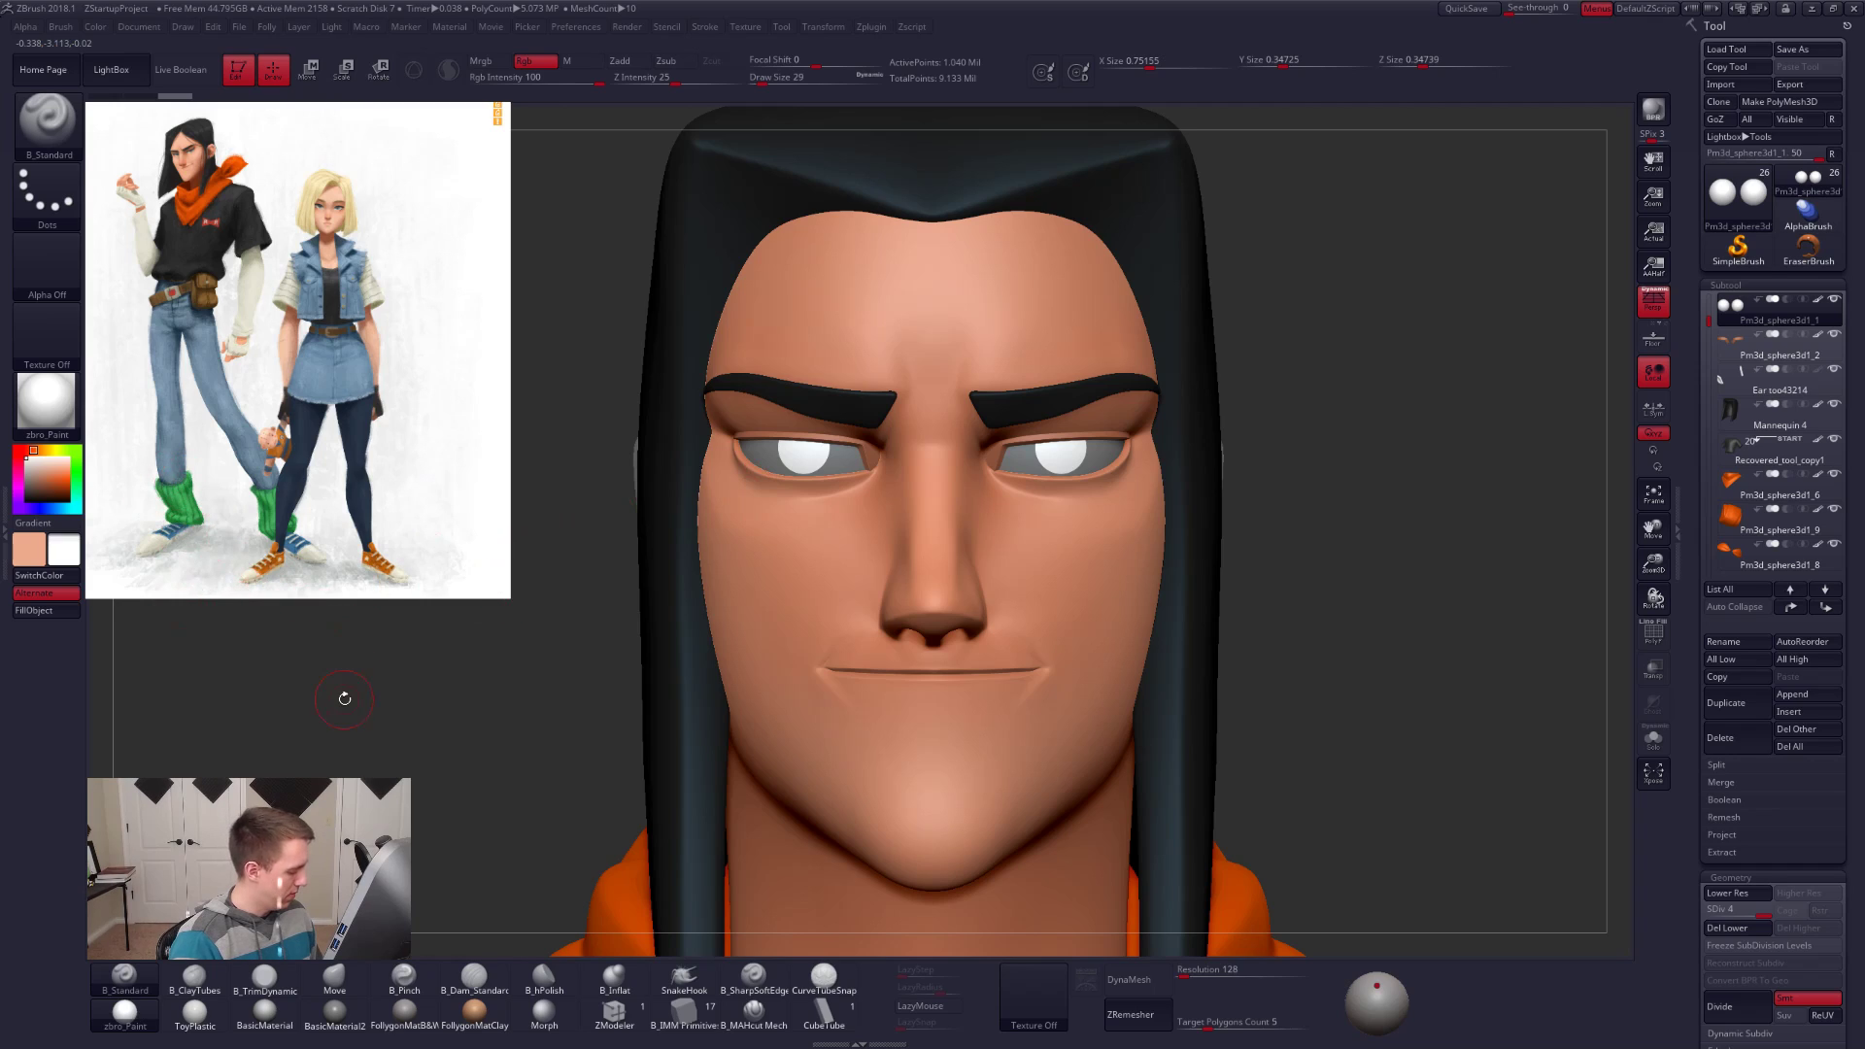
left_click(47, 506)
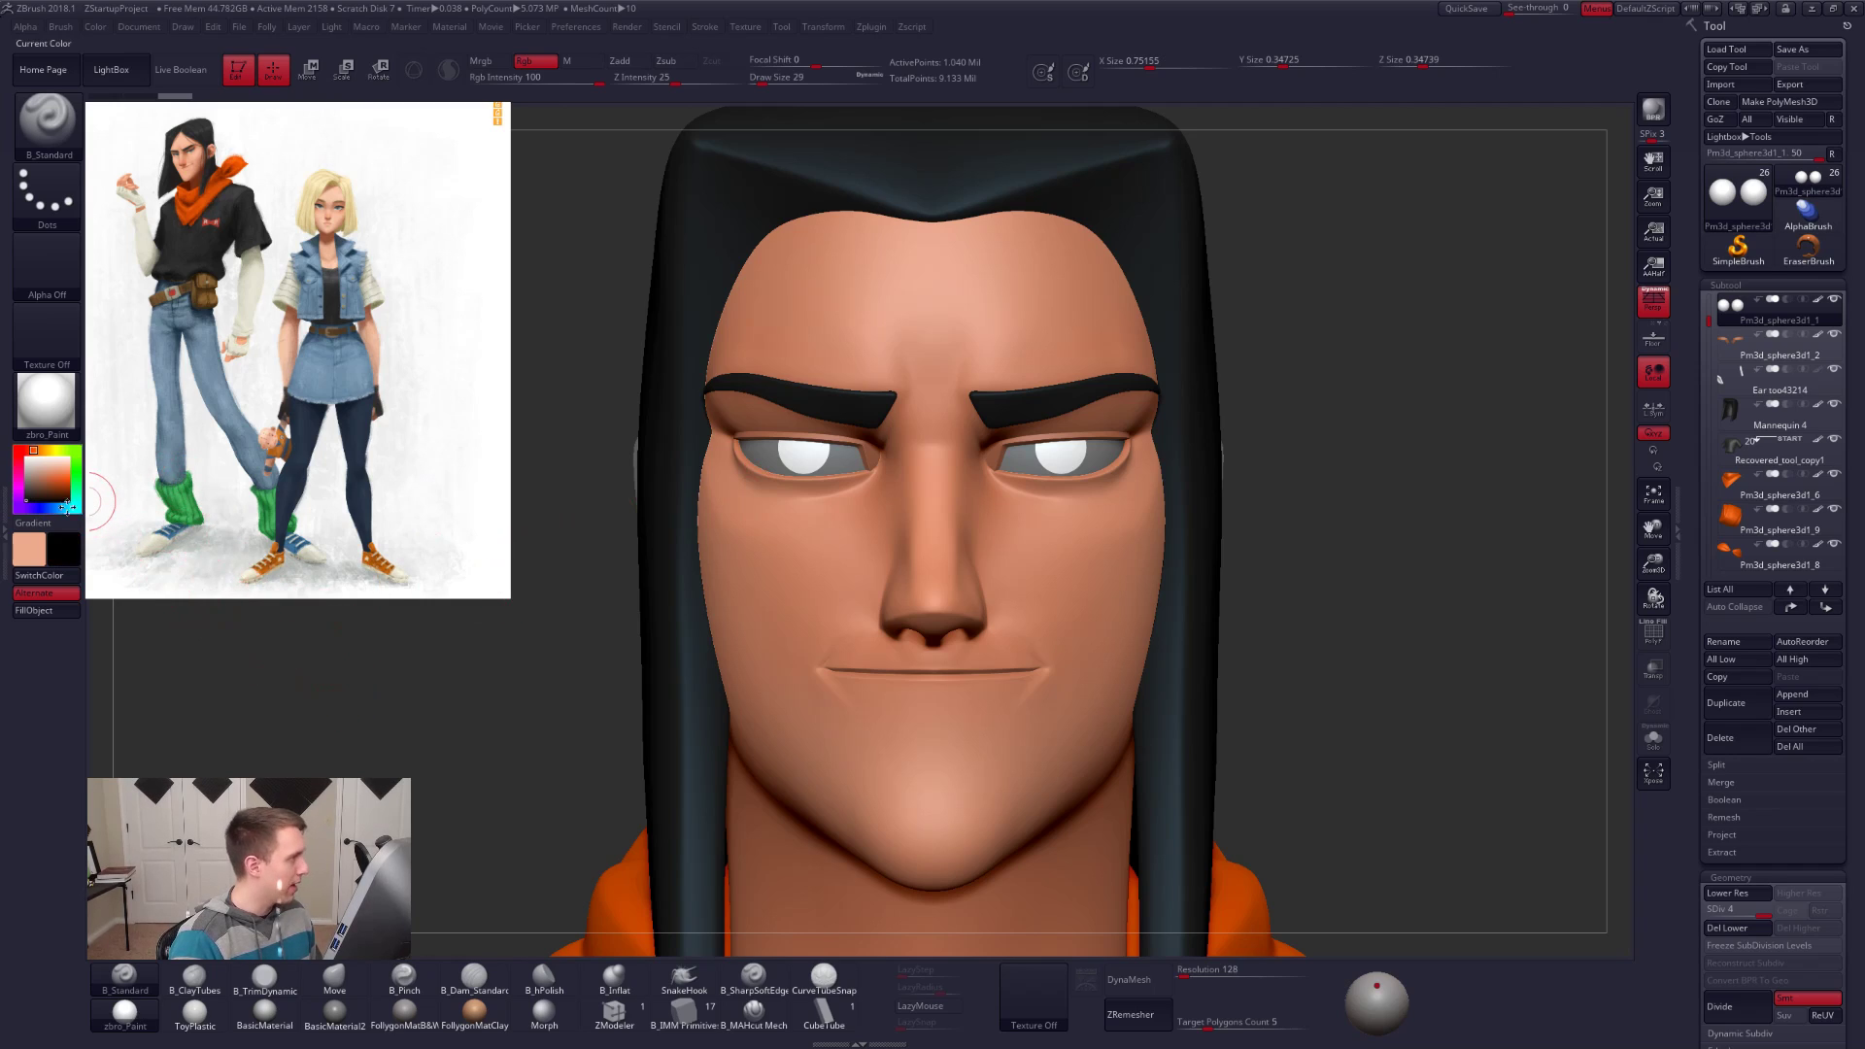
left_click(47, 610)
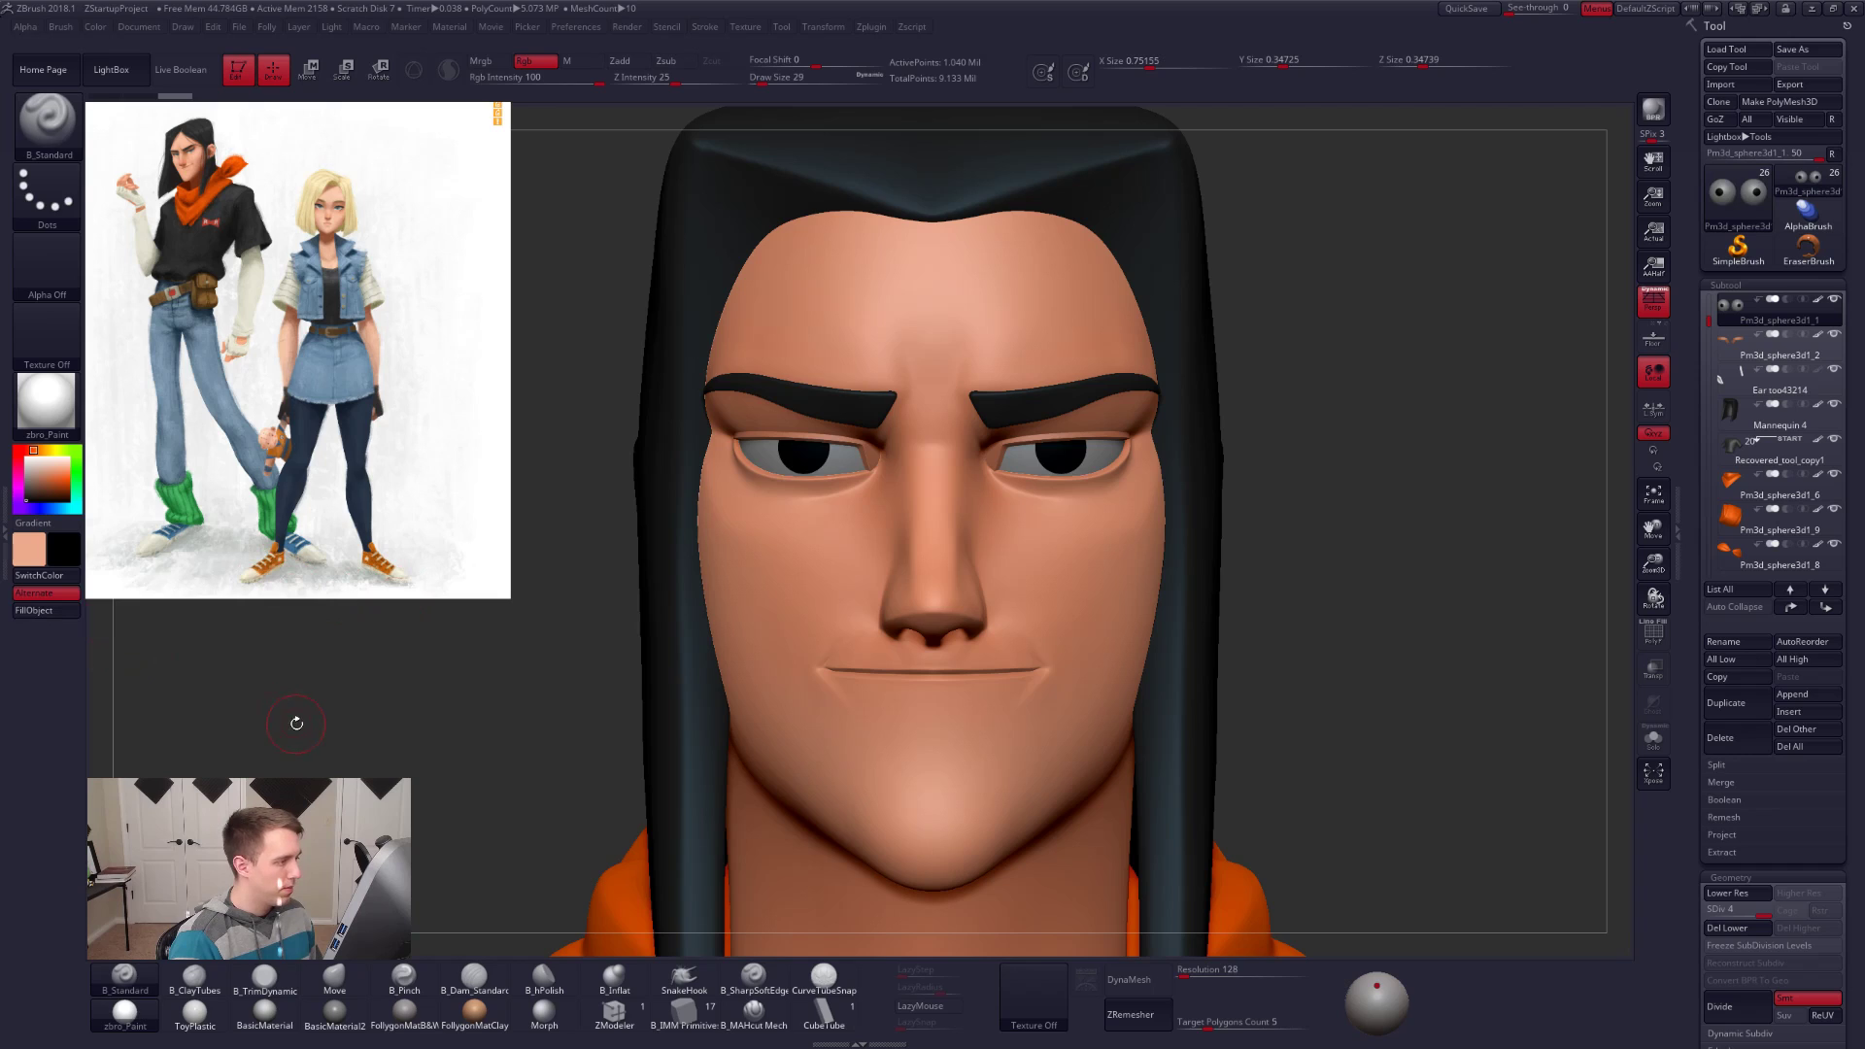
left_click_drag(327, 549, 287, 534, "alt")
mouse_move(1084, 506)
right_mouse_down()
mouse_move(962, 505)
mouse_move(1075, 529)
right_mouse_up()
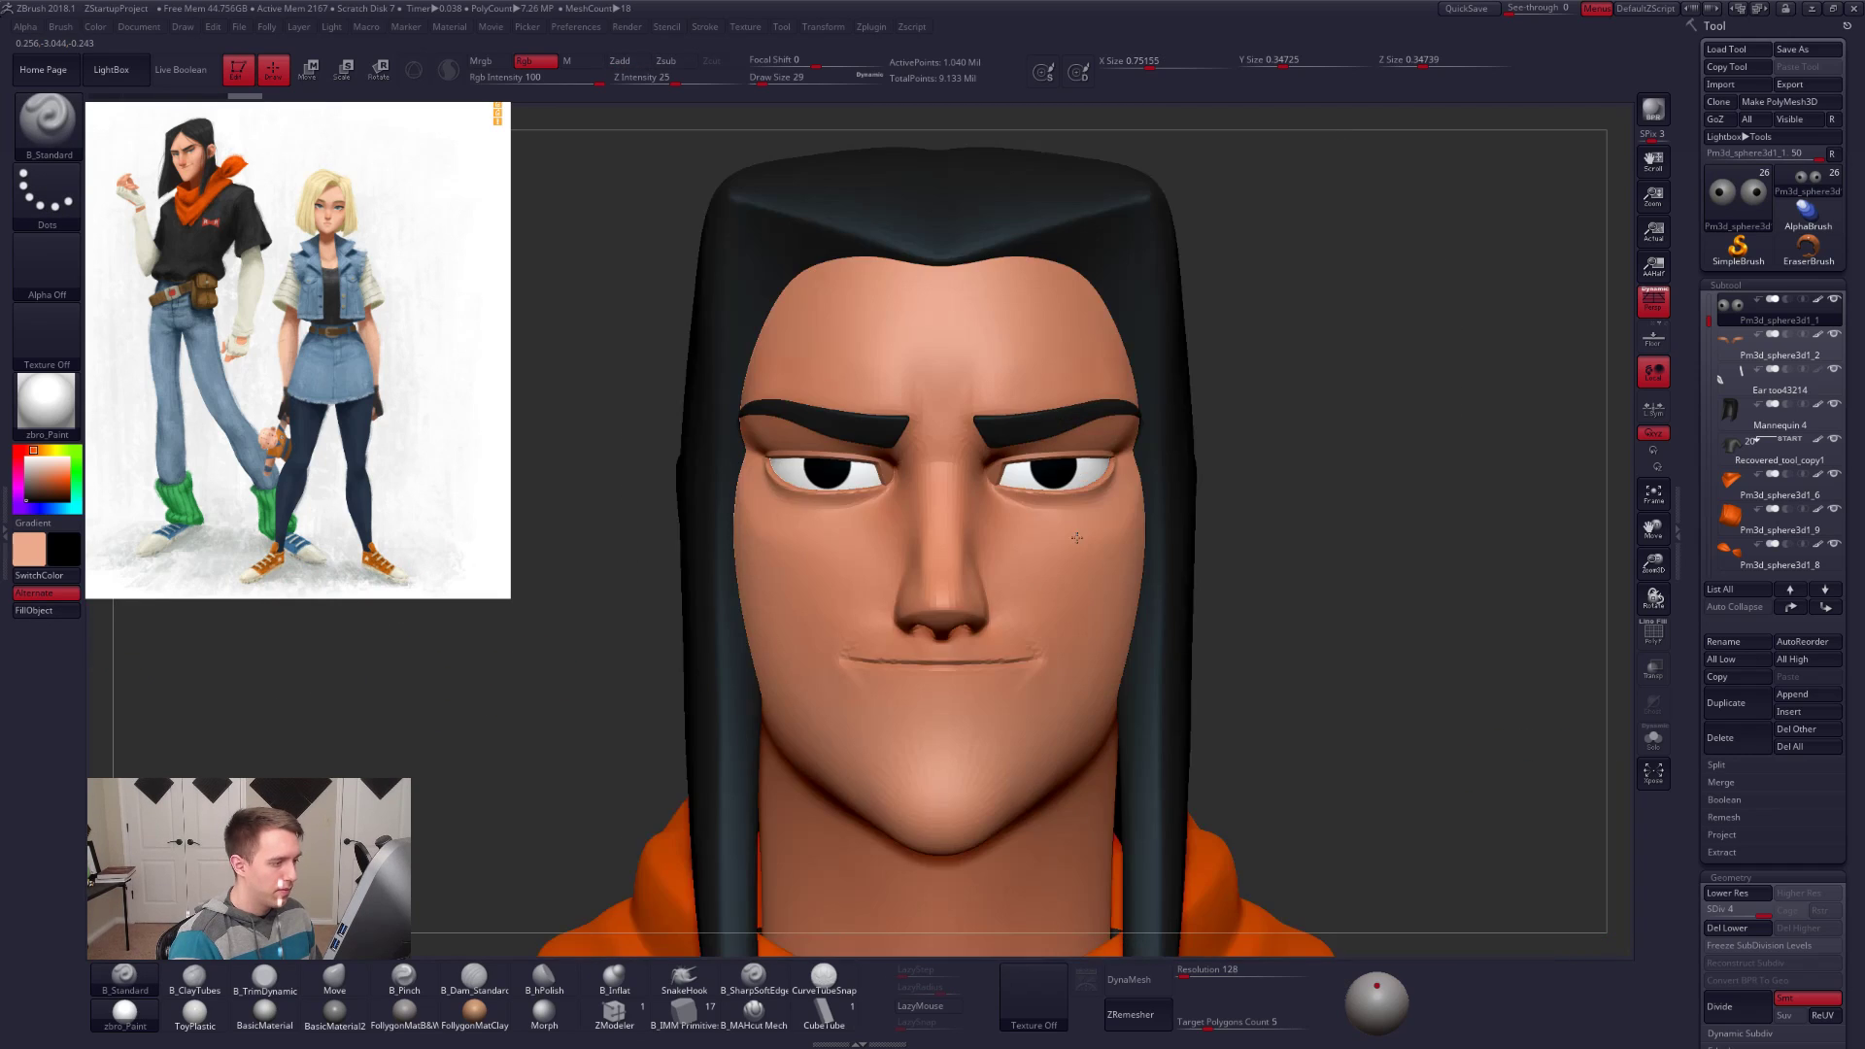
Step: Apply the ToyPlastic material to the eyeballs in material-only mode and set the eyelids to zbro_Paint
left_click(195, 1013)
left_click(582, 61)
left_click(58, 610)
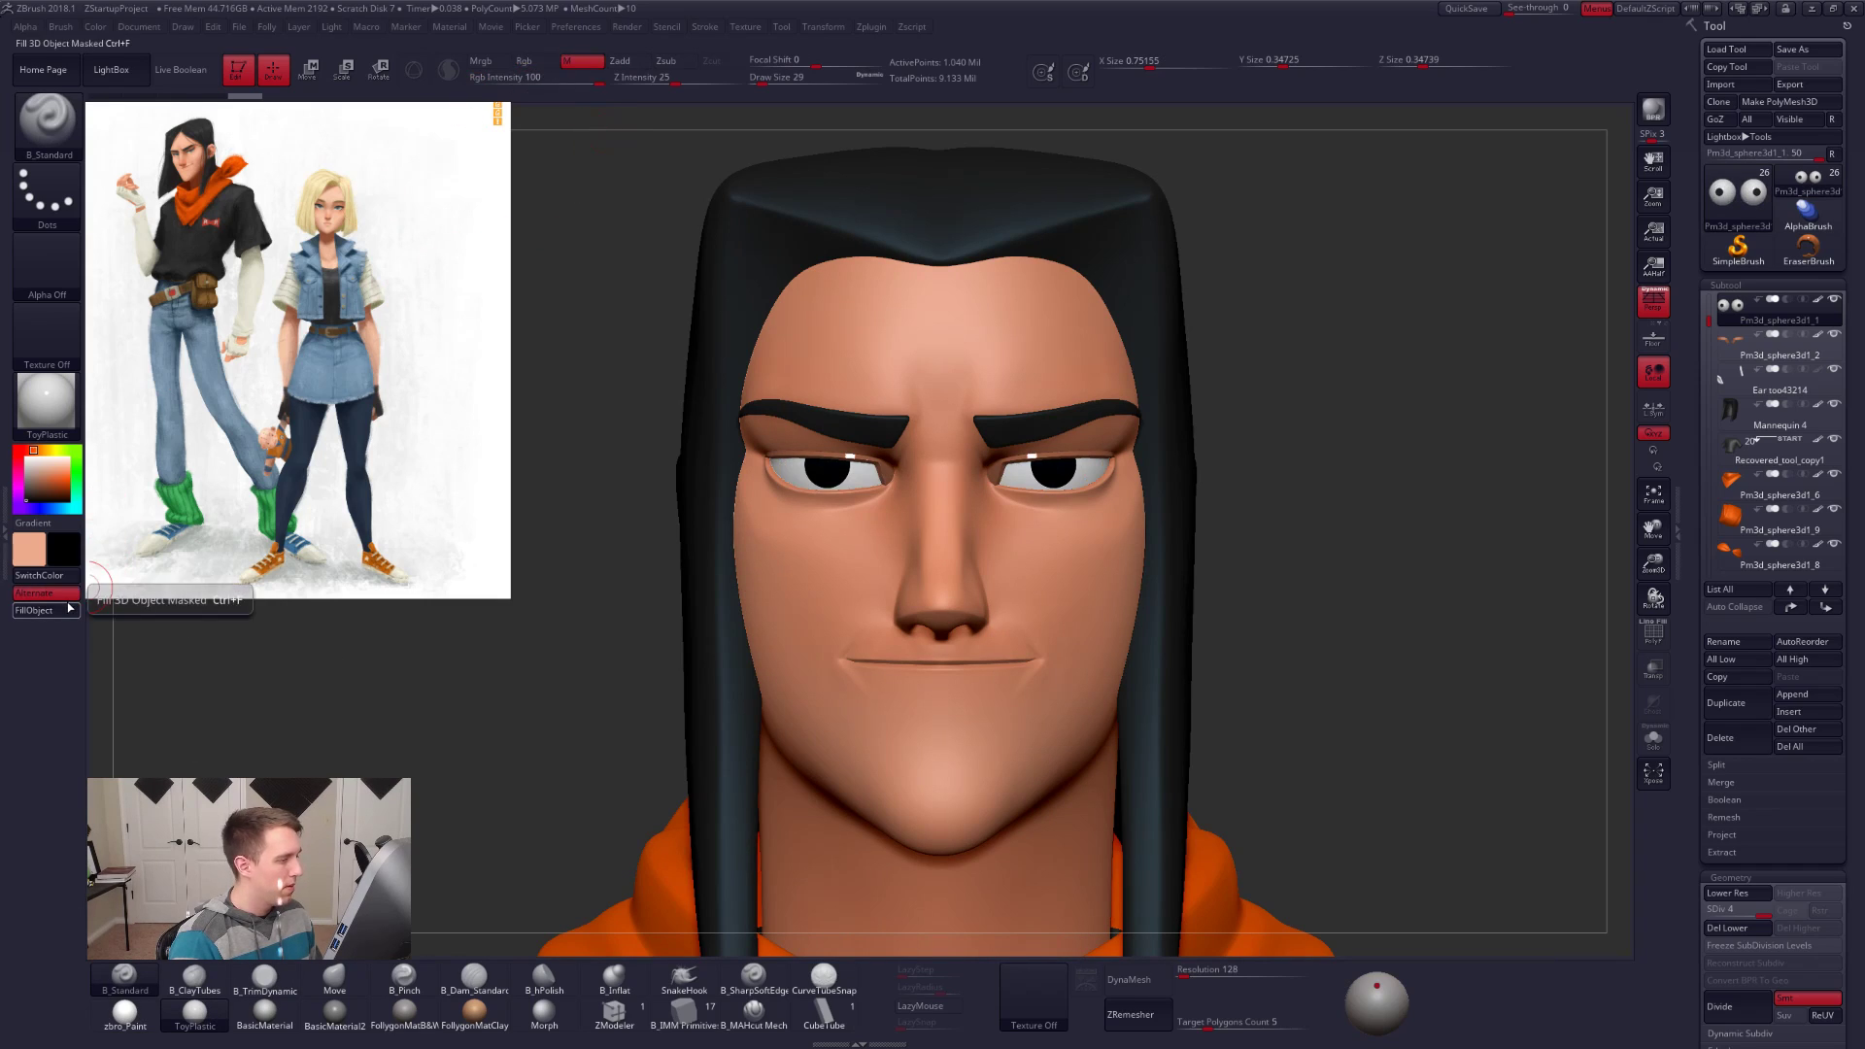
mouse_move(558, 532)
right_mouse_down()
mouse_move(680, 518)
mouse_move(563, 515)
right_mouse_up()
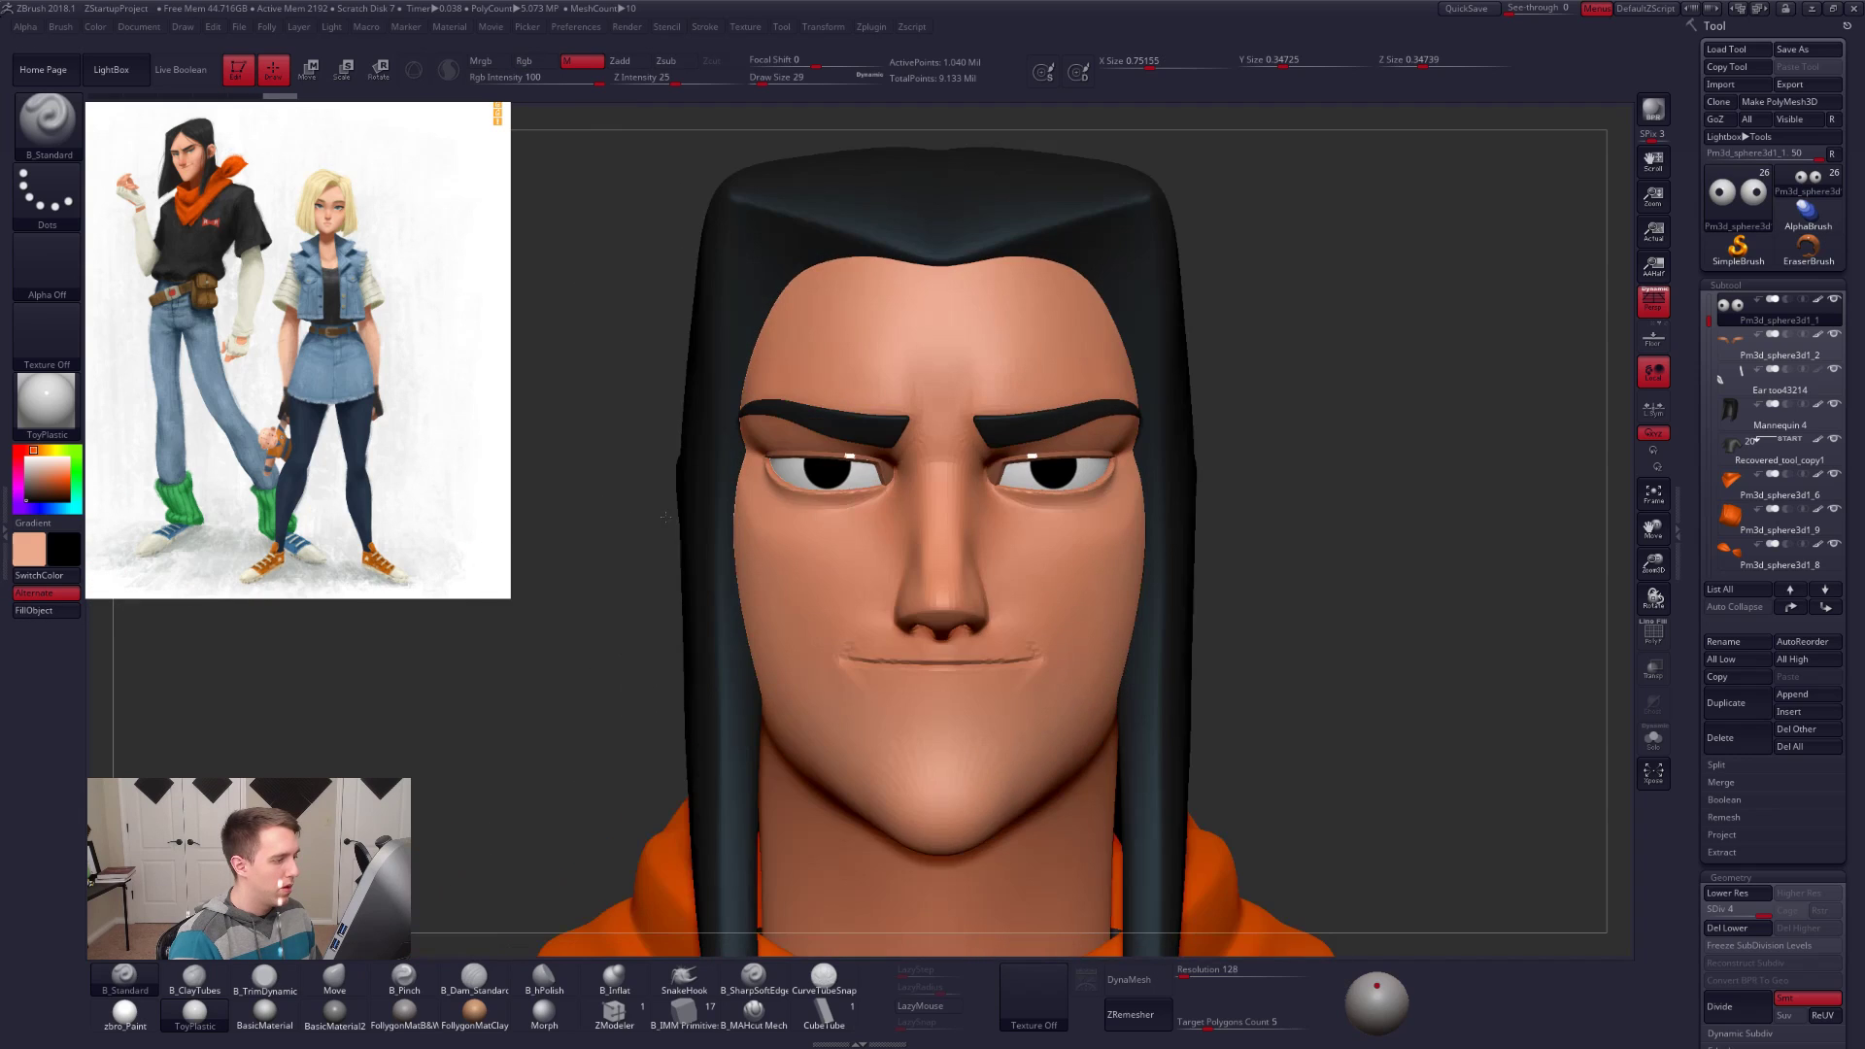
left_click(879, 471, "alt")
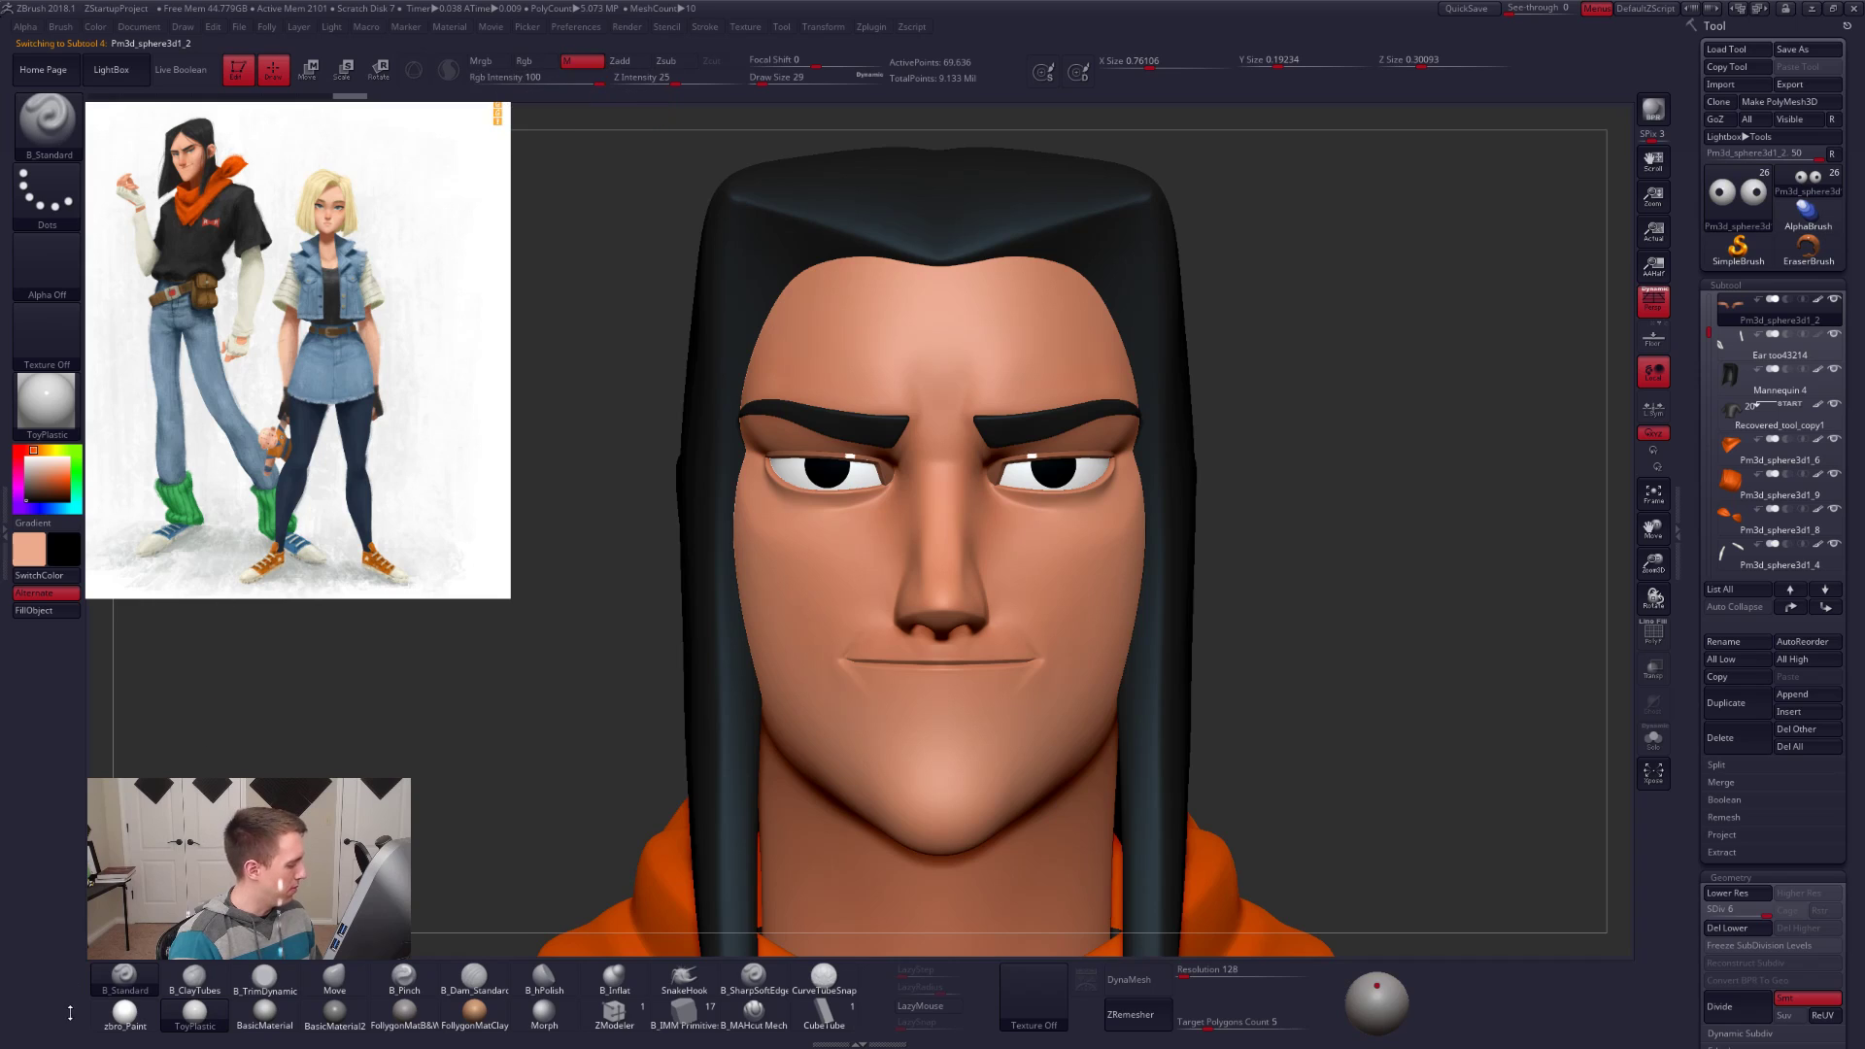
left_click(116, 1015)
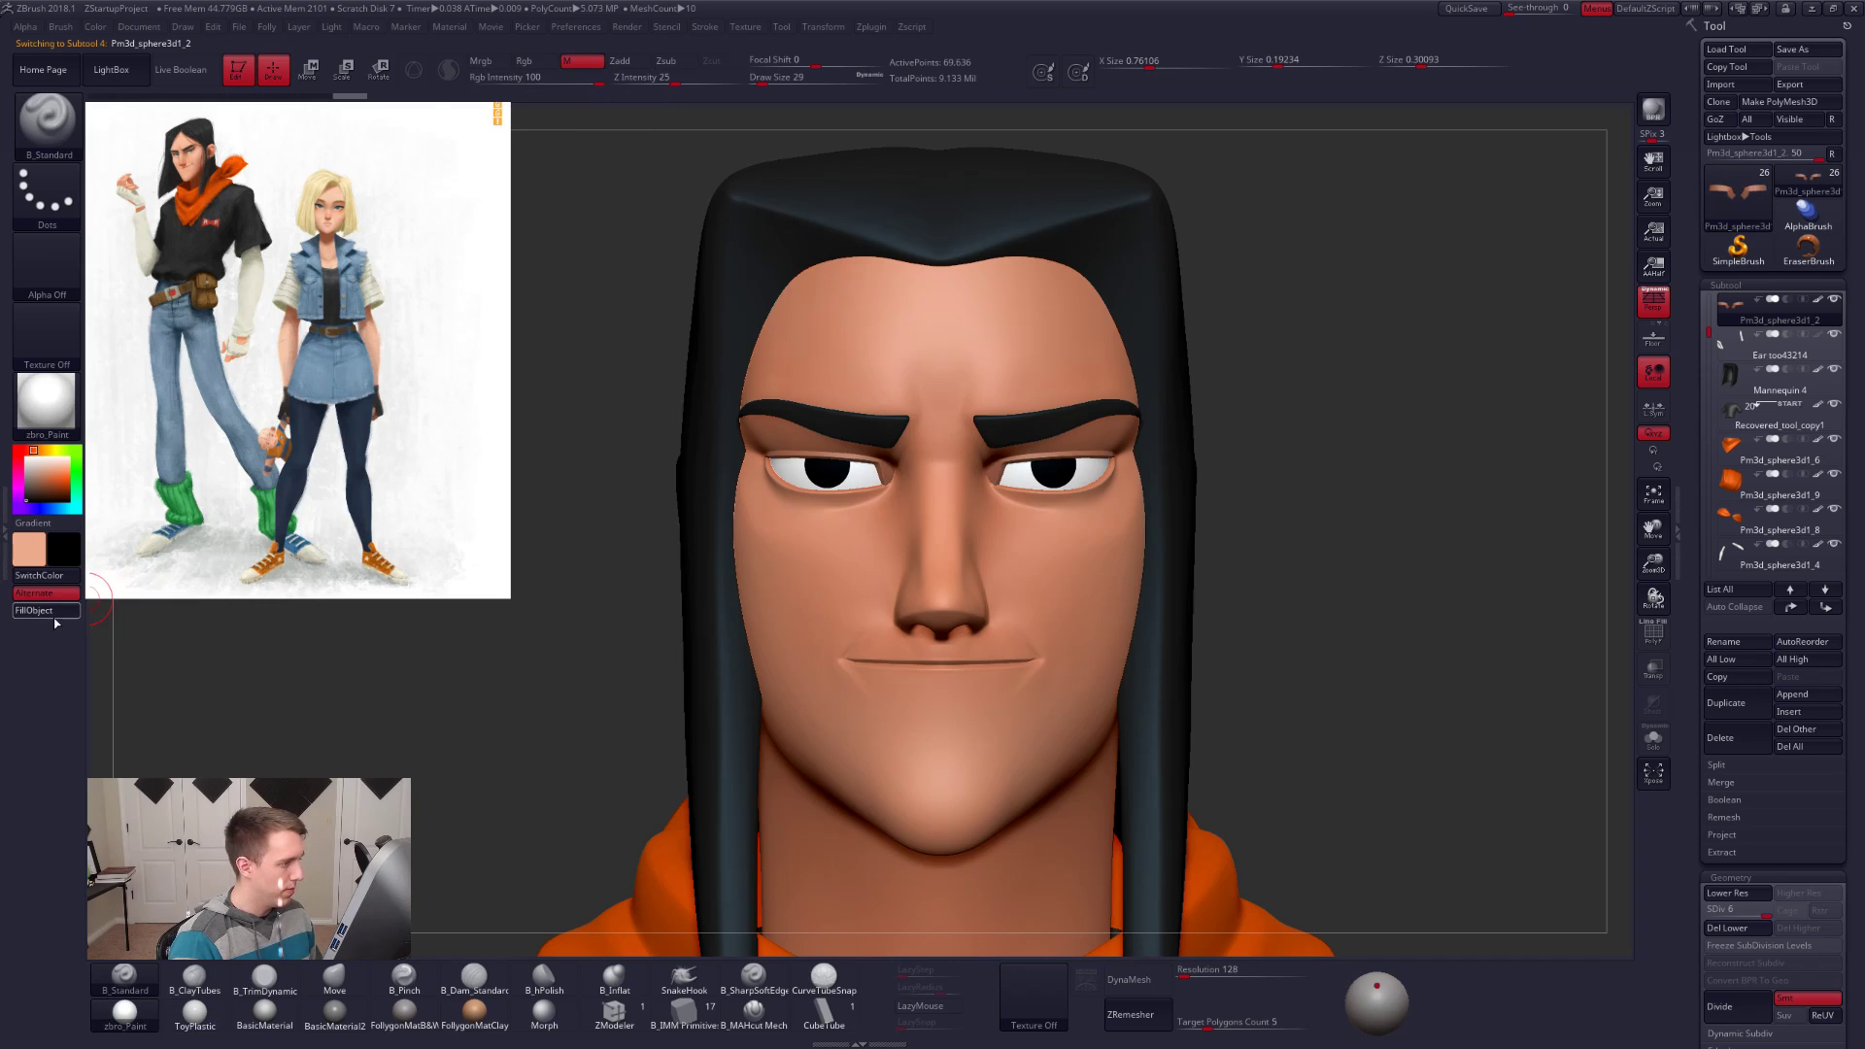
Step: Isolate the eyeballs and try filling them again with the ToyPlastic material, checking the result on the full head
left_click(838, 462, "alt")
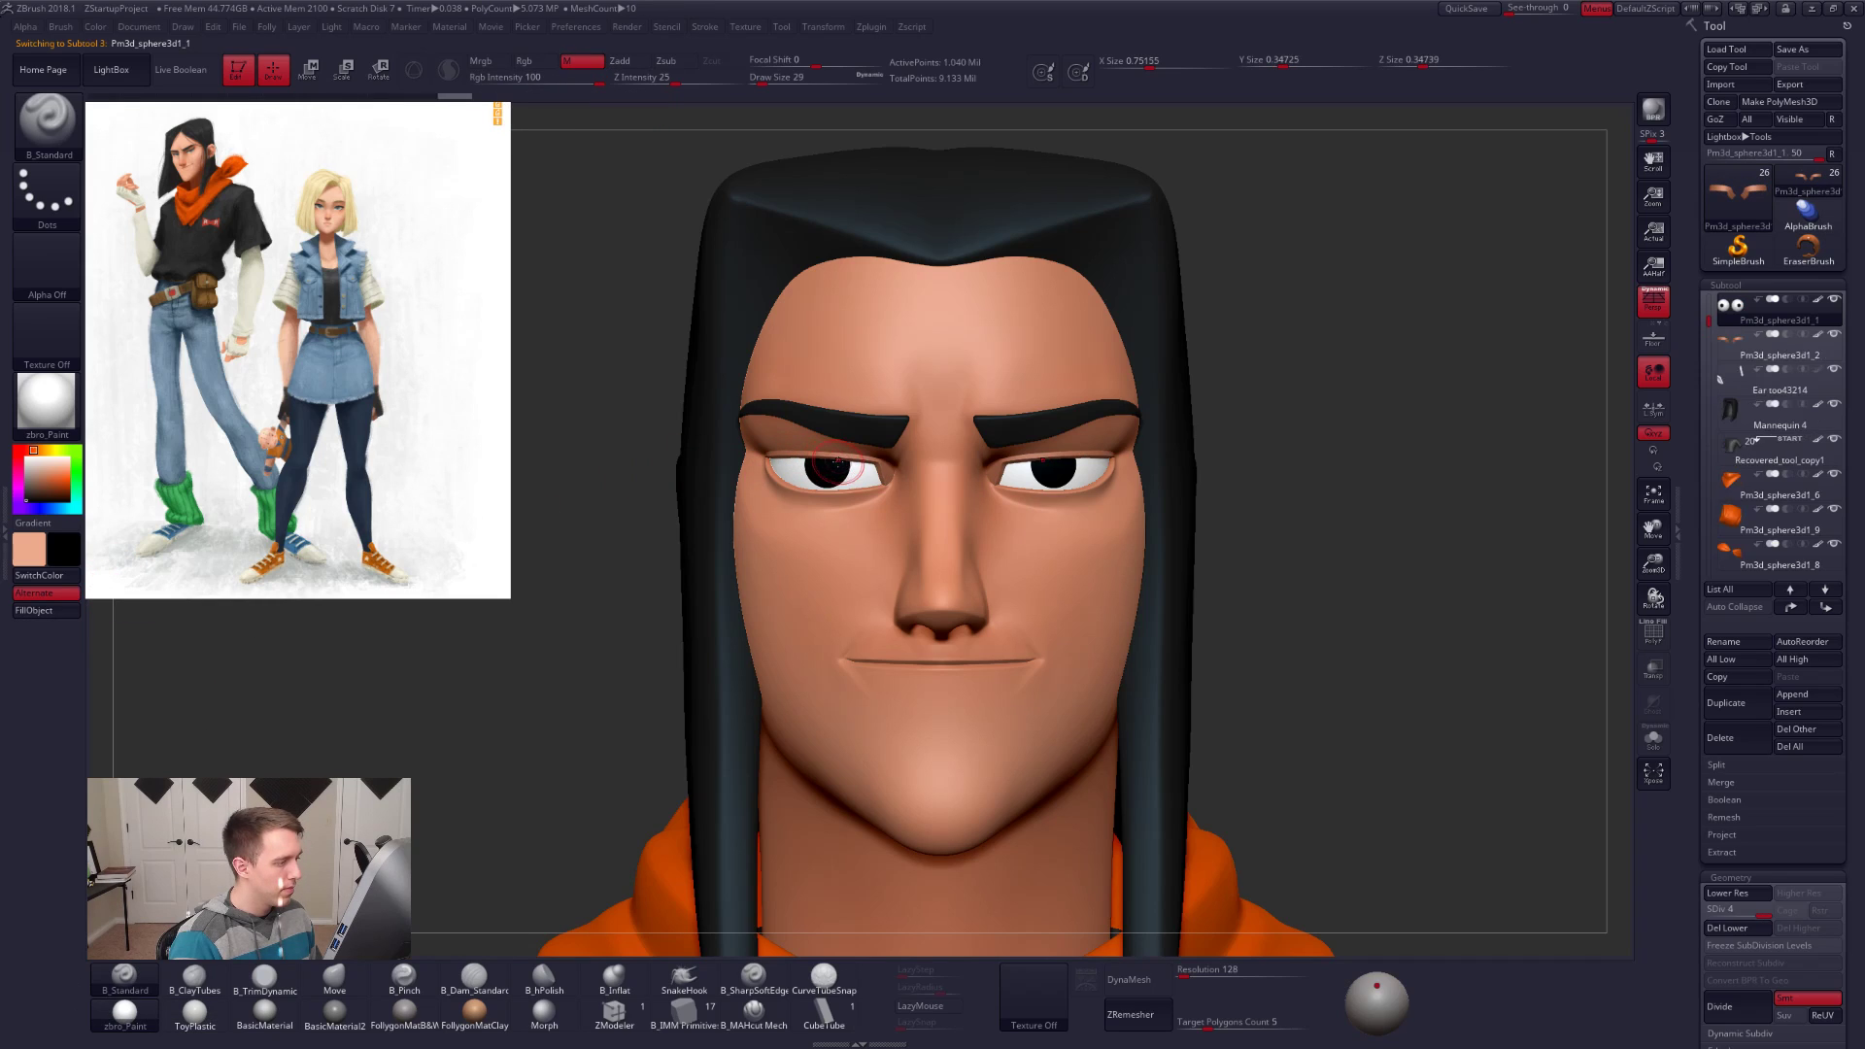
key("shift+f")
key("shift+f")
left_click(425, 385)
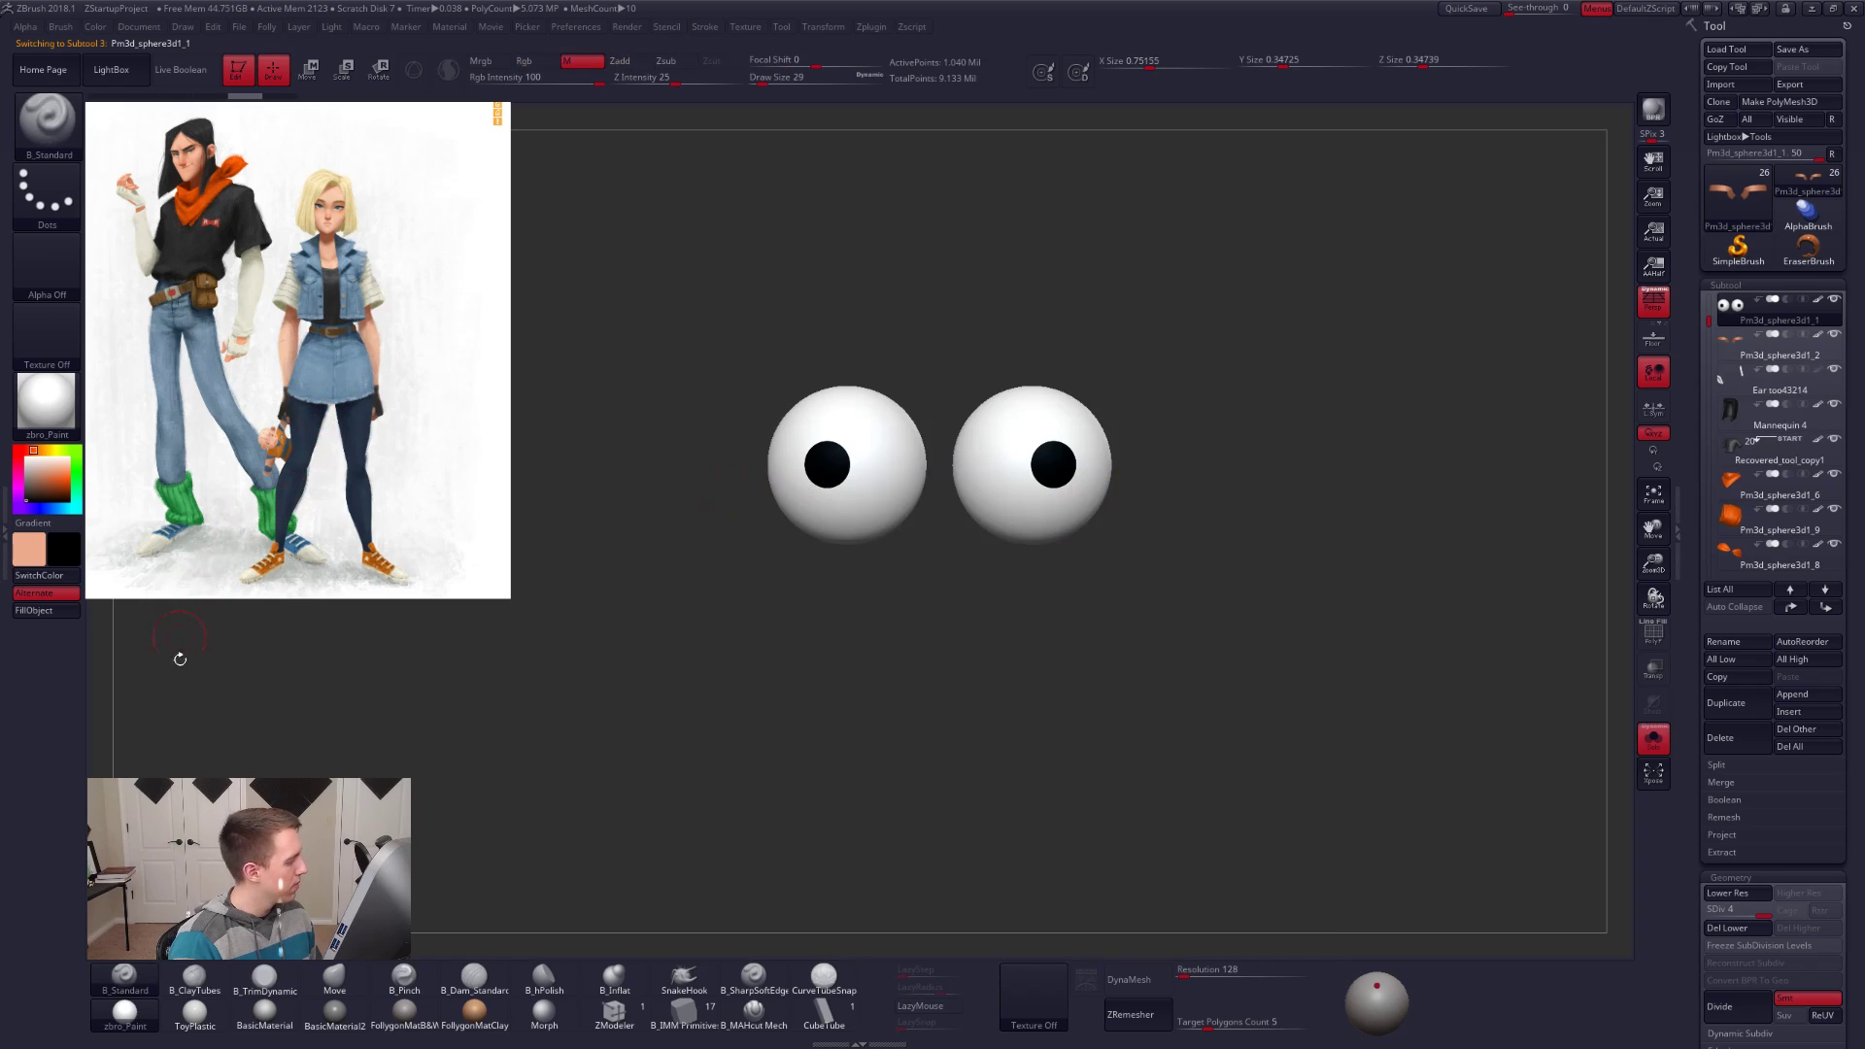
left_click(194, 1012)
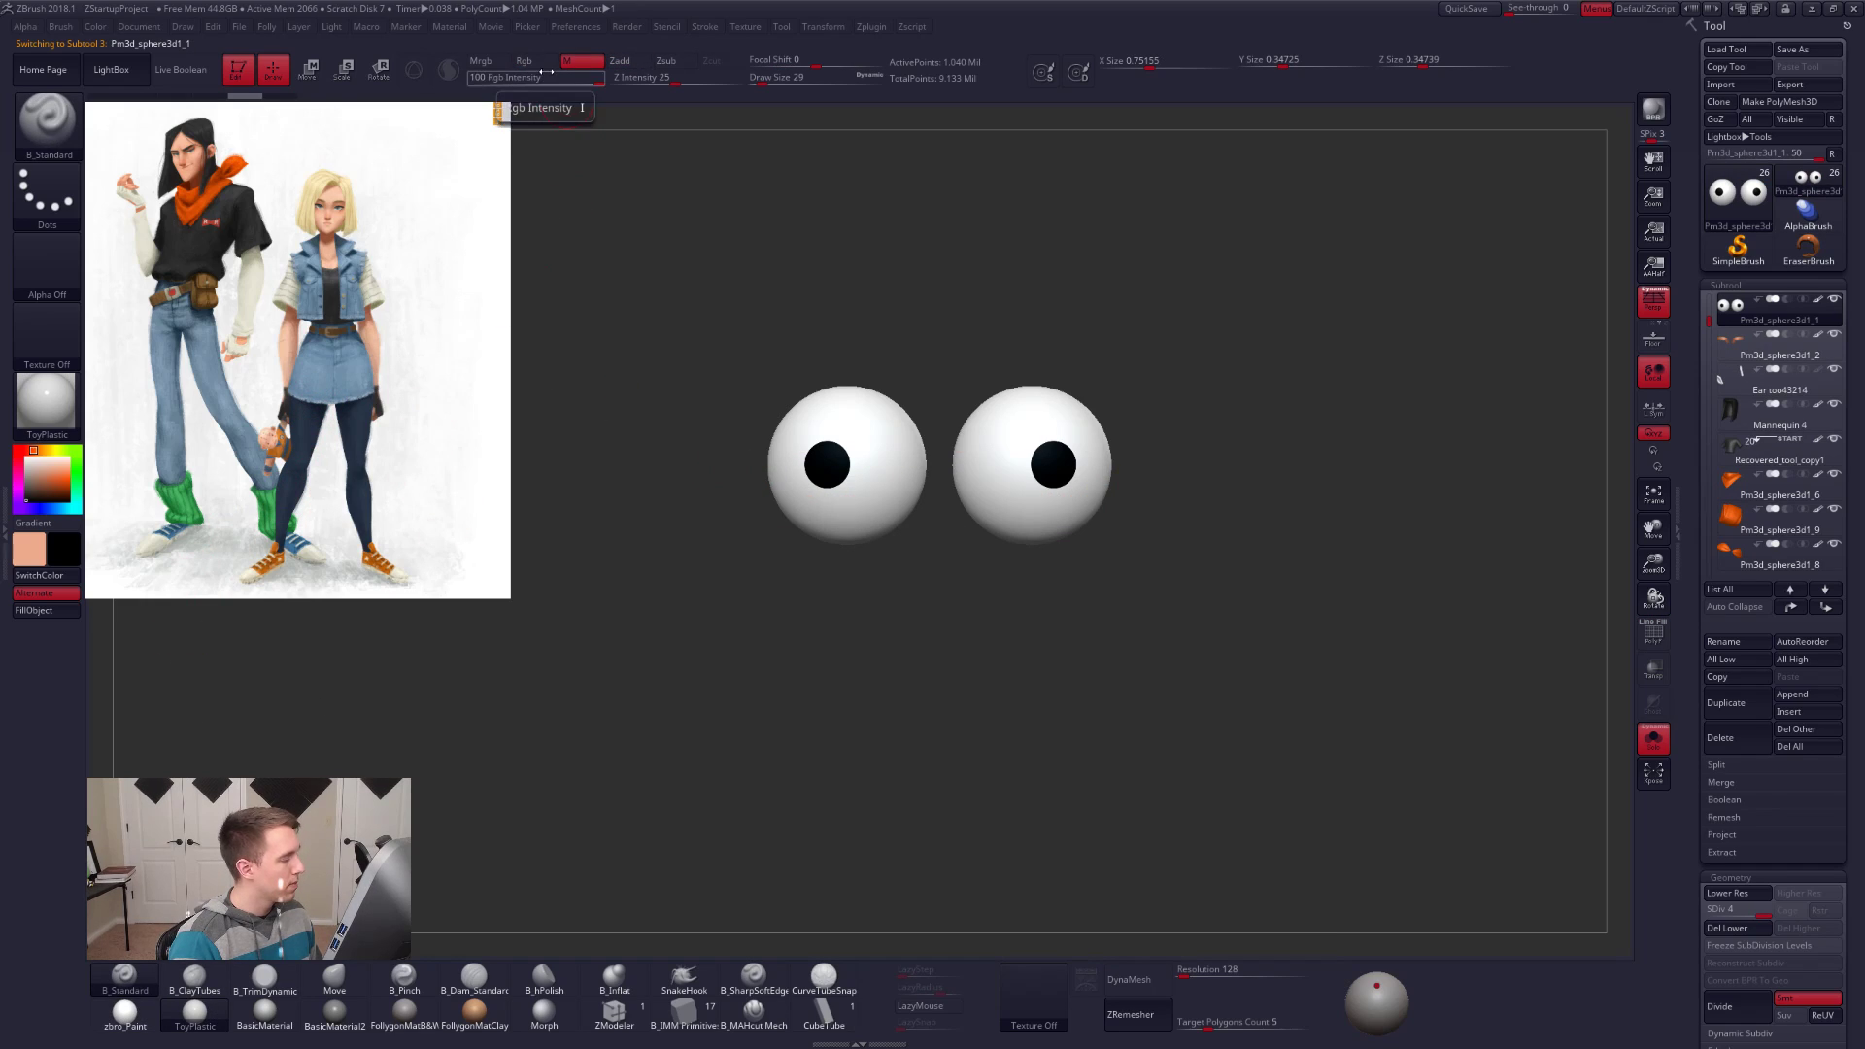
left_click(56, 618)
key("shift+alt+s")
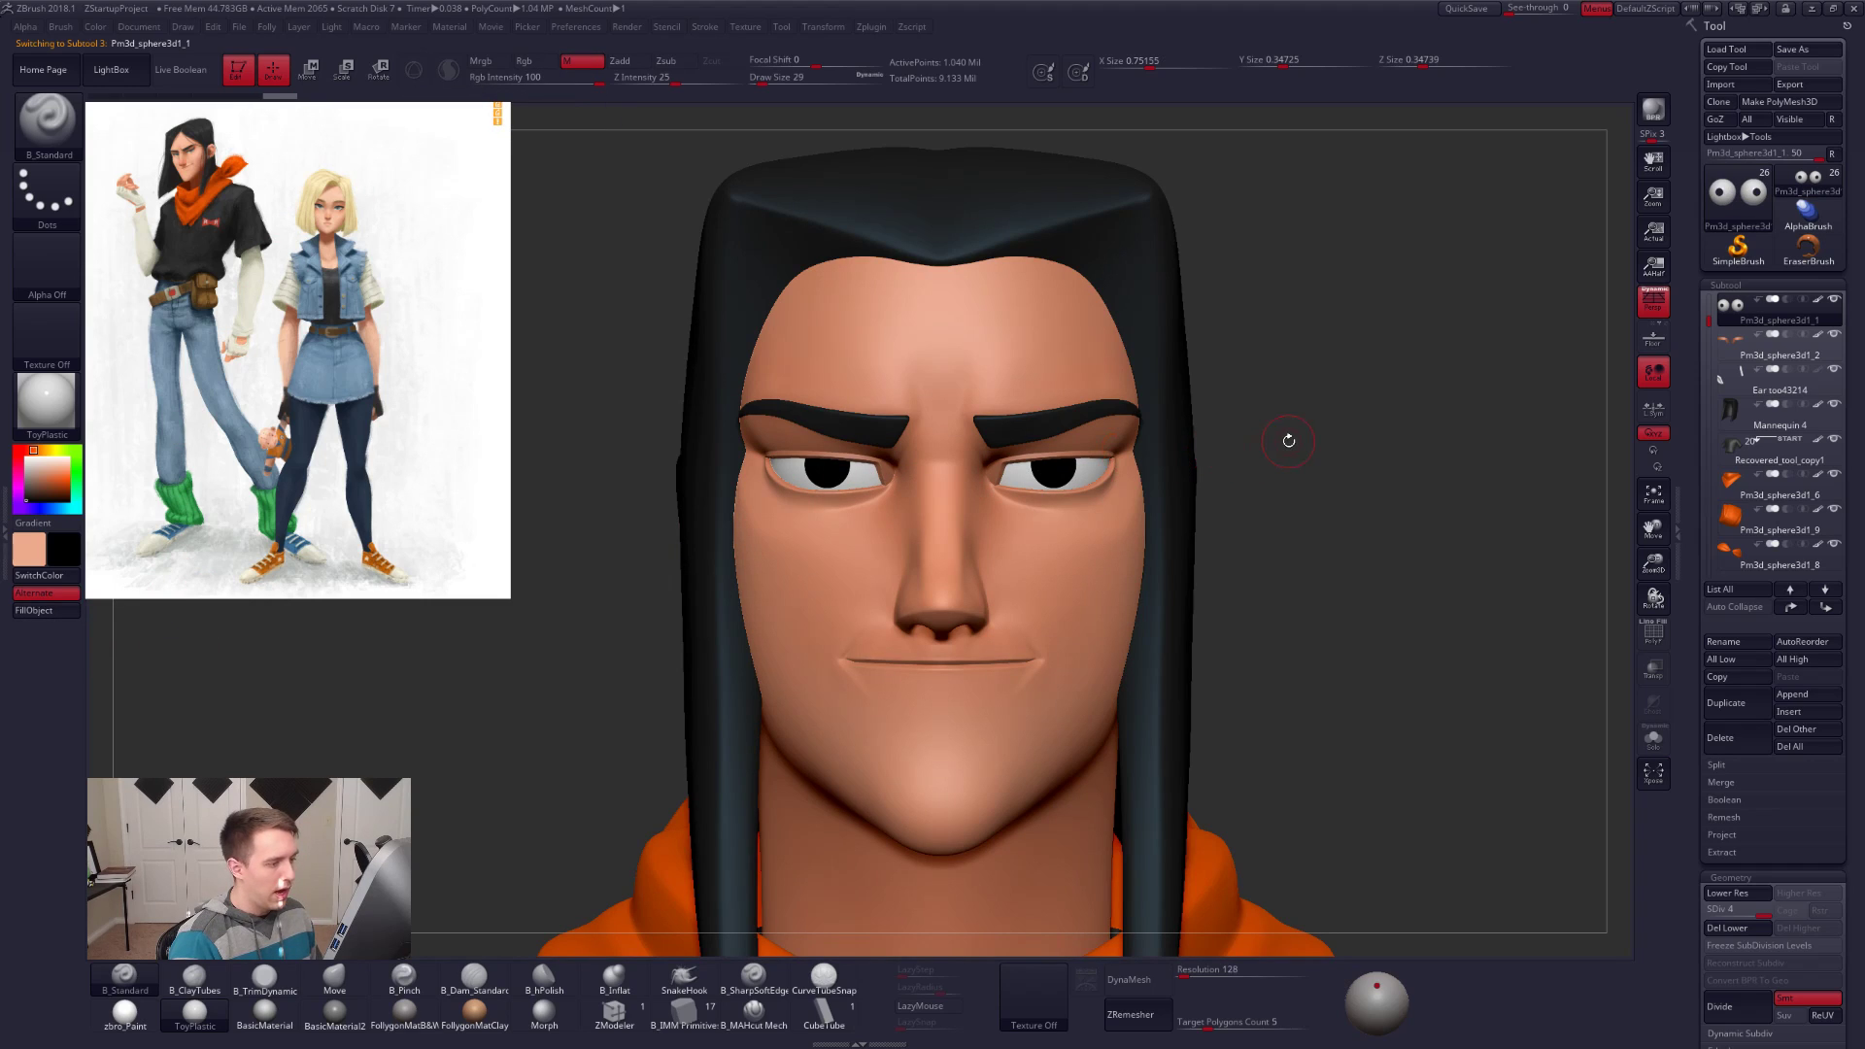
Step: Adjust the light direction and return the isolated eyeballs to the zbro_Paint material
mouse_move(1377, 986)
left_mouse_down()
mouse_move(1382, 1007)
mouse_move(1377, 993)
left_mouse_up()
left_click_drag(1402, 790, 1390, 826)
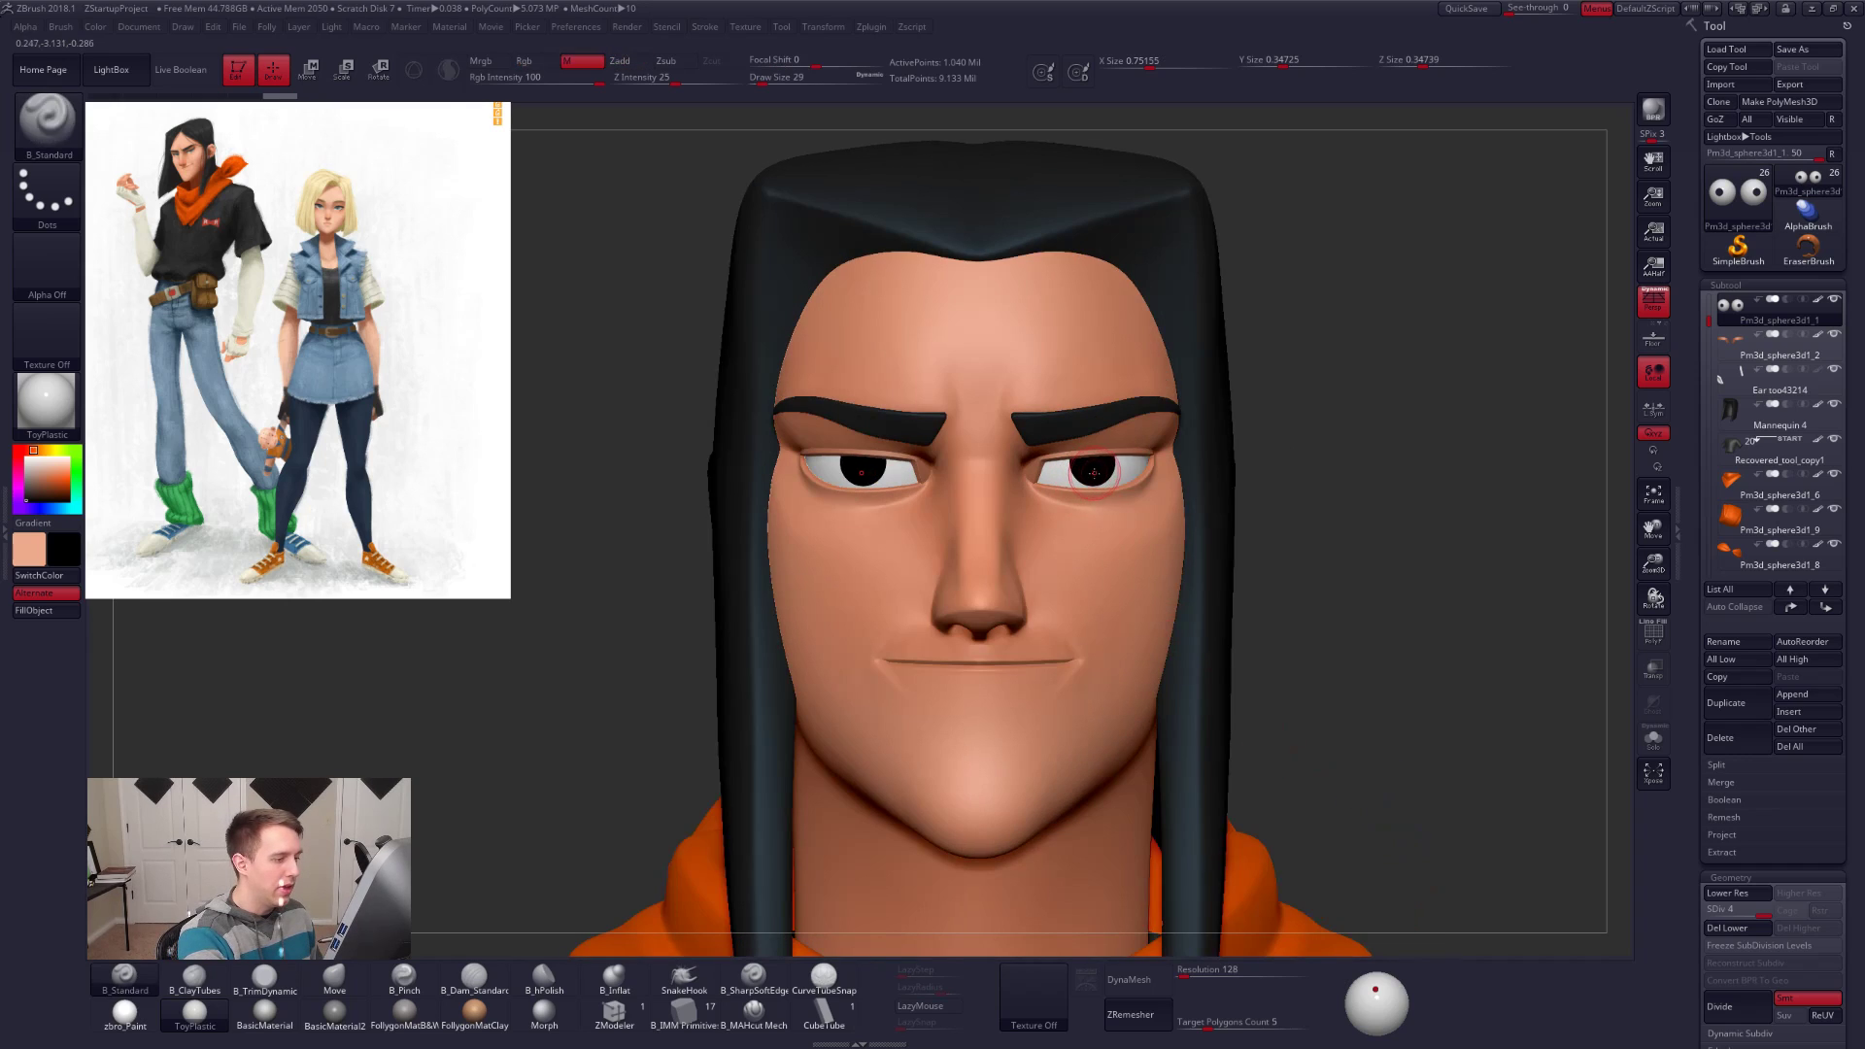
key("alt+s")
right_click_drag(1086, 466, 1092, 508, "ctrl")
left_click(136, 1010)
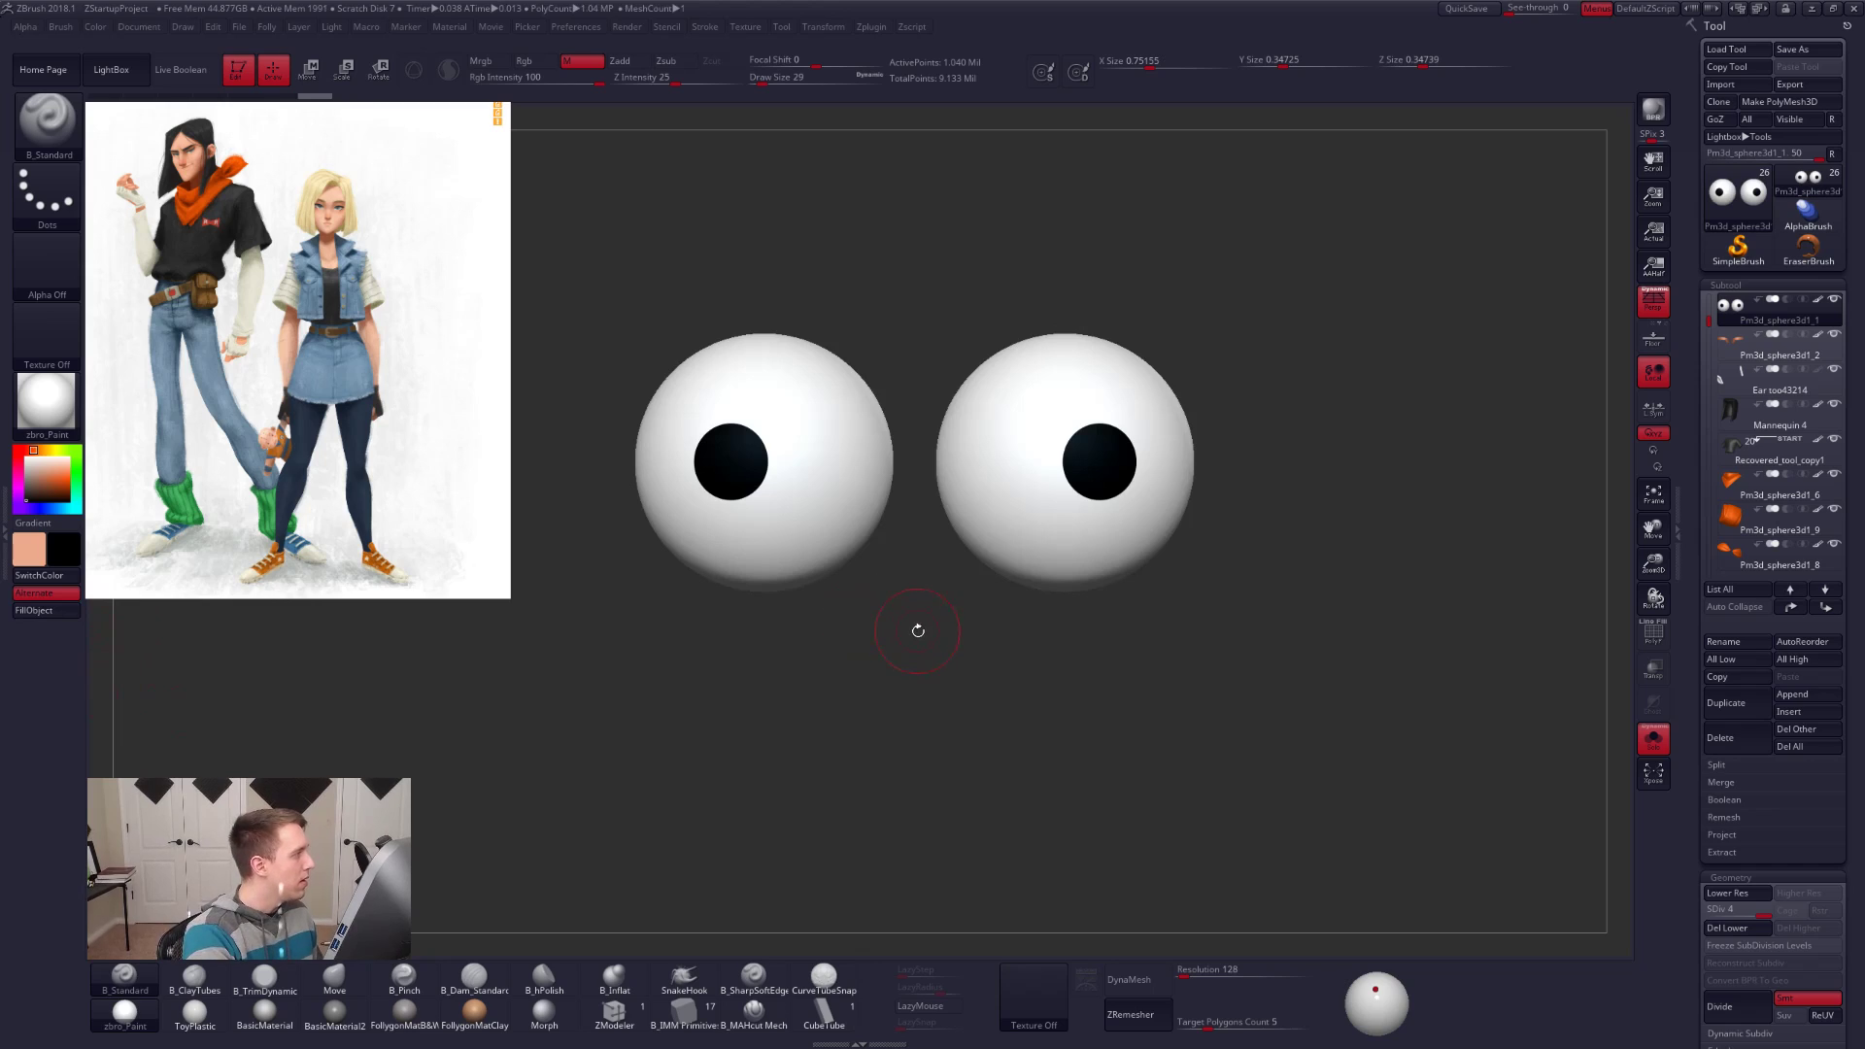
Step: Sample white from the eyeball and switch the brush to Rgb-only painting at draw size 18
key("c")
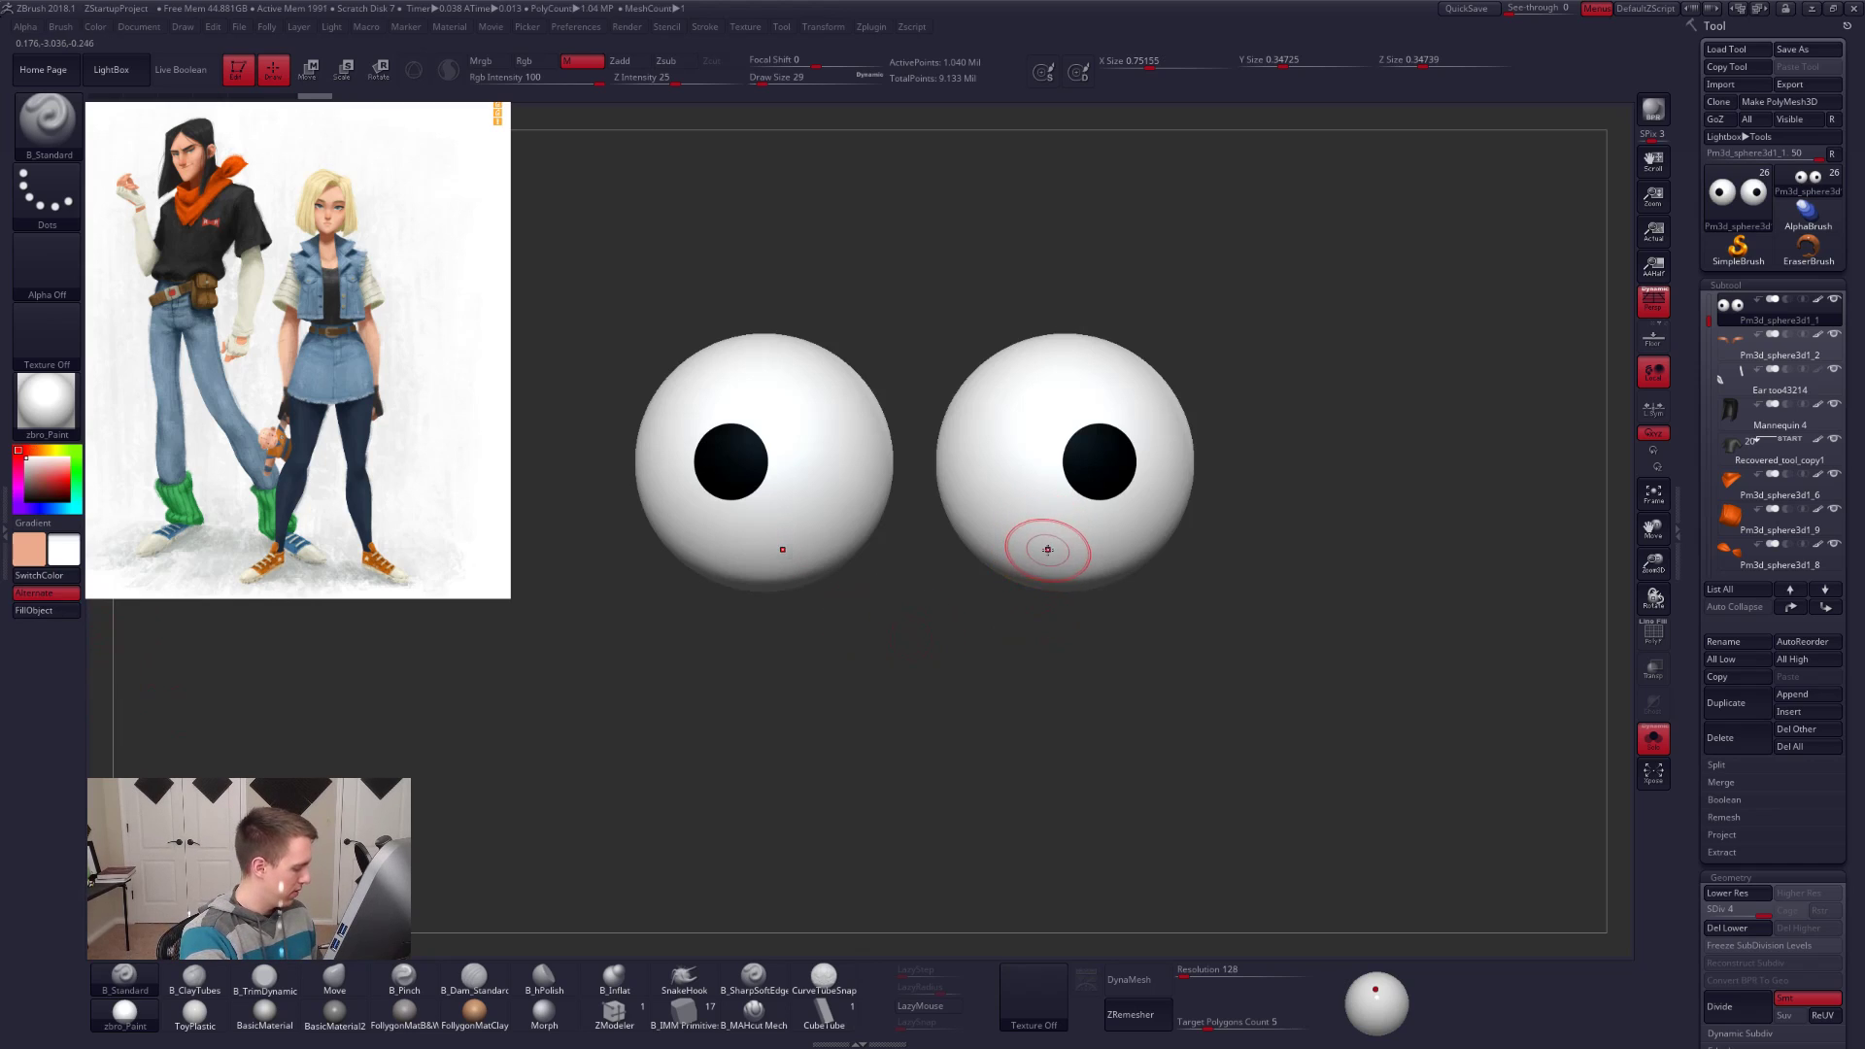
key("space")
left_click(1061, 544)
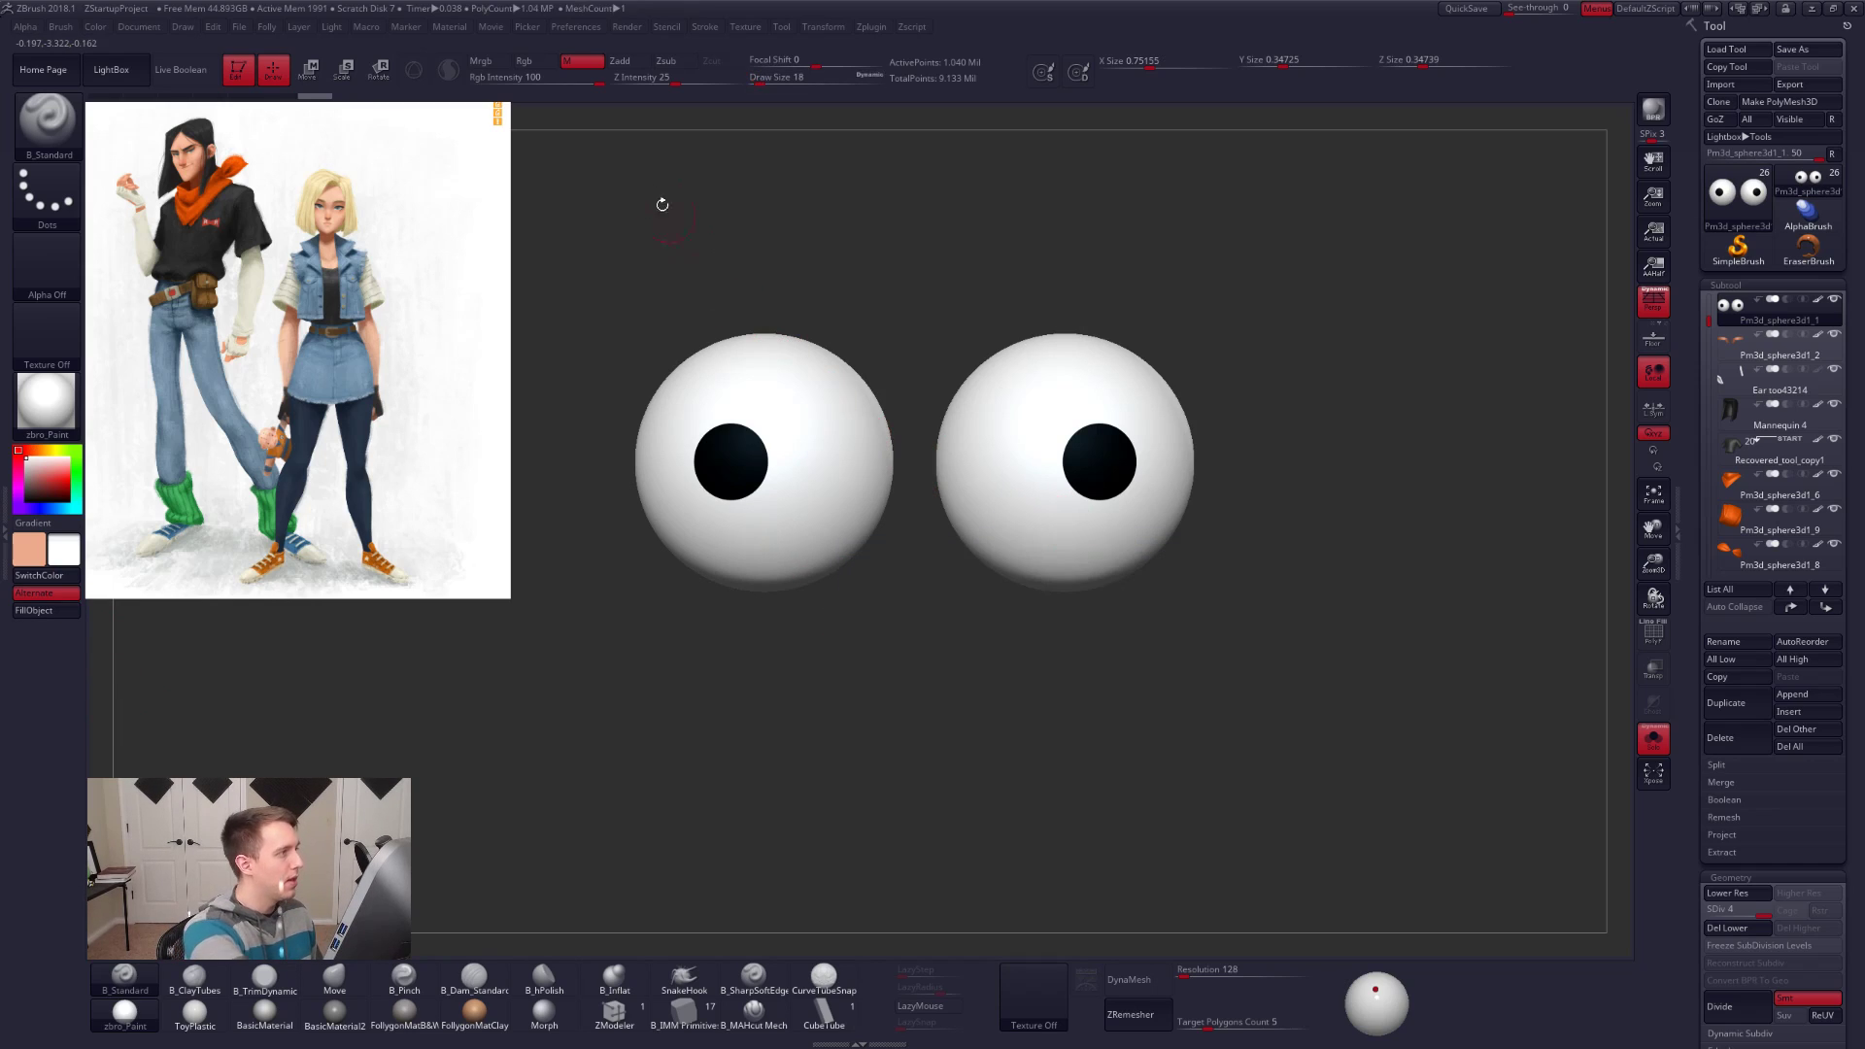
left_click(536, 63)
Step: Try a white highlight at draw size 9 on each pupil's lower inner edge and check it on the face
key("space")
left_click(1076, 507)
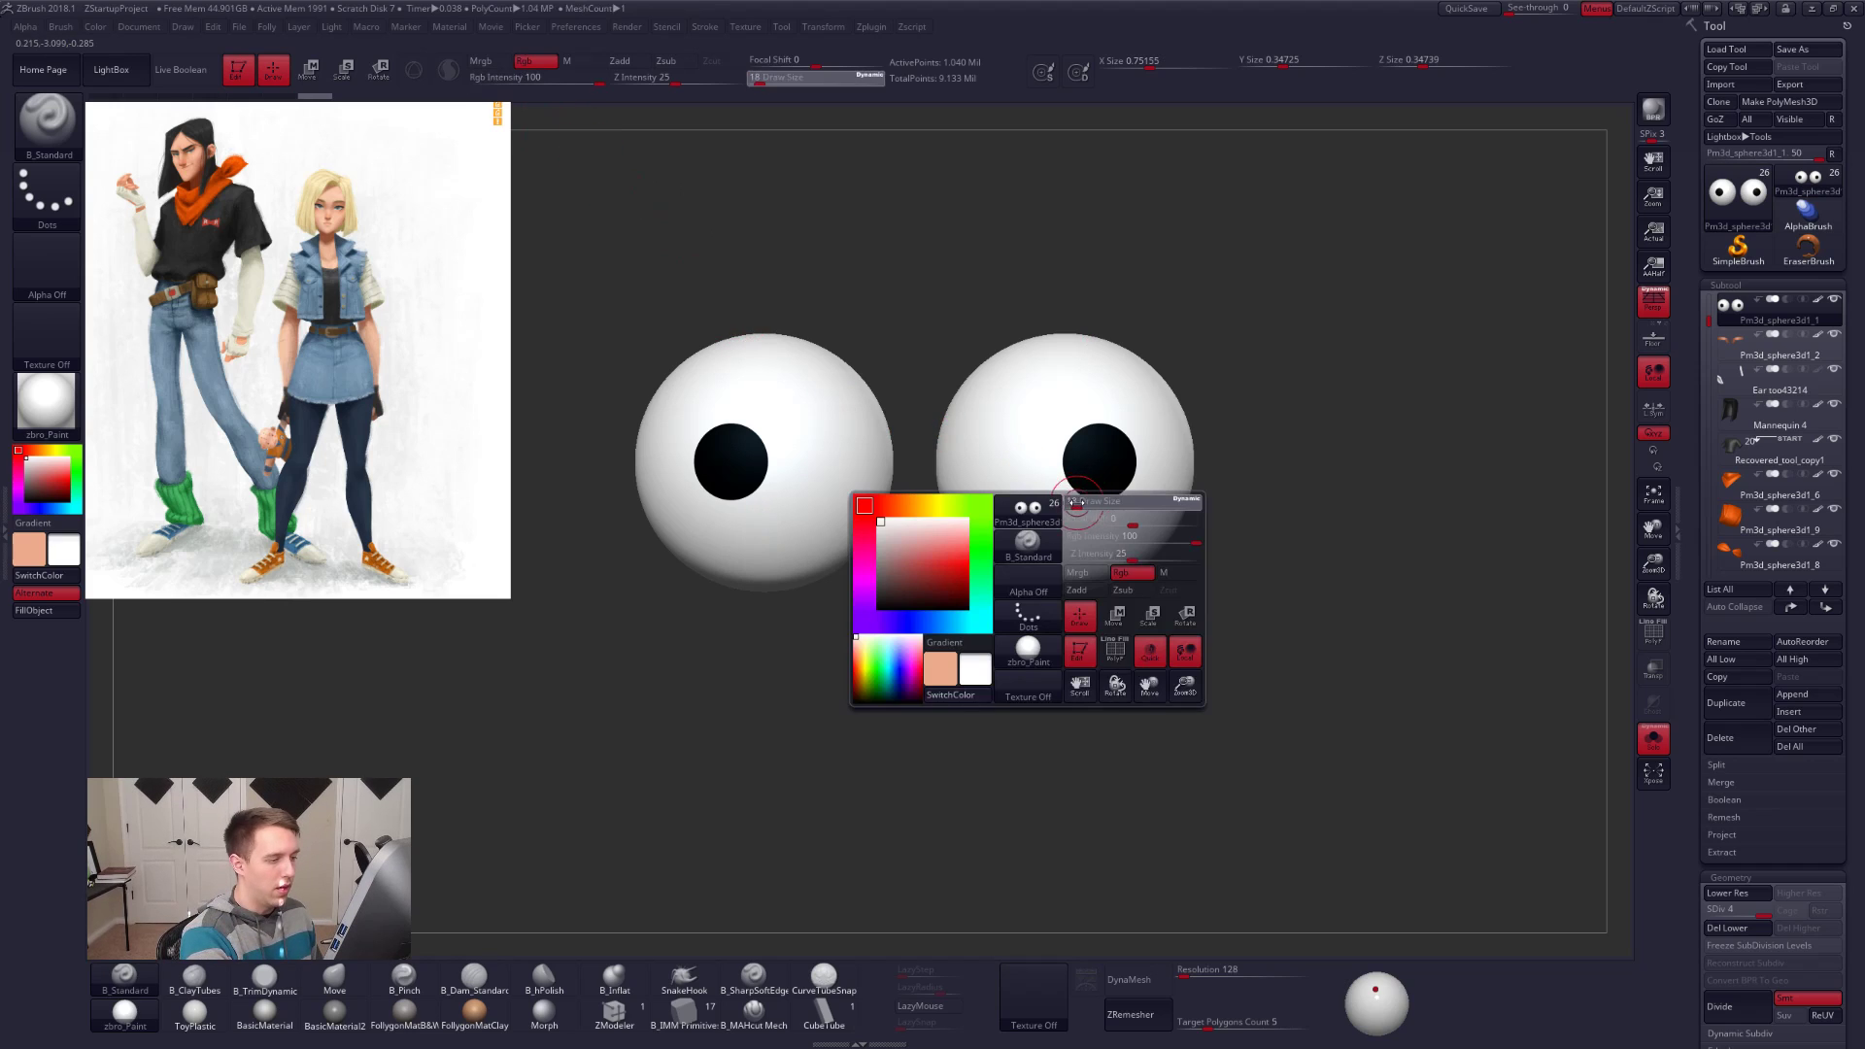
right_click_drag(1082, 506, 1081, 498, "ctrl")
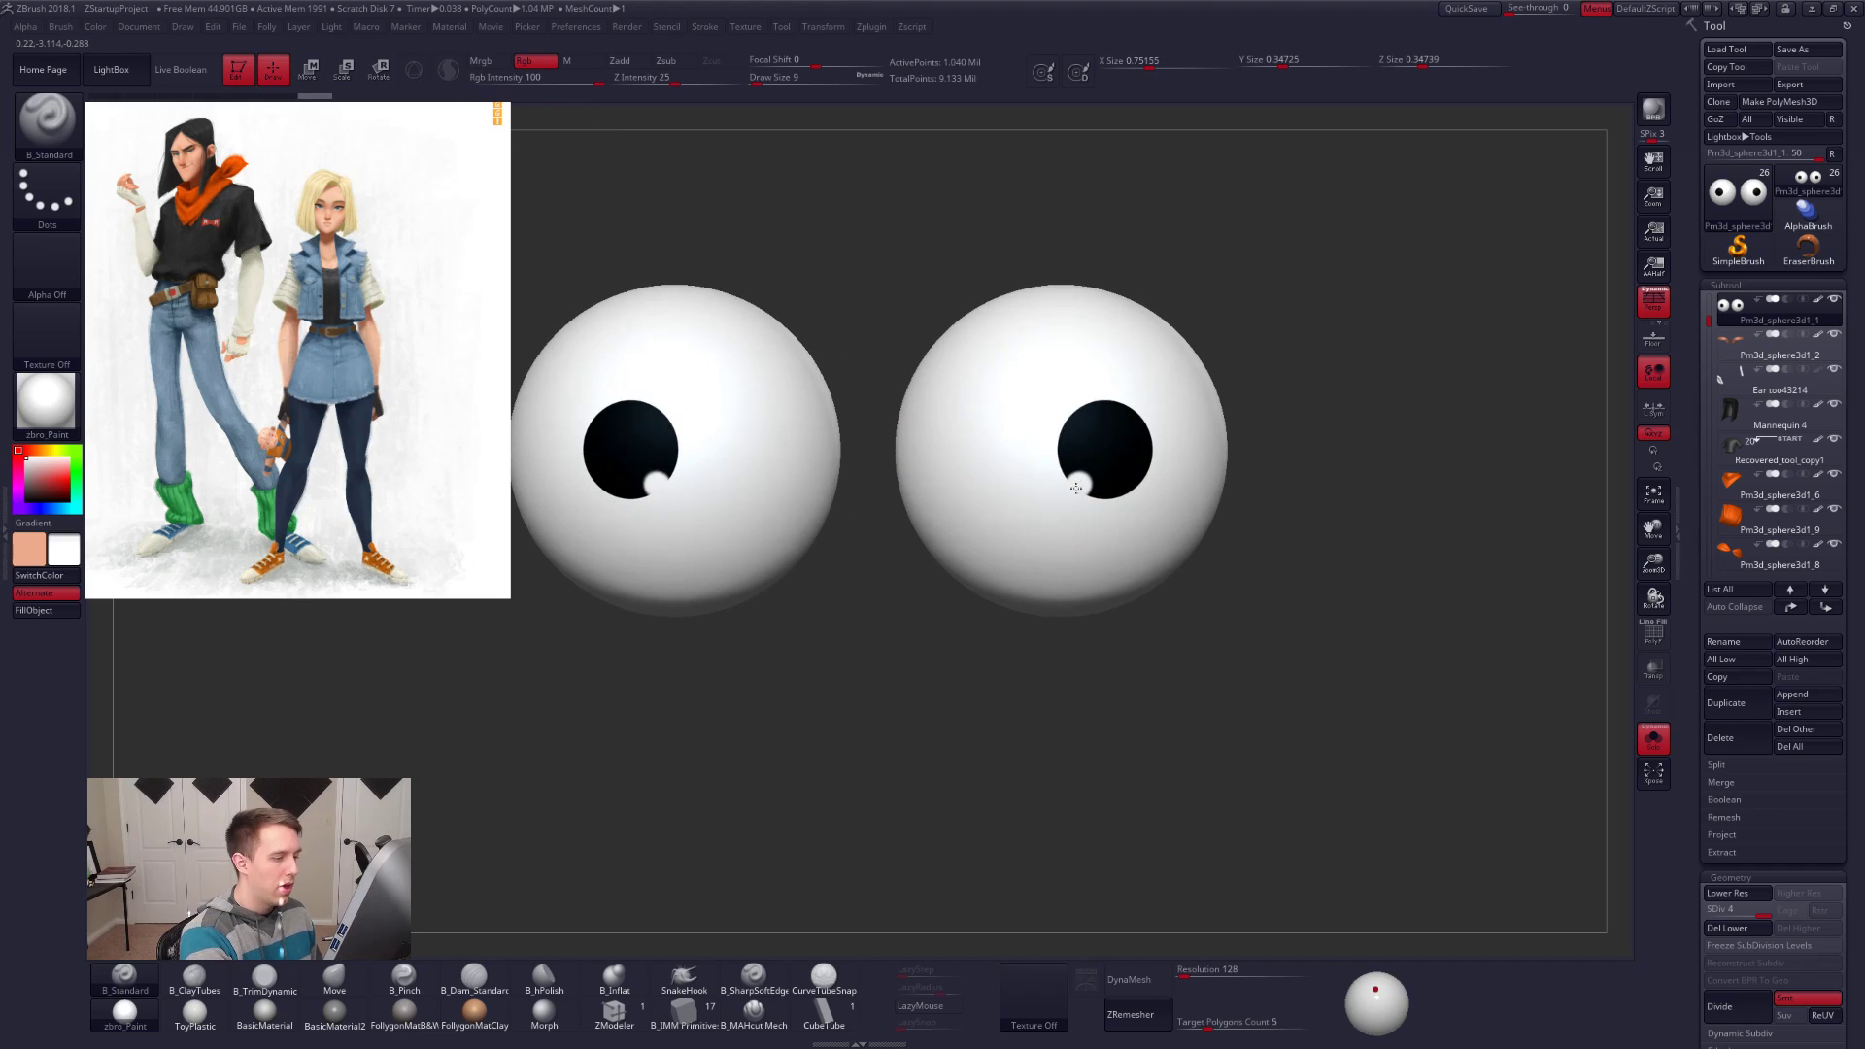
key("alt+s")
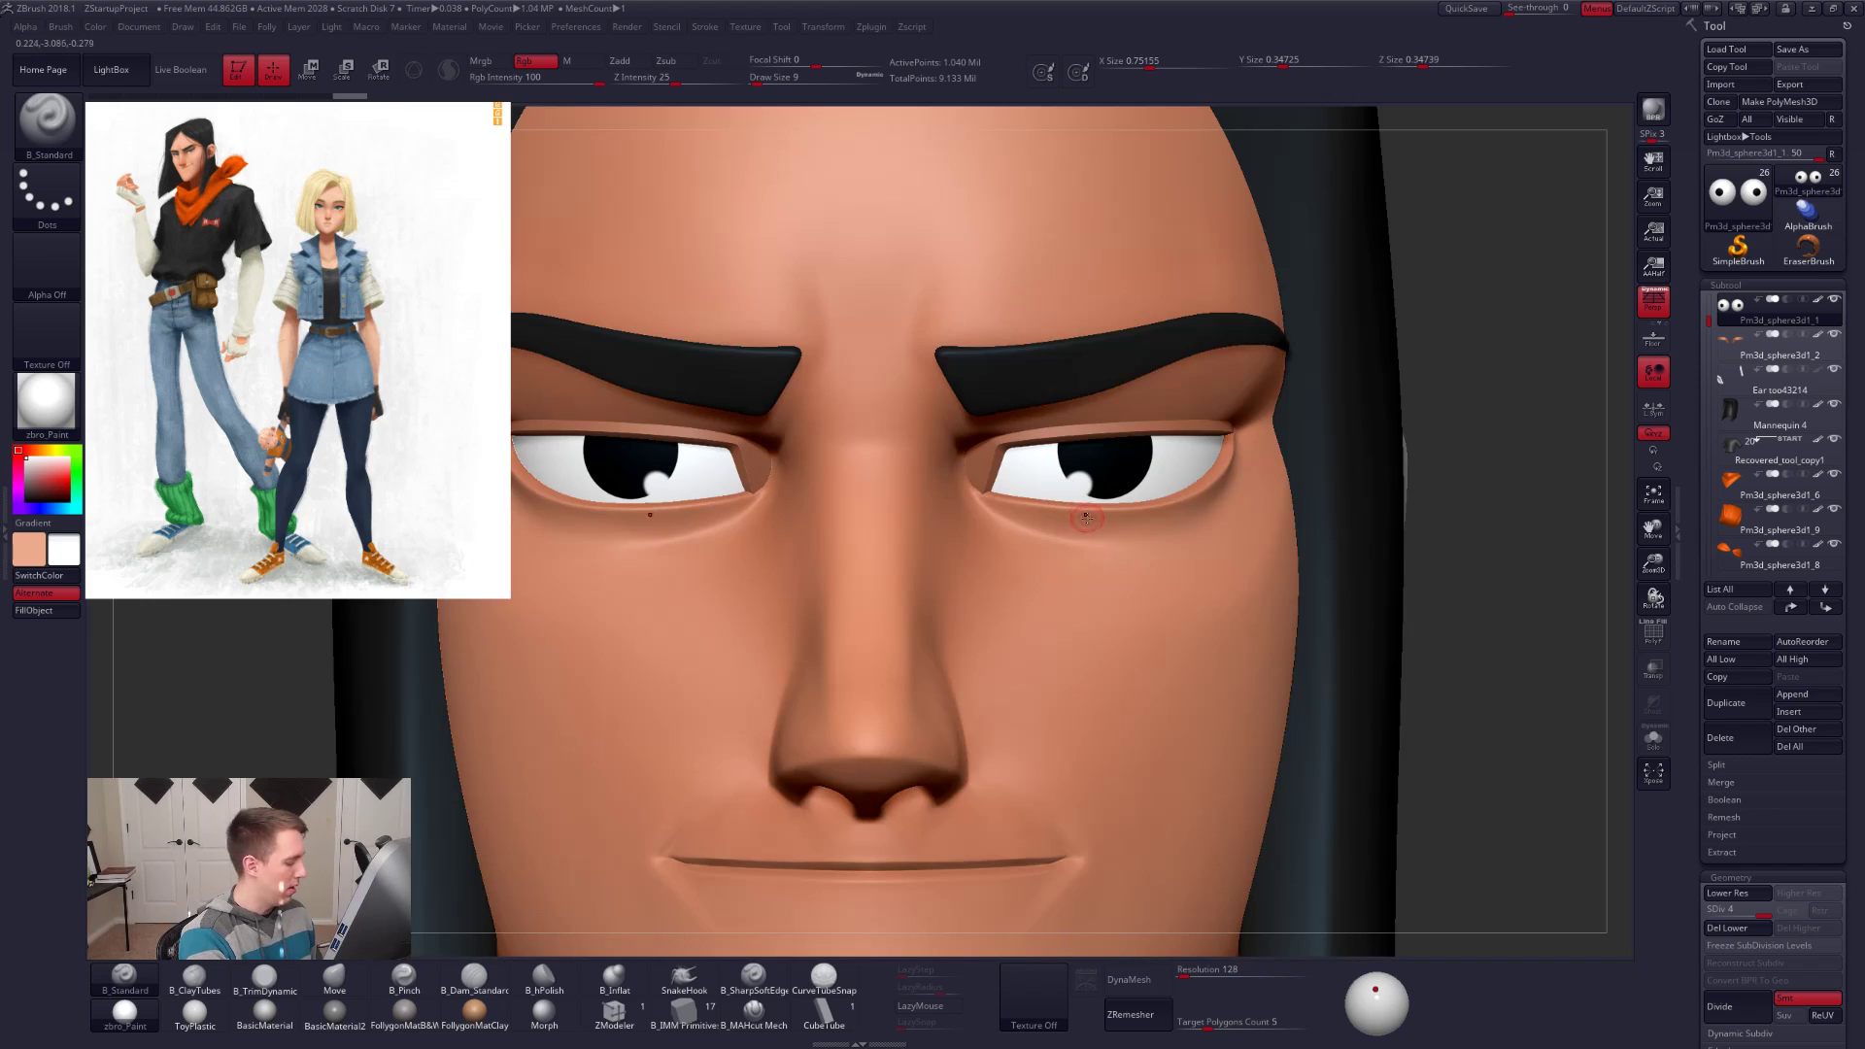
key("shift+z")
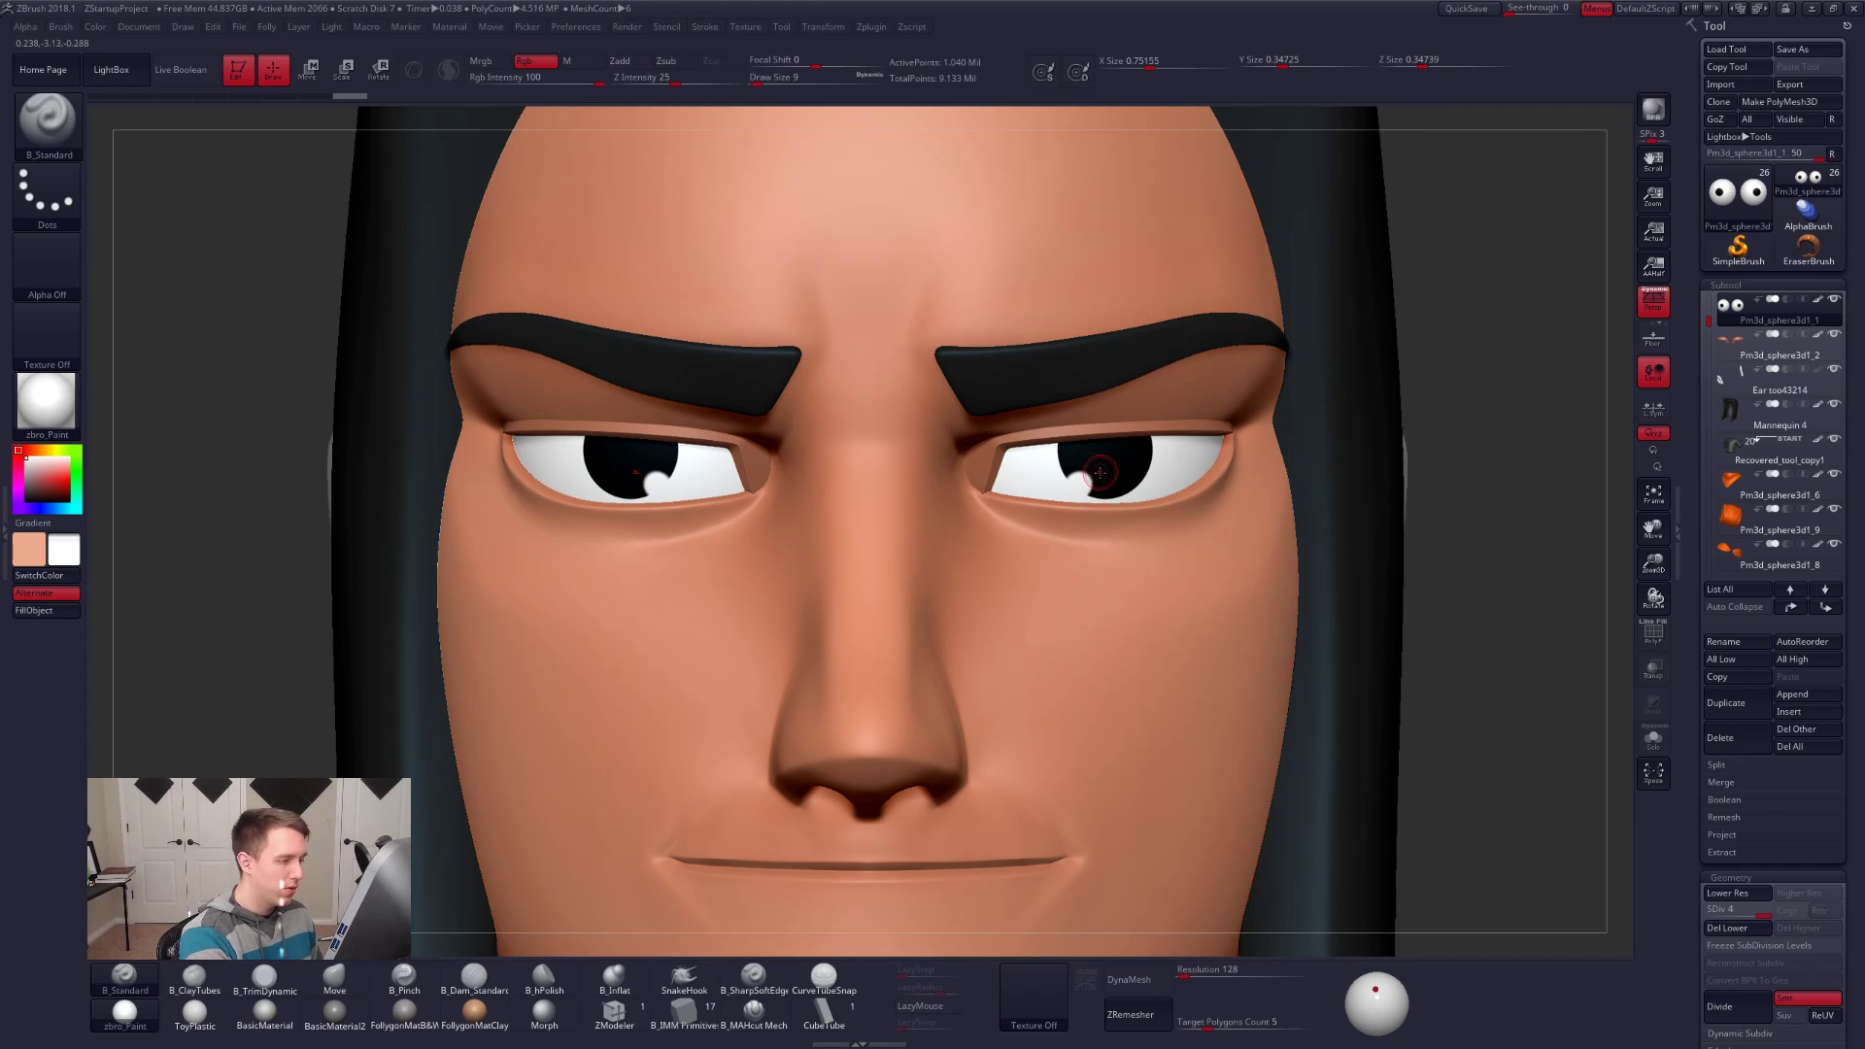
key("alt+s")
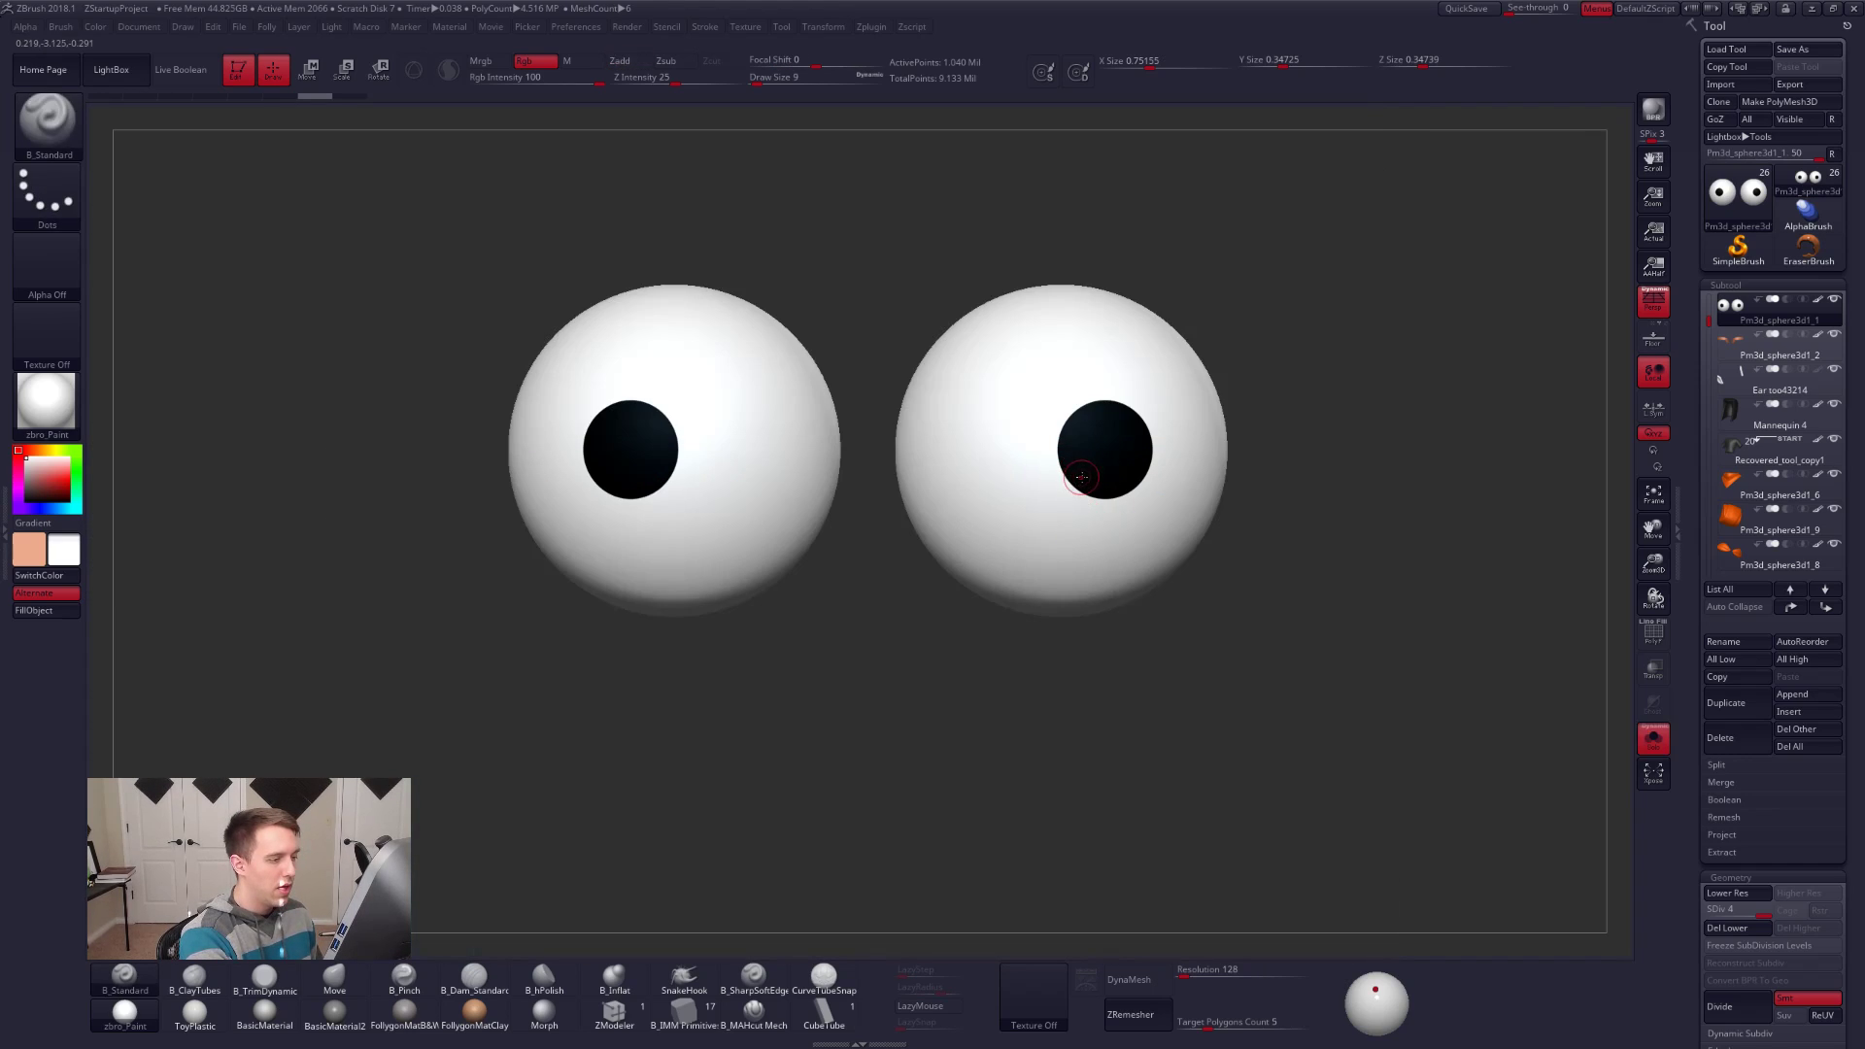
Step: Paint a small white highlight inside the lower-left part of each pupil at draw size 4
key("space")
left_click(1086, 472)
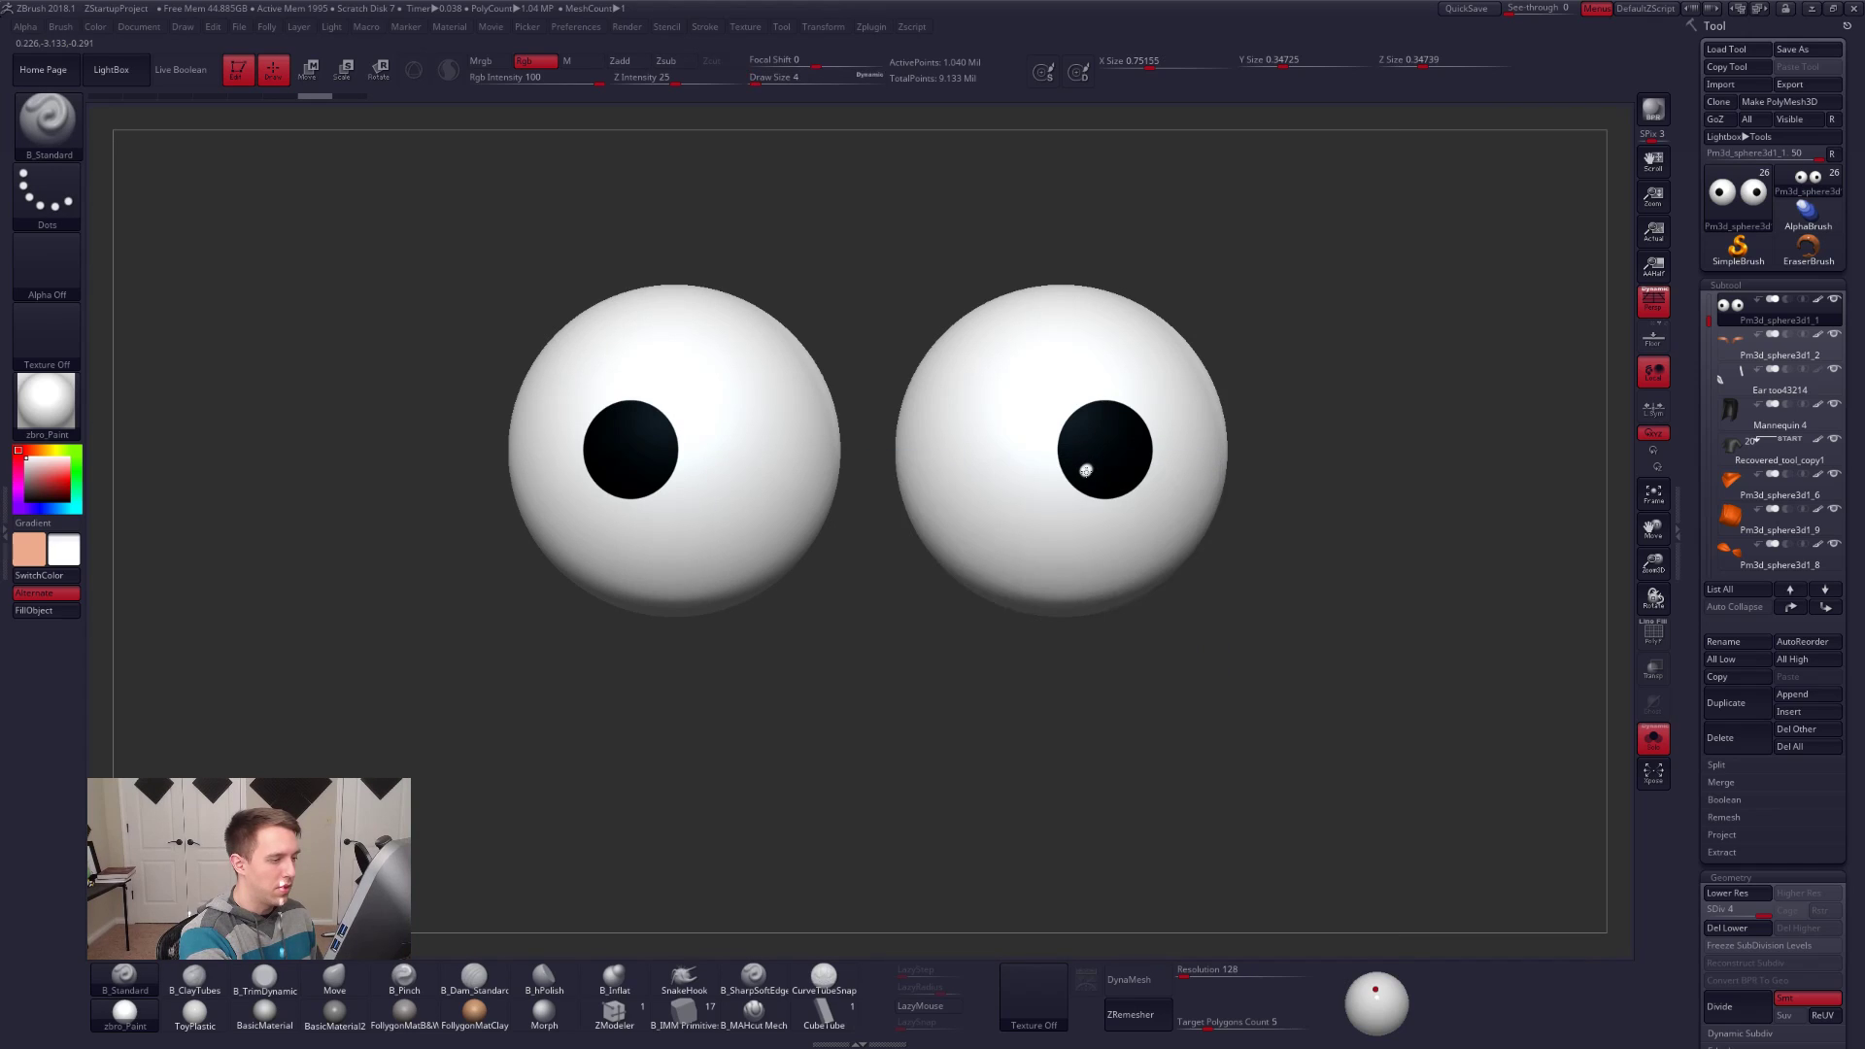
left_click(607, 469)
key("alt+s")
mouse_move(1208, 532)
right_mouse_down("ctrl")
mouse_move(1271, 597)
mouse_move(1415, 657)
right_mouse_up("ctrl")
mouse_move(1055, 515)
right_mouse_down("ctrl")
mouse_move(1104, 476)
mouse_move(1118, 493)
right_mouse_up("ctrl")
Step: Paint a larger white highlight in the upper-right part of each pupil at draw size 7
key("alt+s")
key("space")
left_click_drag(1121, 473, 1127, 473)
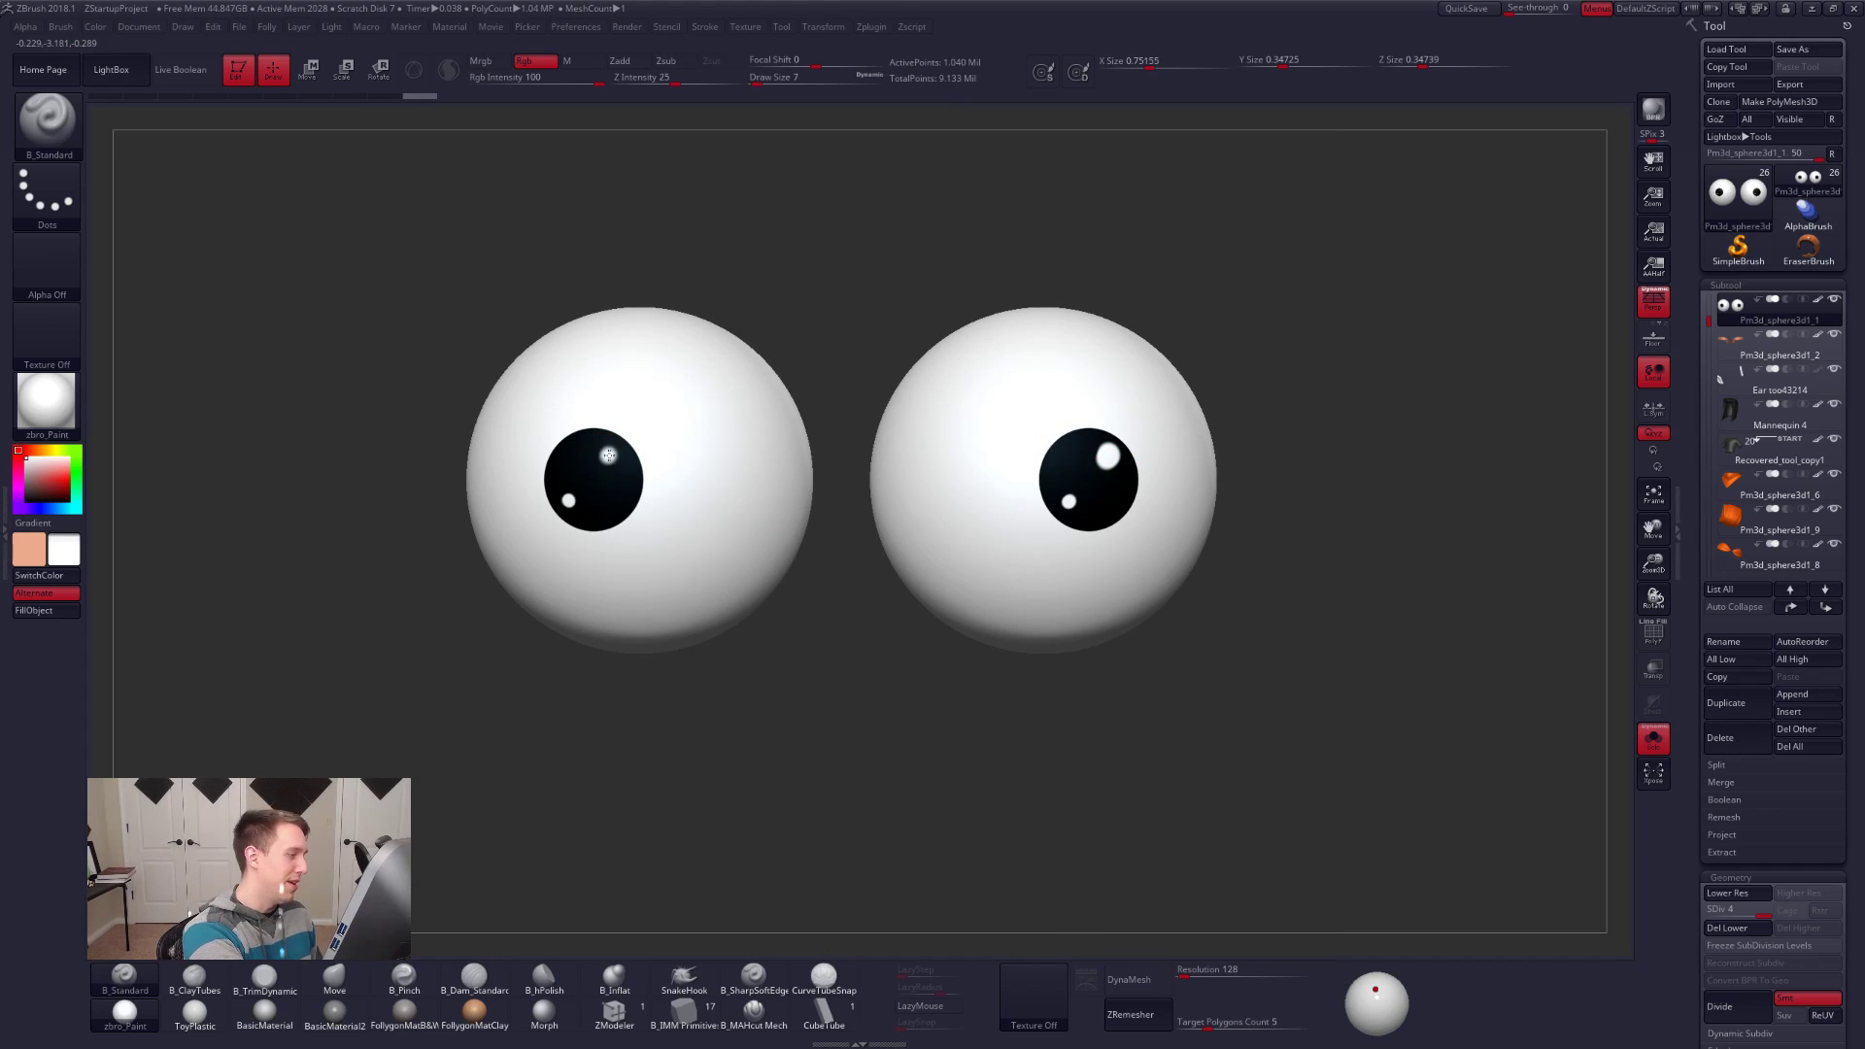
Step: Set the draw size to 4, check the pupil highlights on the full face and undo all of them
key("space")
left_click_drag(625, 465, 618, 466)
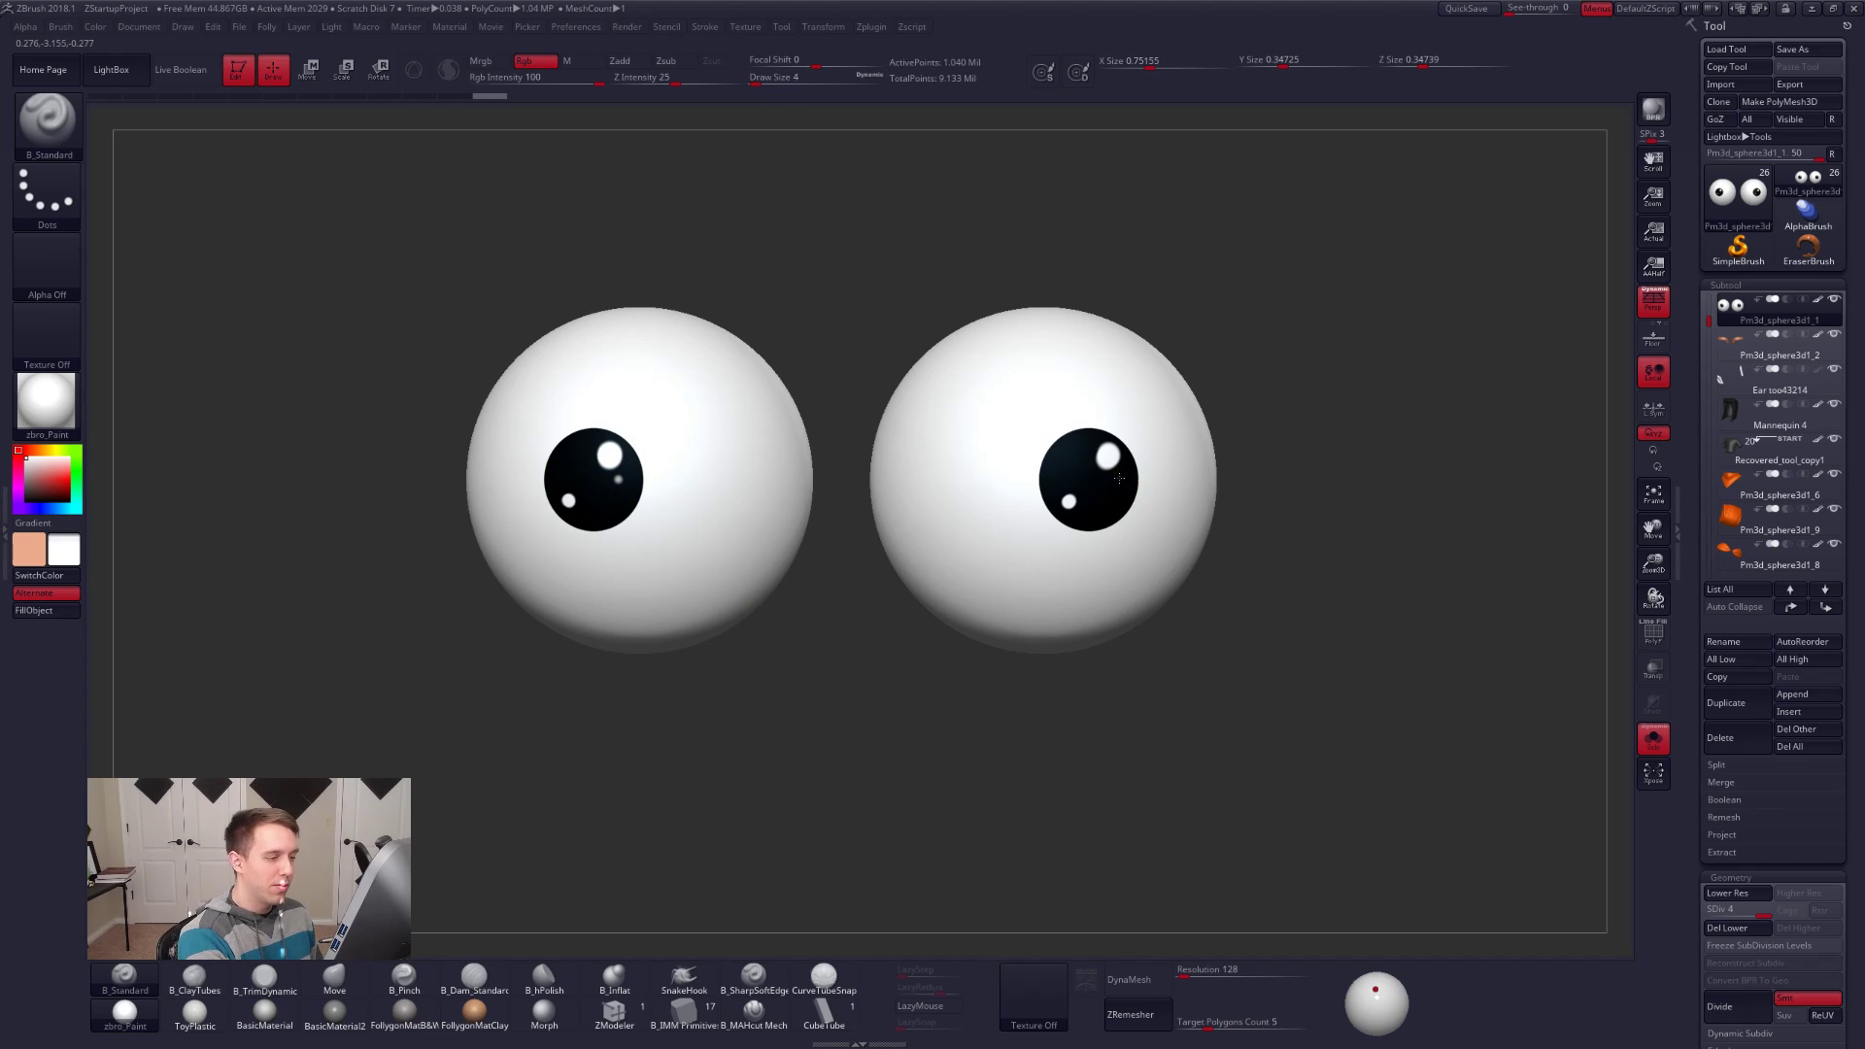
key("alt+s")
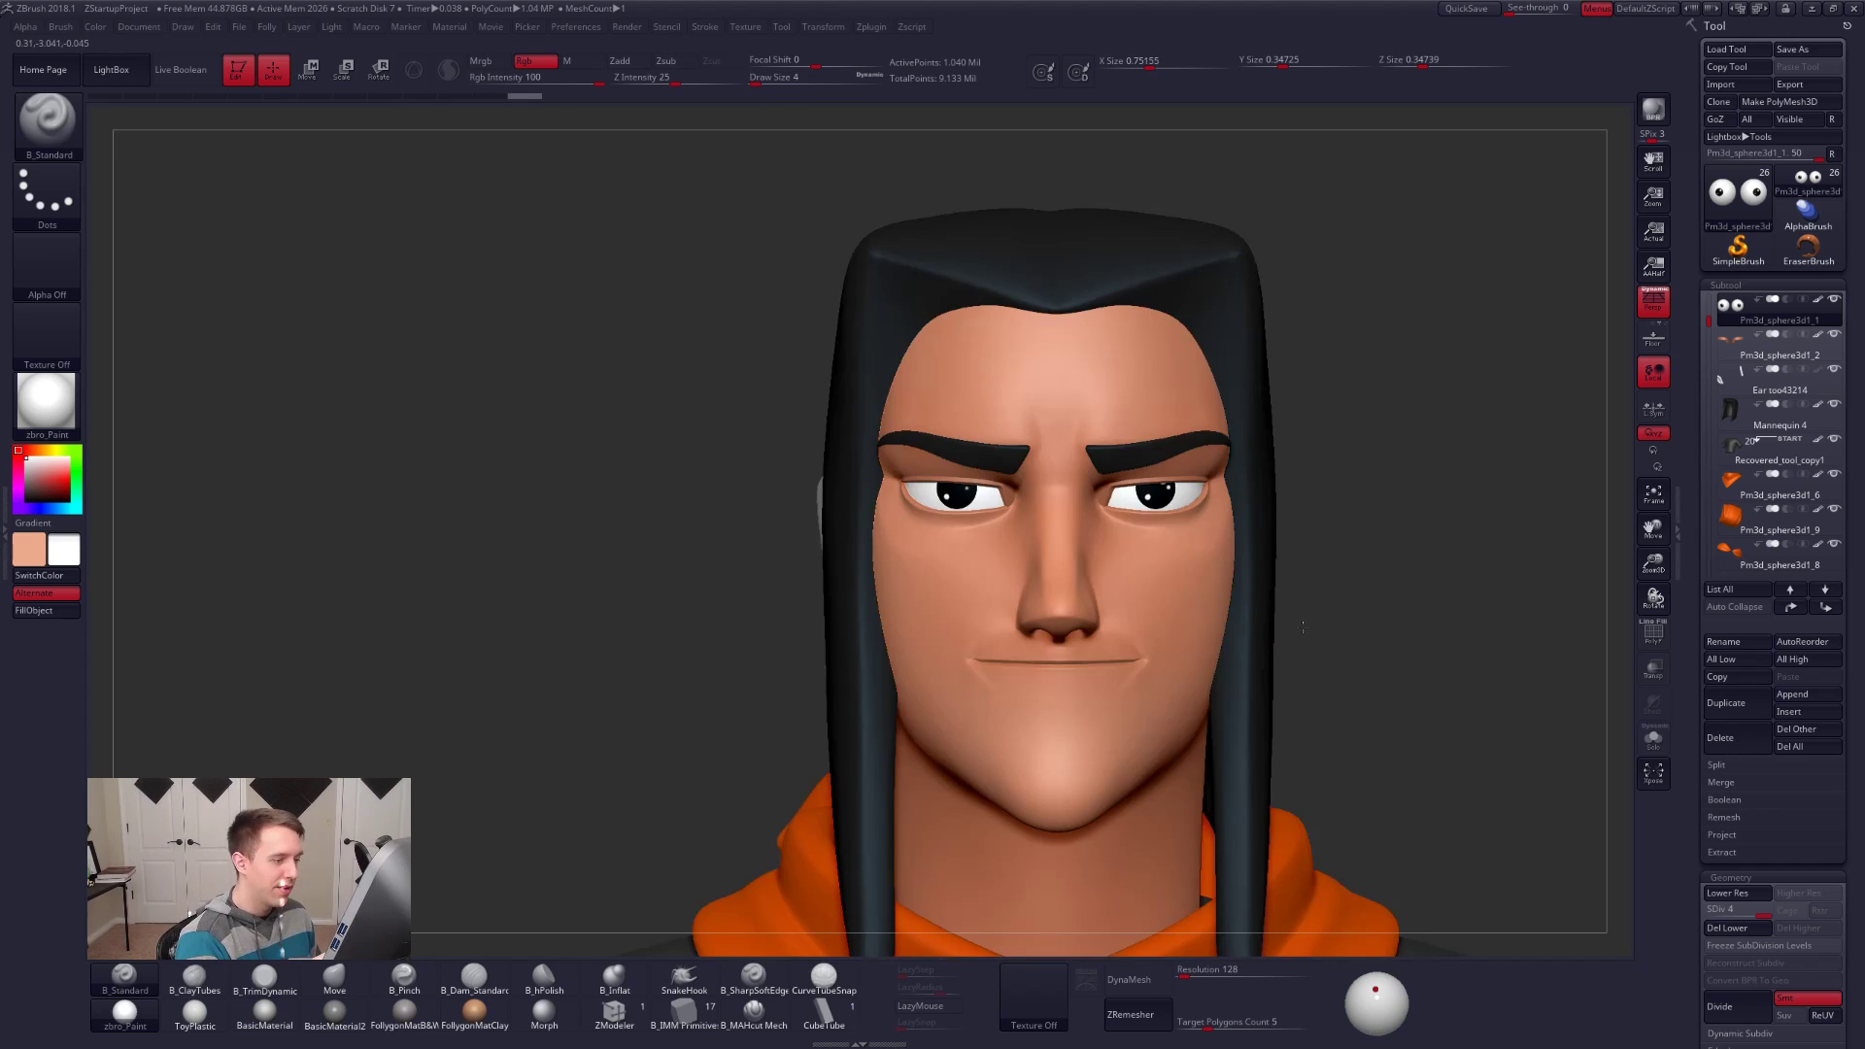
key("alt+s")
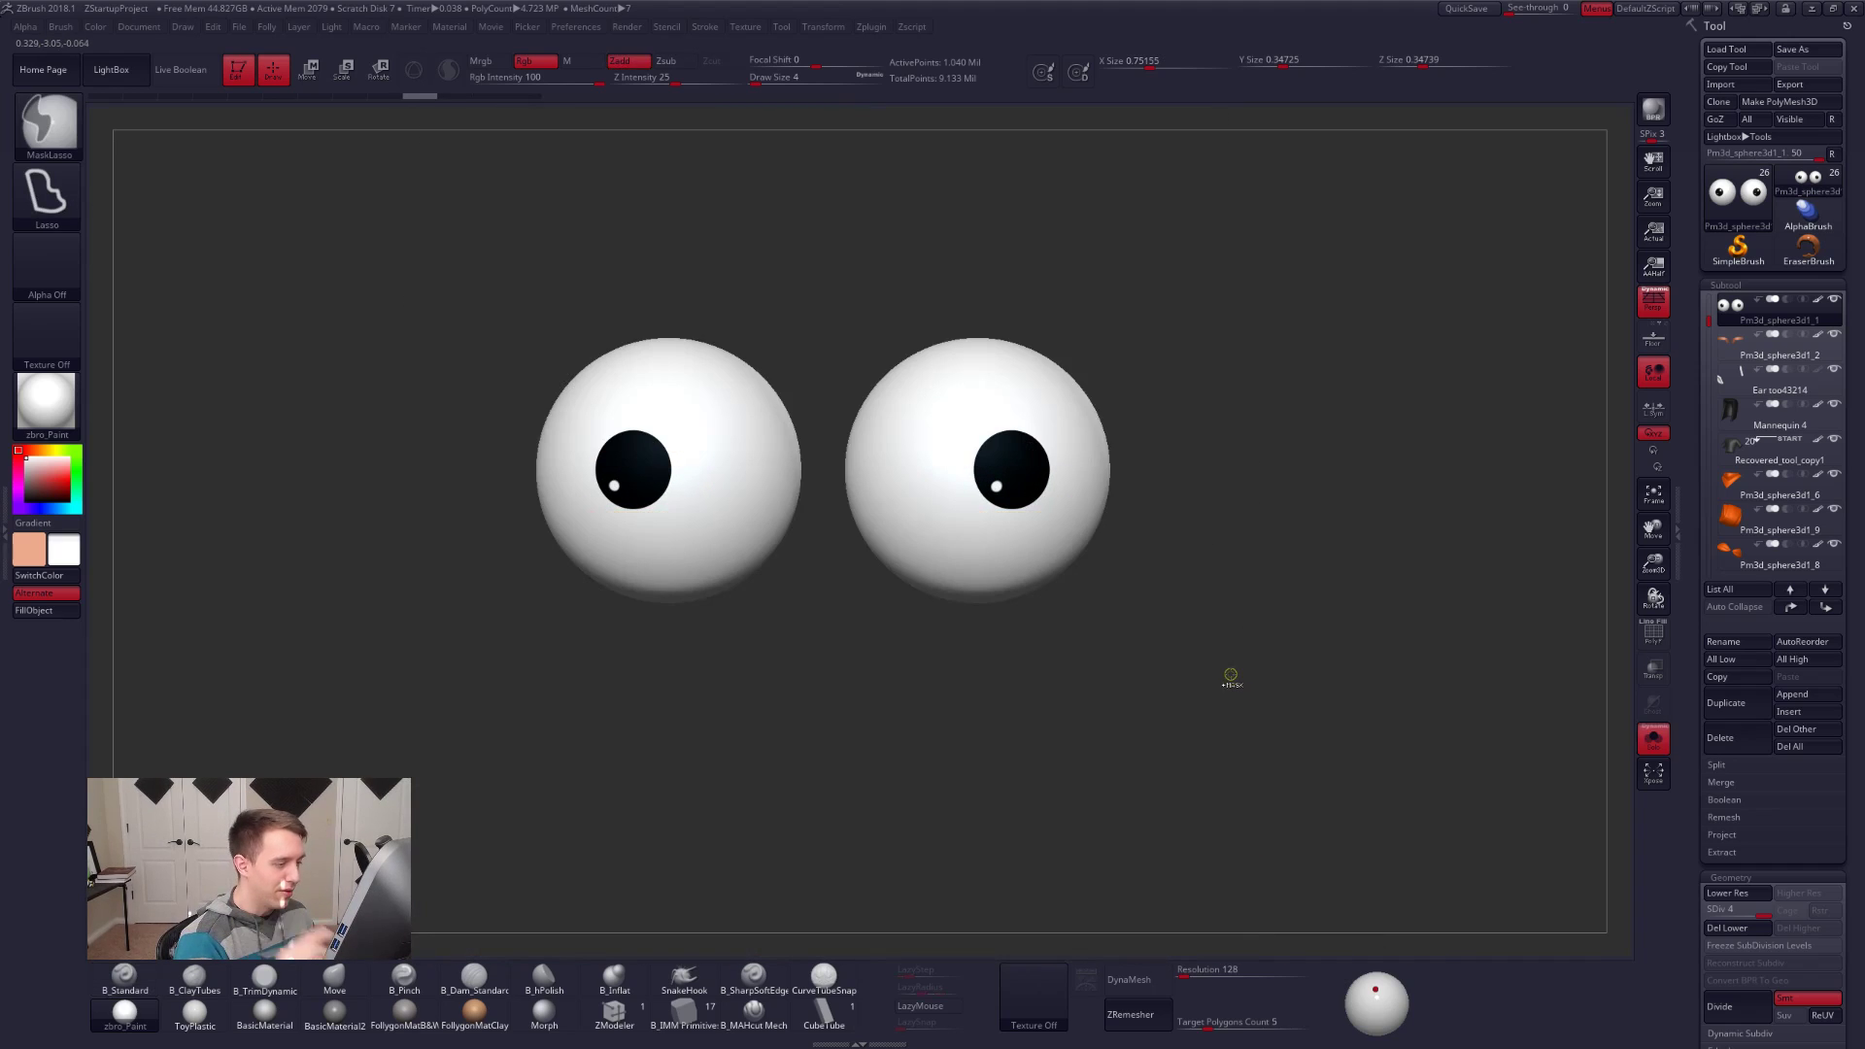
left_click_drag(1102, 684, 1189, 636, "alt")
key("ctrl+z")
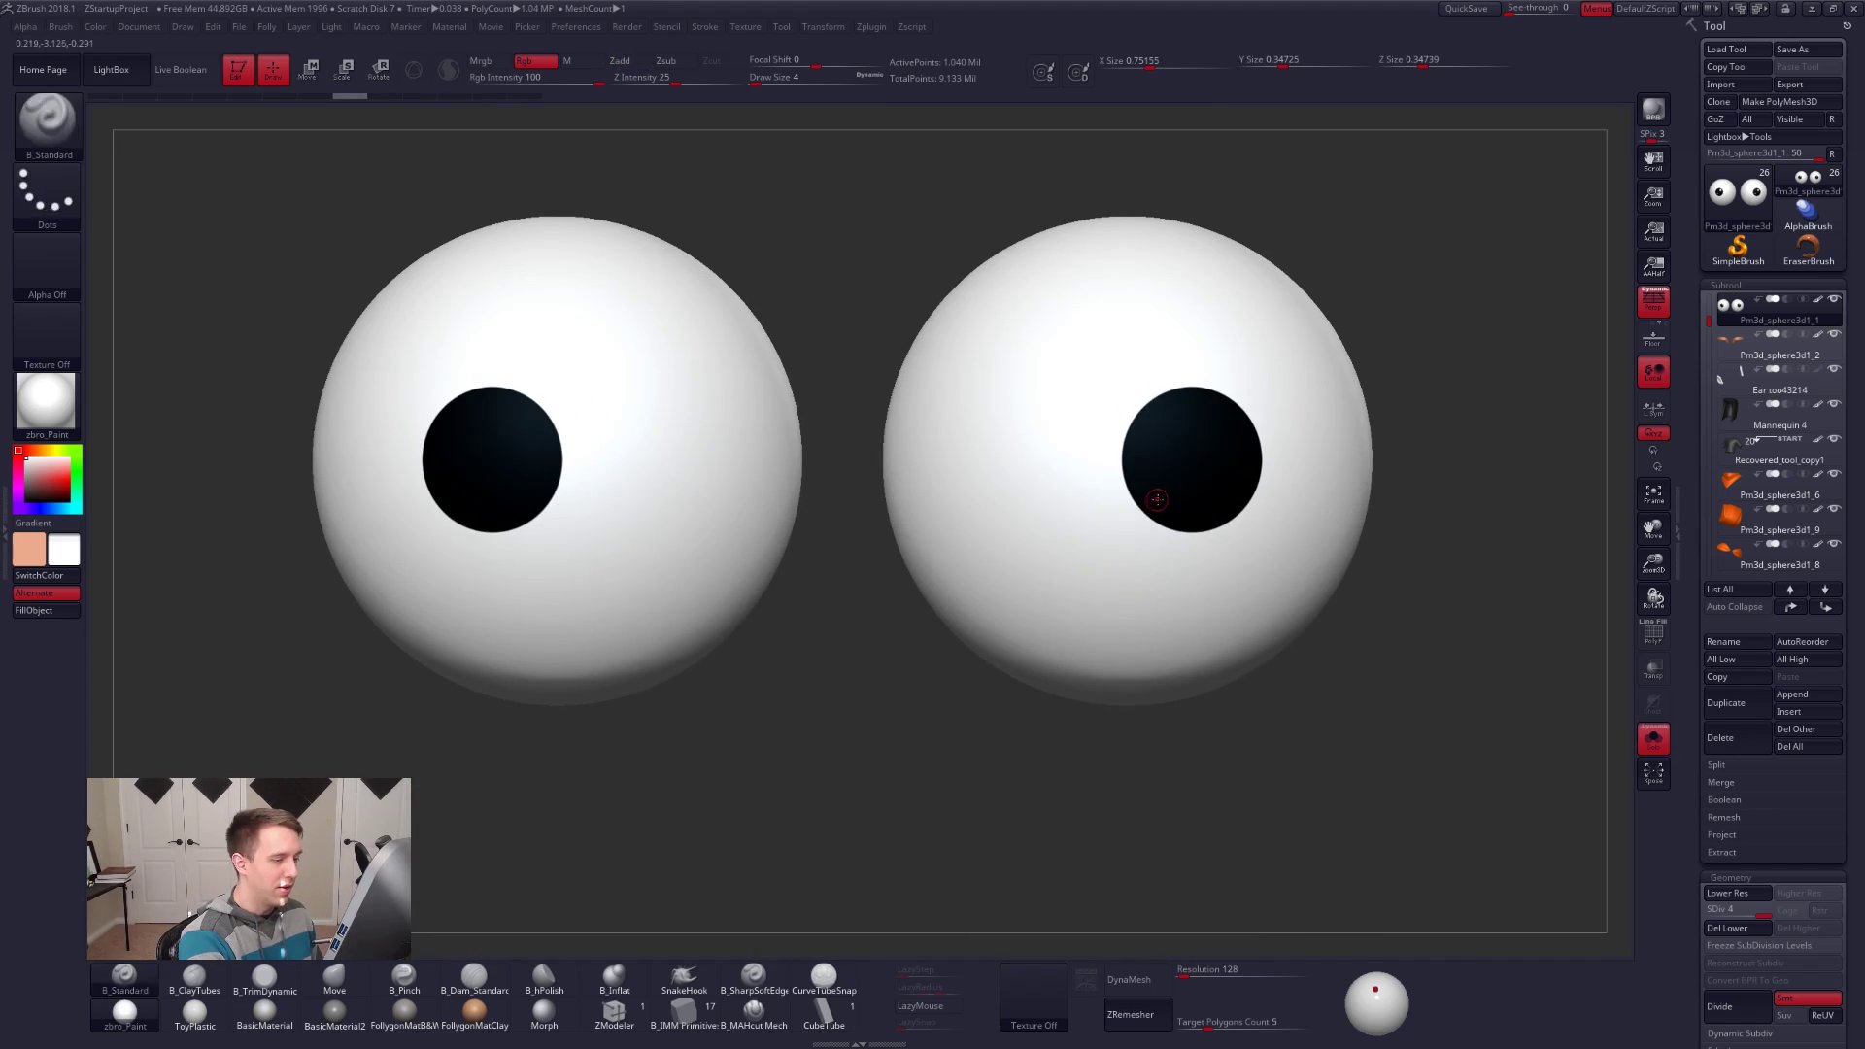
Step: Paint a single soft white highlight in the lower-left part of each pupil at draw size 14
key("space")
left_click_drag(1159, 499, 1165, 496)
left_click(1163, 487)
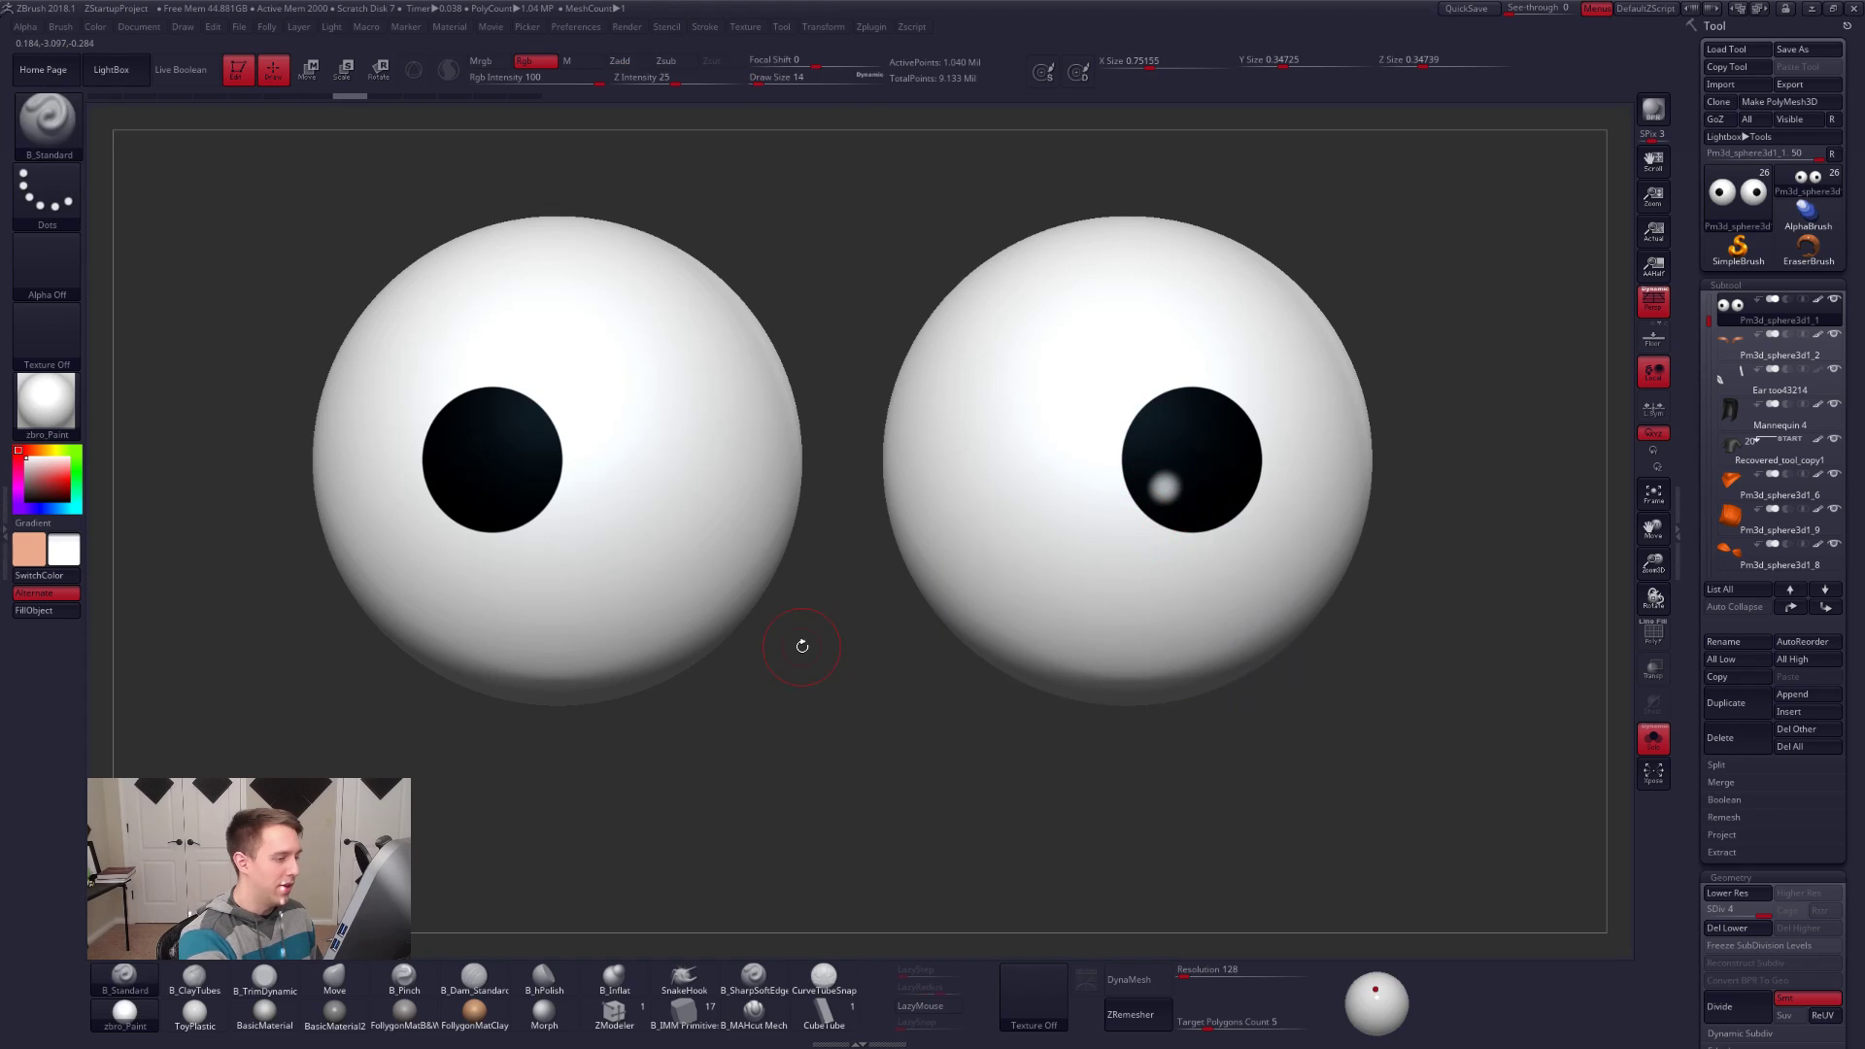
left_click(455, 495)
key("ctrl+shift+x")
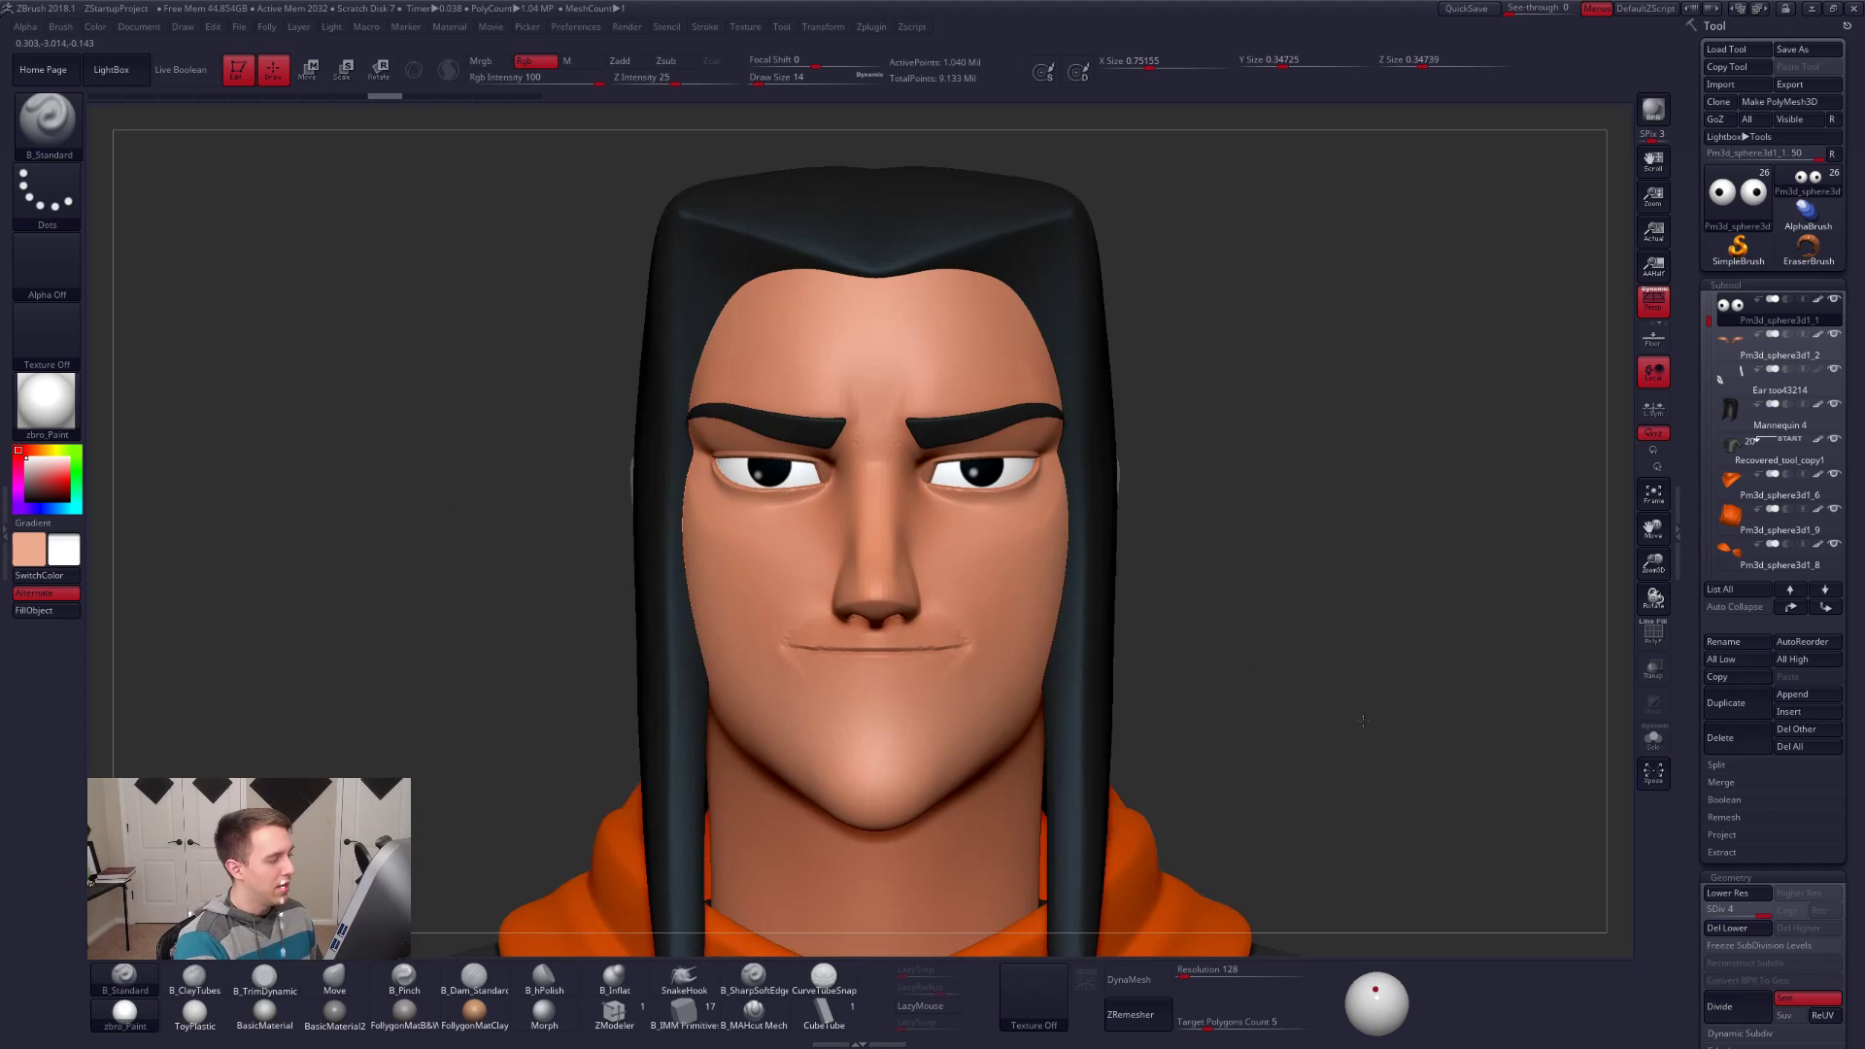
Step: Hide the hair and fill the ears in Mrgb mode with the skin tone sampled from the face
left_click_drag(1363, 721, 1479, 709, "alt")
left_click_drag(1283, 807, 1017, 580, "alt")
right_click_drag(1017, 581, 1058, 596)
key("c")
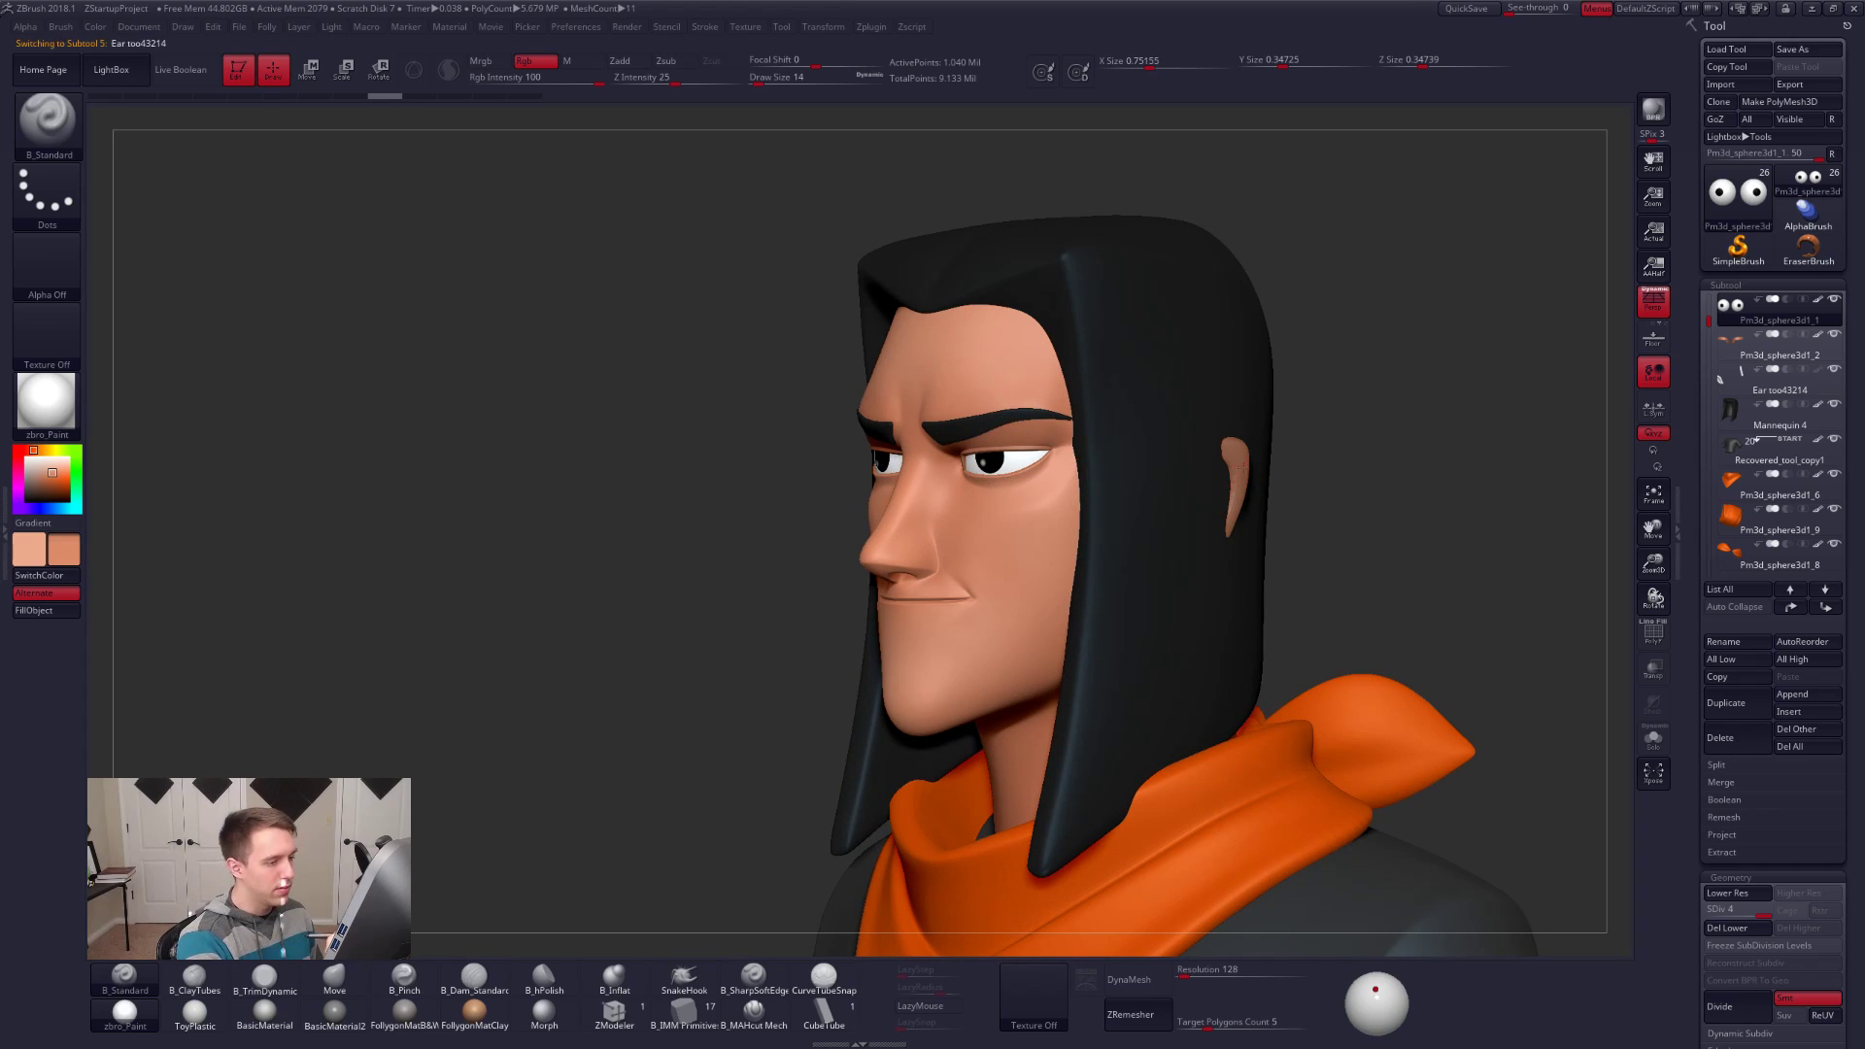
left_click(1241, 471, "alt")
left_click_drag(1709, 342, 1709, 298)
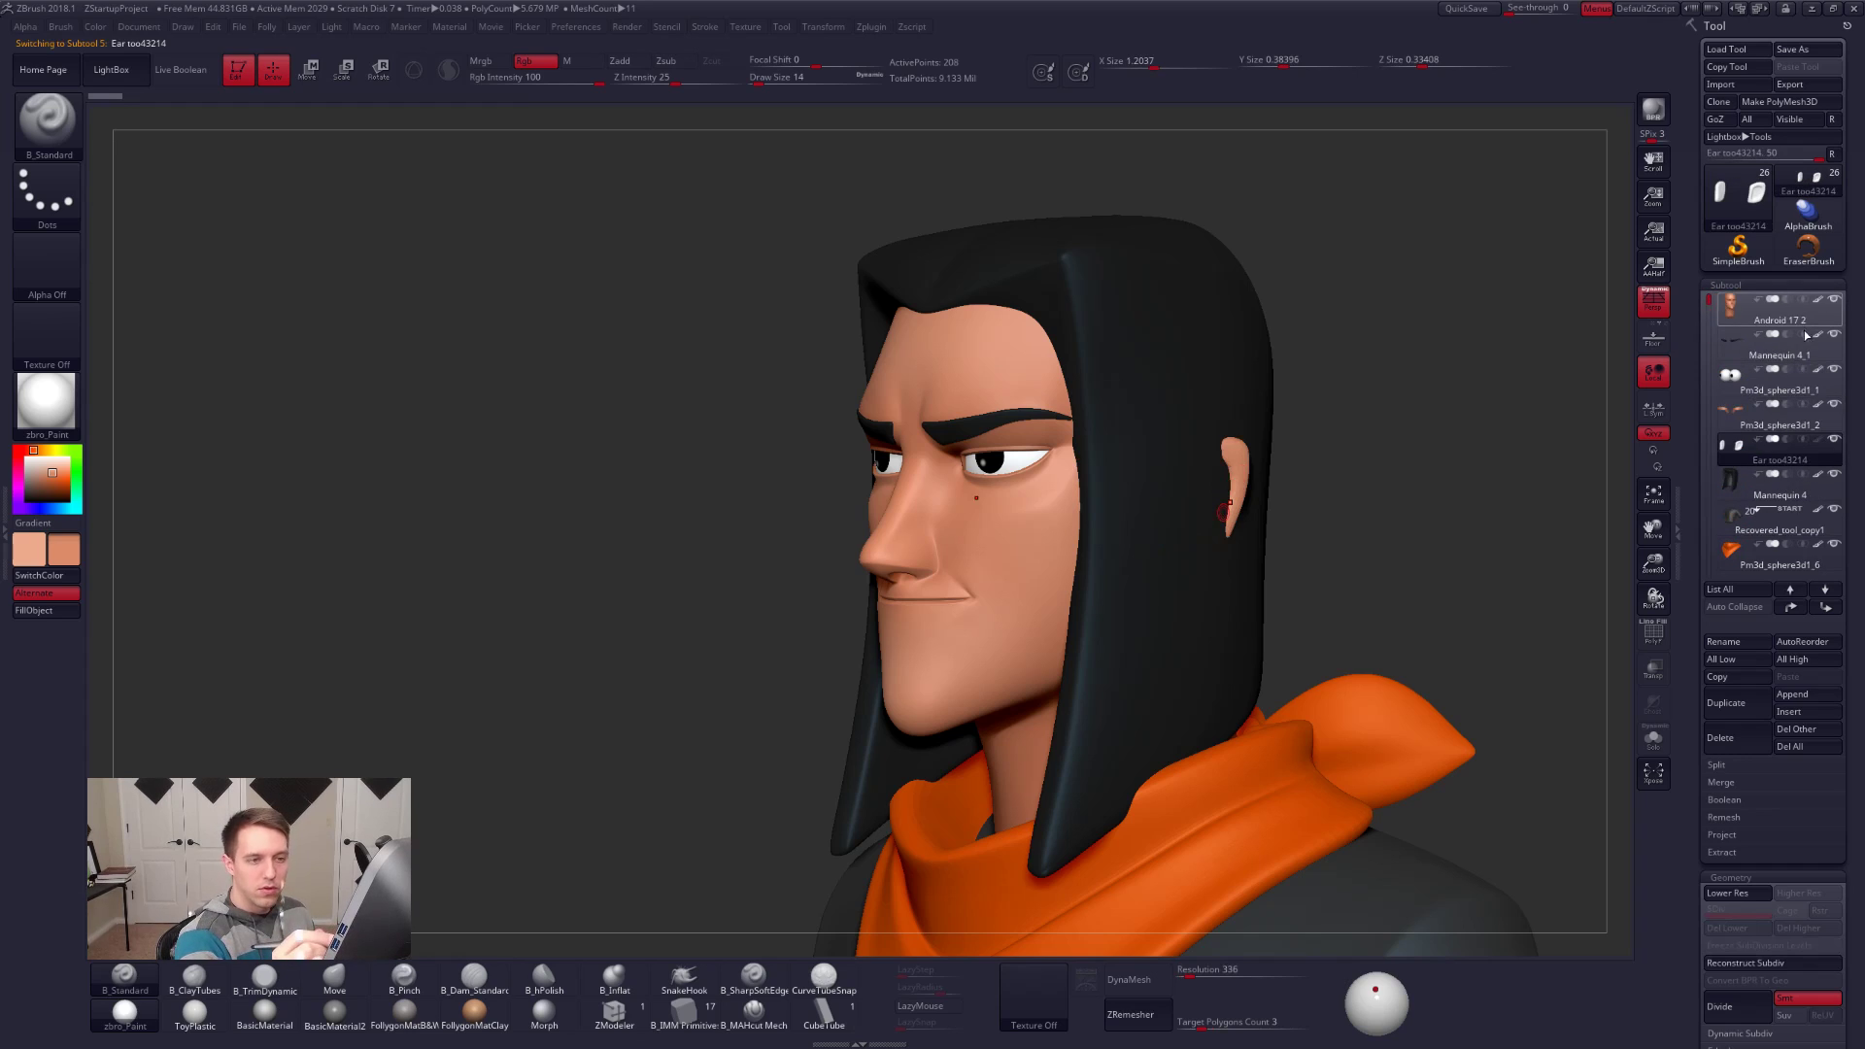
left_click(1836, 476)
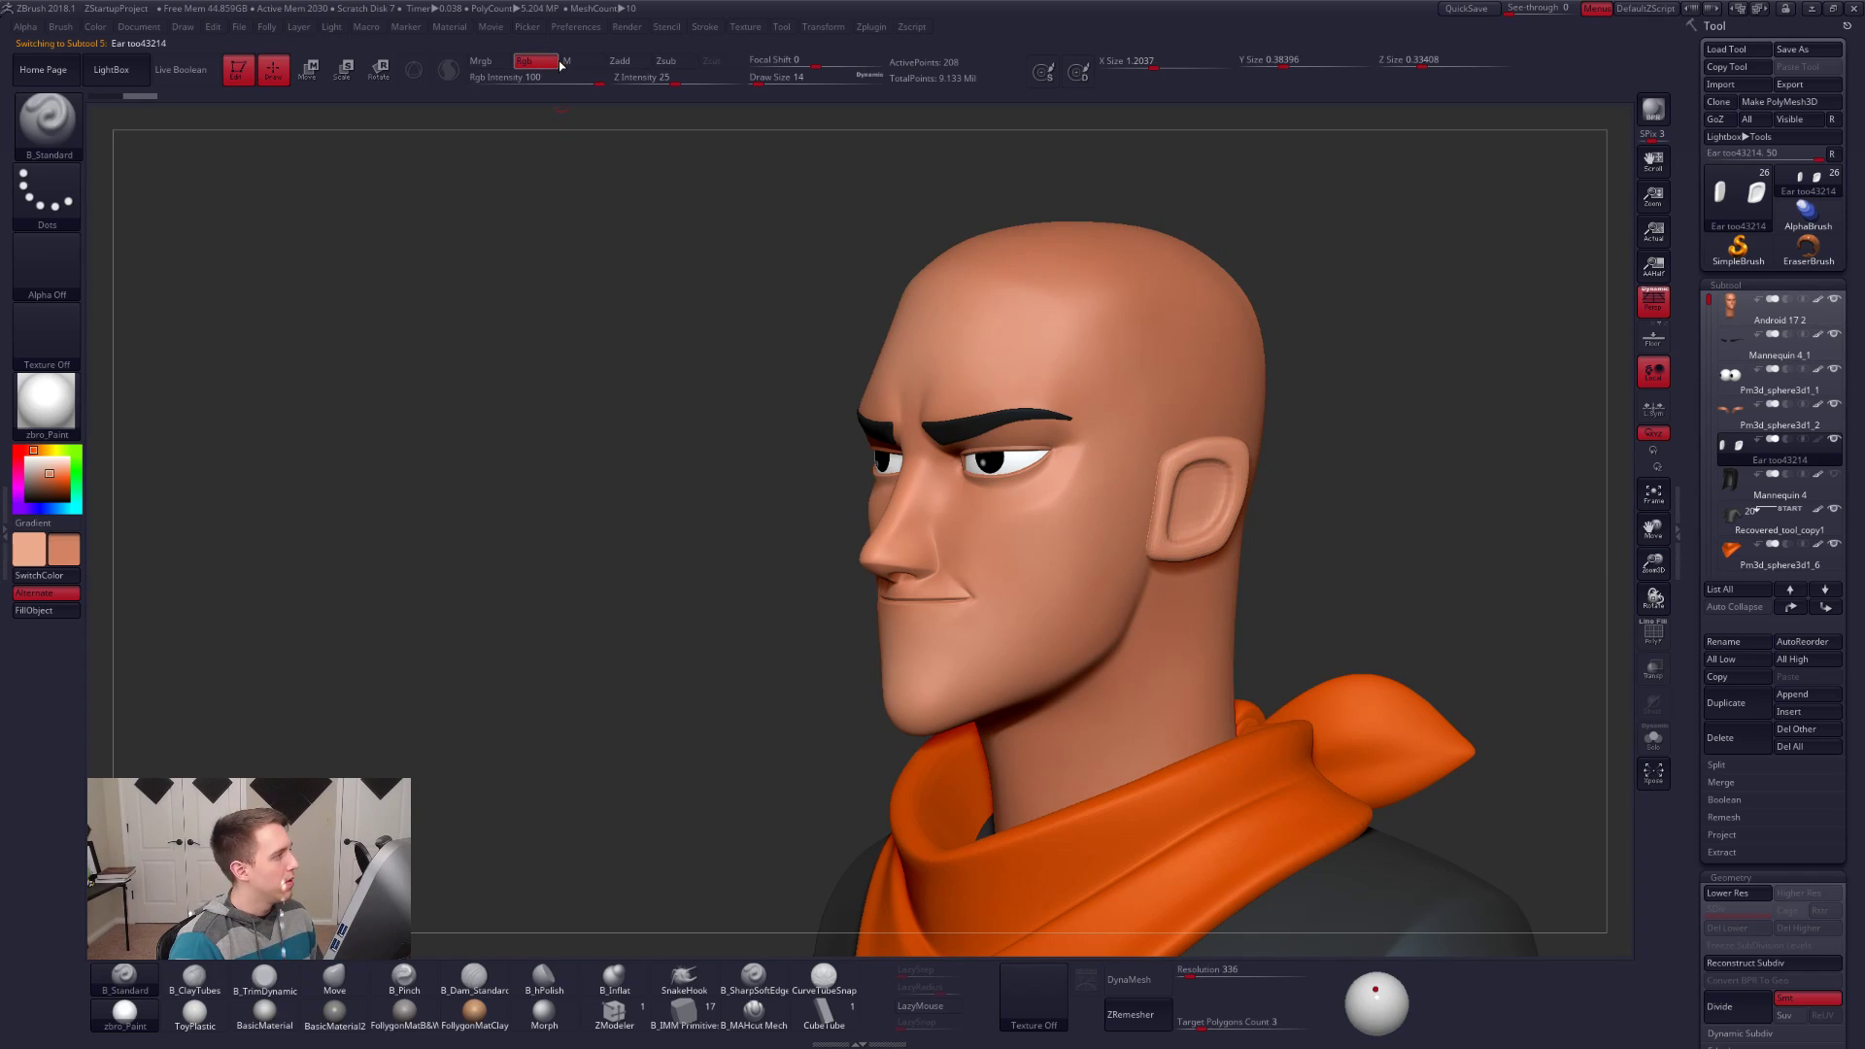
left_click(481, 61)
left_click(33, 609)
Step: Drop the ears to a lower subdivision level and divide their mesh five times to smooth them
key("shift+d")
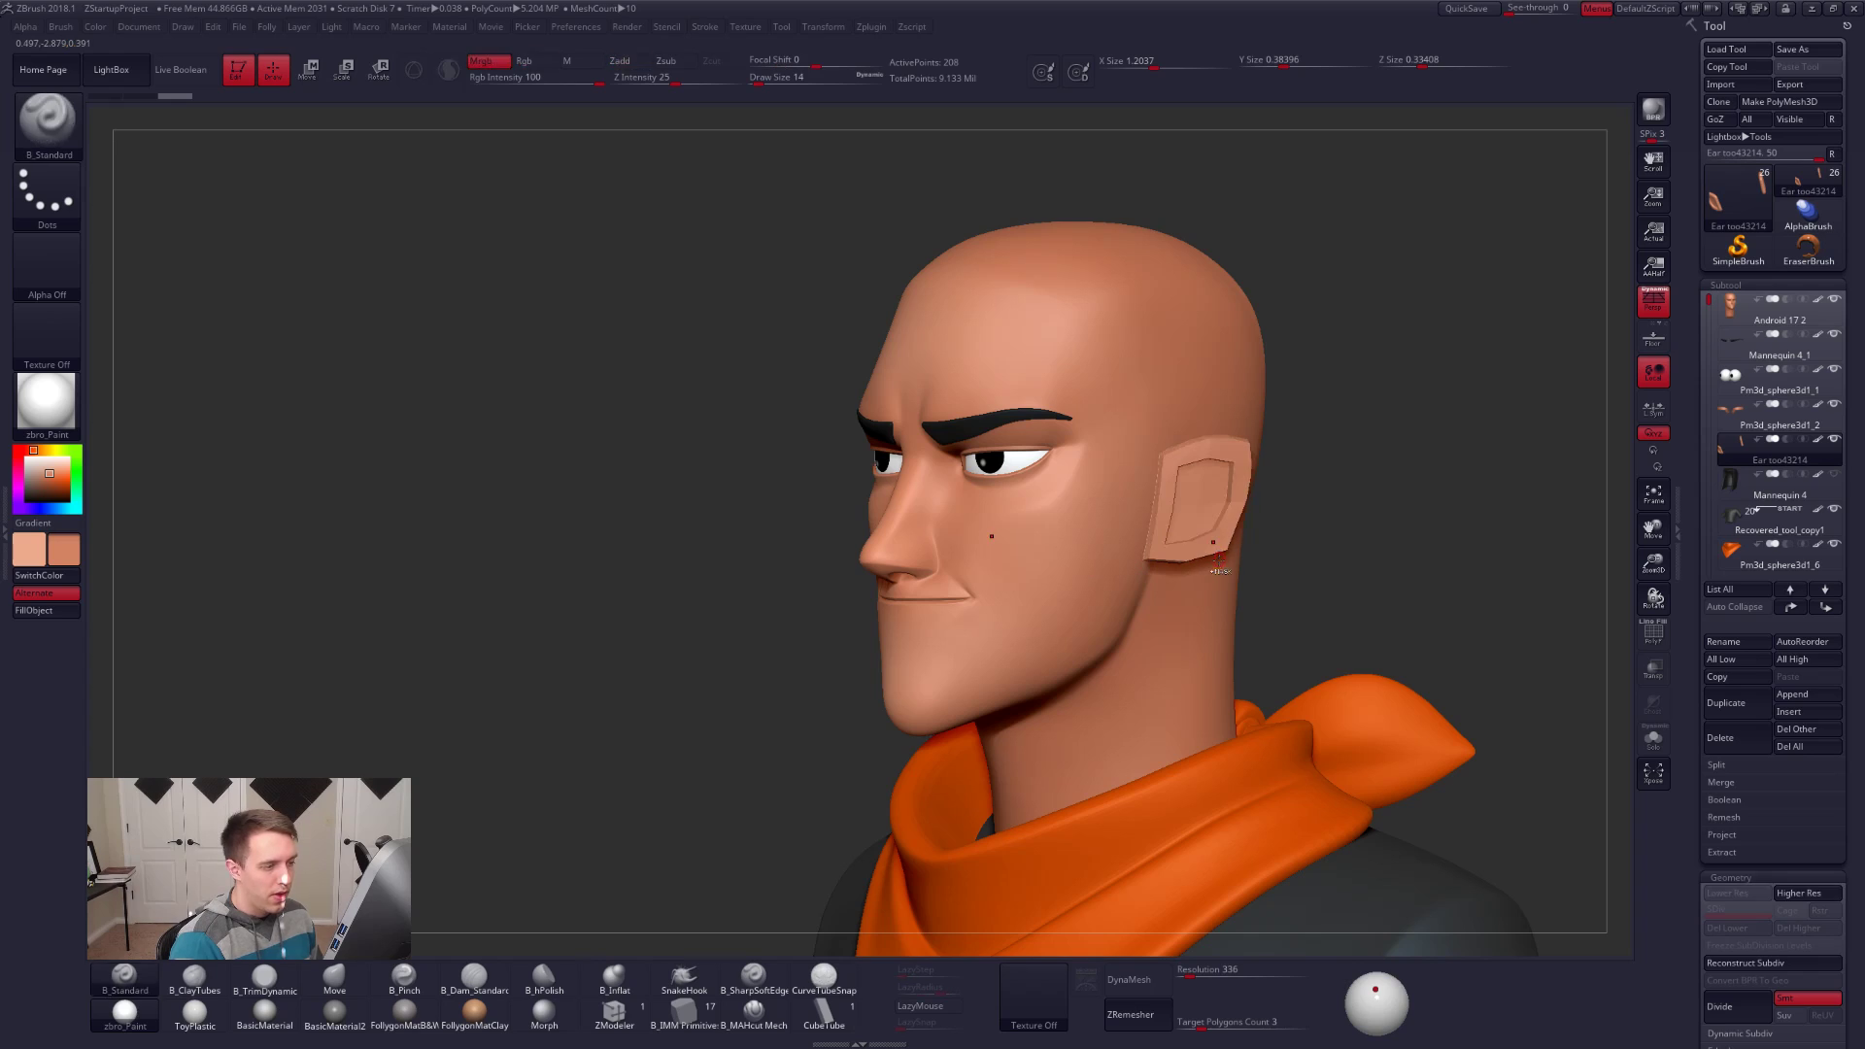
key("ctrl+d")
key("ctrl+d")
key("ctrl+d")
key("ctrl+d")
key("ctrl+d")
right_click_drag(1116, 538, 1039, 479)
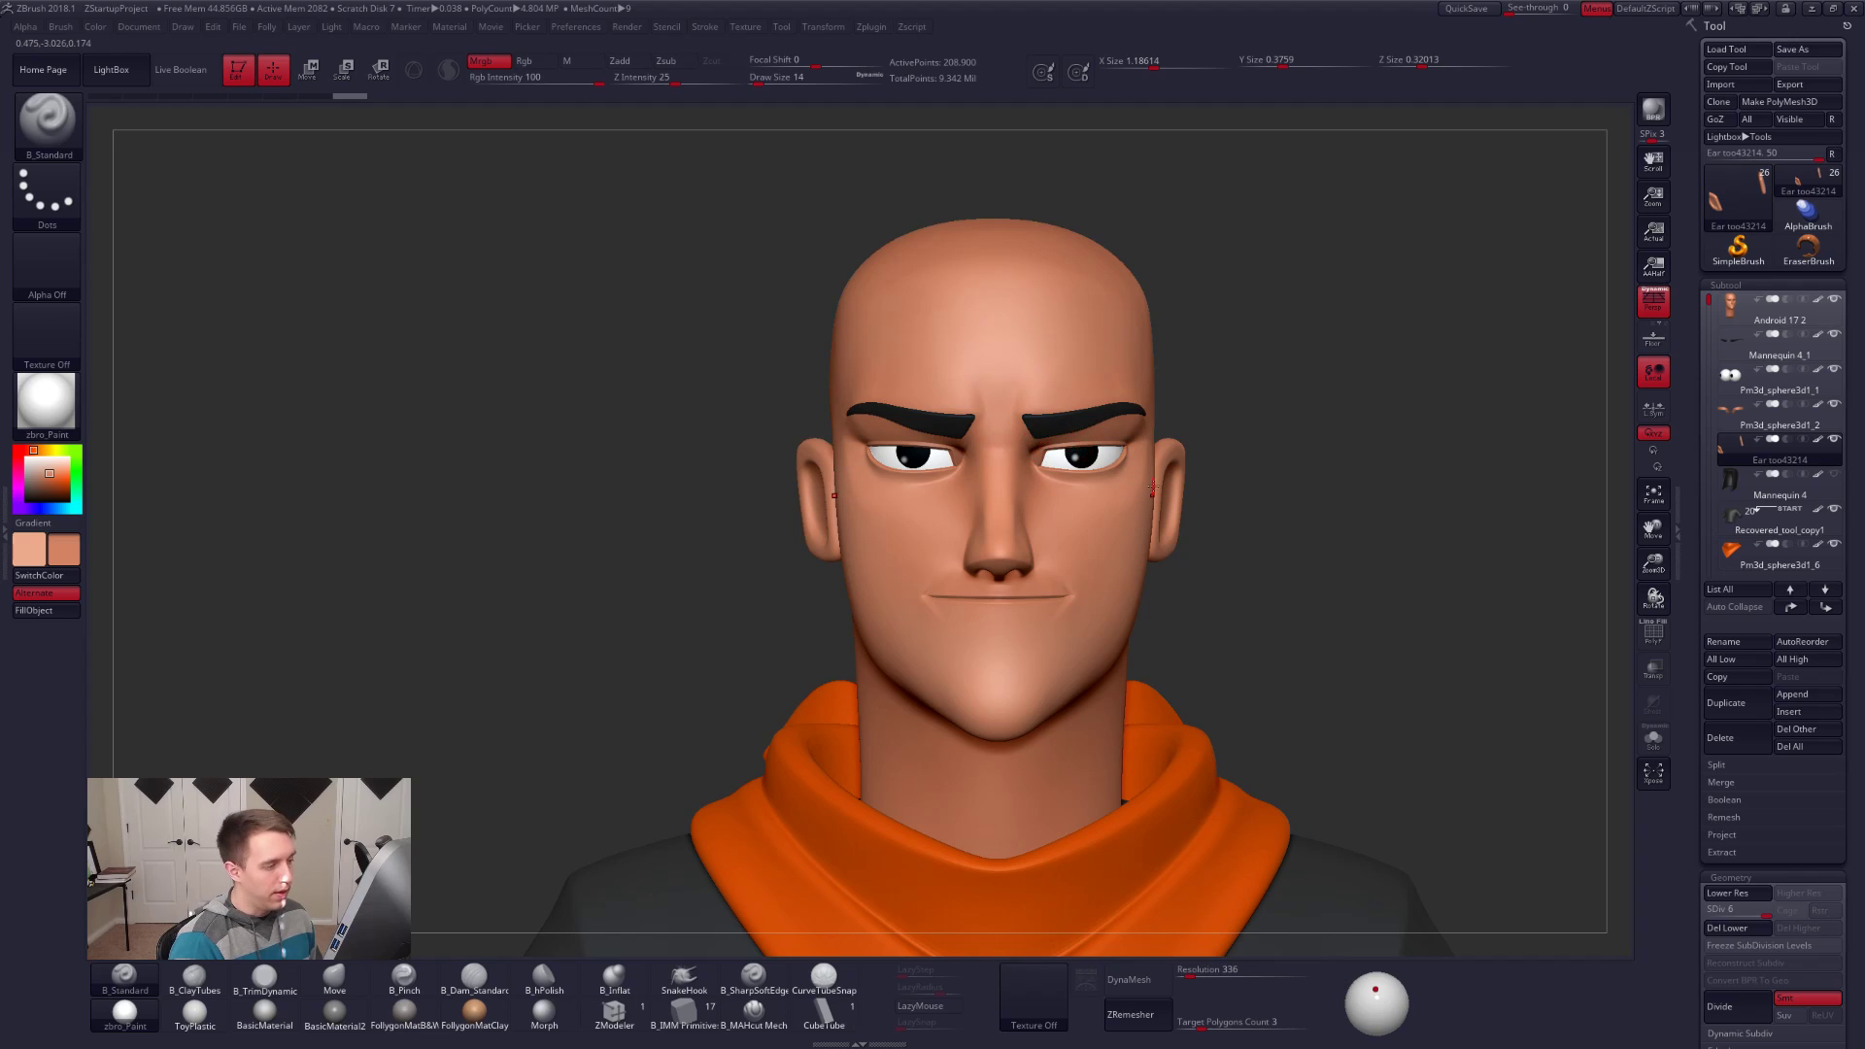
right_click_drag(1153, 488, 1029, 450, "ctrl")
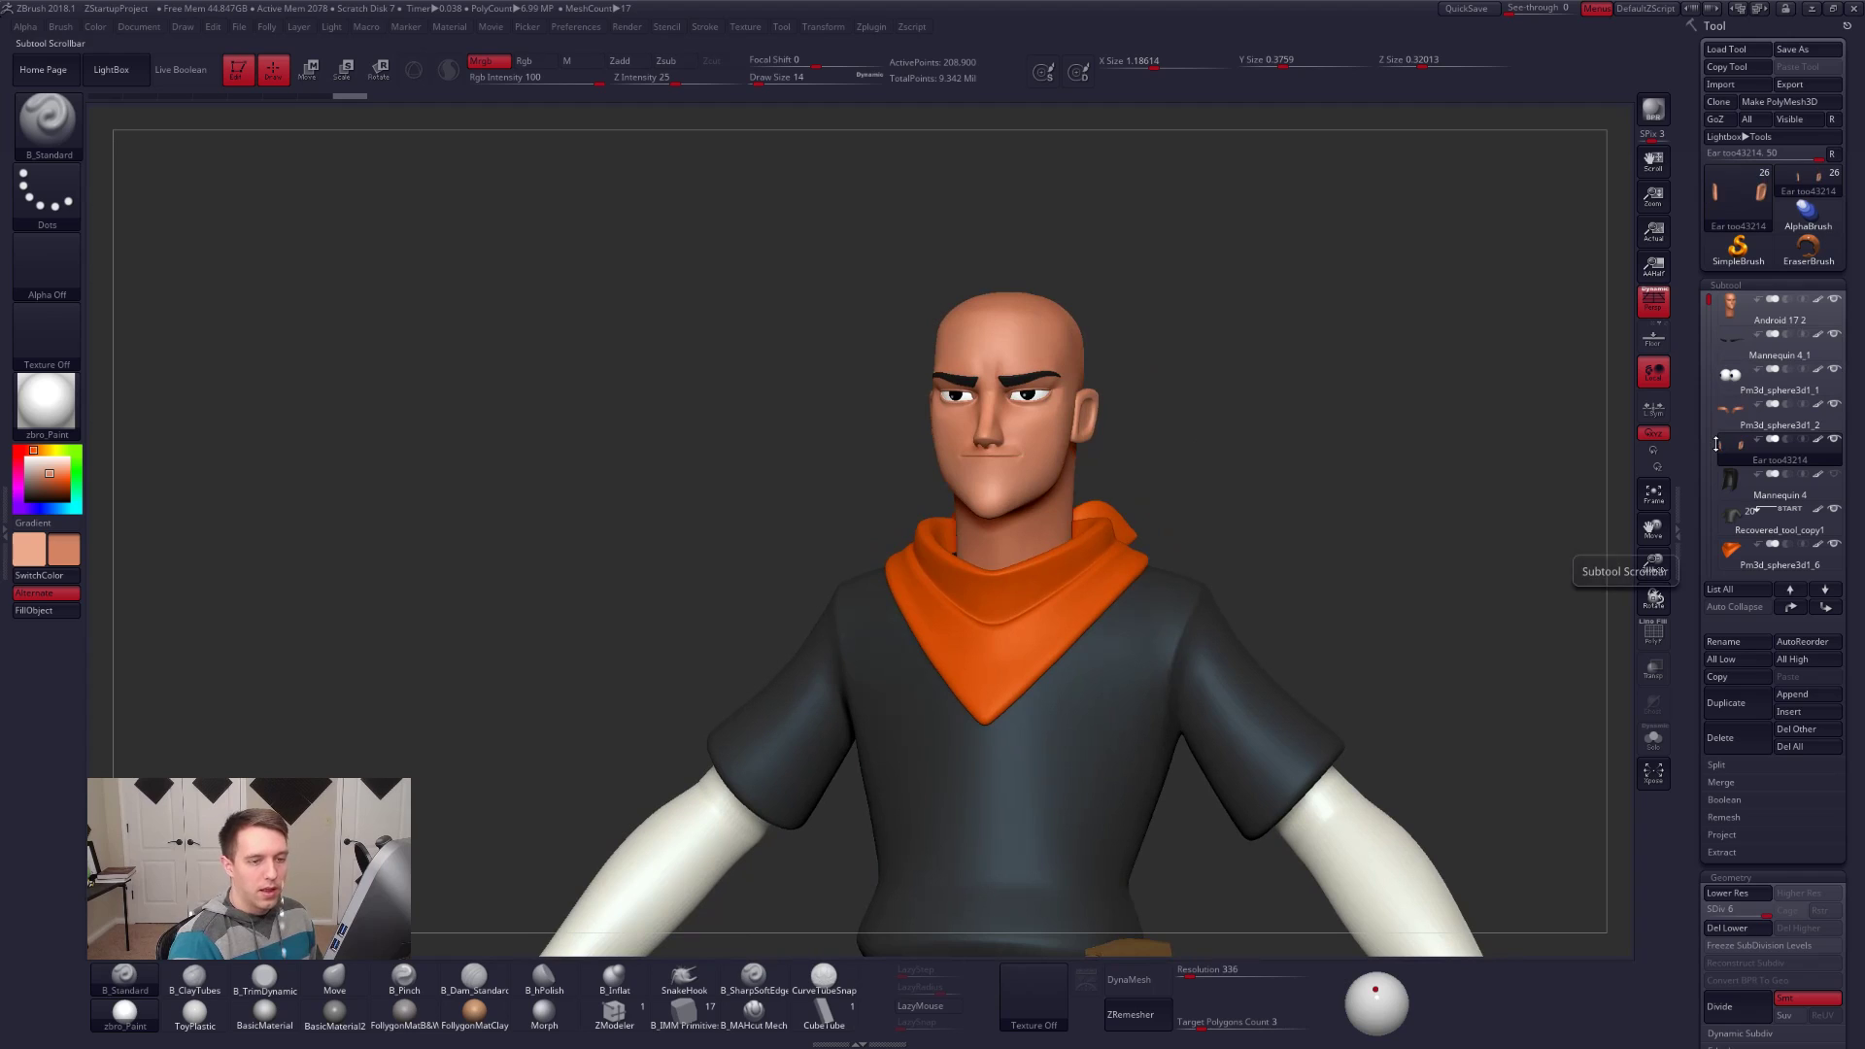
Step: Unhide the hair, select the hand part Pm3d_sphere3d1_7 and sample the skin tone from the face
left_click_drag(1834, 440, 1834, 475, "shift")
right_click_drag(1421, 466, 1408, 364, "ctrl")
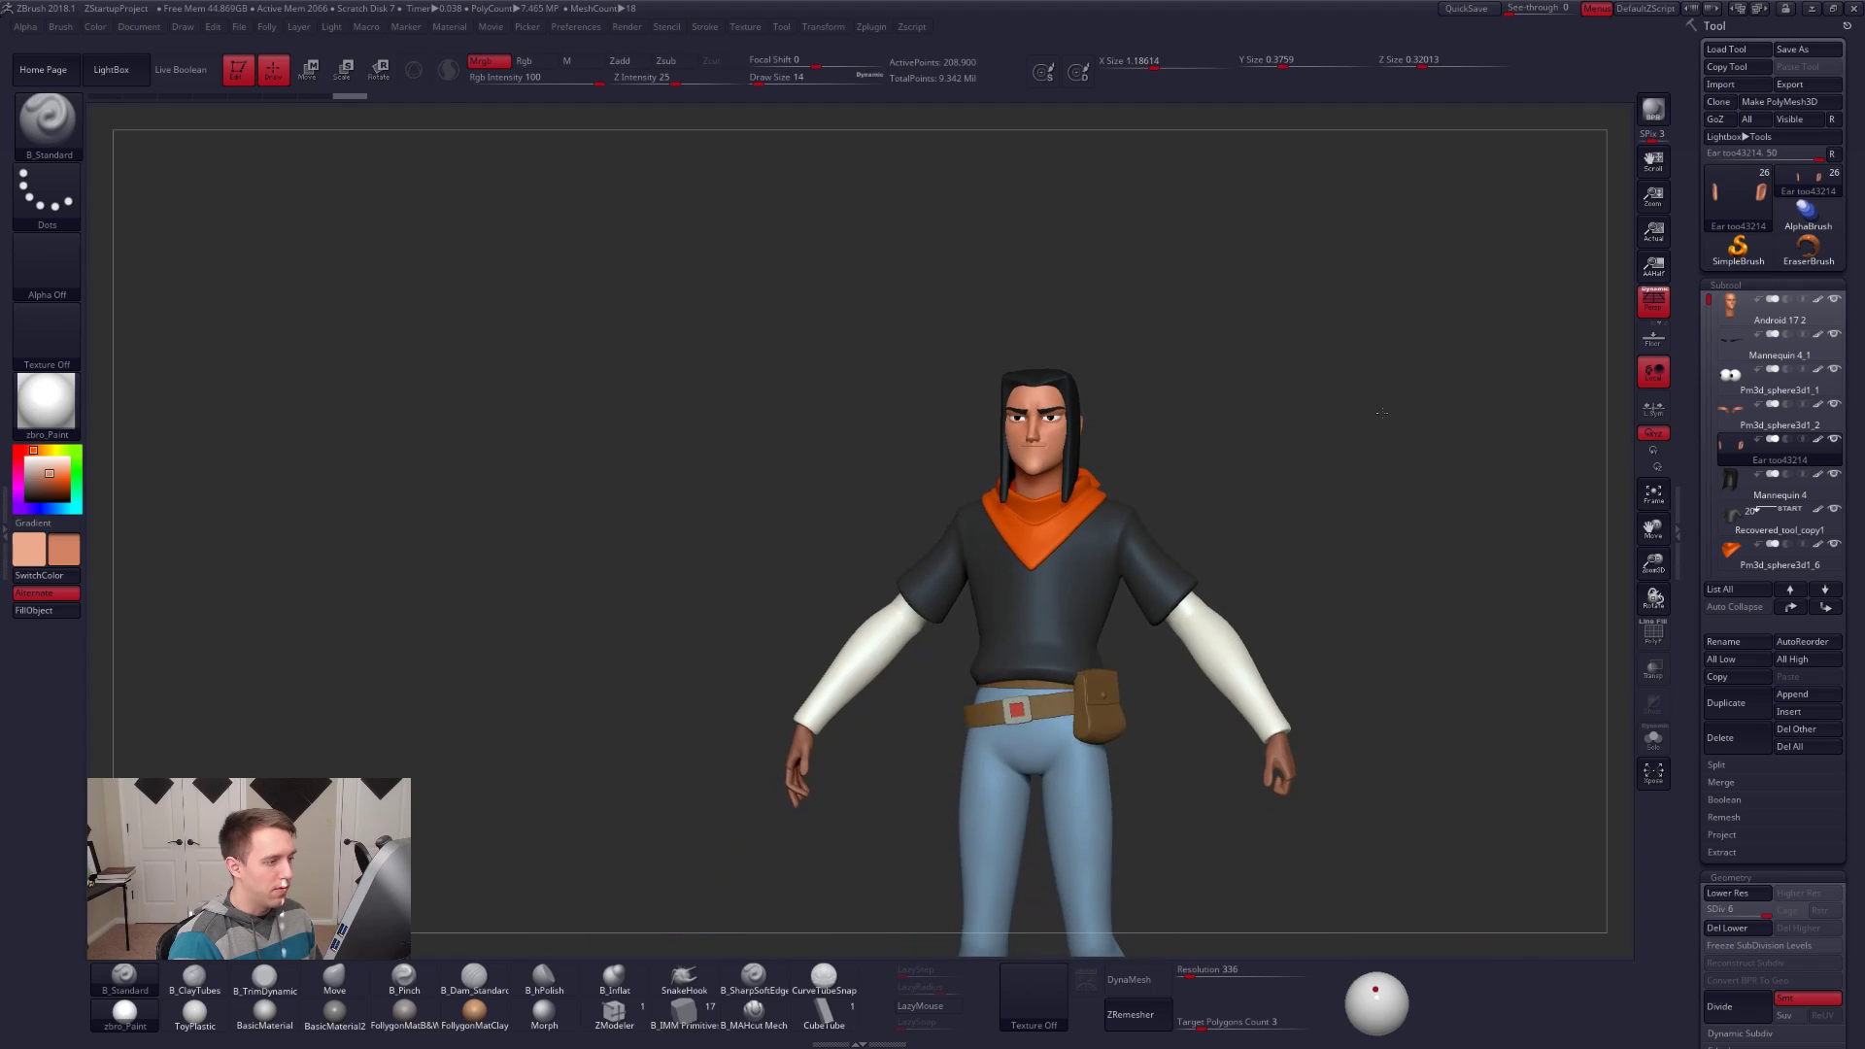
right_click_drag(1400, 521, 1199, 366, "alt")
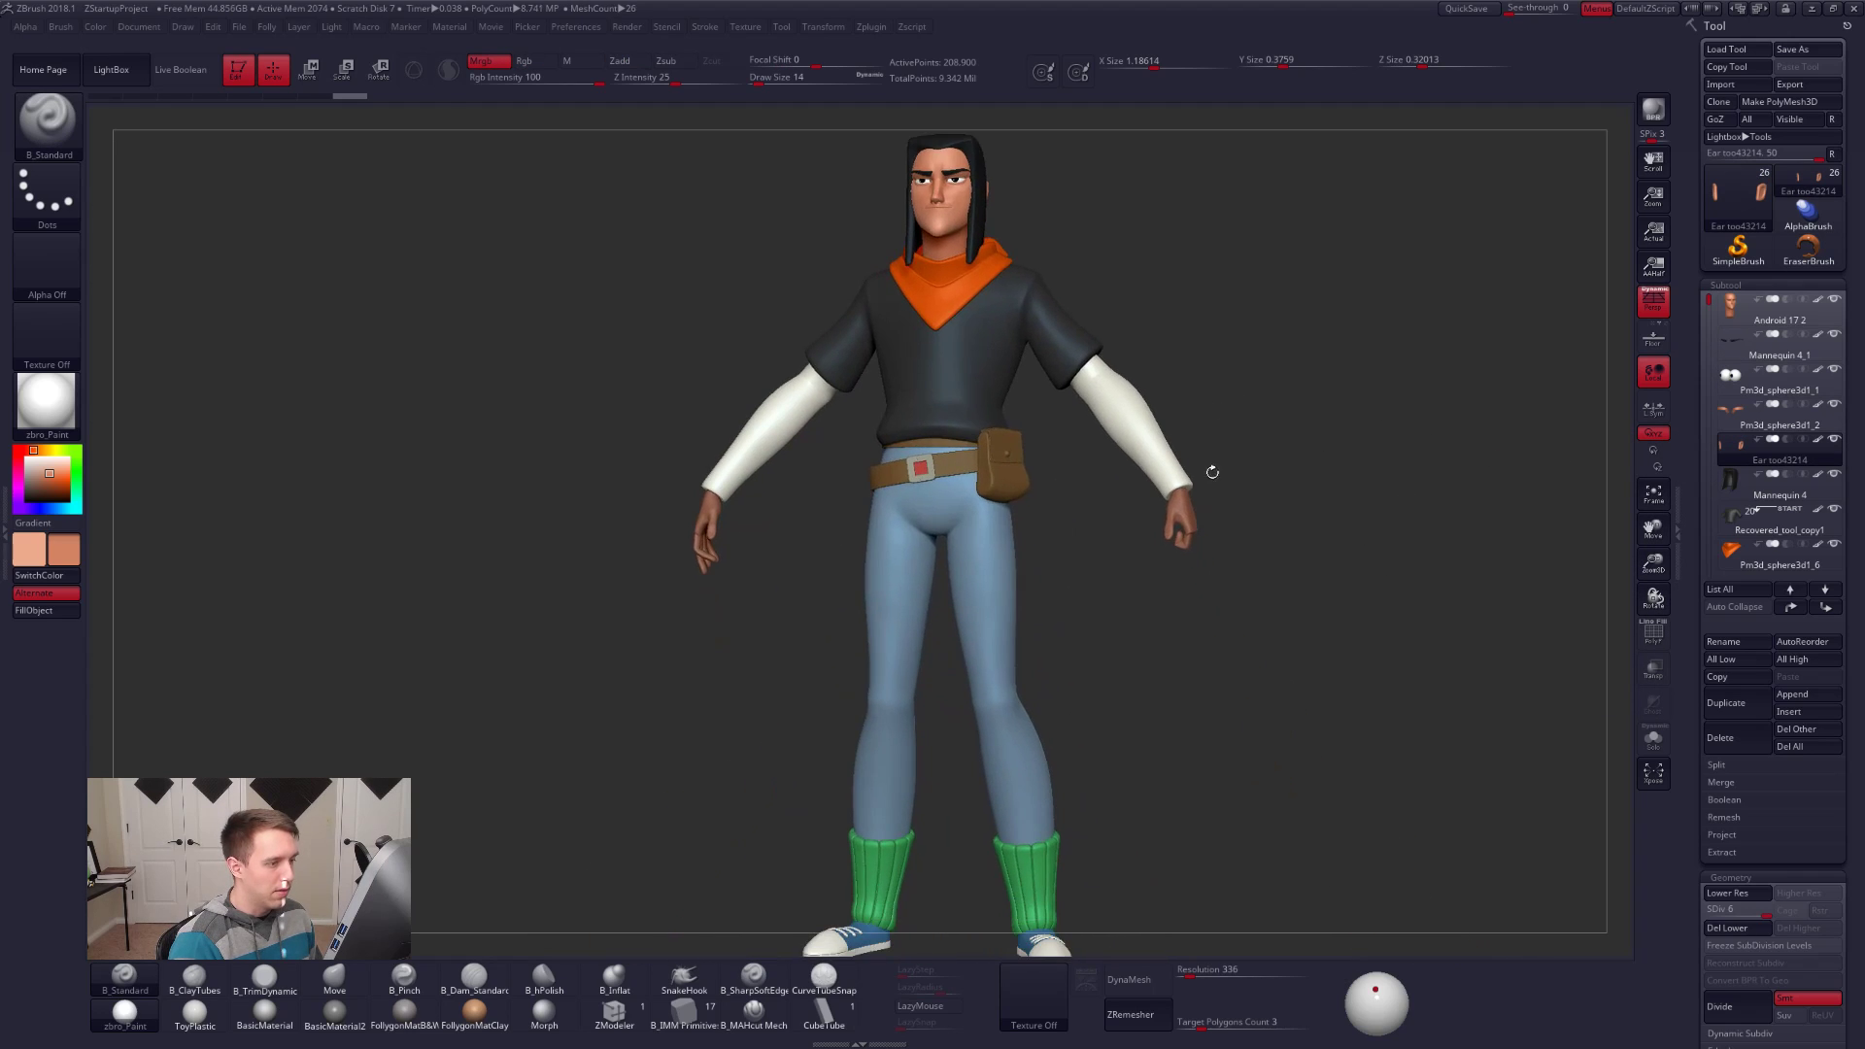
right_click_drag(1212, 467, 1177, 411, "alt")
left_click(1129, 417, "alt")
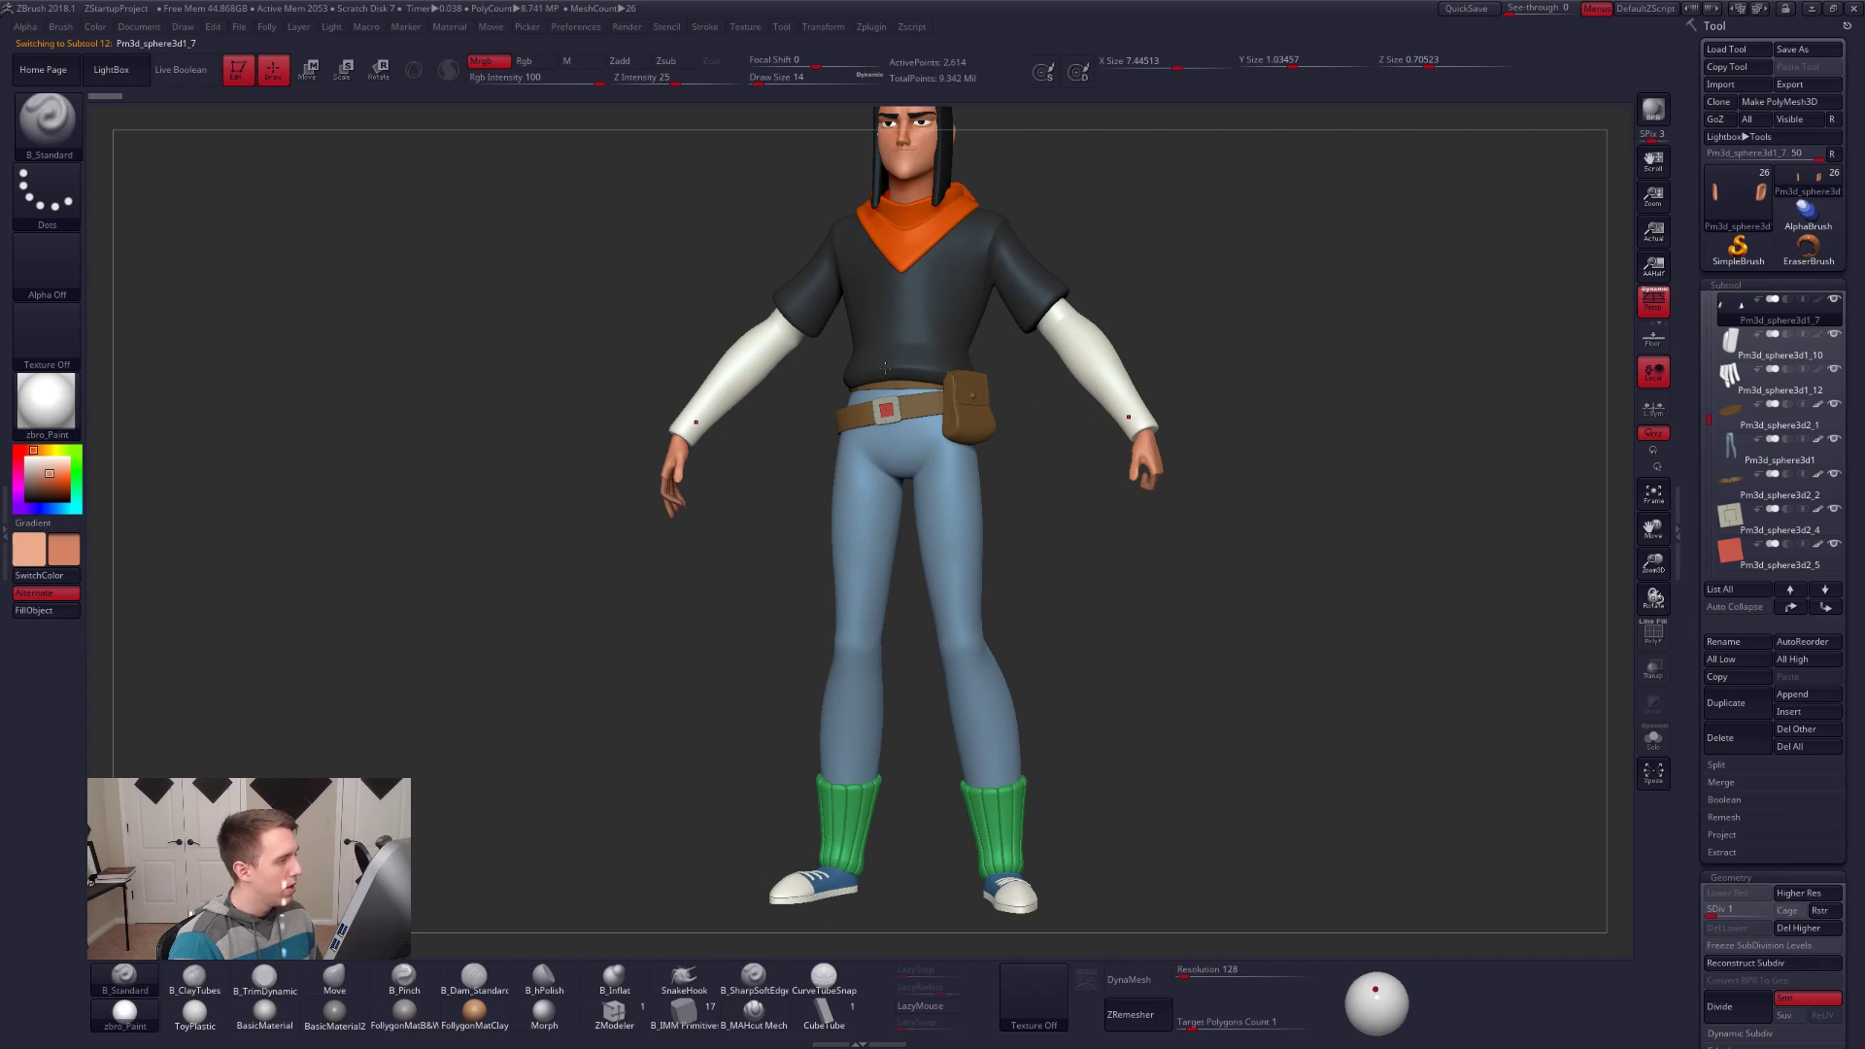
right_click_drag(923, 310, 937, 387, "alt")
key("c")
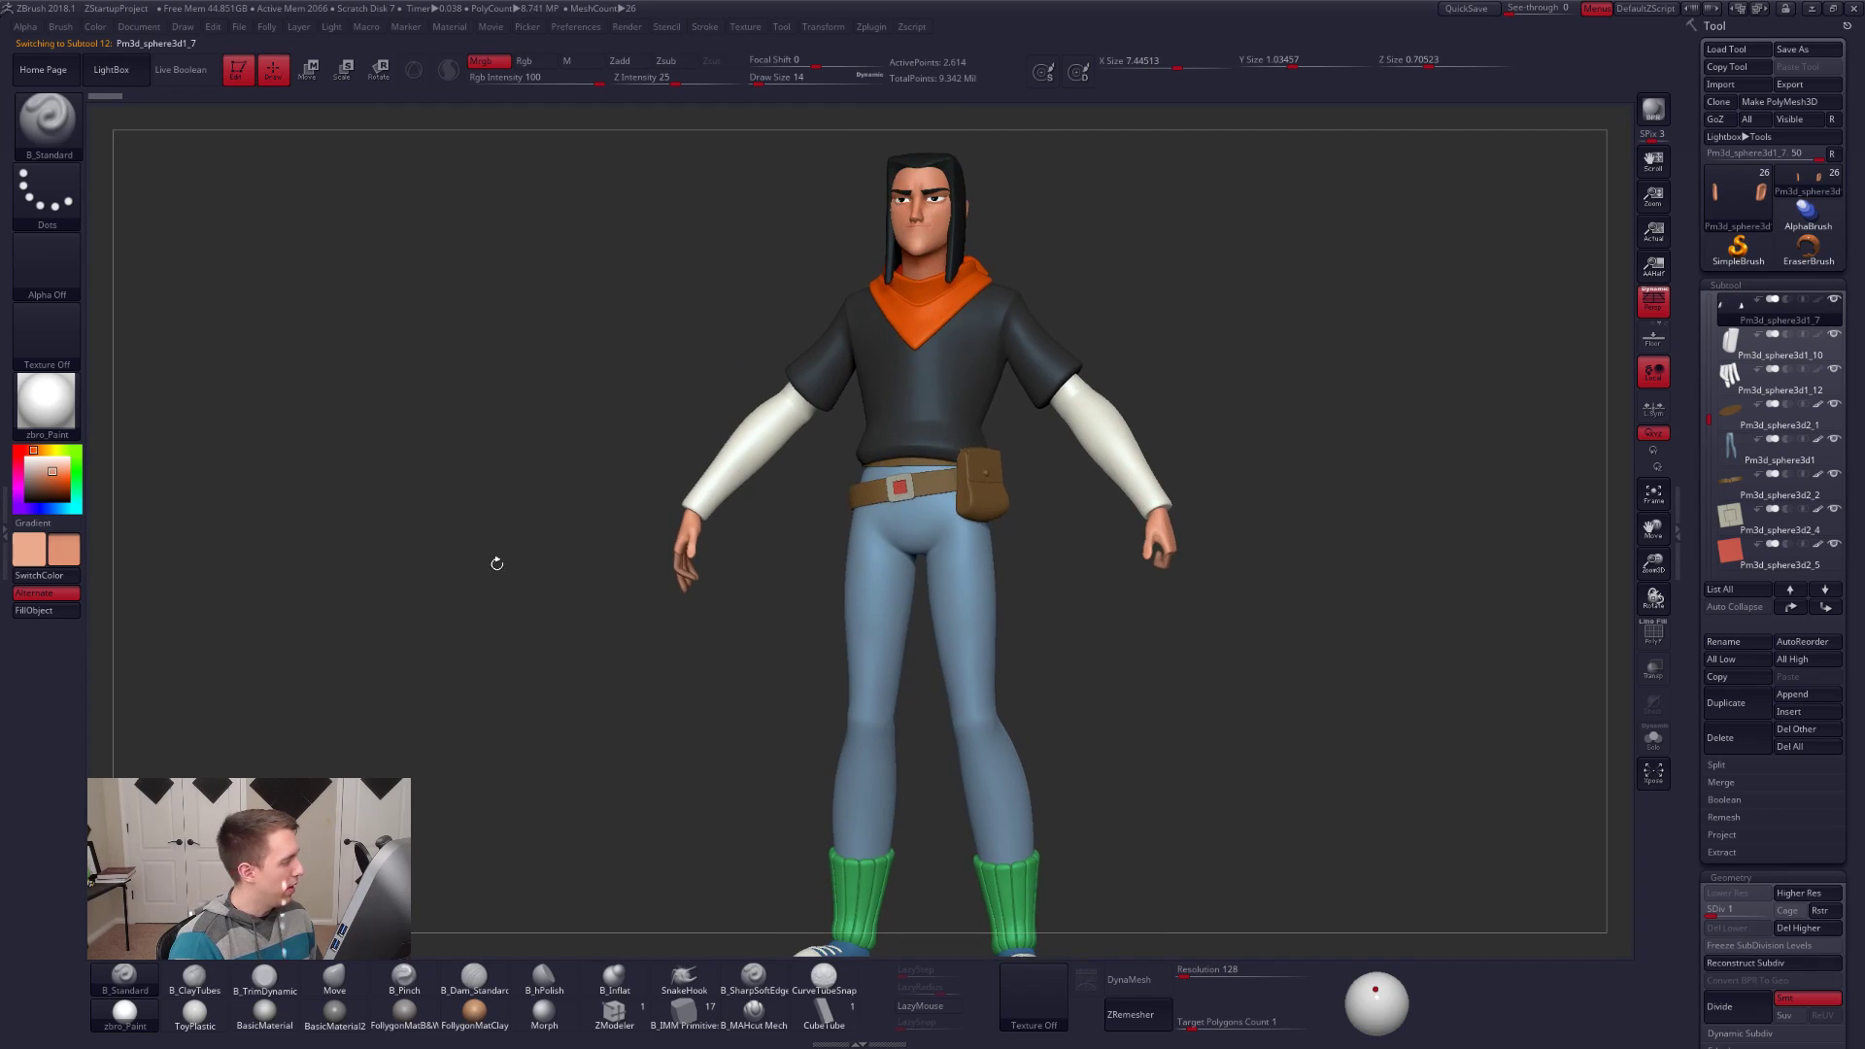
right_click_drag(1030, 243, 936, 259)
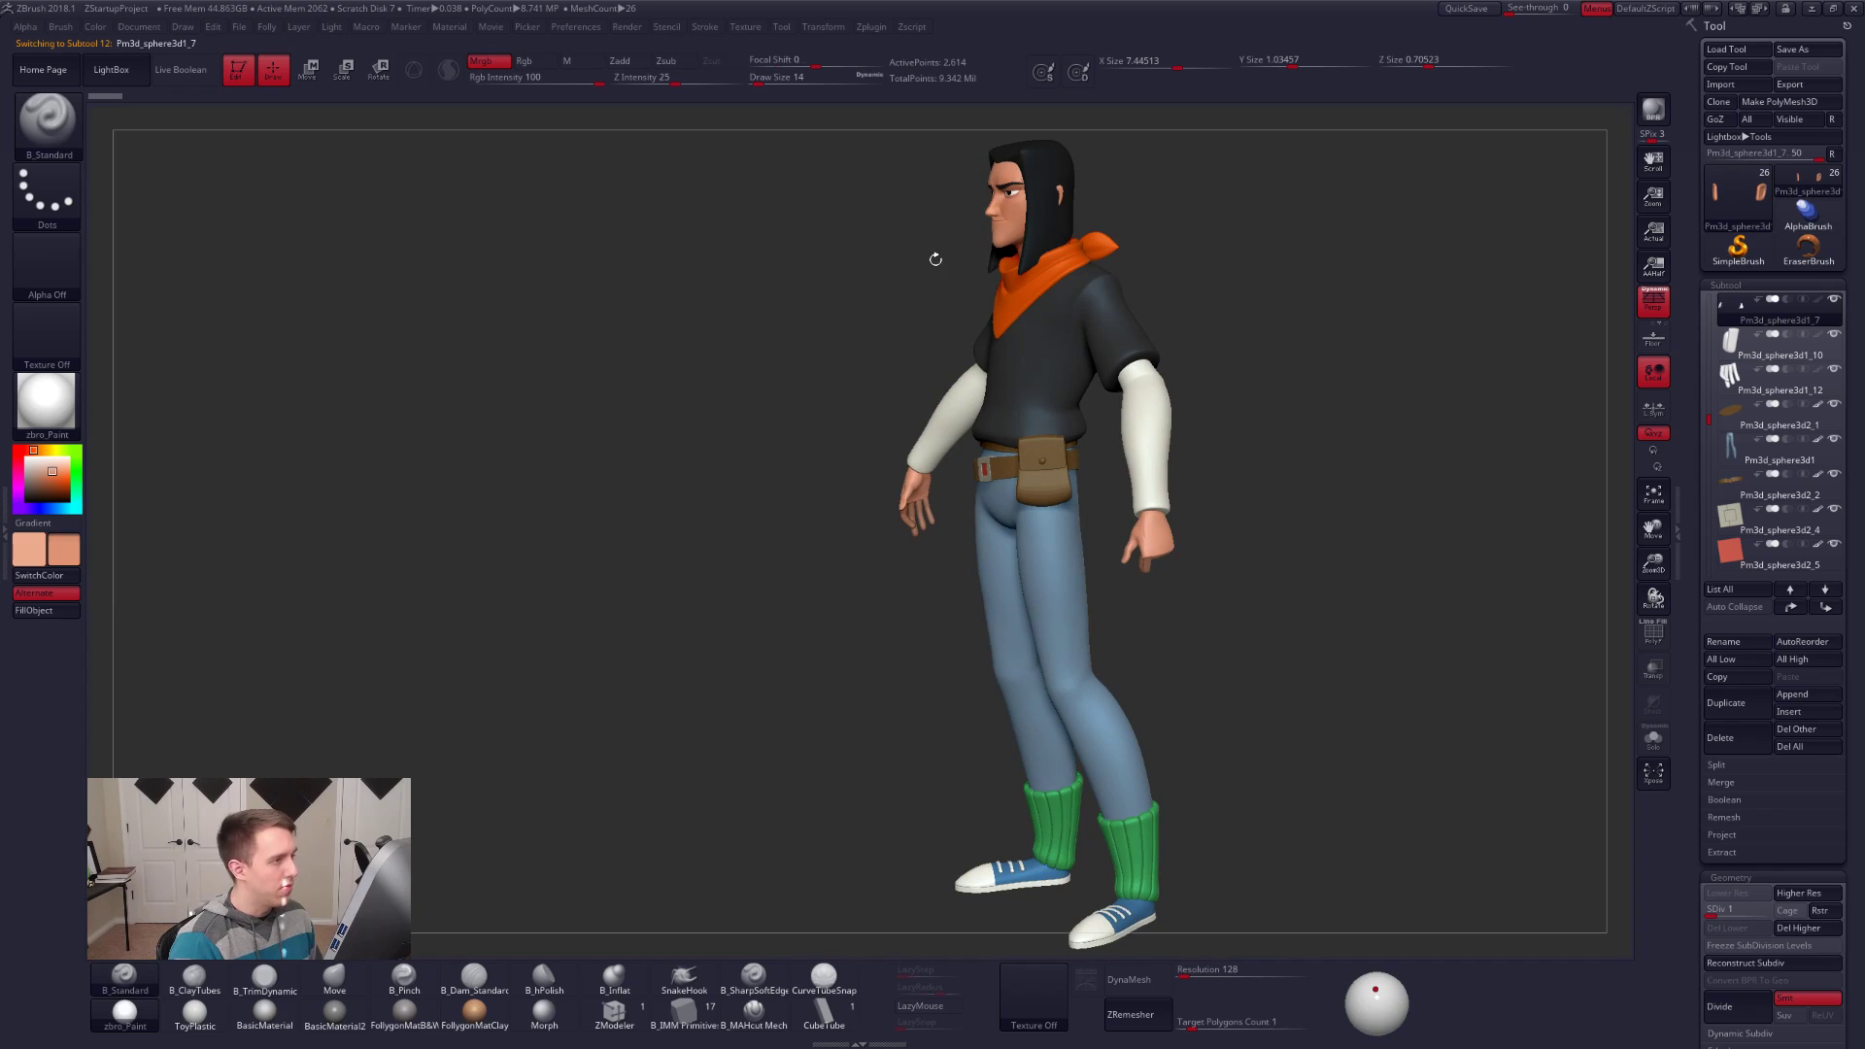
Step: Show the reference image beside the model and sample a lighter skin tone from it
key("shift+z")
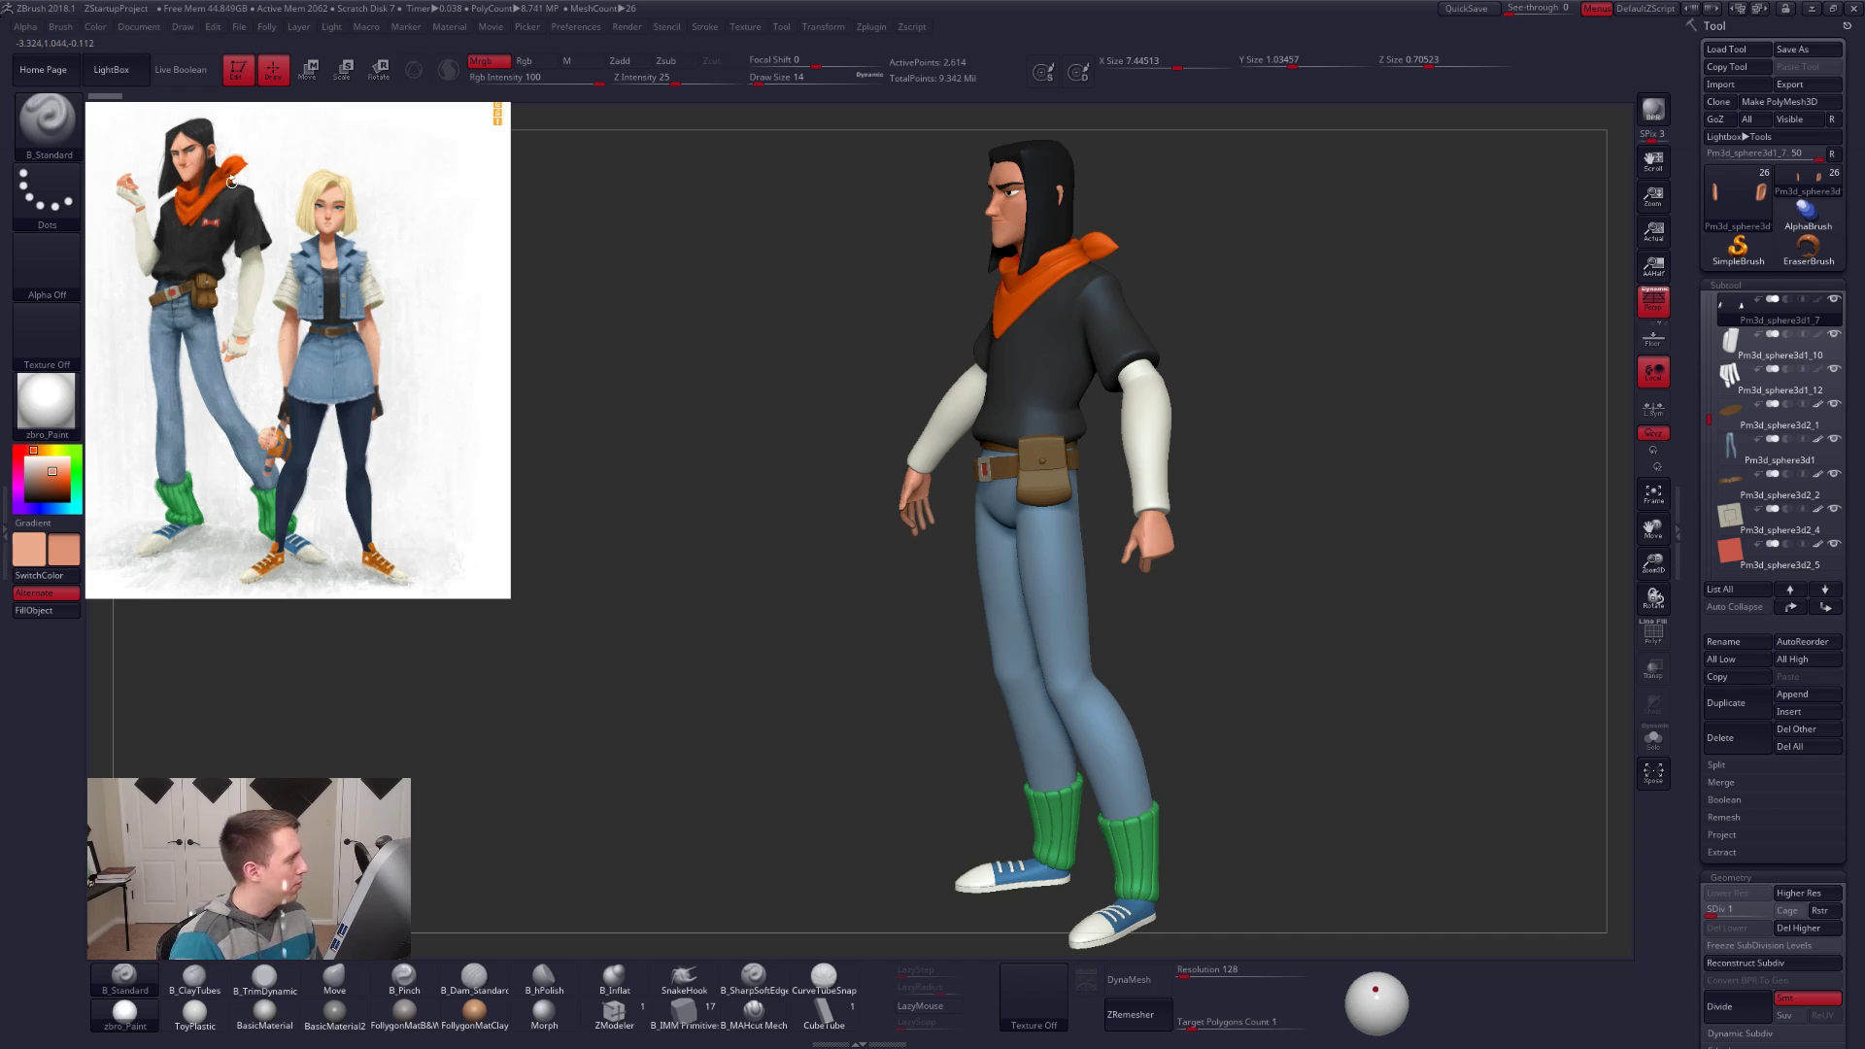
key("shift+z")
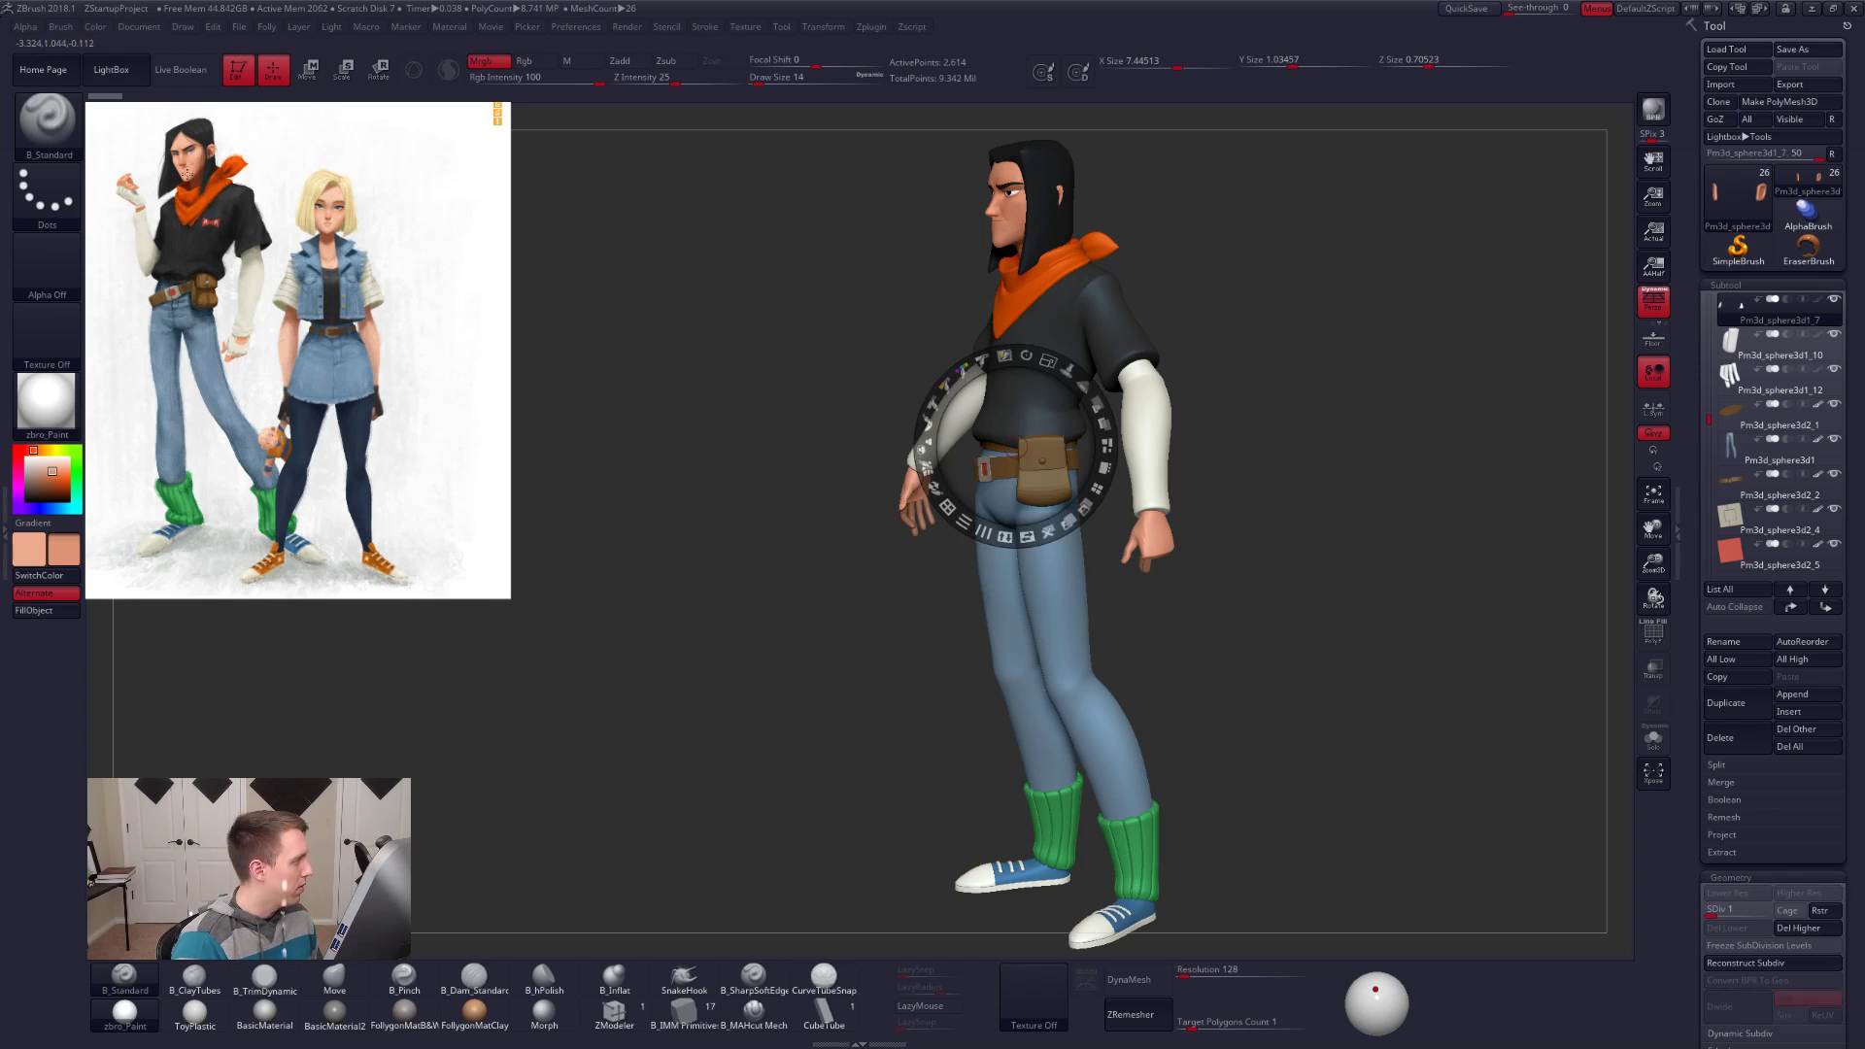
key("c")
key("z")
left_click_drag(622, 321, 825, 281)
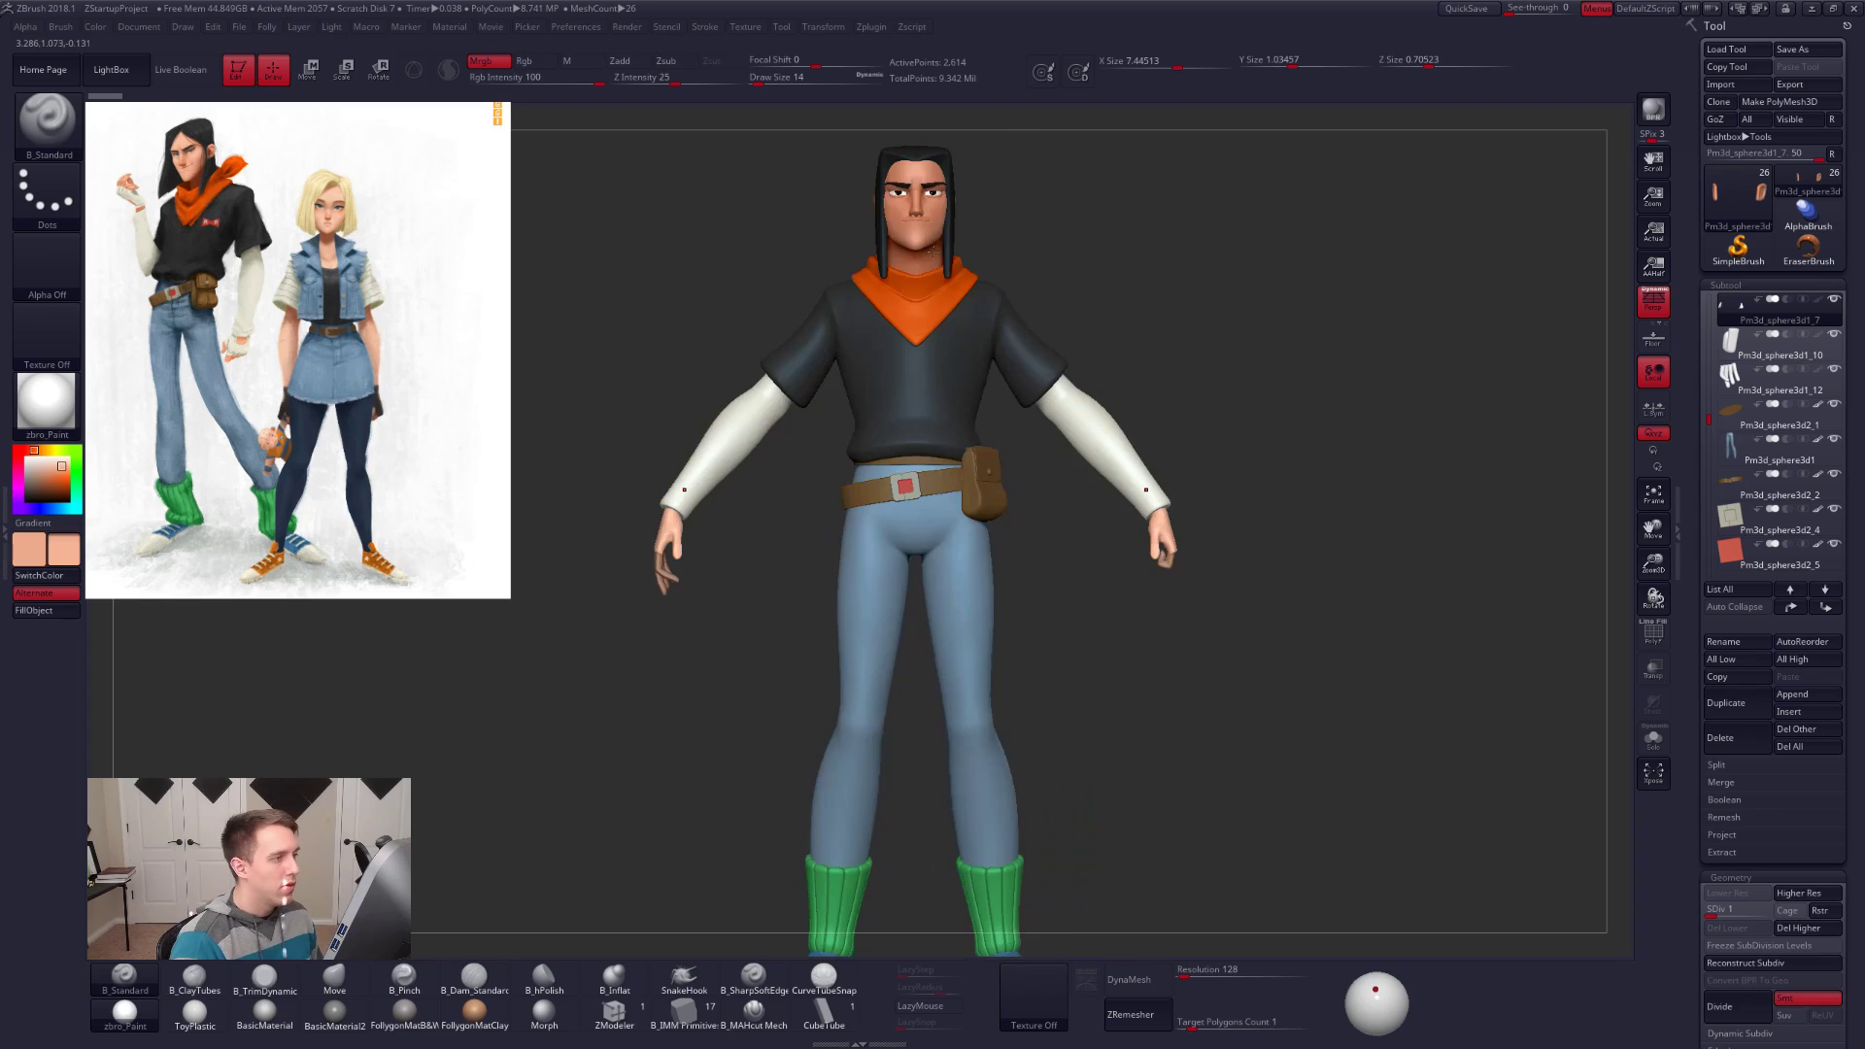
Step: Lighten the head by filling it with the lighter skin tone at Rgb Intensity 15
key("ctrl+shift+s")
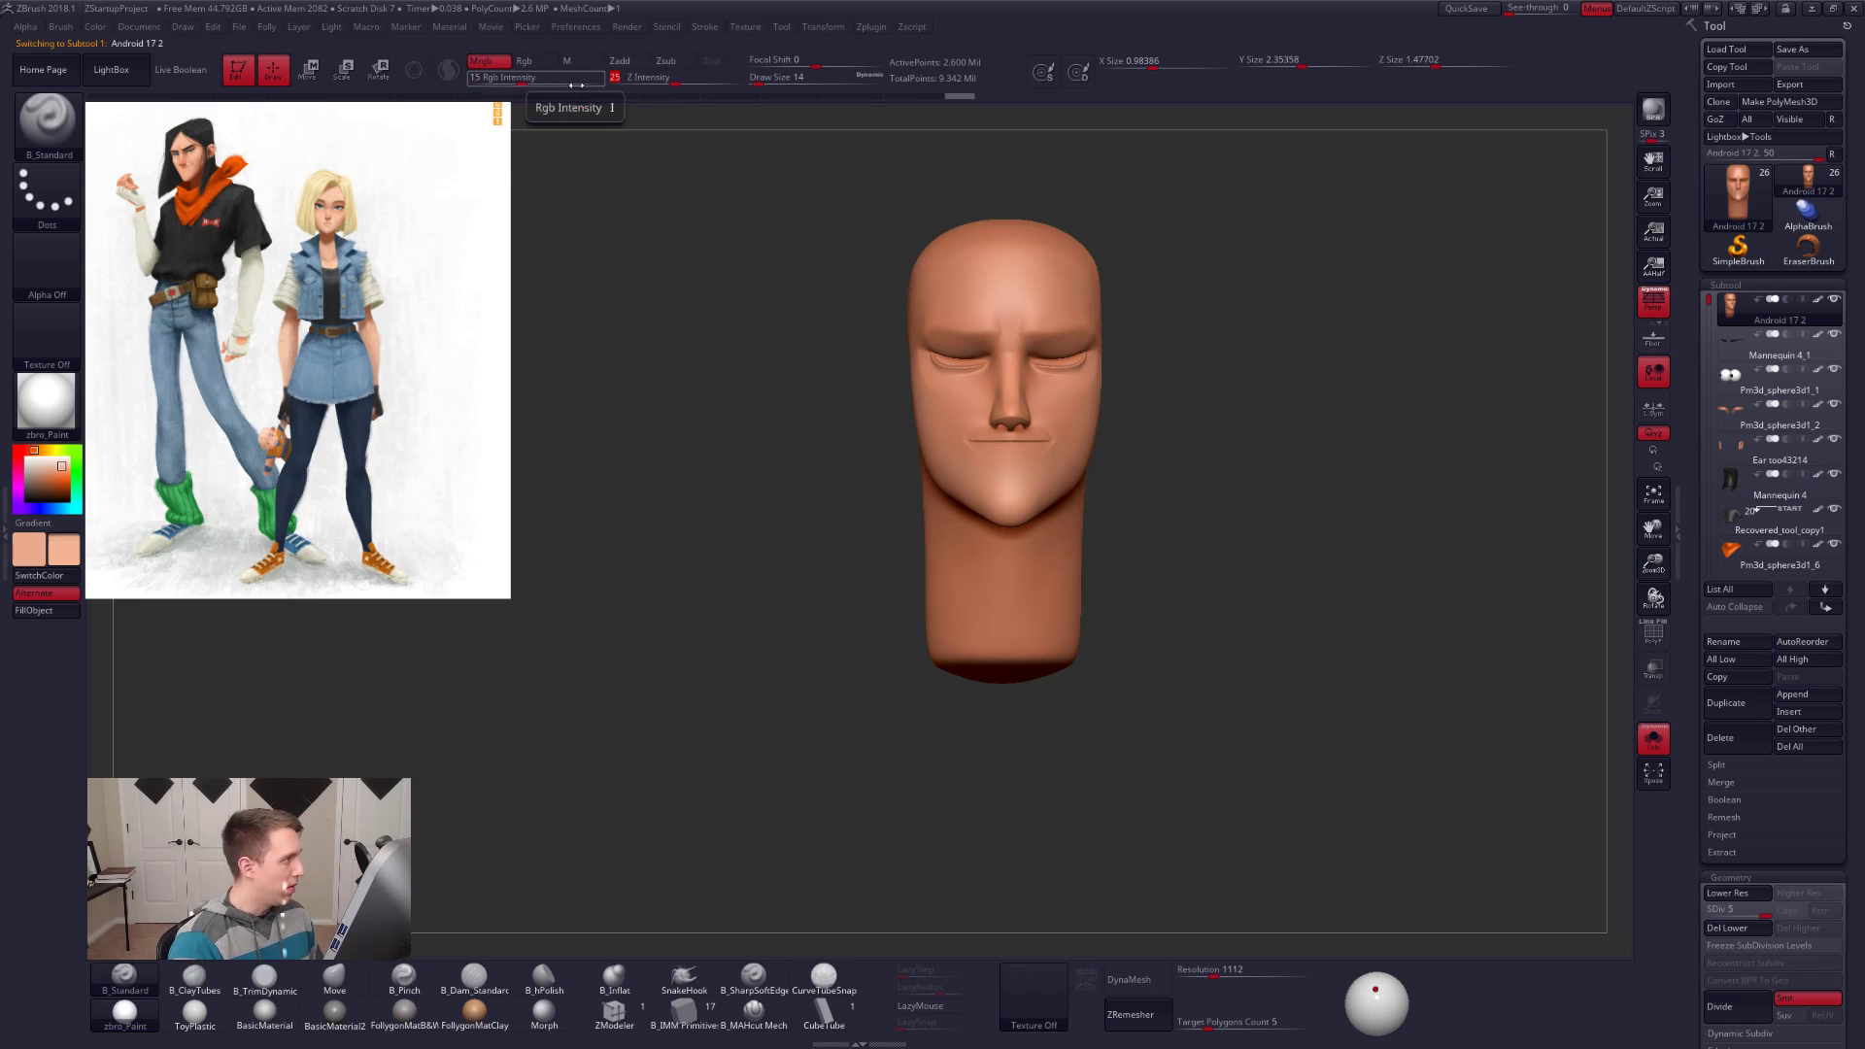
key("ctrl+shift+s")
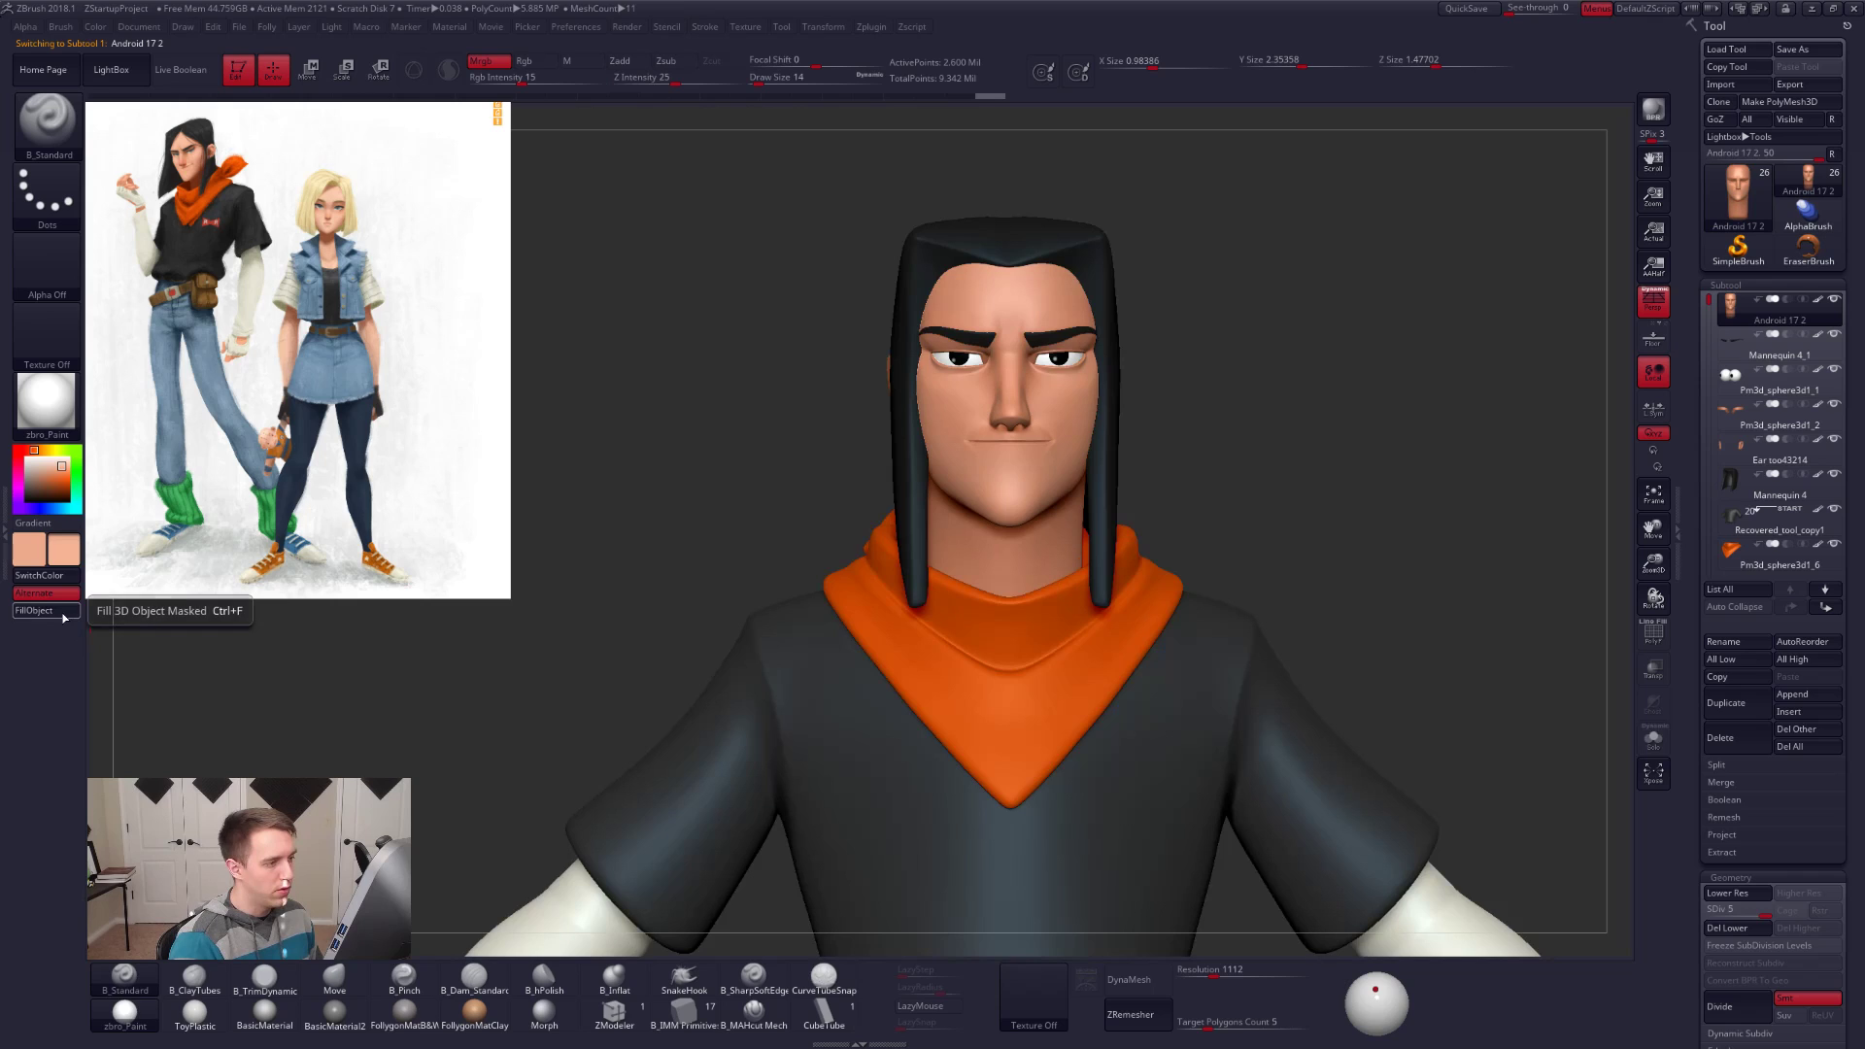
left_click_drag(700, 528, 816, 535)
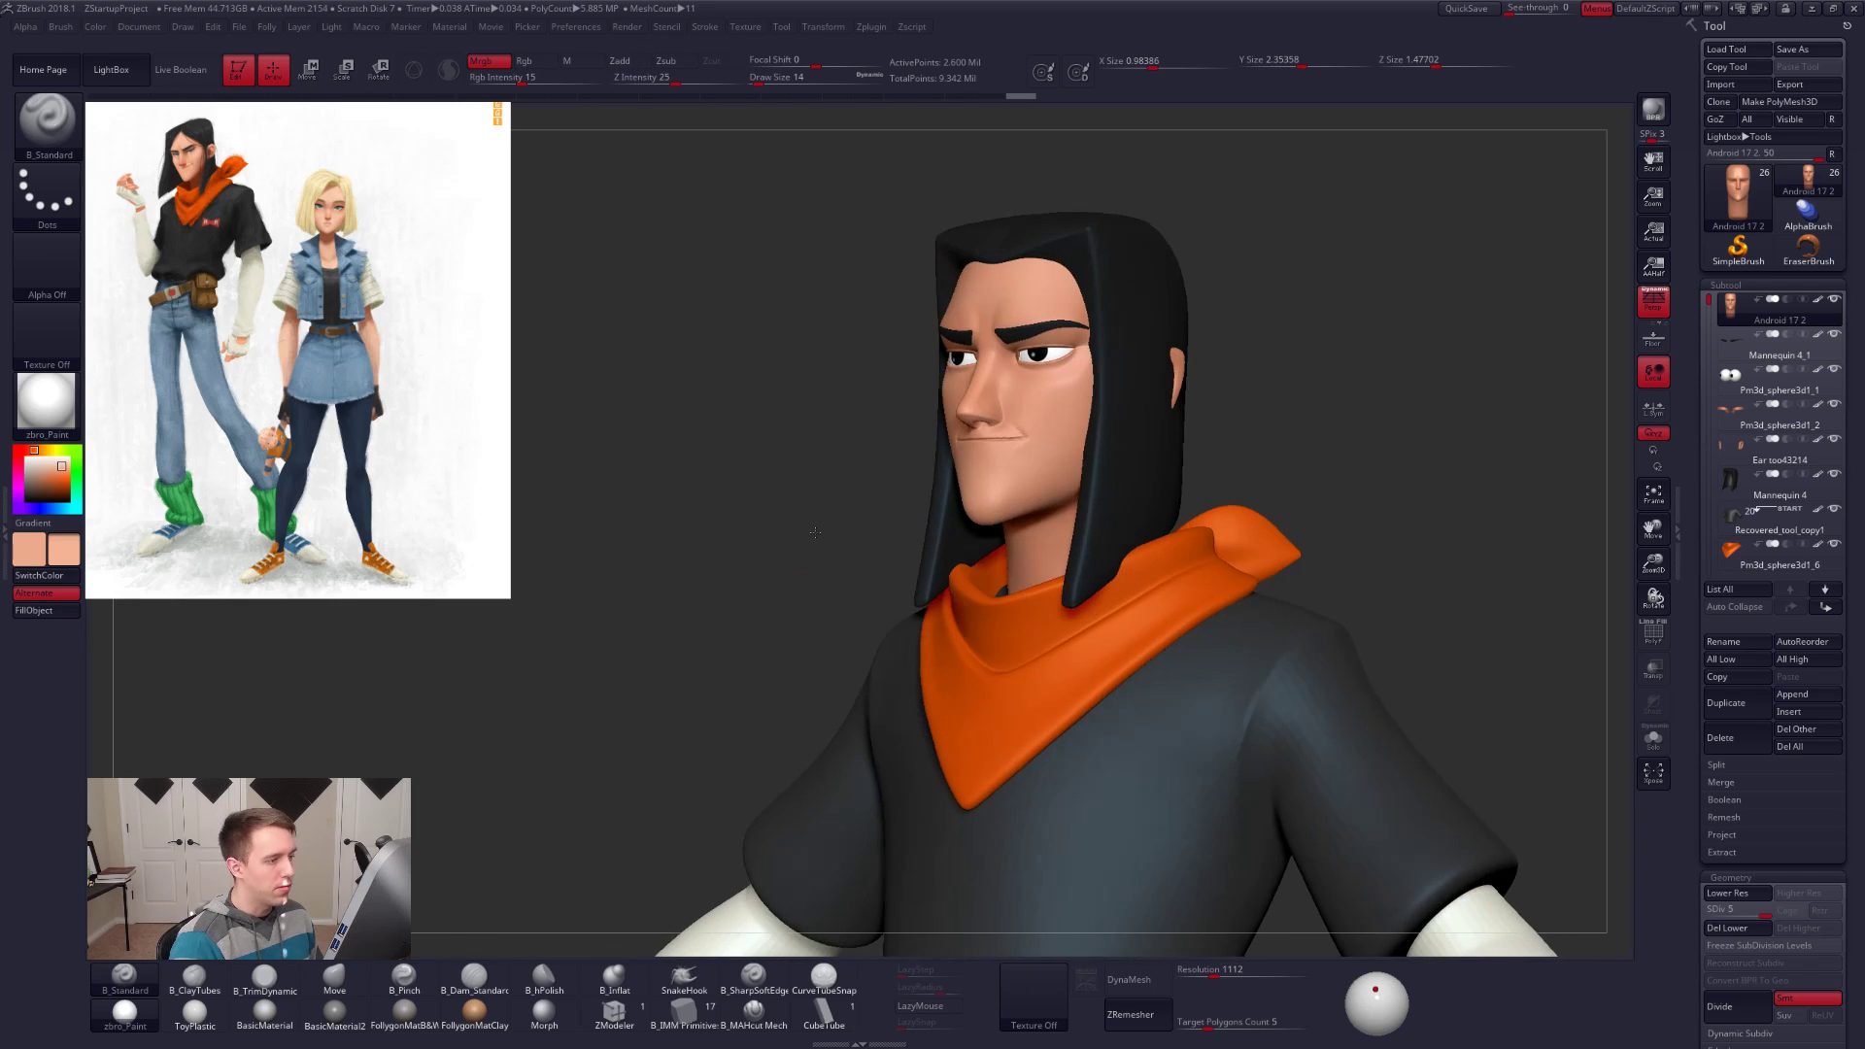
key("ctrl+shift")
key("ctrl+shift+z")
key("ctrl+shift+z")
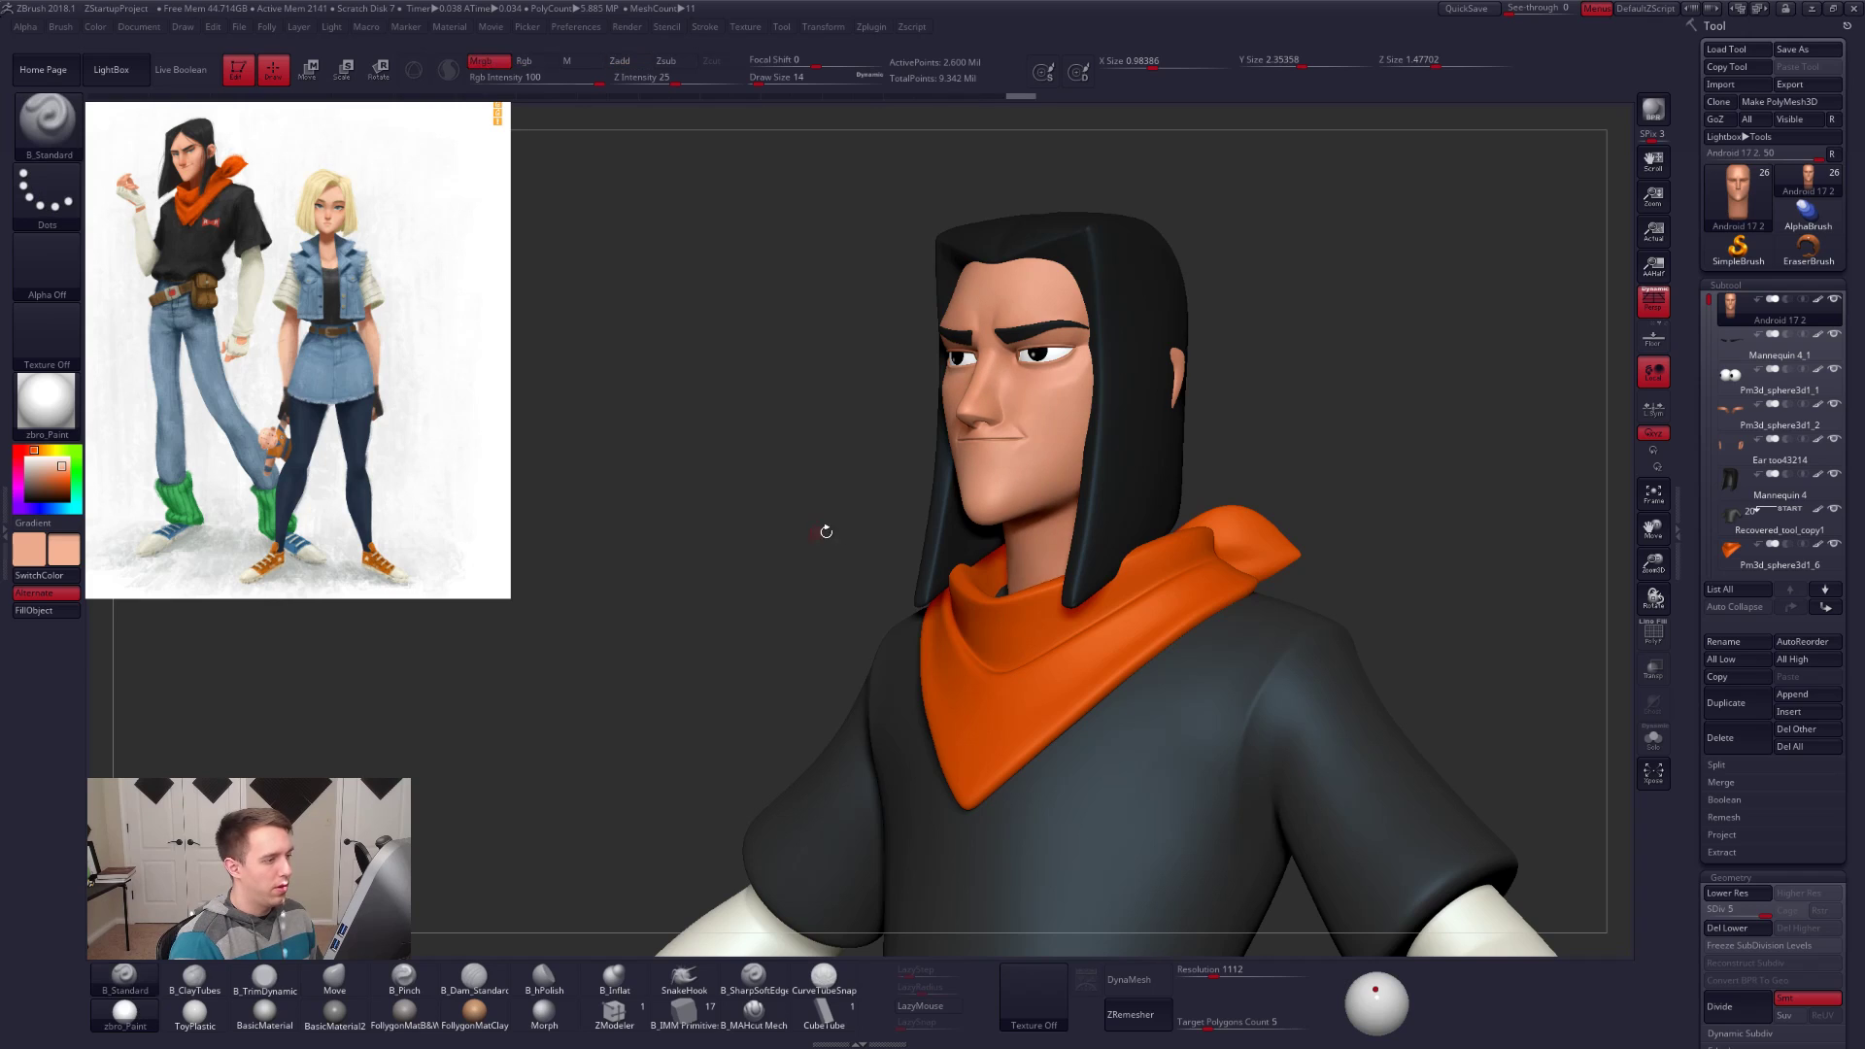
Step: Fill the hand part Pm3d_sphere3d1_7 with the face's lightened skin tone at Rgb Intensity 100
left_click_drag(1205, 442, 1267, 449, "alt")
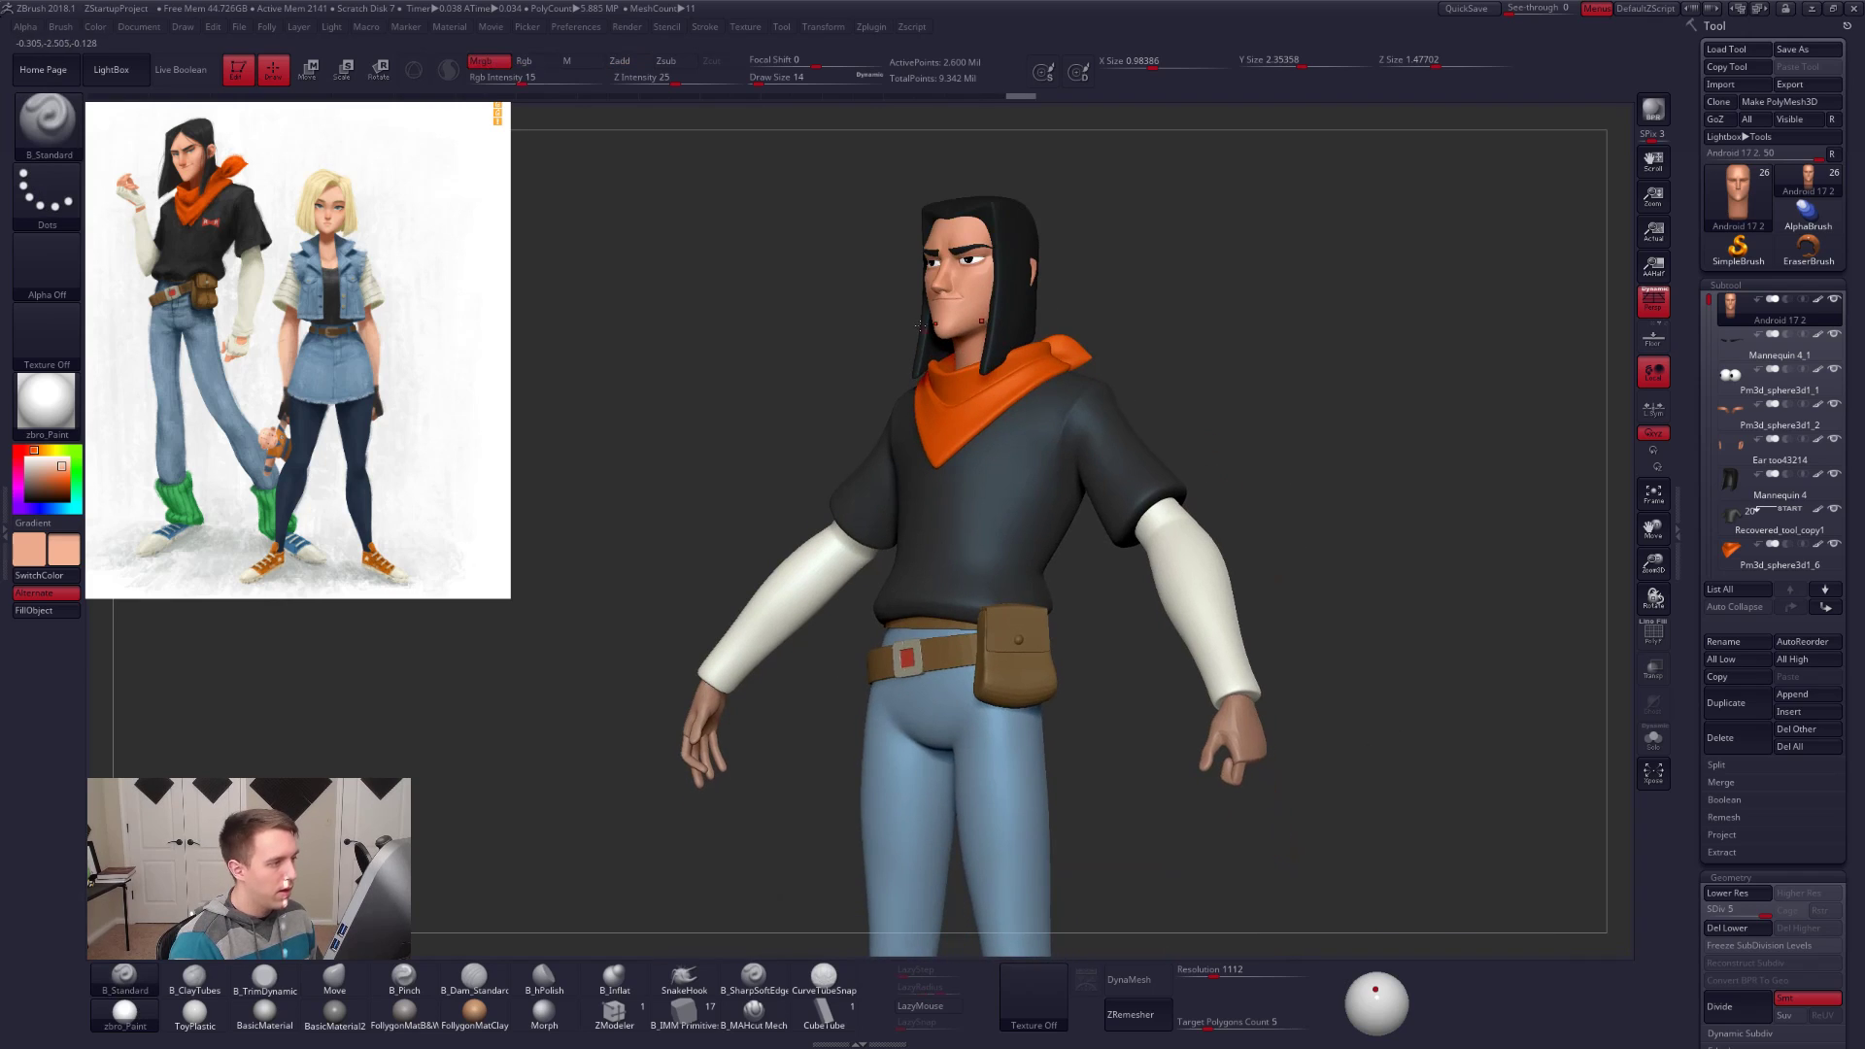
left_click(1244, 720, "alt")
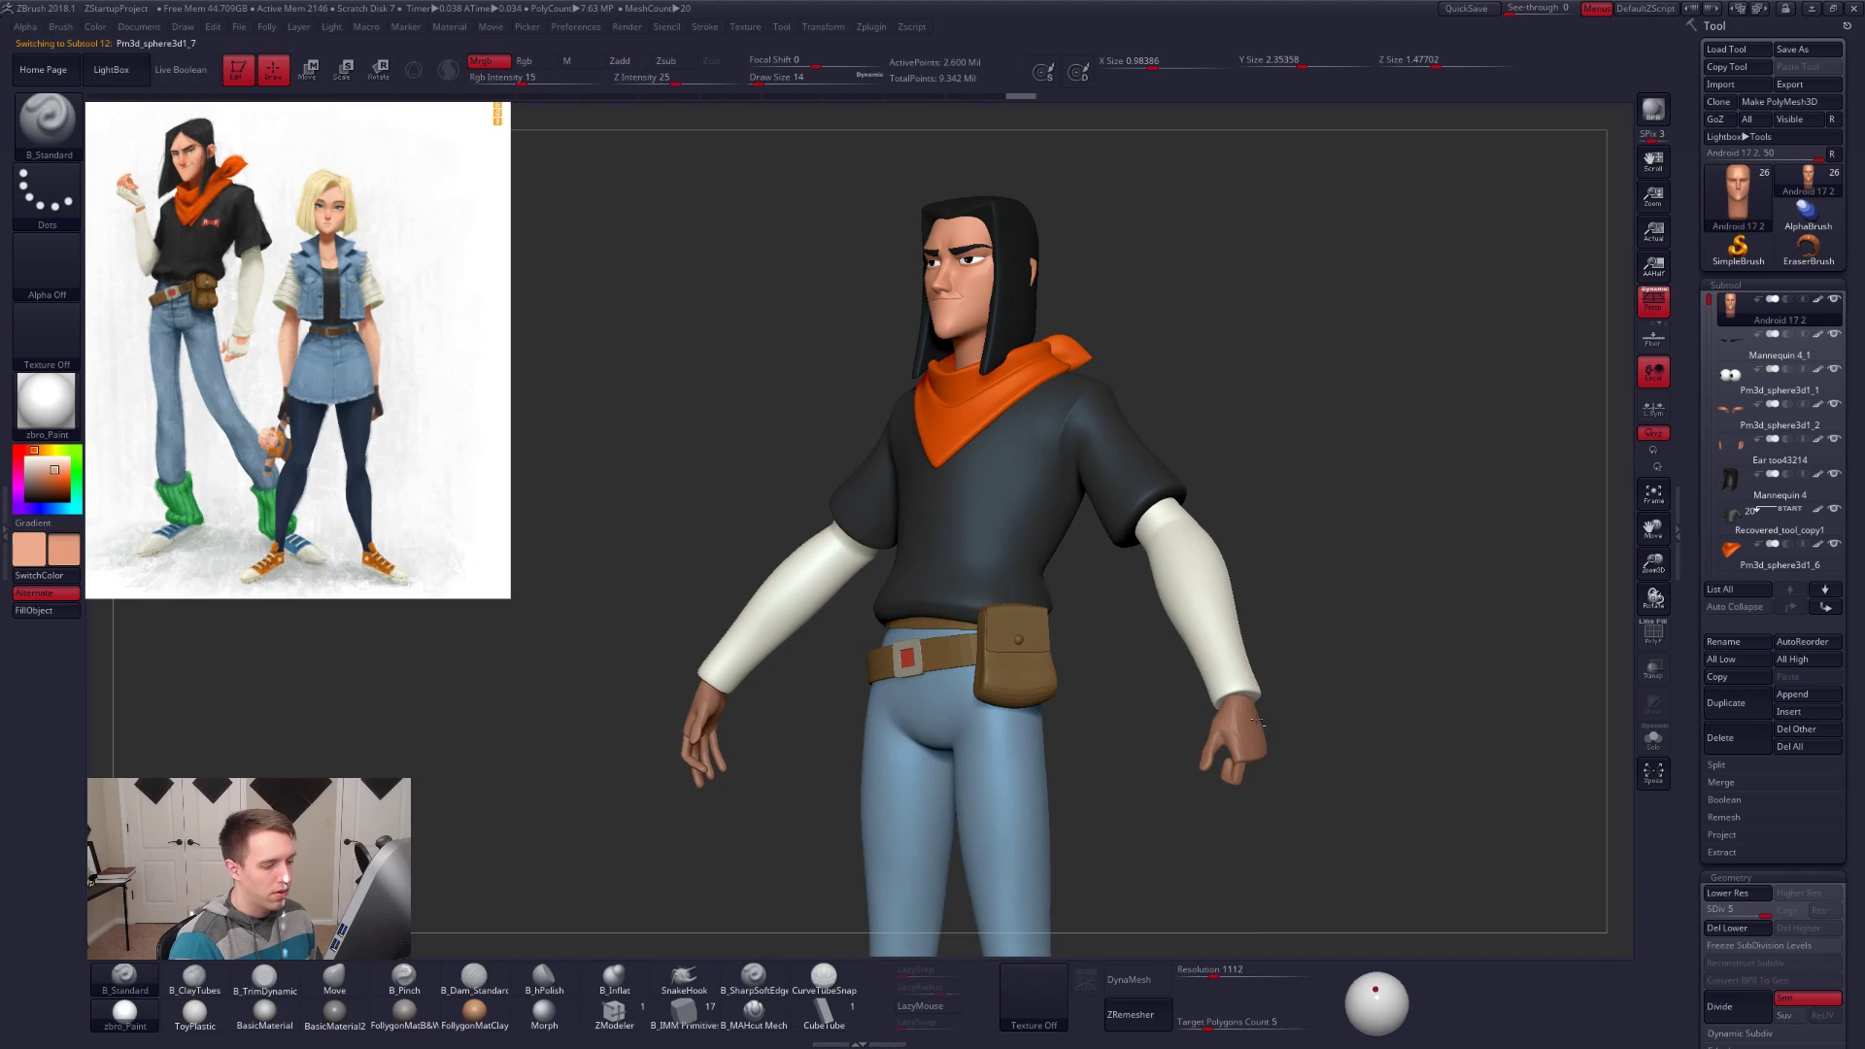
left_click_drag(1116, 653, 1083, 567, "alt")
left_click(550, 74)
key("Return")
left_click_drag(746, 208, 812, 403, "alt")
mouse_move(855, 622)
left_mouse_down()
mouse_move(1153, 603)
mouse_move(1043, 549)
left_mouse_up()
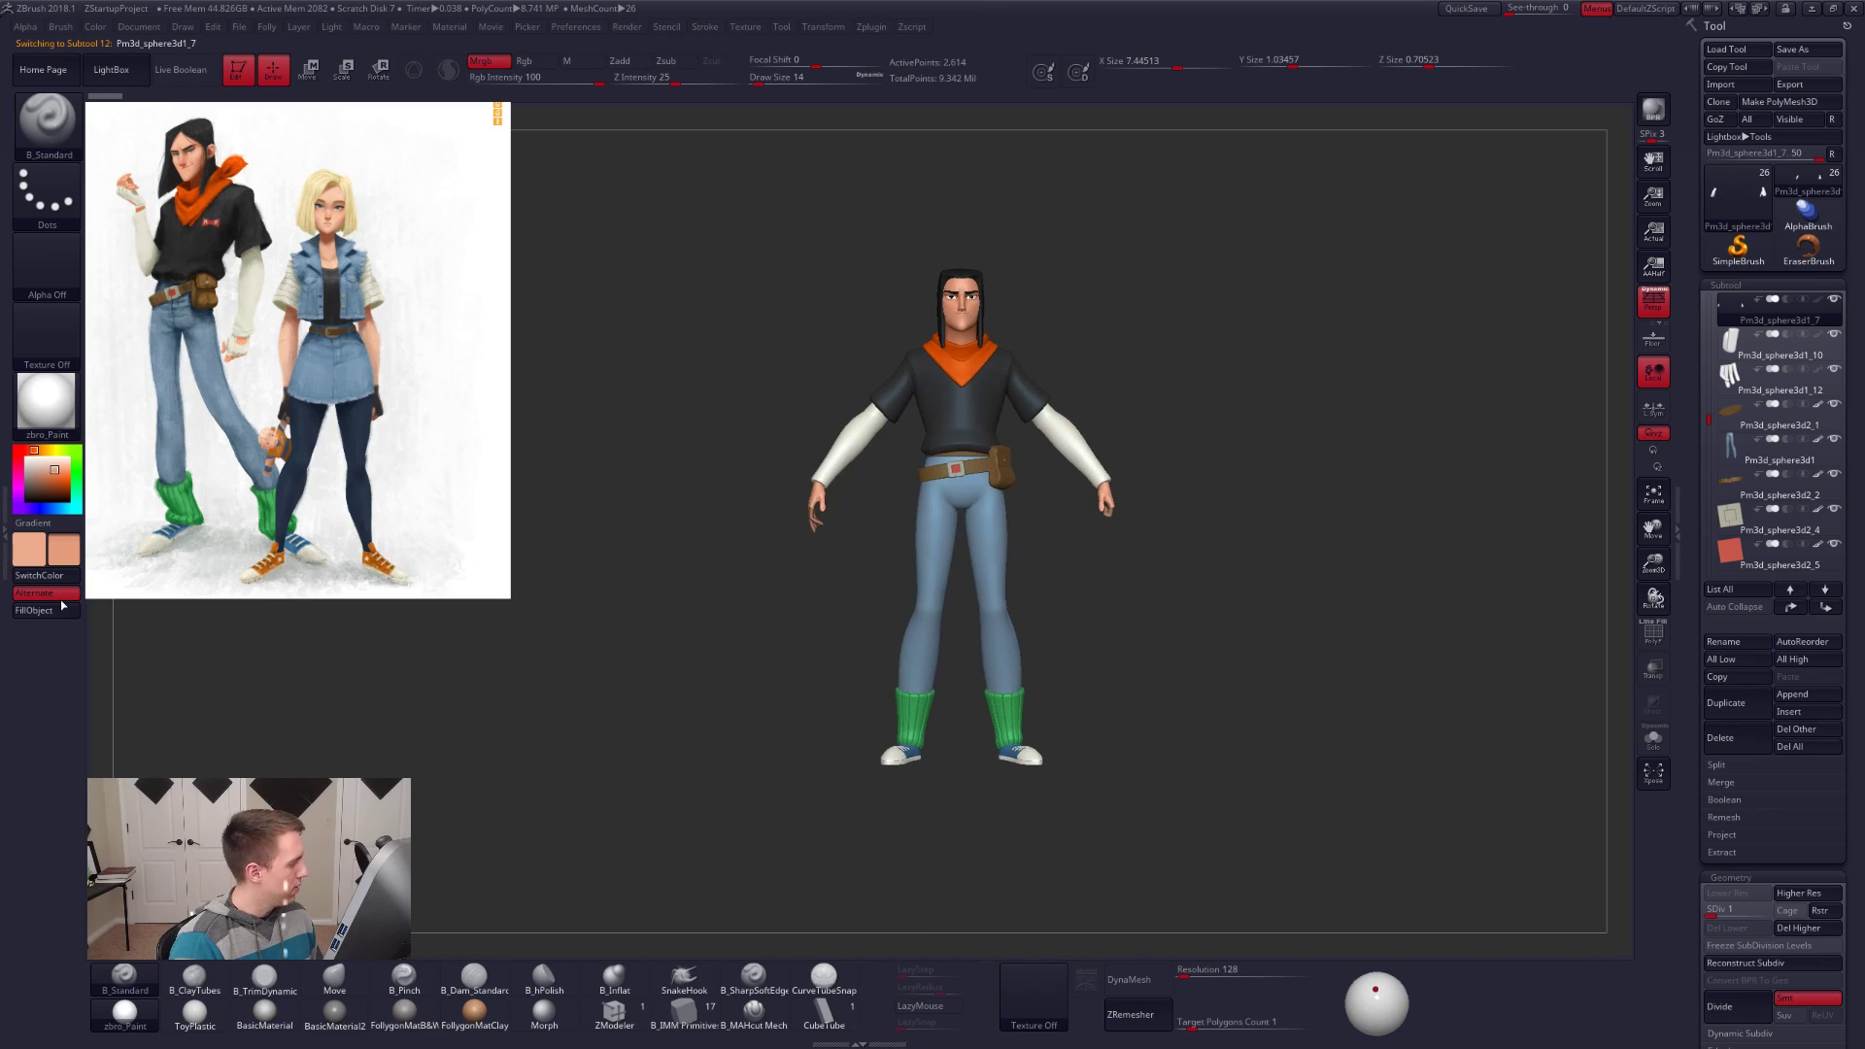
left_click(46, 611)
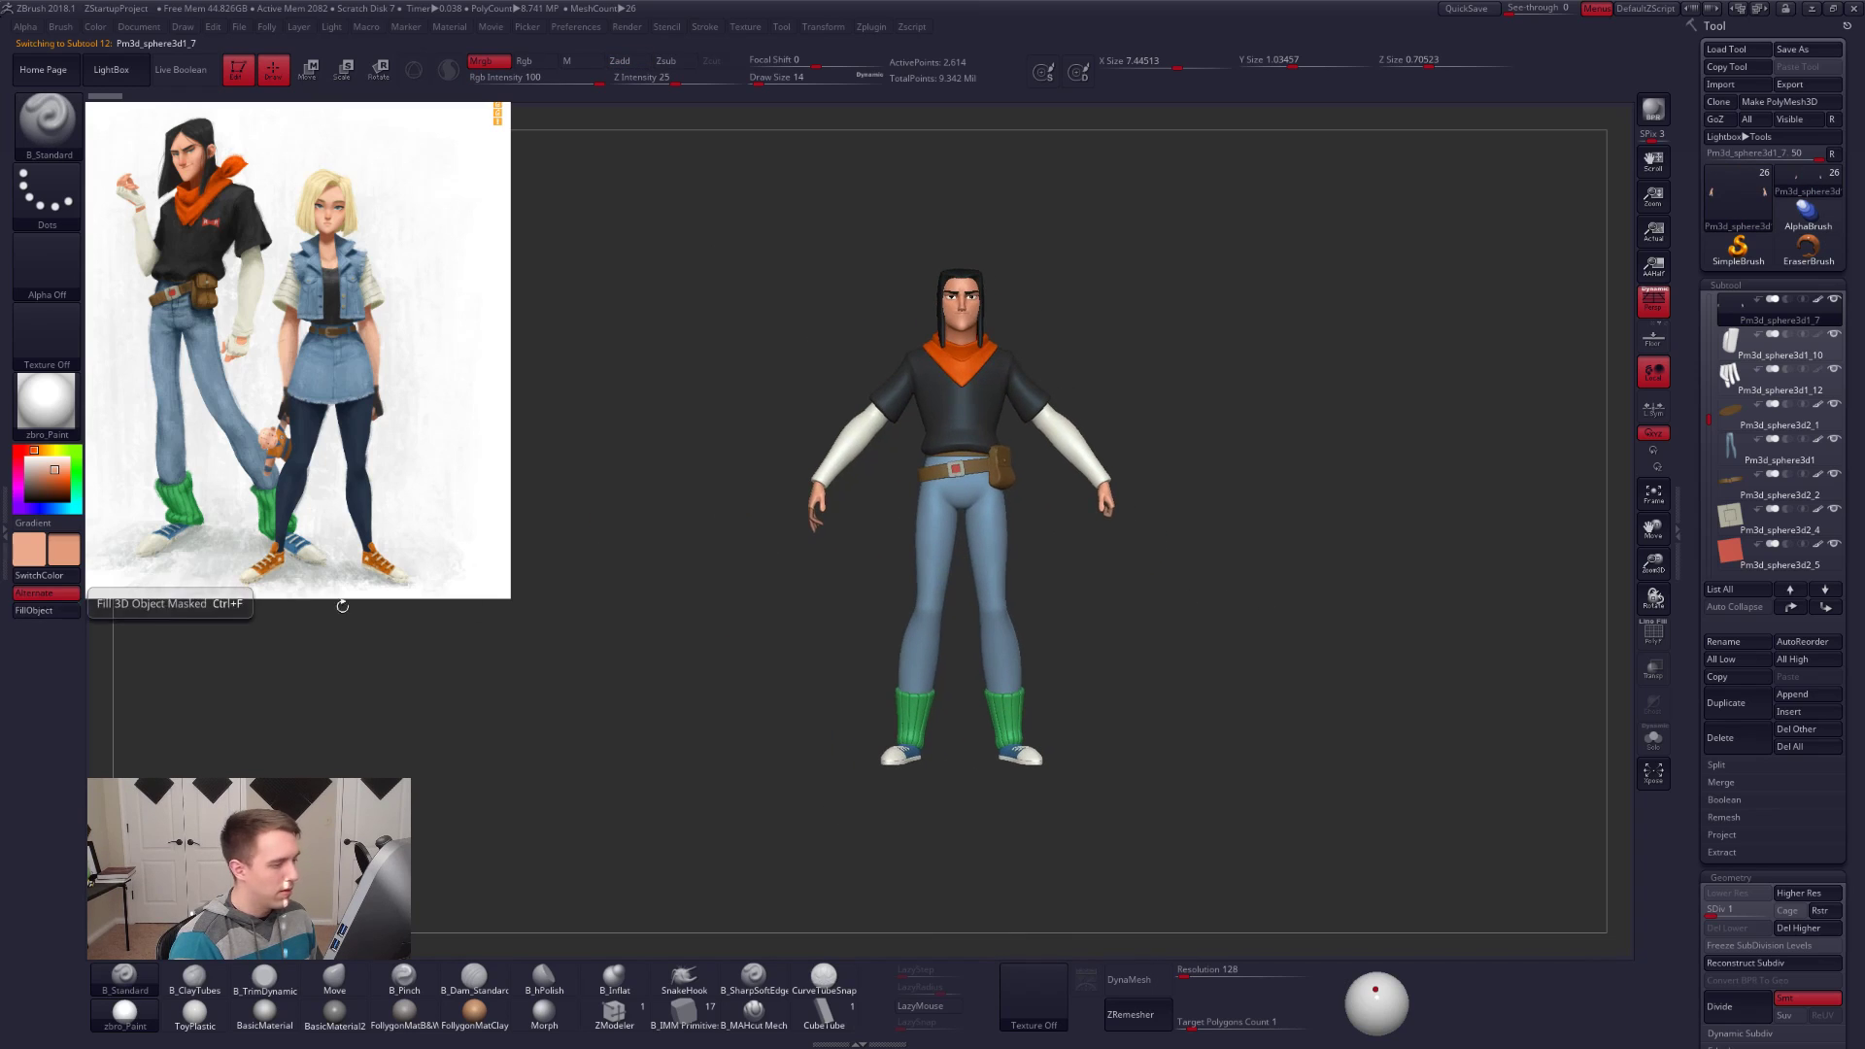
Step: Fill the remaining hand parts Pm3d_sphere3d1_10 and Pm3d_sphere3d1_12 with the same skin tone
left_click(1744, 344)
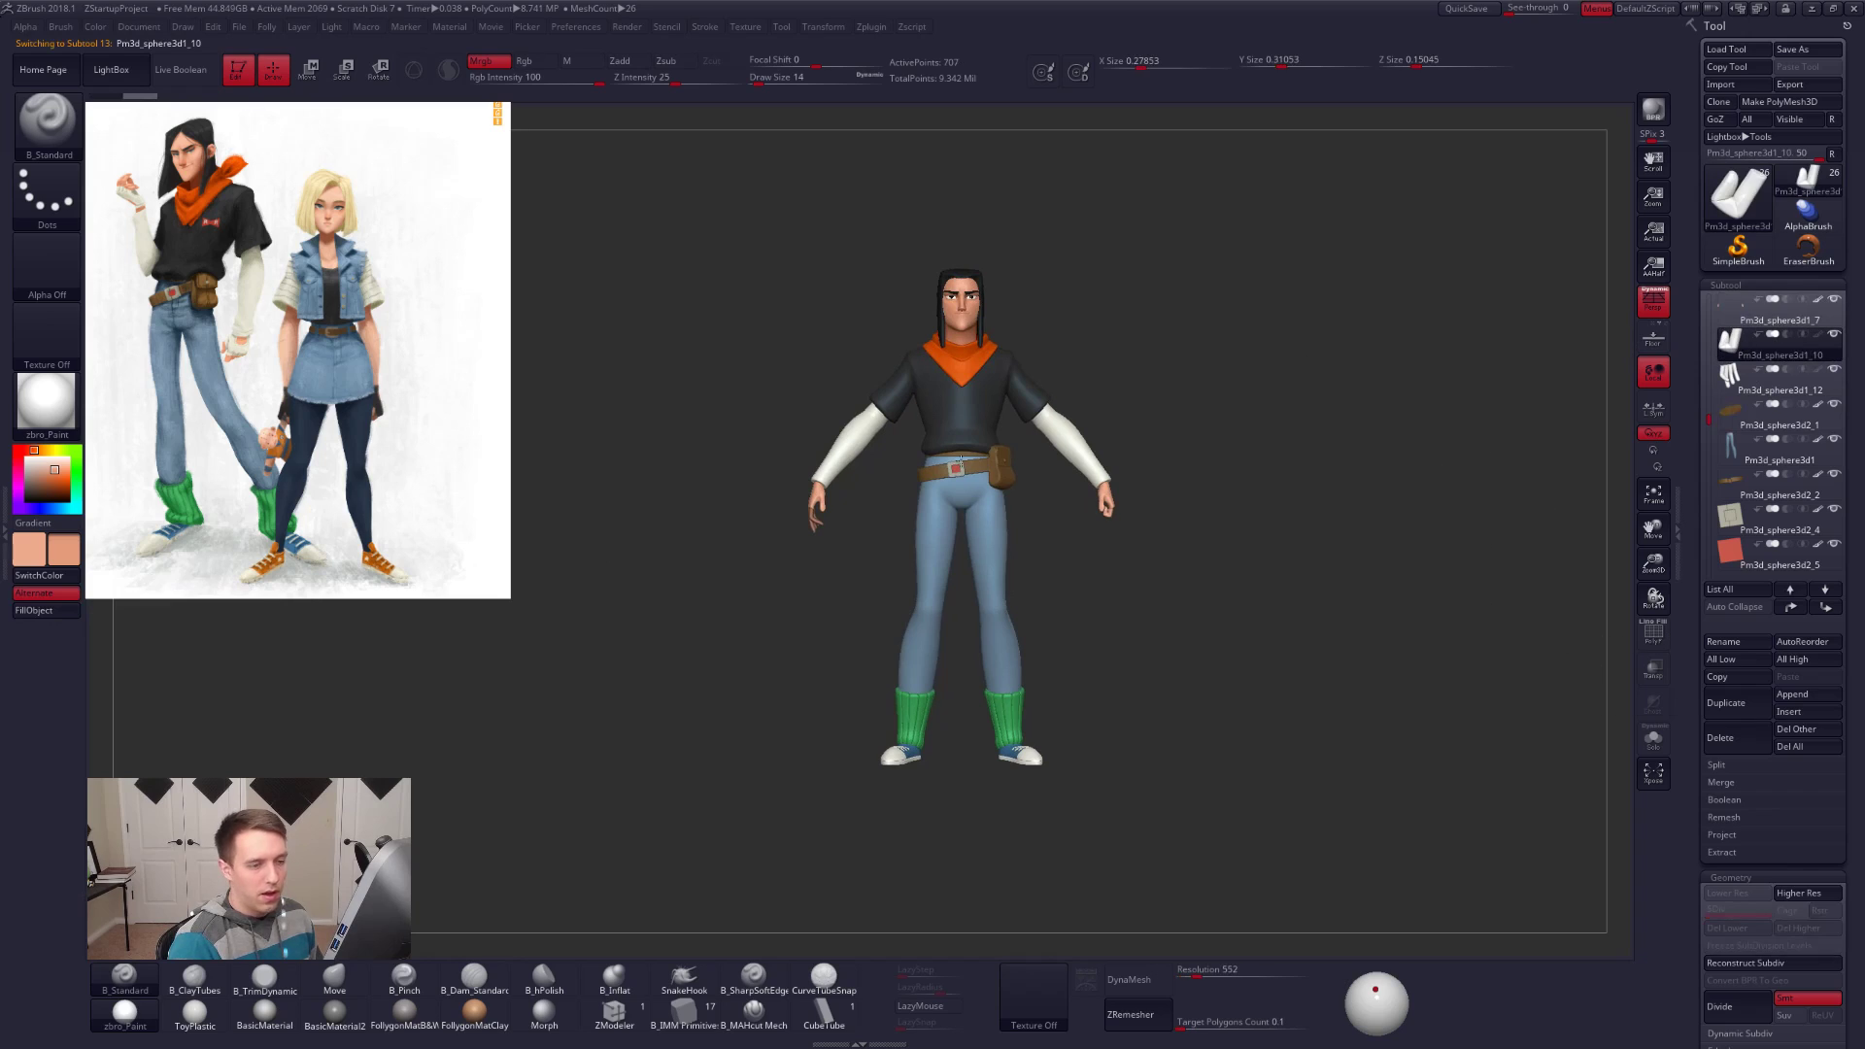
left_click(47, 611)
left_click(1758, 380)
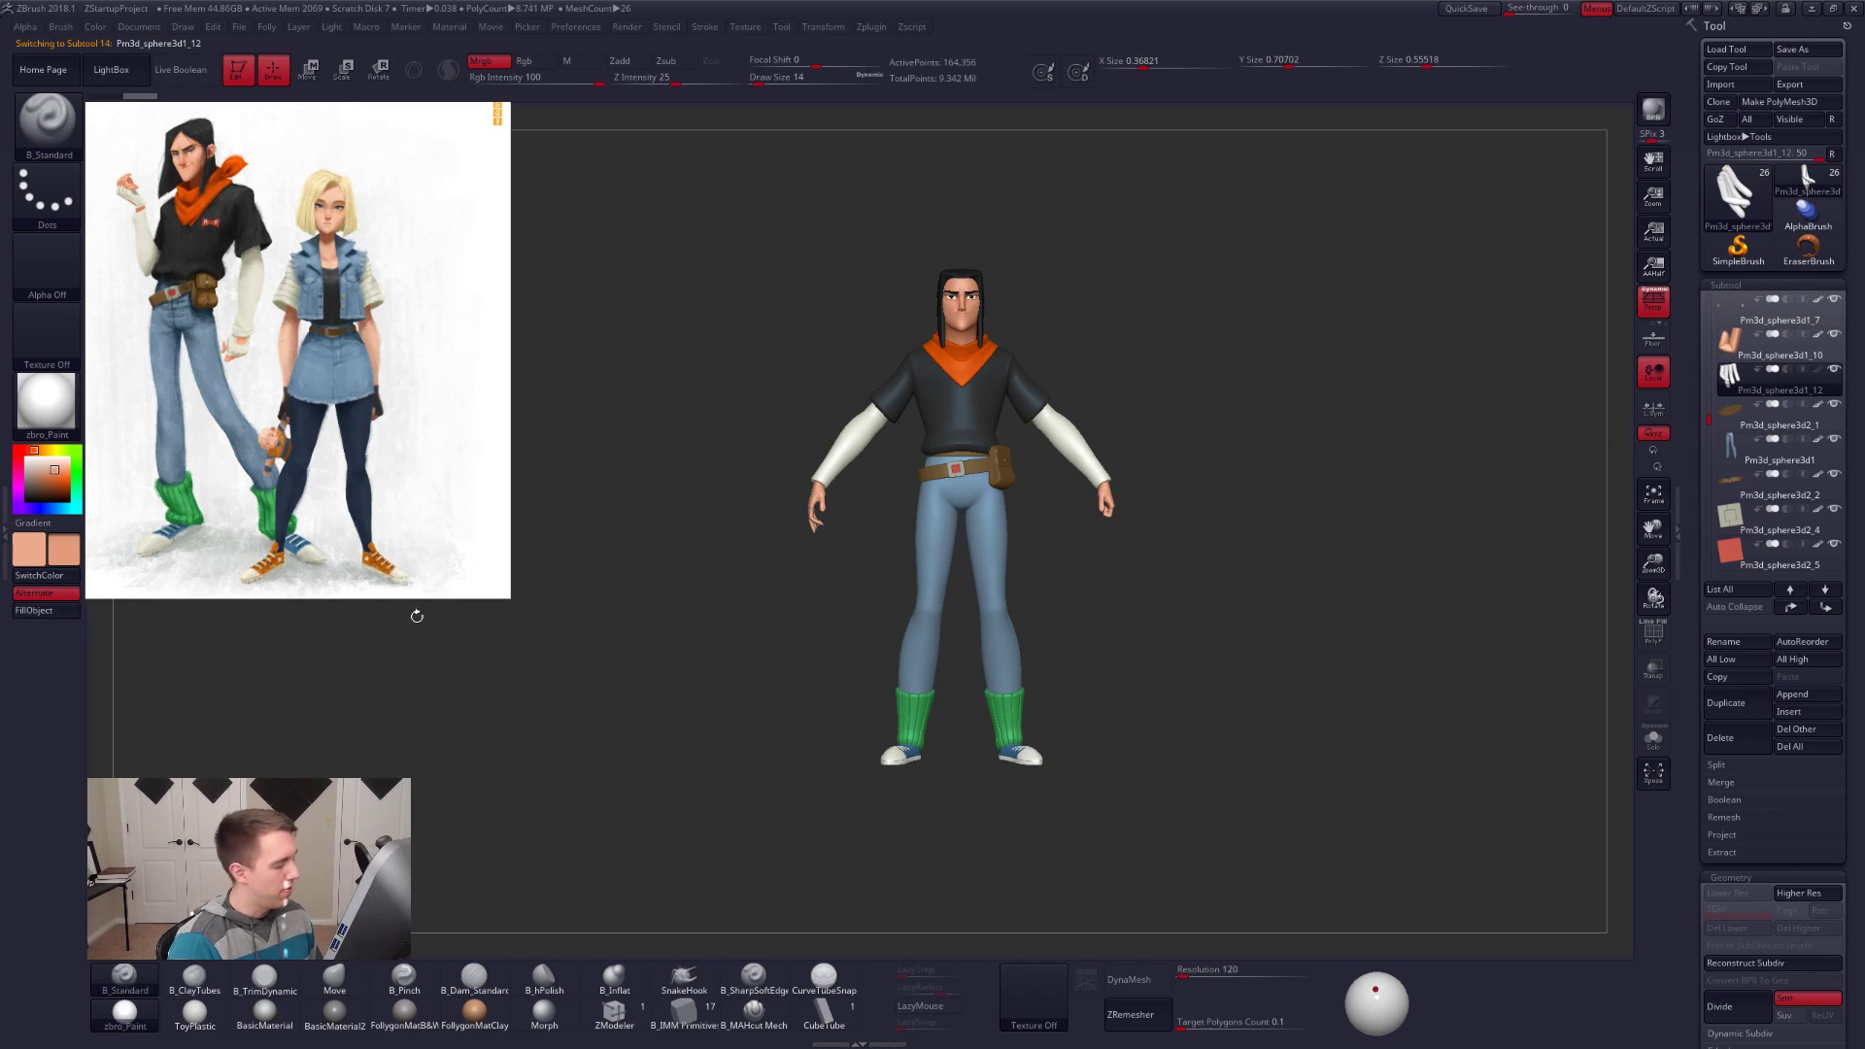
left_click(46, 613)
Step: Inspect the color-blocked character against the reference image, from full body to closer views
left_click_drag(1234, 632, 1069, 618)
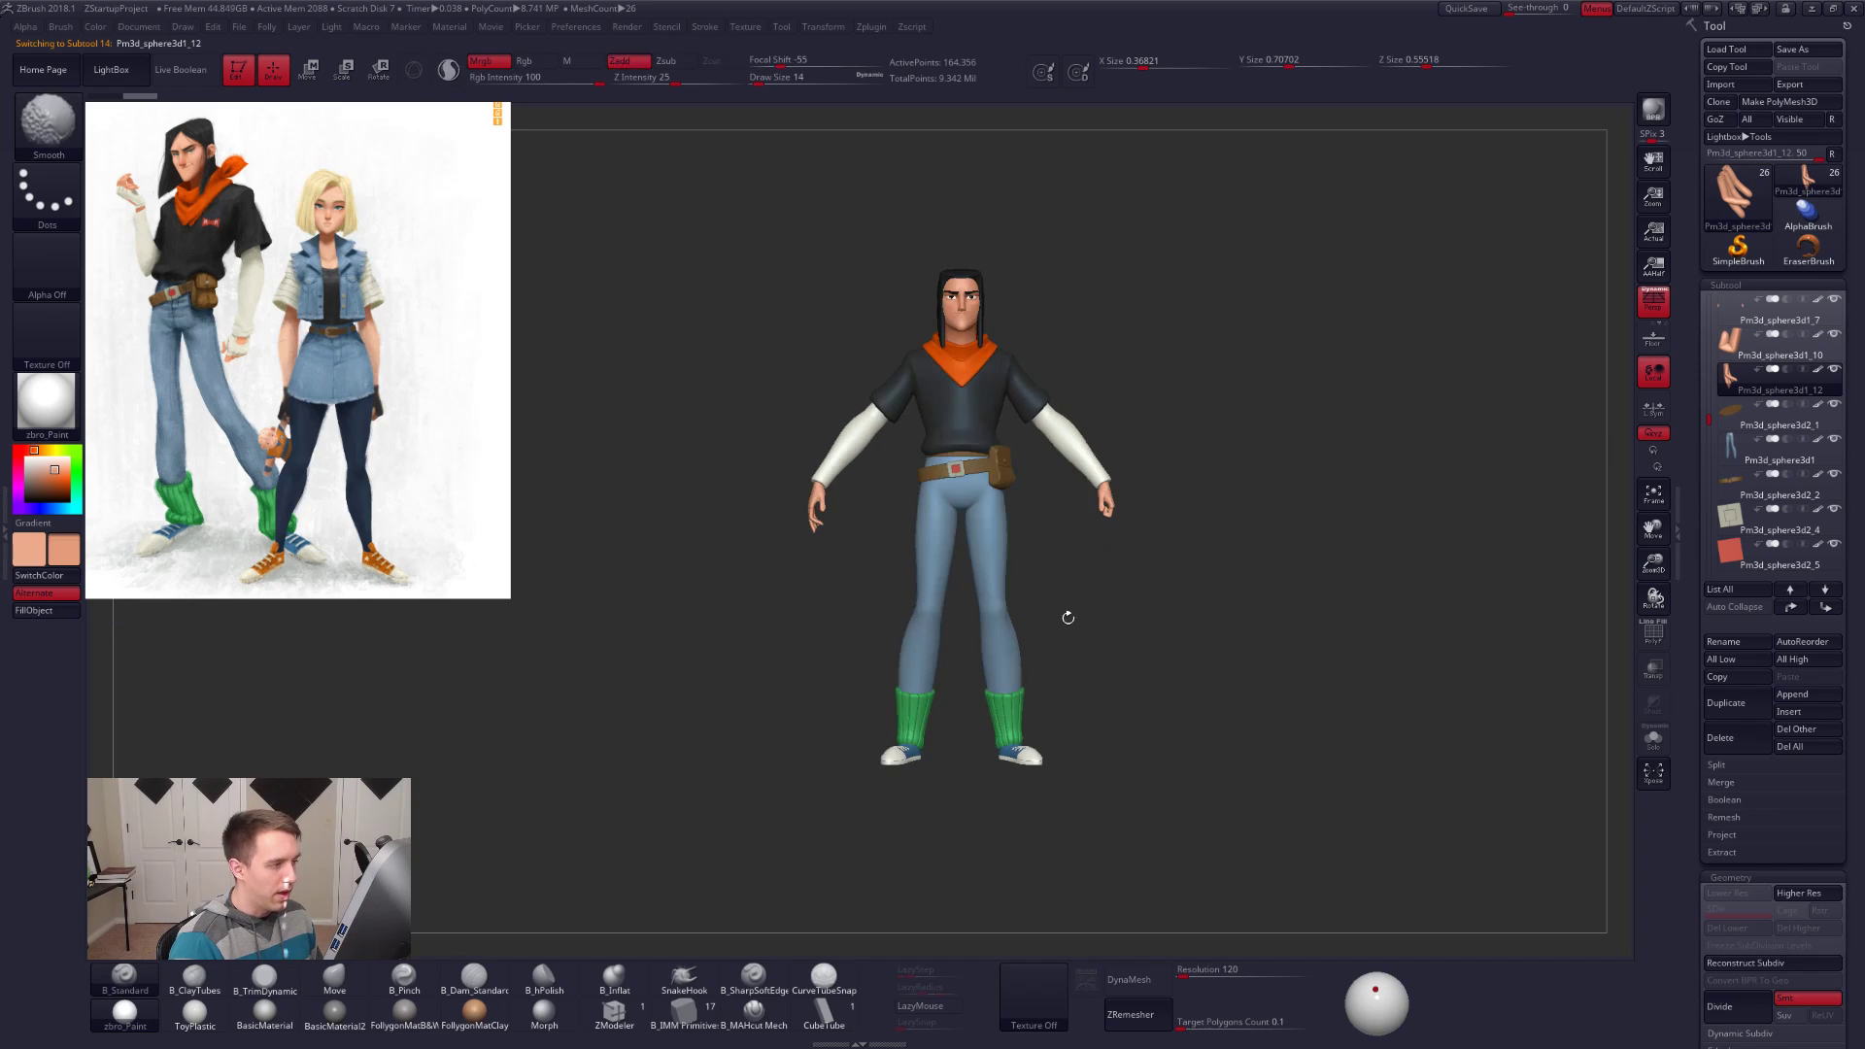
left_click_drag(981, 527, 935, 501)
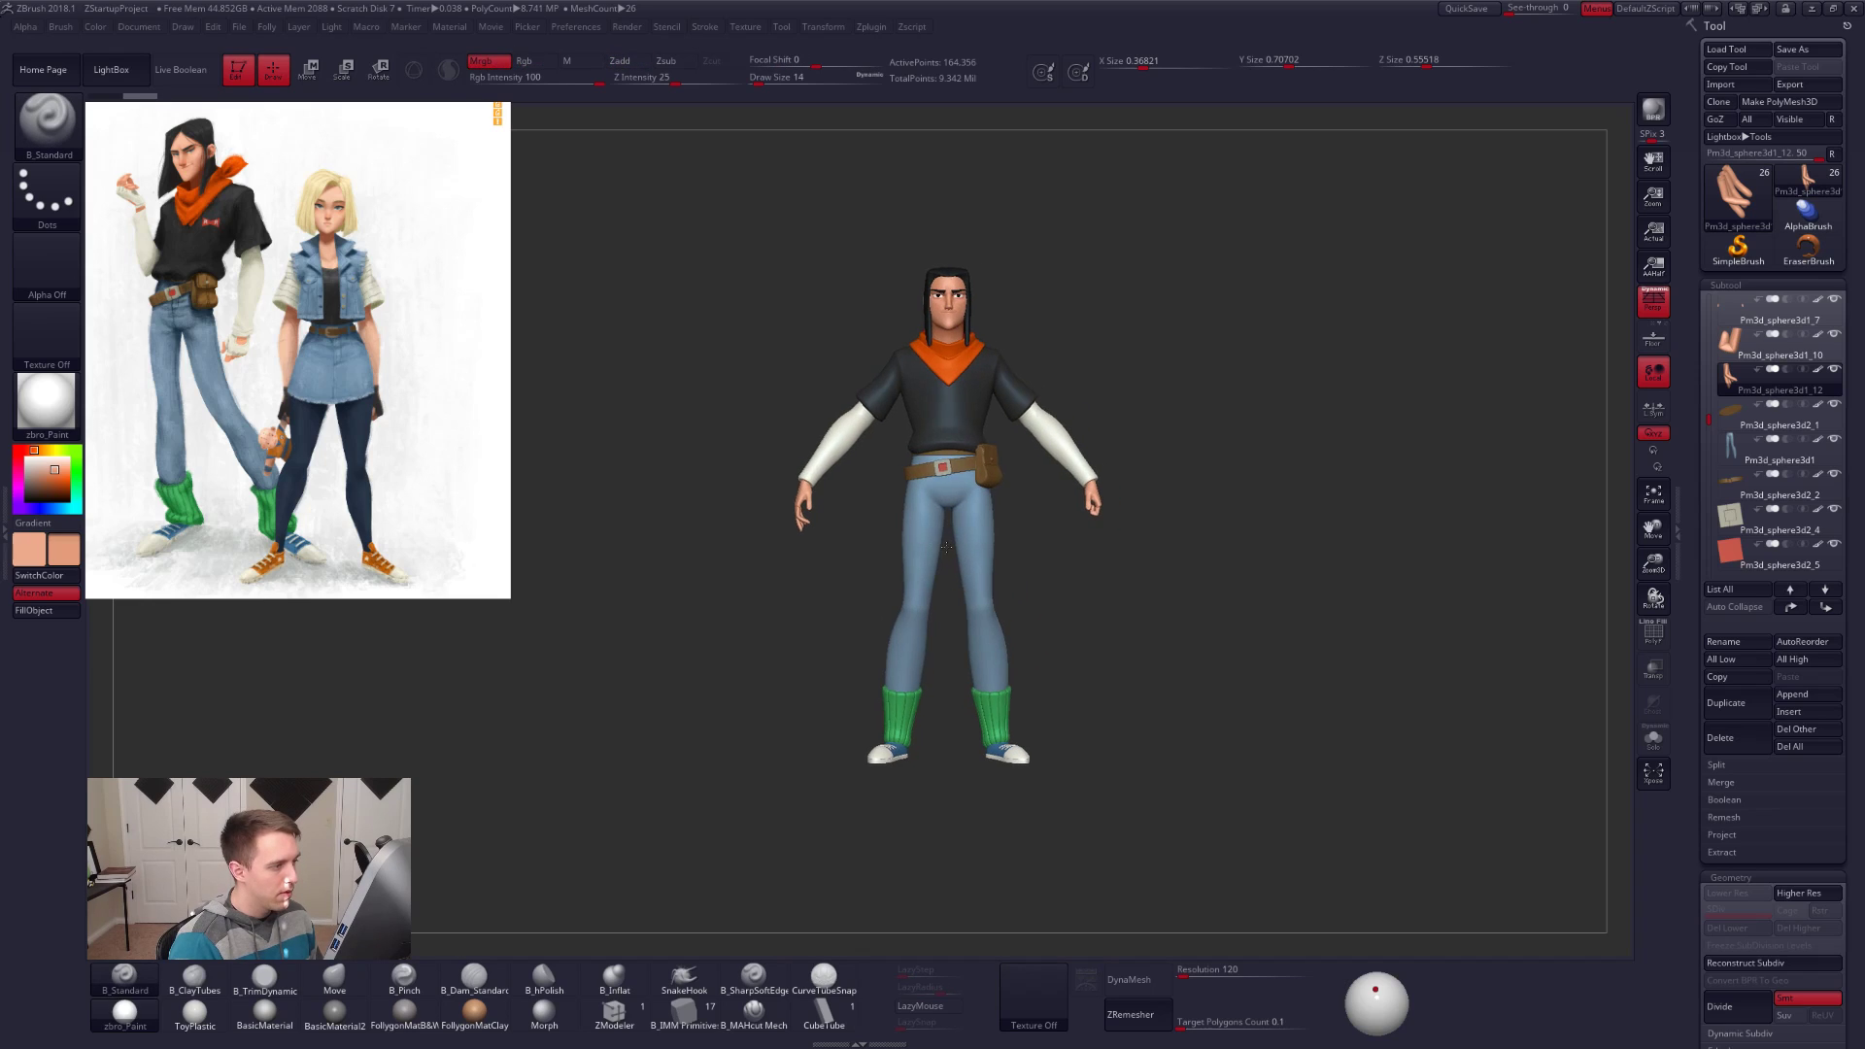
mouse_move(958, 352)
left_mouse_down()
mouse_move(956, 390)
mouse_move(952, 364)
left_mouse_up()
right_click_drag(952, 363, 960, 462, "ctrl")
right_click_drag(1192, 220, 812, 394, "alt")
left_click(789, 541, "alt")
right_click_drag(863, 650, 1038, 321, "alt")
right_click_drag(1090, 414, 1000, 467, "alt")
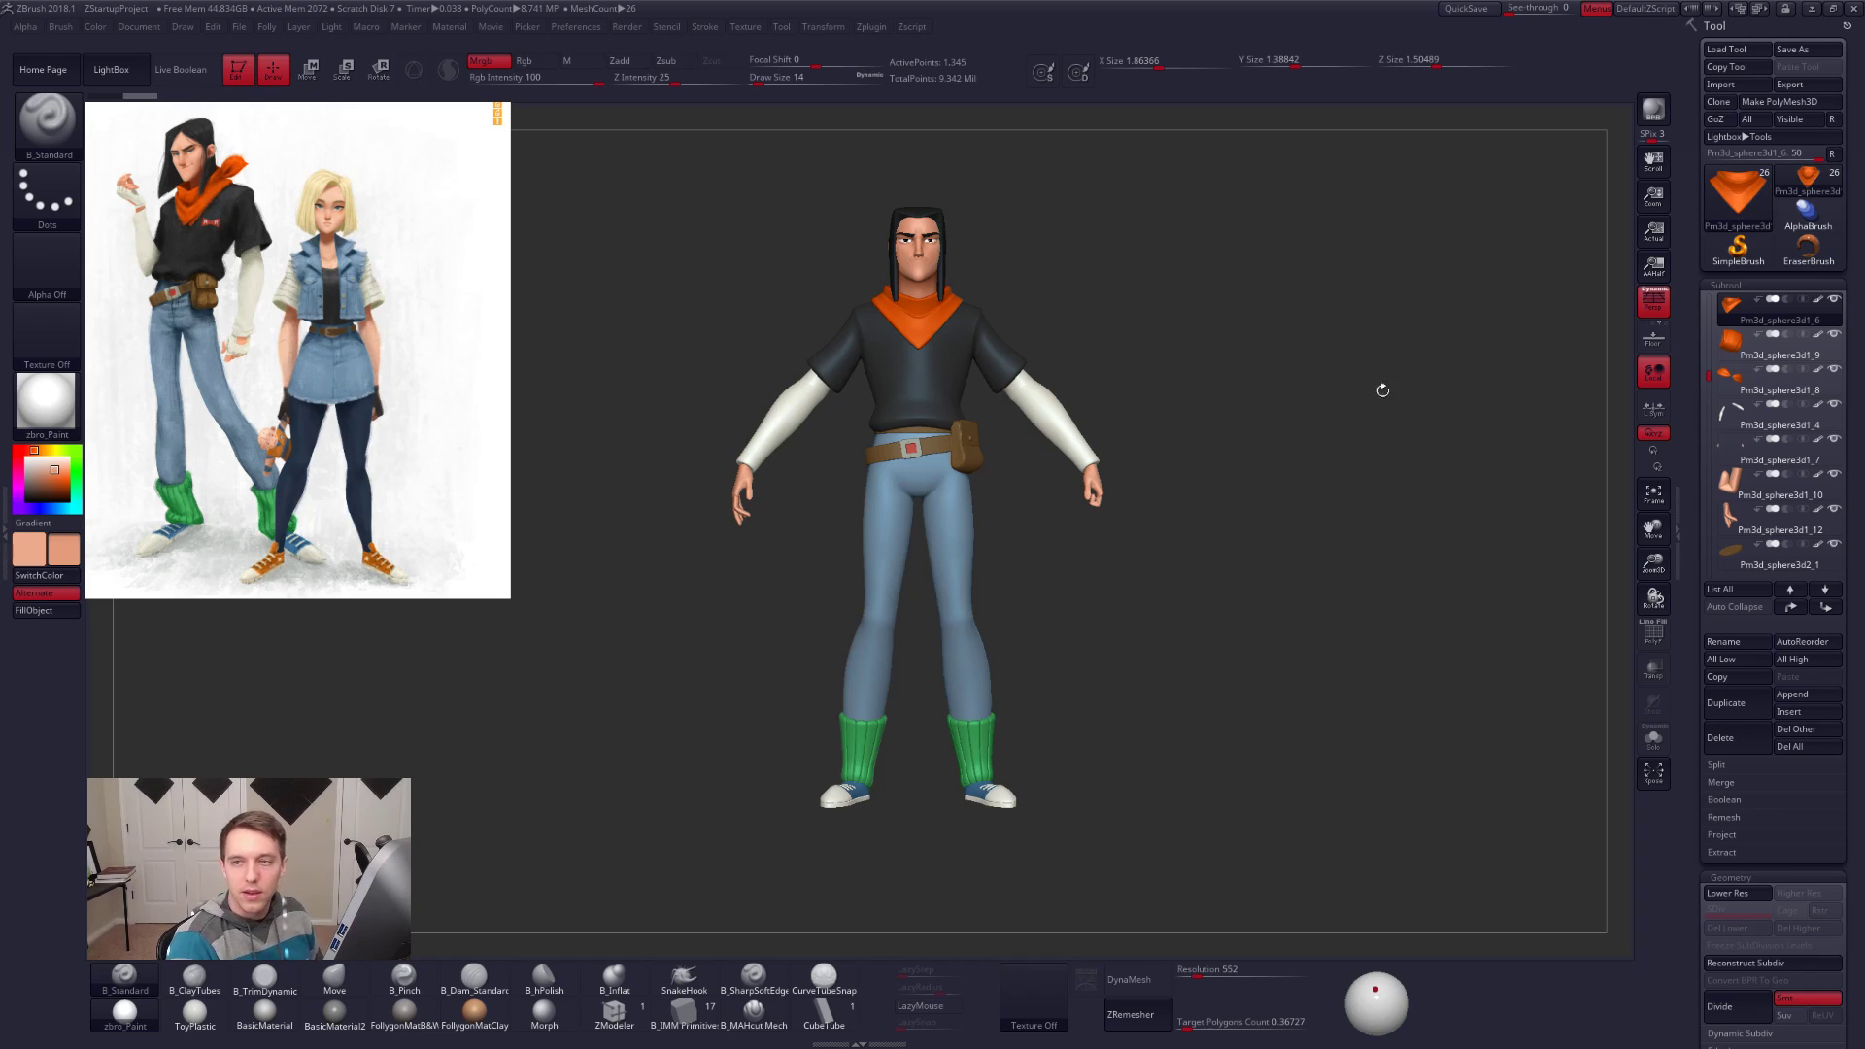
Step: Switch to the Chrome window with the Follygon page on Gumroad
key("alt+Tab")
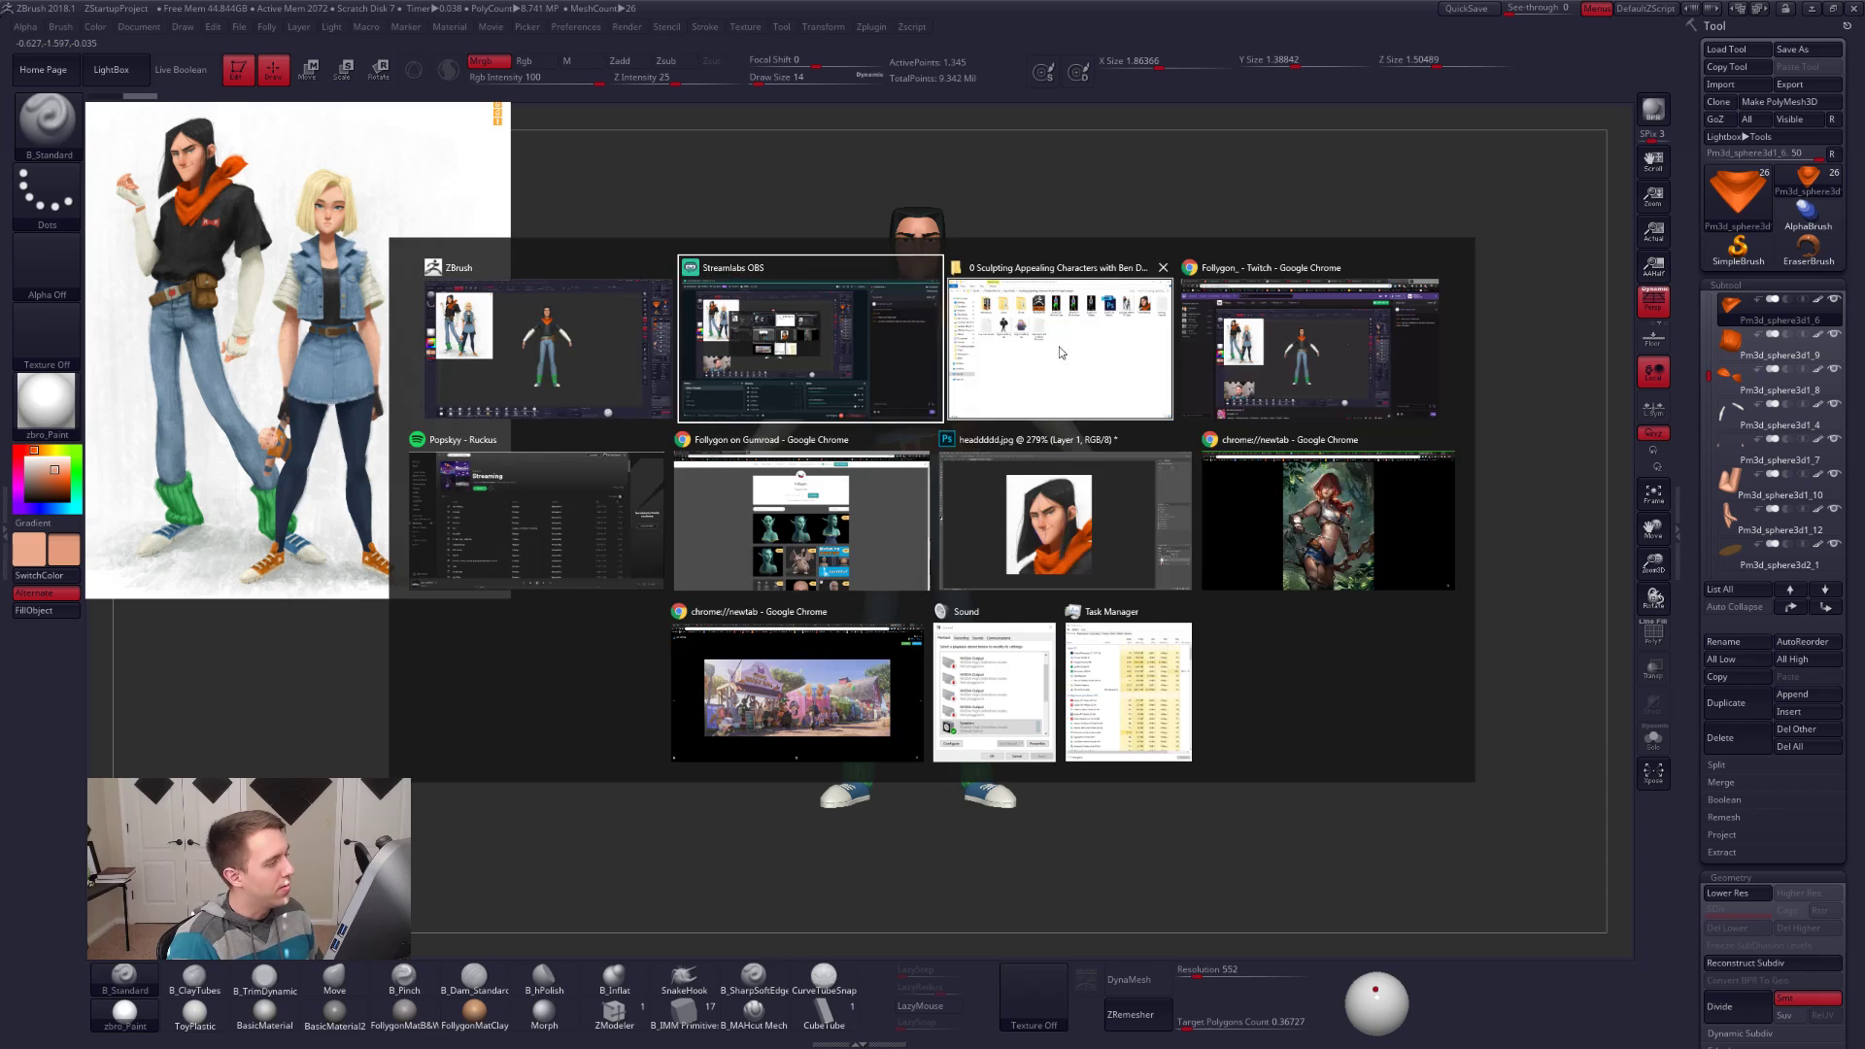
left_click(858, 488)
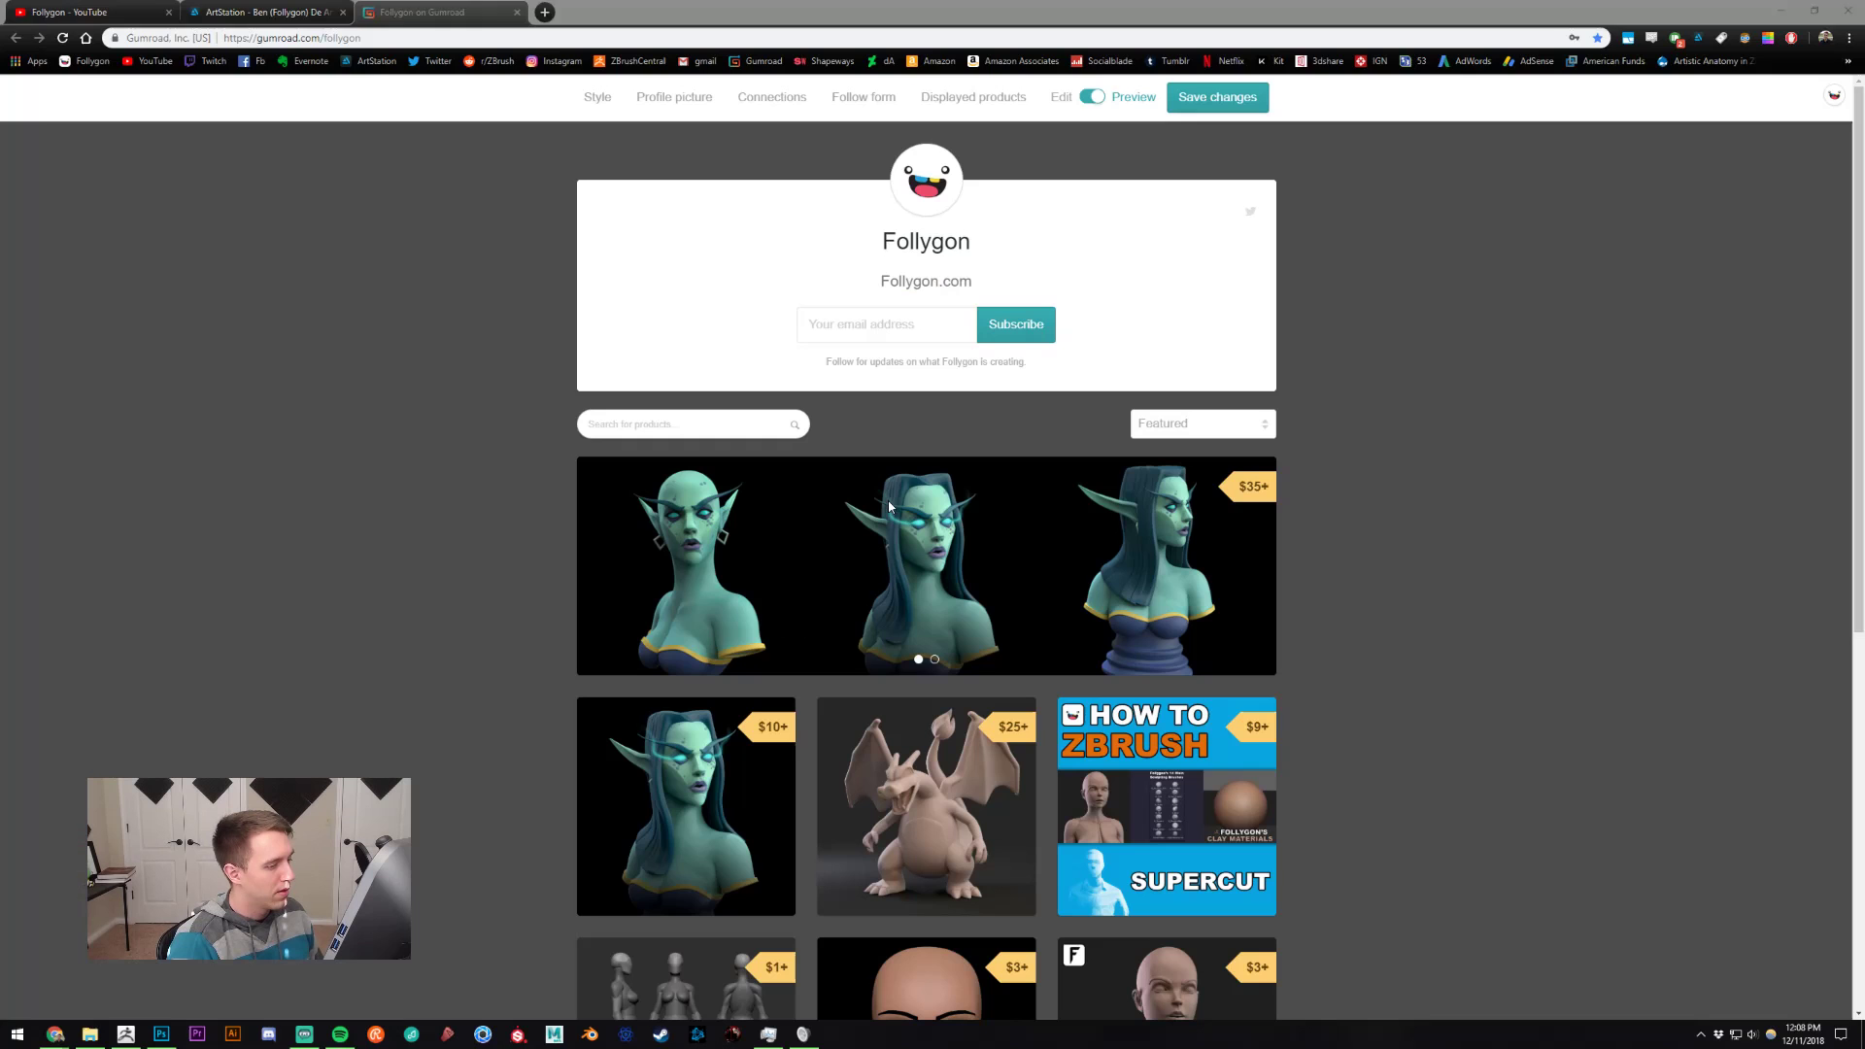
Step: Search Google Images for "how to train your dragon twins" in a new browser tab
left_click(559, 12)
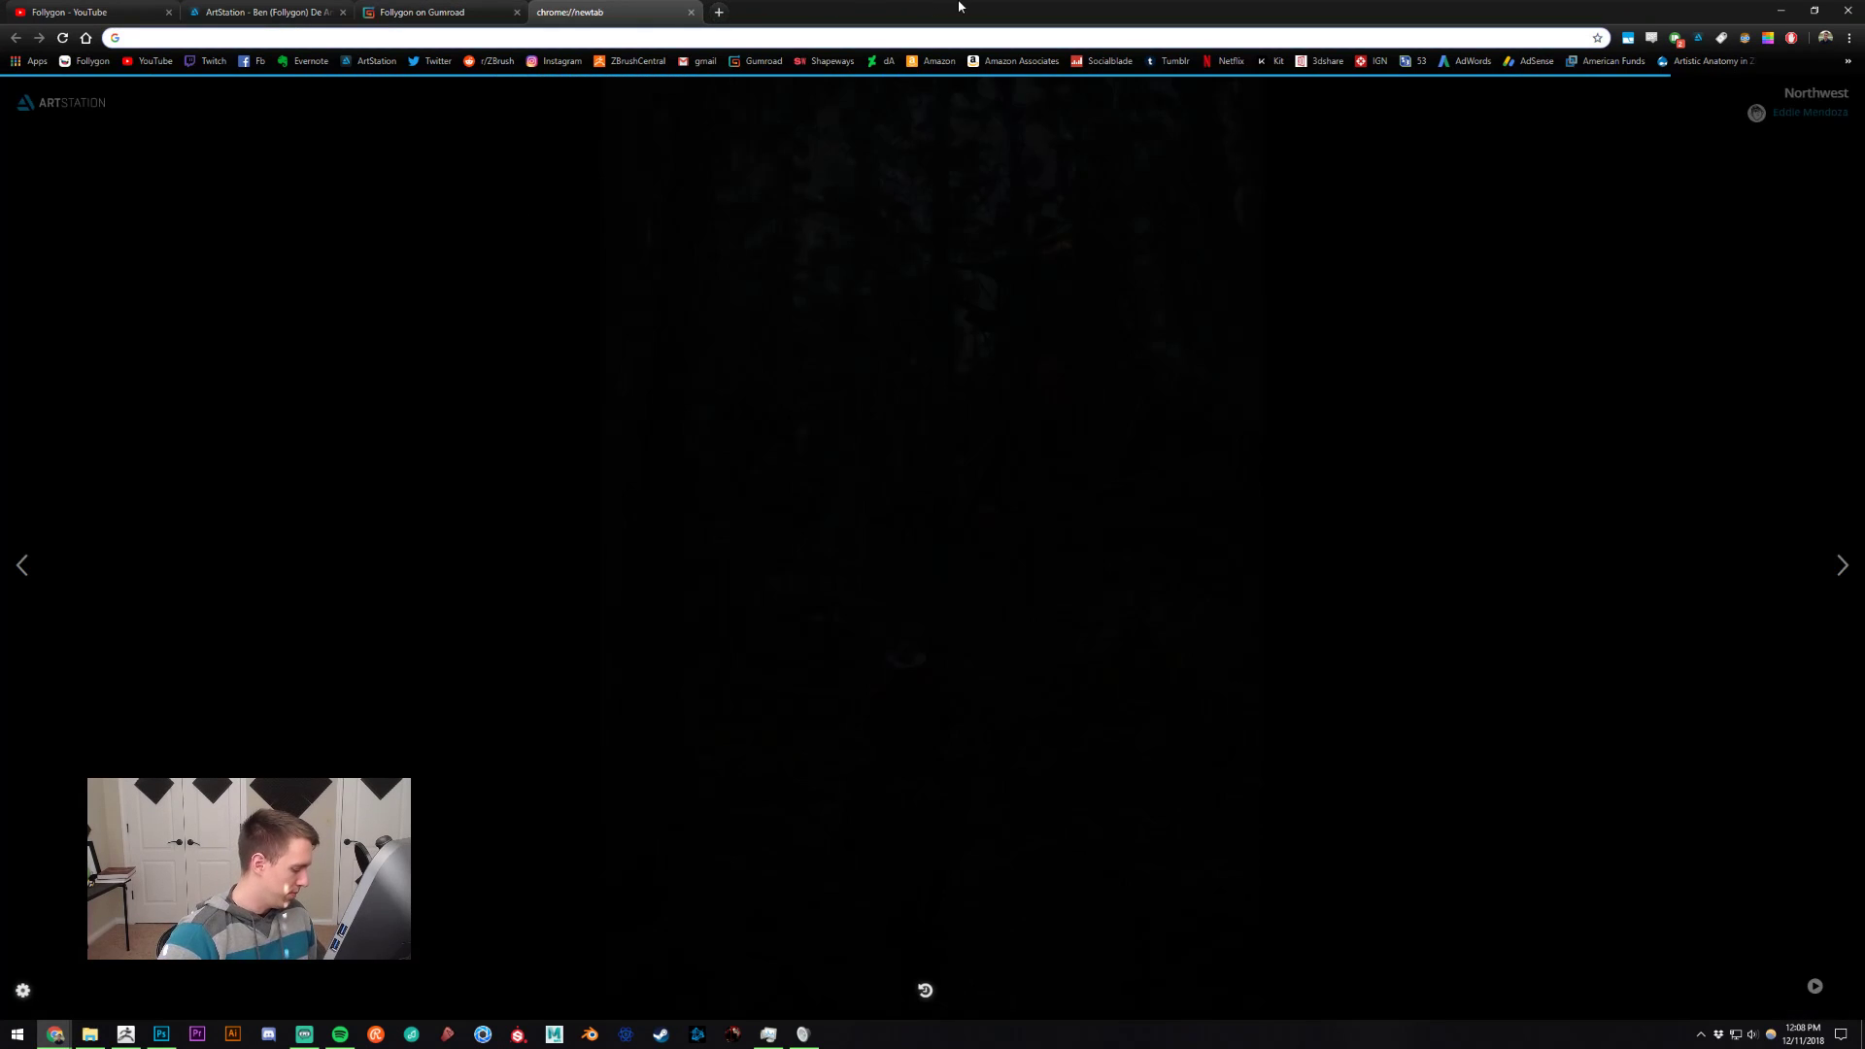
type("how to train ")
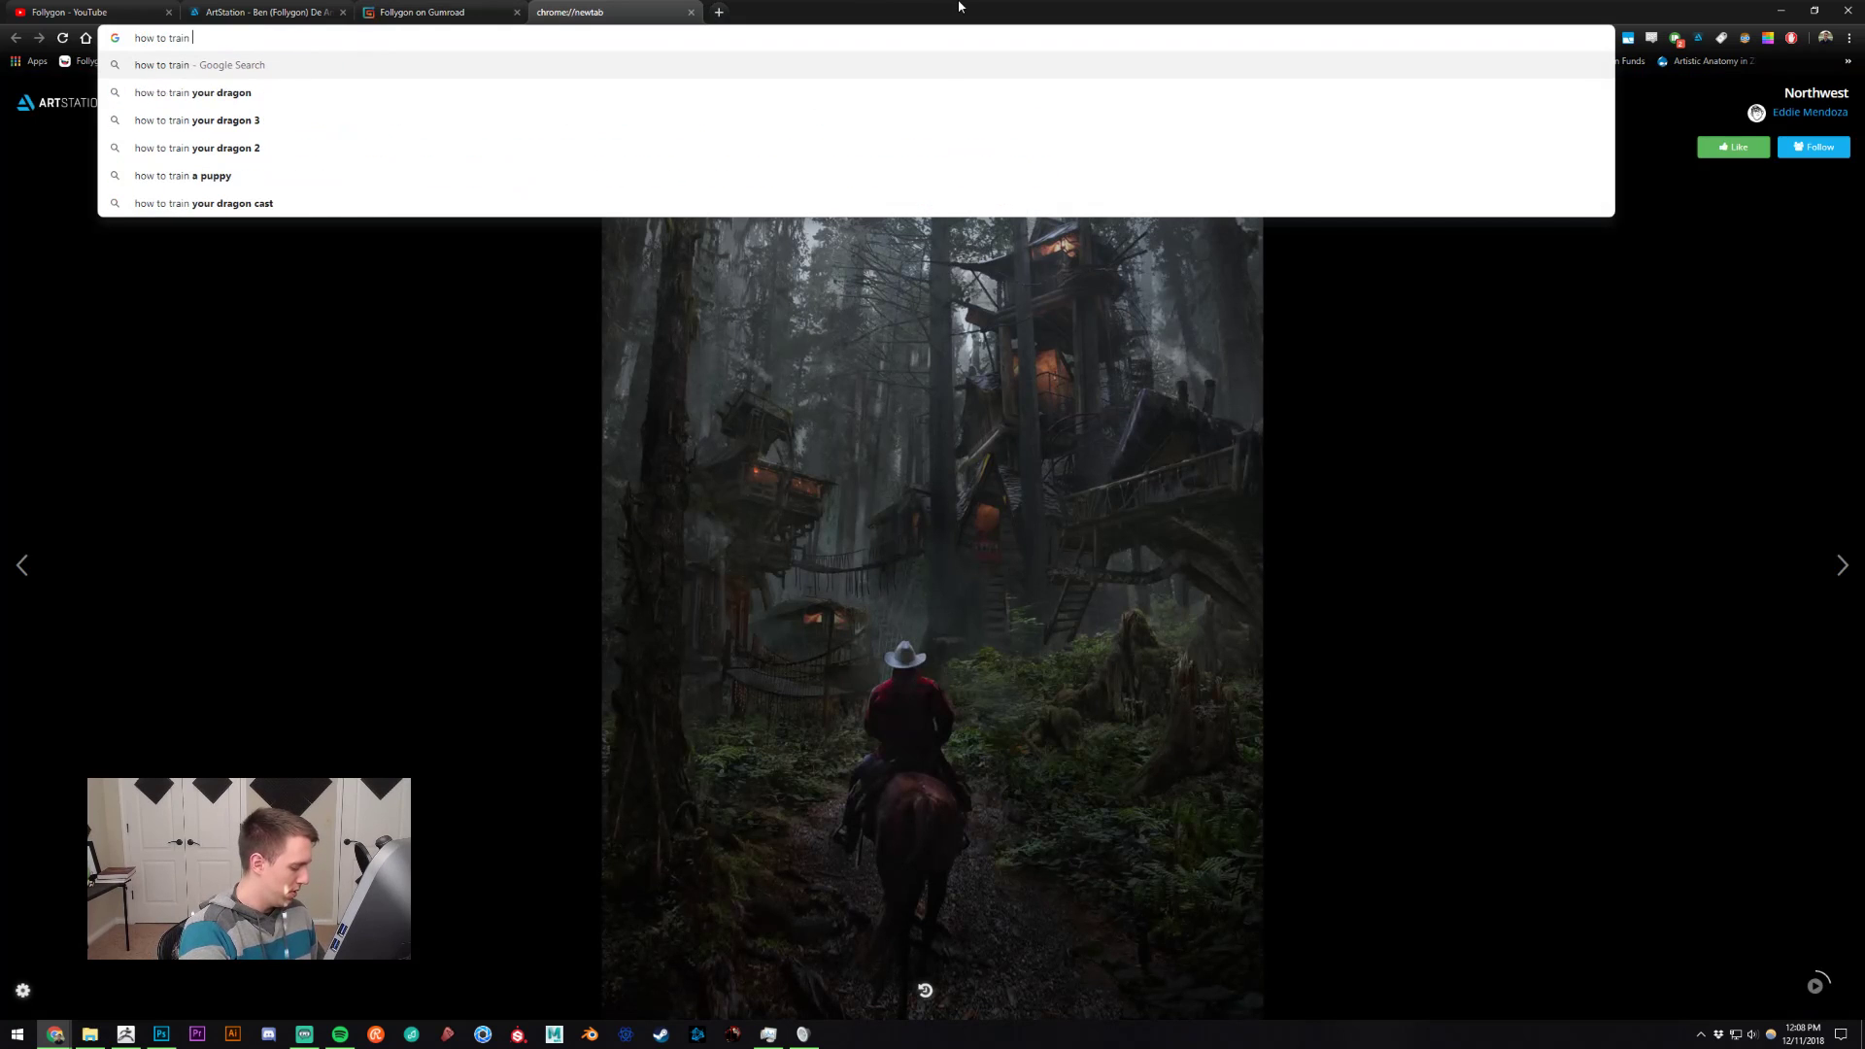
type("your dragon")
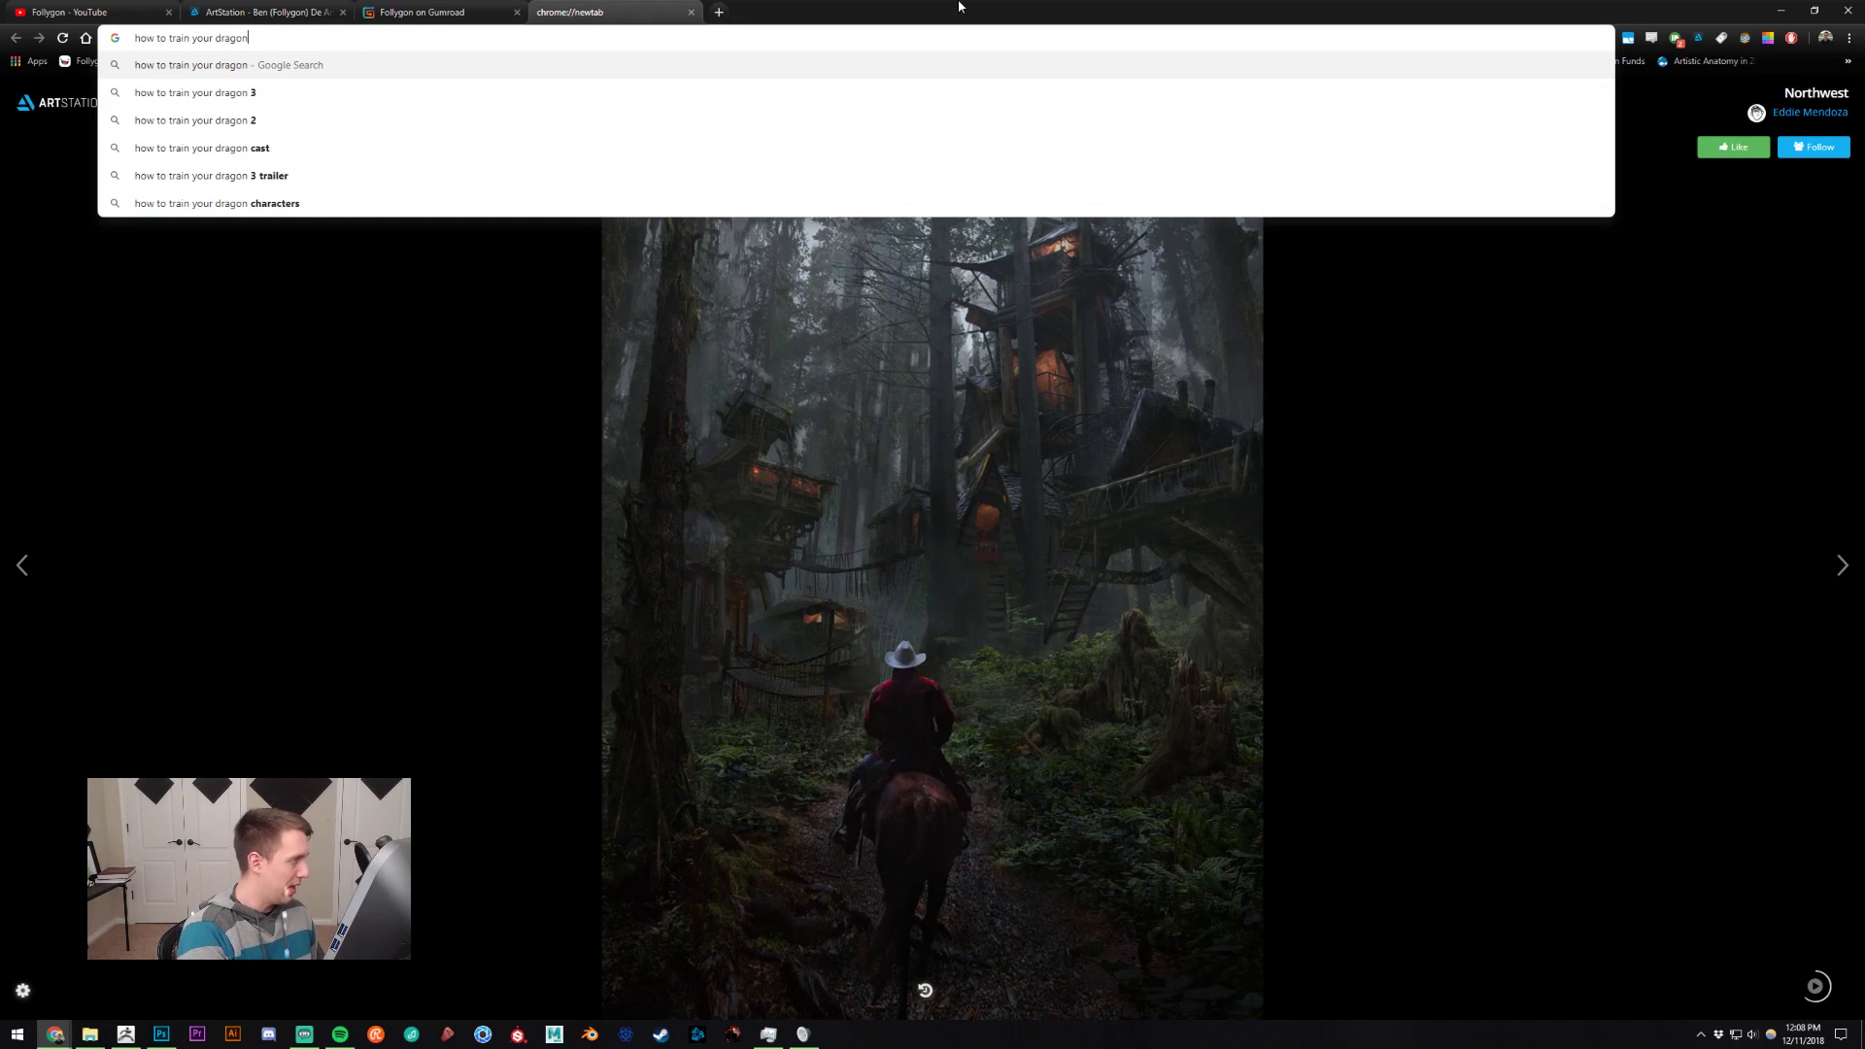
type(" twins")
key("Return")
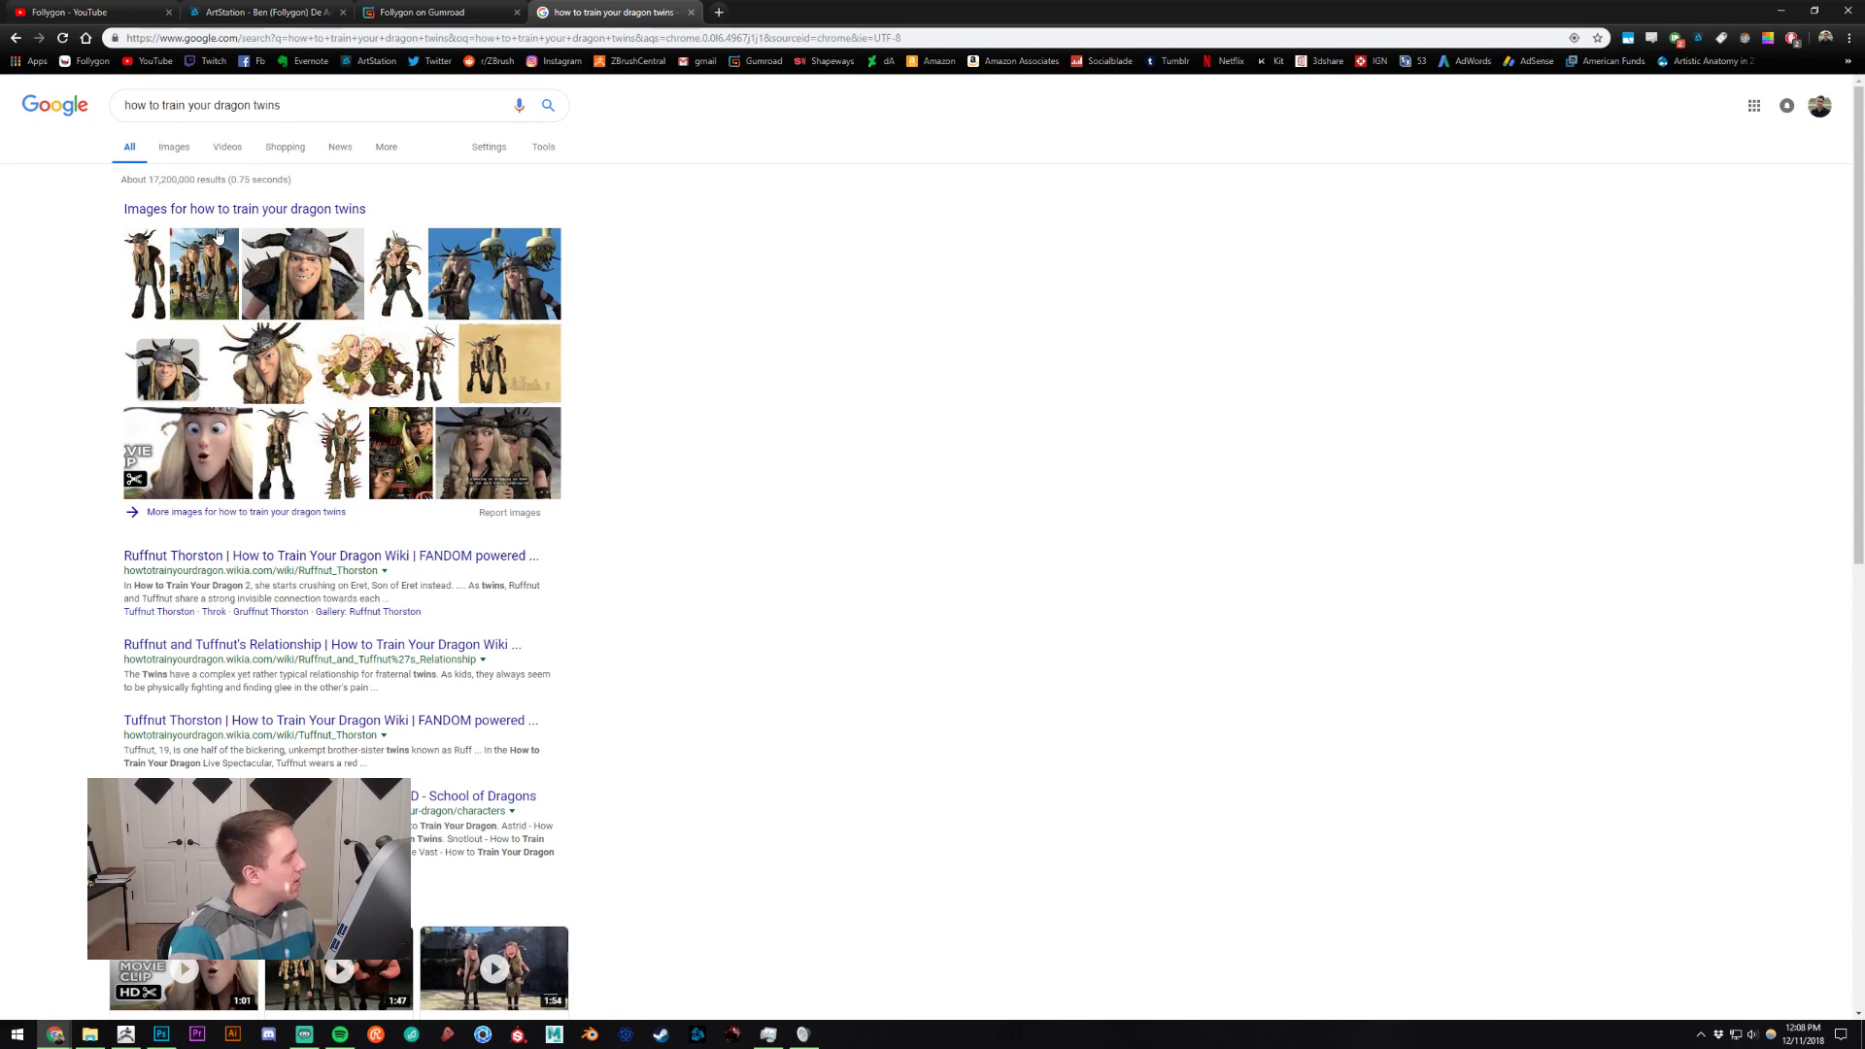
left_click(177, 148)
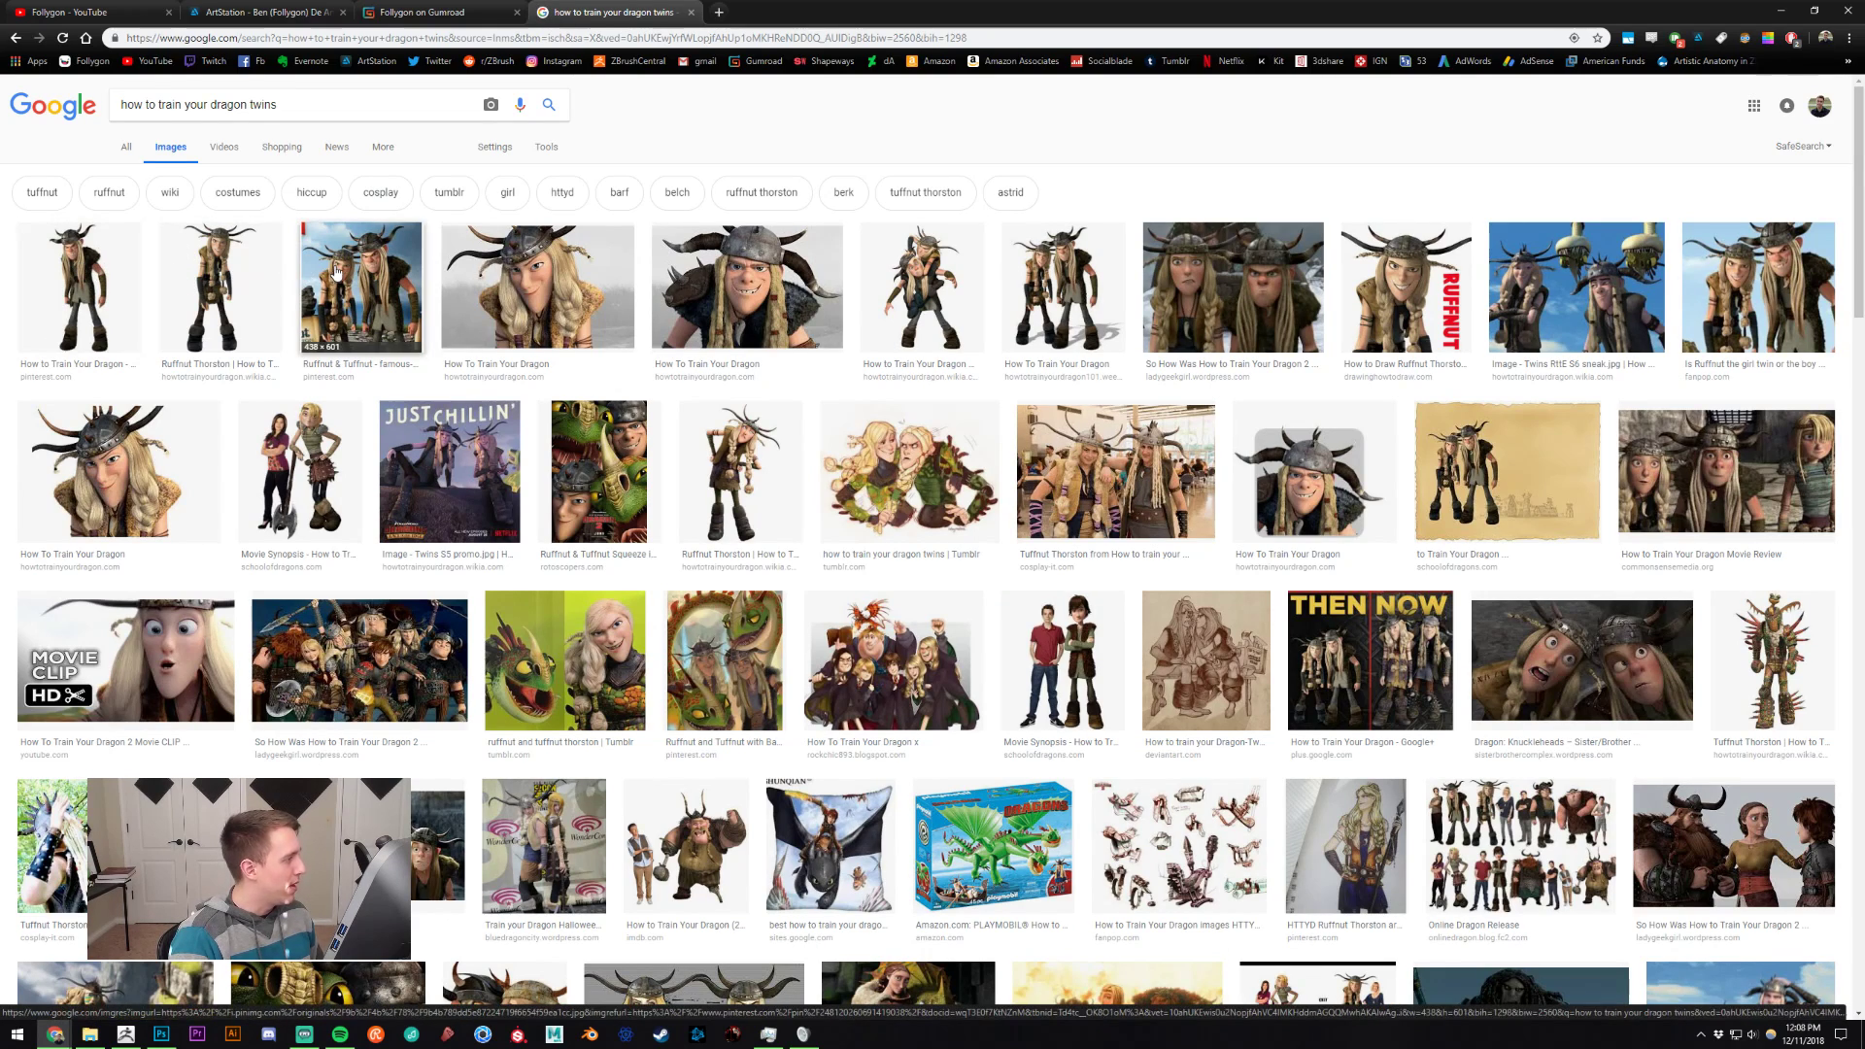
Step: View larger previews of the Tuffnut, Hiccup and Ruffnut character images in the search results
left_click(96, 258)
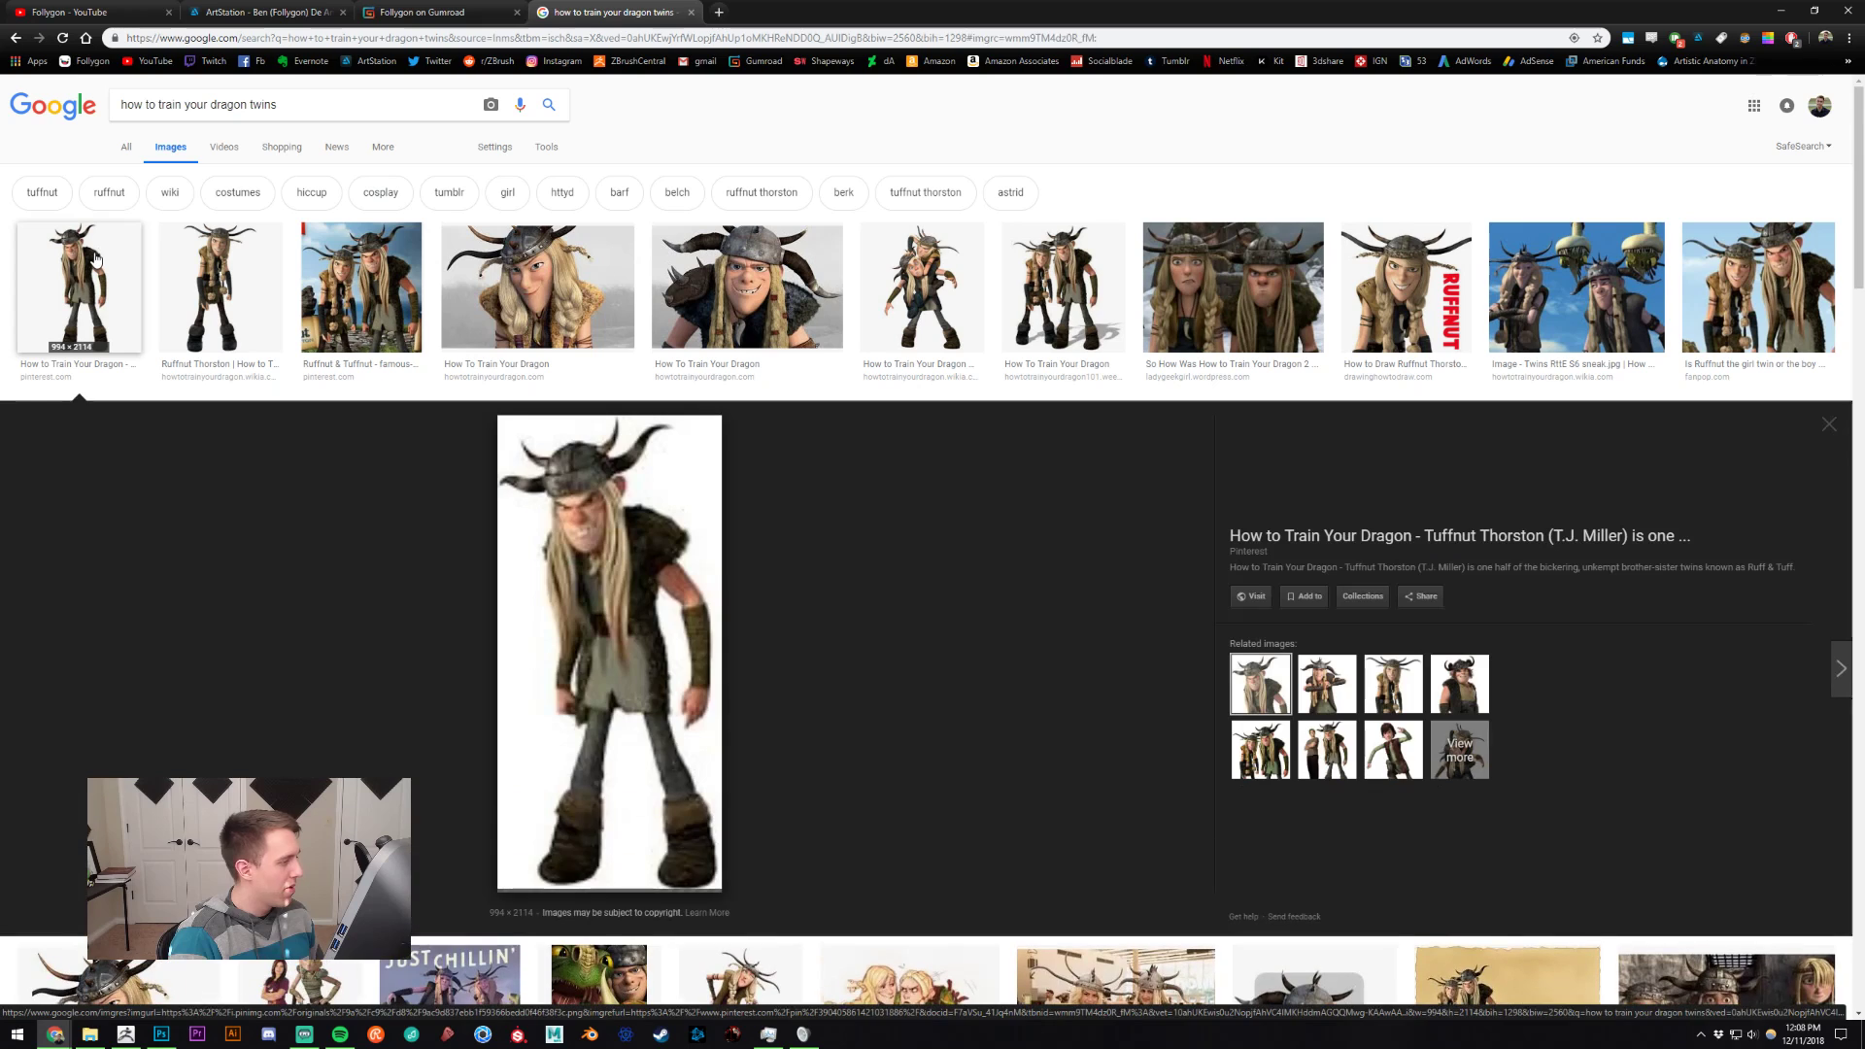
left_click(96, 258)
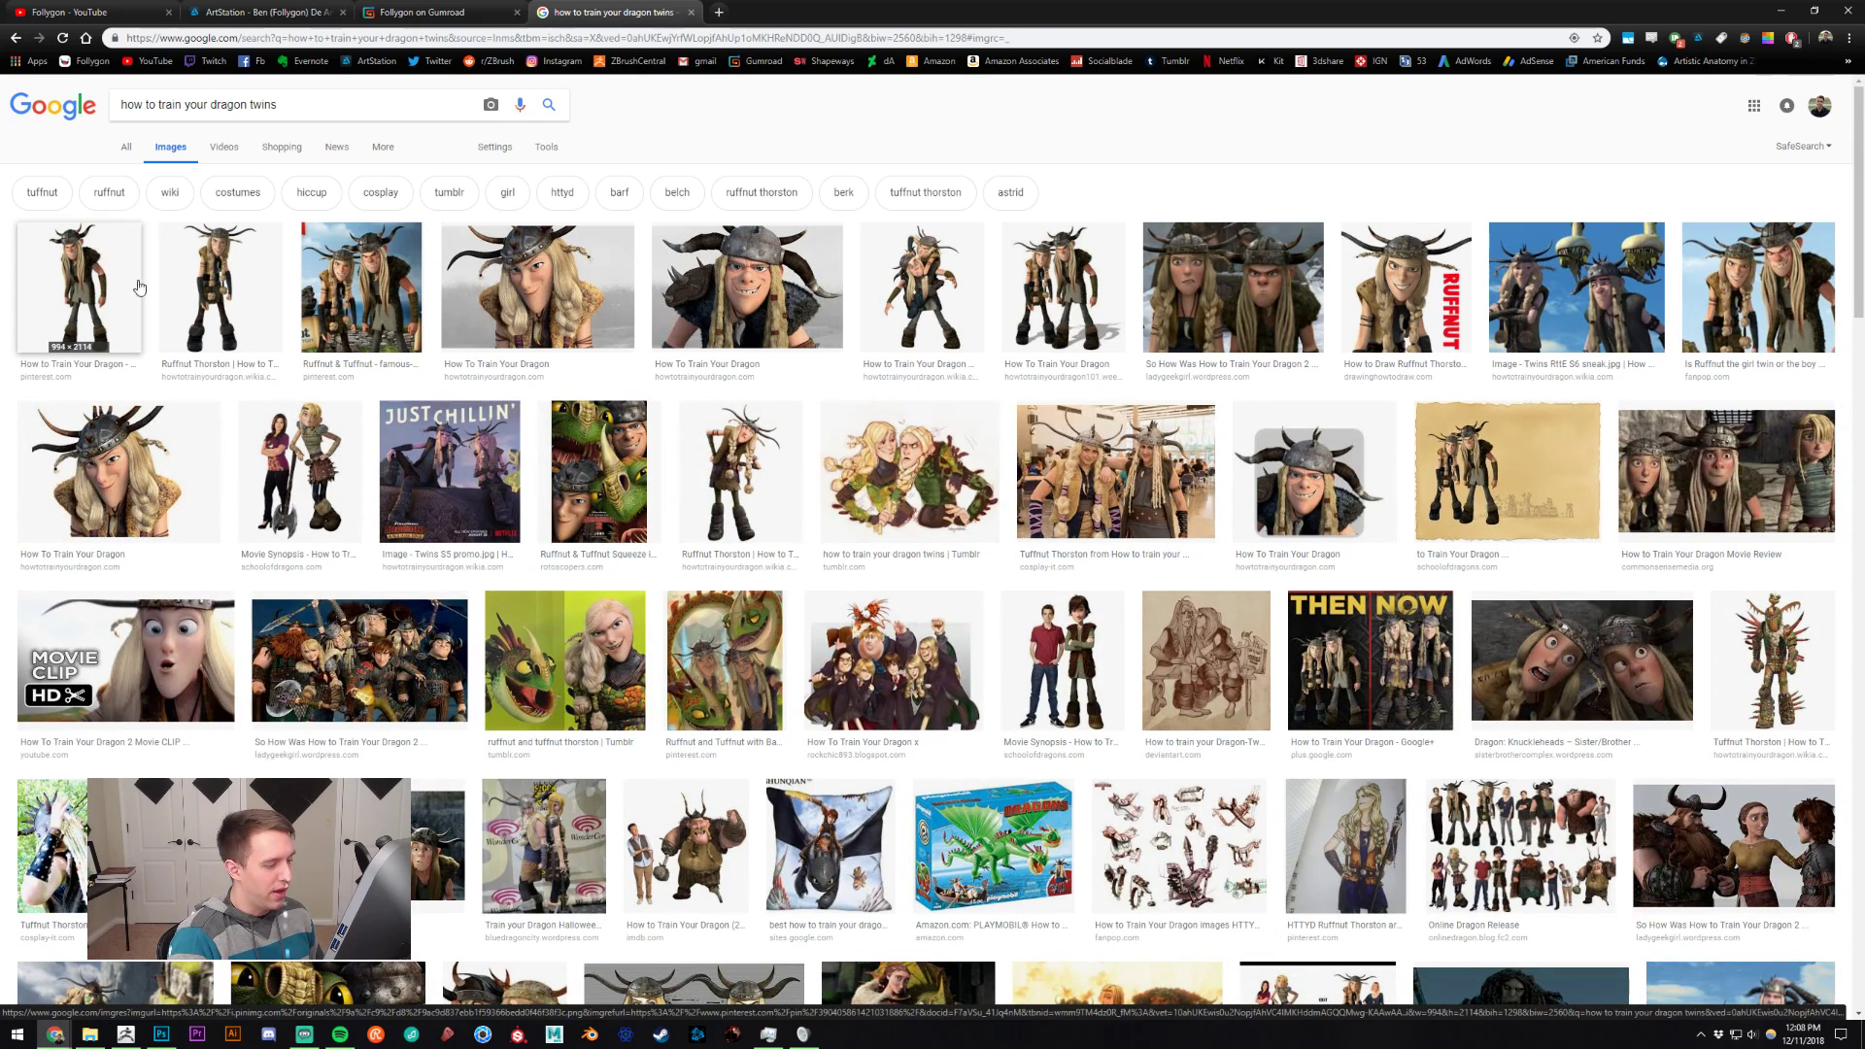
left_click(1071, 634)
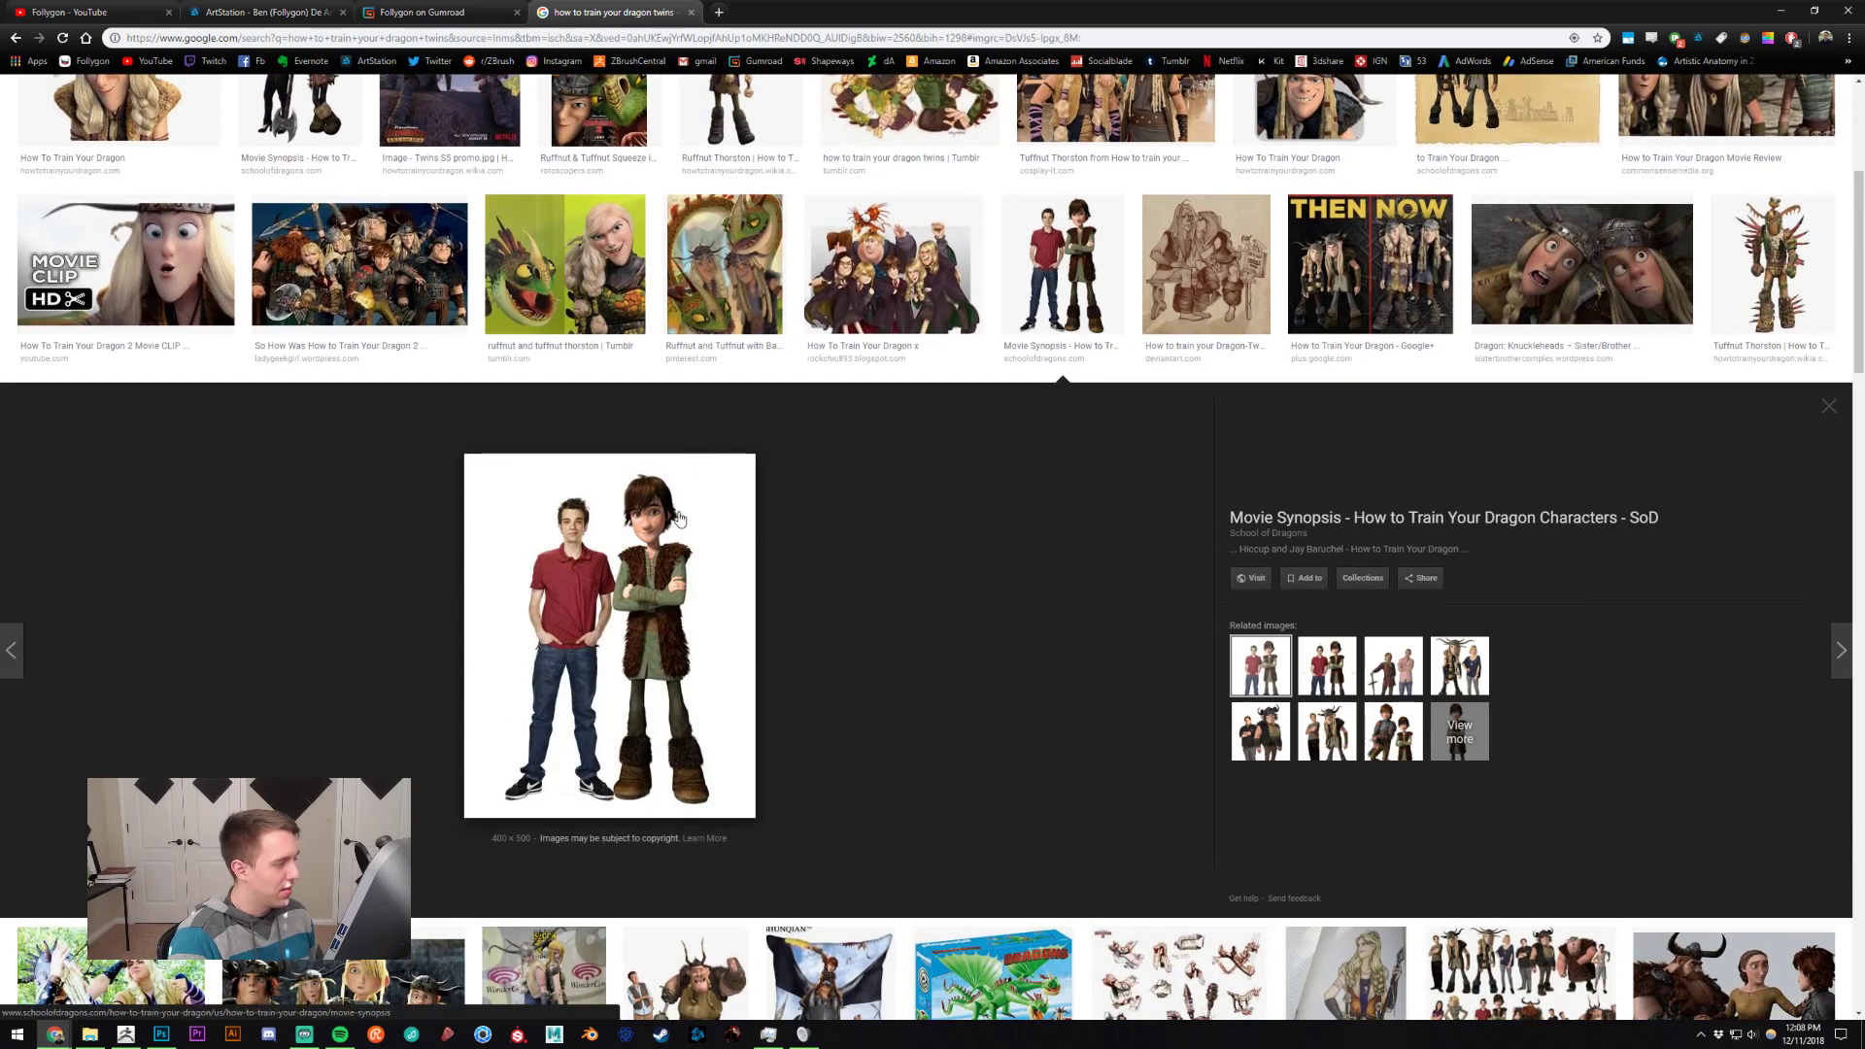
scroll(1036, 588, "up", 4)
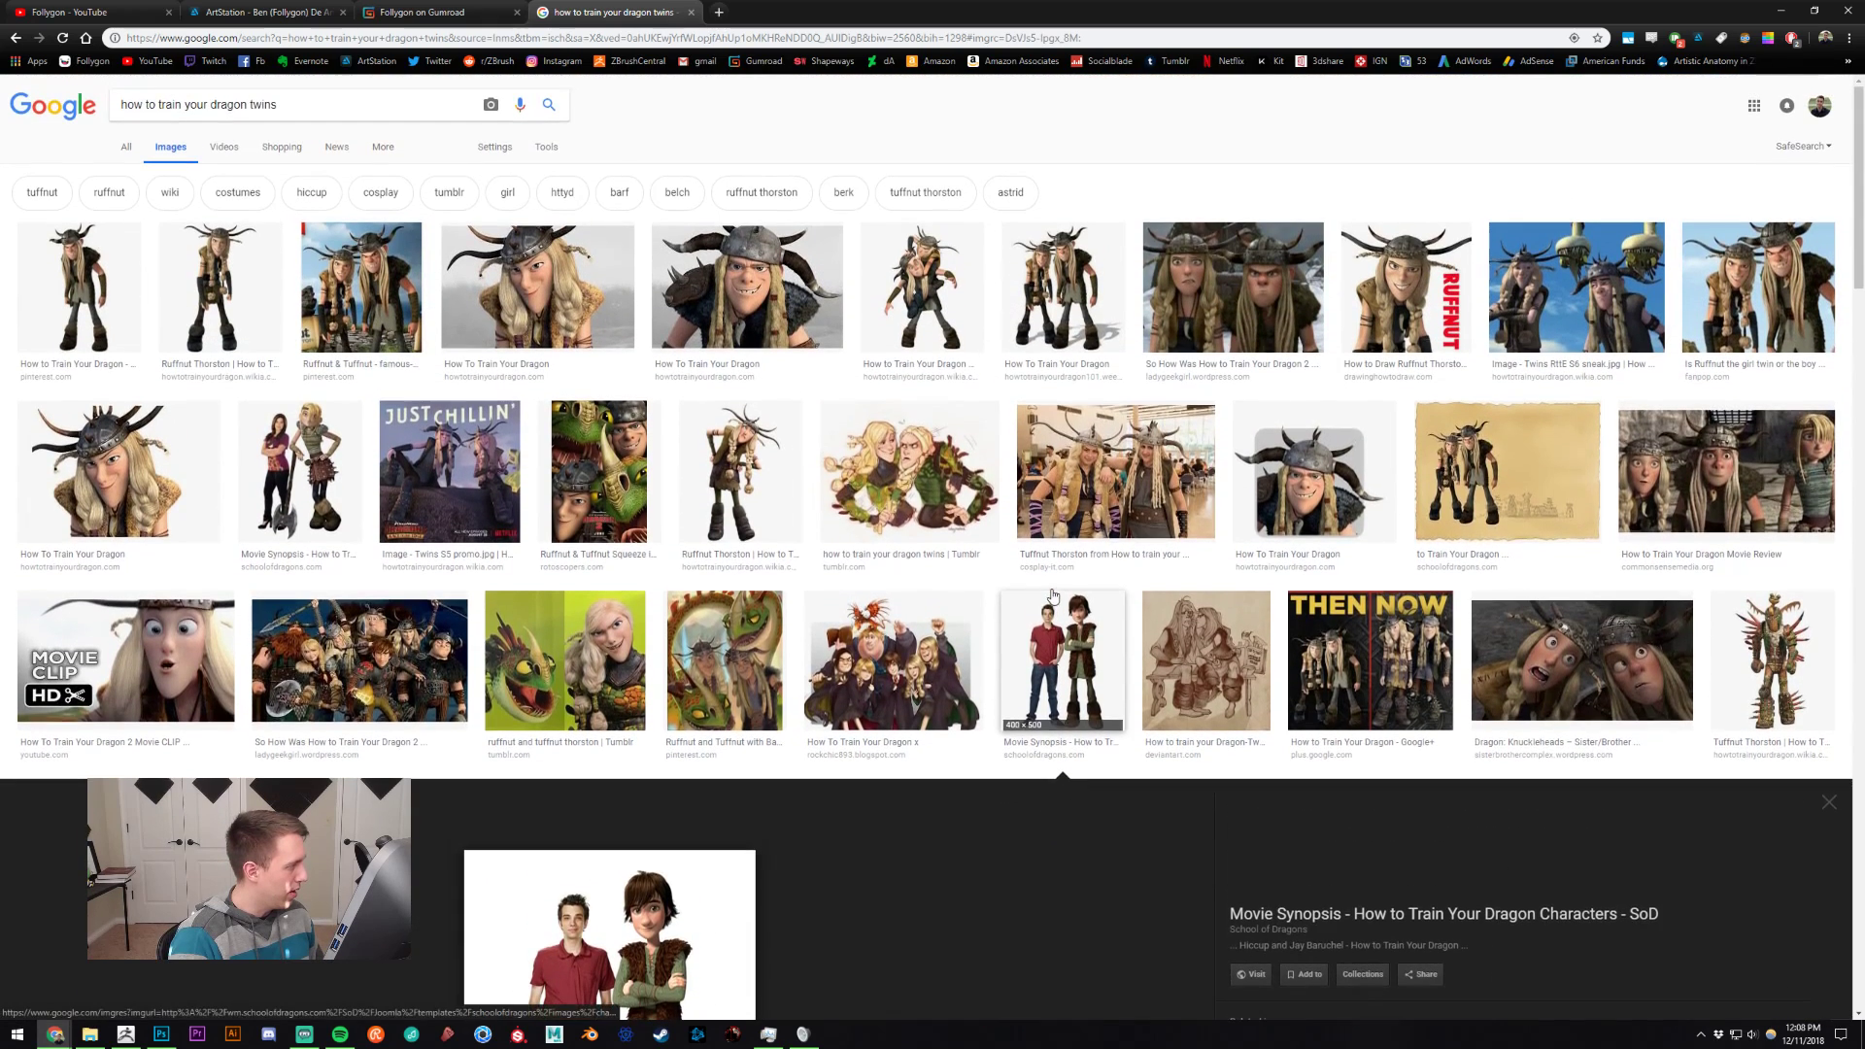
left_click(241, 268)
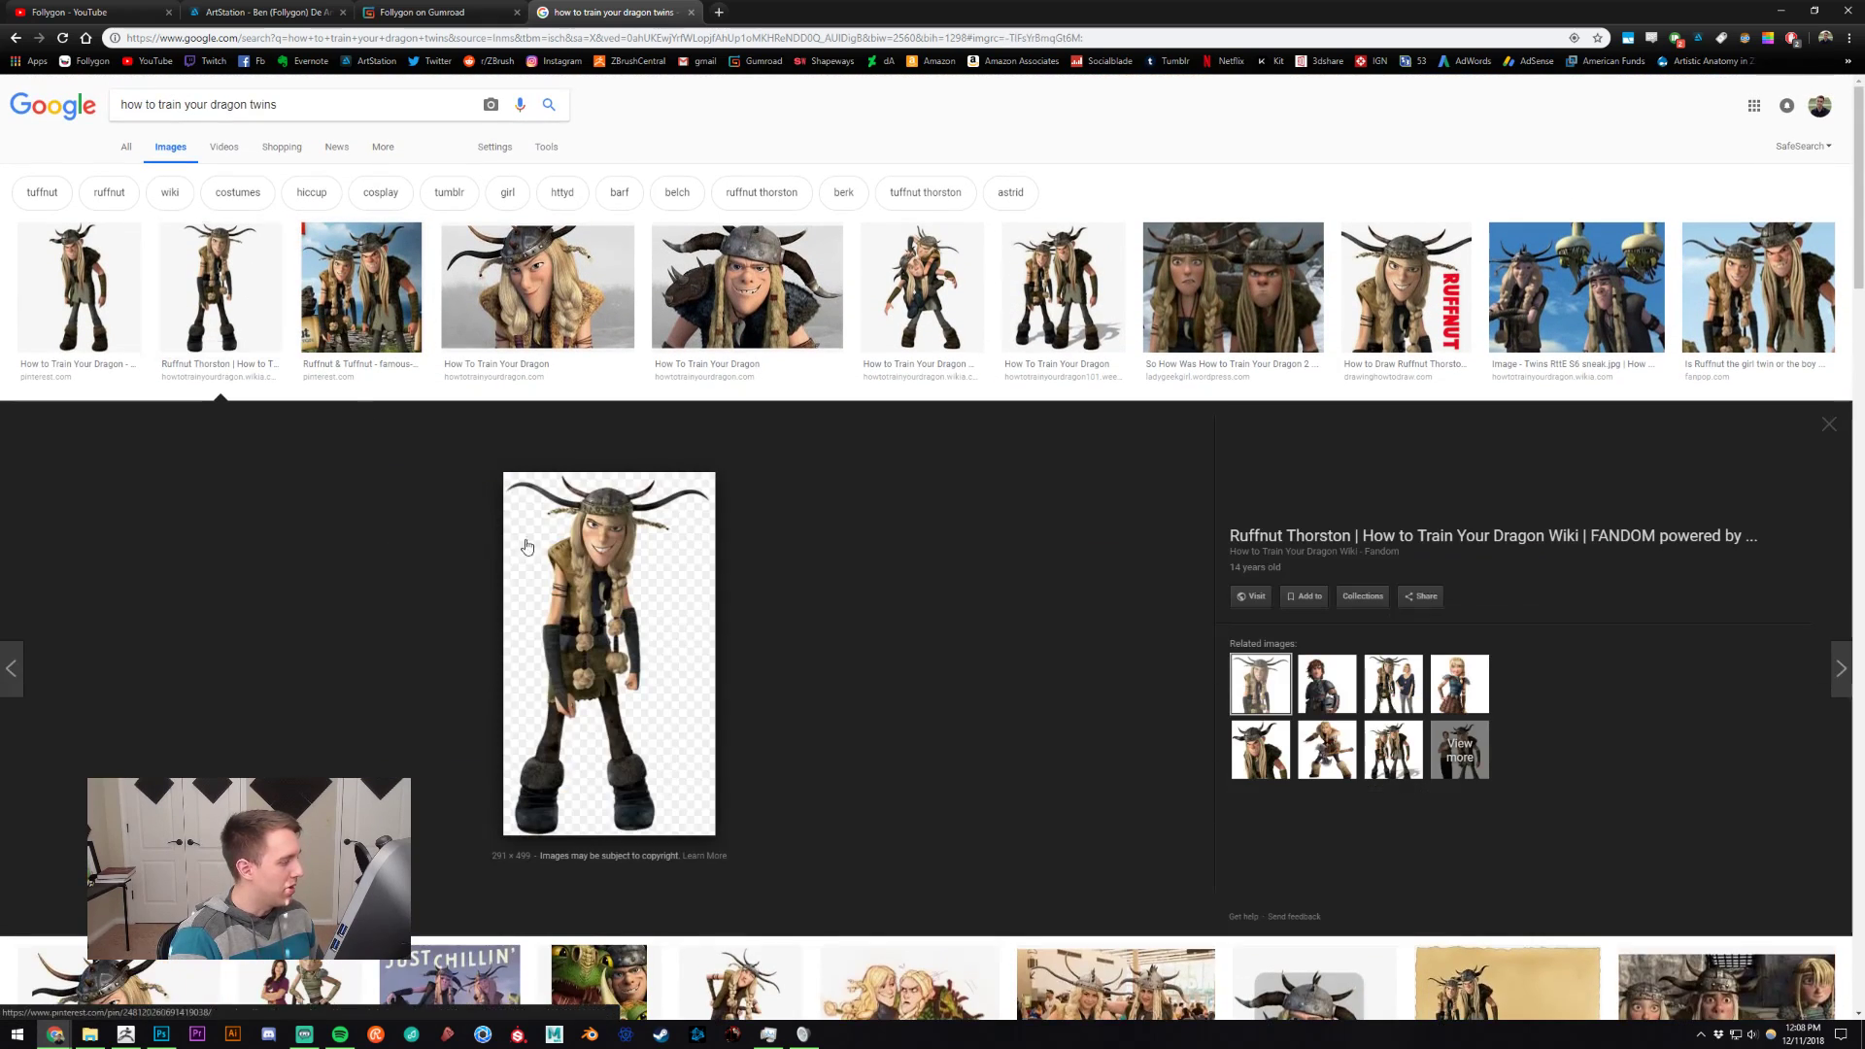
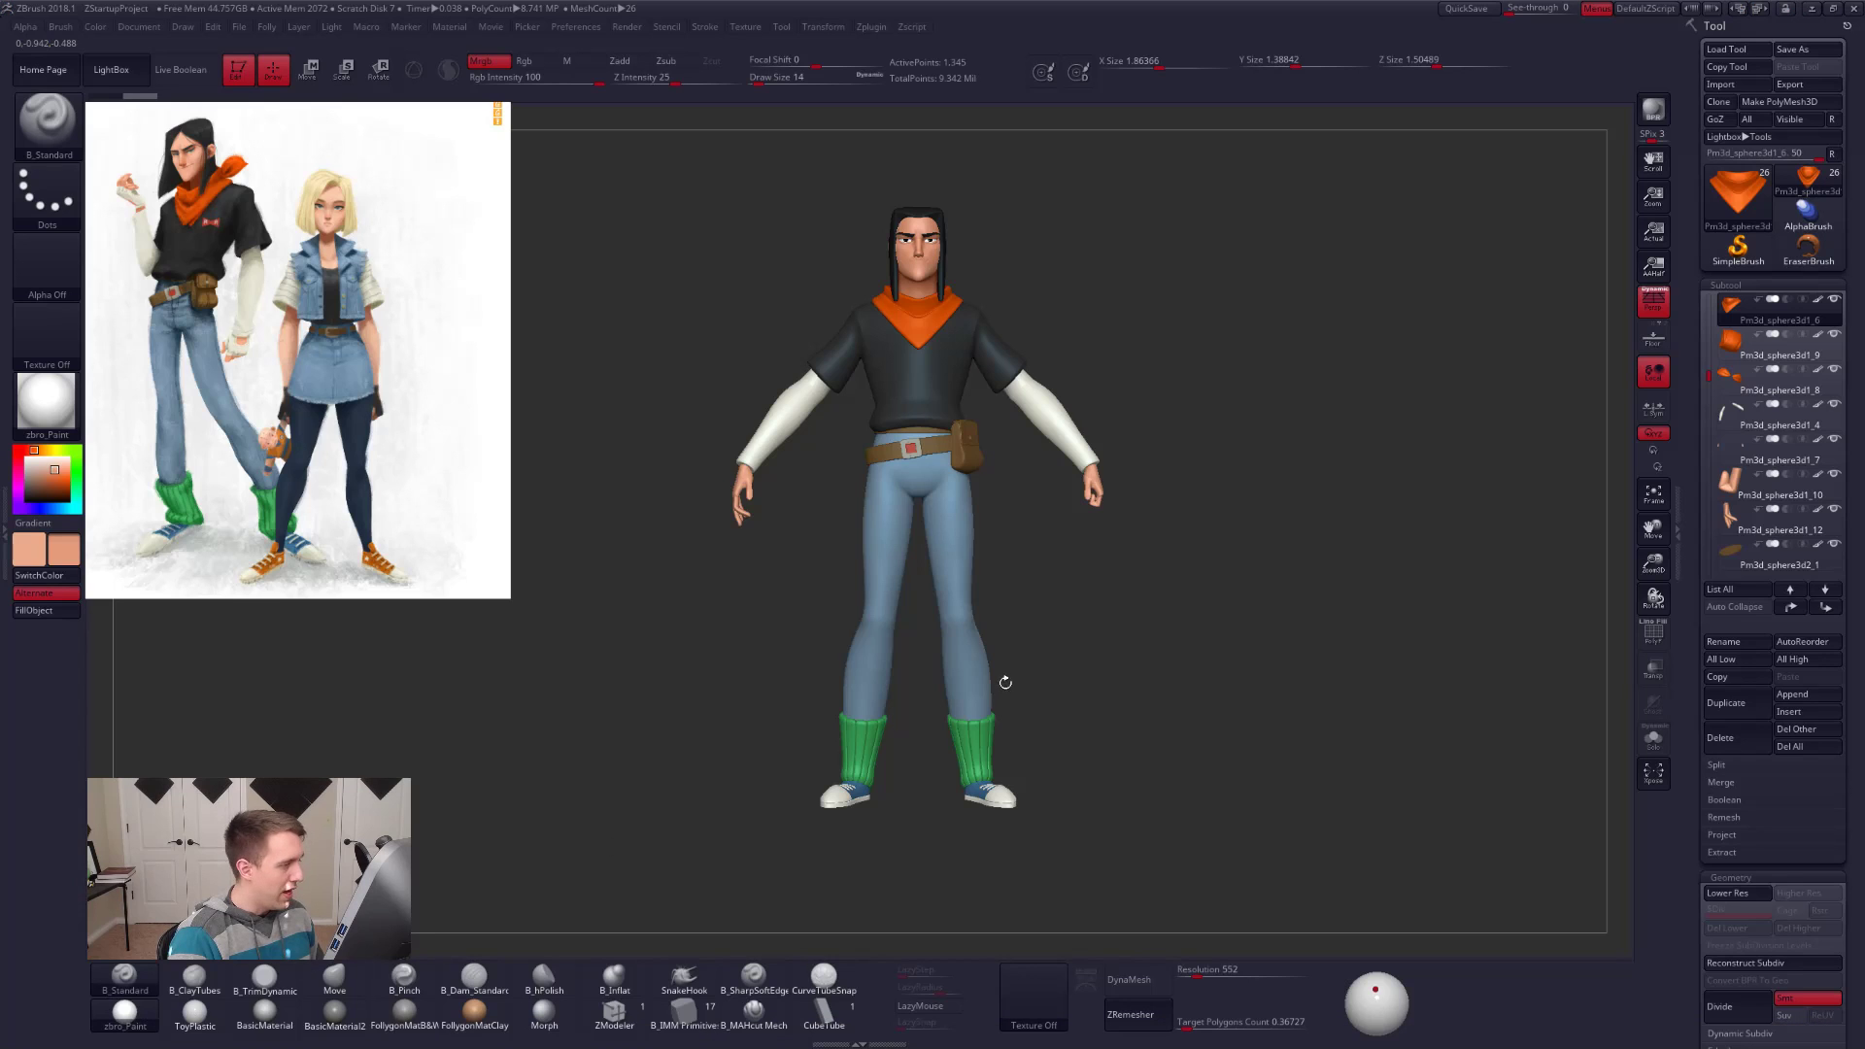
Step: Switch back to ZBrush and isolate the belt pouch for a close view
mouse_move(1155, 689)
left_mouse_down()
mouse_move(992, 677)
mouse_move(1152, 682)
left_mouse_up()
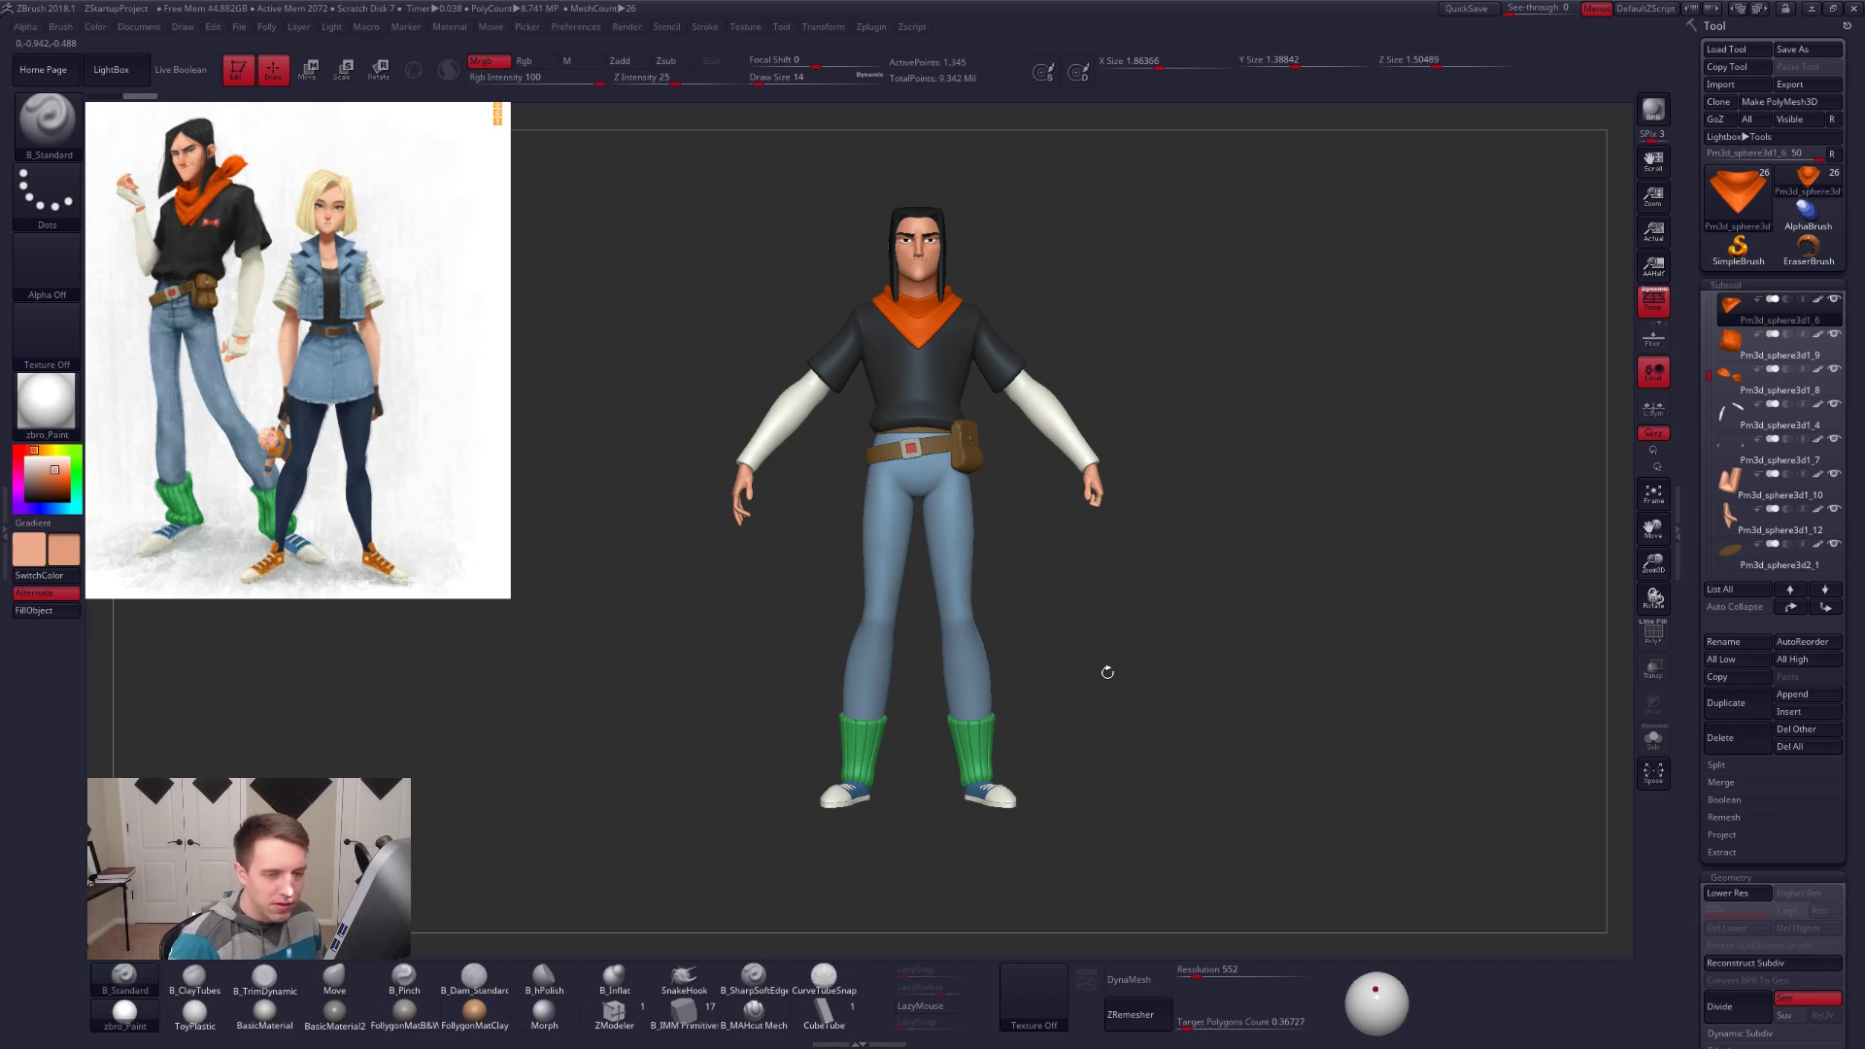
left_click(966, 440, "alt")
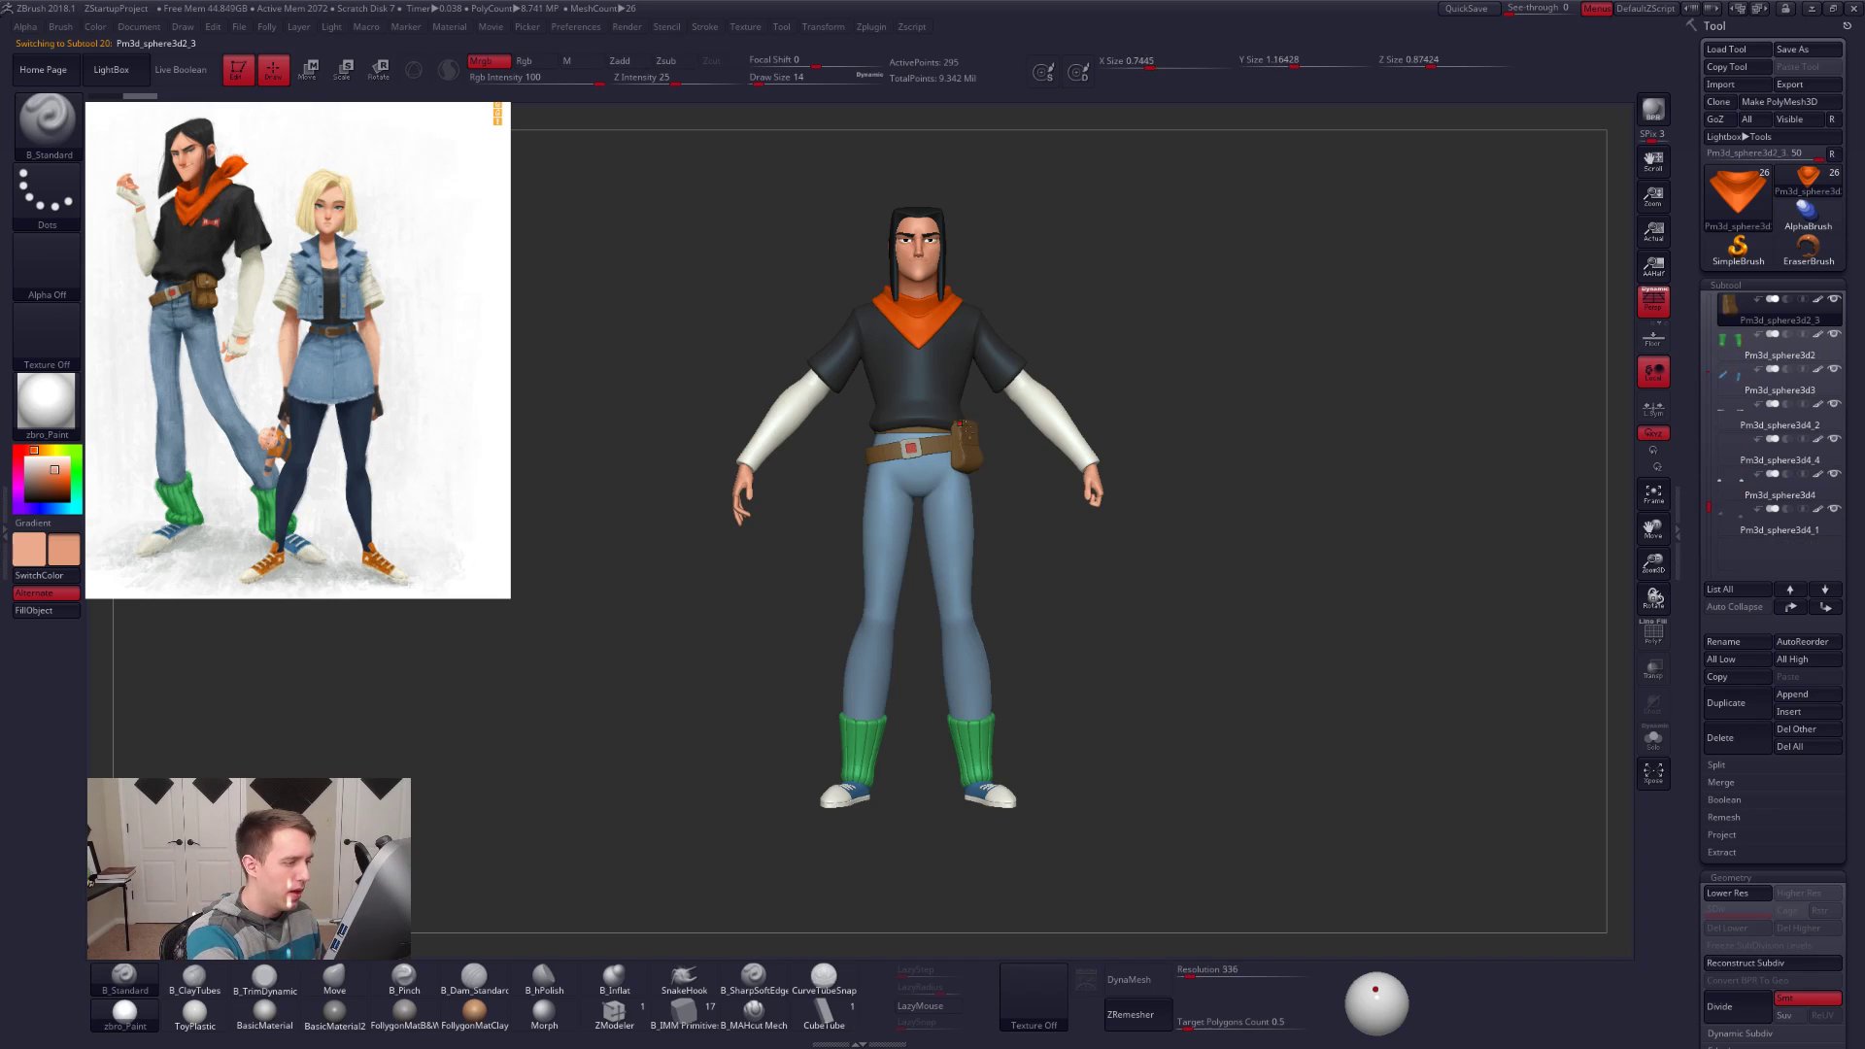
key("alt+s")
left_click_drag(1083, 583, 1120, 717, "alt")
mouse_move(1010, 525)
left_mouse_down("alt")
mouse_move(1047, 567)
mouse_move(1224, 586)
mouse_move(1022, 592)
mouse_move(1117, 603)
left_mouse_up("alt")
key("shift+d")
key("d")
key("shift+f")
key("shift+f")
right_click_drag(1117, 603, 1251, 621, "alt")
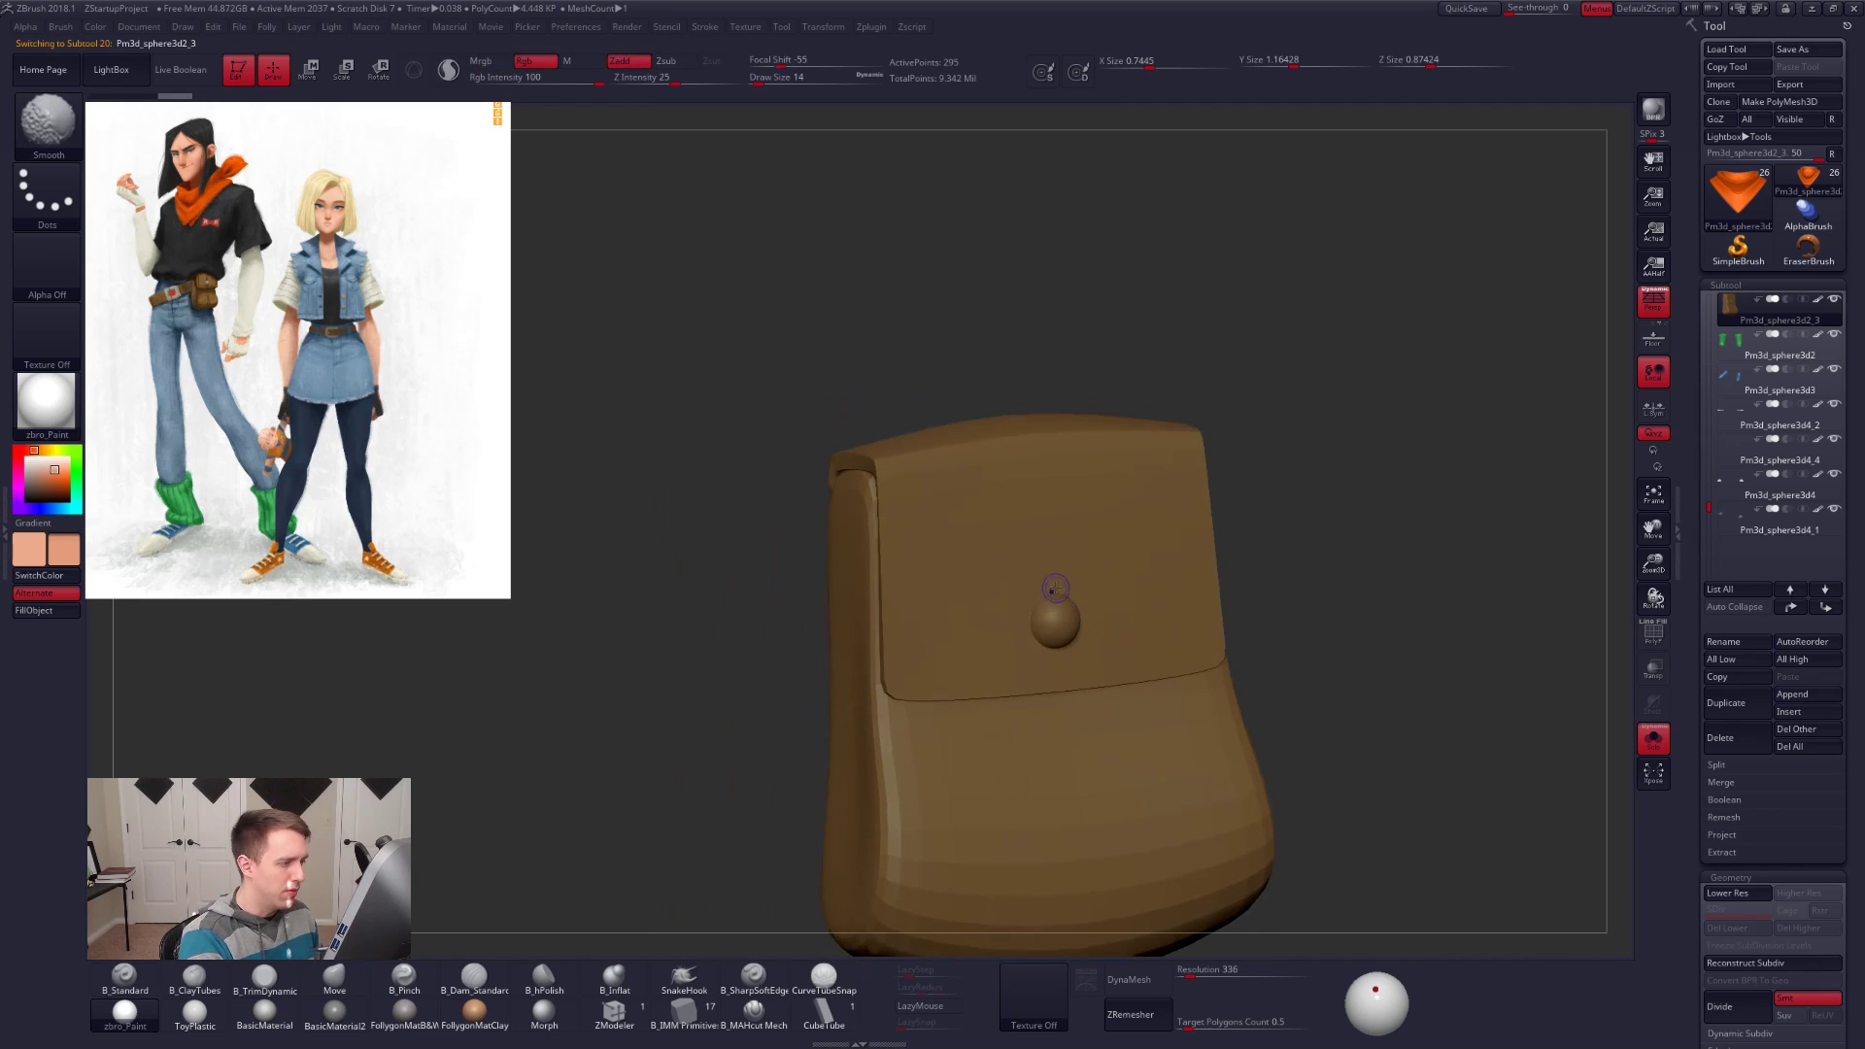
Step: Show the pouch's polygroup wireframe at the lower subdivision levels
key("shift+f")
key("shift+d")
right_click_drag(1057, 594, 1058, 646)
key("d")
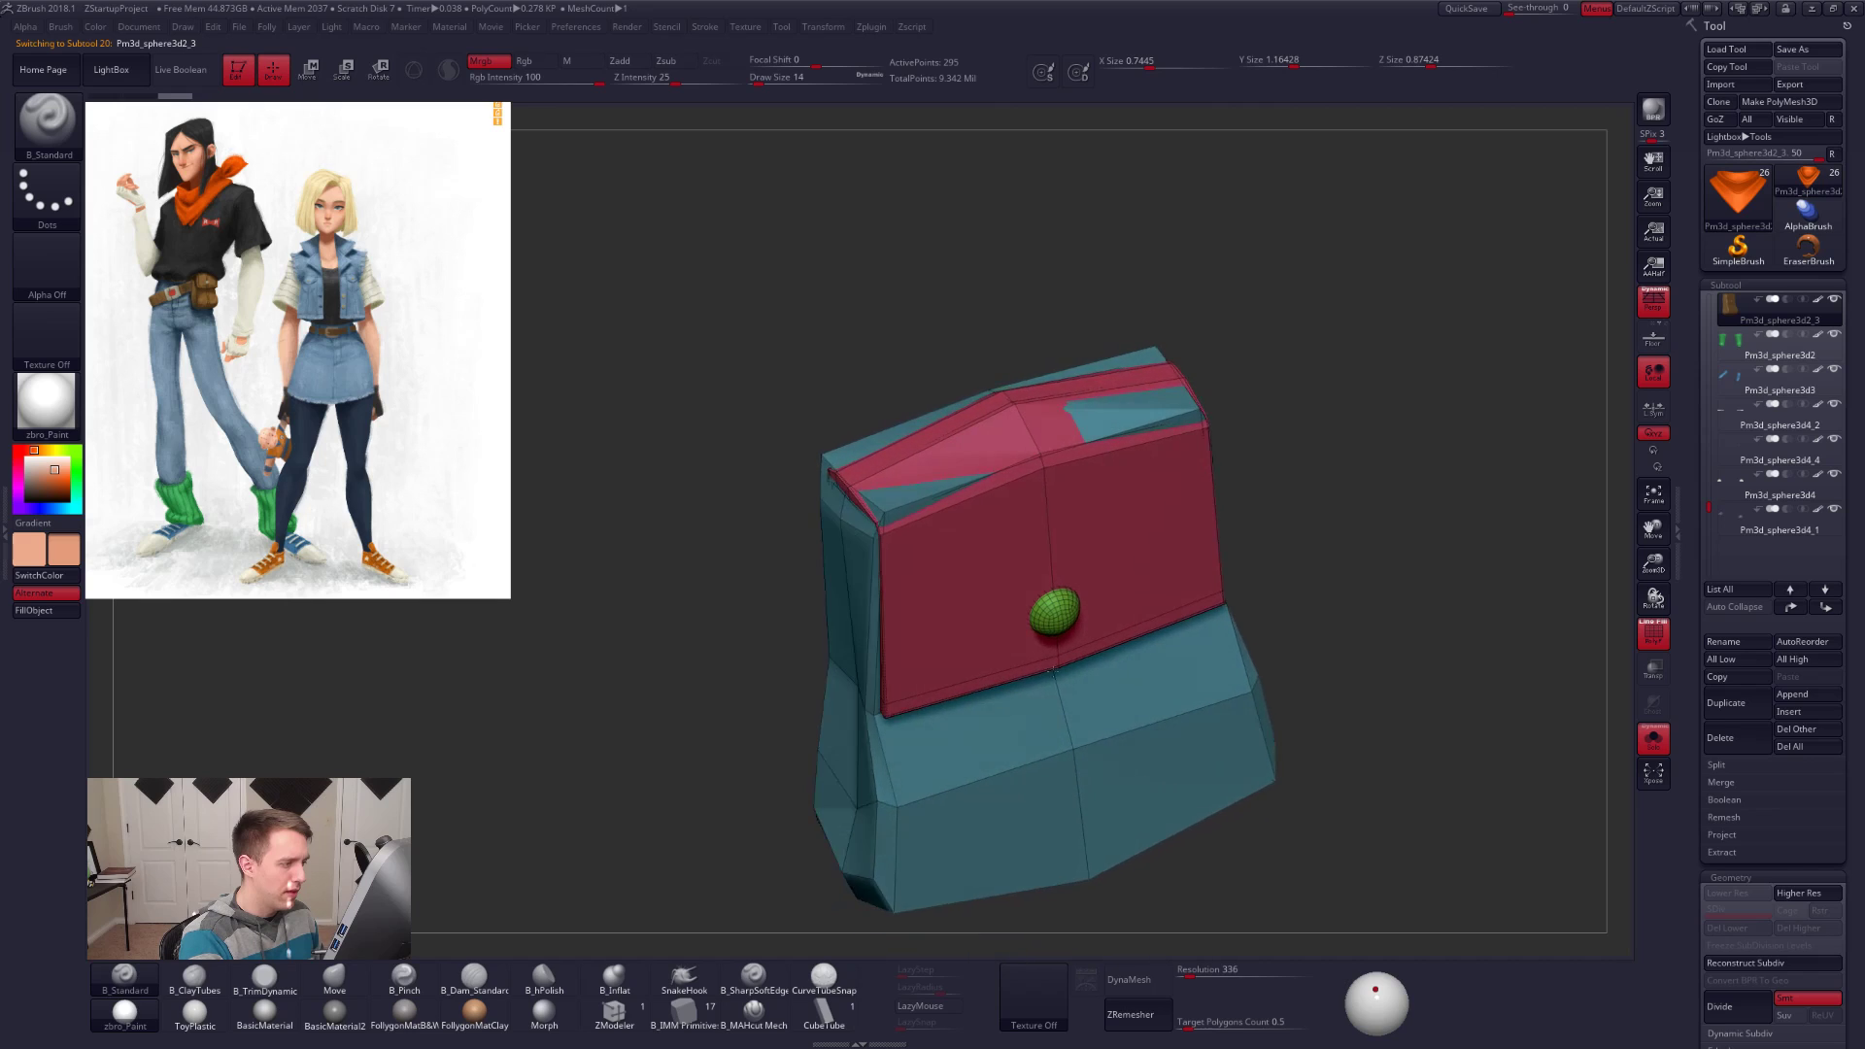
key("shift+d")
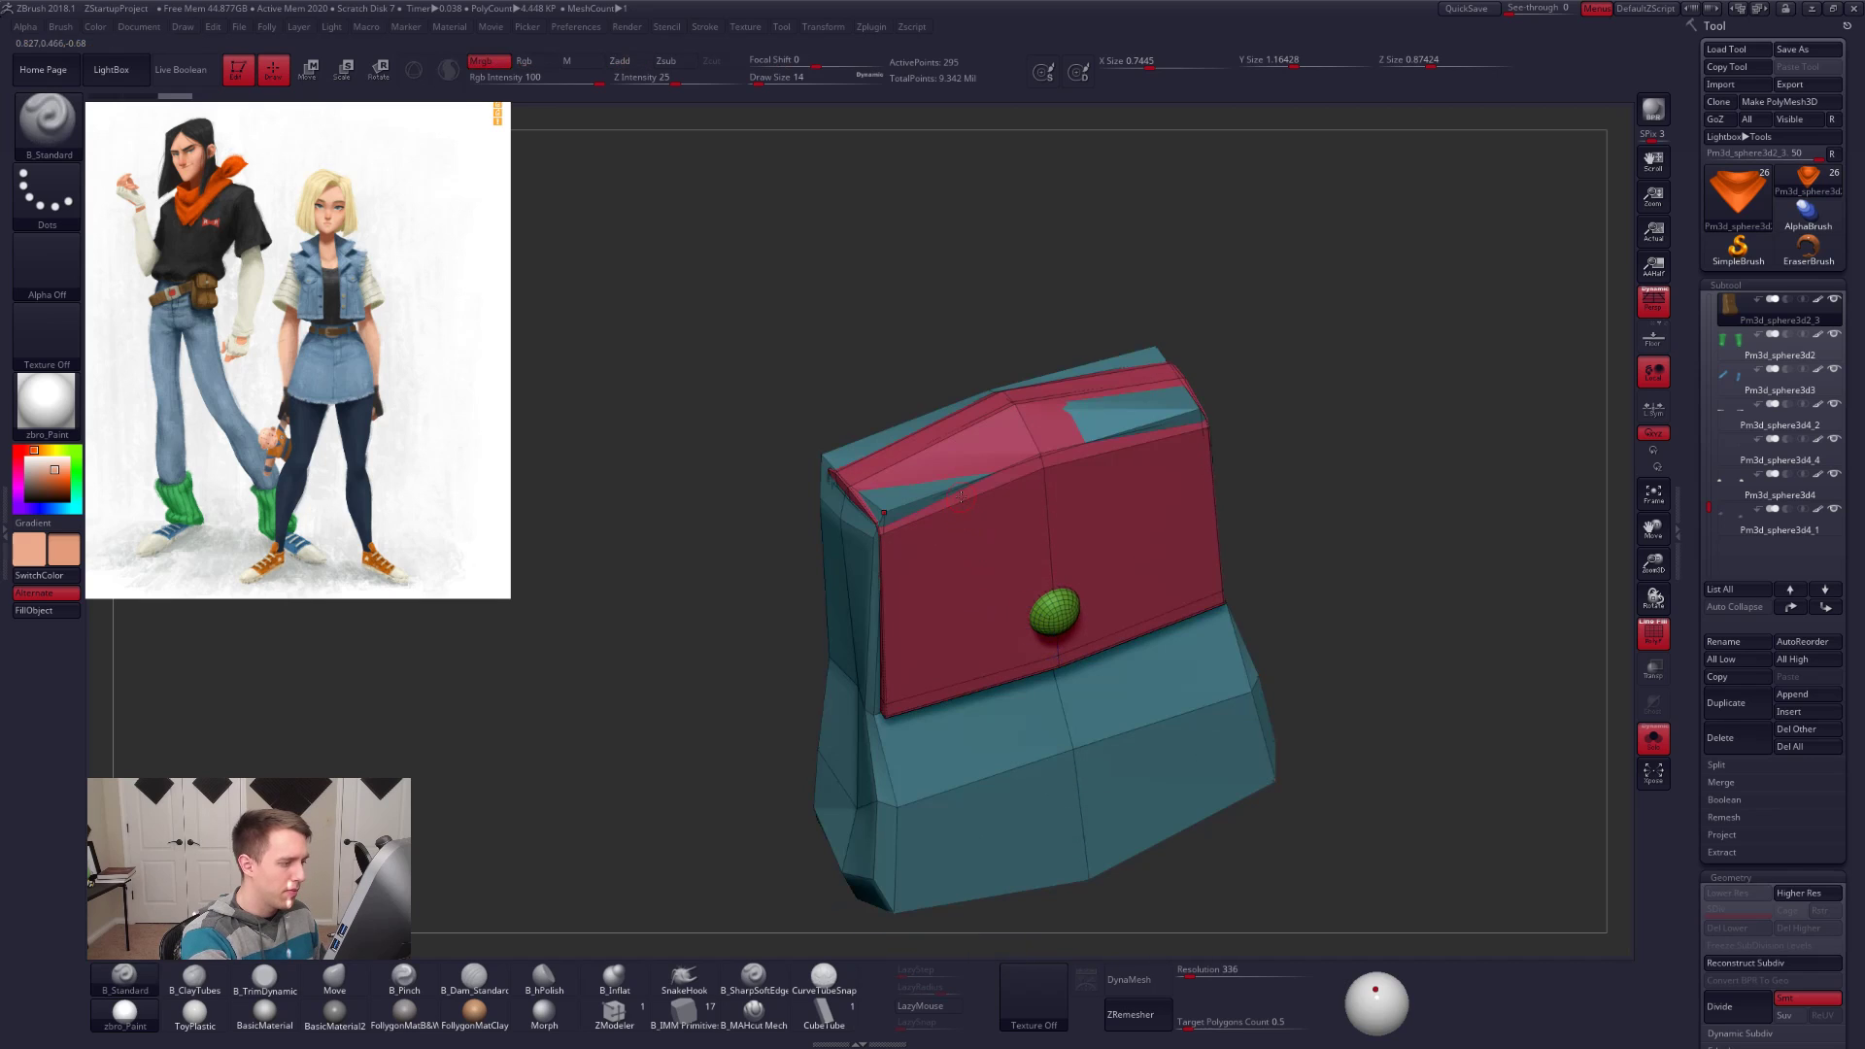
Step: Set the ZModeler edge action to Move Infinite Radius with the EdgeLoop Complete target for the pouch
left_click(614, 1014)
mouse_move(972, 520)
right_mouse_down("alt")
mouse_move(1013, 503)
mouse_move(1011, 563)
right_mouse_up("alt")
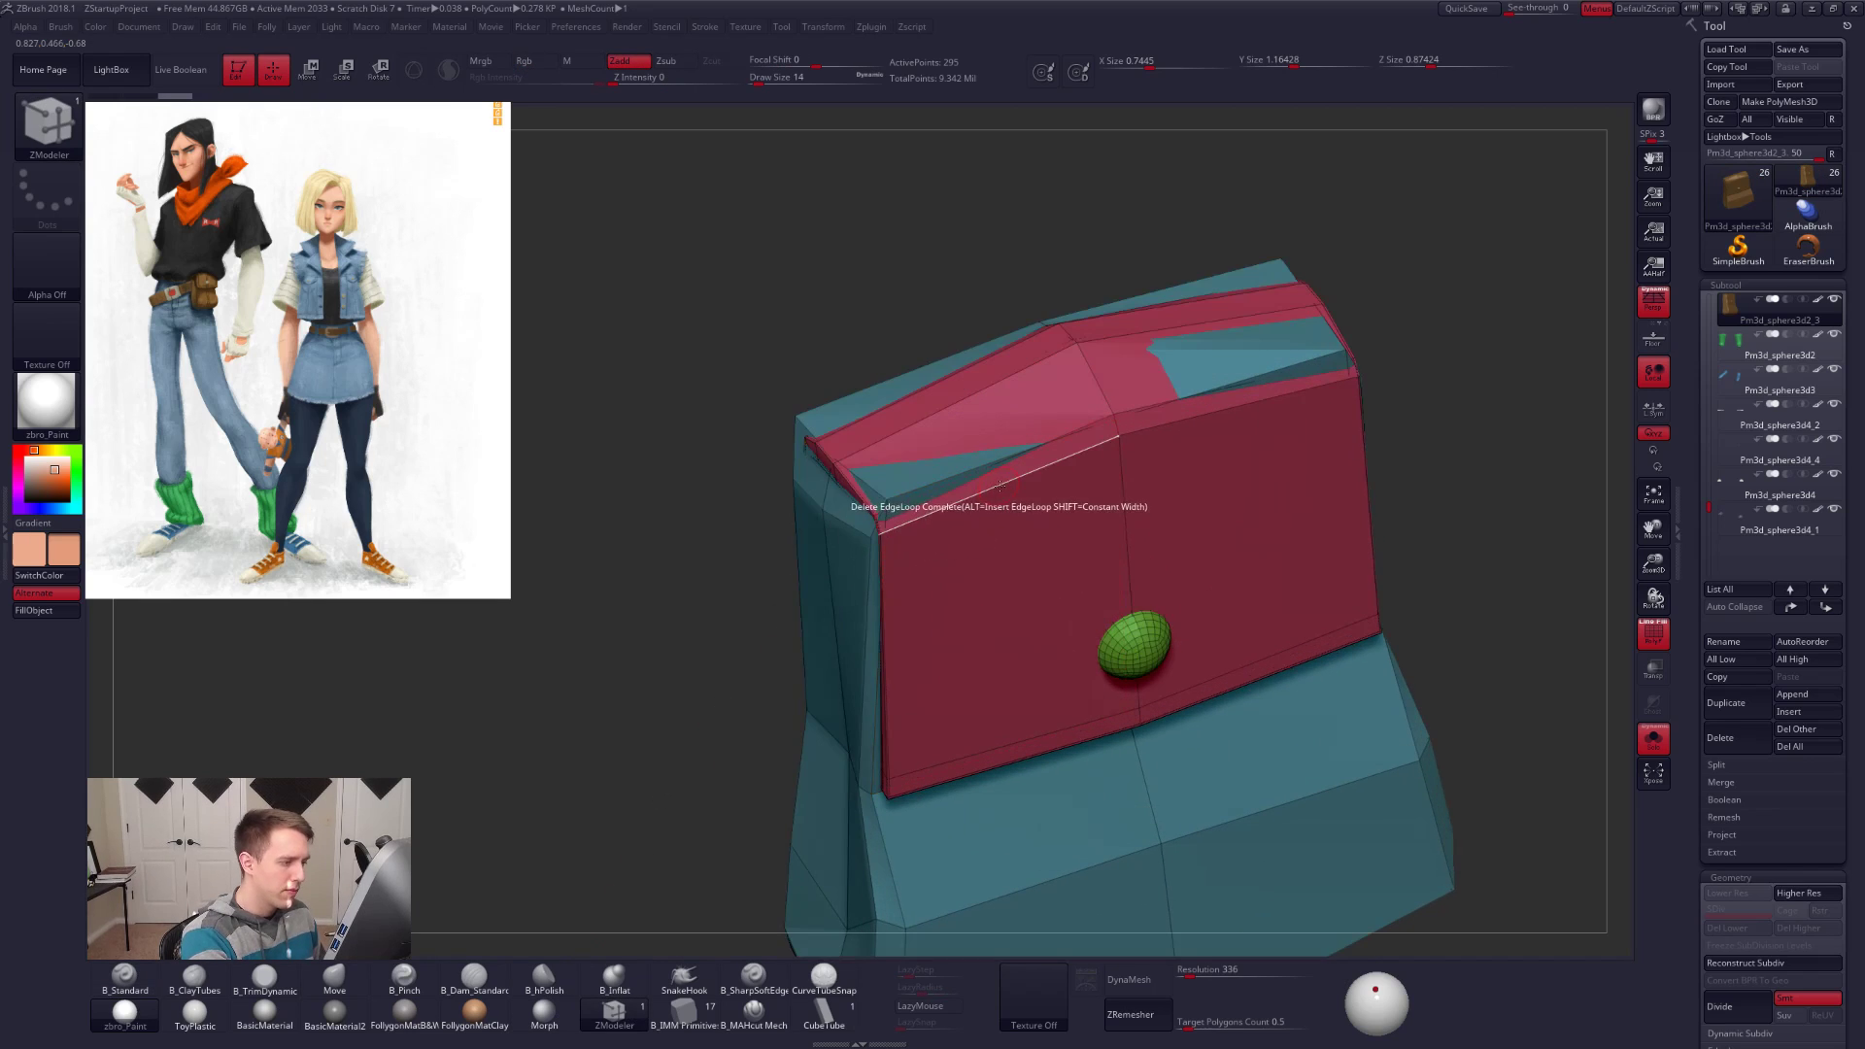
key("space")
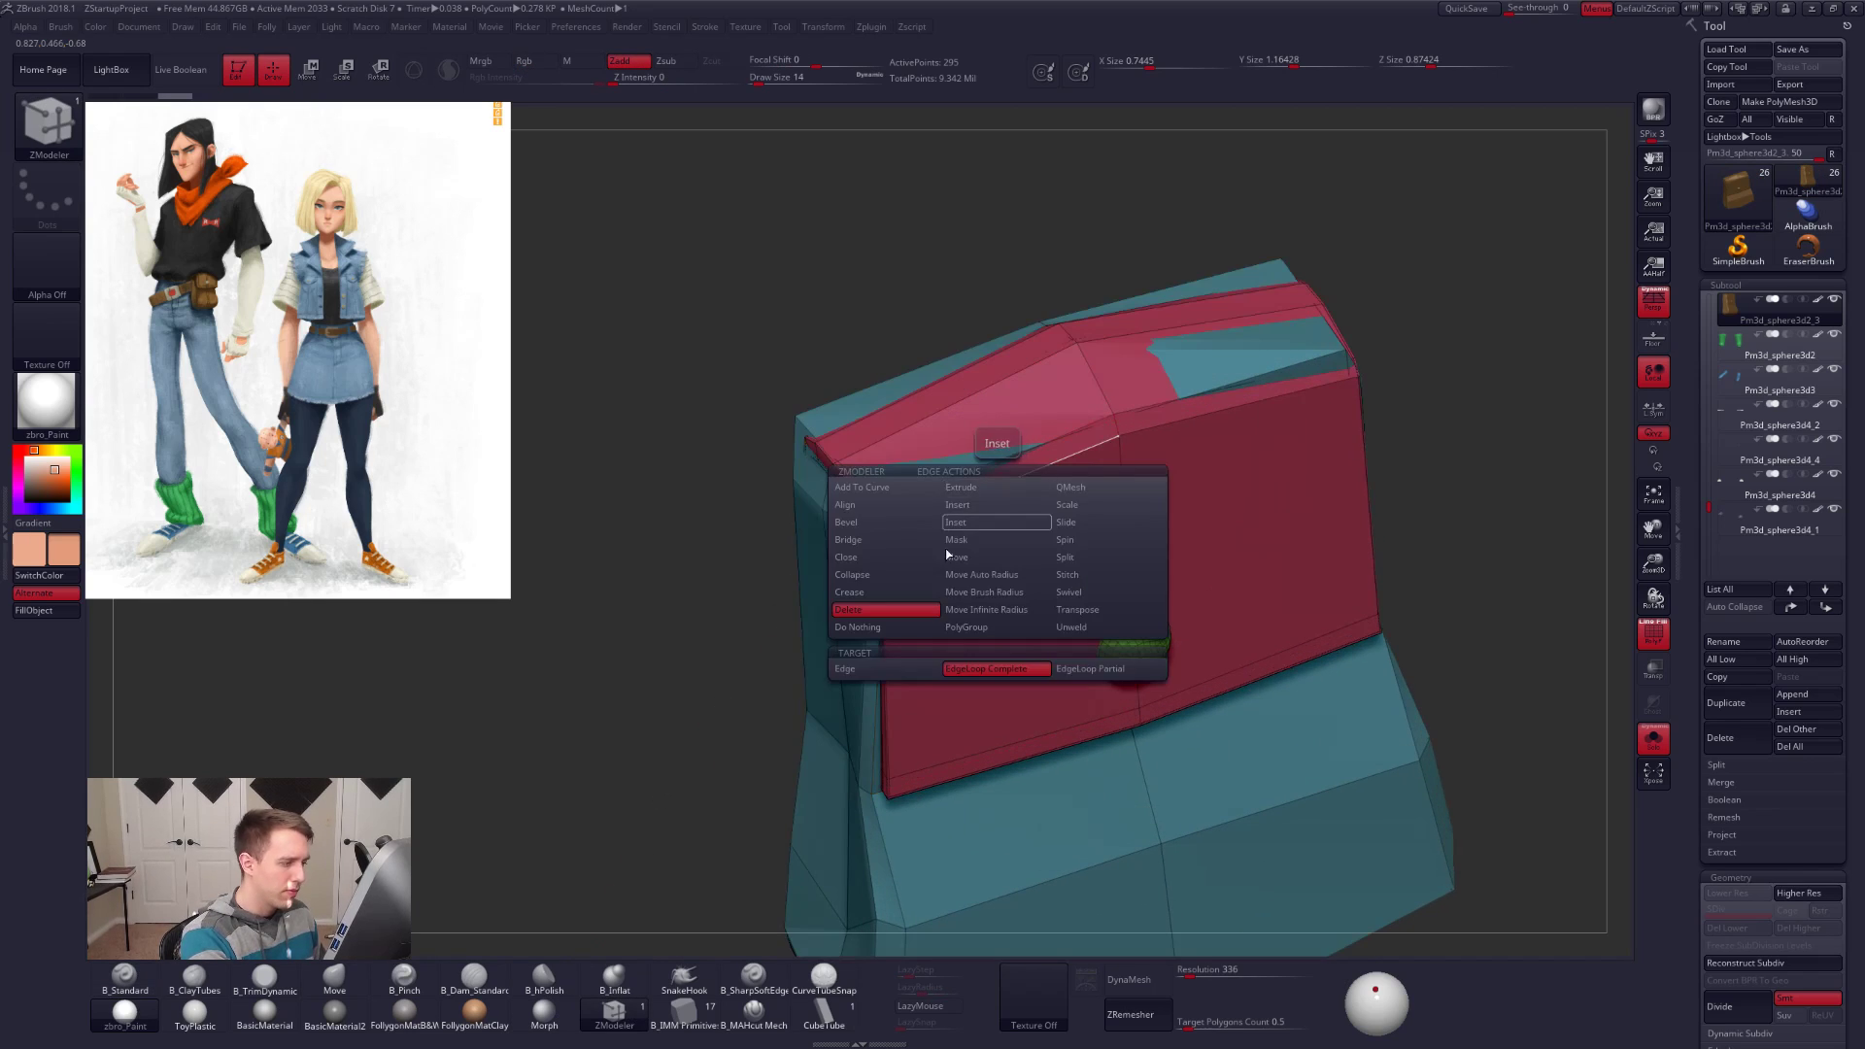
left_click(999, 609)
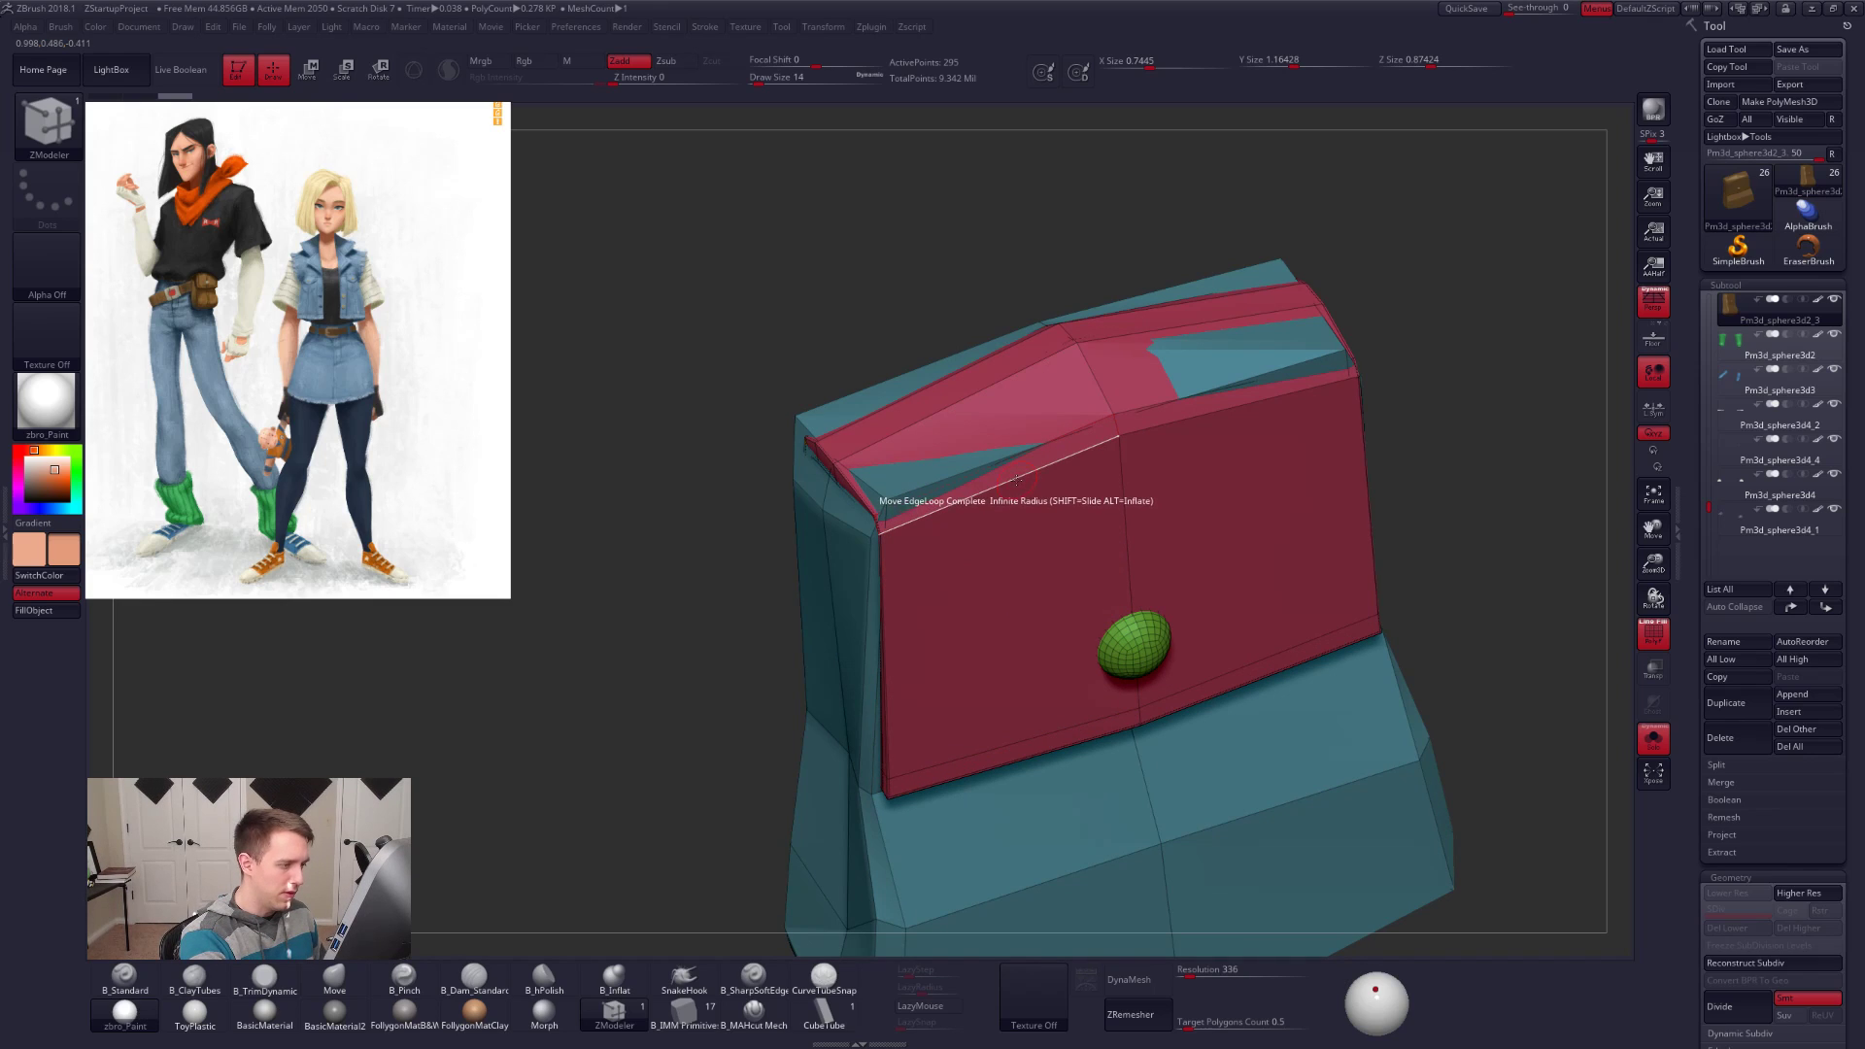
Step: Inspect the pouch's subdivided shape from the front and side, with and without wireframe, and show the full character again
key("d")
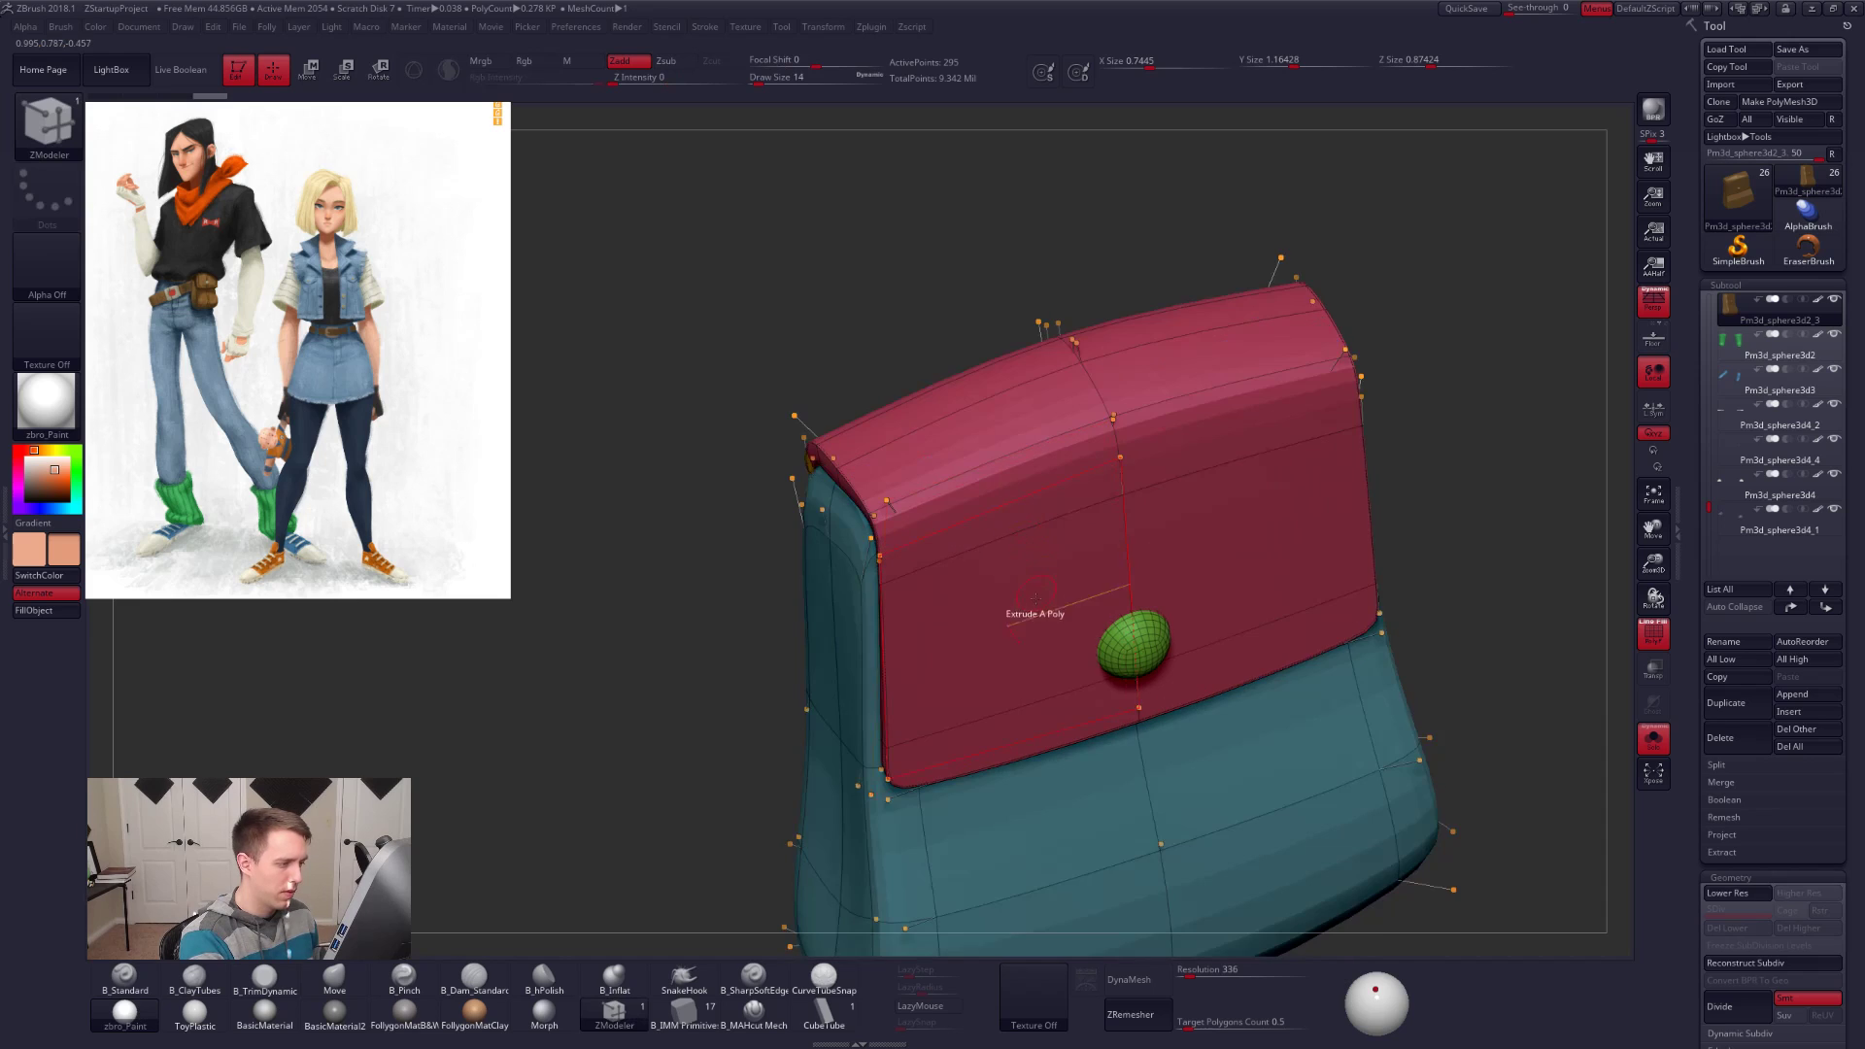
mouse_move(1049, 579)
right_mouse_down()
mouse_move(1200, 563)
mouse_move(1093, 556)
mouse_move(1069, 515)
right_mouse_up()
key("shift+f")
right_click_drag(1415, 783, 1343, 779, "ctrl")
right_click_drag(1107, 510, 1103, 549, "ctrl")
key("shift+f")
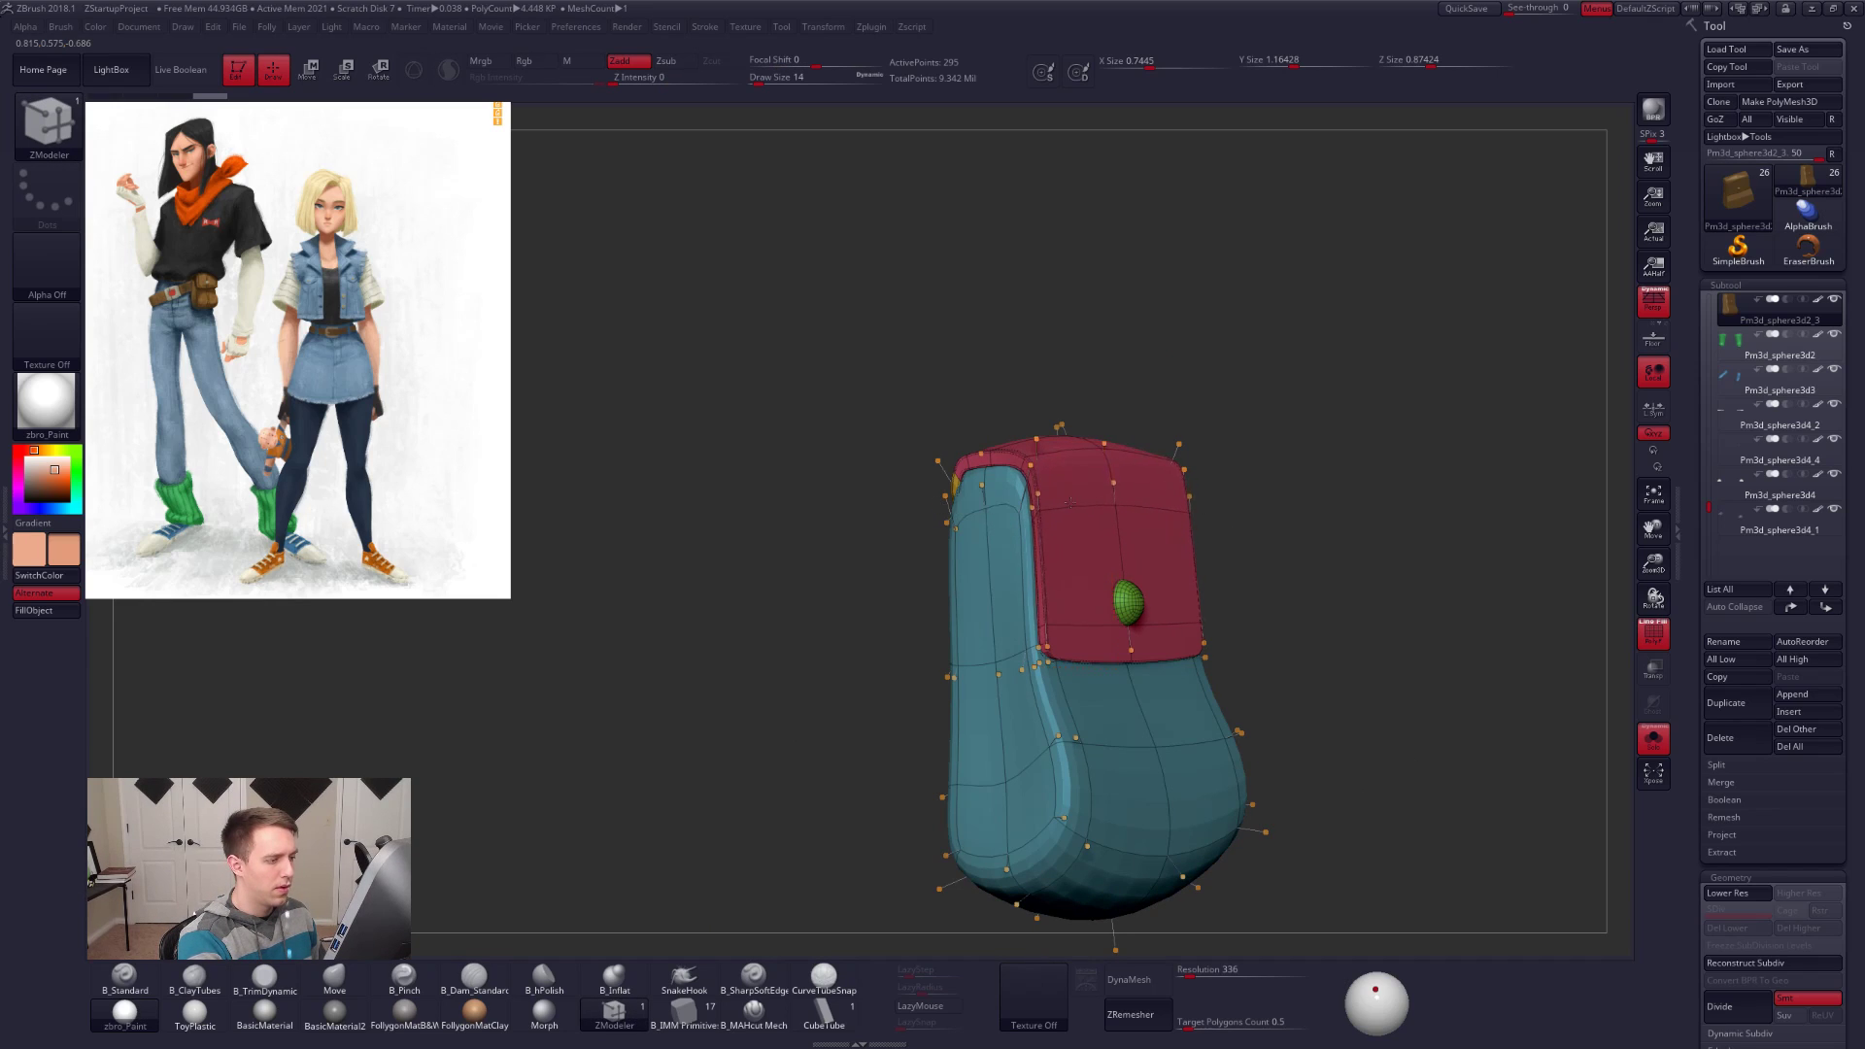
key("shift+f")
right_click_drag(1423, 706, 1394, 777, "ctrl")
right_click_drag(1394, 777, 1286, 822, "ctrl")
key("alt+s")
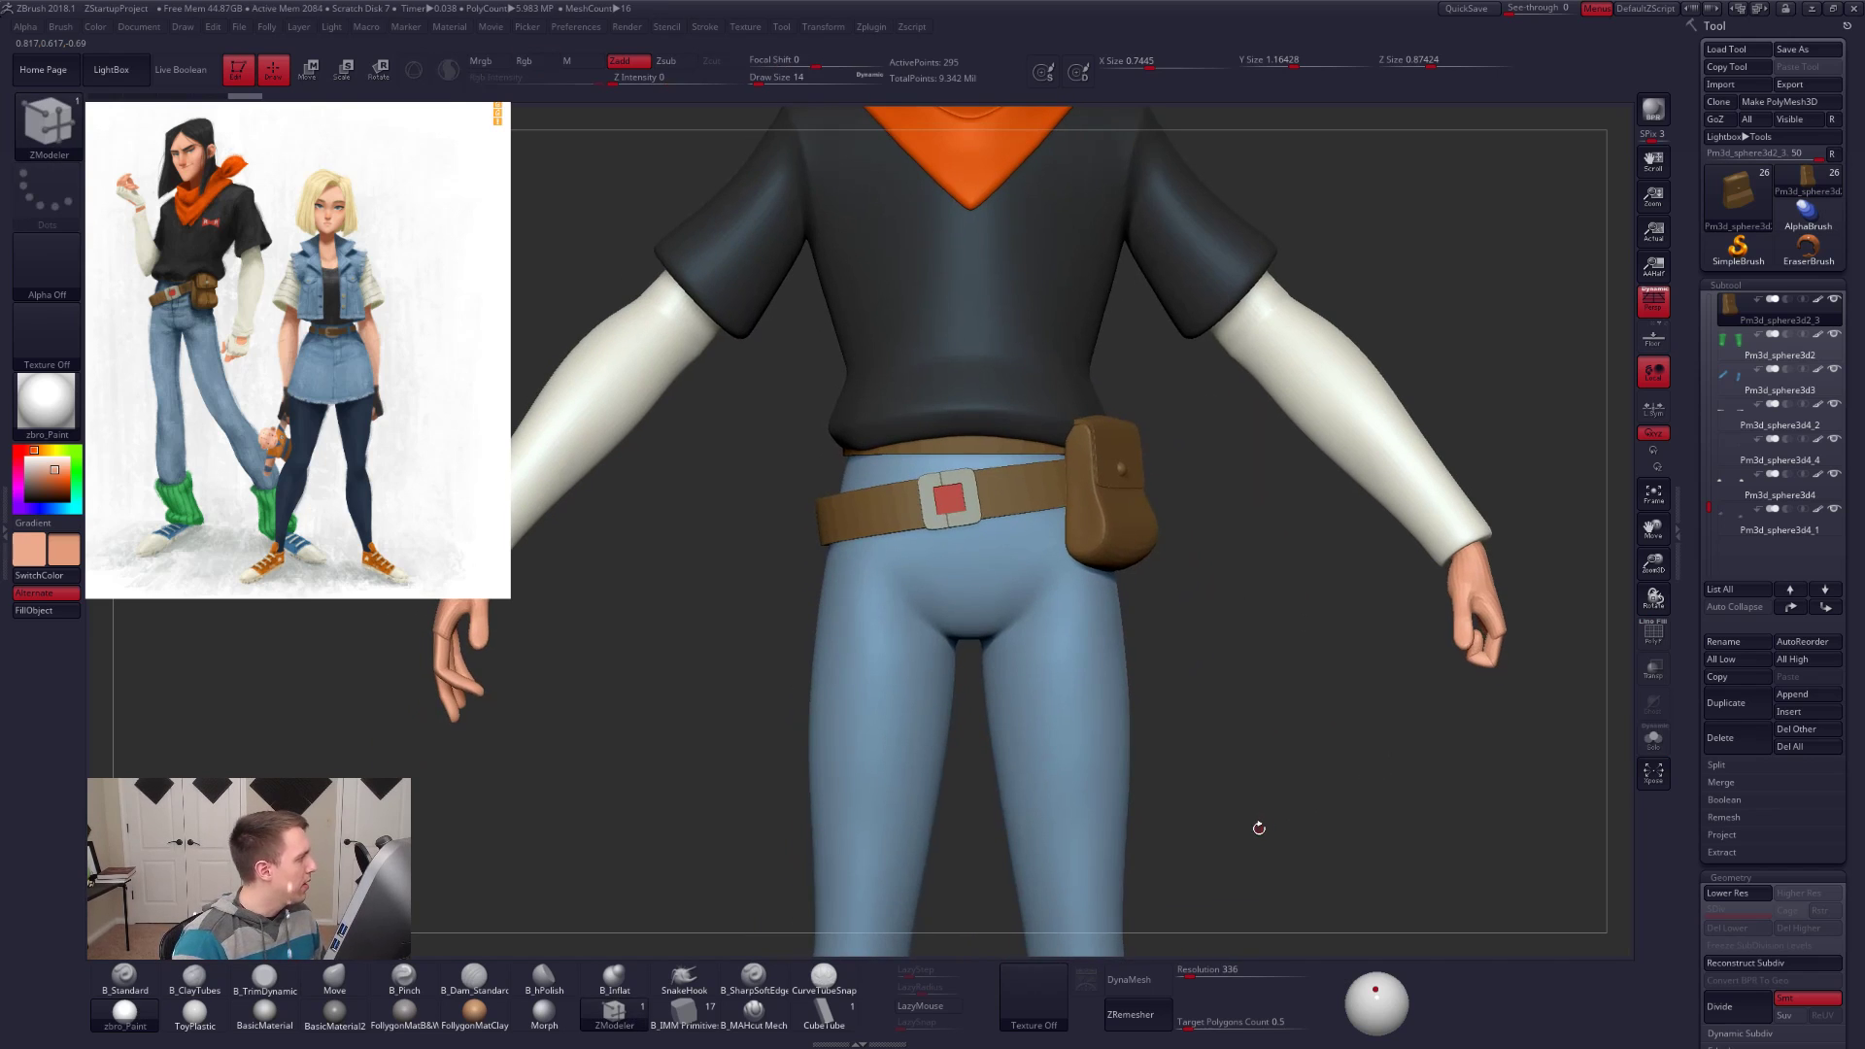
Step: Pick a greyish olive colour from the reference image for the pouch button and isolate the pouch
key("shift+z")
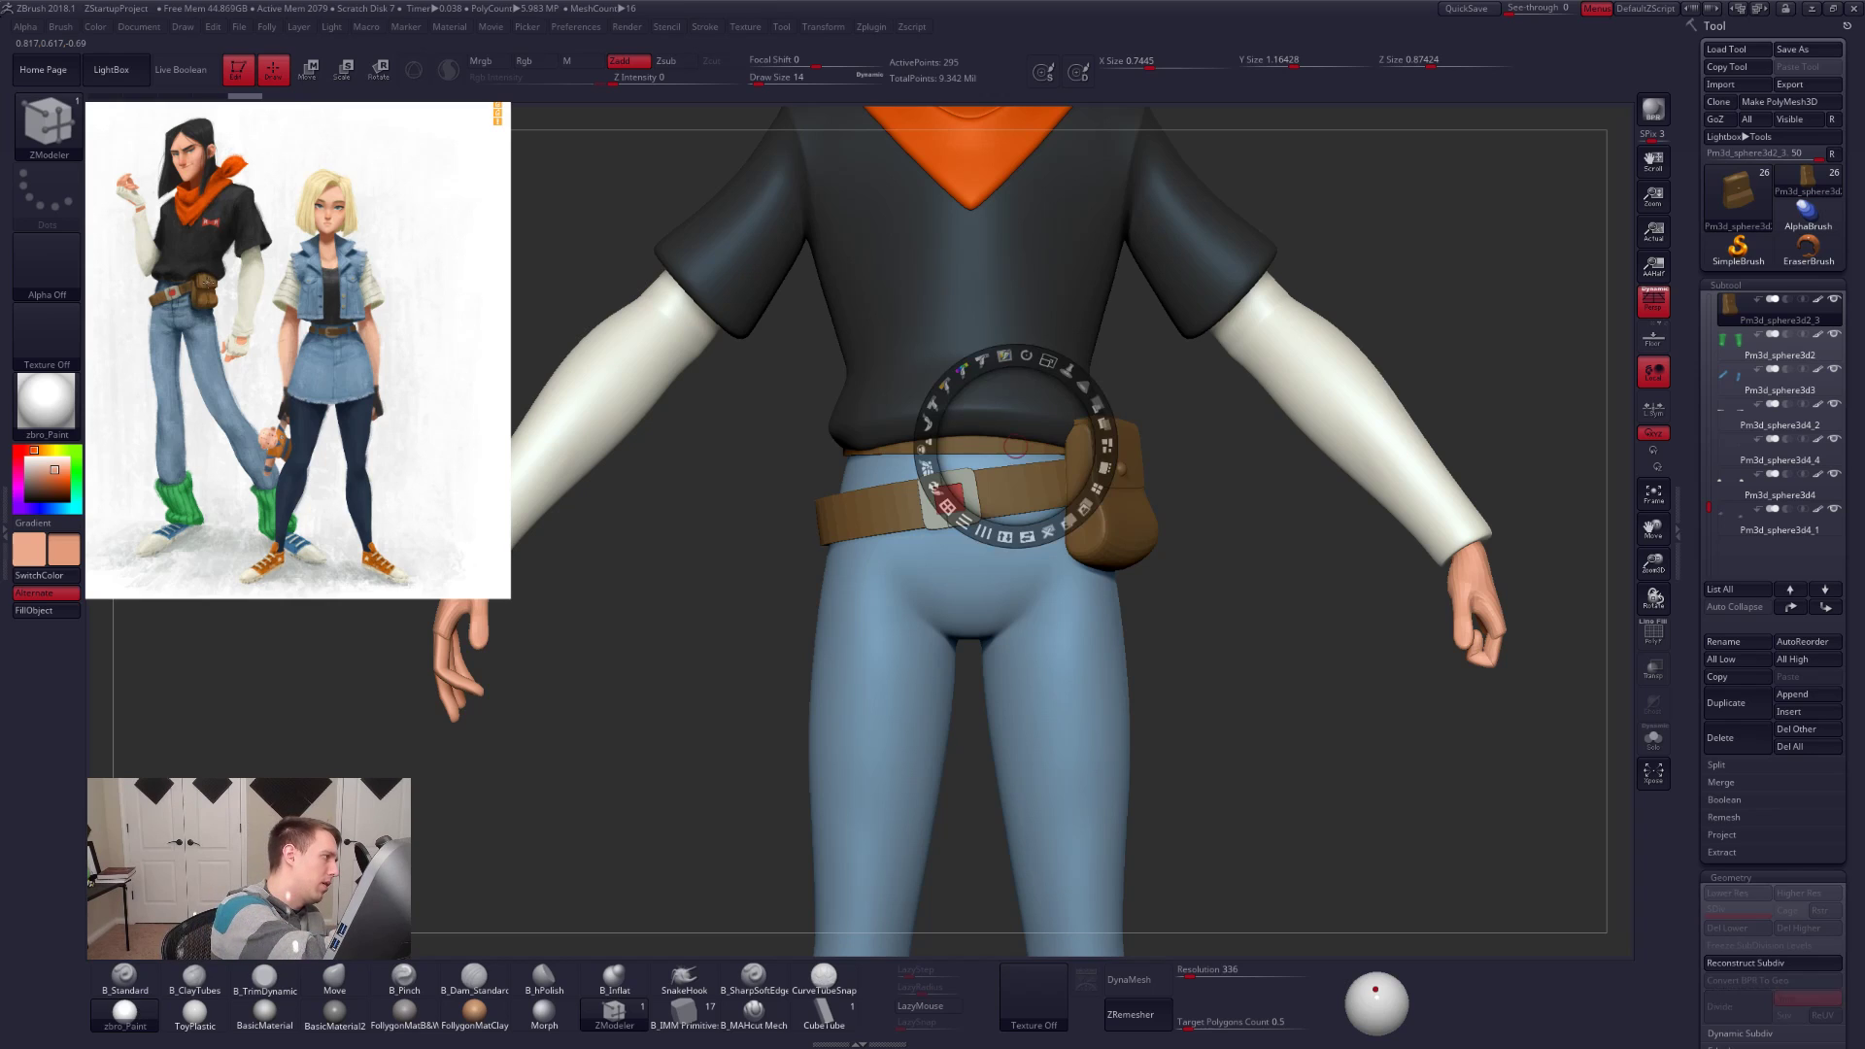
key("shift+z")
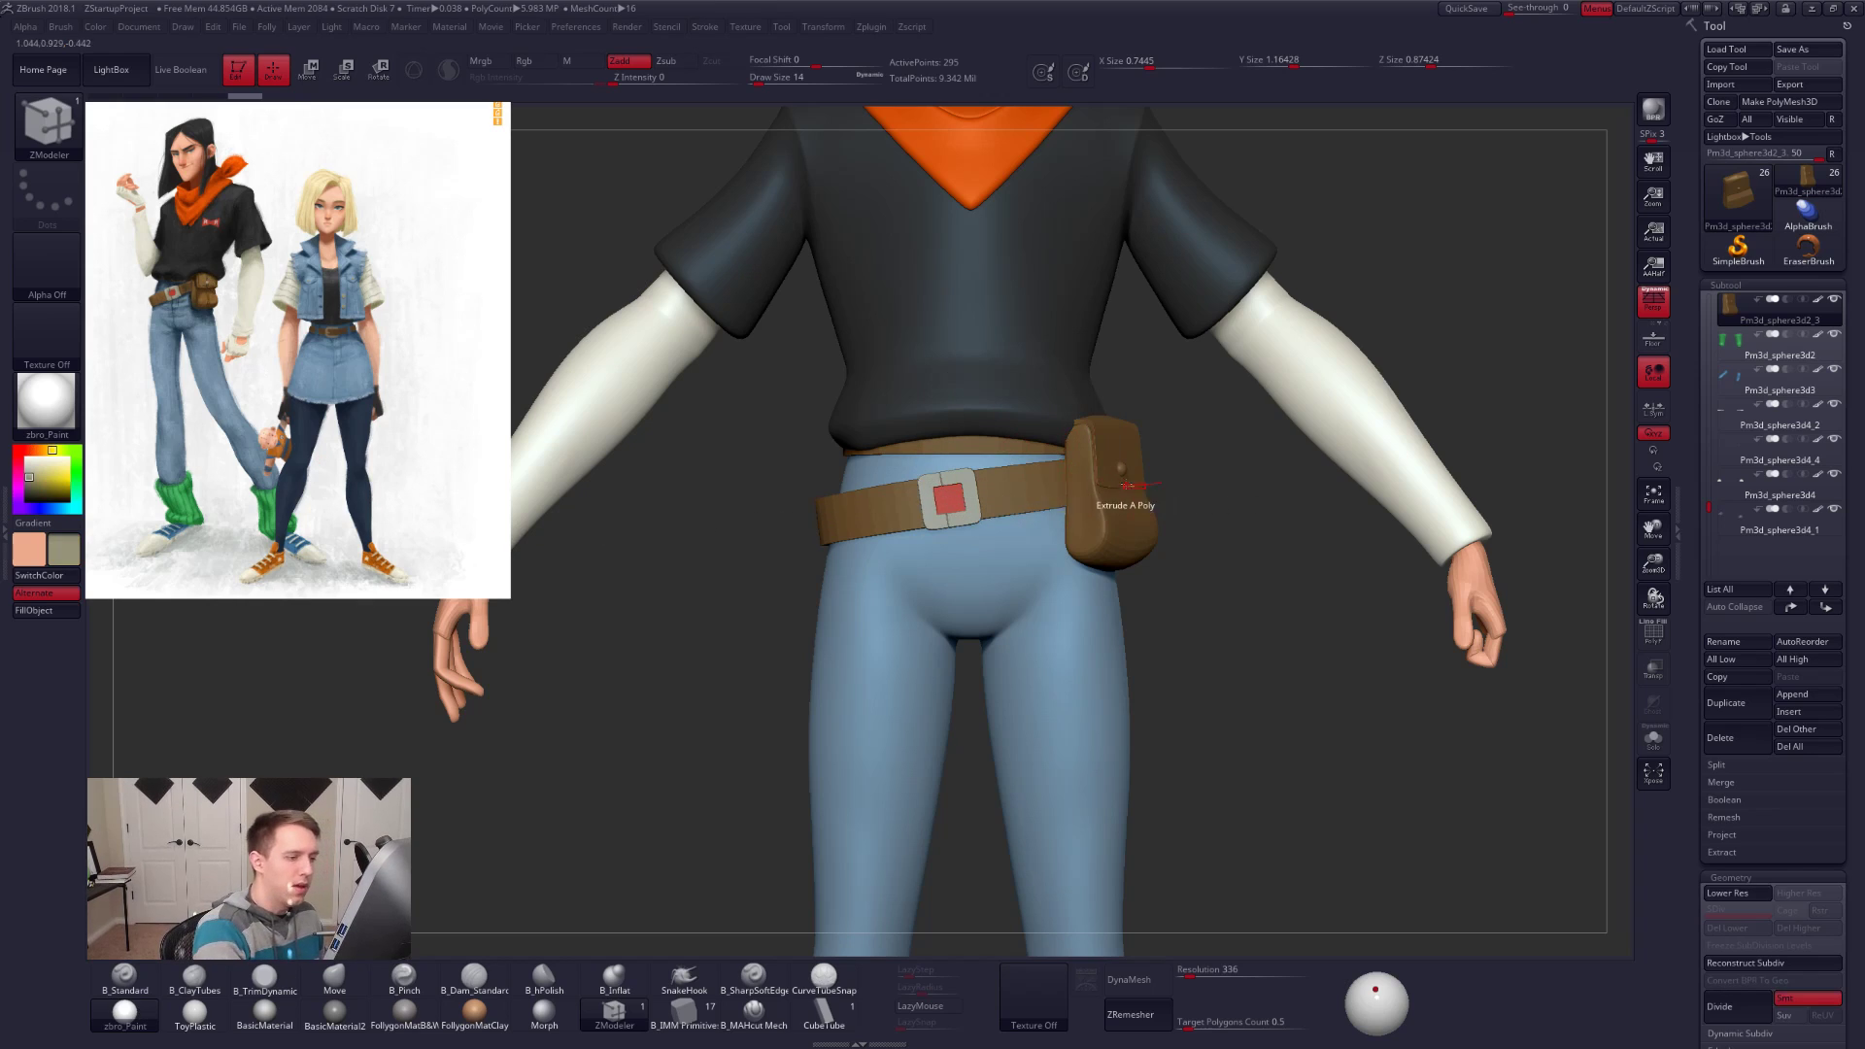
key("alt+s")
key("f")
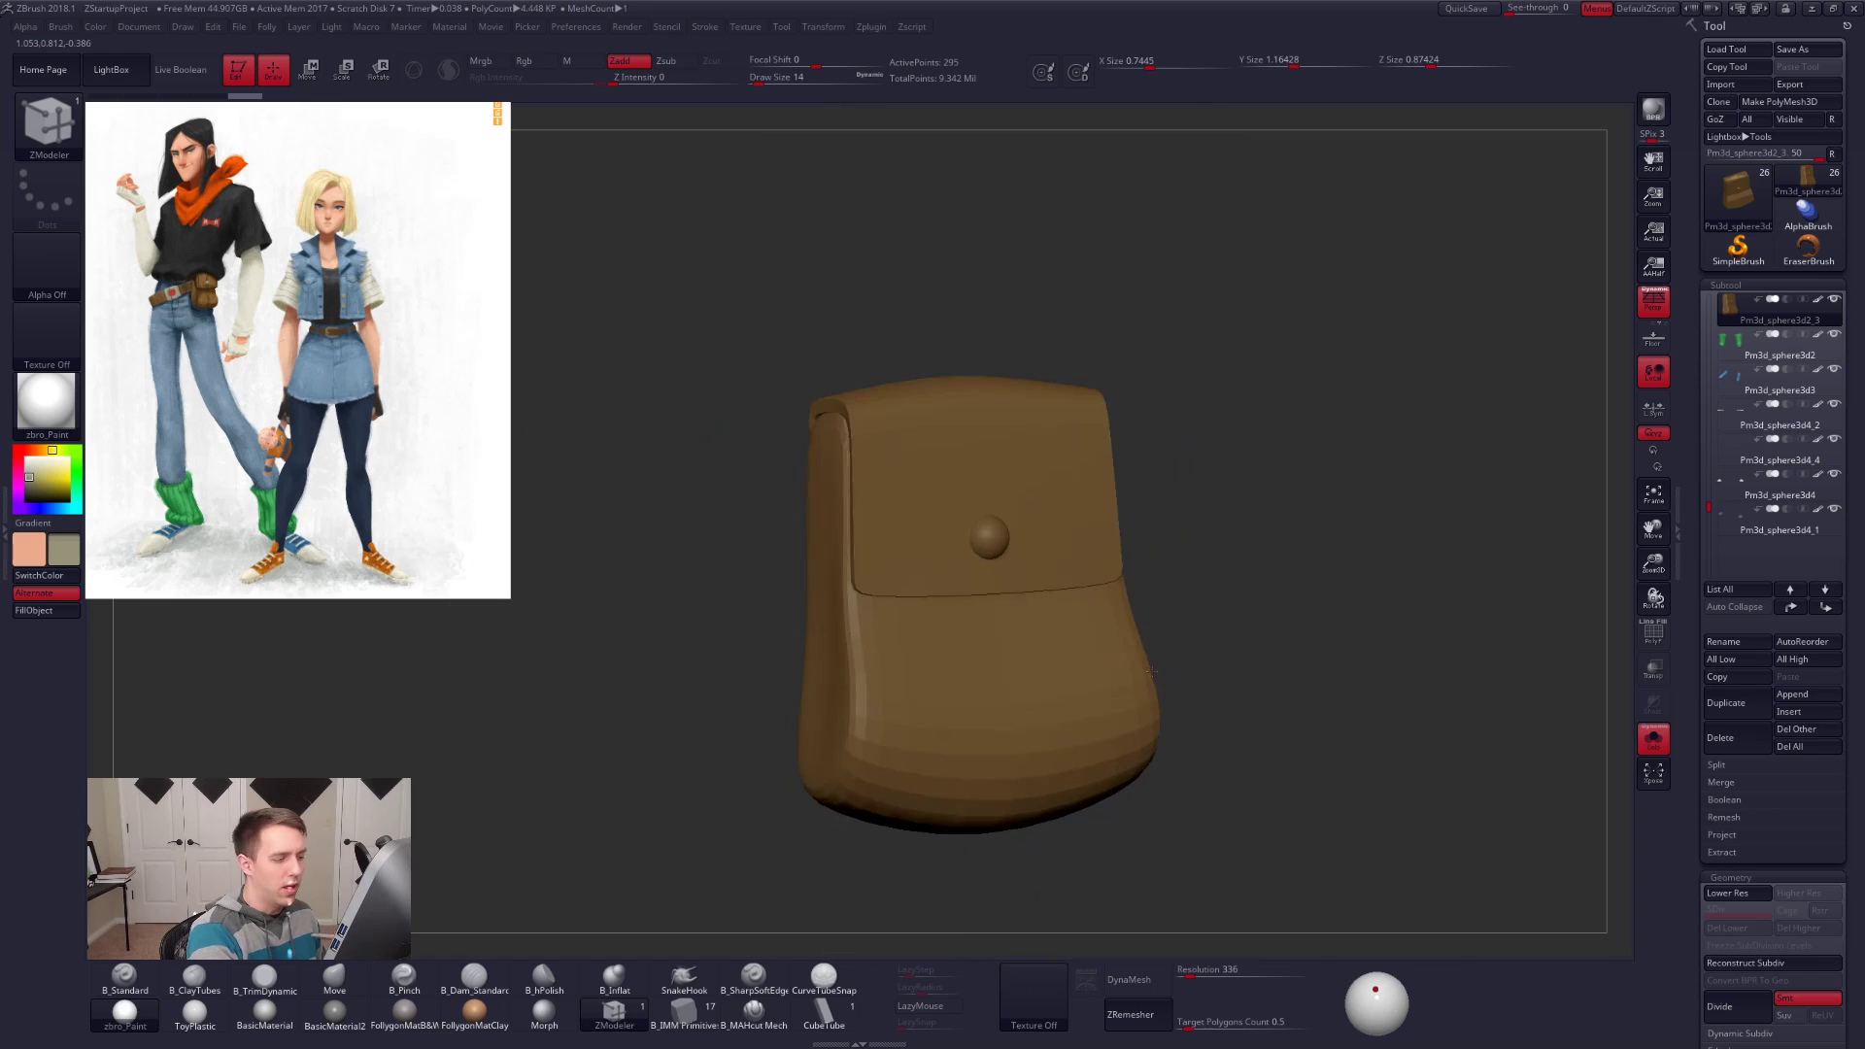
Step: Hide every part of the pouch except the round button on its flap
key("b")
key("m")
key("v")
key("b")
key("z")
key("m")
key("shift+f")
key("shift+d")
left_click(989, 540, "ctrl+shift")
left_click(993, 533, "ctrl+shift")
key("ctrl+shift+s")
key("ctrl+shift+s")
key("ctrl+shift+s")
left_click_drag(1180, 491, 1242, 483, "ctrl+shift")
Step: Fill the pouch button with the picked greyish olive colour and bring back the whole pouch and character
key("shift+f")
key("b")
key("s")
key("t")
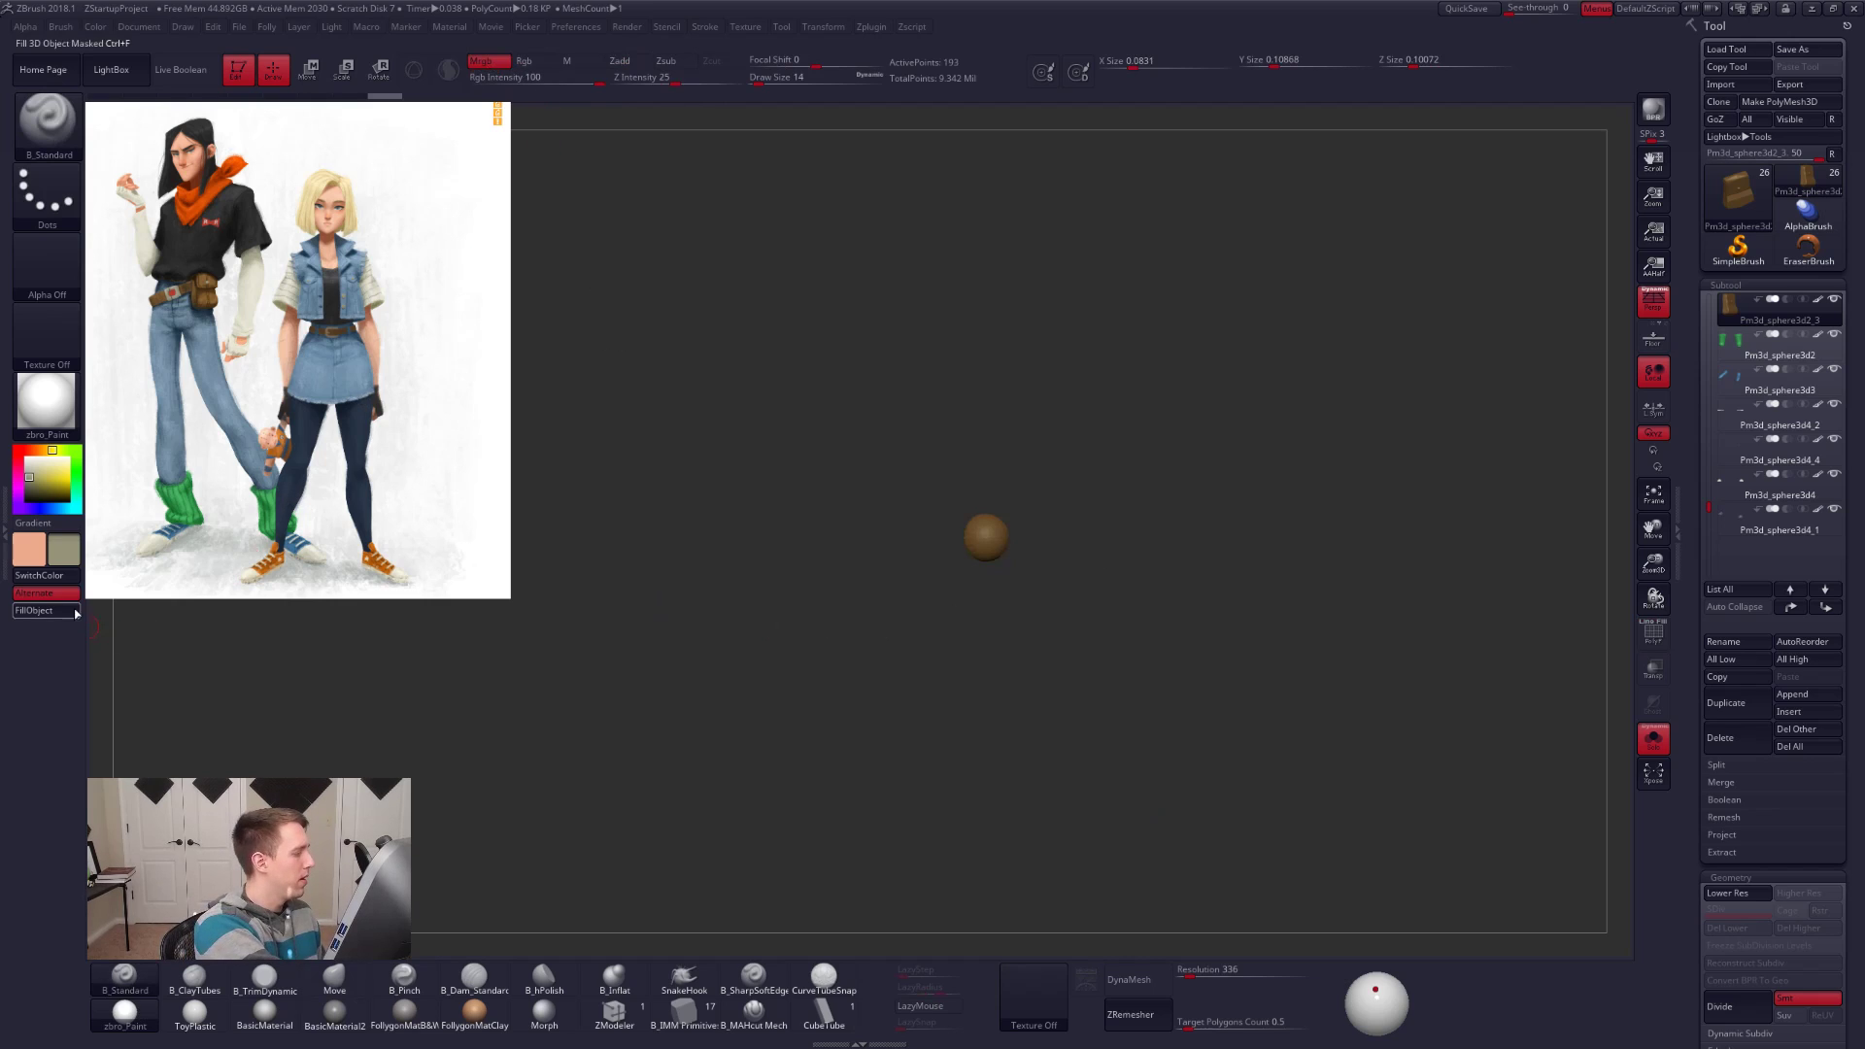
left_click(65, 616)
left_click(1215, 596, "ctrl+shift")
key("d")
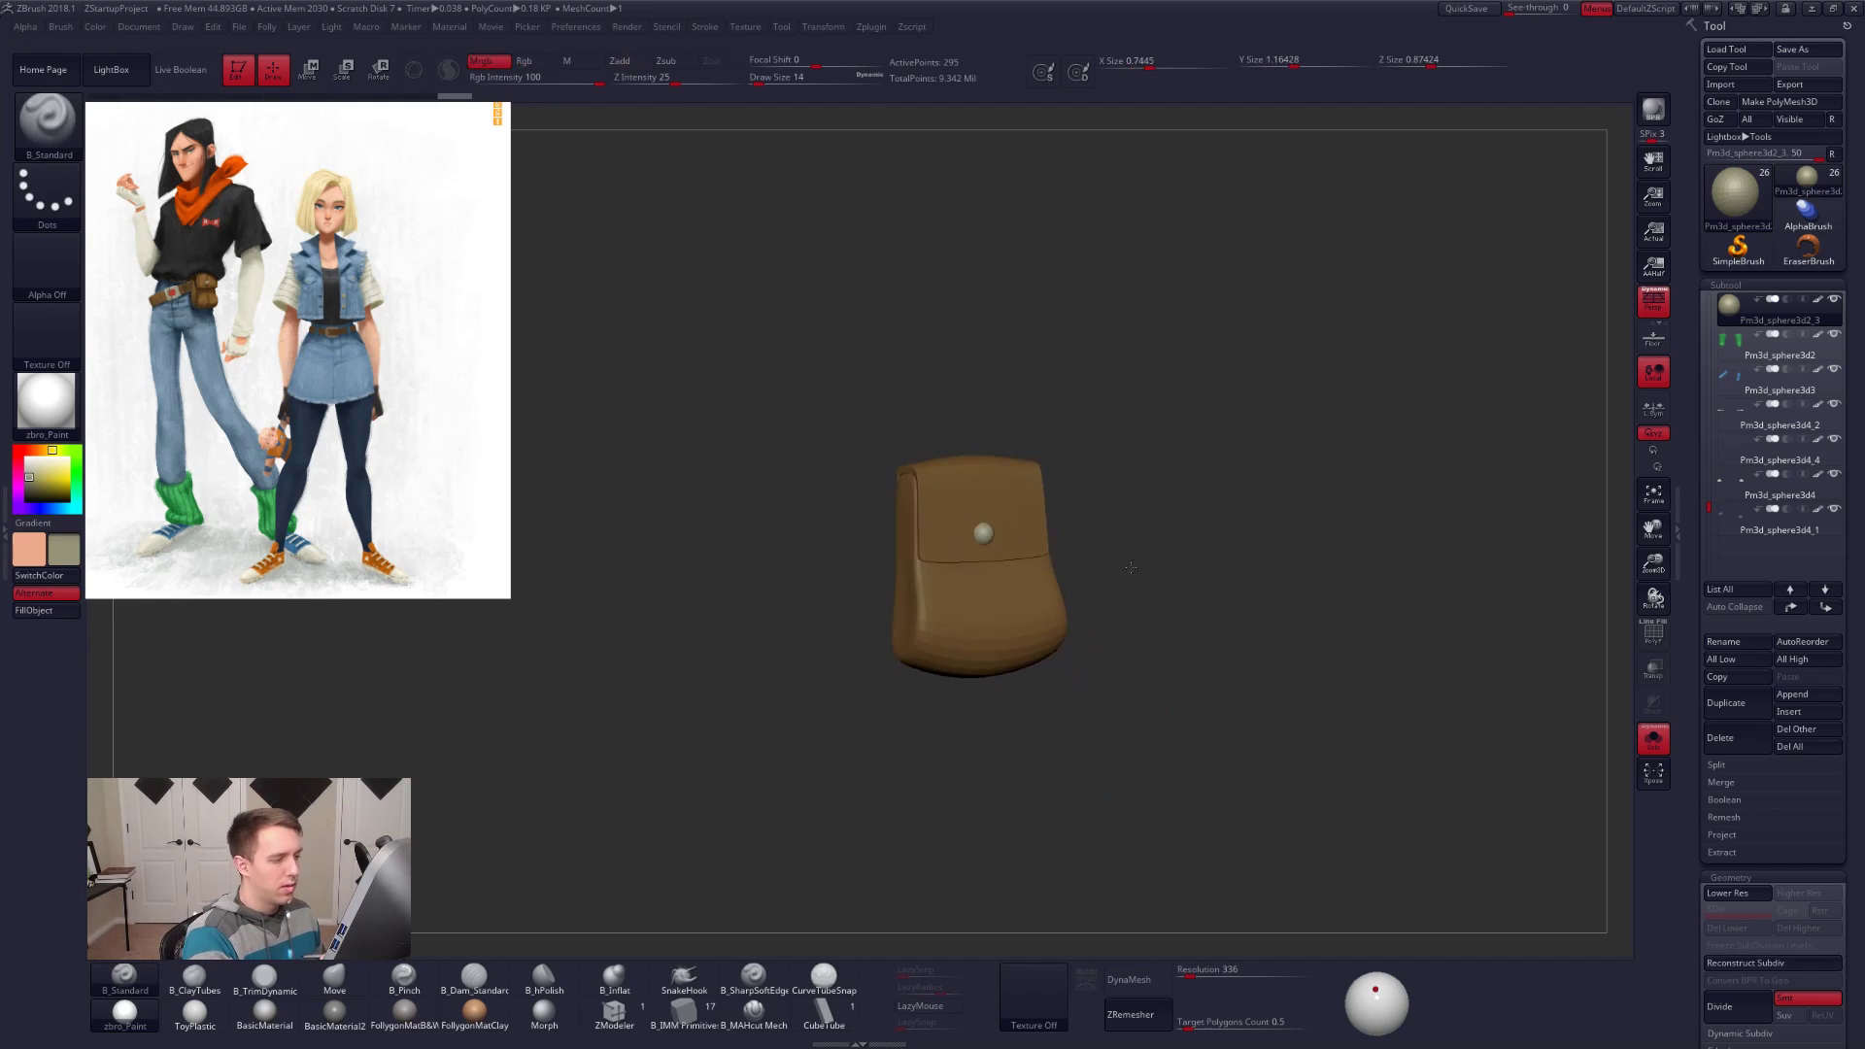
key("alt+s")
left_click_drag(1070, 646, 1156, 713)
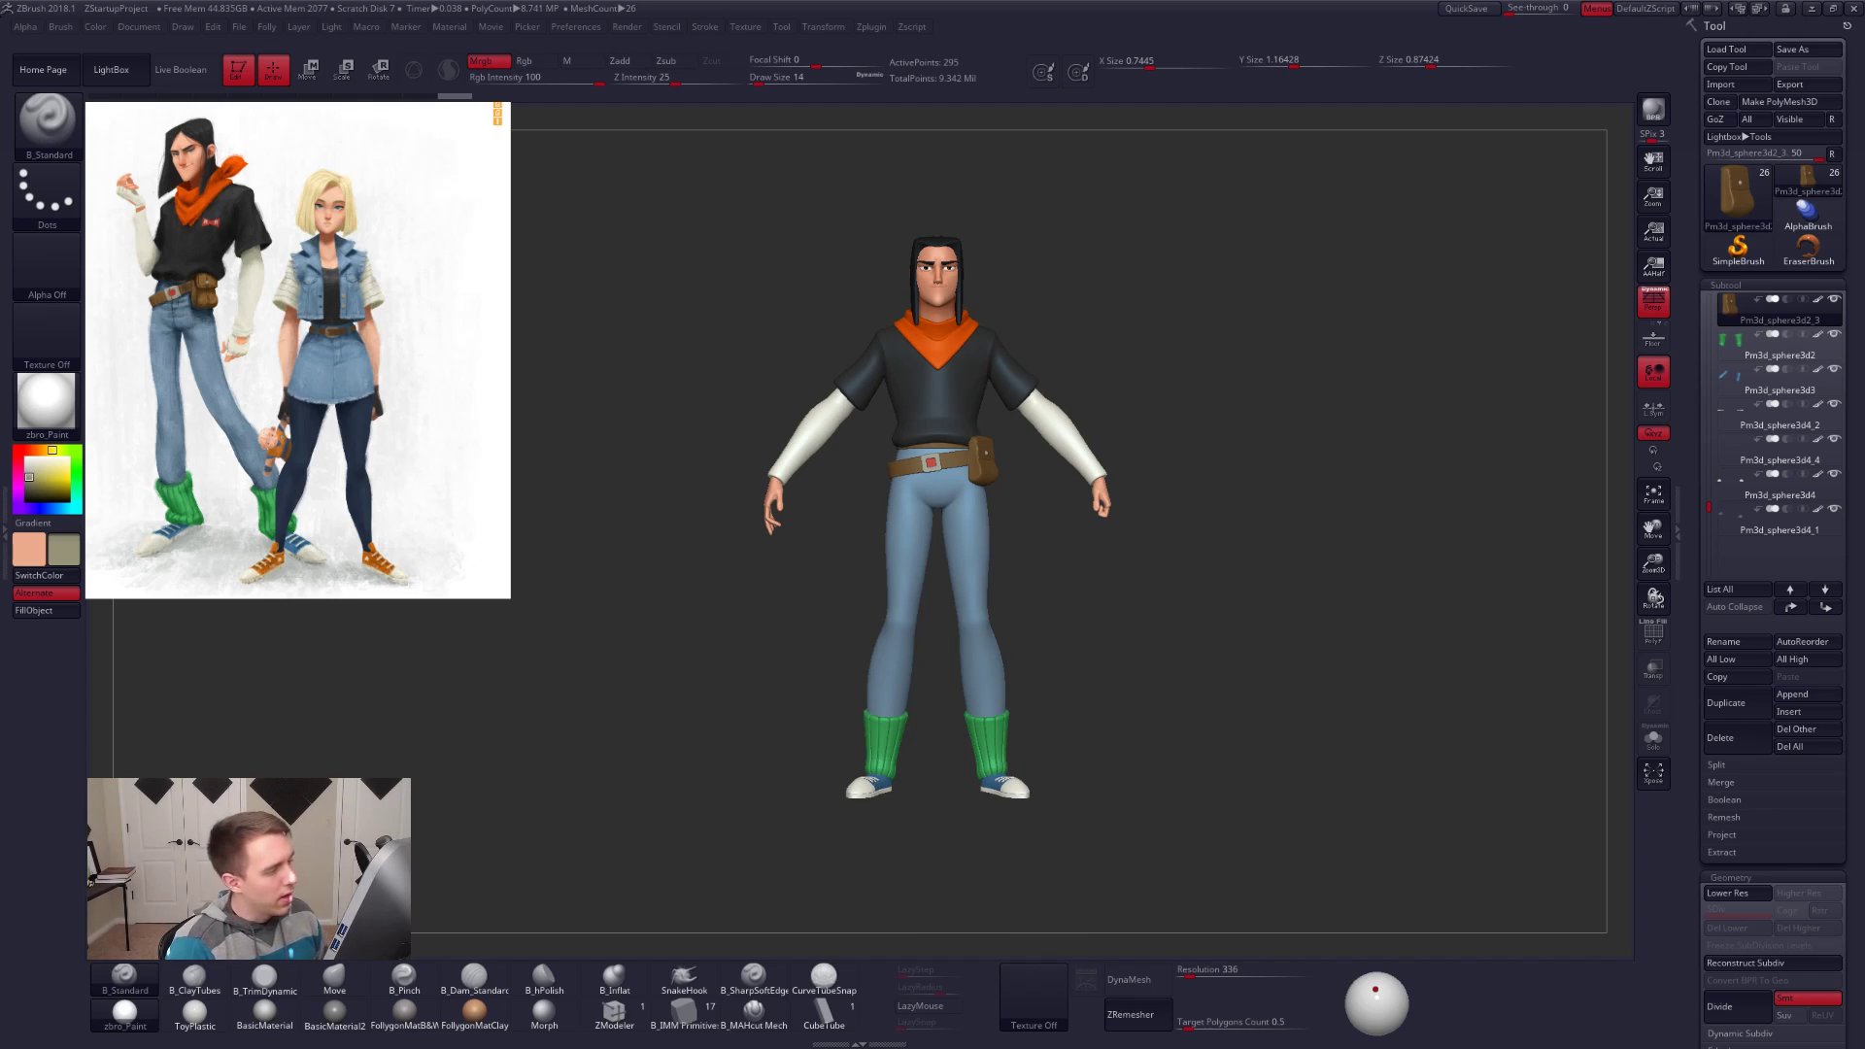
Step: Inspect the colored character from a three-quarter angle, moving down to the legs and shoes
left_click_drag(1121, 327, 965, 292)
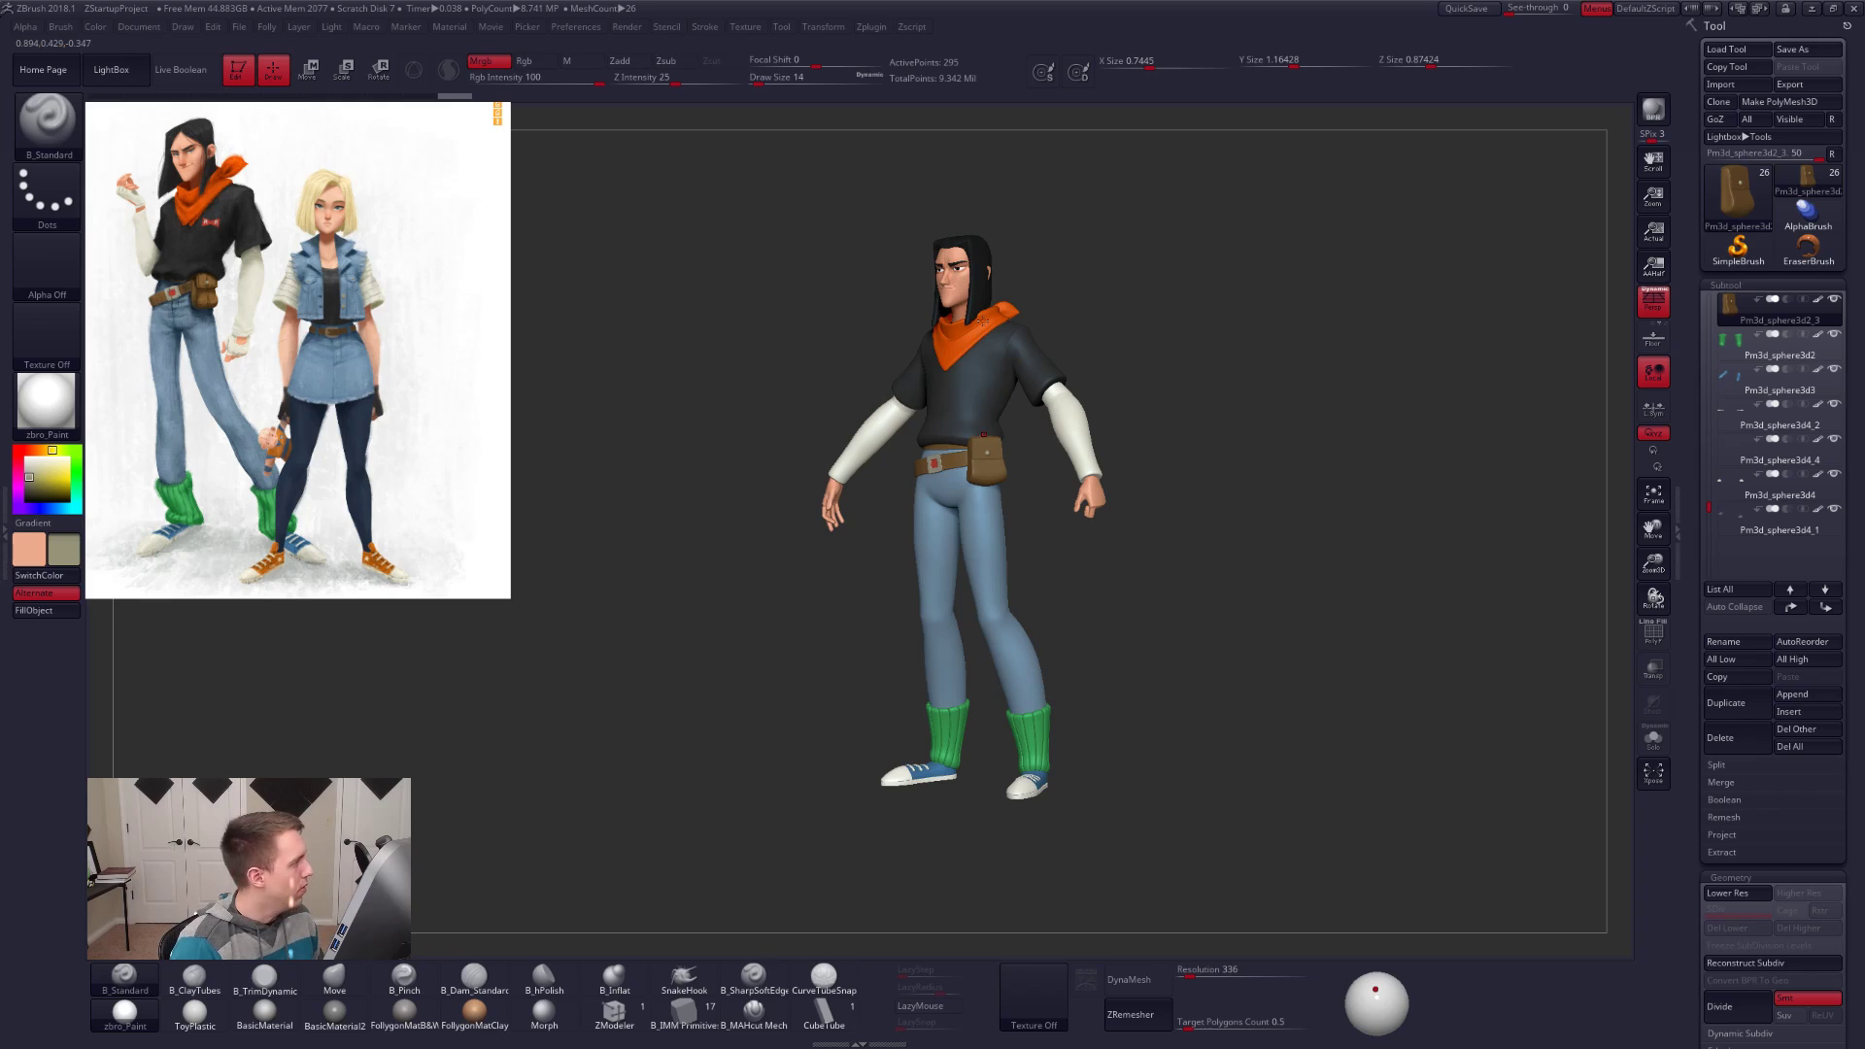
left_click_drag(1016, 716, 992, 610, "alt")
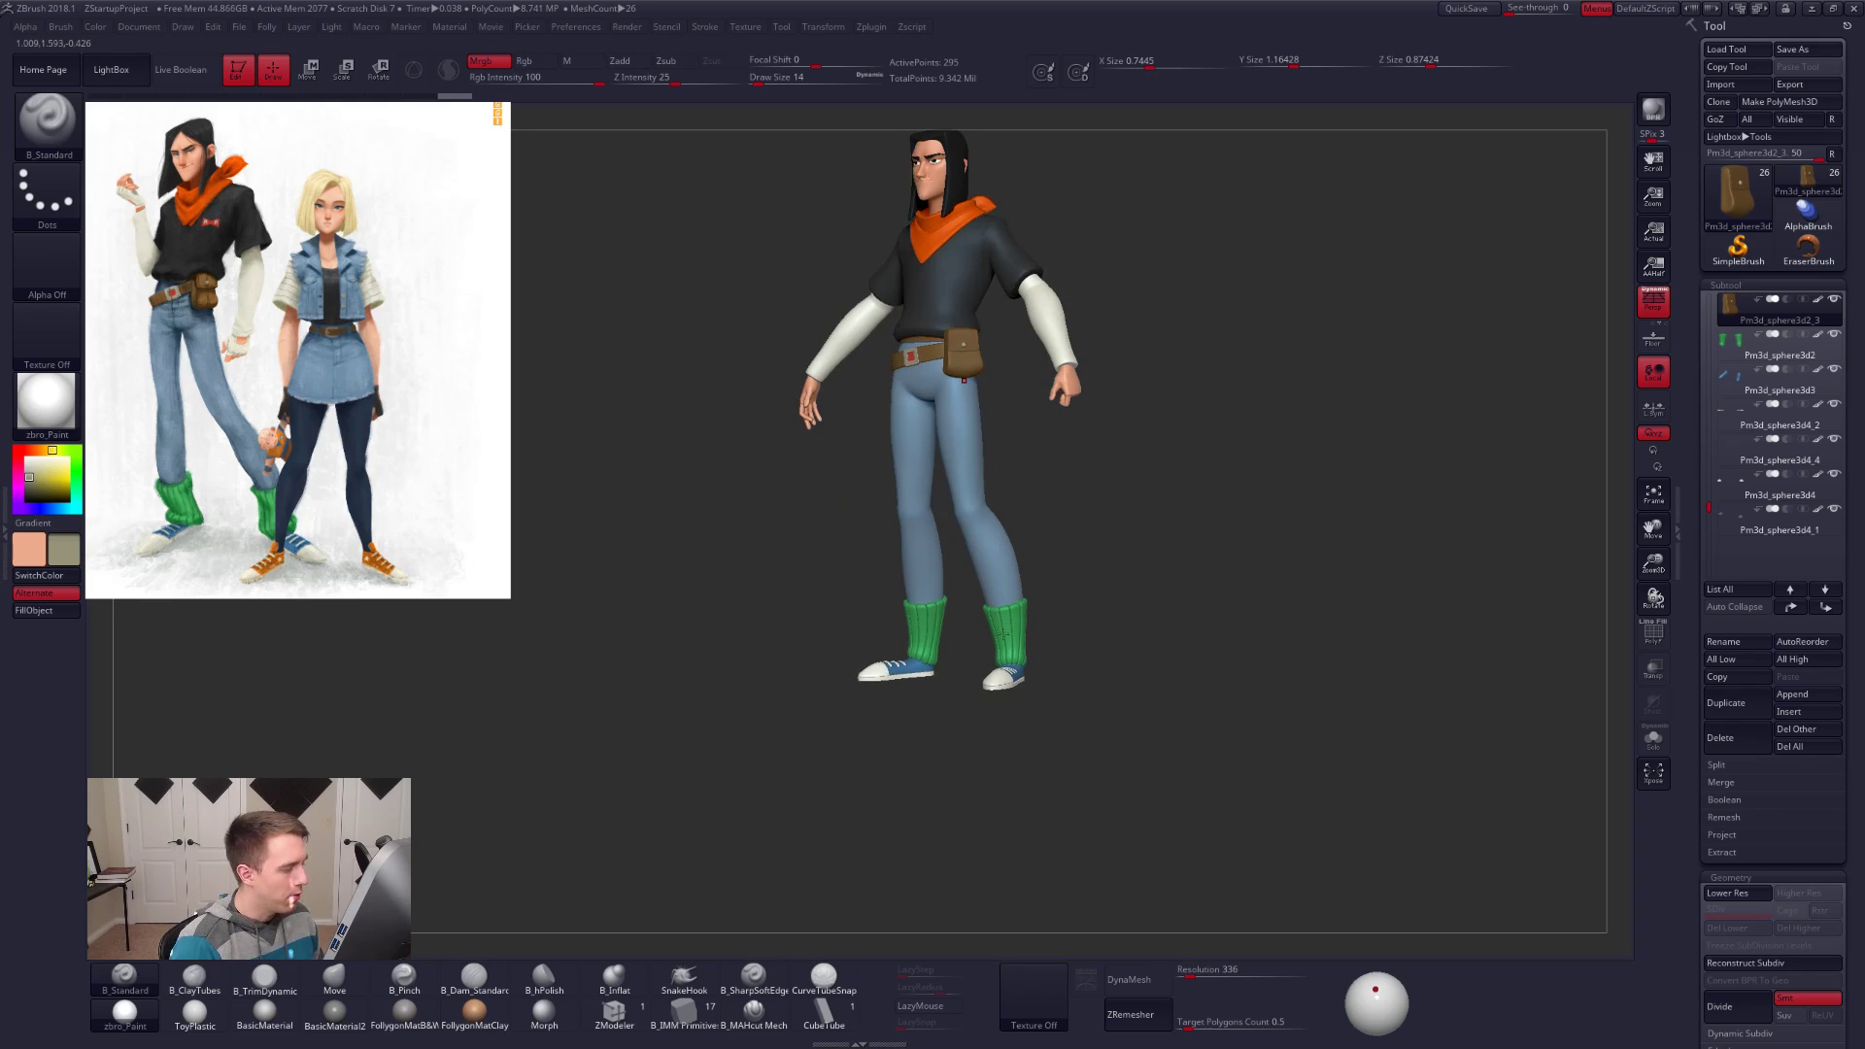
mouse_move(1025, 670)
right_mouse_down()
mouse_move(903, 661)
mouse_move(952, 636)
right_mouse_up()
mouse_move(1011, 573)
right_mouse_down("ctrl")
mouse_move(1042, 650)
mouse_move(1030, 378)
right_mouse_up("ctrl")
right_click_drag(1026, 606, 992, 625)
Step: Isolate the green leg warmers, check their wireframe and return to the full character
left_click(993, 624, "alt")
key("alt+s")
key("f")
key("shift+f")
key("shift+f")
mouse_move(1141, 704)
right_mouse_down("ctrl")
mouse_move(1117, 612)
mouse_move(1010, 689)
mouse_move(927, 613)
mouse_move(1033, 632)
right_mouse_up("ctrl")
key("alt+s")
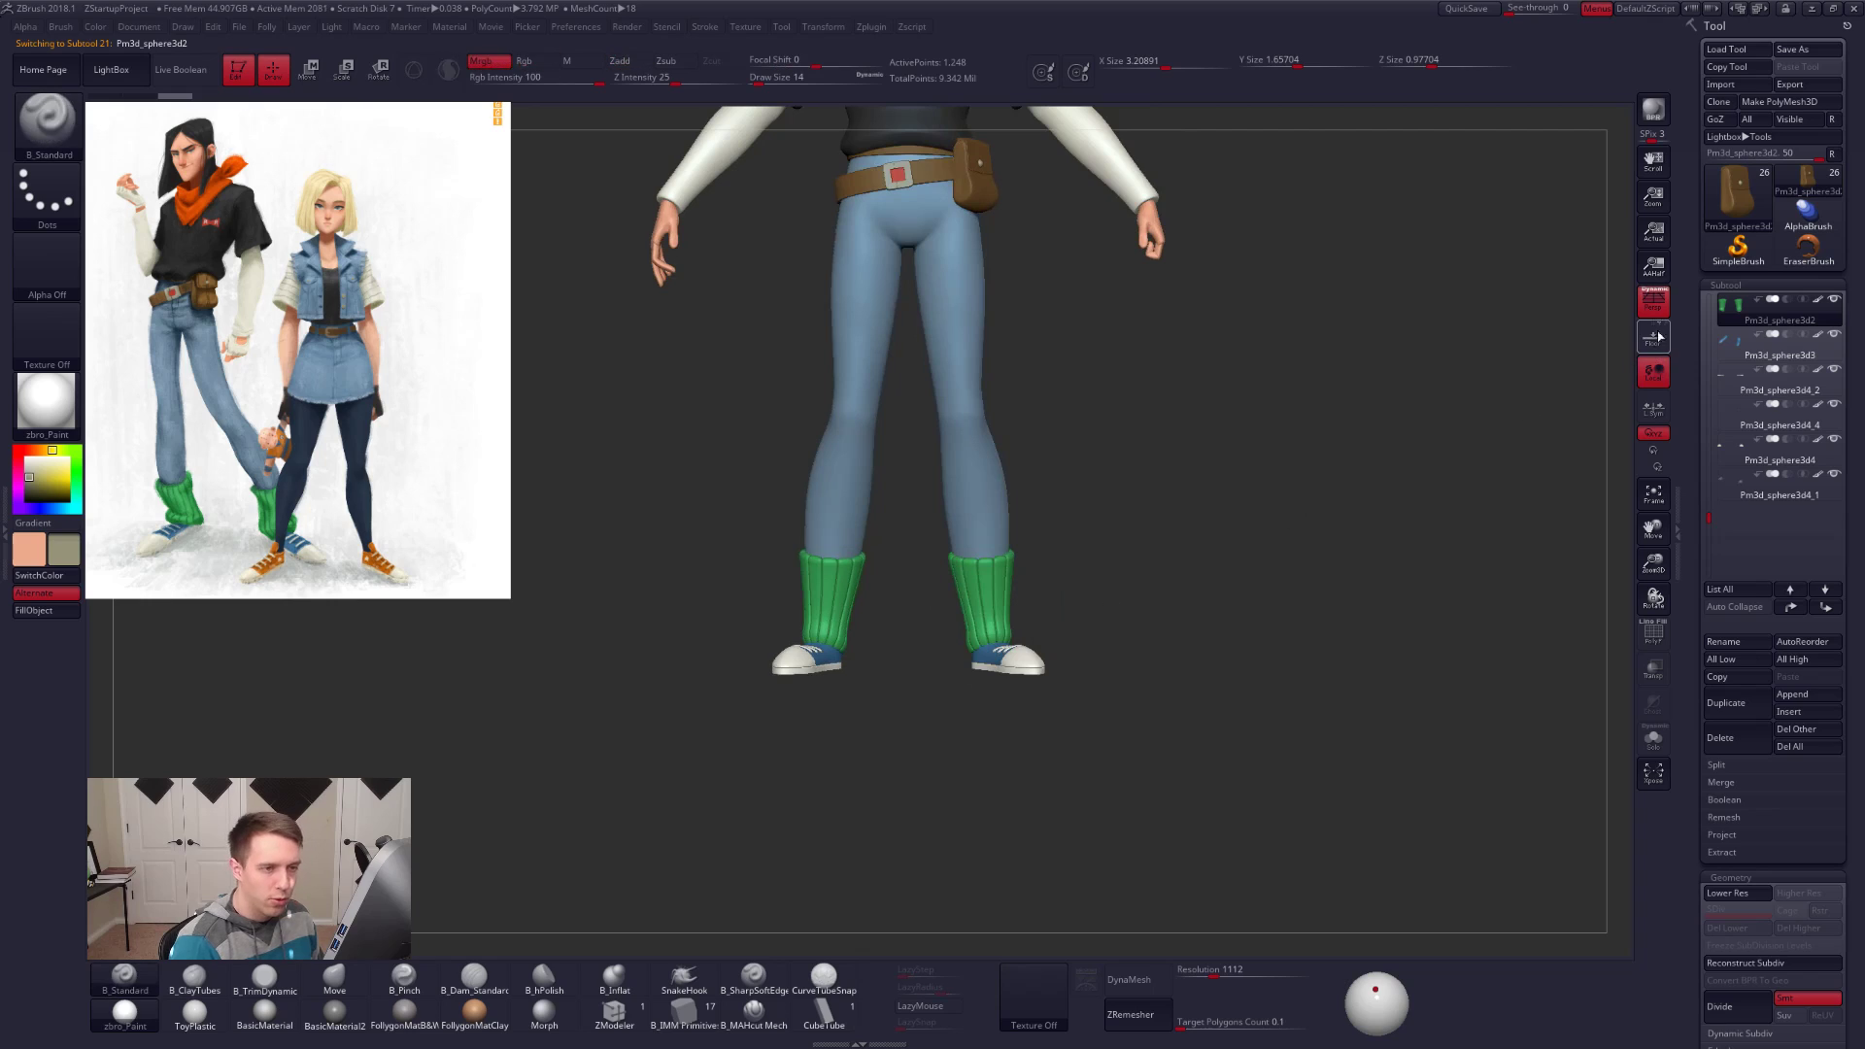
Step: Turn off perspective, generate a low-res TPoseMesh from the character's subtools and give it the FollygonMatB&W material
left_click(1653, 299)
key("space")
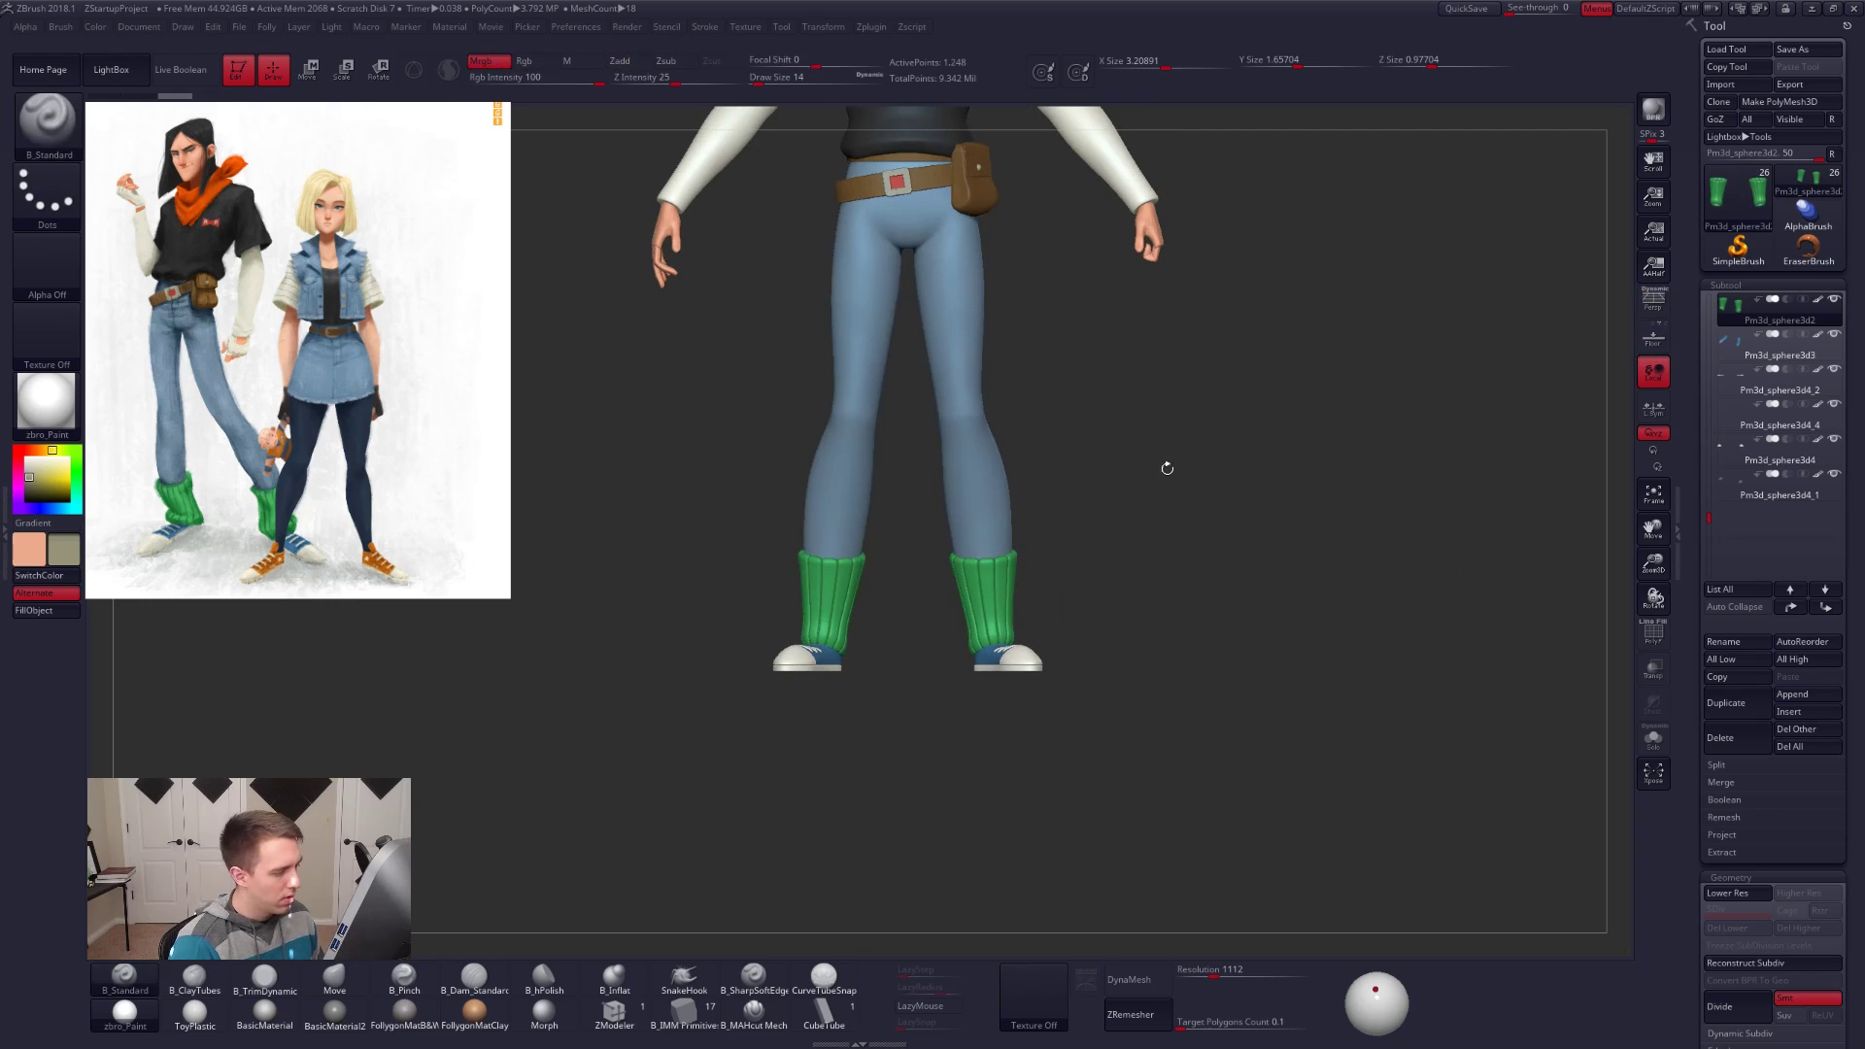
right_click_drag(1162, 461, 1245, 453, "alt")
key("ctrl+shift+f")
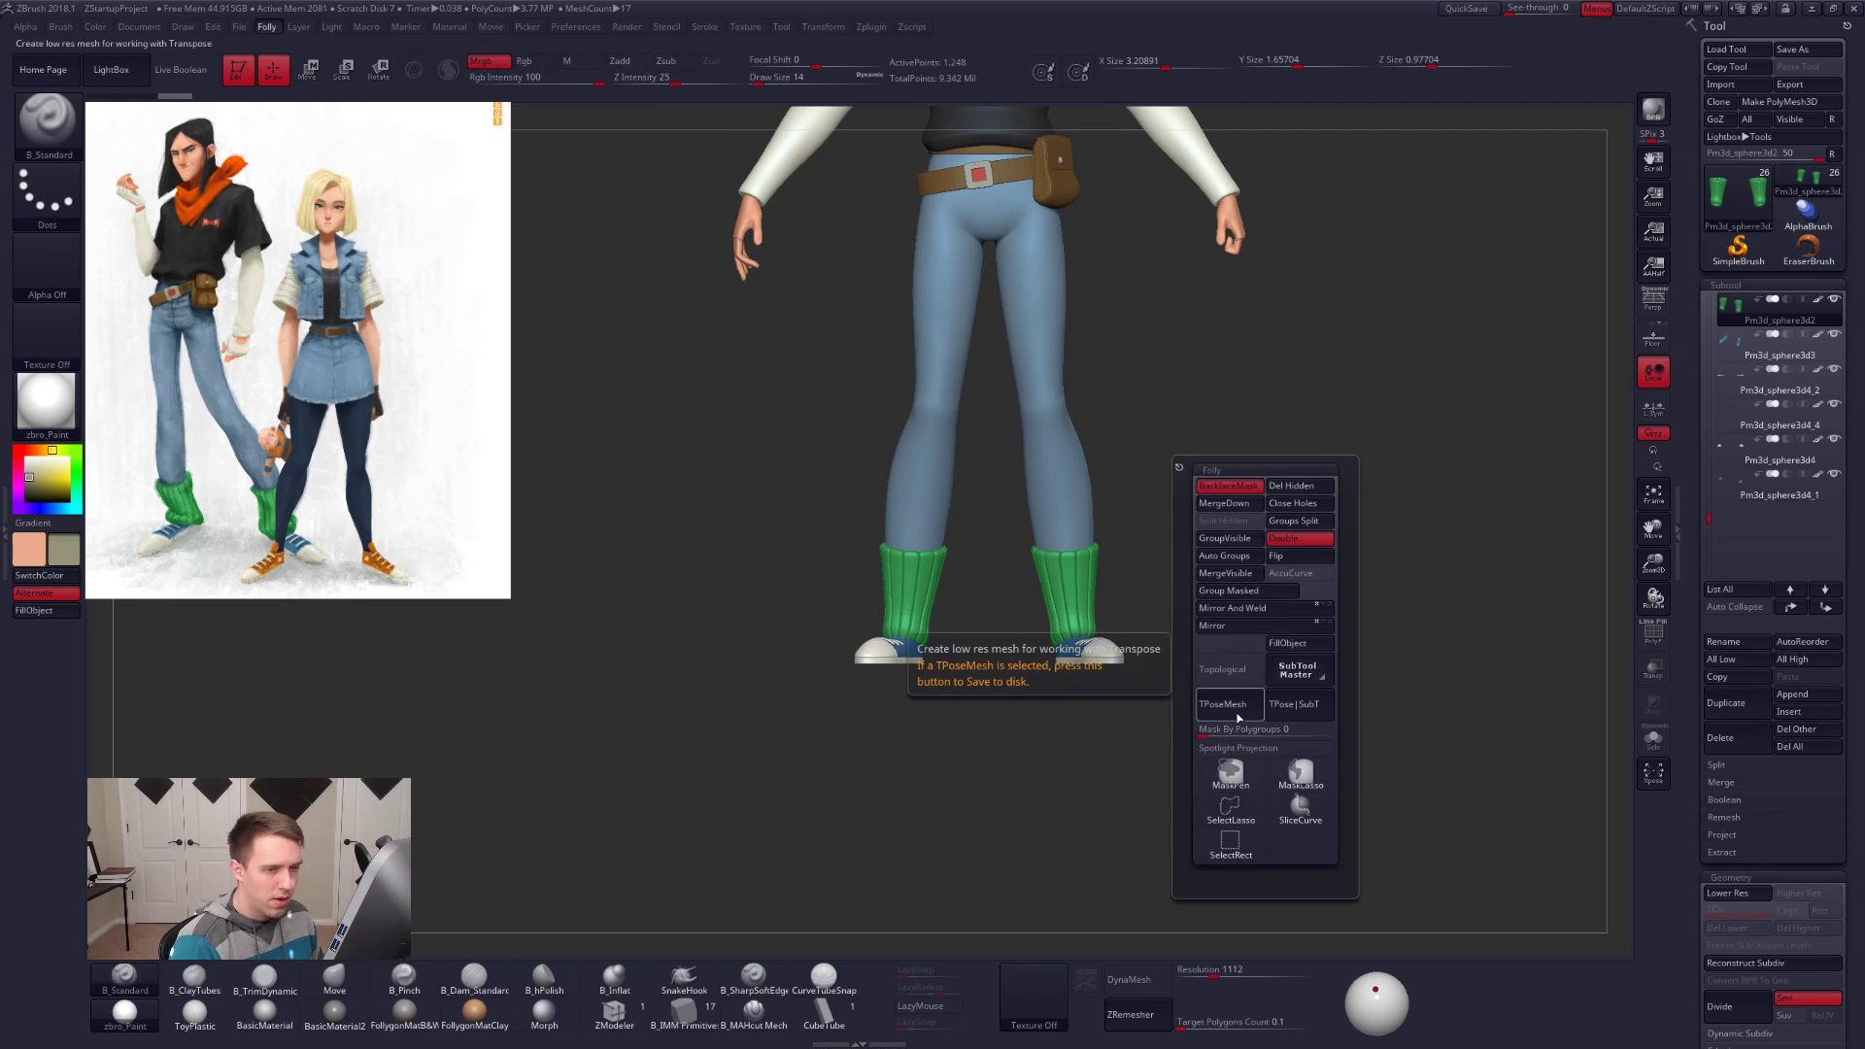
left_click(1238, 718)
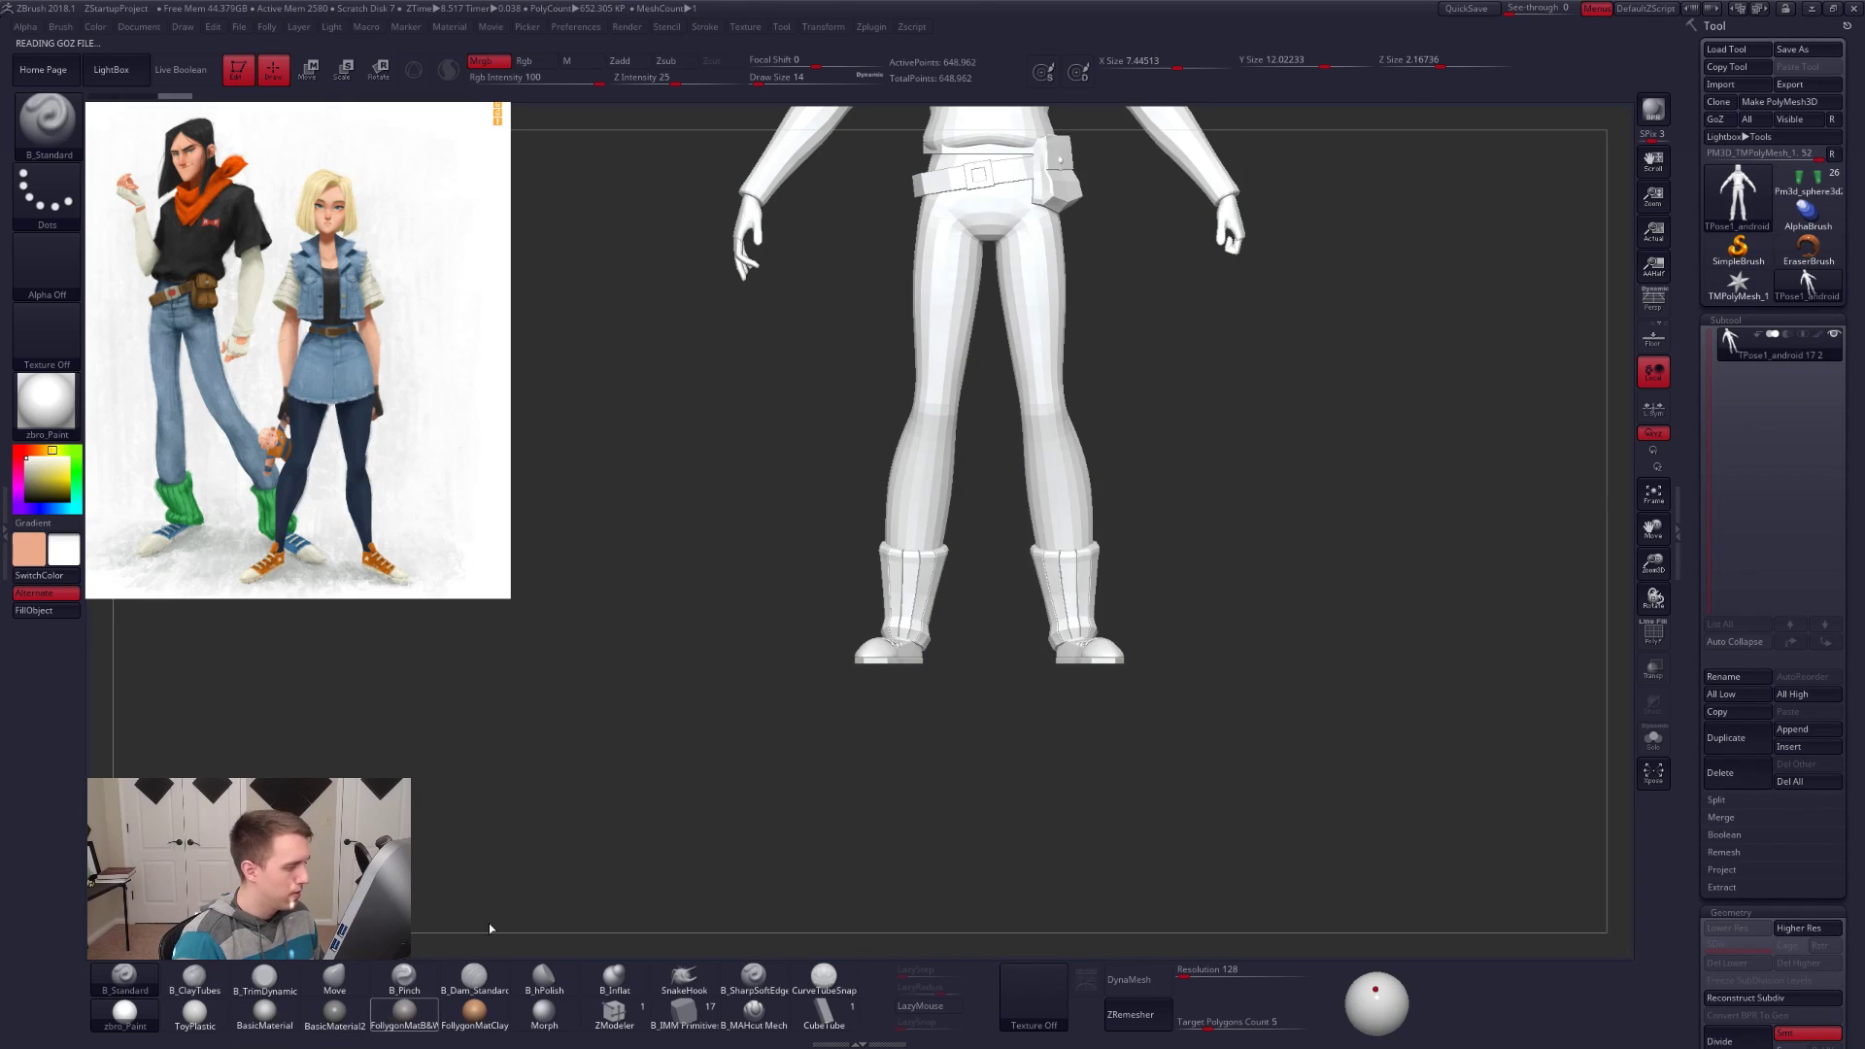
left_click(404, 1012)
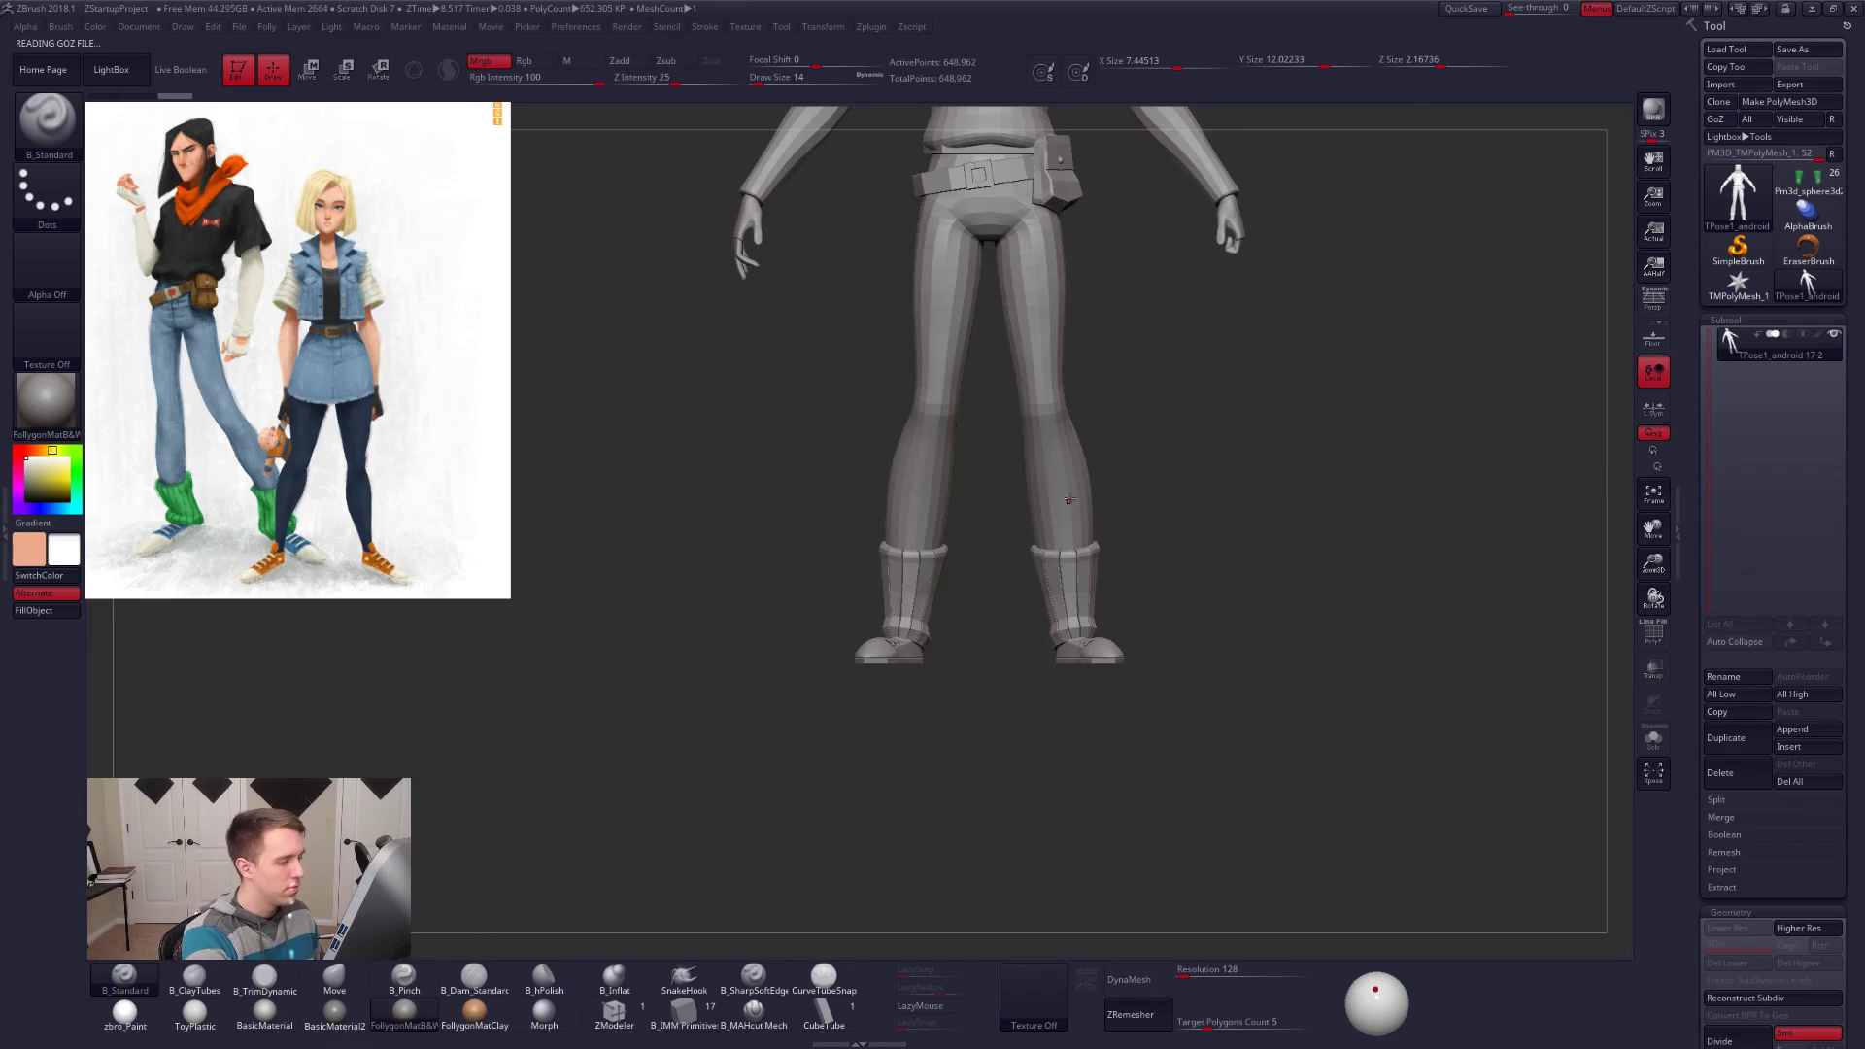
Step: Mask everything except the shoes and try to adjust them with a Transpose line along the sole
right_click_drag(1096, 449, 1092, 515, "ctrl")
key("shift+f")
right_click_drag(981, 437, 1071, 447)
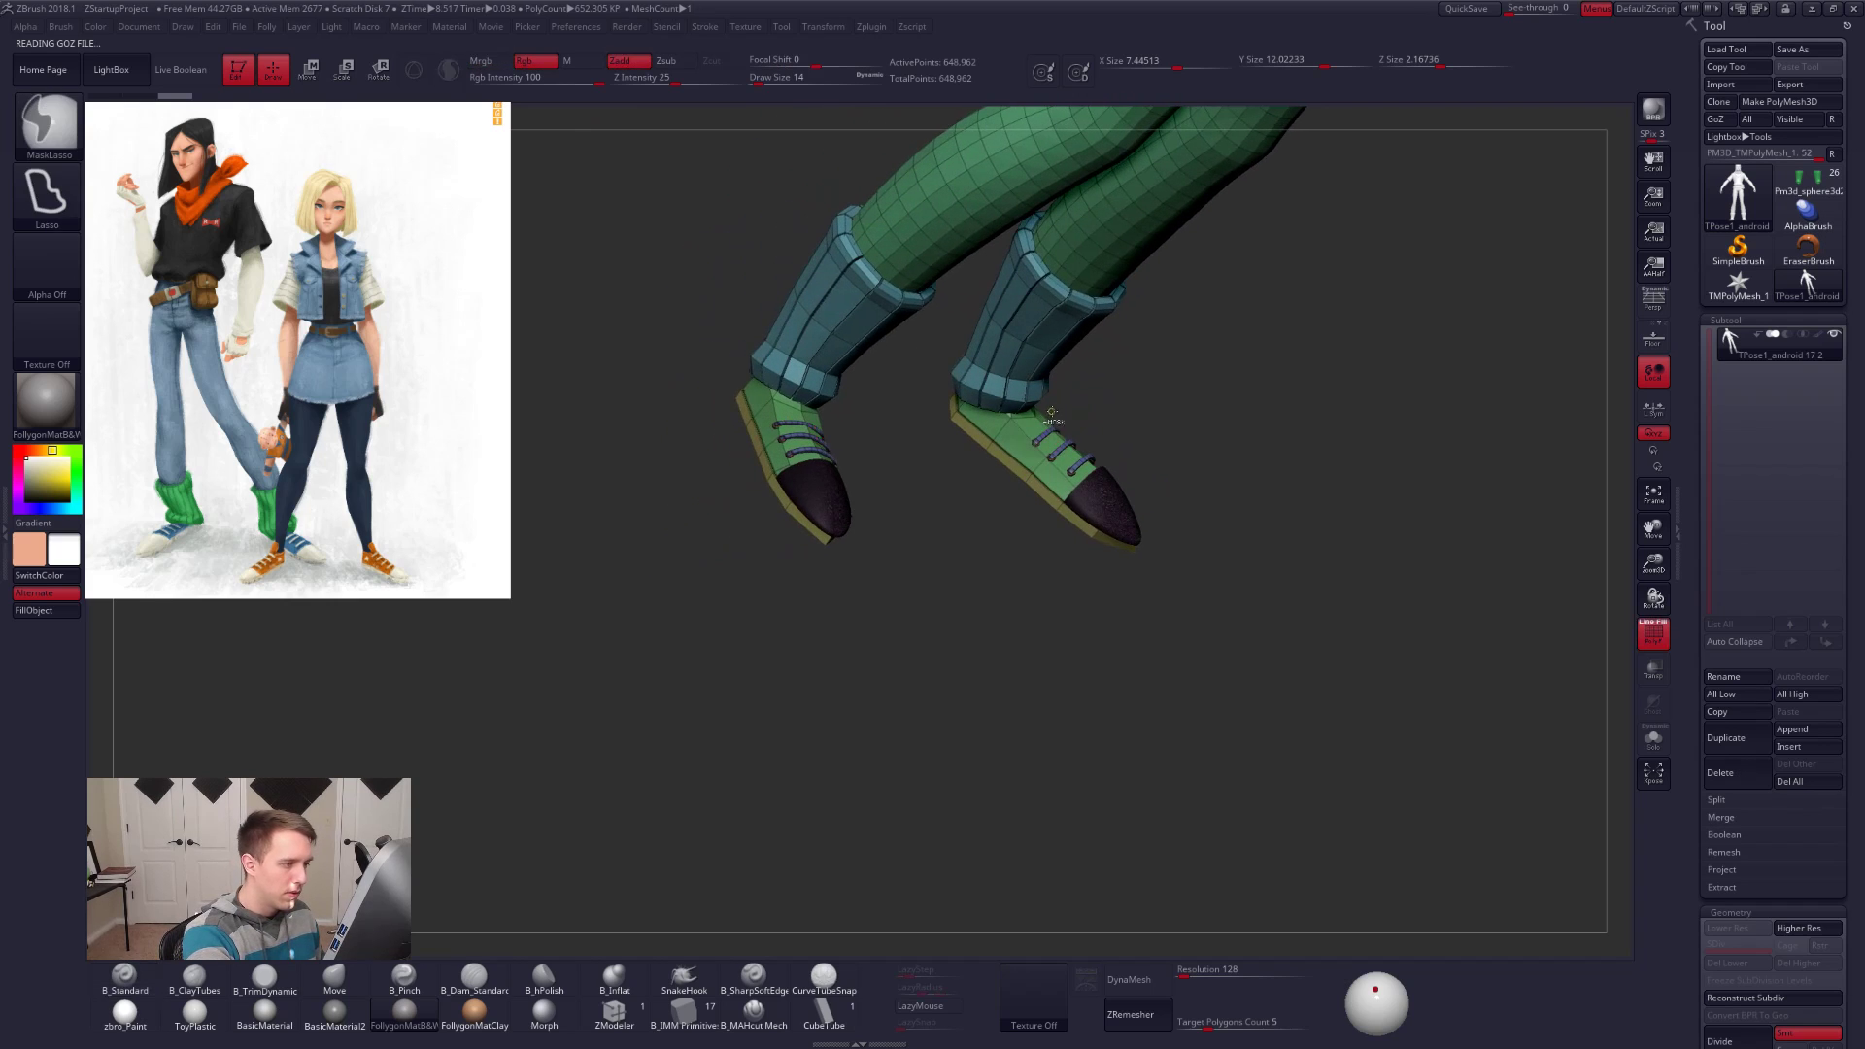
mouse_move(1021, 441)
left_mouse_down("ctrl")
mouse_move(1013, 577)
mouse_move(1348, 503)
left_mouse_up("ctrl")
right_click_drag(1181, 464, 1086, 238)
right_click_drag(1082, 356, 1140, 333, "shift")
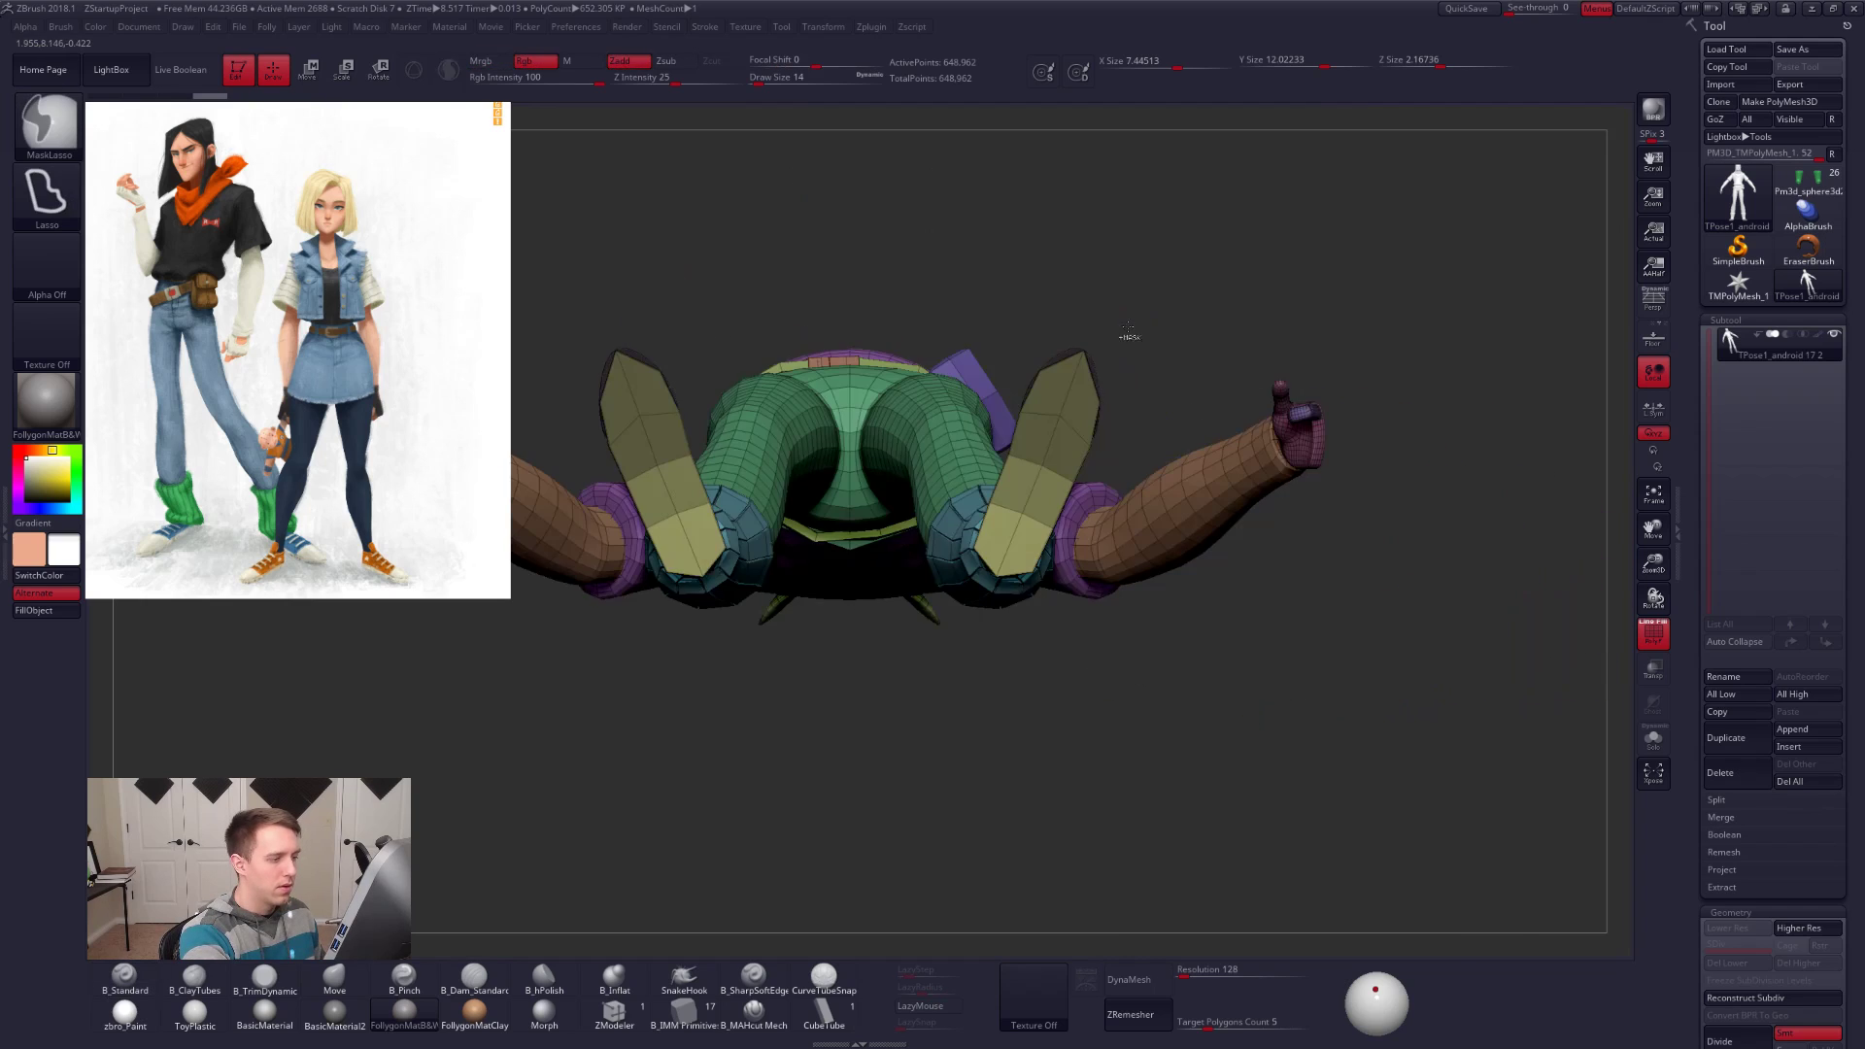
left_click(1130, 326, "ctrl")
key("w")
left_click_drag(996, 577, 1072, 427)
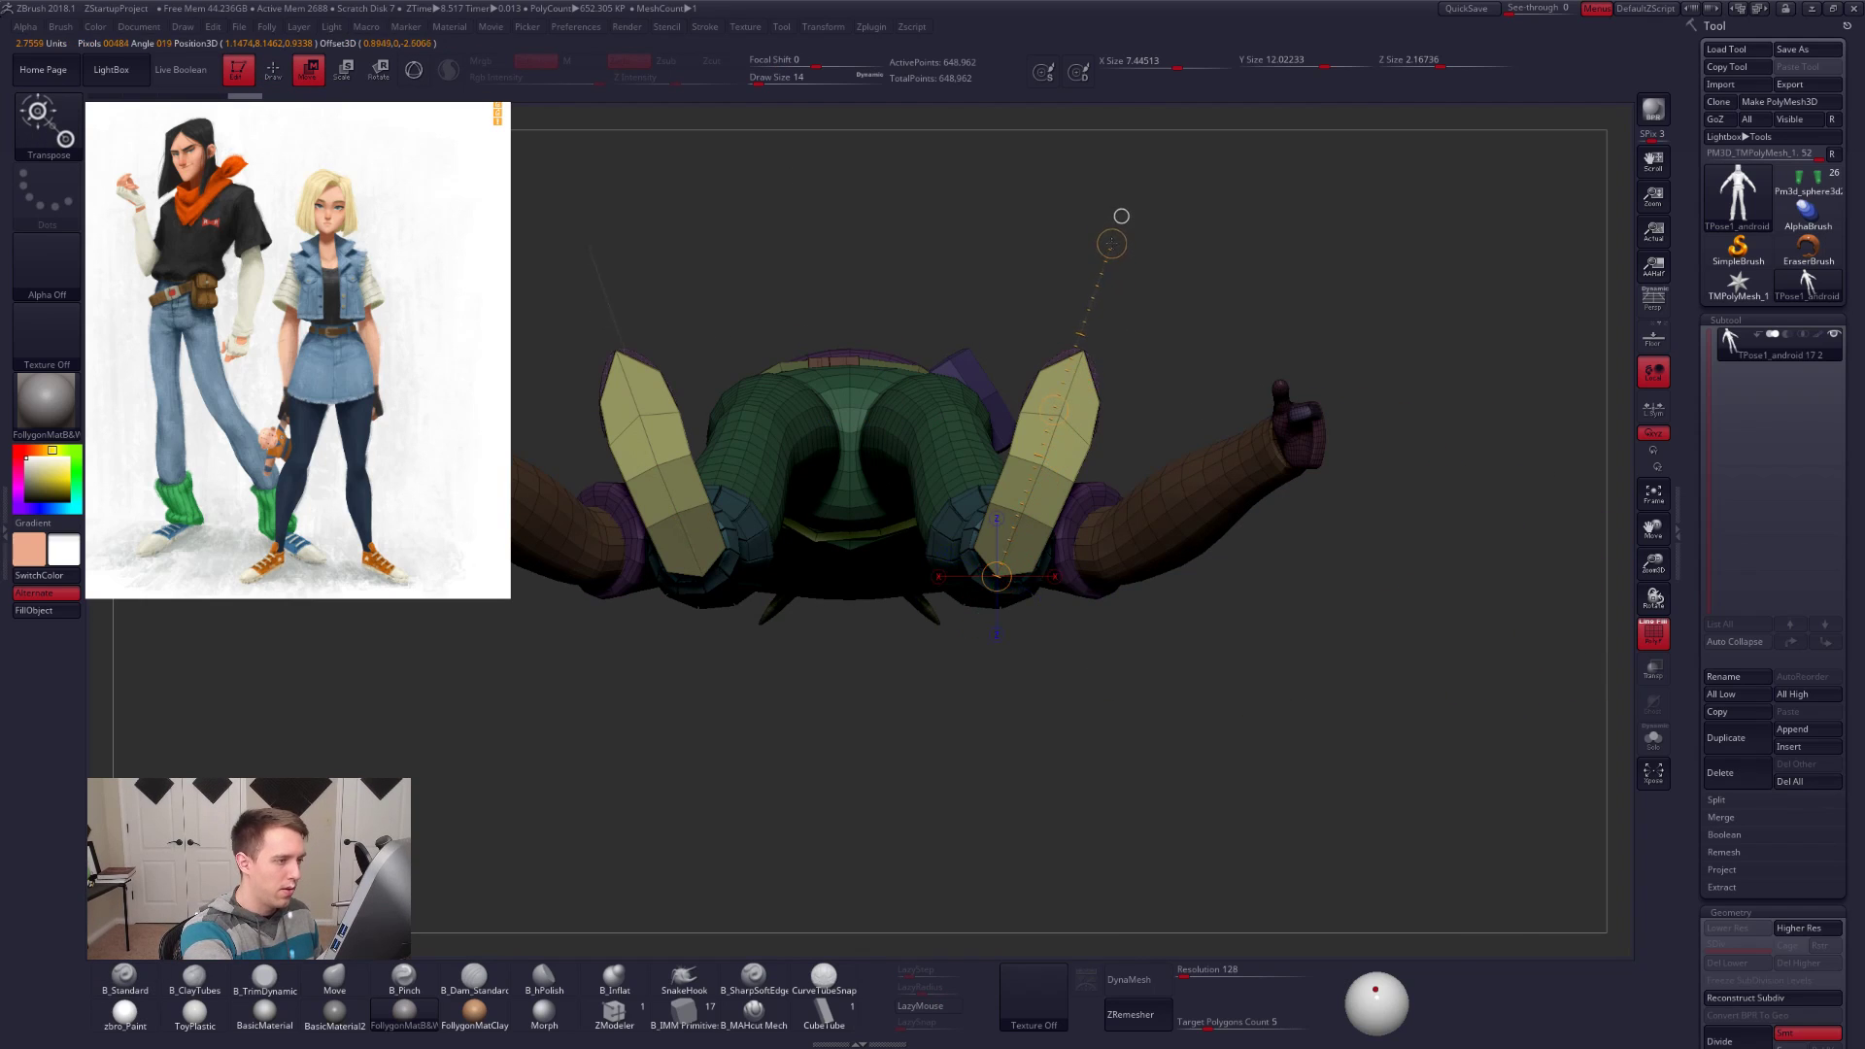
left_click_drag(1062, 409, 1061, 411)
mouse_move(1060, 442)
right_mouse_down()
mouse_move(1088, 663)
mouse_move(1087, 579)
right_mouse_up()
key("ctrl+z")
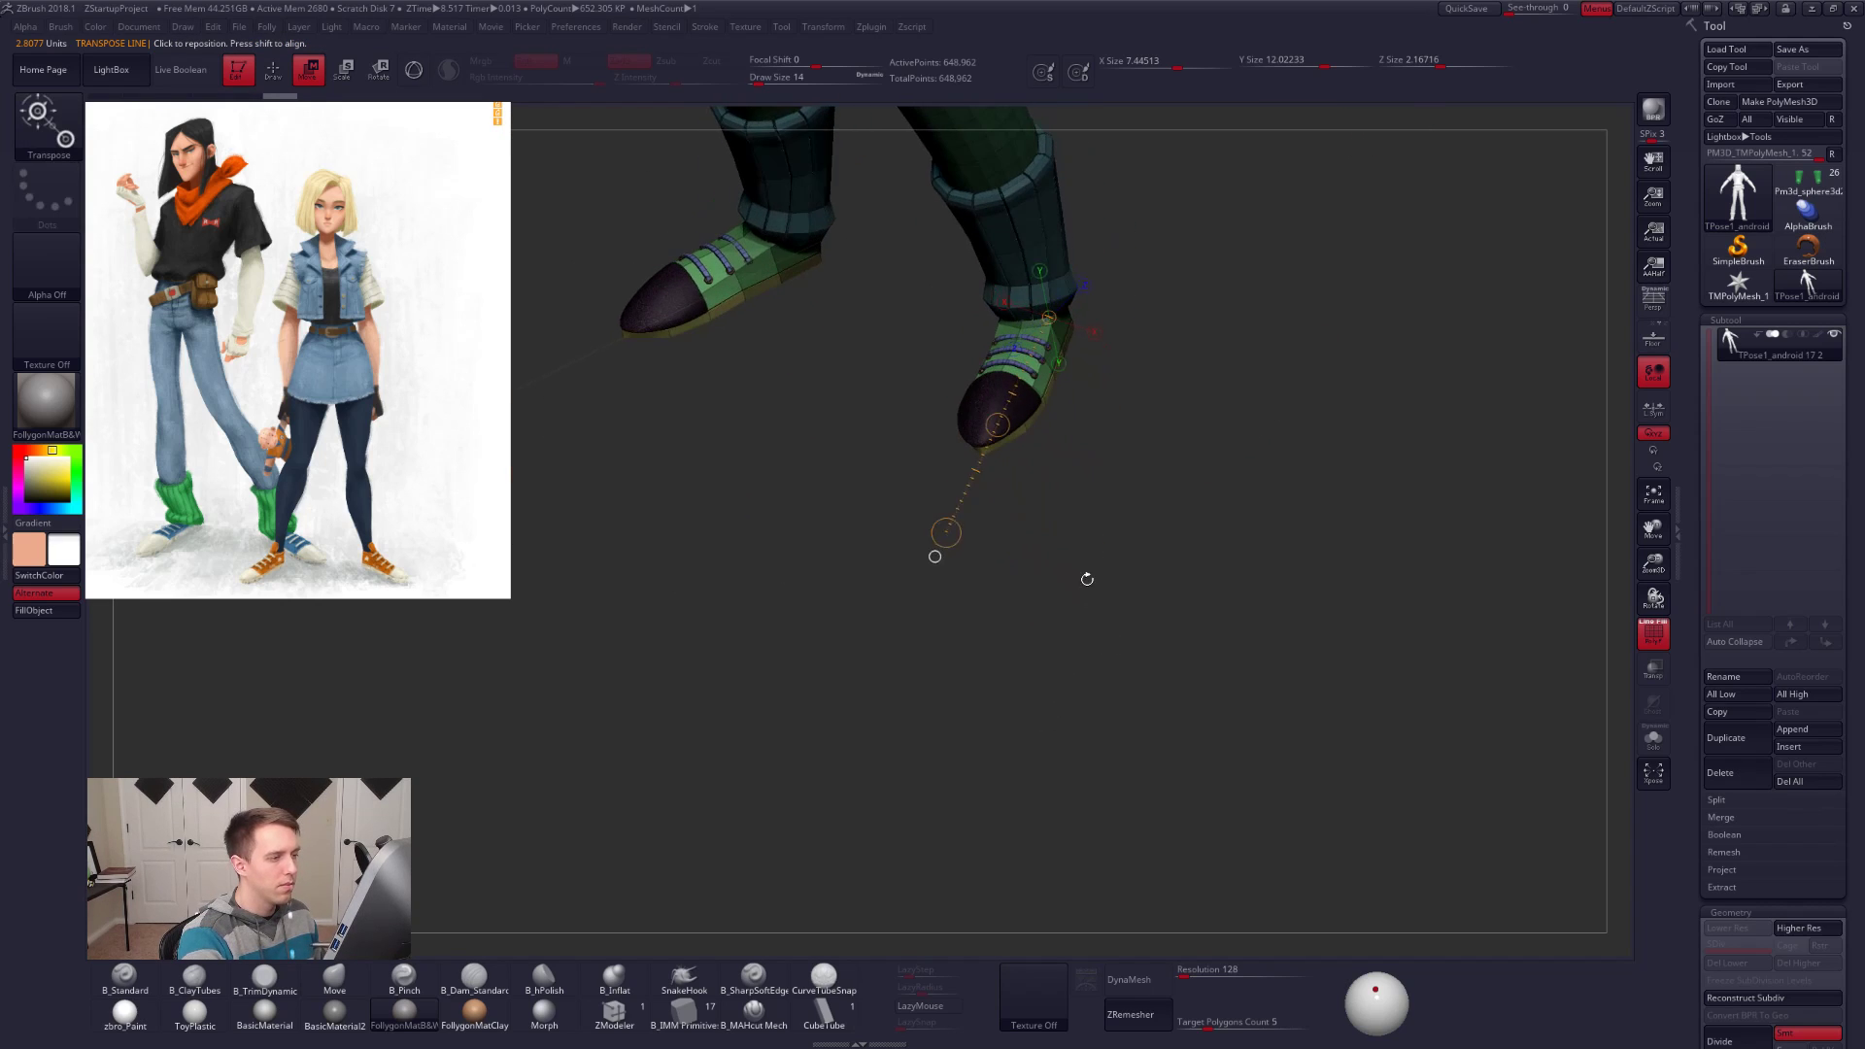
Step: Compare the lower leg and shoe in side view between the lower and higher subdivision levels, with the wireframe display off
key("q")
right_click_drag(1053, 516, 1046, 442)
mouse_move(1045, 442)
right_mouse_down("alt")
mouse_move(1048, 632)
mouse_move(1121, 754)
mouse_move(1133, 667)
mouse_move(1085, 686)
right_mouse_up("alt")
key("shift+f")
key("ctrl+d")
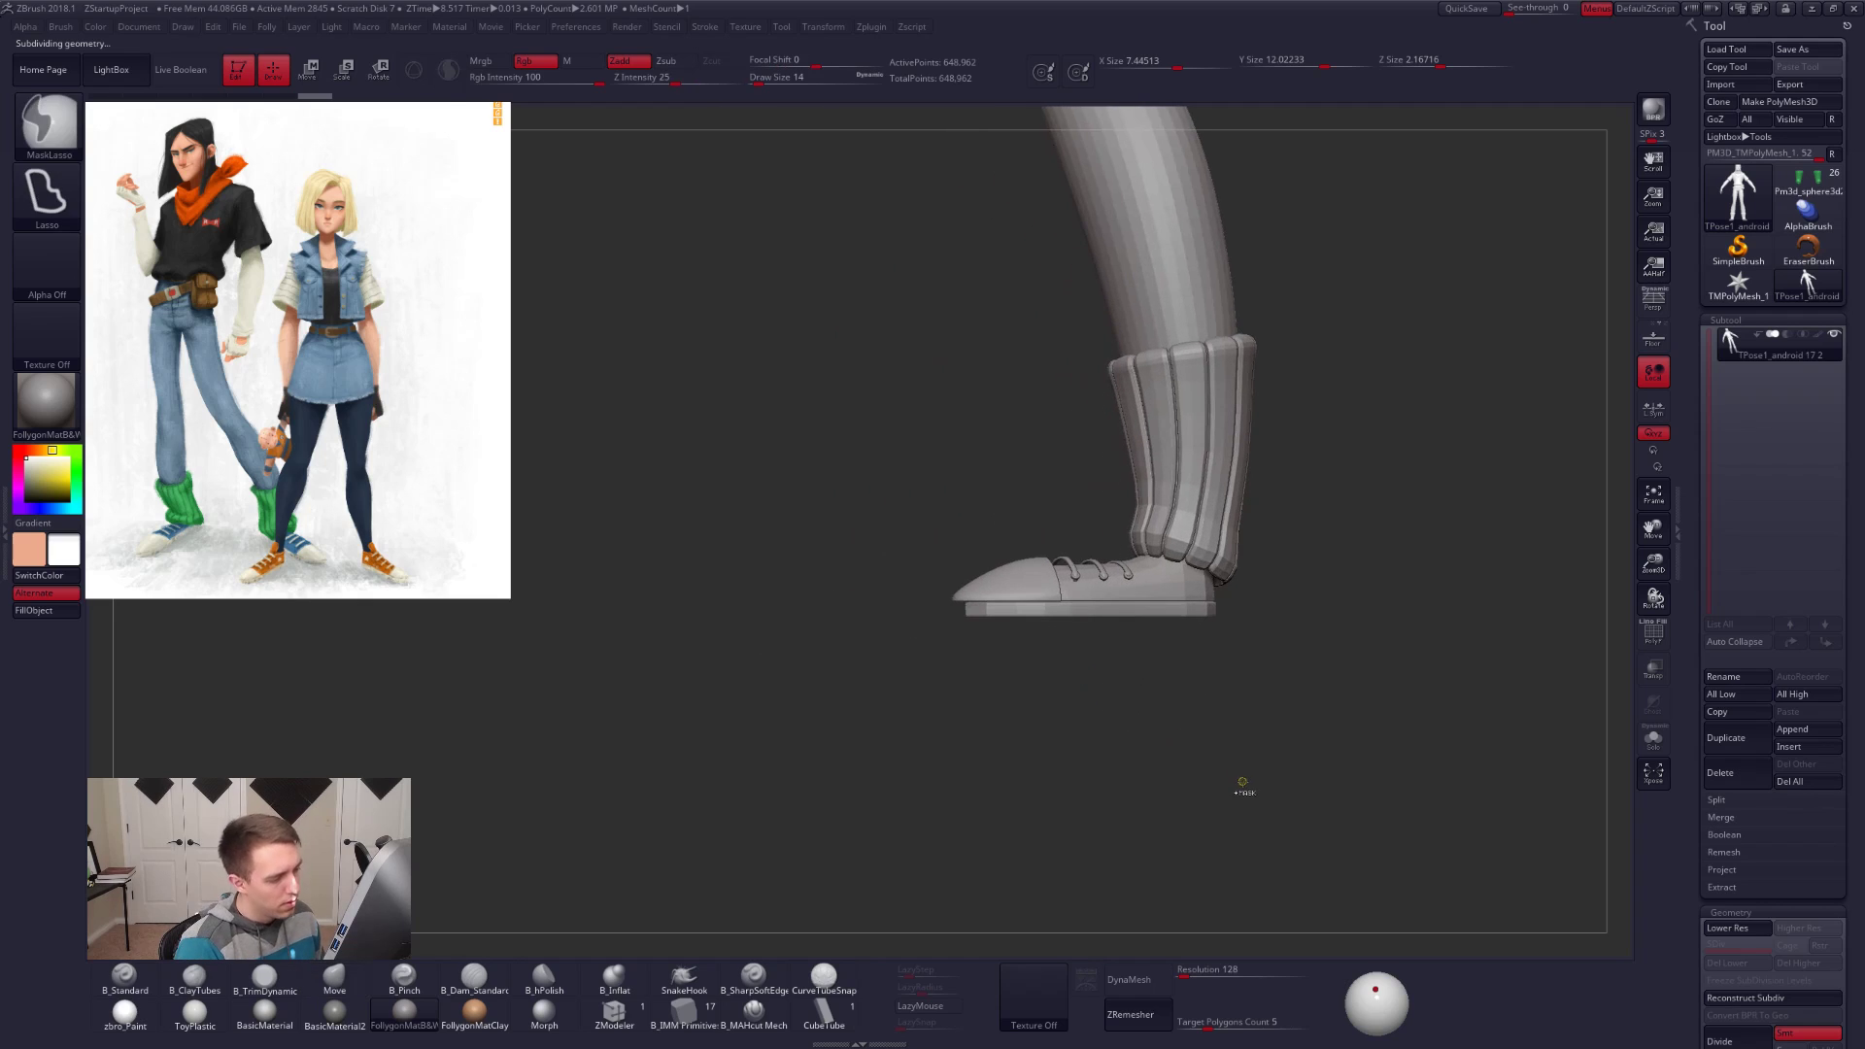
key("shift+d")
key("ctrl+shift+z")
key("ctrl+shift+z")
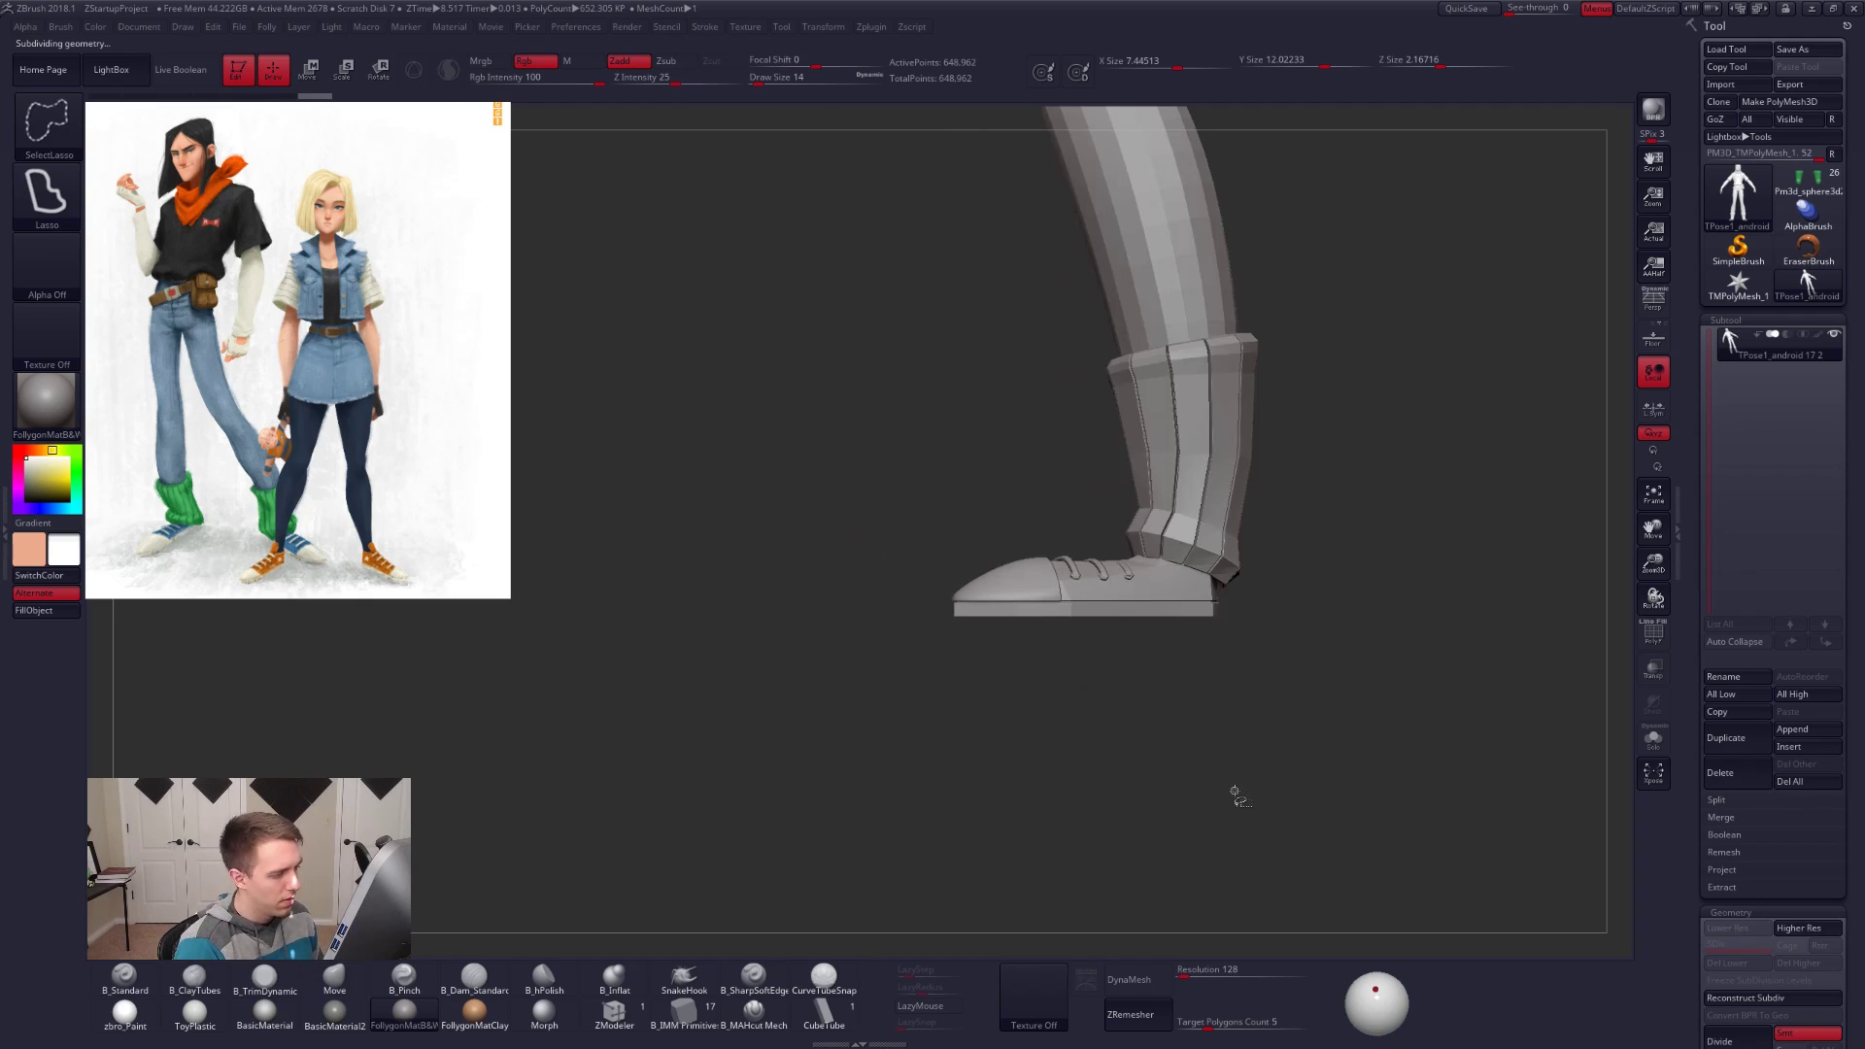
key("d")
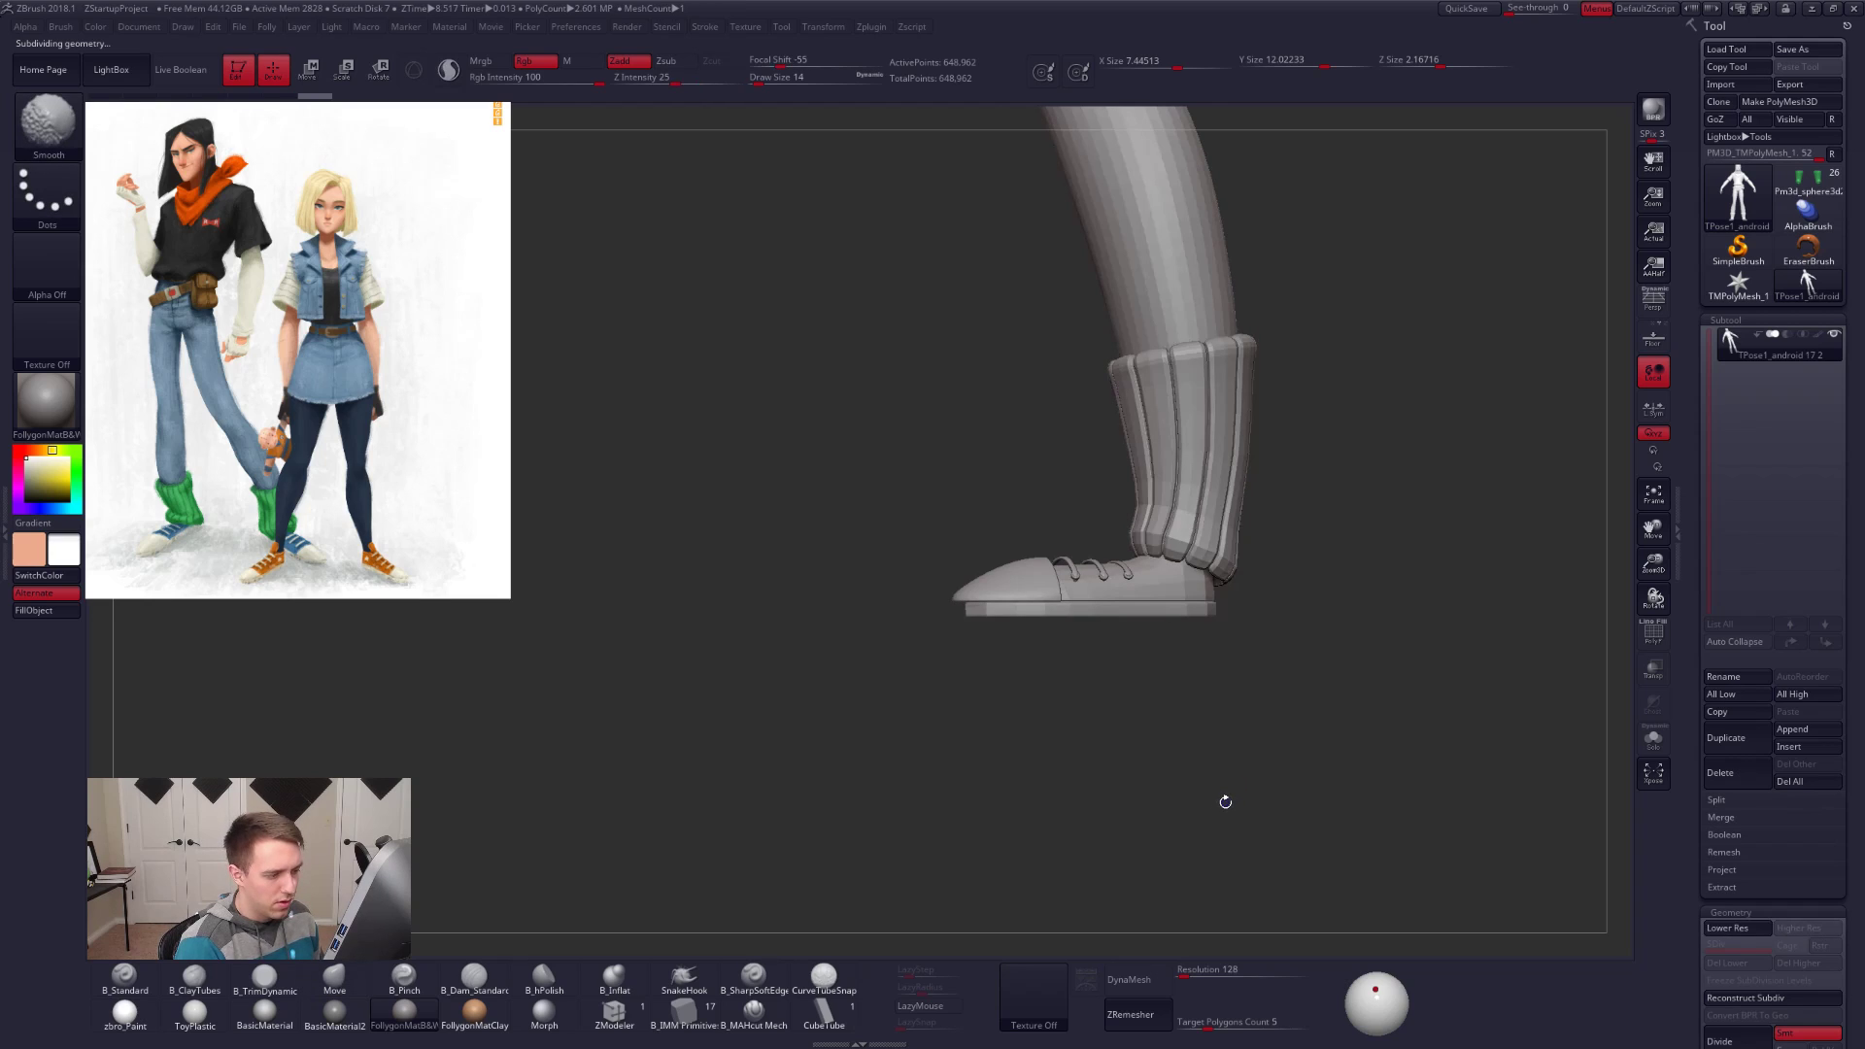
key("shift+d")
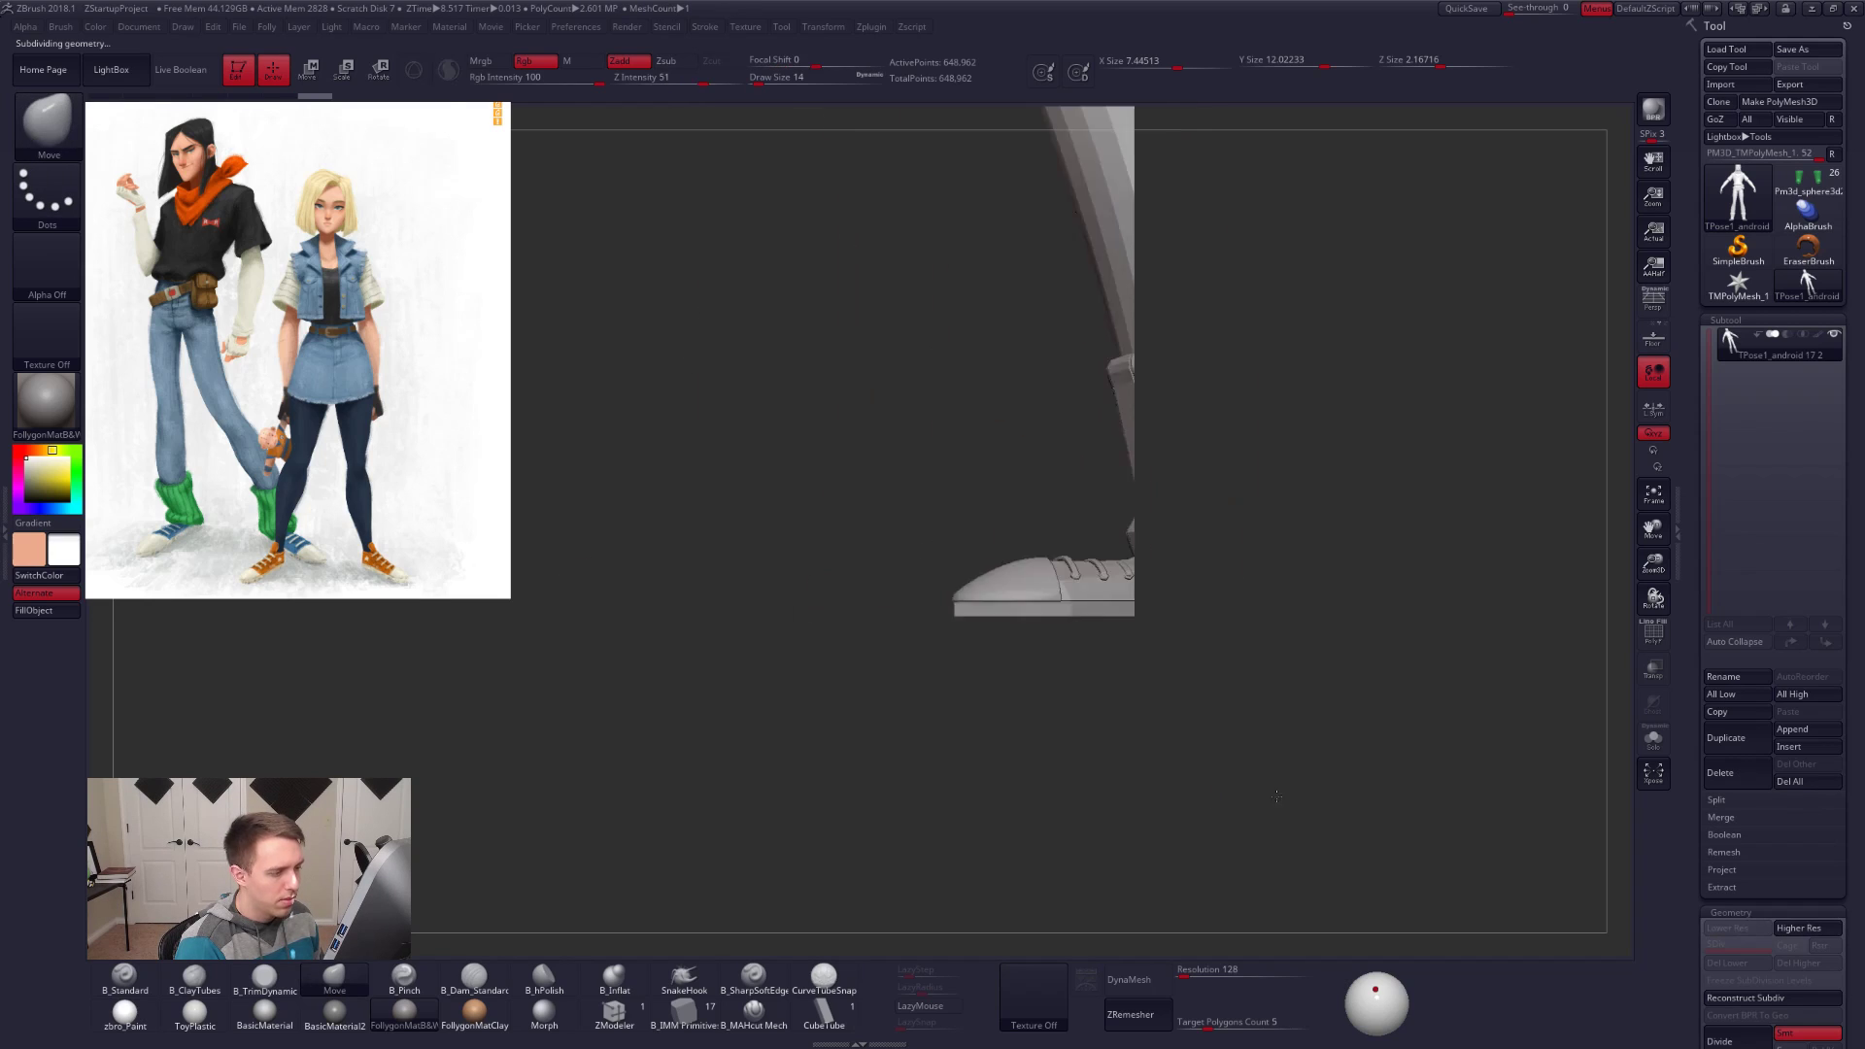
Step: Mask the lower end of the isolated pant leg, bring the other parts back and hide the leg warmers
left_click_drag(1263, 808, 1170, 724)
key("shift+f")
left_click(1095, 395, "ctrl+shift")
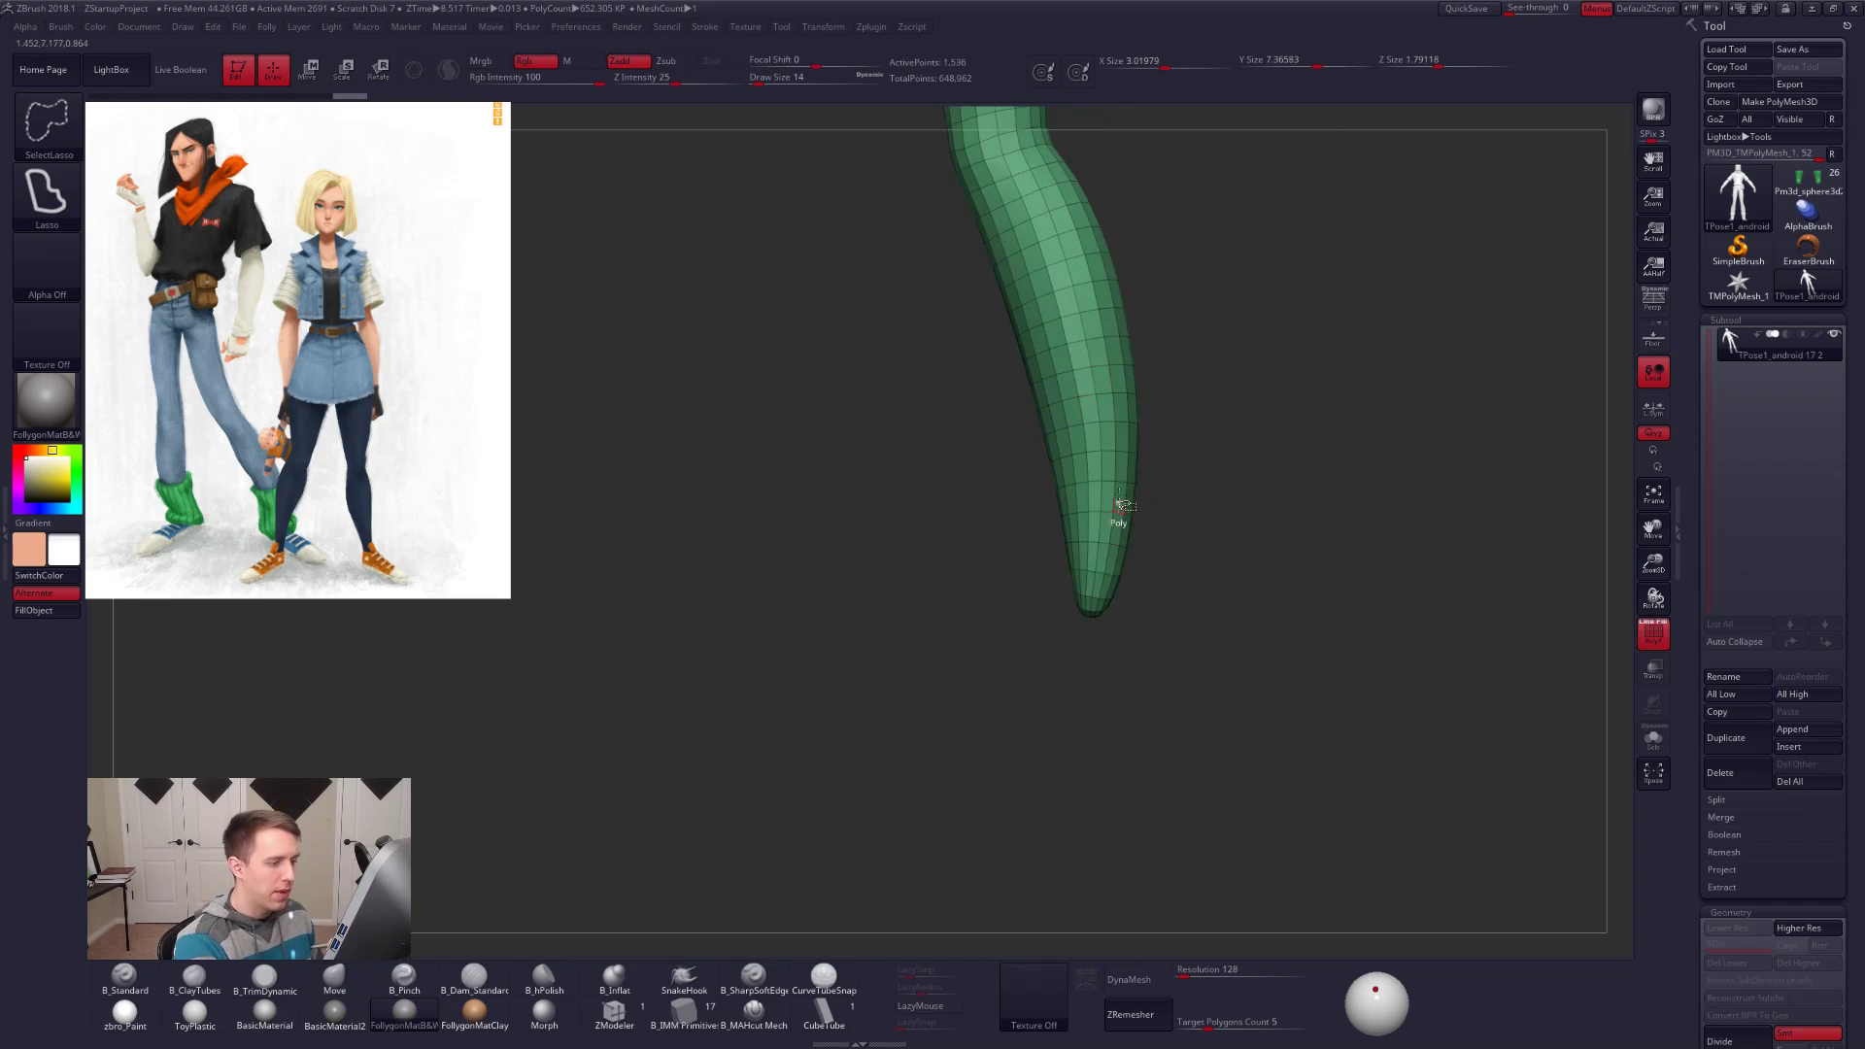
mouse_move(960, 464)
left_mouse_down("ctrl")
mouse_move(966, 573)
mouse_move(1187, 710)
mouse_move(1086, 567)
mouse_move(1253, 559)
mouse_move(1180, 554)
left_mouse_up("ctrl")
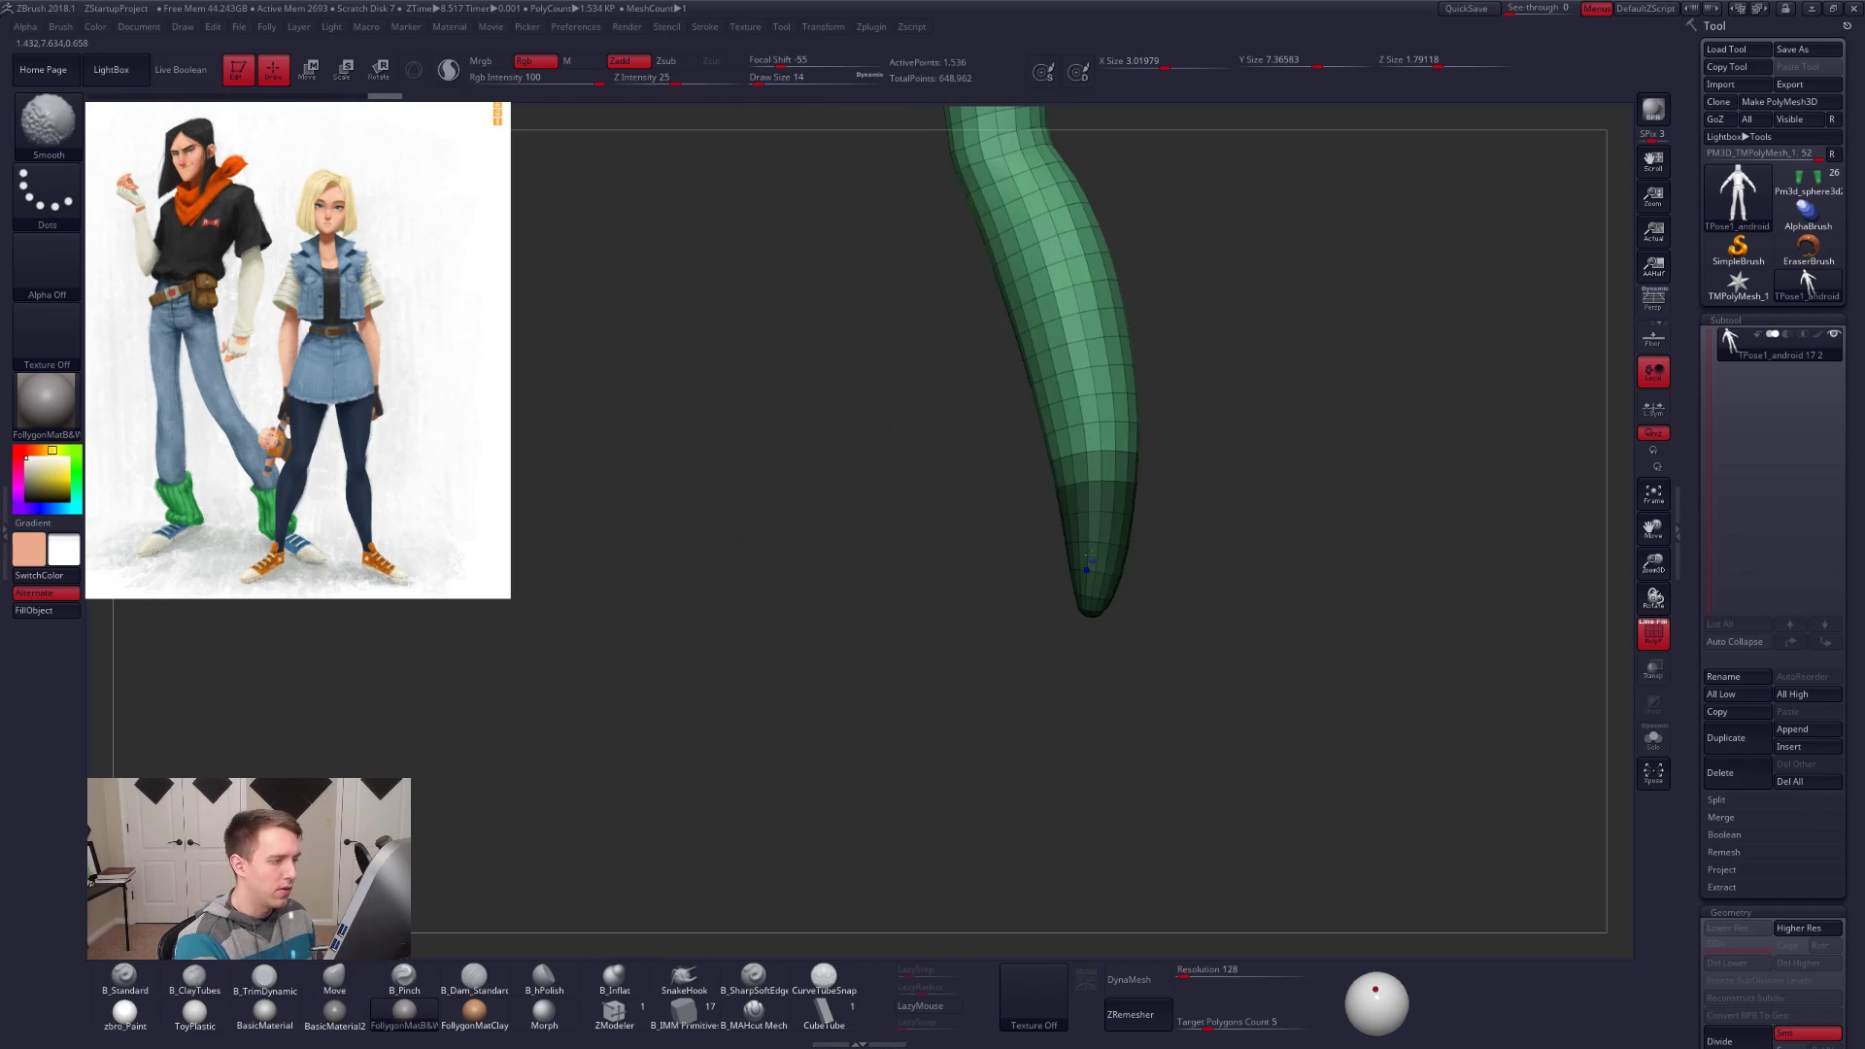
left_click(1176, 638, "ctrl+shift")
left_click(1117, 530, "ctrl+shift")
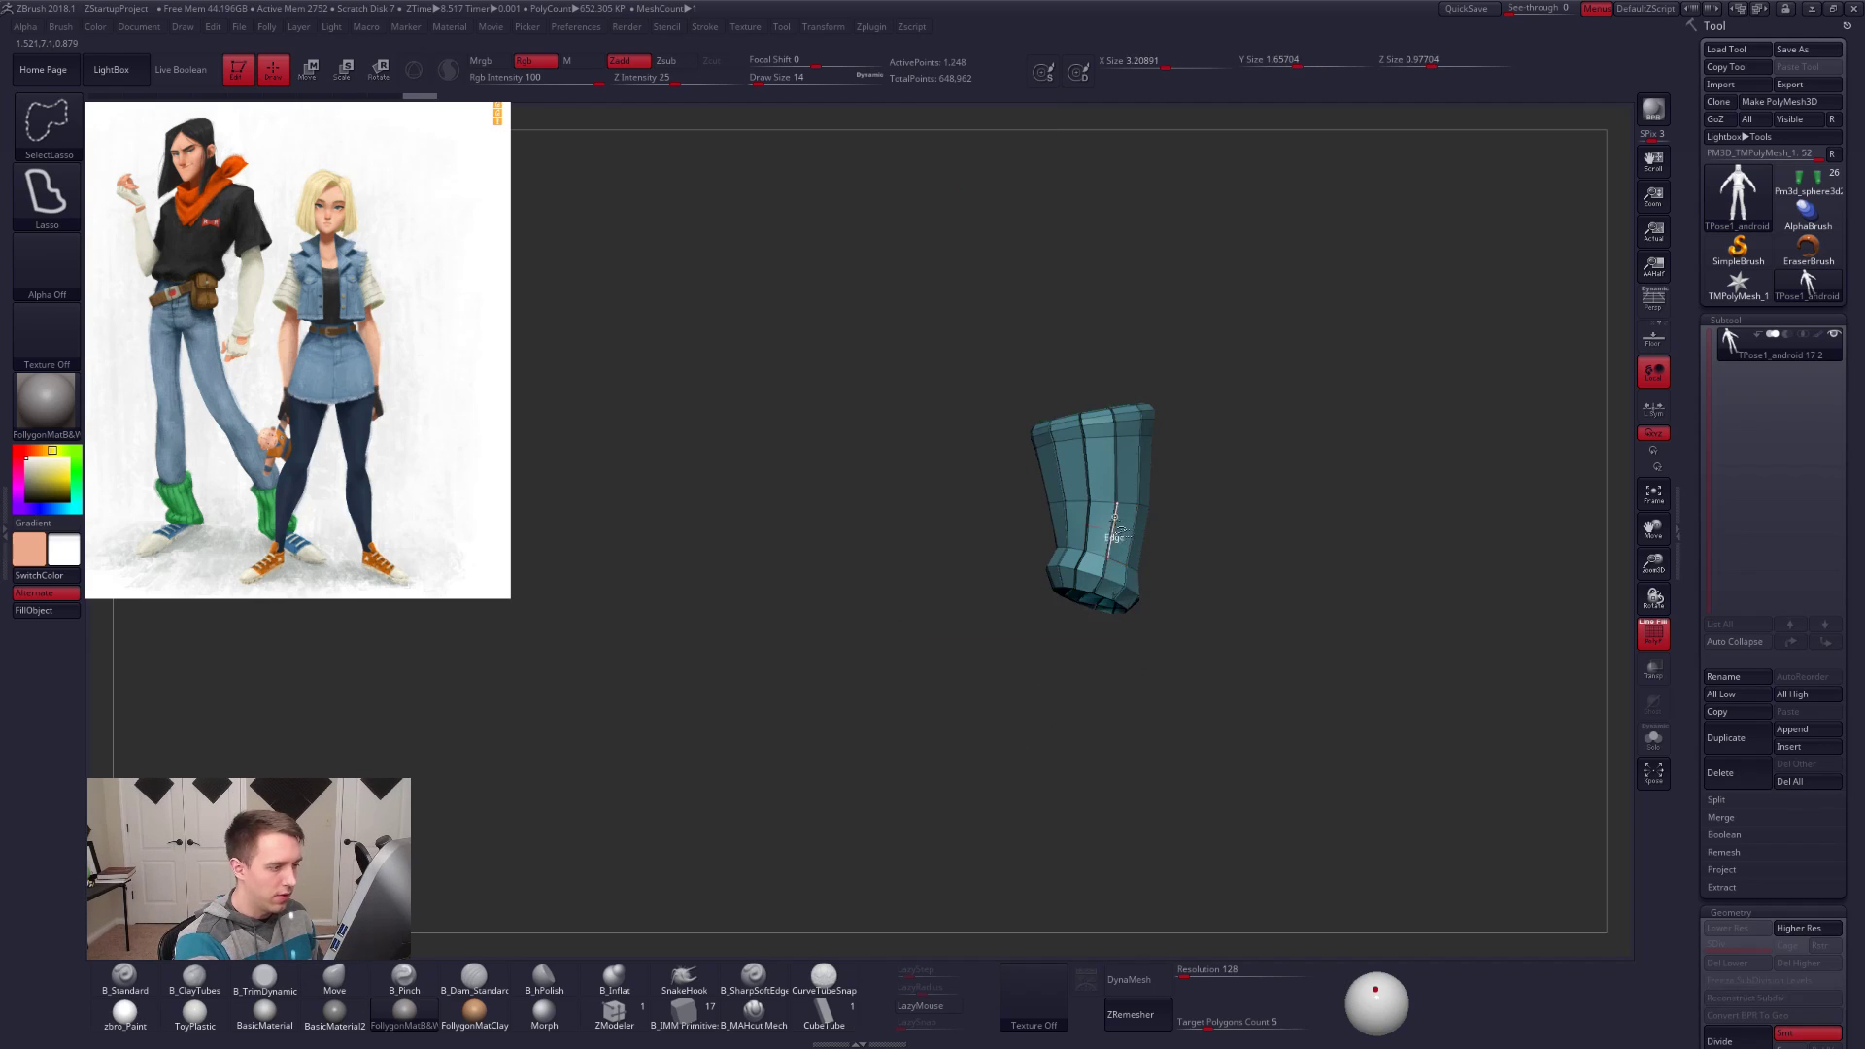
left_click_drag(1264, 523, 1274, 530, "ctrl+shift")
Step: Soften and invert the mask, rotate the lower end of the pant leg back toward the heel and clear the mask
left_click(1119, 524, "ctrl")
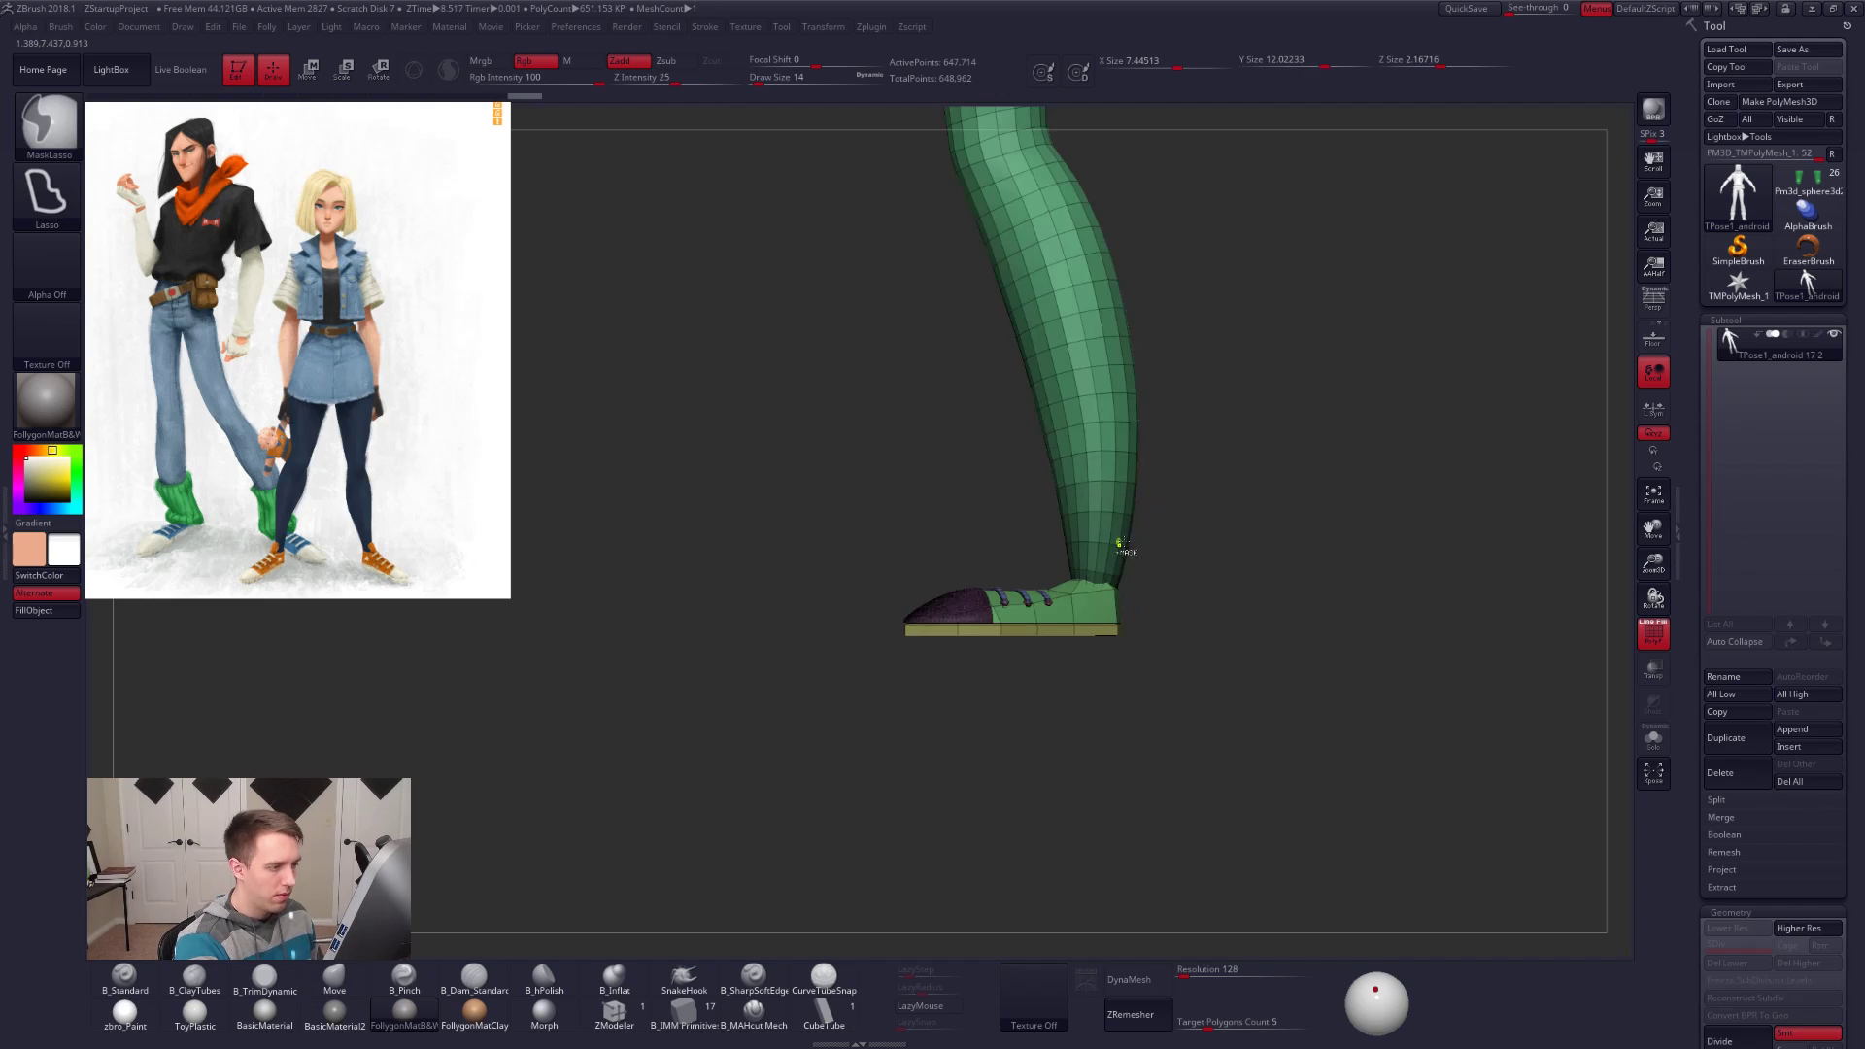
left_click(1156, 559, "ctrl")
key("r")
left_click_drag(1078, 395, 1094, 716)
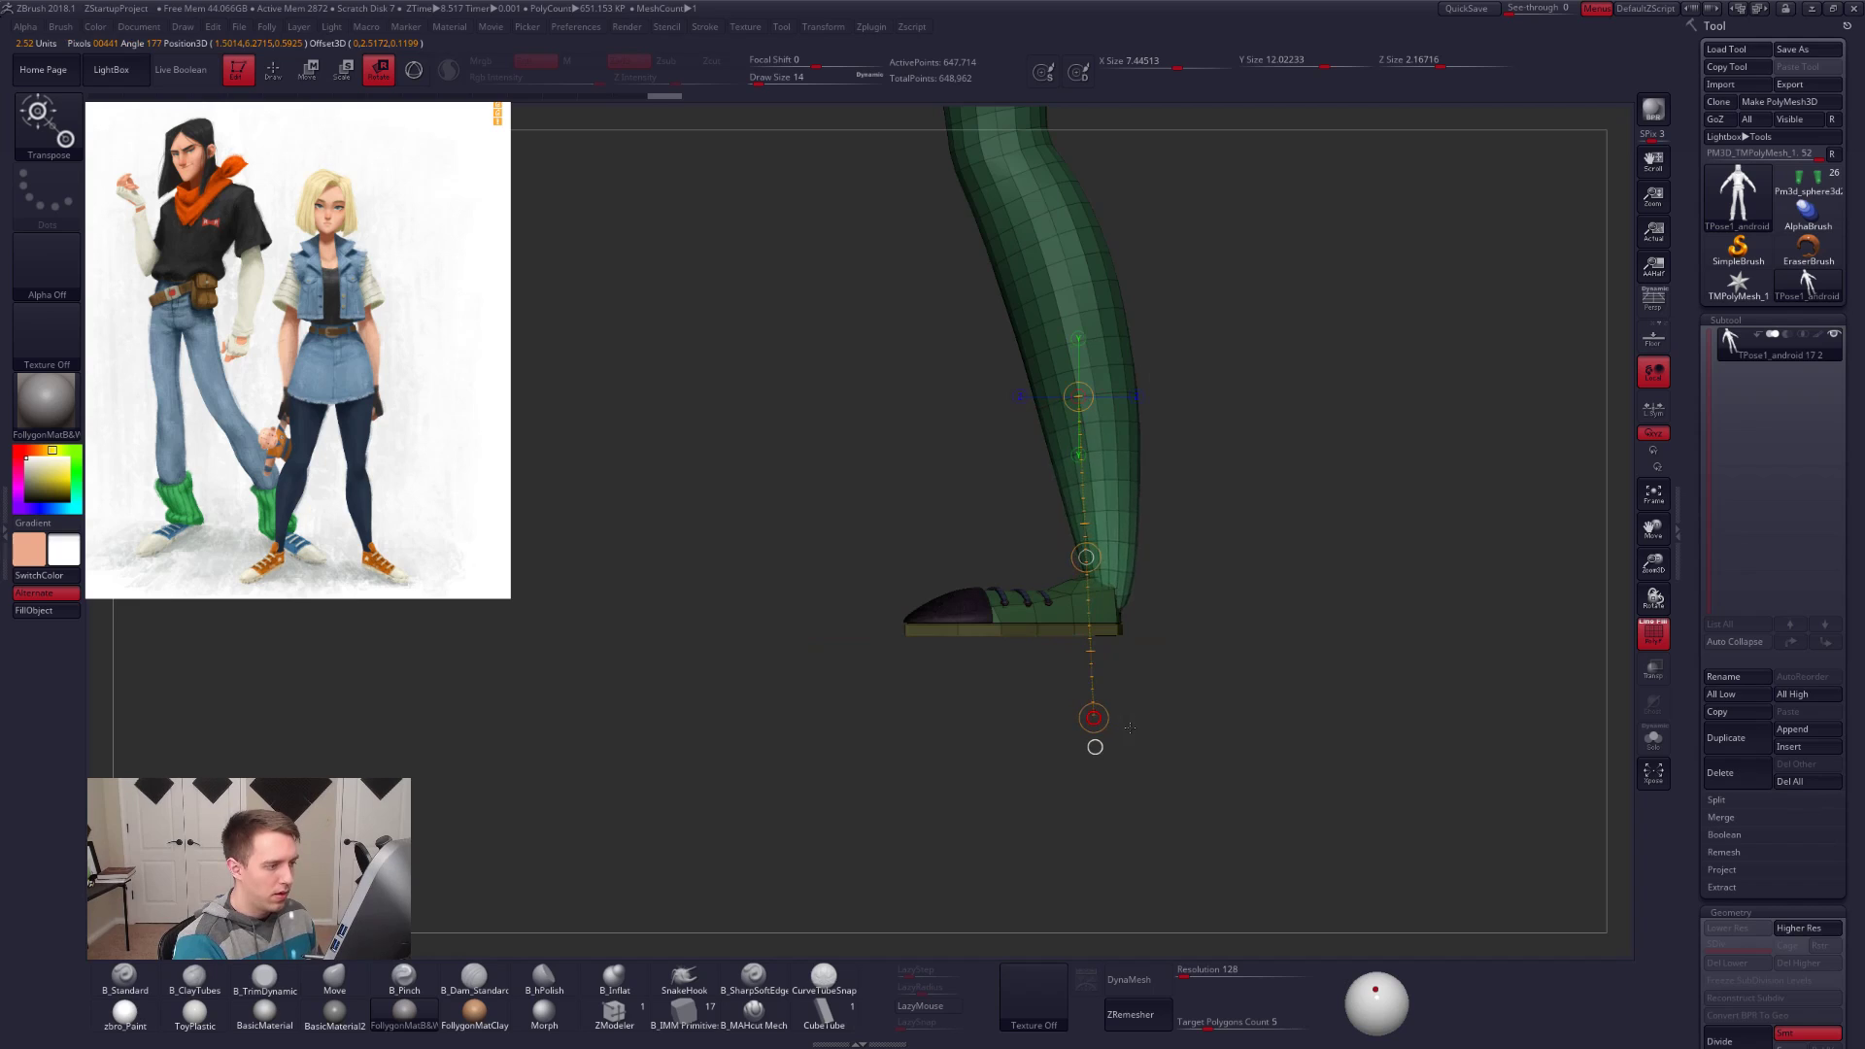
key("q")
mouse_move(1197, 574)
left_mouse_down("ctrl")
mouse_move(1220, 589)
mouse_move(1187, 599)
left_mouse_up("ctrl")
Step: Isolate the shoe parts to mask everything except the shoes, and show the full mesh with the leg warmers hidden
left_click(1054, 607, "ctrl+alt+shift")
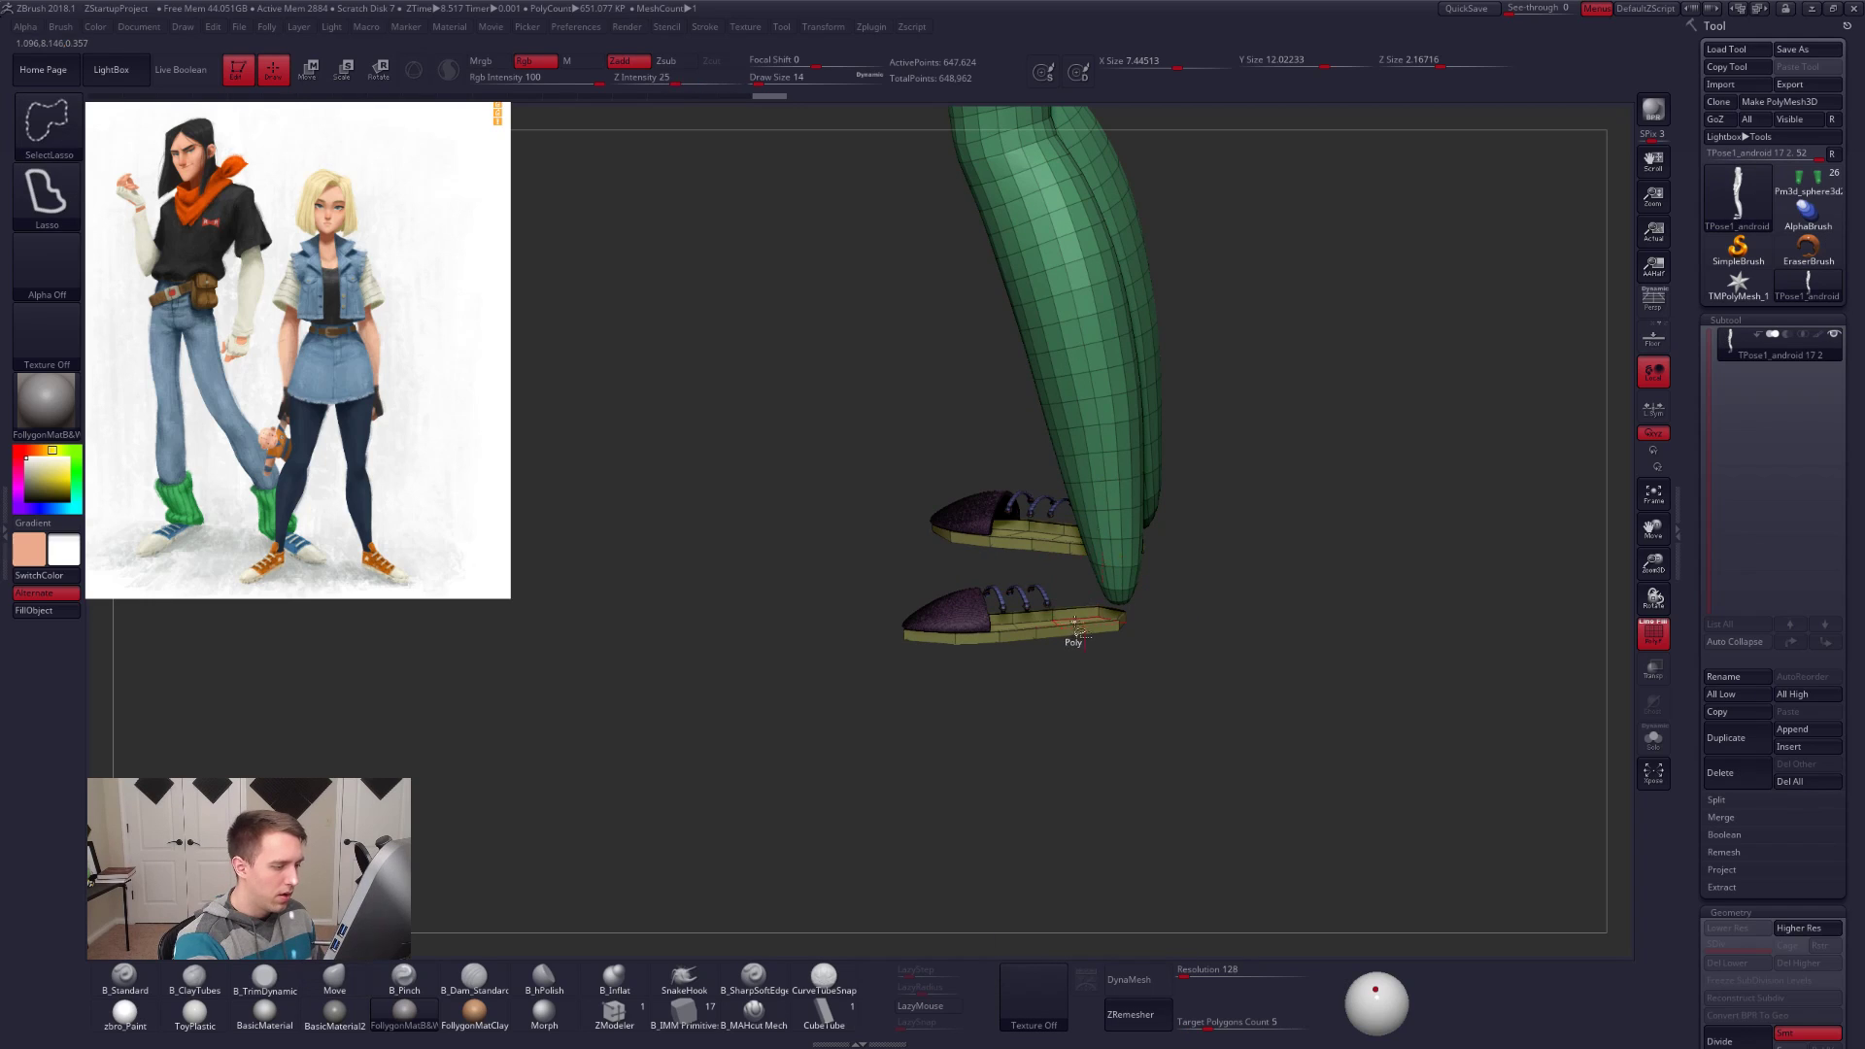
left_click(1077, 633, "ctrl+alt+shift")
mouse_move(1069, 607)
left_mouse_down("ctrl+alt+shift")
mouse_move(932, 724)
mouse_move(1140, 703)
mouse_move(1176, 575)
left_mouse_up("ctrl+alt+shift")
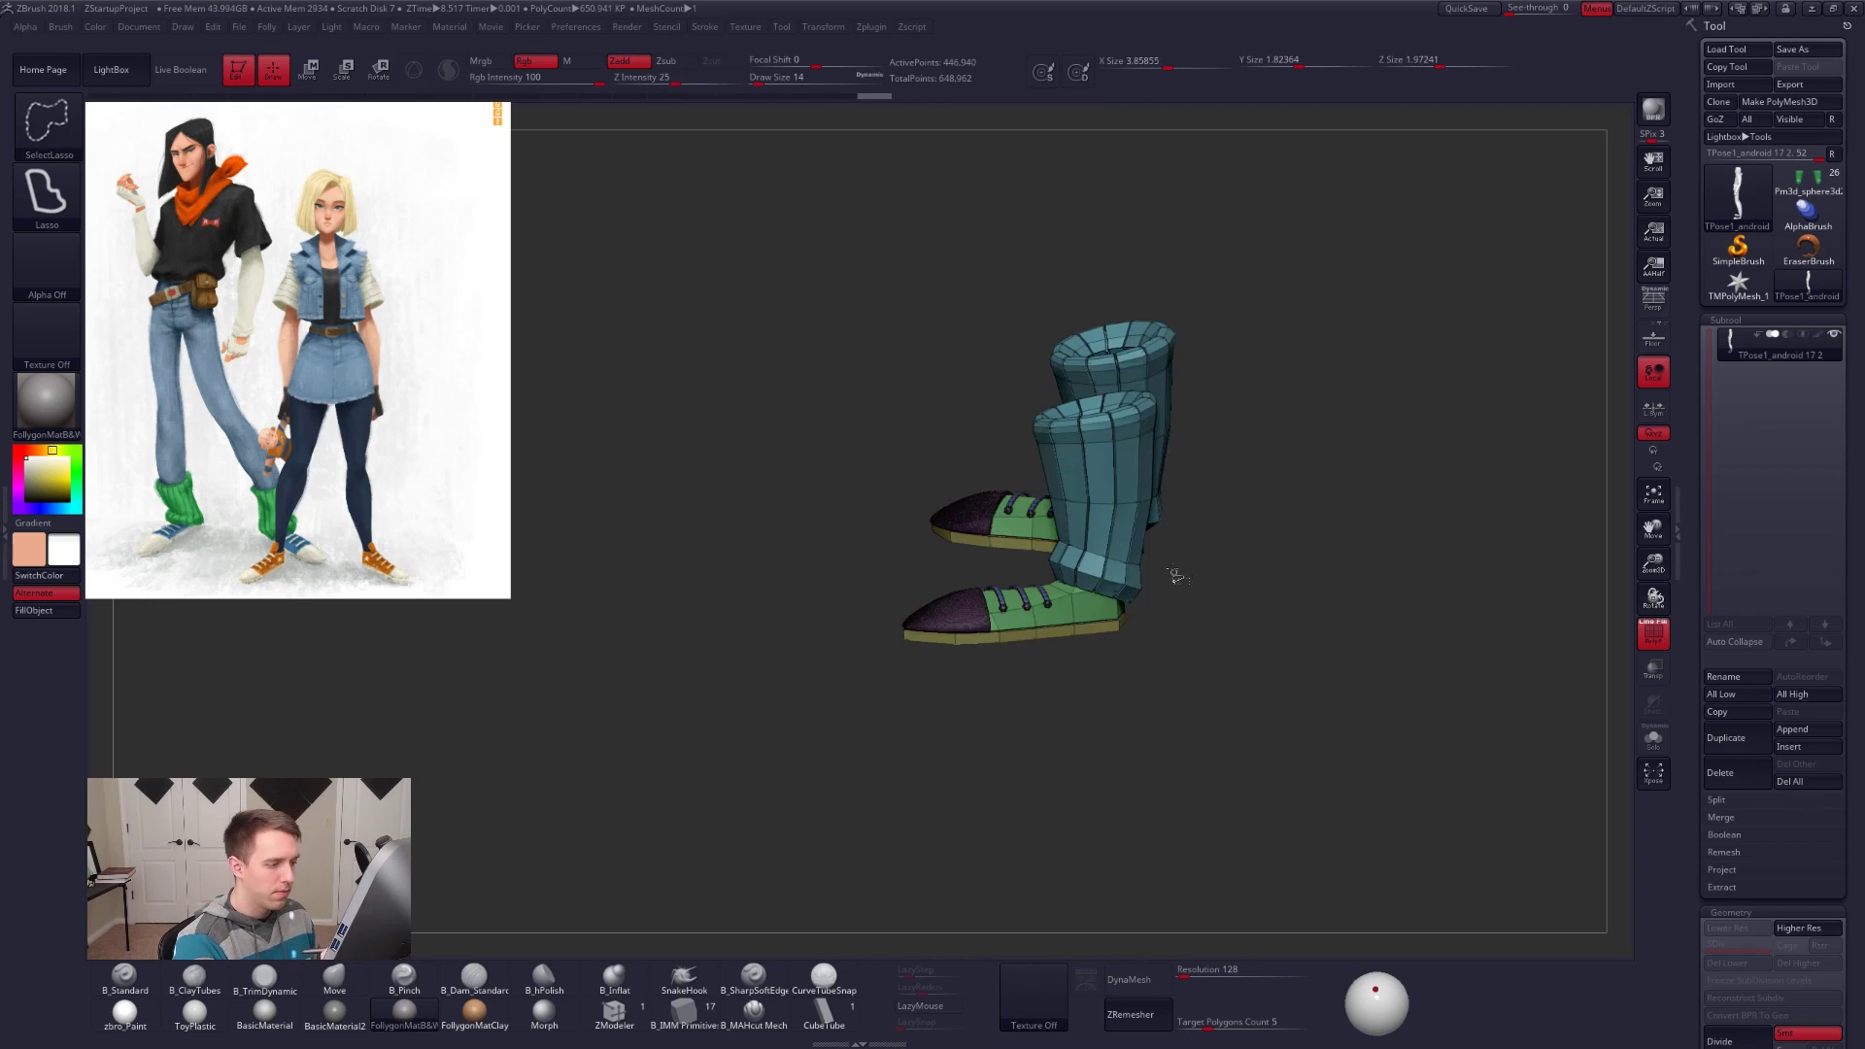
left_click(1114, 505, "ctrl+alt+shift")
left_click(1195, 546, "ctrl+shift")
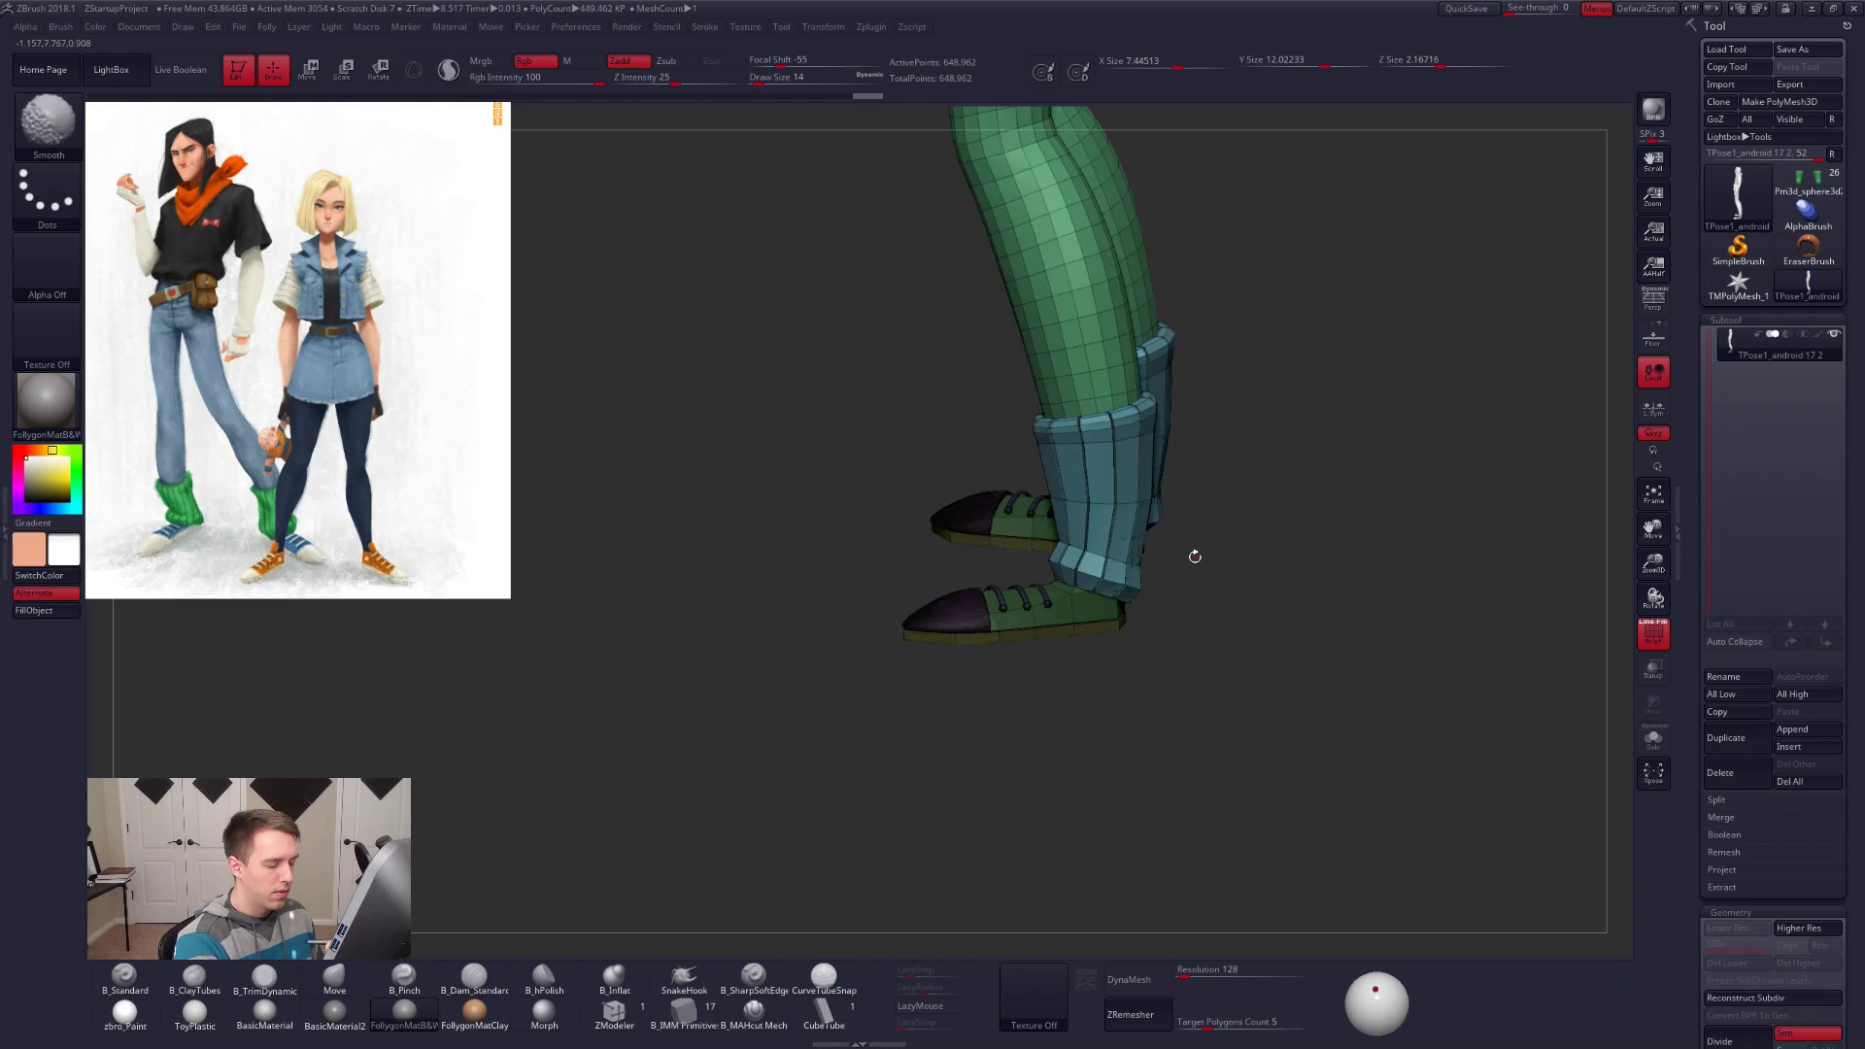
left_click(1118, 503, "ctrl+shift")
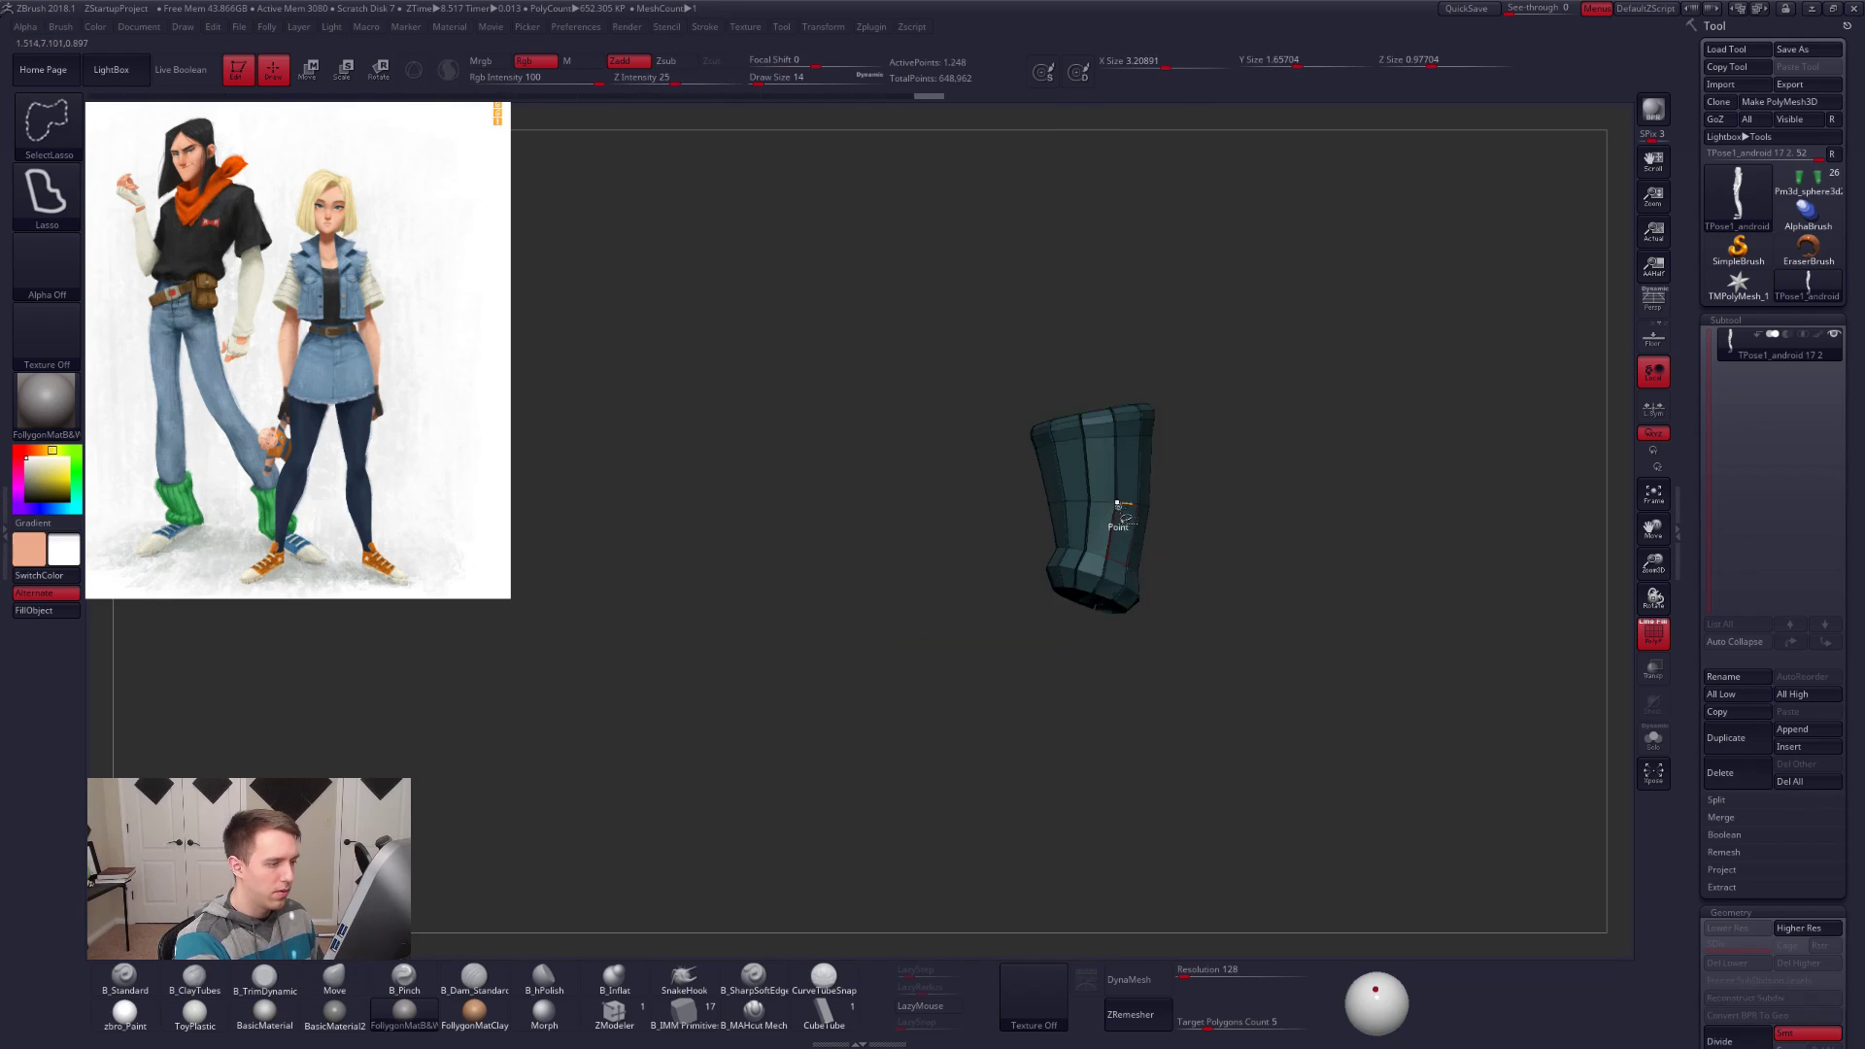
left_click_drag(1218, 506, 1226, 515, "ctrl+shift")
Step: Move the unmasked shoes backward so that the heels line up under the pant legs, and check the profile
key("w")
left_click_drag(1117, 636, 1221, 635)
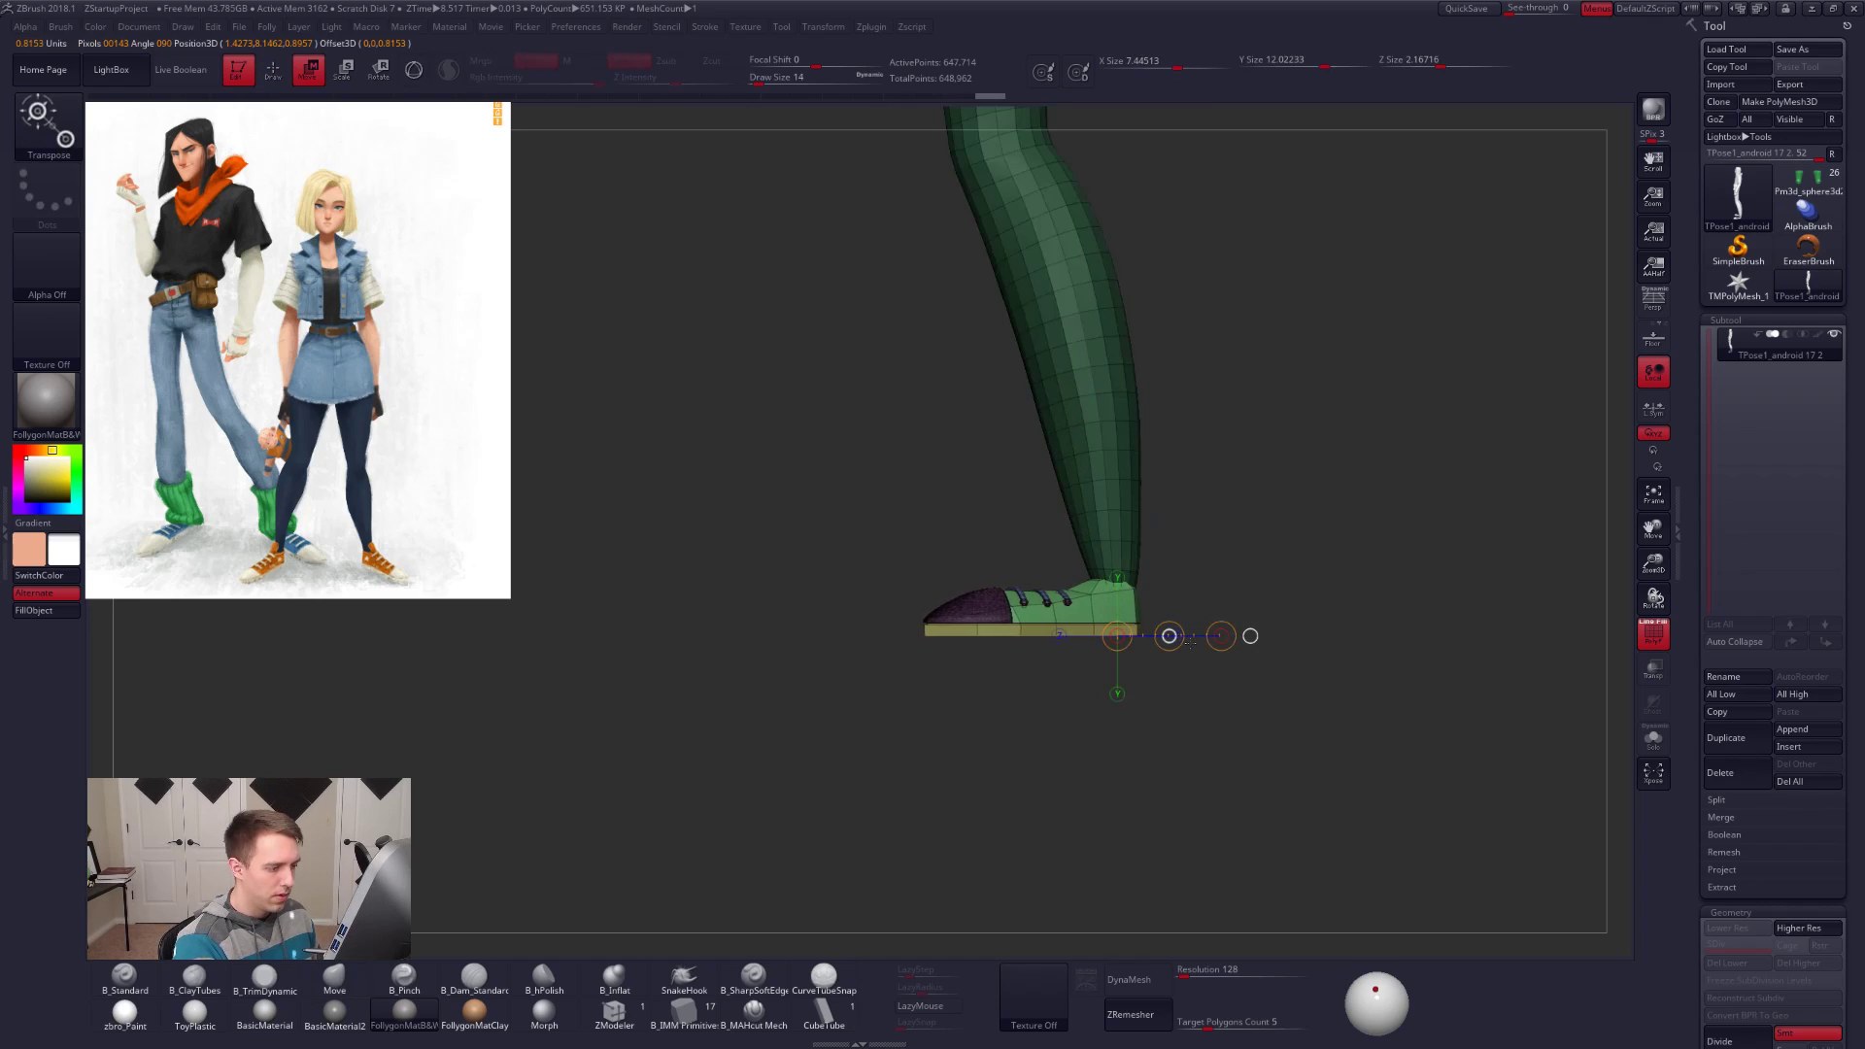
left_click_drag(1226, 719, 1238, 670, "alt")
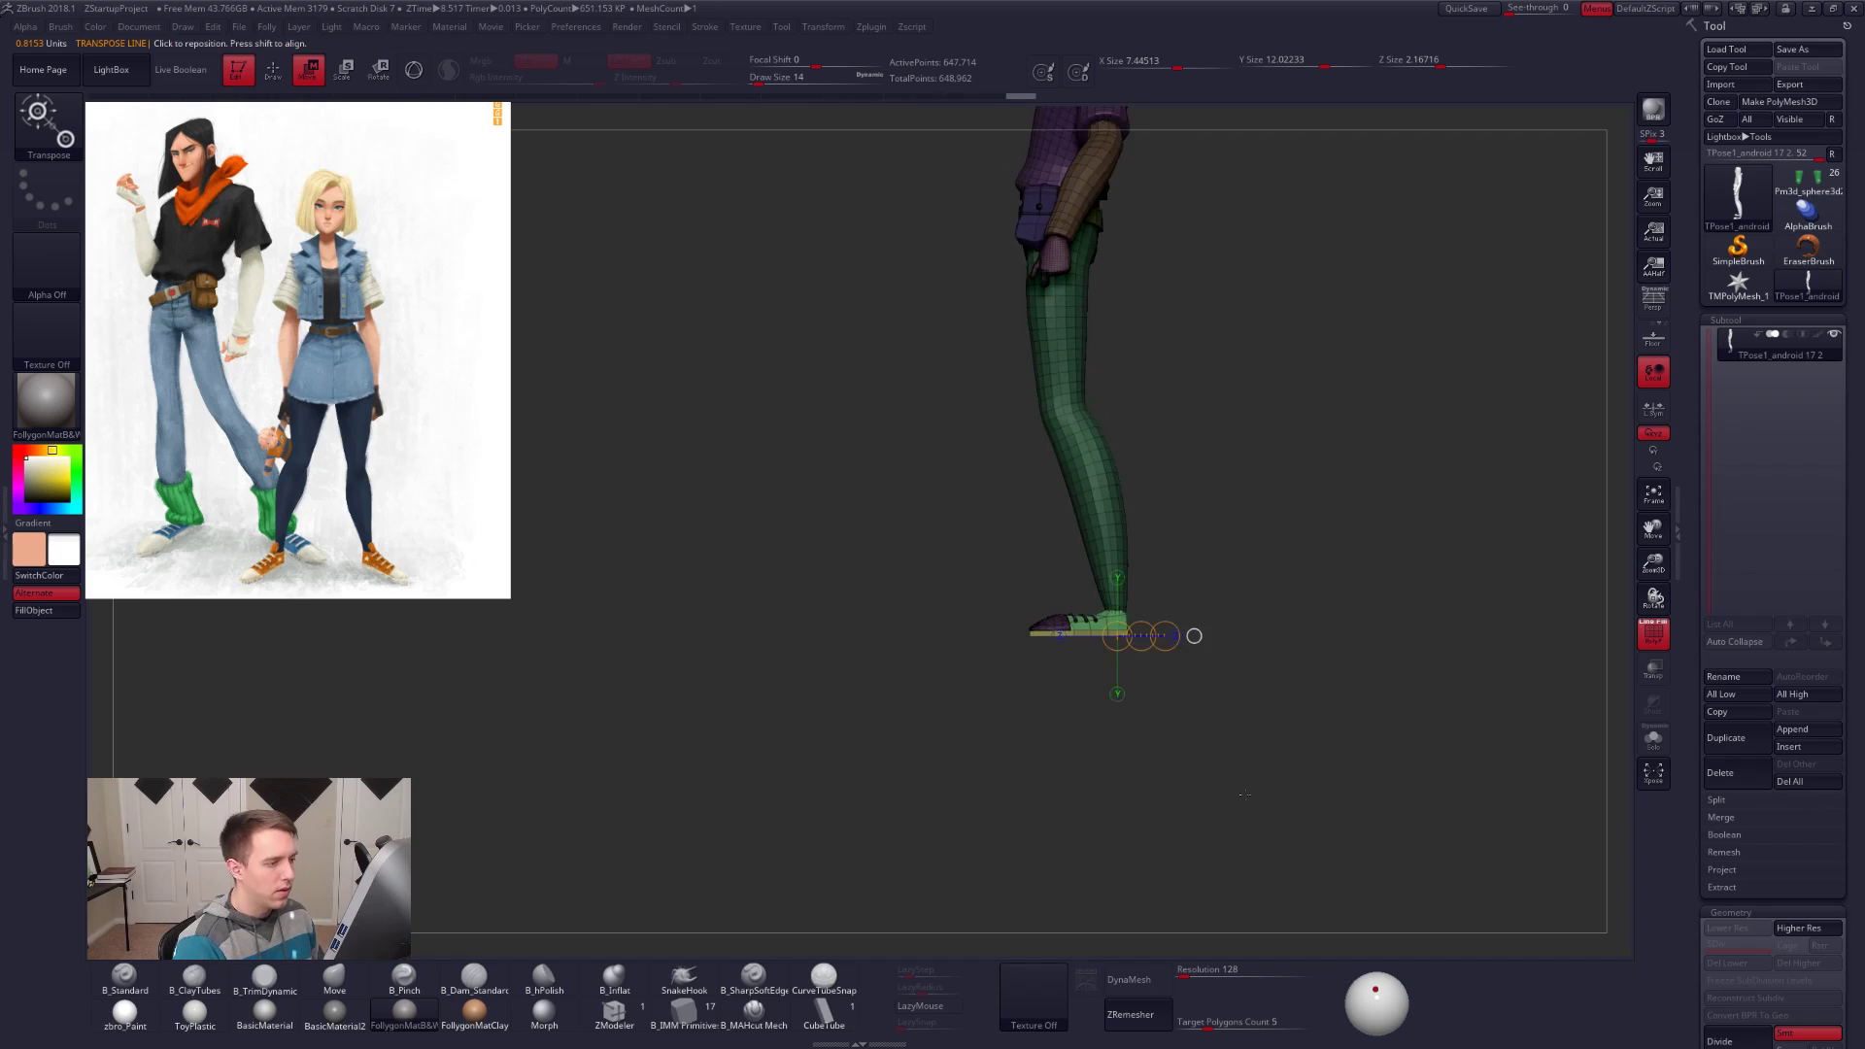
key("q")
mouse_move(1249, 779)
left_mouse_down()
mouse_move(1265, 808)
mouse_move(1282, 792)
mouse_move(1228, 778)
left_mouse_up()
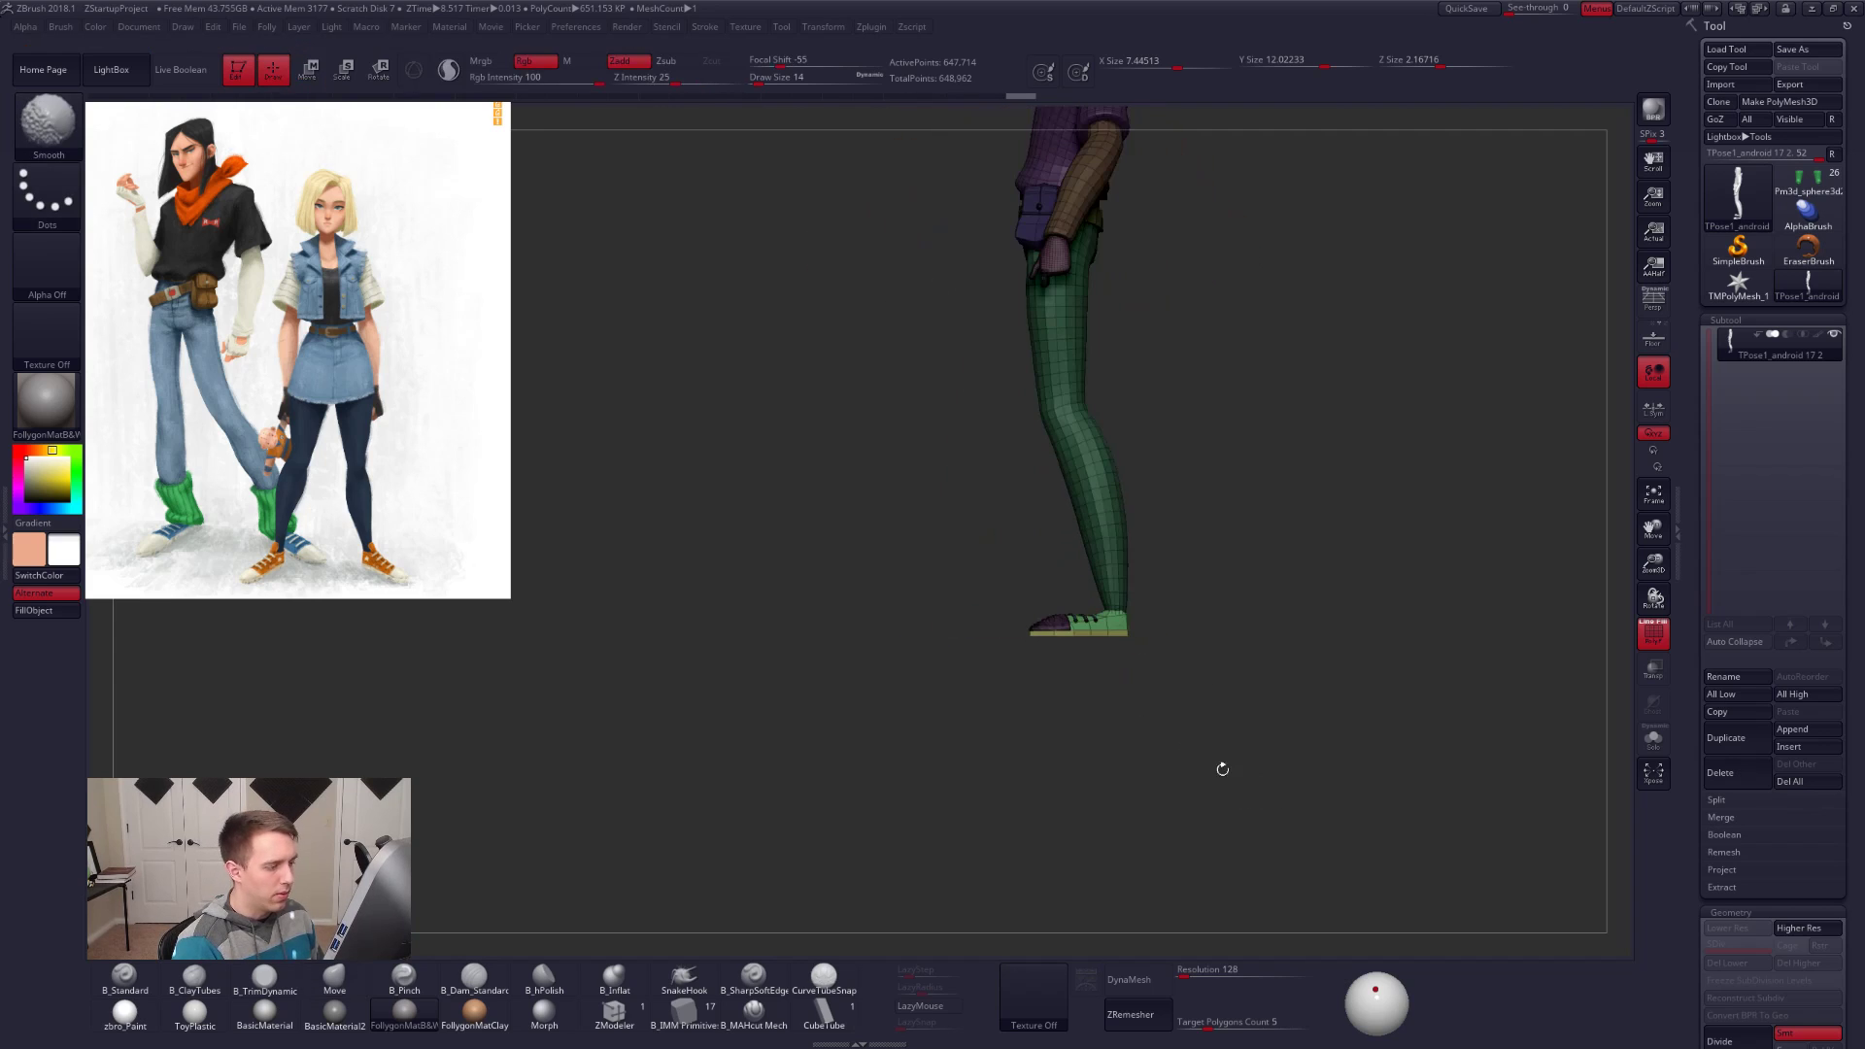
Step: Bring back the leg warmers, mask everything except them and set up a large Move brush in side view
left_click(1158, 615, "ctrl+shift")
left_click_drag(1158, 615, 1232, 670, "alt")
key("w")
left_click(1134, 534, "ctrl")
key("q")
key("space")
mouse_move(1142, 538)
left_mouse_down()
mouse_move(1165, 538)
mouse_move(1098, 576)
left_mouse_up()
key("shift+f")
key("space")
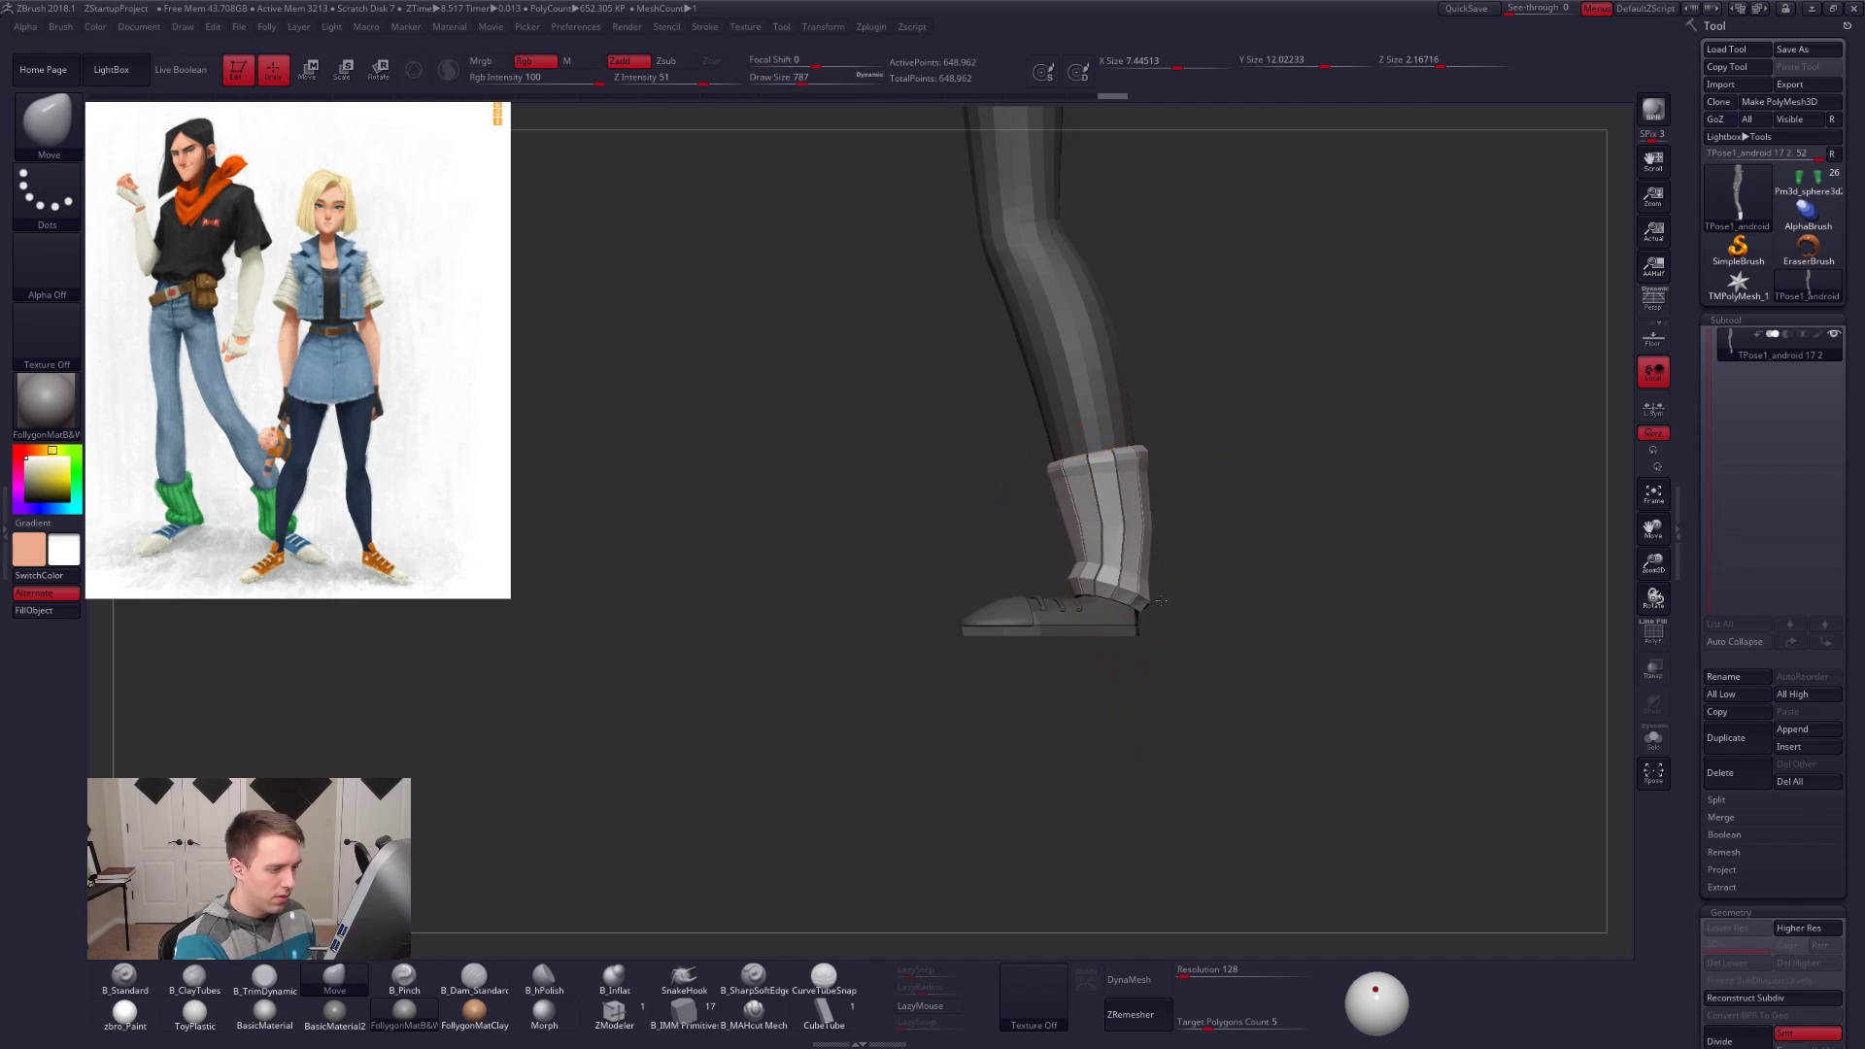
Step: Fit the leg warmers around the ankles from the side and back, reducing the Move brush to draw size 335
left_click_drag(1196, 642, 1263, 639)
key("space")
left_click_drag(1080, 599, 1076, 617)
left_click_drag(1030, 680, 1215, 676)
key("space")
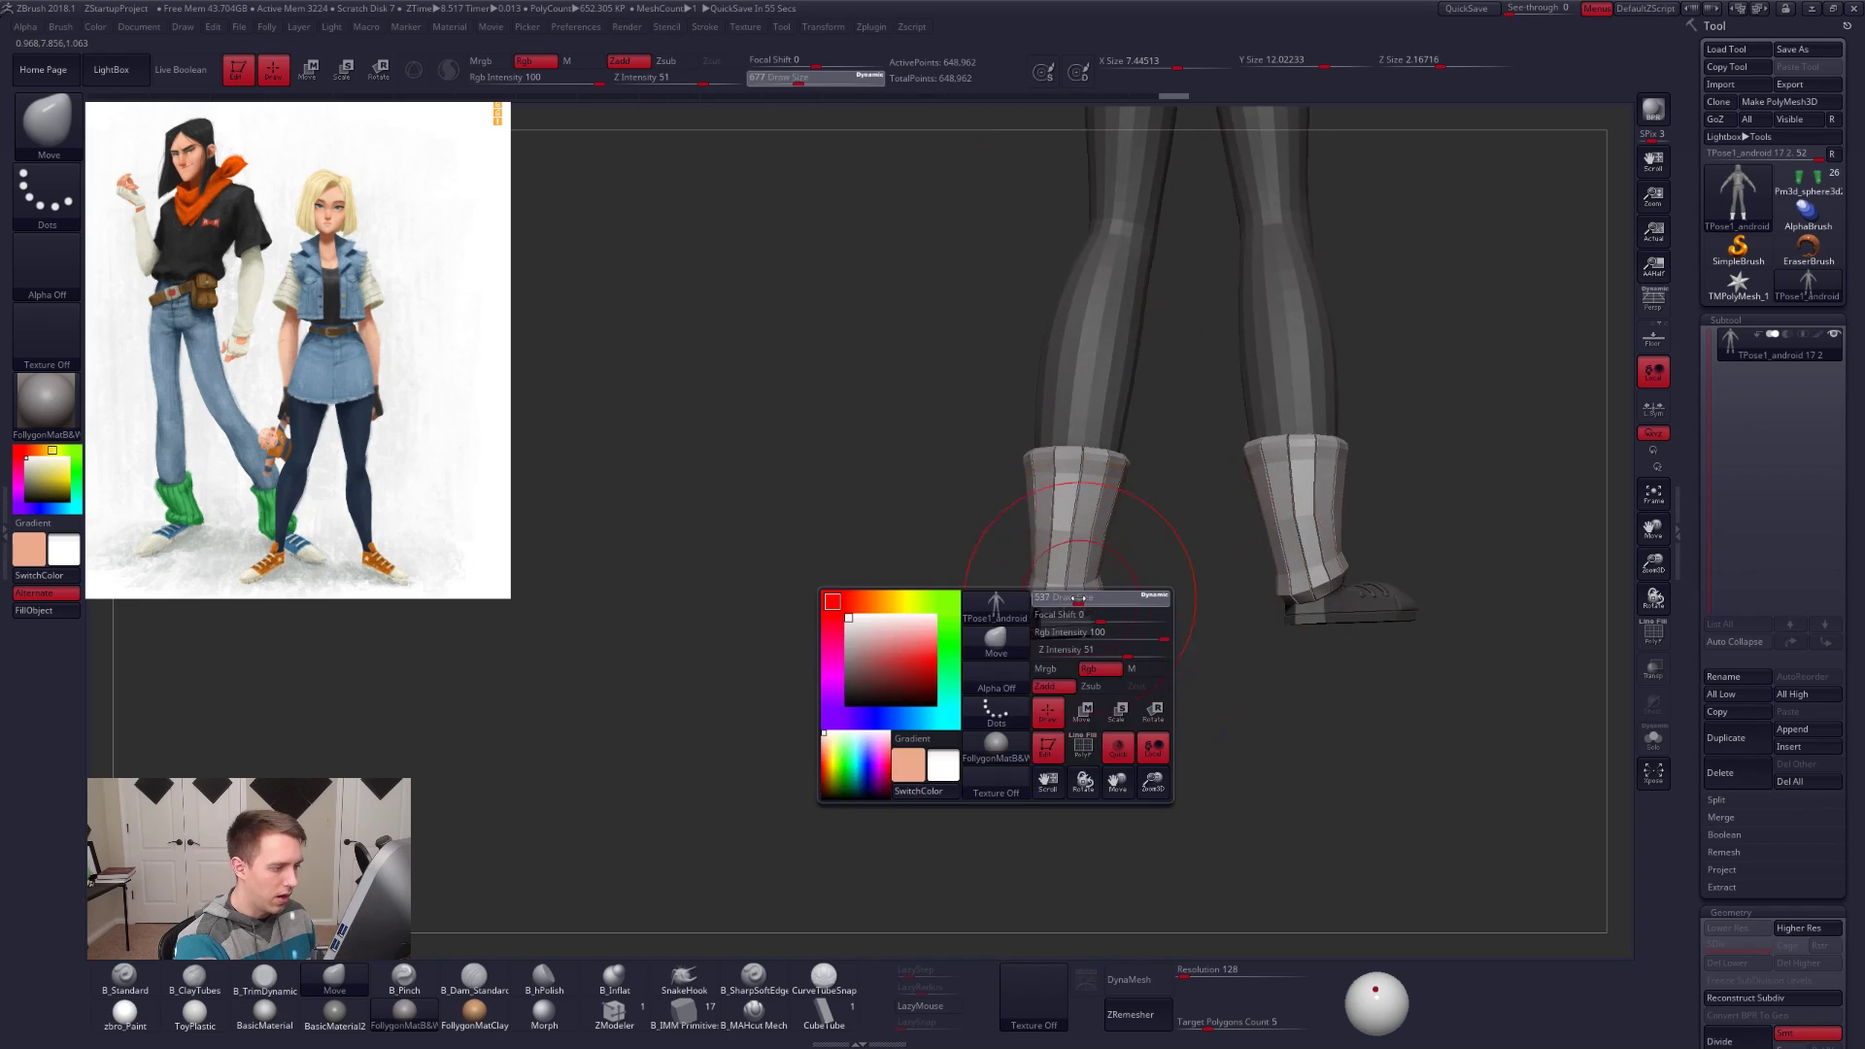
left_click_drag(1100, 598, 1085, 598)
mouse_move(1044, 689)
left_mouse_down()
mouse_move(1063, 604)
mouse_move(1171, 636)
mouse_move(1162, 508)
mouse_move(1280, 641)
mouse_move(1187, 476)
left_mouse_up()
Step: Clear the mask and review the whole character's profile at the higher subdivision level before returning to the lower level
key("d")
left_click_drag(1205, 627, 1202, 676, "alt")
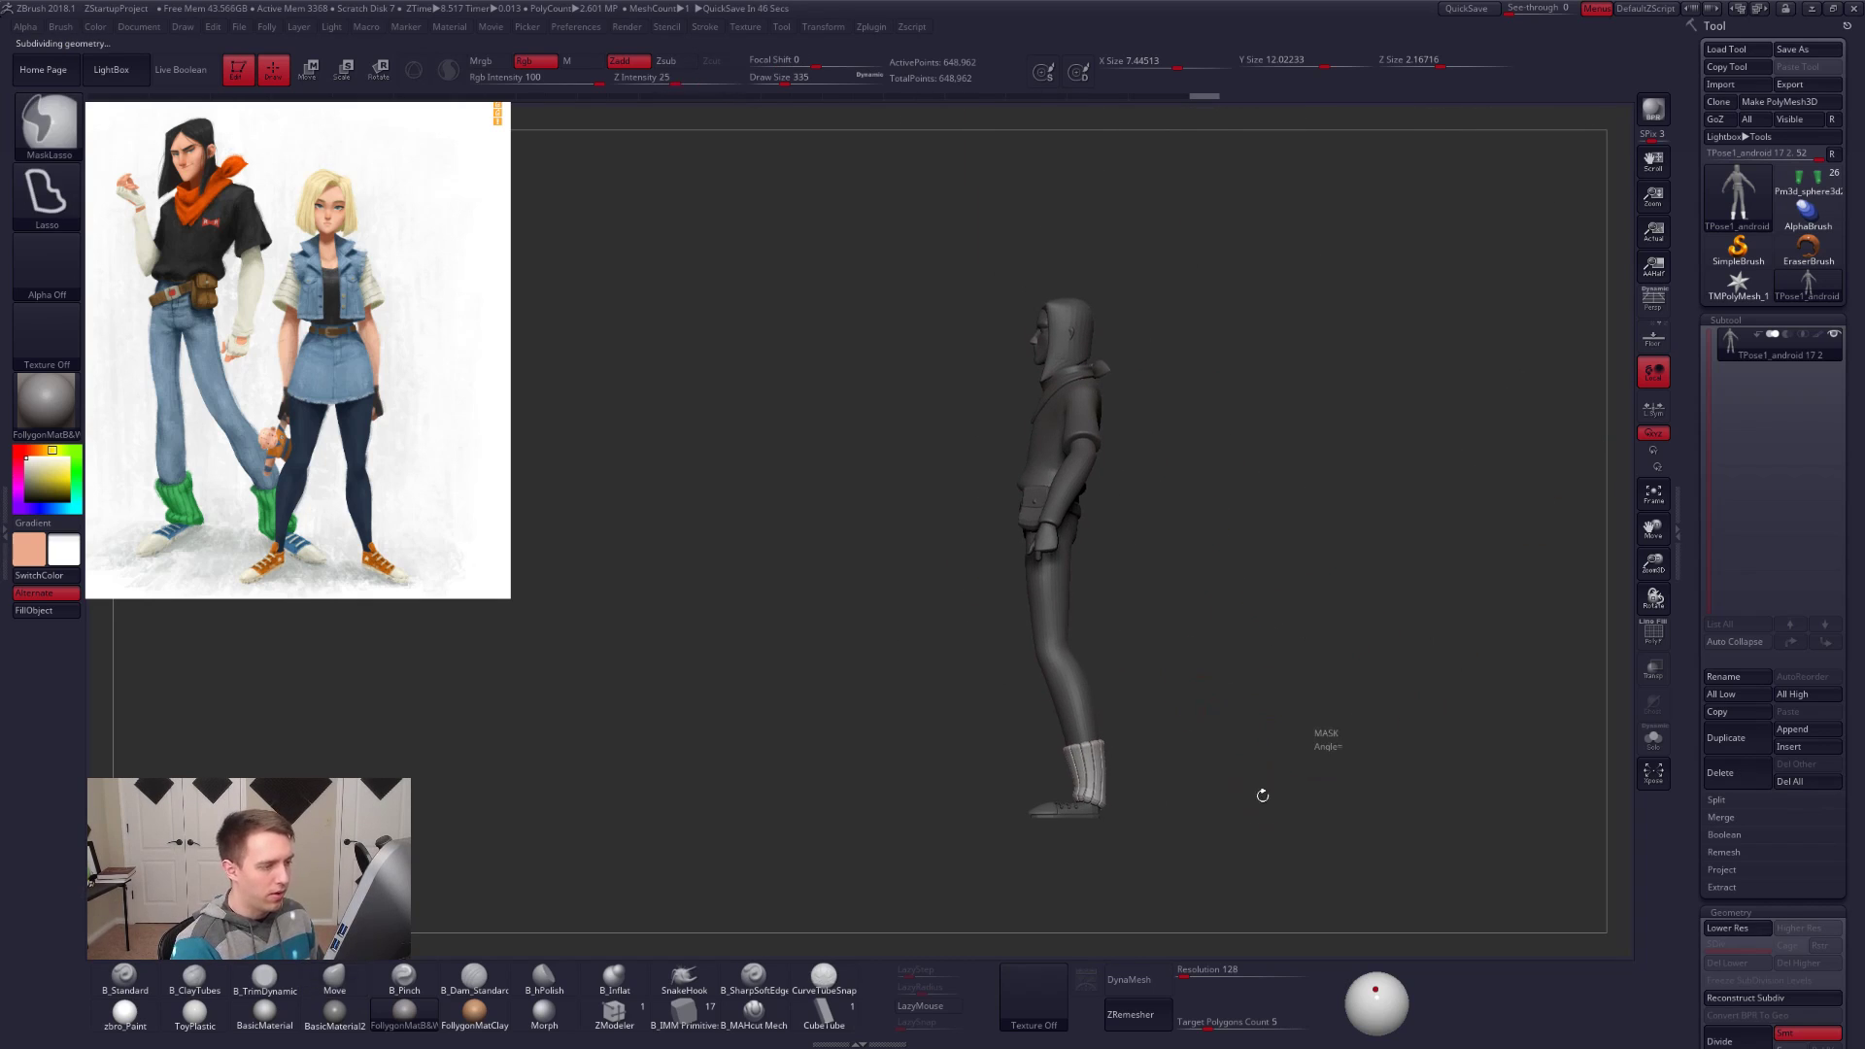
left_click_drag(1145, 762, 1182, 713)
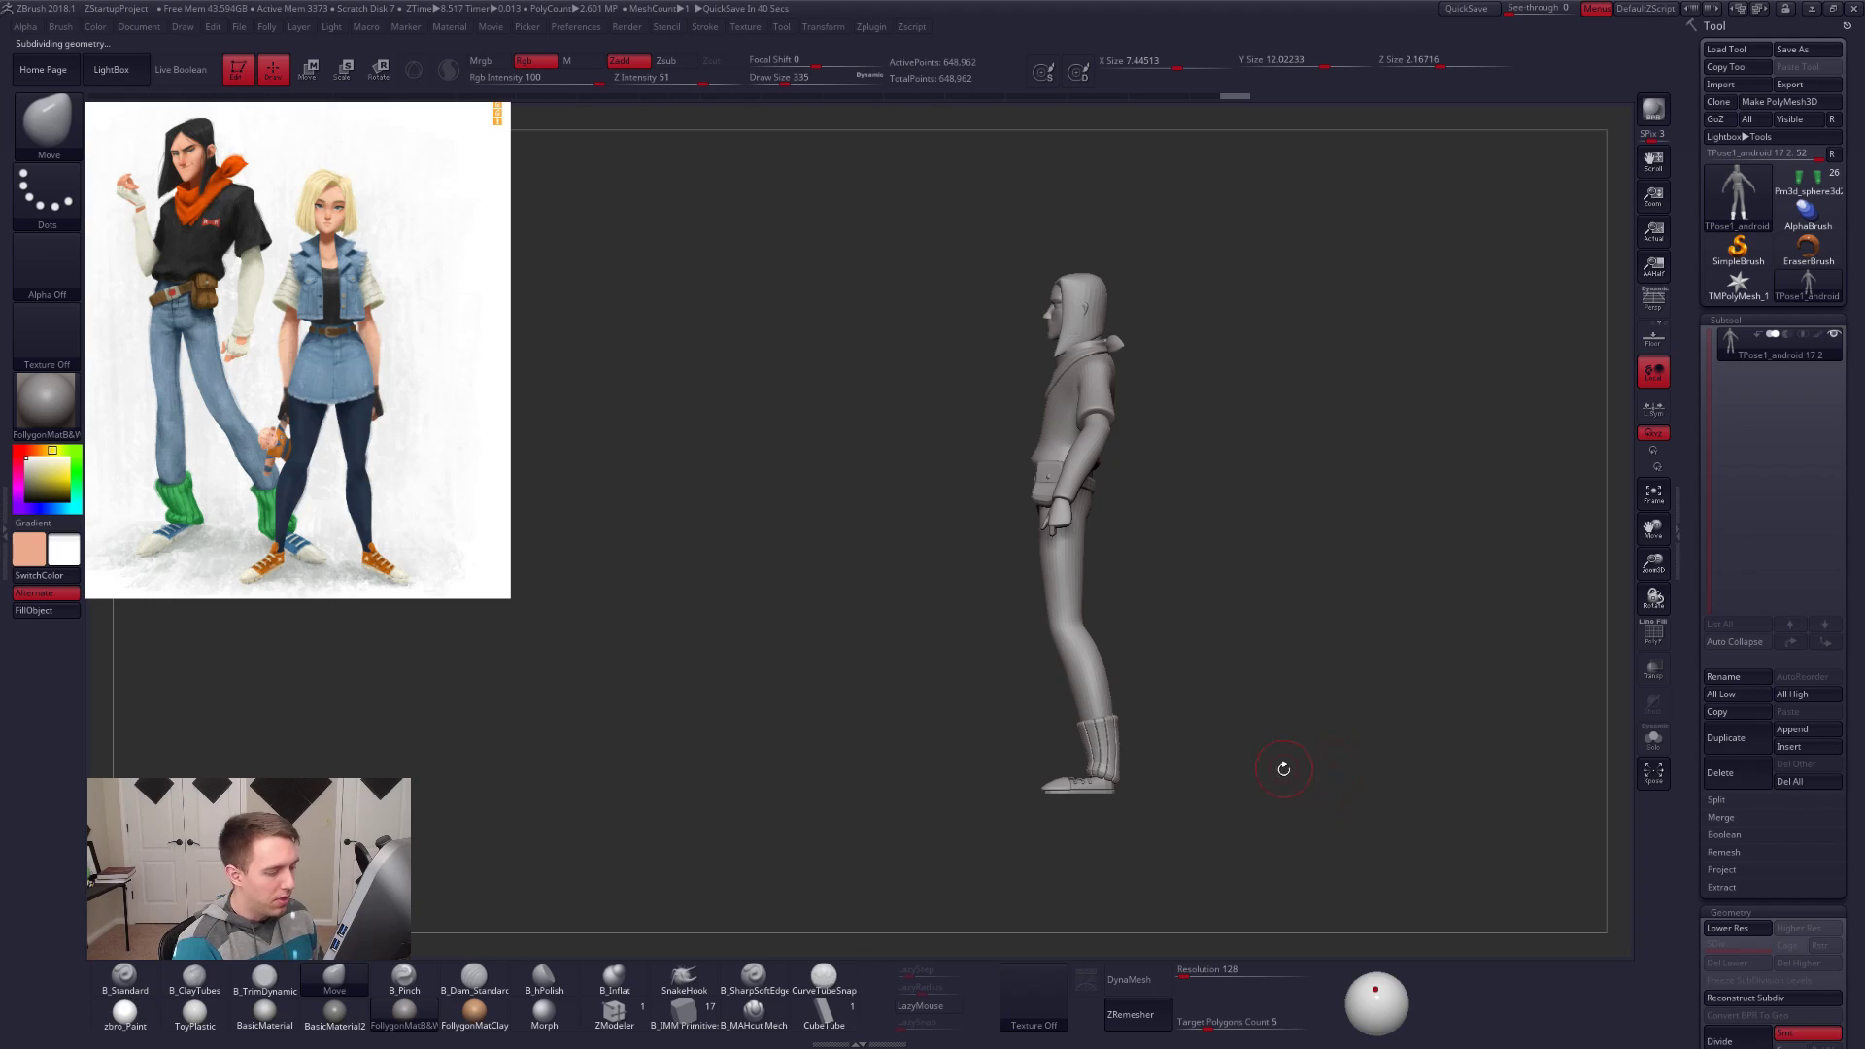
left_click_drag(1257, 766, 1286, 729, "alt")
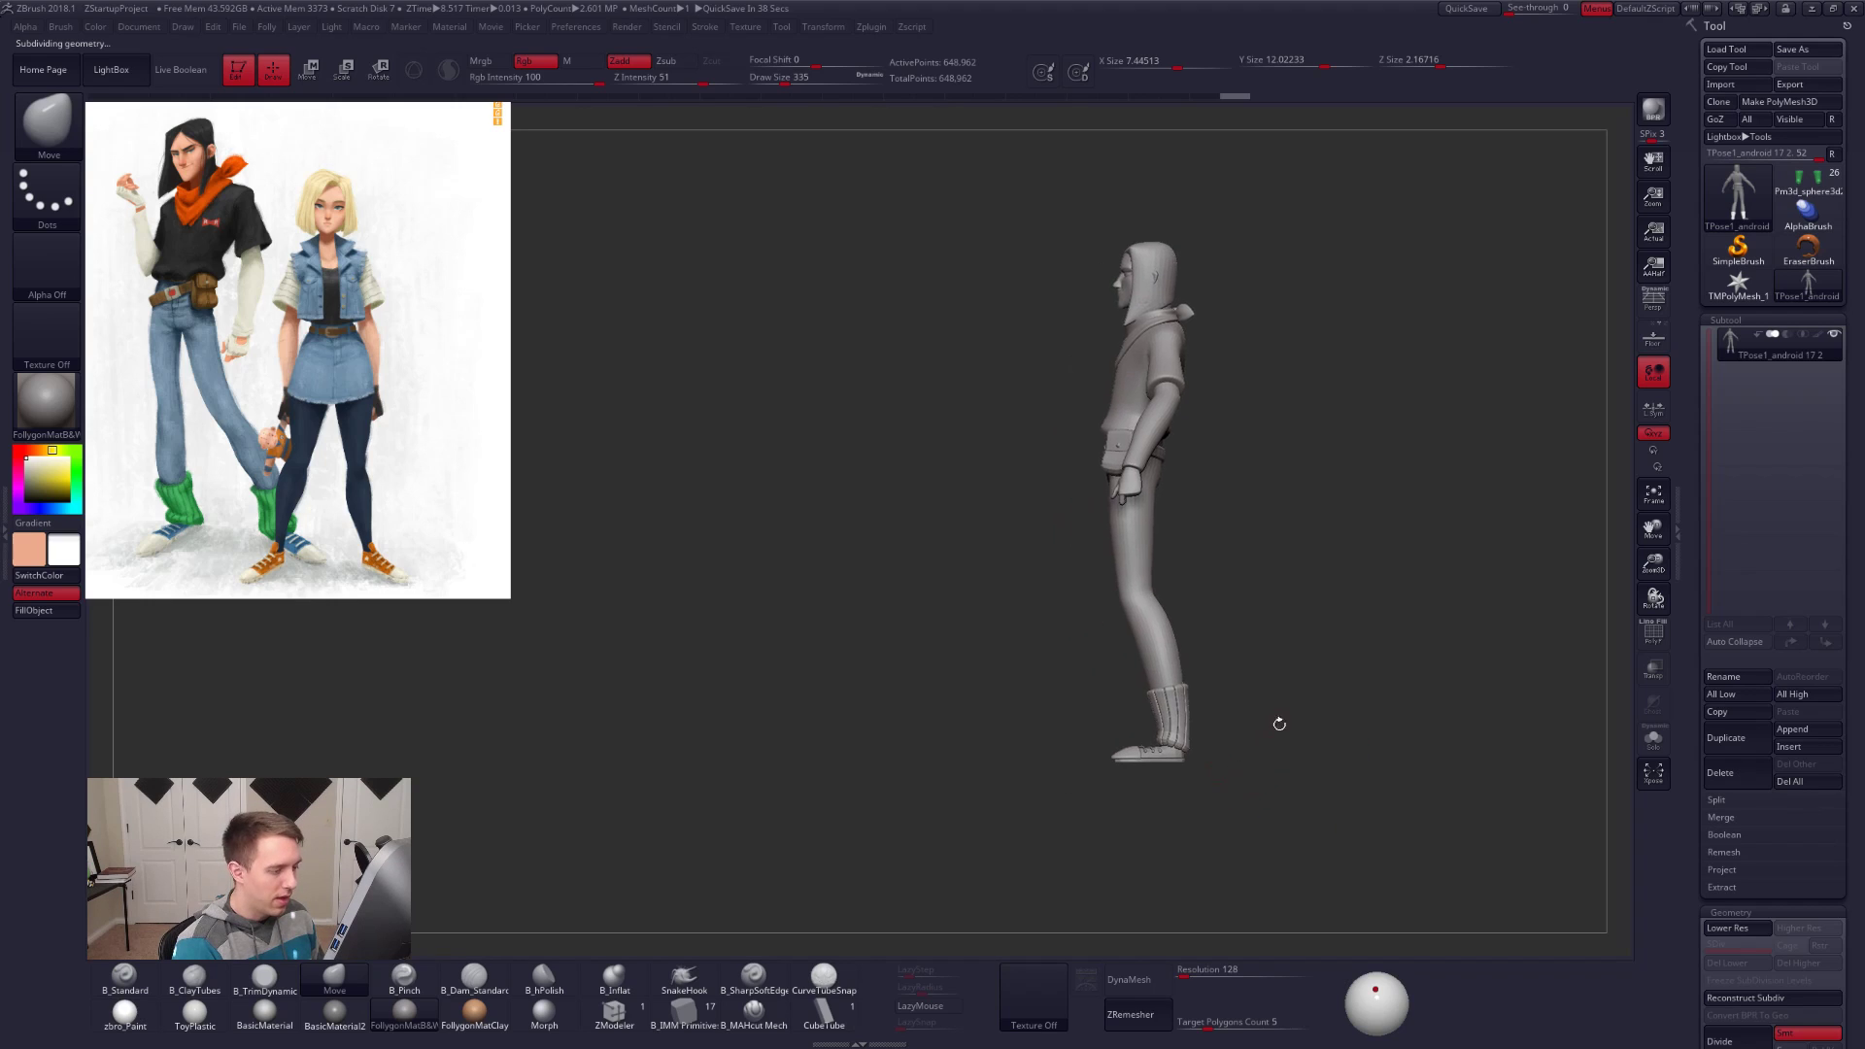
key("shift+d")
Step: Mask the body down to the knees in side view and soften the mask edge, leaving the lower legs free
key("shift+f")
mouse_move(1154, 633)
right_mouse_down("ctrl")
mouse_move(1156, 659)
mouse_move(1139, 636)
right_mouse_up("ctrl")
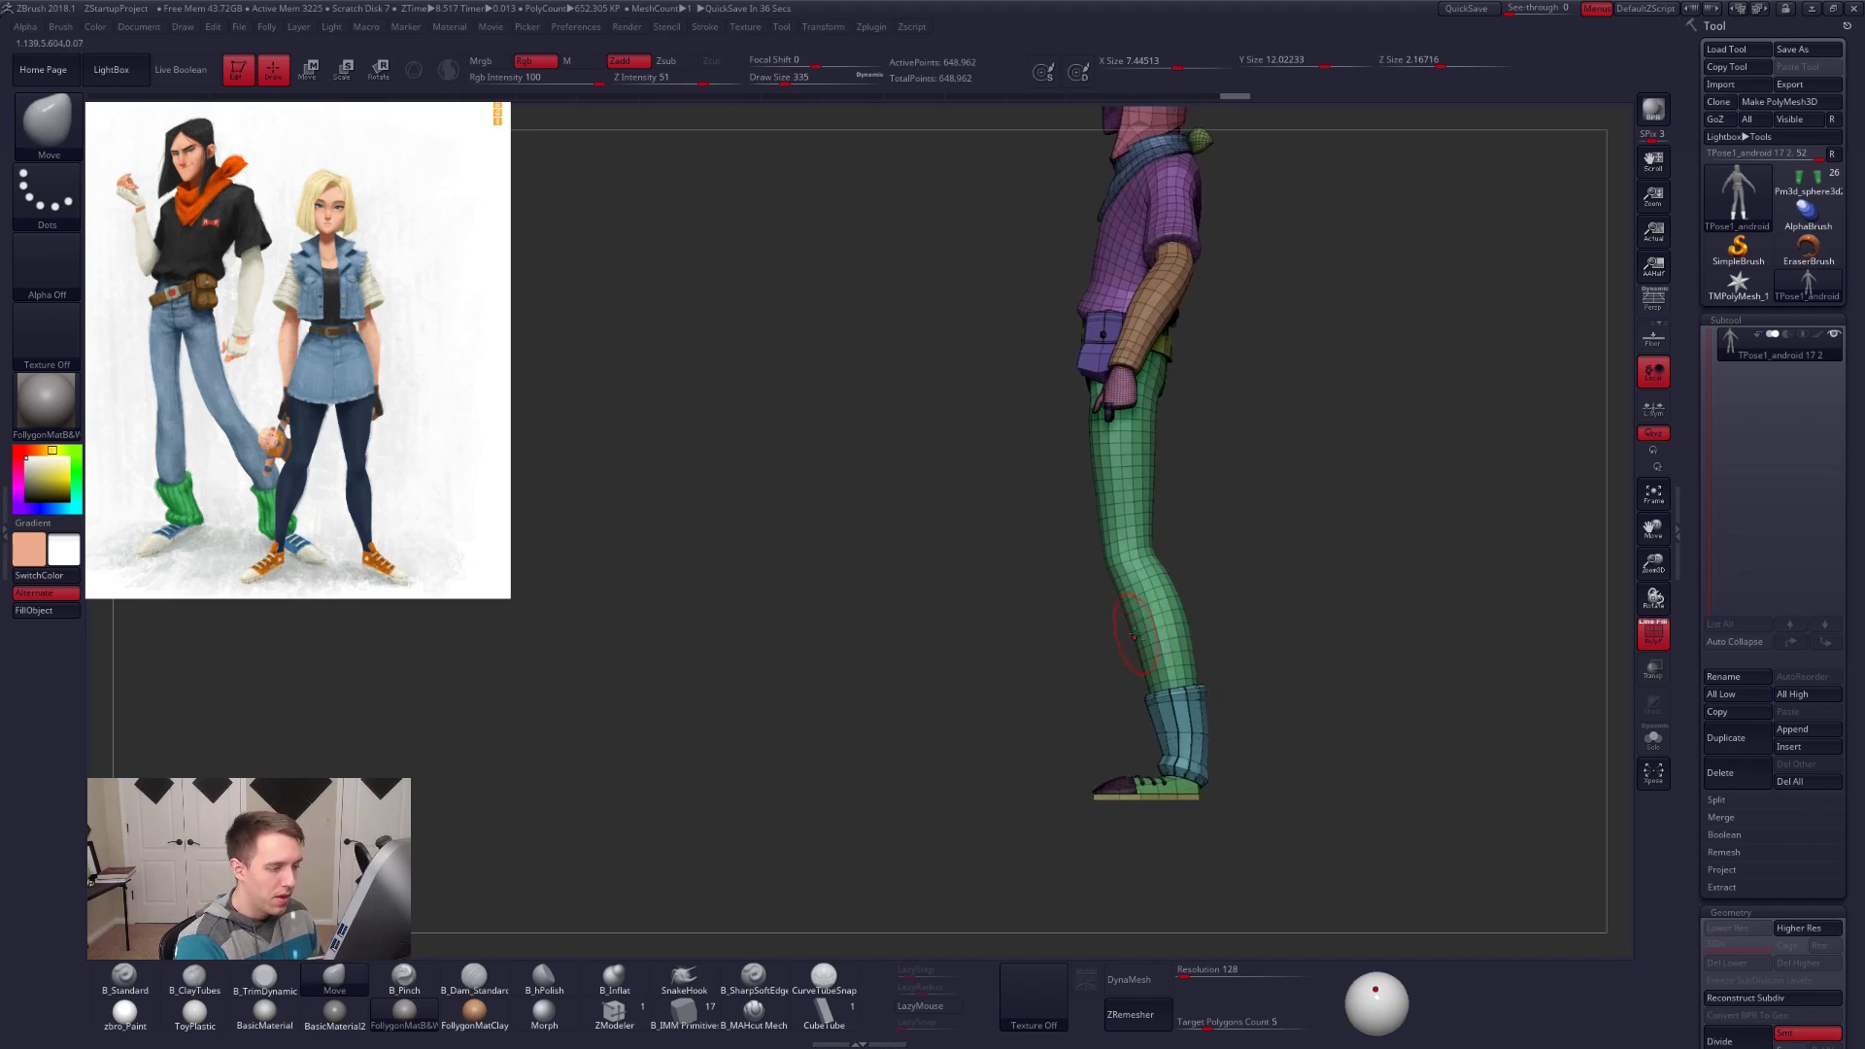
key("ctrl")
mouse_move(1130, 563)
left_mouse_down("ctrl")
mouse_move(958, 922)
mouse_move(1415, 836)
mouse_move(1132, 573)
left_mouse_up("ctrl")
key("shift+f")
left_click(1182, 673, "ctrl")
left_click(1185, 673, "ctrl")
left_click(1250, 657, "ctrl")
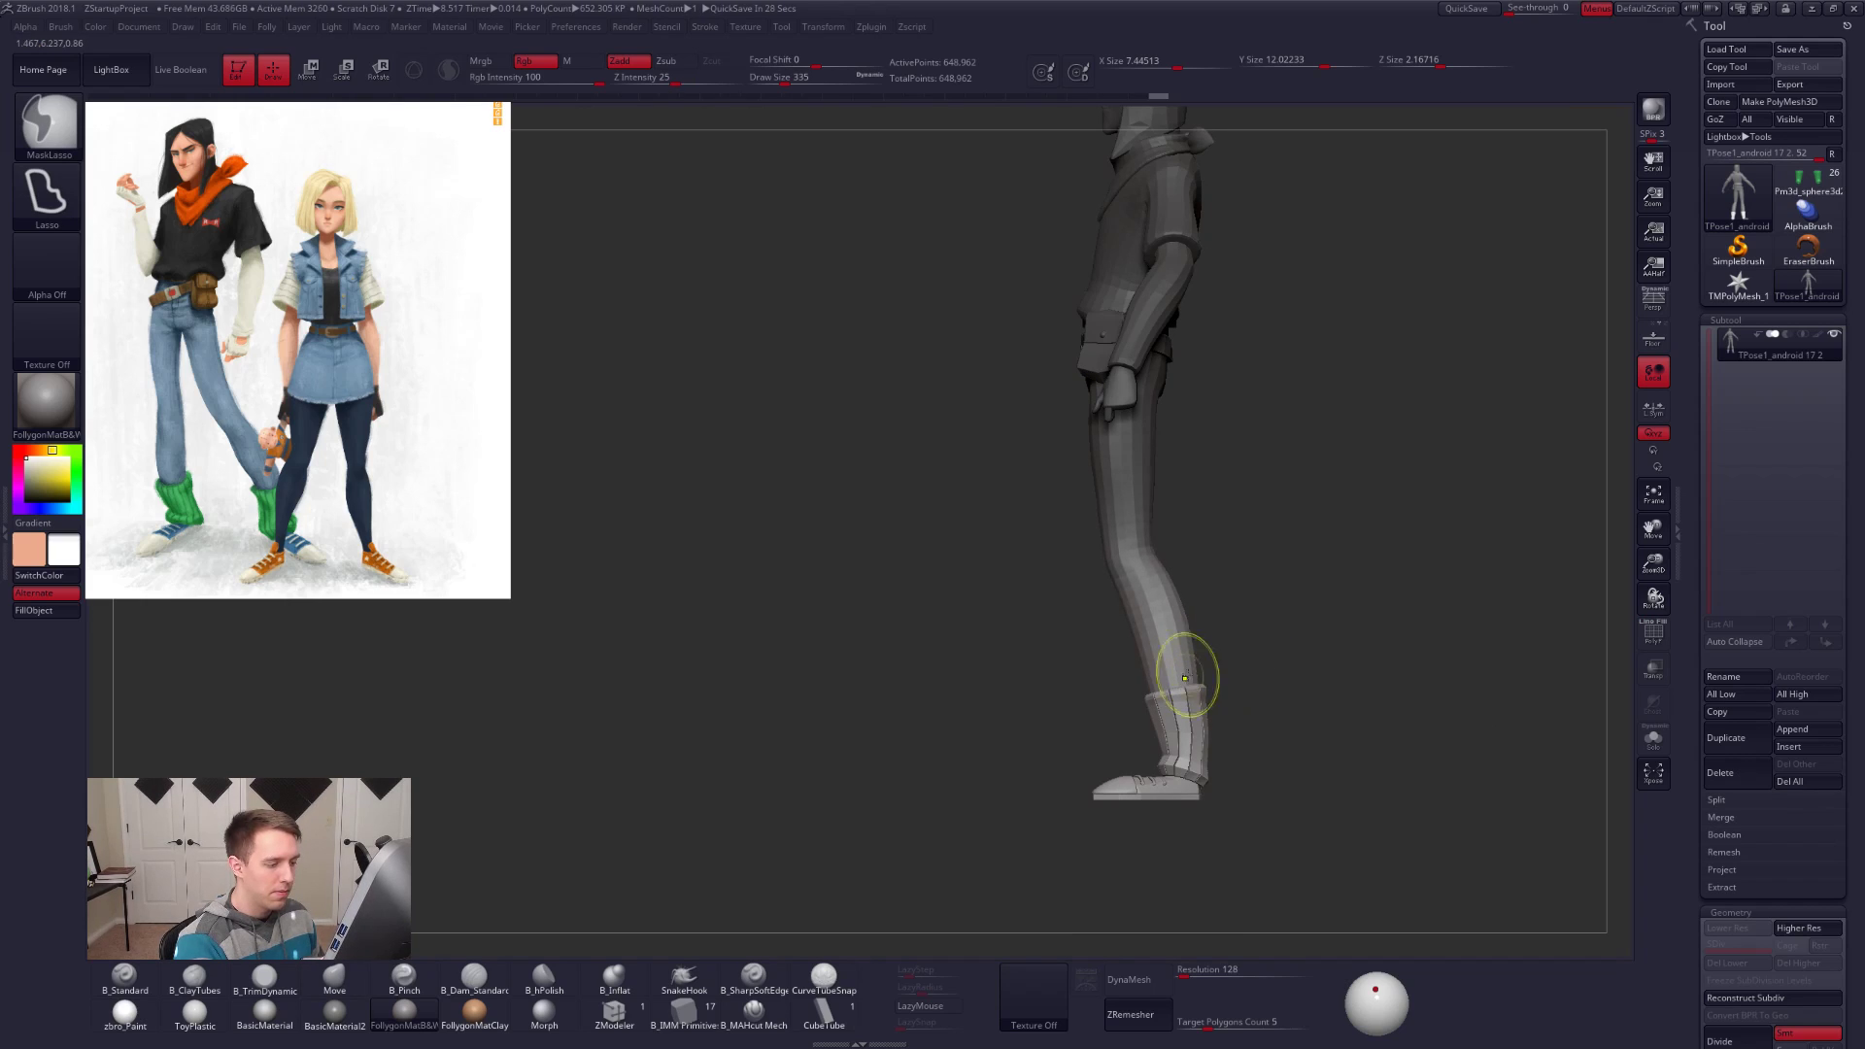
Step: Move the unmasked lower legs slightly forward along a horizontal Transpose line
key("w")
left_click_drag(1181, 662, 1205, 752)
left_click_drag(1181, 651, 1395, 651, "shift")
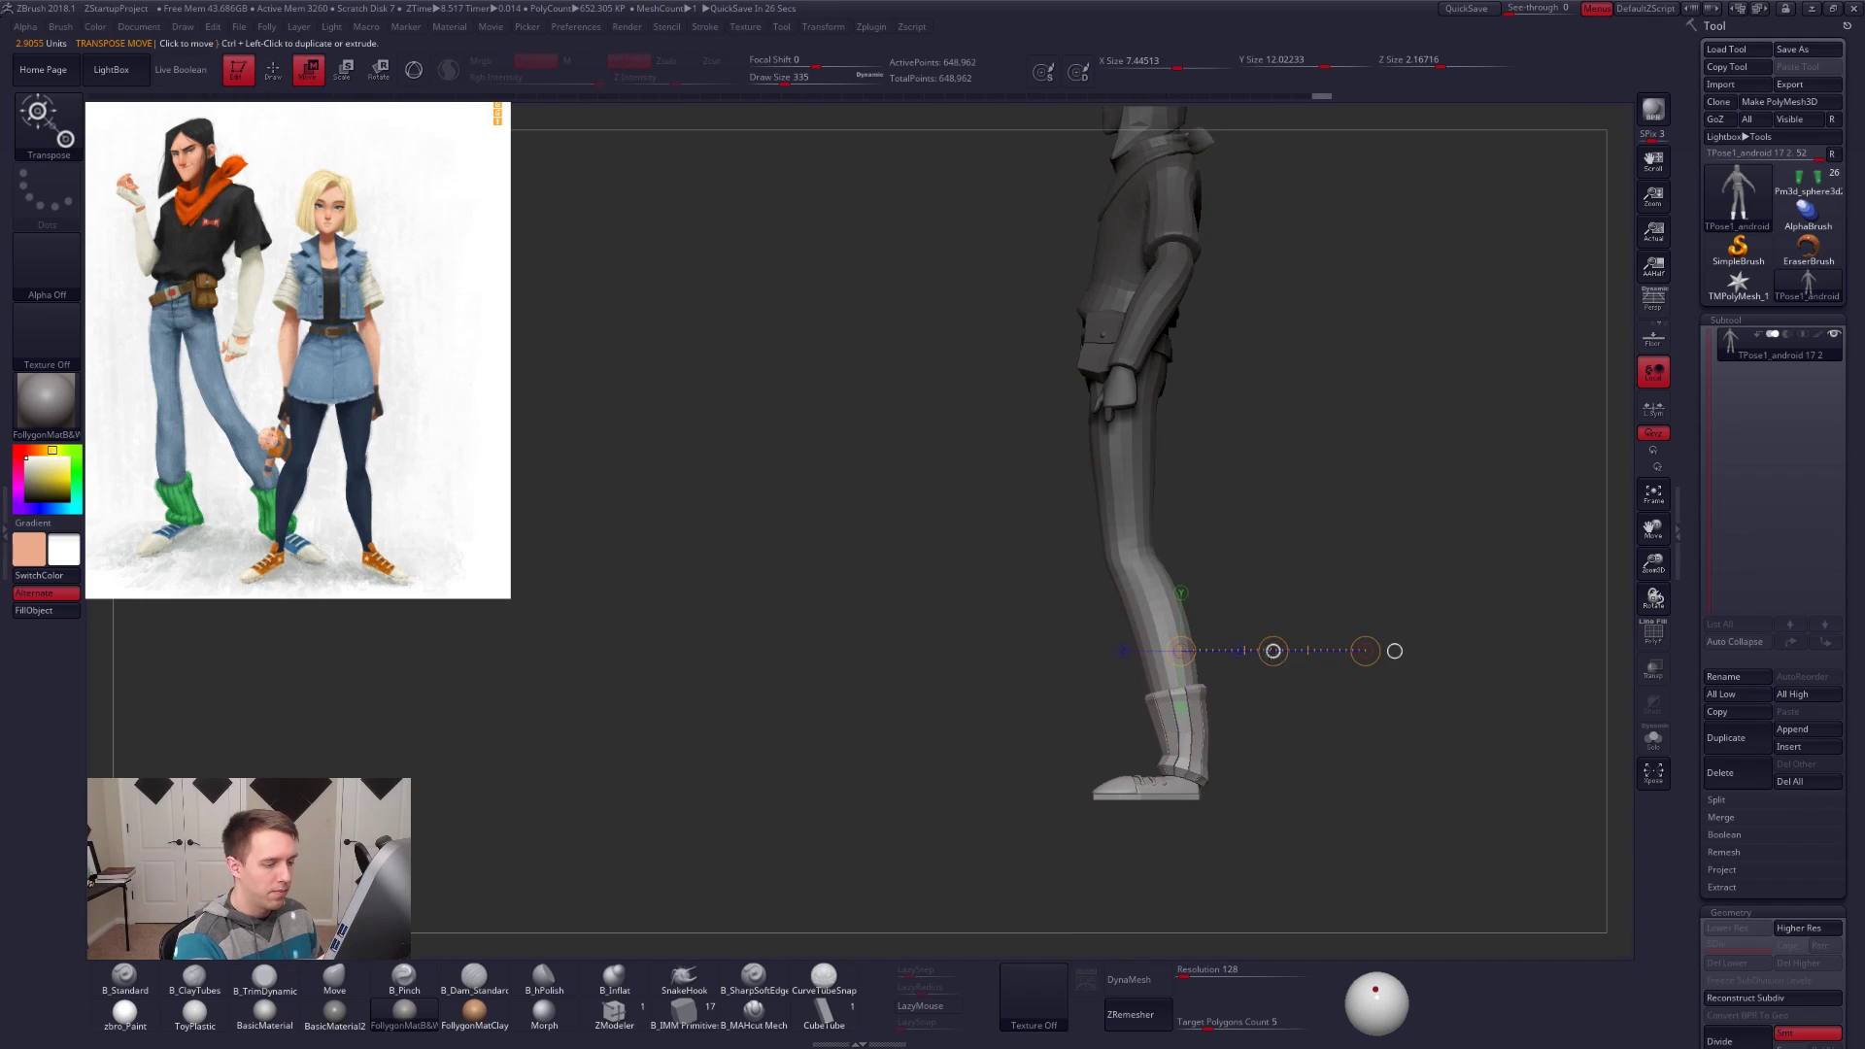
left_click_drag(1273, 652, 1226, 560)
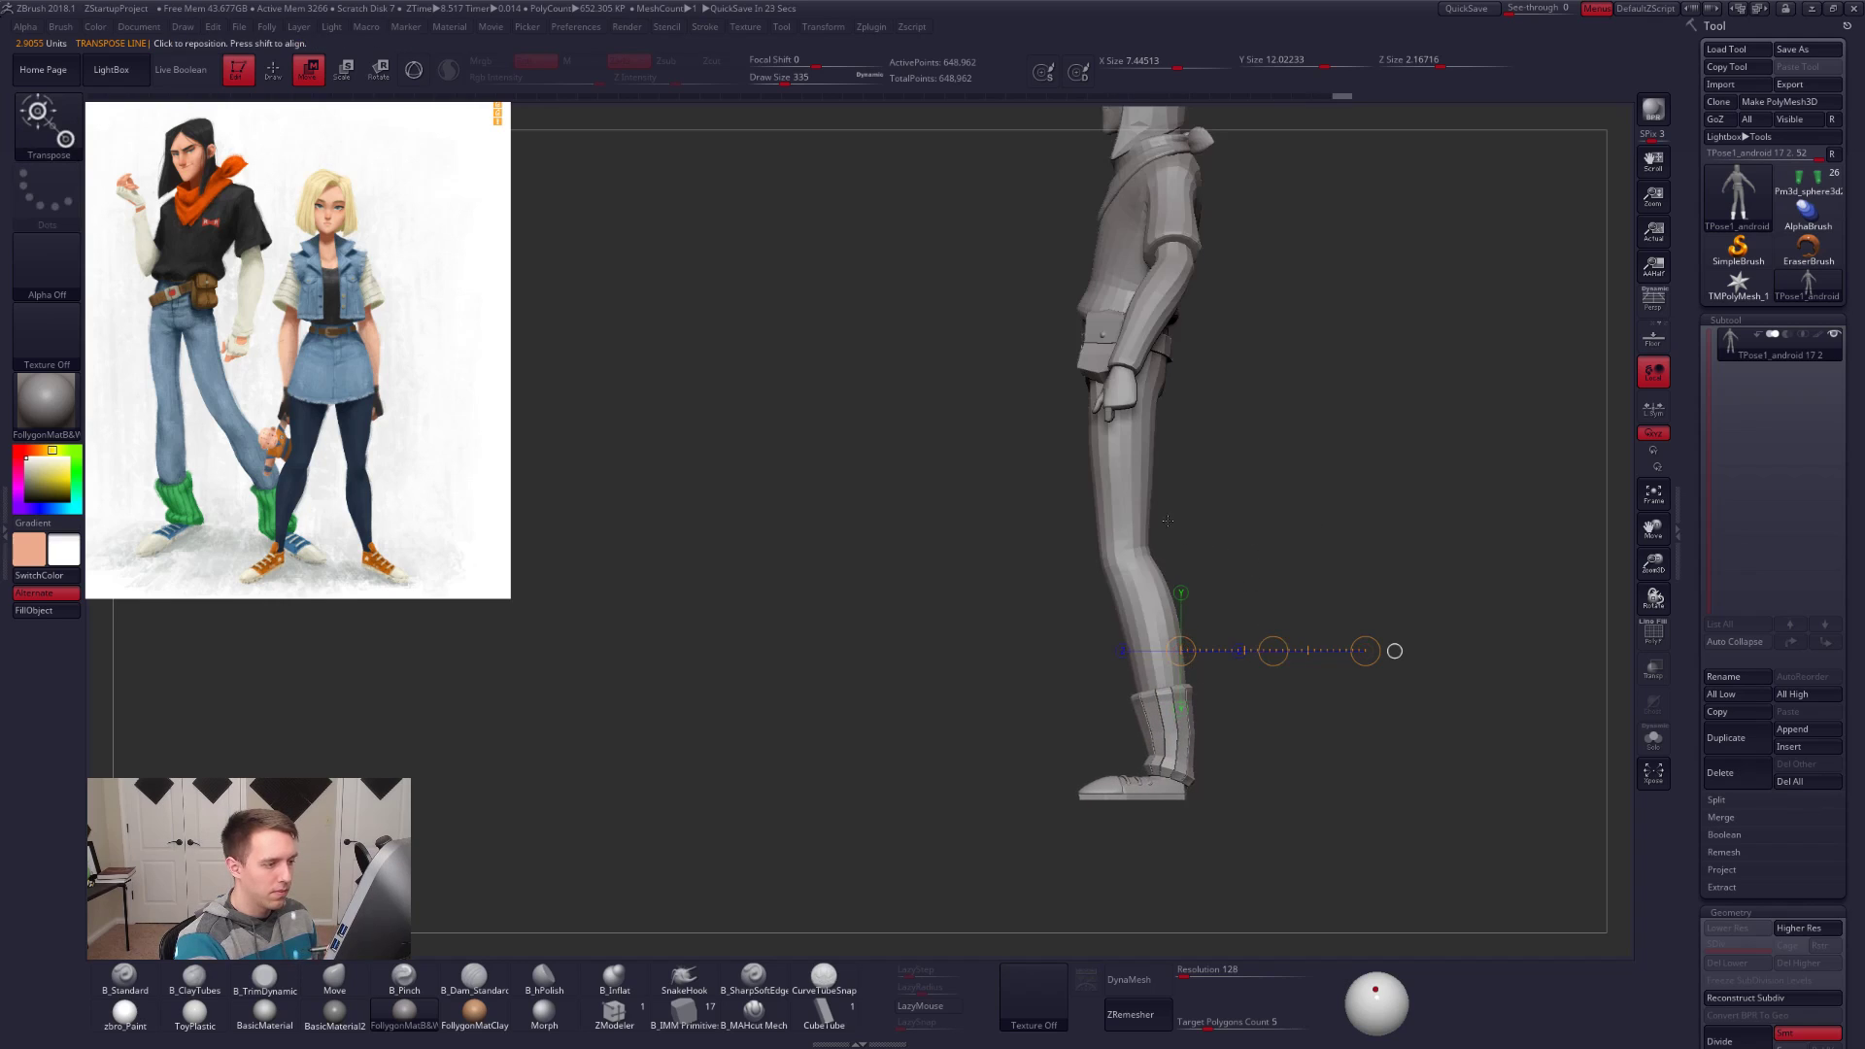
Step: Replace the mask with one covering the body down to the mid-thighs, and blur its edge
key("q")
key("shift+f")
mouse_move(1149, 508)
left_mouse_down("ctrl")
mouse_move(1037, 562)
mouse_move(1277, 863)
mouse_move(1319, 777)
left_mouse_up("ctrl")
left_click(1236, 629, "ctrl")
left_click(1175, 686, "ctrl")
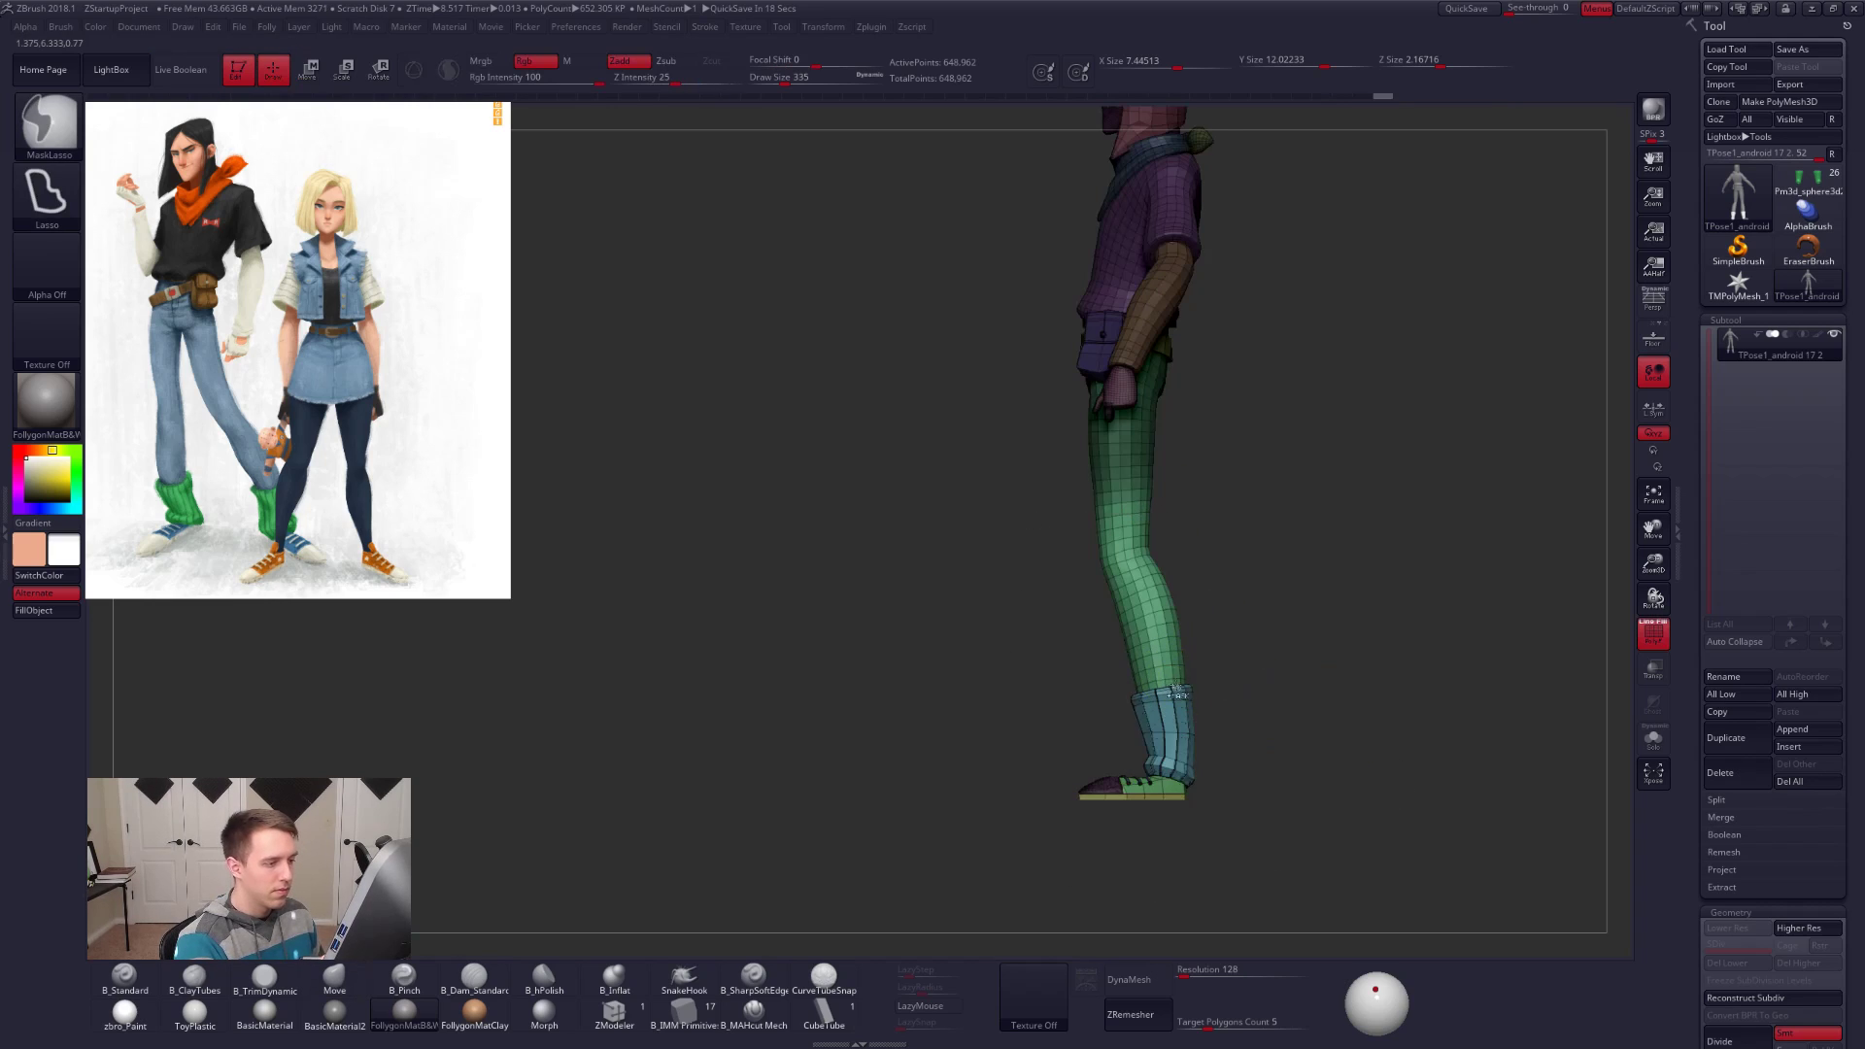
left_click(1222, 665, "ctrl")
left_click(1228, 680, "ctrl")
Step: Shift the unmasked part of the legs slightly forward with a horizontal Transpose line starting at the shin
key("w")
left_click_drag(1159, 598, 1364, 597)
mouse_move(1247, 597)
left_mouse_down()
mouse_move(1232, 597)
mouse_move(1248, 573)
mouse_move(1220, 573)
left_mouse_up()
key("q")
mouse_move(1222, 586)
left_mouse_down("alt")
mouse_move(1243, 601)
mouse_move(1249, 670)
left_mouse_up("alt")
Step: Set the Move brush to draw size 556 and touch up the leg silhouette in side view
key("shift+f")
key("space")
left_click_drag(1106, 507, 1084, 497)
key("space")
mouse_move(1123, 566)
right_mouse_down("alt")
mouse_move(1092, 507)
mouse_move(1118, 506)
right_mouse_up("alt")
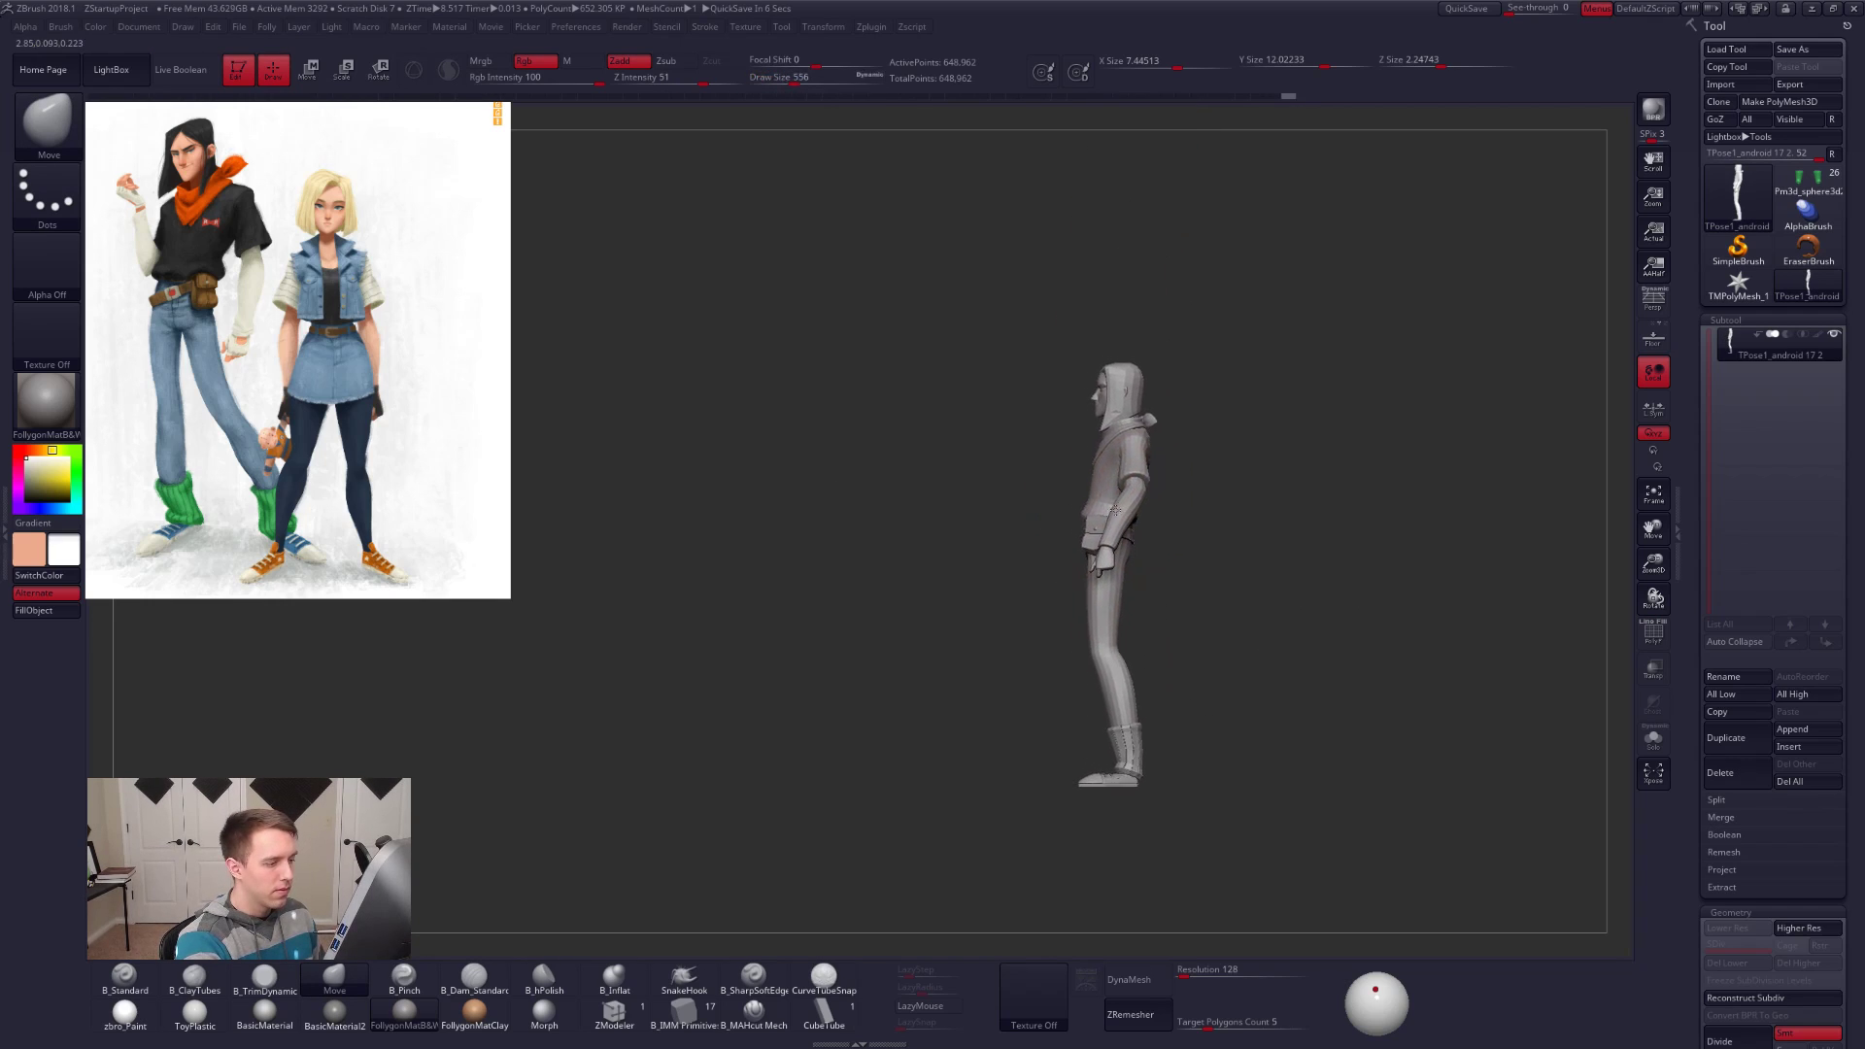
Step: Examine the character's balance from the sides and front against a vertical Transpose line running from the foot past the head
key("w")
left_click_drag(1124, 783, 1124, 279)
right_click_drag(1275, 729, 1320, 763)
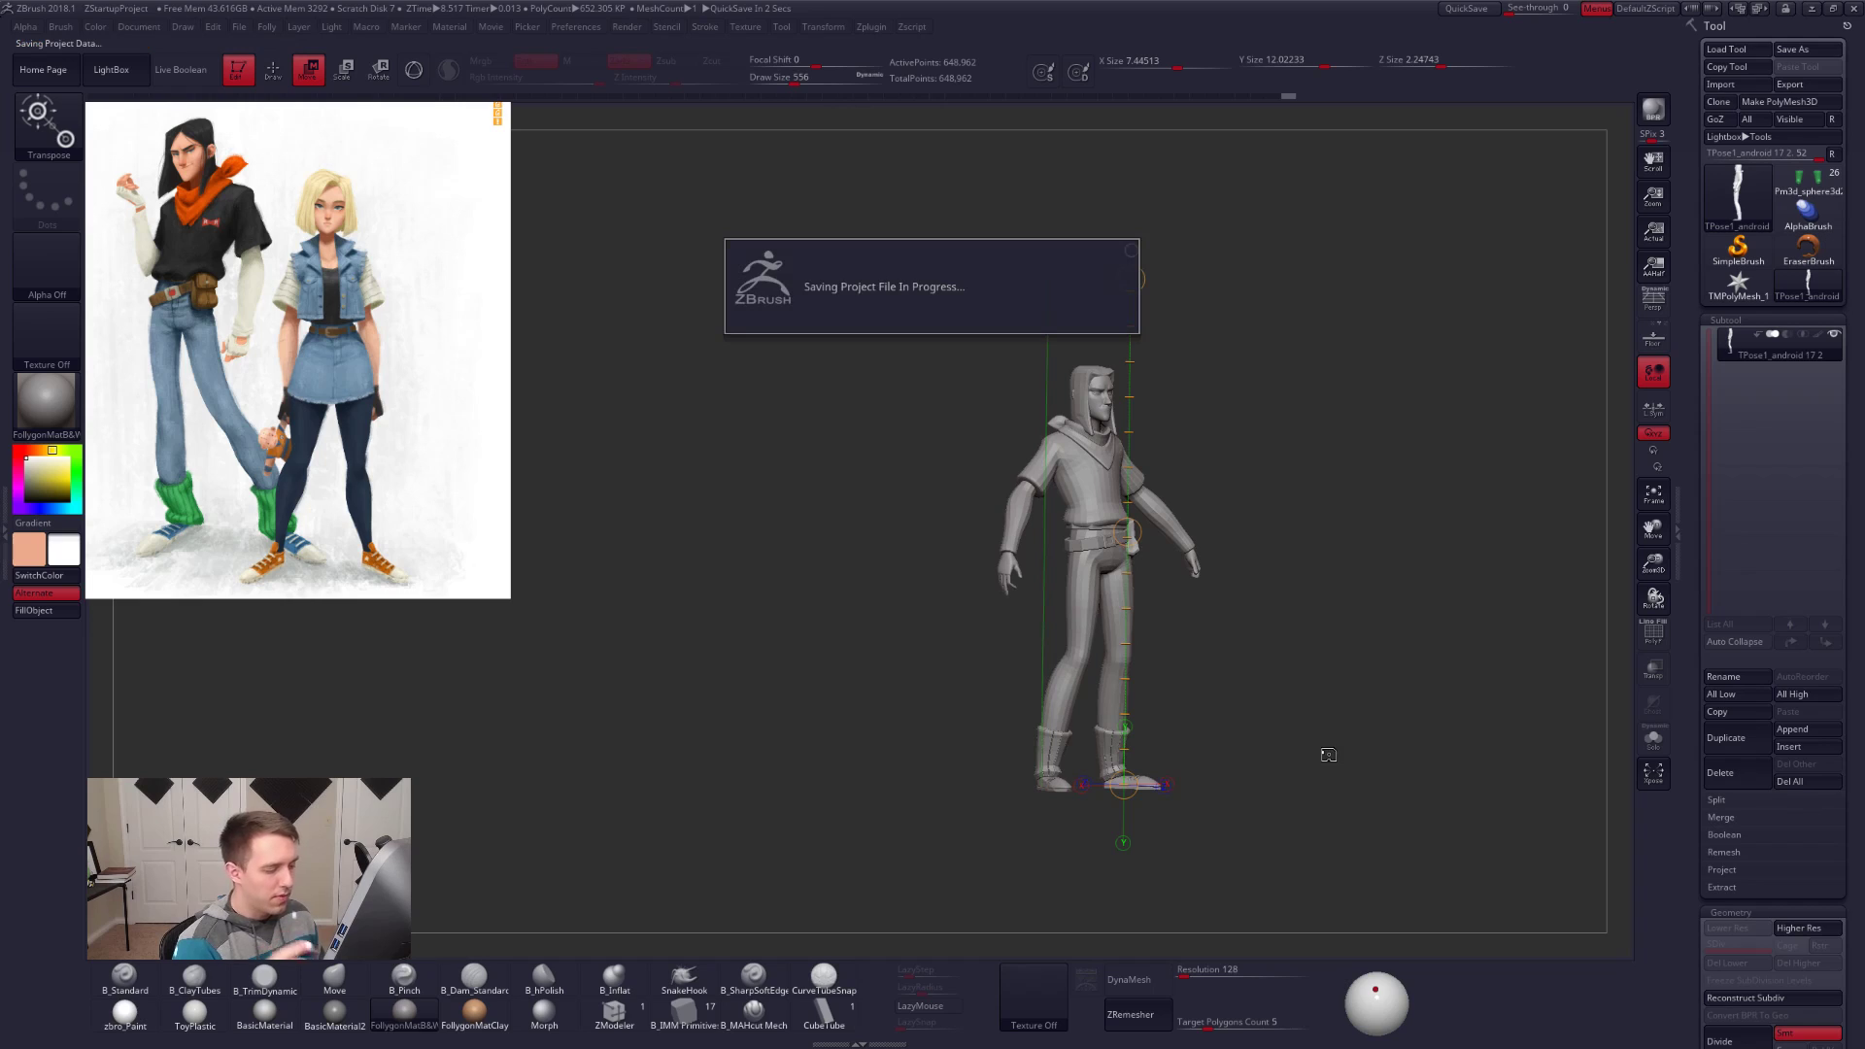
right_click_drag(1374, 732, 1381, 772)
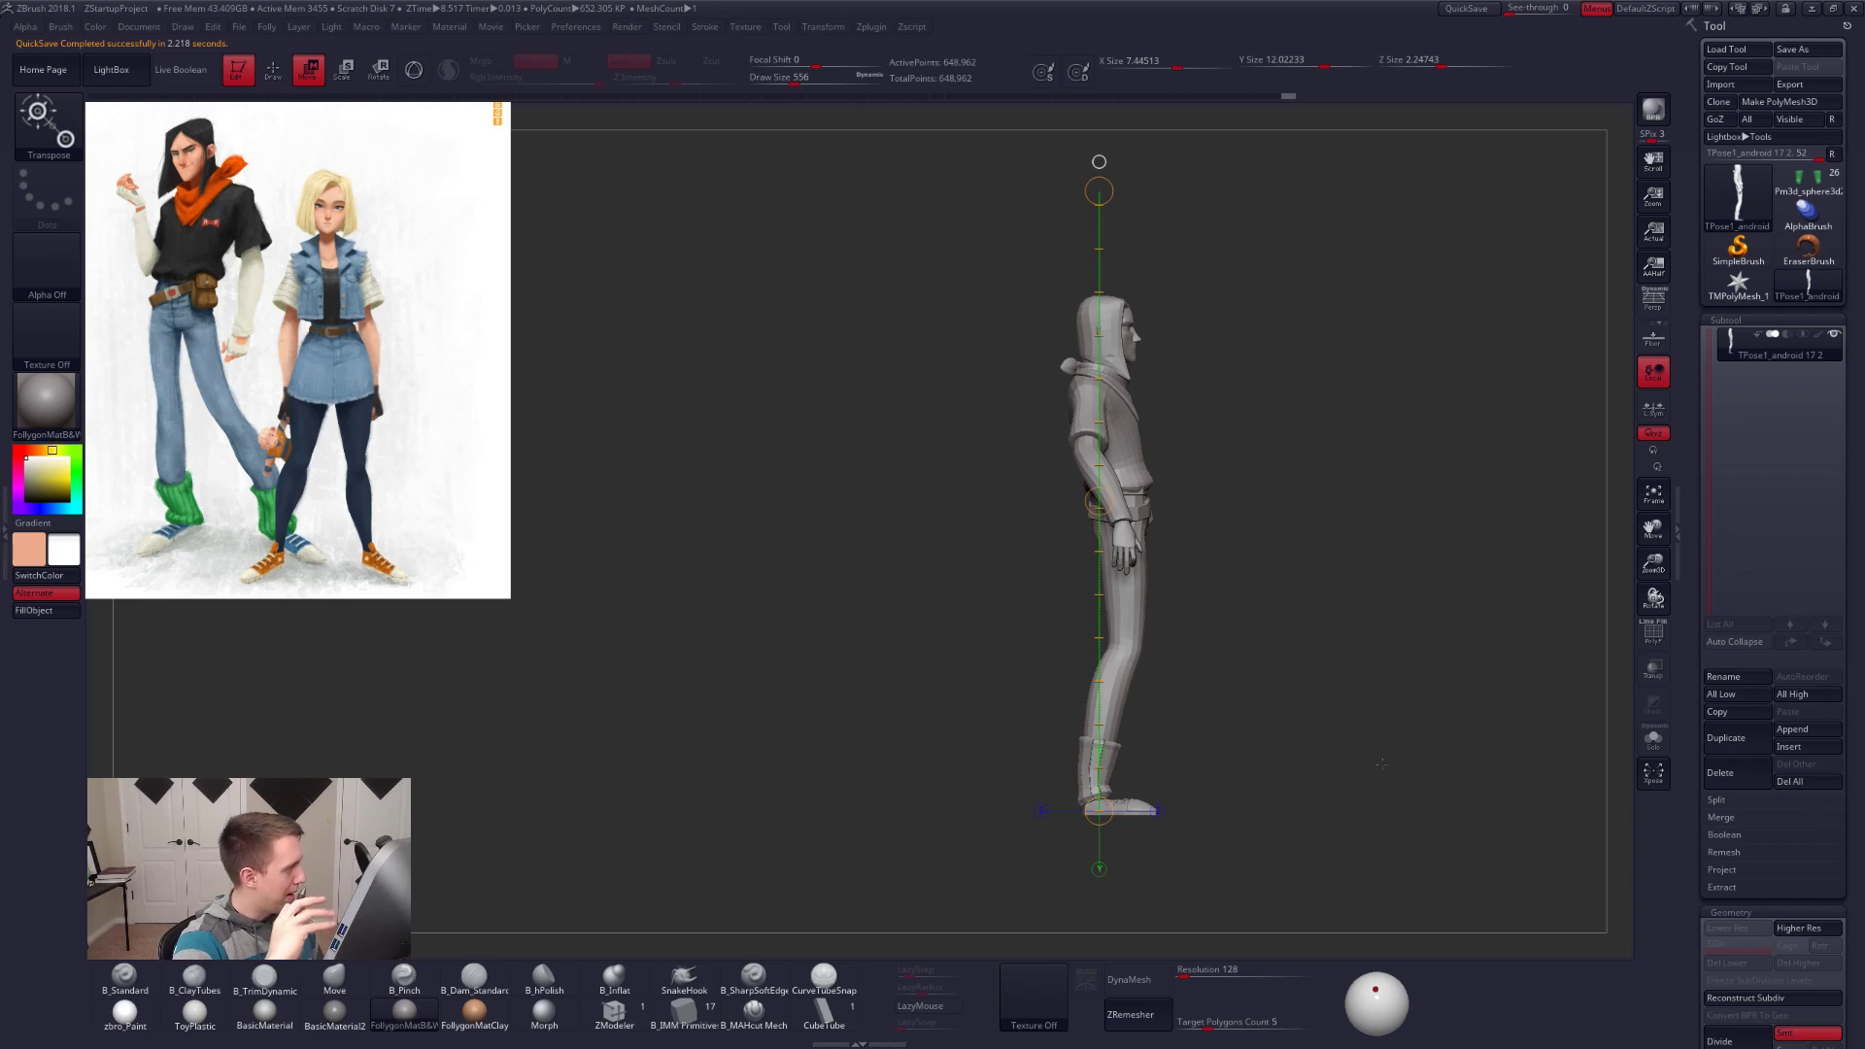
mouse_move(1313, 626)
right_mouse_down()
mouse_move(1233, 654)
mouse_move(1275, 678)
mouse_move(1256, 678)
right_mouse_up()
key("q")
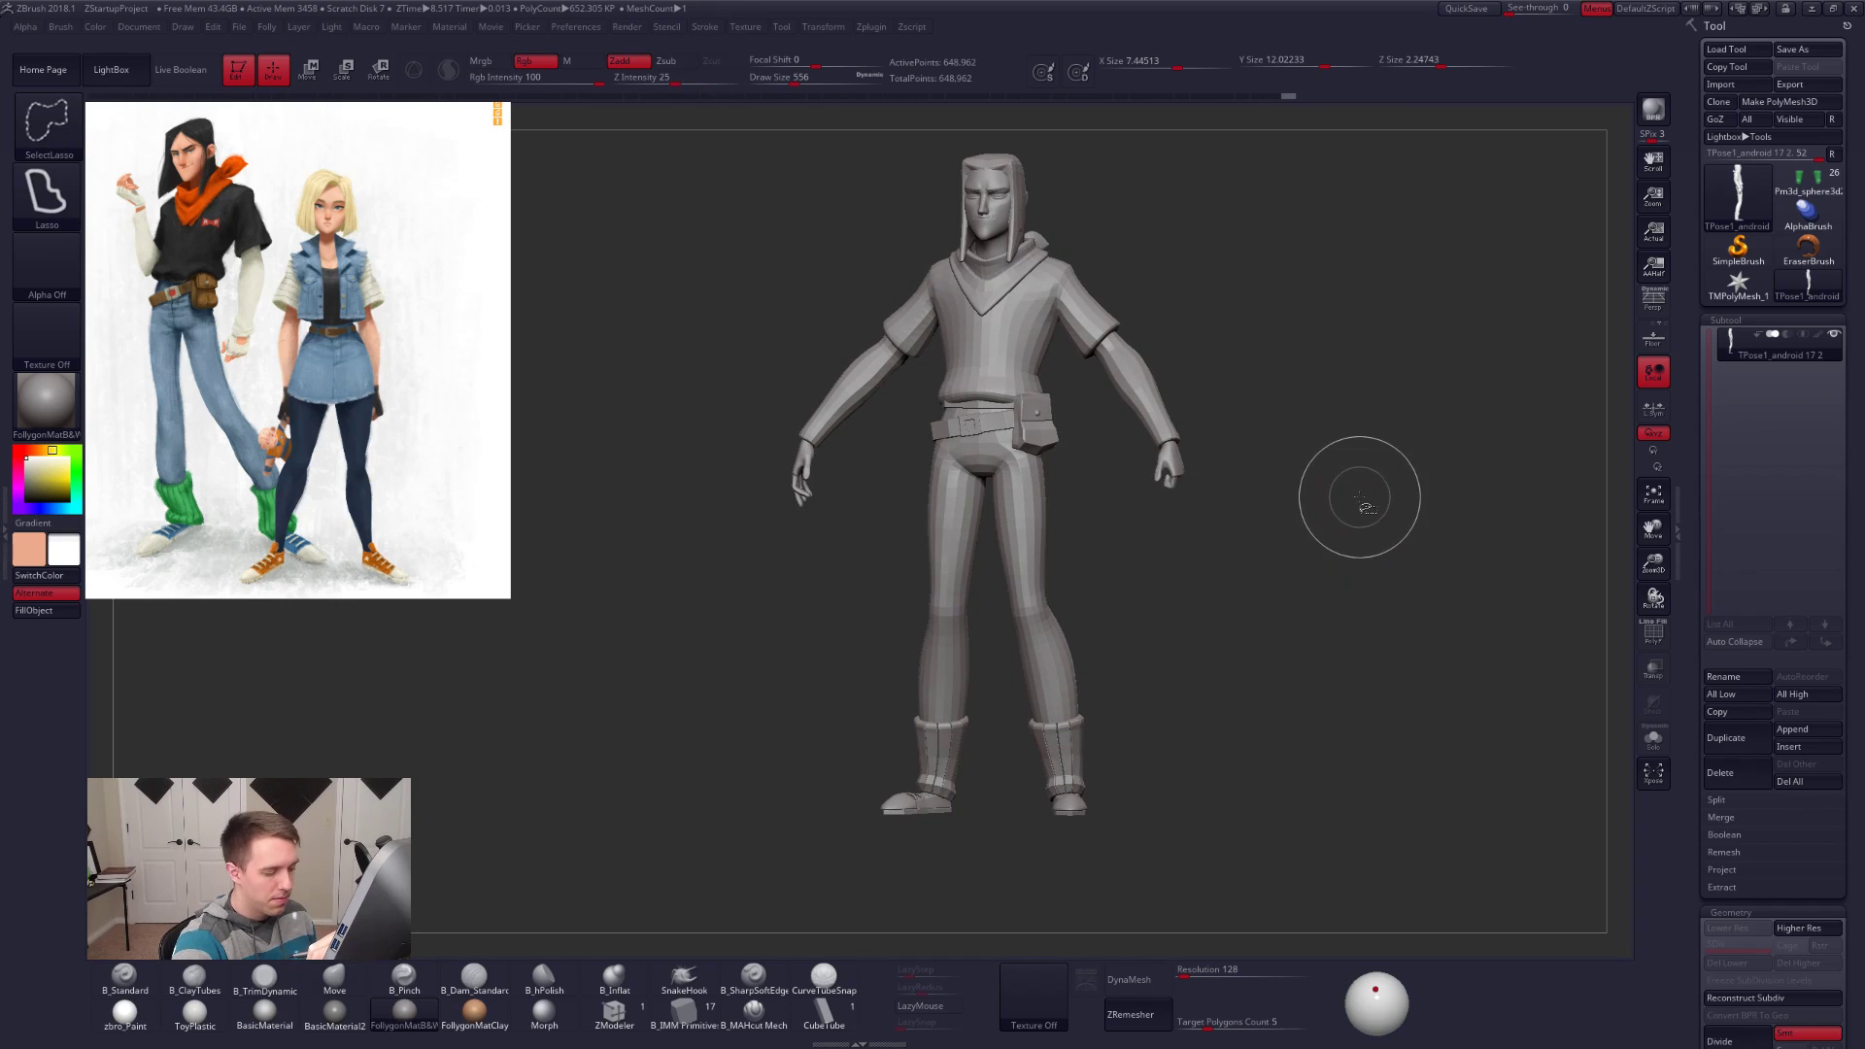
Step: Turn perspective back on and transfer the adjusted pose from the low-res mesh to the coloured subtools
left_click(1659, 310)
mouse_move(1348, 537)
right_mouse_down()
mouse_move(1355, 604)
mouse_move(1369, 547)
mouse_move(1330, 576)
mouse_move(1343, 591)
mouse_move(1341, 529)
right_mouse_up()
key("space")
left_click(1396, 741)
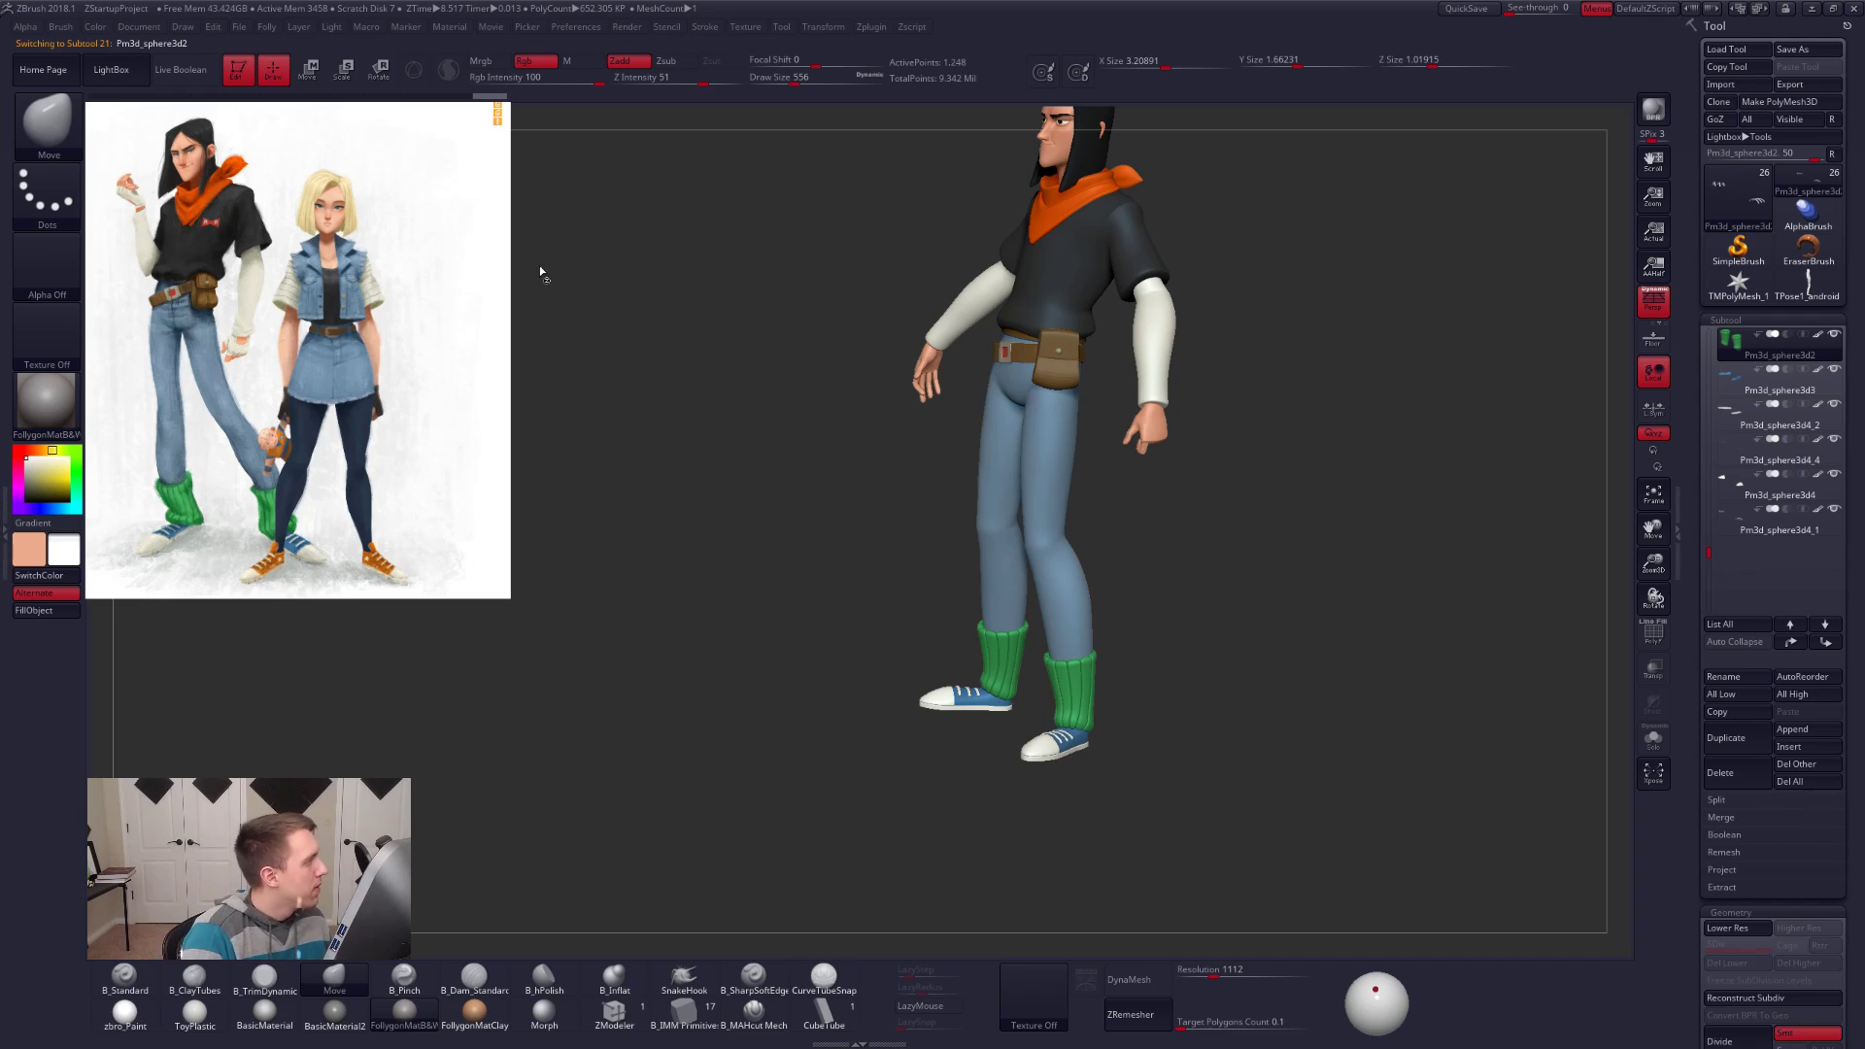
Step: Turn perspective off and show the leg warmer's polygroup wireframe at its lowest subdivision level in side view
left_click_drag(673, 482, 1220, 563)
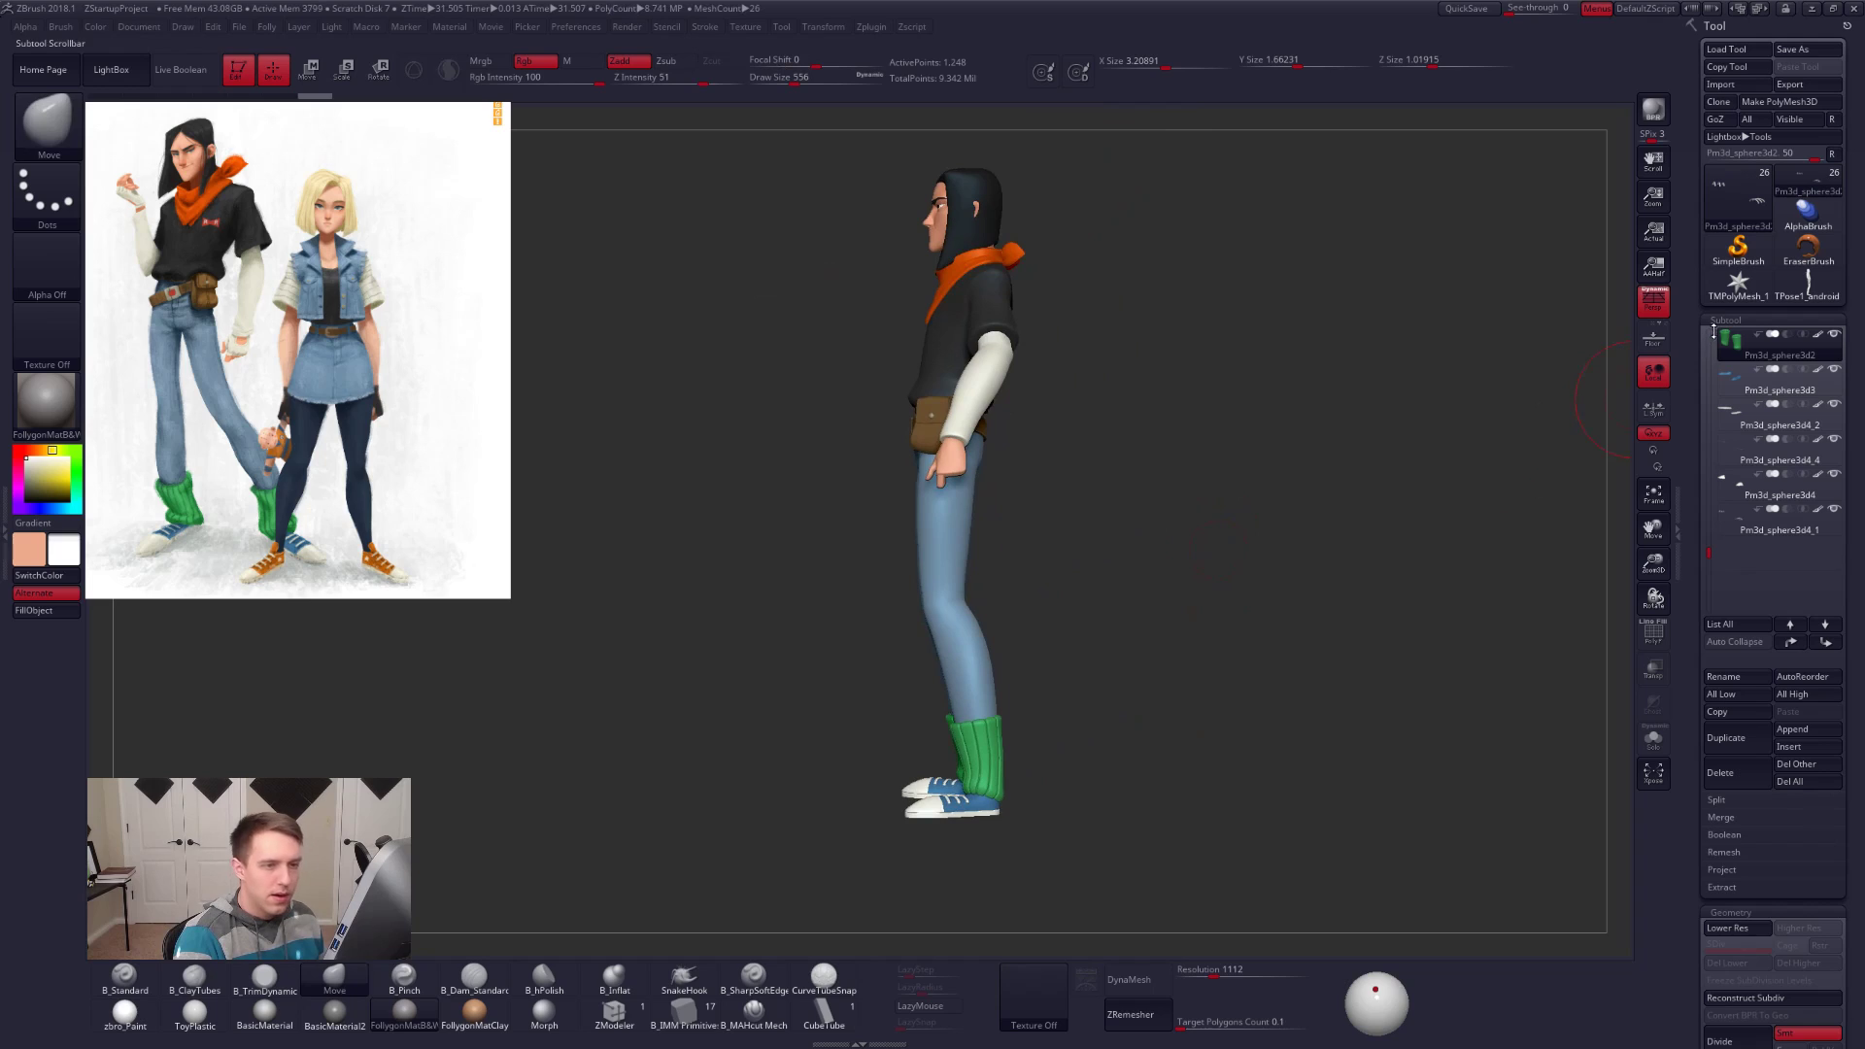
left_click(1663, 313)
left_click_drag(1108, 613, 1206, 571, "alt")
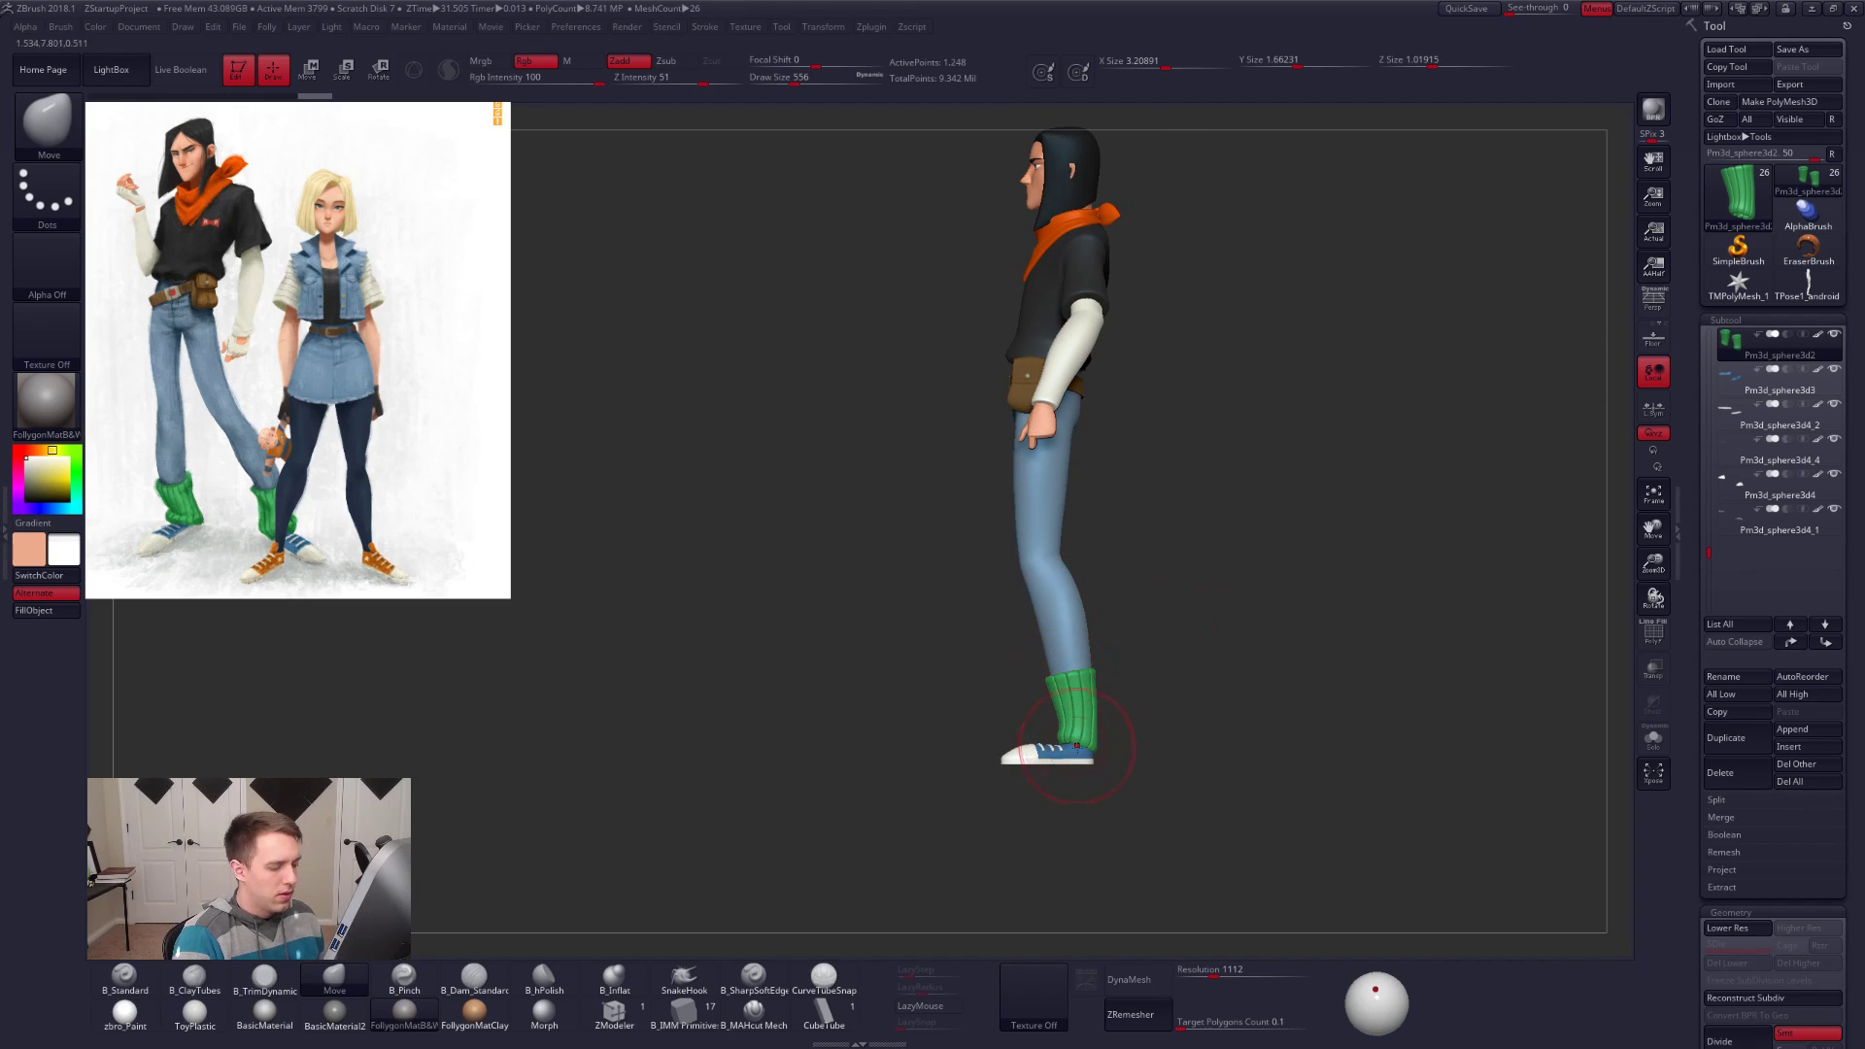
left_click_drag(1215, 670, 1250, 699, "alt")
key("shift+f")
key("shift+f")
left_click_drag(1153, 592, 1165, 551, "alt")
mouse_move(1059, 604)
left_mouse_down()
mouse_move(1187, 614)
mouse_move(1061, 613)
left_mouse_up()
left_click_drag(1170, 530, 1190, 606, "alt")
key("shift+f")
key("shift+d")
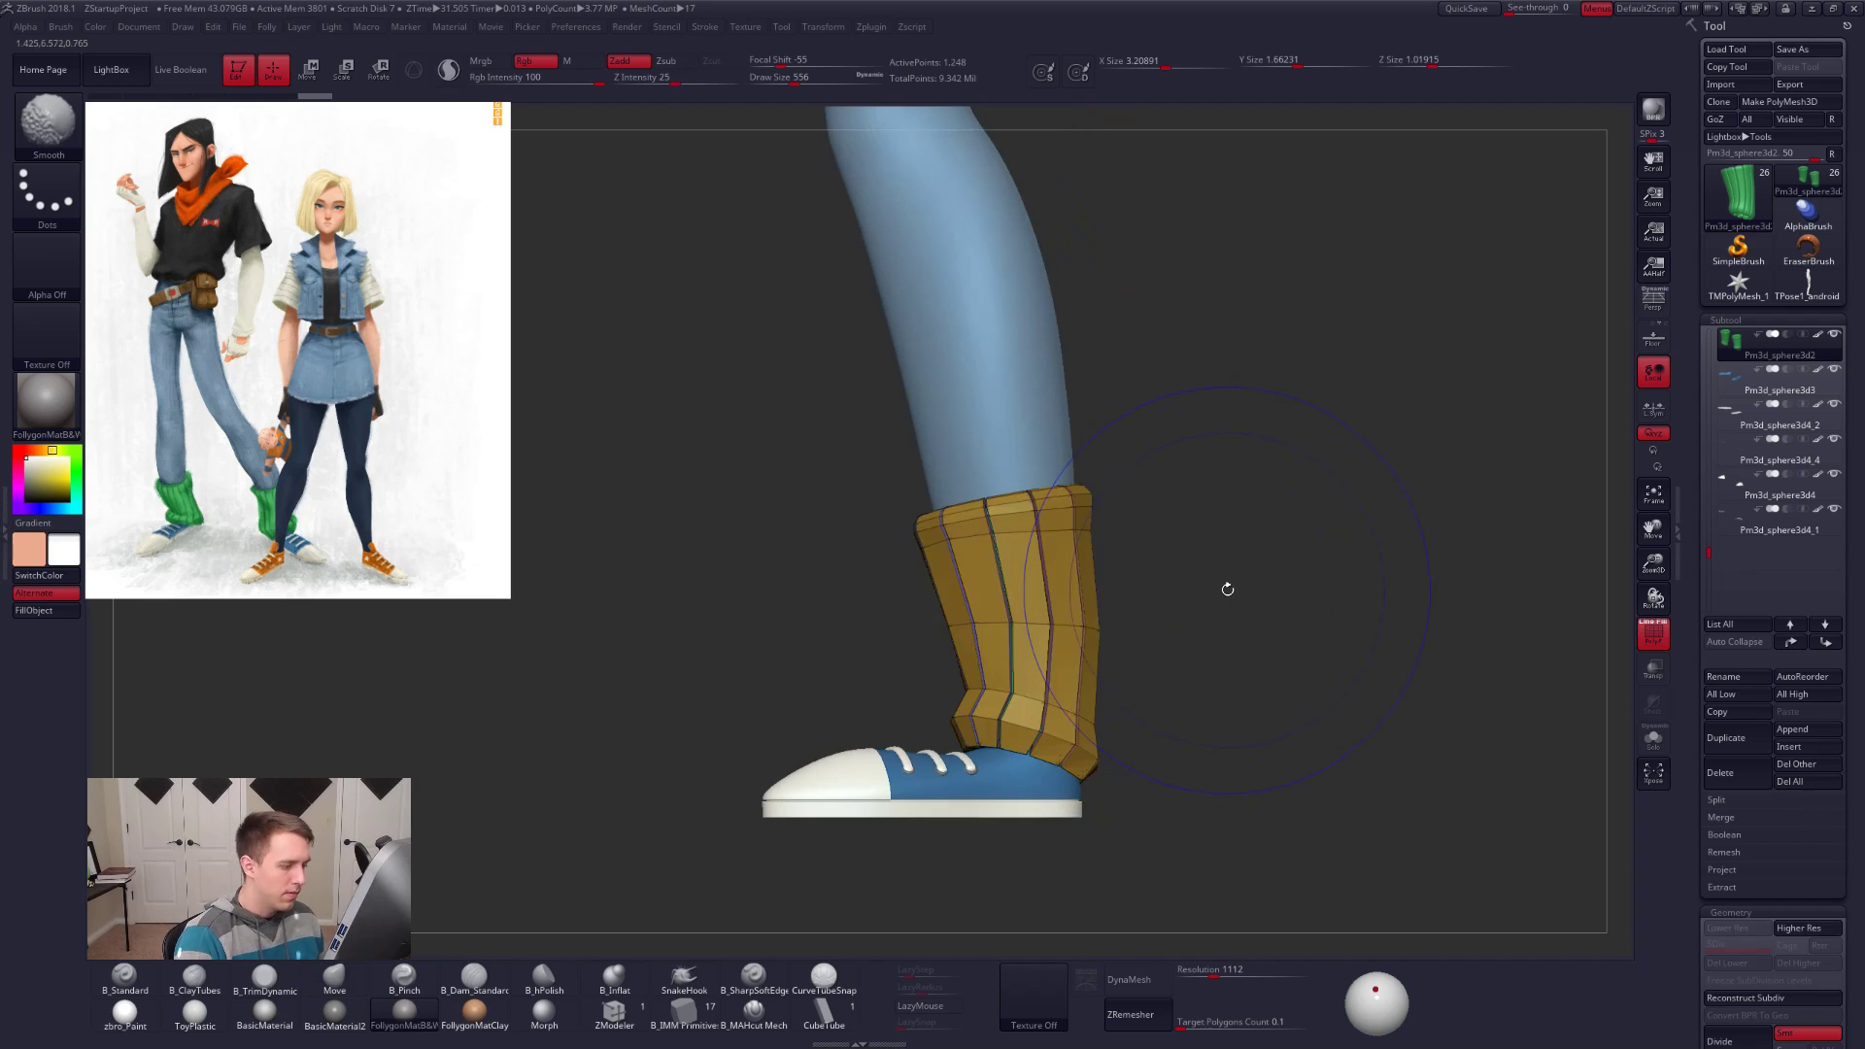
Step: Reduce the Move brush to draw size 414 and then smaller to adjust the leg warmer's lower cuff in side view
key("space")
left_click_drag(1019, 640, 989, 642)
right_click_drag(1009, 660, 1044, 616, "alt")
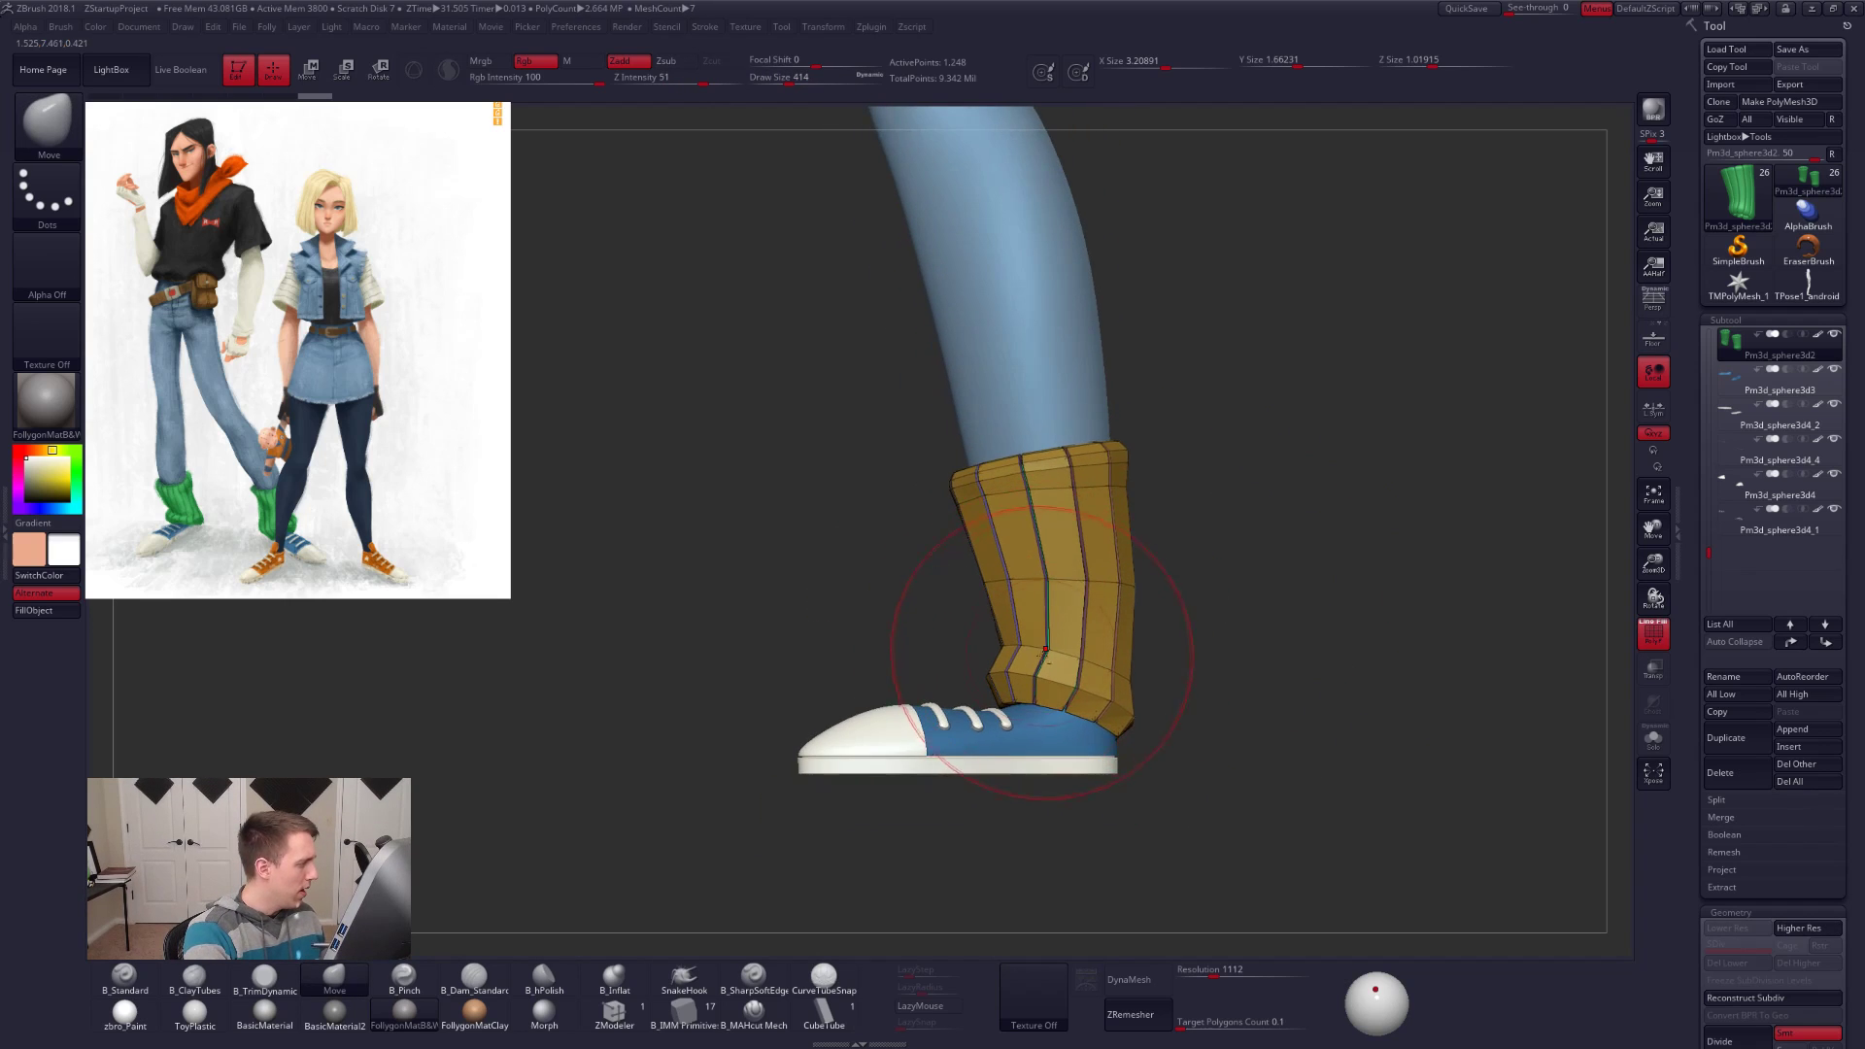
key("shift+f")
key("space")
left_click_drag(1032, 622, 1020, 622)
Step: Raise the leg warmers' subdivision level and fit their bottoms over the shoes, using draw size 279 in front view
key("d")
key("space")
right_click_drag(1020, 621, 1034, 653)
key("space")
mouse_move(971, 707)
left_mouse_down()
mouse_move(997, 707)
mouse_move(958, 724)
left_mouse_up()
right_click_drag(952, 759, 1014, 717, "alt")
key("space")
left_click_drag(1014, 723, 975, 723)
right_click_drag(991, 688, 1037, 731, "ctrl")
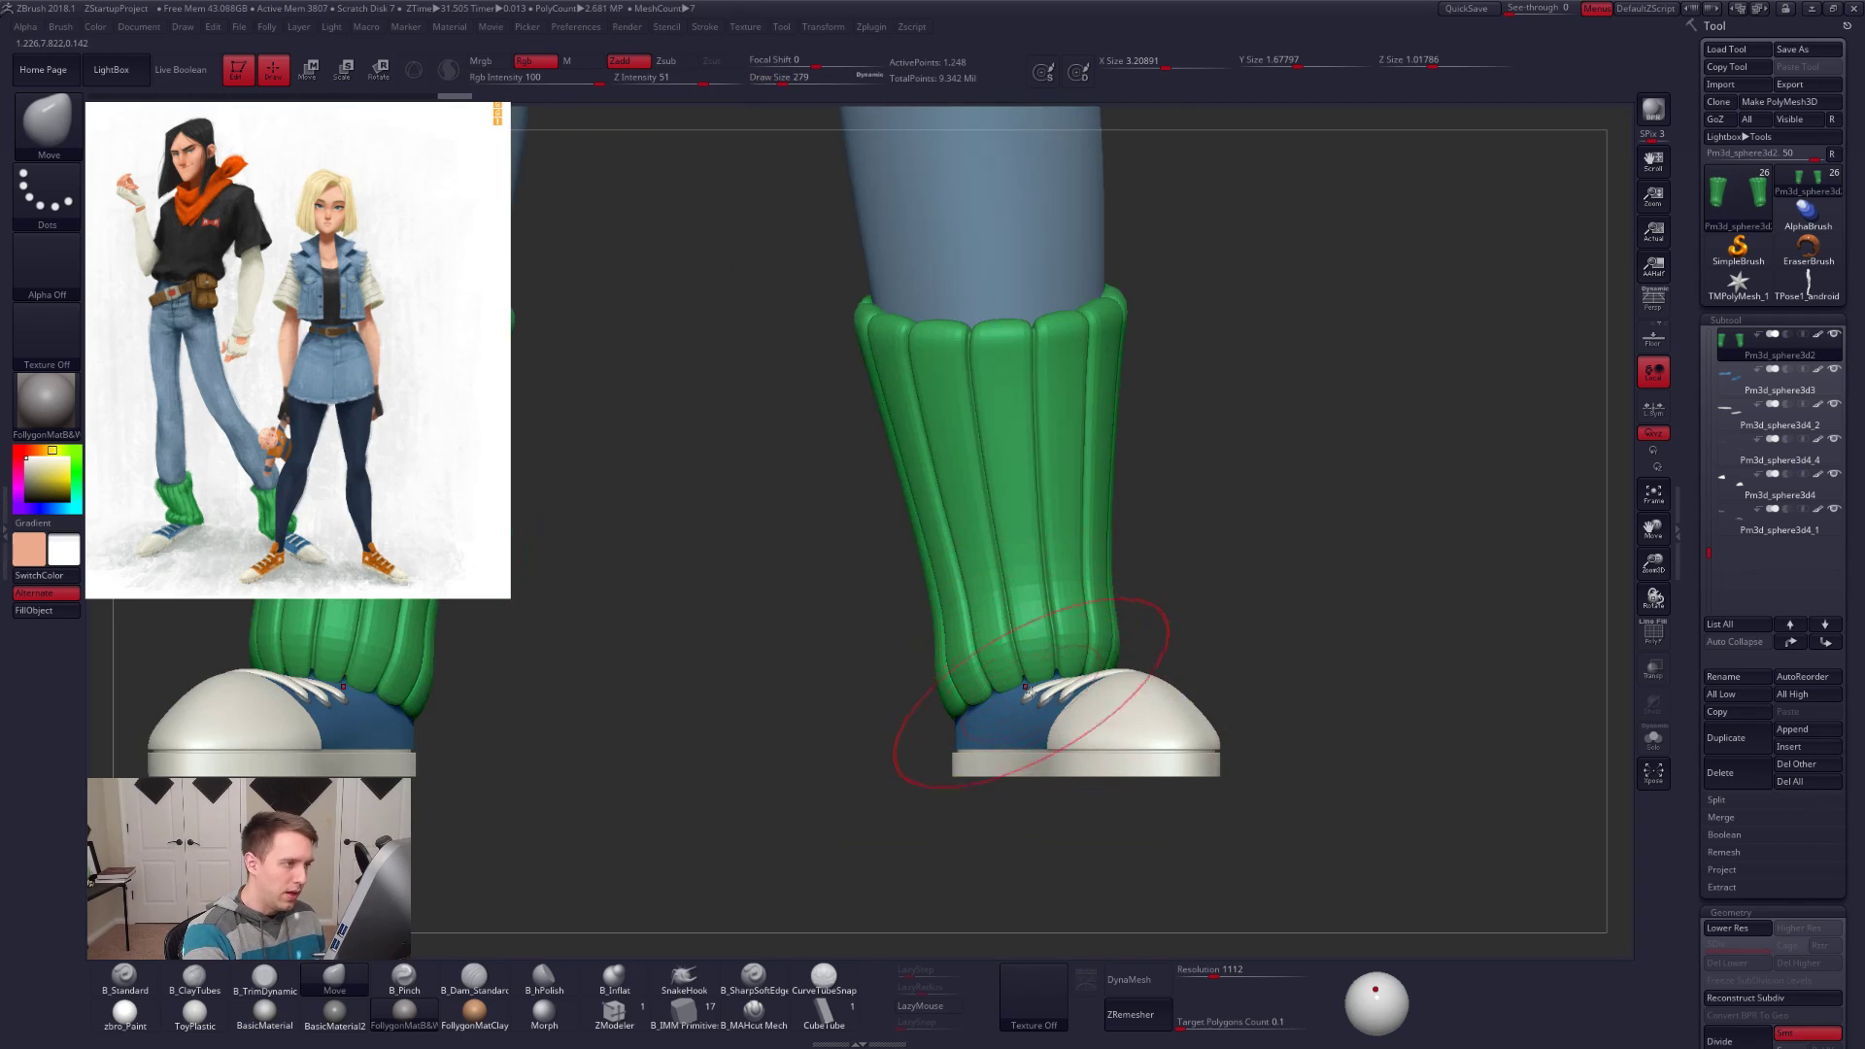
Step: Isolate the leg warmers at their lowest subdivision level and switch to the ZModeler brush with draw size 121
mouse_move(1032, 662)
right_mouse_down()
mouse_move(1004, 696)
mouse_move(1022, 627)
mouse_move(1028, 669)
mouse_move(1043, 641)
mouse_move(1062, 672)
mouse_move(1087, 595)
right_mouse_up()
key("alt+s")
key("shift+d")
key("d")
key("shift+d")
key("space")
left_click_drag(1166, 611, 1154, 612)
key("b")
key("z")
key("m")
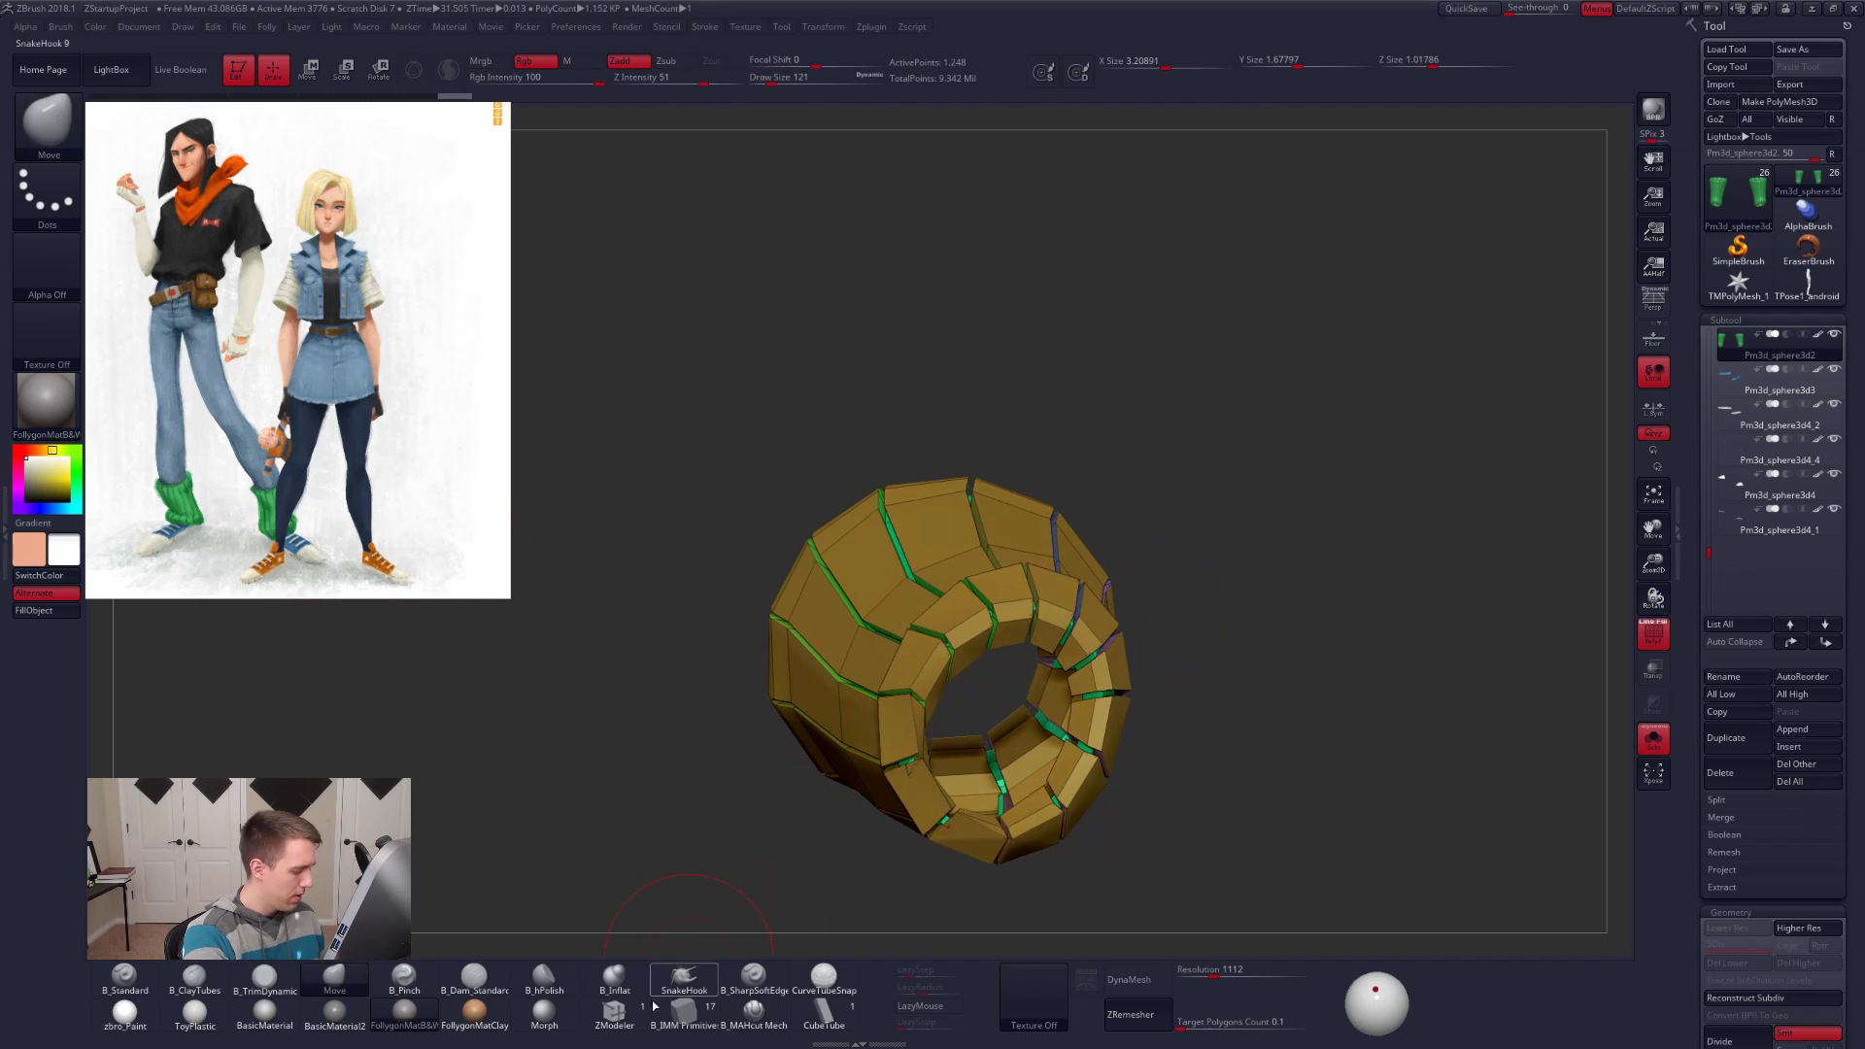
Step: Remove an edge loop from the leg warmers' lower cuff with ZModeler's Delete edge action targeting EdgeLoop Complete
right_click_drag(1025, 565, 1038, 597, "ctrl")
mouse_move(948, 713)
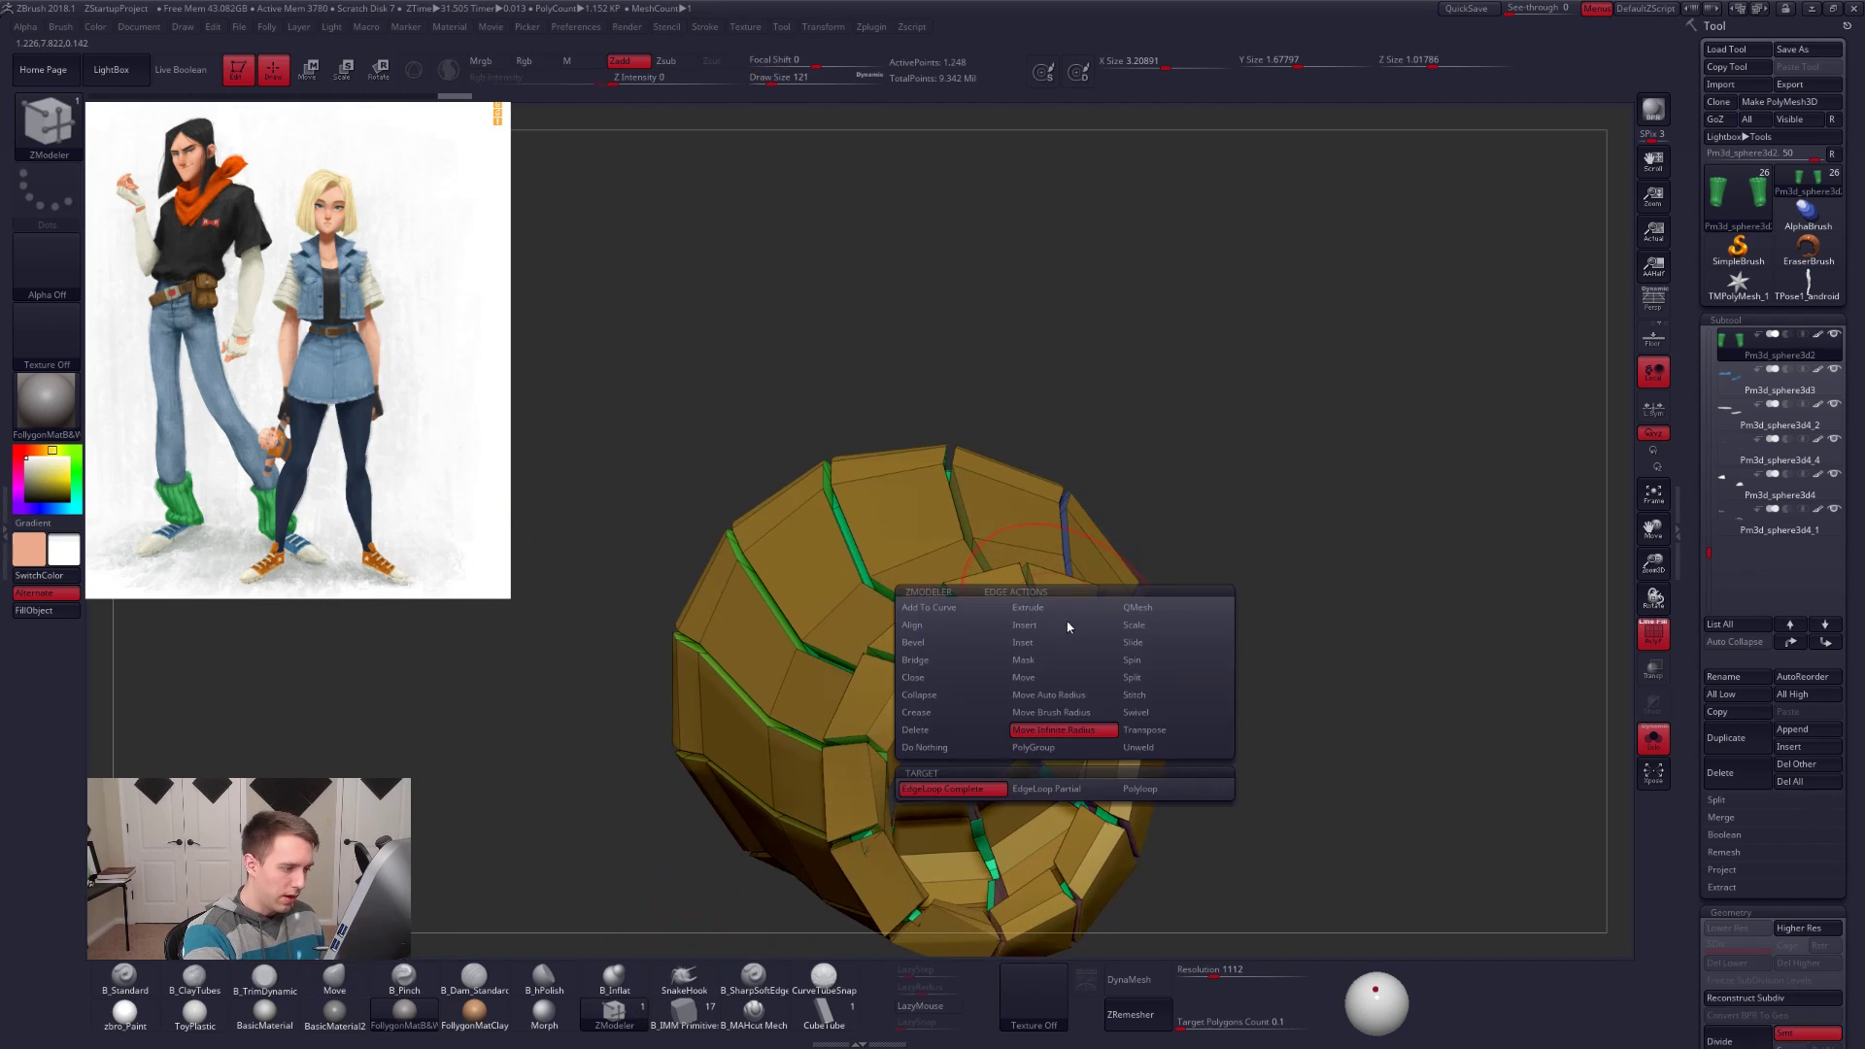
left_click(1012, 786)
key("d")
key("shift+f")
key("shift+f")
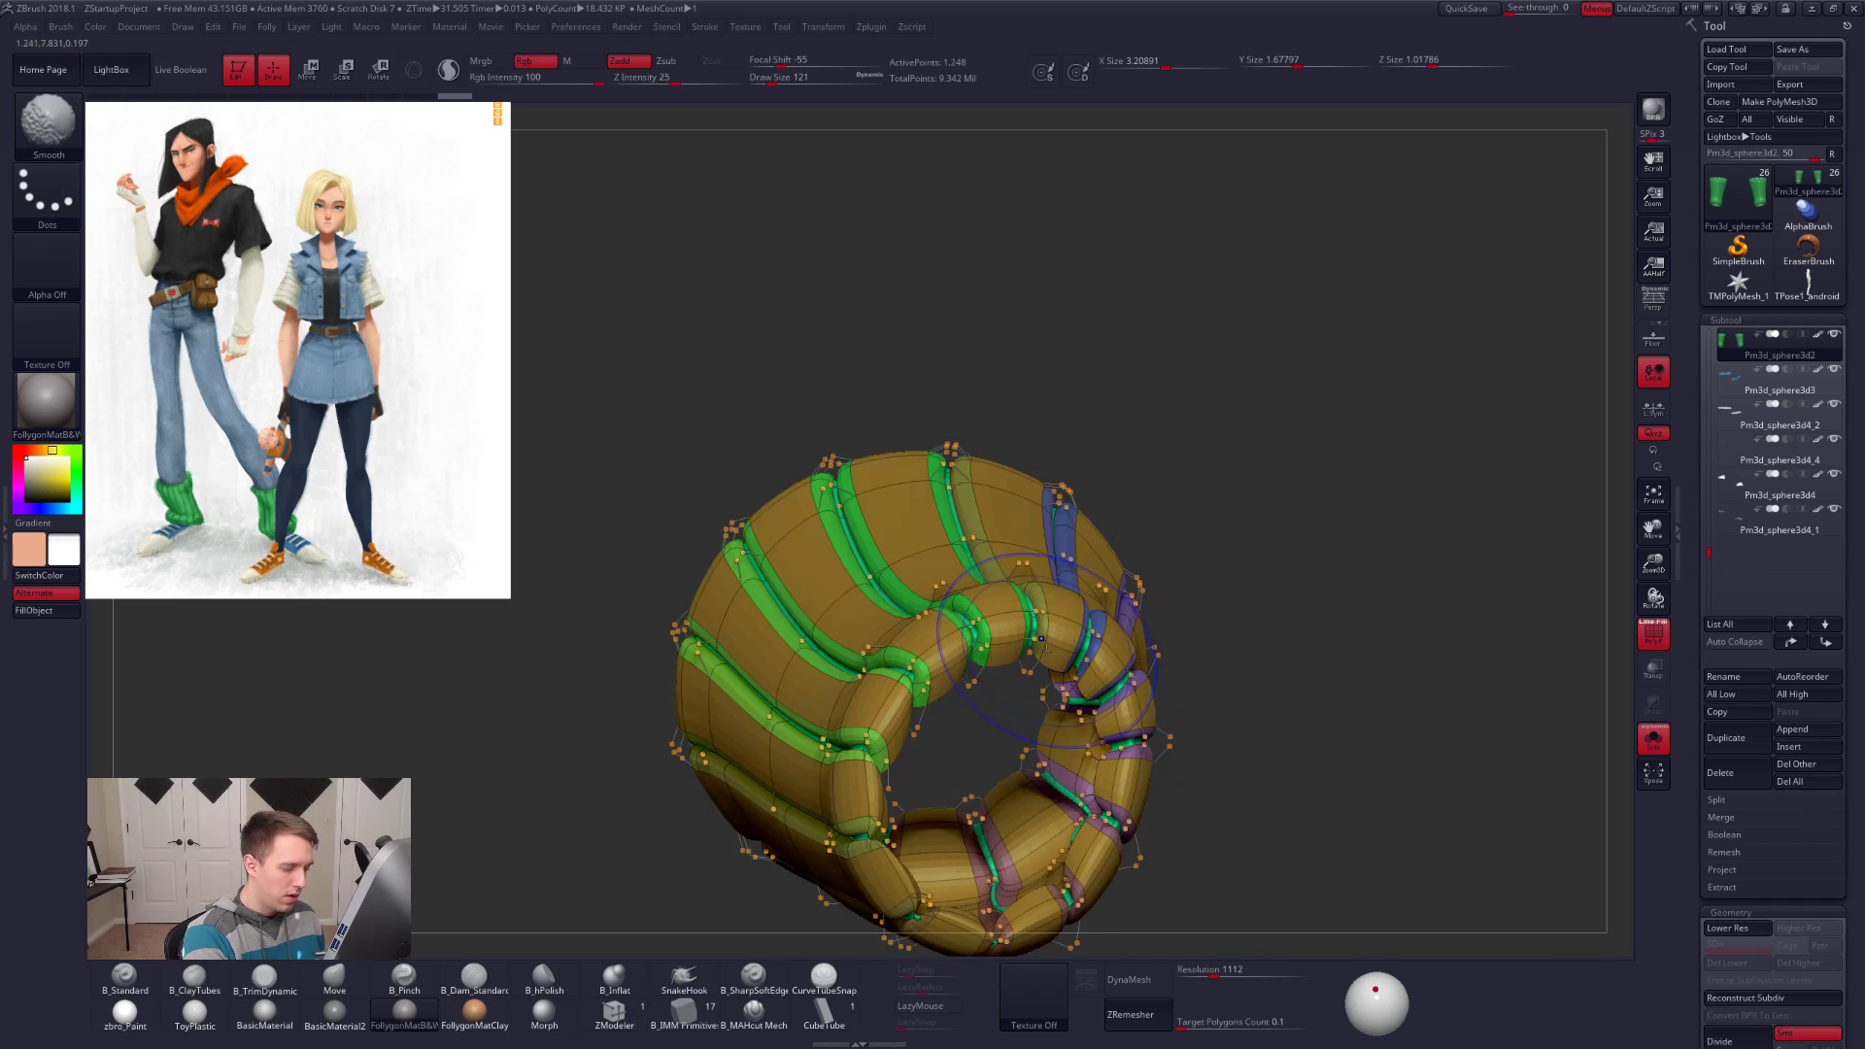
right_click_drag(1101, 671, 1137, 653)
key("shift+d")
key("shift+f")
key("d")
mouse_move(1010, 655)
right_mouse_down()
mouse_move(1156, 733)
mouse_move(1134, 659)
mouse_move(1146, 583)
mouse_move(1074, 568)
mouse_move(1129, 549)
mouse_move(1059, 563)
mouse_move(1126, 594)
mouse_move(1107, 631)
right_mouse_up()
key("shift+d")
key("shift+f")
key("s")
left_click(1048, 577)
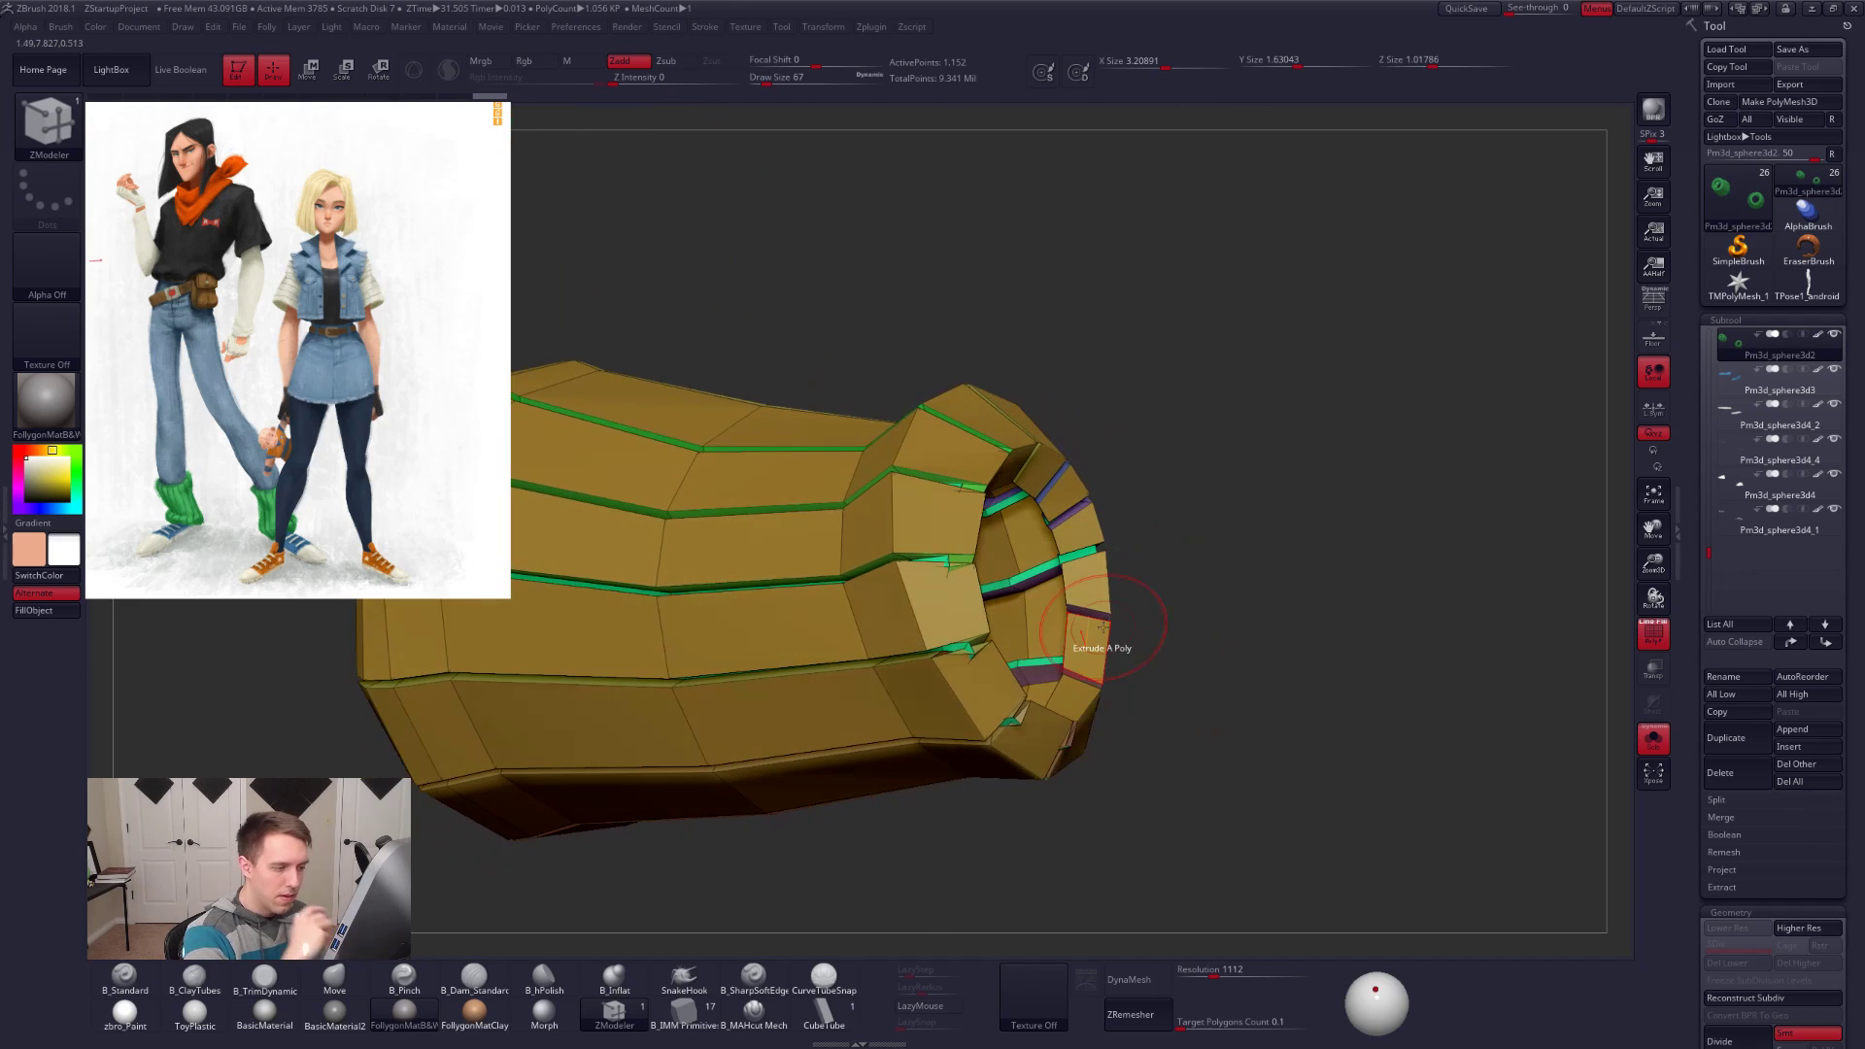
Step: Move the edge loop around the leg warmer's lower opening with ZModeler's Move Infinite Radius edge action
key("space")
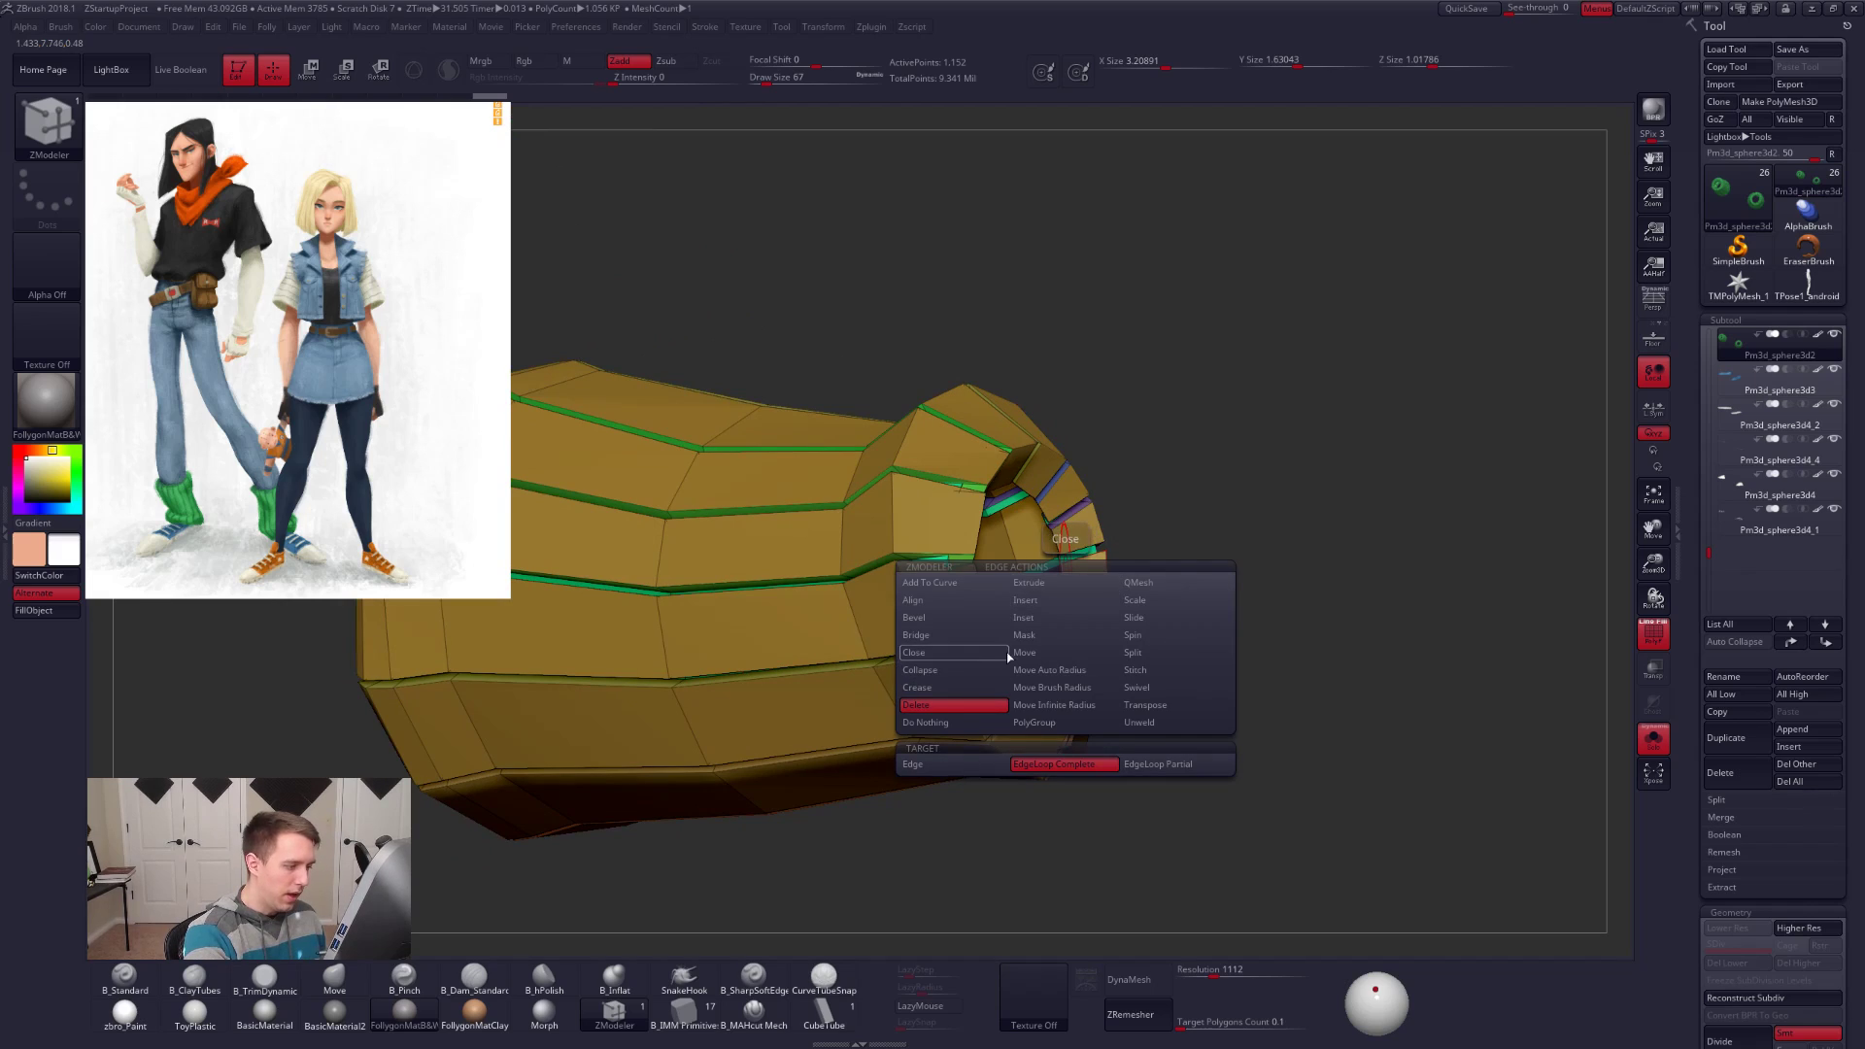
left_click(1070, 710)
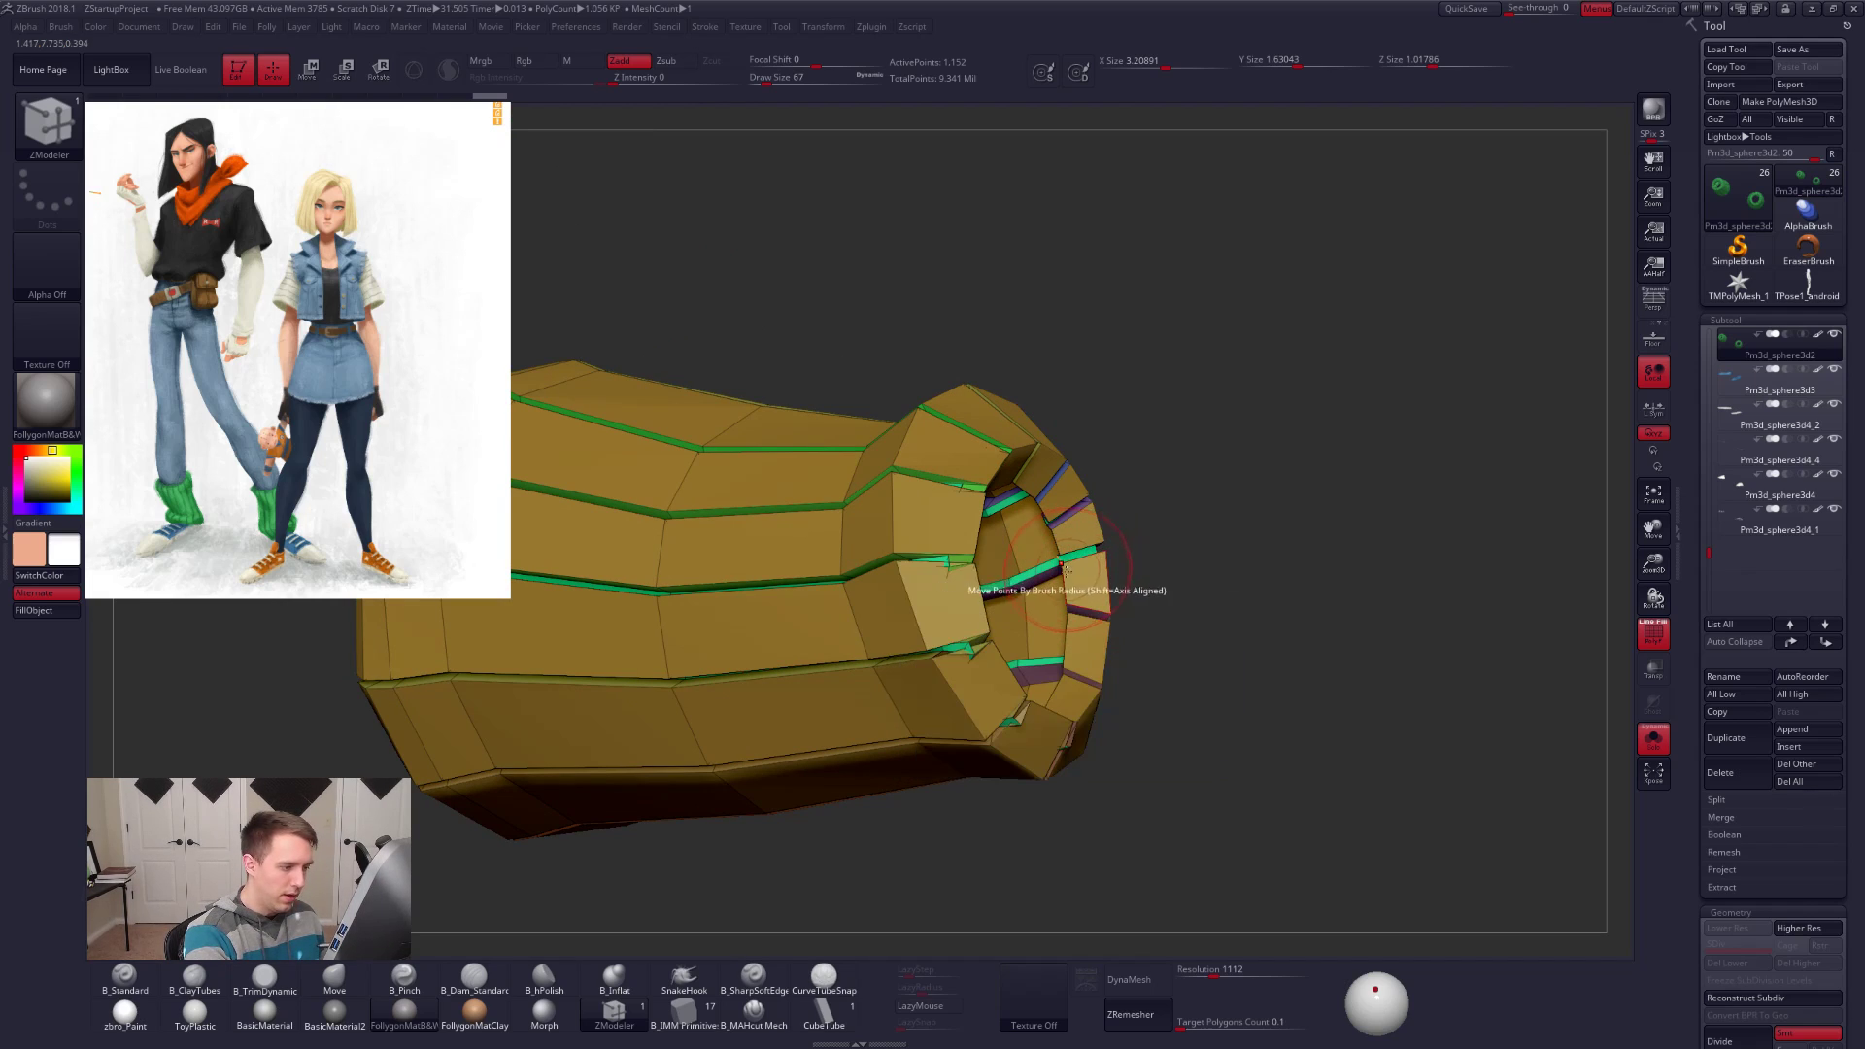
left_click_drag(1070, 588, 1033, 586)
mouse_move(1142, 623)
right_mouse_down()
mouse_move(987, 755)
mouse_move(984, 706)
mouse_move(997, 741)
mouse_move(894, 712)
mouse_move(866, 614)
mouse_move(882, 649)
mouse_move(957, 685)
mouse_move(906, 634)
mouse_move(927, 631)
mouse_move(887, 700)
mouse_move(1008, 772)
mouse_move(1013, 642)
mouse_move(1076, 654)
right_mouse_up()
key("d")
key("shift+f")
Step: Switch to the Move brush, bring the rest of the character back and shape the leg warmer's bottom over the shoe
key("b")
key("m")
key("v")
key("space")
left_click_drag(1088, 646, 1103, 646)
key("shift+s")
right_click_drag(1049, 631, 957, 728, "ctrl")
key("space")
left_click_drag(1018, 646, 1049, 635)
right_click_drag(1155, 651, 1029, 641)
key("space")
left_click_drag(1103, 640, 1128, 659)
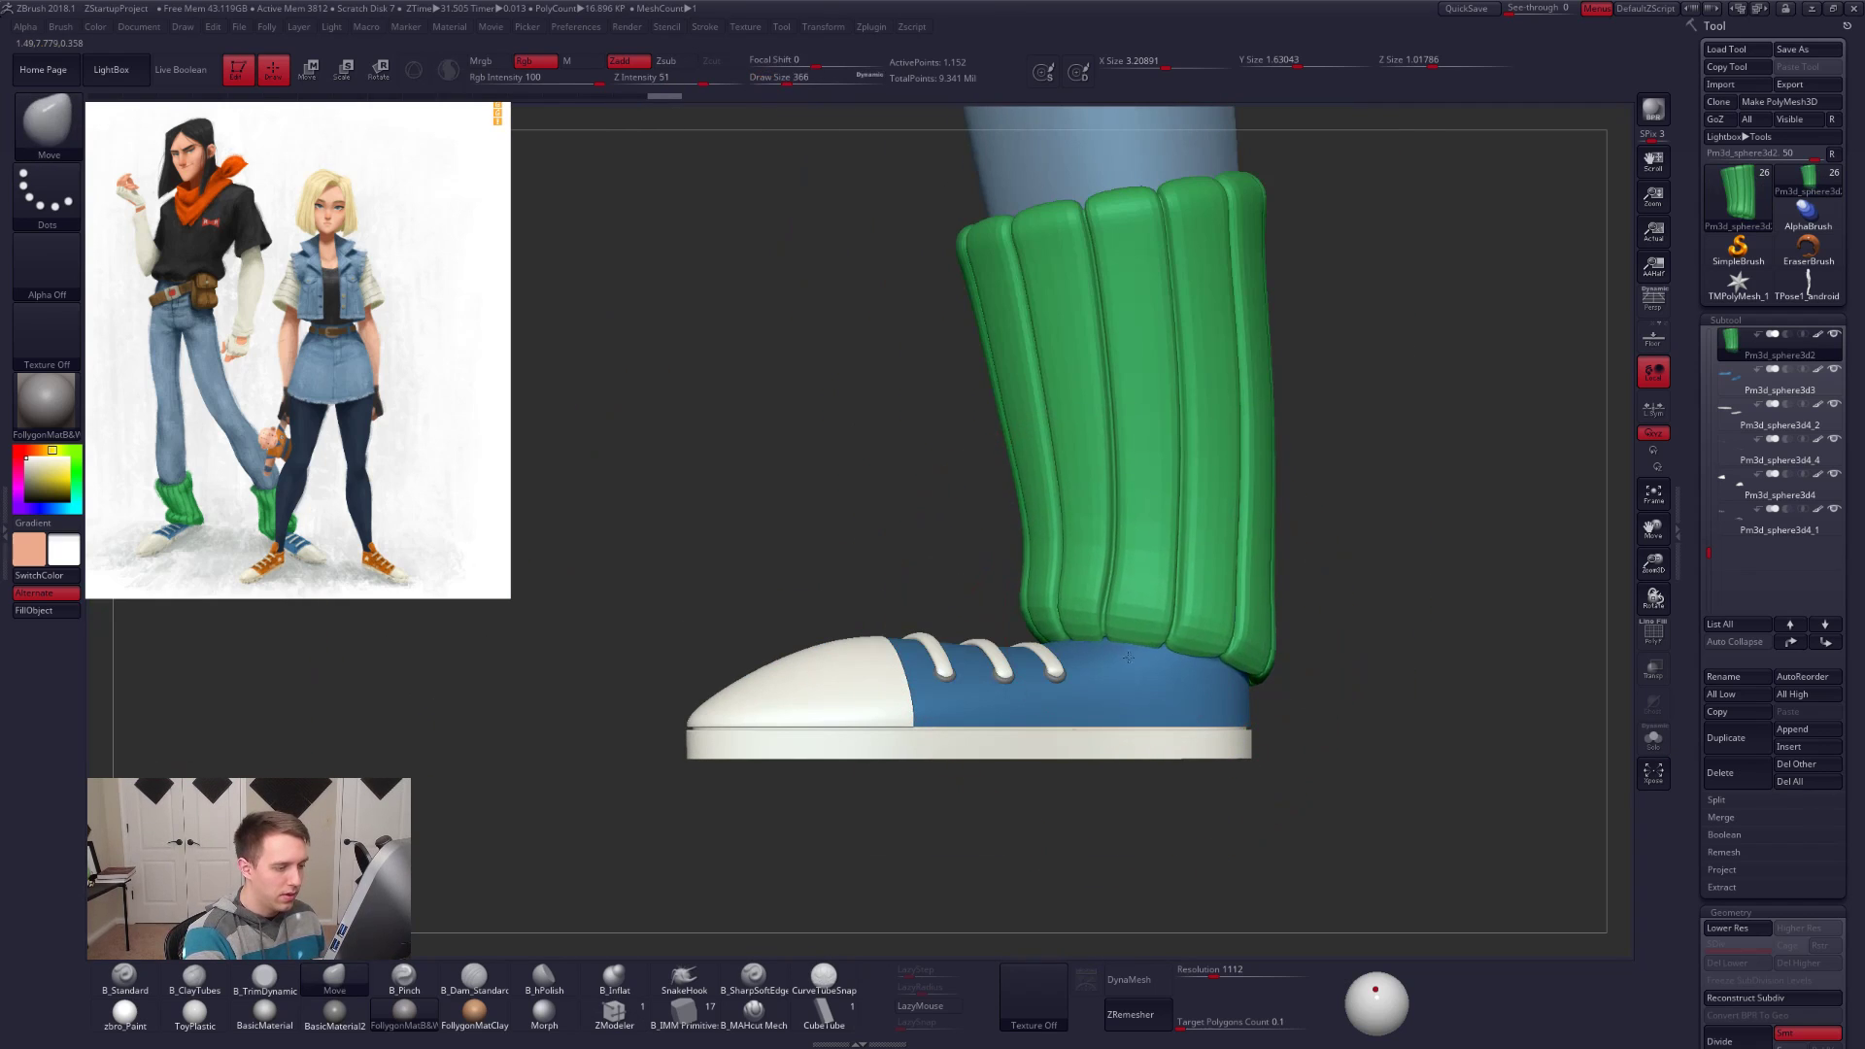
Step: Touch up the leg warmer's lower rim and contour around the shoe with the Move brush from several angles
right_click_drag(1245, 683, 1144, 673, "alt")
left_click_drag(1140, 670, 1138, 677)
right_click_drag(1263, 680, 1182, 672)
right_click_drag(1345, 679, 1295, 686)
right_click_drag(1147, 690, 1138, 647)
left_click_drag(1099, 652, 1101, 657)
mouse_move(1101, 657)
right_mouse_down()
mouse_move(1143, 650)
mouse_move(1063, 694)
mouse_move(1088, 680)
mouse_move(1091, 729)
mouse_move(1084, 644)
mouse_move(1044, 612)
right_mouse_up()
key("space")
left_click_drag(1007, 654, 1016, 654)
right_click_drag(1007, 654, 991, 685)
key("space")
left_click_drag(972, 684, 979, 684)
left_click_drag(905, 540, 919, 538)
Step: Refine the leg warmers' silhouette in front view with the Move brush at draw size 279
right_click_drag(1055, 636, 1050, 600, "ctrl")
right_click_drag(967, 675, 1084, 617)
key("space")
left_click_drag(1117, 618, 1125, 618)
left_click_drag(1110, 605, 1132, 602)
mouse_move(1010, 622)
right_mouse_down()
mouse_move(1160, 631)
mouse_move(1129, 607)
mouse_move(1158, 629)
right_mouse_up()
key("space")
left_click_drag(1171, 614, 1127, 593)
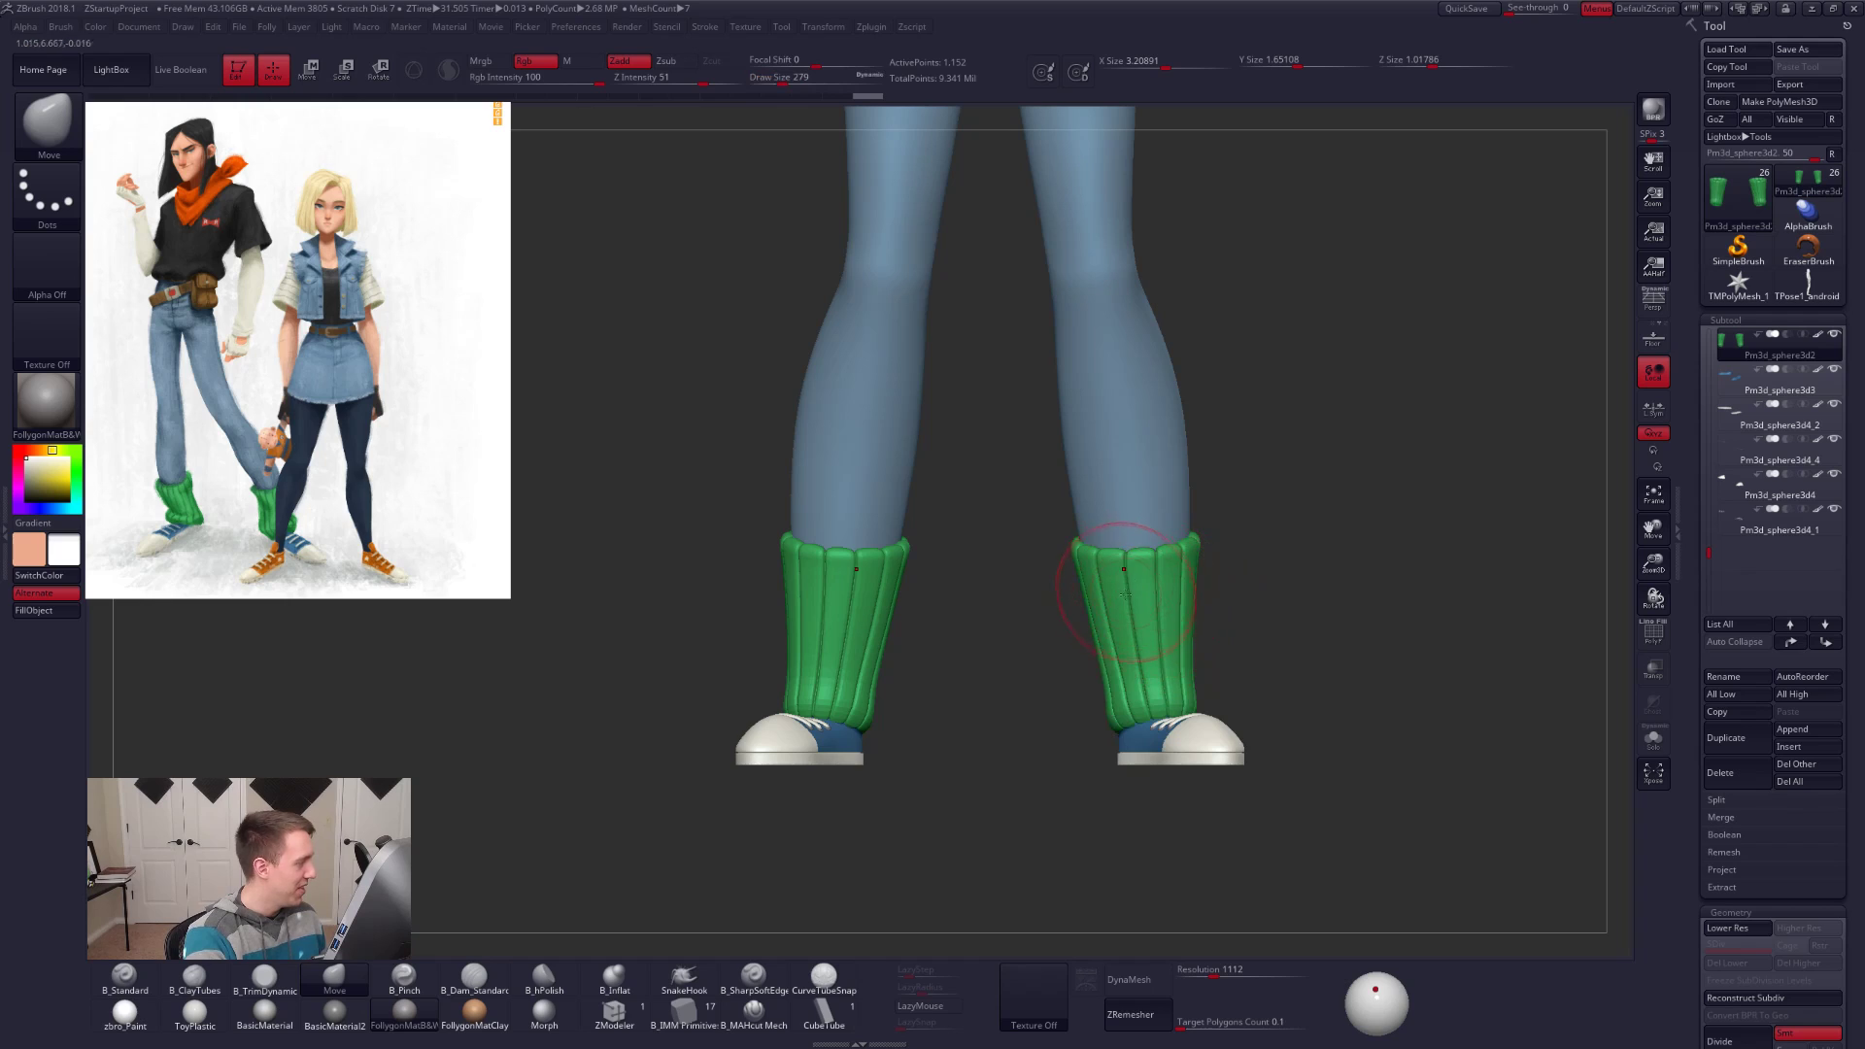
Step: Turn perspective back on and review the character's legs and leg warmers from the front
right_click_drag(1183, 669, 1146, 592, "ctrl")
right_click_drag(1137, 692, 1158, 649, "alt")
left_click(1654, 301)
left_click_drag(1378, 745, 1189, 877)
left_click_drag(1113, 794, 1130, 750, "alt")
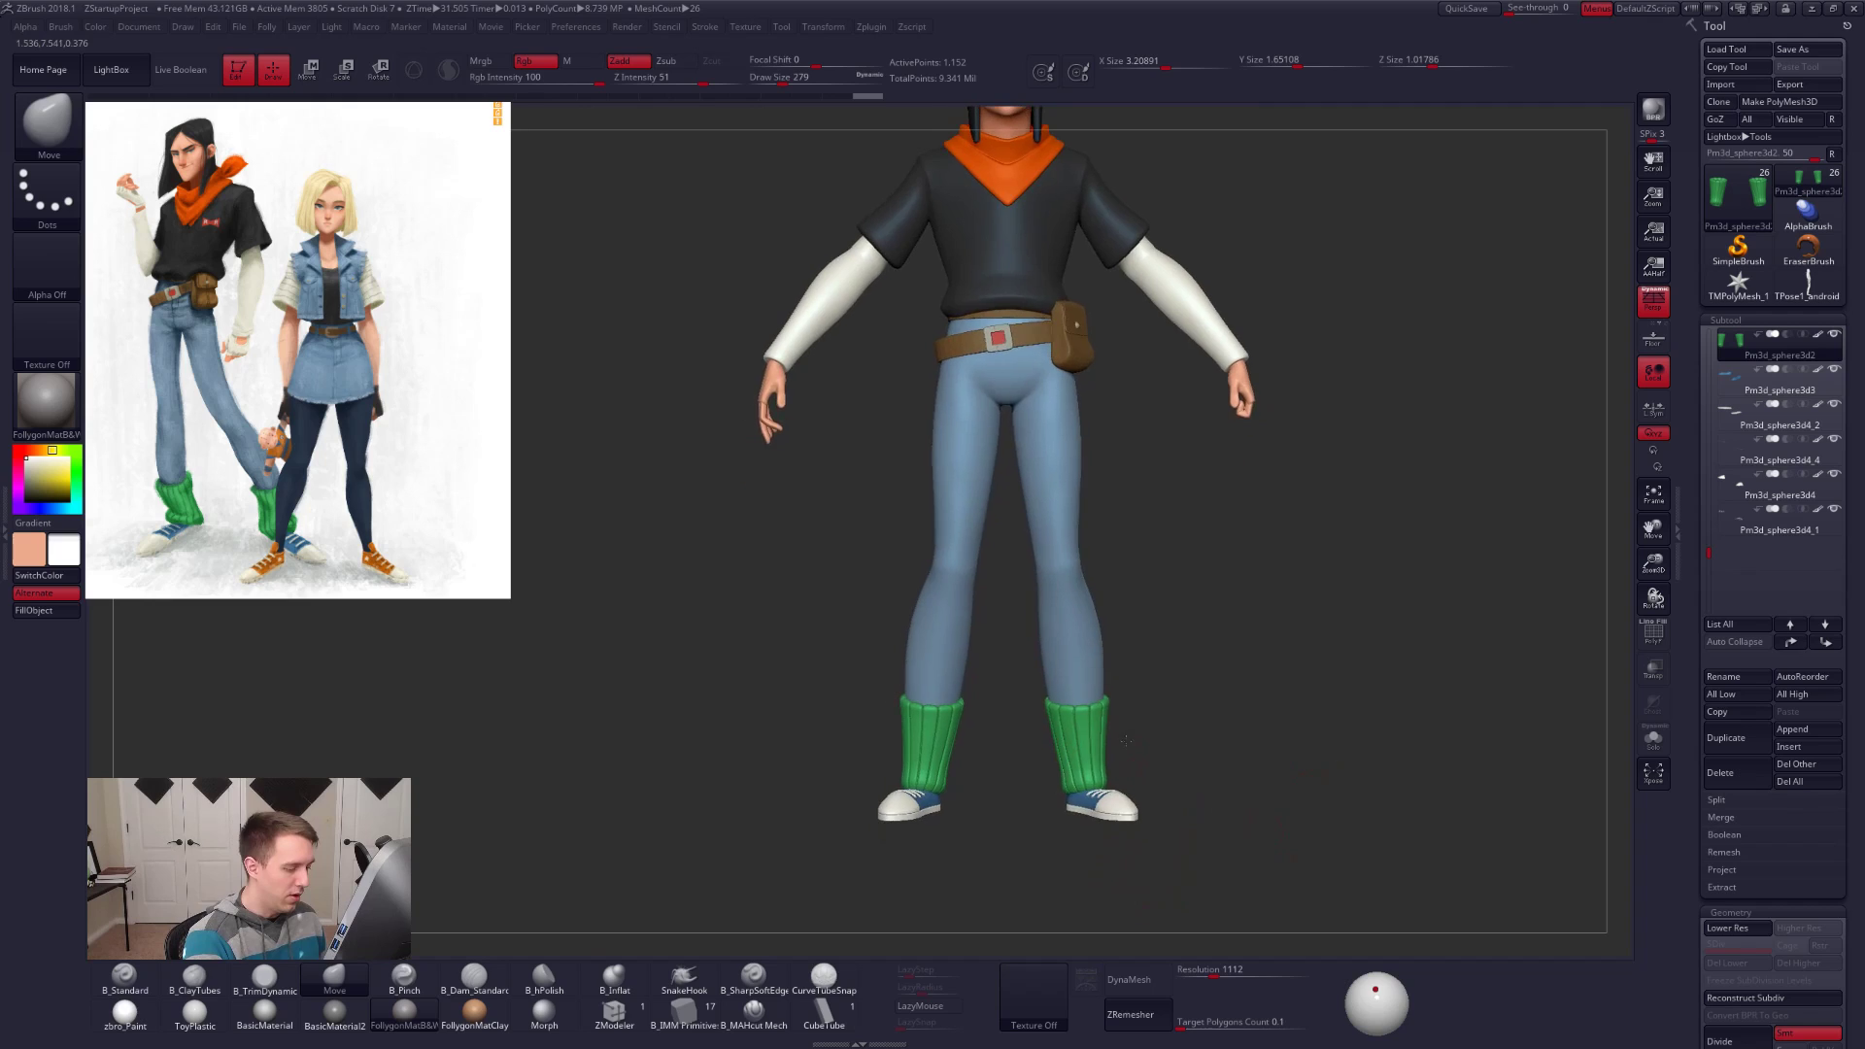
Step: Sample the reference image's leg warmer green as the active colour and leave Spotlight editing
key("shift+f")
key("shift+f")
key("shift+z")
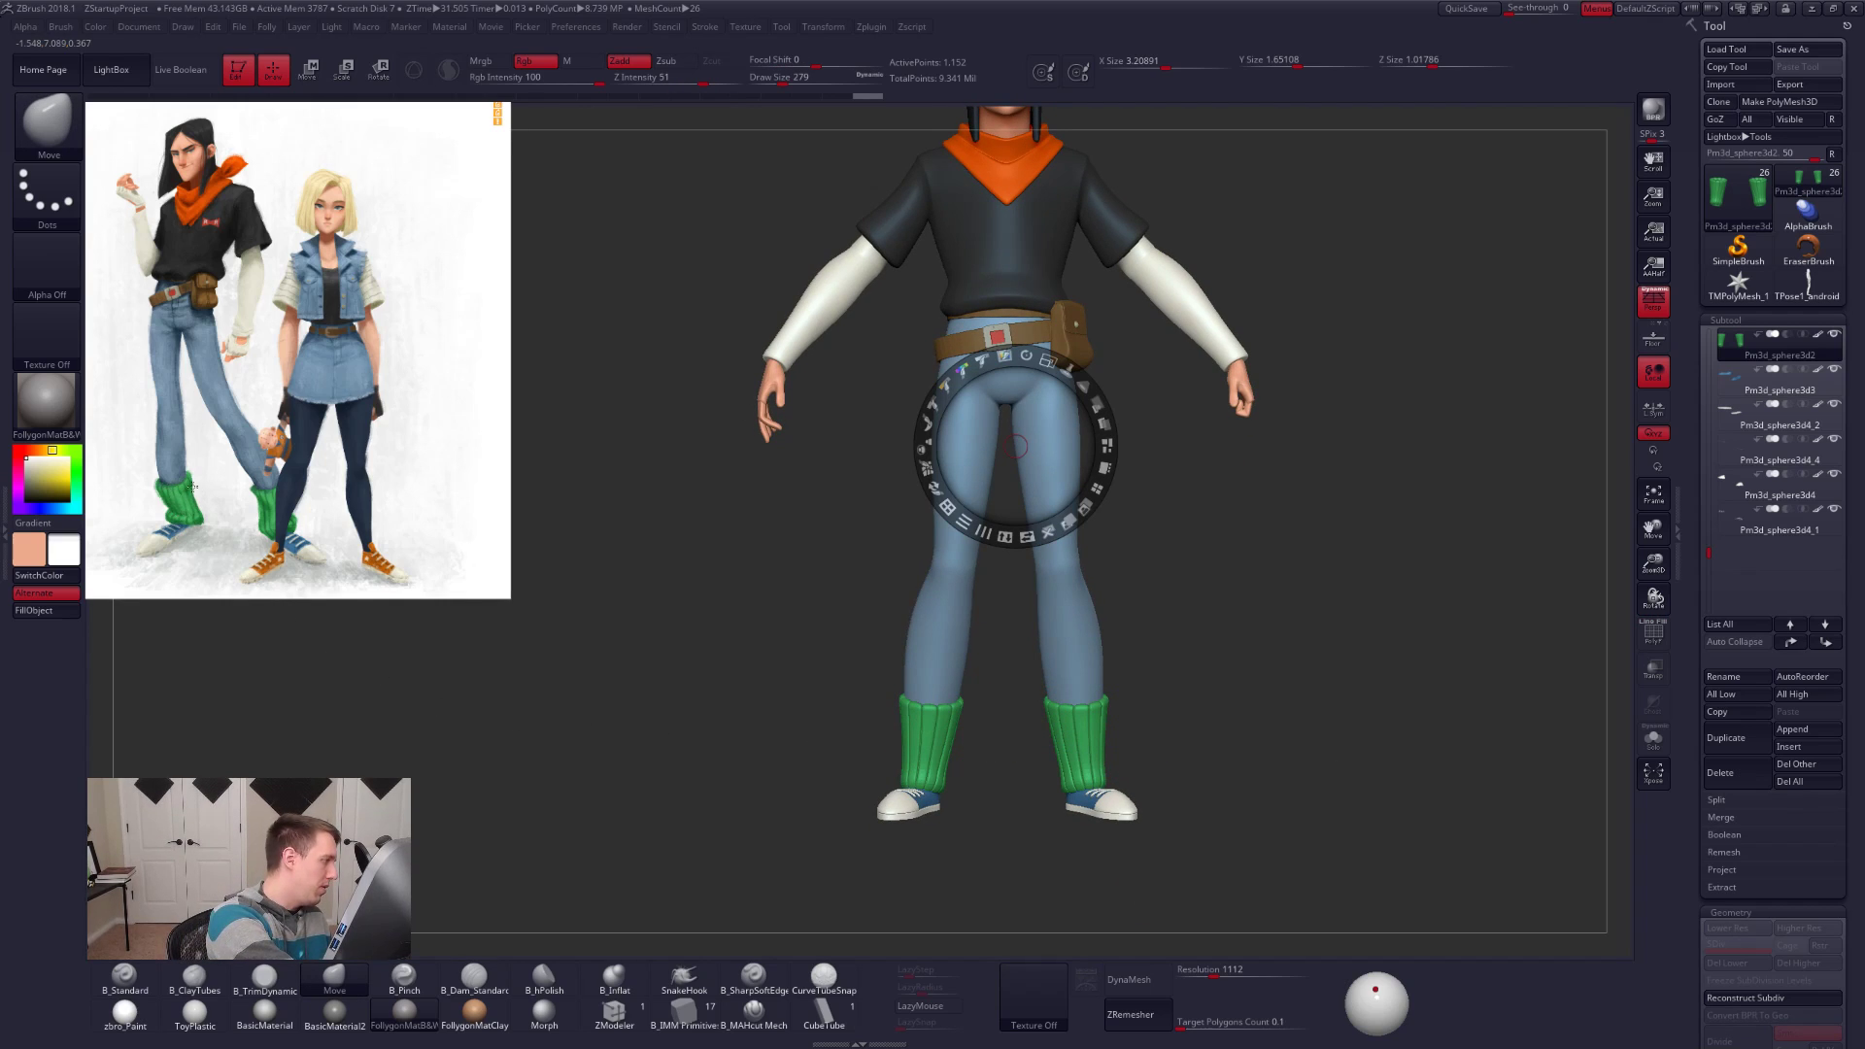
key("z")
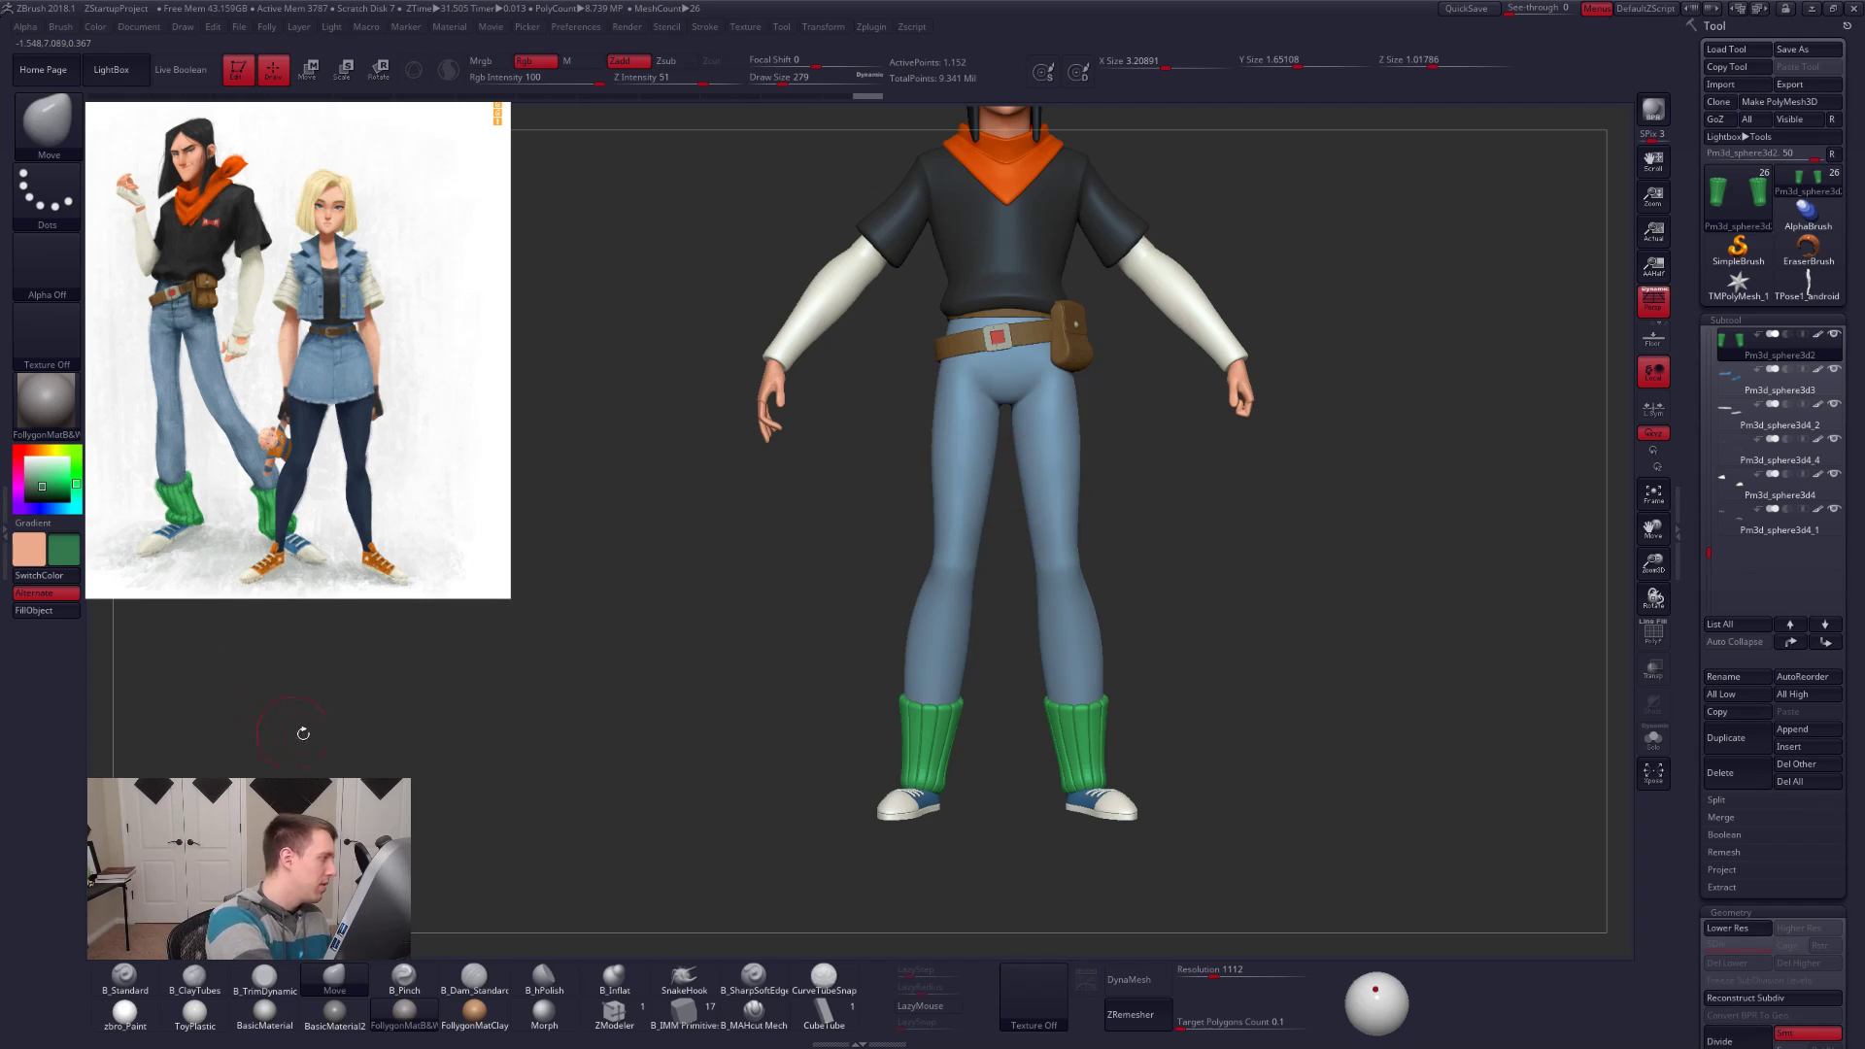
Step: Set the B_Standard brush to the zbro_Paint material with RGB intensity 15 and try filling the green socks
key("1")
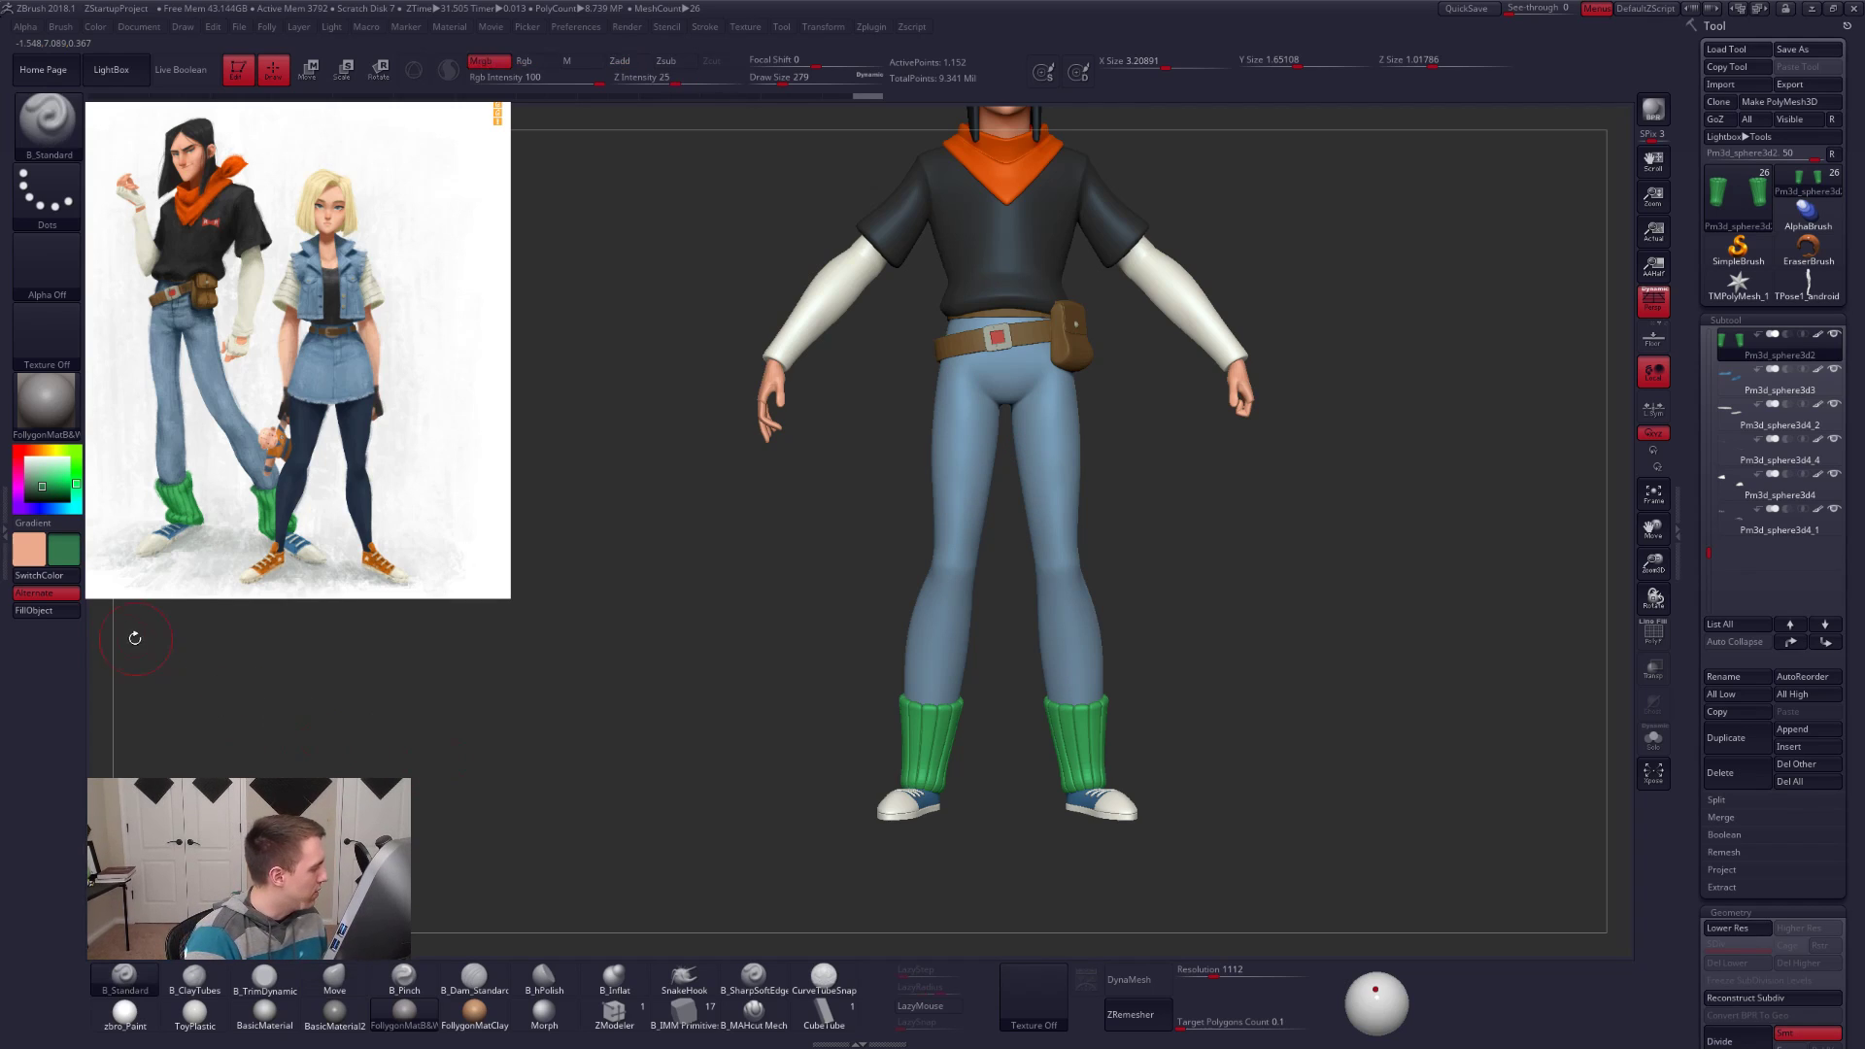
left_click(137, 1022)
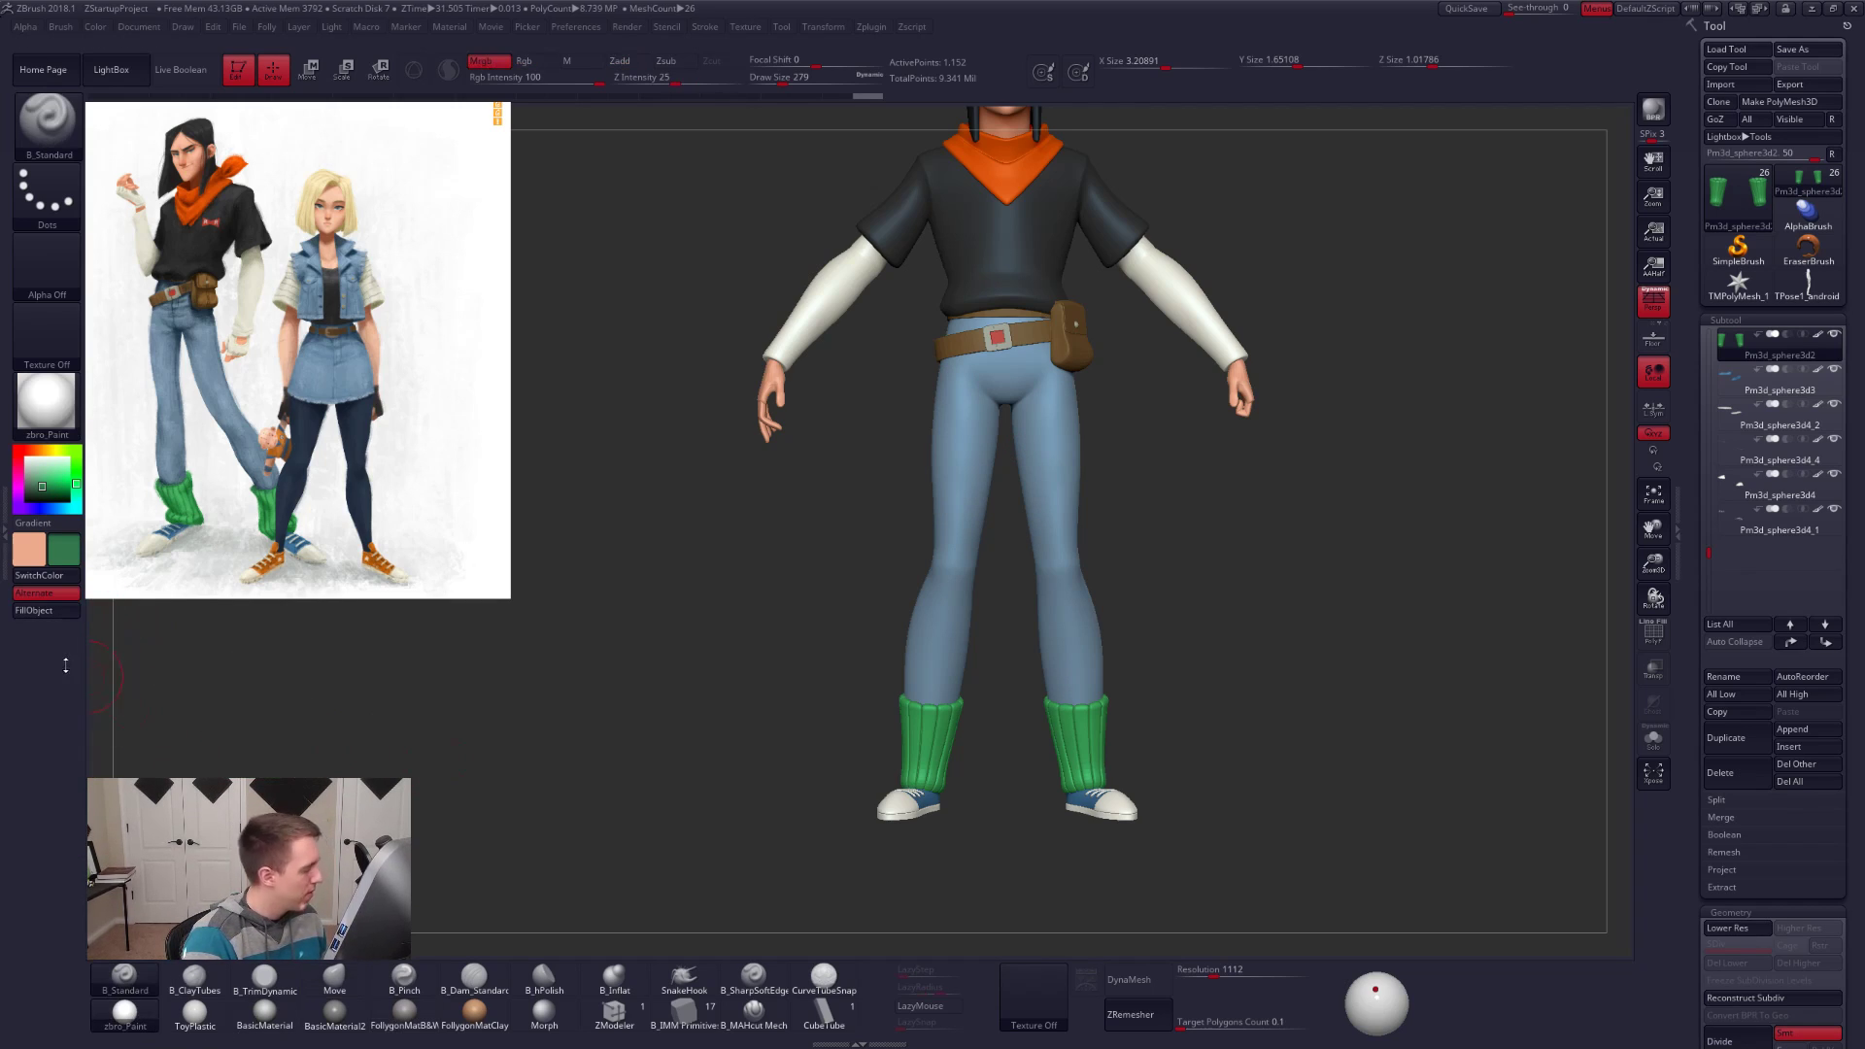
left_click(63, 613)
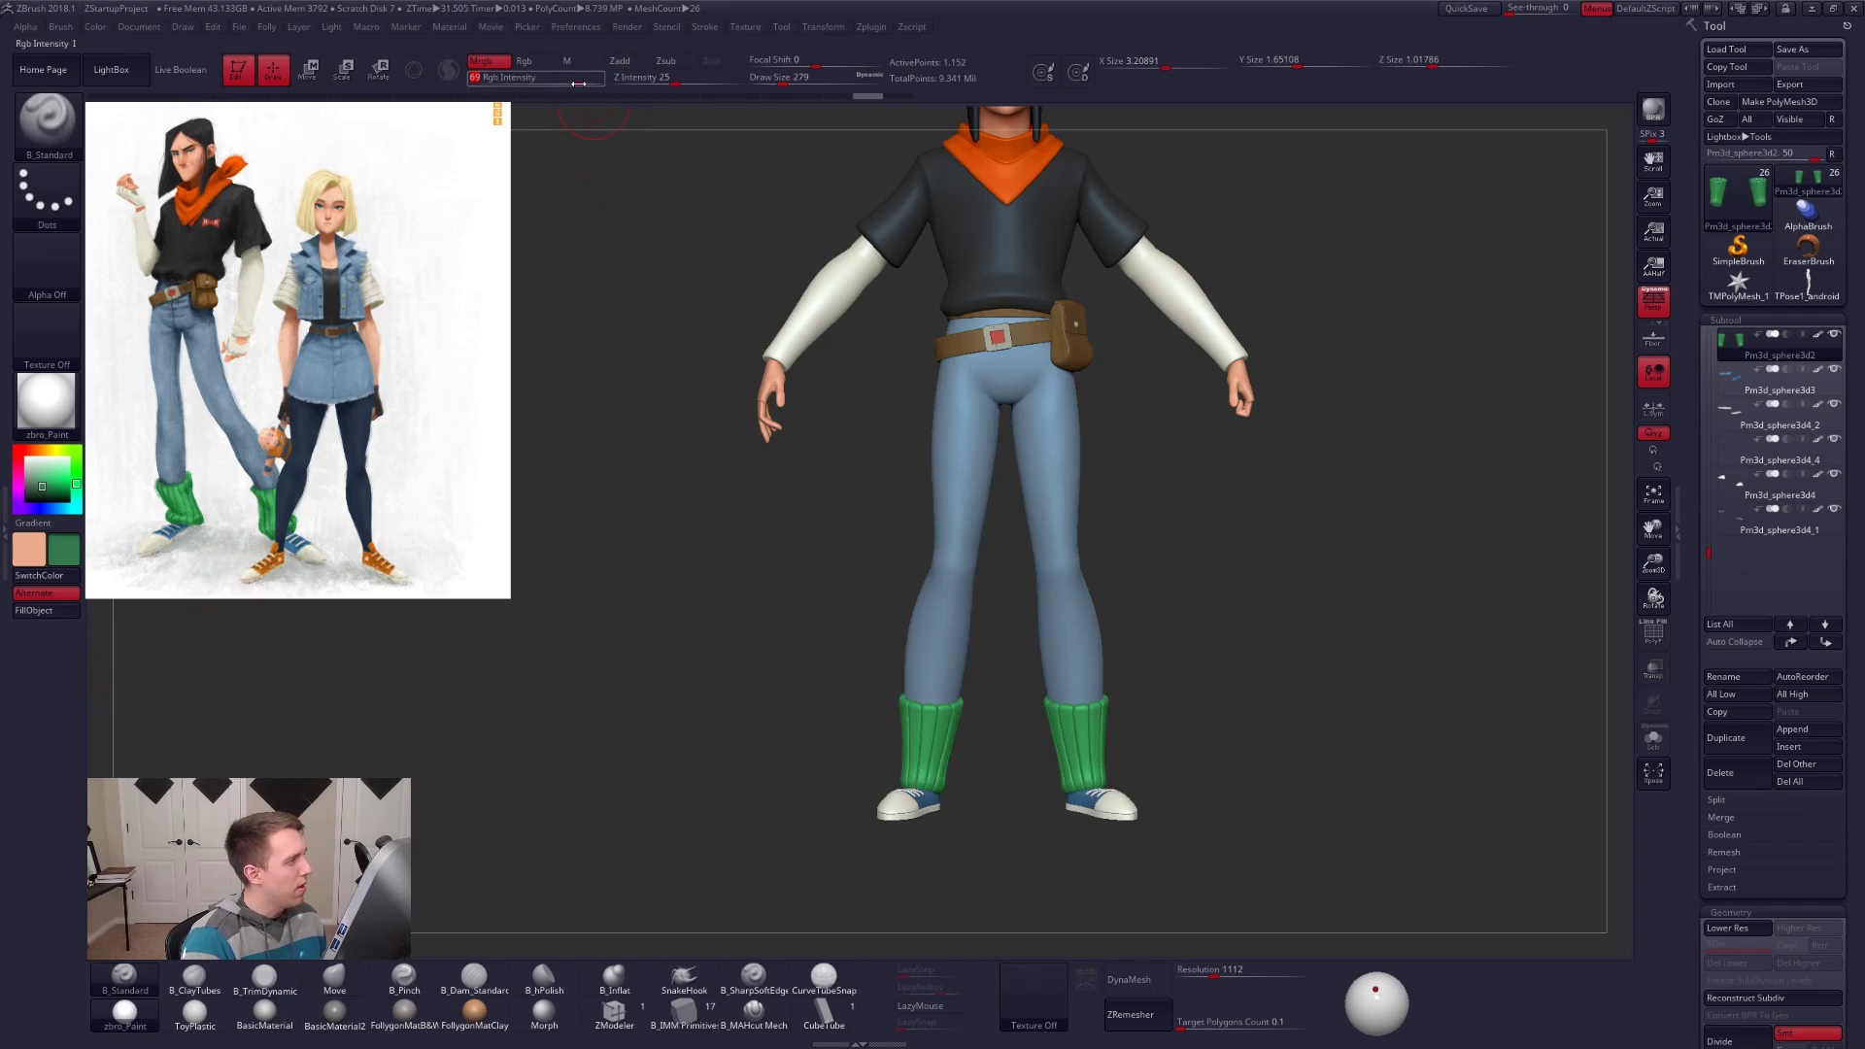
type("5")
key("Return")
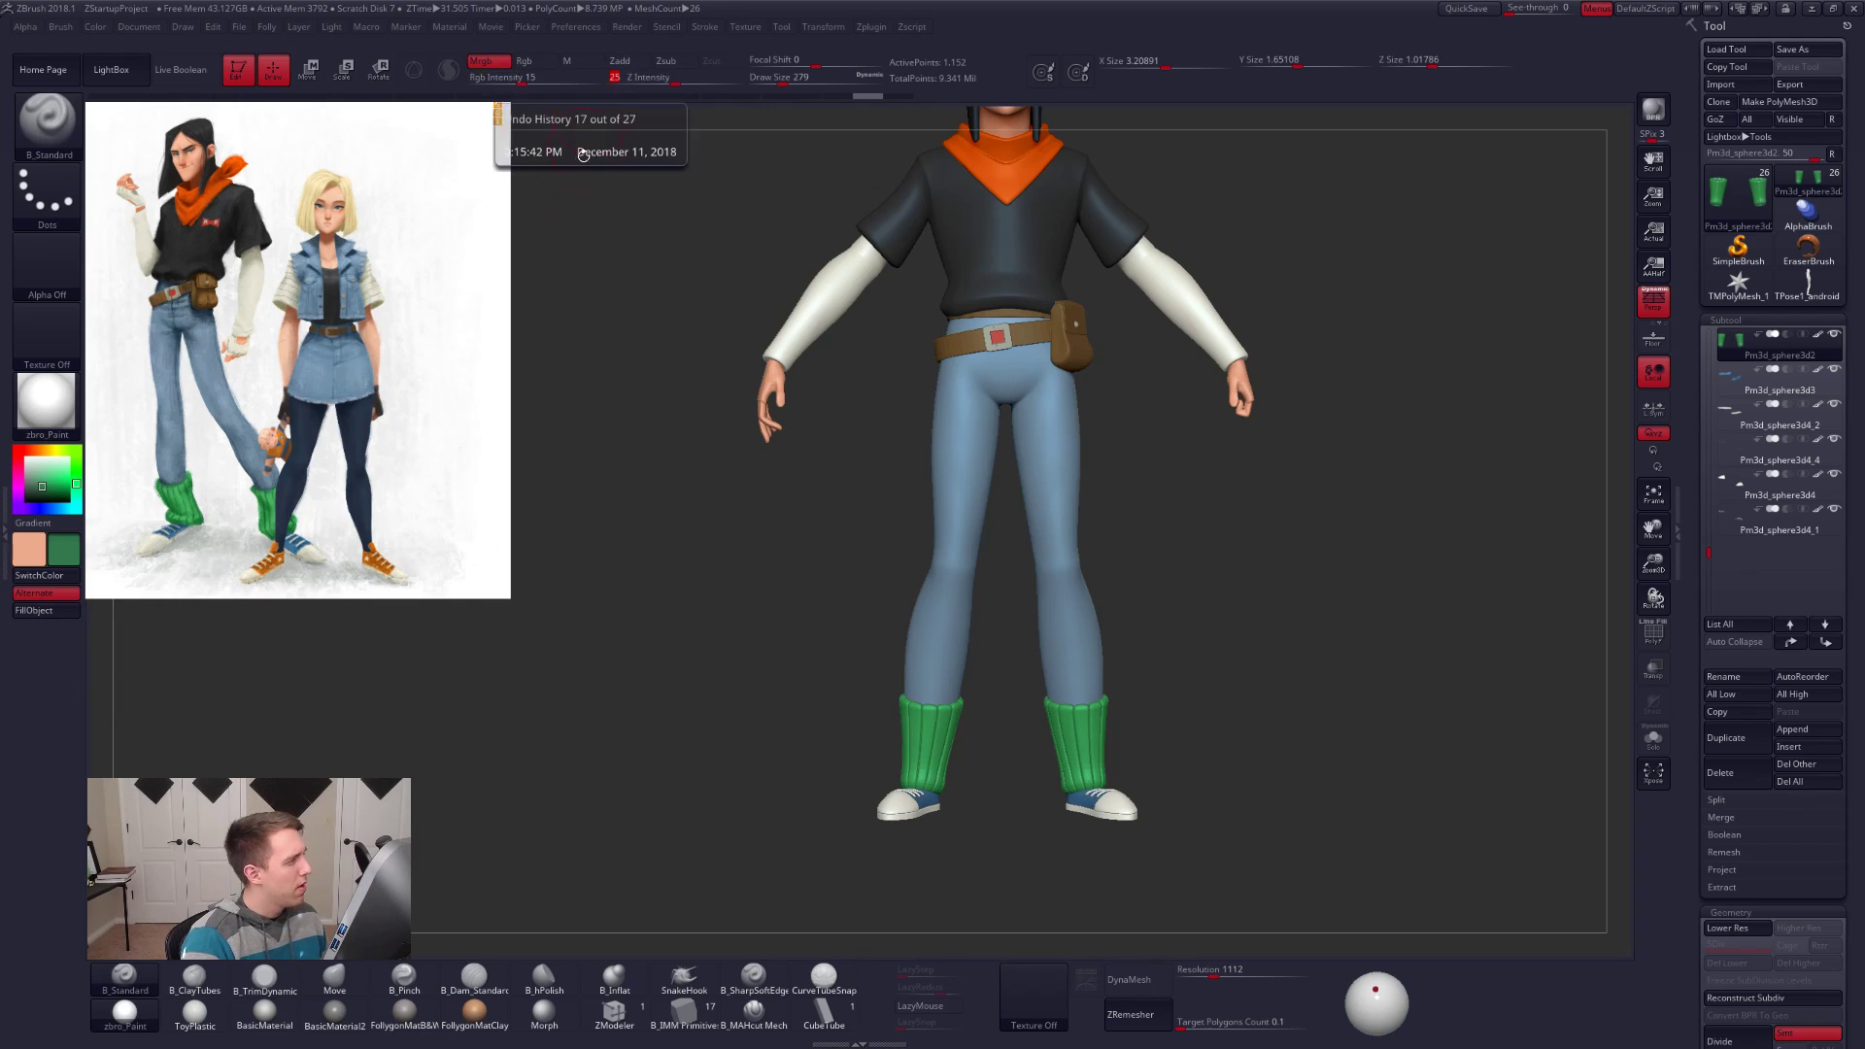
left_click(72, 617)
left_click(72, 617)
left_click(72, 617)
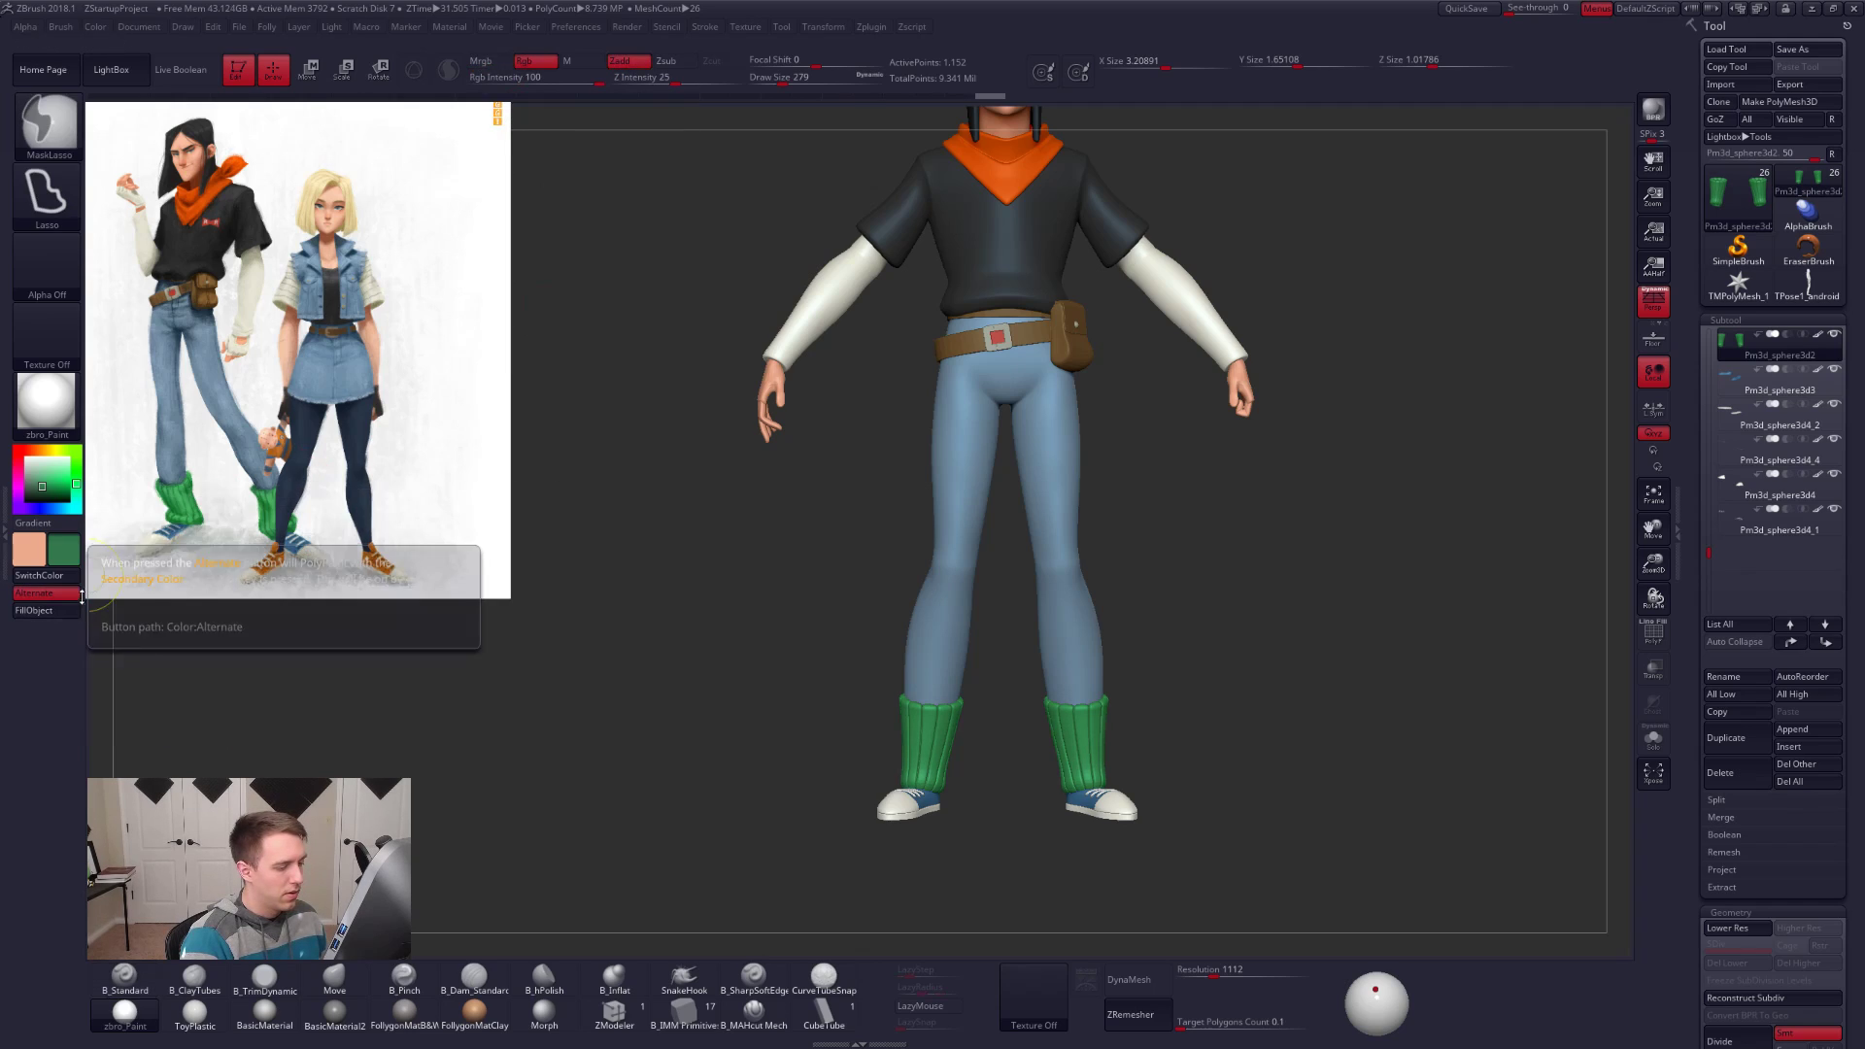
Step: Set the RGB intensity to 100 and return to the FolygonMatB&W material with the Move brush
left_click(546, 78)
left_click_drag(618, 69, 626, 72)
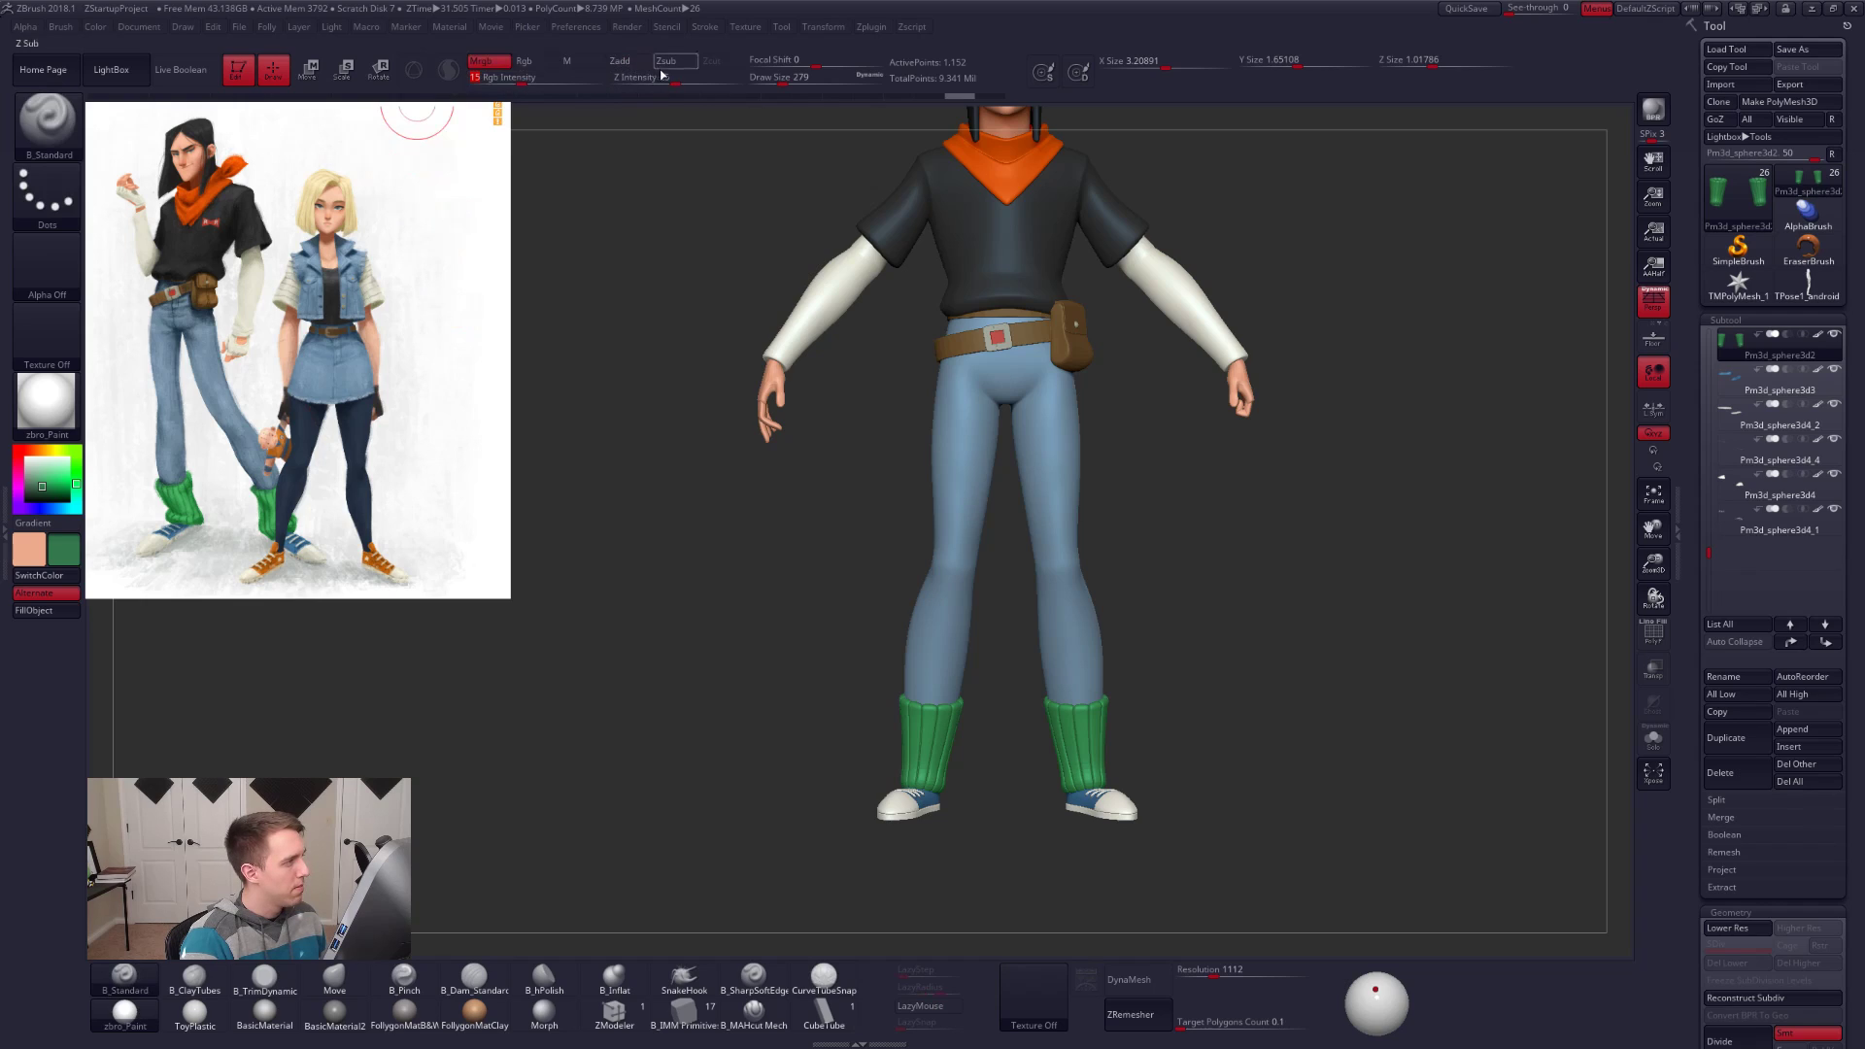
left_click(586, 77)
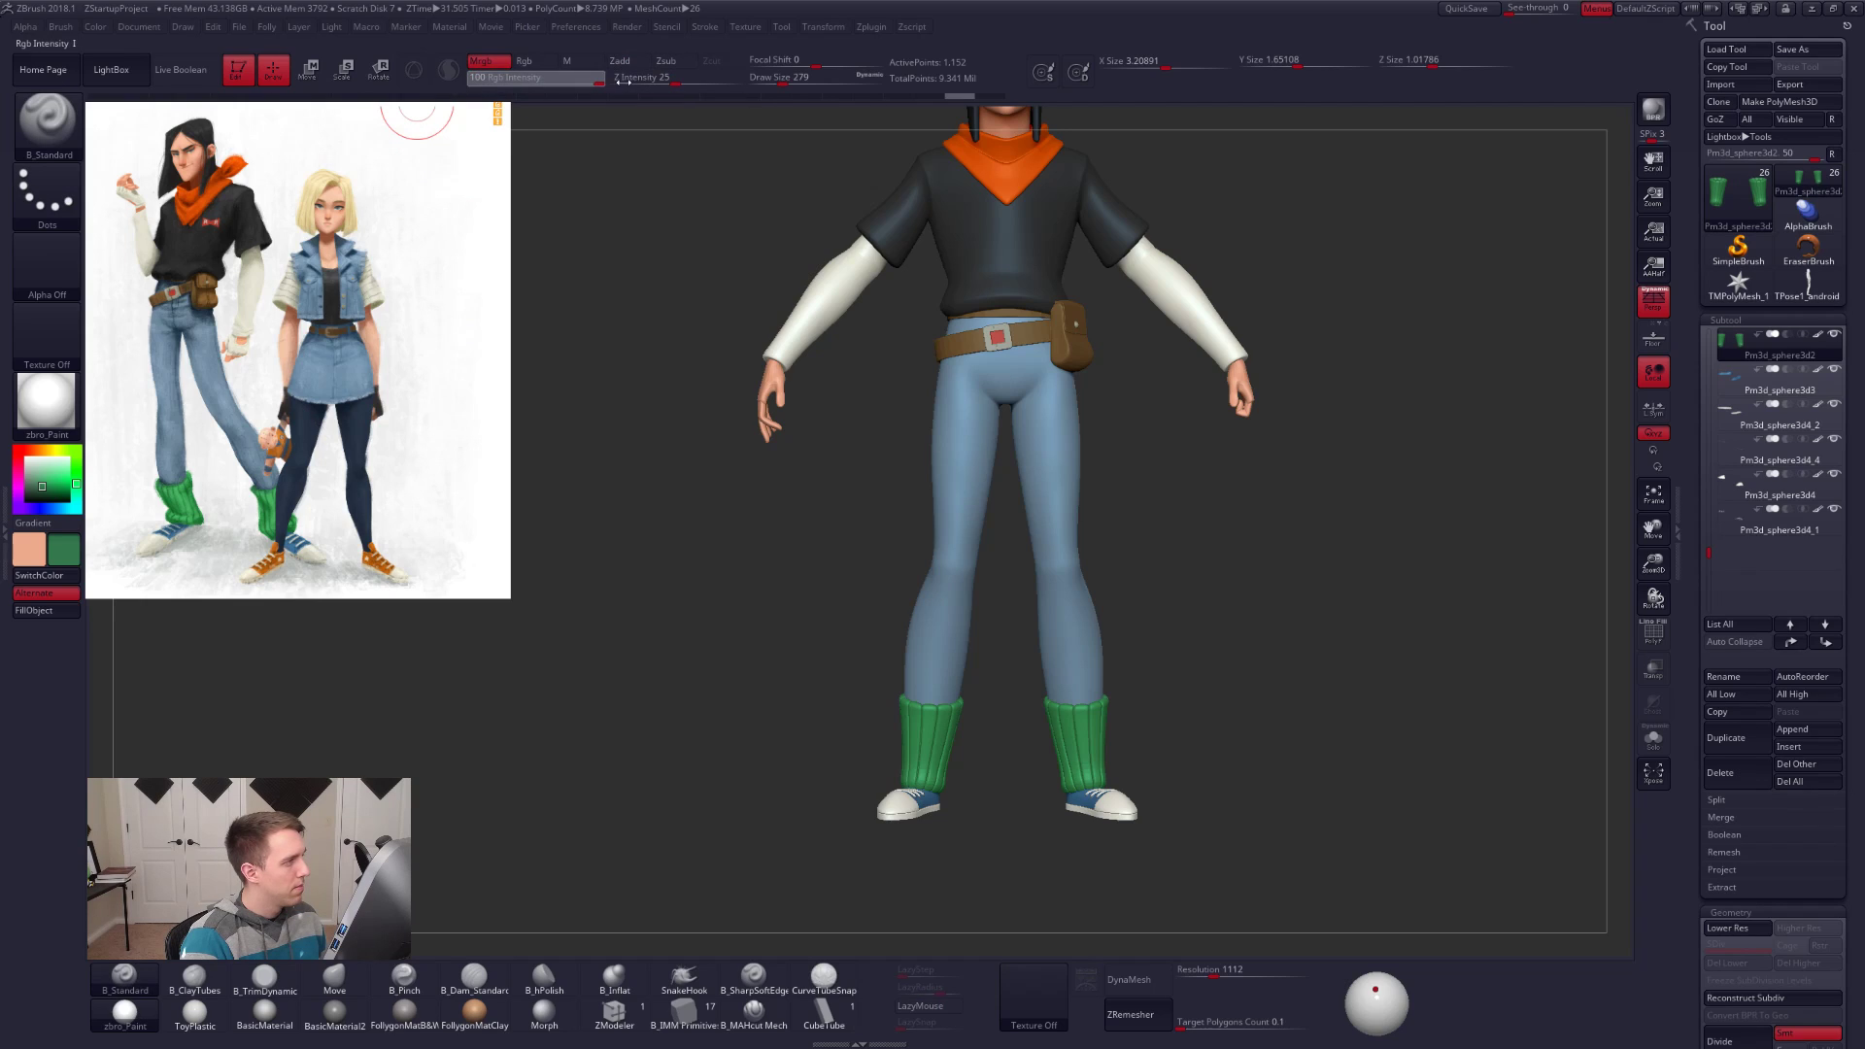
left_click(404, 1013)
key("5")
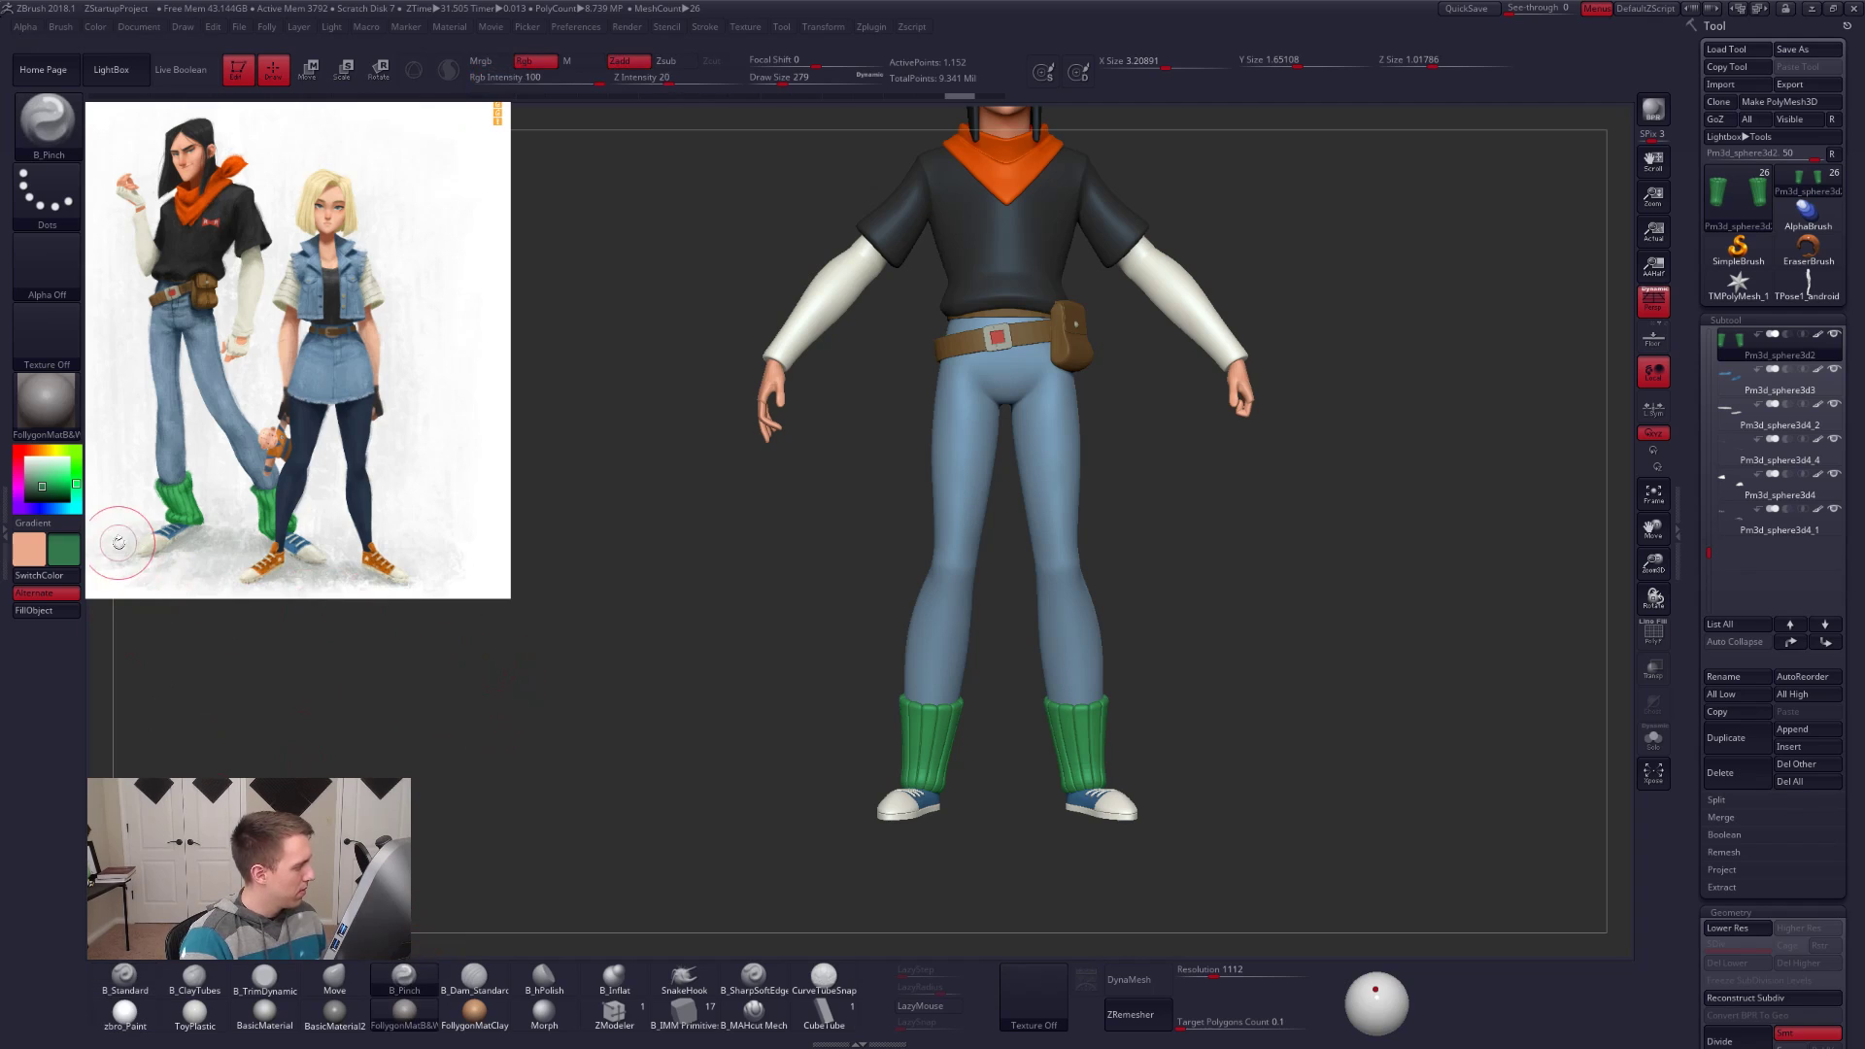
key("4")
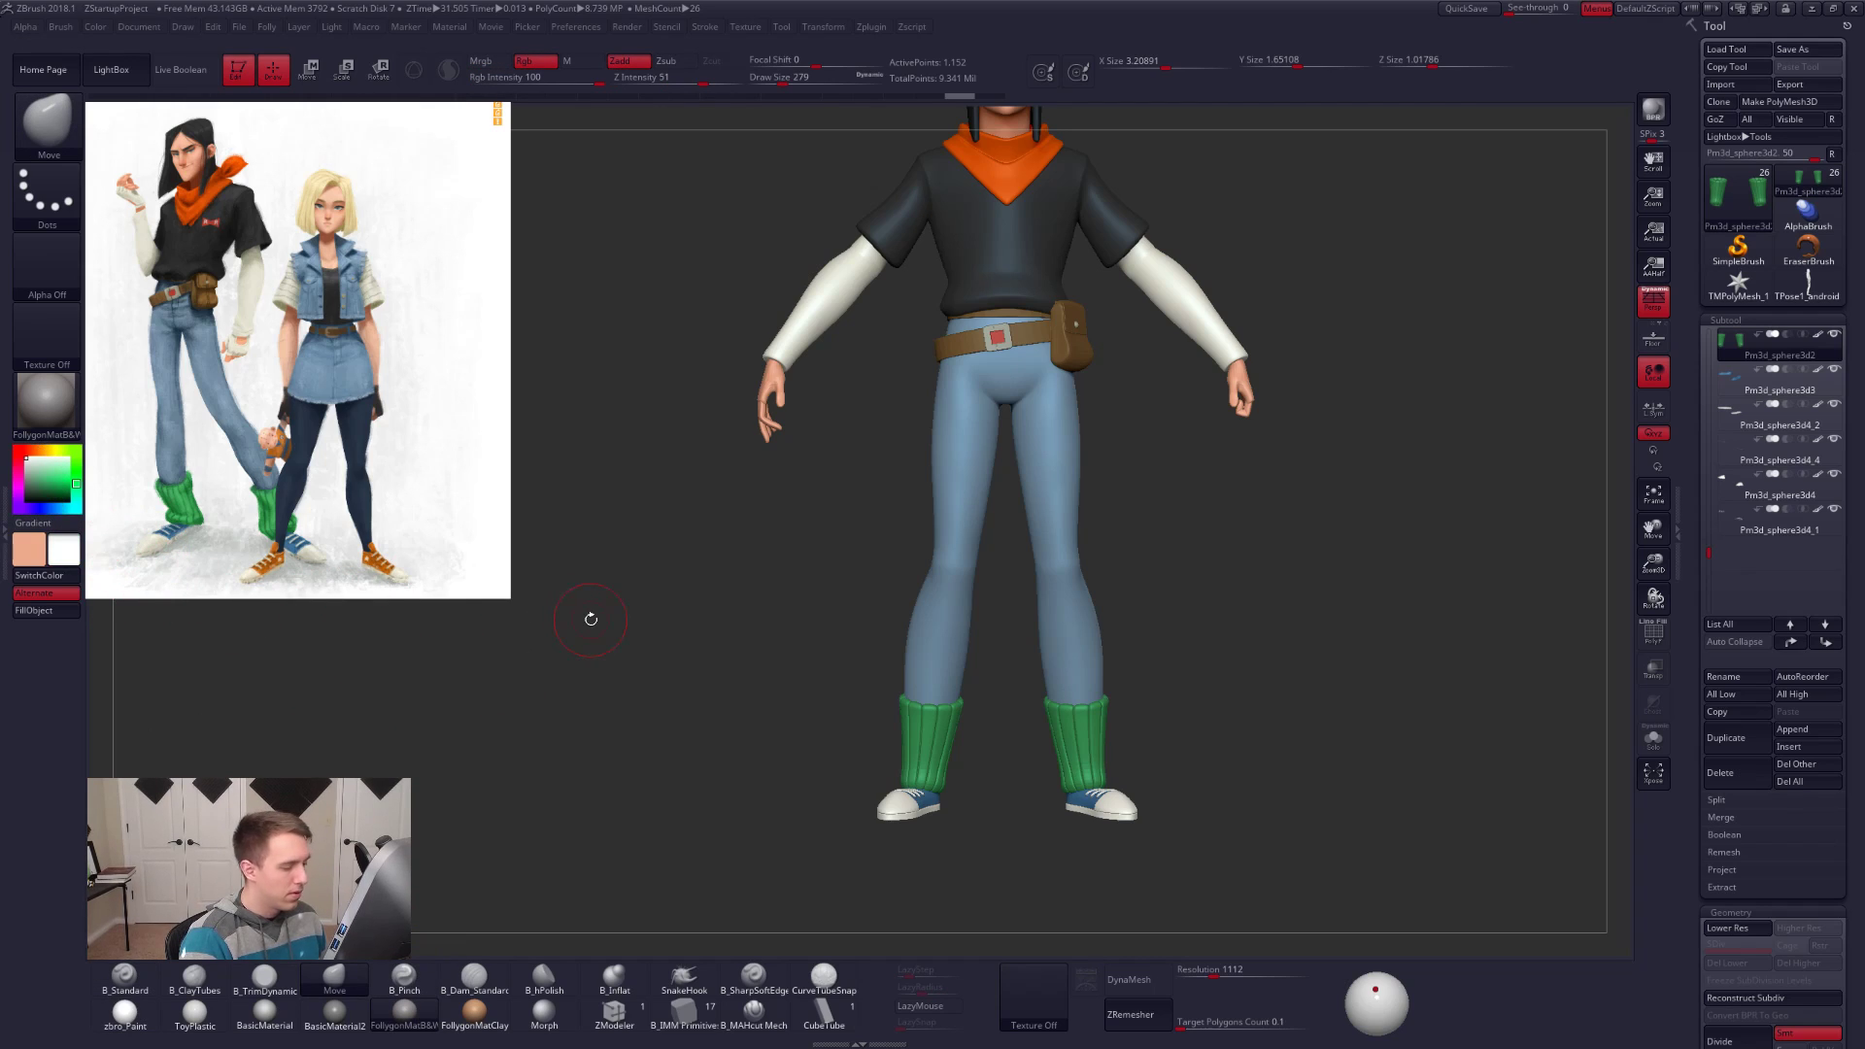
Step: Select the black shirt subtool and isolate it with Solo
key("f")
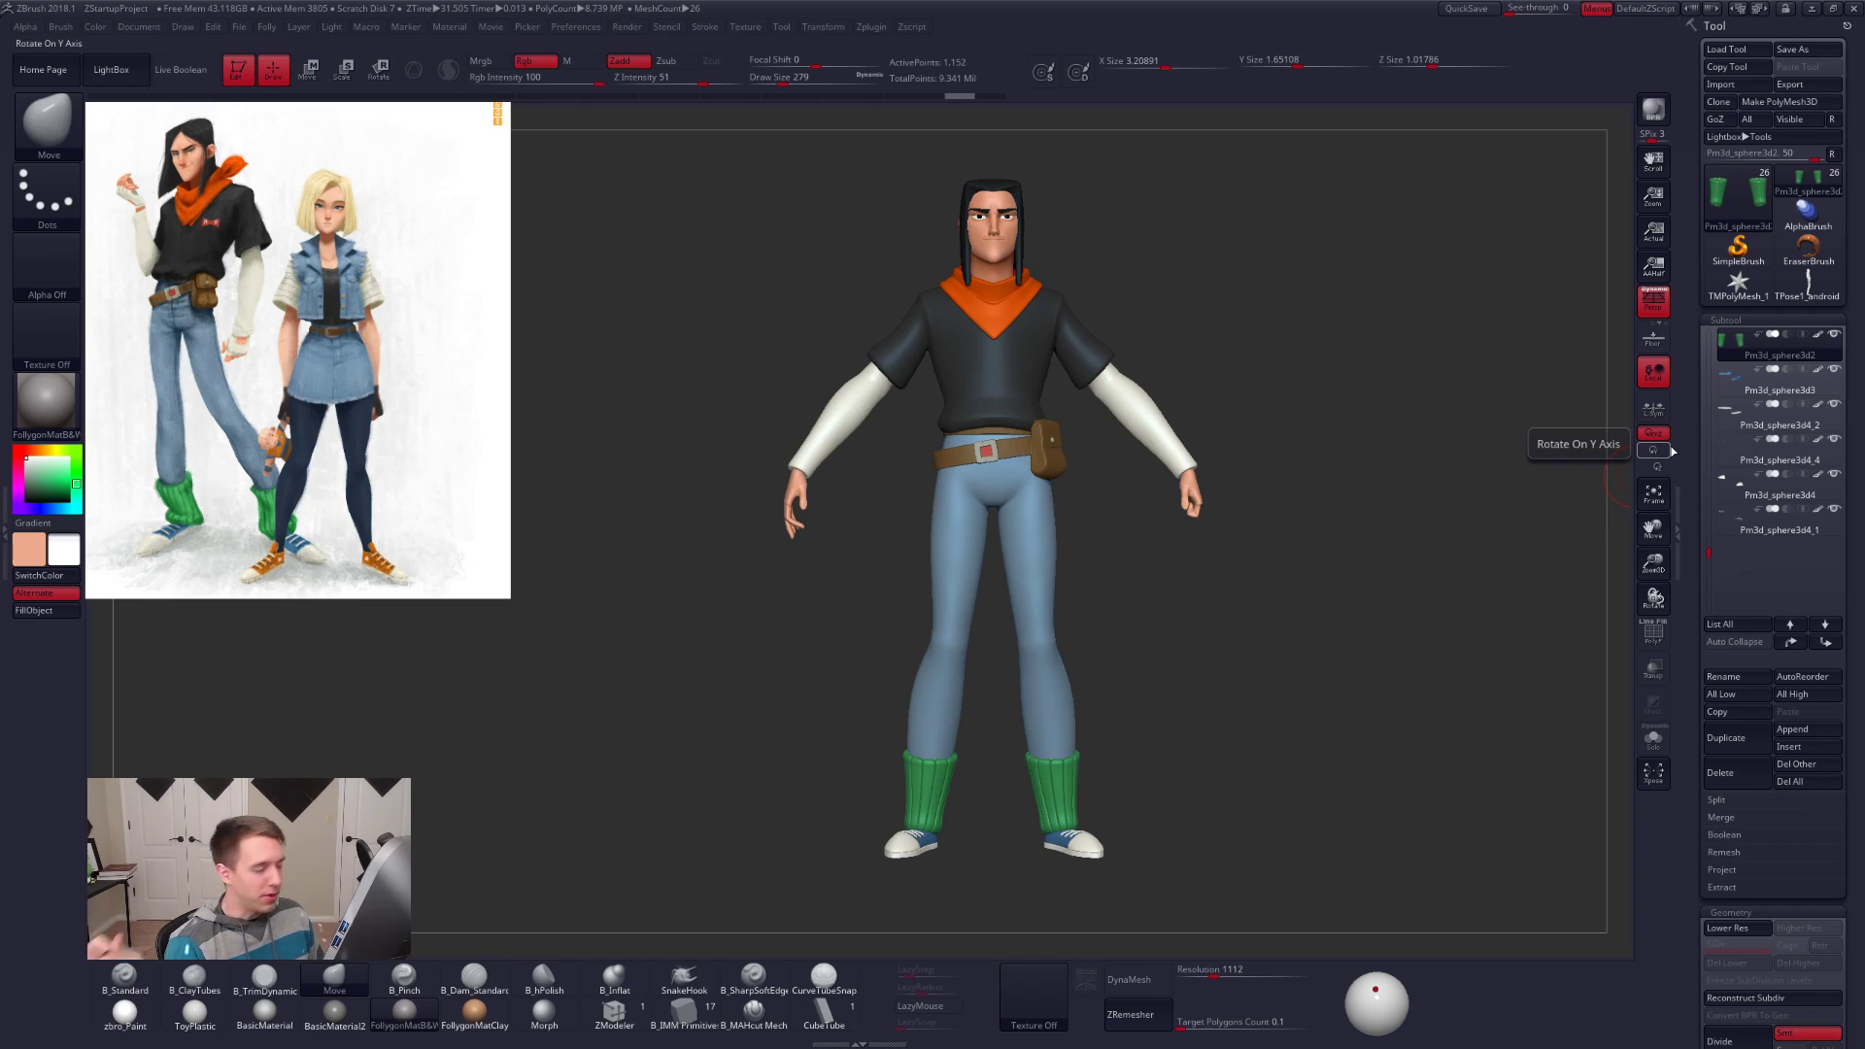
left_click_drag(1253, 485, 1117, 515)
left_click_drag(1069, 447, 1094, 574, "alt")
left_click_drag(1134, 482, 1131, 509, "alt")
left_click(1132, 464, "alt")
key("alt+s")
key("f")
mouse_move(1180, 593)
left_mouse_down()
mouse_move(1162, 649)
mouse_move(1137, 654)
left_mouse_up()
key("space")
left_click_drag(1177, 559, 1171, 558)
left_click_drag(1324, 749, 1395, 804)
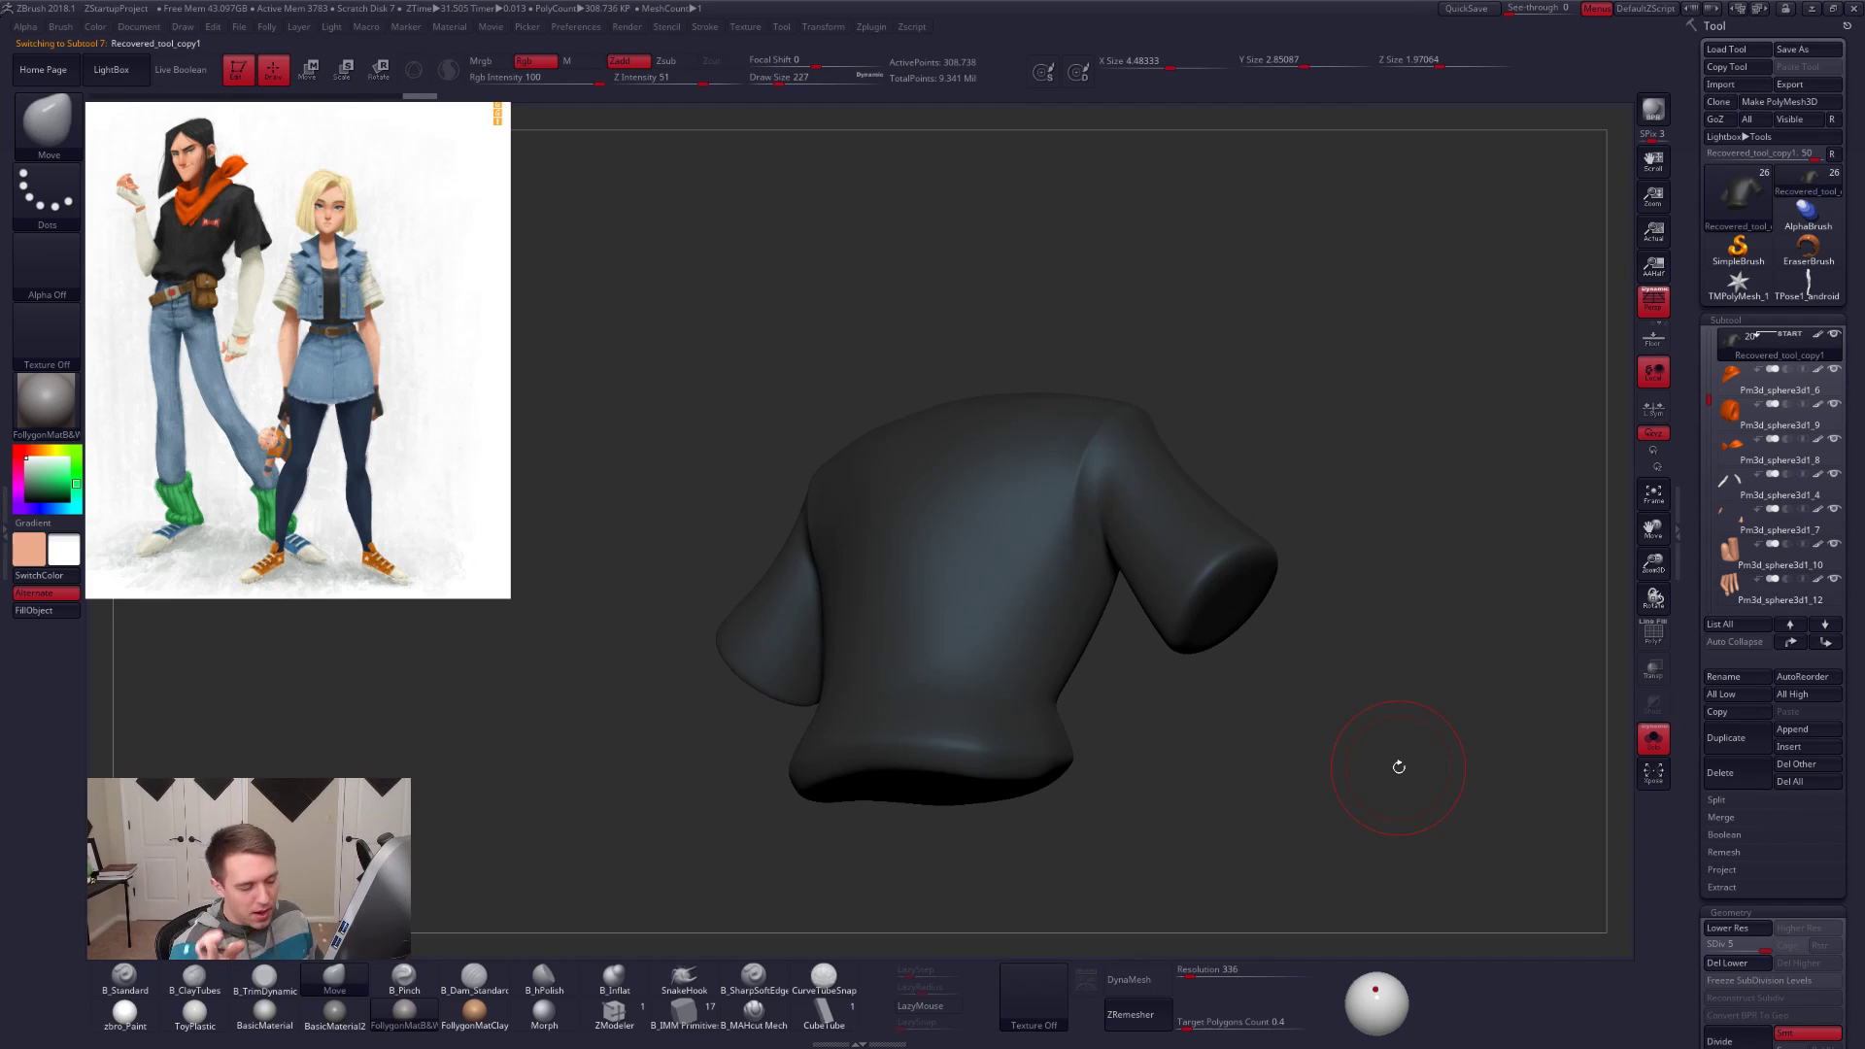
Step: Show the shirt's wireframe with polygroups and lower the mesh to subdivision level 1
key("shift+f")
mouse_move(1399, 767)
left_mouse_down()
mouse_move(1263, 680)
mouse_move(1156, 576)
left_mouse_up()
key("ctrl+shift+space")
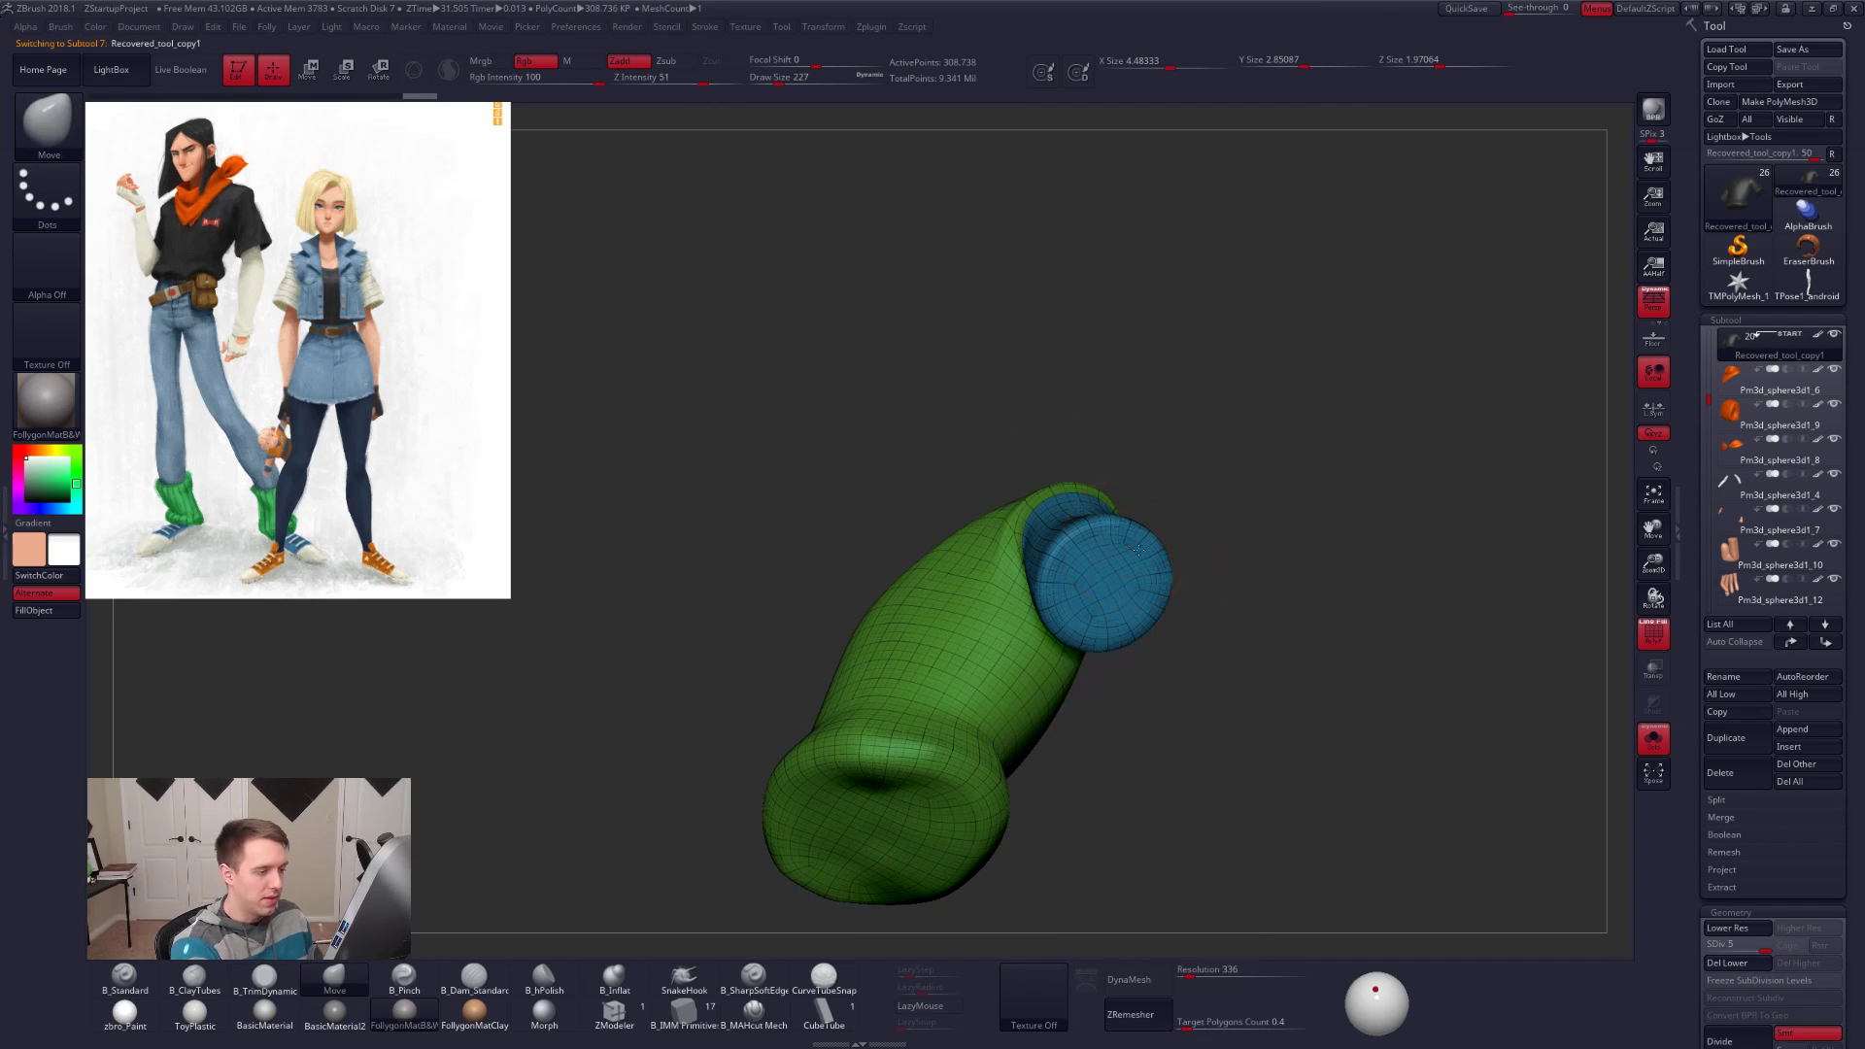
right_click_drag(1131, 544, 1107, 626, "ctrl")
key("space")
left_click_drag(1102, 615, 1087, 602)
key("shift+d")
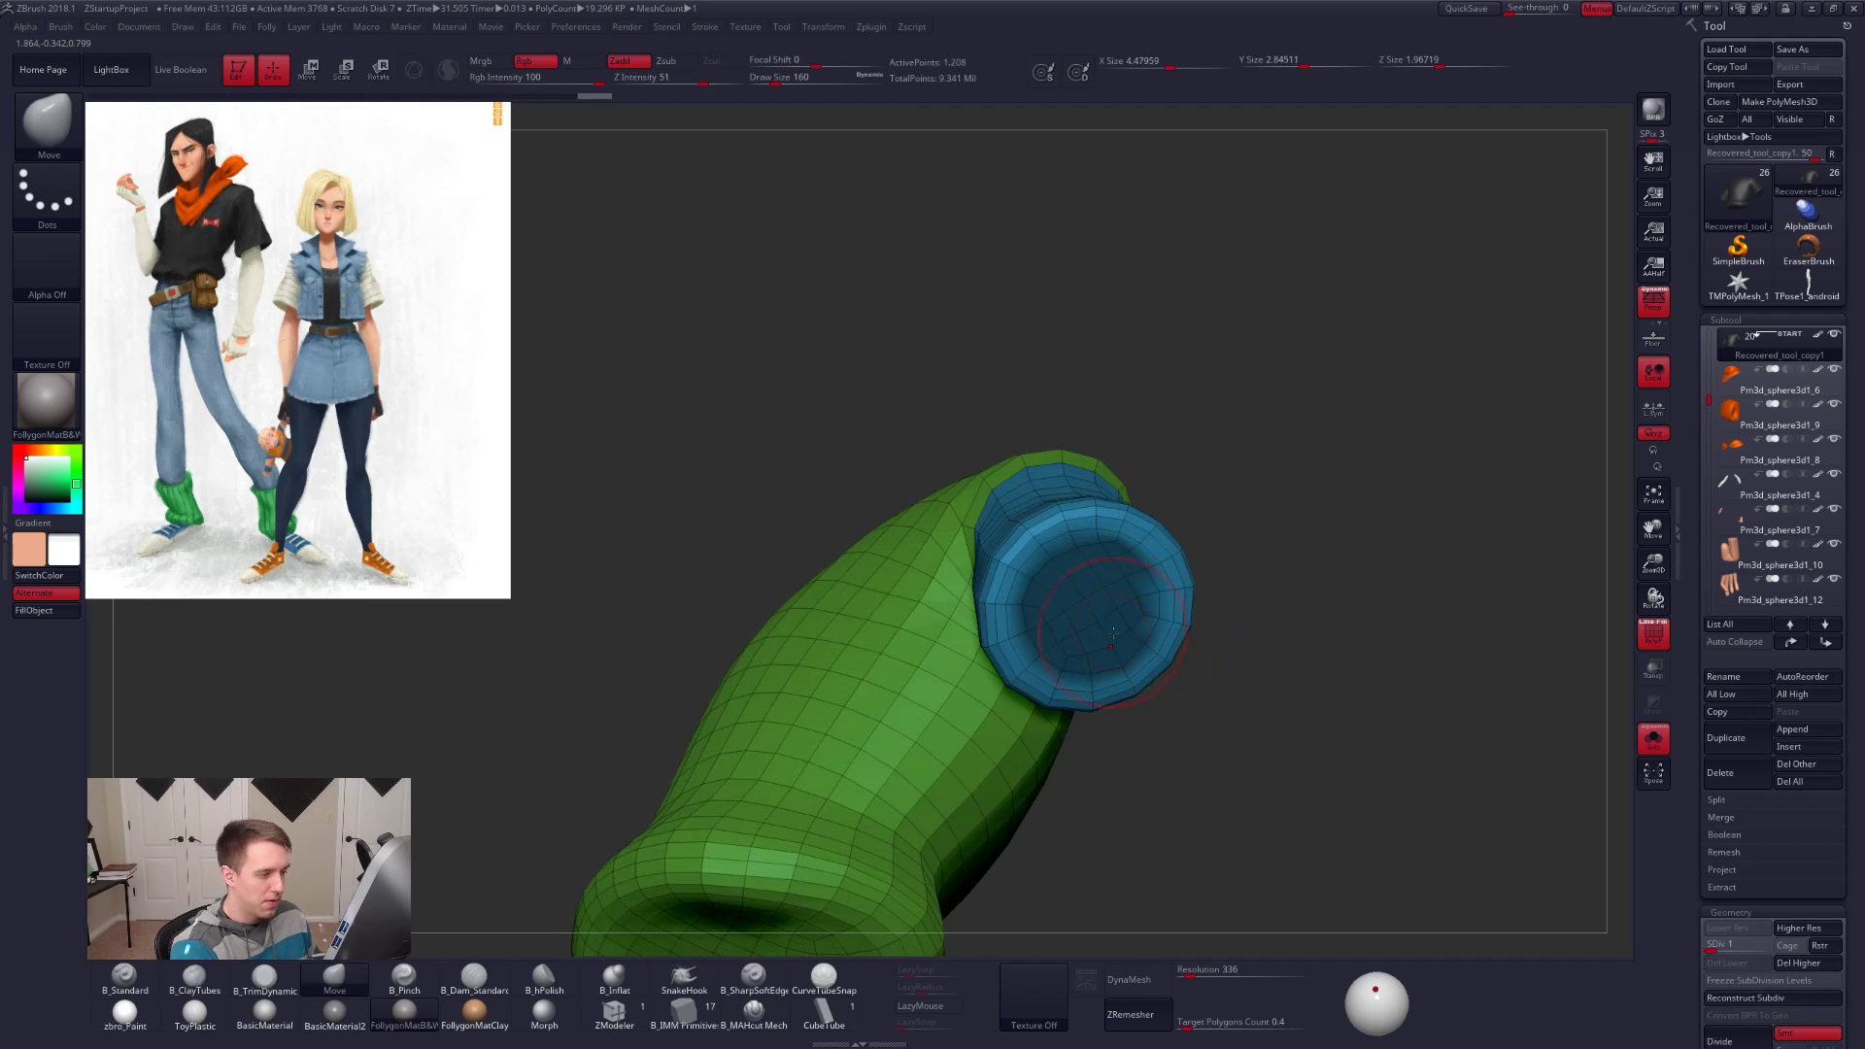
Step: Mask the shirt except for the sleeve's end cap and place a Transpose move line on the cap
left_click(1220, 638, "ctrl")
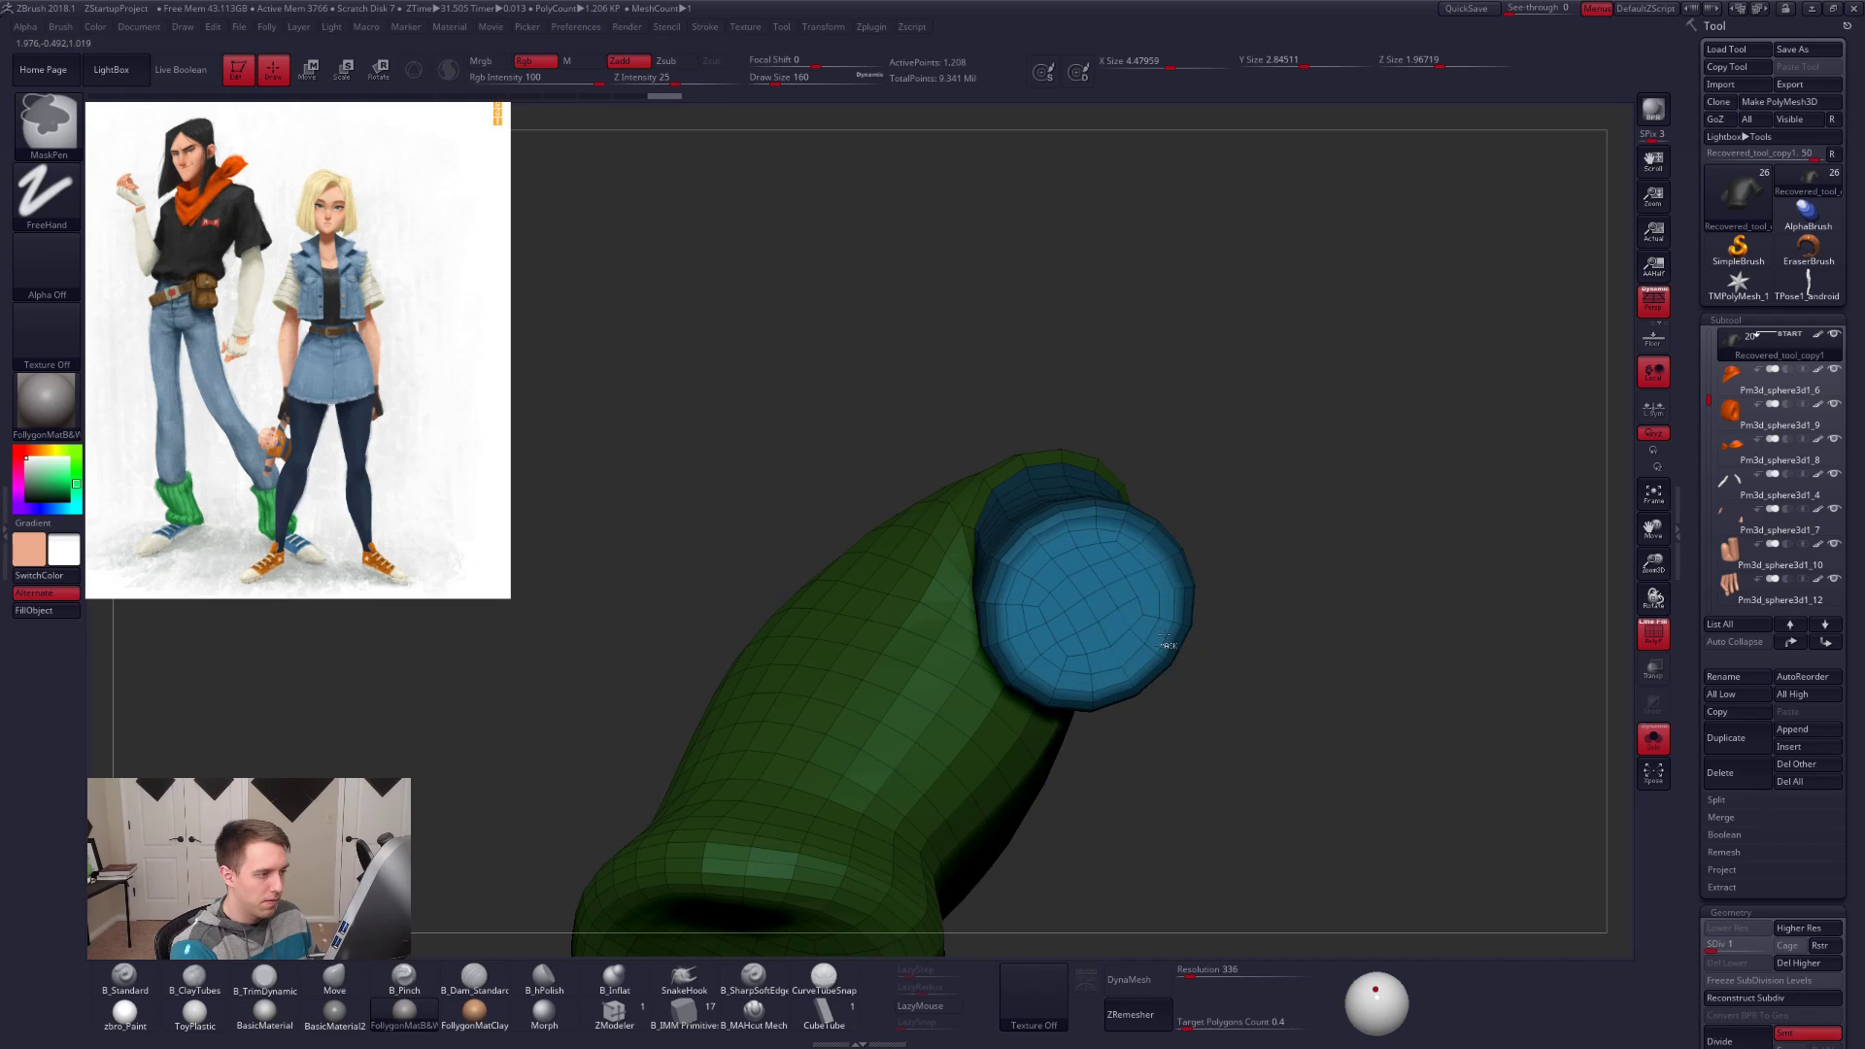
mouse_move(1236, 618)
left_mouse_down("ctrl")
mouse_move(1283, 697)
mouse_move(1380, 709)
left_mouse_up("ctrl")
key("w")
left_click(1111, 623, "ctrl")
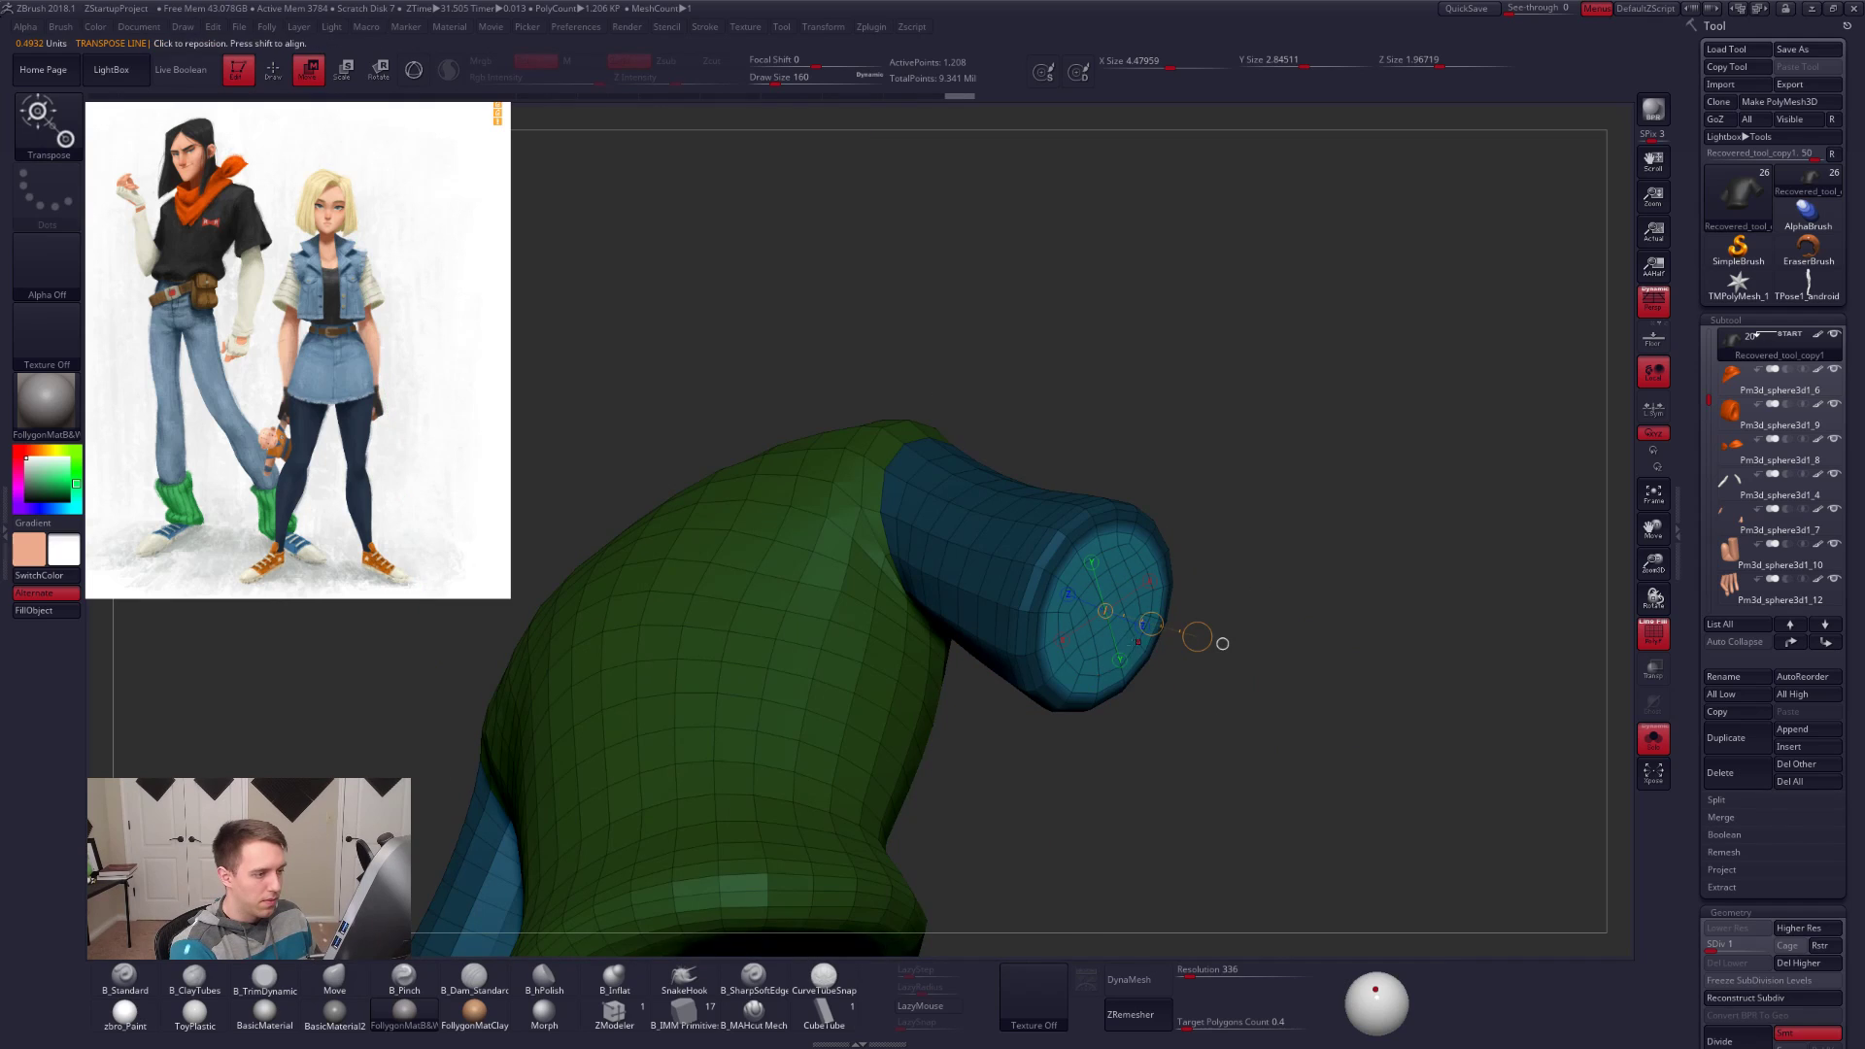
Step: Raise the shirt to subdivision level 5, hide the wireframe, and push the sleeve's end cap inward to hollow the opening
key("d")
key("d")
key("d")
key("d")
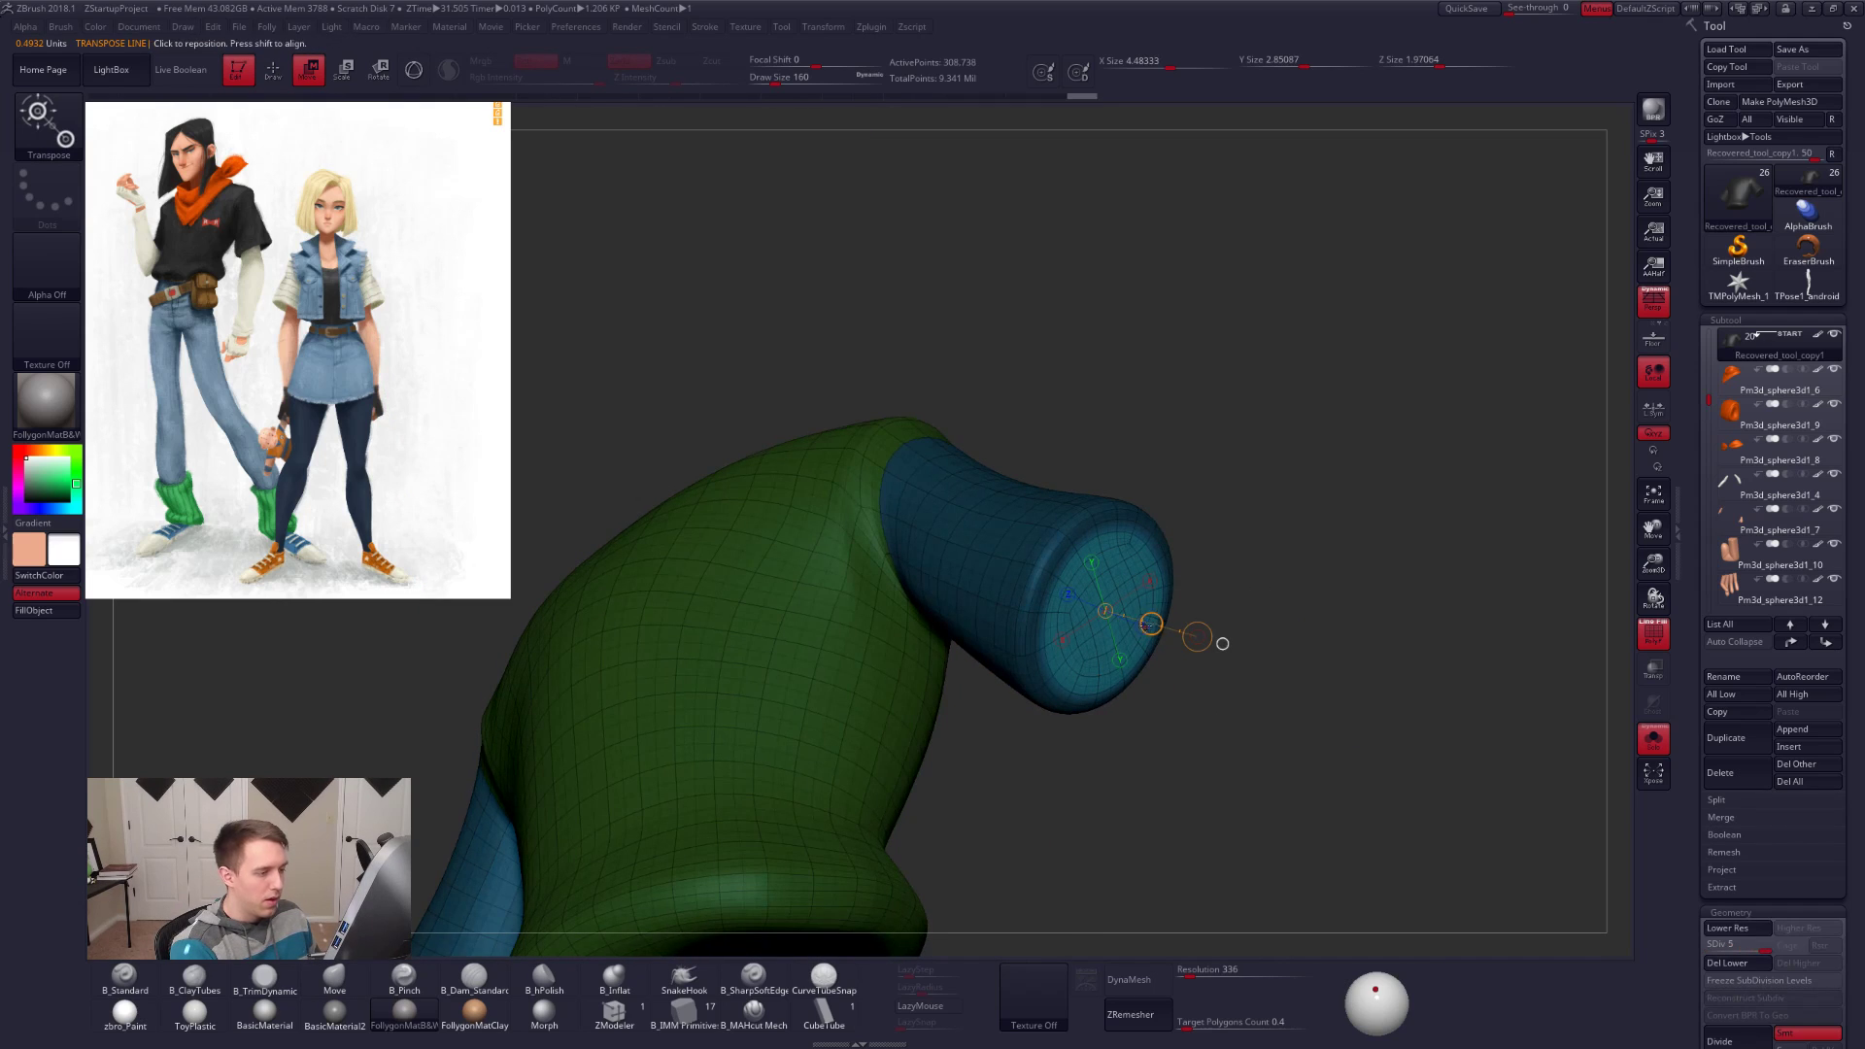
key("shift+f")
left_click_drag(1120, 622, 1078, 604)
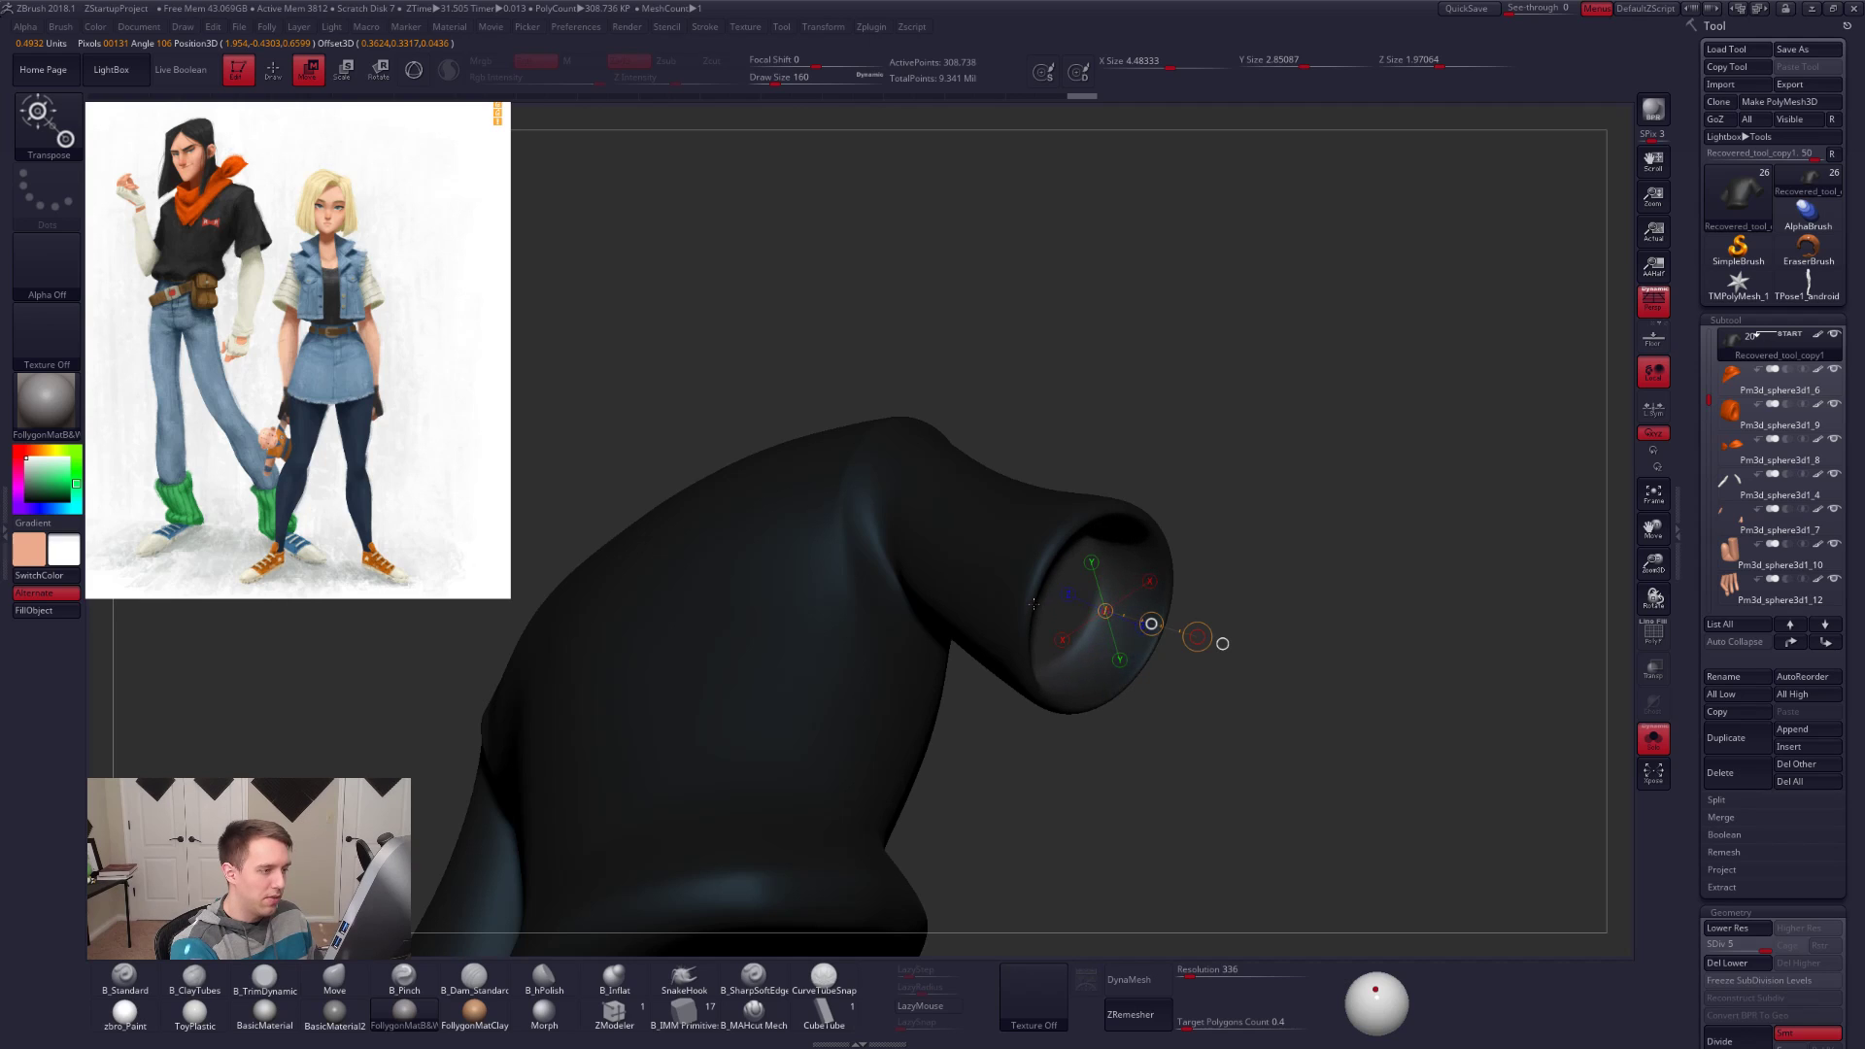
Step: Scale the recessed cap inside the sleeve, clear the mask, and return to Draw mode
left_click_drag(1190, 646, 1211, 705)
left_click_drag(1097, 717, 1005, 758)
key("alt+s")
left_click_drag(1146, 723, 1292, 670)
left_click_drag(1418, 580, 1388, 633, "alt")
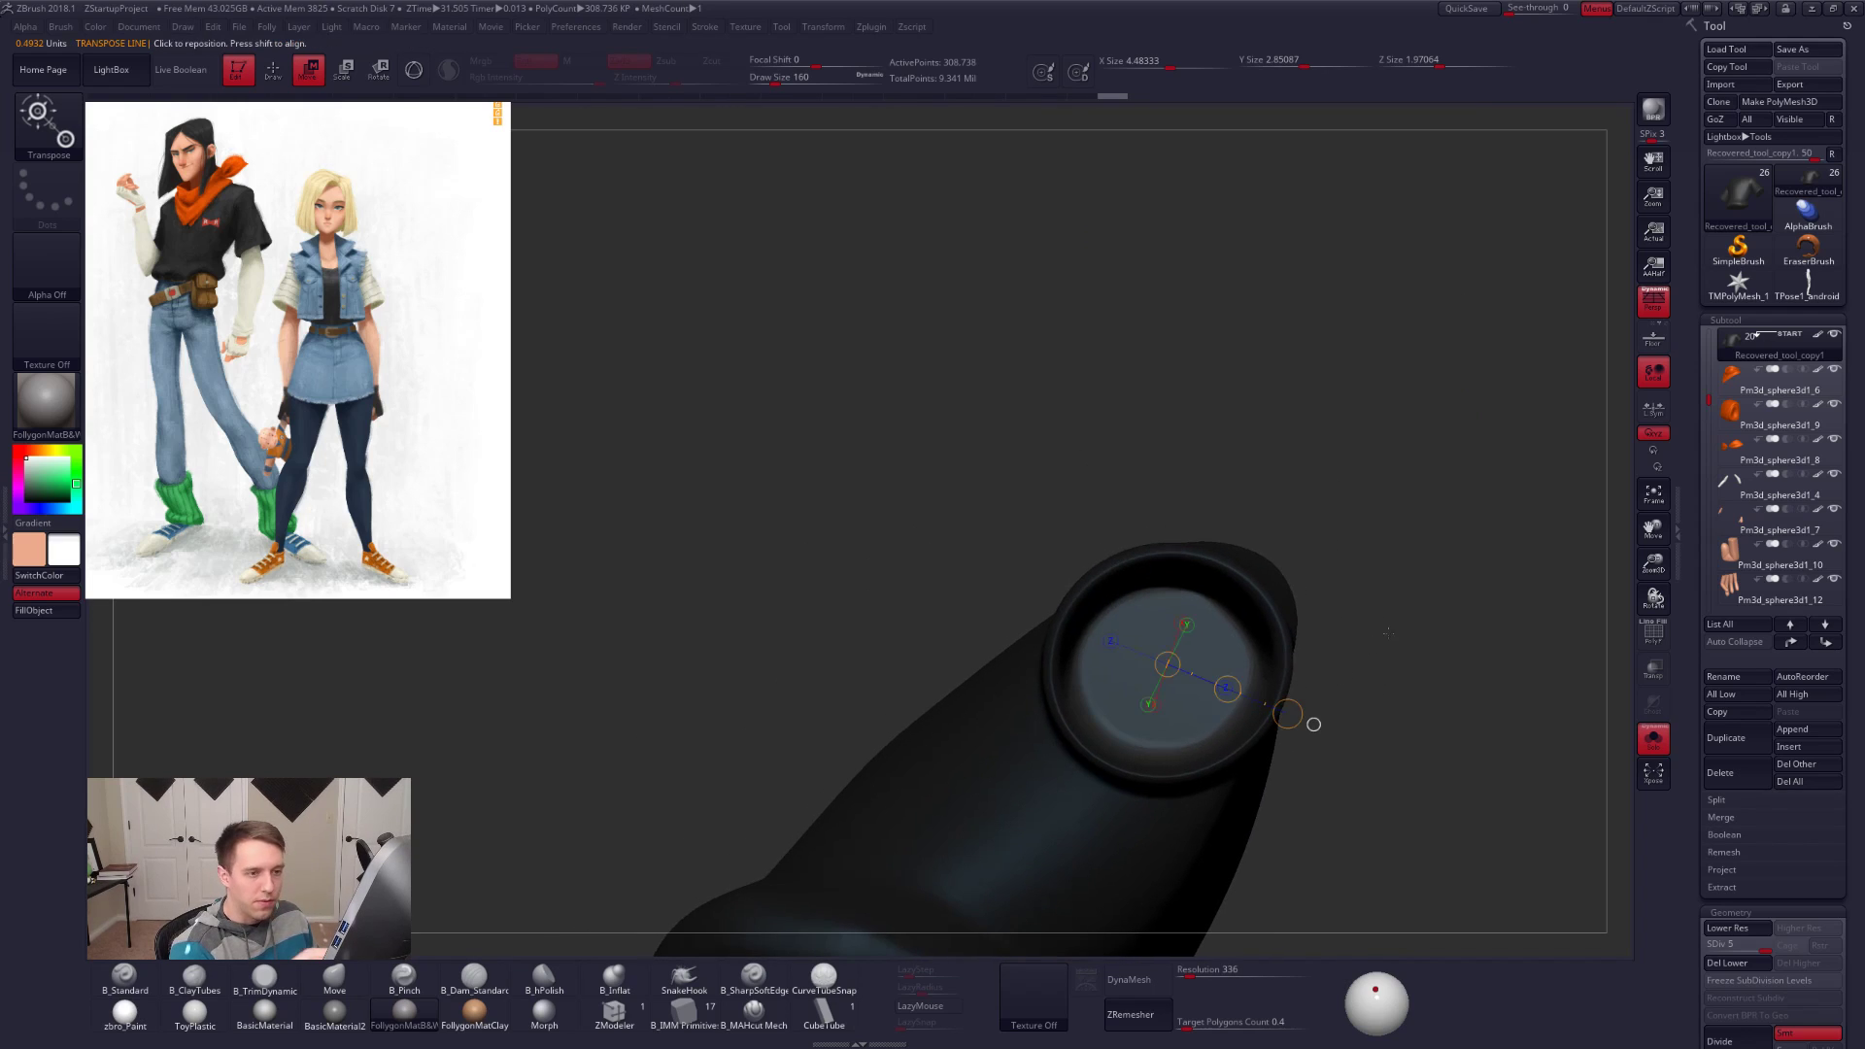
key("e")
mouse_move(1287, 715)
left_mouse_down()
mouse_move(1181, 703)
mouse_move(1313, 726)
mouse_move(1232, 724)
mouse_move(1247, 710)
mouse_move(1212, 745)
mouse_move(1286, 720)
mouse_move(1262, 732)
left_mouse_up()
left_click(1312, 719, "ctrl")
key("q")
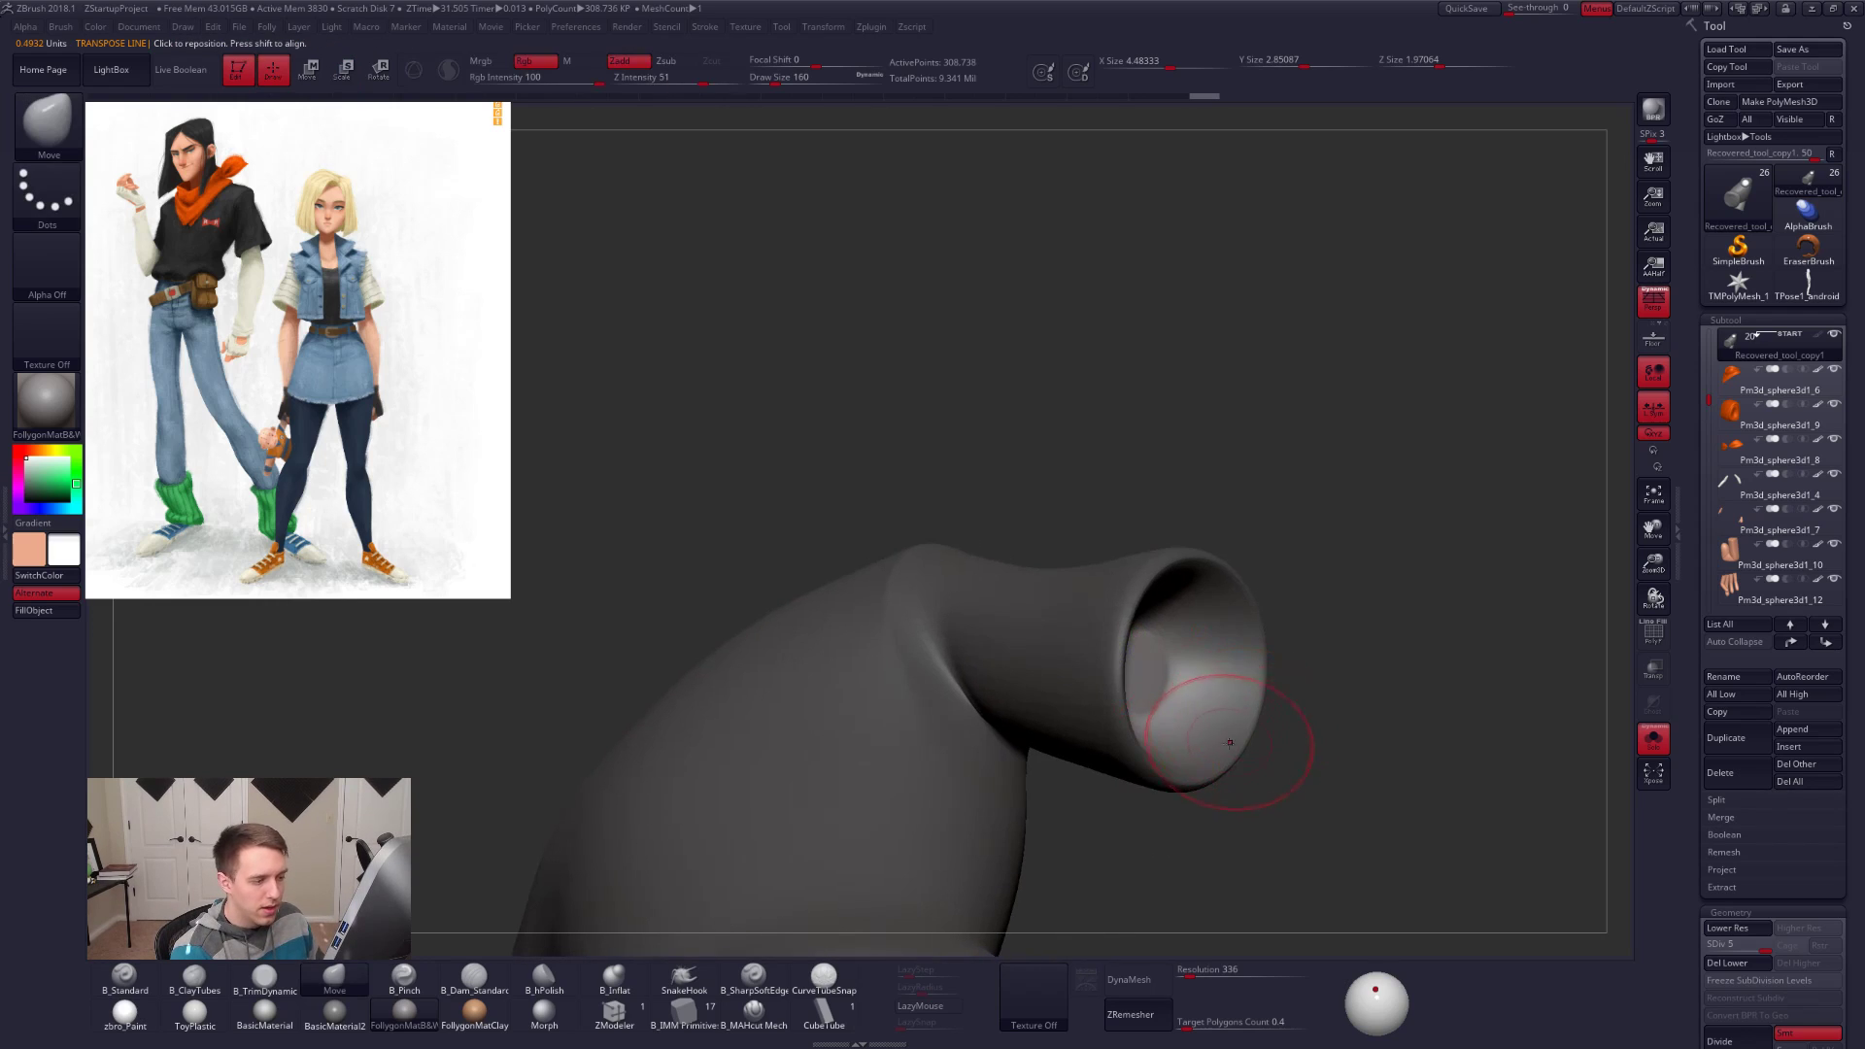
Step: Hide the rest of the shirt with a lasso selection so only the sleeve ends remain, and view the inside
left_click_drag(1203, 808, 1312, 758)
left_click(1353, 679, "ctrl")
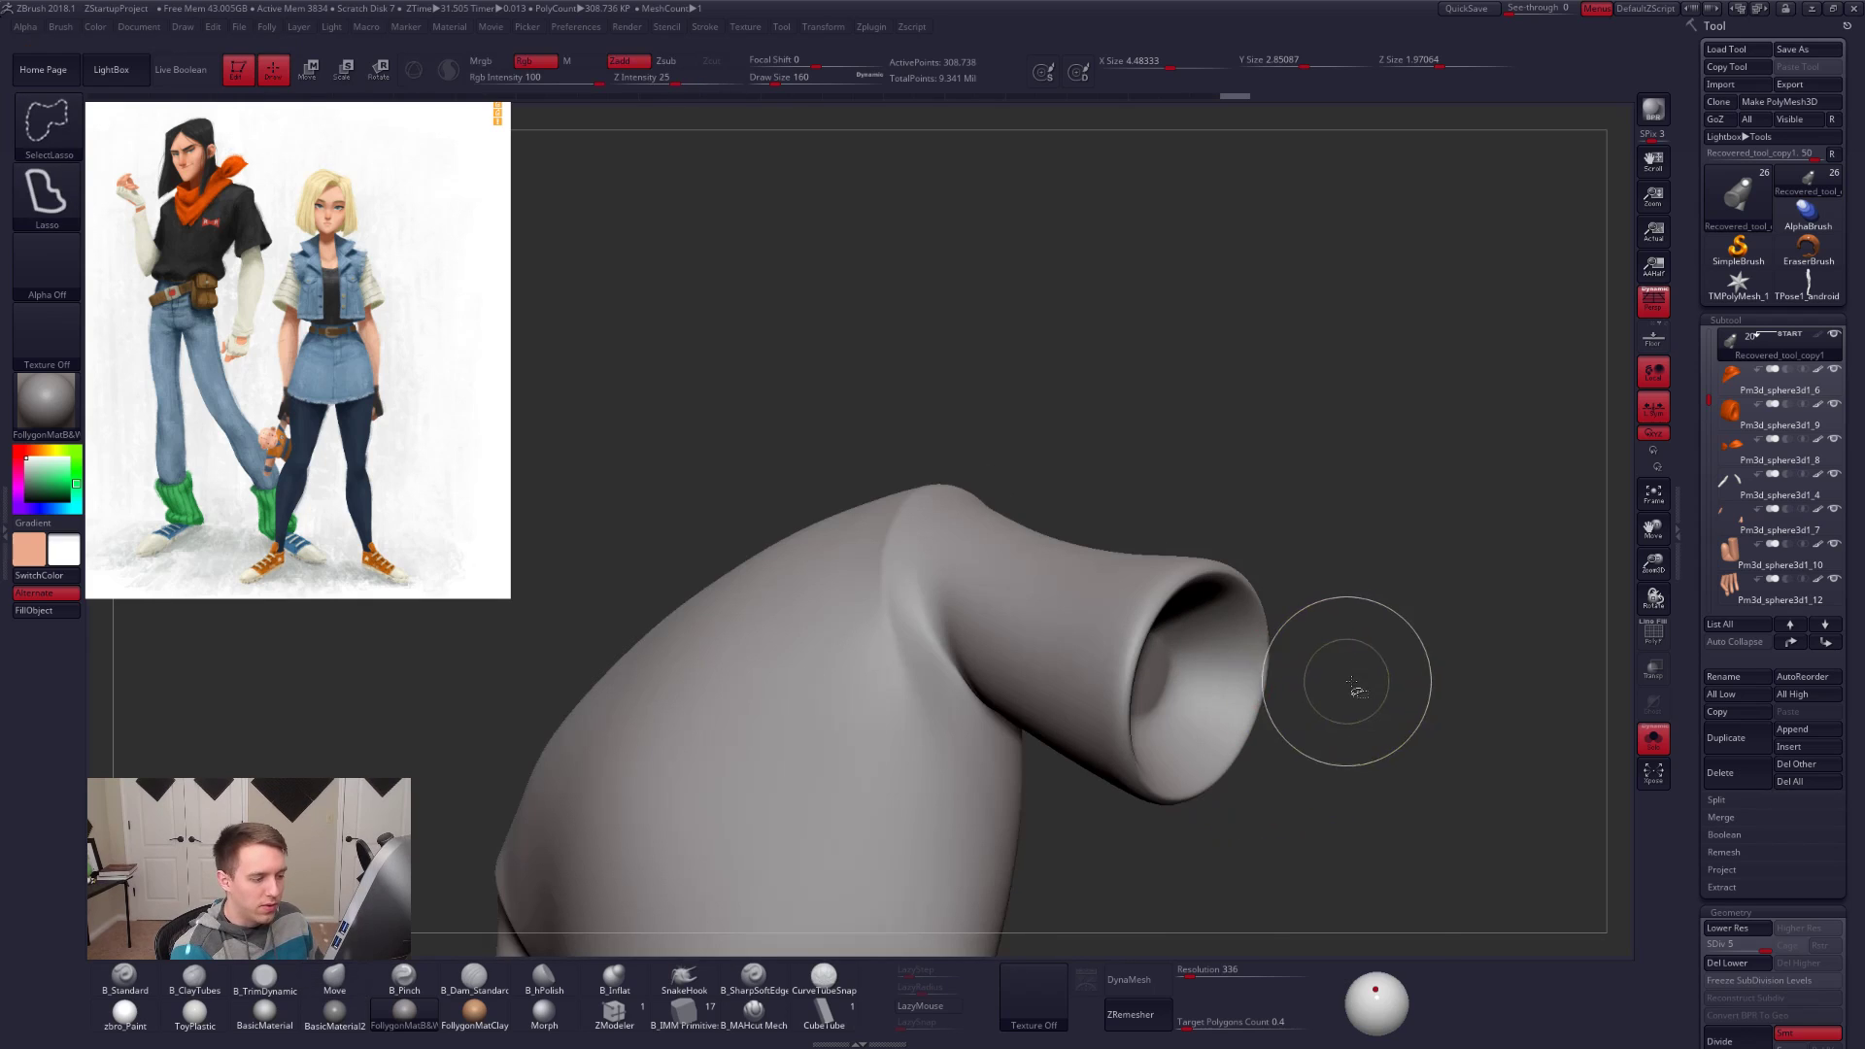
key("ctrl+shift+f")
left_click_drag(1287, 579, 1399, 573)
mouse_move(1112, 488)
left_mouse_down("ctrl+shift")
mouse_move(1064, 763)
mouse_move(1107, 505)
left_mouse_up("ctrl+shift")
mouse_move(1069, 733)
left_mouse_down()
mouse_move(1225, 723)
mouse_move(1204, 741)
left_mouse_up()
mouse_move(1090, 632)
left_mouse_down()
mouse_move(1070, 501)
mouse_move(1103, 883)
mouse_move(1393, 521)
left_mouse_up()
mouse_move(1239, 709)
left_mouse_down()
mouse_move(1116, 722)
mouse_move(1226, 622)
left_mouse_up()
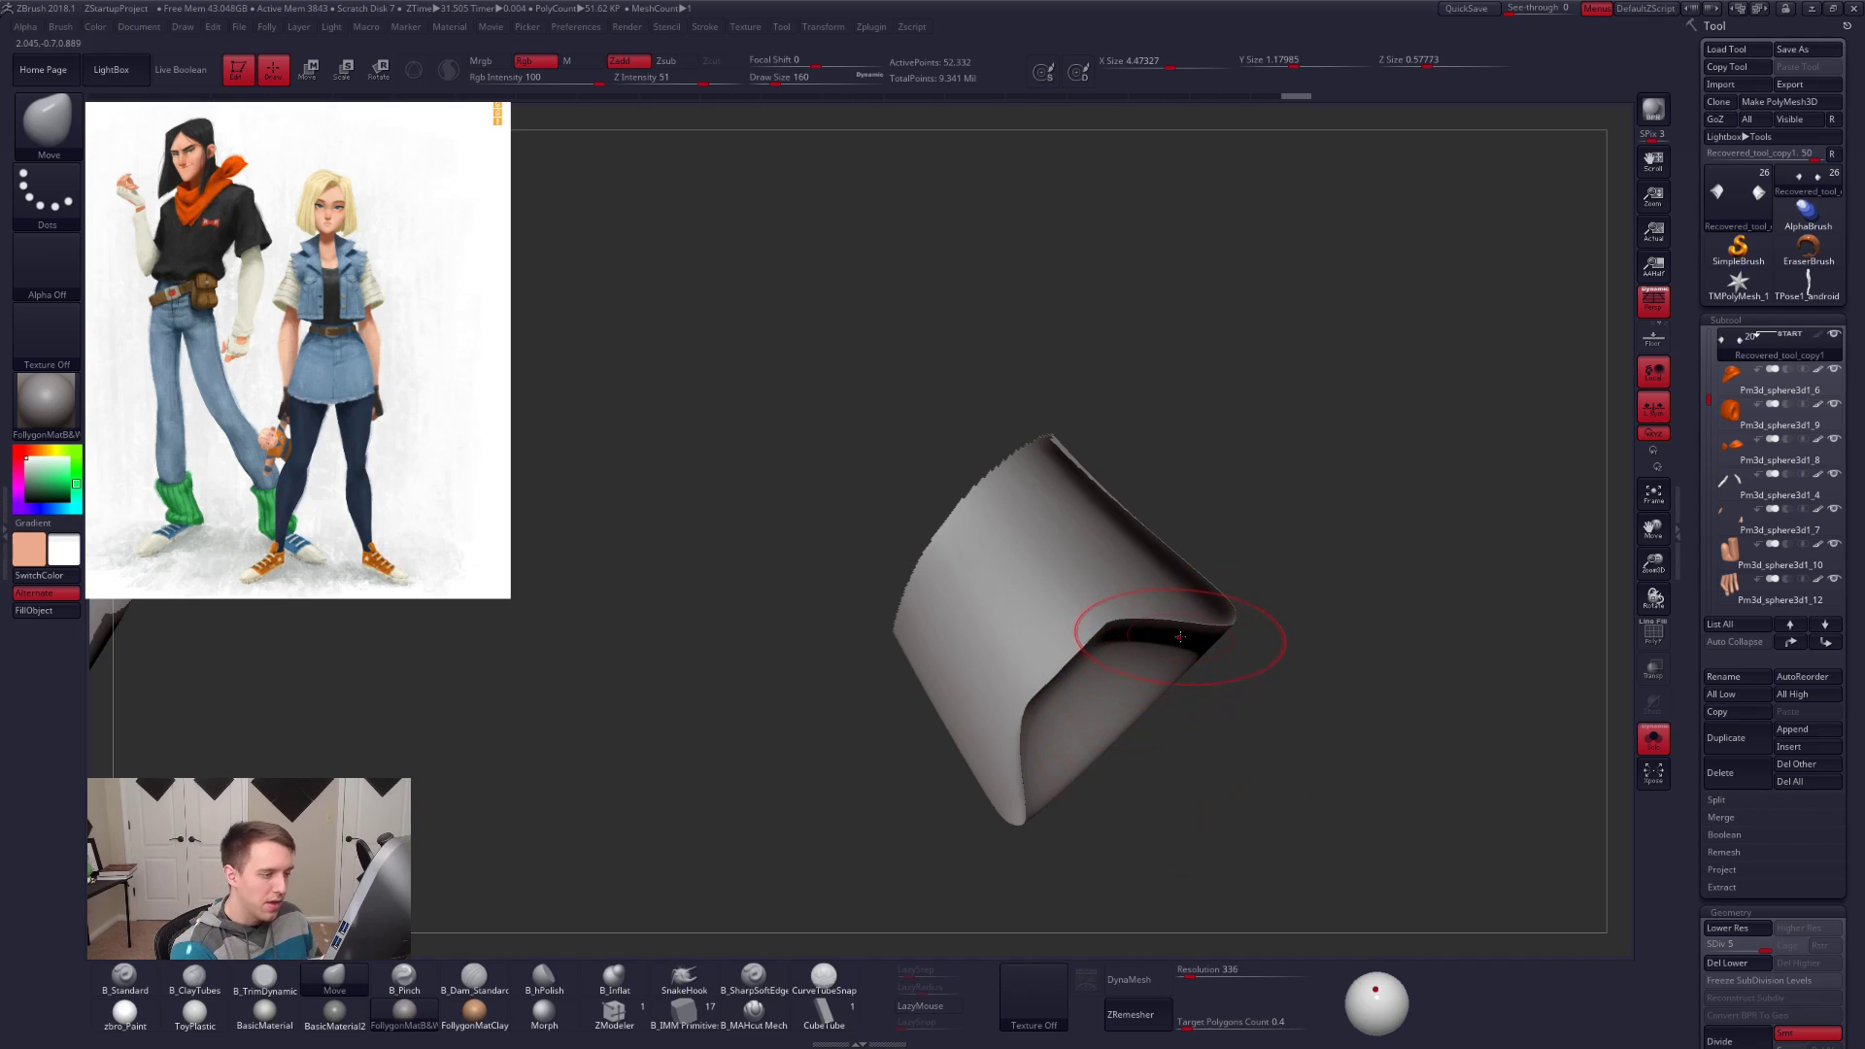
Step: Try lasso masking the corner of the isolated sleeve hem and clear the mask
left_click_drag(1231, 625, 1086, 609, "ctrl")
key("ctrl+z")
right_click(1241, 666)
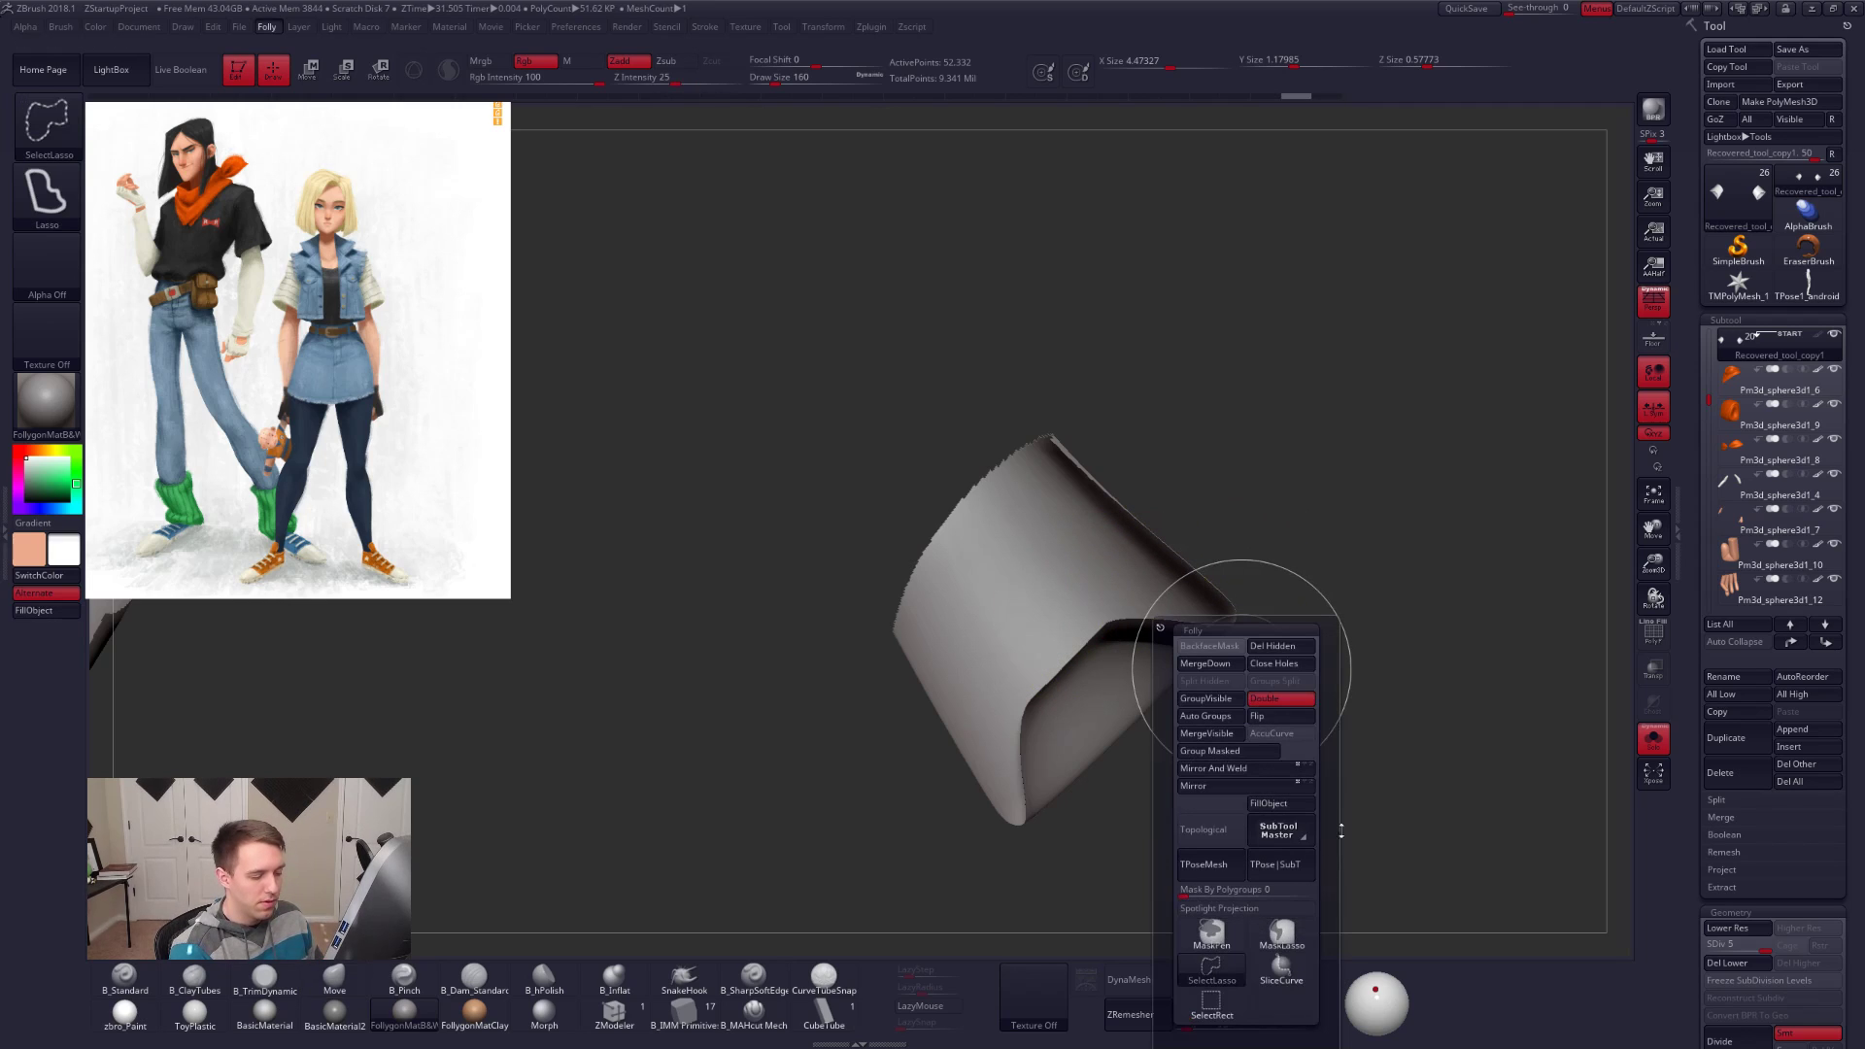
mouse_move(1150, 533)
left_mouse_down("ctrl")
mouse_move(1131, 562)
mouse_move(1175, 624)
mouse_move(1239, 612)
left_mouse_up("ctrl")
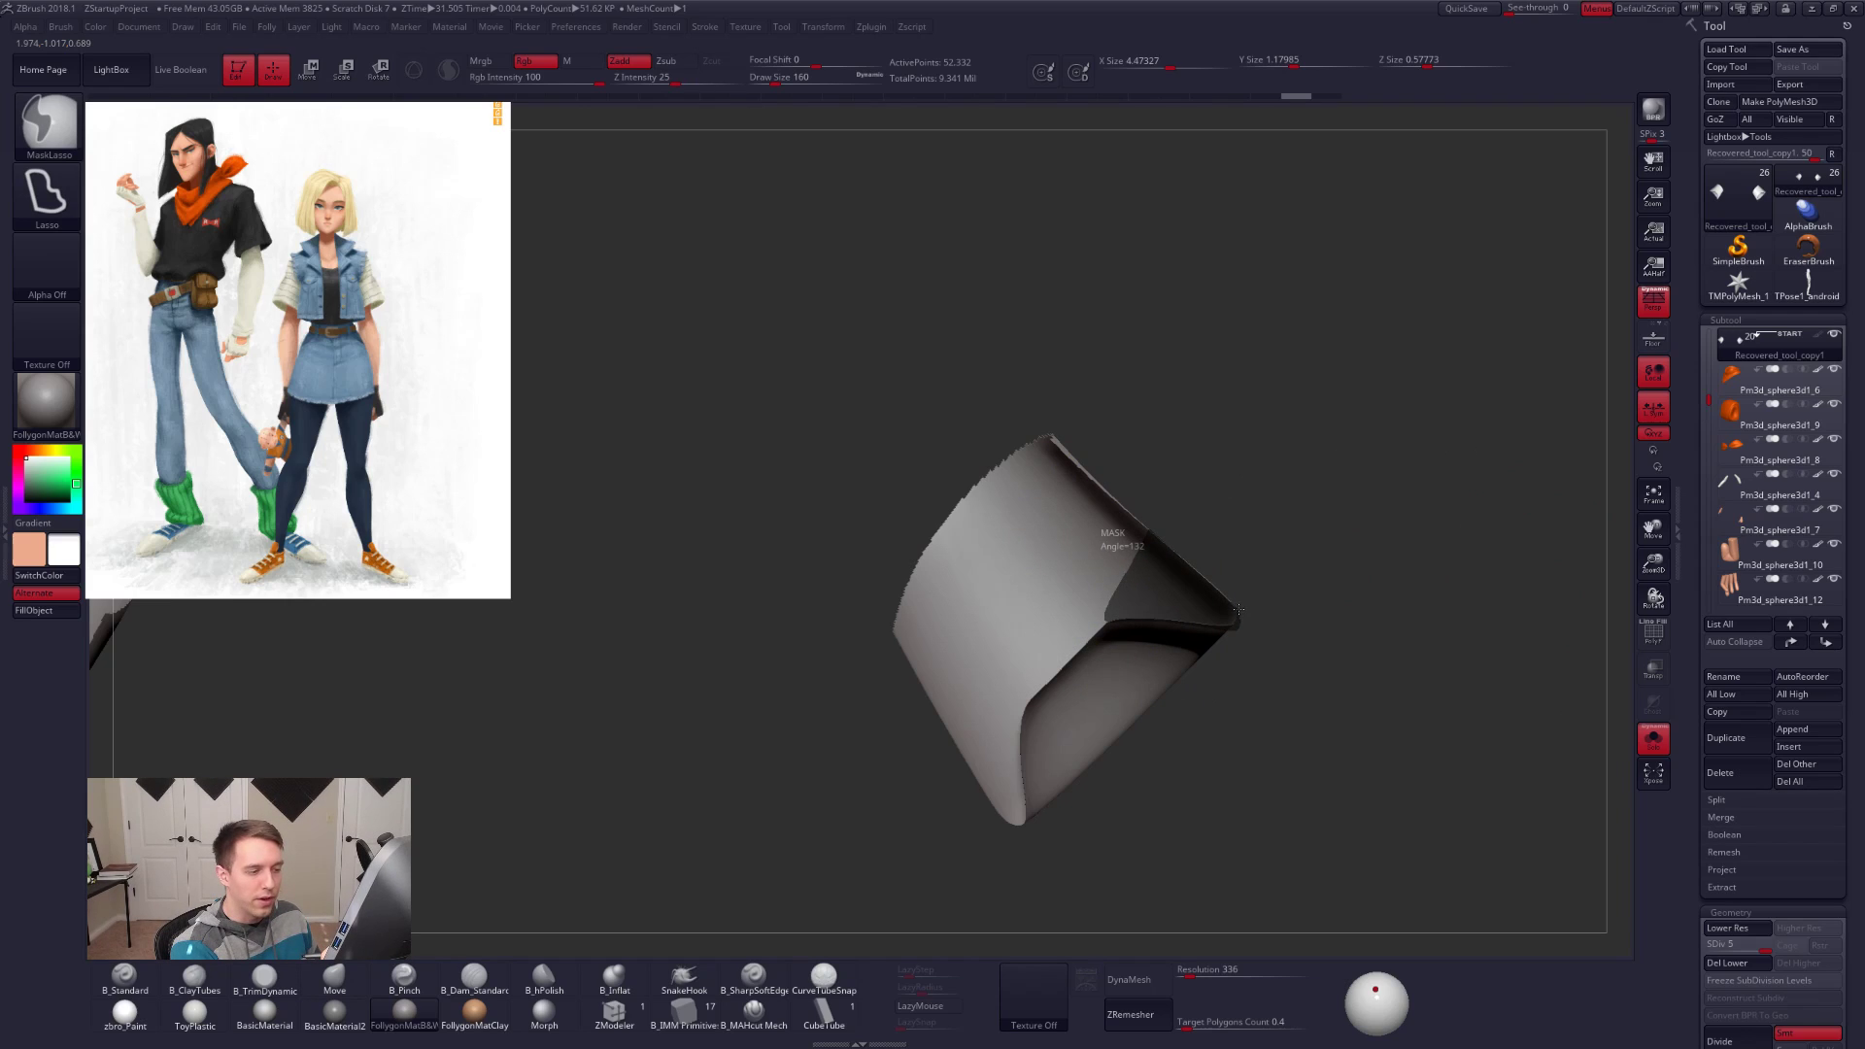
left_click_drag(1238, 612, 1336, 597, "ctrl")
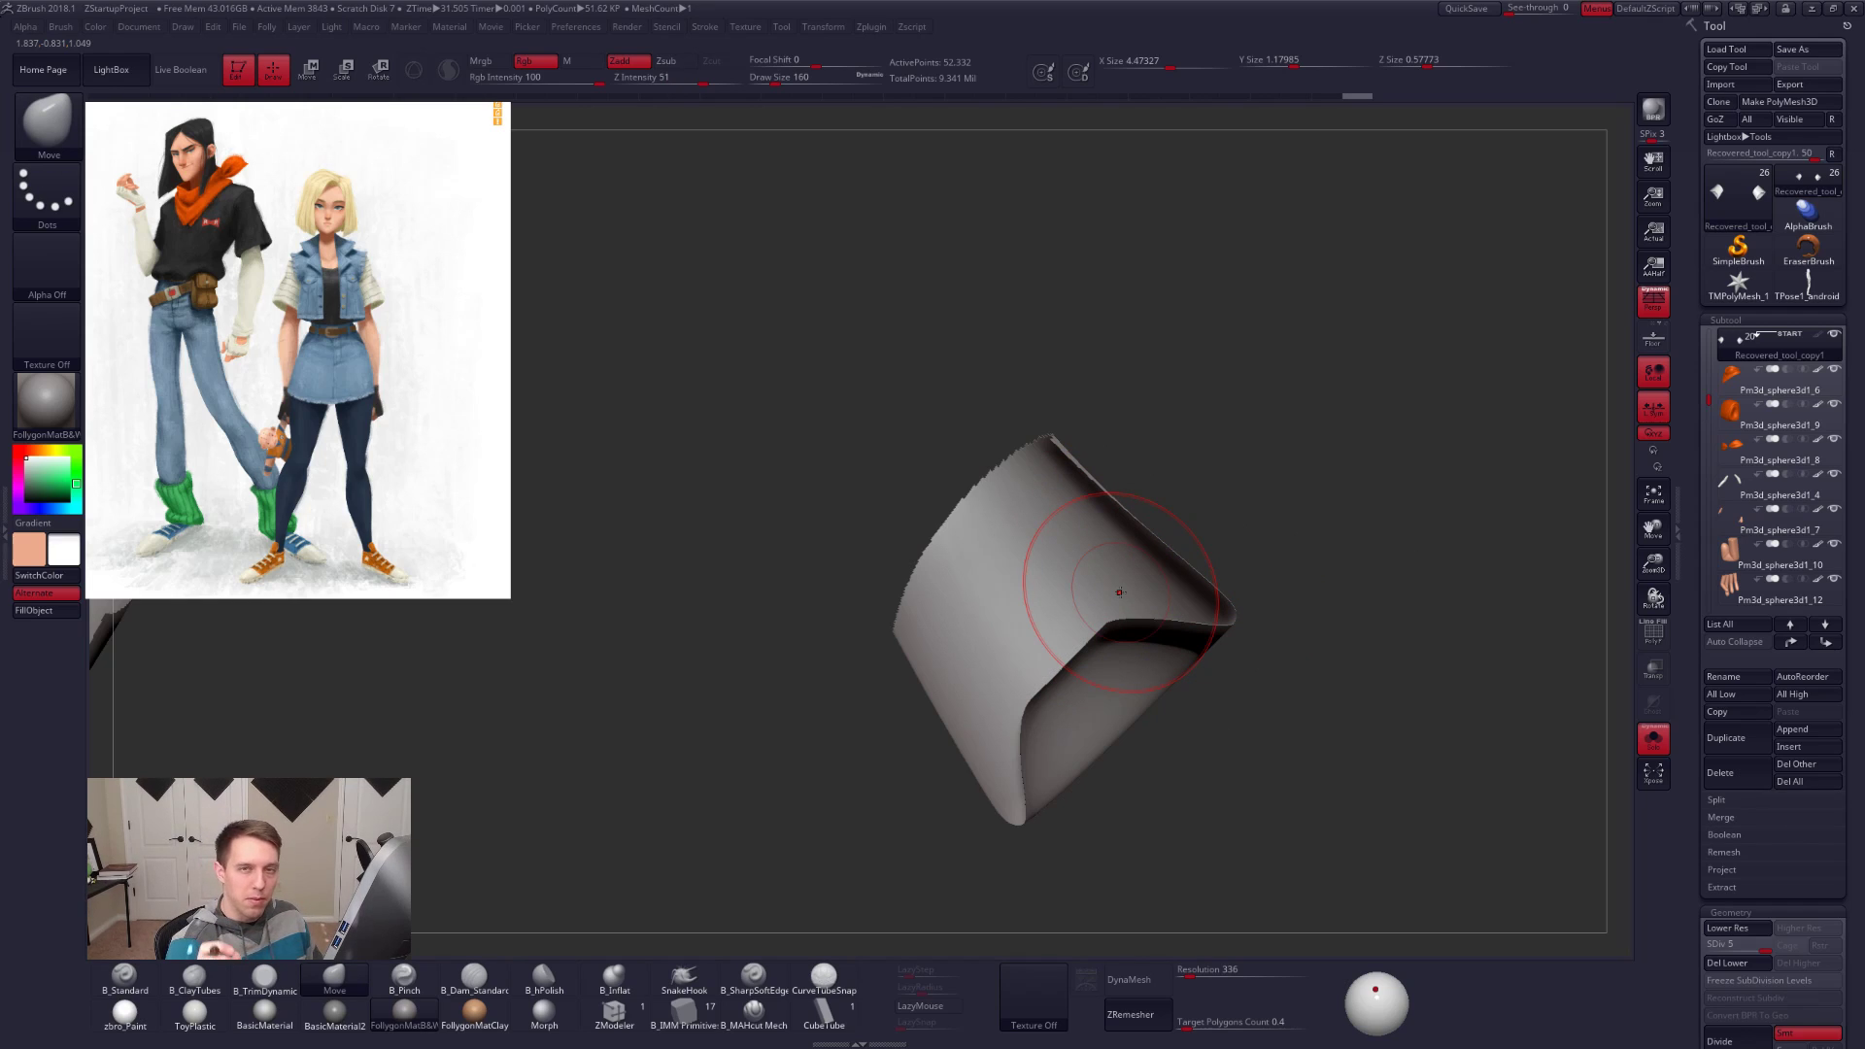
Step: Unhide the full shirt and turn off Solo to show the whole character
left_click_drag(1231, 674, 1123, 666)
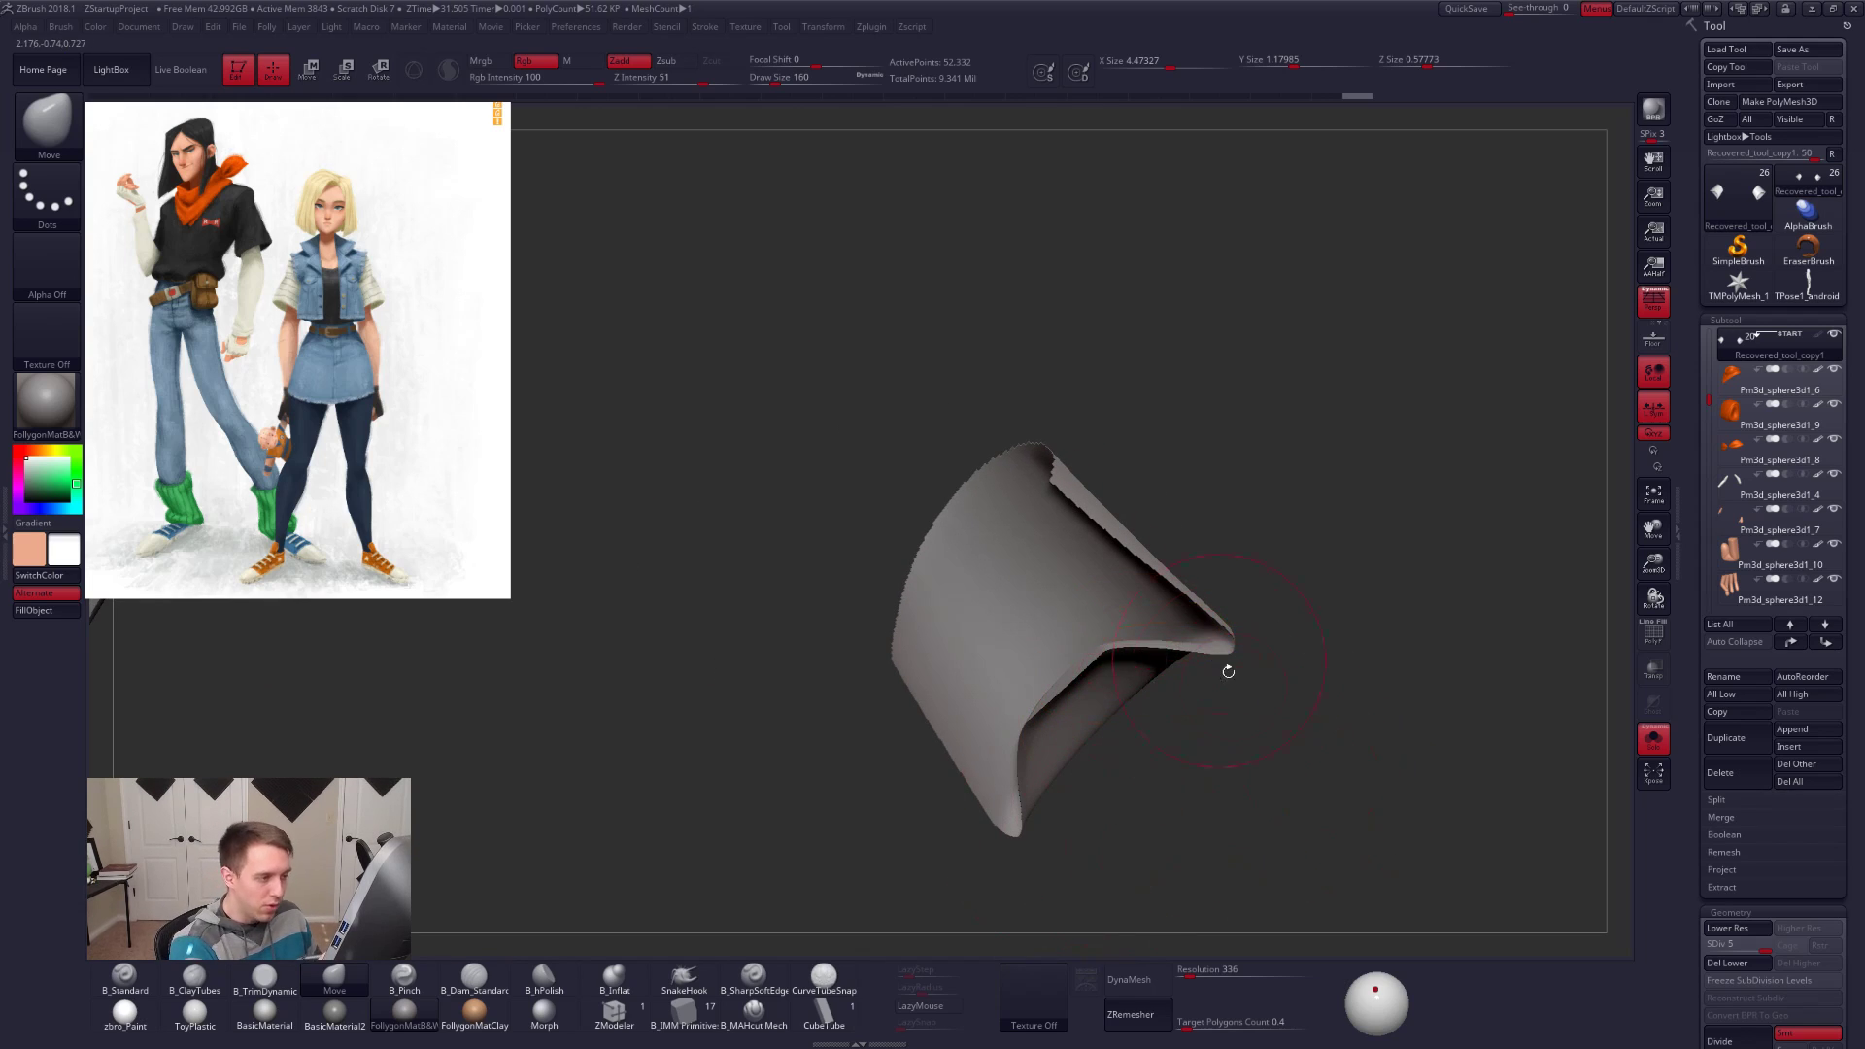
left_click_drag(1385, 756, 1245, 696)
left_click(1270, 783, "ctrl+shift")
left_click_drag(1274, 832, 1284, 795)
left_click_drag(1200, 638, 1137, 673)
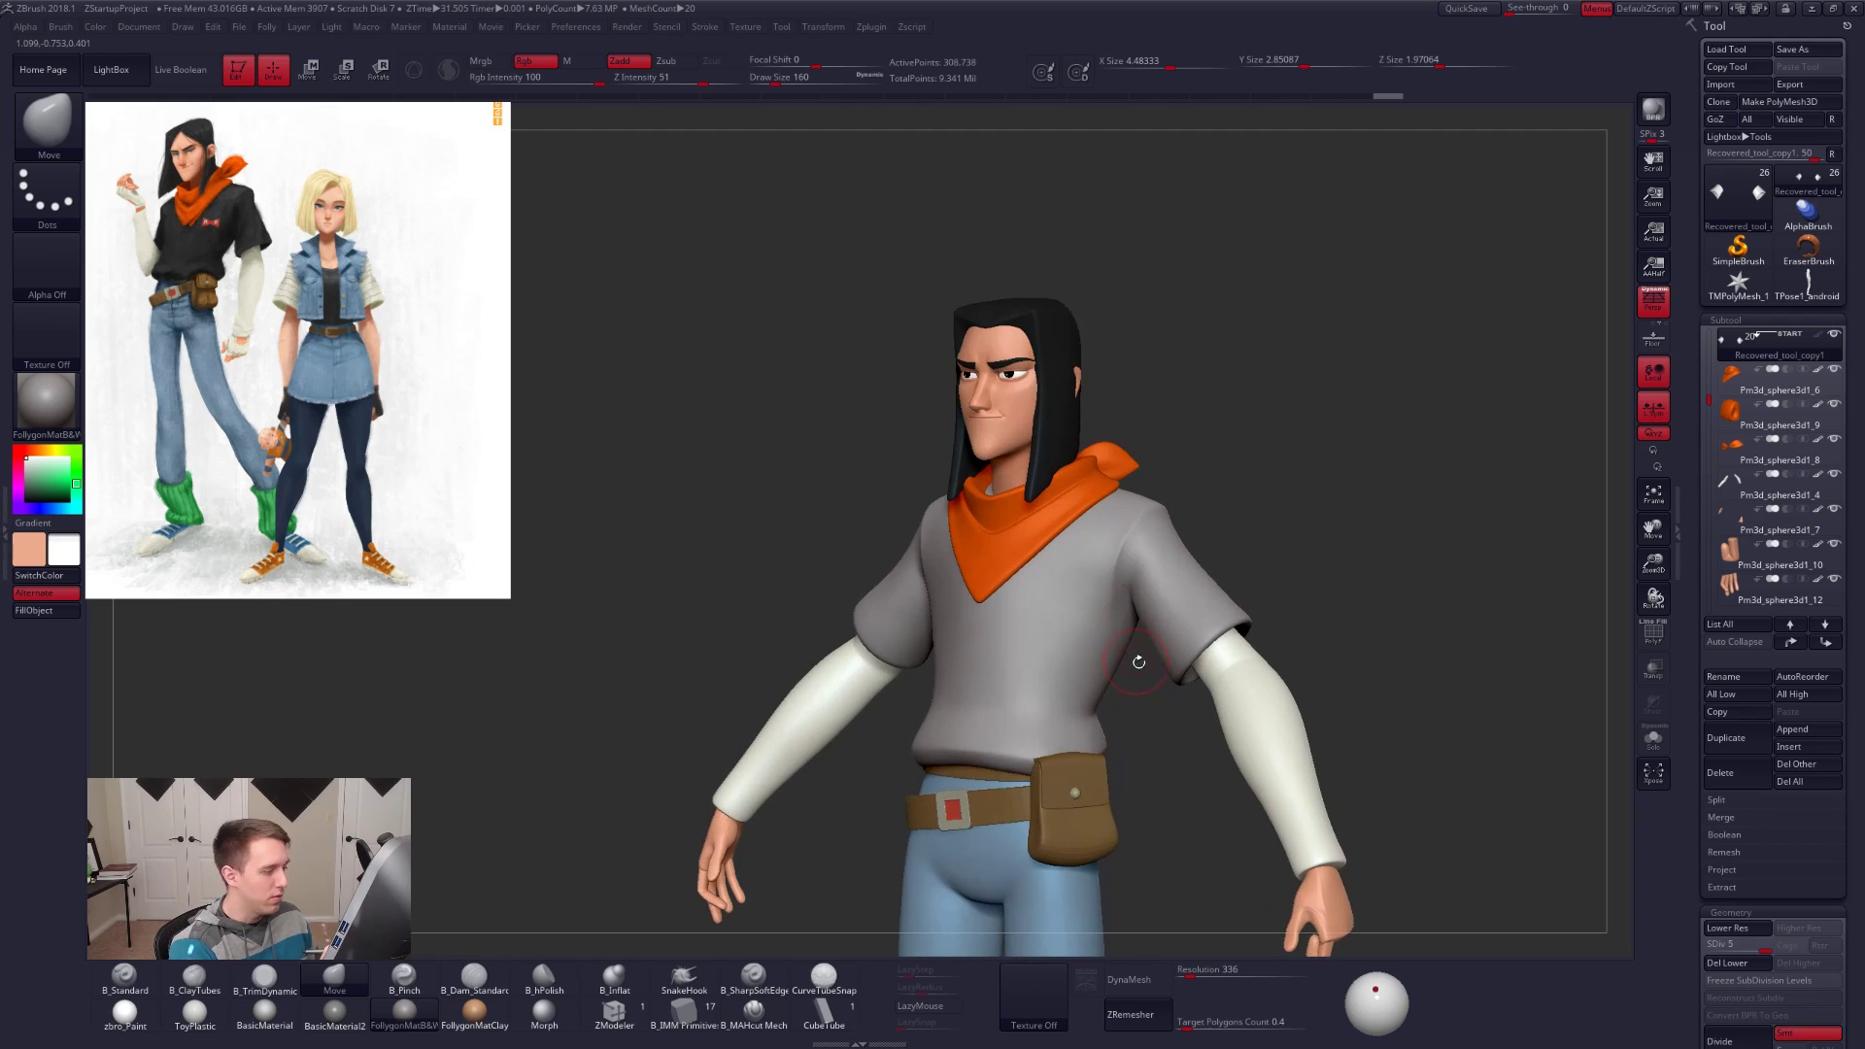
left_click_drag(1307, 816, 1370, 796)
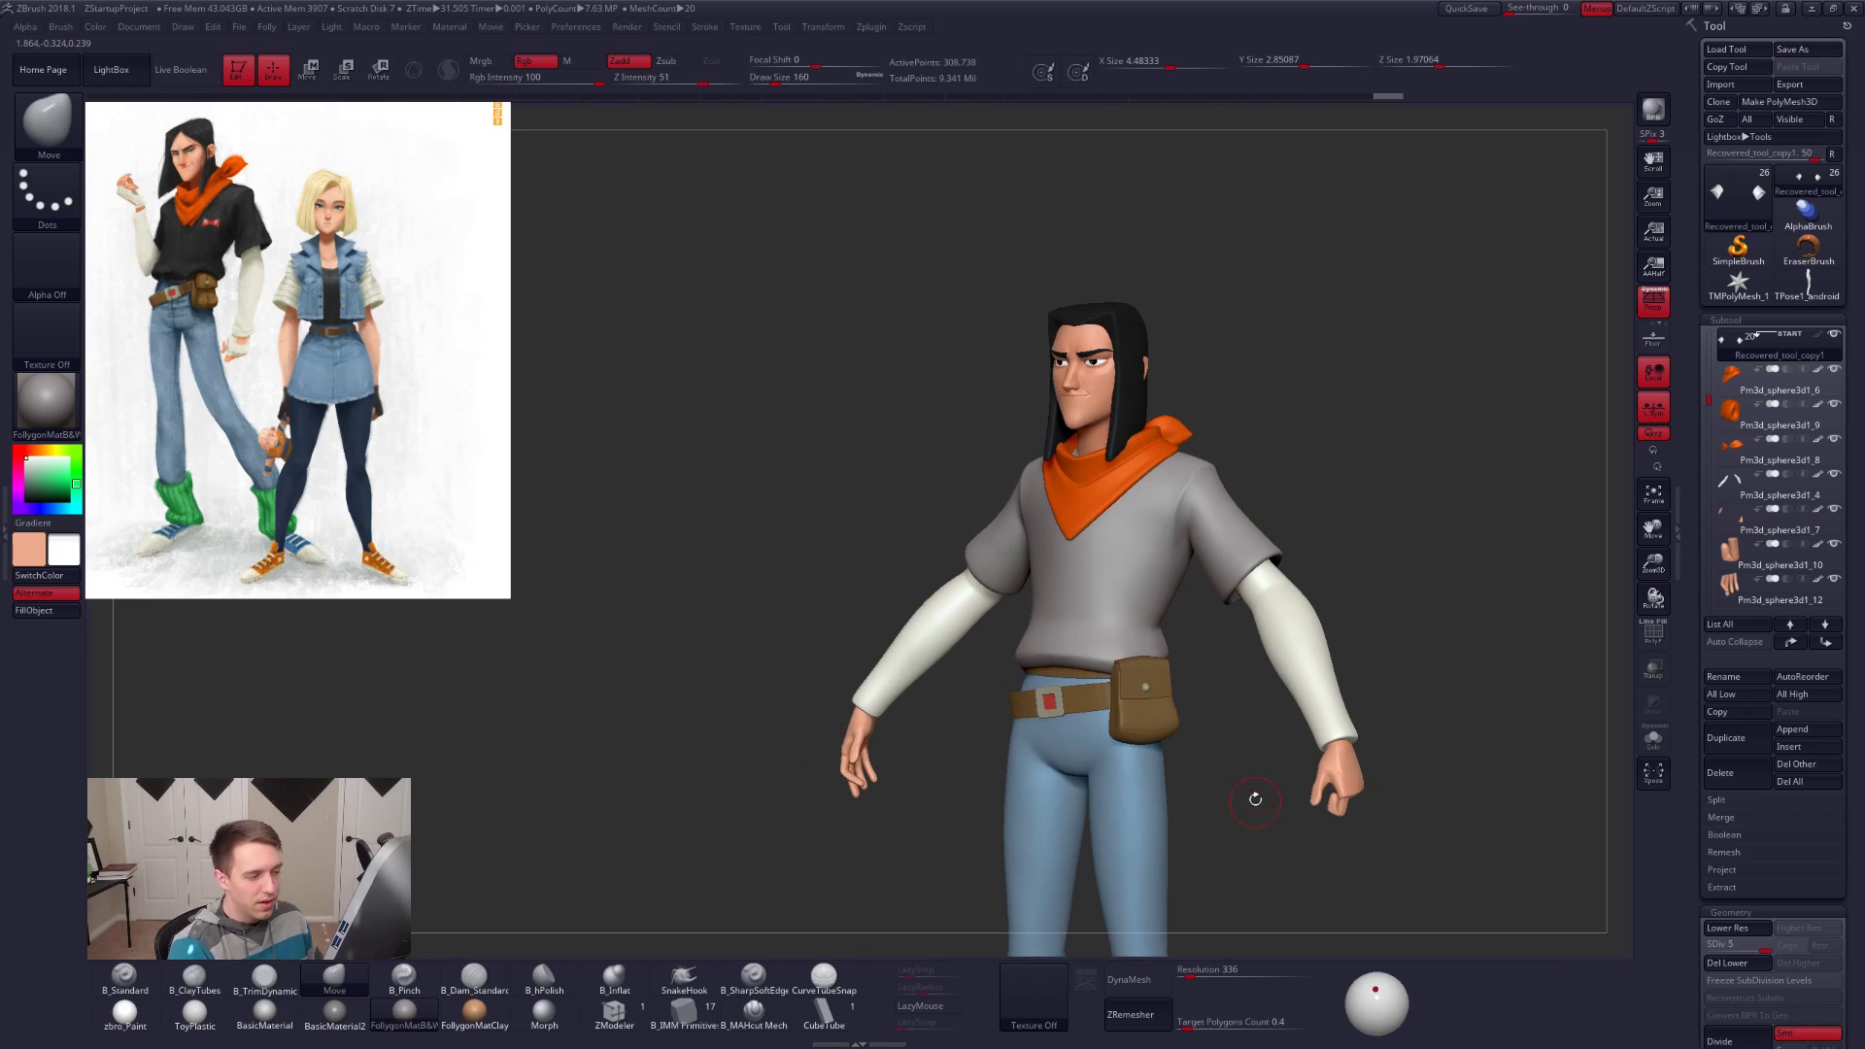
Step: Turn off Local Symmetry and turn the shirt's polypaint display back on
left_click(1659, 416)
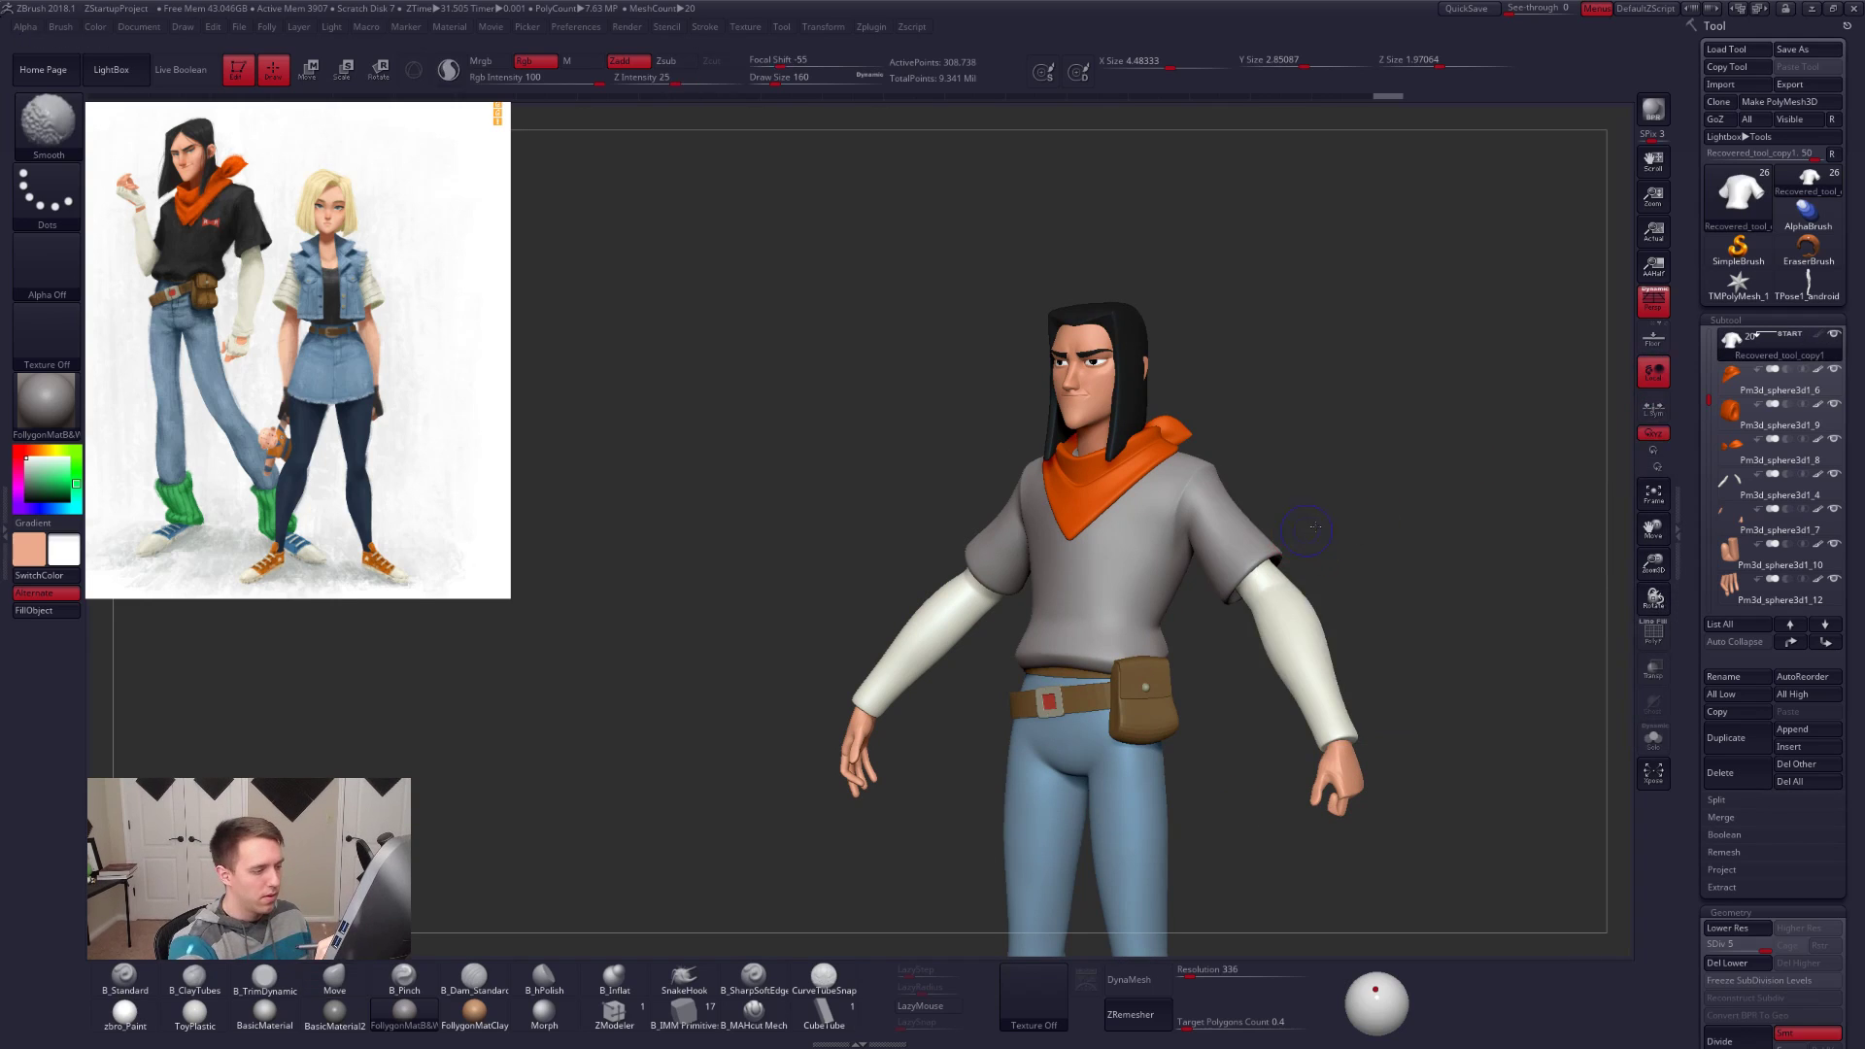
left_click_drag(1544, 418, 1626, 394, "shift")
left_click(1818, 334)
left_click_drag(1426, 703, 1347, 637, "alt")
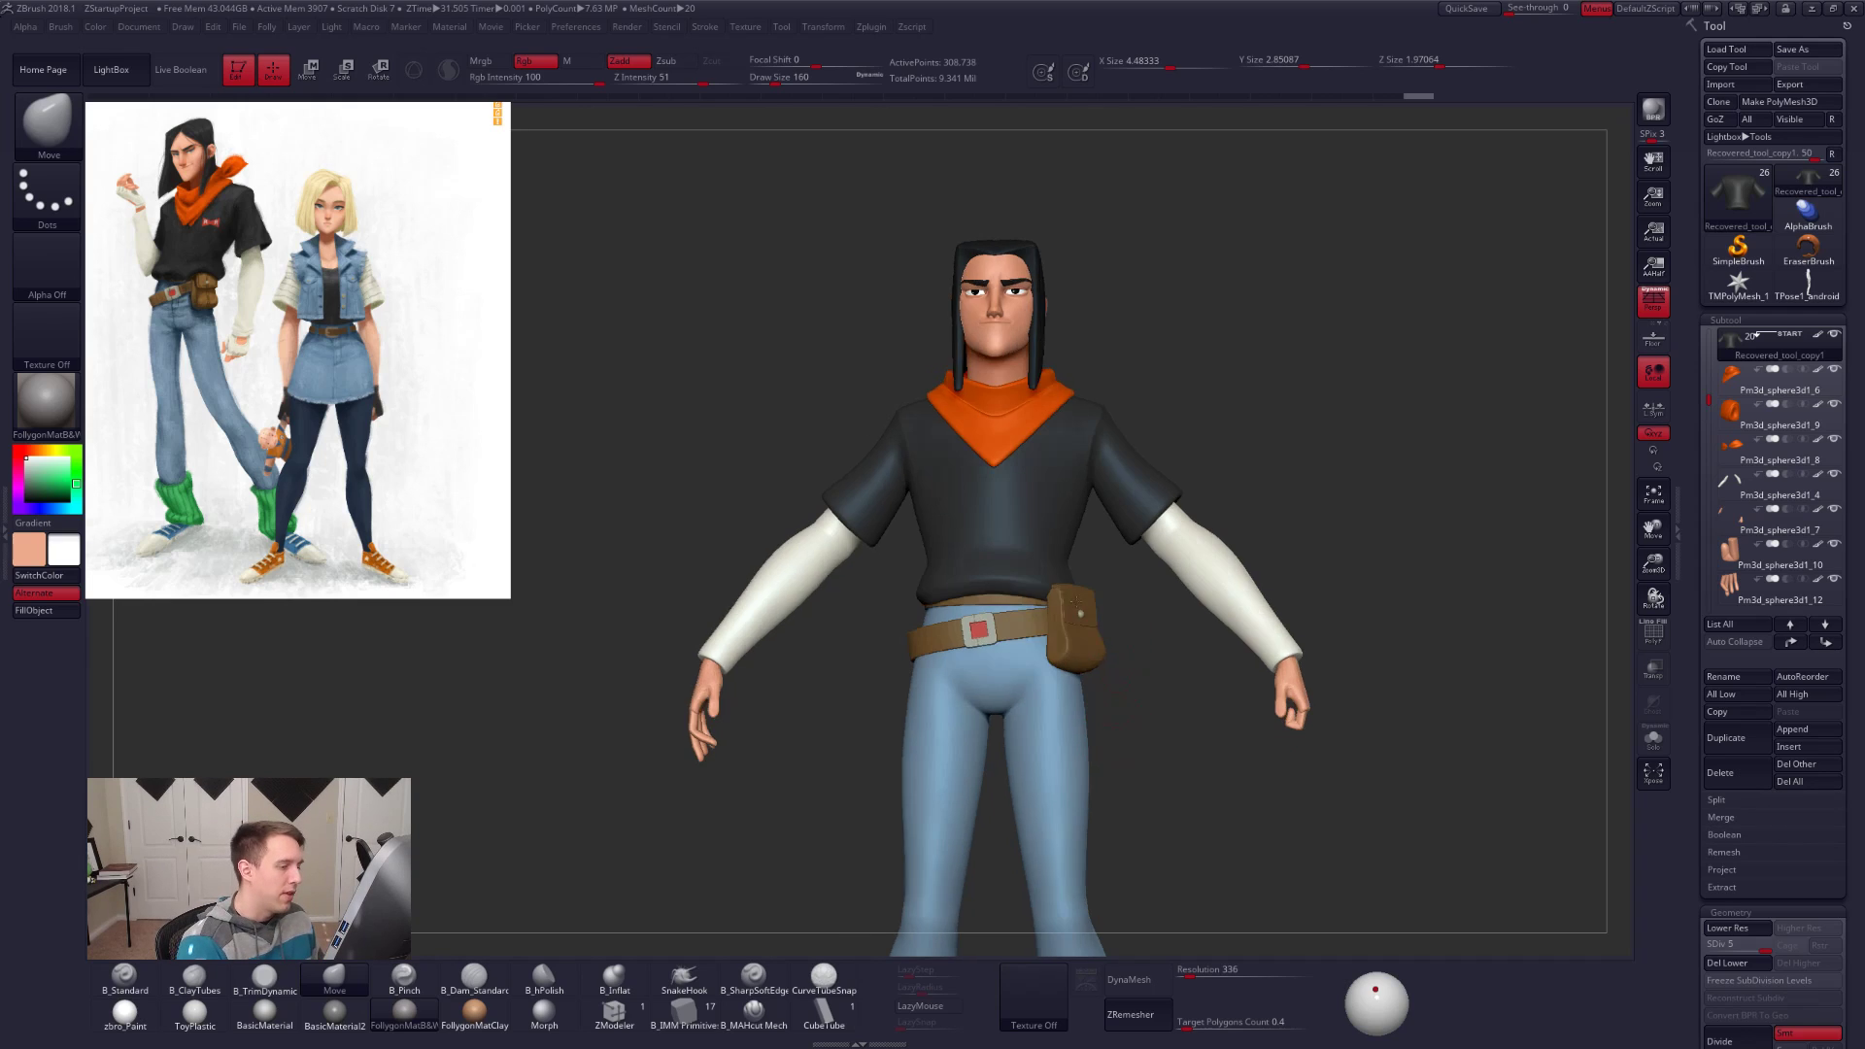
Step: Select the blue jeans subtool and sample a dark blue colour with the SpotLight controls shown
left_click_drag(1112, 738, 1008, 612)
left_click_drag(1126, 652, 1099, 644, "shift")
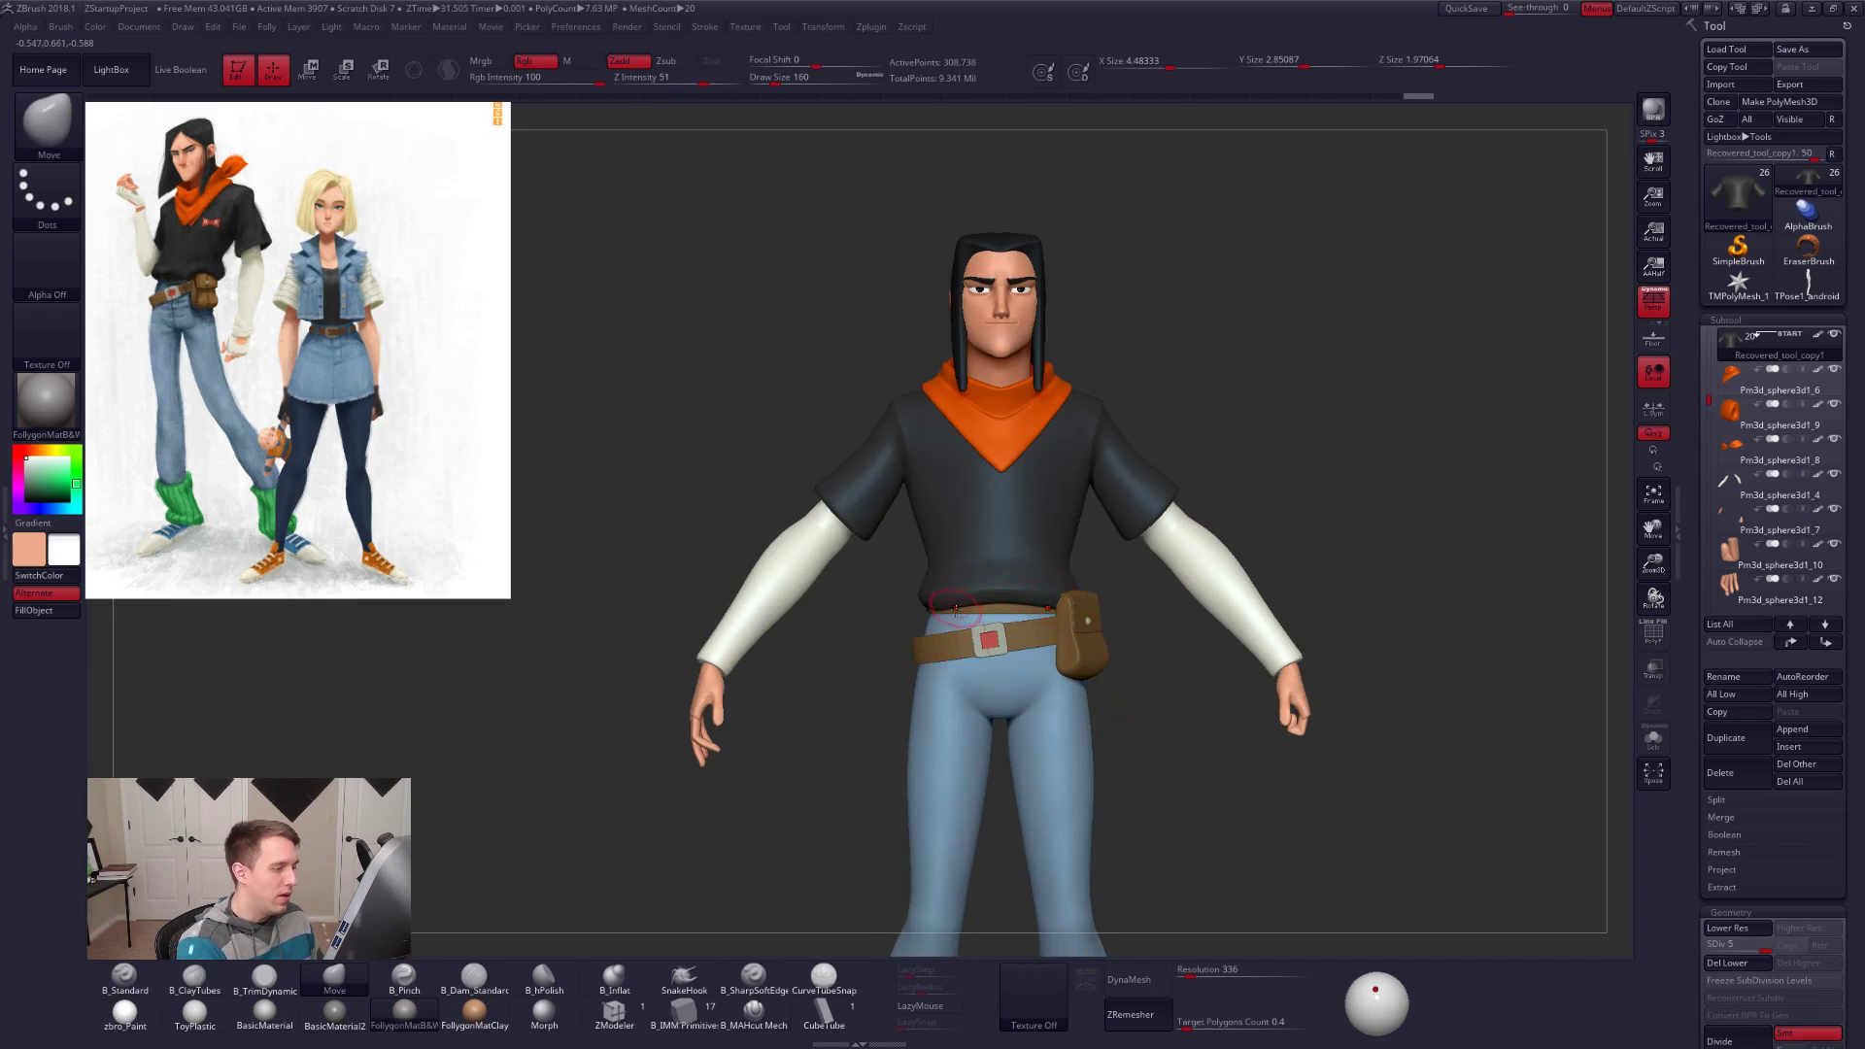
left_click_drag(1331, 821, 1365, 783, "alt")
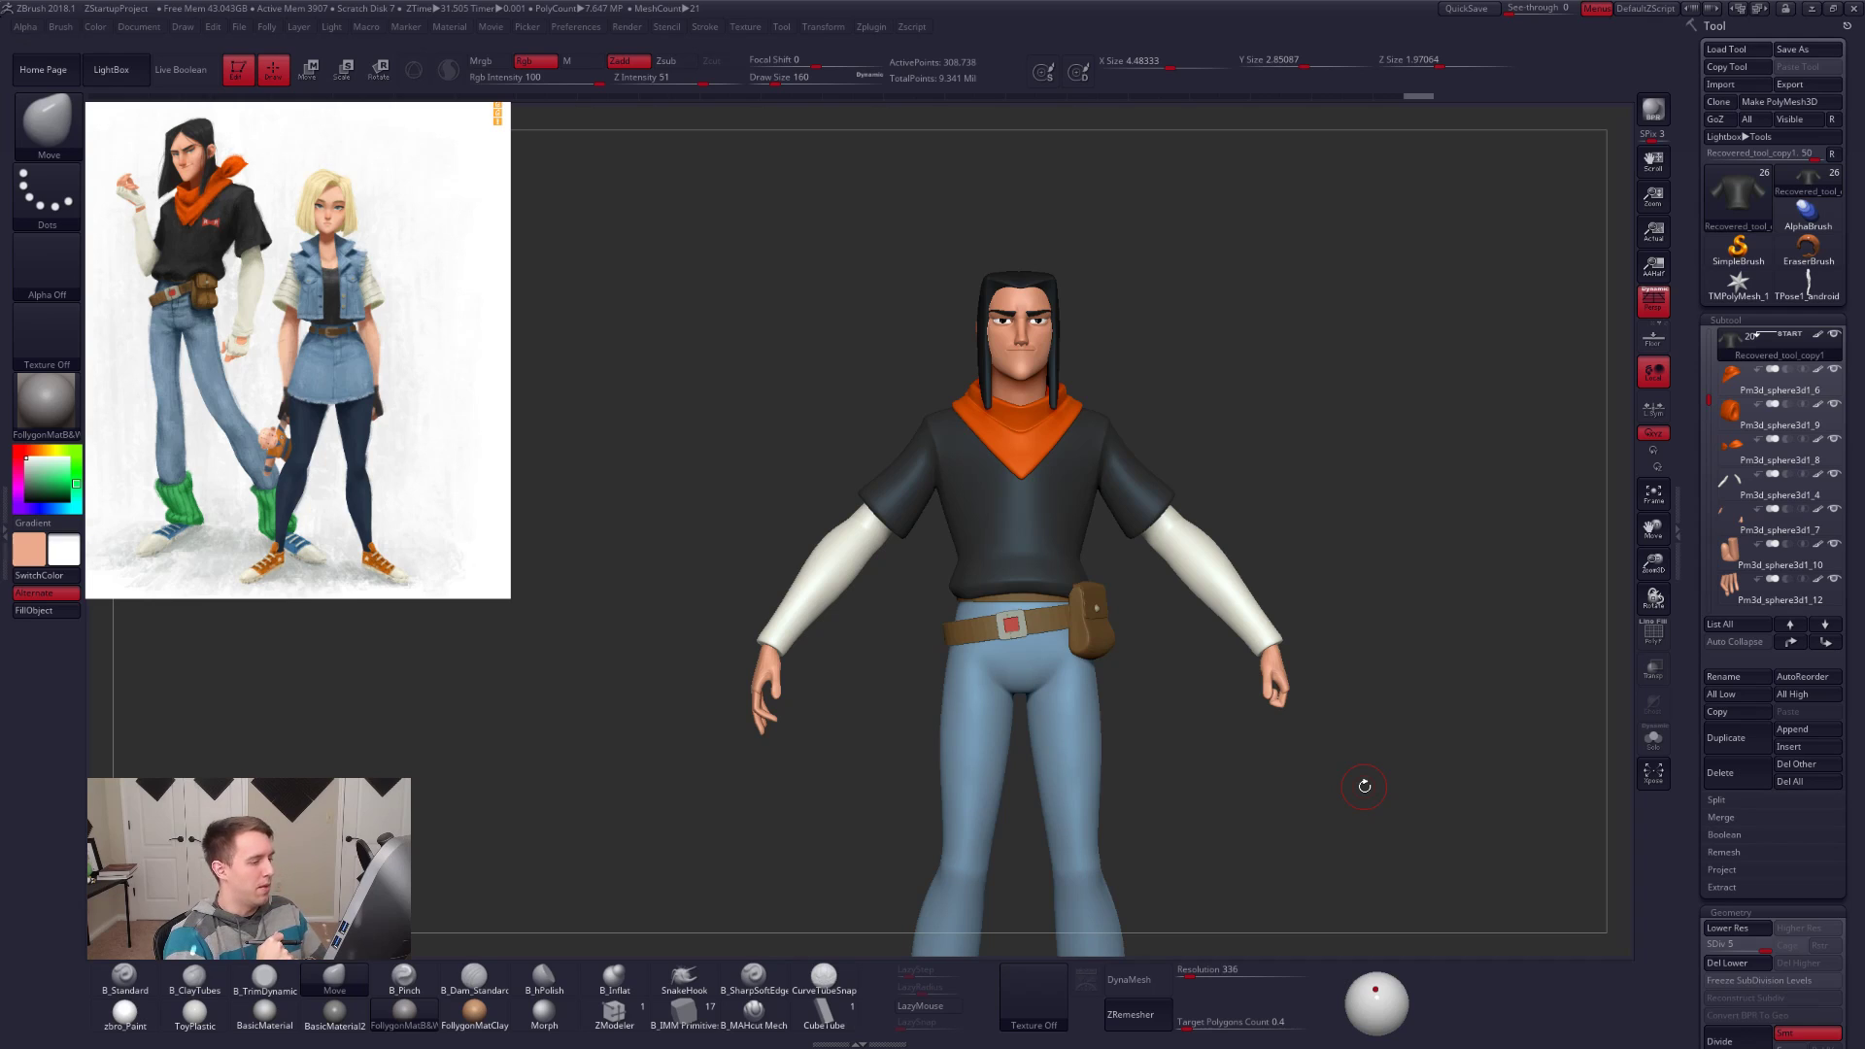
left_click(1068, 694, "alt")
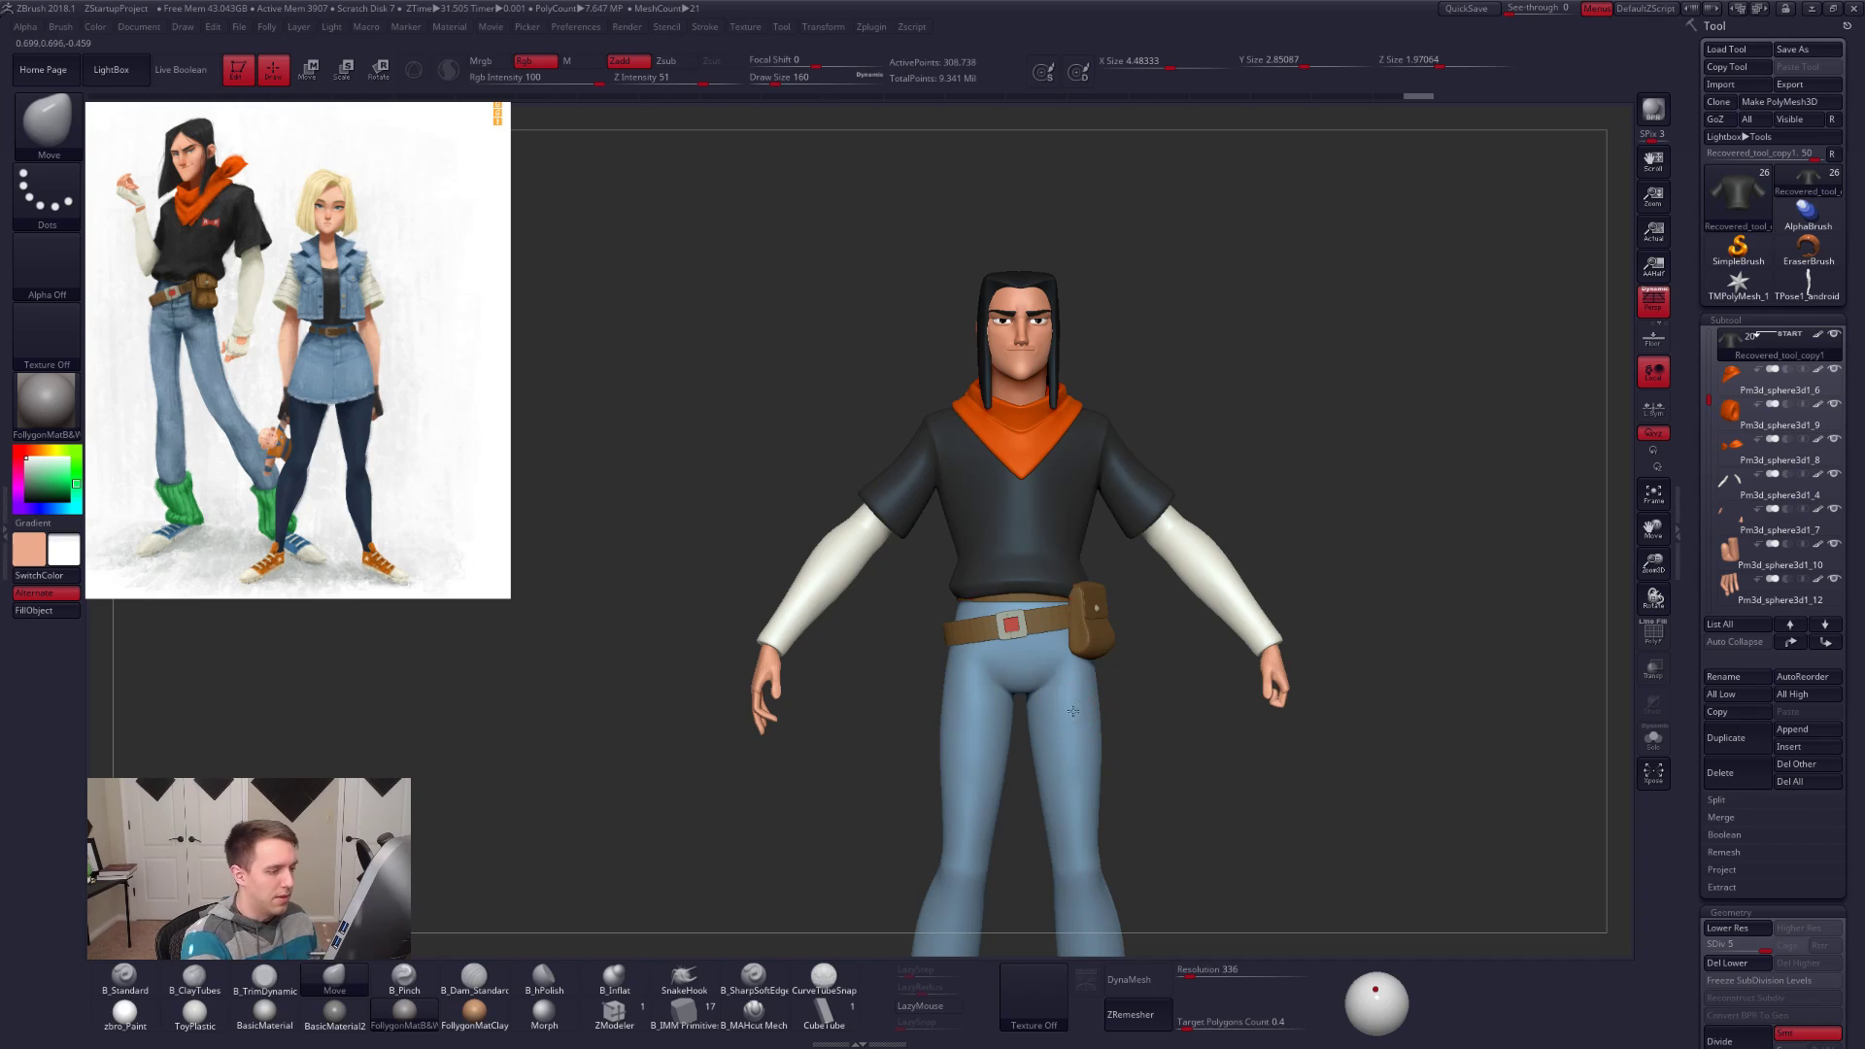
key("f")
left_click_drag(1105, 687, 1086, 603, "alt")
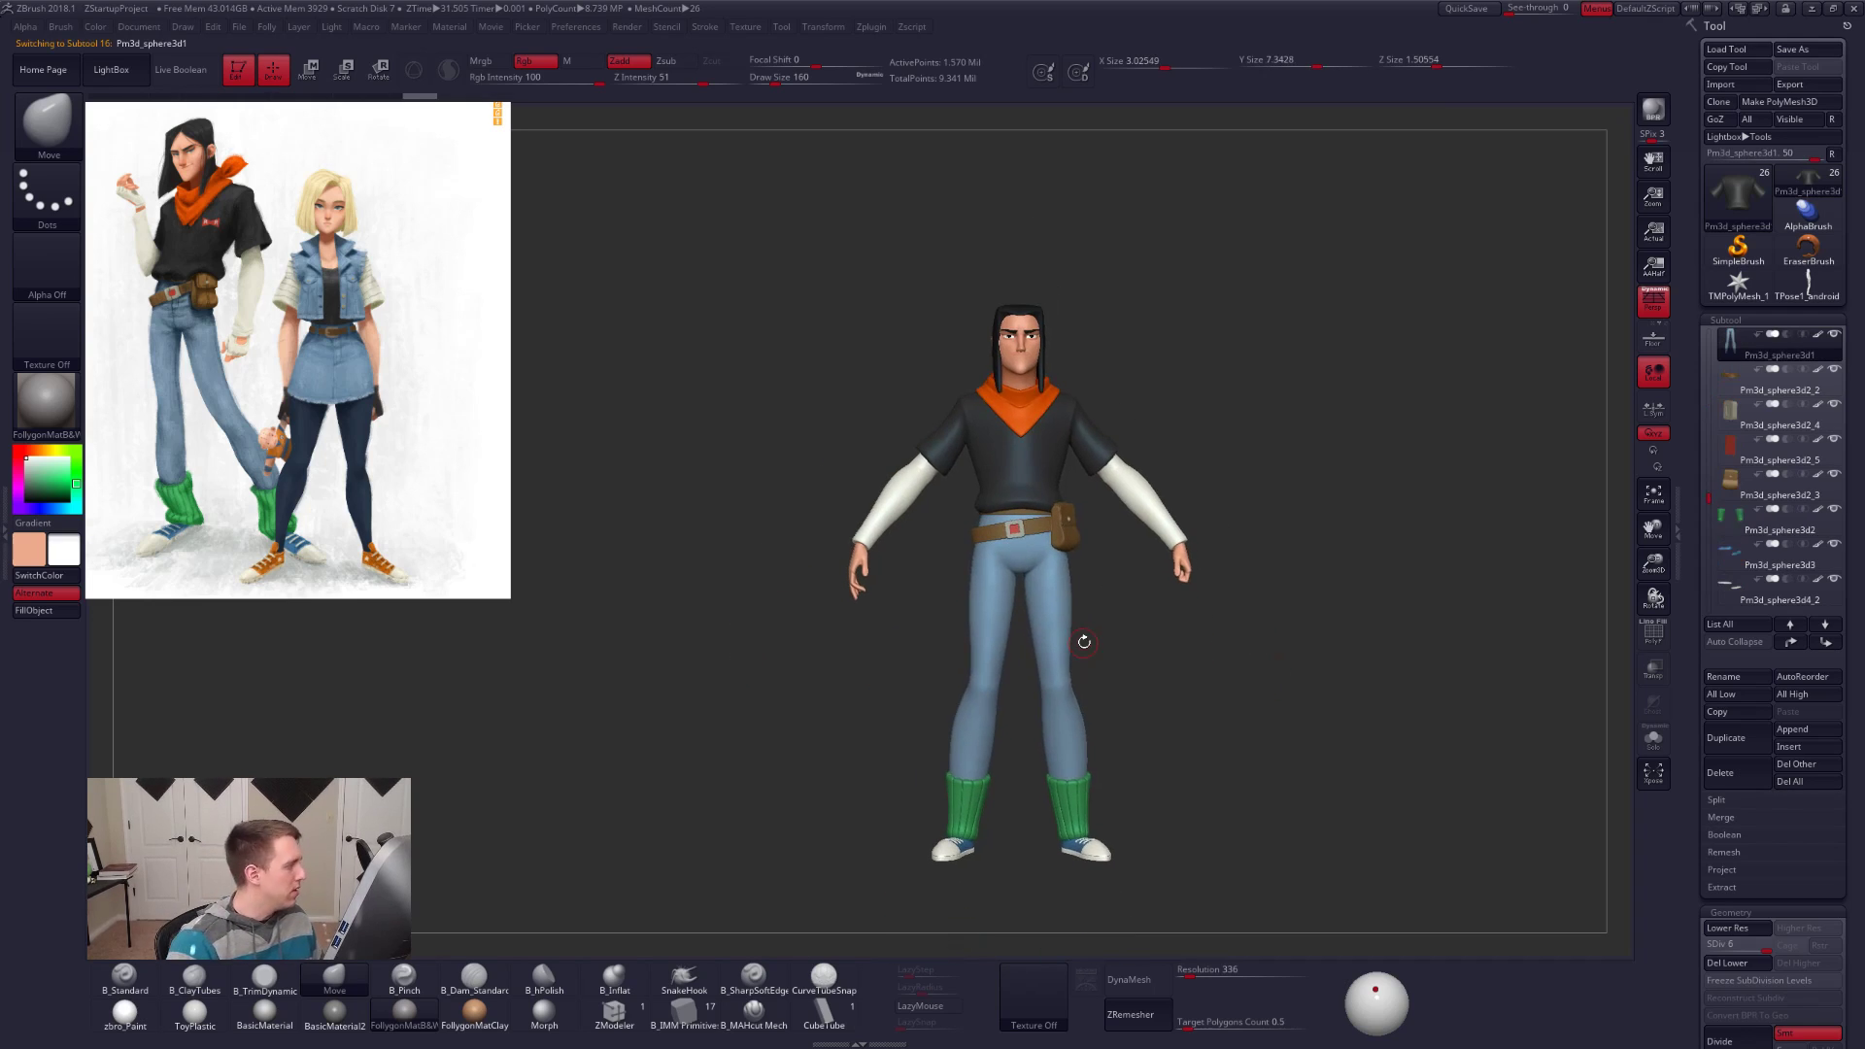
key("z")
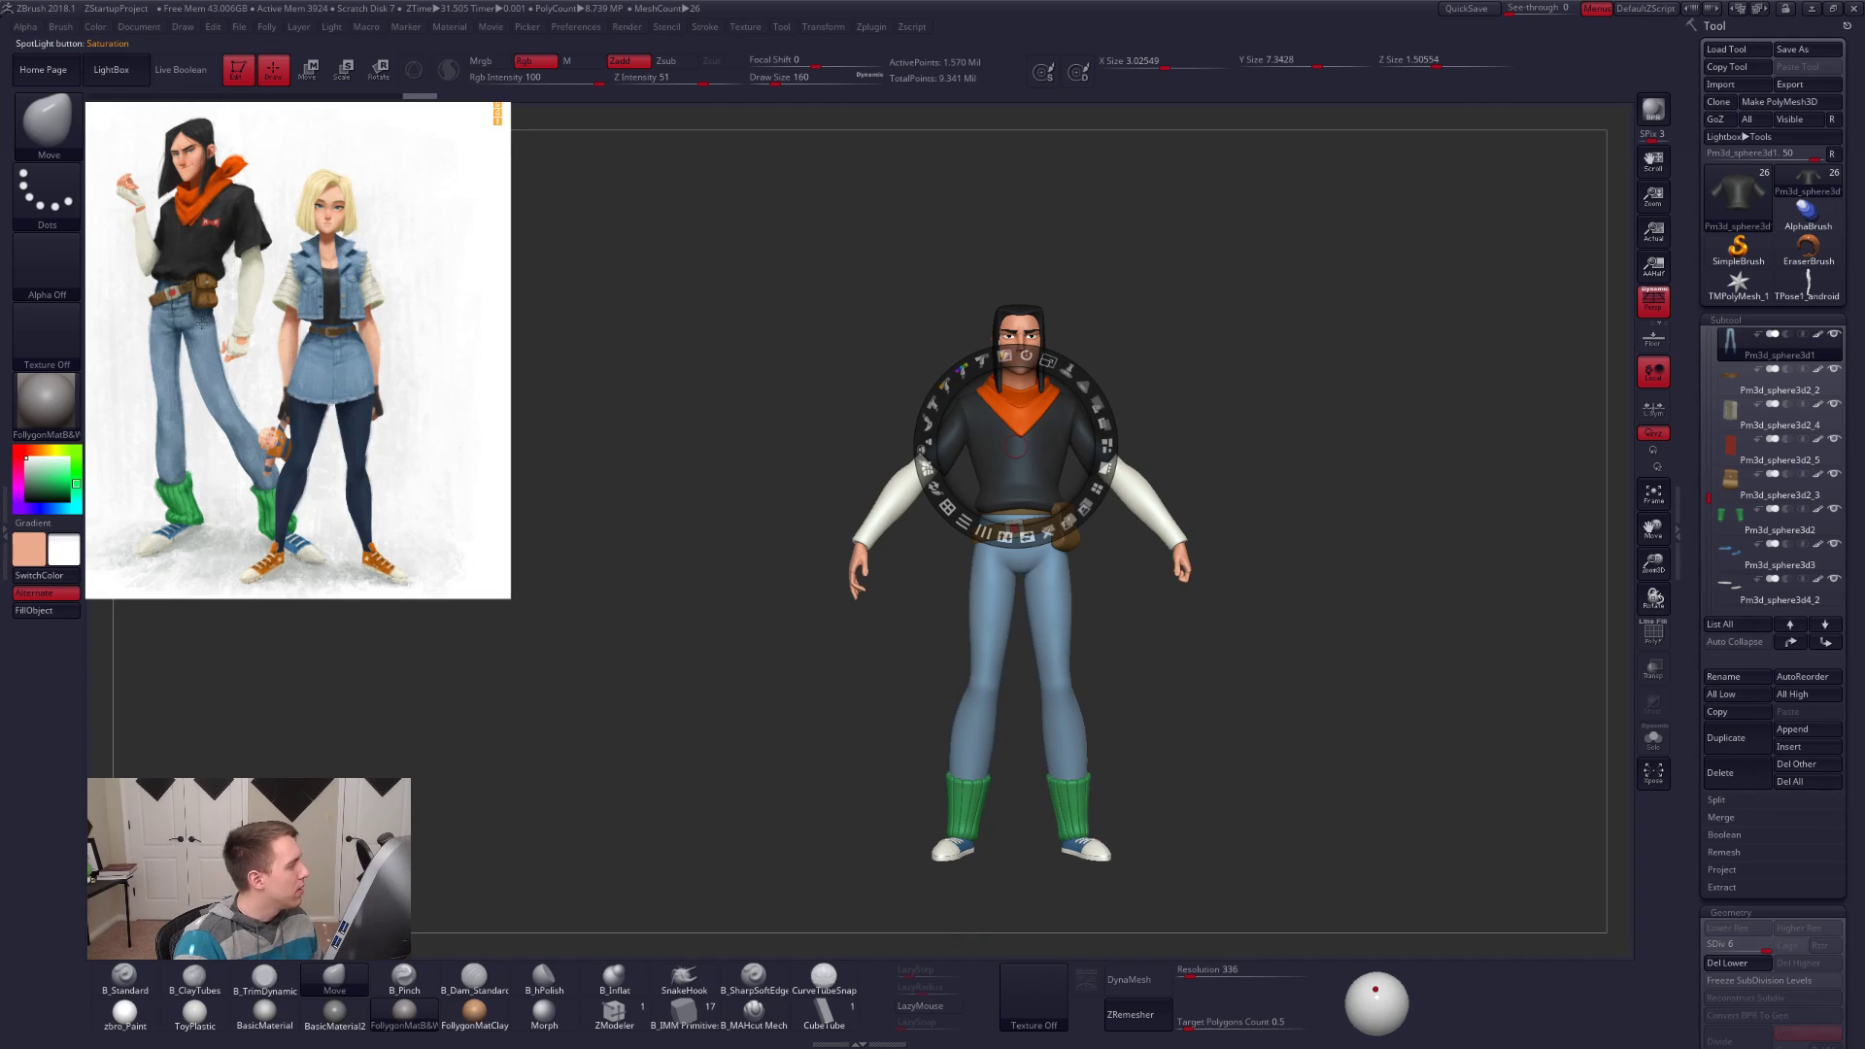
key("c")
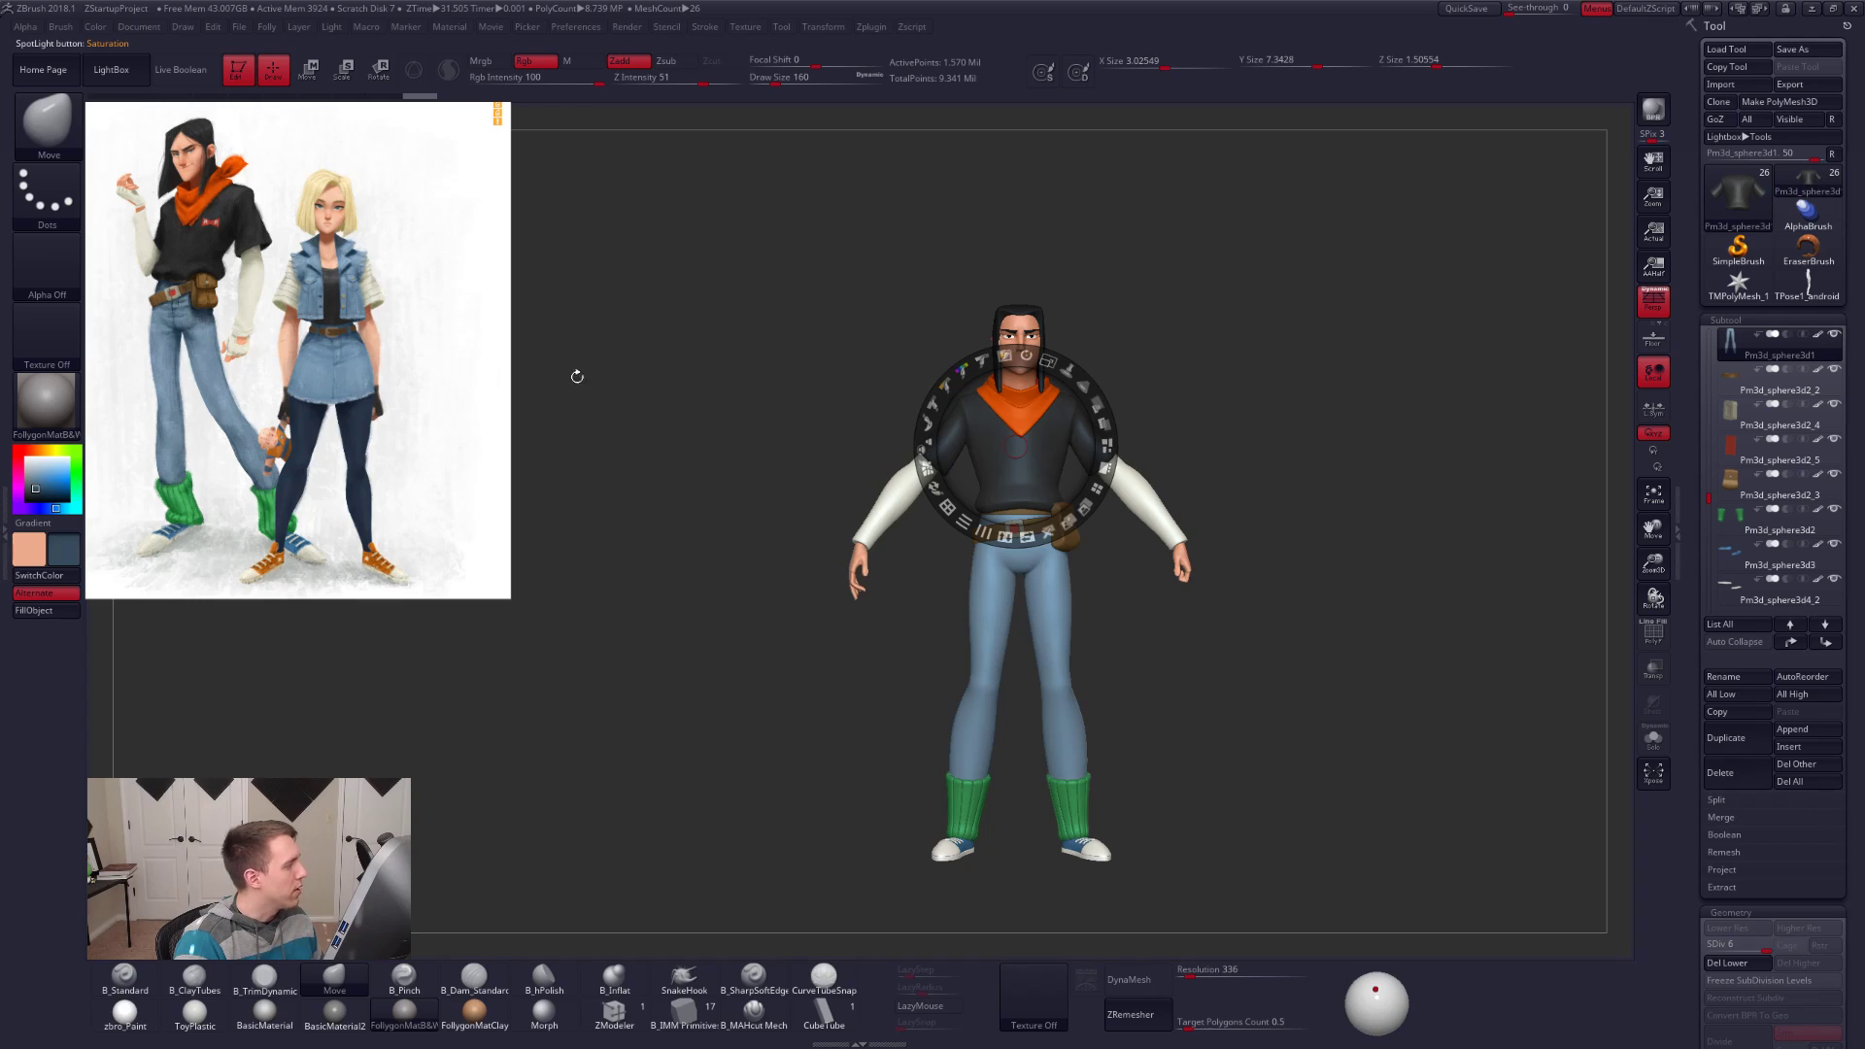
Step: Hide the SpotLight controls and set the B_Standard brush's Rgb Intensity to 15
key("z")
left_click(571, 80)
type("15")
key("Tab")
left_click_drag(829, 341, 804, 345)
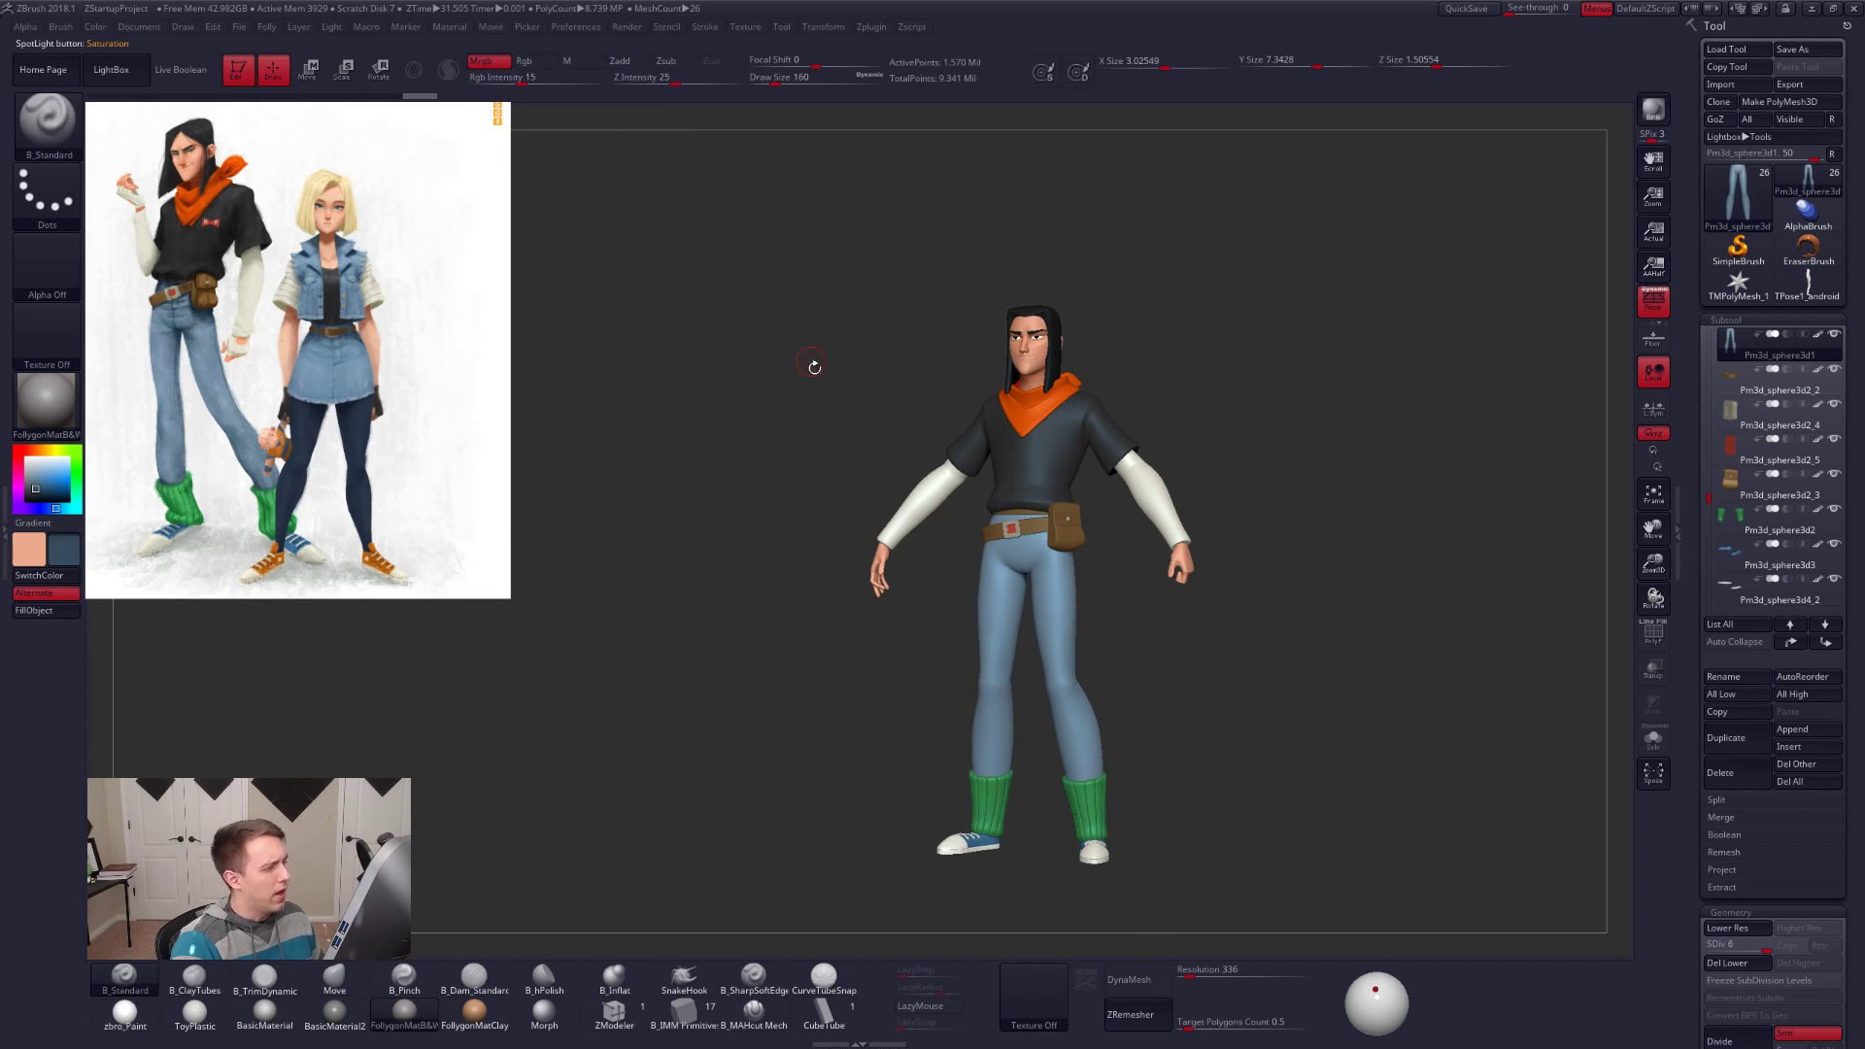
Step: Fill the jeans with the sampled dark blue in Rgb-only mode, using the zbro_Paint material
left_click(74, 617)
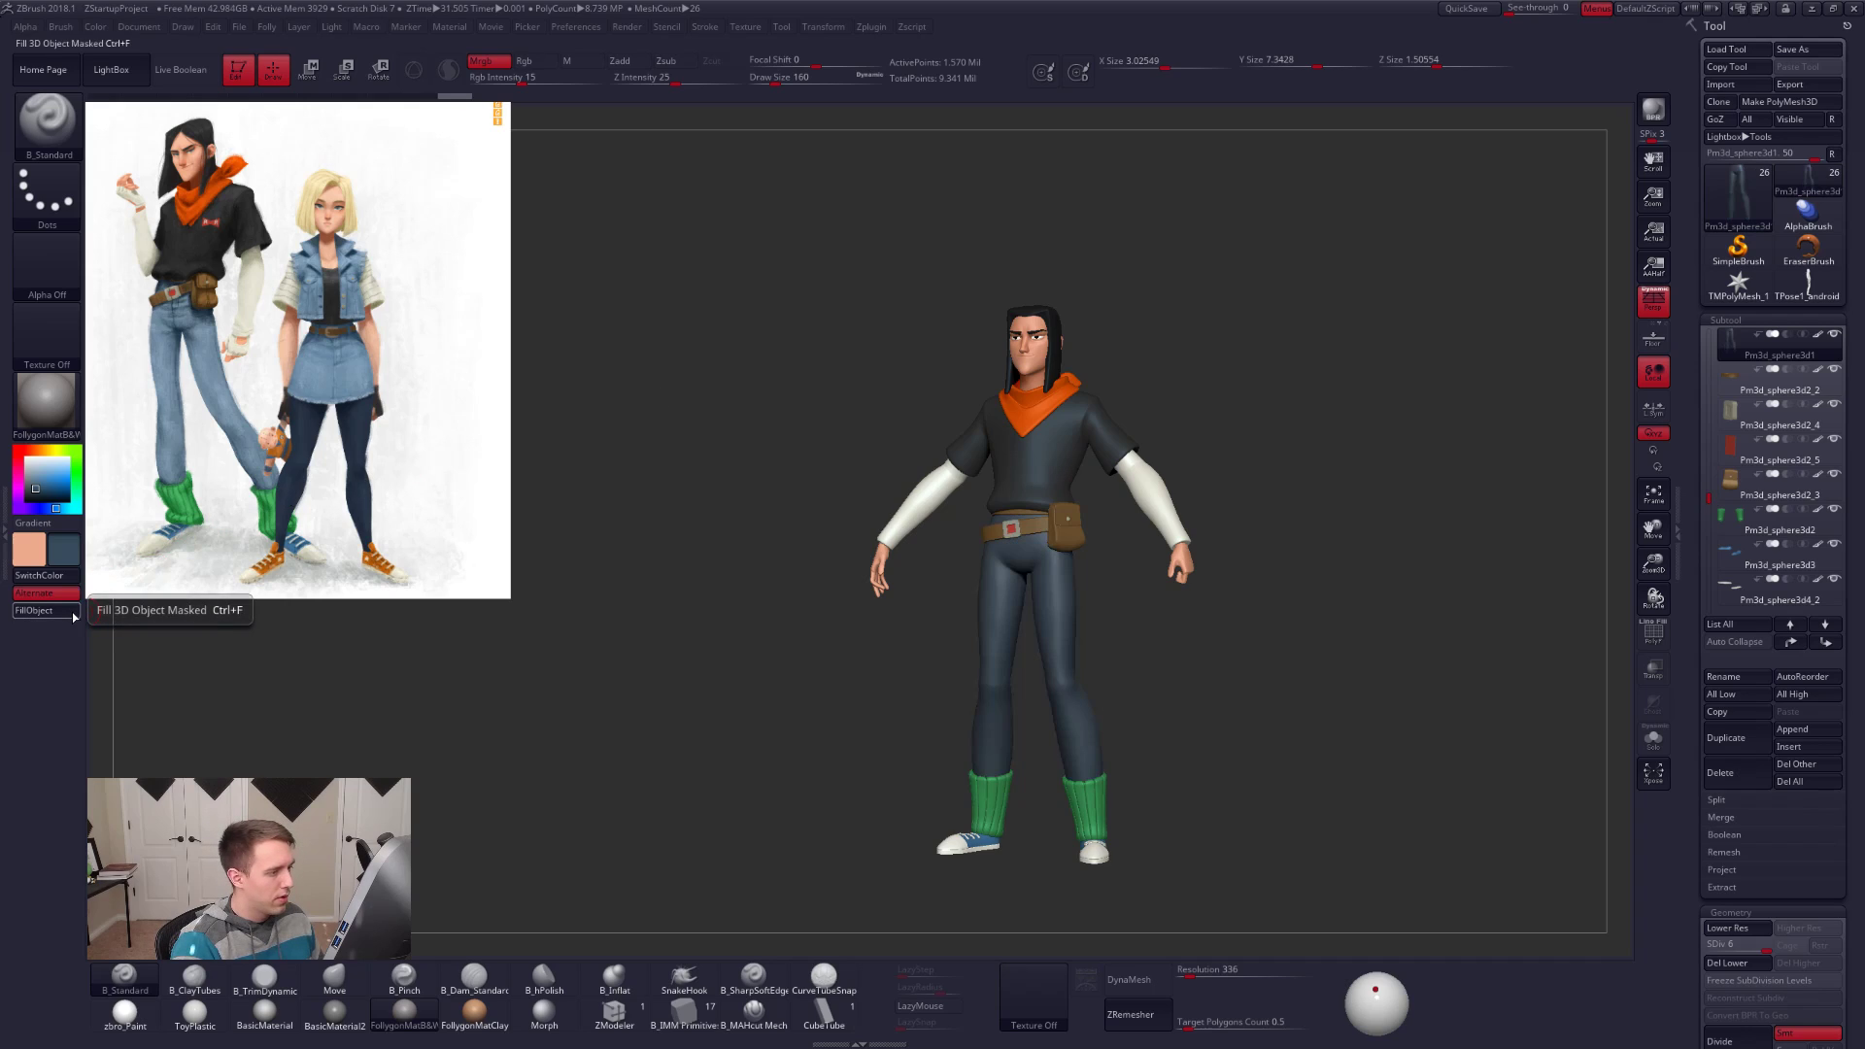
key("ctrl+z")
left_click(547, 63)
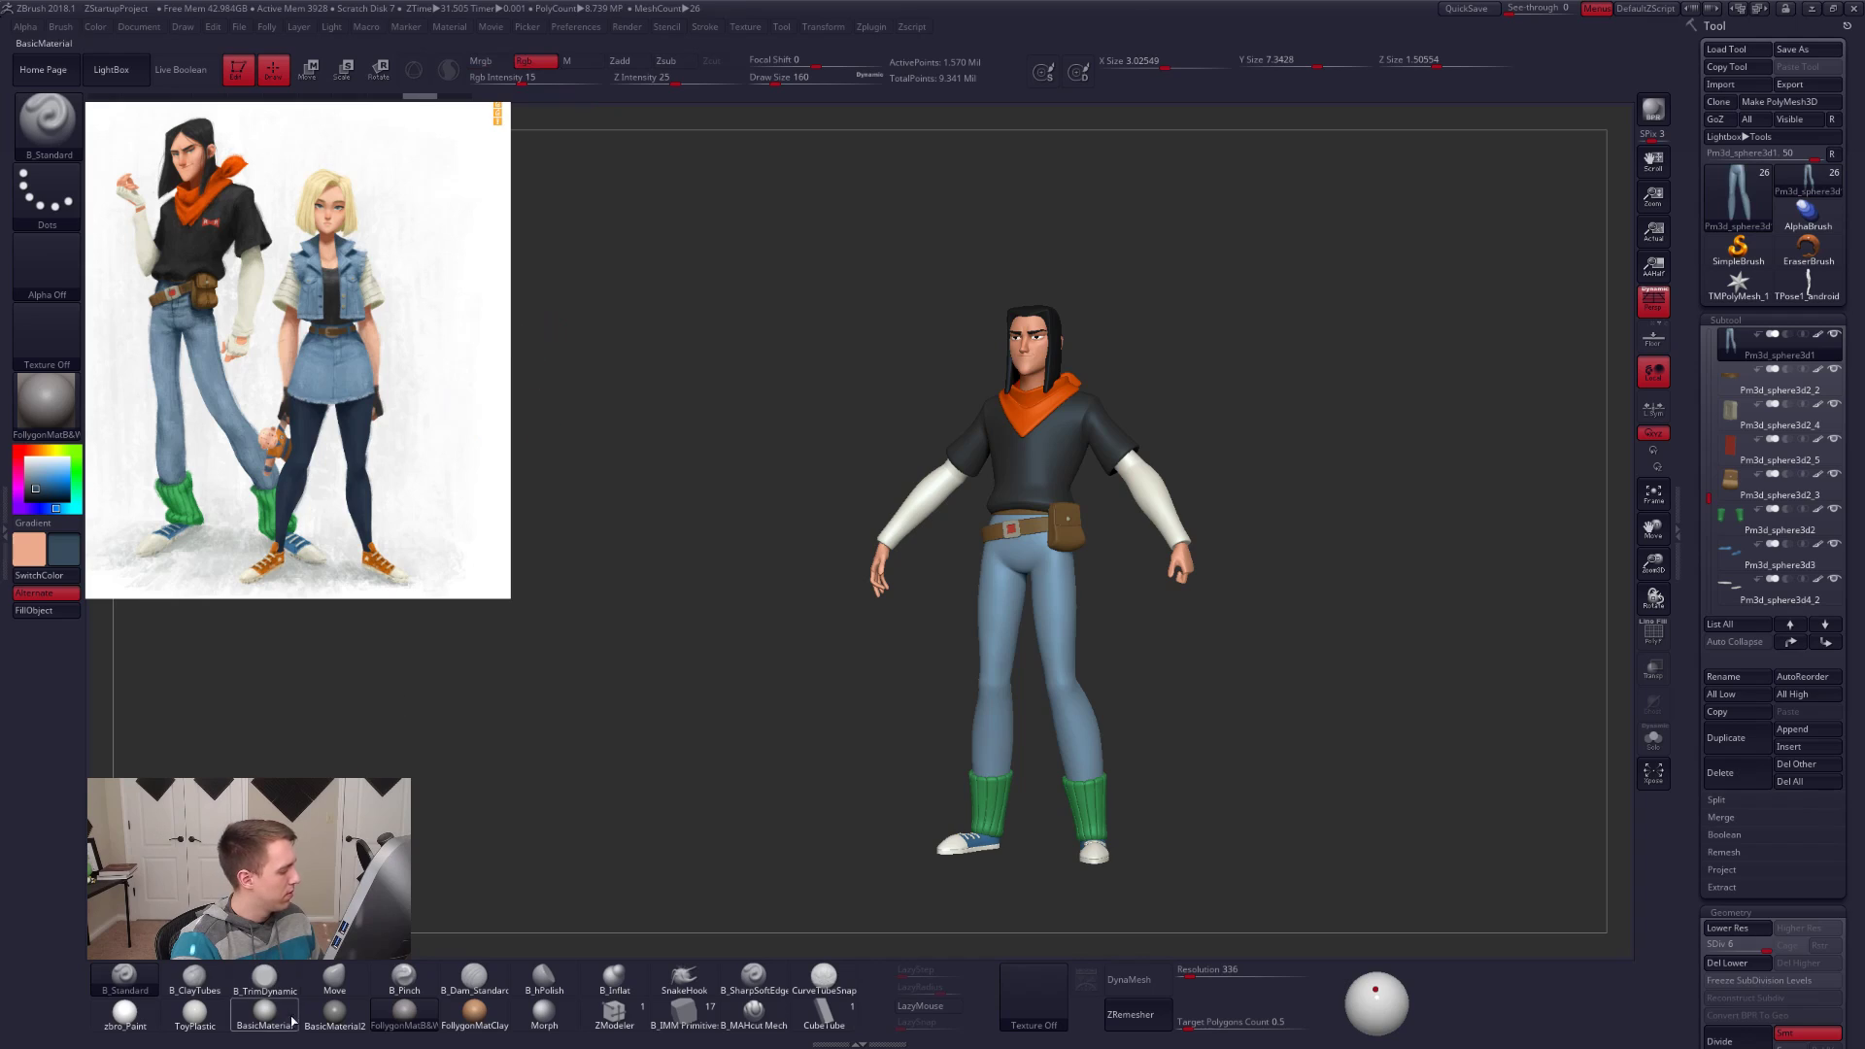
left_click(146, 1013)
left_click(54, 610)
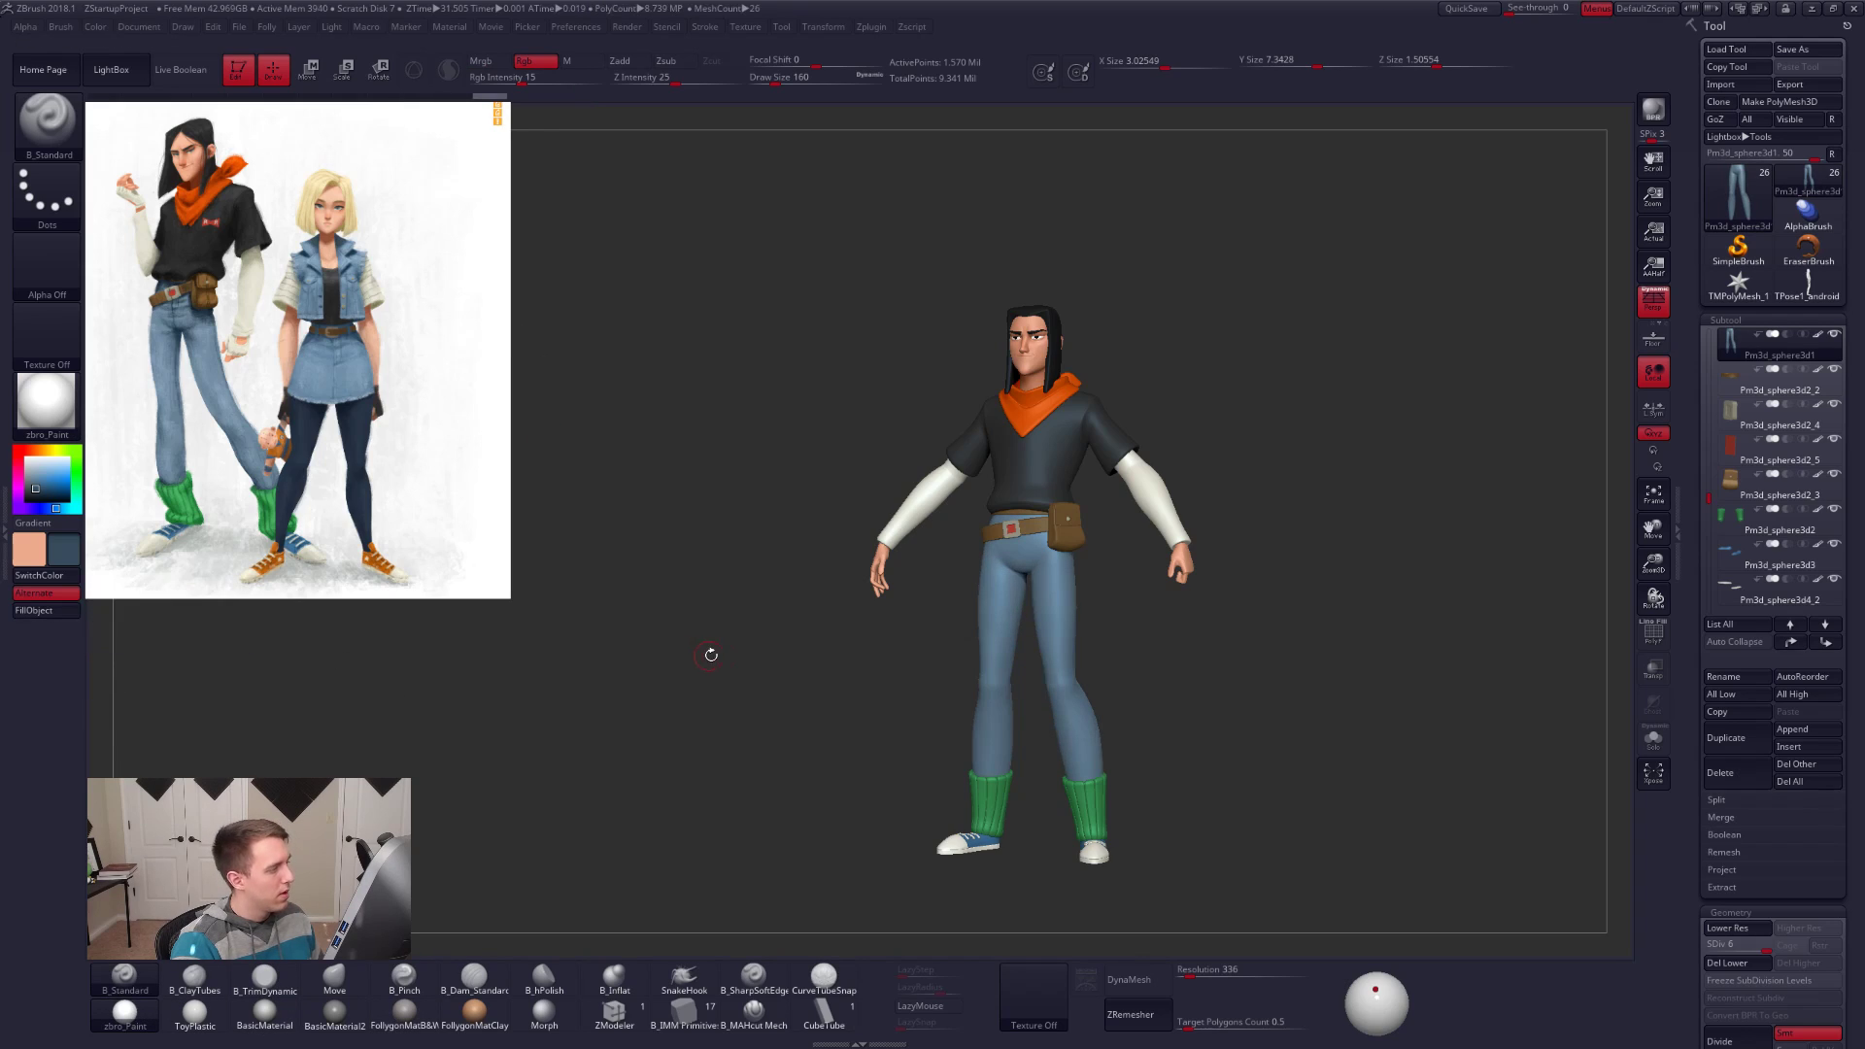
key("ctrl")
key("ctrl+shift+z")
left_click_drag(363, 654, 377, 661)
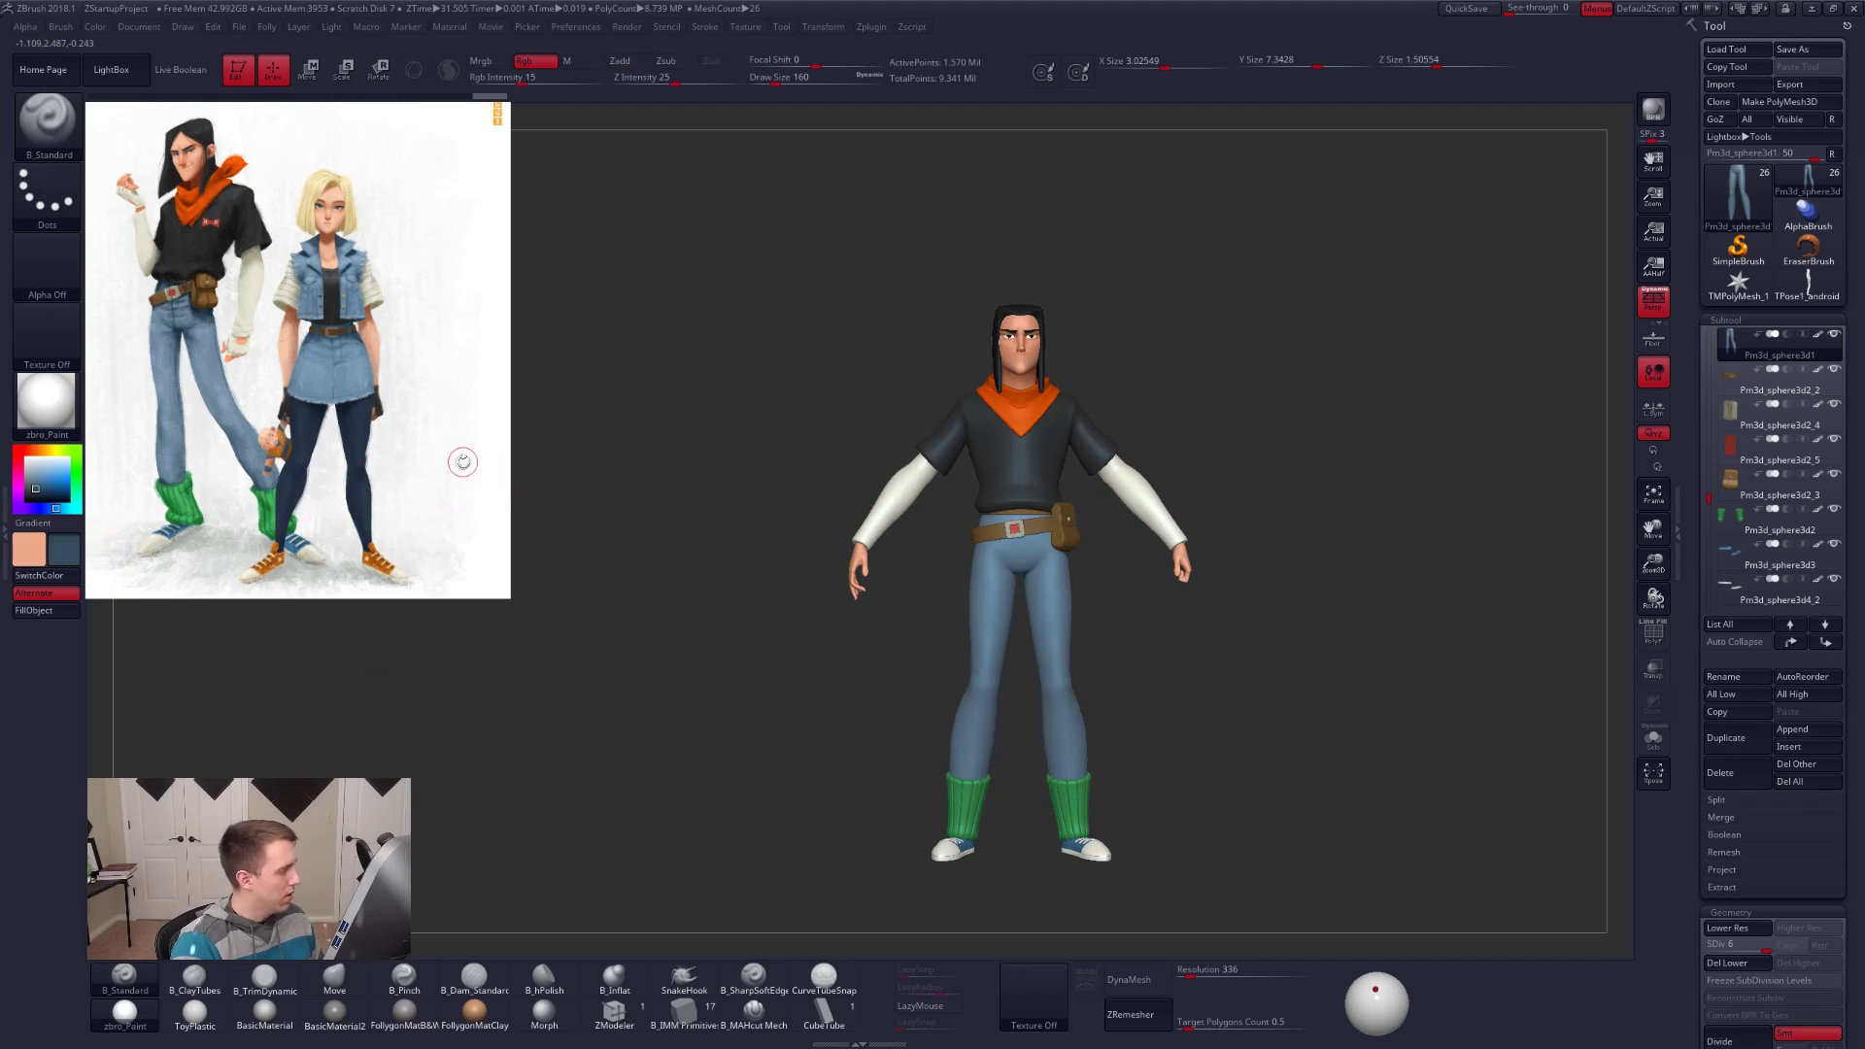
Step: Set the active colour to white and Rgb Intensity to 100 with Mrgb on, and choose the Move brush
mouse_move(46, 469)
left_mouse_down()
mouse_move(25, 422)
mouse_move(41, 401)
left_mouse_up()
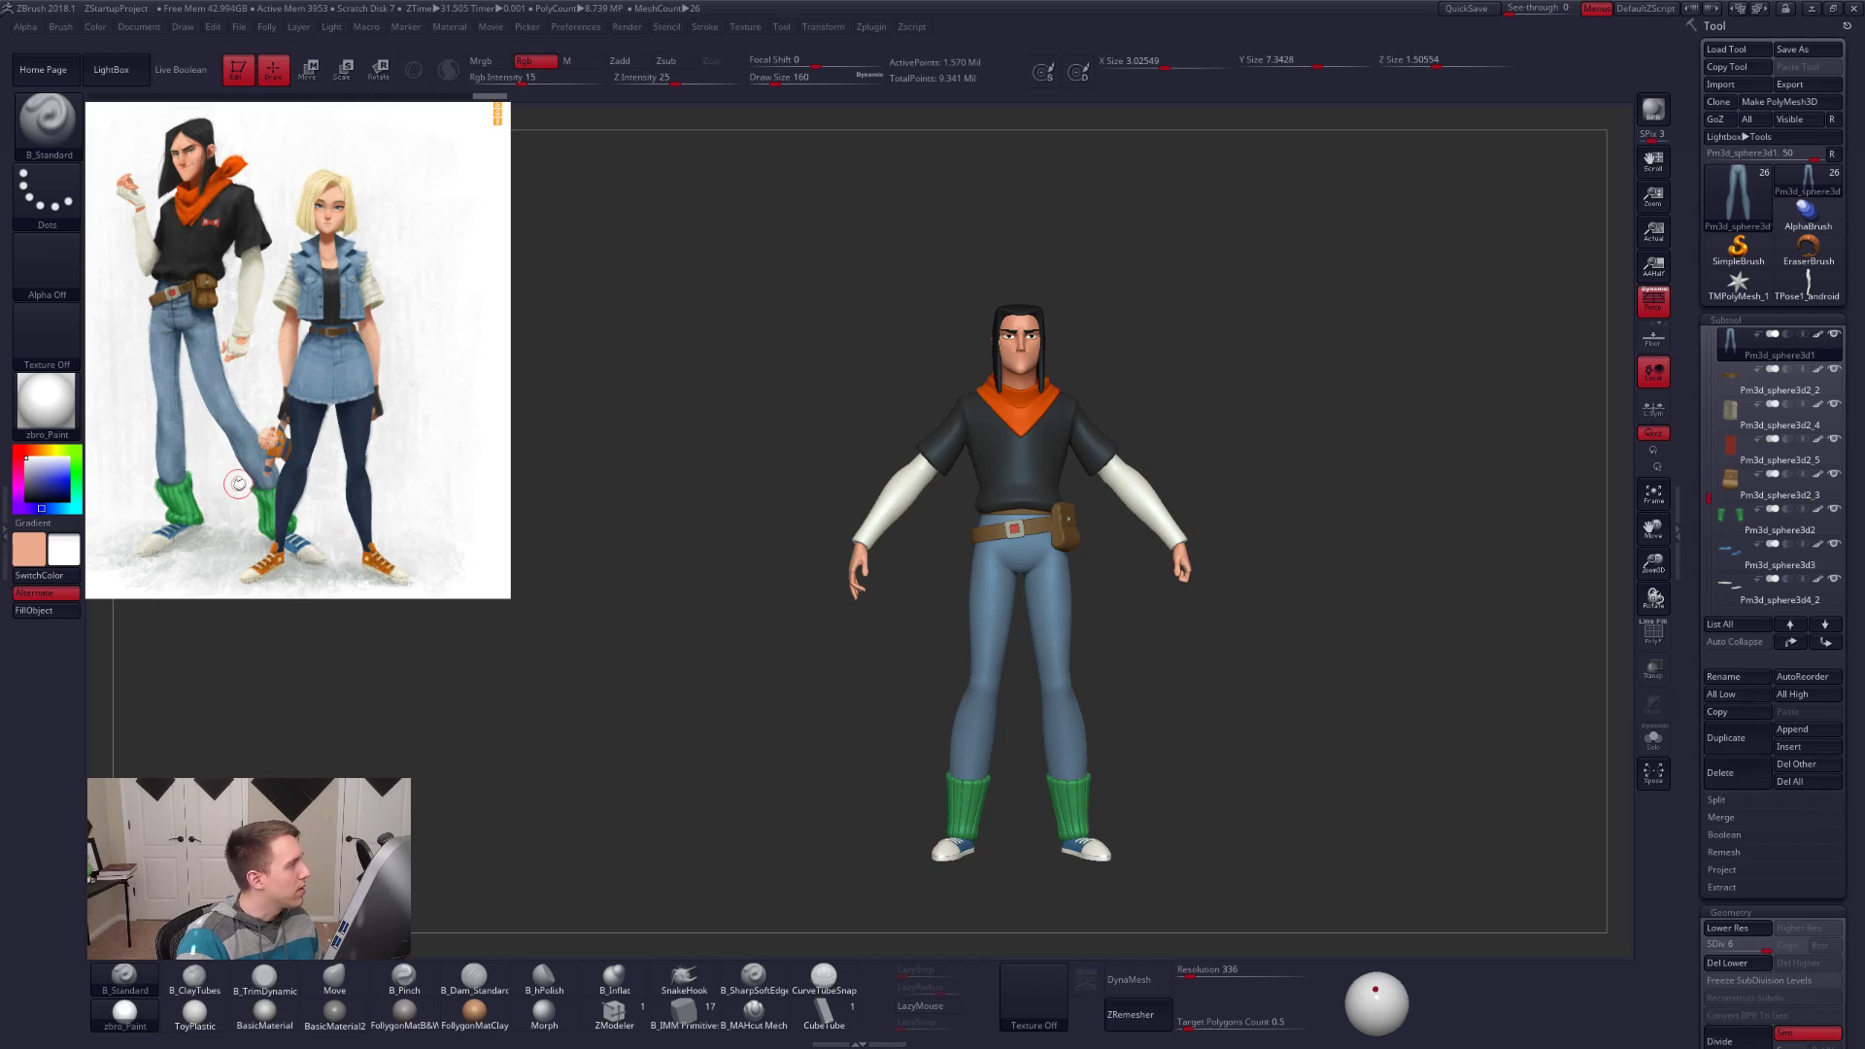
left_click_drag(529, 82, 607, 84)
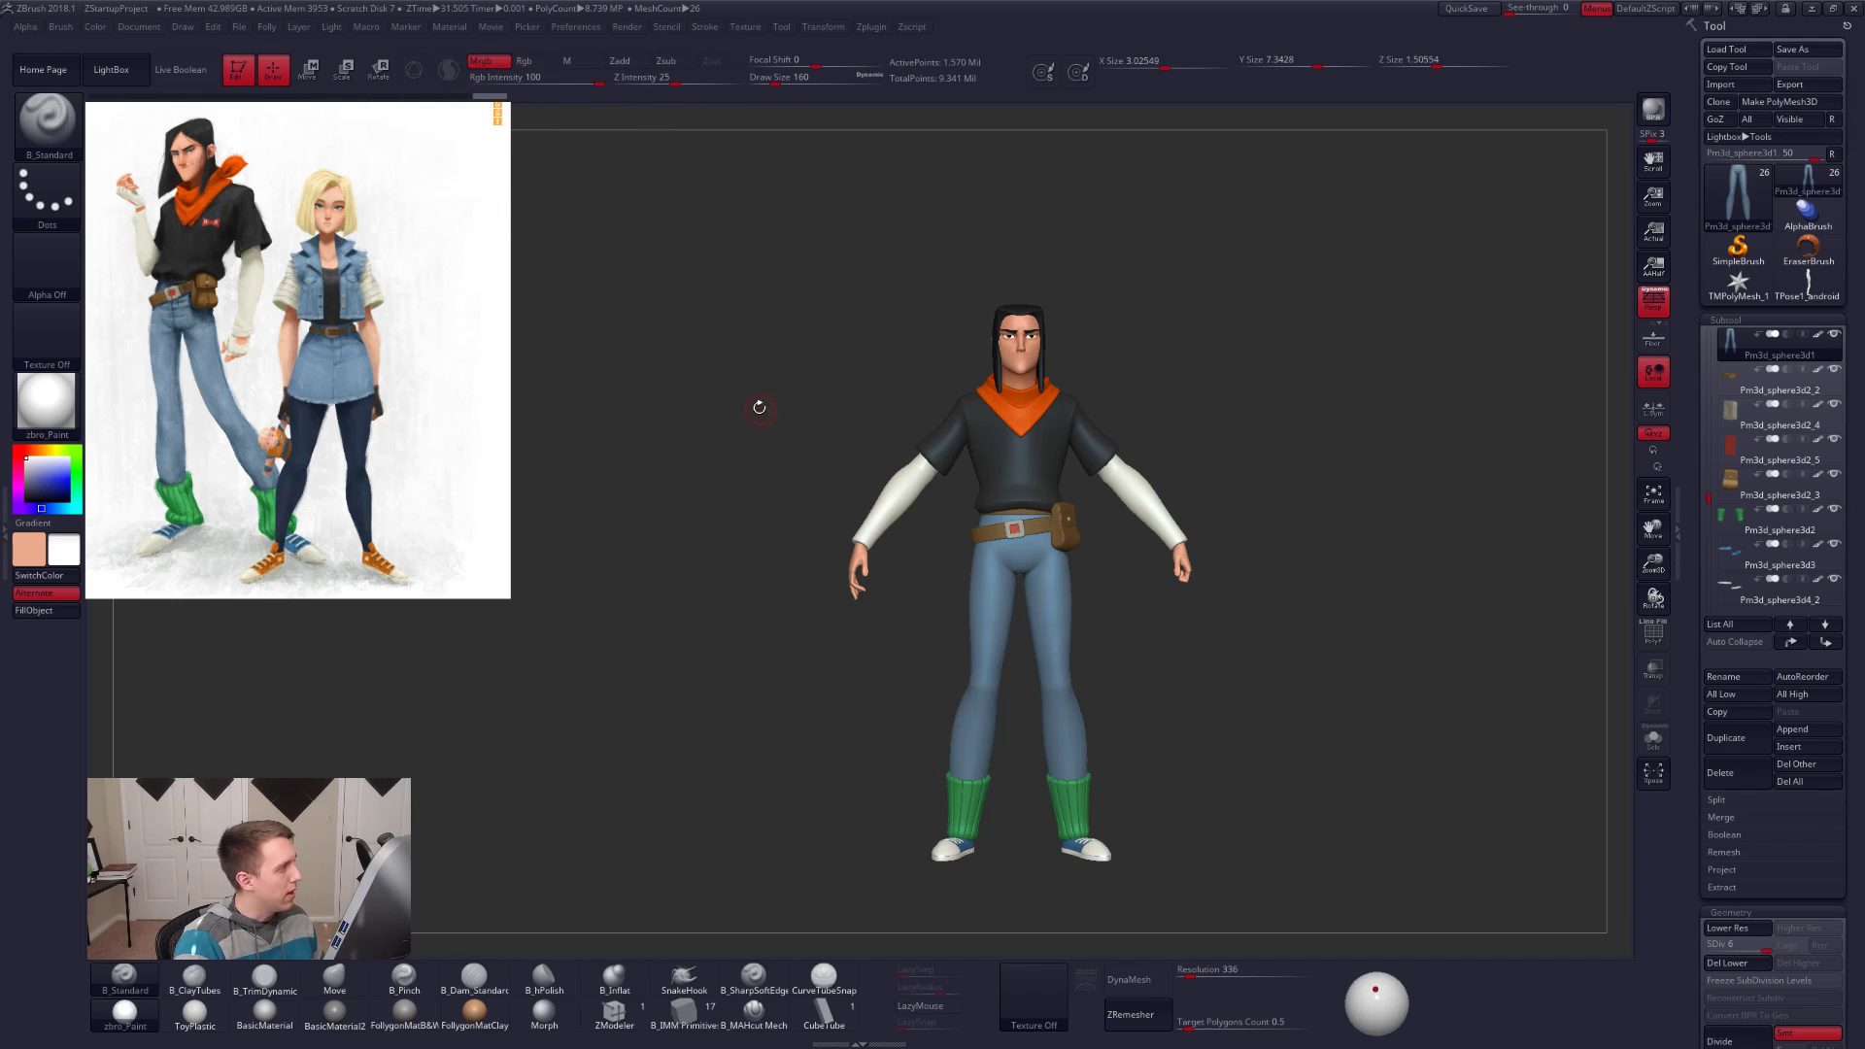
key("b")
key("m")
key("v")
Step: Isolate the jeans with Solo and set the Draw Size to 121
right_click_drag(1008, 481, 1011, 616, "alt")
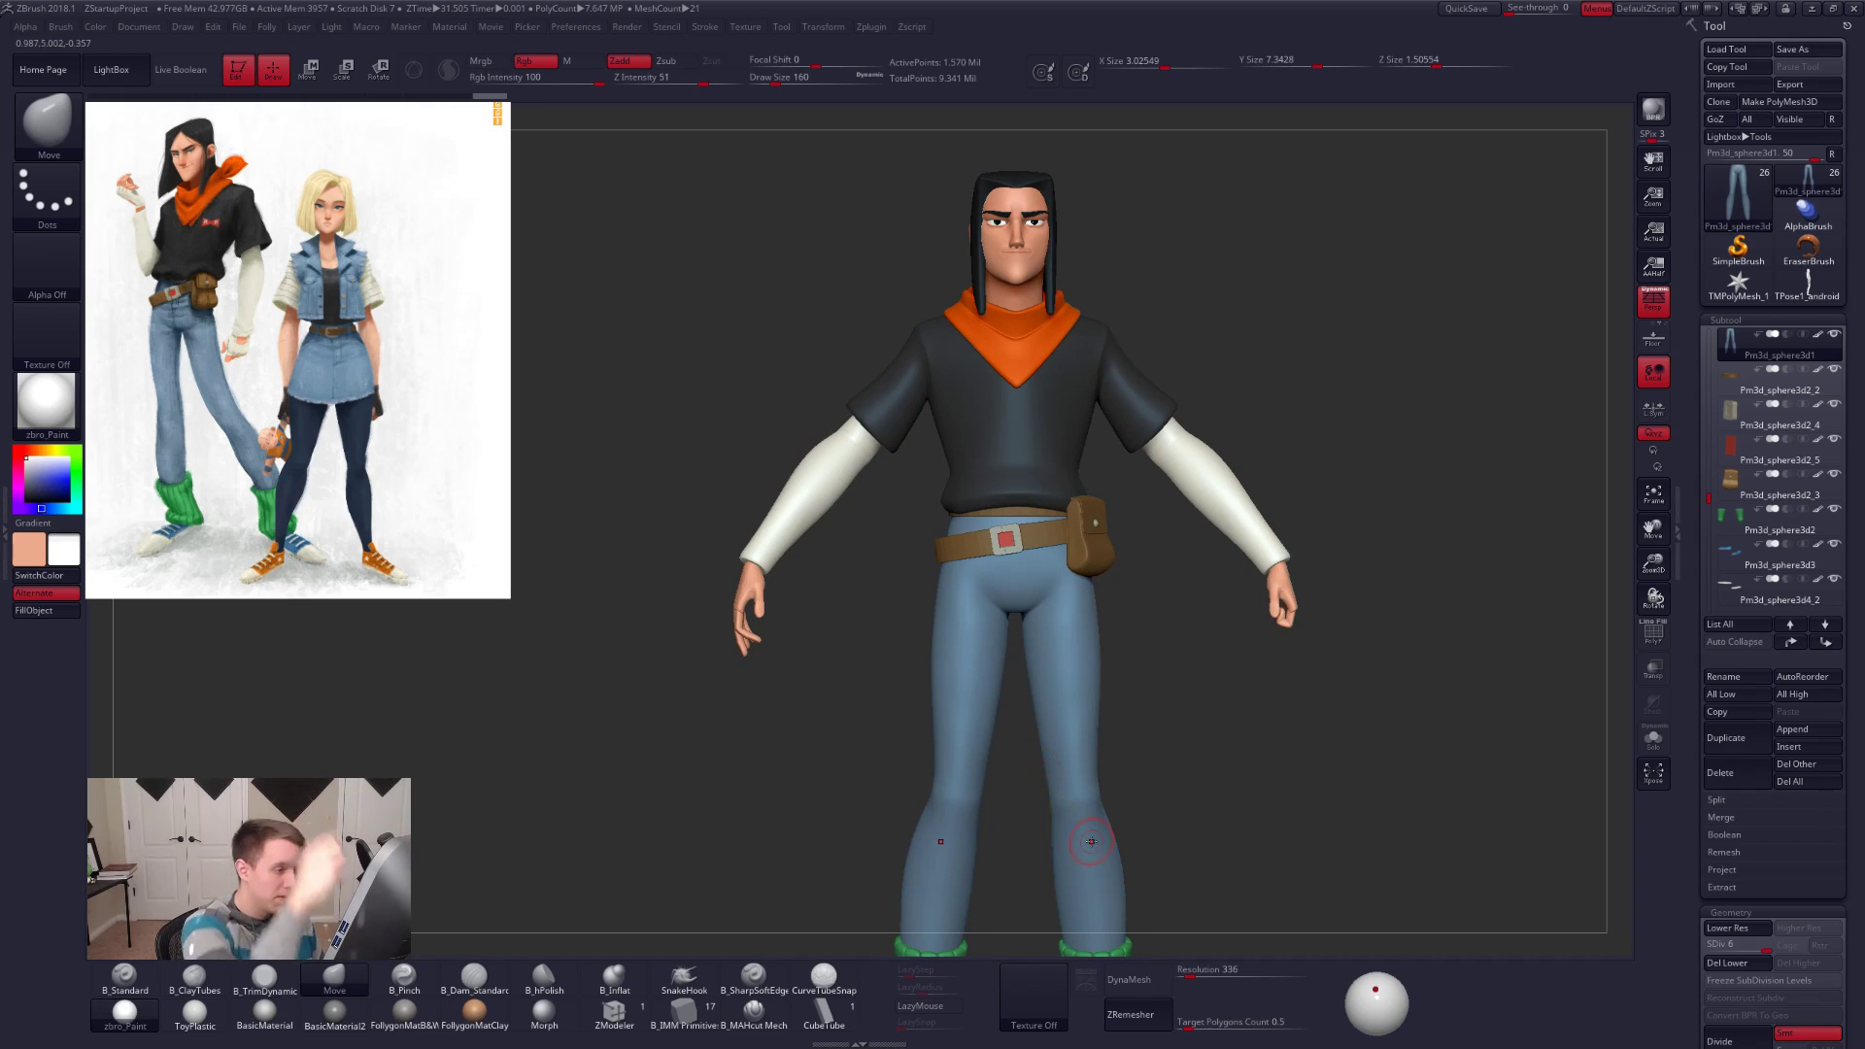
key("alt+s")
mouse_move(1017, 571)
right_mouse_down()
mouse_move(1103, 617)
mouse_move(1049, 583)
mouse_move(1051, 714)
right_mouse_up()
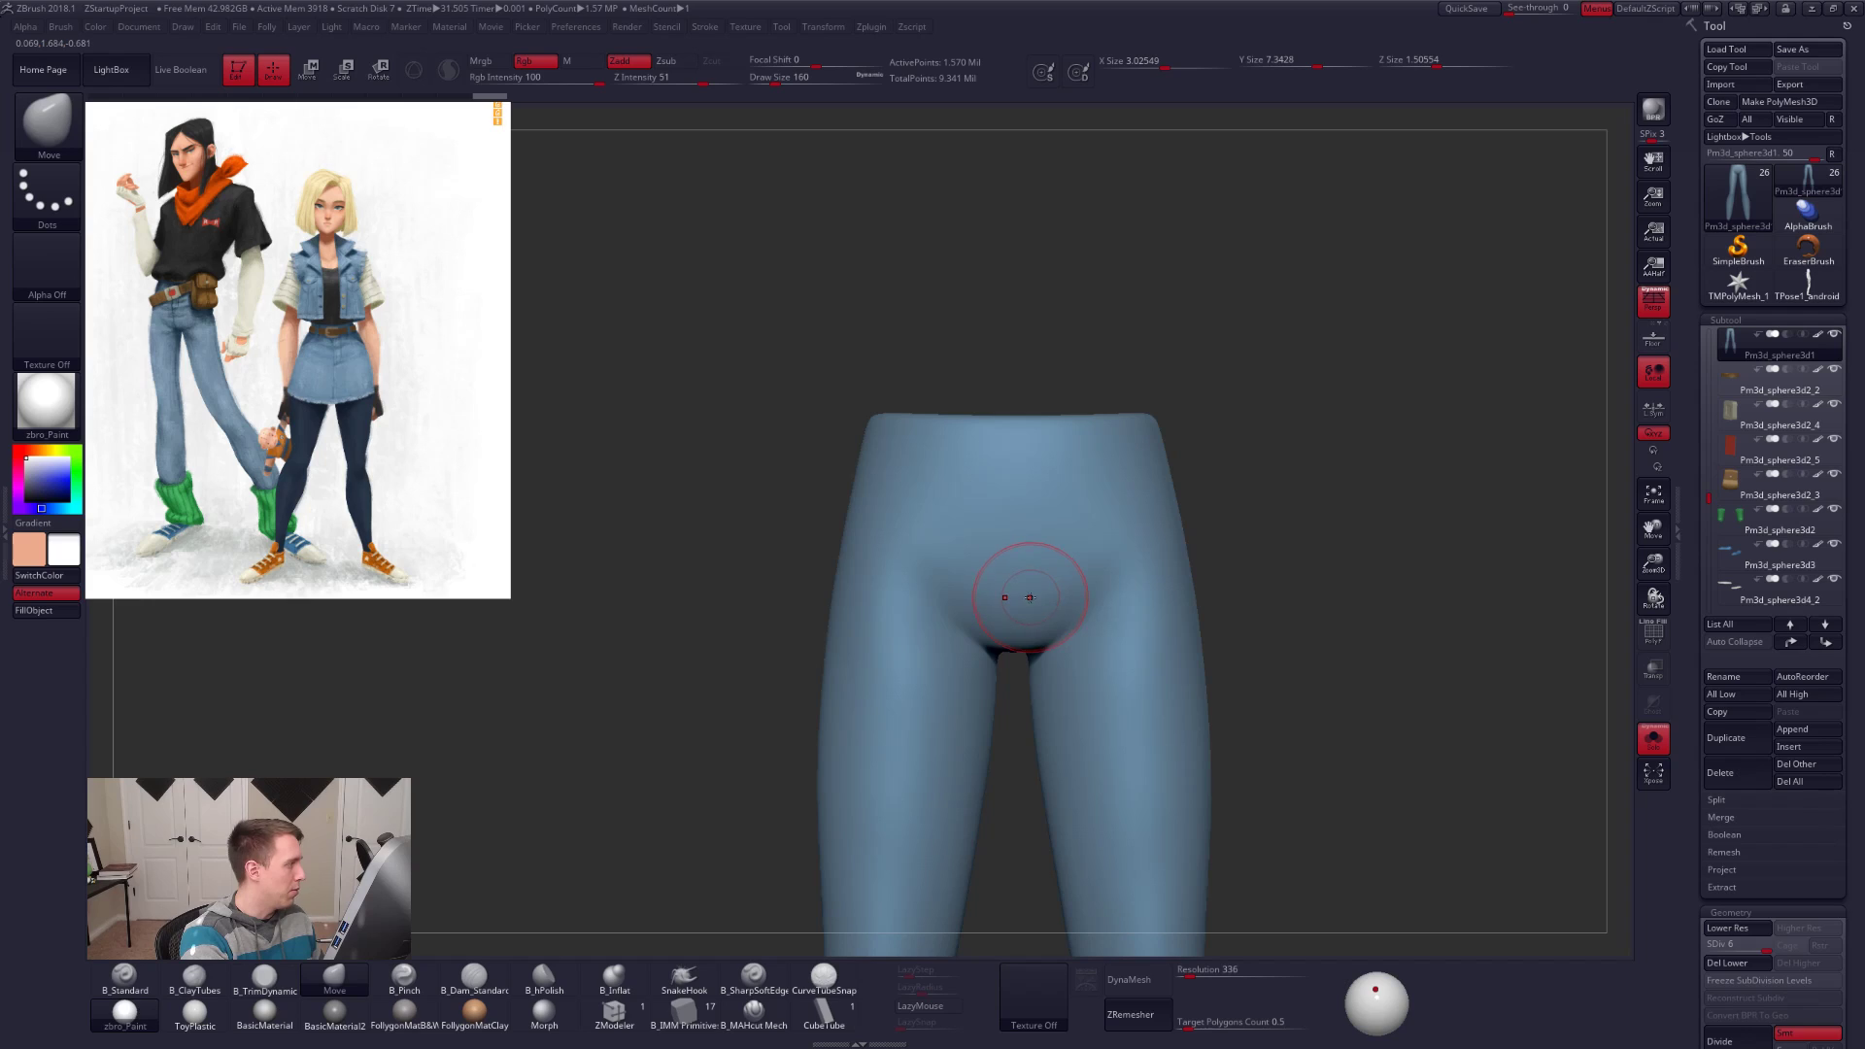
key("space")
left_click_drag(1025, 565, 1020, 562)
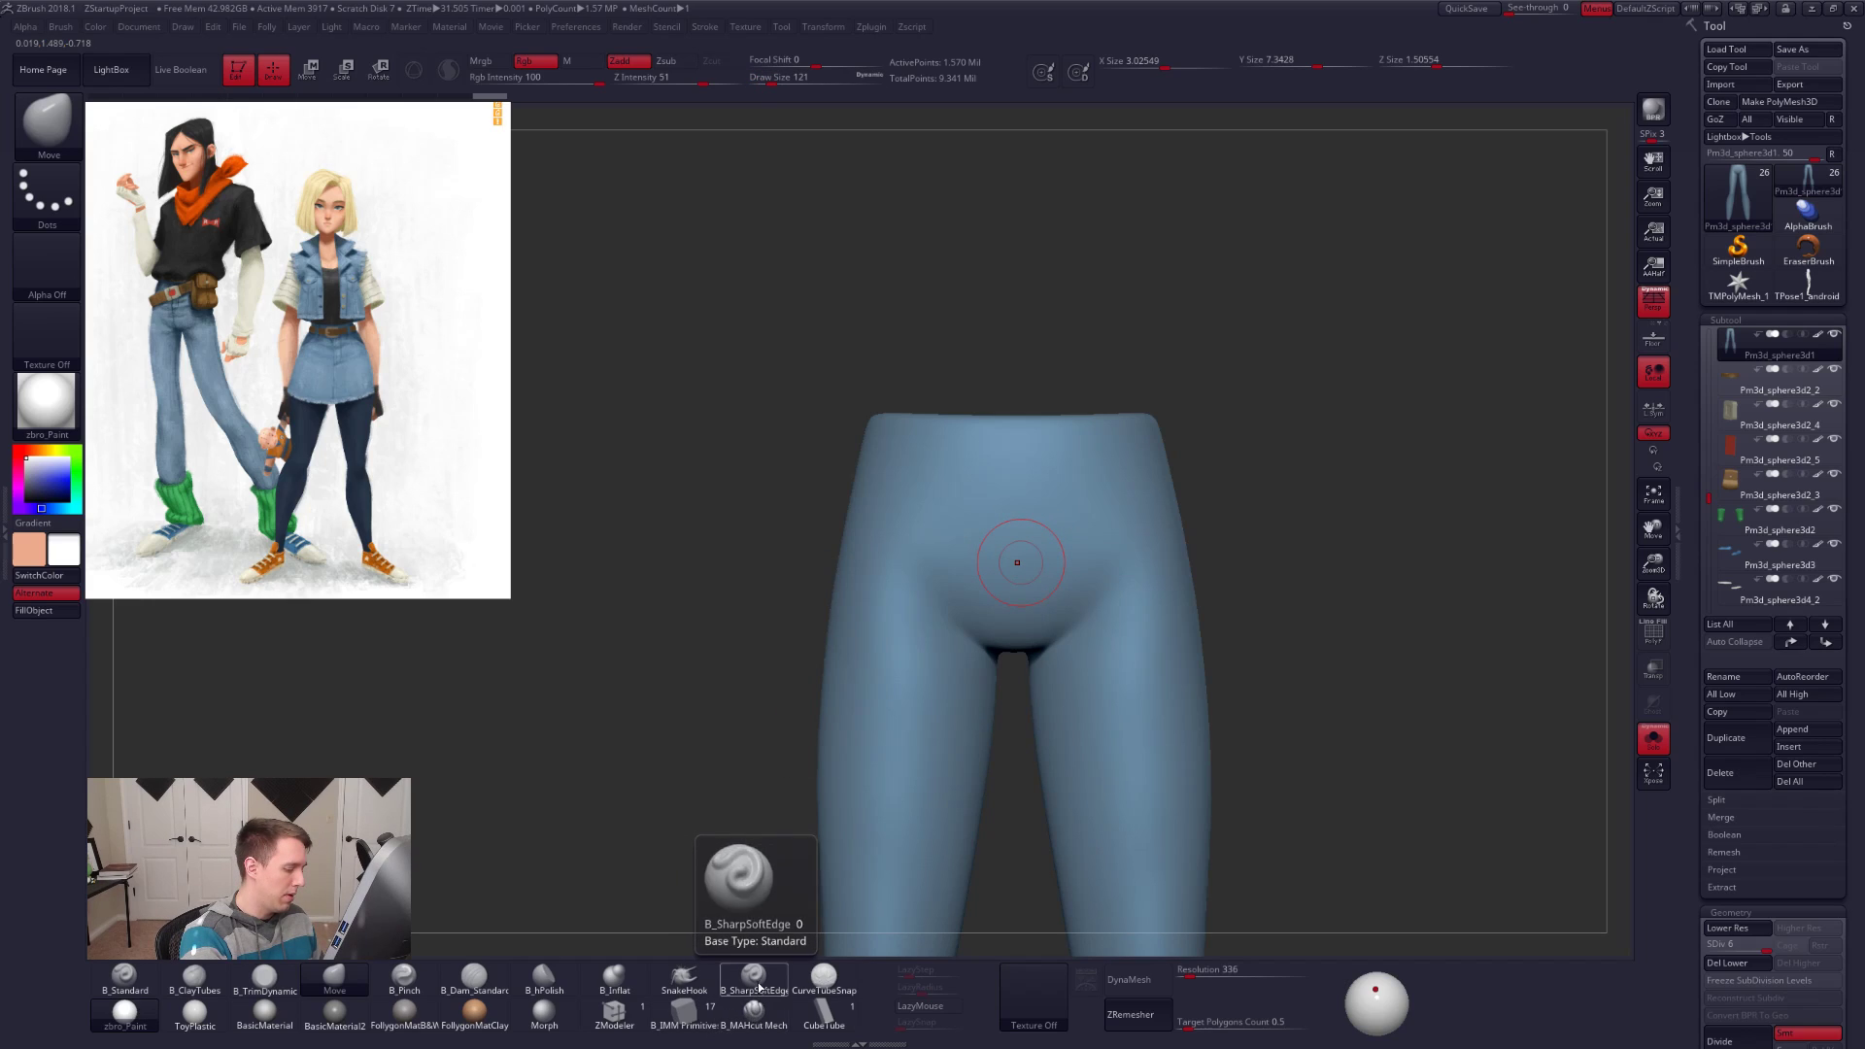
Step: Try carving a symmetrical seam down the front thighs with B_Dam_Standard, LazyMouse on and Draw Size 61
left_click(474, 976)
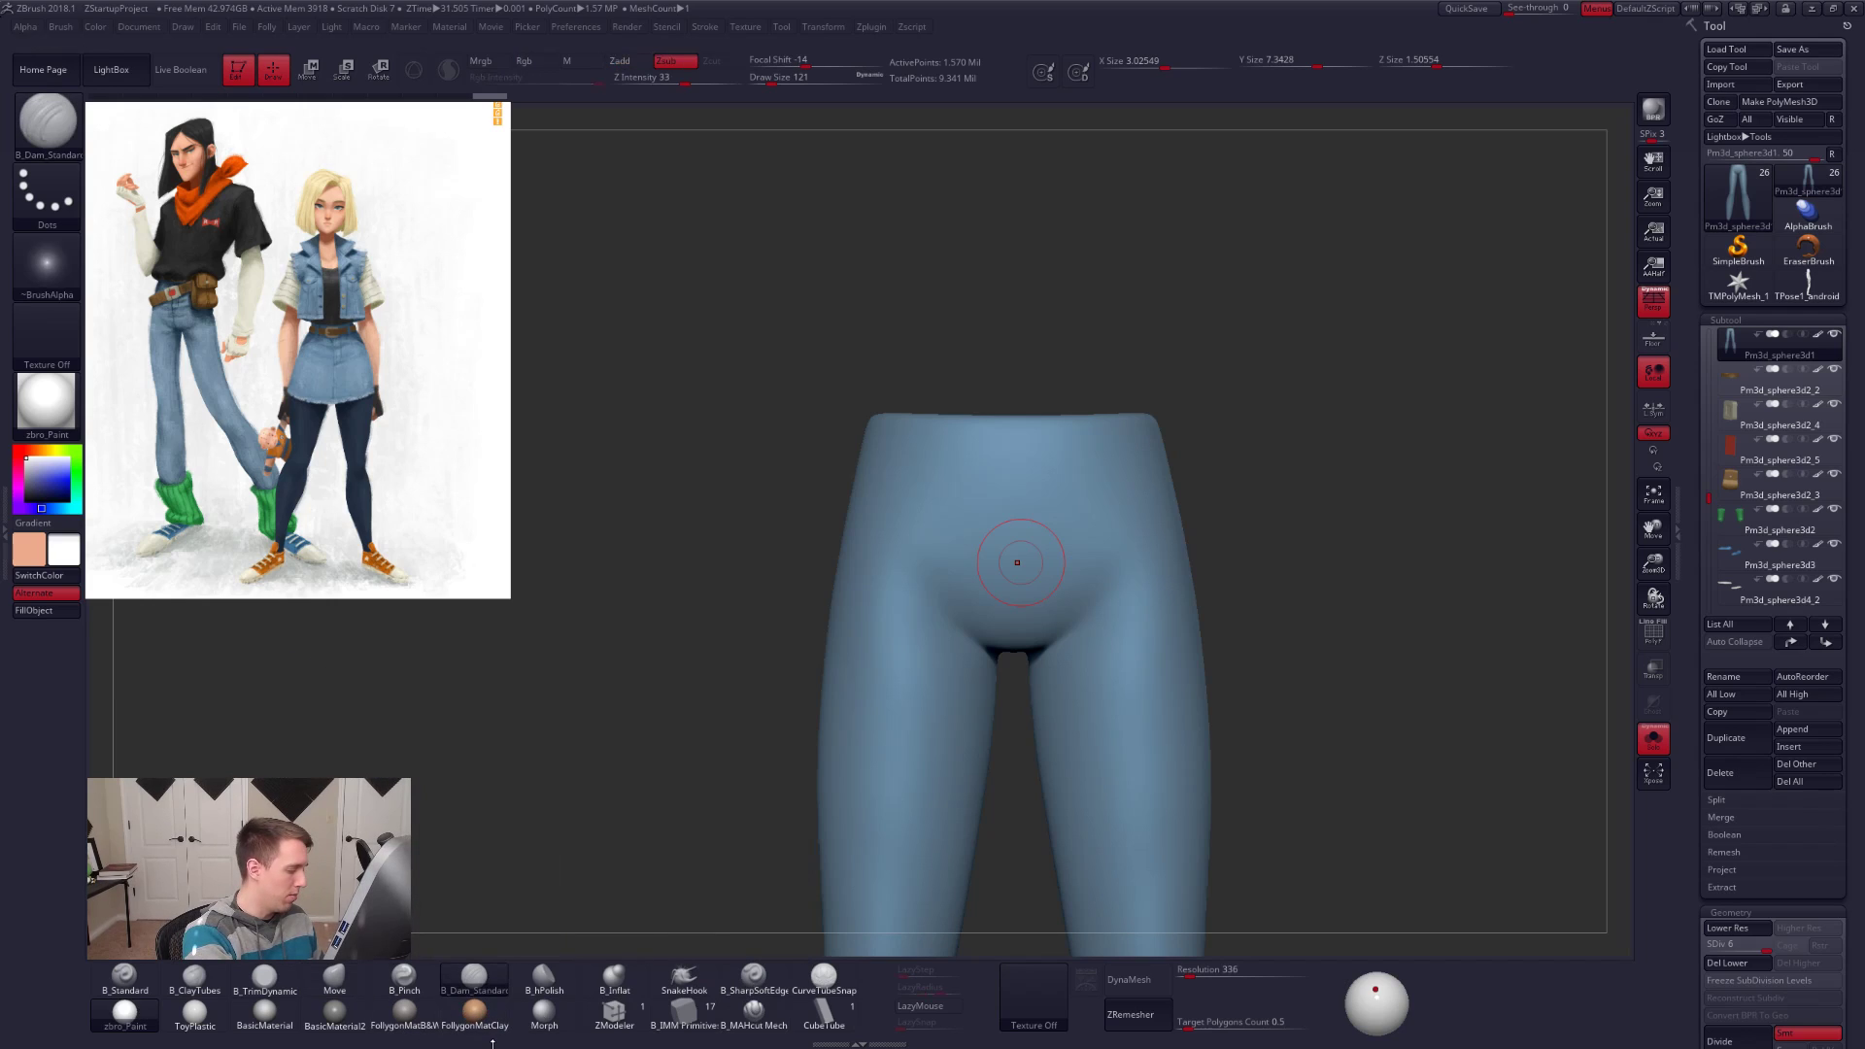
left_click(928, 1005)
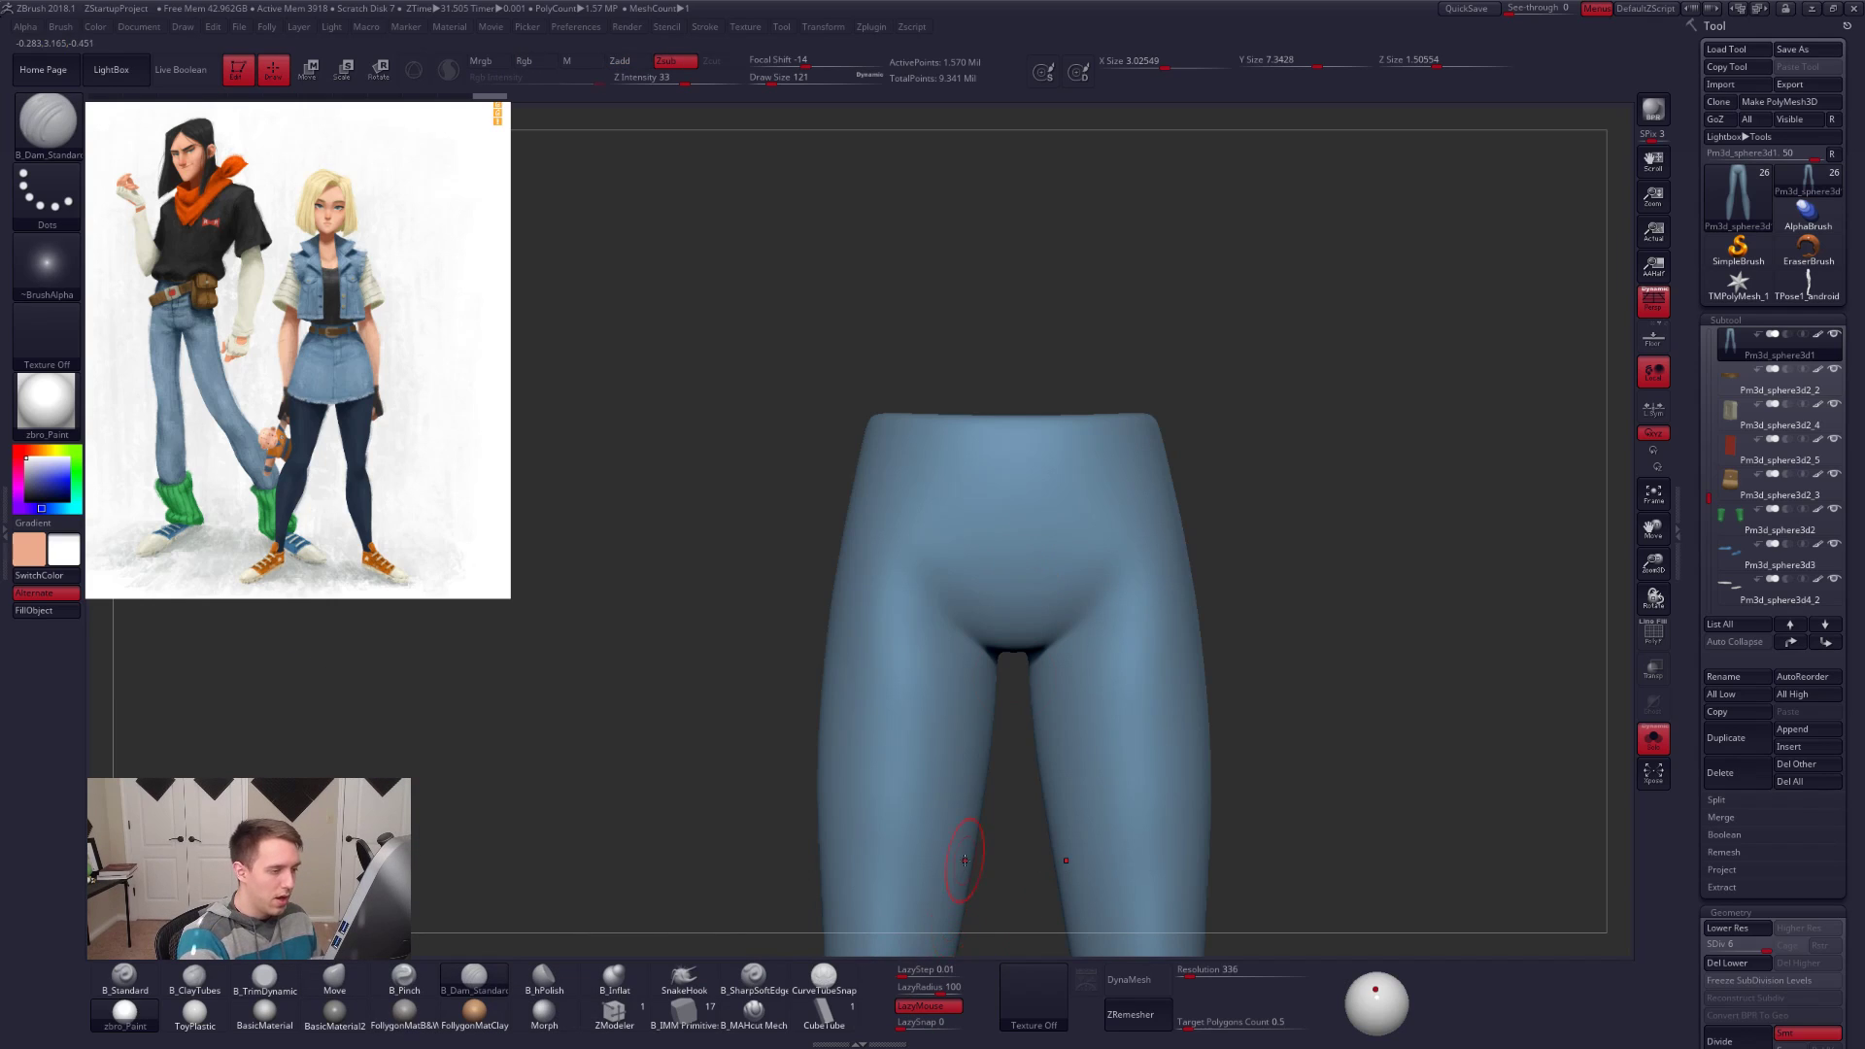
key("[")
mouse_move(1117, 497)
left_mouse_down()
mouse_move(1129, 612)
mouse_move(1101, 822)
left_mouse_up()
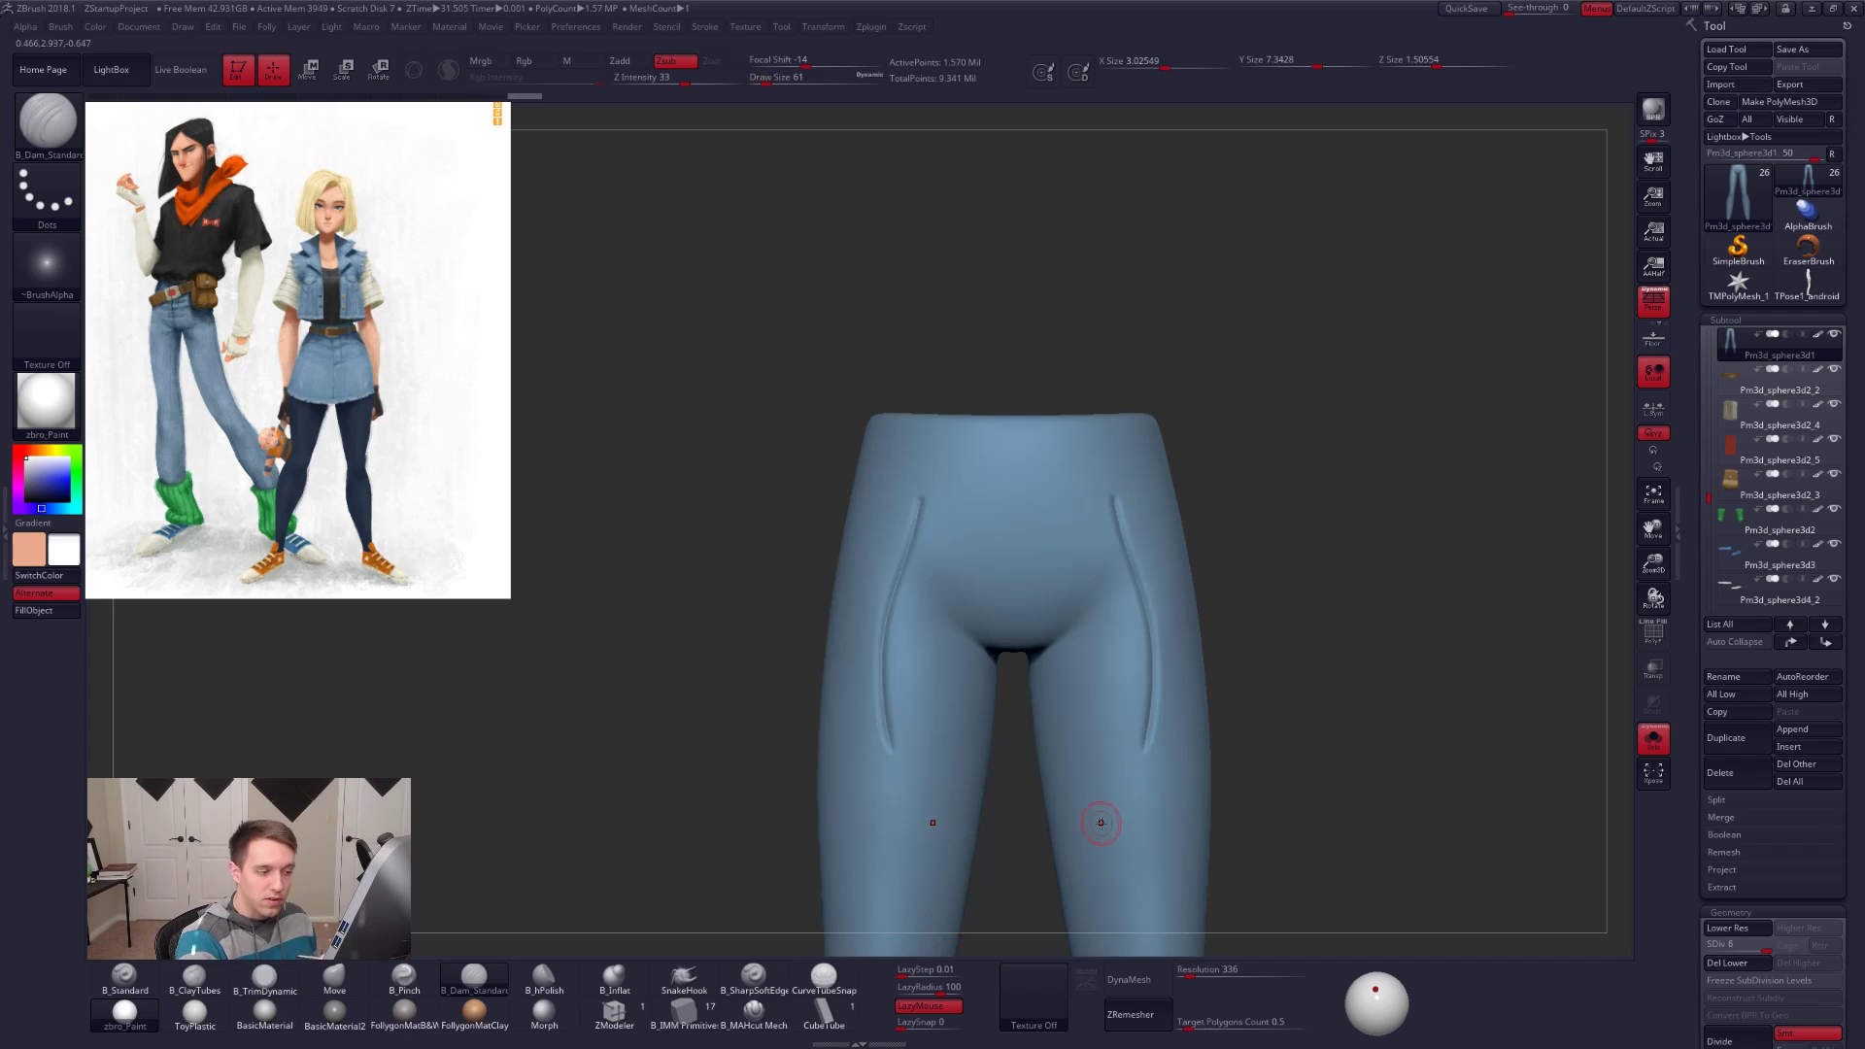
key("ctrl+z")
Step: Try carving a centre-front seam from the jeans' waistband down to the crotch
right_click_drag(1020, 658, 976, 557, "ctrl")
left_click_drag(1023, 434, 1021, 736)
right_click_drag(1019, 761, 1105, 662)
Step: Try carving seams down the outer sides of the legs, and undo all the jeans' seam strokes
right_click_drag(1286, 813, 1136, 359)
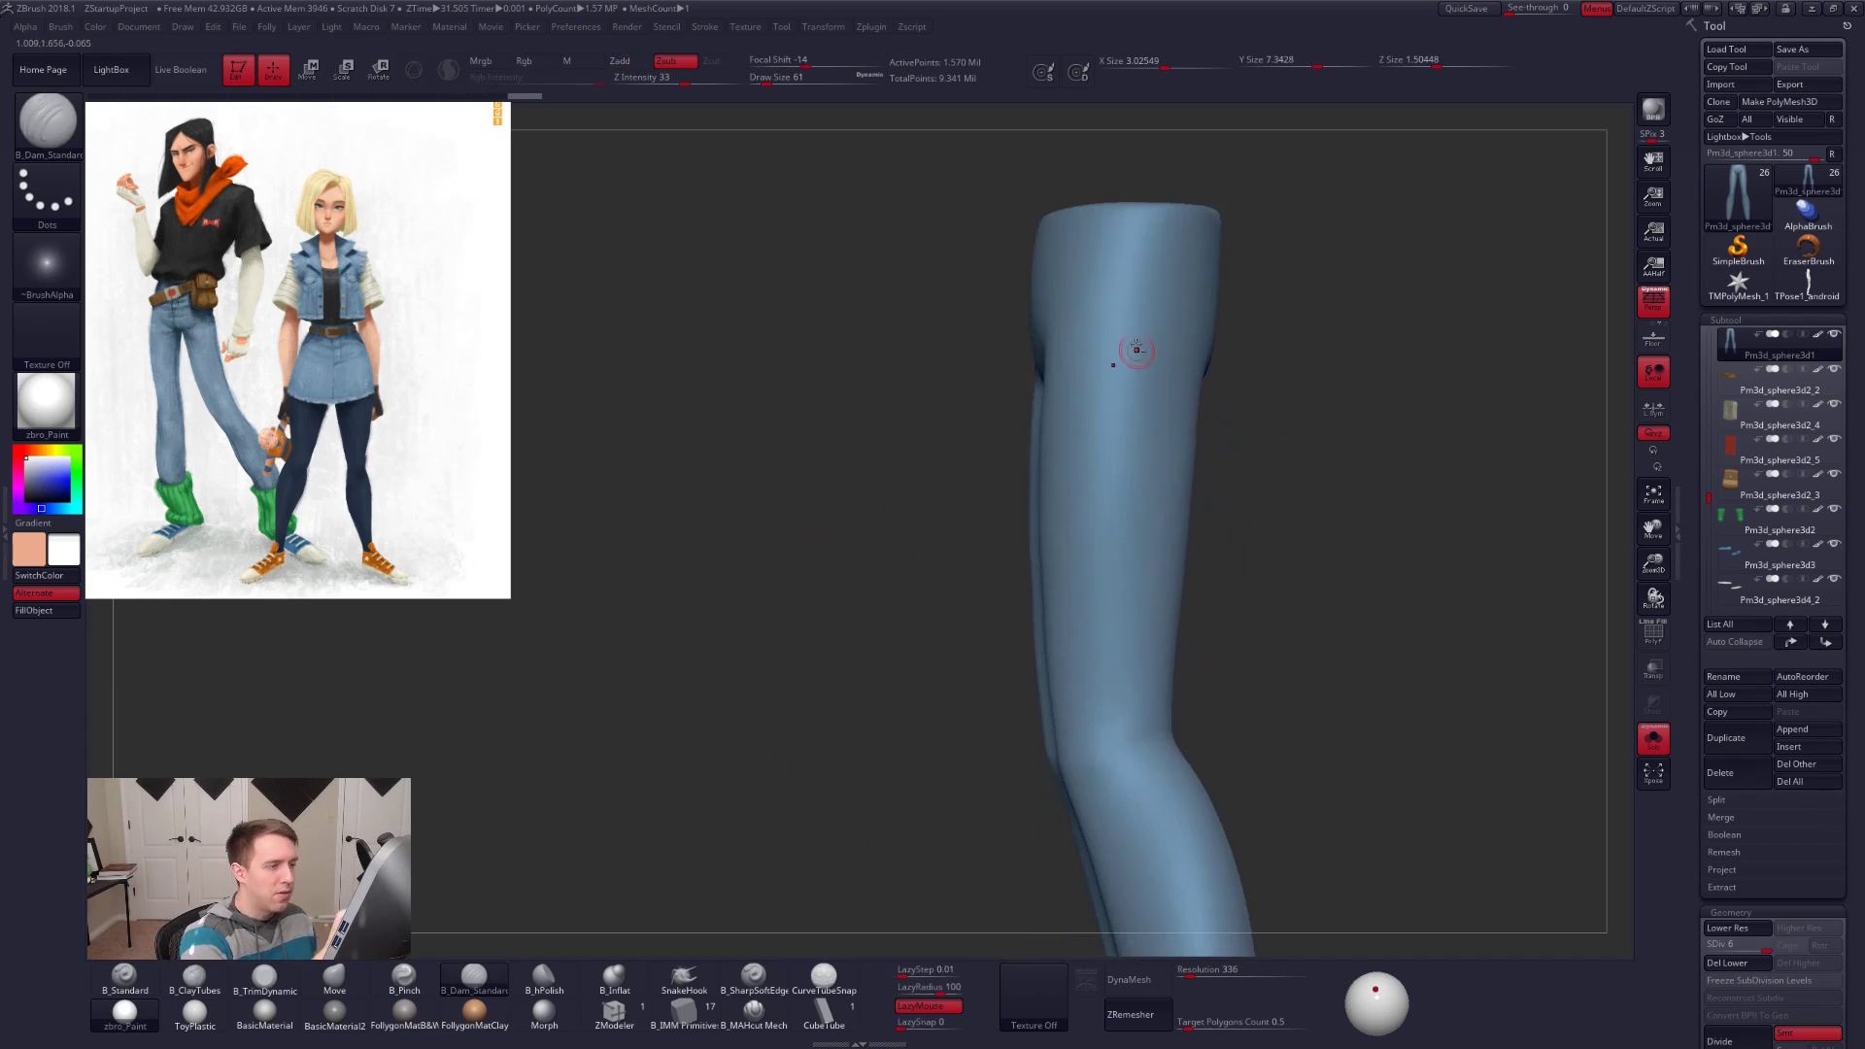
mouse_move(1144, 201)
left_mouse_down()
mouse_move(1106, 595)
mouse_move(1195, 954)
left_mouse_up()
right_click_drag(1244, 728, 1007, 431)
left_click_drag(1002, 416, 1036, 485)
left_click_drag(1042, 557, 1081, 780)
right_click_drag(1087, 783, 1248, 801, "ctrl")
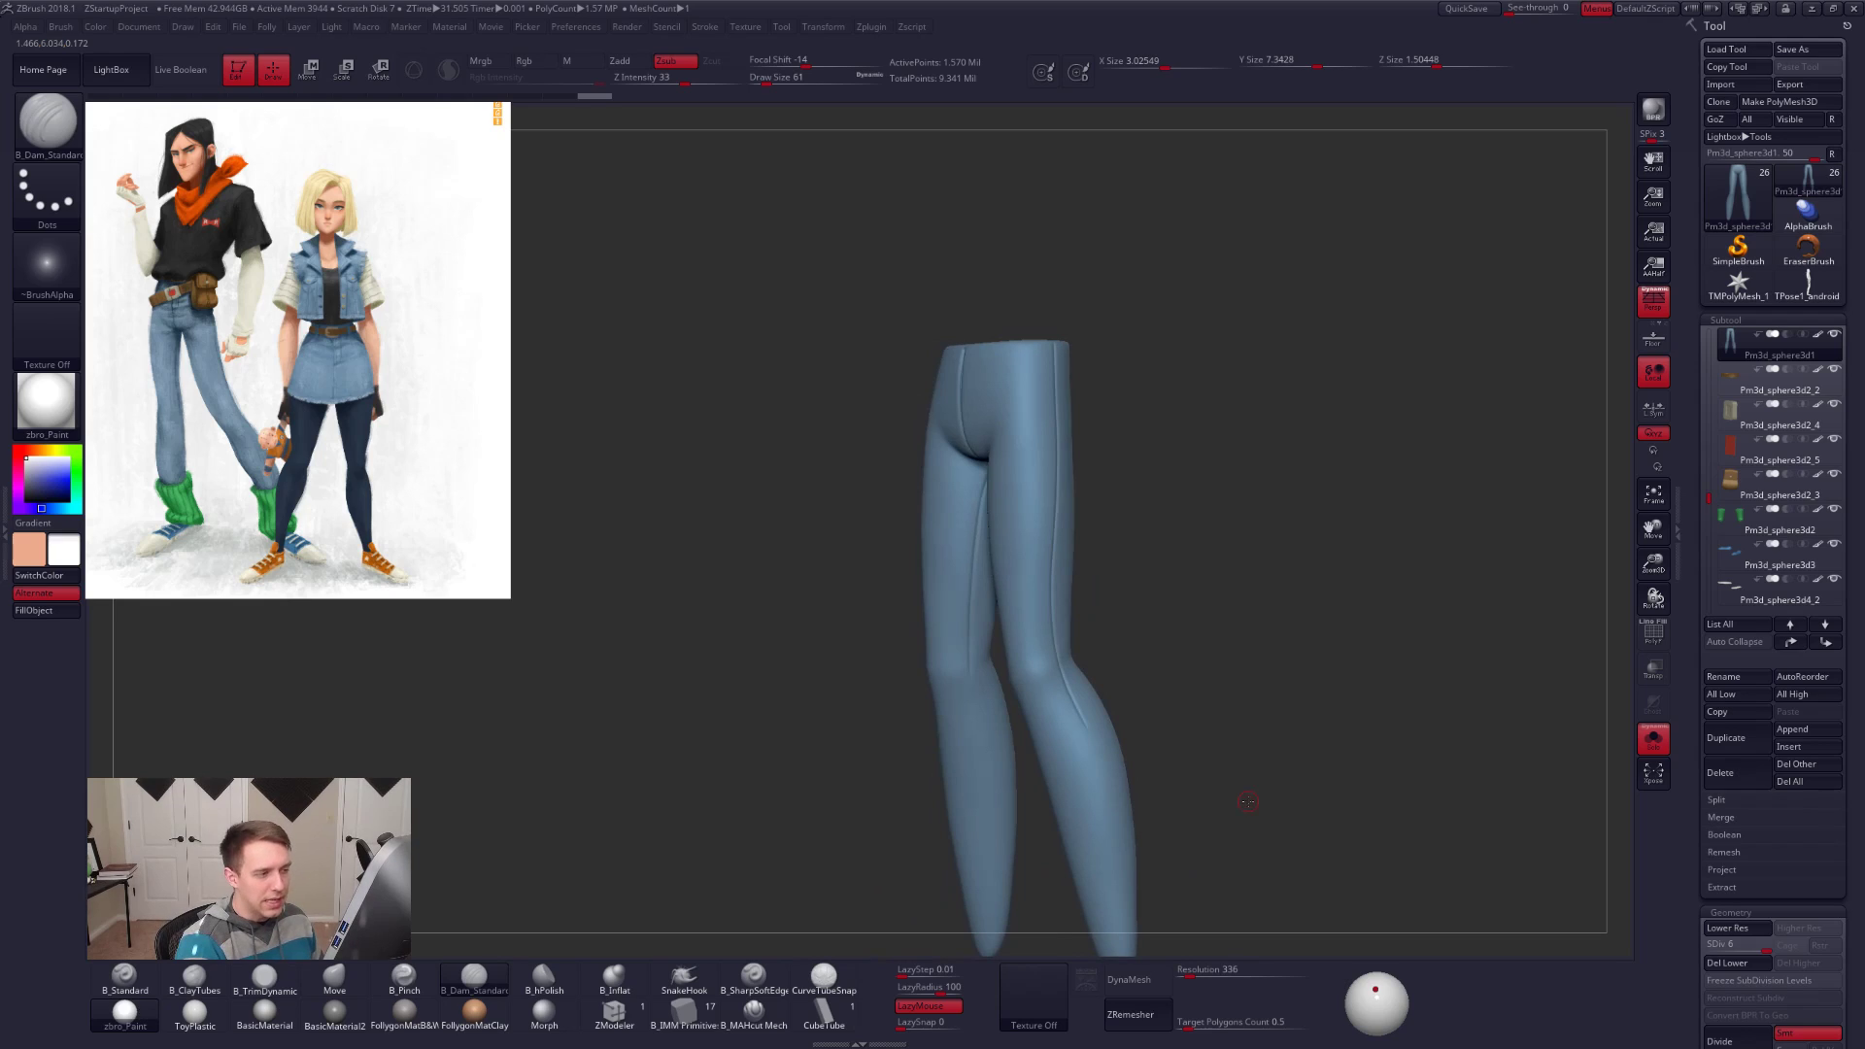
key("ctrl")
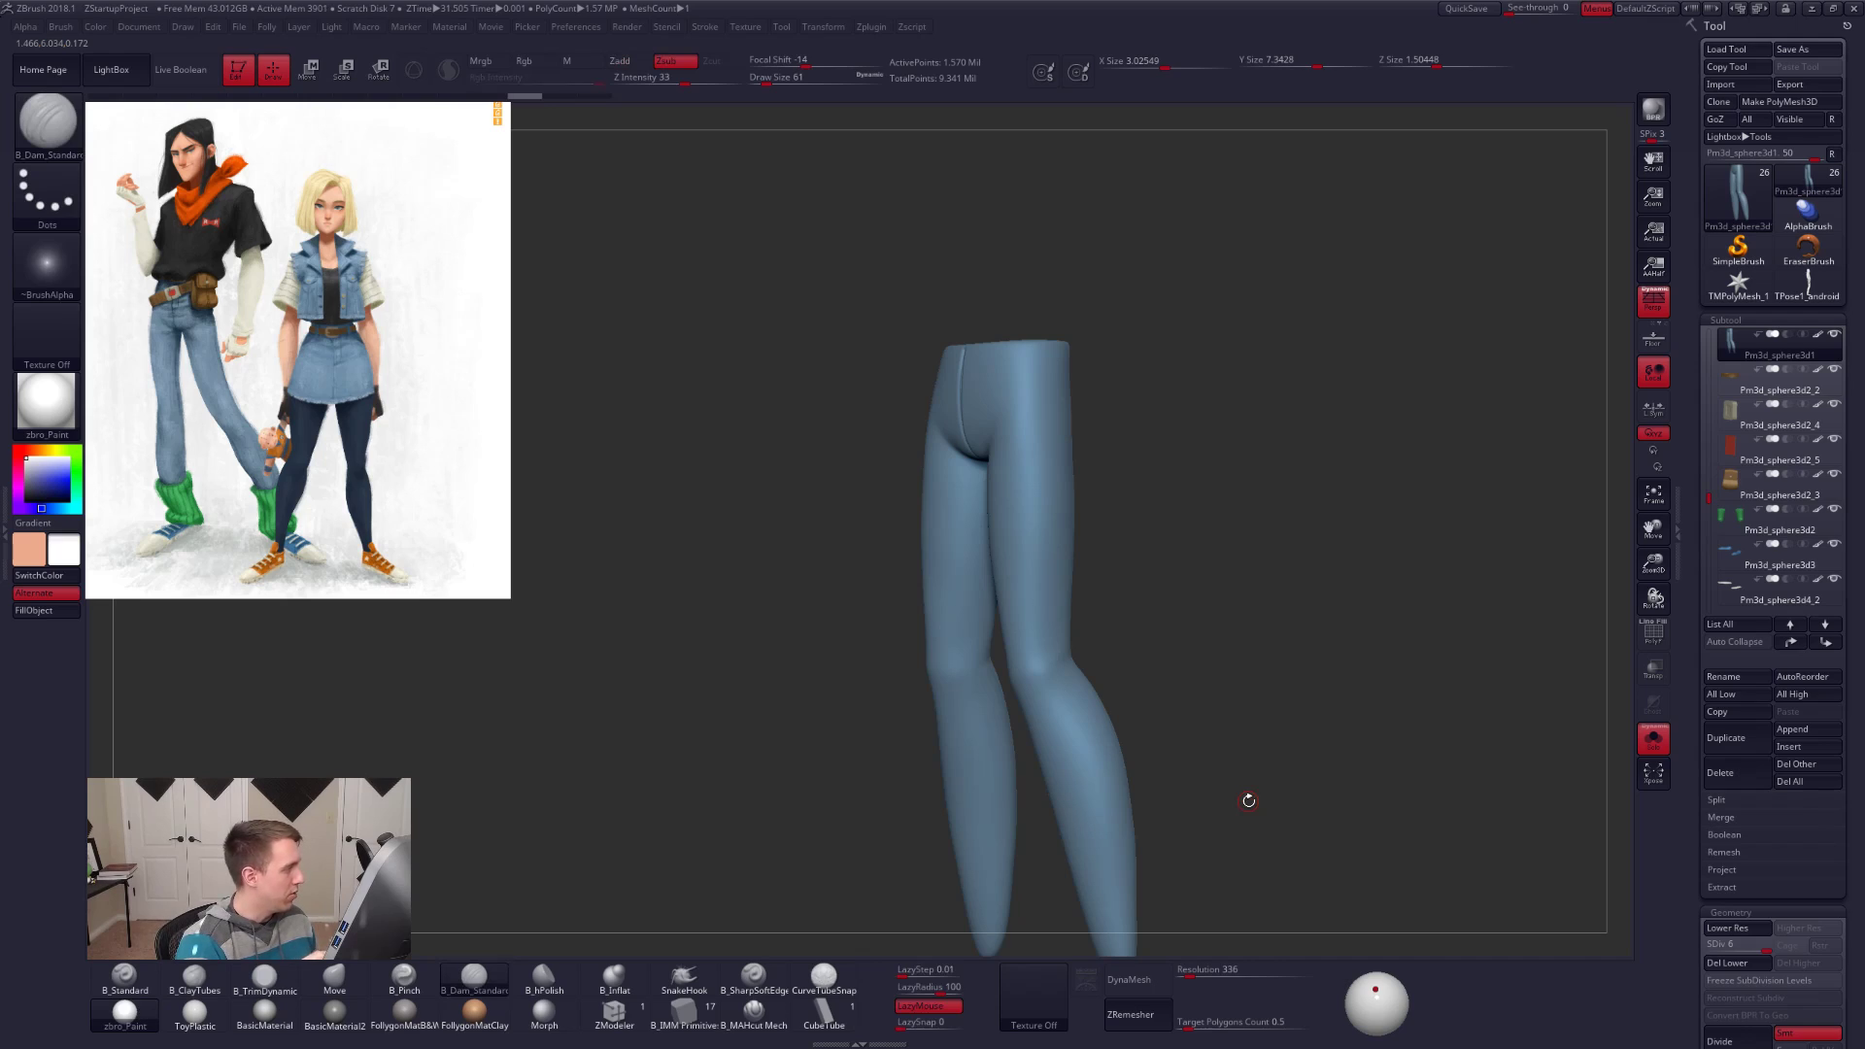
key("ctrl+z")
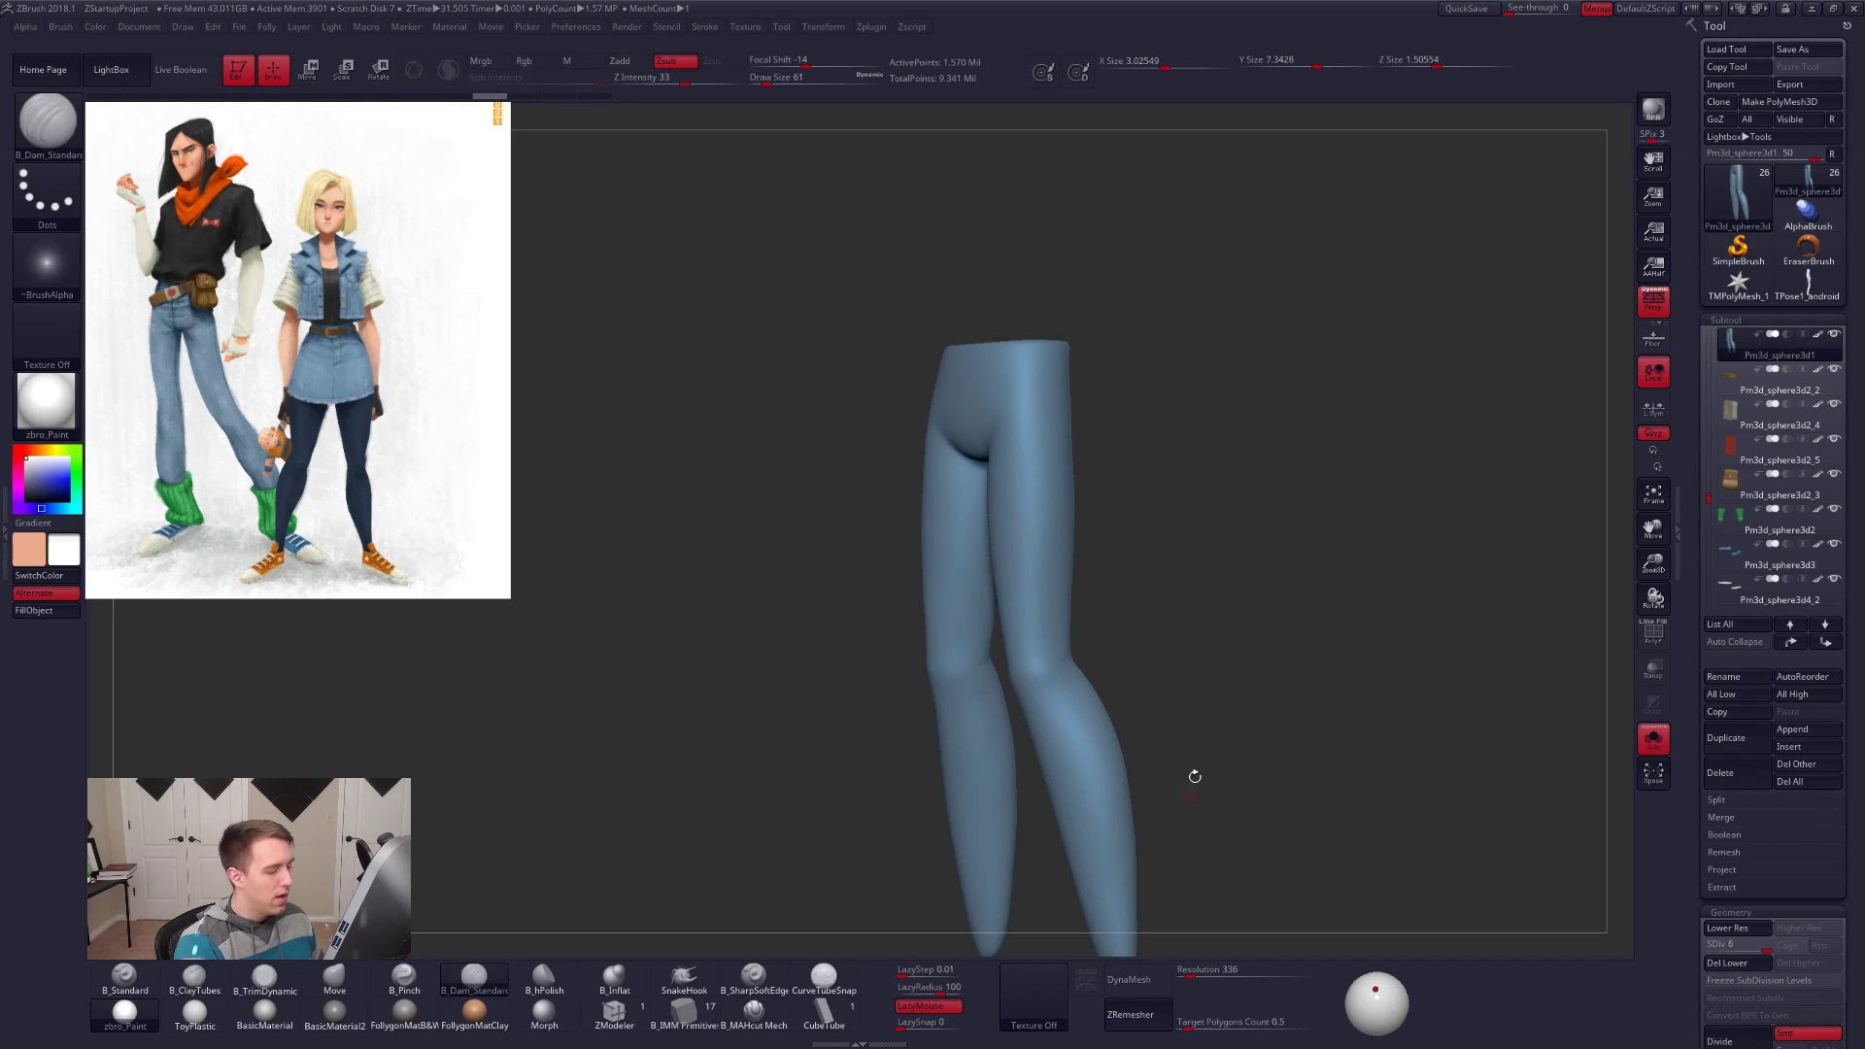
Step: Try a line of white stitches down the thigh with the StitchBasic brush, and undo it
key("b")
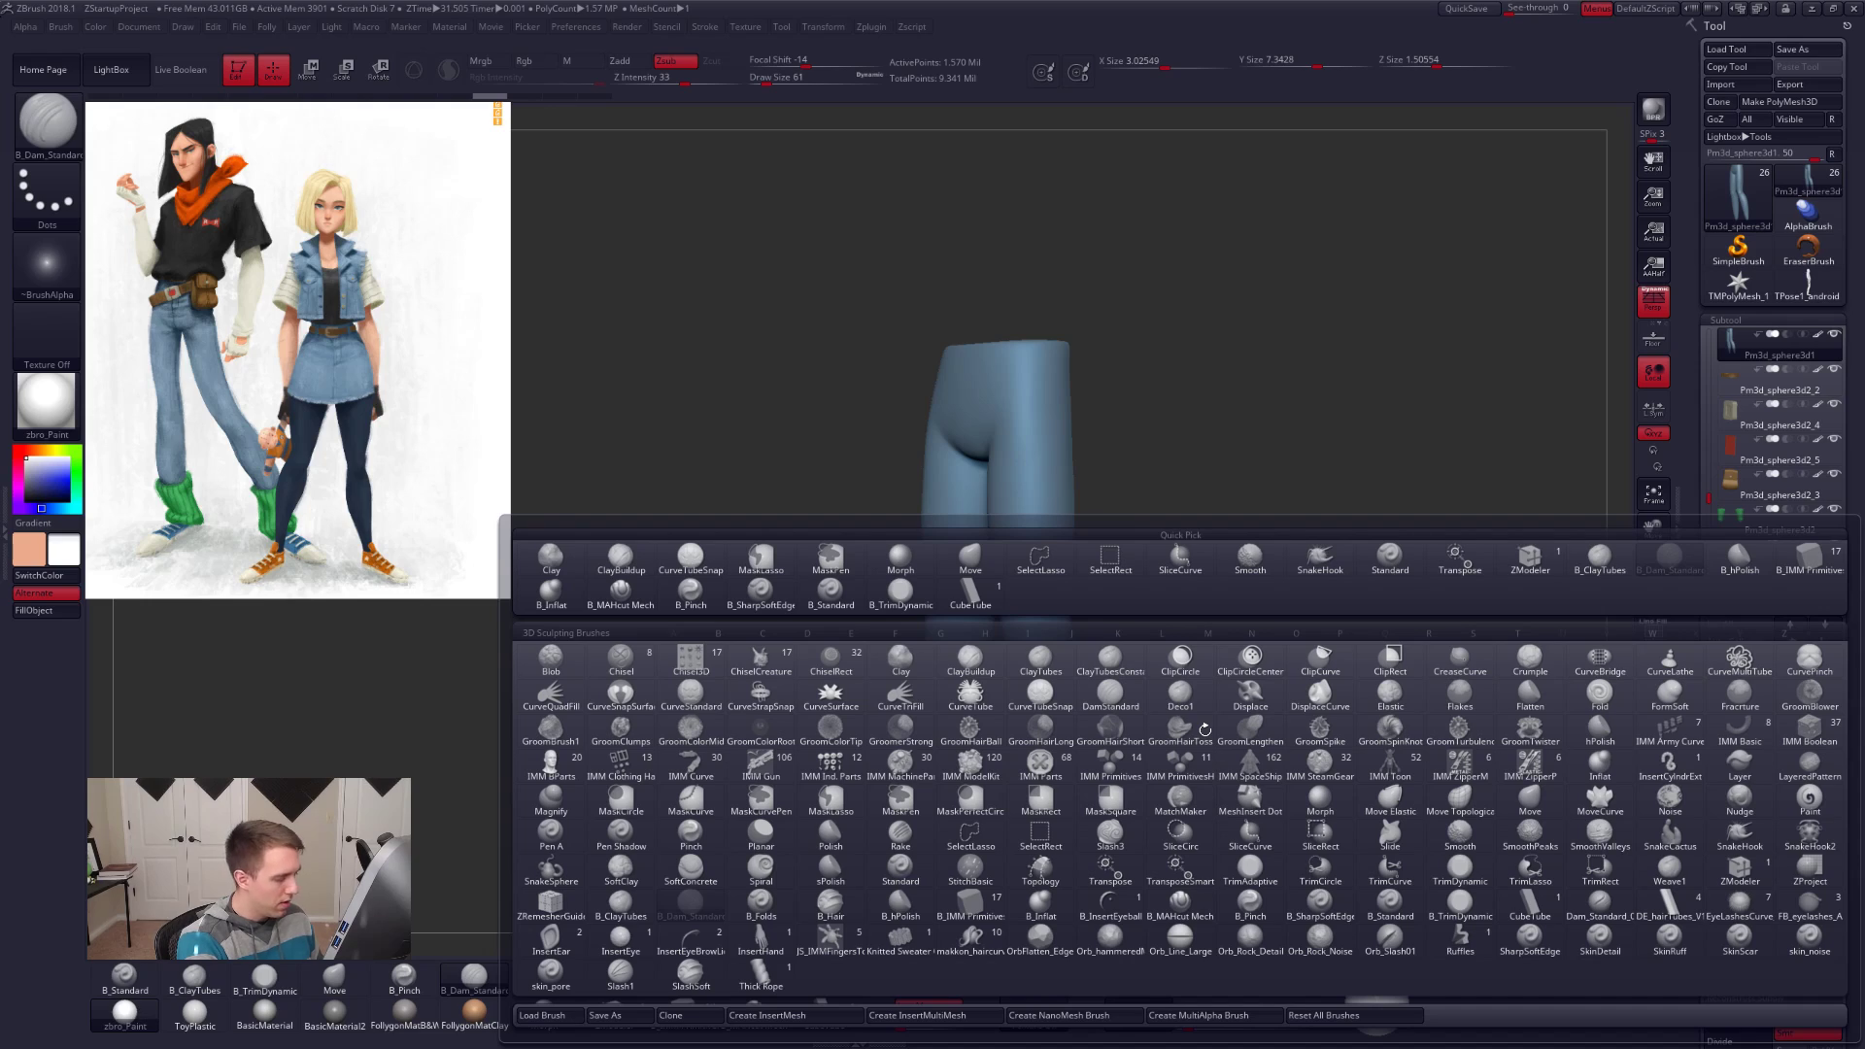
key("s")
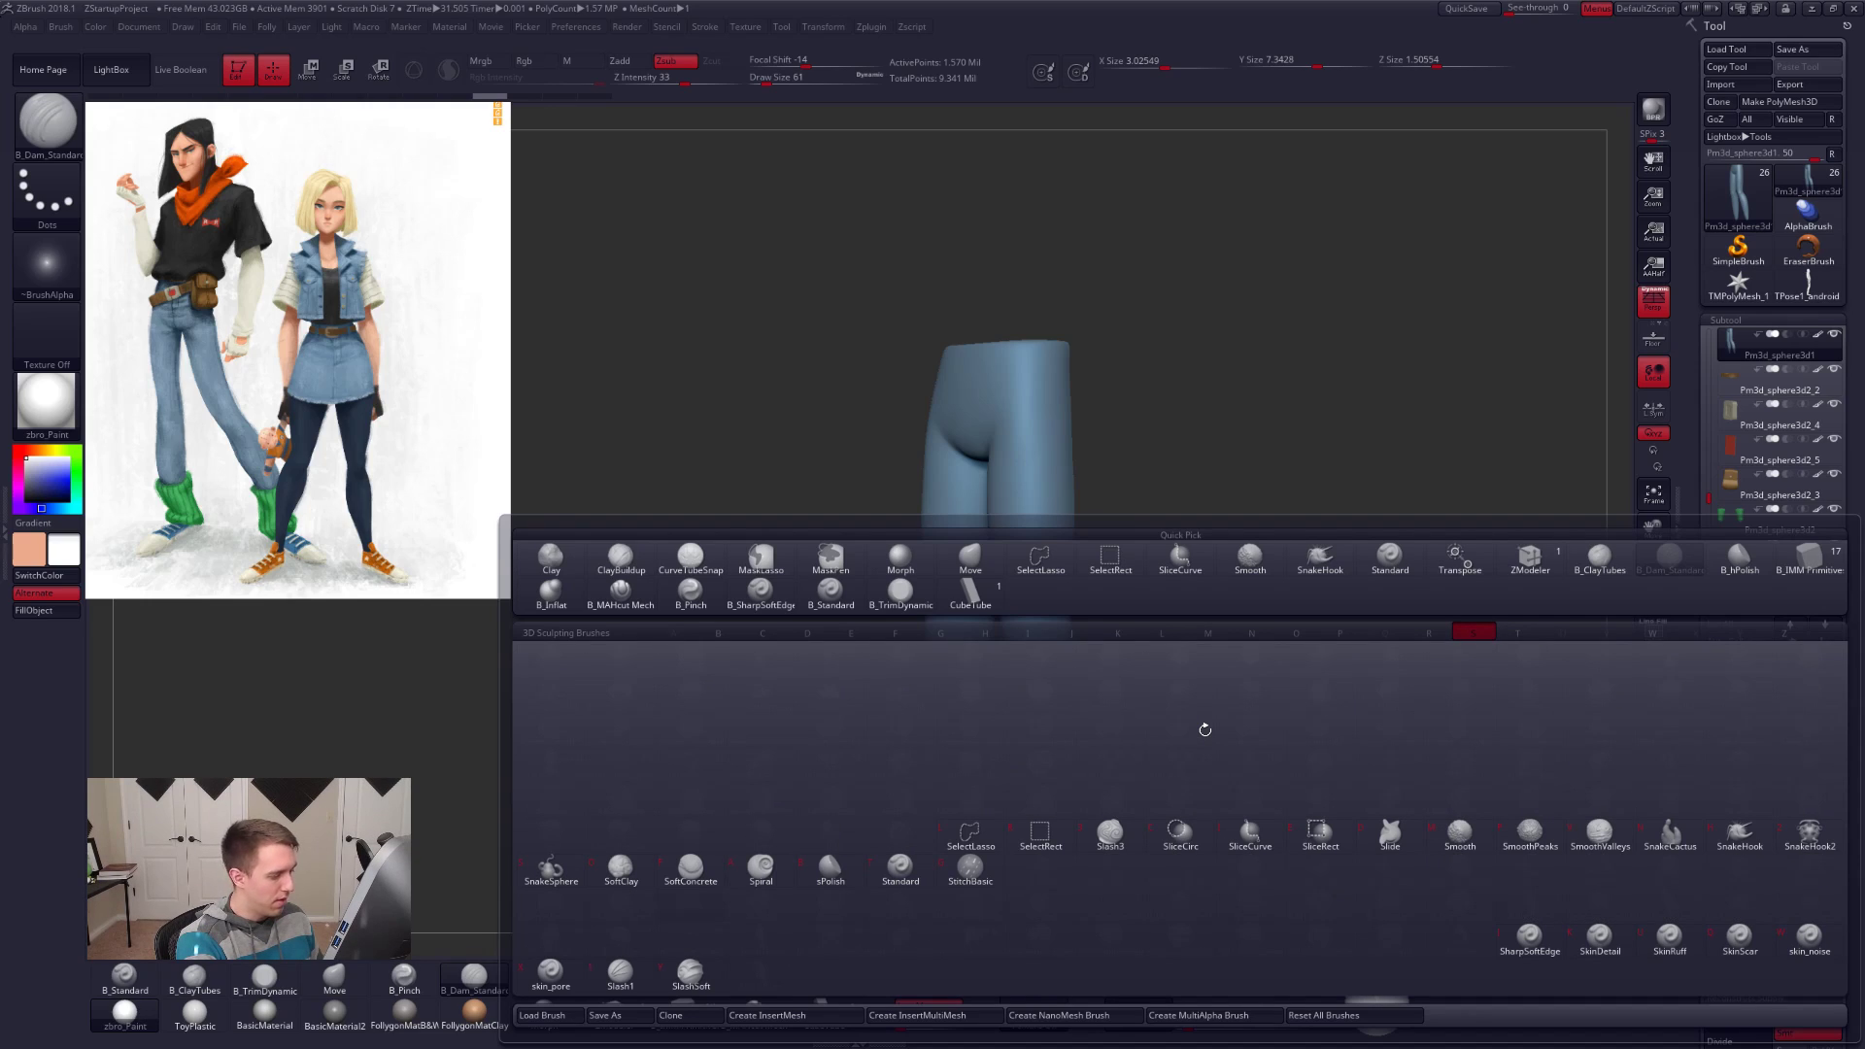
left_click(973, 888)
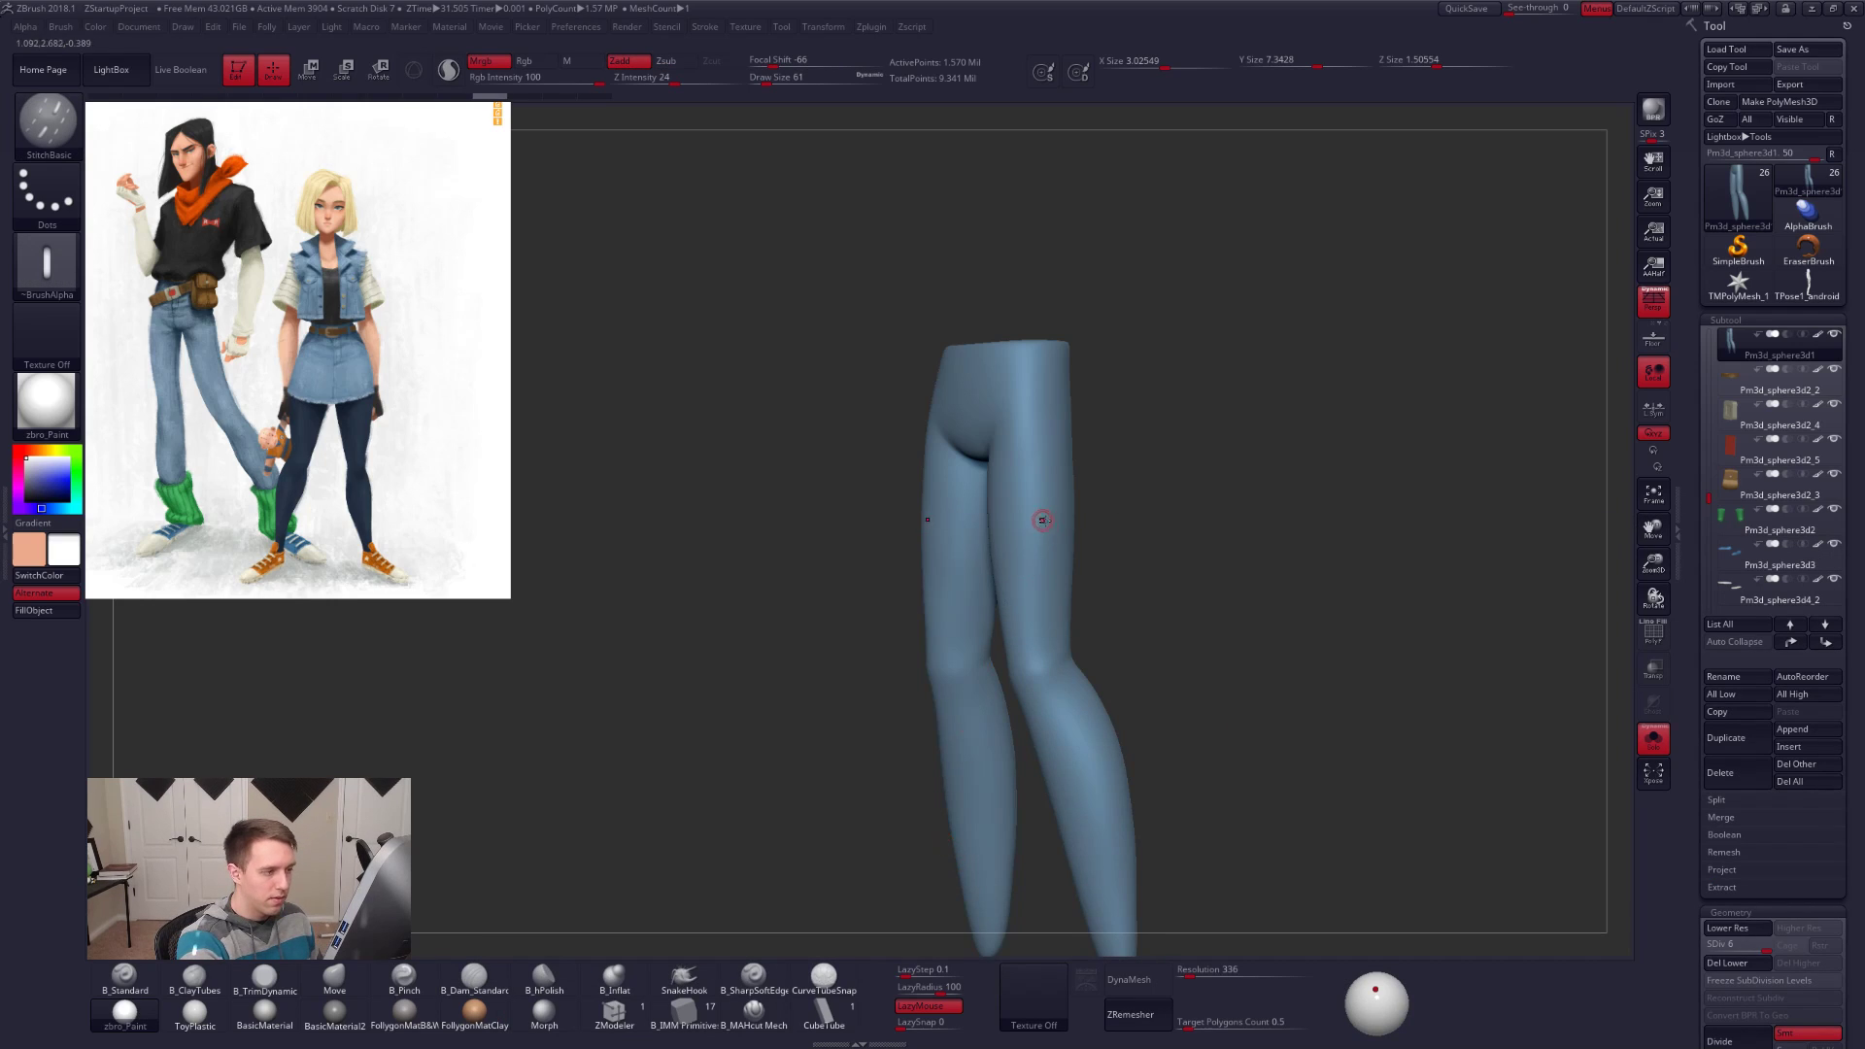
right_click_drag(1044, 522, 973, 521, "ctrl")
key("space")
left_click_drag(1026, 428, 1031, 429)
left_click_drag(1028, 324, 1018, 667)
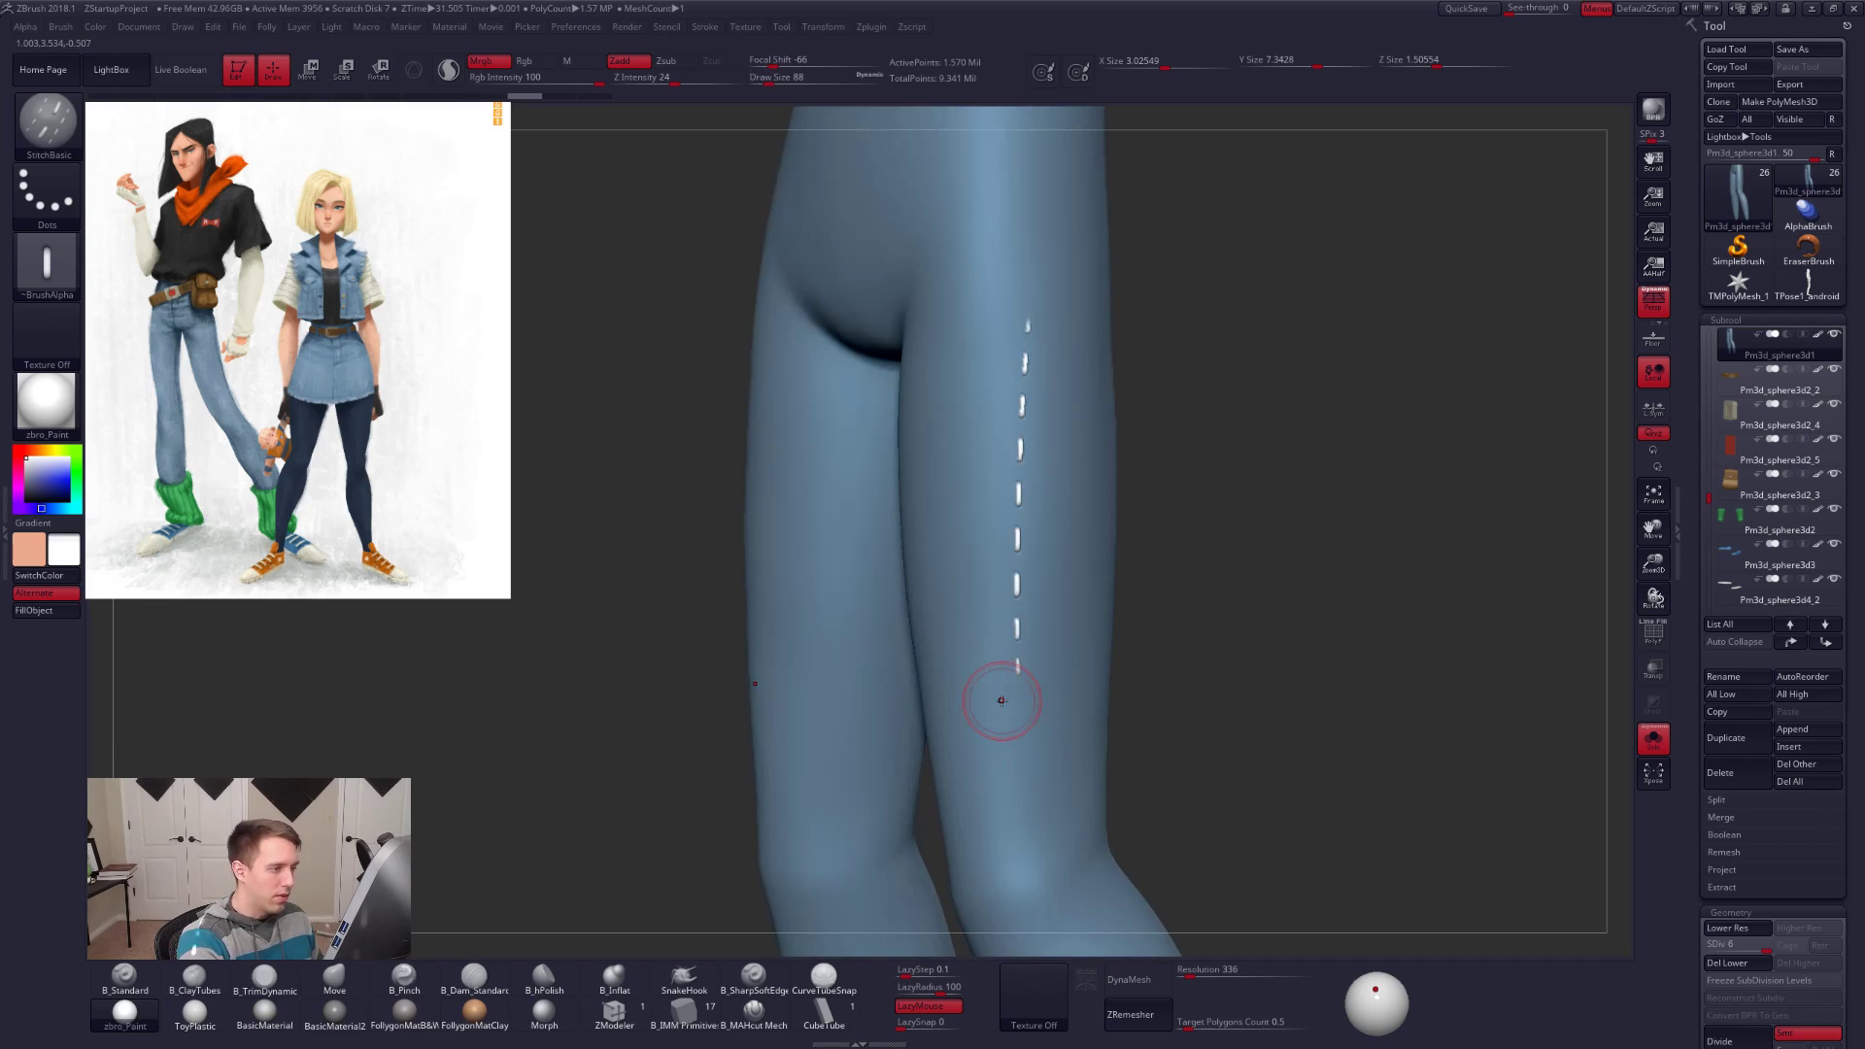
key("ctrl+z")
key("b")
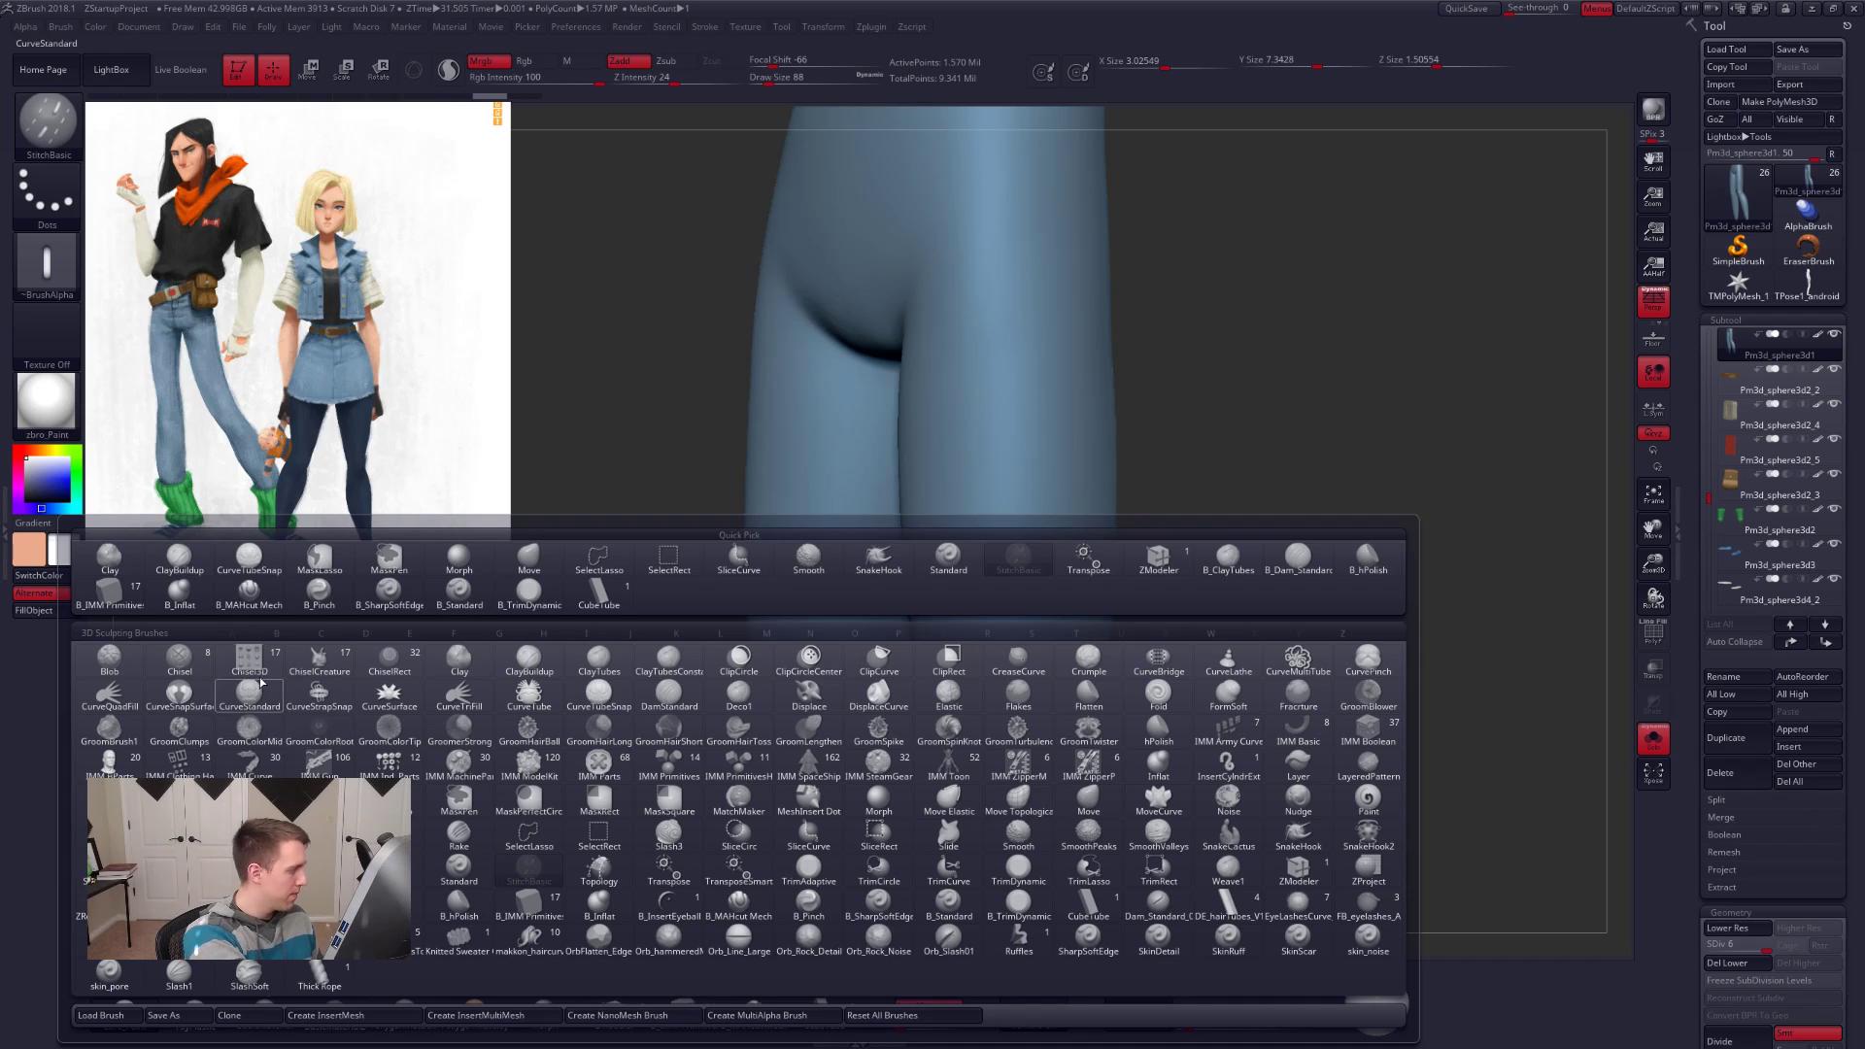
key("c")
key("h")
key("m")
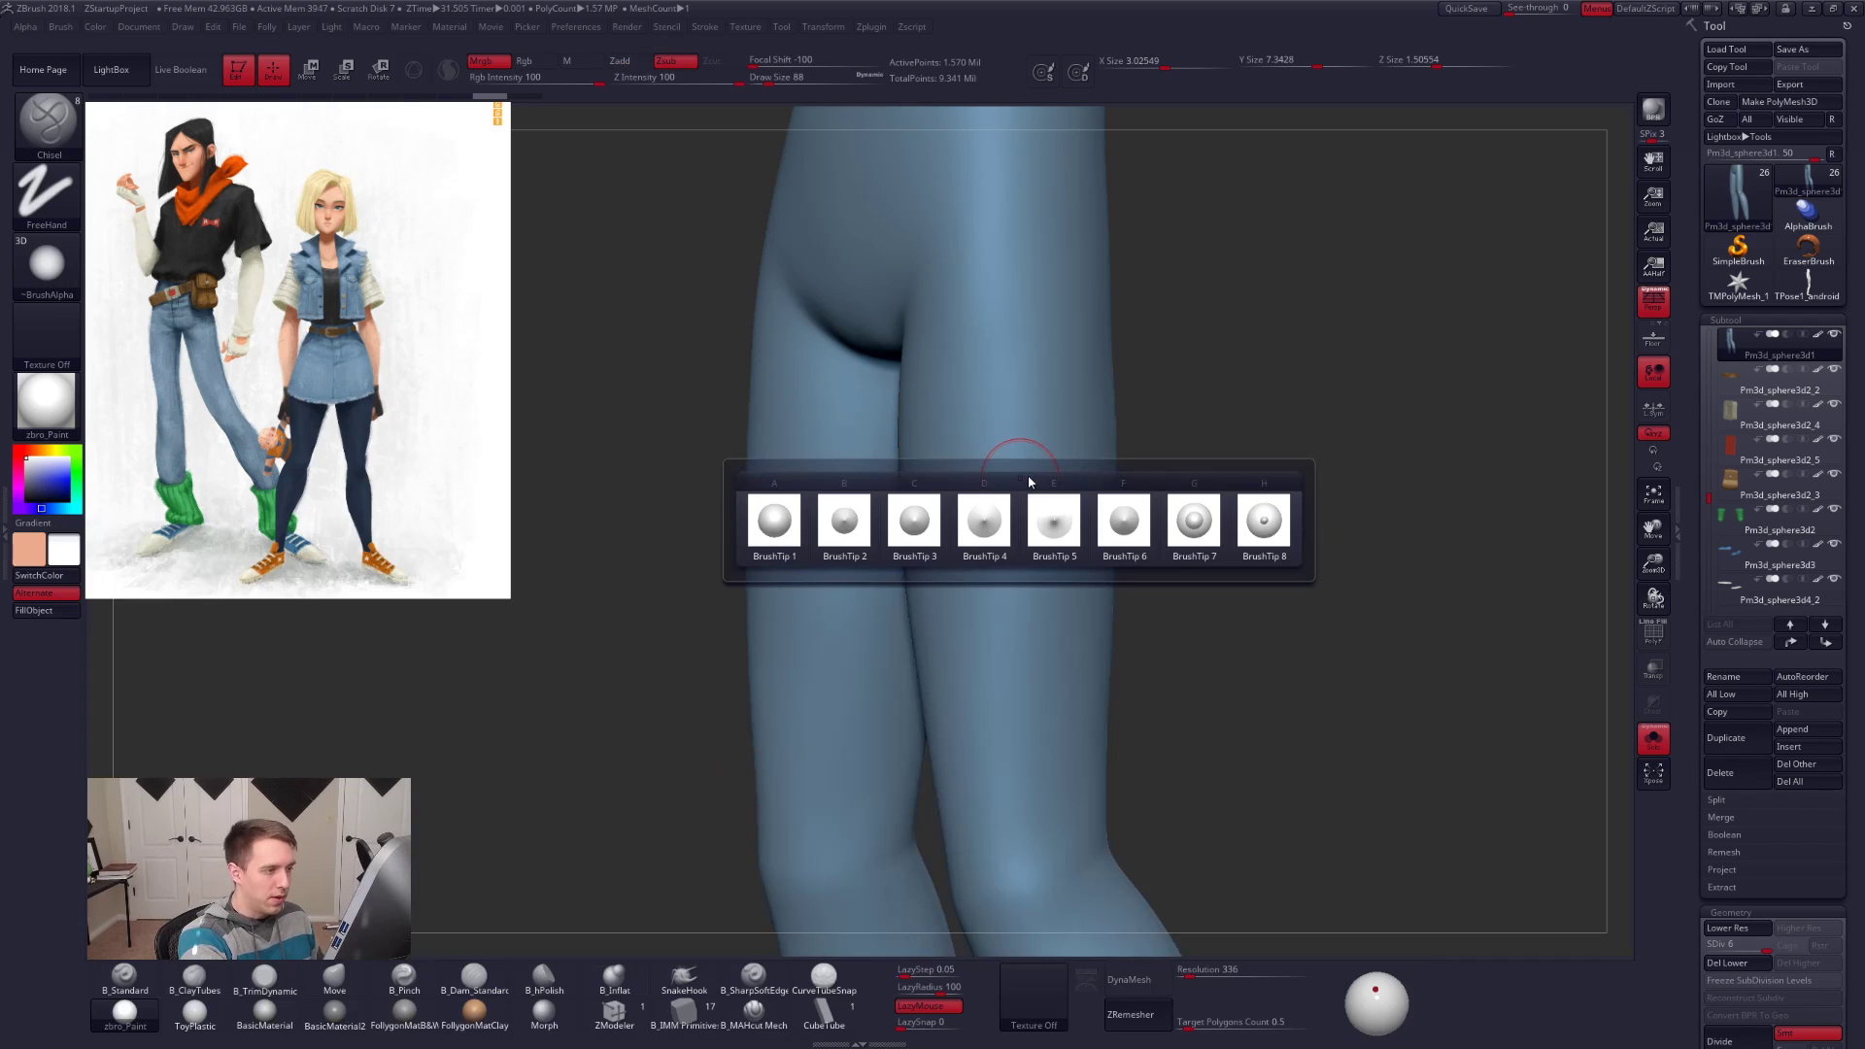
key("b")
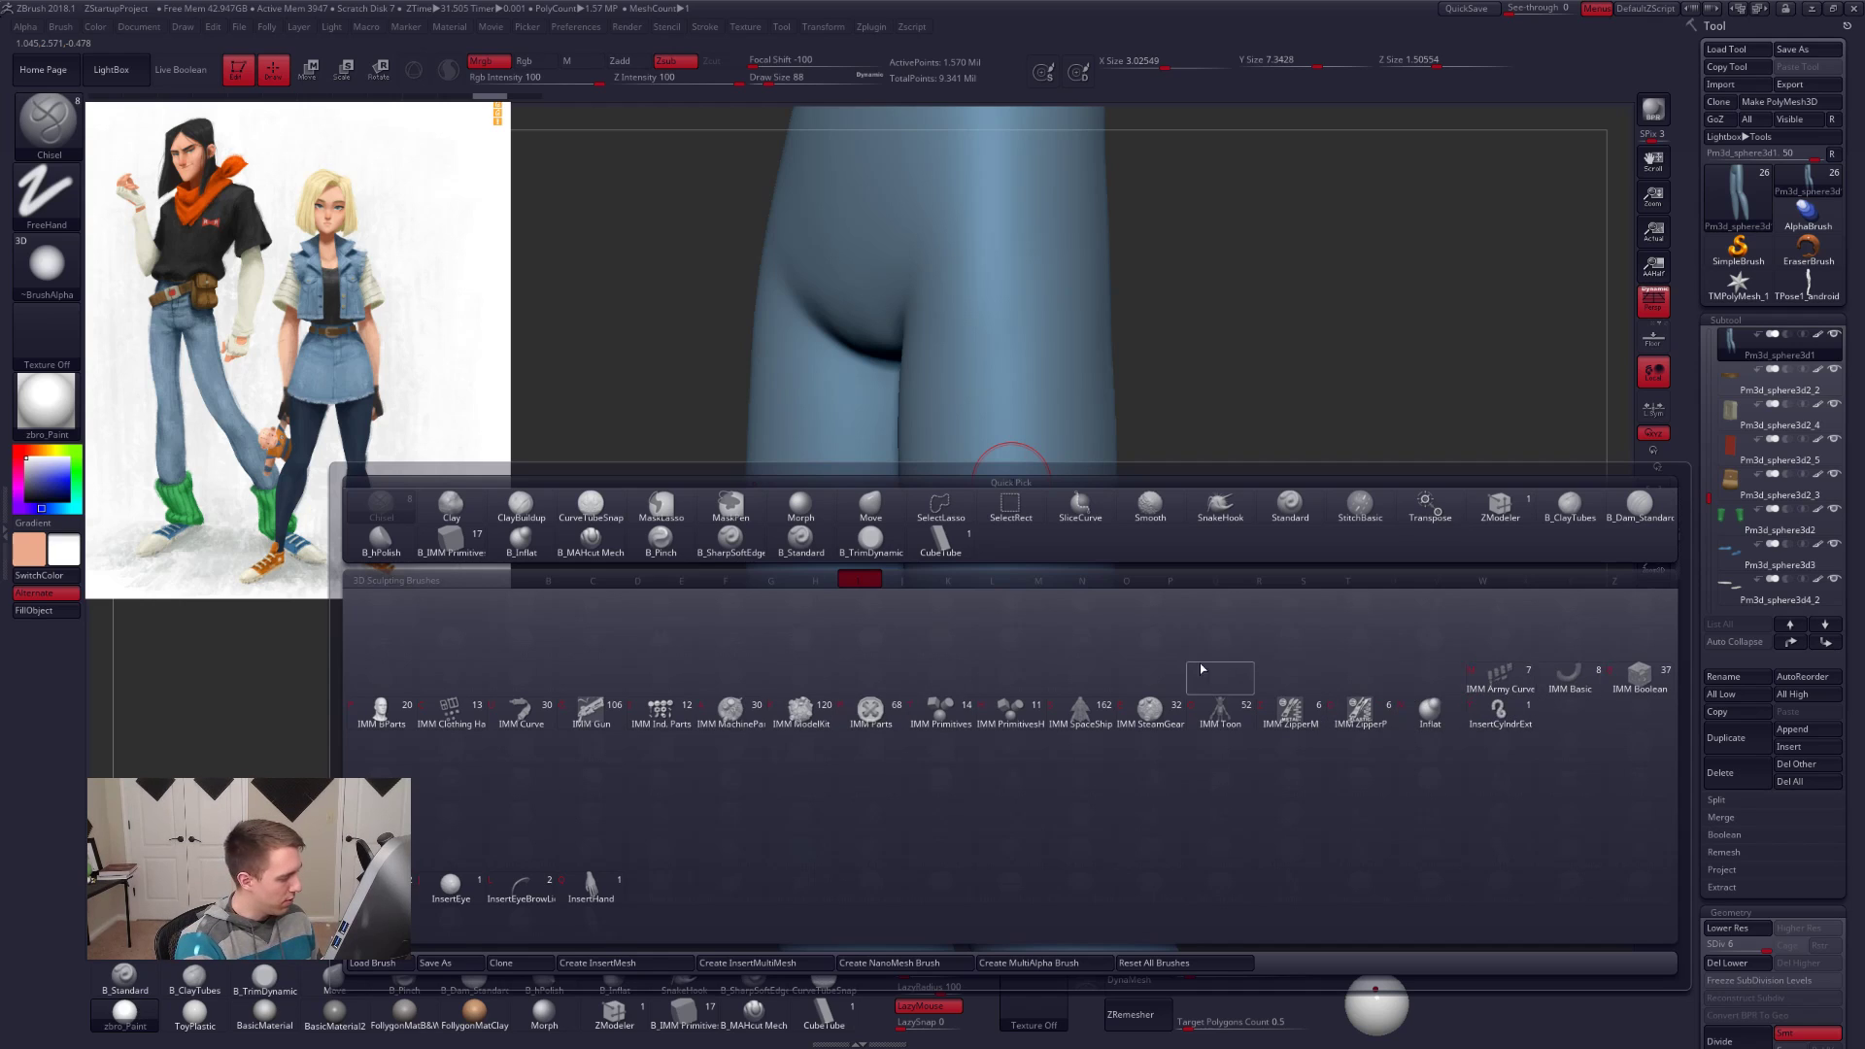
Step: Select the StitchBasic brush again and turn off its Mrgb colour painting
key("b")
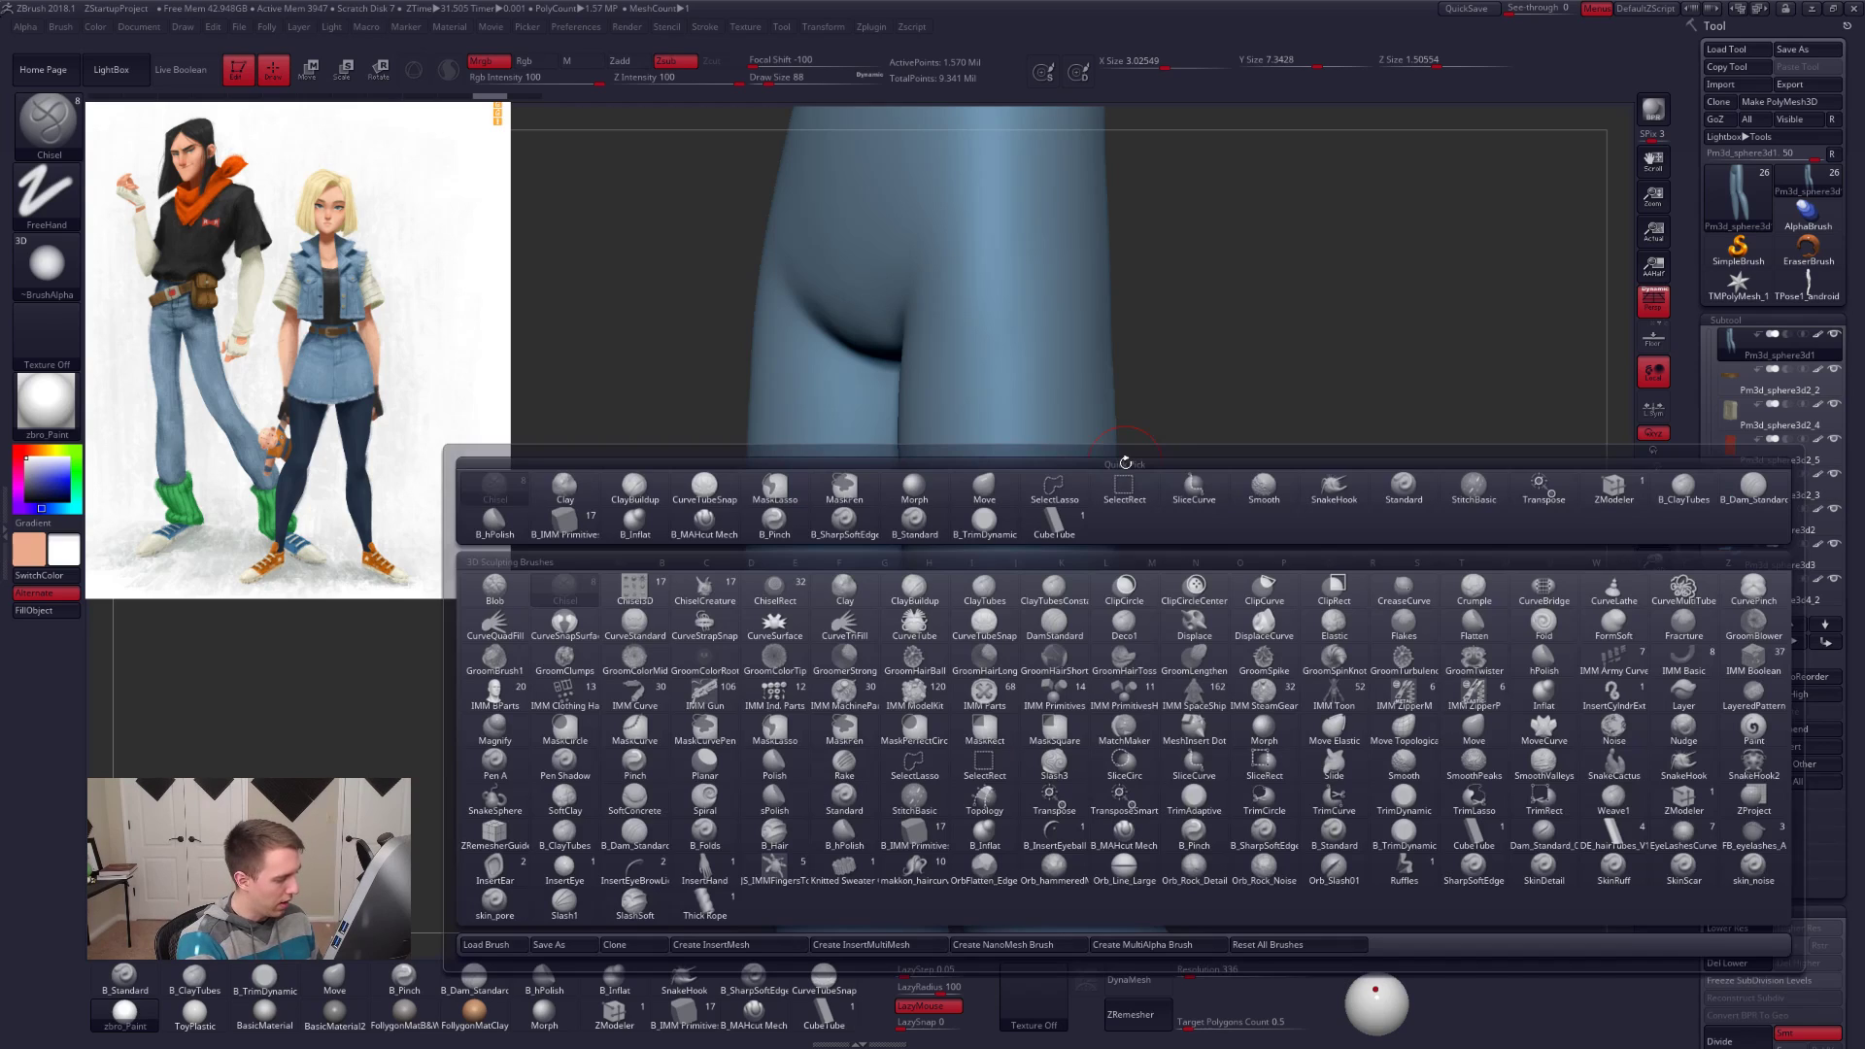
key("s")
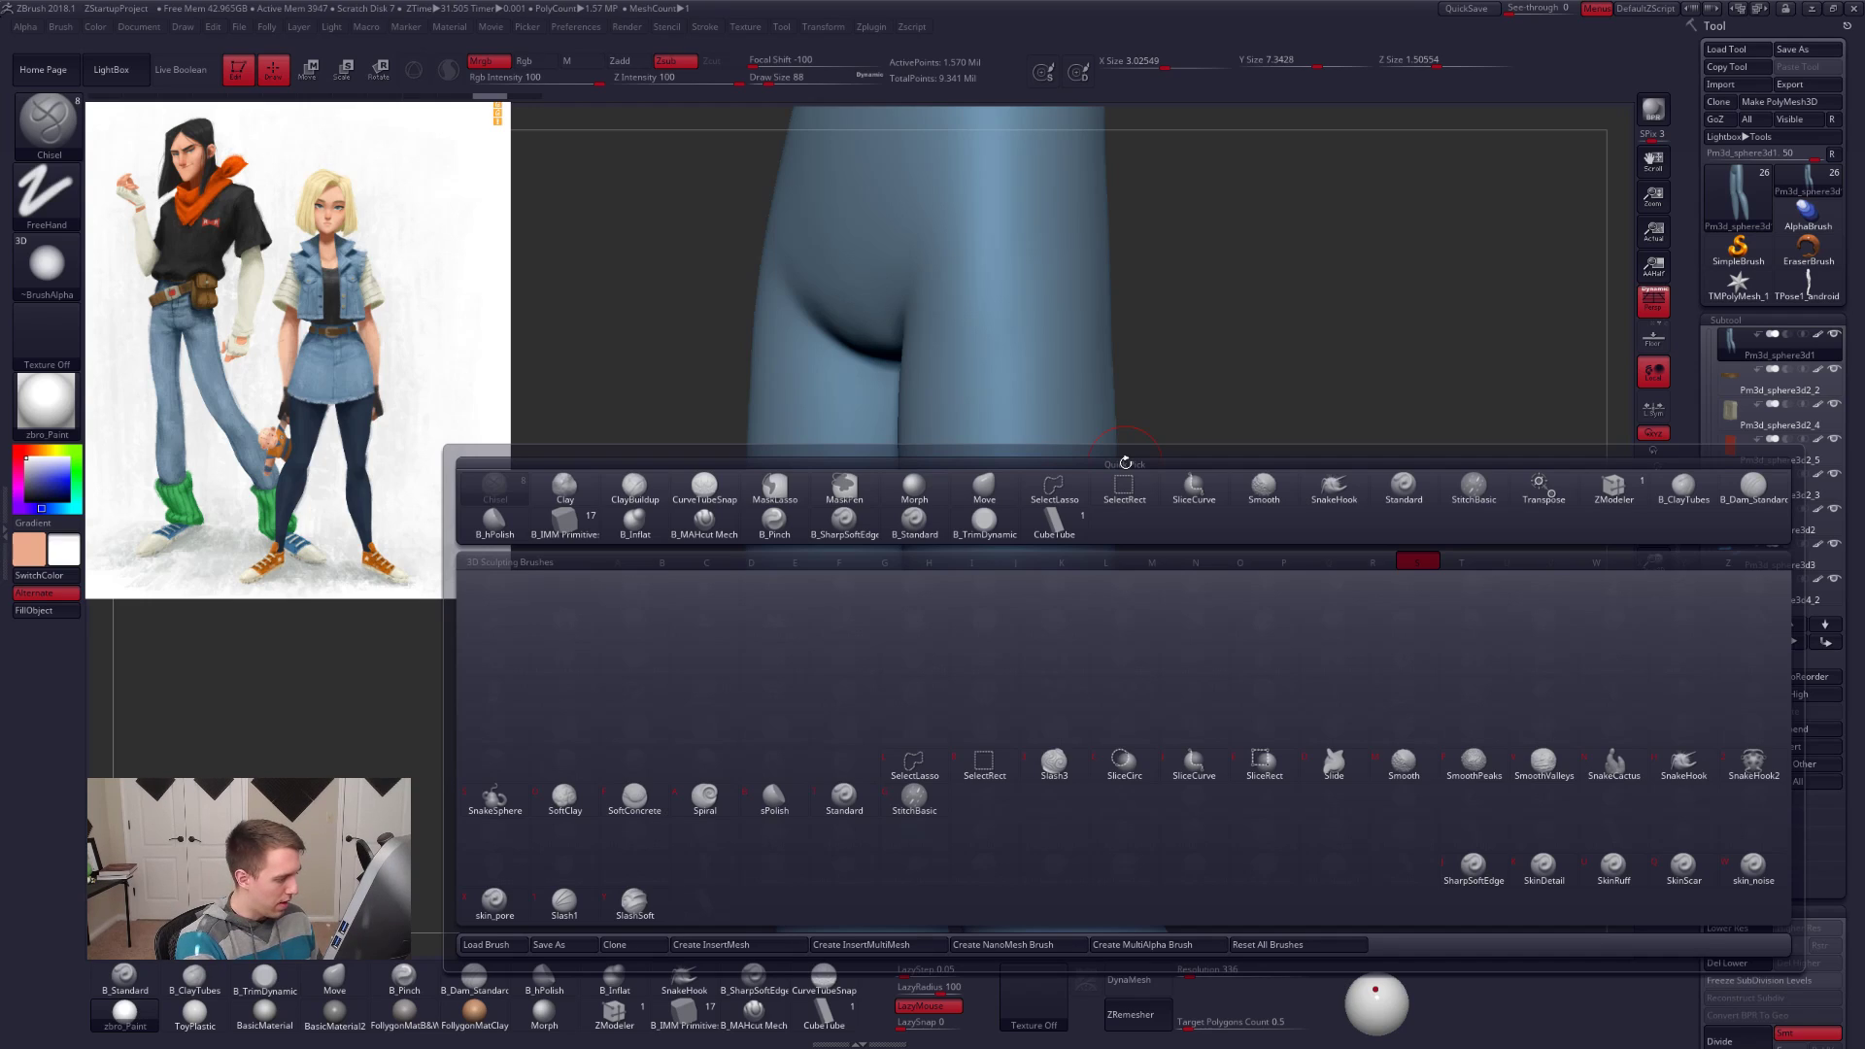
left_click(913, 798)
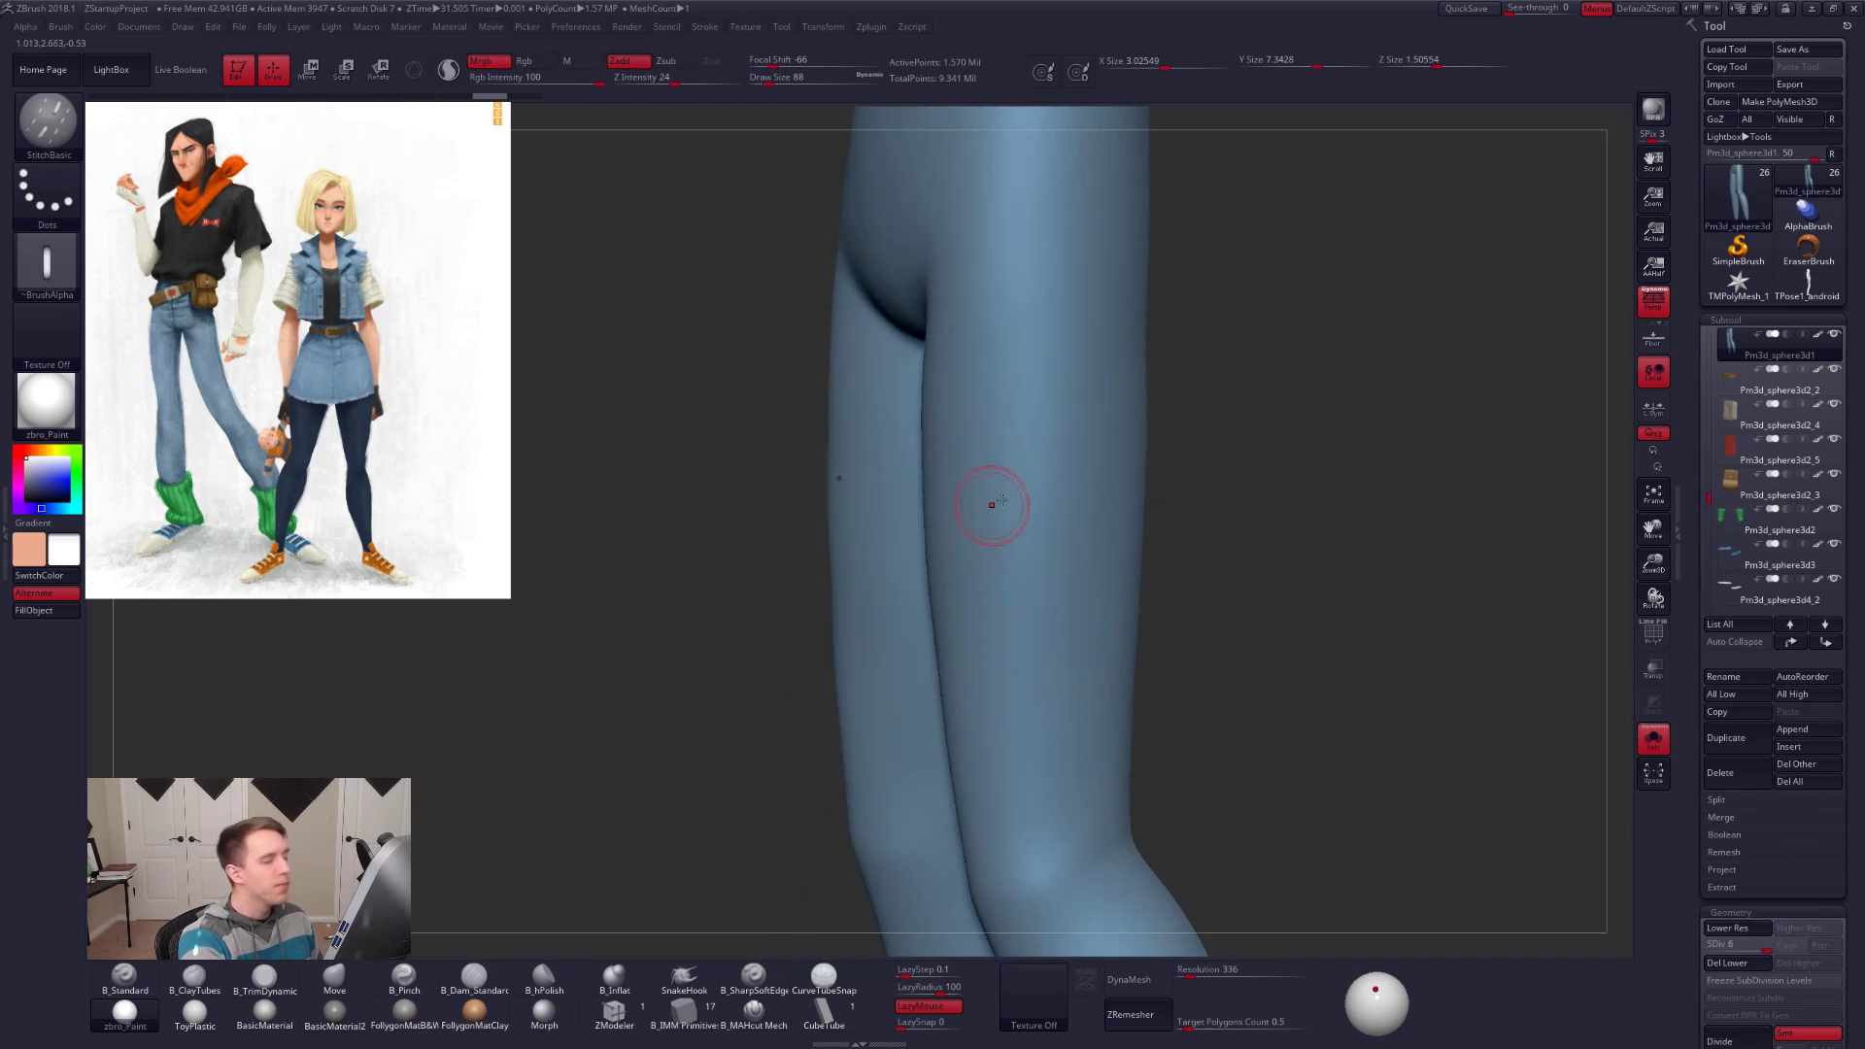
left_click(481, 61)
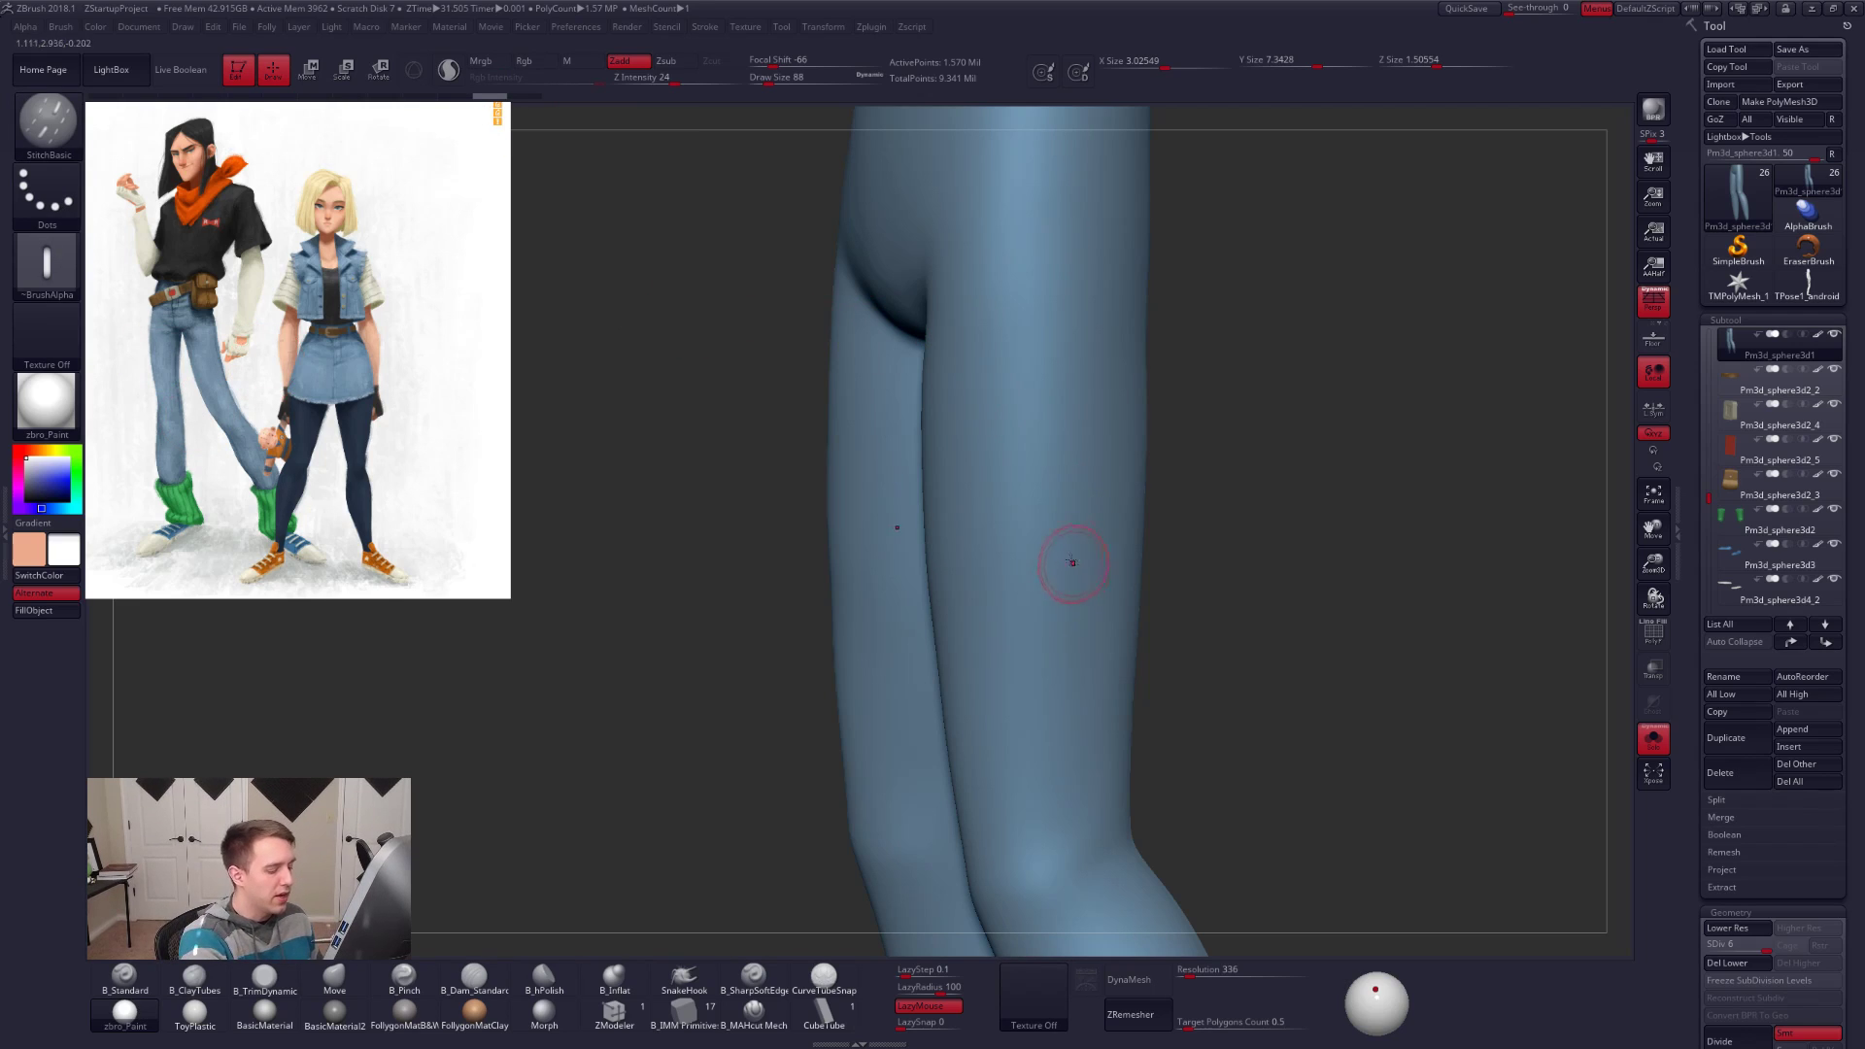
Step: Try uncoloured stitch lines down the outer thigh, reducing the Draw Size to 43
left_click_drag(1048, 254, 1040, 709)
key("space")
left_click_drag(1078, 641, 1070, 639)
key("ctrl+z")
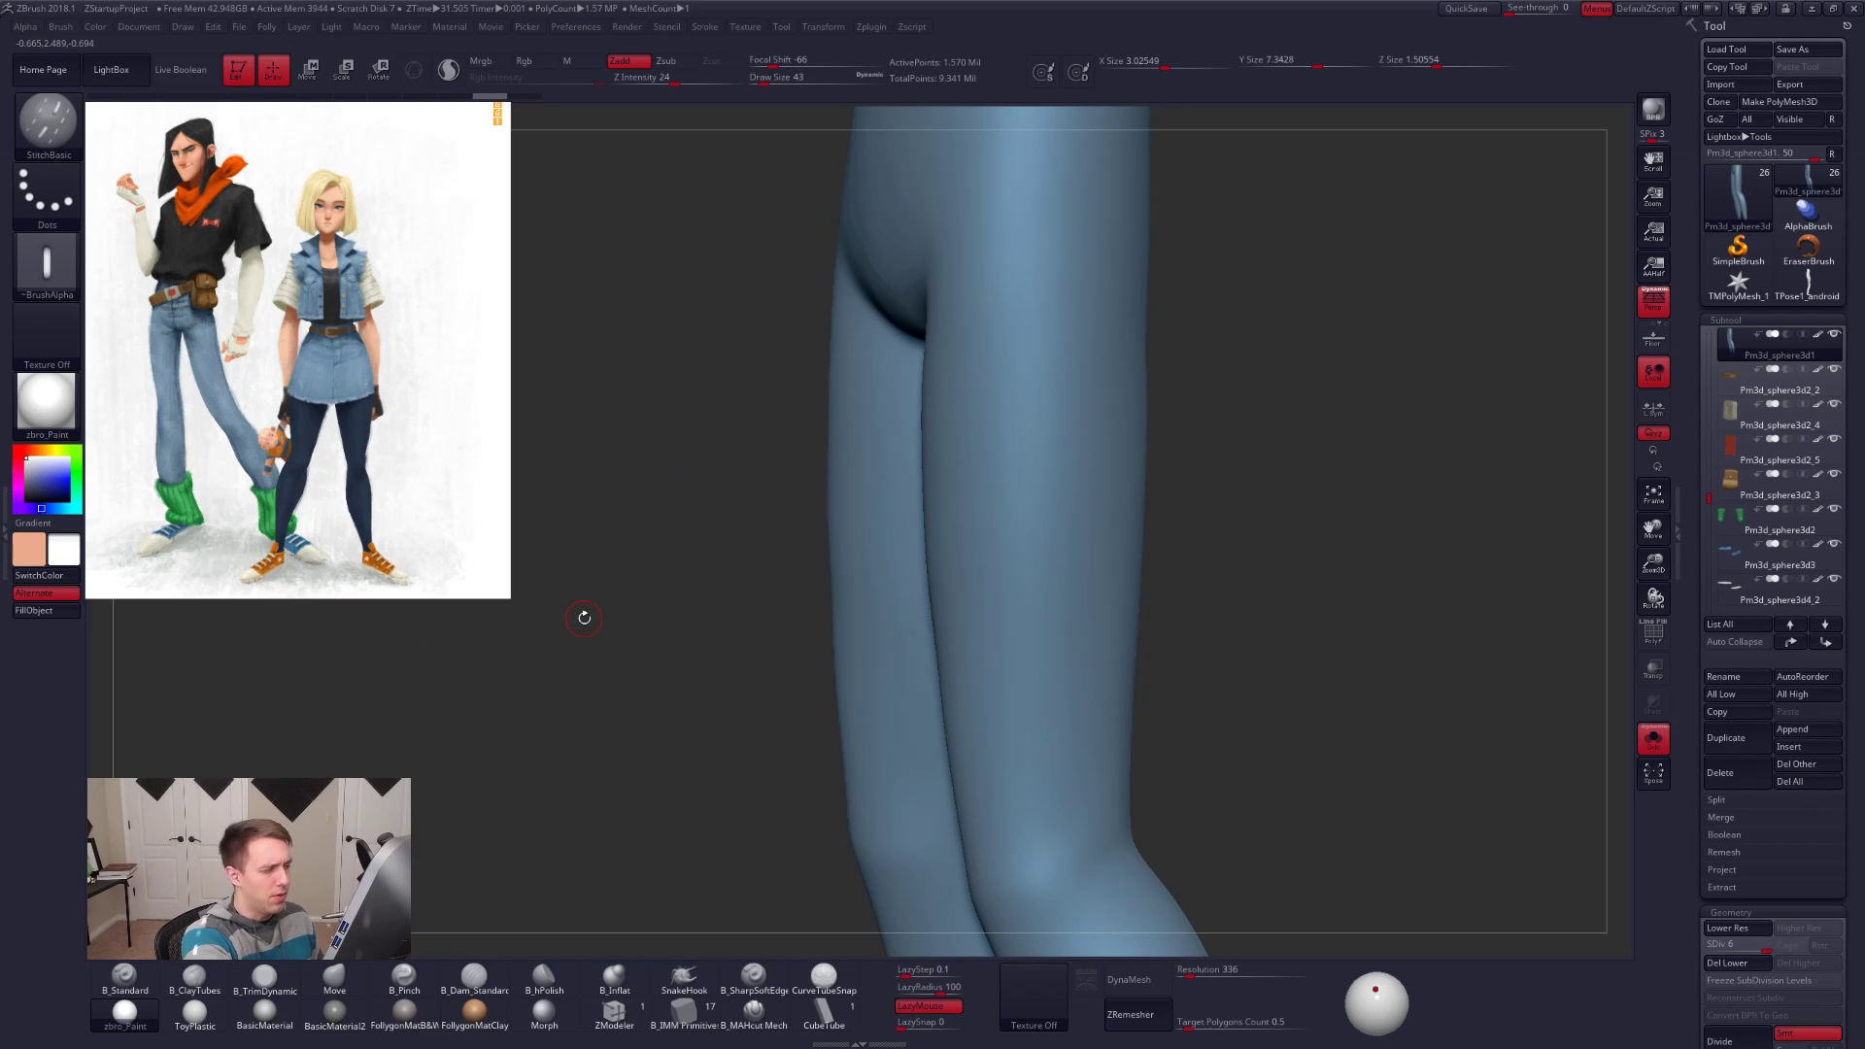
left_click_drag(1033, 318, 1037, 551)
right_click_drag(1000, 714, 1090, 741)
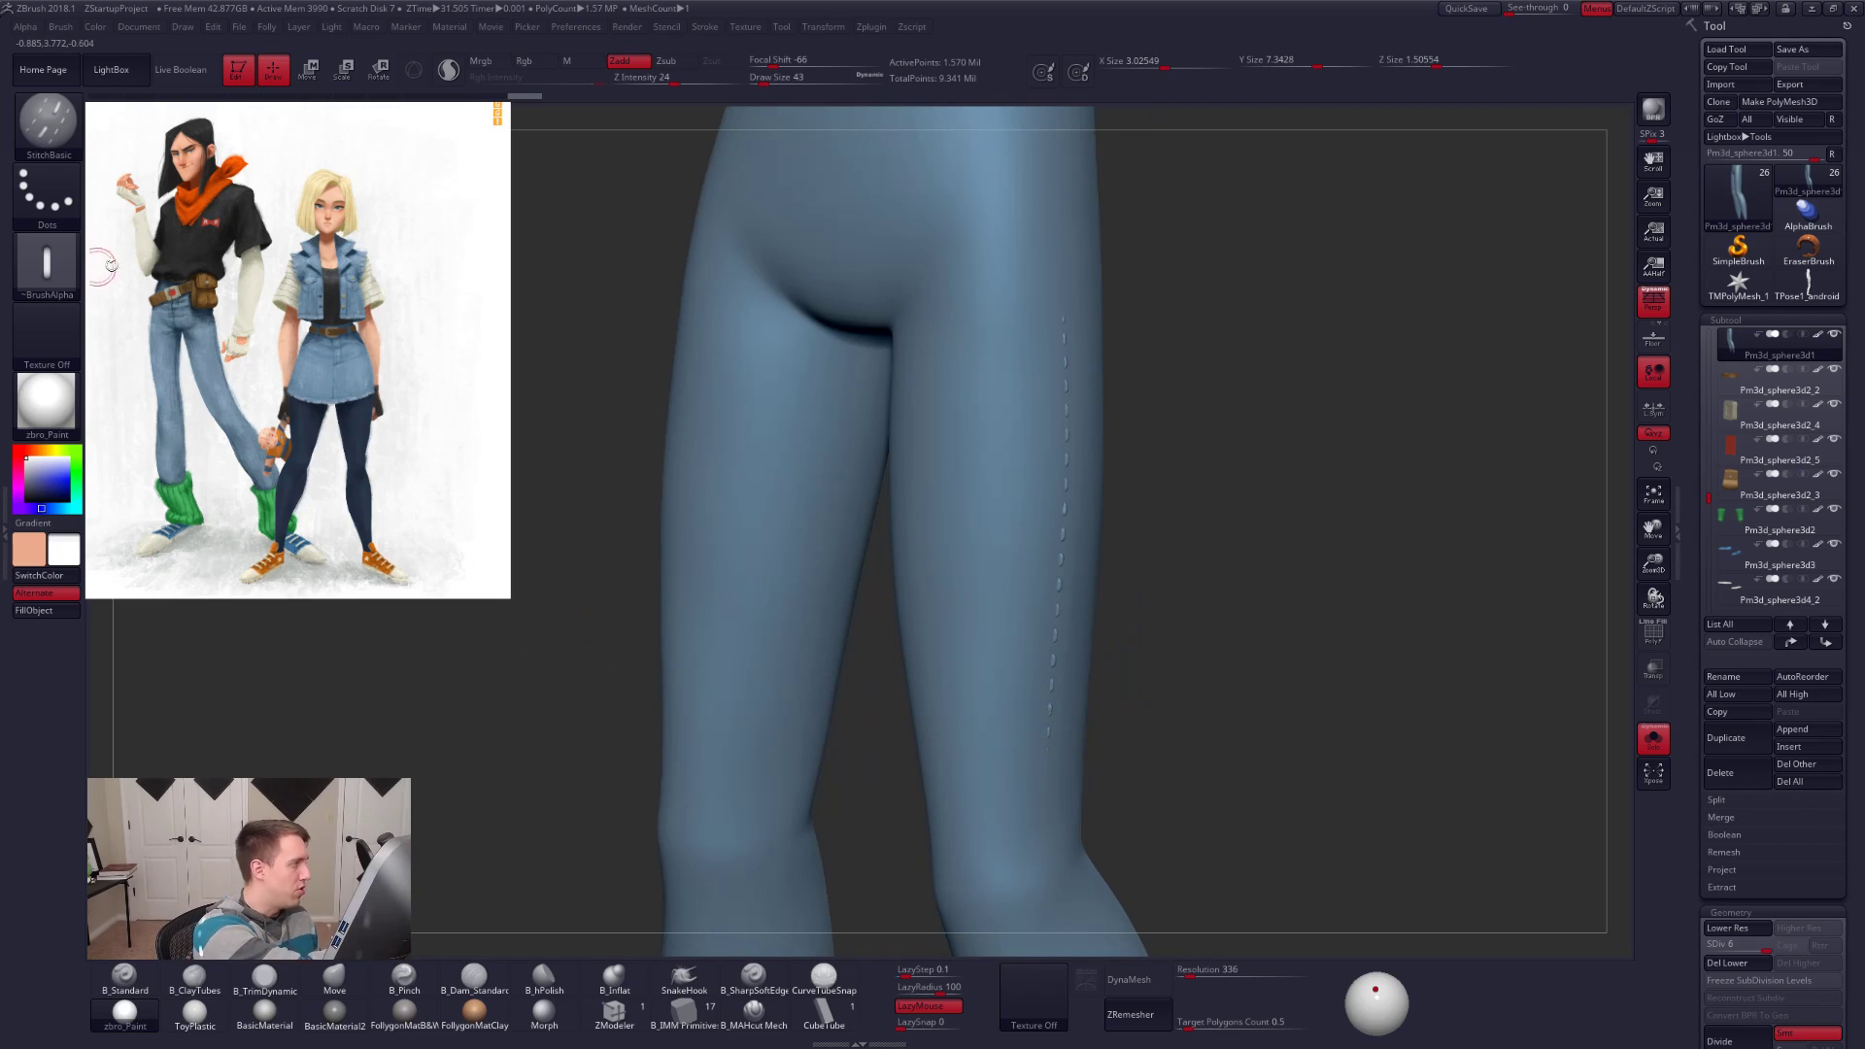
Step: Apply Alpha 63 to the stitch brush, try a stroke down the outer thigh, and undo the stroke
left_click(34, 253)
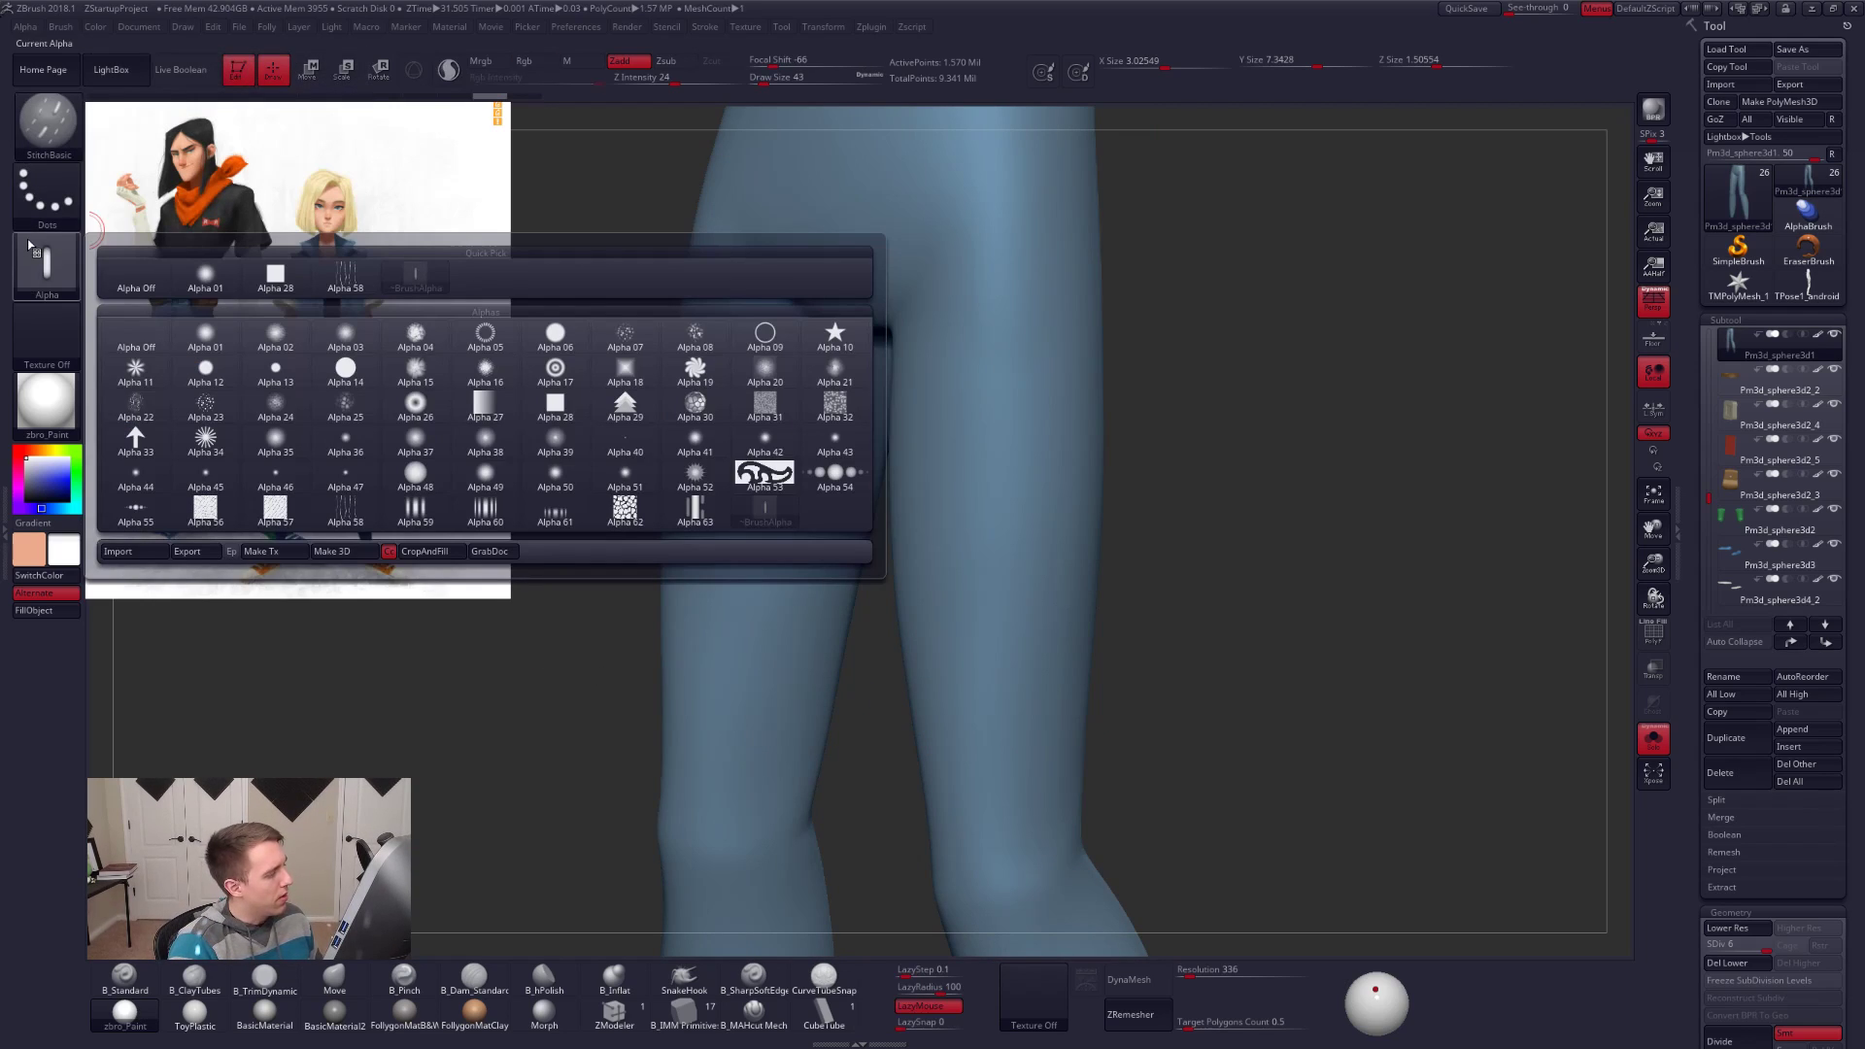
left_click(694, 510)
left_click_drag(1059, 231, 1032, 709)
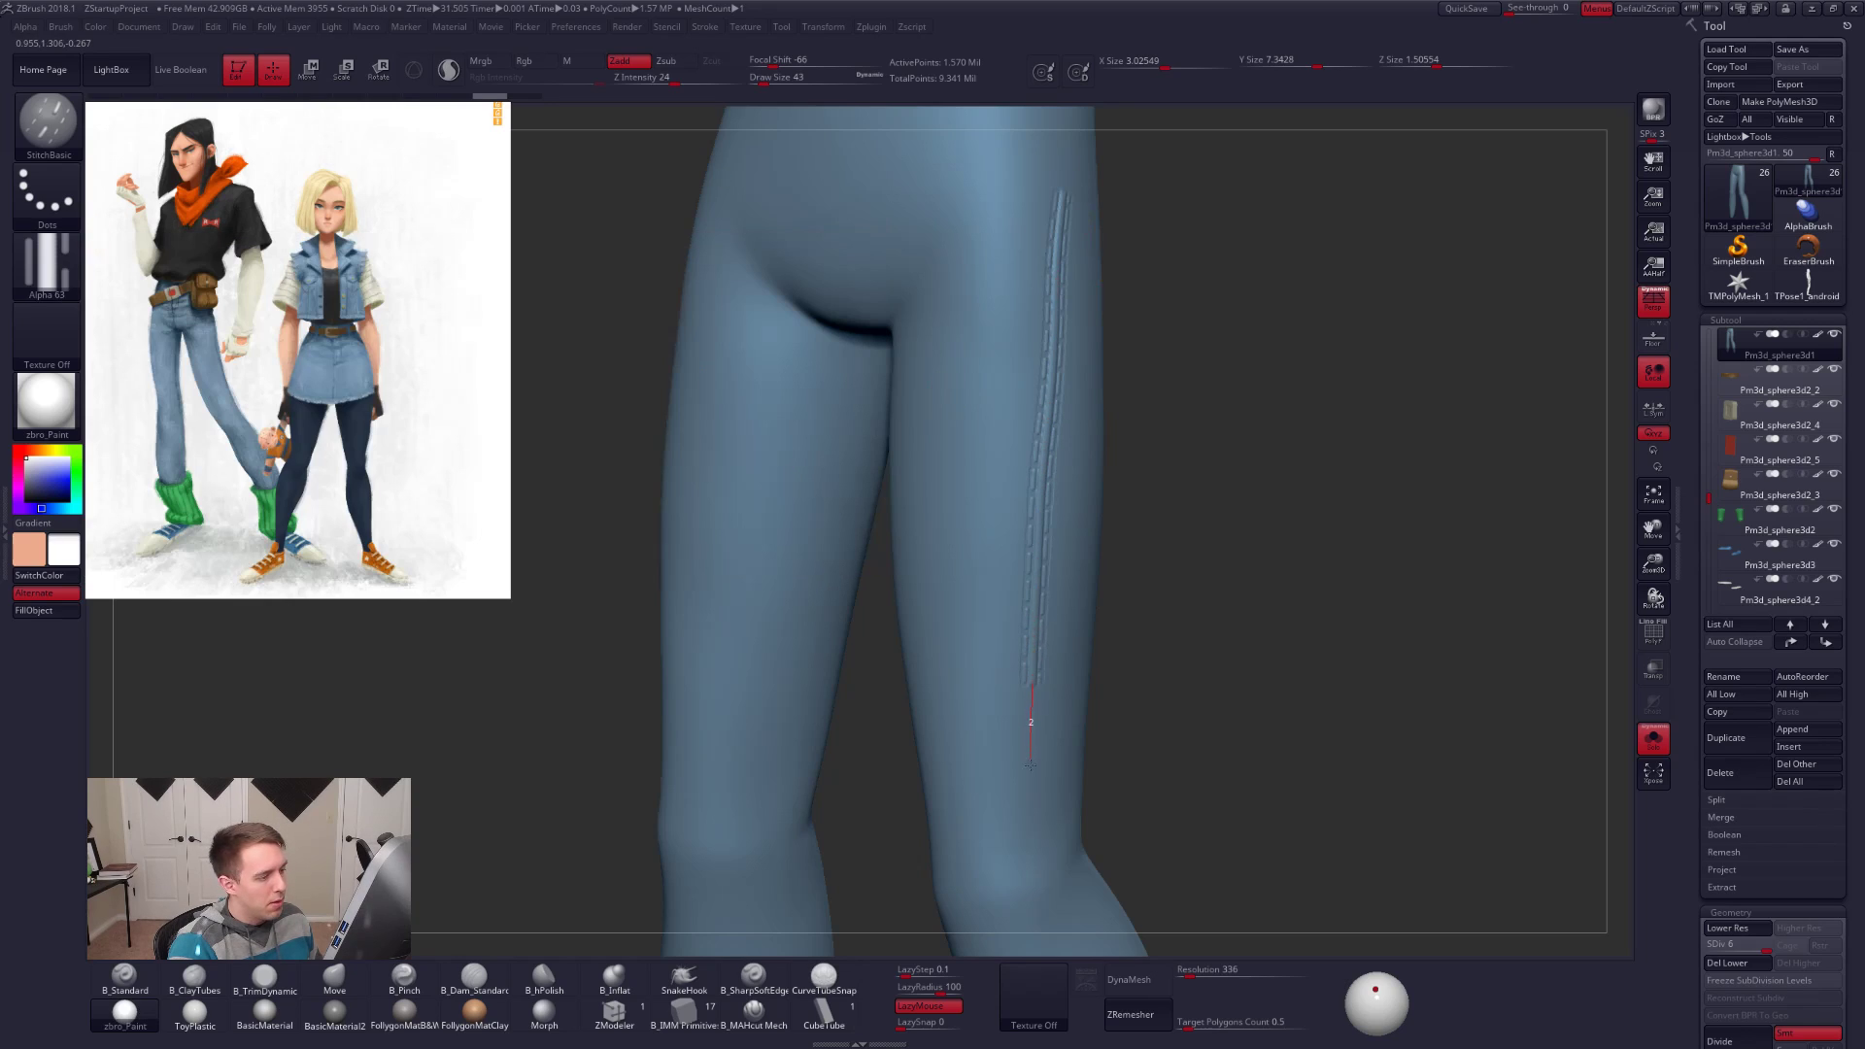
left_click_drag(1037, 848, 1033, 843)
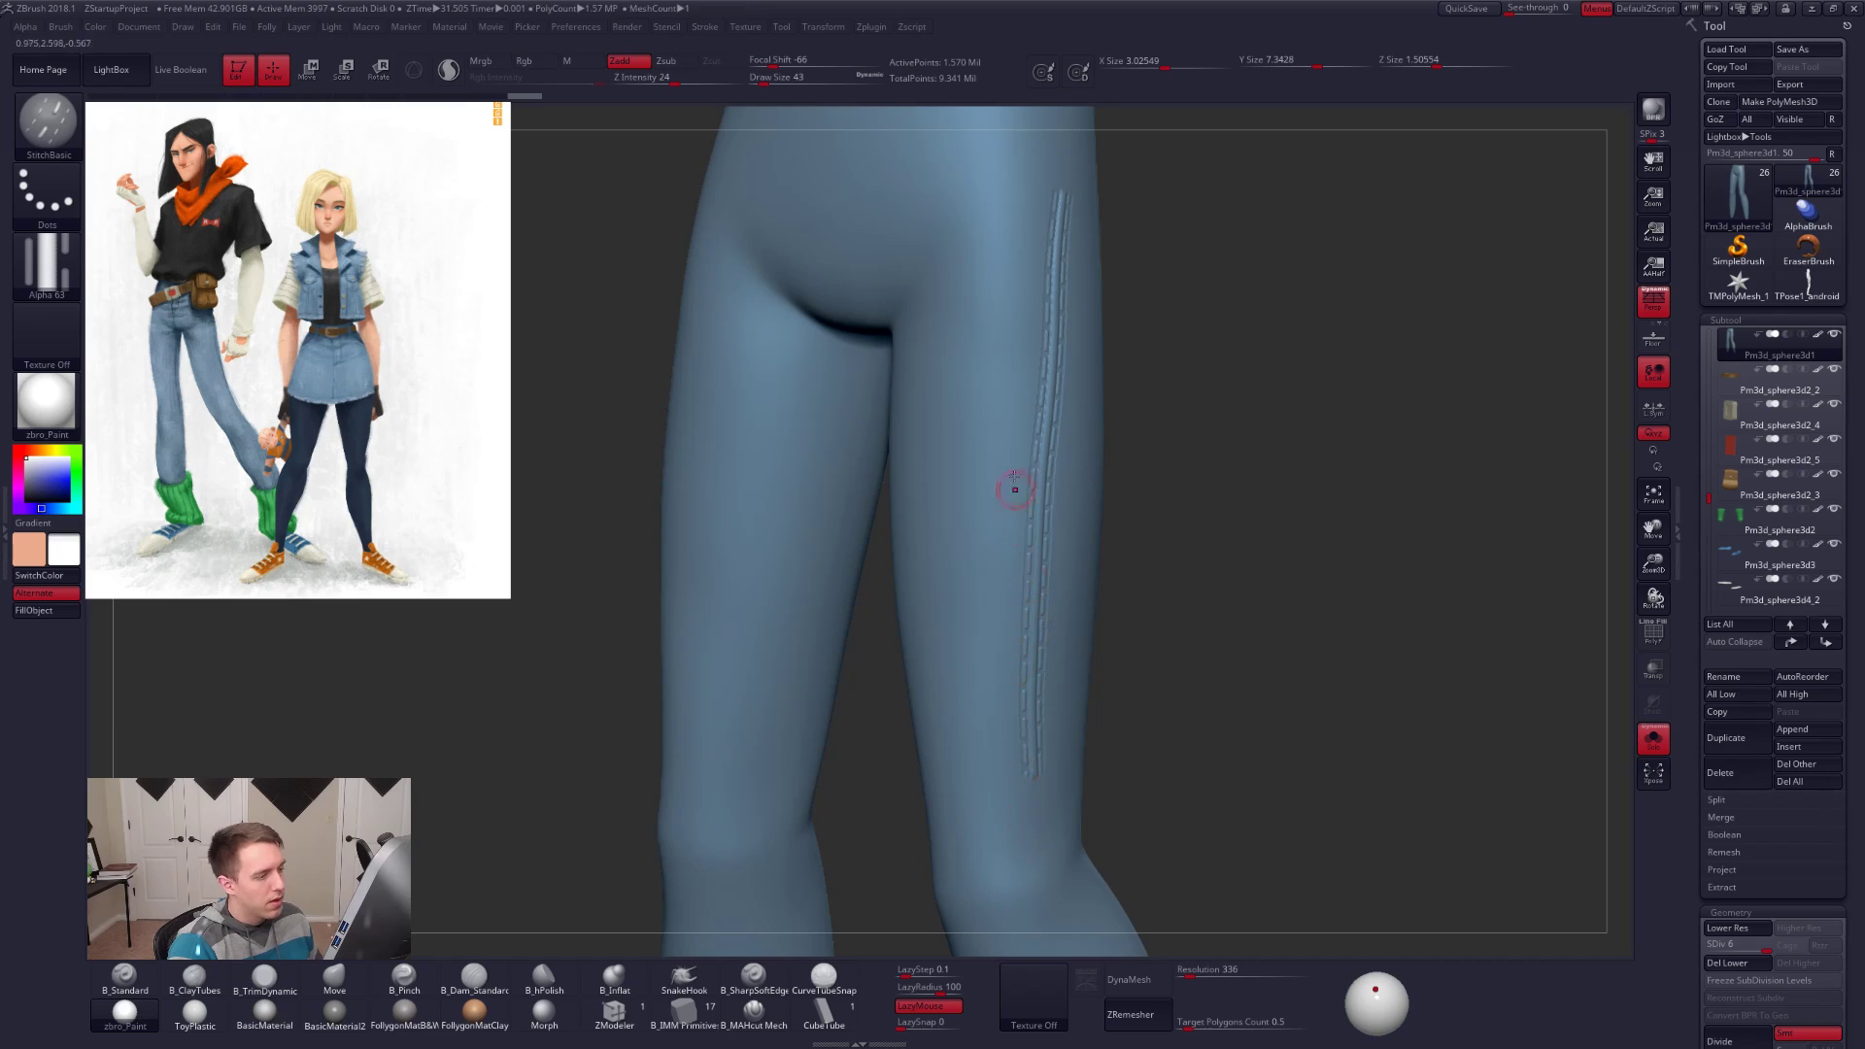
key("ctrl+z")
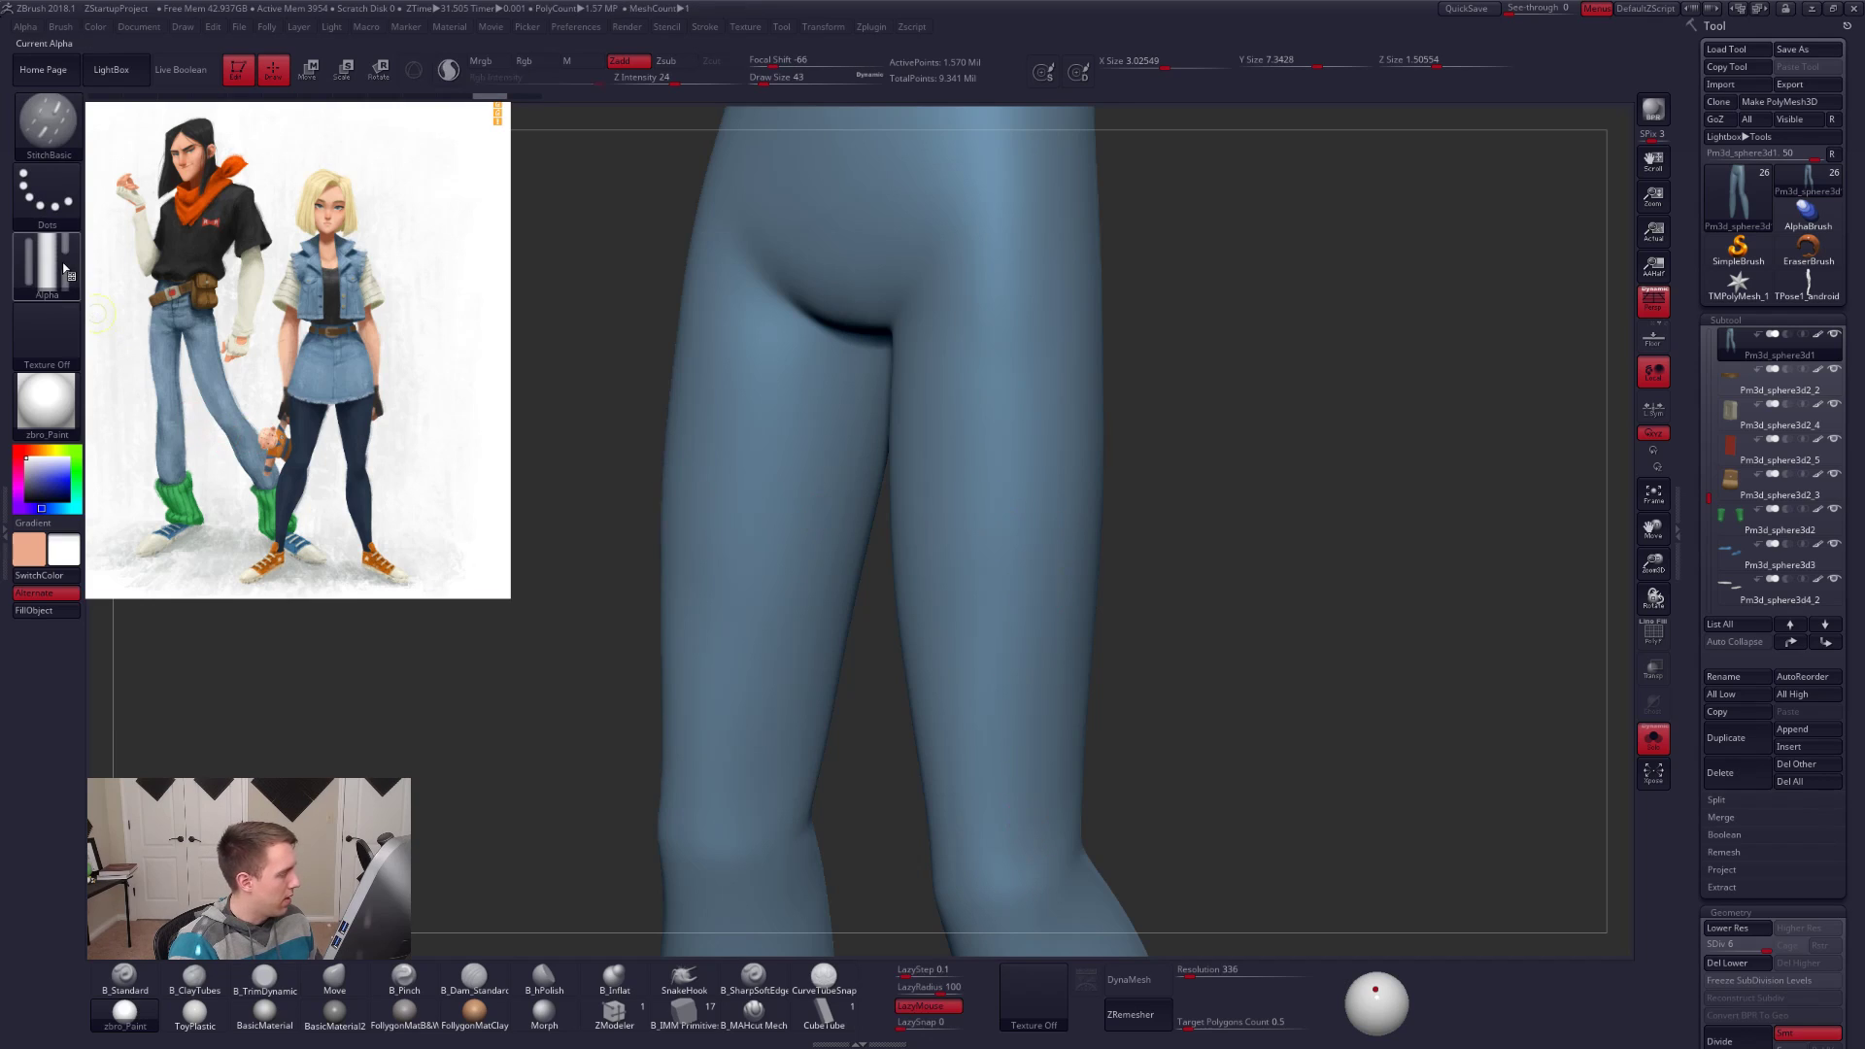
Step: Switch the stitch brush to its BrushAlpha, try a stitch line down the outer thigh, and undo it
left_click(60, 267)
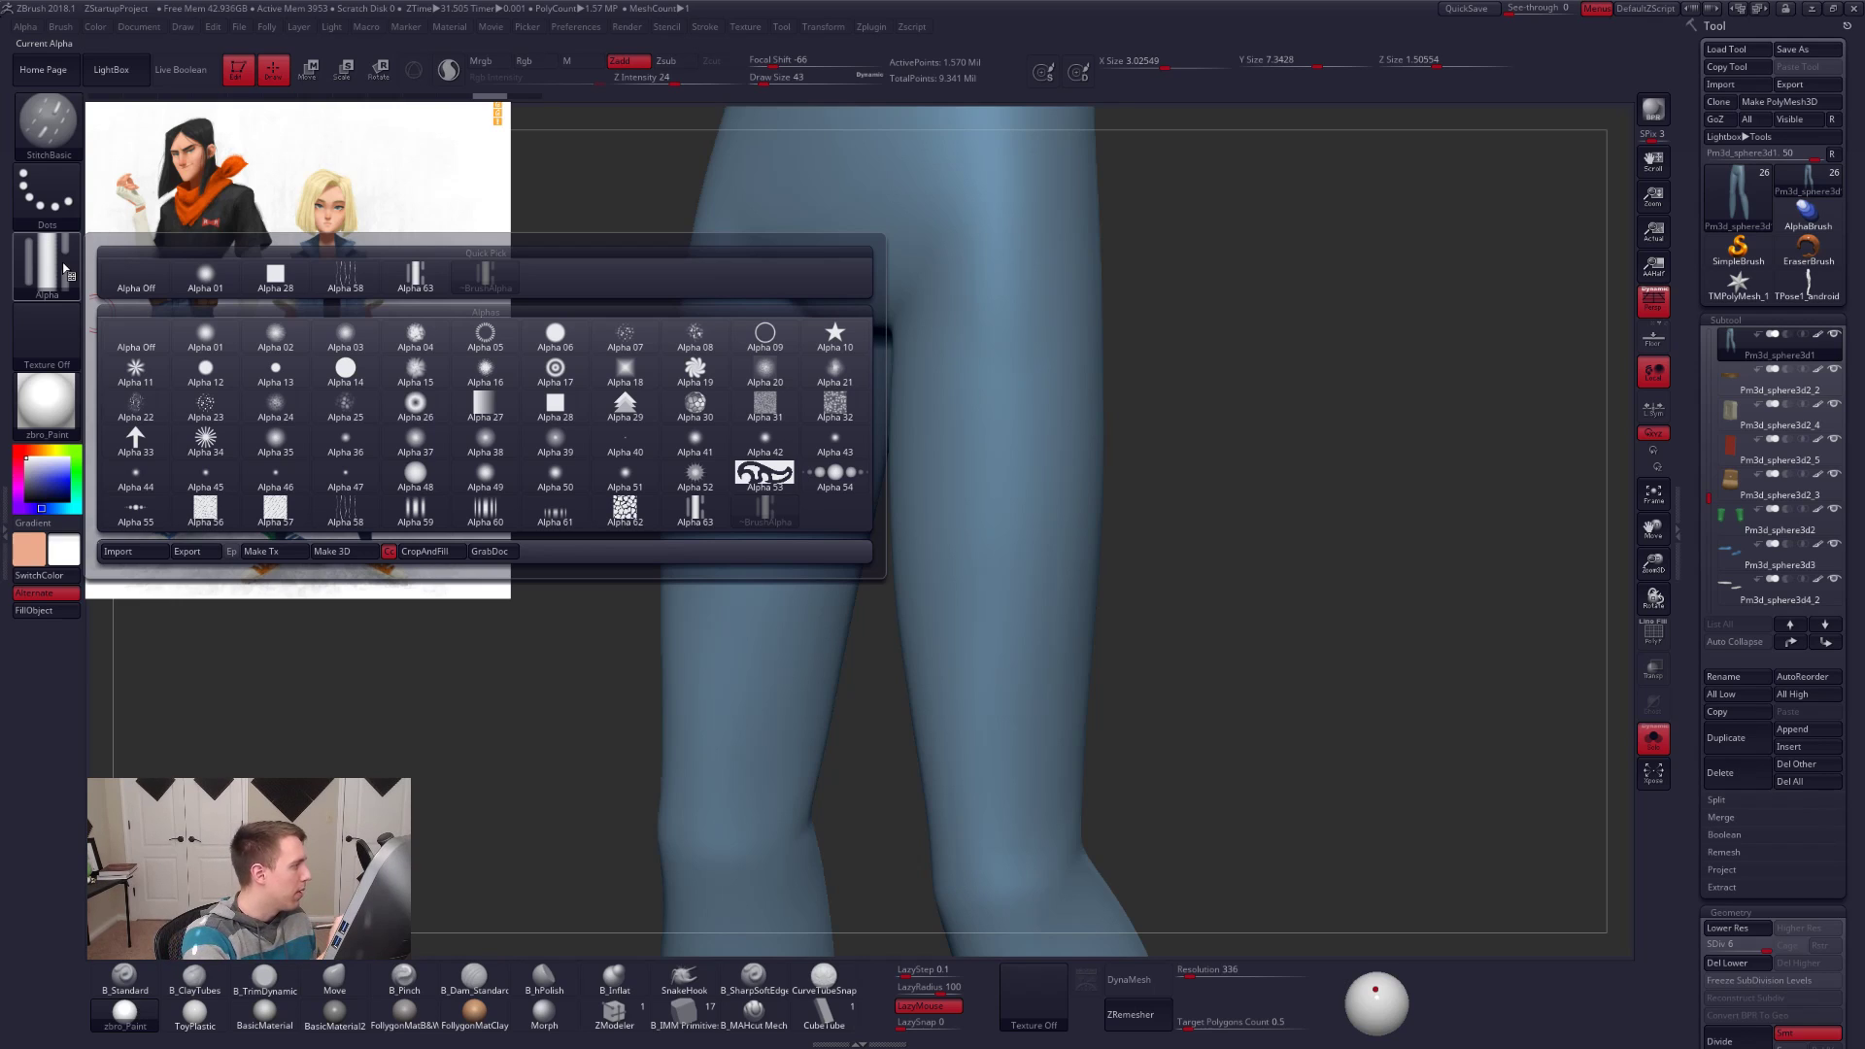
right_click_drag(1020, 525, 995, 495)
left_click_drag(1040, 309, 1028, 843)
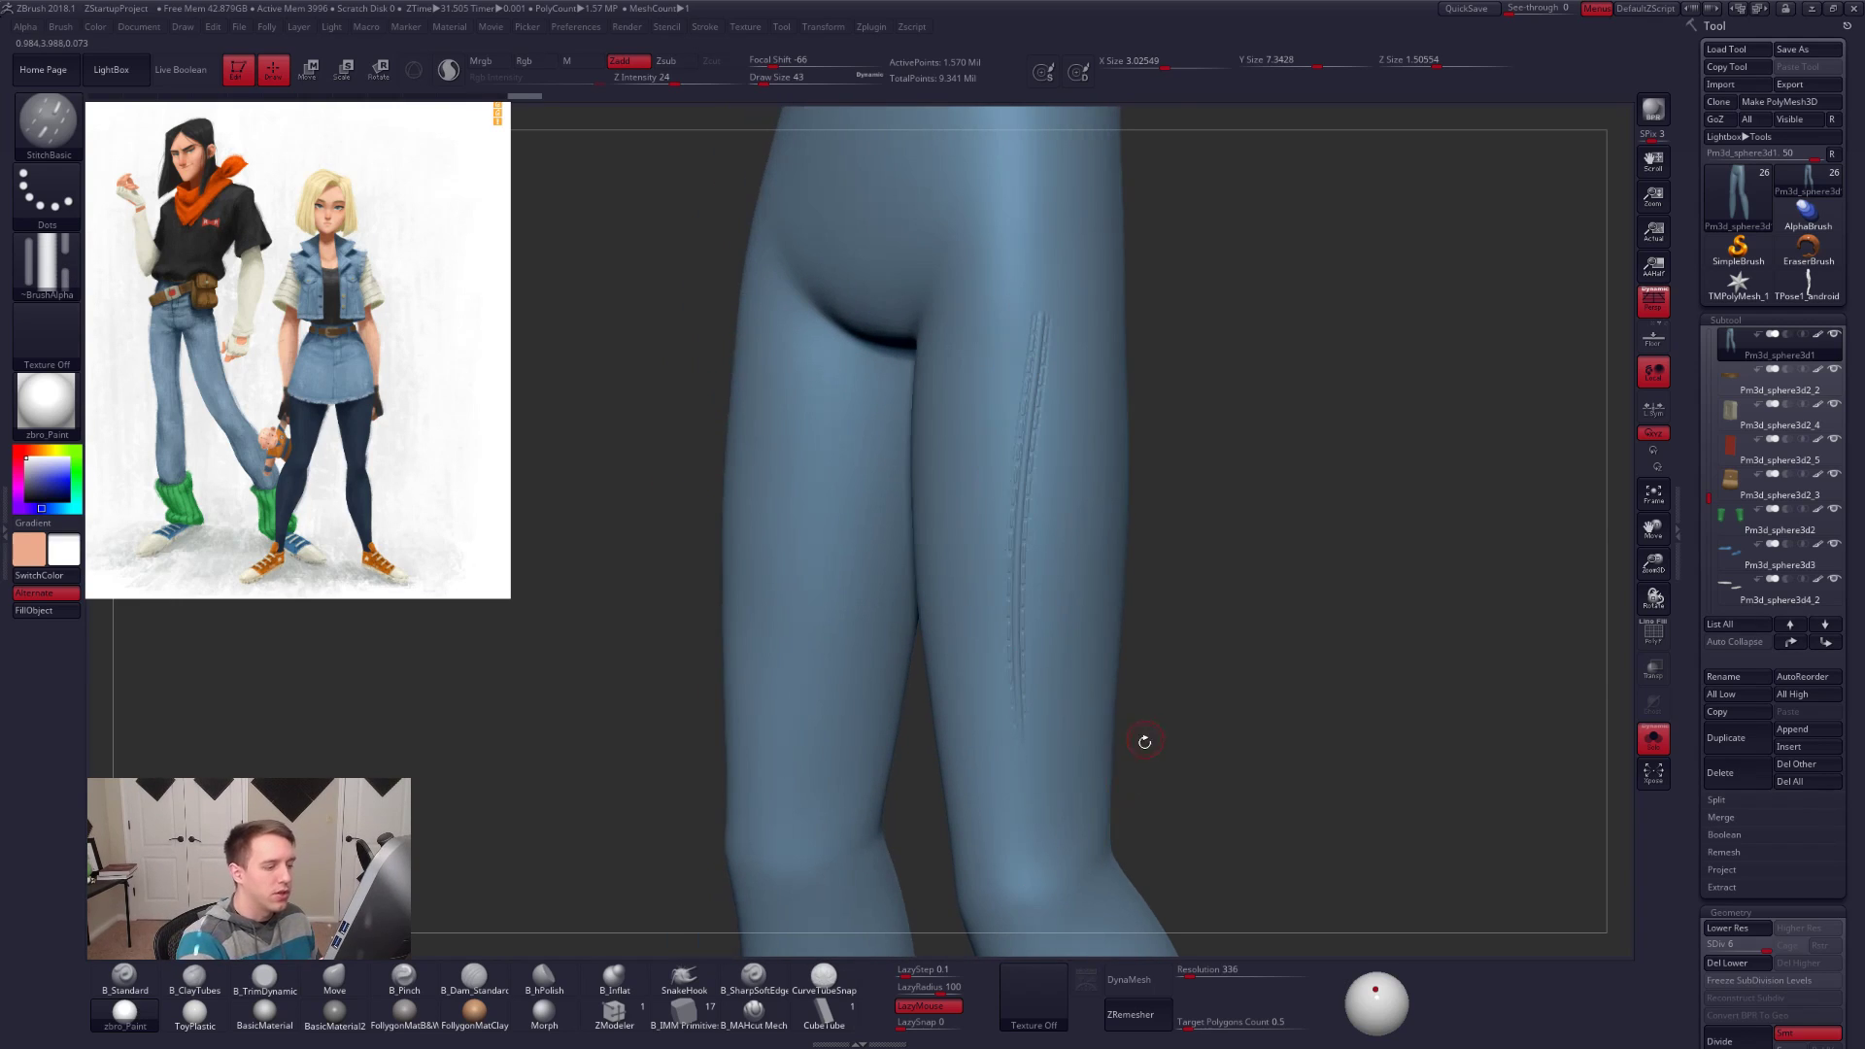
left_click_drag(1291, 780, 1267, 740, "alt")
key("ctrl+z")
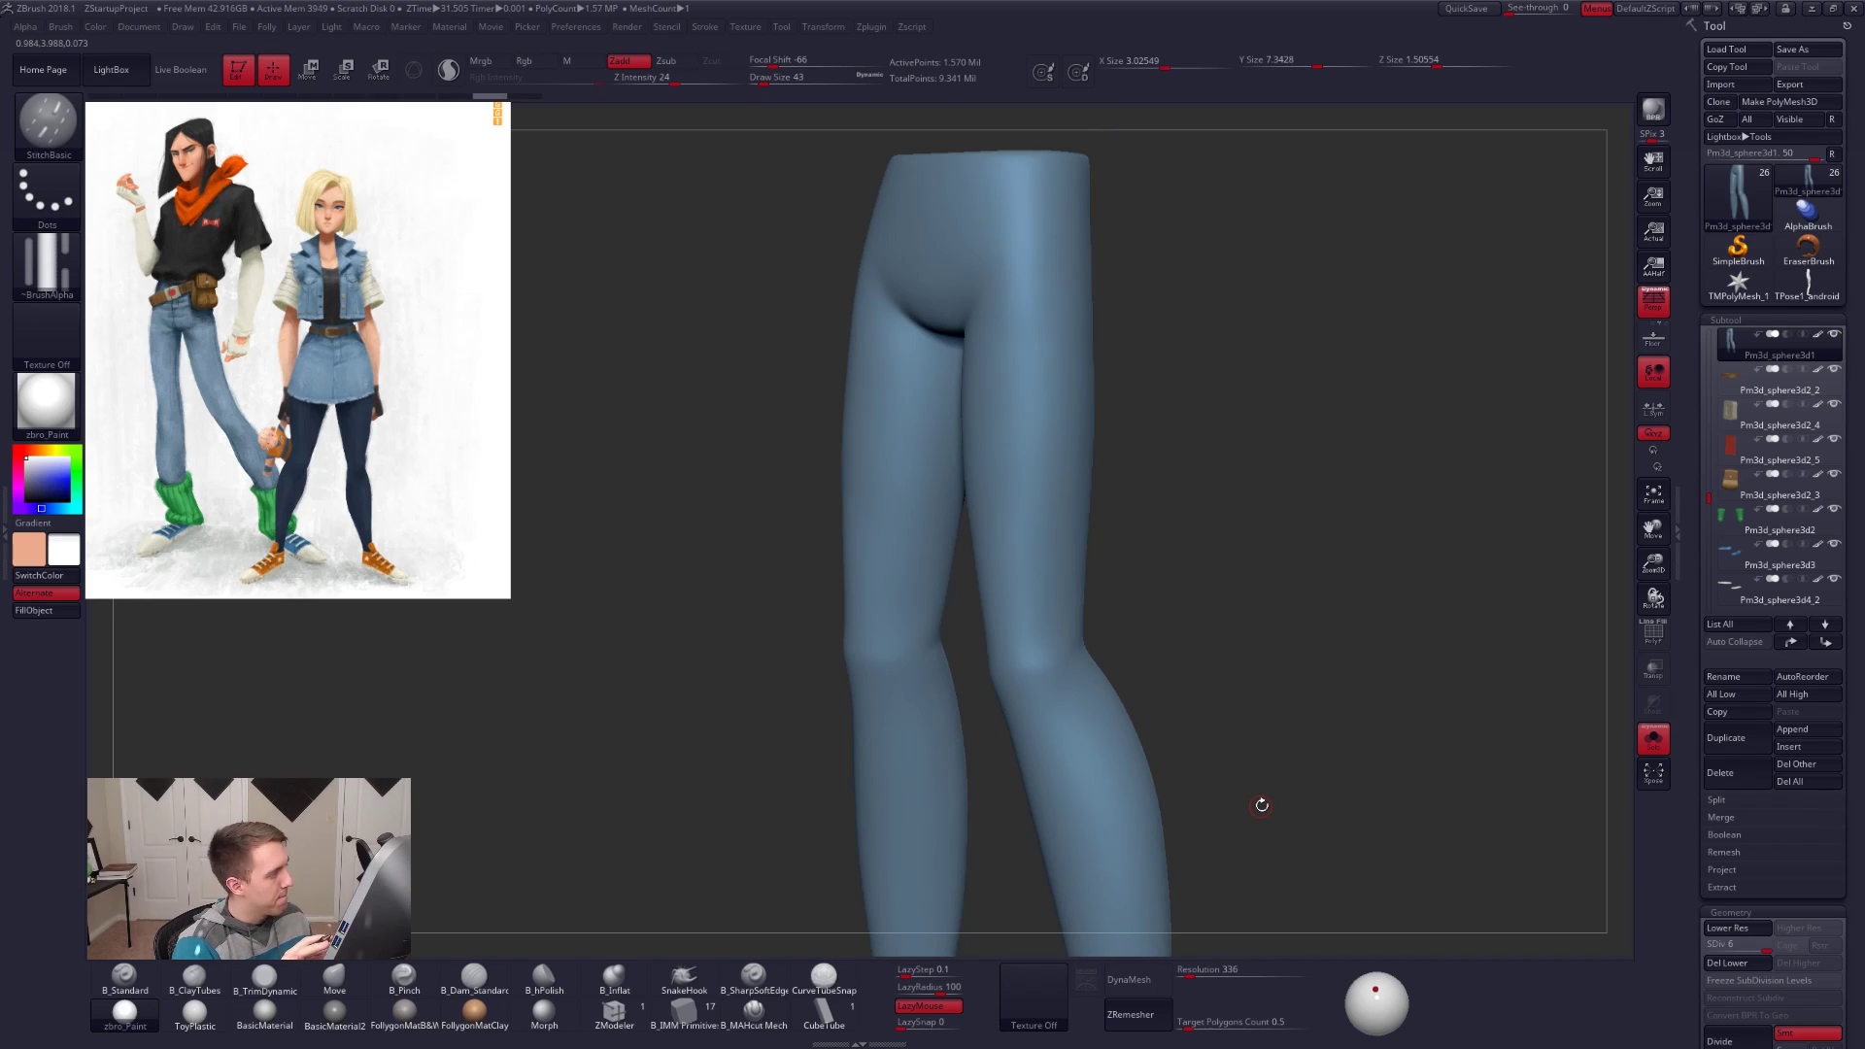
Step: Duplicate the jeans subtool and select the CurveTubeSnap brush for making a side seam
left_click_drag(1262, 805, 1282, 708)
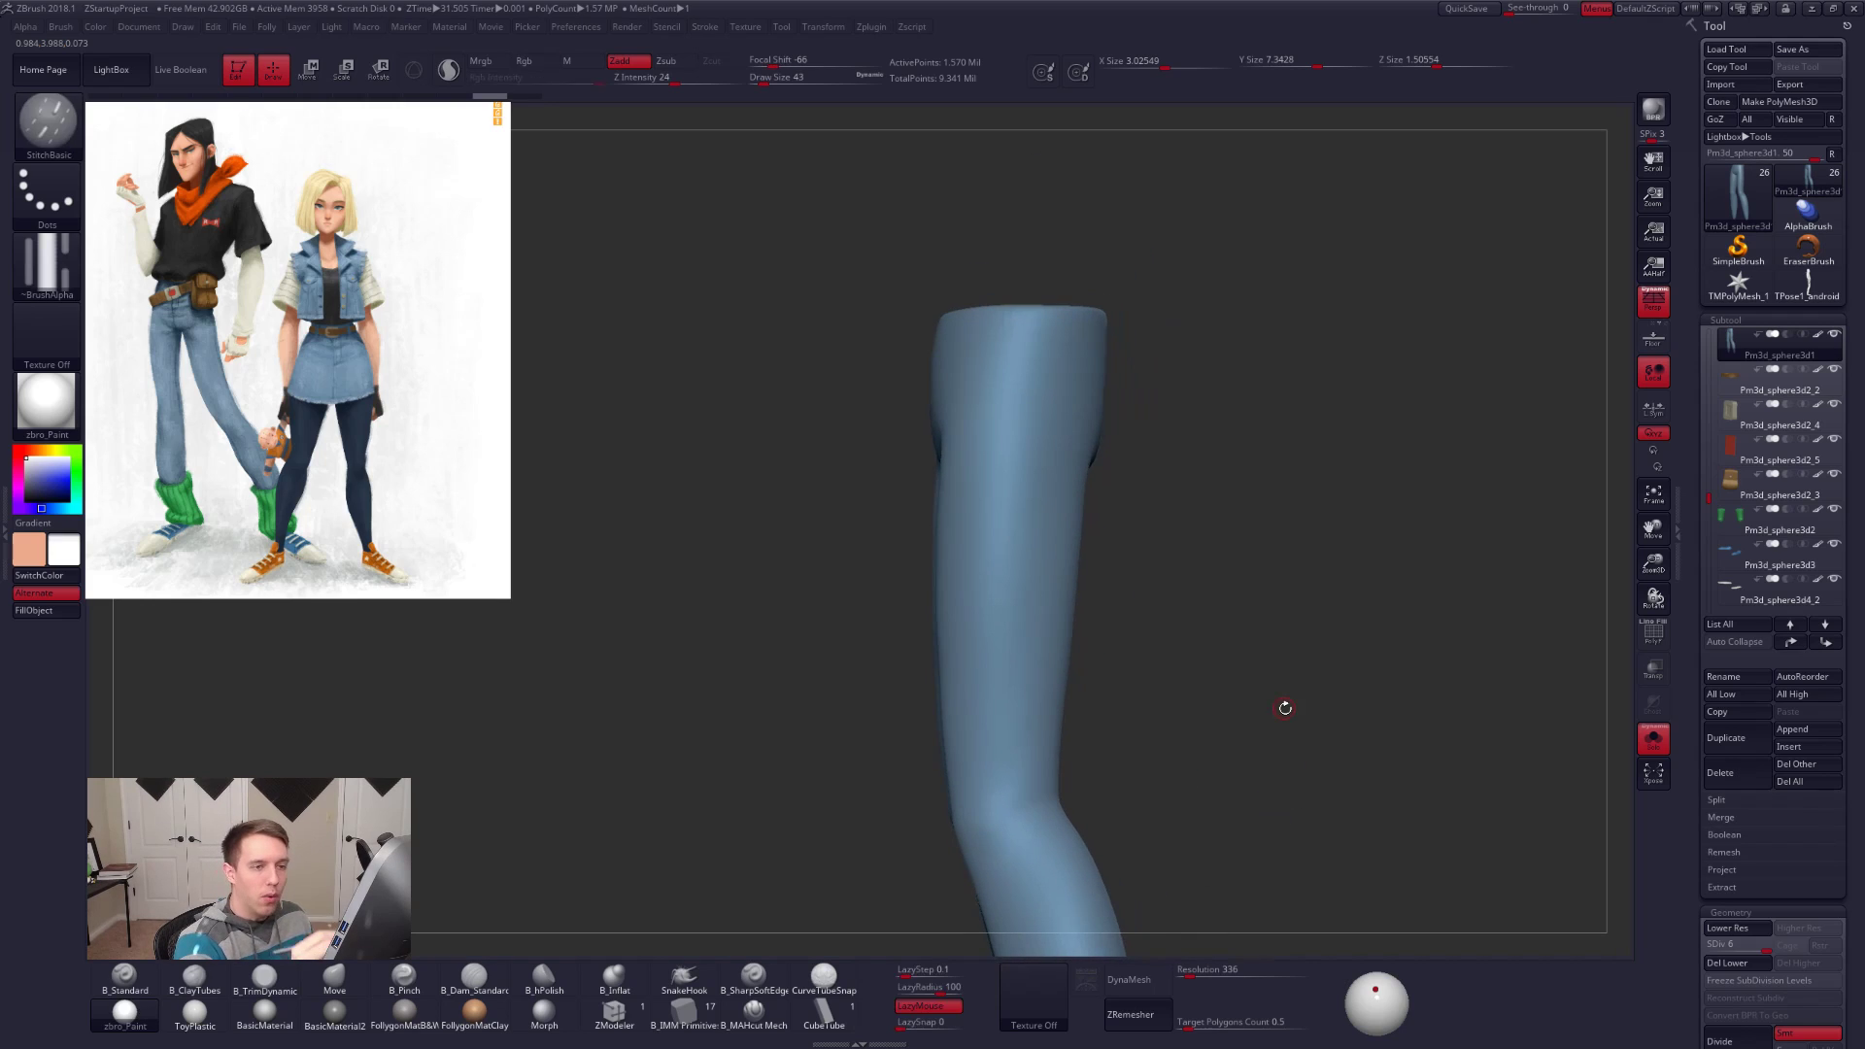
right_click_drag(998, 399, 1008, 406, "ctrl")
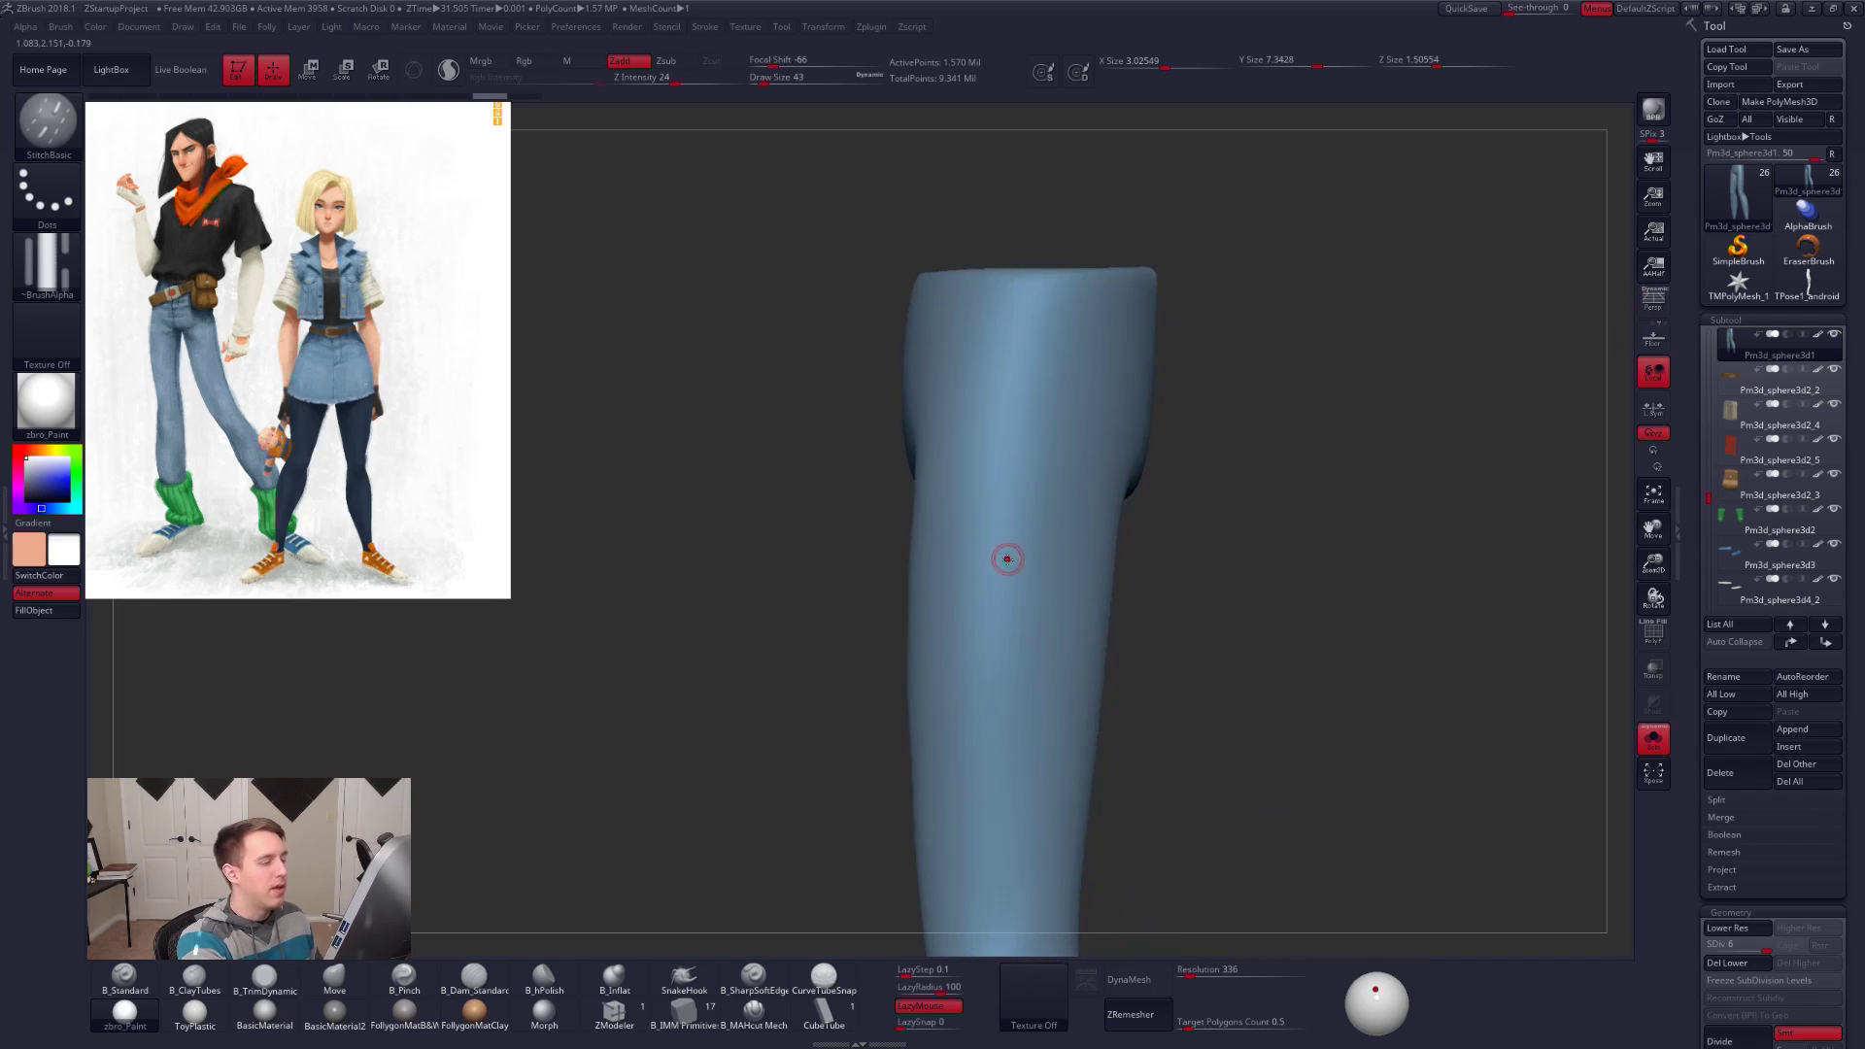
right_click_drag(996, 583, 1003, 551, "alt")
key("ctrl+shift+d")
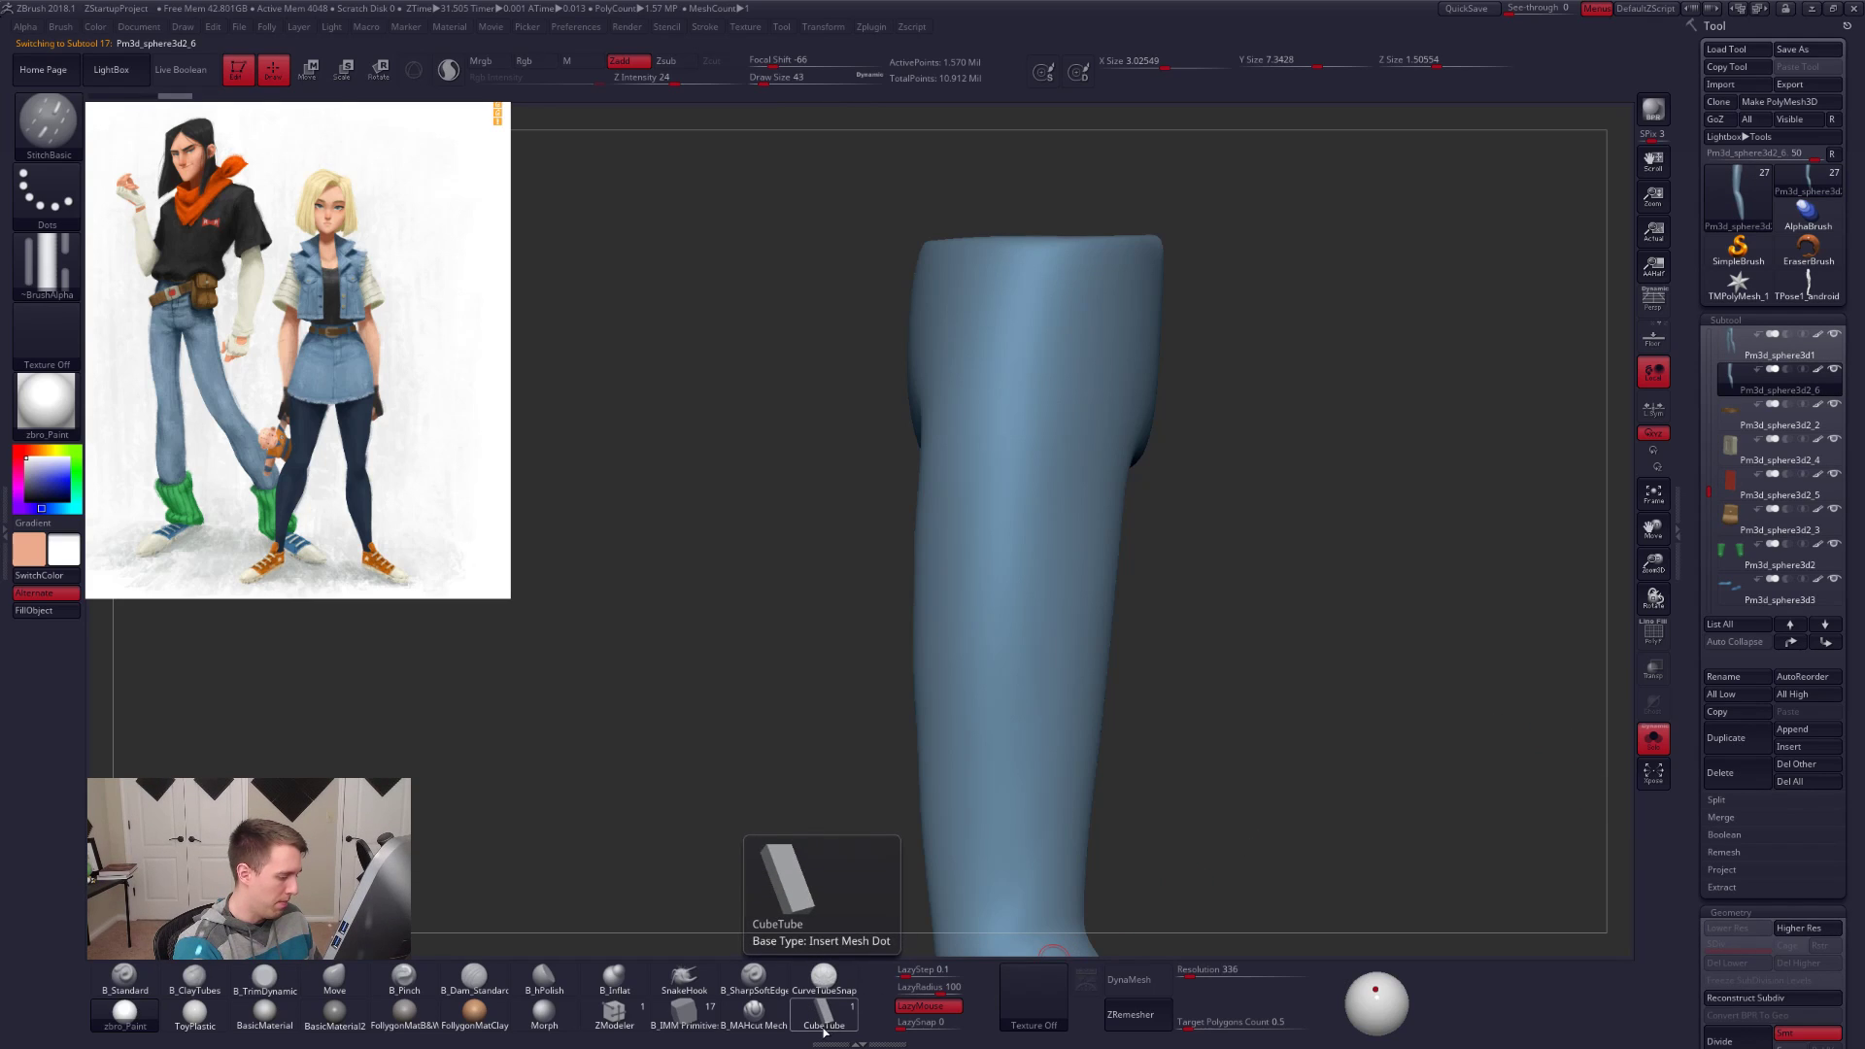
left_click(824, 976)
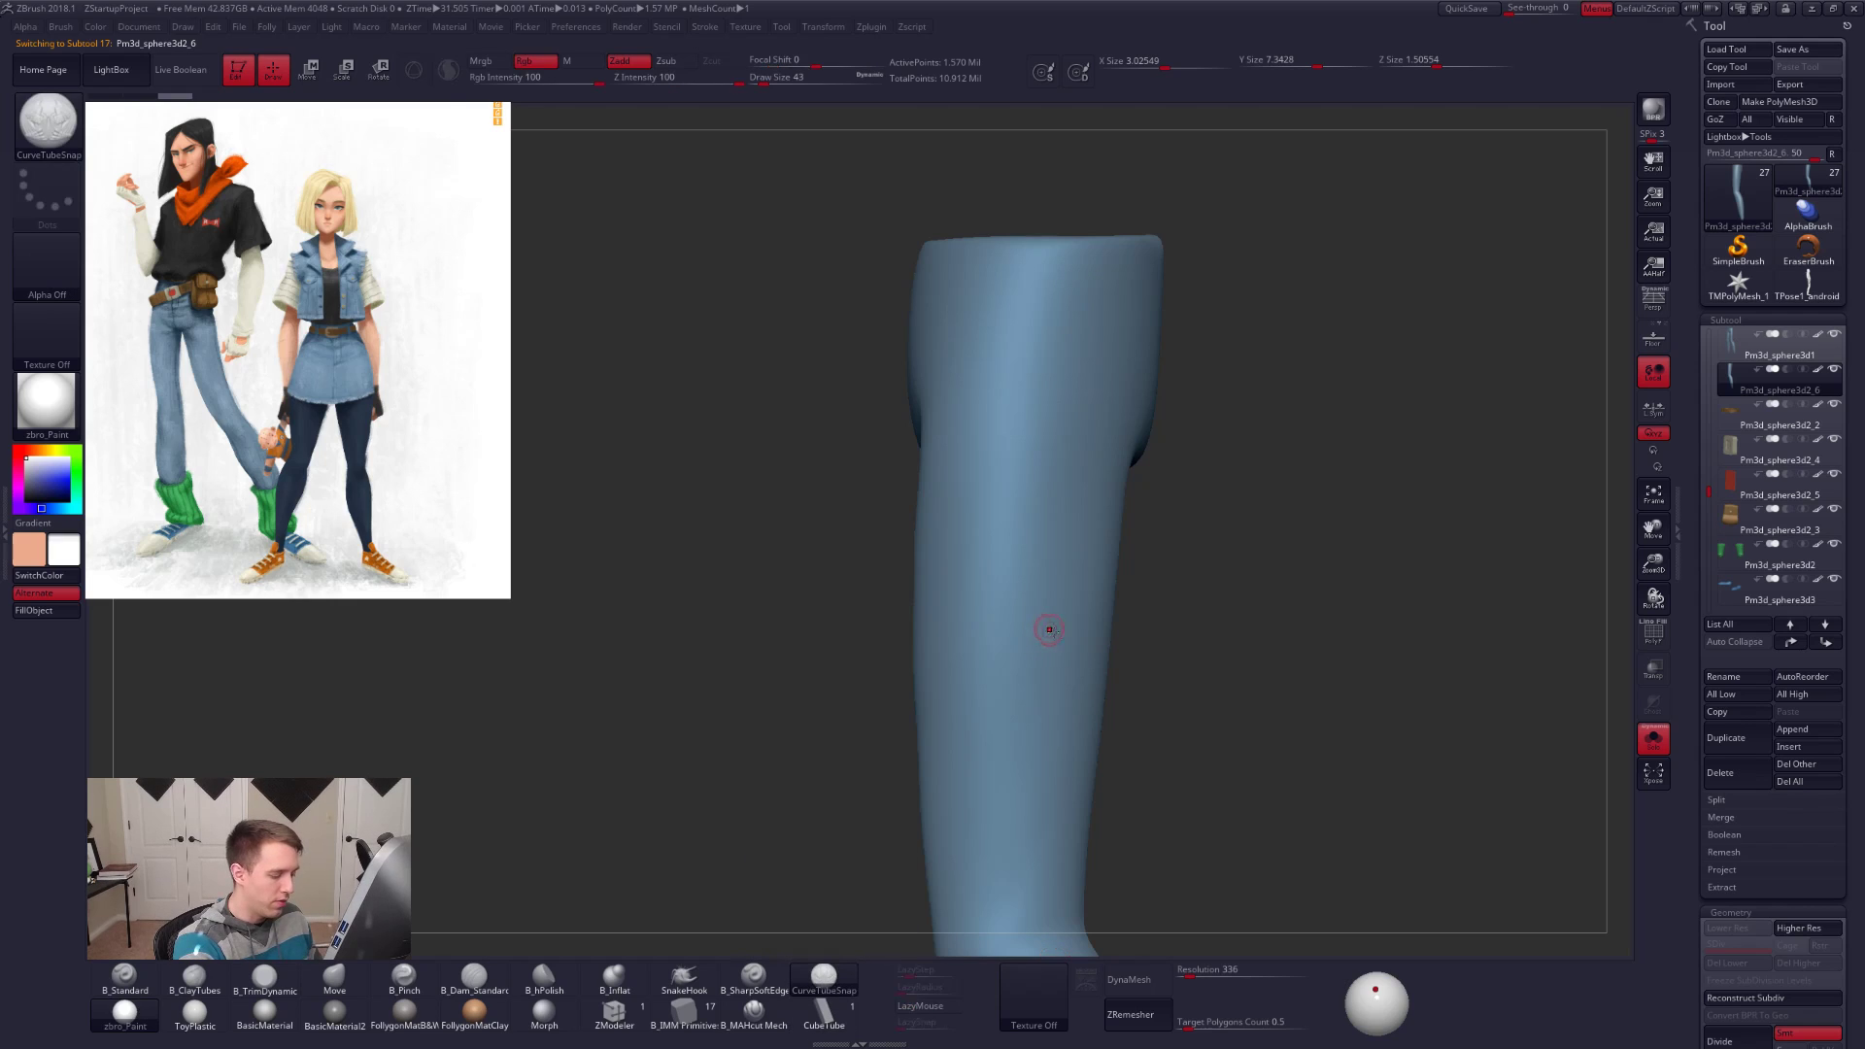
Step: Draw a curve tube at Draw Size 64 from the waist down the outer side of the duplicated jeans' thigh
right_click_drag(1047, 631, 1049, 754, "alt")
right_click_drag(1027, 460, 1029, 492, "ctrl")
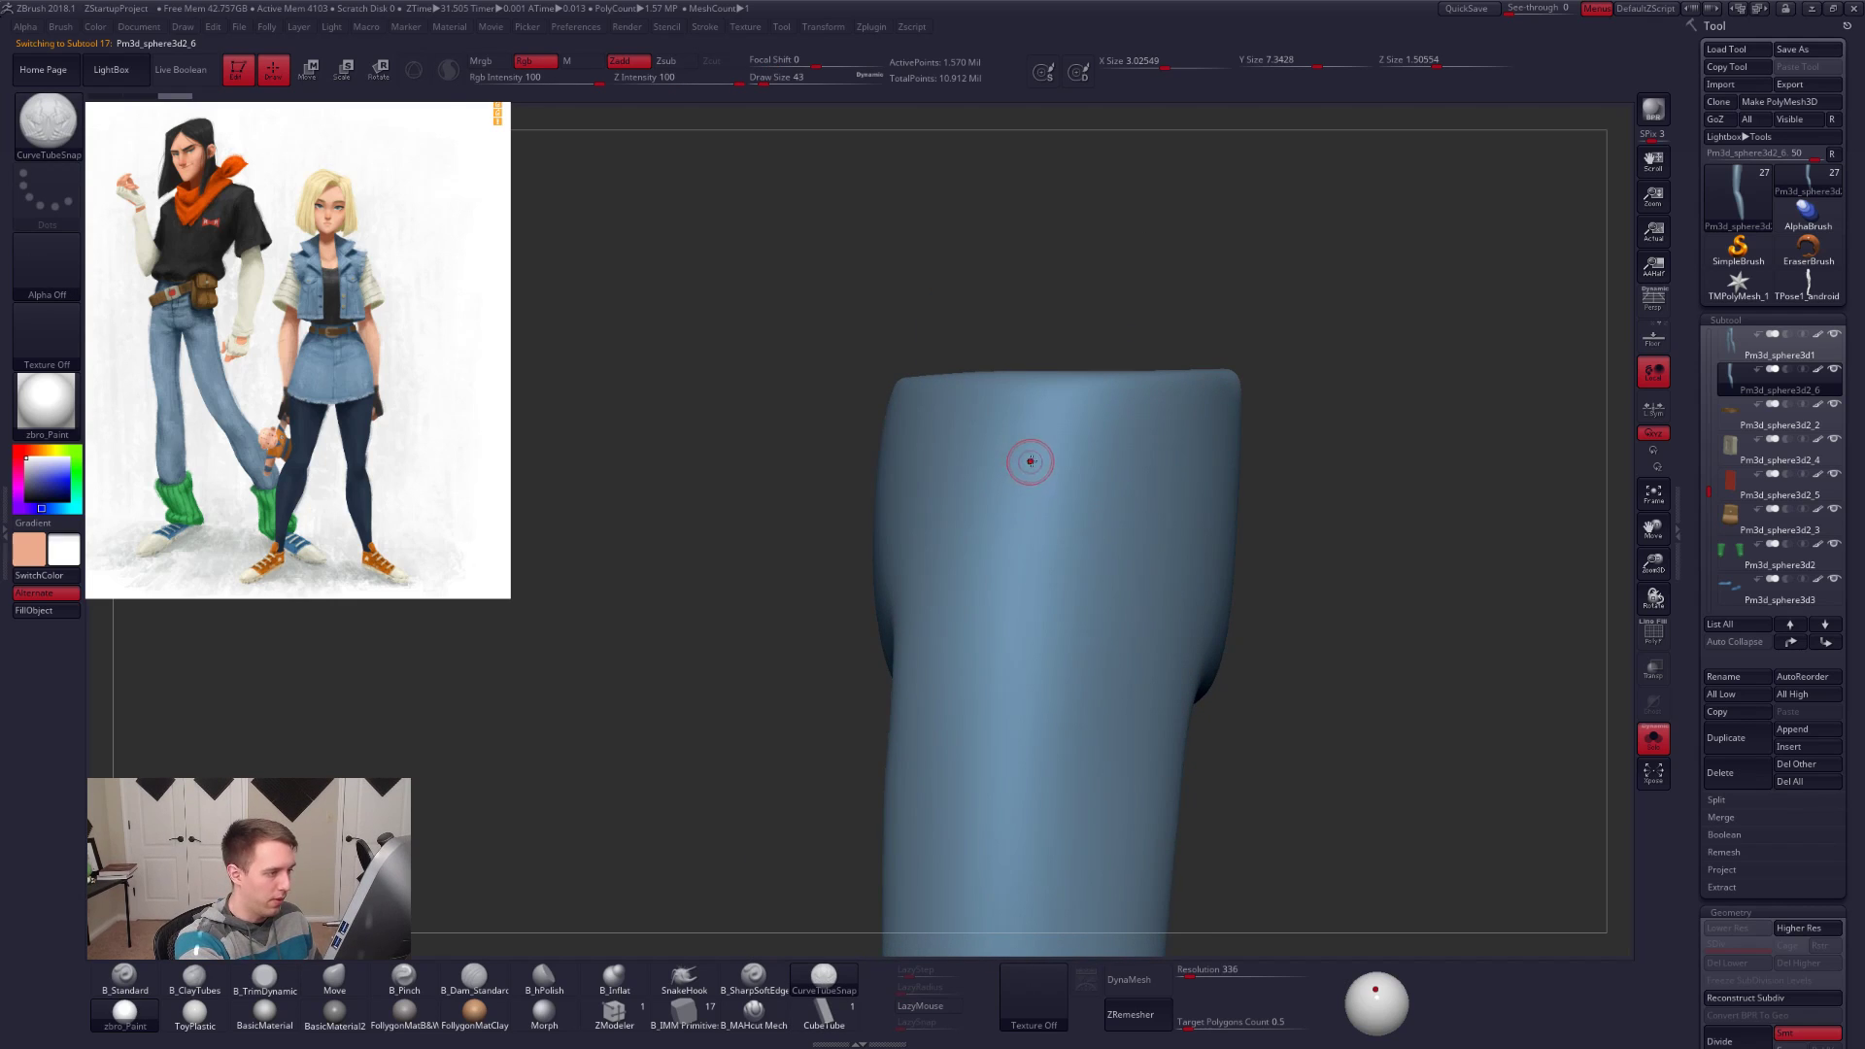
key("space")
left_click_drag(1067, 395, 1021, 886)
right_click_drag(1086, 871, 1090, 757, "alt")
left_click_drag(1026, 797, 1022, 804)
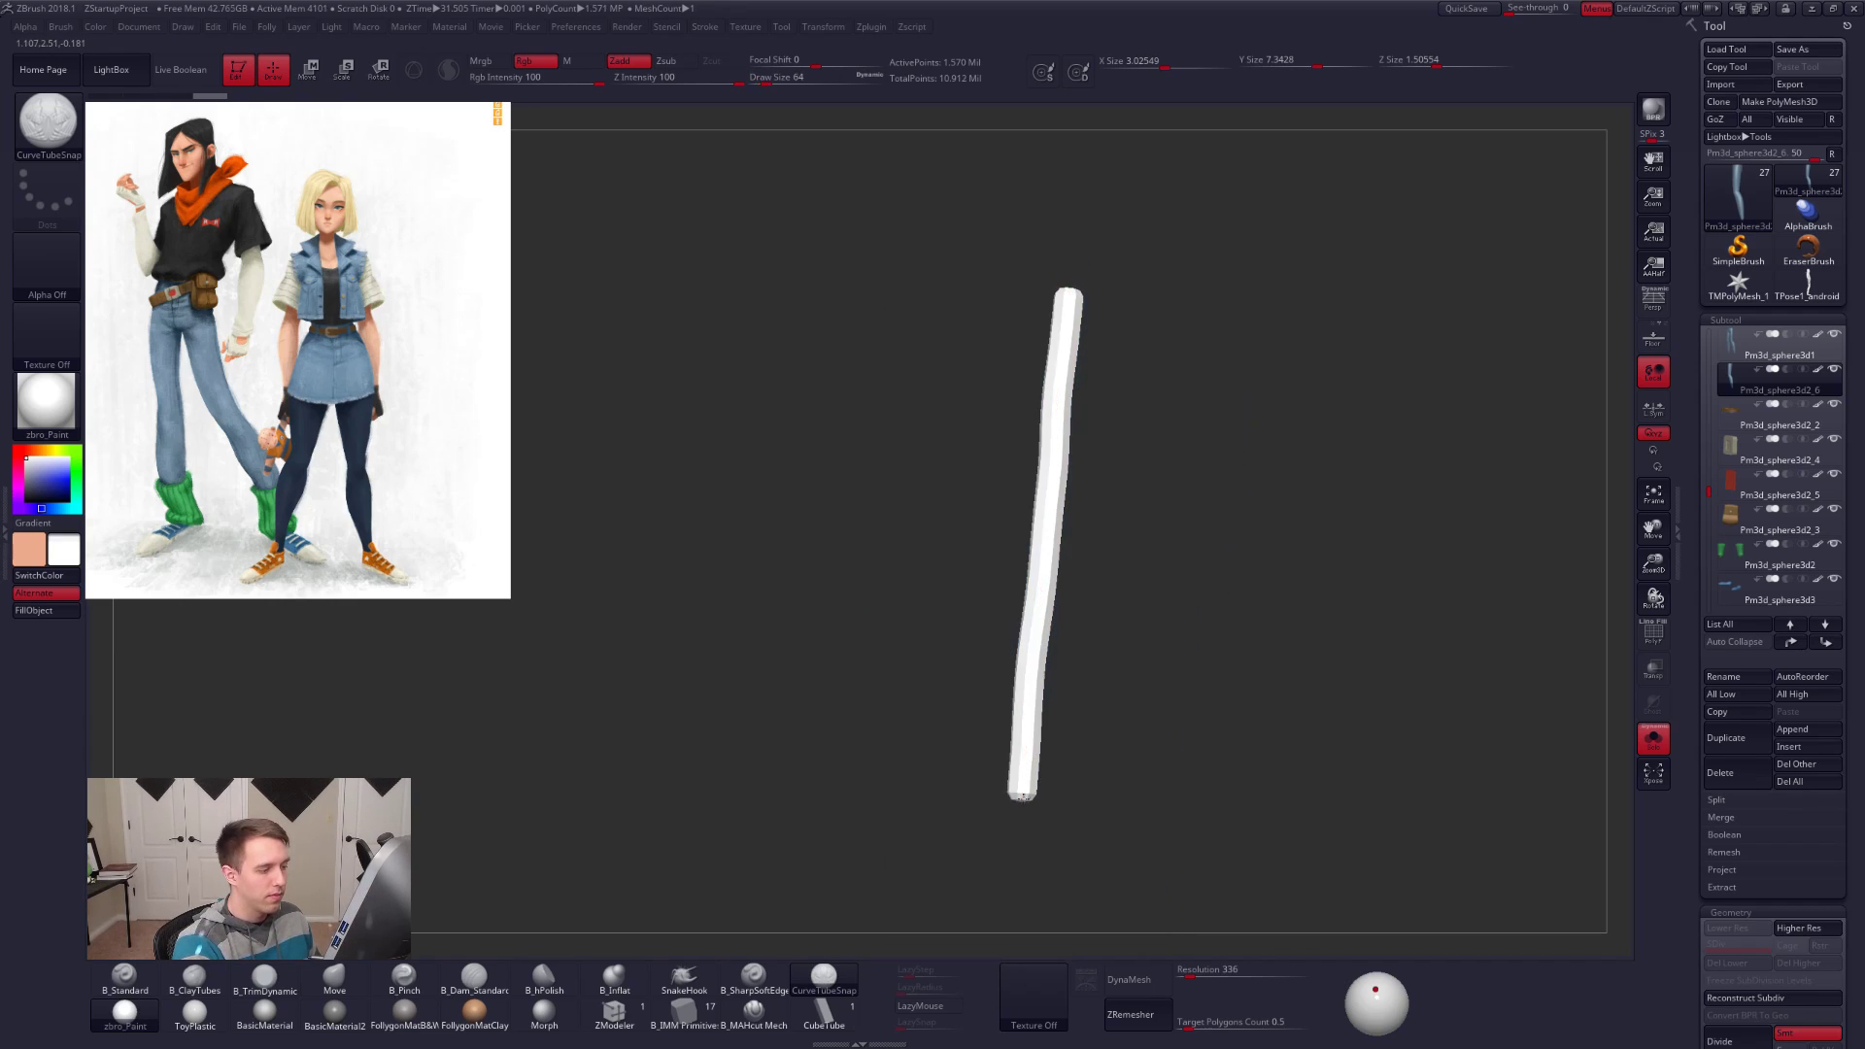
Step: Thin the seam tube on the outer thigh to Draw Size 14 and finalize its curve
key("space")
left_click_drag(1252, 638, 1259, 638)
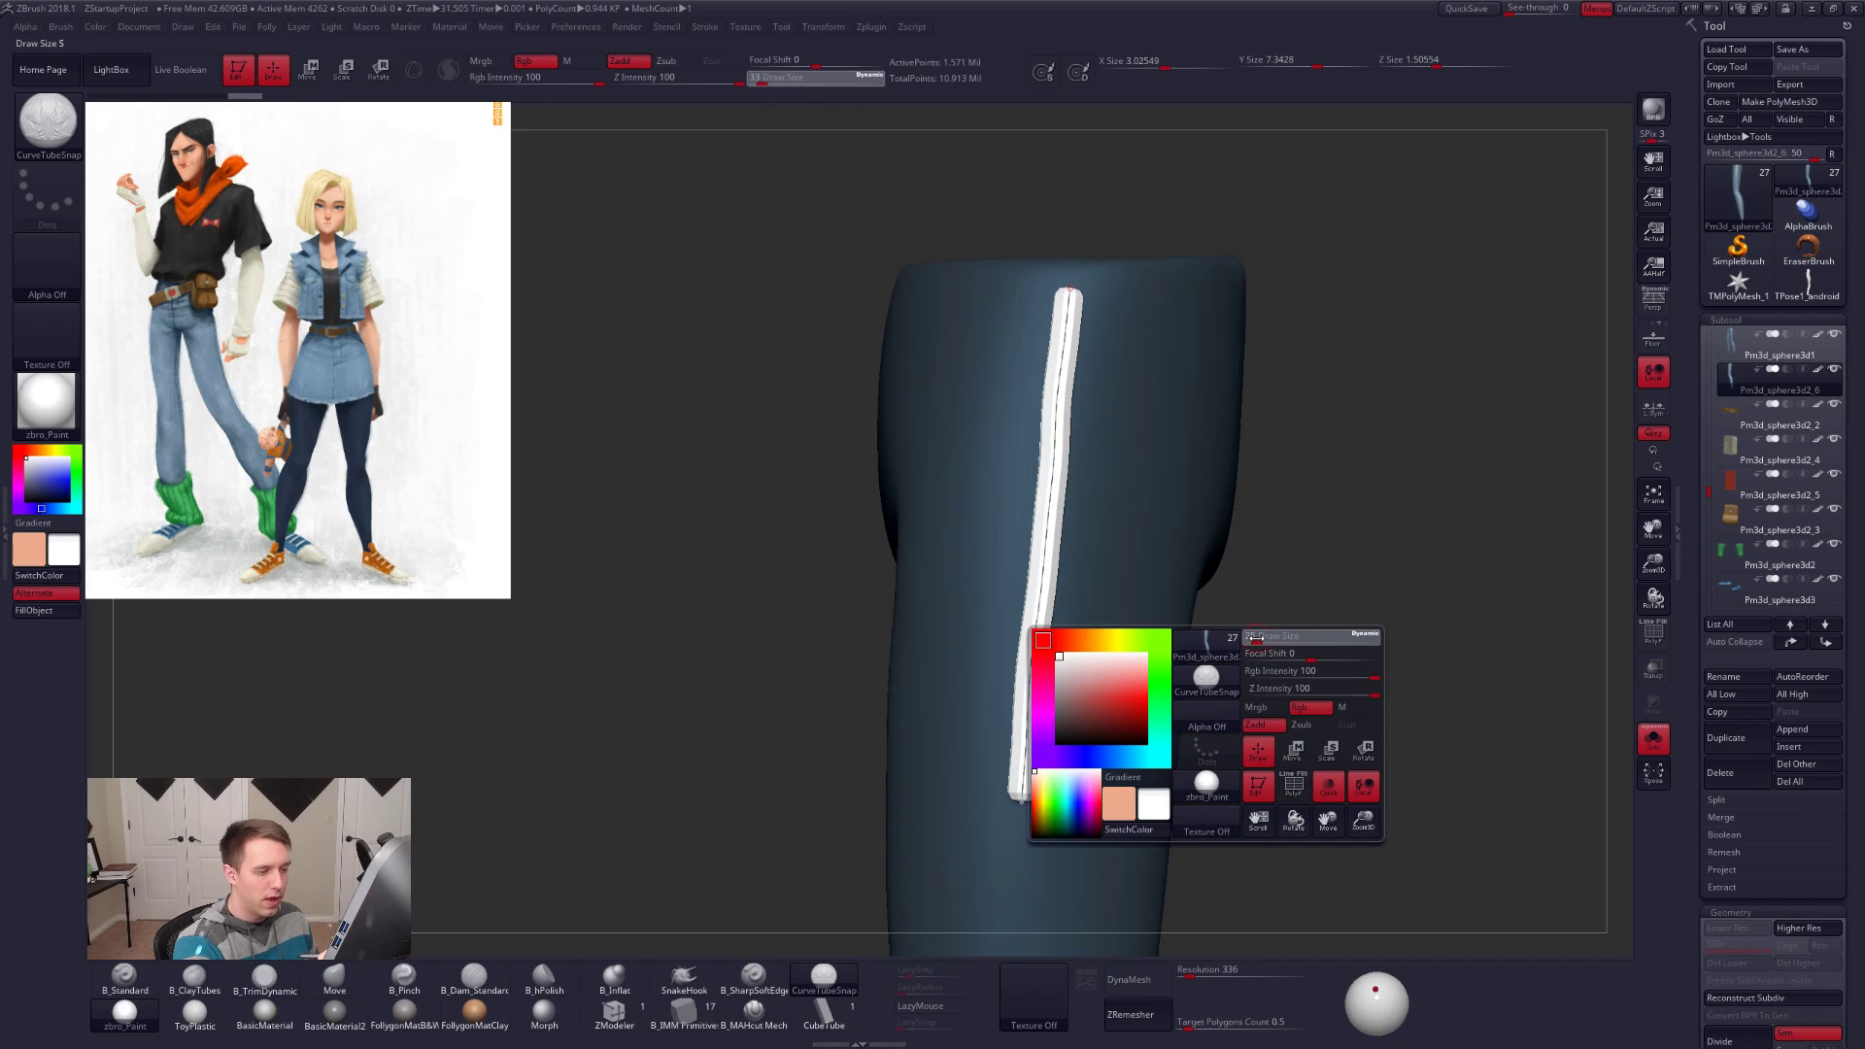
left_click(1039, 632)
key("space")
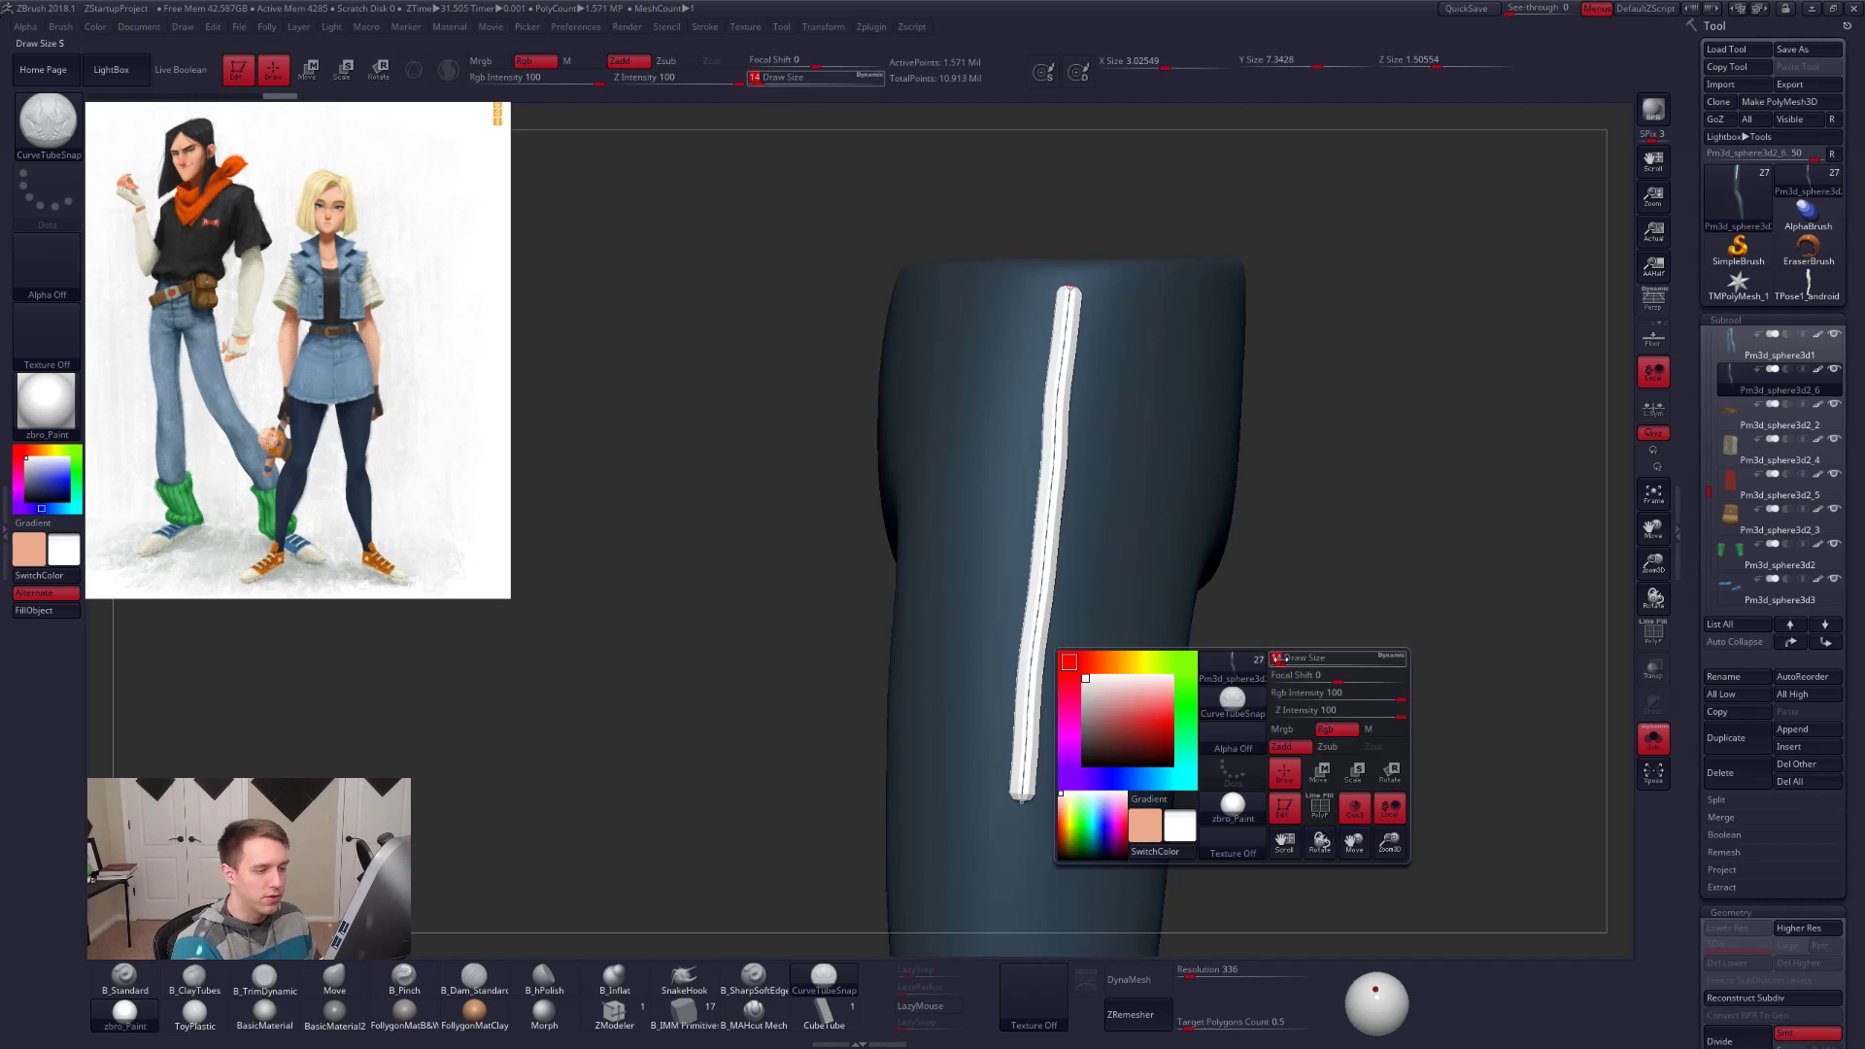
left_click(1036, 668)
right_click_drag(1059, 677, 1089, 678)
right_click_drag(1056, 794, 1015, 785)
left_click(1101, 742)
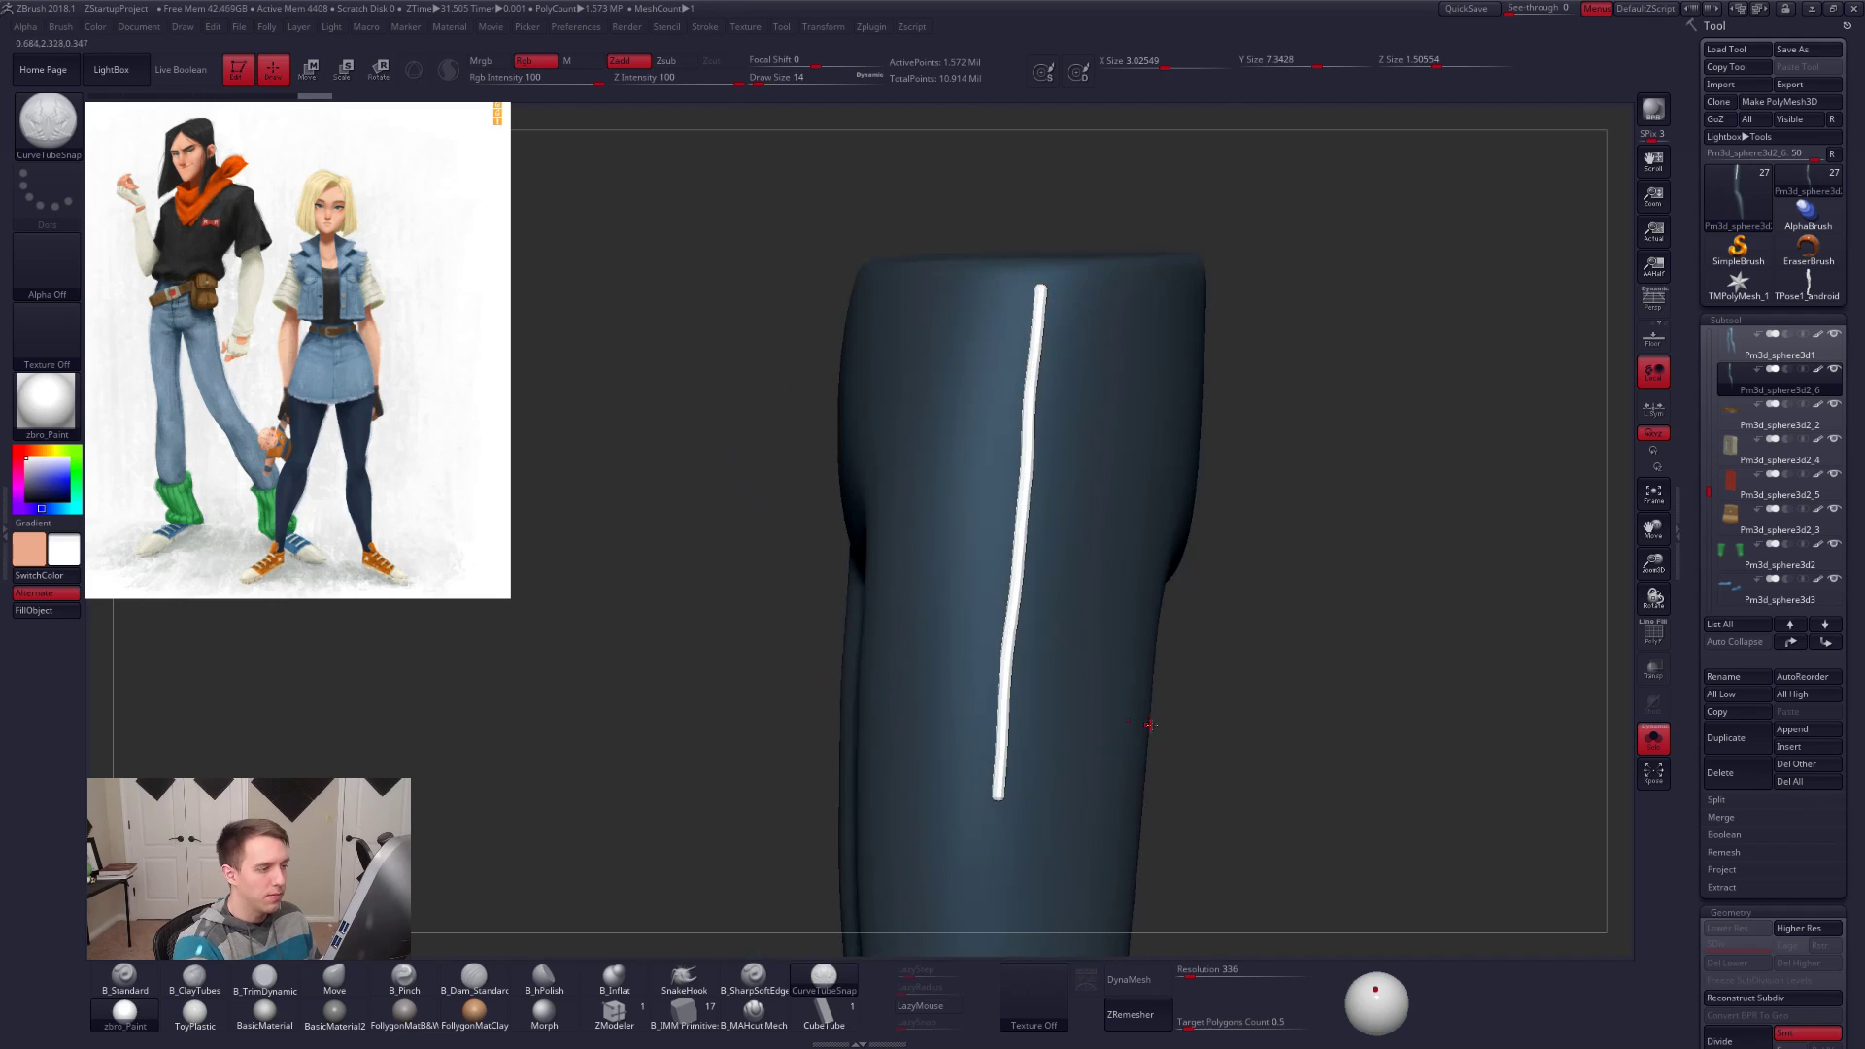
Step: Isolate the seam tube by polygroup and remove the duplicated jeans geometry from its subtool
right_click_drag(1145, 724, 1187, 656, "ctrl")
key("shift+f")
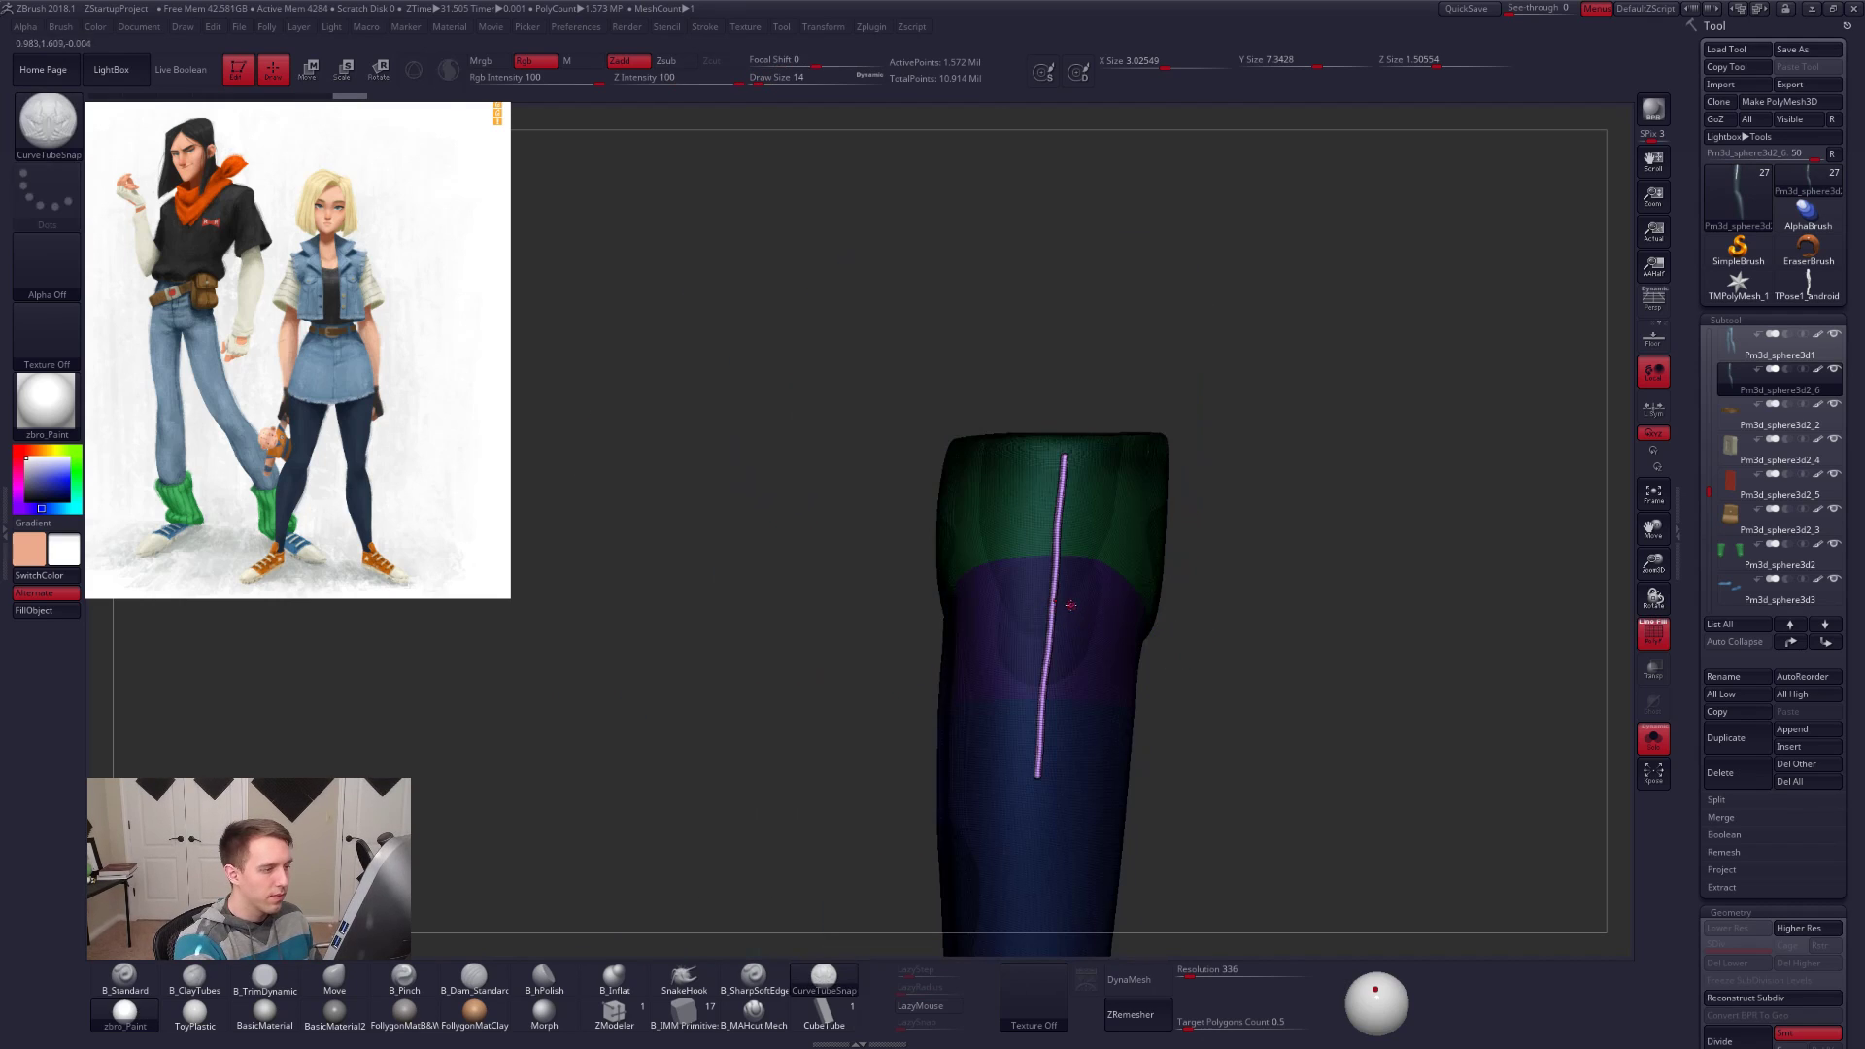
key("ctrl+w")
left_click(1096, 616, "ctrl+shift")
left_click_drag(1205, 612, 1076, 668, "ctrl+shift")
key("f")
left_click(1172, 655, "ctrl+shift")
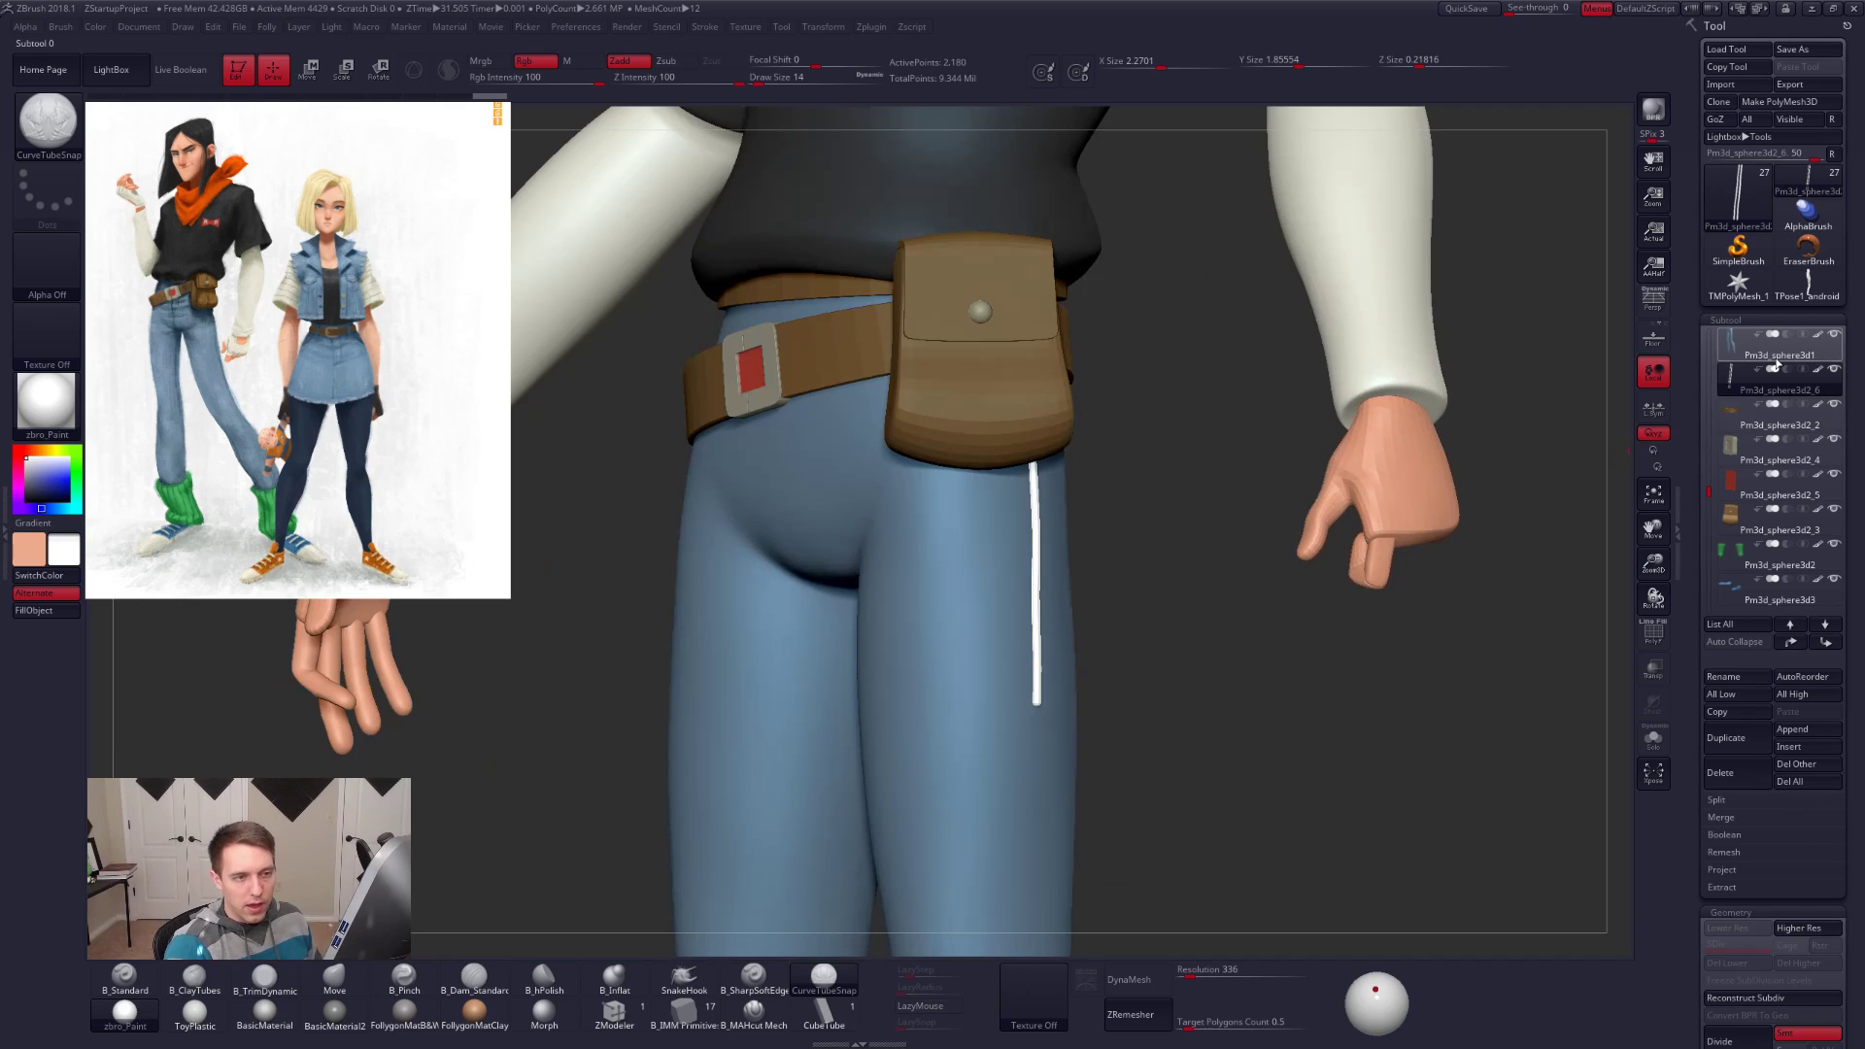
Step: Turn on Live Boolean, subtract the seam tube from the jeans, and show it in the jeans' sampled blue
left_click(182, 71)
key("shift+z")
left_click_drag(1214, 621, 1095, 635)
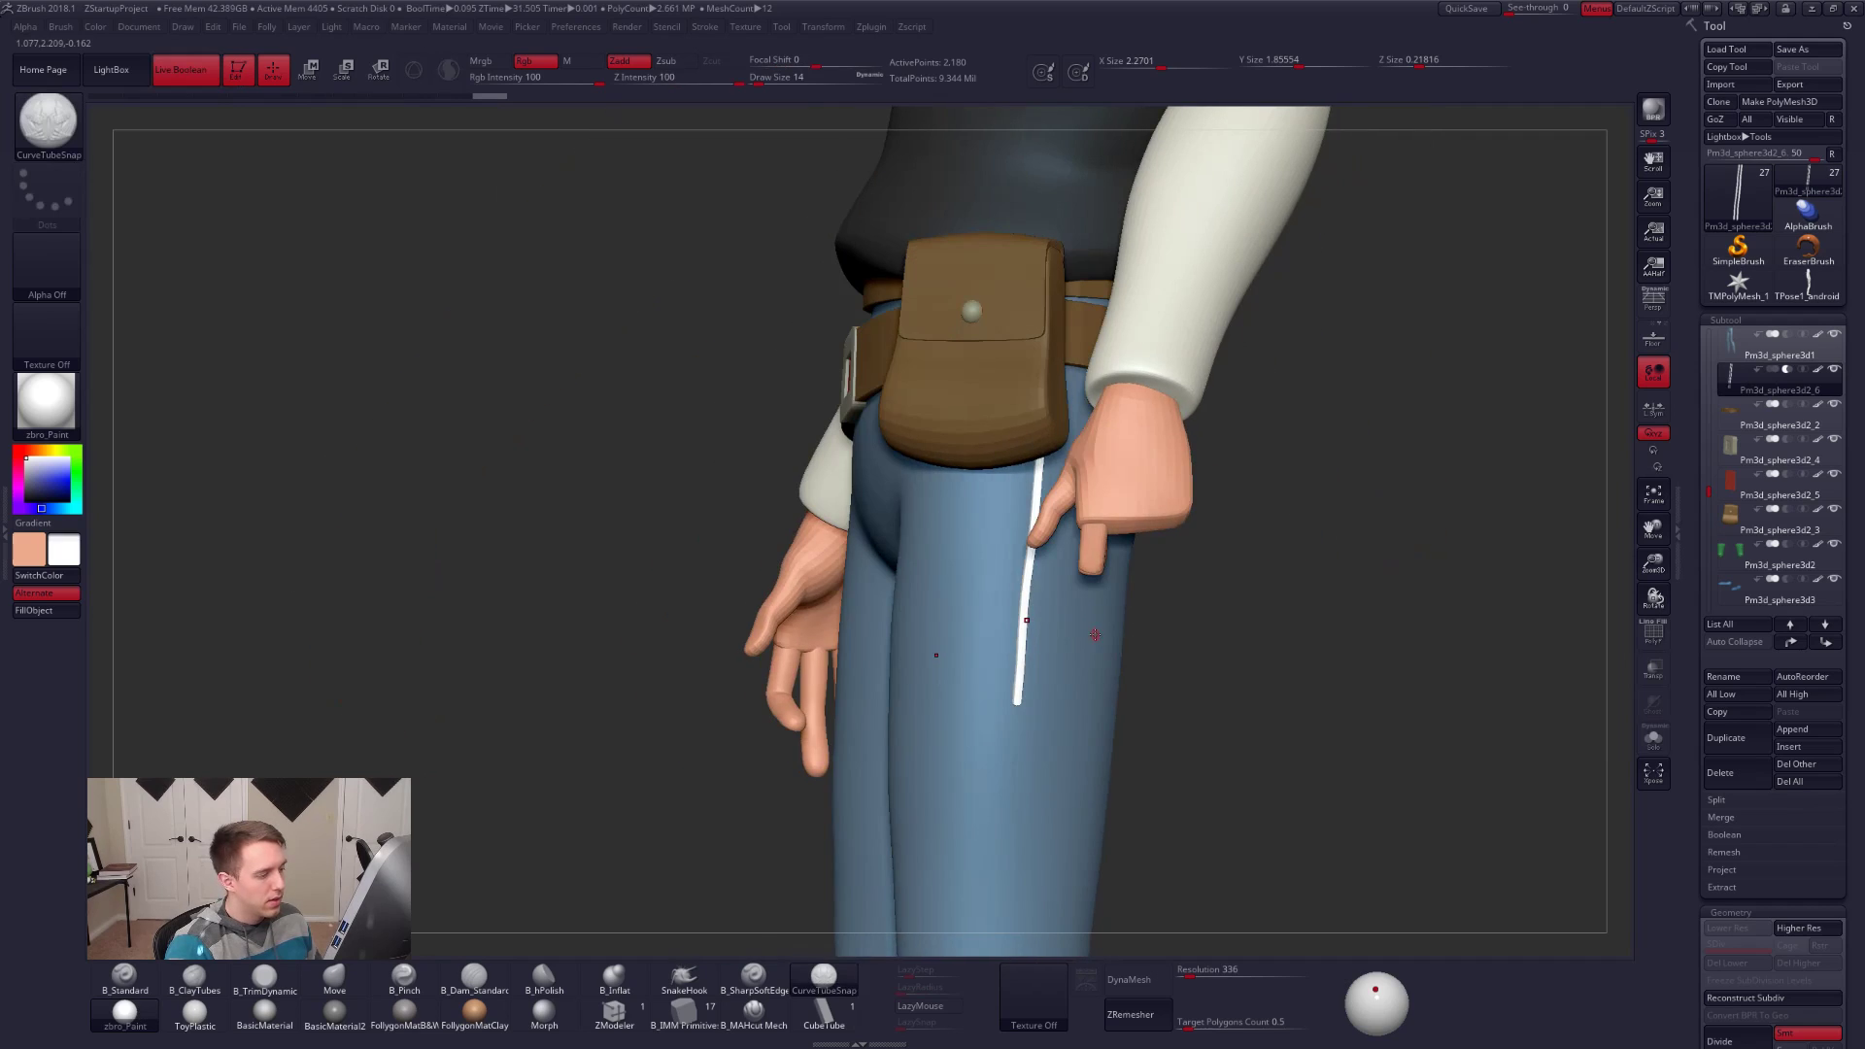
key("c")
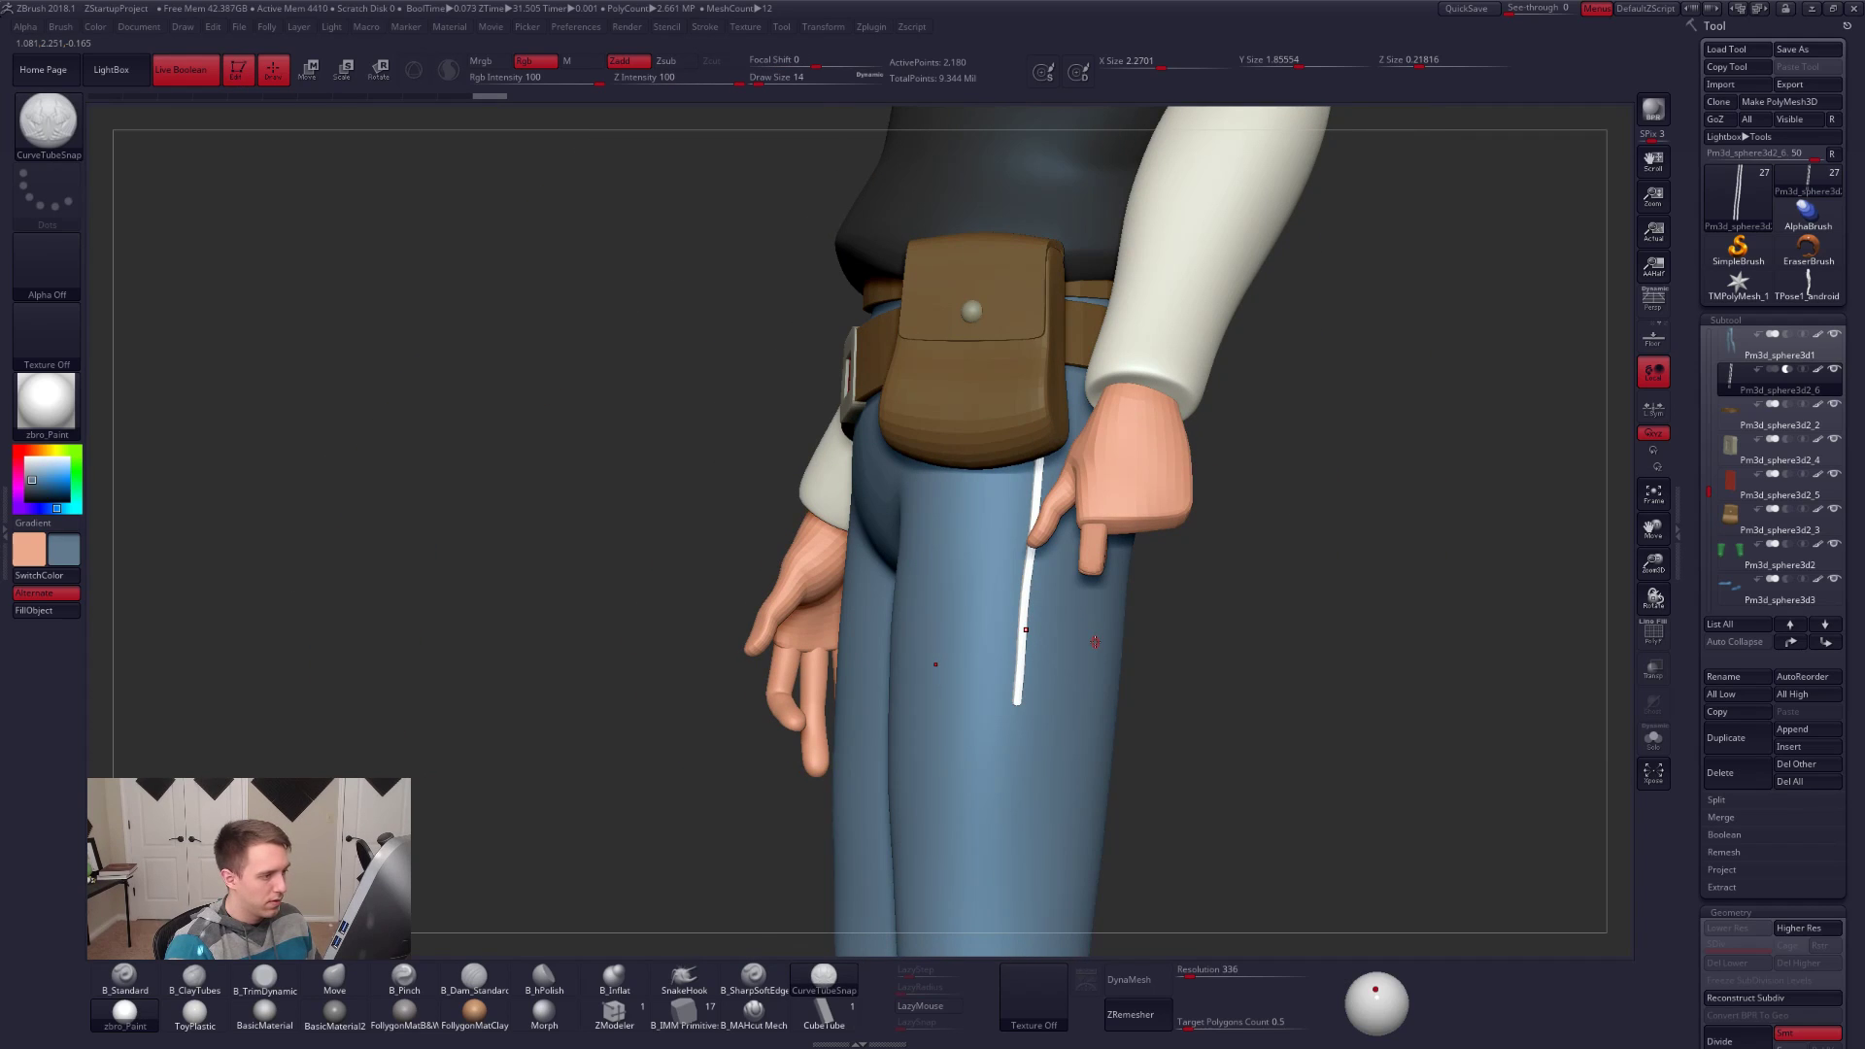
left_click(1818, 372)
mouse_move(1162, 680)
left_mouse_down()
mouse_move(1135, 682)
mouse_move(1182, 678)
left_mouse_up()
key("d")
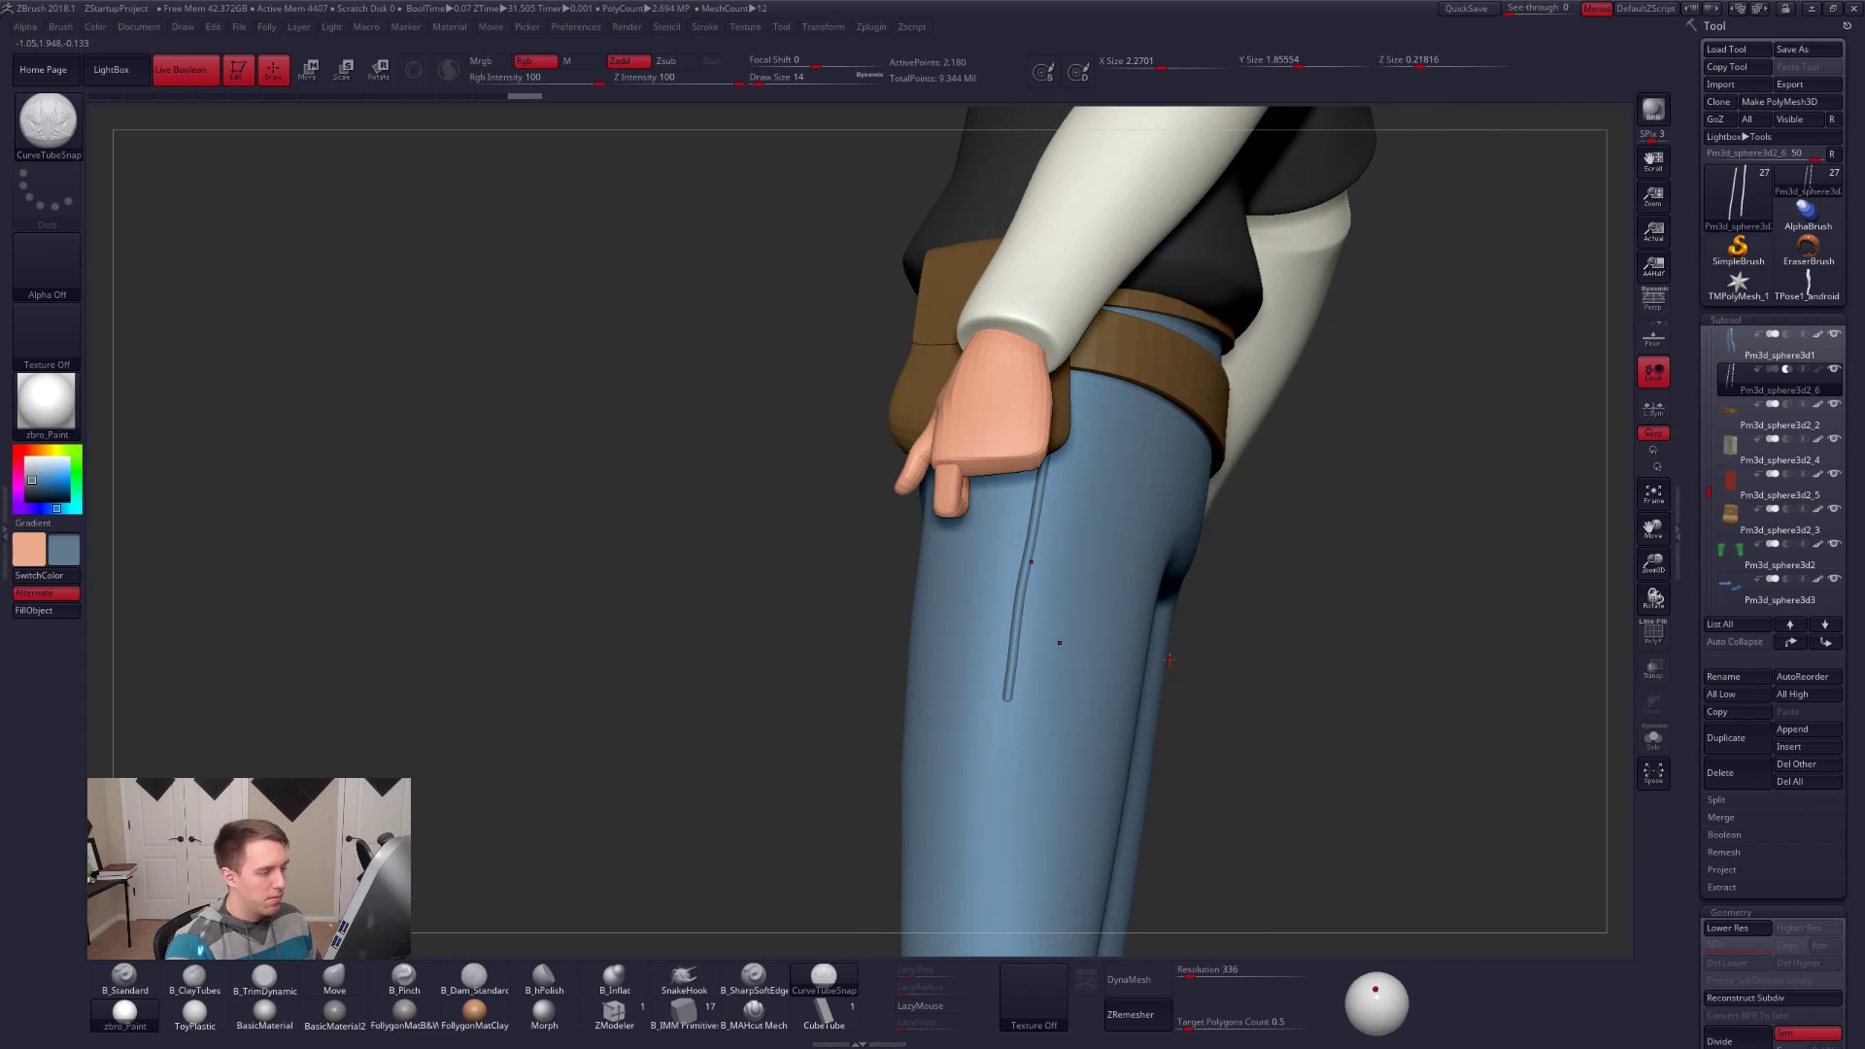
Step: Reshape the subtracted seam along the outer thigh with the Move brush at Draw Size 252, and smooth it
key("b")
key("m")
key("v")
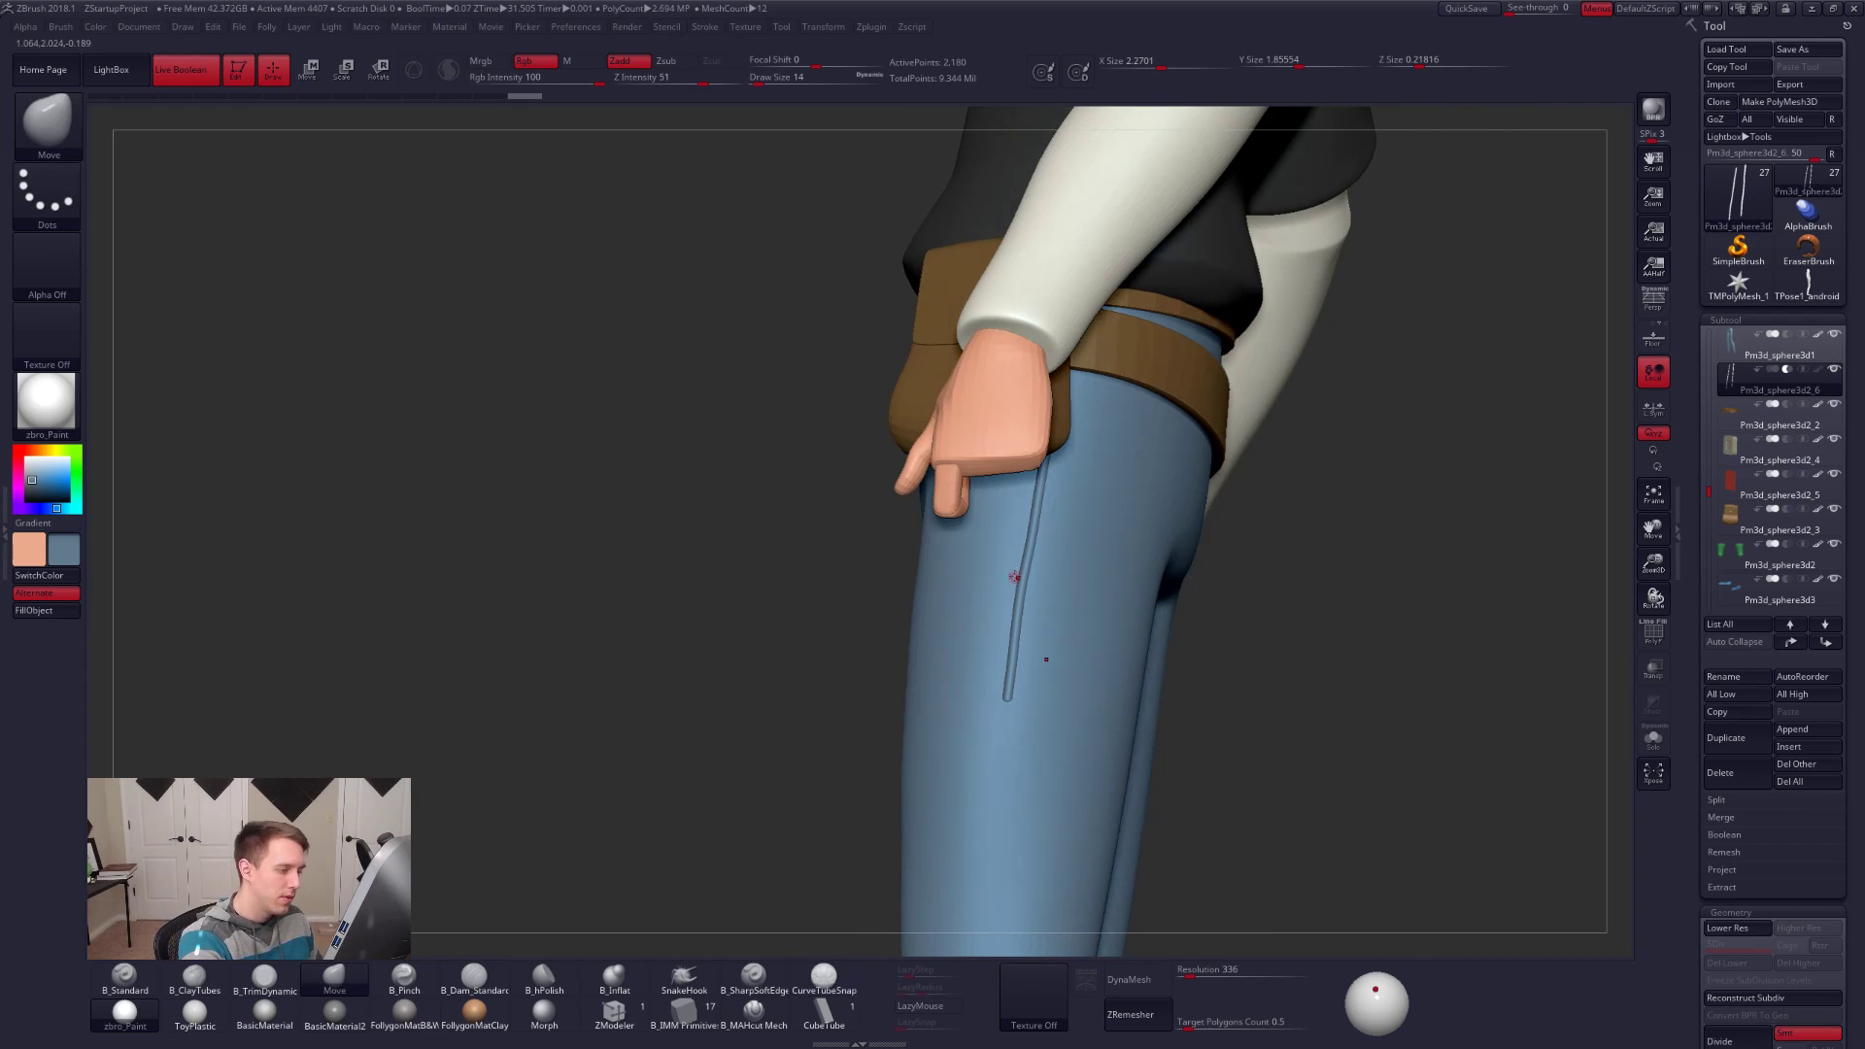
key("s")
mouse_move(1020, 579)
left_mouse_down()
mouse_move(1054, 579)
mouse_move(1039, 529)
left_mouse_up()
right_click_drag(1079, 540, 1031, 546)
left_click_drag(1029, 517, 1029, 694, "shift")
left_click_drag(1026, 618, 1030, 465, "shift")
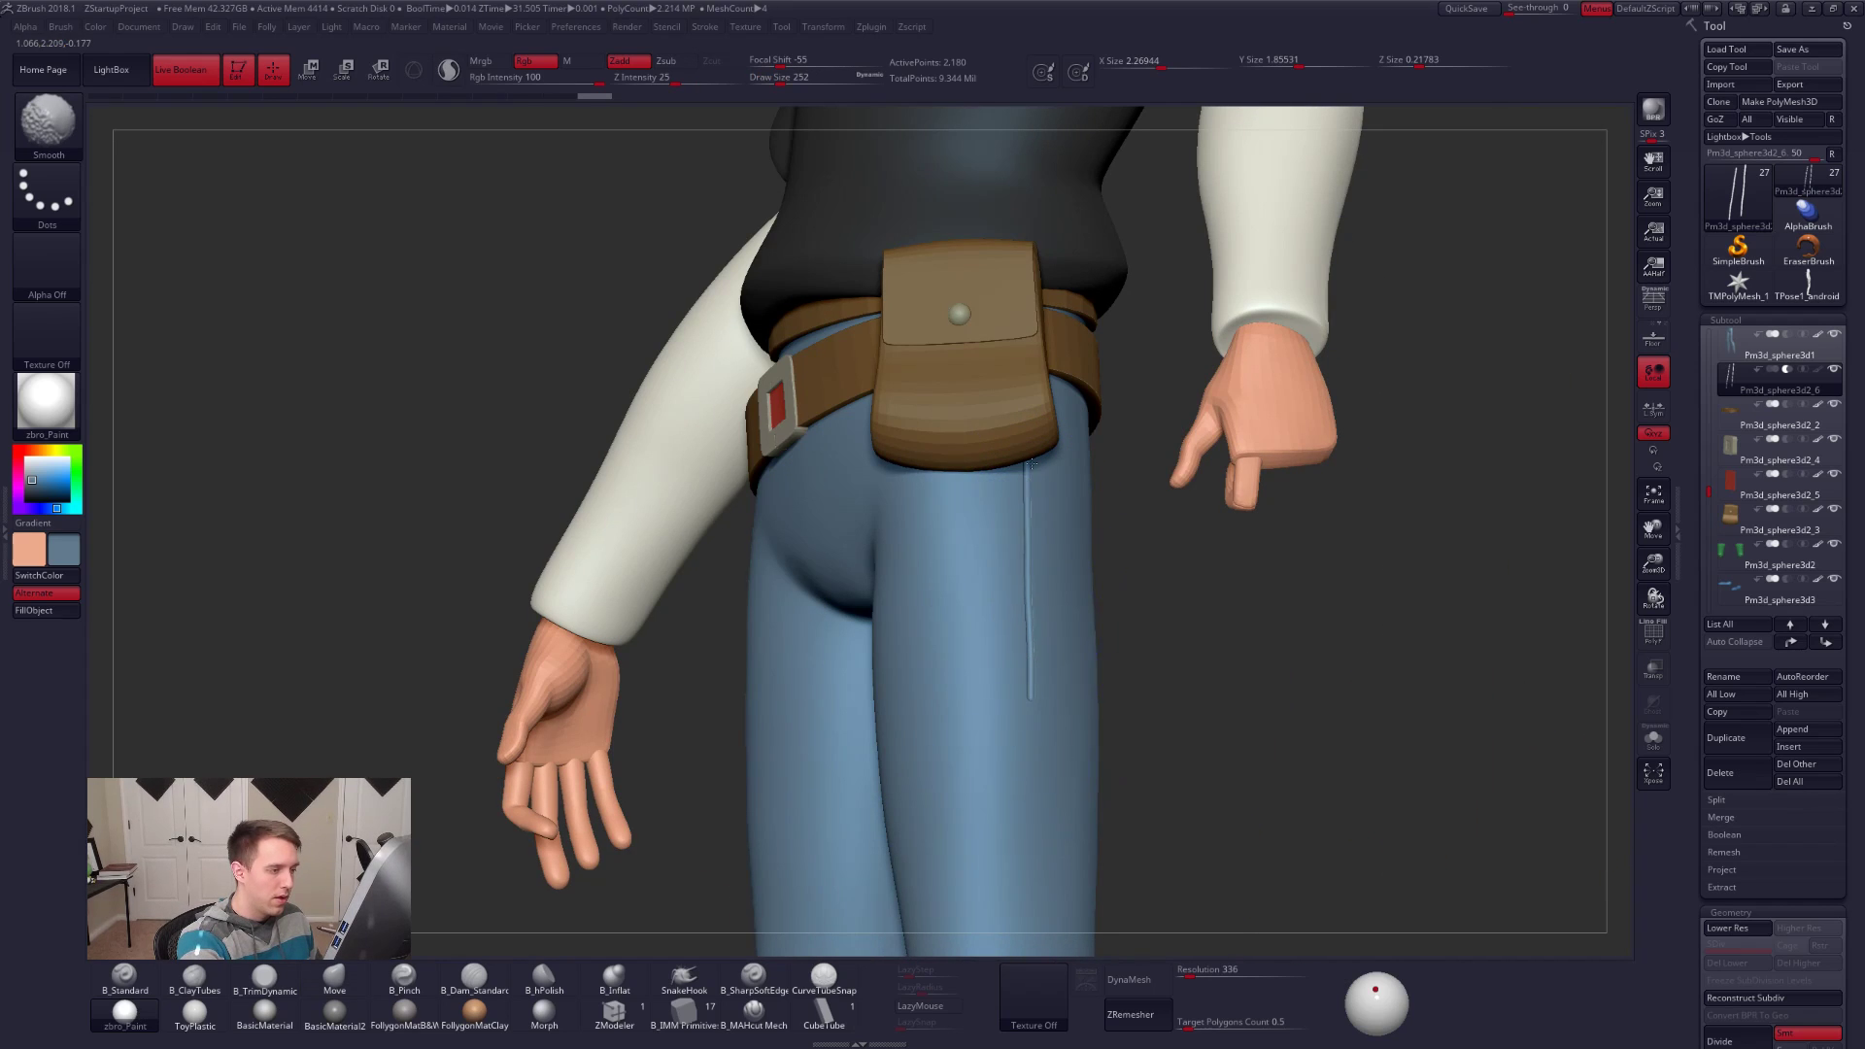
mouse_move(1020, 692)
right_mouse_down()
mouse_move(1063, 674)
mouse_move(1102, 700)
mouse_move(1086, 686)
right_mouse_up()
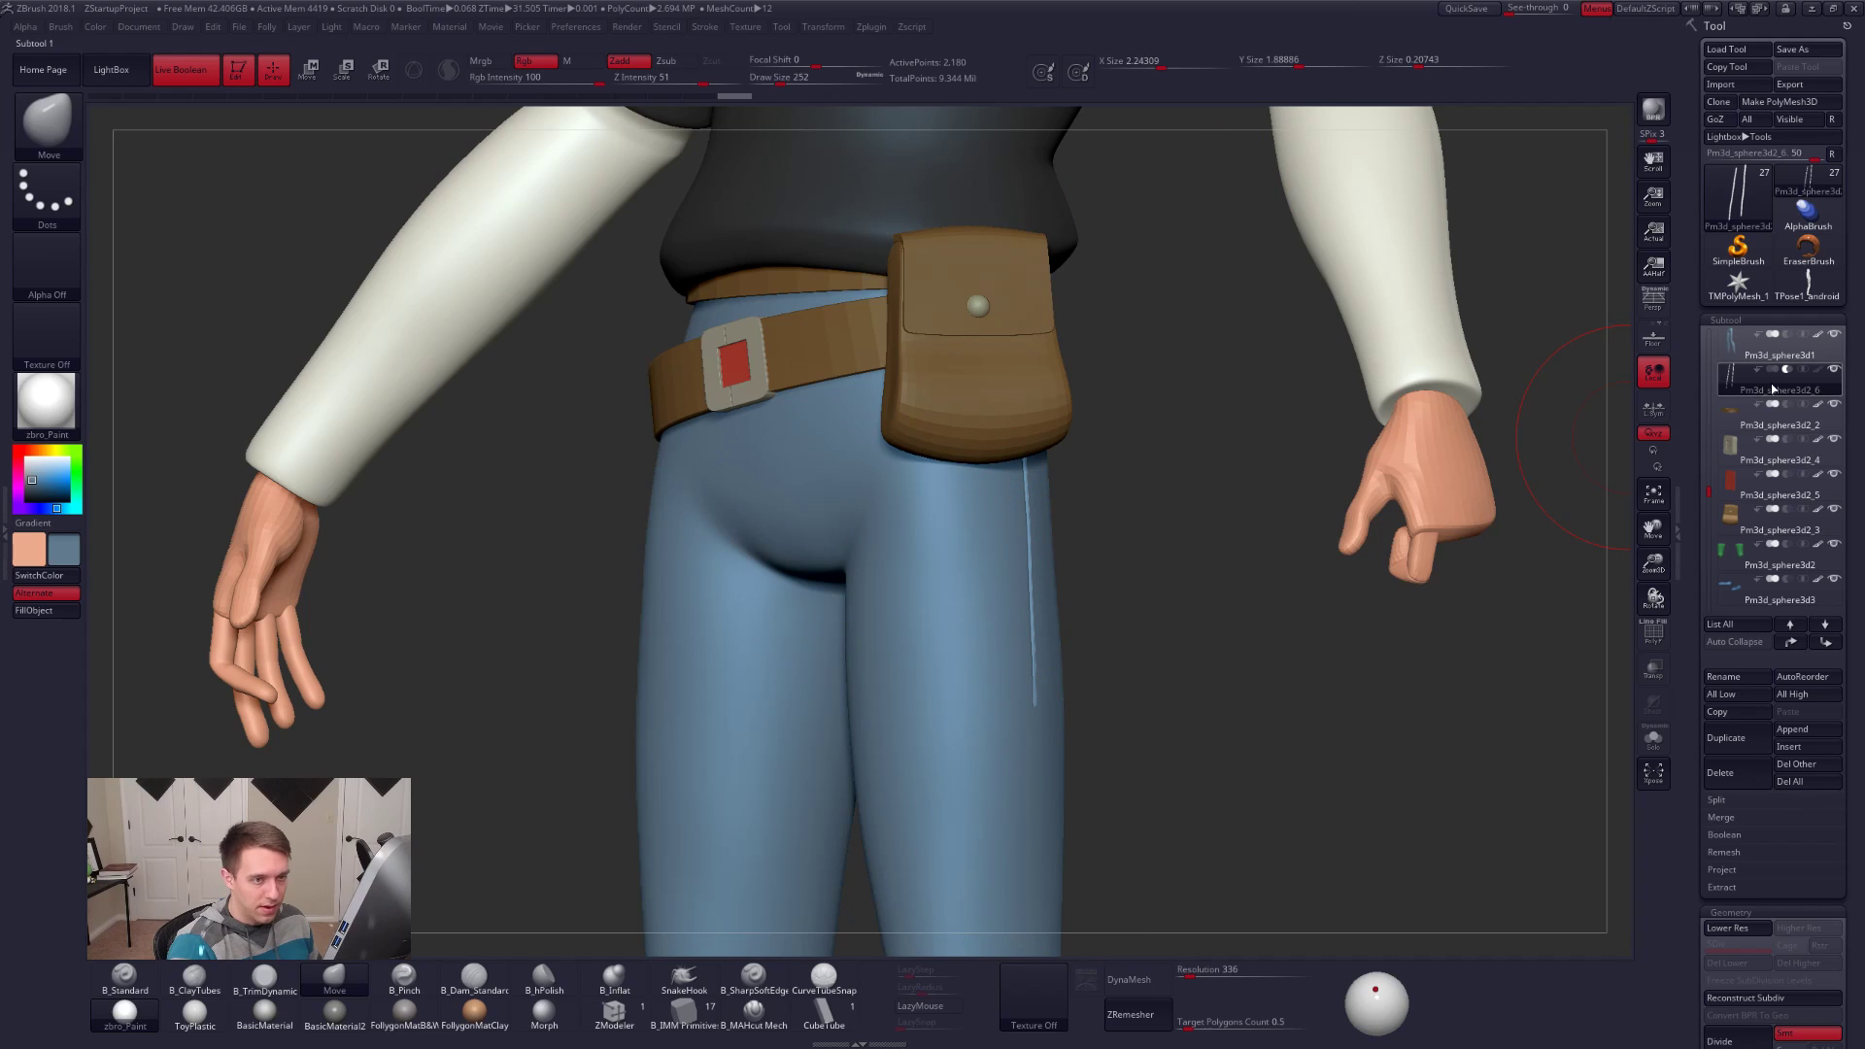
Step: Turn off Live Boolean, delete the seam tube subtool, and reselect the jeans
mouse_move(1785, 374)
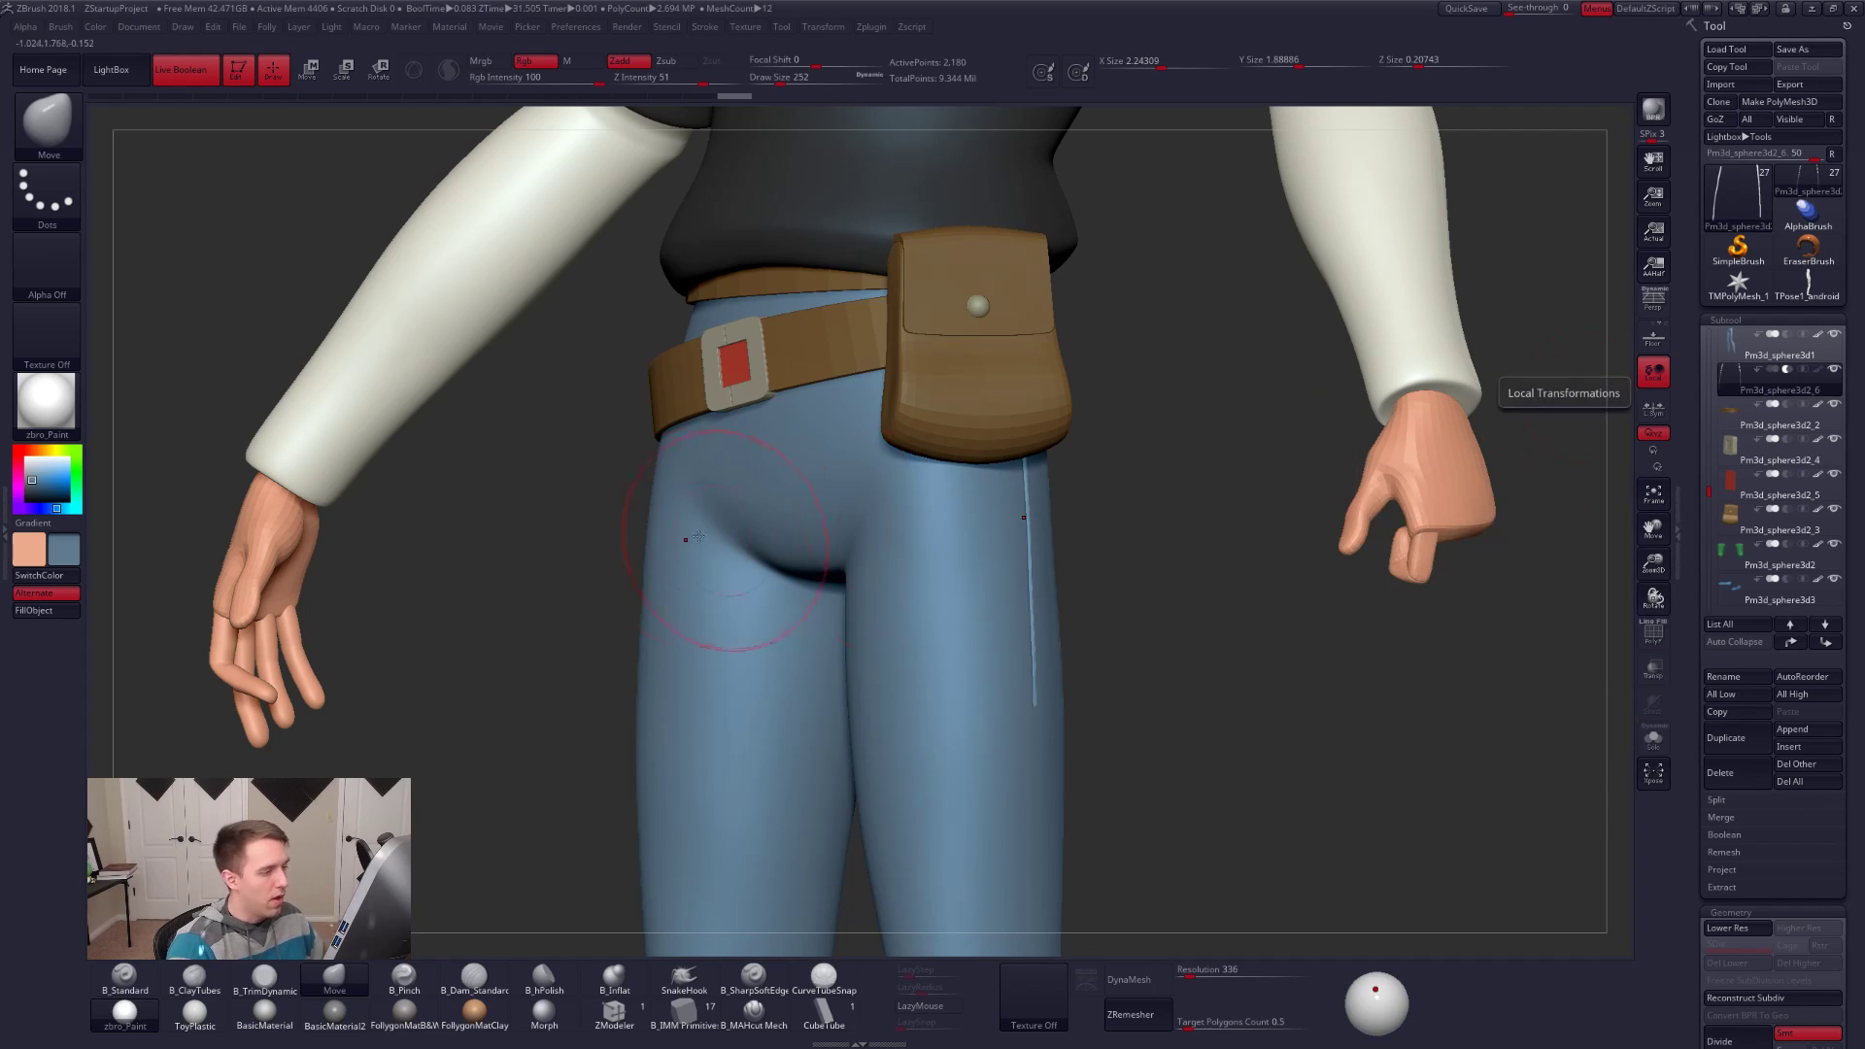
right_click_drag(1007, 524, 967, 497, "ctrl")
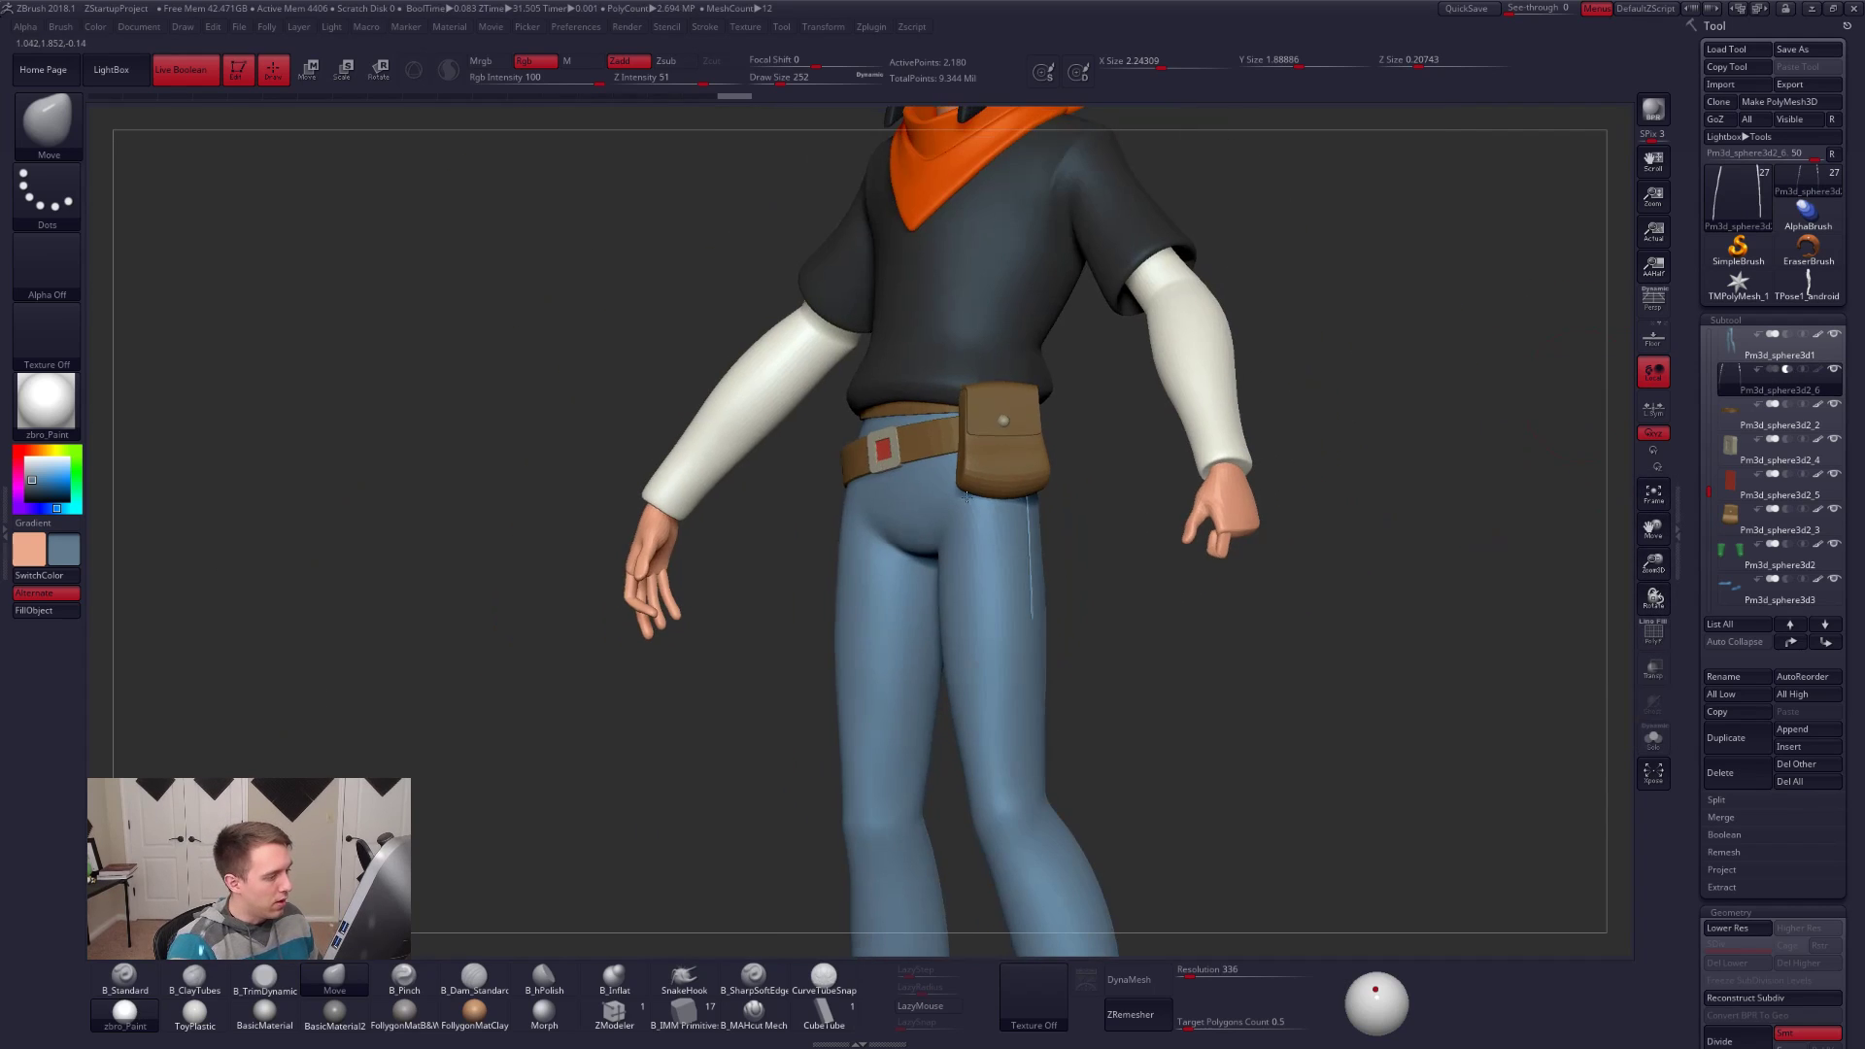
left_click(224, 77)
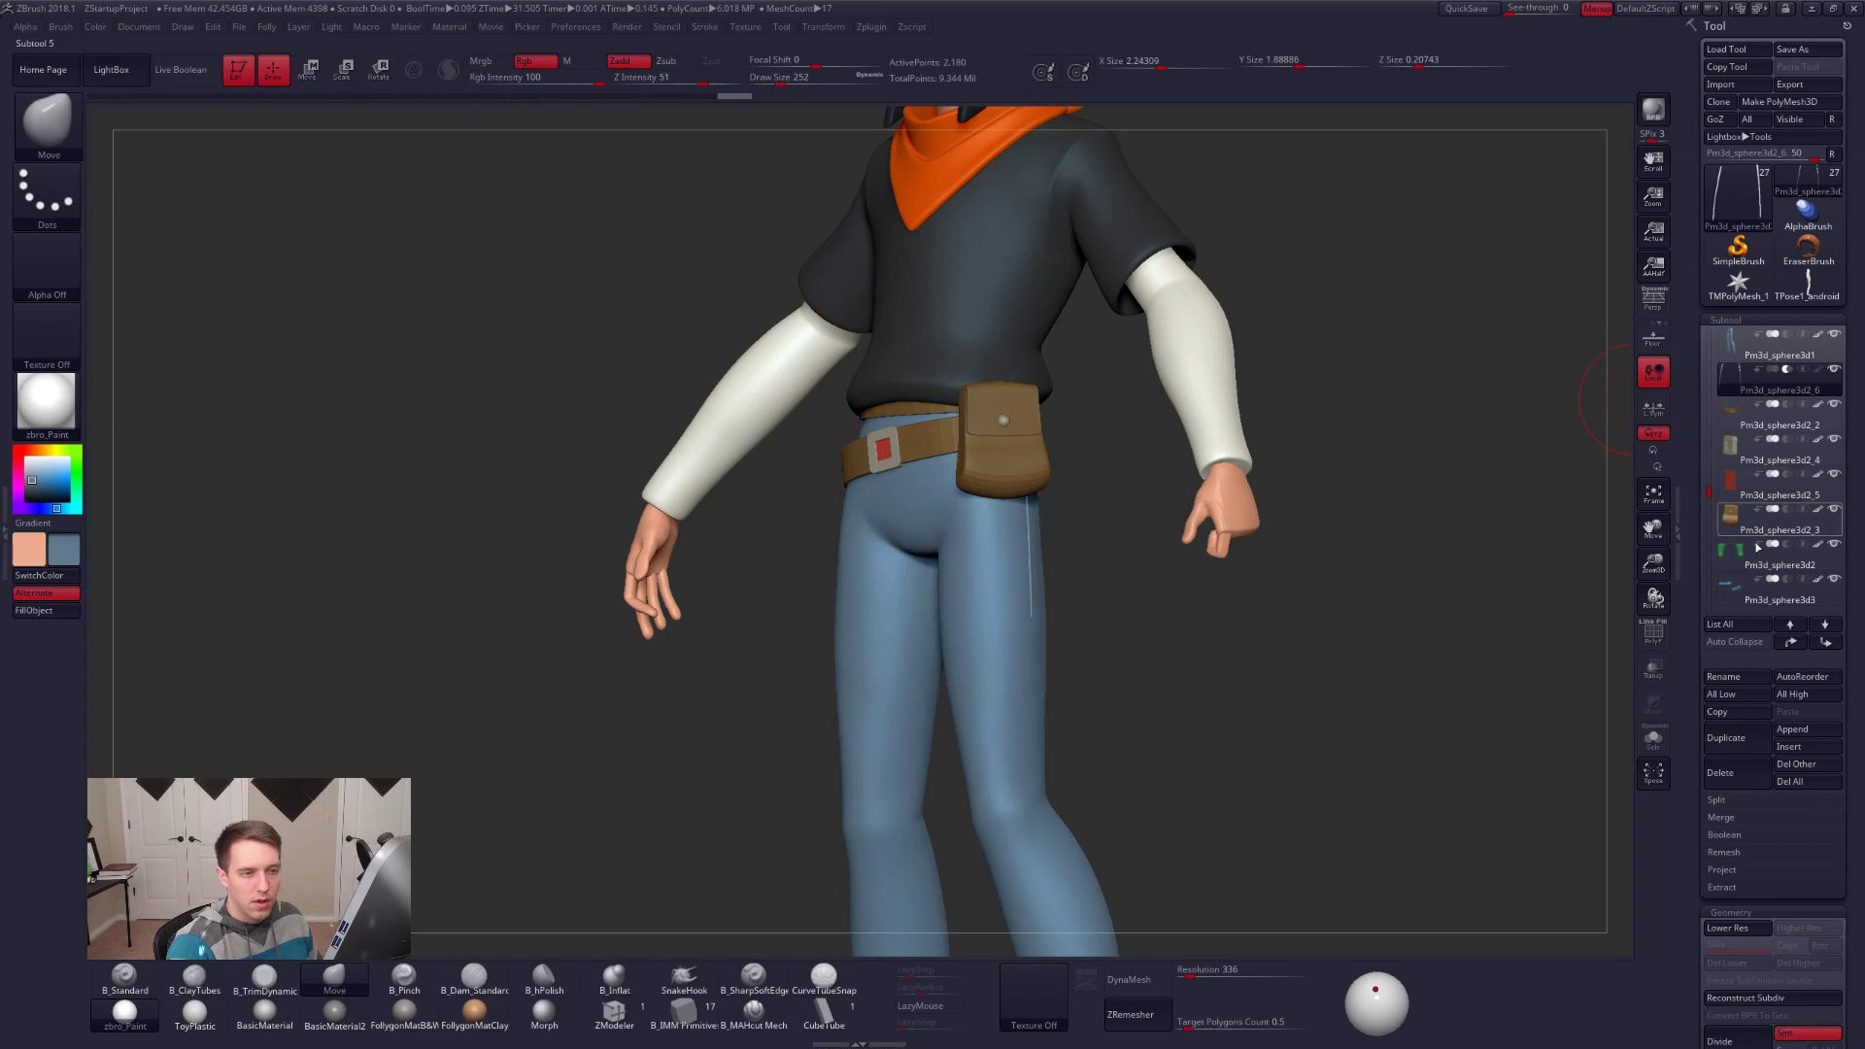
left_click(1766, 768)
left_click(1602, 796)
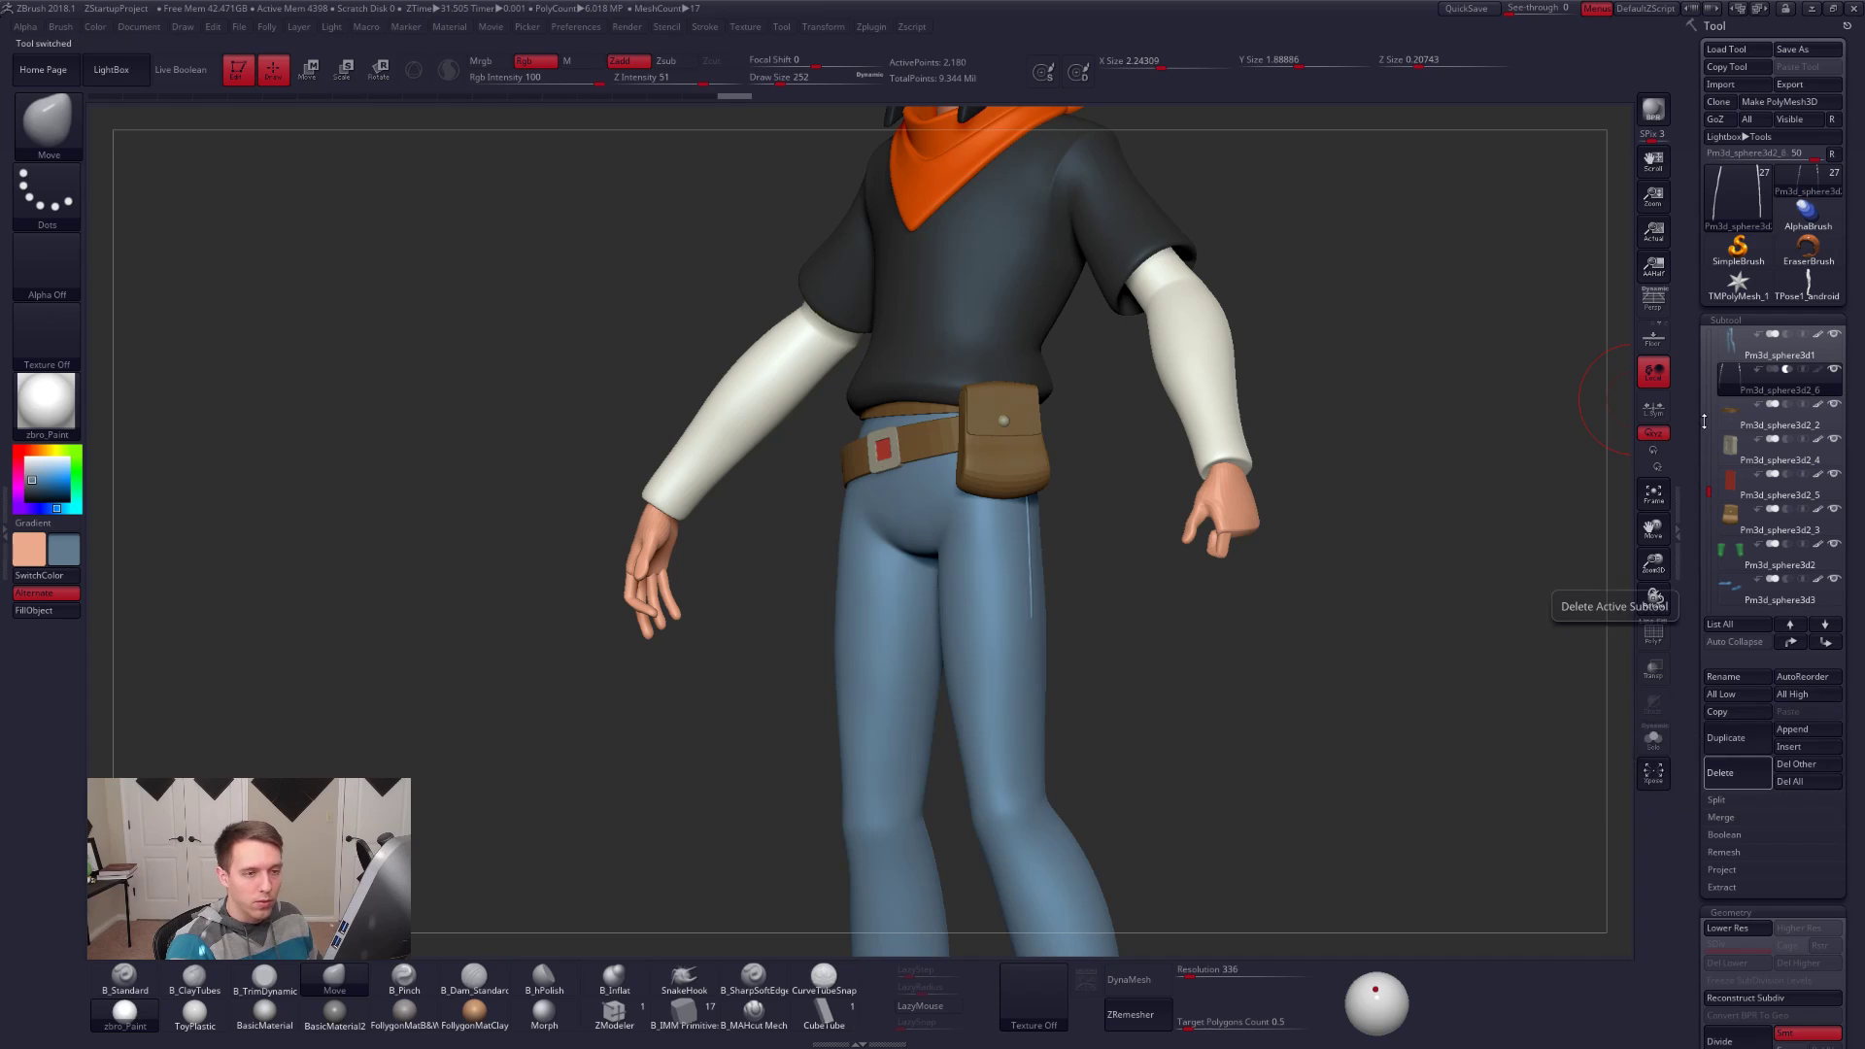
left_click(1724, 353)
left_click_drag(1357, 486, 1201, 592)
mouse_move(1073, 574)
left_mouse_down("alt")
mouse_move(1094, 574)
mouse_move(1044, 556)
mouse_move(1060, 560)
left_mouse_up("alt")
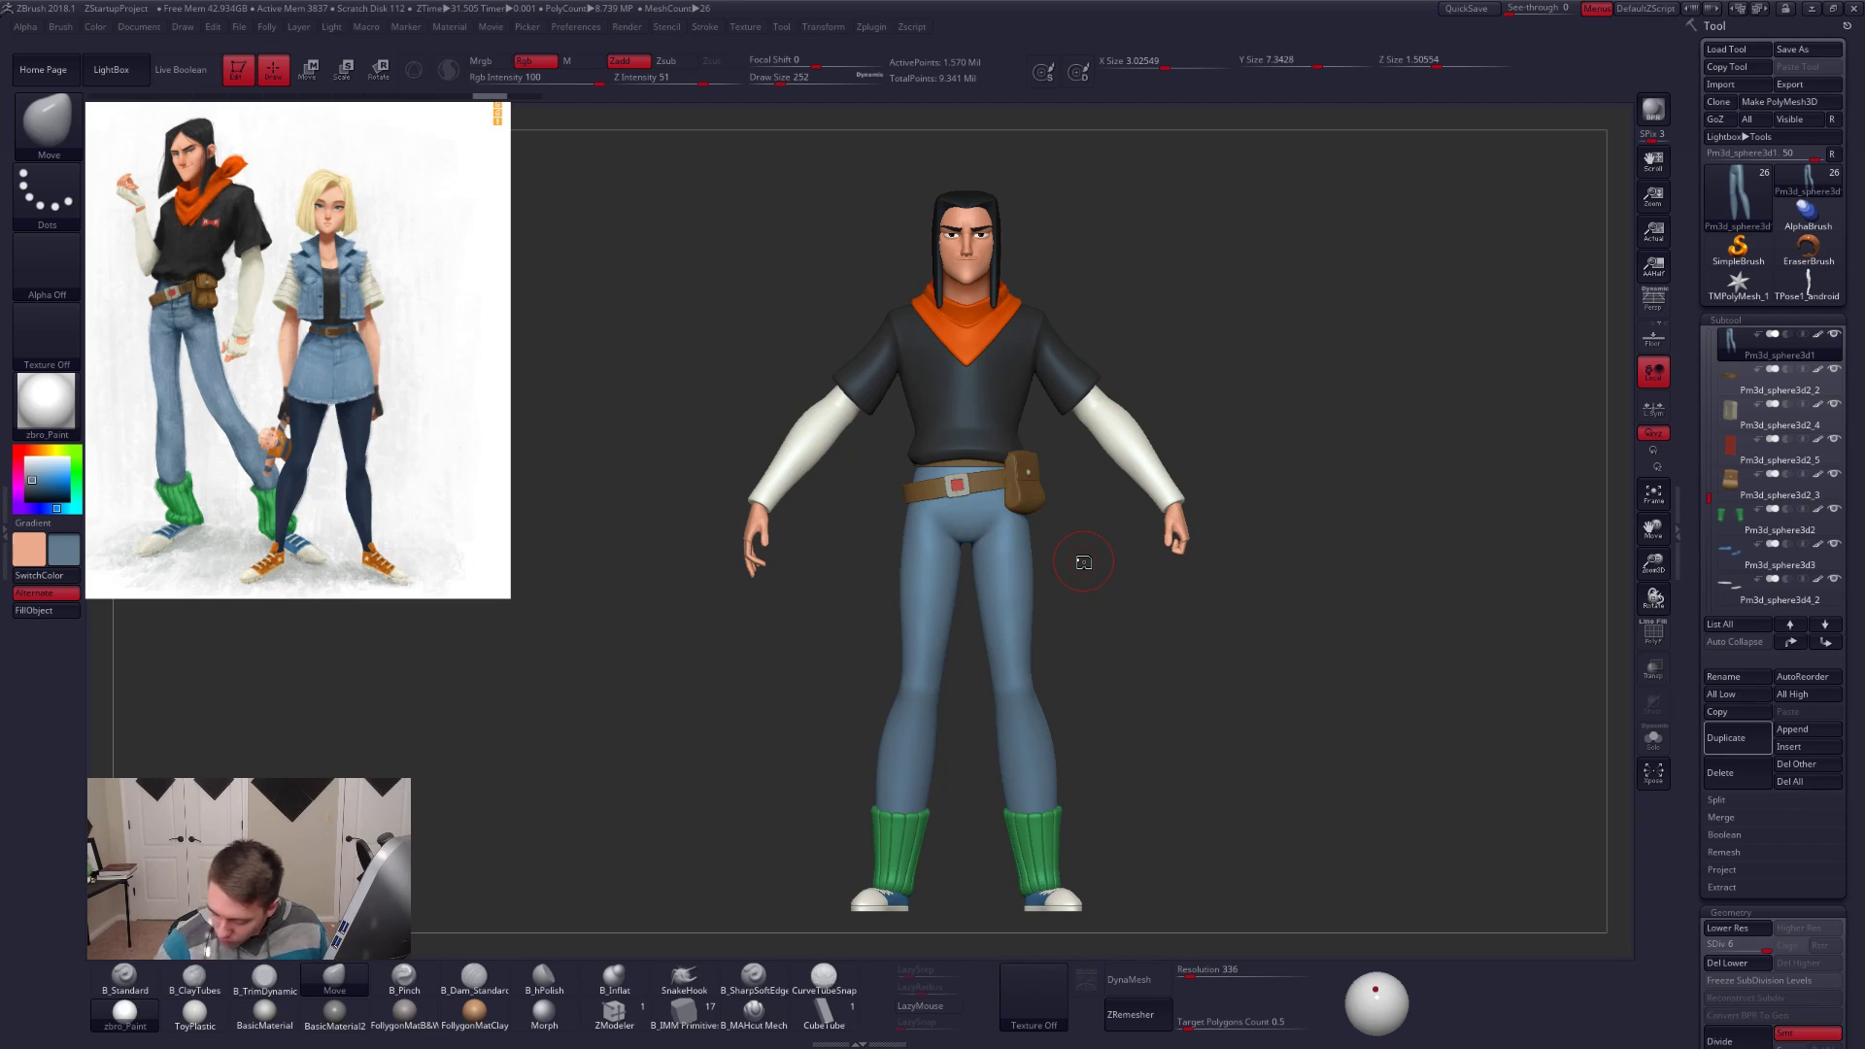
Step: Turn on perspective and examine the orange neck scarf in isolation and on the character
left_click_drag(1120, 590, 1081, 682)
left_click(1654, 302)
right_click_drag(982, 340, 1014, 784, "ctrl")
right_click_drag(1023, 692, 1037, 789, "alt")
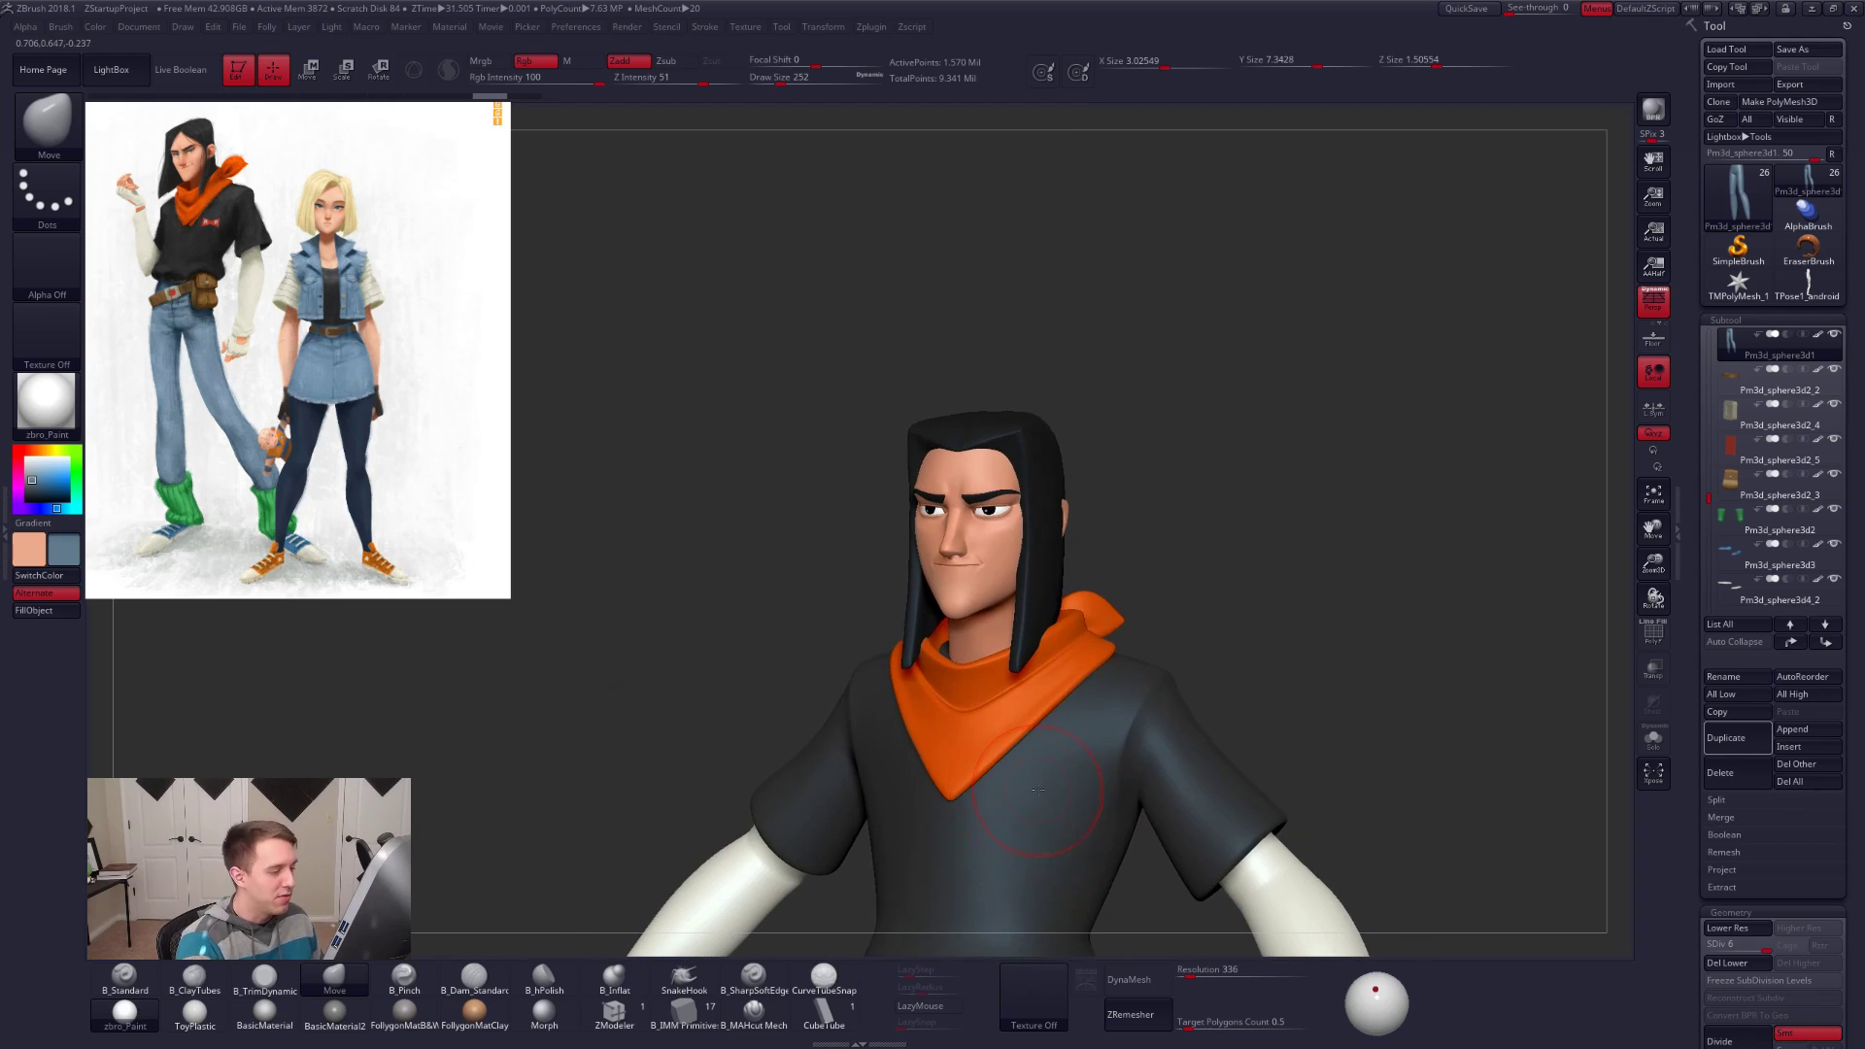
left_click(975, 725, "alt")
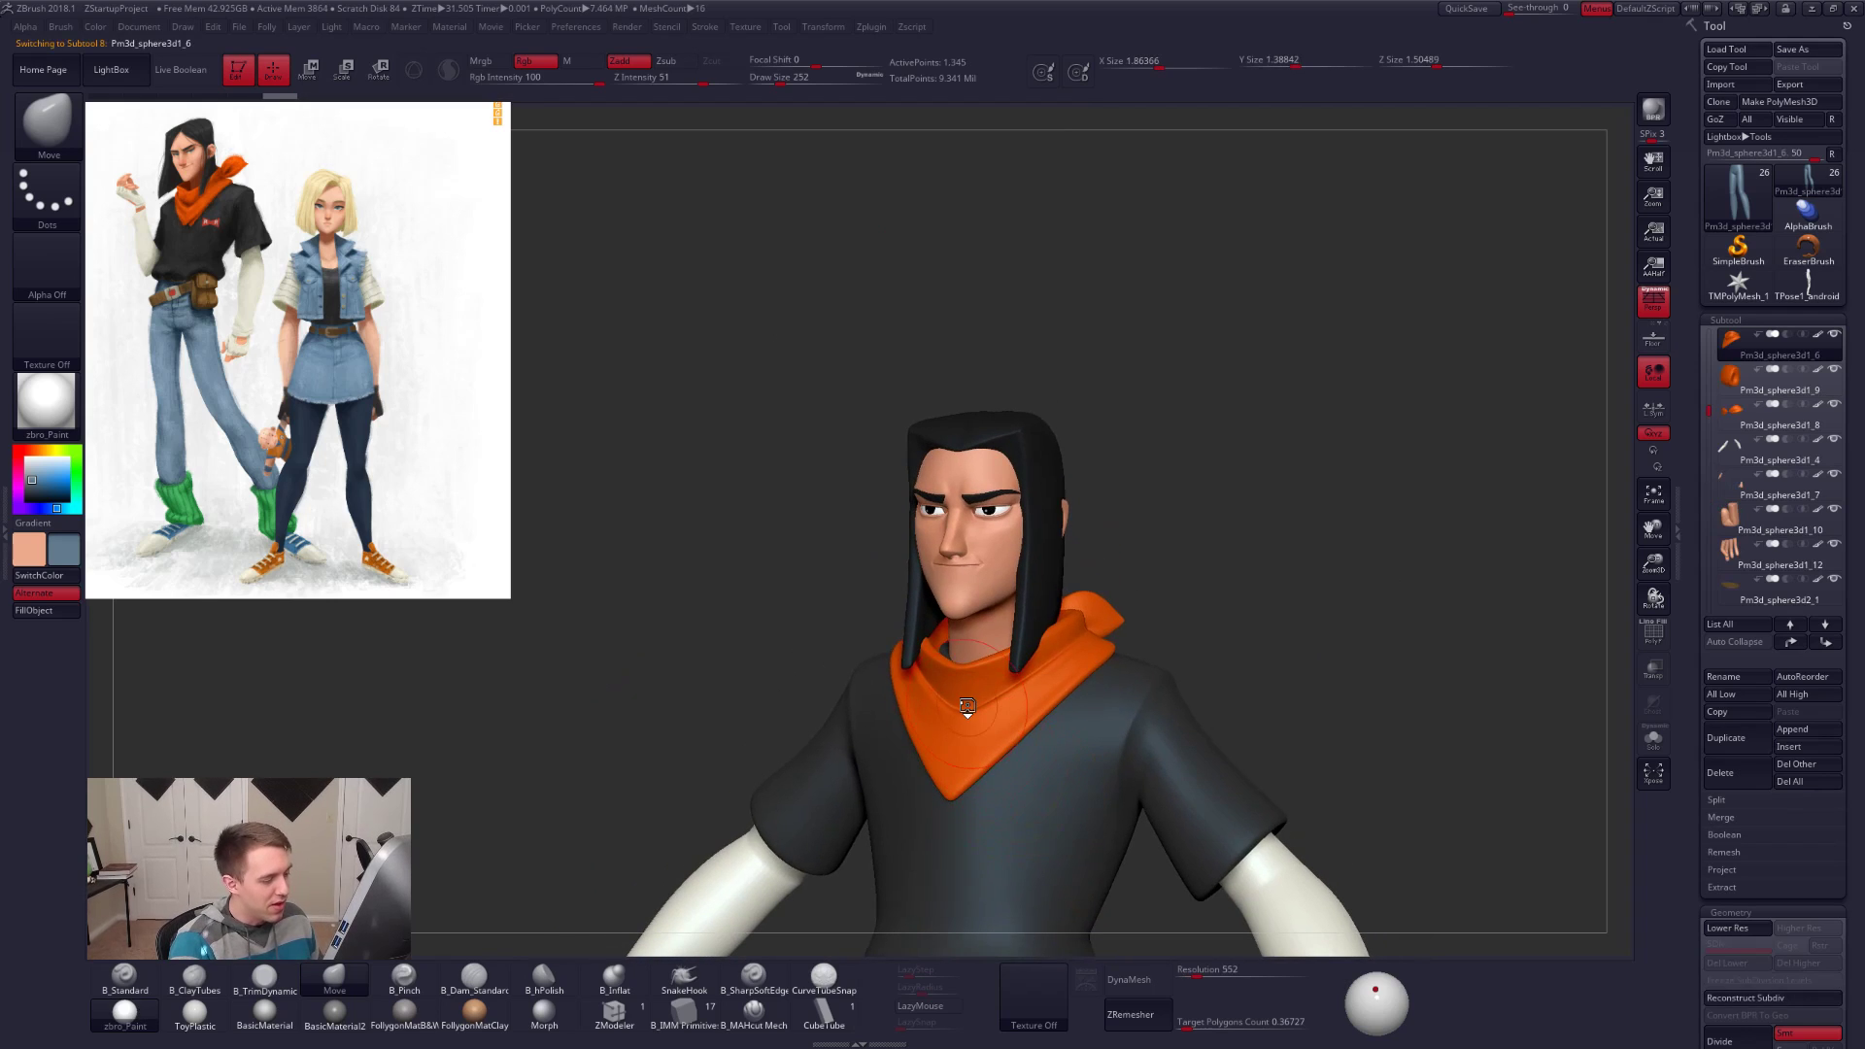
key("alt+s")
key("shift+f")
key("shift+f")
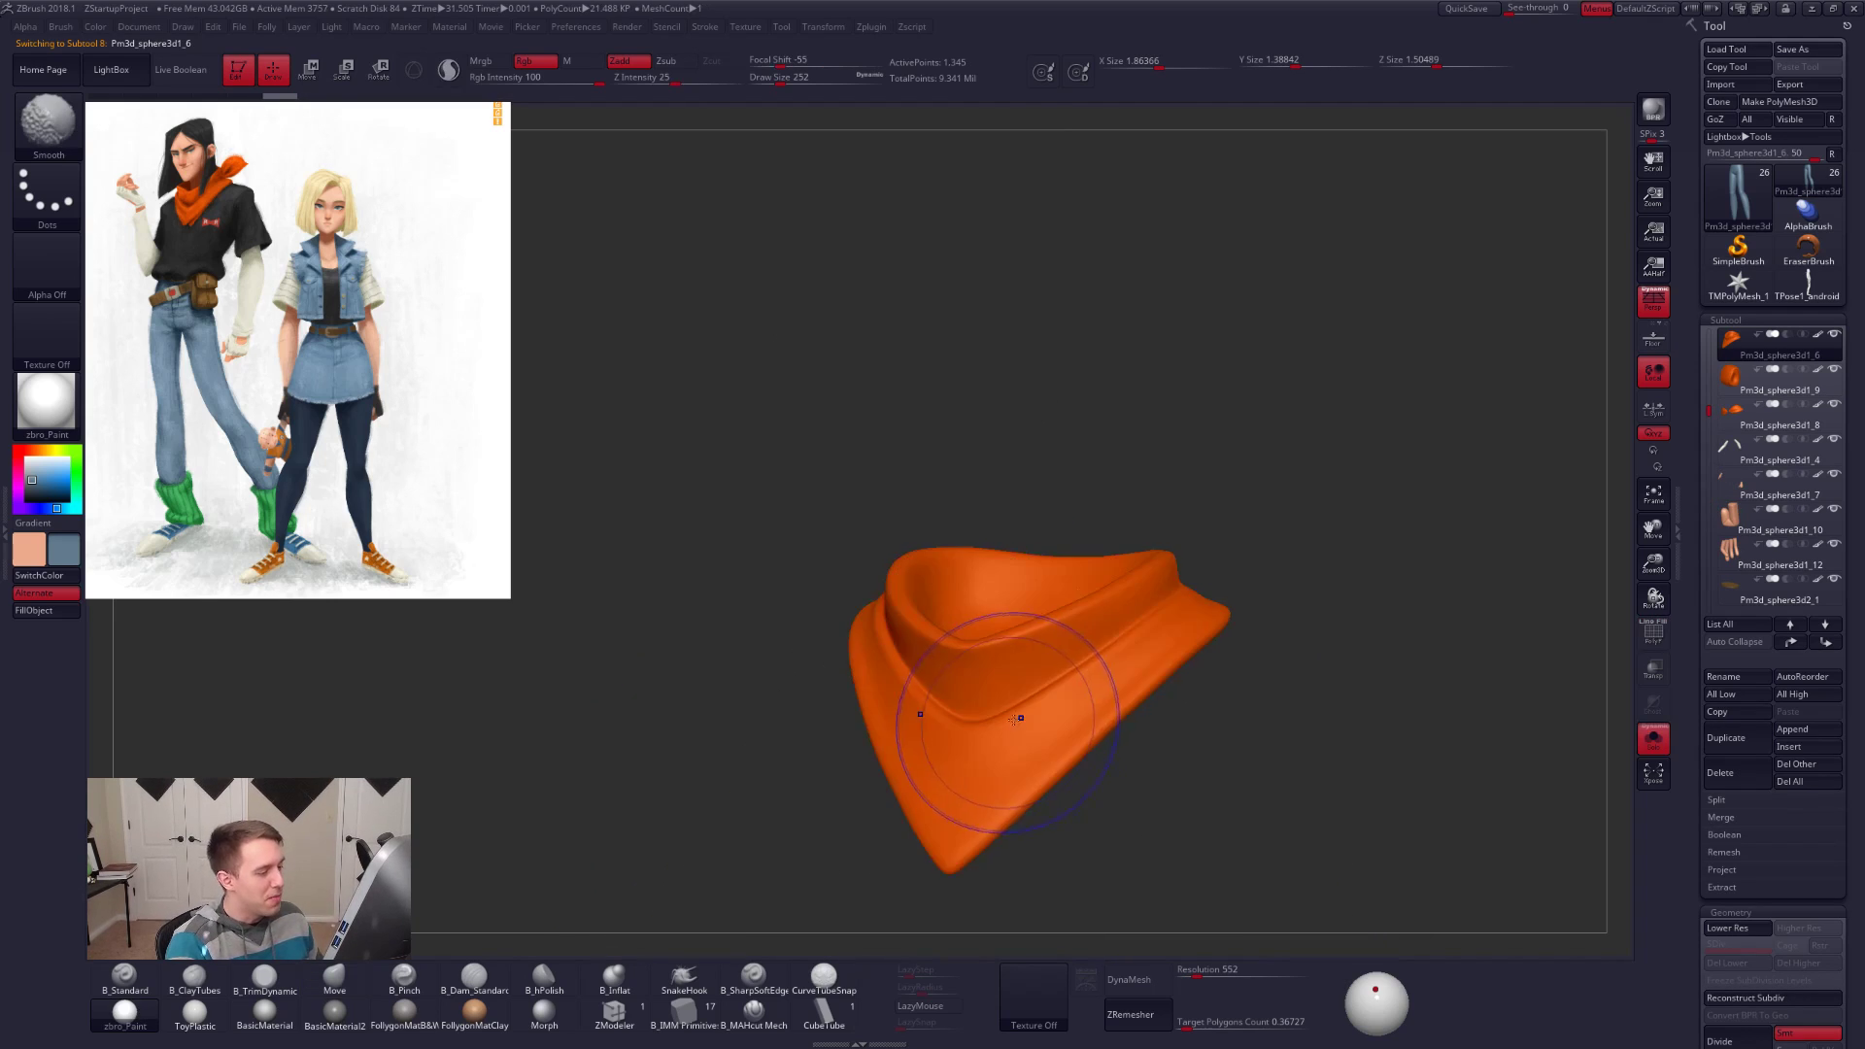
key("alt+s")
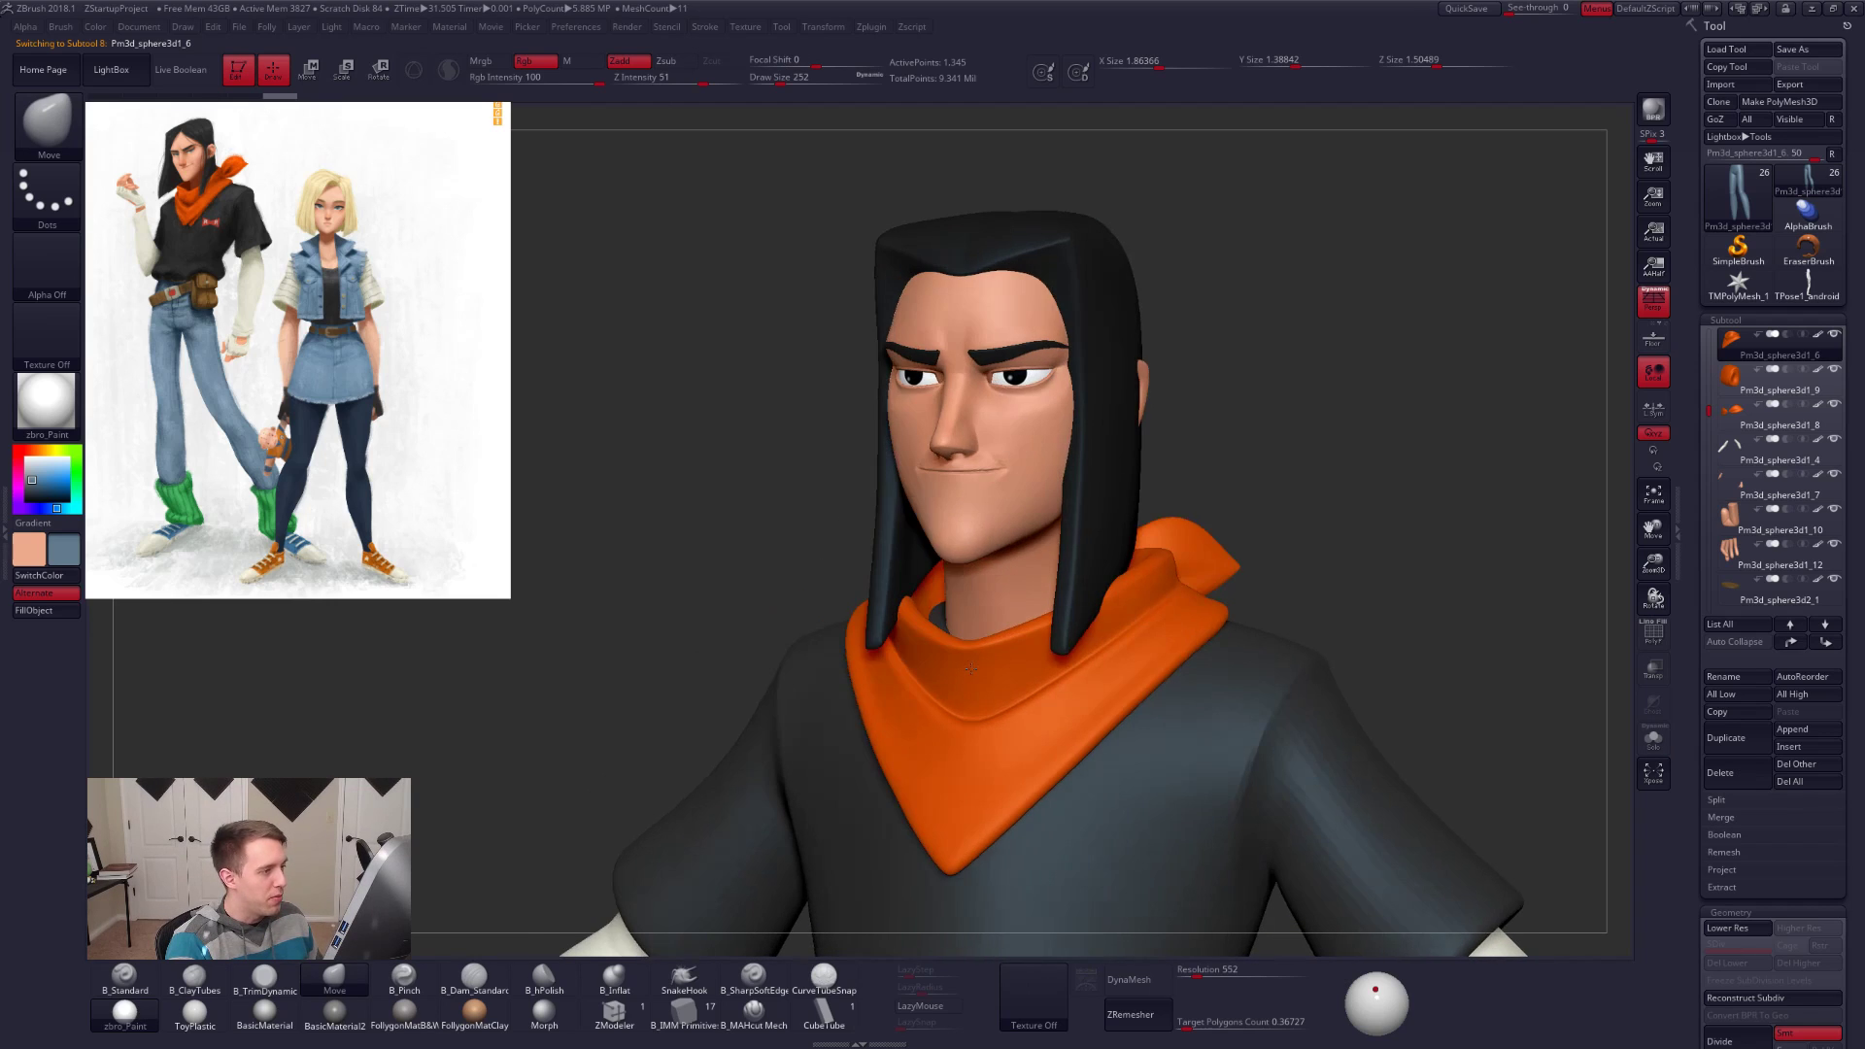
right_click_drag(970, 667, 981, 726)
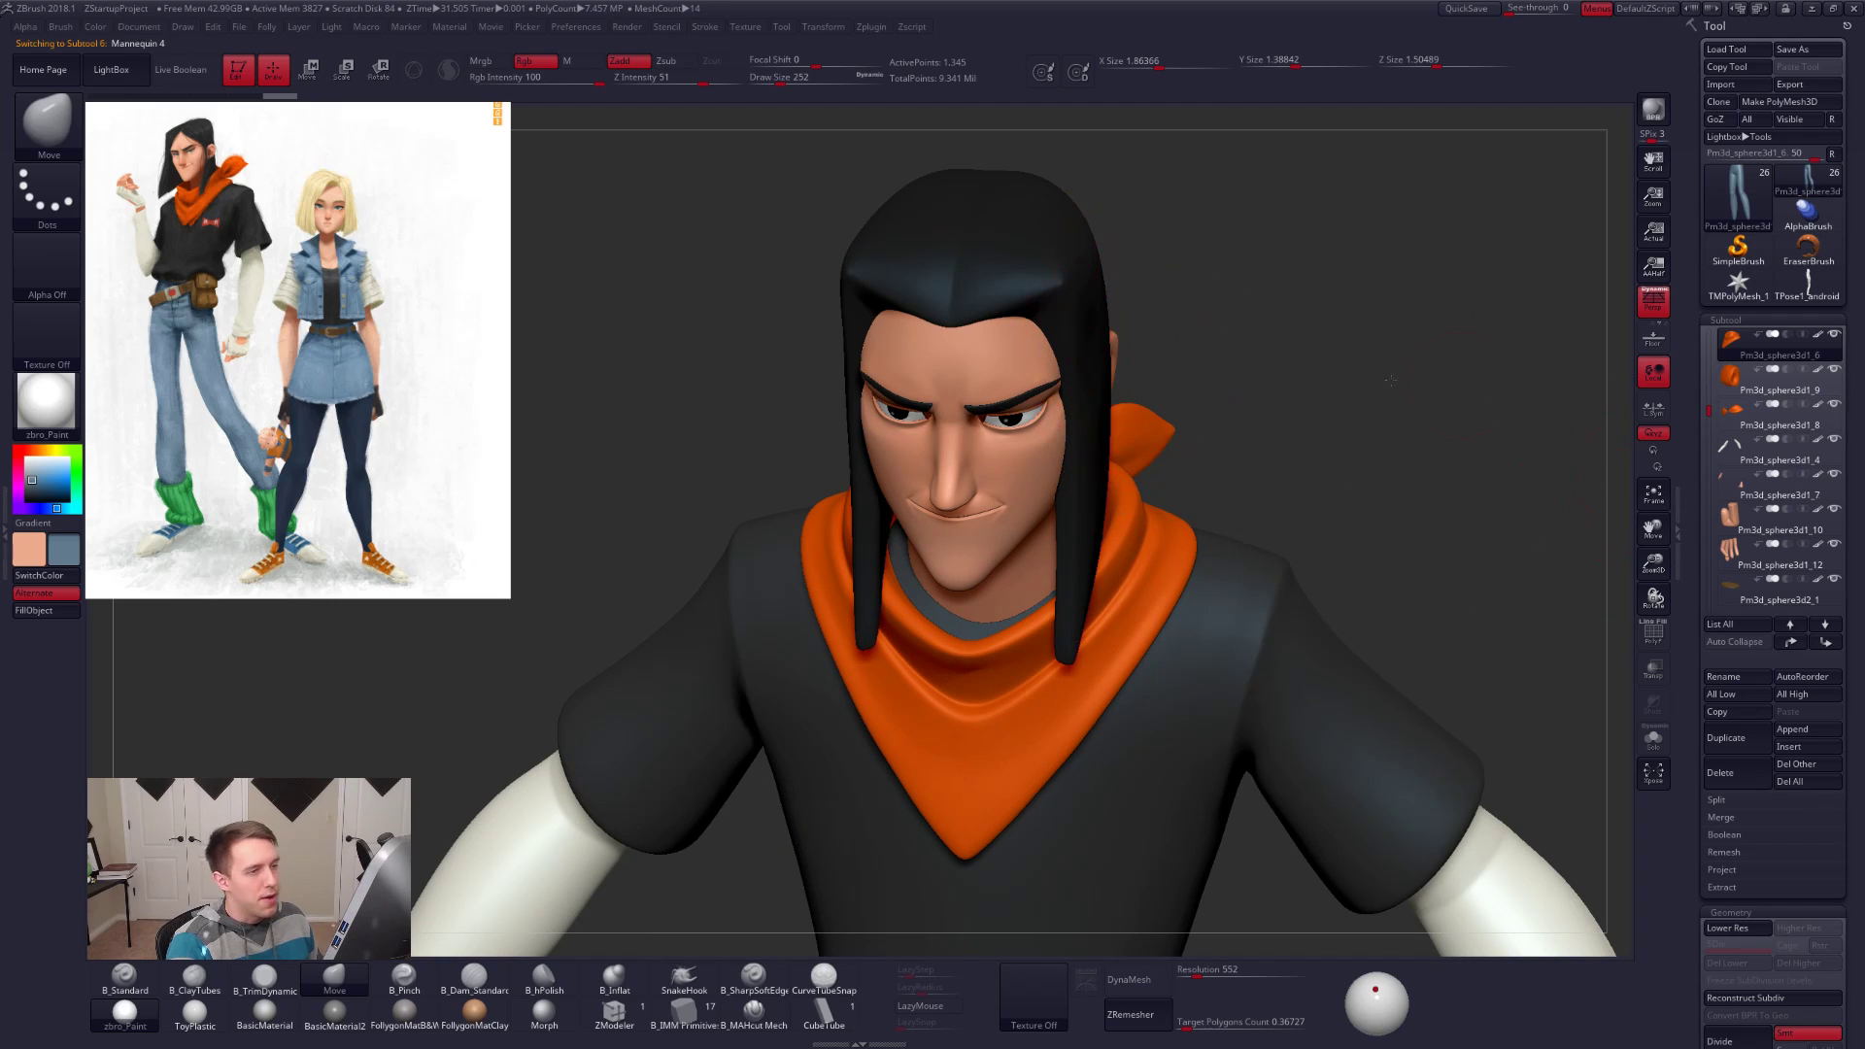
Step: Hide the Mannequin 4 hair subtool to uncover the head and scarf, and select the shirt
scroll(1768, 388, "up", 2)
left_click(1768, 345)
left_click(1769, 414)
left_click(1834, 334)
right_click_drag(1216, 516, 1148, 559)
left_click(1137, 525, "alt")
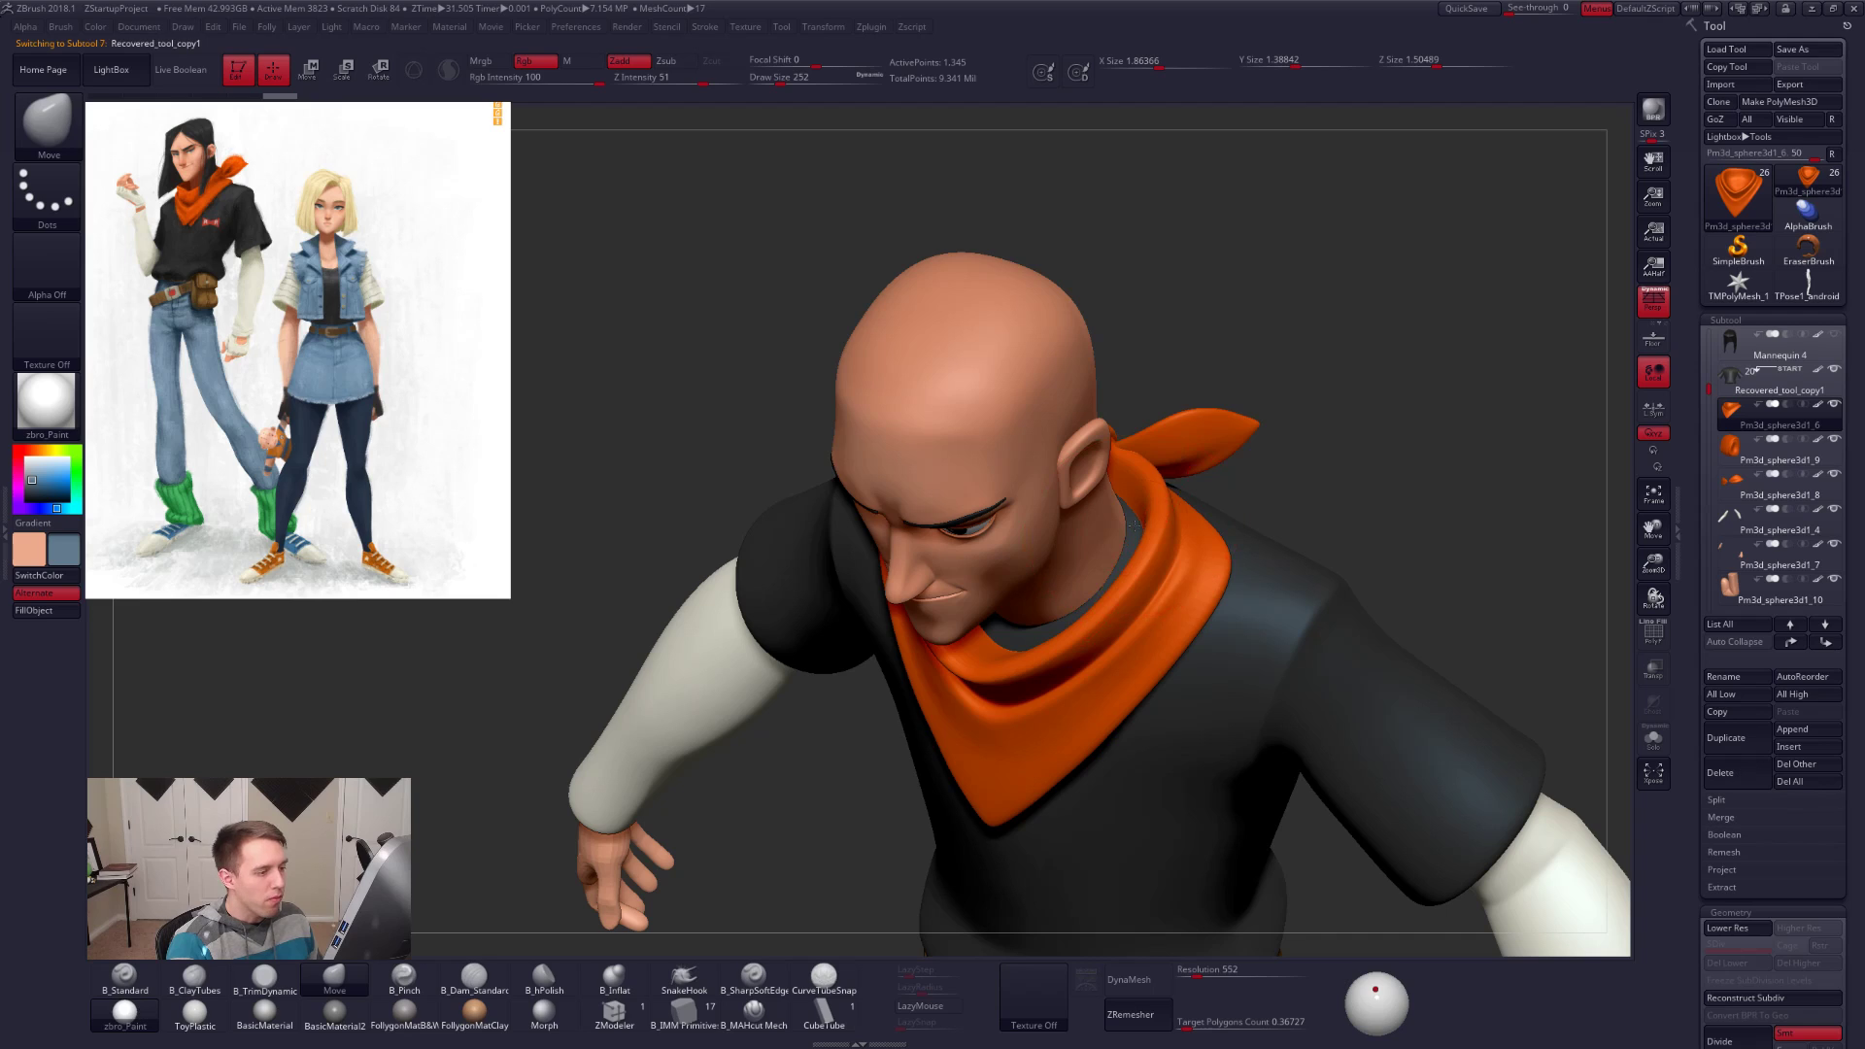
Step: Hide the scarf's tied tails at the back of the neck and select the main scarf subtool
right_click_drag(1184, 547, 1182, 521)
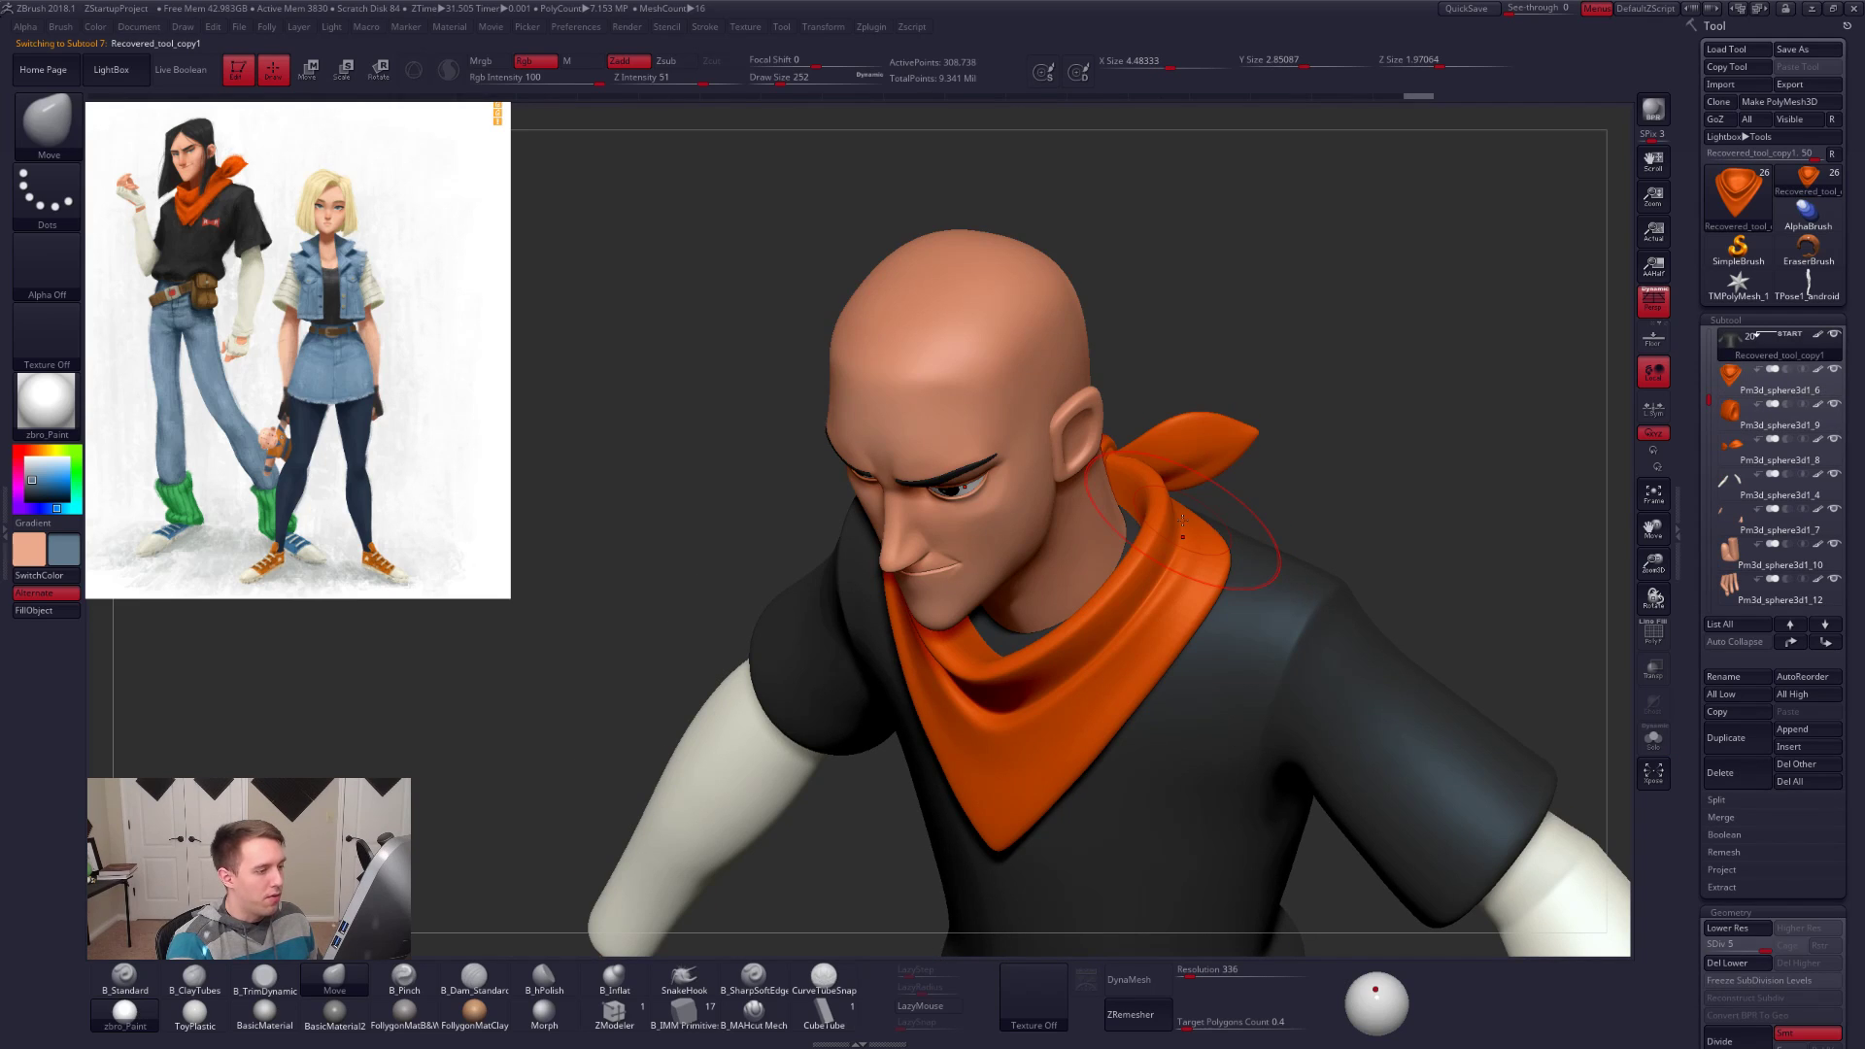
right_click_drag(1183, 522, 1171, 449)
left_click(1169, 455, "alt")
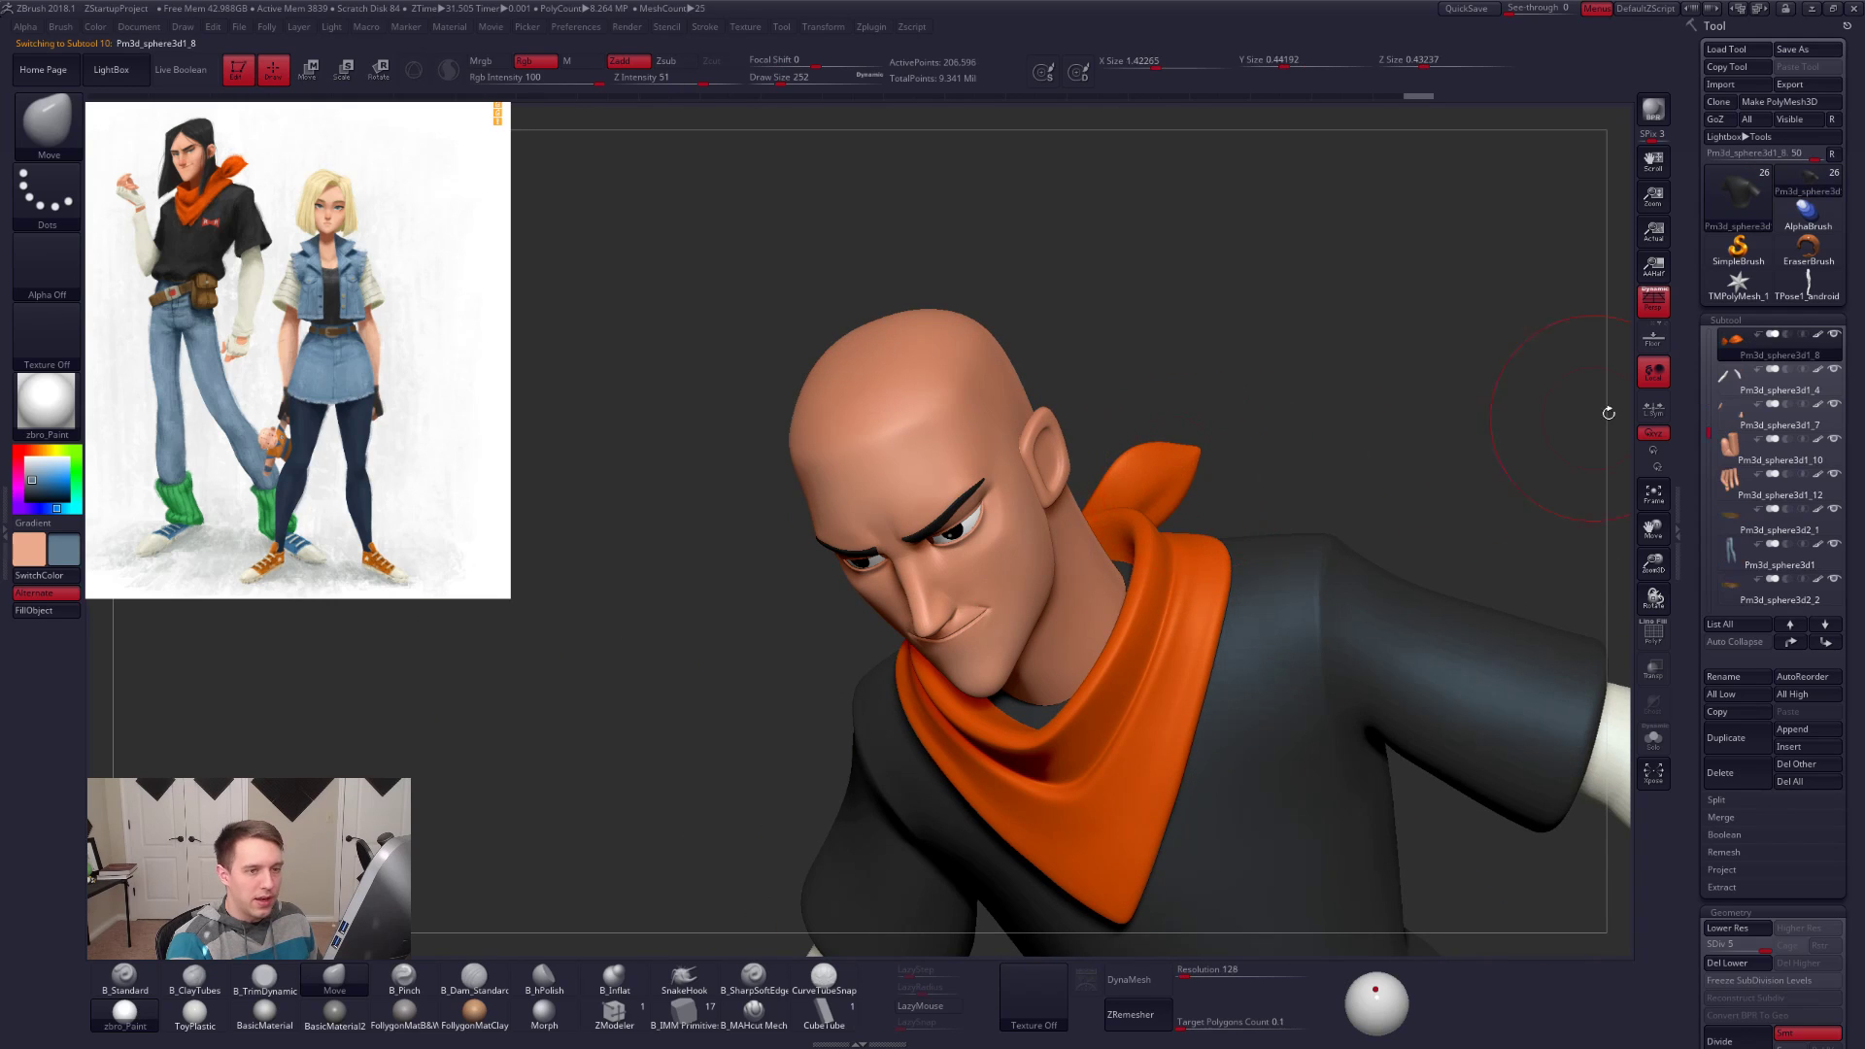
left_click_drag(1708, 433, 1709, 390)
left_click(1733, 408)
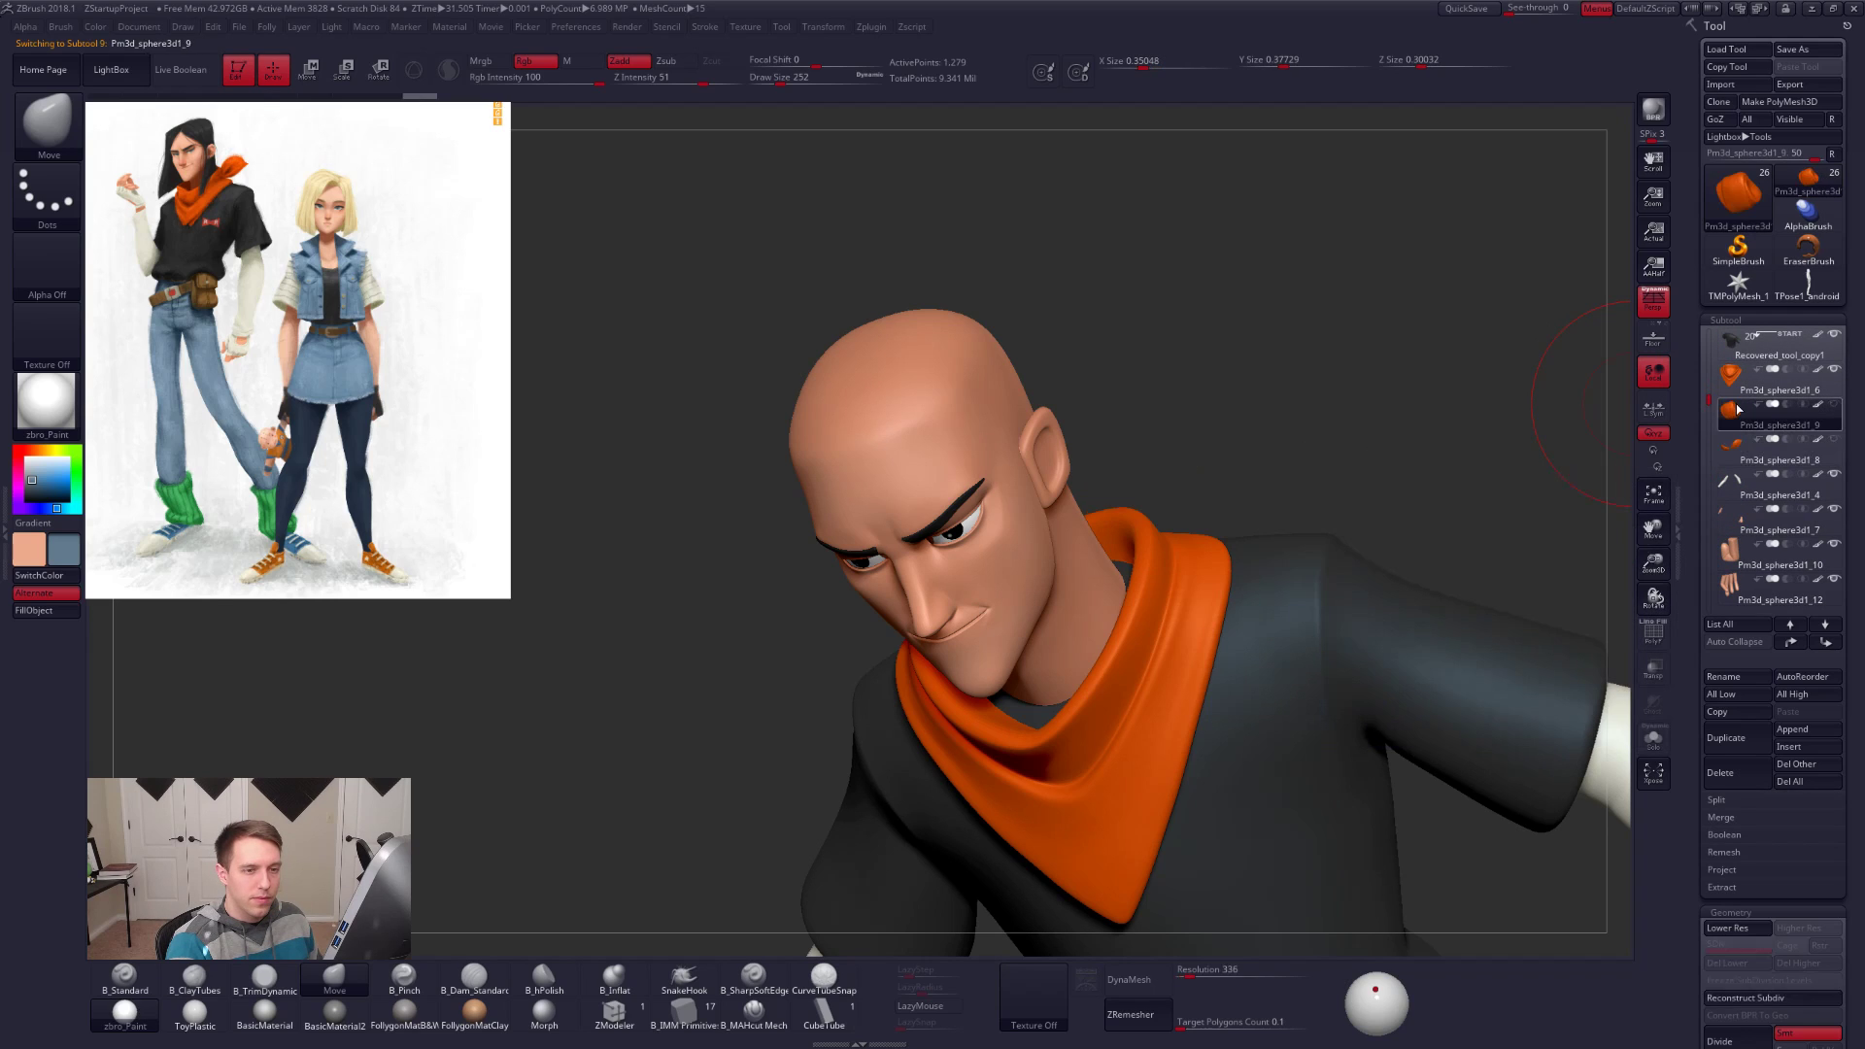
left_click(1737, 386)
right_click_drag(1130, 604, 1144, 638)
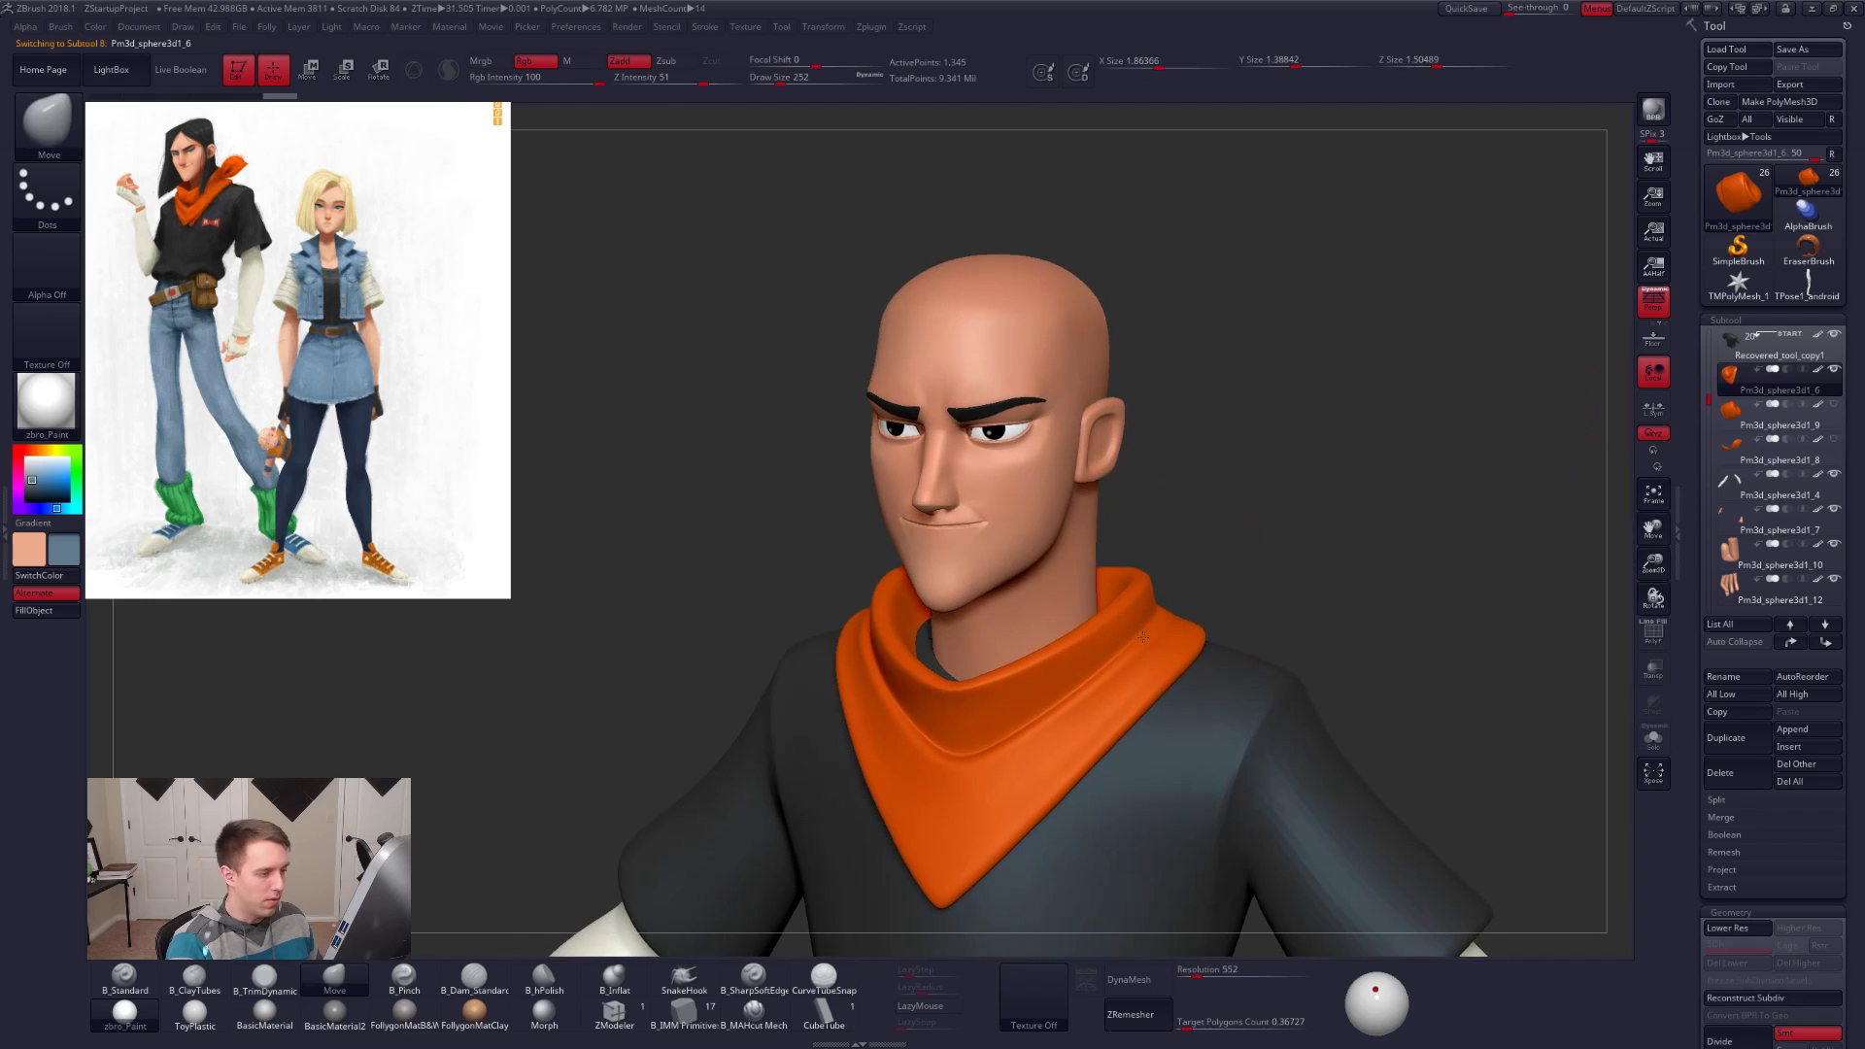
Step: Duplicate the shirt subtool and delete the duplicate's lower subdivision levels
left_click(1222, 731, "alt")
right_click_drag(1222, 731, 1259, 652)
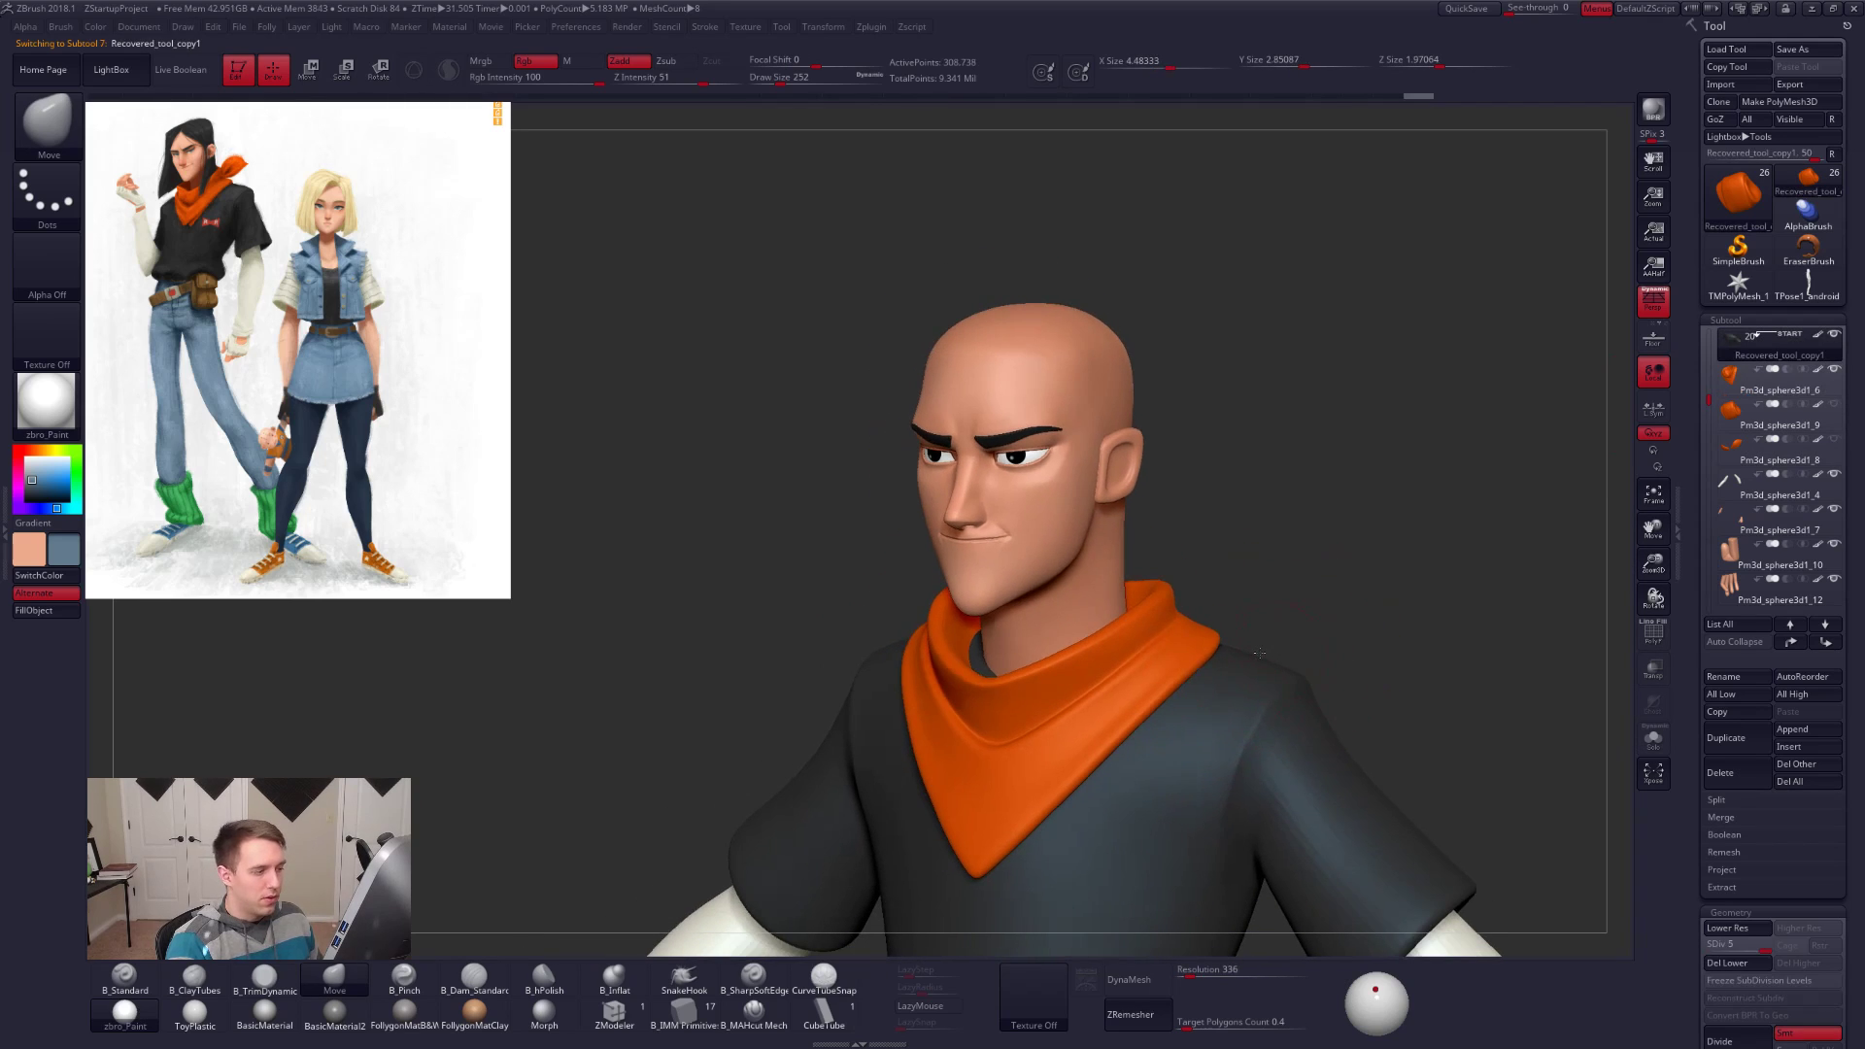
left_click(1737, 740)
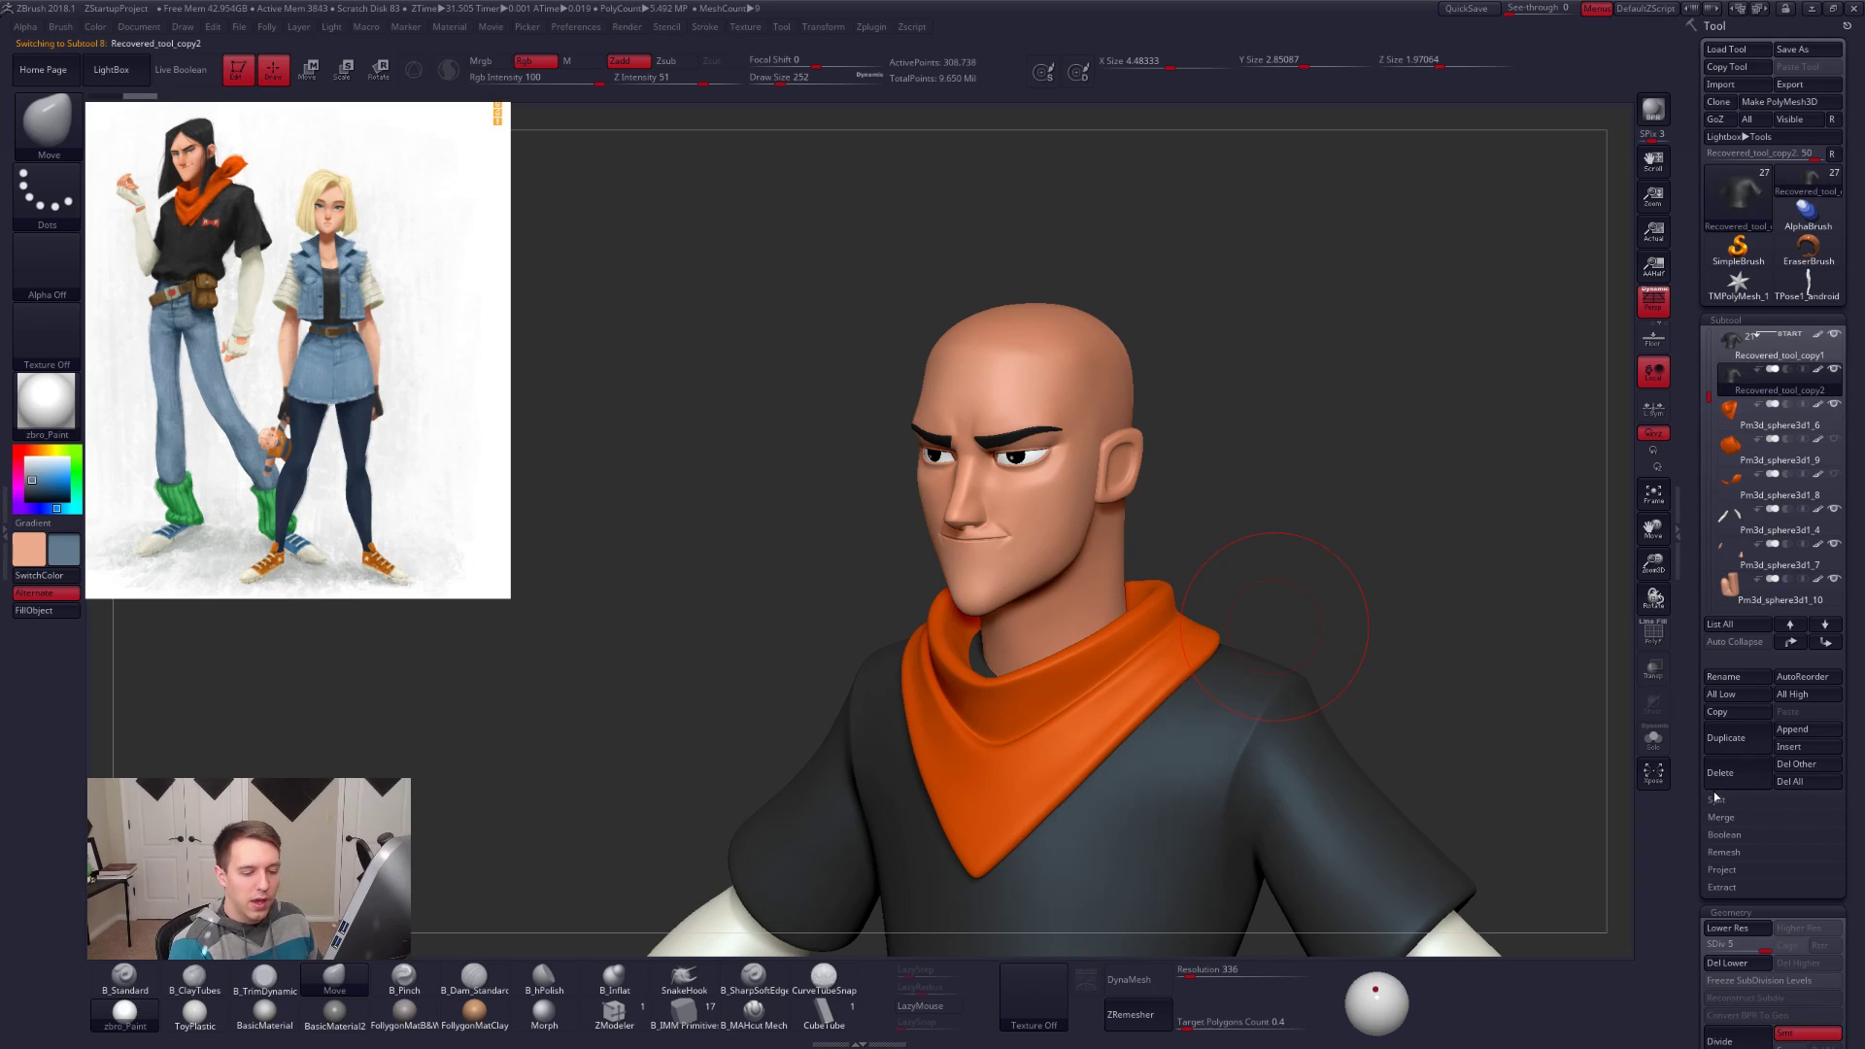
left_click(1738, 960)
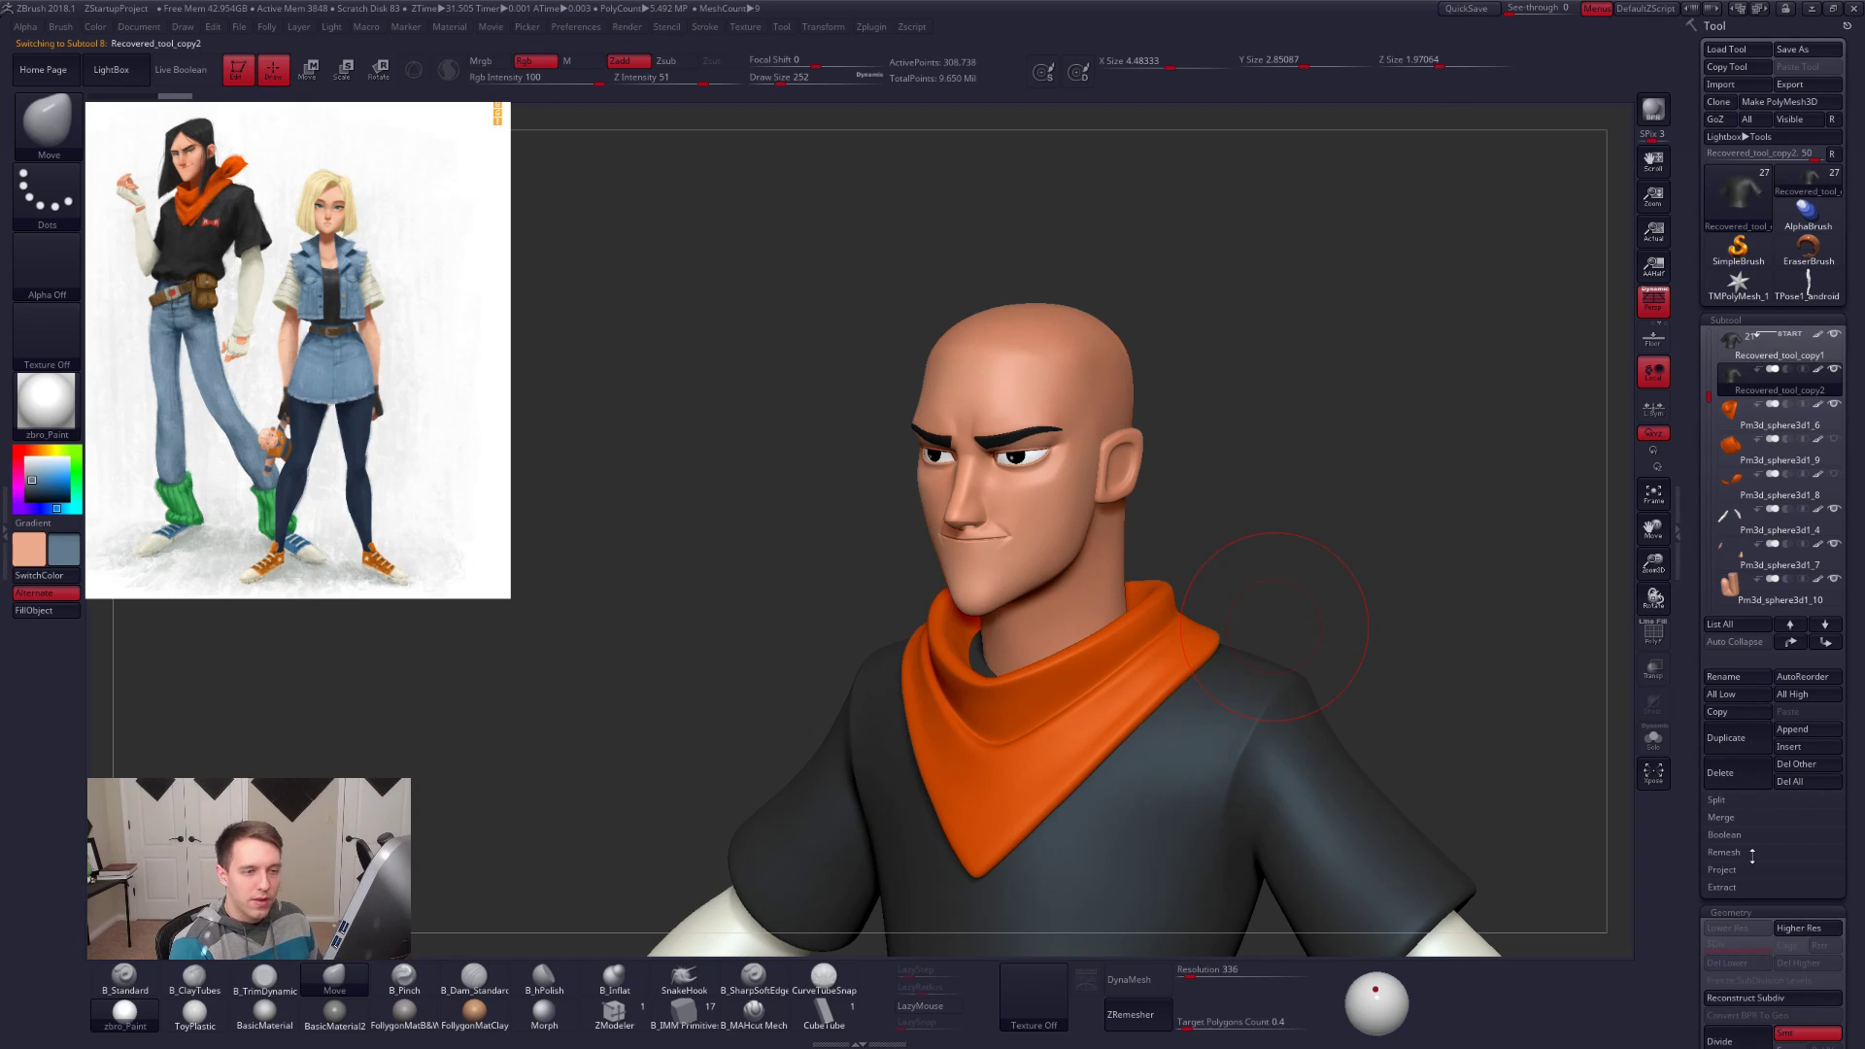
Step: Move the duplicate shirt up the subtool order to directly below Android 17 2
left_click_drag(1705, 368, 1707, 328)
left_click(1793, 649)
left_click(1793, 648)
left_click(1792, 649)
left_click(1792, 649)
left_click(1792, 649)
left_click(1791, 645)
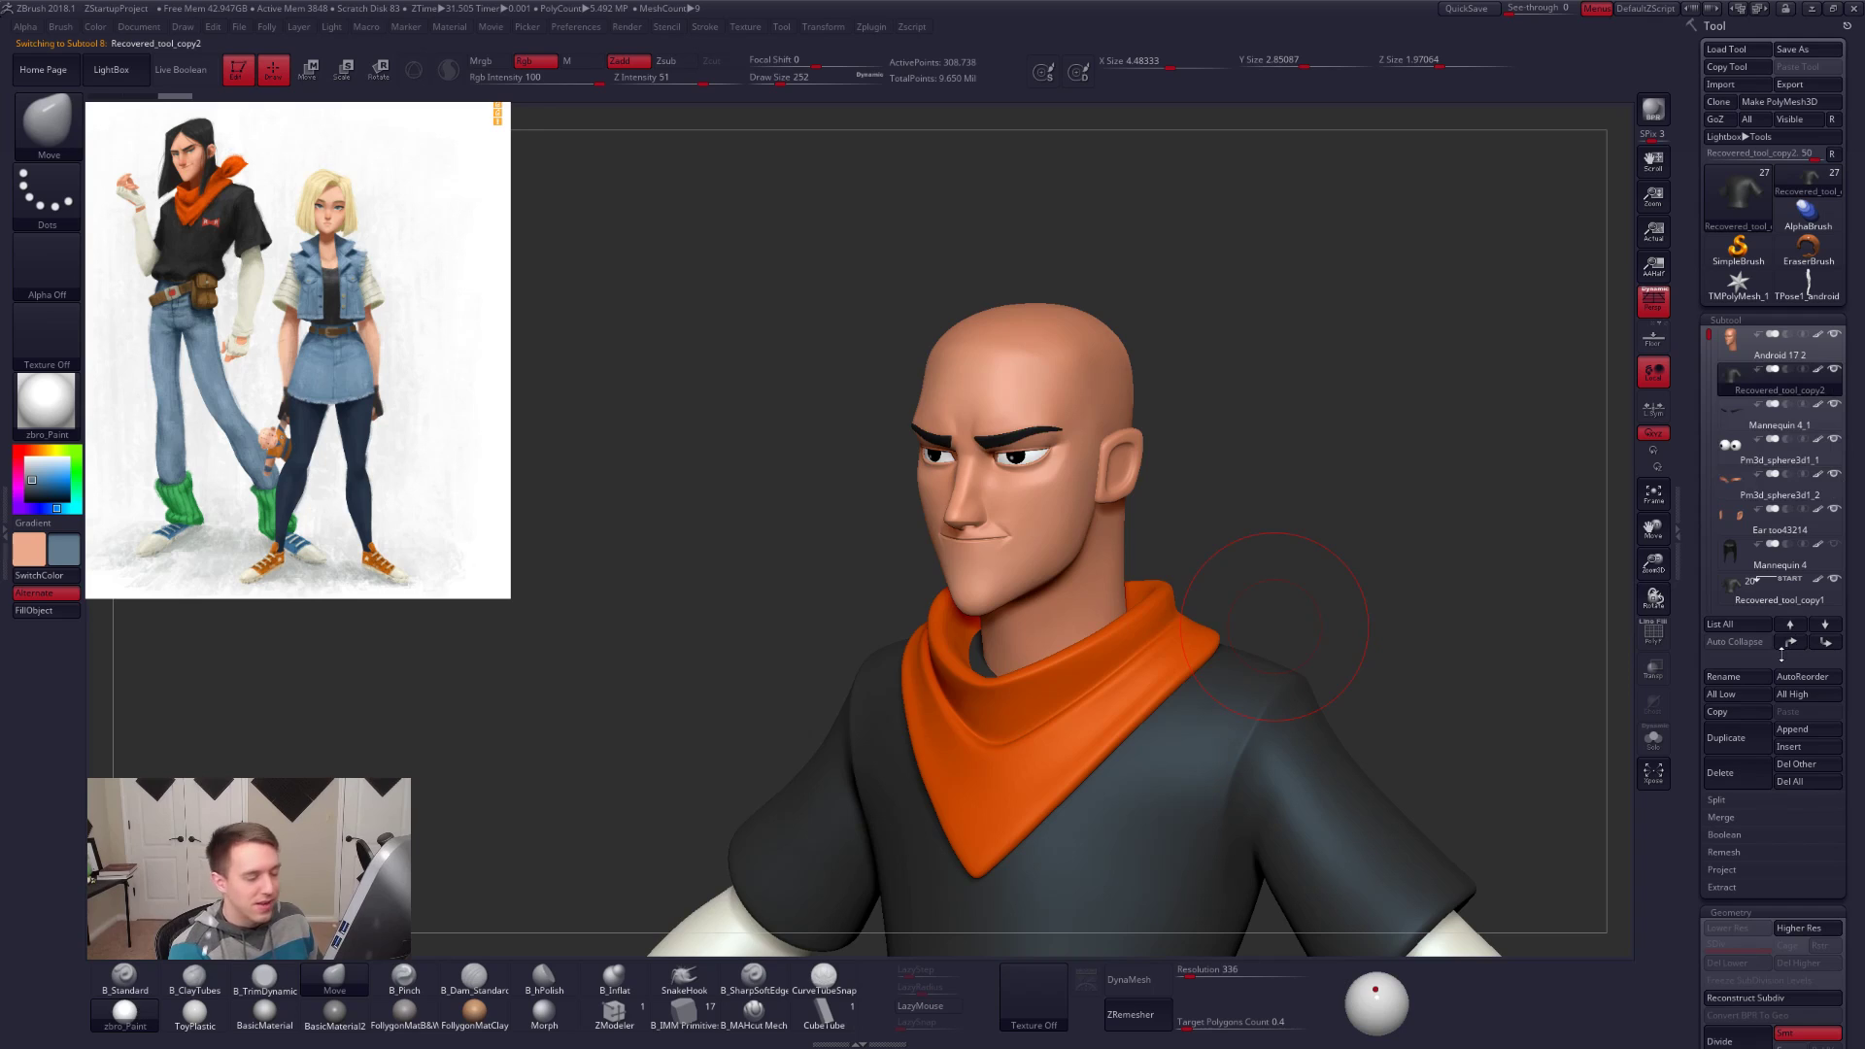
Step: View the character from the front, turn off the duplicate shirt's polypaint and set its color to white
left_click(1653, 739)
left_click_drag(1332, 714, 1362, 775, "shift")
left_click_drag(1468, 689, 1468, 667, "alt")
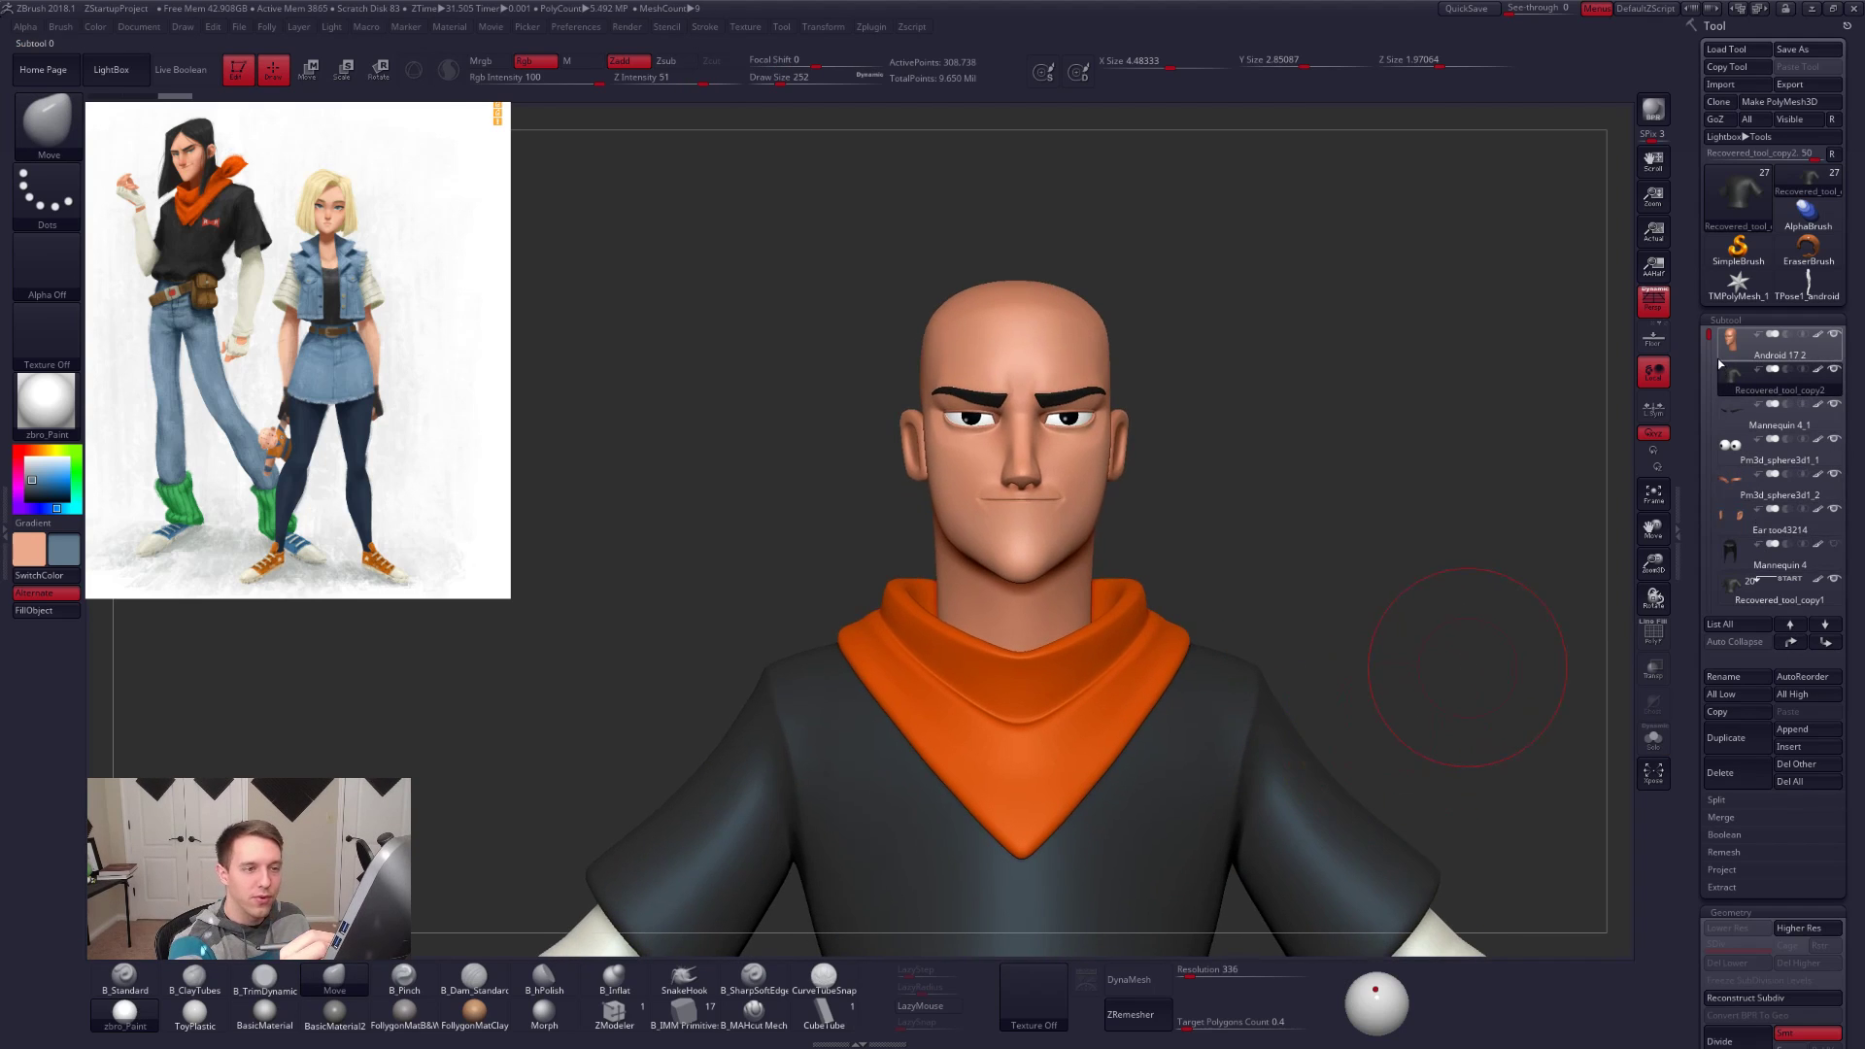
left_click(1818, 370)
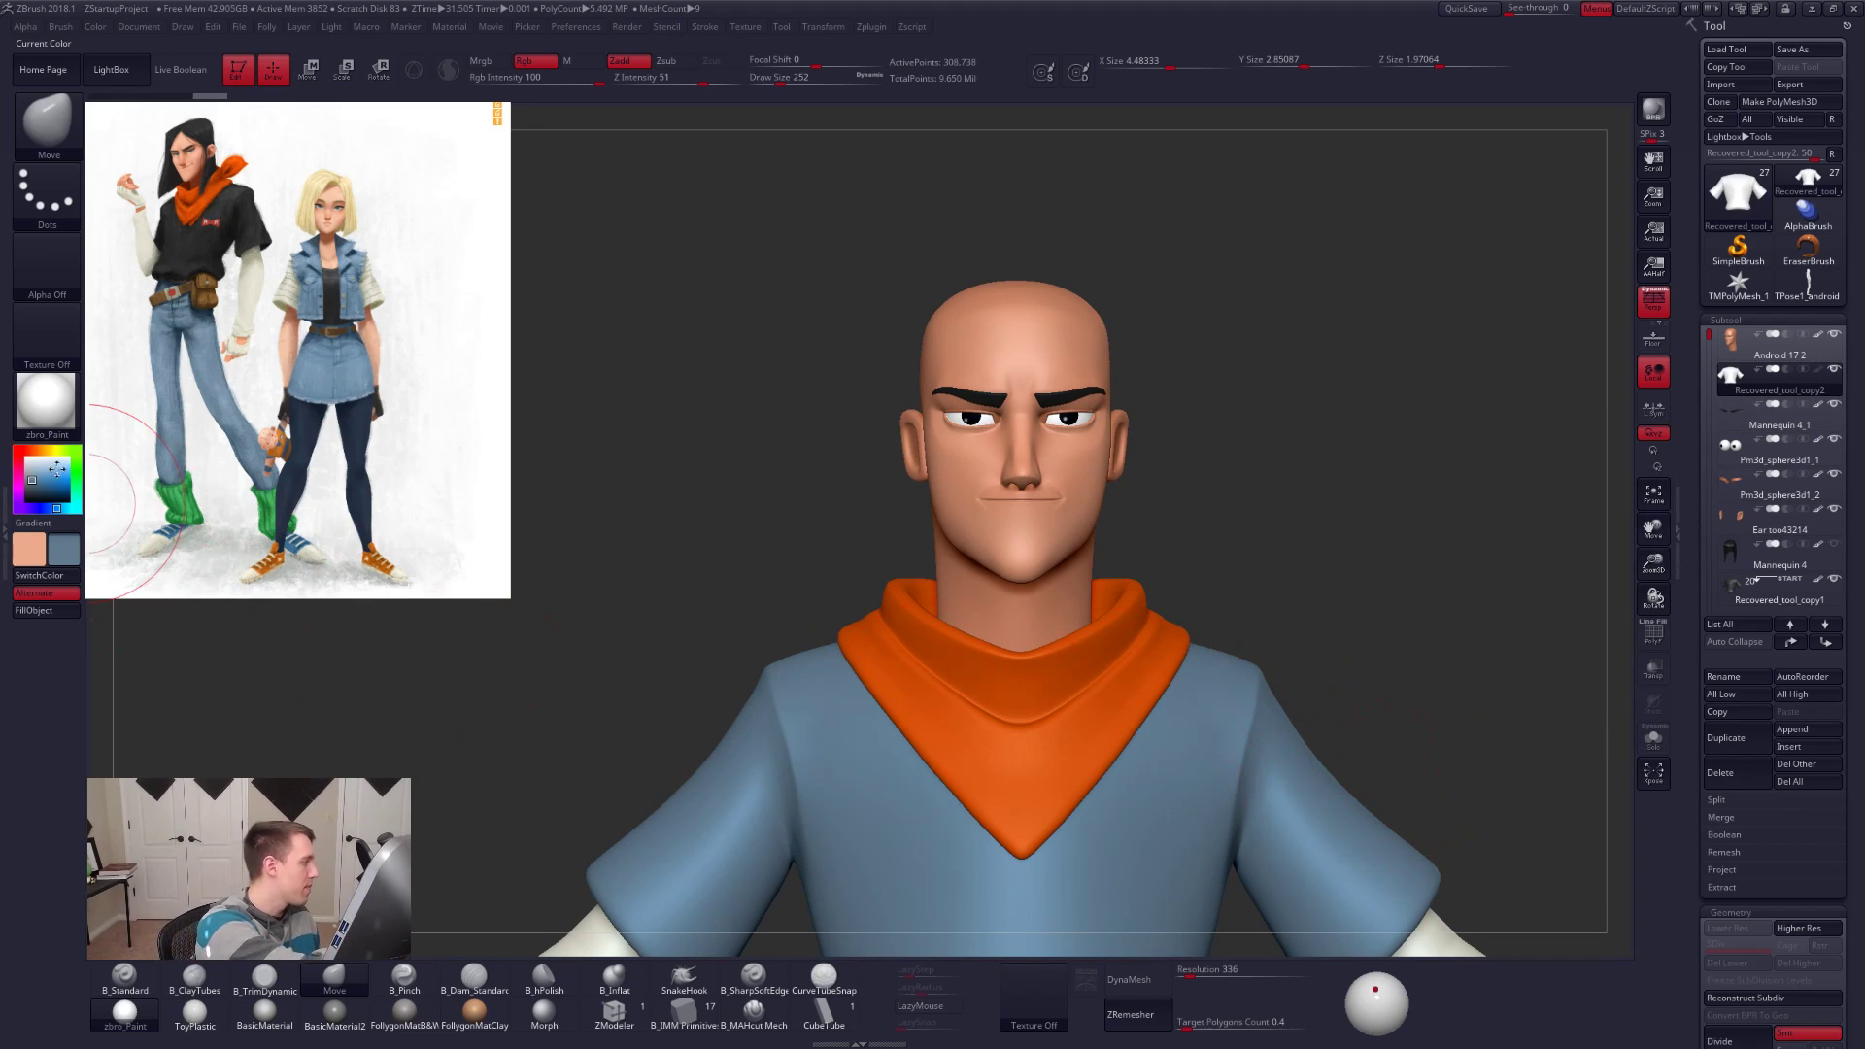
left_click(26, 457)
key("shift+f")
key("shift+f")
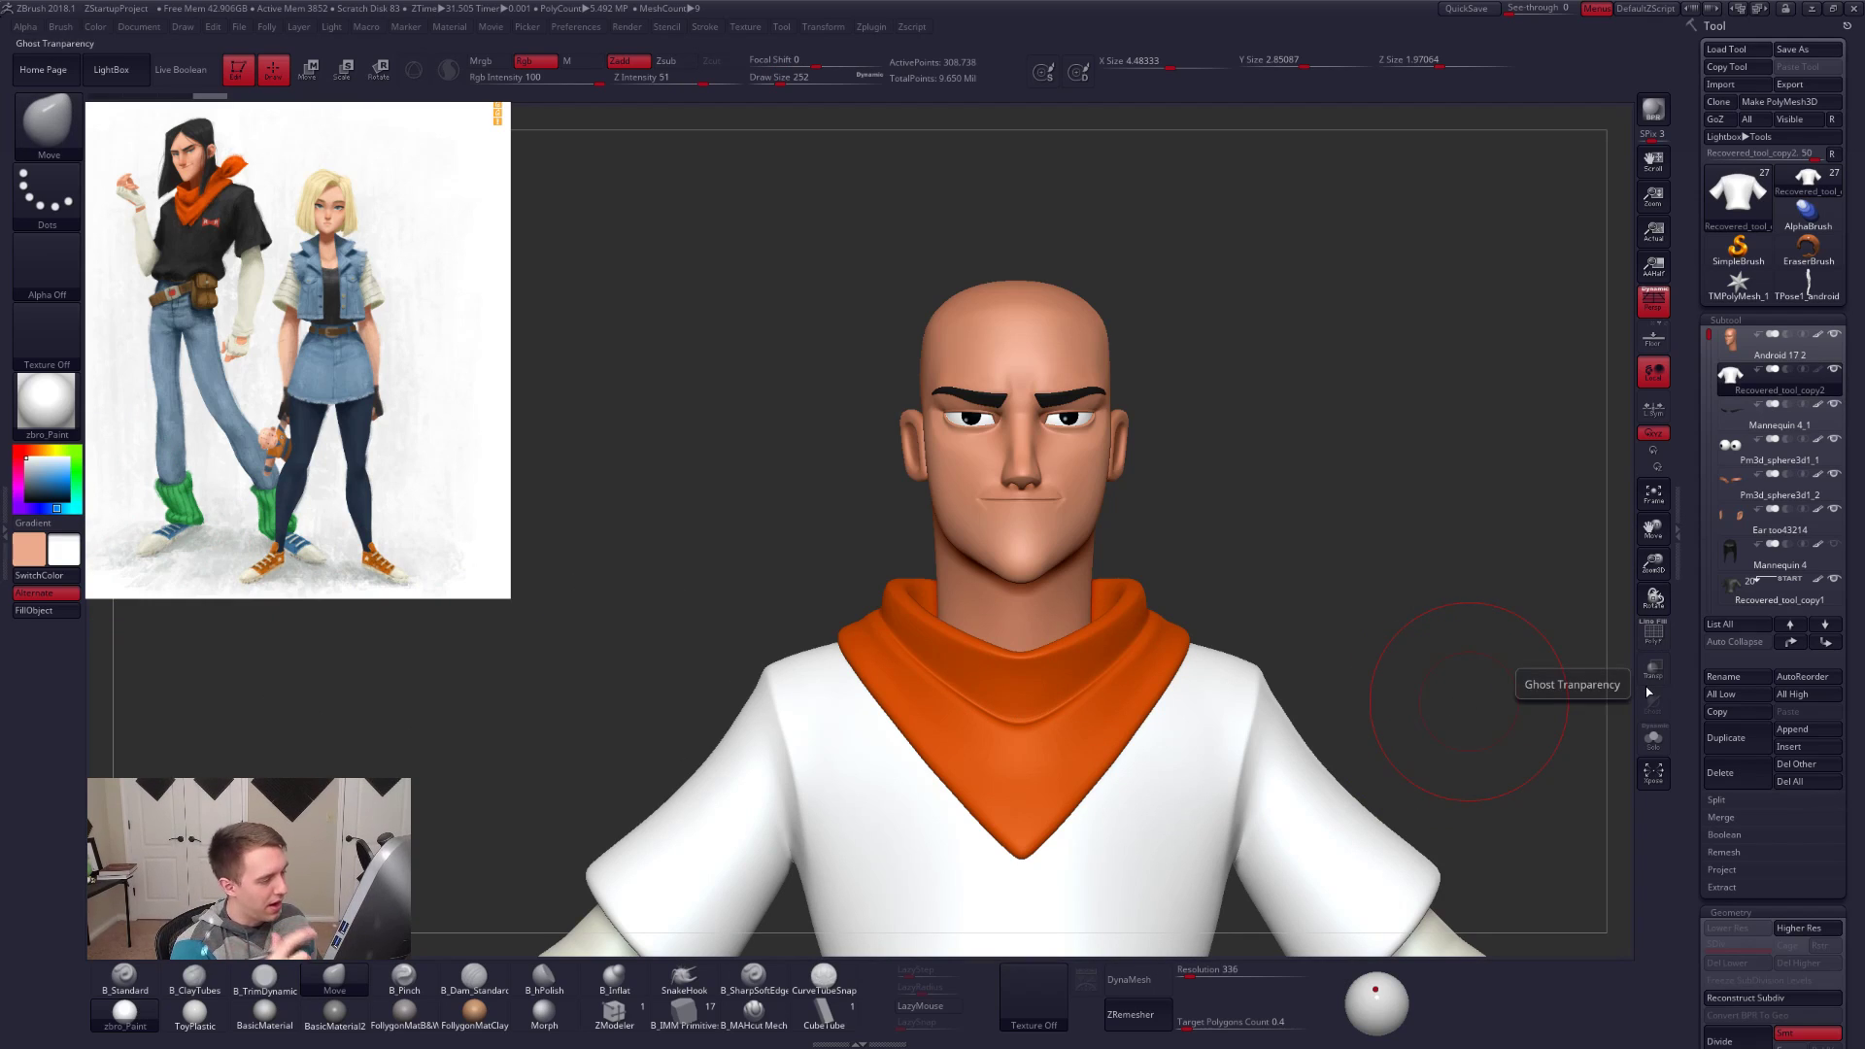
Step: Move the white duplicate shirt down the subtool order until it sits directly below the original shirt
mouse_move(1417, 731)
left_mouse_down()
mouse_move(1399, 748)
mouse_move(1419, 754)
left_mouse_up()
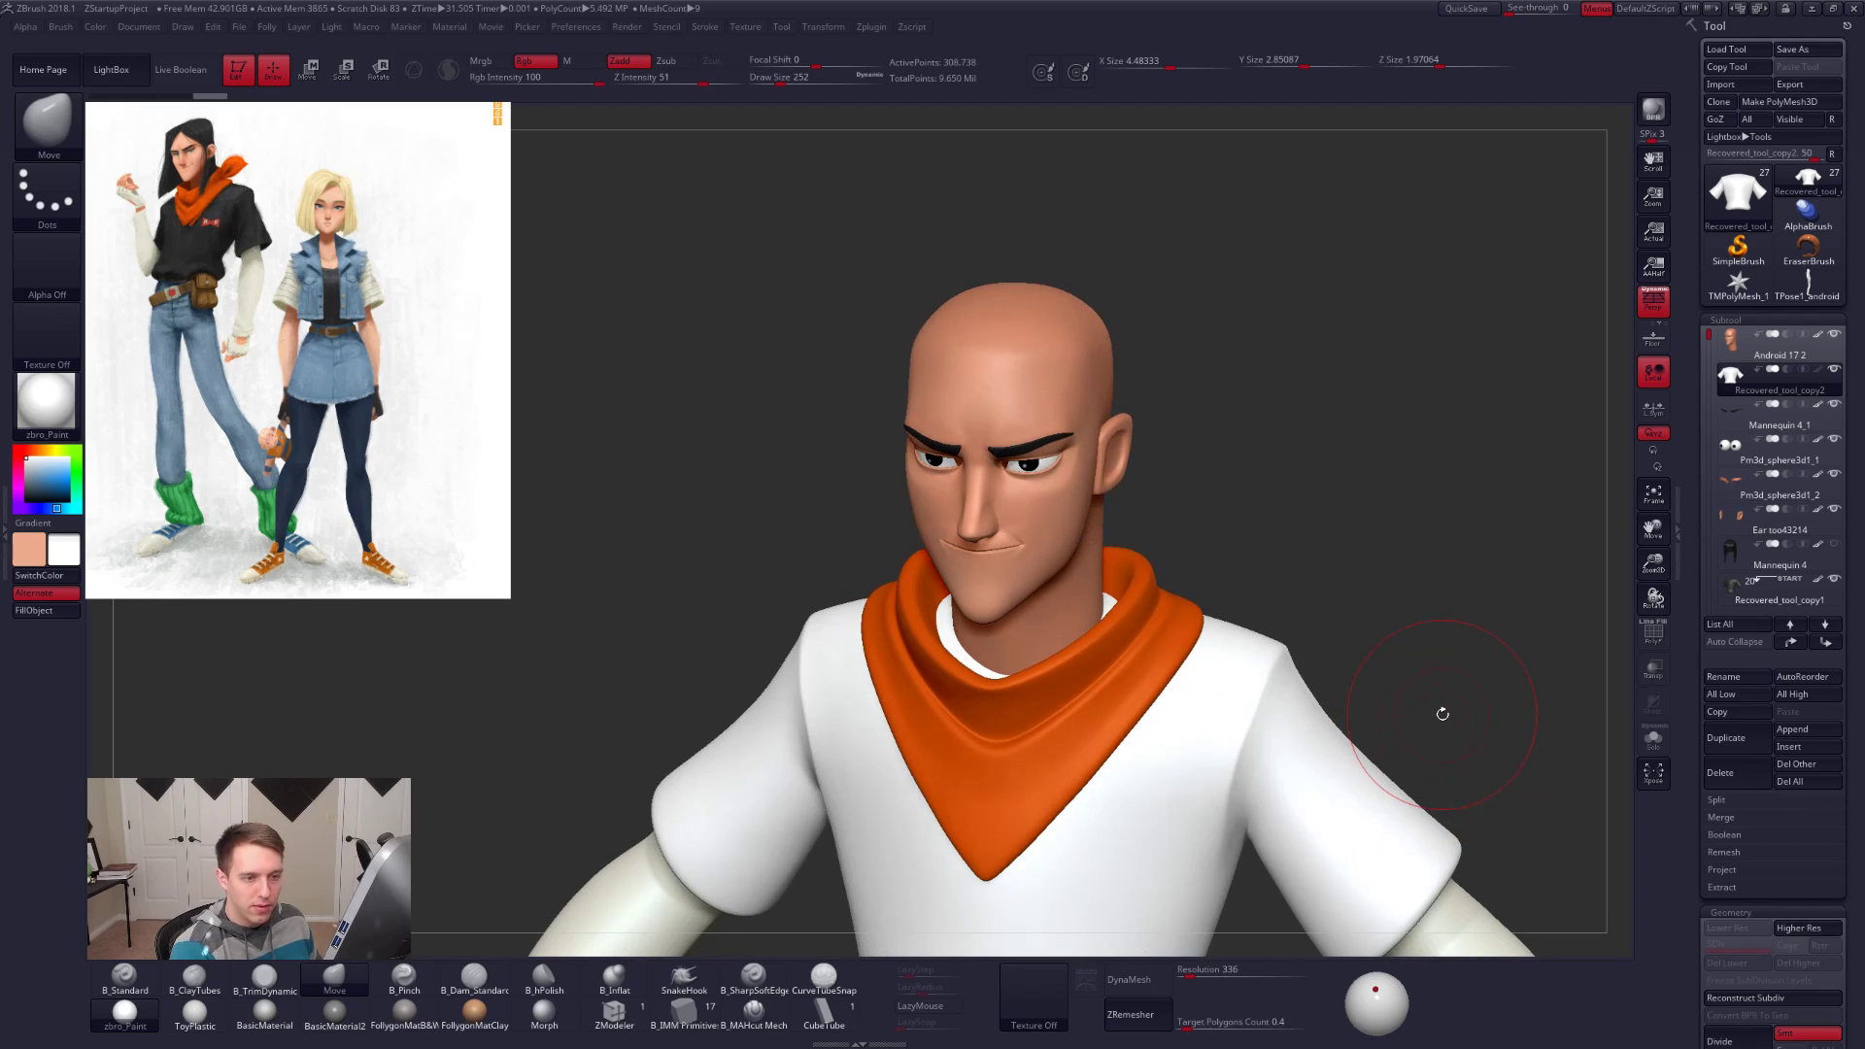
left_click(1824, 642)
left_click(1824, 642)
left_click(1824, 642)
left_click(1824, 642)
left_click(1824, 642)
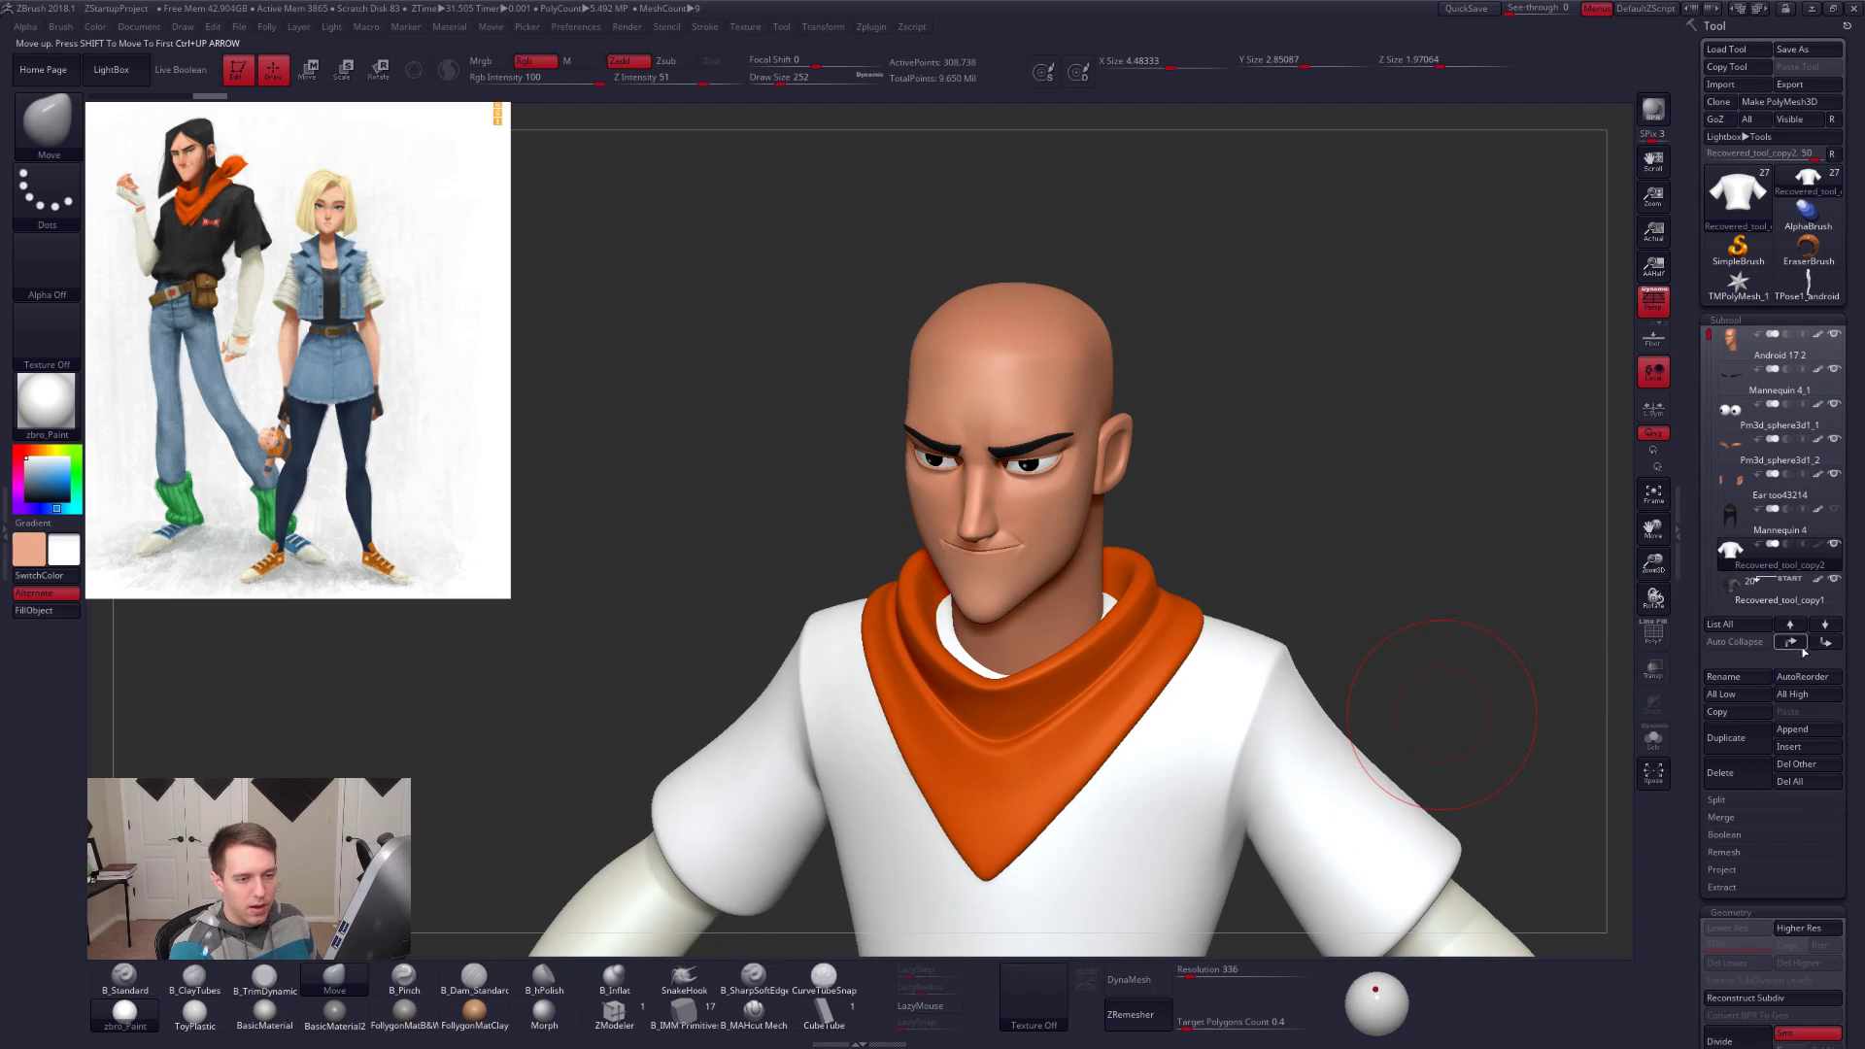
left_click(1824, 642)
left_click_drag(1616, 687, 1587, 654, "shift")
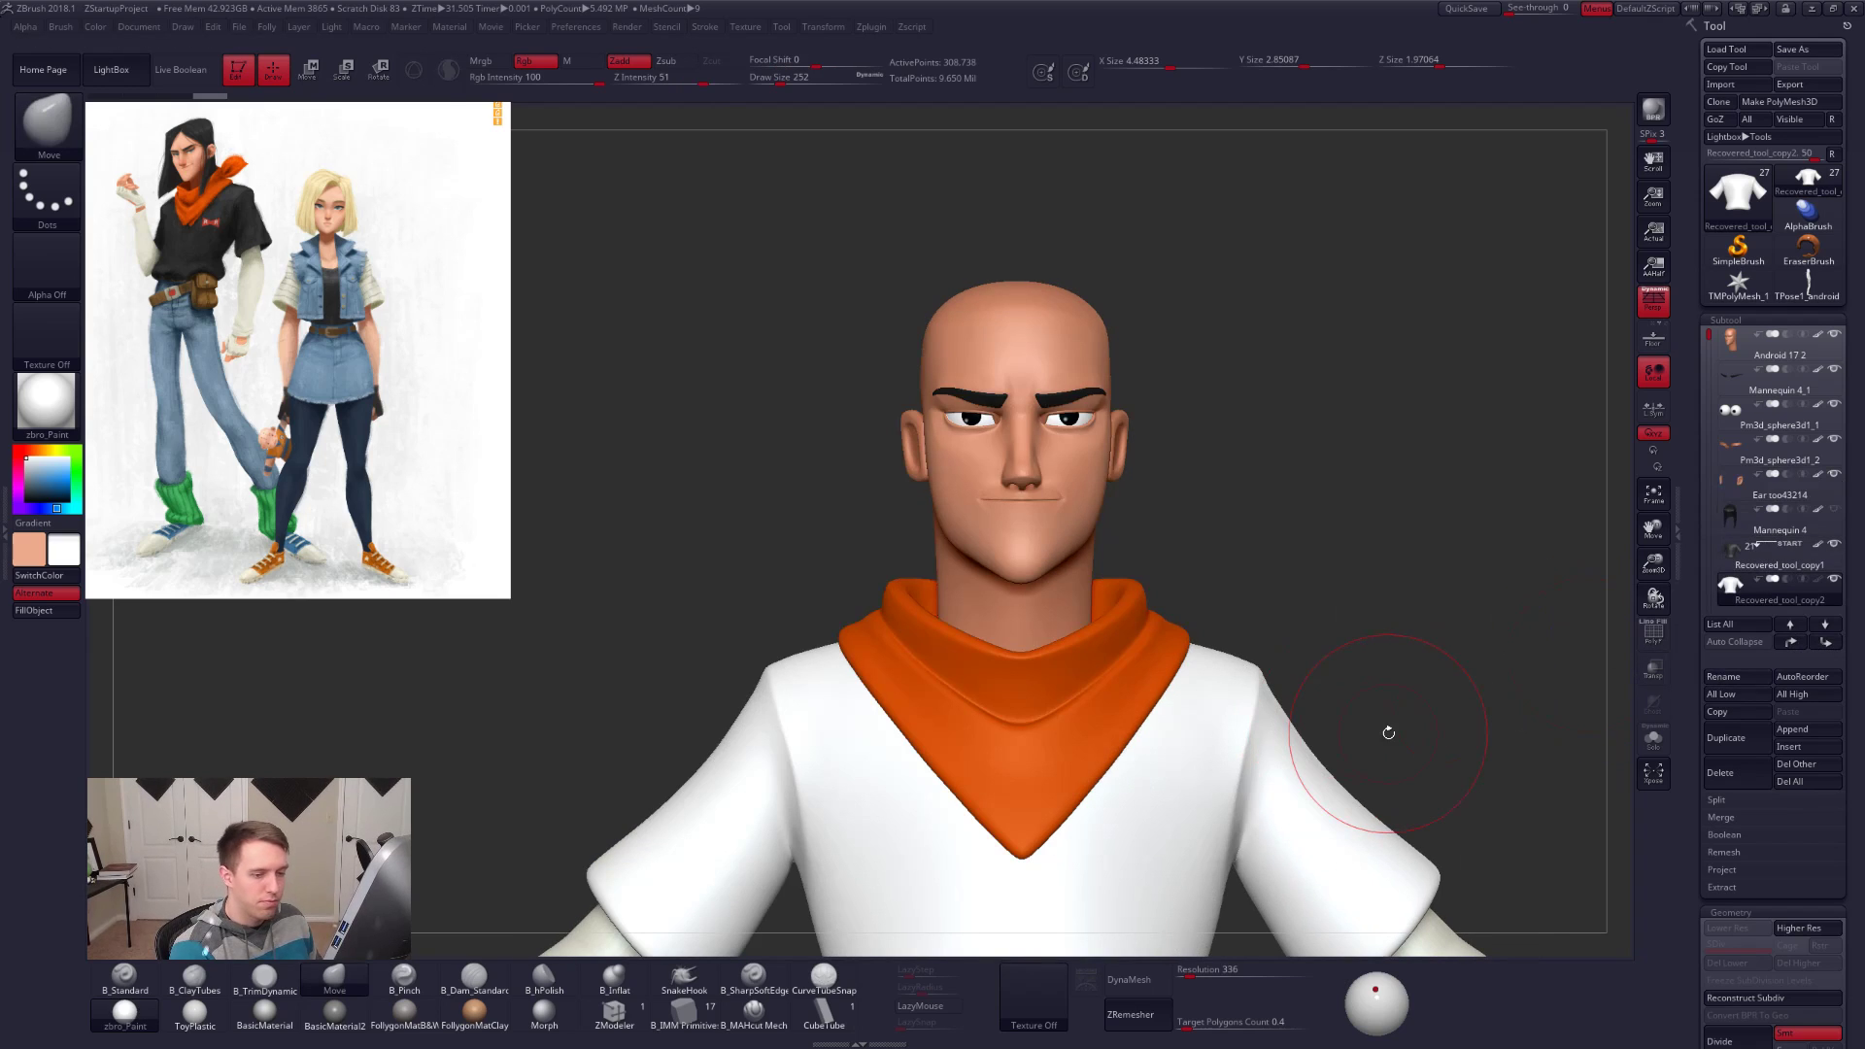
Step: Turn on transparency and isolate the upper shoulder and chest strip of the duplicate shirt beneath the scarf
left_click(1653, 669)
left_click_drag(1408, 759, 1412, 684, "alt")
key("e")
left_click_drag(1204, 652, 1391, 644)
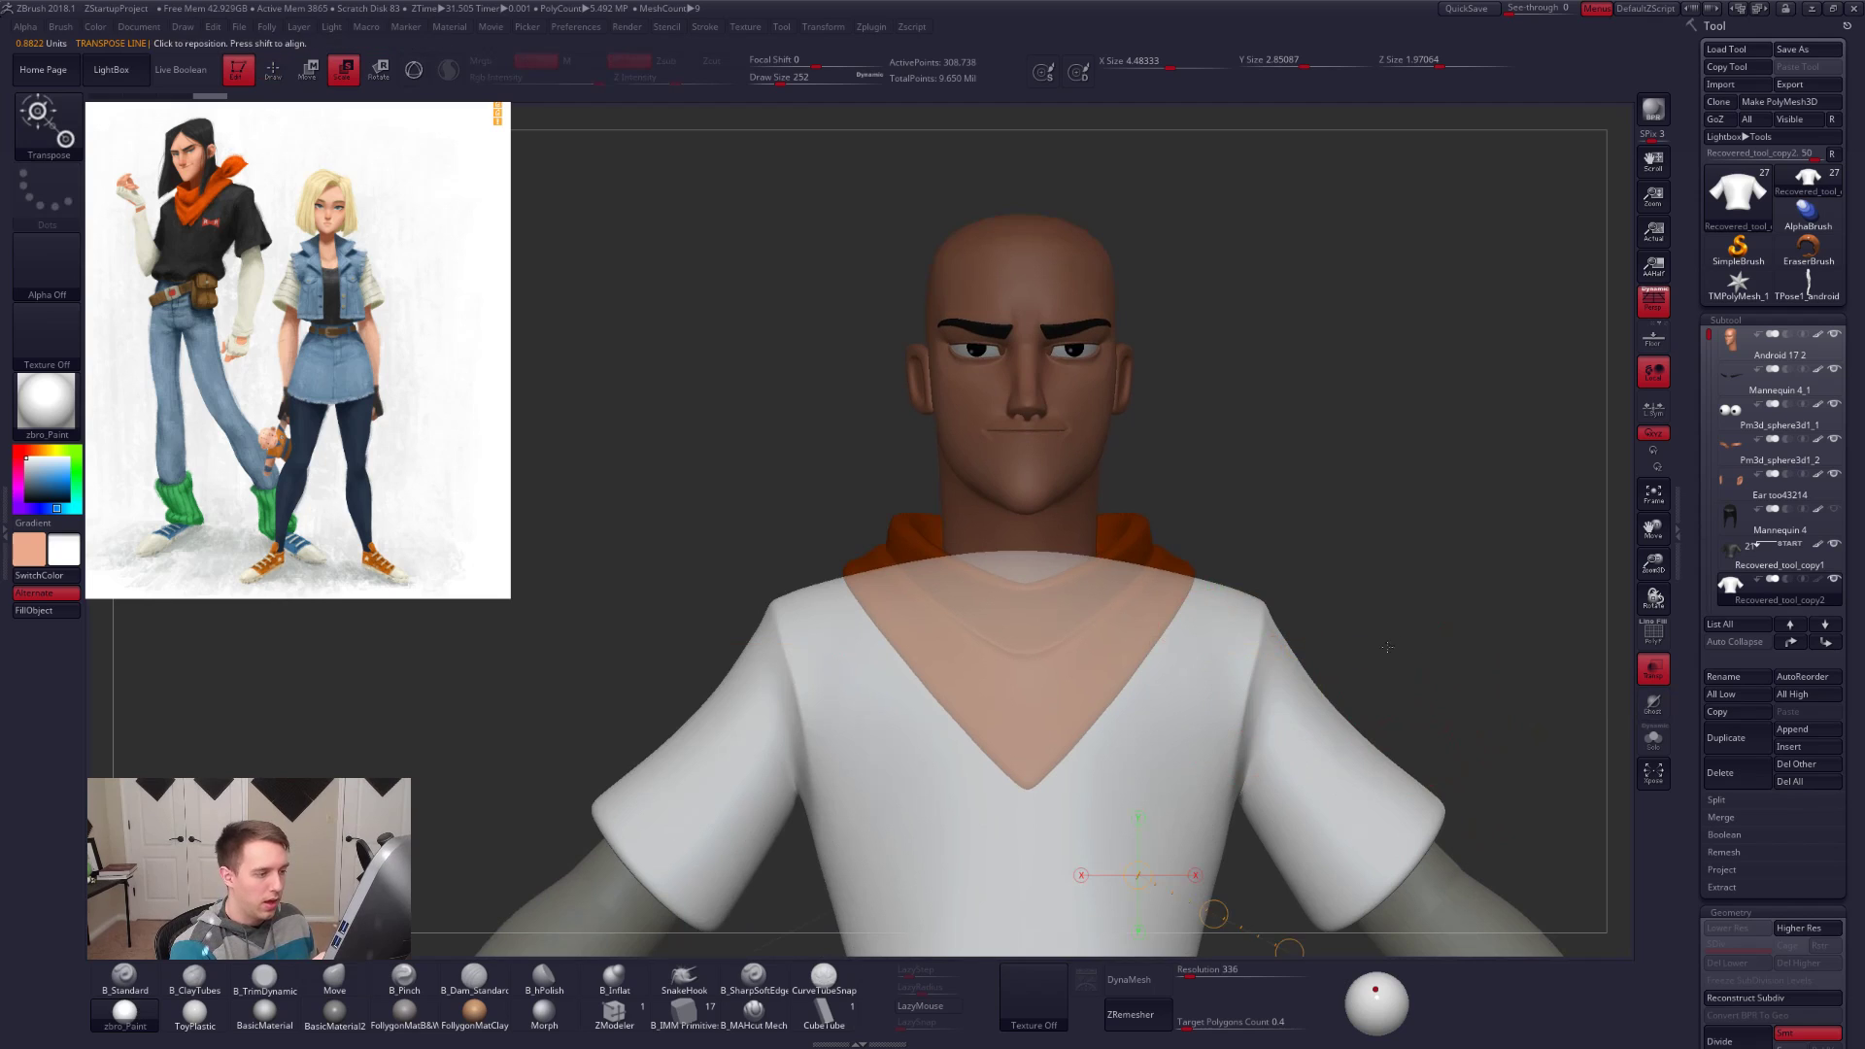
mouse_move(1315, 955)
left_mouse_down("alt")
mouse_move(1332, 756)
mouse_move(1302, 739)
left_mouse_up("alt")
key("q")
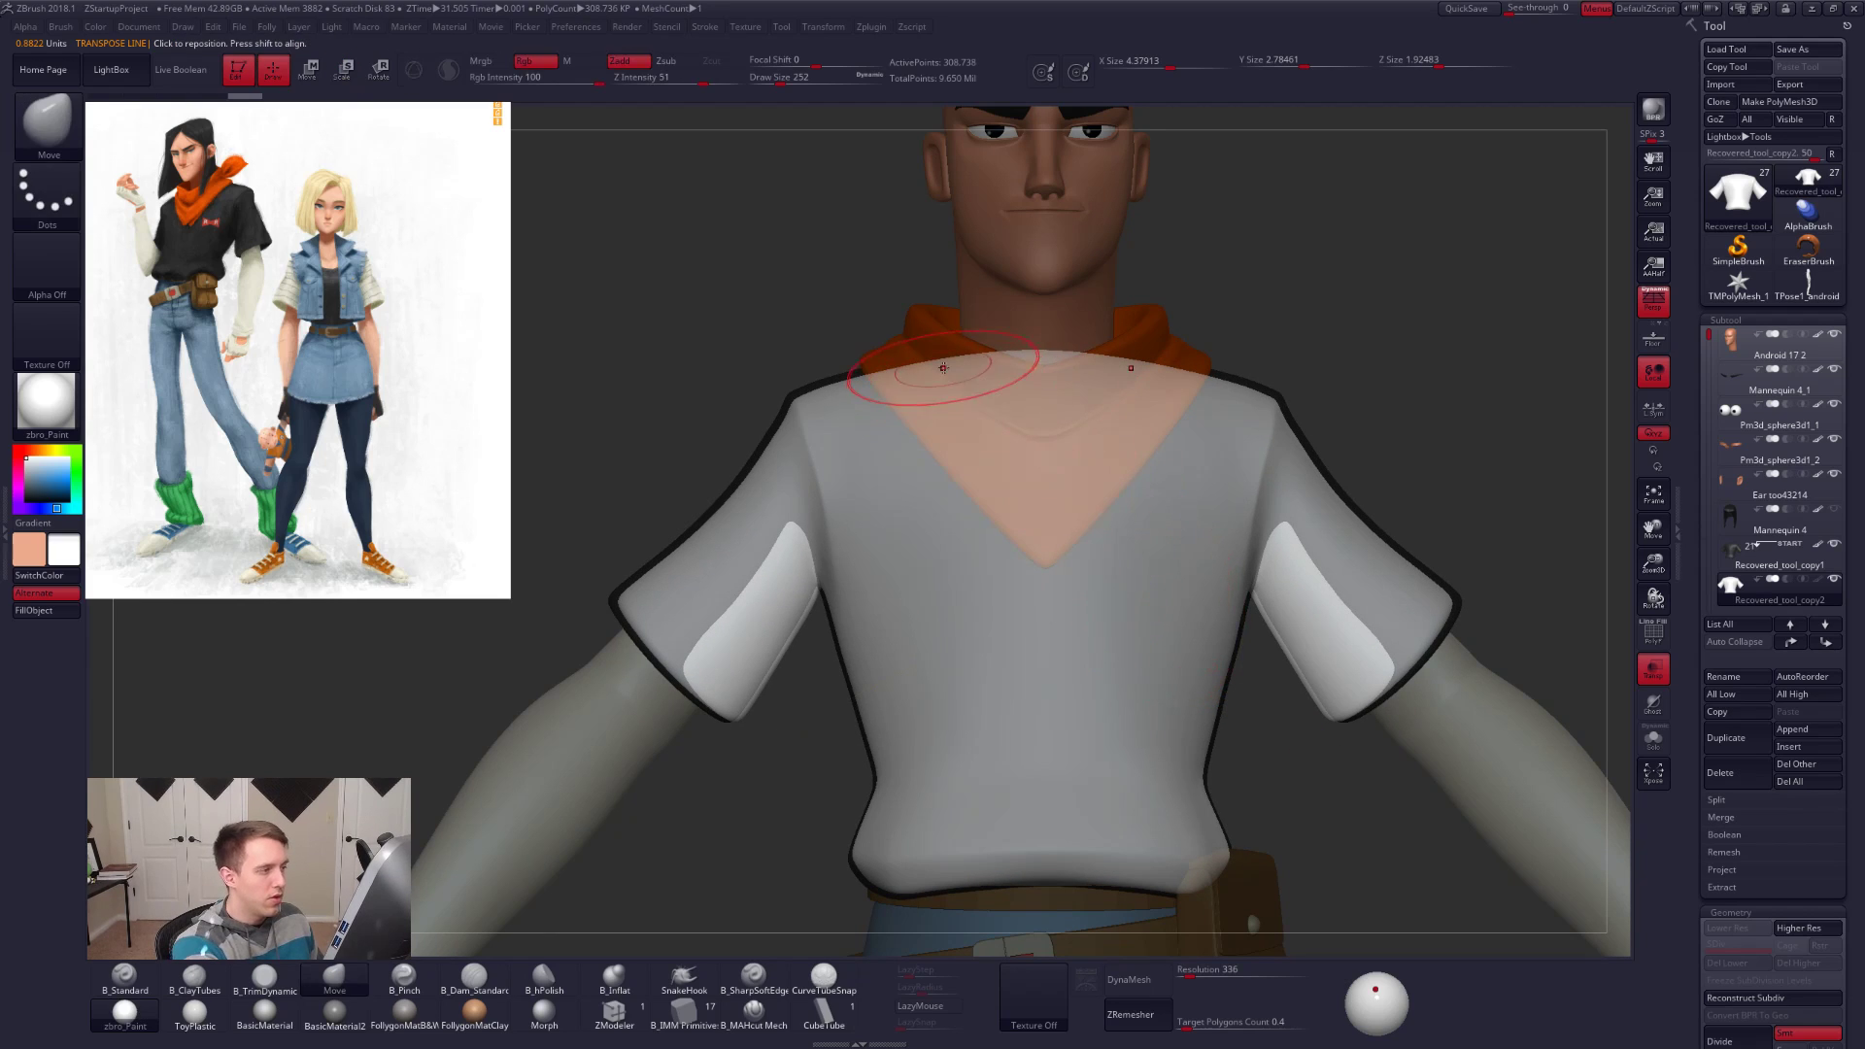
right_click_drag(1028, 500, 1026, 564, "alt")
mouse_move(663, 528)
left_mouse_down("ctrl+shift")
mouse_move(1394, 496)
mouse_move(669, 427)
left_mouse_up("ctrl+shift")
right_click_drag(1107, 458, 1083, 523)
key("alt+s")
right_click_drag(1214, 498, 1208, 576, "alt")
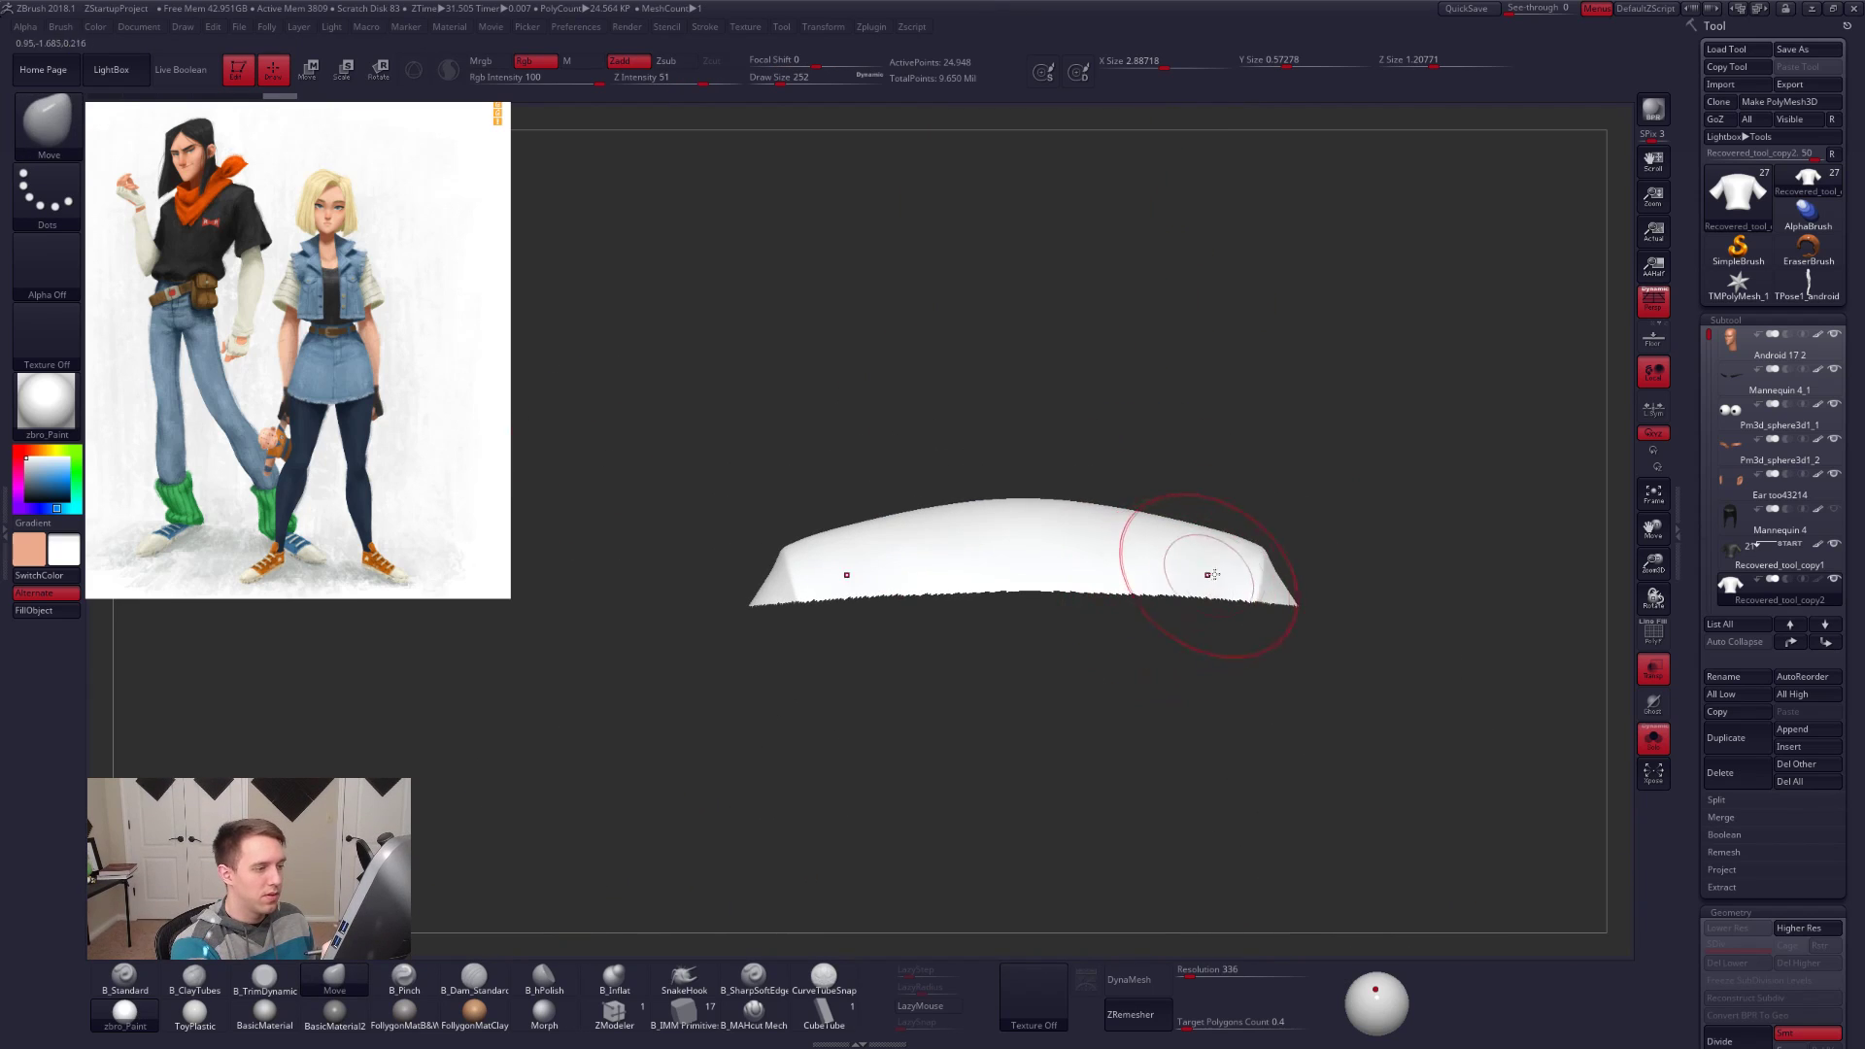
Step: Delete the duplicate's hidden geometry and DynaMesh the remaining strip at resolution 552
key("space")
left_click(1197, 974)
type("555")
key("Return")
left_click(1137, 979)
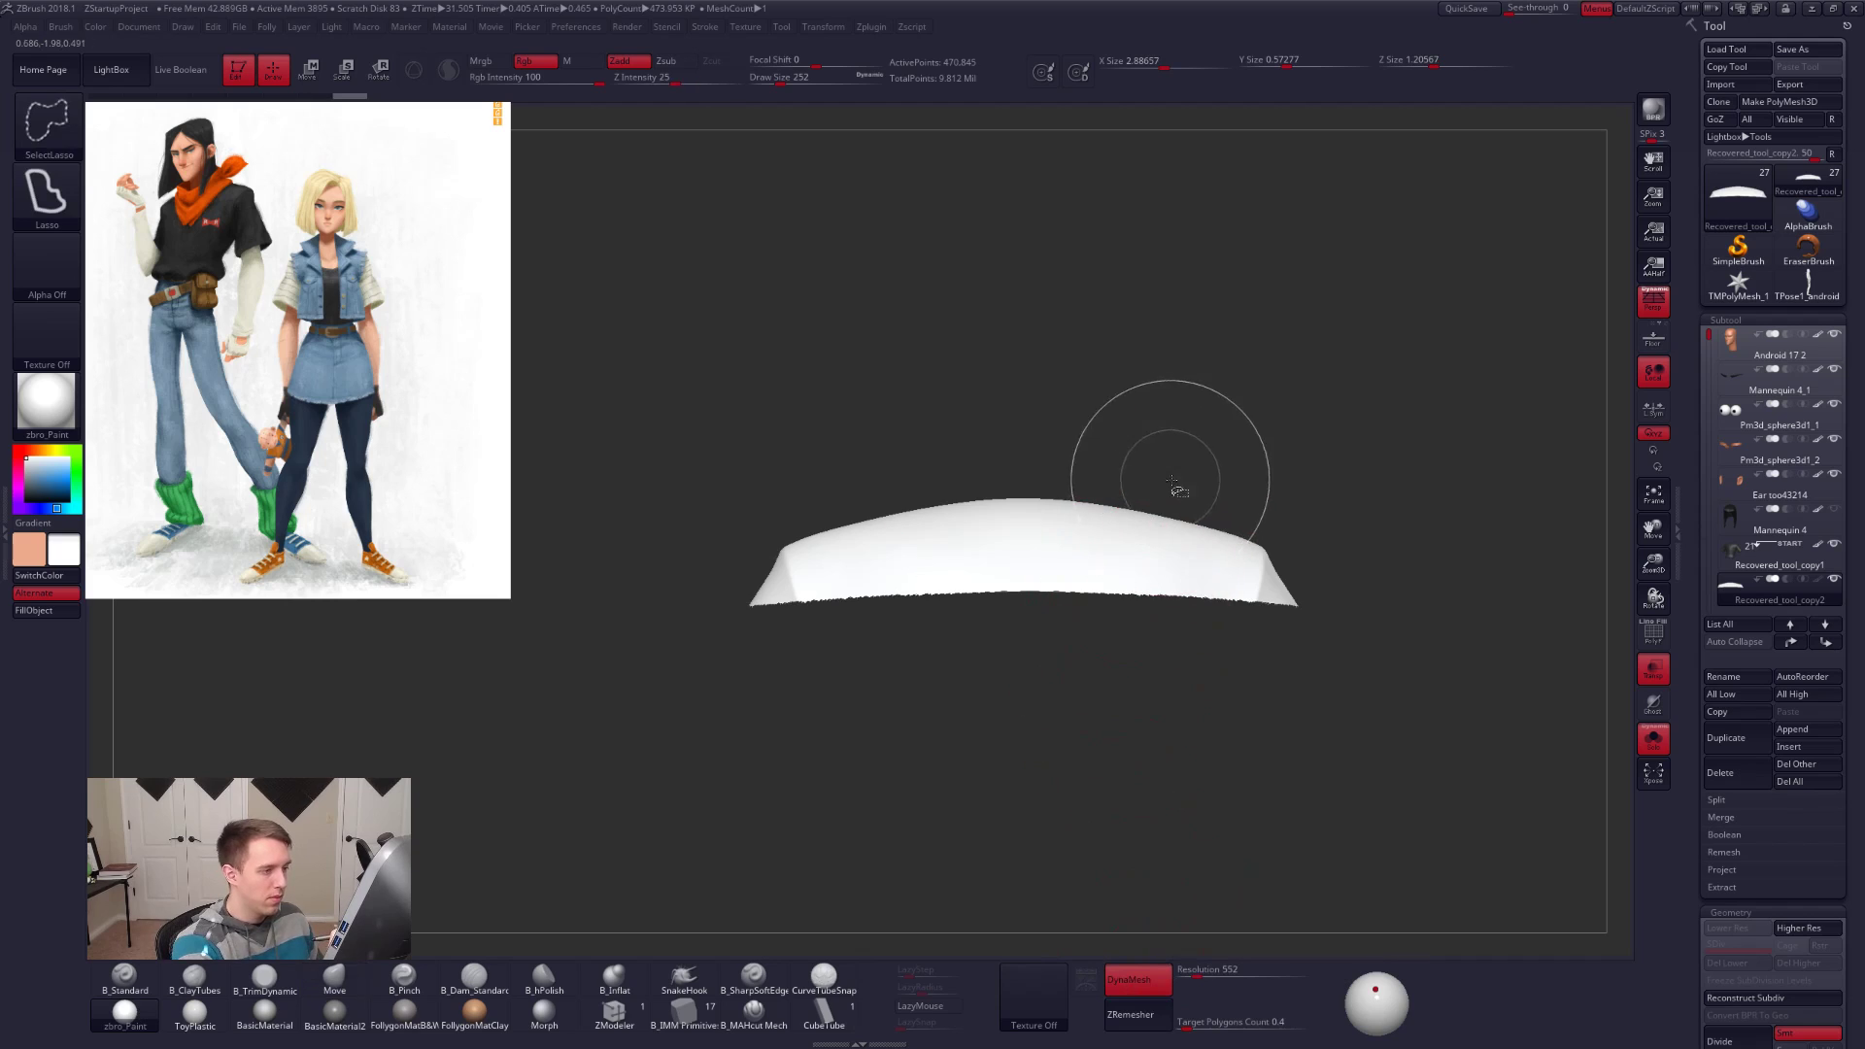
Step: Trim the outer ends off the strip under the scarf and re-DynaMesh it to close the holes
key("alt+s")
mouse_move(1170, 510)
left_mouse_down("ctrl+alt+shift")
mouse_move(1133, 750)
mouse_move(1453, 437)
left_mouse_up("ctrl+alt+shift")
key("space")
left_click(1355, 552)
left_click_drag(1334, 482, 1411, 407, "ctrl")
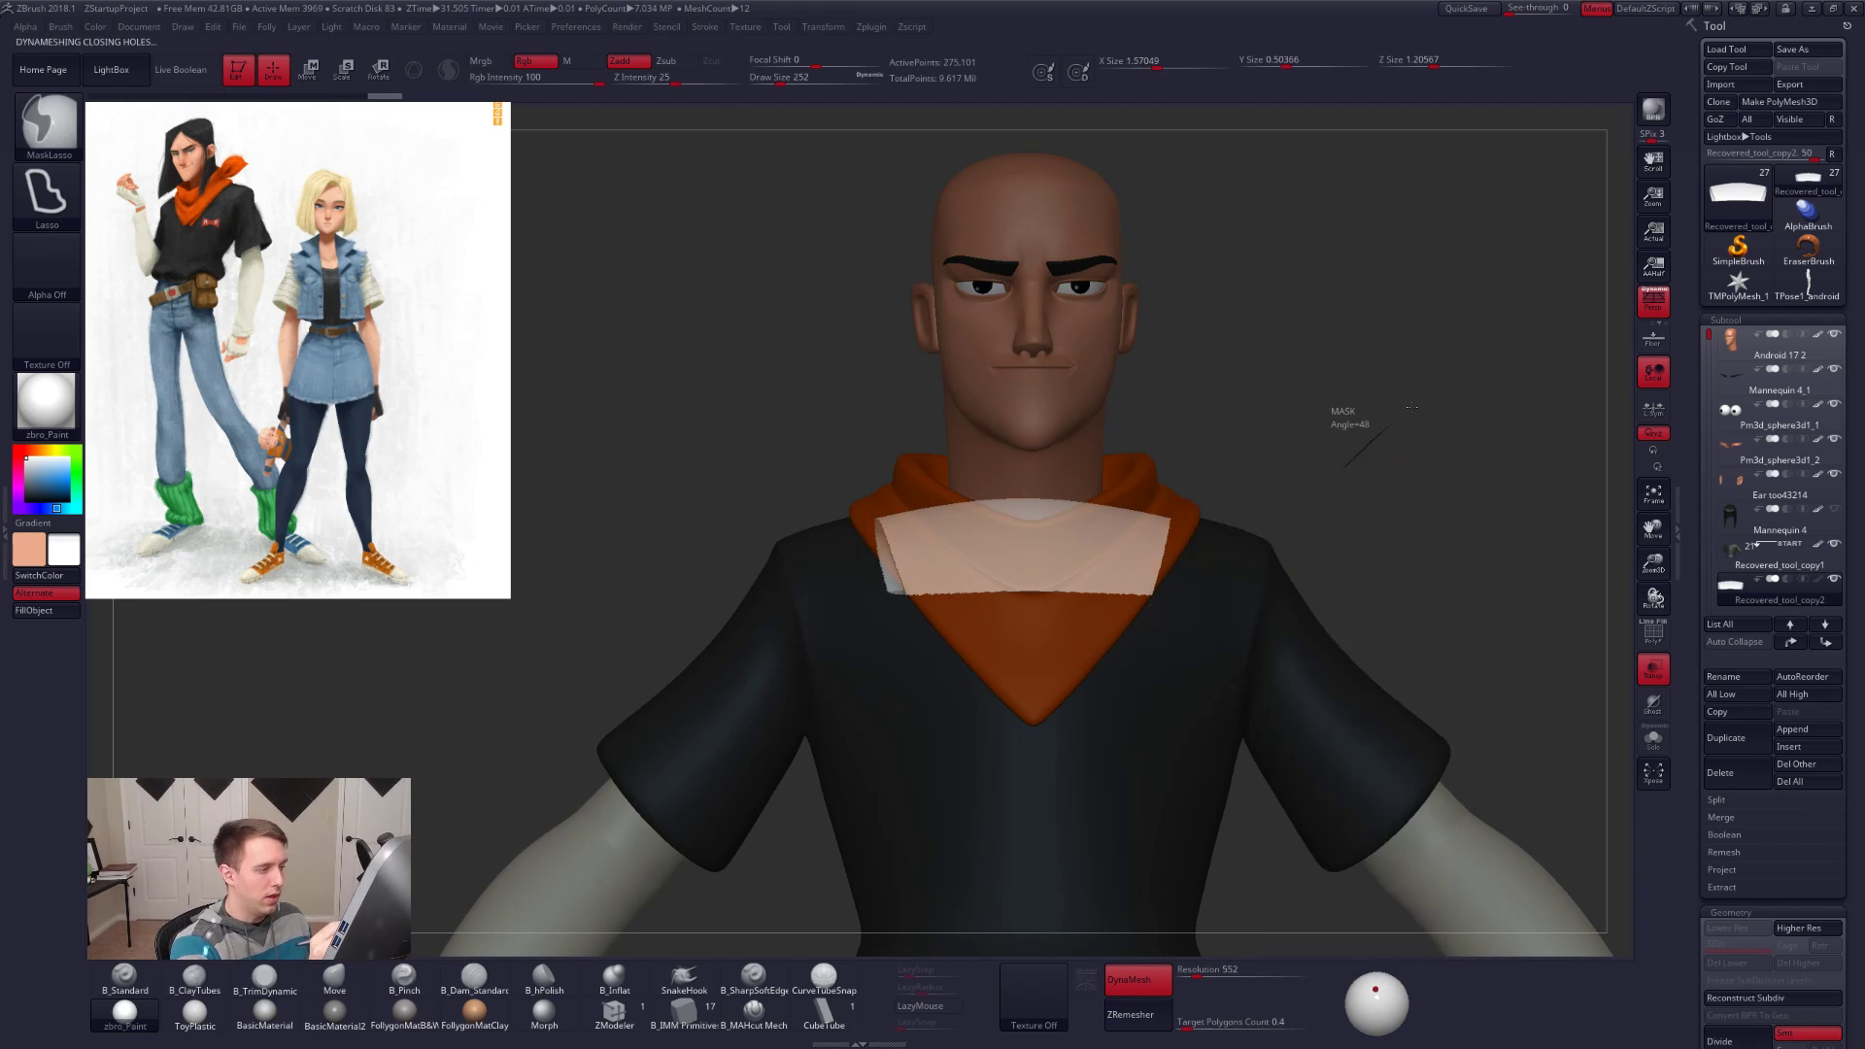
mouse_move(1158, 568)
right_mouse_down()
mouse_move(1131, 612)
mouse_move(1232, 708)
right_mouse_up()
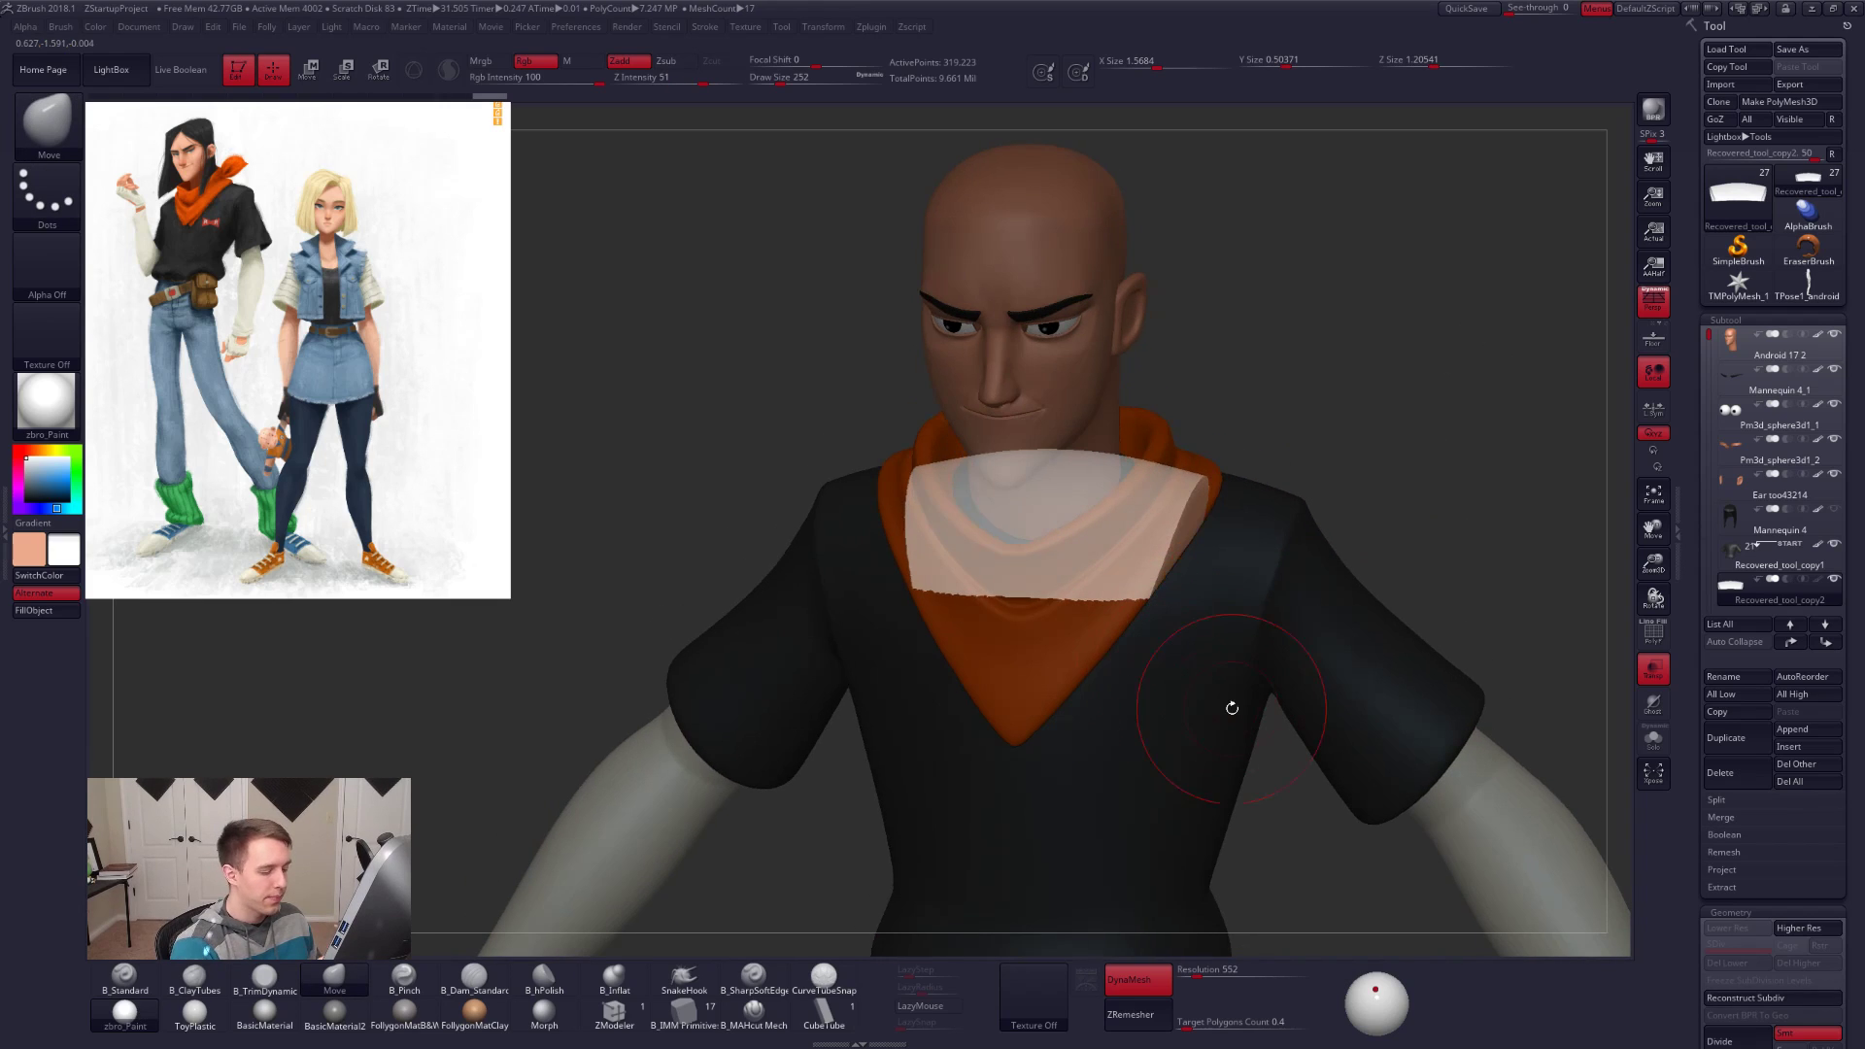
Step: Turn off transparency, select the original shirt and examine how its neckline sits under the scarf
left_click(1652, 669)
right_click_drag(1435, 749, 1389, 816)
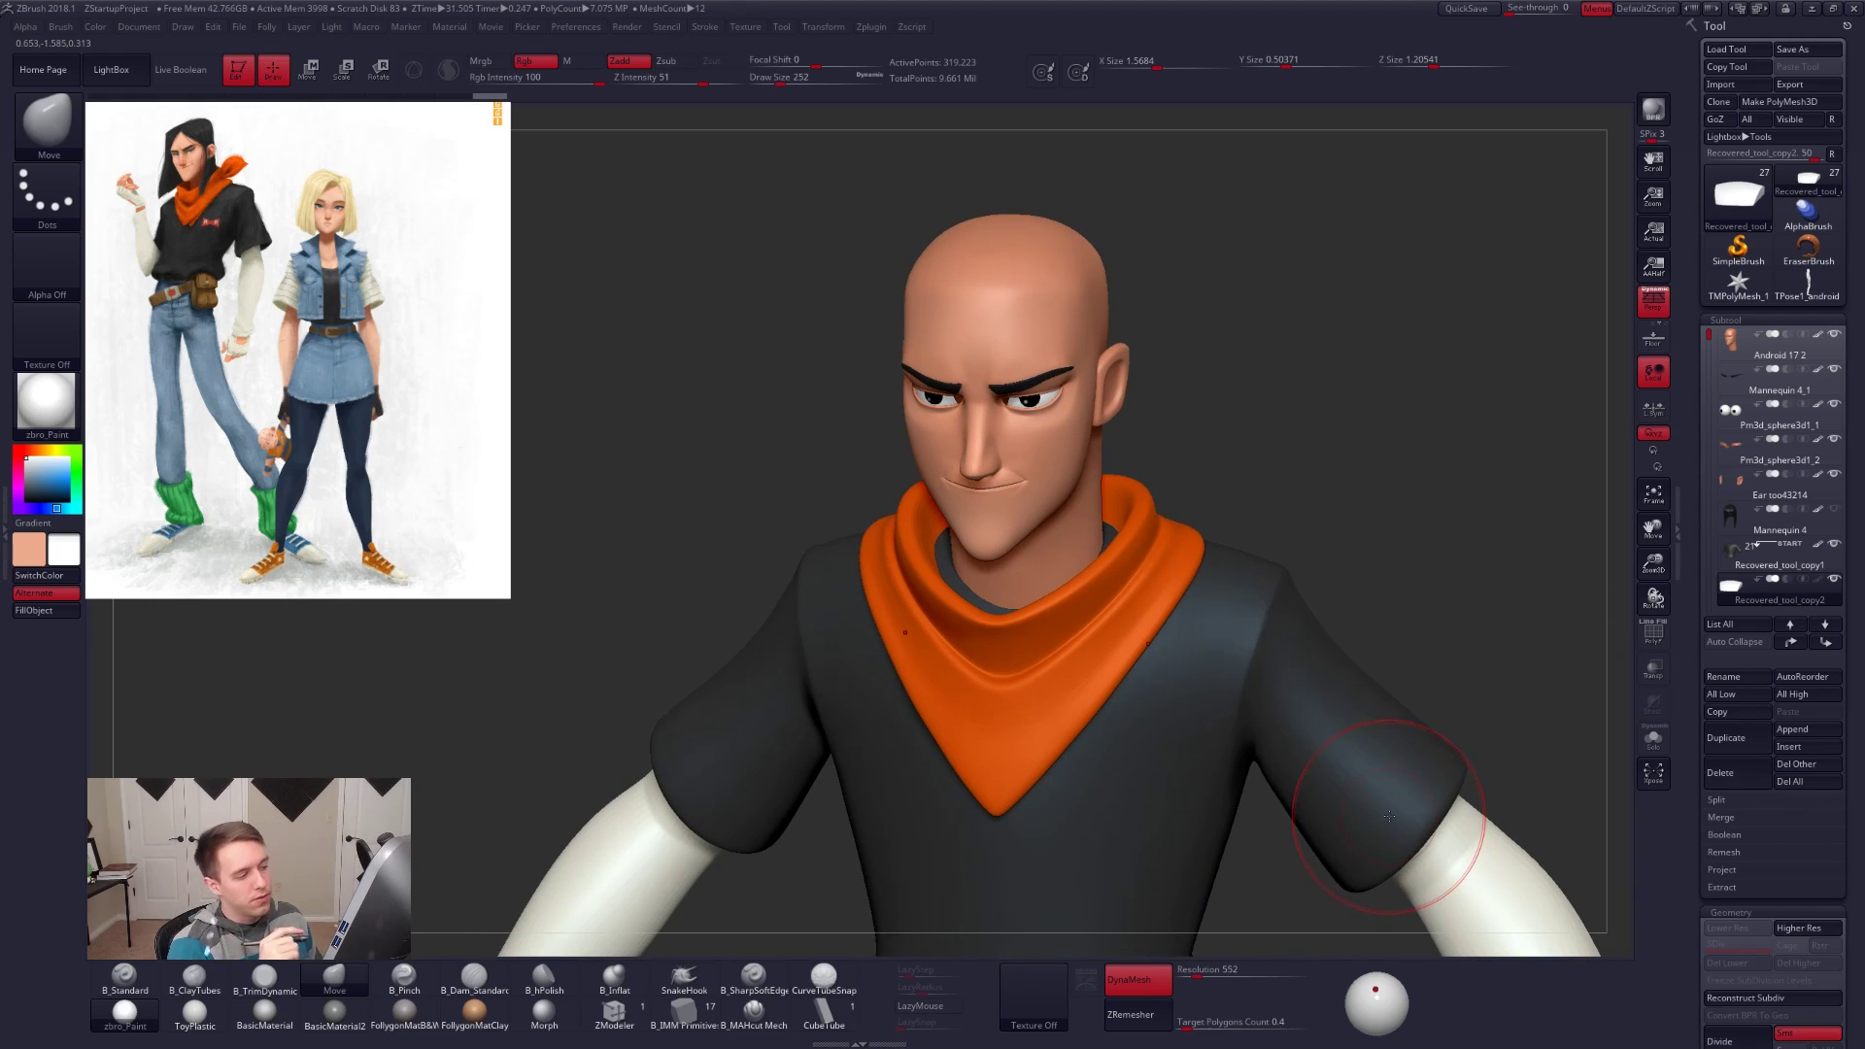
left_click(1237, 638, "alt")
right_click(1326, 573)
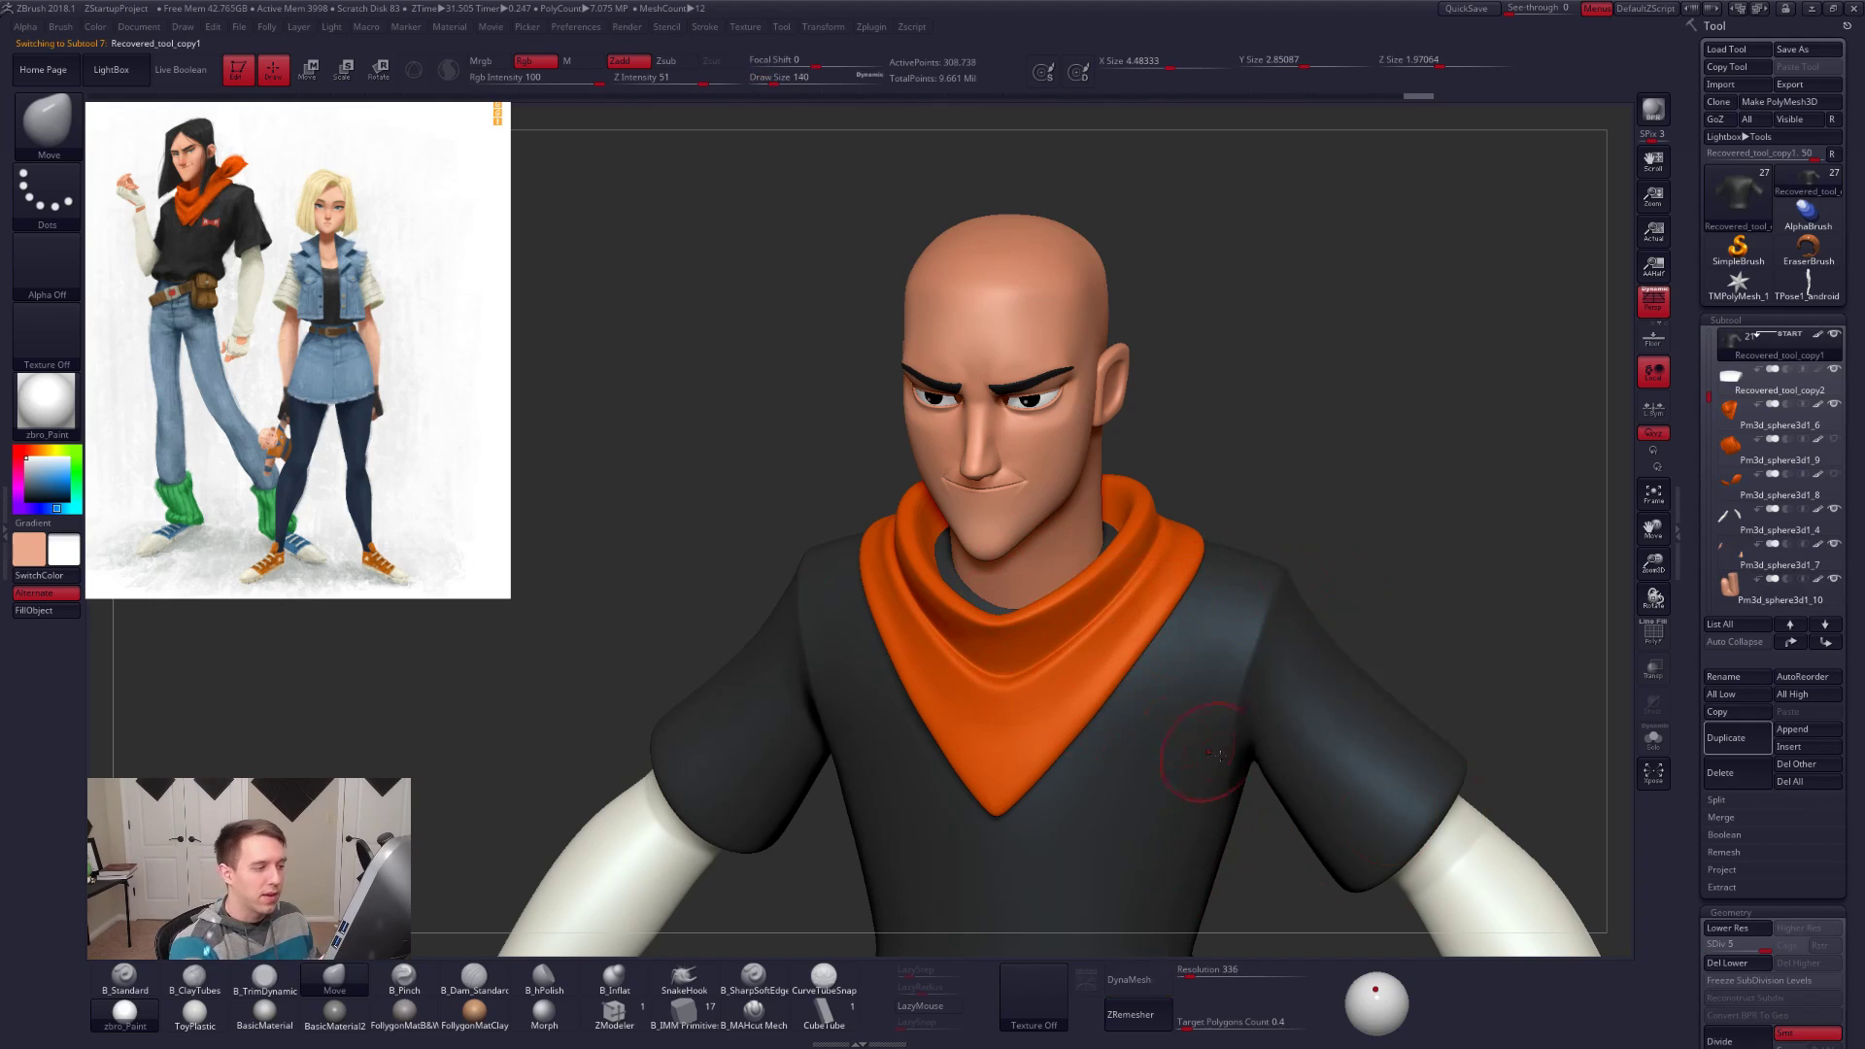
key("shift+f")
key("shift+f")
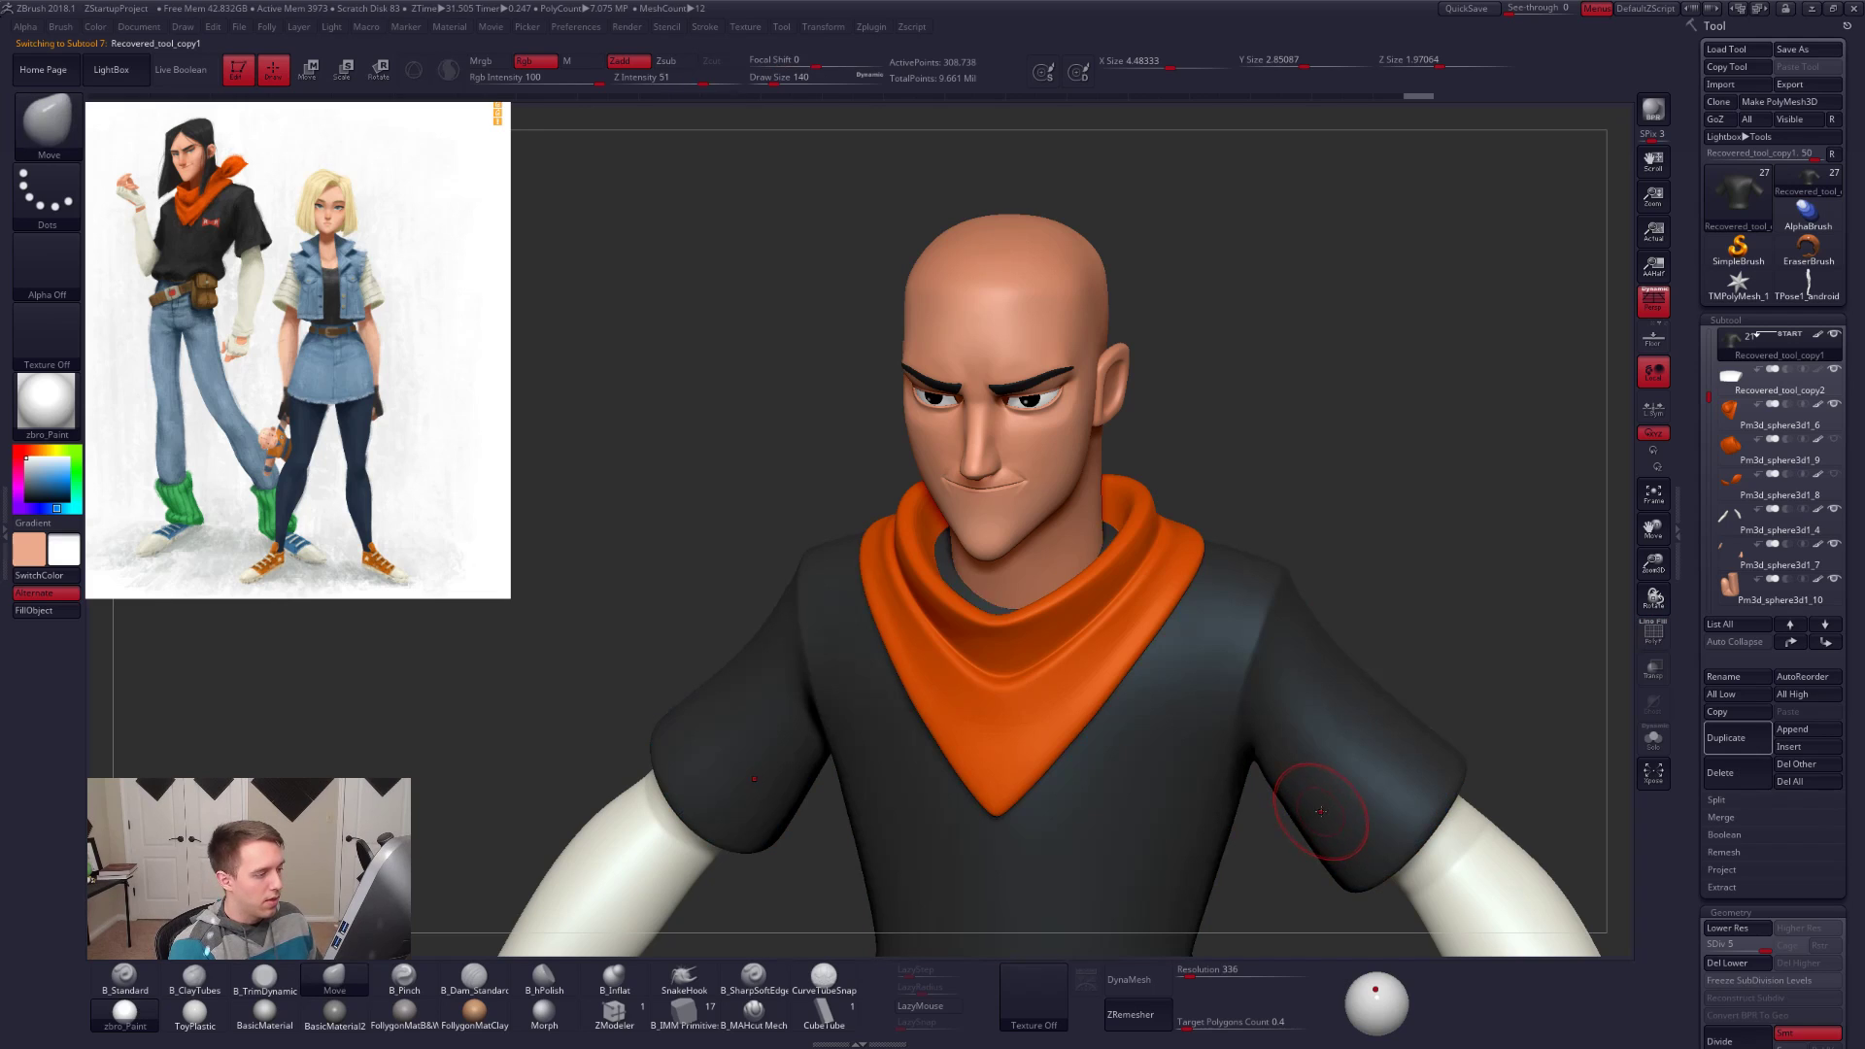
key("ctrl+f")
left_click(1323, 935)
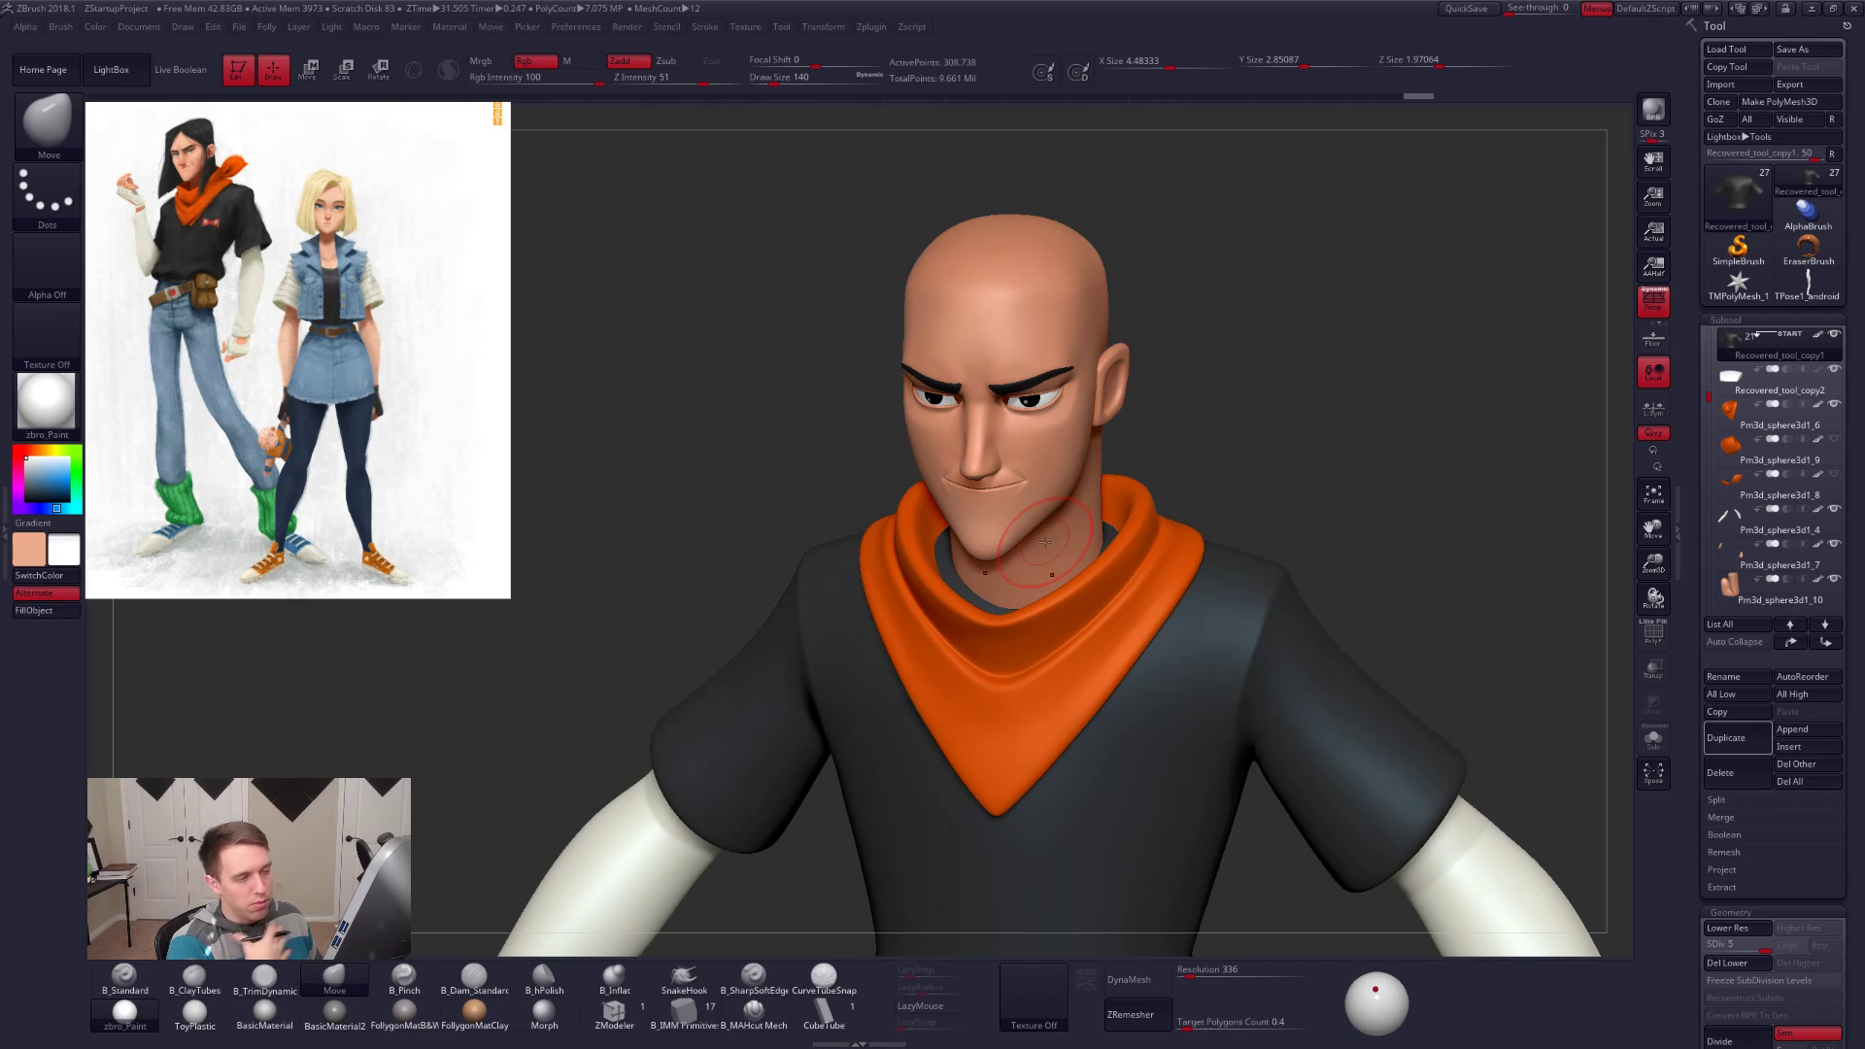
right_click_drag(1118, 615, 1198, 665)
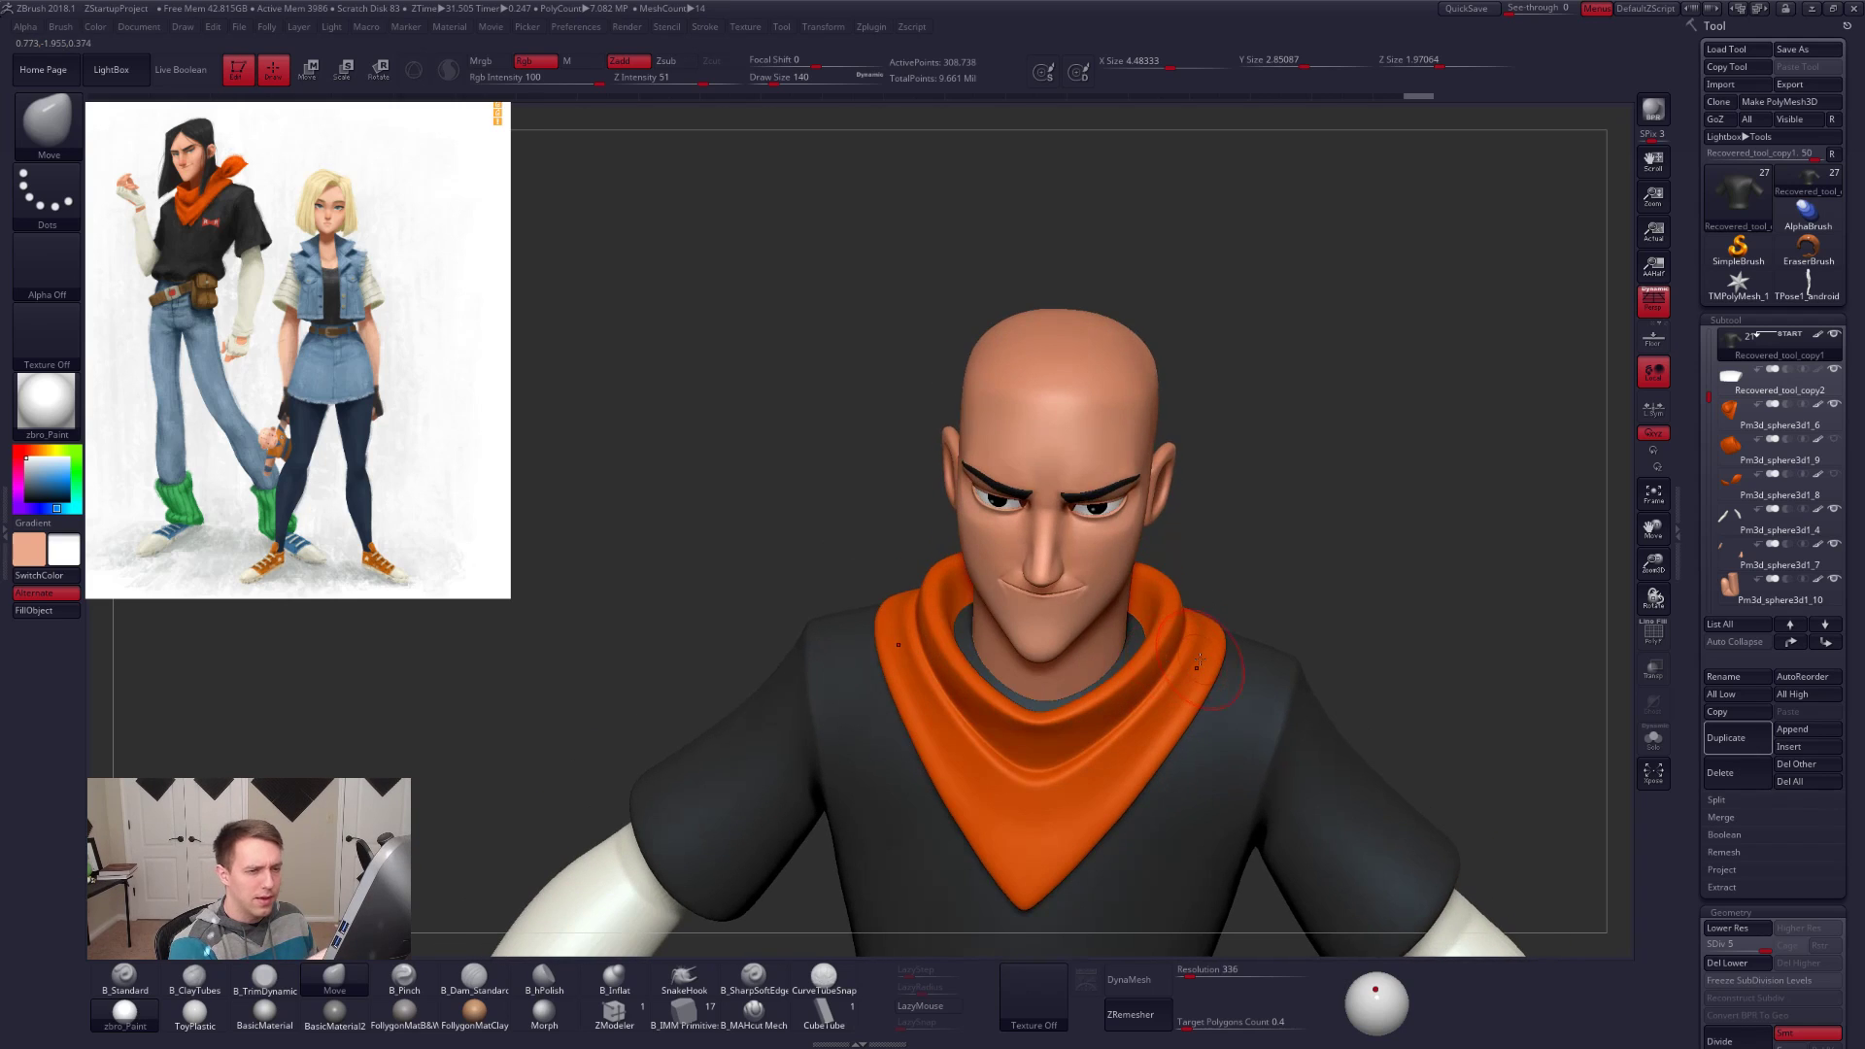
Step: Hide the eyebrow, eye, eyelid and ear subtools and turn on transparency
left_click_drag(1718, 369, 1724, 345)
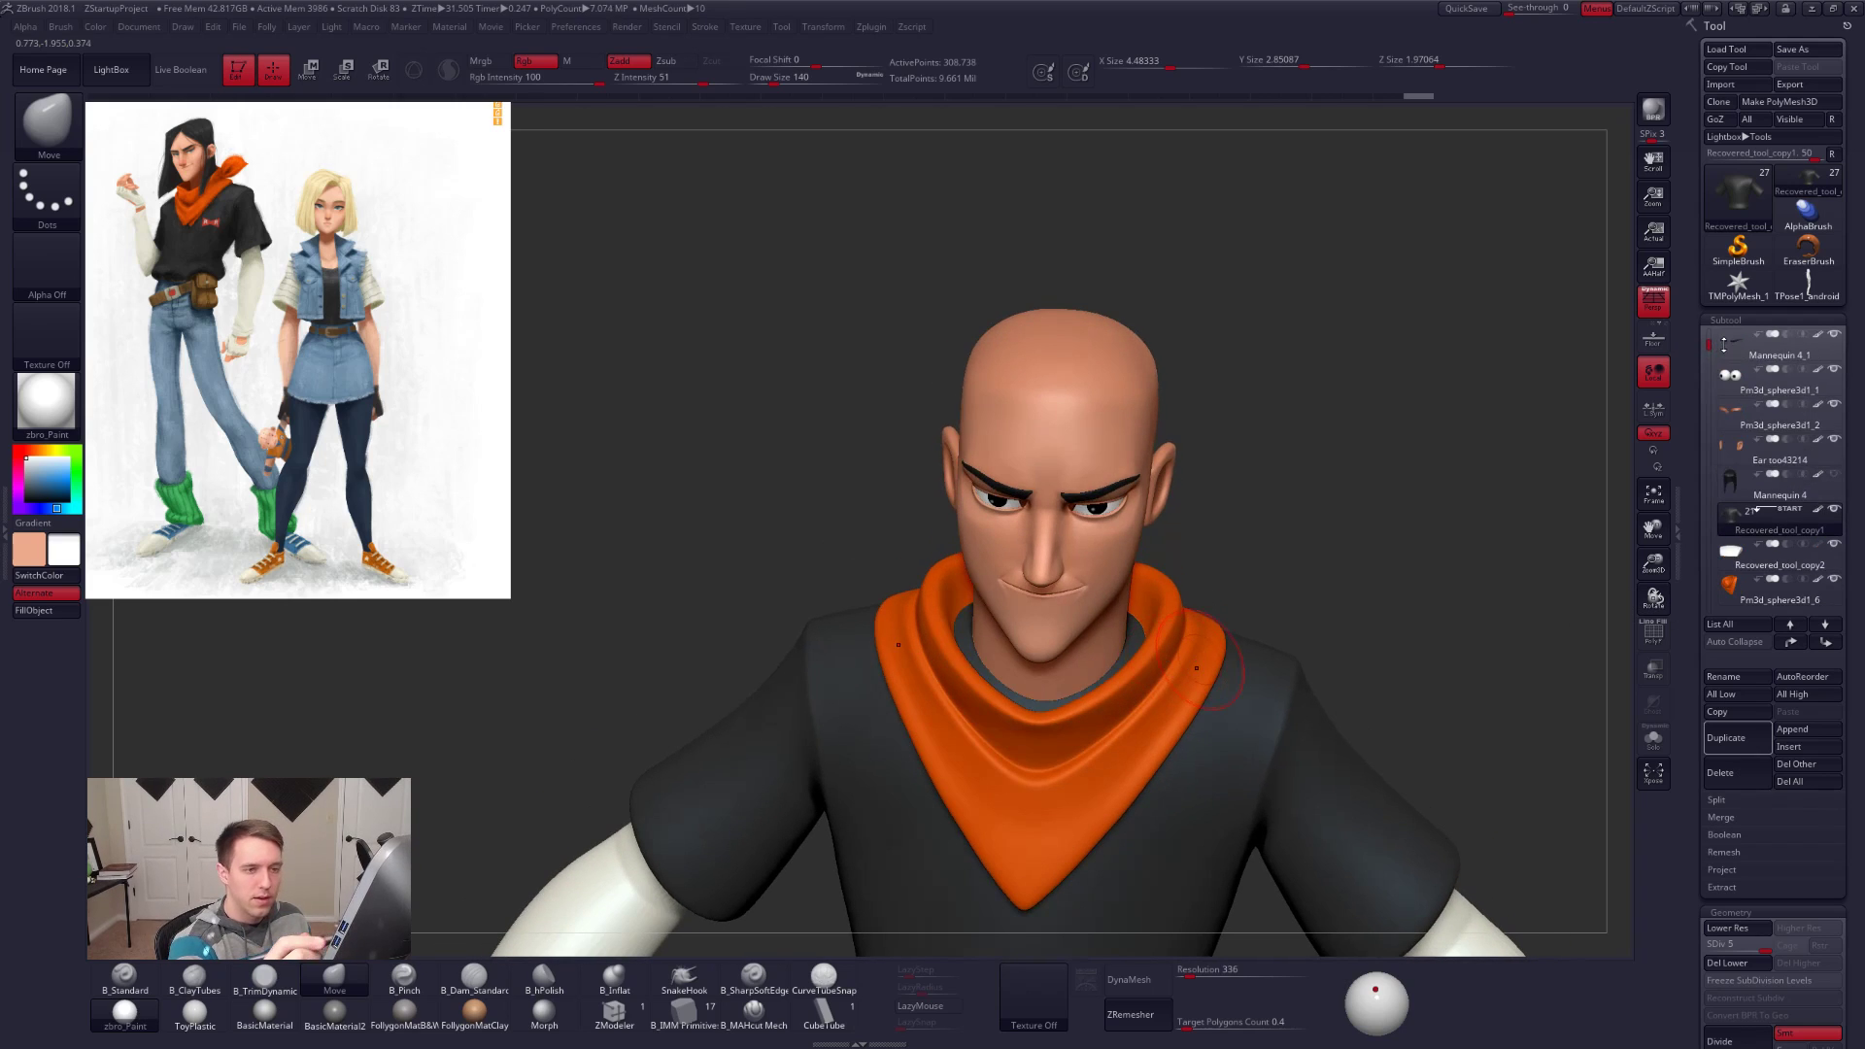
left_click(1834, 372)
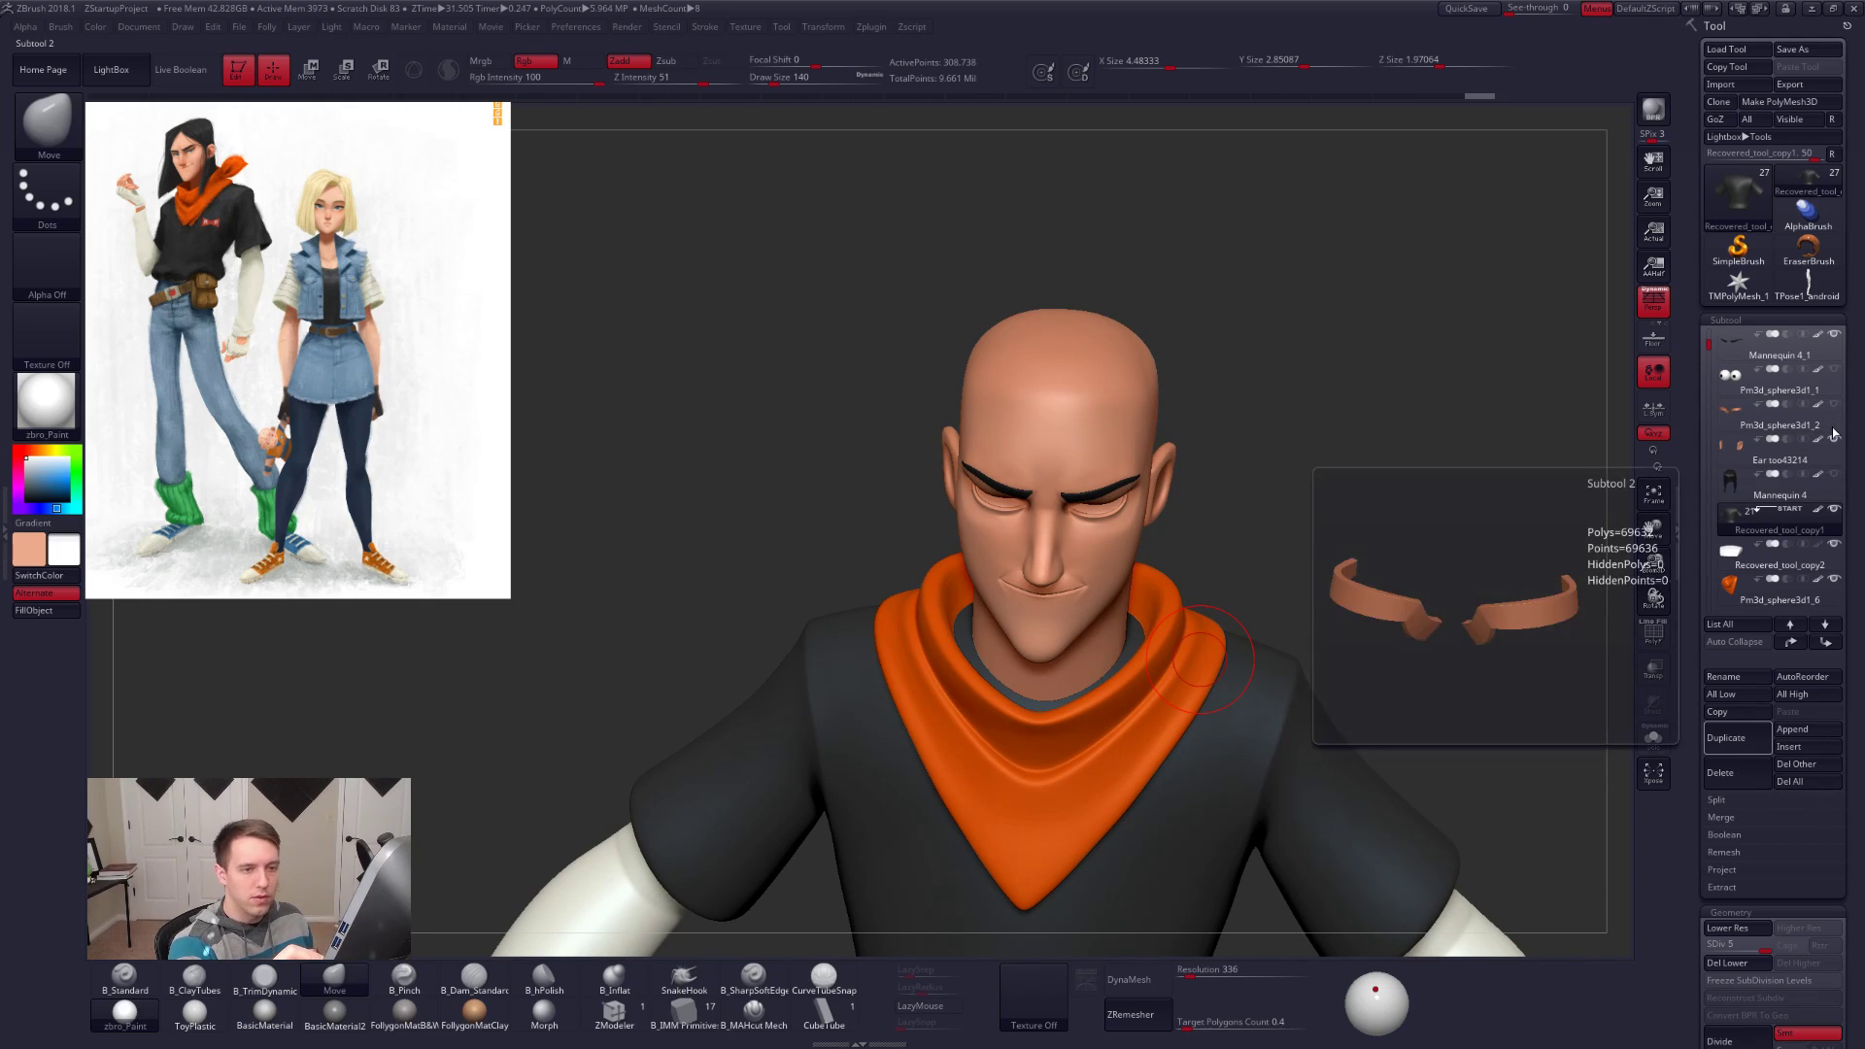
left_click(1832, 449)
left_click(1834, 443)
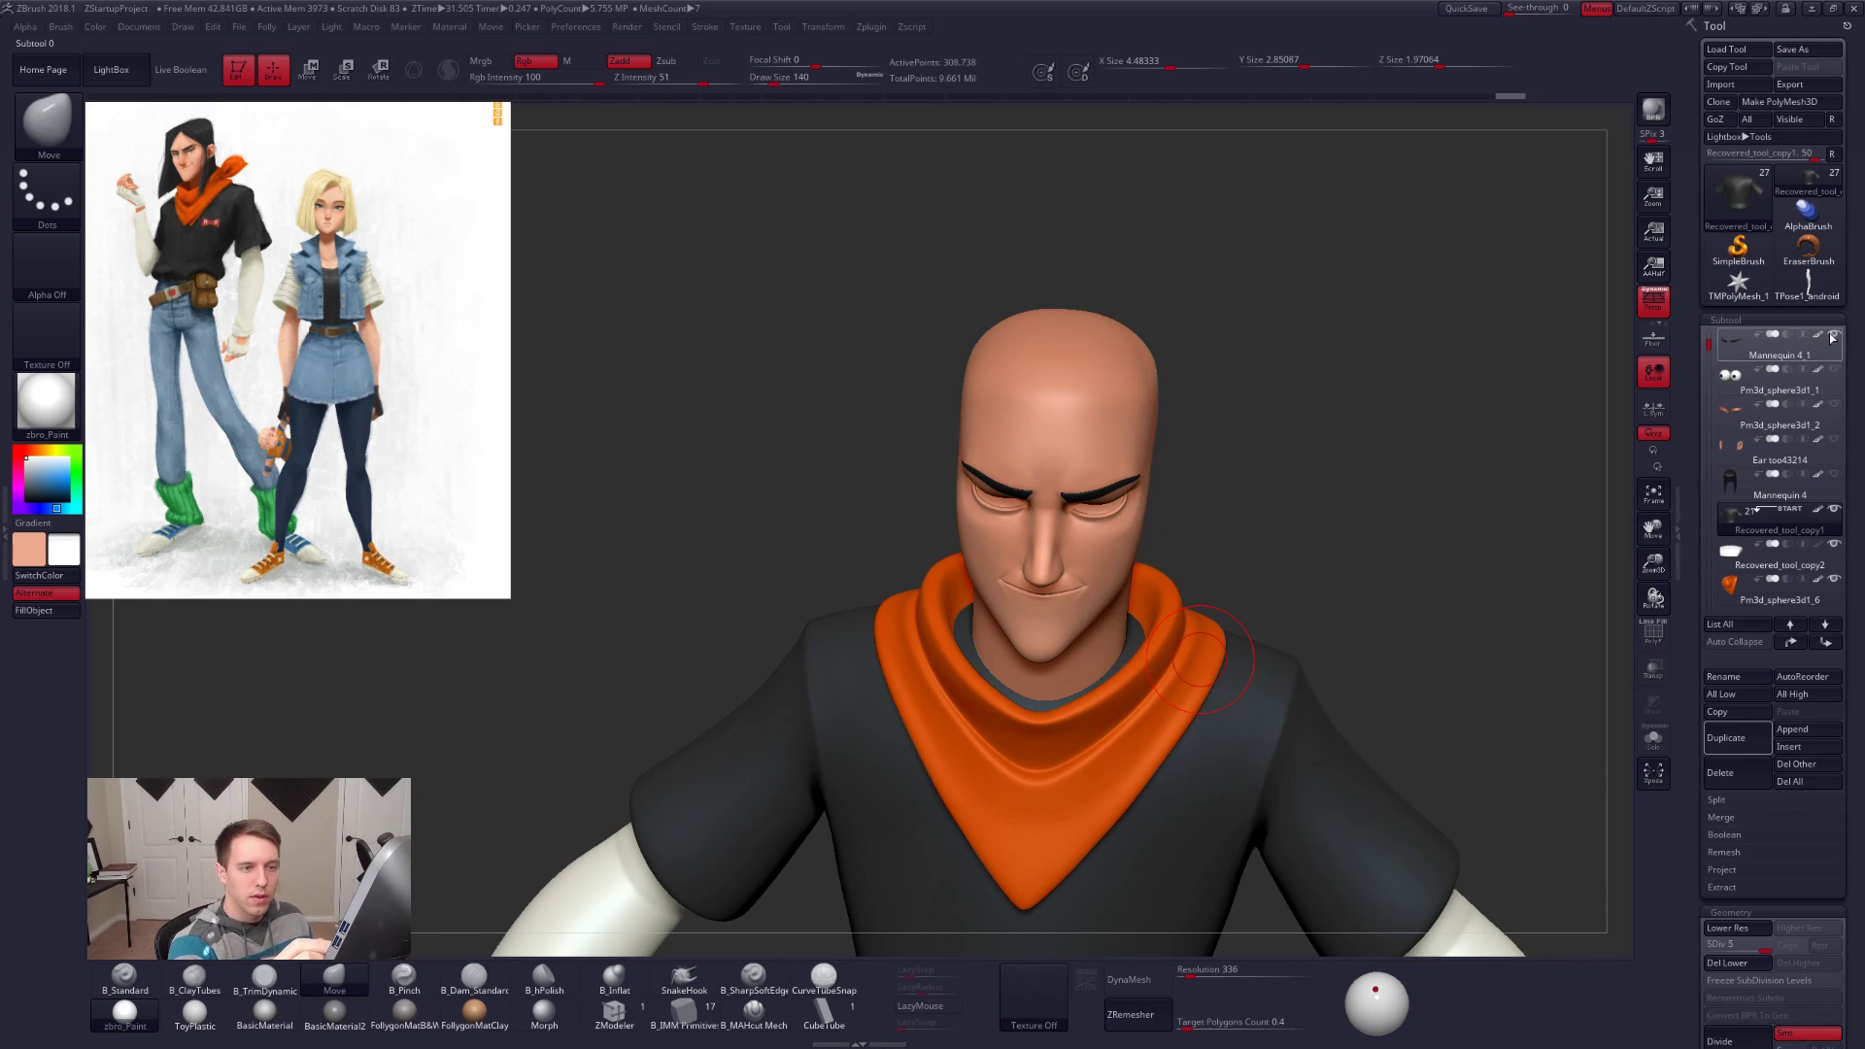
left_click(1653, 669)
left_click_drag(1380, 544, 1371, 624)
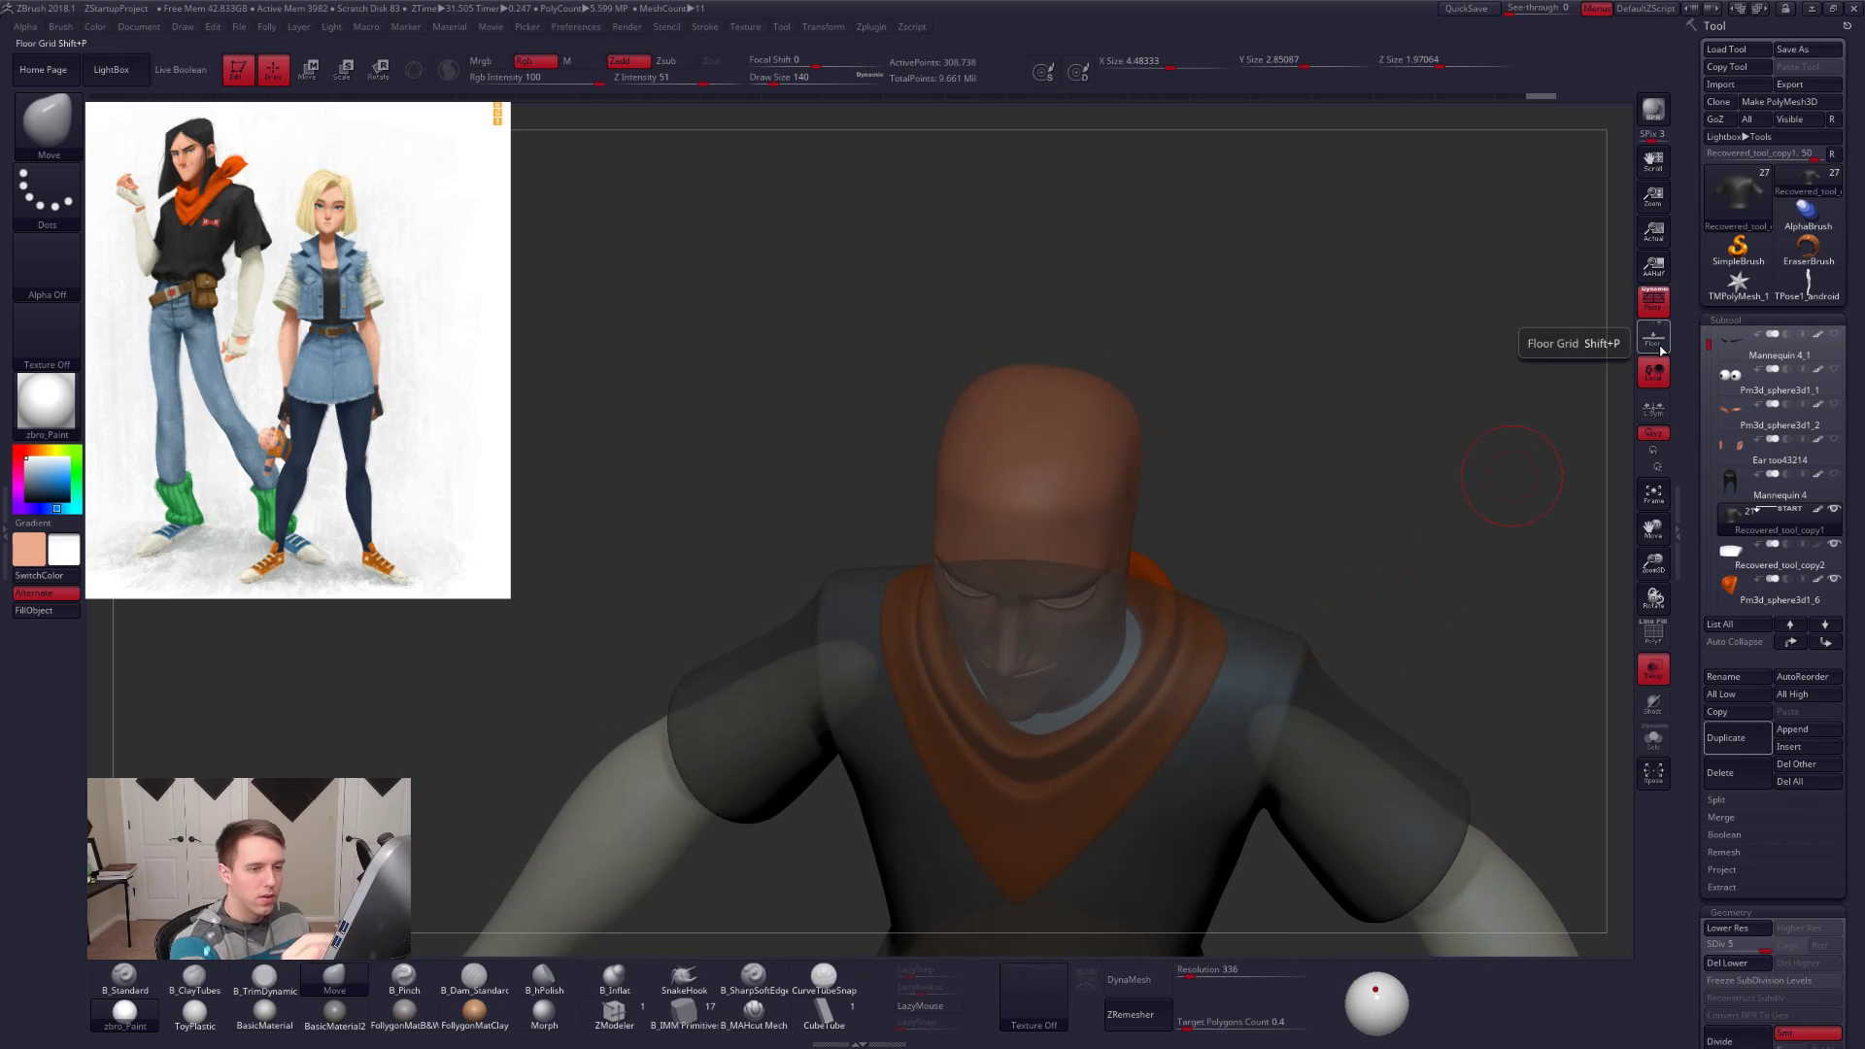
Step: Turn off the shirt's polypaint, isolate the neck portion of the head mesh, and reselect the shirt
left_click(1811, 512)
mouse_move(1083, 656)
right_mouse_down()
mouse_move(1096, 753)
mouse_move(1095, 552)
mouse_move(1125, 589)
mouse_move(1036, 624)
right_mouse_up()
left_click(1076, 580, "alt")
key("ctrl+shift")
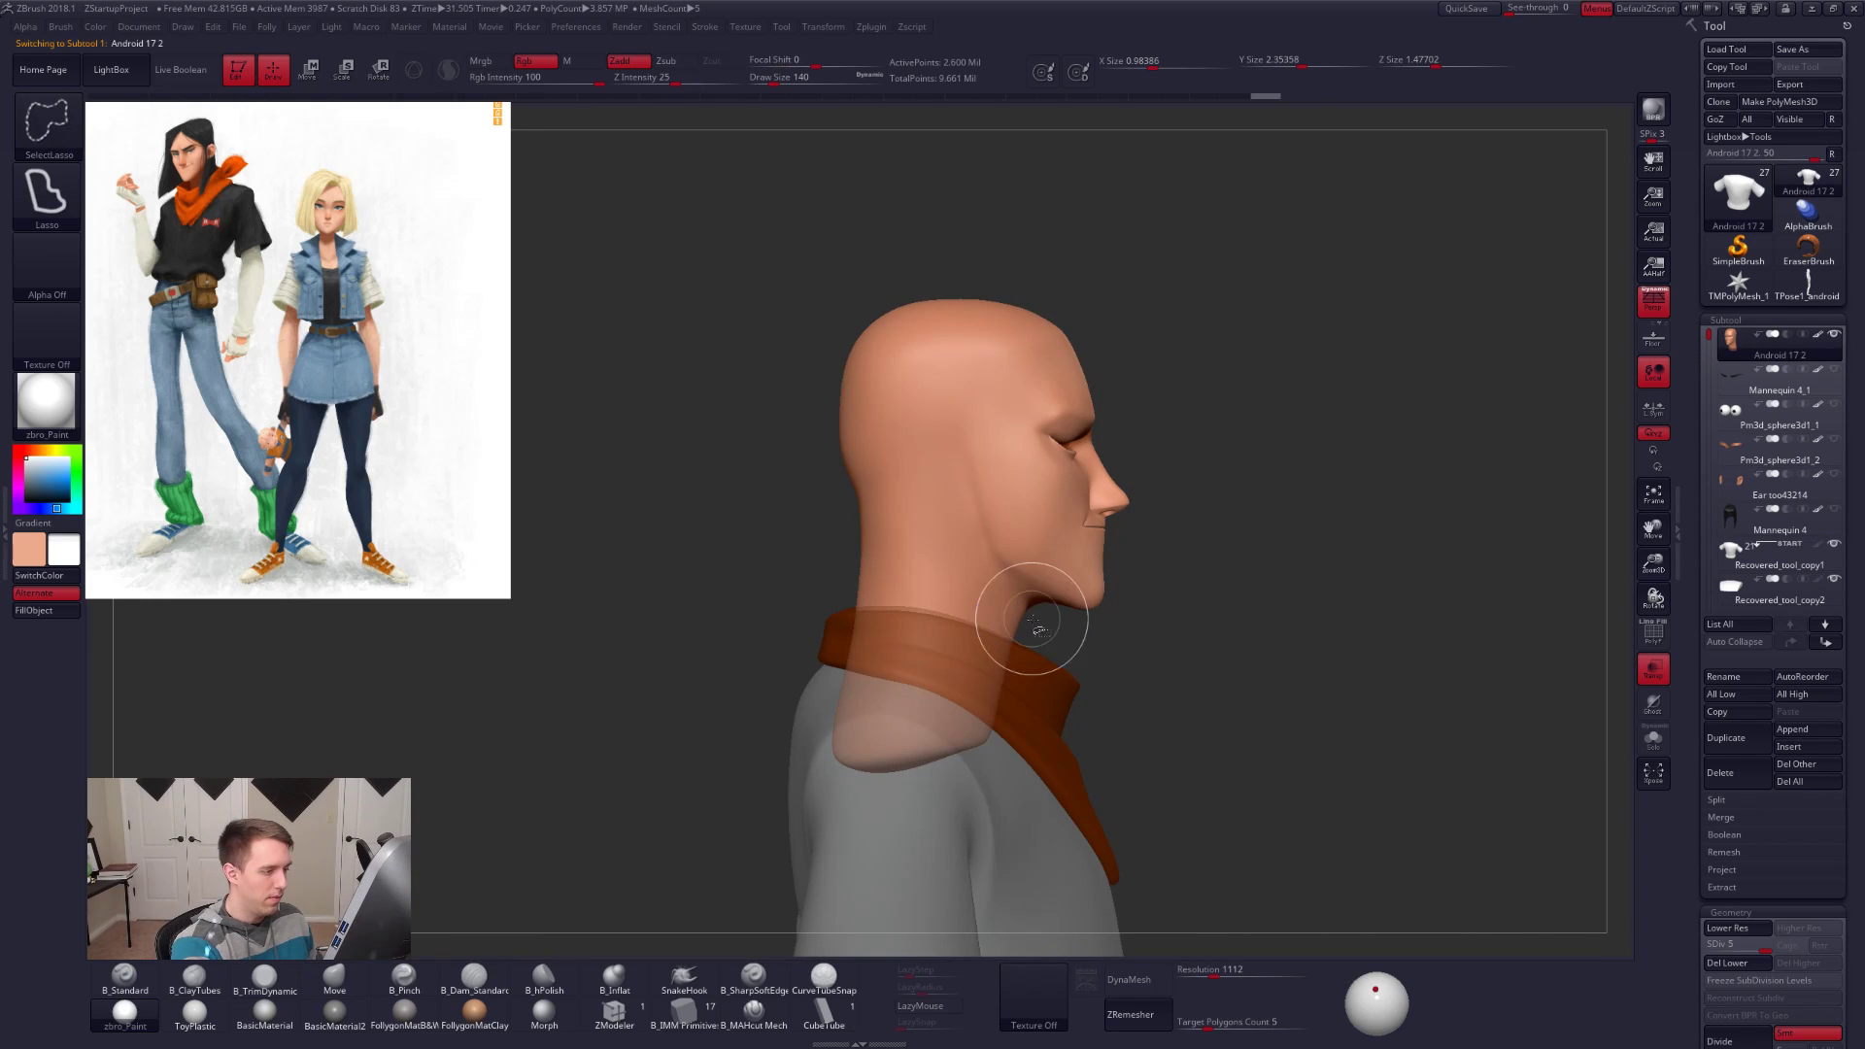
mouse_move(851, 590)
left_mouse_down("ctrl+shift")
mouse_move(1002, 865)
mouse_move(1105, 714)
left_mouse_up("ctrl+shift")
right_click_drag(1214, 700, 1115, 688)
left_click(1177, 741, "alt")
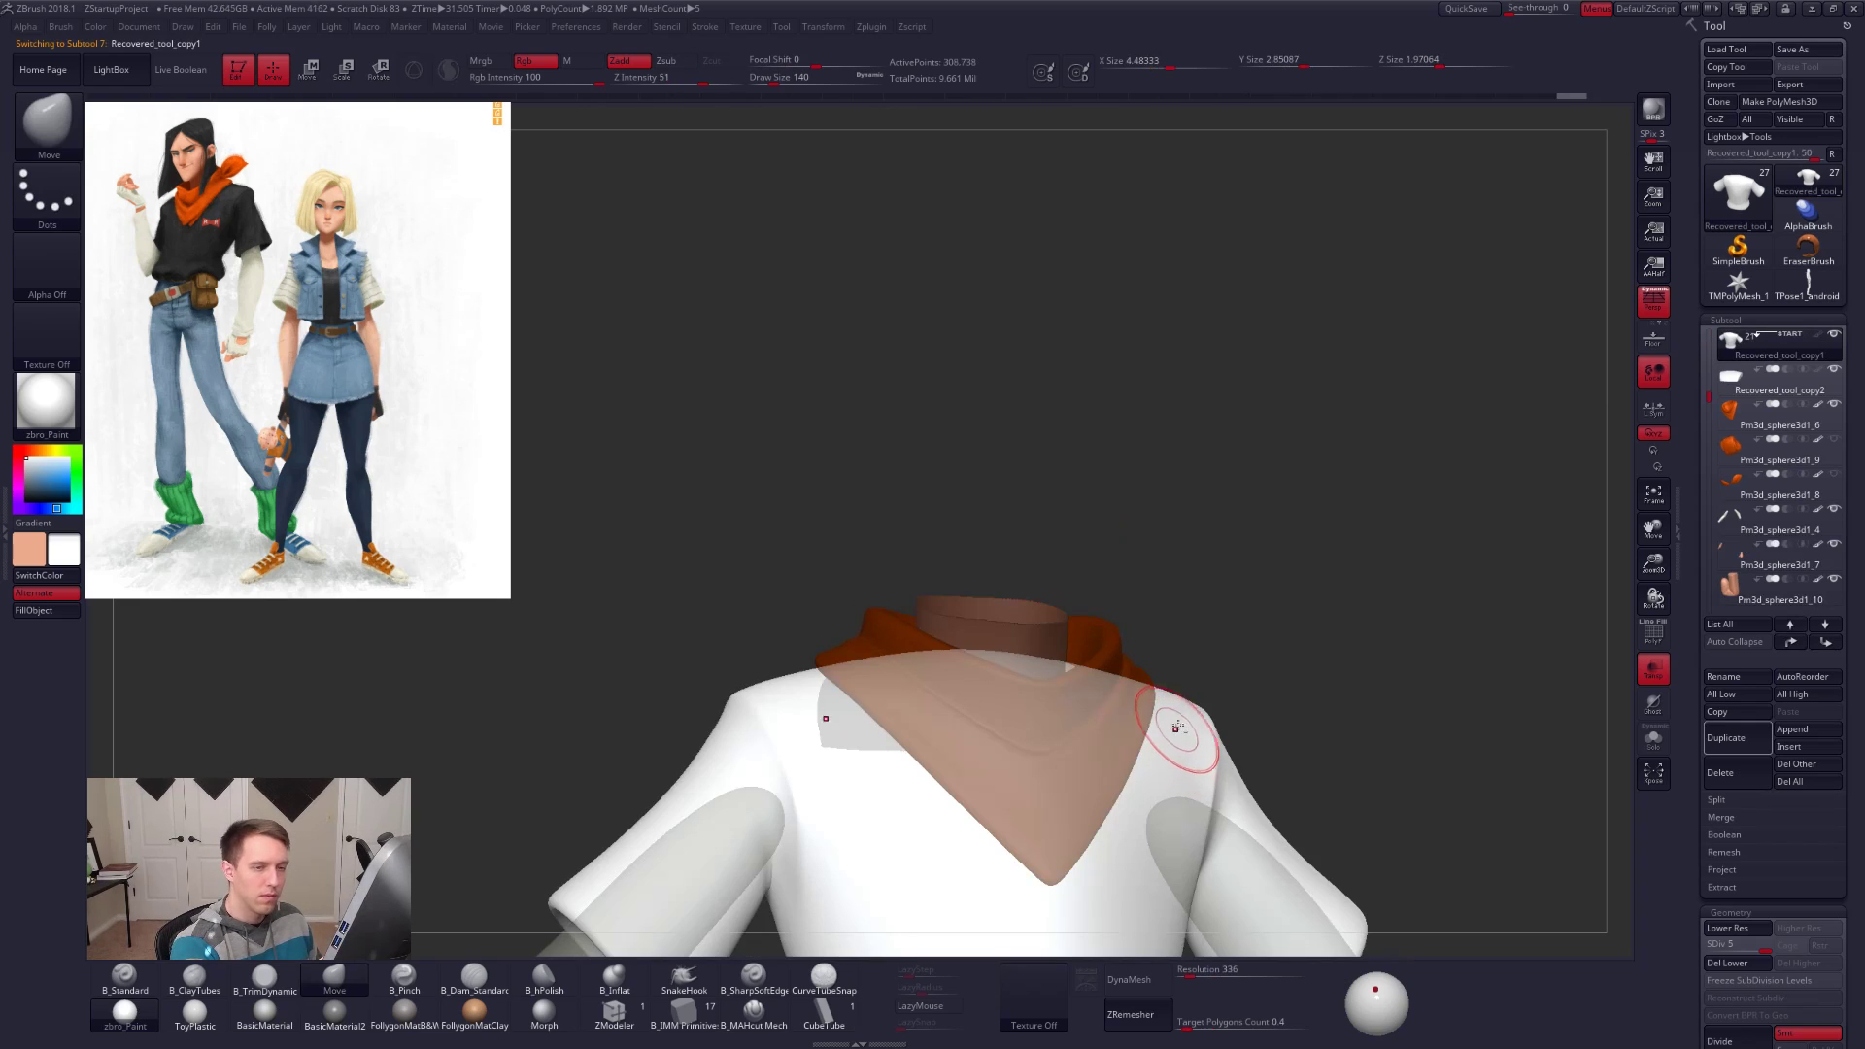
mouse_move(1257, 586)
right_mouse_down()
mouse_move(1216, 704)
mouse_move(1090, 753)
mouse_move(1036, 732)
right_mouse_up()
key("ctrl+f")
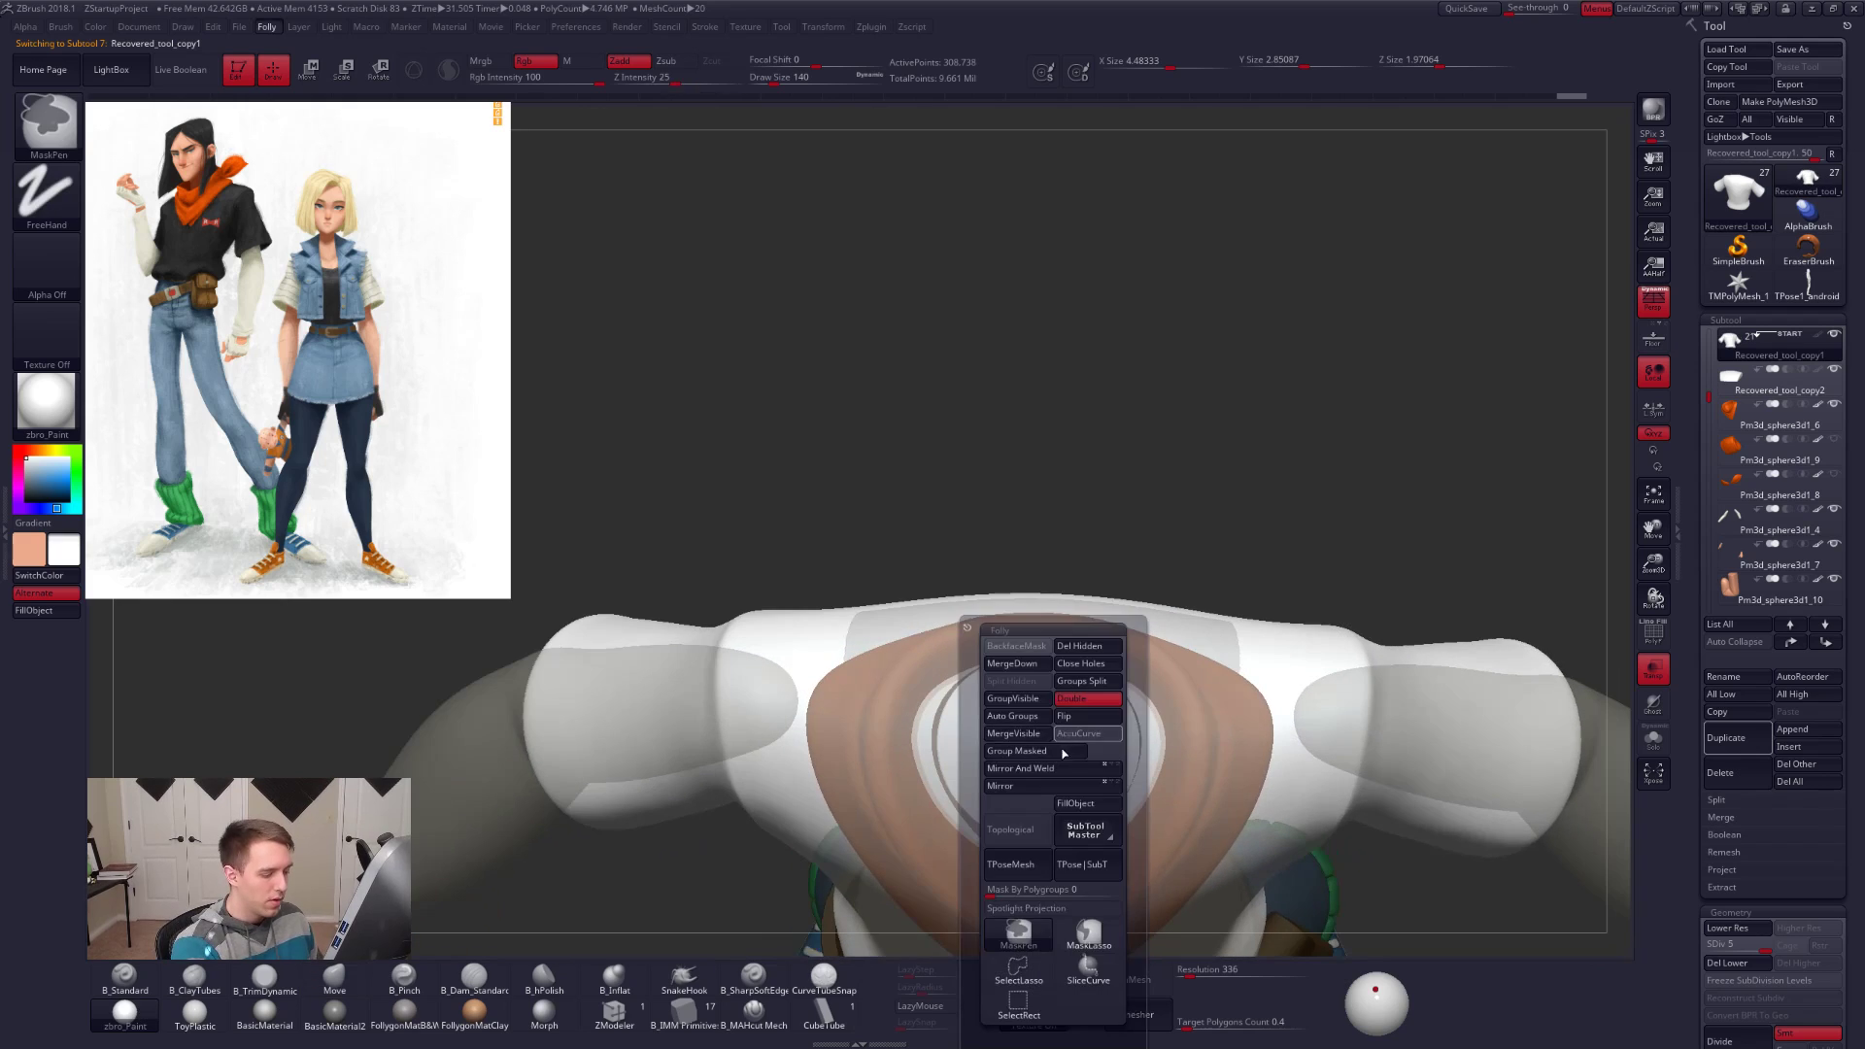
key("space")
mouse_move(1036, 717)
left_mouse_down()
mouse_move(1015, 663)
mouse_move(957, 724)
mouse_move(1035, 808)
left_mouse_up()
key("ctrl+z")
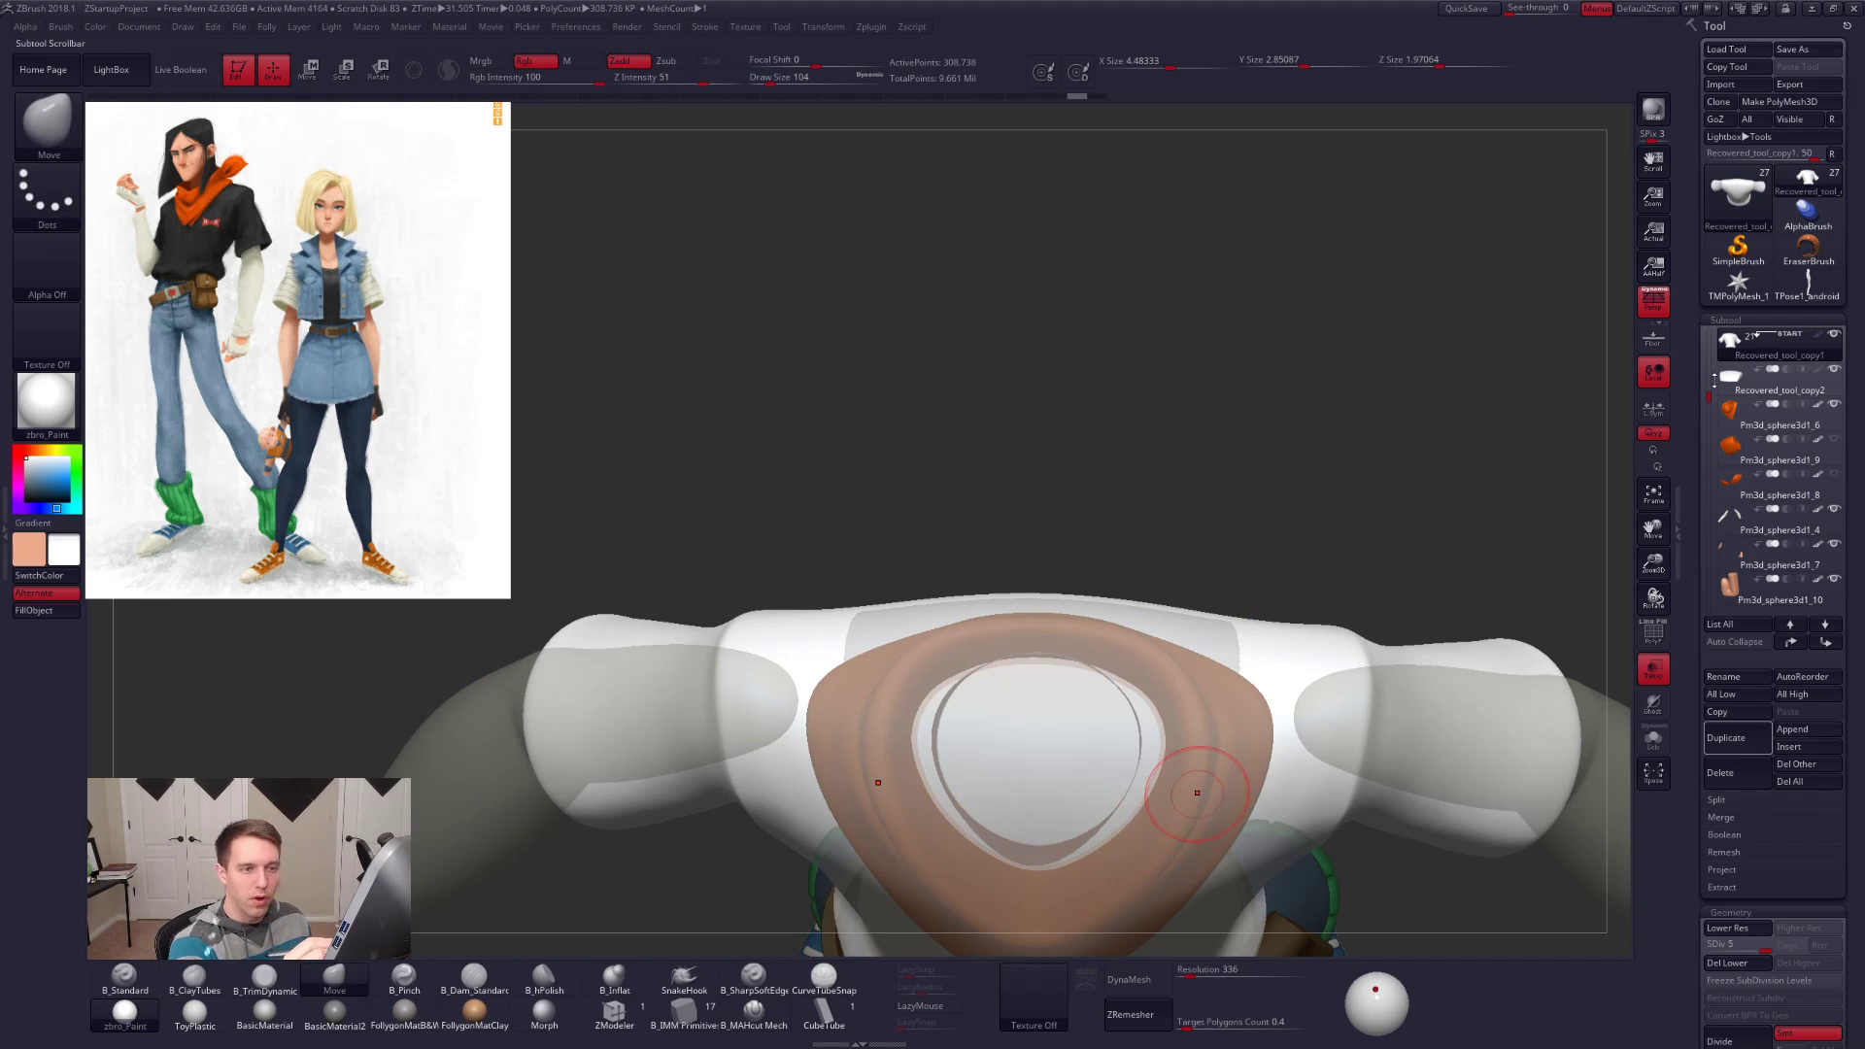
Step: Subdivide the shirt once and mask the area inside the neck opening from above
left_click_drag(1714, 379, 1714, 371)
left_click(1653, 739)
key("shift+f")
key("shift+f")
key("alt+s")
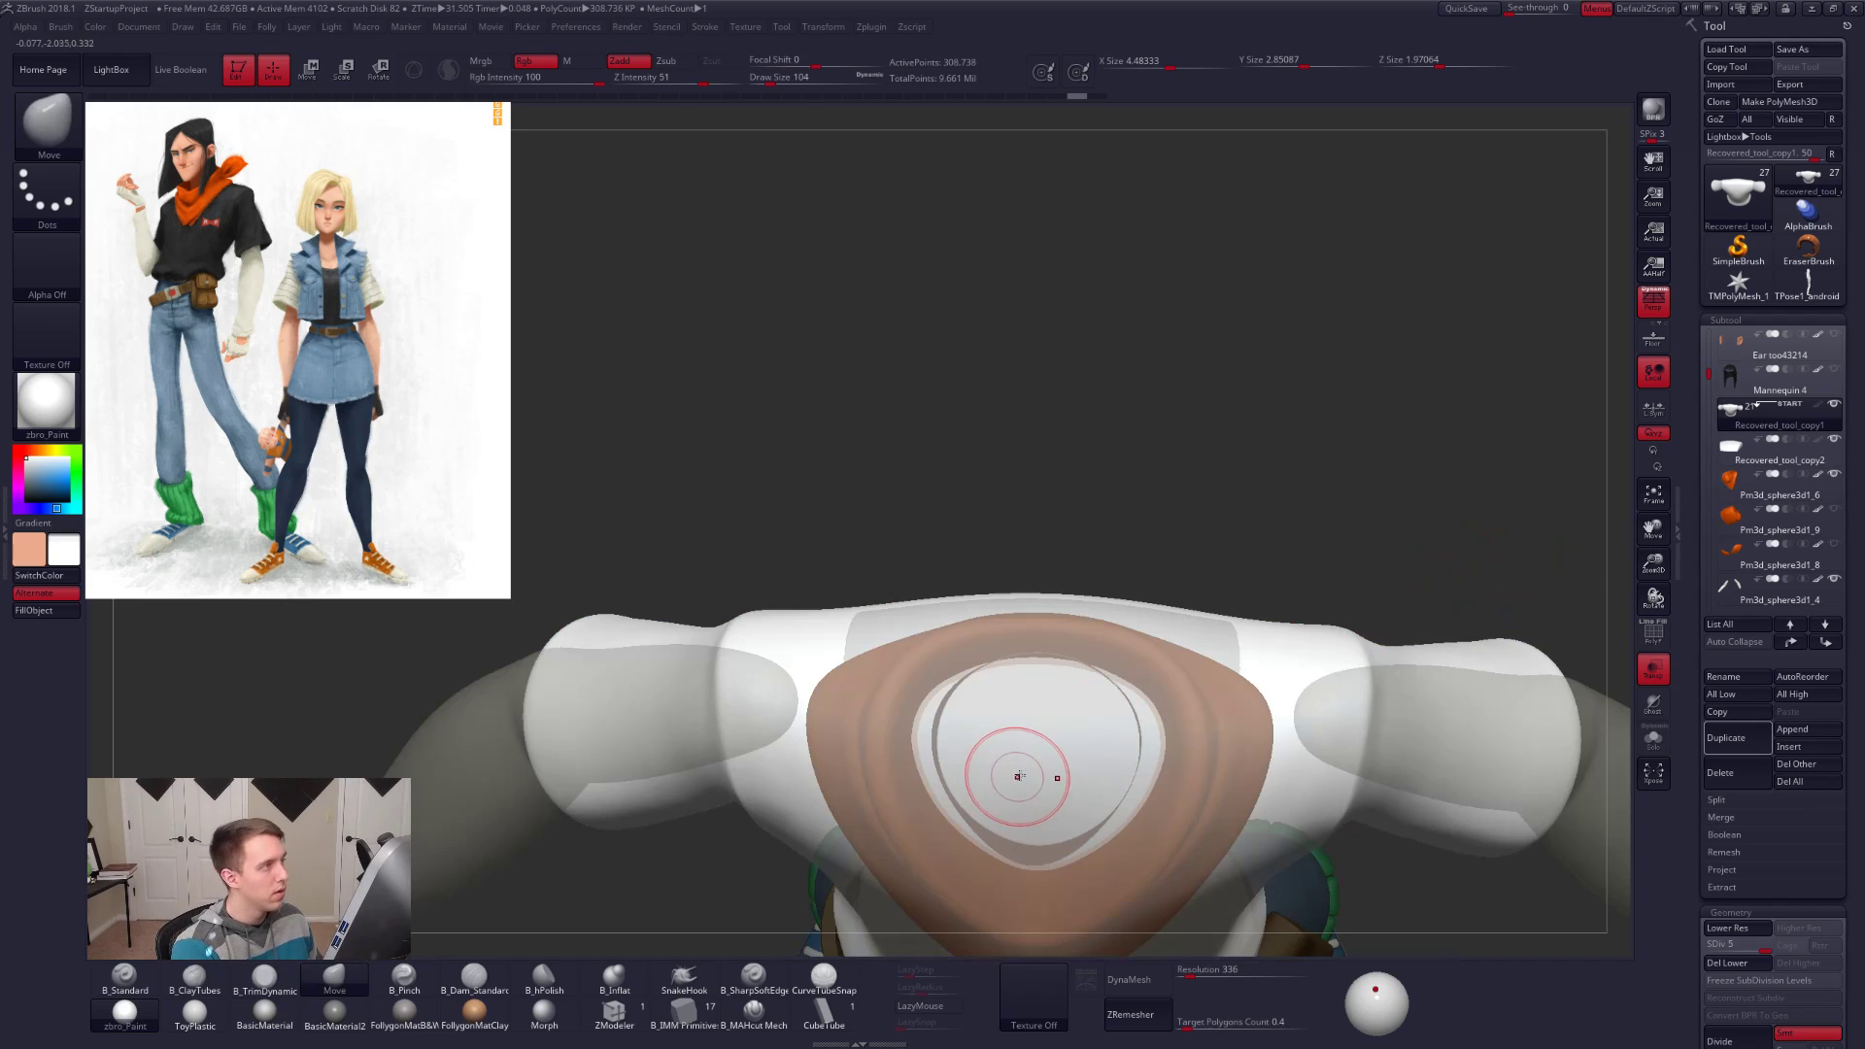
key("ctrl+d")
mouse_move(1030, 712)
left_mouse_down("ctrl")
mouse_move(999, 707)
mouse_move(972, 777)
mouse_move(1028, 814)
mouse_move(1048, 764)
left_mouse_up("ctrl")
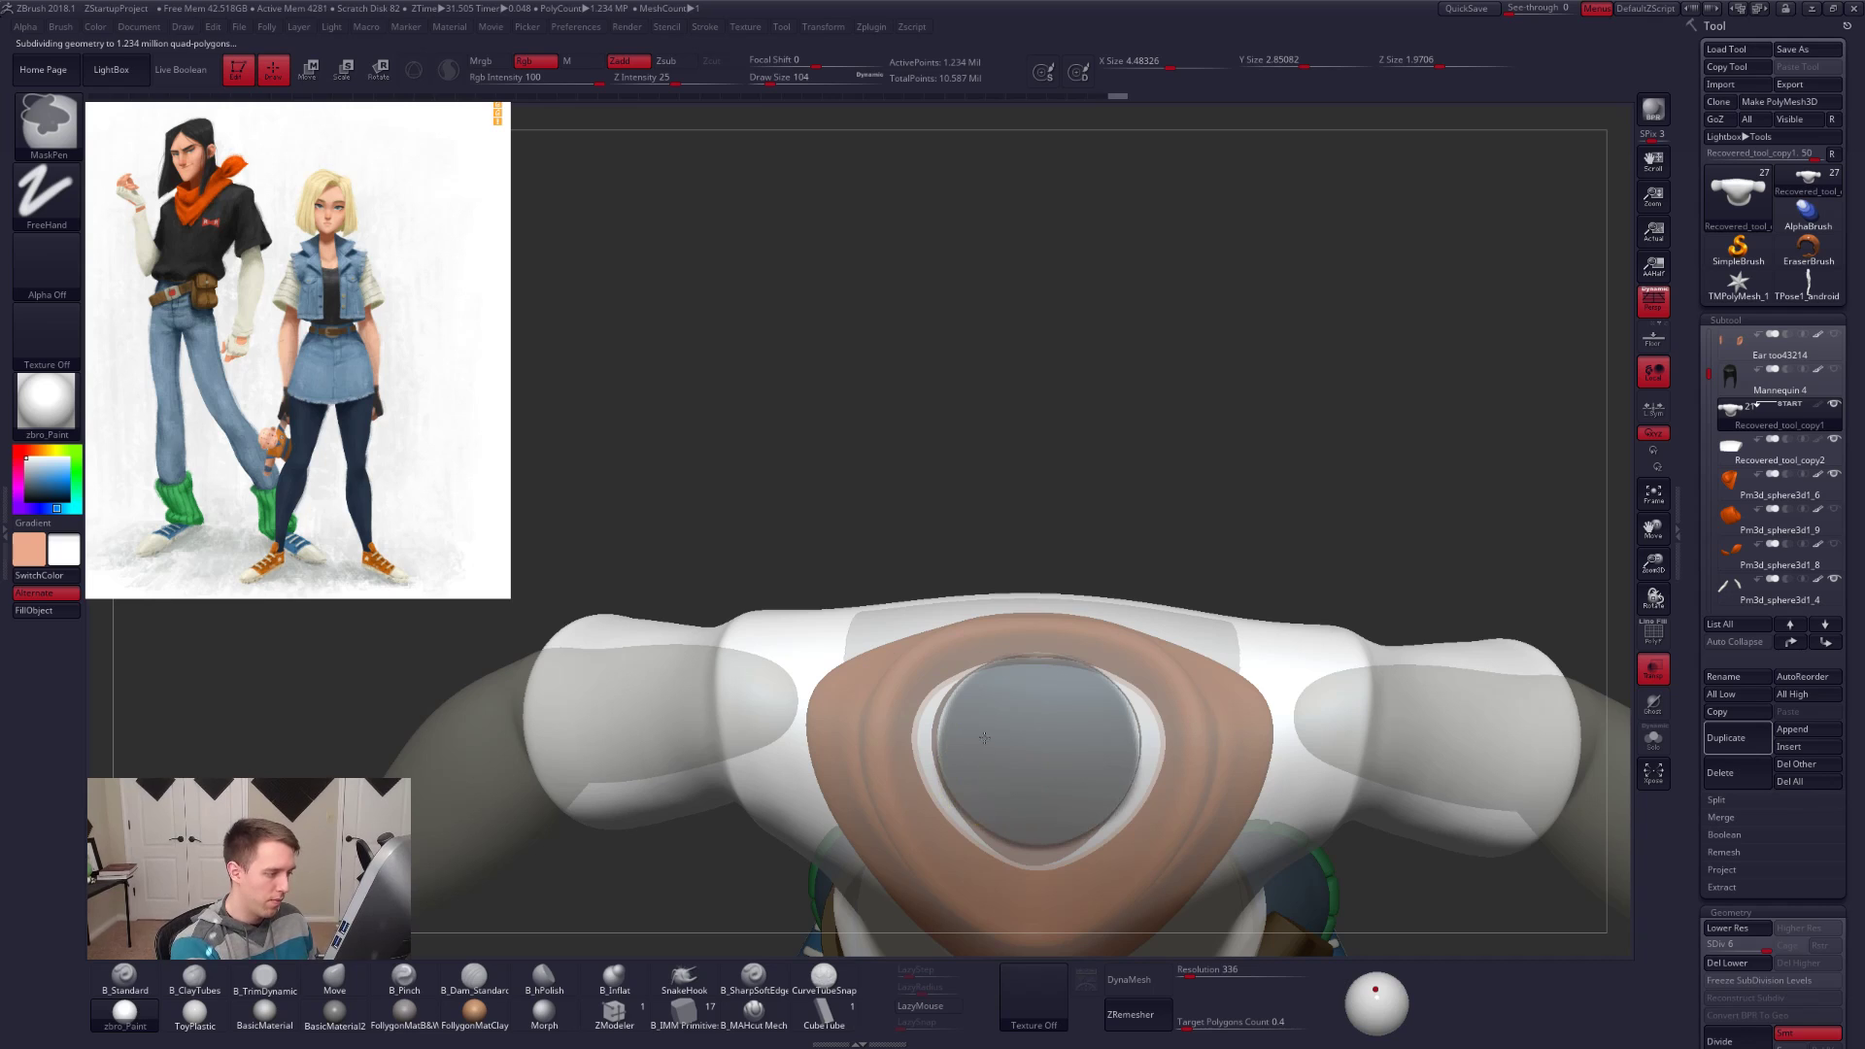
left_click(1026, 698, "ctrl")
right_click_drag(1117, 775, 1083, 675)
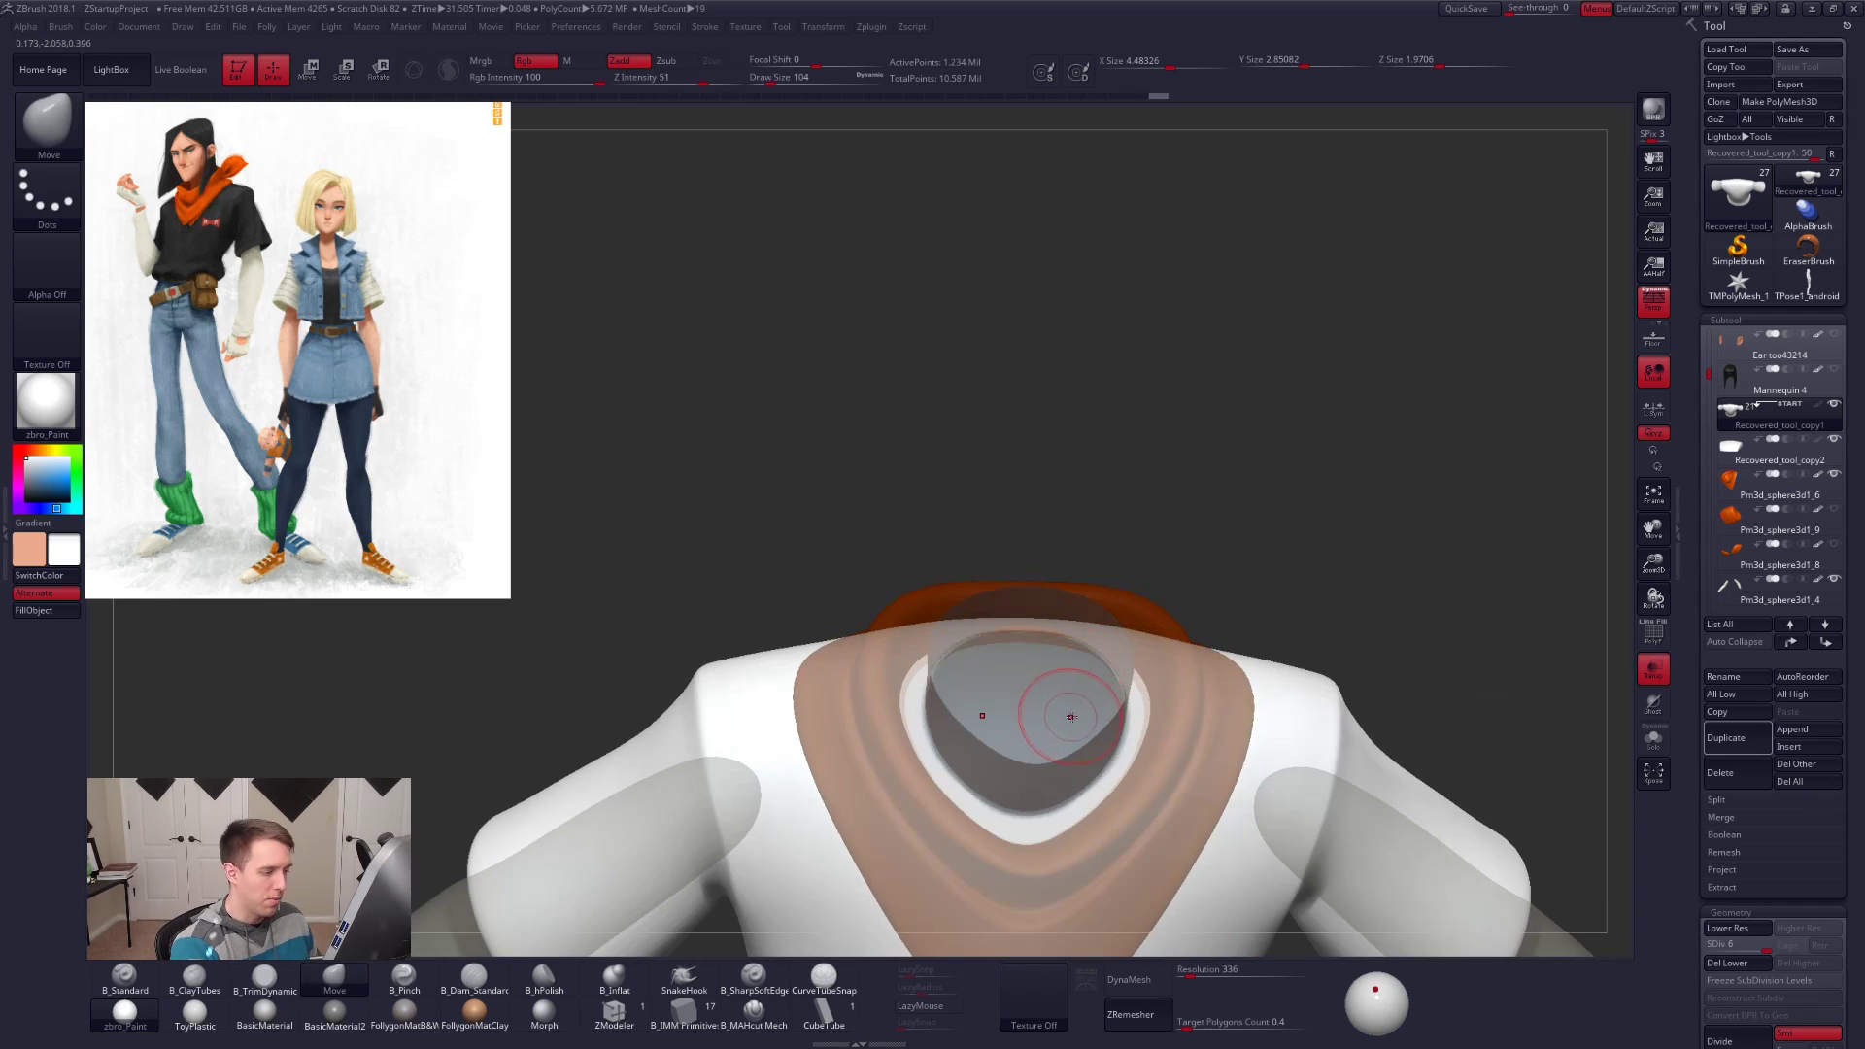
Step: Refine the neck-opening mask's edge and invert it so only the neck area stays unmasked
left_click(1117, 628, "ctrl")
left_click(1072, 707, "ctrl")
left_click(1091, 691, "ctrl")
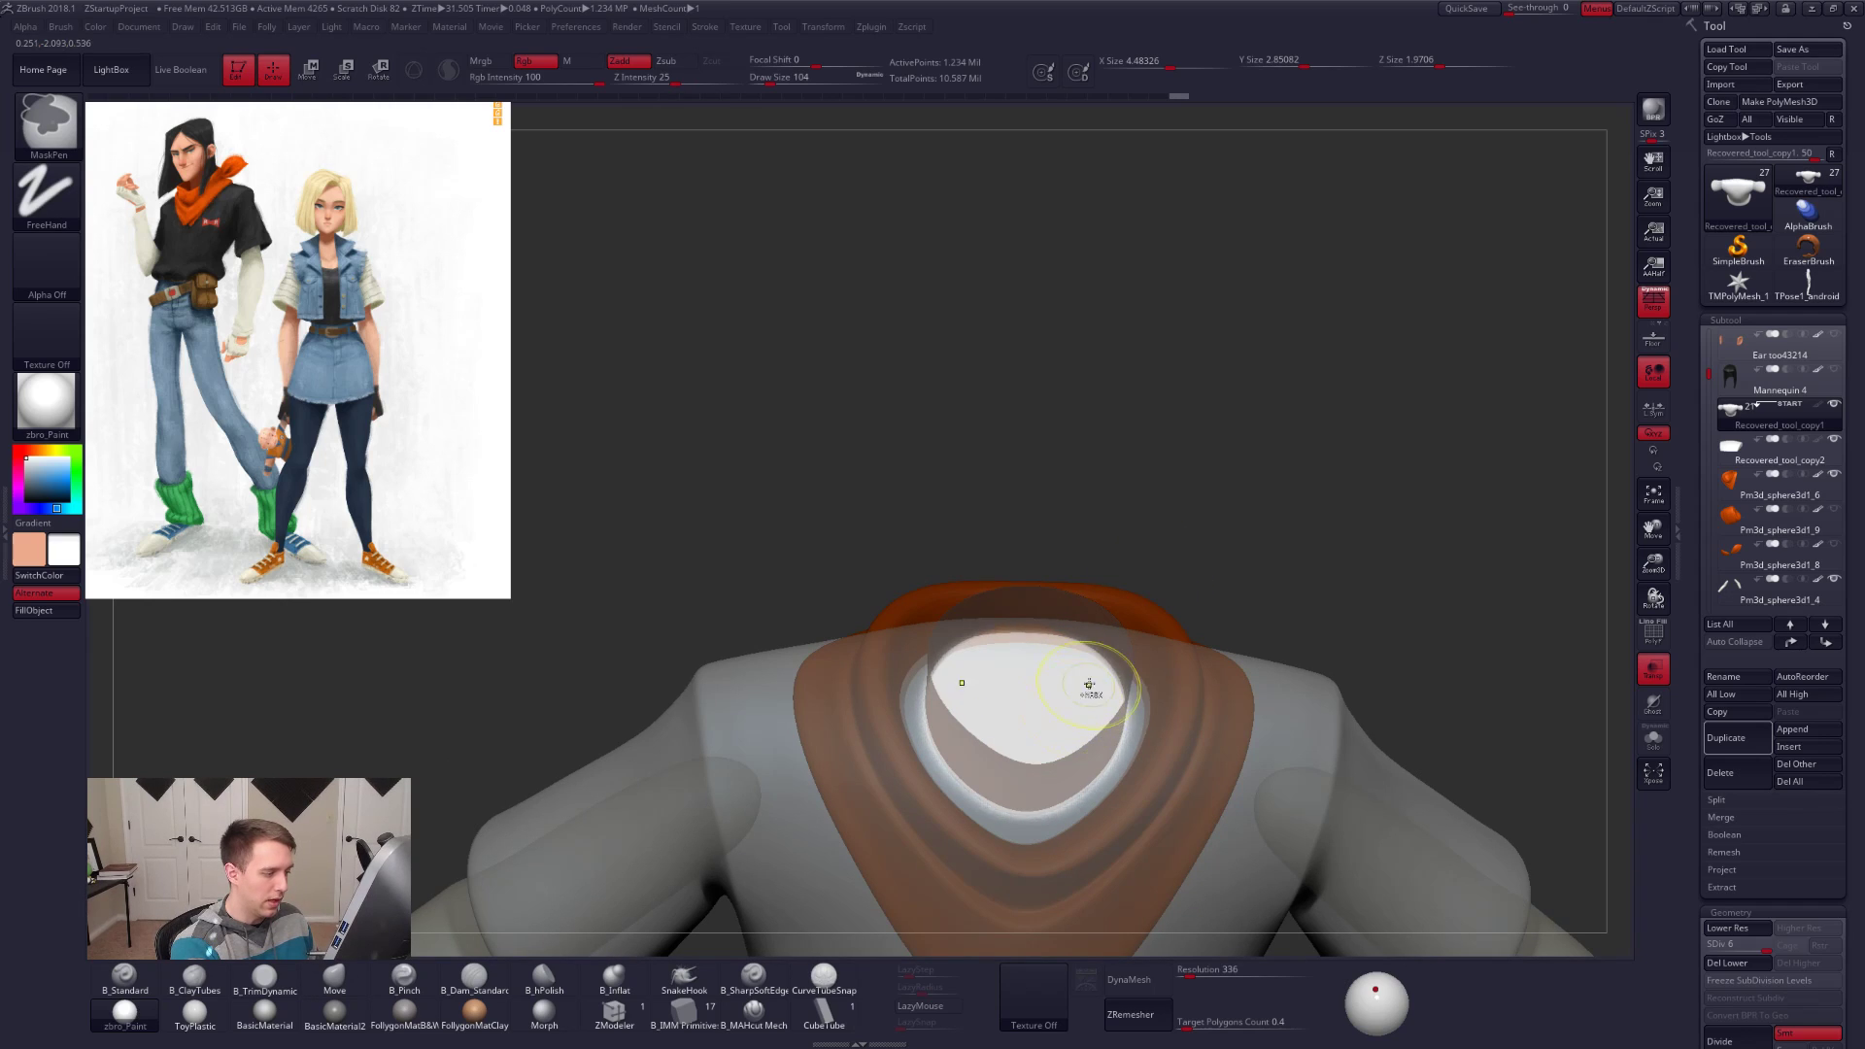
key("ctrl+shift+f")
left_click(1140, 932, "ctrl")
left_click(1139, 935)
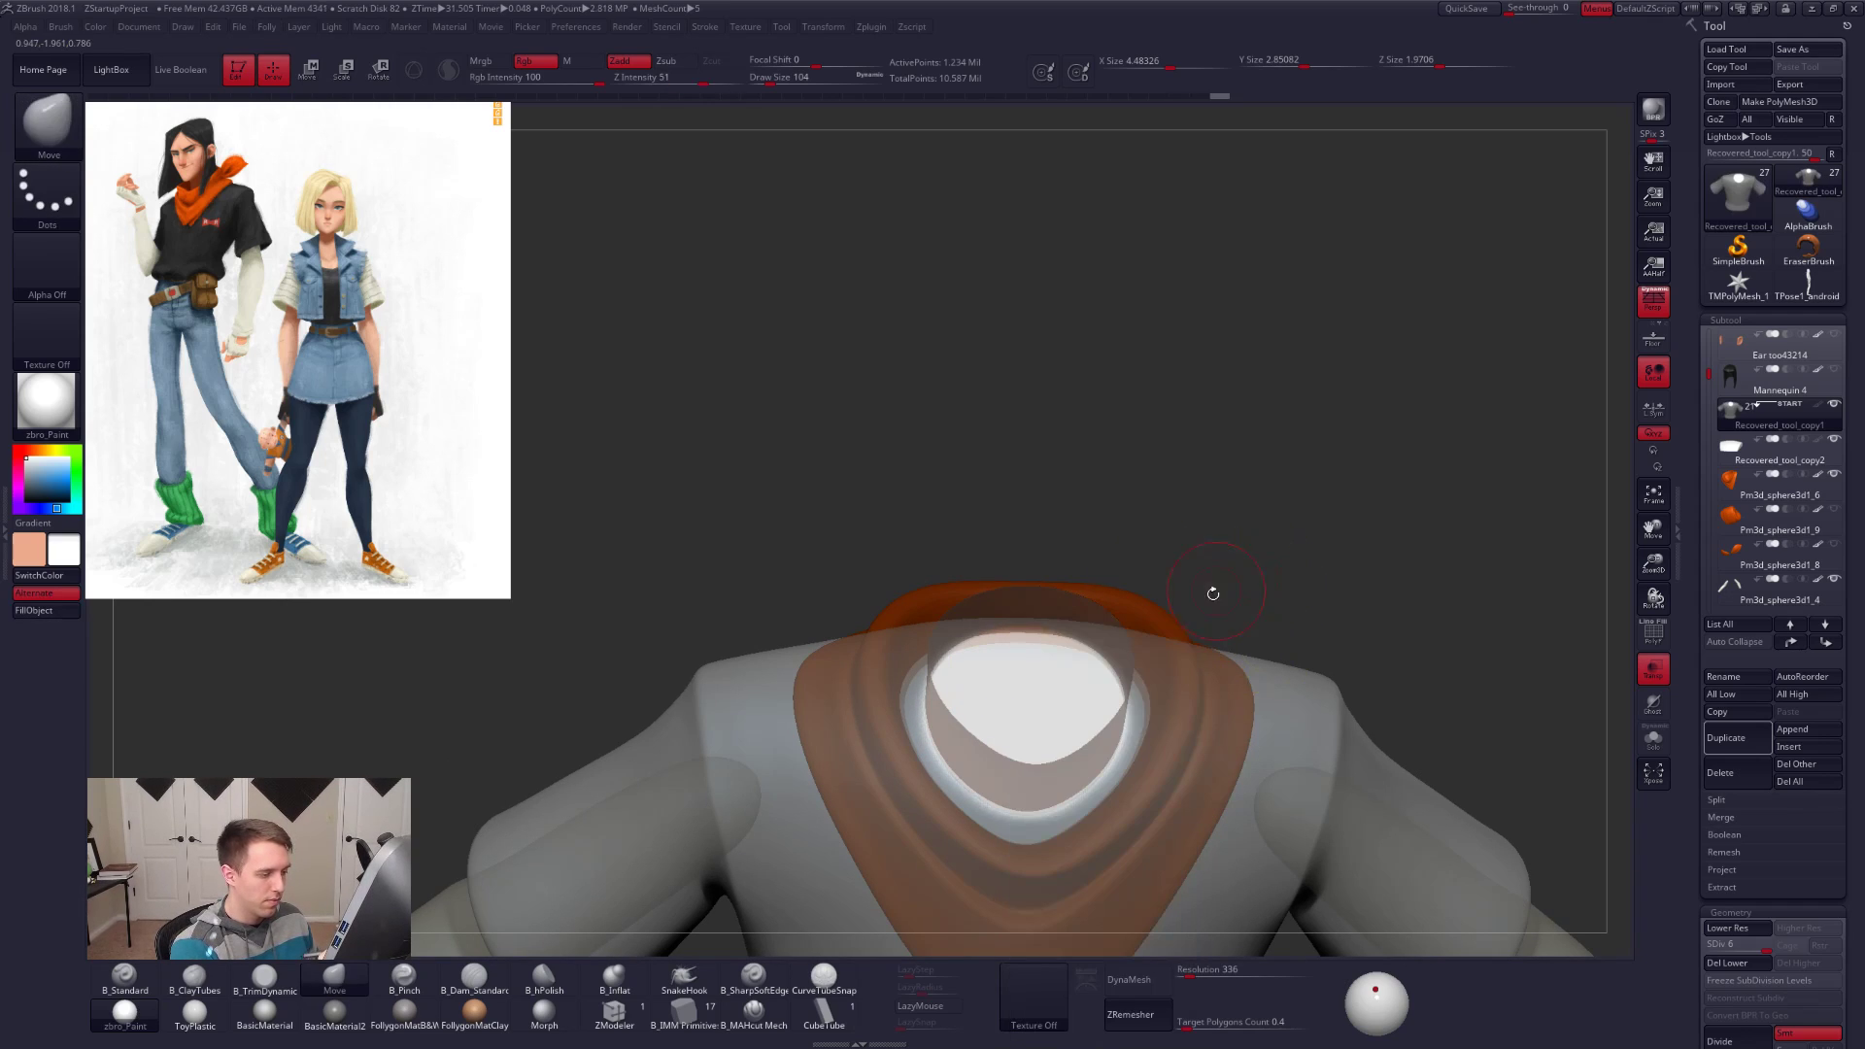
Step: Isolate the shirt, move its unmasked neck area down into the torso, then show all parts without transparency
mouse_move(1125, 731)
right_mouse_down()
mouse_move(1171, 763)
mouse_move(1066, 717)
mouse_move(1099, 645)
right_mouse_up()
key("alt+s")
key("w")
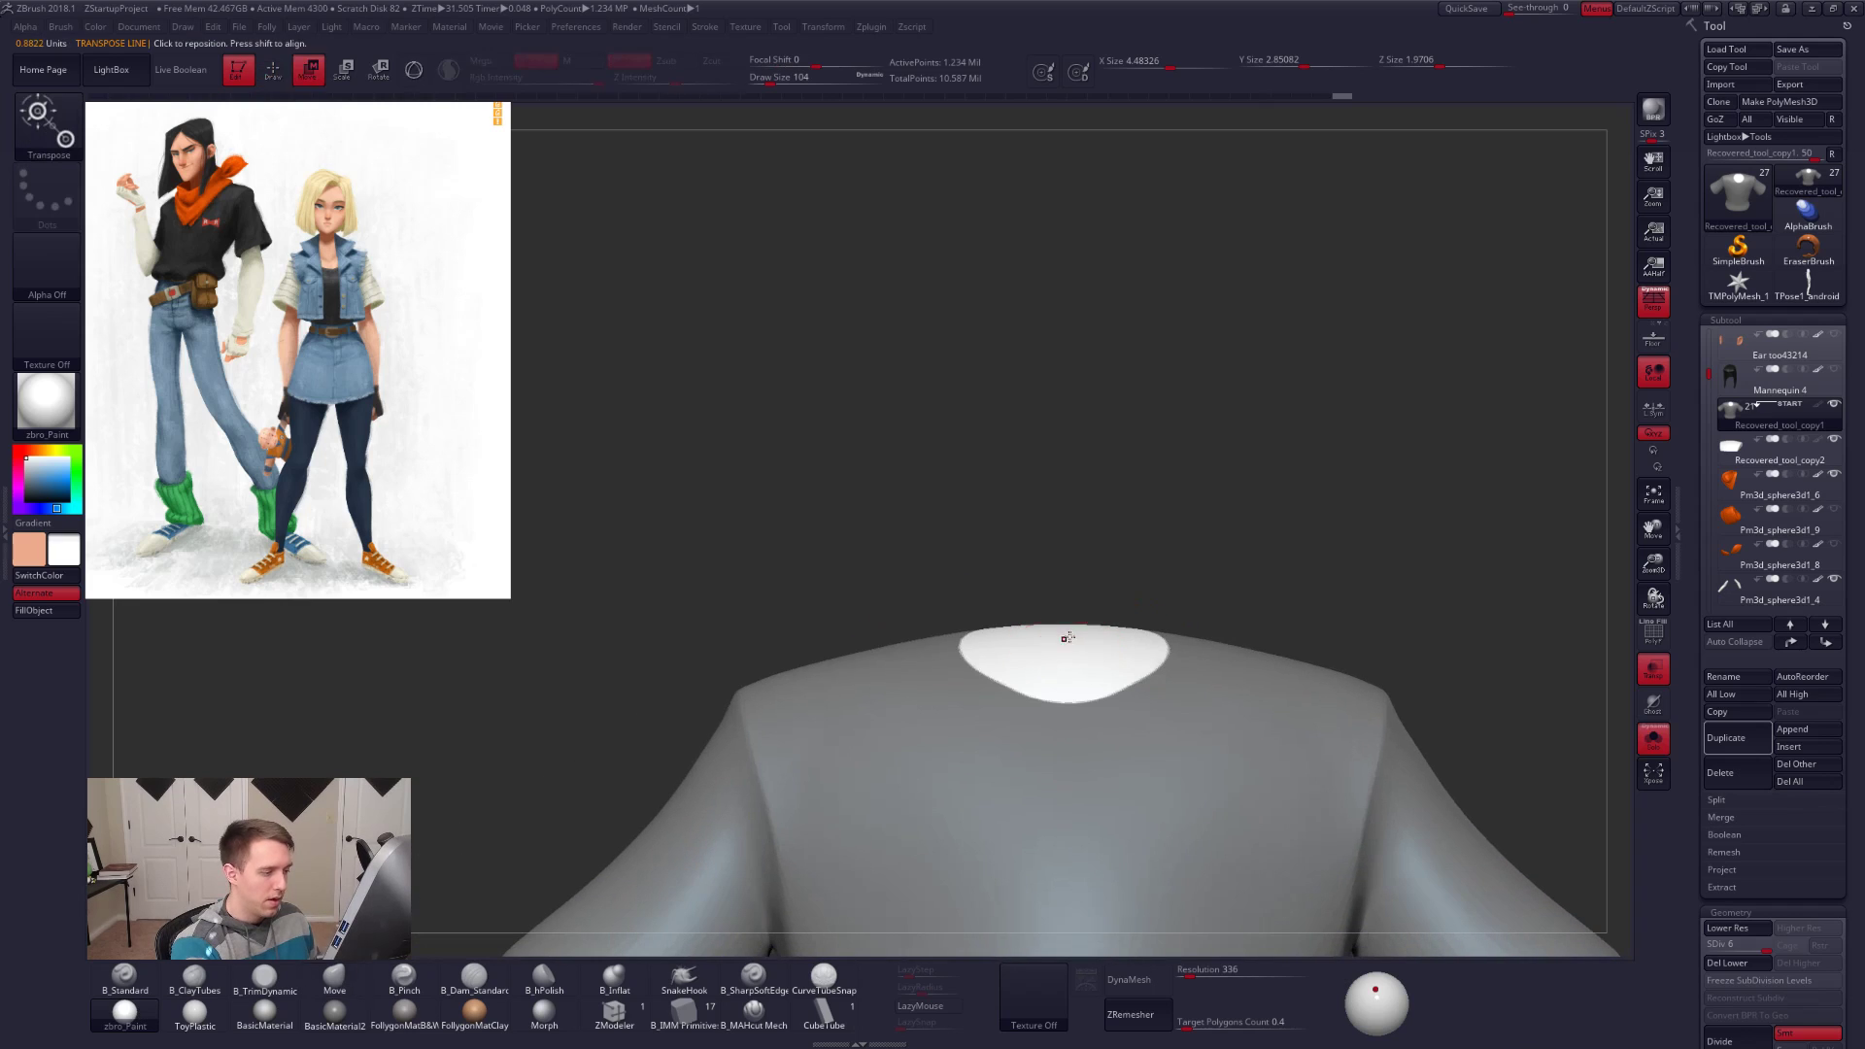
left_click_drag(1086, 642, 1086, 720, "shift")
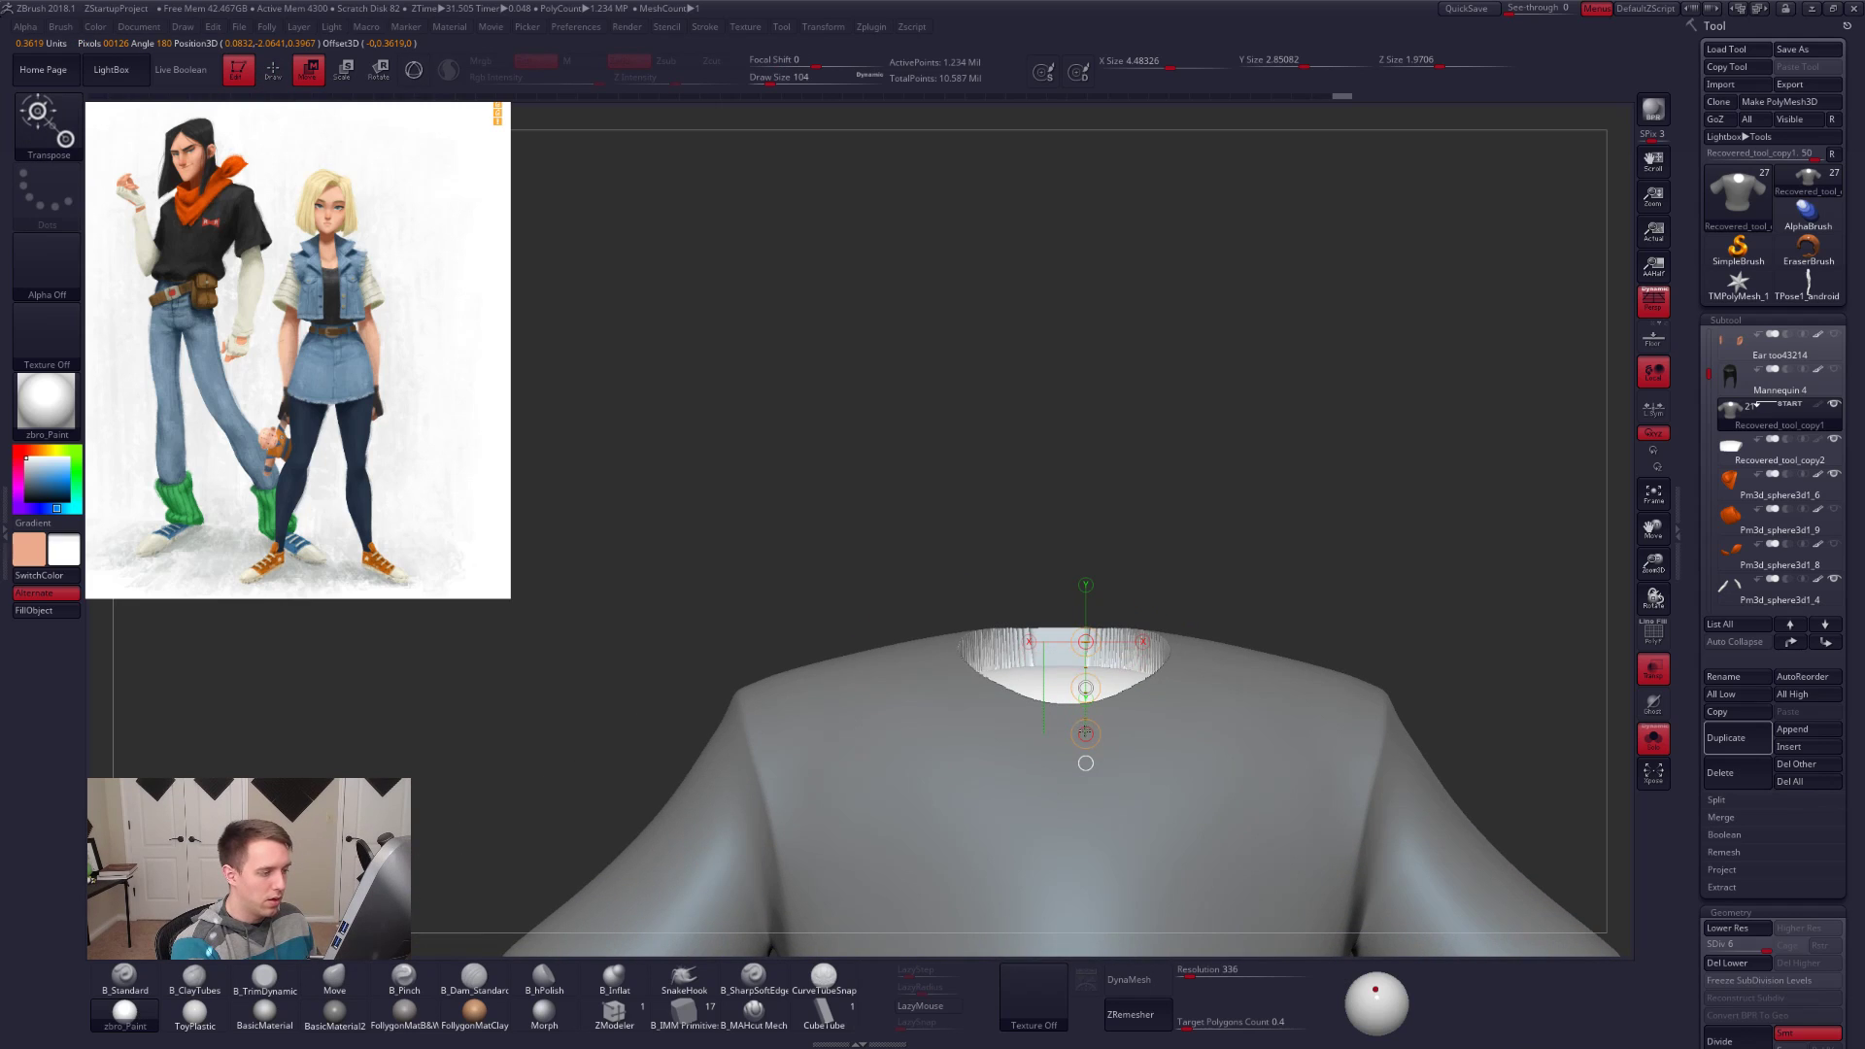
left_click(1653, 738)
left_click(1652, 670)
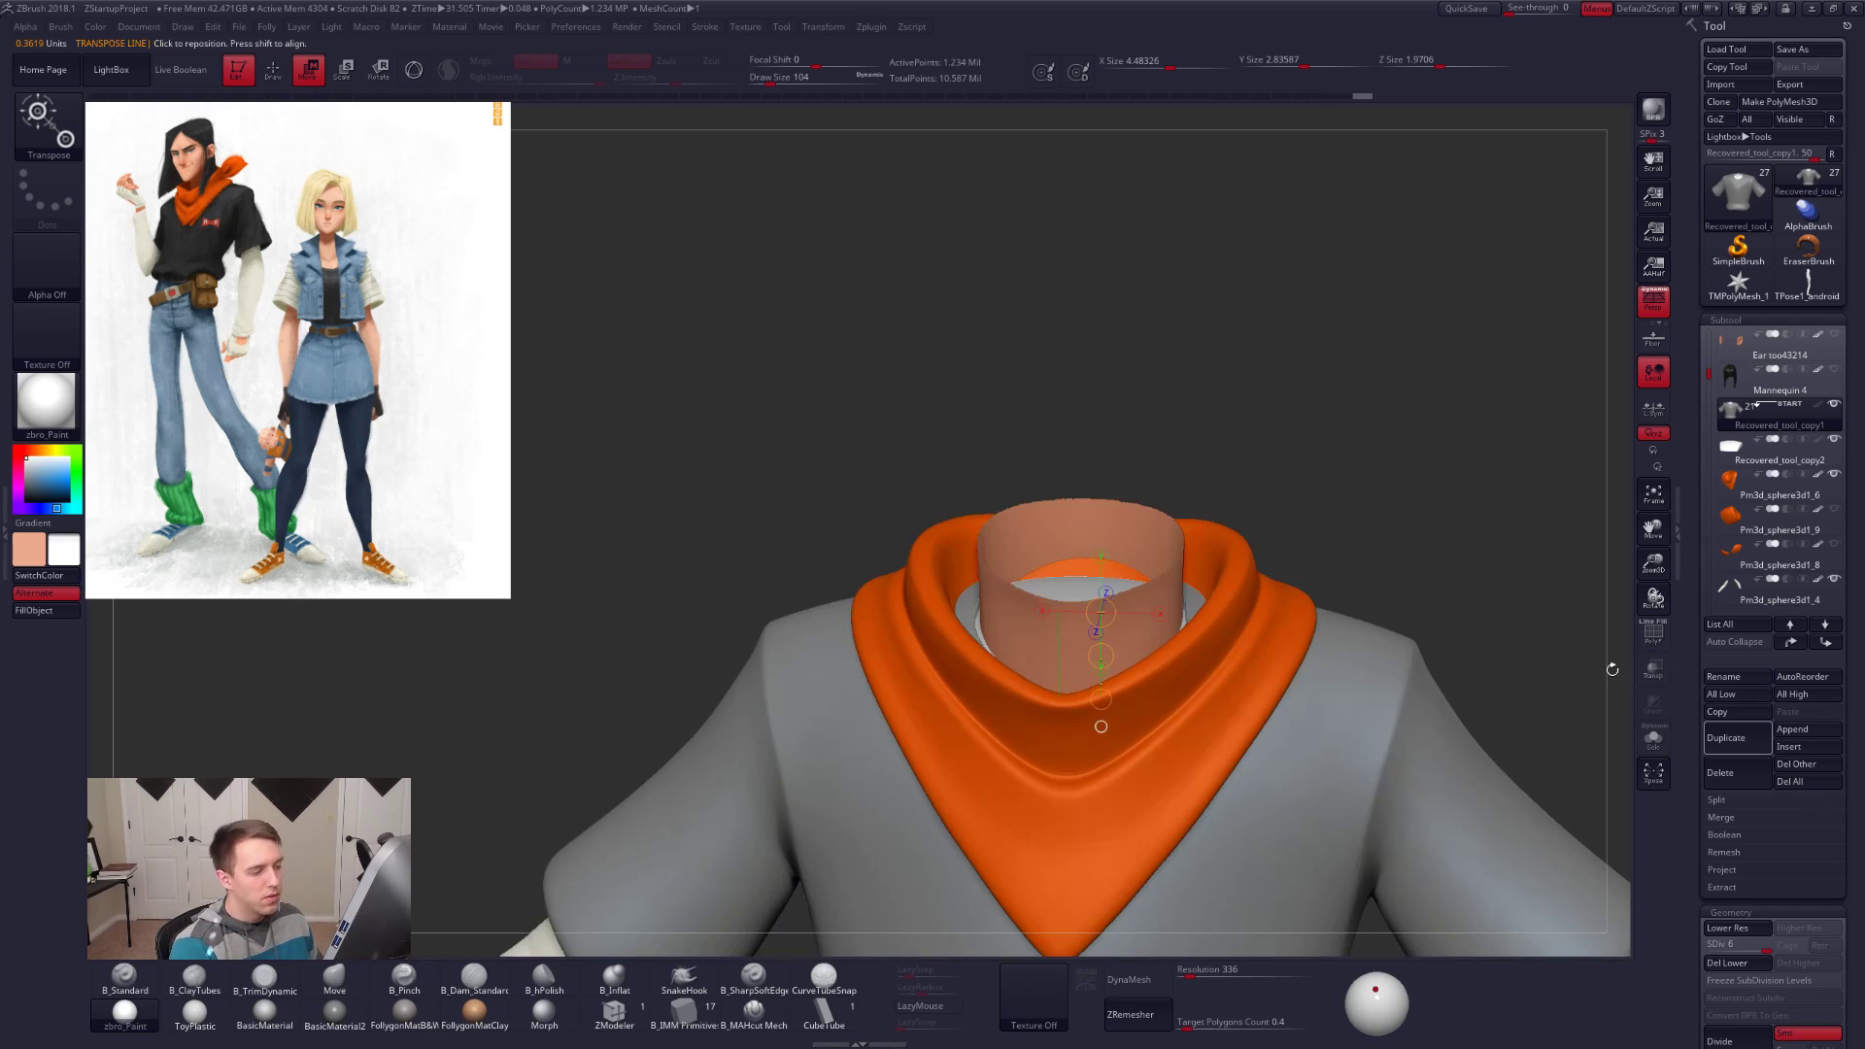
Step: Switch to the head subtool and unhide the rest of its mesh
key("q")
mouse_move(1398, 720)
right_mouse_down()
mouse_move(1393, 799)
mouse_move(1384, 755)
mouse_move(1486, 807)
right_mouse_up()
right_click_drag(1486, 806, 1472, 739, "ctrl")
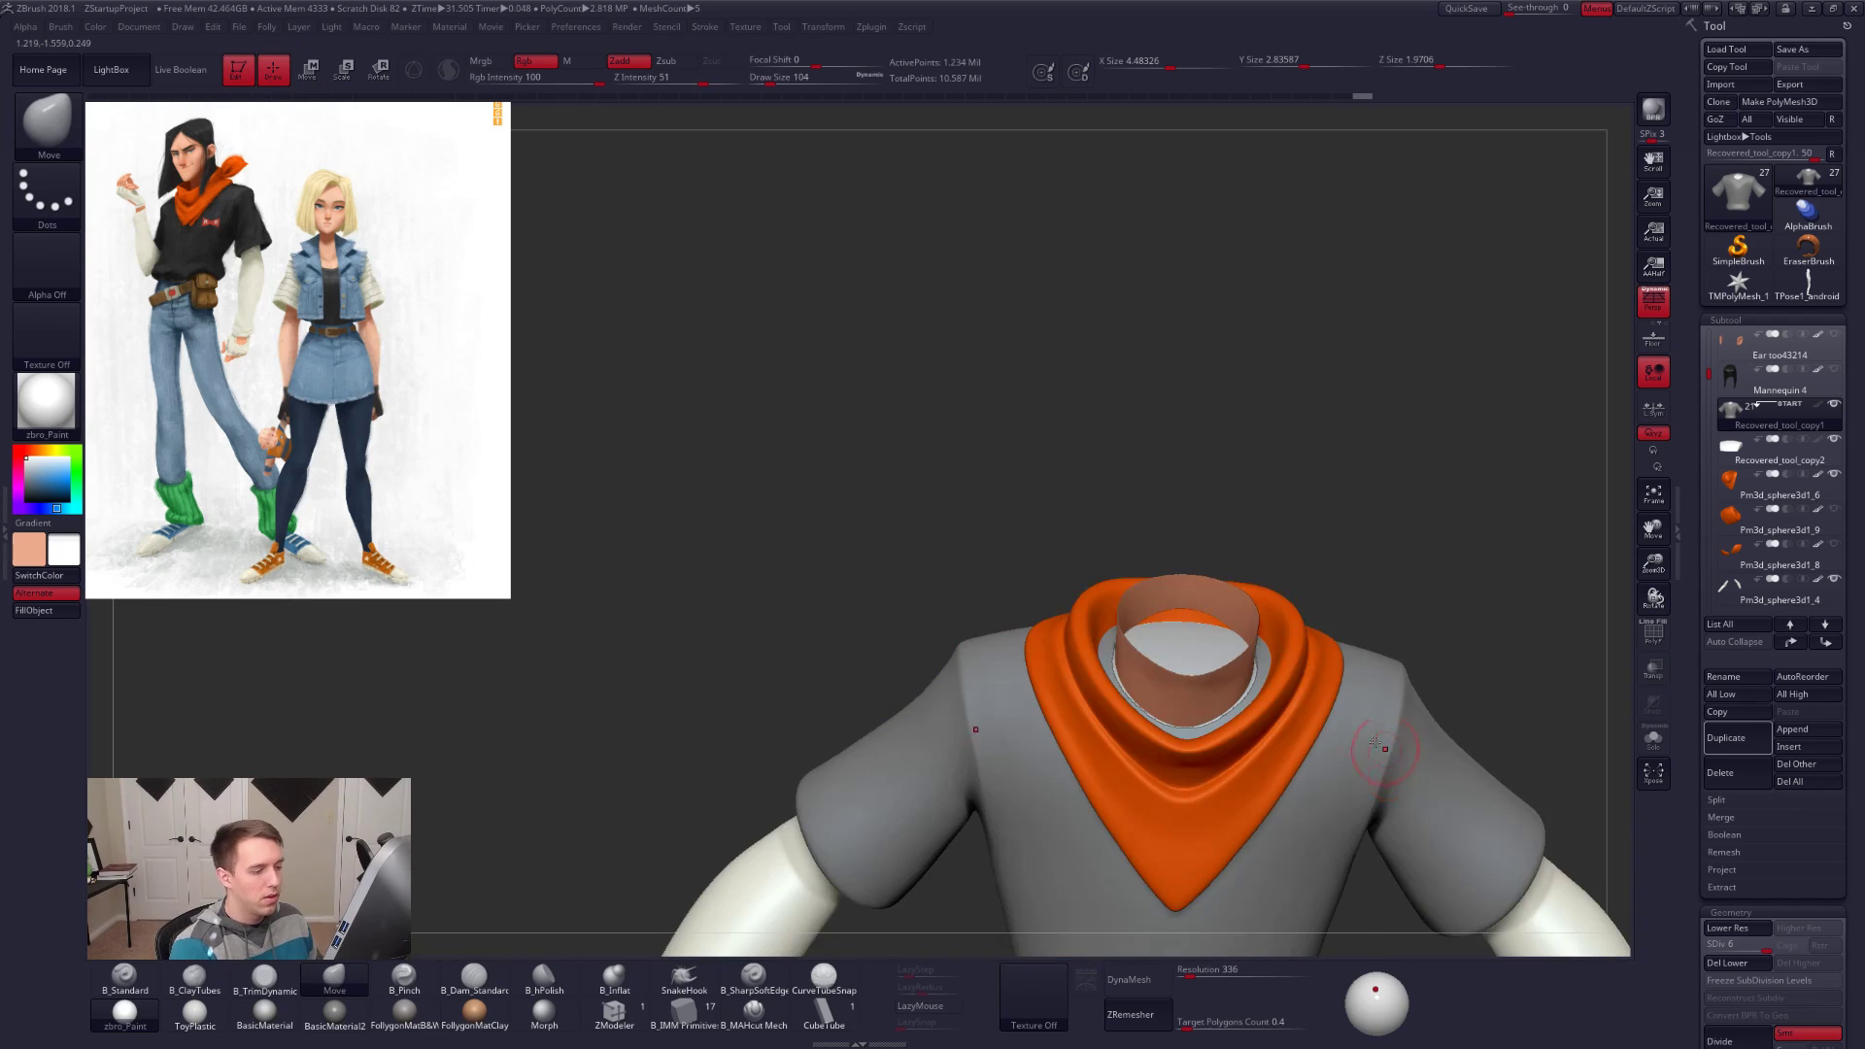
left_click(1177, 682, "alt")
right_click_drag(1432, 555, 1362, 535, "alt")
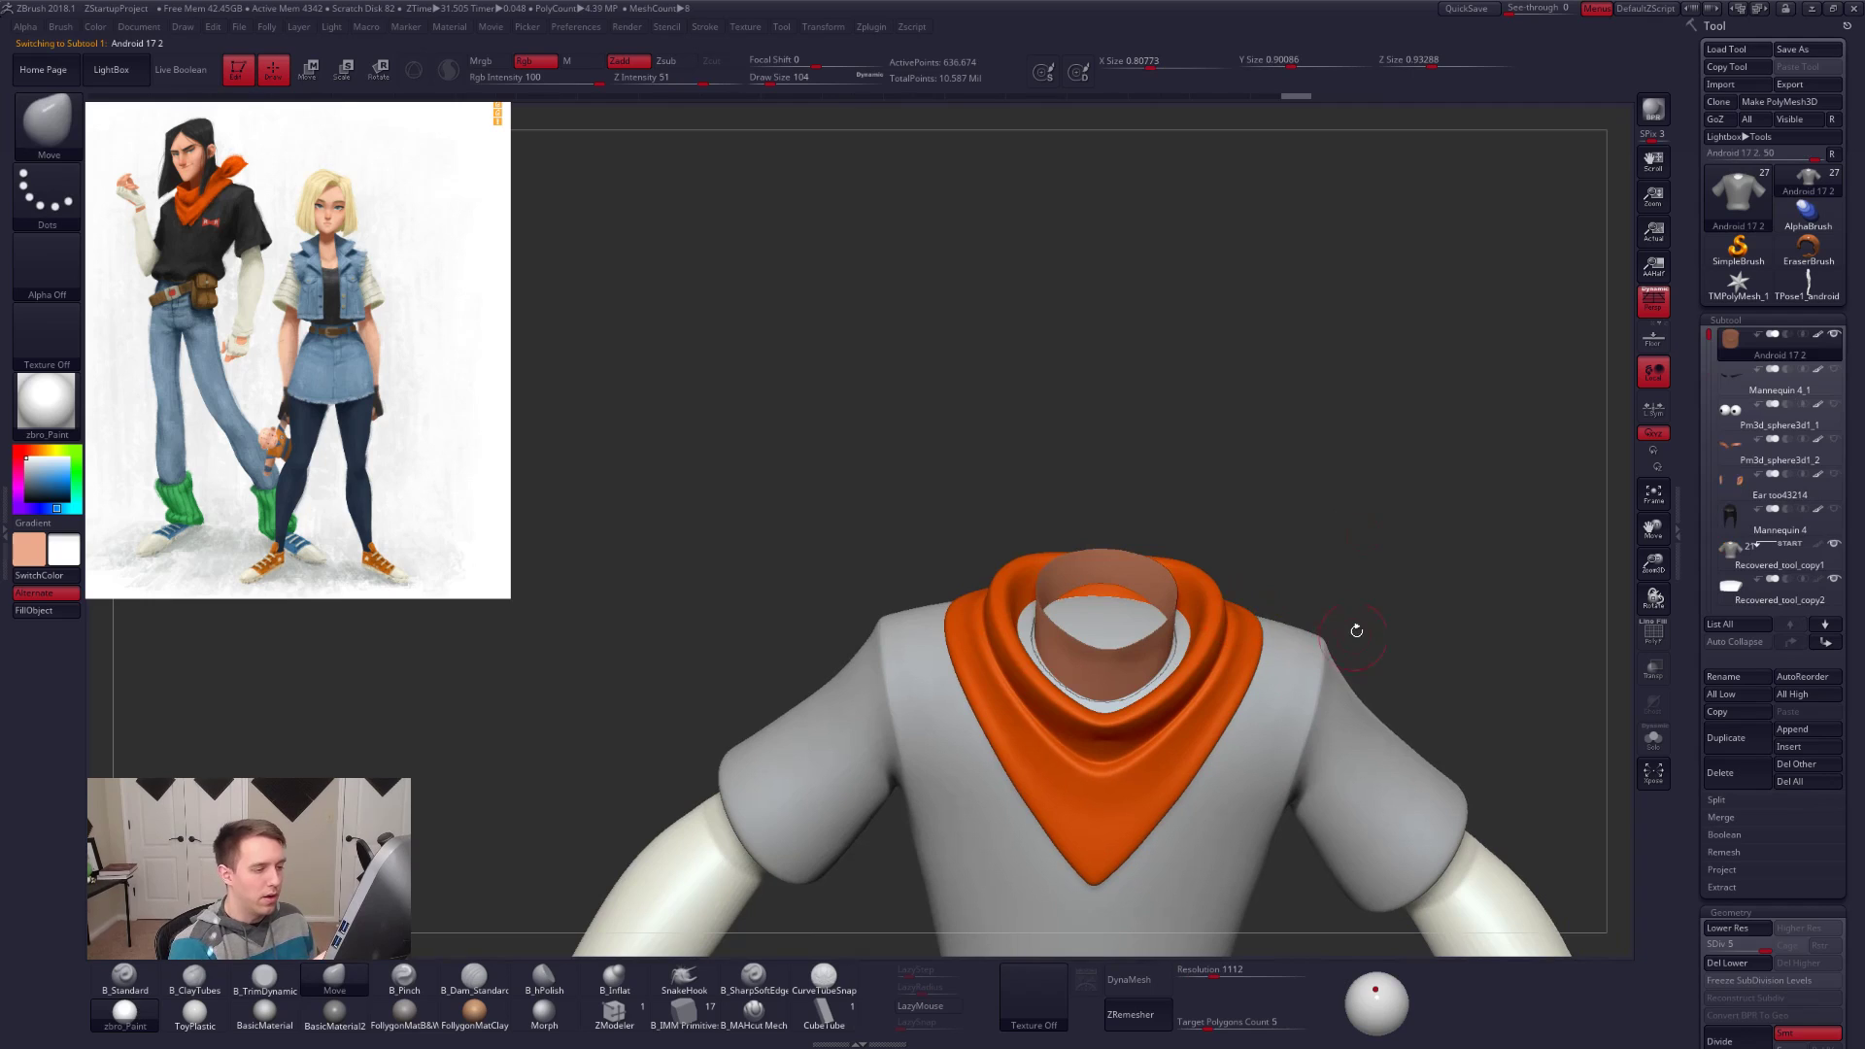
left_click(1370, 589, "ctrl+shift")
left_click_drag(1369, 590, 1344, 580)
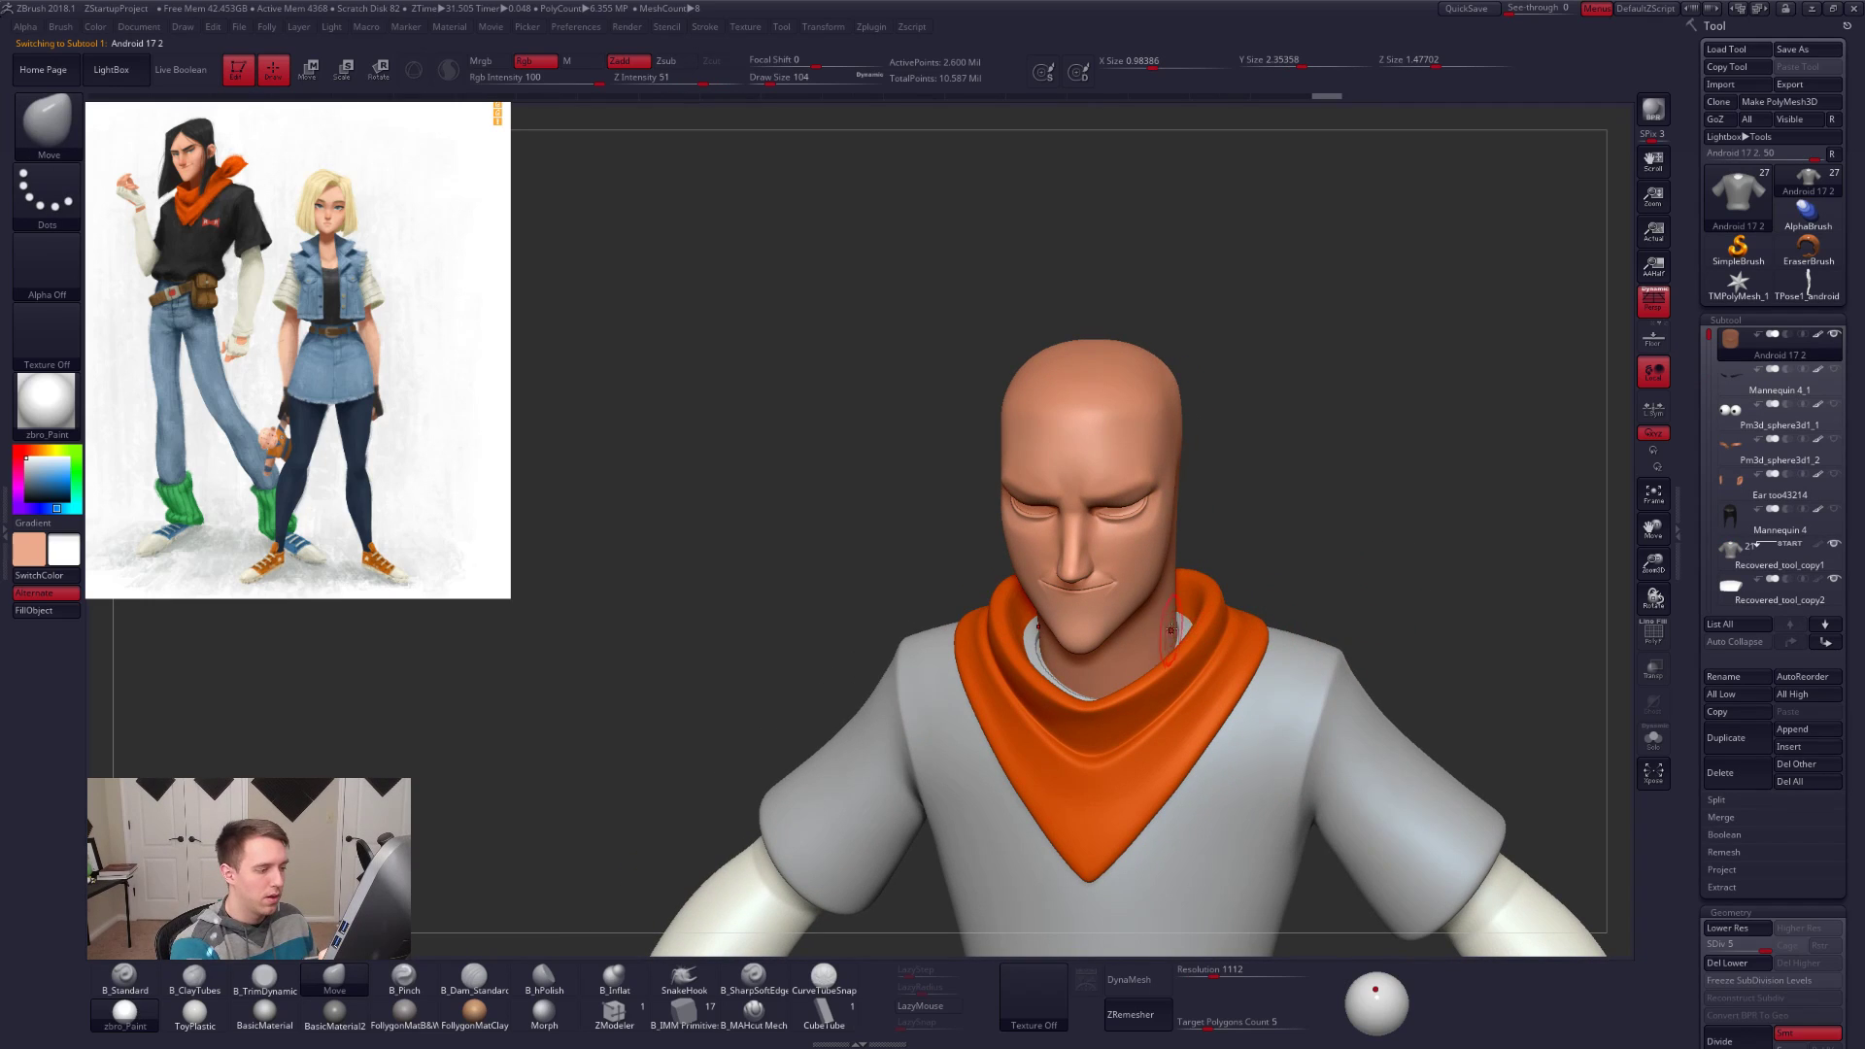
Step: Fill the under-scarf piece with the skin colour sampled from the neck and turn the shirt's polypaint back on
left_click(1741, 593)
mouse_move(1133, 680)
right_mouse_down()
mouse_move(1183, 684)
mouse_move(1164, 680)
right_mouse_up()
key("alt+s")
key("alt+s")
key("c")
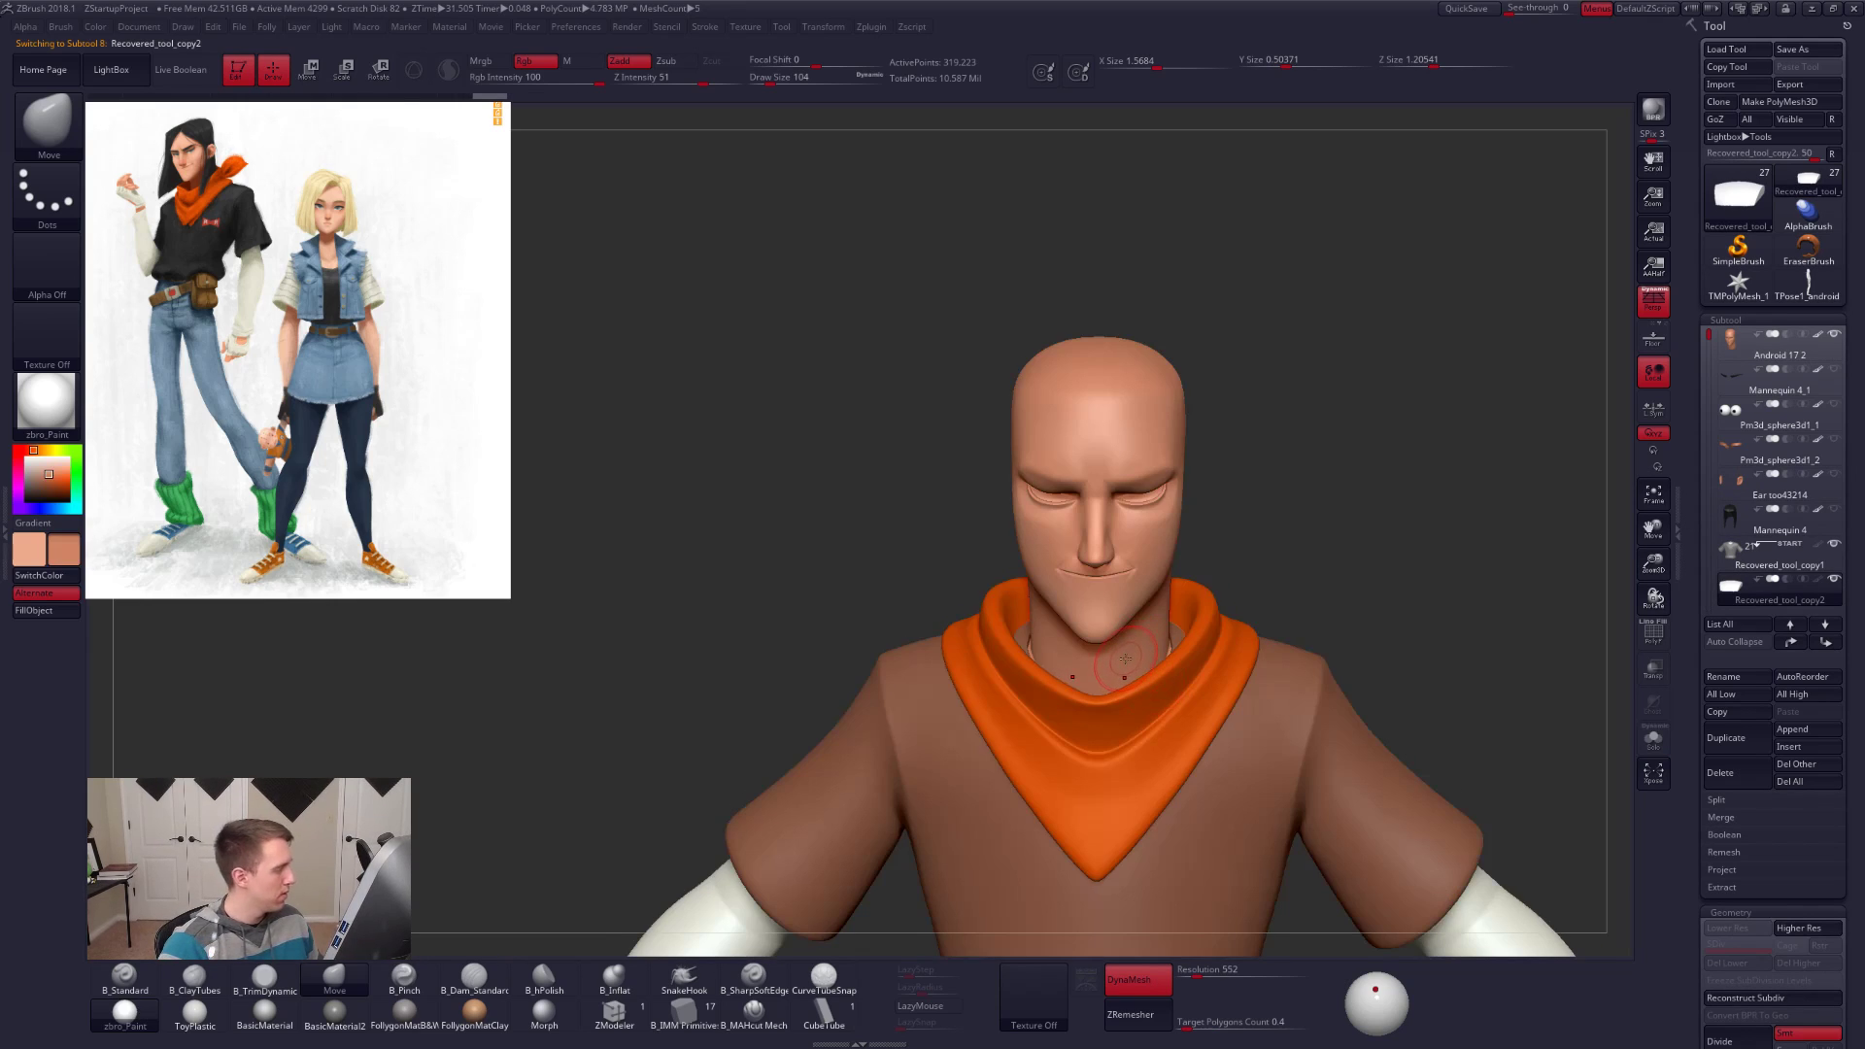
key("1")
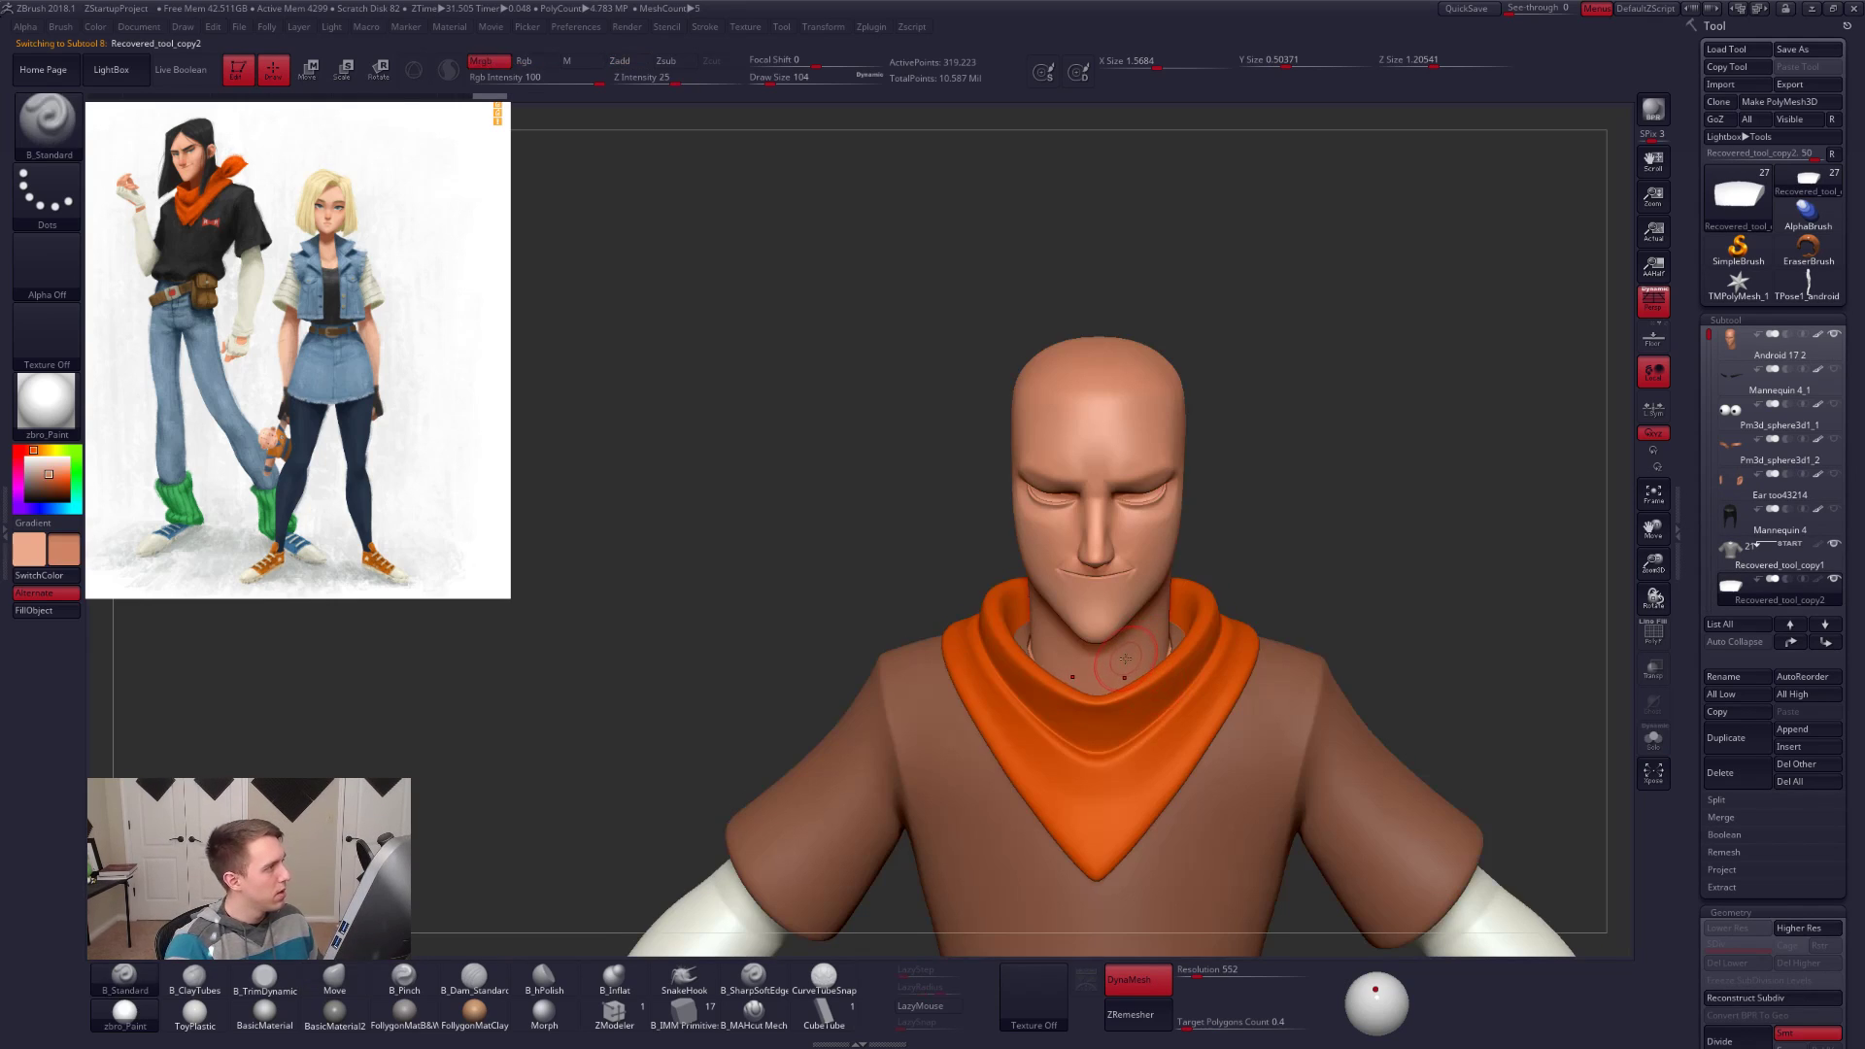
left_click(69, 614)
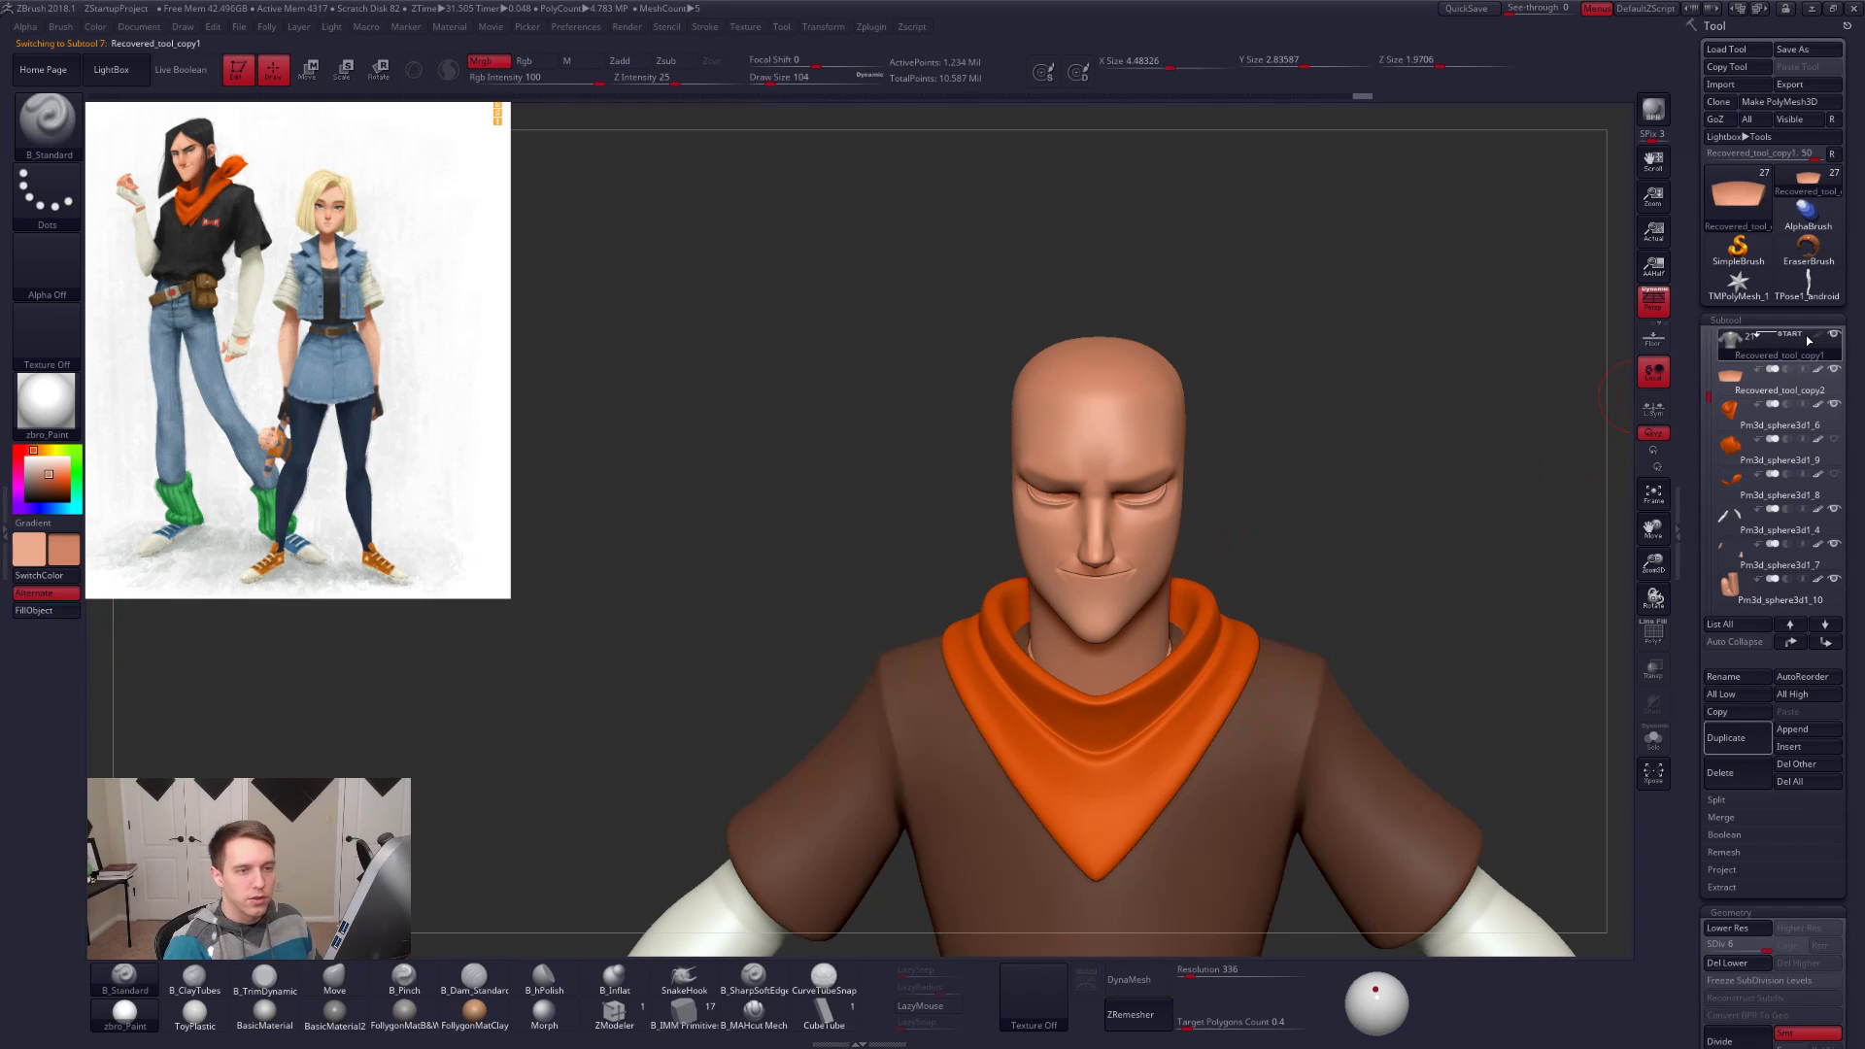
left_click(1815, 336)
mouse_move(1391, 522)
left_mouse_down()
mouse_move(1236, 603)
mouse_move(1240, 689)
mouse_move(1231, 643)
left_mouse_up()
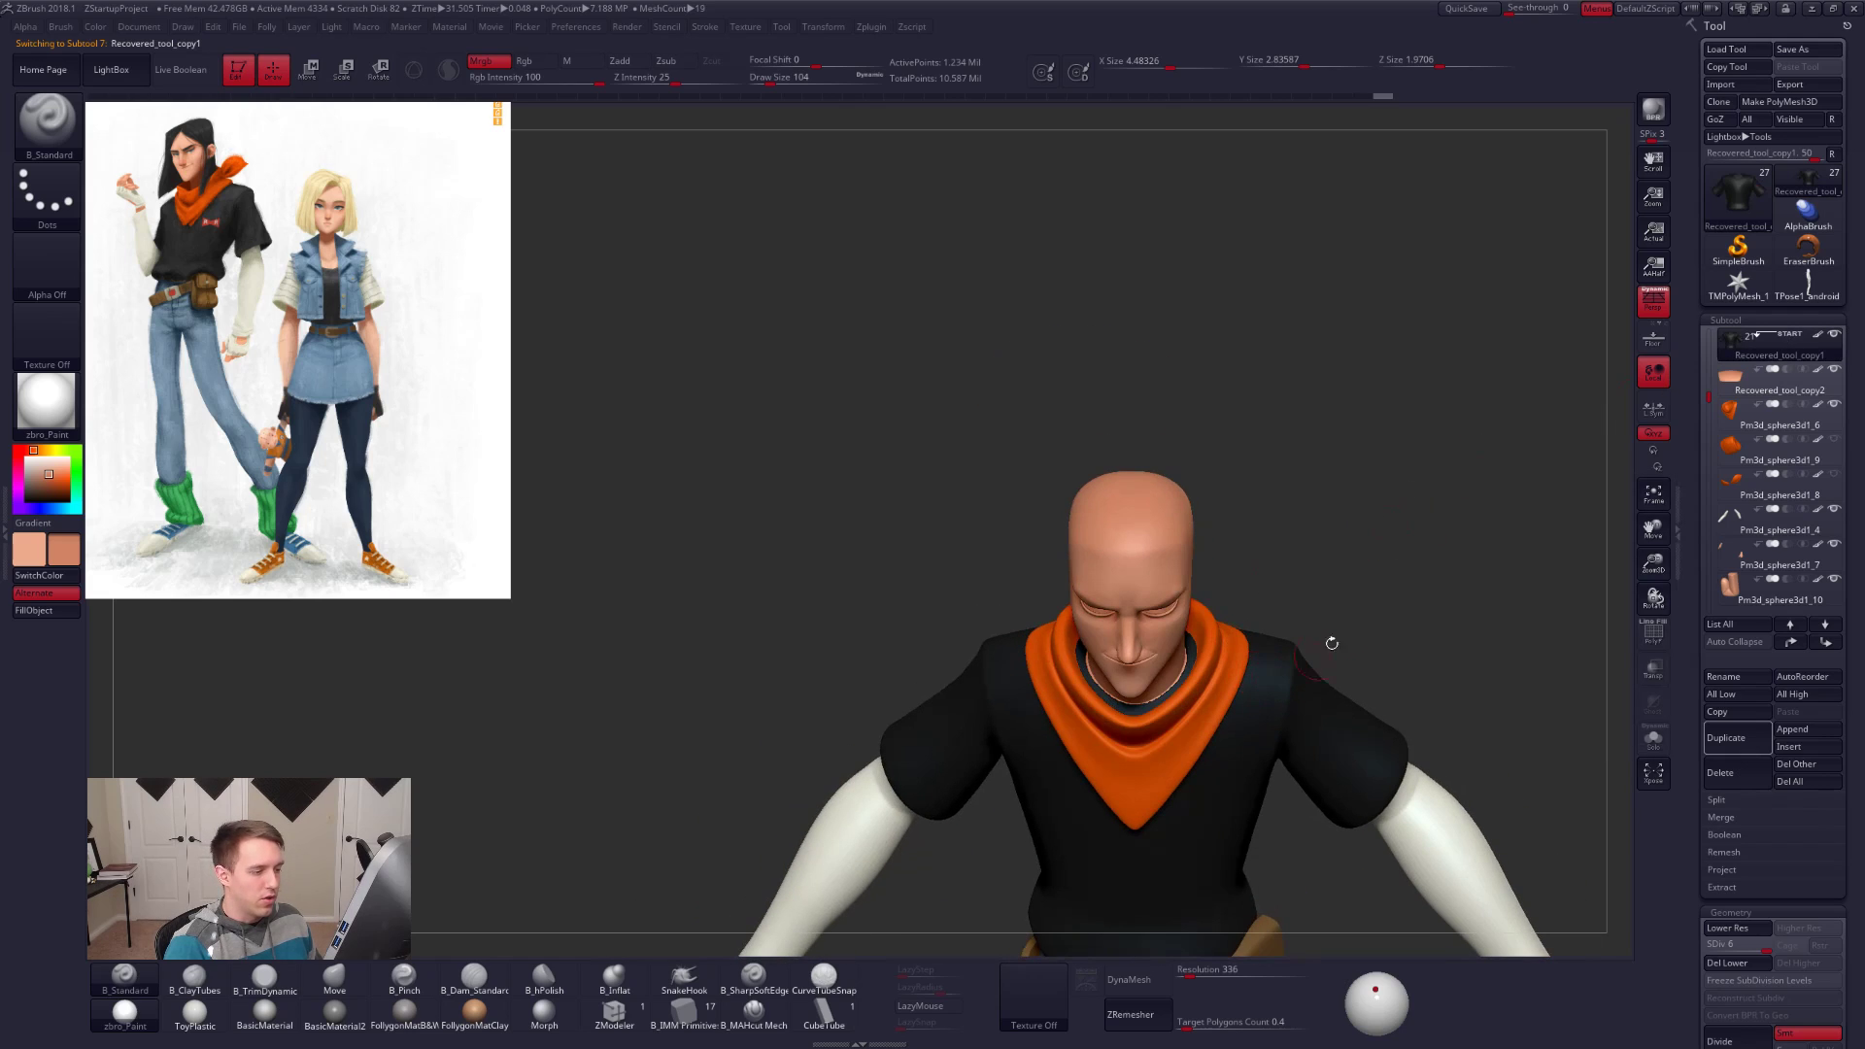
Step: Isolate the shirt and adjust the front edge of its neck opening with the Move brush
key("alt+s")
mouse_move(1263, 515)
left_mouse_down("alt")
mouse_move(1259, 563)
mouse_move(1268, 534)
left_mouse_up("alt")
key("b")
key("m")
key("v")
key("space")
key("space")
left_click_drag(1165, 698, 1171, 697)
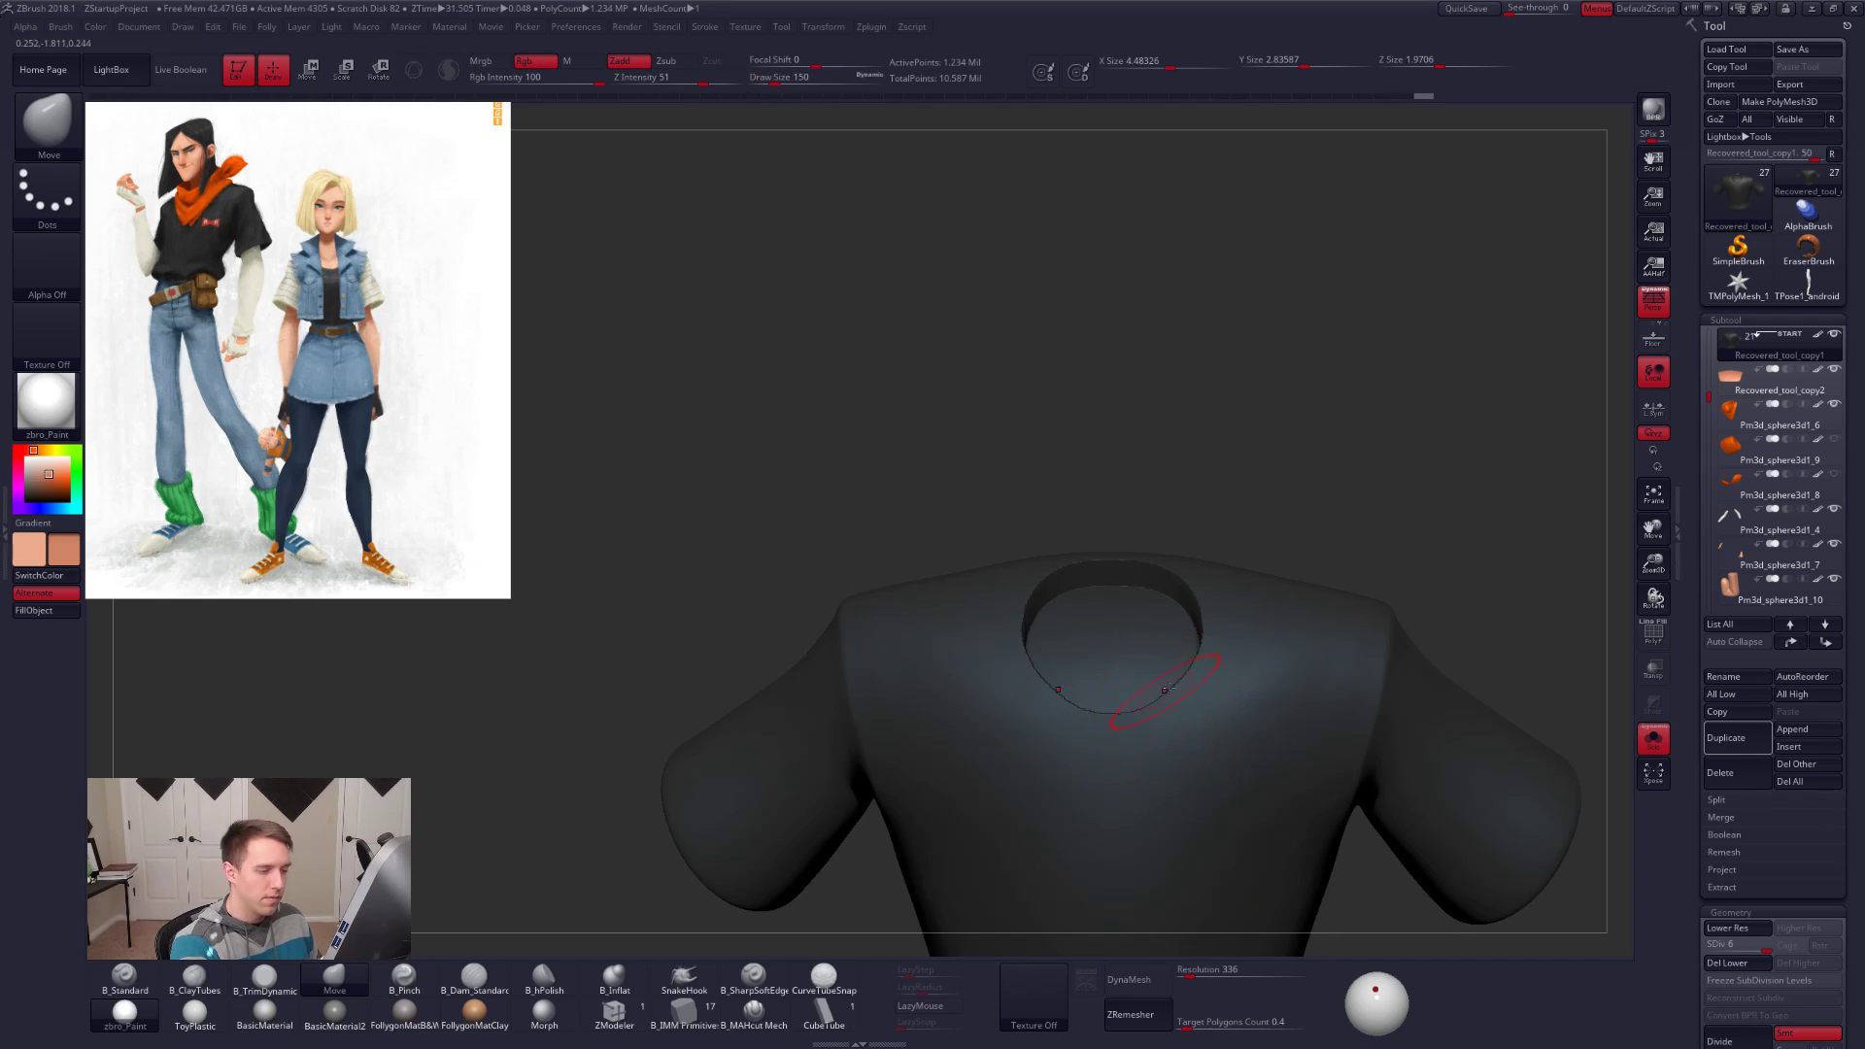
Step: Hide the scarf, show the other parts again, and fit the shirt's neckline around the neck with the Move brush
left_click(1775, 470)
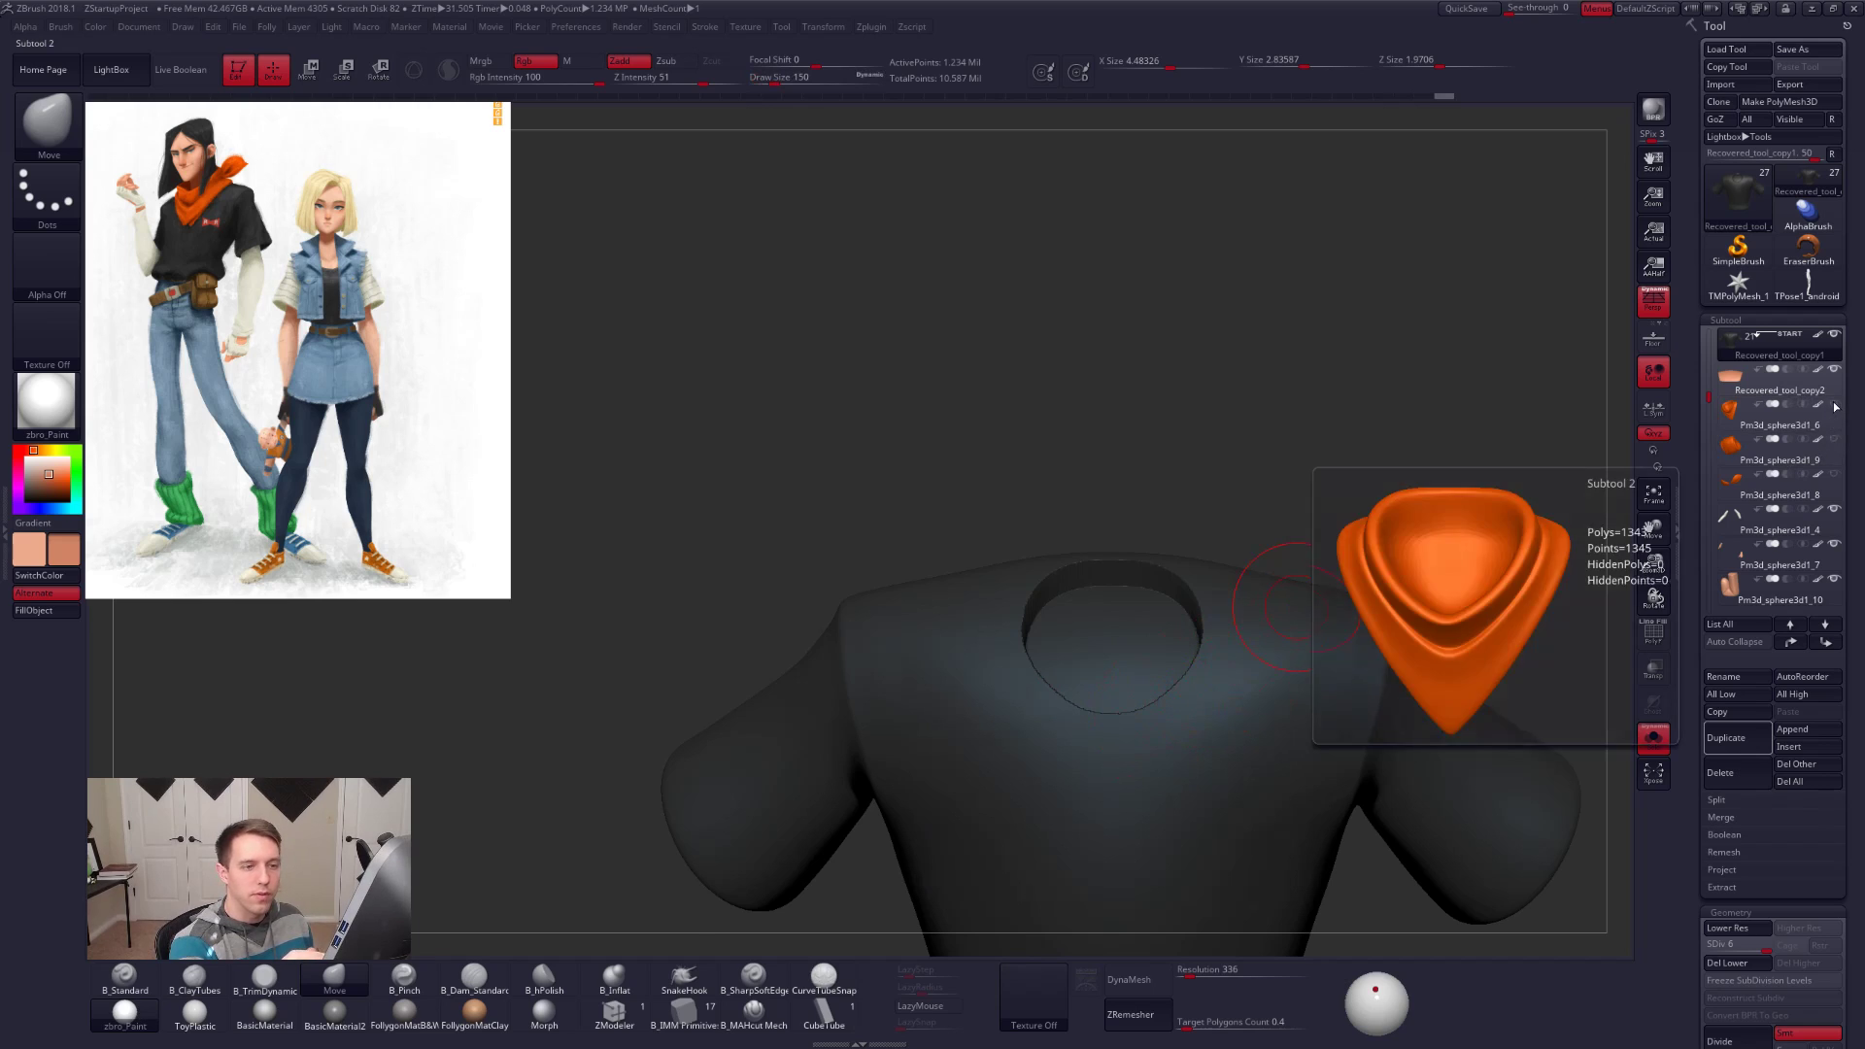
left_click(1653, 739)
right_click_drag(1200, 613, 1201, 590)
right_click_drag(1186, 661, 1146, 658)
key("space")
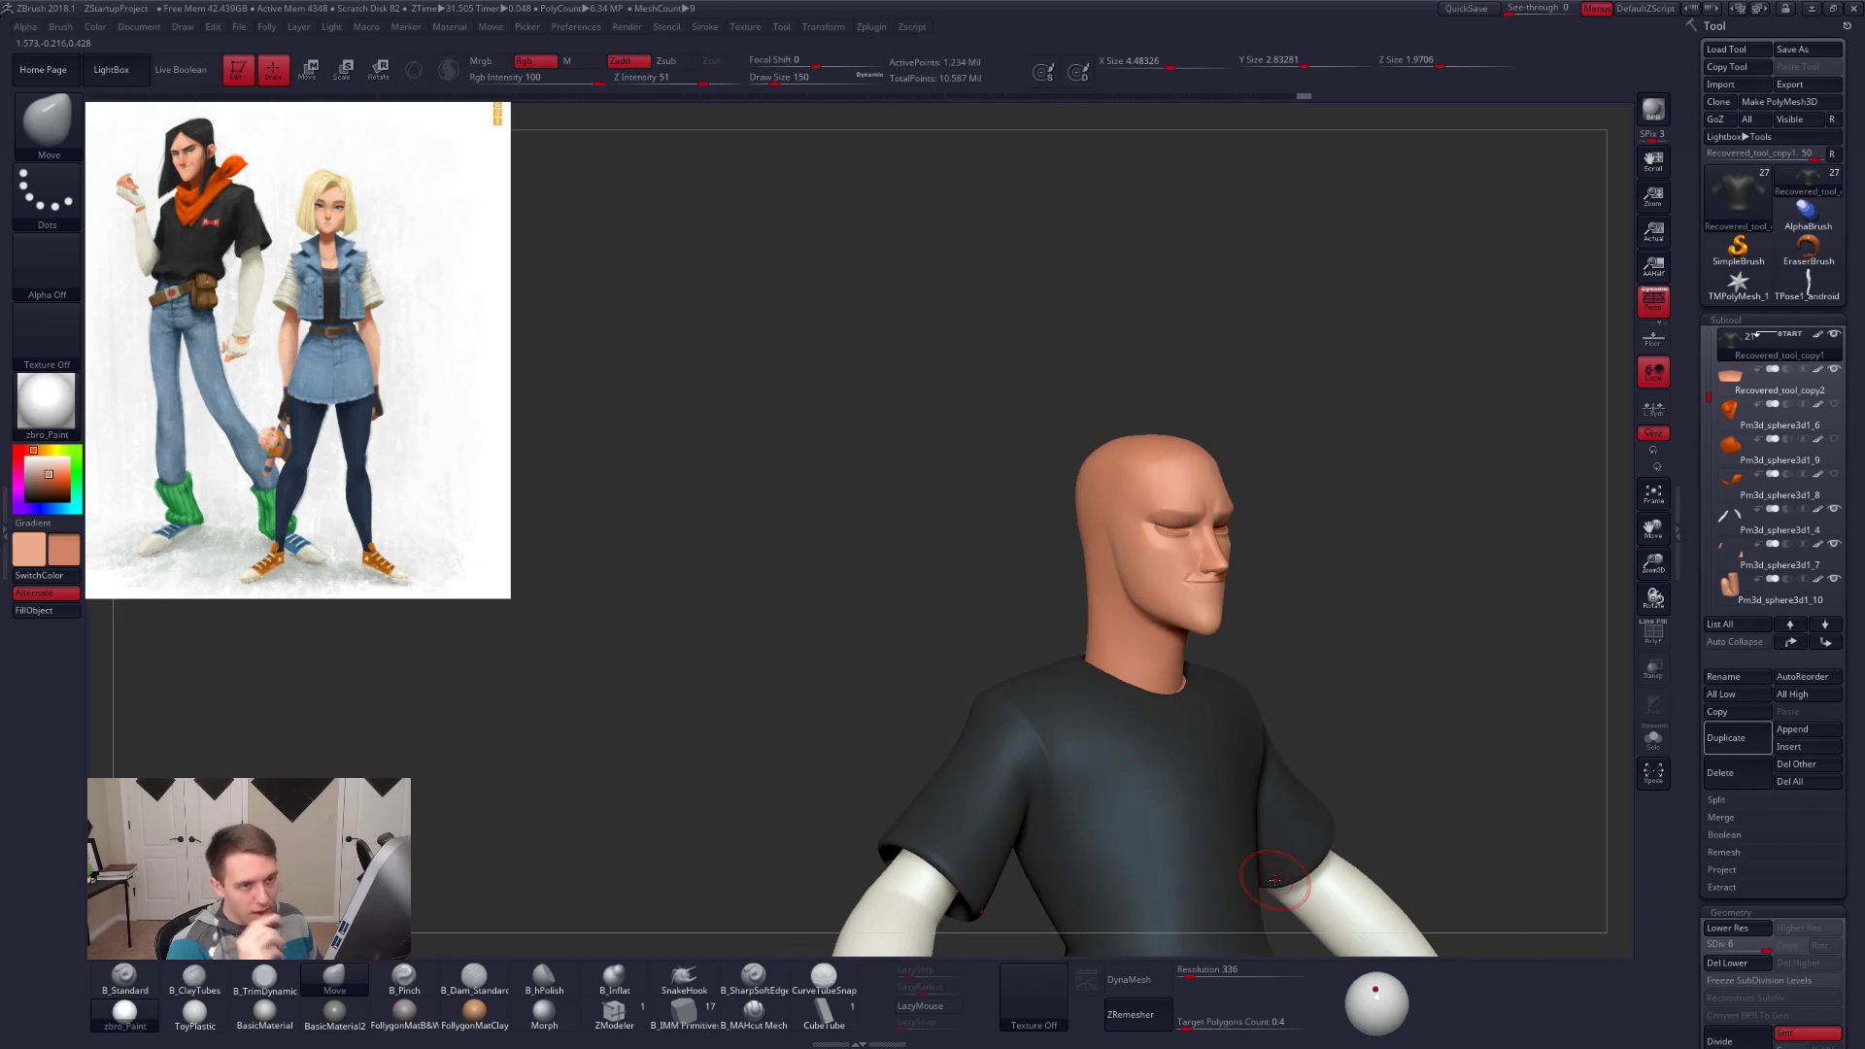
right_click_drag(1274, 881, 1300, 783)
right_click_drag(1178, 704, 1173, 686)
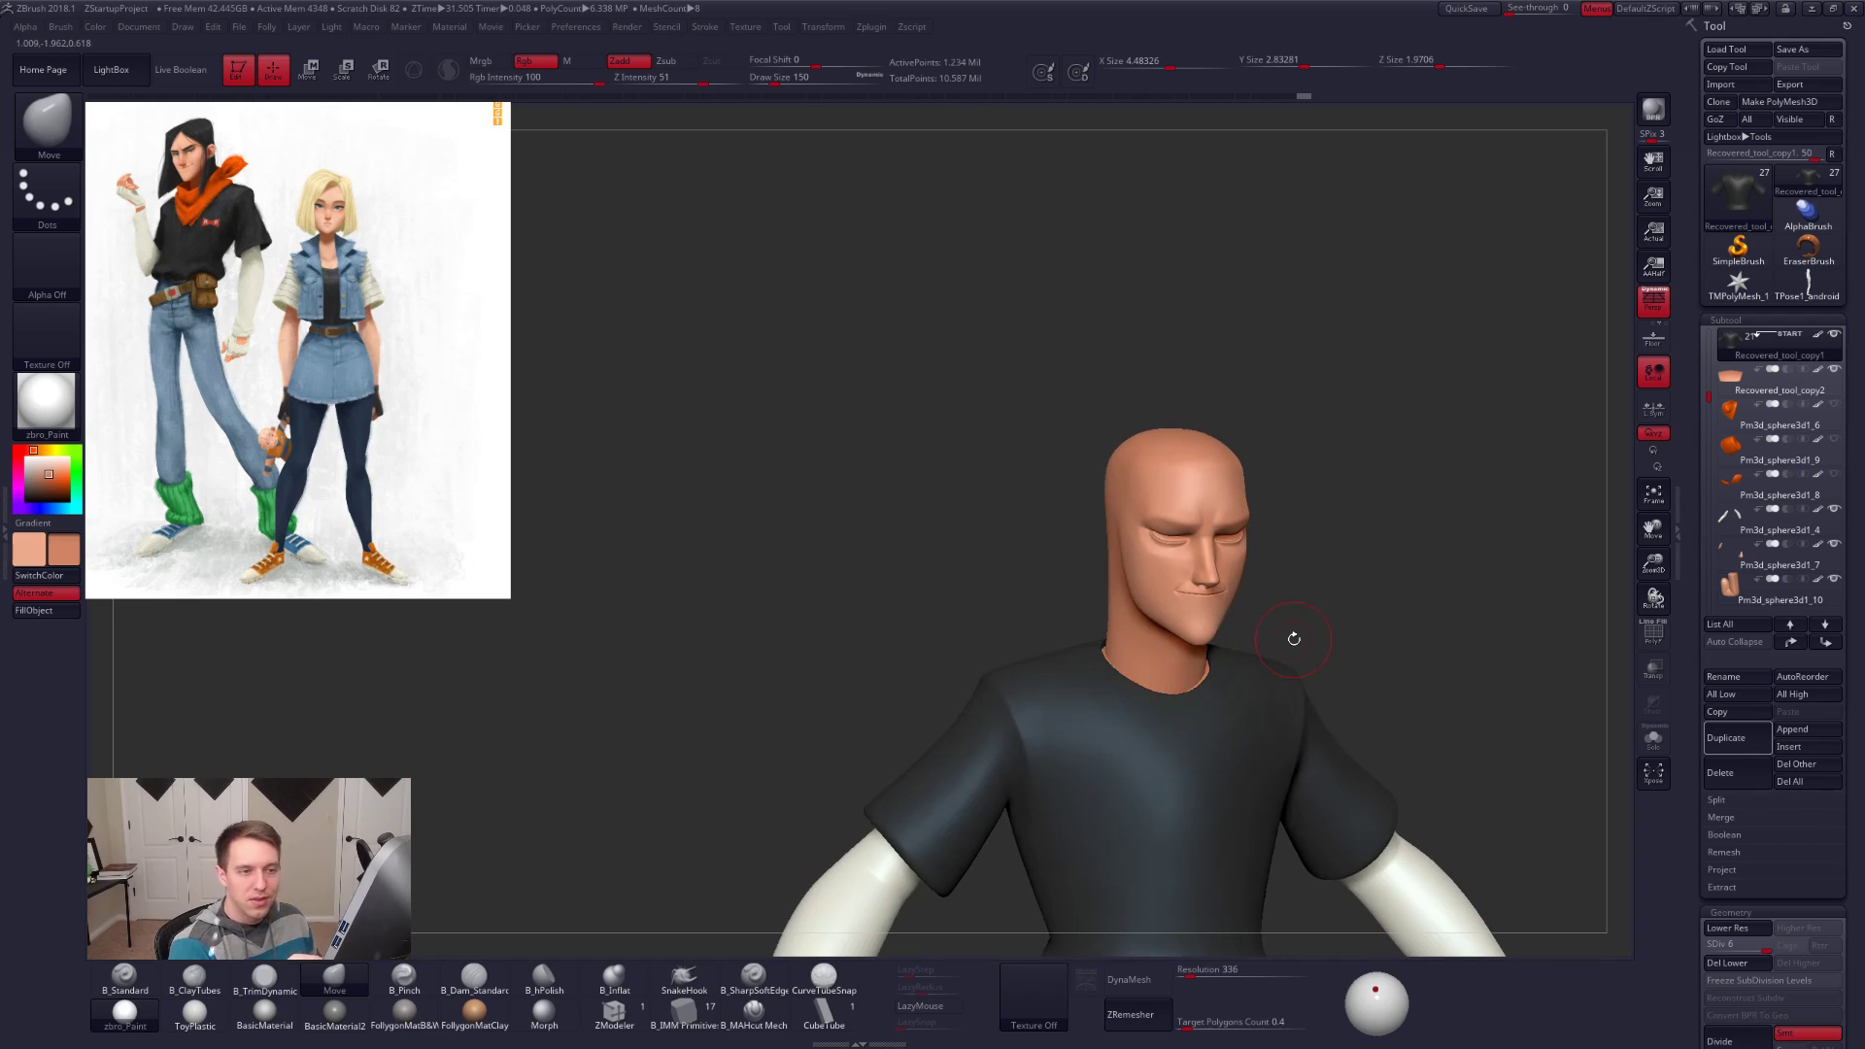
Step: Select the skin-coloured under-scarf piece and reshape it with the Move brush to fit the shirt's neck opening
left_click(1742, 385)
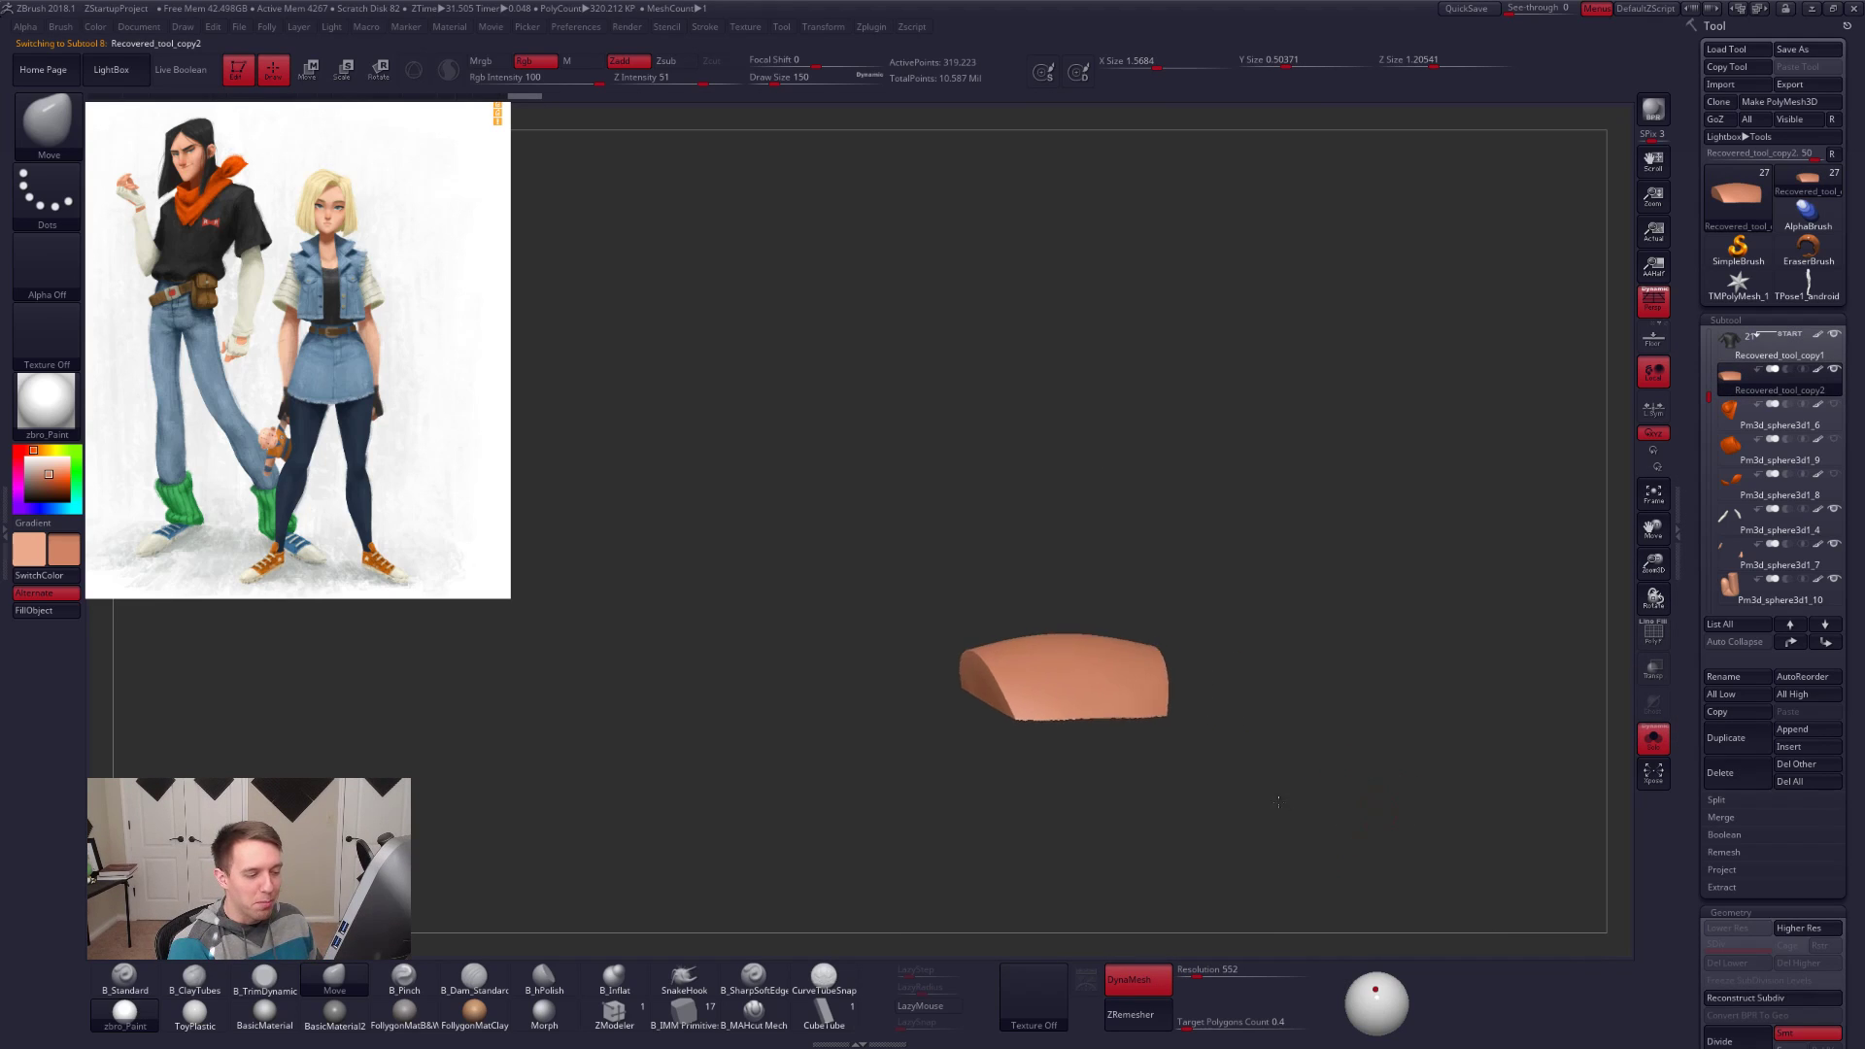
right_click_drag(1314, 861, 1048, 723)
key("shift")
left_click_drag(974, 871, 1075, 806, "shift")
right_click_drag(1074, 806, 1082, 893)
mouse_move(1266, 803)
right_mouse_down("shift")
mouse_move(1254, 819)
mouse_move(1293, 816)
mouse_move(1274, 845)
mouse_move(1288, 838)
right_mouse_up("shift")
key("alt+s")
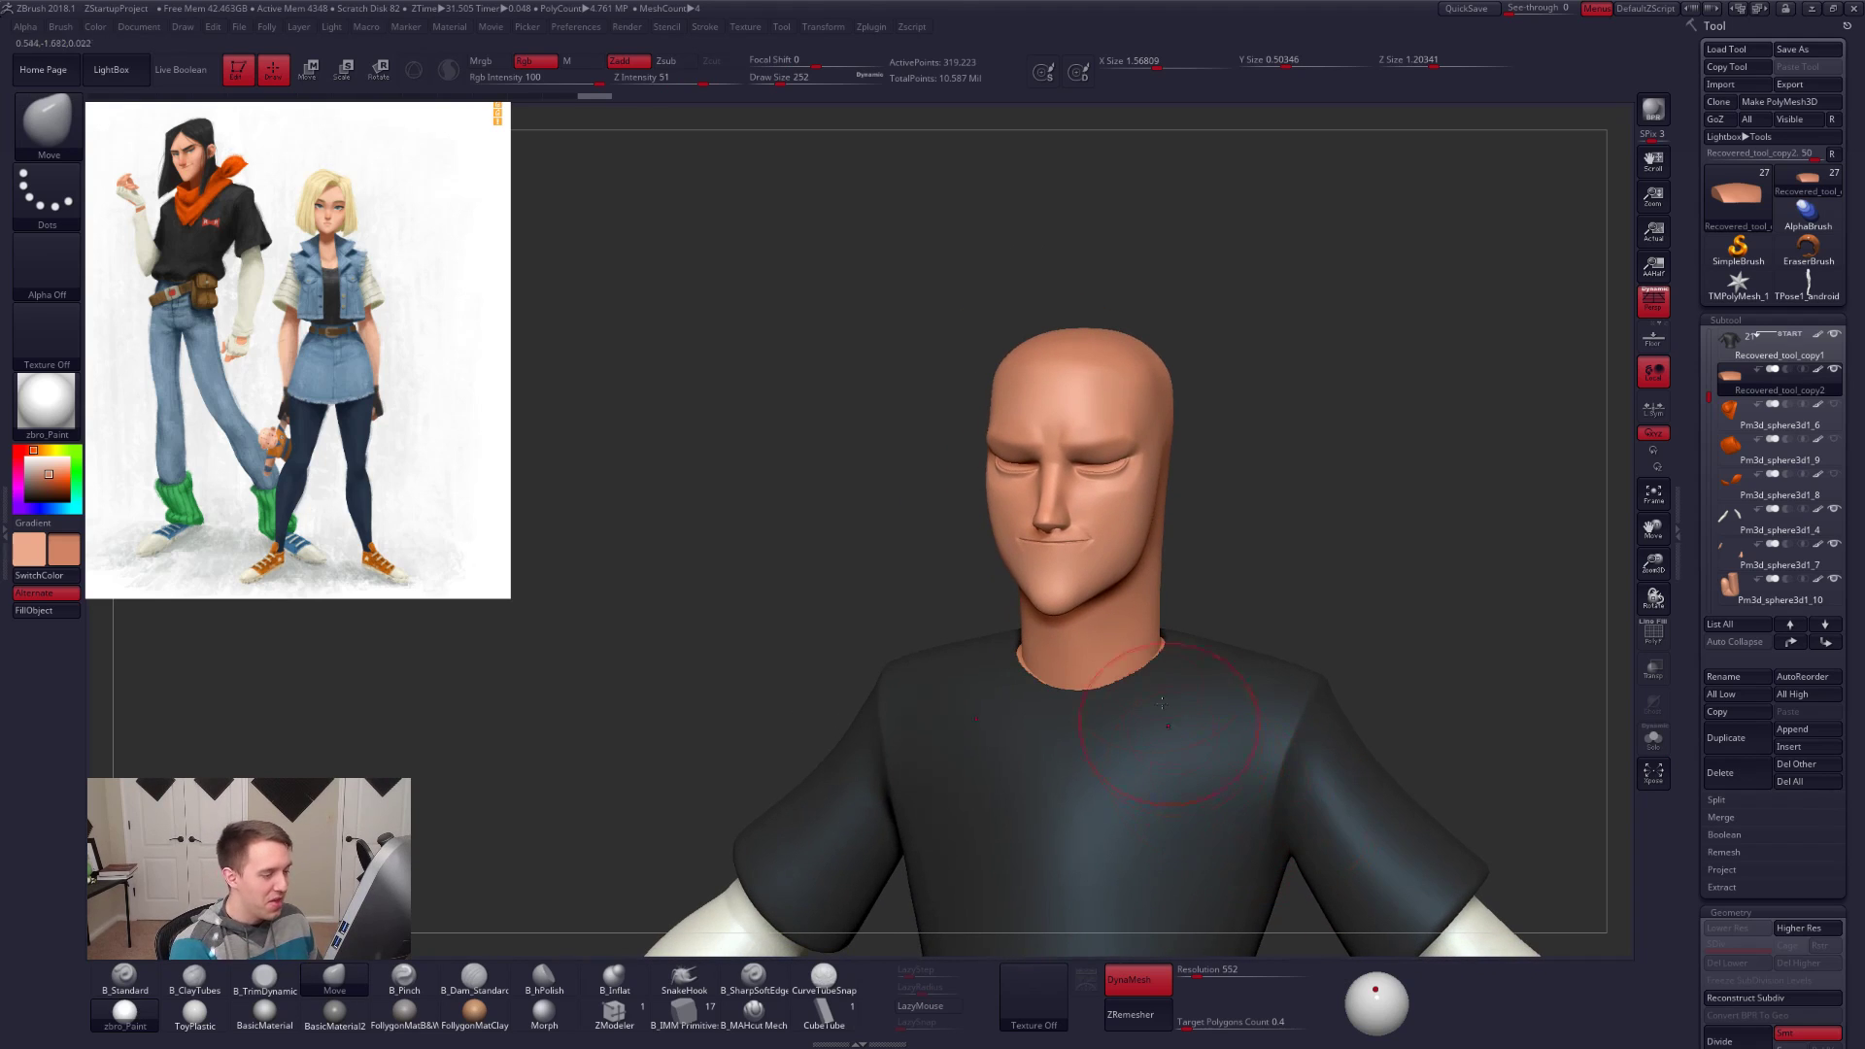
right_click_drag(1158, 660, 1159, 685)
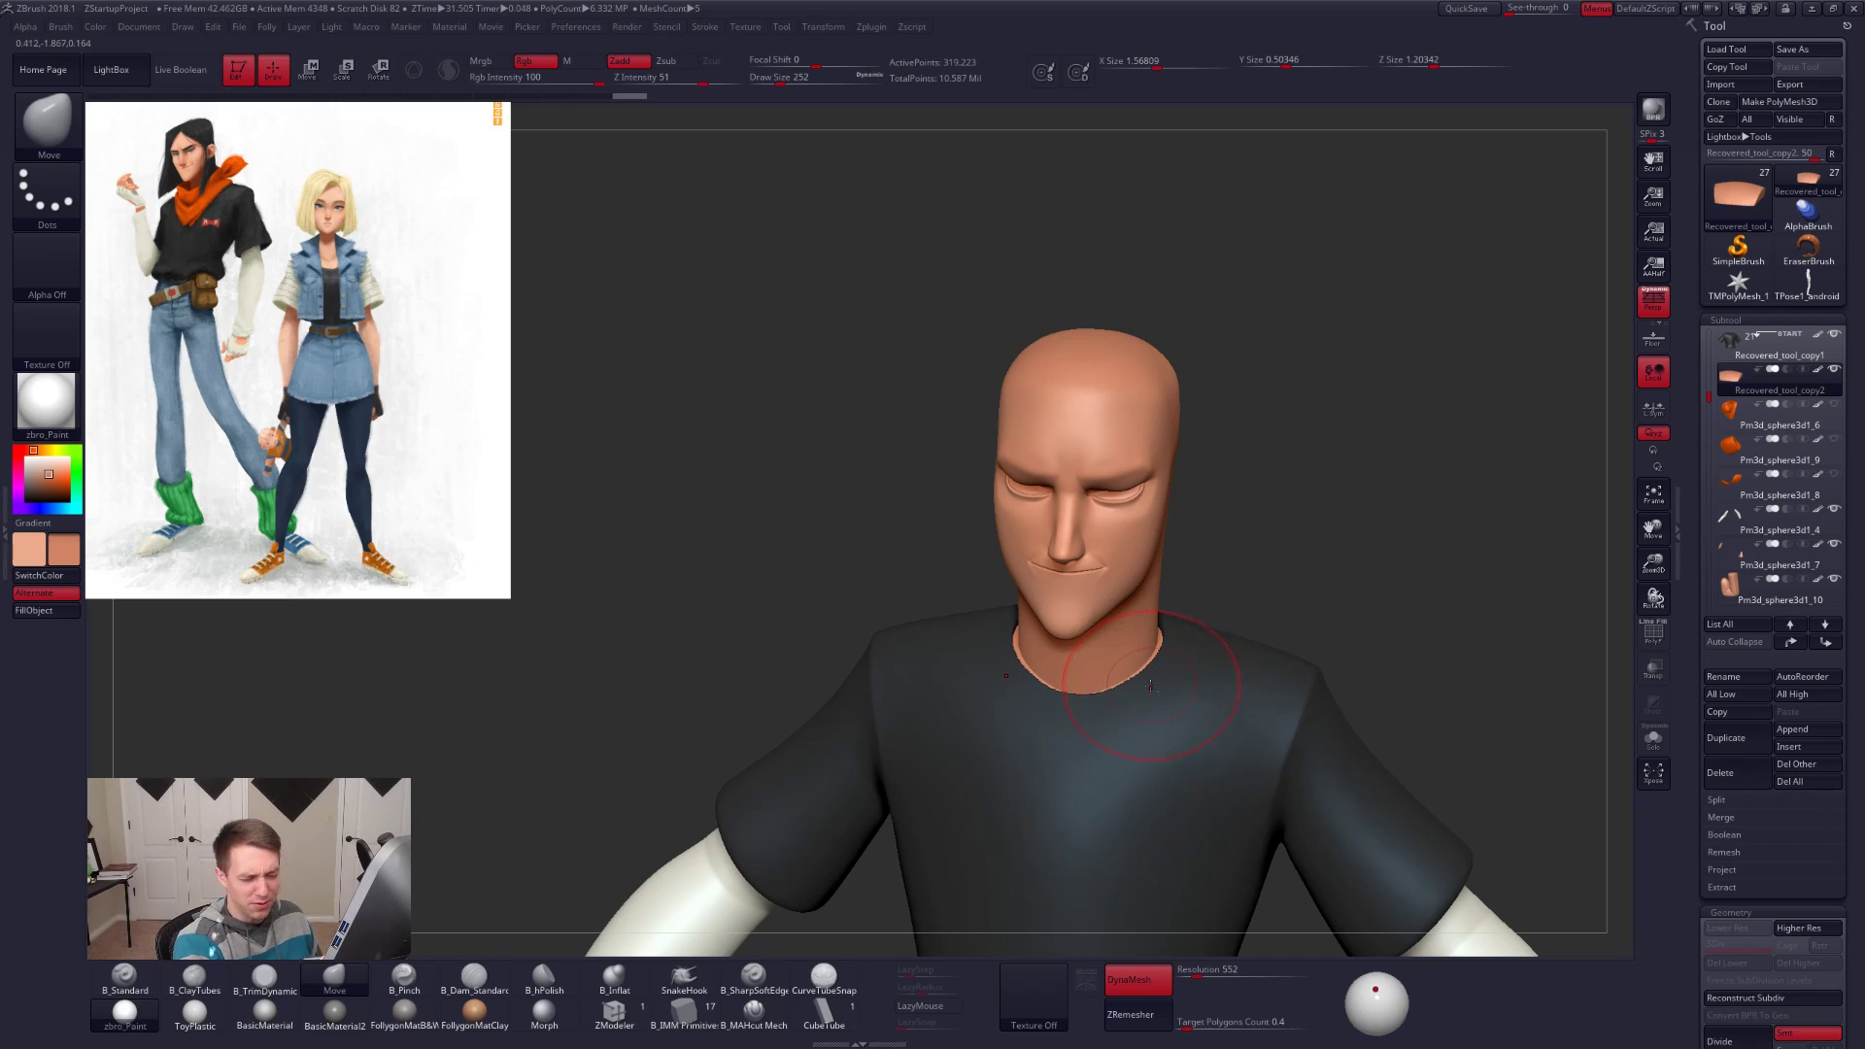
Step: Reselect the shirt and adjust its collar edge around the front, side and back of the neck with the Move brush
left_click(1156, 689, "alt")
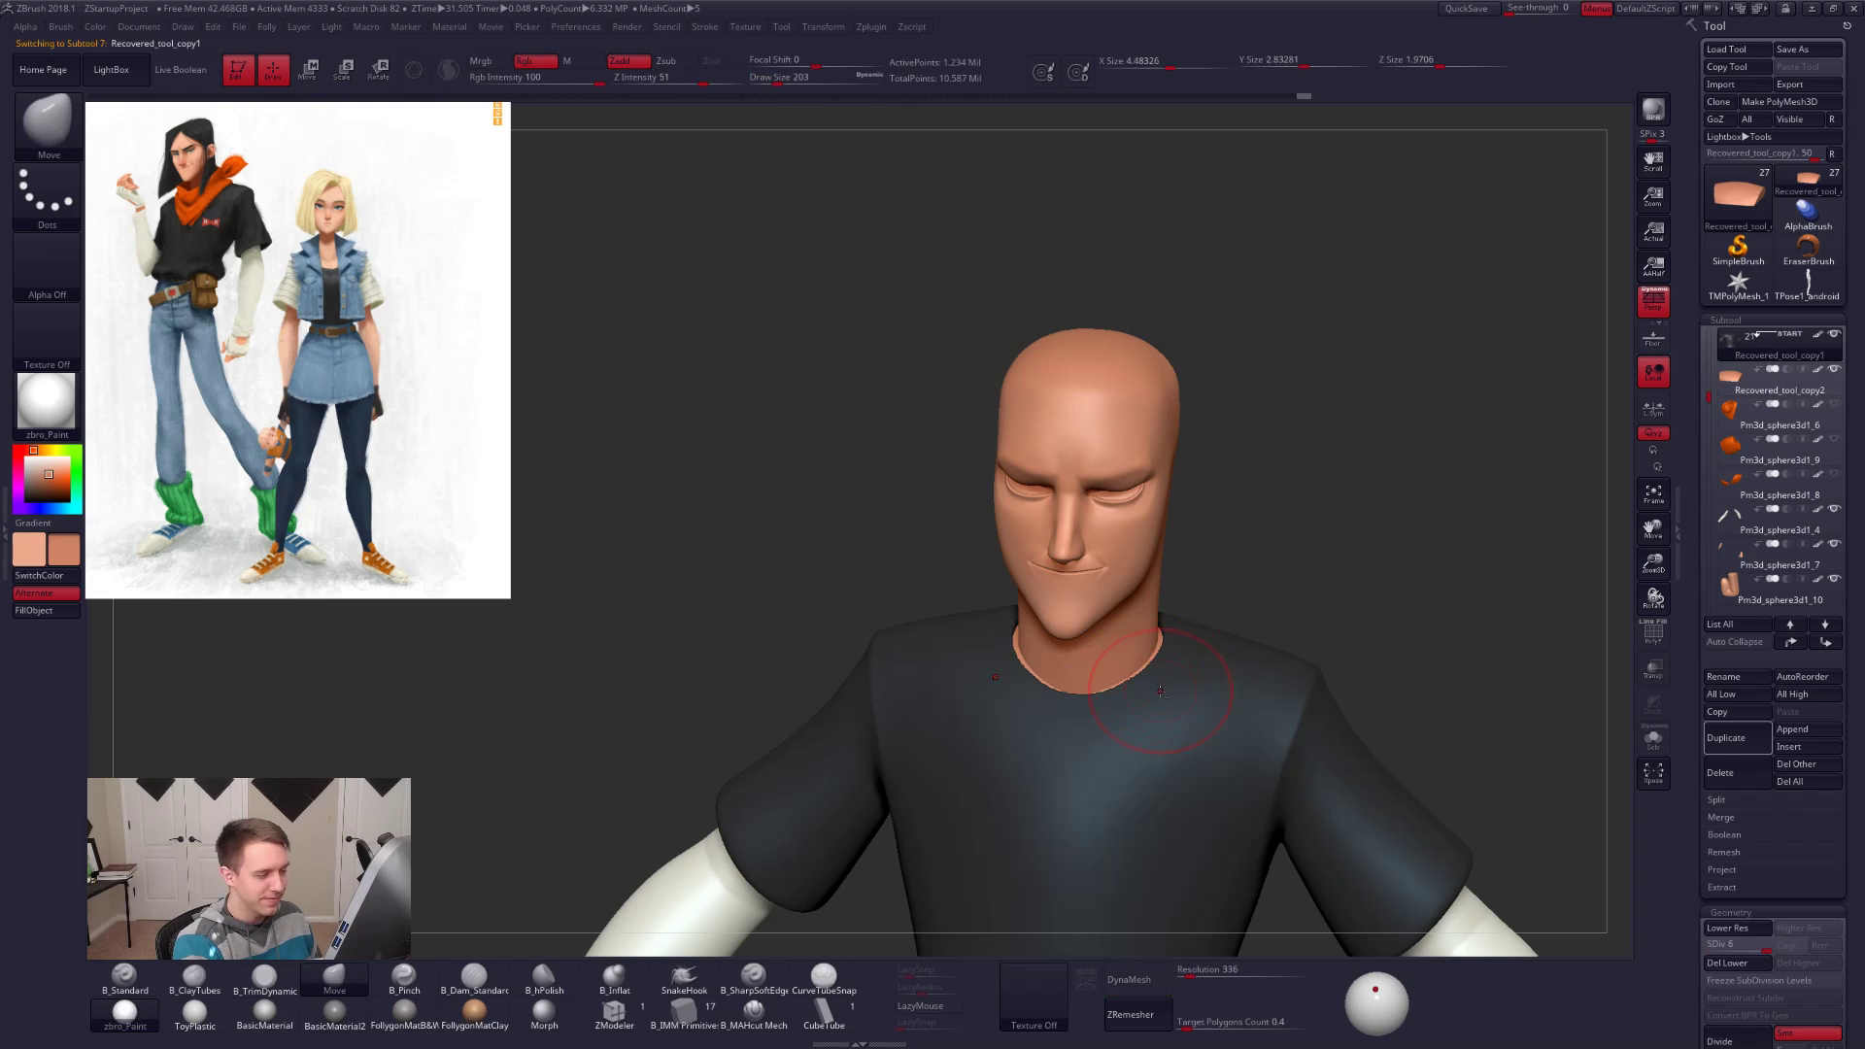
key("shift+f")
key("shift+f")
right_click_drag(1113, 683, 1124, 719)
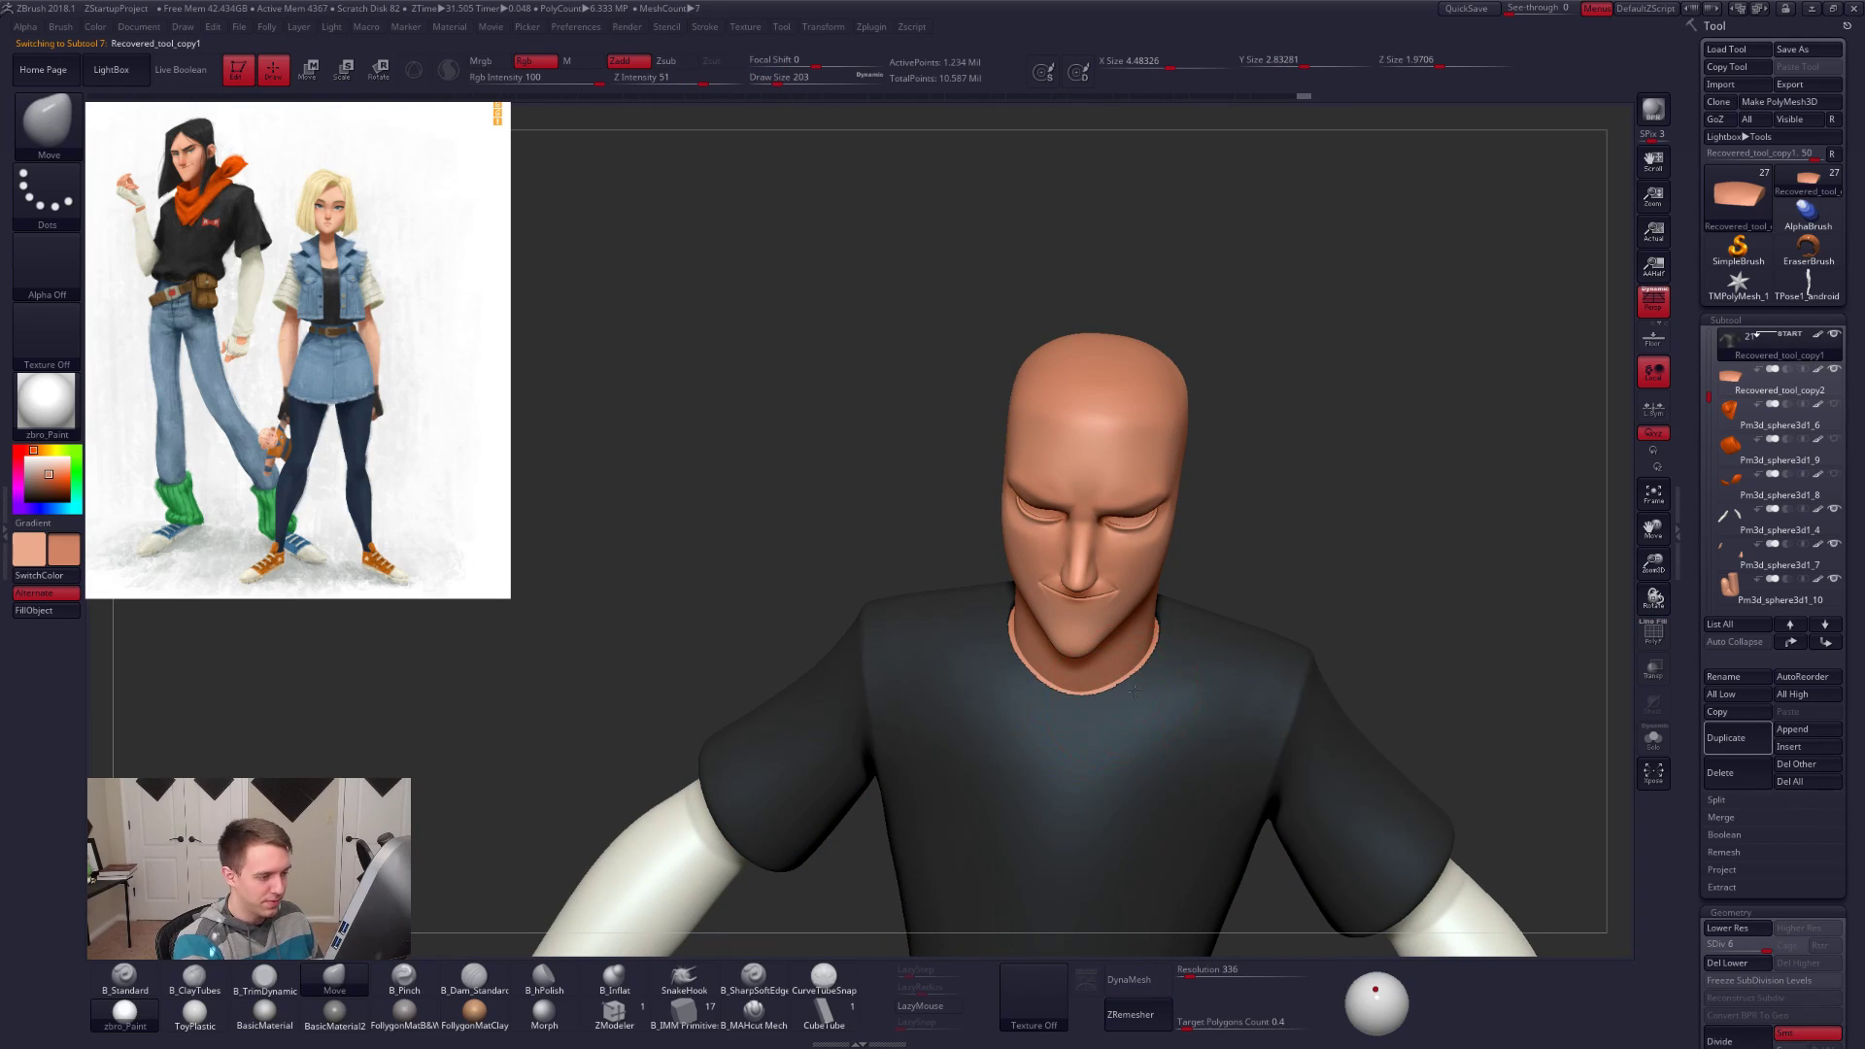
mouse_move(1137, 654)
right_mouse_down()
mouse_move(1156, 662)
mouse_move(1165, 577)
right_mouse_up()
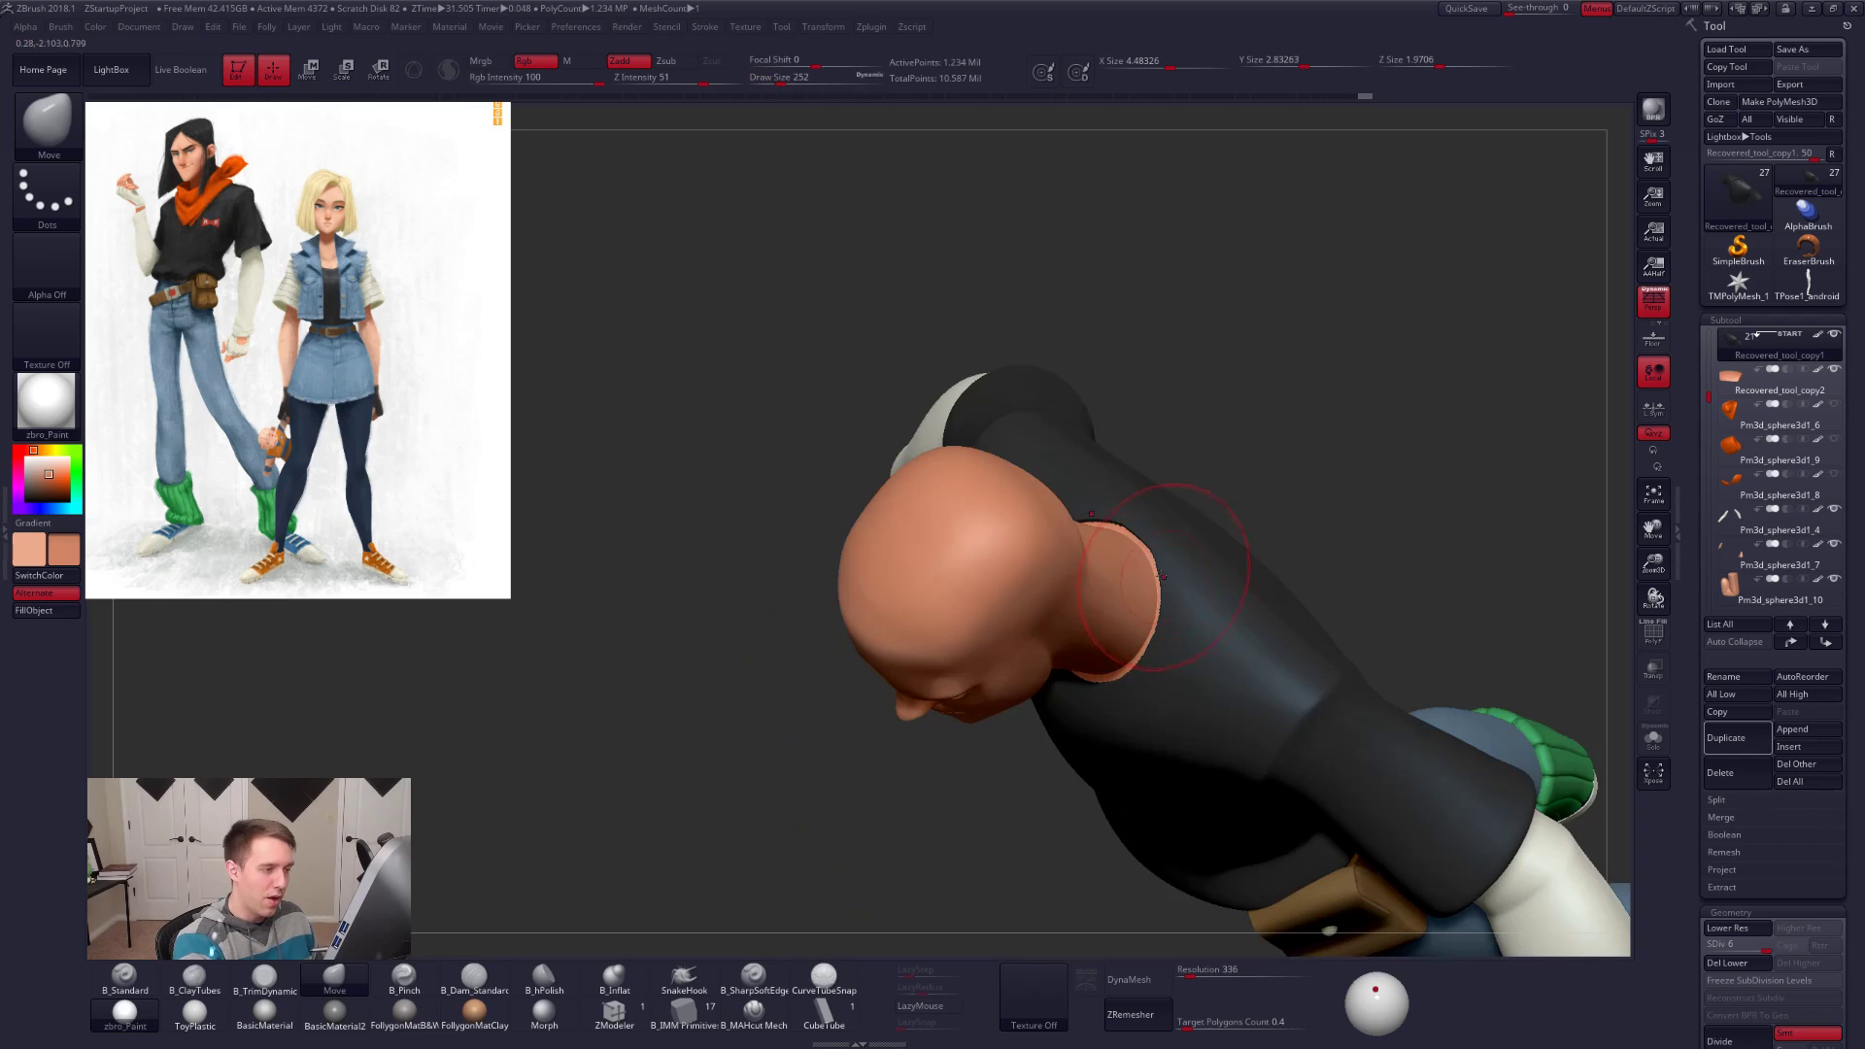
right_click_drag(1364, 764, 1138, 711)
key("bracketleft")
right_click_drag(1394, 952, 1327, 769, "ctrl")
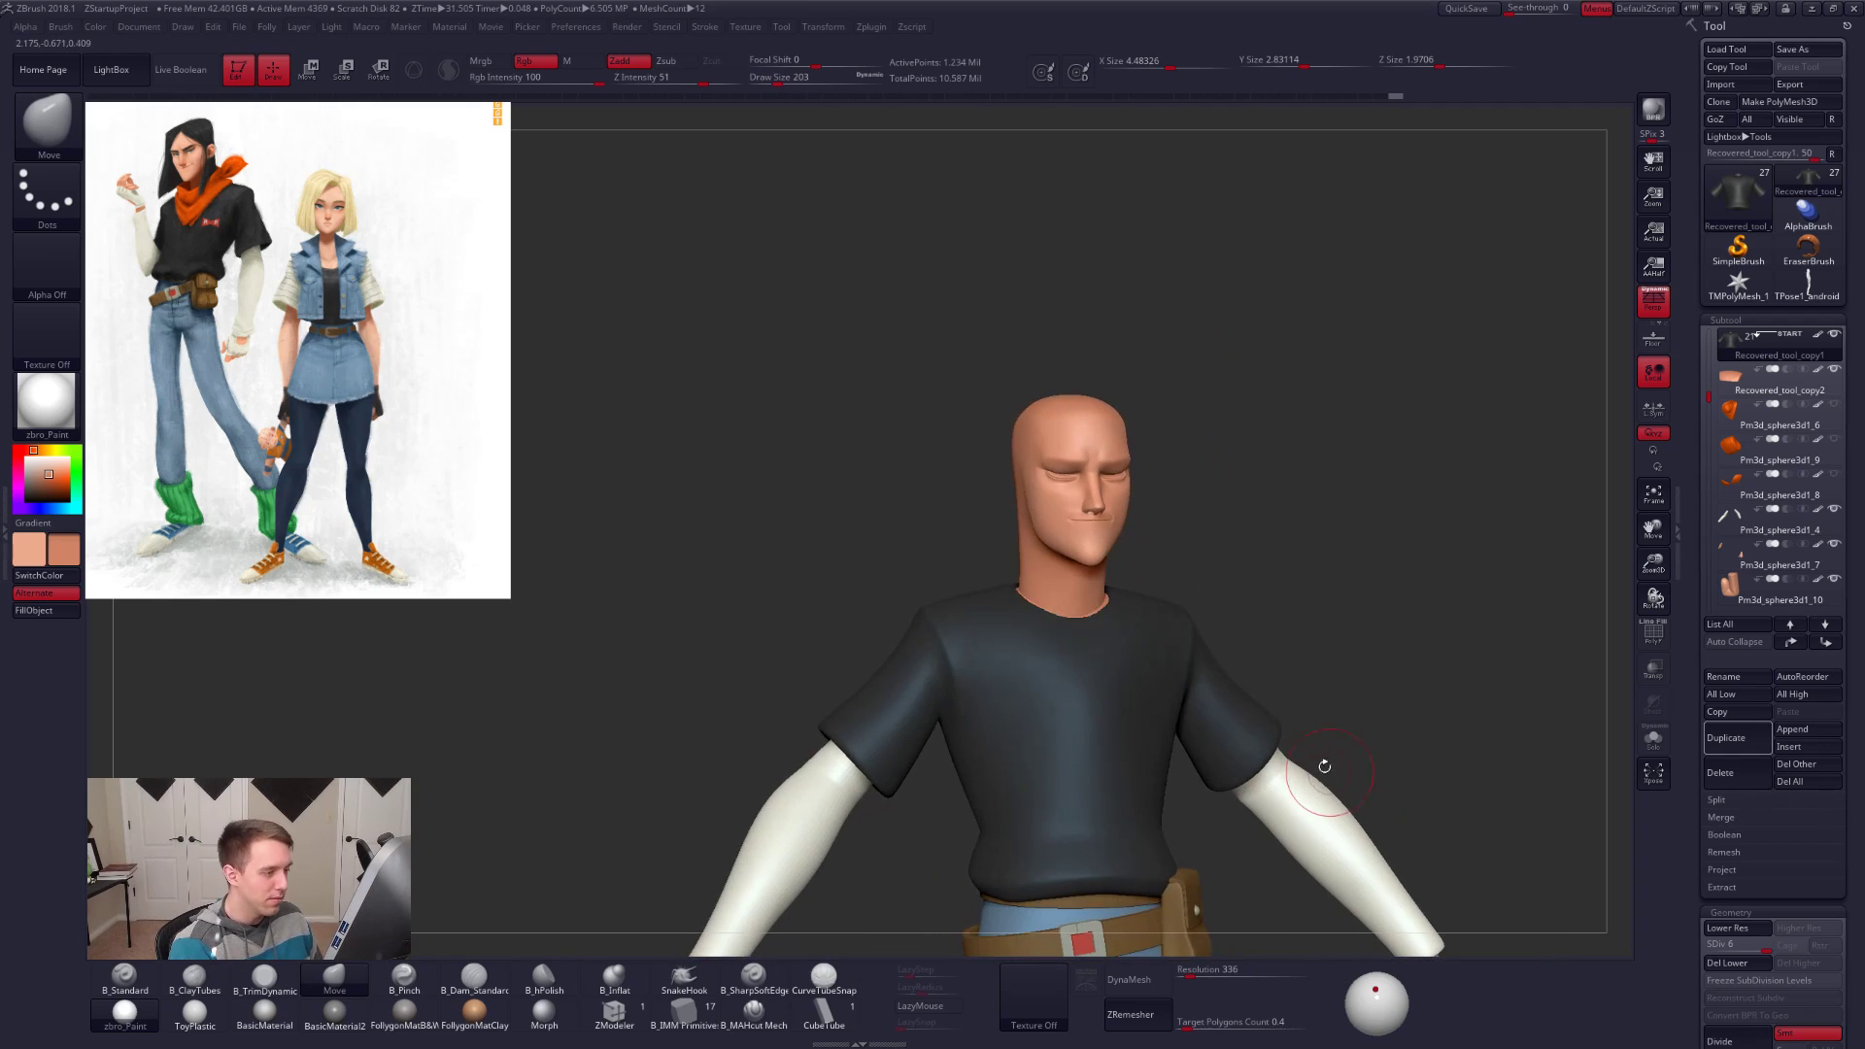
Step: Examine the shirt's wireframe and polygroups from its lowest to its highest subdivision level
mouse_move(1081, 526)
right_mouse_down("ctrl")
mouse_move(1149, 697)
mouse_move(1117, 714)
mouse_move(1199, 712)
mouse_move(1237, 630)
mouse_move(1206, 504)
right_mouse_up("ctrl")
key("shift+f")
key("shift+f")
key("shift+f")
key("shift+f")
mouse_move(1308, 834)
right_mouse_down()
mouse_move(1466, 816)
mouse_move(1344, 803)
right_mouse_up()
key("shift+f")
key("shift+d")
key("shift+d")
key("shift+d")
key("shift+d")
key("shift+d")
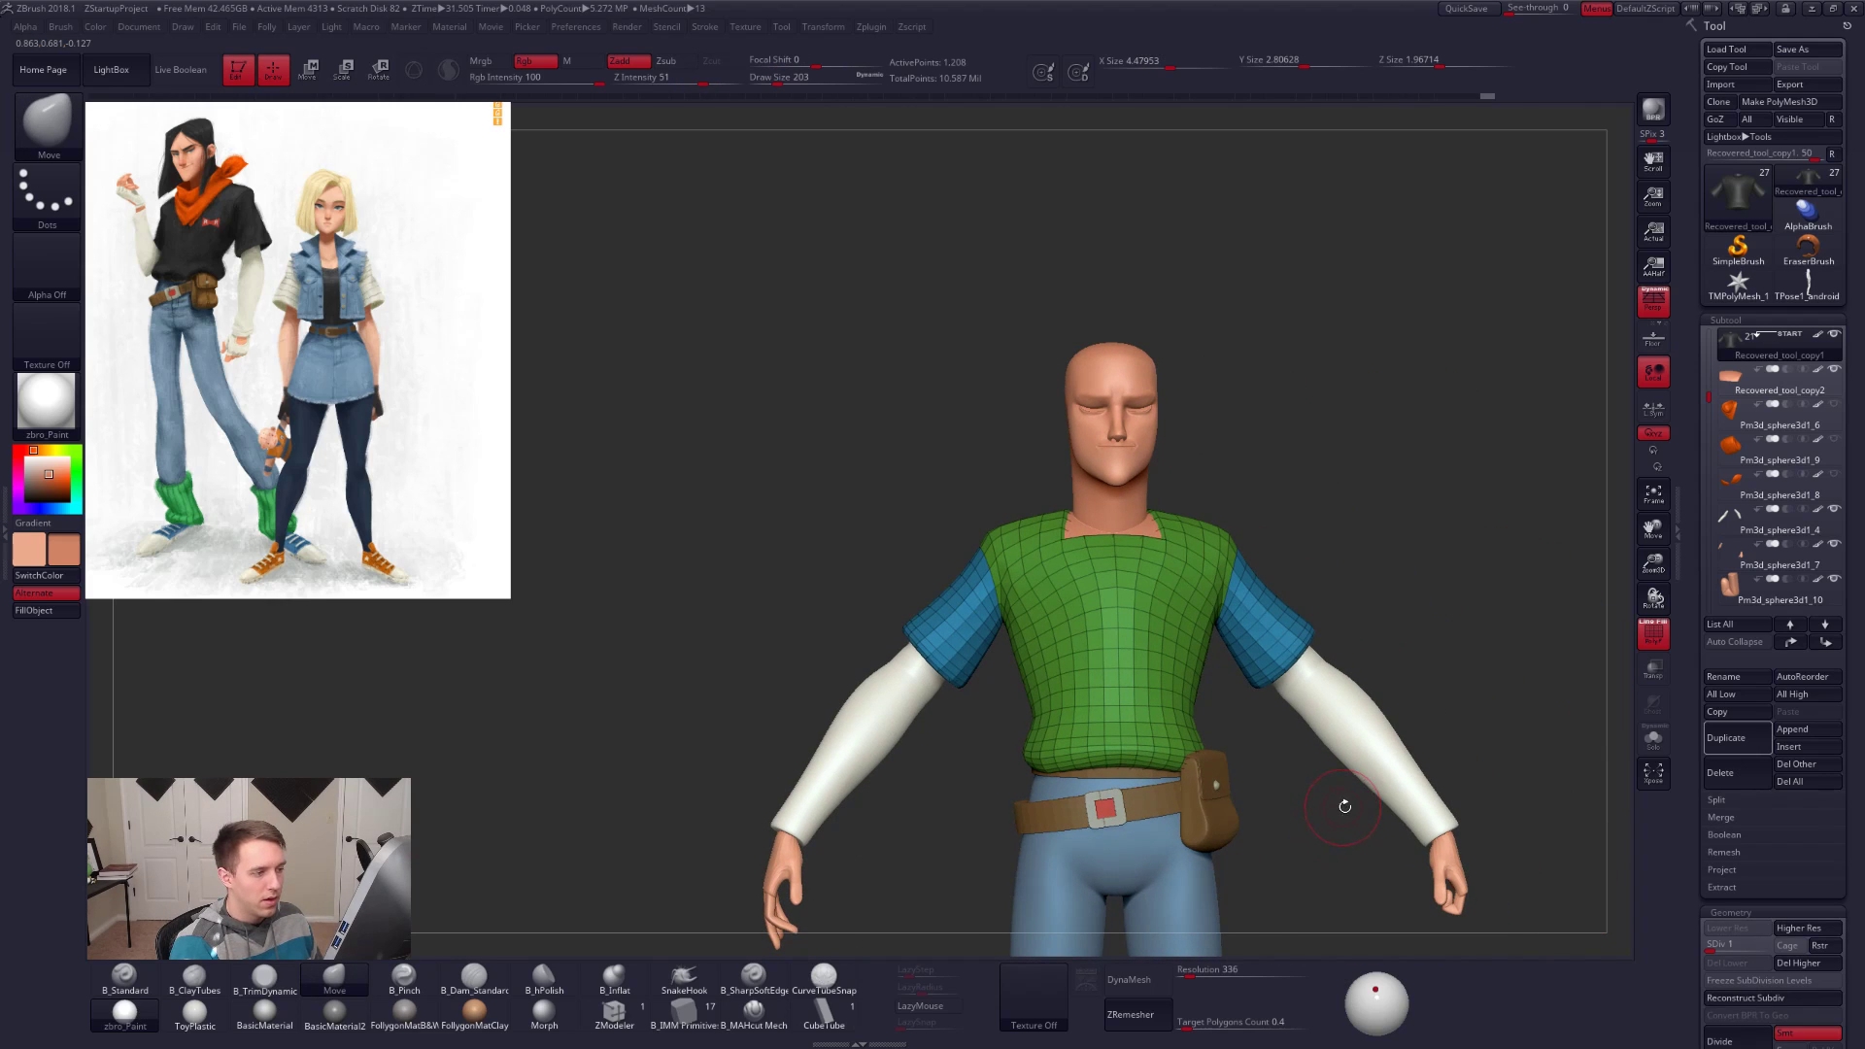
key("d")
key("d")
key("d")
key("d")
key("d")
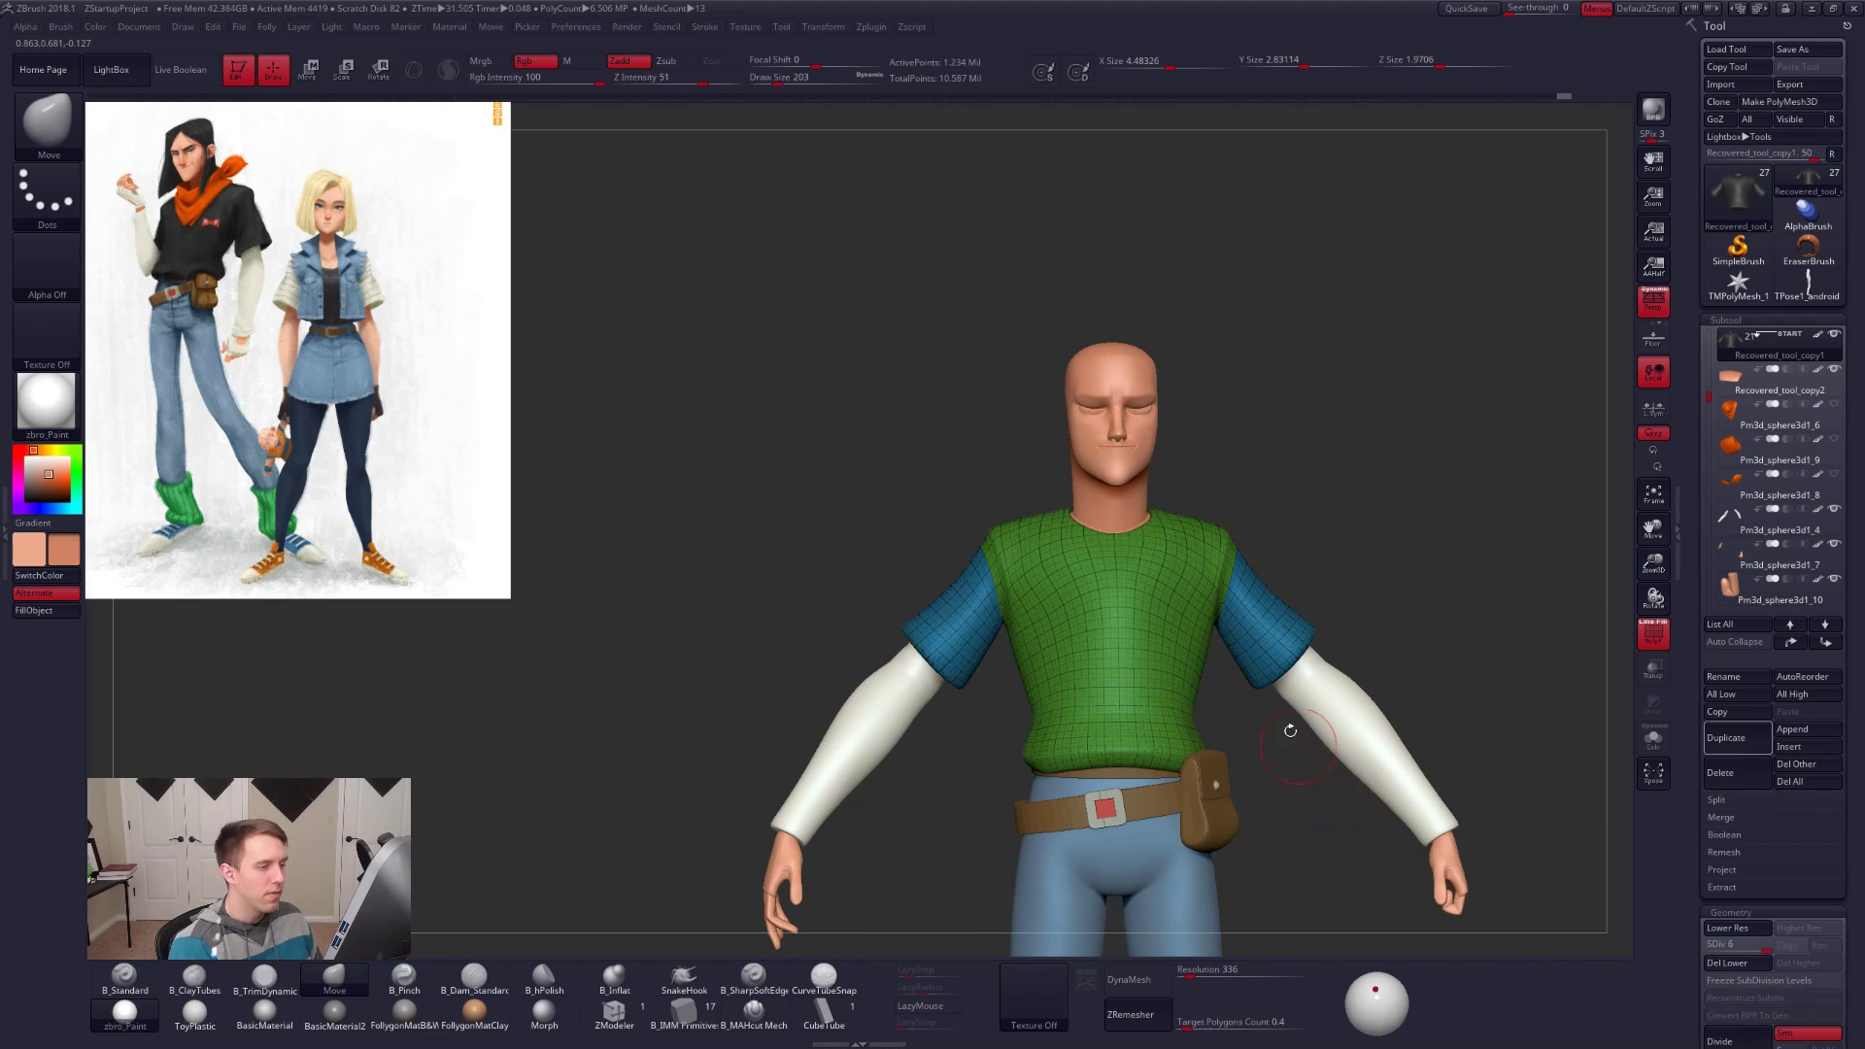
Step: Isolate the shirt to smooth its neck opening, then refine the front neckline against the neck with the Move brush
key("alt+s")
mouse_move(1153, 499)
right_mouse_down("ctrl")
mouse_move(1169, 583)
mouse_move(1232, 637)
mouse_move(1239, 1031)
mouse_move(1226, 1043)
mouse_move(1204, 1020)
right_mouse_up("ctrl")
key("shift+f")
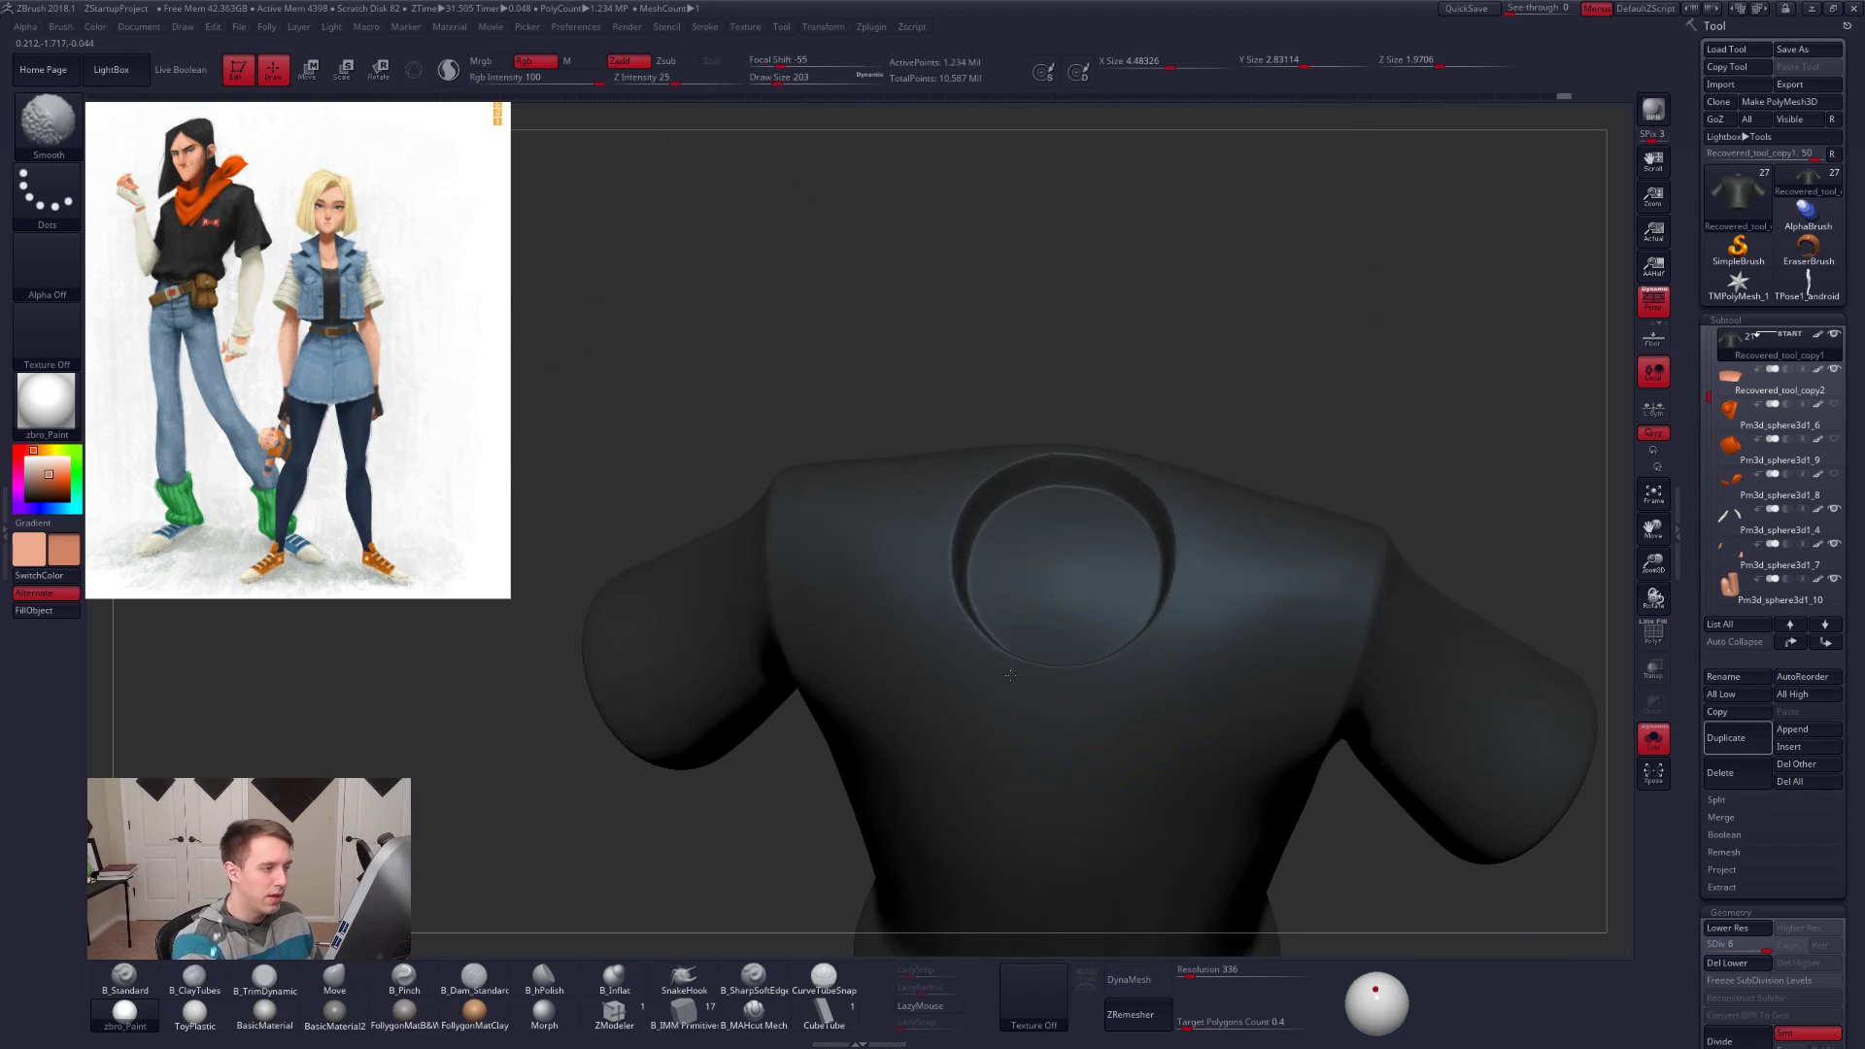
mouse_move(1107, 672)
right_mouse_down()
mouse_move(1146, 631)
mouse_move(1214, 636)
right_mouse_up()
key("alt+s")
key("space")
left_click_drag(1159, 670, 1153, 671)
right_click_drag(1153, 672, 1139, 630)
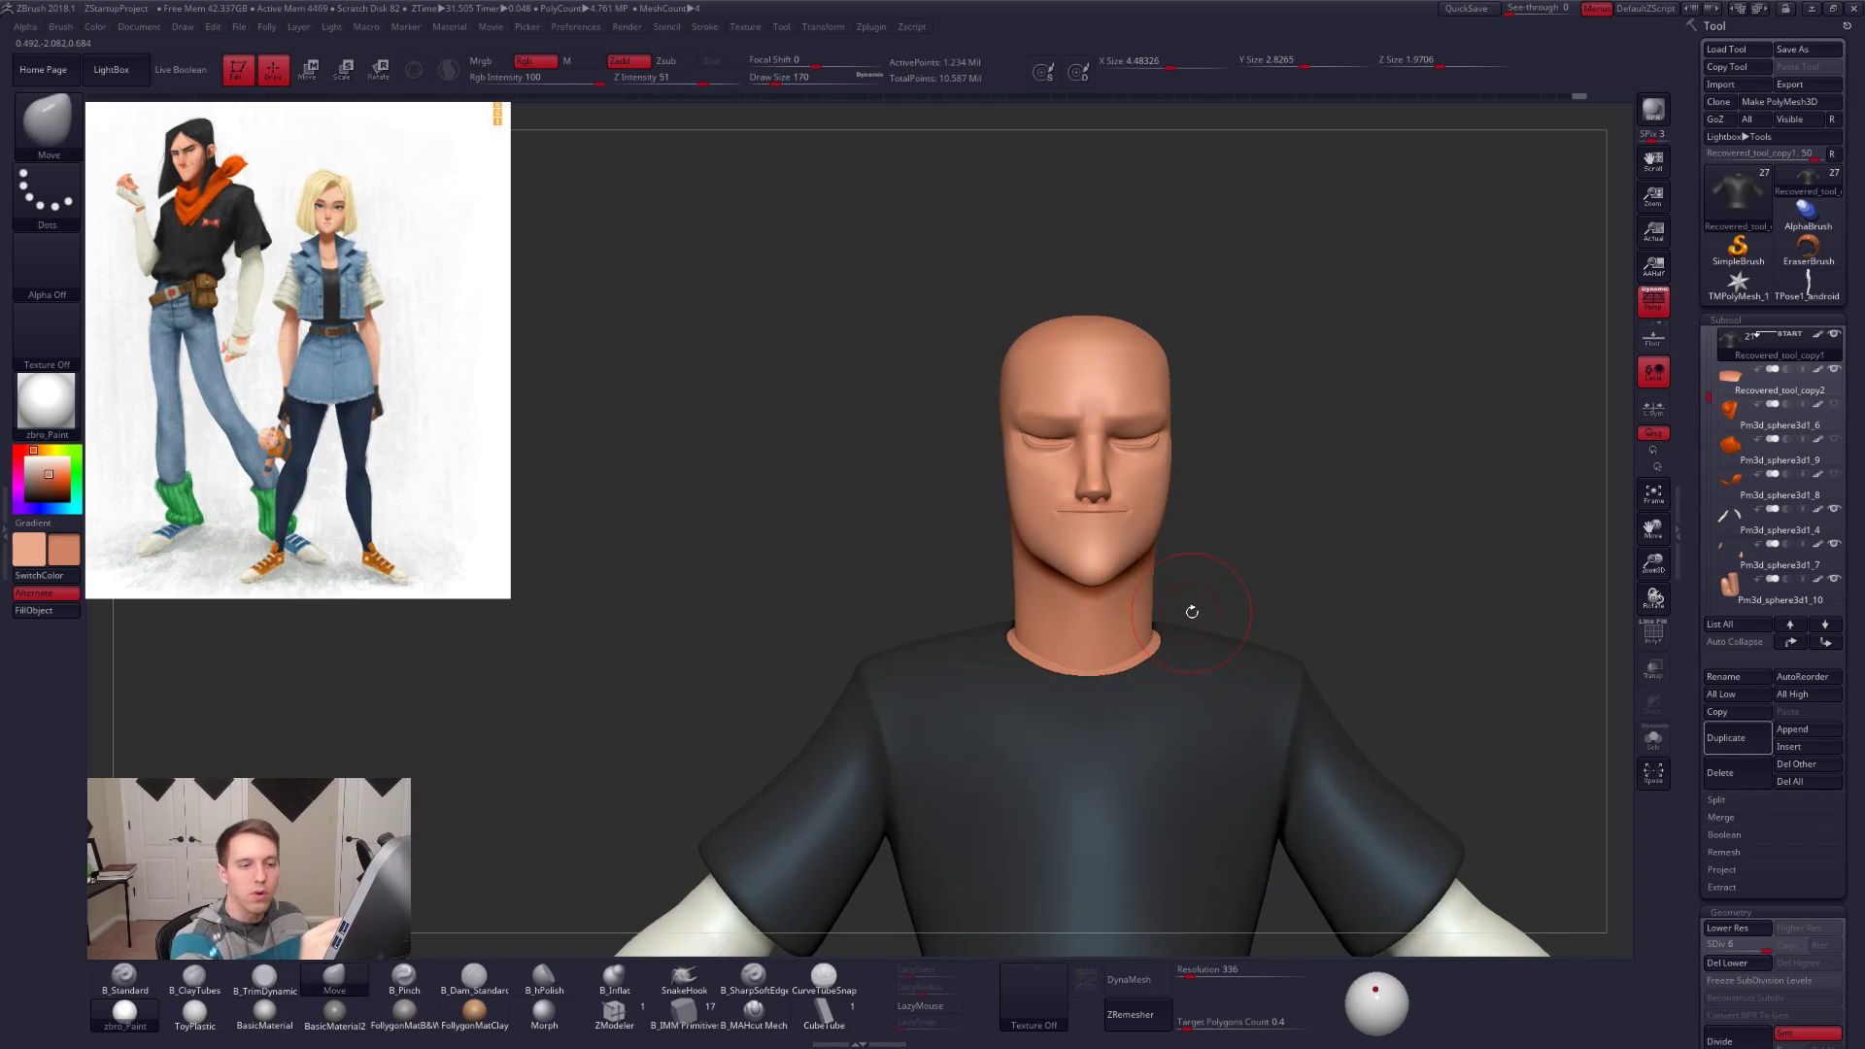
Step: Show the ear subtool and move the under-scarf piece up the subtool order to sit directly below it
scroll(1725, 418, "up", 6)
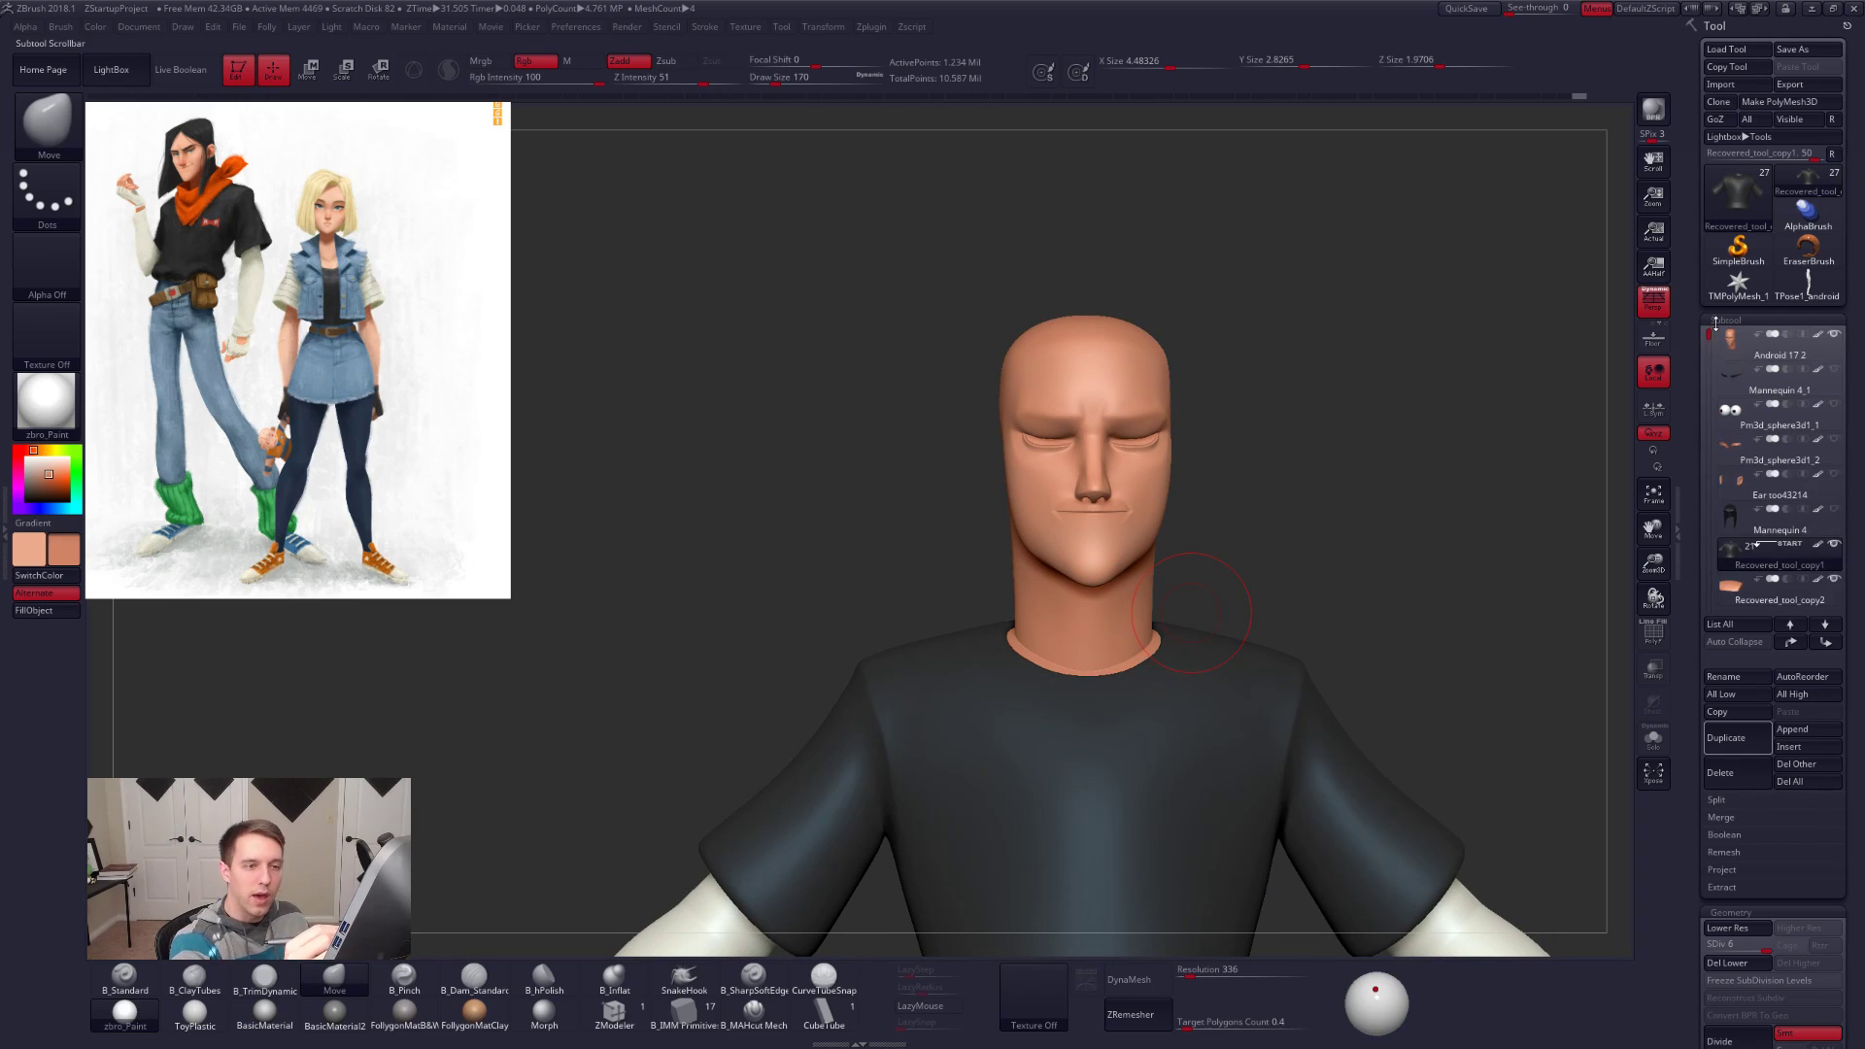
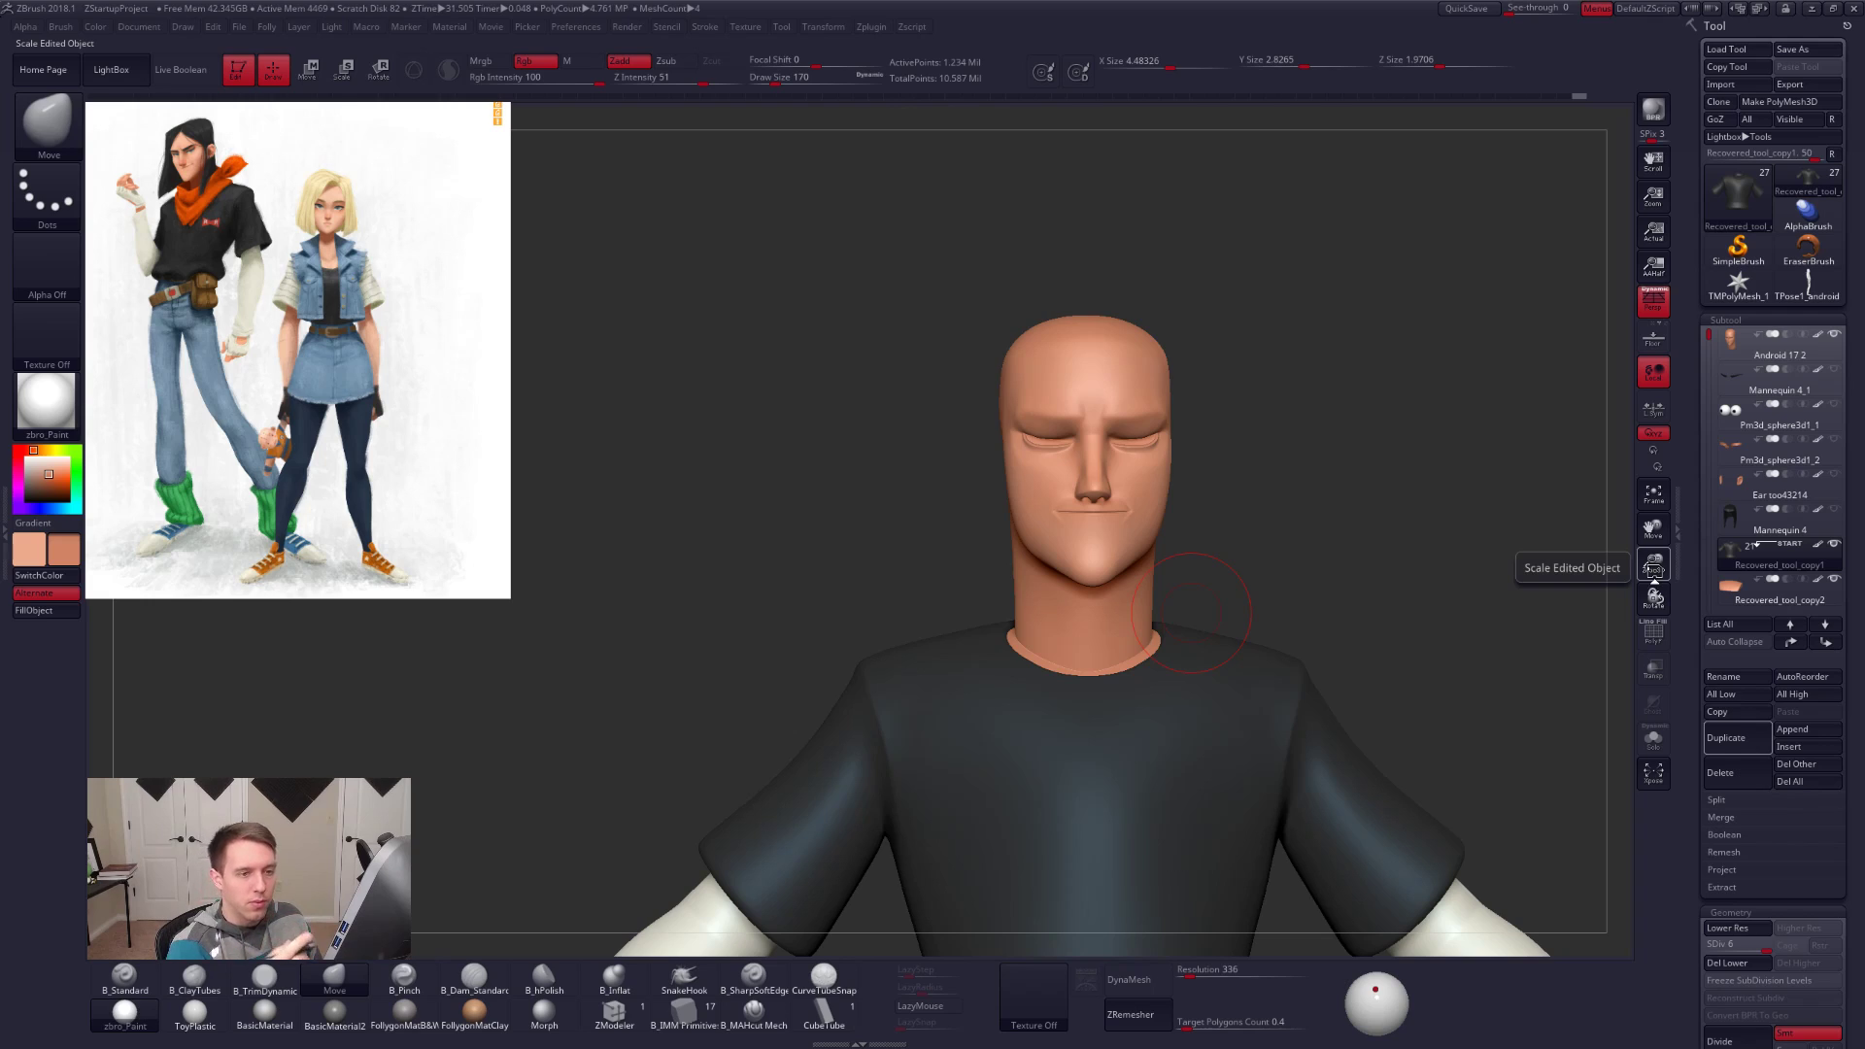
left_click_drag(1486, 733, 1440, 777)
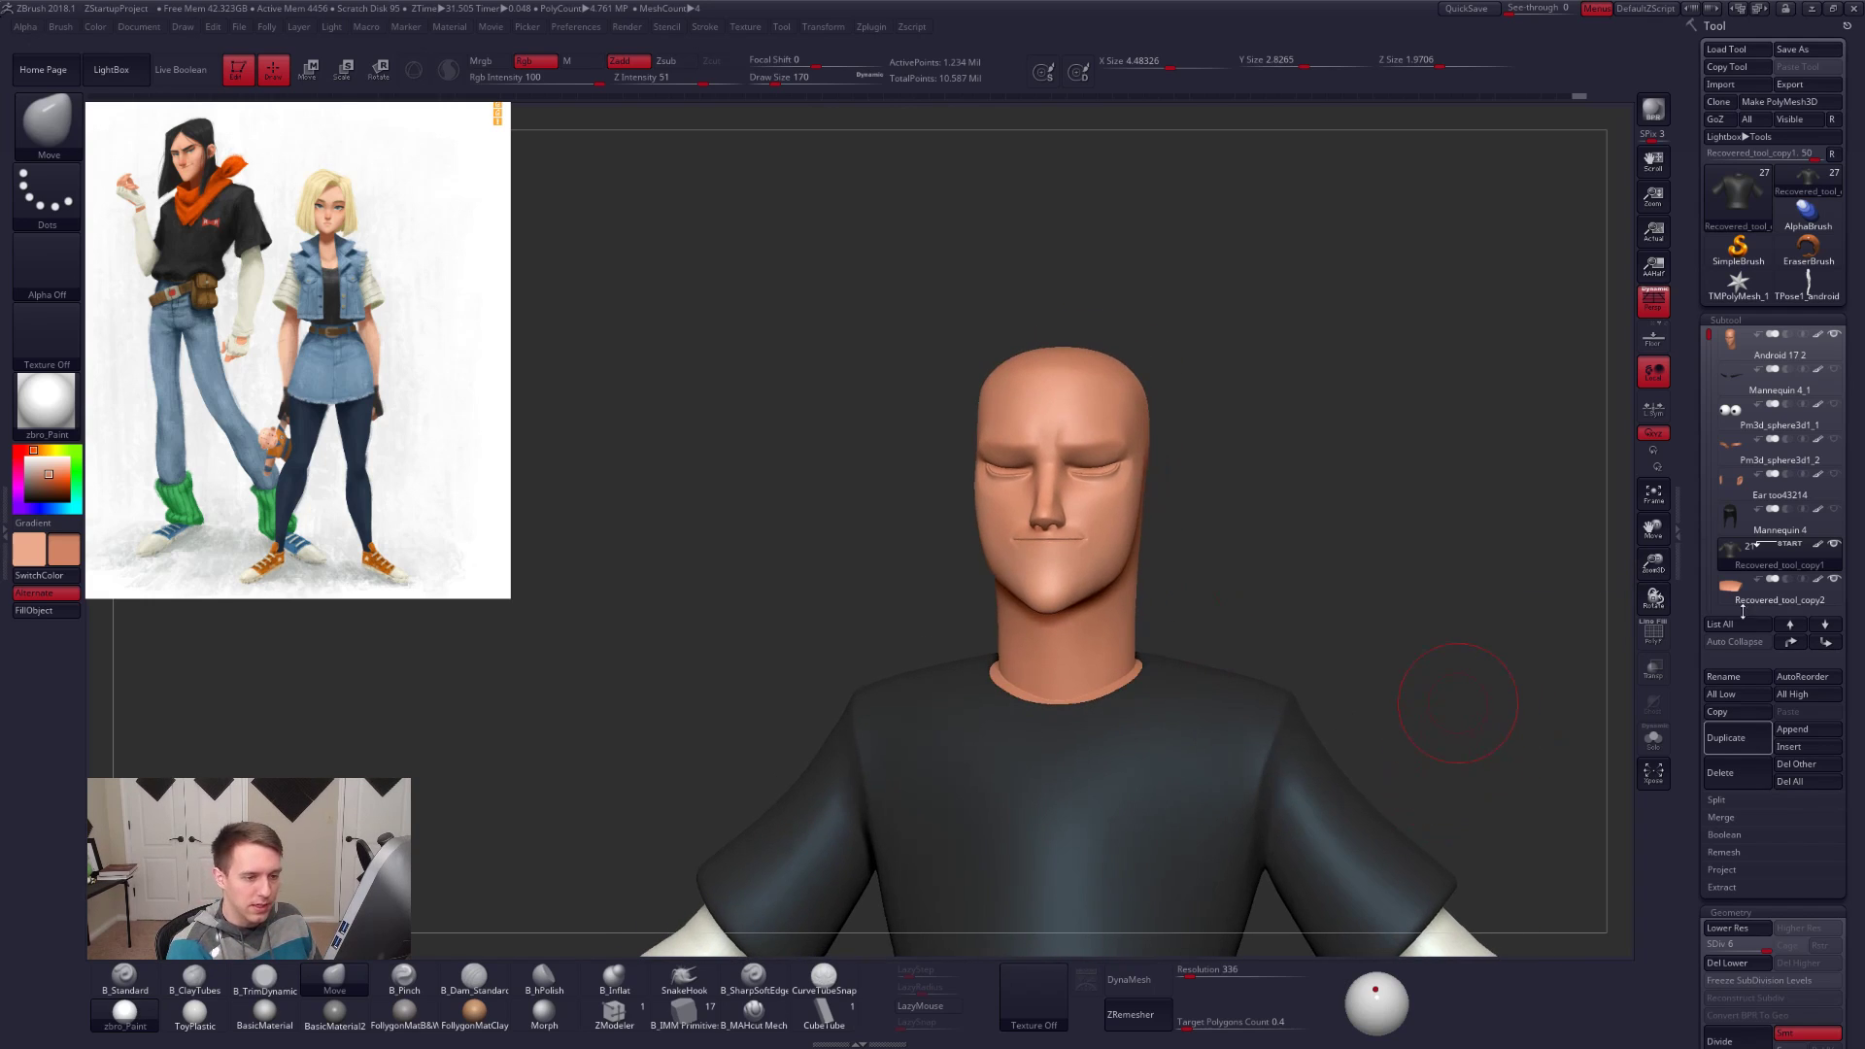
left_click(1742, 604)
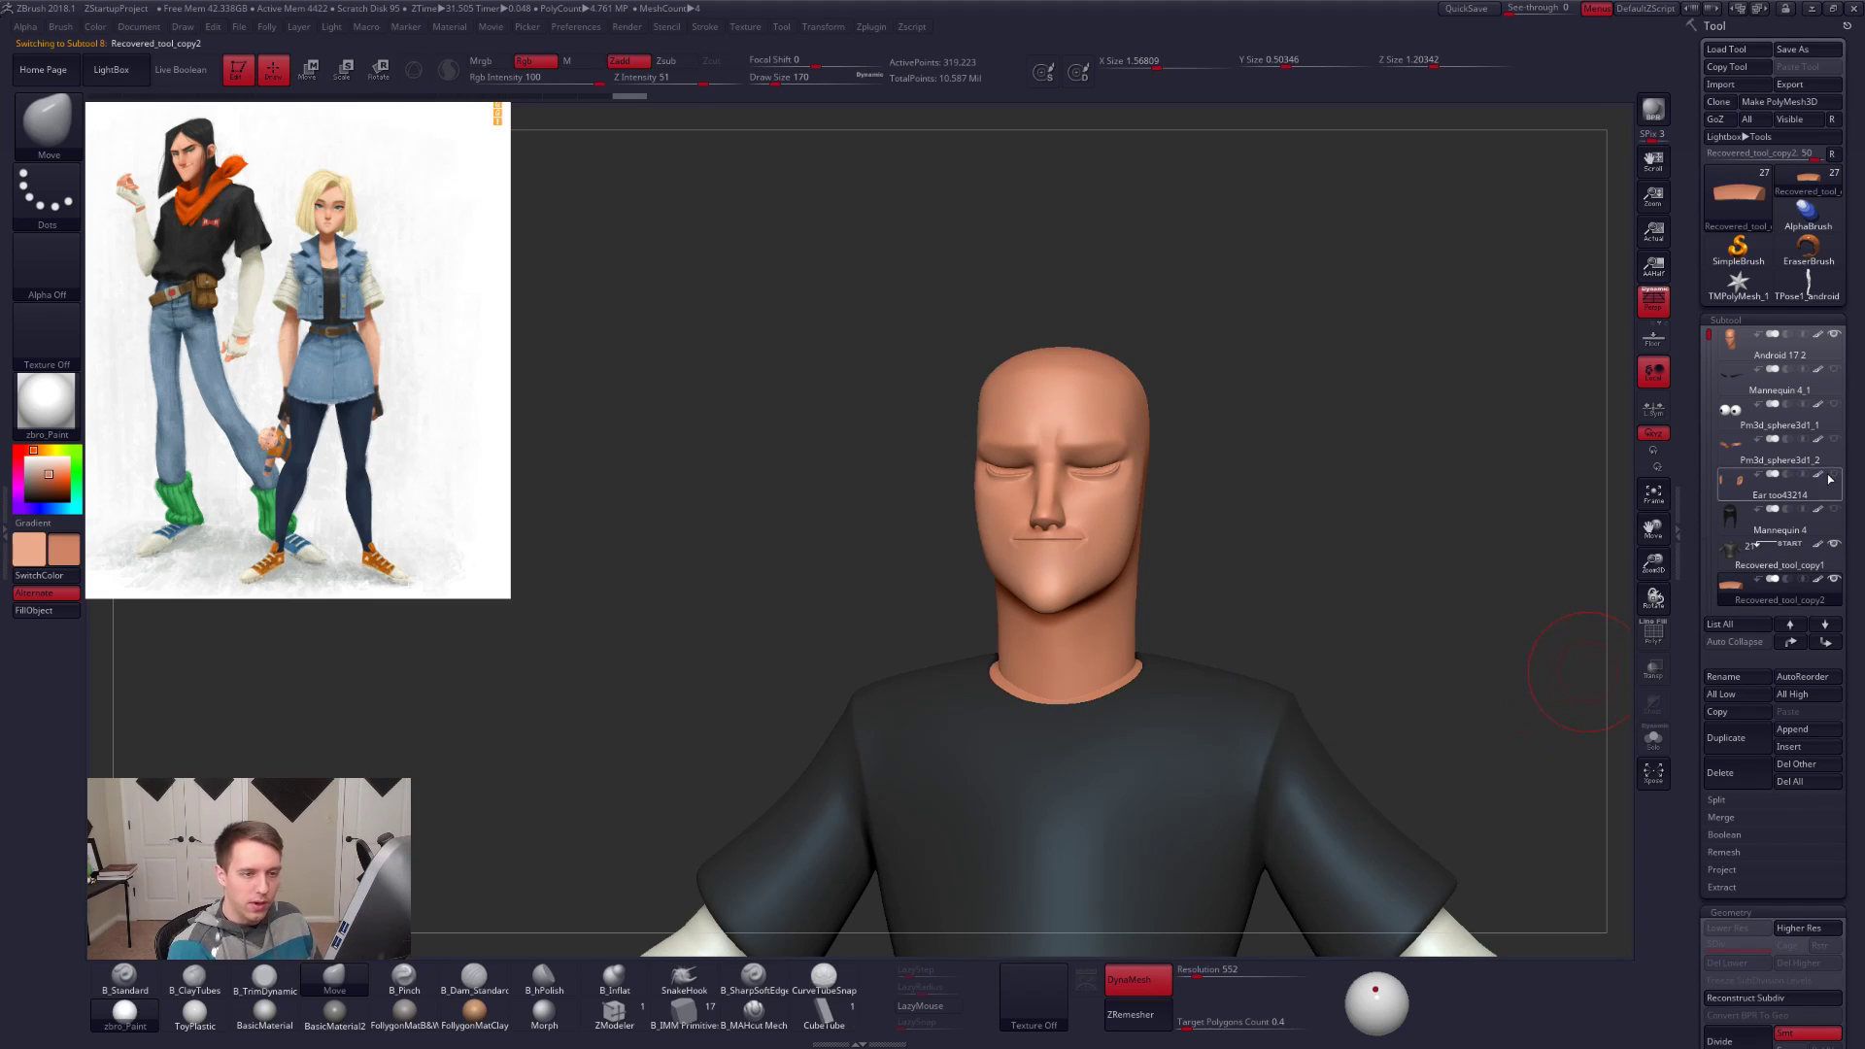
mouse_move(1452, 720)
left_mouse_down()
mouse_move(1448, 754)
mouse_move(1476, 714)
left_mouse_up()
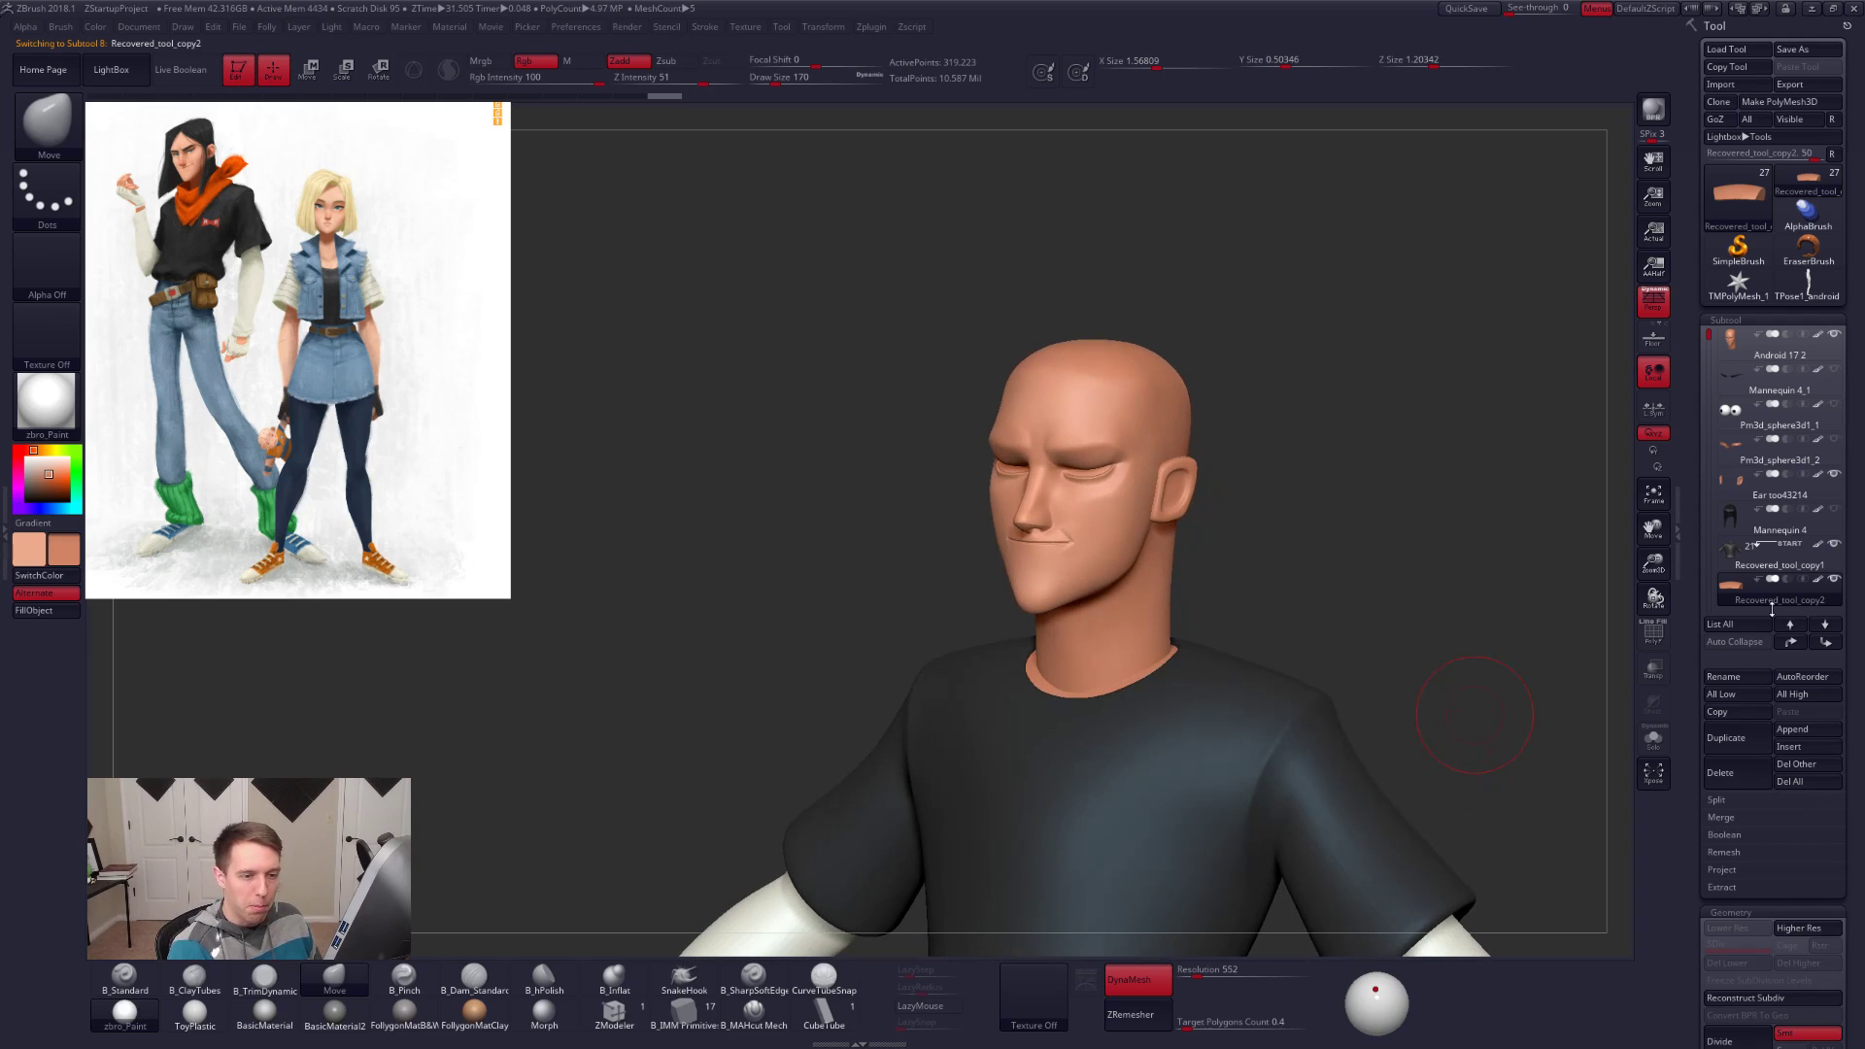
left_click(1795, 644)
left_click(1795, 644)
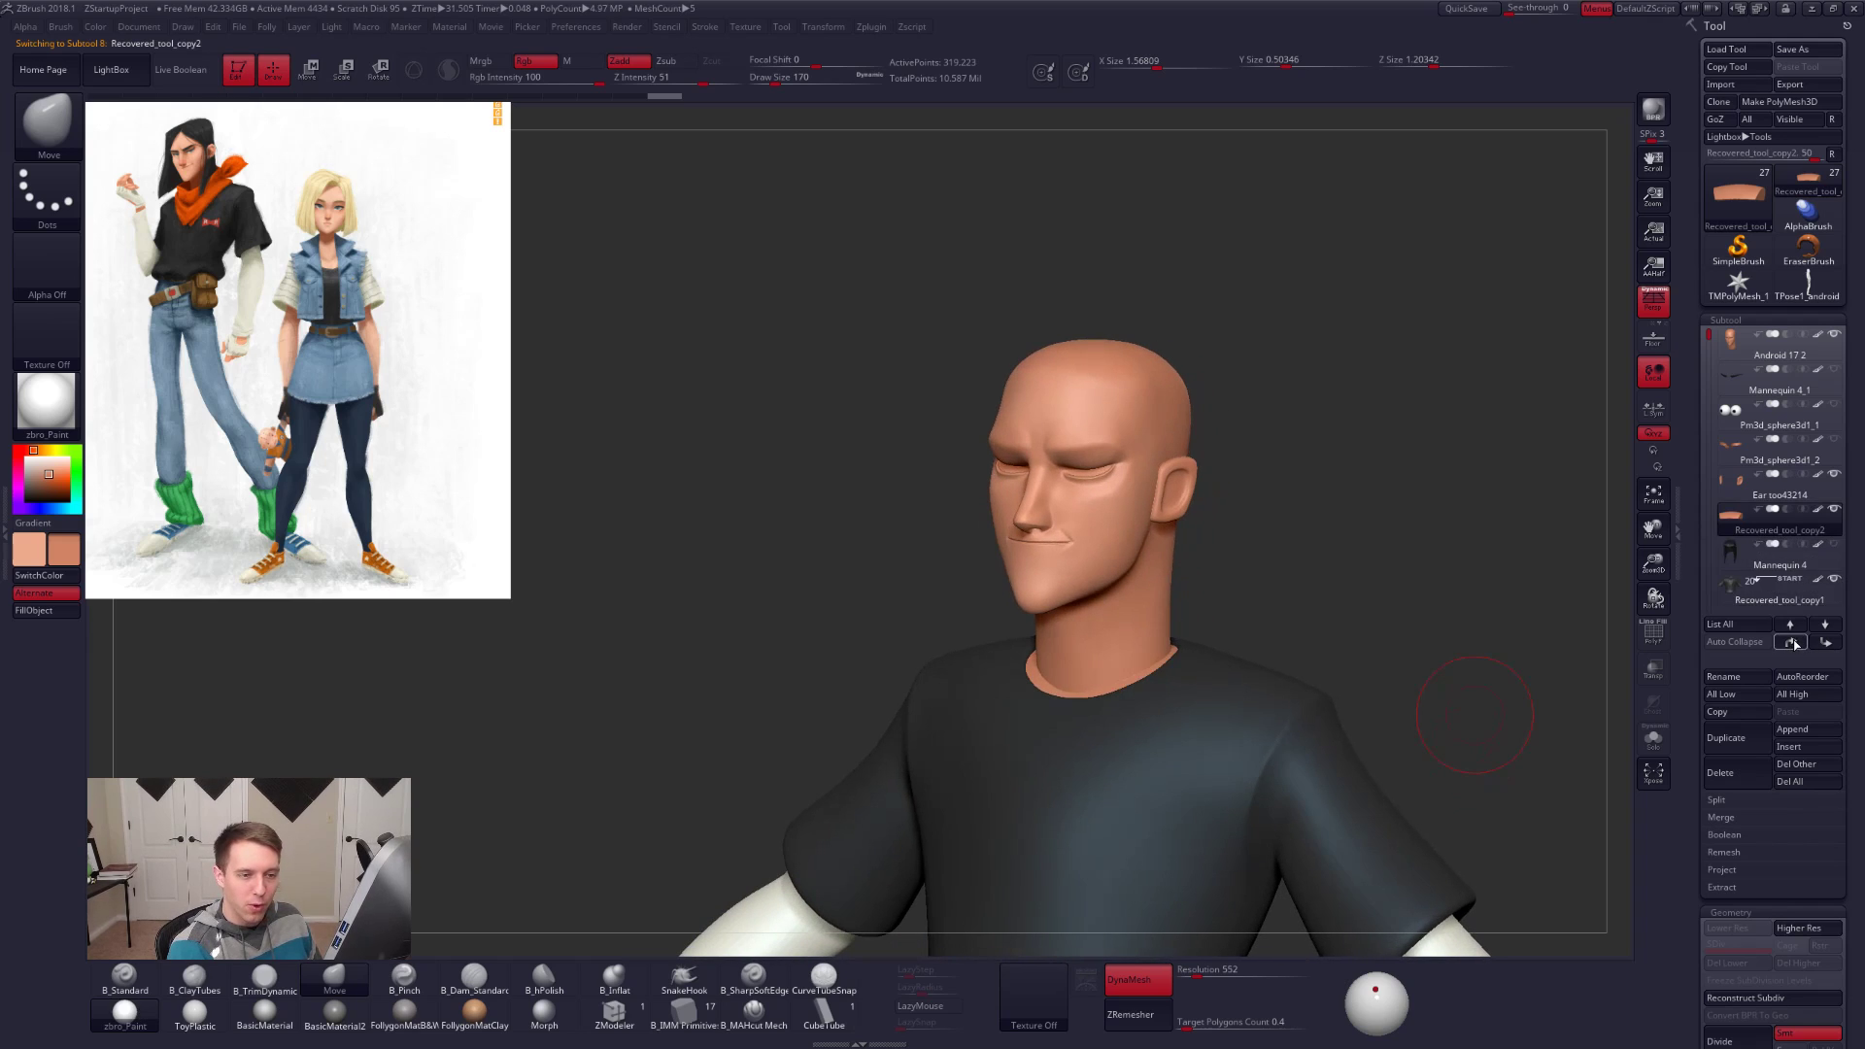
Step: Merge the under-scarf piece into the ear subtool and accept the operation
left_click(1736, 485)
key("ctrl+m")
left_click(1379, 560)
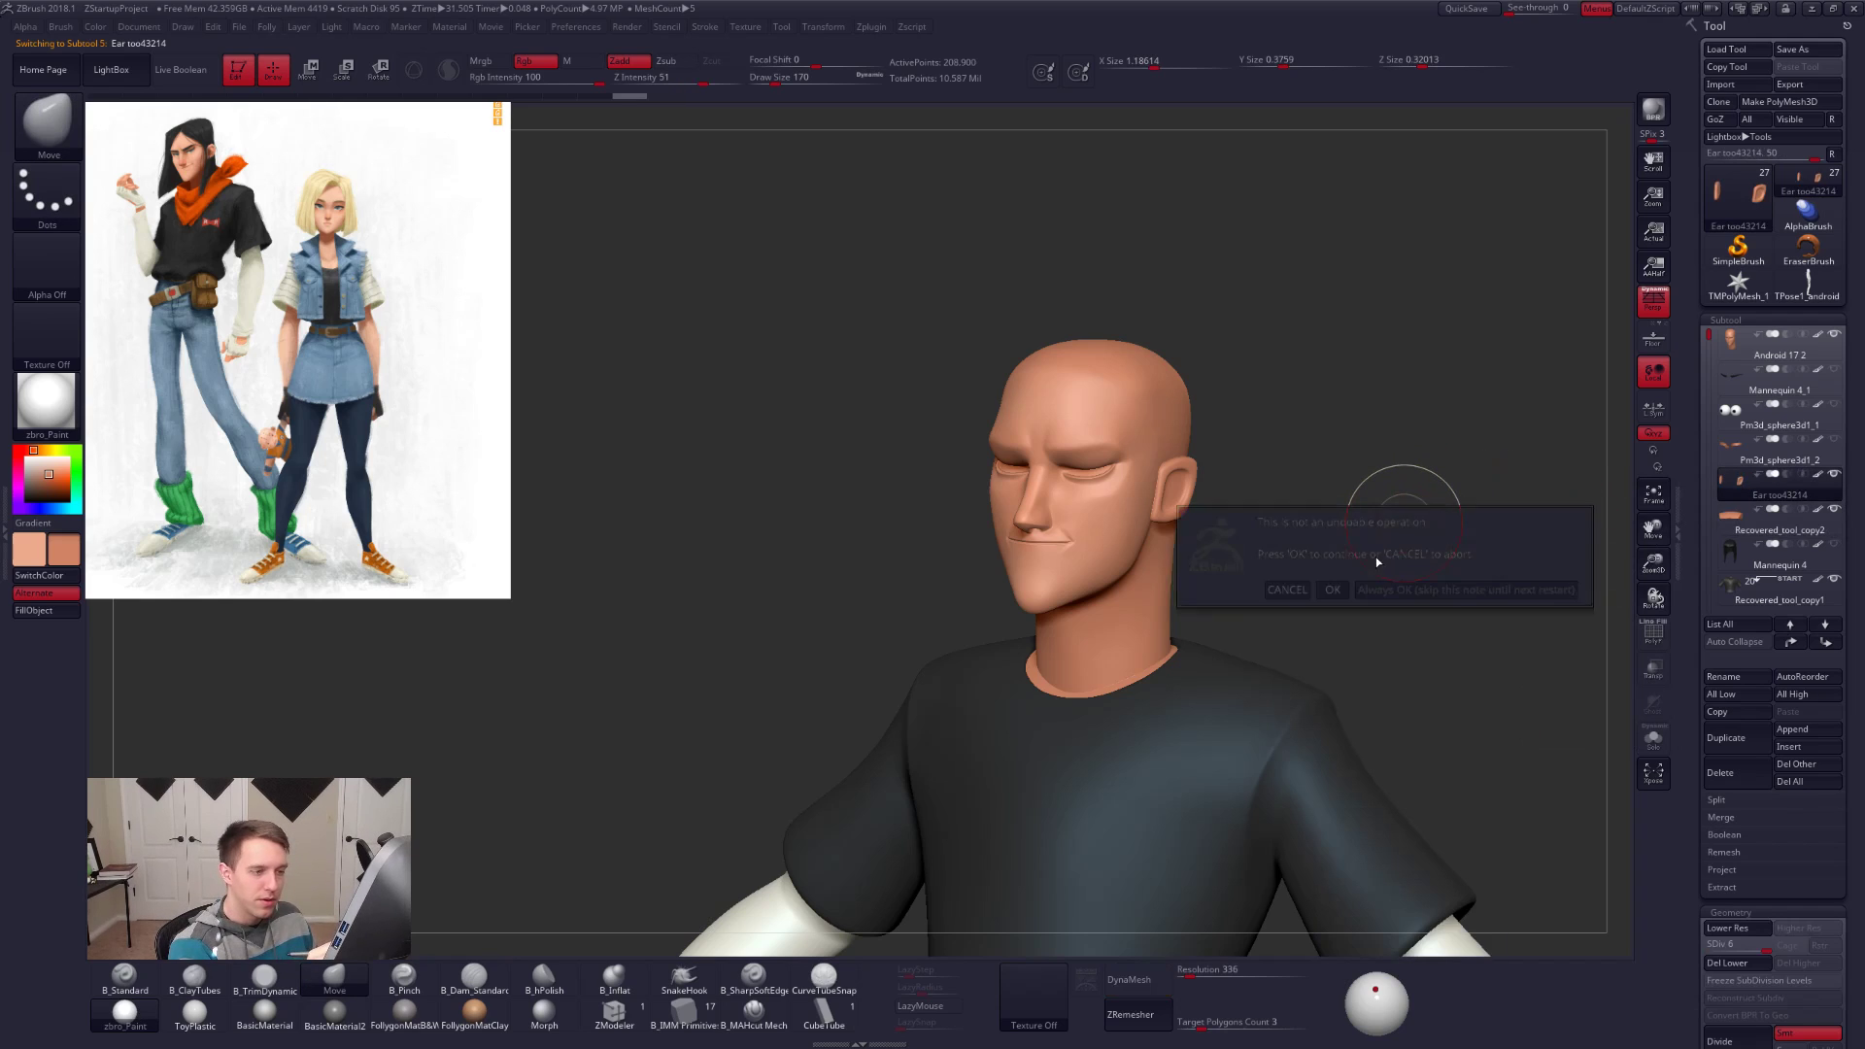
left_click(1332, 590)
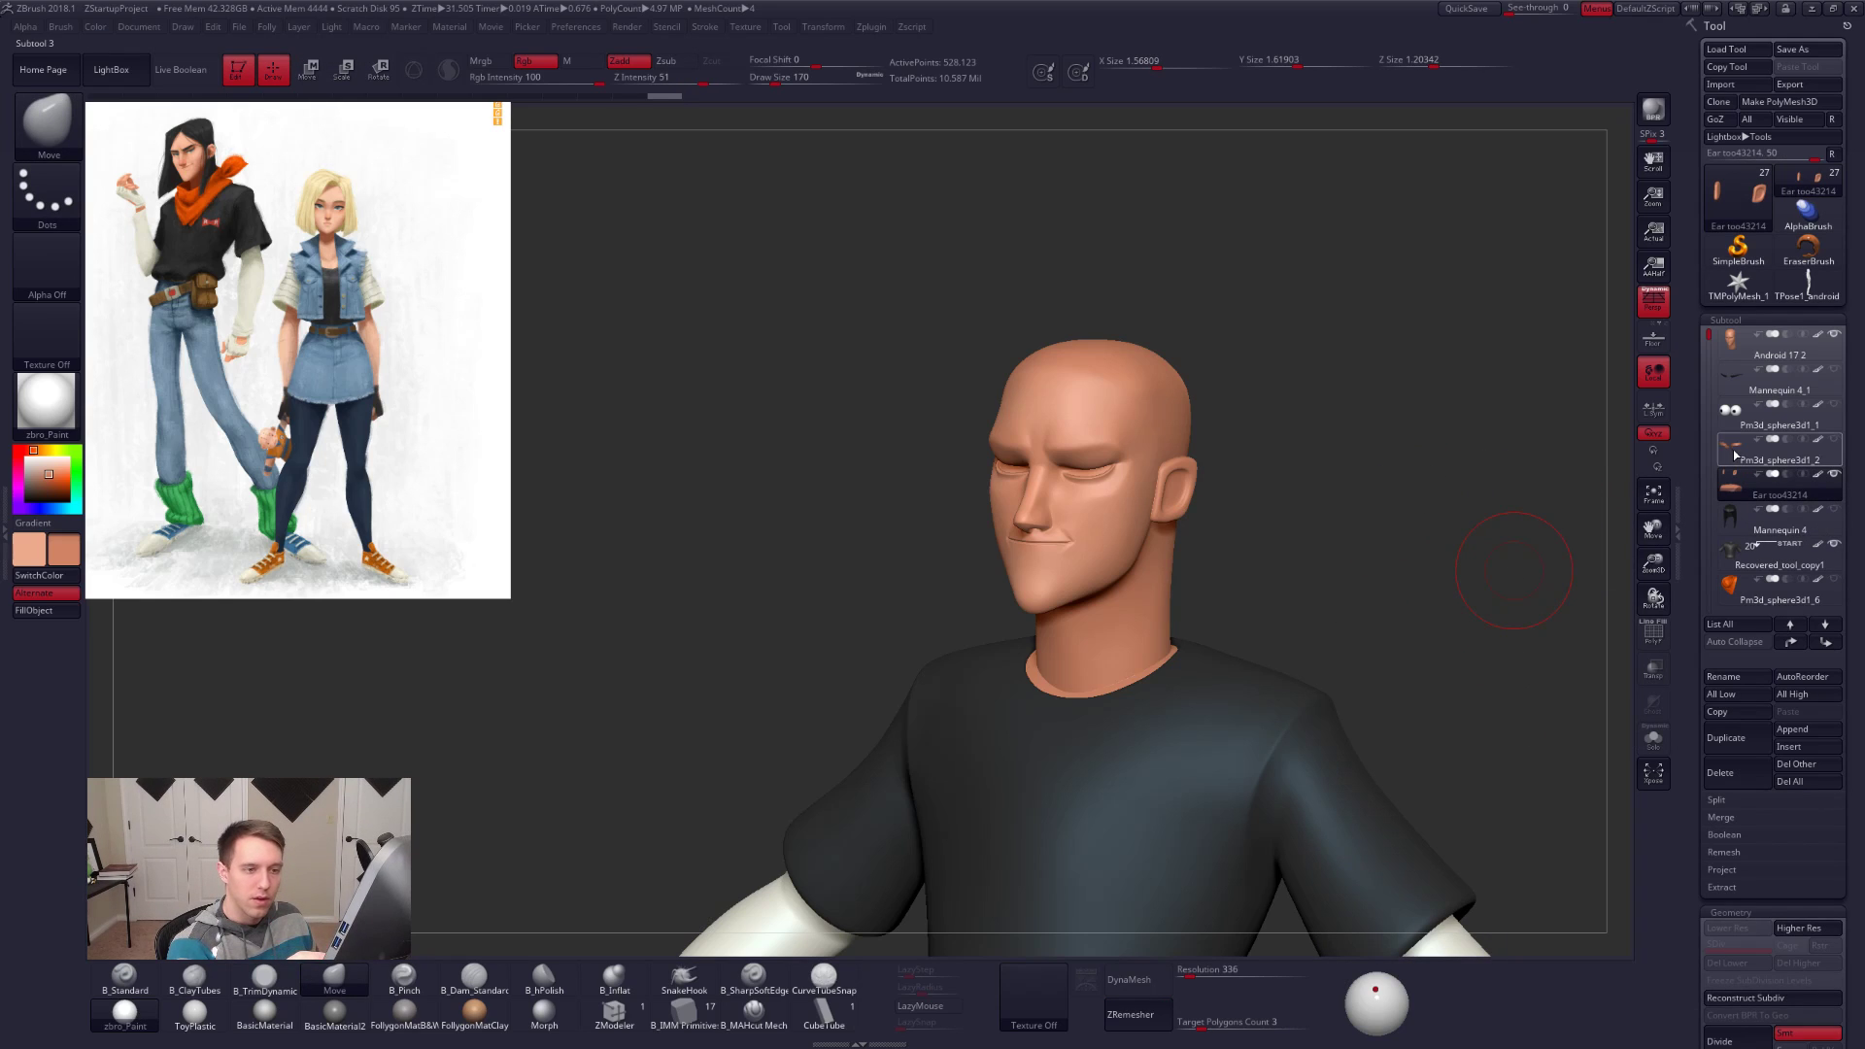
Step: Make all hidden subtools visible again, including the hair, eyes and scarf
key("shift")
left_click(1742, 496, "shift")
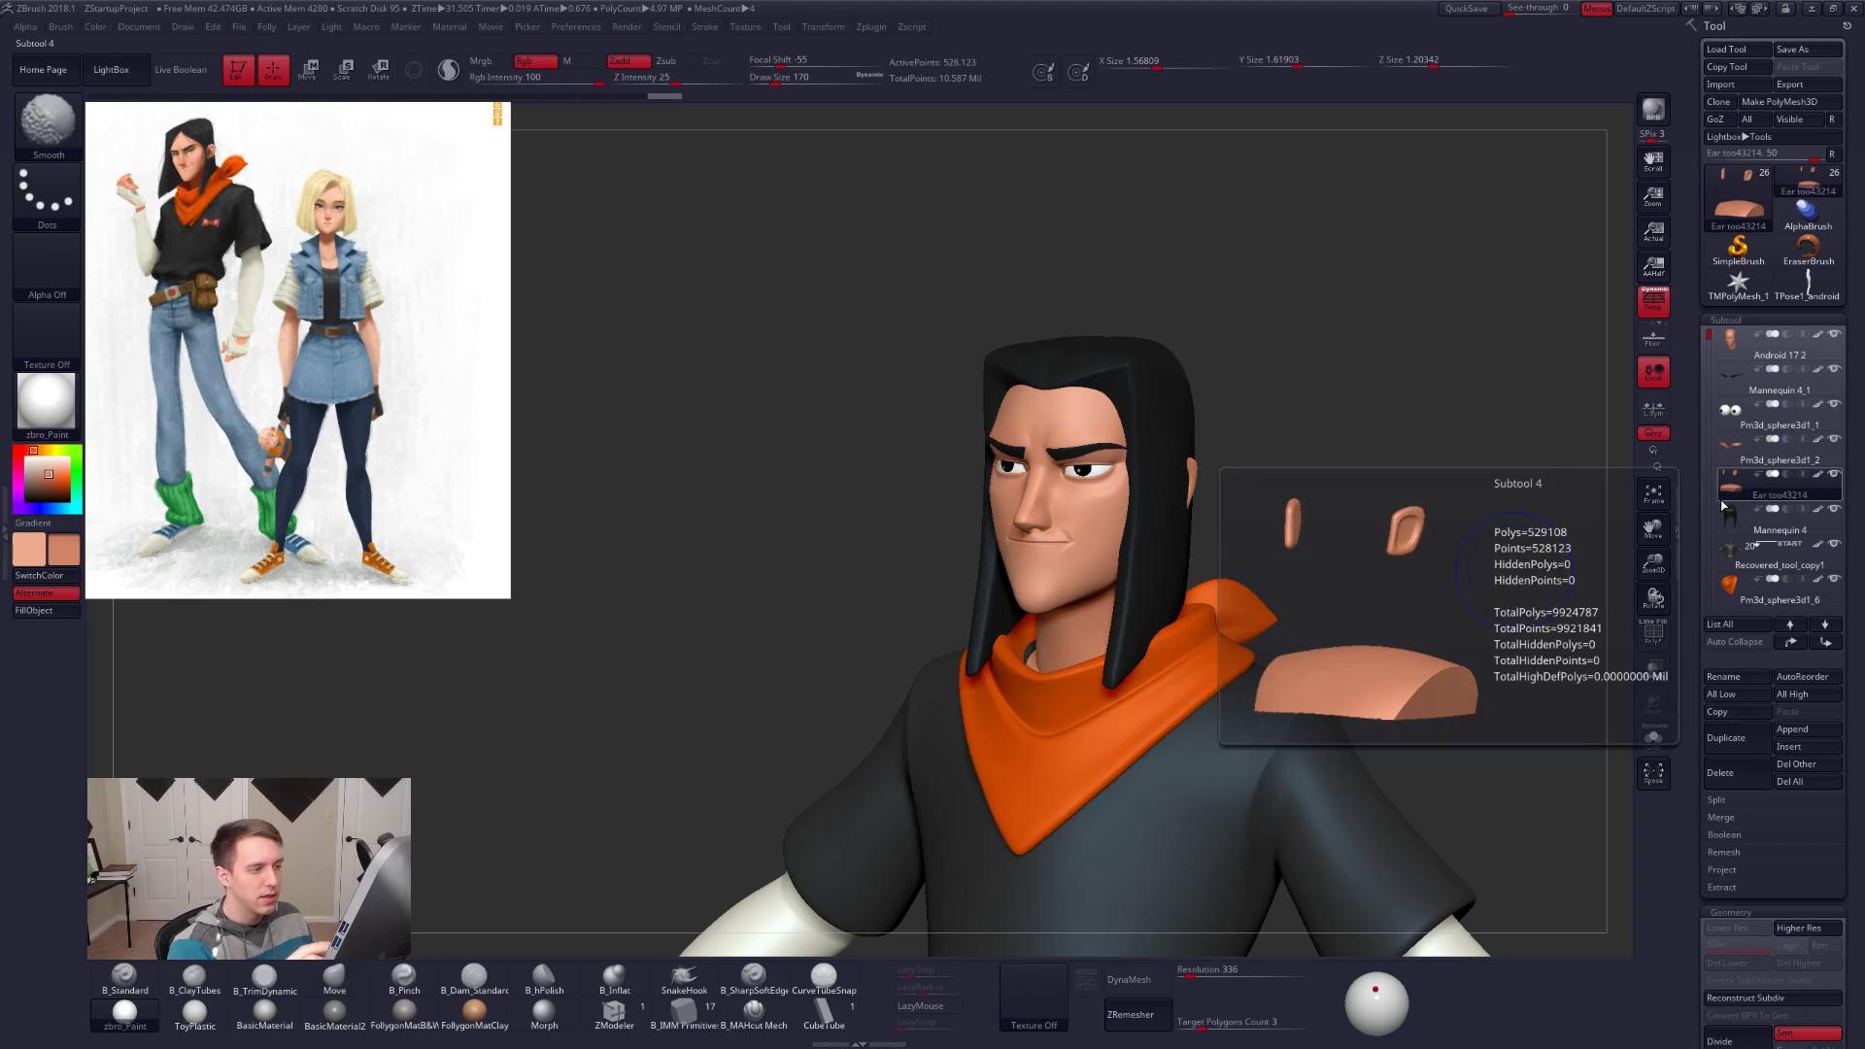
left_click_drag(1354, 601, 1328, 703)
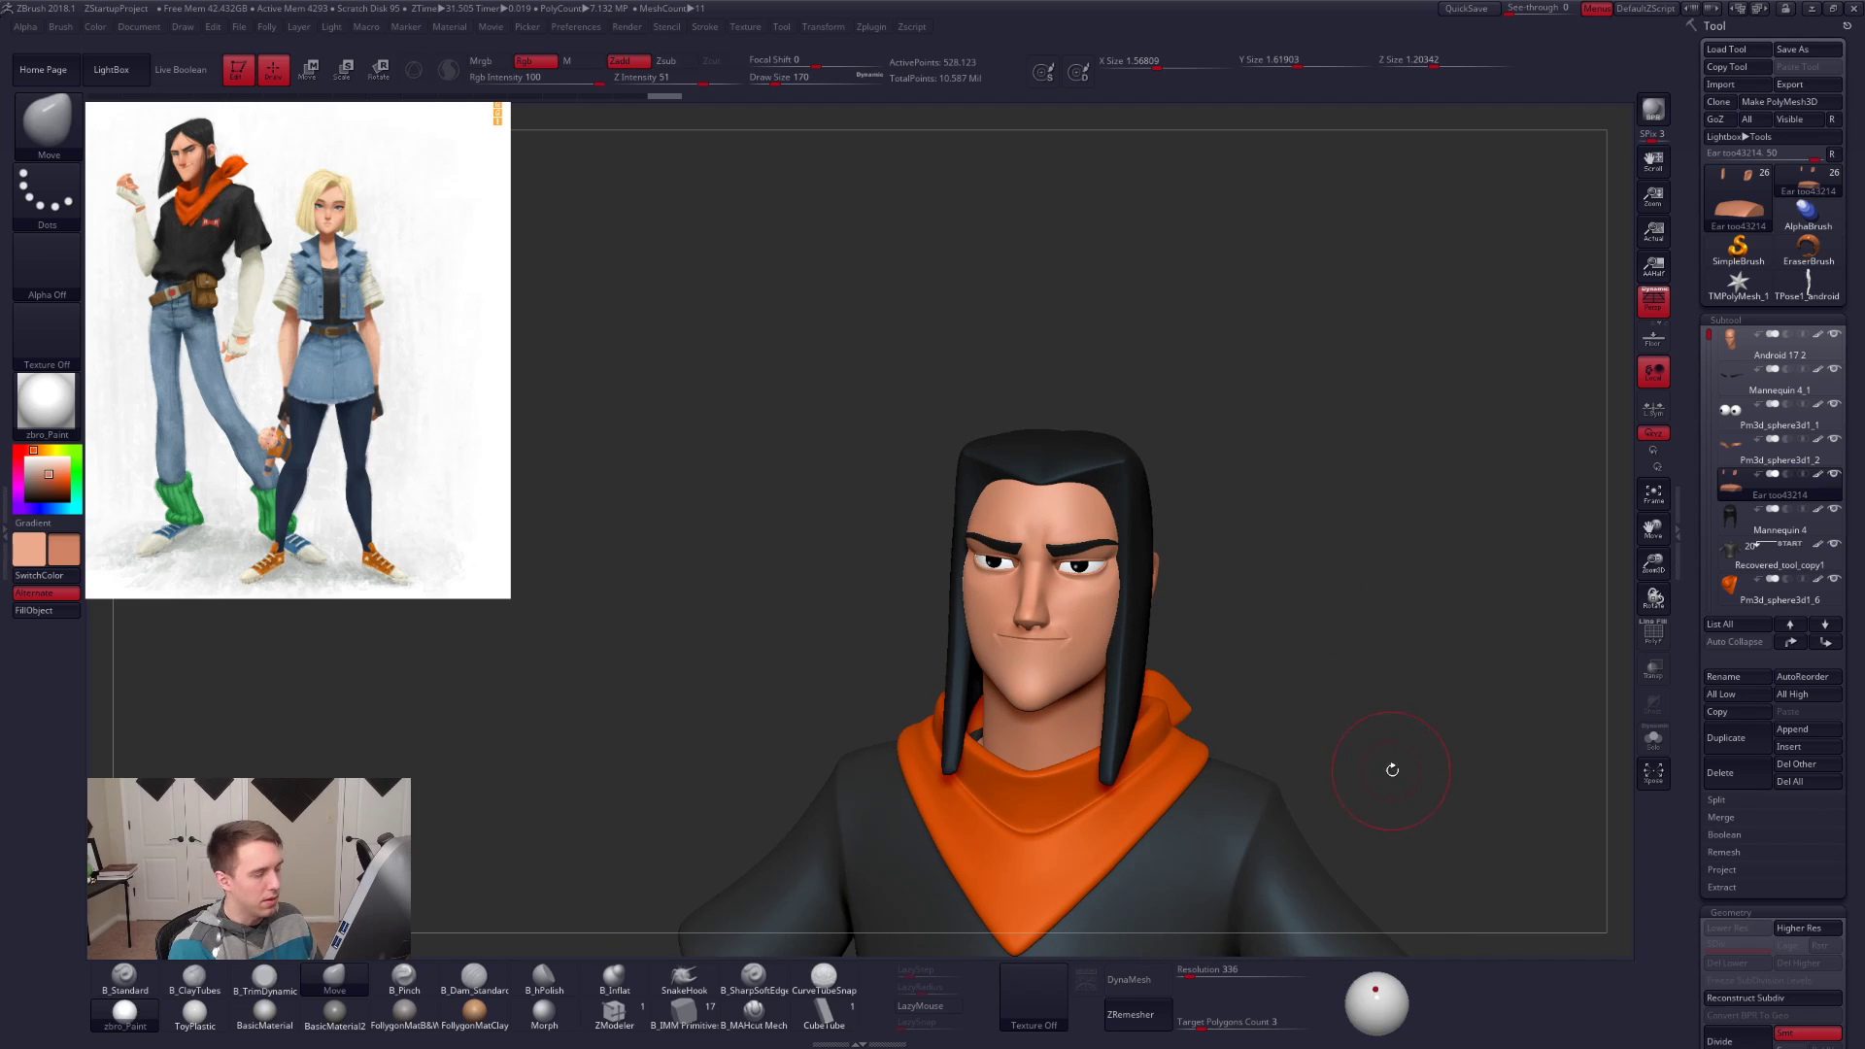
Step: Hide the hair subtool so the bald head, ears and neck can be worked on
left_click_drag(1432, 746, 1391, 757, "shift")
left_click_drag(1270, 720, 1298, 782, "alt")
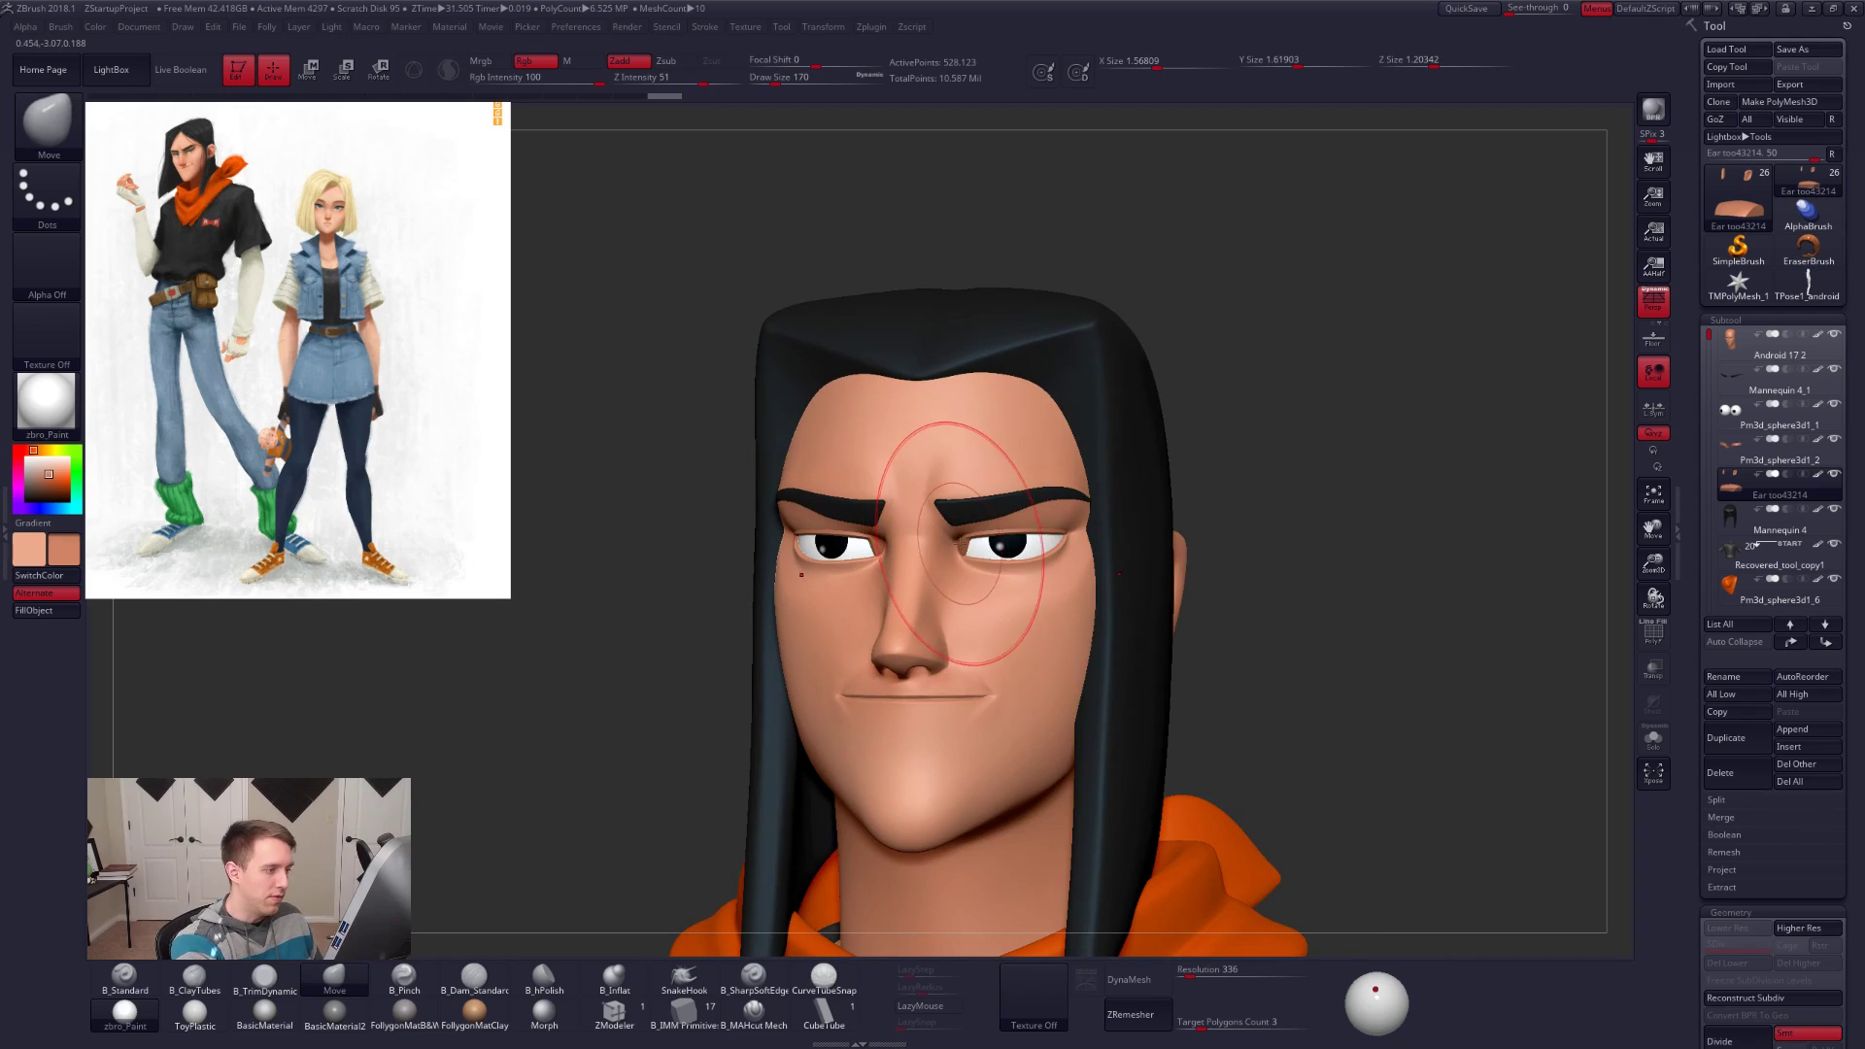
left_click_drag(1108, 569, 1326, 633, "alt")
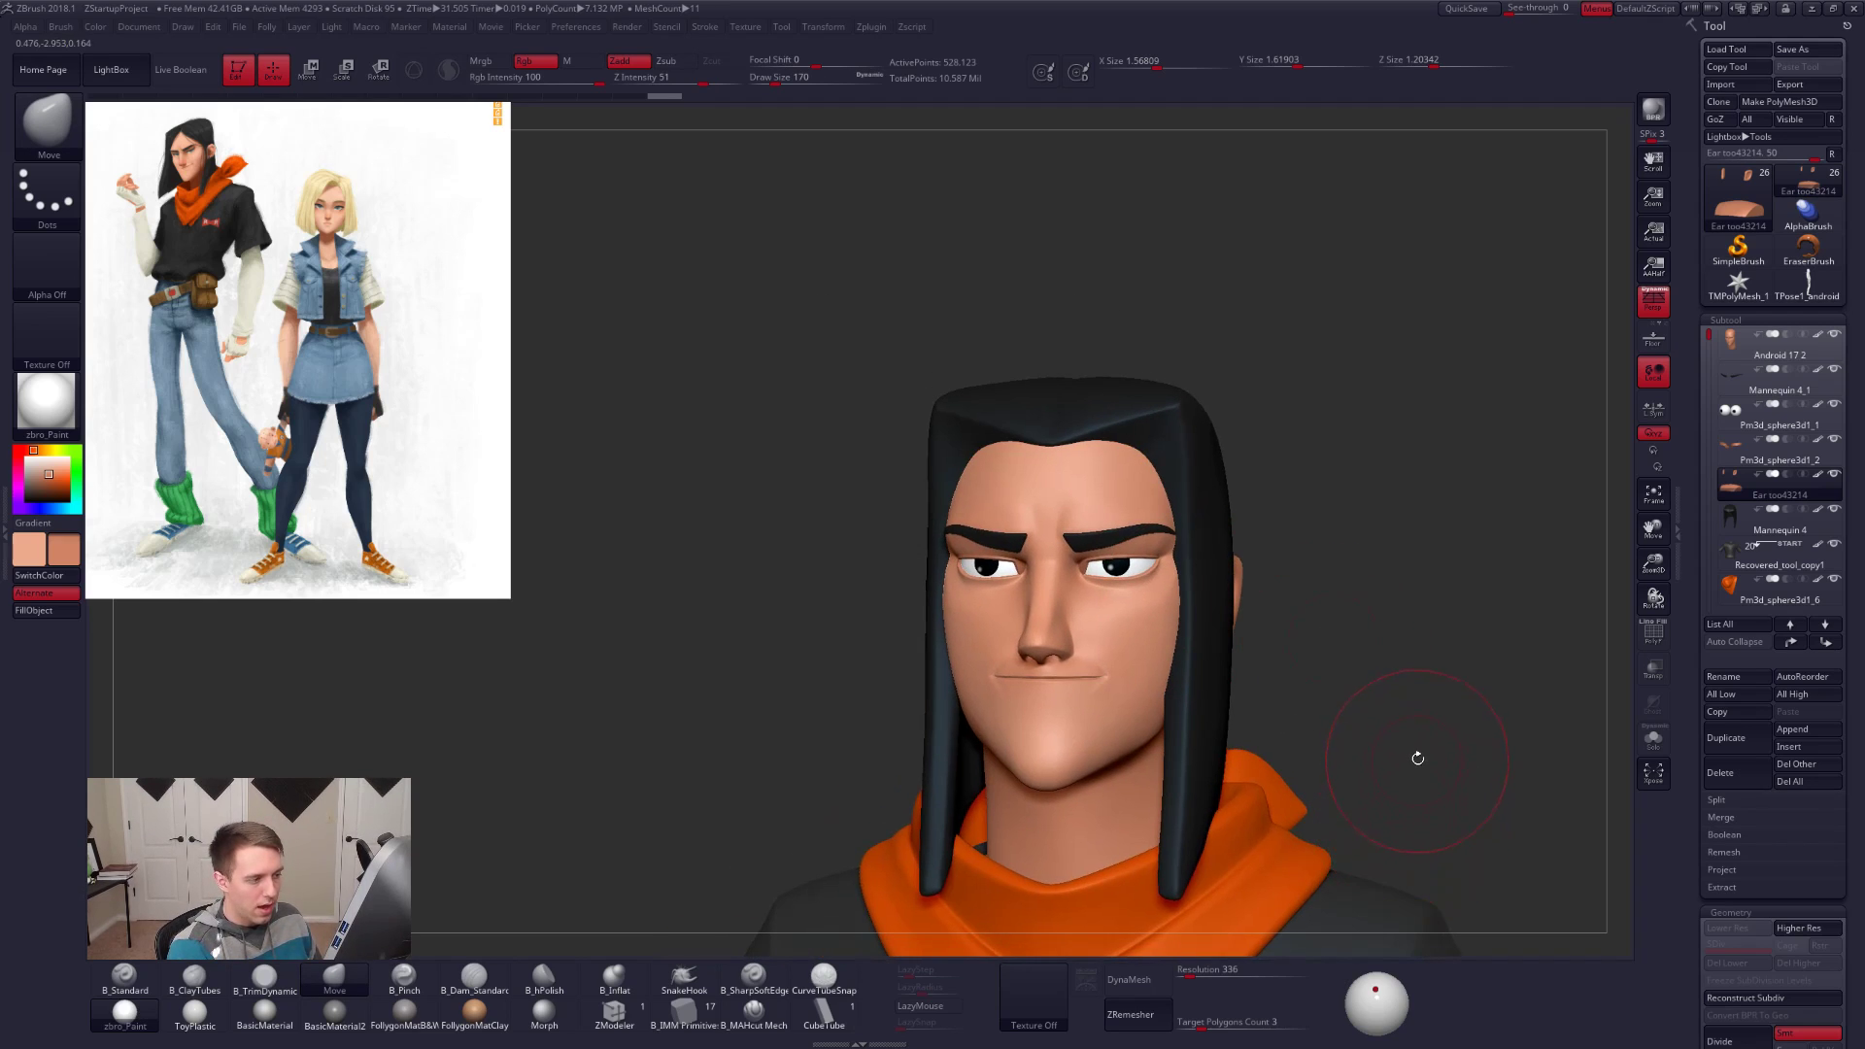
left_click(1834, 509)
left_click_drag(1389, 767, 1368, 709)
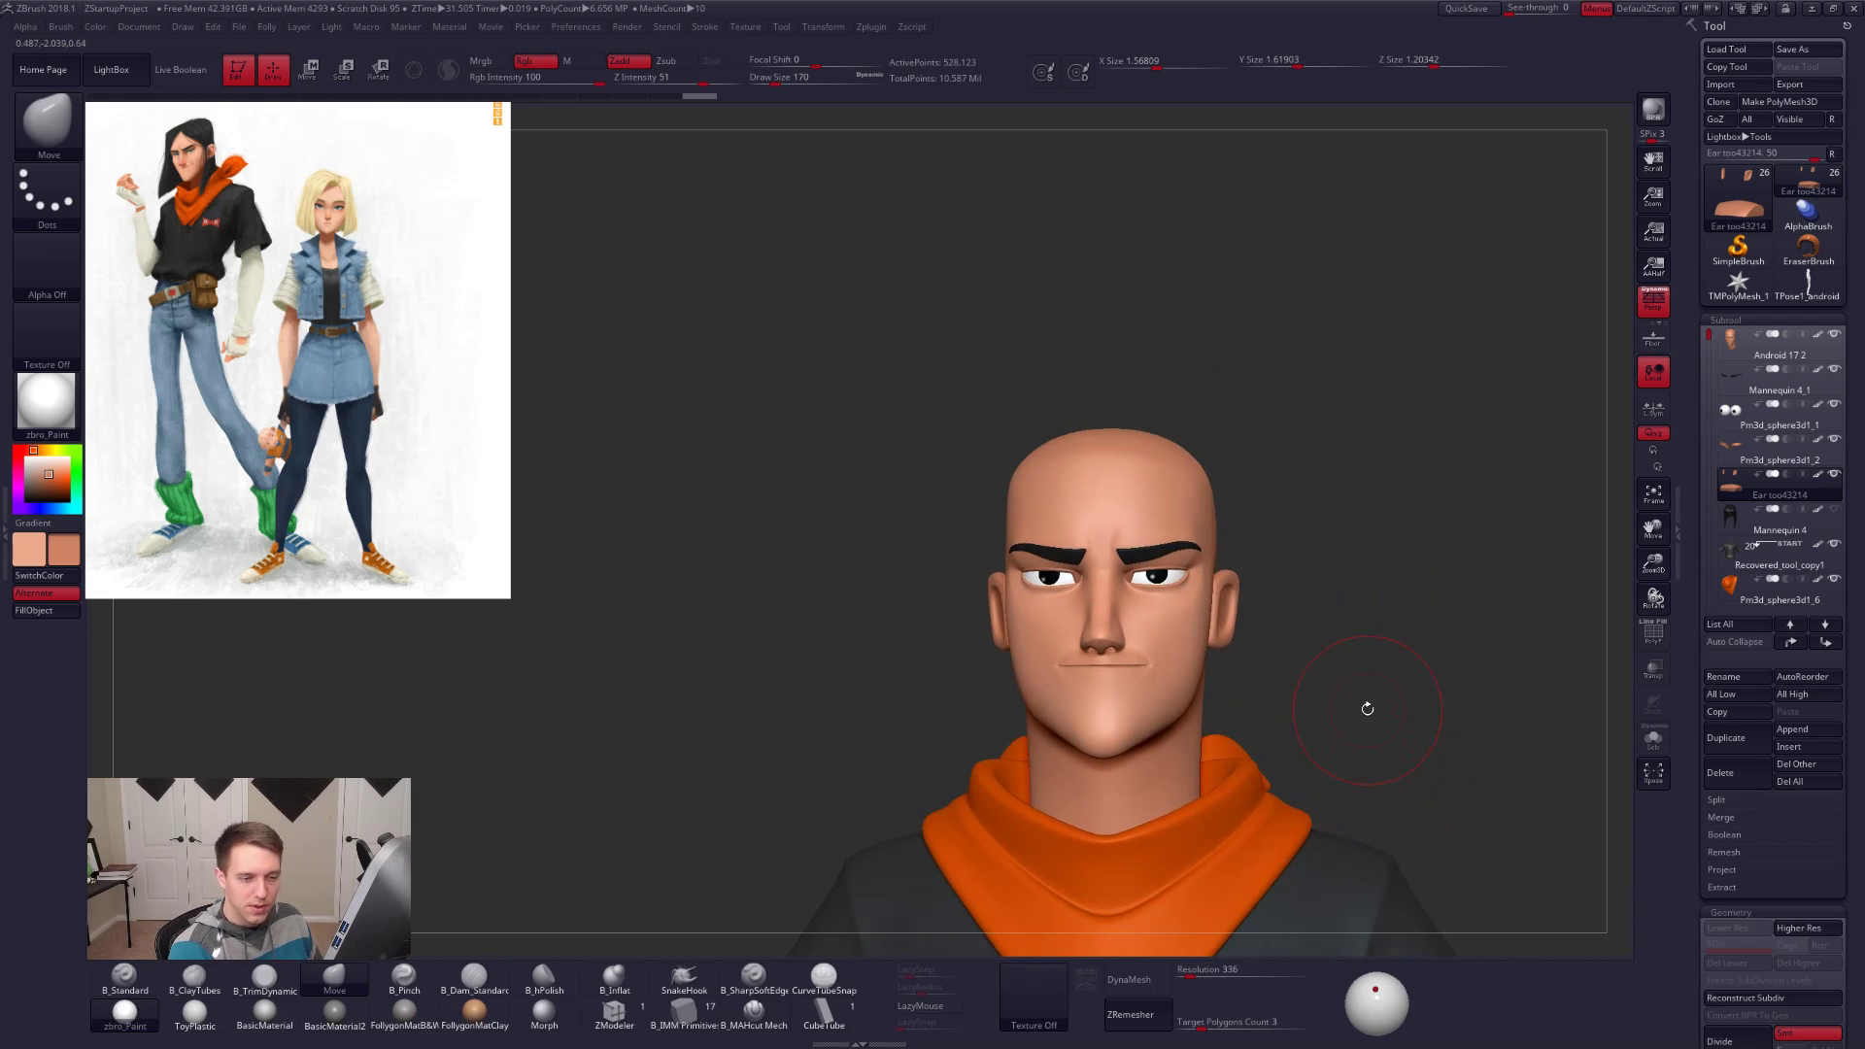
Step: Move the ear subtool up the subtool order to sit directly below the head
left_click(1790, 642)
left_click(1790, 642)
left_click(1791, 642)
Step: Select the head subtool, merge the ear subtool into it and accept the operation
left_click(1745, 348)
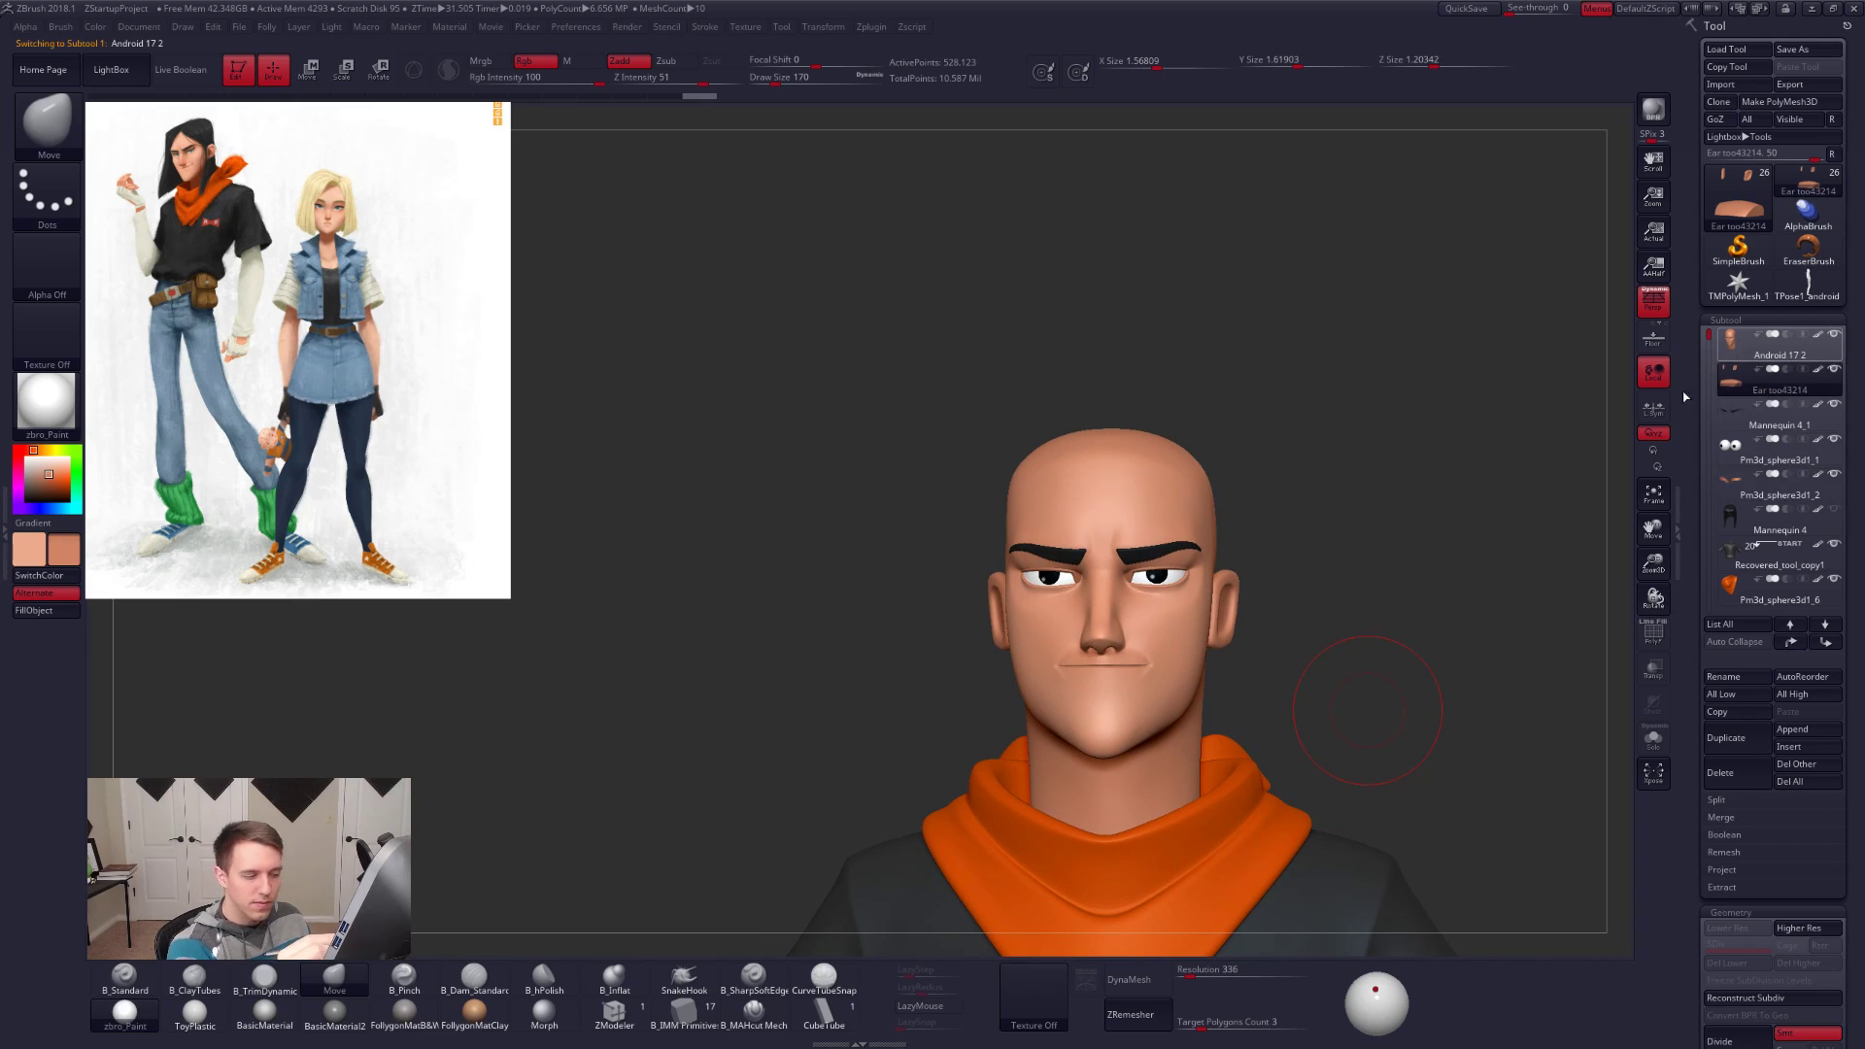
left_click_drag(1462, 581, 1499, 583)
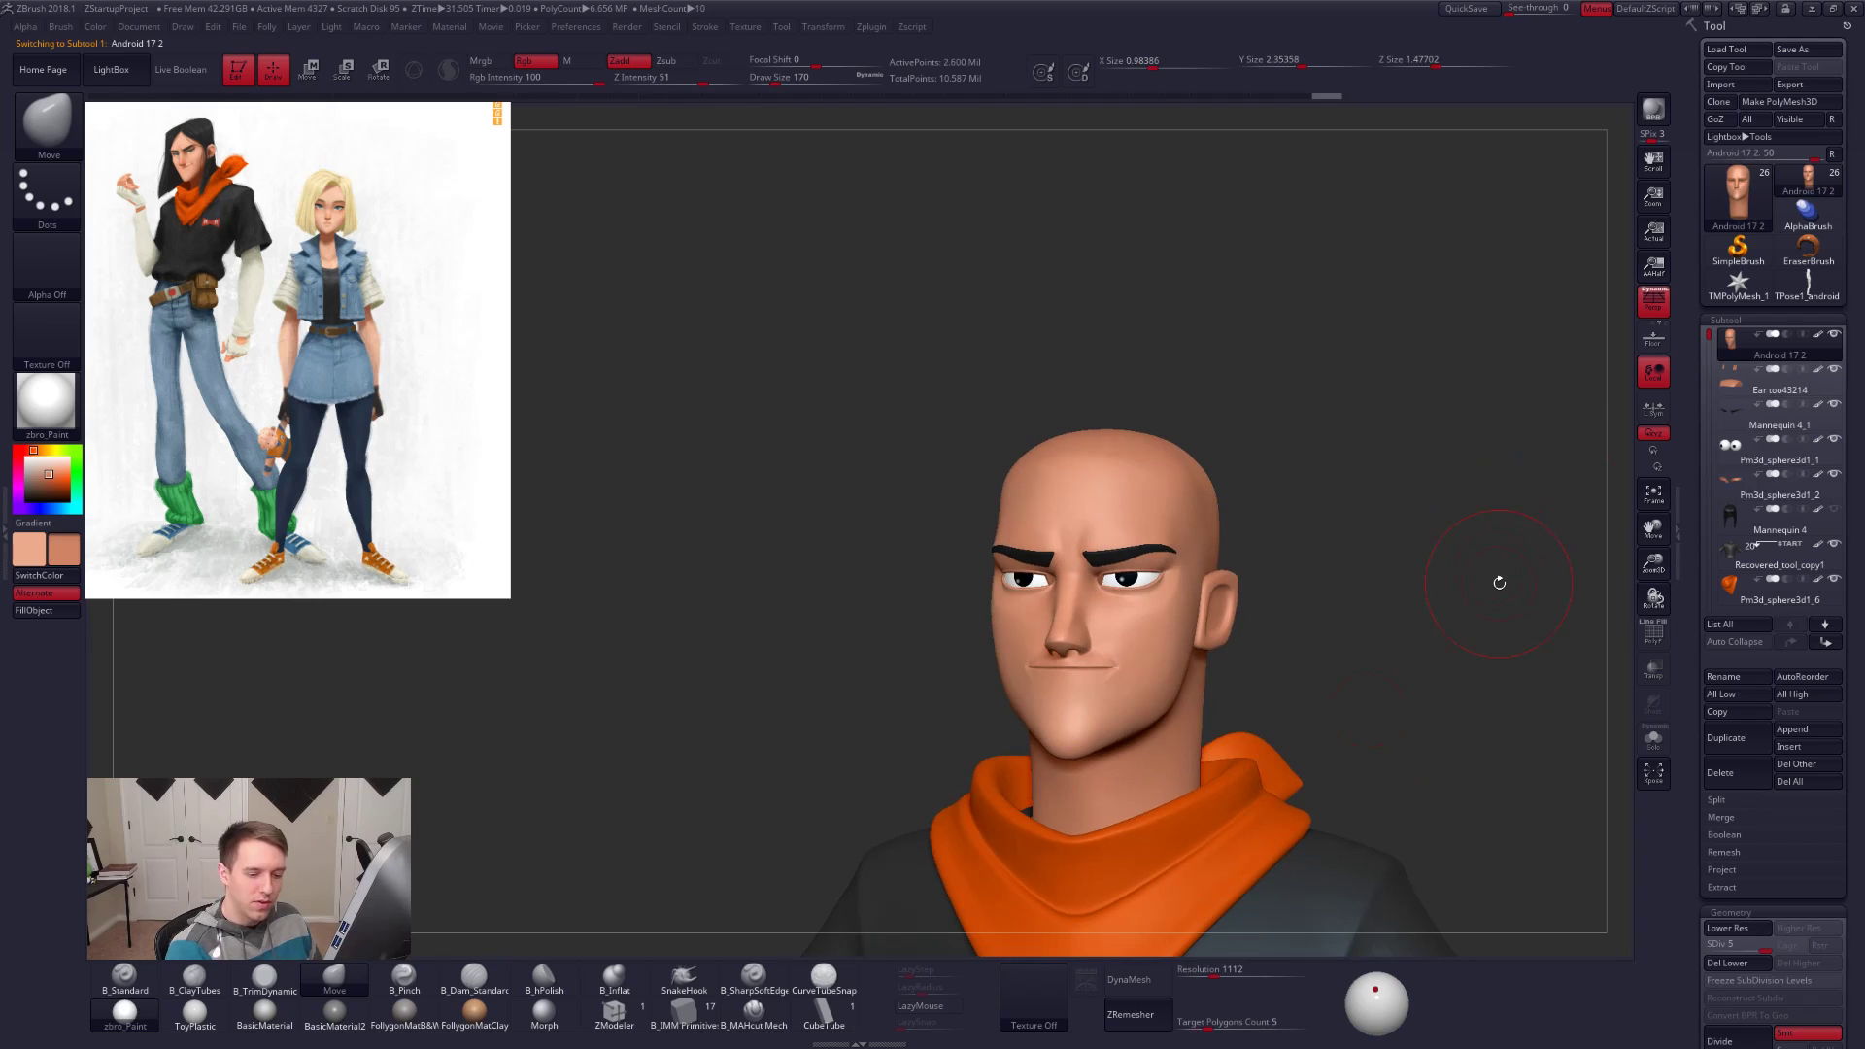
key("ctrl+f")
left_click(1312, 639)
left_click(1259, 665)
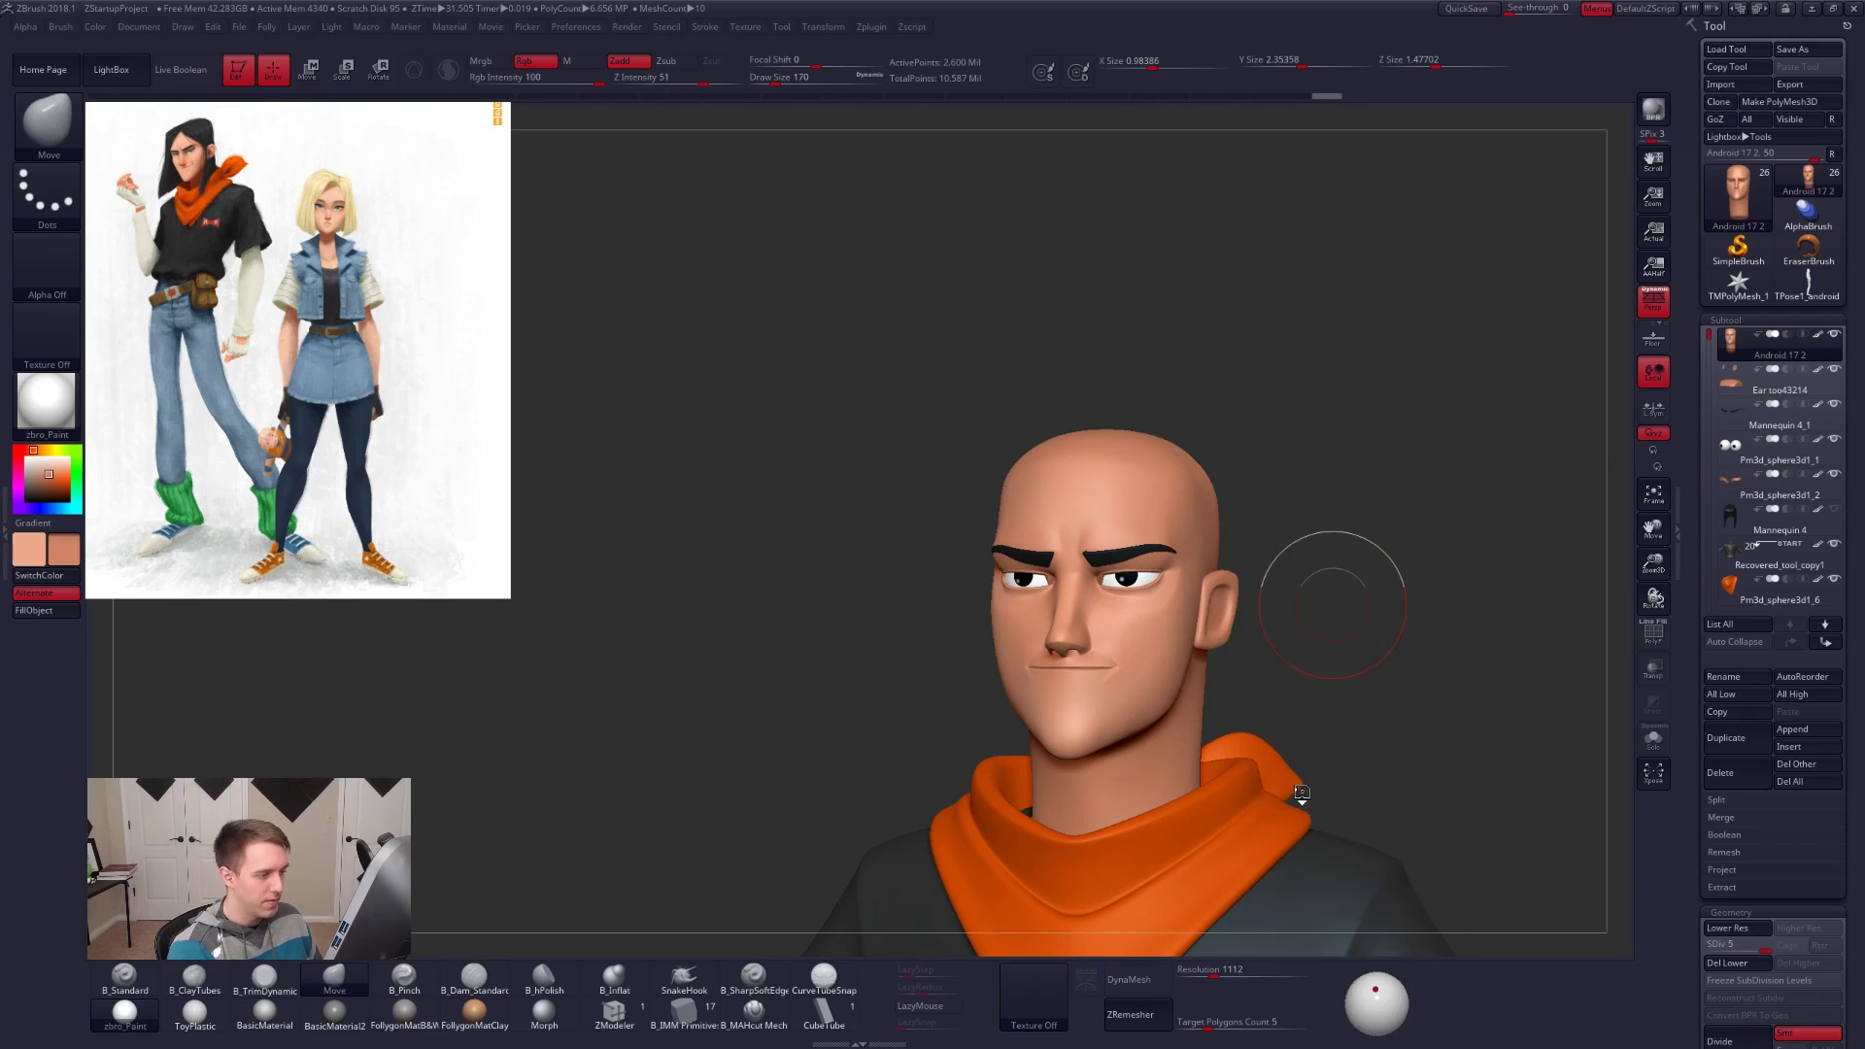
Step: Isolate the merged head and mask the shoulder piece, leaving the neck and face unmasked
key("alt+s")
left_click_drag(1315, 789, 1278, 793)
left_click_drag(1299, 928, 1323, 646, "alt")
left_click_drag(1323, 840, 1334, 766, "alt")
key("w")
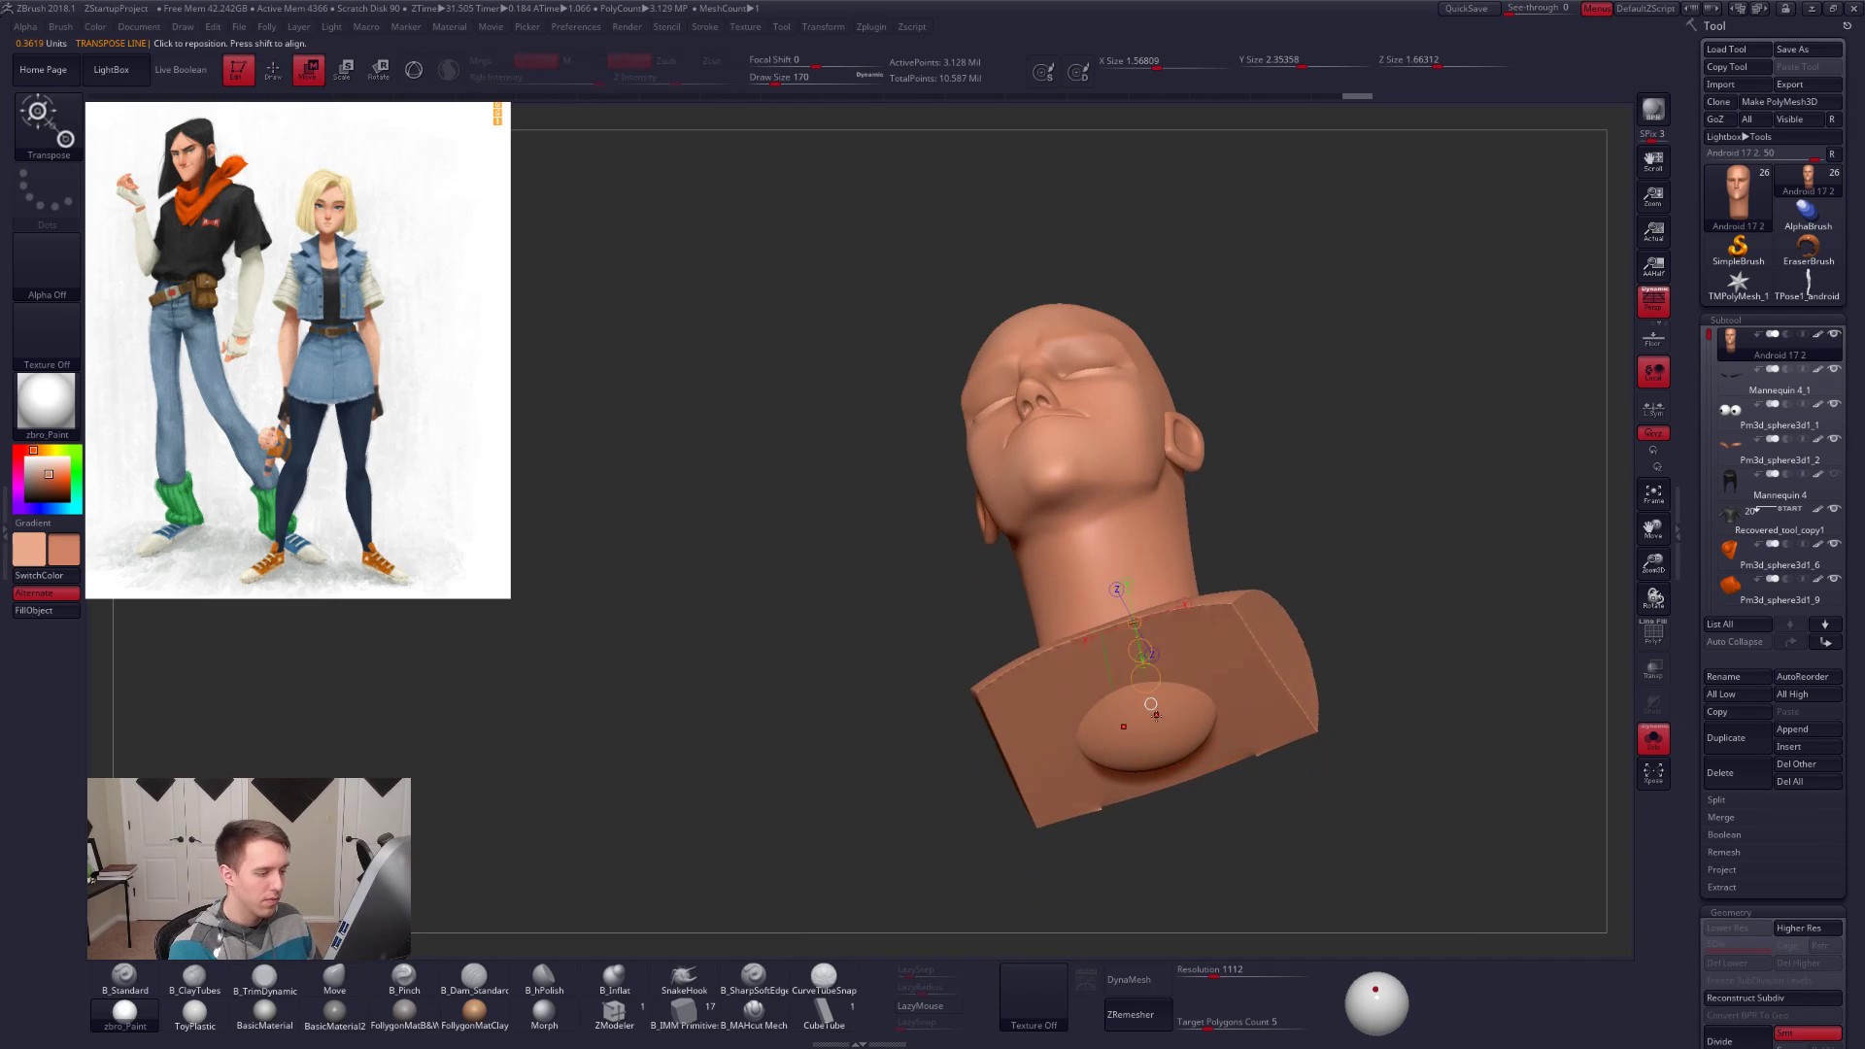
left_click_drag(1150, 741, 1245, 653, "ctrl")
key("q")
Step: Tuck the underside of the neck up inside the shoulder piece with smoothing and the Move brush, and clear the mask
key("space")
left_click_drag(1168, 720, 1182, 720)
mouse_move(1182, 719)
right_mouse_down()
mouse_move(1205, 646)
mouse_move(1258, 631)
right_mouse_up()
mouse_move(1145, 740)
left_mouse_down()
mouse_move(1152, 769)
mouse_move(1132, 720)
left_mouse_up()
mouse_move(1146, 670)
right_mouse_down()
mouse_move(1167, 826)
mouse_move(1180, 811)
right_mouse_up()
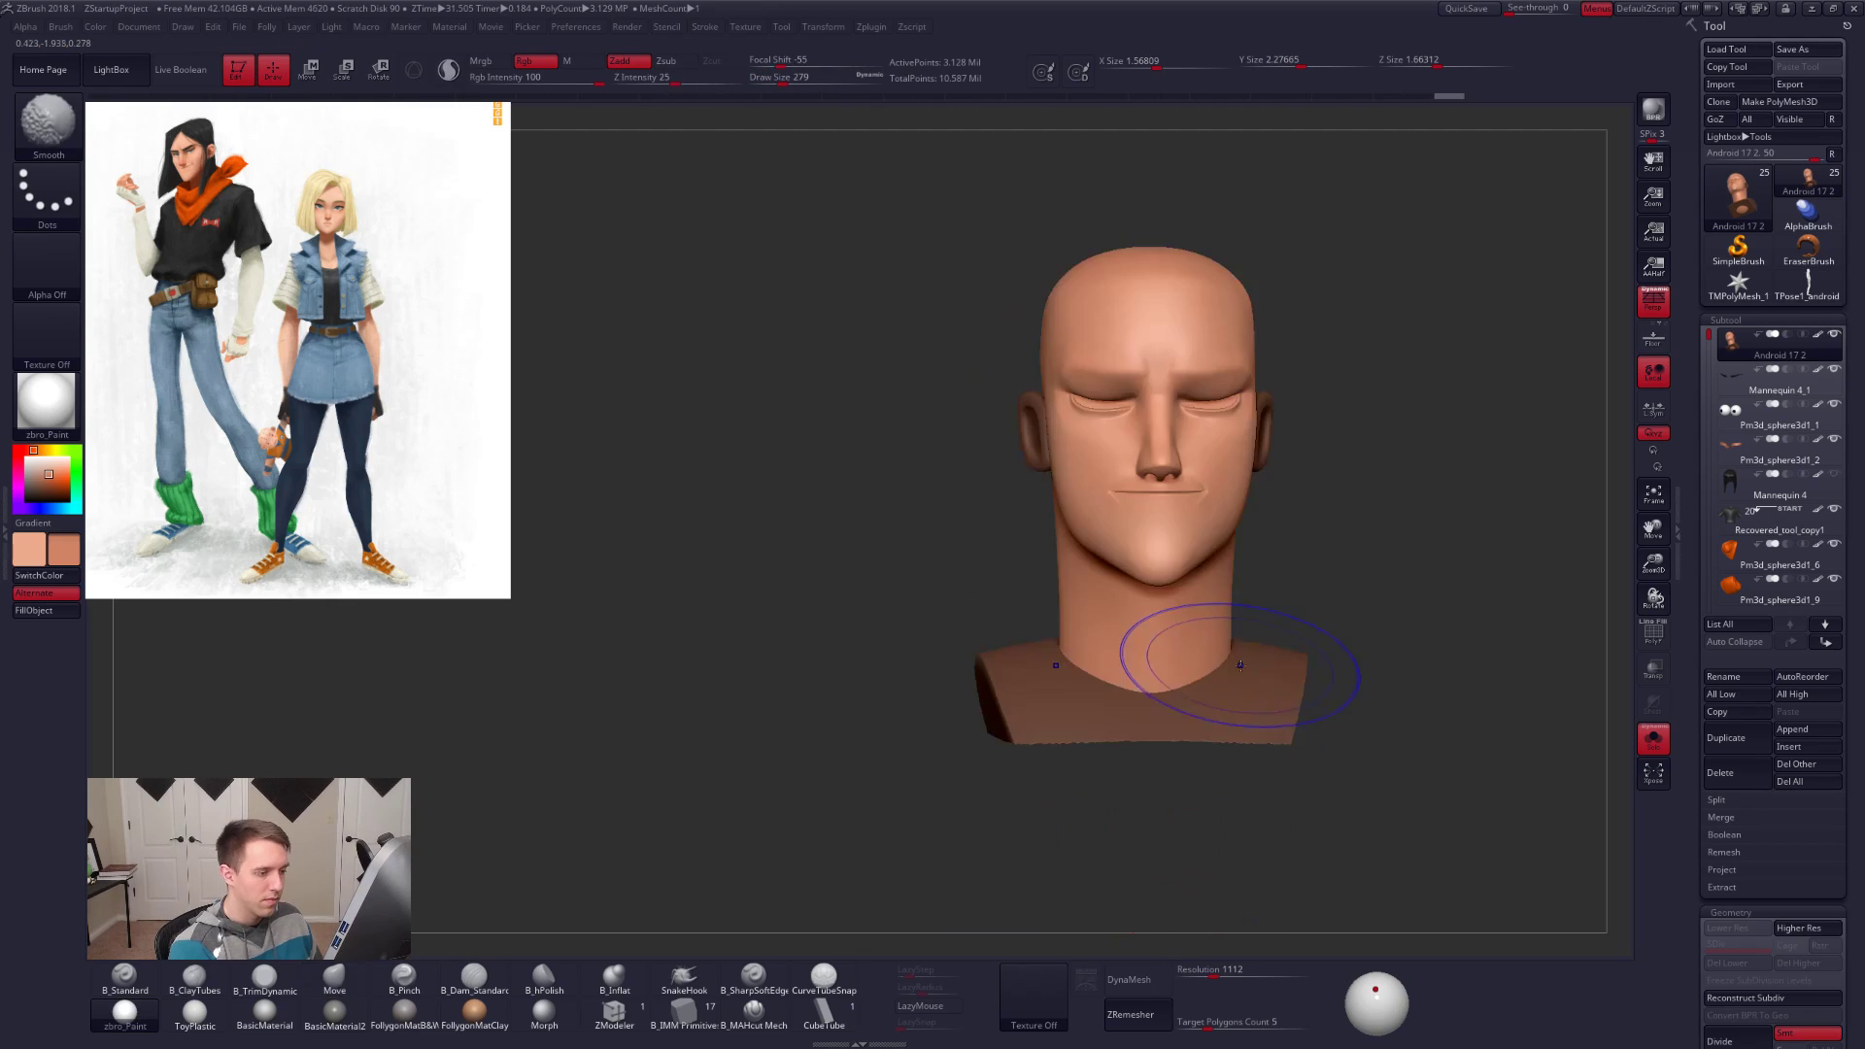
key("space")
left_click_drag(1294, 587, 1317, 627, "ctrl")
mouse_move(1365, 612)
right_mouse_down()
mouse_move(1297, 604)
mouse_move(1261, 640)
right_mouse_up()
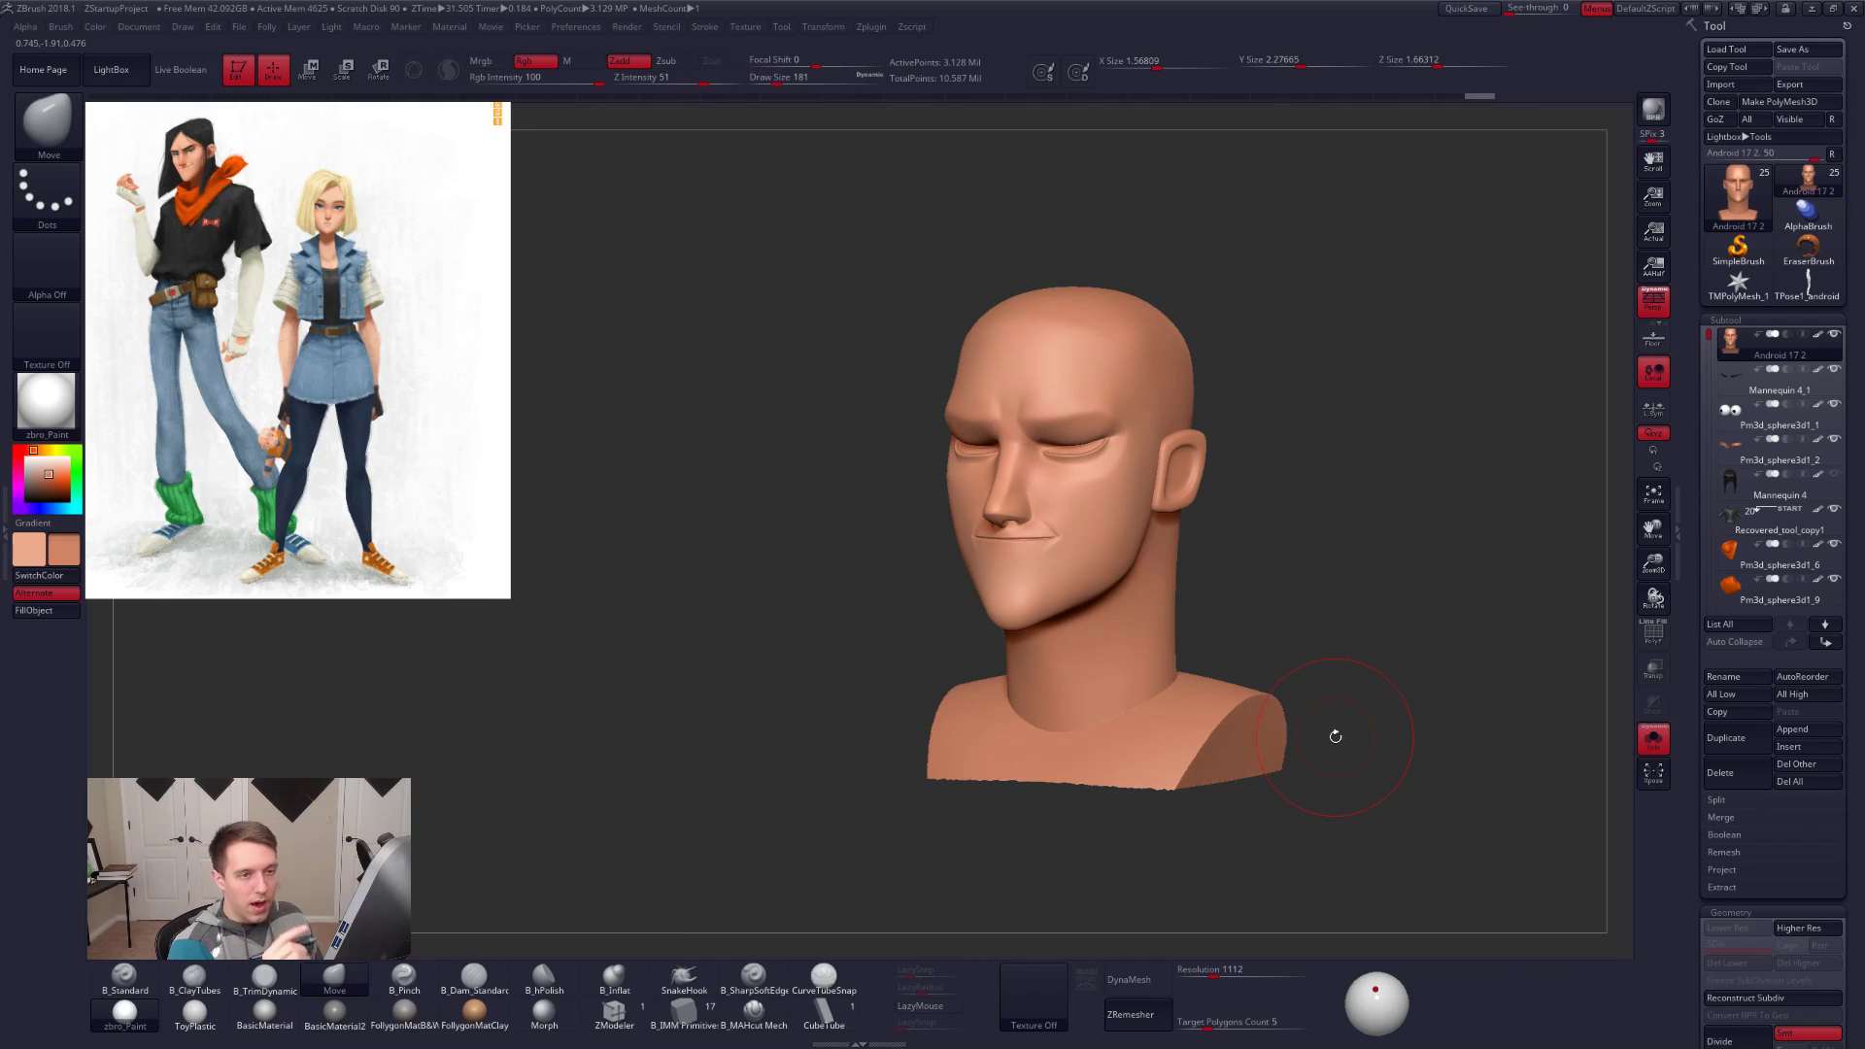
Step: Delete the TPose1_android tool and return to the Android 17 2 tool
key("shift+f")
key("shift+f")
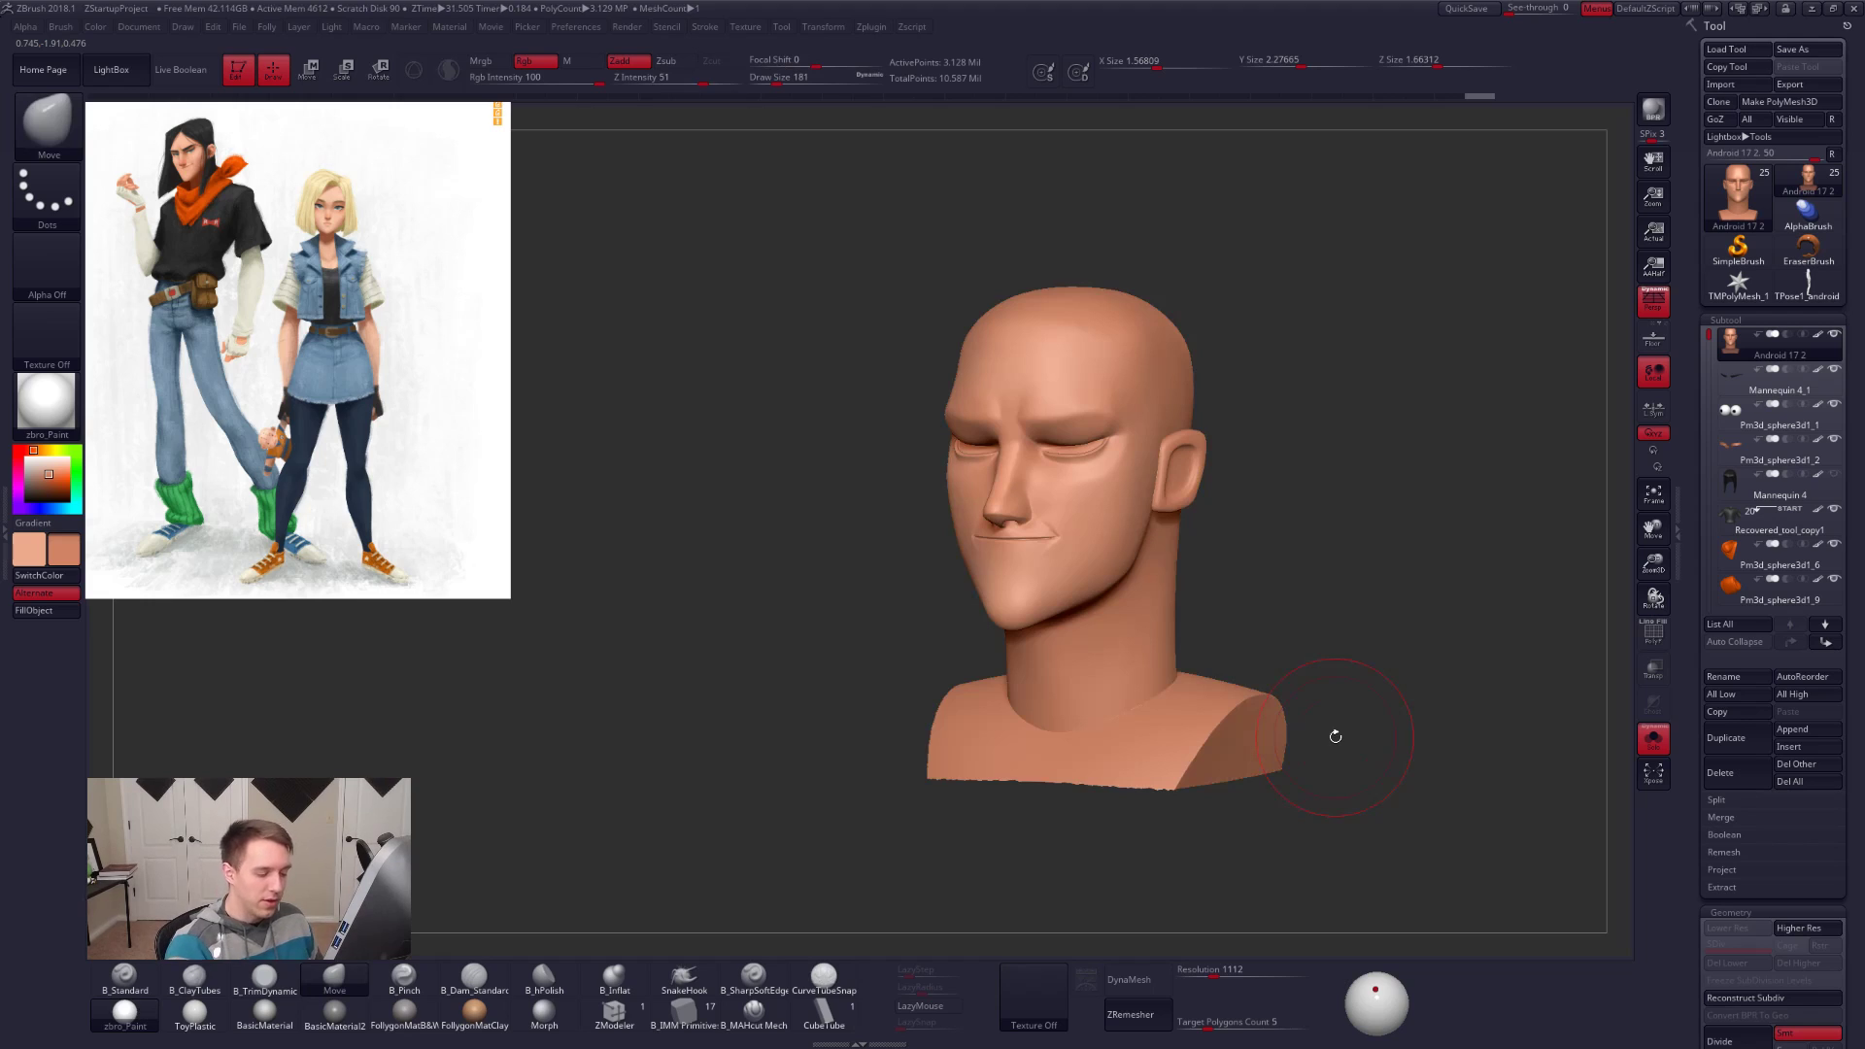
left_click_drag(1320, 591, 1327, 603, "alt")
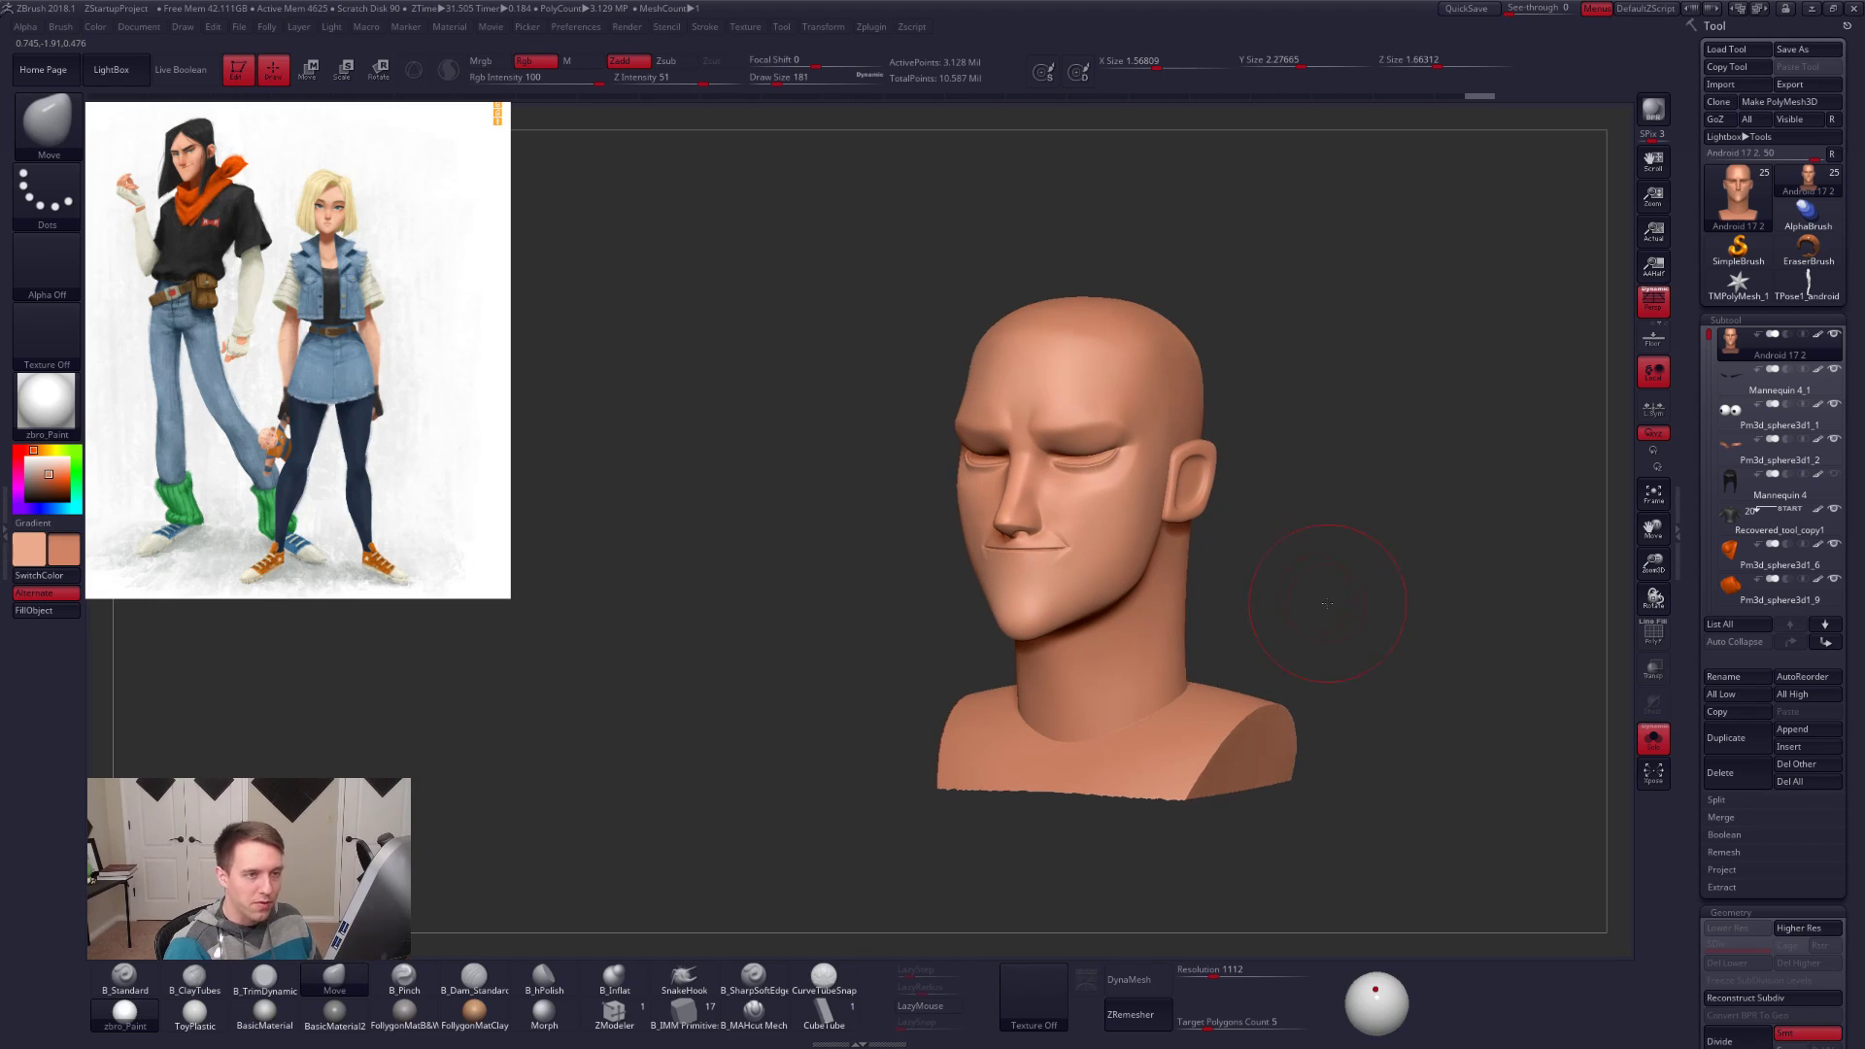
left_click(1807, 284)
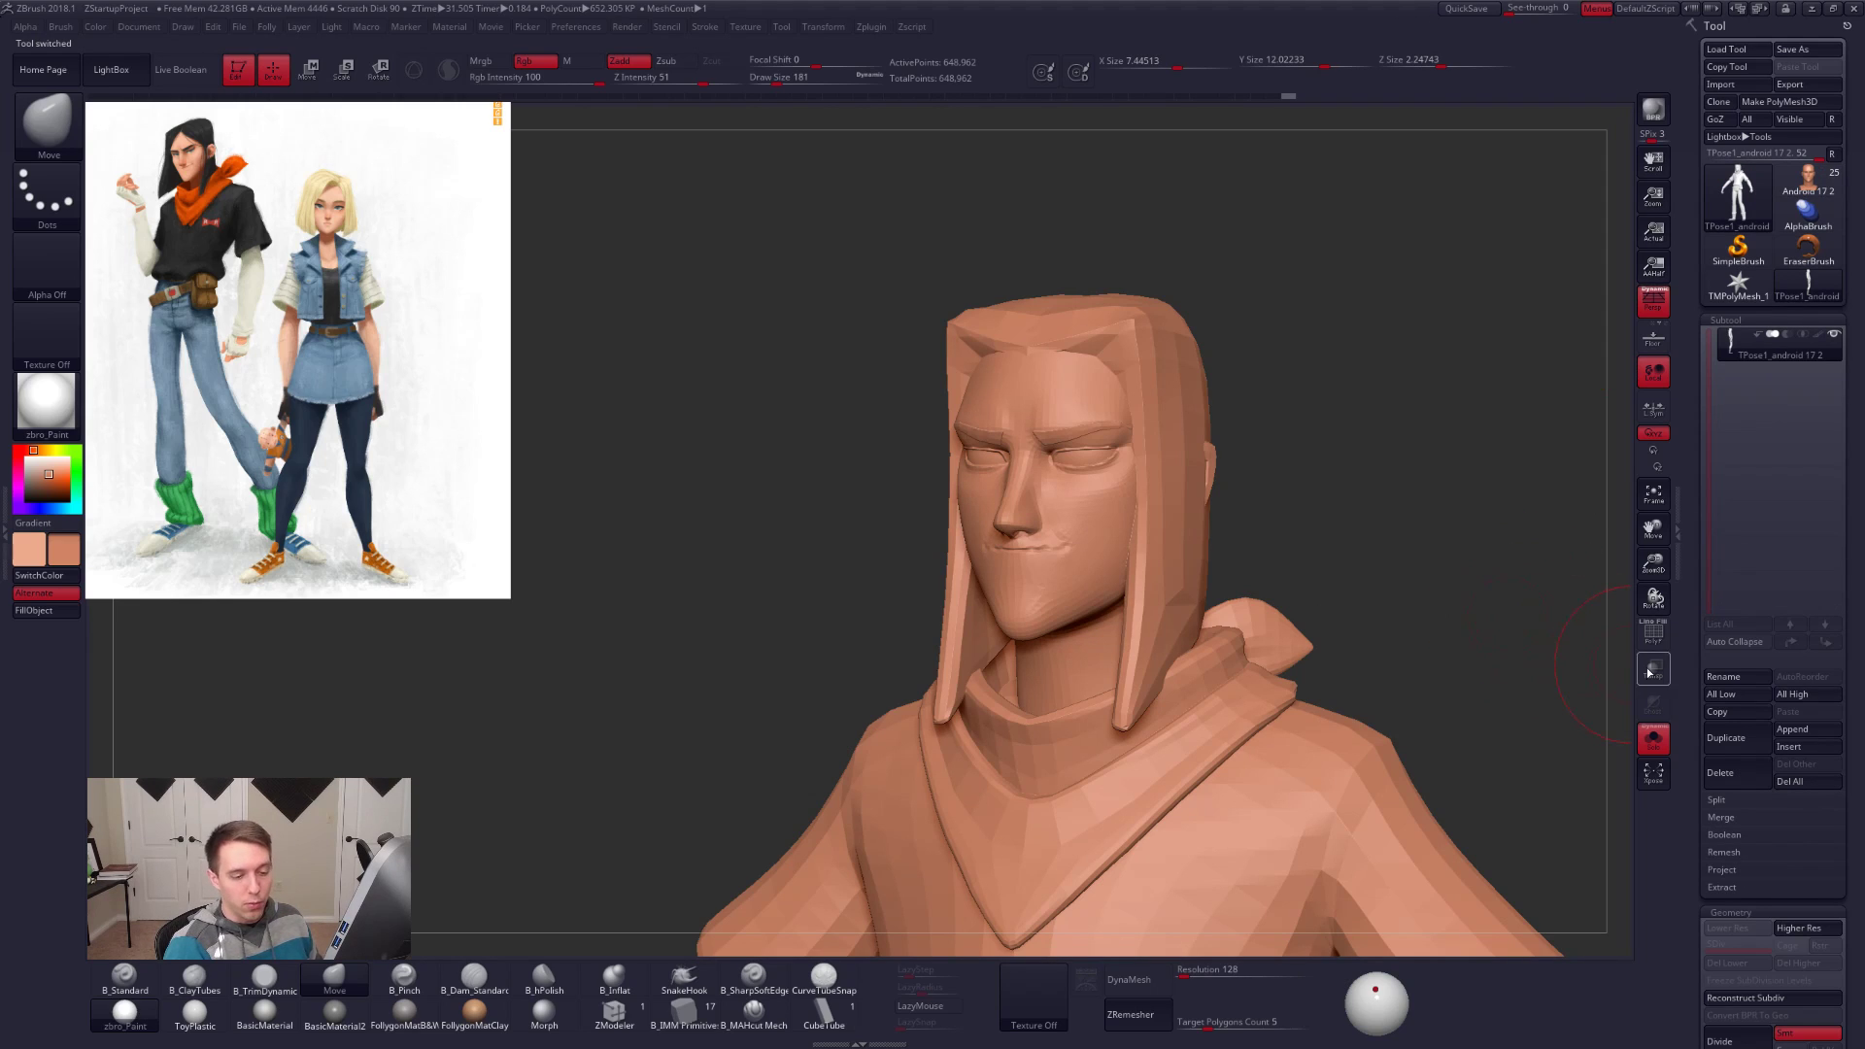
left_click(1719, 778)
left_click(1604, 820)
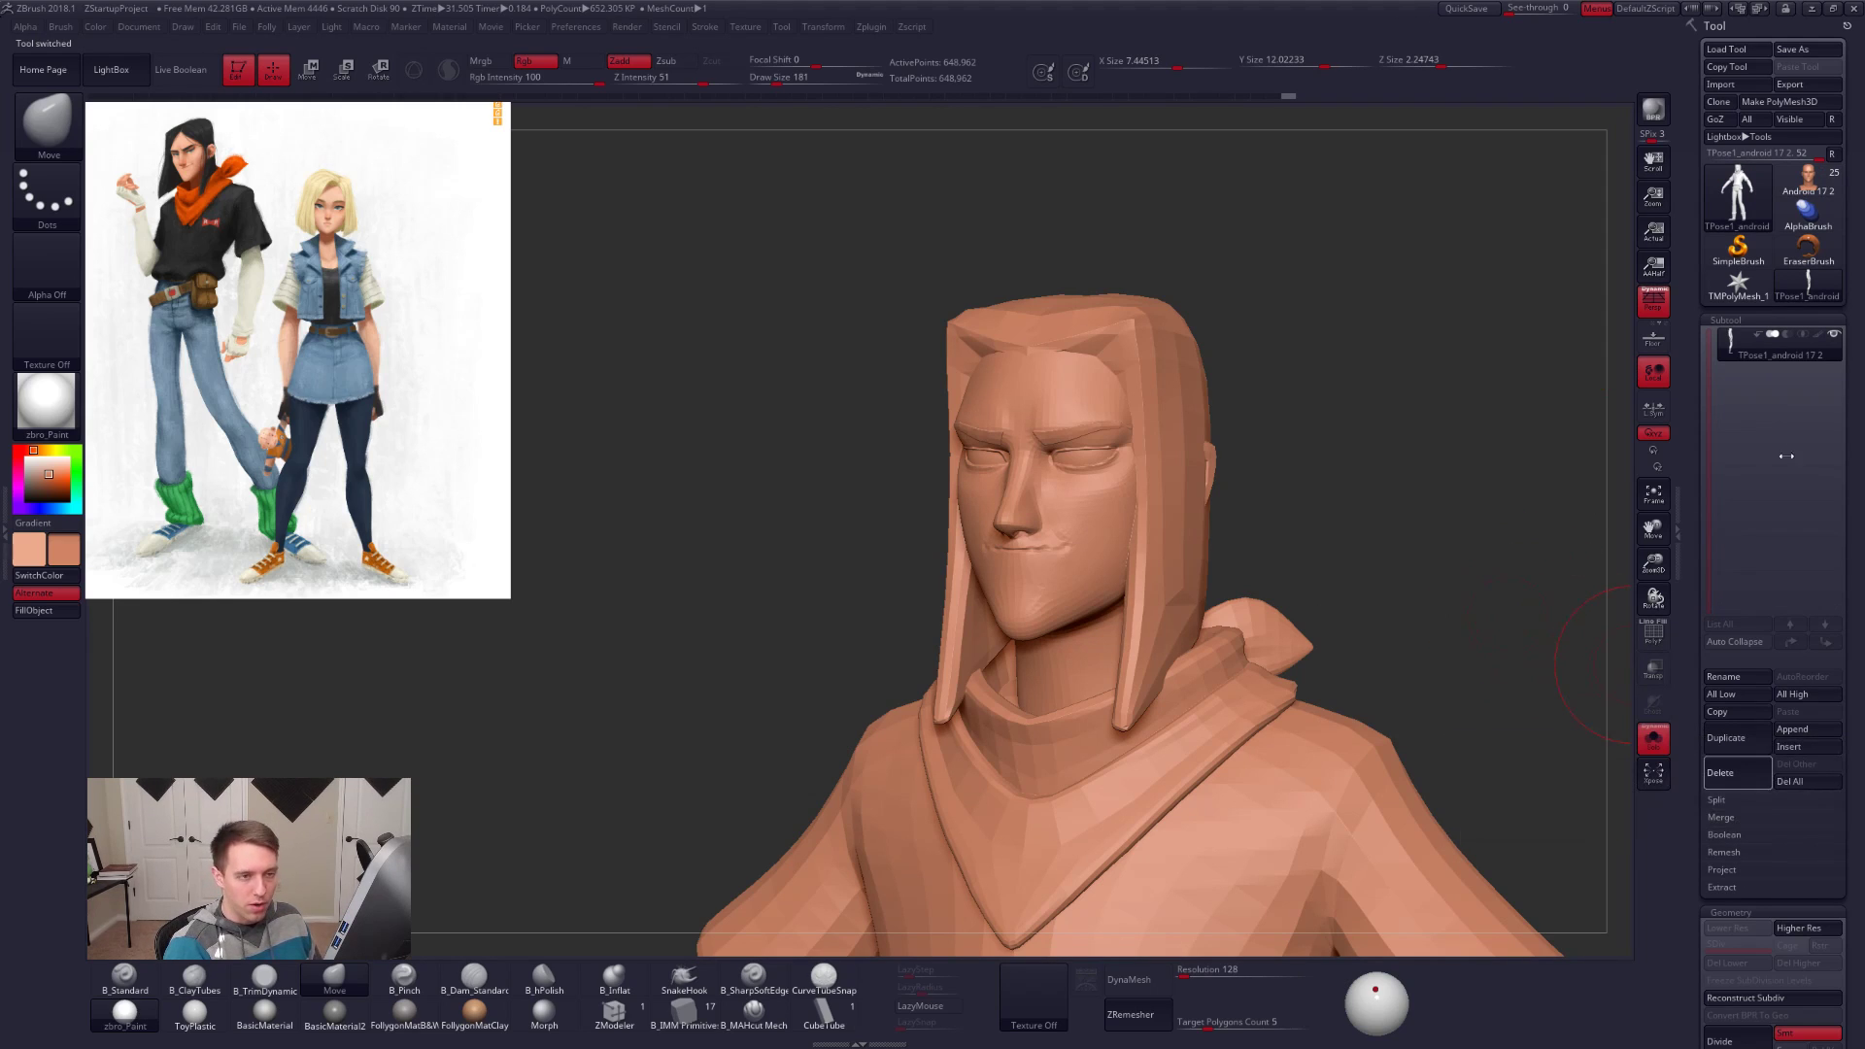
left_click(1834, 173)
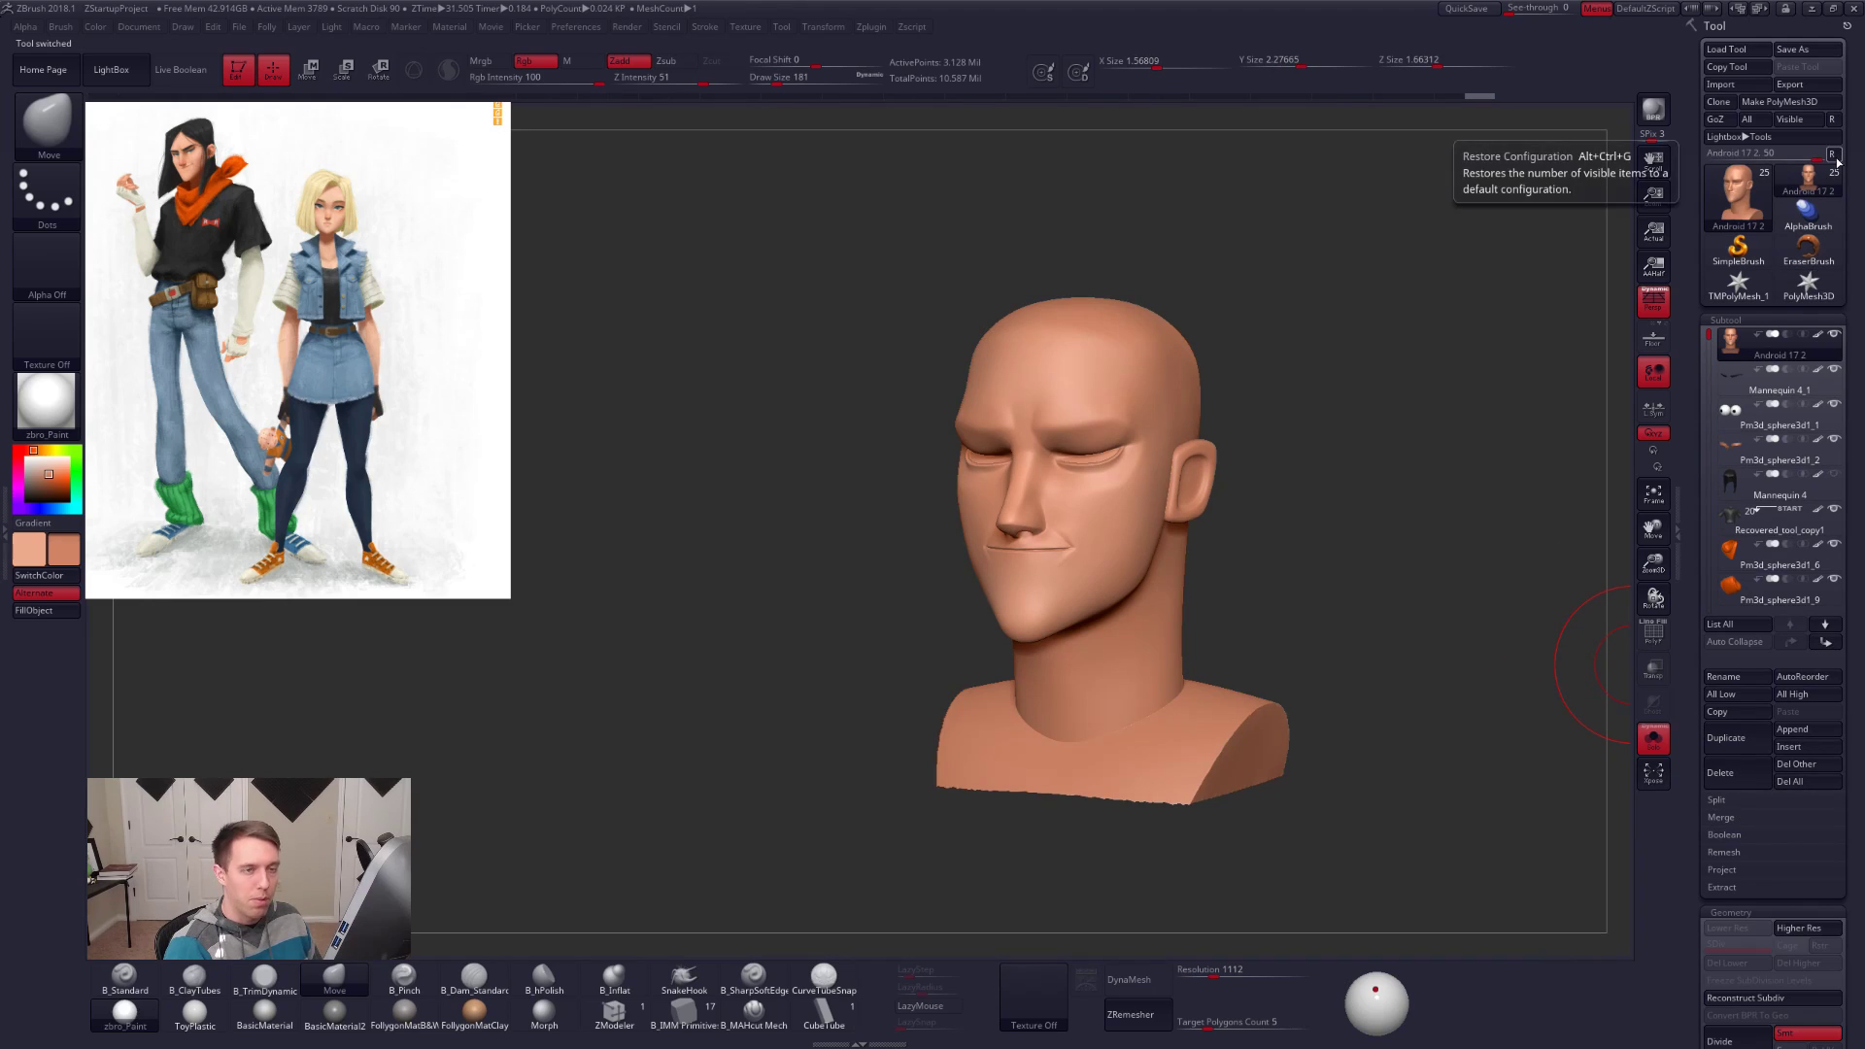
Step: Check the head's polygroups, then DynaMesh the merged head, ears and shoulder piece at resolution 1112
key("shift+f")
key("shift+f")
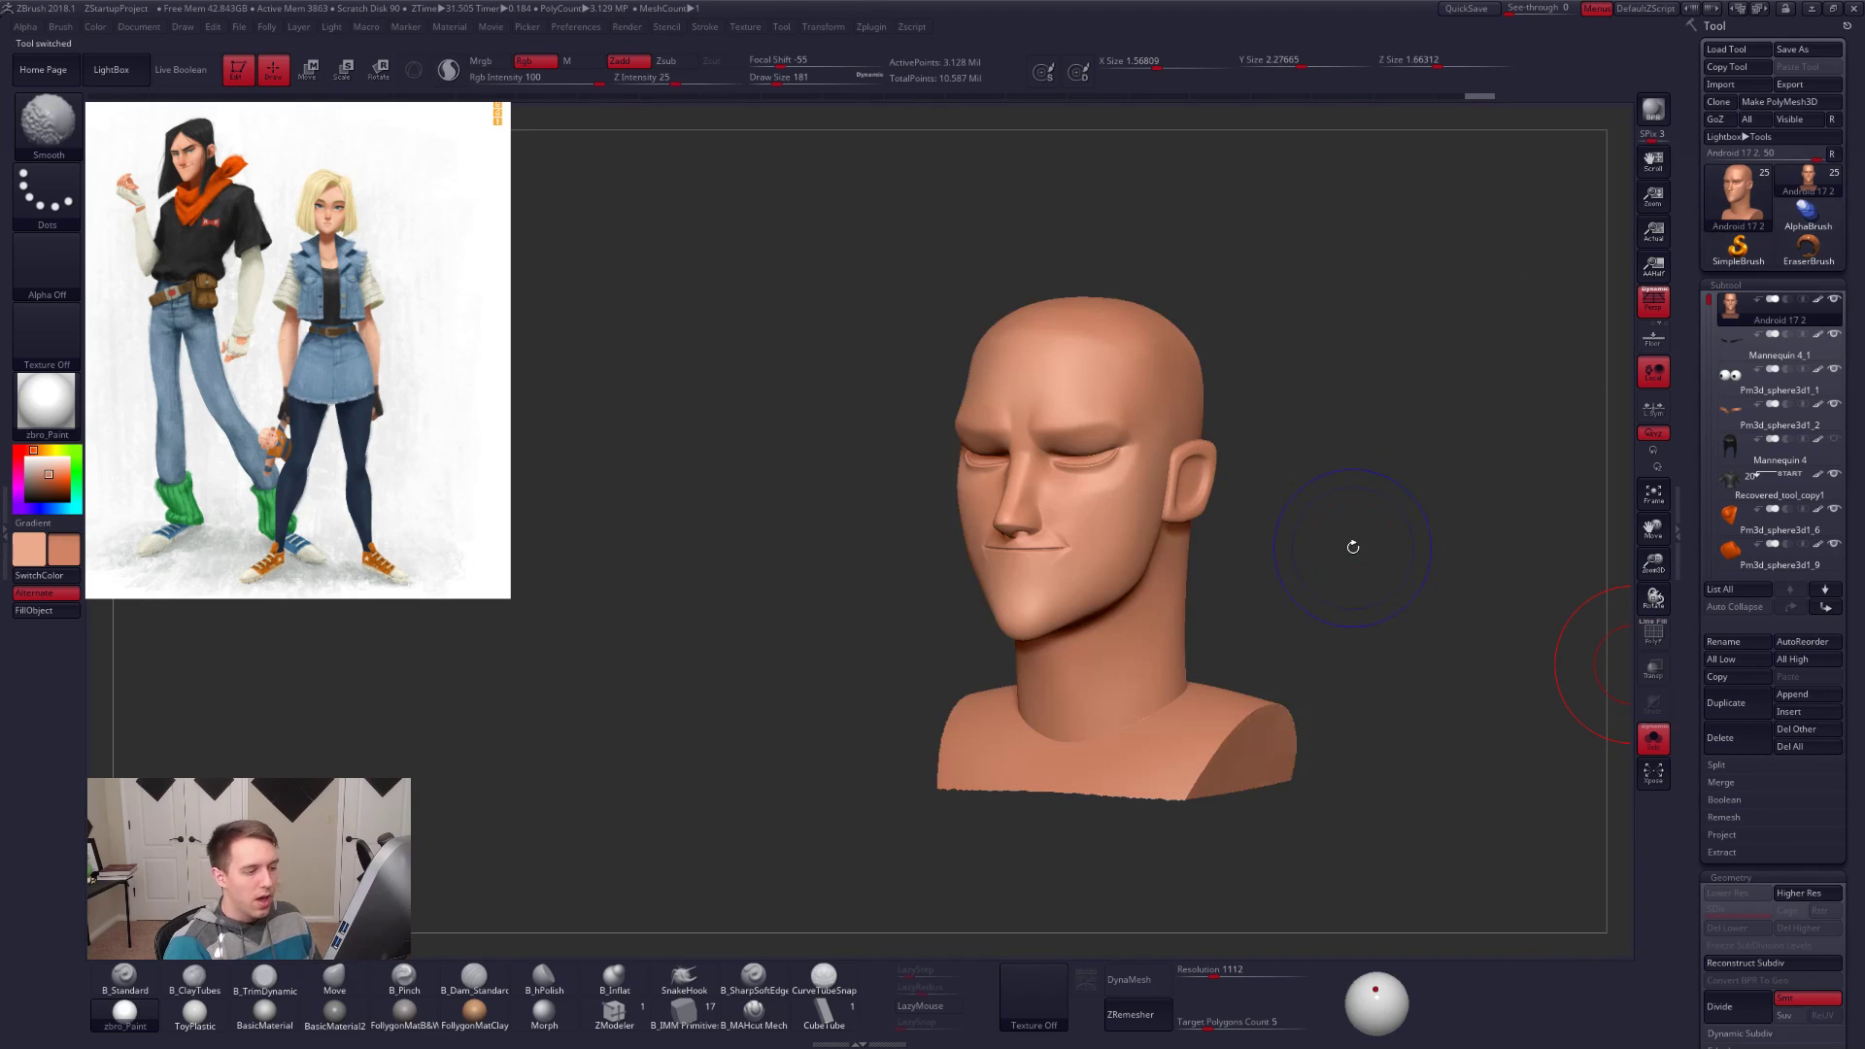
key("alt+s")
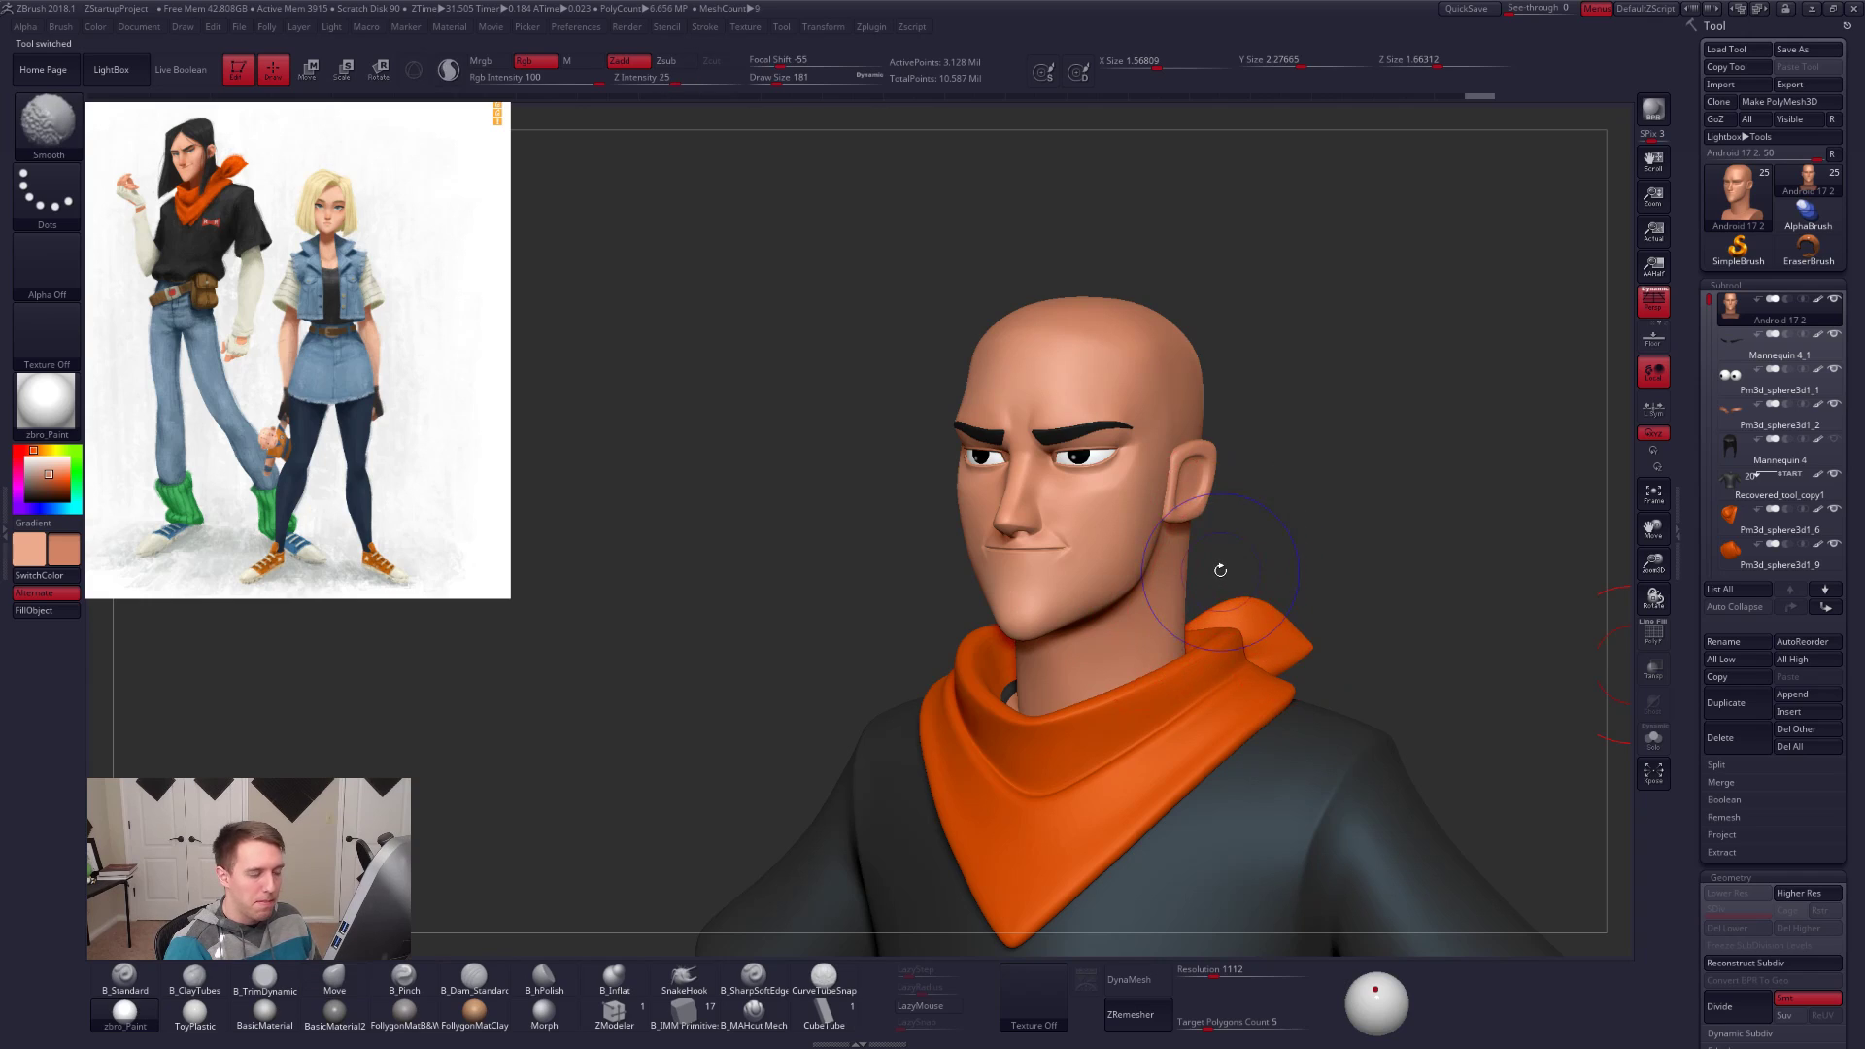
key("shift+f")
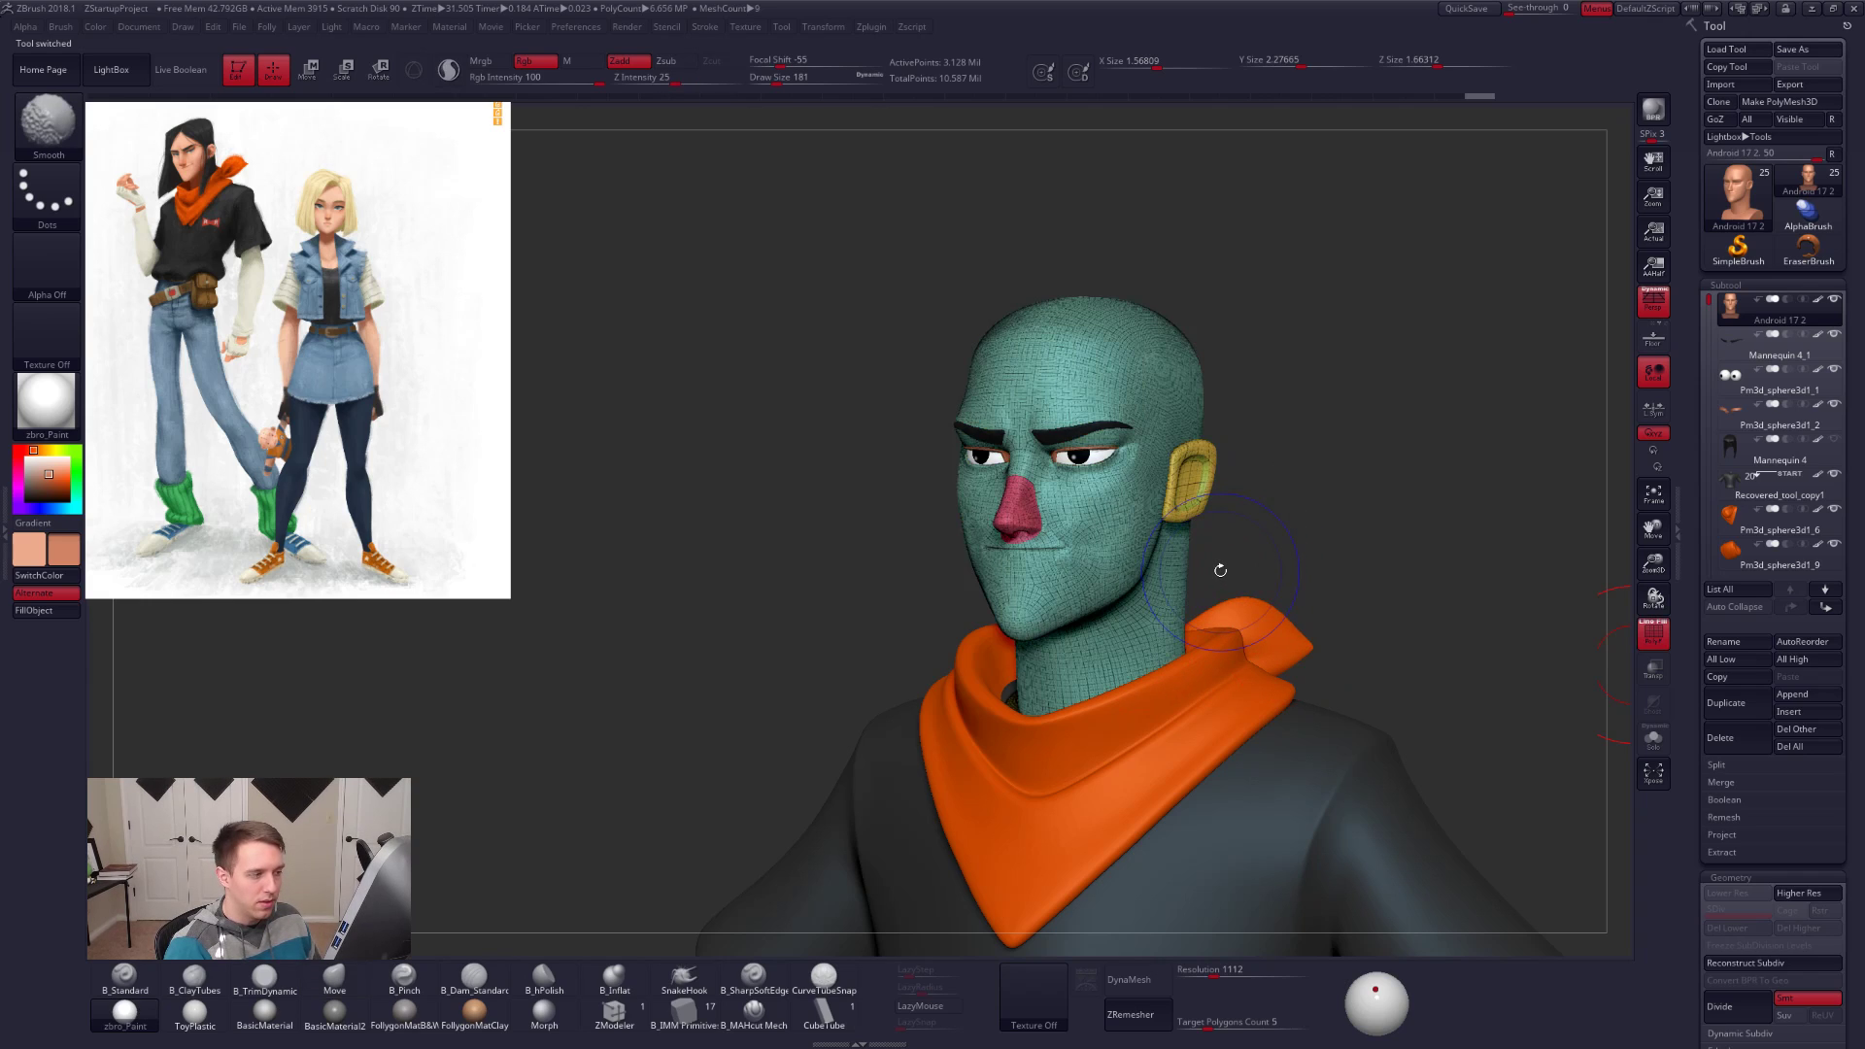
key("shift+f")
key("alt+s")
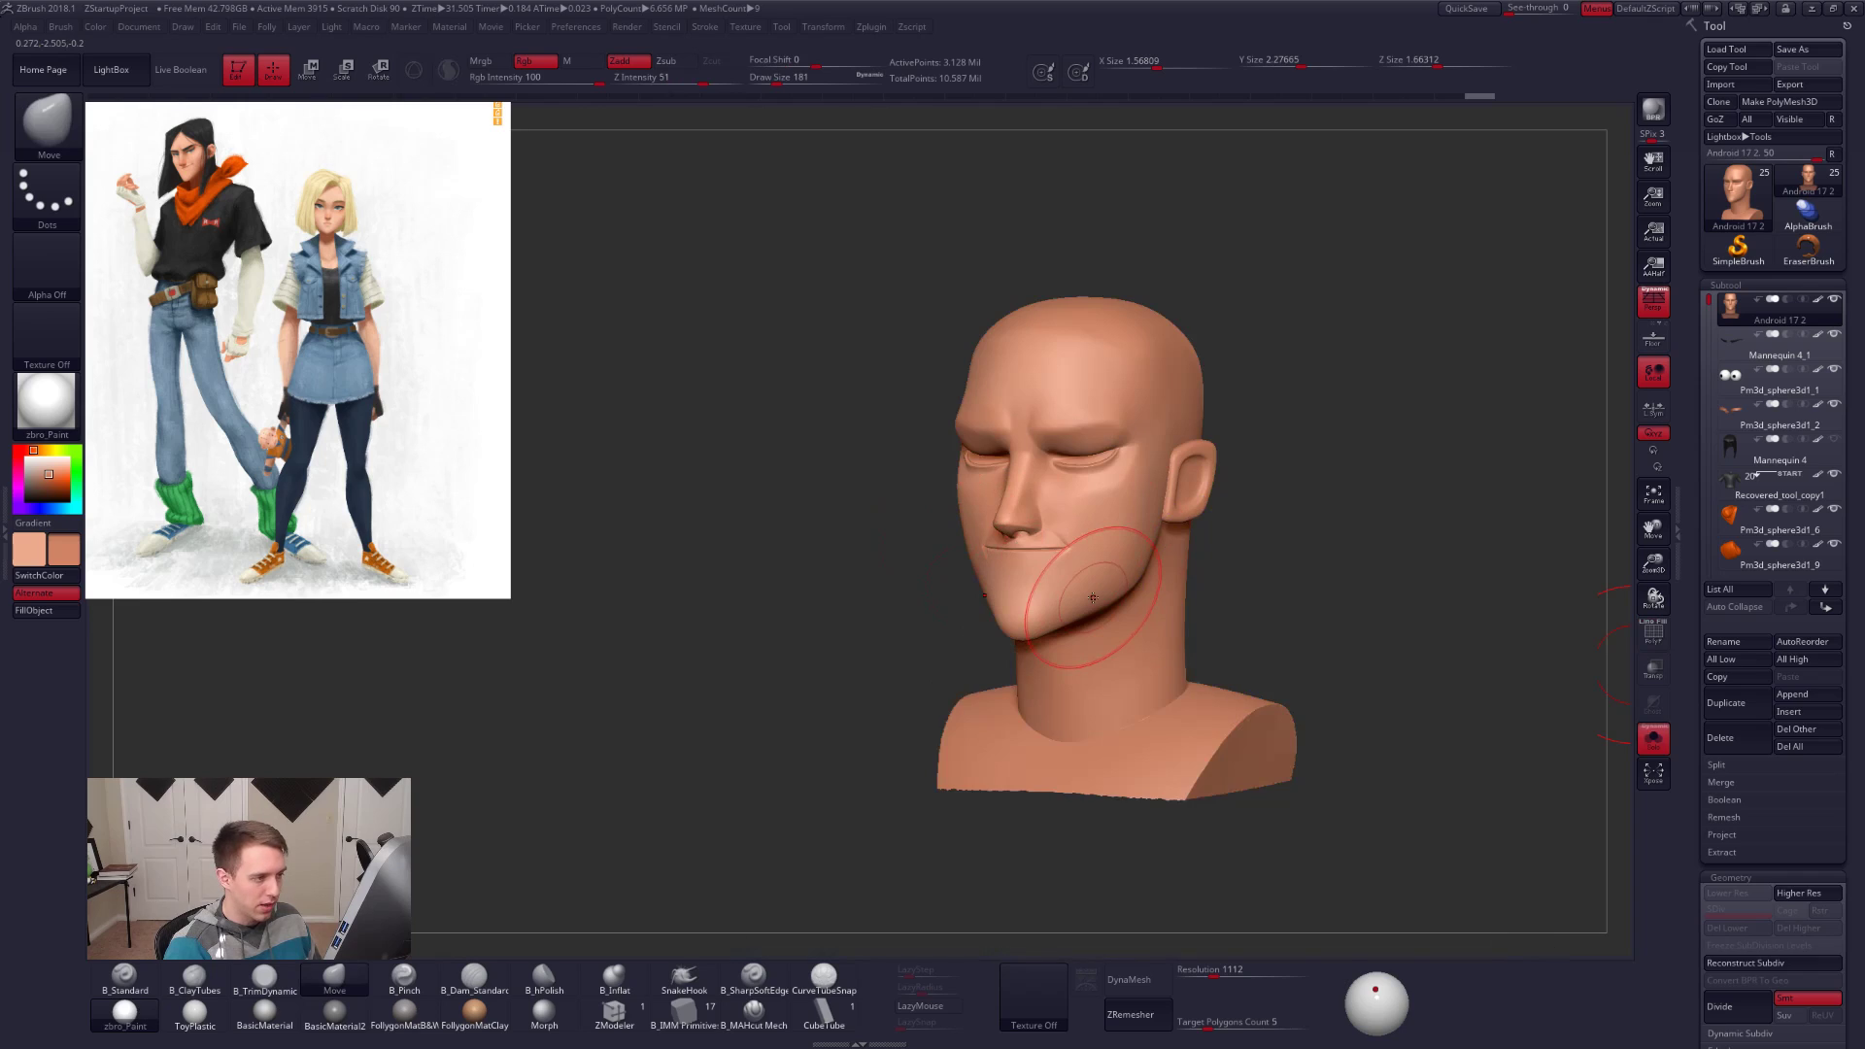
left_click(1122, 981)
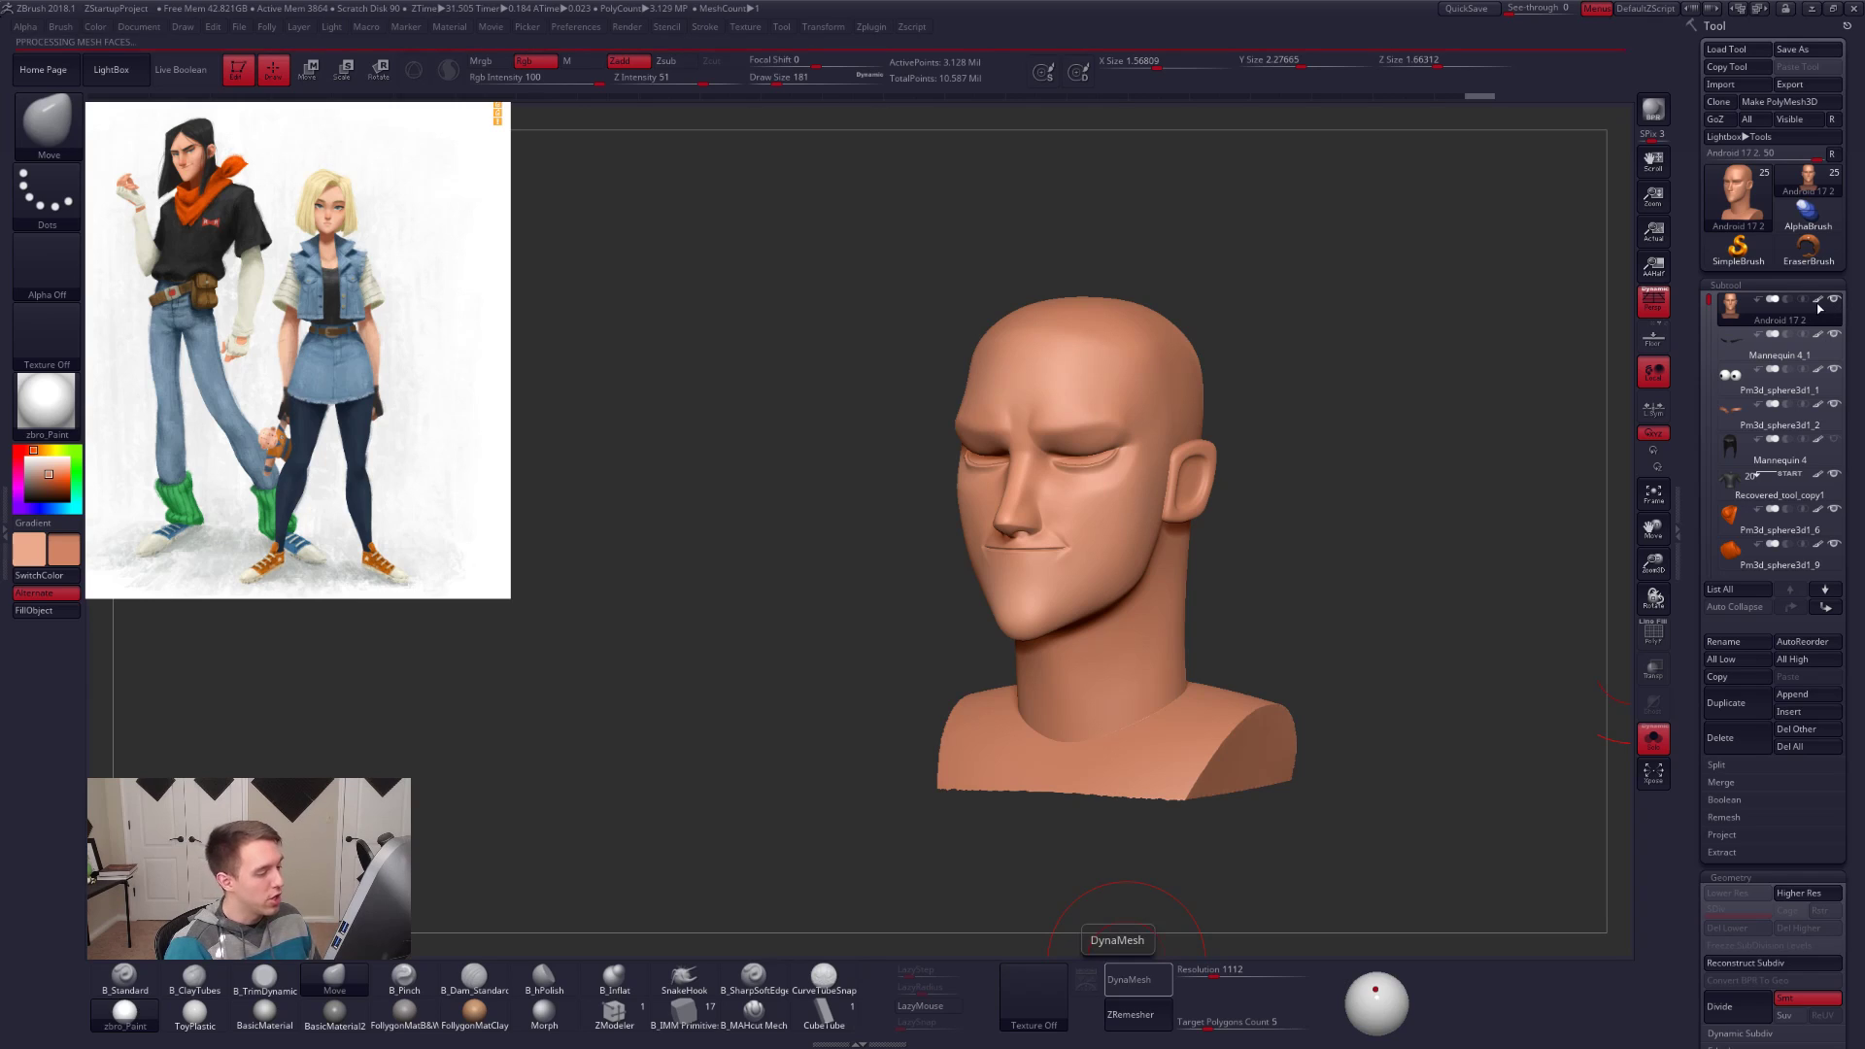
key("shift+f")
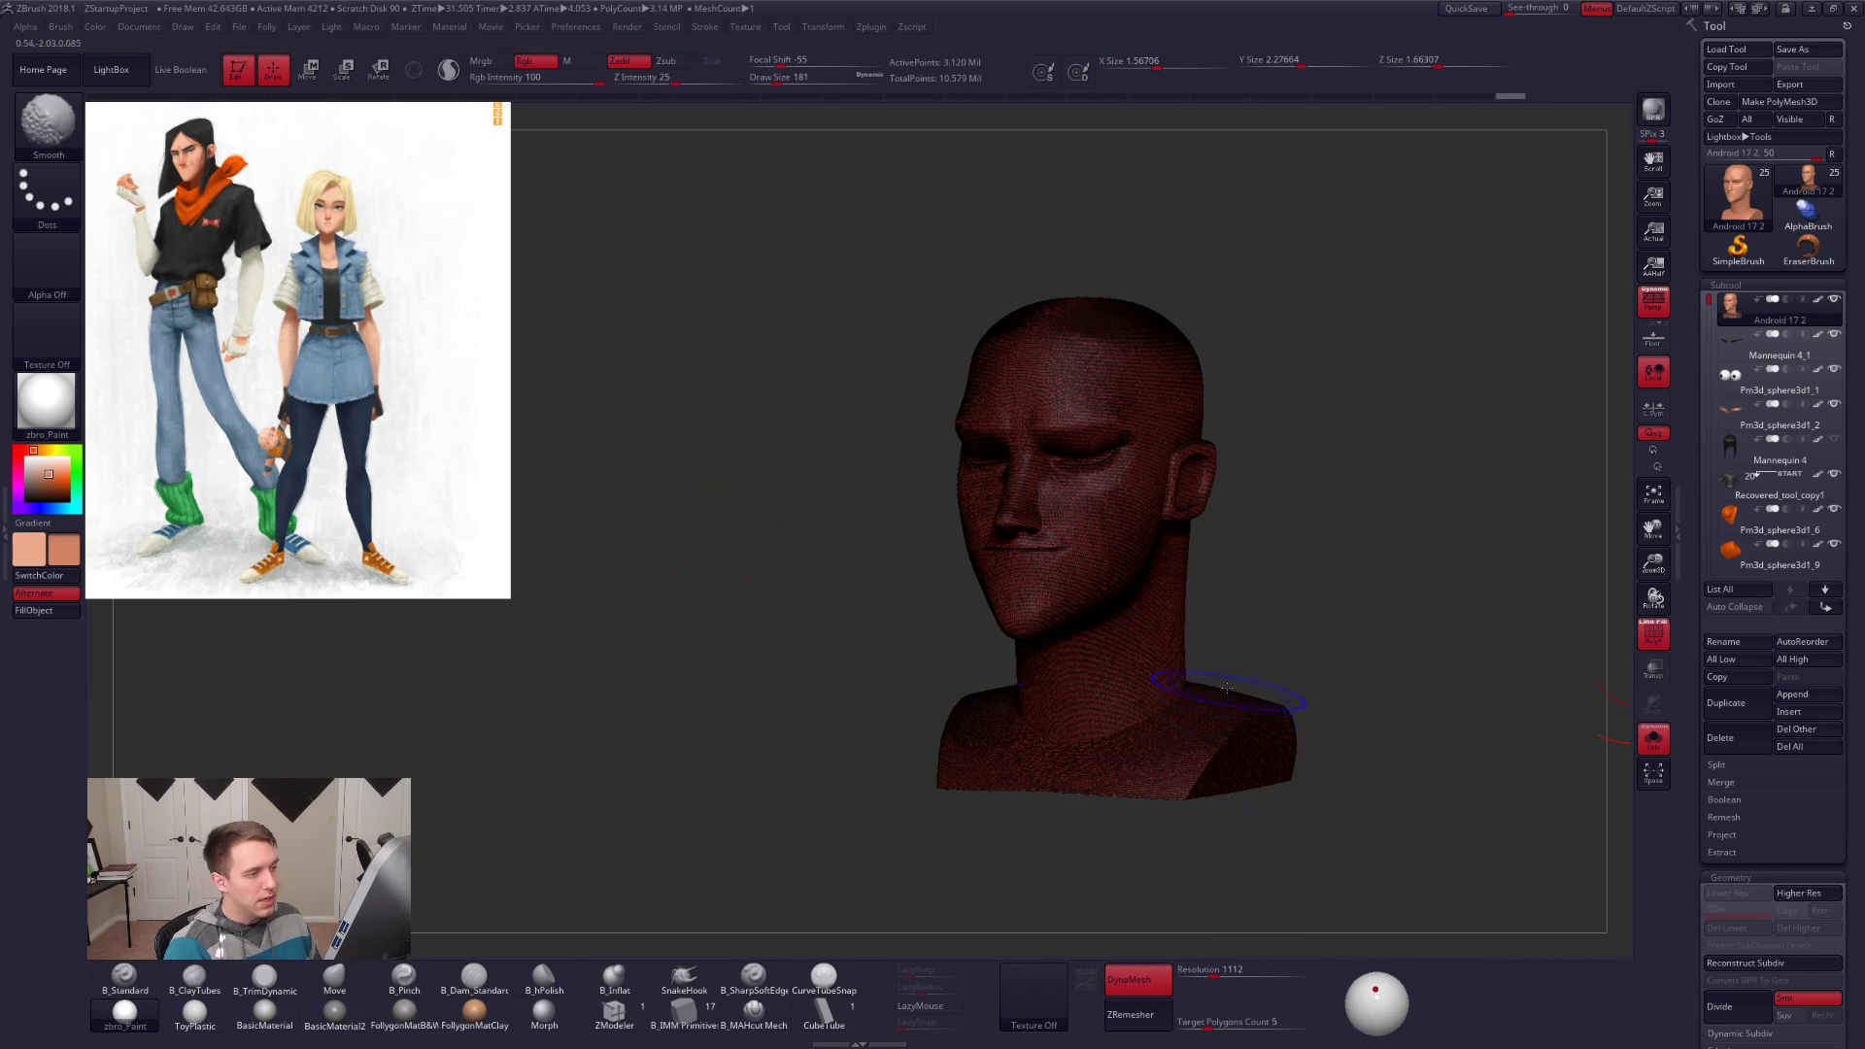
key("shift+f")
Step: Blend the seam between neck and shoulders all around using the TrimDynamic brush at draw size 121 and smoothing
right_click_drag(1088, 720, 1103, 754, "ctrl")
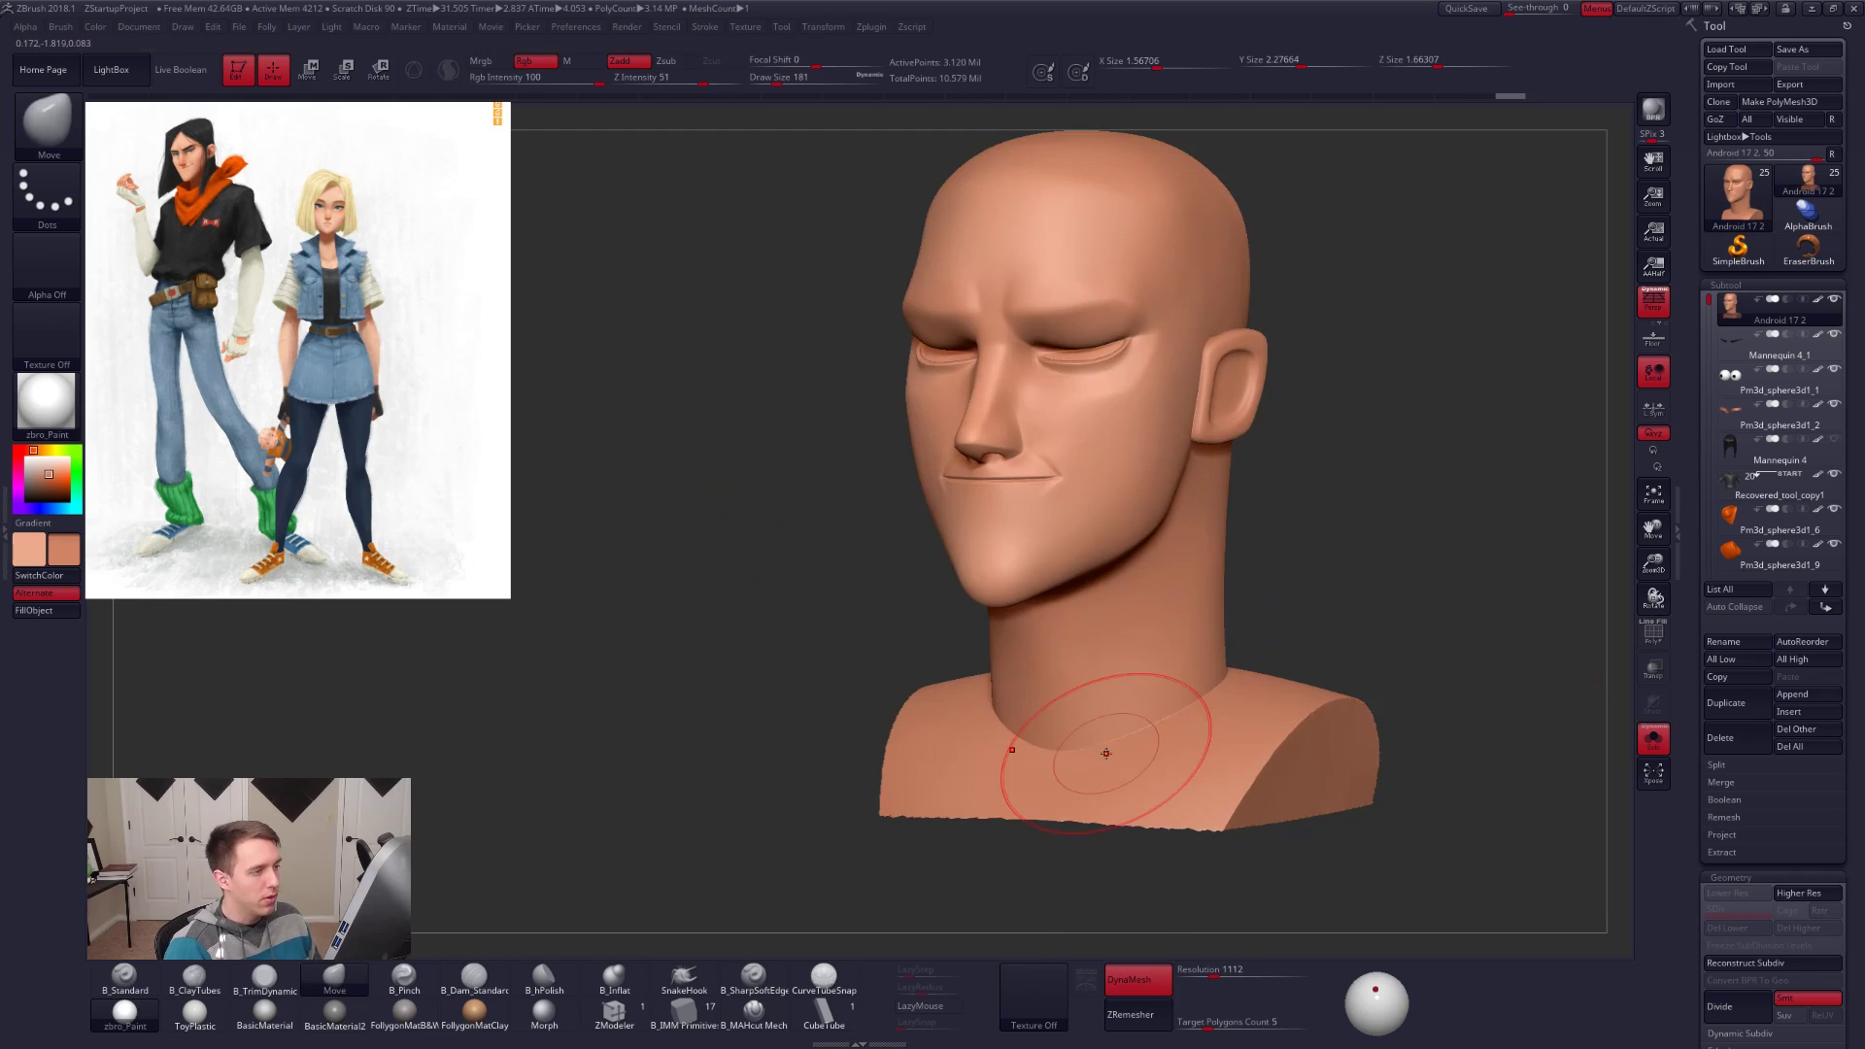
key("alt+s")
key("alt+s")
key("space")
left_click_drag(1127, 762, 1117, 761)
key("3")
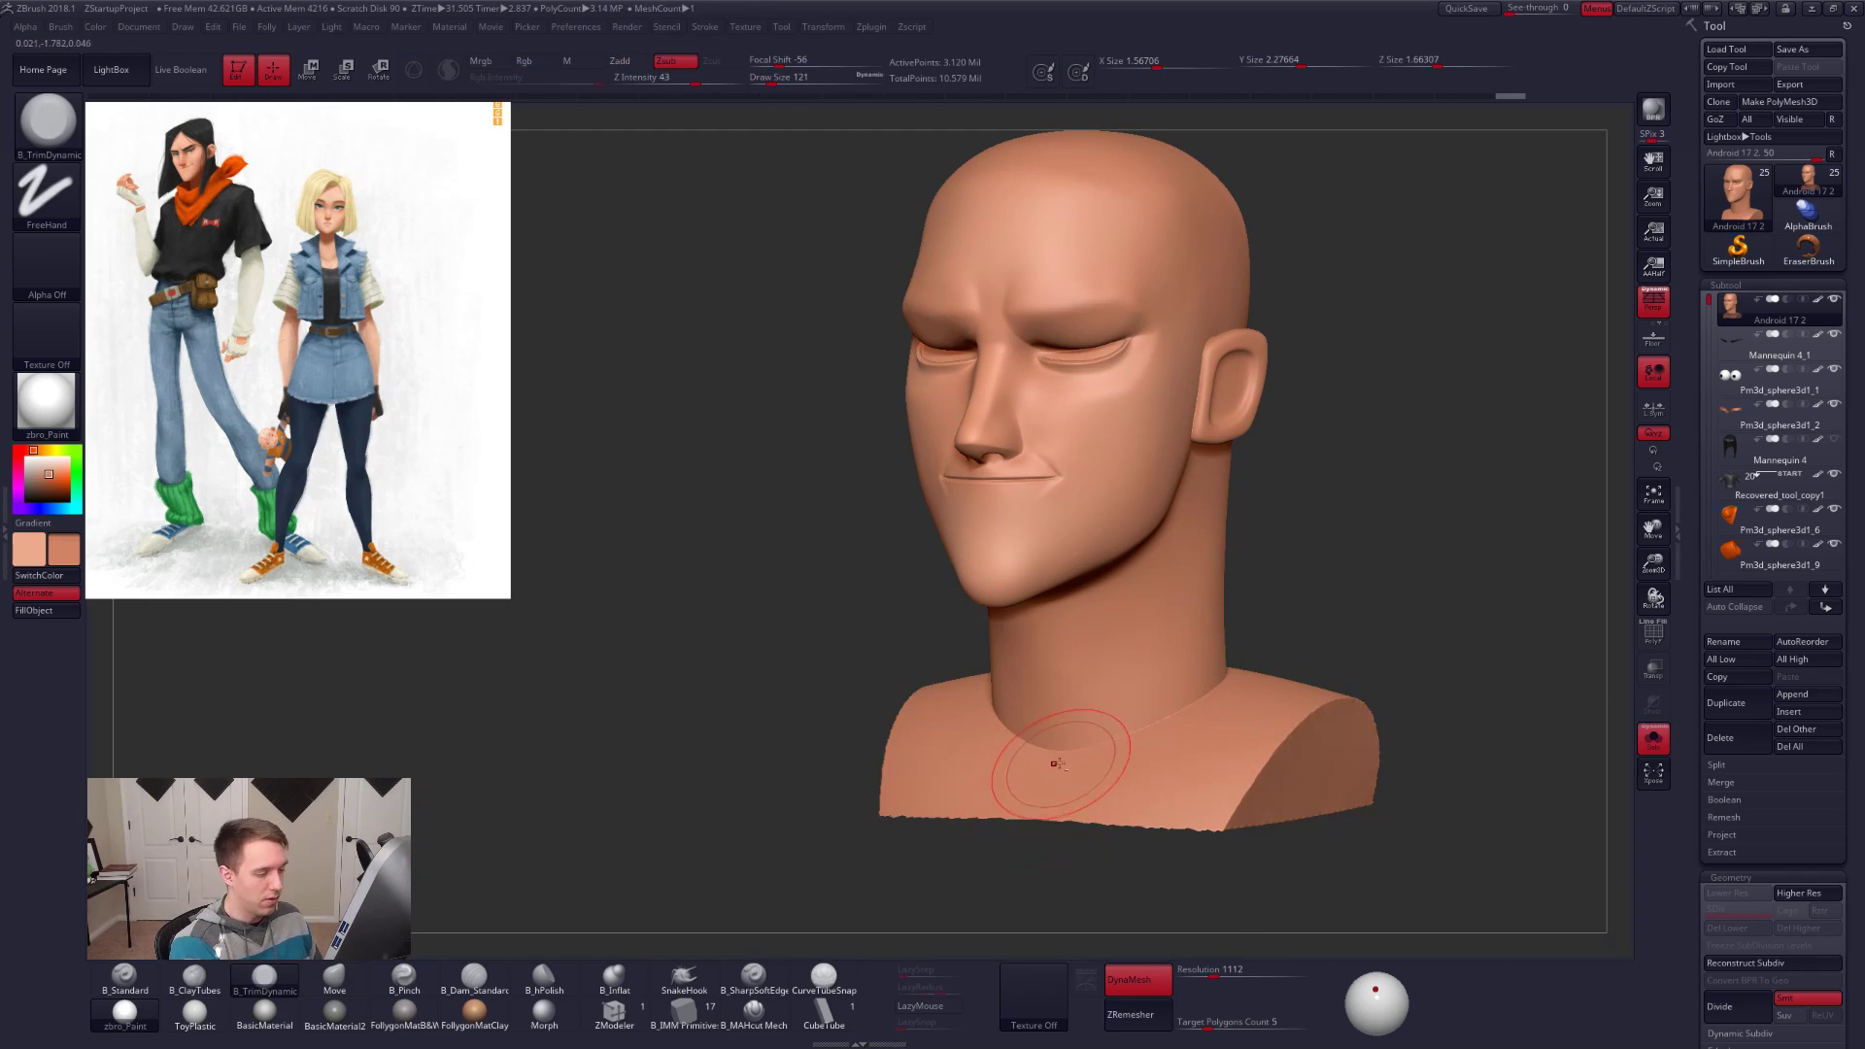
right_click_drag(1059, 765, 1079, 757)
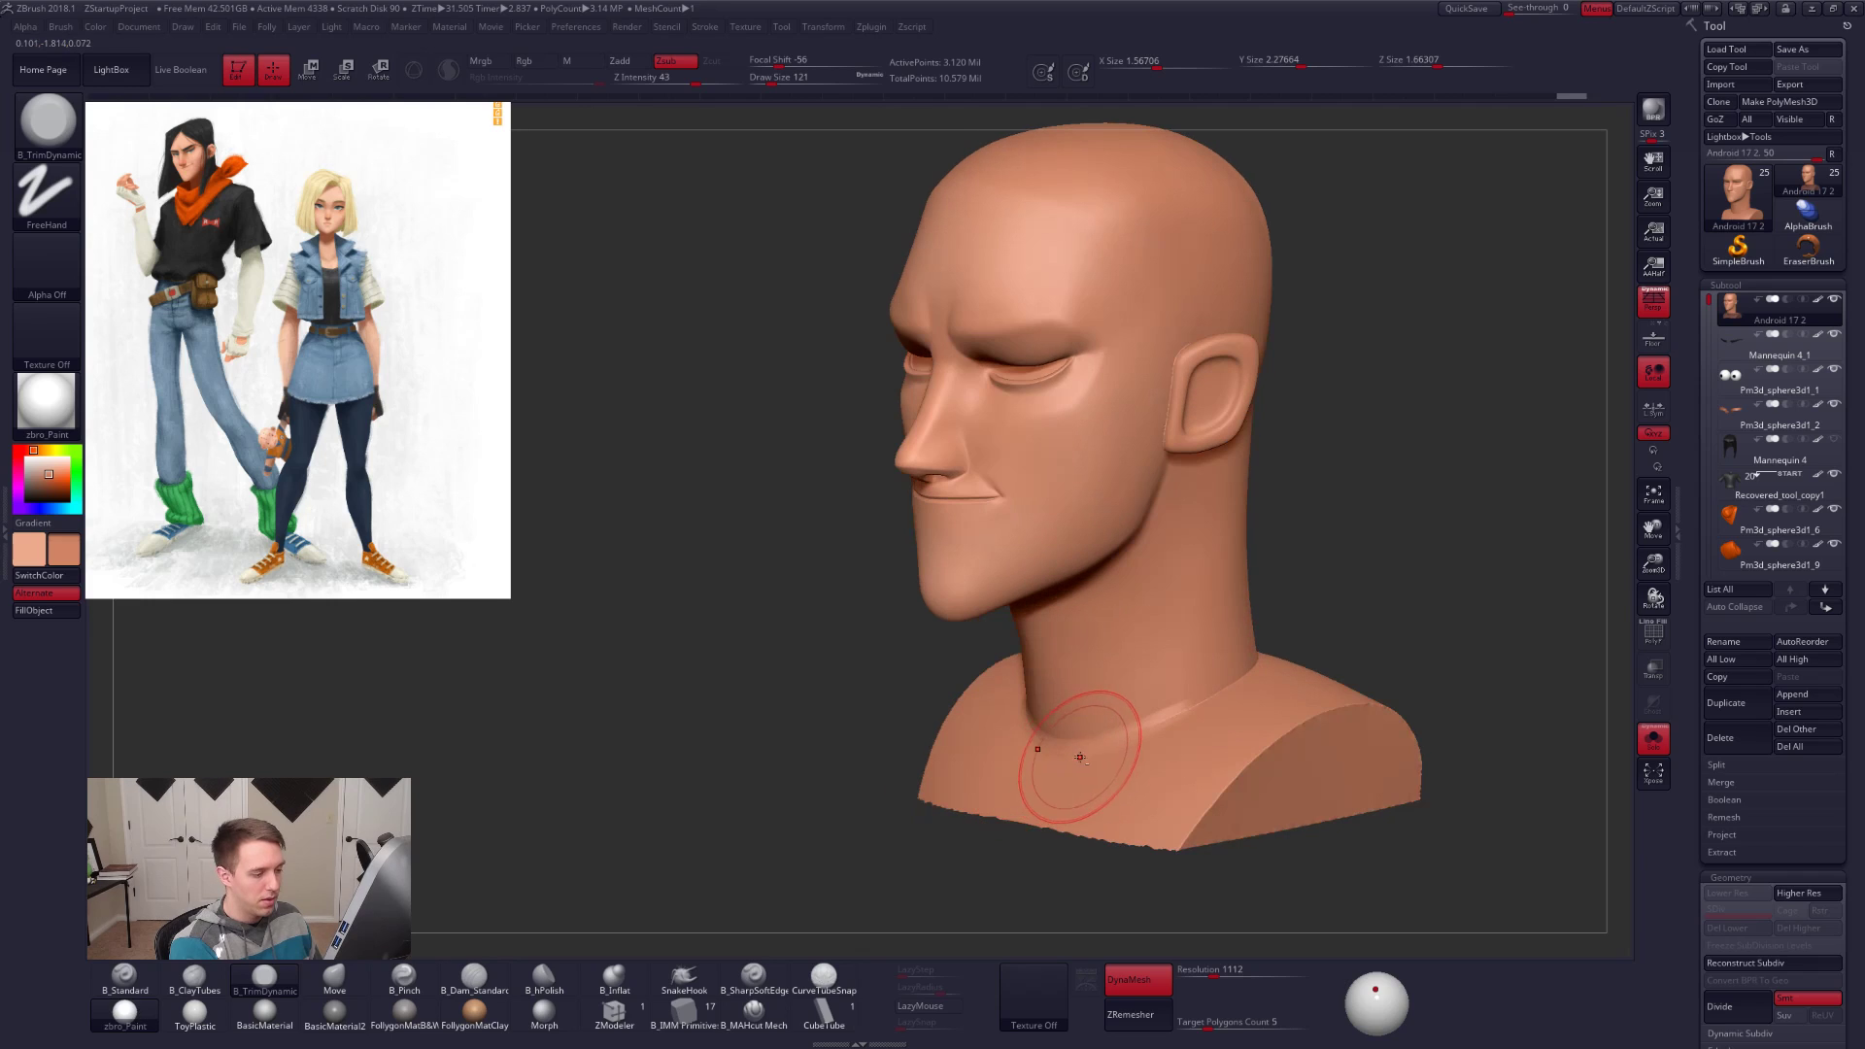
mouse_move(1205, 670)
right_mouse_down()
mouse_move(1298, 686)
mouse_move(1324, 666)
mouse_move(1250, 686)
right_mouse_up()
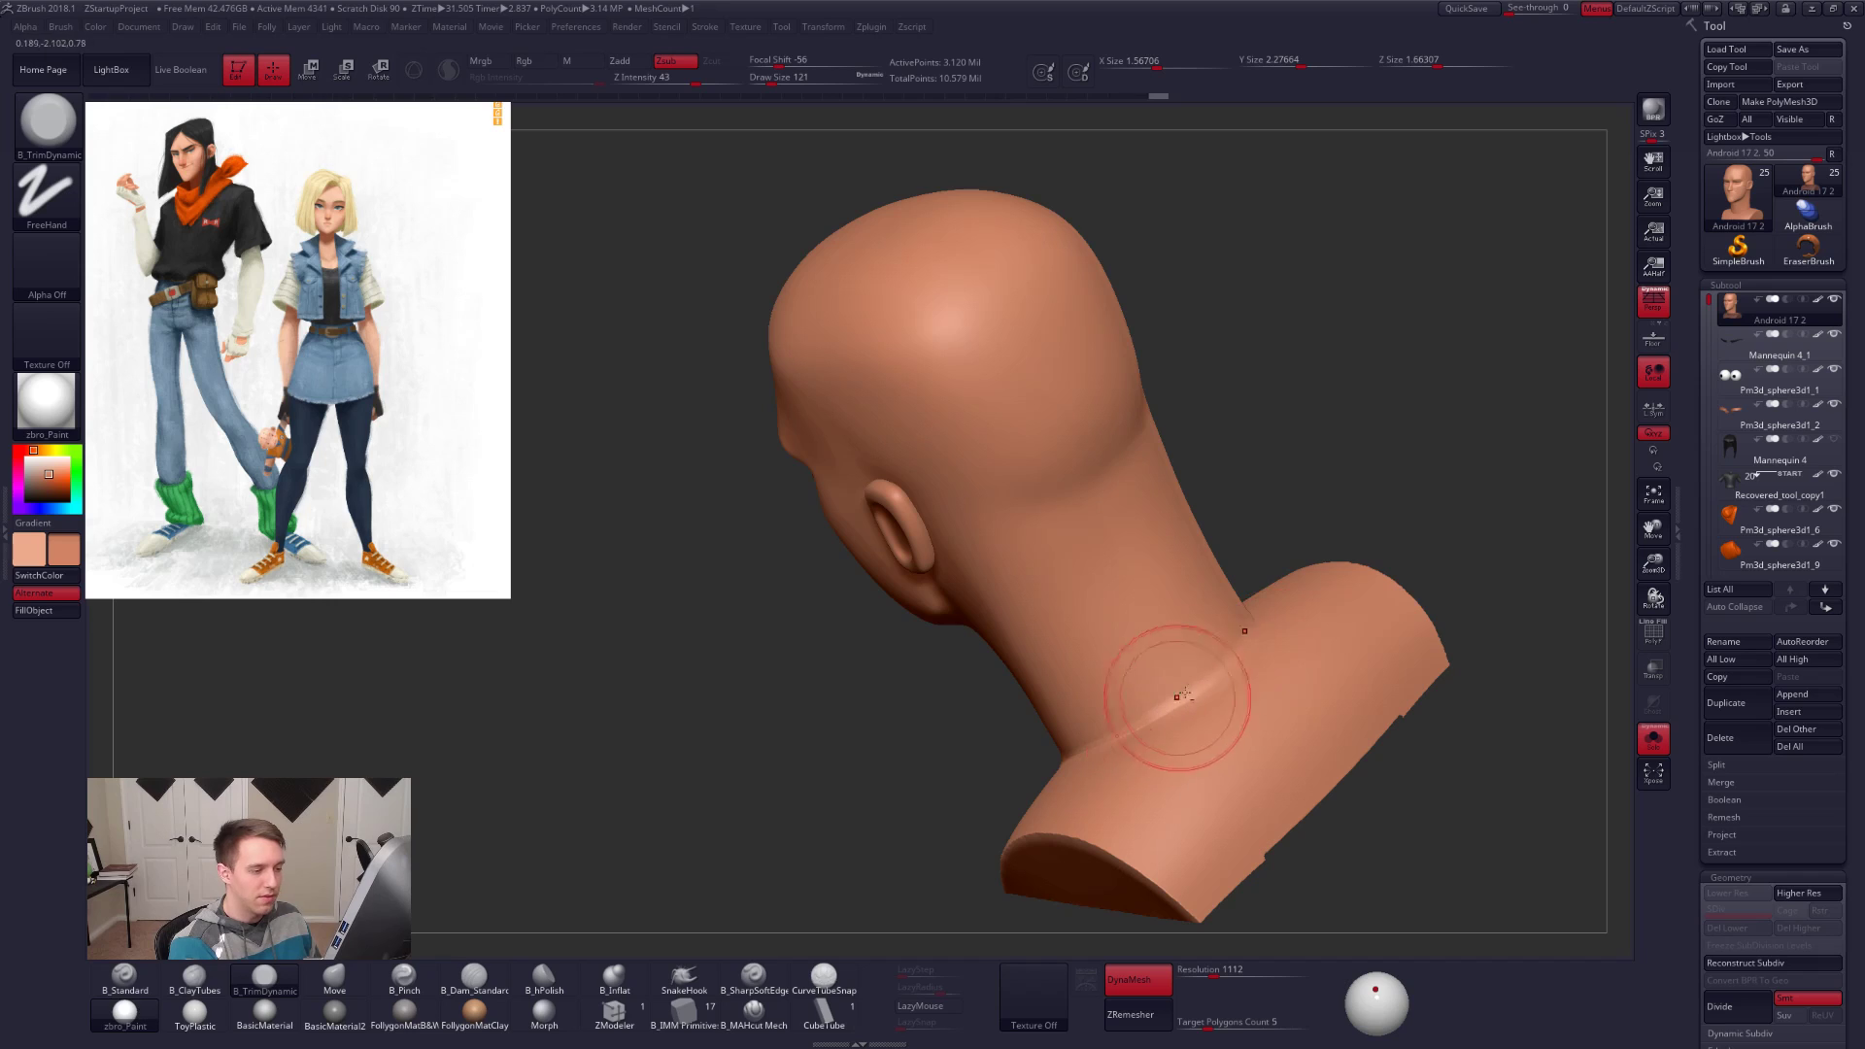
right_click_drag(1076, 749, 1214, 724)
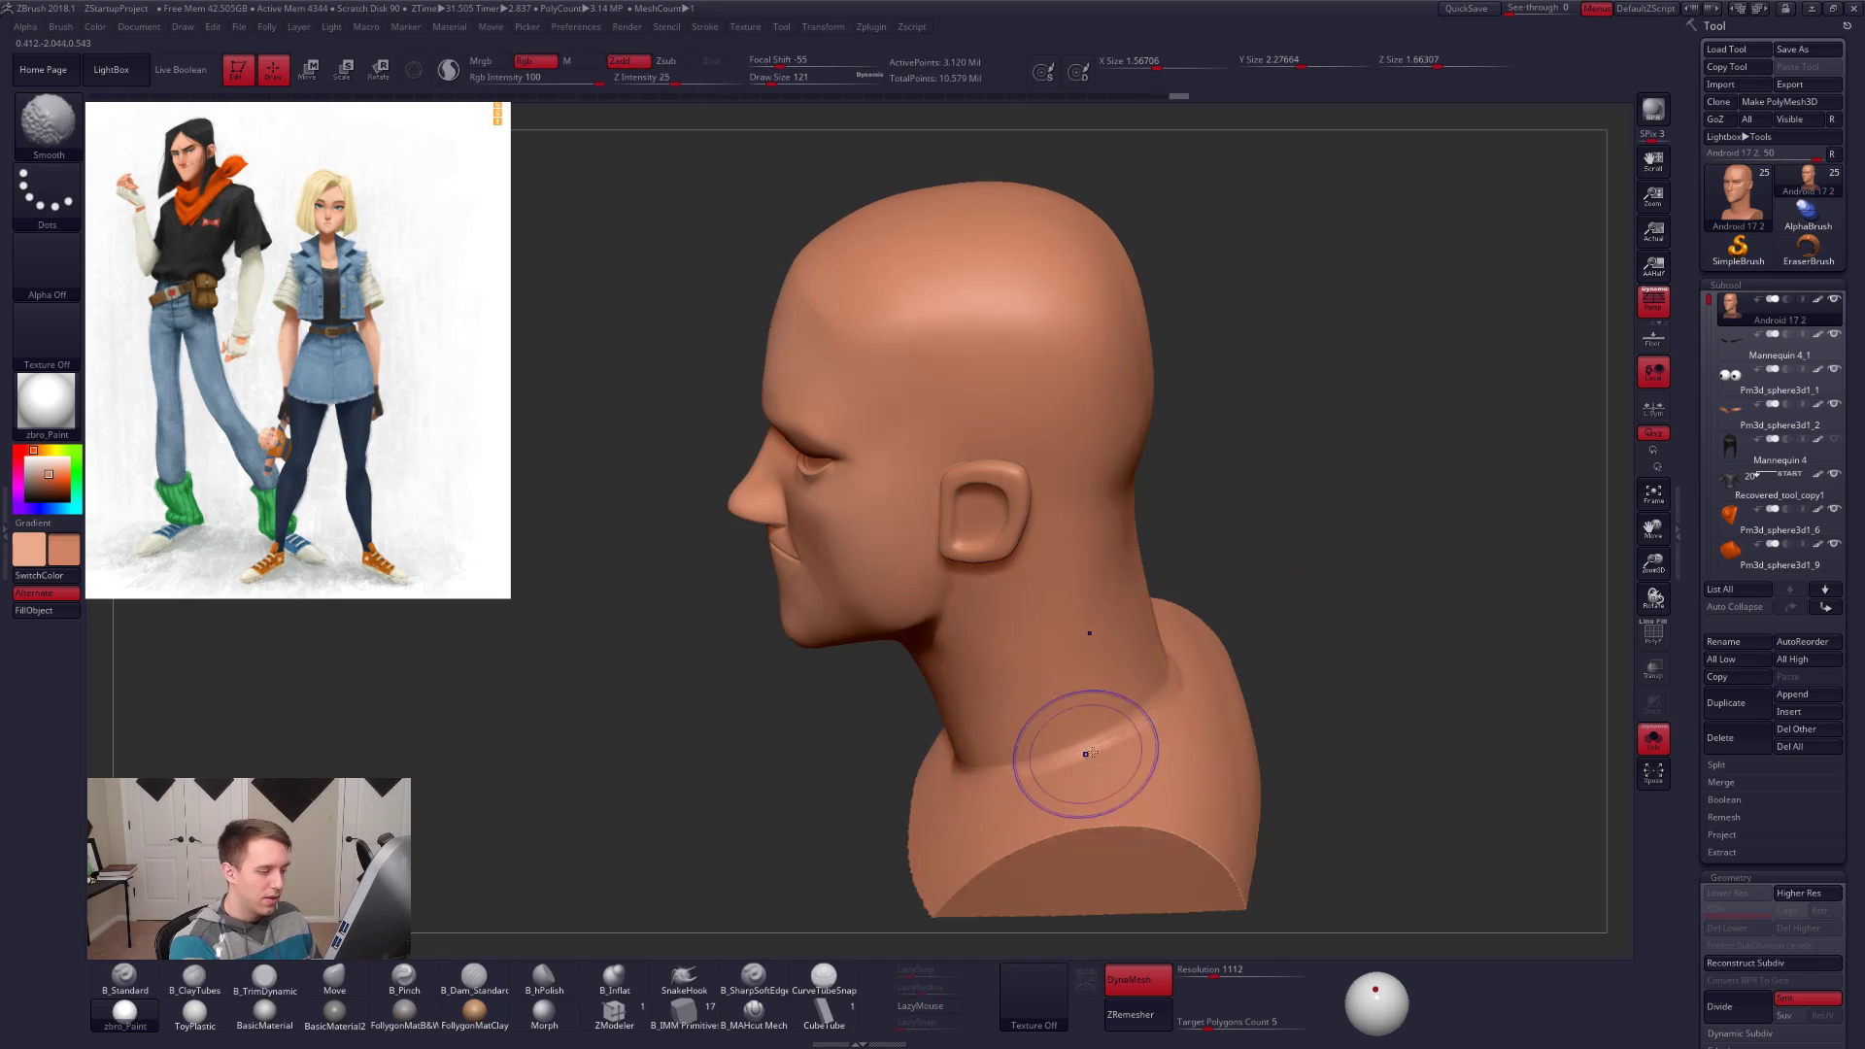
Step: Blend the front edge of the ear into the cheek with the TrimDynamic brush at draw size 33 and smoothing
mouse_move(1148, 660)
right_mouse_down()
mouse_move(1180, 649)
mouse_move(1036, 529)
mouse_move(1068, 700)
mouse_move(1097, 655)
mouse_move(1074, 687)
right_mouse_up()
key("space")
left_click_drag(1075, 687, 1066, 687)
key("shift")
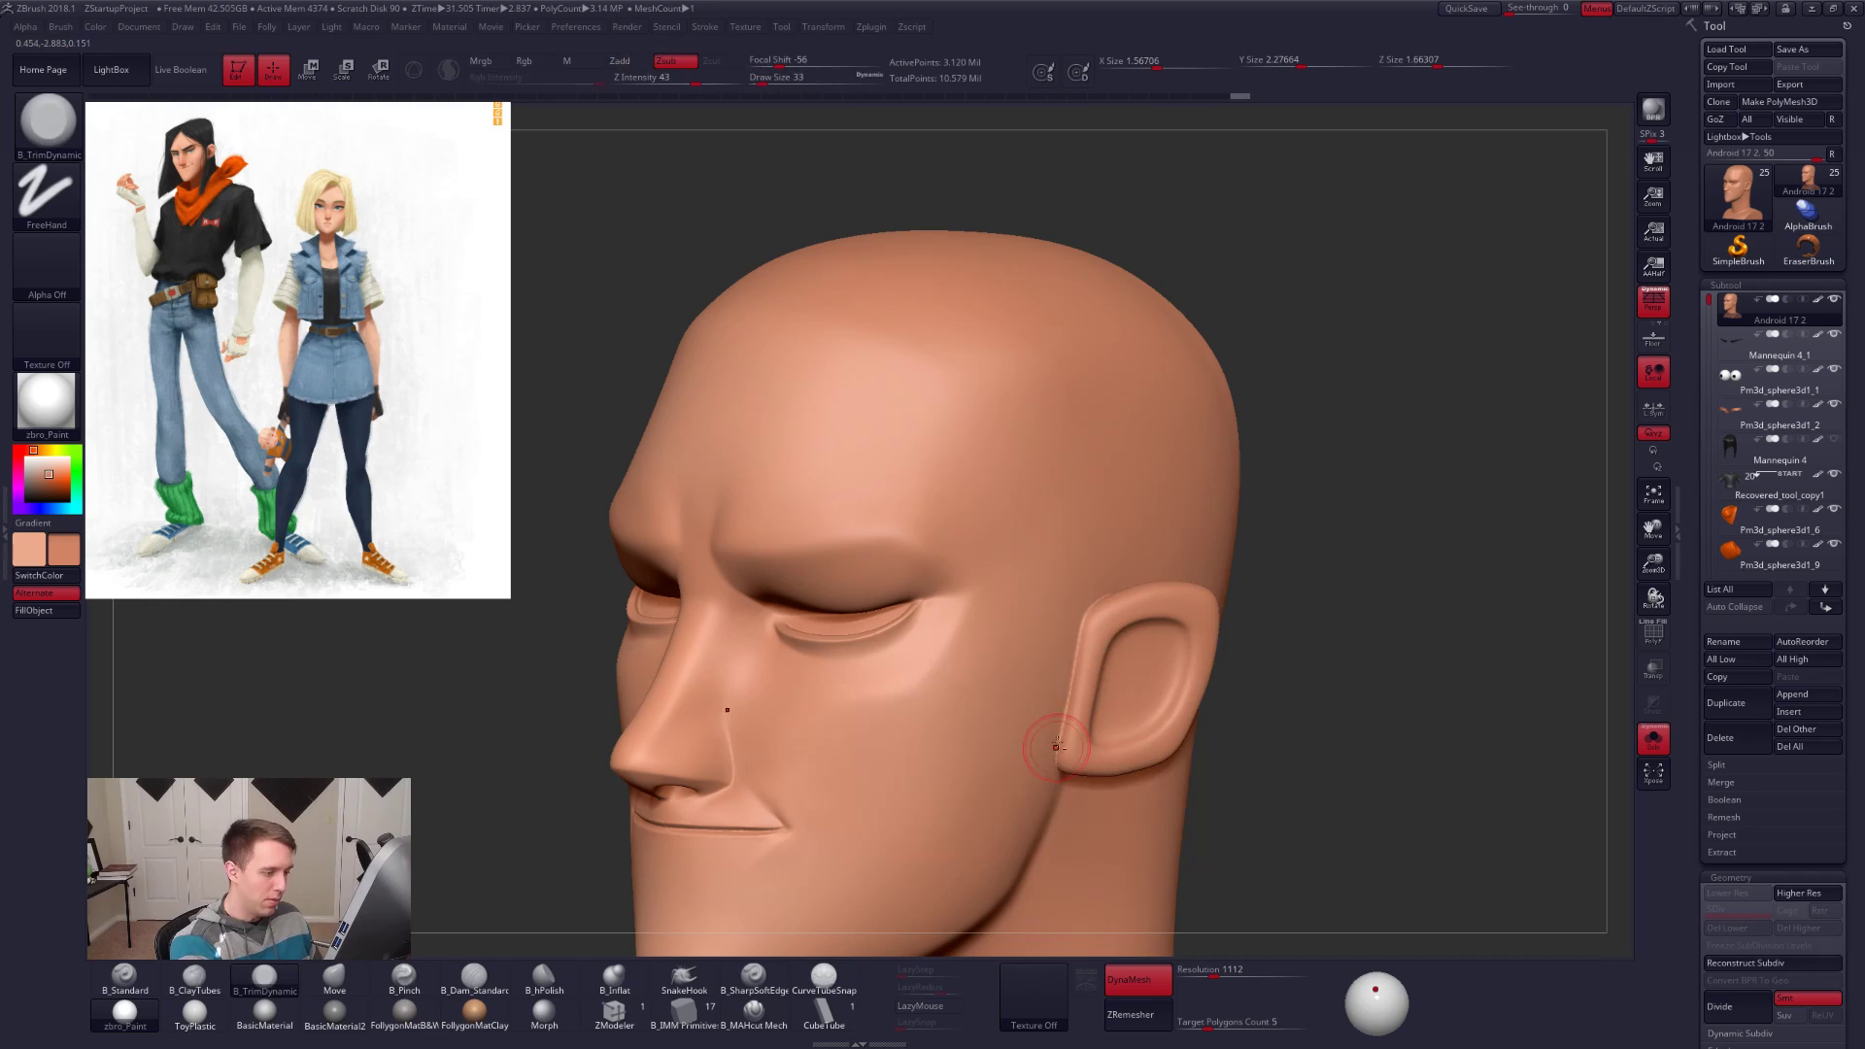
key("shift")
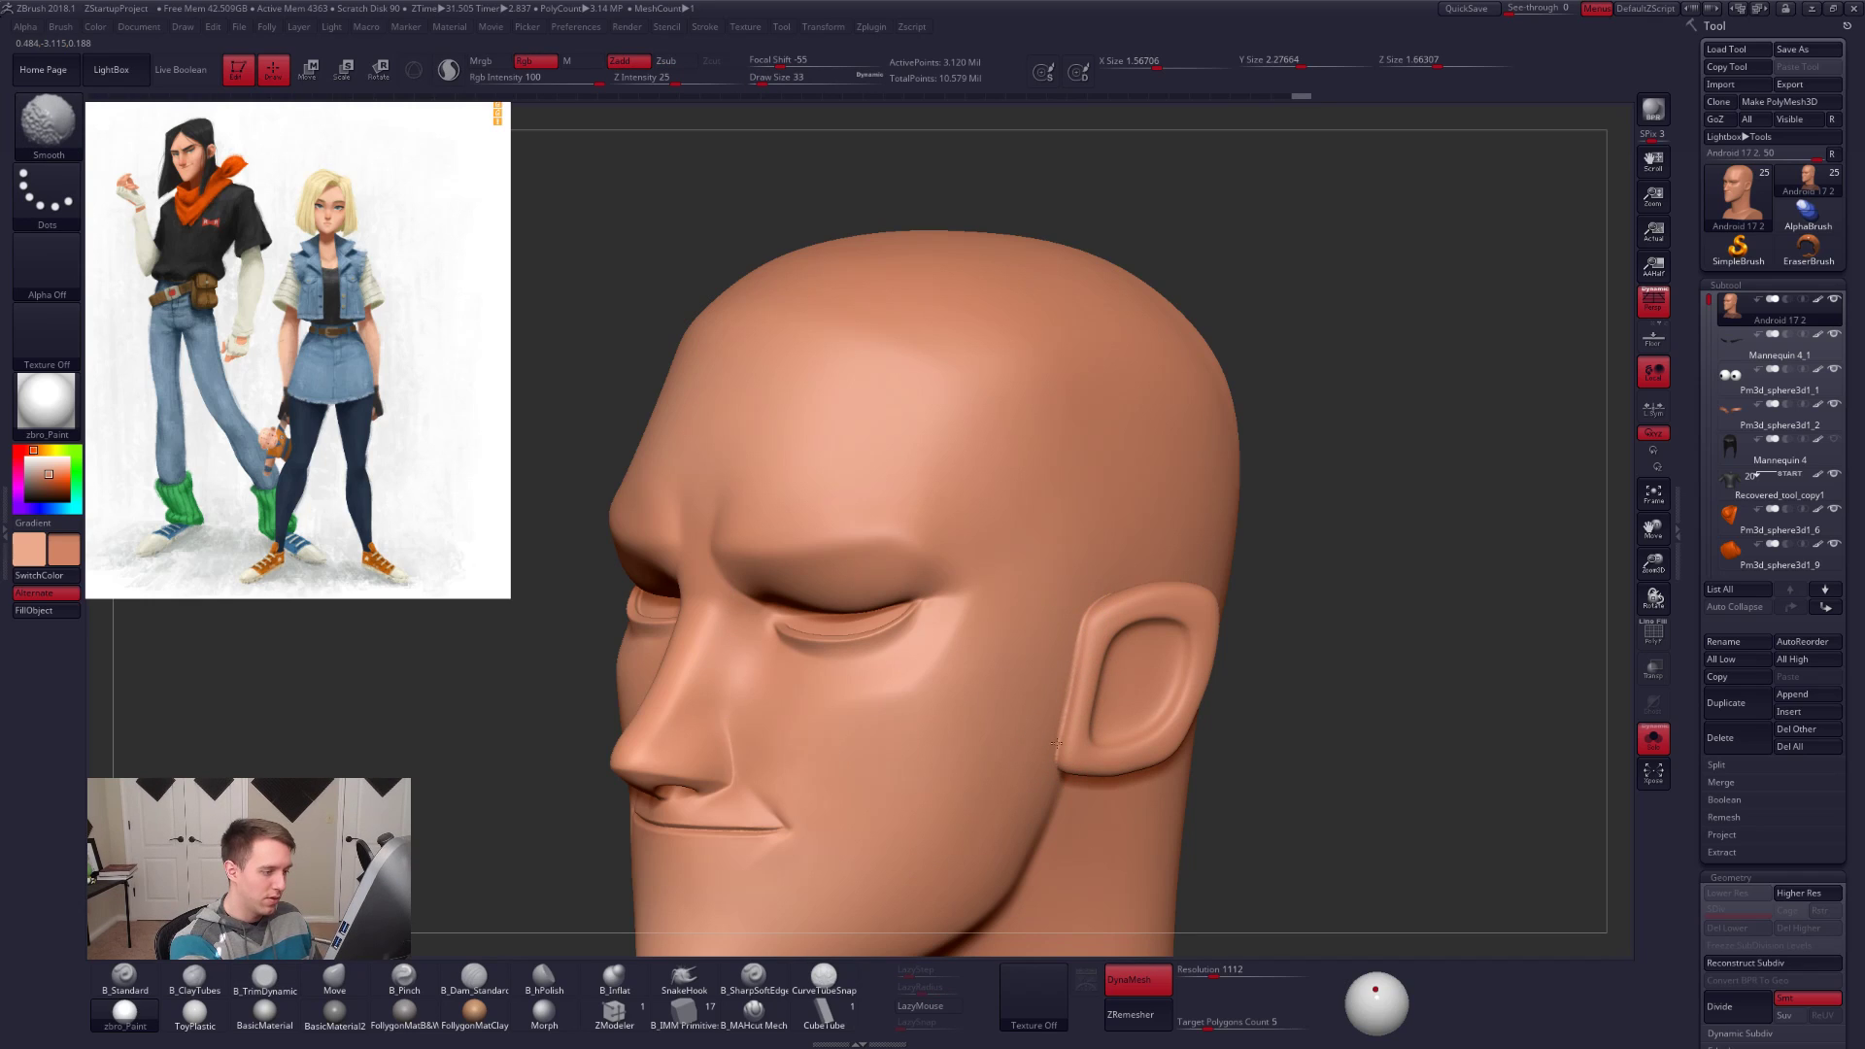
Step: End the head's isolation and view the full figure from above to check the neck area
mouse_move(1056, 735)
right_mouse_down("ctrl")
mouse_move(1065, 621)
mouse_move(1195, 645)
mouse_move(1284, 832)
mouse_move(1185, 819)
mouse_move(1271, 833)
mouse_move(1299, 873)
right_mouse_up("ctrl")
key("ctrl+shift+s")
key("shift+s")
right_click_drag(1126, 854, 1163, 805, "alt")
key("shift+s")
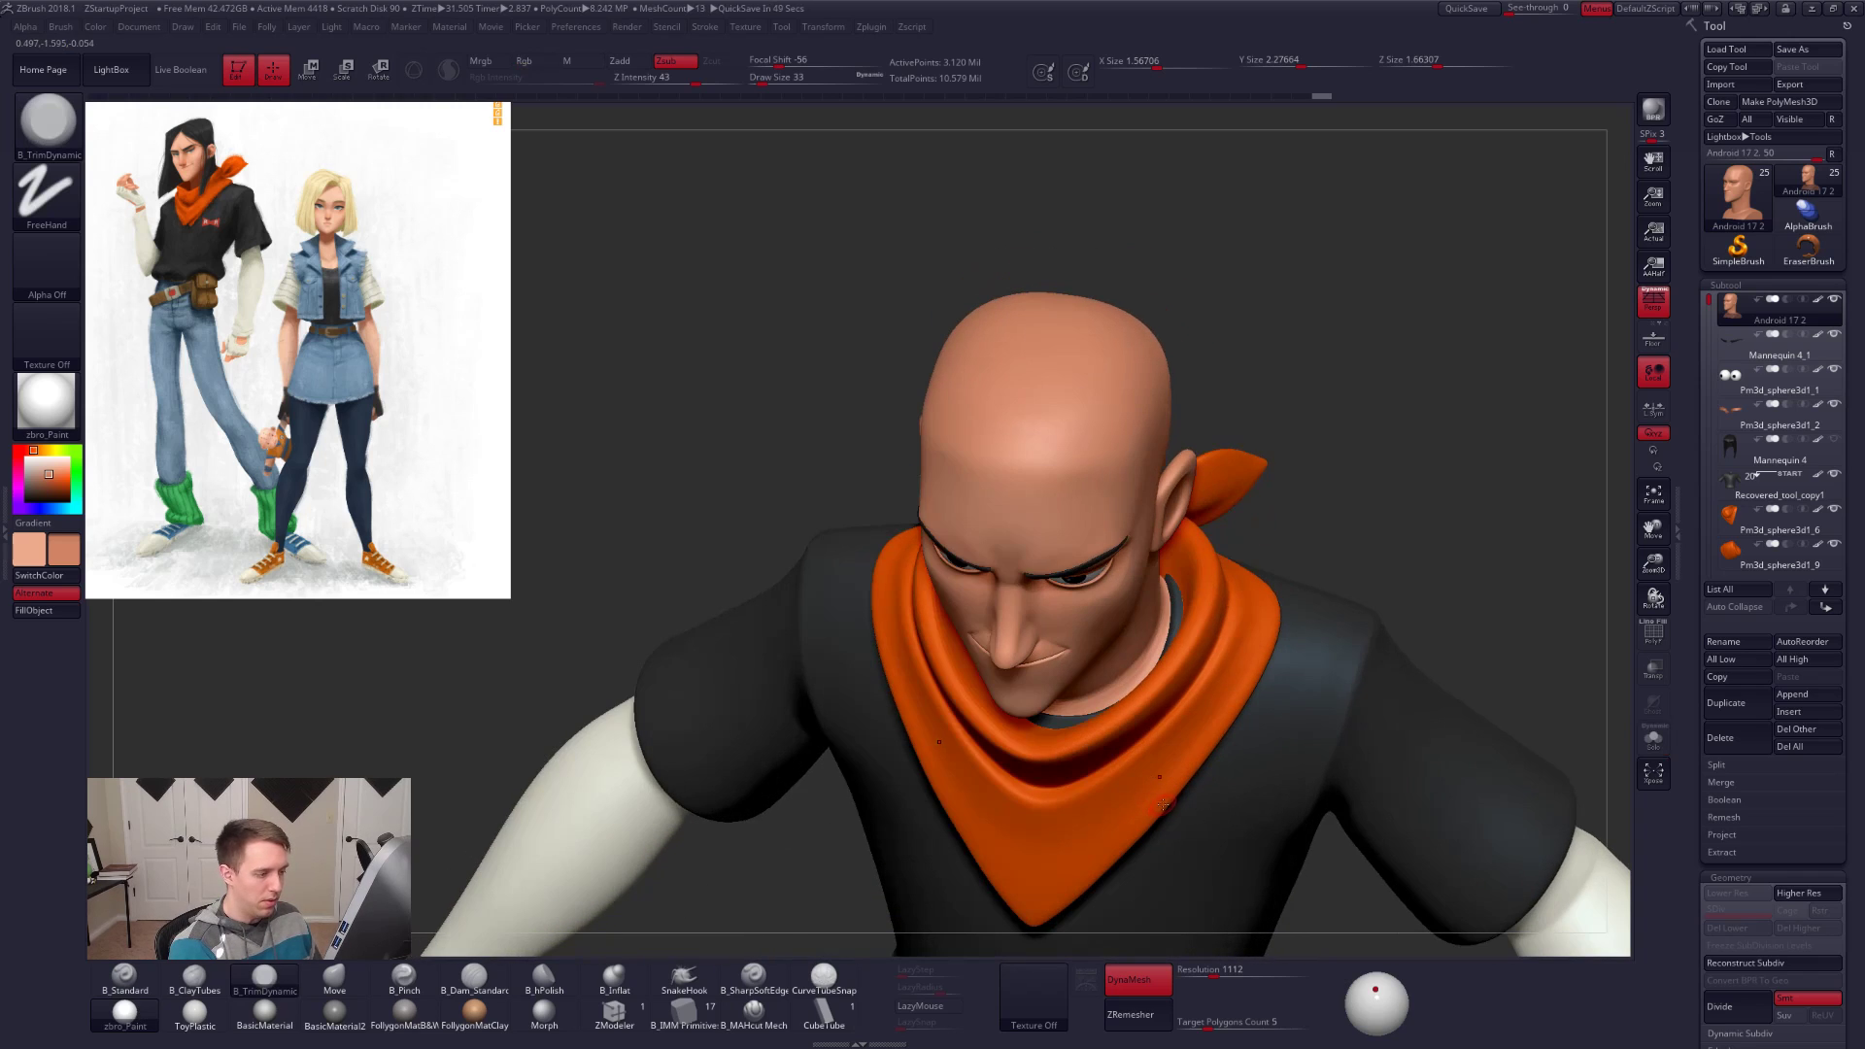
Step: Select the shirt and adjust its neckline and shoulders around the scarf with the Move brush at draw size 252
left_click(1235, 785, "alt")
key("b")
key("m")
key("v")
key("space")
left_click_drag(1146, 708, 1162, 706)
right_click_drag(1162, 706, 1147, 696)
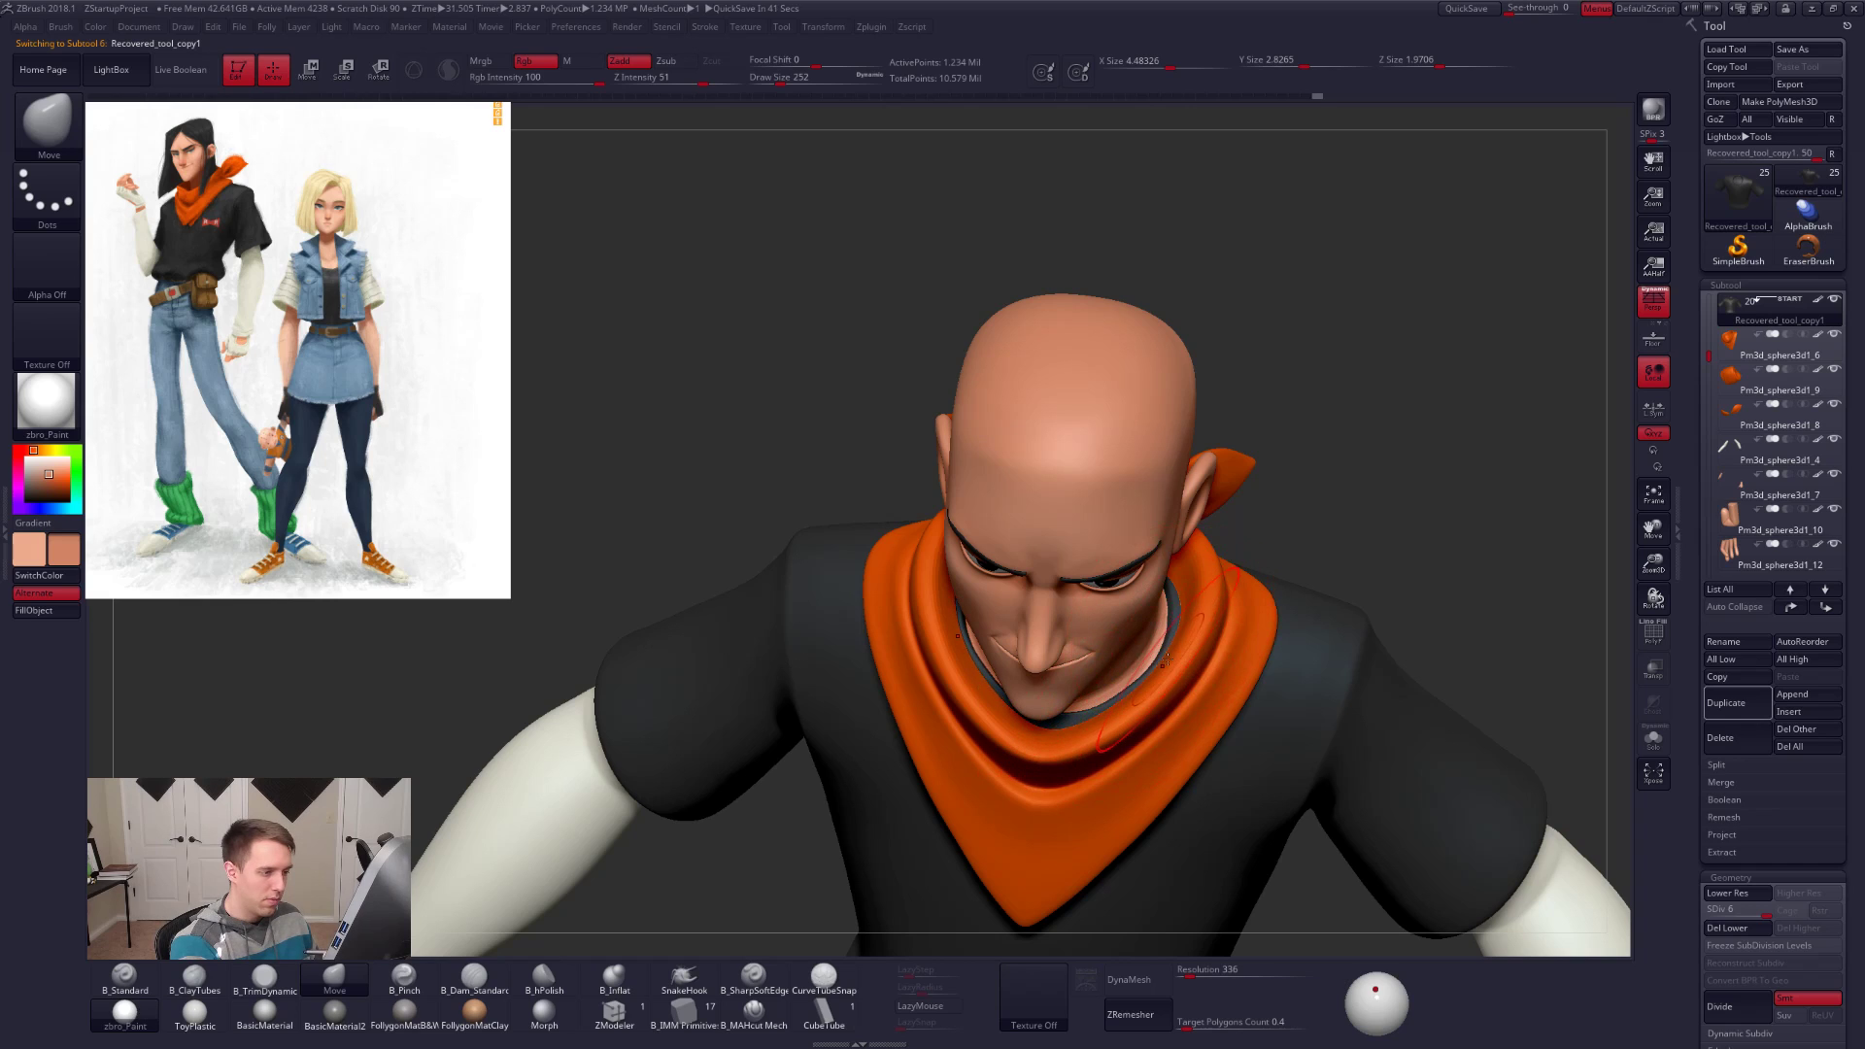
right_click_drag(1144, 667, 1034, 606)
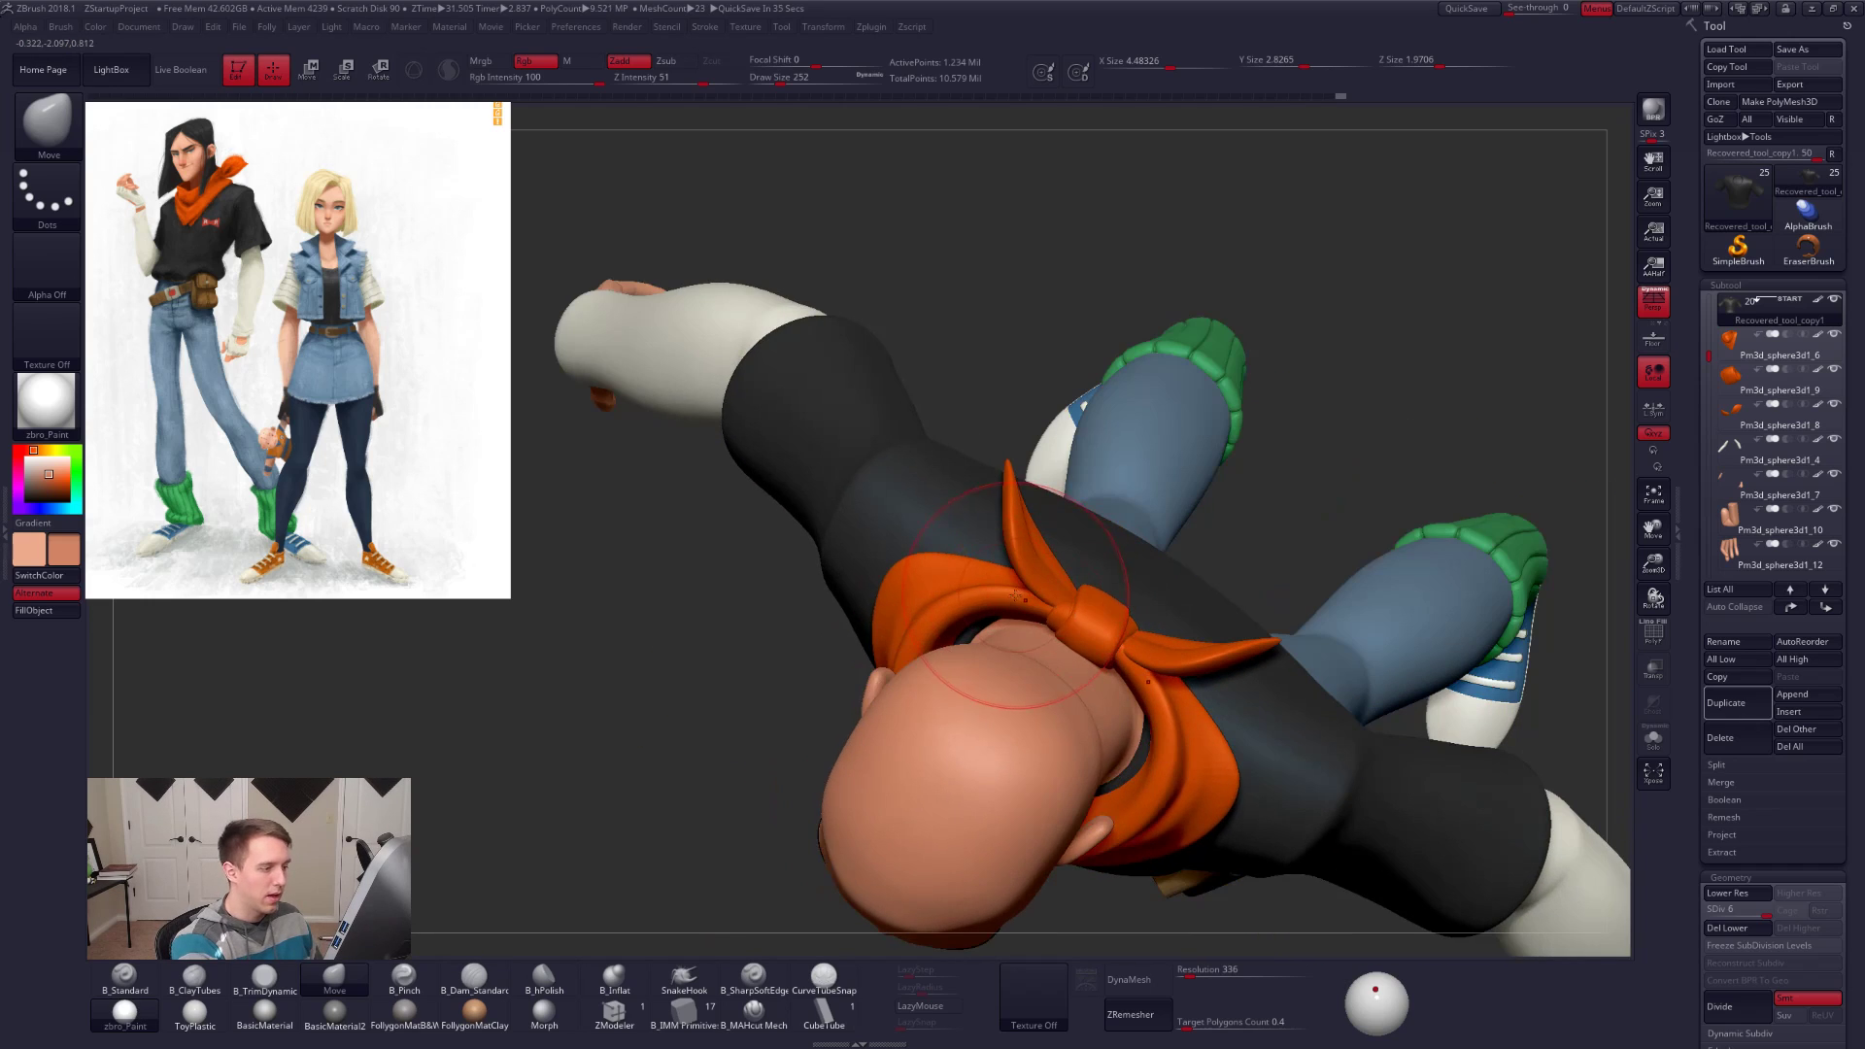
mouse_move(1029, 680)
right_mouse_down()
mouse_move(1244, 730)
mouse_move(1190, 847)
mouse_move(1251, 843)
mouse_move(1253, 886)
mouse_move(1242, 853)
mouse_move(1203, 862)
mouse_move(1207, 904)
mouse_move(1153, 849)
mouse_move(1149, 758)
right_mouse_up()
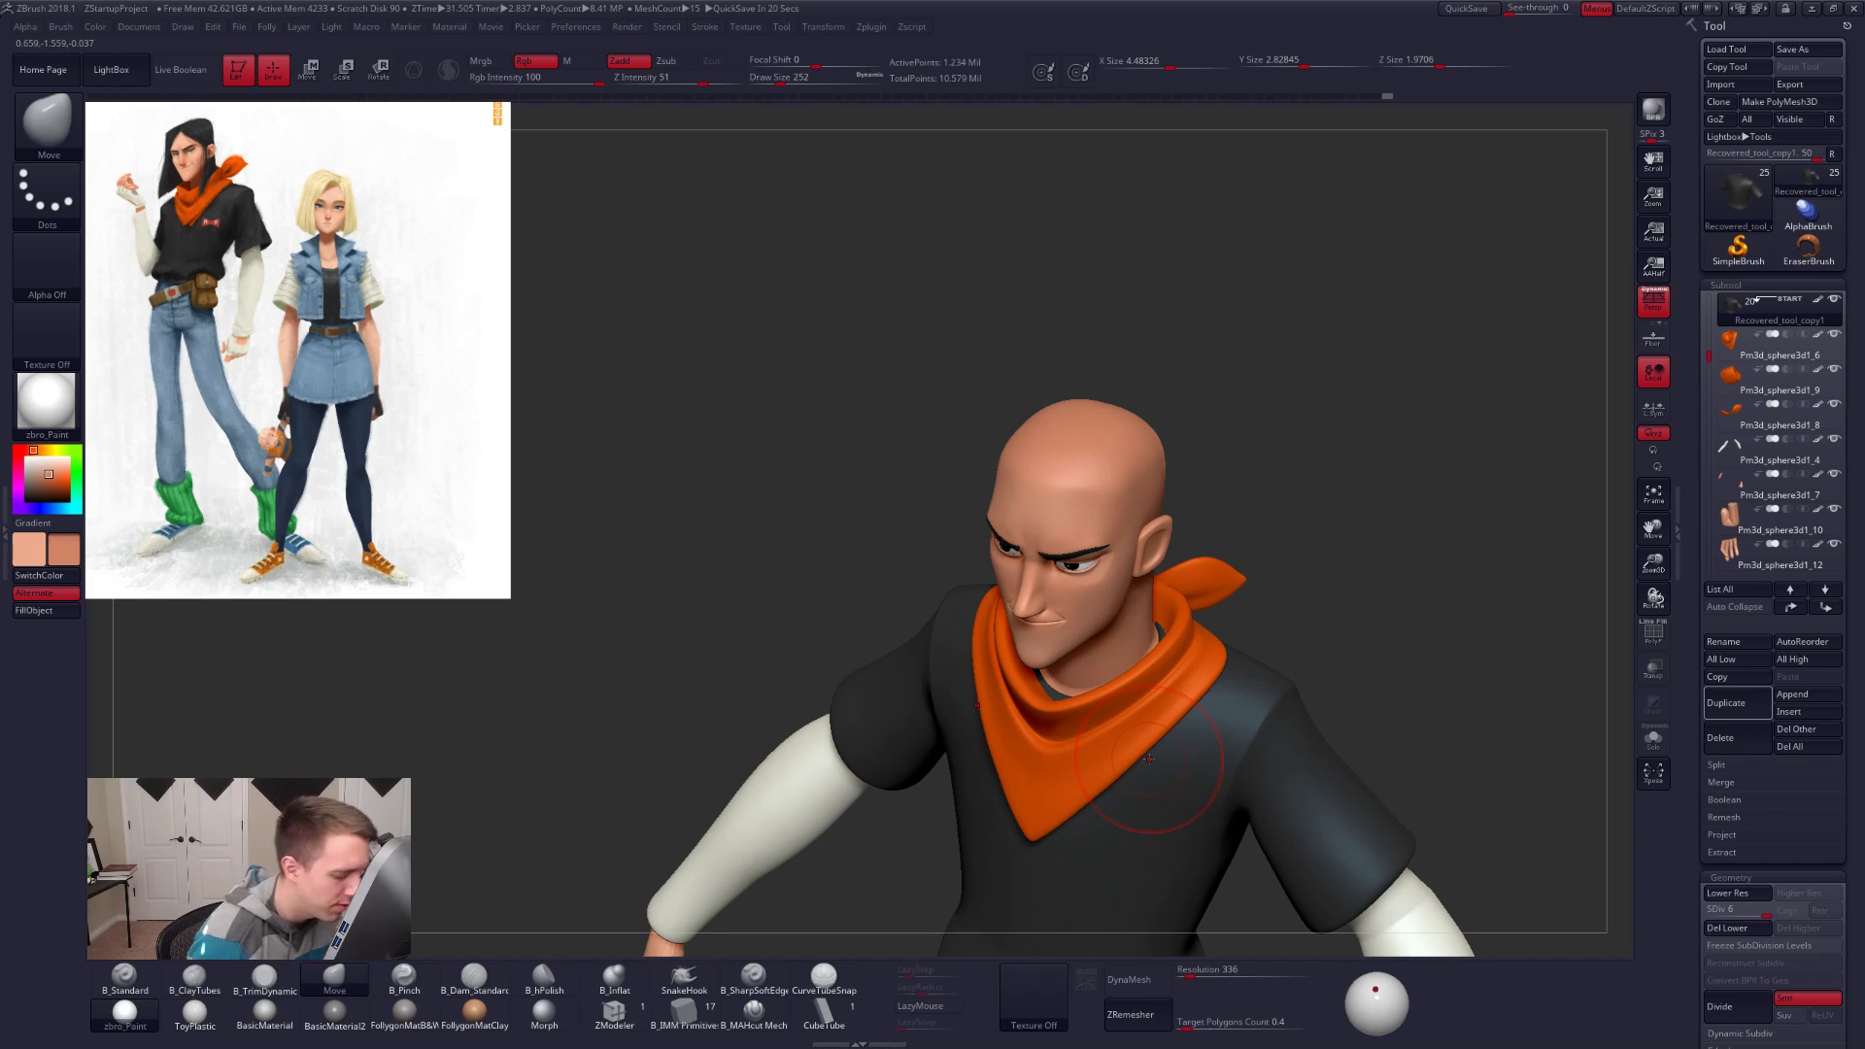
right_click_drag(1132, 683, 1149, 612, "shift")
right_click_drag(1149, 612, 1118, 606)
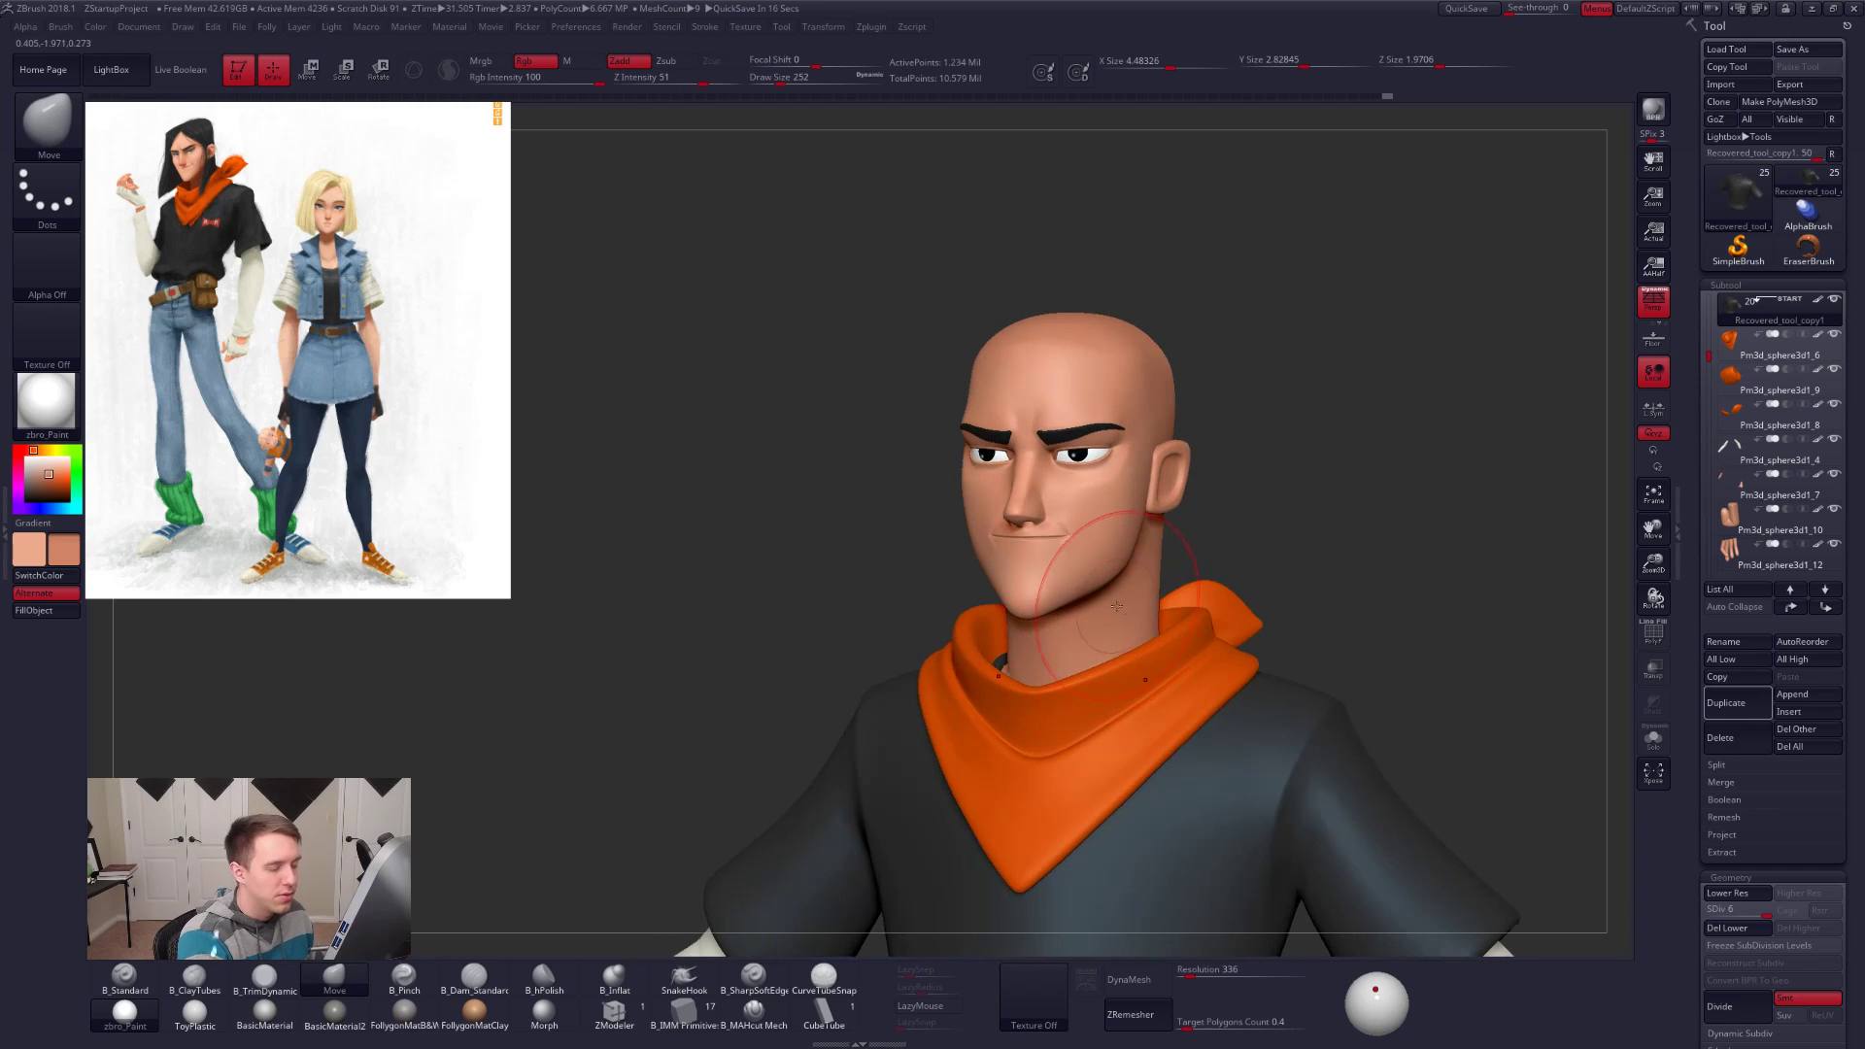
Step: Isolate the head mesh and soften the front of the seam between neck and shoulders with the TrimDynamic brush at draw size 130
left_click(1135, 510, "alt")
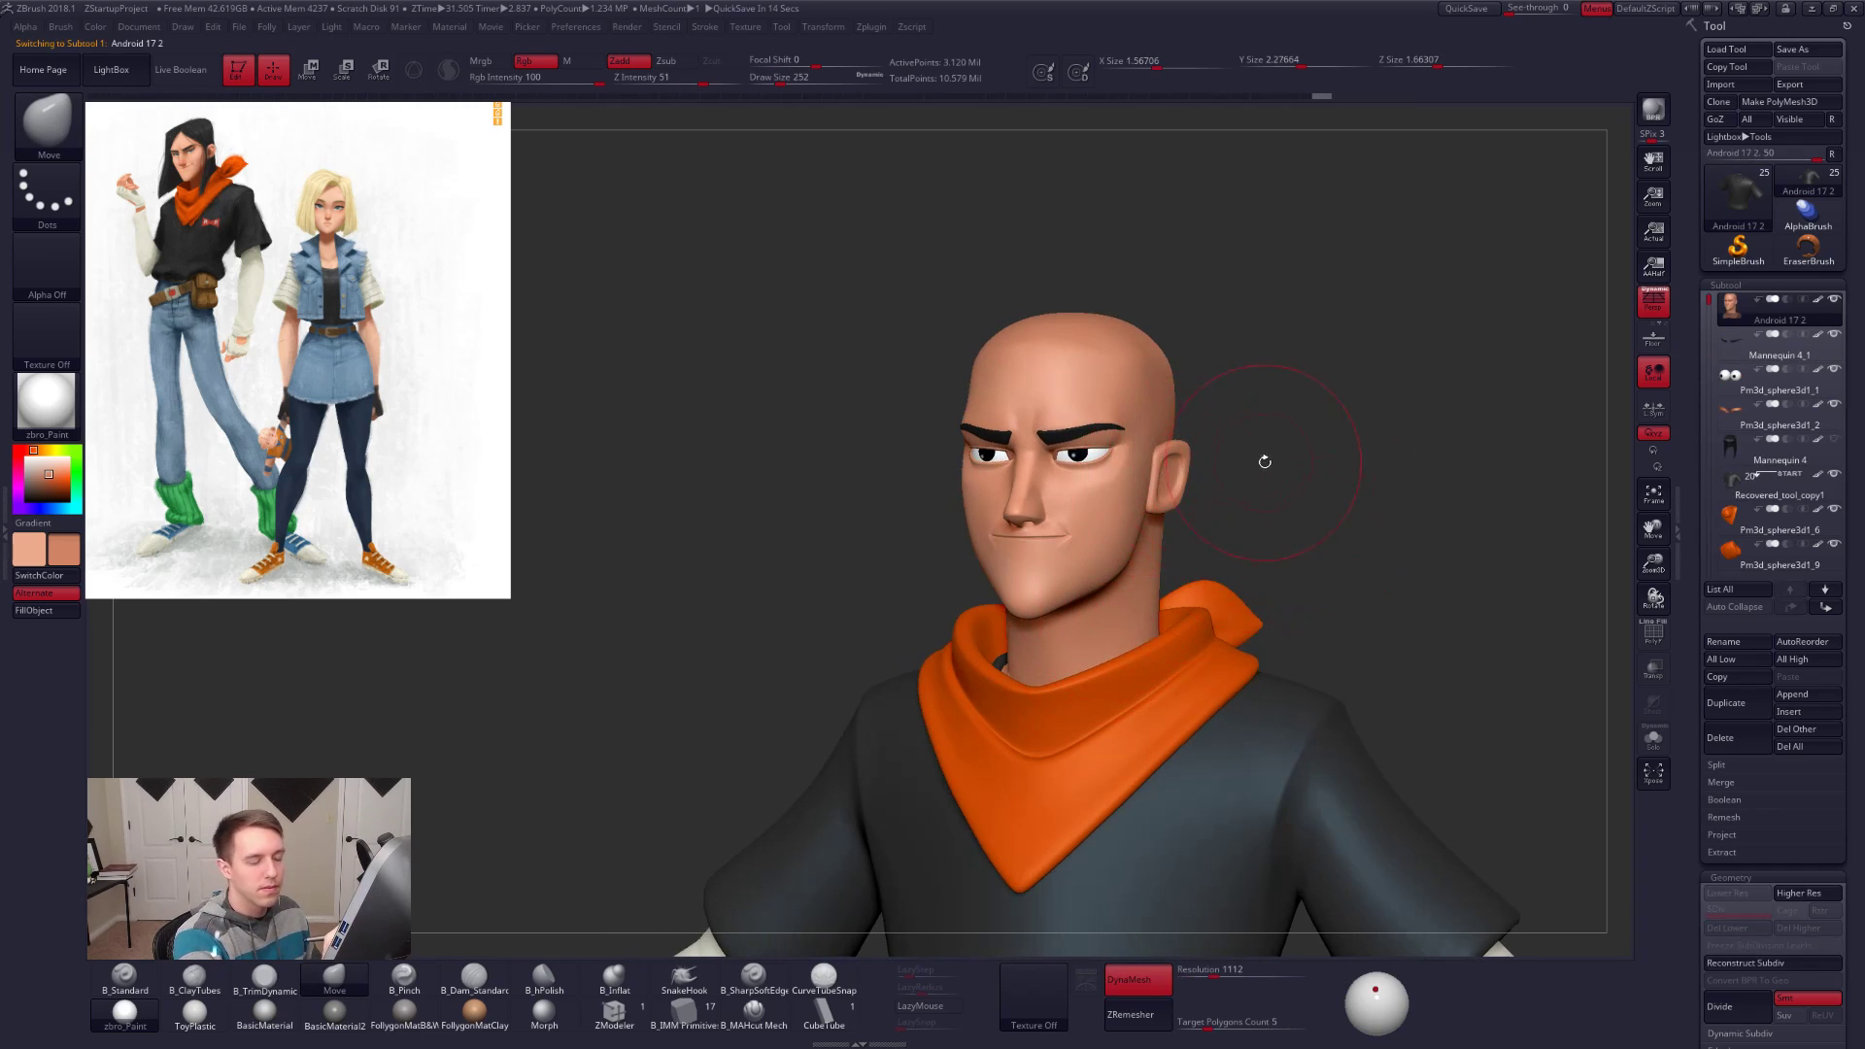
key("space")
left_click_drag(1260, 459, 1219, 458)
key("alt+s")
right_click_drag(1083, 626, 1087, 691, "ctrl")
key("3")
key("space")
left_click_drag(1082, 698, 1088, 698)
right_click_drag(1011, 762, 998, 706, "alt")
mouse_move(1145, 678)
left_mouse_down()
mouse_move(1049, 714)
mouse_move(1177, 665)
mouse_move(1003, 712)
left_mouse_up()
left_click_drag(1131, 668, 1042, 695)
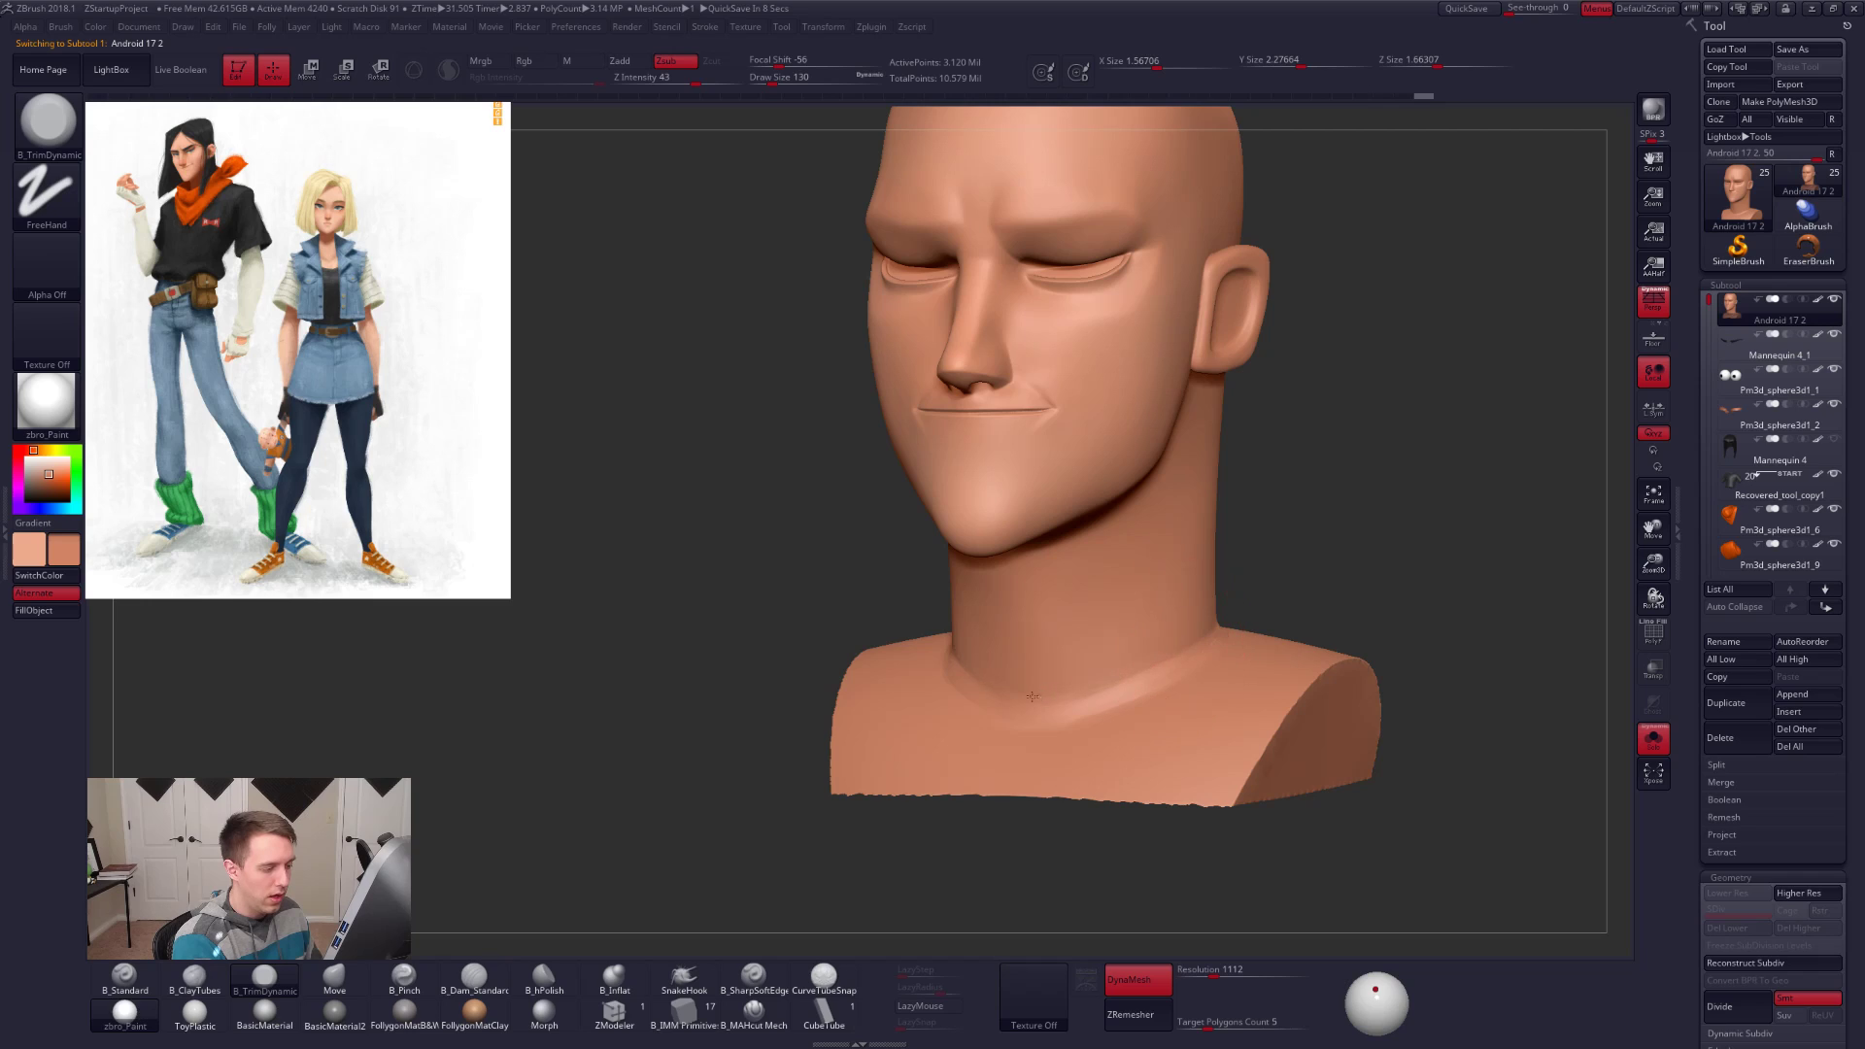
mouse_move(1156, 655)
left_mouse_down()
mouse_move(994, 707)
mouse_move(1145, 674)
mouse_move(981, 711)
left_mouse_up()
left_click_drag(1175, 674, 1155, 685)
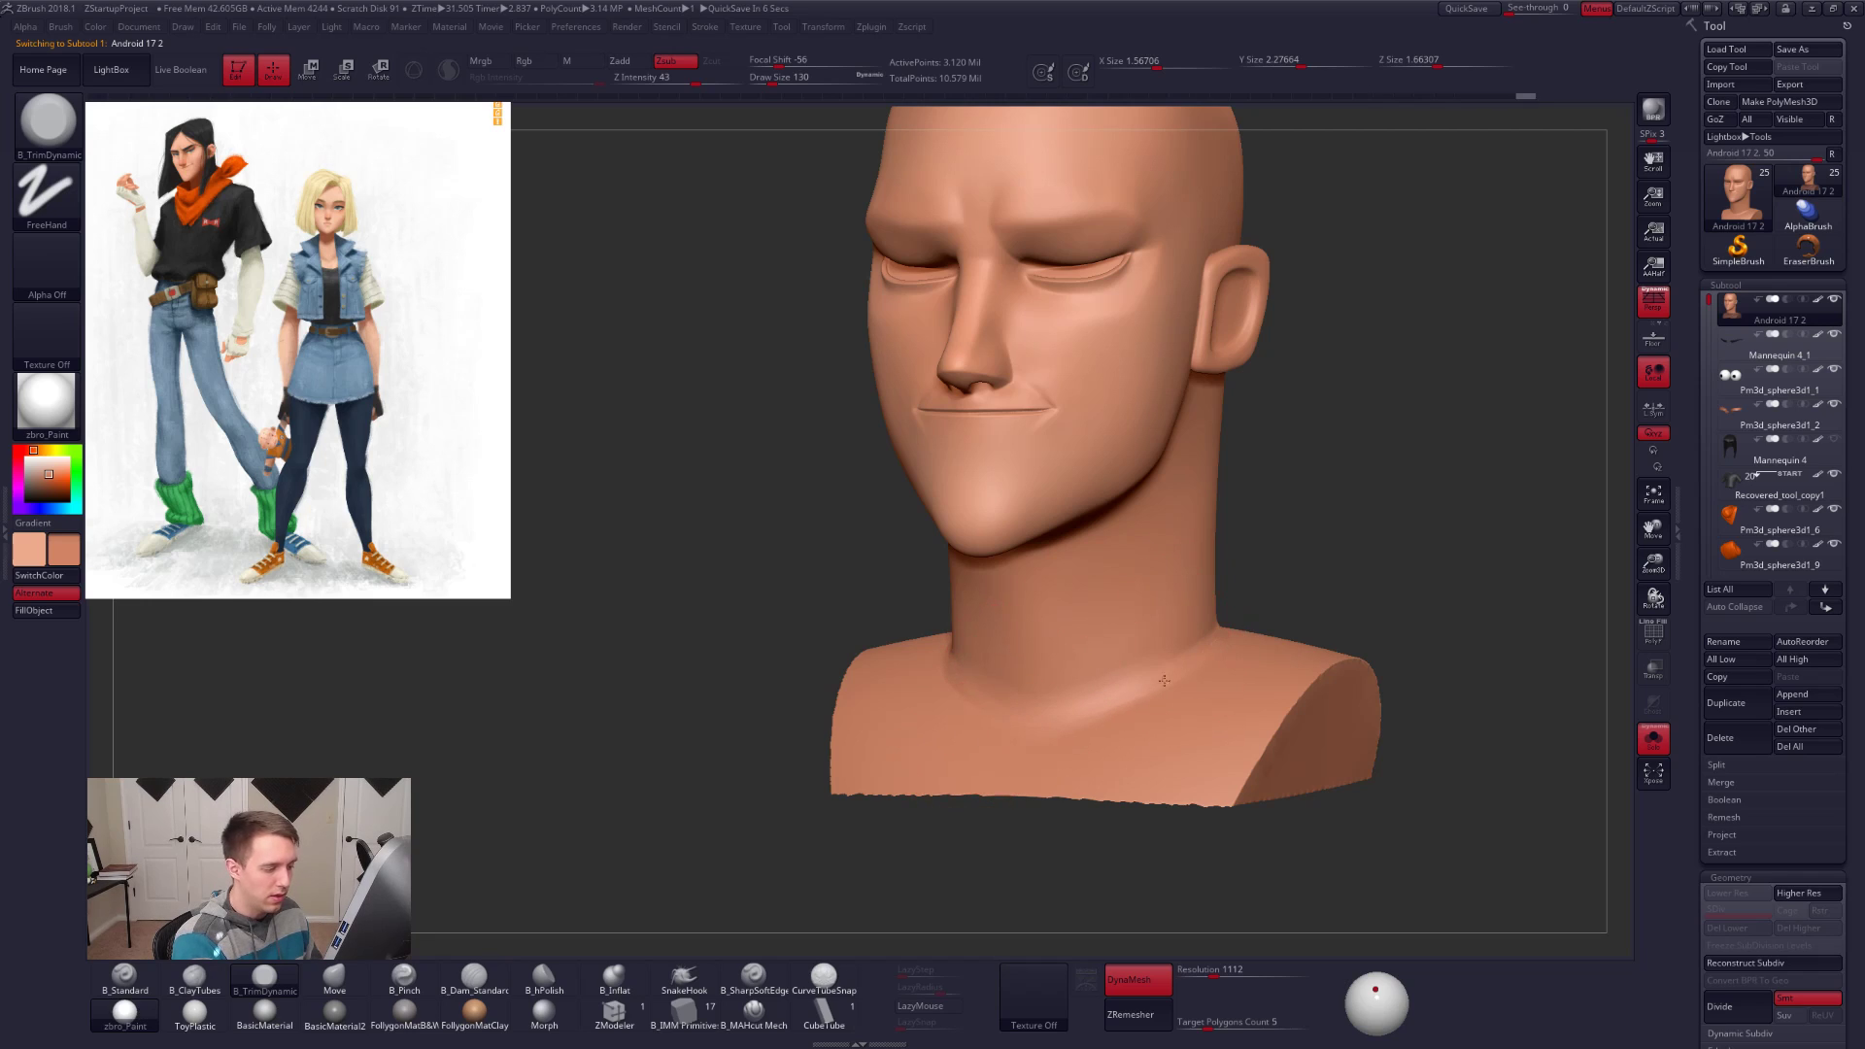
left_click_drag(1226, 633, 1296, 616)
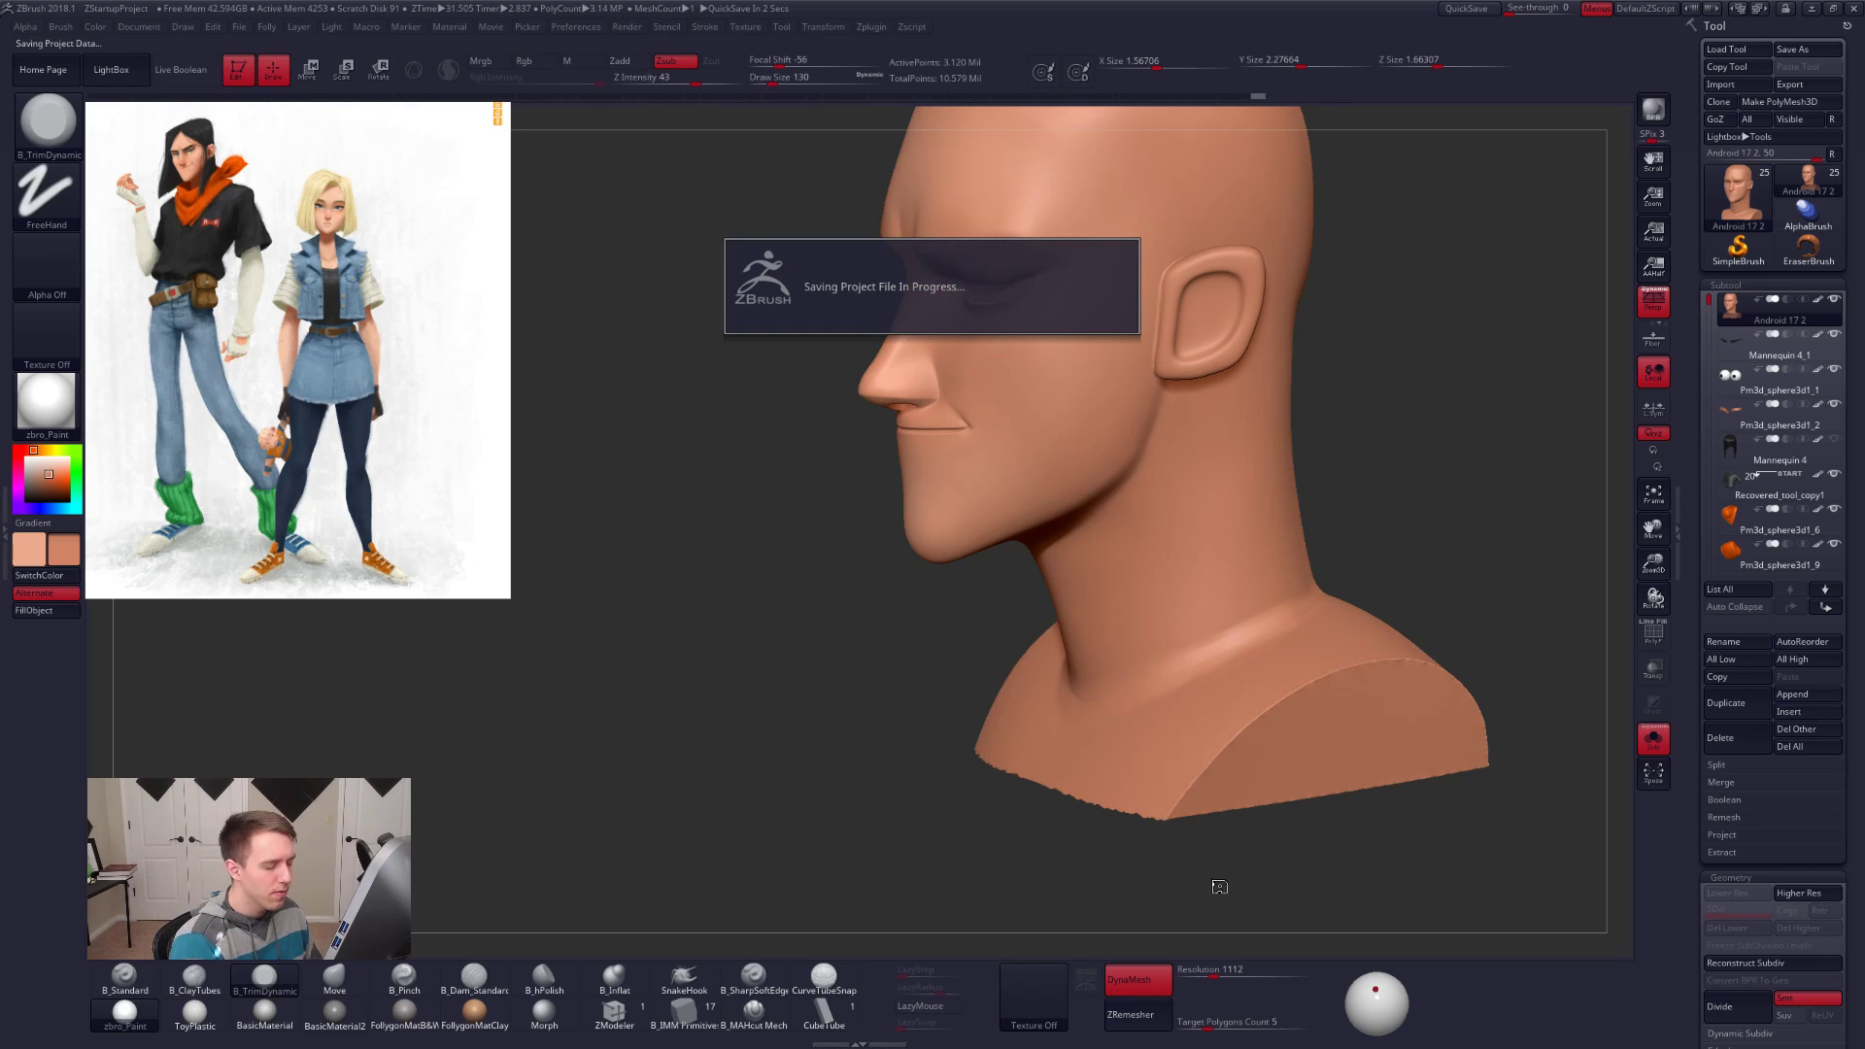
Step: Blend the seam at the back and side of the neck with TrimDynamic and smoothing, and end the isolation
mouse_move(1280, 659)
right_mouse_down("alt")
mouse_move(1140, 733)
mouse_move(1082, 739)
mouse_move(1074, 780)
right_mouse_up("alt")
right_click_drag(1298, 581, 1326, 522)
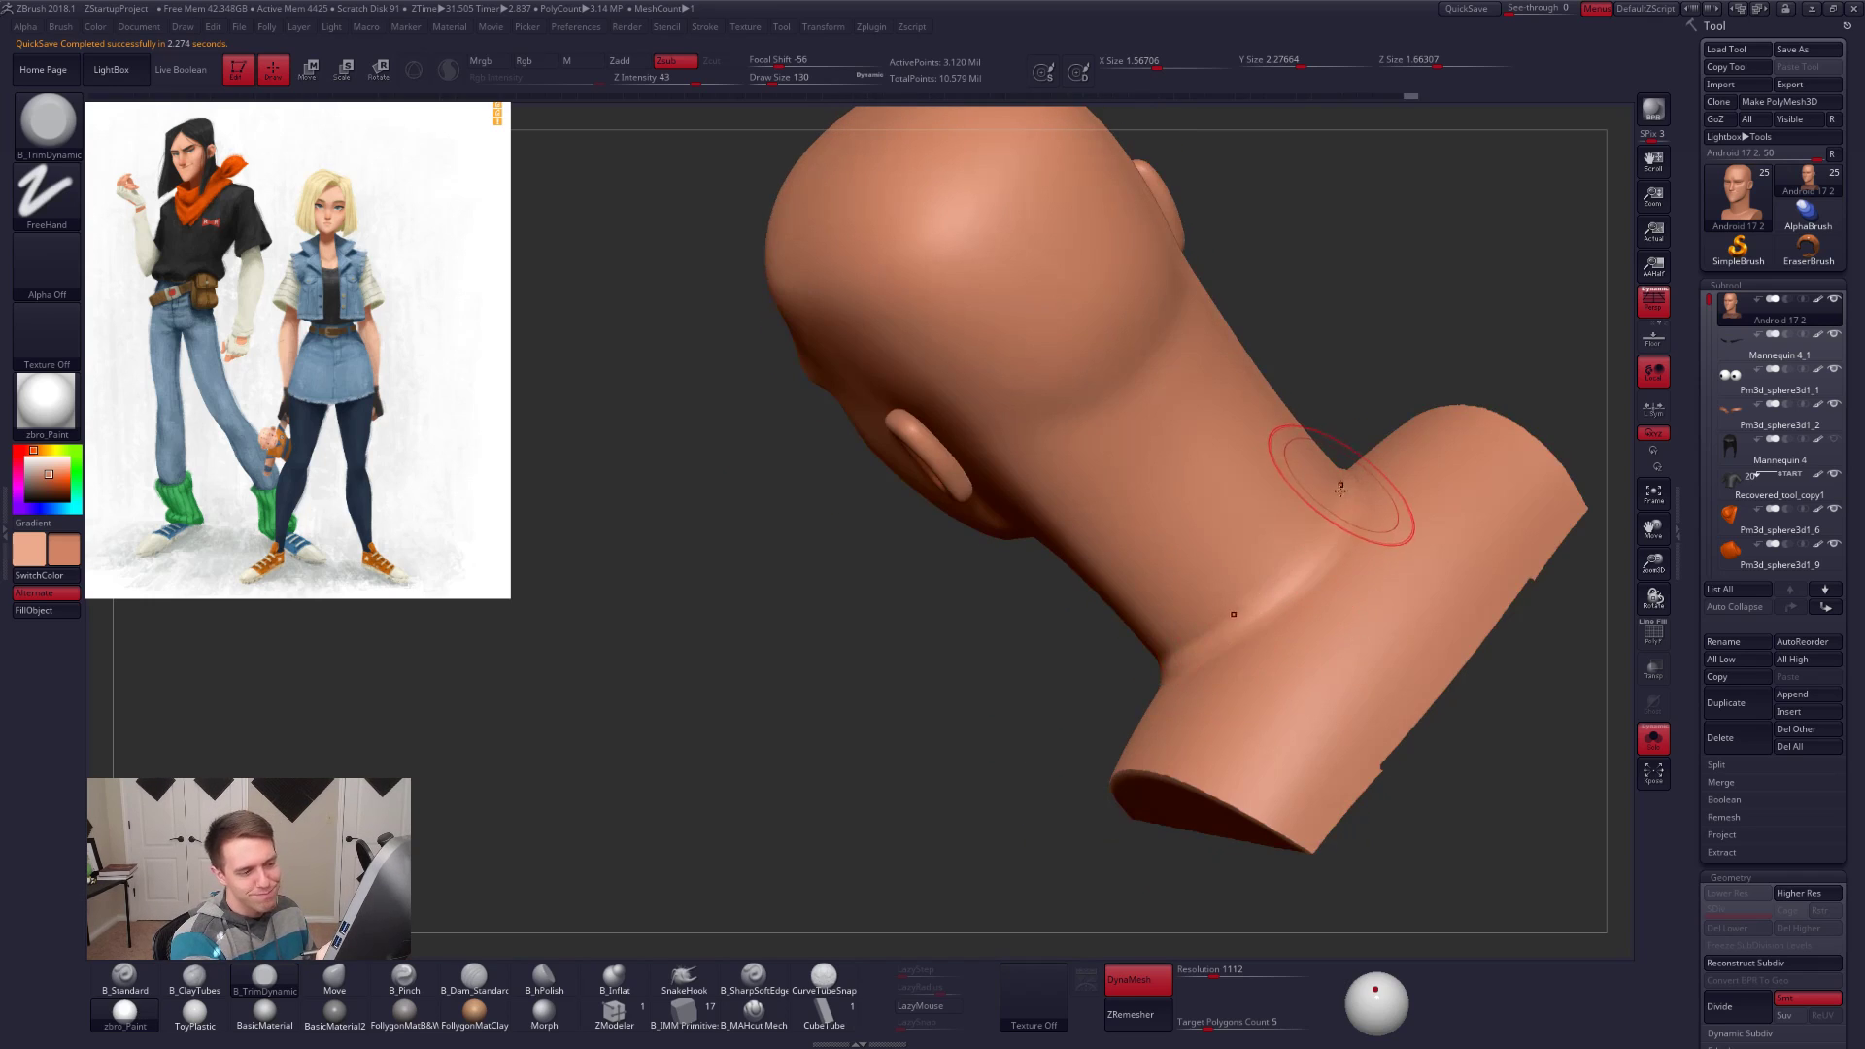
right_click_drag(1263, 614, 1178, 647)
left_click_drag(1092, 685, 1208, 657)
left_click_drag(1207, 657, 1136, 689)
left_click_drag(1136, 688, 1158, 678, "shift")
mouse_move(1267, 603)
right_mouse_down()
mouse_move(1061, 715)
mouse_move(1117, 754)
mouse_move(1083, 793)
right_mouse_up()
key("alt+s")
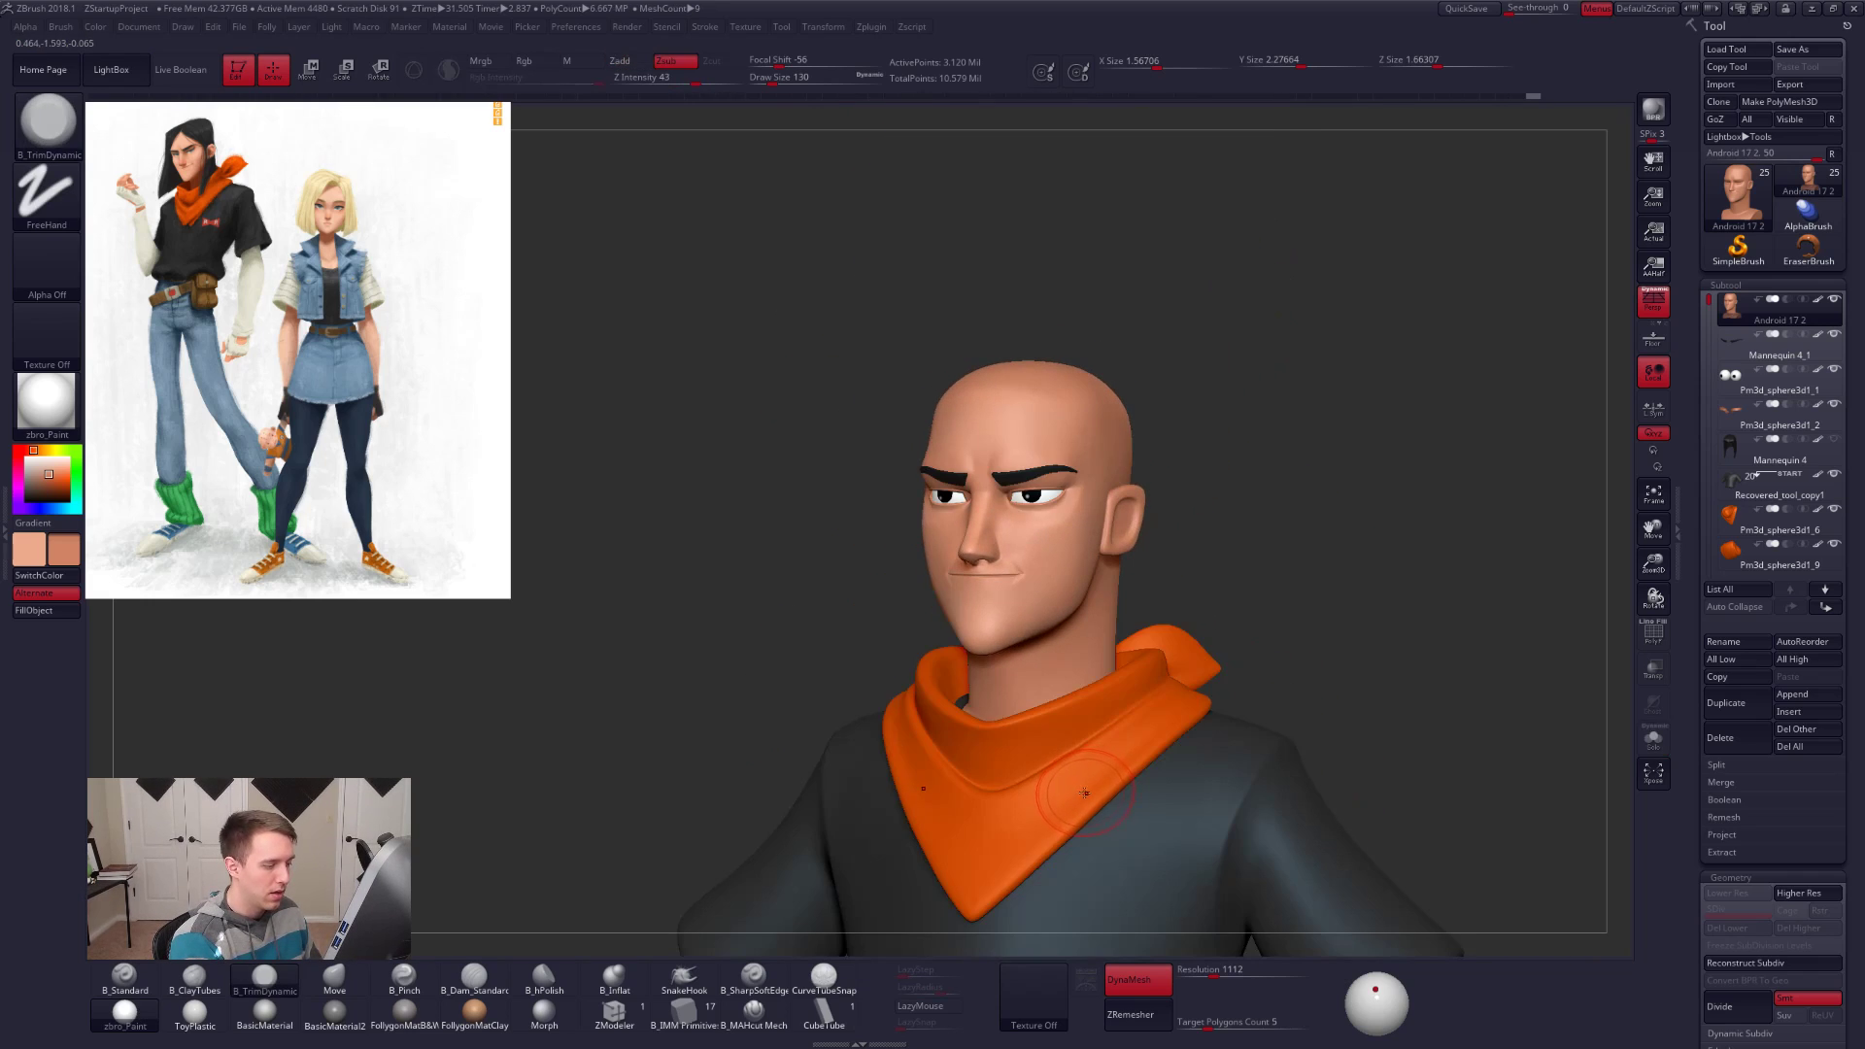
Step: Examine the head alone and together with the scarf and shirt from three-quarter and front views
key("alt+s")
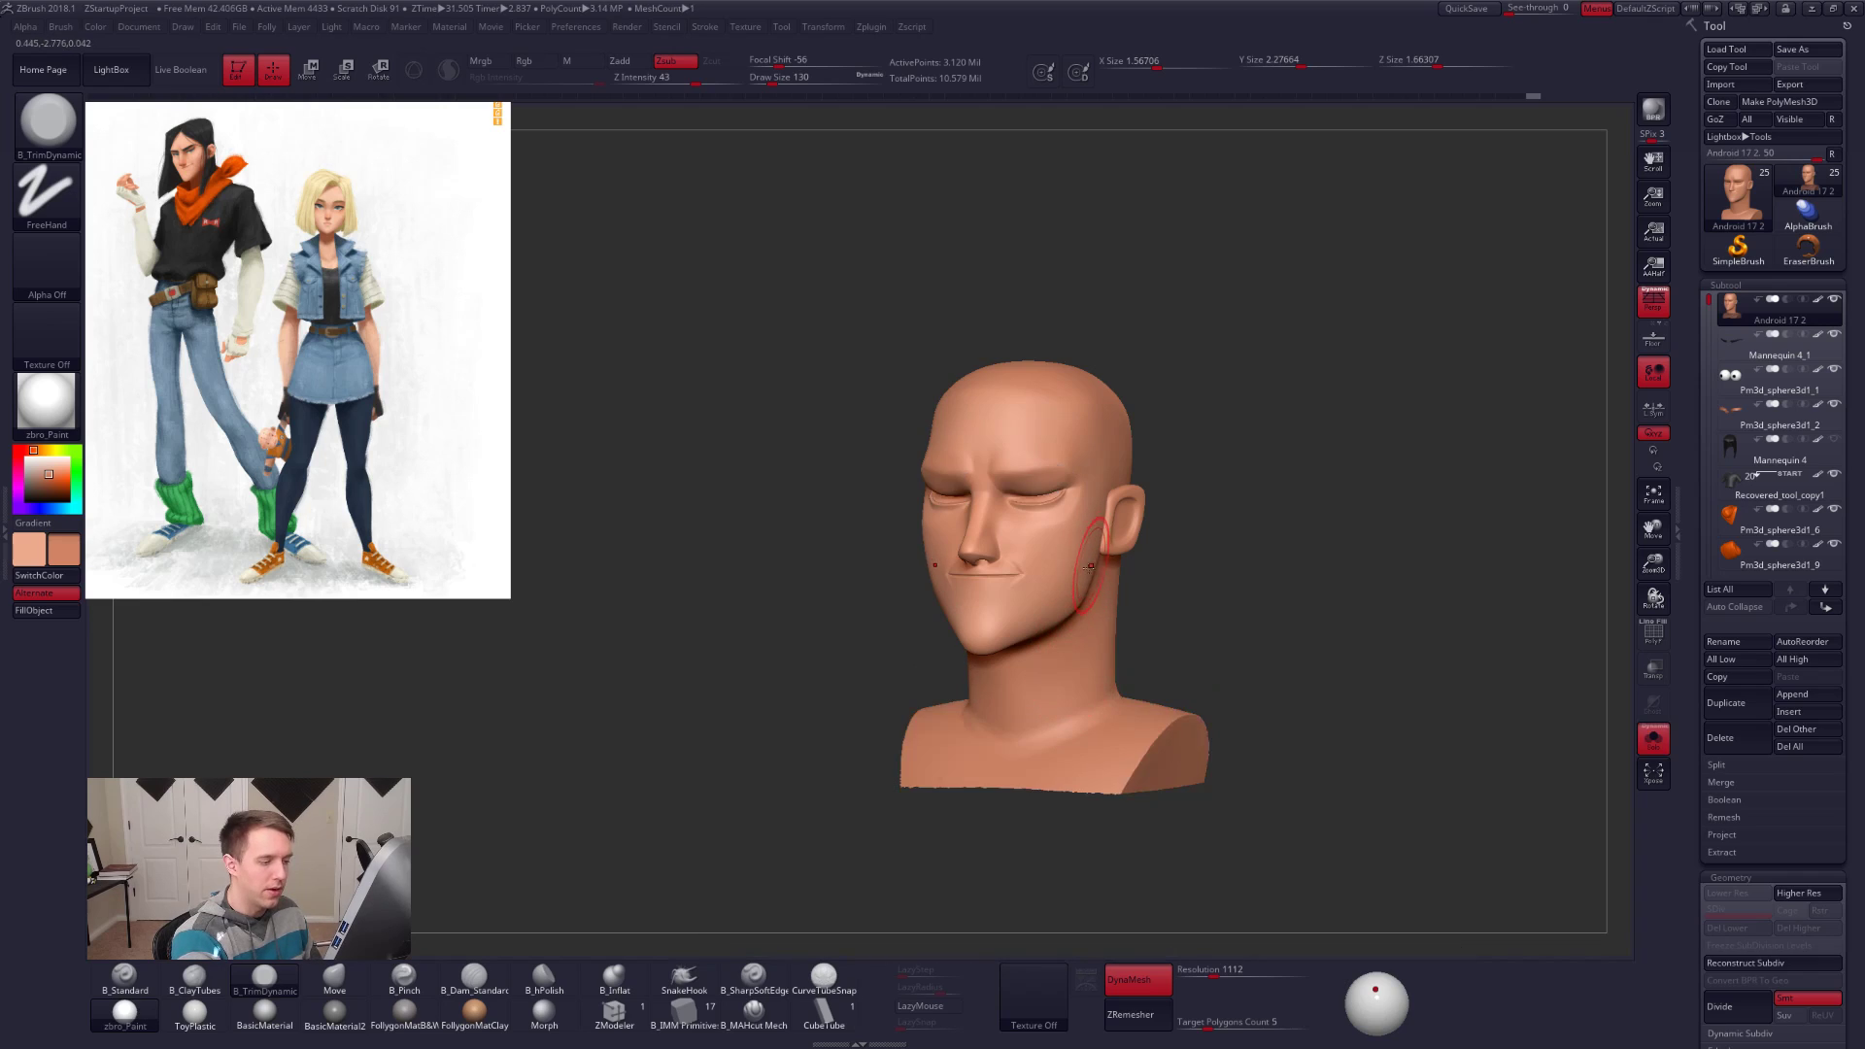
right_click_drag(1090, 576, 1081, 587, "alt")
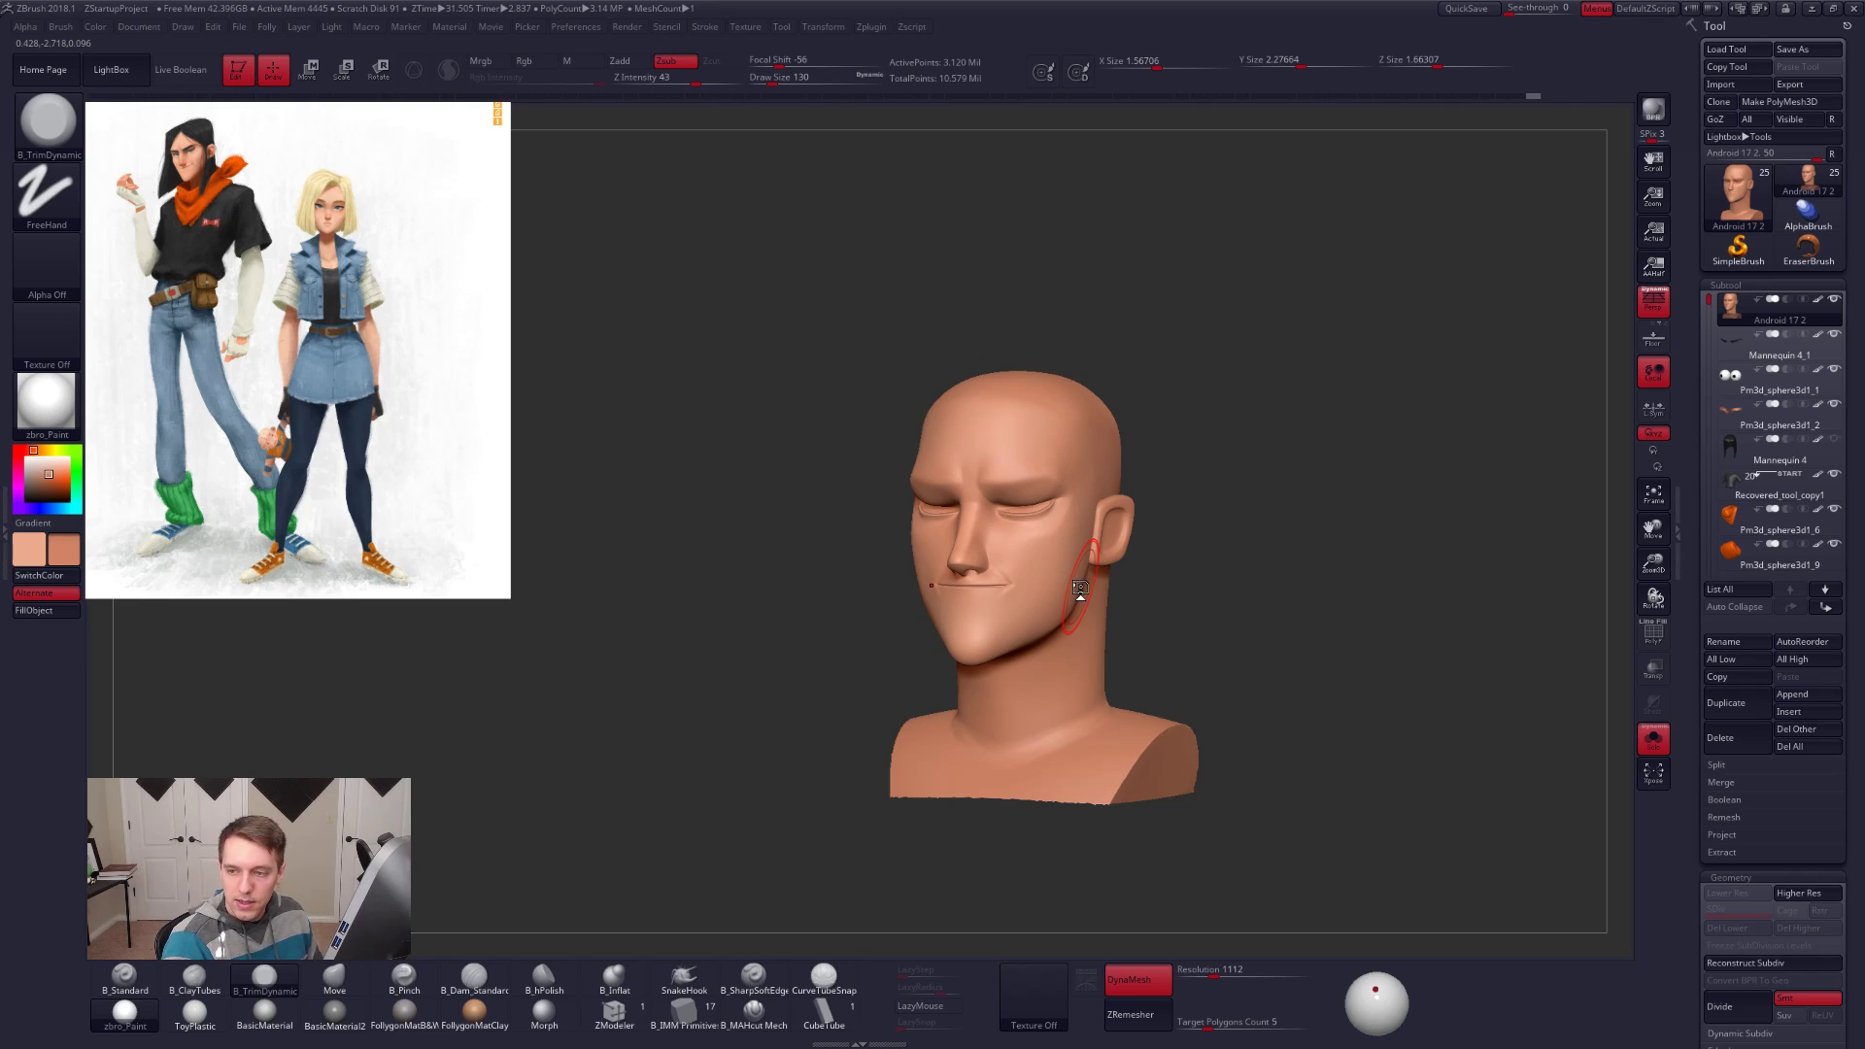
mouse_move(1000, 551)
right_mouse_down("ctrl")
mouse_move(1030, 587)
mouse_move(1015, 544)
right_mouse_up("ctrl")
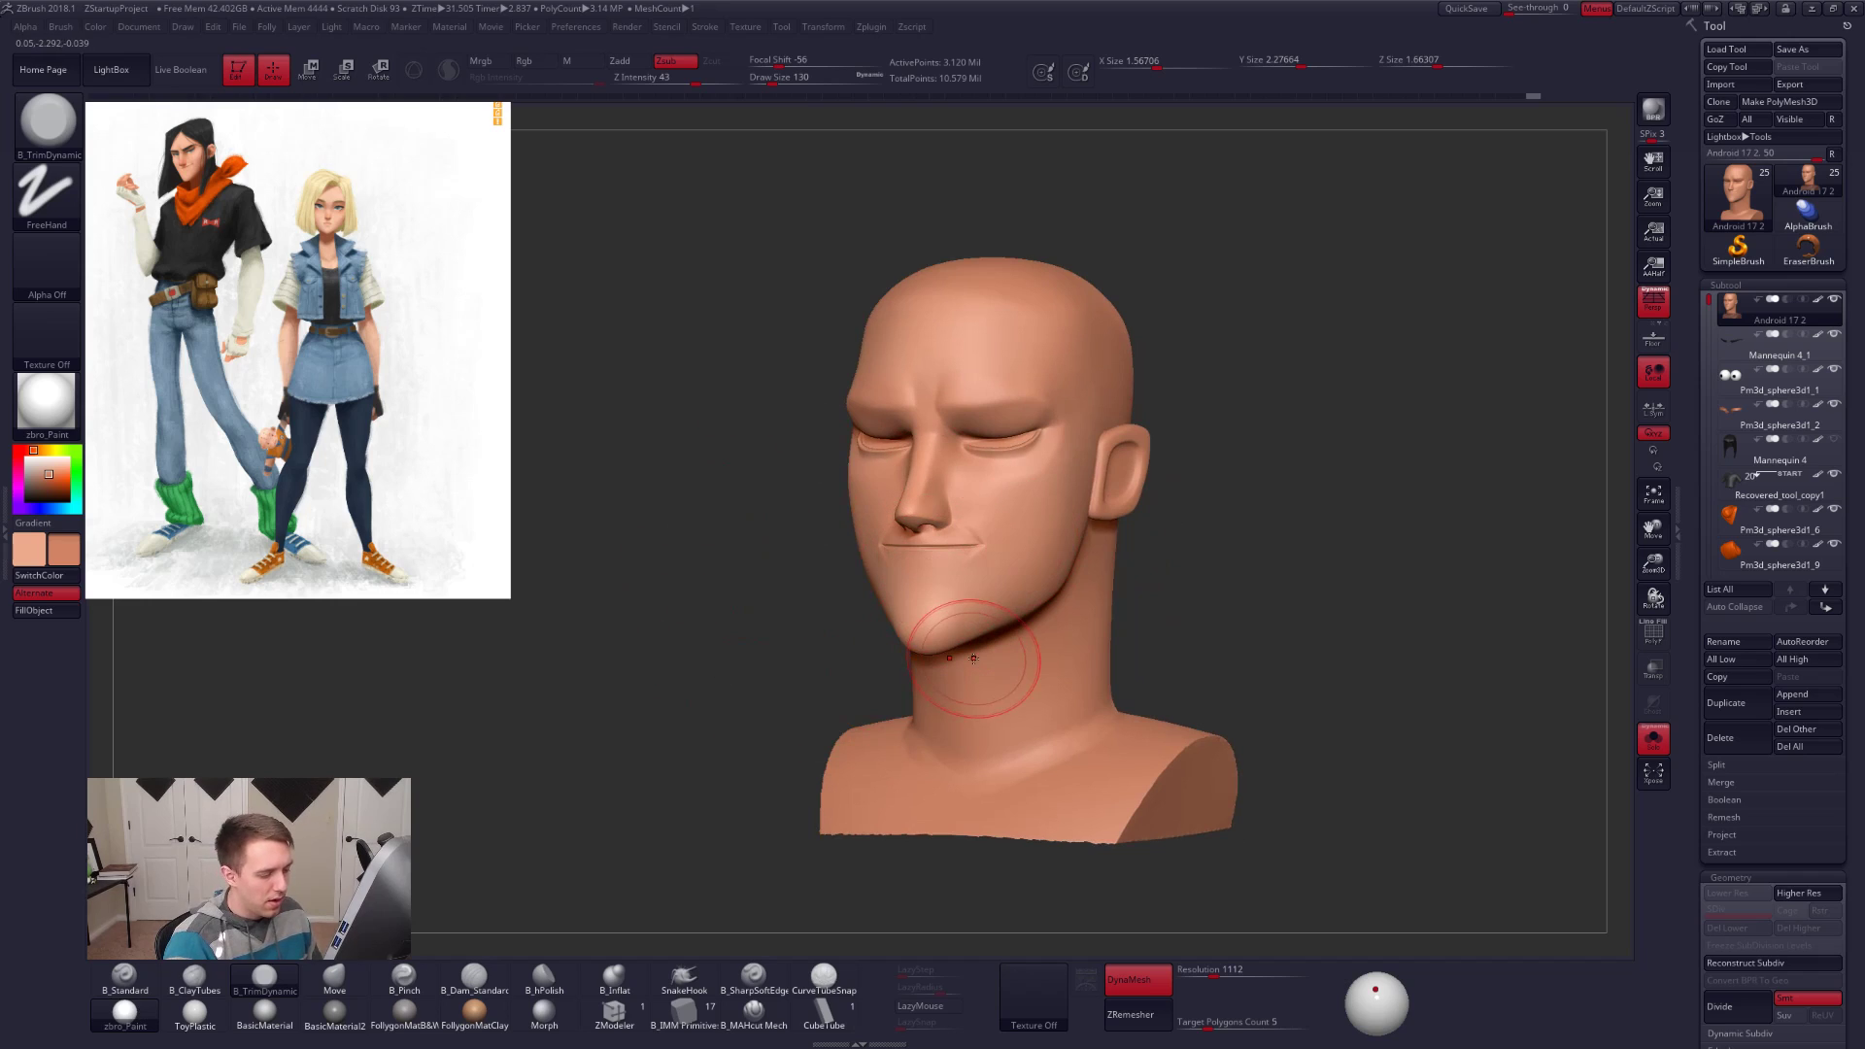
key("shift+f")
key("shift+f")
key("alt+s")
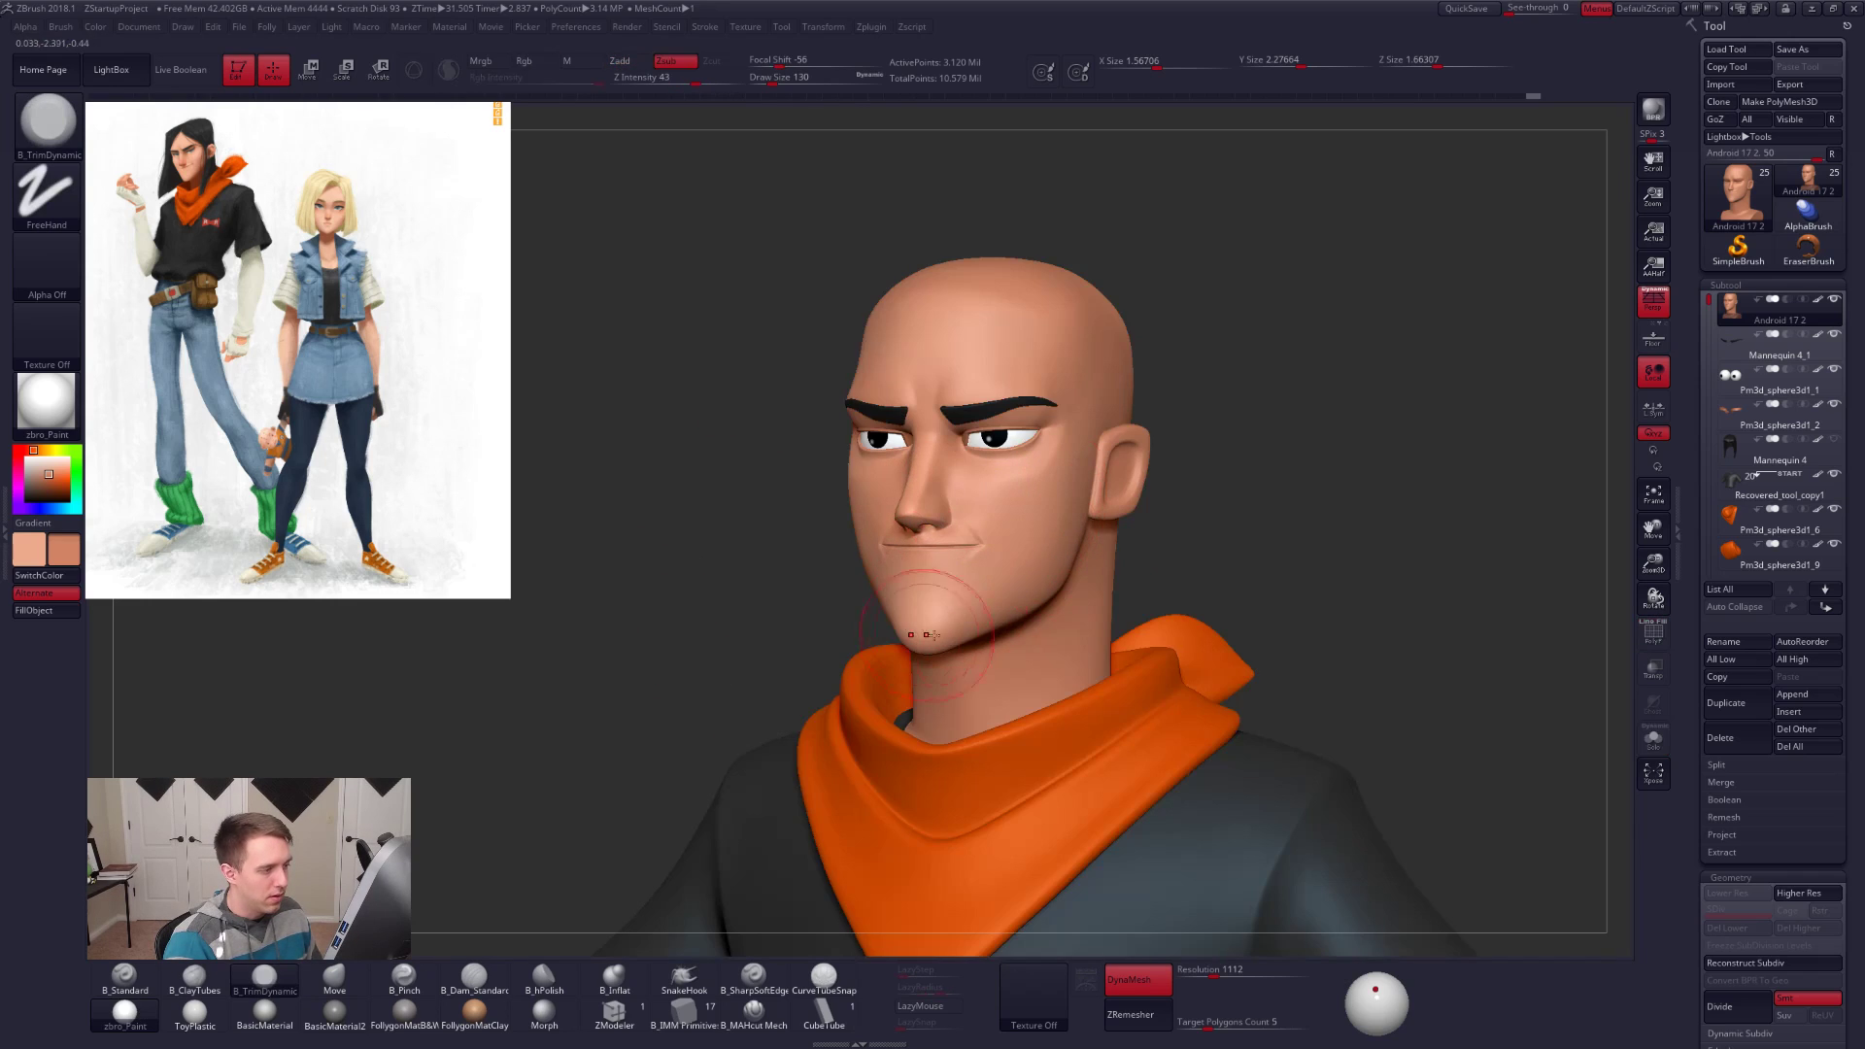
mouse_move(886, 581)
right_mouse_down()
mouse_move(1049, 586)
mouse_move(976, 587)
mouse_move(894, 534)
right_mouse_up()
right_click_drag(840, 452, 892, 455, "alt")
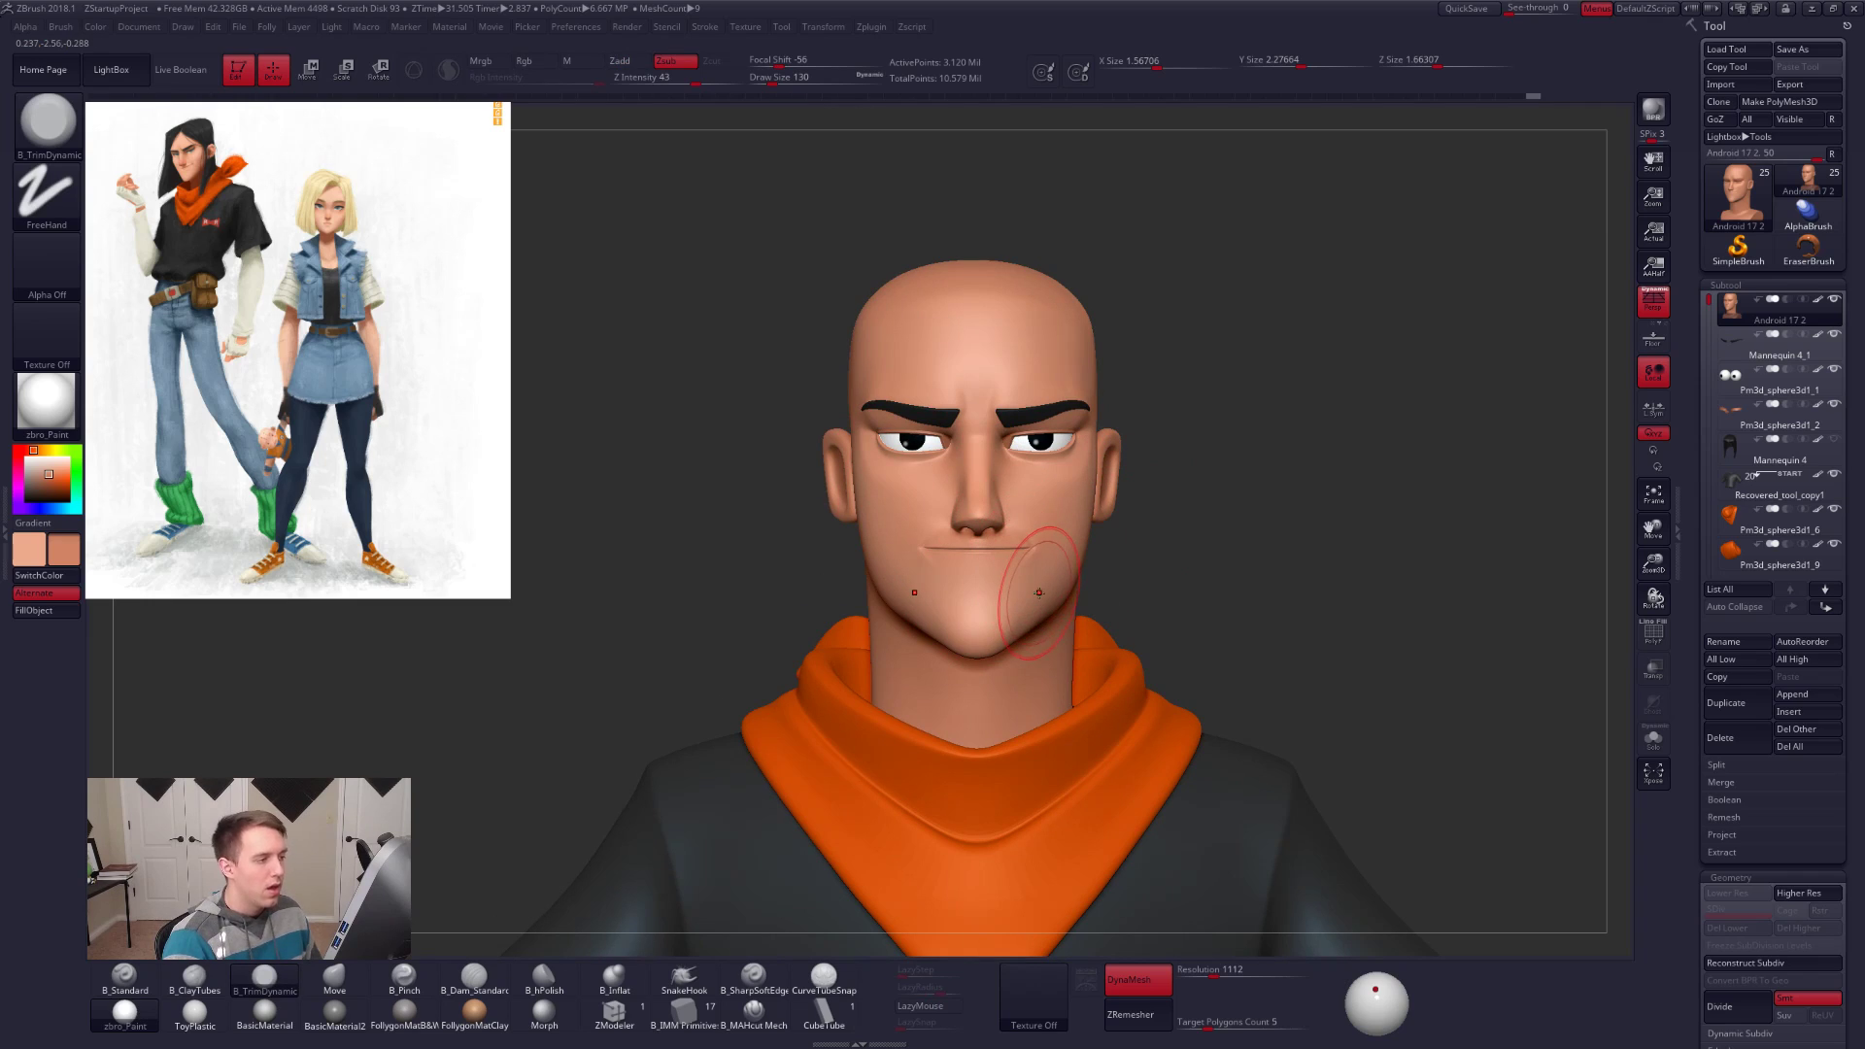
right_click_drag(1058, 533, 938, 531)
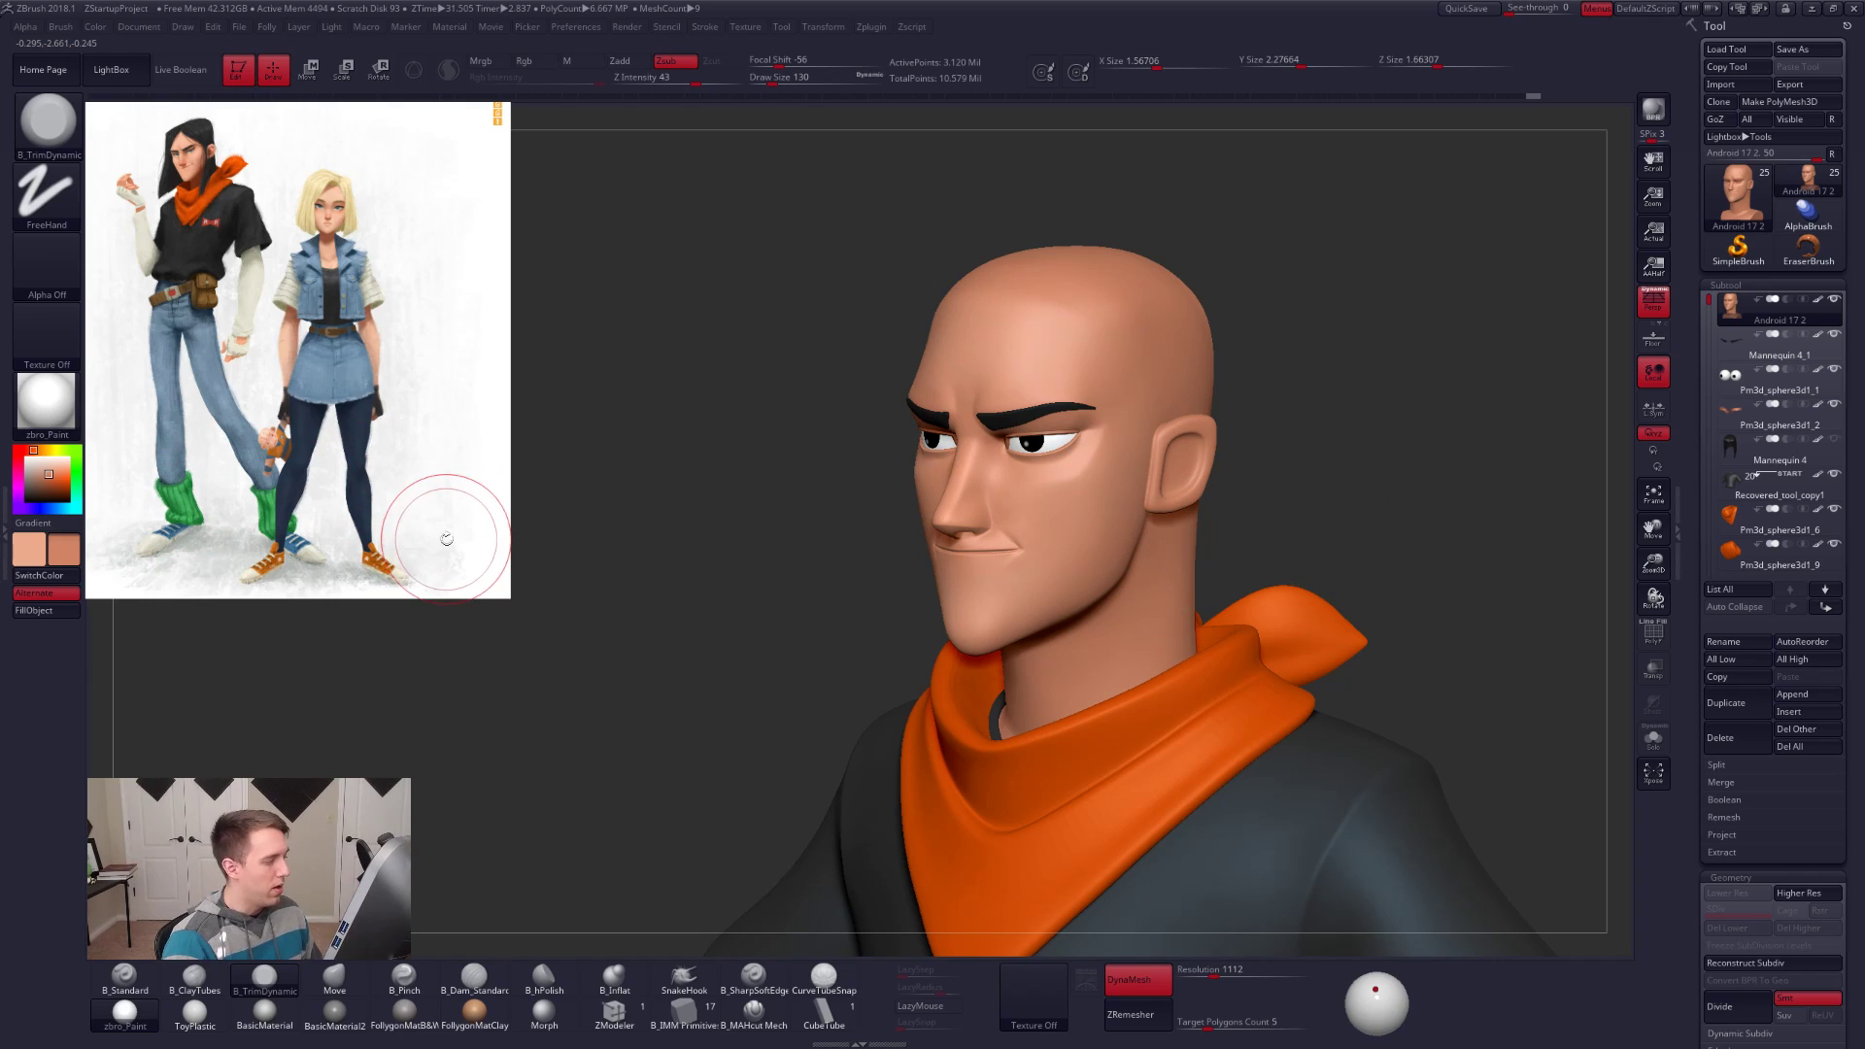
Step: Mask the head mesh by hue
mouse_move(43, 478)
left_mouse_down()
mouse_move(29, 492)
mouse_move(17, 460)
mouse_move(9, 518)
mouse_move(6, 465)
mouse_move(27, 473)
left_mouse_up()
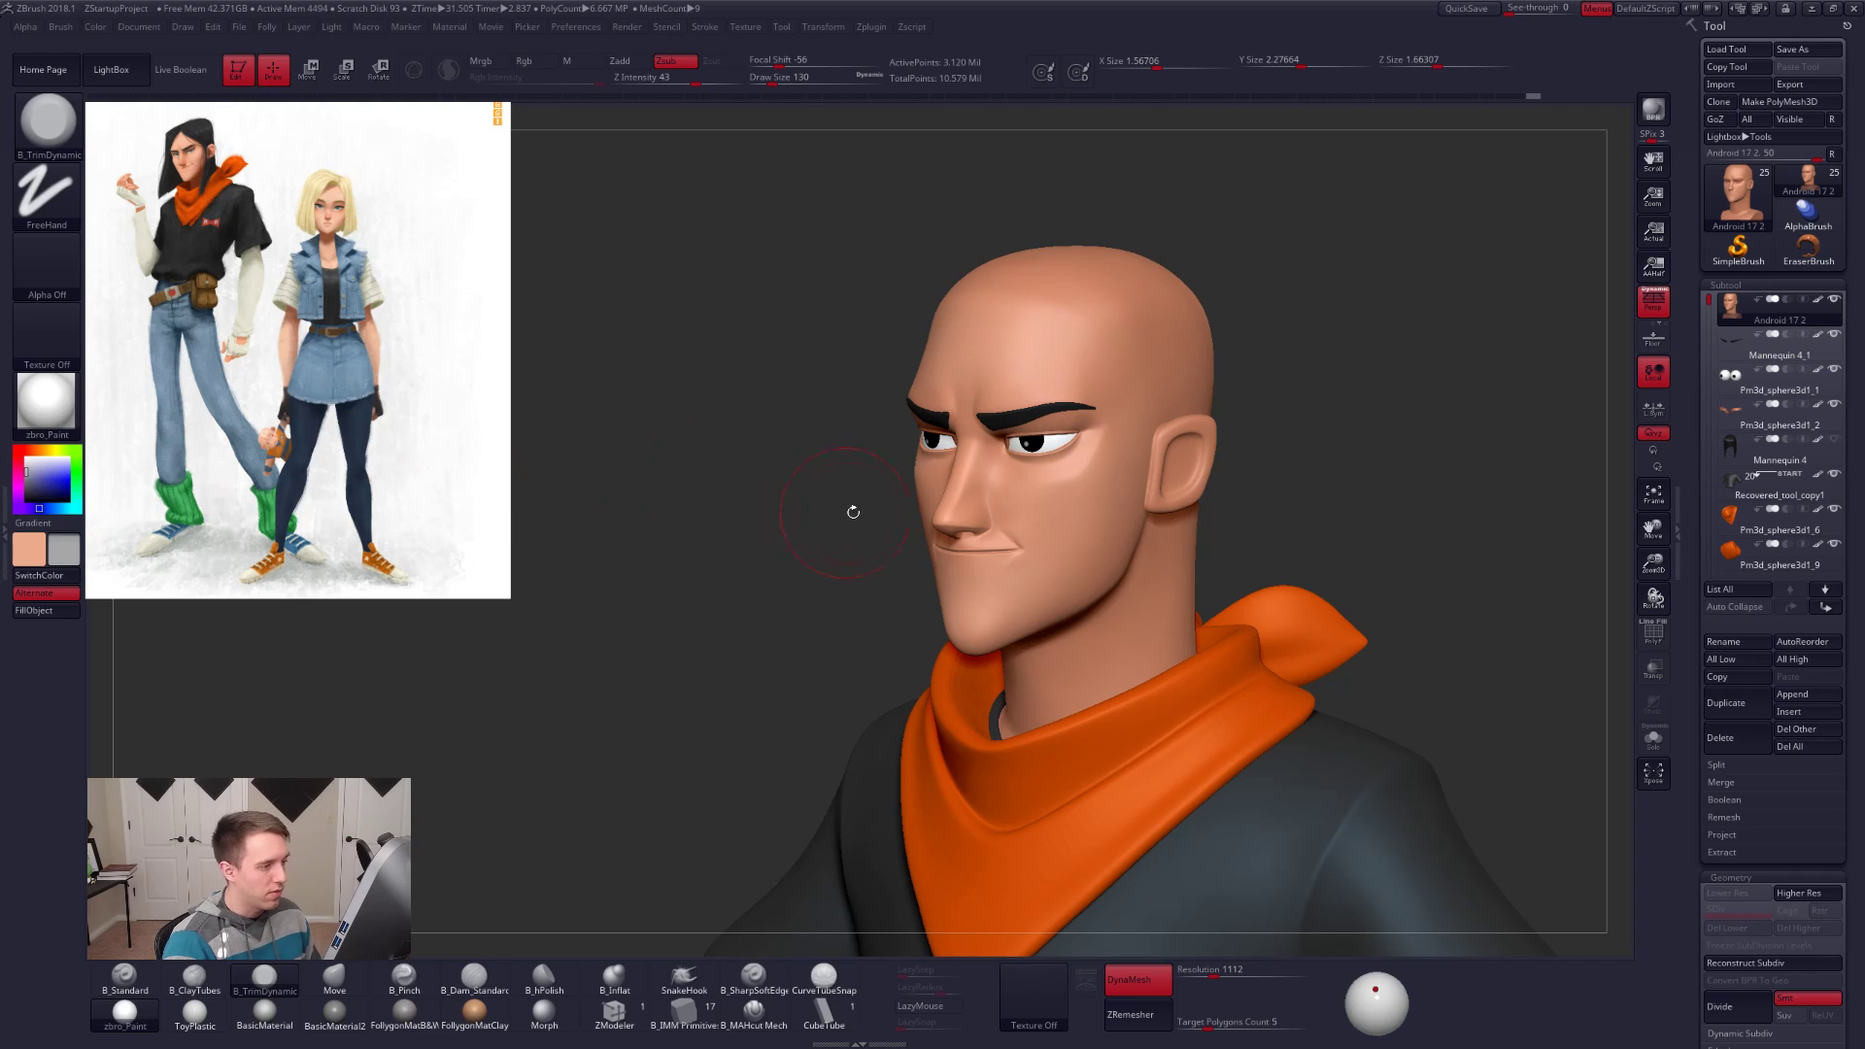
scroll(1688, 331, "down", 10)
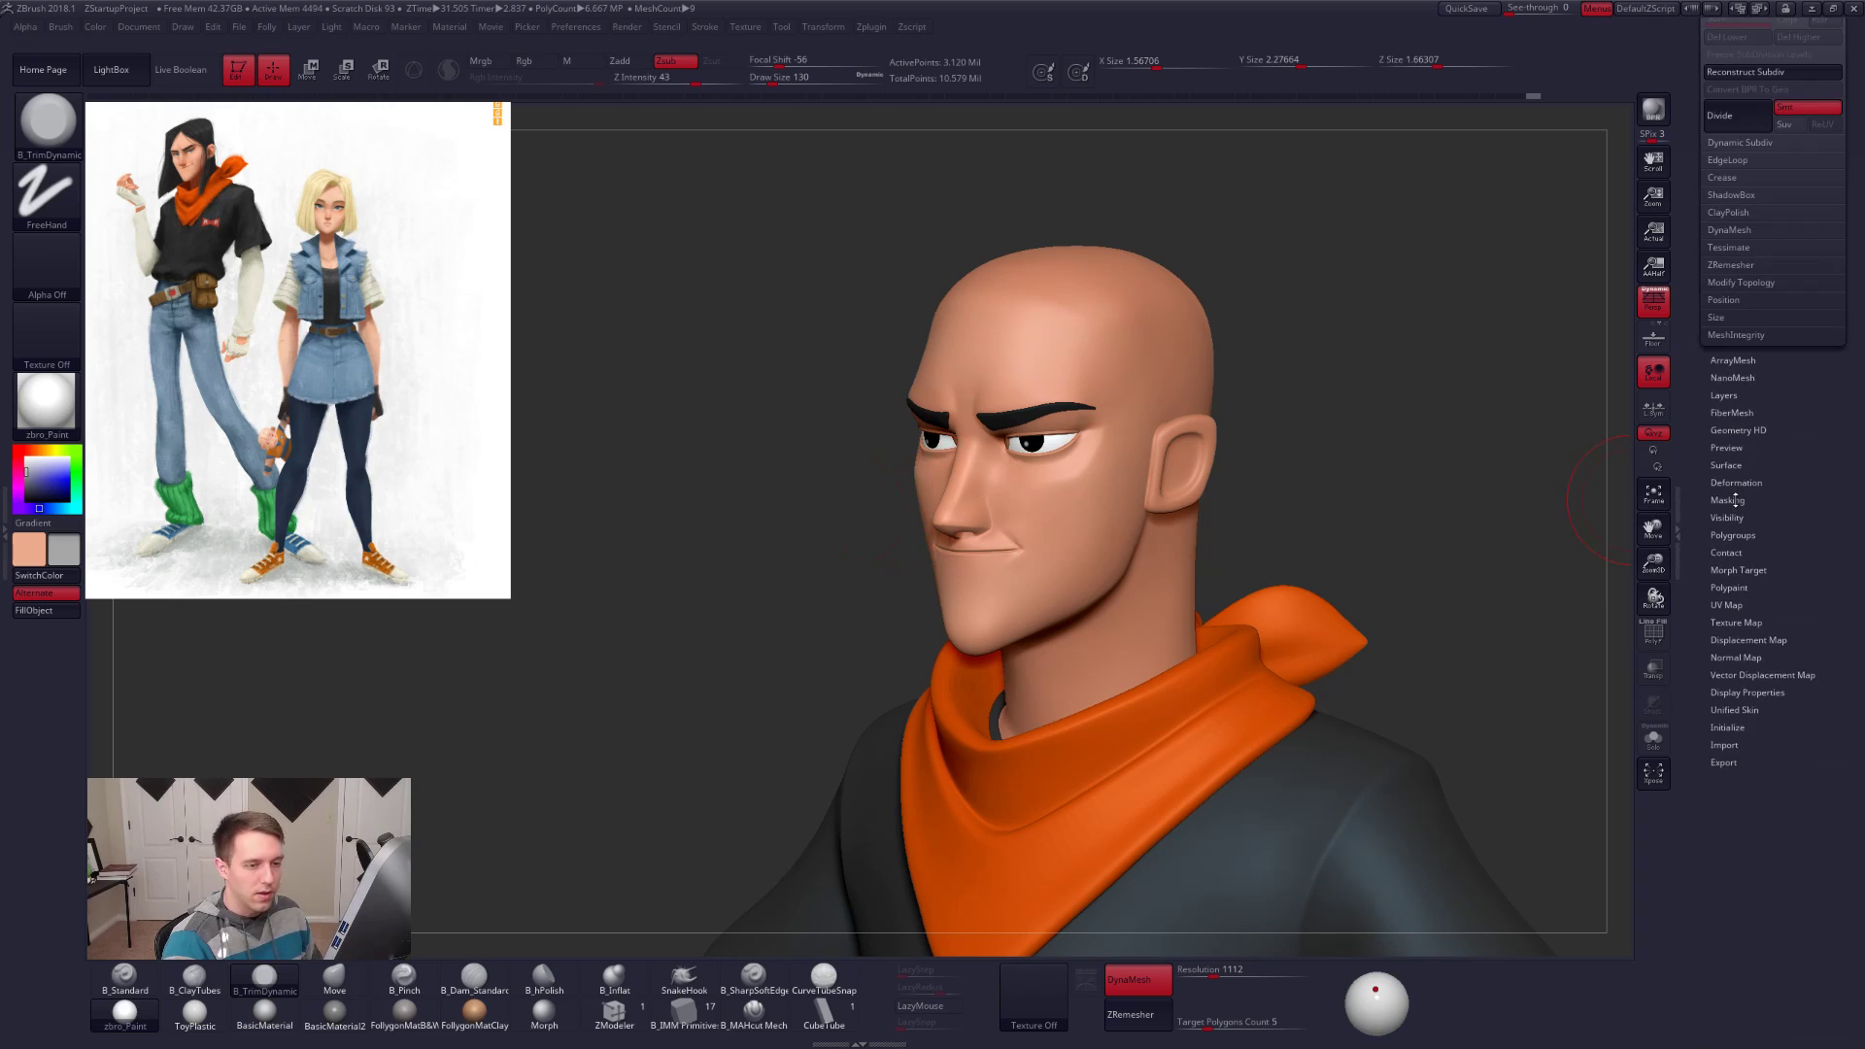
left_click(1735, 500)
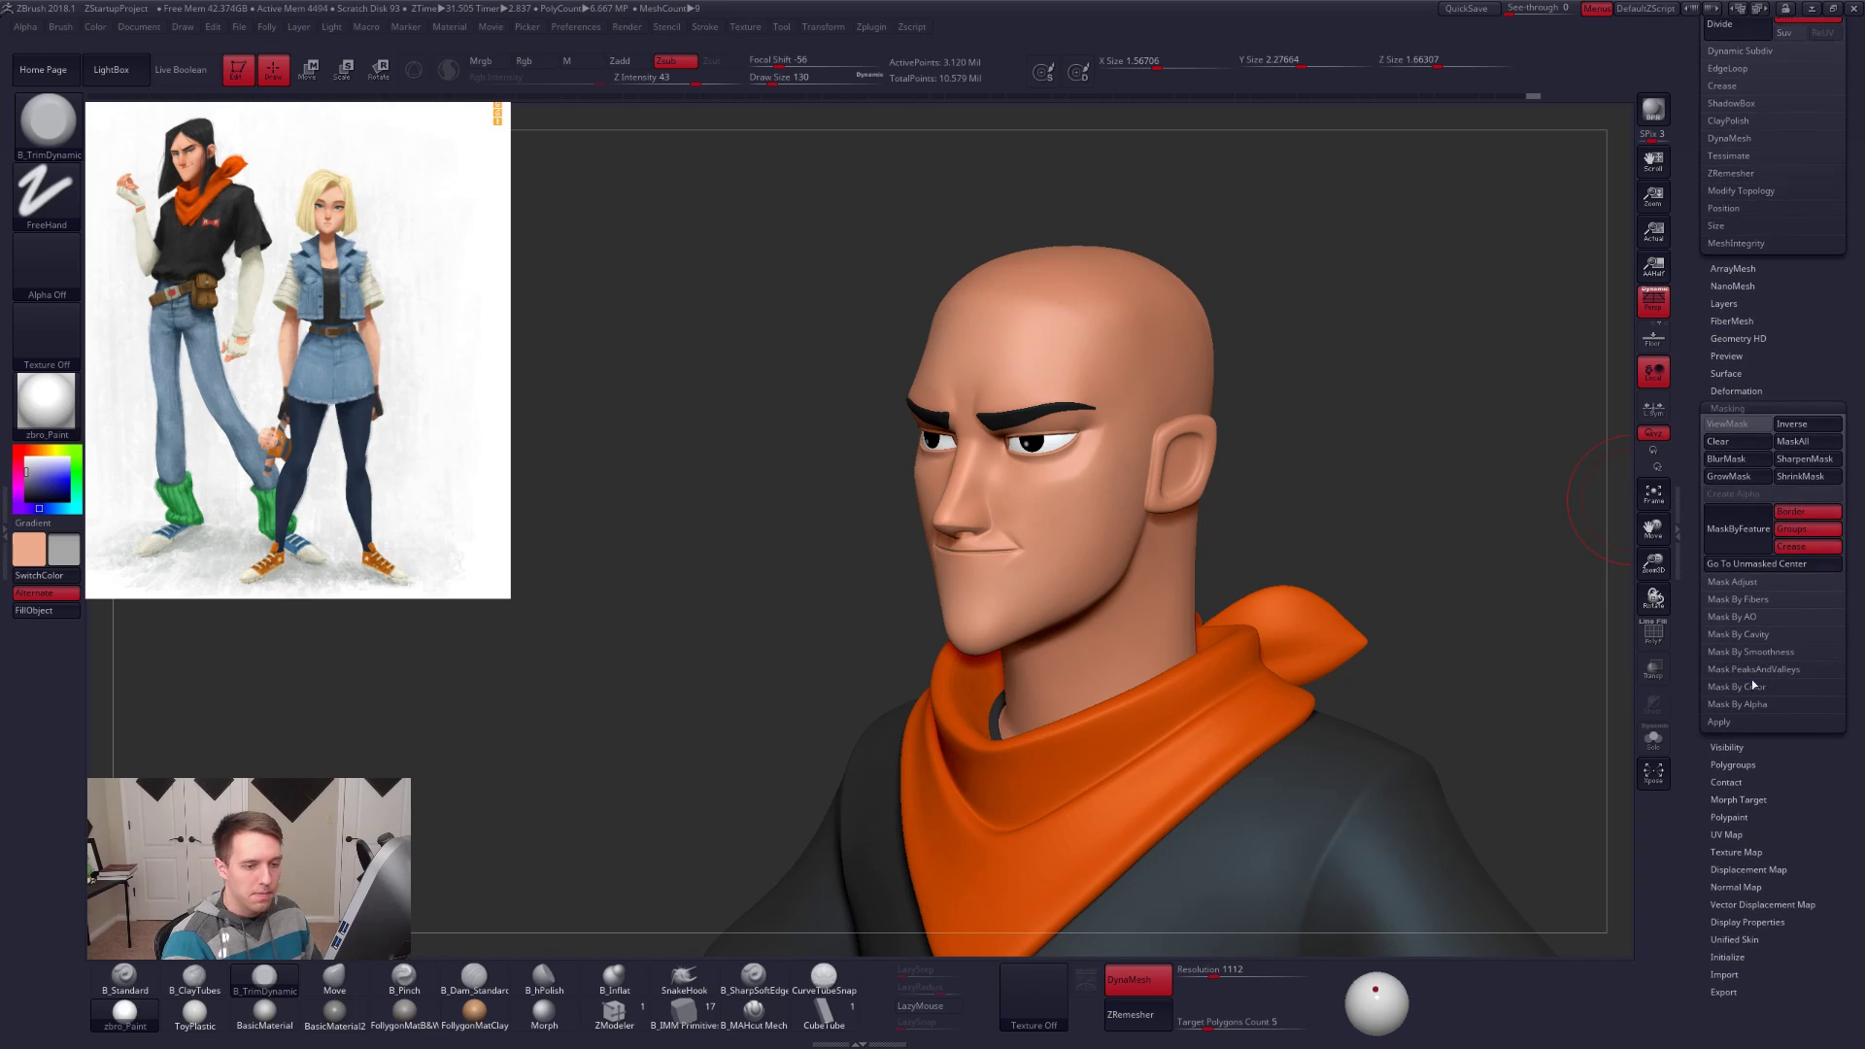
left_click(1754, 689)
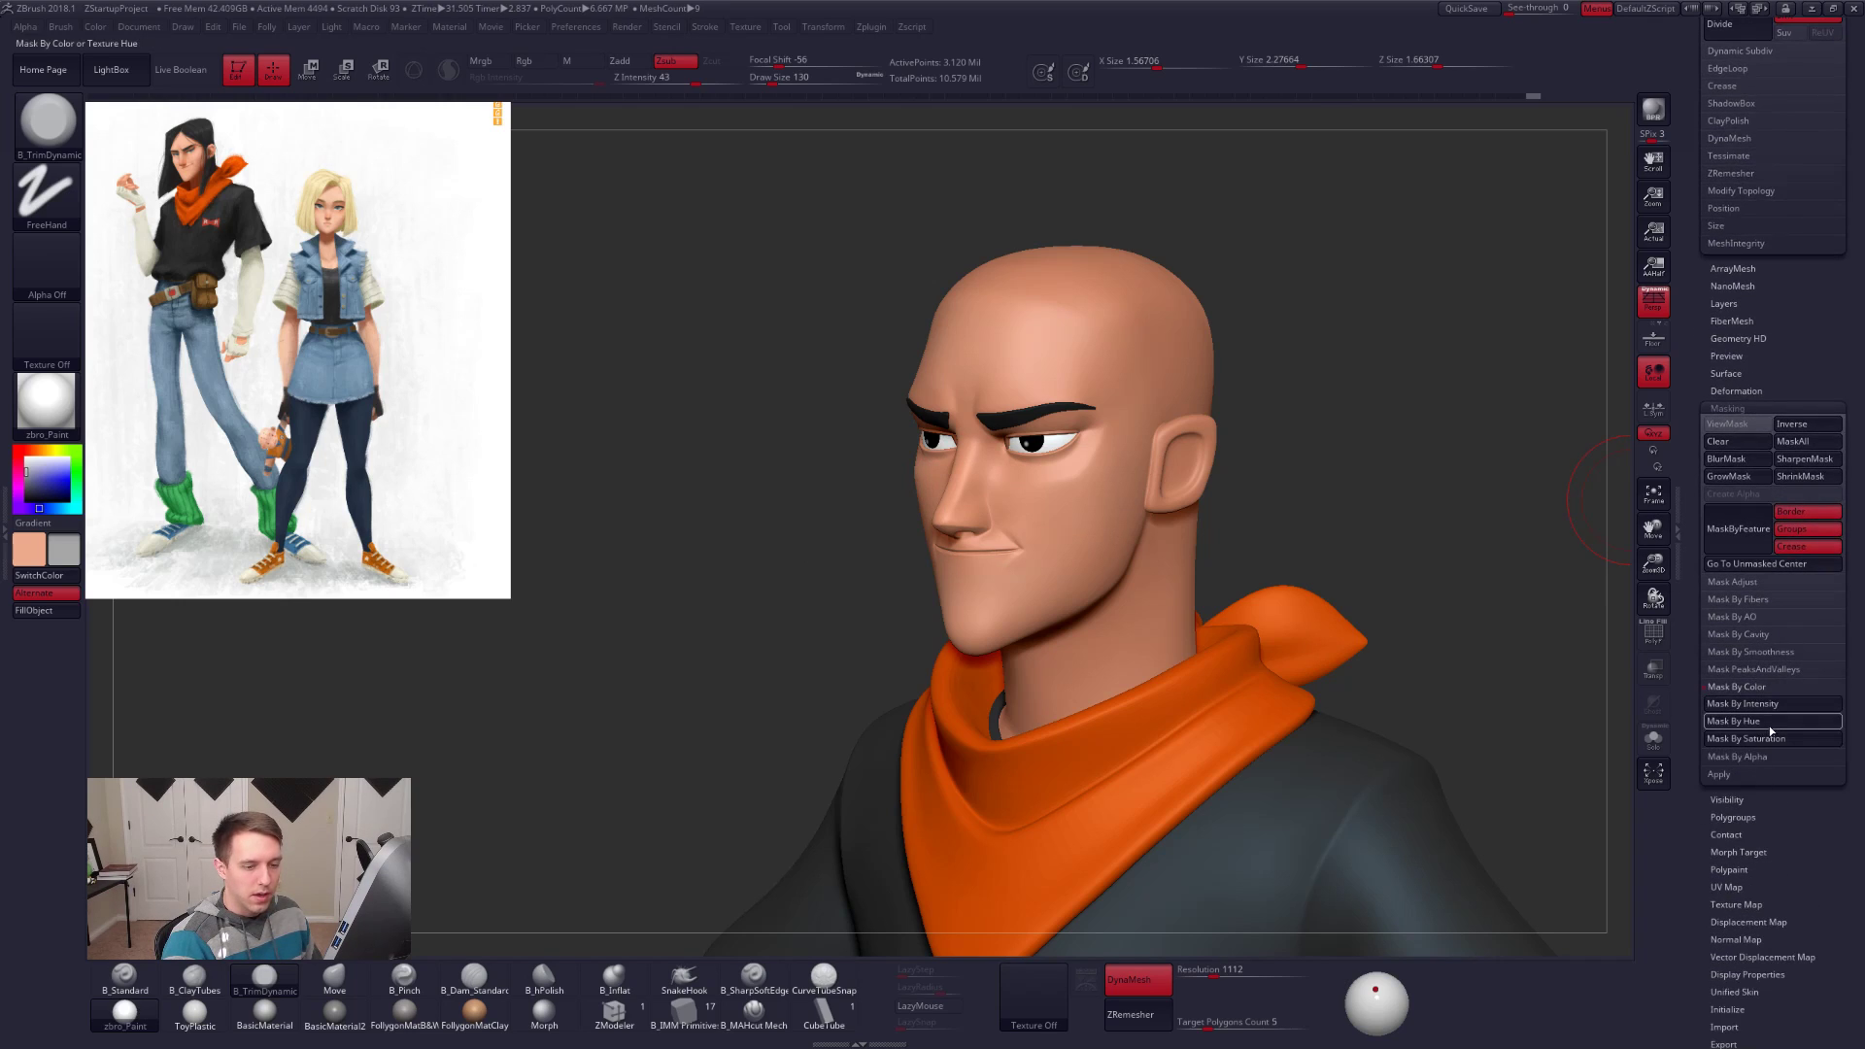
left_click(1769, 715)
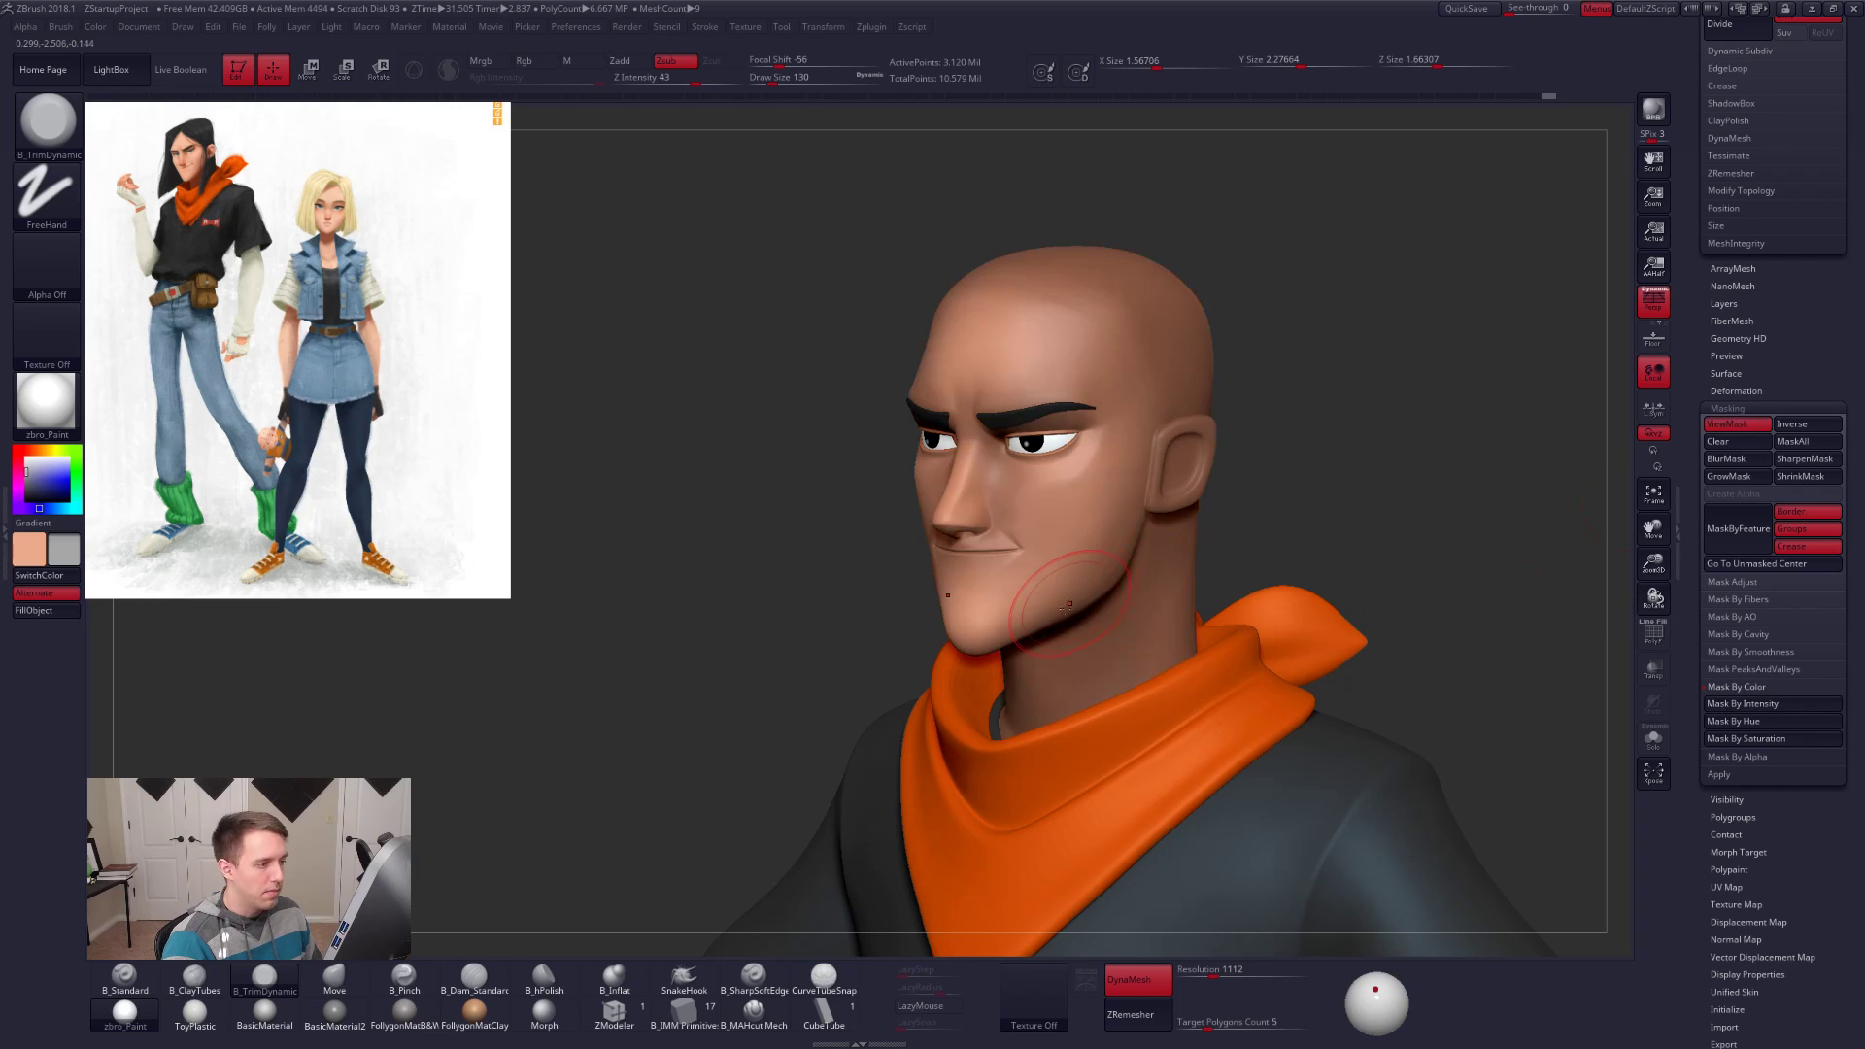
Step: View the masked head in isolation, clear its mask and bring the other parts back
left_click(1653, 739)
left_click_drag(1156, 650, 1107, 625)
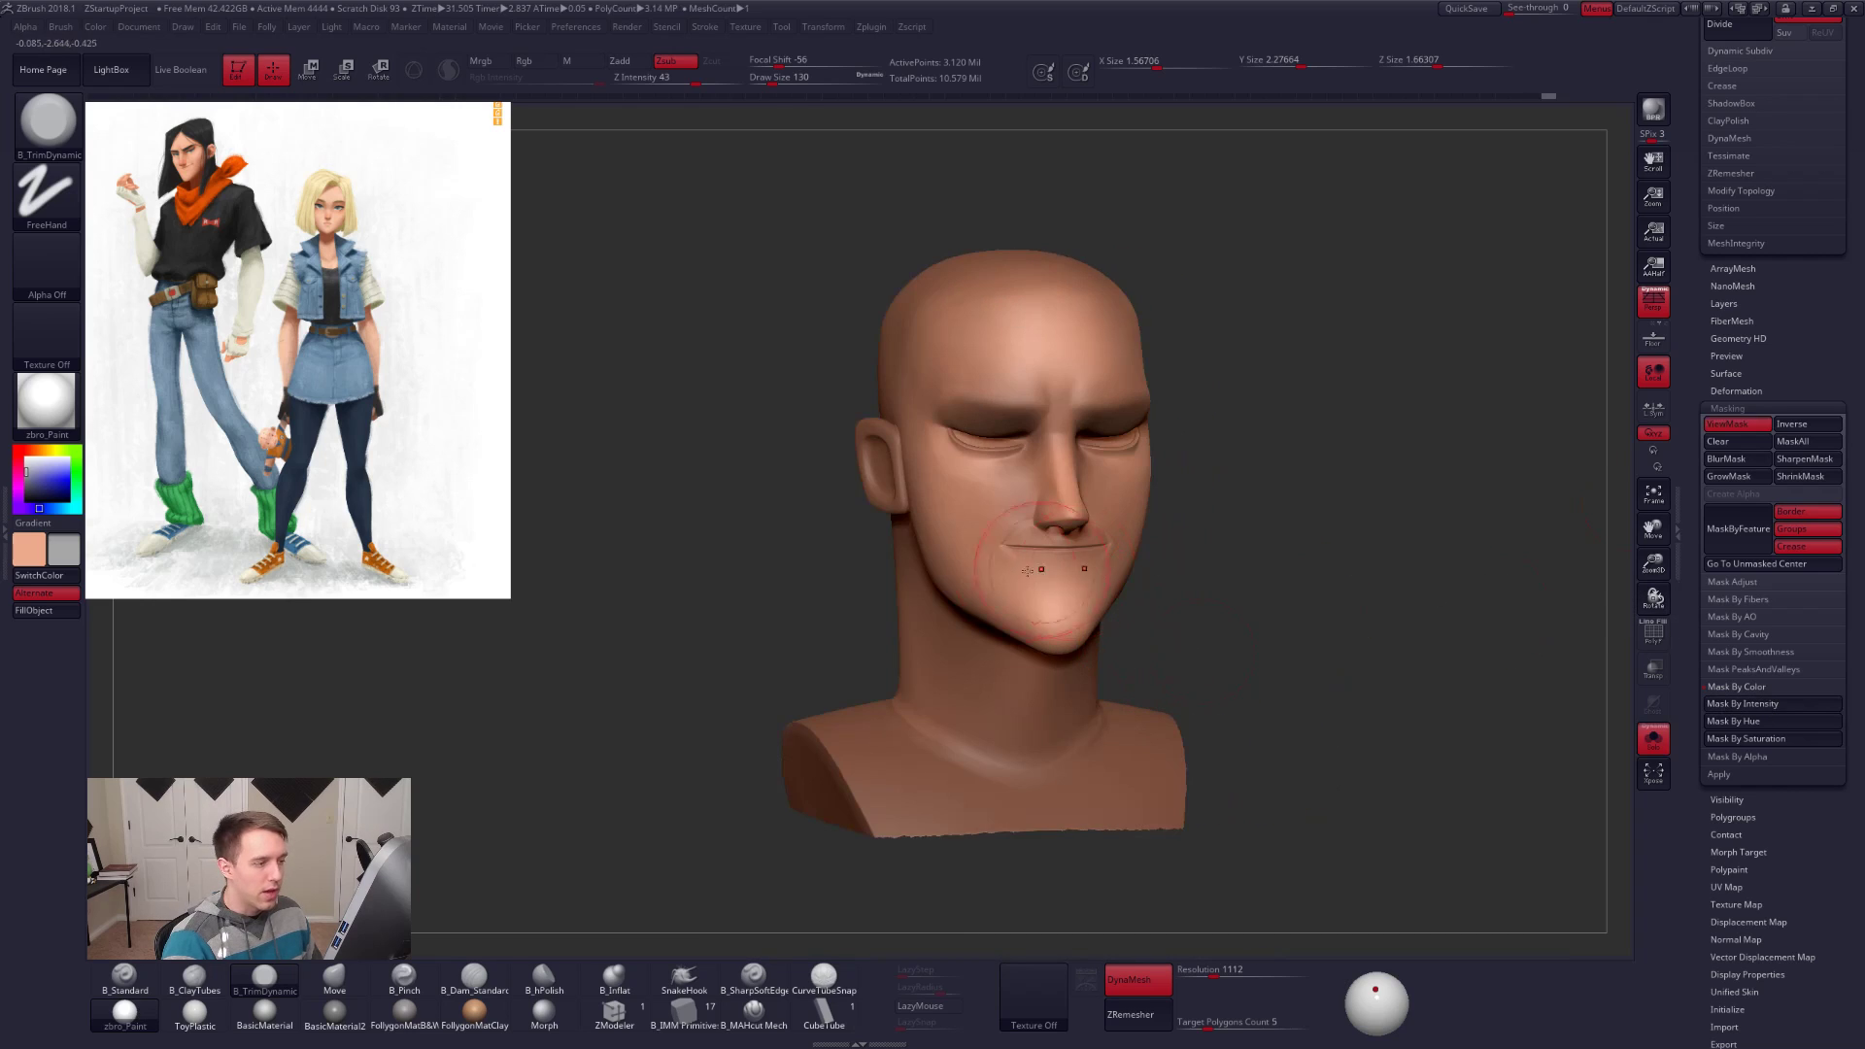
left_click_drag(1203, 546, 1187, 587, "alt")
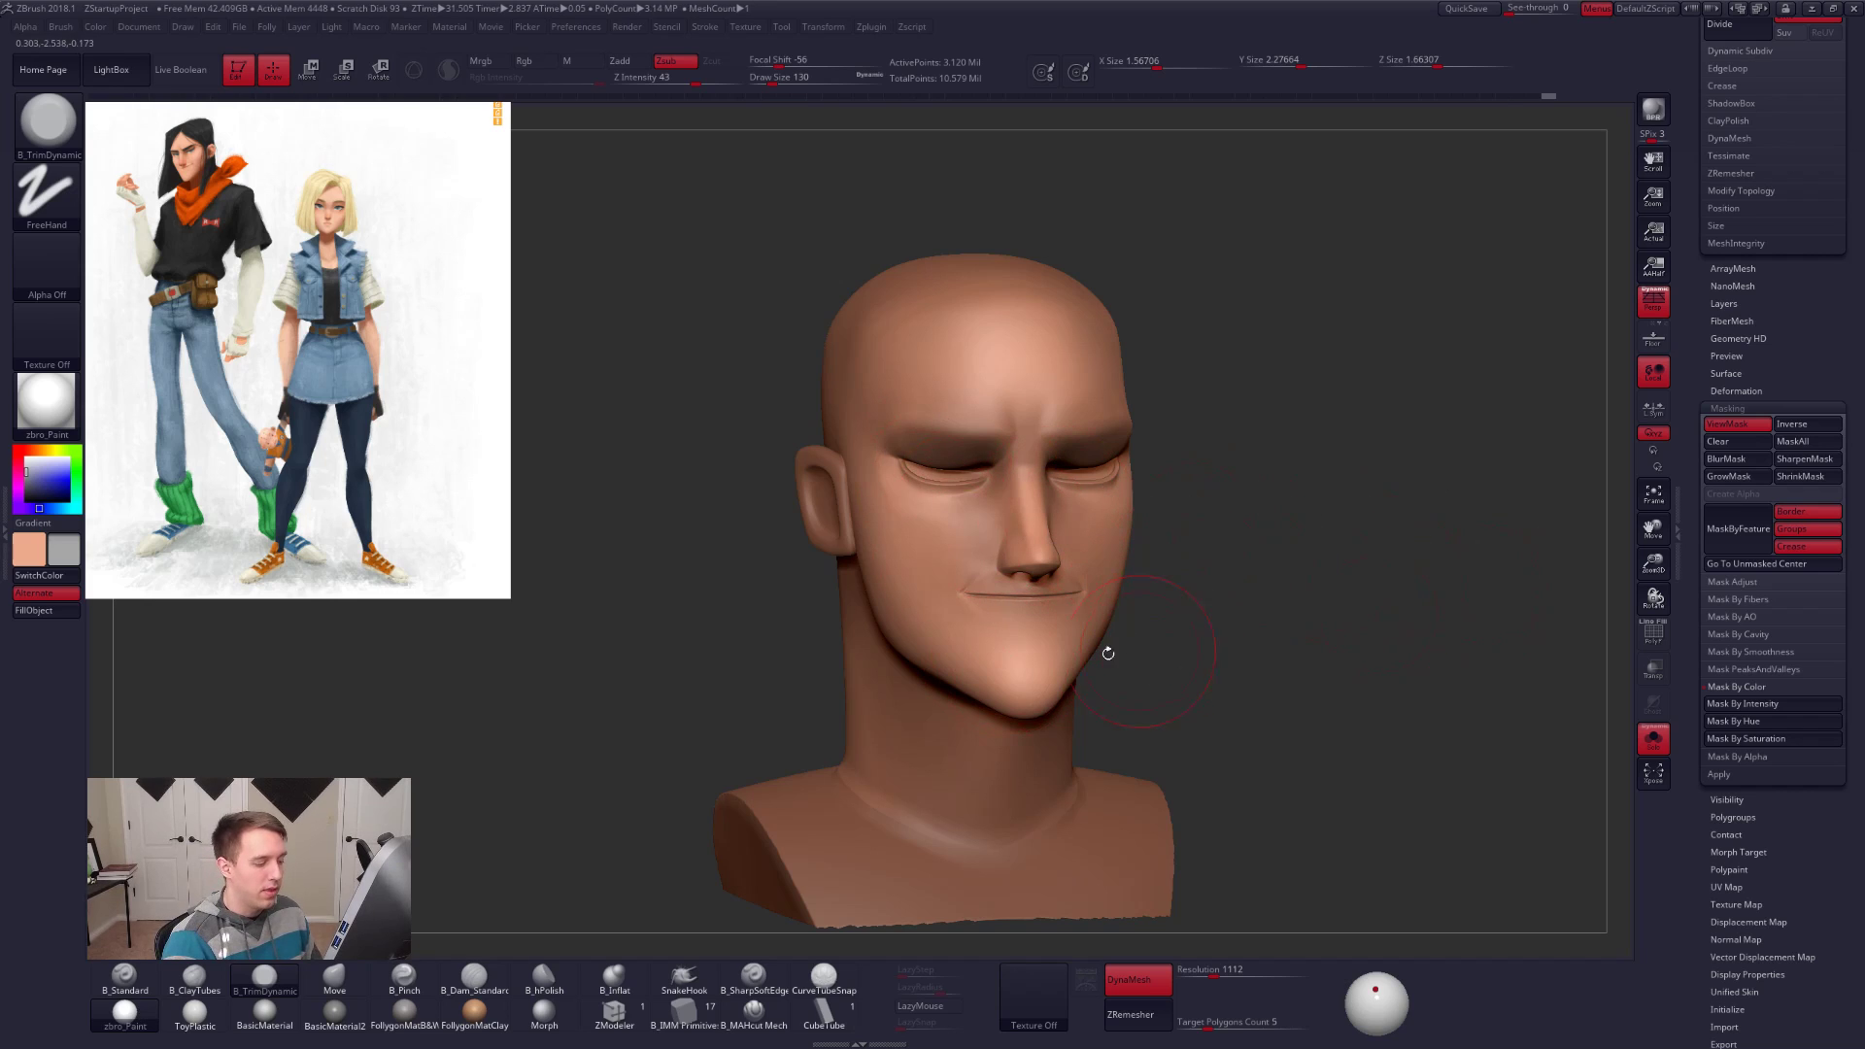
mouse_move(1202, 662)
left_mouse_down("ctrl")
mouse_move(1224, 686)
mouse_move(947, 665)
left_mouse_up("ctrl")
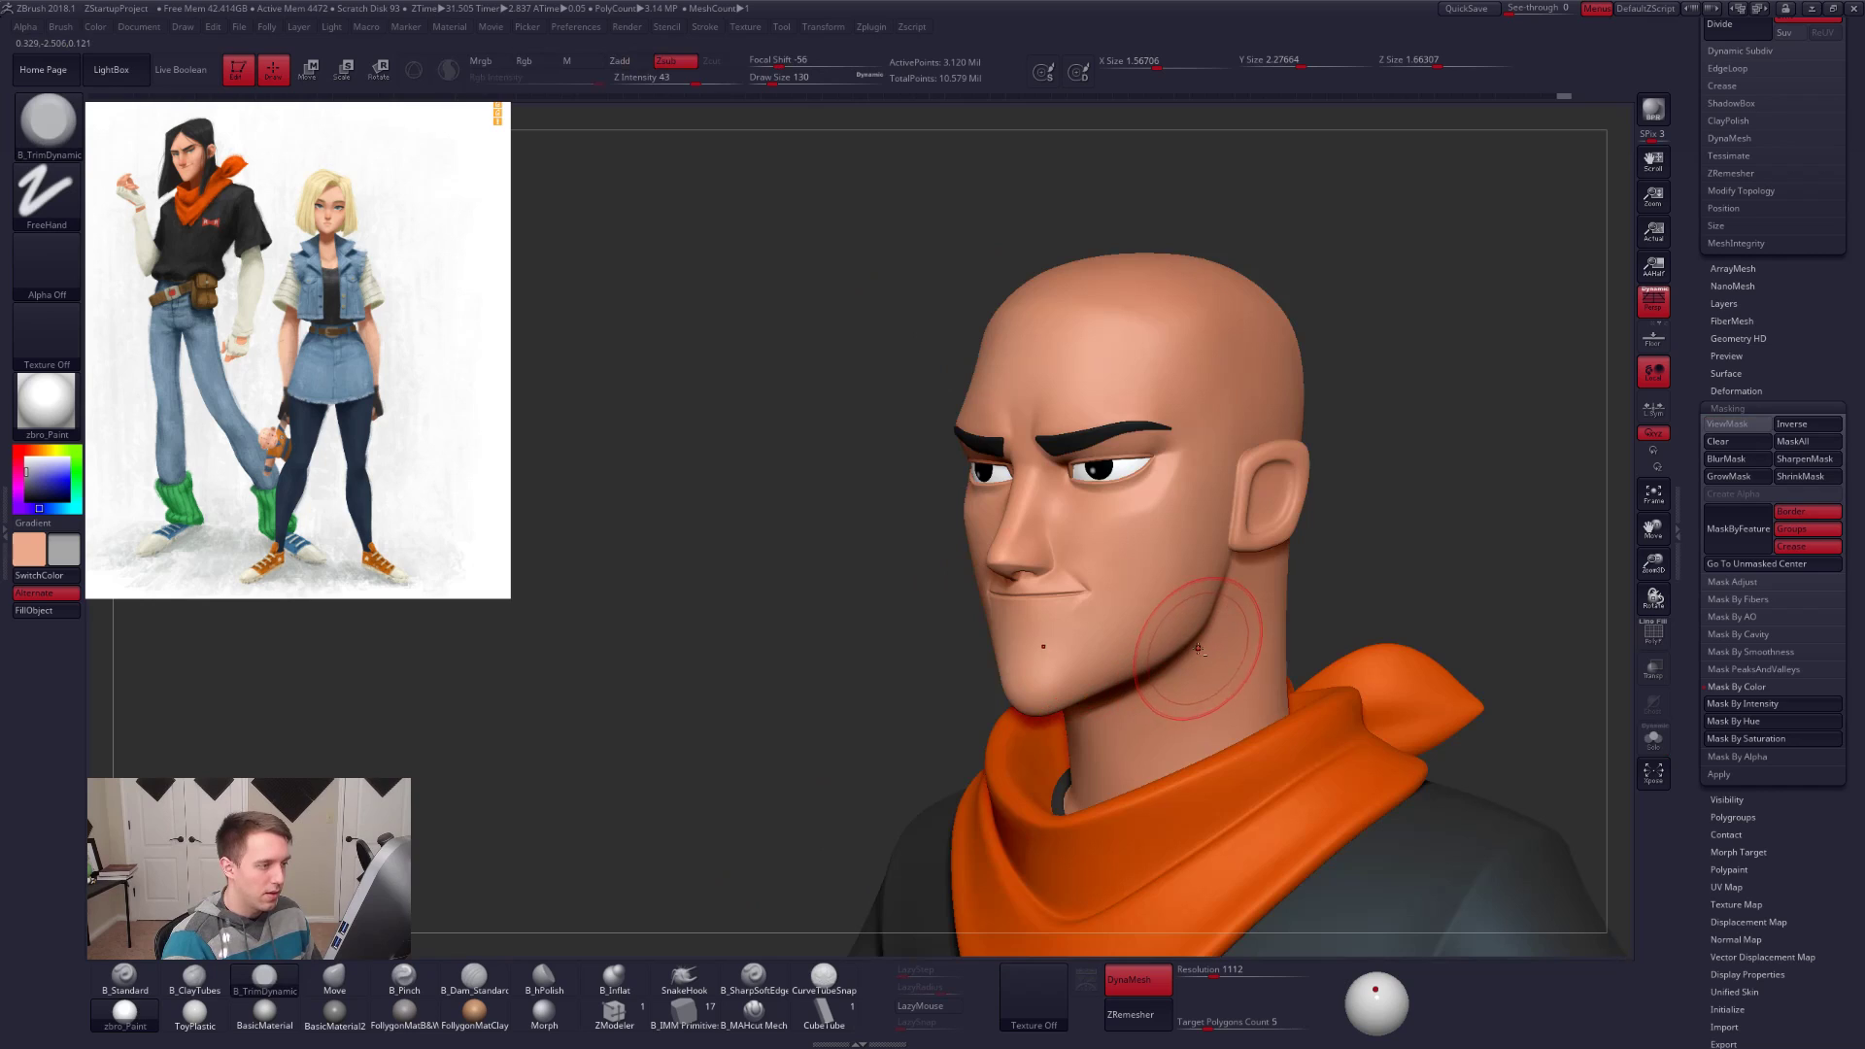
left_click_drag(1180, 648, 1085, 645, "alt")
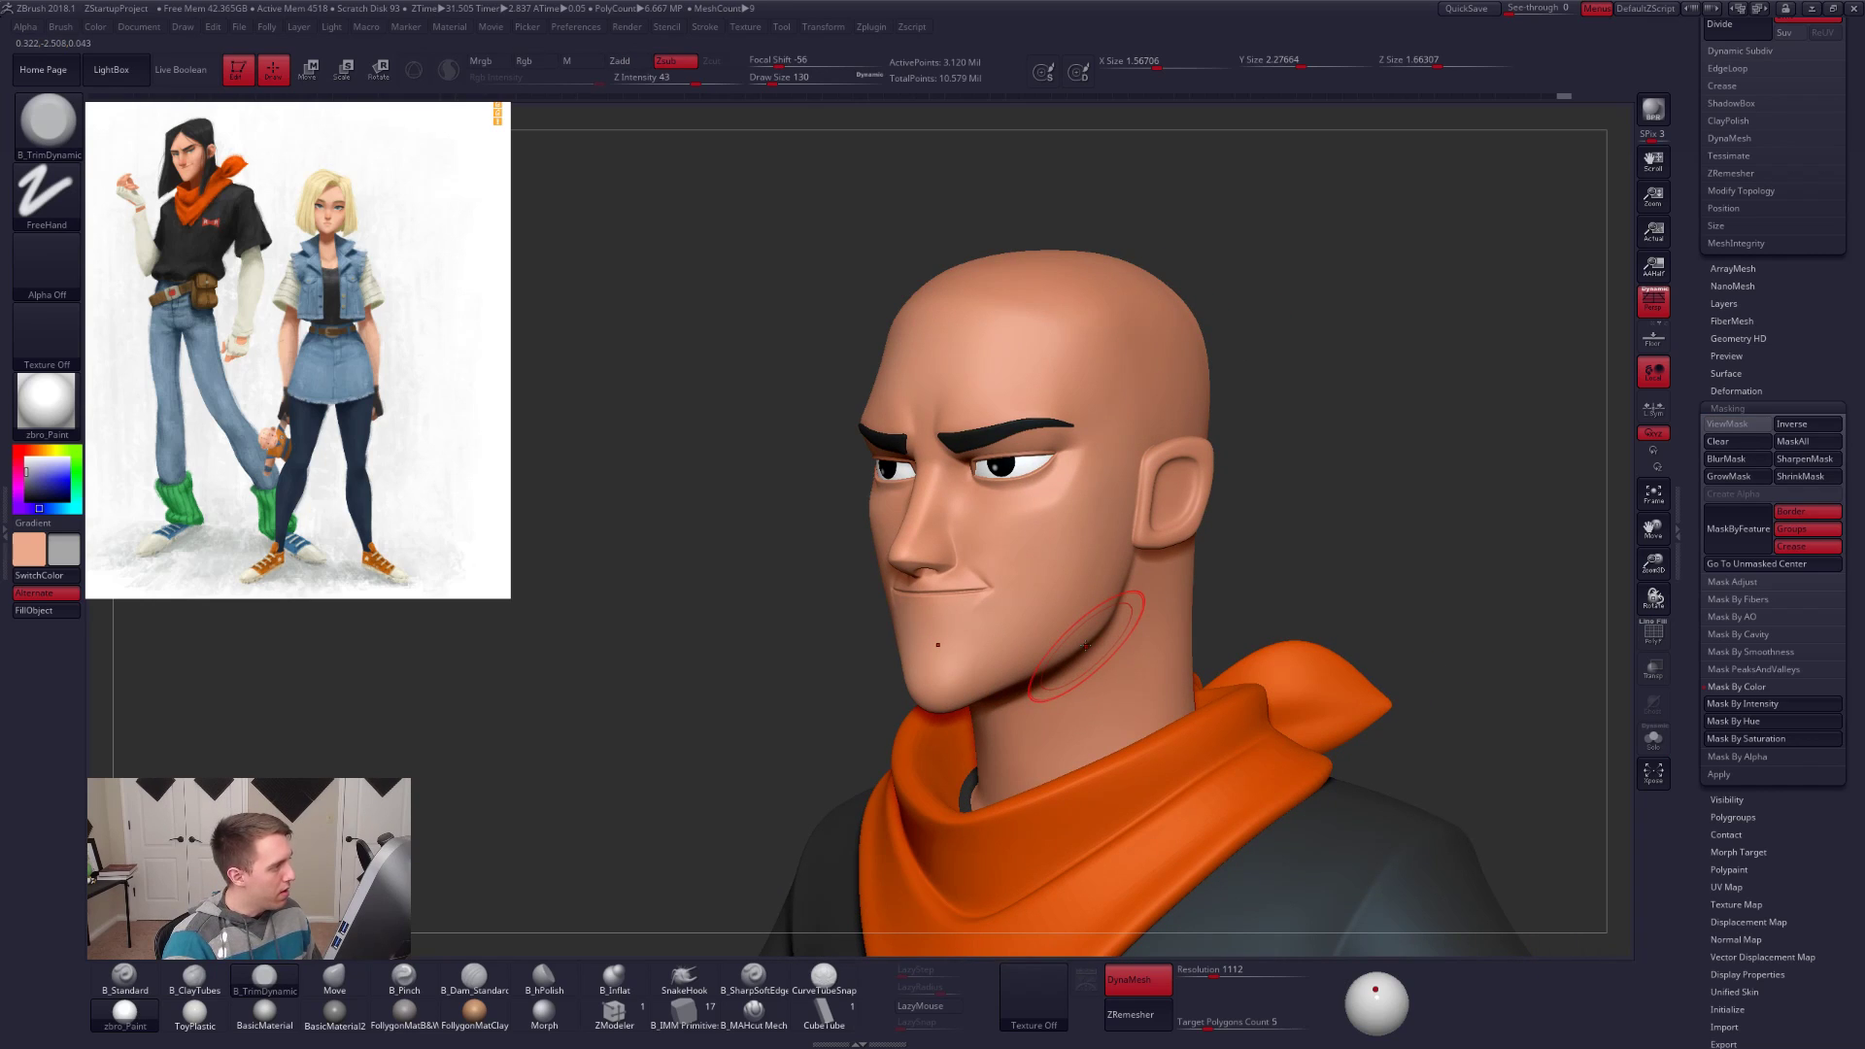
Step: Switch to Chrome, look at the Gumroad store page and the ArtStation portfolio, and return to ZBrush
key("alt+Tab")
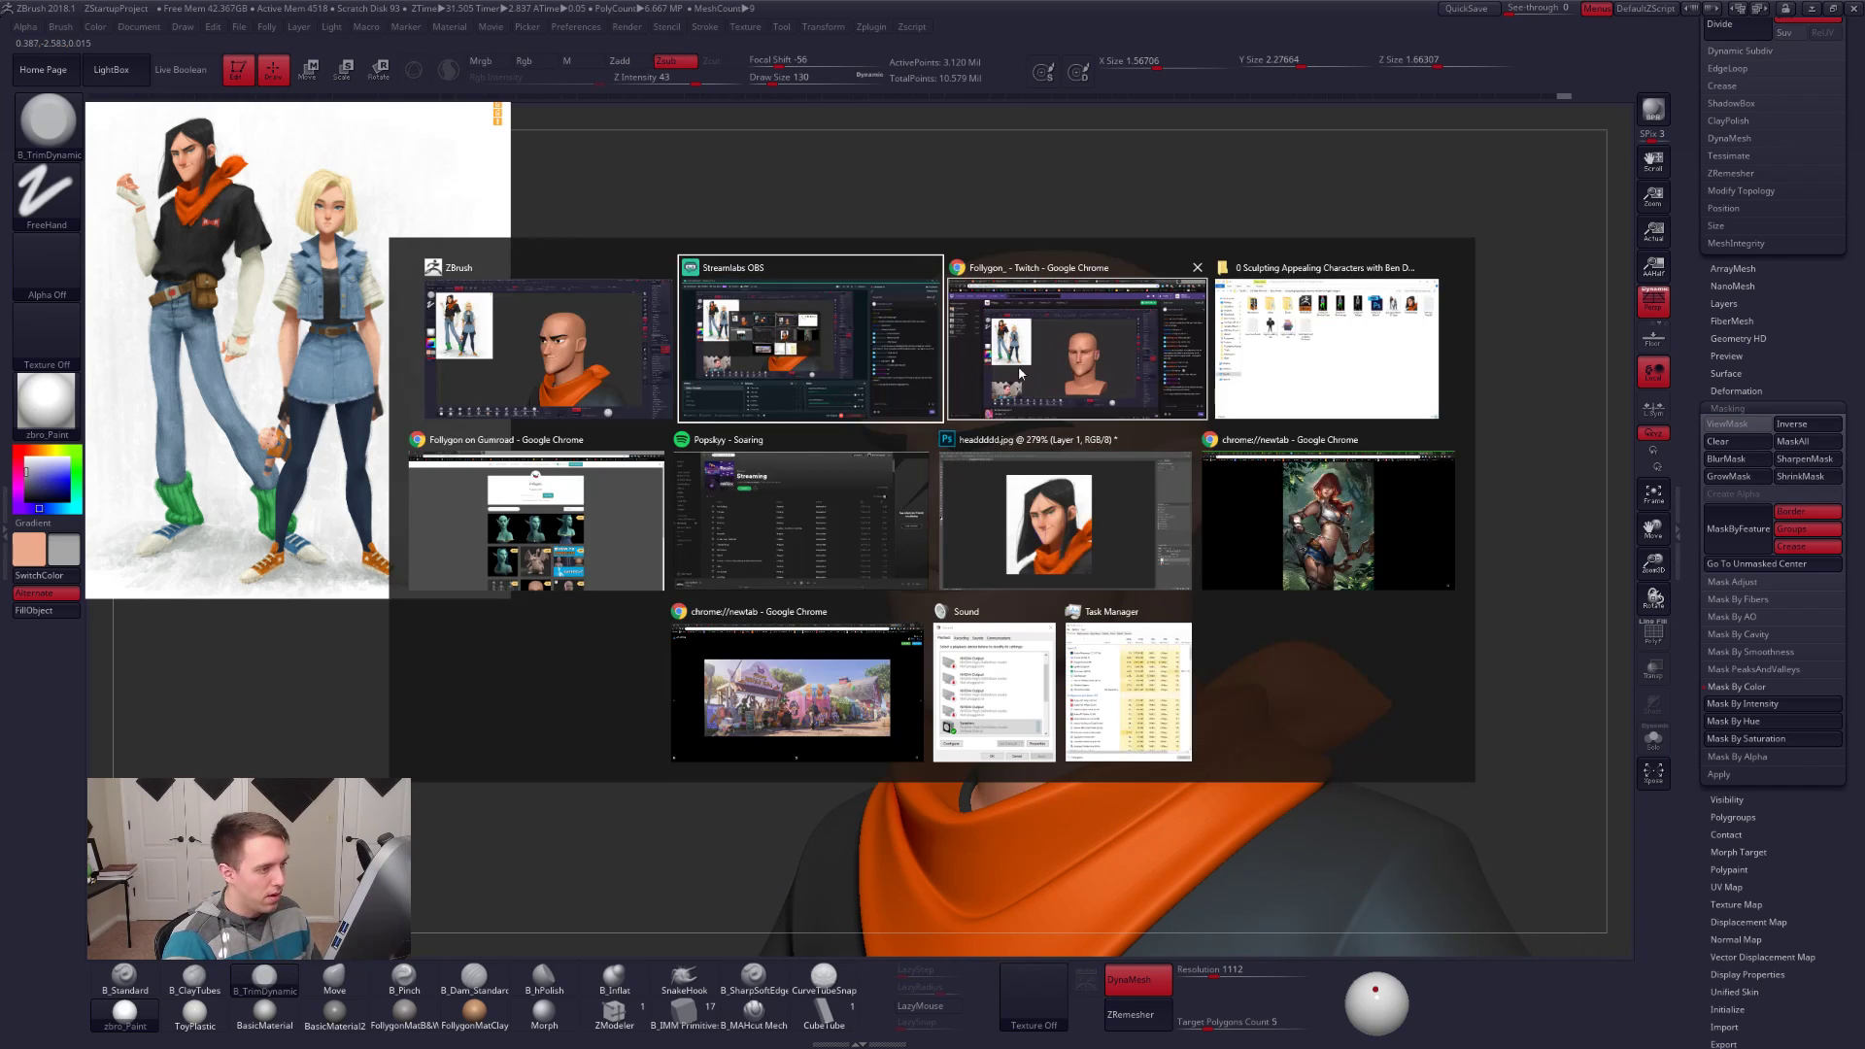
left_click(540, 493)
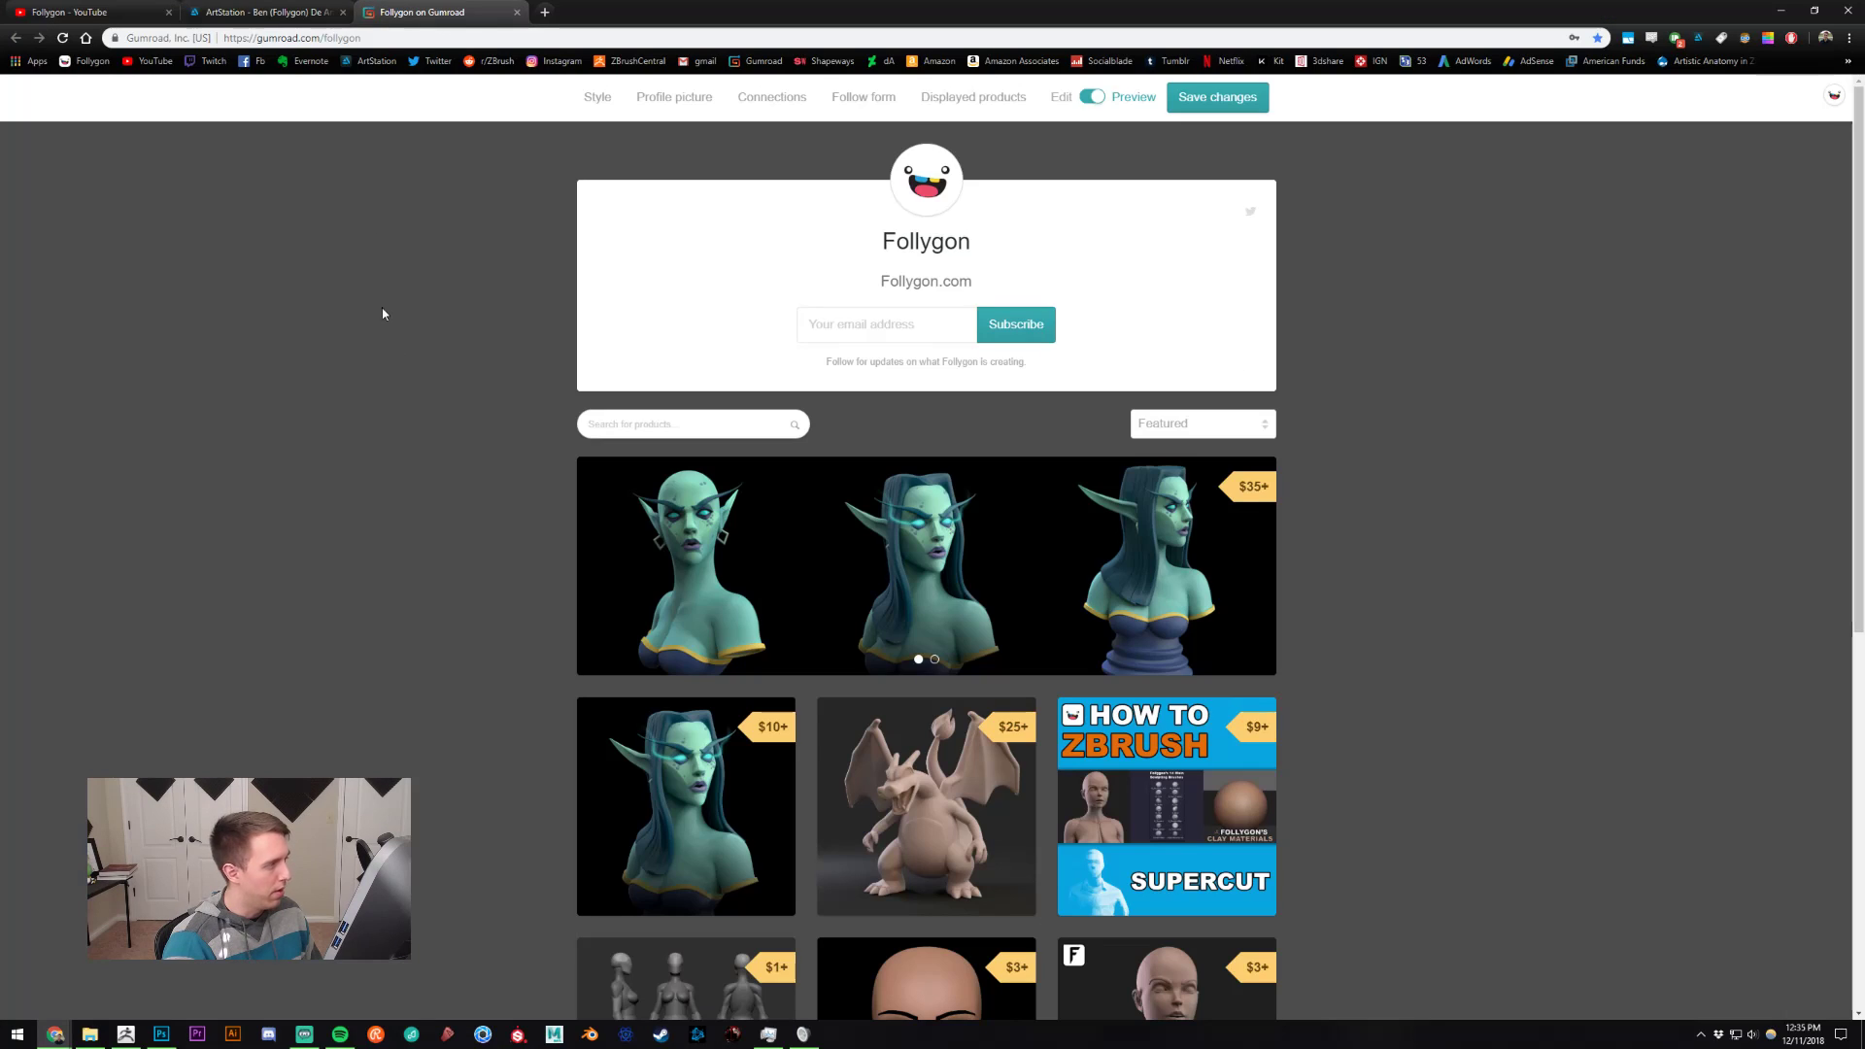
left_click(264, 11)
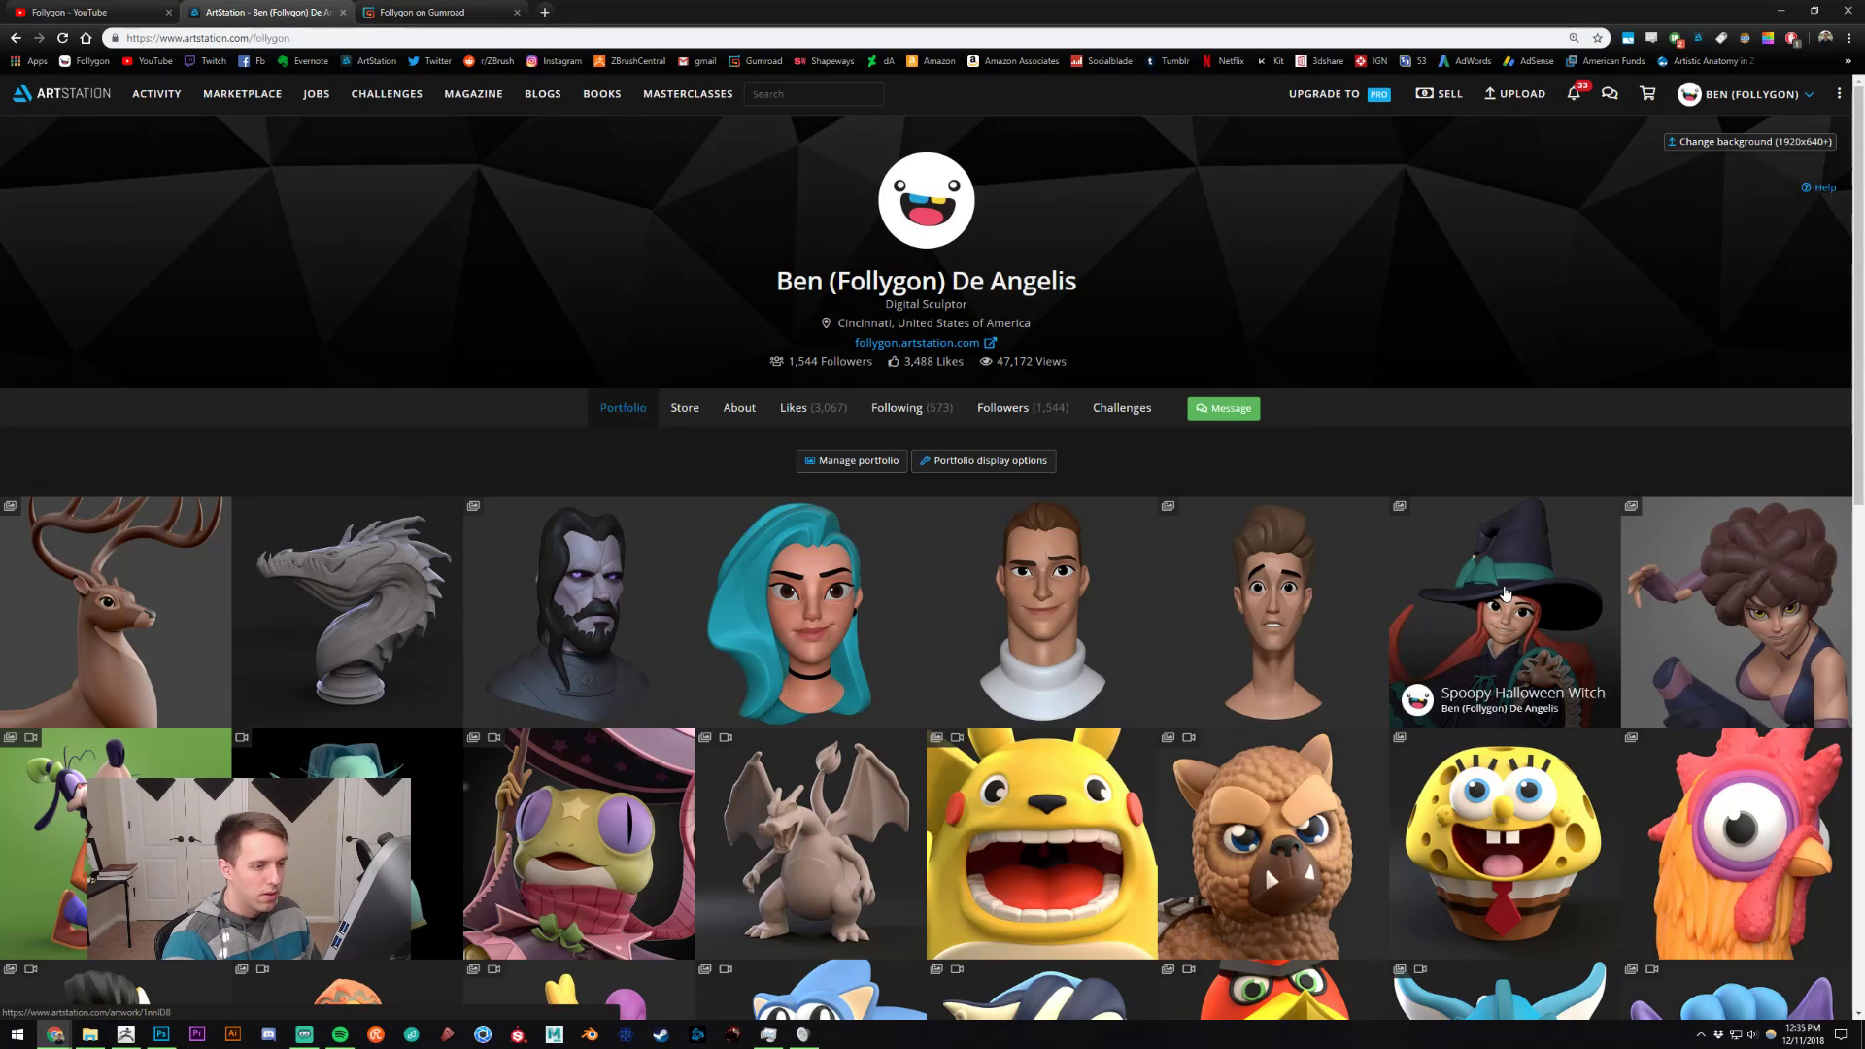
left_click(412, 12)
left_click(125, 1033)
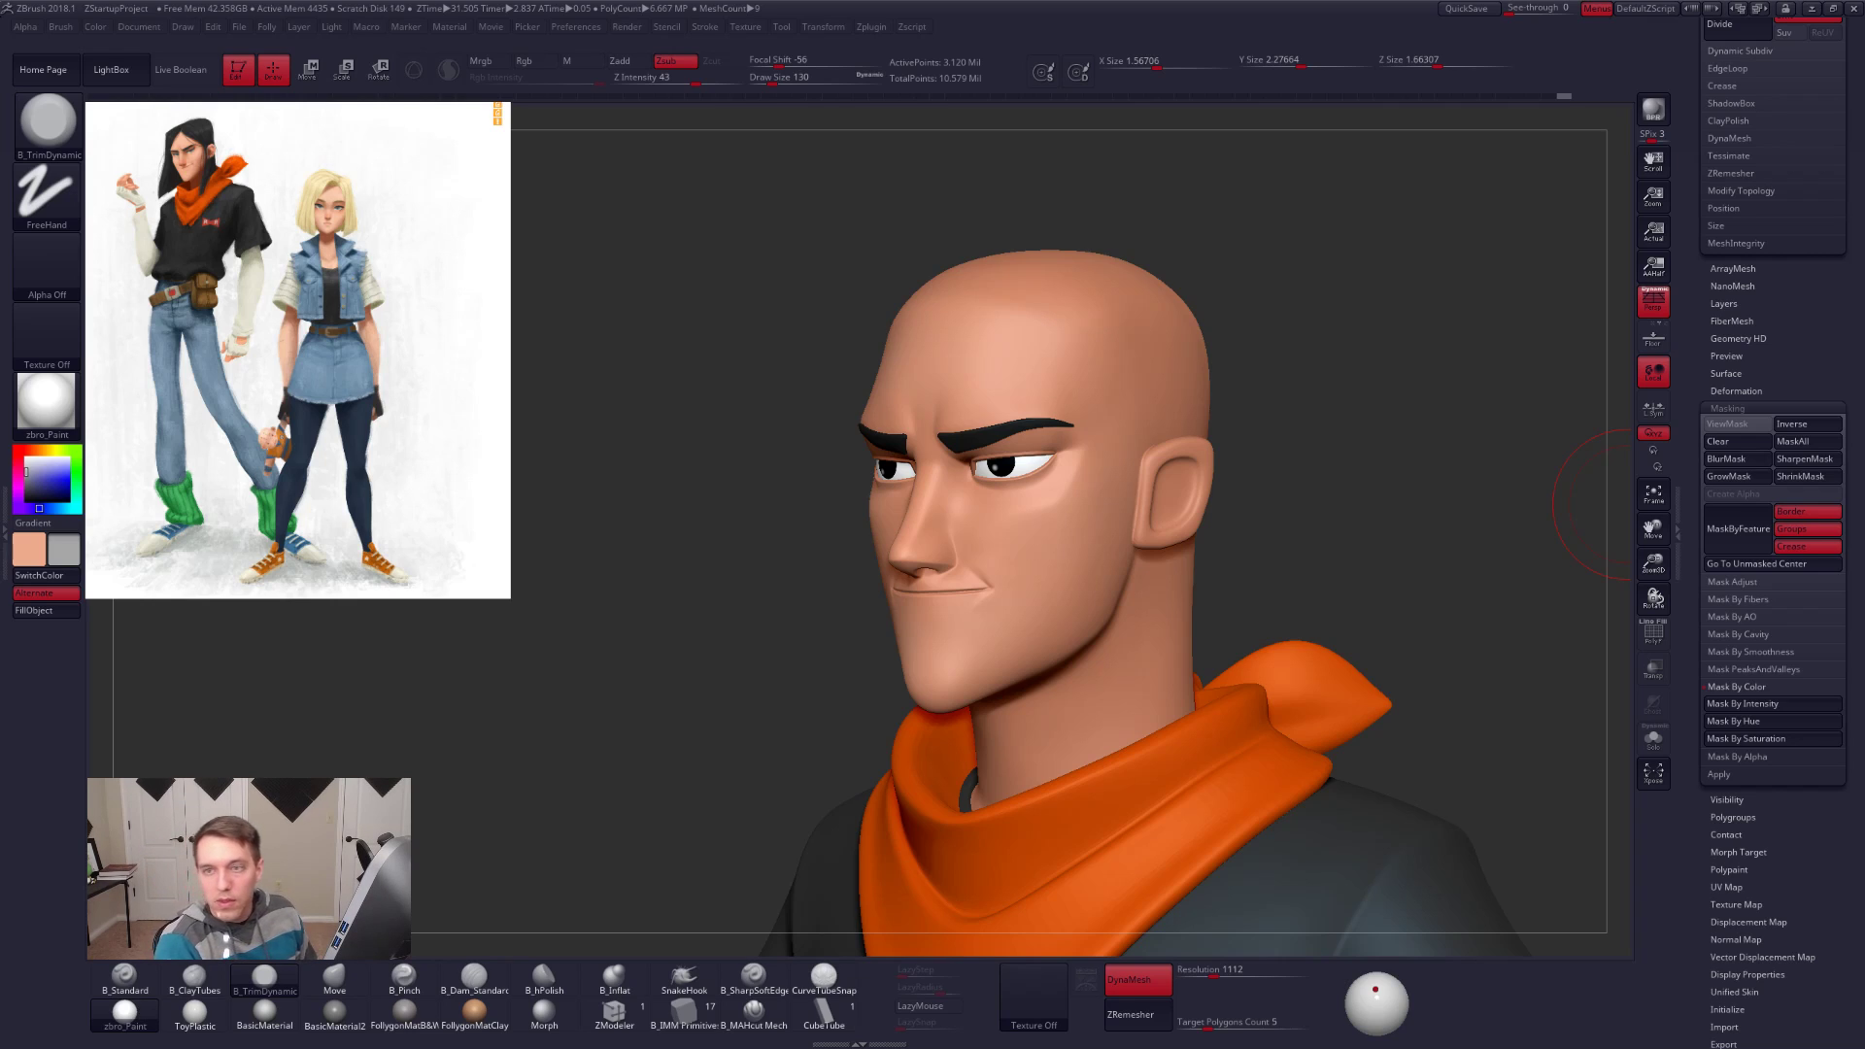
Step: Compare the sculpted face from three-quarter and front views with the close-up head reference in the Photos window
left_click_drag(1864, 150, 1236, 161)
scroll(1185, 381, "up", 5)
left_click_drag(1193, 409, 1276, 521)
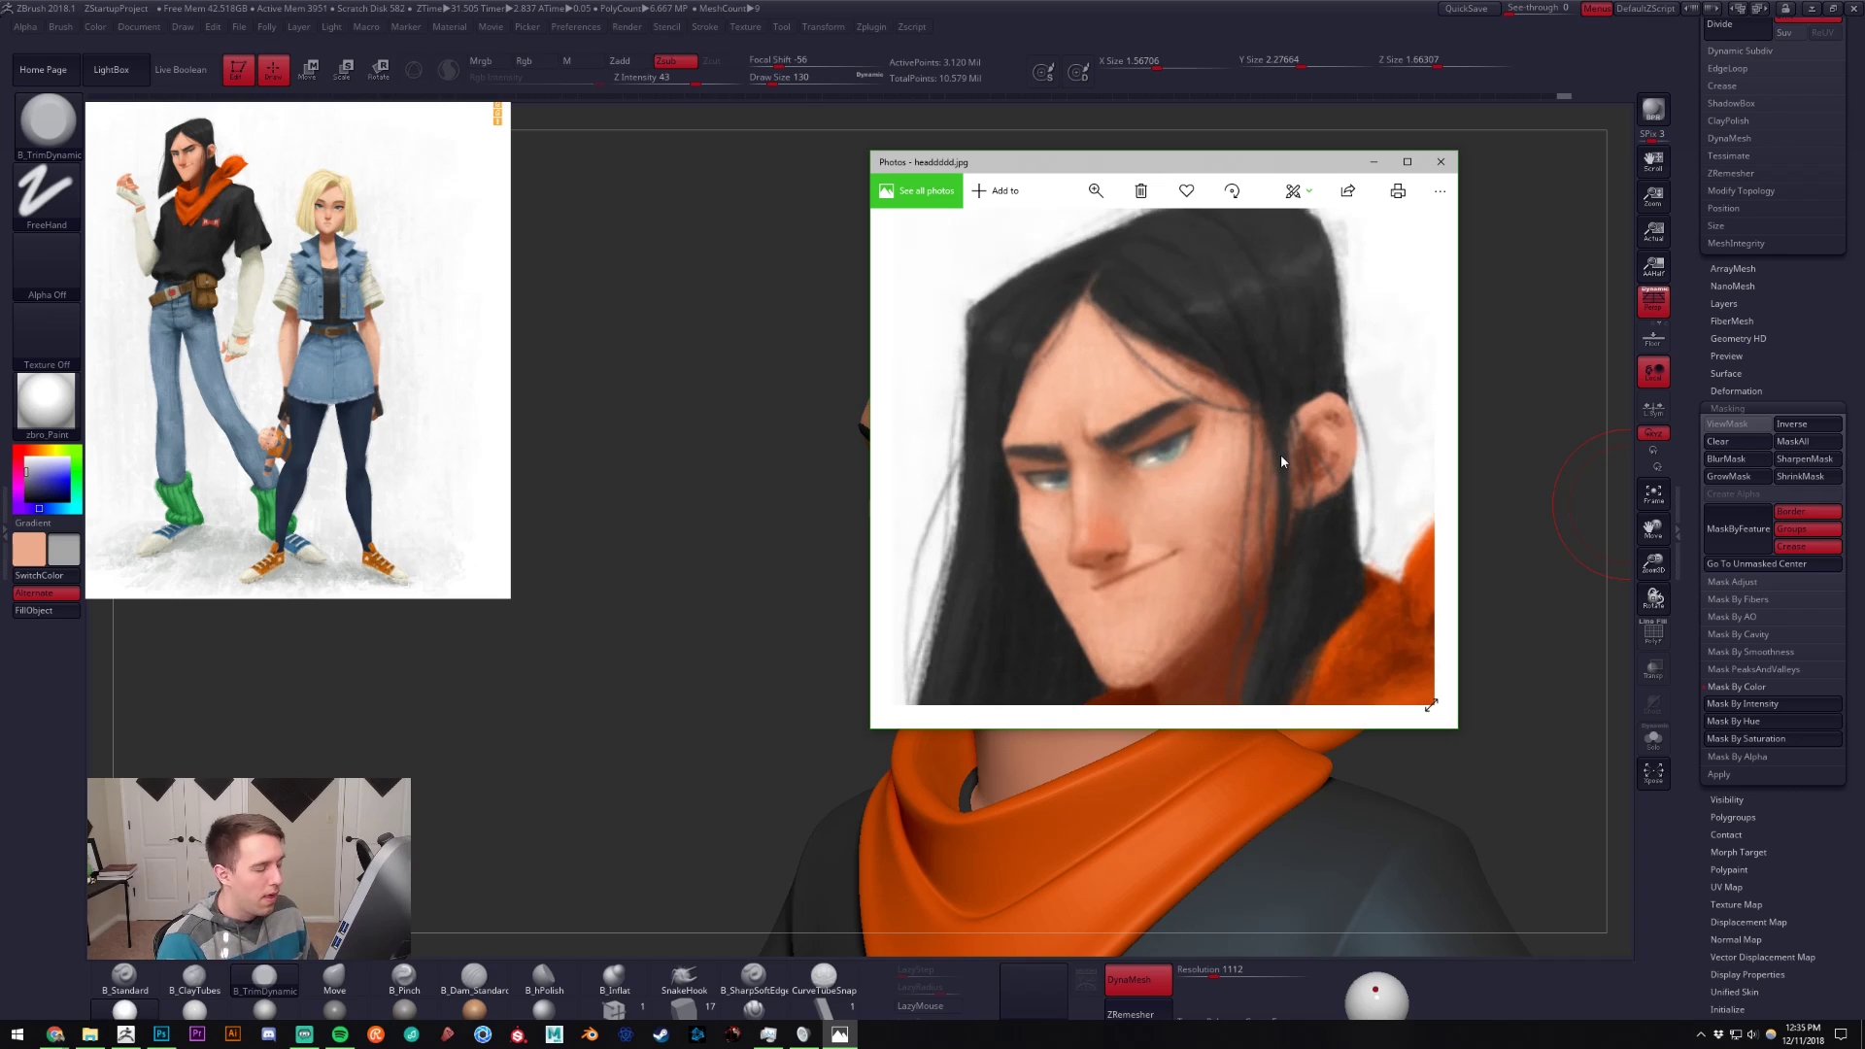
left_click_drag(1303, 163, 1864, 167)
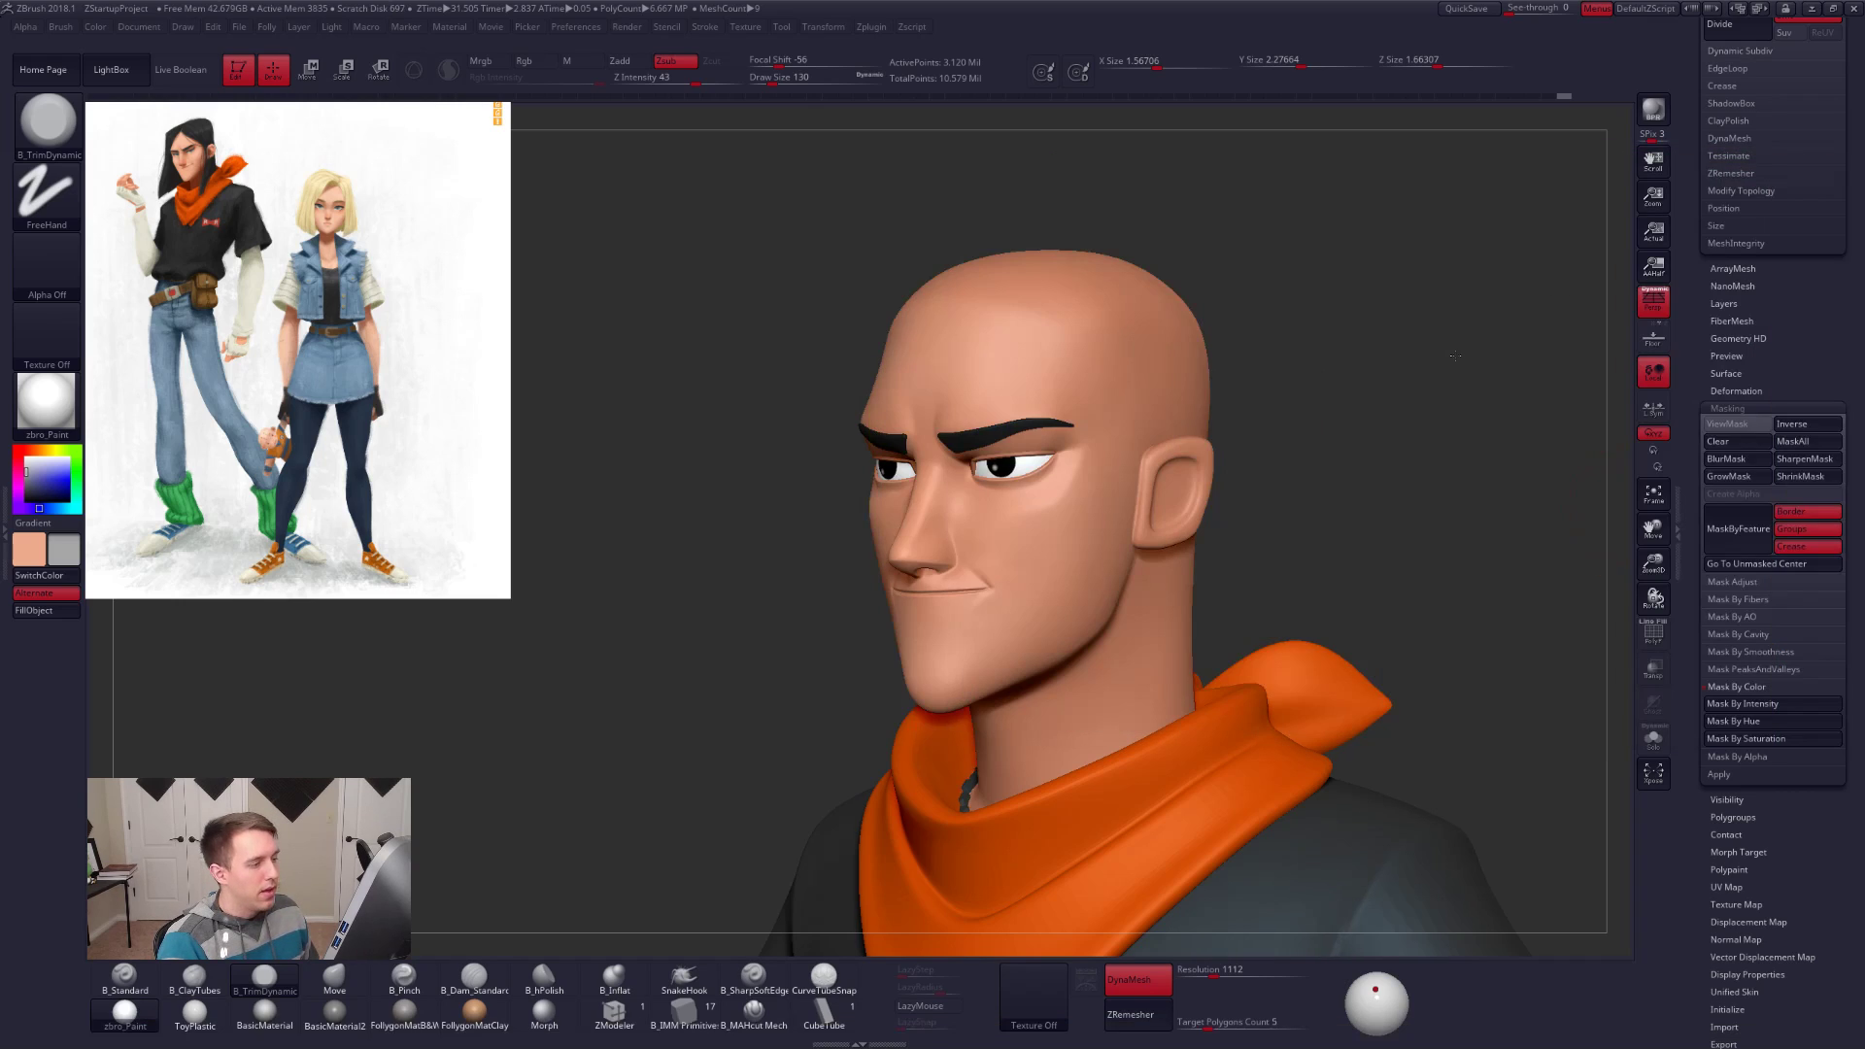
right_click_drag(985, 451, 1047, 476, "ctrl")
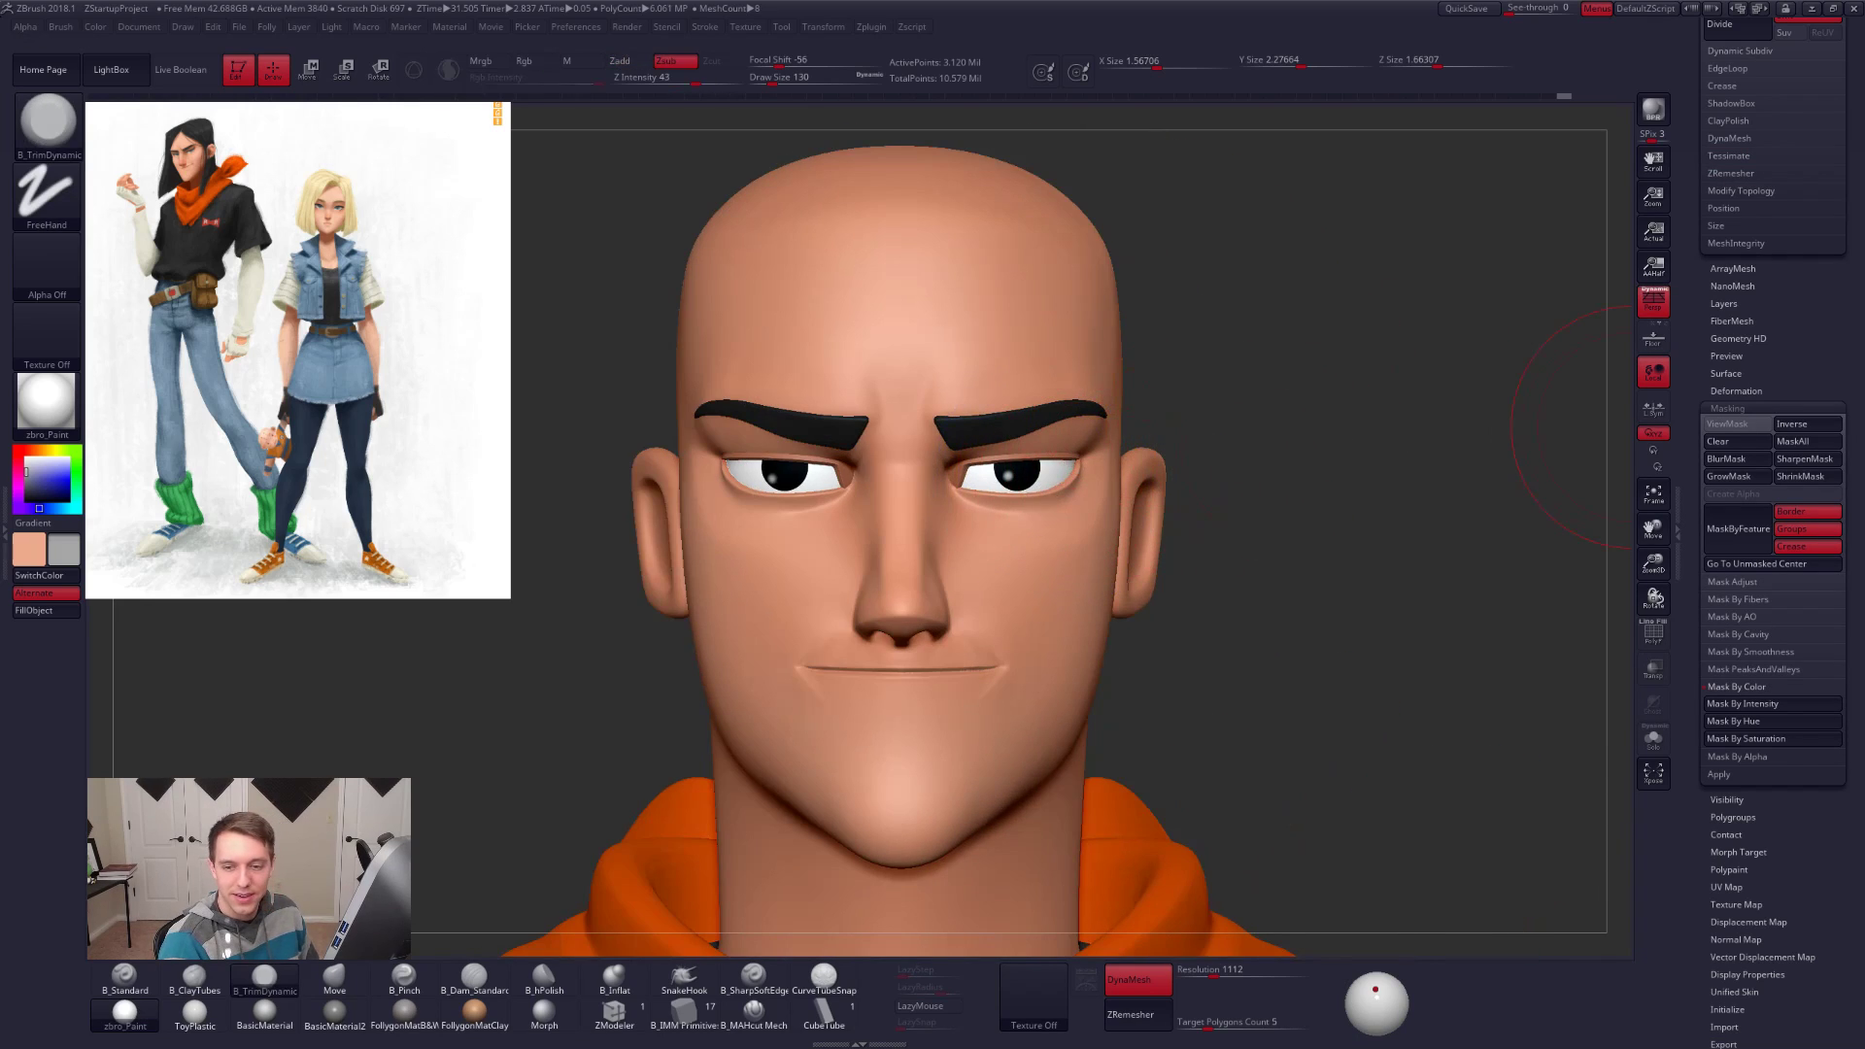
left_click_drag(1864, 250, 1477, 253)
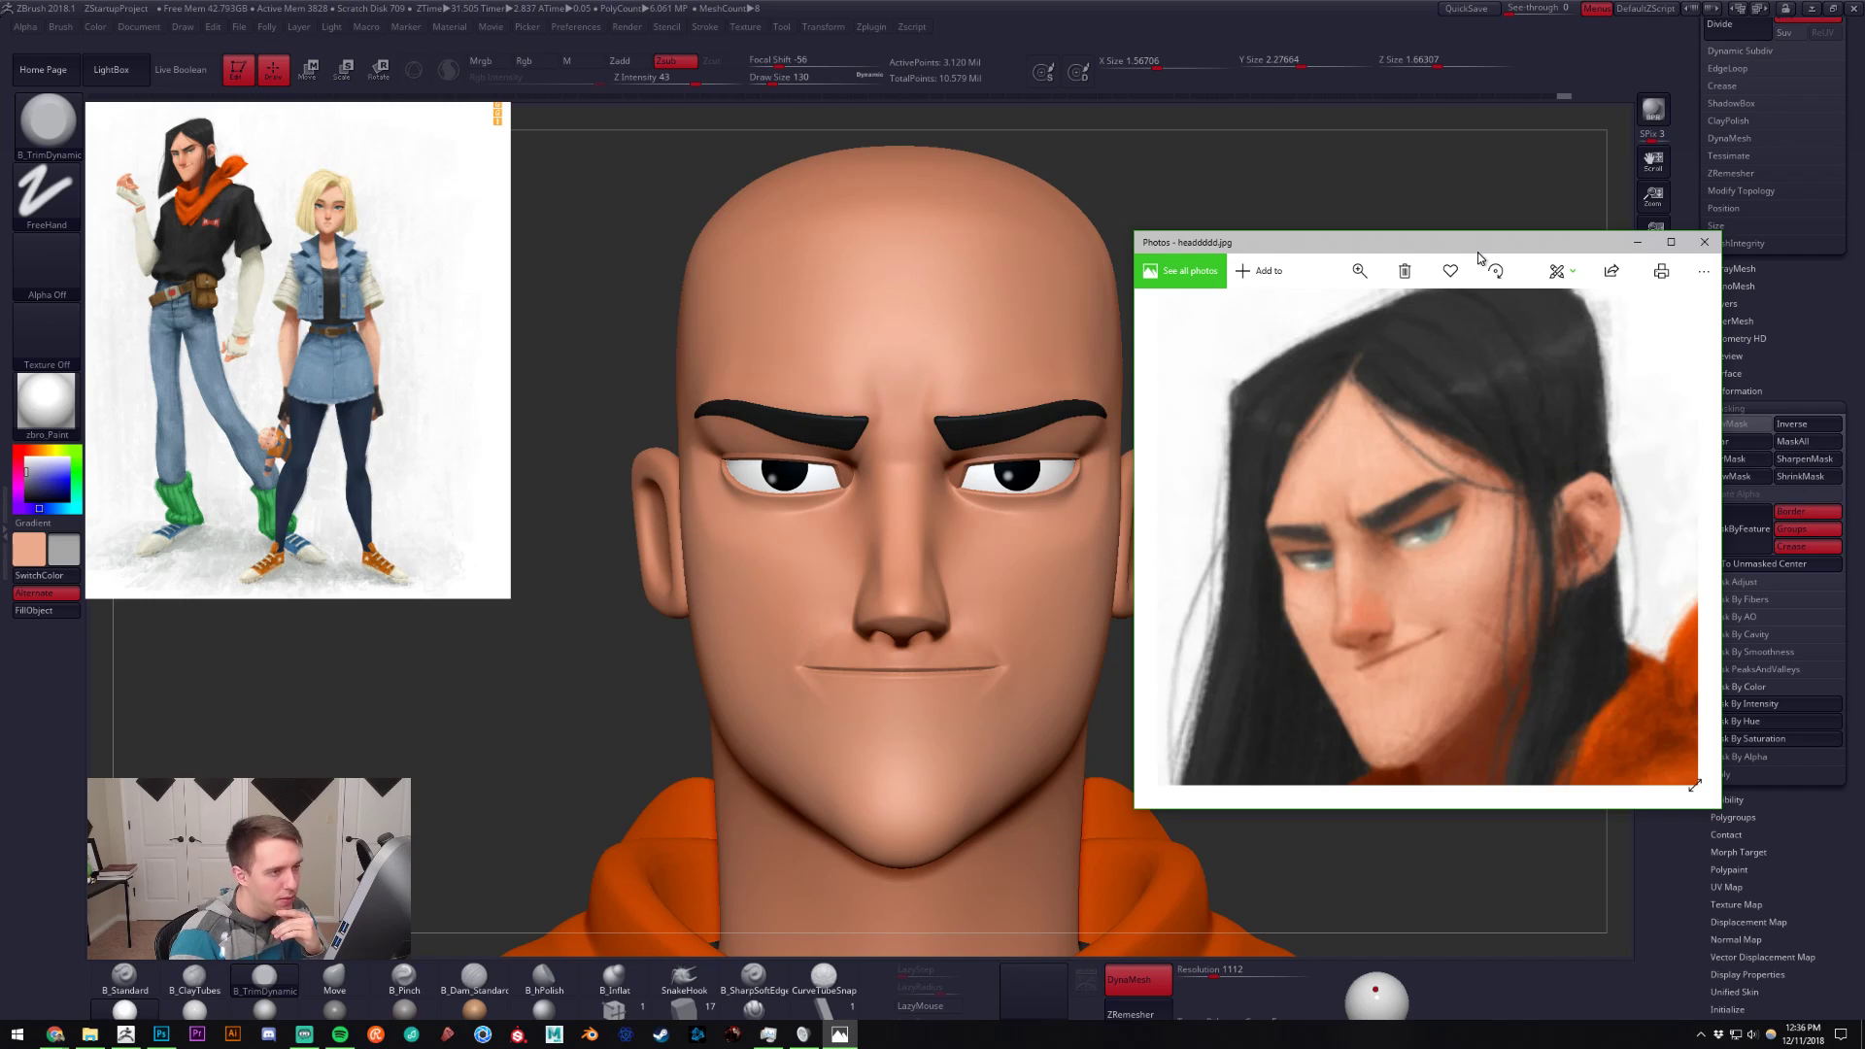
left_click(1638, 242)
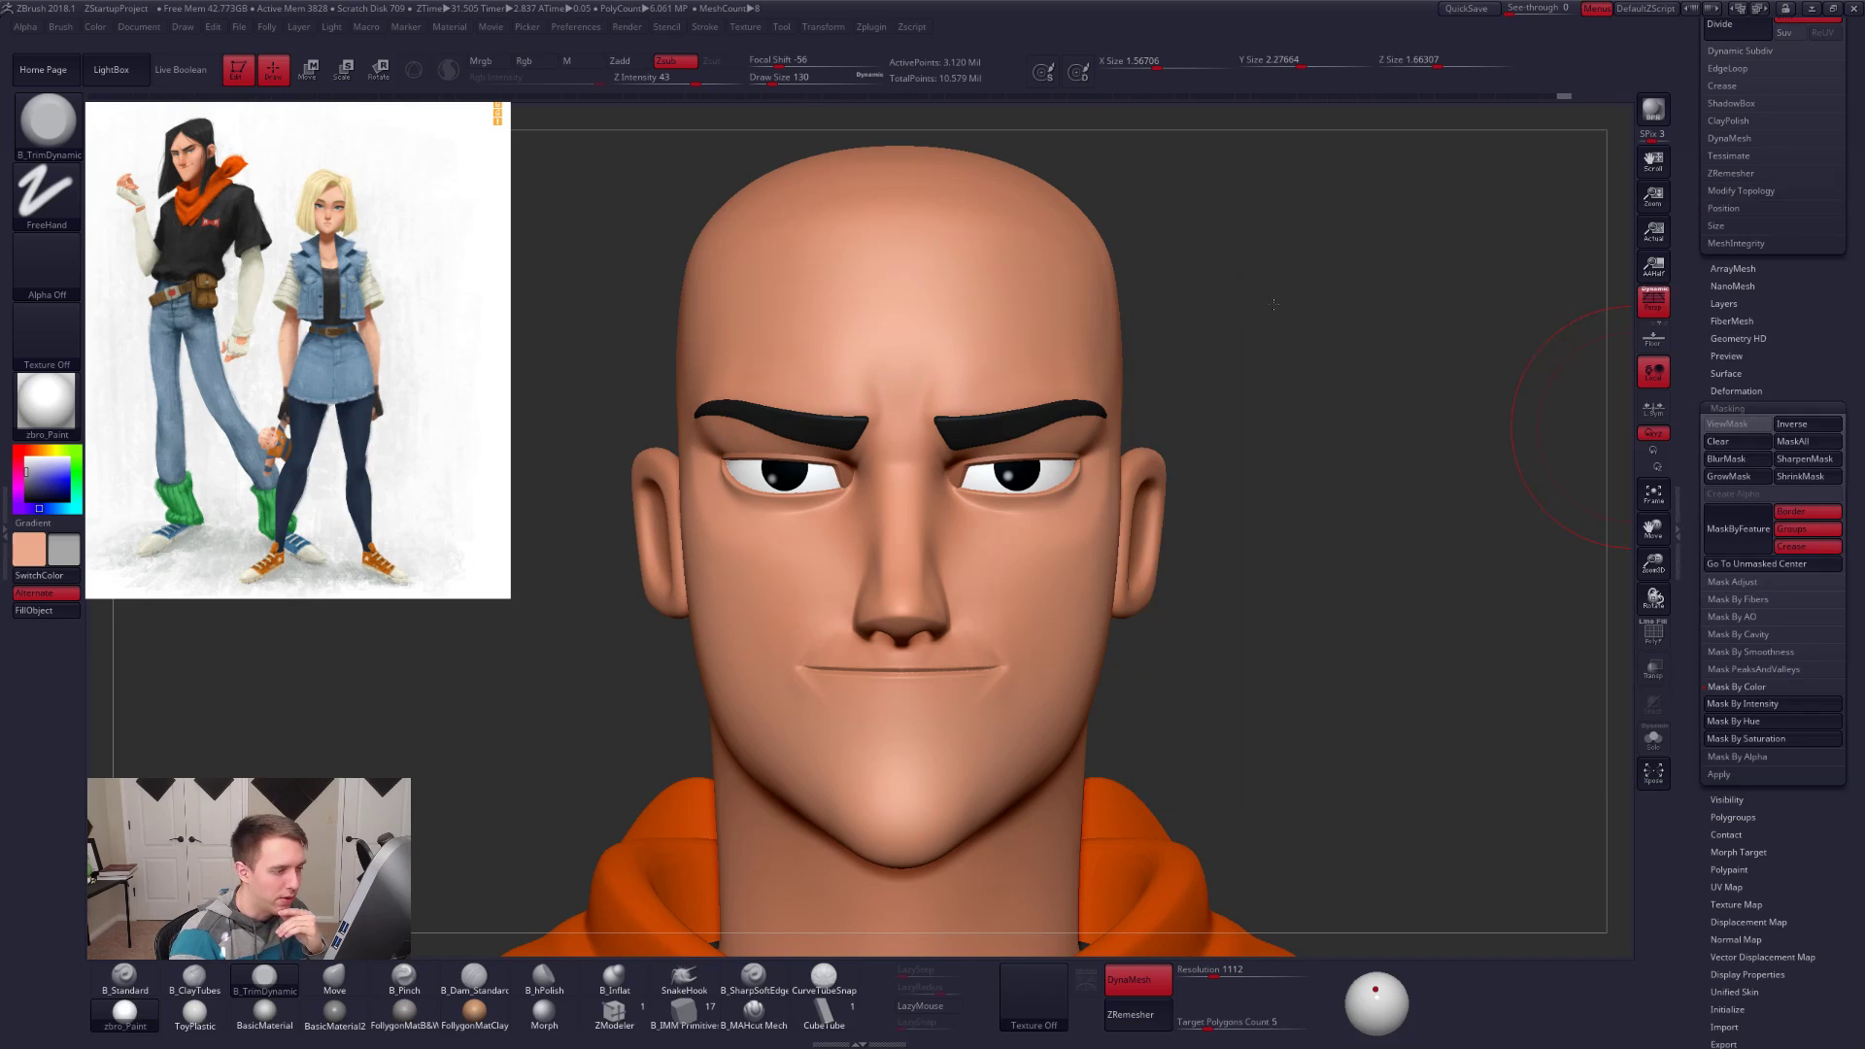
Step: Select the upper eyelid subtool, sample the skin colour from the head and switch to the Standard brush
right_click_drag(1063, 490, 985, 467)
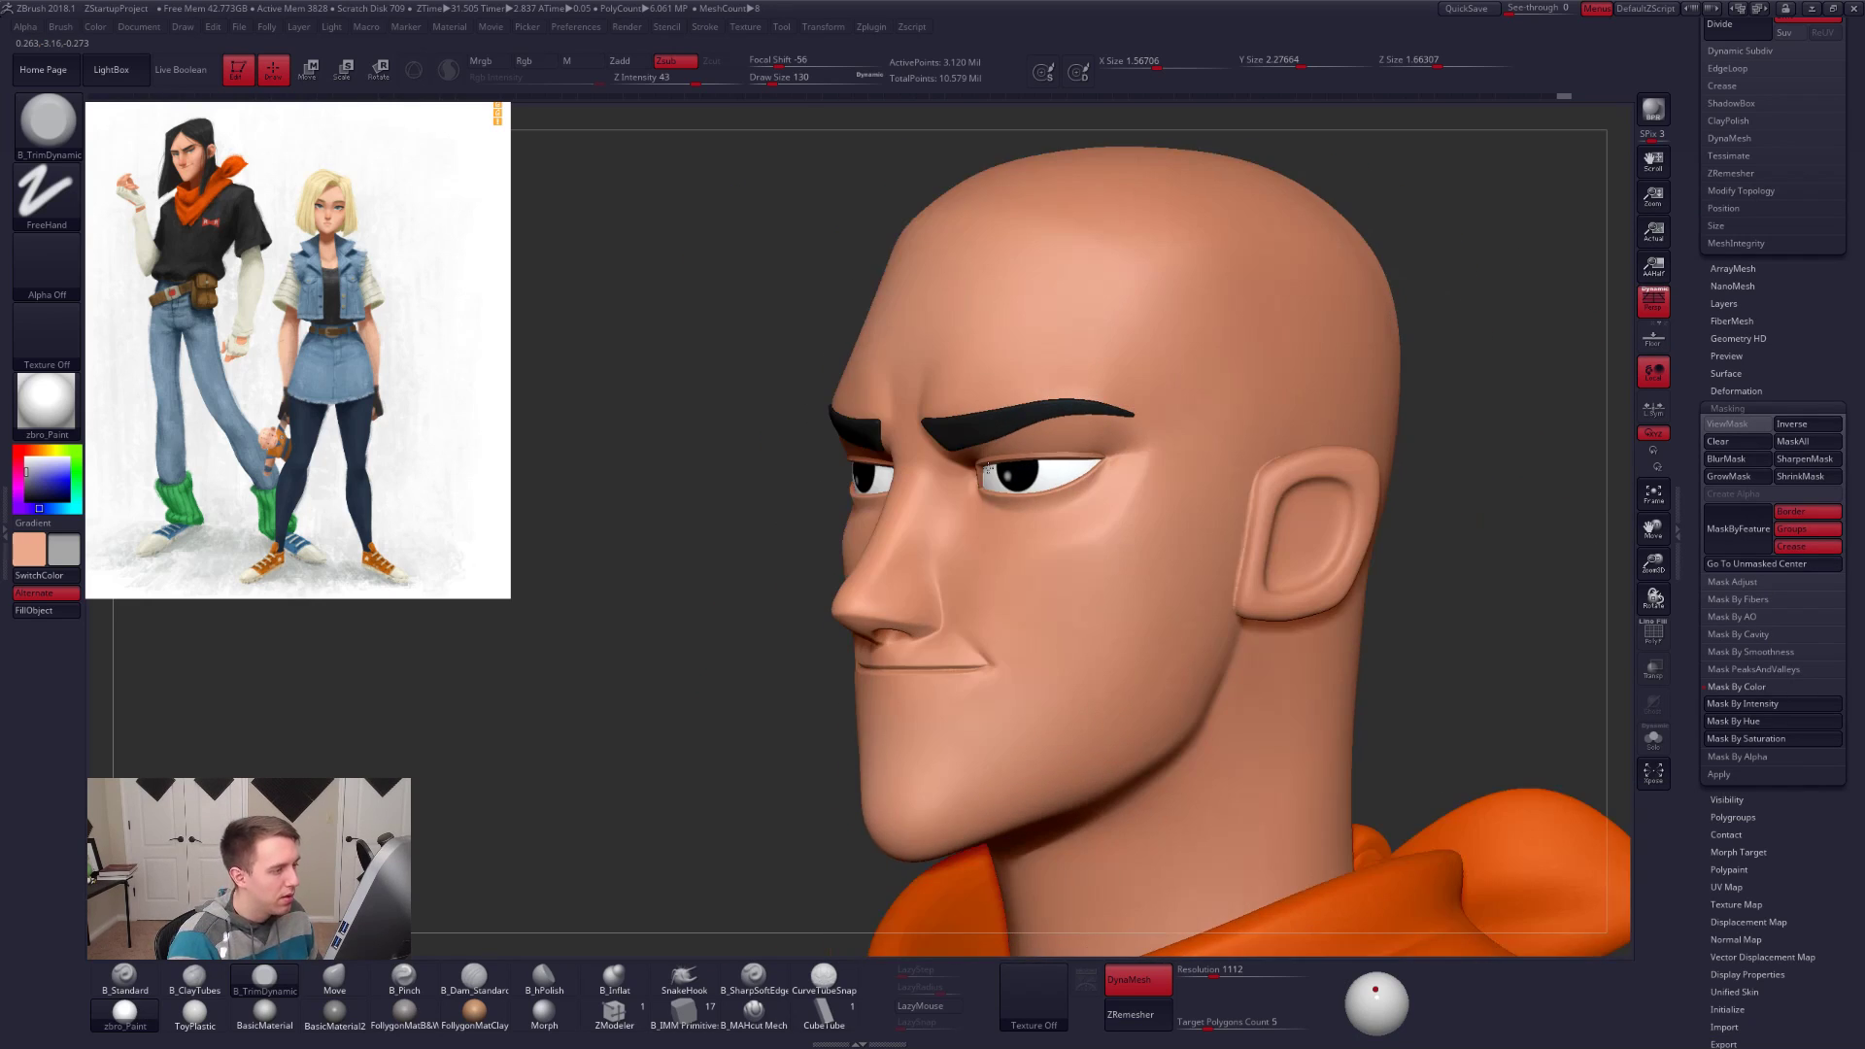
left_click(981, 469, "alt")
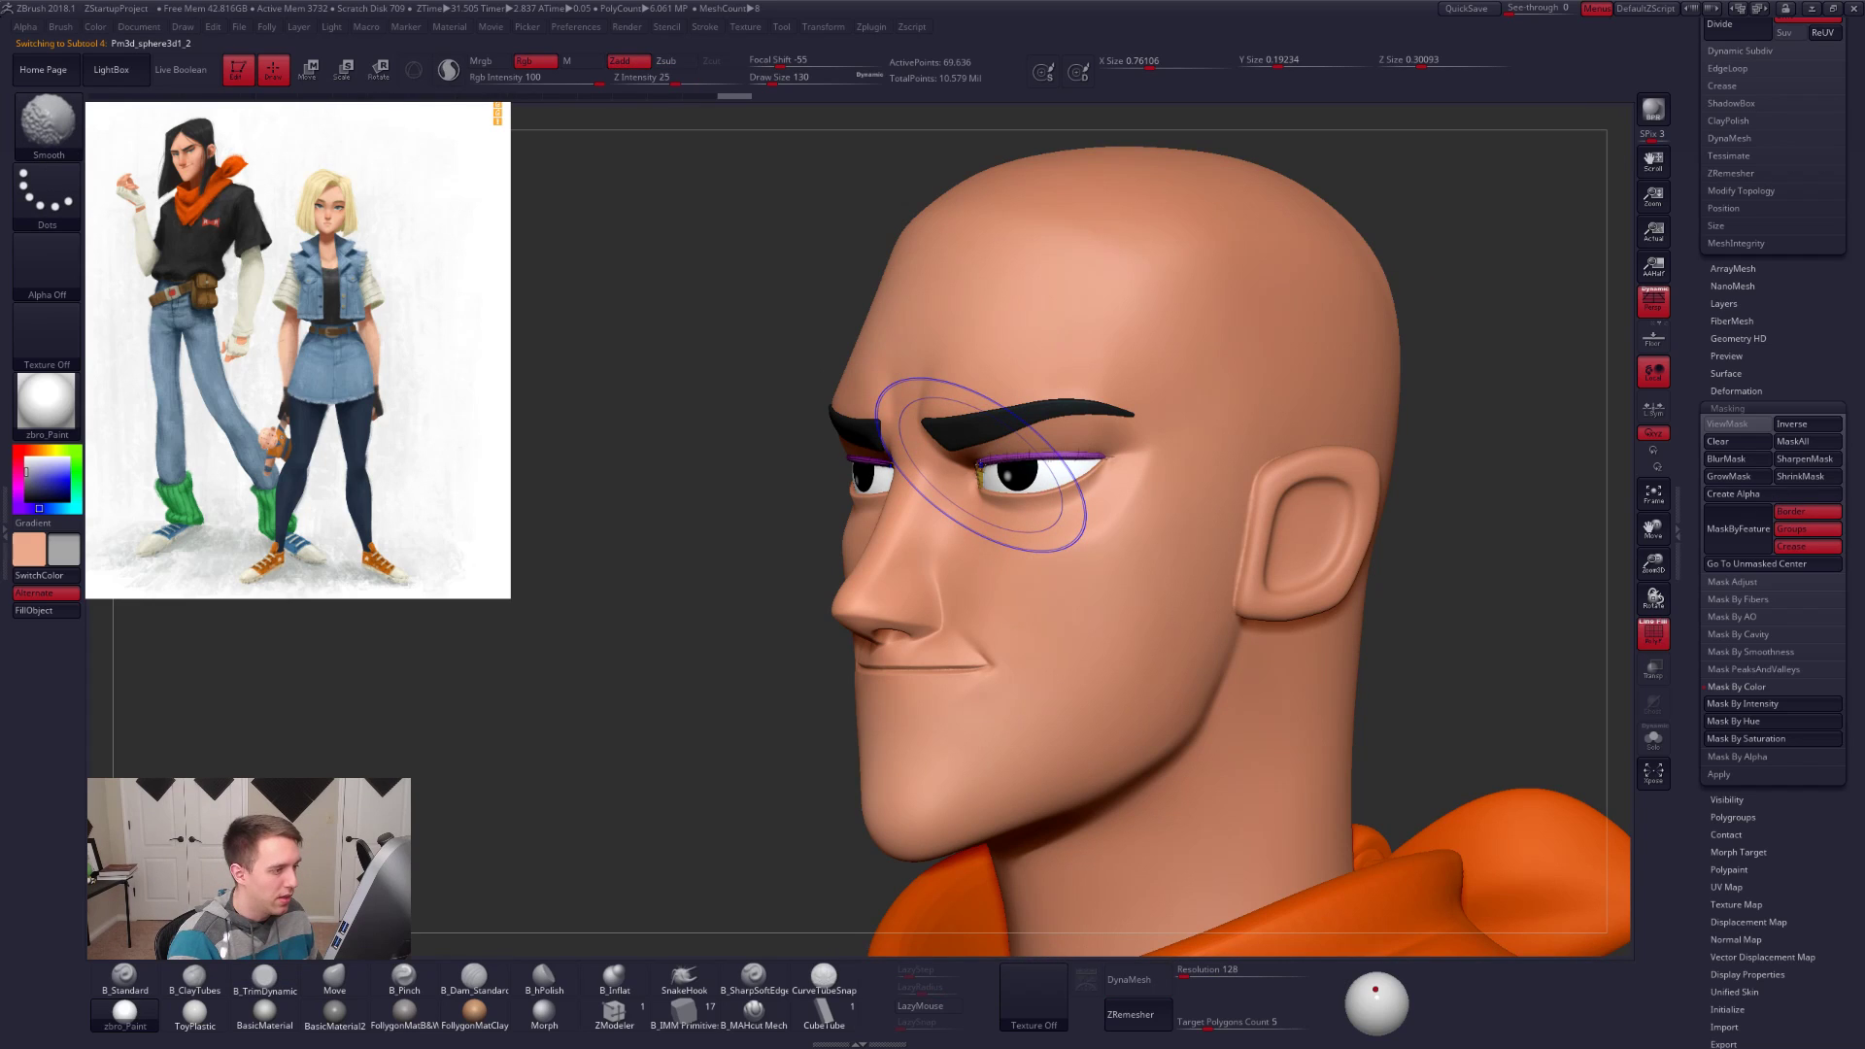
key("c")
key("c")
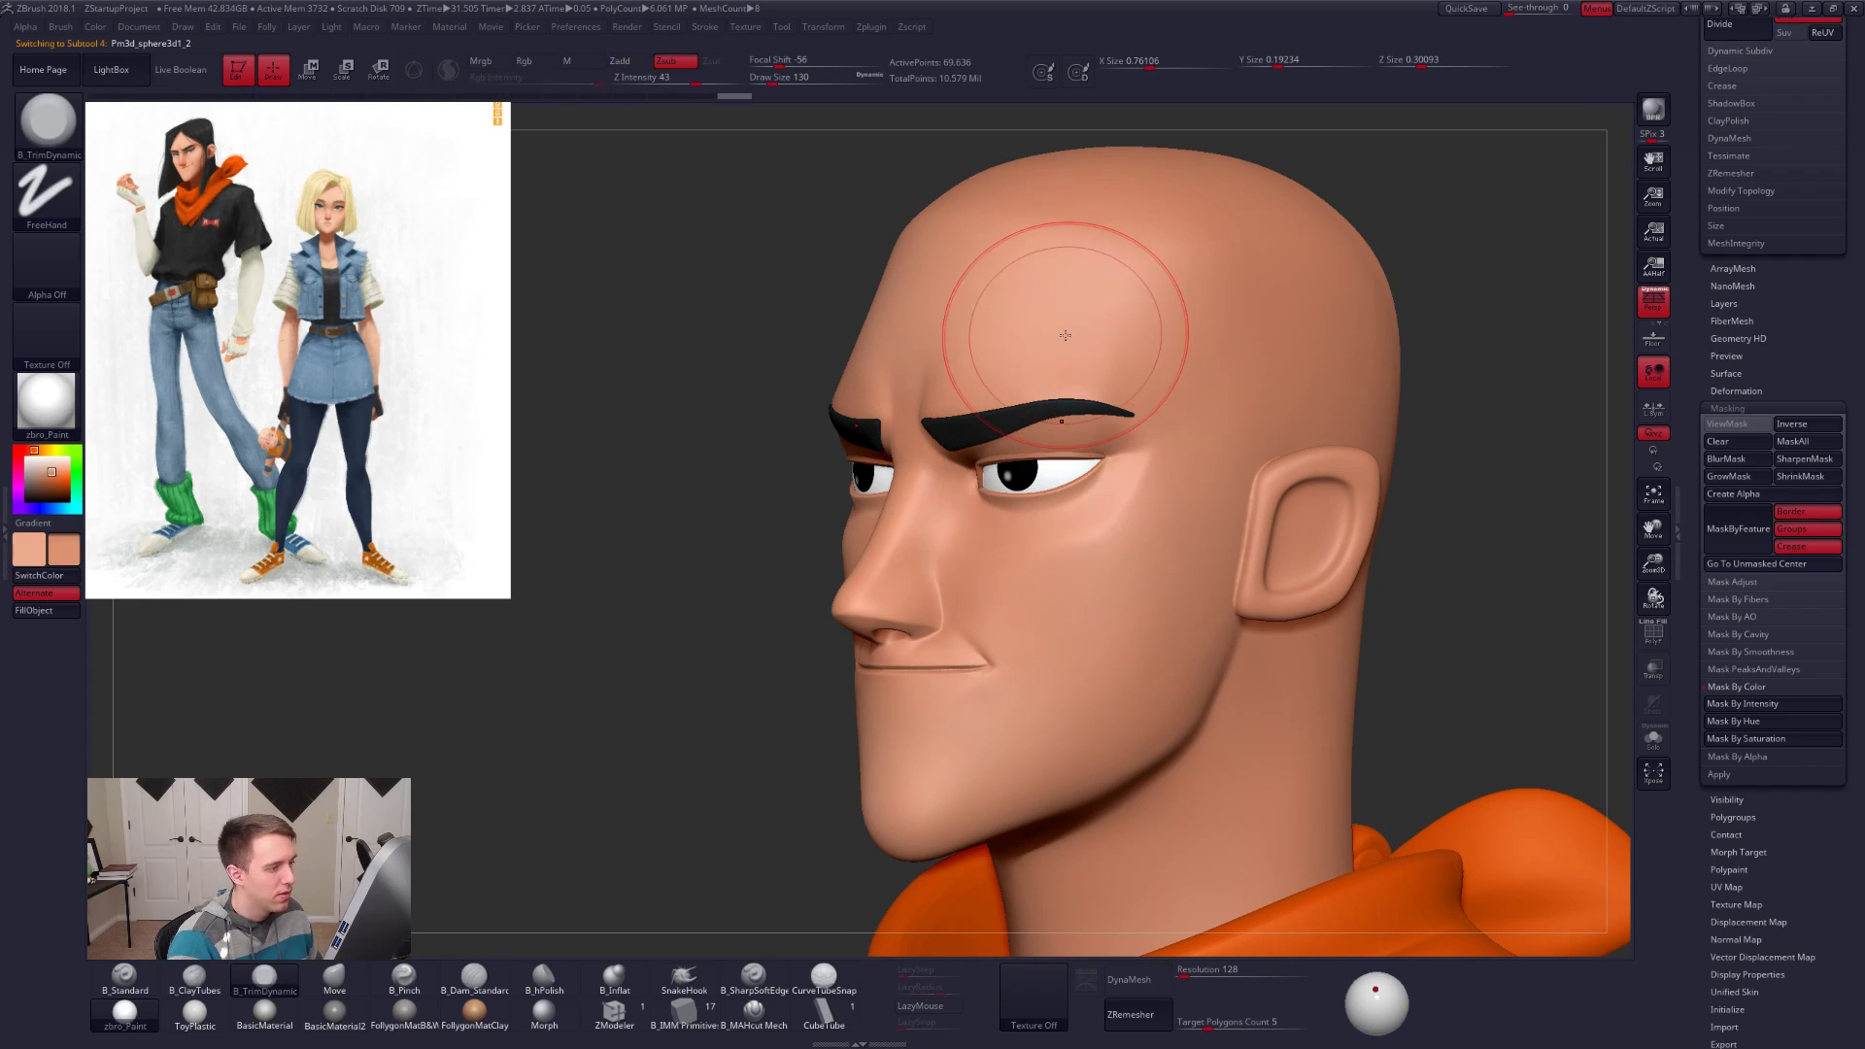
key("c")
key("1")
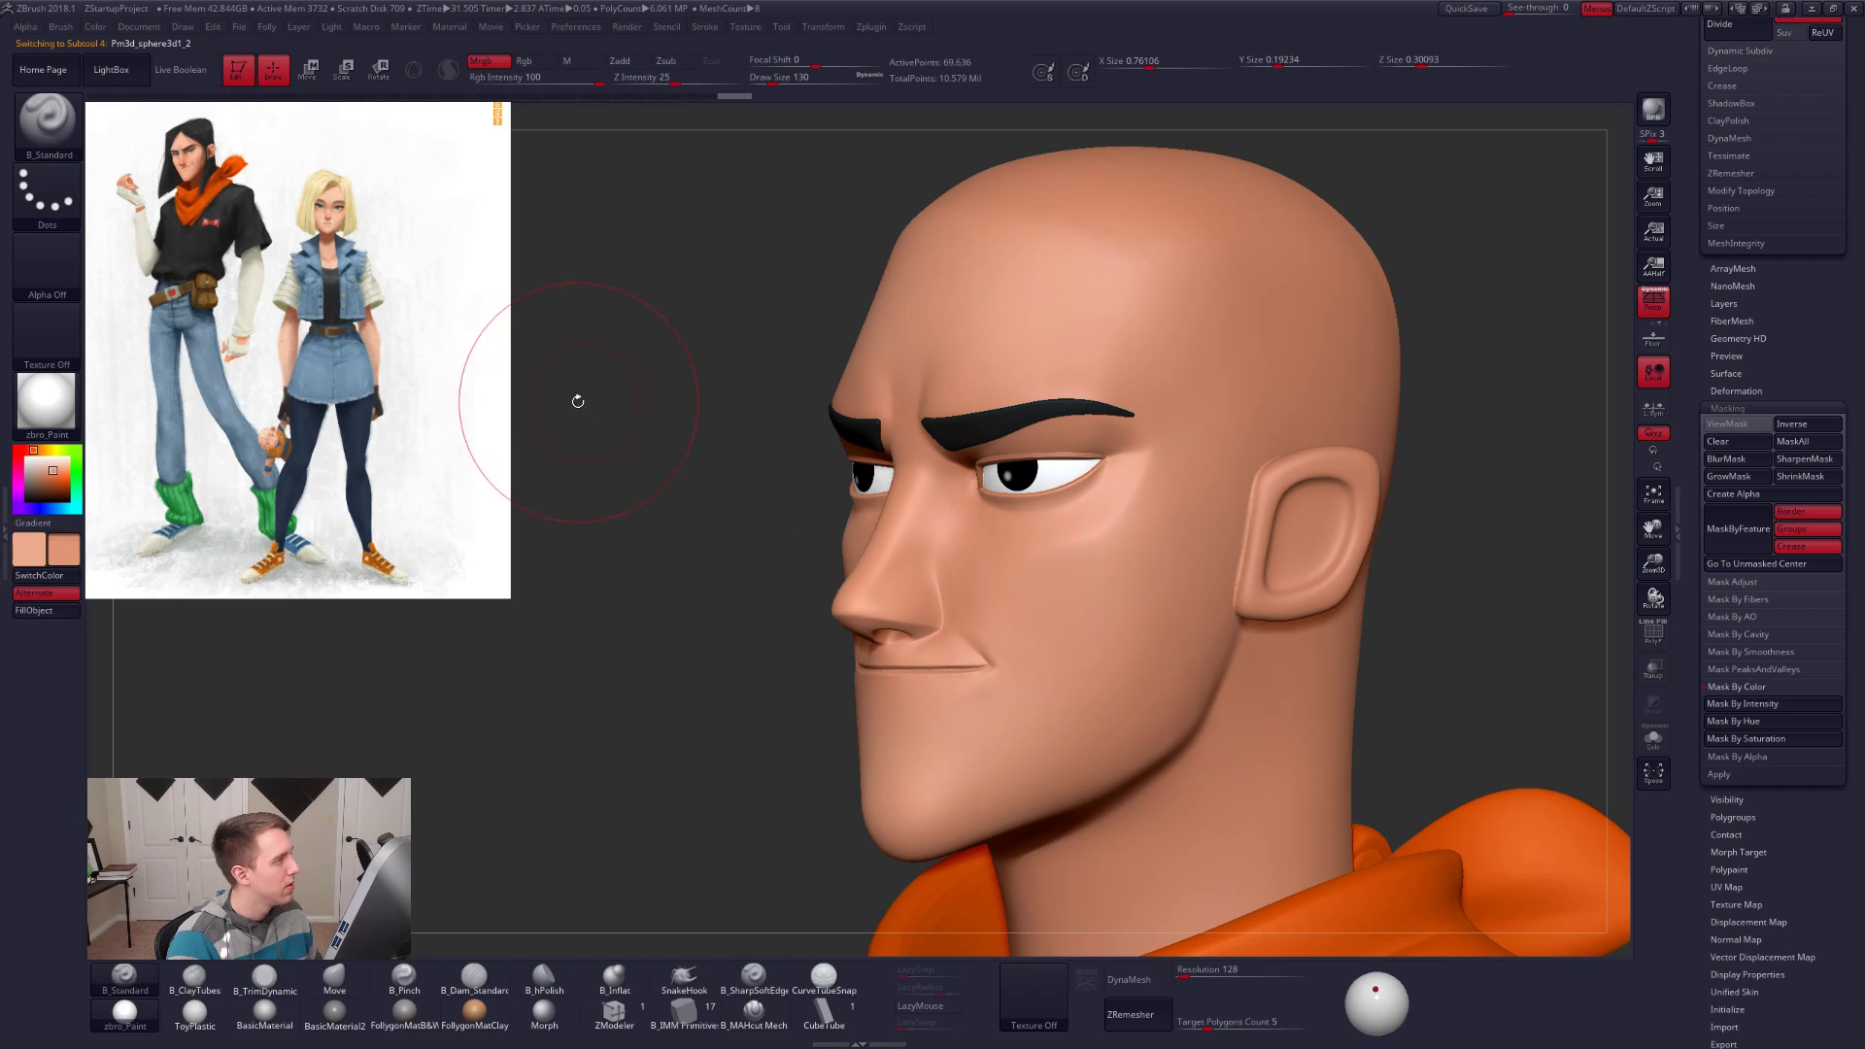
Step: Set the draw size to 33 and inspect the upper eyelids and their polygroups up close from the front
left_click_drag(795, 529, 956, 528, "shift")
key("space")
left_click(1030, 522)
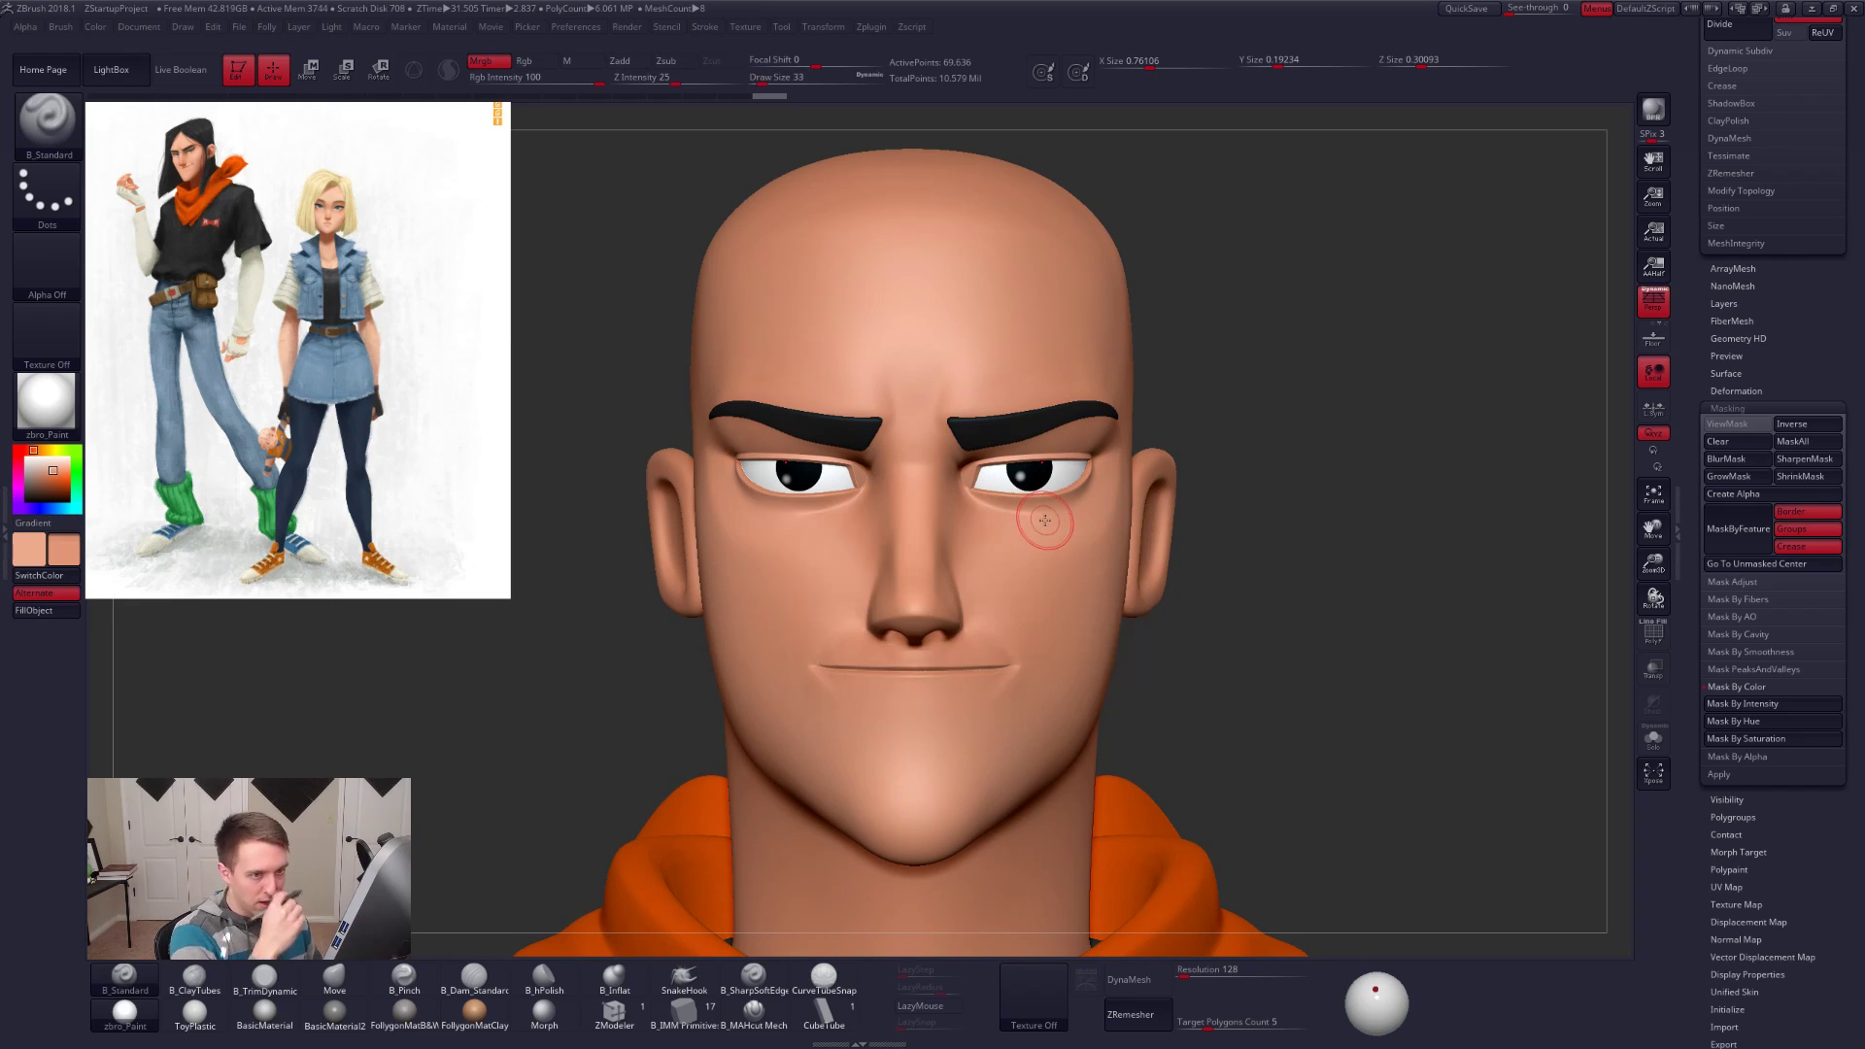
scroll(1713, 867, "up", 10)
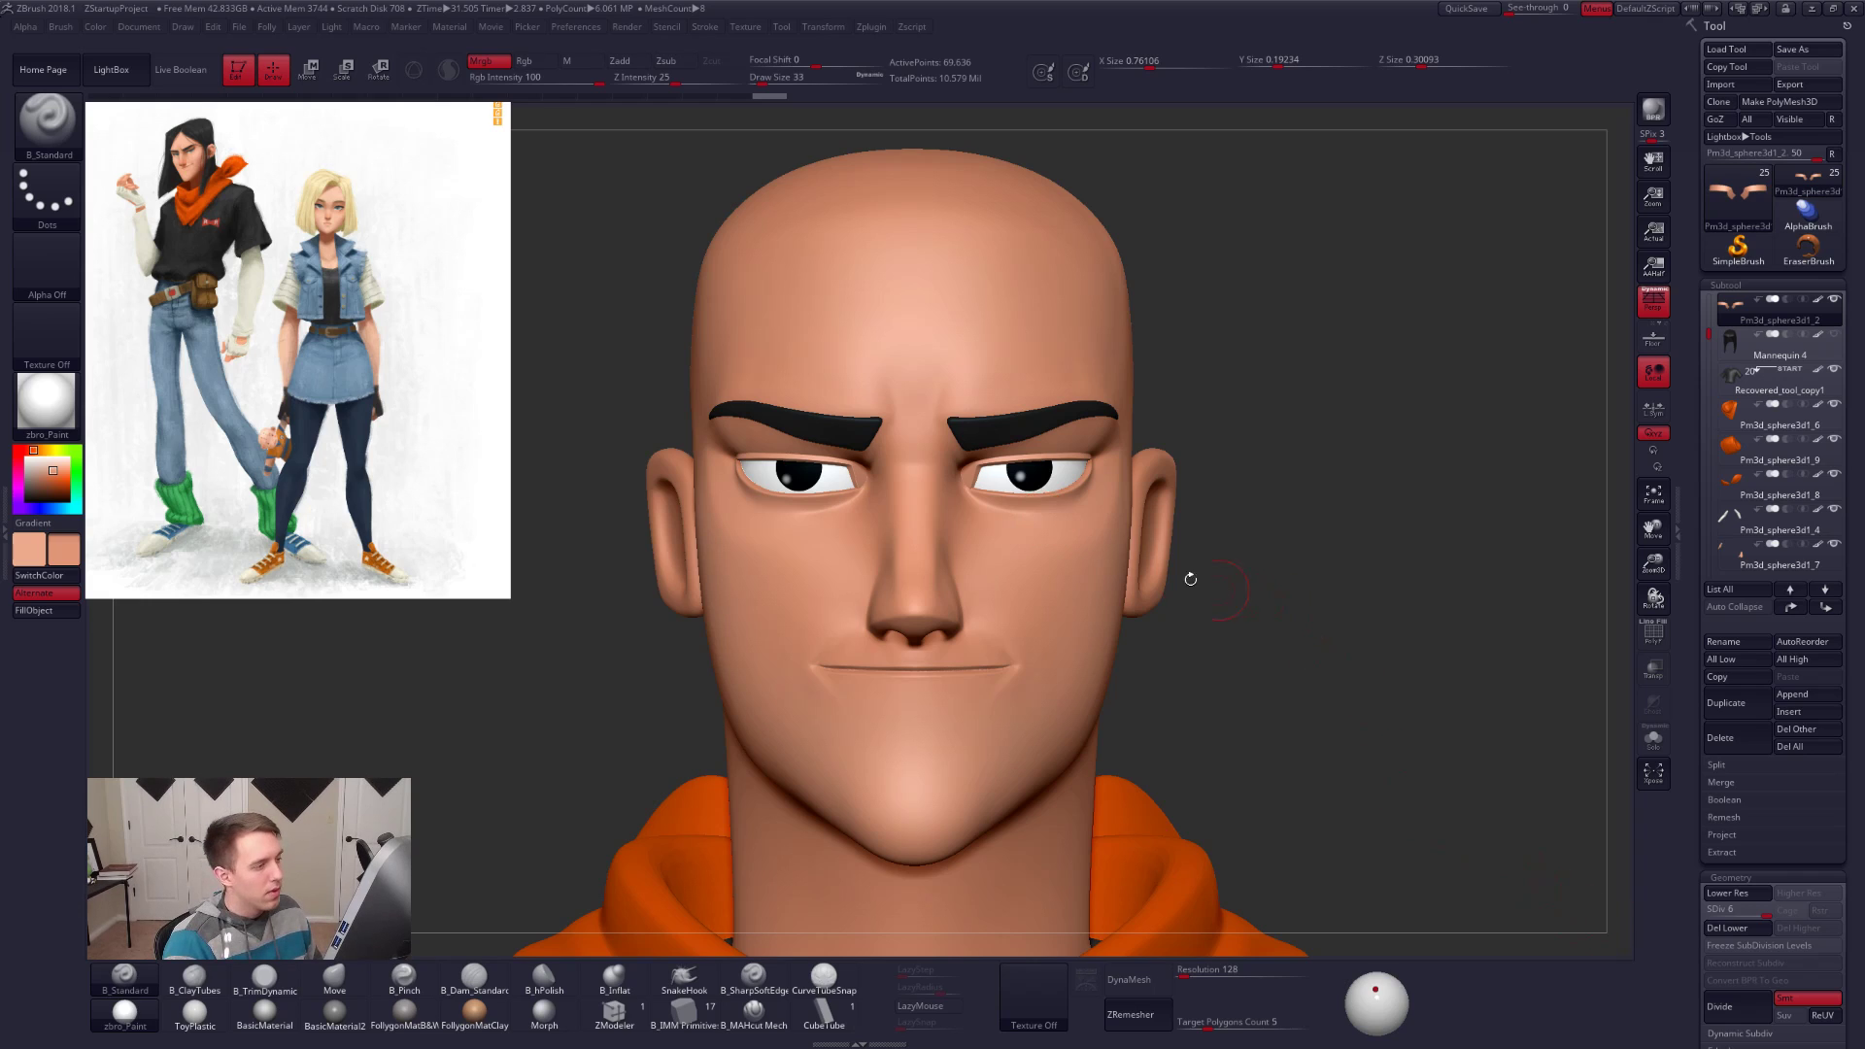
right_click_drag(1036, 478, 1098, 599, "ctrl")
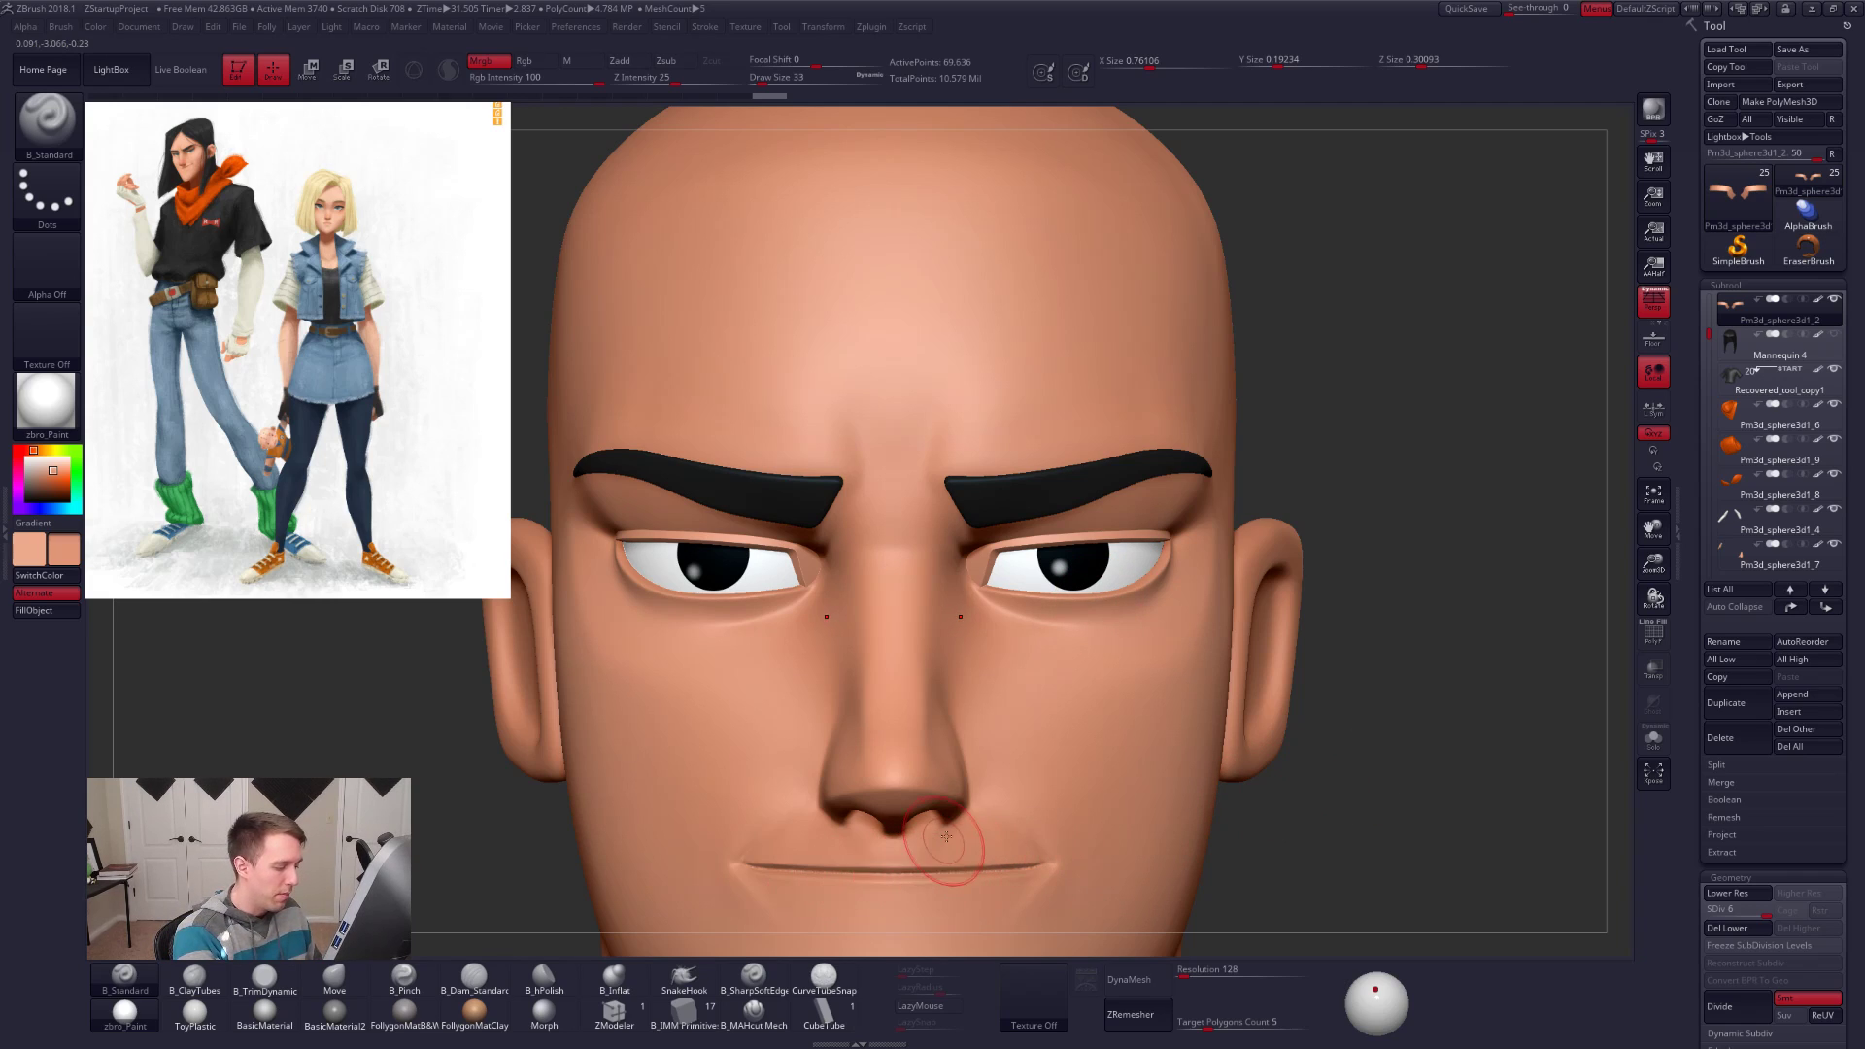
right_click_drag(941, 927, 979, 850, "alt")
key("shift+f")
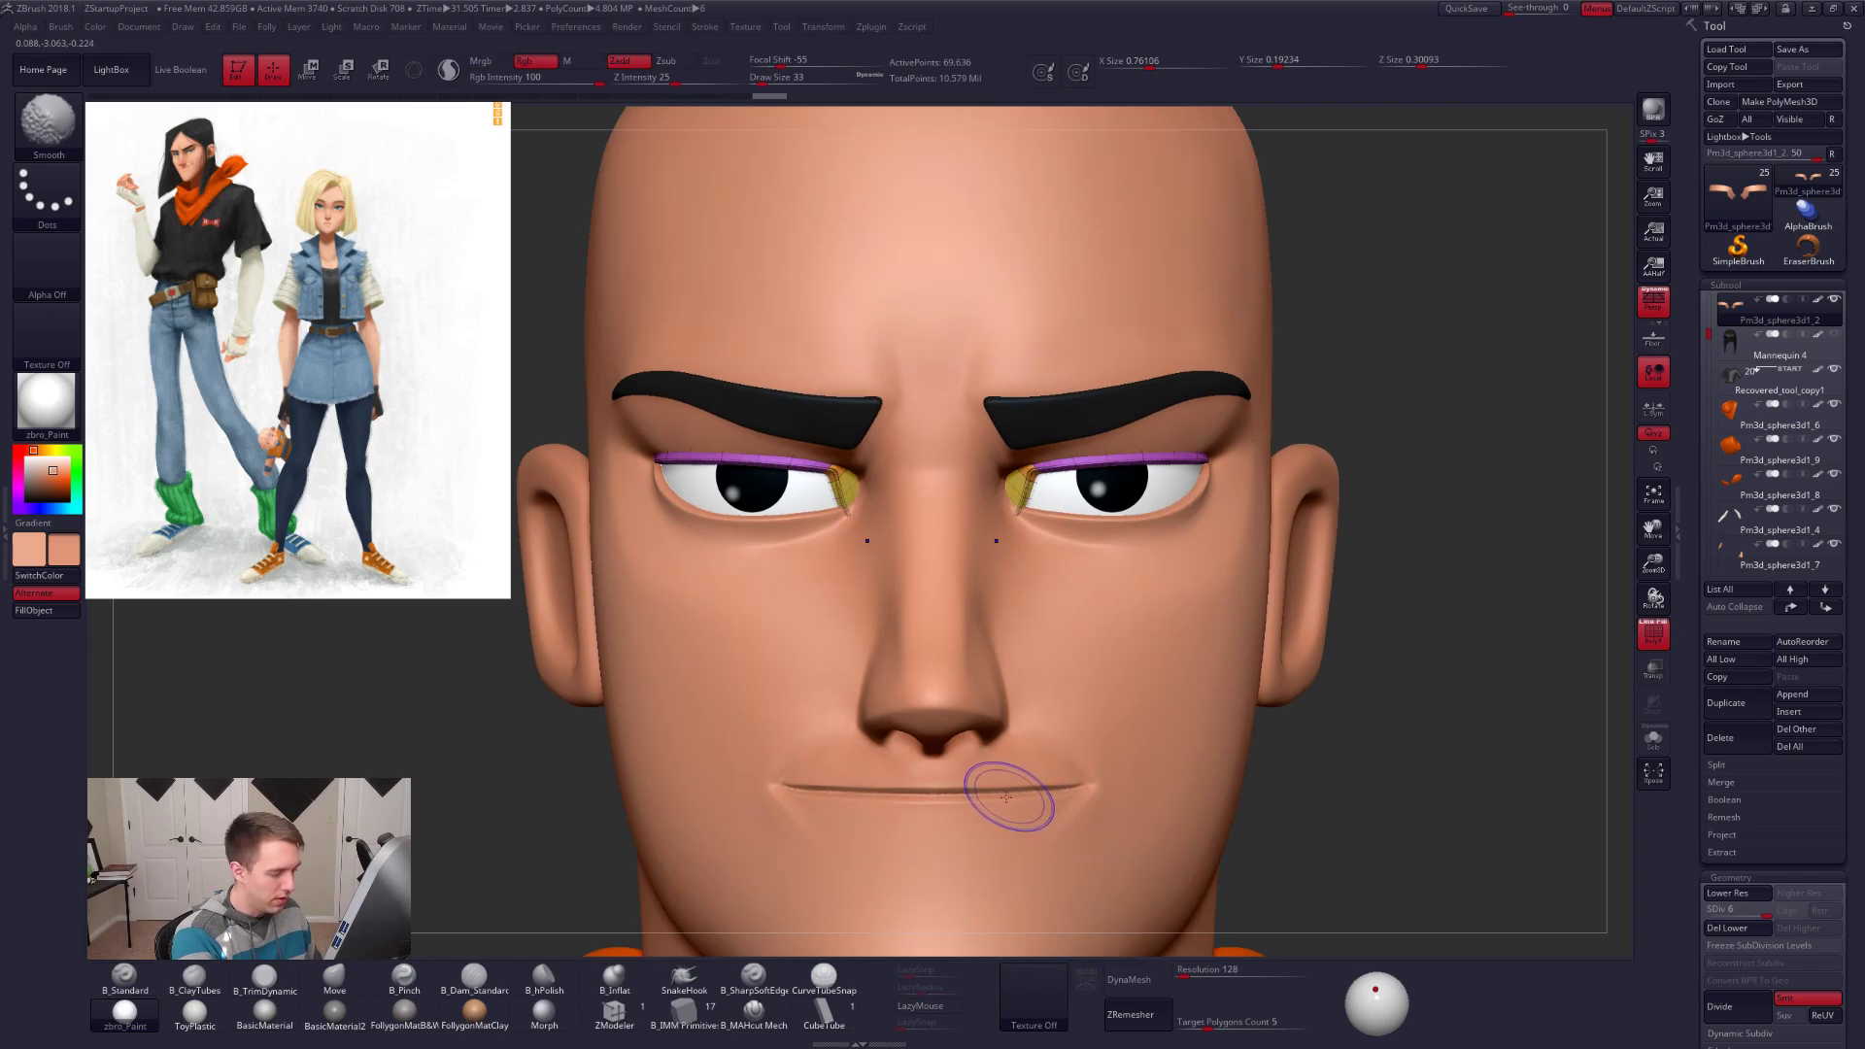
key("shift+f")
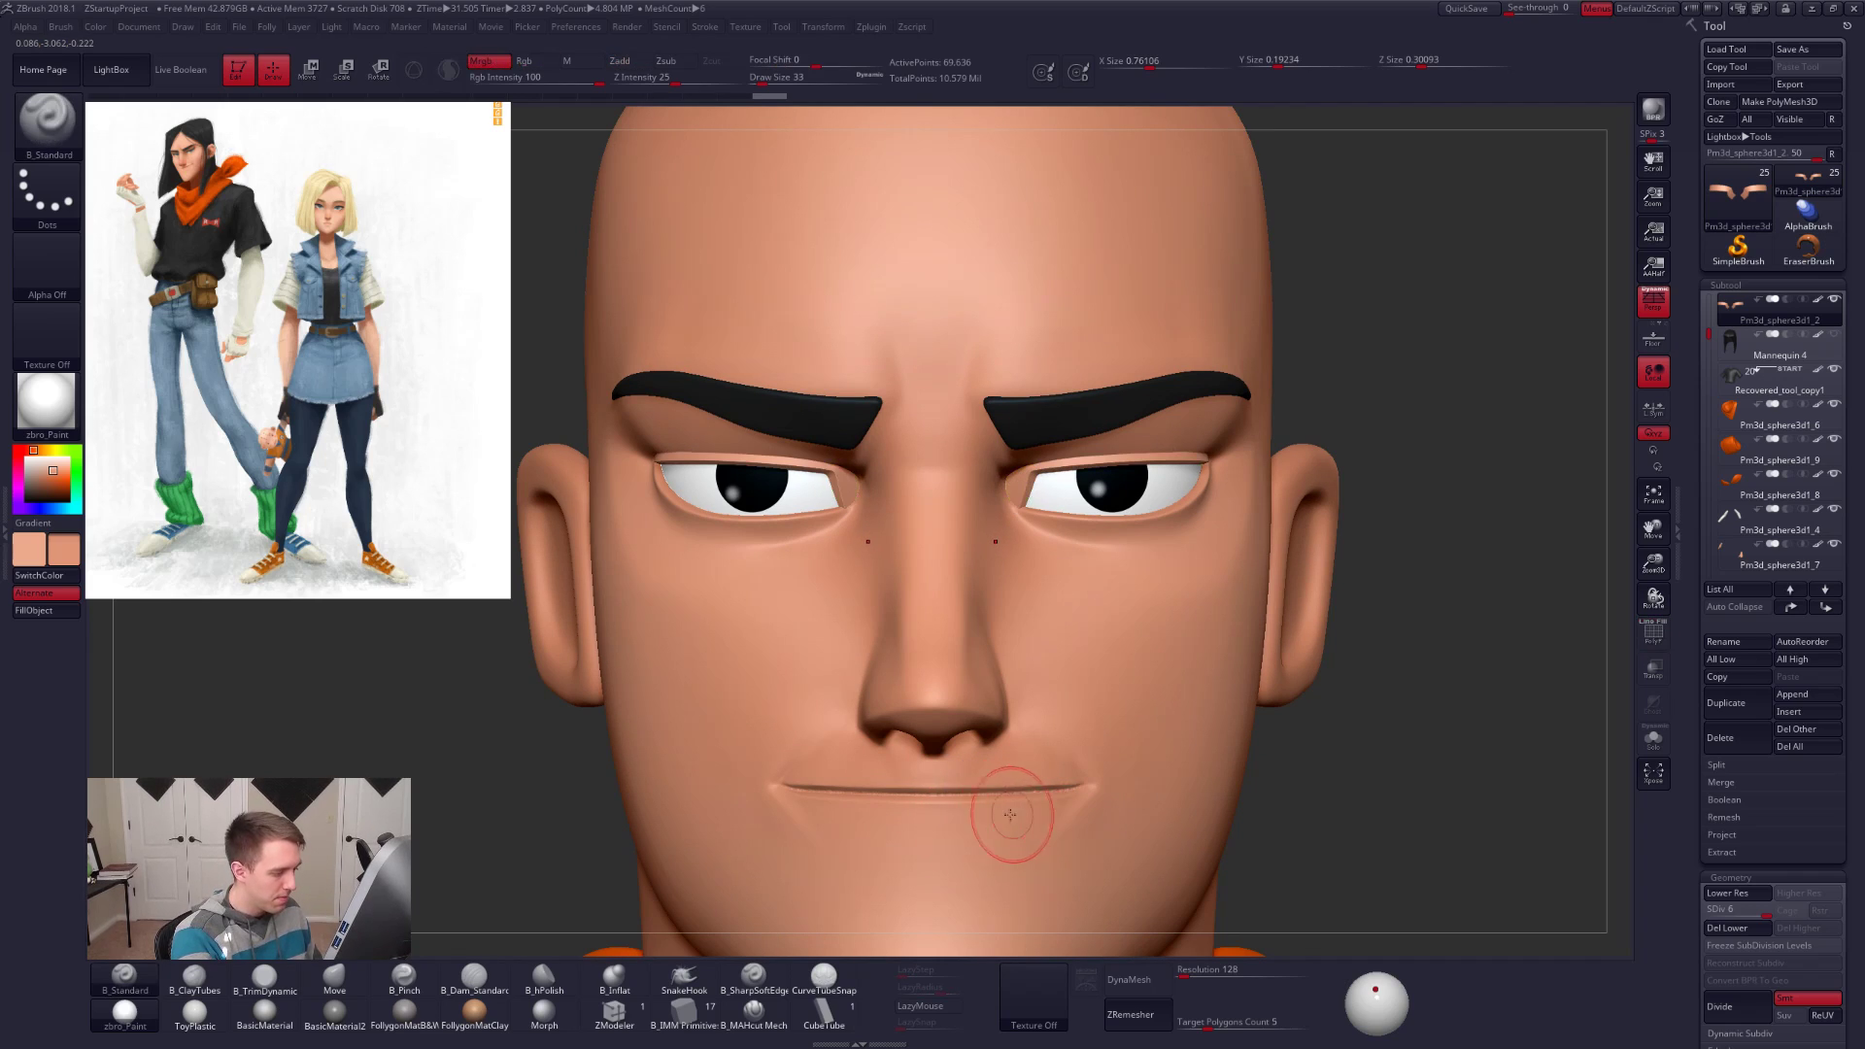
Step: Select the head mesh, flatten the ear's front edge with TrimDynamic at size 43 and smooth it
left_click(1117, 762, "alt")
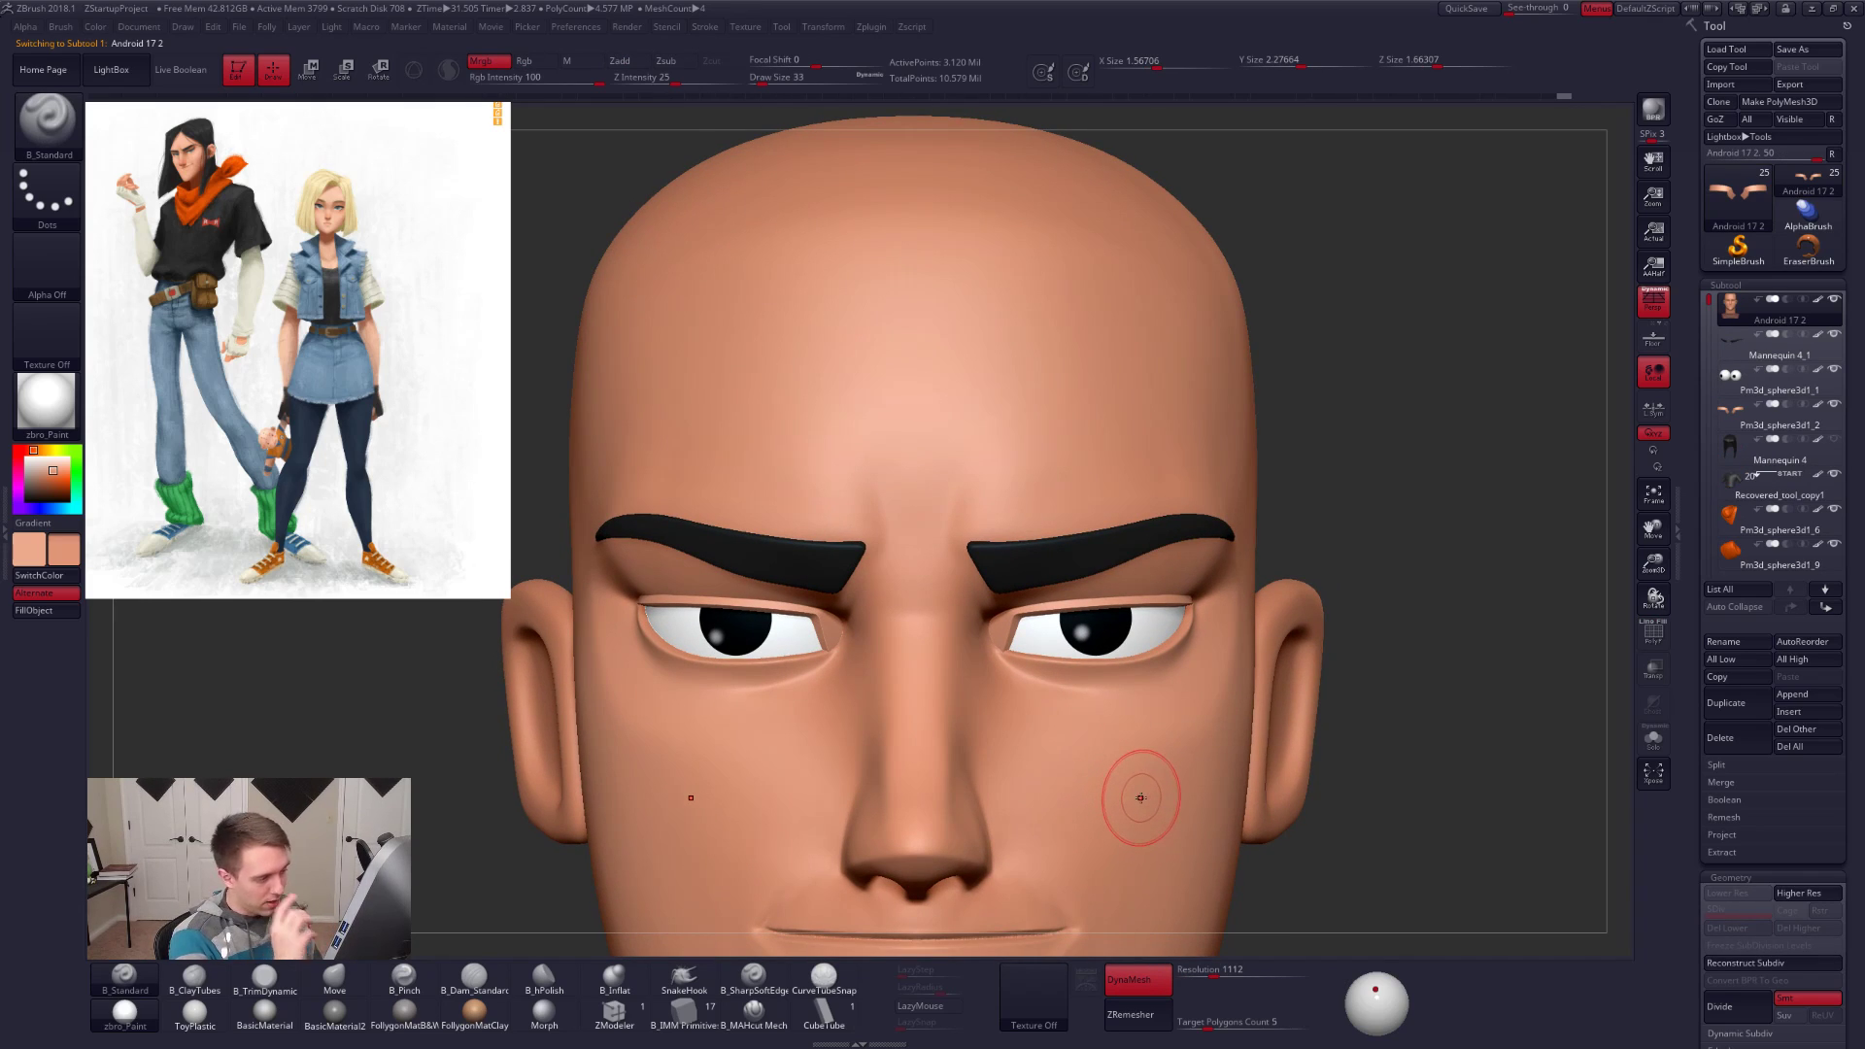
mouse_move(1273, 664)
right_mouse_down()
mouse_move(1172, 668)
mouse_move(1113, 604)
right_mouse_up()
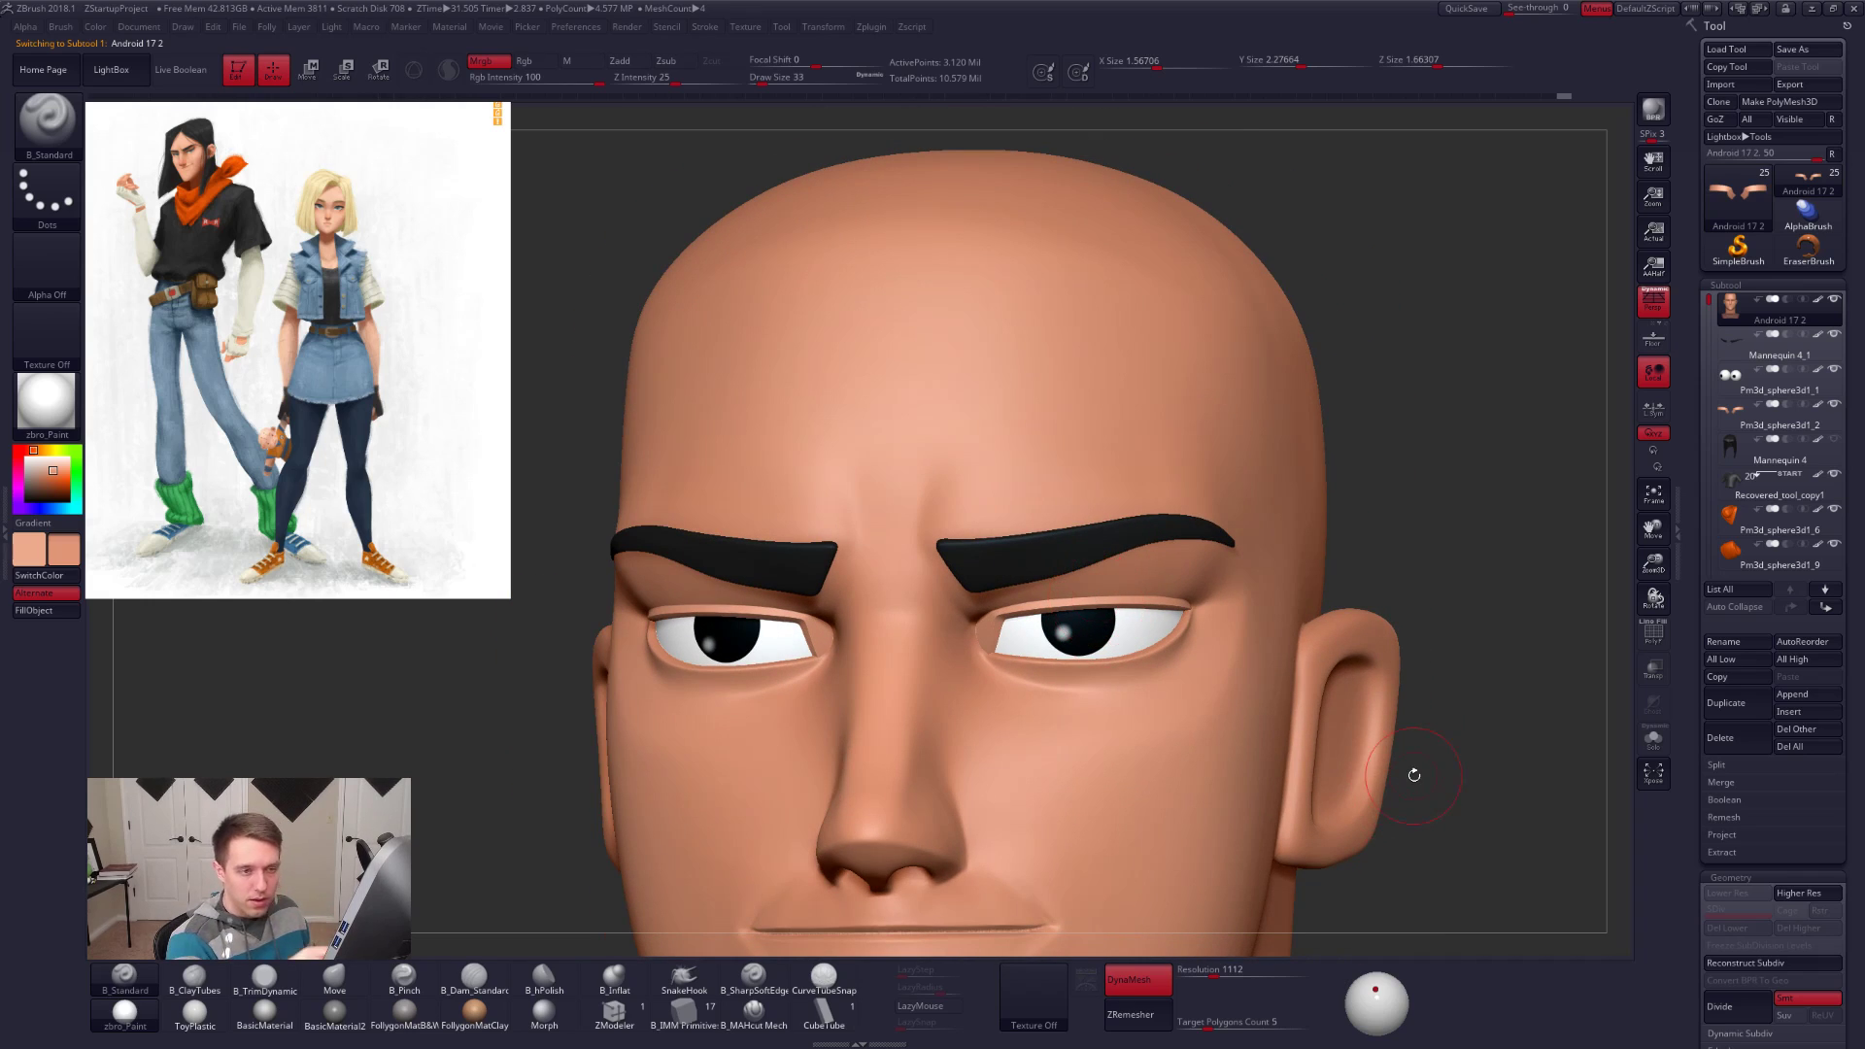
mouse_move(1361, 716)
right_mouse_down("alt")
mouse_move(1340, 687)
mouse_move(1263, 704)
right_mouse_up("alt")
key("shift+f")
key("shift+f")
right_click(1321, 701)
key("3")
left_click_drag(1296, 605, 1263, 782)
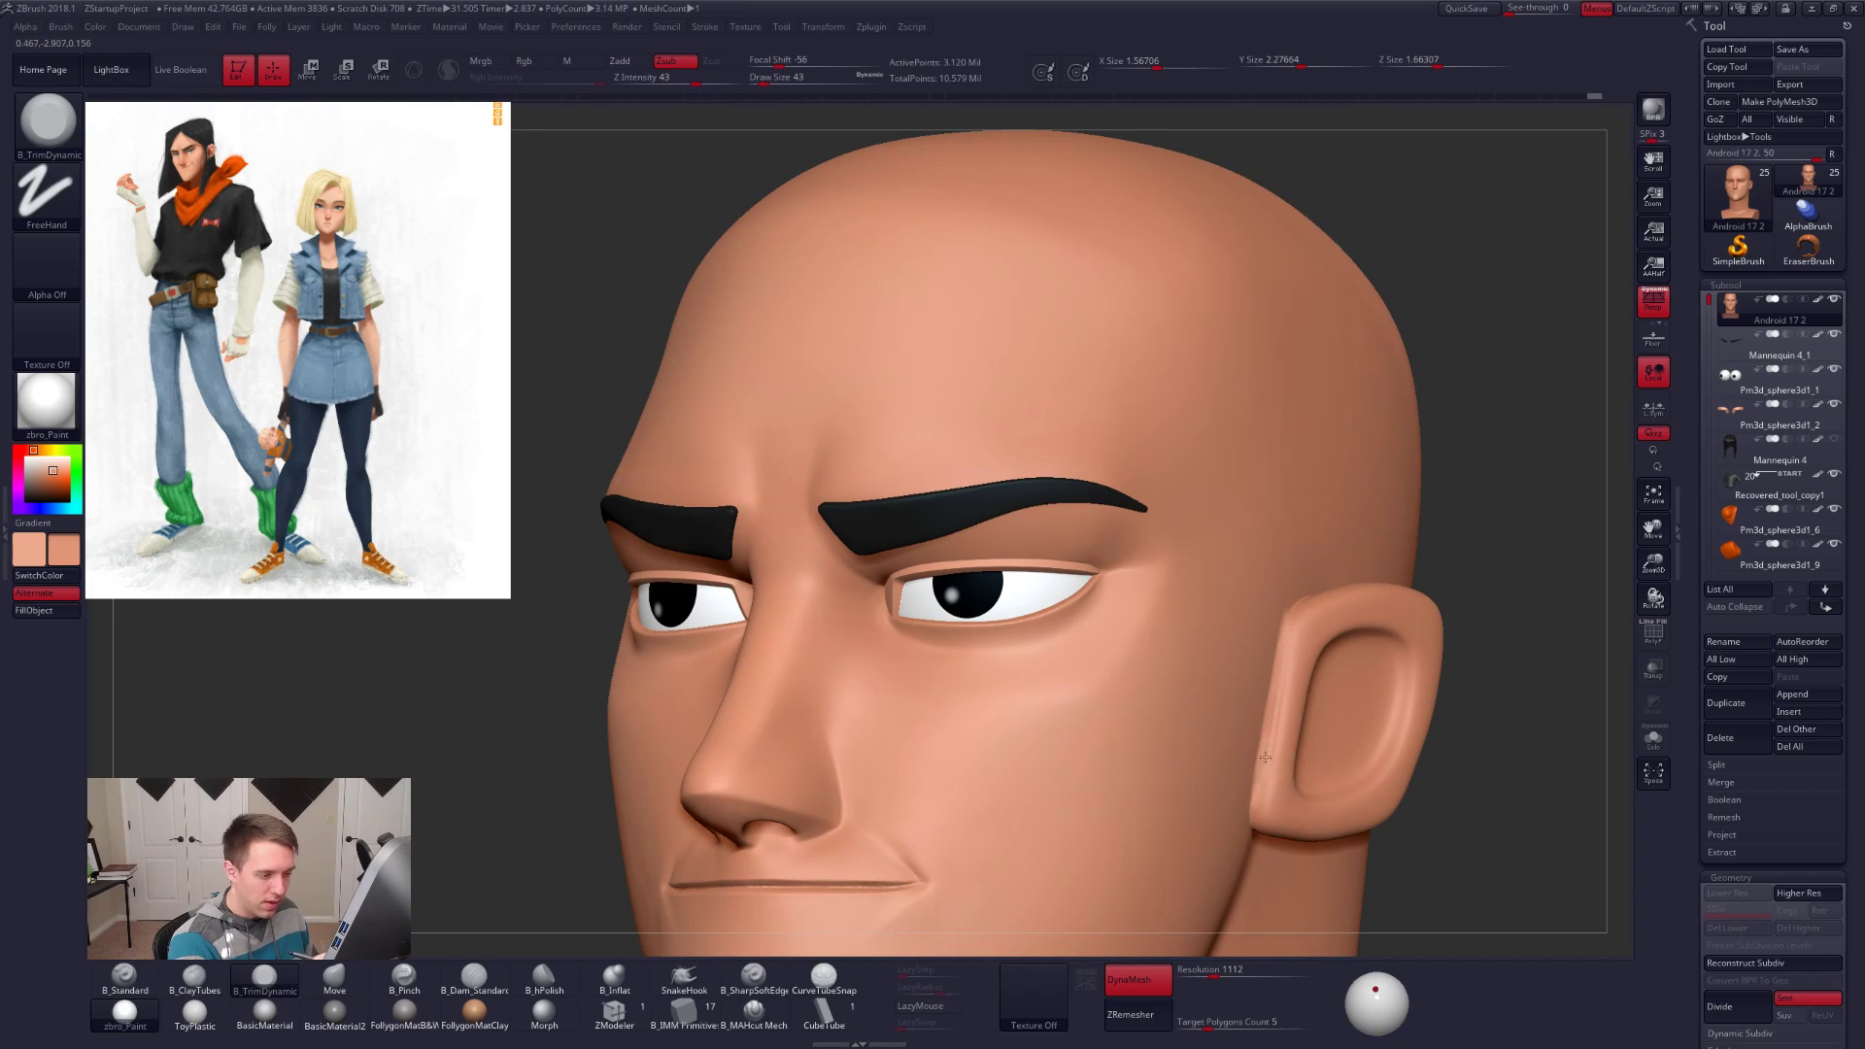
left_click_drag(1277, 655, 1266, 760)
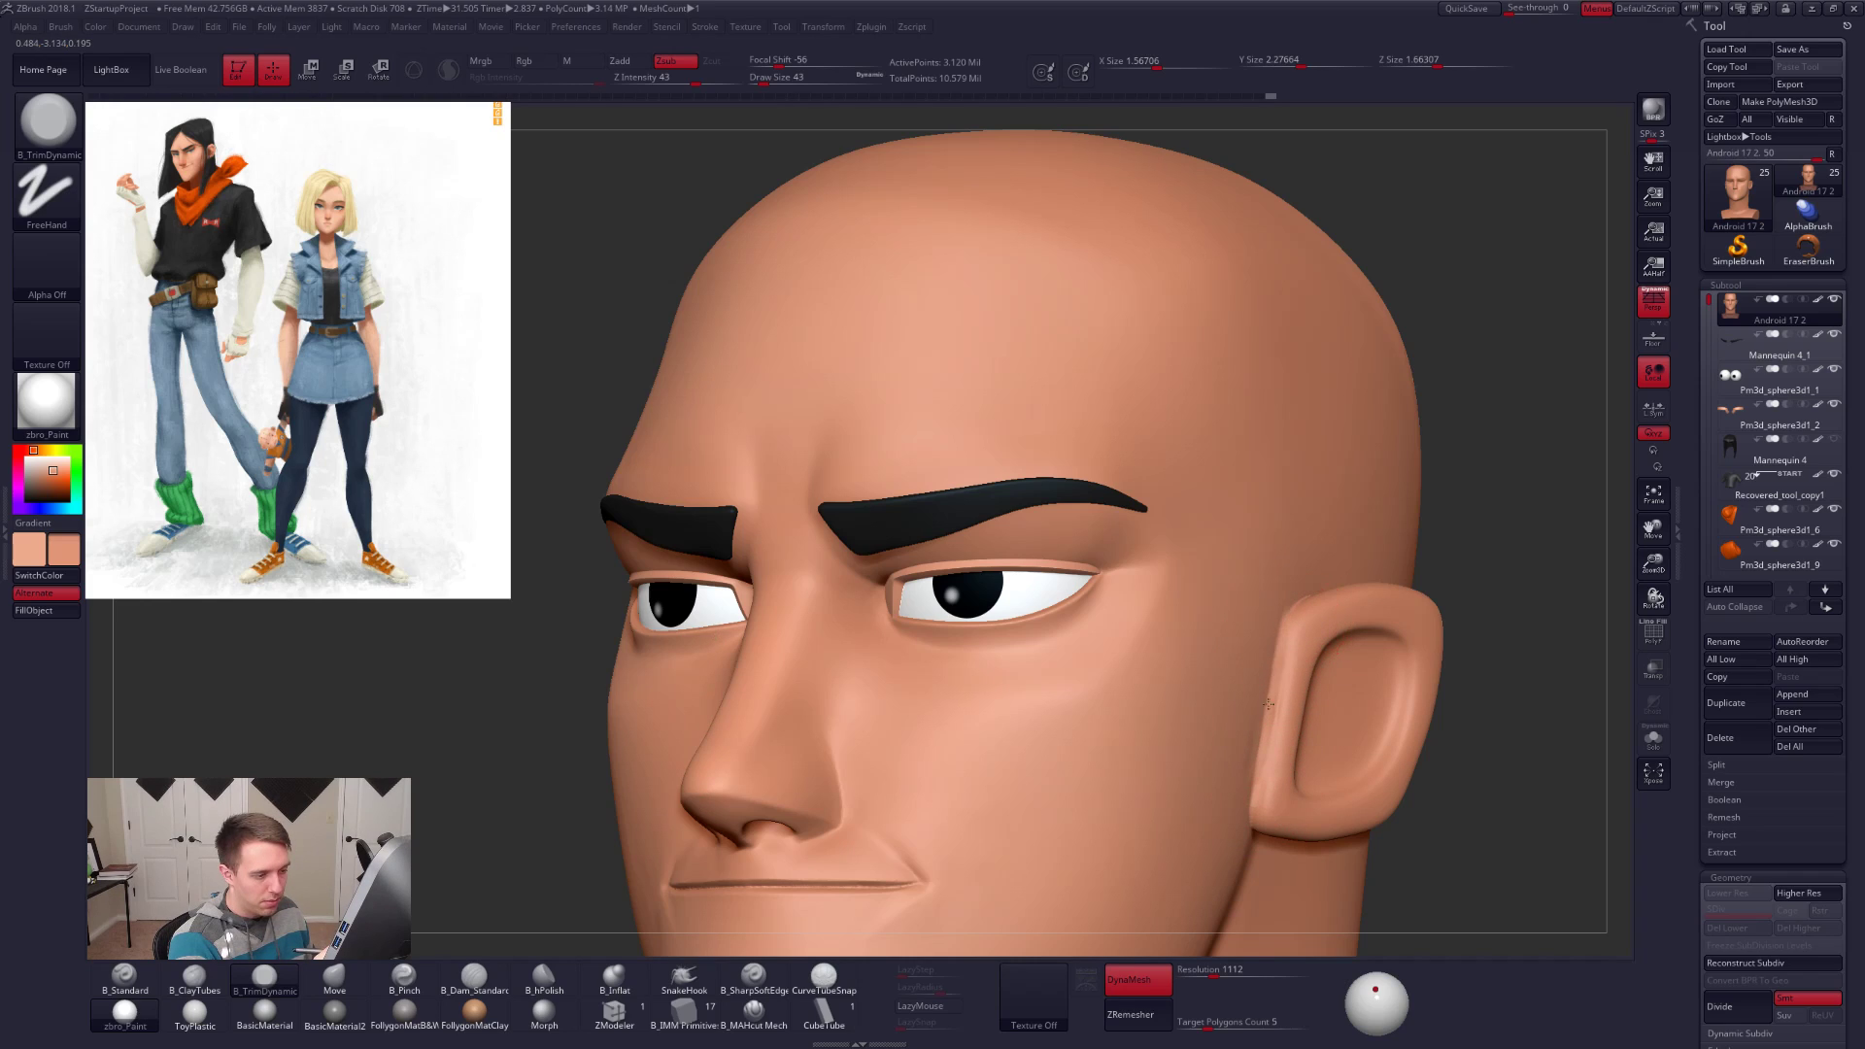
key("shift")
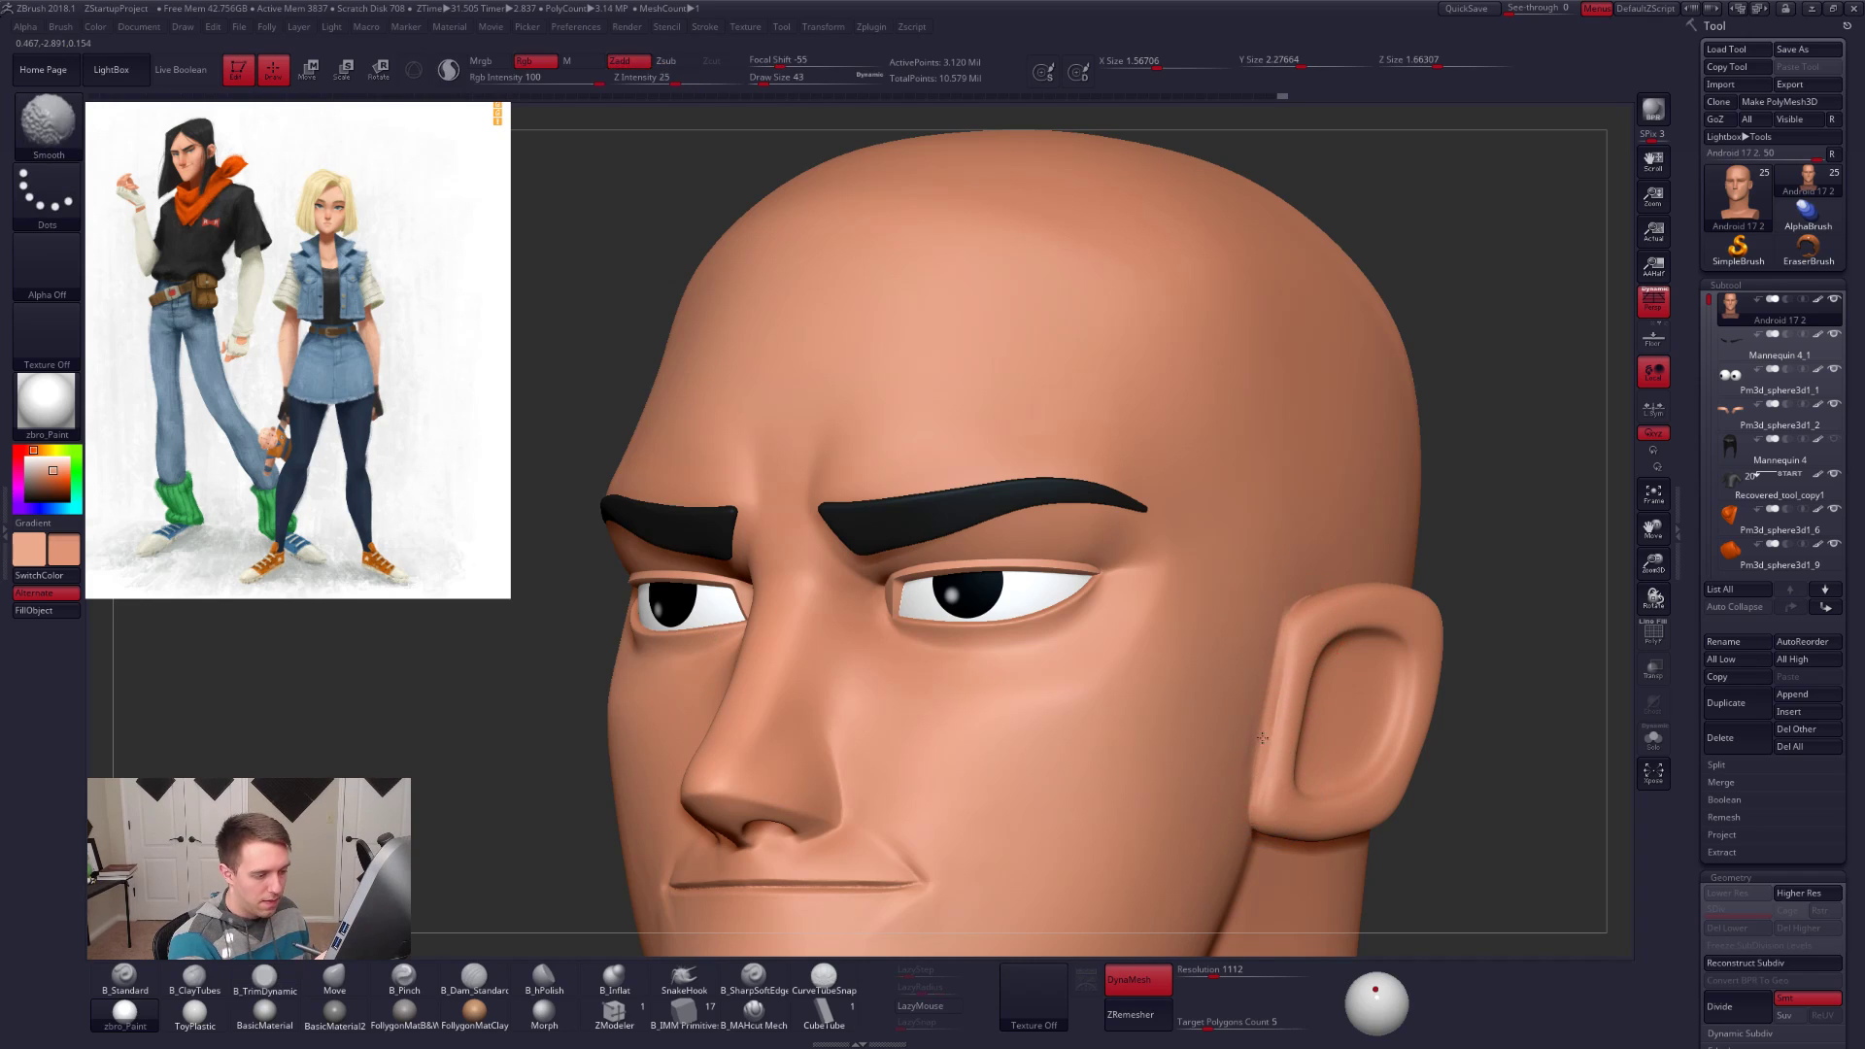
mouse_move(1300, 681)
left_mouse_down("shift")
mouse_move(1257, 687)
mouse_move(1275, 649)
left_mouse_up("shift")
Step: Refine the transition between the ear's front edge and the cheek with ClayTubes, TrimDynamic and smoothing at size 29
key("2")
key("s")
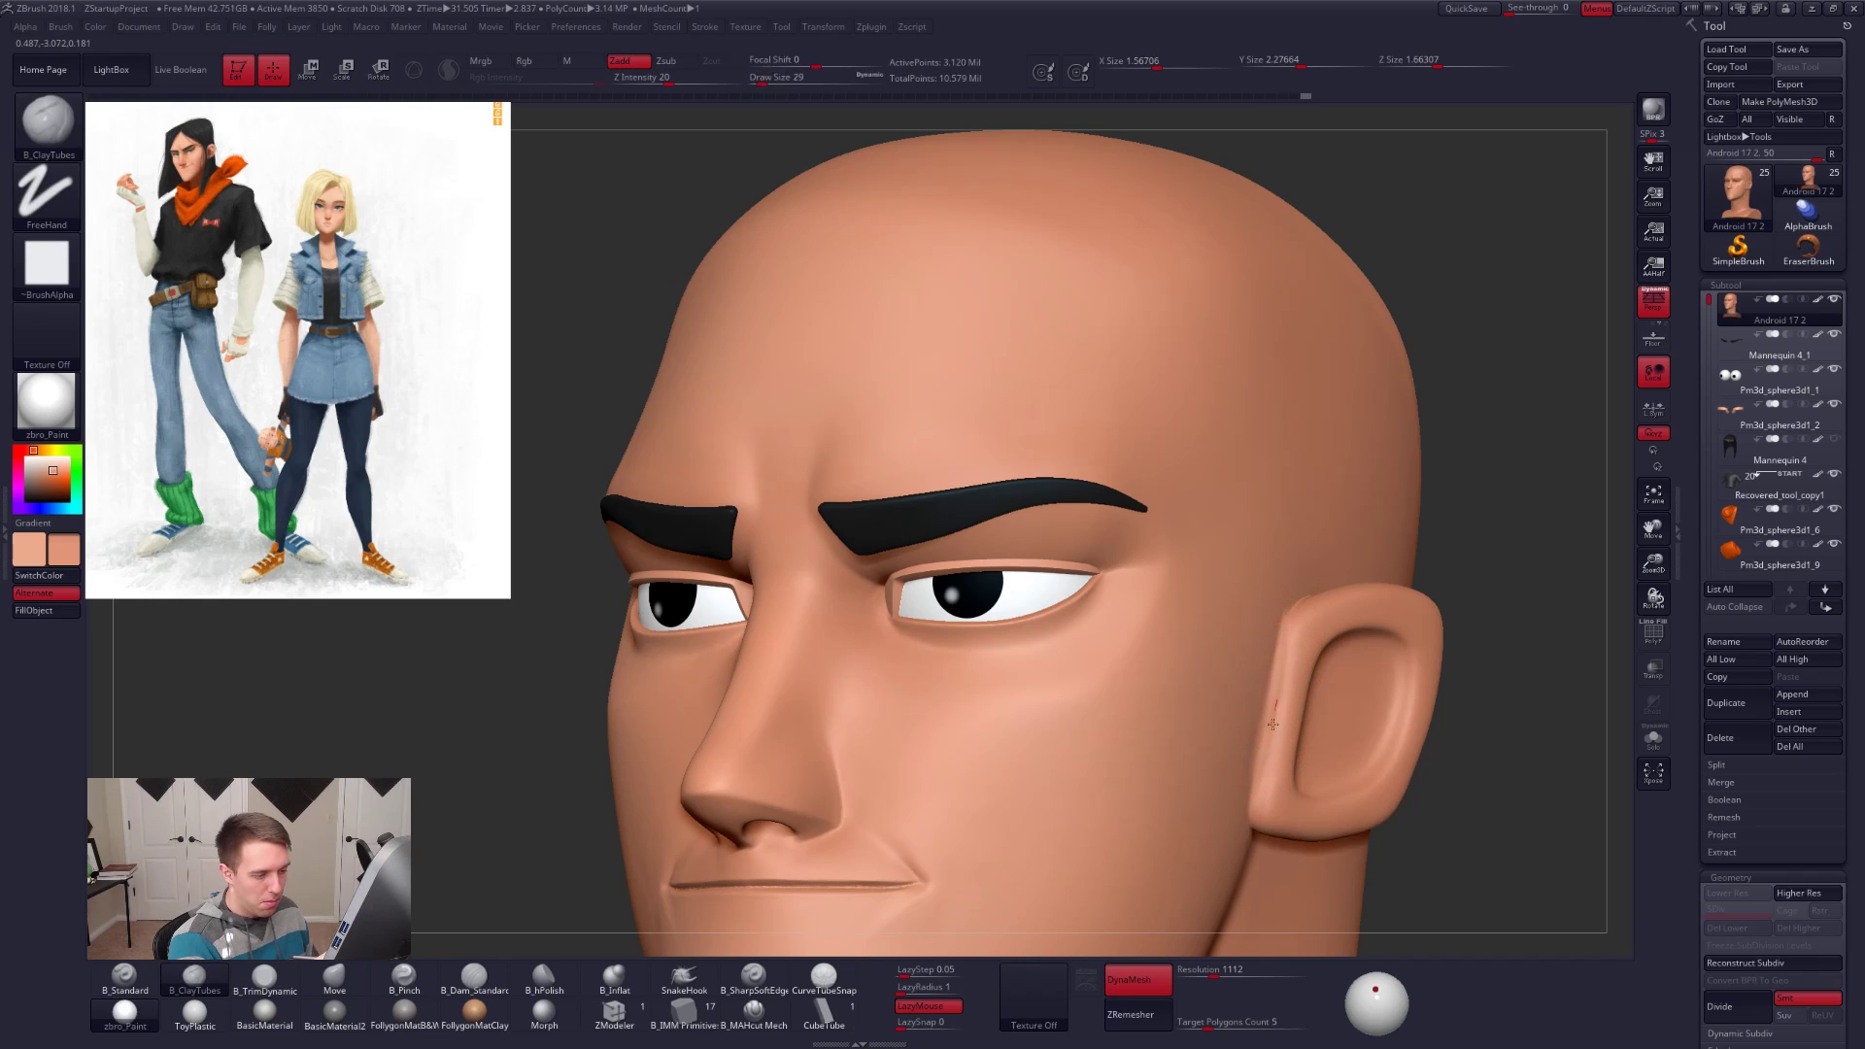
right_click_drag(1279, 729, 1180, 723)
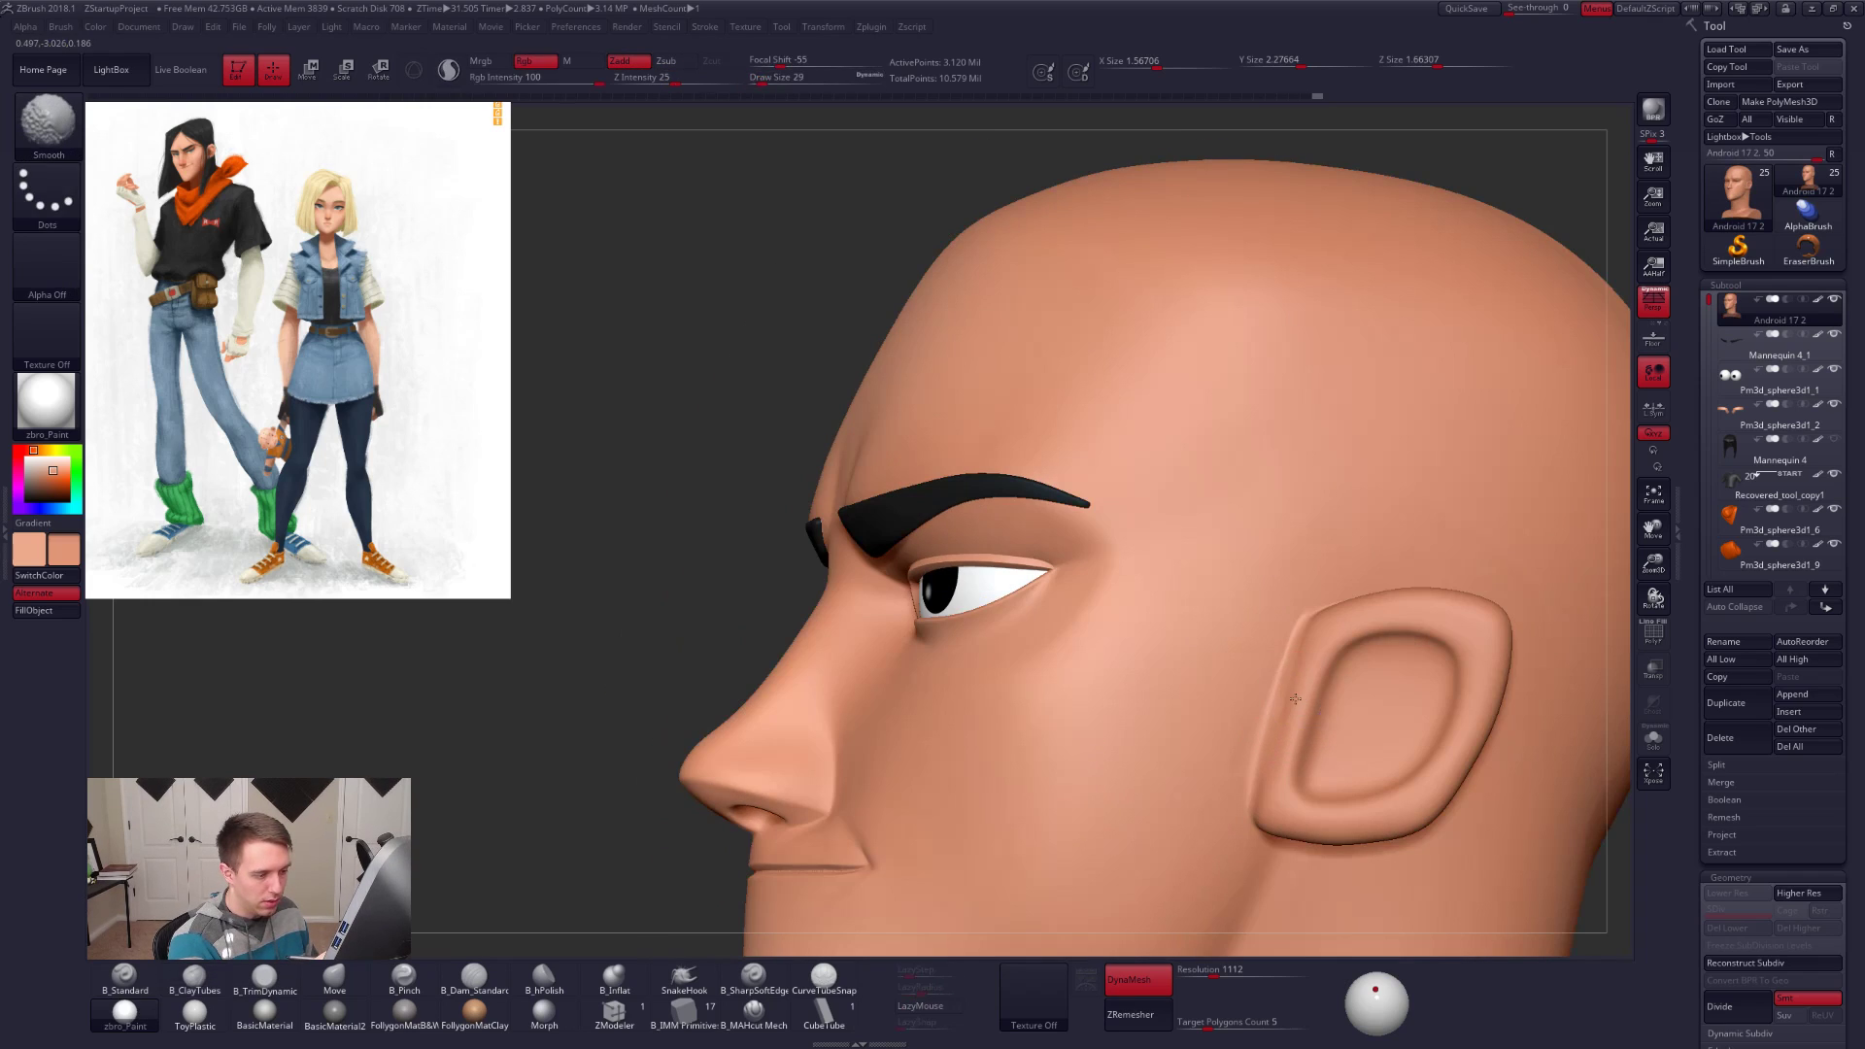
right_click_drag(1287, 675, 1297, 649, "shift")
key("space")
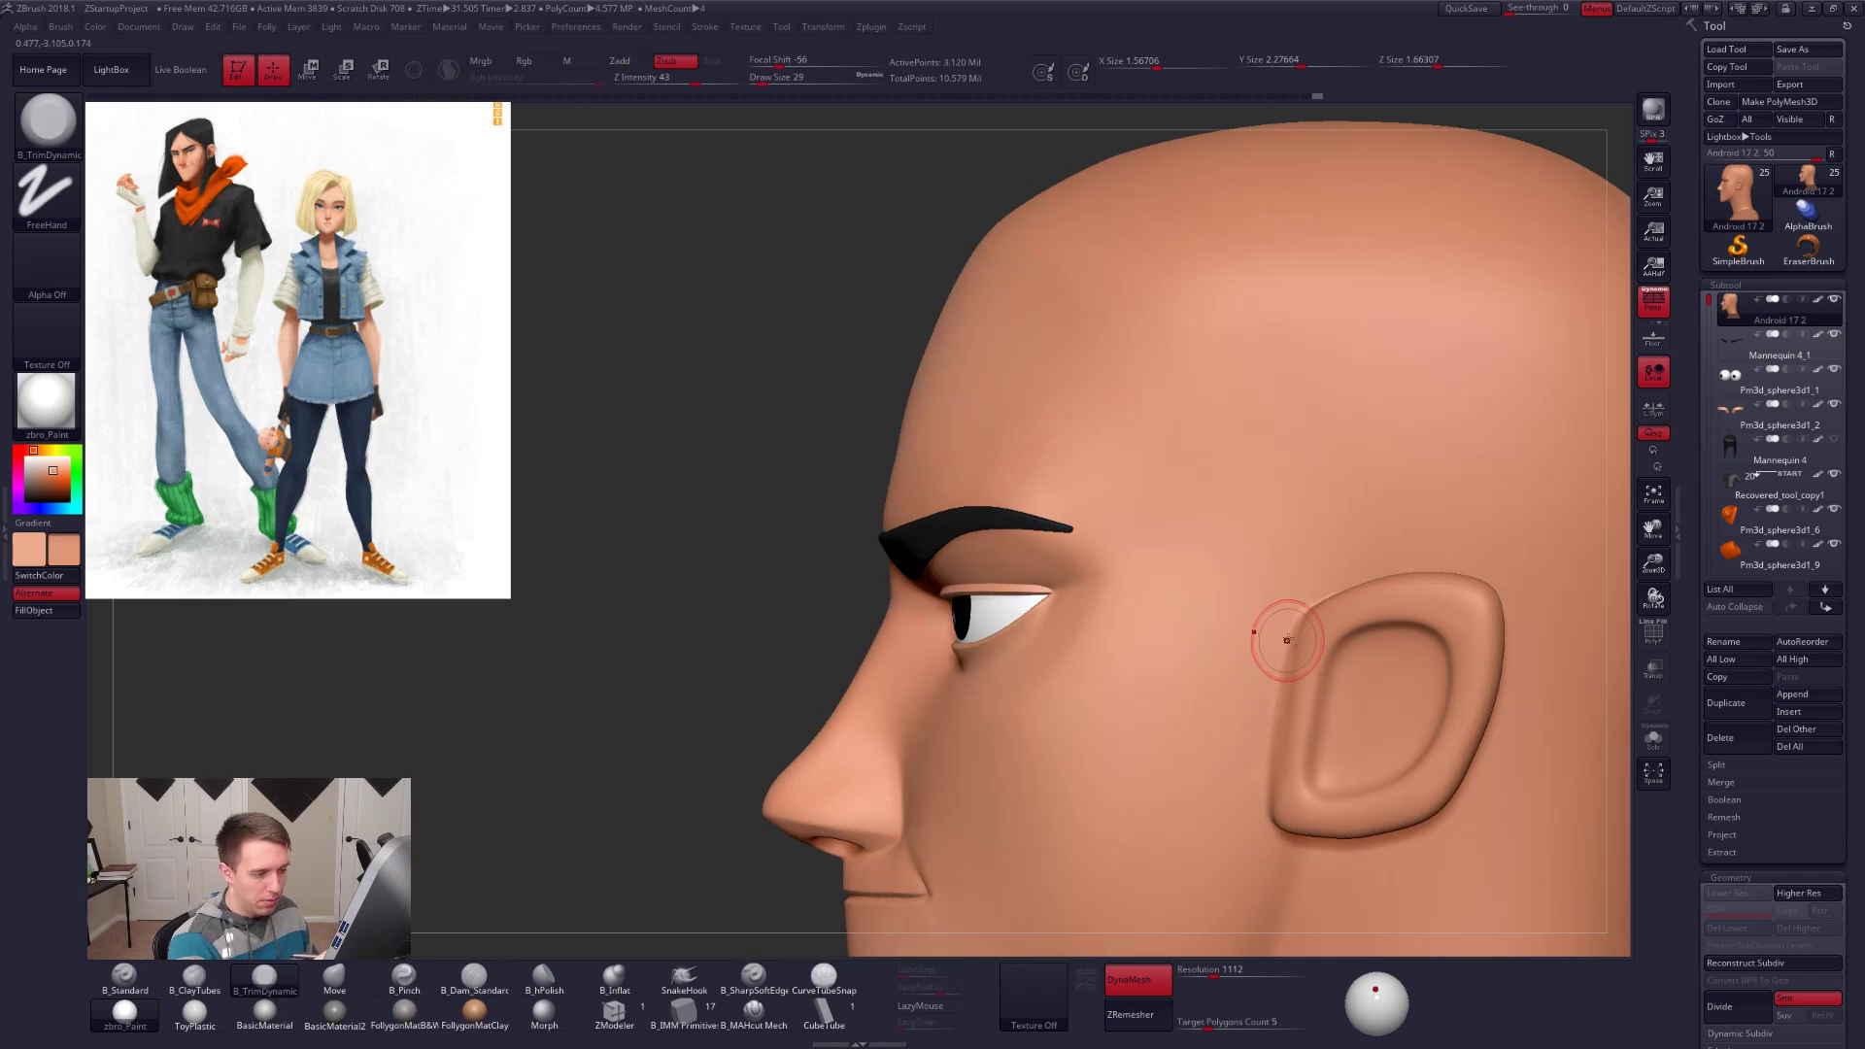
right_click_drag(1271, 749, 1282, 699)
left_click_drag(1291, 660, 1288, 686, "shift")
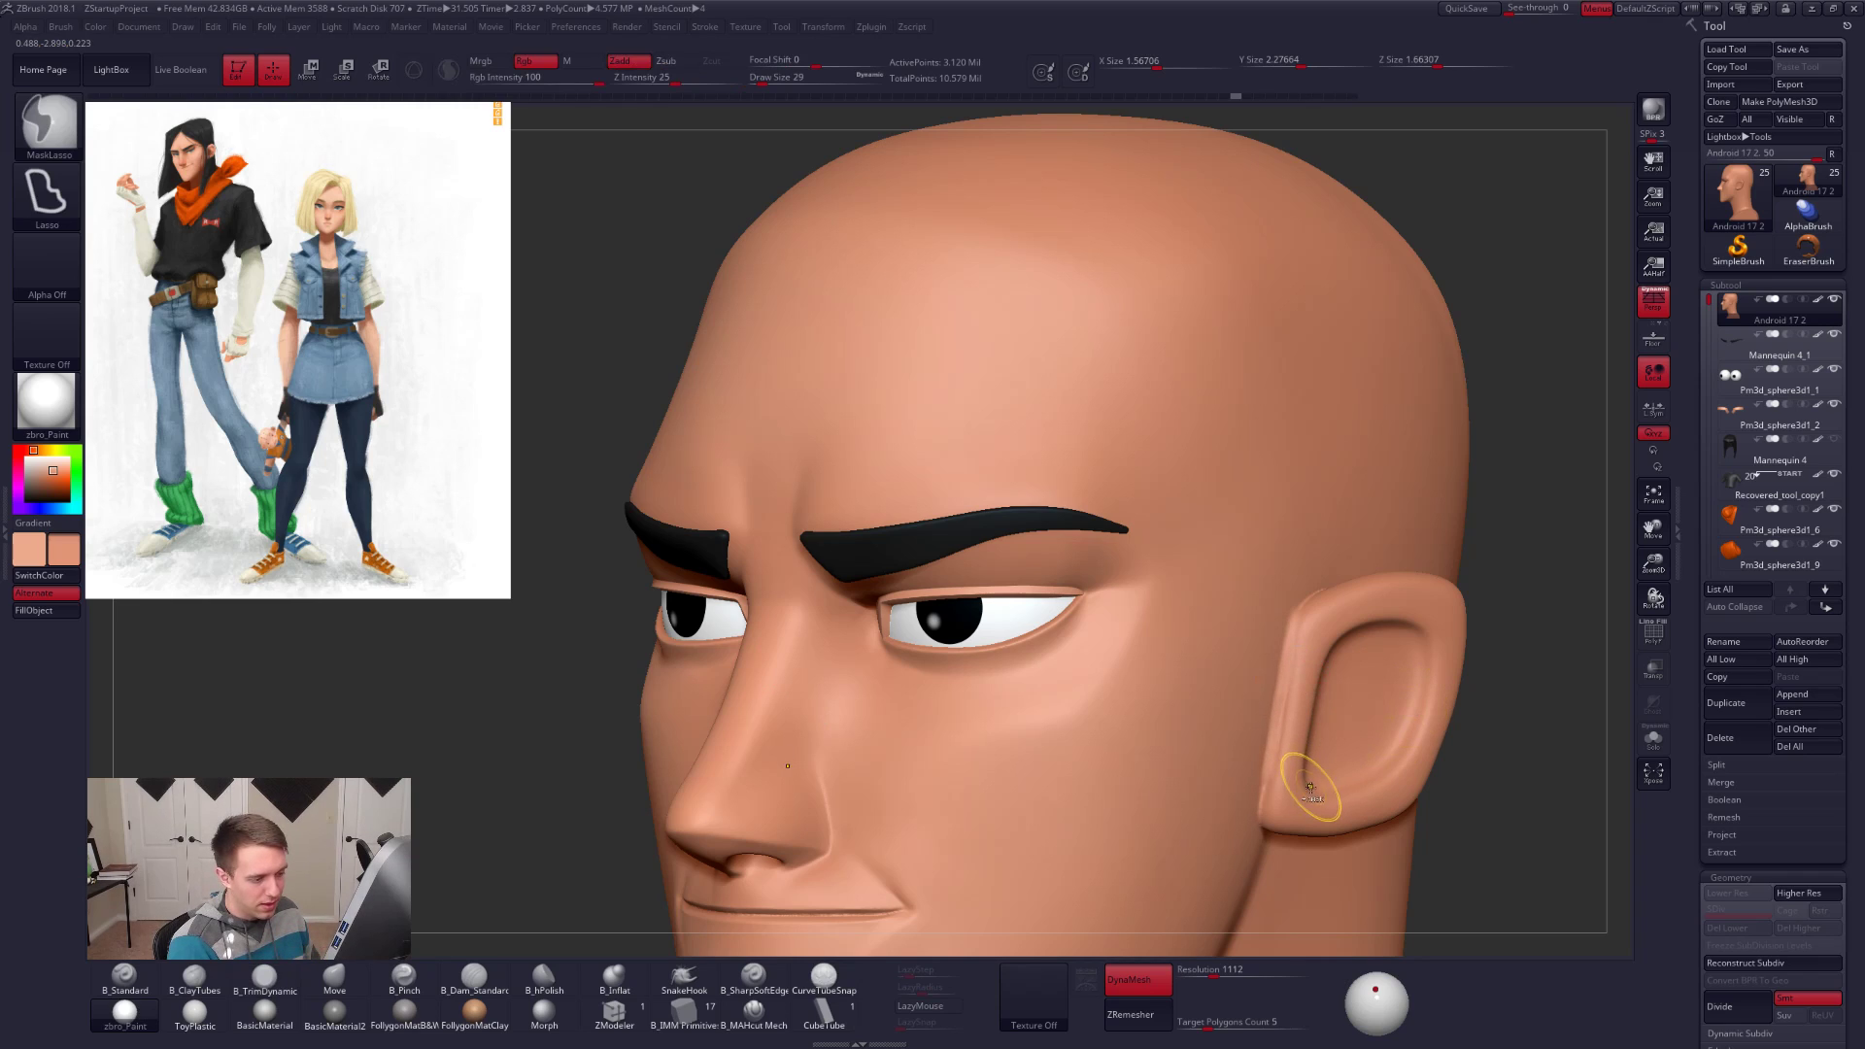
right_click_drag(1302, 810, 1288, 782)
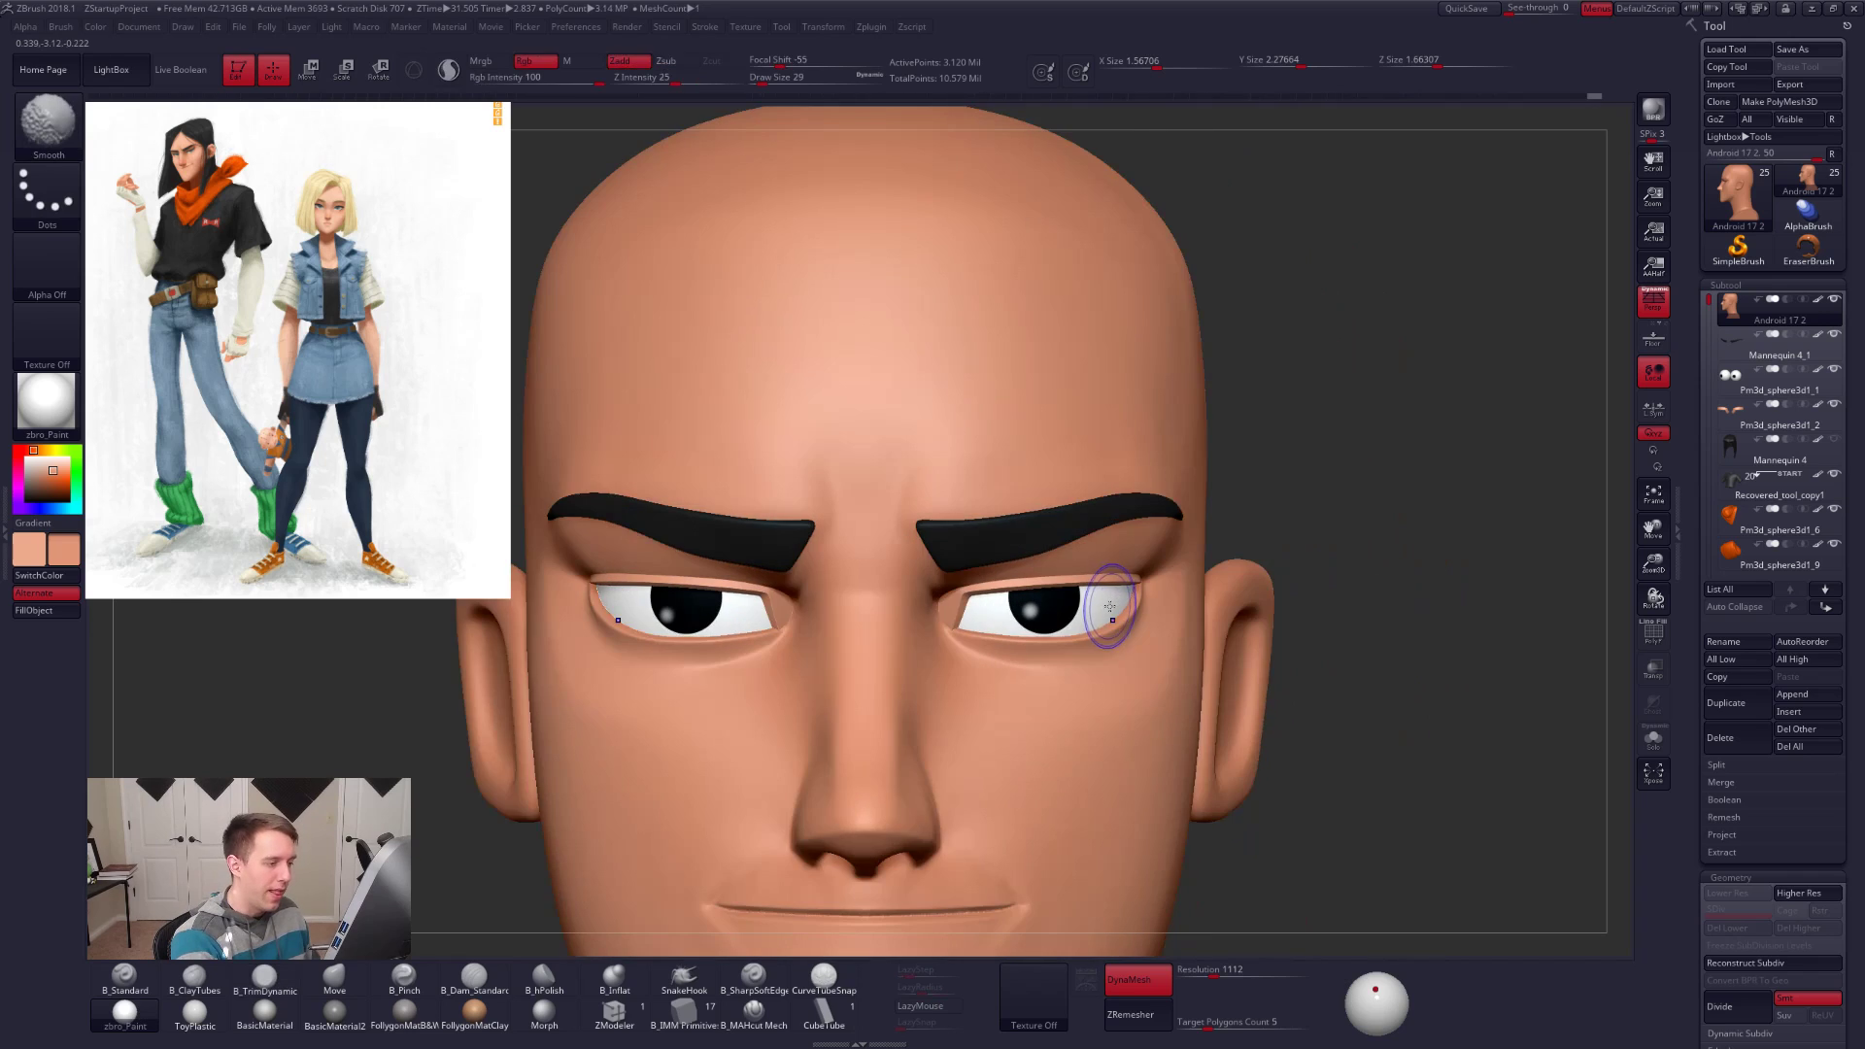
Step: Duplicate the upper eyelid subtool and select the copy
key("shift+f")
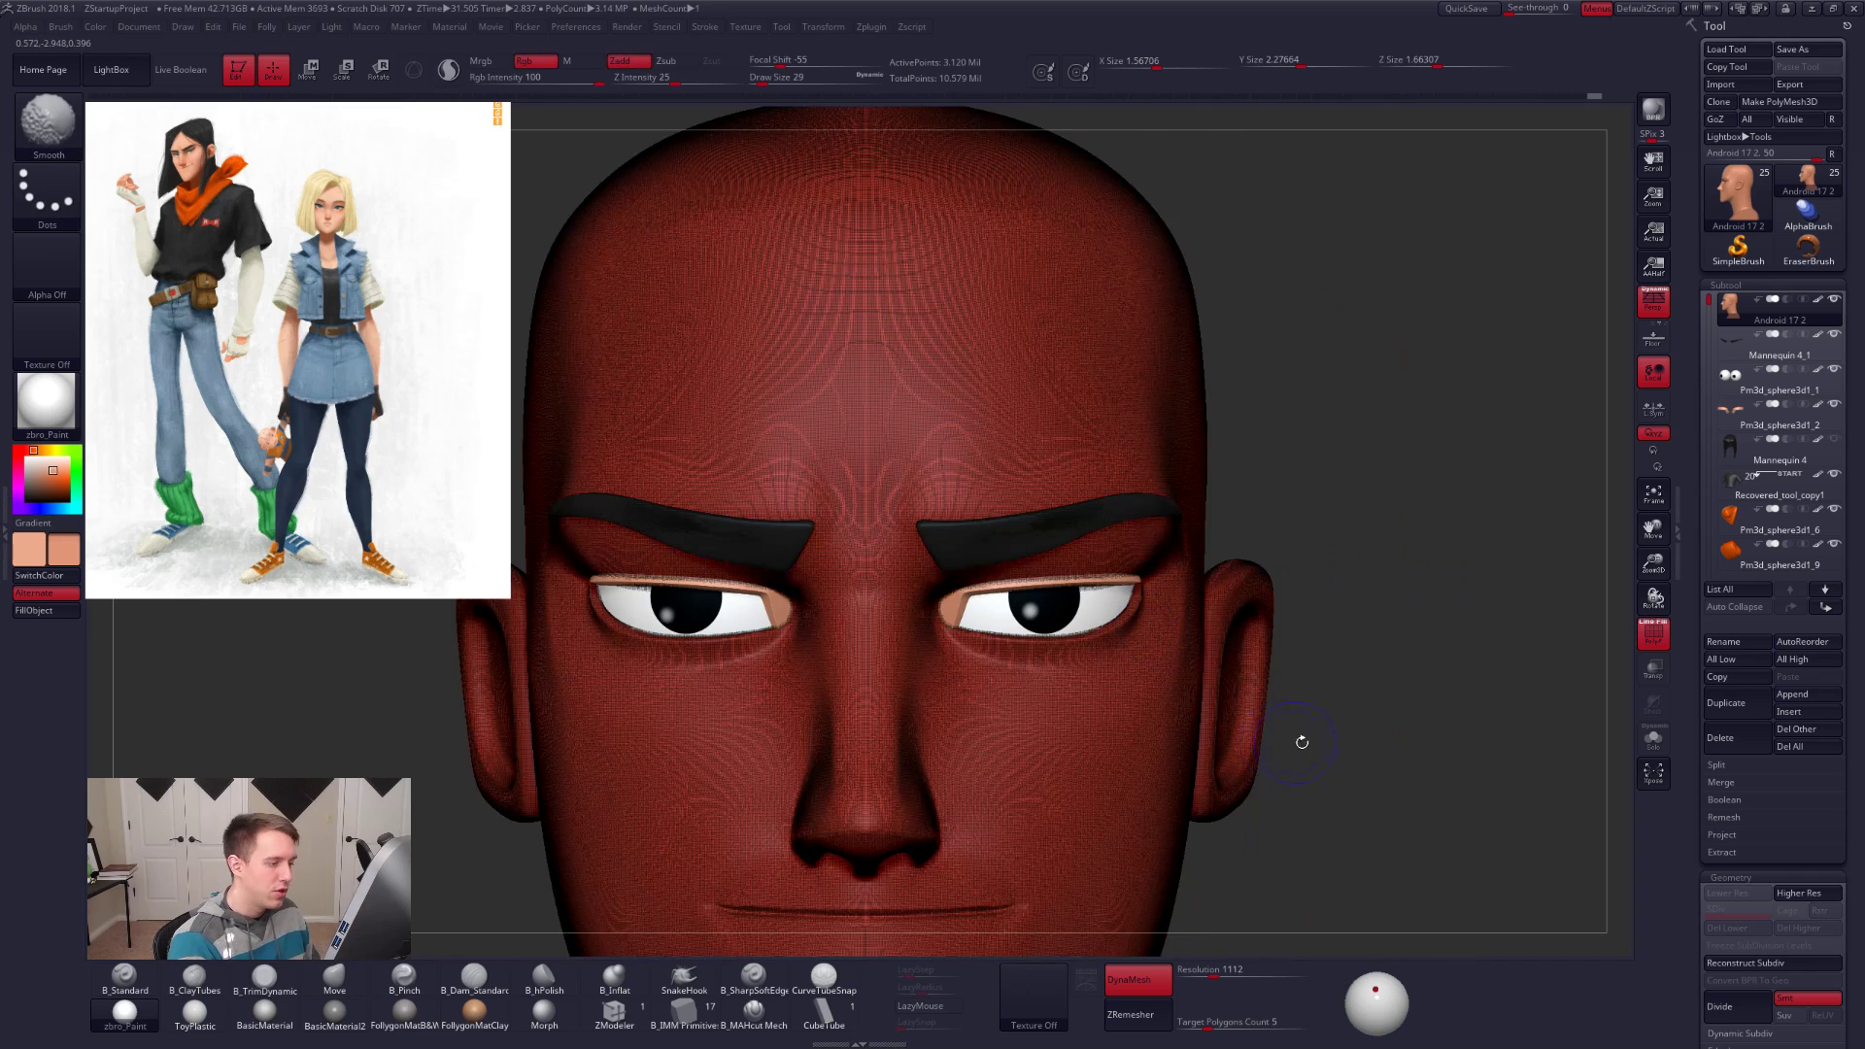
left_click(1736, 414)
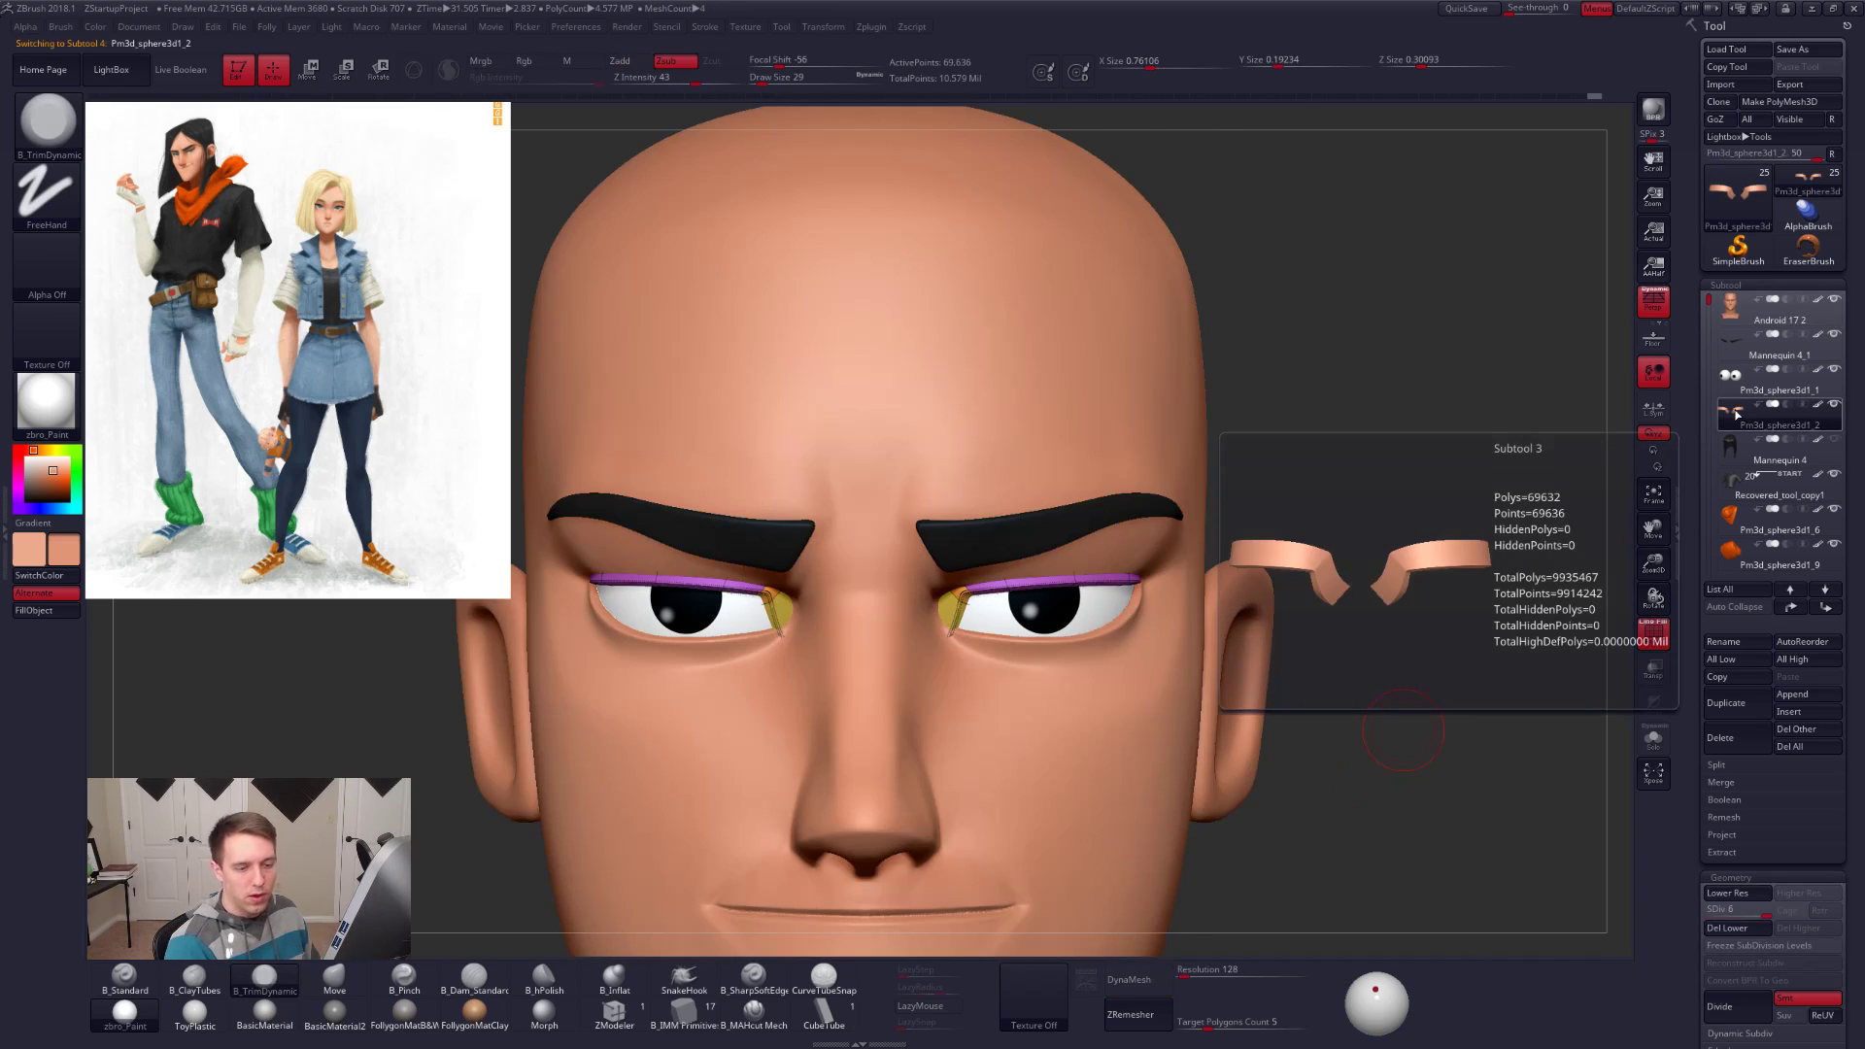
left_click(1751, 707)
key("Down")
Step: Isolate the copied eyelids, step down to their lowest subdivision level and delete the higher levels
left_click(1725, 928)
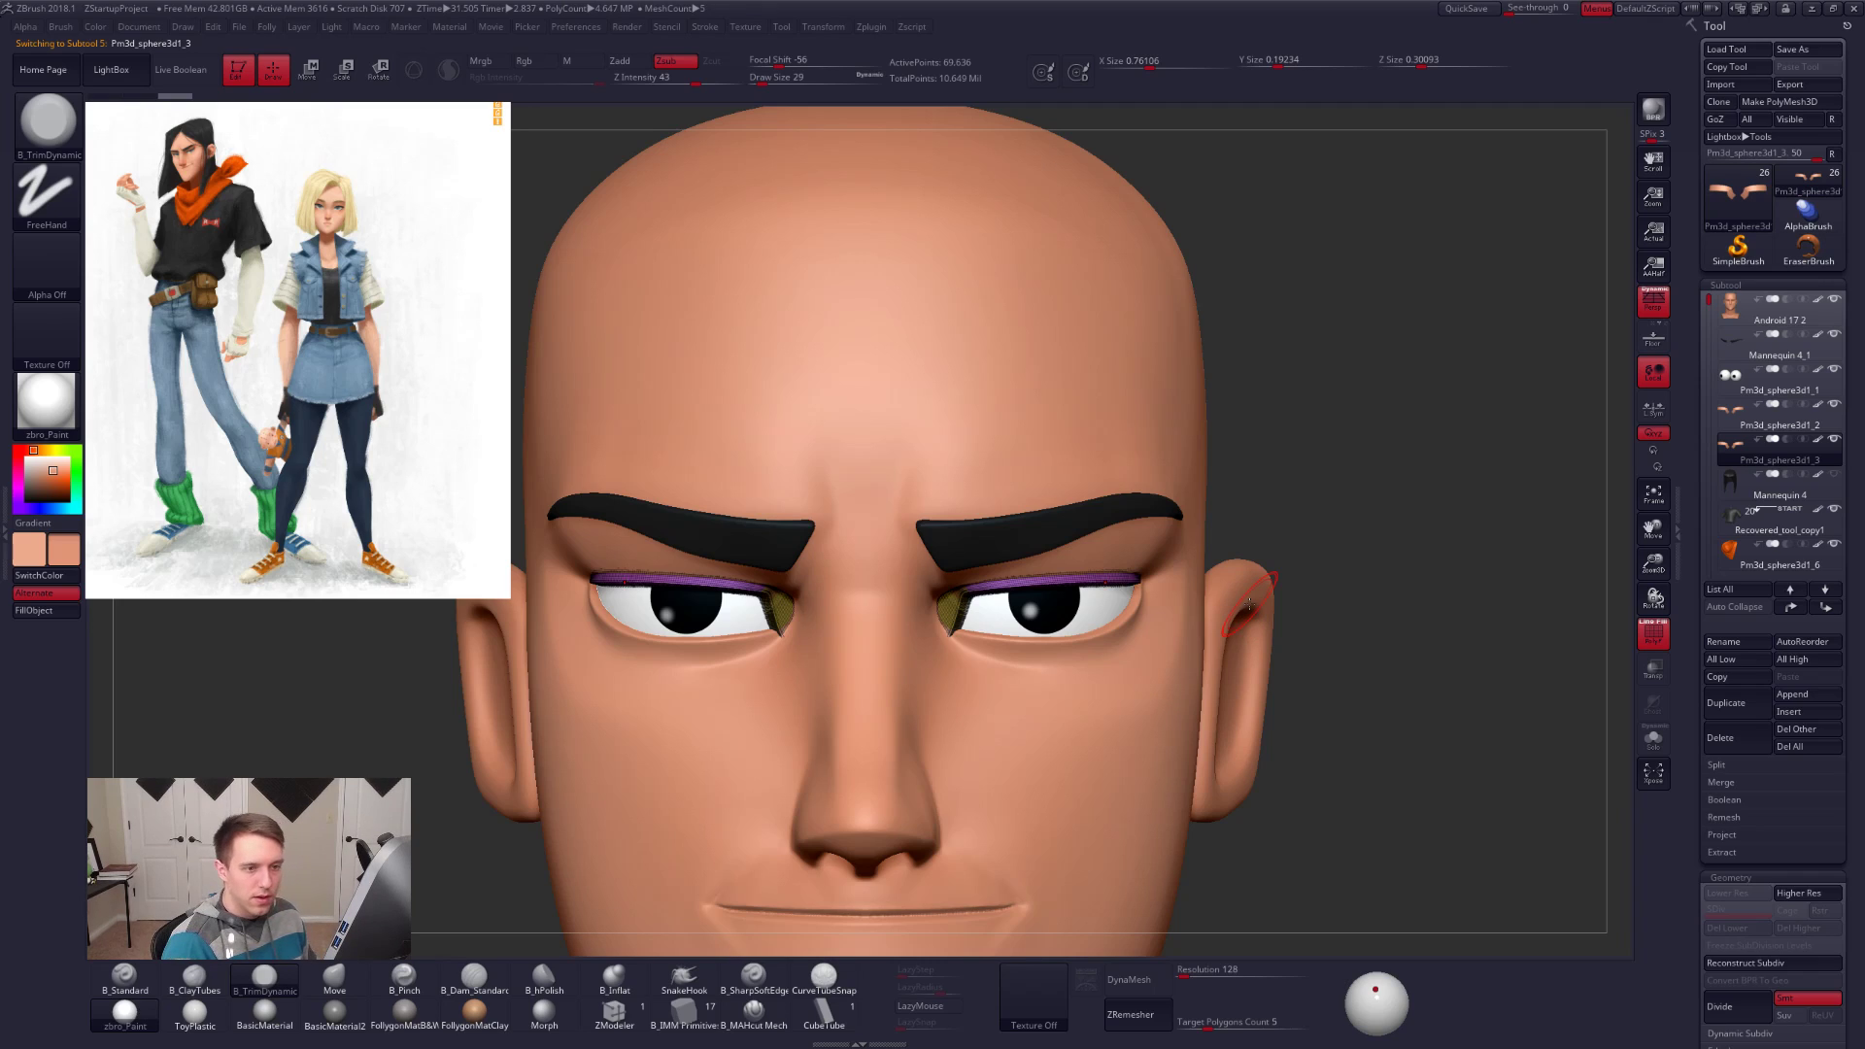
key("ctrl+z")
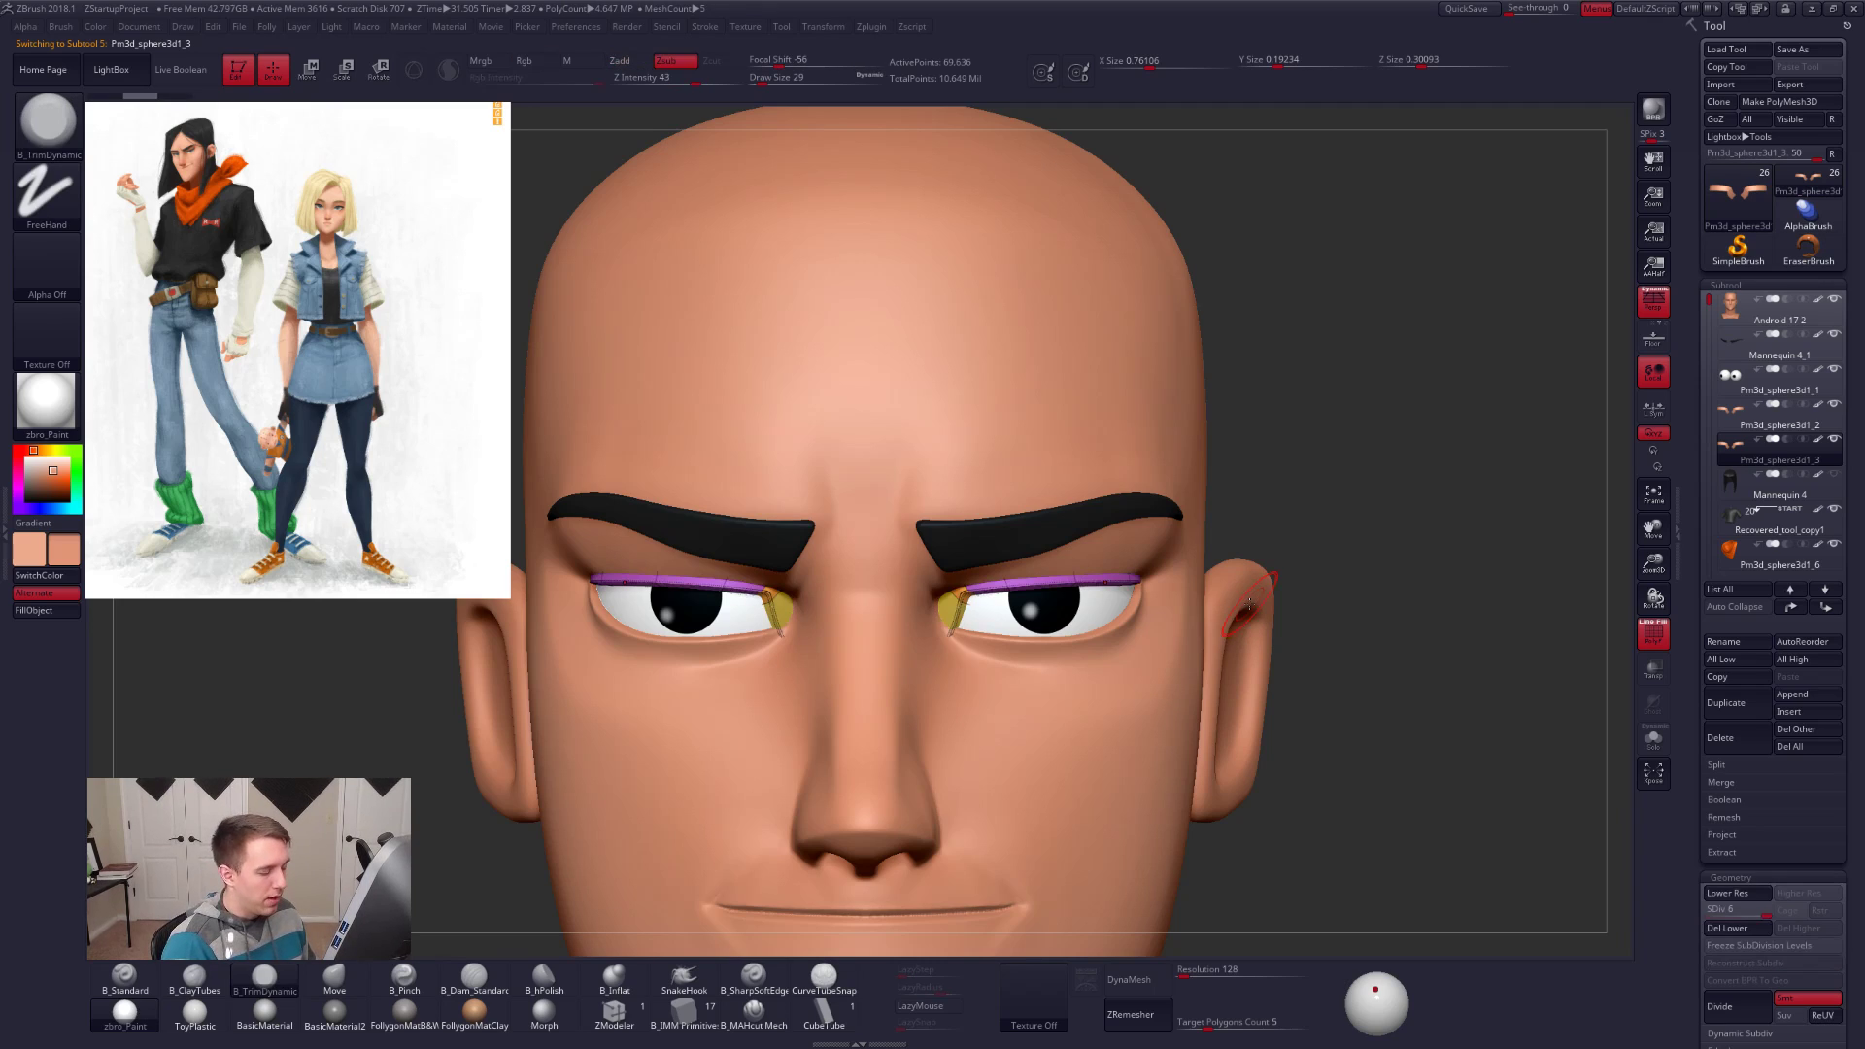
key("alt+s")
key("shift+d")
key("shift+d")
key("shift+d")
key("shift+d")
key("shift+d")
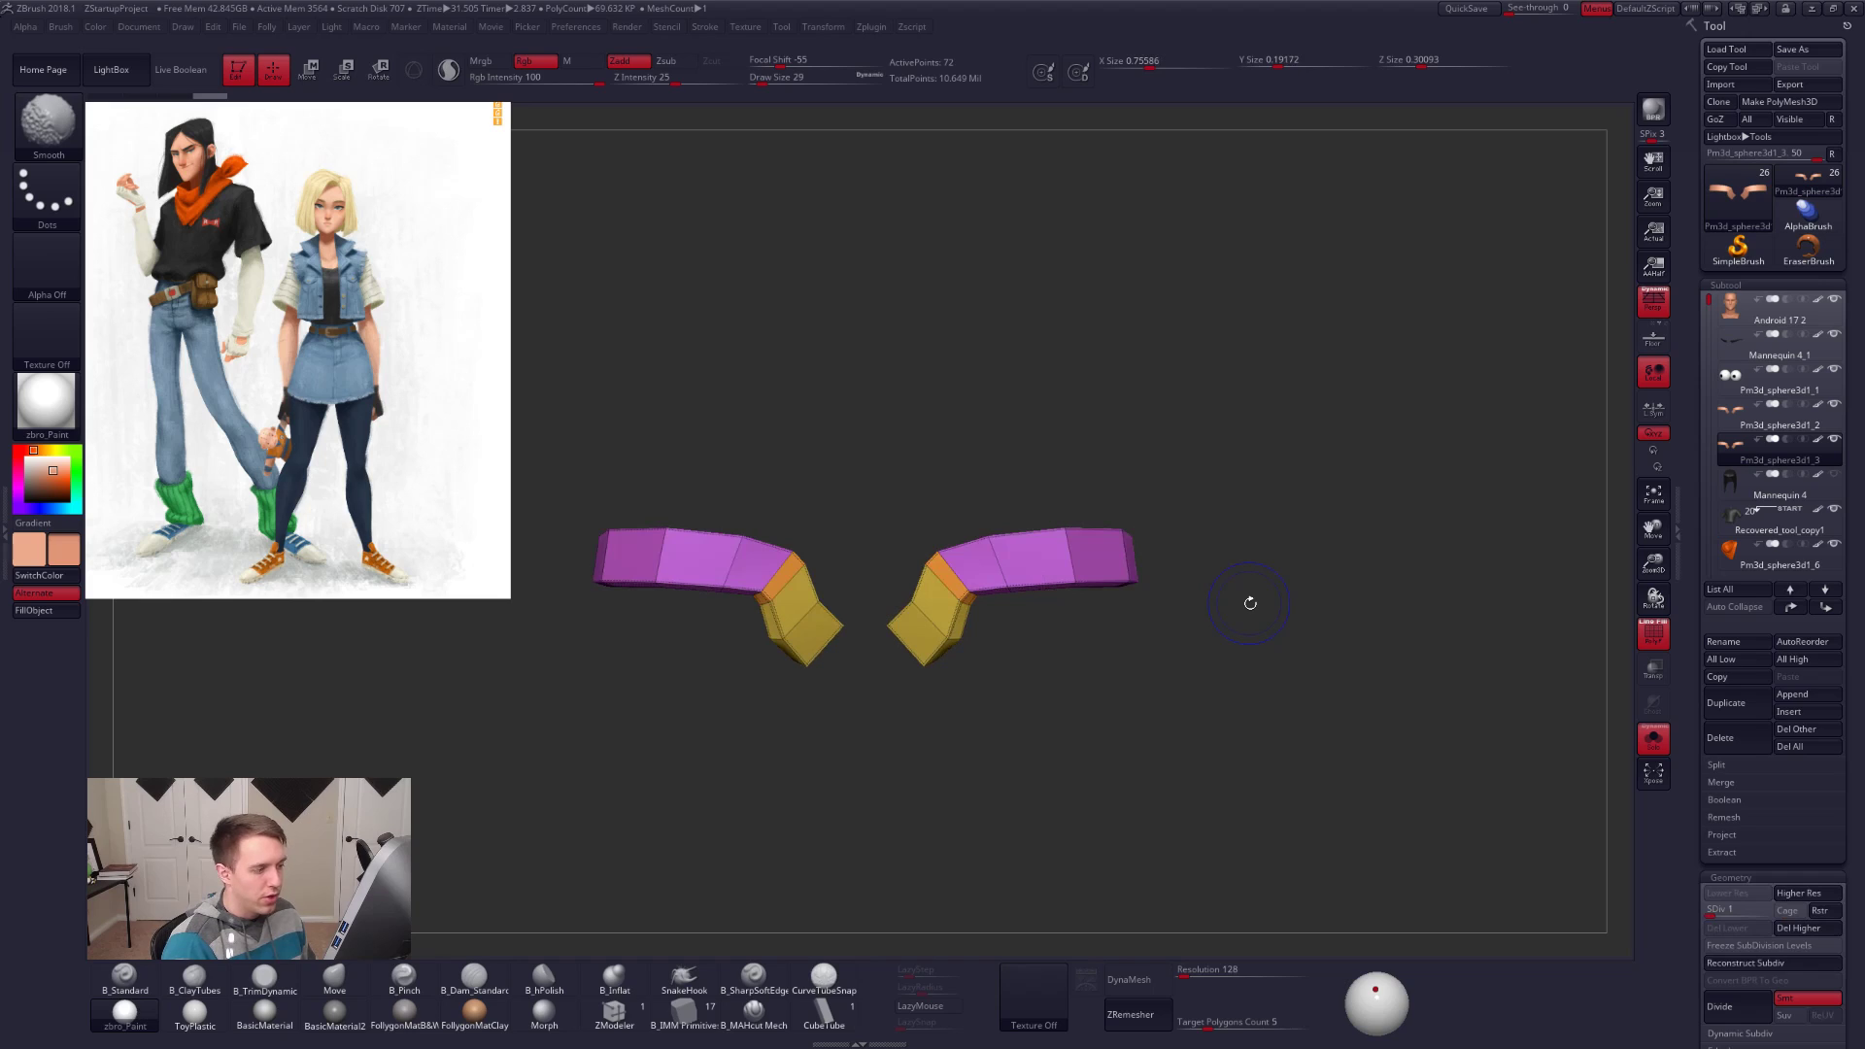
key("alt+s")
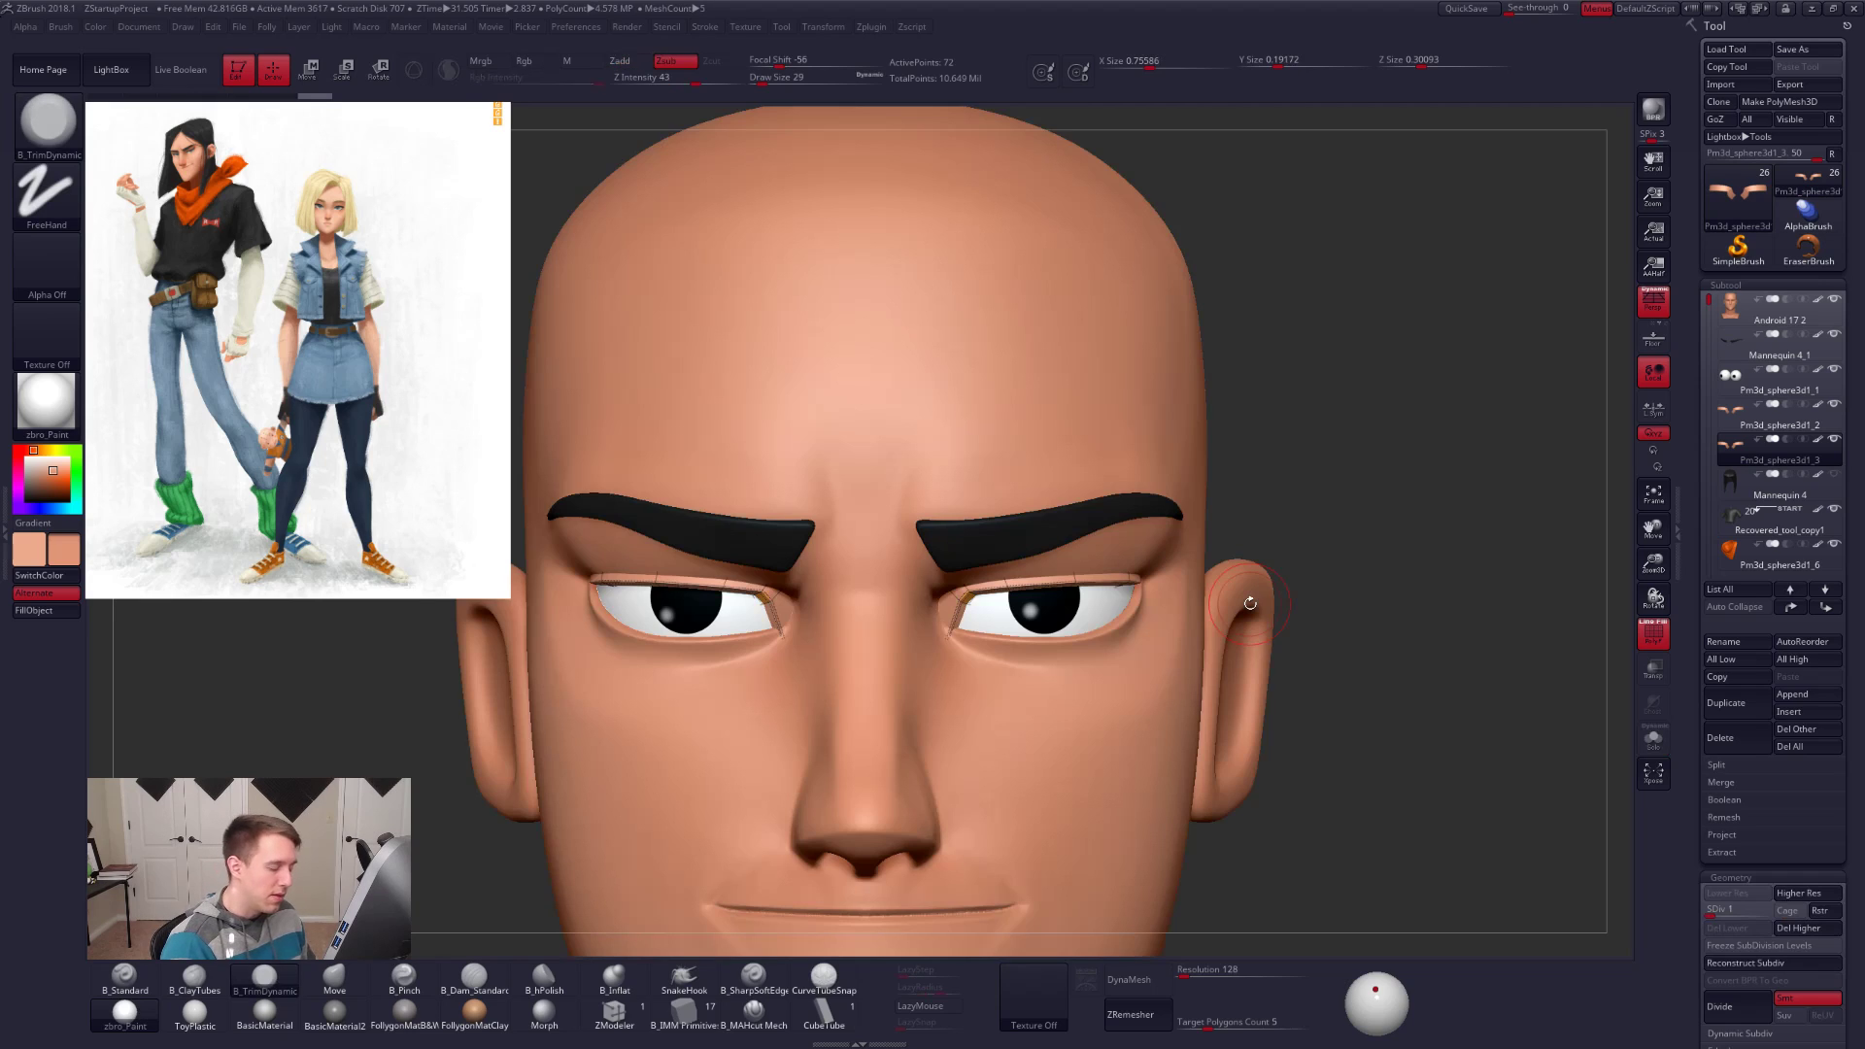
key("alt+s")
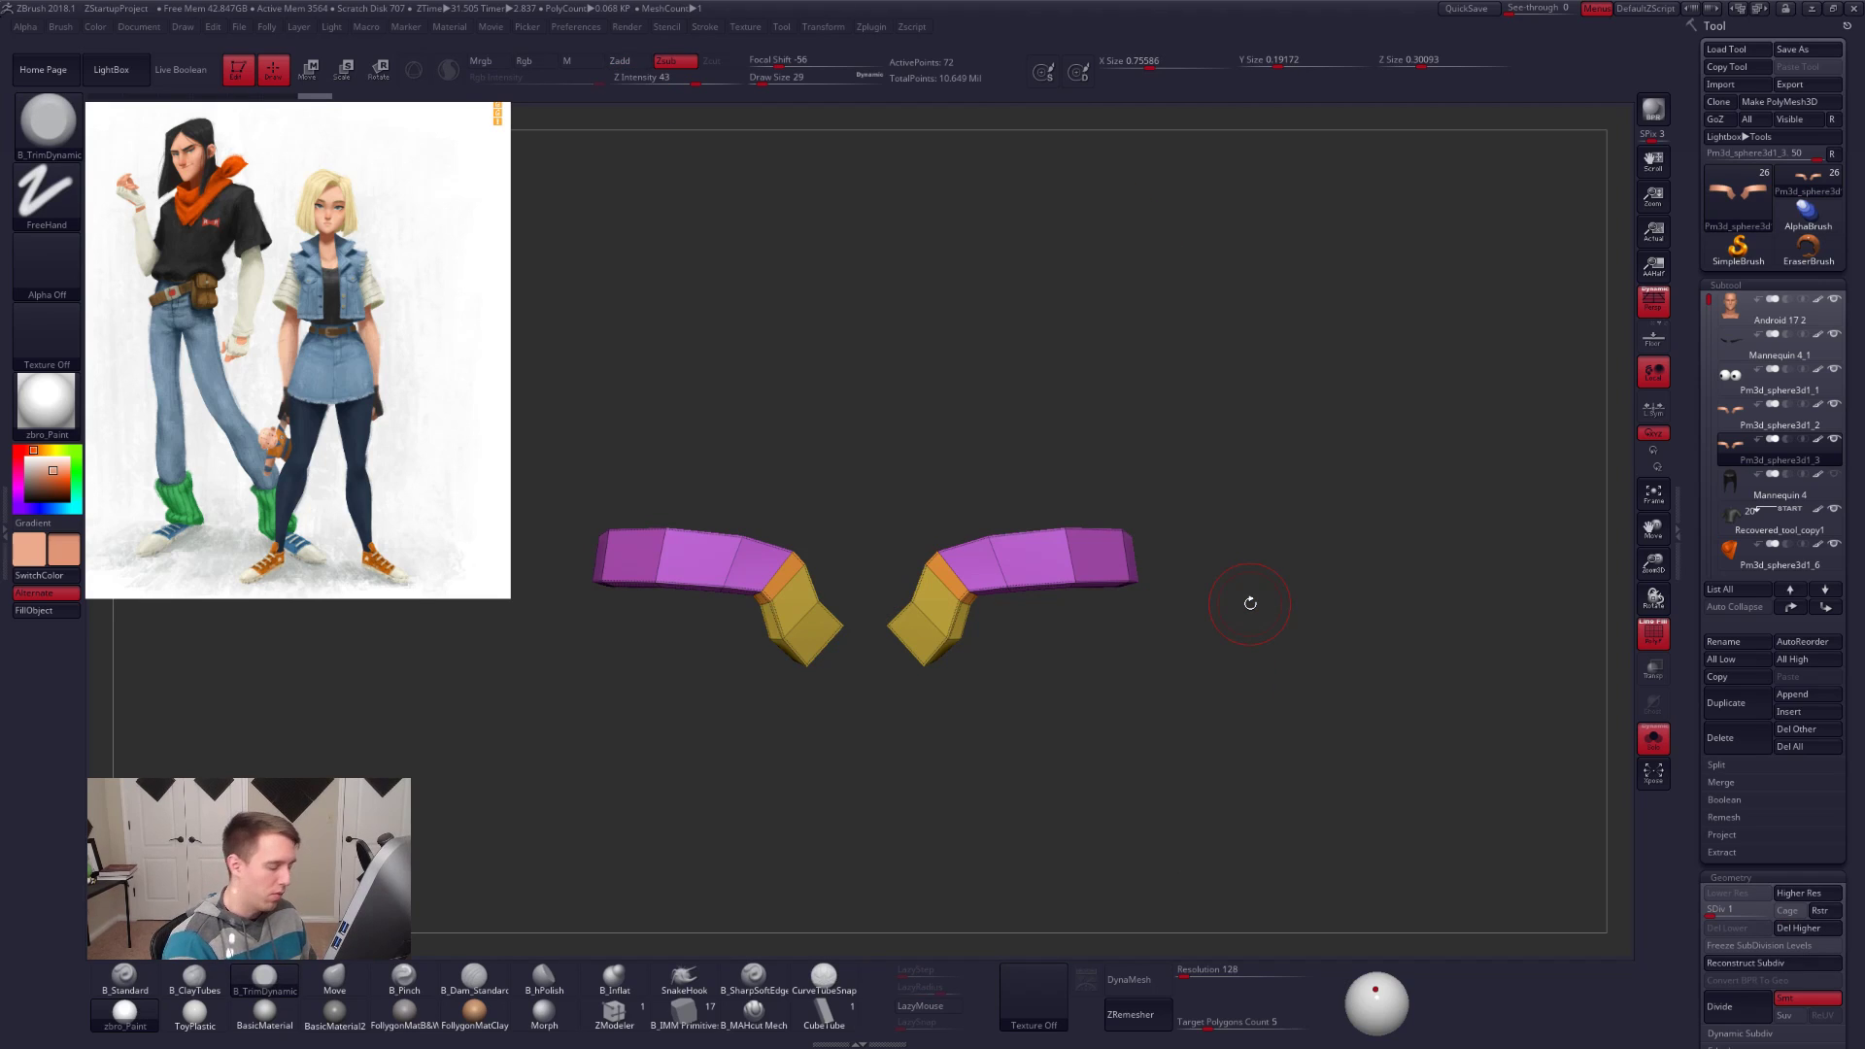
left_click(1810, 930)
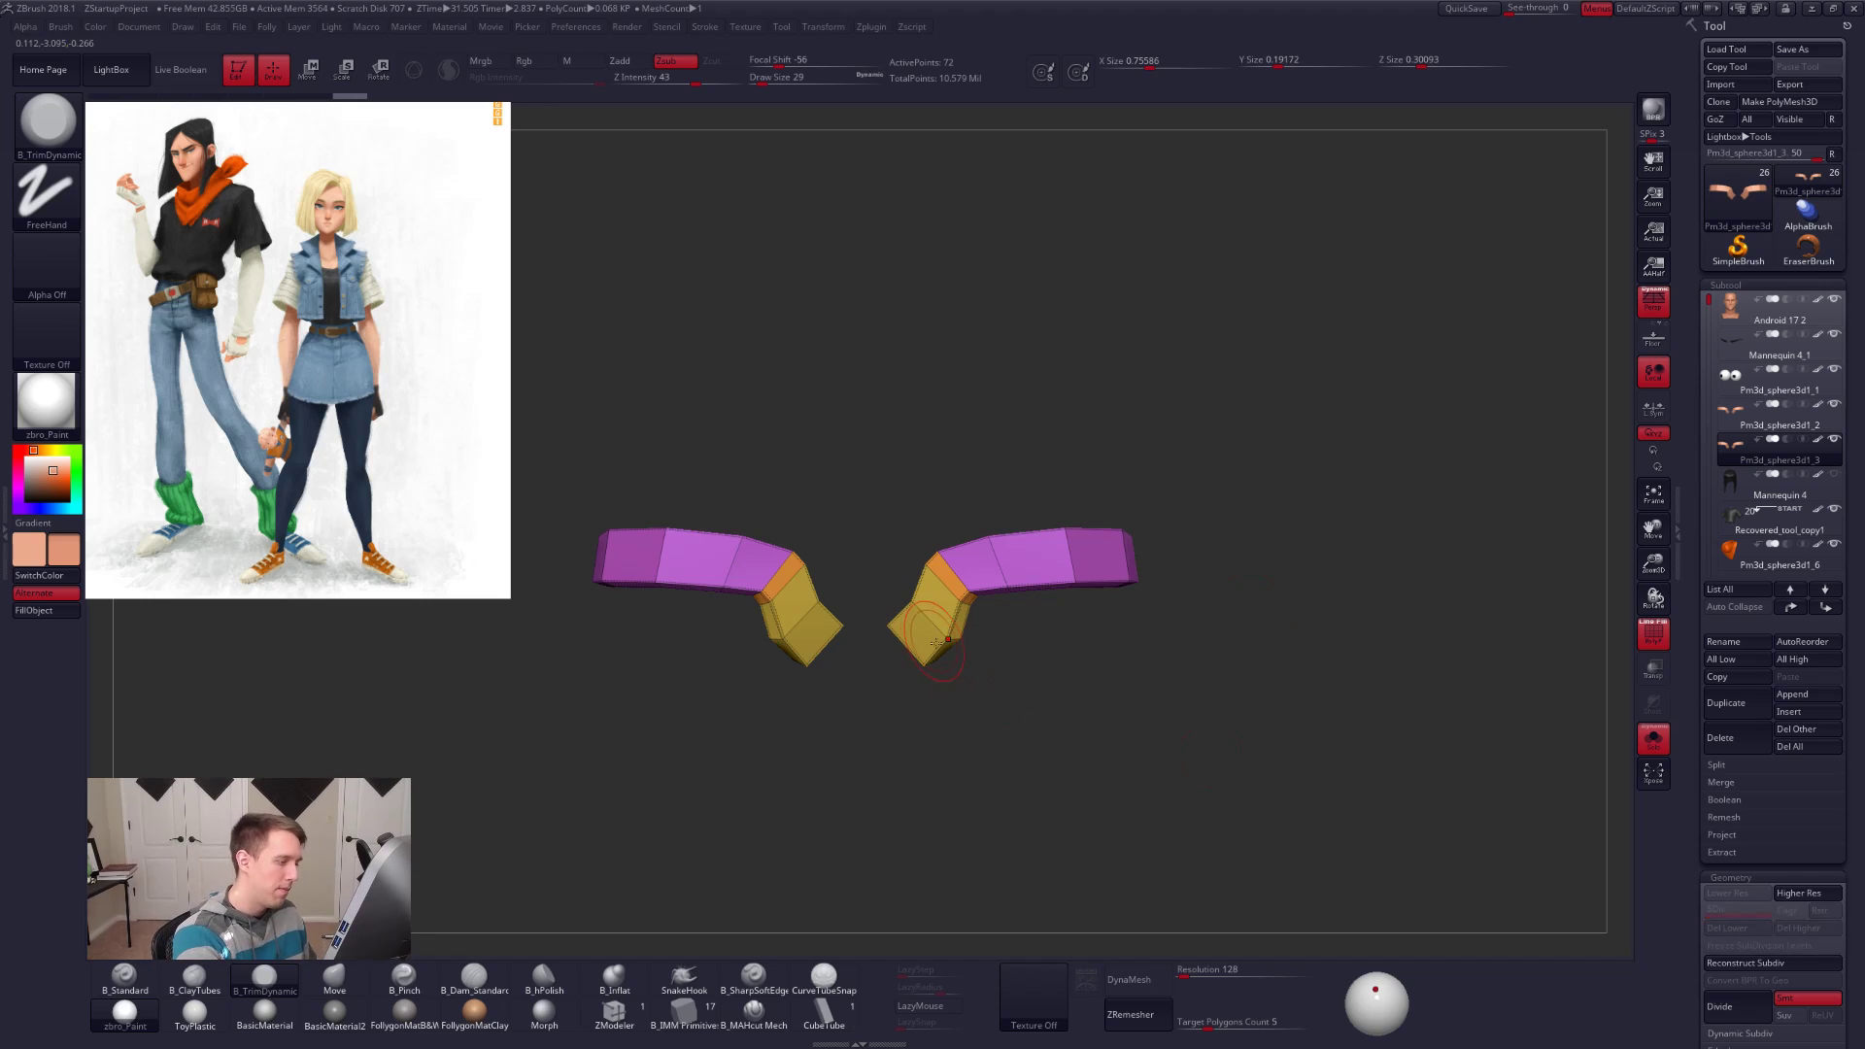
Step: Hide all but one thin curved strip of the character's left eyelid, delete the hidden polygons and turn on double-sided display
mouse_move(860, 569)
left_mouse_down("ctrl+shift")
mouse_move(1185, 670)
mouse_move(1173, 392)
left_mouse_up("ctrl+shift")
key("space")
left_click(1233, 533)
right_click_drag(1204, 496, 1034, 638, "ctrl")
mouse_move(1287, 534)
left_mouse_down("ctrl+alt+shift")
mouse_move(1008, 533)
mouse_move(694, 622)
mouse_move(1405, 408)
left_mouse_up("ctrl+alt+shift")
right_click_drag(1170, 646, 1172, 526)
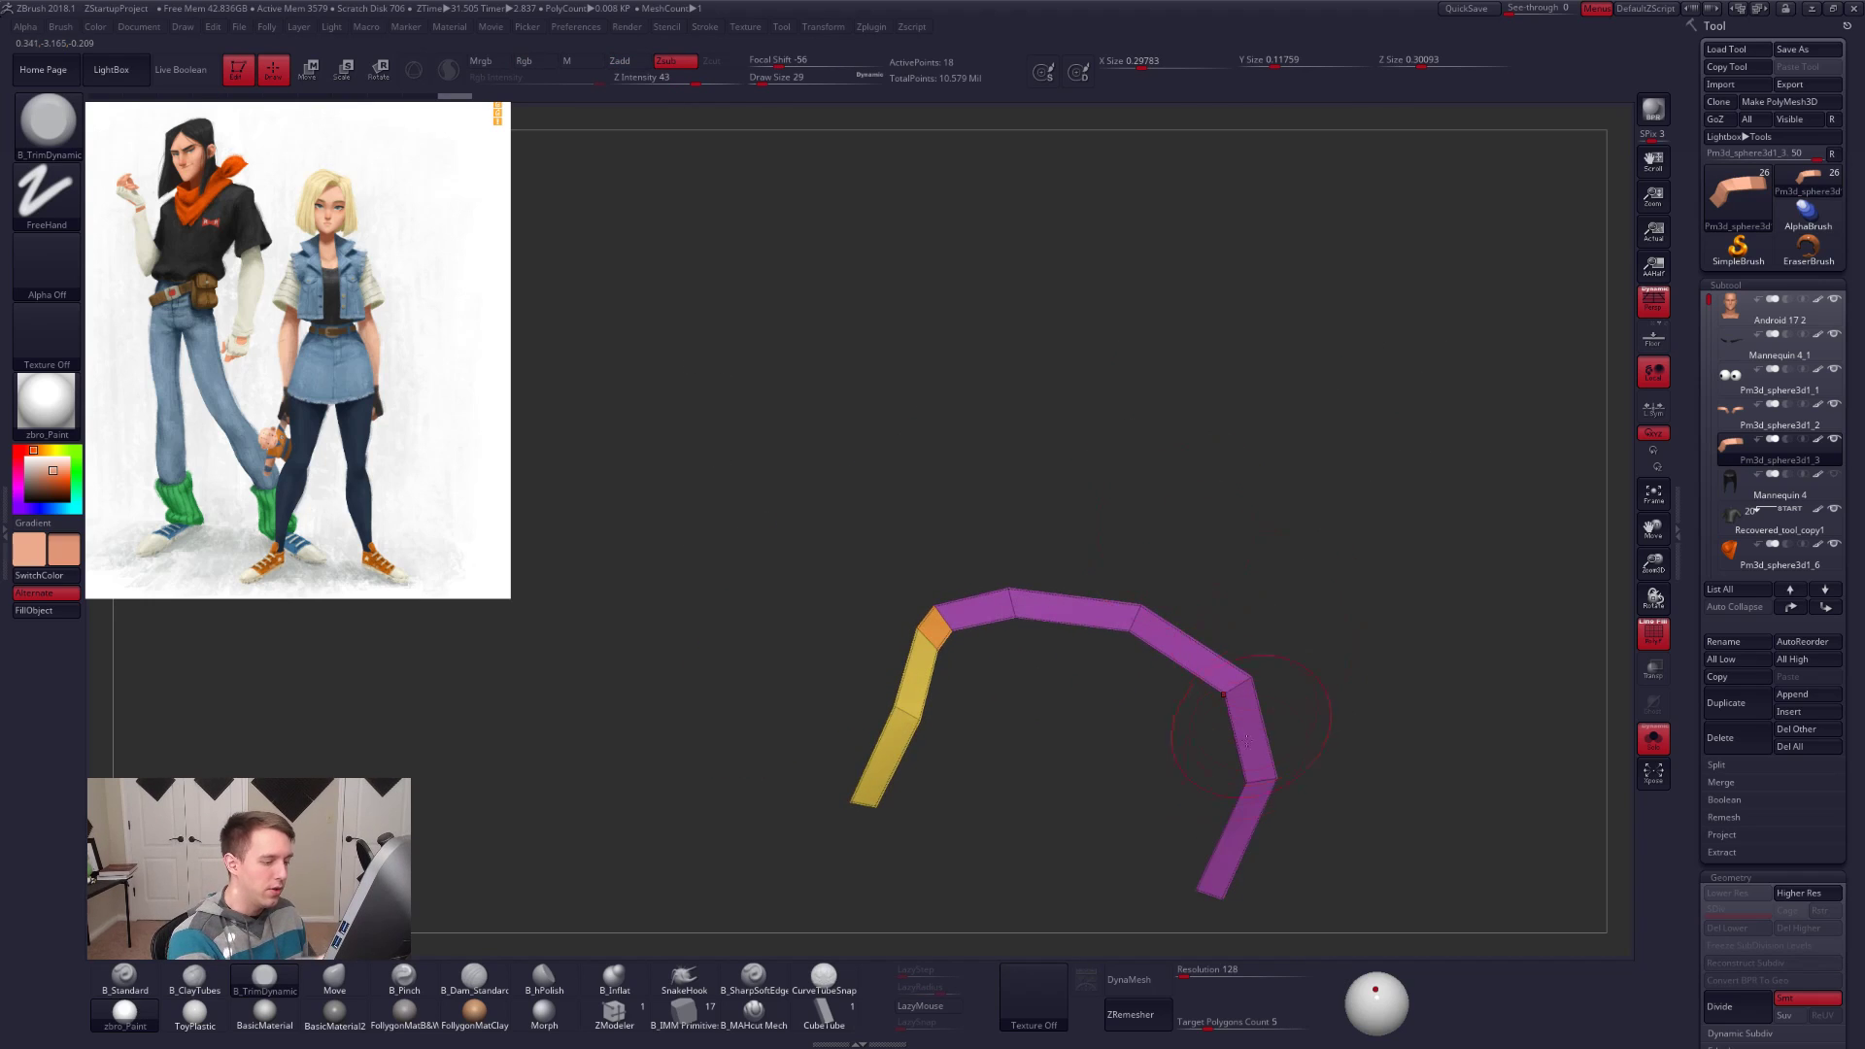
right_click_drag(1300, 728, 1299, 610, "alt")
key("space")
left_click(1313, 626)
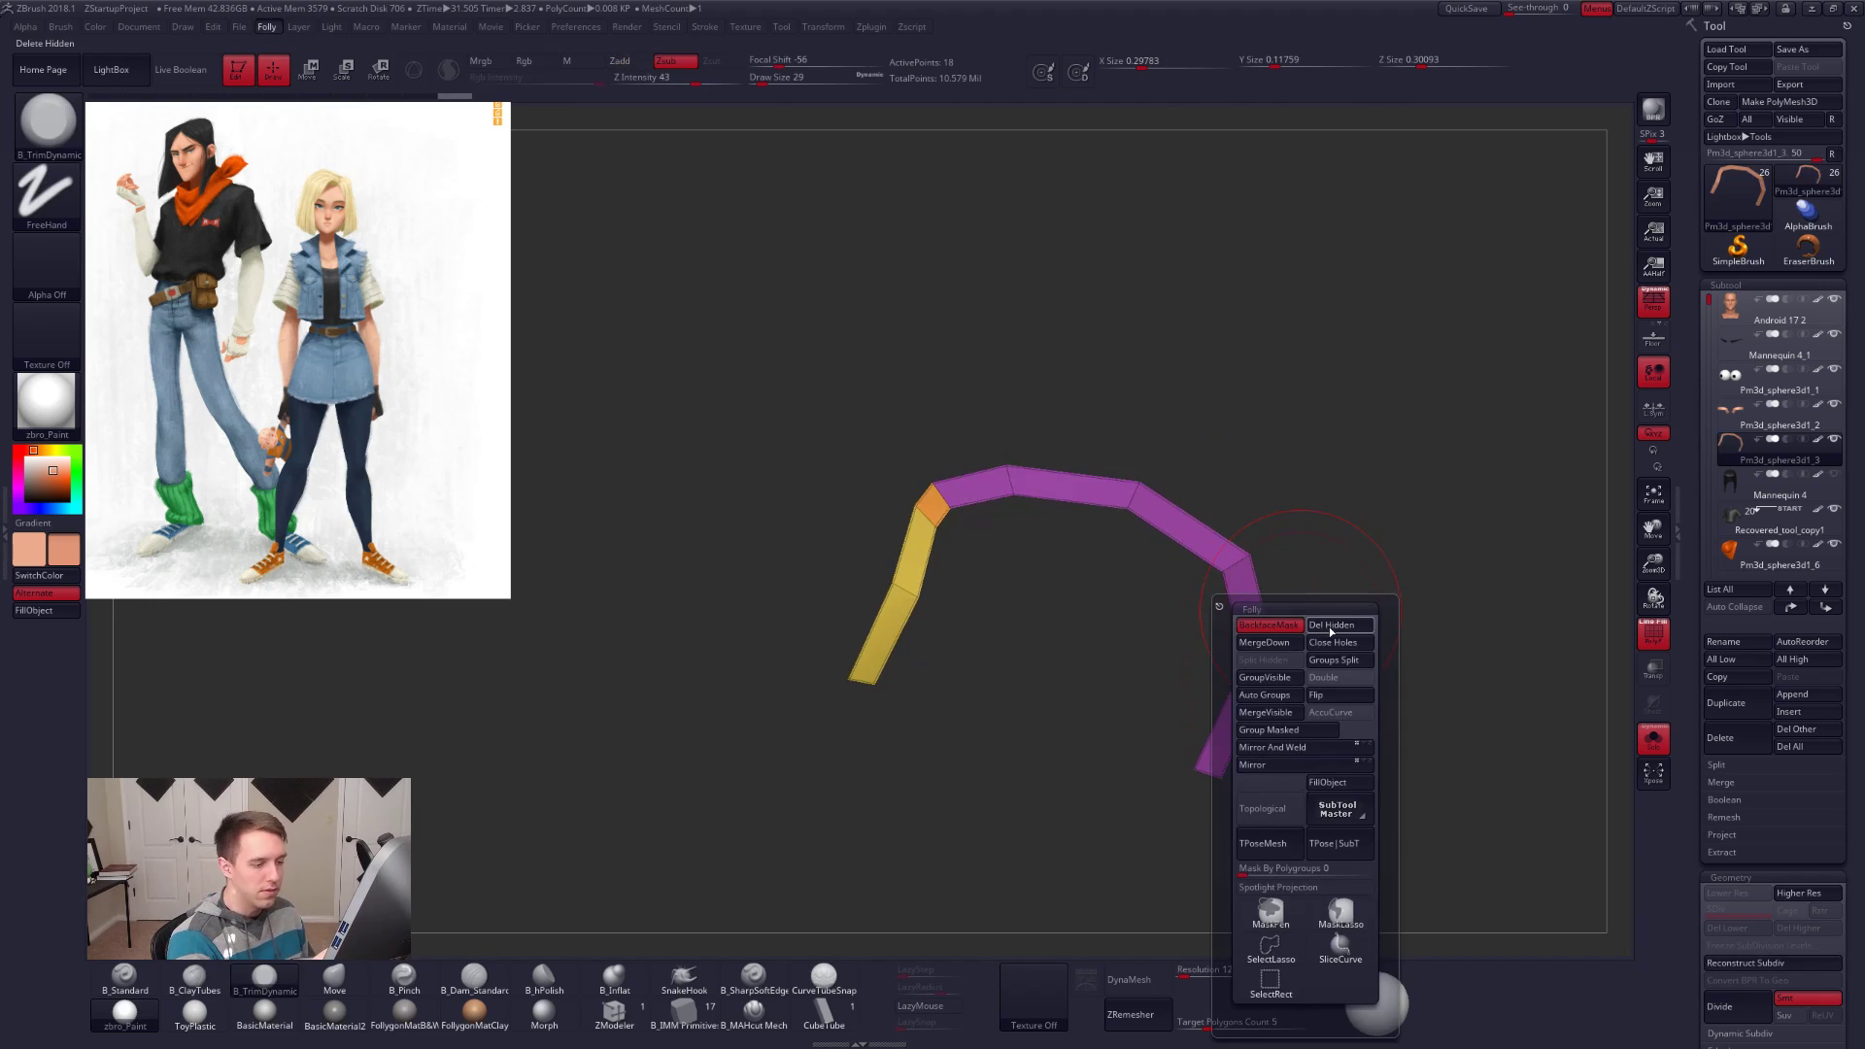
left_click(1339, 686)
Step: Assign one polygroup to the whole strip, subdivide it and return to its lowest level
right_click_drag(1153, 532, 1208, 583)
key("ctrl+w")
key("d")
key("shift+d")
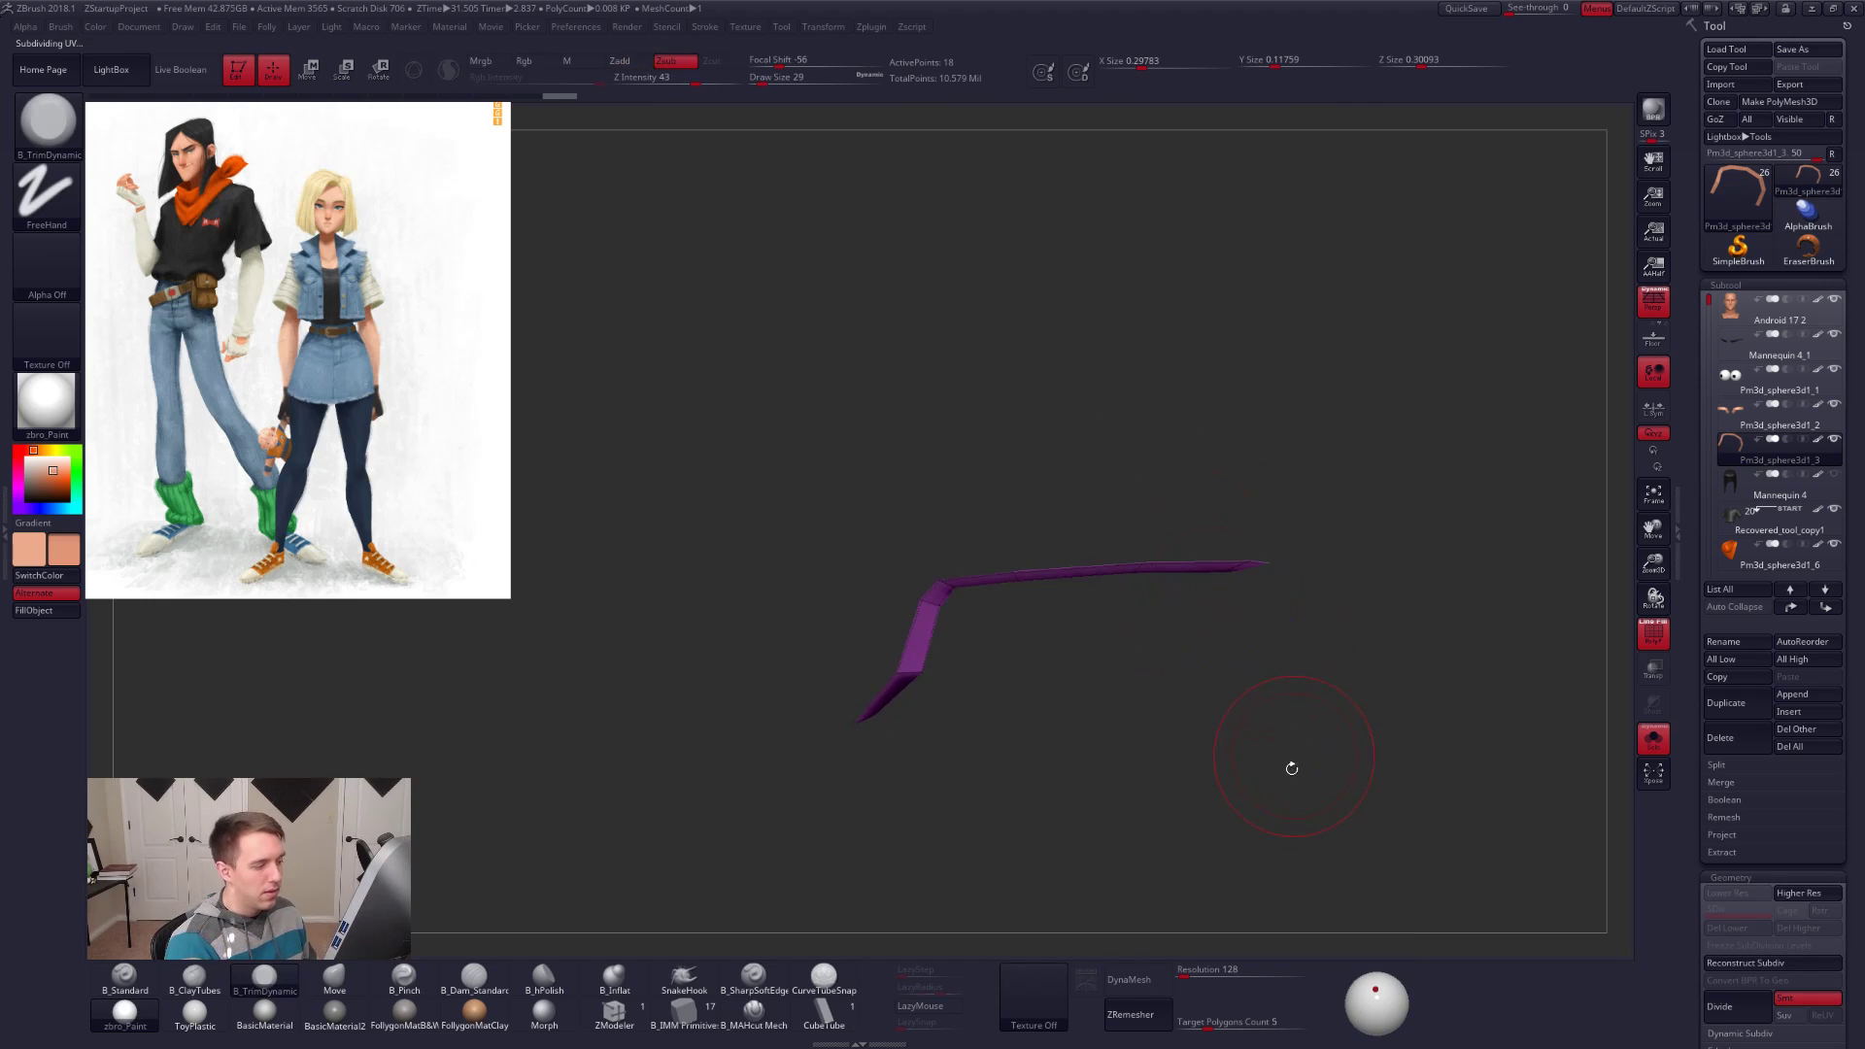
Step: Bring the head back and shift the strip slightly downward below the upper eyelid's edge with the transpose line
key("alt+s")
key("w")
mouse_move(1152, 570)
left_mouse_down("shift")
mouse_move(1152, 678)
mouse_move(1153, 629)
left_mouse_up("shift")
mouse_move(1269, 629)
right_mouse_down()
mouse_move(1174, 603)
mouse_move(1177, 646)
mouse_move(1261, 649)
right_mouse_up()
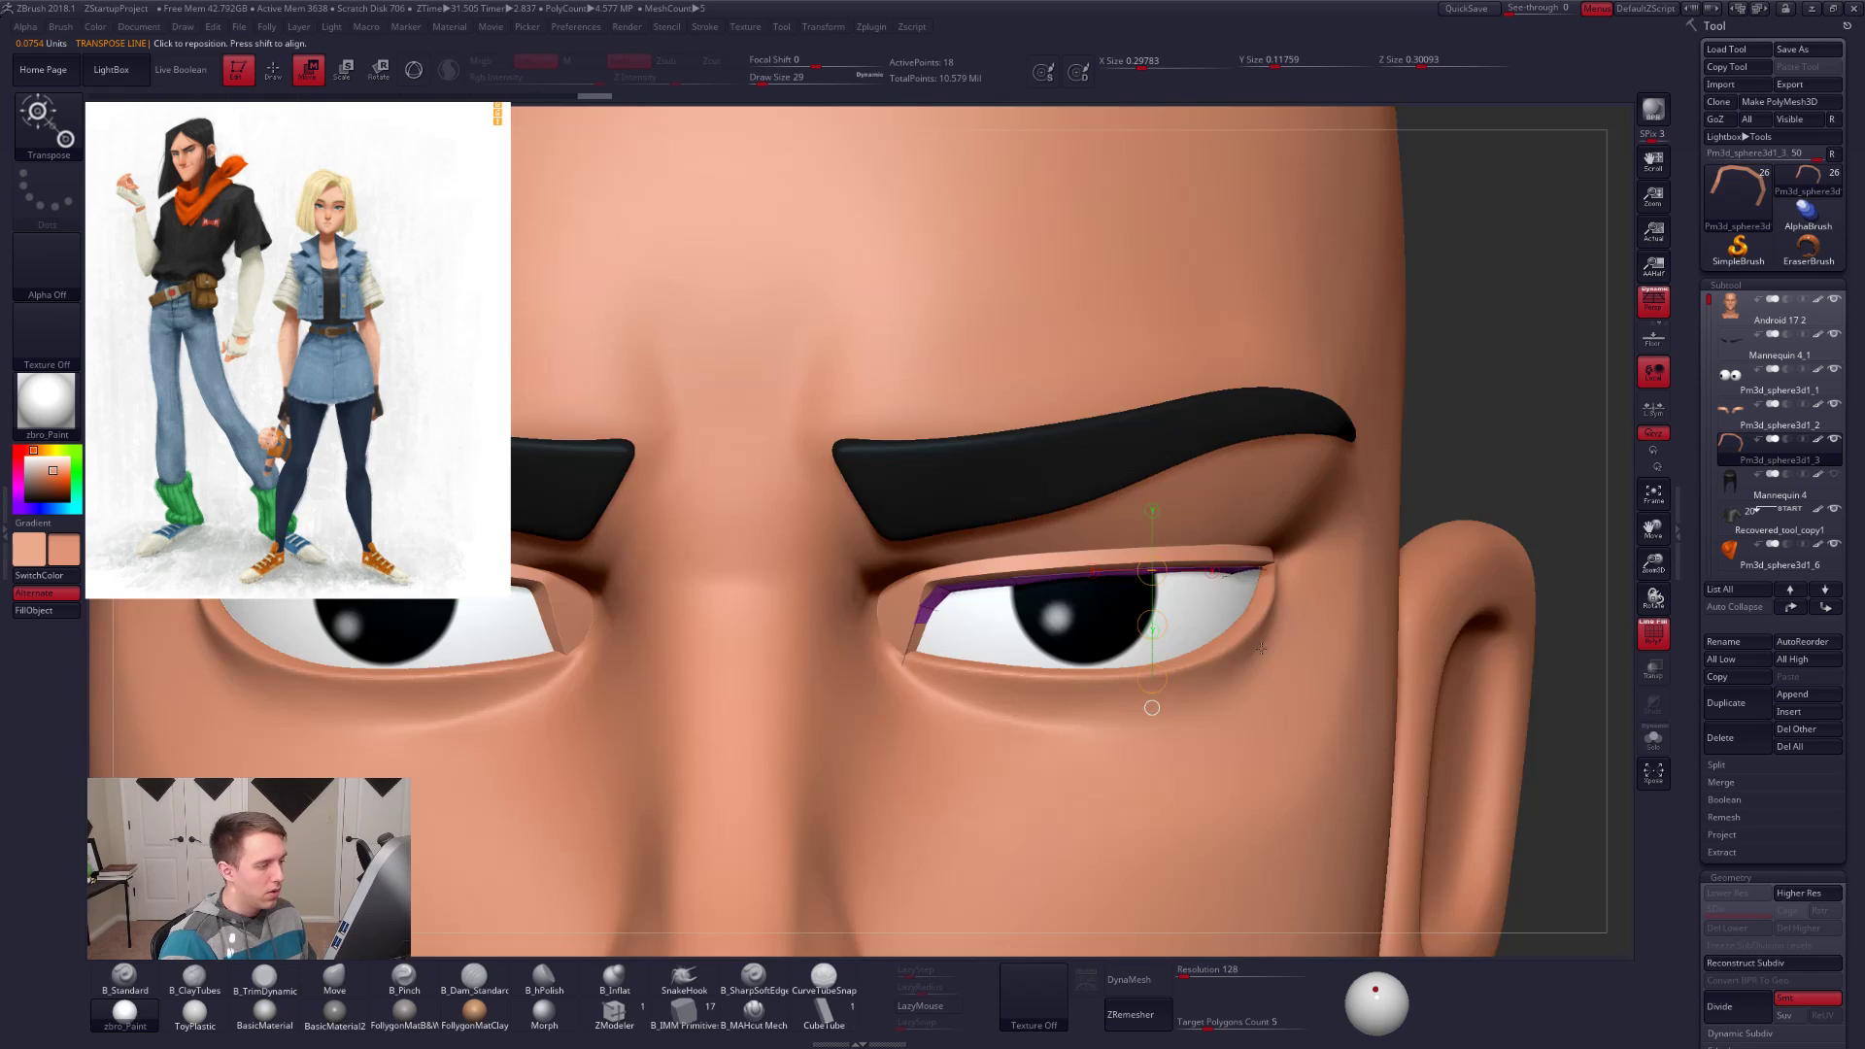
Step: Reshape the strip with the Move brush at size 9 to follow the upper eyelid and the eye's inner corner
key("q")
key("space")
left_click_drag(930, 641, 944, 641)
left_click_drag(918, 650, 939, 648)
key("space")
key("space")
key("space")
key("alt+s")
key("space")
left_click_drag(1024, 587, 1016, 587)
mouse_move(981, 660)
right_mouse_down()
mouse_move(975, 604)
mouse_move(961, 642)
right_mouse_up()
key("alt+s")
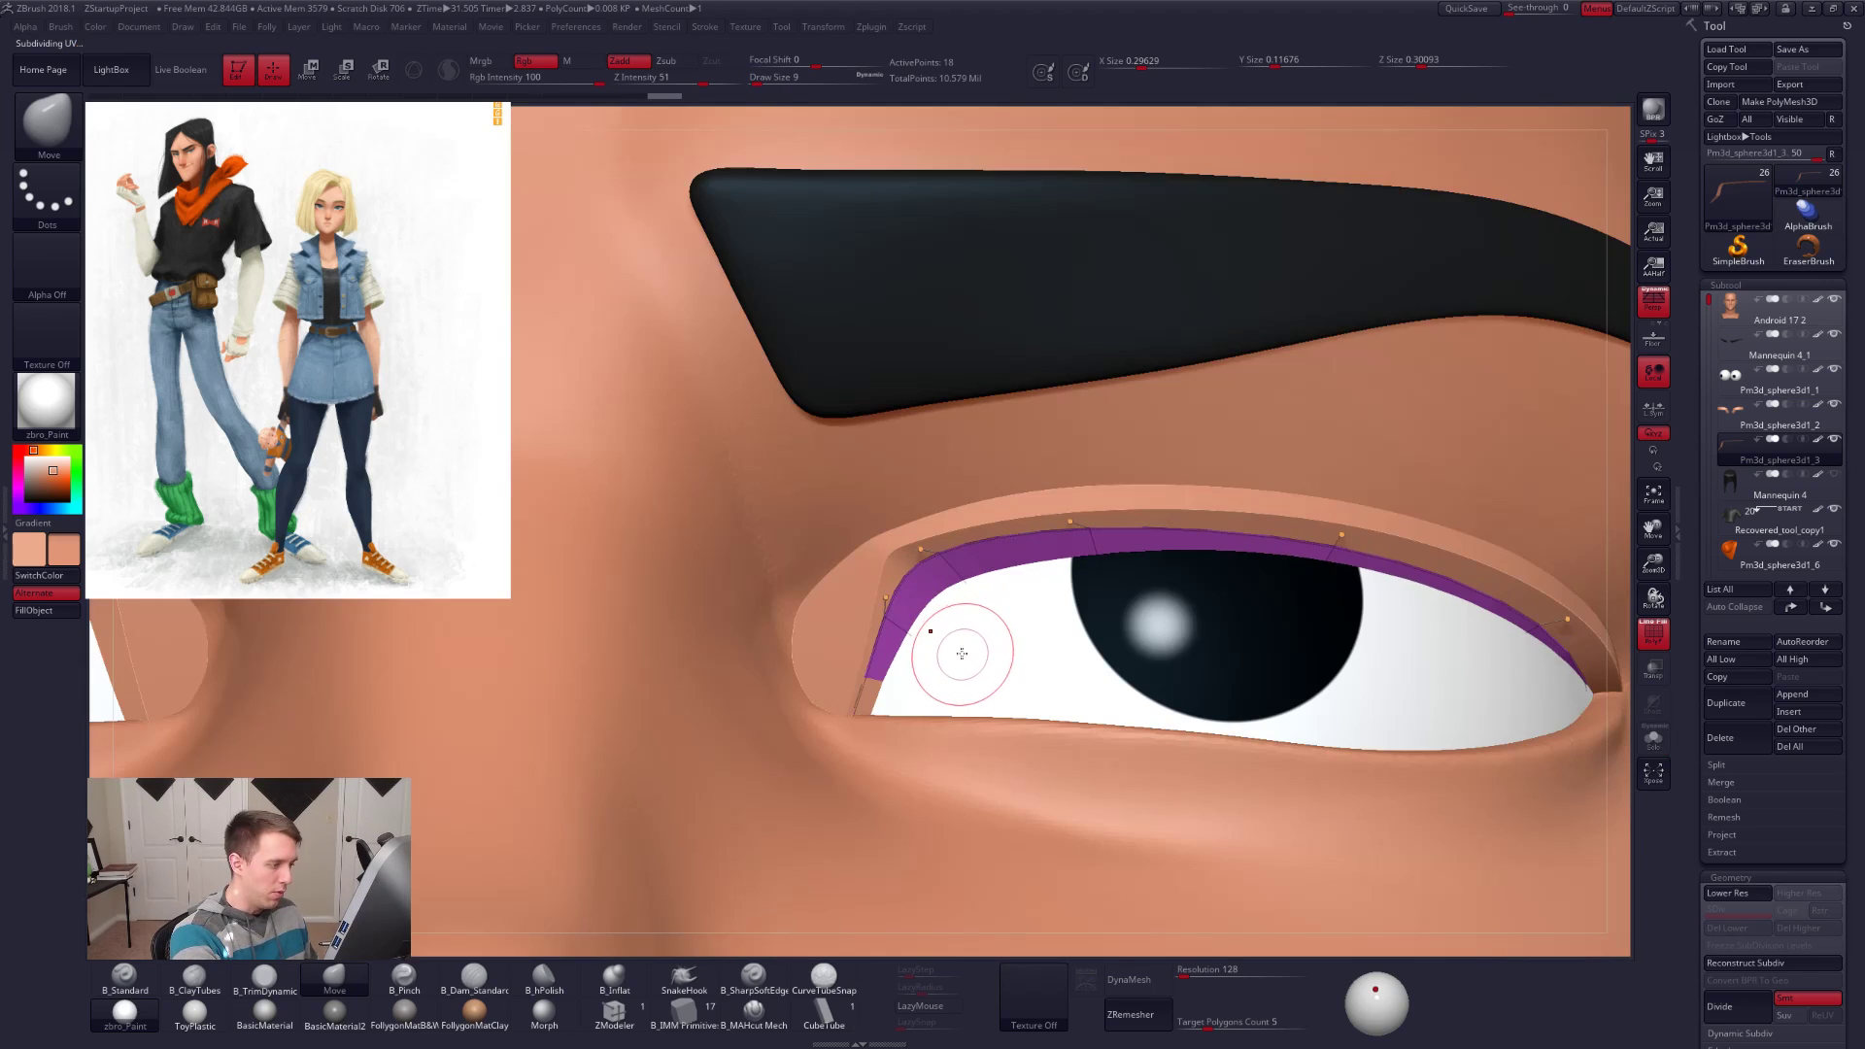
Step: Try to adjust the strip's inner bend with a mask and a transpose line, comparing its fit against the eye
key("alt+s")
right_click_drag(934, 589, 957, 544)
mouse_move(977, 604)
left_mouse_down("ctrl")
mouse_move(884, 641)
mouse_move(957, 633)
left_mouse_up("ctrl")
left_click(959, 630, "ctrl")
right_click_drag(959, 631, 972, 670)
key("w")
left_click_drag(935, 609, 1011, 512)
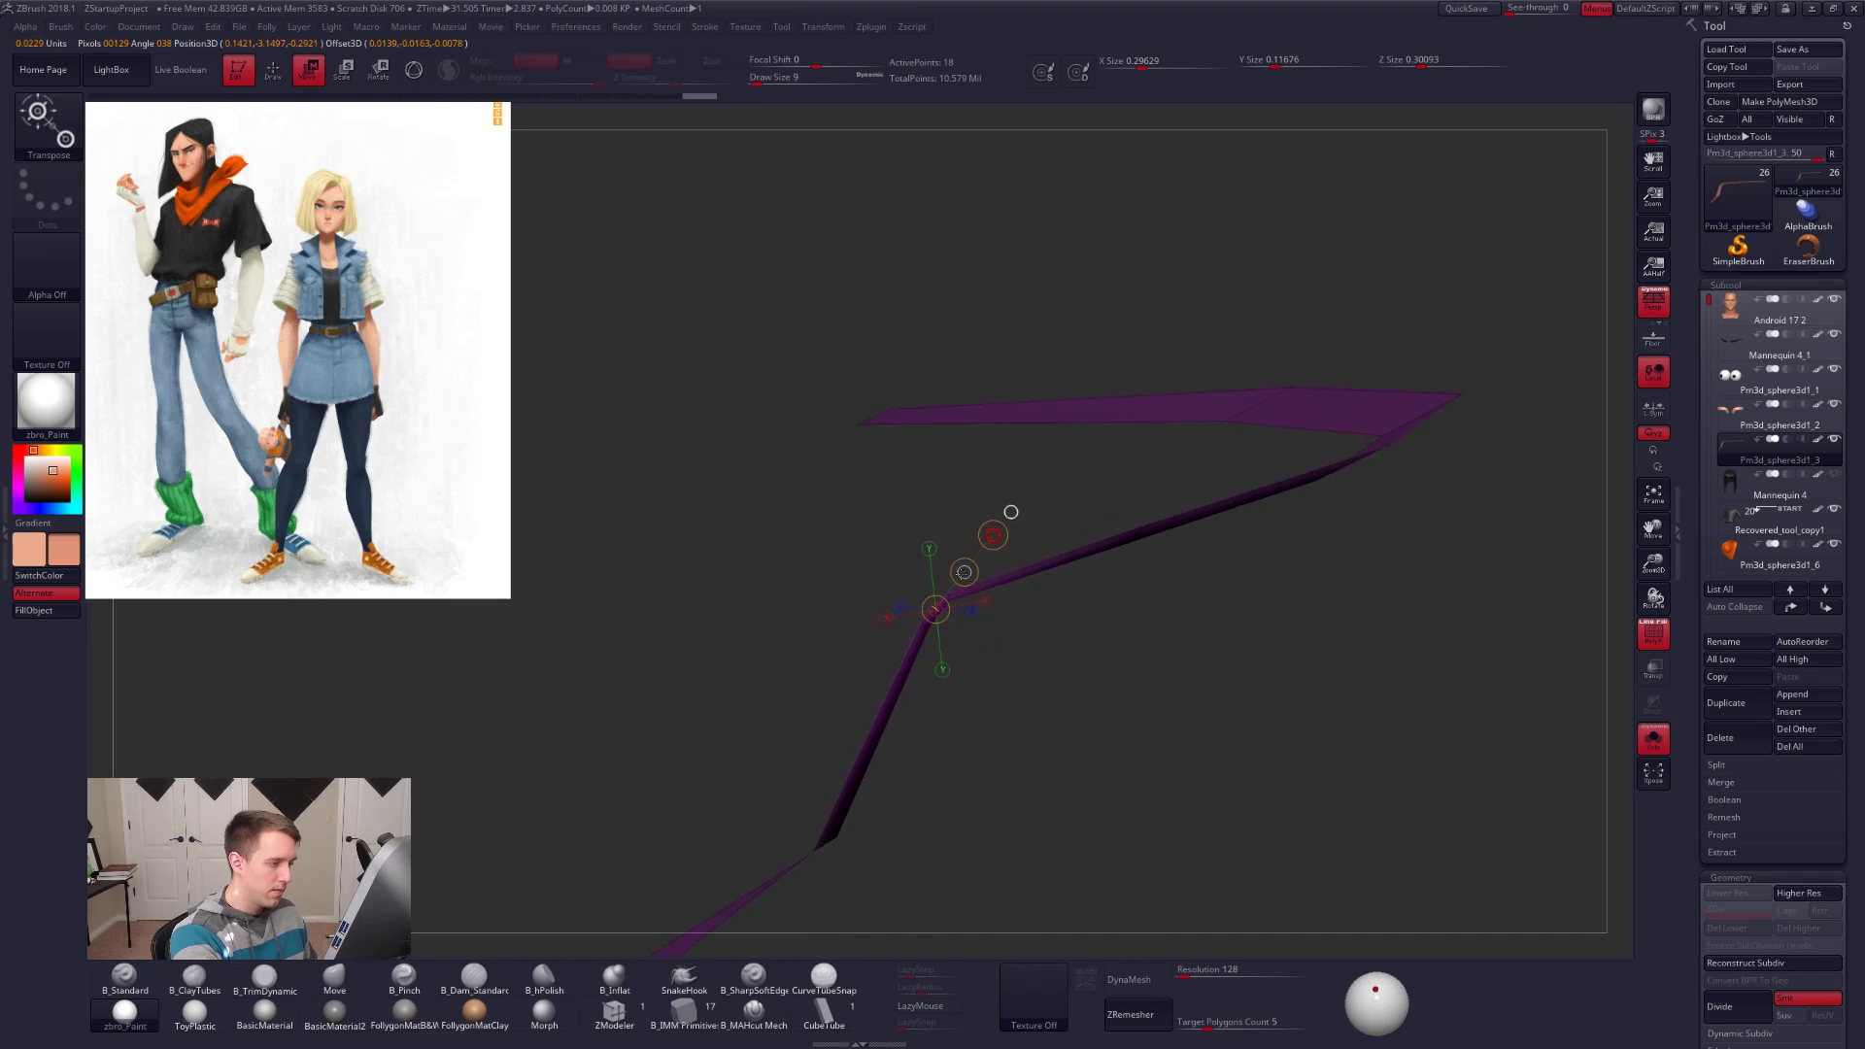
key("alt+s")
right_click_drag(1381, 556, 1415, 541, "ctrl")
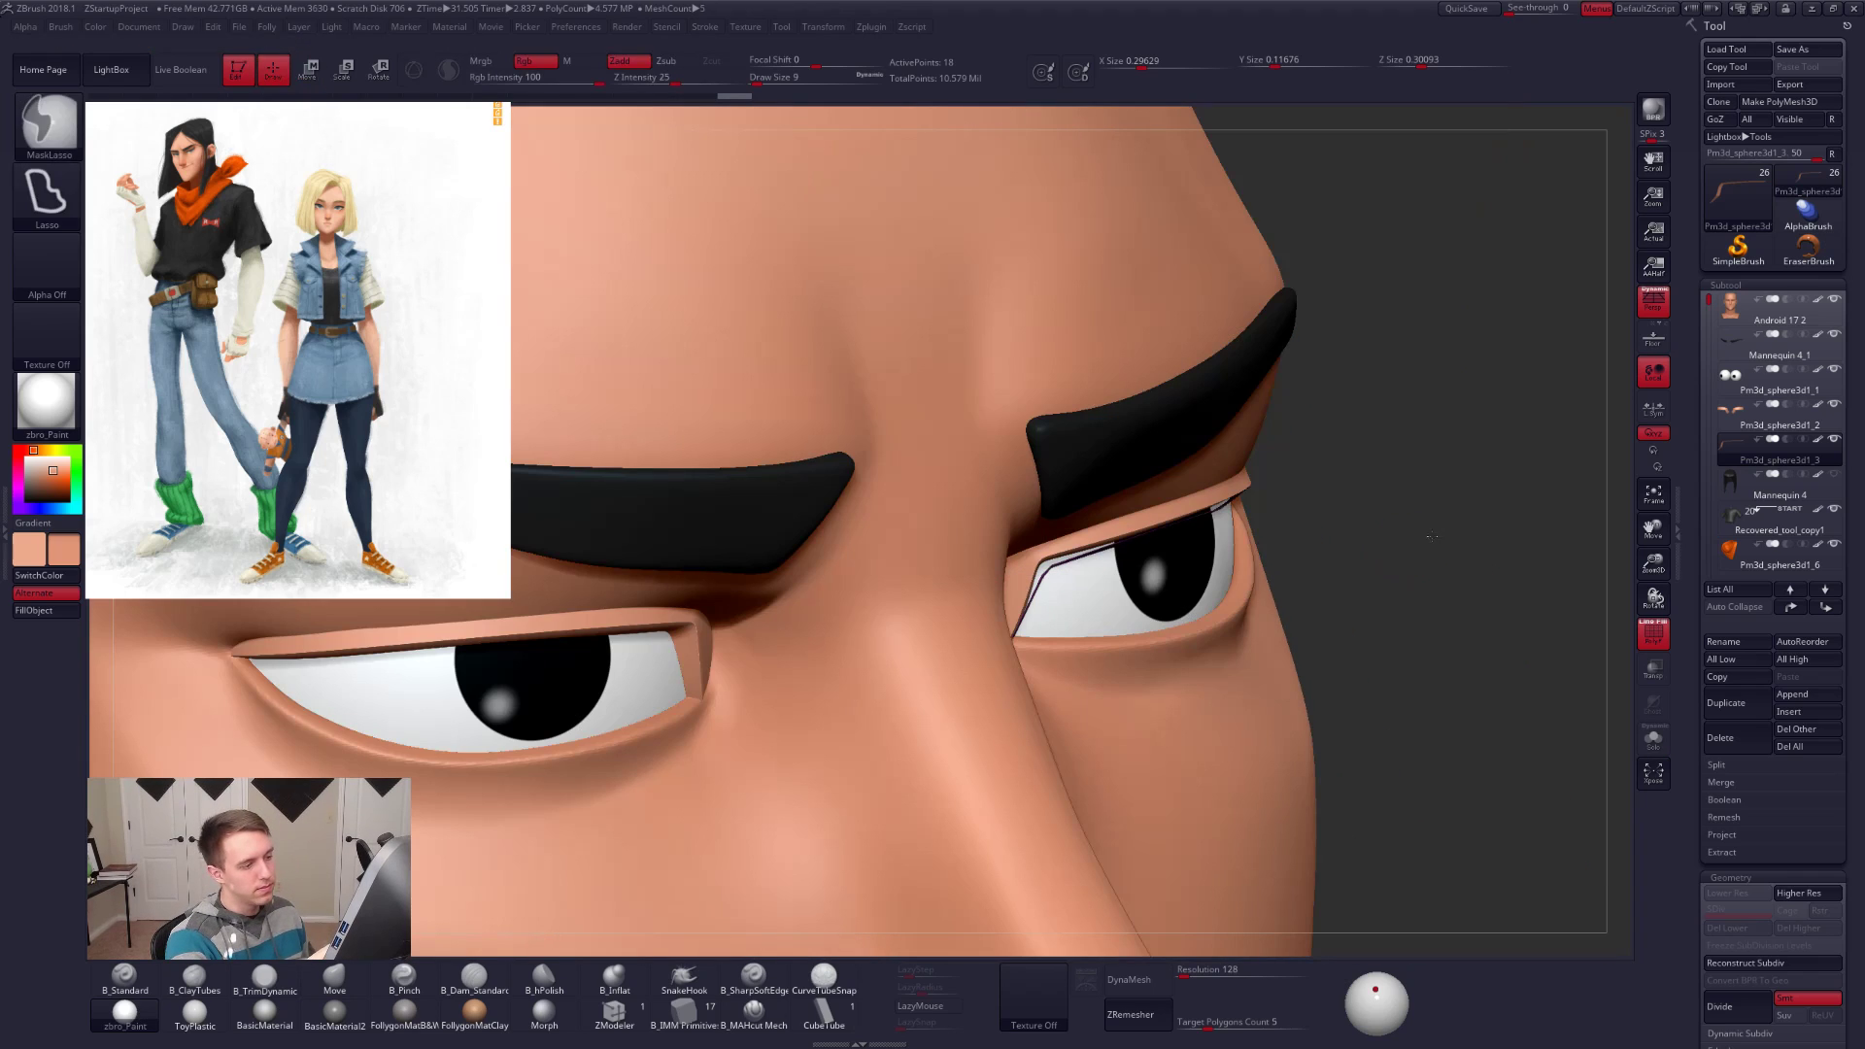
key("alt+s")
key("q")
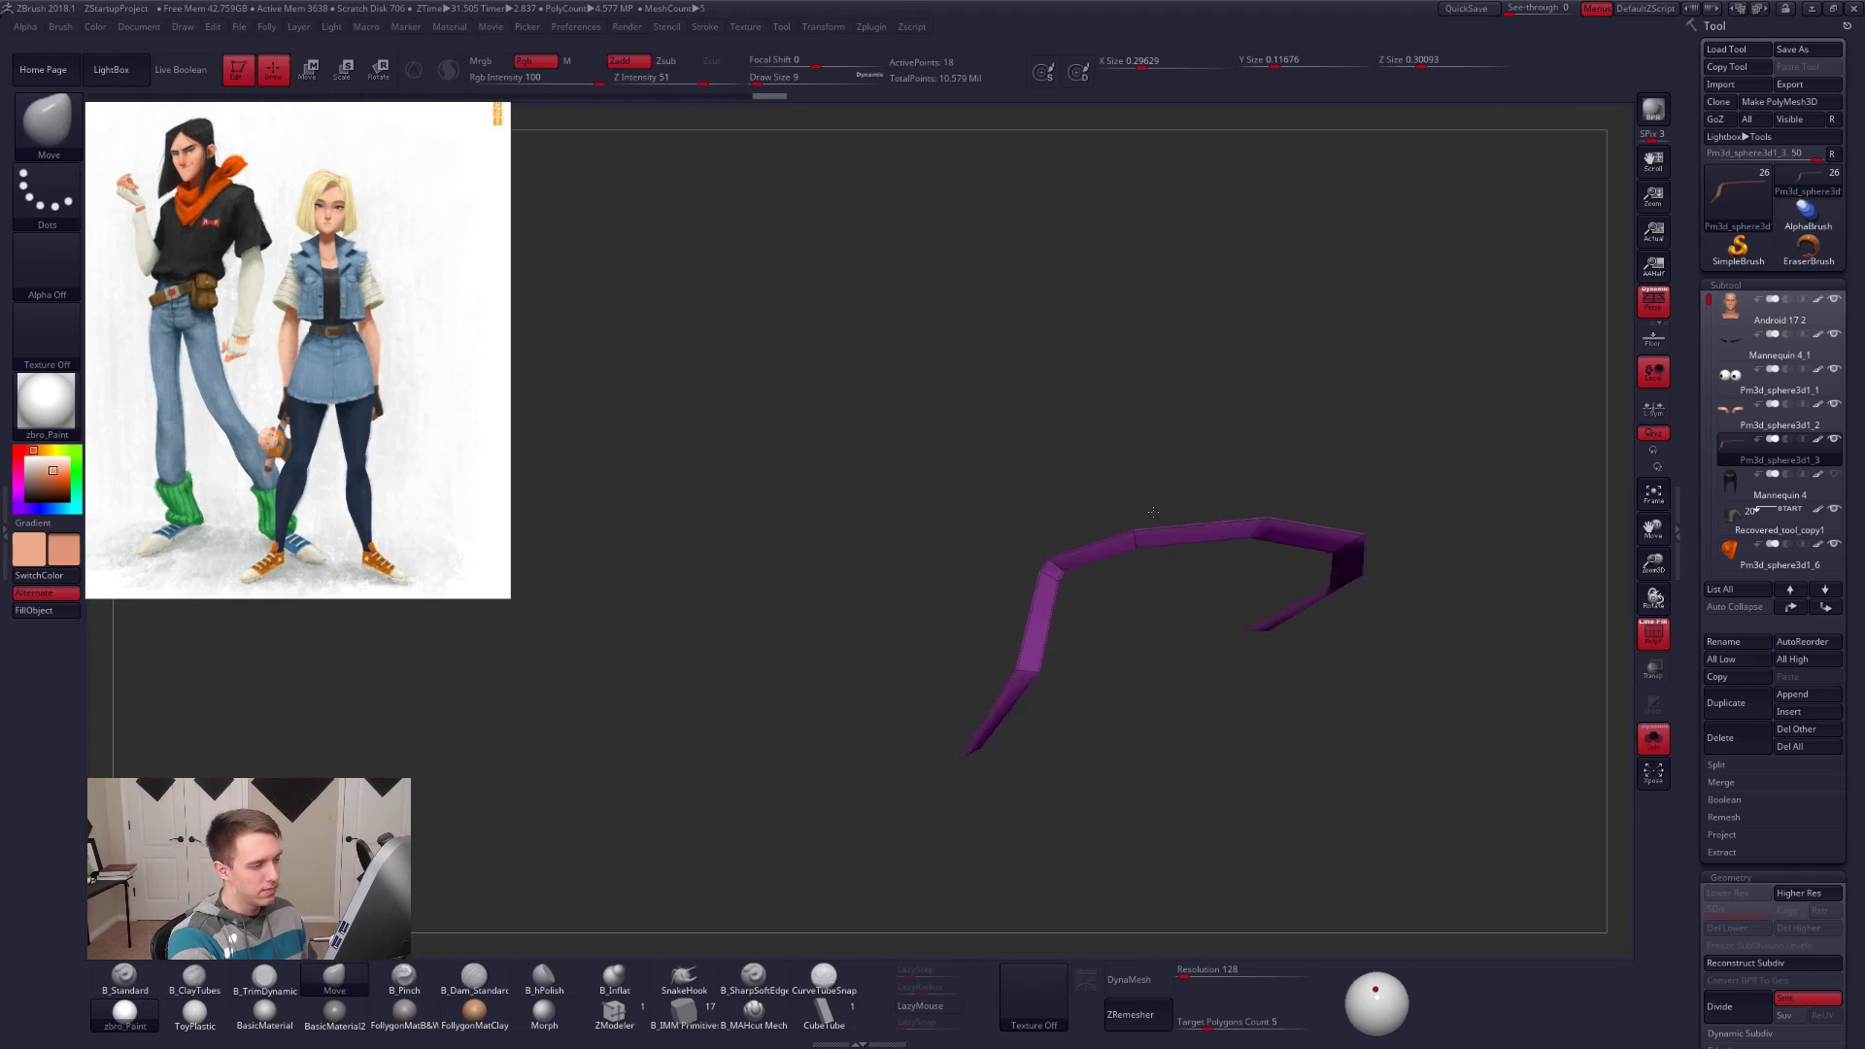
Step: Extrude all polygons of the lash strip with ZModeler to give it thickness, checking its shape subdivided
left_click(640, 1013)
mouse_move(1000, 596)
right_mouse_down()
mouse_move(1050, 583)
mouse_move(1030, 614)
right_mouse_up()
key("space")
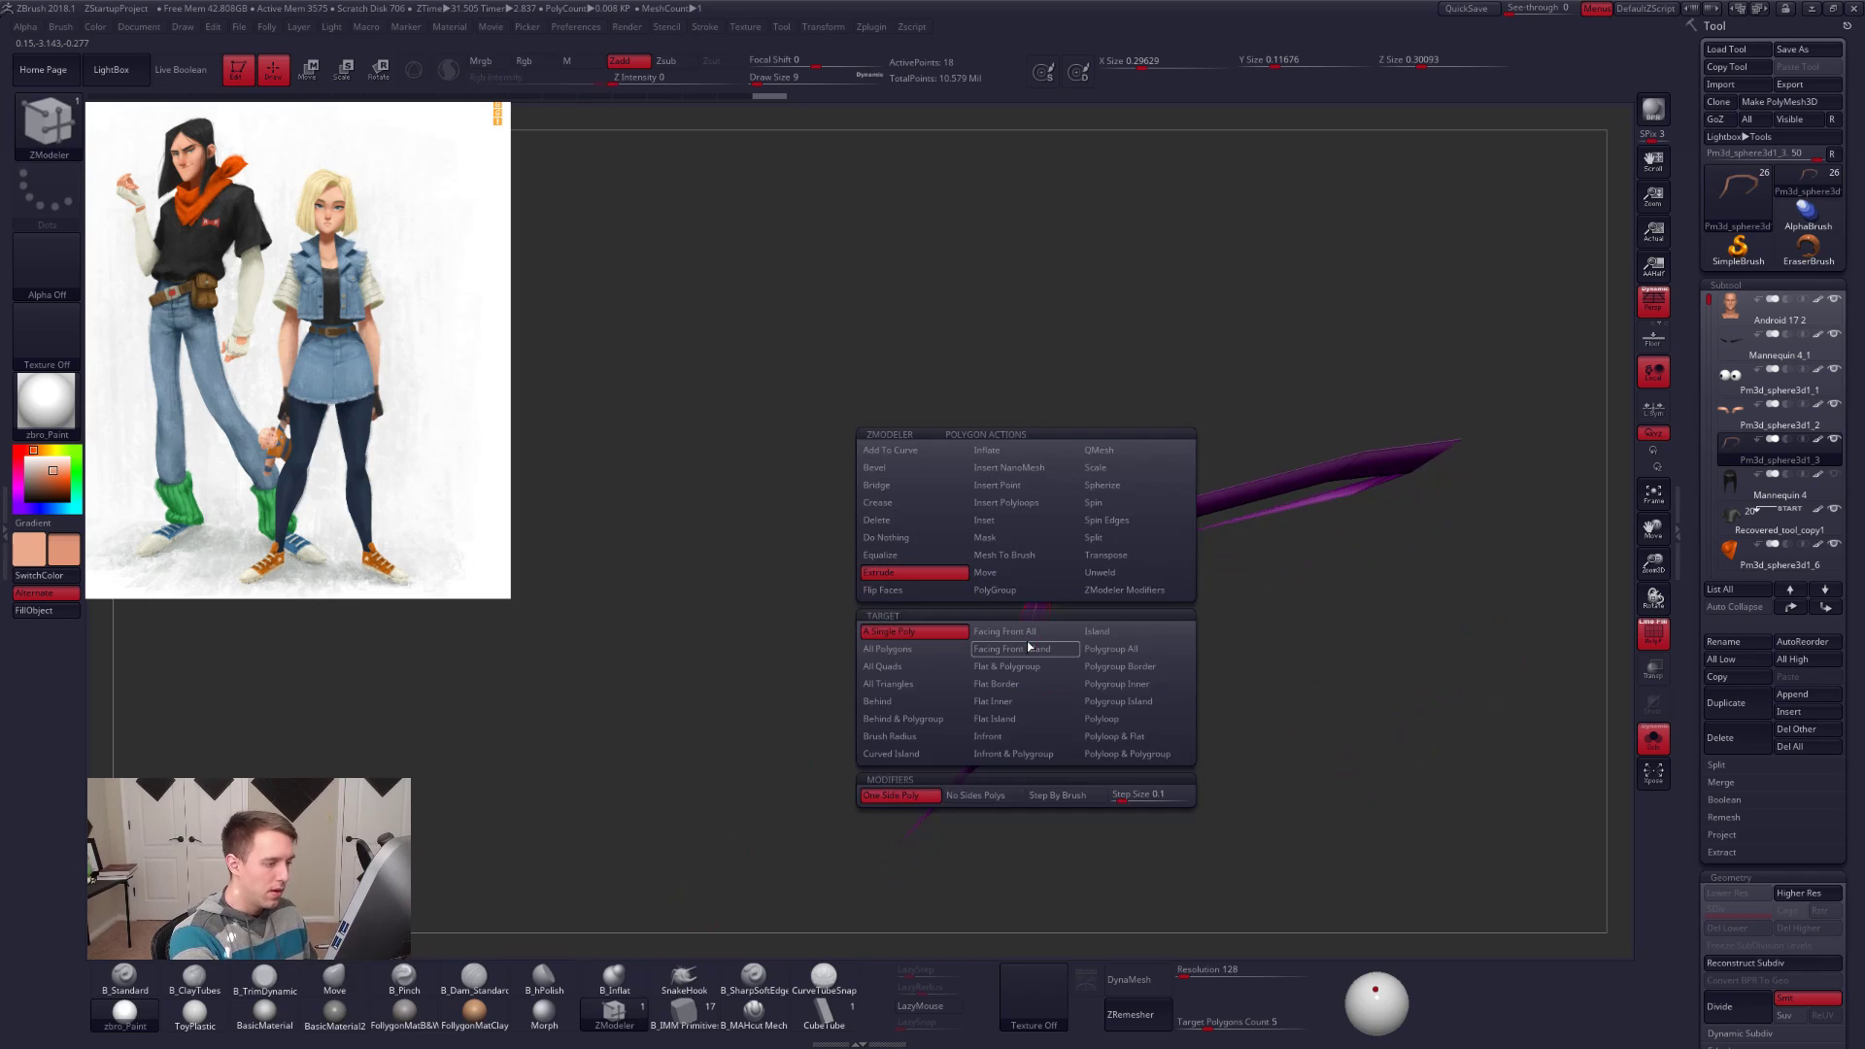
left_click(943, 657)
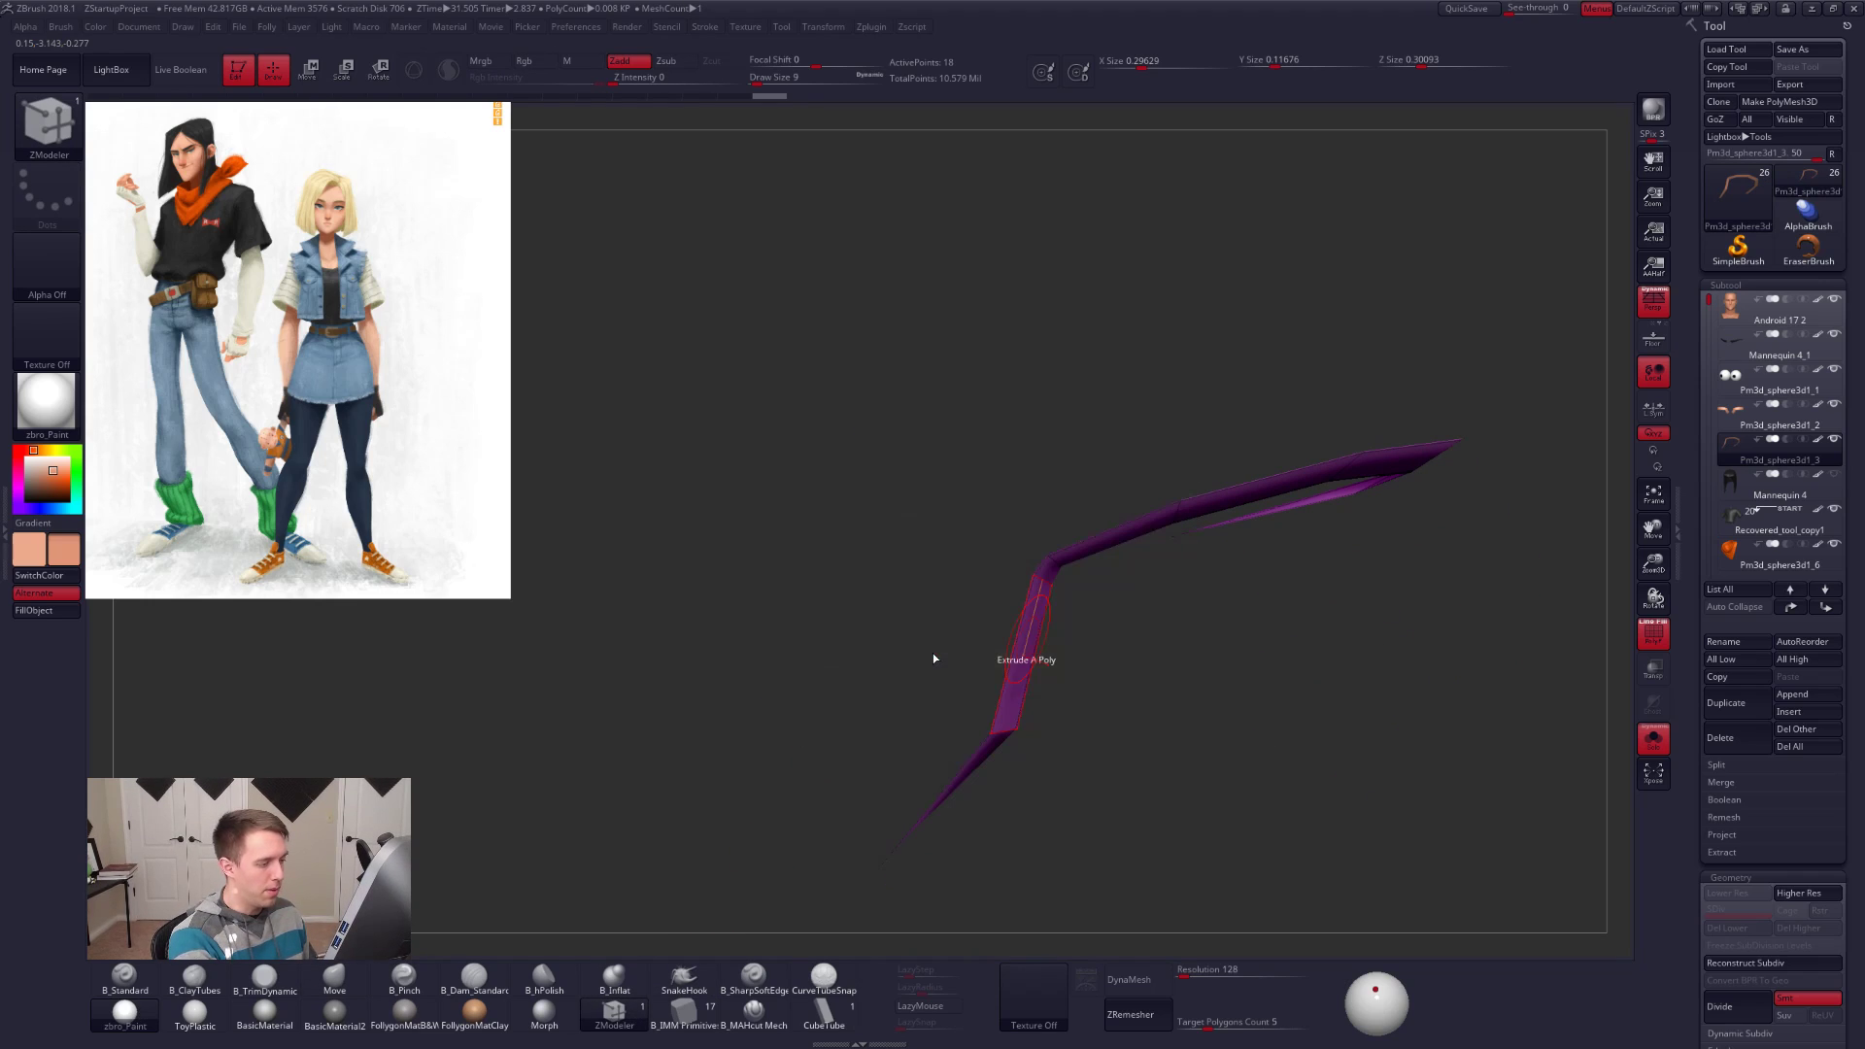
left_click_drag(1015, 688, 1002, 670)
key("d")
key("shift+d")
right_click_drag(992, 692, 1115, 641)
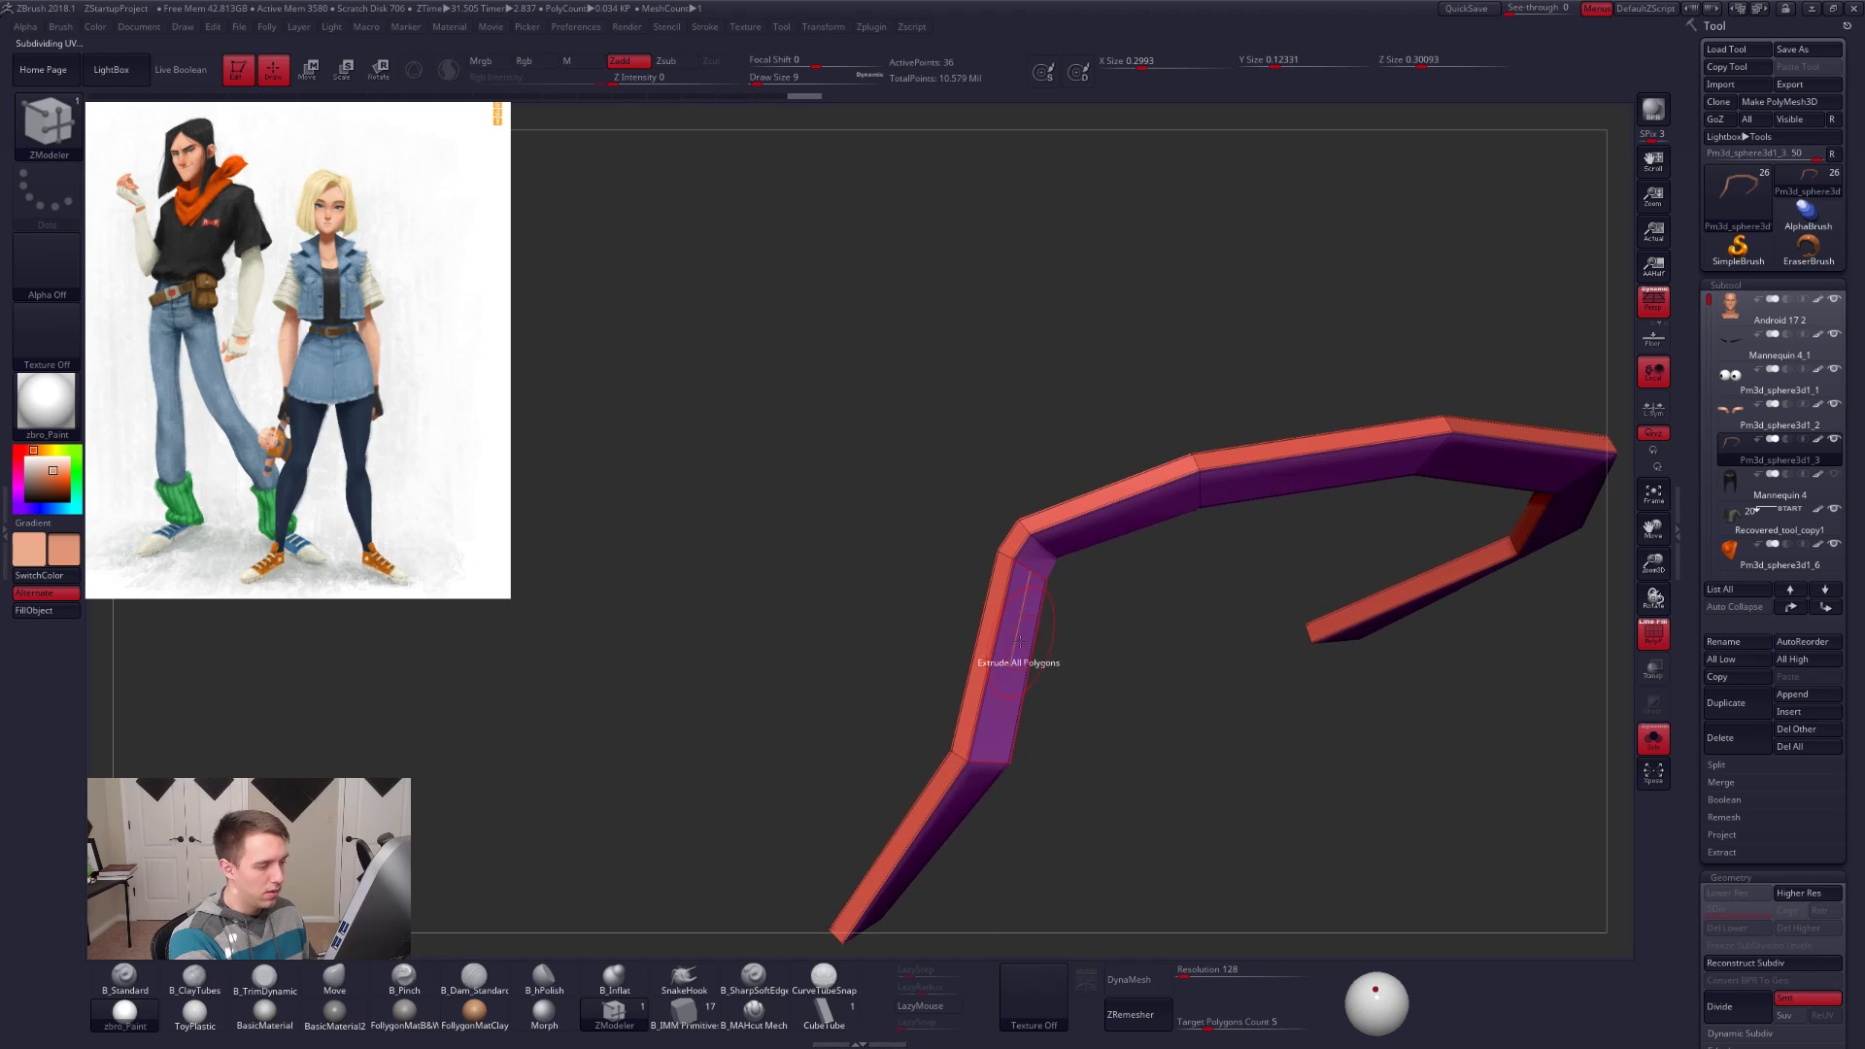
Step: Flip the thickened strip's face normals, raise its subdivision level and hide the polyframe
key("space")
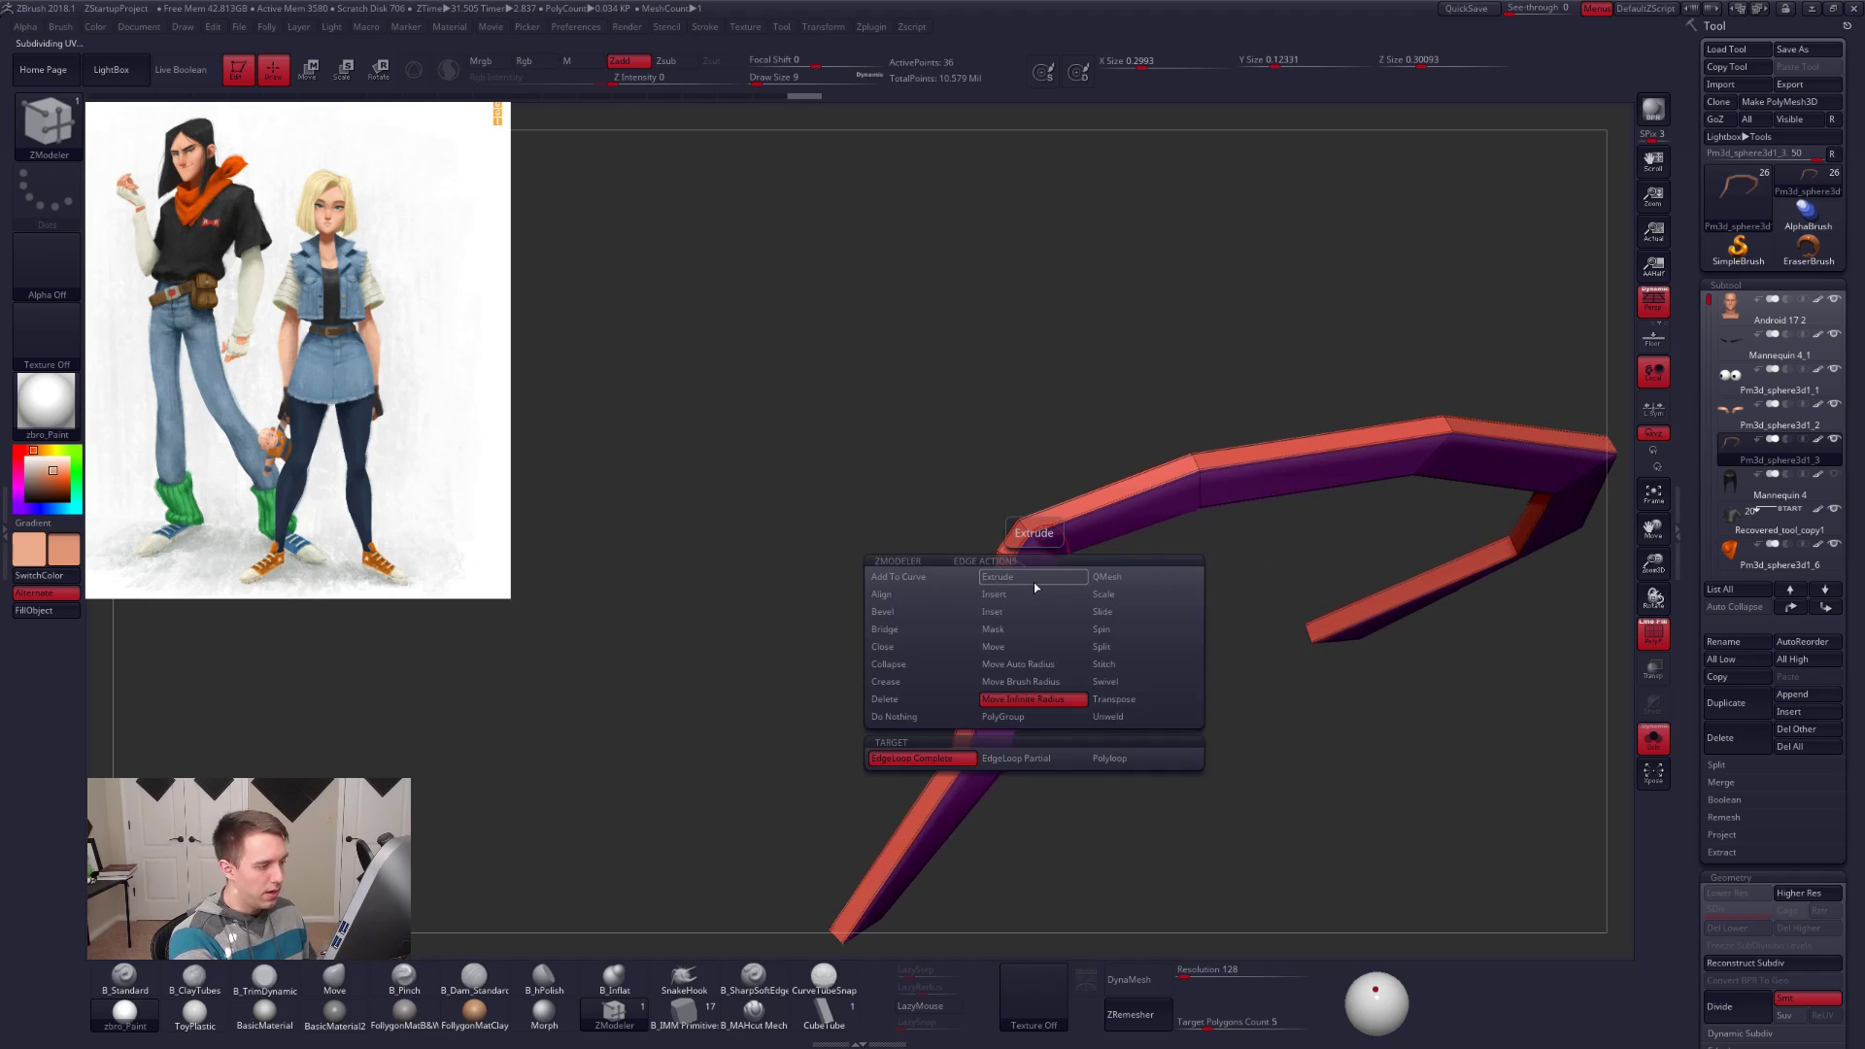
left_click(1057, 637)
key("space")
left_click(1182, 678)
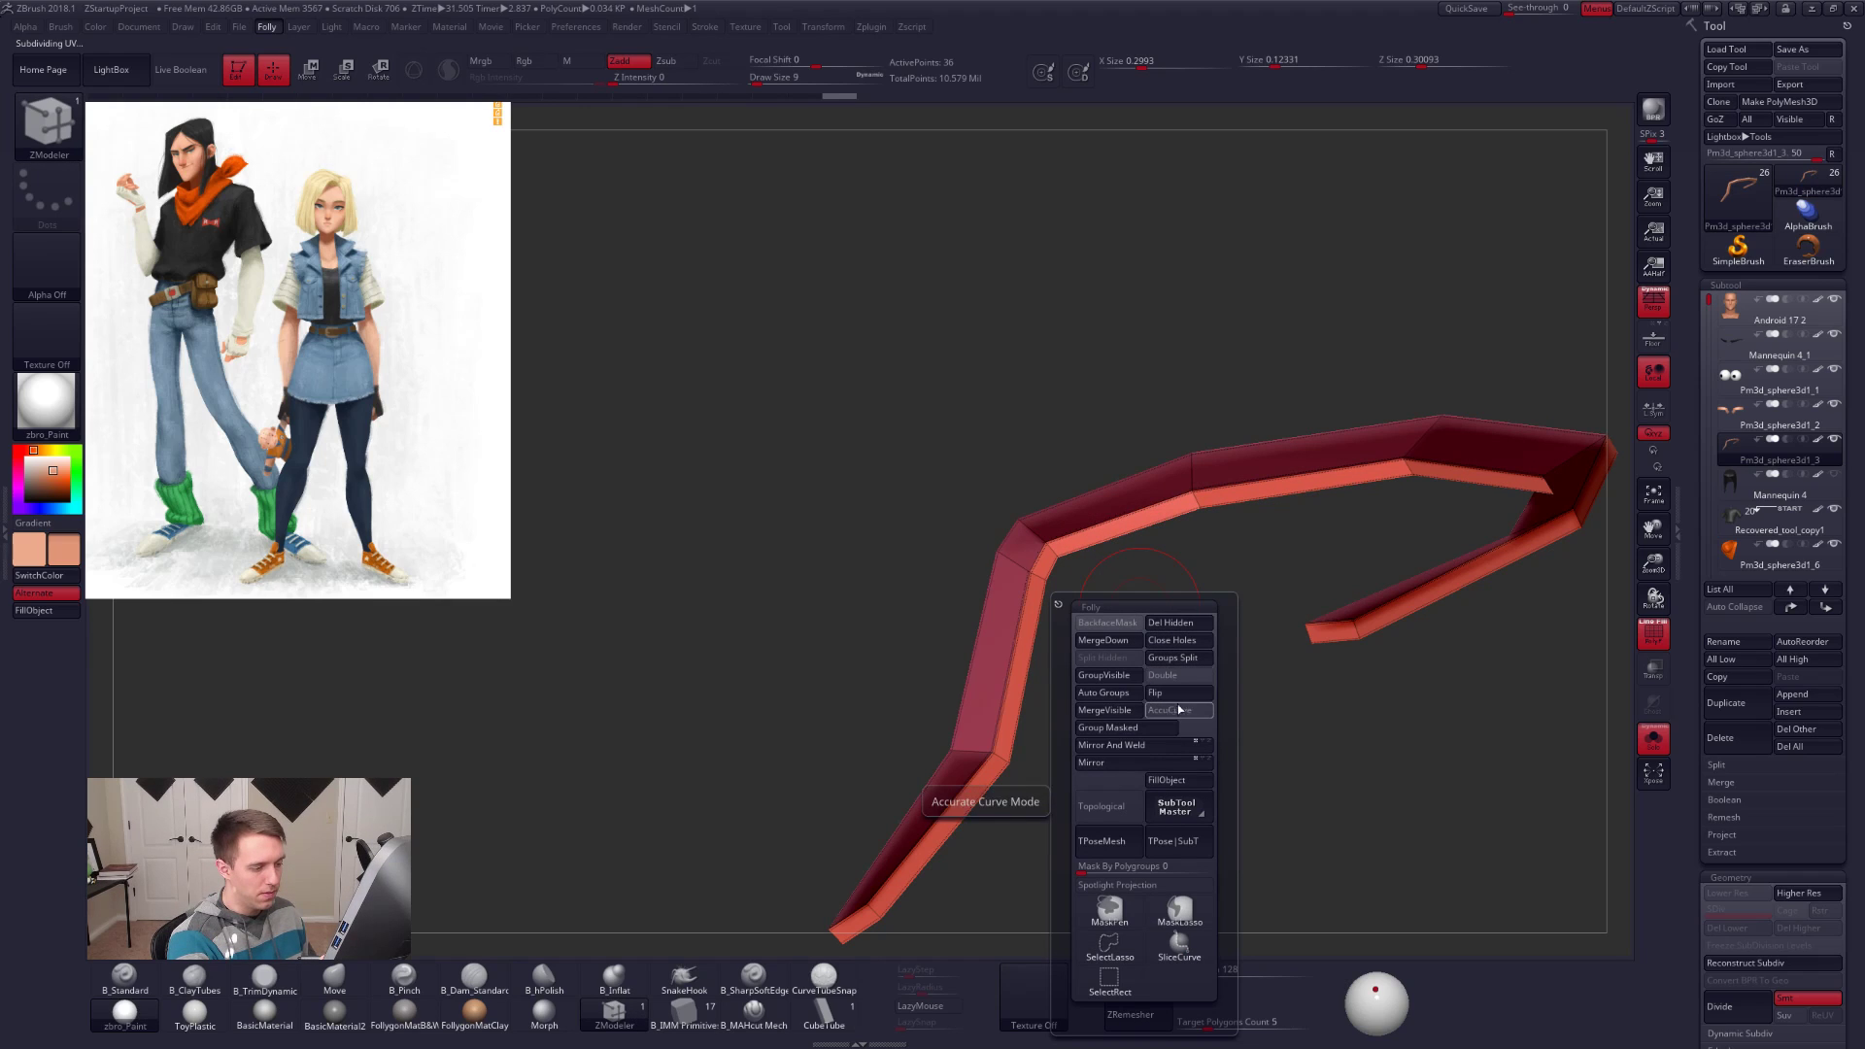
left_click(1181, 695)
key("d")
right_click_drag(1311, 619, 1253, 680)
key("shift+f")
right_click_drag(1330, 768, 1143, 746, "ctrl")
Step: Bring the head back and fit the strip's upper edge and outer corner to the eyelid with the Move brush at size 67
key("shift+alt+s")
key("b")
key("m")
key("v")
key("space")
left_click_drag(964, 630, 1258, 546)
mouse_move(1281, 554)
right_mouse_down()
mouse_move(1353, 546)
mouse_move(1338, 561)
mouse_move(1361, 568)
right_mouse_up()
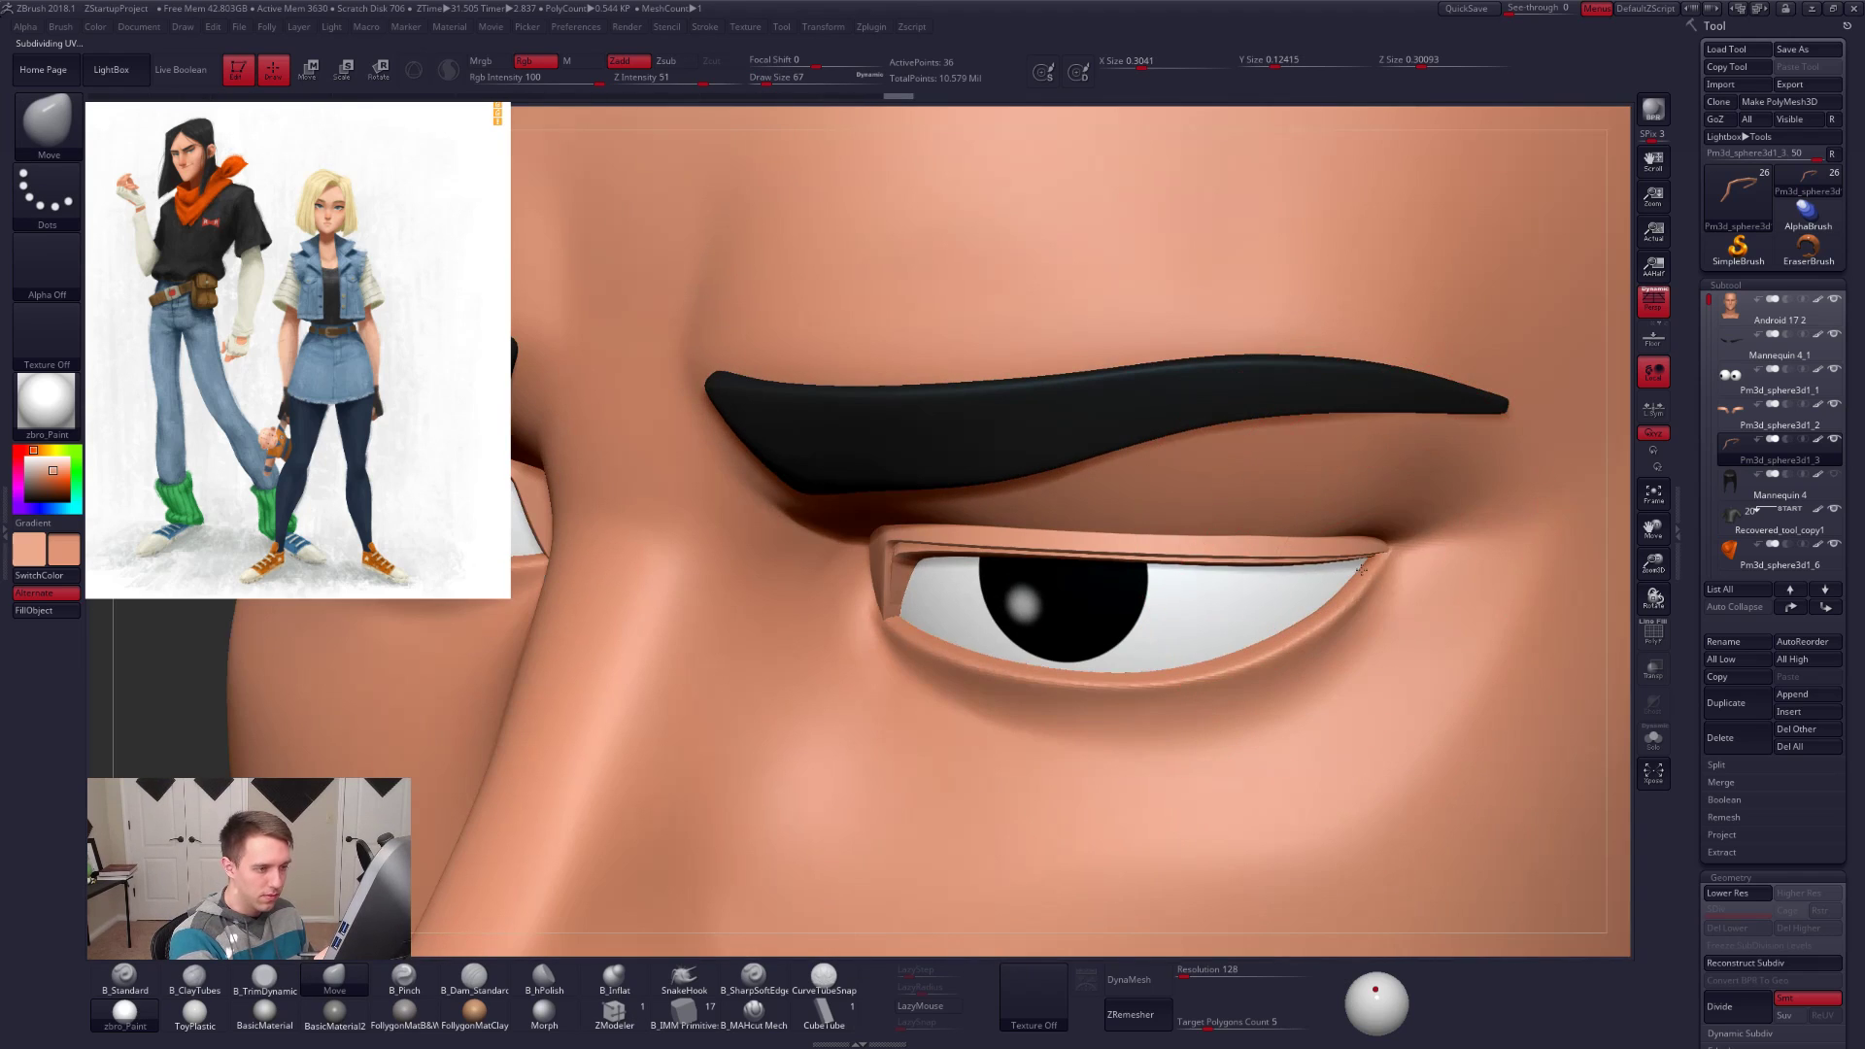
left_click_drag(1352, 573, 1352, 565)
right_click_drag(1054, 573, 1187, 573)
left_click_drag(1187, 573, 1183, 565)
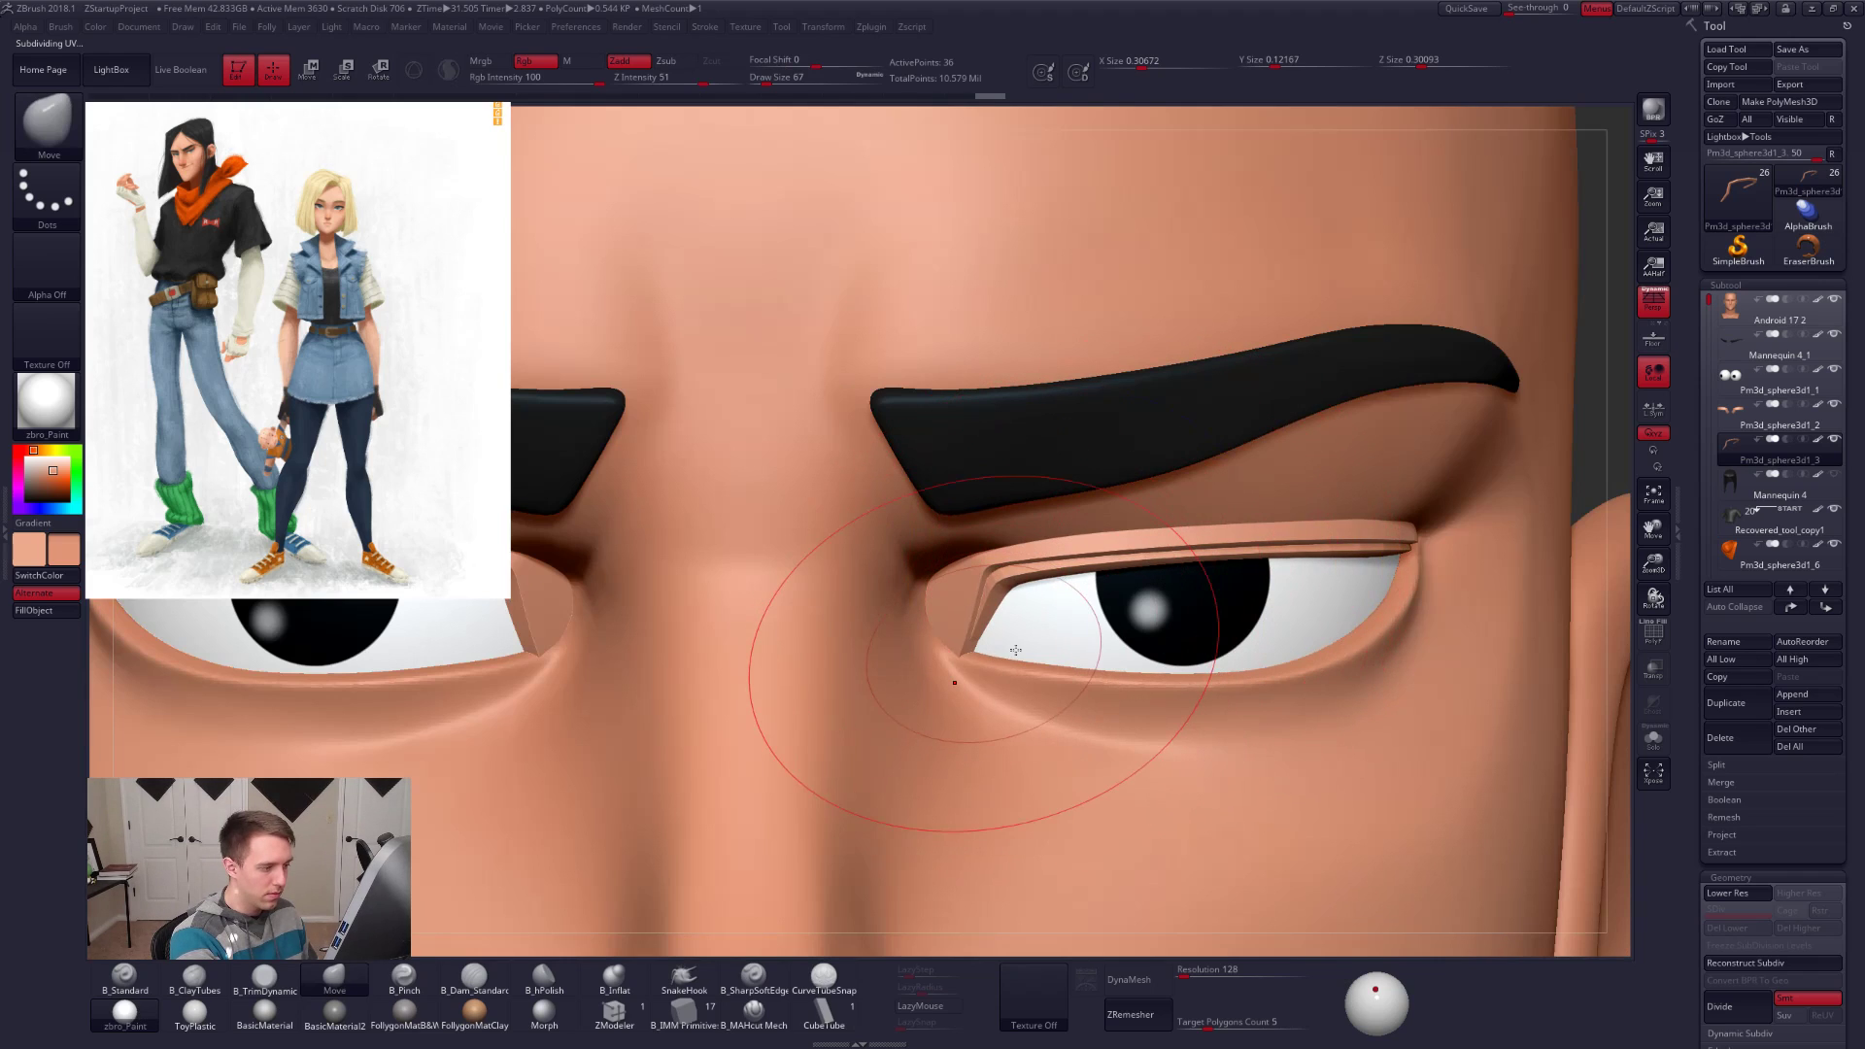
Step: Adjust the strip's inner-corner section with the Move brush at size 74
right_click_drag(1015, 650, 983, 649)
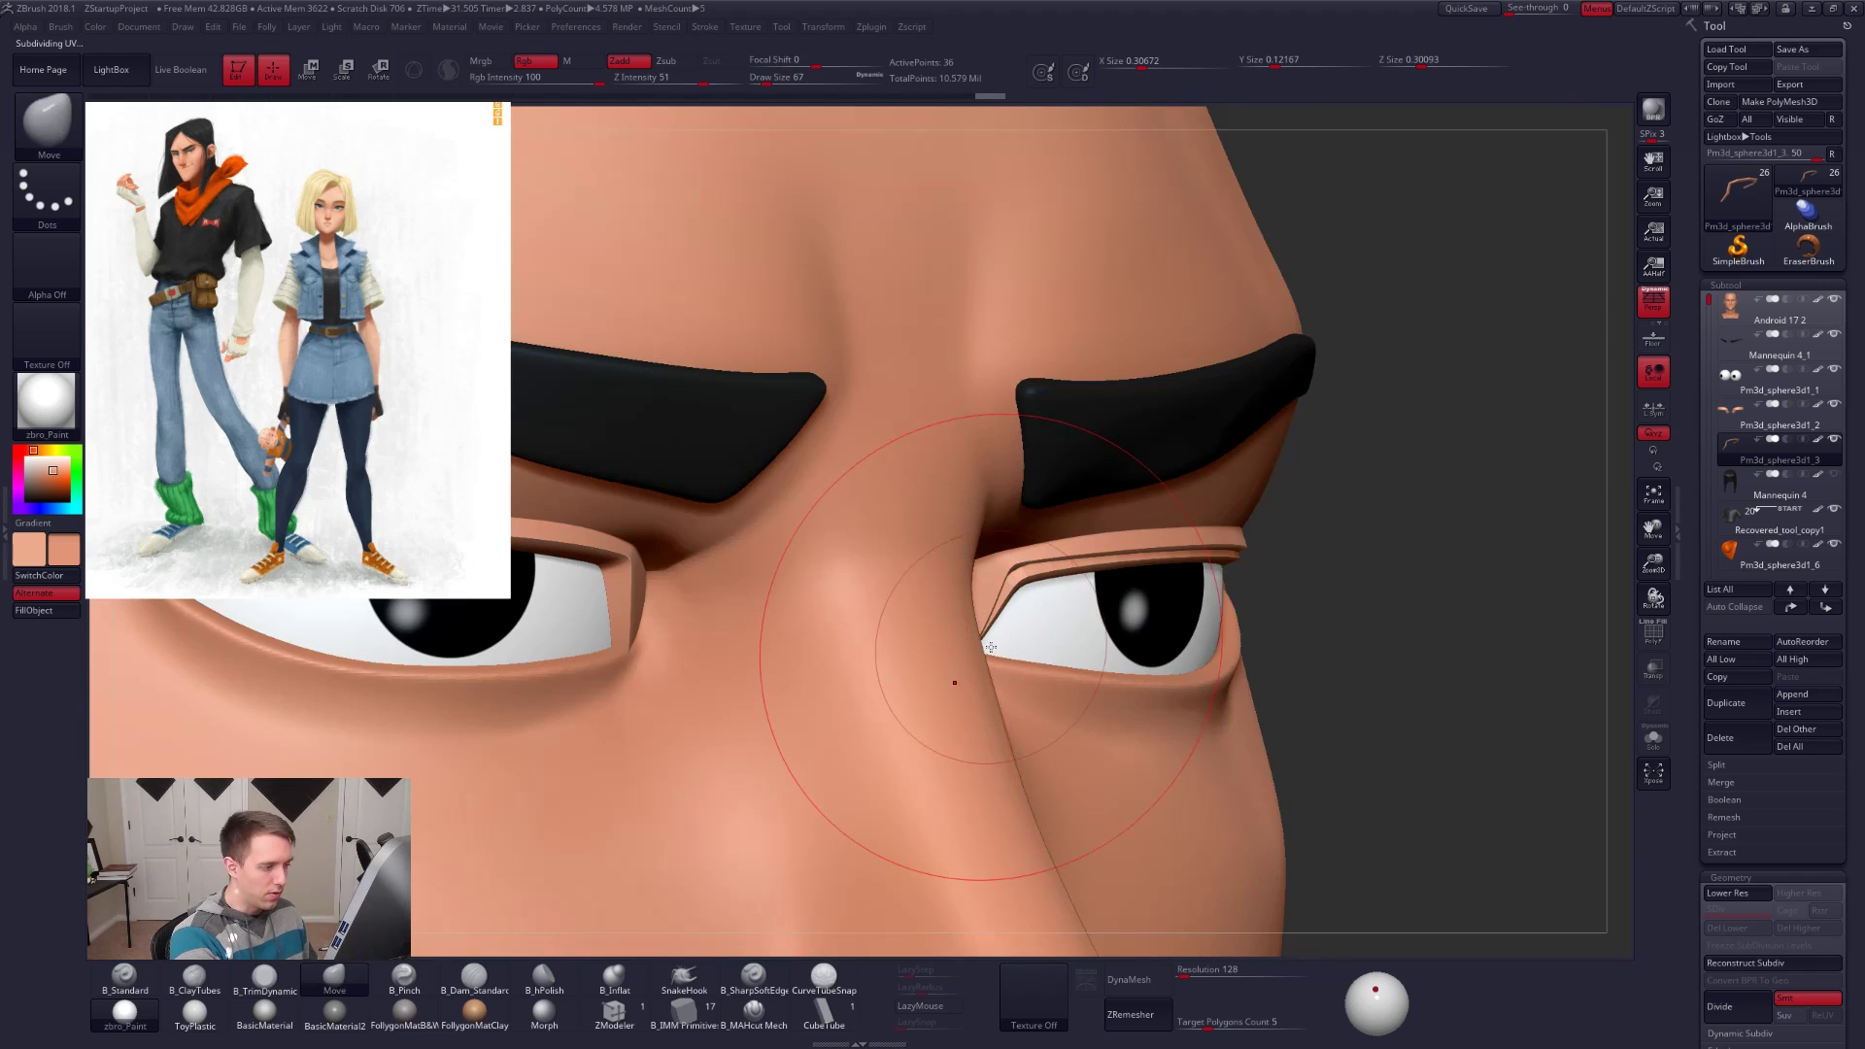
key("alt+s")
key("space")
key("space")
left_click_drag(973, 660, 969, 668)
left_click_drag(974, 664, 969, 671)
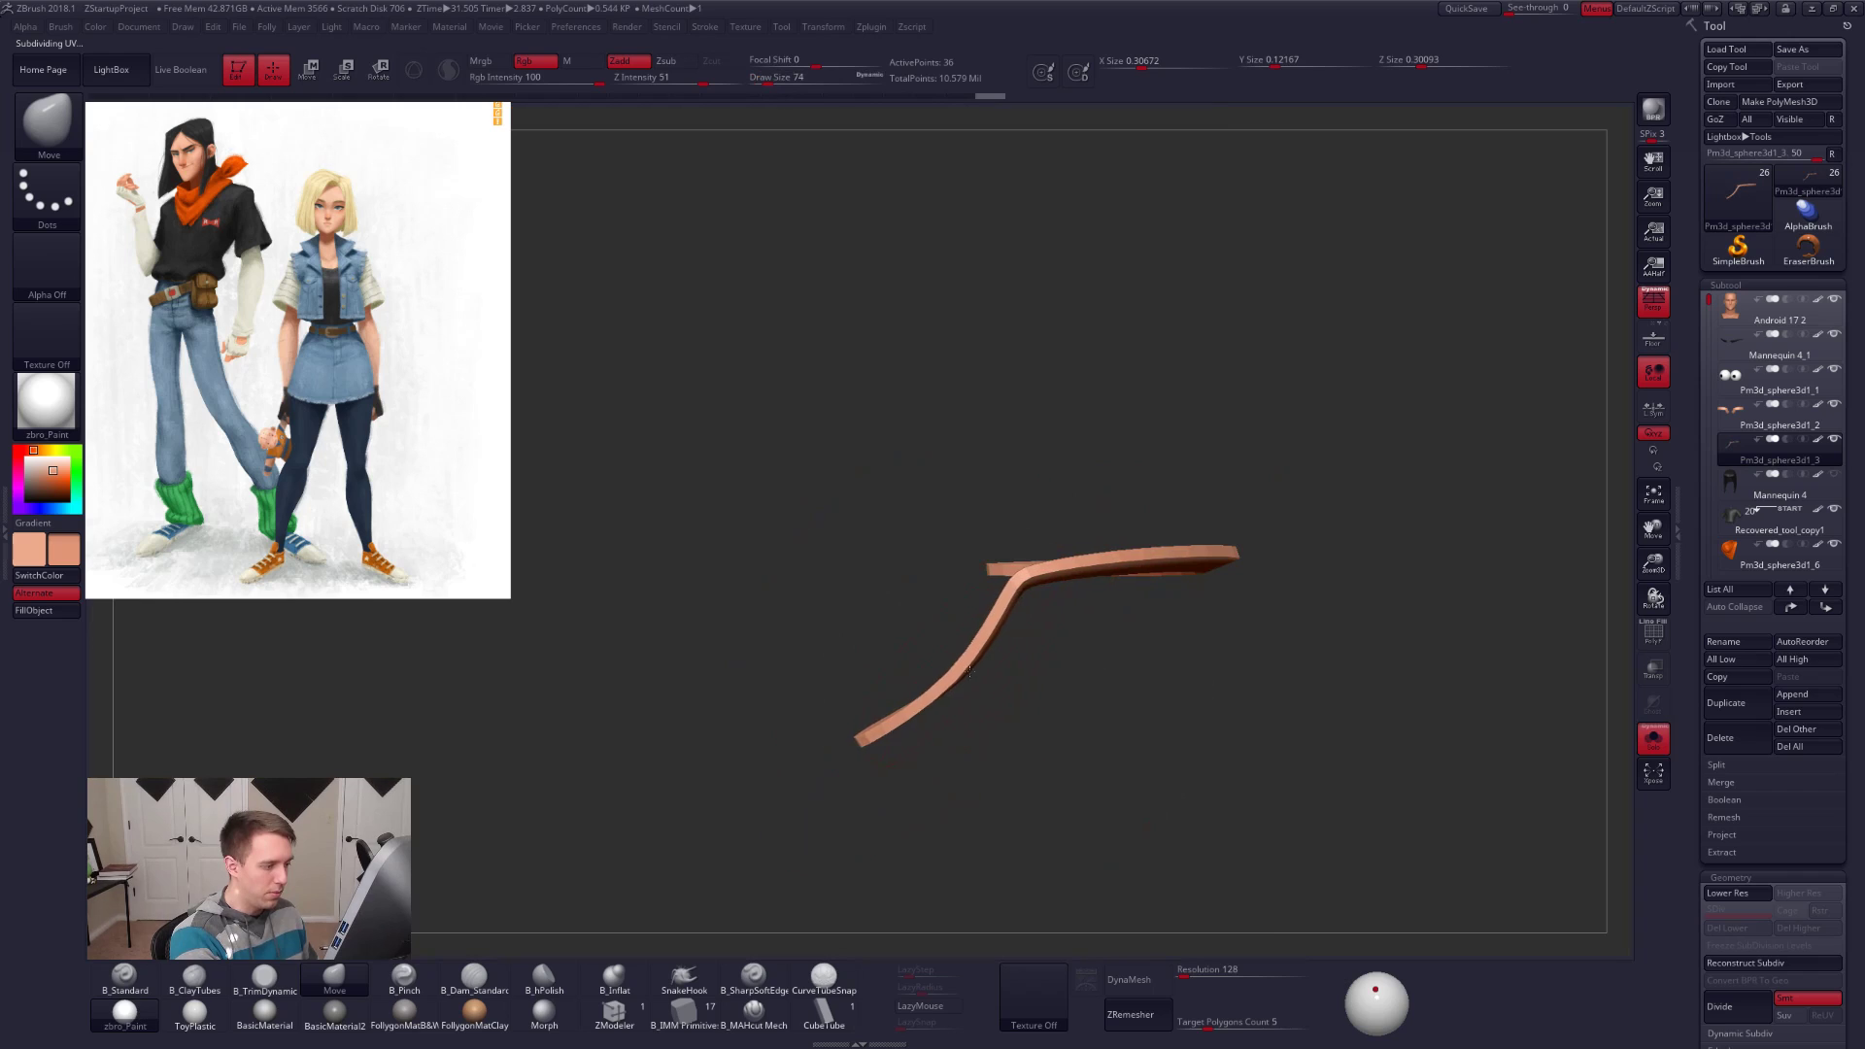
right_click_drag(969, 670, 946, 681)
Step: Refine the strip's inner bend against the eye with the Move brush at size 21
key("alt+s")
key("space")
left_click_drag(1031, 646, 993, 615)
key("space")
key("alt+s")
mouse_move(993, 615)
right_mouse_down()
mouse_move(972, 605)
mouse_move(991, 624)
right_mouse_up()
Step: At the lowest subdivision level, mask all but the strip's inner bend and position a transpose line to adjust it against the eye
key("shift+d")
key("shift+f")
mouse_move(991, 564)
left_mouse_down("ctrl")
mouse_move(1009, 589)
mouse_move(971, 573)
mouse_move(1093, 694)
left_mouse_up("ctrl")
left_click(1071, 523, "ctrl")
key("w")
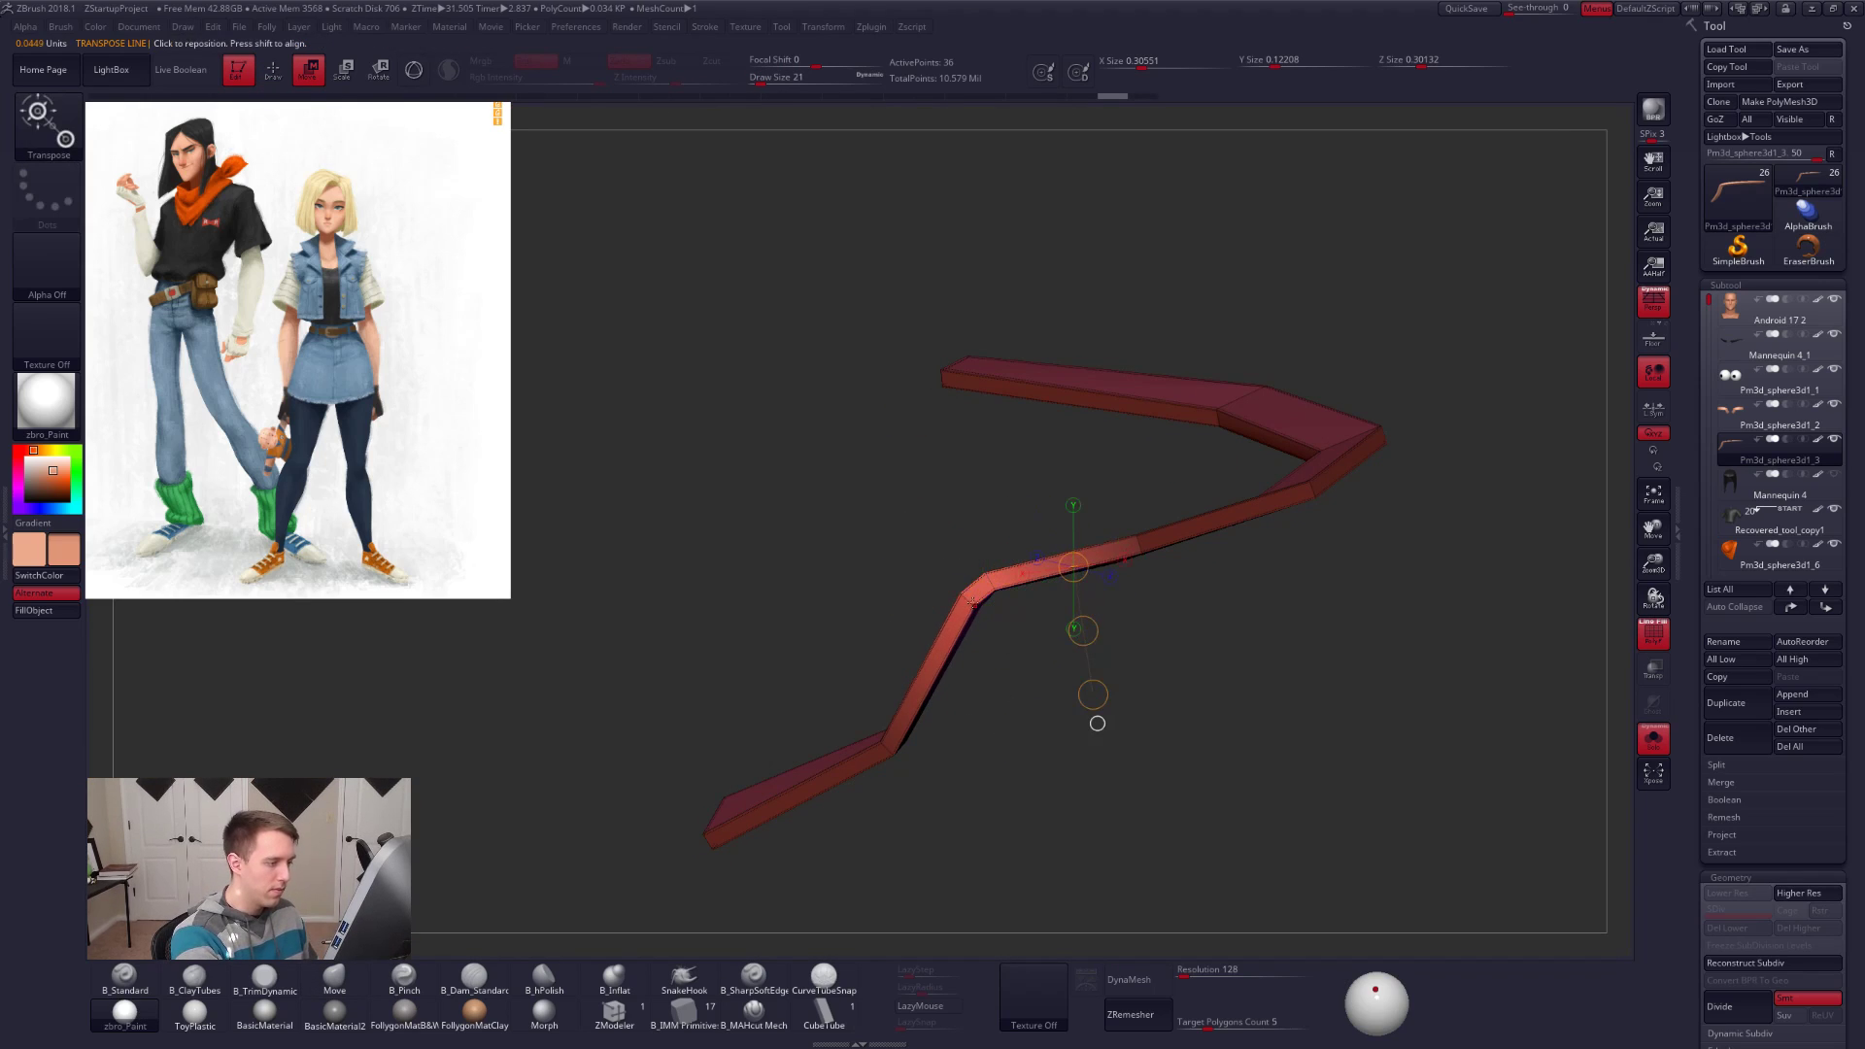
left_click_drag(974, 607, 1103, 491)
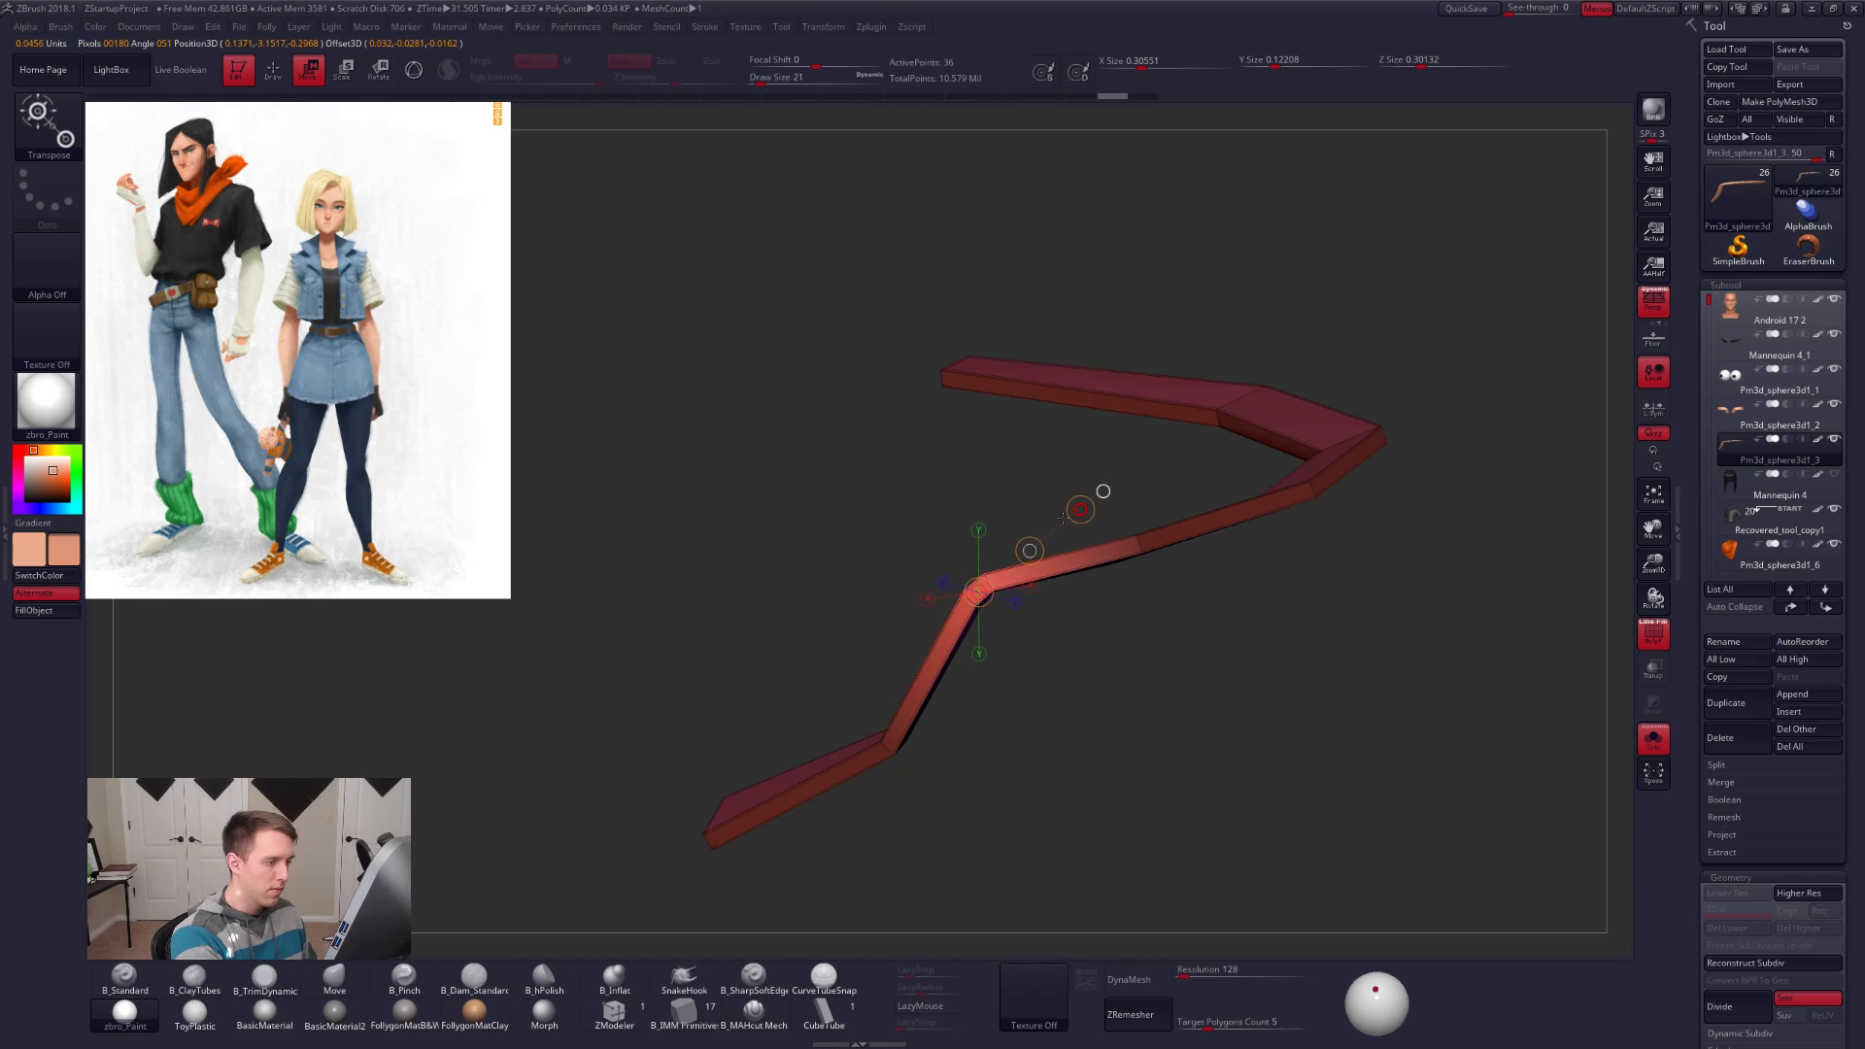
left_click_drag(1022, 551, 1025, 550)
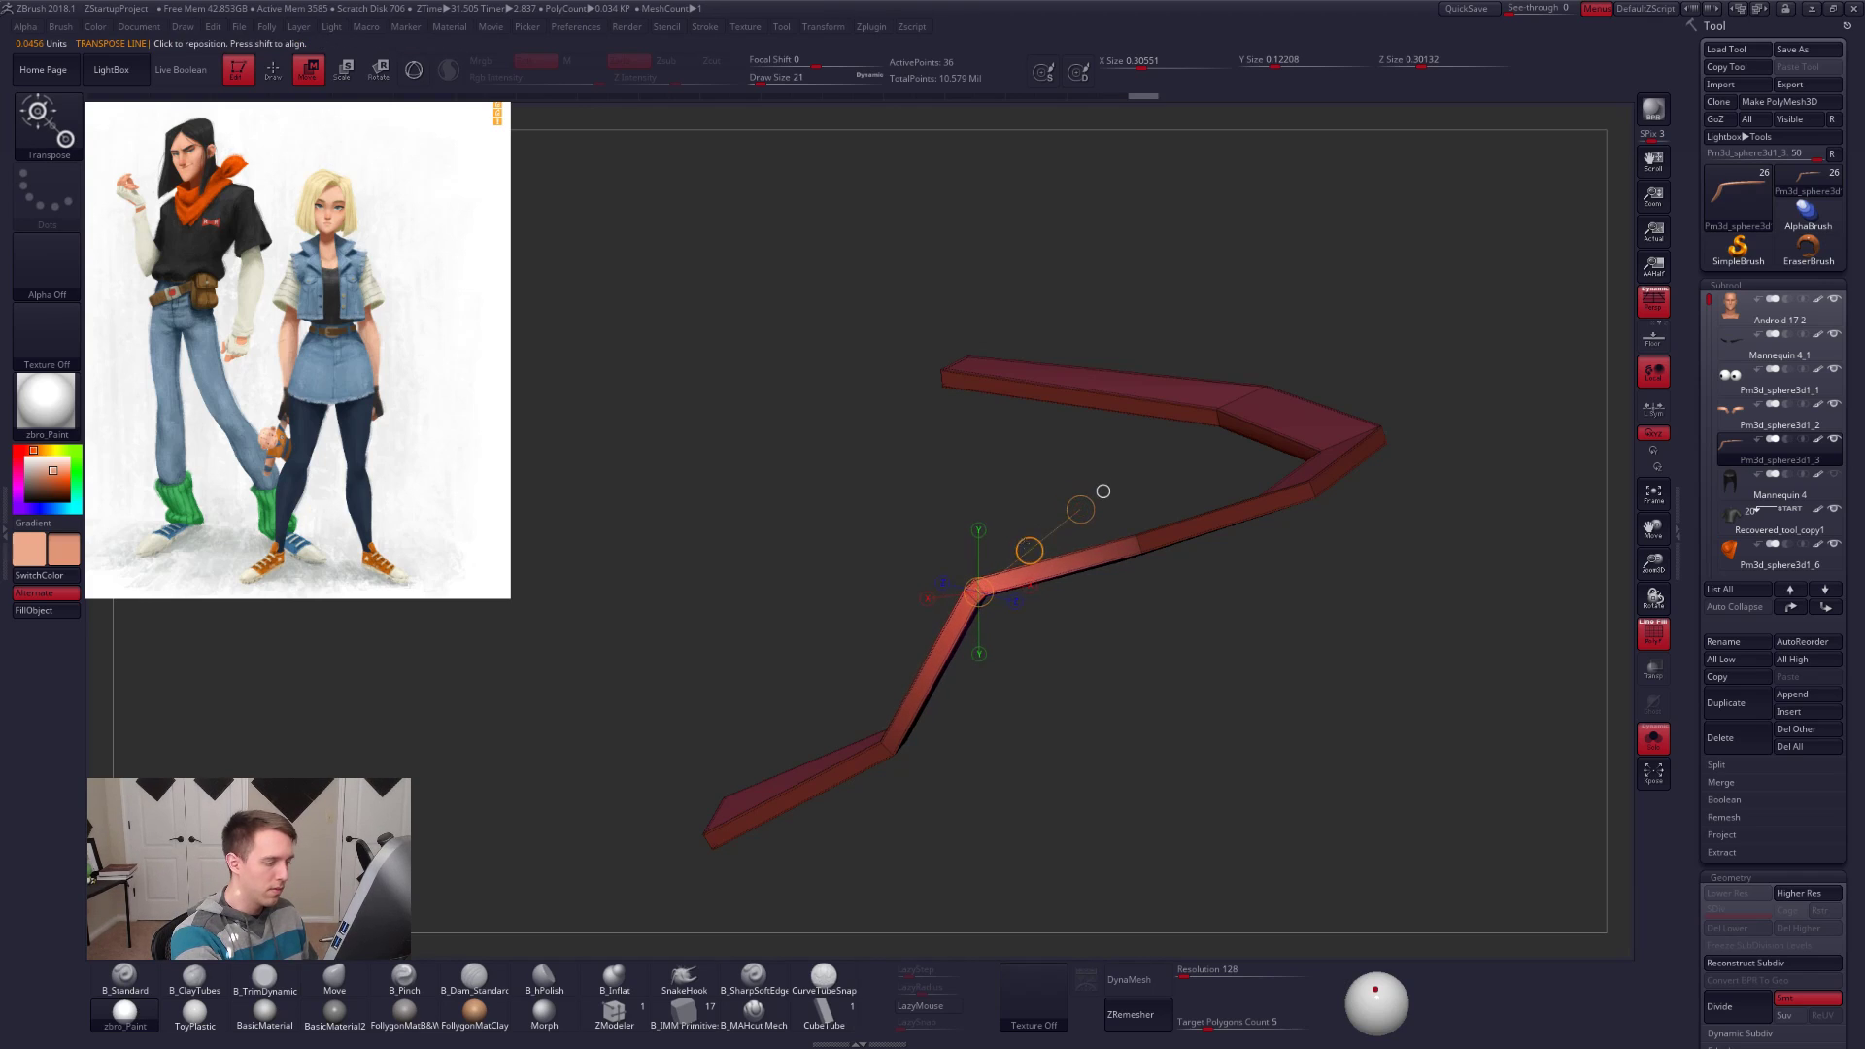
key("q")
left_click_drag(1118, 588, 1140, 607, "ctrl")
left_click(1654, 740)
key("d")
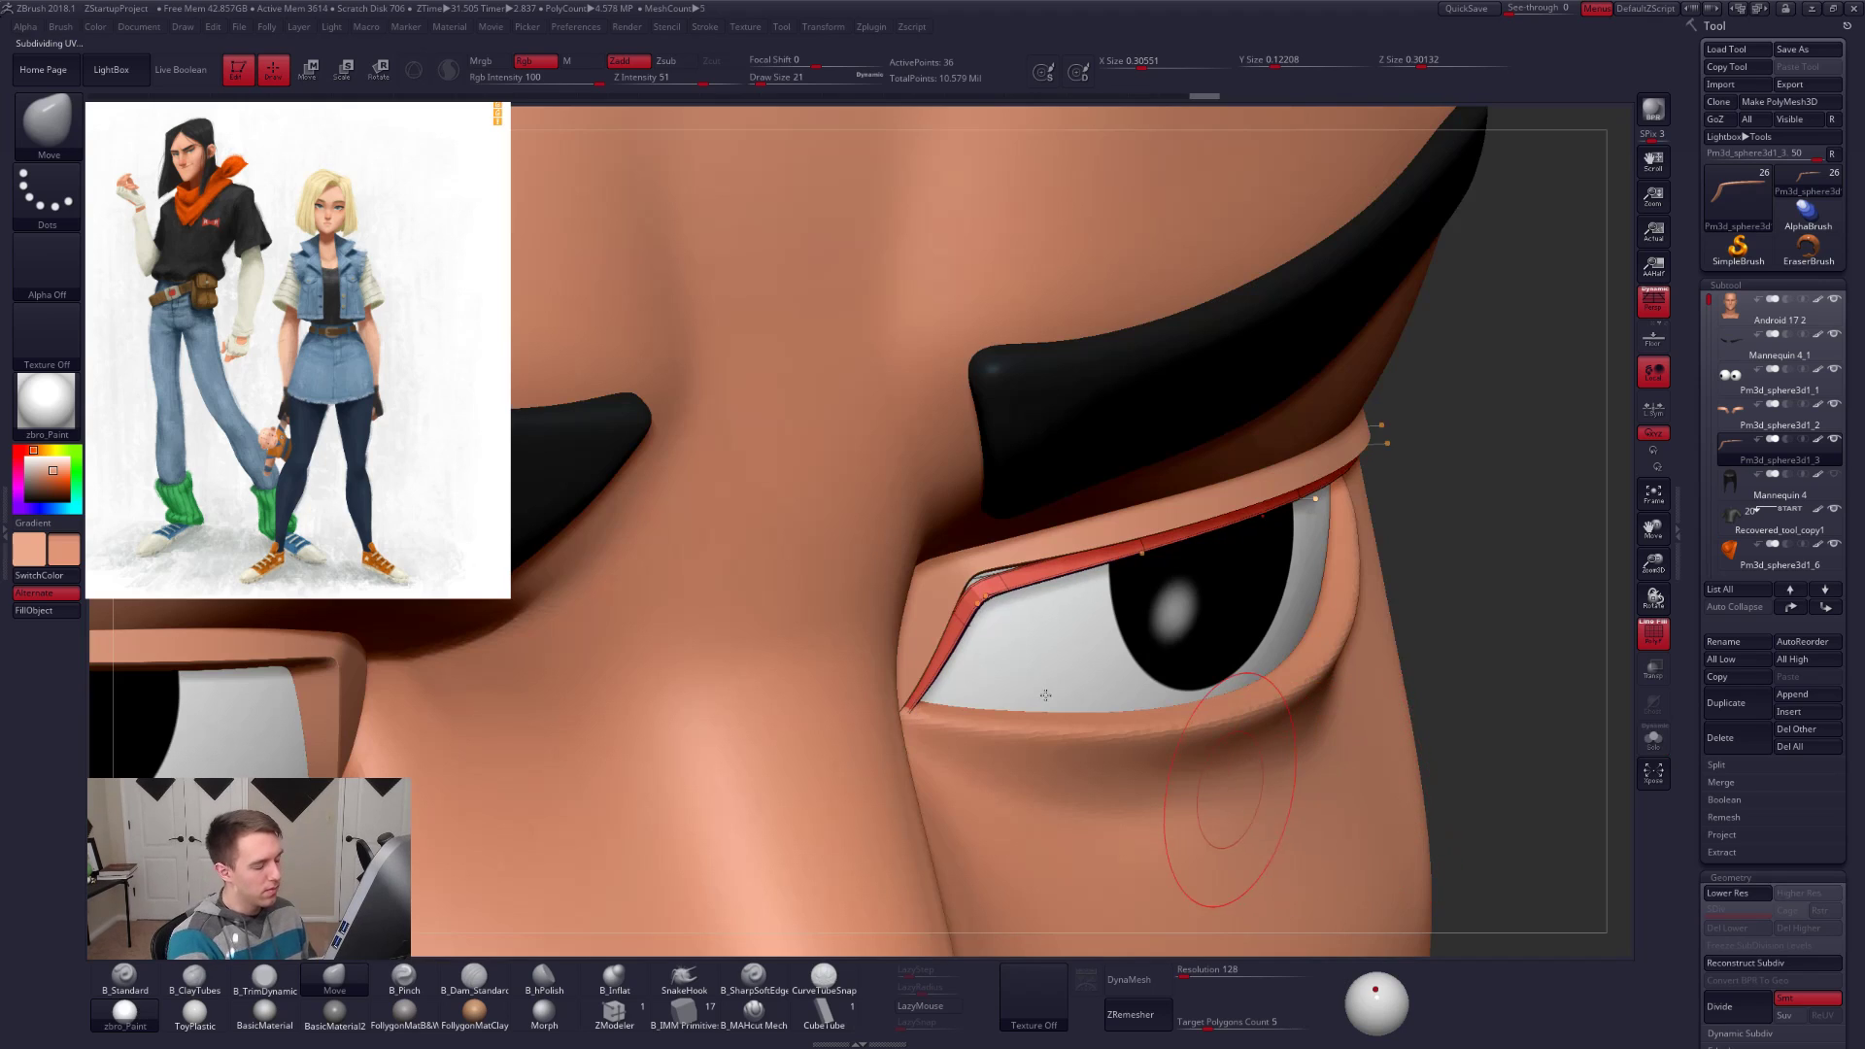
Step: Restore the mask, nudge the inner bend slightly upward with the transpose line, and clear the mask
key("ctrl+z")
key("w")
key("d")
left_click_drag(1031, 547, 1031, 538)
key("q")
mouse_move(1336, 583)
right_mouse_down("alt")
mouse_move(1329, 476)
mouse_move(1319, 545)
right_mouse_up("alt")
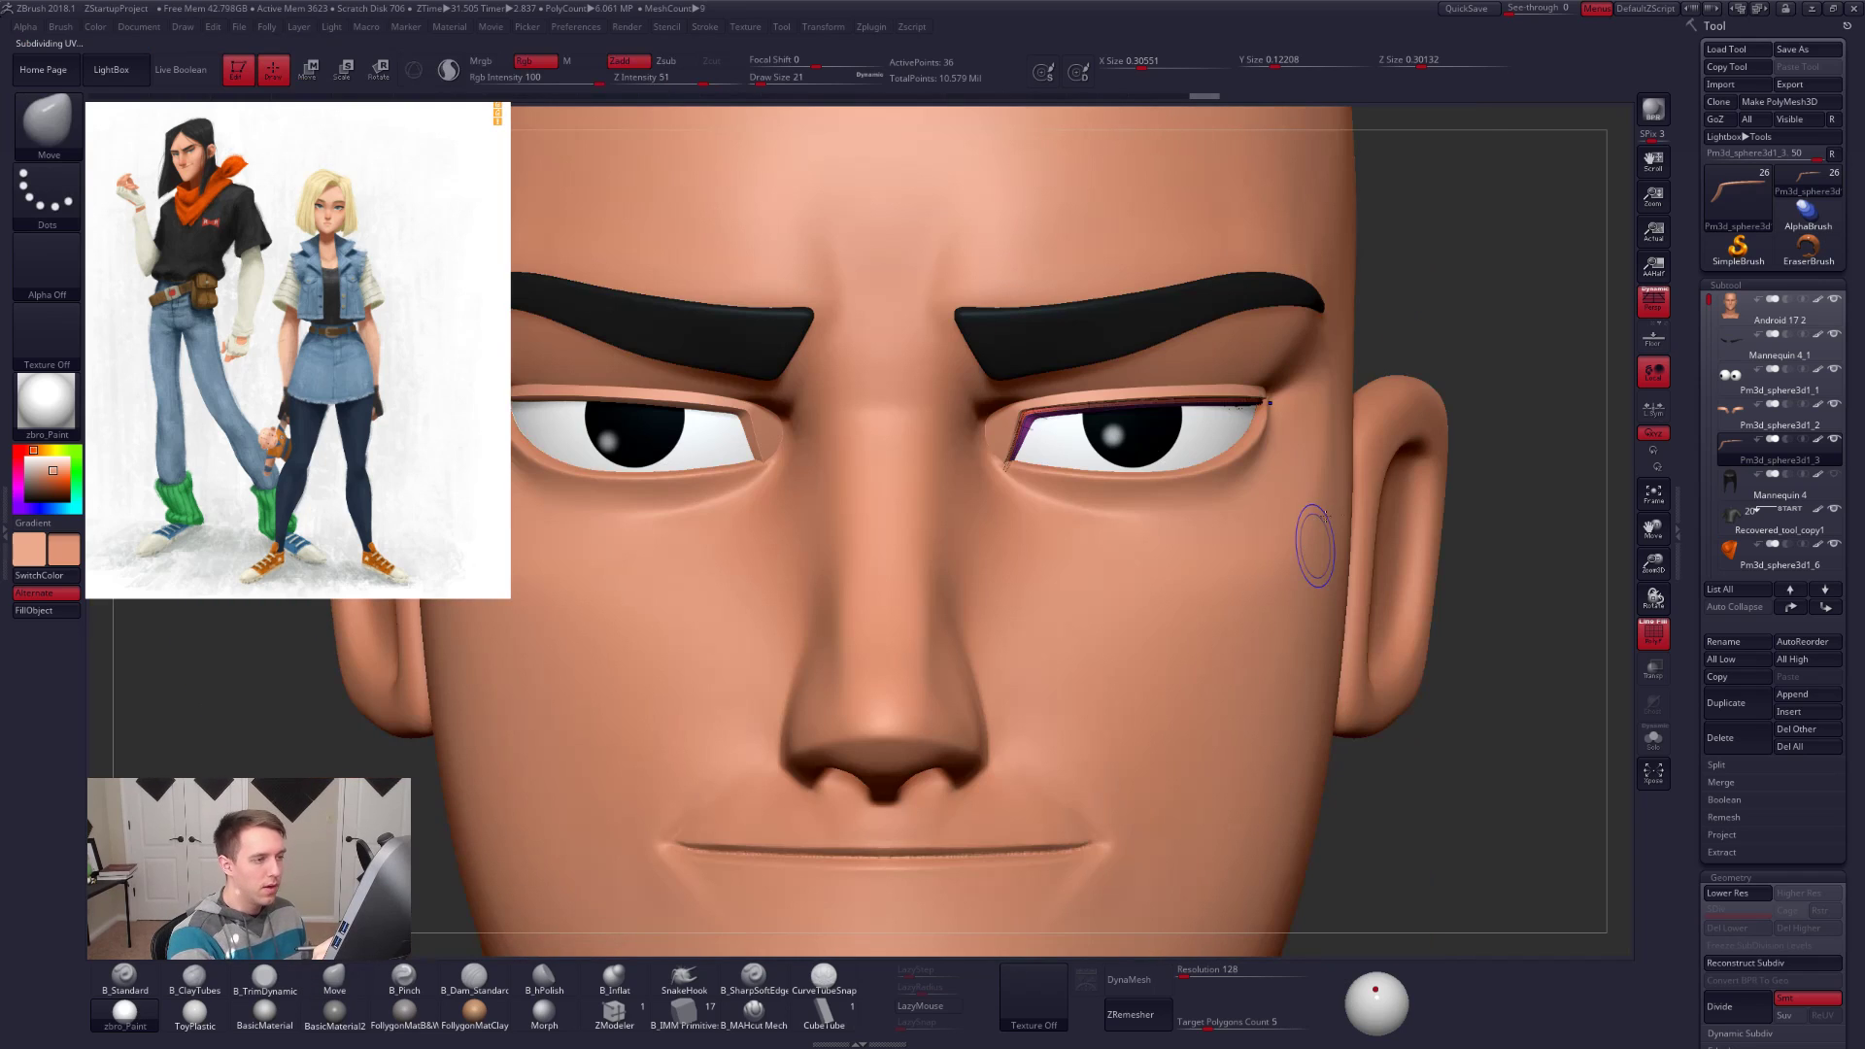
left_click_drag(1496, 544, 1525, 583, "ctrl")
right_click_drag(1193, 678, 1149, 854, "alt")
key("shift+f")
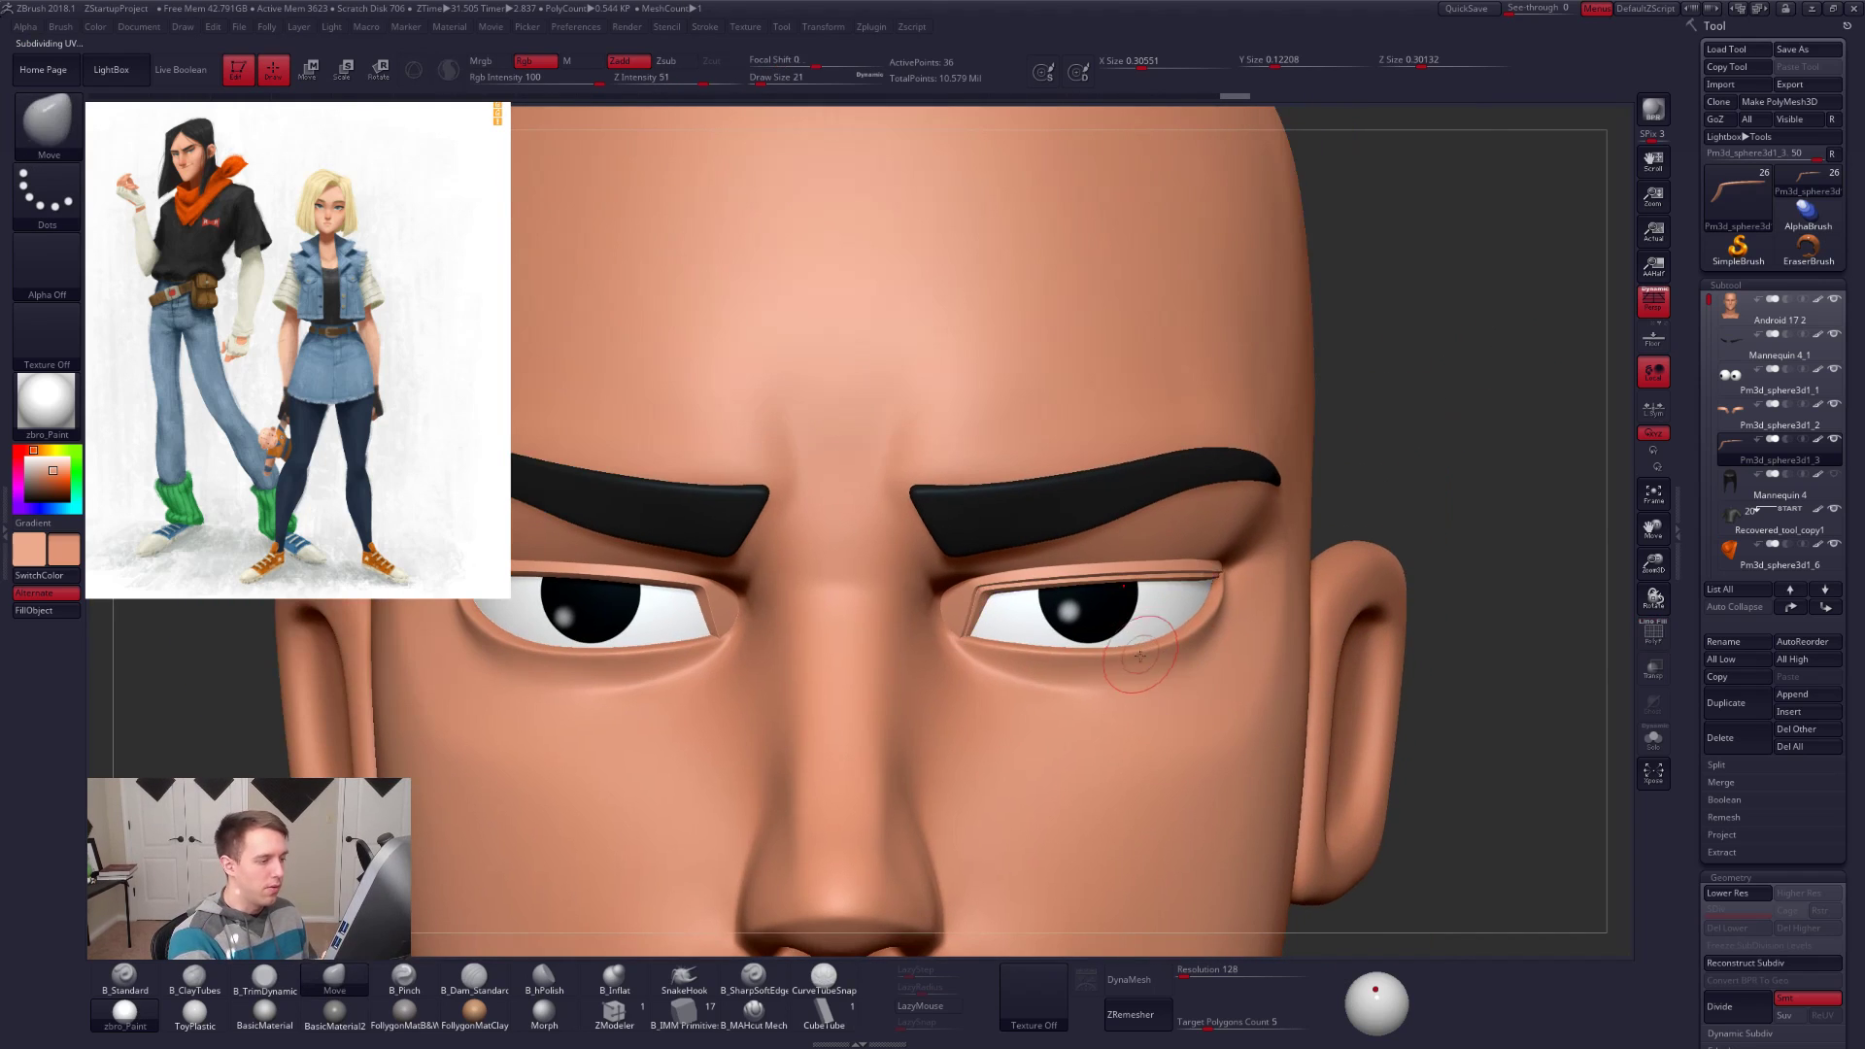
Step: Isolate the strip at its lowest subdivision level and pull its outer end outward with the Move brush at size 33
key("alt+s")
mouse_move(1168, 615)
right_mouse_down()
mouse_move(1164, 485)
mouse_move(1156, 583)
mouse_move(1147, 563)
right_mouse_up()
key("shift+d")
mouse_move(1144, 814)
left_mouse_down("ctrl")
mouse_move(1171, 505)
mouse_move(986, 427)
mouse_move(726, 444)
mouse_move(1373, 791)
mouse_move(1132, 889)
mouse_move(1088, 836)
left_mouse_up("ctrl")
left_click_drag(952, 304, 953, 571)
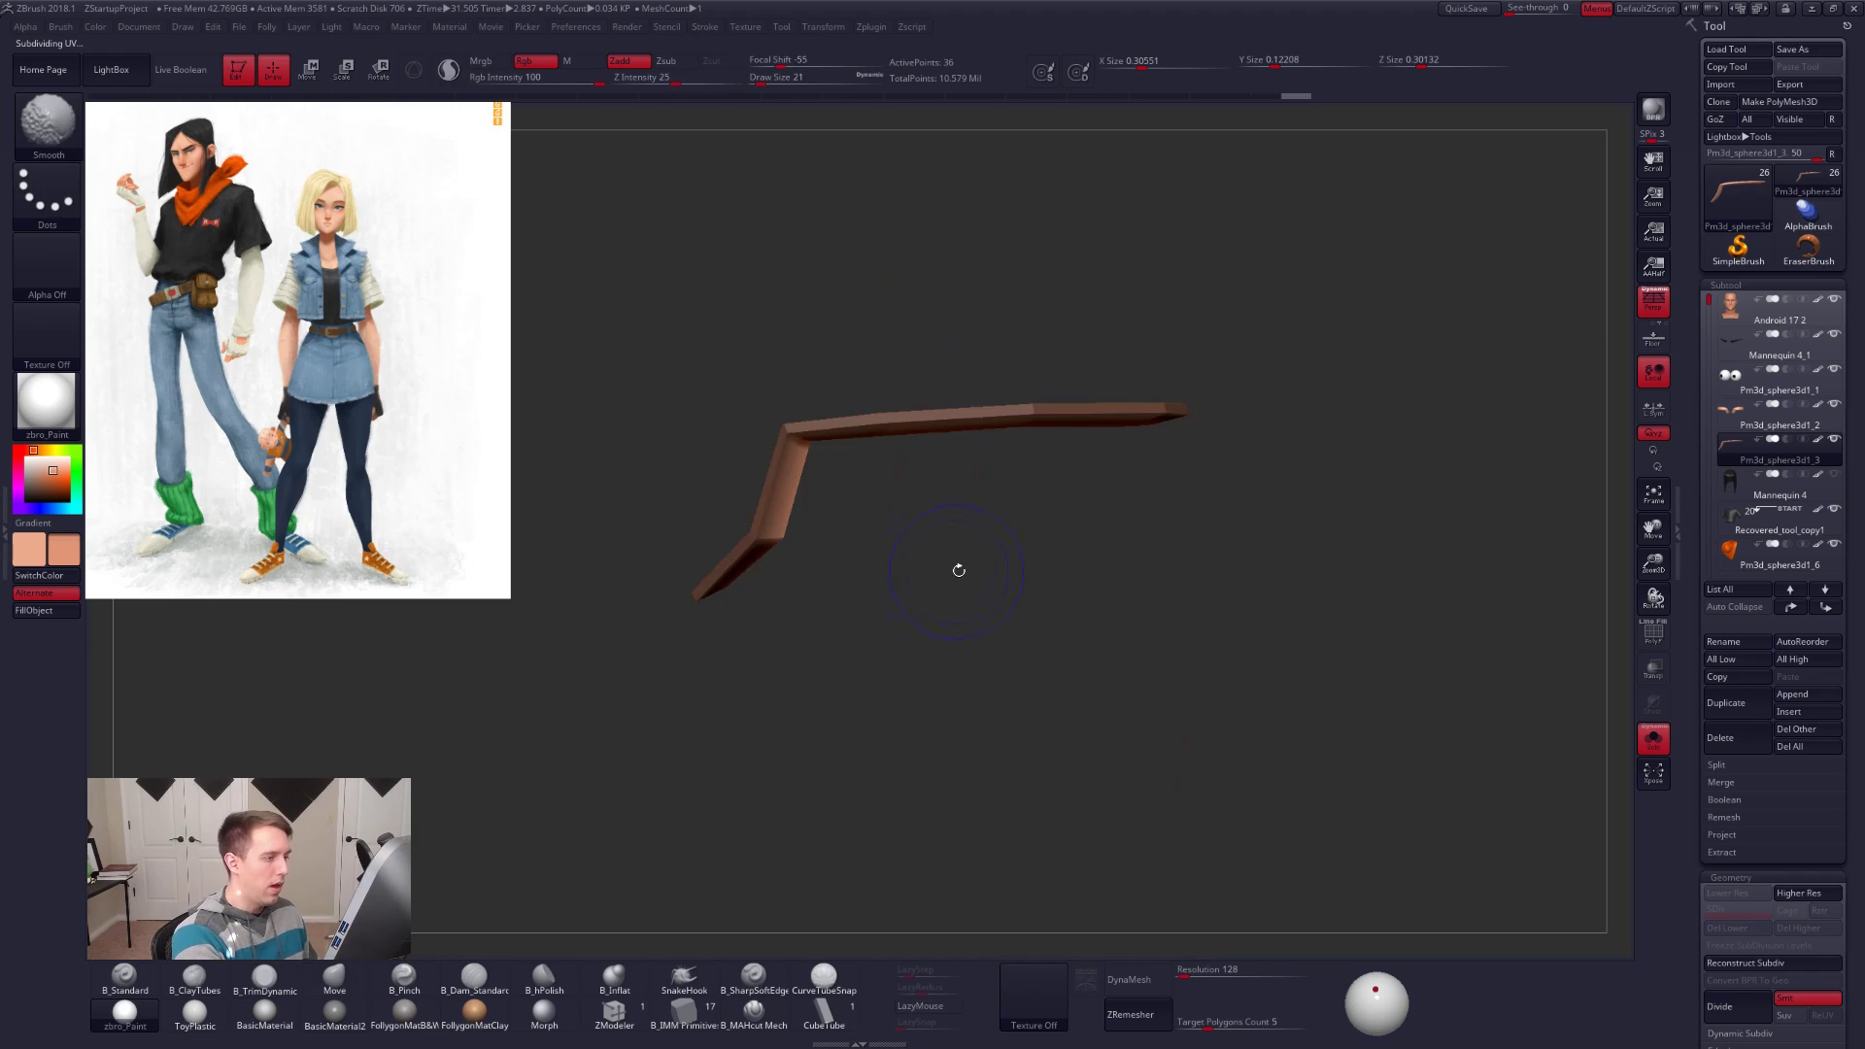
left_click_drag(1195, 494, 1205, 356)
key("space")
mouse_move(1195, 530)
left_mouse_down()
mouse_move(1229, 503)
mouse_move(1236, 529)
left_mouse_up()
key("d")
key("alt+s")
key("alt+s")
key("space")
key("shift+d")
key("shift+f")
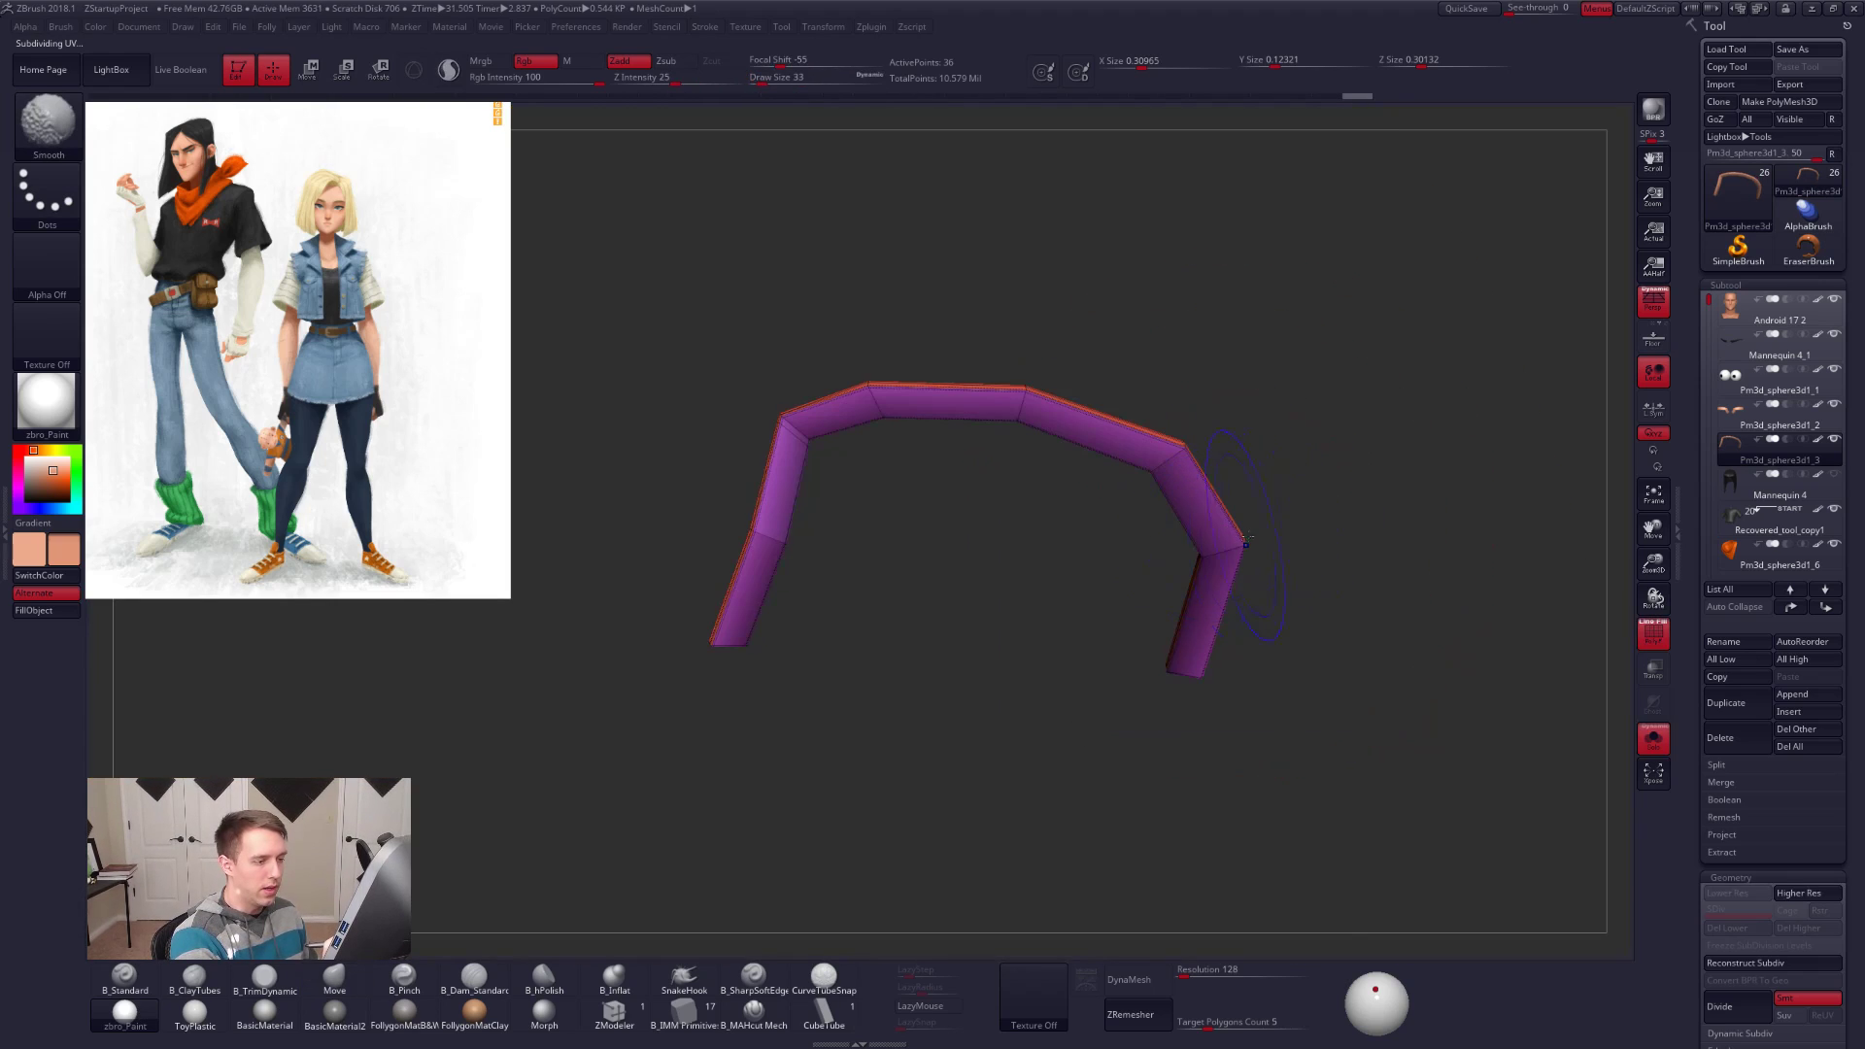
Step: Bring the head back and pull the strip's outer corner and upper edge against the eyelid with the Move brush
key("d")
key("alt+s")
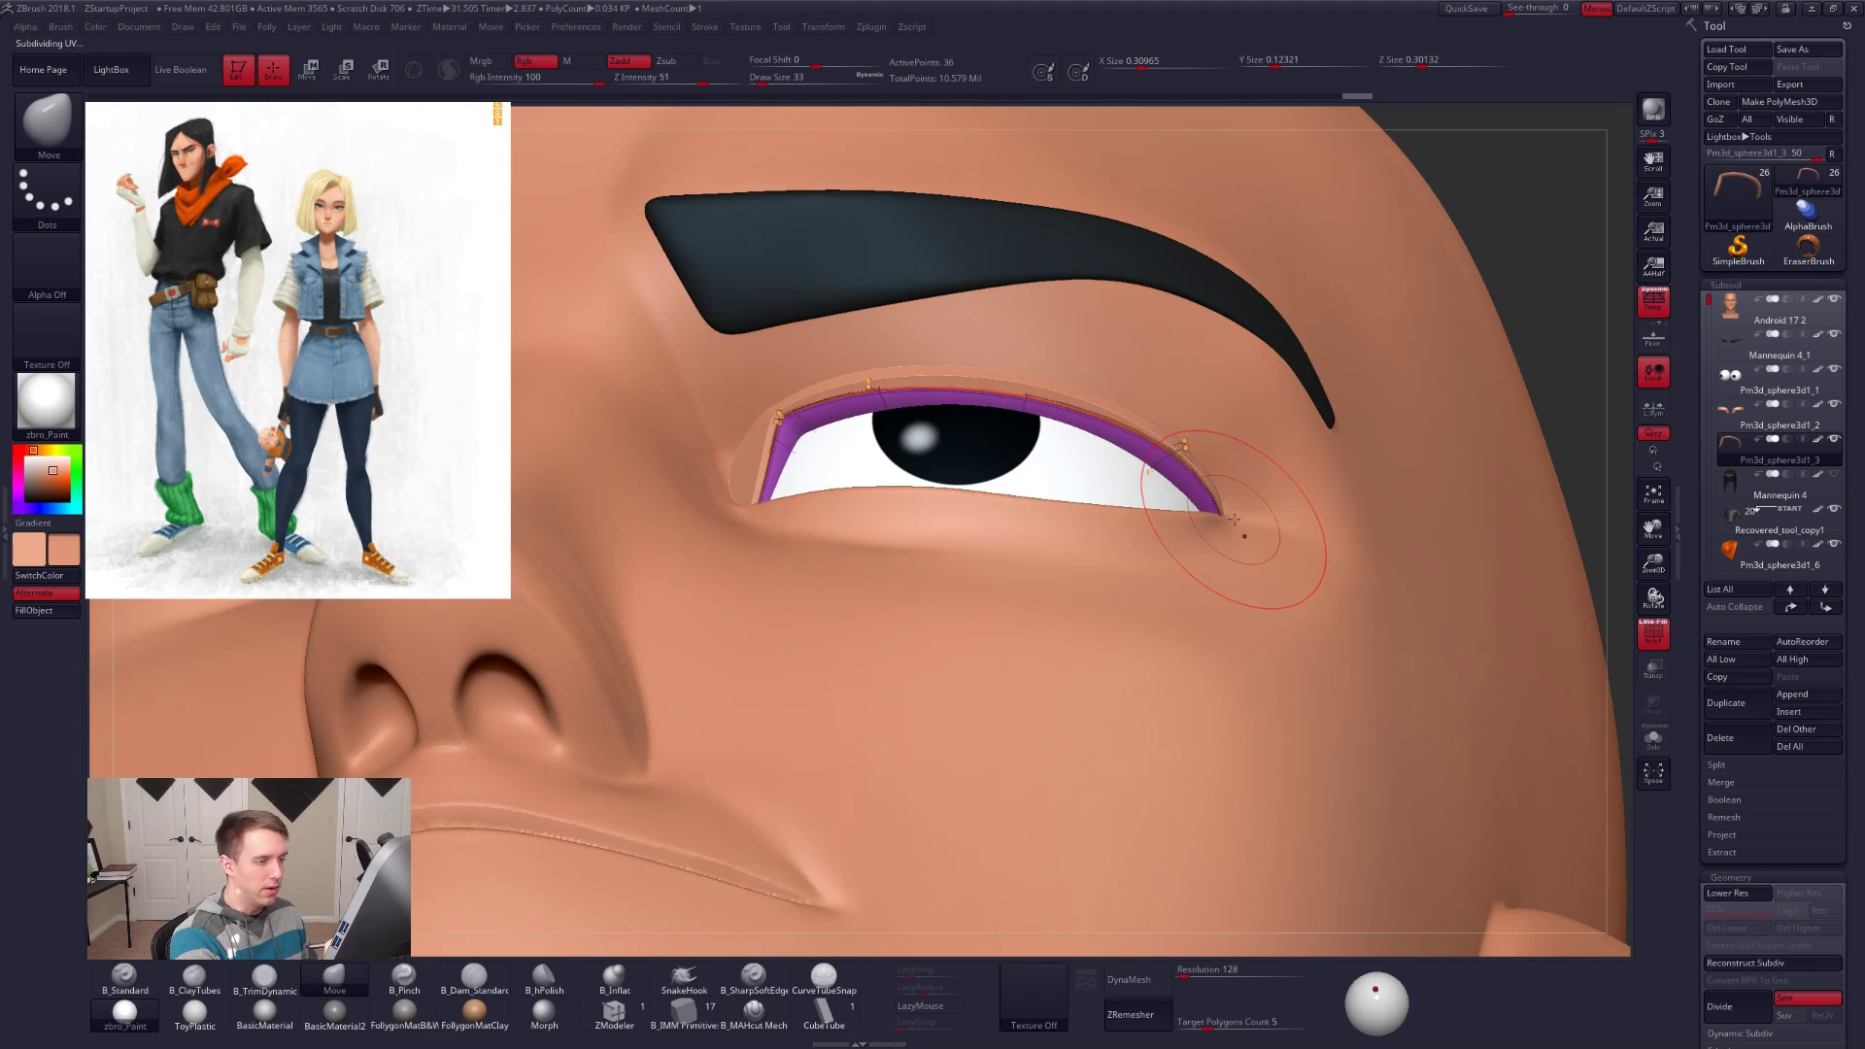
key("space")
left_click_drag(1187, 518, 1197, 518)
left_click_drag(1183, 443, 1188, 442)
left_click_drag(1188, 444, 1193, 440)
right_click_drag(1193, 440, 1168, 431)
left_click_drag(1179, 451, 1184, 449)
left_click_drag(1047, 391, 1052, 381)
left_click_drag(1052, 381, 1056, 374)
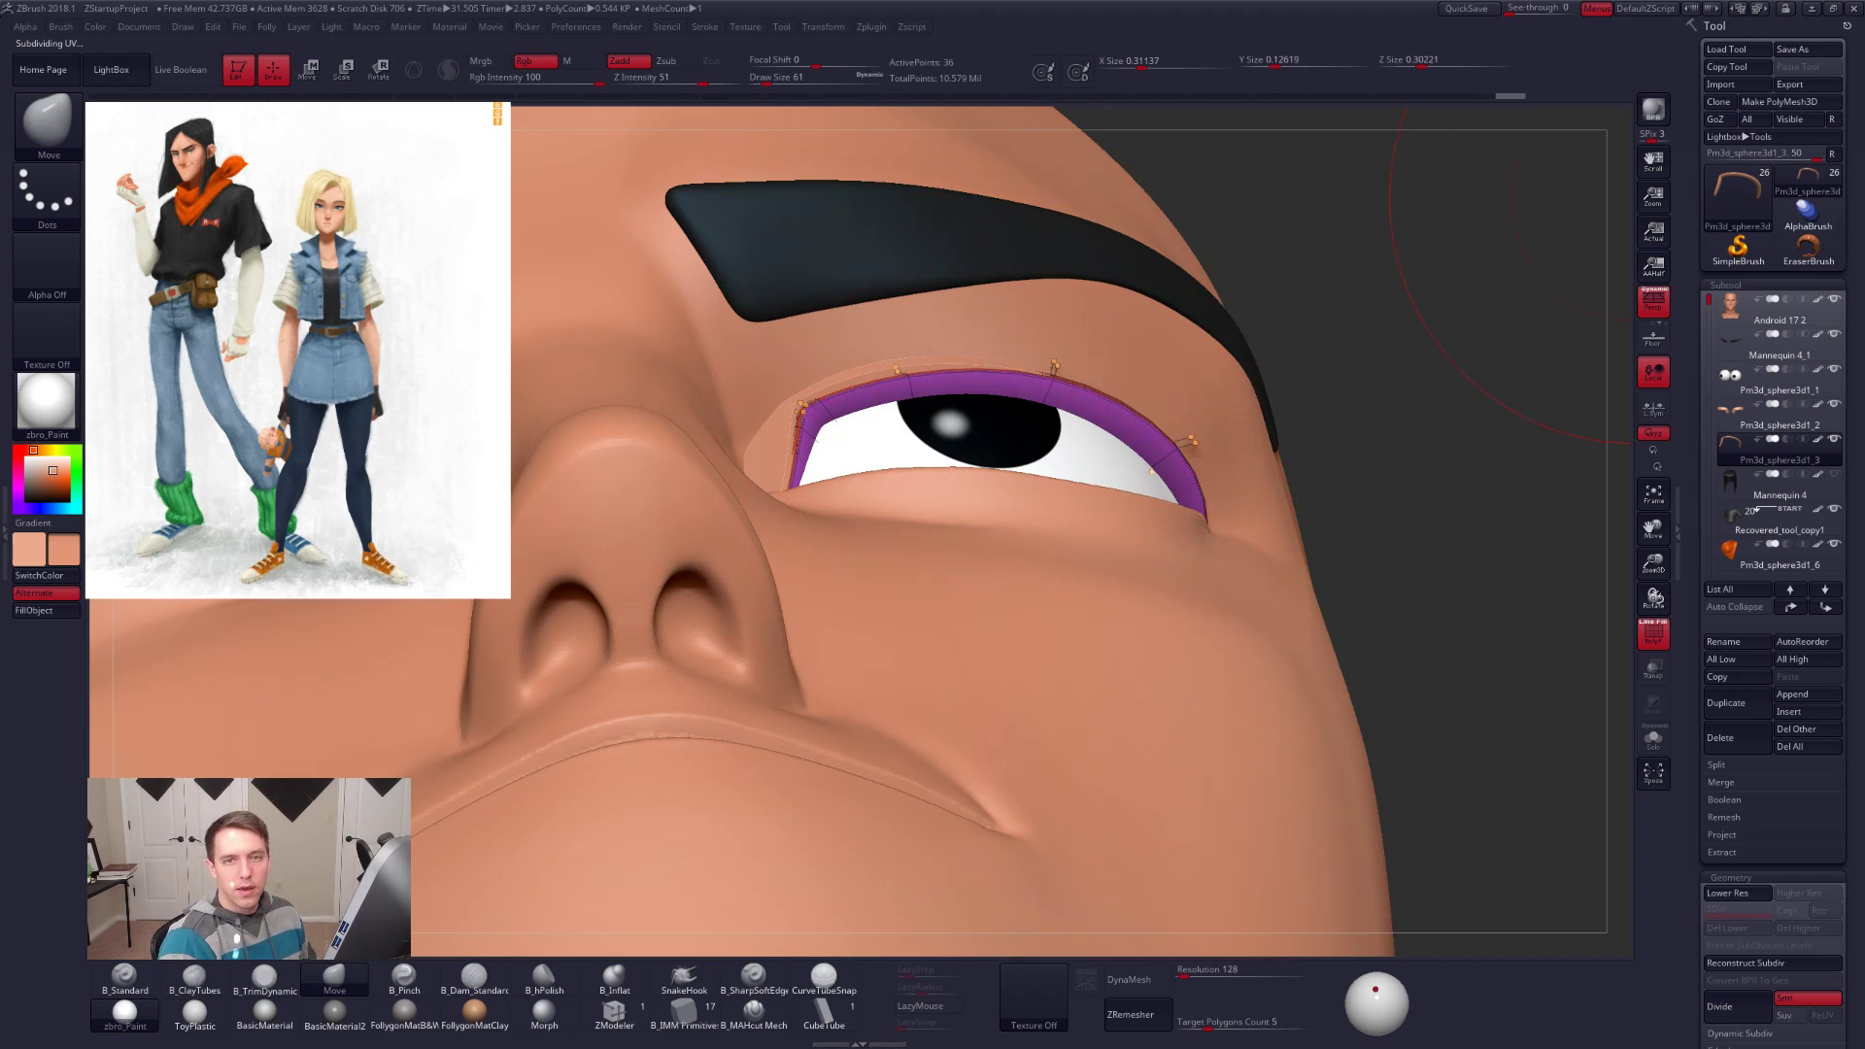
Step: Bring up the head close-up reference image and move its window out of the sculpting view
key("alt+Tab")
left_click_drag(715, 166, 935, 198)
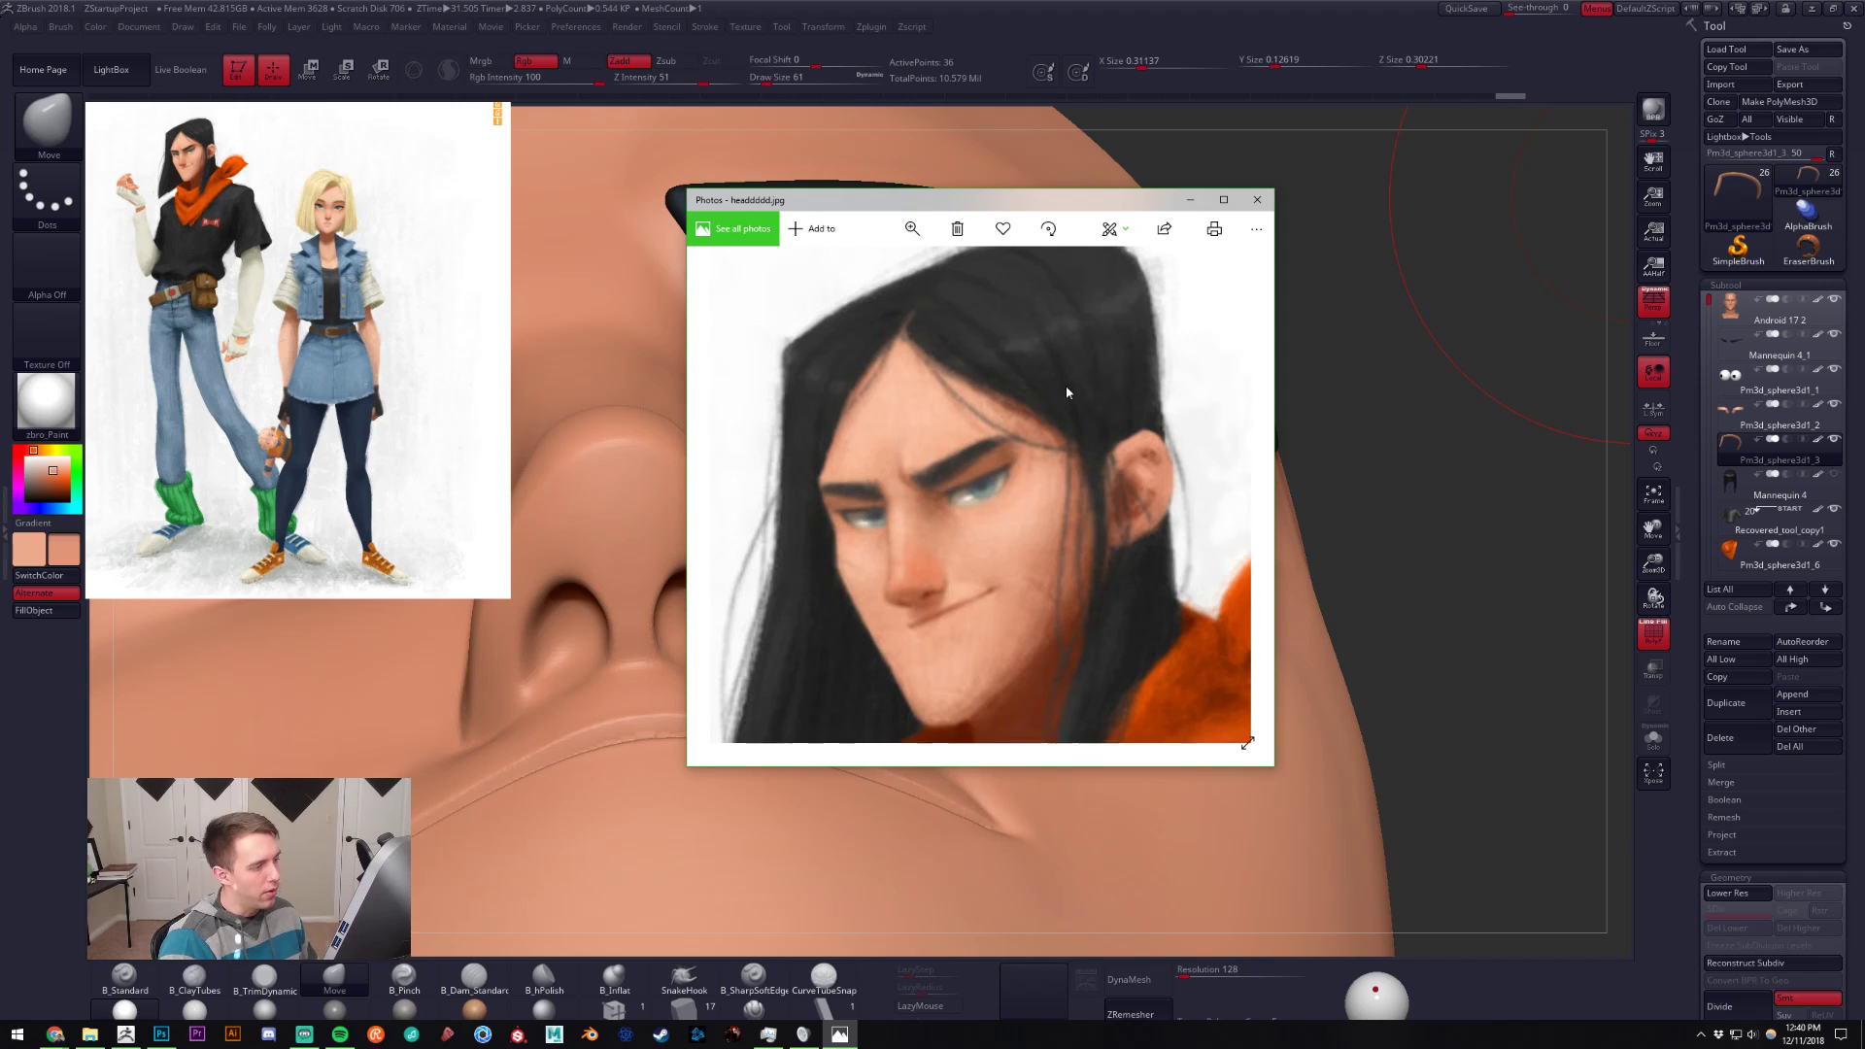
left_click_drag(1024, 208, 1864, 146)
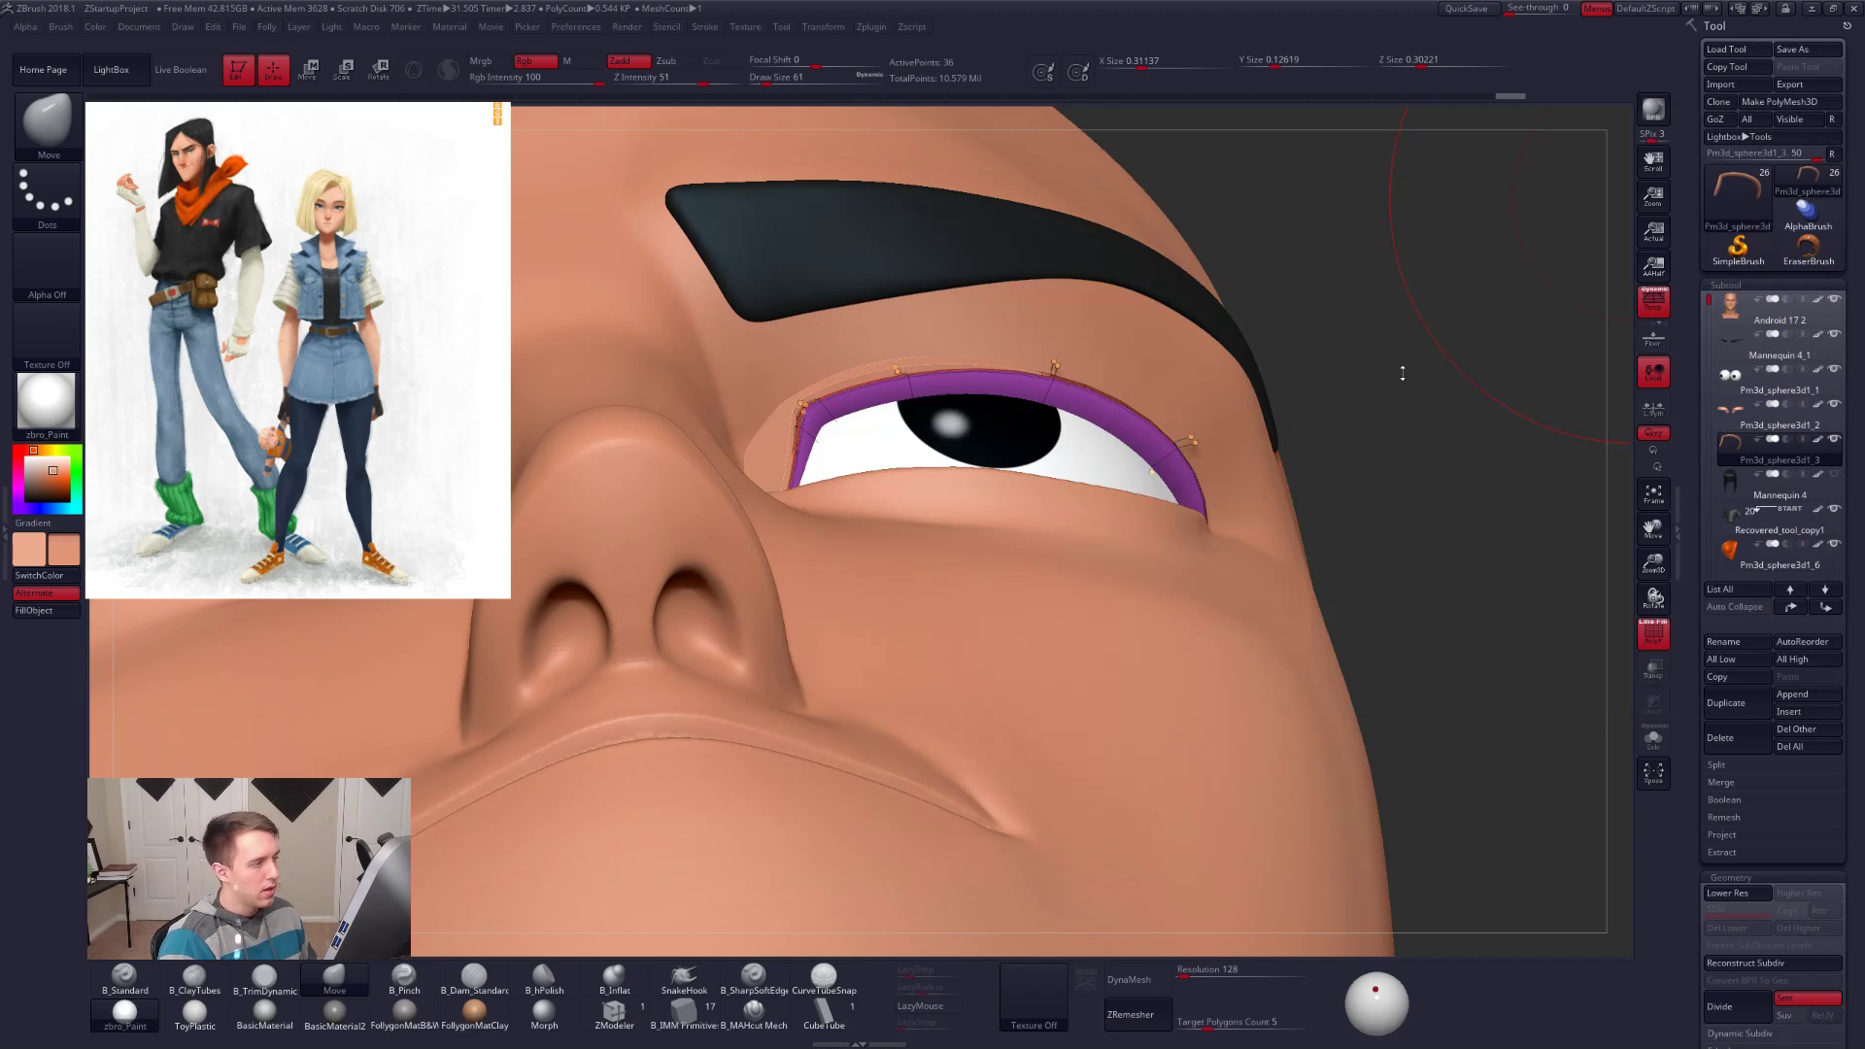
Step: Pull the inner part of the strip's upper edge up toward the eyelid and adjust its lower edge with the Move brush
right_click_drag(1039, 453, 974, 429)
left_click_drag(914, 386, 899, 365)
key("space")
left_click_drag(904, 436, 896, 439)
right_click_drag(892, 452, 1257, 621)
Step: Isolate the strip at its lowest subdivision level, hide its surplus outer end section and delete the hidden part
key("alt+s")
key("shift+d")
right_click_drag(1208, 553, 1257, 556)
mouse_move(1263, 536)
left_mouse_down("ctrl+alt+shift")
mouse_move(1115, 612)
mouse_move(1271, 689)
left_mouse_up("ctrl+alt+shift")
key("1")
left_click(1355, 512)
mouse_move(1262, 621)
right_mouse_down()
mouse_move(1137, 645)
mouse_move(1220, 616)
mouse_move(1088, 610)
mouse_move(1081, 649)
right_mouse_up()
Step: Cap the strip's open outer end by bridging its edges with ZModeler, and set the edge action to Delete
left_click(615, 1013)
mouse_move(1026, 573)
right_mouse_down("alt")
mouse_move(1063, 583)
mouse_move(1085, 641)
right_mouse_up("alt")
key("space")
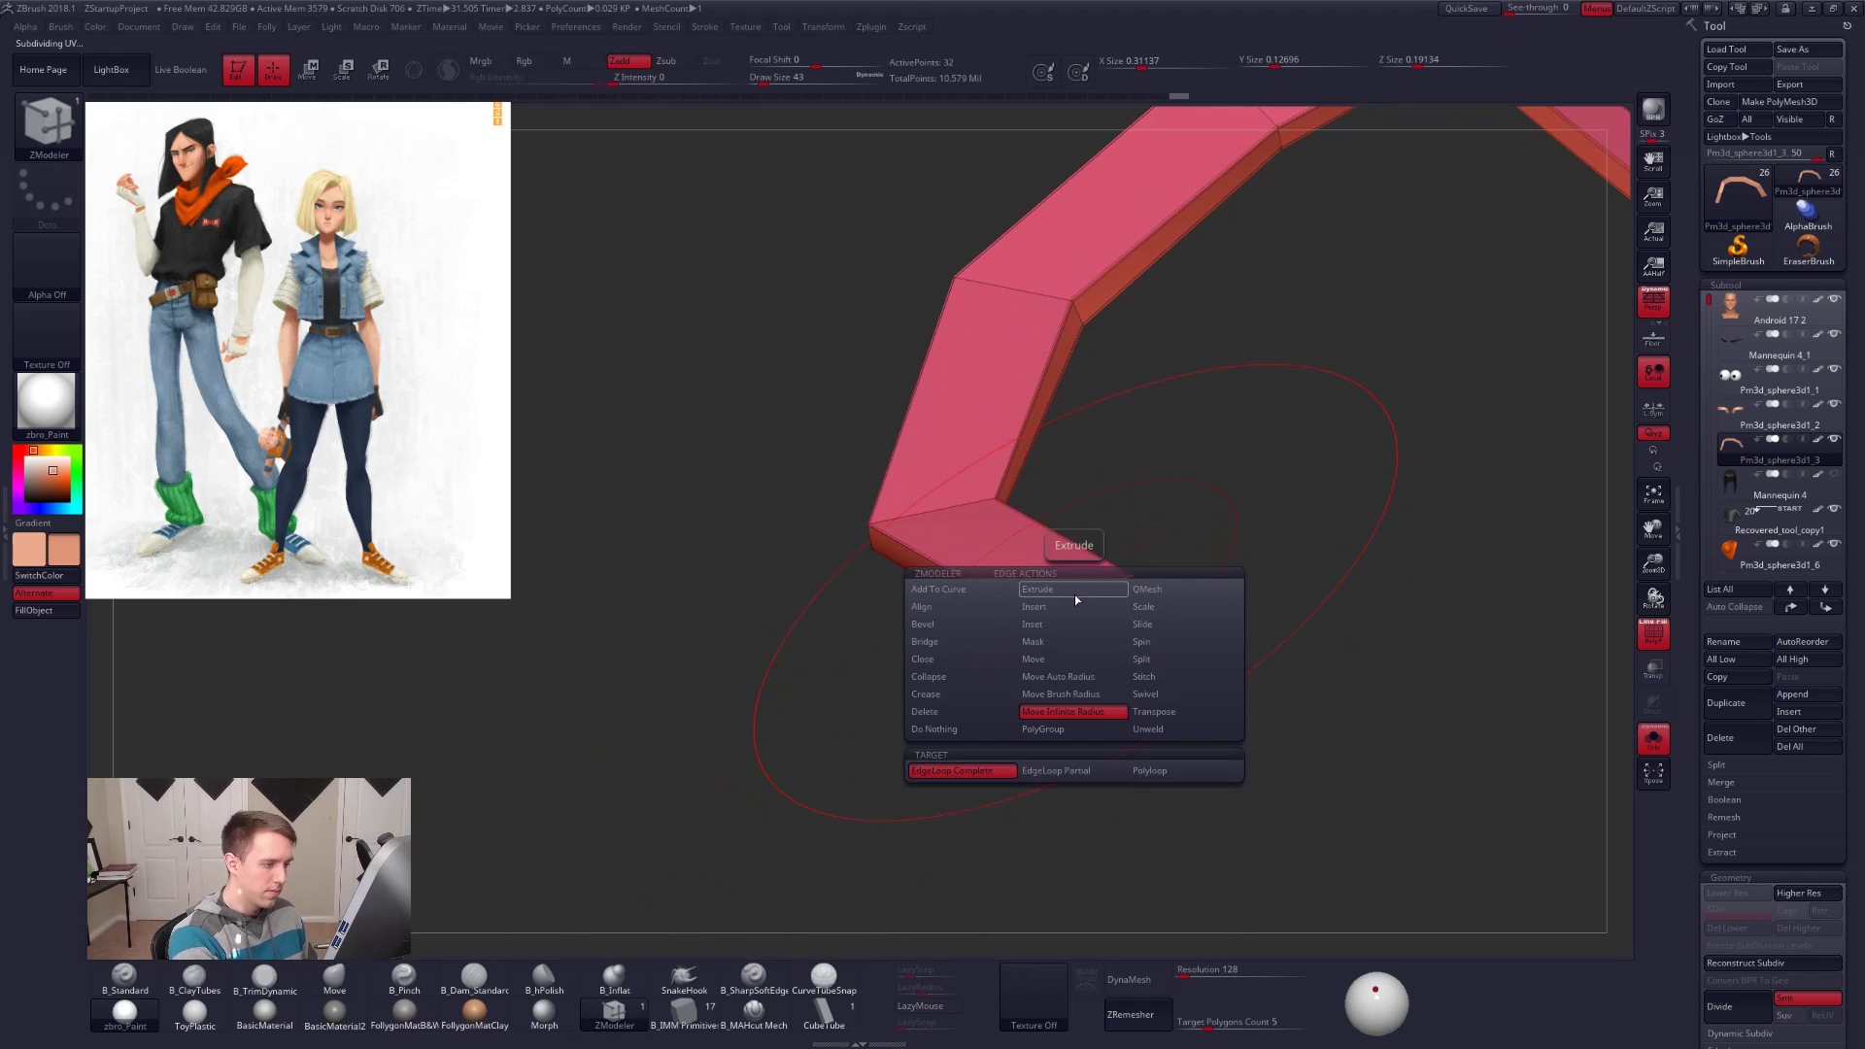
left_click(965, 641)
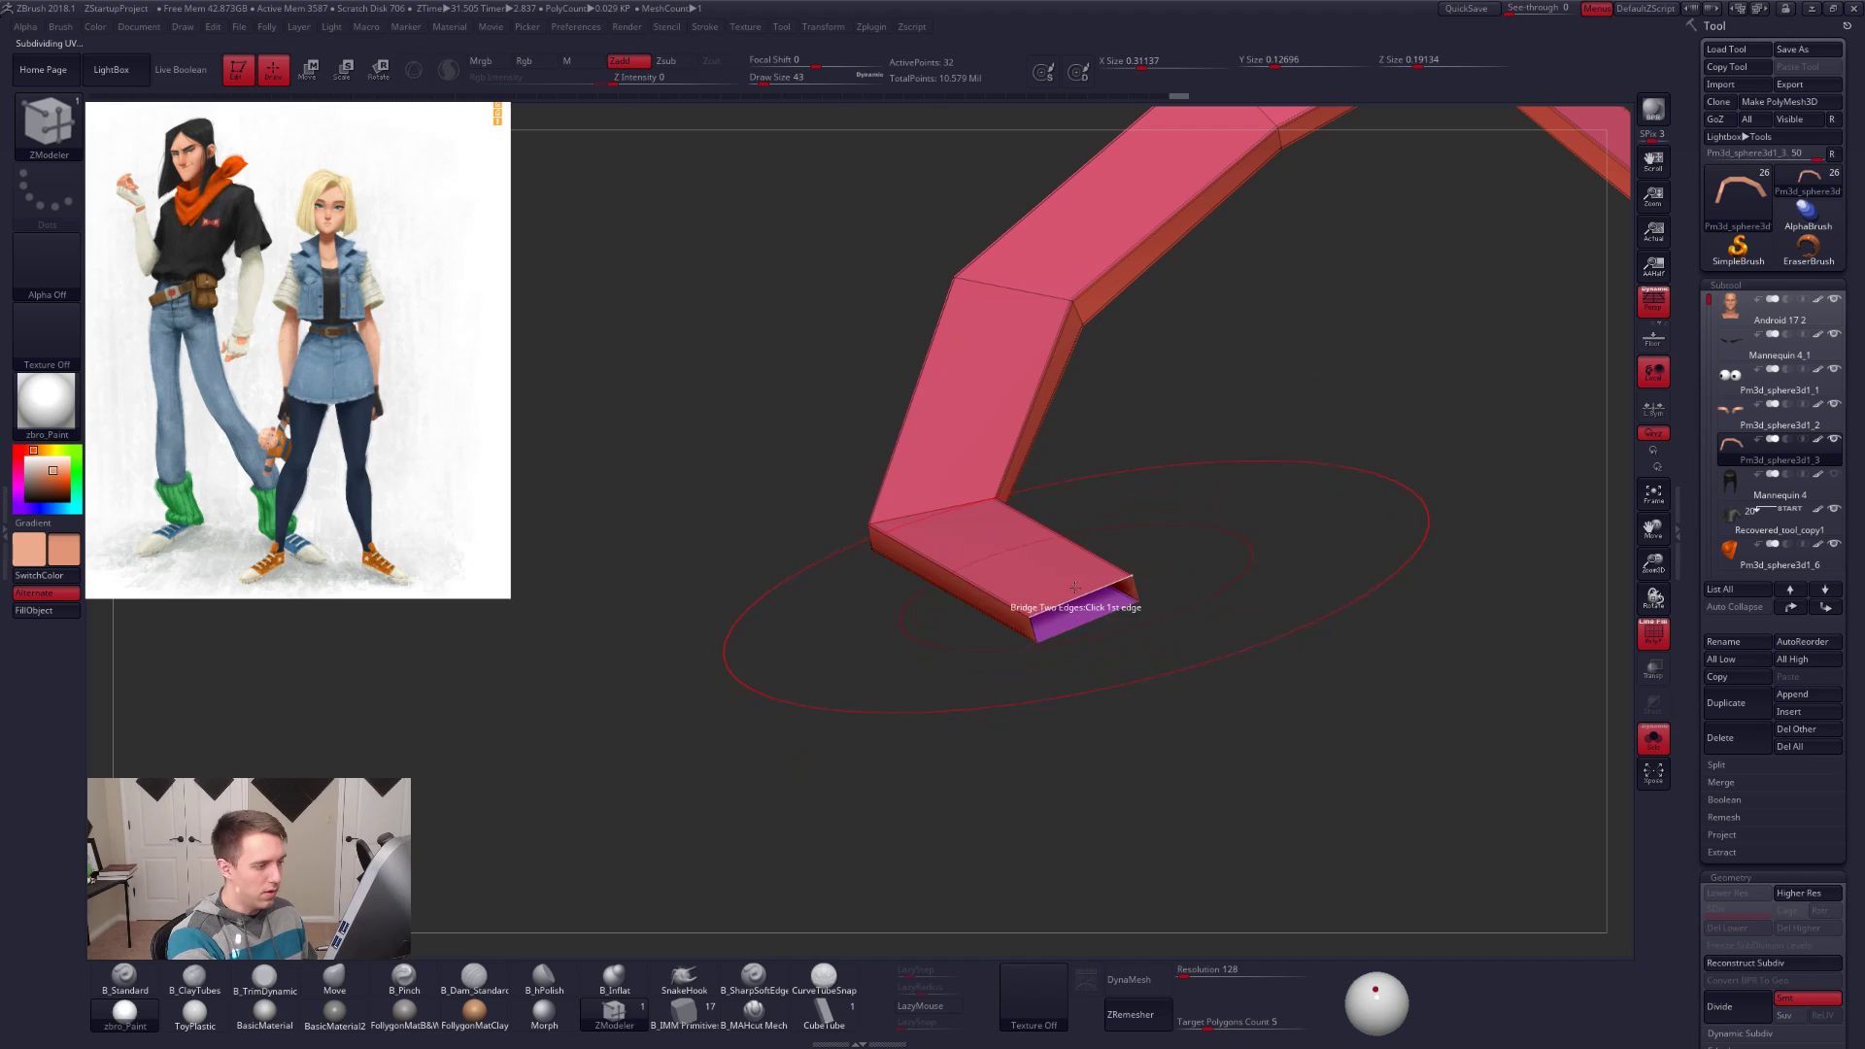
left_click(1069, 623)
key("ctrl+z")
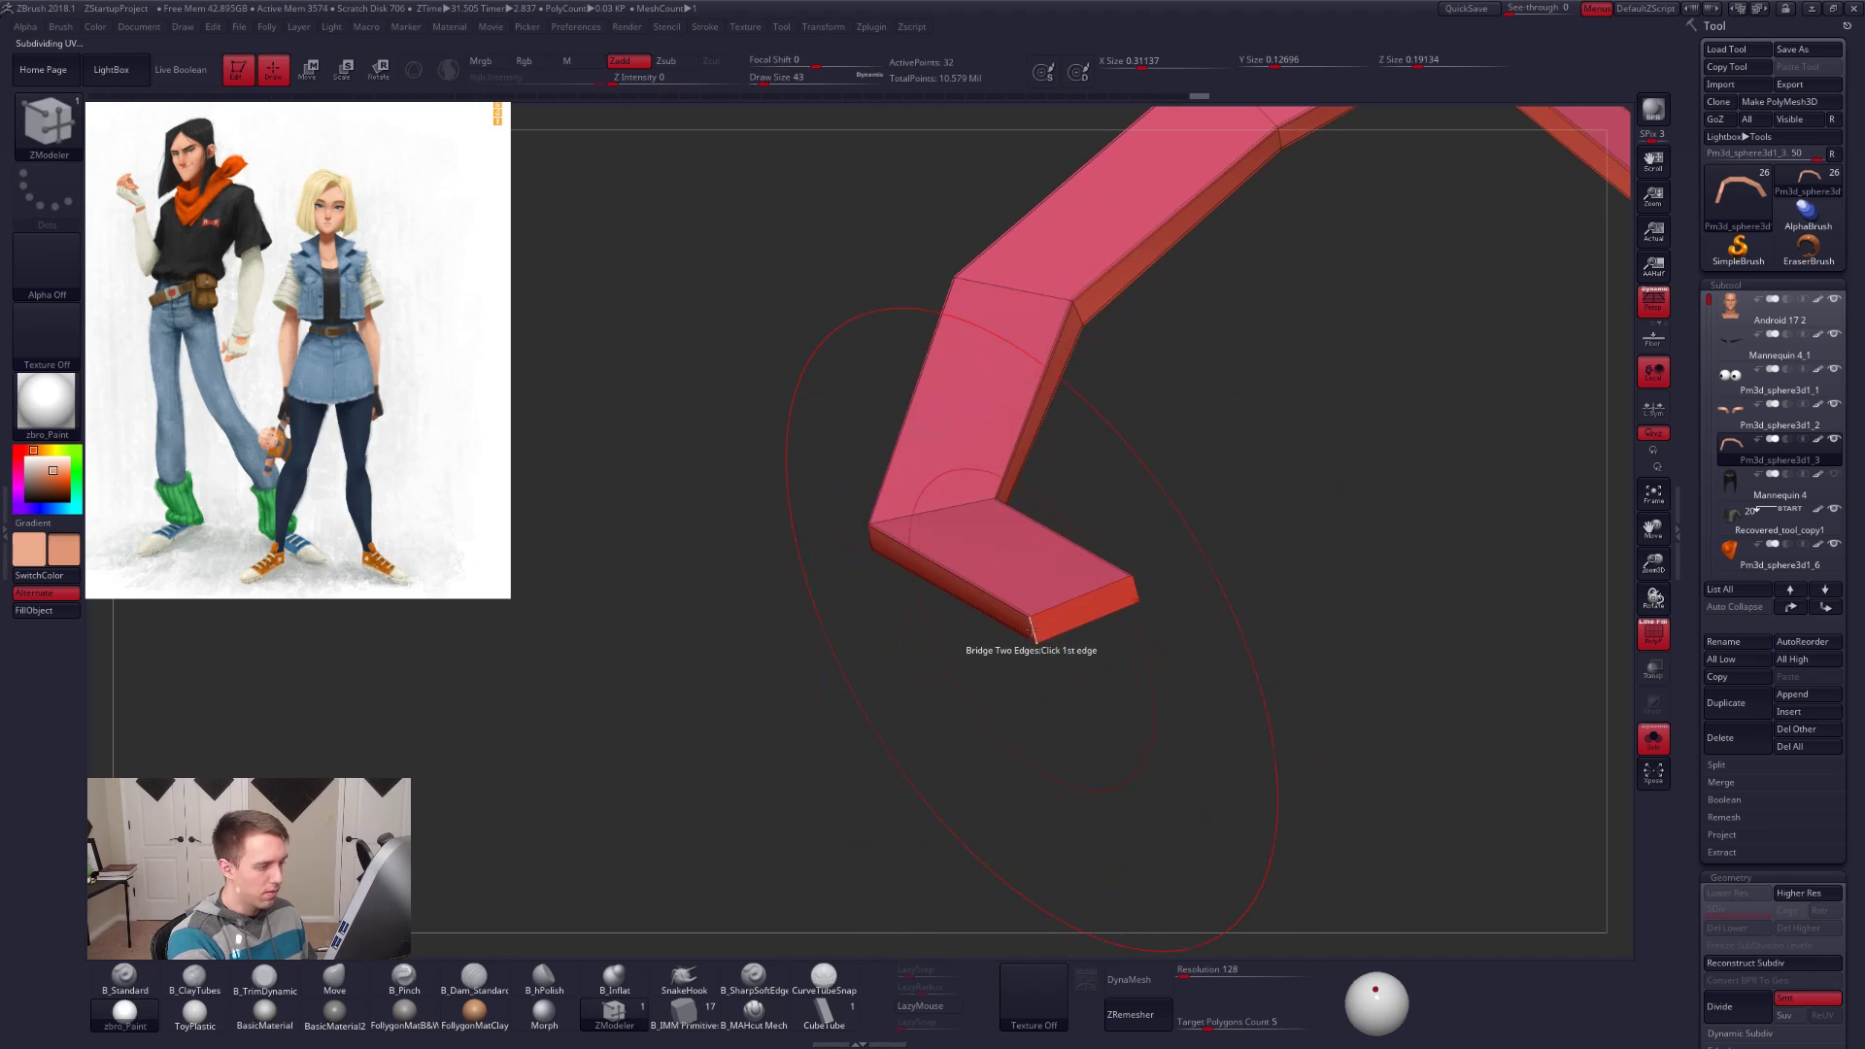
key("space")
left_click(947, 713)
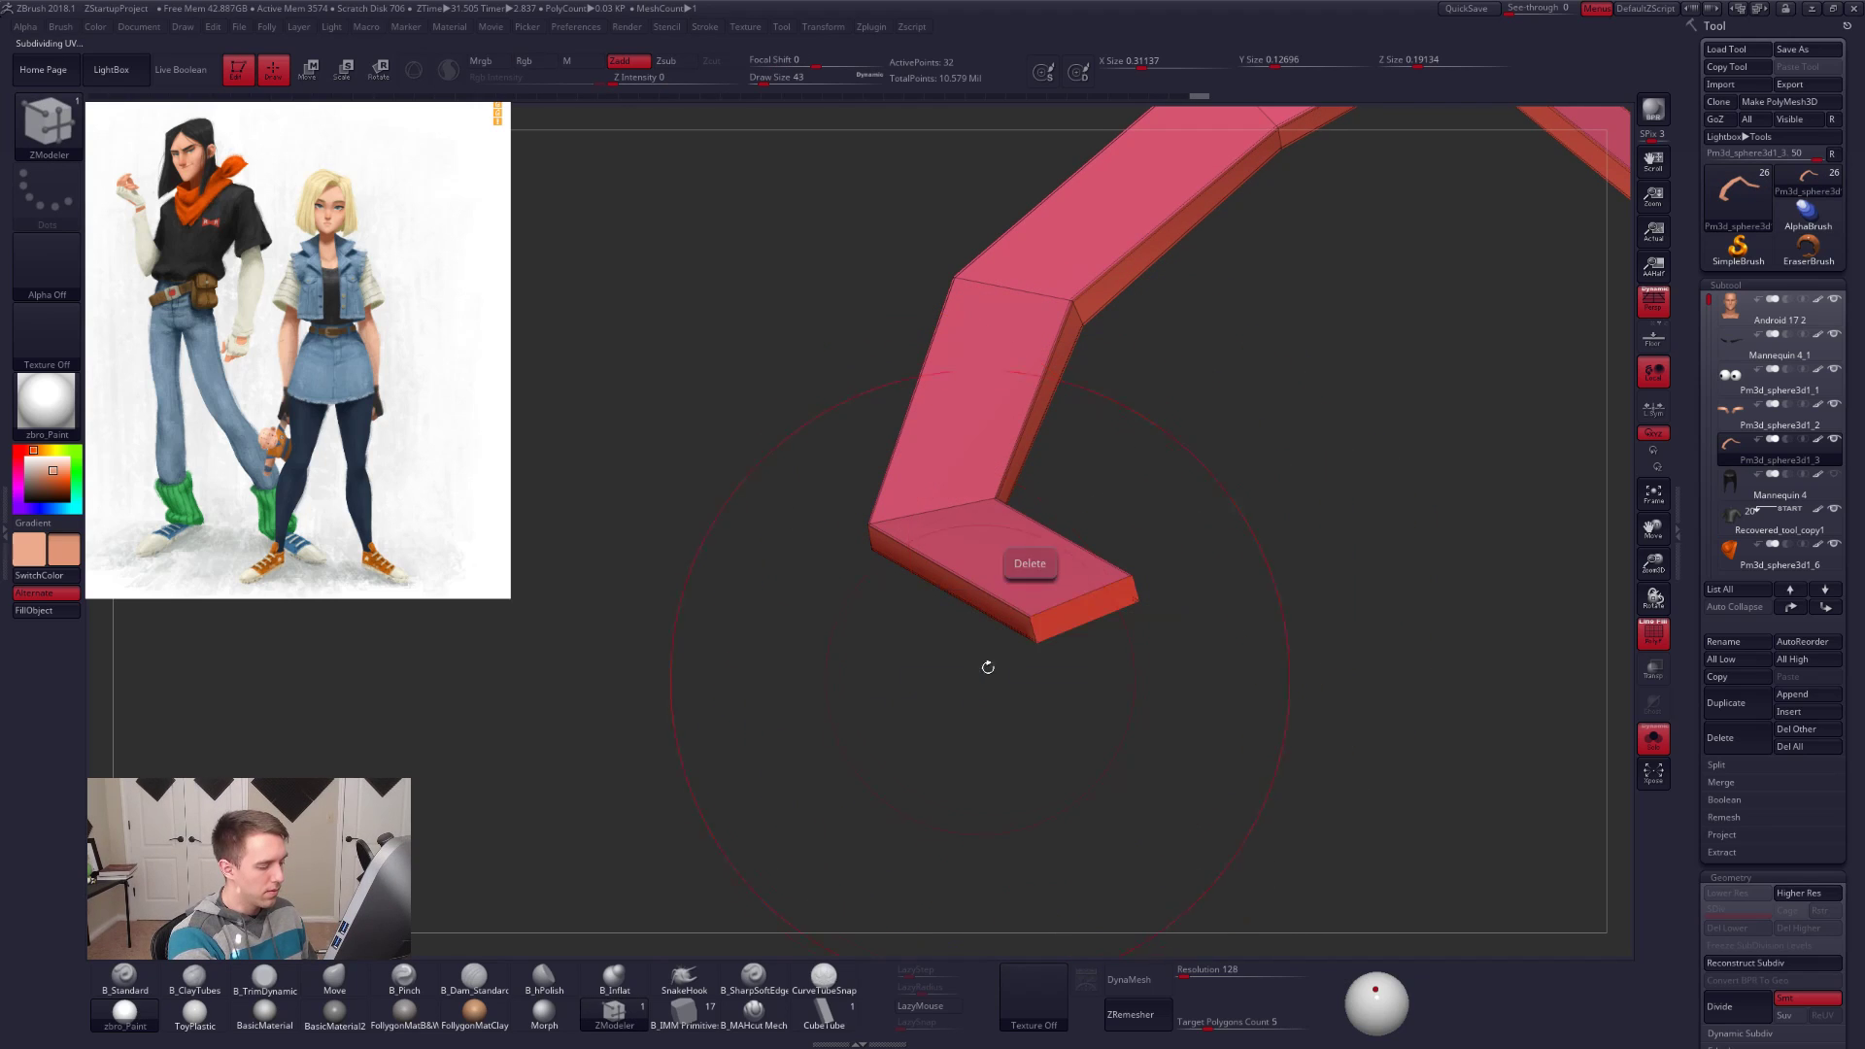
Step: Check the capped strip subdivided, switch to the Move brush at size 18 and bring the head back
left_click_drag(1161, 598, 1190, 729, "alt")
key("shift+d")
key("d")
mouse_move(1137, 670)
left_mouse_down("alt")
mouse_move(1136, 612)
mouse_move(1172, 616)
mouse_move(1208, 571)
mouse_move(1156, 630)
mouse_move(1234, 625)
left_mouse_up("alt")
key("space")
key("b")
key("m")
key("v")
key("alt+s")
key("space")
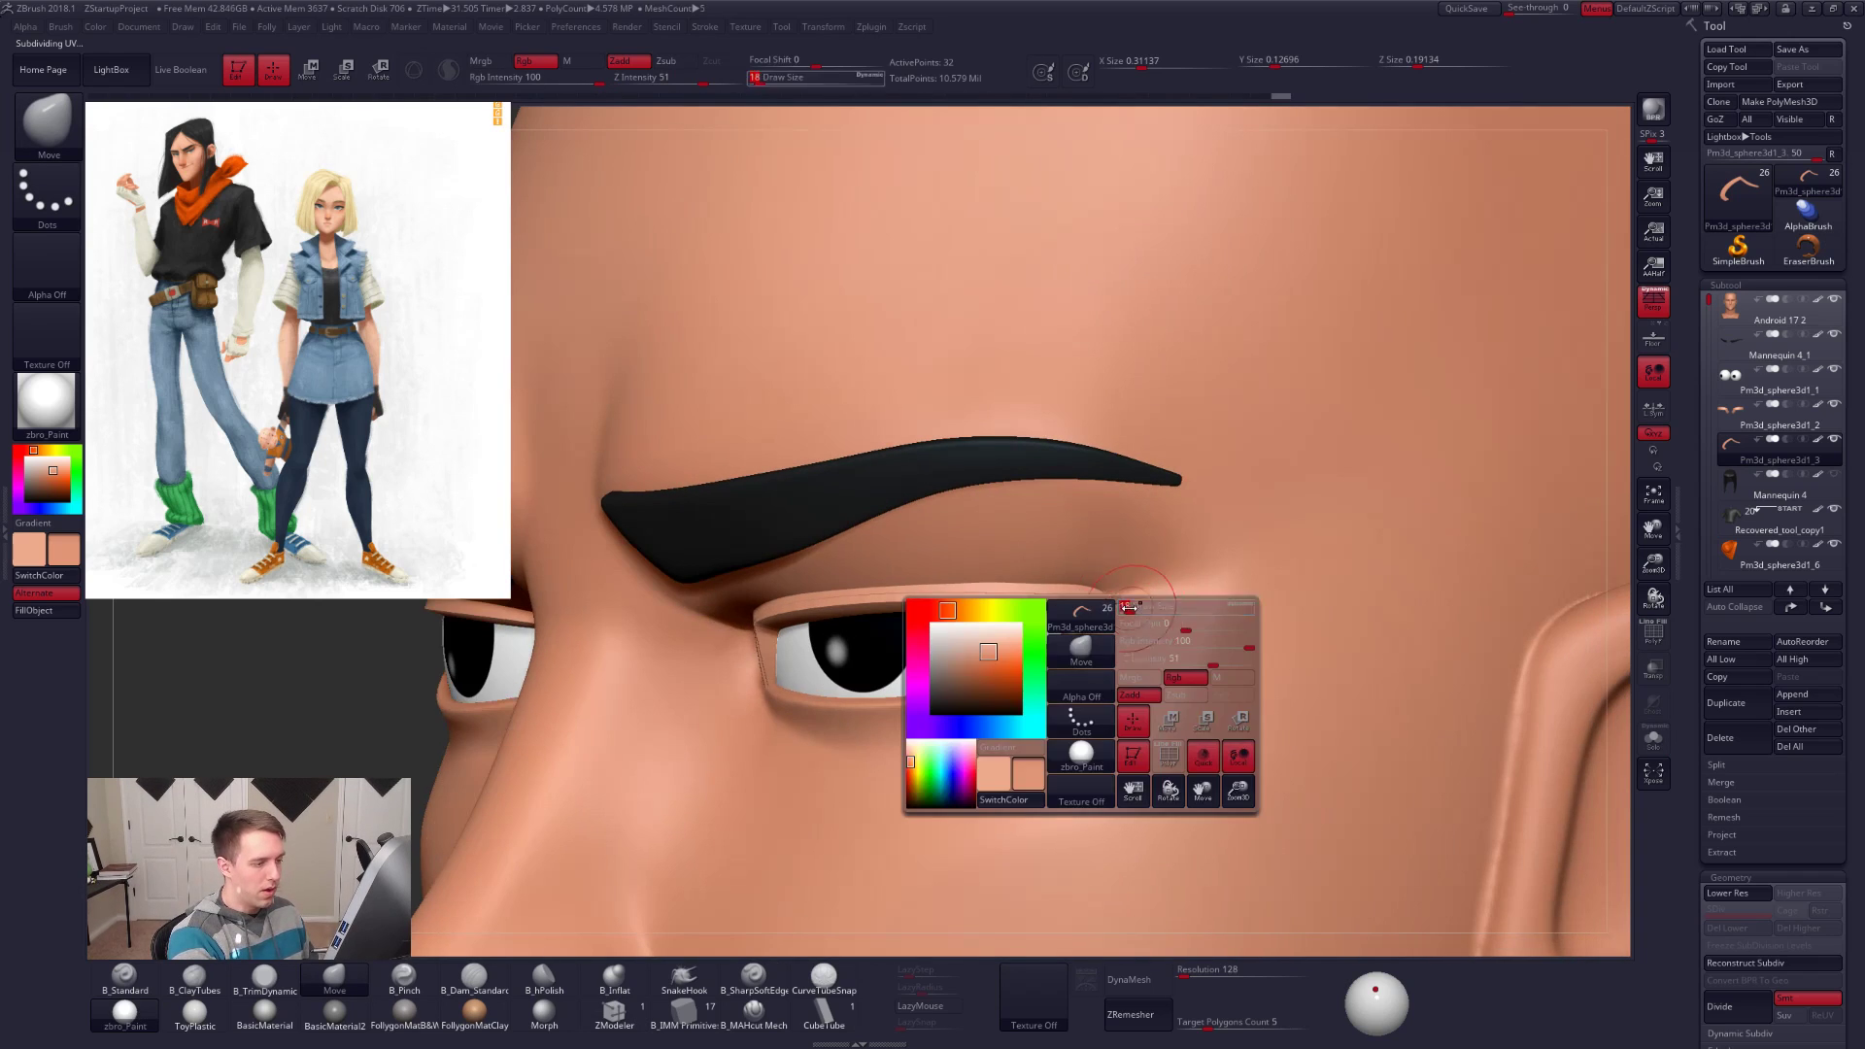
Step: Mask all but the strip's outer end at the lowest level and shift it toward the eye's outer corner with a transpose line
key("alt+s")
key("shift+d")
left_click_drag(1132, 670, 1216, 641)
left_click(1193, 585, "ctrl")
mouse_move(1131, 566)
left_mouse_down("ctrl")
mouse_move(1226, 592)
mouse_move(1141, 714)
left_mouse_up("ctrl")
key("w")
key("alt+s")
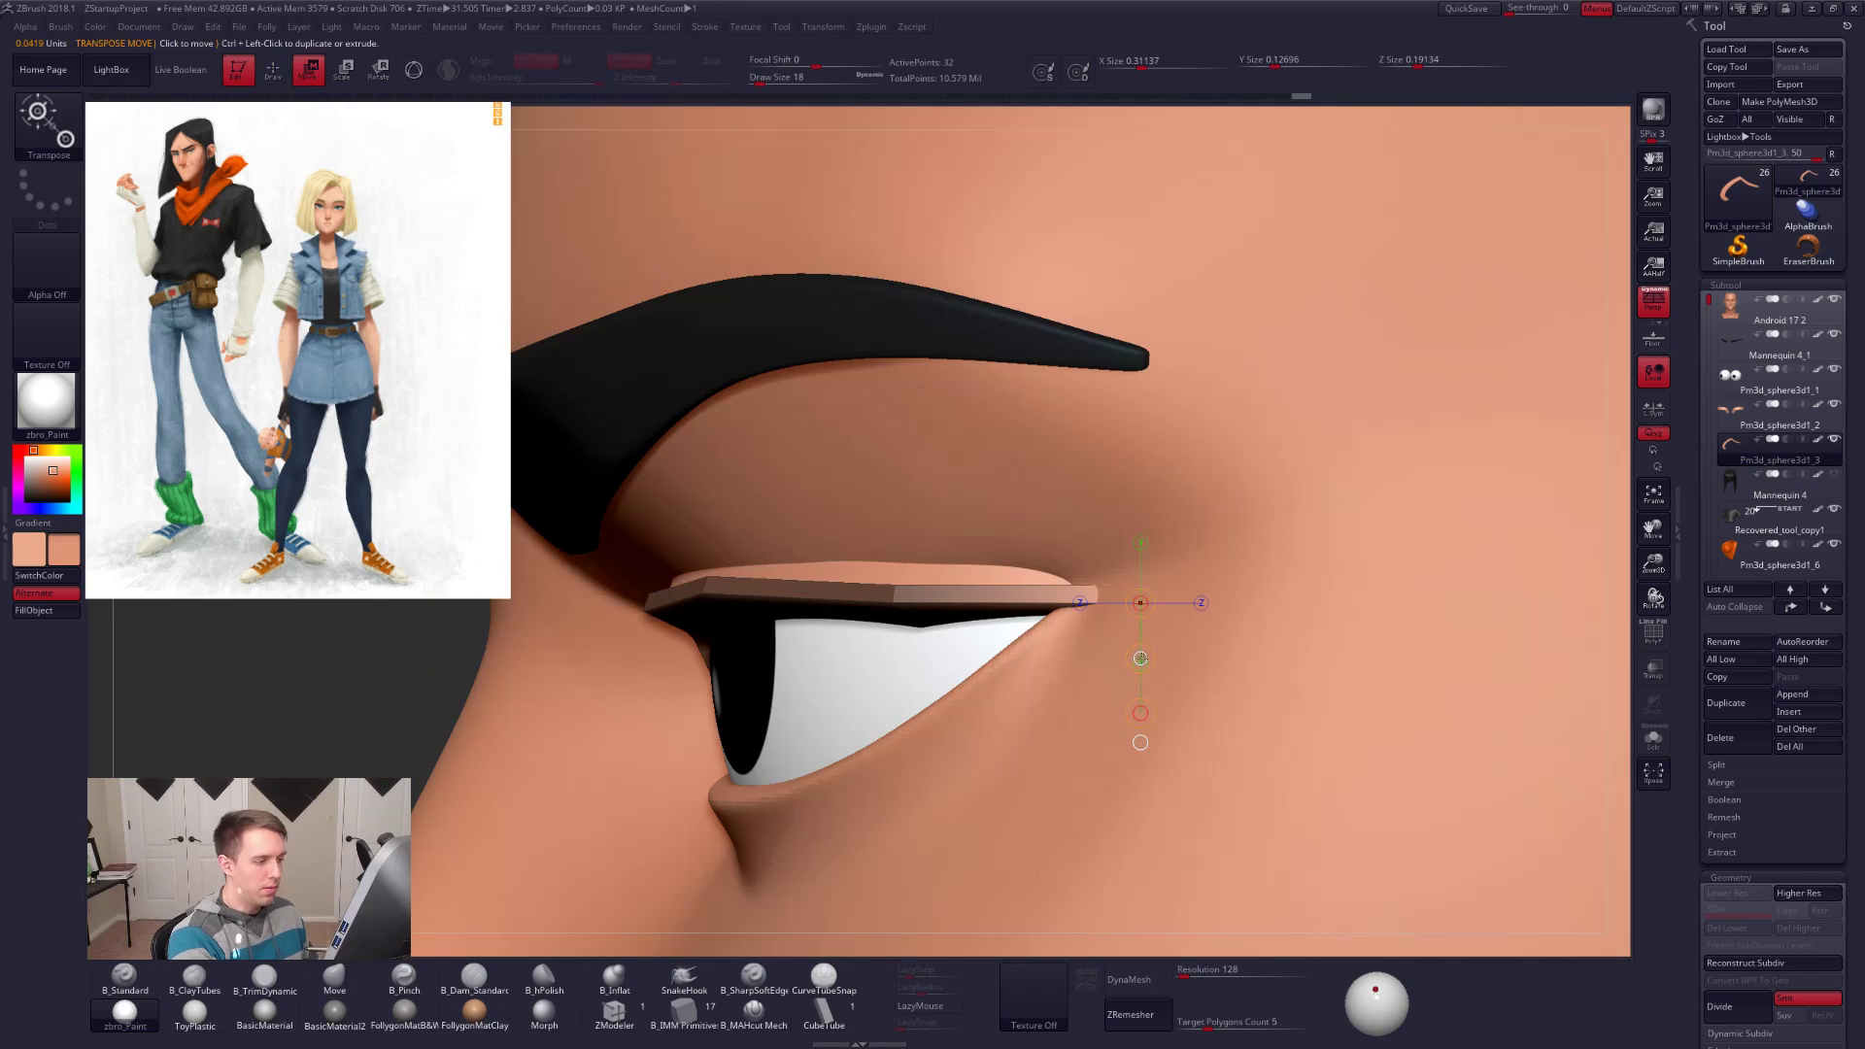
mouse_move(1102, 595)
right_mouse_down()
mouse_move(1134, 597)
mouse_move(1125, 584)
right_mouse_up()
left_click_drag(1134, 581, 1221, 580)
right_click_drag(1221, 580, 1093, 585)
left_click_drag(1080, 589, 1079, 713)
left_click_drag(1079, 649, 1062, 658)
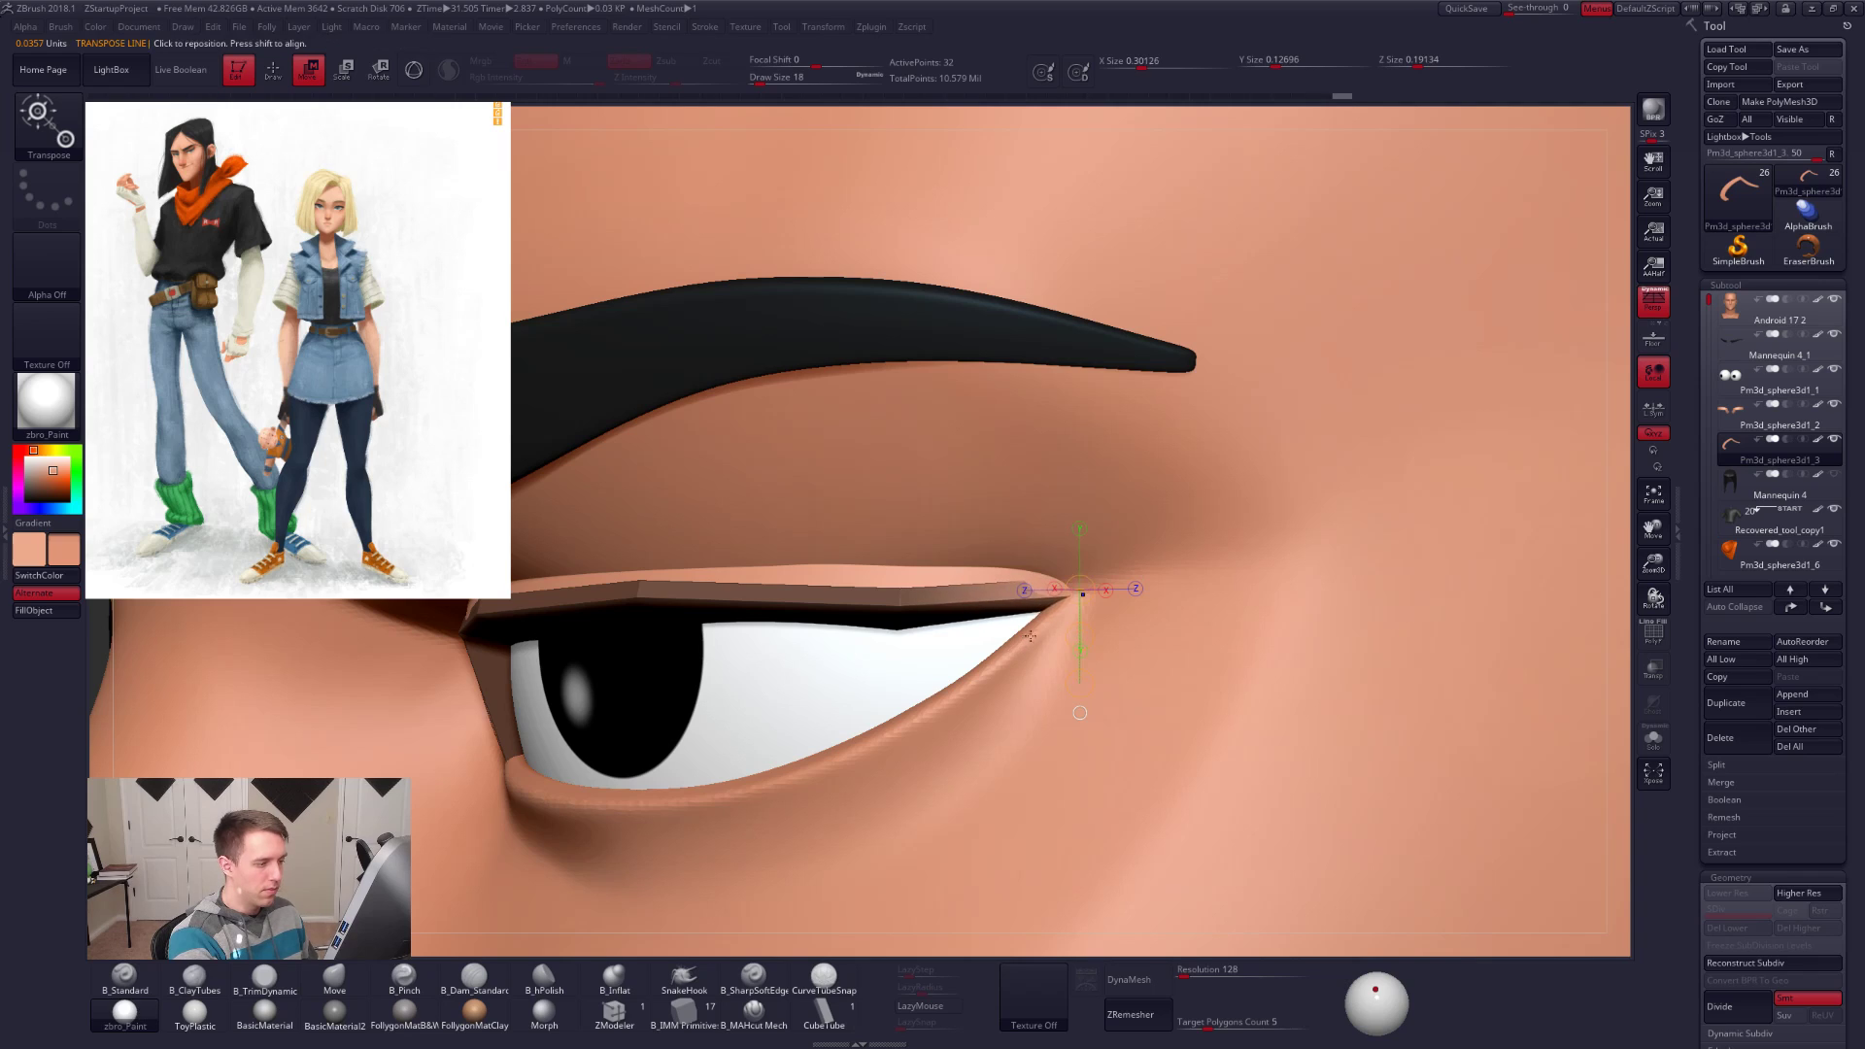
Step: Show the polyframe, isolate the strip and mask everything except the lower corner of its outer tip for transposing
key("shift+f")
key("alt+shift+s")
right_click_drag(1085, 637, 1064, 601)
key("alt+shift+s")
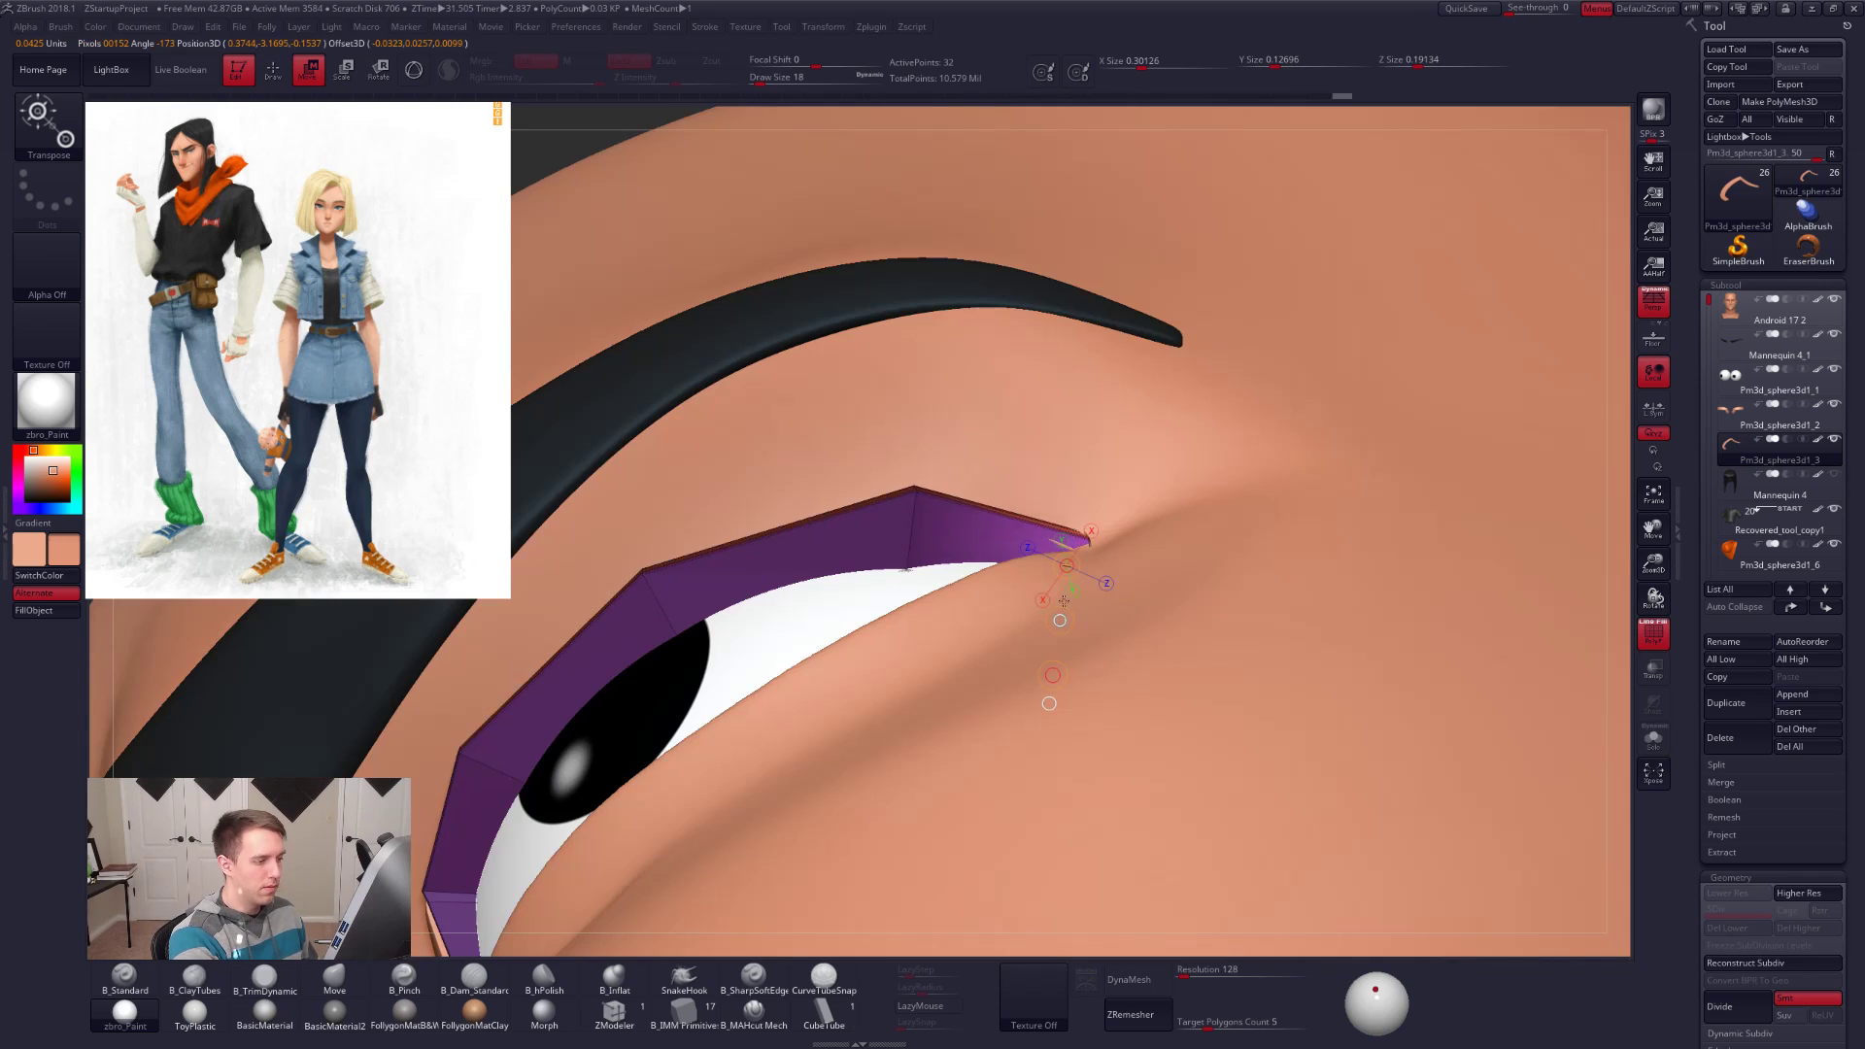
key("q")
key("alt+shift+s")
mouse_move(1119, 563)
left_mouse_down("ctrl")
mouse_move(1144, 564)
mouse_move(1058, 580)
mouse_move(1109, 711)
mouse_move(1047, 642)
left_mouse_up("ctrl")
left_click(1115, 631, "ctrl")
key("w")
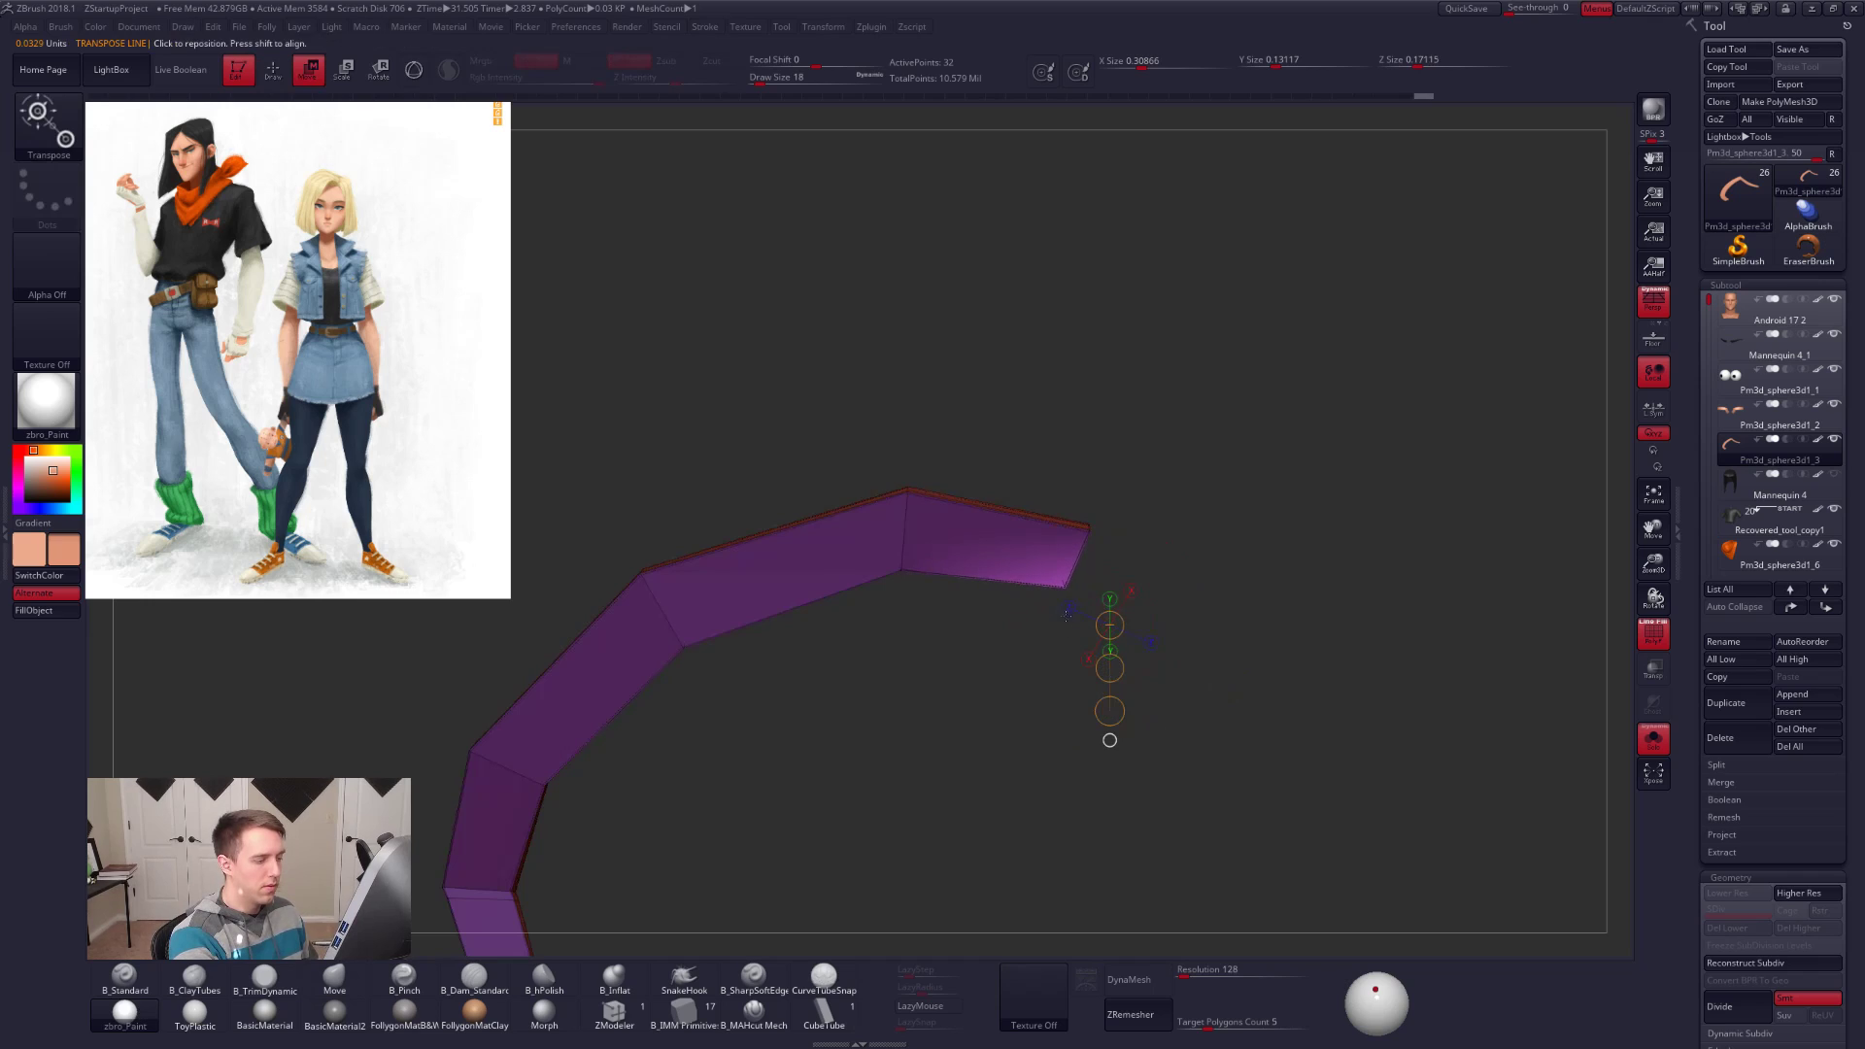
Step: Nudge the strip's outer tip into the eye's outer corner with the transpose line, using transparency temporarily to see through the head
key("alt+shift+s")
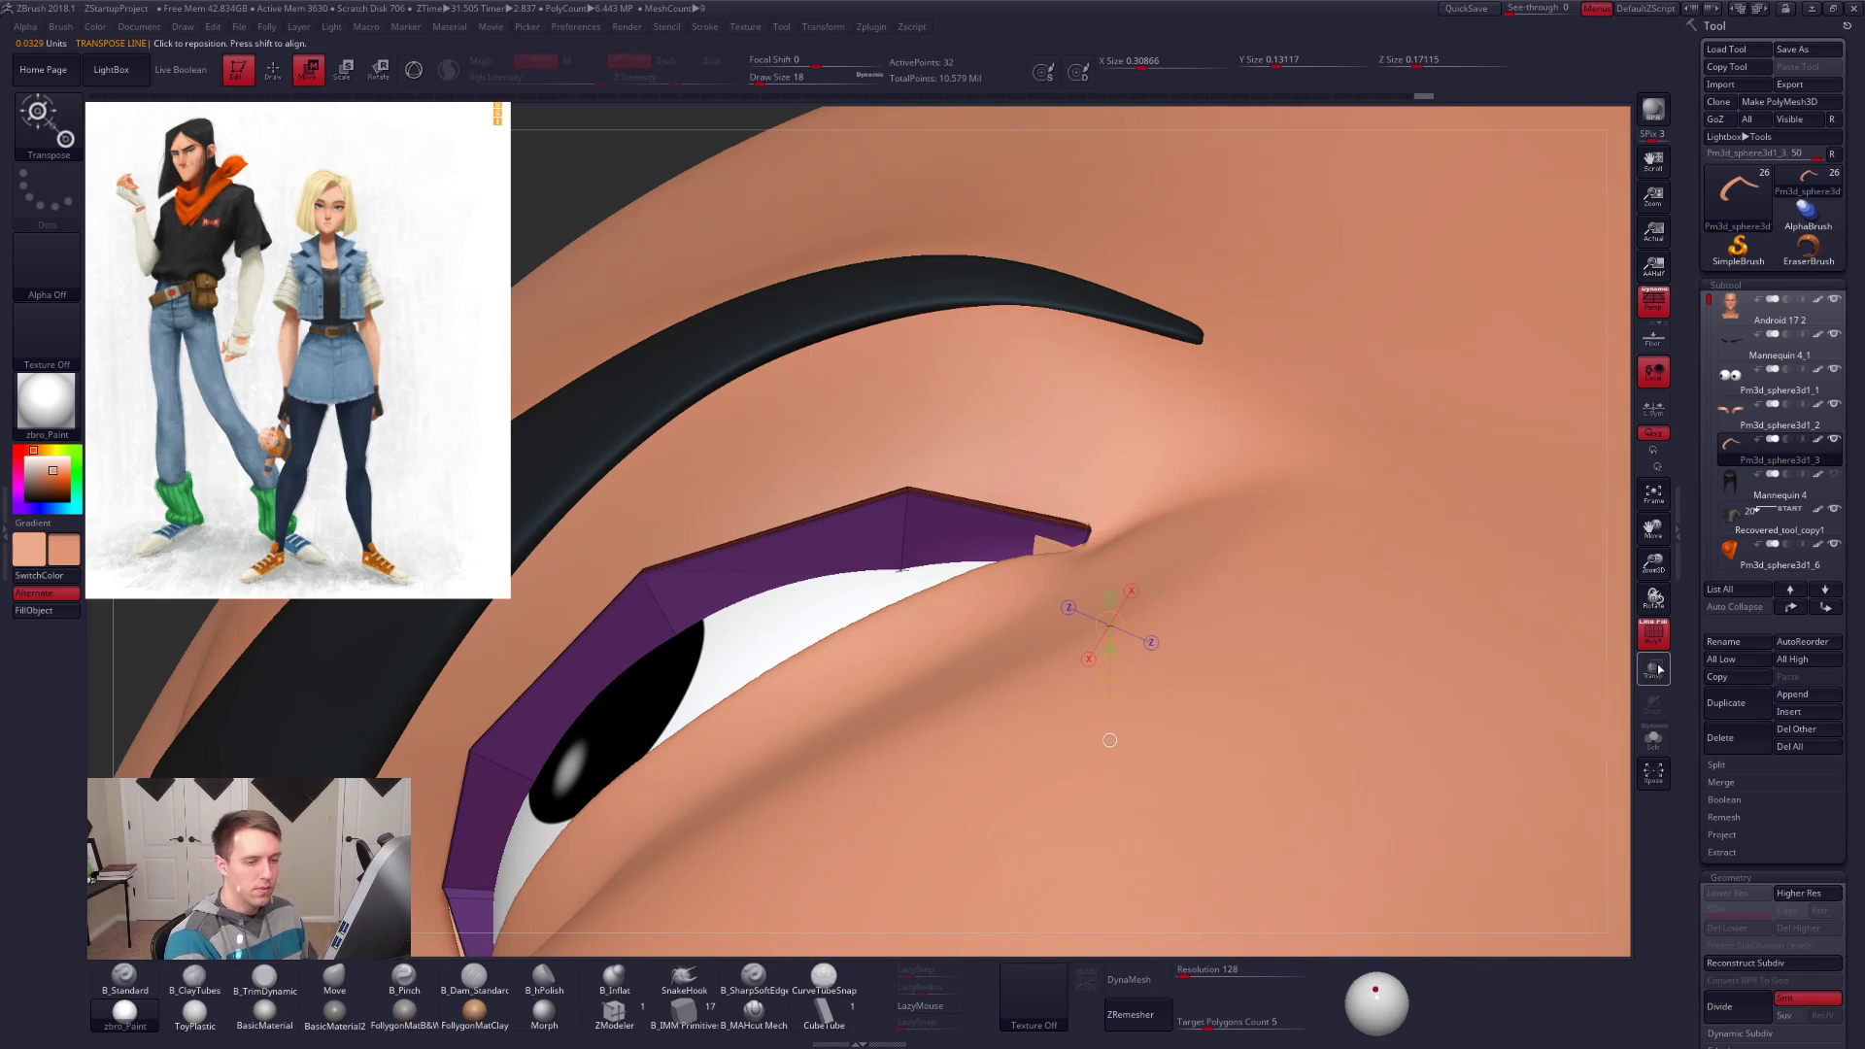
left_click(1654, 669)
key("alt+shift+s")
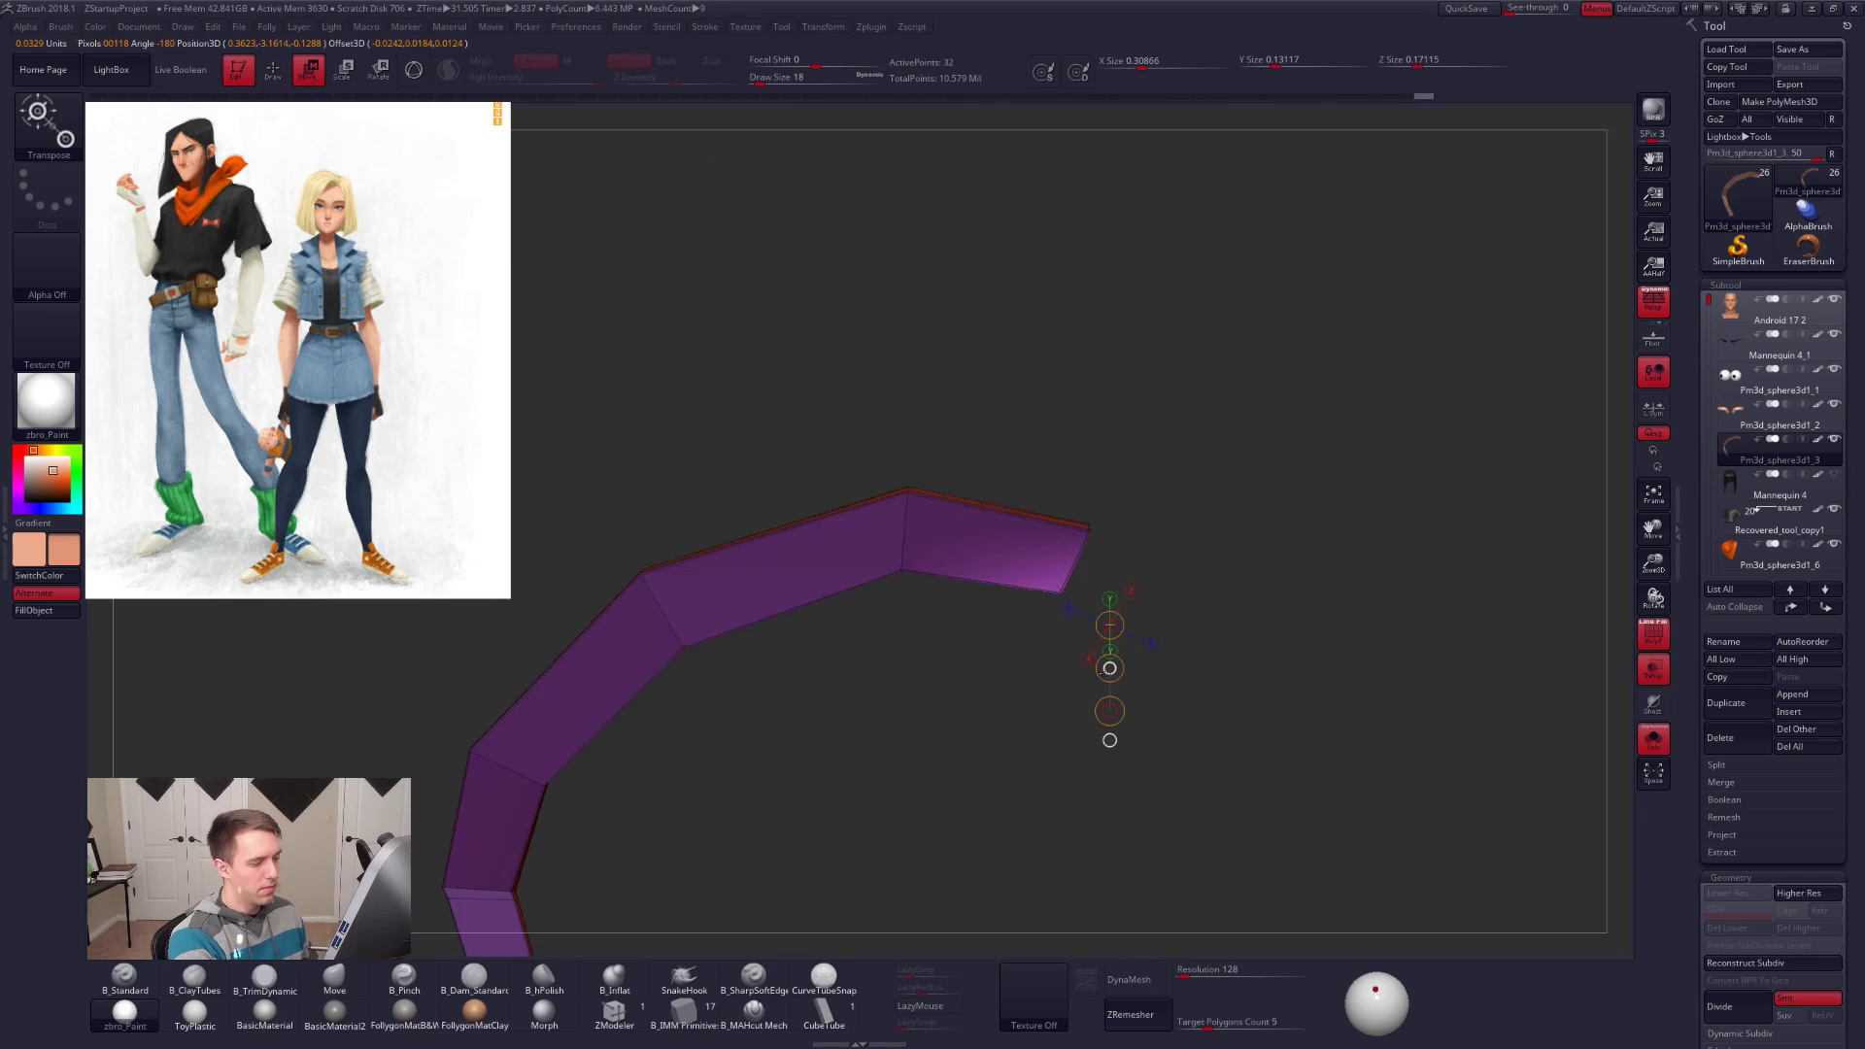
left_click_drag(1093, 677, 1092, 674)
right_click_drag(1088, 641, 1073, 767)
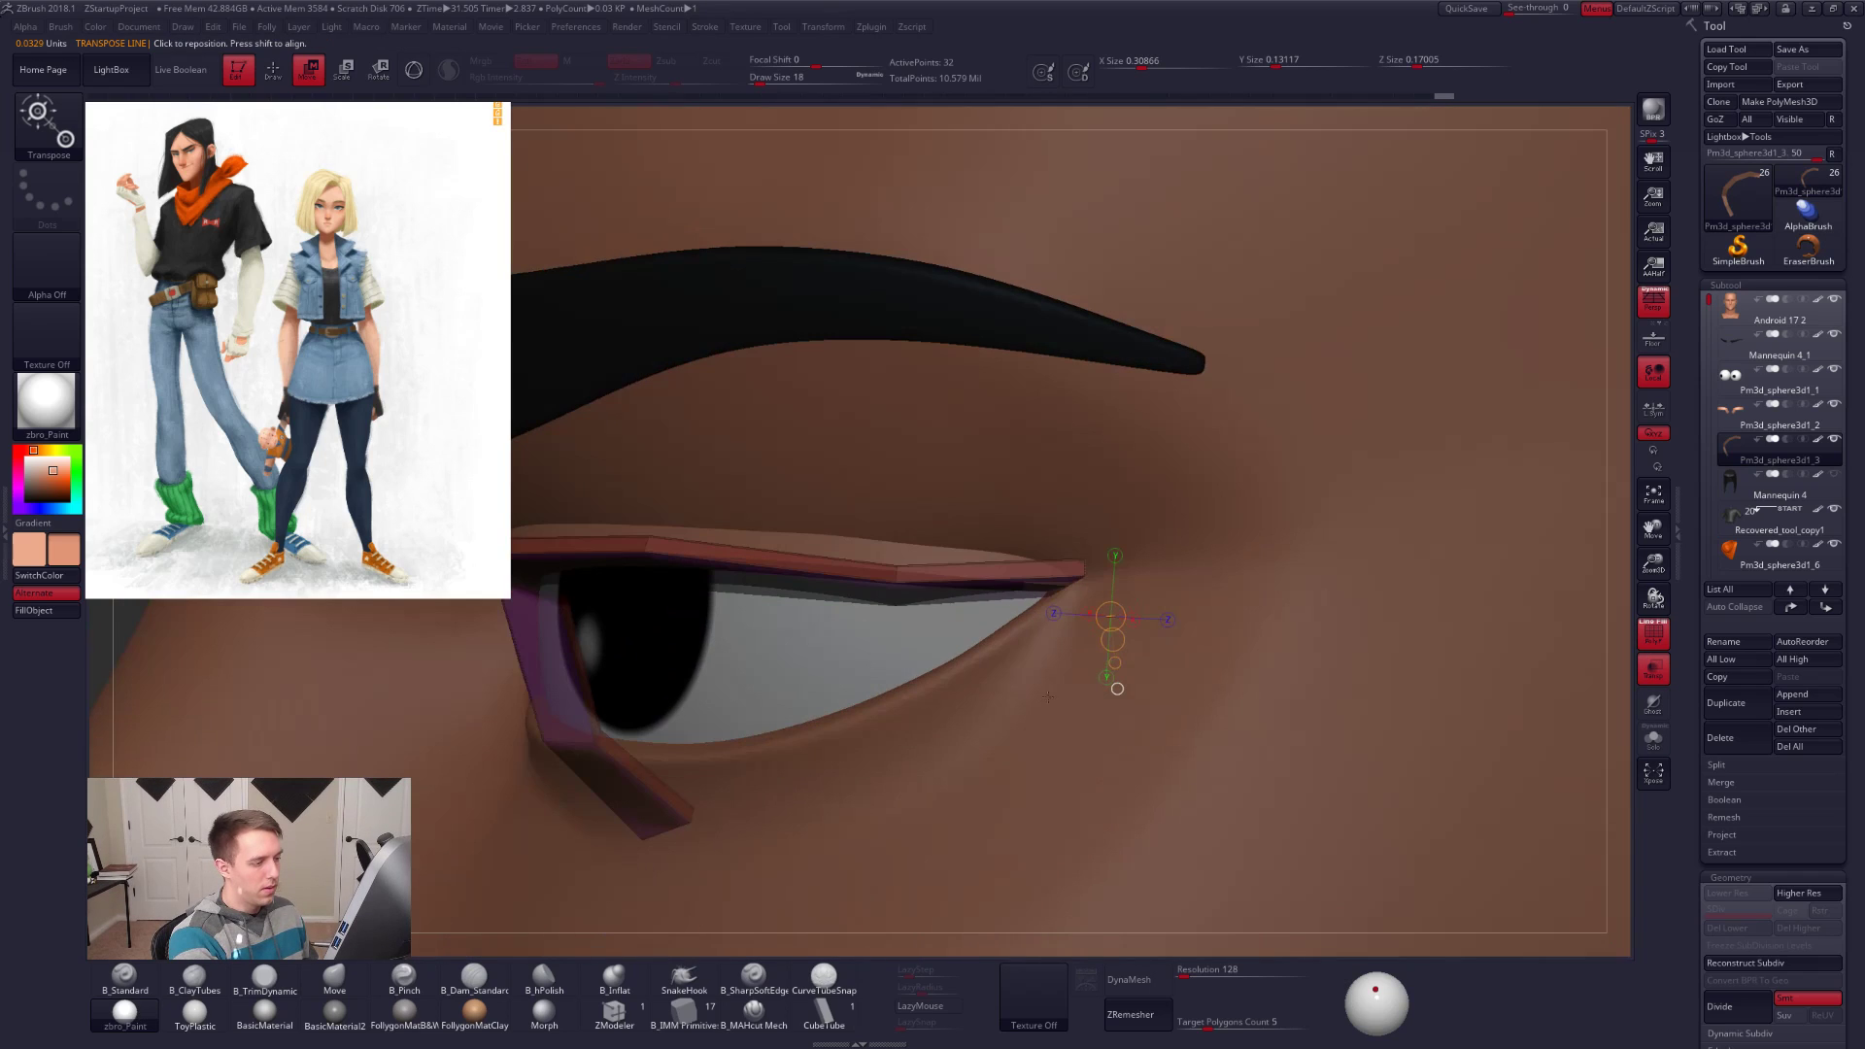
left_click_drag(1050, 596, 1050, 706)
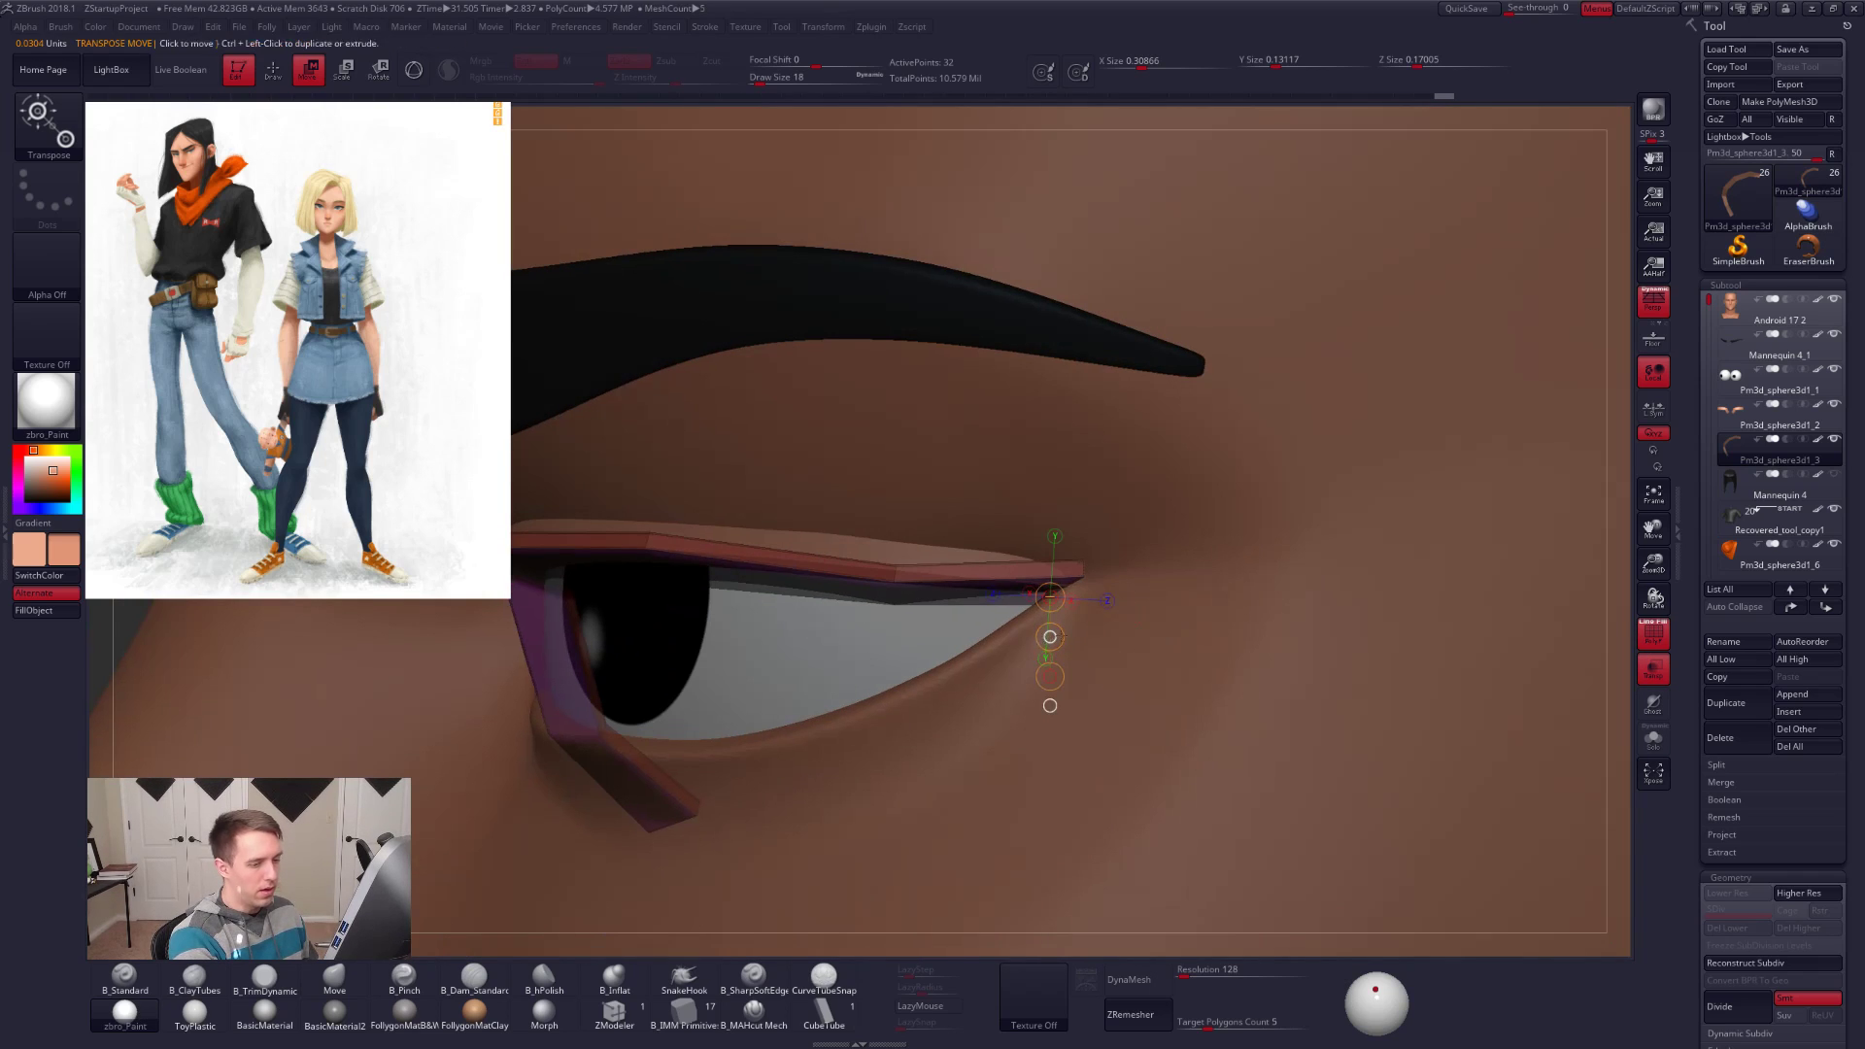
left_click(1664, 668)
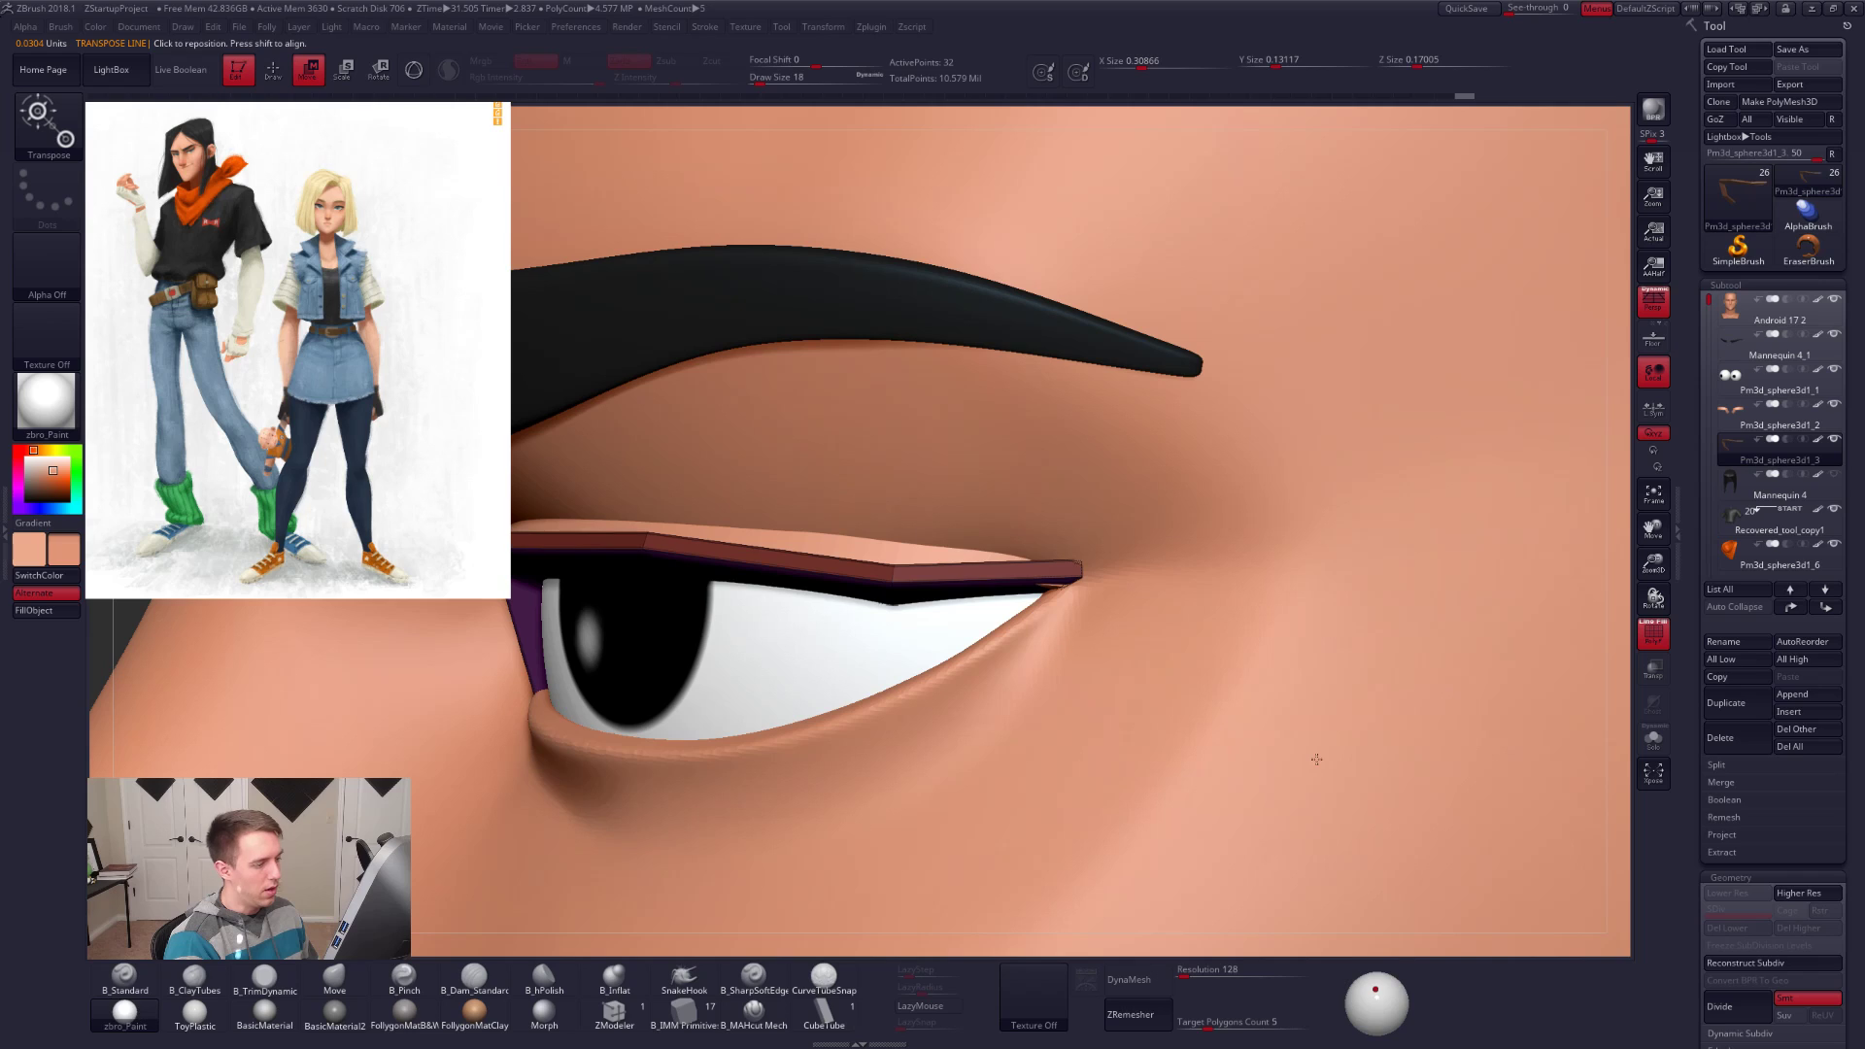
Step: Turn off the polyframe, leave transpose mode and make the head the active subtool
right_click_drag(1316, 758, 1334, 759, "ctrl")
key("shift+f")
key("q")
mouse_move(1170, 694)
right_mouse_down("ctrl")
mouse_move(1170, 593)
mouse_move(1240, 632)
right_mouse_up("ctrl")
left_click(1074, 633, "alt")
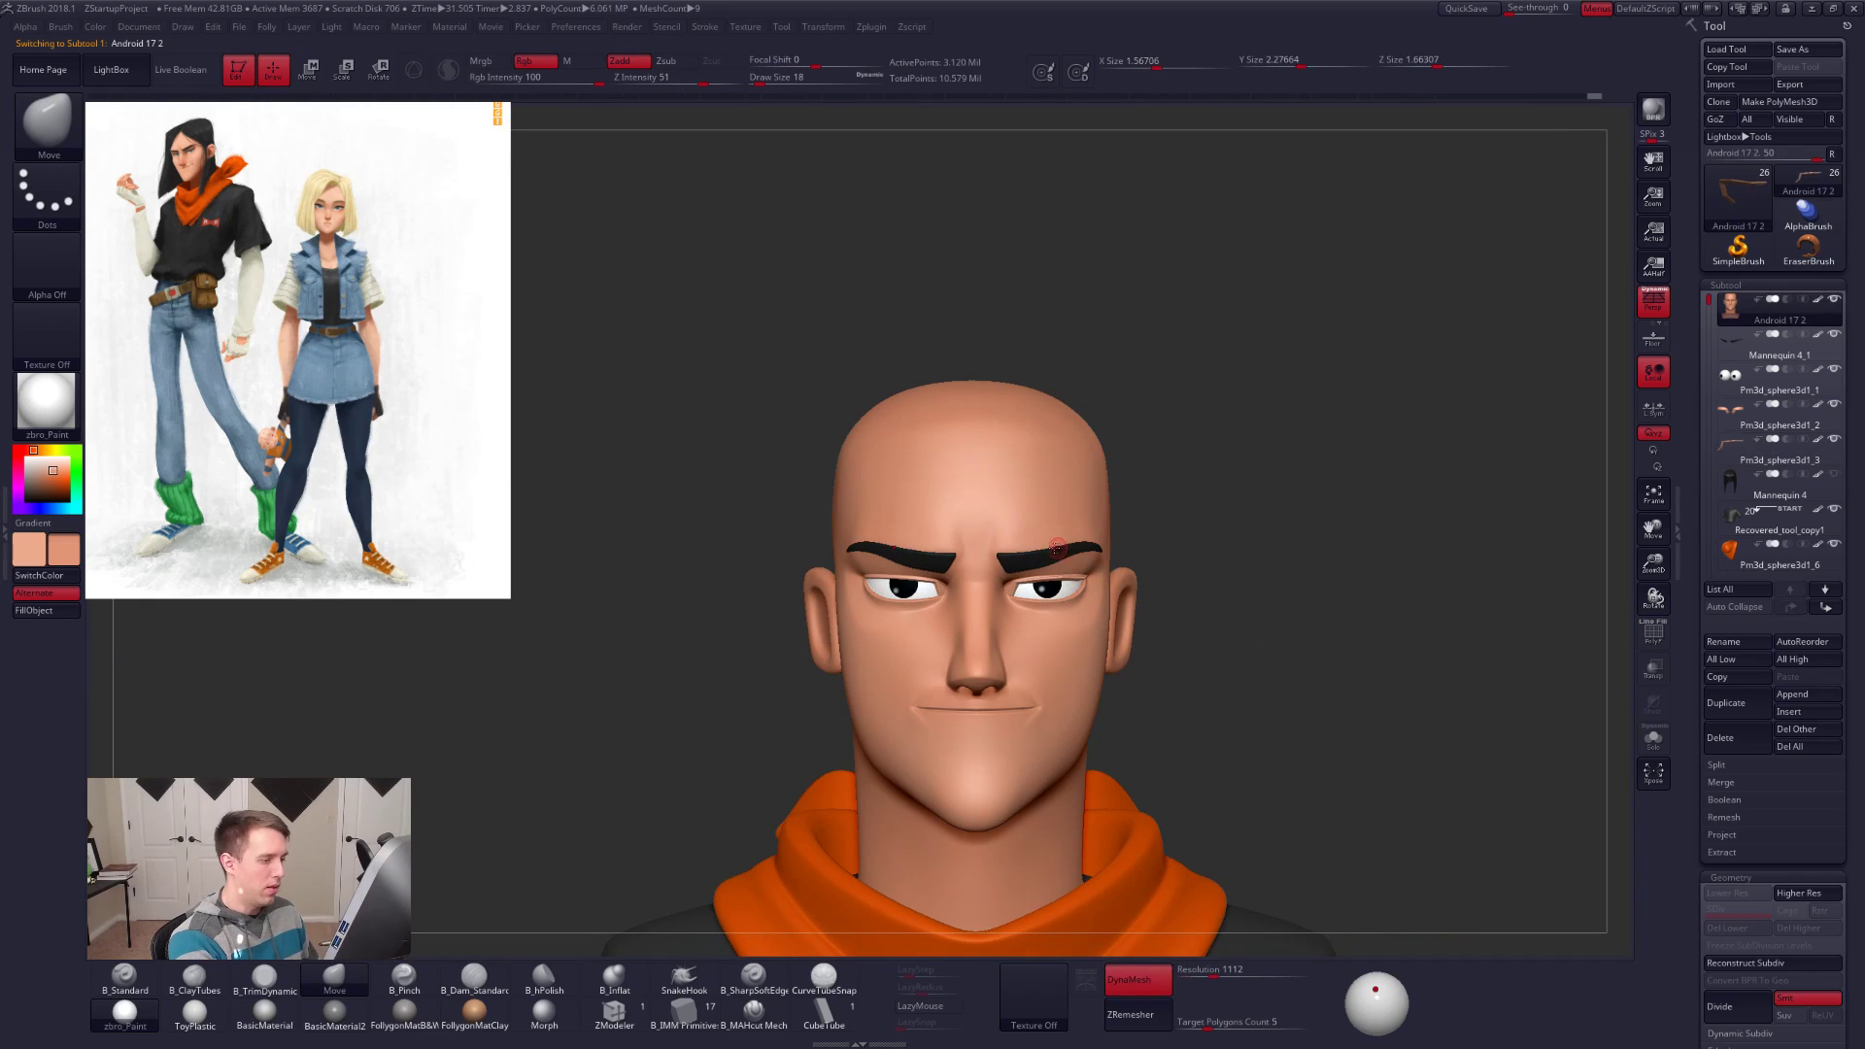
Step: Hide all of the head except a band around the eyes, and hide the clothing subtools
key("alt+s")
right_click_drag(1065, 554, 1064, 631, "ctrl")
mouse_move(927, 569)
left_mouse_down("ctrl+shift")
mouse_move(1029, 692)
mouse_move(972, 510)
mouse_move(935, 549)
left_mouse_up("ctrl+shift")
left_click_drag(1325, 790, 1254, 749)
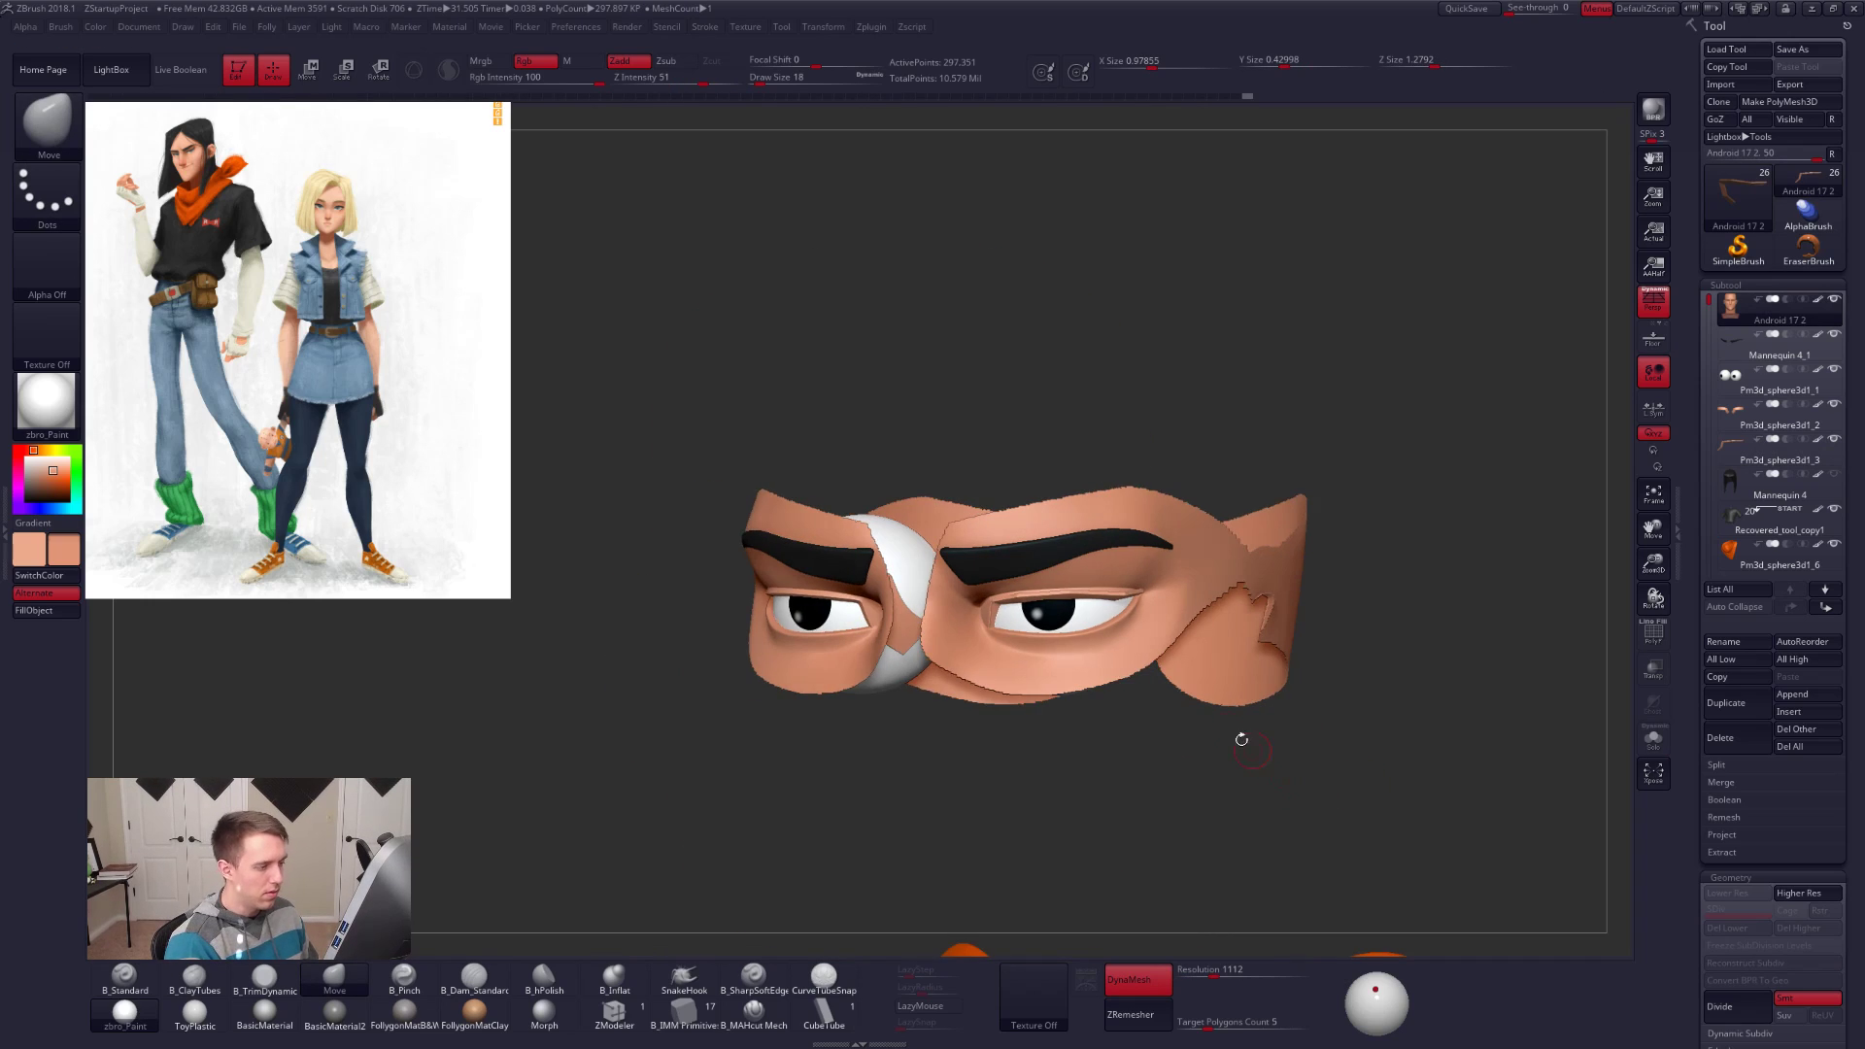
right_click_drag(1168, 646, 1149, 540, "ctrl")
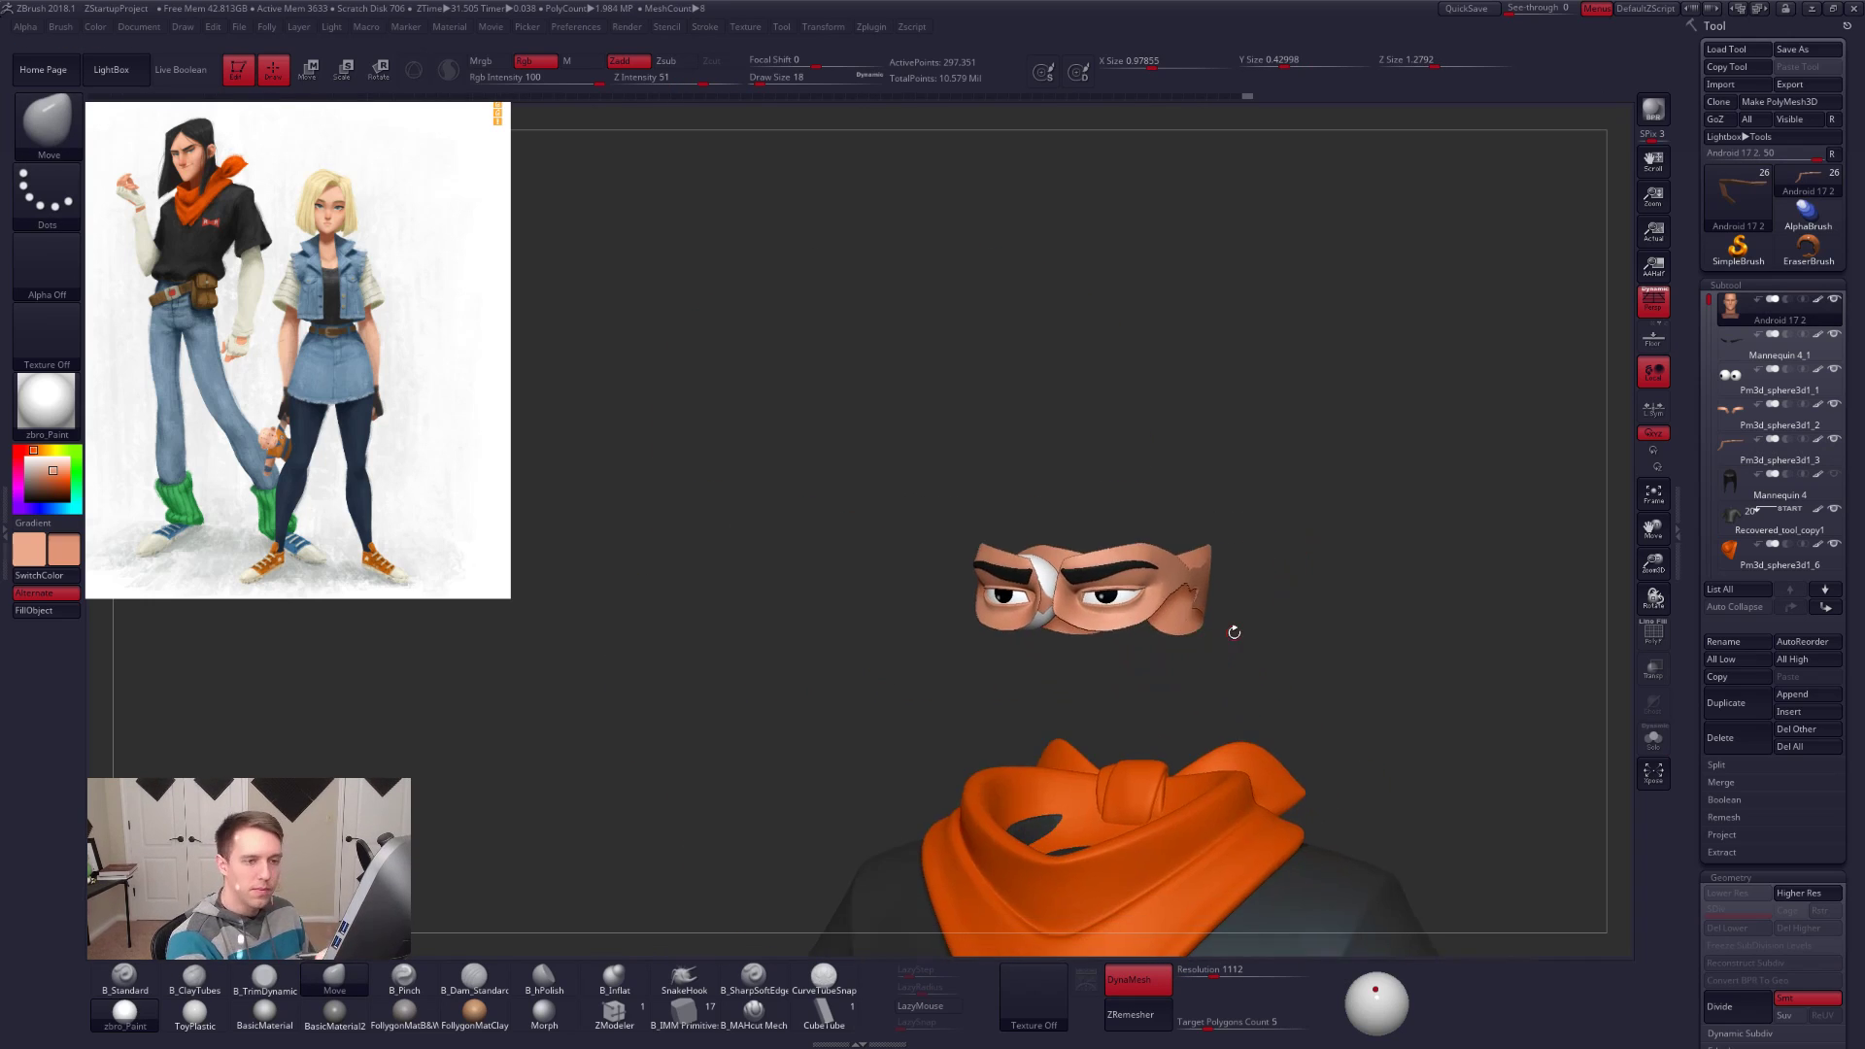
left_click(1833, 507)
key("f")
Step: Select the lash strip and pull its outer end toward the eye corner at the lower subdivision level with the Move brush
mouse_move(1149, 632)
right_mouse_down("ctrl")
mouse_move(1186, 645)
mouse_move(1209, 510)
right_mouse_up("ctrl")
left_click(1173, 569, "alt")
key("d")
key("shift+d")
key("space")
left_click_drag(1195, 566, 1210, 563)
right_click_drag(1214, 563, 1182, 598)
key("space")
left_click_drag(1203, 600, 1195, 600)
key("d")
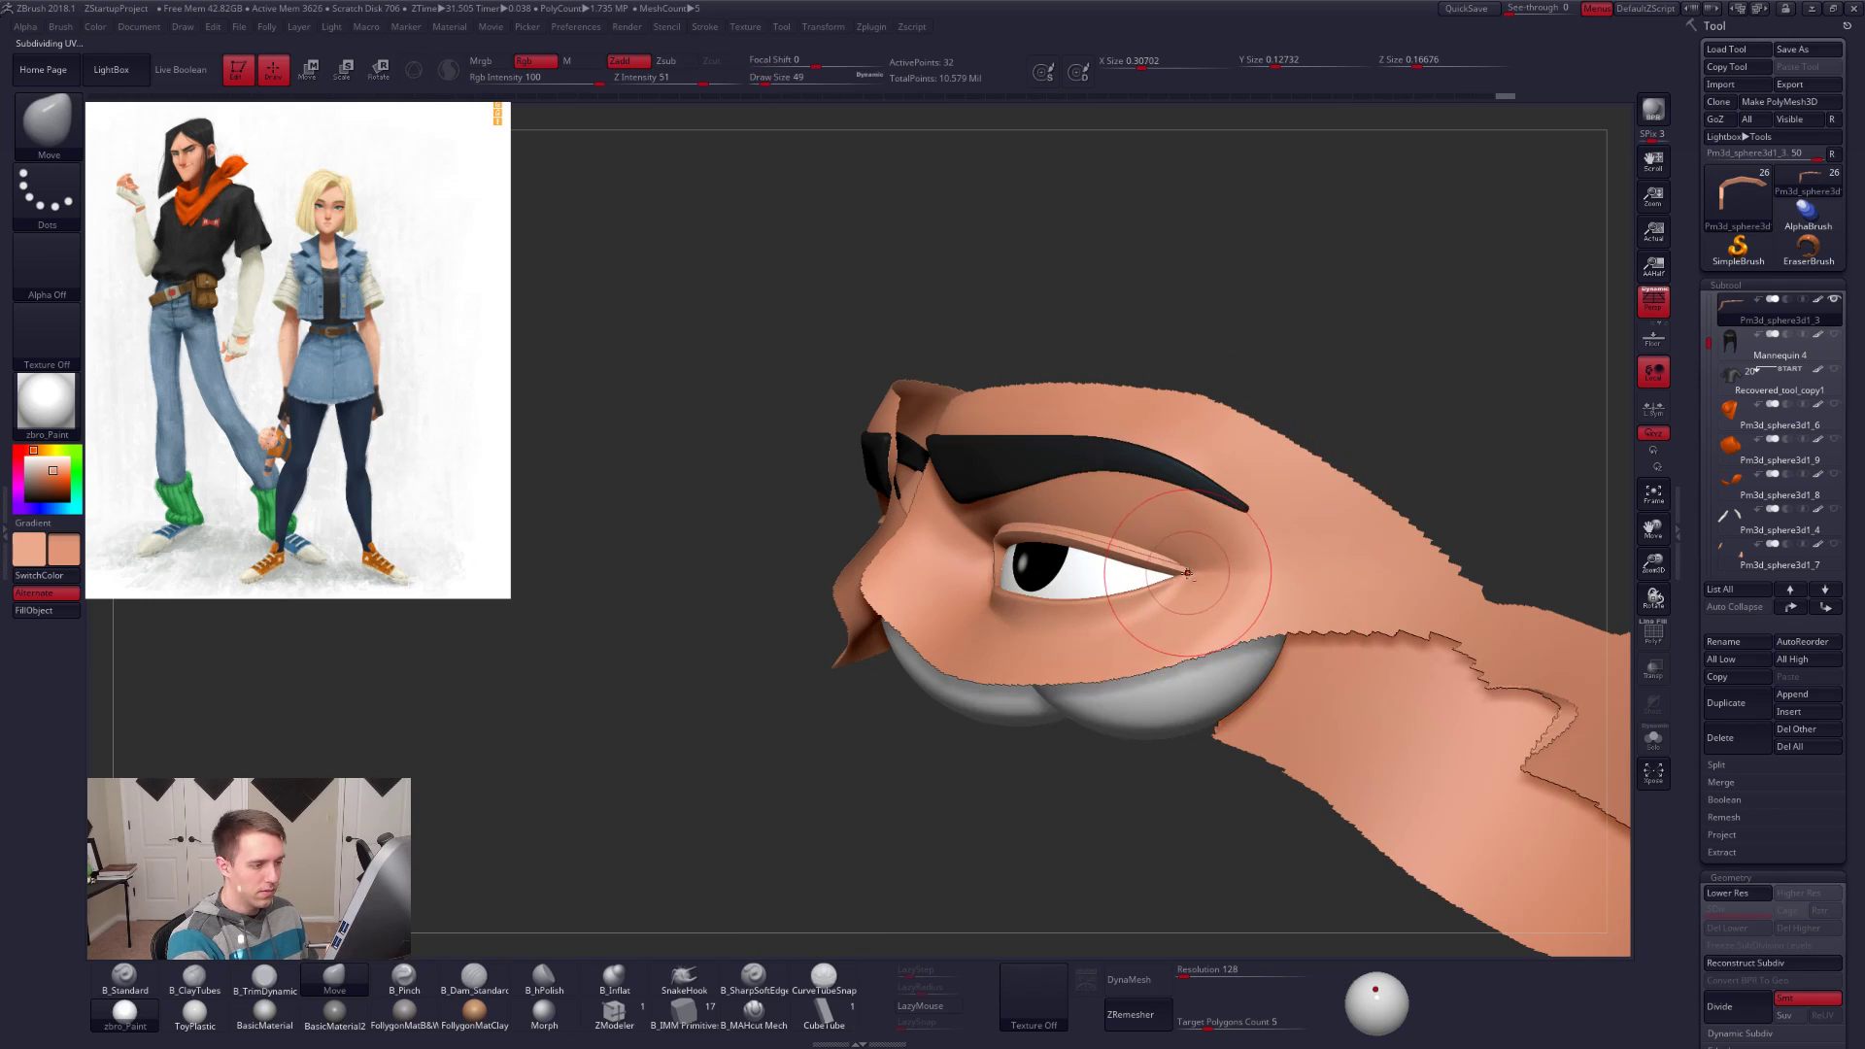
Step: Refine the strip's outer tip at the lower subdivision level with small Move strokes and a mask, then return to the higher level
mouse_move(1198, 585)
right_mouse_down()
mouse_move(1195, 532)
mouse_move(1204, 579)
right_mouse_up()
key("alt+s")
key("shift+d")
key("space")
left_click_drag(1204, 573, 1198, 571)
right_click_drag(1198, 571, 1193, 583)
left_click_drag(1184, 585, 1205, 608, "ctrl")
left_click(1242, 576, "ctrl")
mouse_move(1241, 575)
right_mouse_down()
mouse_move(1200, 571)
mouse_move(1174, 605)
right_mouse_up()
key("alt+s")
key("d")
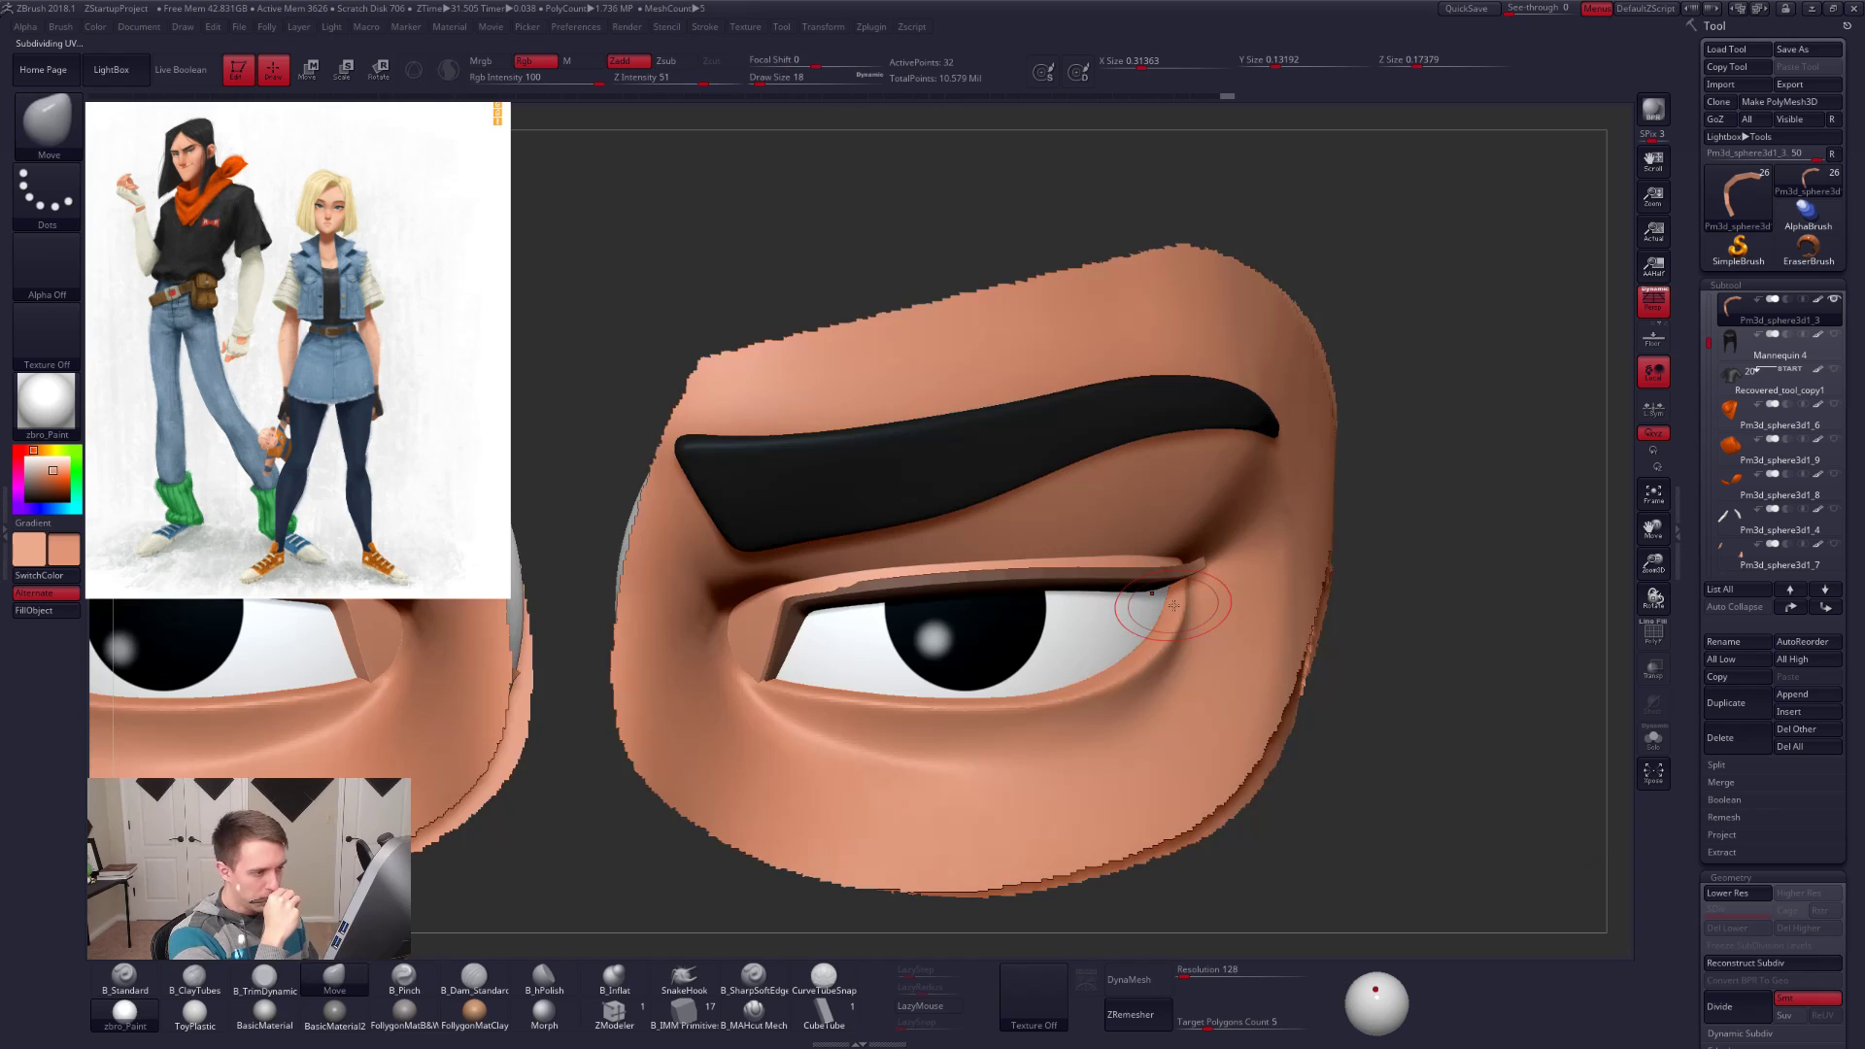
Step: Fit the strip's outer end and middle to the upper eyelid using the Move brush at sizes 33 and 43
right_click_drag(1259, 674, 1185, 647)
key("space")
left_click_drag(1208, 589, 1204, 610)
mouse_move(1218, 631)
right_mouse_down()
mouse_move(1239, 603)
mouse_move(1292, 594)
right_mouse_up()
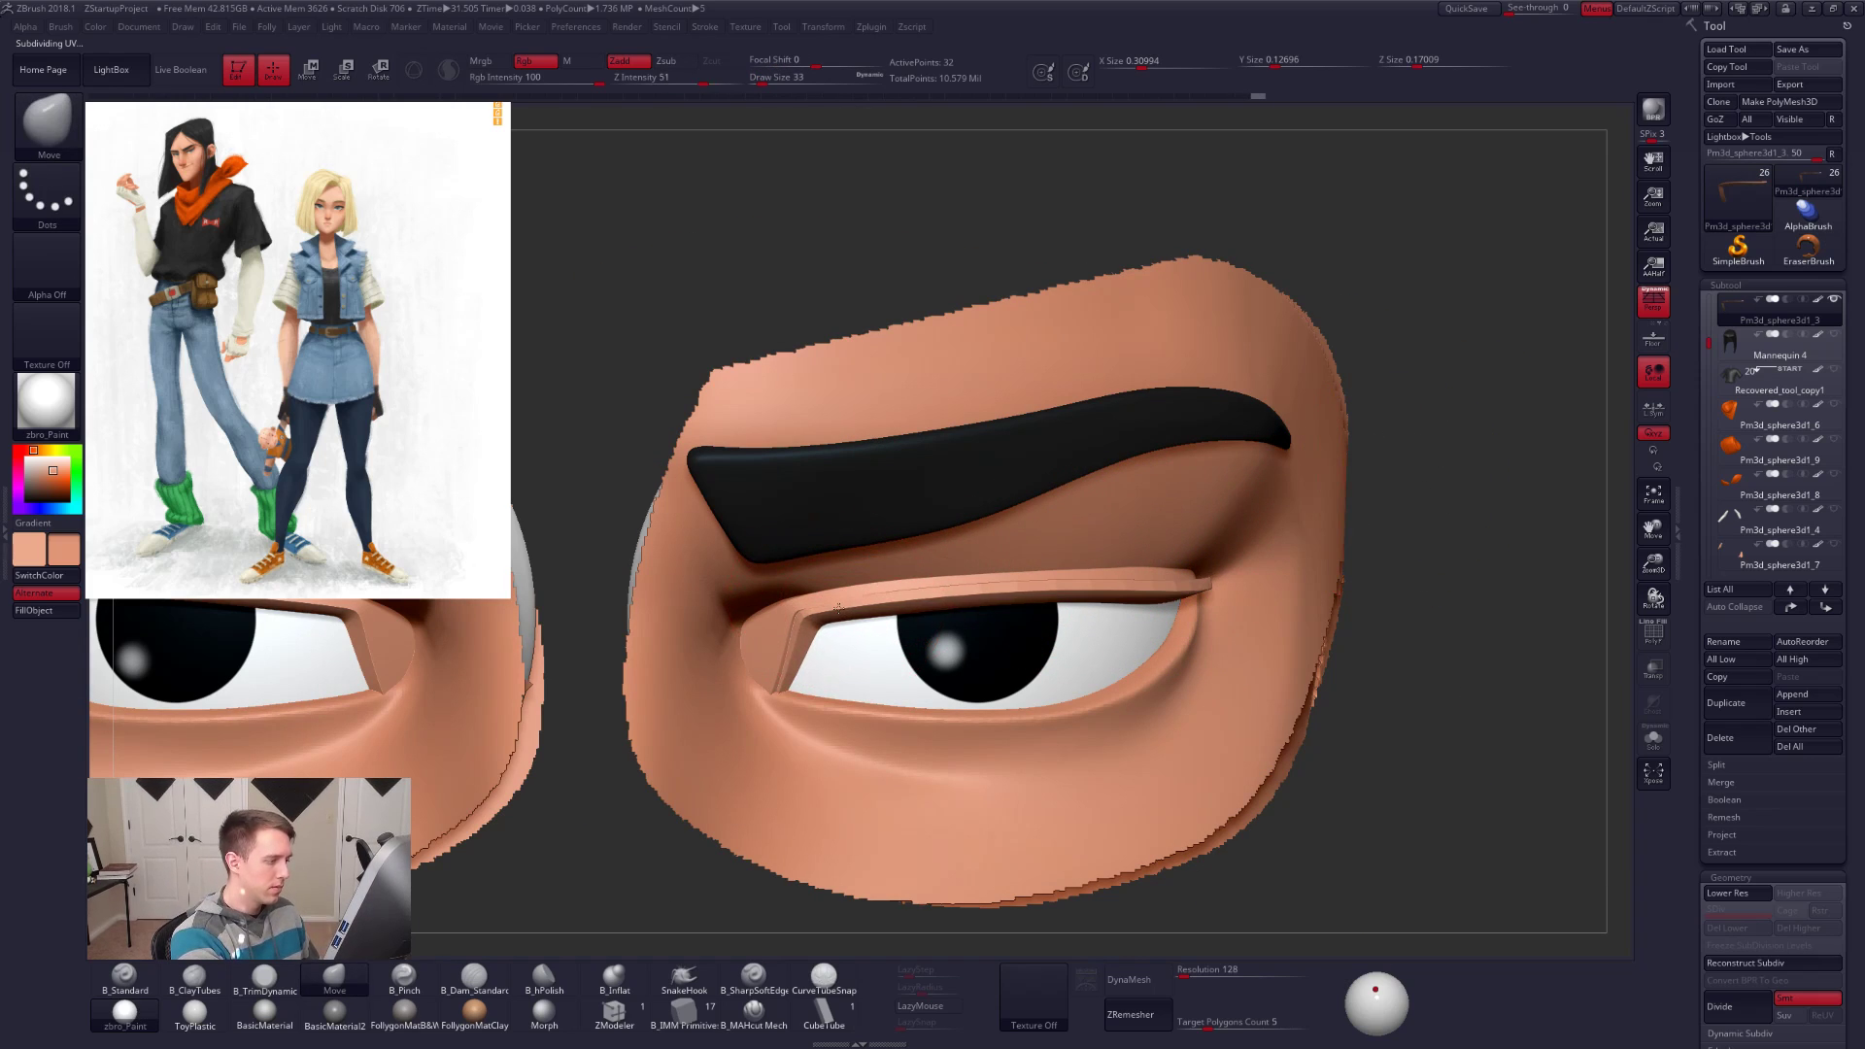
key("space")
left_click_drag(889, 626, 931, 627)
Step: Switch to the B_Standard brush and fill the lash strip with black
mouse_move(972, 666)
right_mouse_down("ctrl")
mouse_move(985, 622)
mouse_move(1122, 573)
right_mouse_up("ctrl")
key("c")
key("1")
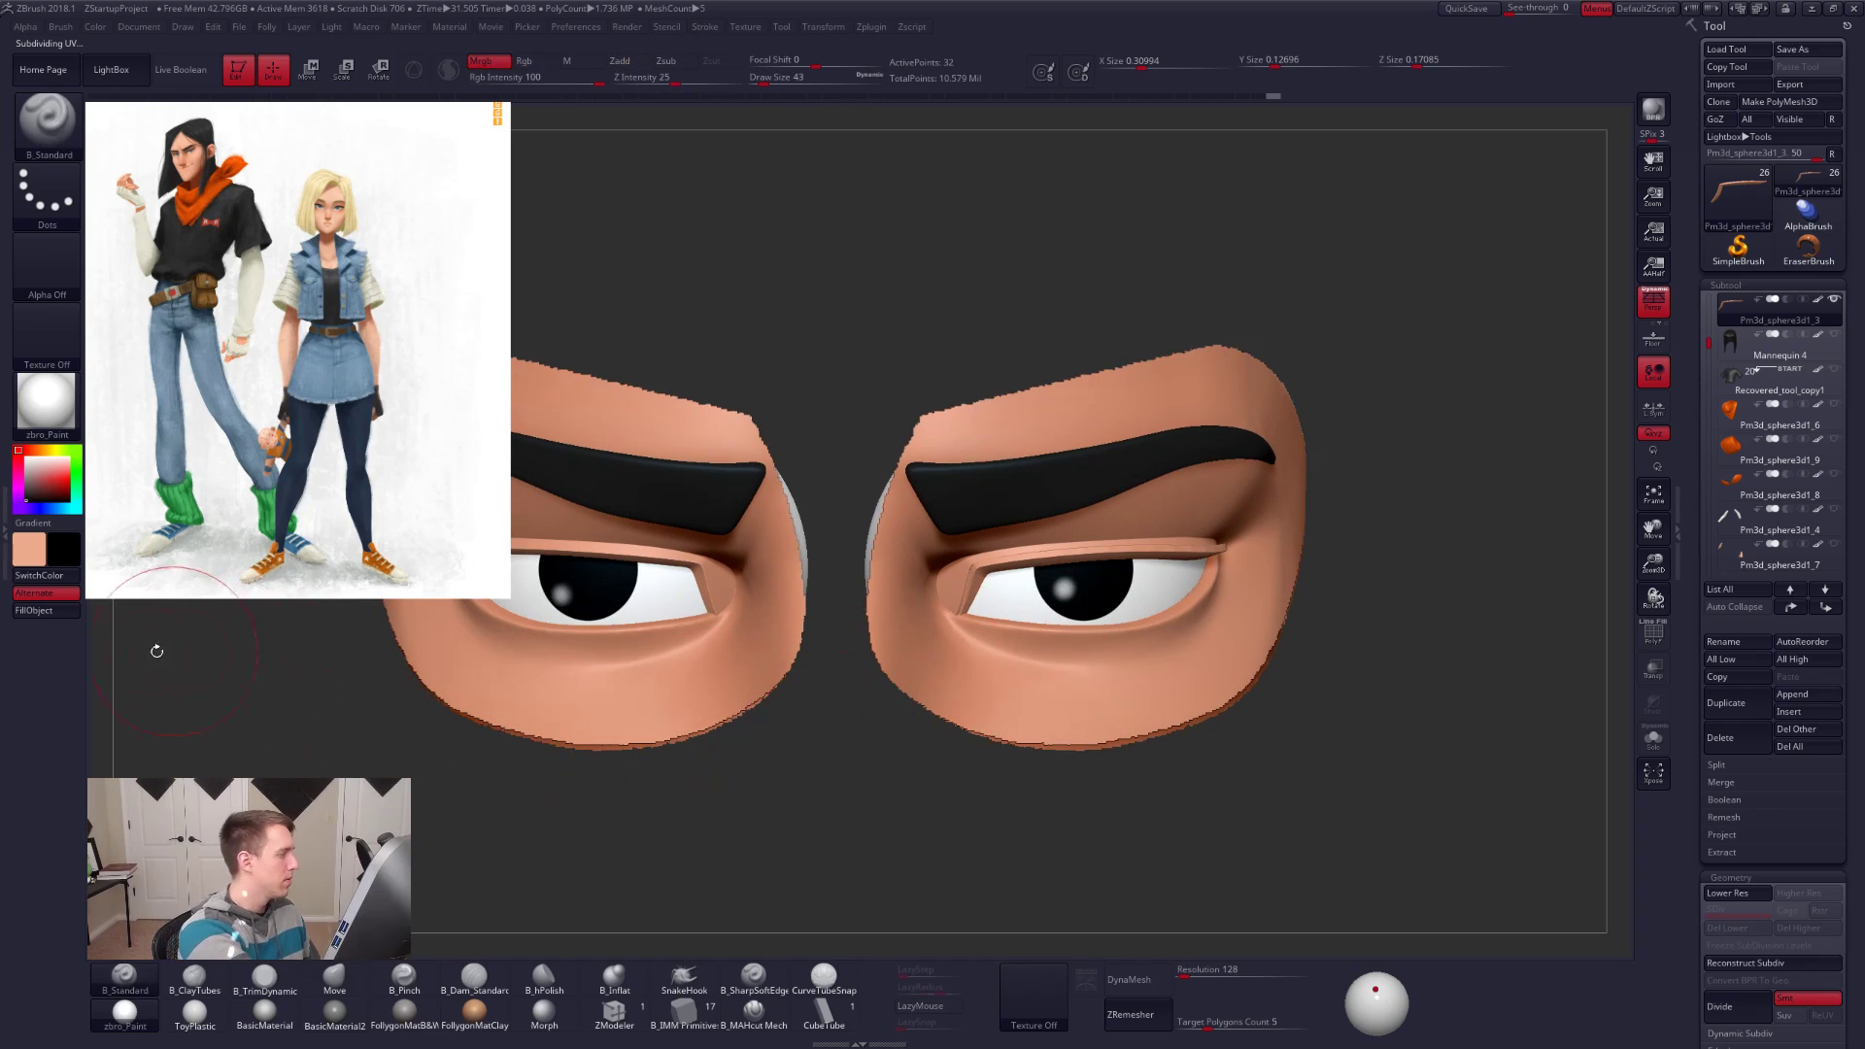
left_click(52, 614)
Step: Inspect the black strip from the side with the polyframe on, toggling solo and its polygroup visibility
right_click_drag(1269, 746, 1363, 783)
right_click(1423, 722)
right_click_drag(1415, 714, 1346, 733)
key("shift+f")
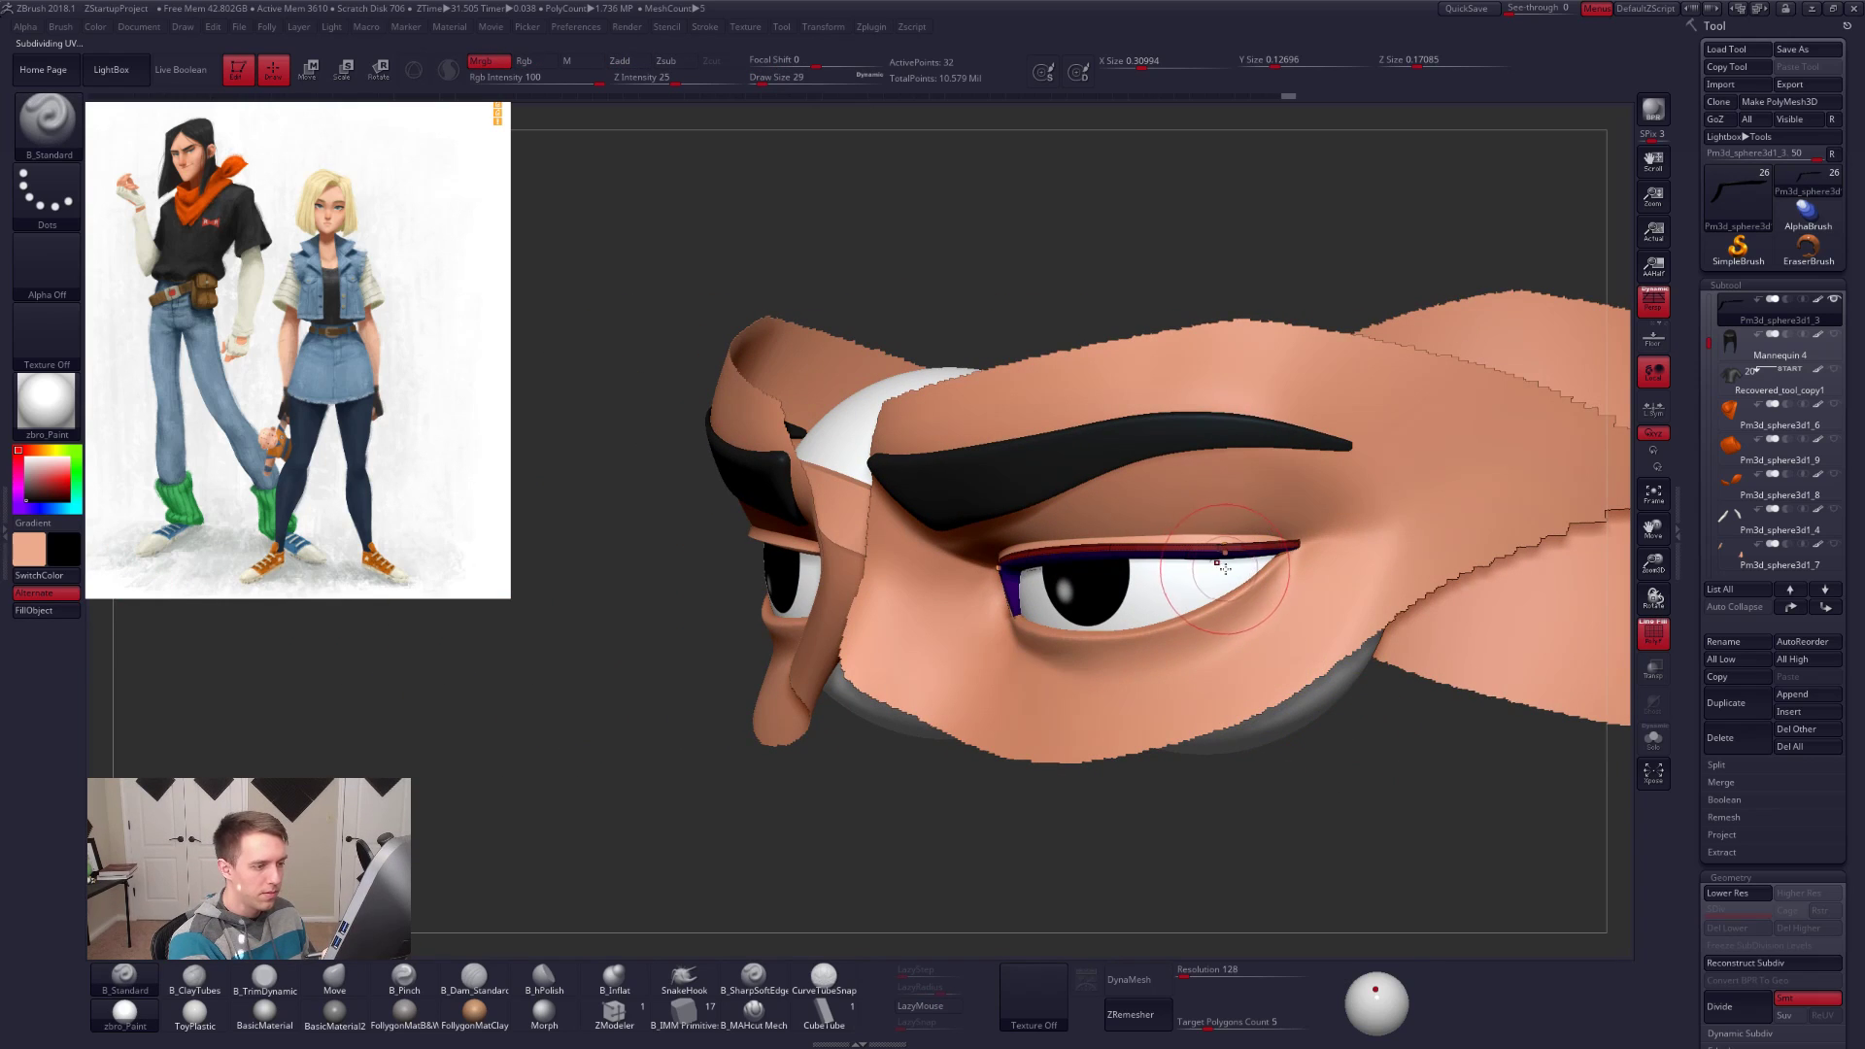
key("alt+s")
key("alt+s")
left_click(1224, 554, "ctrl+shift")
key("alt+s")
left_click(1191, 774, "ctrl+shift")
Step: Switch to the Move brush and tuck the strip's outer end against the eyelid at the eye's outer corner
key("b")
key("m")
key("v")
key("space")
left_click(1226, 549)
left_click_drag(1242, 564, 1193, 593, "alt")
key("space")
left_click(1226, 583)
key("alt+s")
right_click_drag(1250, 576, 1156, 626)
left_click_drag(1252, 577, 1246, 575)
mouse_move(1247, 622)
right_mouse_down()
mouse_move(1243, 575)
mouse_move(1166, 592)
mouse_move(1117, 636)
mouse_move(1169, 635)
right_mouse_up()
Step: Adjust the strip's outer tip from several angles, including below, reducing the Move brush to size 14
key("space")
left_click(1179, 601)
left_click_drag(1202, 625, 1201, 627)
key("space")
left_click(1234, 661)
right_click_drag(1220, 618, 1207, 503)
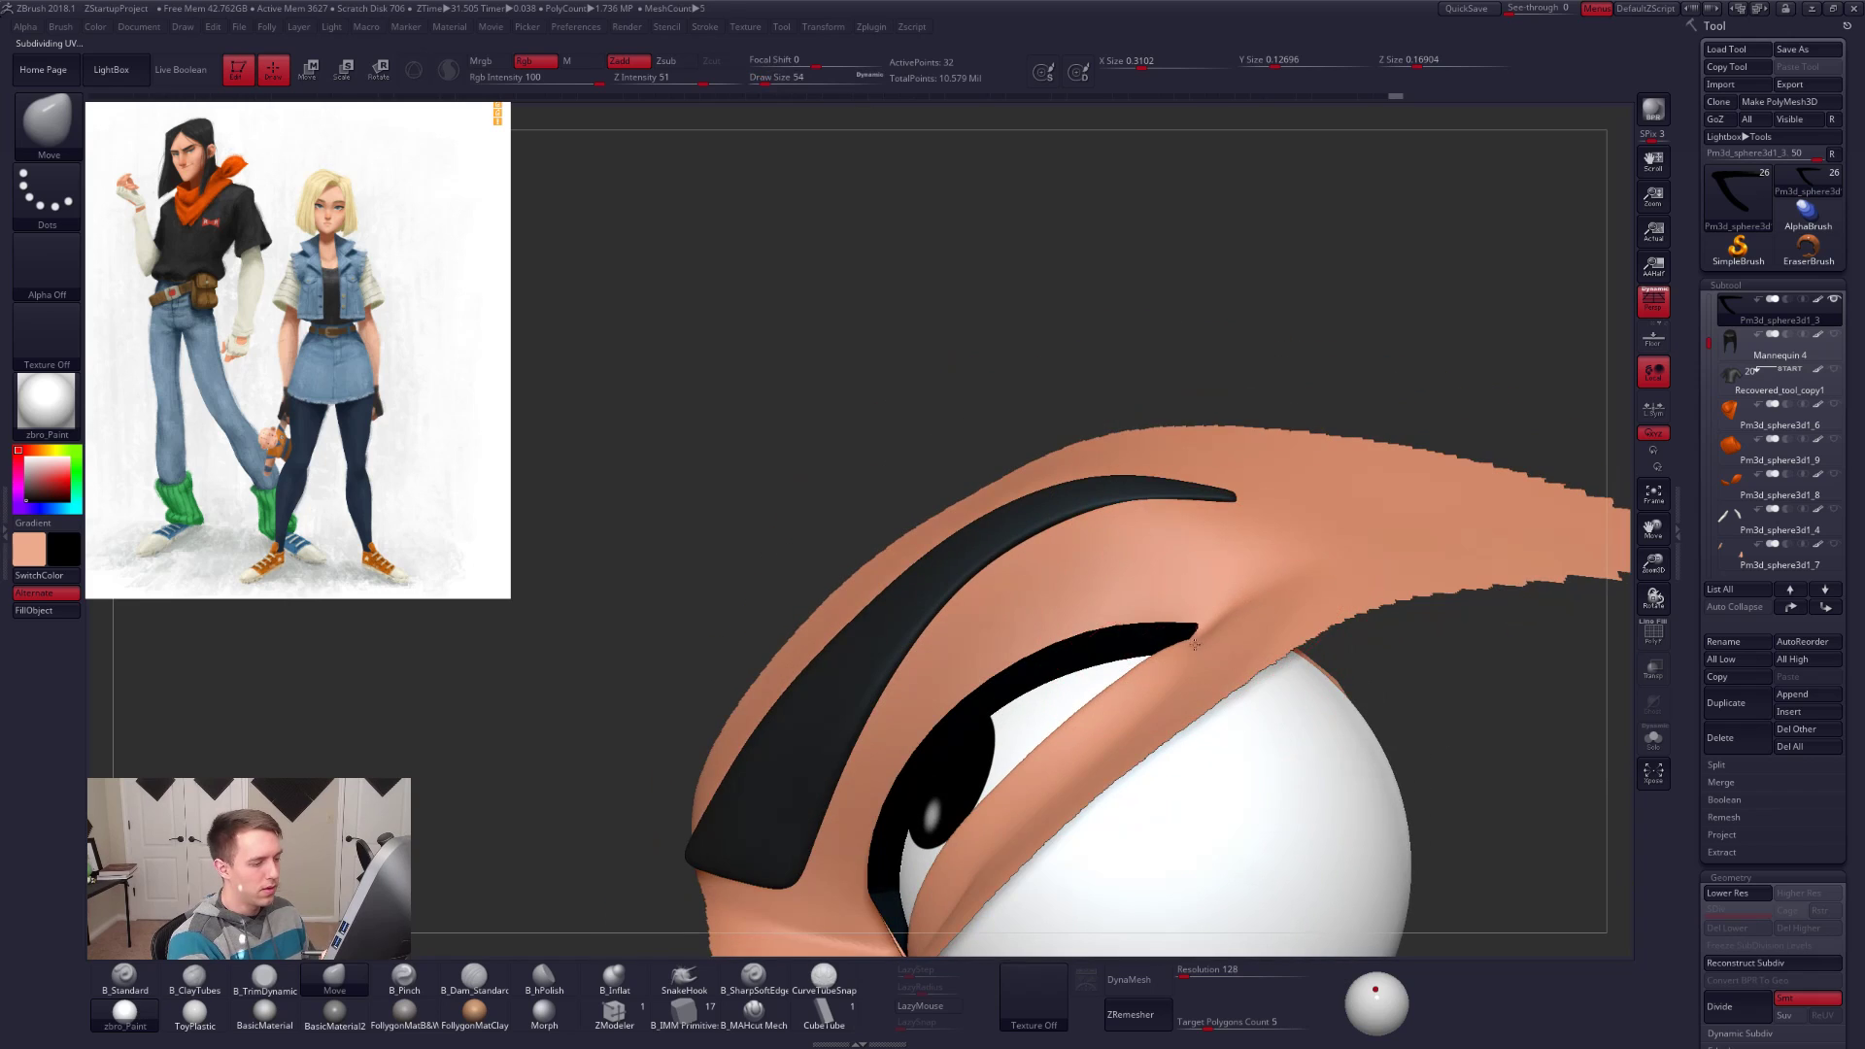
key("space")
left_click(1194, 641)
left_click_drag(1194, 628, 1203, 627)
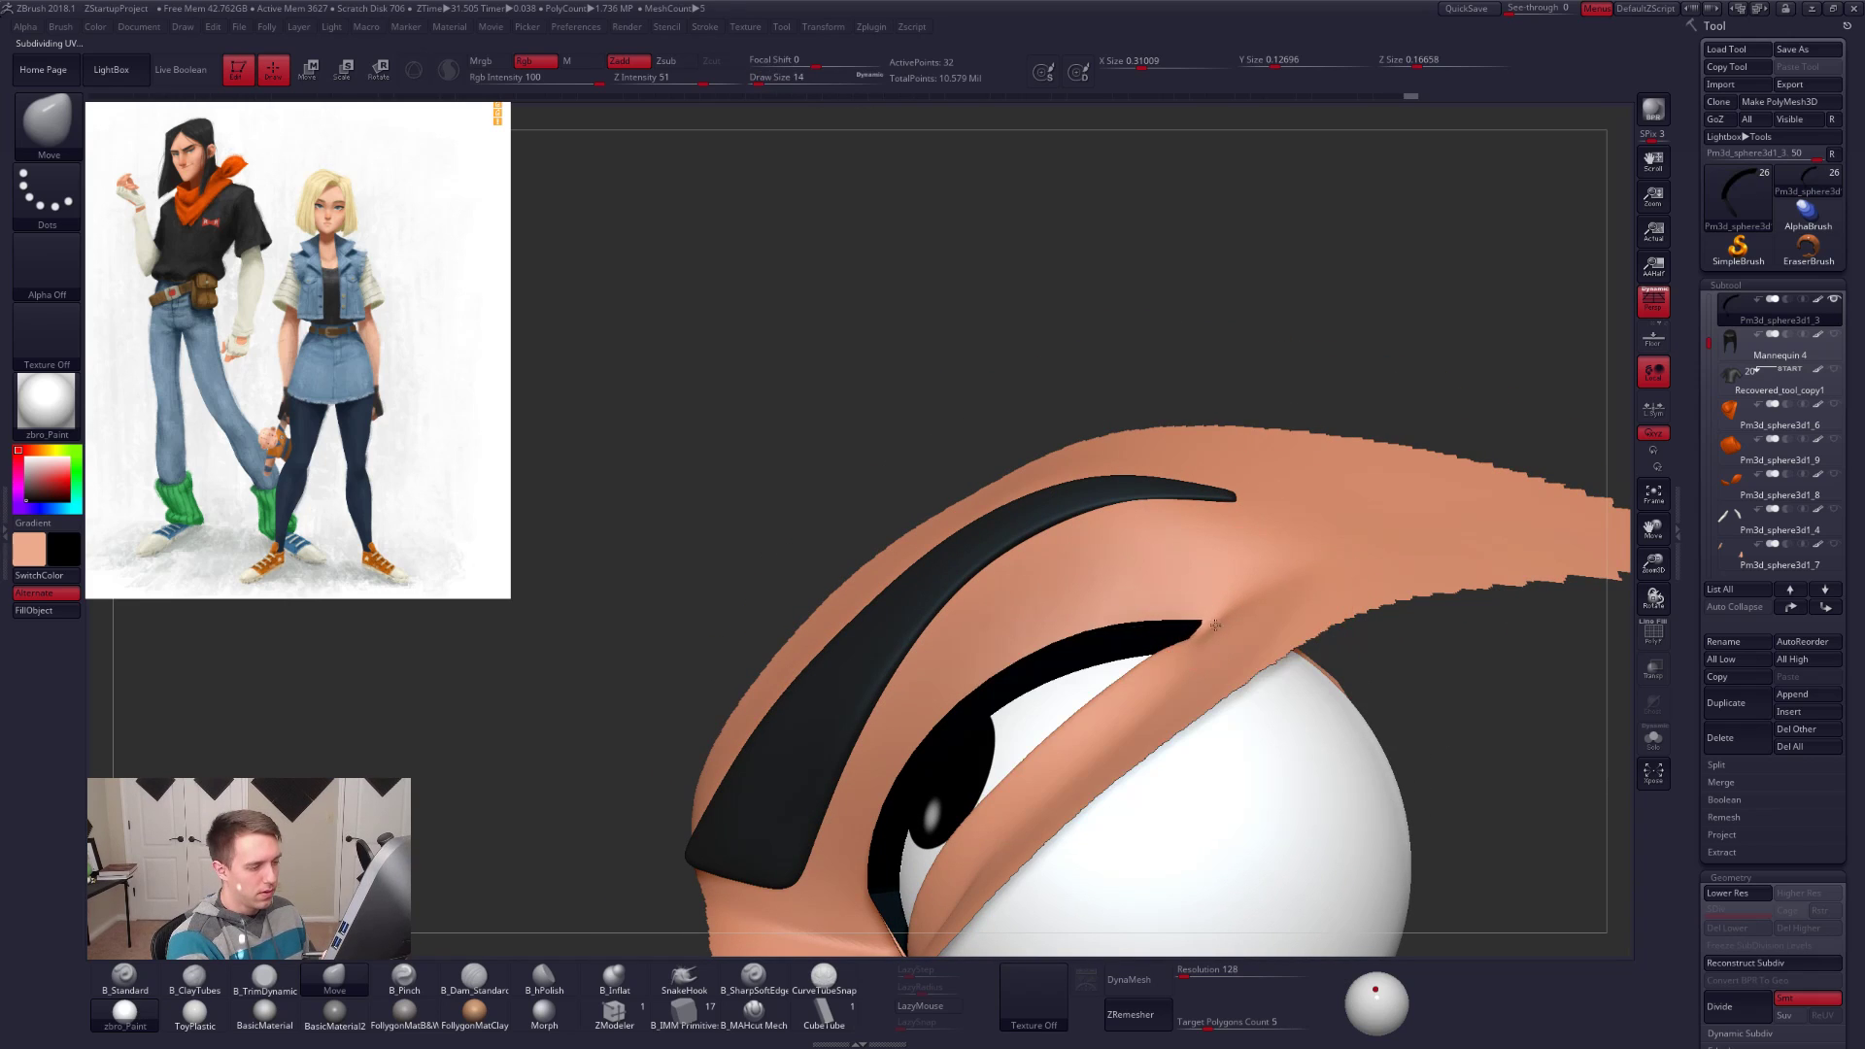
Step: Isolate the strip, show its polyframe and refine the outer tip with the Move brush at size 1
right_click_drag(1205, 667, 1132, 738)
key("alt+s")
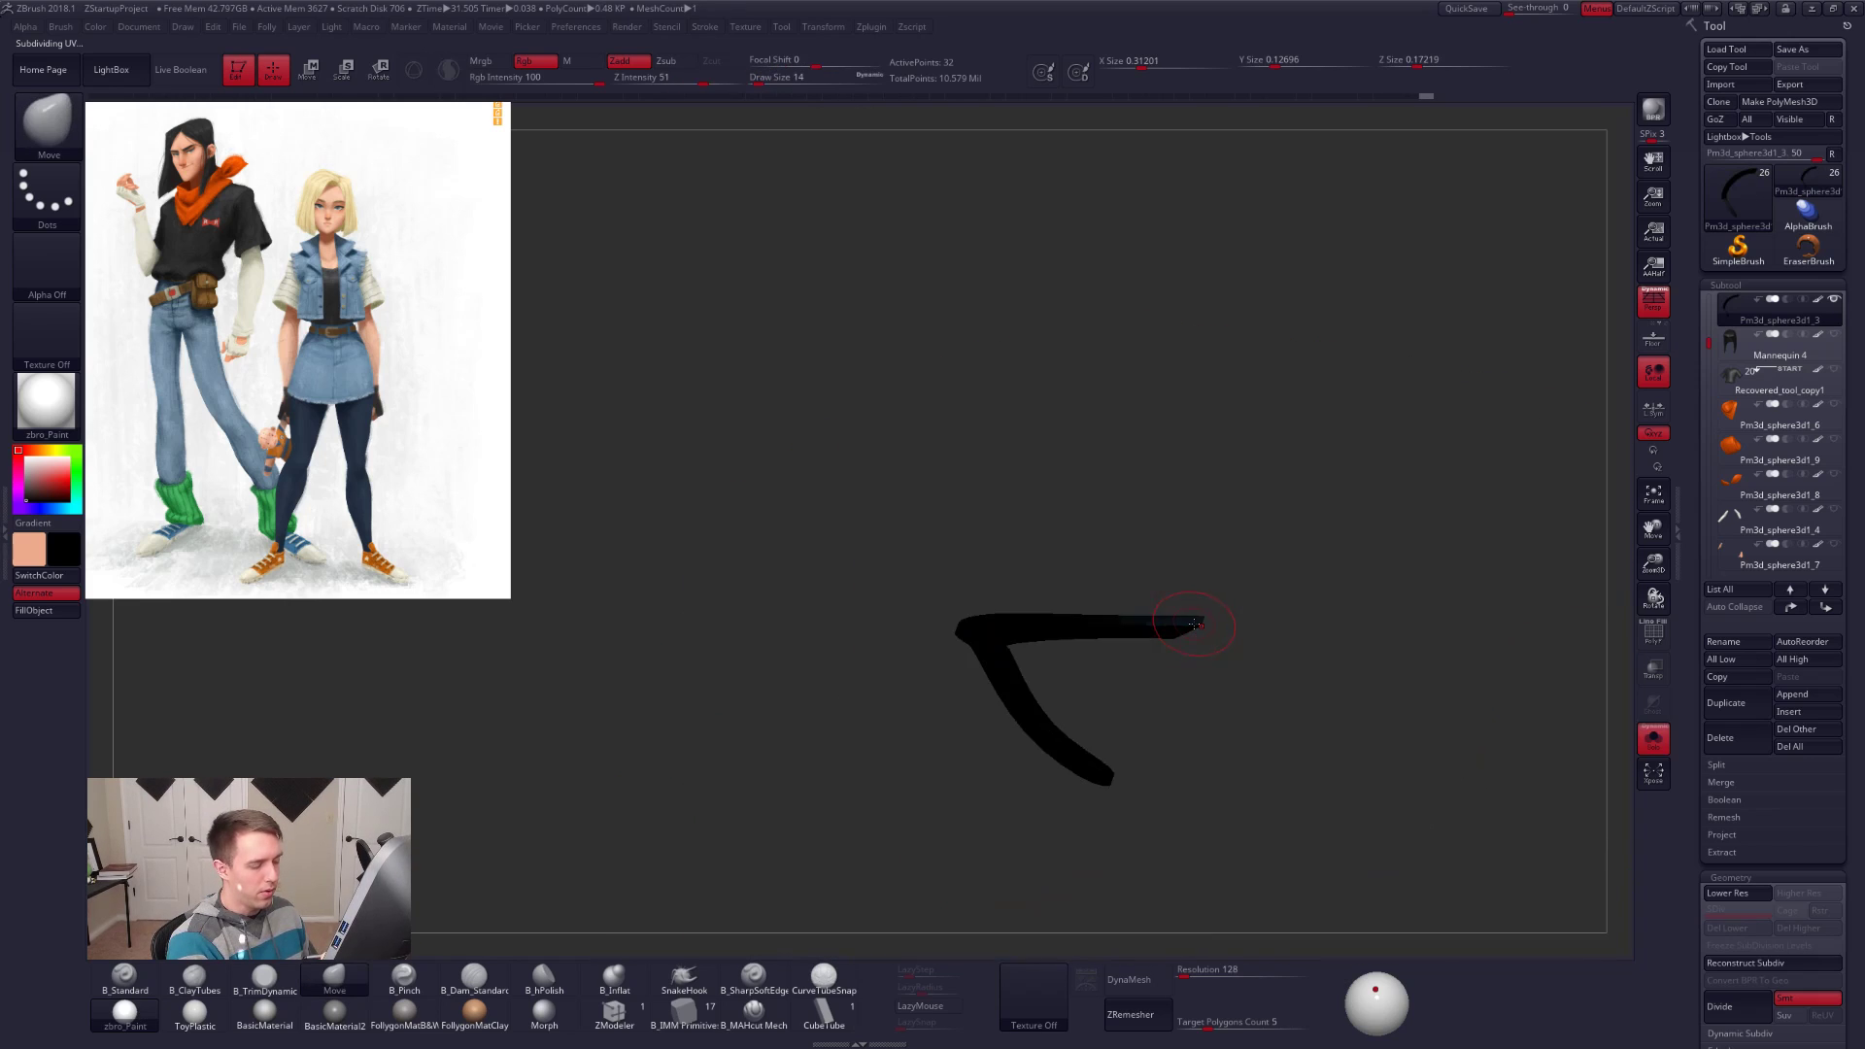
right_click_drag(1180, 627, 1191, 738, "ctrl")
key("shift+f")
key("space")
left_click(1185, 645)
mouse_move(1195, 671)
right_mouse_down()
mouse_move(1210, 570)
mouse_move(1180, 636)
mouse_move(1200, 622)
right_mouse_up()
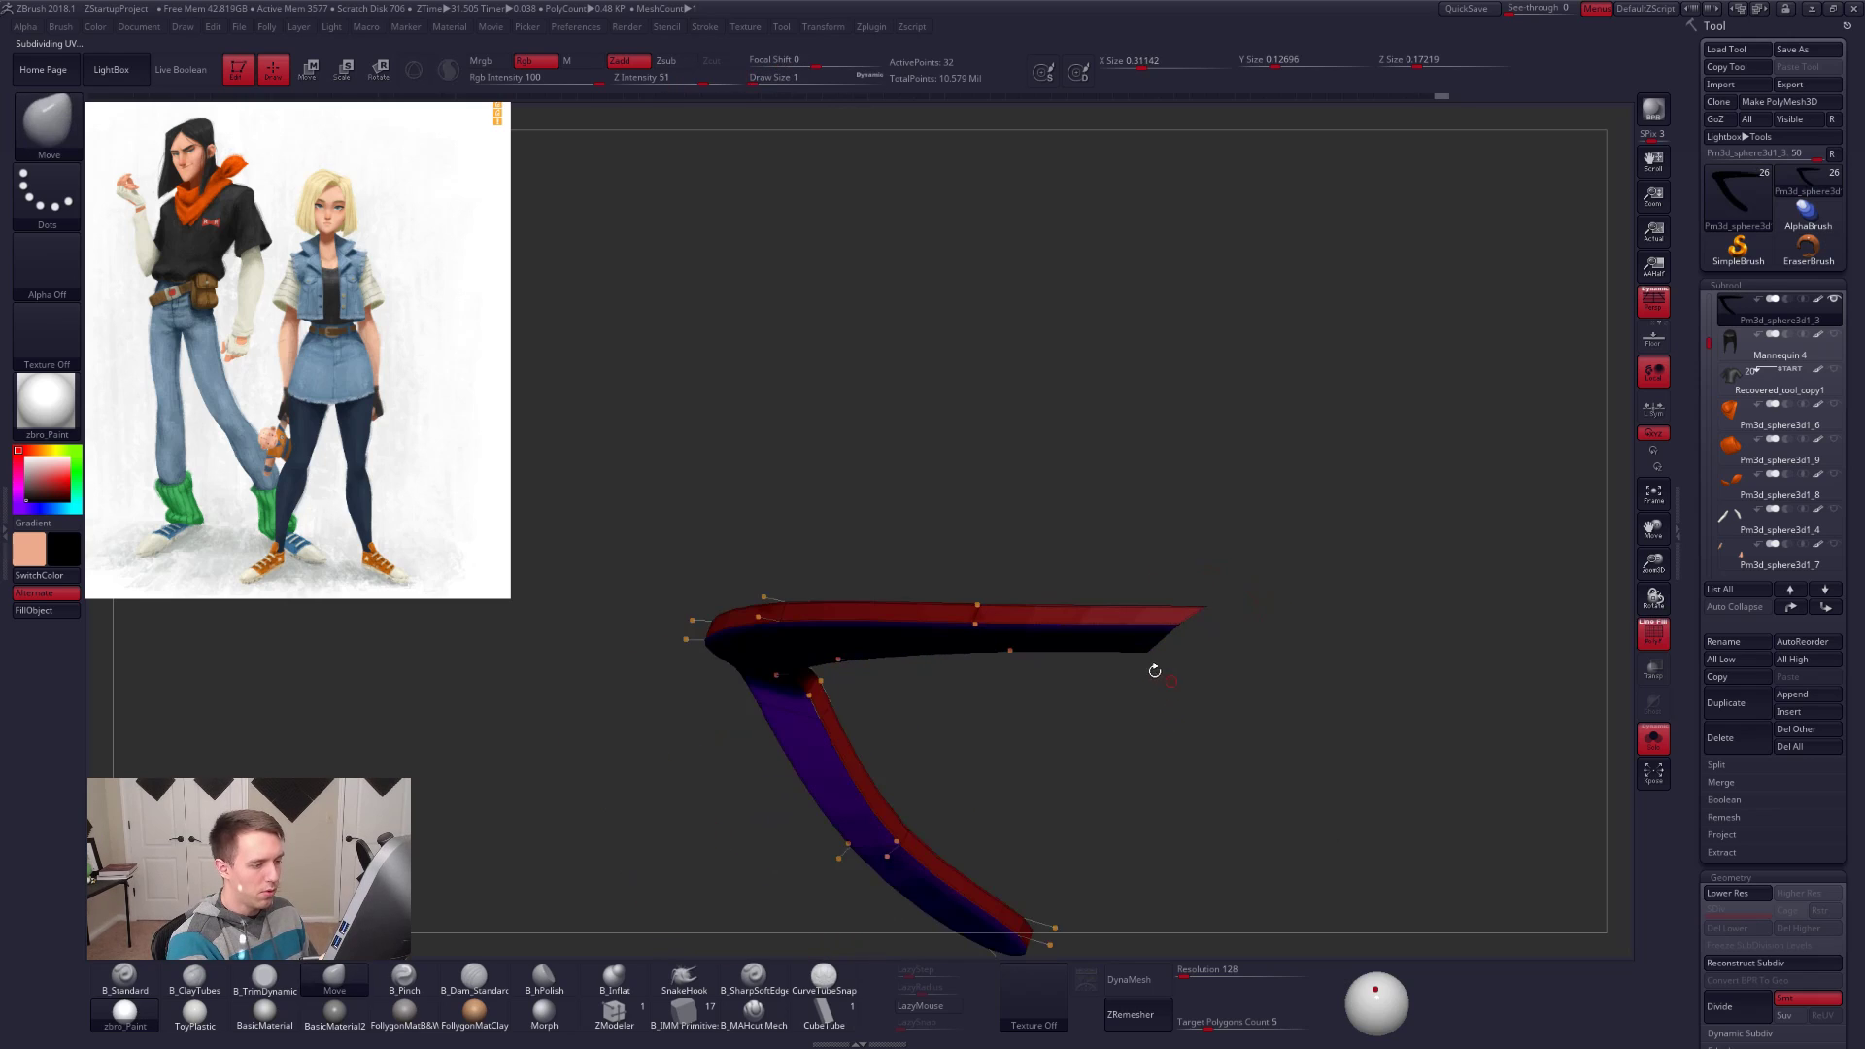
Step: Bring the head back, nudge the strip's tip into the eye corner at brush size 21 and turn off the polyframe
key("alt+s")
key("space")
left_click(1202, 622)
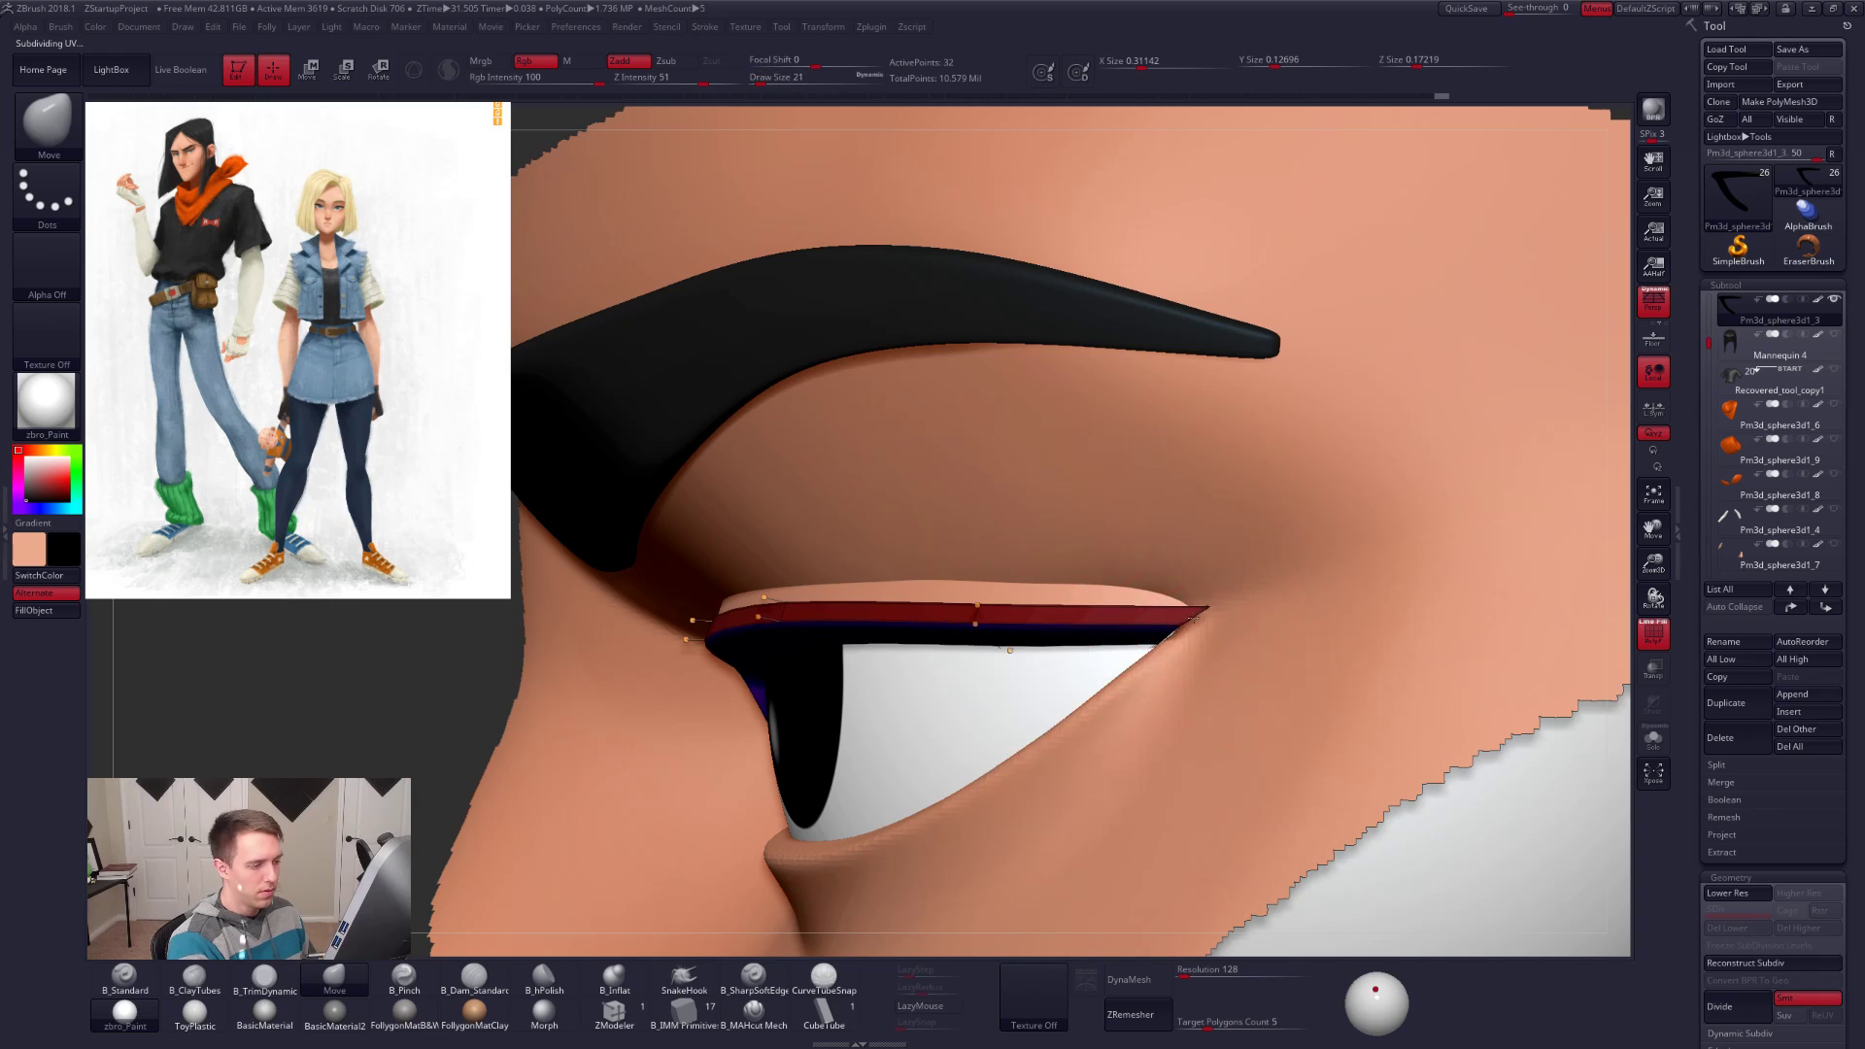
left_click_drag(1213, 613, 1210, 614)
key("shift+f")
mouse_move(1198, 621)
right_mouse_down("ctrl")
mouse_move(1095, 646)
mouse_move(1147, 645)
mouse_move(1127, 683)
mouse_move(1243, 698)
right_mouse_up("ctrl")
right_click_drag(1243, 697, 1193, 725, "ctrl")
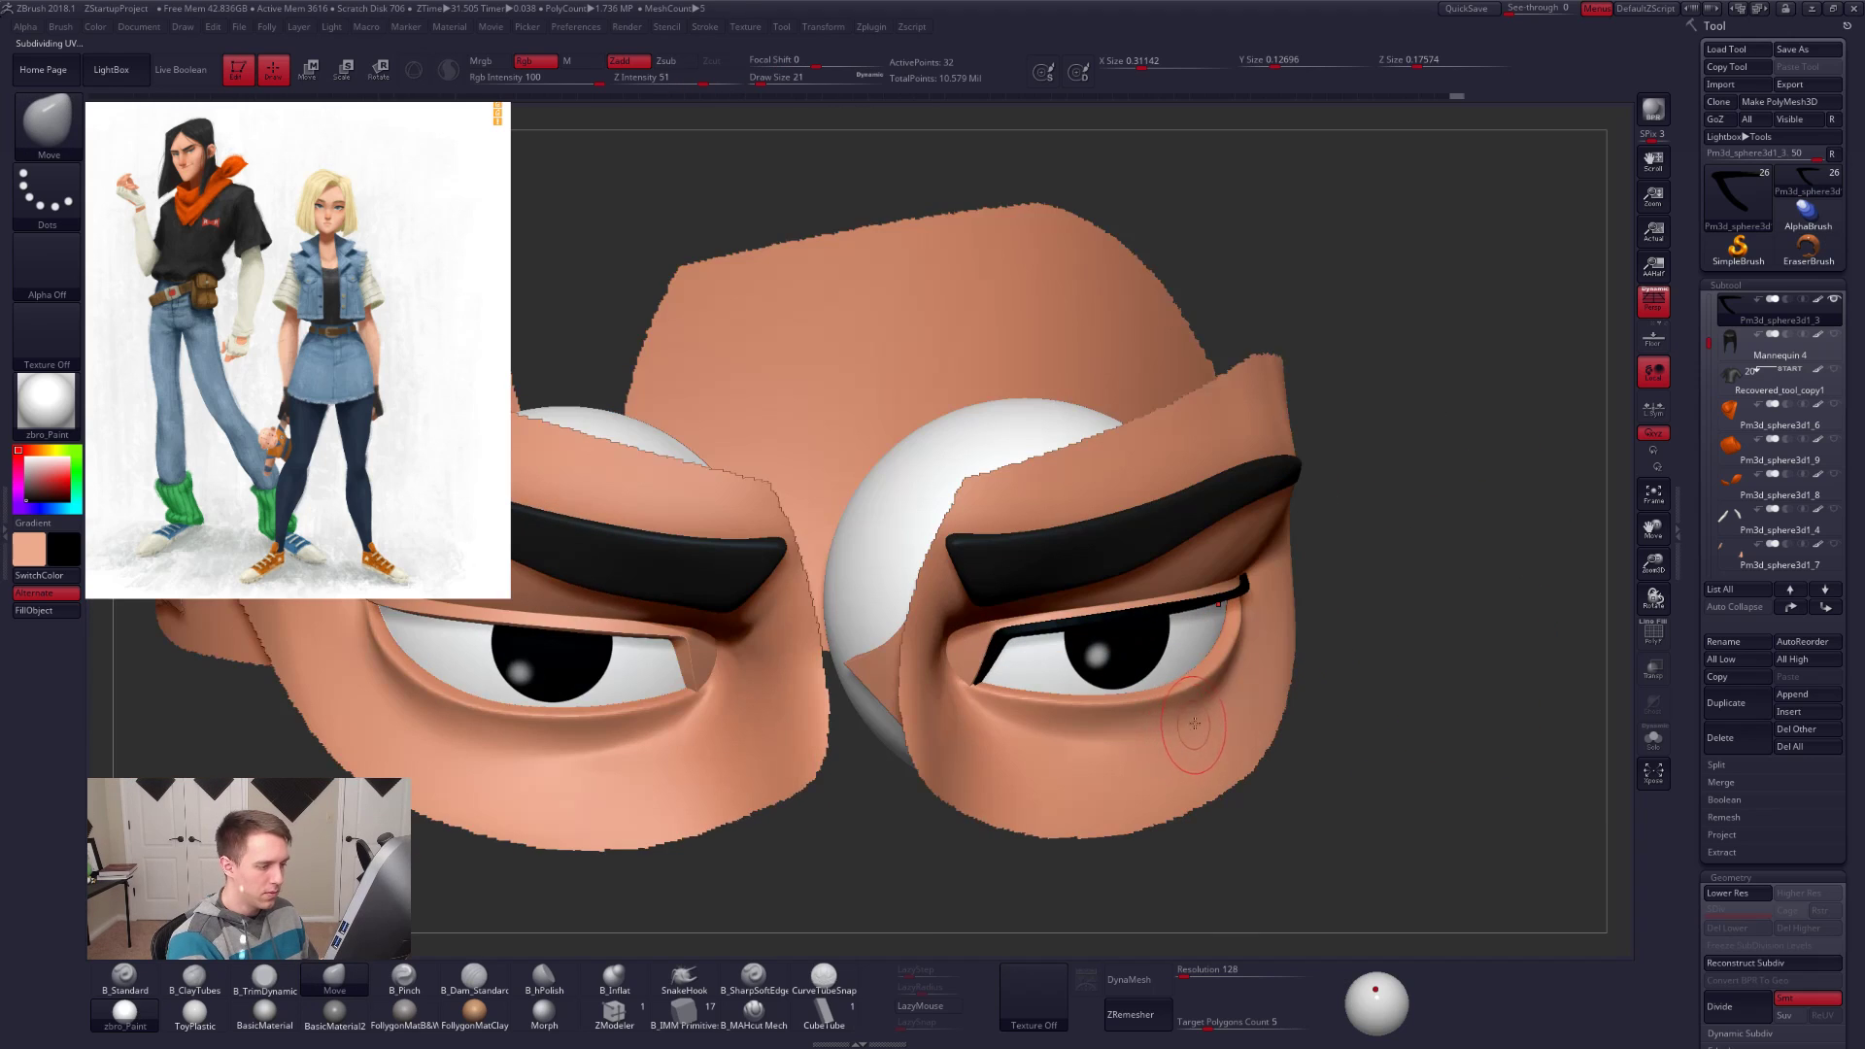
mouse_move(1314, 797)
right_mouse_down("shift")
mouse_move(1311, 770)
mouse_move(1281, 759)
mouse_move(1348, 788)
right_mouse_up("shift")
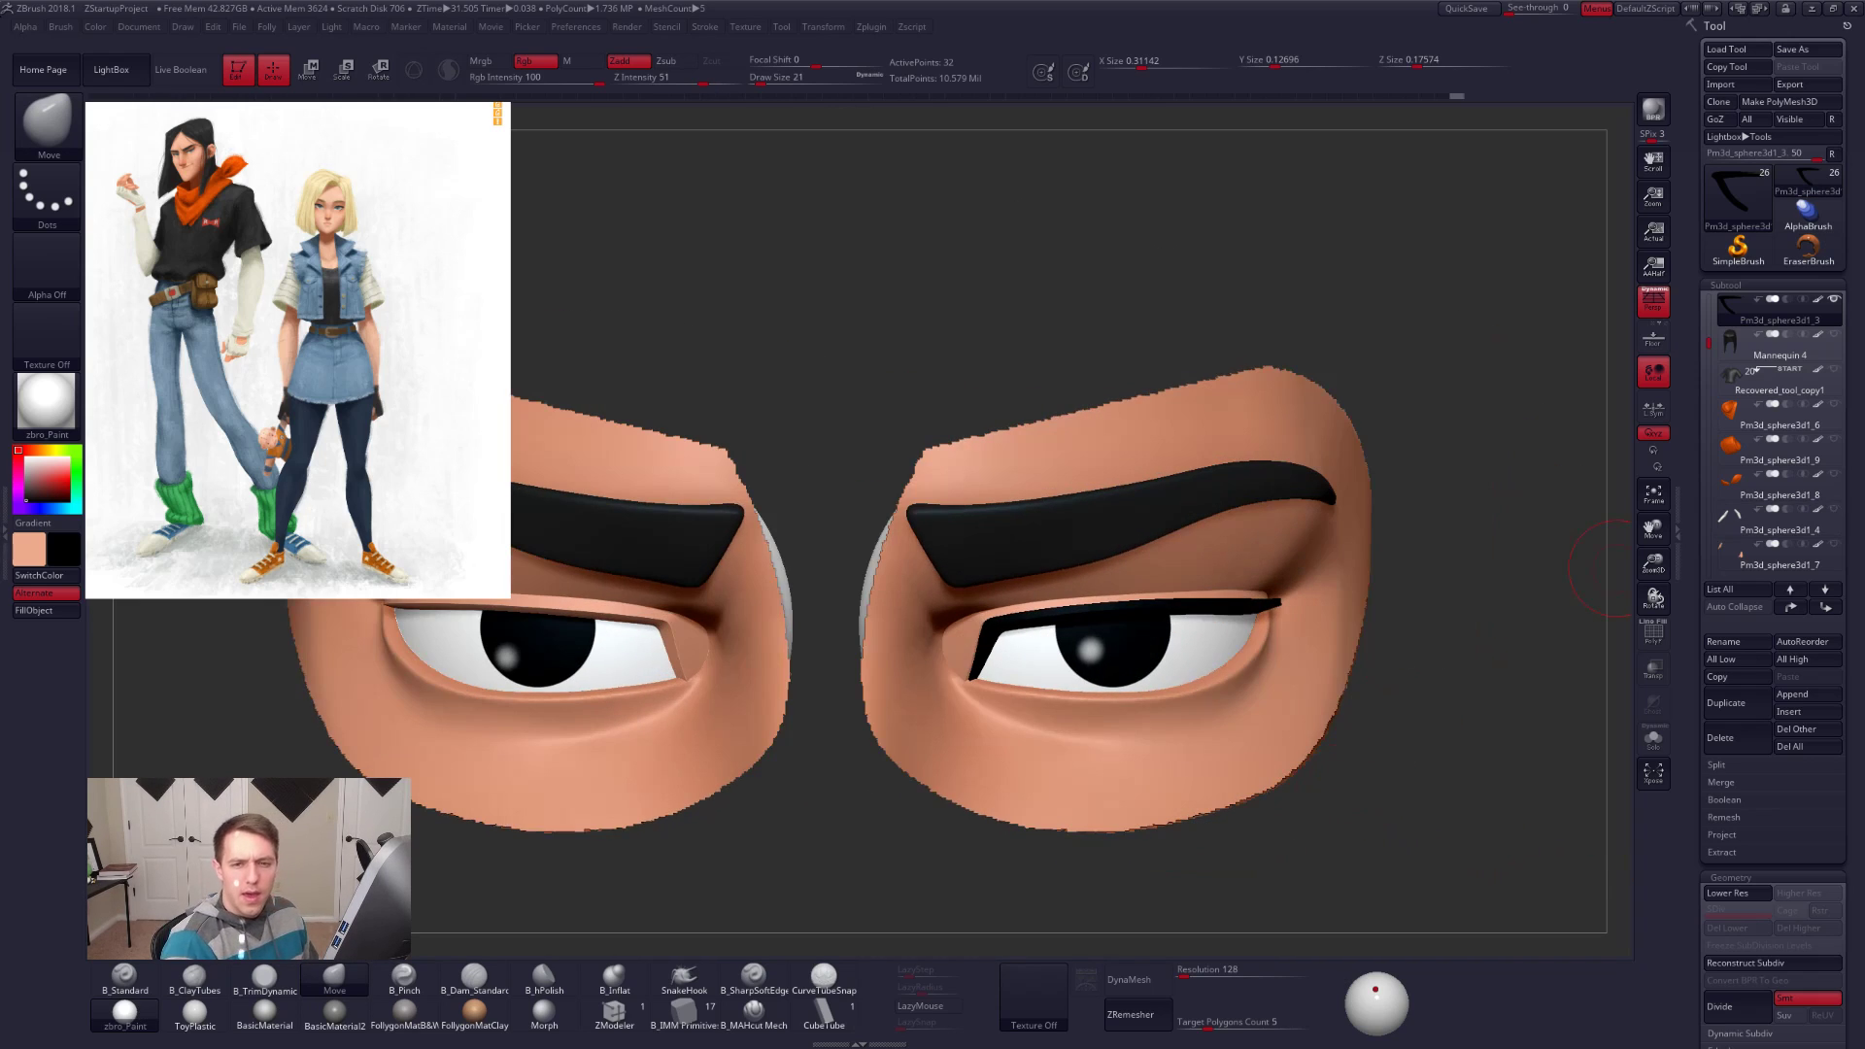
Step: Switch to the Photos window with the painted head reference, examine its eyes and move the window off the model
key("alt+Tab")
left_click_drag(1605, 174, 1279, 268)
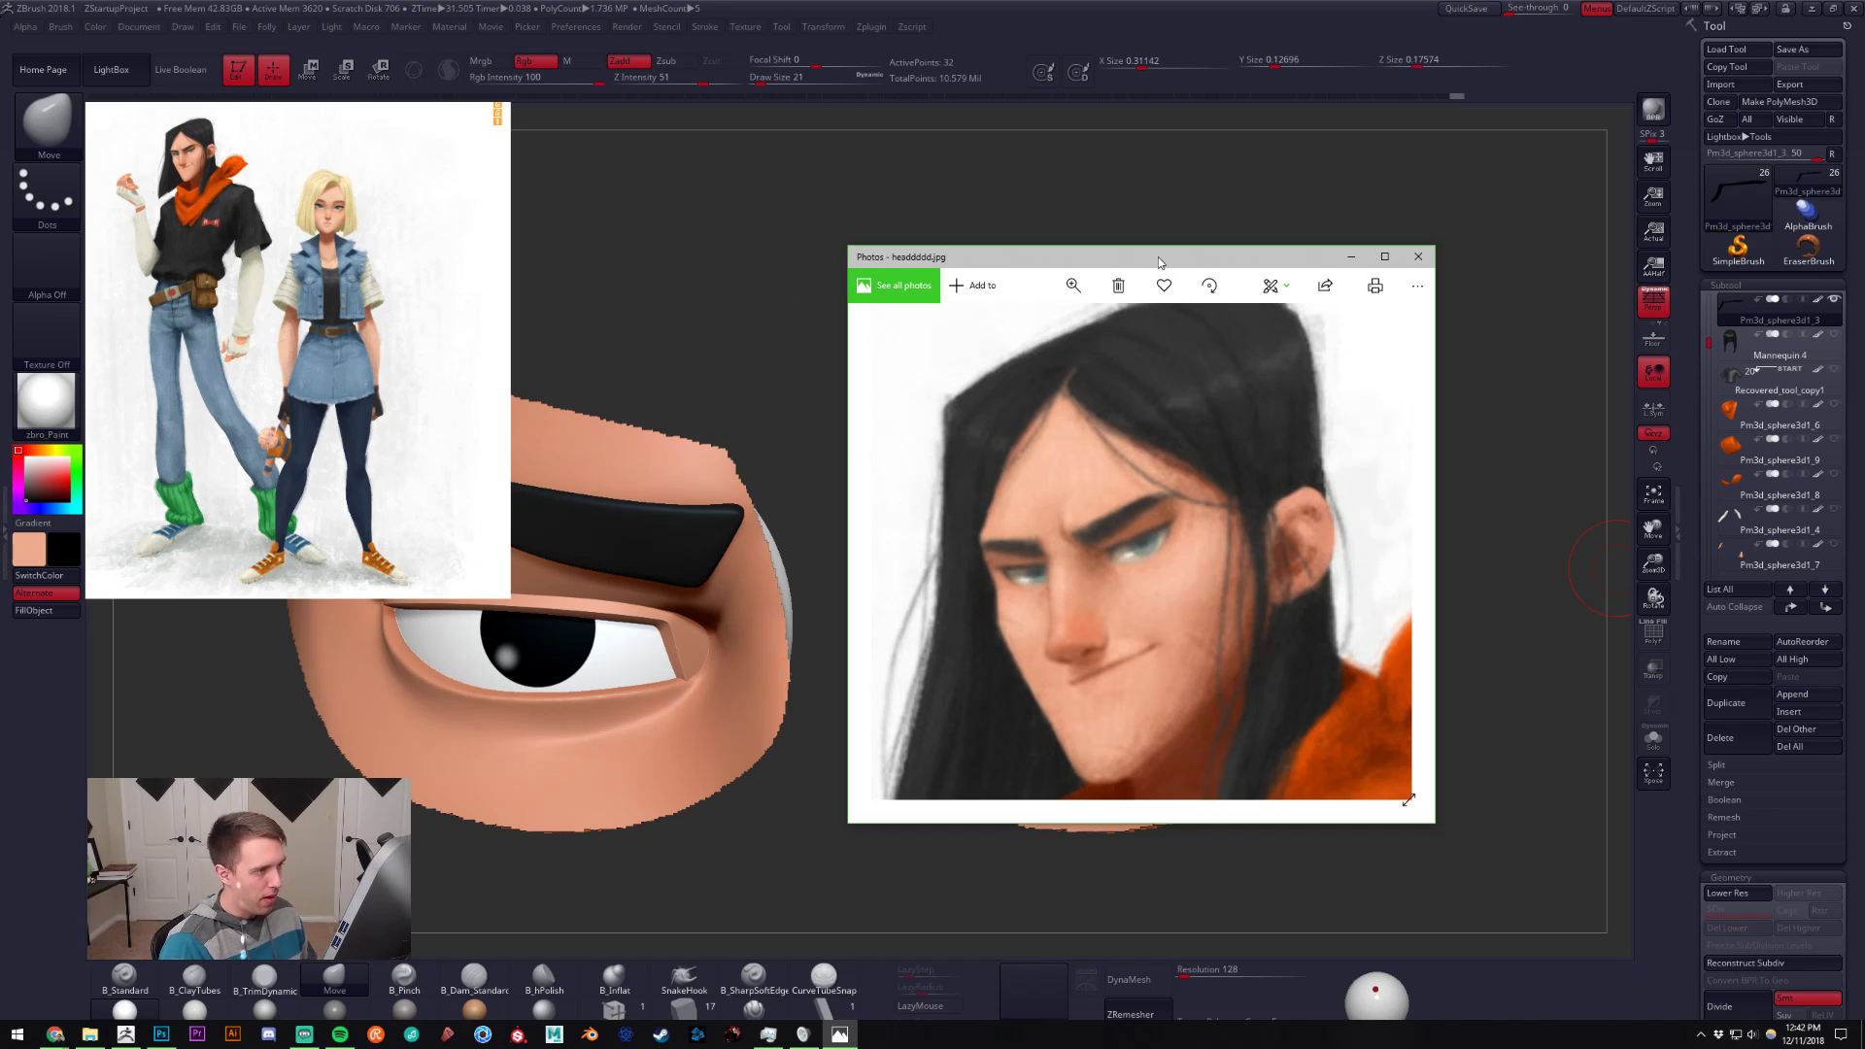
left_click_drag(1159, 261, 1860, 141)
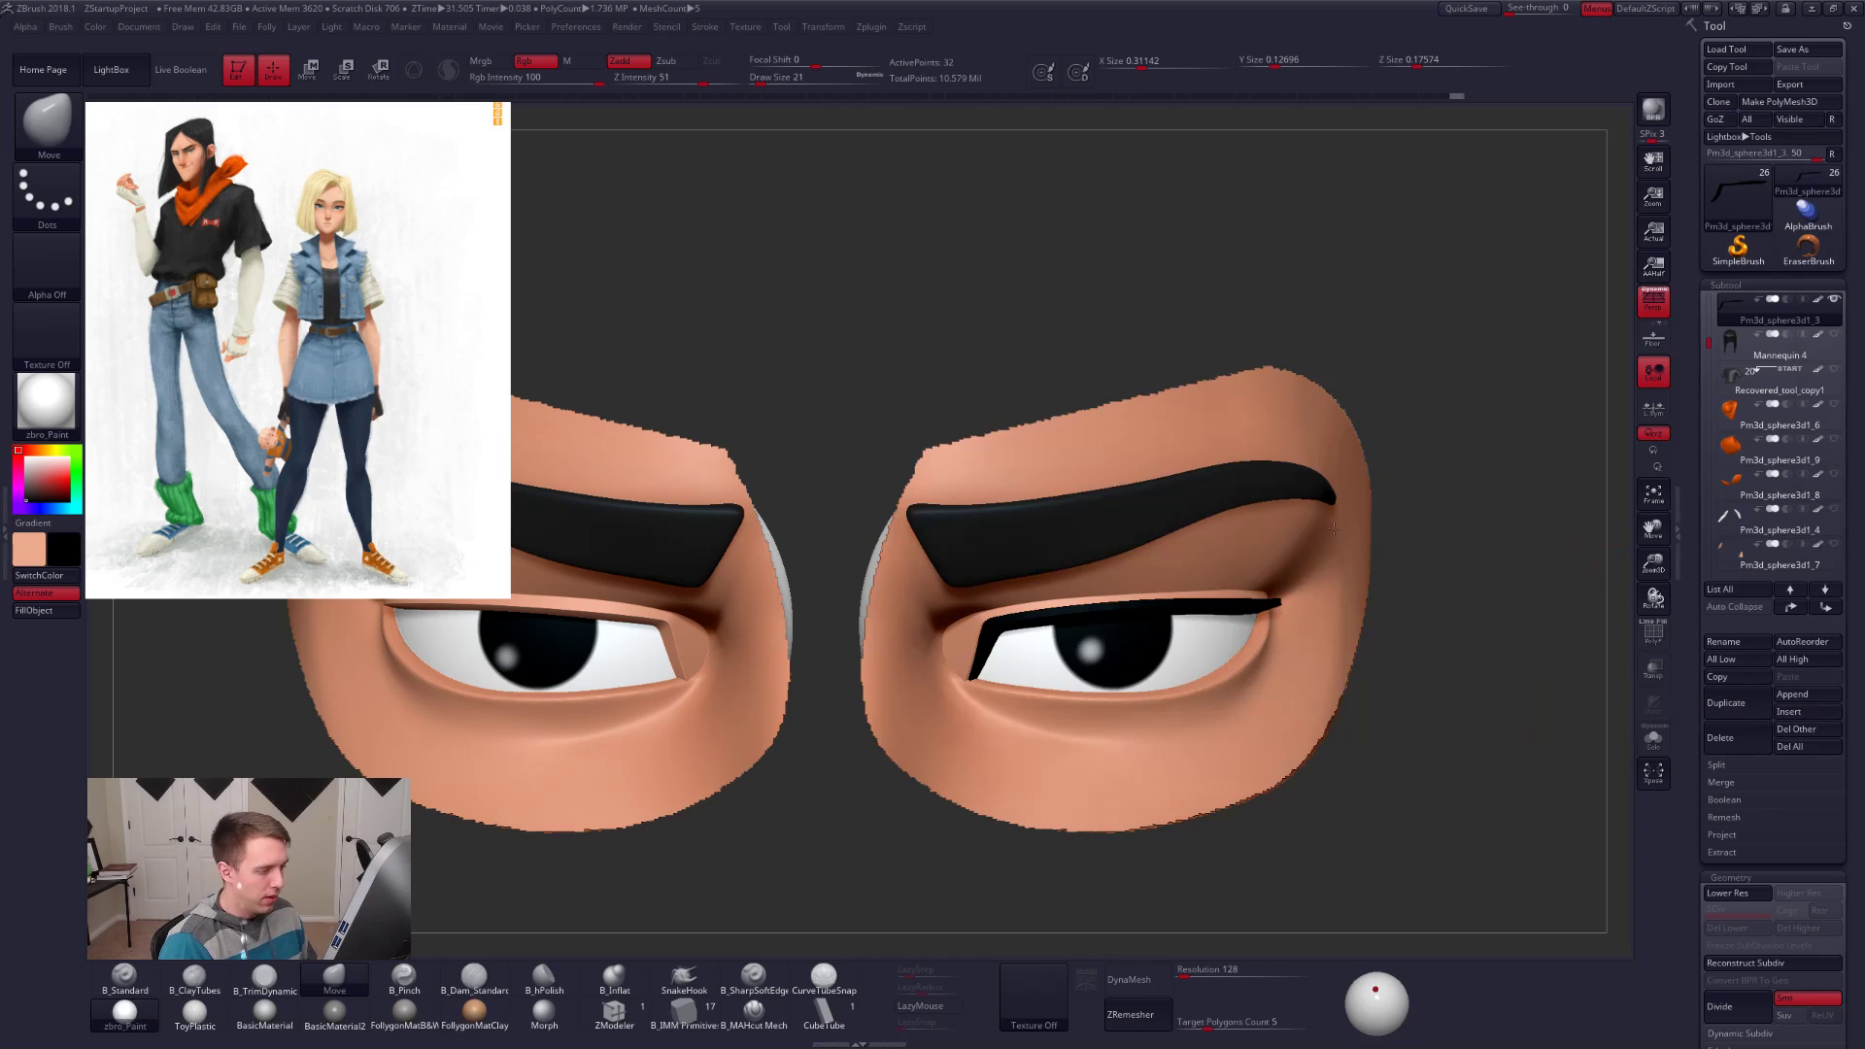
Step: Make the head the active subtool and unhide all of its geometry
left_click(1249, 654, "alt")
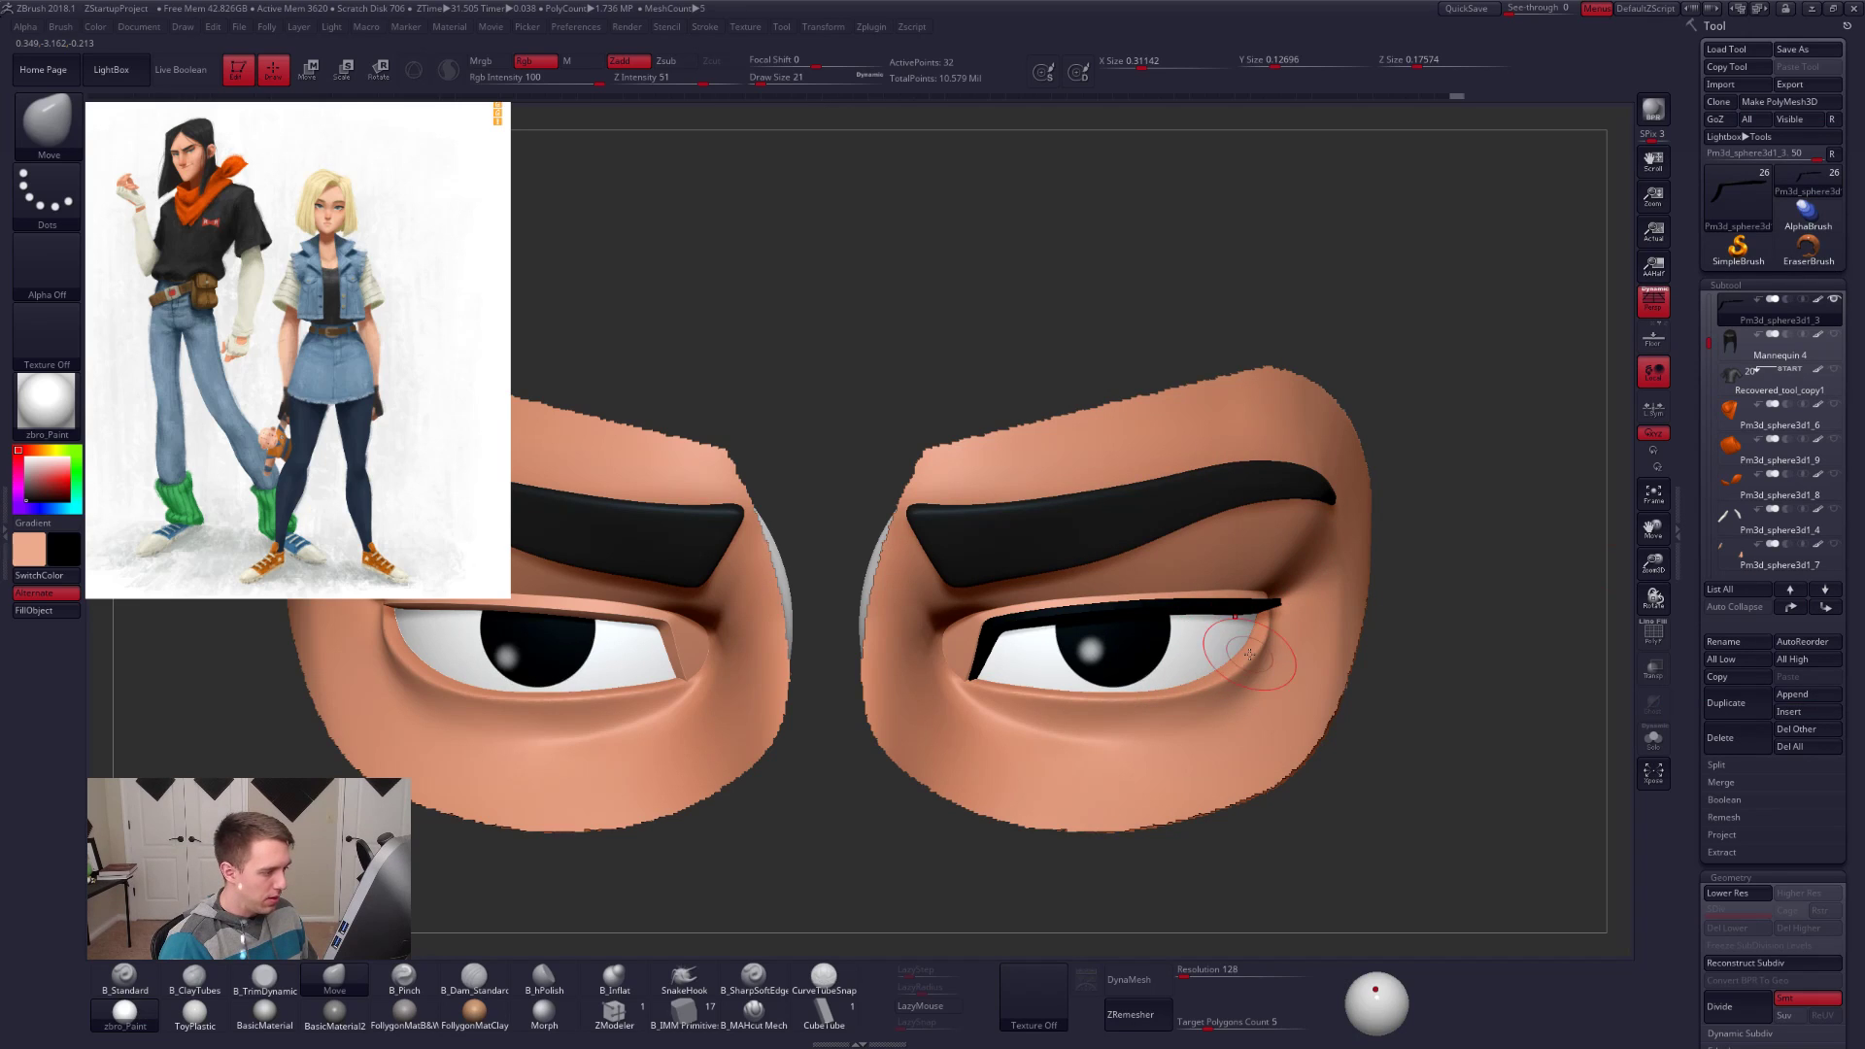
left_click(1302, 615, "alt")
left_click_drag(1378, 606, 1319, 589, "alt")
left_click(1389, 591, "ctrl+shift")
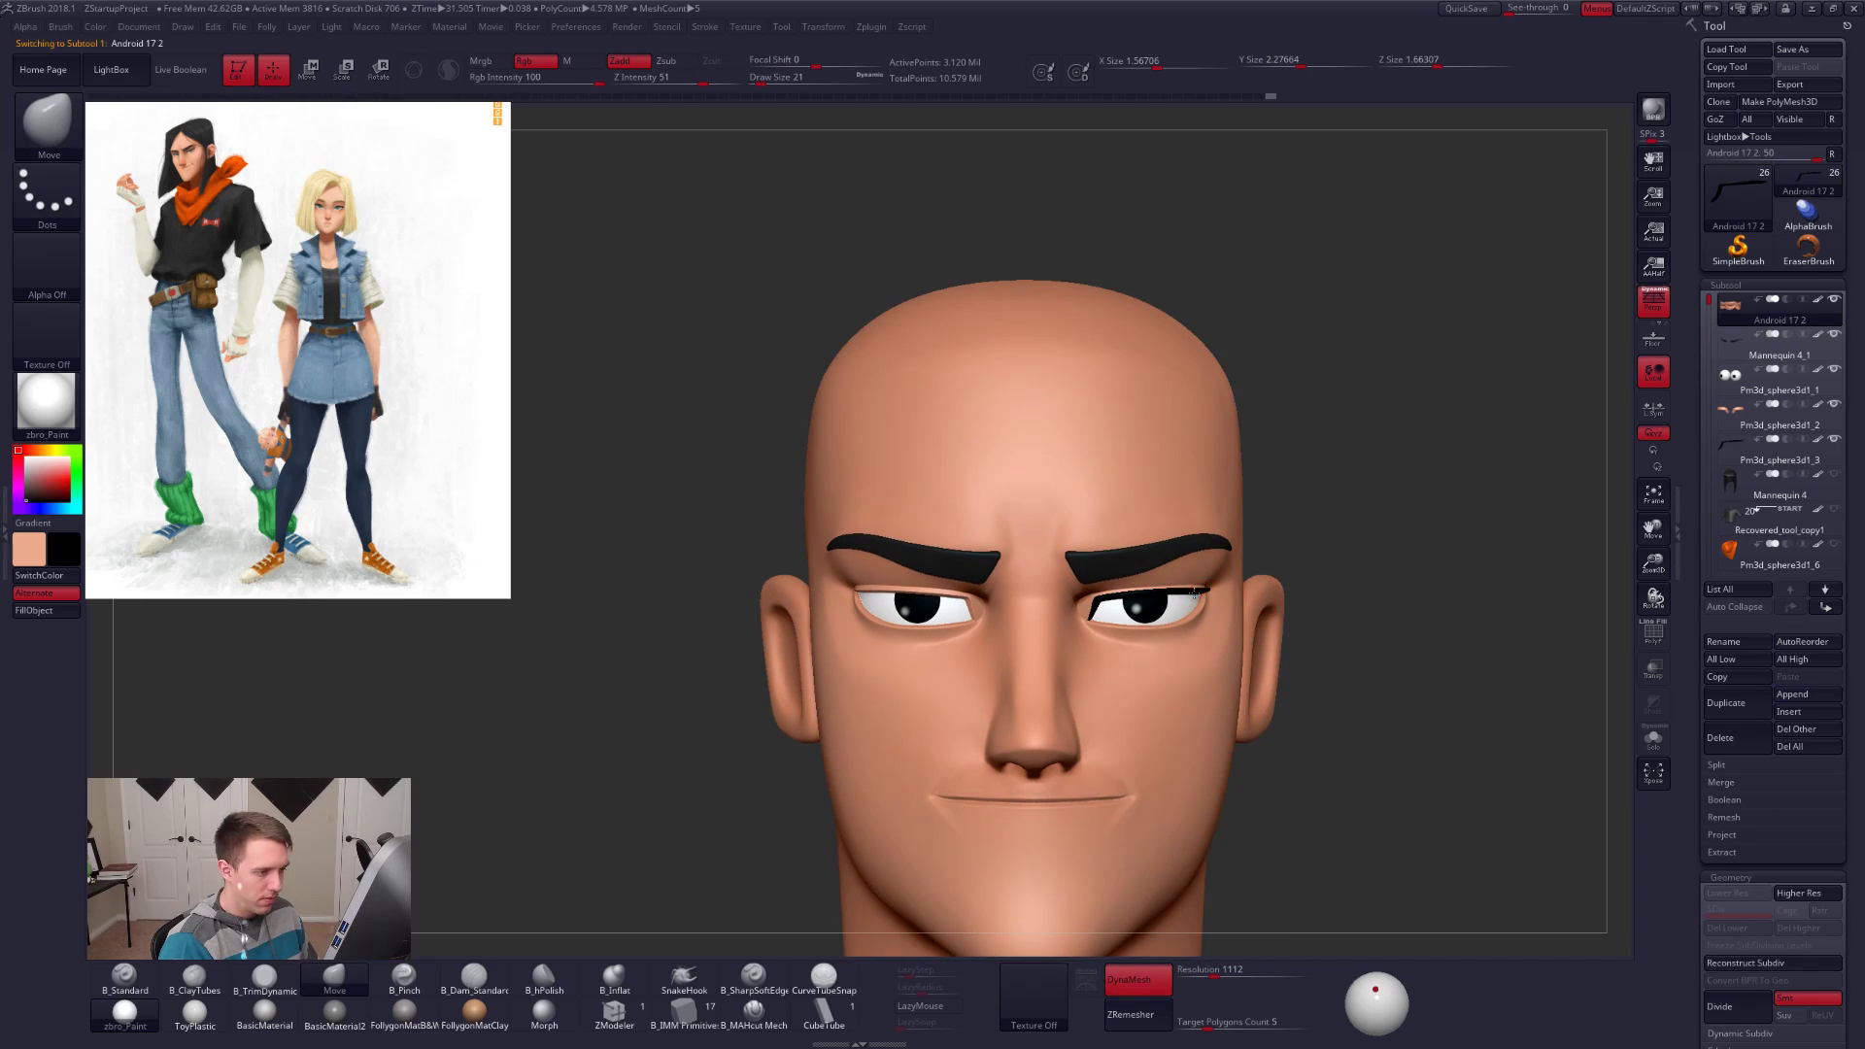
Step: Select the lash strip, mirror it to the opposite eye and apply Mirror And Weld
left_click(1194, 594, "alt")
key("ctrl+f")
left_click(1317, 710)
left_click(1322, 694)
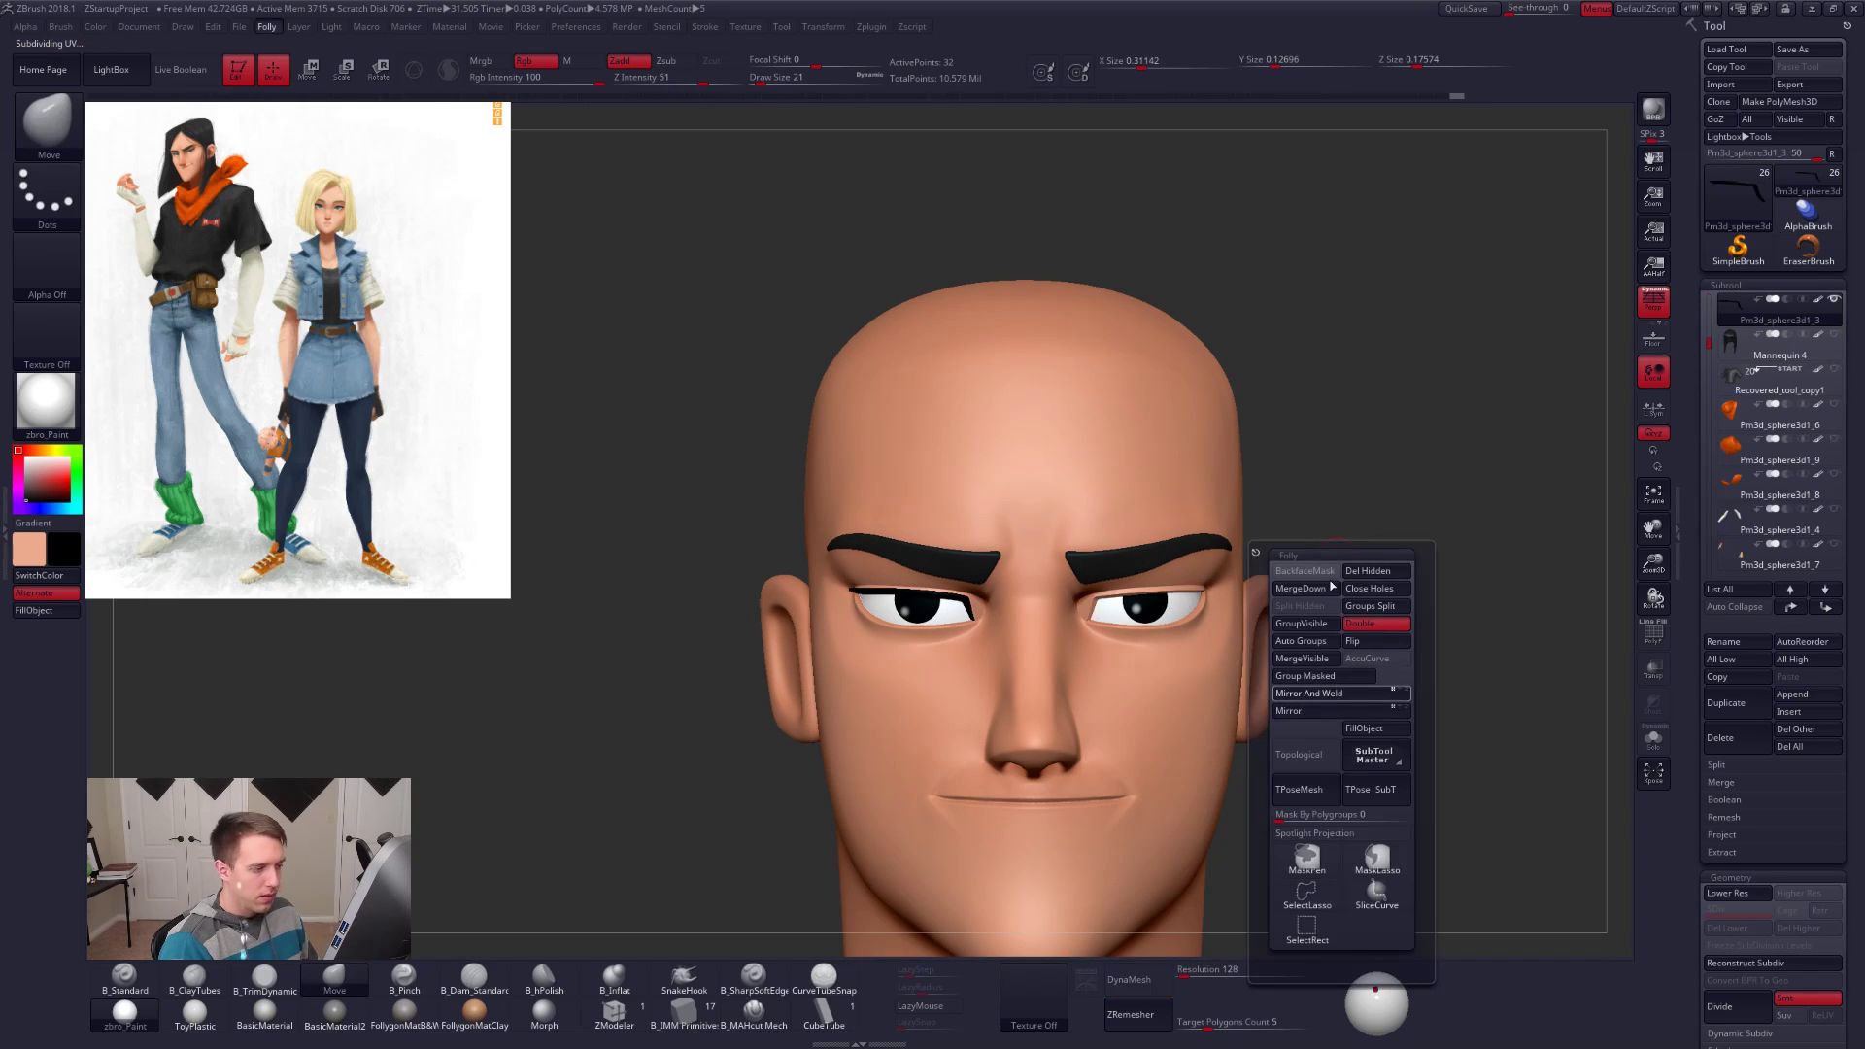
Step: Mirror the upper eyelash strip onto the other eye and adjust its shape with the Move brush at draw size 33
mouse_move(1195, 599)
right_mouse_down()
mouse_move(1156, 597)
mouse_move(1181, 666)
mouse_move(1203, 635)
mouse_move(1203, 702)
right_mouse_up()
key("space")
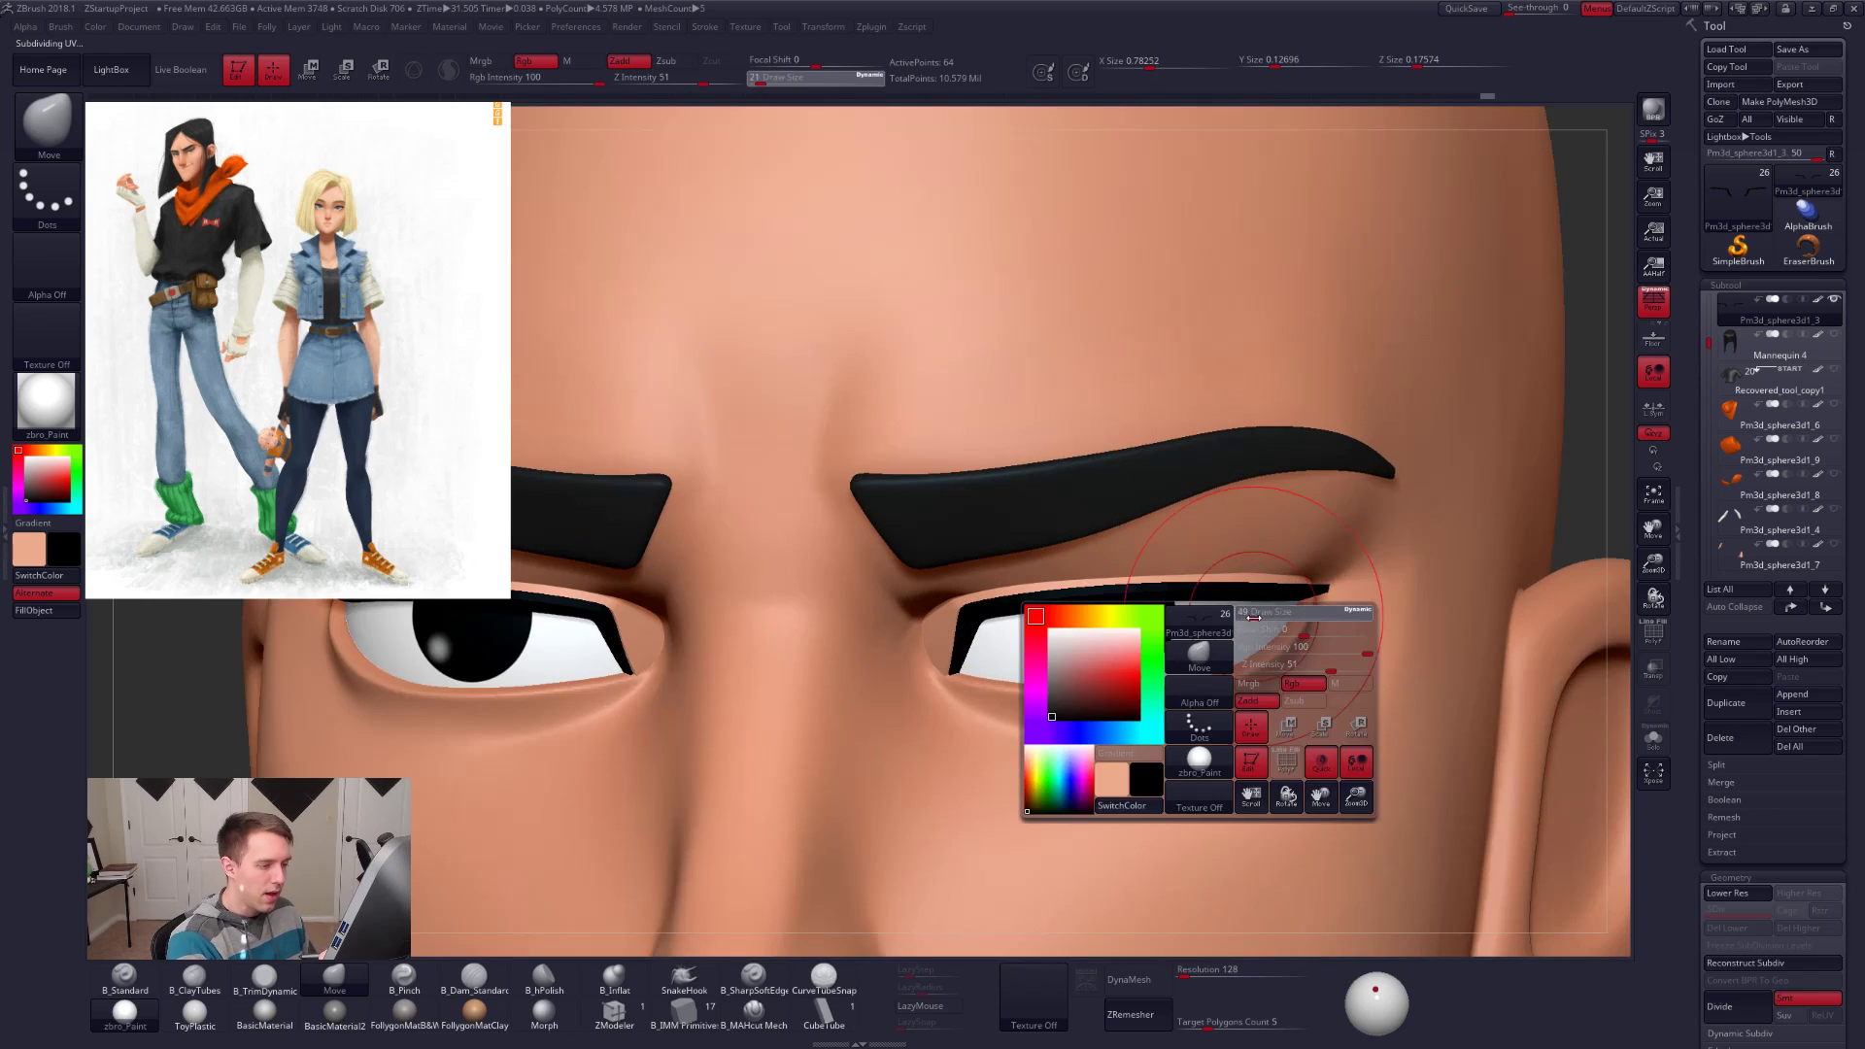
left_click_drag(1255, 614, 1271, 614)
right_click_drag(1276, 622, 1243, 633)
key("space")
left_click_drag(1243, 633, 1232, 633)
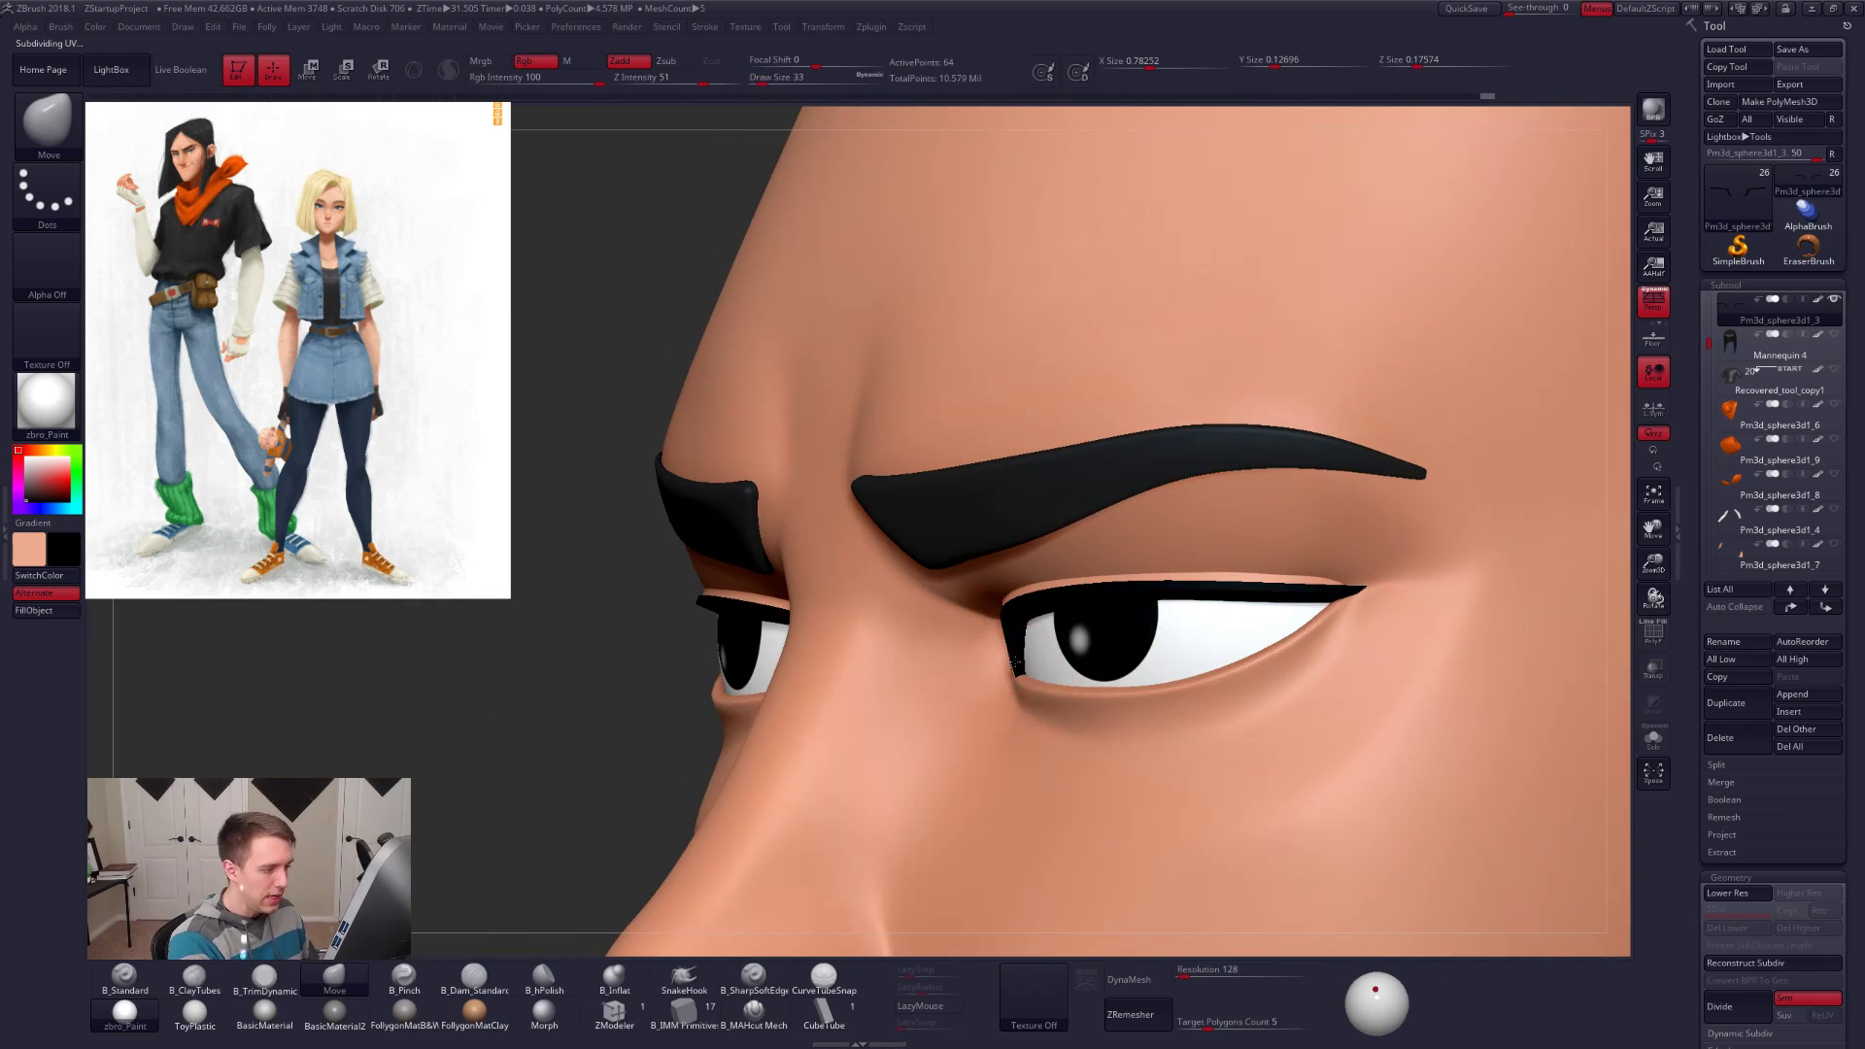
mouse_move(1019, 691)
right_mouse_down()
mouse_move(1147, 527)
mouse_move(1183, 559)
mouse_move(1207, 697)
mouse_move(1219, 597)
mouse_move(1255, 726)
mouse_move(1236, 708)
mouse_move(1282, 701)
mouse_move(1263, 701)
right_mouse_up()
key("shift+f")
key("shift+f")
left_click_drag(1226, 625, 1226, 616)
right_click_drag(1258, 679, 1209, 665, "alt")
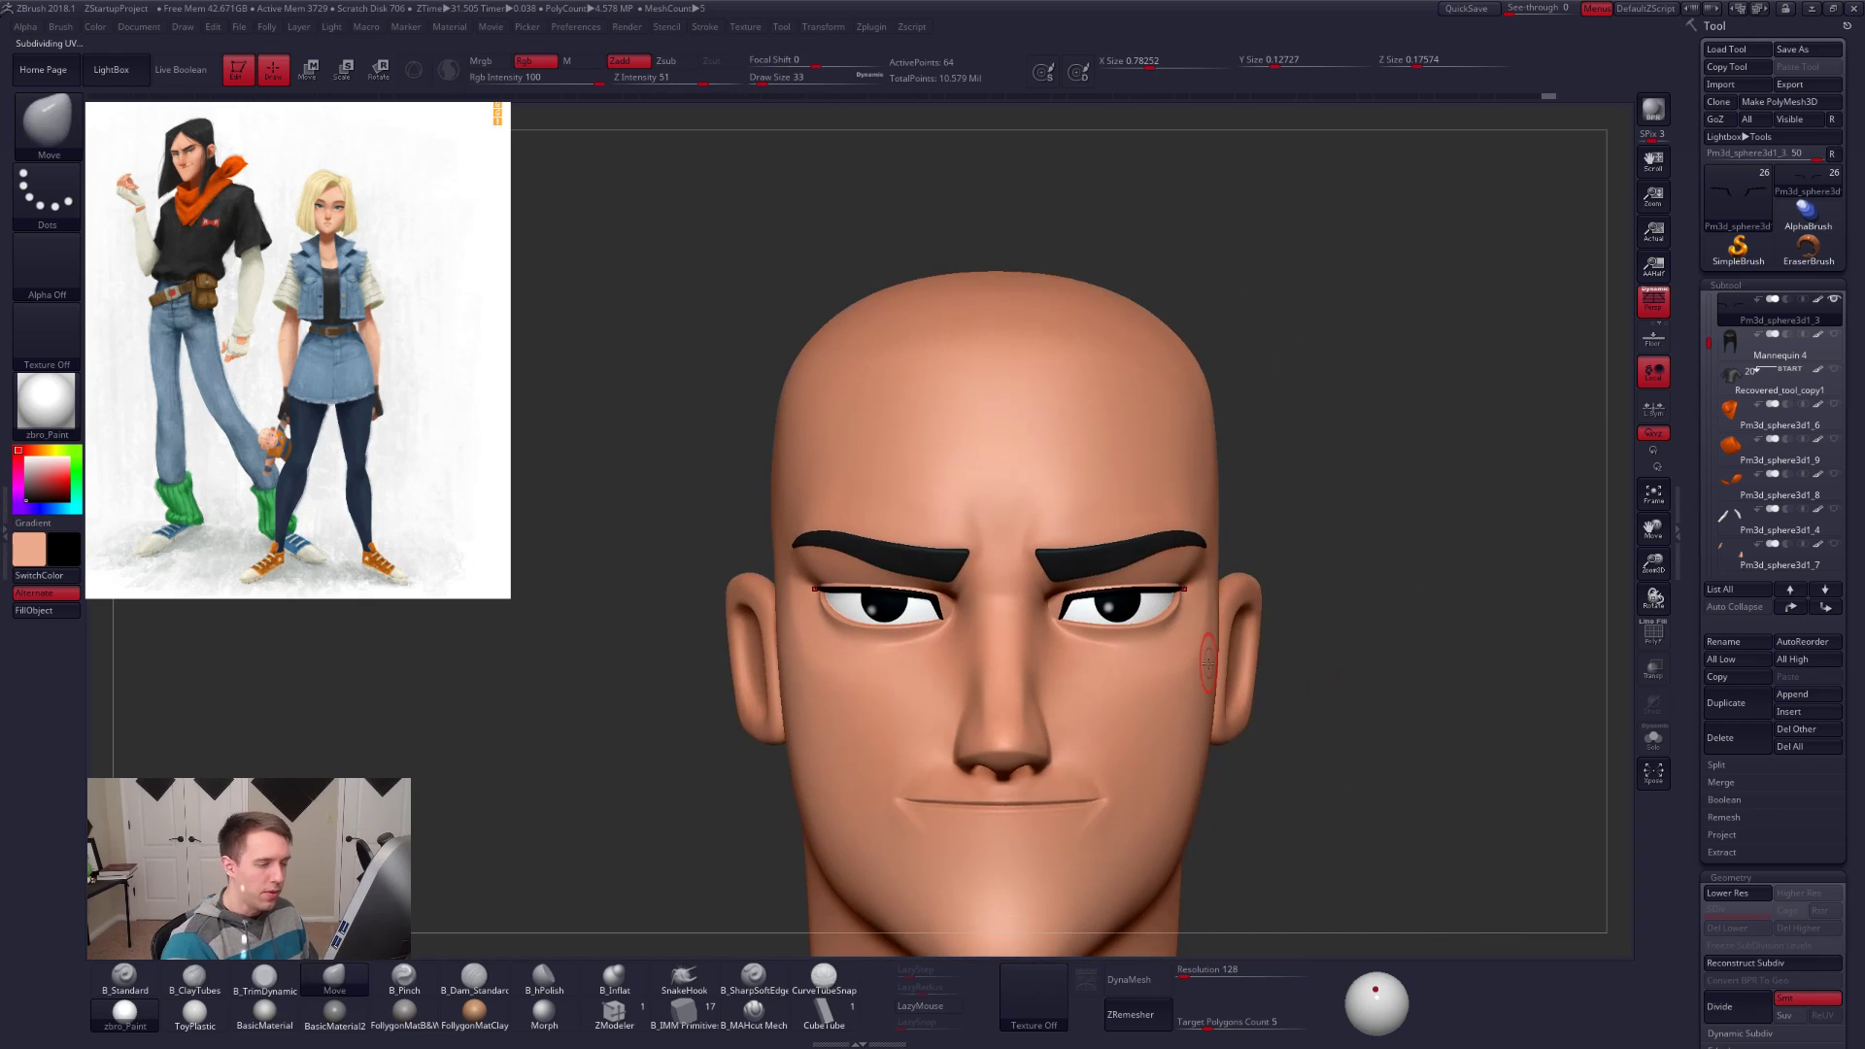
Step: Select the eyelid subtool Pm3d_sphere3d1_2 and move it up the subtool order to directly beneath Android 17 2
left_click(1054, 602, "alt")
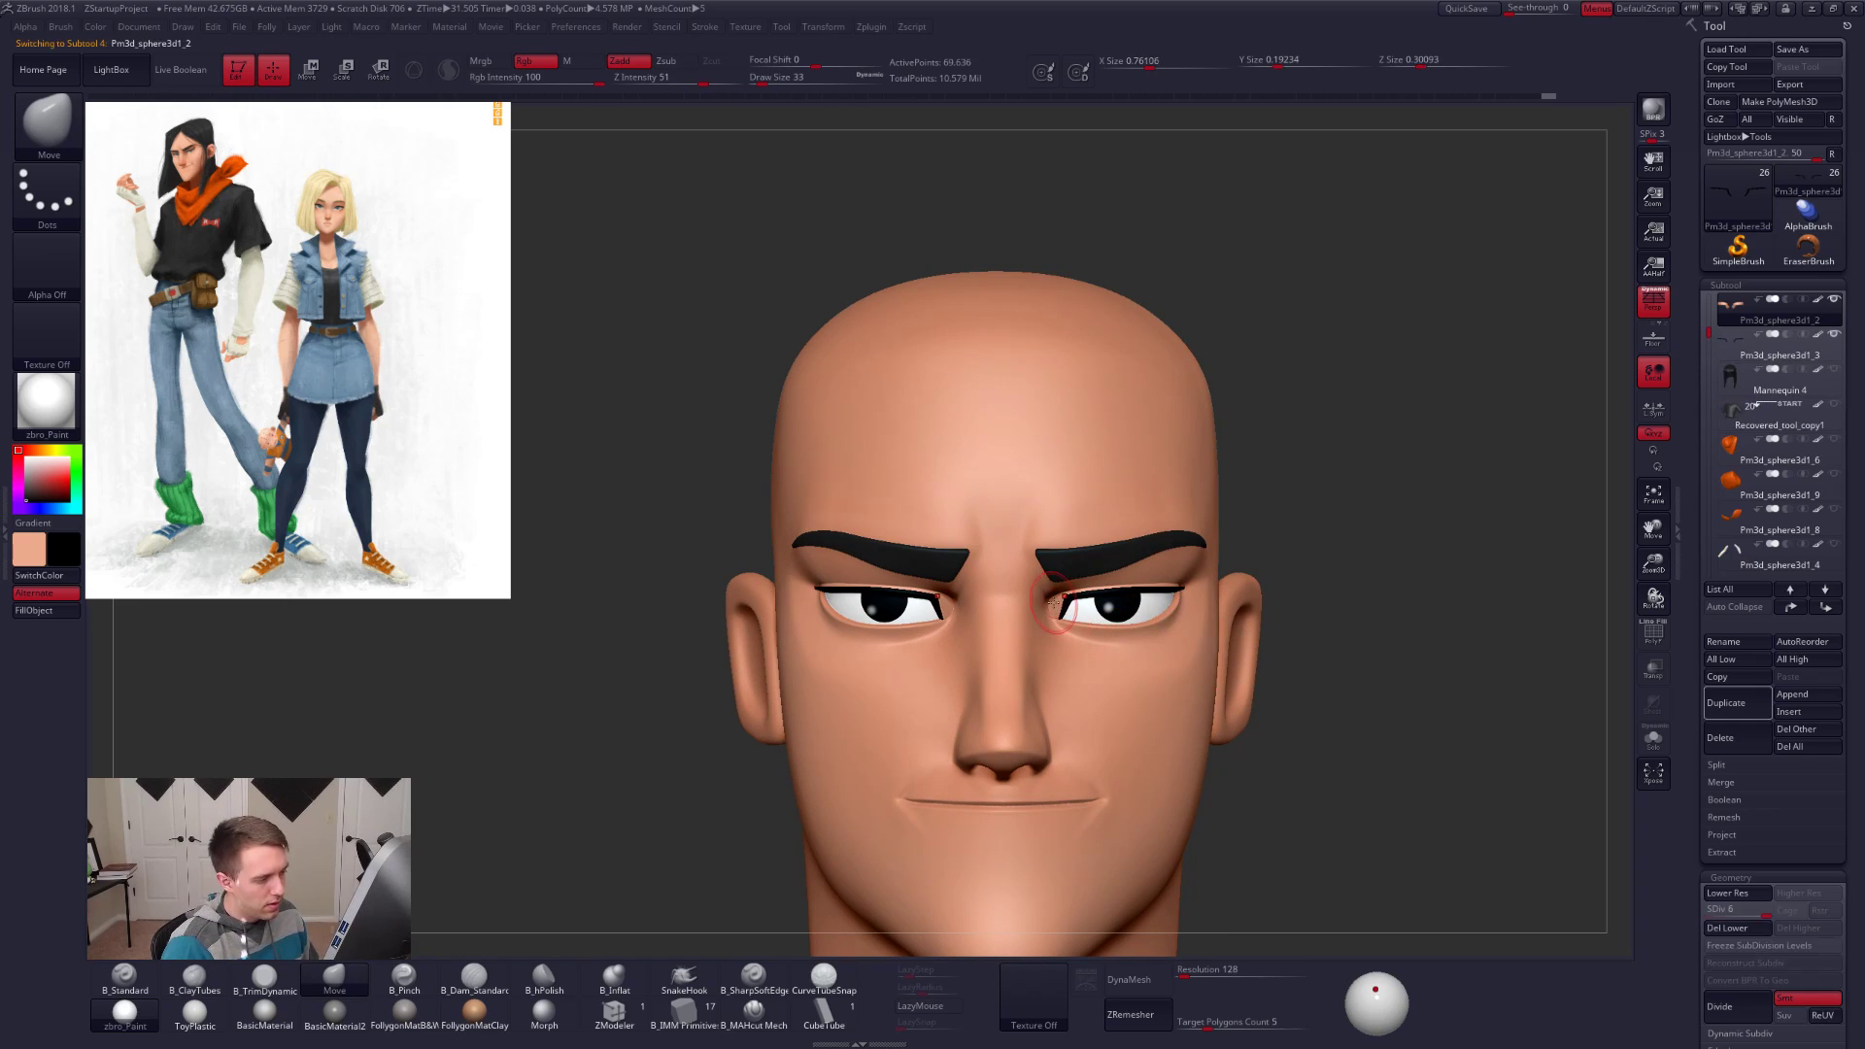
right_click_drag(1292, 632, 1321, 680, "ctrl")
left_click_drag(1709, 332, 1709, 286)
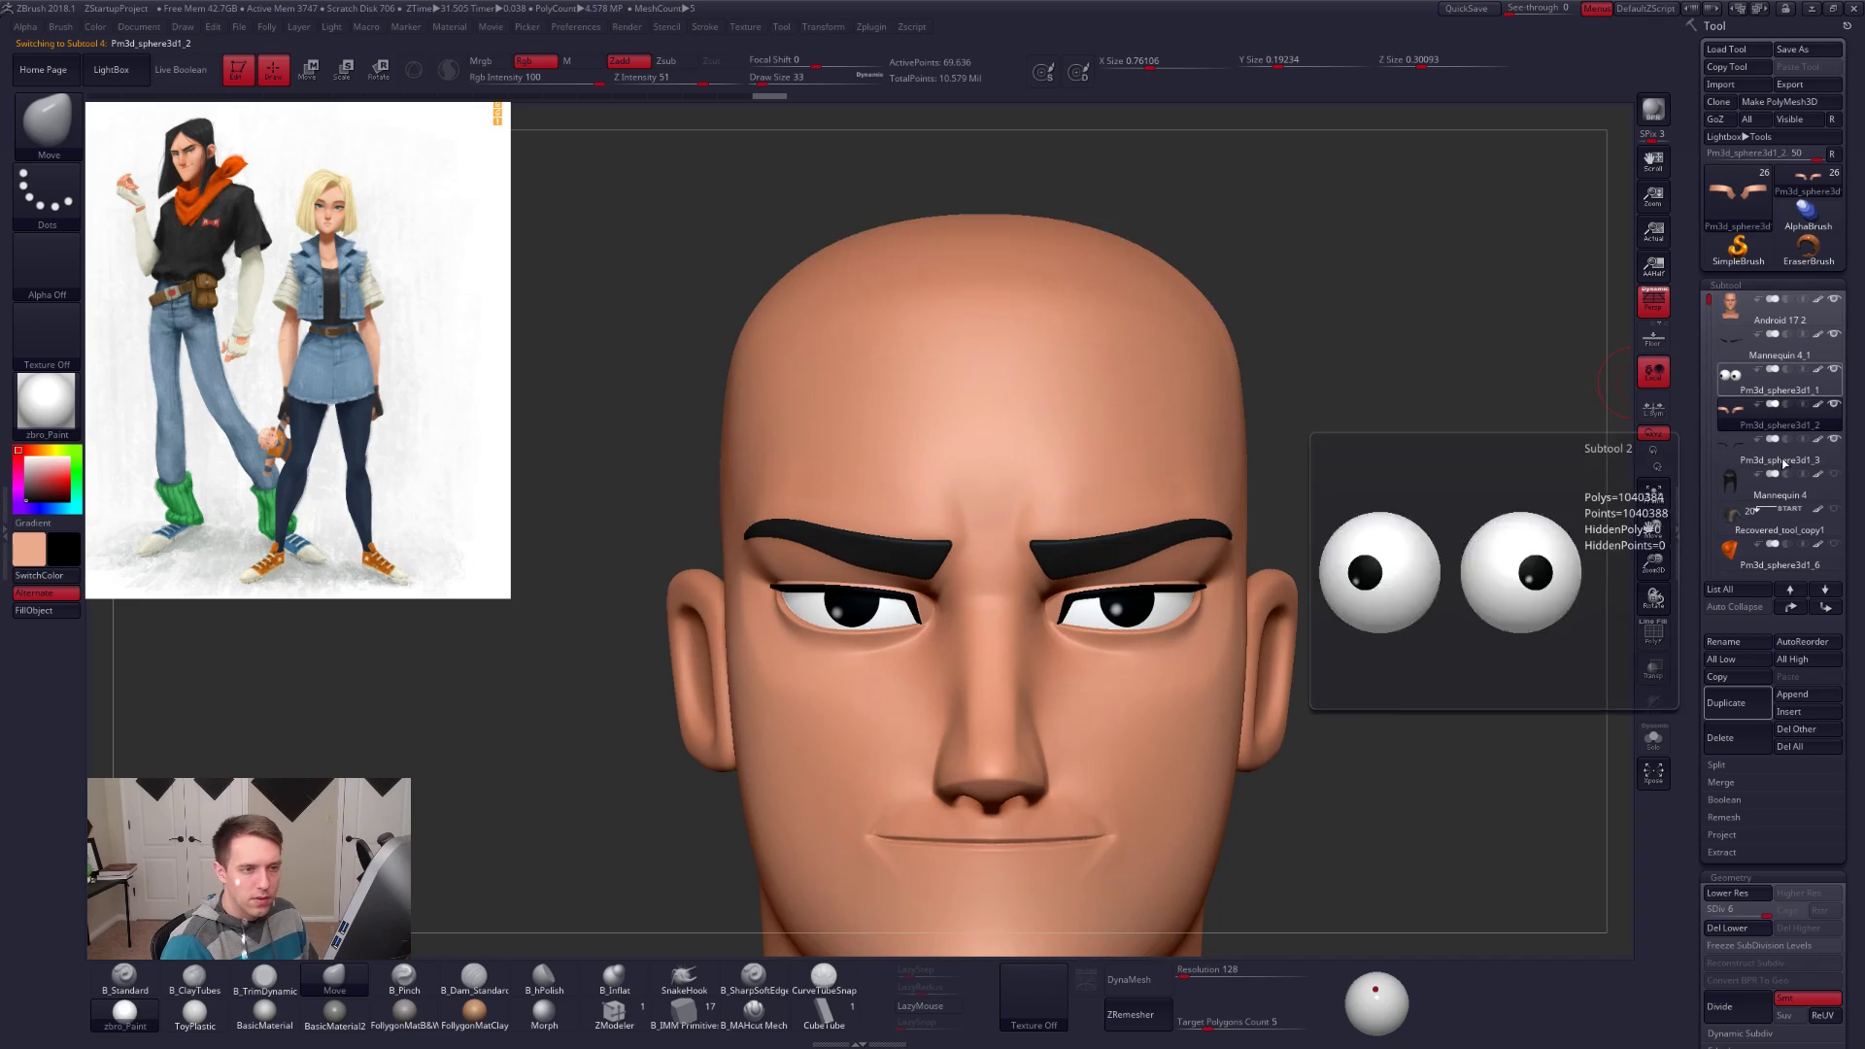
left_click(1790, 607)
left_click(1790, 607)
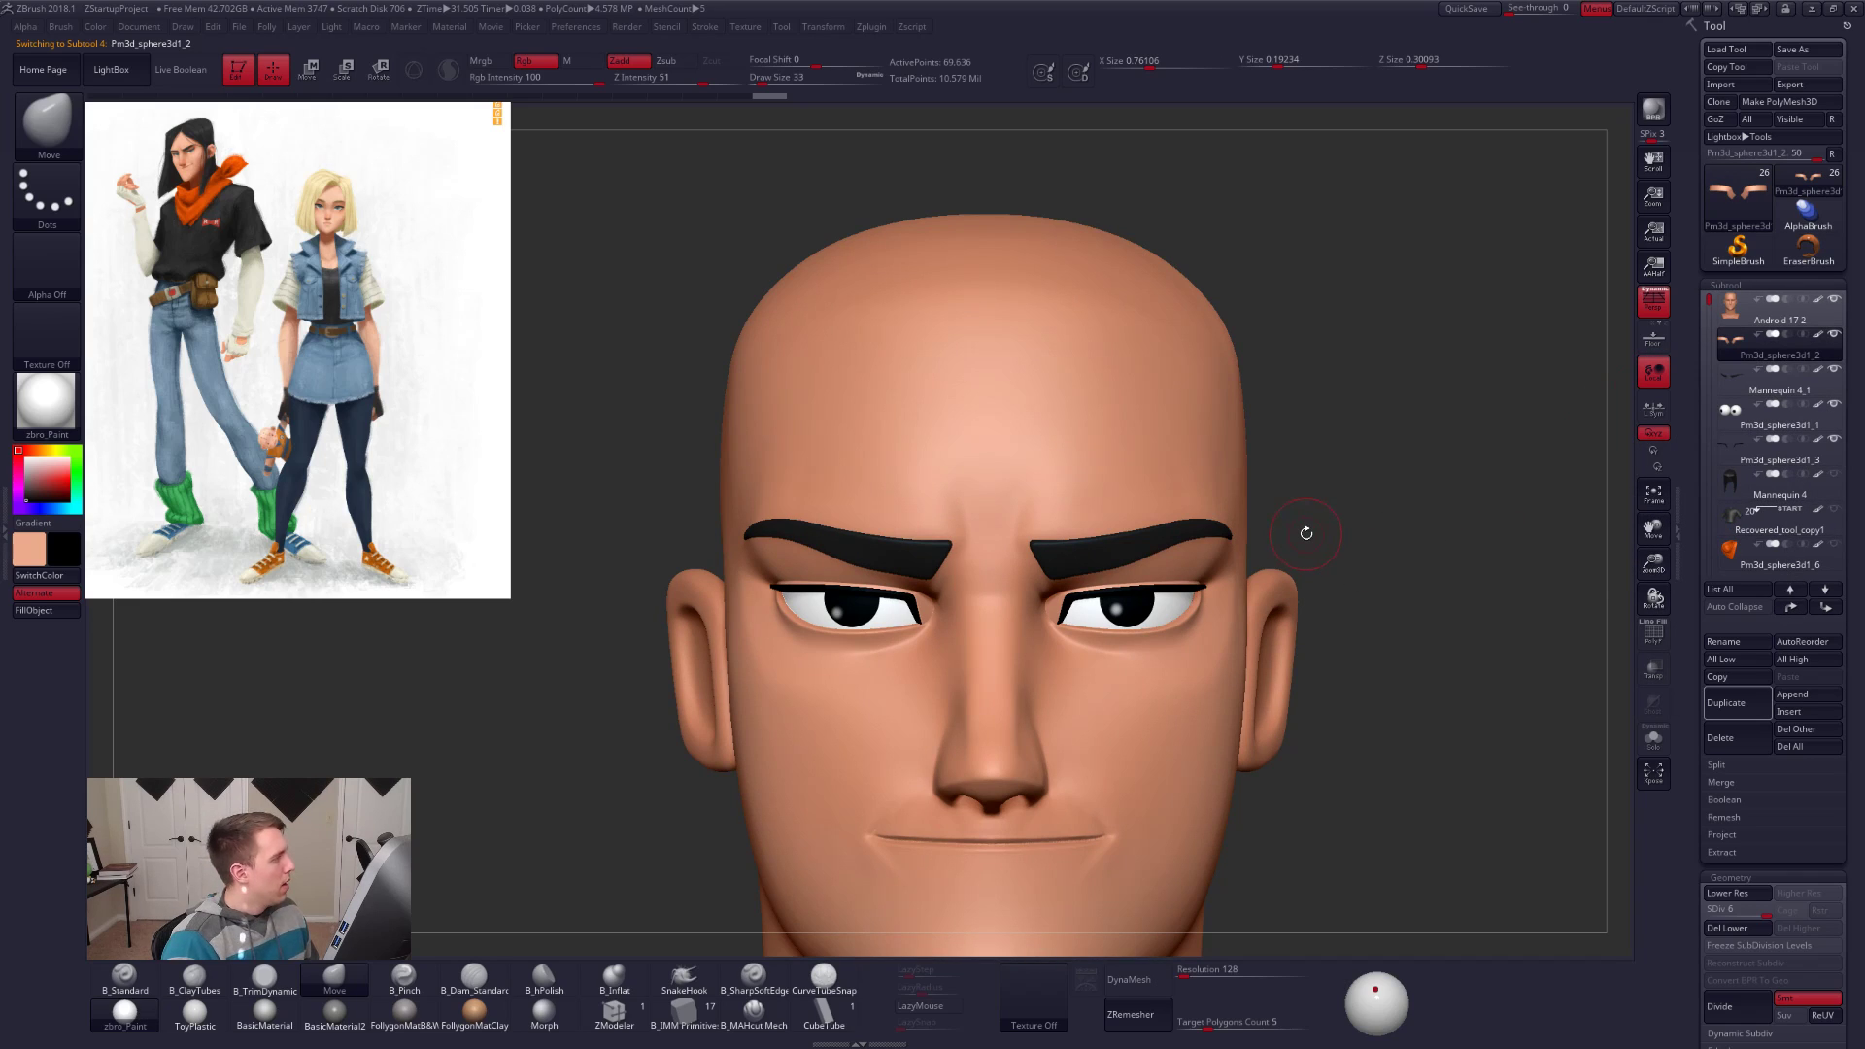
Step: Check the painted head reference, and merge the eyelid subtool down into the Android 17 2 head
key("alt+Tab")
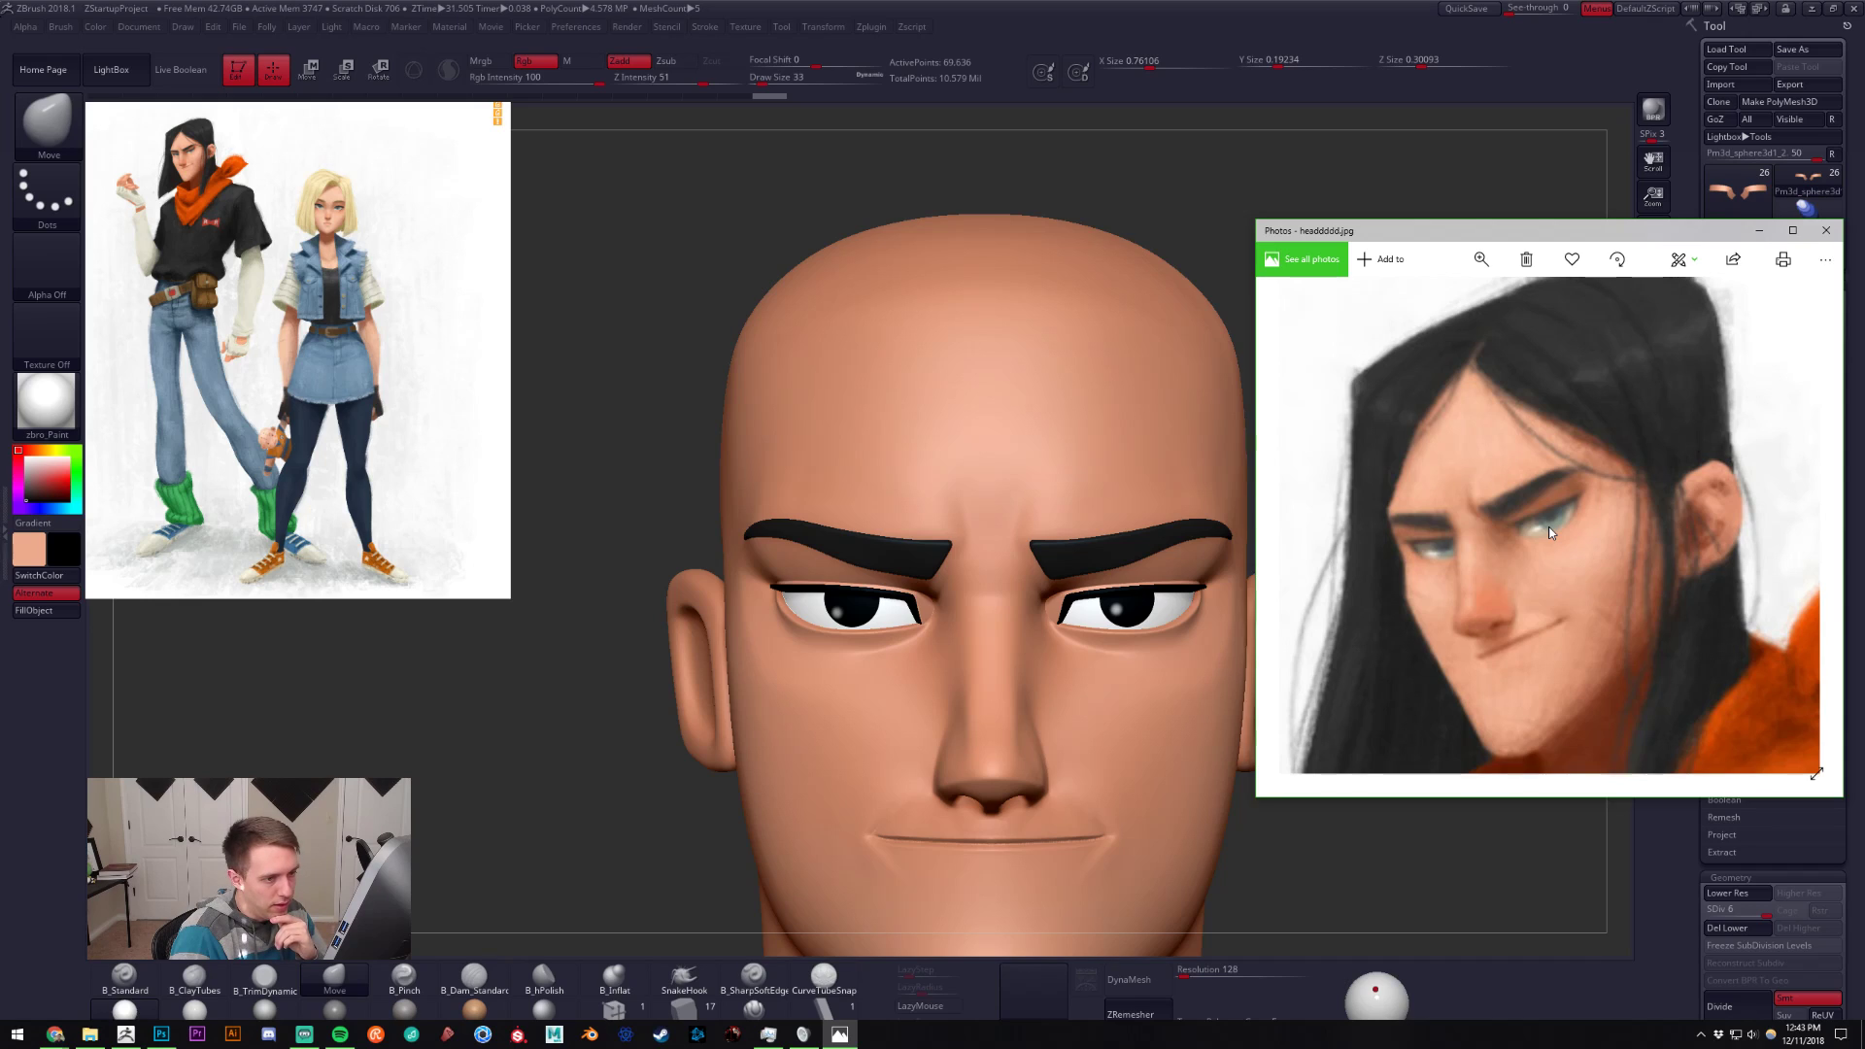
left_click_drag(1507, 235, 1864, 235)
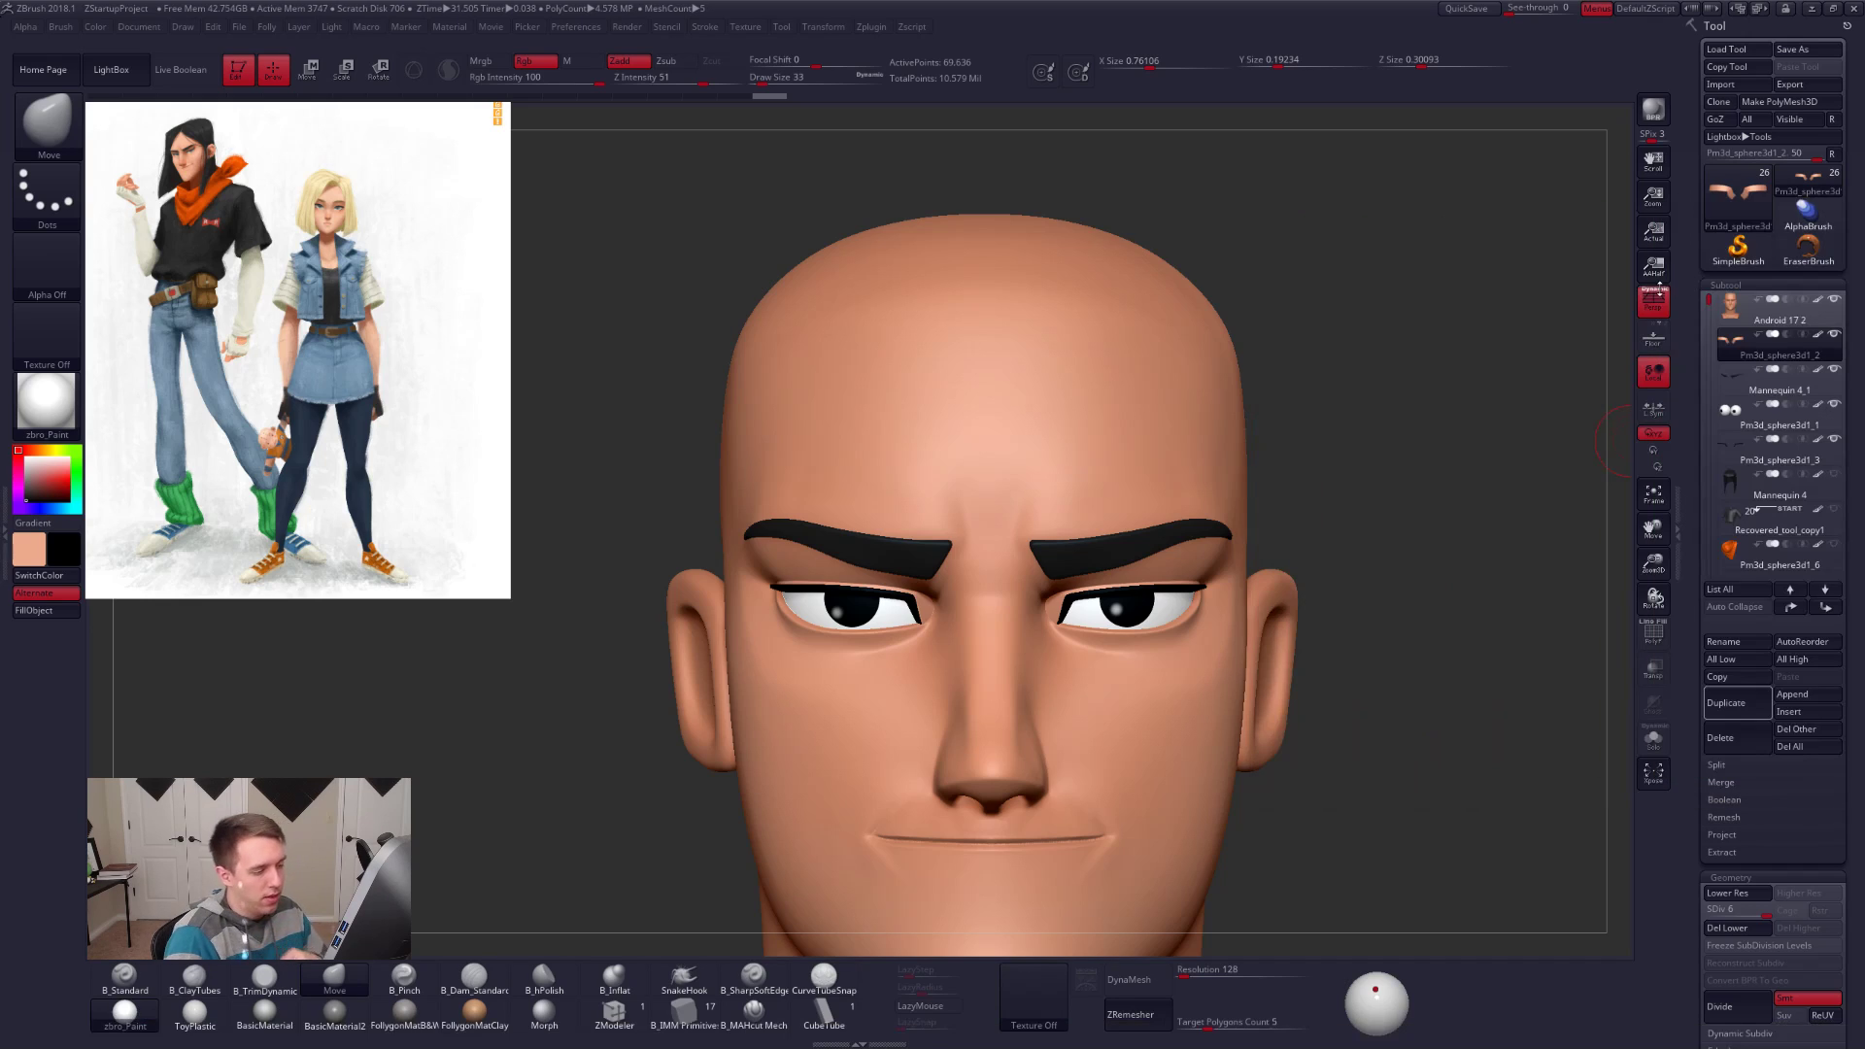
left_click(1760, 311)
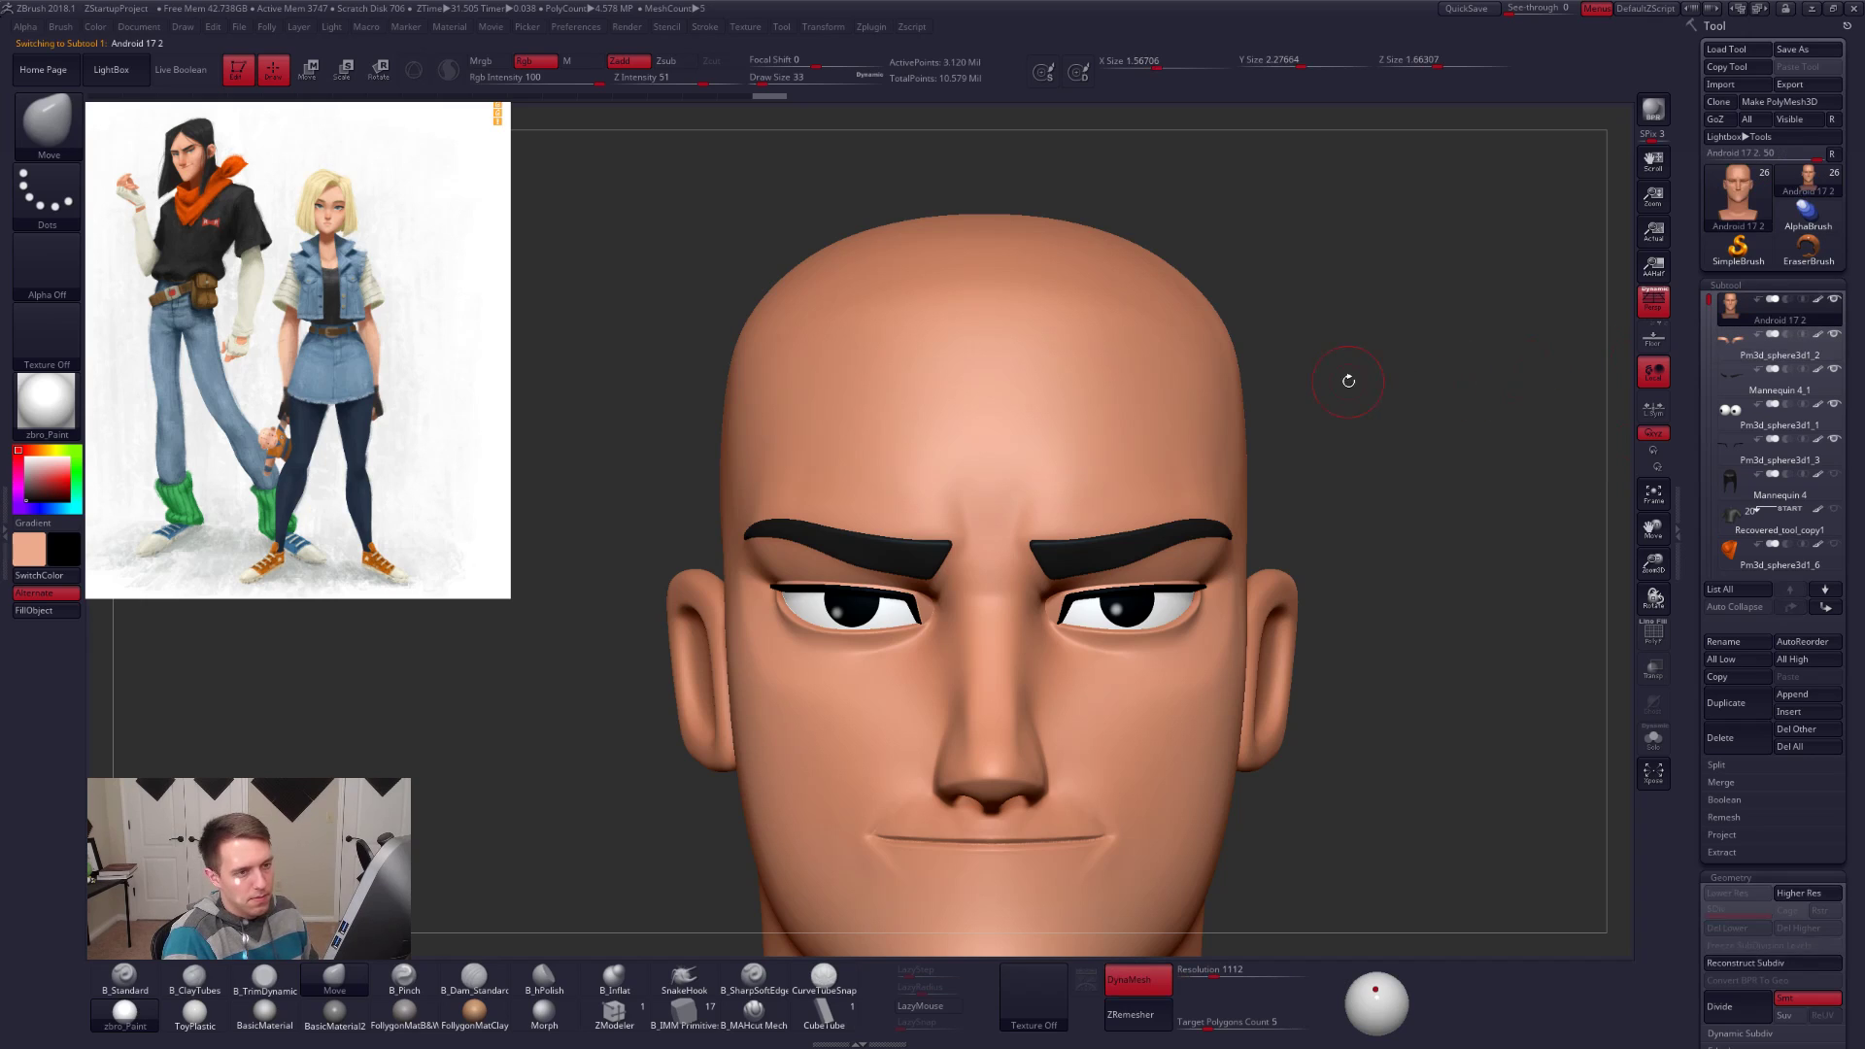
key("space")
left_click(1313, 418)
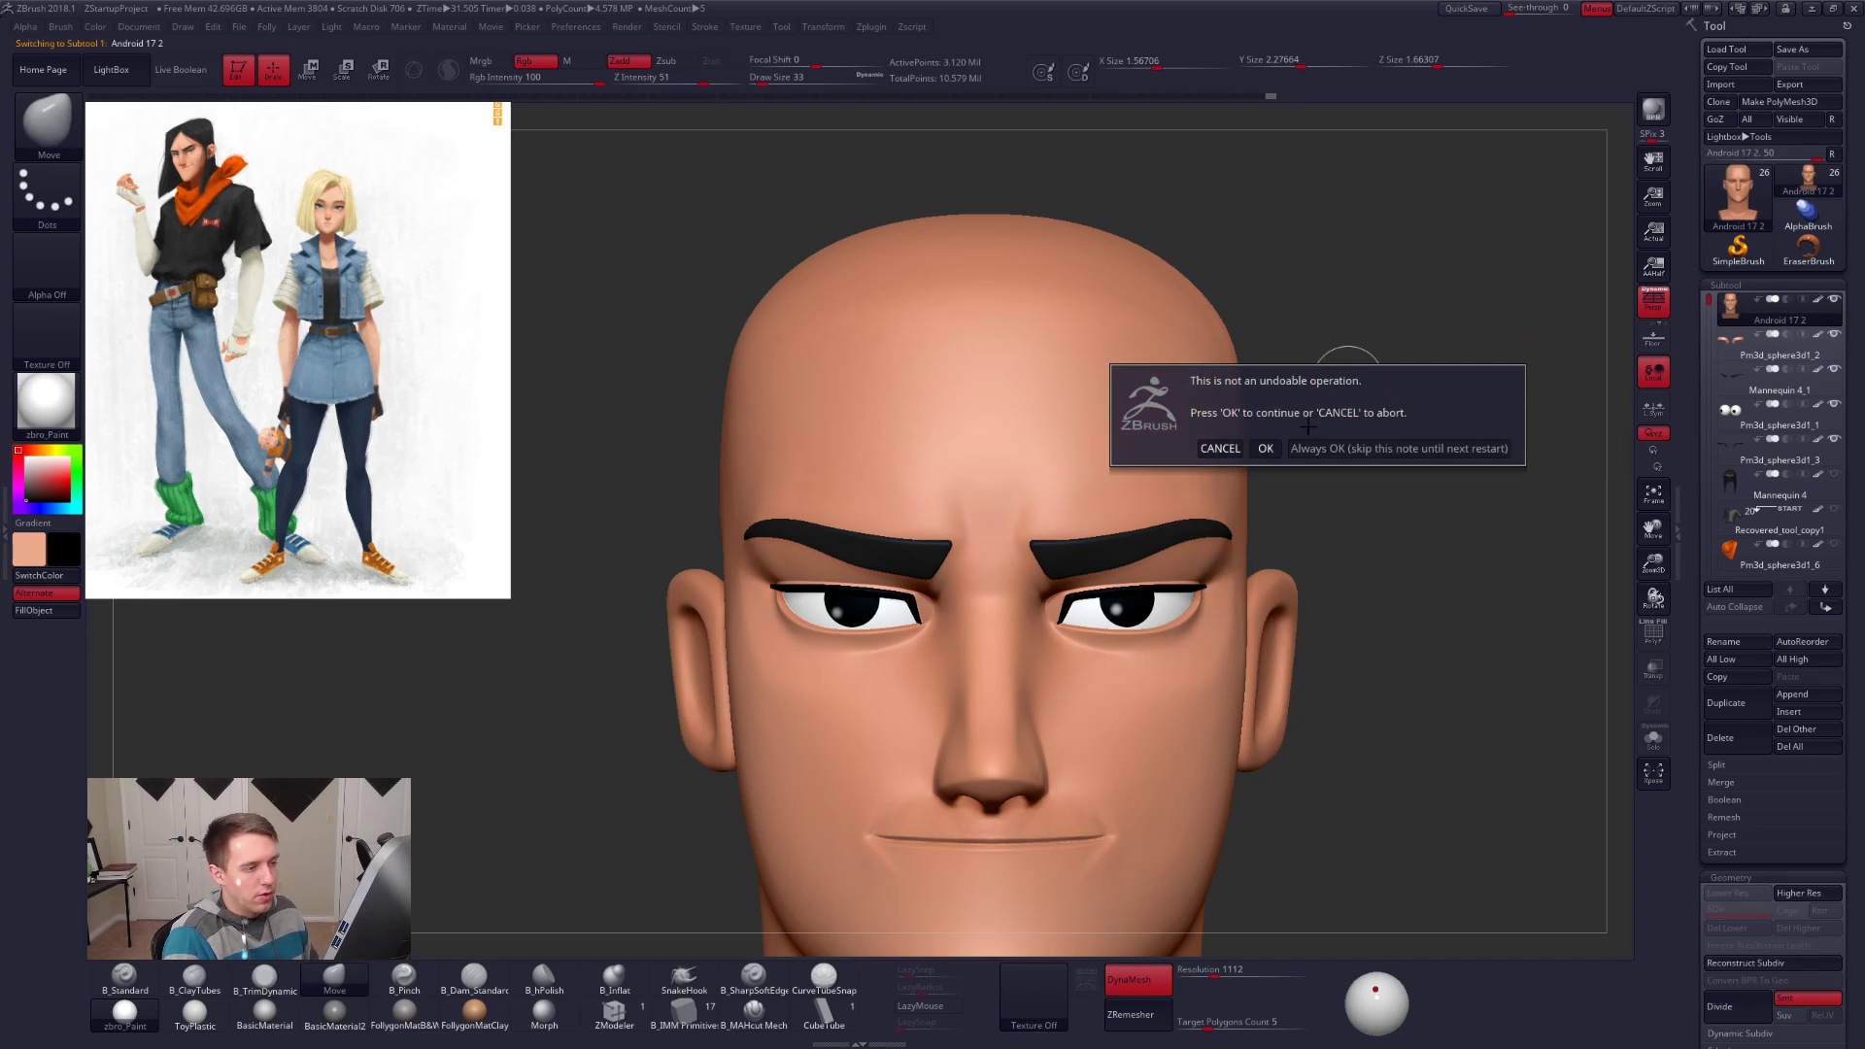
left_click(1274, 446)
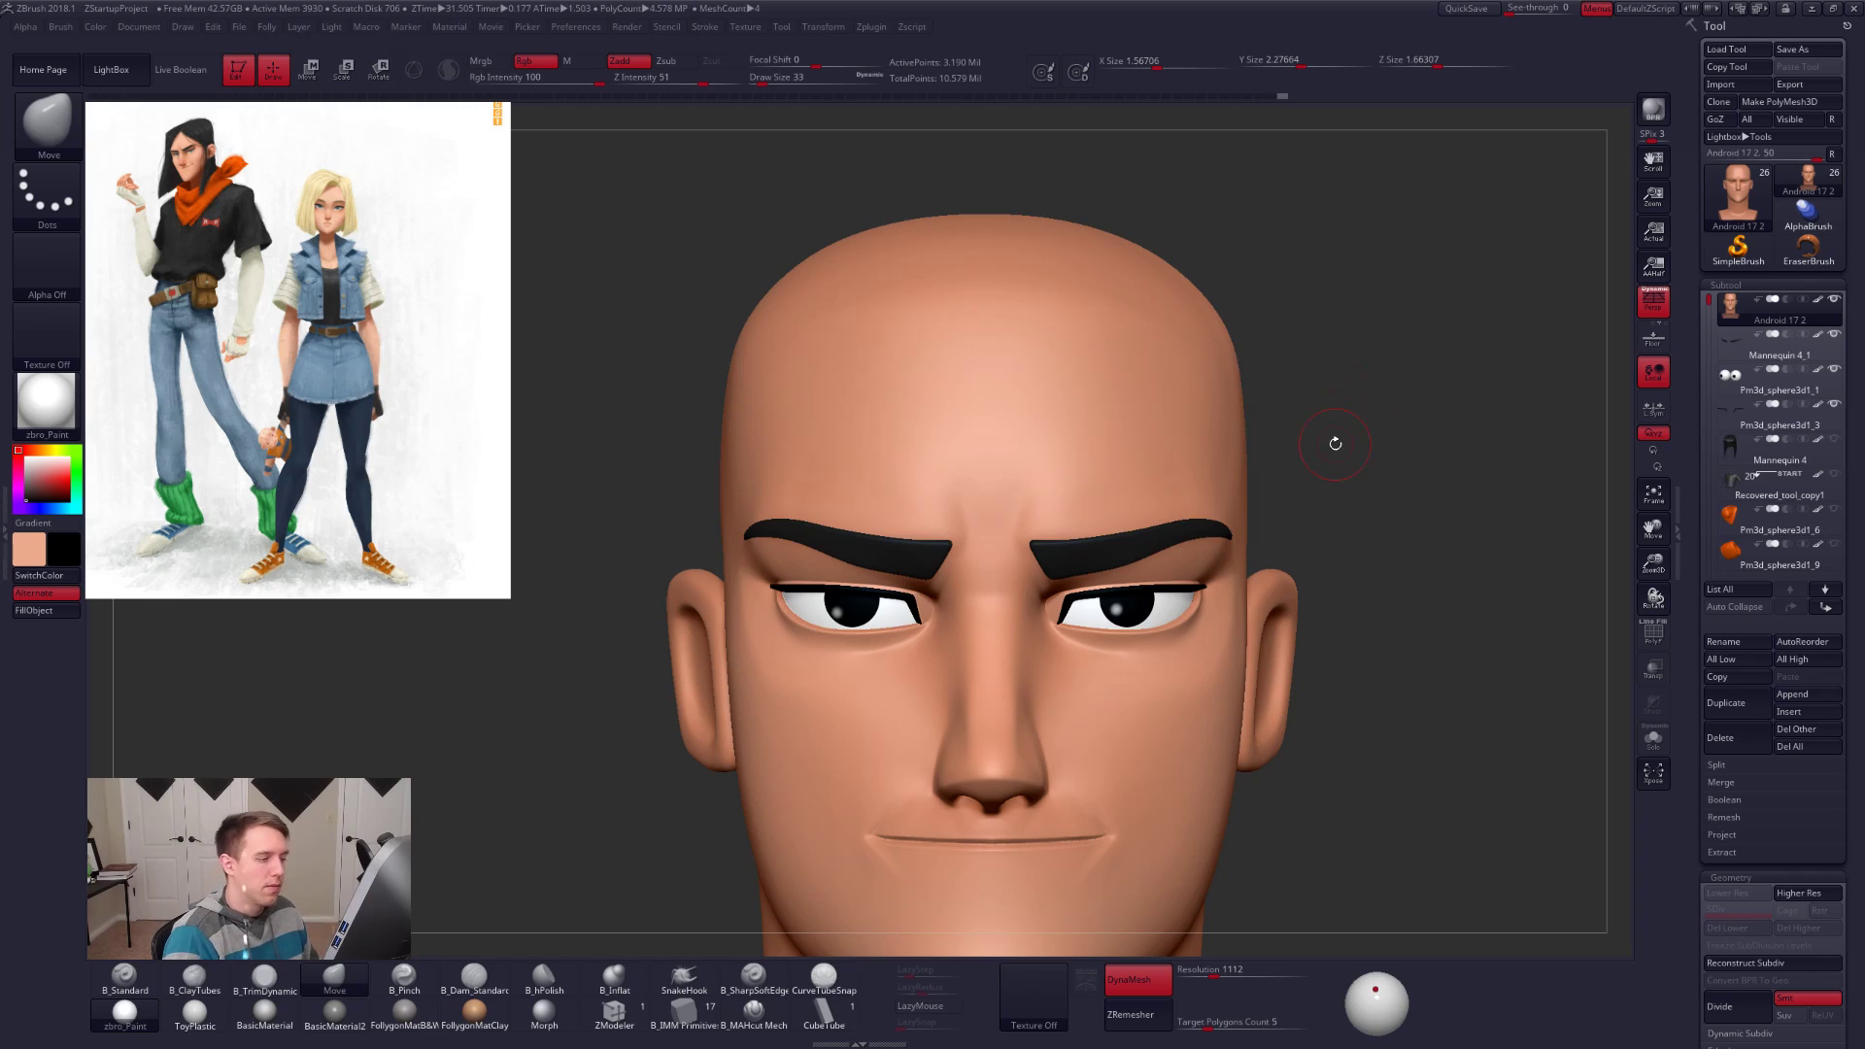
Step: Isolate the head mesh up close and mask only the upper eyelid rims of both eyes
right_click_drag(1336, 444, 1166, 418)
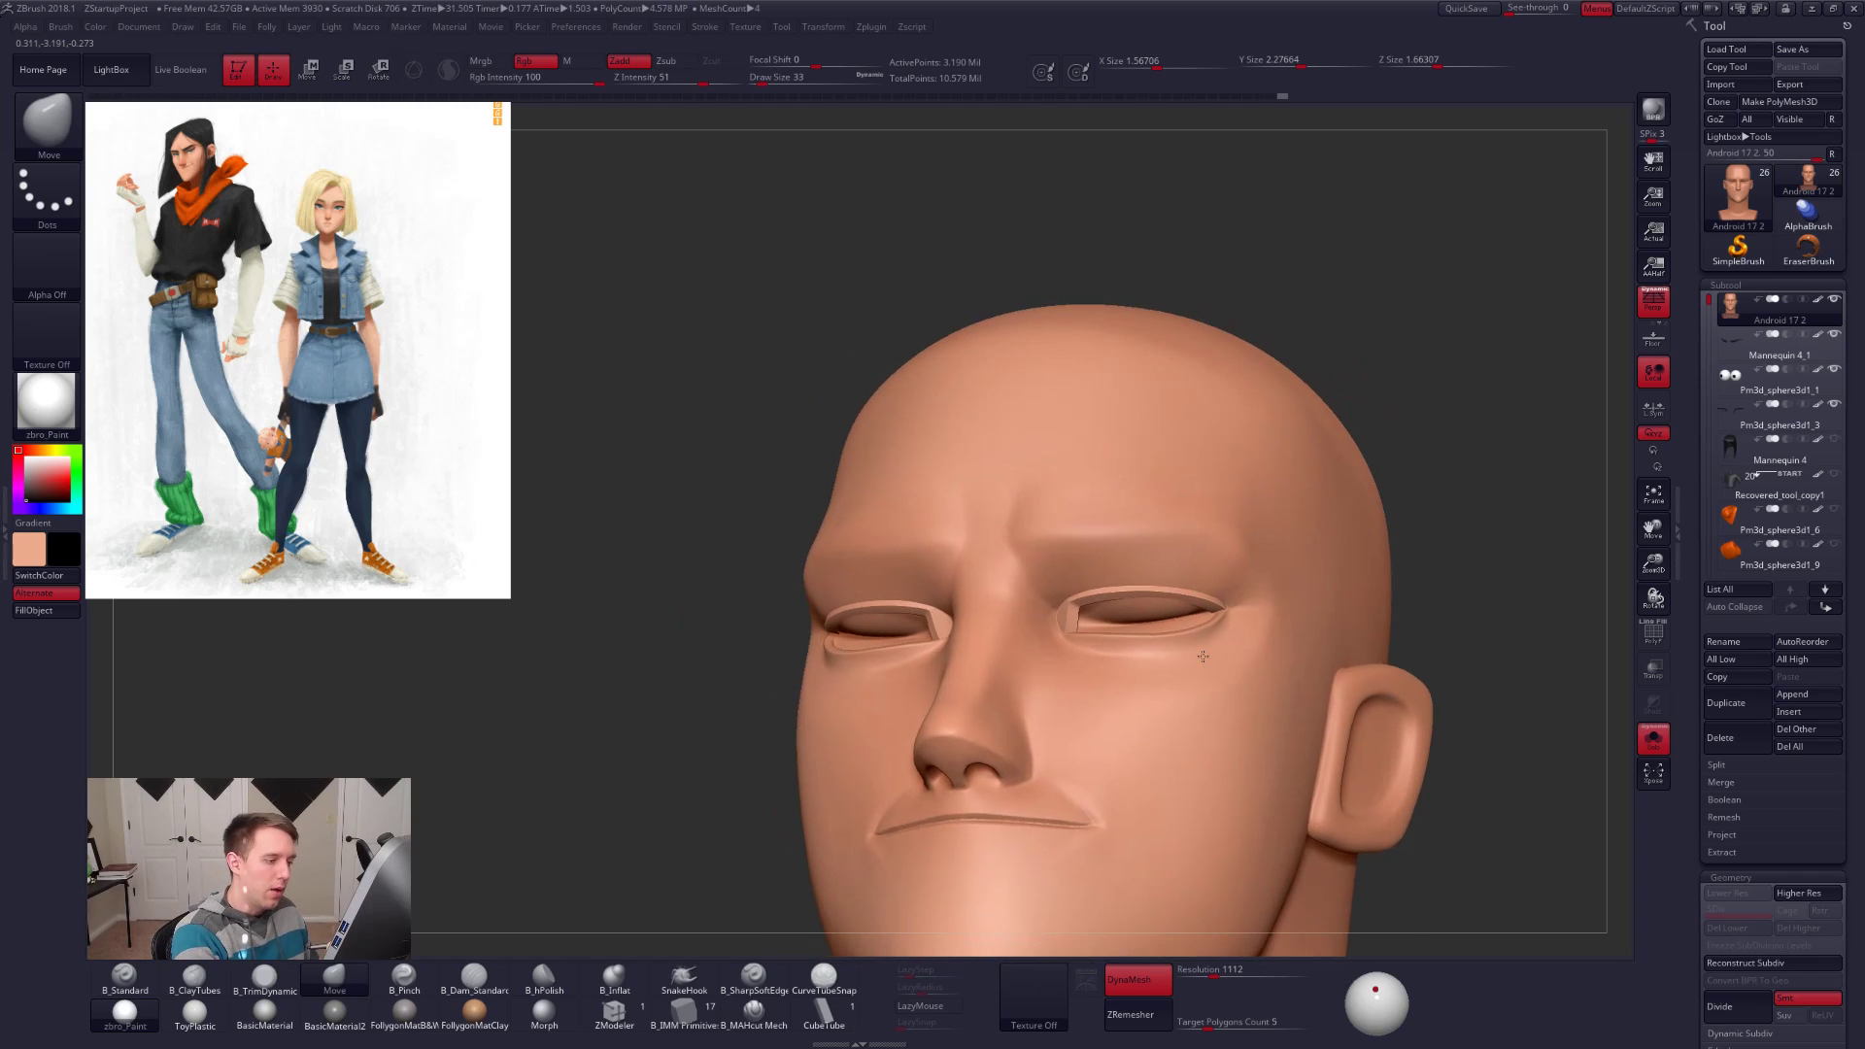
right_click_drag(1228, 674, 1162, 600, "alt")
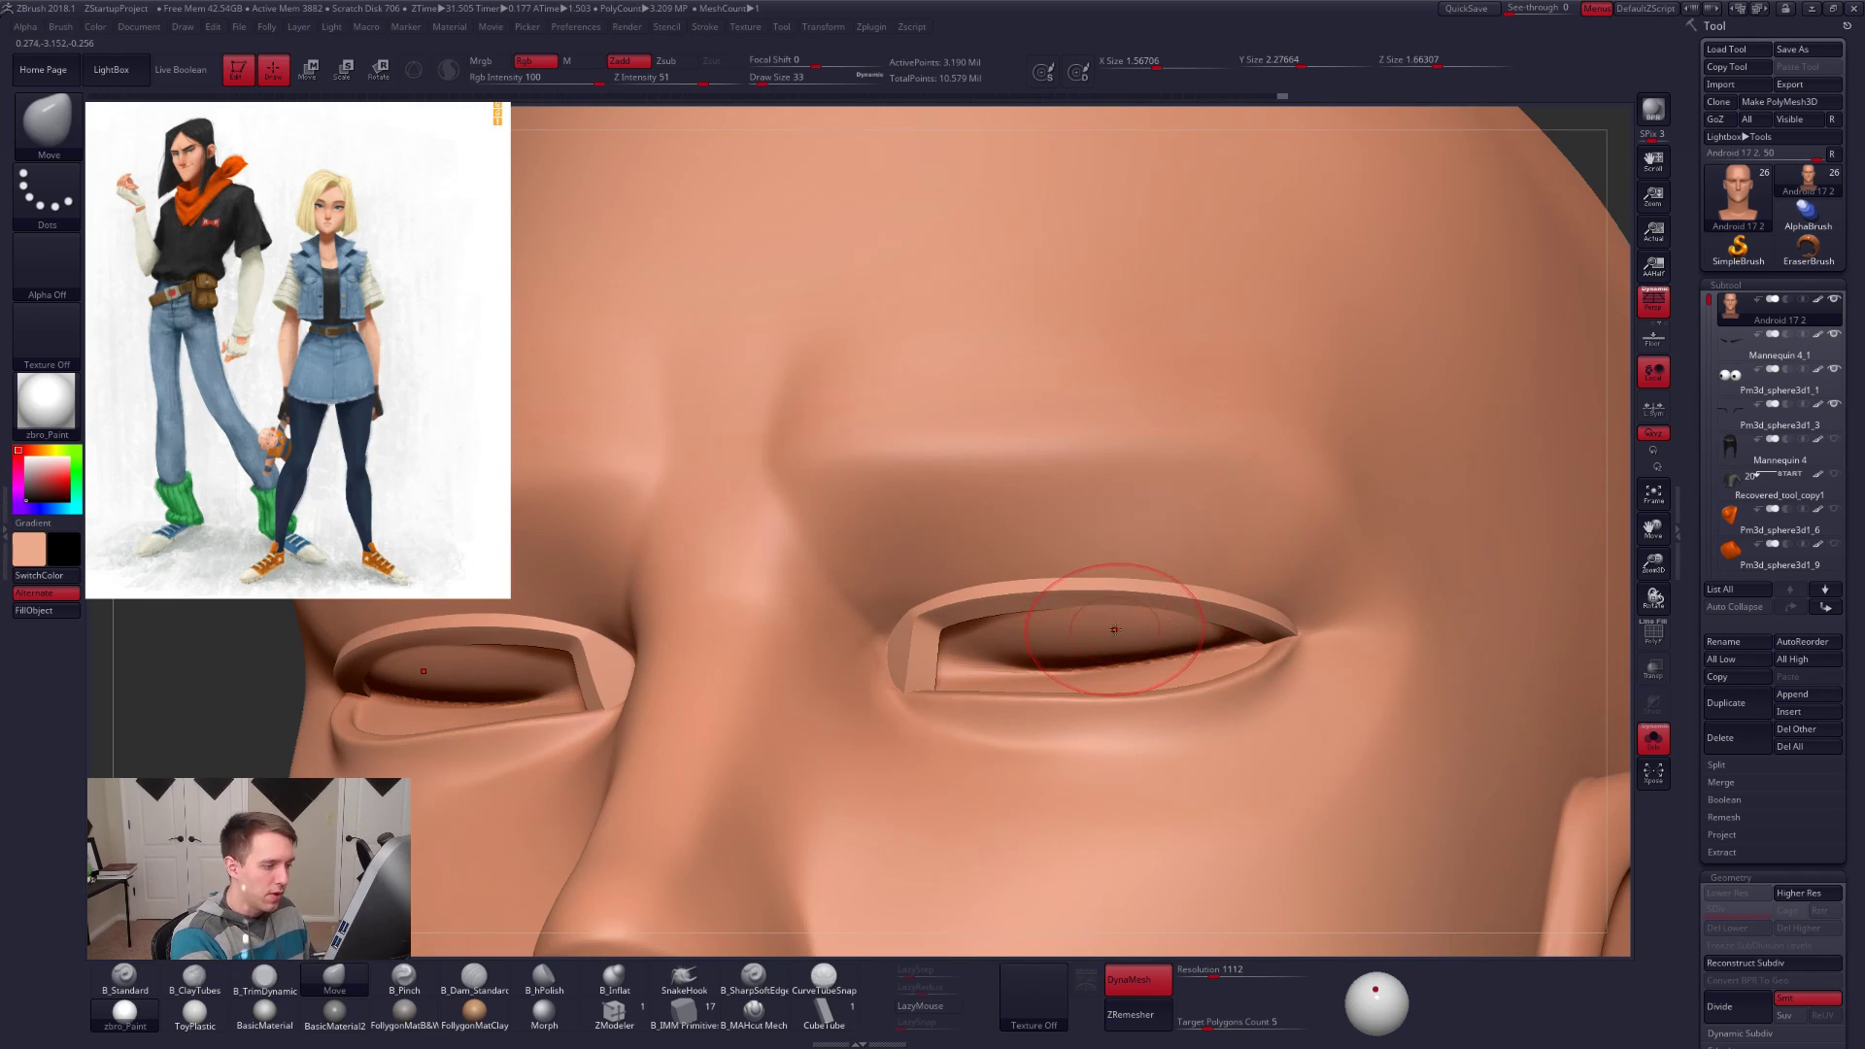
key("w")
key("q")
key("space")
left_click_drag(1104, 623, 1082, 623)
key("w")
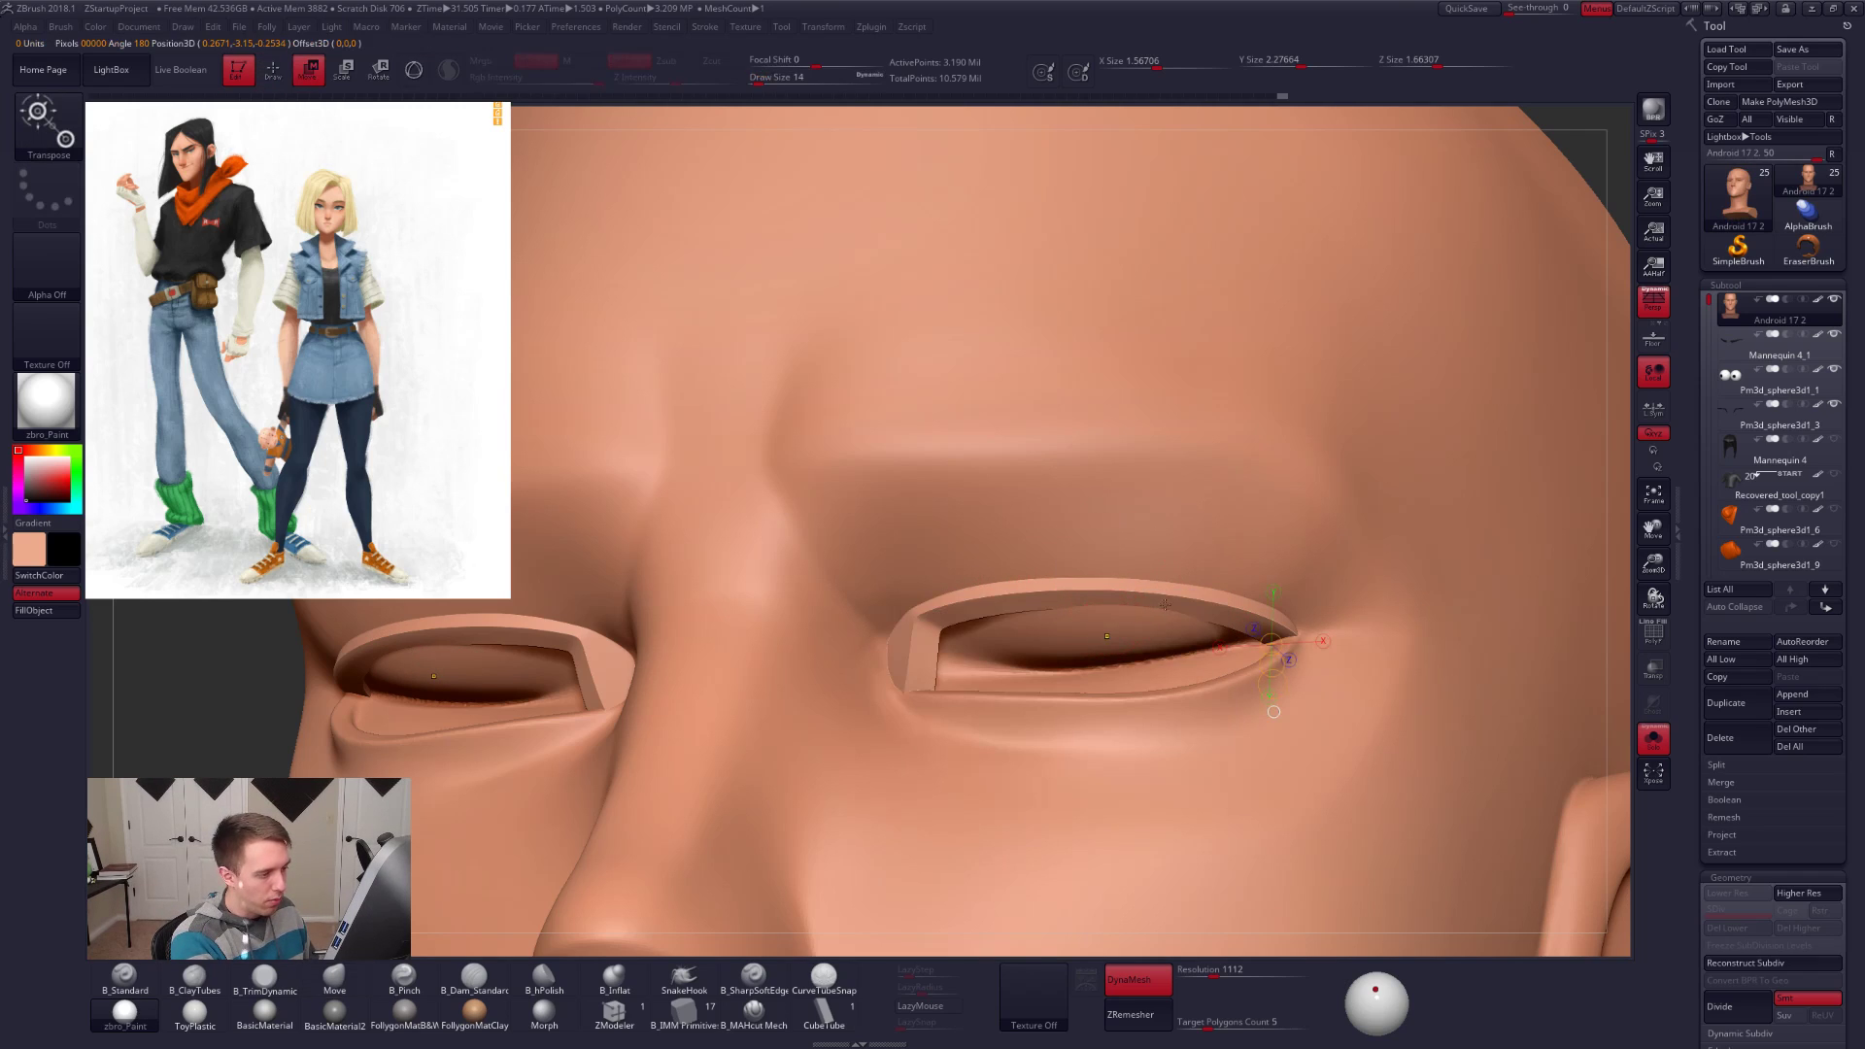
left_click(1168, 602, "ctrl")
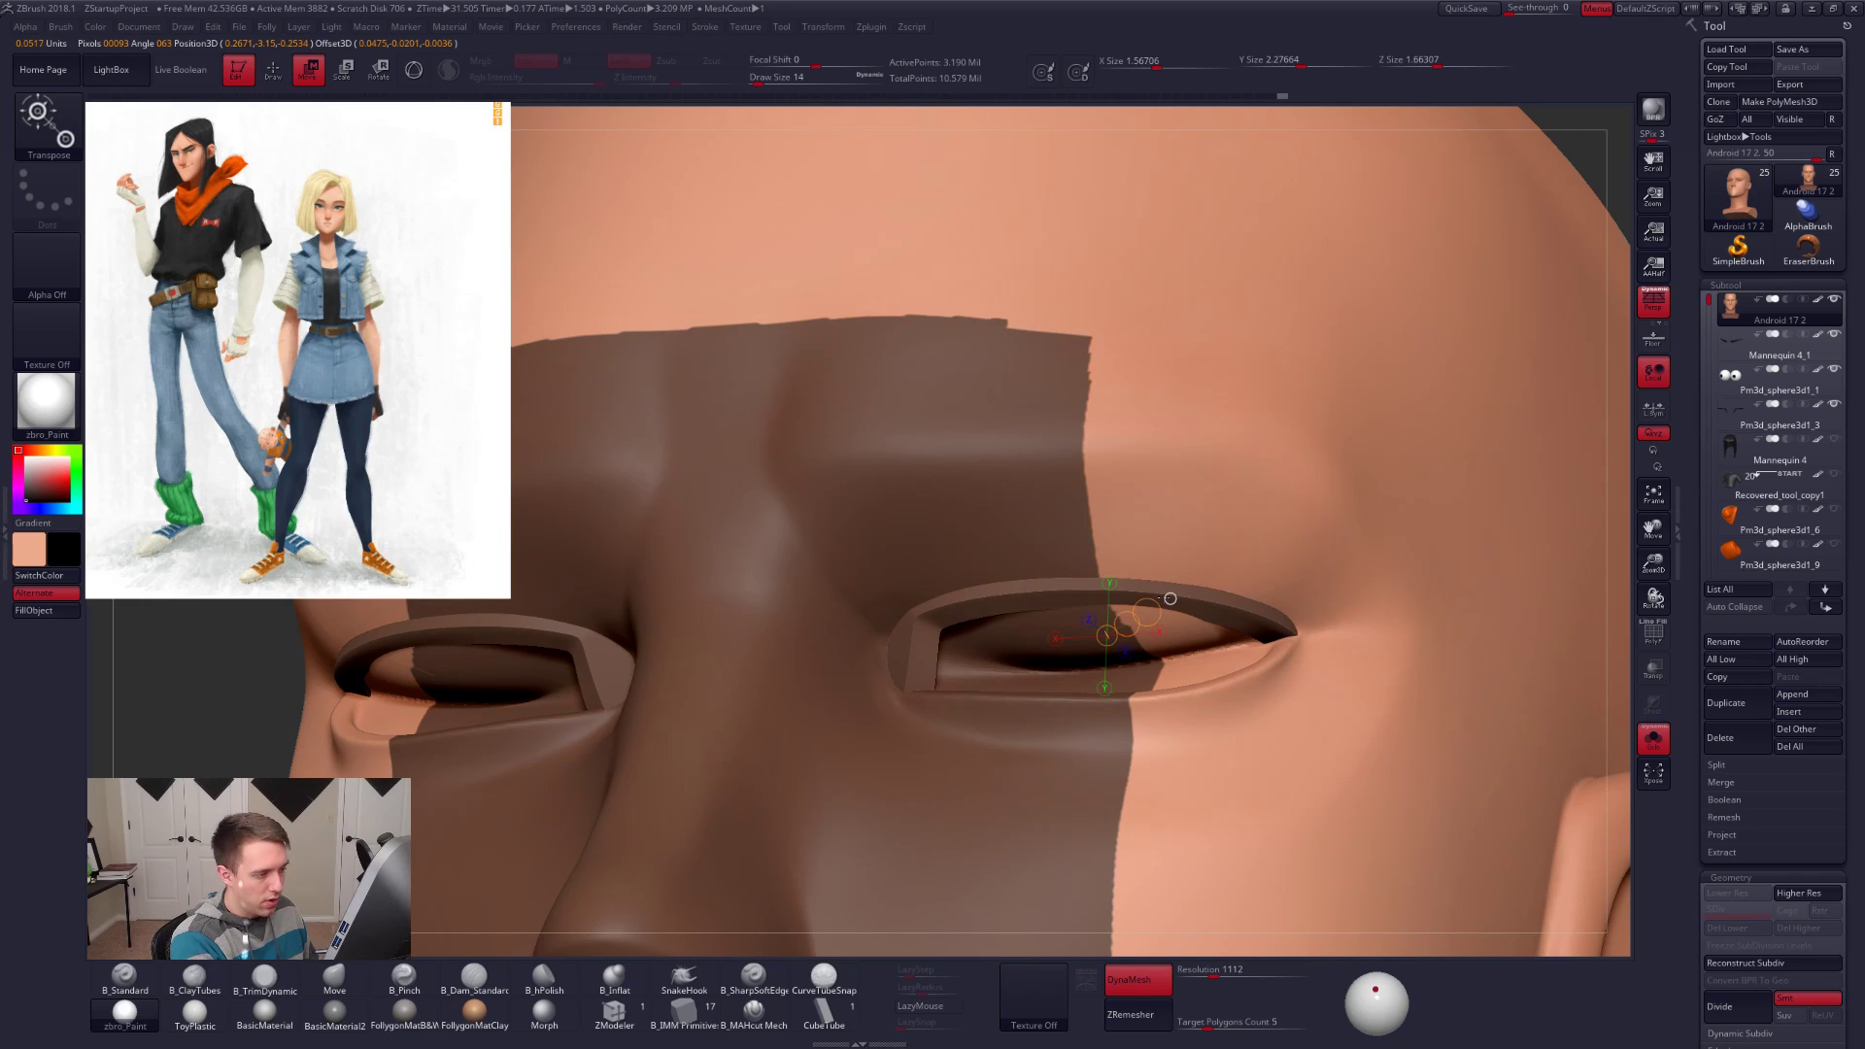
left_click(1158, 595, "ctrl")
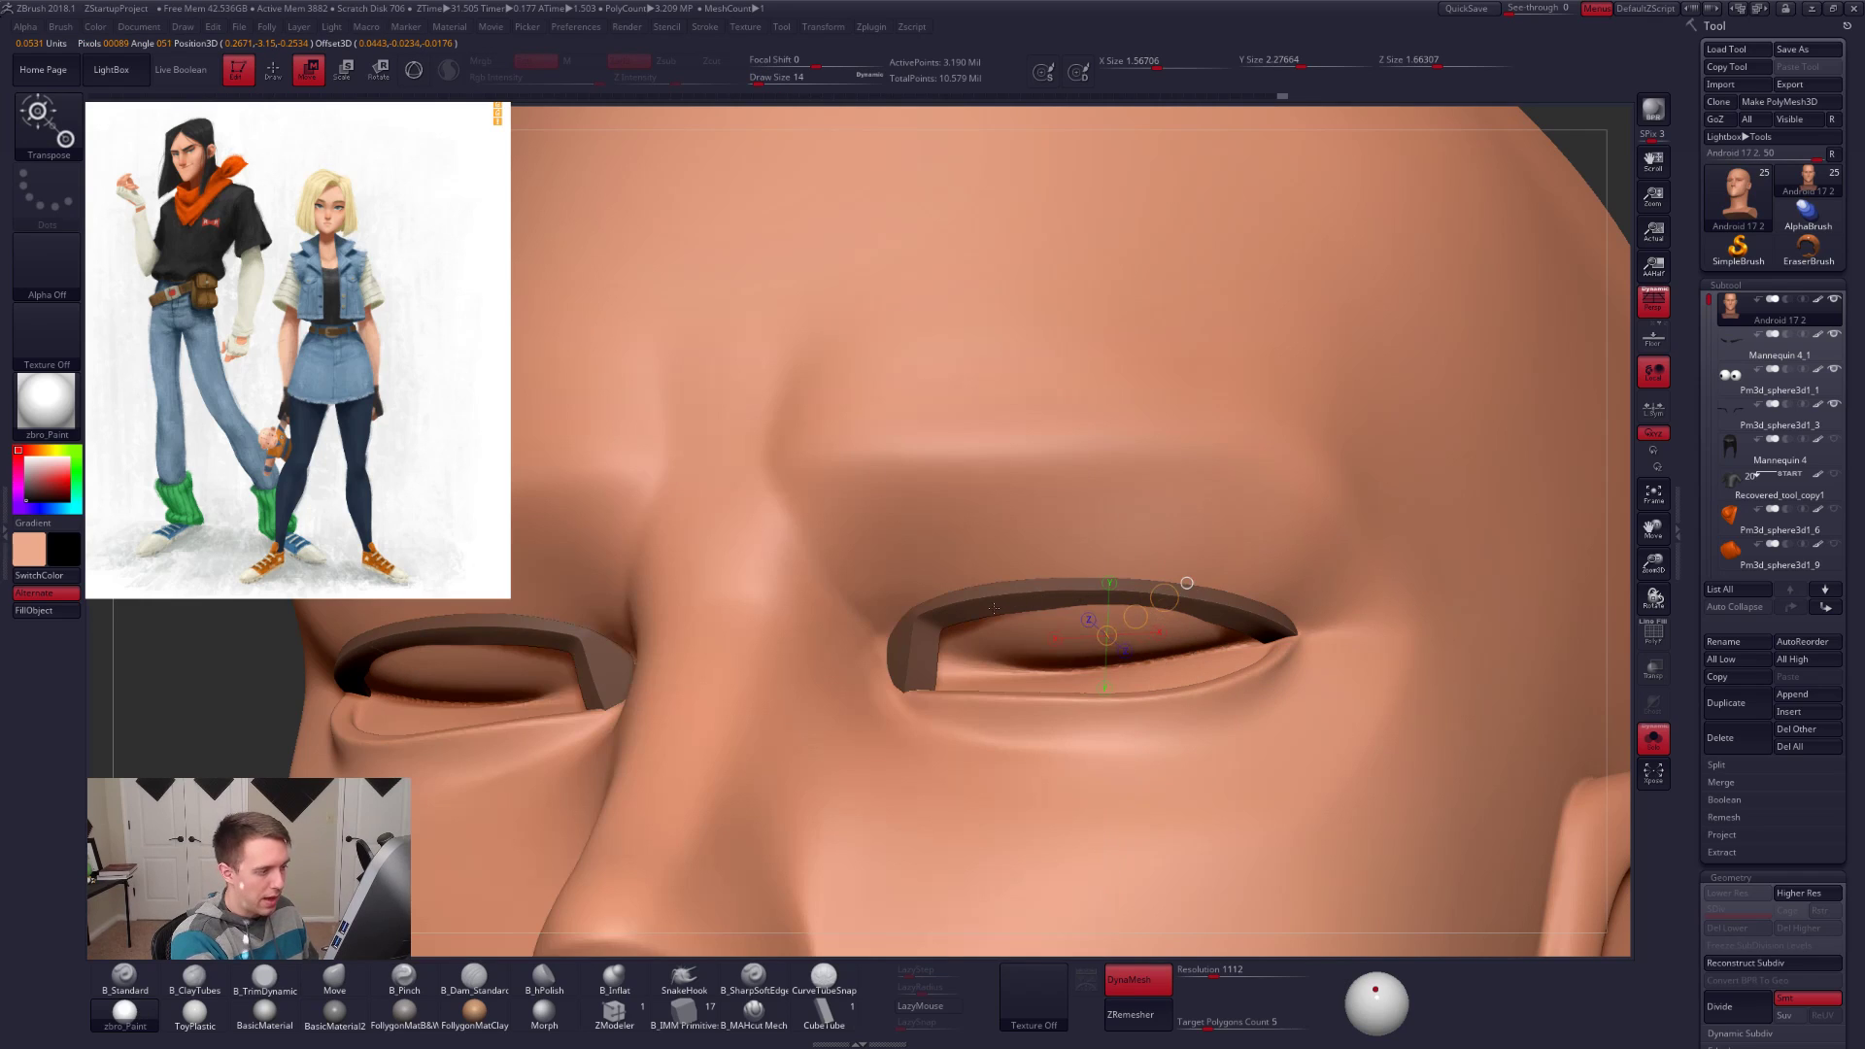
Step: Adjust the skin around the masked upper eyelids with the Move brush at draw size 21, and clear the mask
key("q")
key("space")
left_click_drag(1121, 616, 1124, 614)
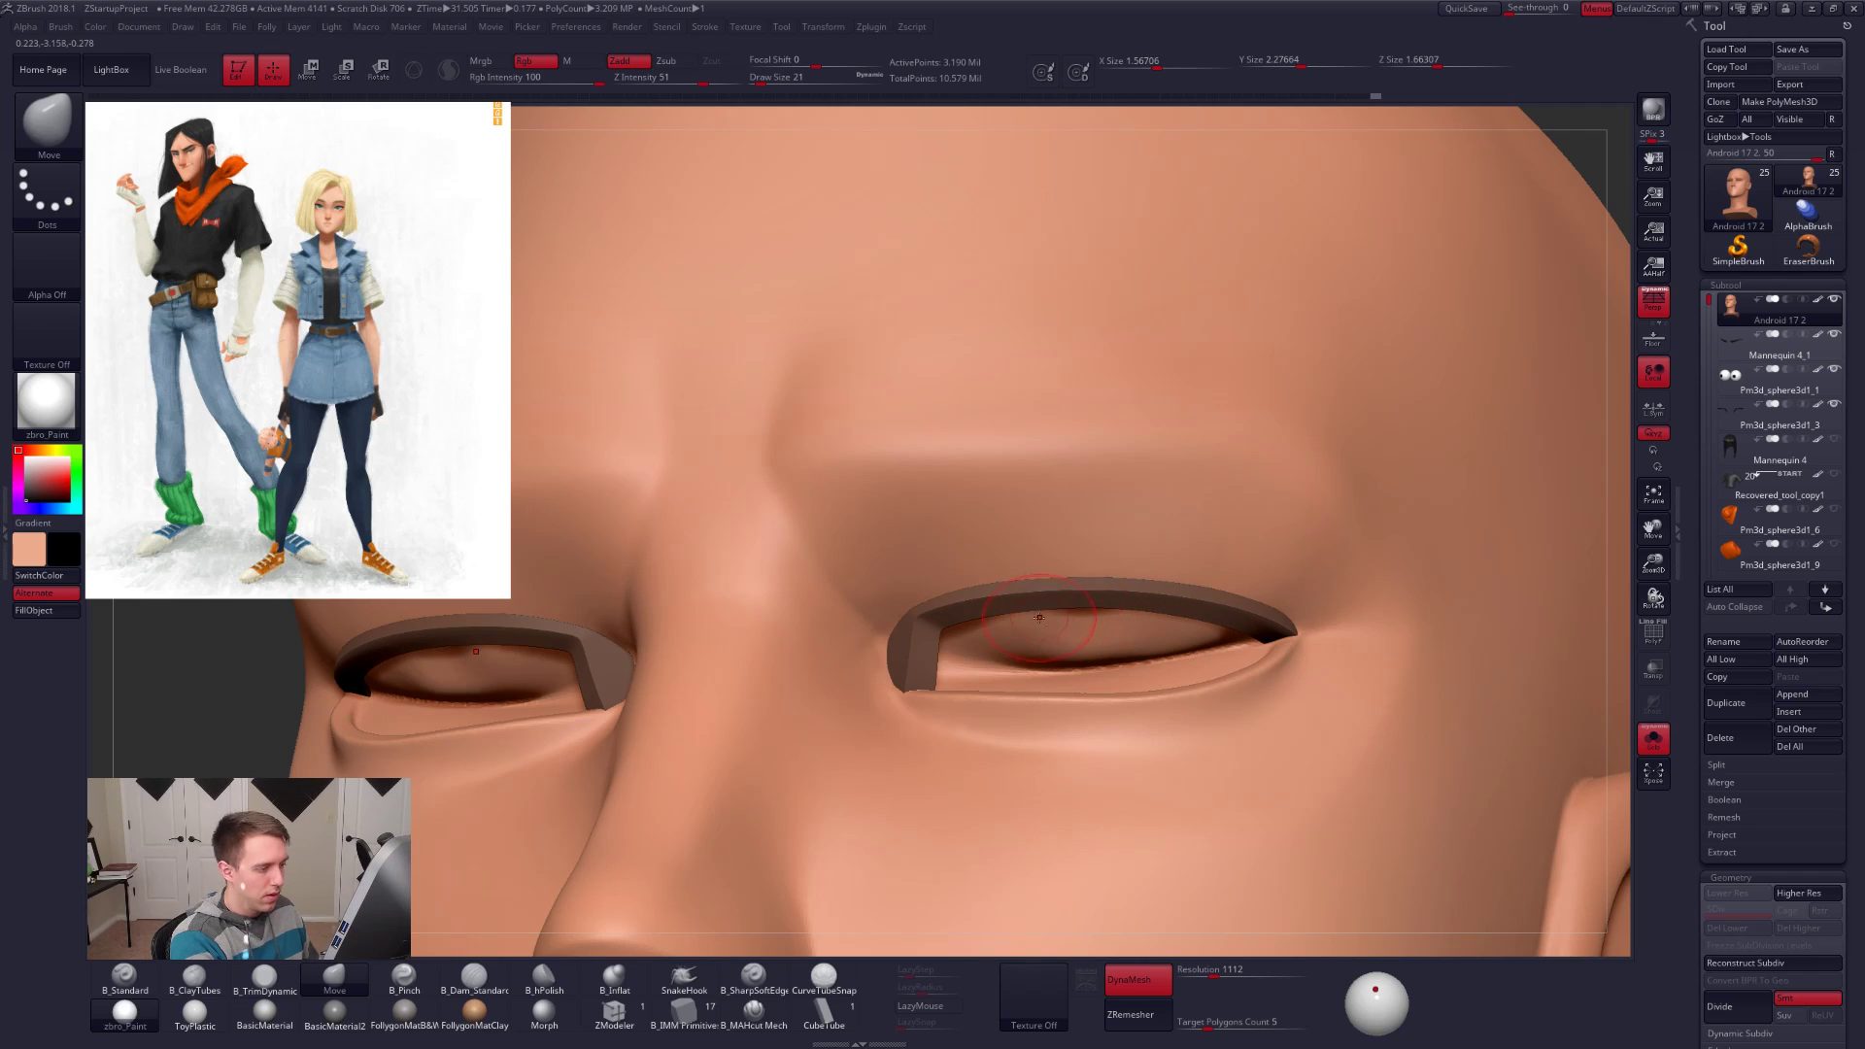
mouse_move(1039, 590)
right_mouse_down()
mouse_move(1025, 692)
mouse_move(1260, 658)
mouse_move(1262, 632)
mouse_move(1161, 708)
mouse_move(1159, 667)
mouse_move(949, 687)
right_mouse_up()
key("shift")
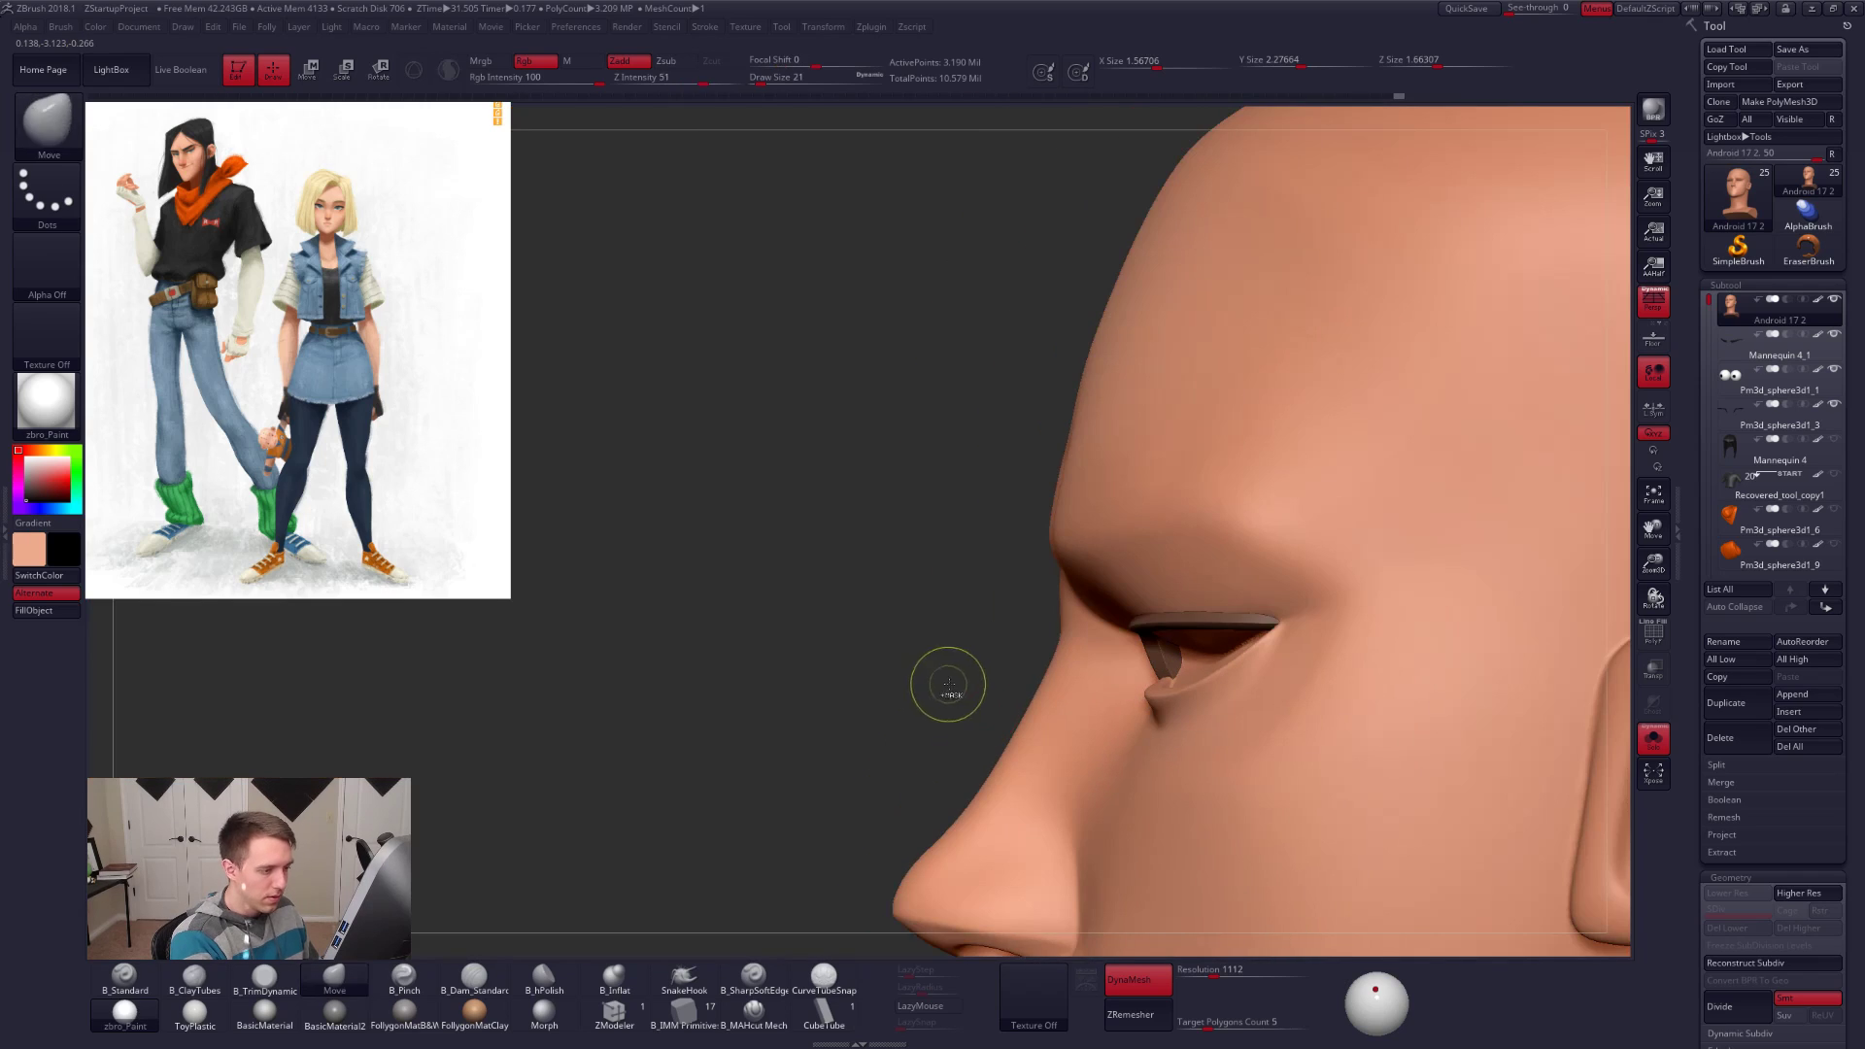
mouse_move(1122, 702)
right_mouse_down()
mouse_move(1278, 729)
mouse_move(1360, 621)
right_mouse_up()
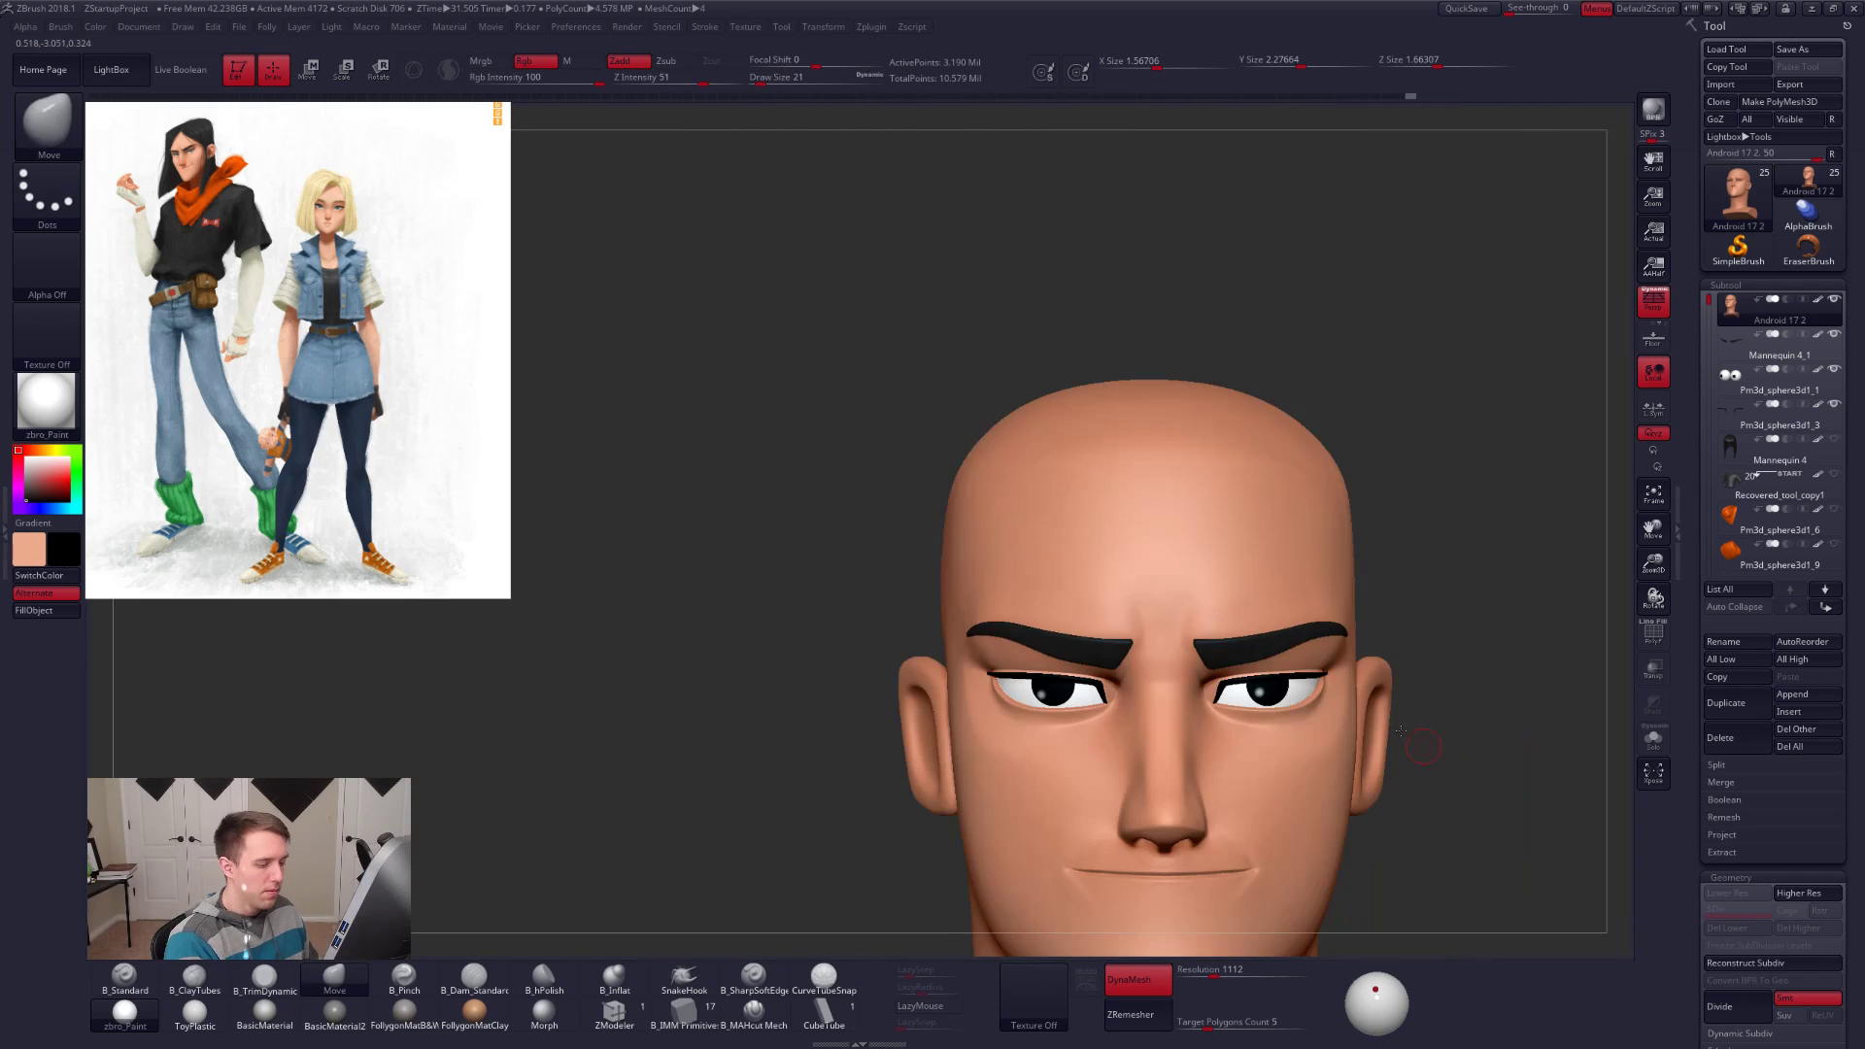
right_click_drag(1494, 778, 1406, 661, "alt")
left_click_drag(1454, 604, 1382, 688, "ctrl")
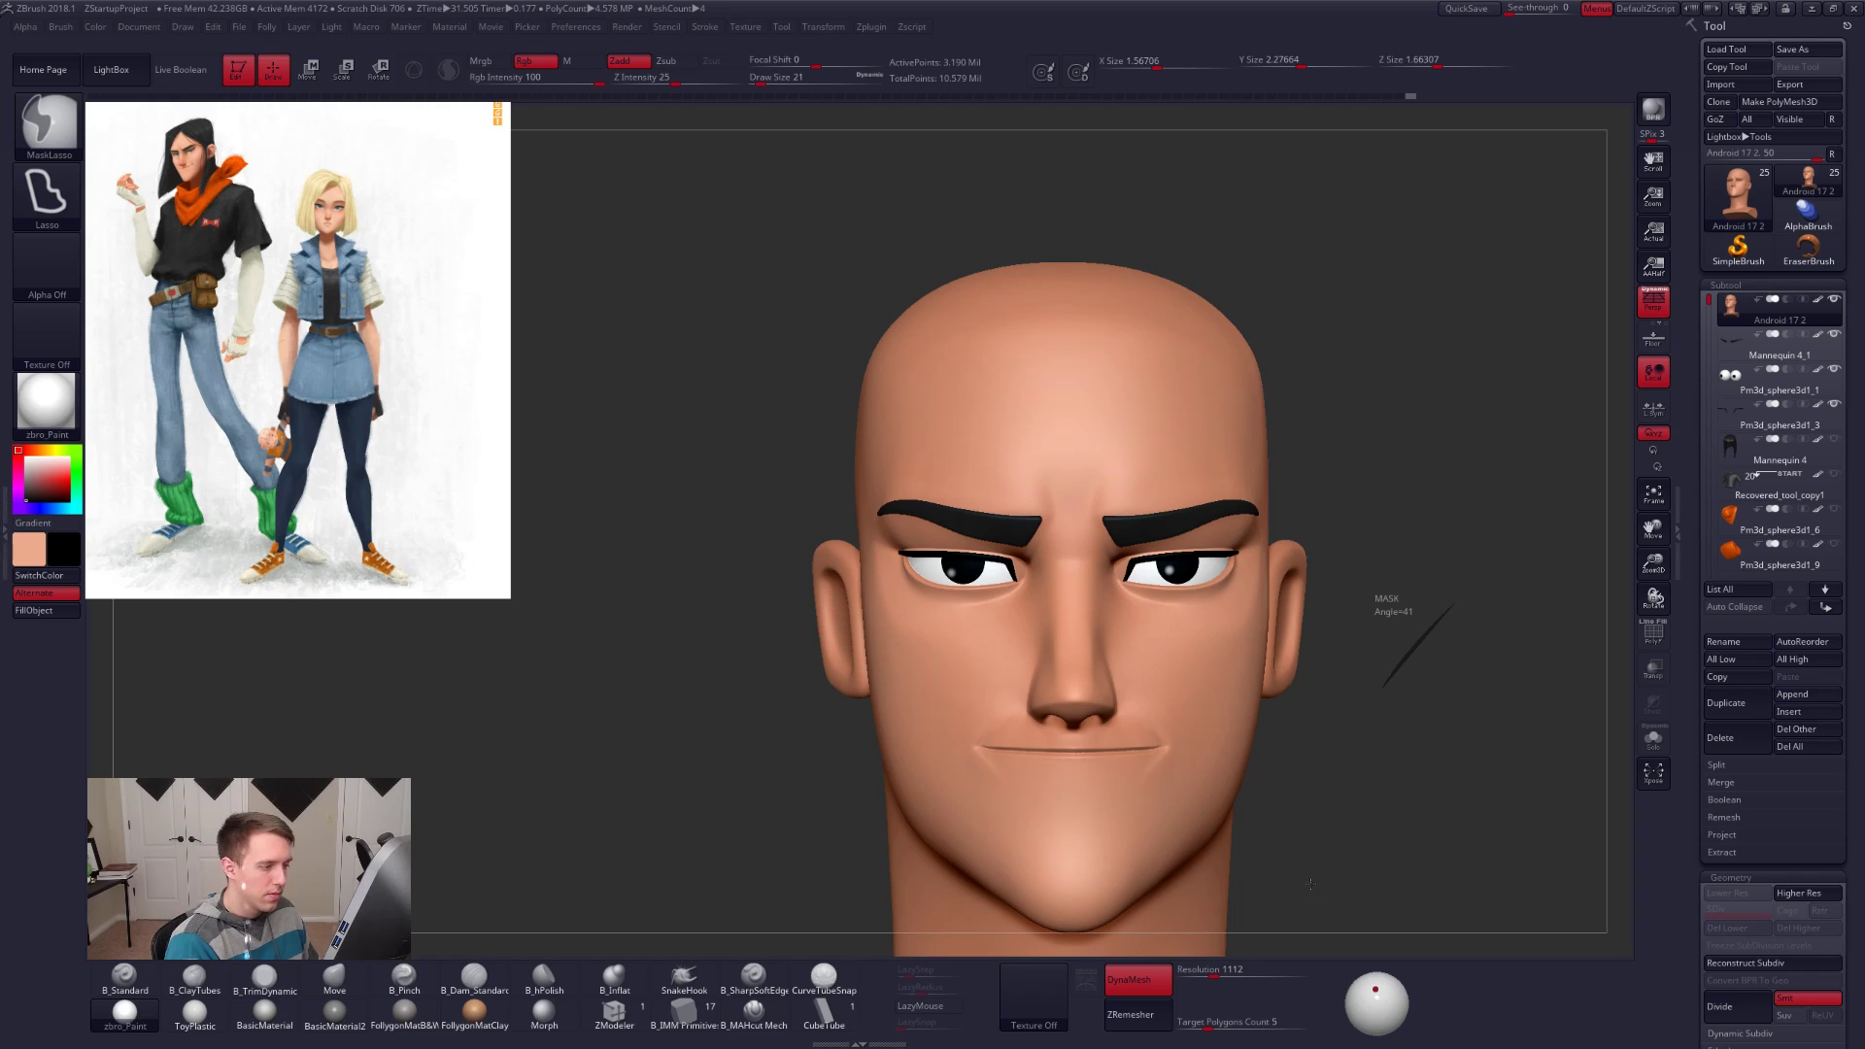
Step: Fuse the eyelids into the head with DynaMesh at resolution 1112, and blend the inner eye corners at draw size 14
right_click_drag(1146, 622, 1030, 616)
key("alt+s")
mouse_move(1131, 580)
right_mouse_down("ctrl")
mouse_move(1170, 699)
mouse_move(1173, 807)
right_mouse_up("ctrl")
key("space")
mouse_move(1128, 612)
left_mouse_down()
mouse_move(1111, 566)
mouse_move(1115, 590)
left_mouse_up()
right_click_drag(1058, 590, 1141, 587)
left_click_drag(1119, 573, 1117, 575)
right_click_drag(1119, 583, 1116, 543)
key("2")
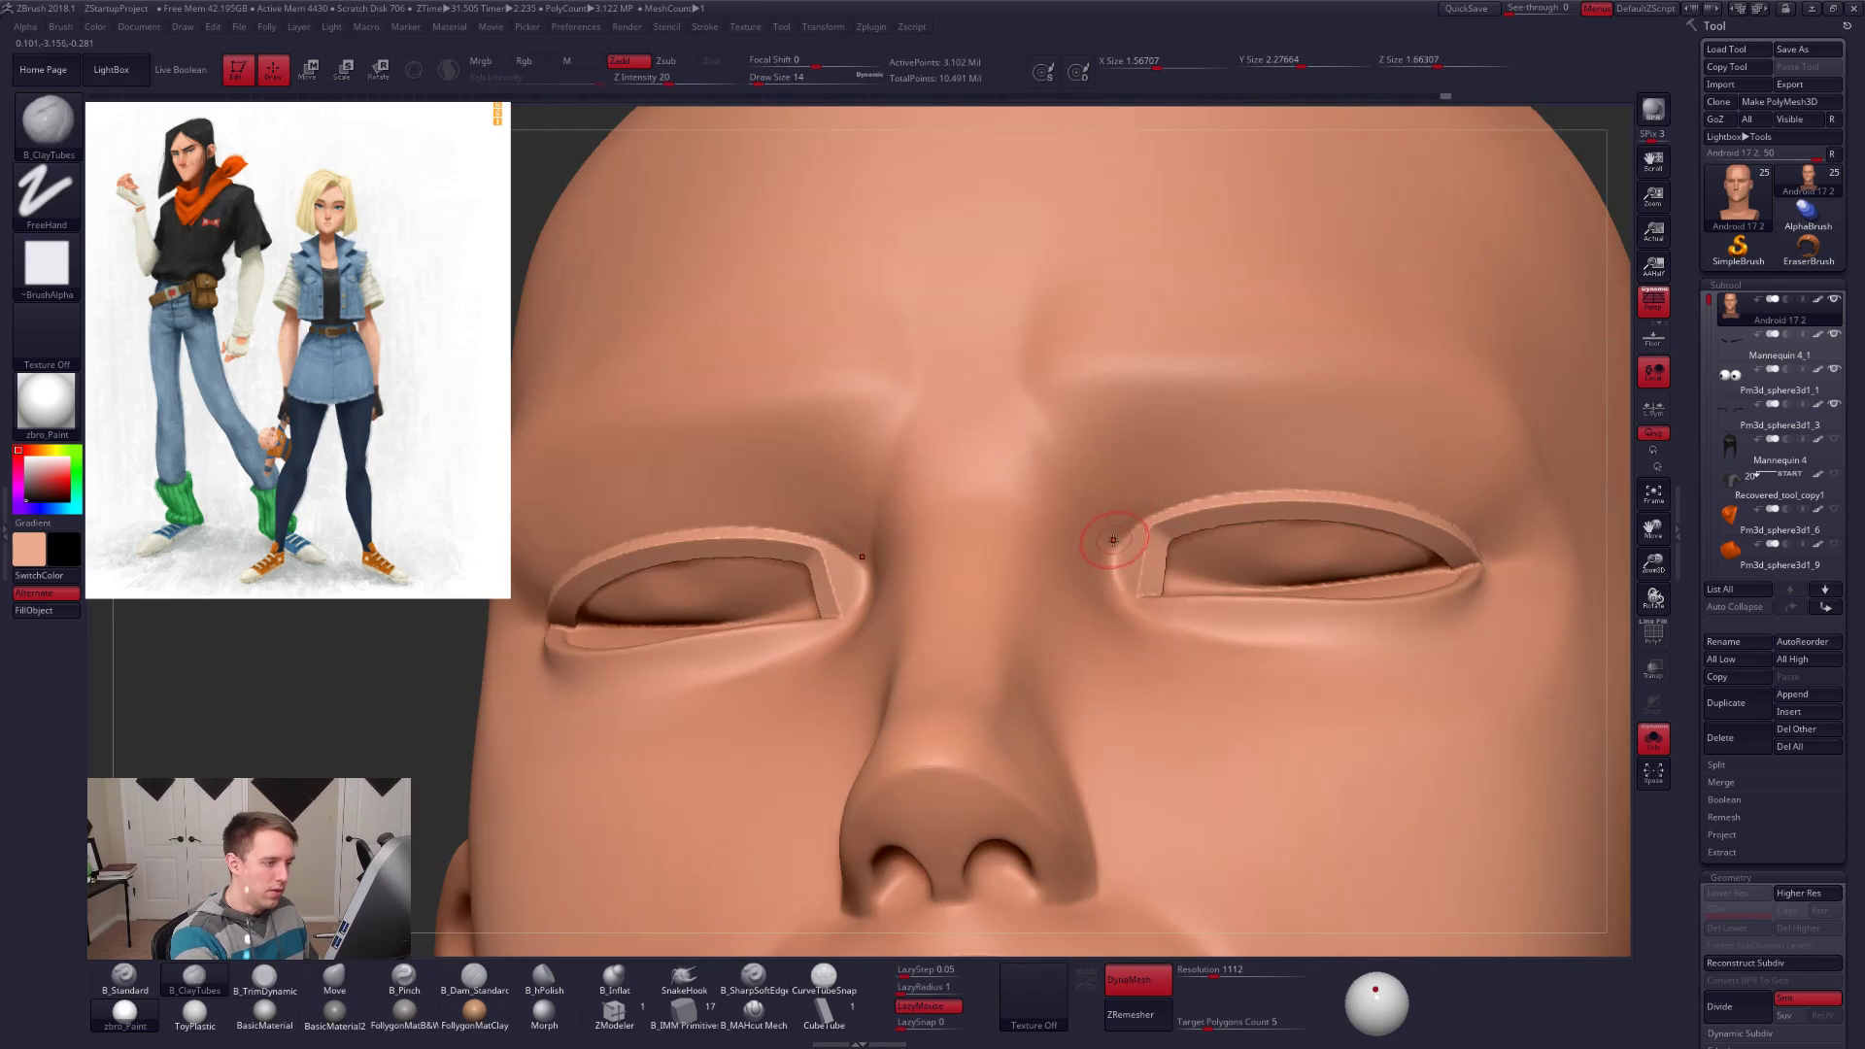
key("shift")
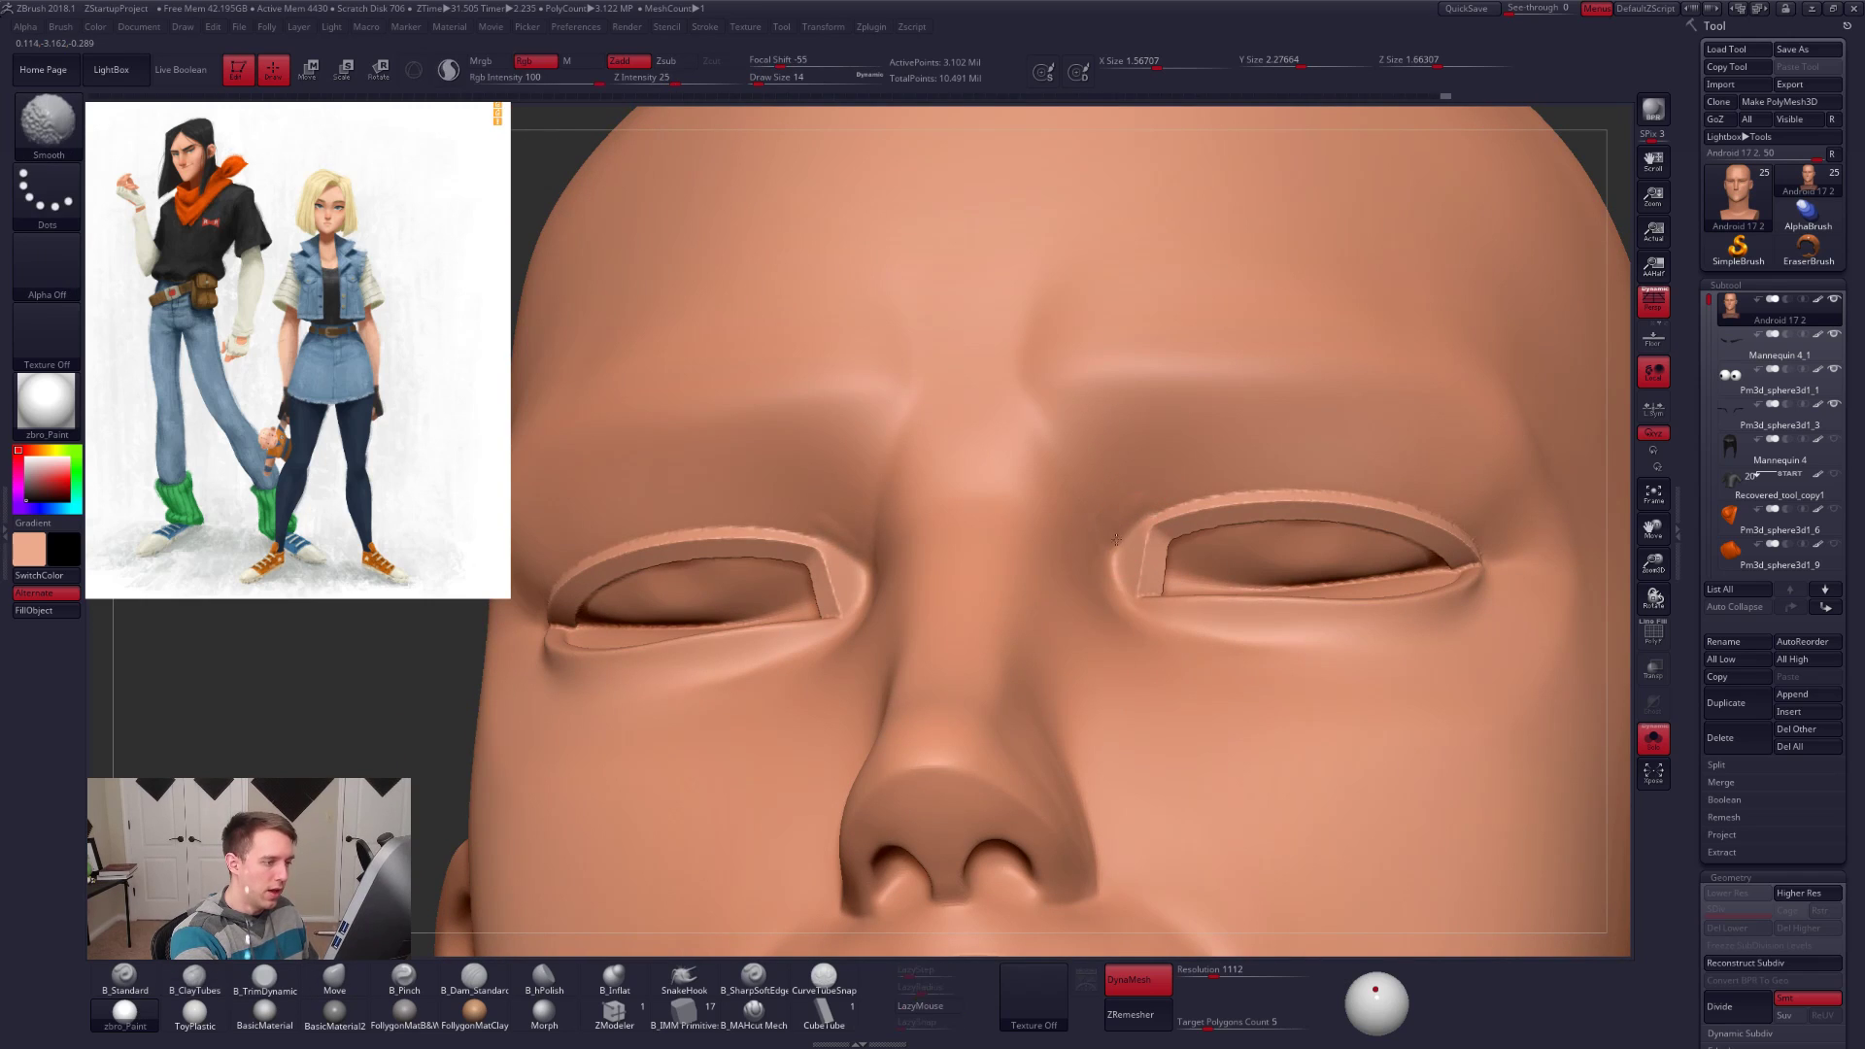
mouse_move(1117, 544)
right_mouse_down()
mouse_move(1124, 620)
mouse_move(1106, 503)
right_mouse_up()
Step: Assign the whole remeshed head to a single polygroup and check it with the polyframe display
key("ctrl")
mouse_move(1199, 629)
right_mouse_down("ctrl")
mouse_move(1266, 791)
mouse_move(1445, 768)
right_mouse_up("ctrl")
key("shift+f")
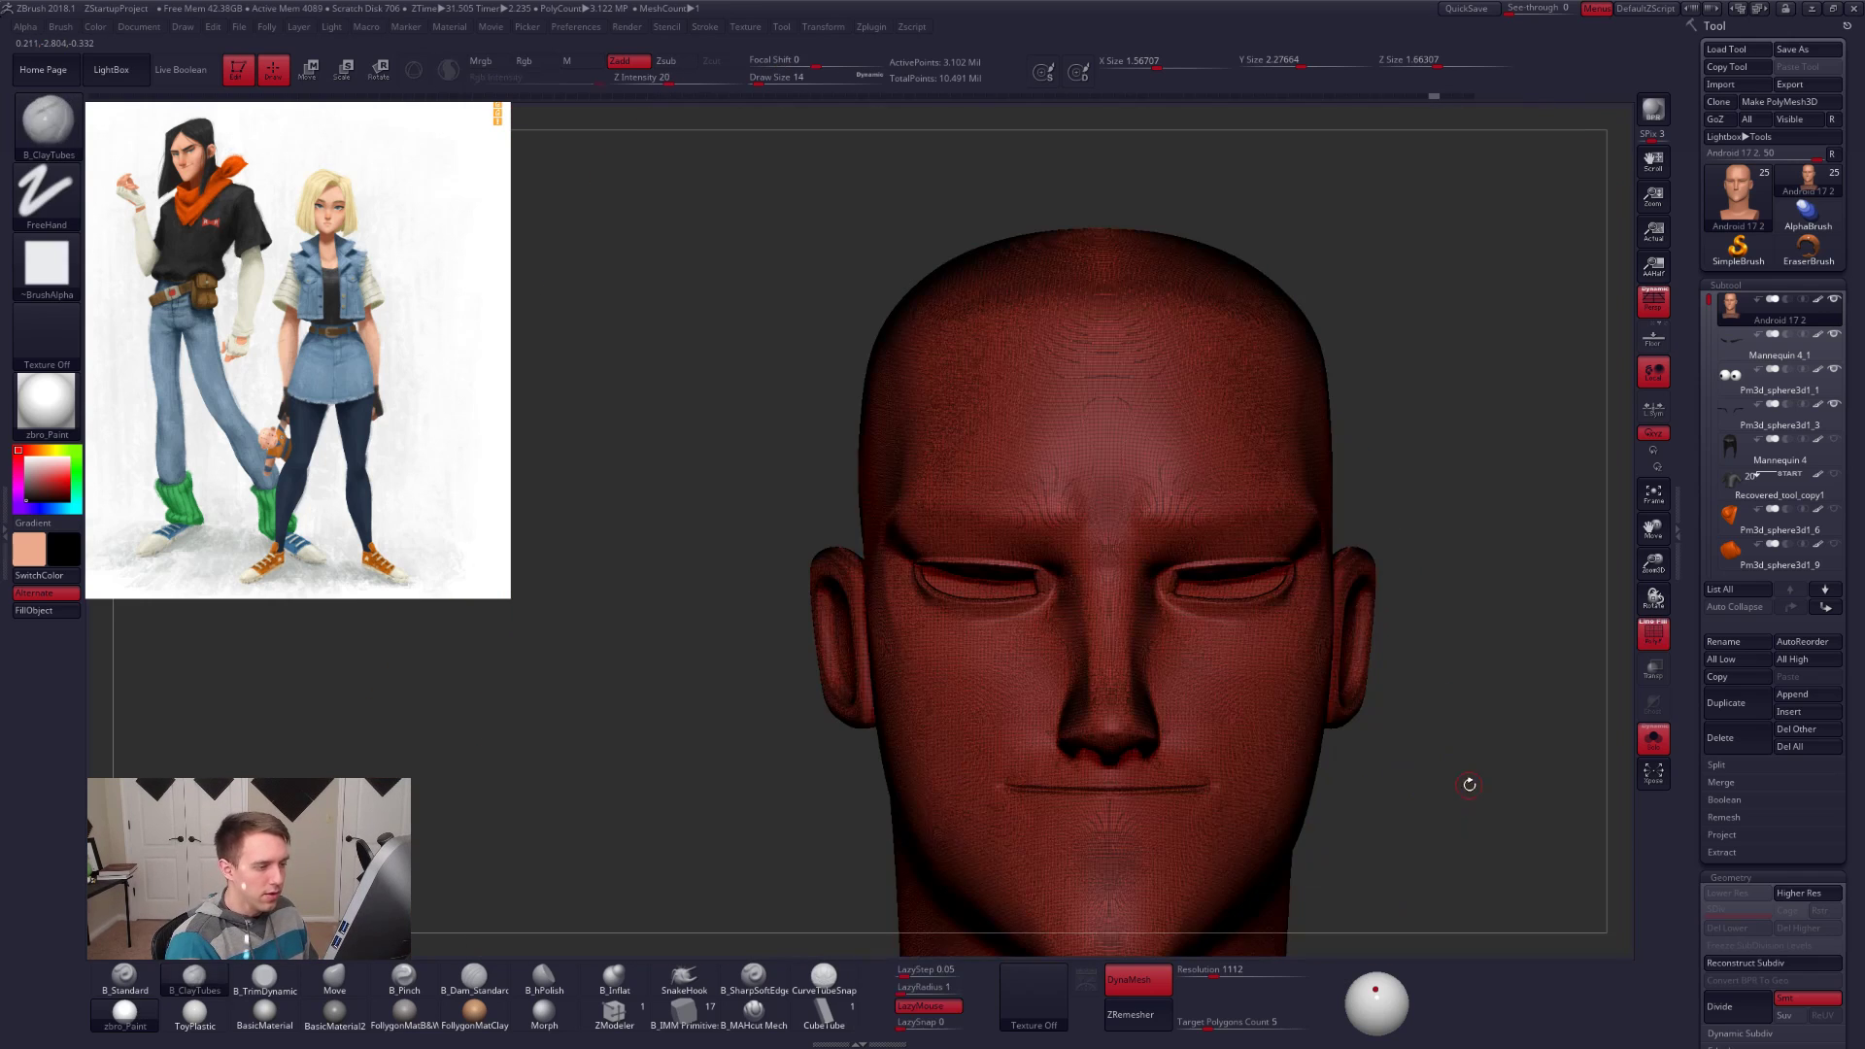
key("ctrl+w")
key("shift+f")
Step: Examine the face from the front and three-quarter view with all subtools shown, and hide everything except the head
right_click_drag(1370, 688, 1321, 664, "alt")
right_click_drag(1551, 768, 1347, 837)
right_click_drag(1347, 838, 1391, 728, "alt")
right_click(1450, 545)
left_click(1834, 300, "shift")
mouse_move(1433, 816)
right_mouse_down("alt")
mouse_move(1407, 819)
mouse_move(1403, 770)
mouse_move(1448, 777)
mouse_move(1307, 777)
right_mouse_up("alt")
right_click_drag(1231, 620, 1226, 680, "ctrl")
right_click_drag(1171, 573, 1248, 692, "shift")
right_click_drag(1248, 692, 1266, 730, "alt")
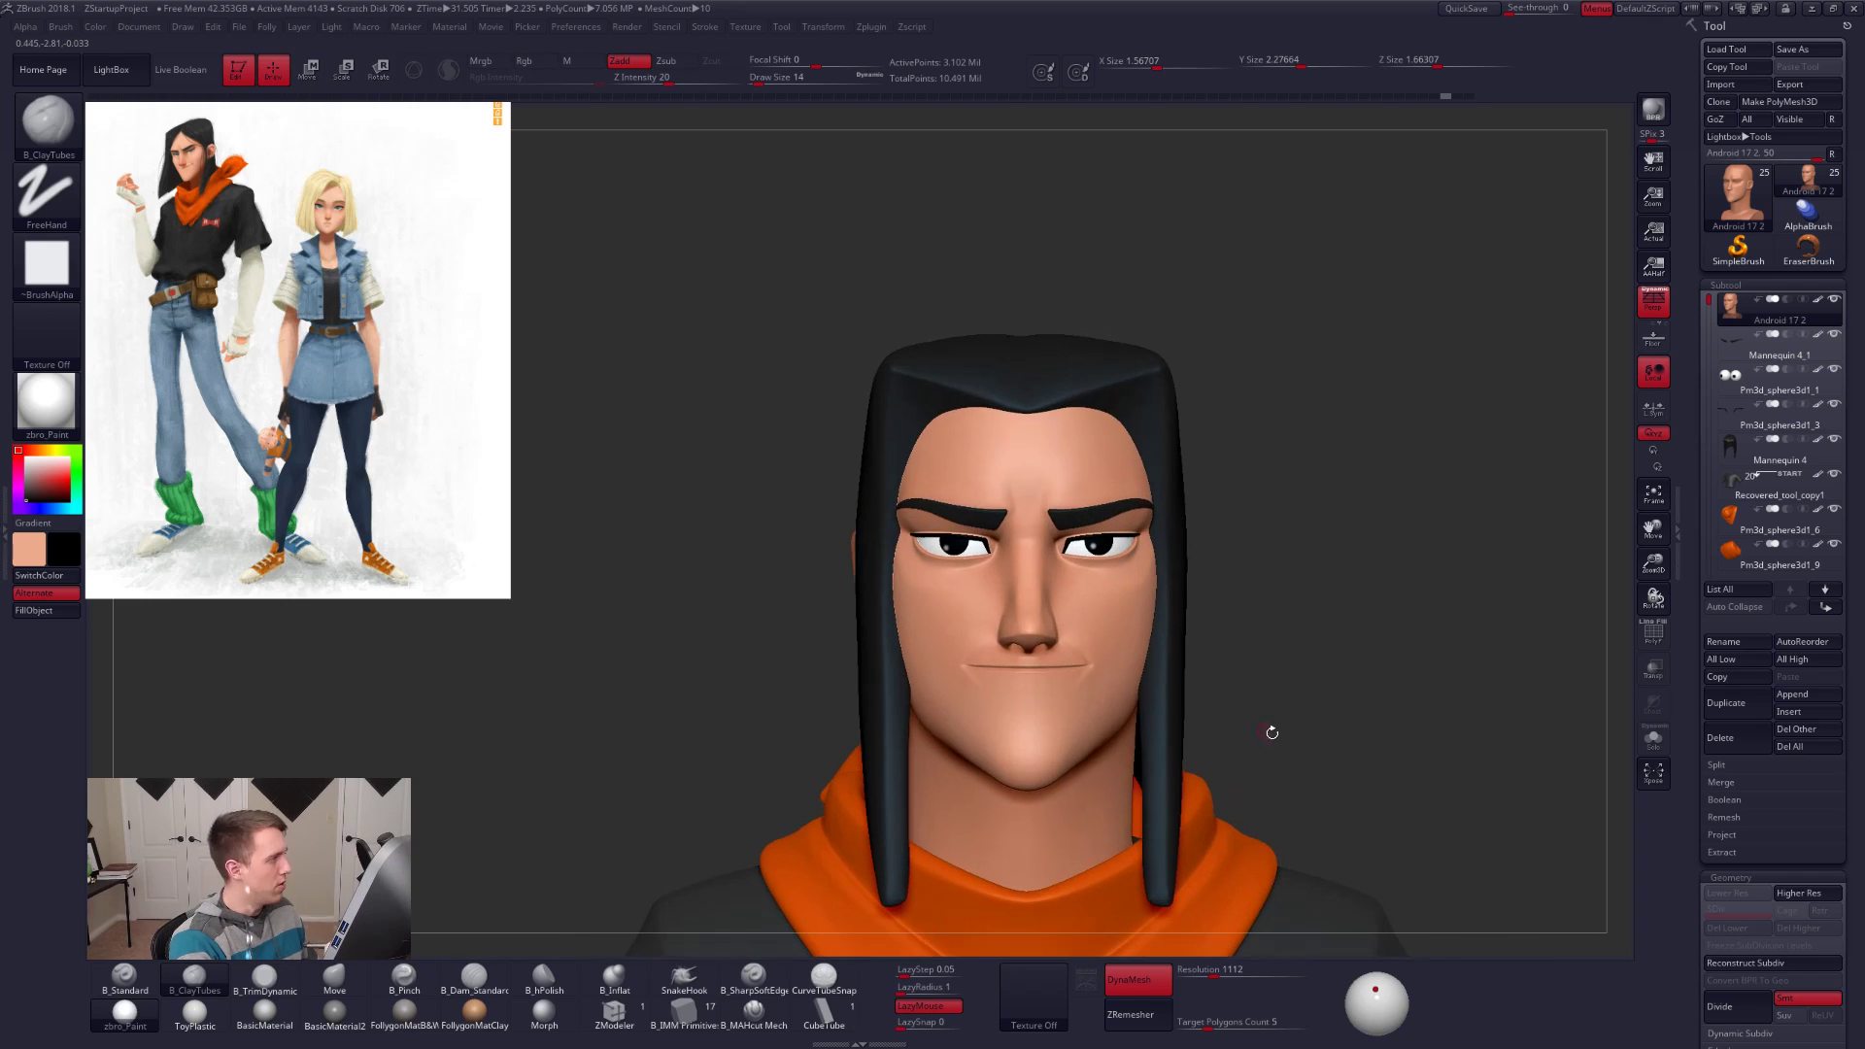
right_click_drag(1378, 763, 1353, 763)
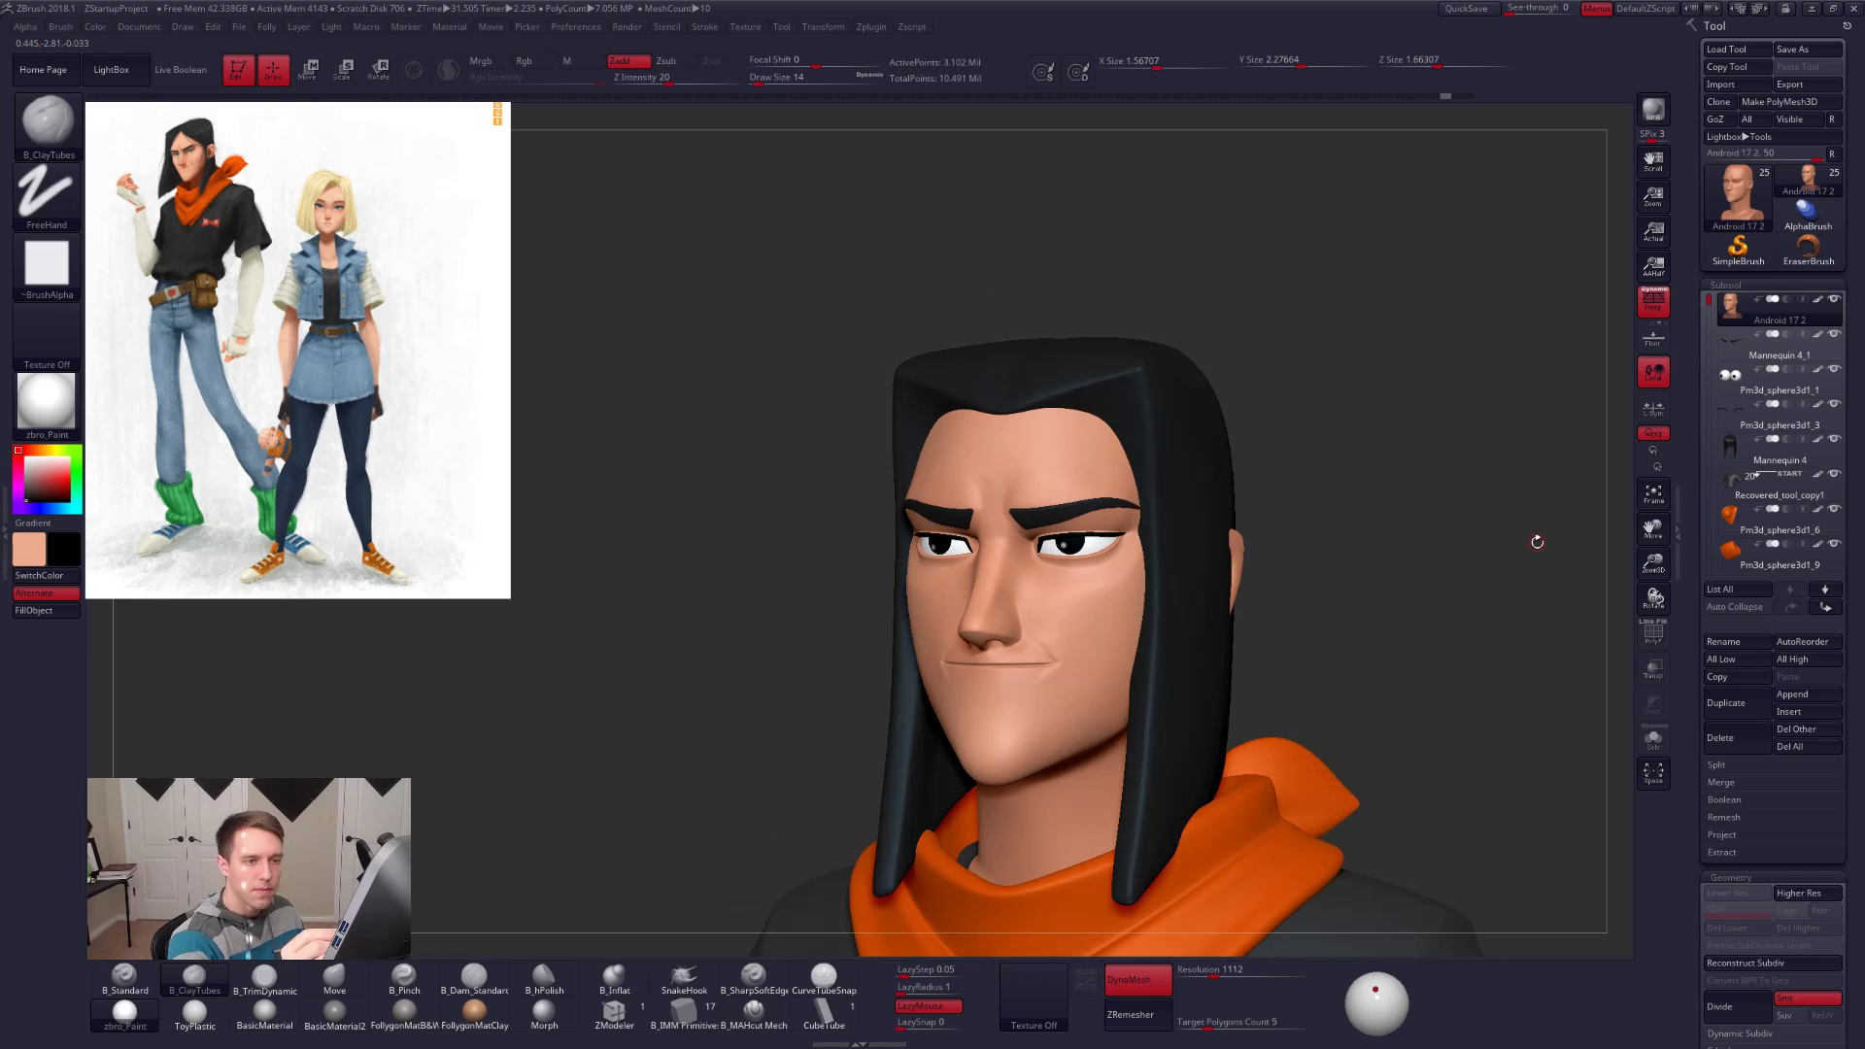
left_click(1834, 299, "shift")
Step: Duplicate the Android 17 2 head subtool and inspect the original bust with the polyframe display
left_click(1737, 704)
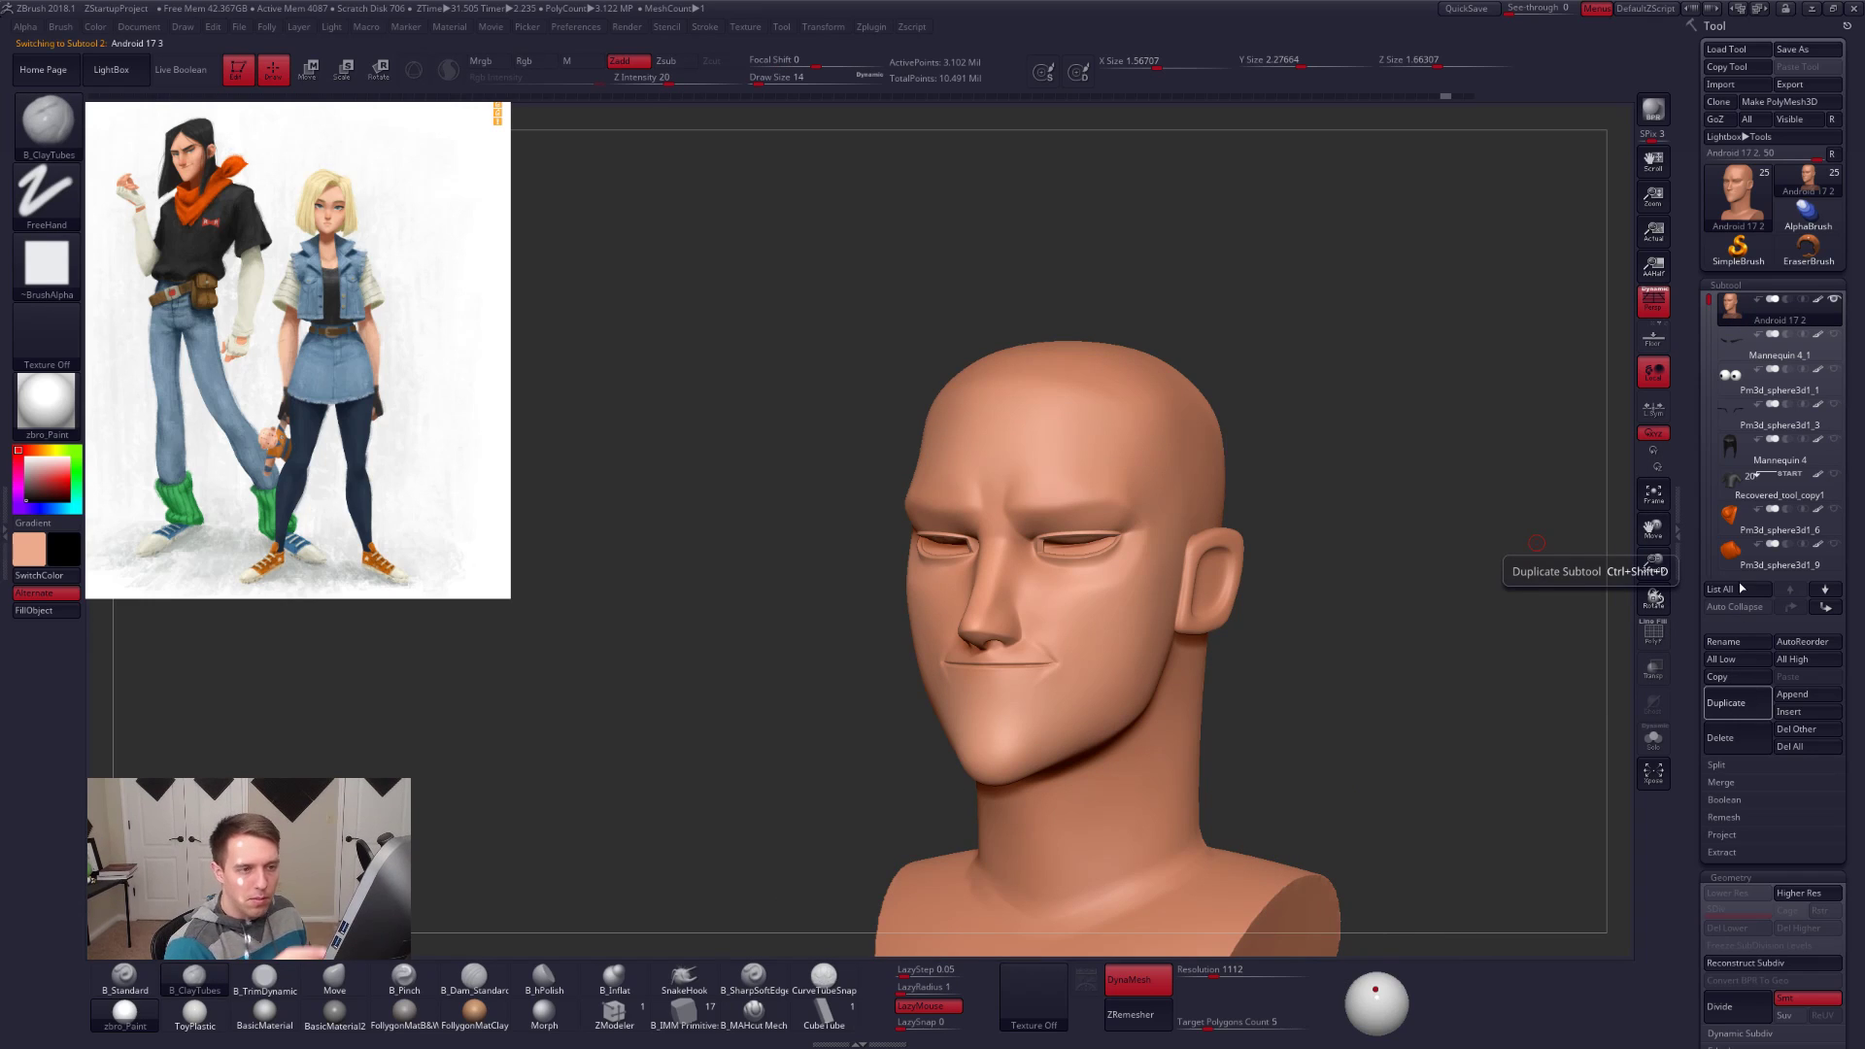
left_click(1746, 311)
key("ctrl+shift+f")
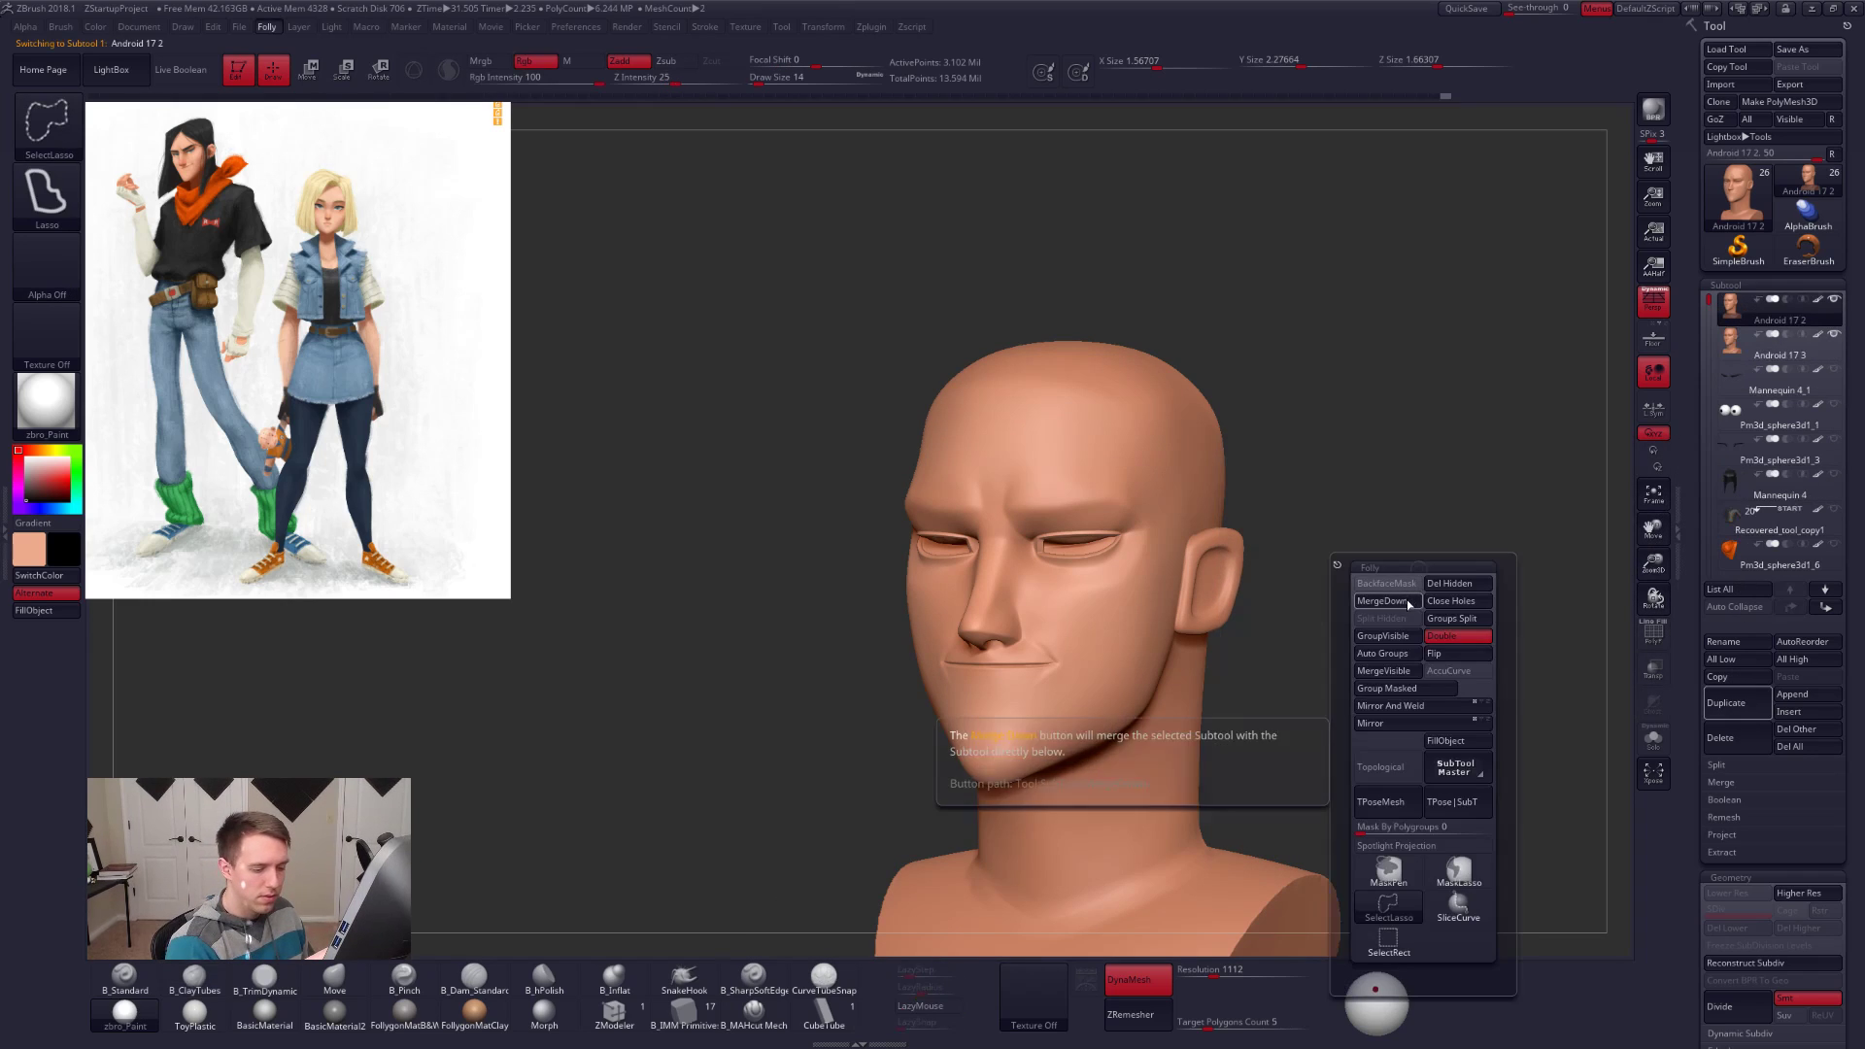
left_click_drag(1469, 580, 1437, 526, "alt")
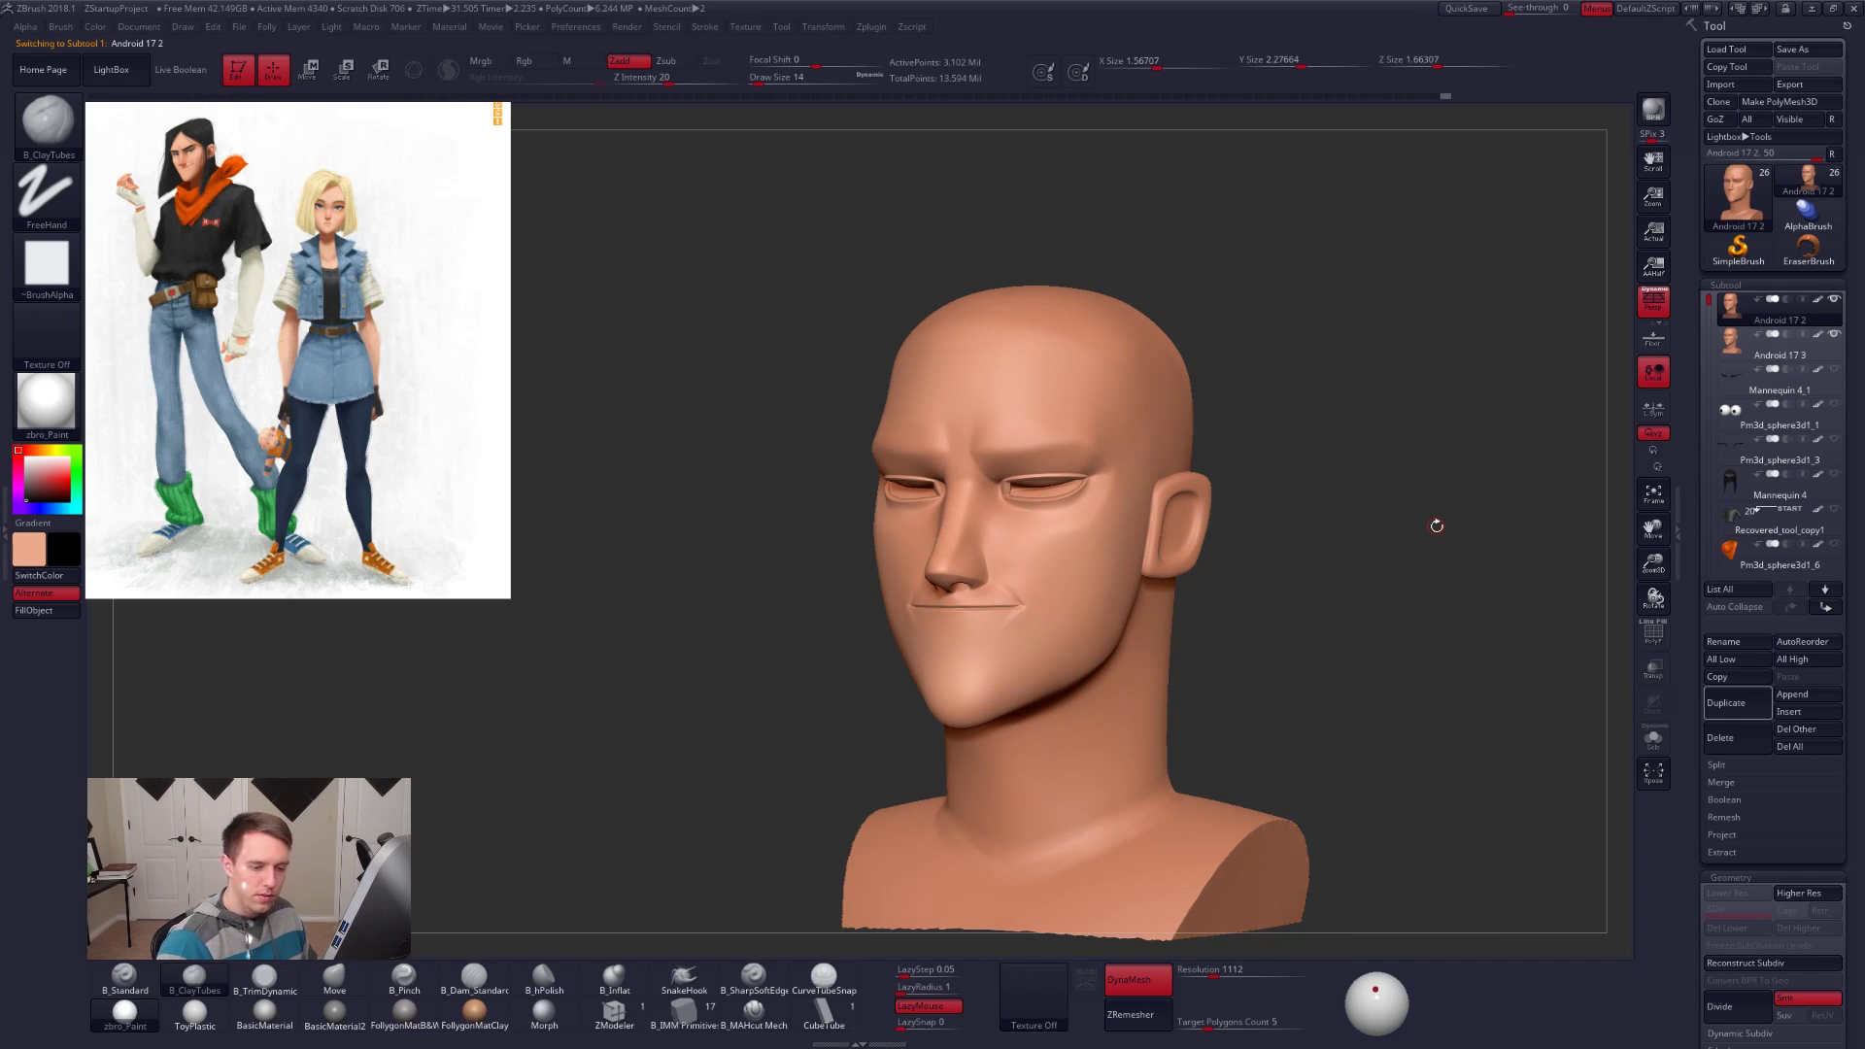
left_click_drag(1384, 633, 1321, 599, "alt")
key("shift+f")
key("shift+f")
Step: Delete the duplicated head subtool Android 17 3
left_click(1734, 345)
left_click(1727, 728)
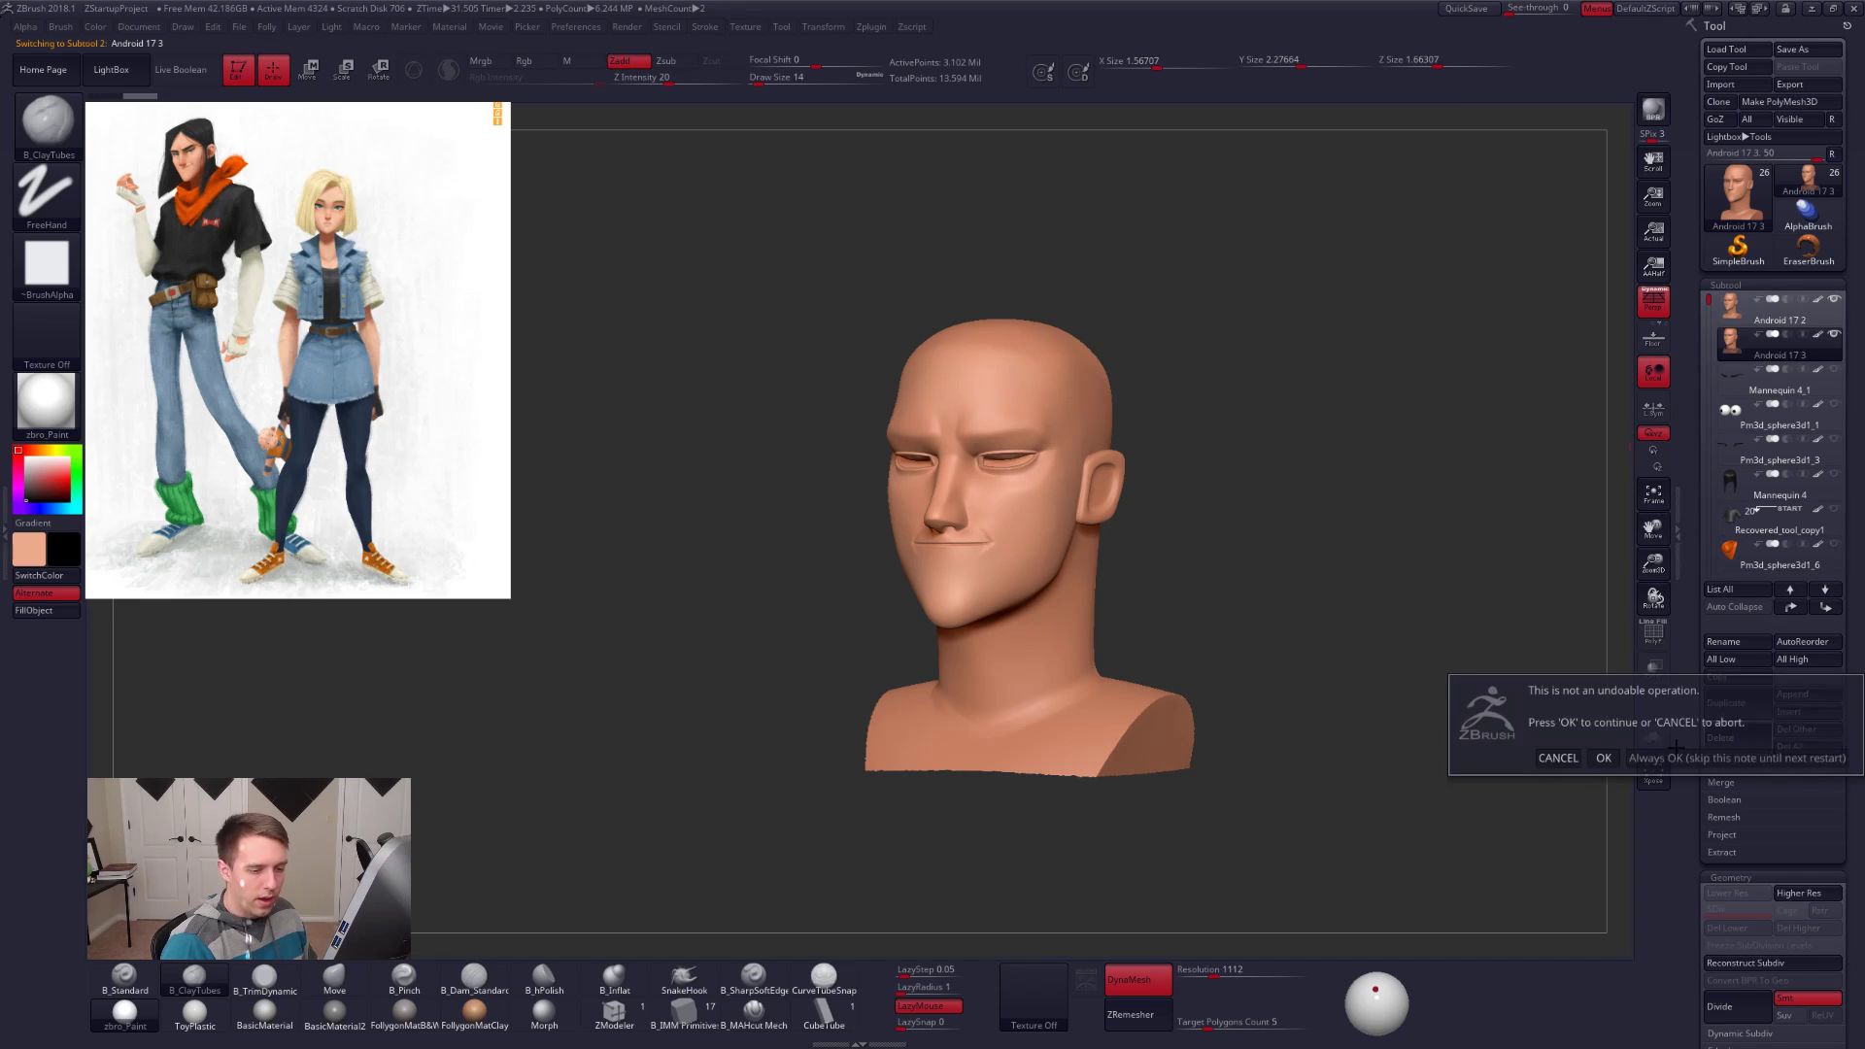
left_click(1604, 759)
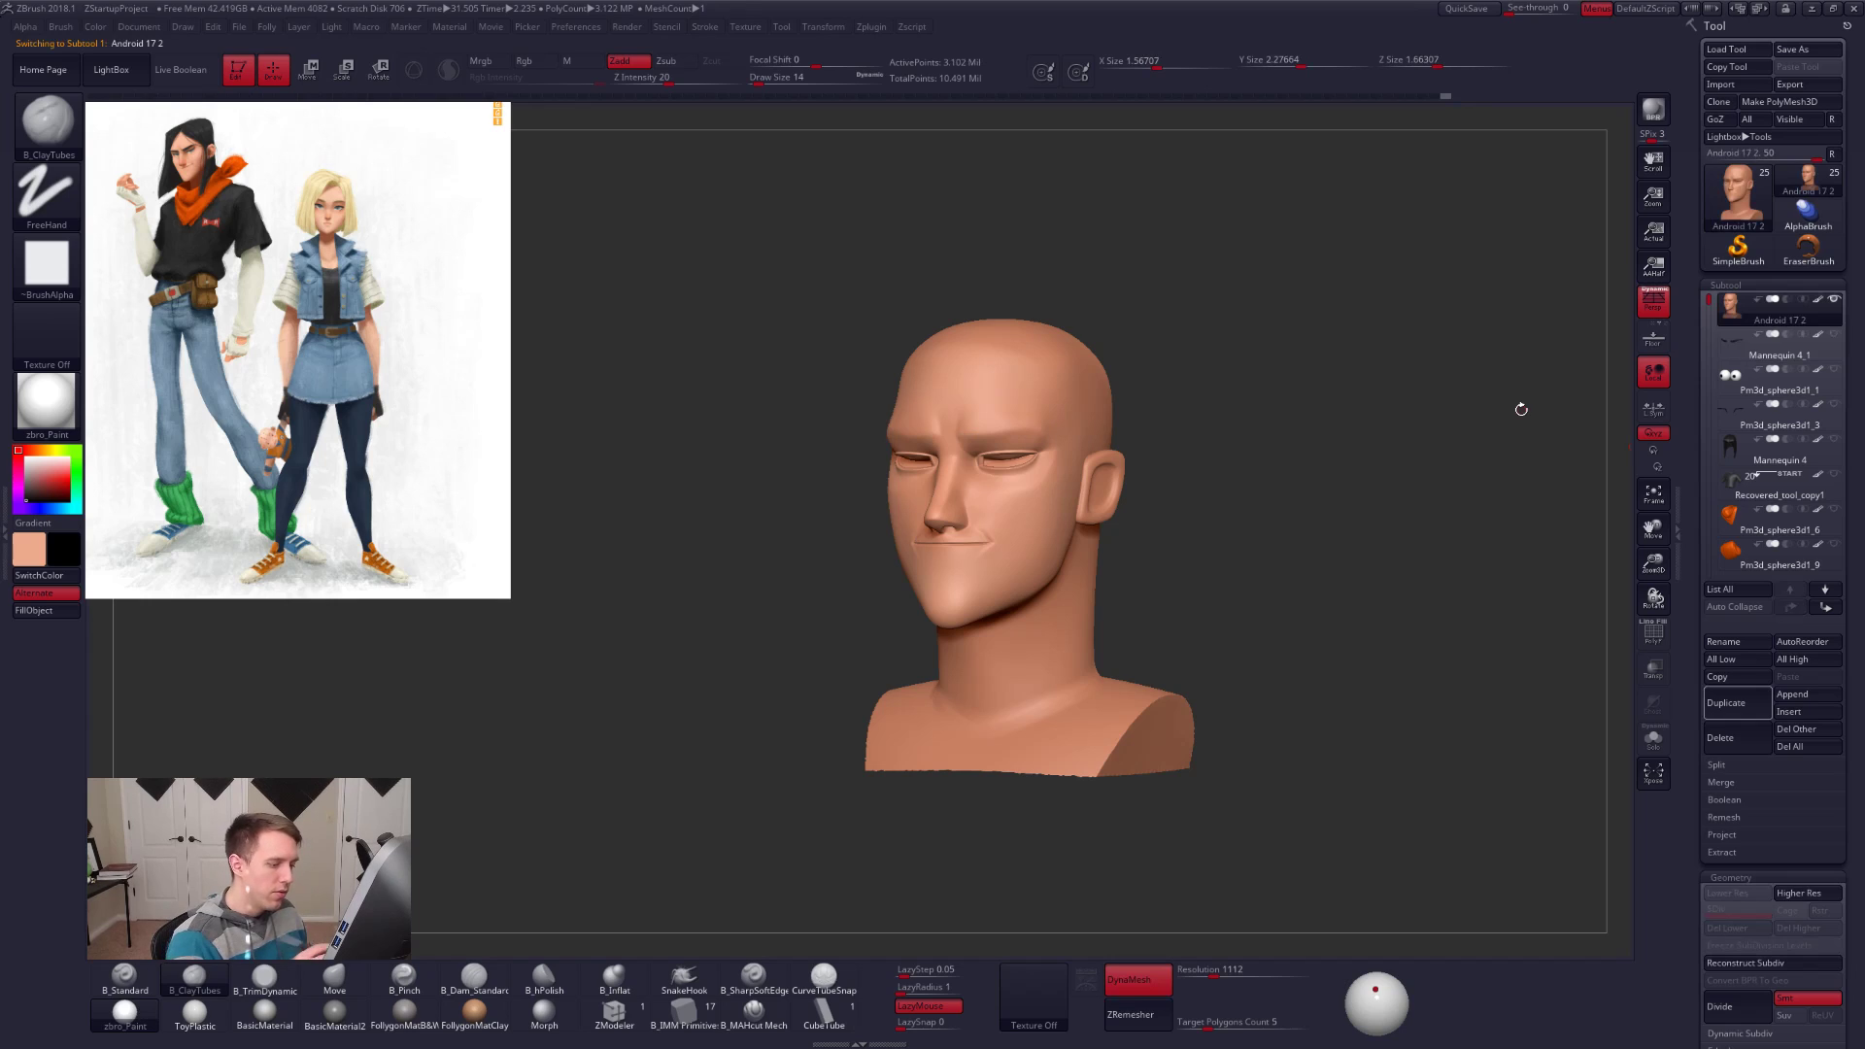
Step: Set the Smooth brush's Z Intensity to 100 and smooth the rough cut edges around the shoulders of the bust
right_click_drag(1073, 745, 1137, 743, "alt")
key("shift+space")
left_click_drag(1139, 735, 1208, 709, "shift")
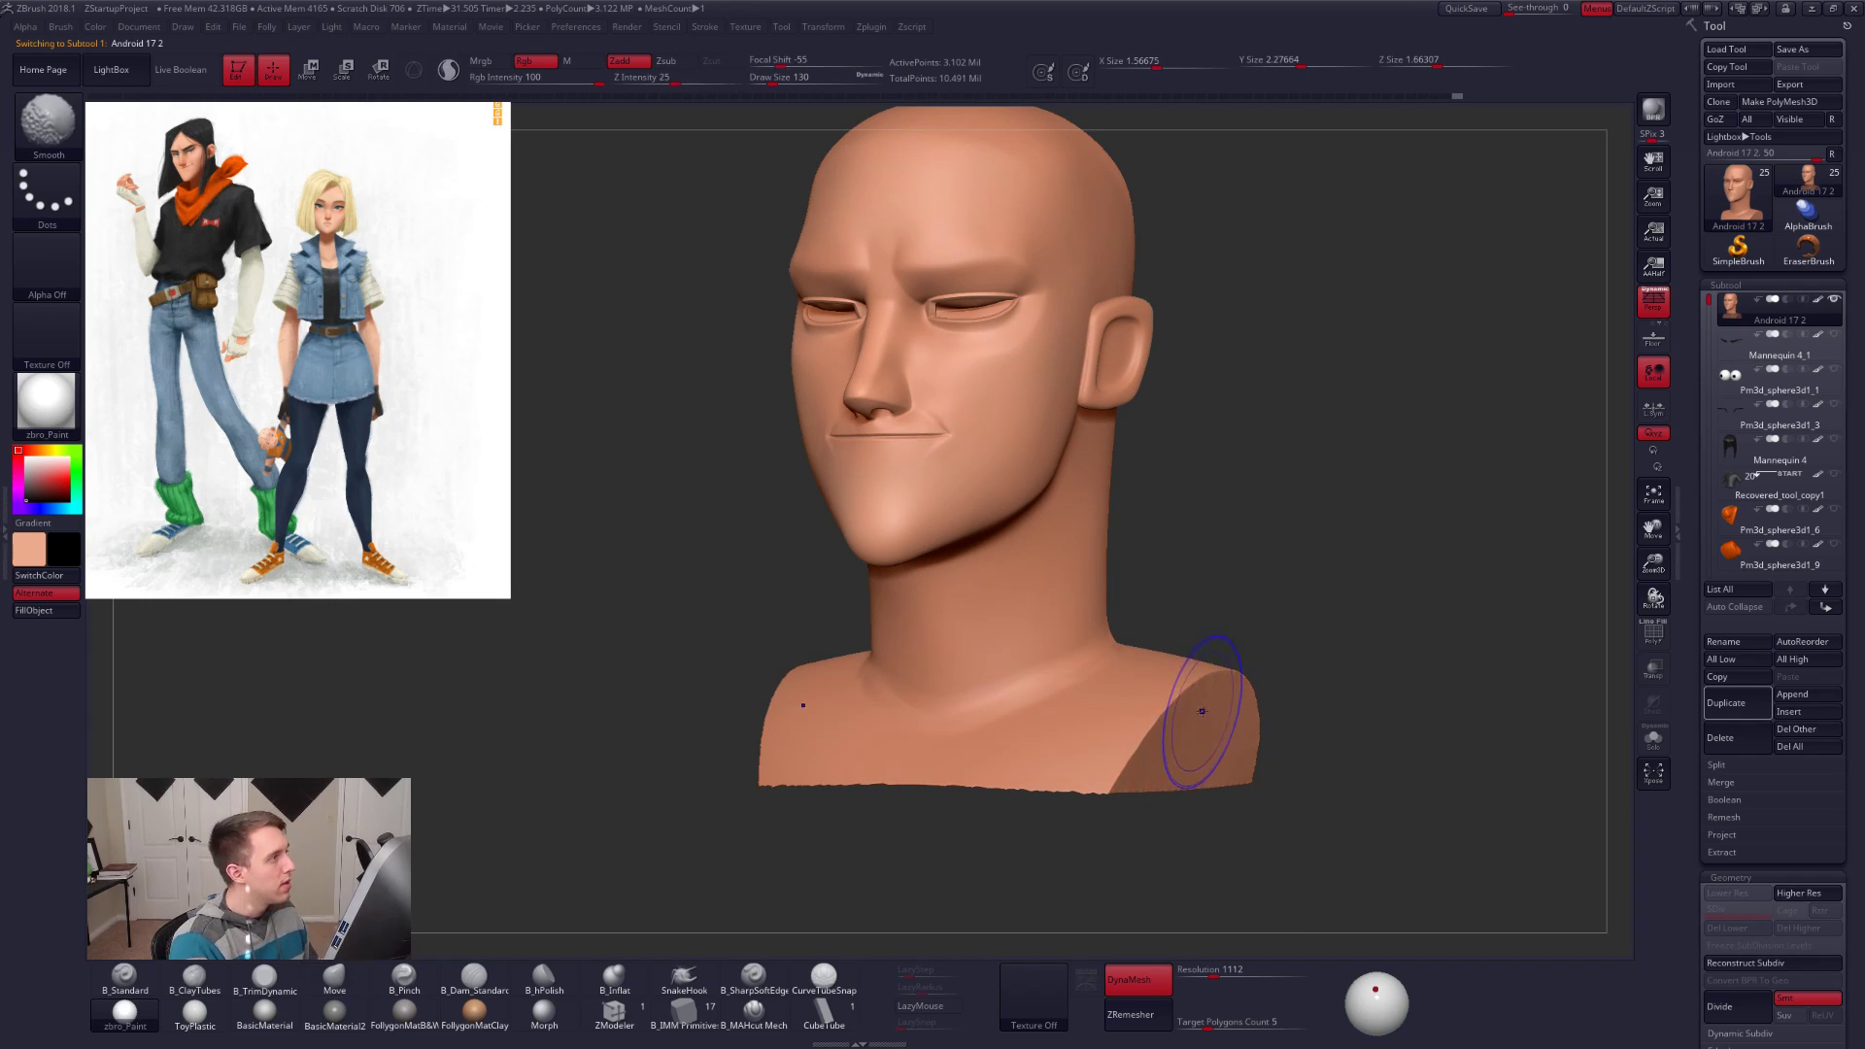
key("space")
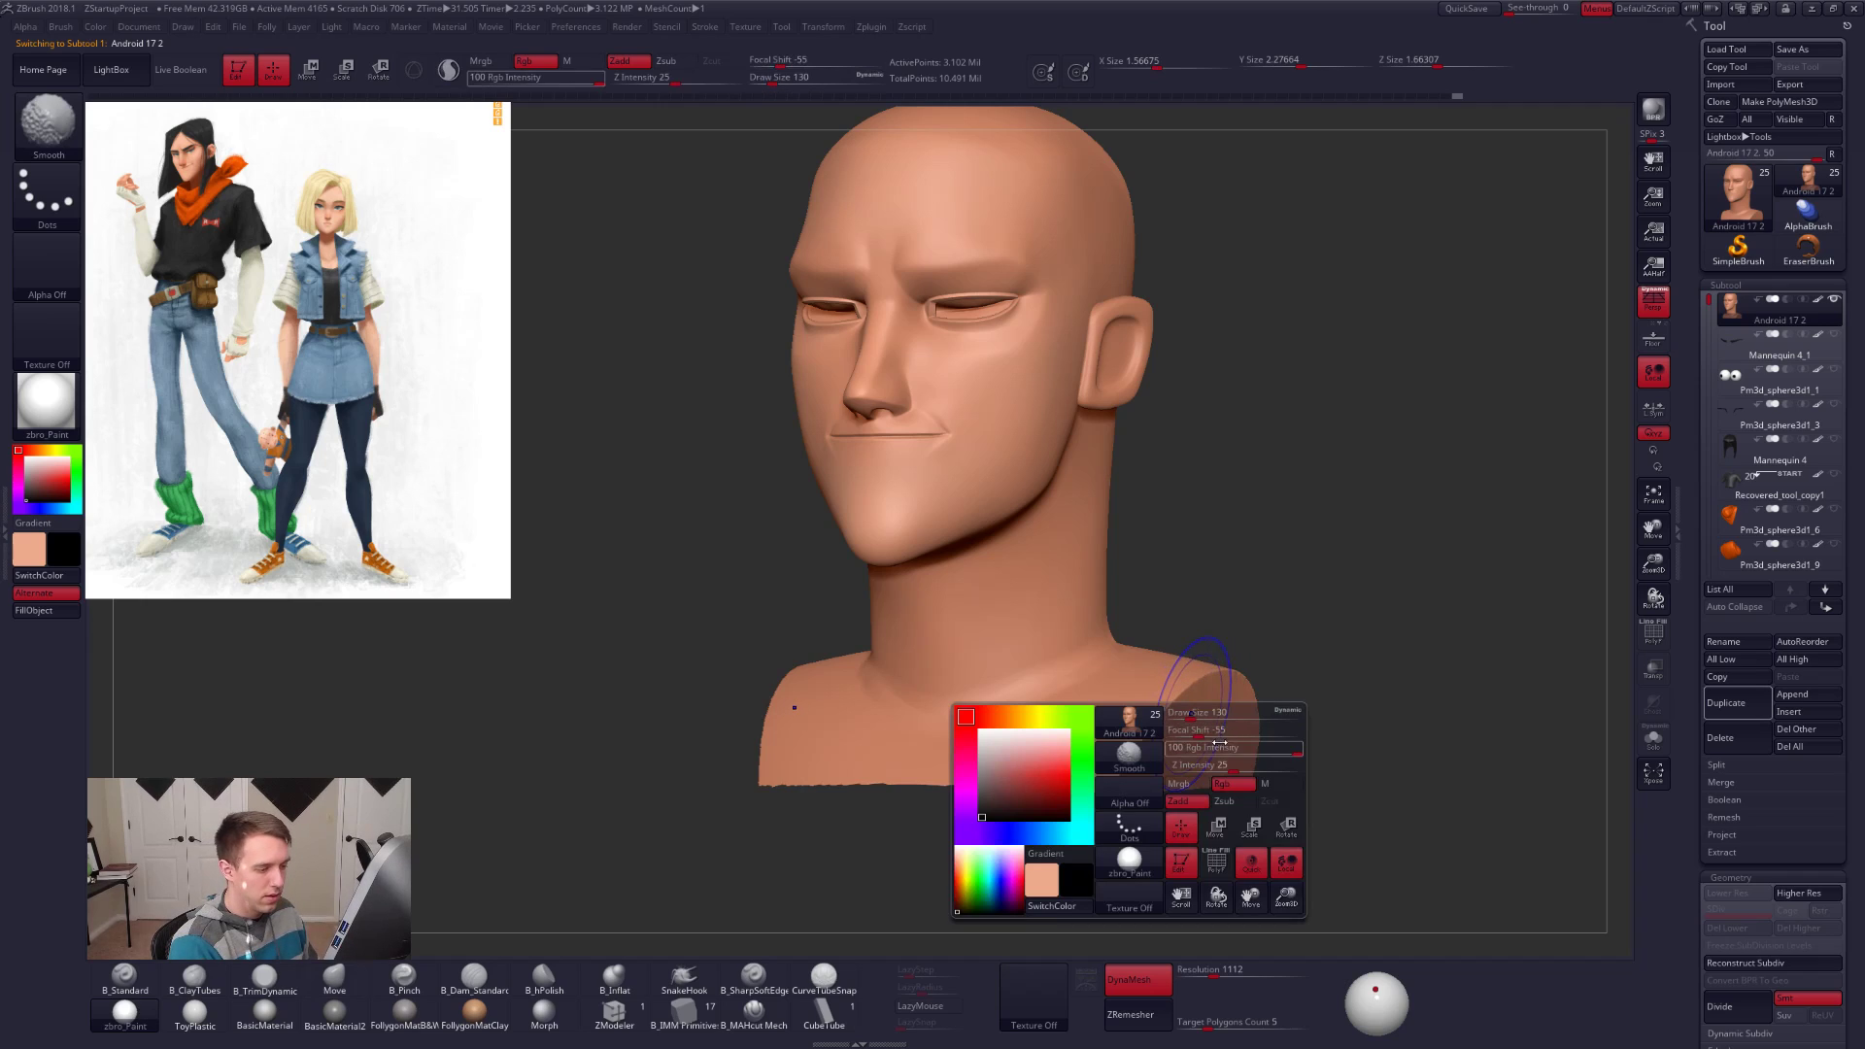
left_click_drag(1228, 766, 1304, 768)
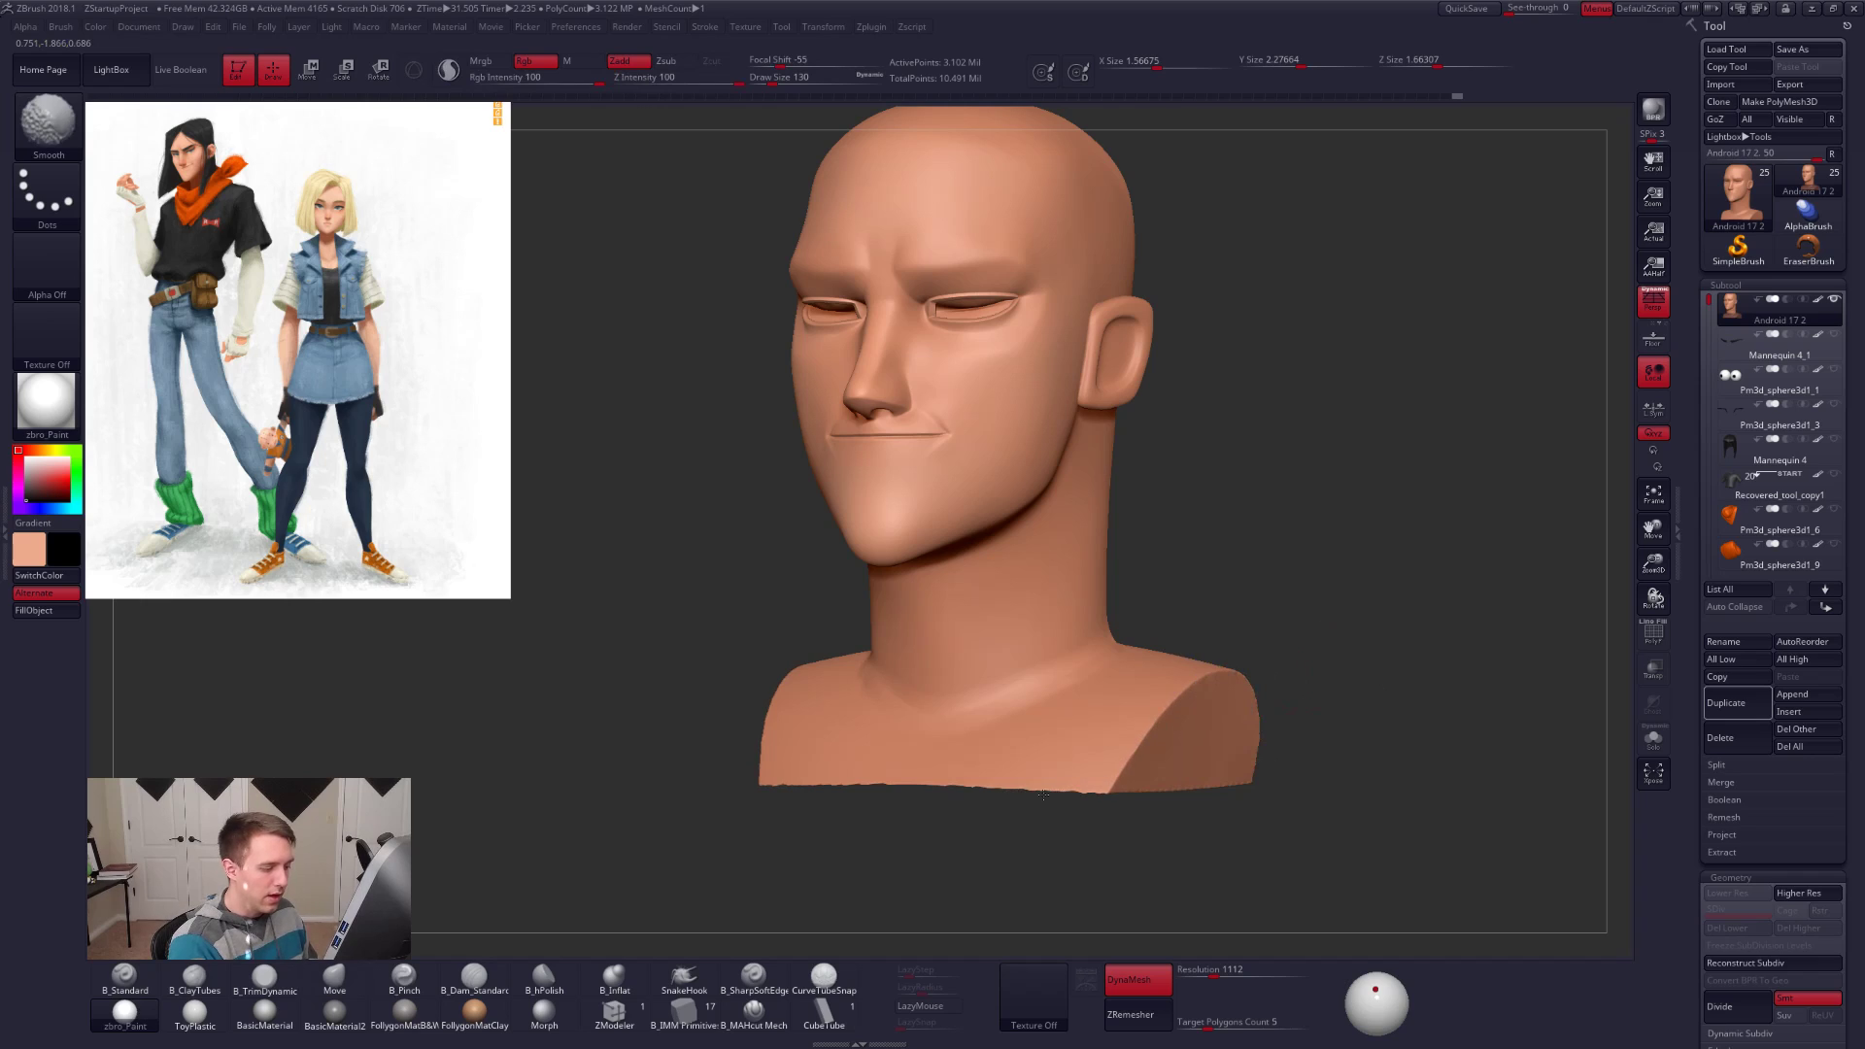
left_click_drag(1126, 782, 1011, 732)
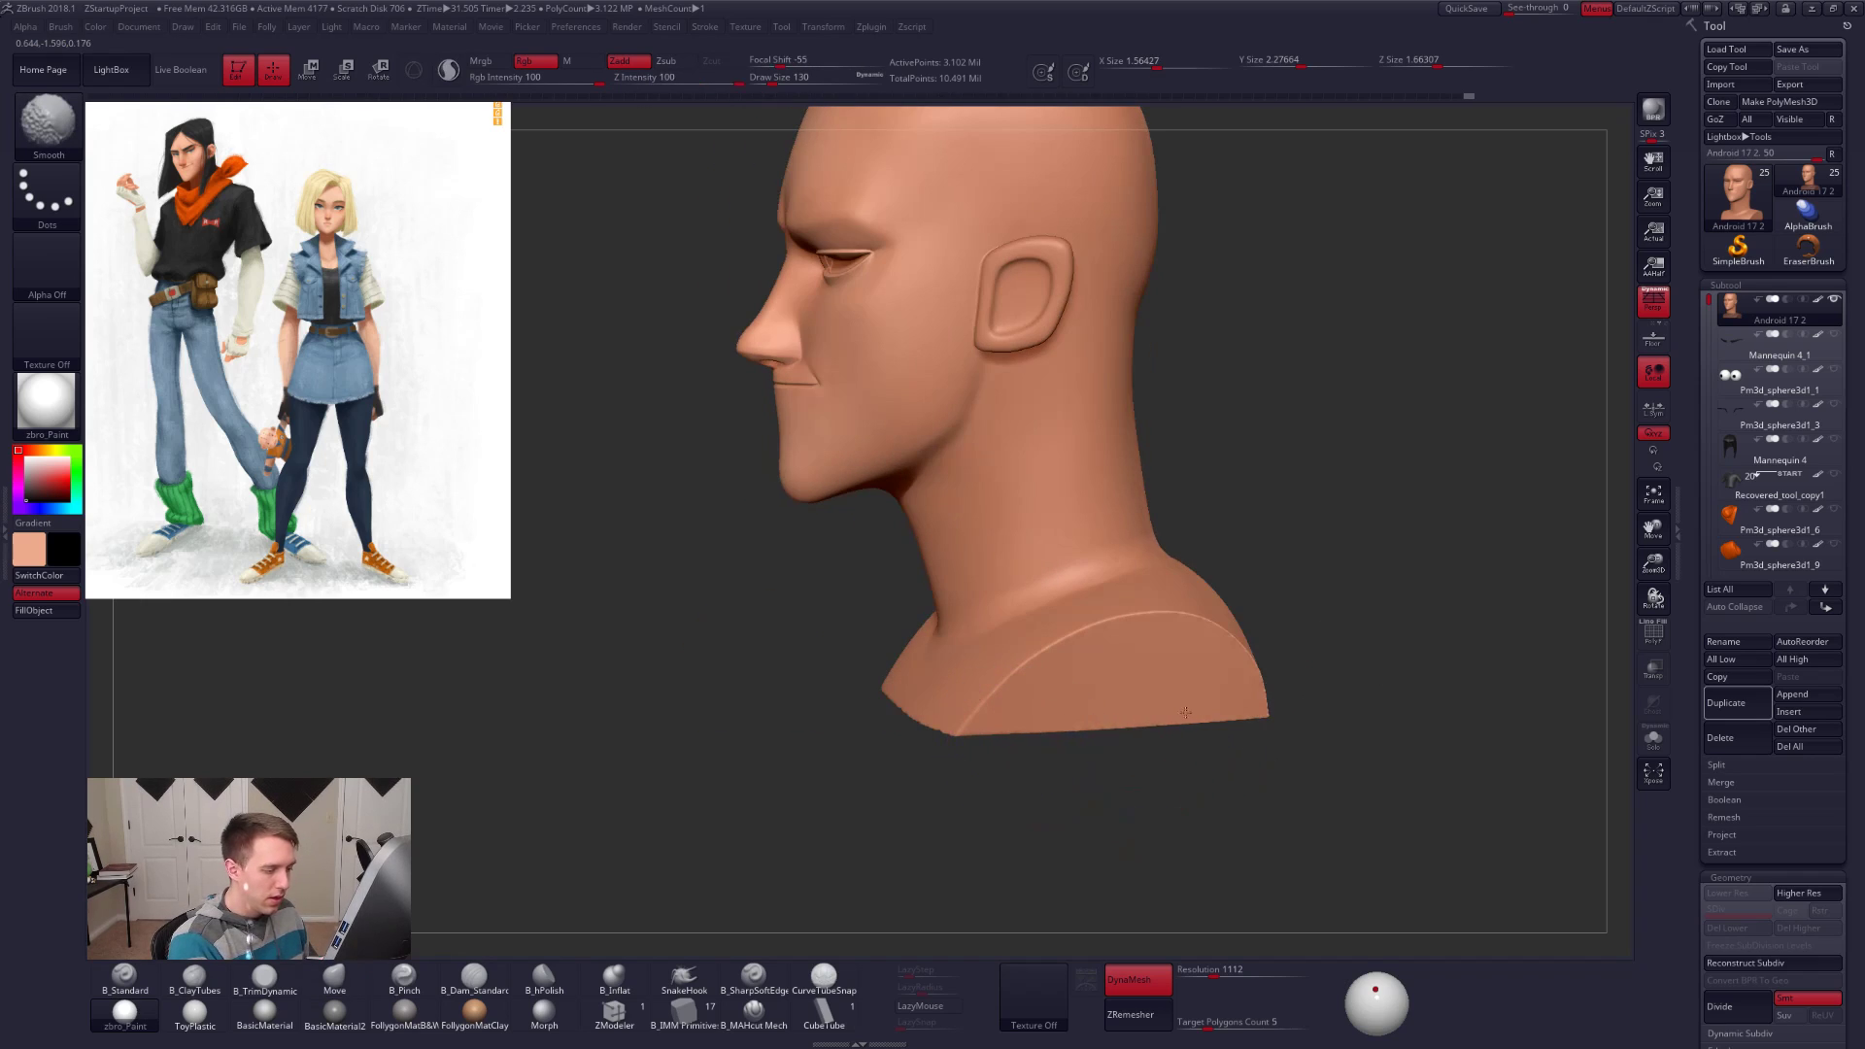
left_click_drag(1179, 716, 999, 840)
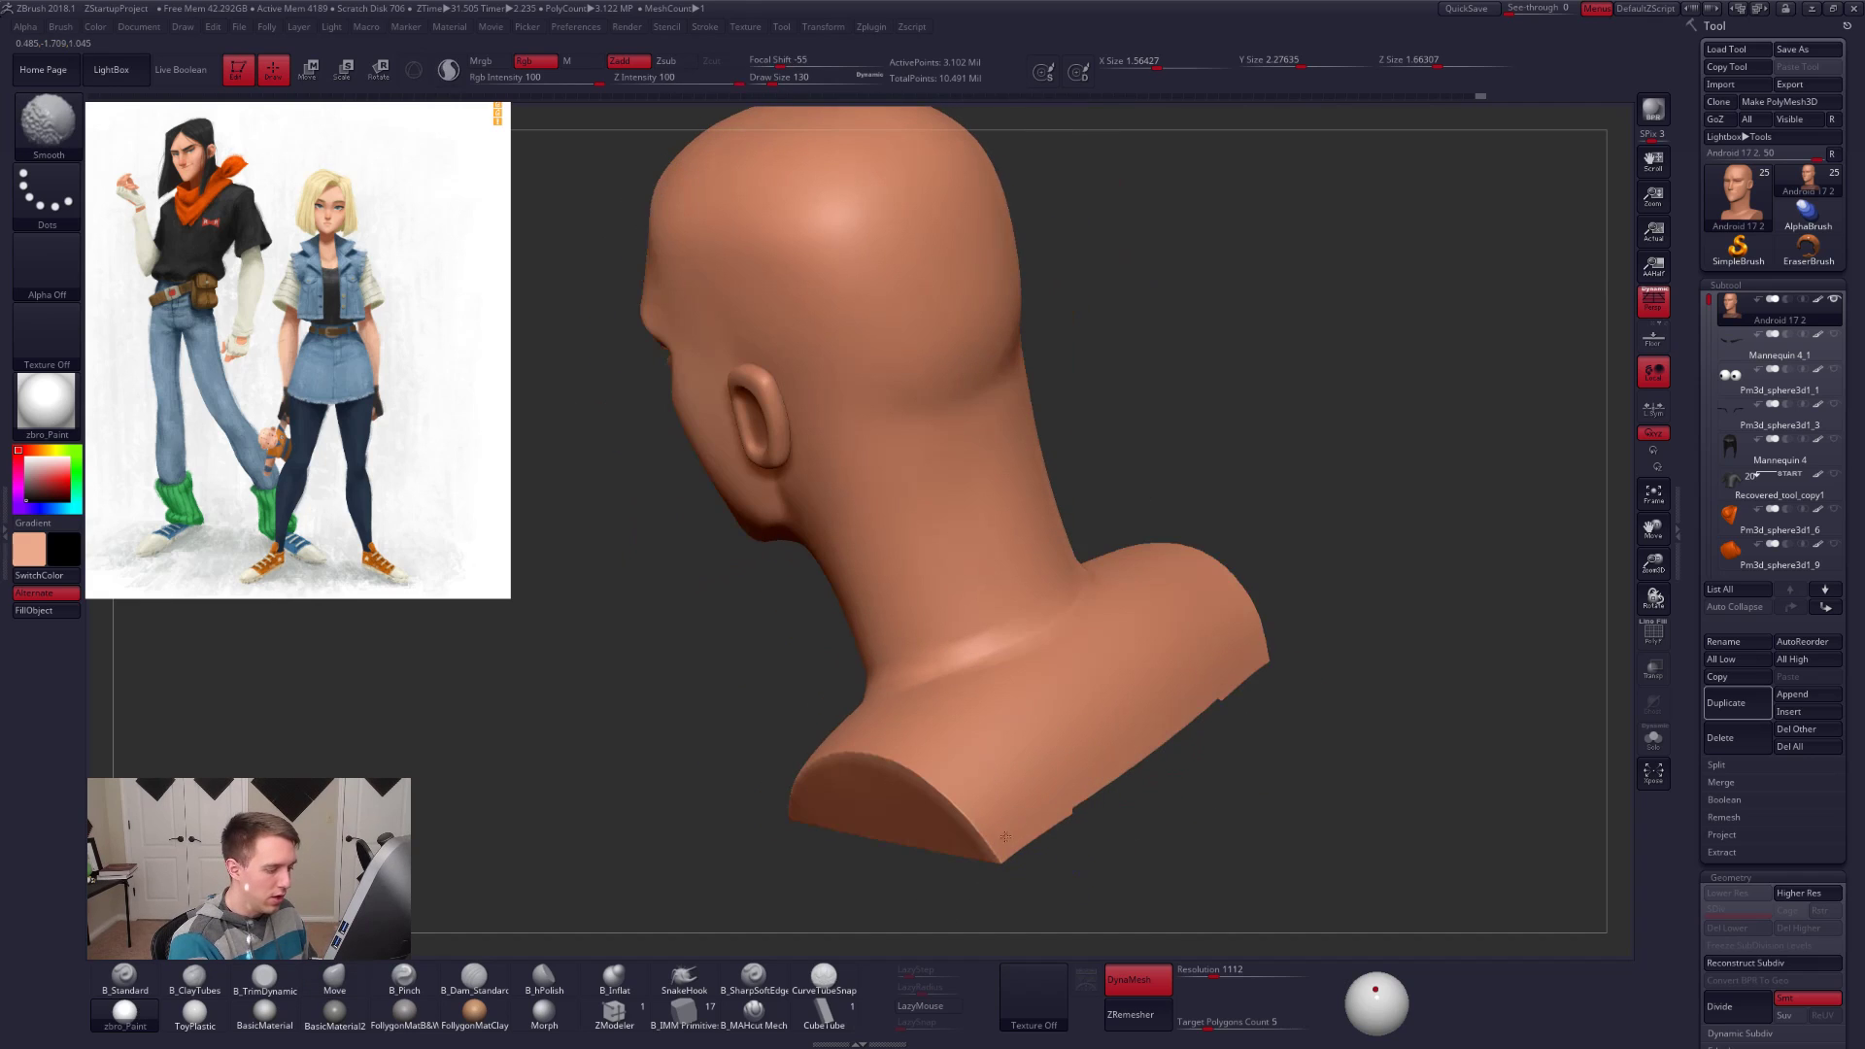
left_click_drag(1246, 716, 1170, 779)
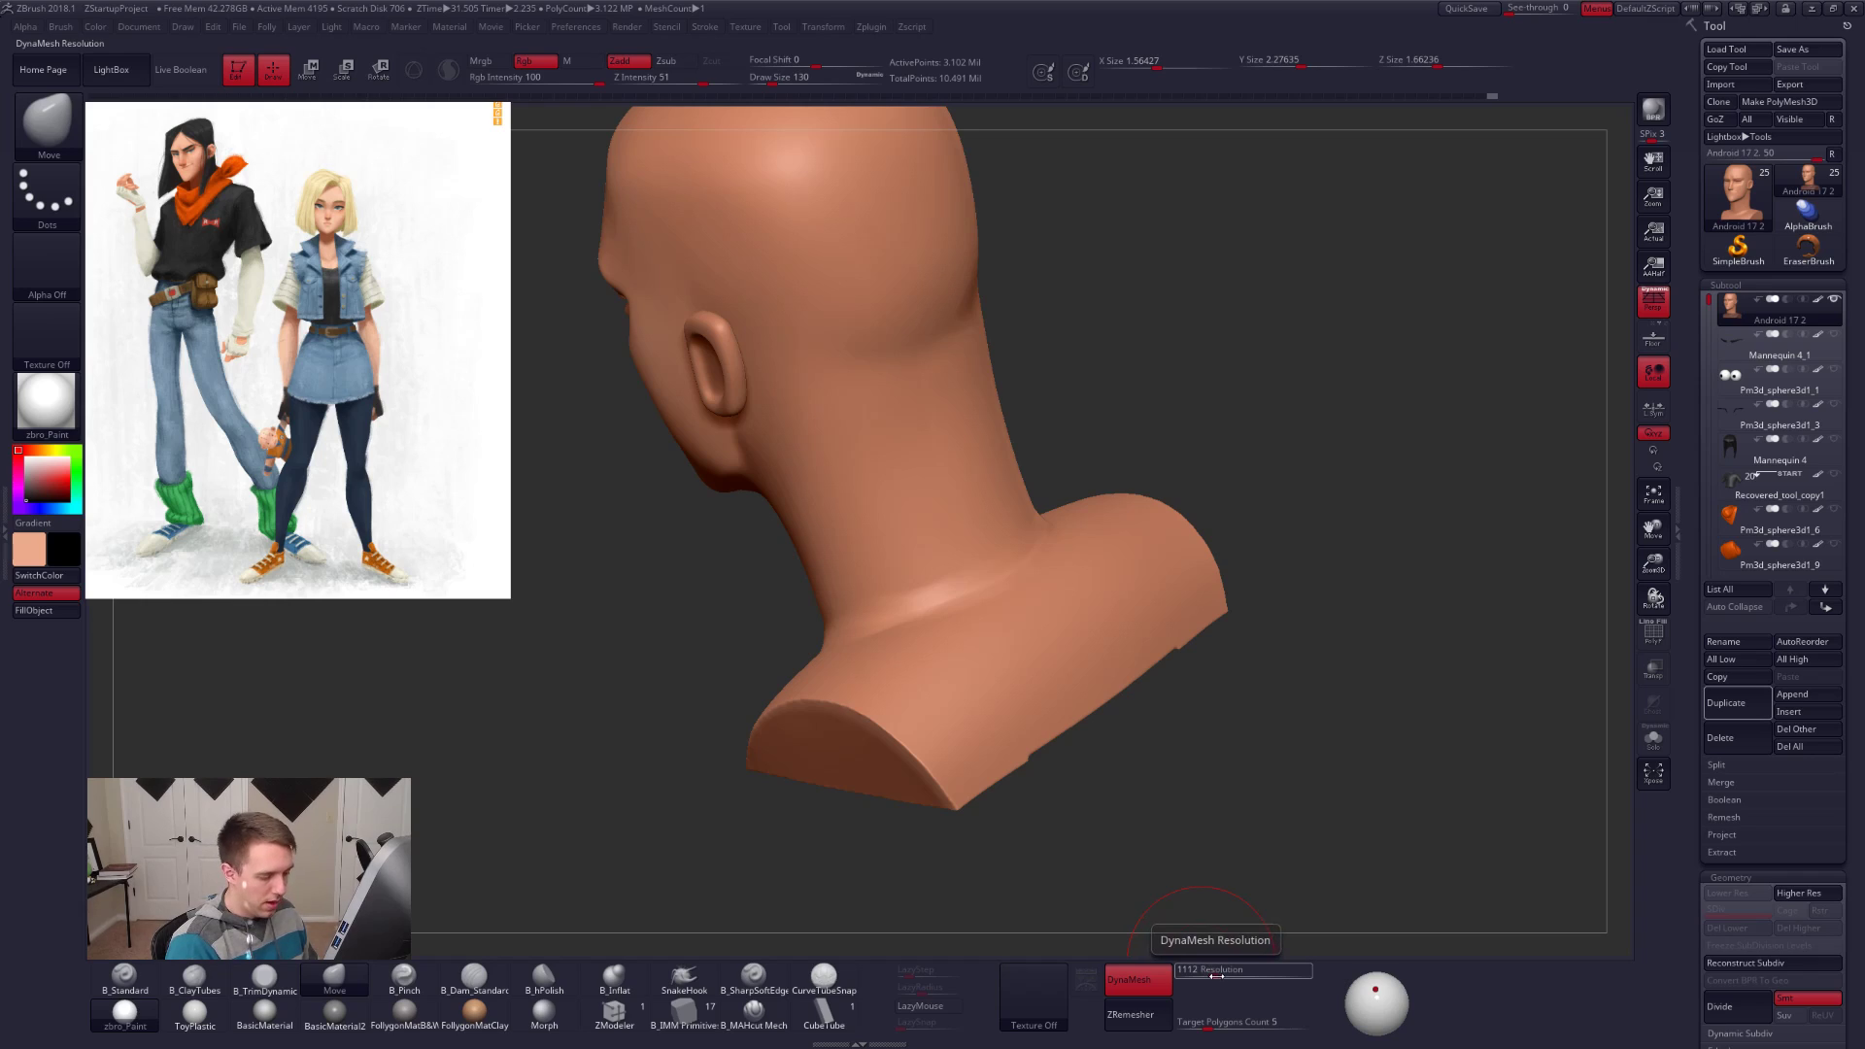
Step: Try a DynaMesh remesh of the head at resolution 944 and inspect the eyelids with the polyframe display
left_click_drag(1216, 978, 1213, 977)
left_click_drag(1243, 885, 1393, 791, "ctrl")
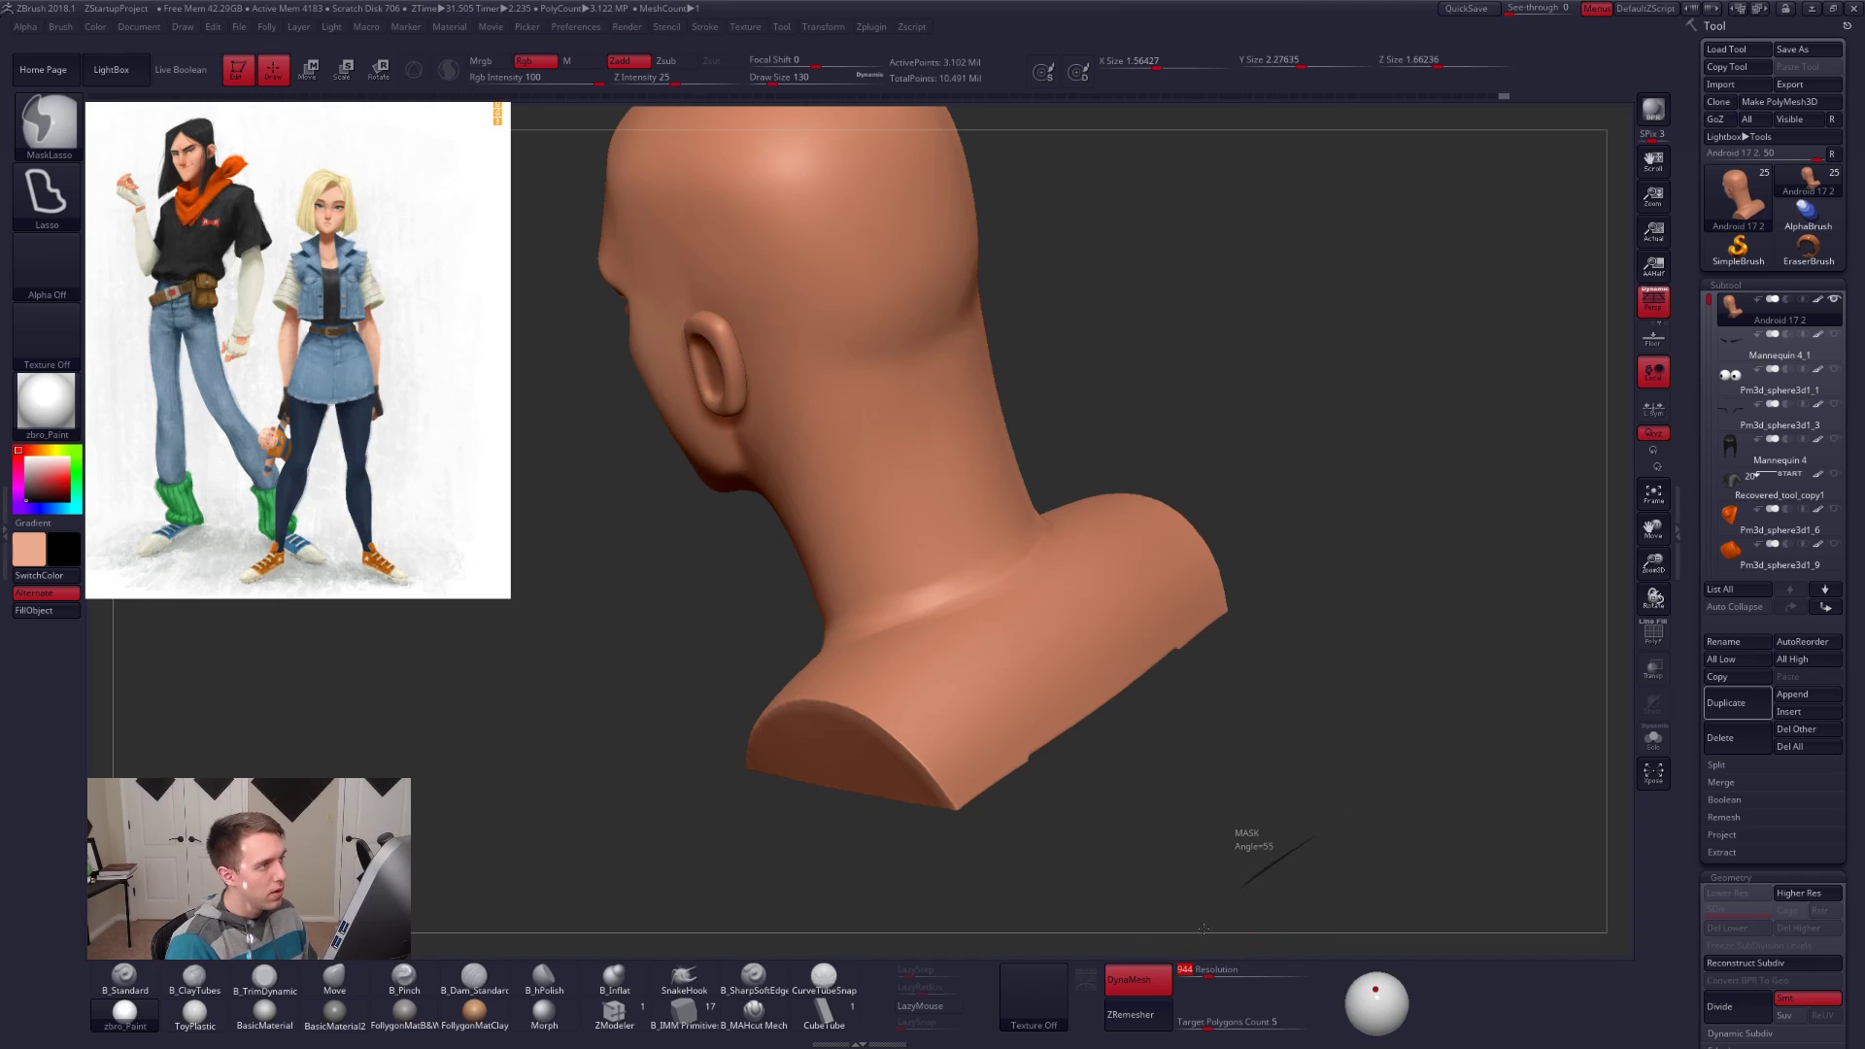
left_click_drag(1262, 823, 1122, 580)
right_click_drag(1122, 580, 1210, 582, "shift")
mouse_move(1040, 548)
right_mouse_down("alt")
mouse_move(1164, 670)
mouse_move(1160, 585)
mouse_move(1191, 598)
mouse_move(1274, 741)
right_mouse_up("alt")
key("space")
left_click(1160, 647)
key("shift+f")
key("shift+f")
Step: Compare the eyelids before and after the lower-resolution remesh, leave that remesh undone and hide the polyframe
key("ctrl+z")
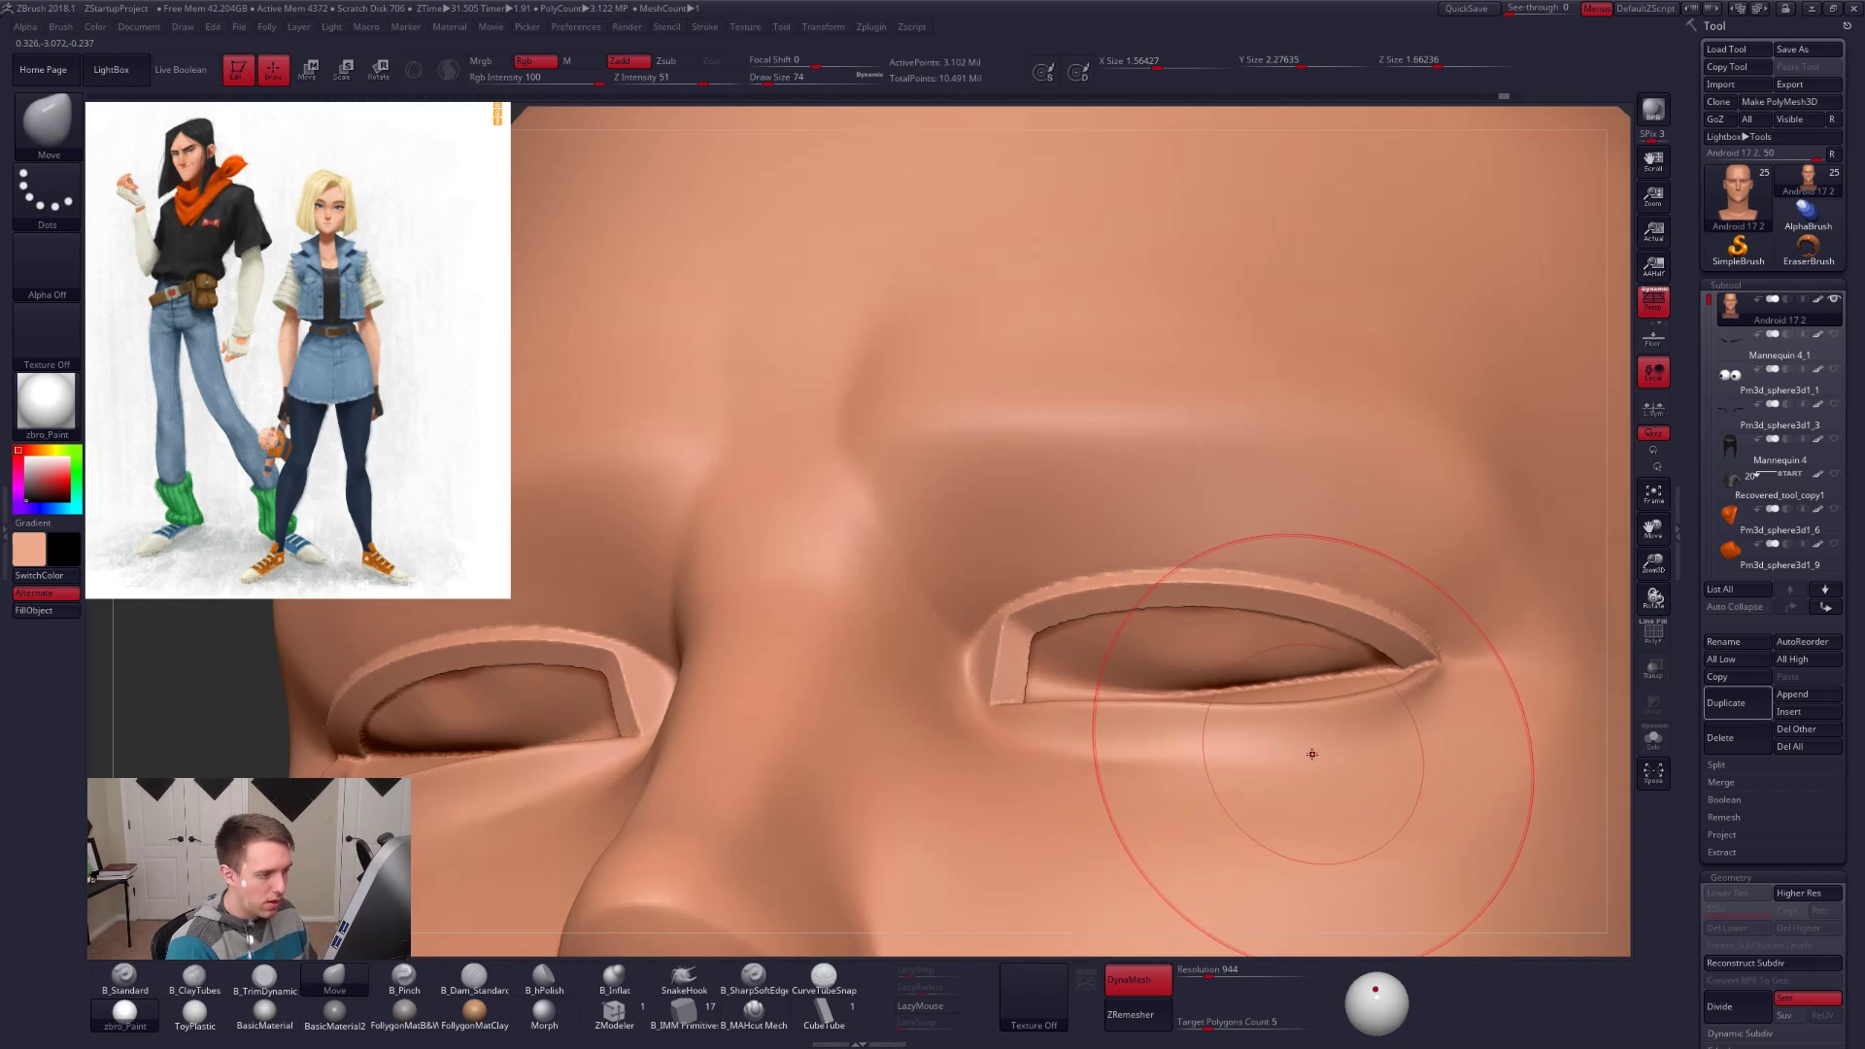
key("shift+f")
key("ctrl+shift+z")
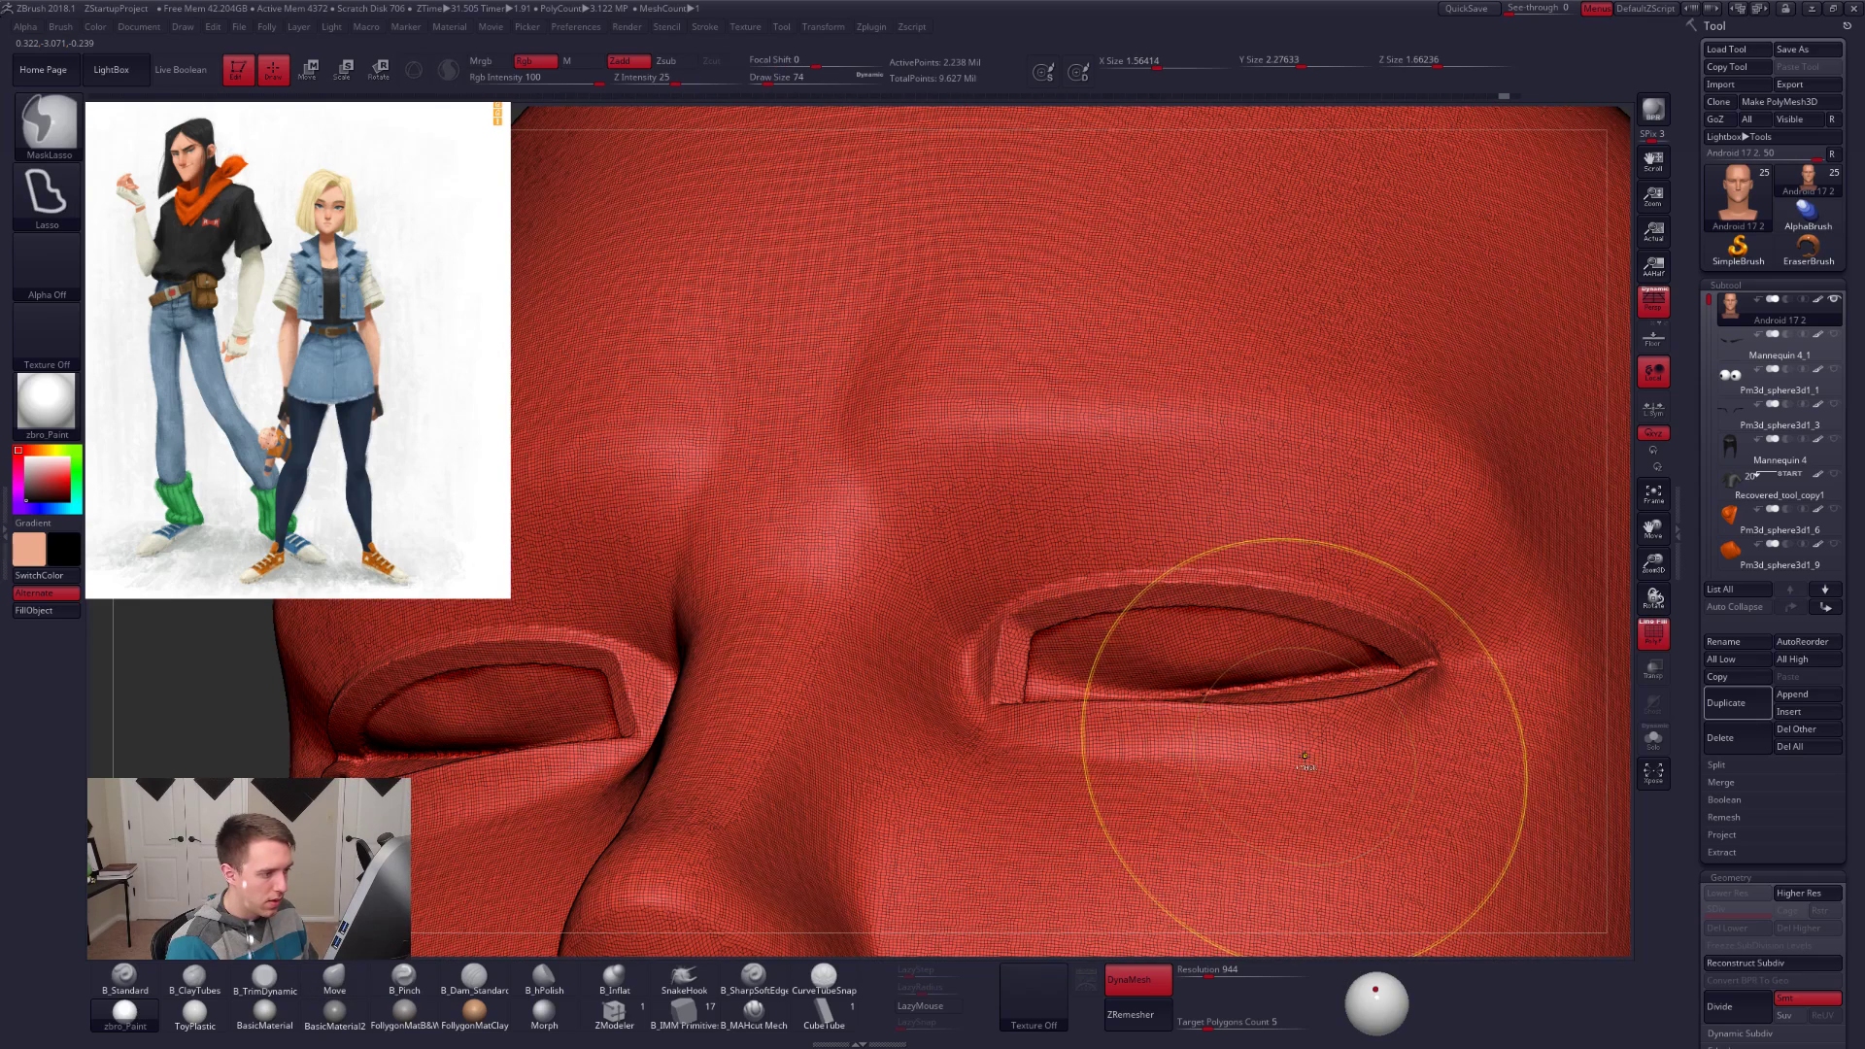
key("ctrl+z")
right_click_drag(1209, 952, 1226, 782, "ctrl")
key("shift+f")
Step: Set the DynaMesh resolution to 1112 and remesh the whole bust
left_click_drag(1209, 969, 1213, 969)
right_click_drag(1345, 907, 1260, 698, "alt")
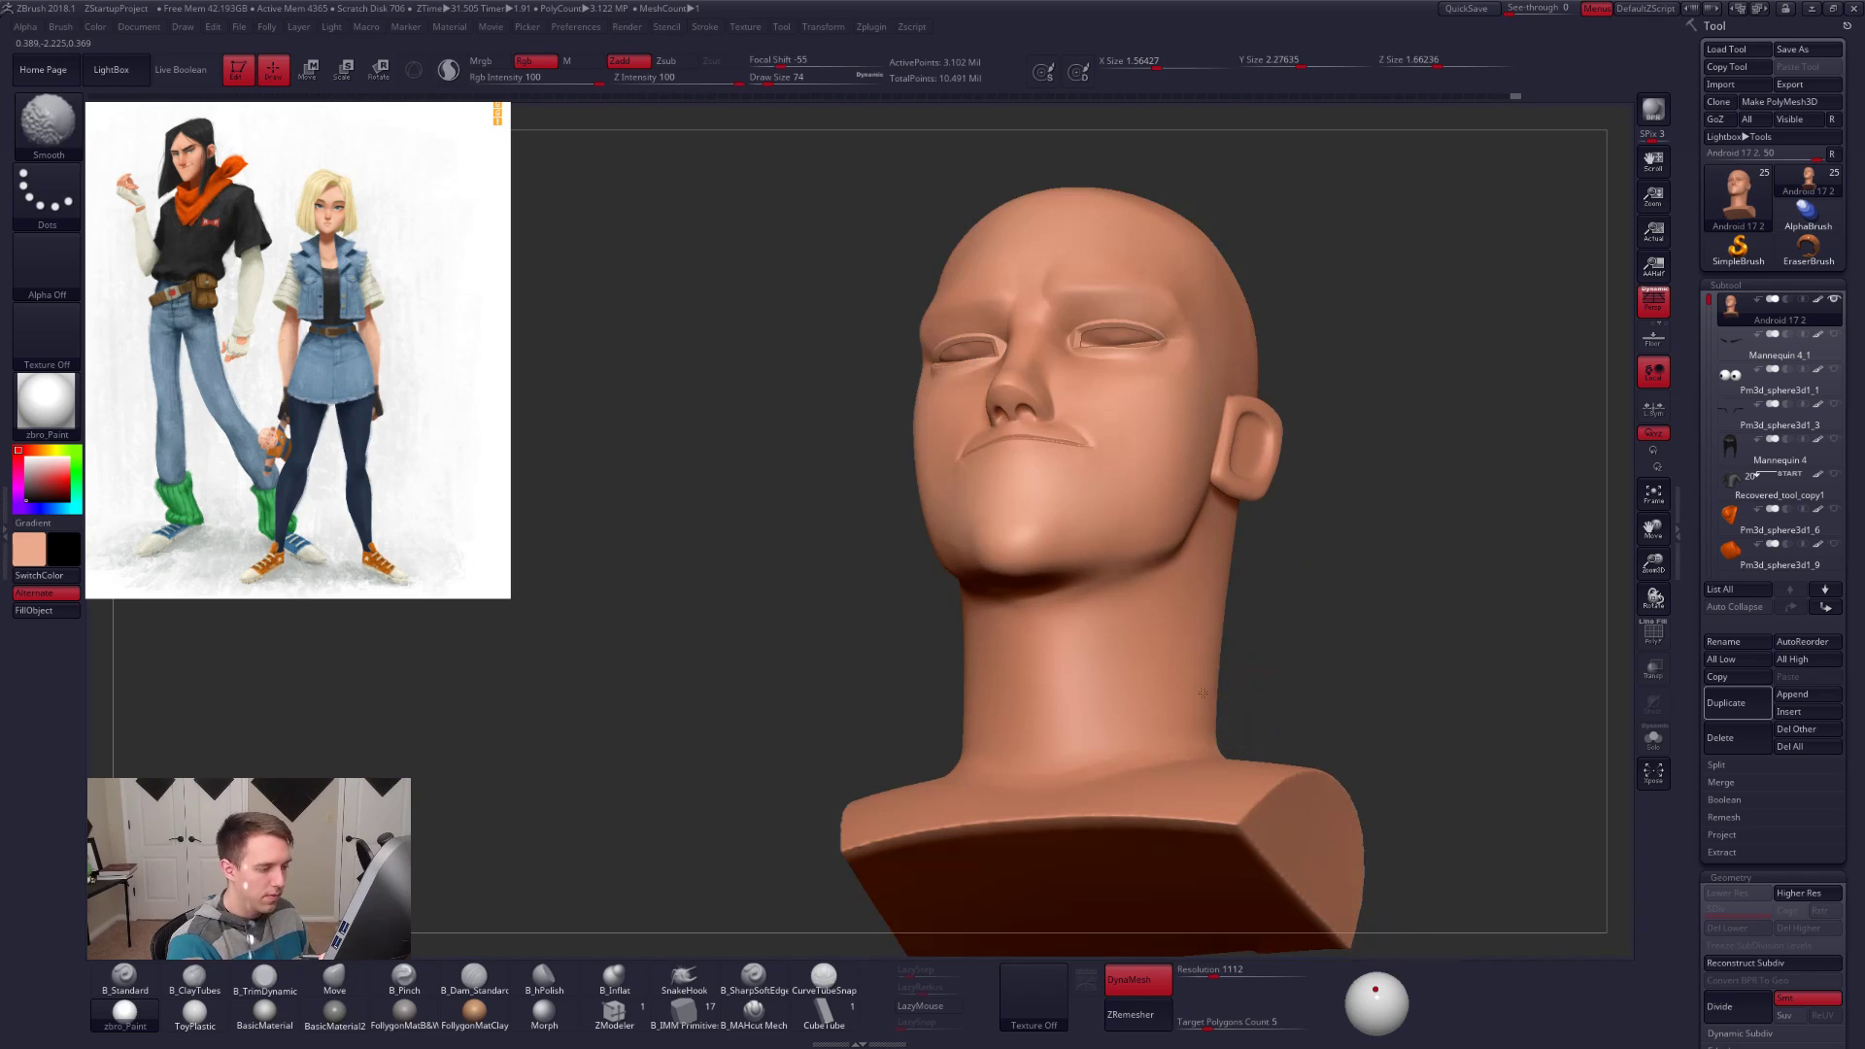
left_click_drag(1306, 682, 1443, 612, "ctrl")
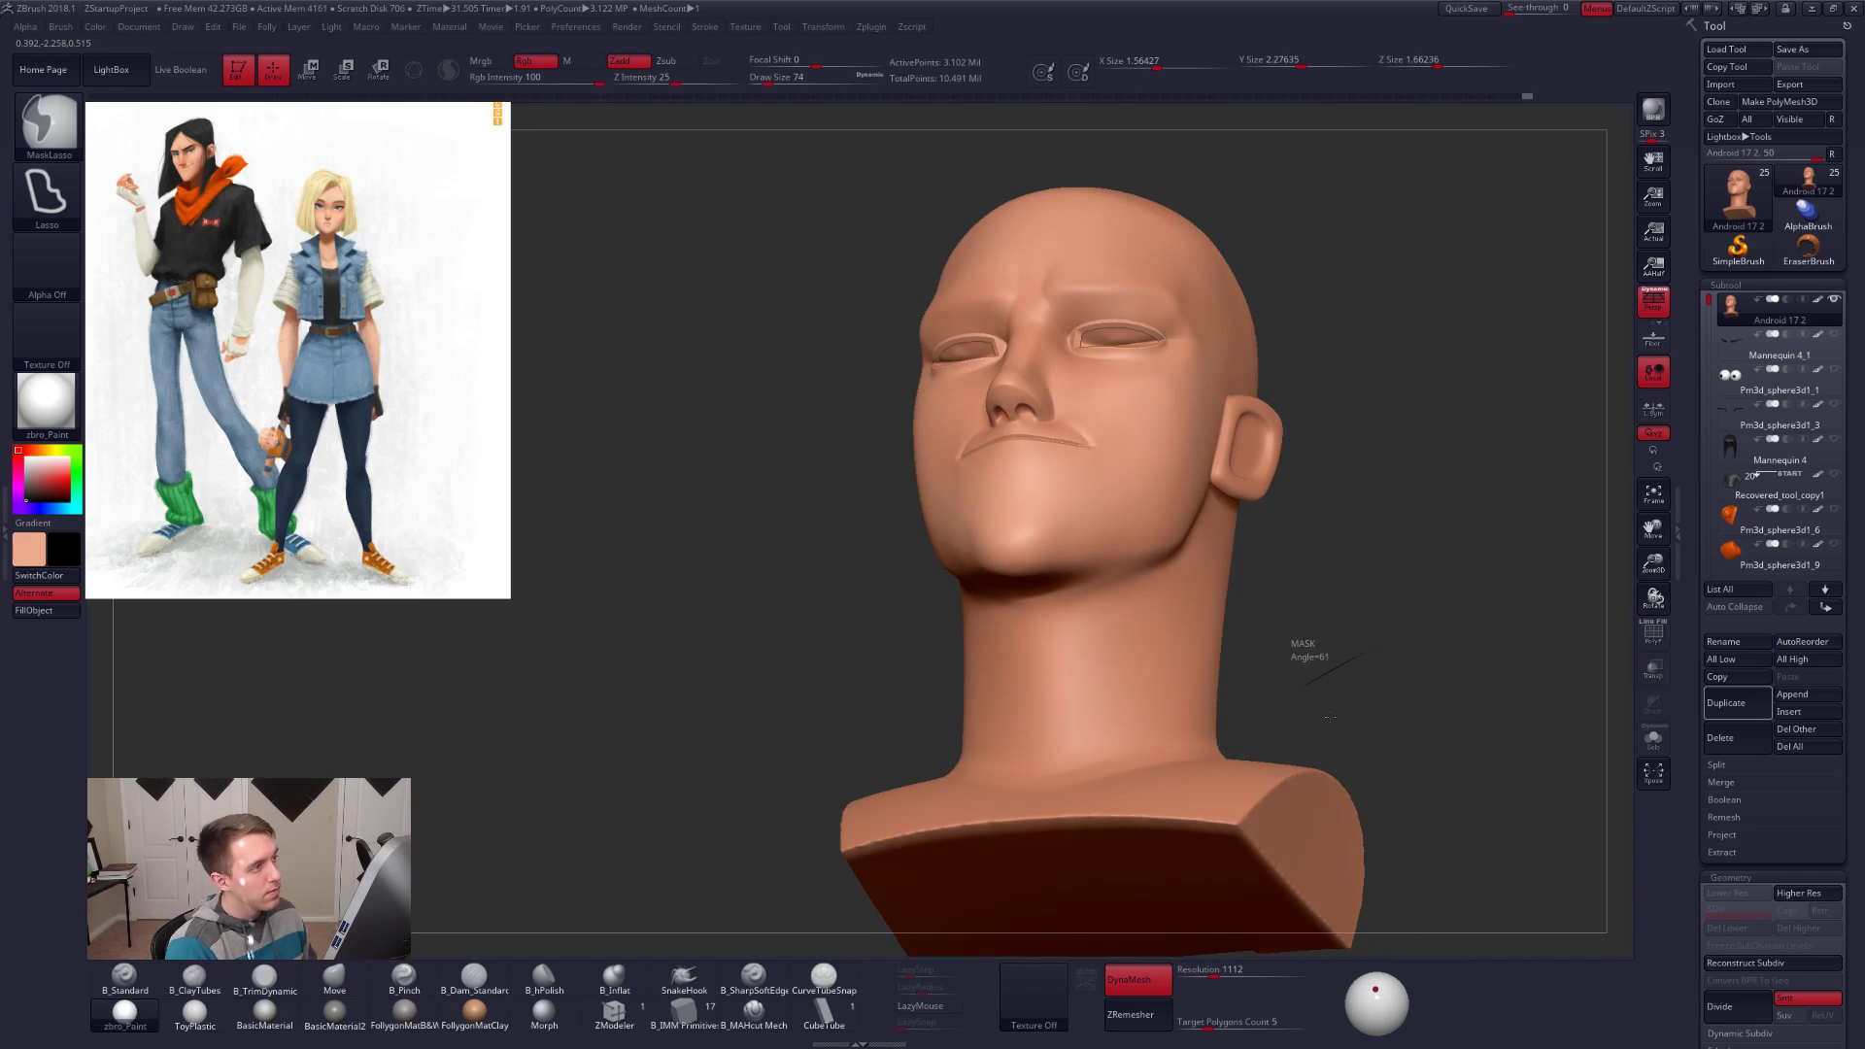
Step: Set the brush Draw Size to 104 and smooth the cut edge at the front of the shoulder
mouse_move(1362, 748)
right_mouse_down()
mouse_move(1274, 868)
mouse_move(1233, 774)
right_mouse_up()
key("space")
mouse_move(1180, 775)
left_mouse_down()
mouse_move(1284, 708)
mouse_move(1314, 767)
left_mouse_up()
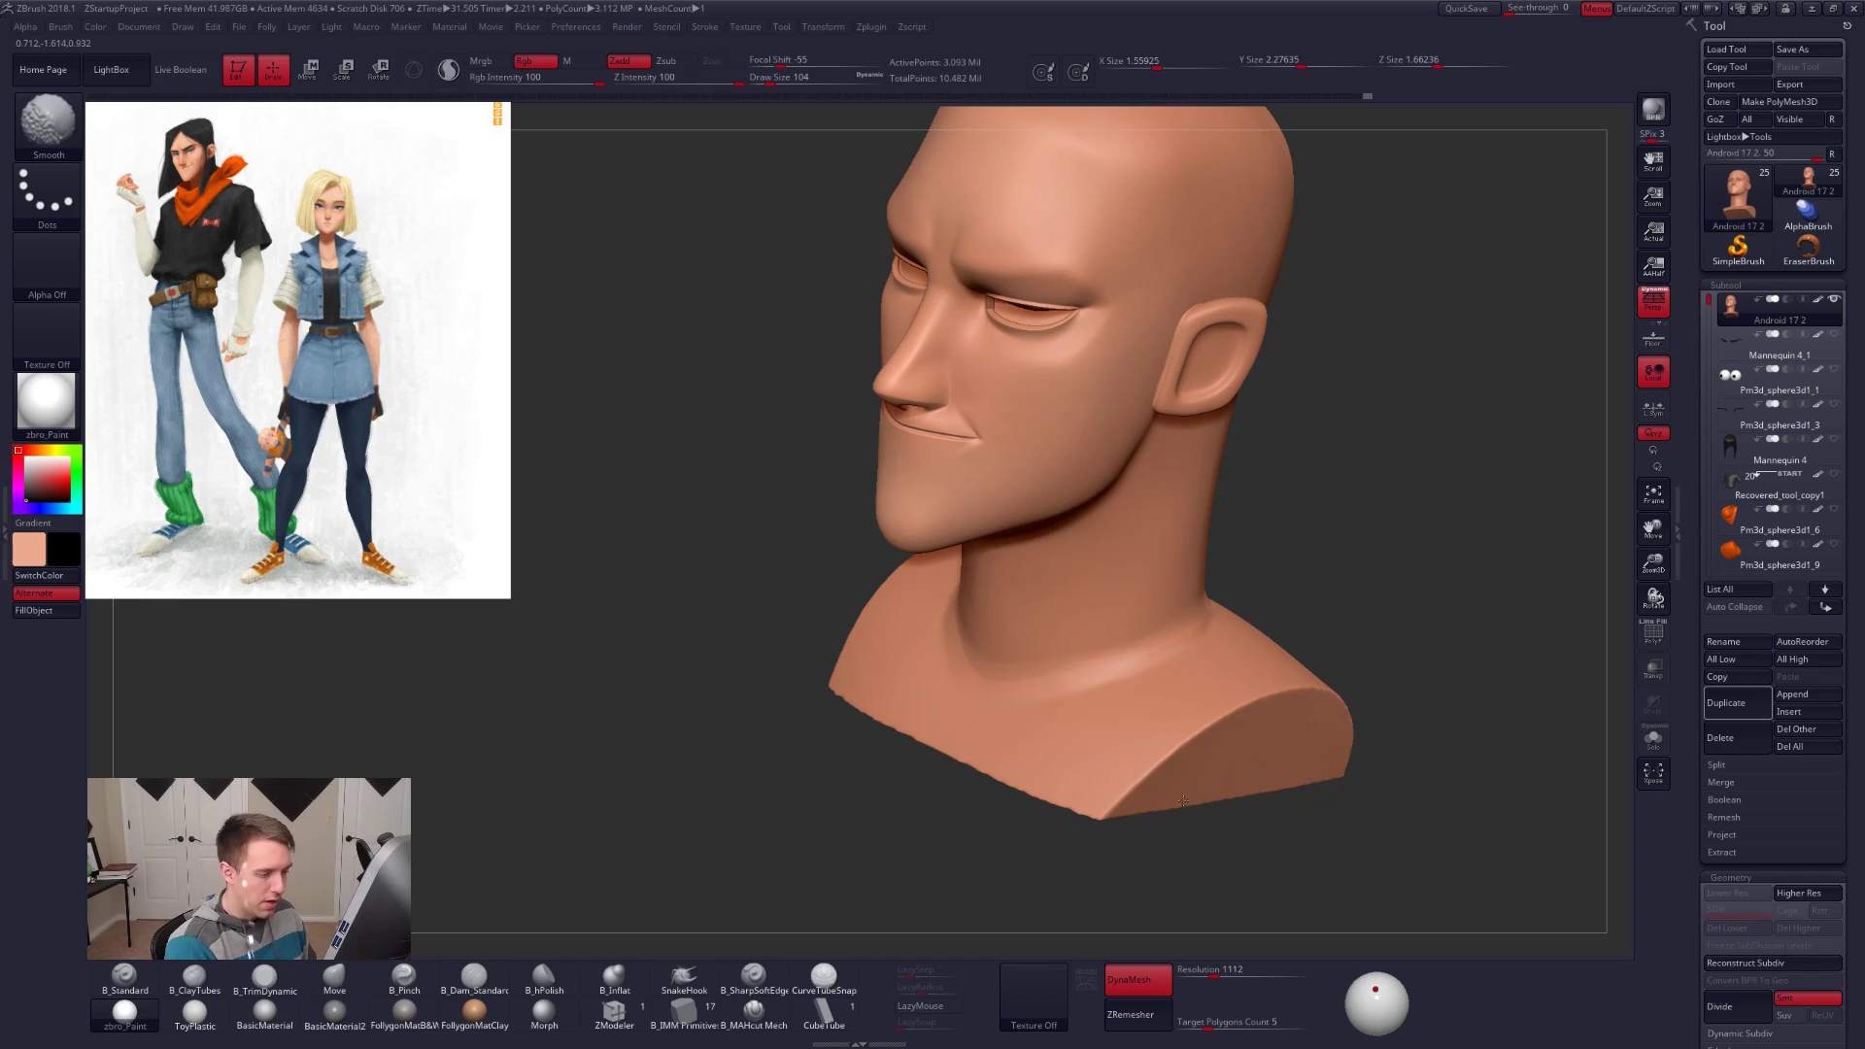
left_click_drag(1083, 787, 1092, 794, "shift")
Step: Try to flatten the front lower edge of the bust with the TrimDynamic and Smooth brushes, and undo the strokes
mouse_move(1092, 794)
right_mouse_down()
mouse_move(1134, 777)
mouse_move(1118, 679)
mouse_move(1144, 658)
right_mouse_up()
mouse_move(1143, 659)
right_mouse_down()
mouse_move(927, 839)
mouse_move(944, 806)
mouse_move(961, 797)
mouse_move(965, 843)
right_mouse_up()
key("3")
mouse_move(962, 781)
left_mouse_down("shift")
mouse_move(955, 766)
mouse_move(936, 804)
mouse_move(1174, 589)
mouse_move(950, 789)
mouse_move(971, 772)
left_mouse_up("shift")
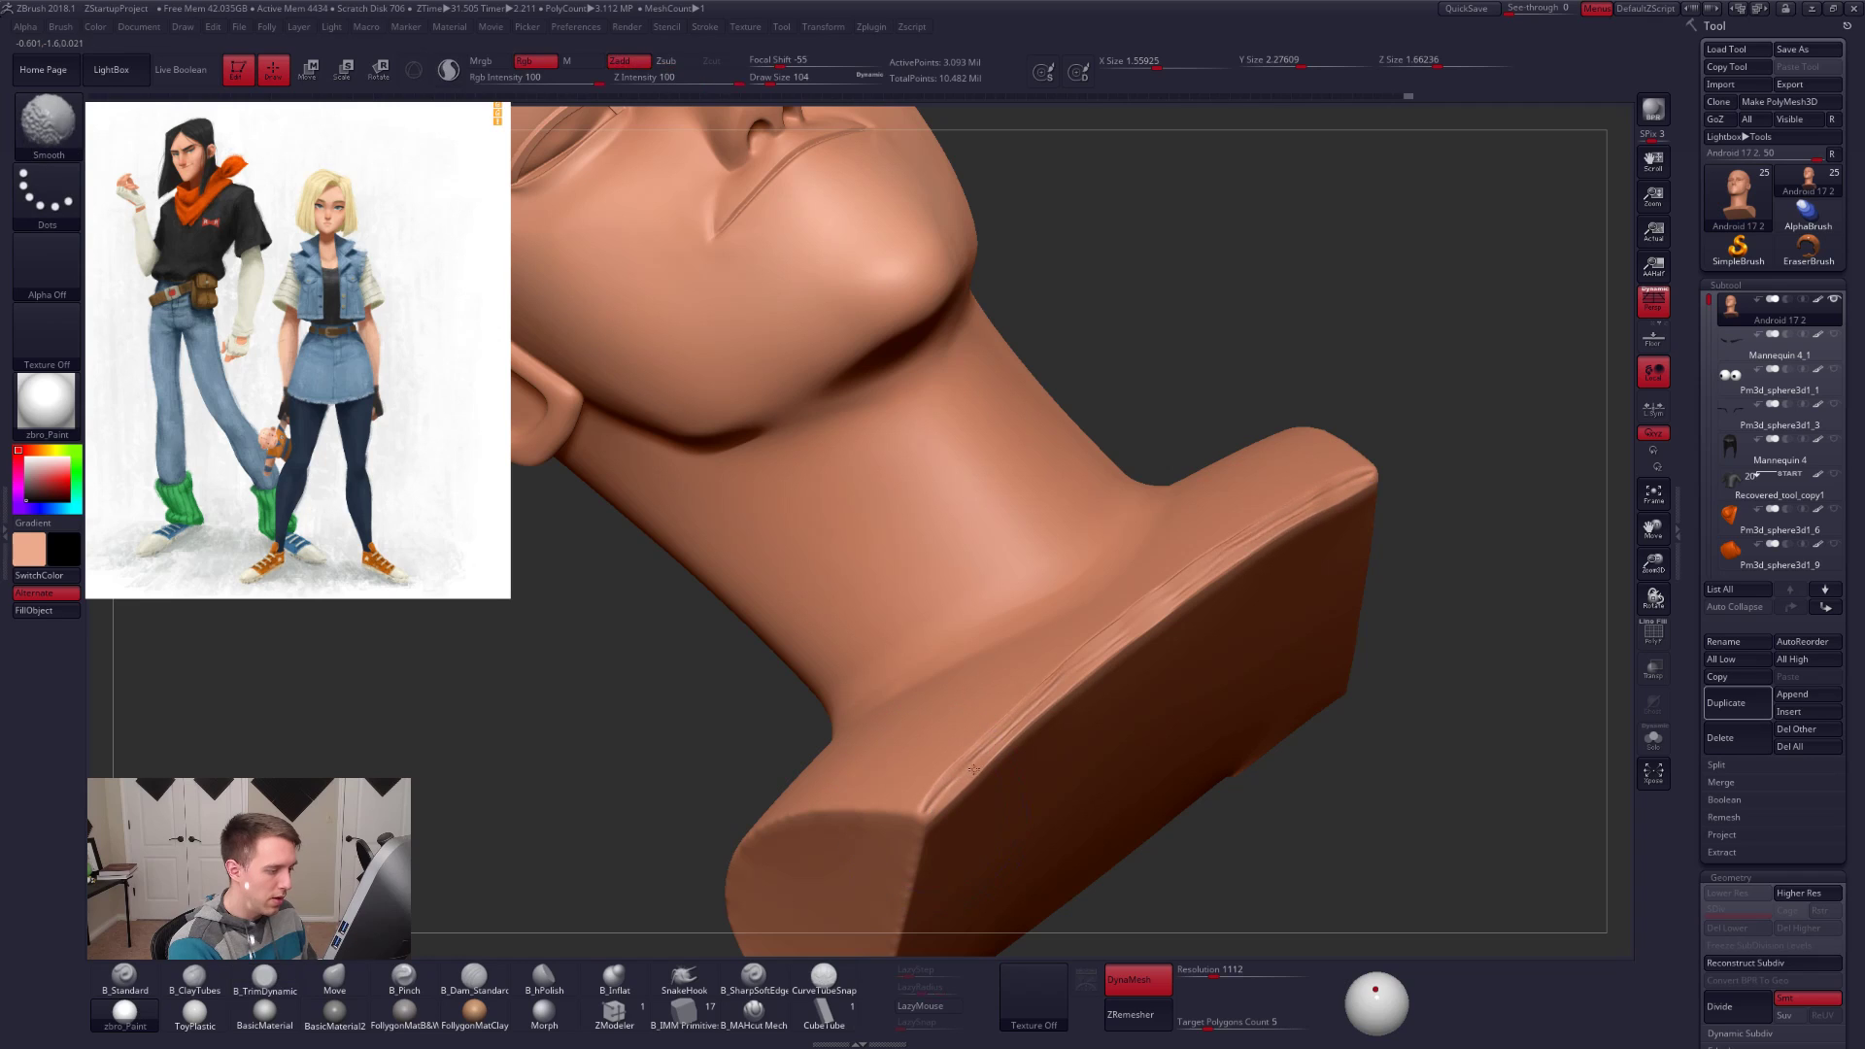
mouse_move(1059, 653)
right_mouse_down()
mouse_move(1193, 669)
mouse_move(1244, 699)
mouse_move(1099, 673)
right_mouse_up()
key("ctrl+z")
key("ctrl+z")
Step: Slice the jagged strip off the bust's front lower edge with SliceCurve, delete the hidden part and close the holes
right_click(1099, 673)
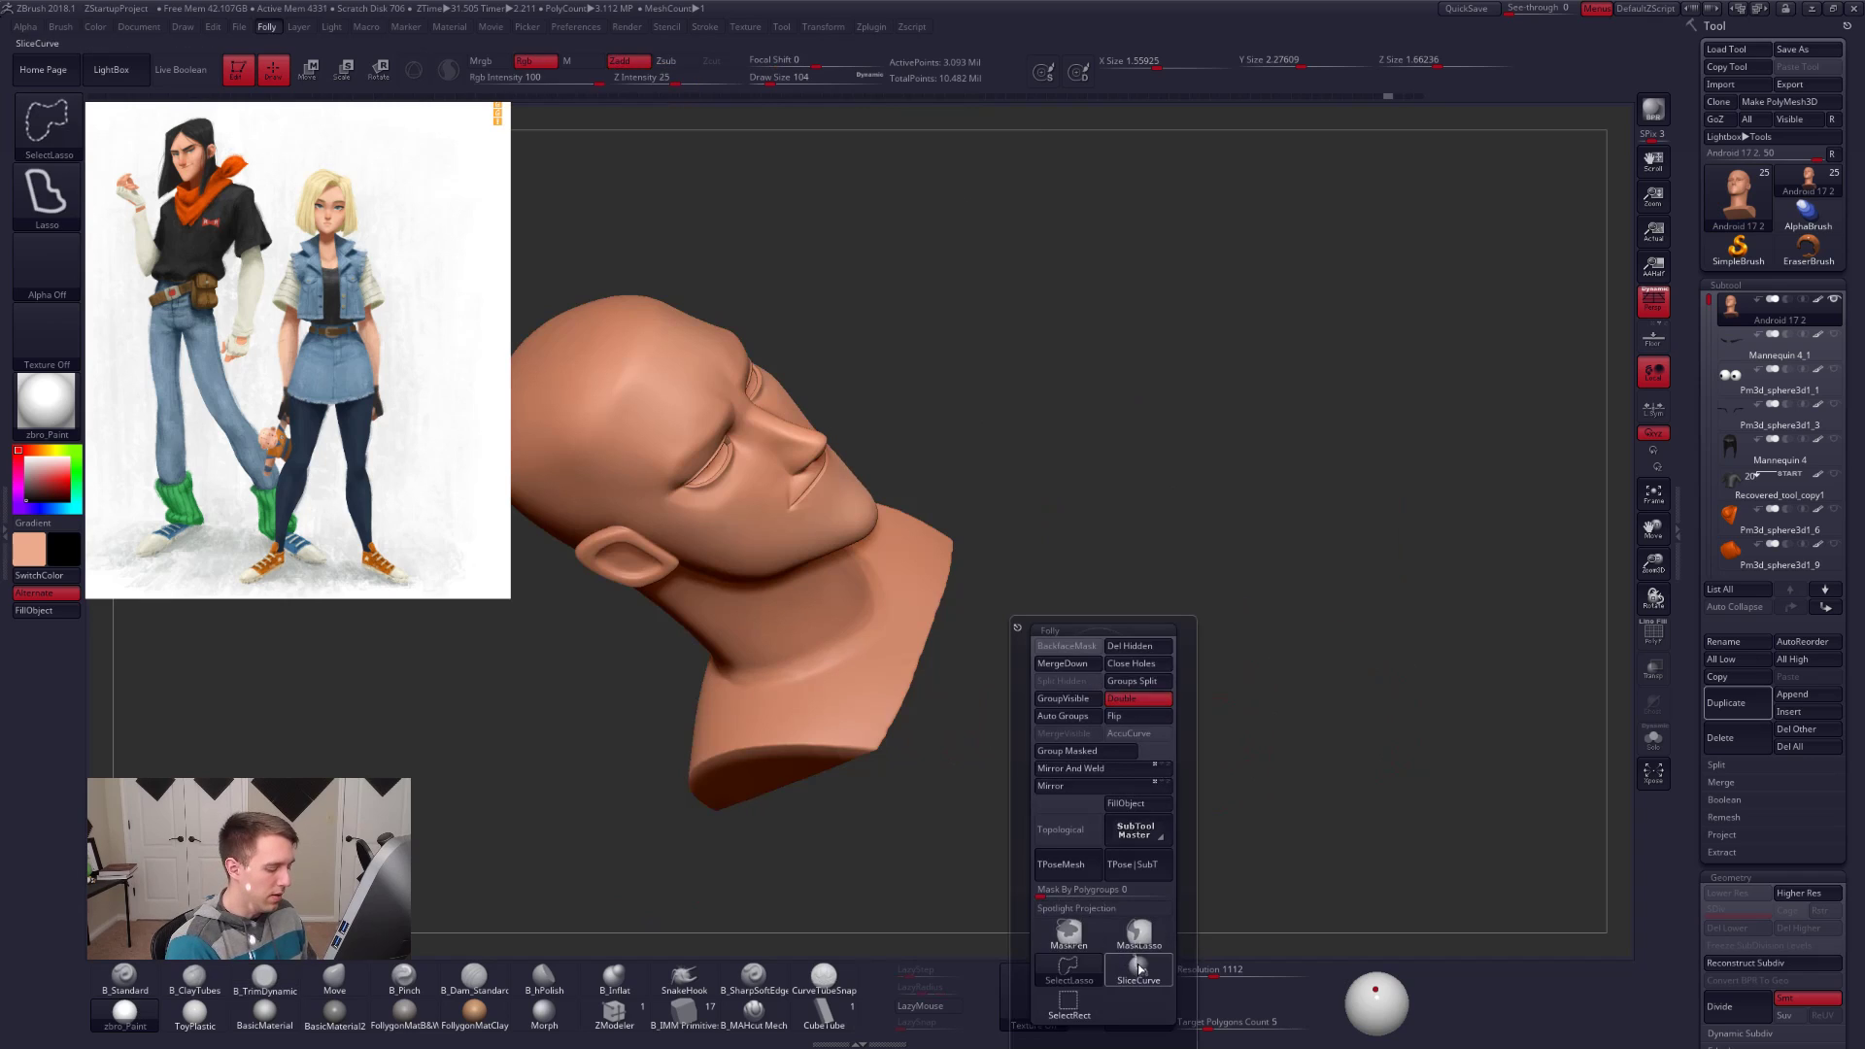
mouse_move(1174, 562)
right_mouse_down()
mouse_move(966, 728)
mouse_move(912, 836)
right_mouse_up()
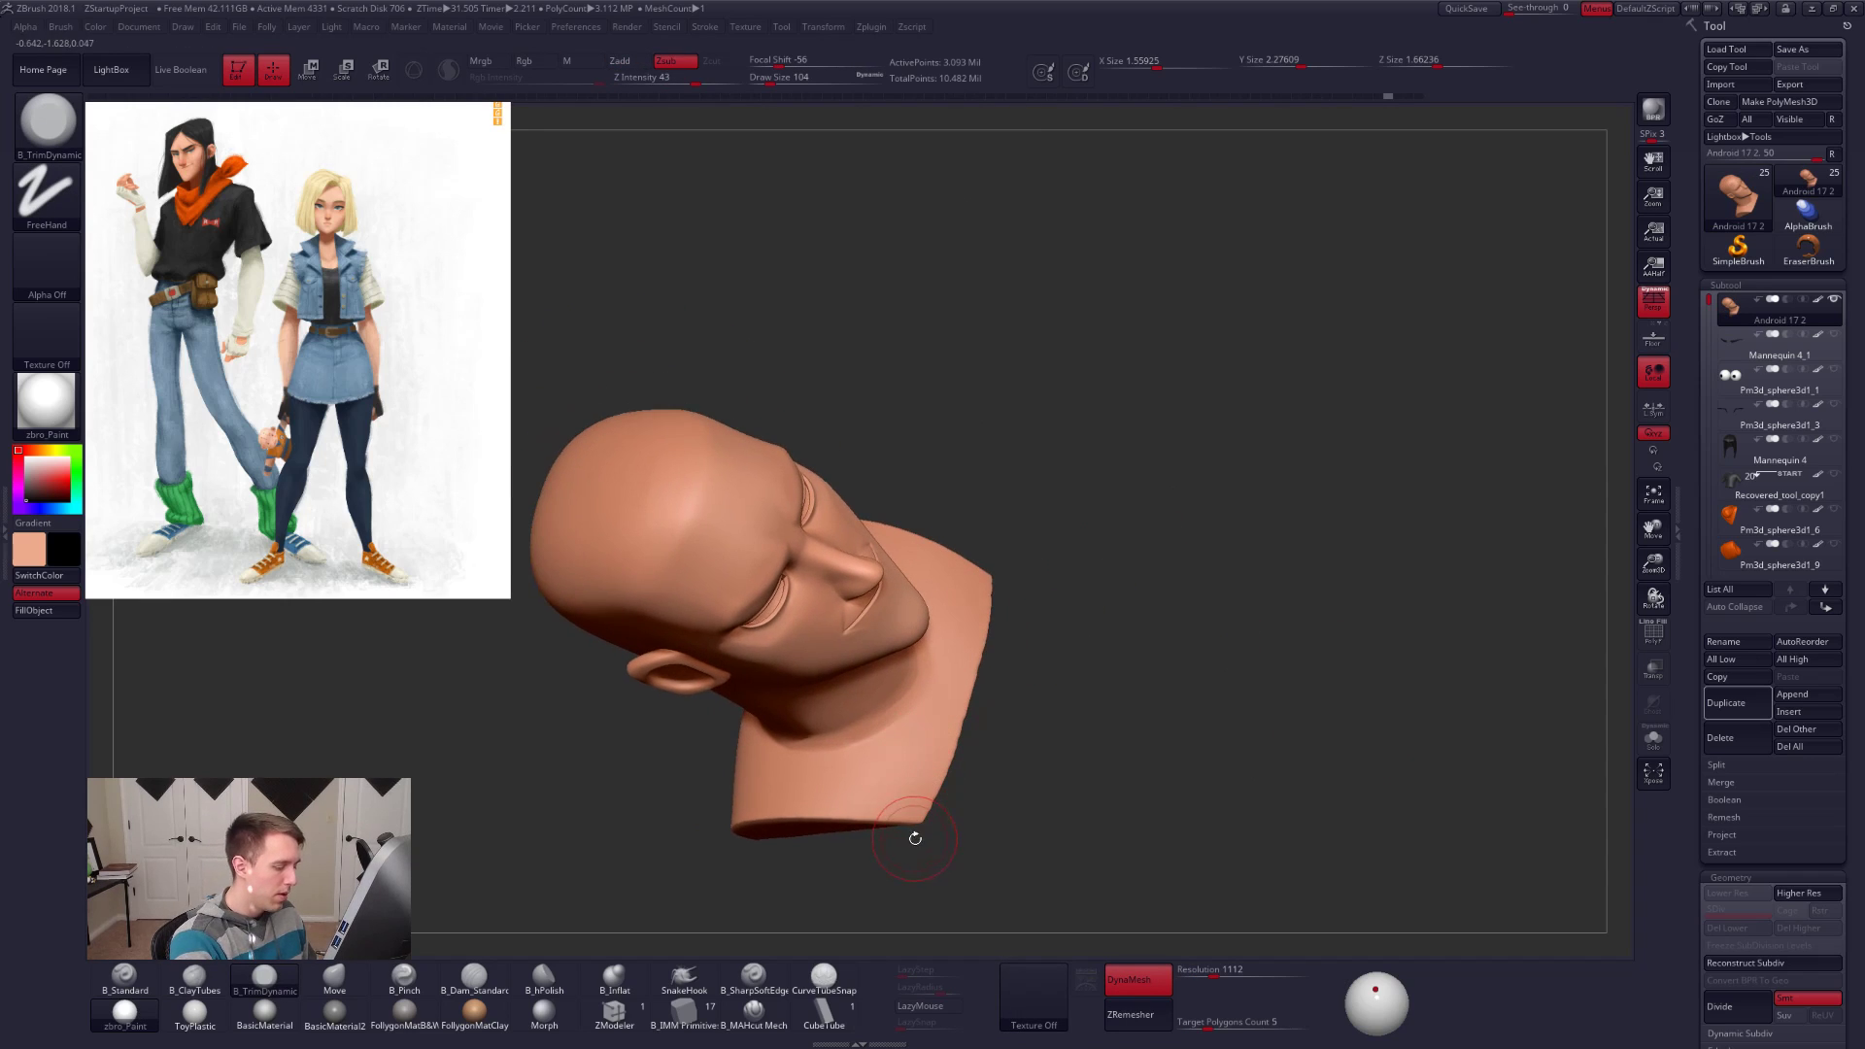
left_click_drag(906, 841, 1005, 539, "ctrl+shift")
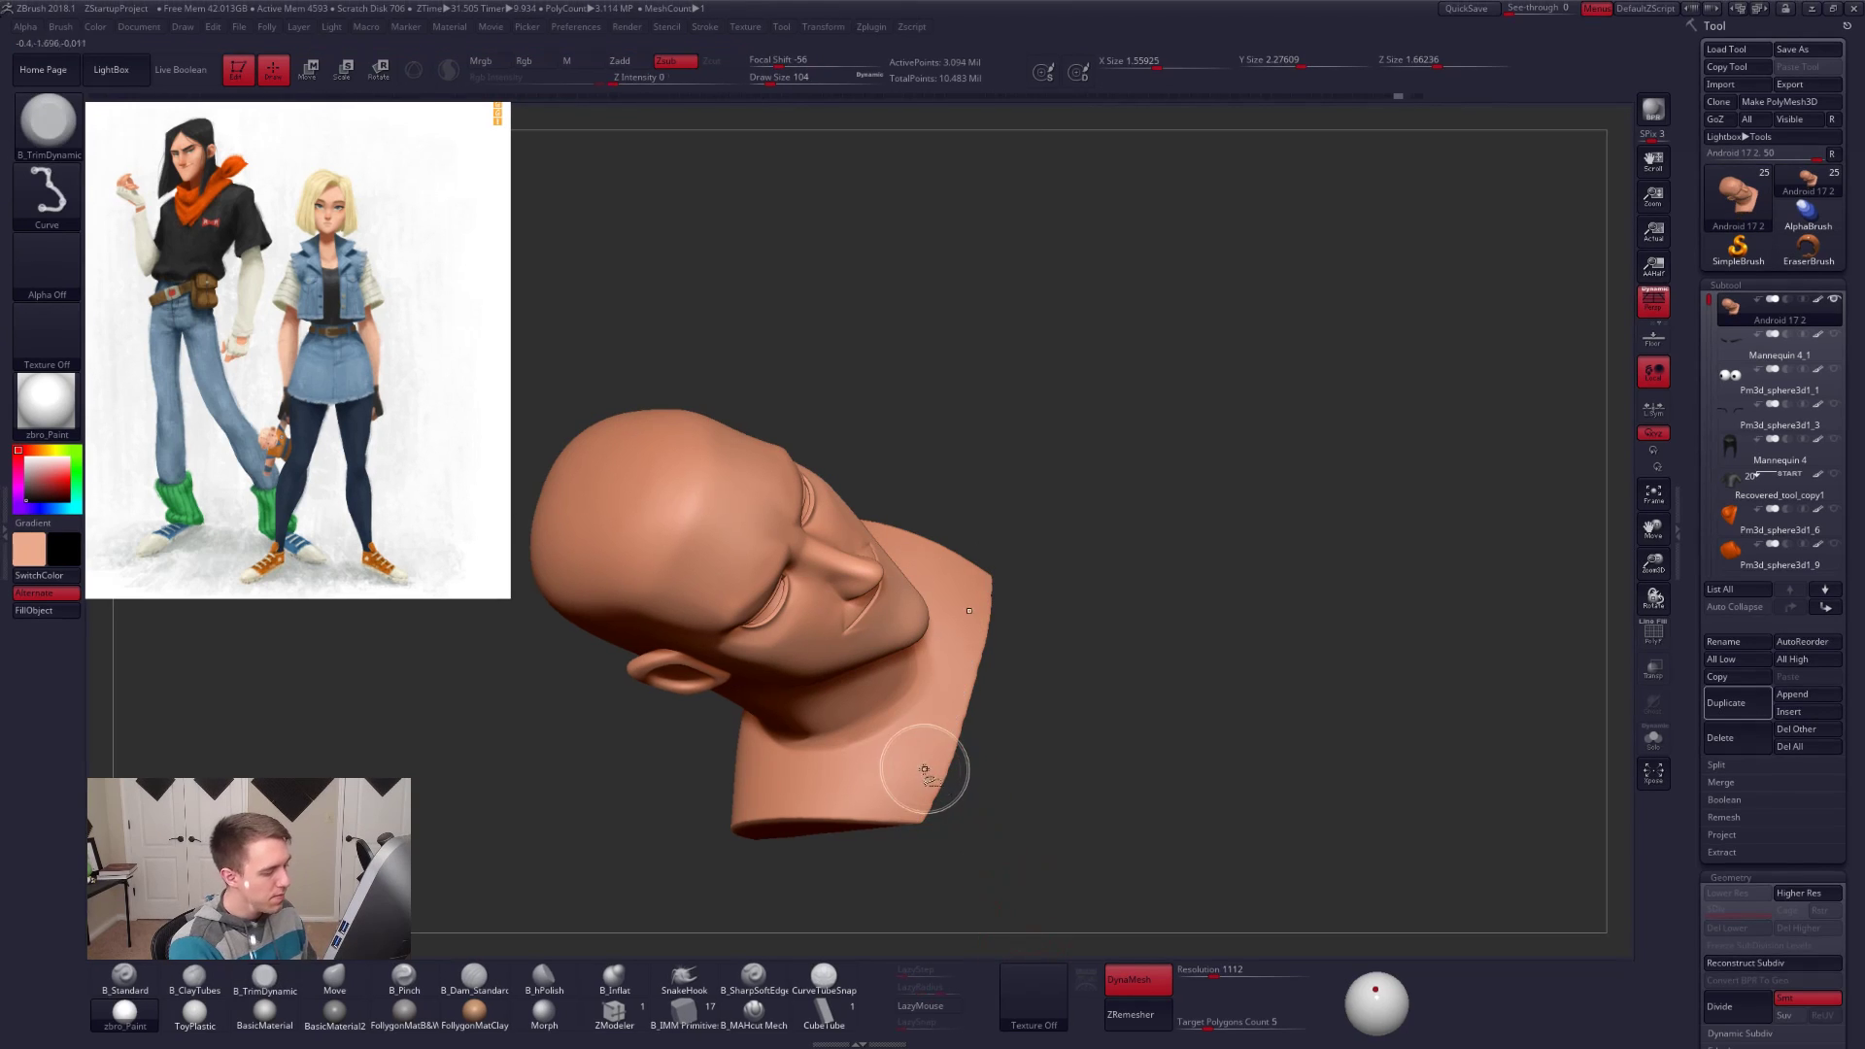
key("space")
left_click(1143, 652)
left_click(1150, 666)
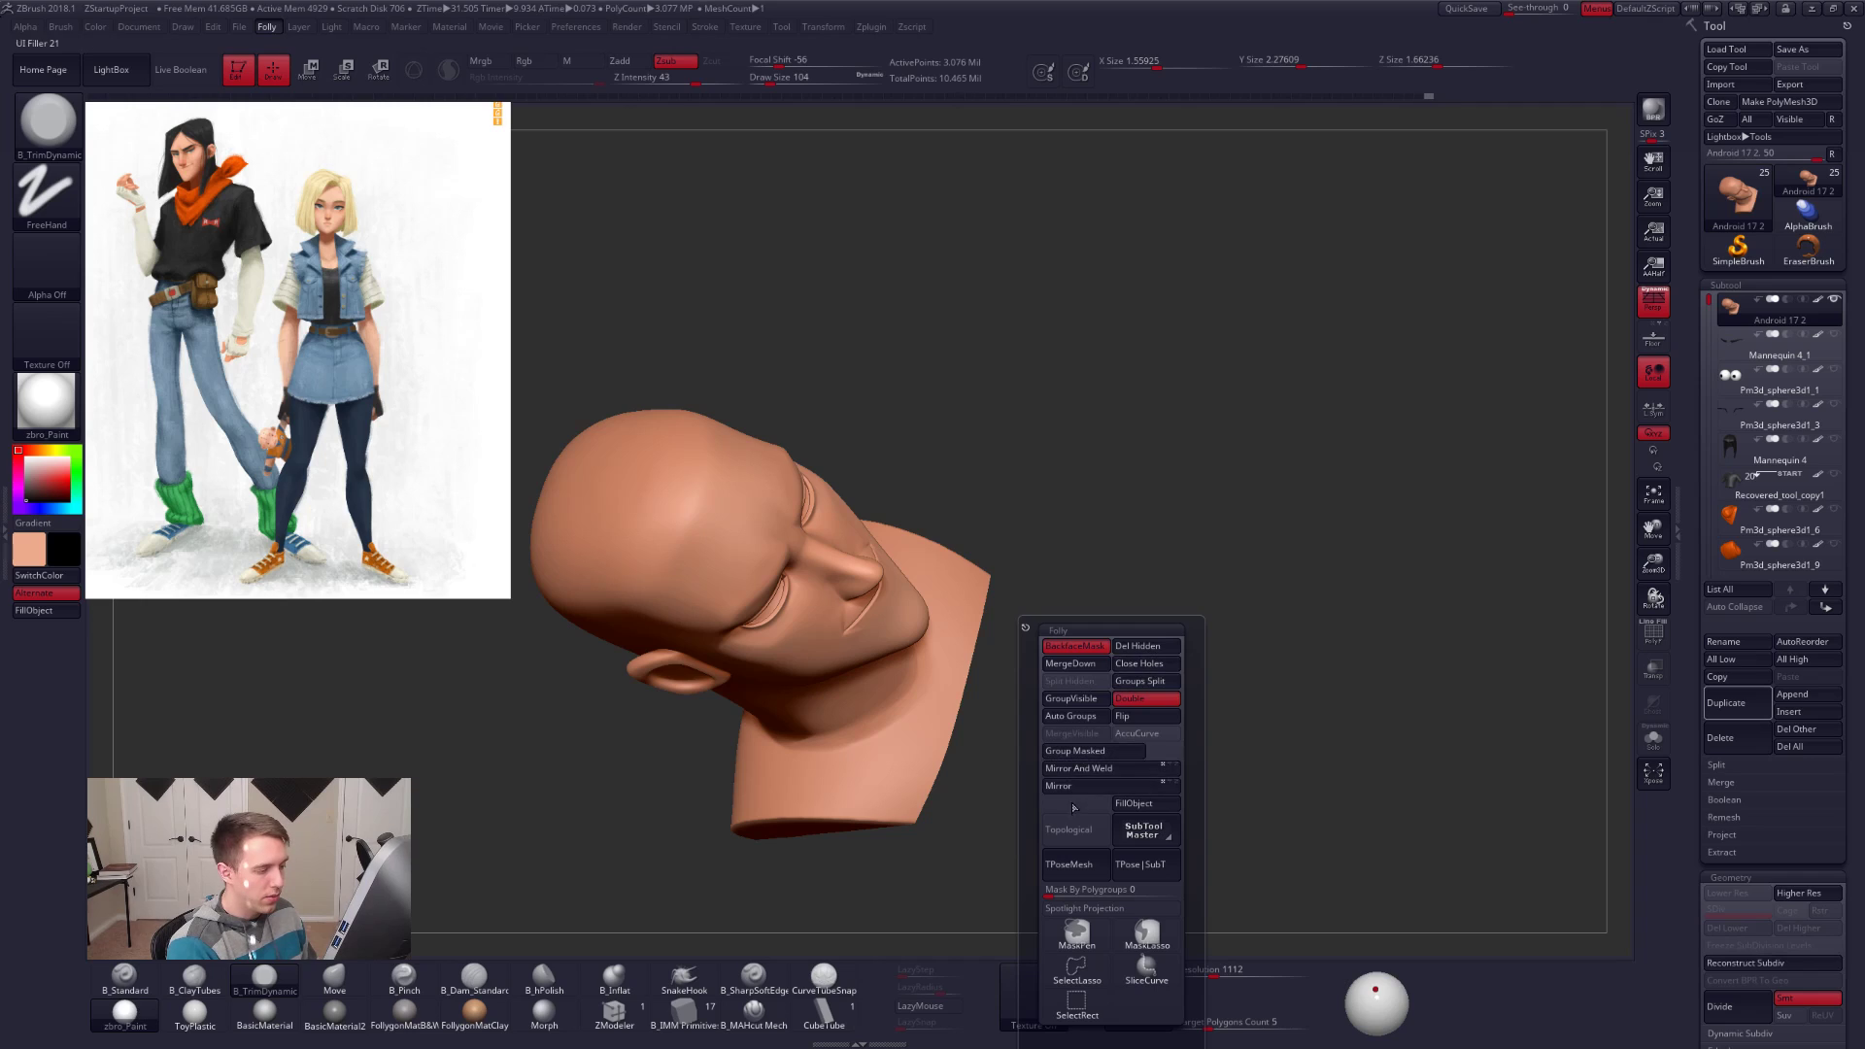
Step: Smooth the notches along the rear lower edge of the bust
mouse_move(1232, 833)
left_mouse_down()
mouse_move(1175, 737)
mouse_move(1100, 746)
left_mouse_up()
mouse_move(1015, 803)
right_mouse_down("alt")
mouse_move(1075, 753)
mouse_move(1015, 773)
mouse_move(904, 741)
right_mouse_up("alt")
key("1")
mouse_move(904, 741)
left_mouse_down()
mouse_move(1092, 691)
mouse_move(1205, 687)
left_mouse_up()
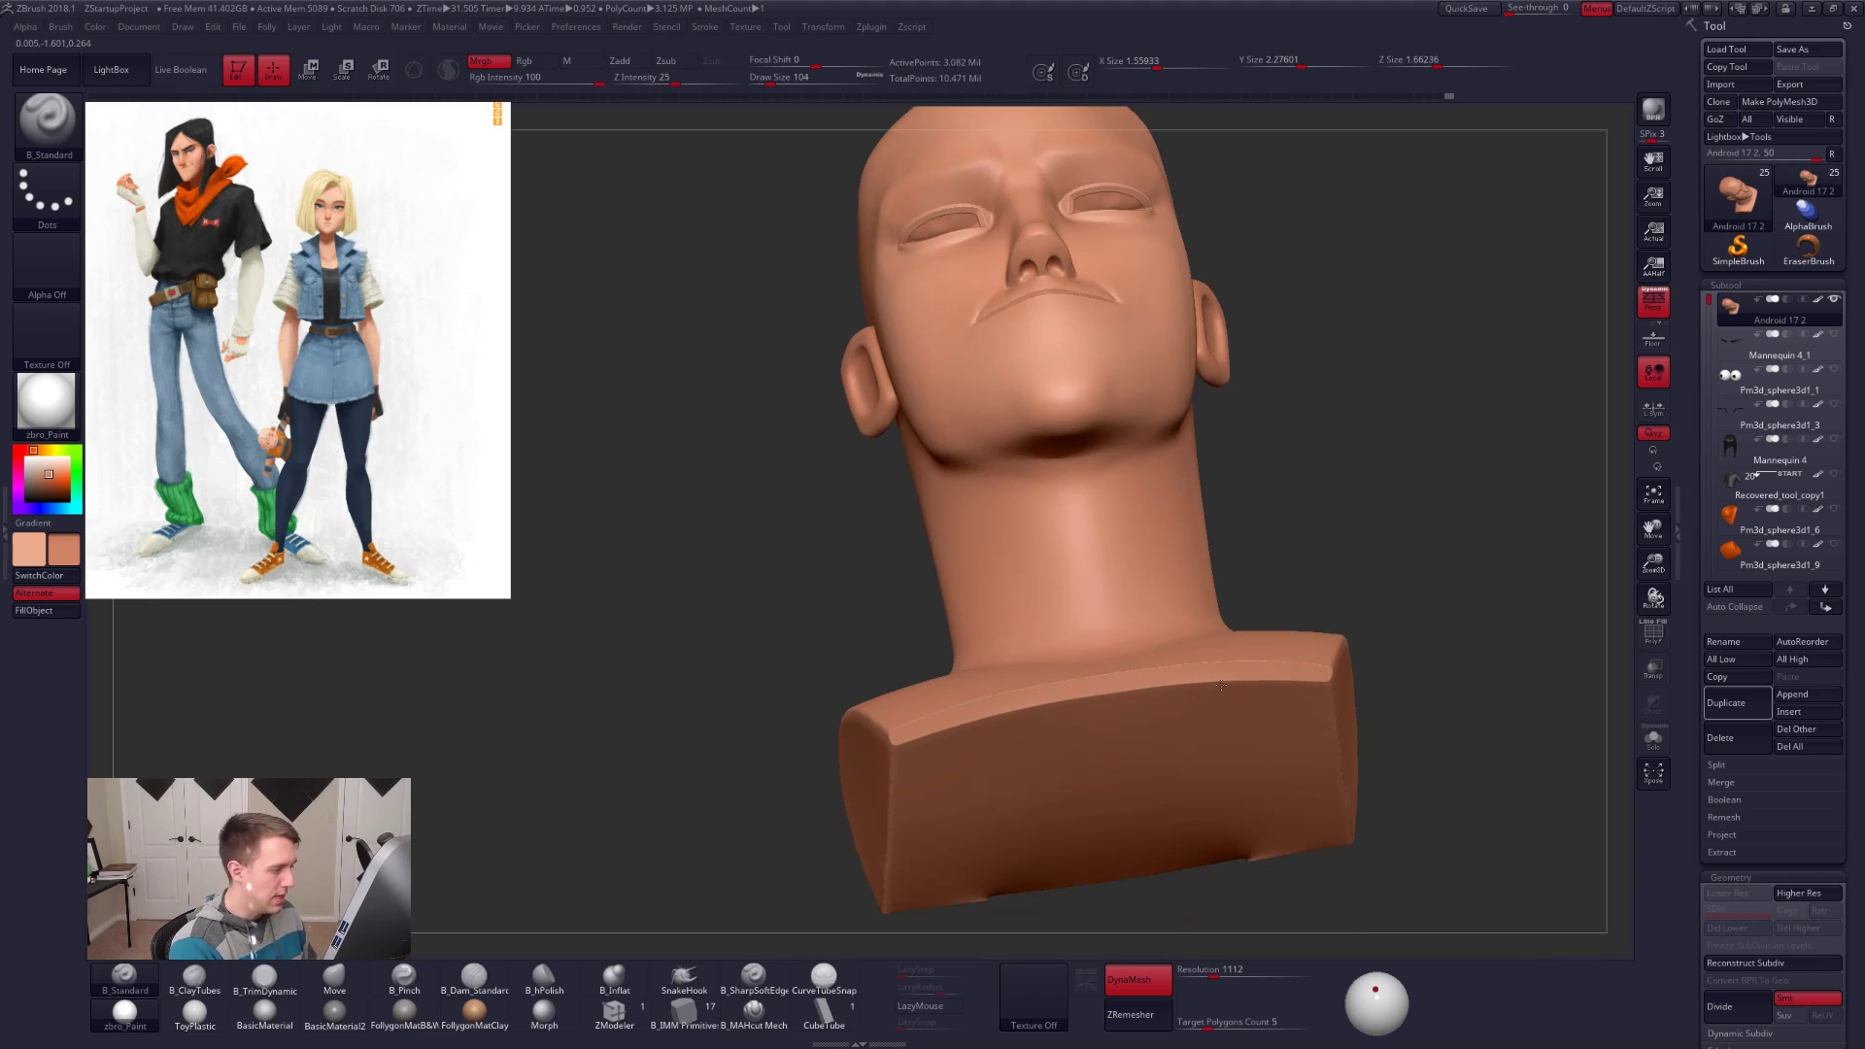
right_click_drag(1205, 687, 1011, 687)
key("shift")
mouse_move(1289, 625)
right_mouse_down()
mouse_move(1109, 636)
mouse_move(1105, 680)
right_mouse_up()
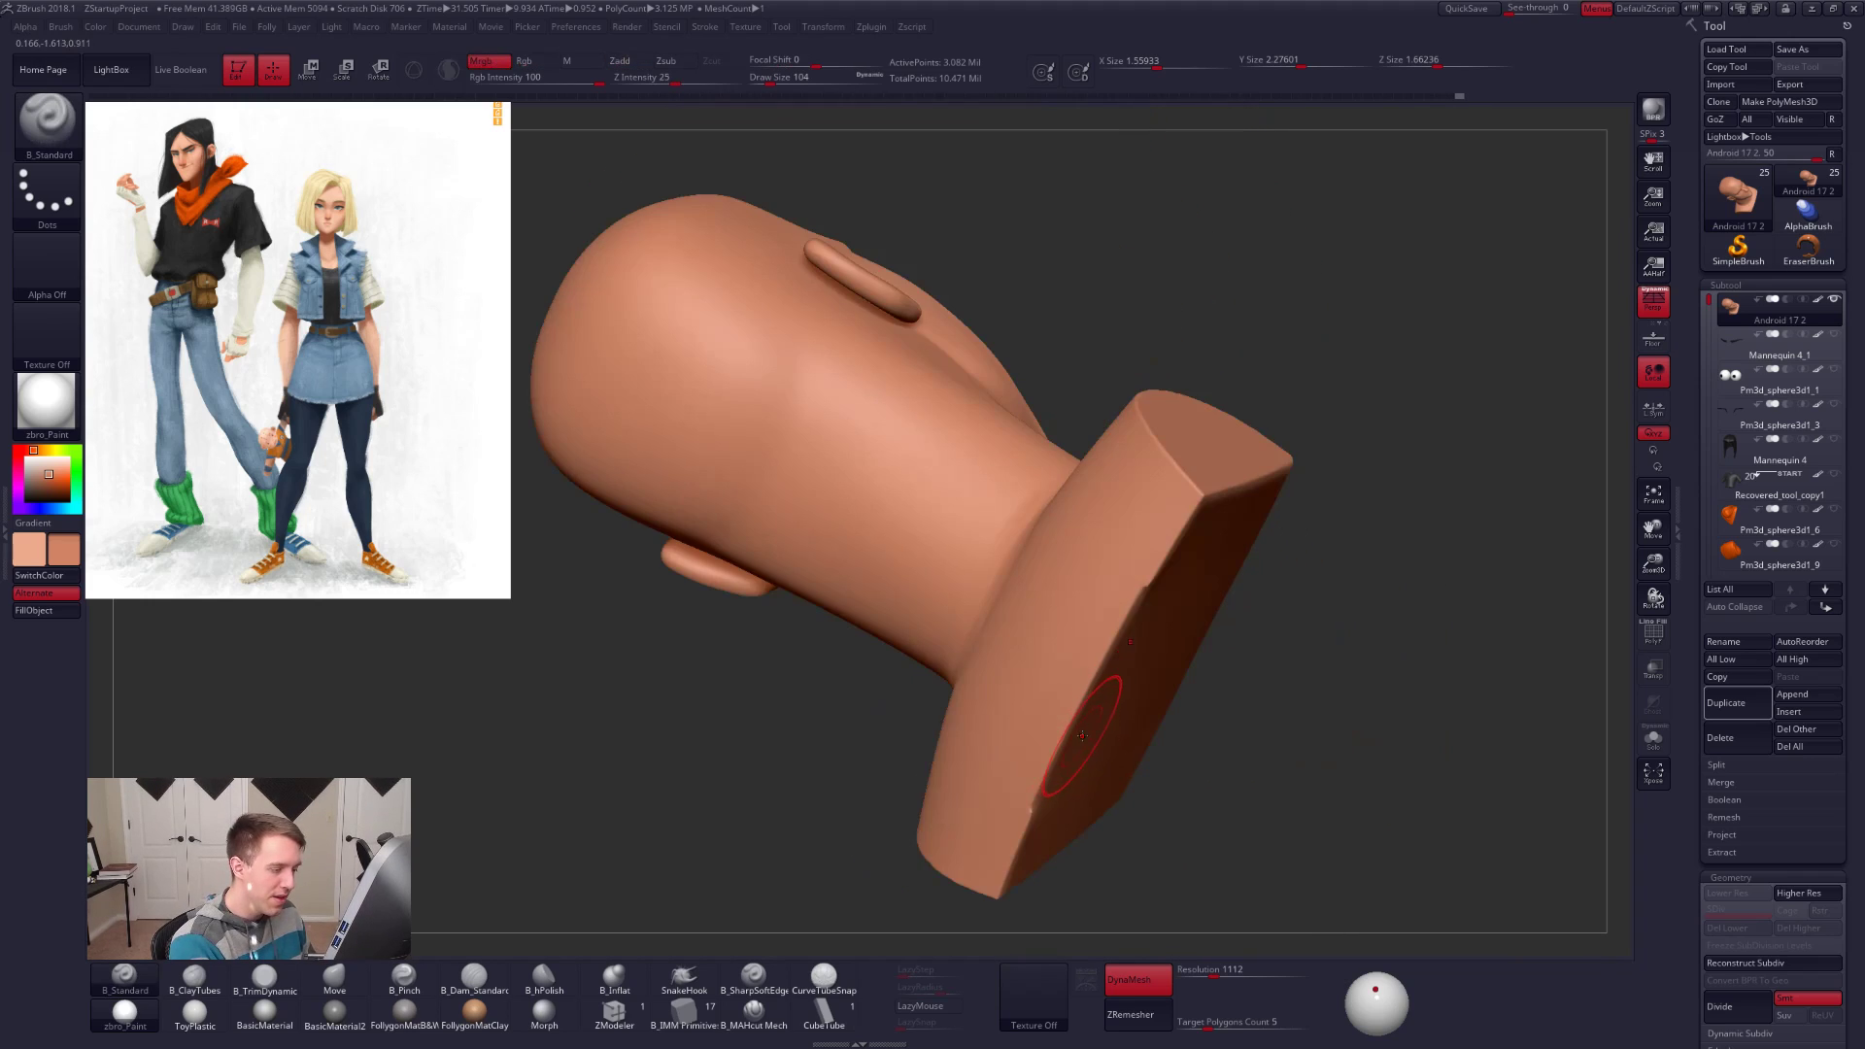
key("shift")
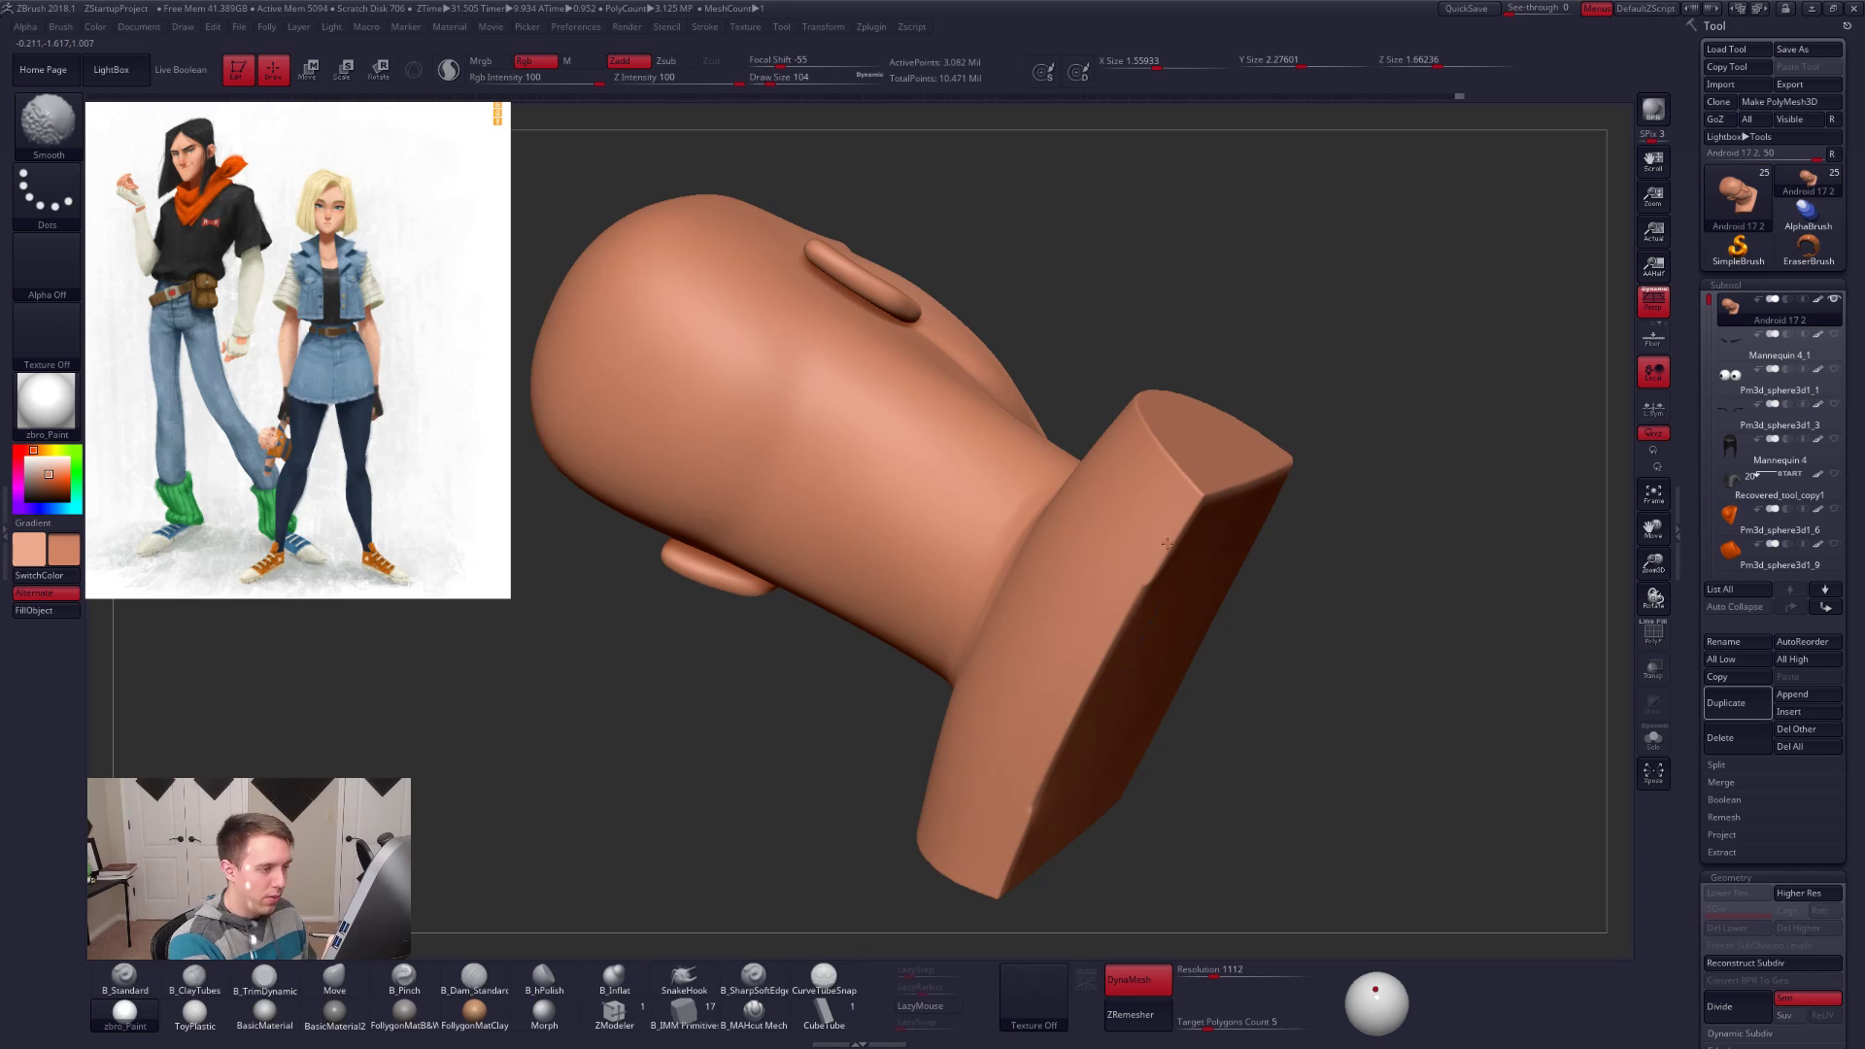
key("ctrl+shift")
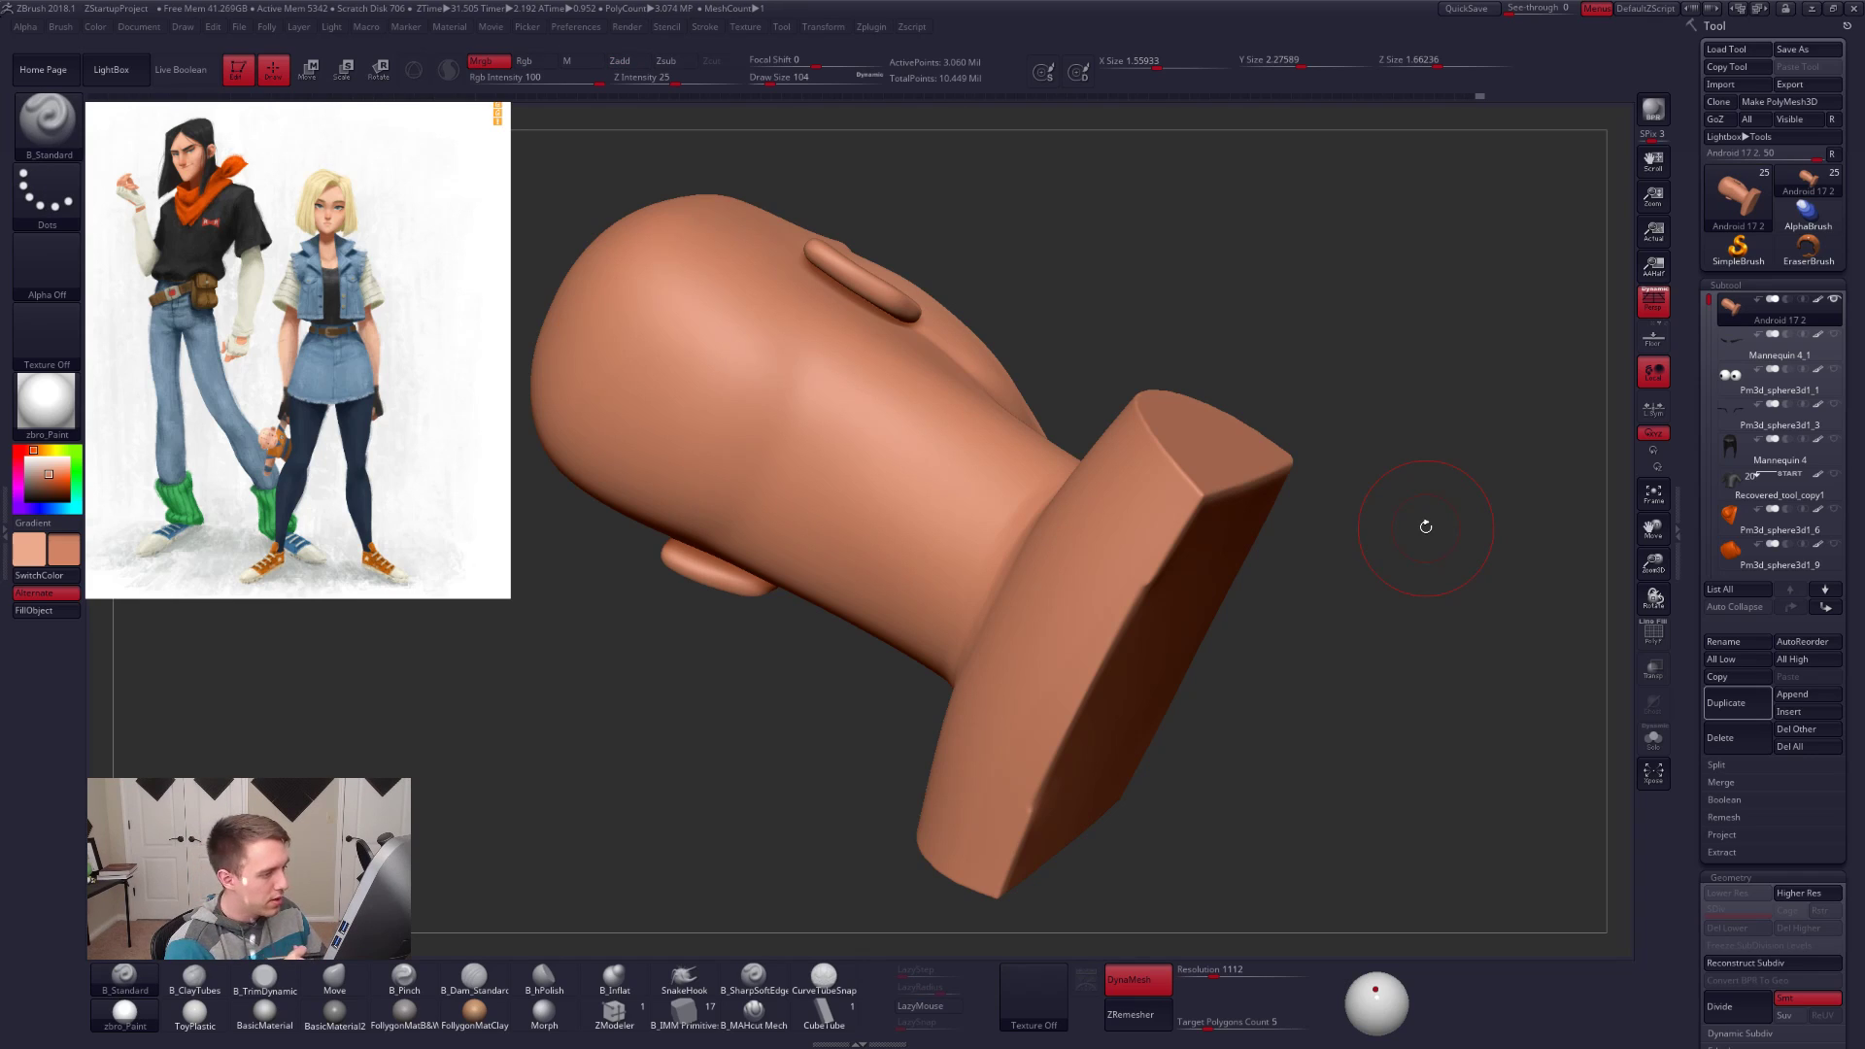
Step: Soften the remaining bumps on the rear lower edge with the Smooth brush and remesh the bust with DynaMesh
key("shift")
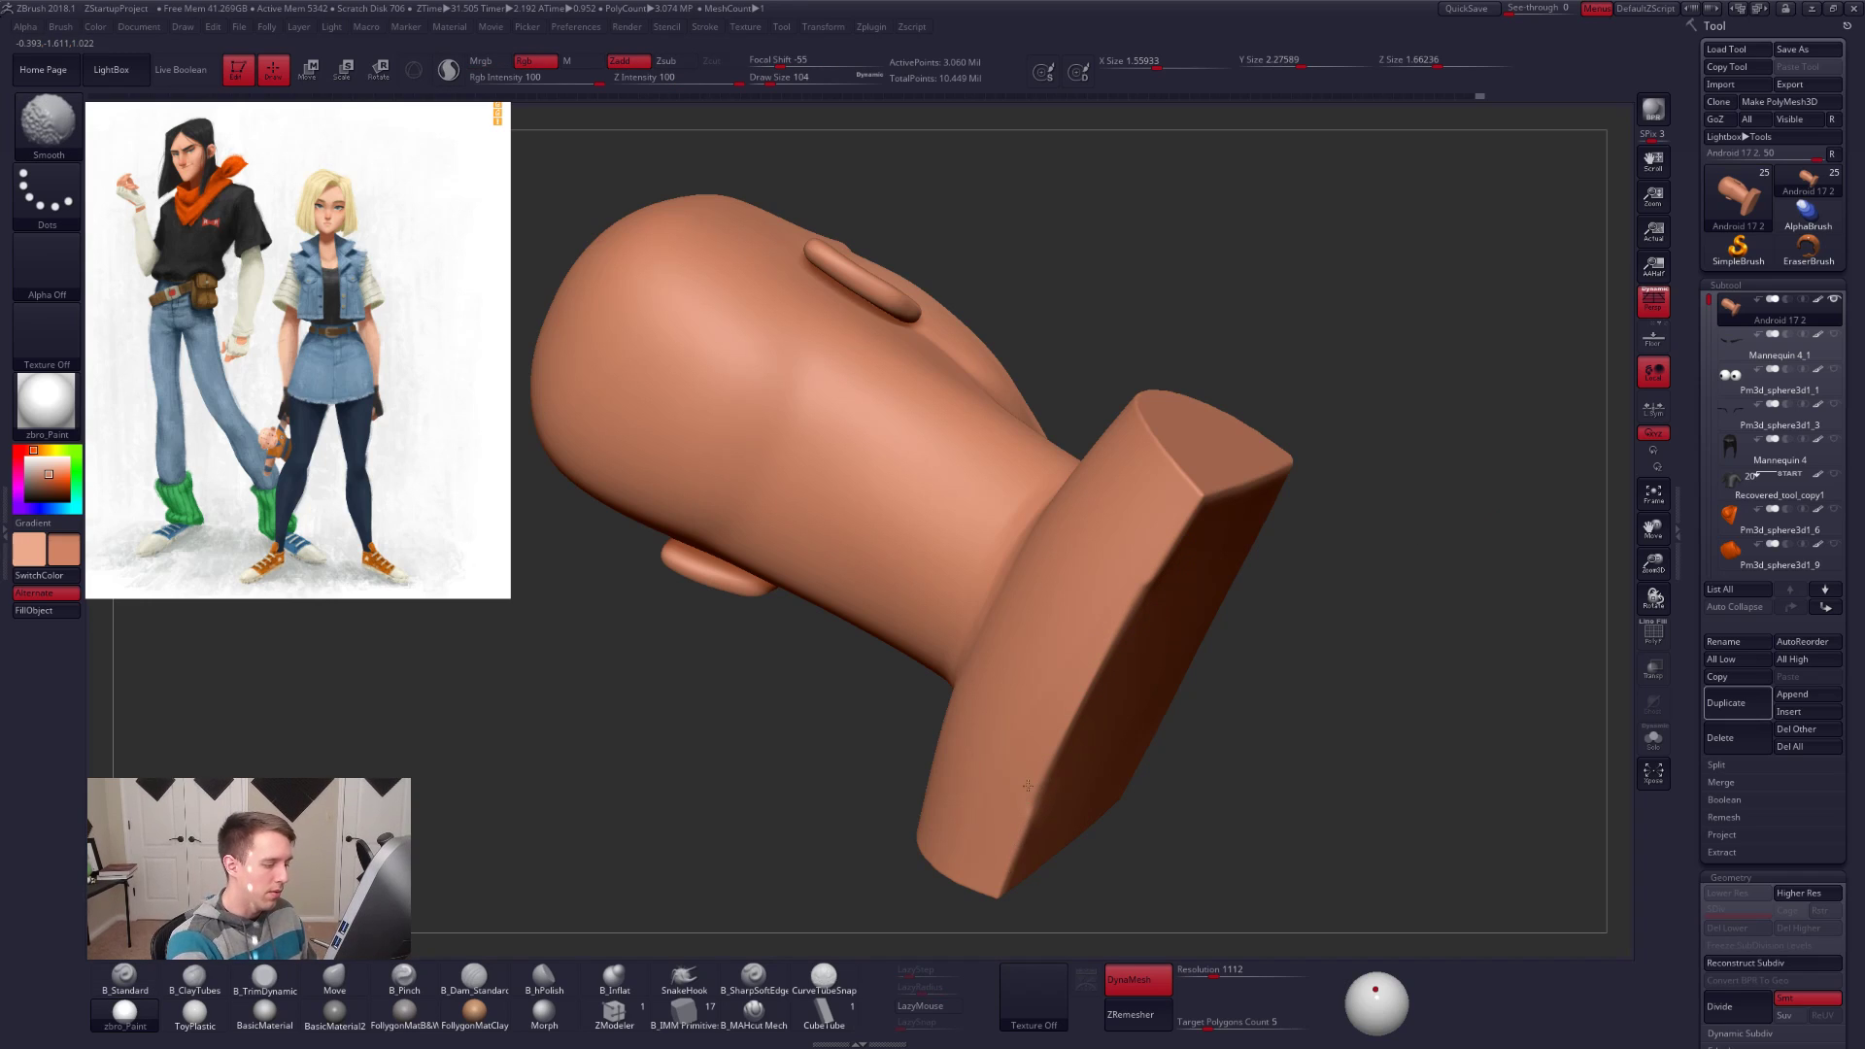
left_click_drag(1121, 630, 1165, 553, "shift")
mouse_move(1164, 521)
right_mouse_down("alt")
mouse_move(1059, 598)
mouse_move(1135, 459)
mouse_move(1069, 544)
mouse_move(1076, 622)
right_mouse_up("alt")
key("shift")
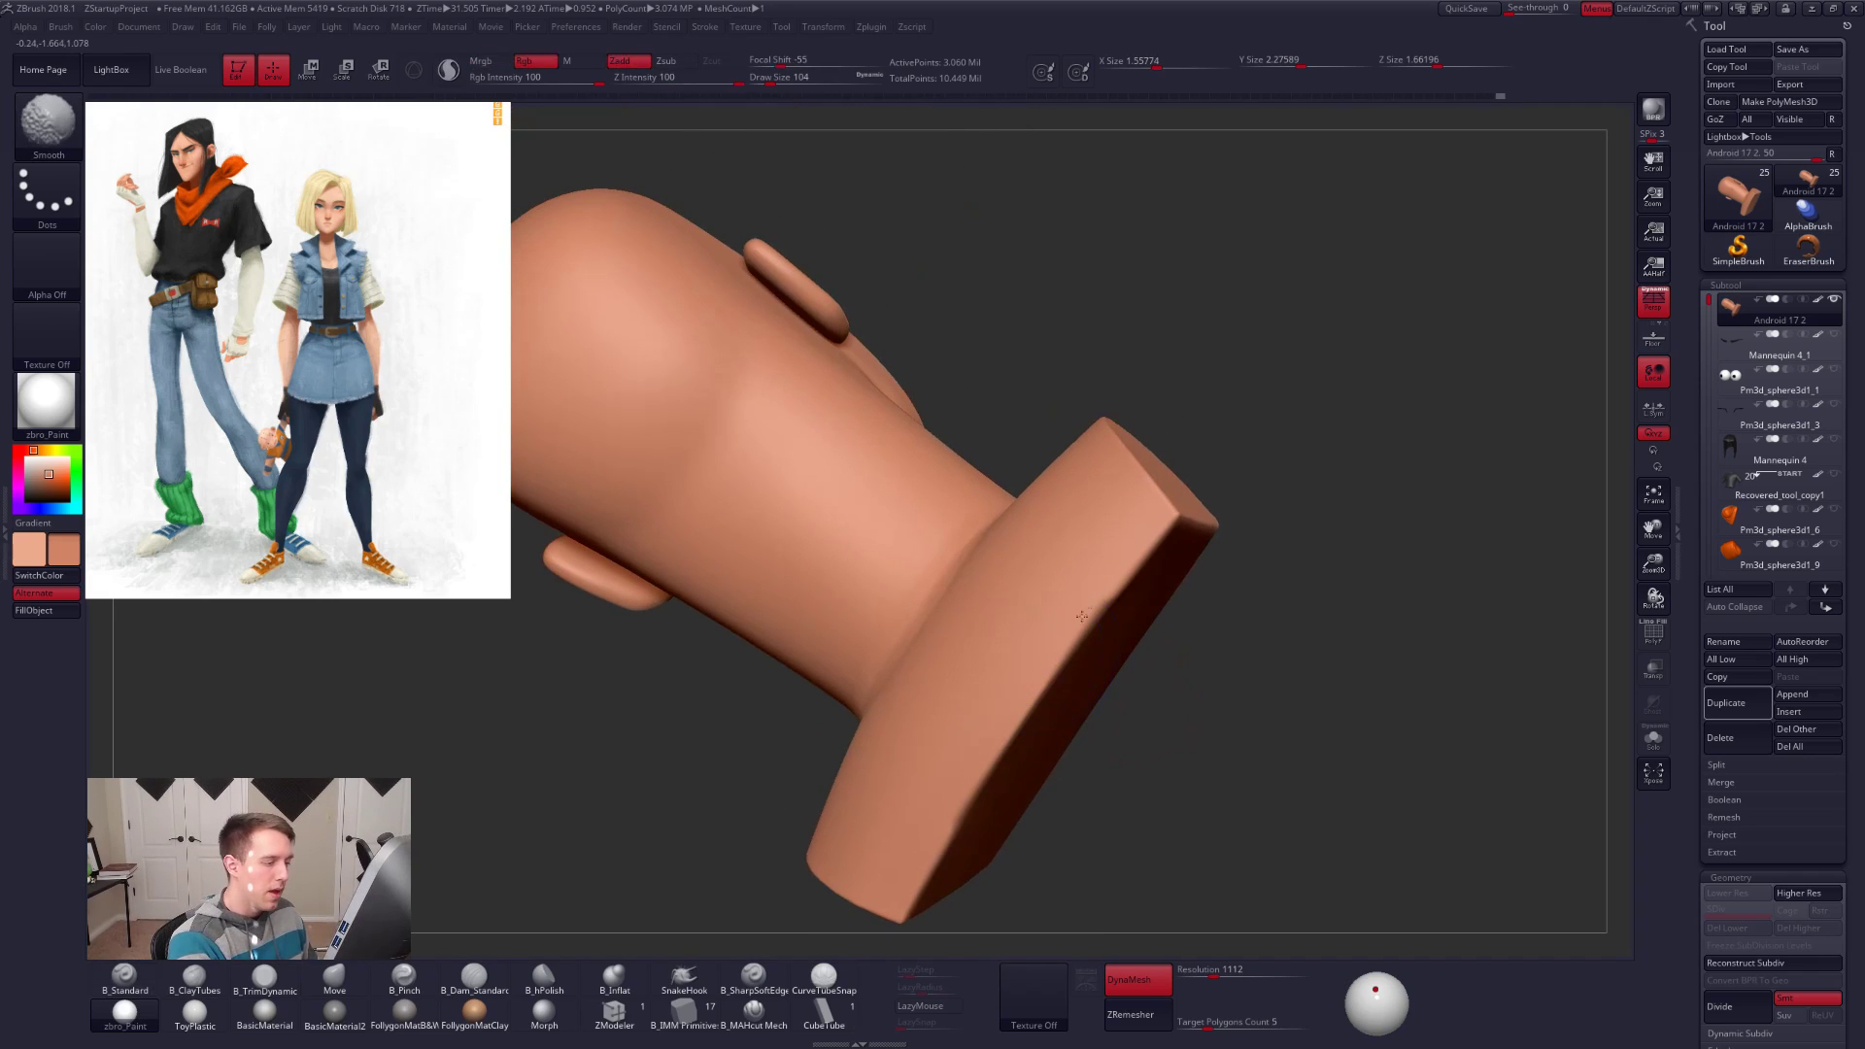
left_click_drag(1162, 800, 1409, 649, "ctrl")
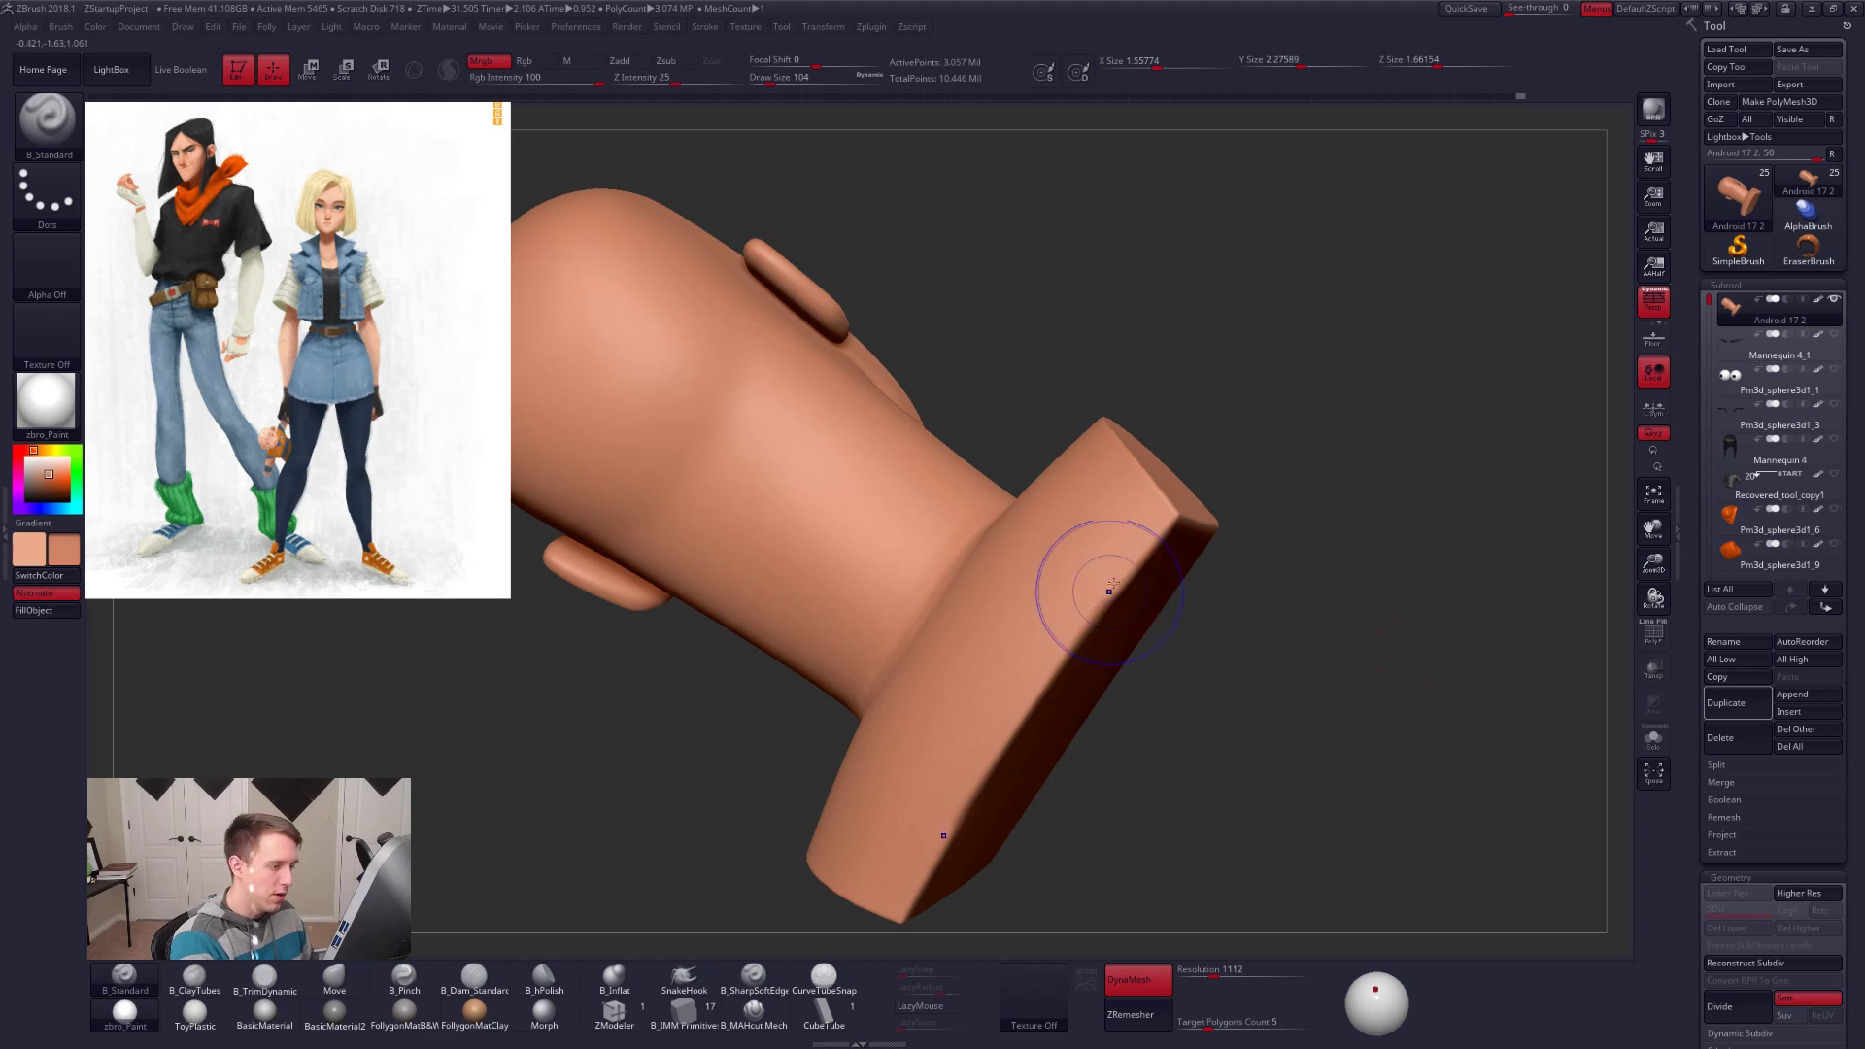
Step: Even out the rear rim where the back meets the underside of the bust with further Smooth strokes
left_click_drag(1101, 604, 1045, 682, "shift")
mouse_move(1103, 584)
right_mouse_down()
mouse_move(1165, 537)
mouse_move(1208, 583)
mouse_move(1252, 547)
mouse_move(1159, 571)
right_mouse_up()
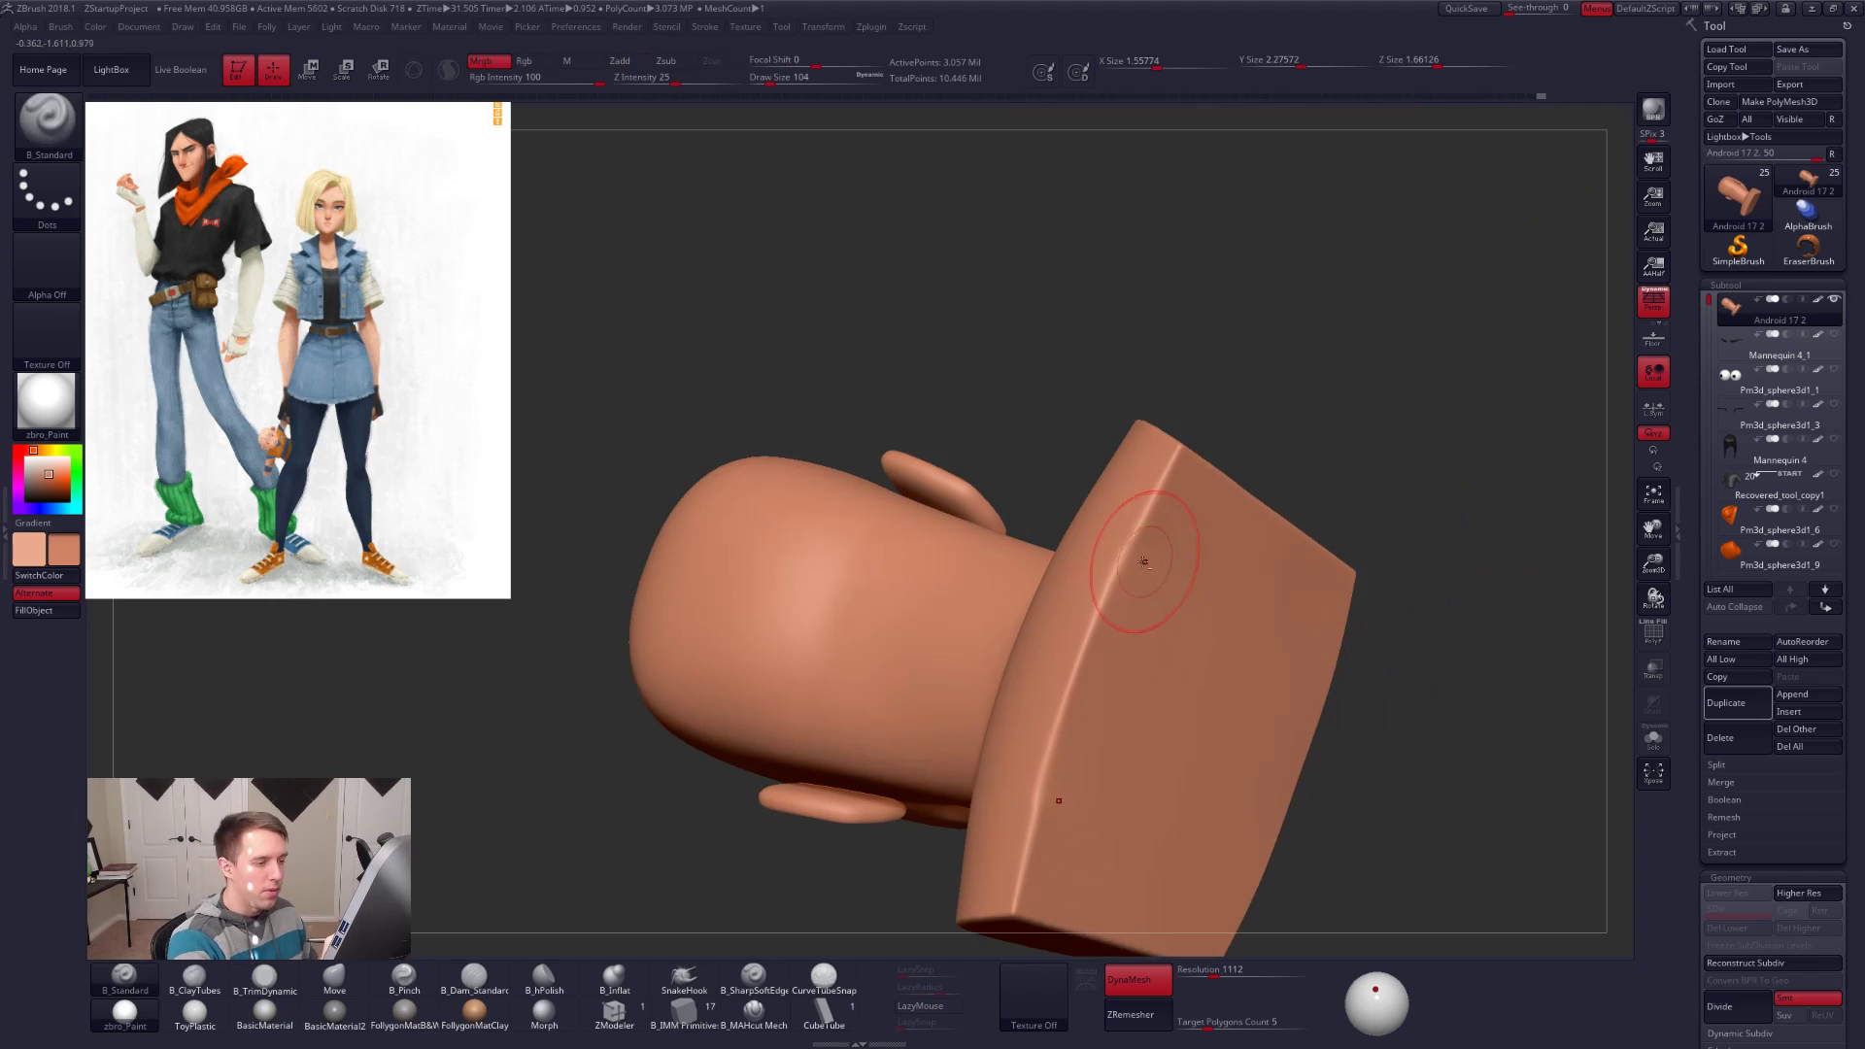
key("3")
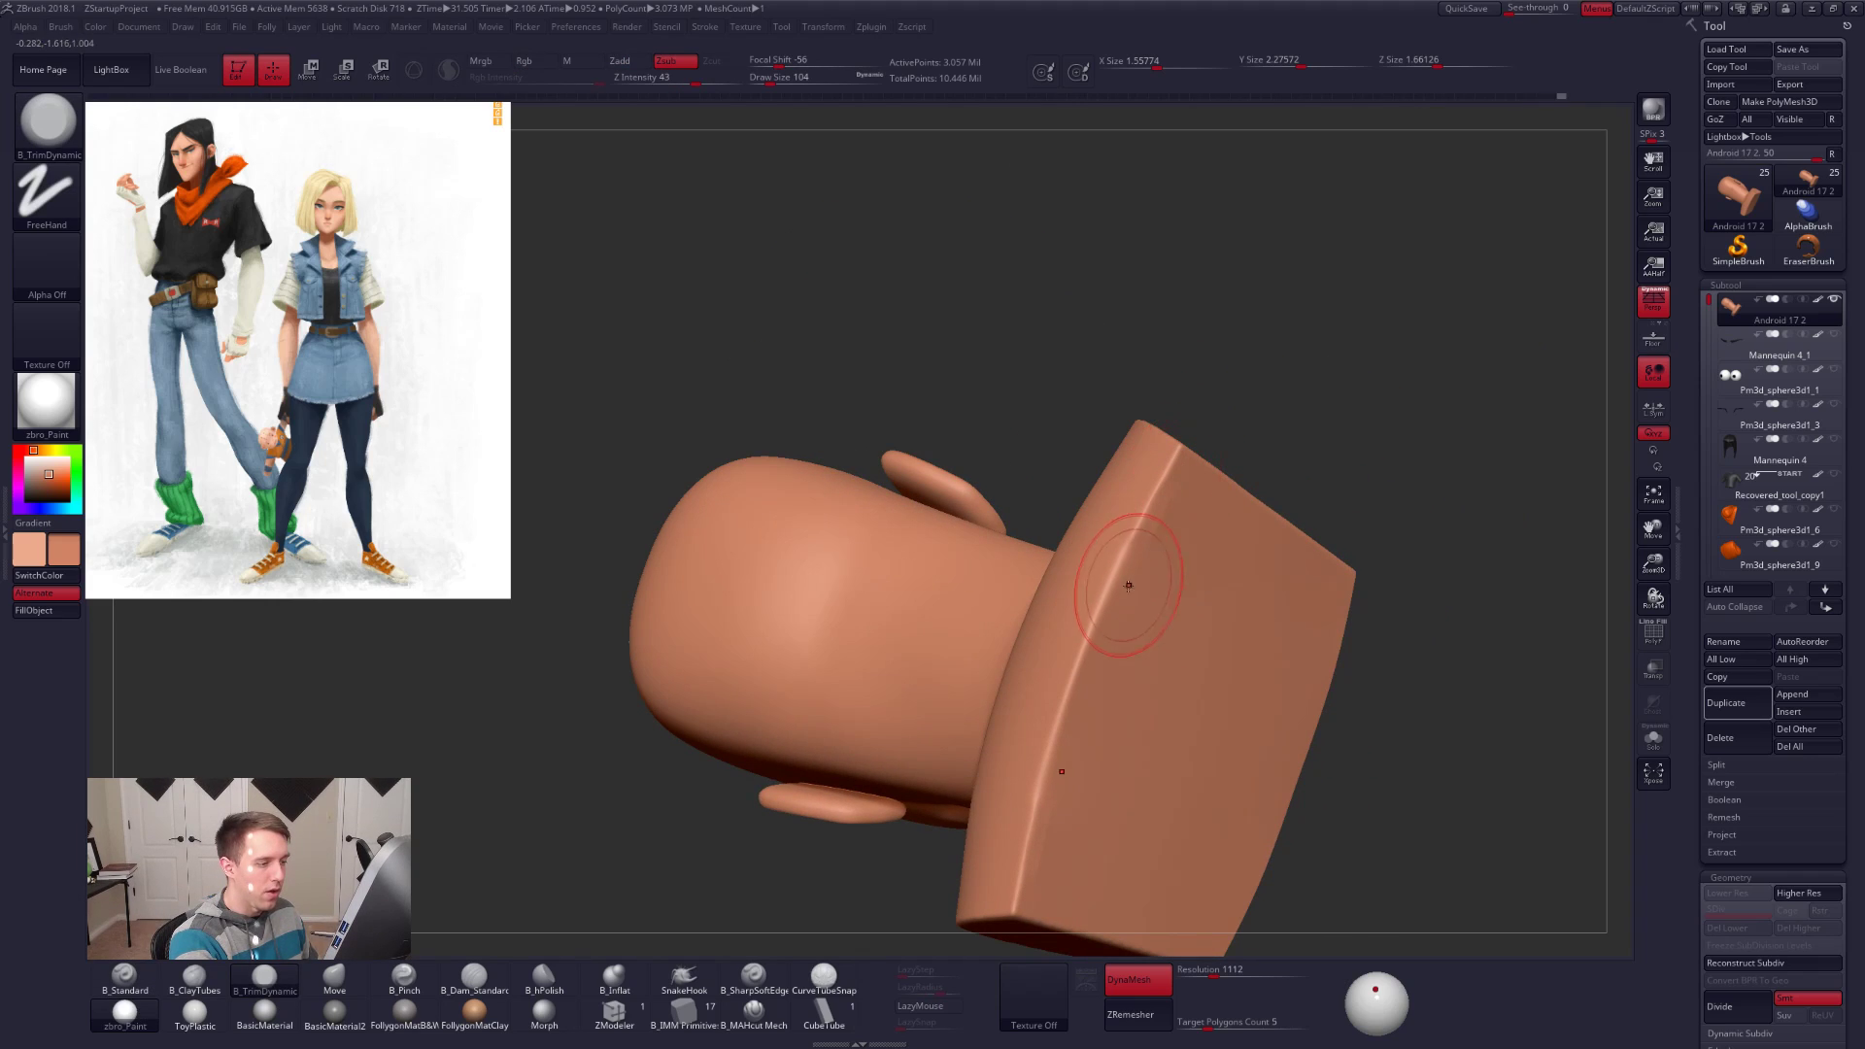
key("shift")
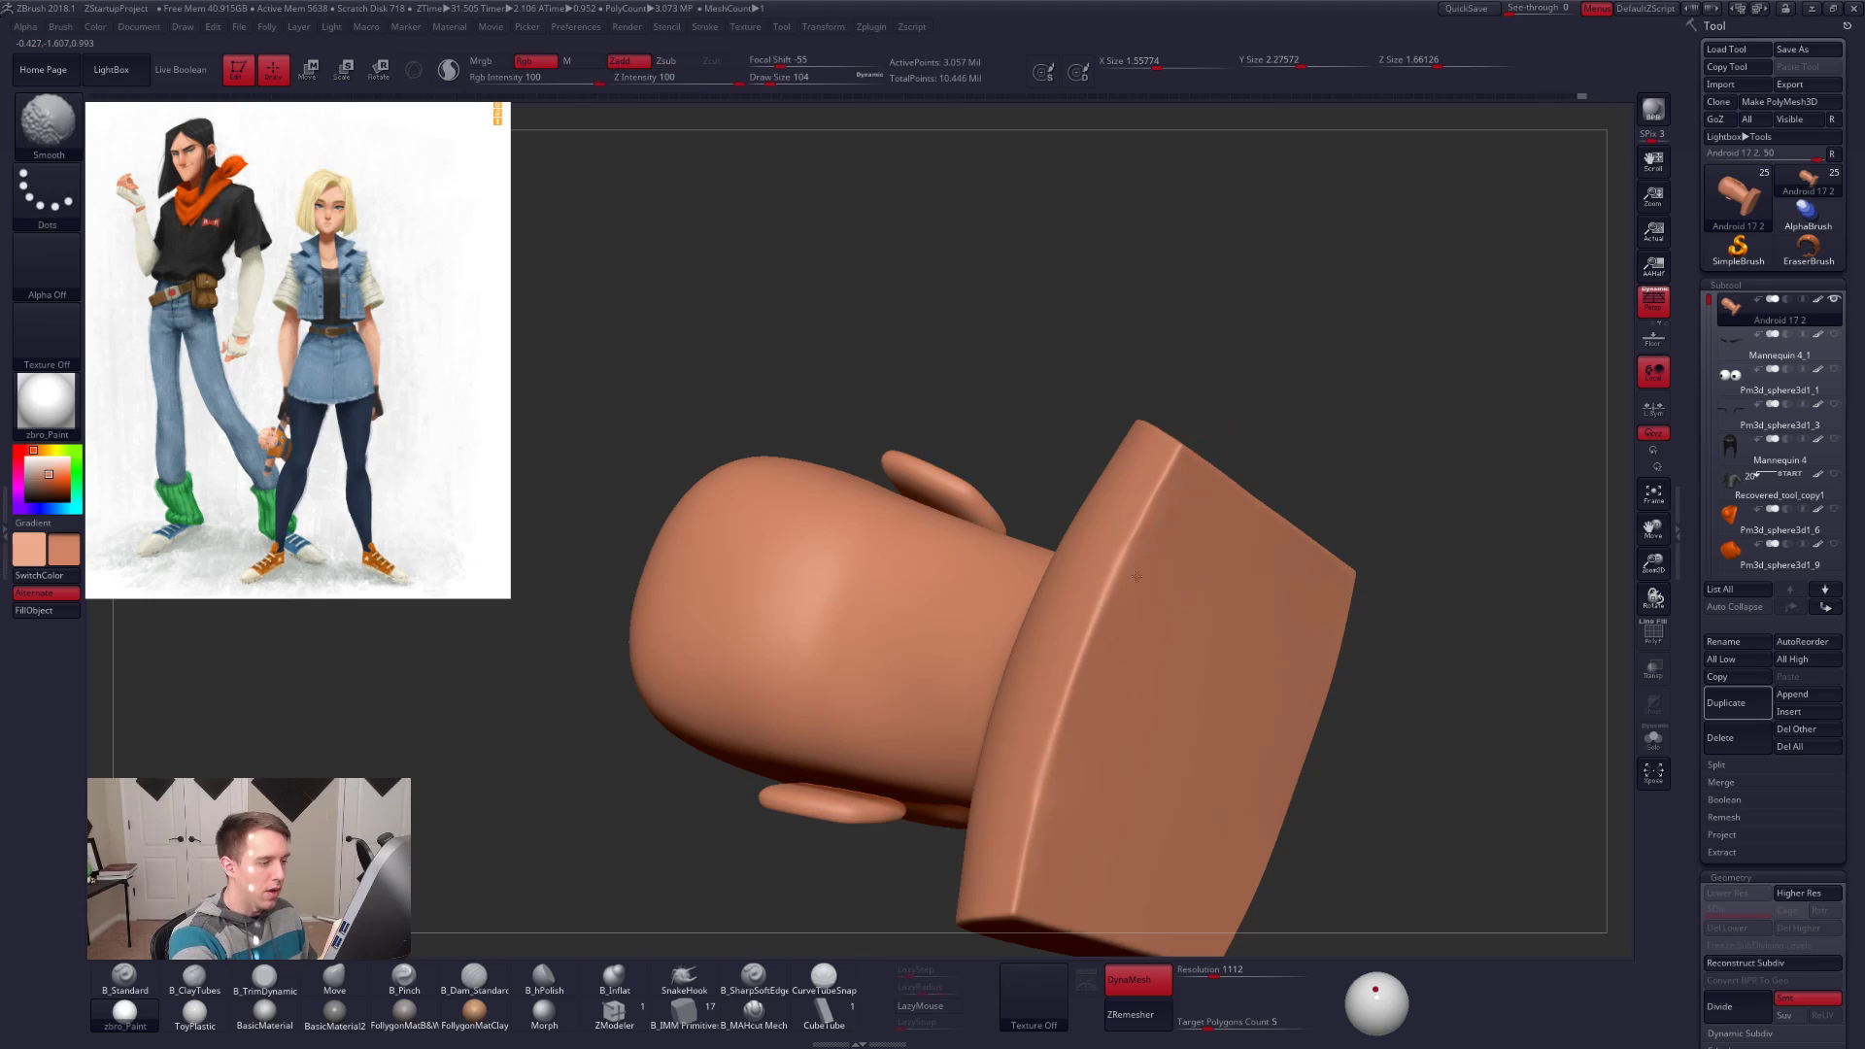
mouse_move(1091, 726)
right_mouse_down()
mouse_move(1117, 695)
mouse_move(1088, 729)
mouse_move(1101, 714)
mouse_move(1069, 719)
mouse_move(1127, 724)
mouse_move(1088, 729)
mouse_move(1170, 758)
right_mouse_up()
right_click_drag(1164, 595, 1153, 520, "ctrl")
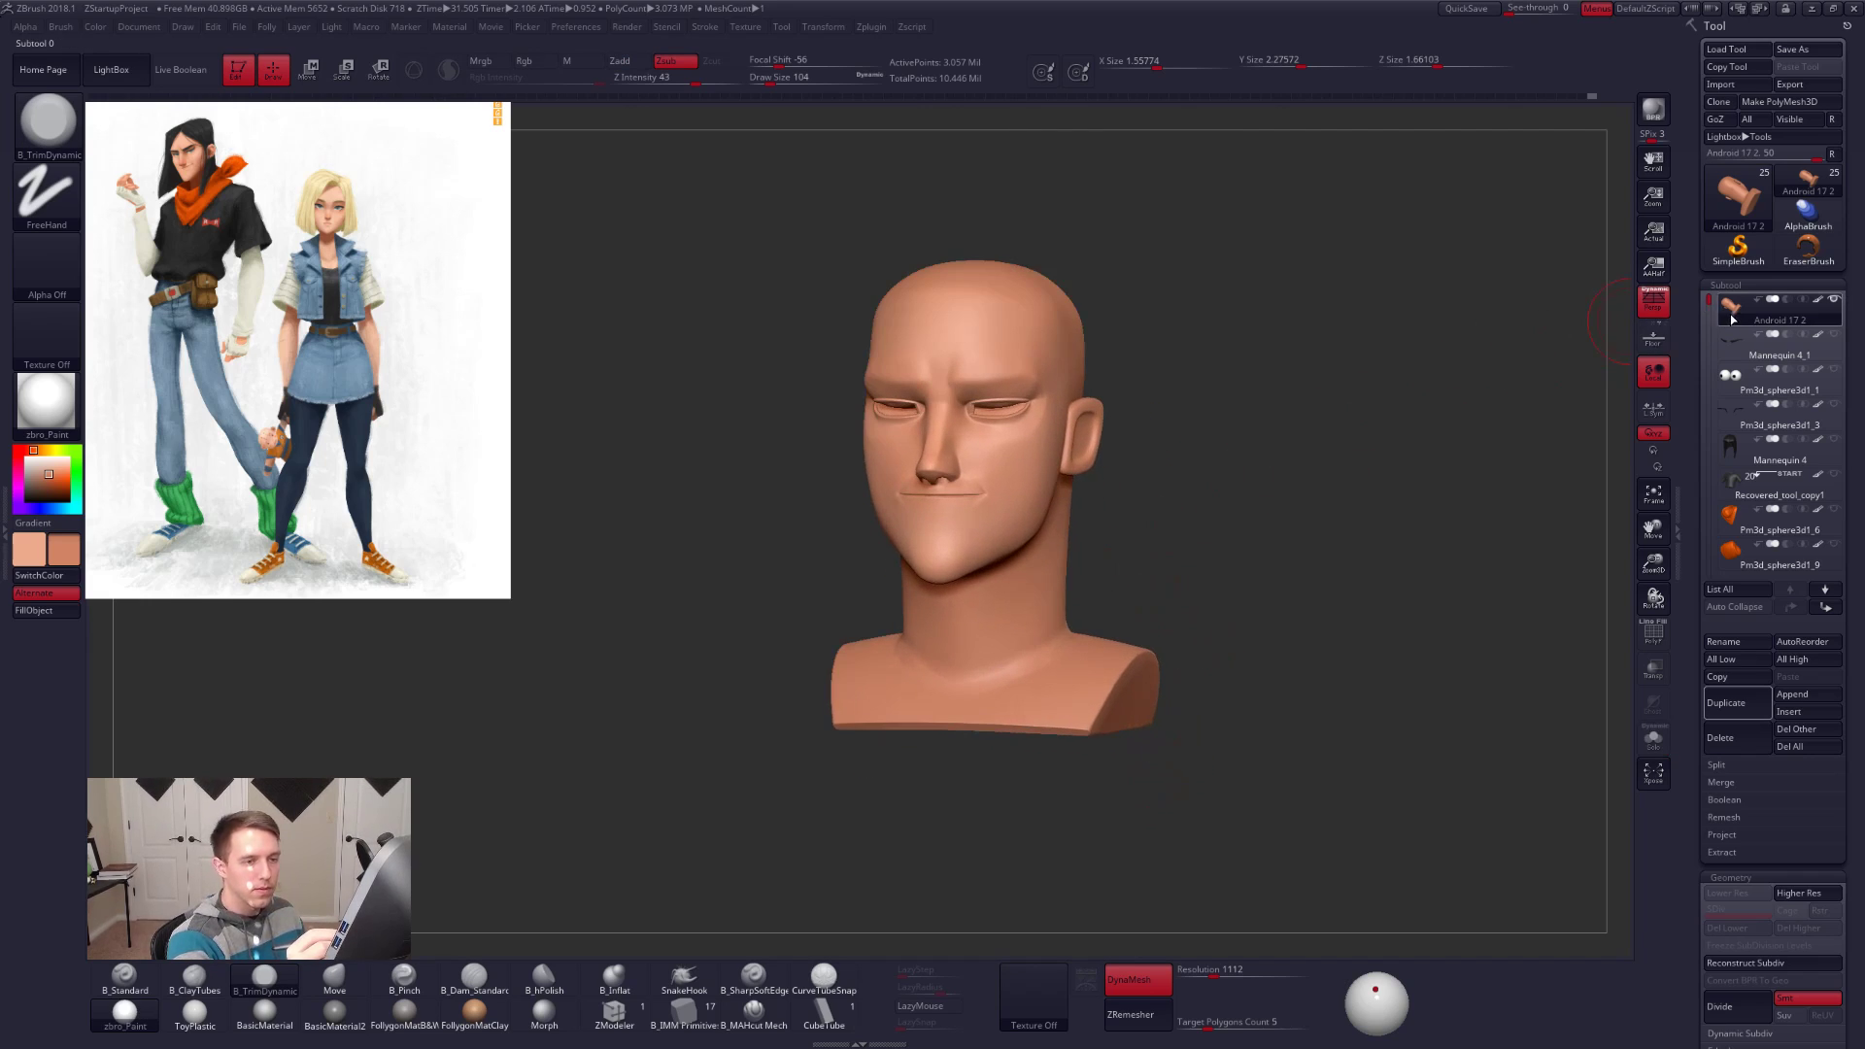
Step: Duplicate the Android 17 2 head subtool and reselect the original
key("ctrl")
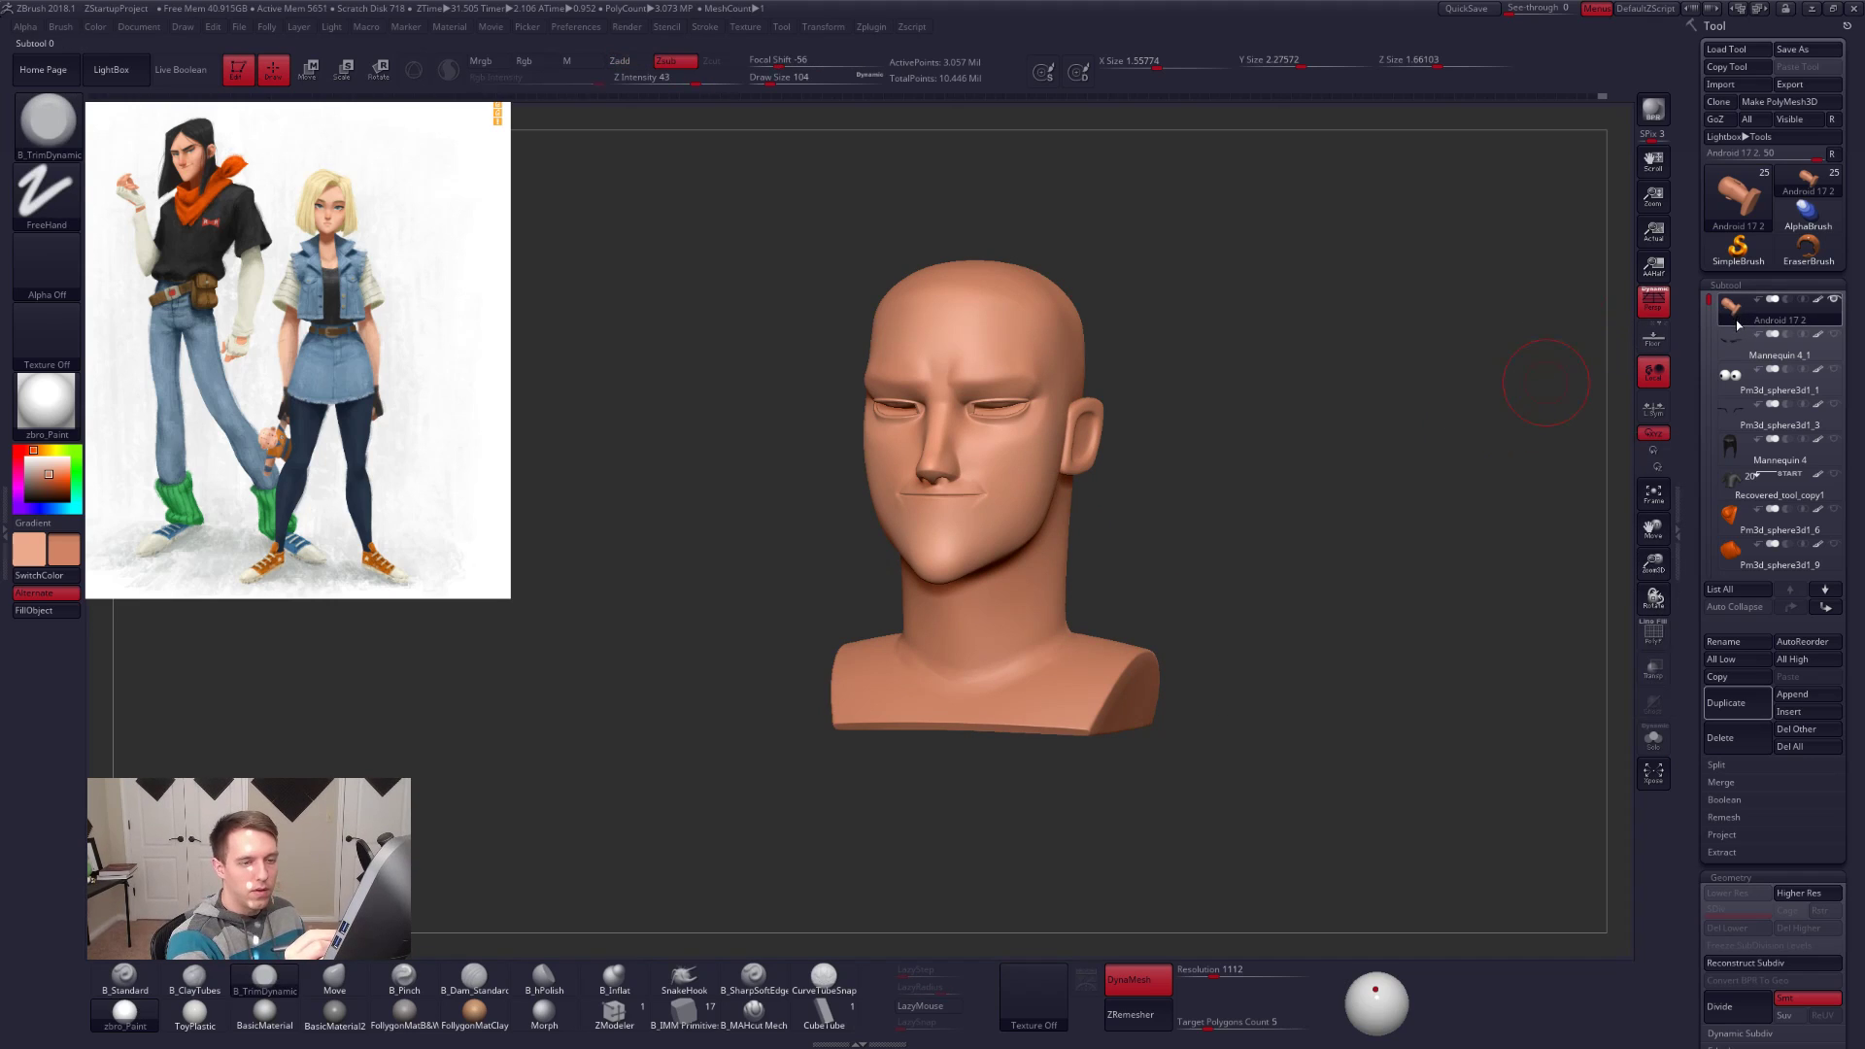
left_click(1726, 703)
left_click(1730, 323)
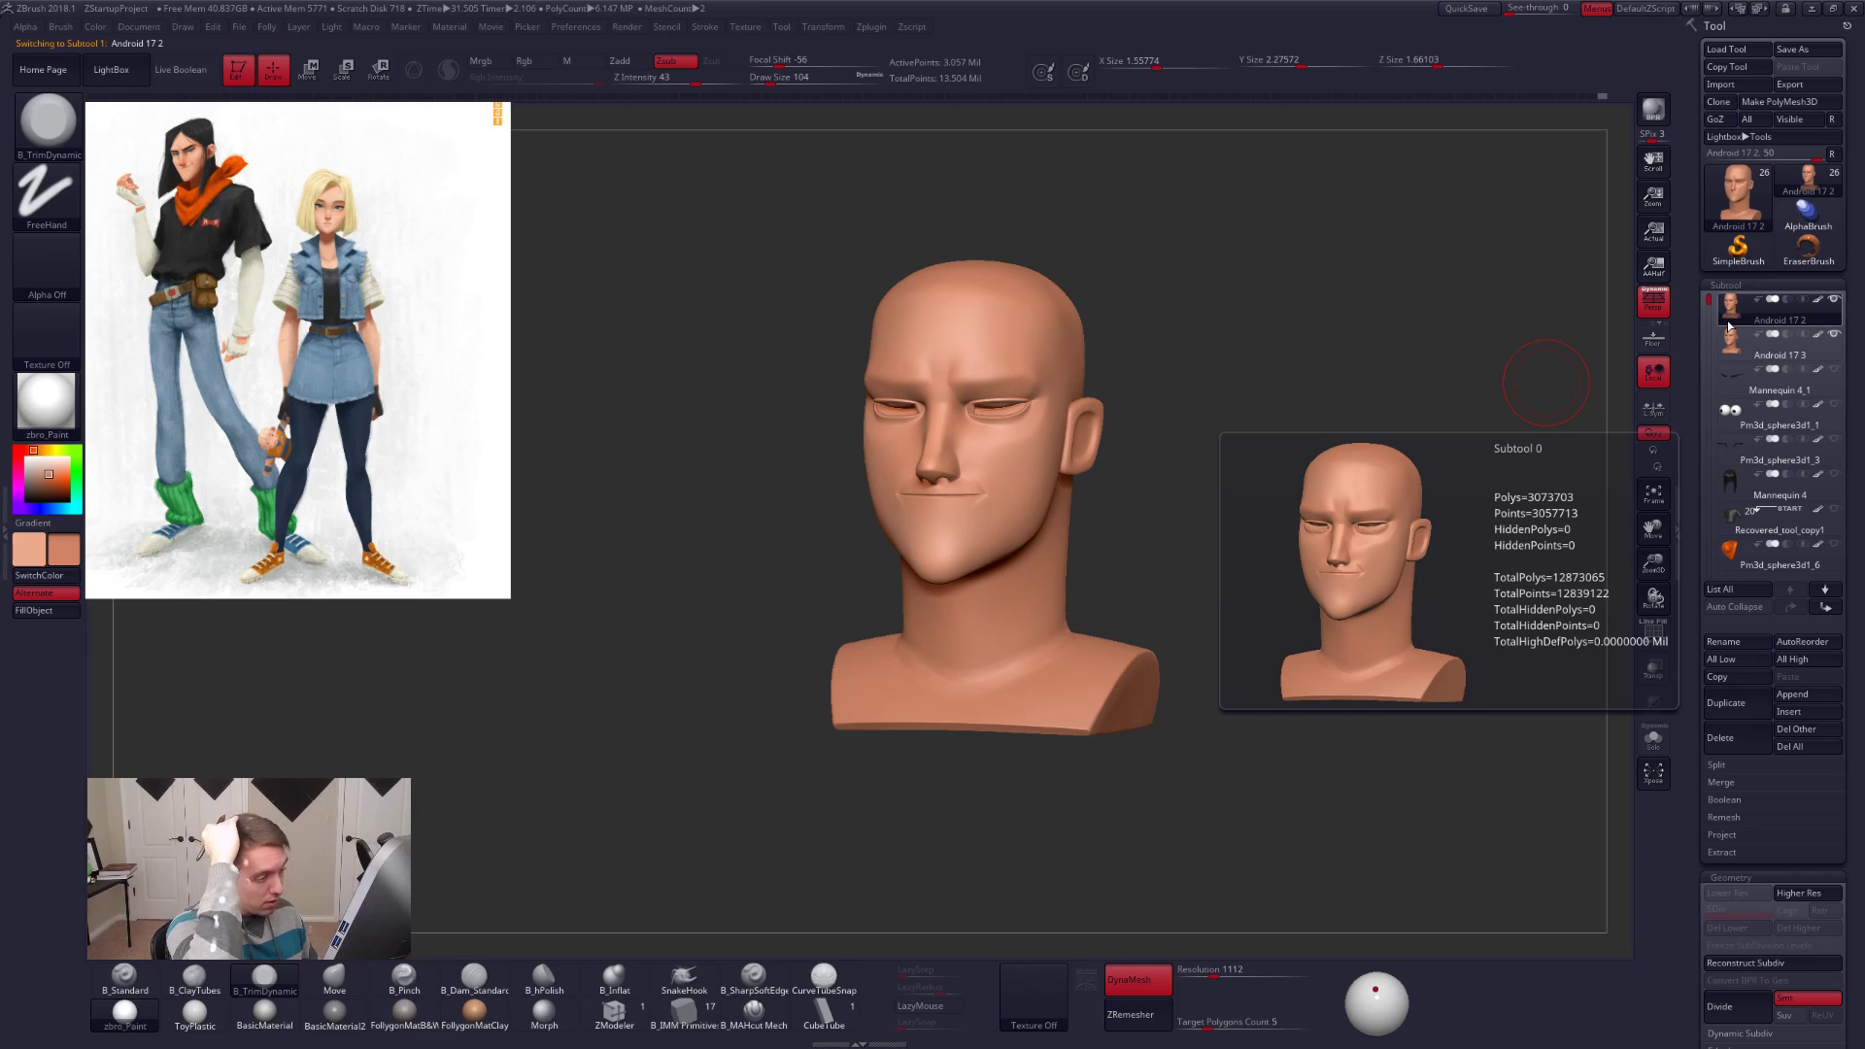
Step: Show the head straight from the front with perspective turned off and check the lower face with the polyframe display
left_click_drag(1133, 574, 1108, 583, "shift")
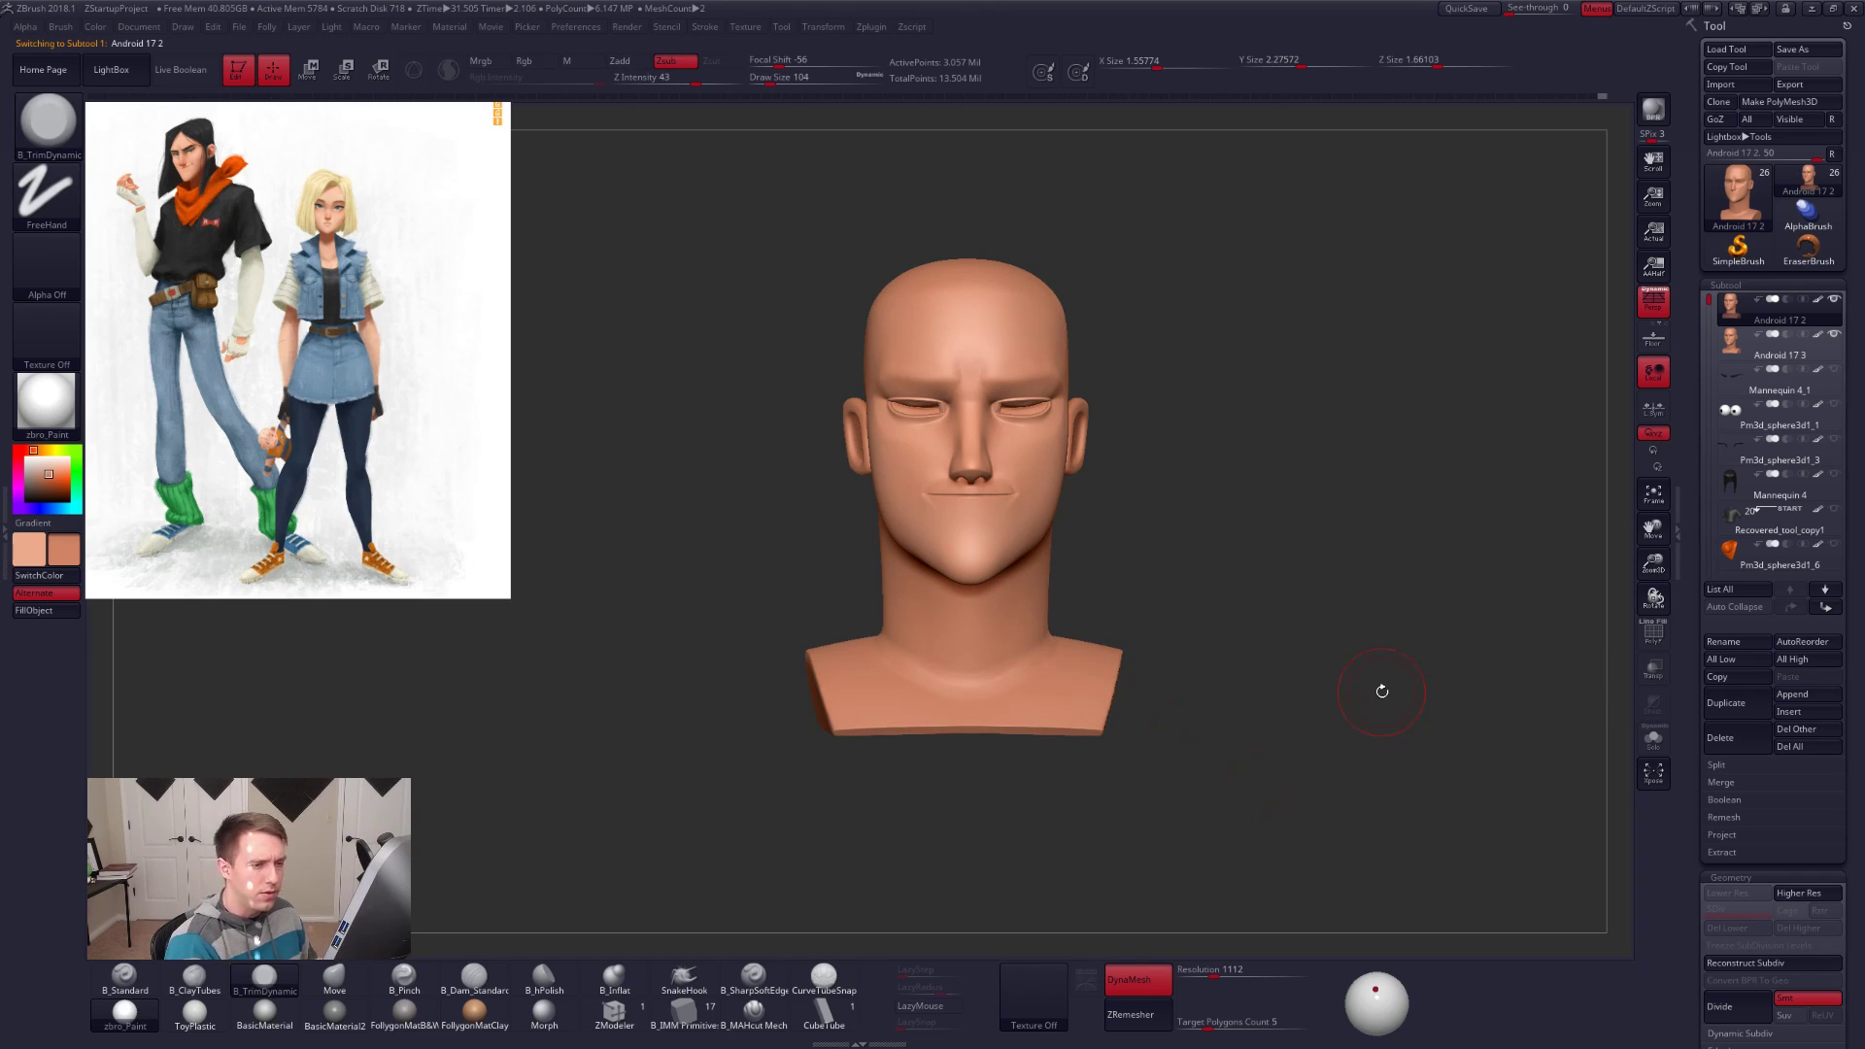
left_click(1654, 308)
key("ctrl+shift+f")
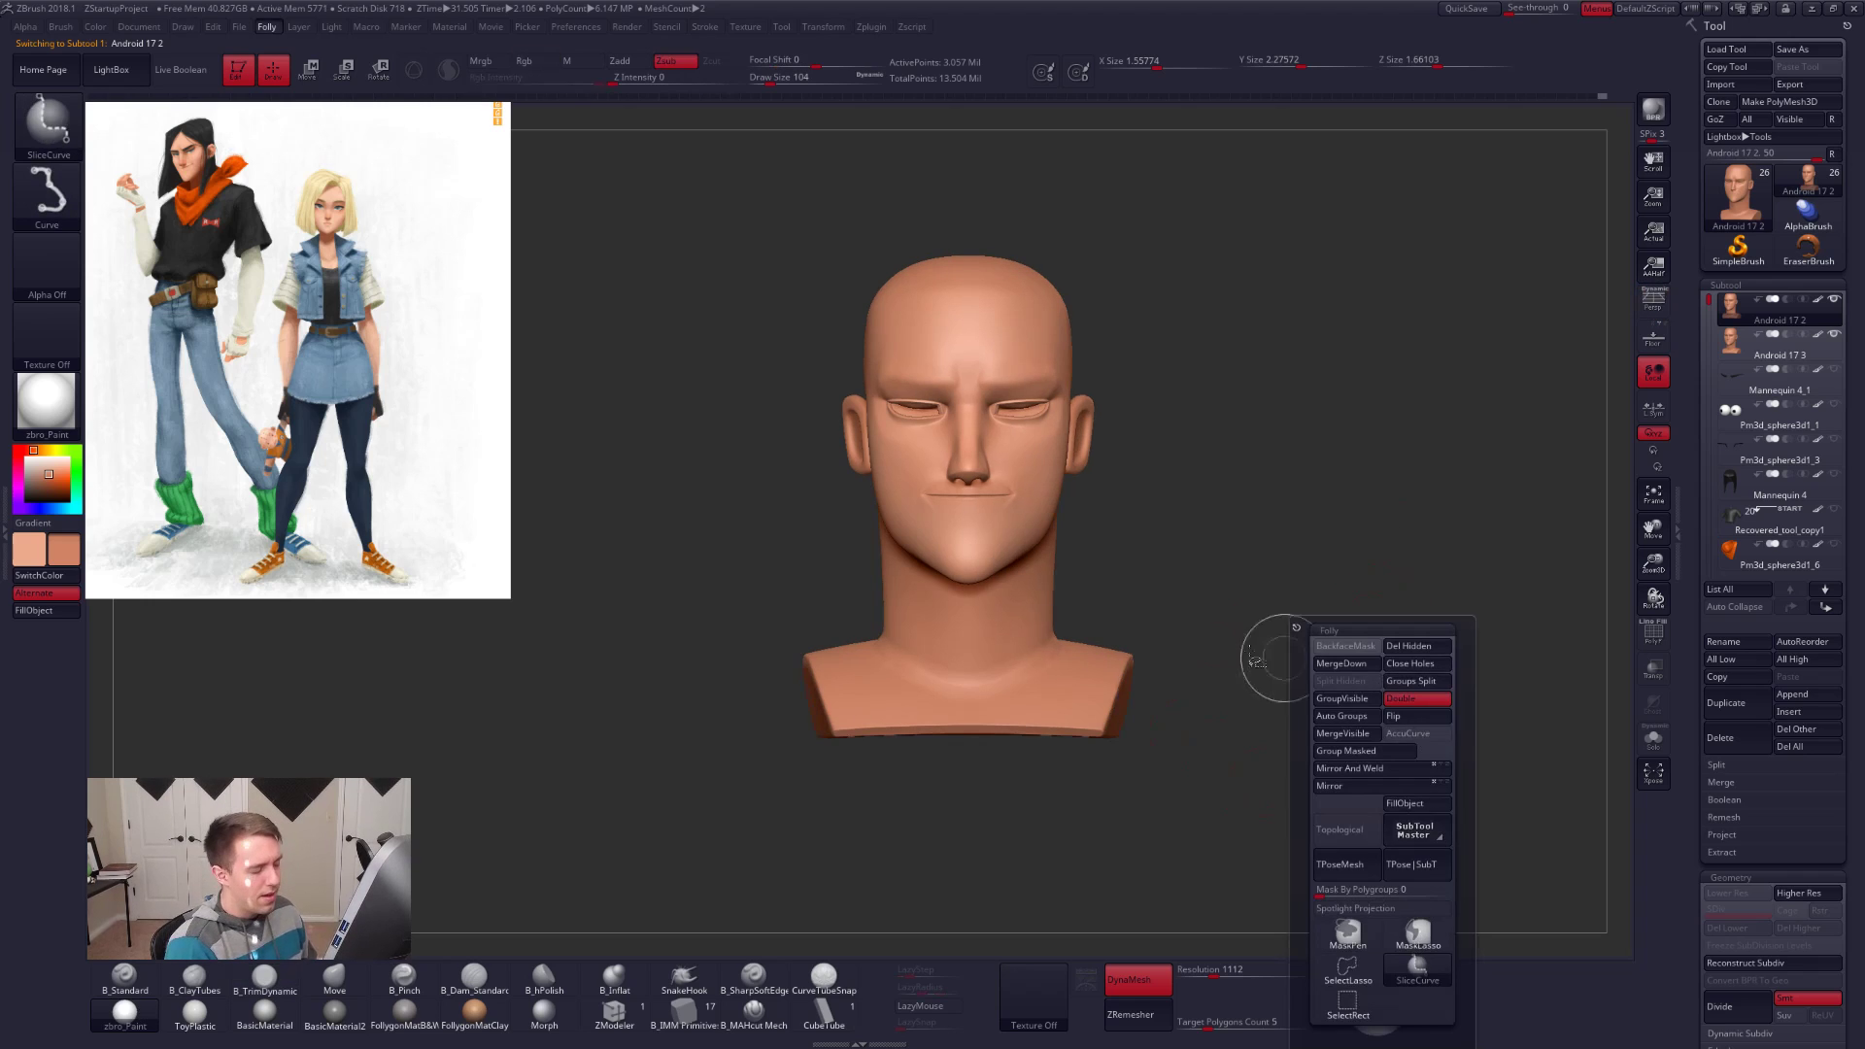
left_click_drag(1175, 583, 1165, 670, "alt")
right_click_drag(994, 633, 1032, 721, "alt")
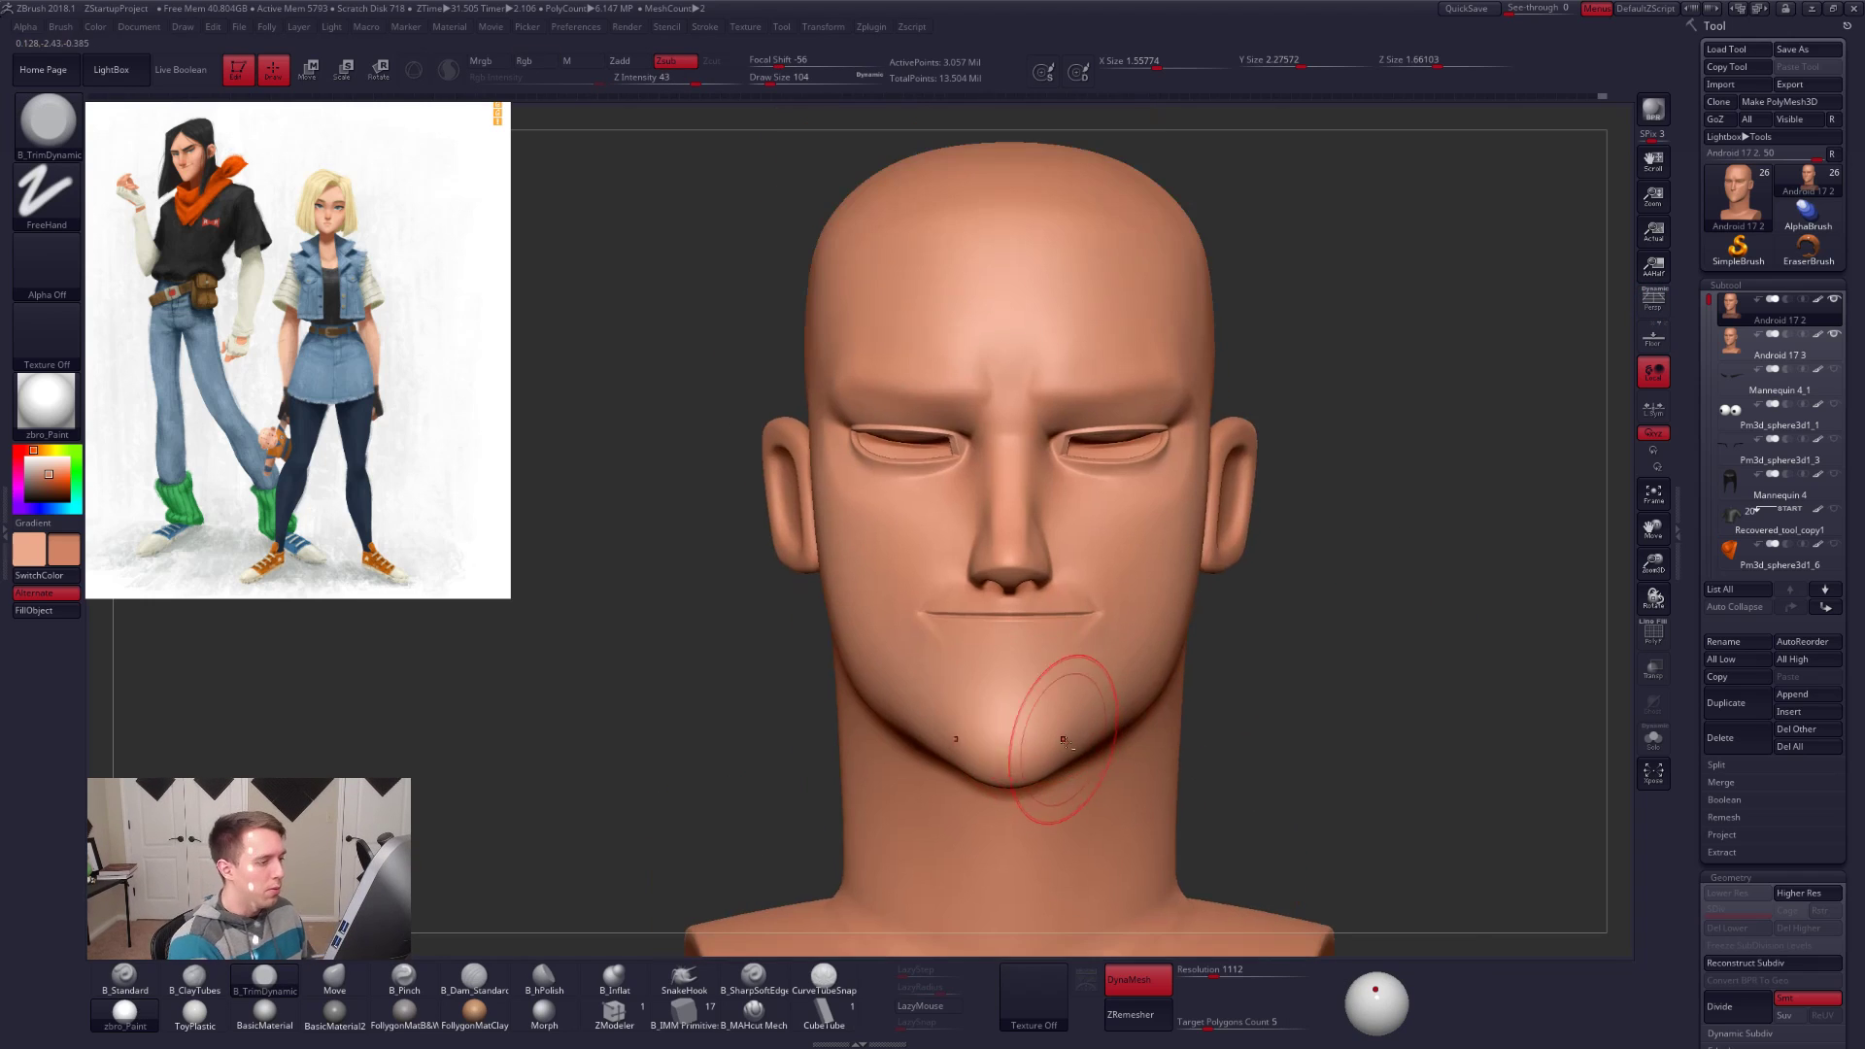
key("shift+f")
key("shift+f")
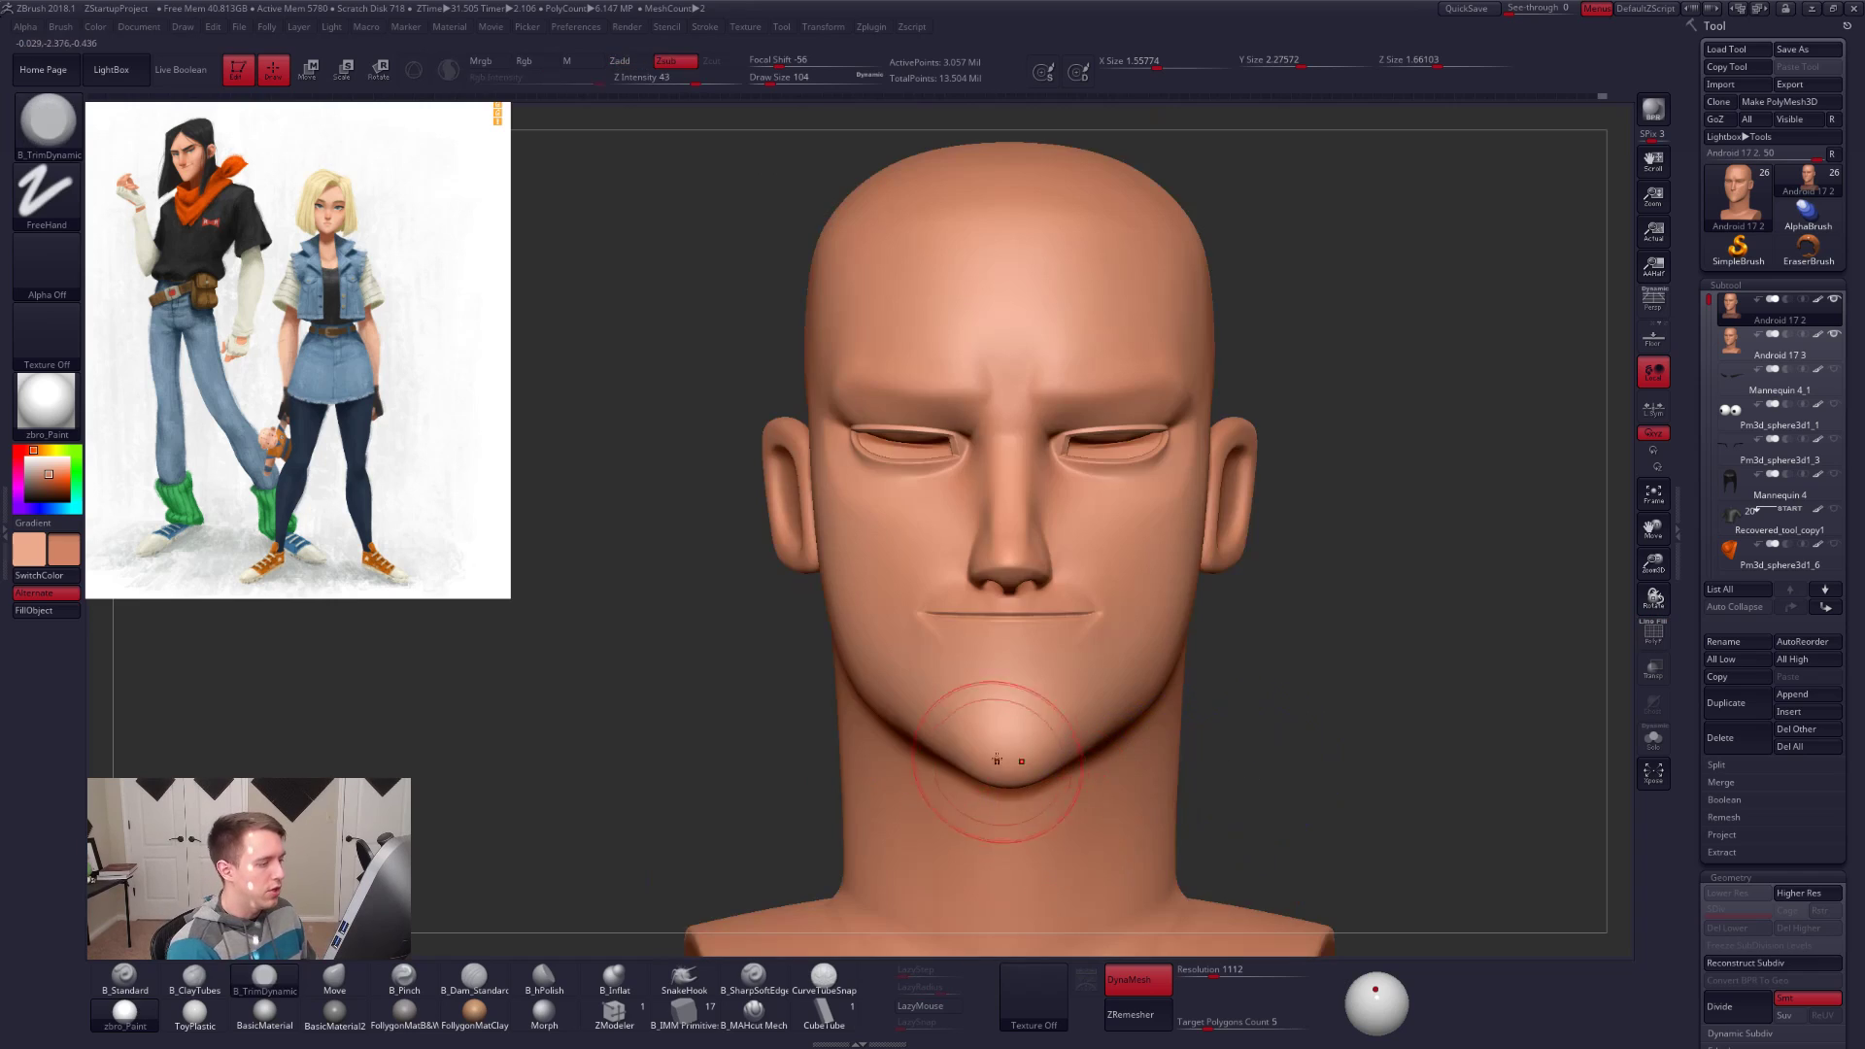
right_click_drag(1006, 674, 1026, 718, "alt")
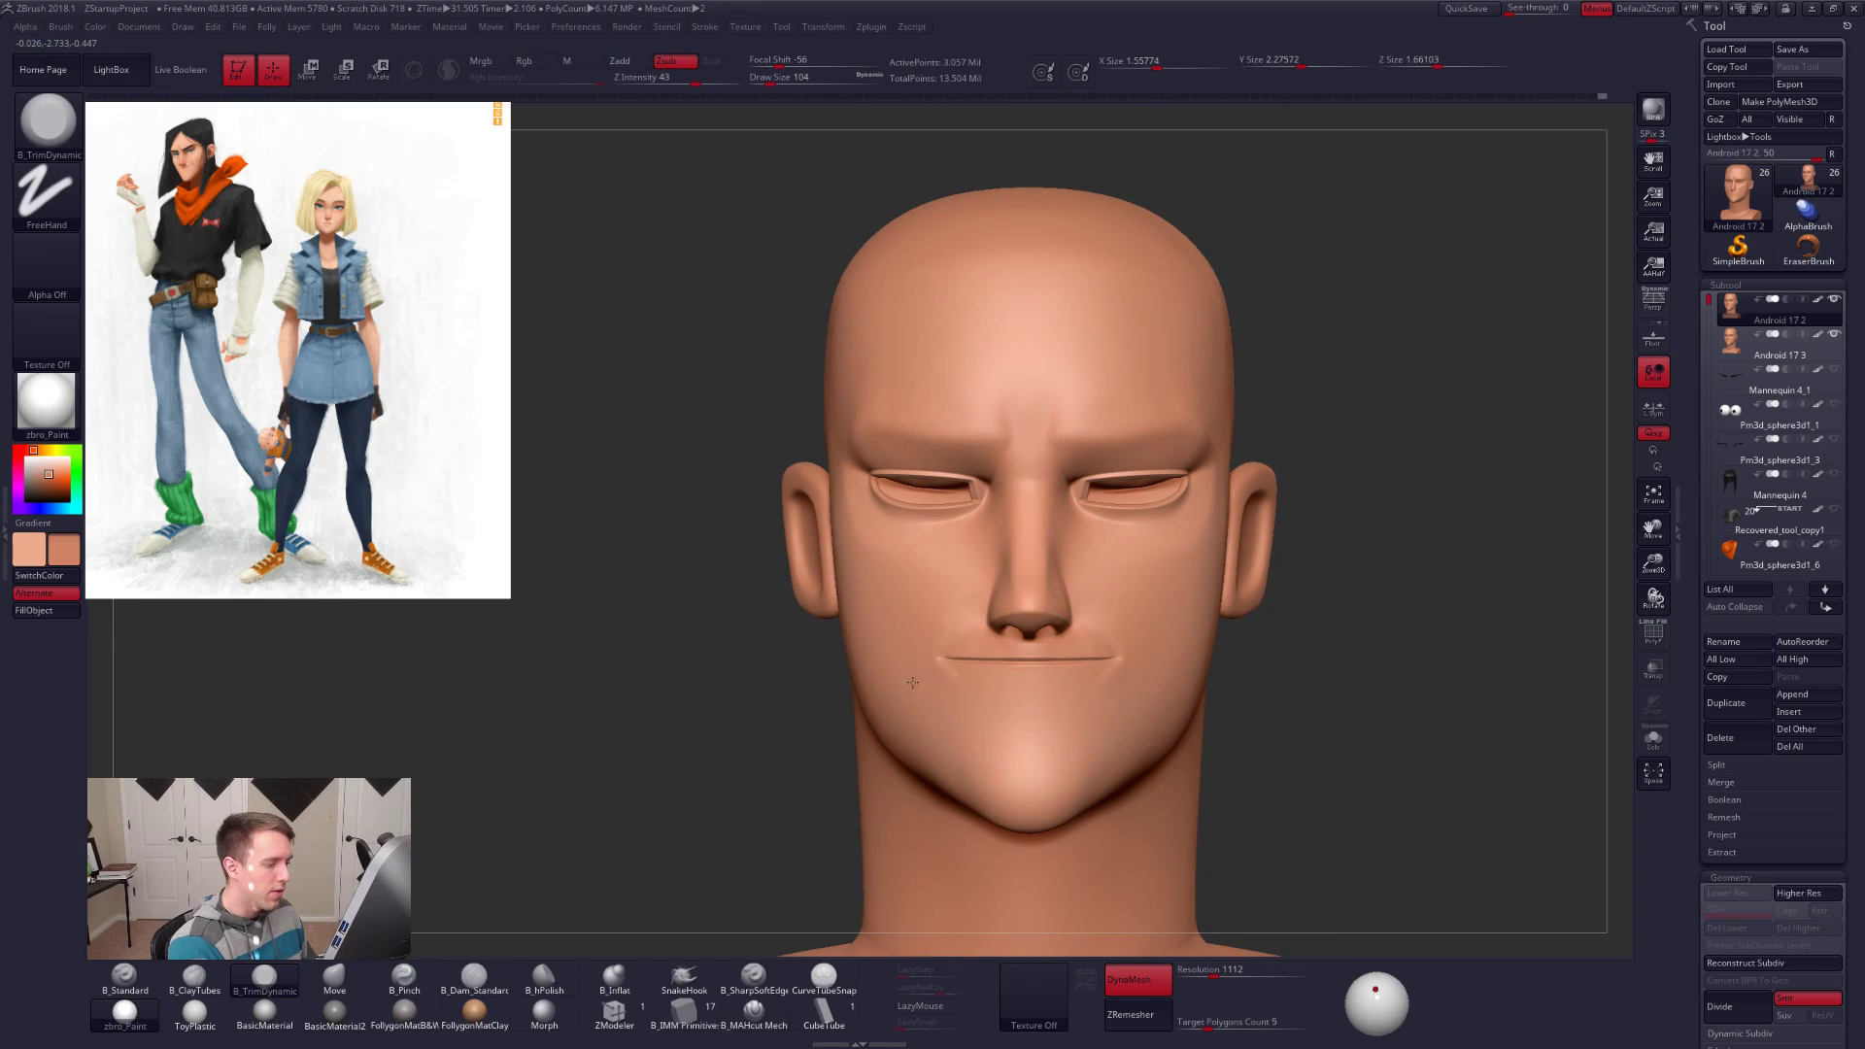
Step: Slice the face into two polygroups with a straight horizontal SliceCurve cut along the mouth line and show the polyframe display
scroll(1024, 666, "up", 2)
mouse_move(731, 667)
left_mouse_down("ctrl+shift")
mouse_move(1008, 679)
mouse_move(1365, 729)
mouse_move(1375, 680)
mouse_move(1354, 677)
left_mouse_up("ctrl+shift")
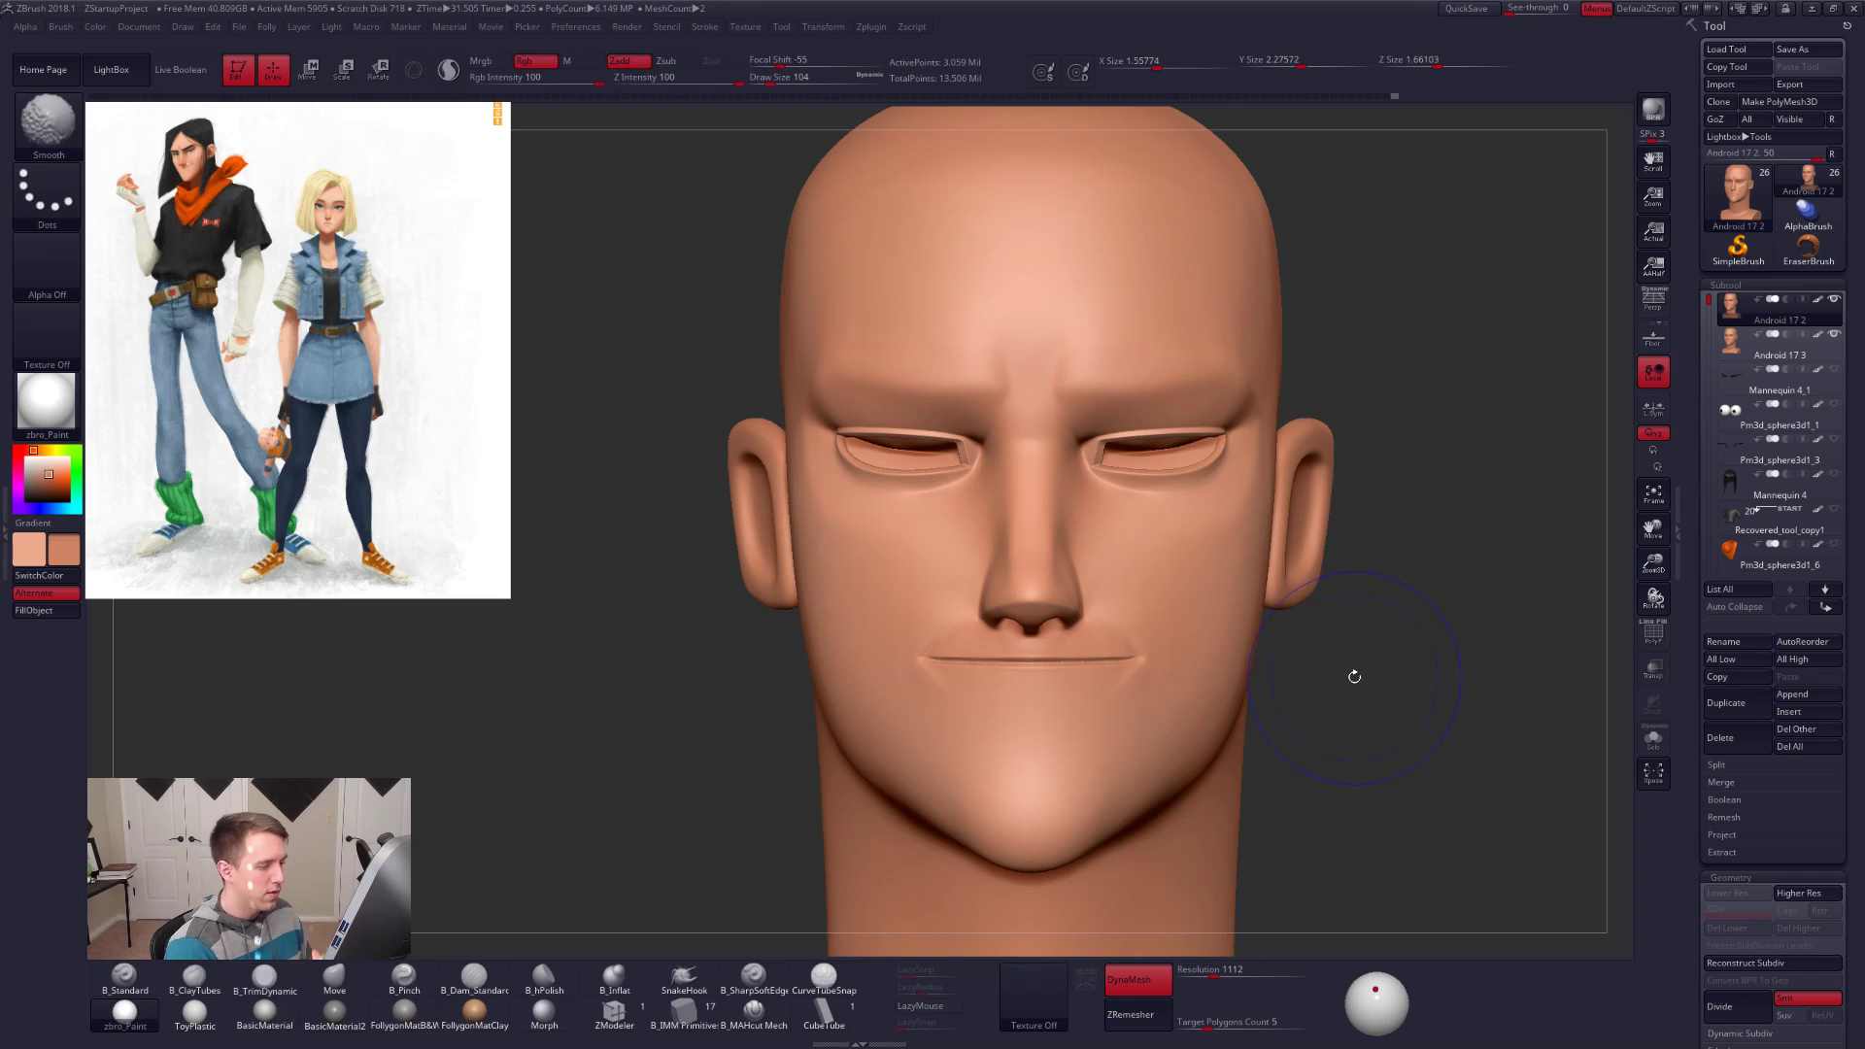
key("shift+f")
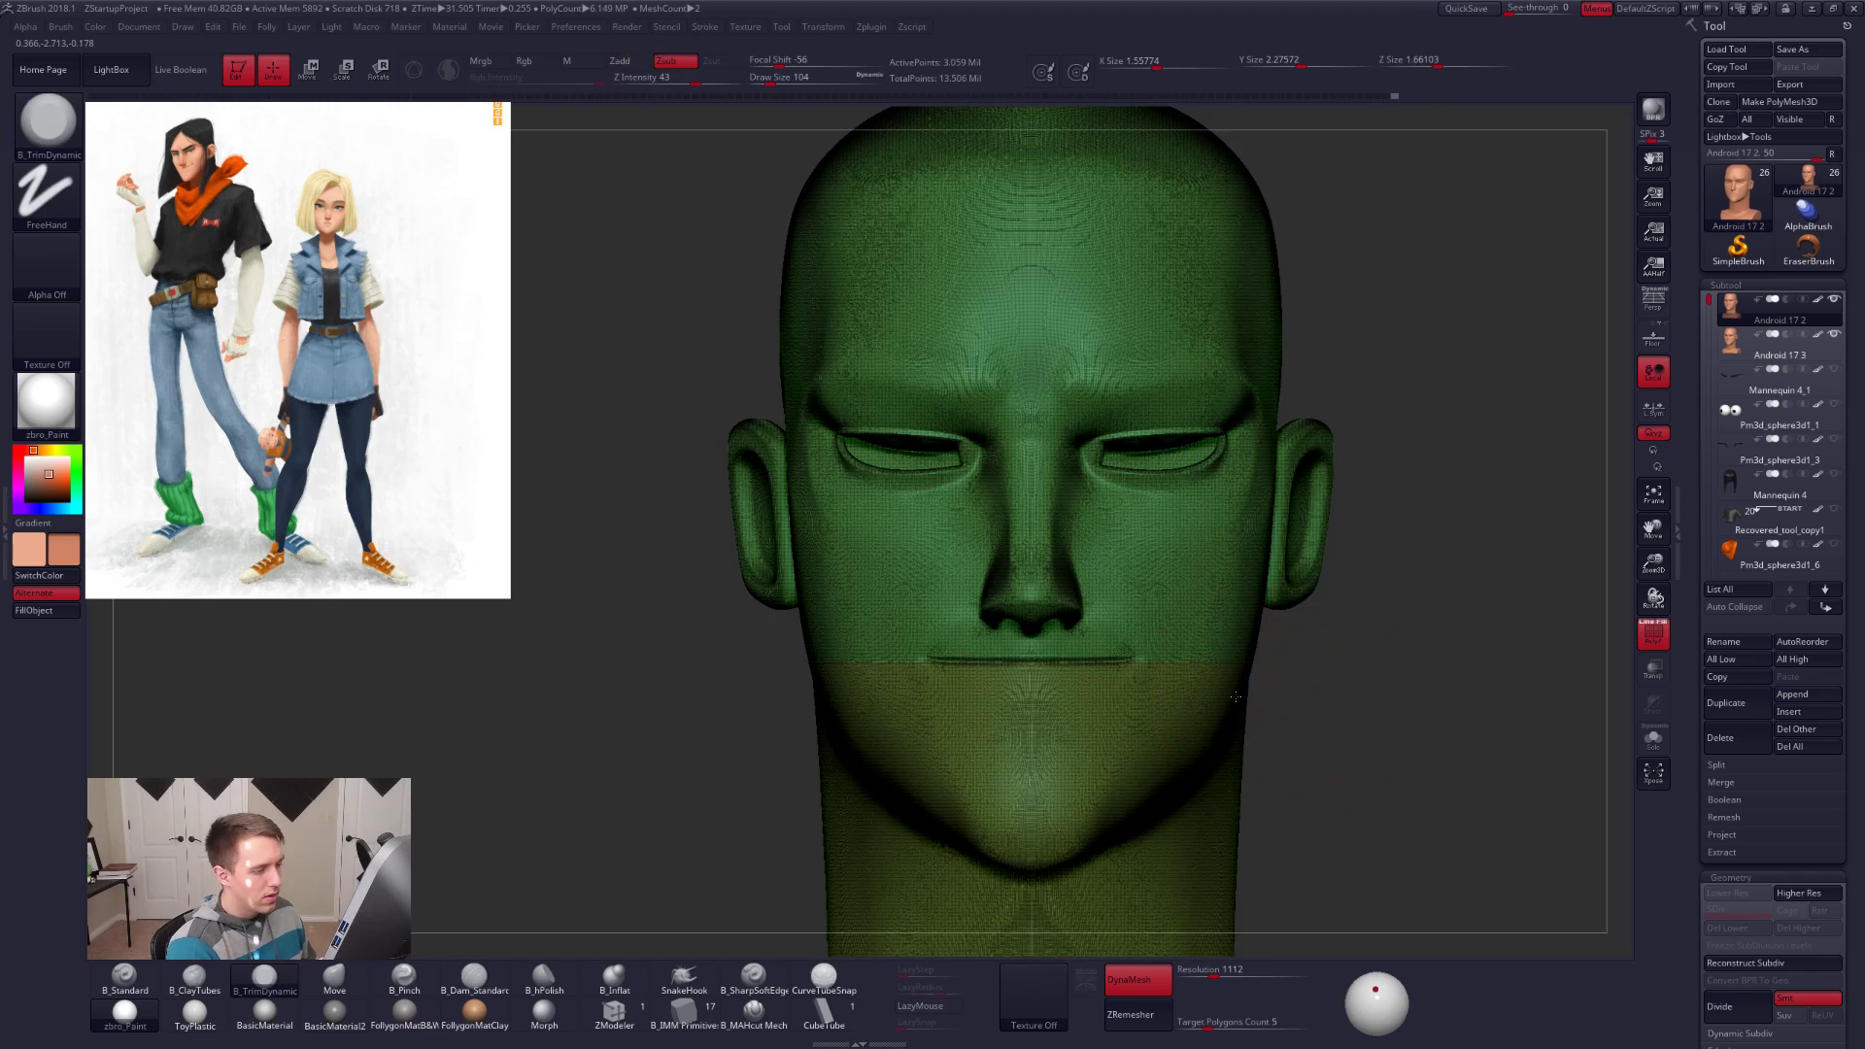
right_click_drag(1238, 704, 1315, 754, "alt")
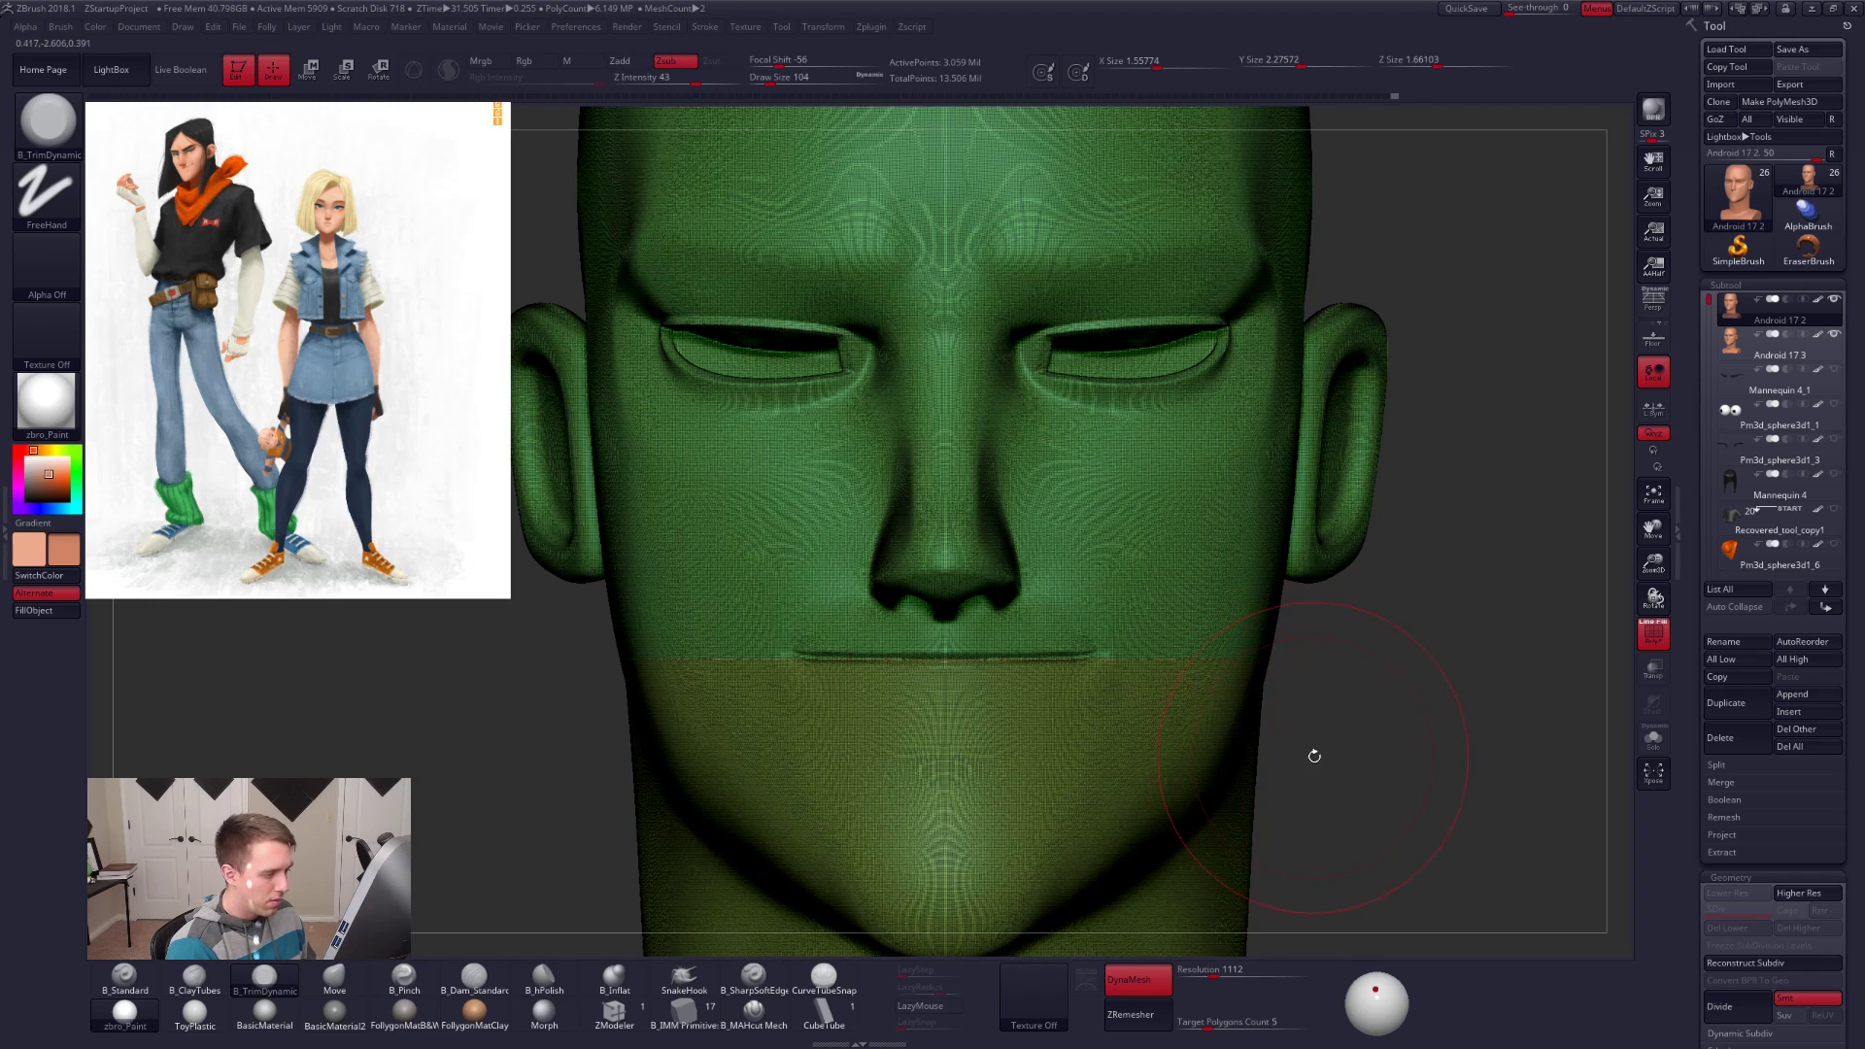
Step: Merge the head back into one polygroup and slice it again horizontally, closer to the mouth crease
key("ctrl+w")
mouse_move(547, 646)
left_mouse_down("ctrl+shift")
mouse_move(1088, 622)
mouse_move(1214, 669)
mouse_move(1341, 678)
left_mouse_up("ctrl+shift")
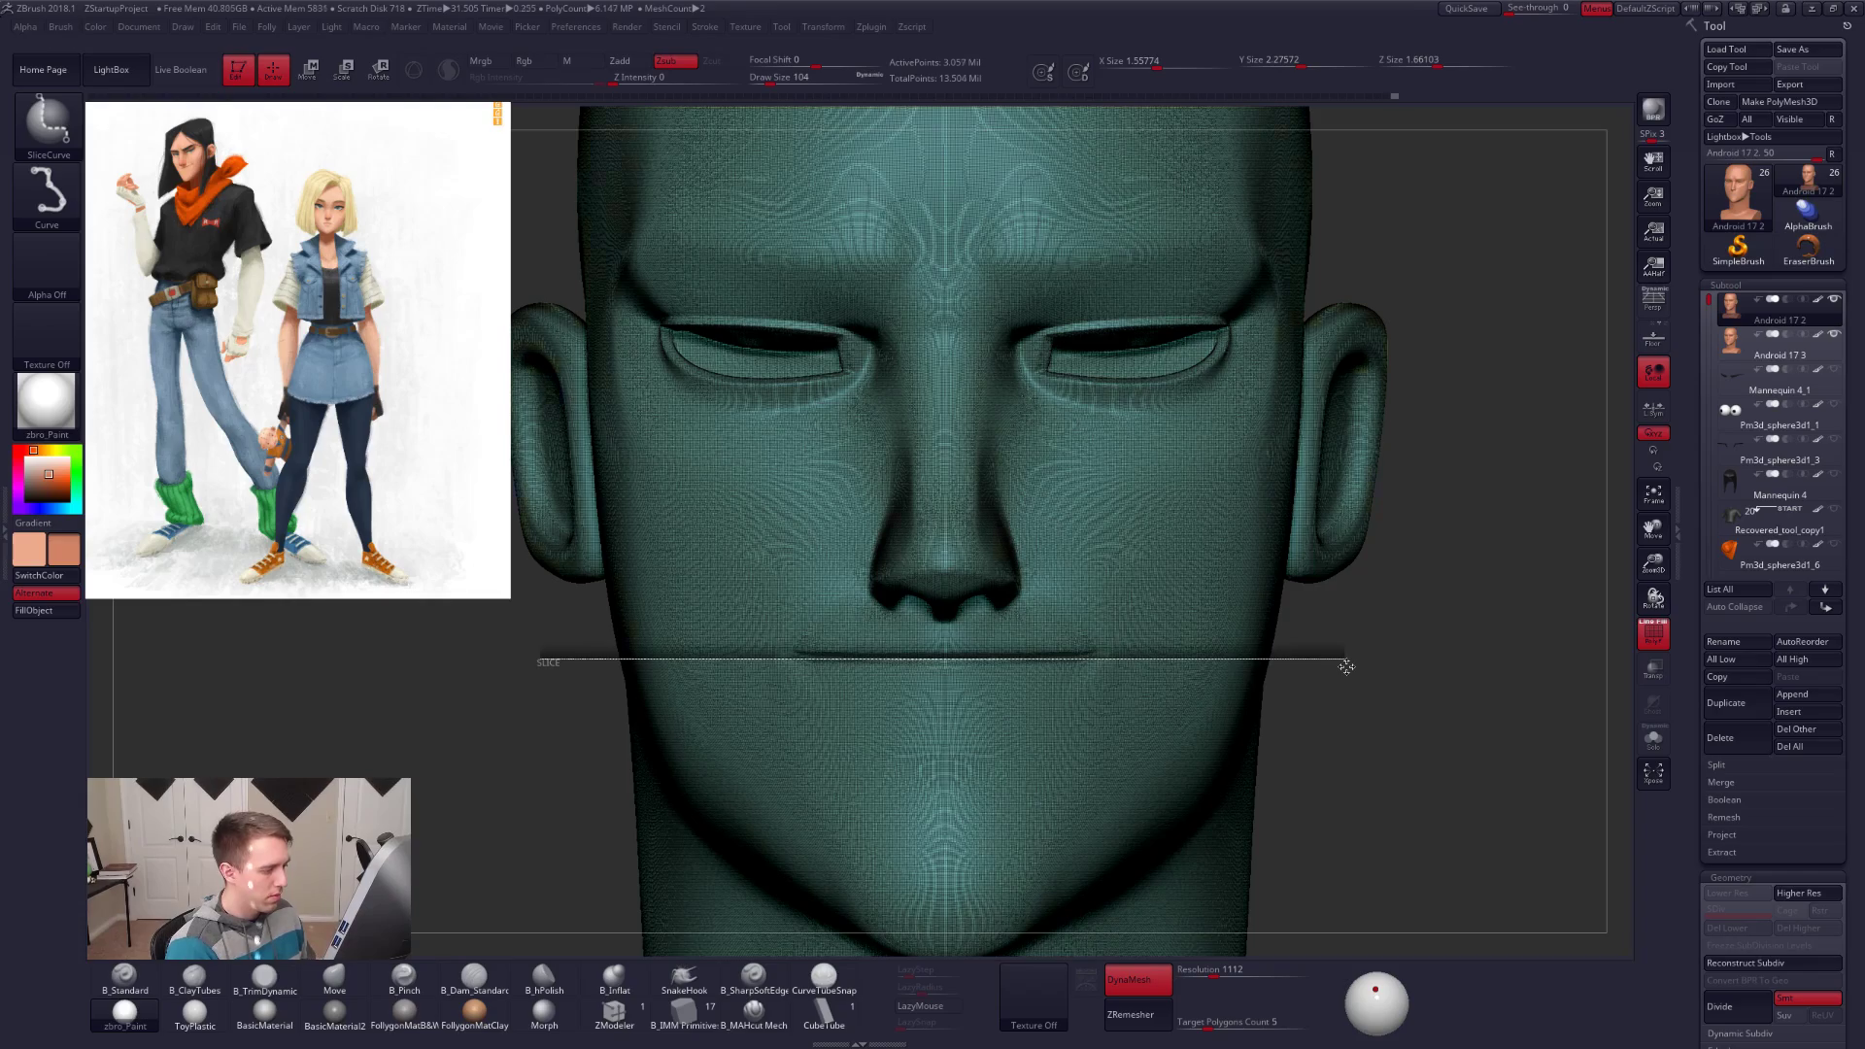
left_click_drag(1389, 761, 1095, 664, "alt")
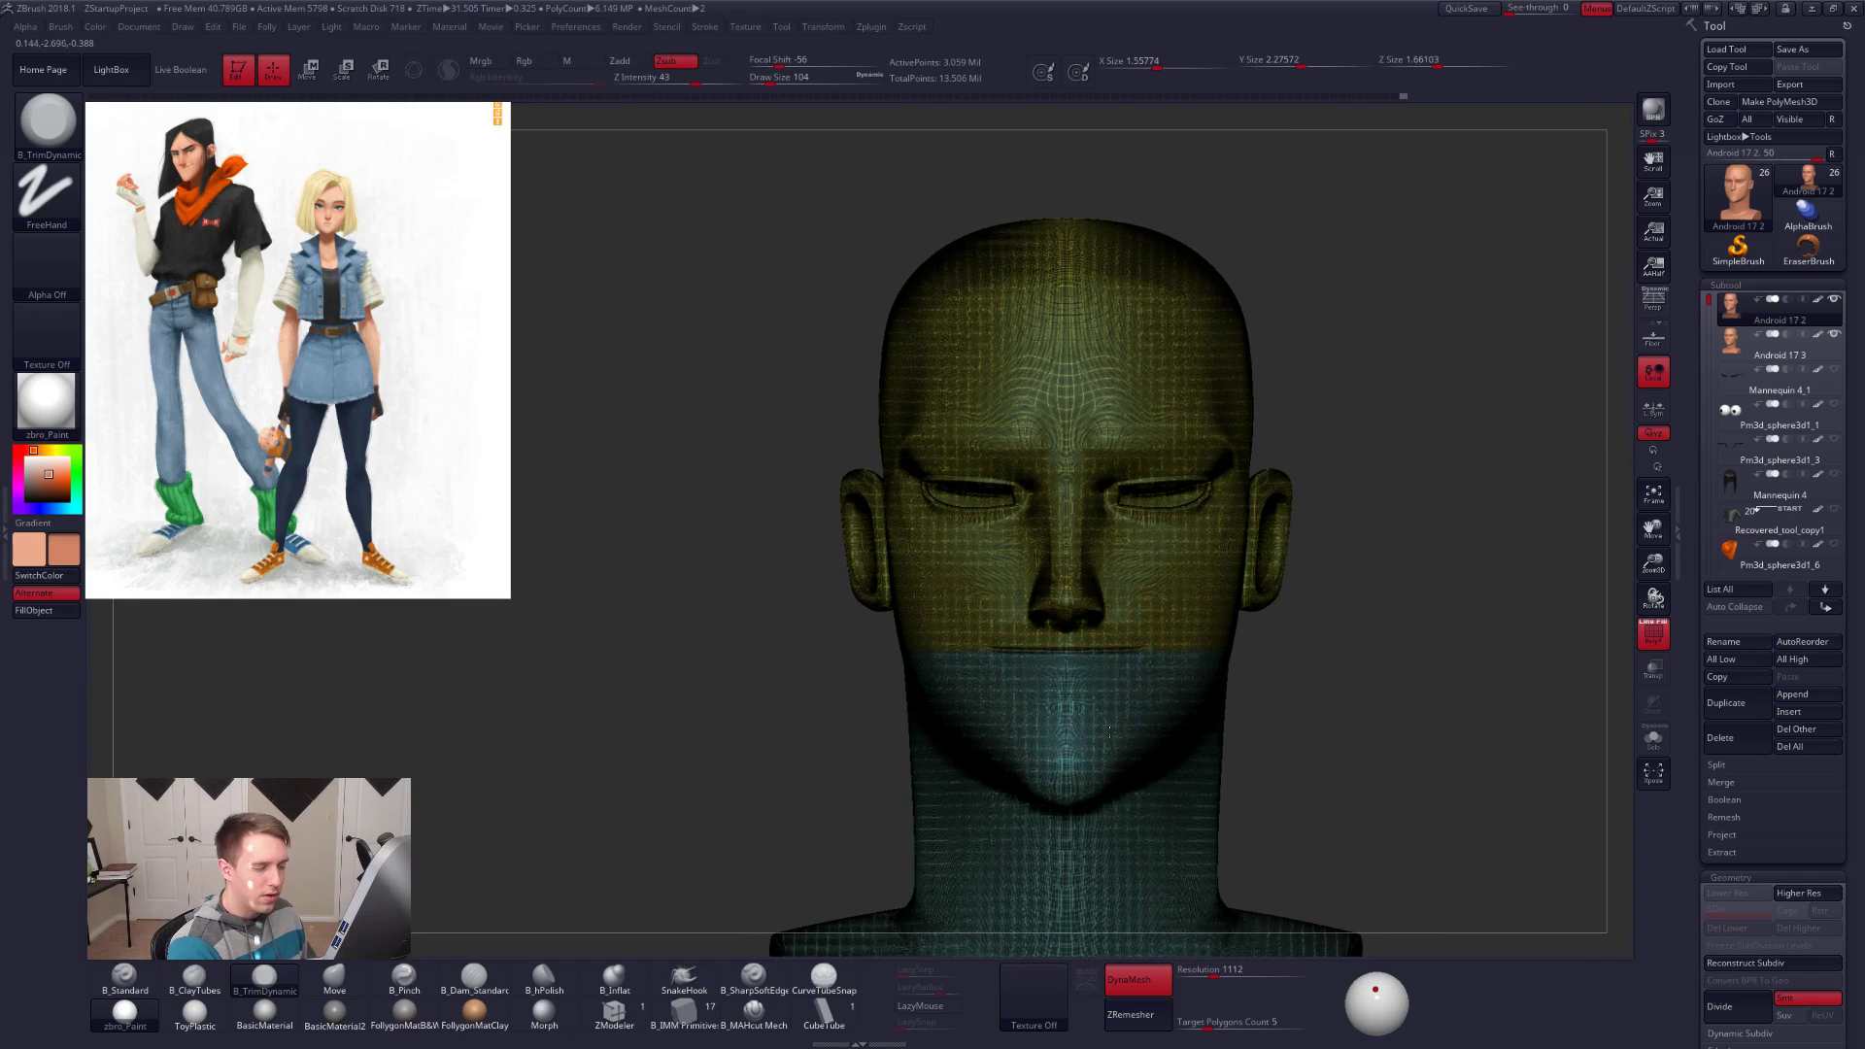
right_click_drag(1139, 682, 1143, 688, "alt")
Step: Regroup the head, try a third horizontal slice through the mouth line, check it close up and undo it
key("ctrl+w")
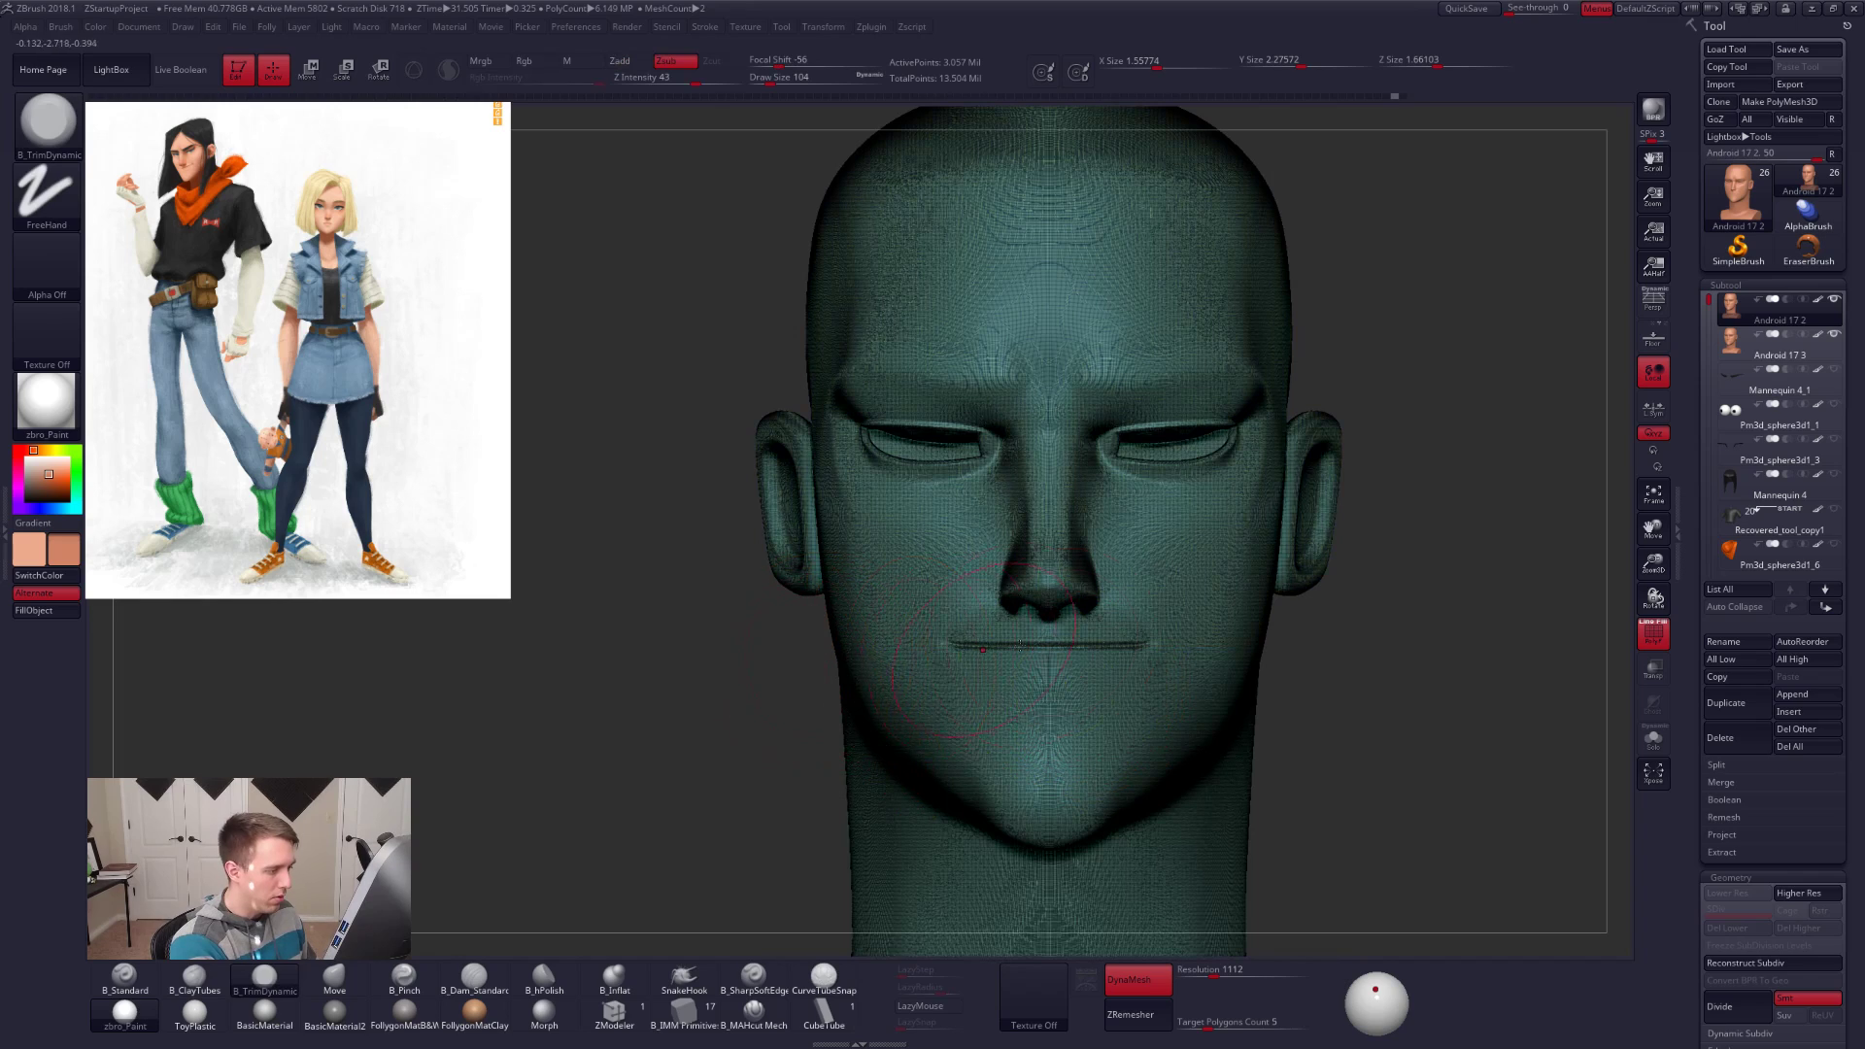
left_click_drag(1321, 639, 660, 658, "ctrl+shift")
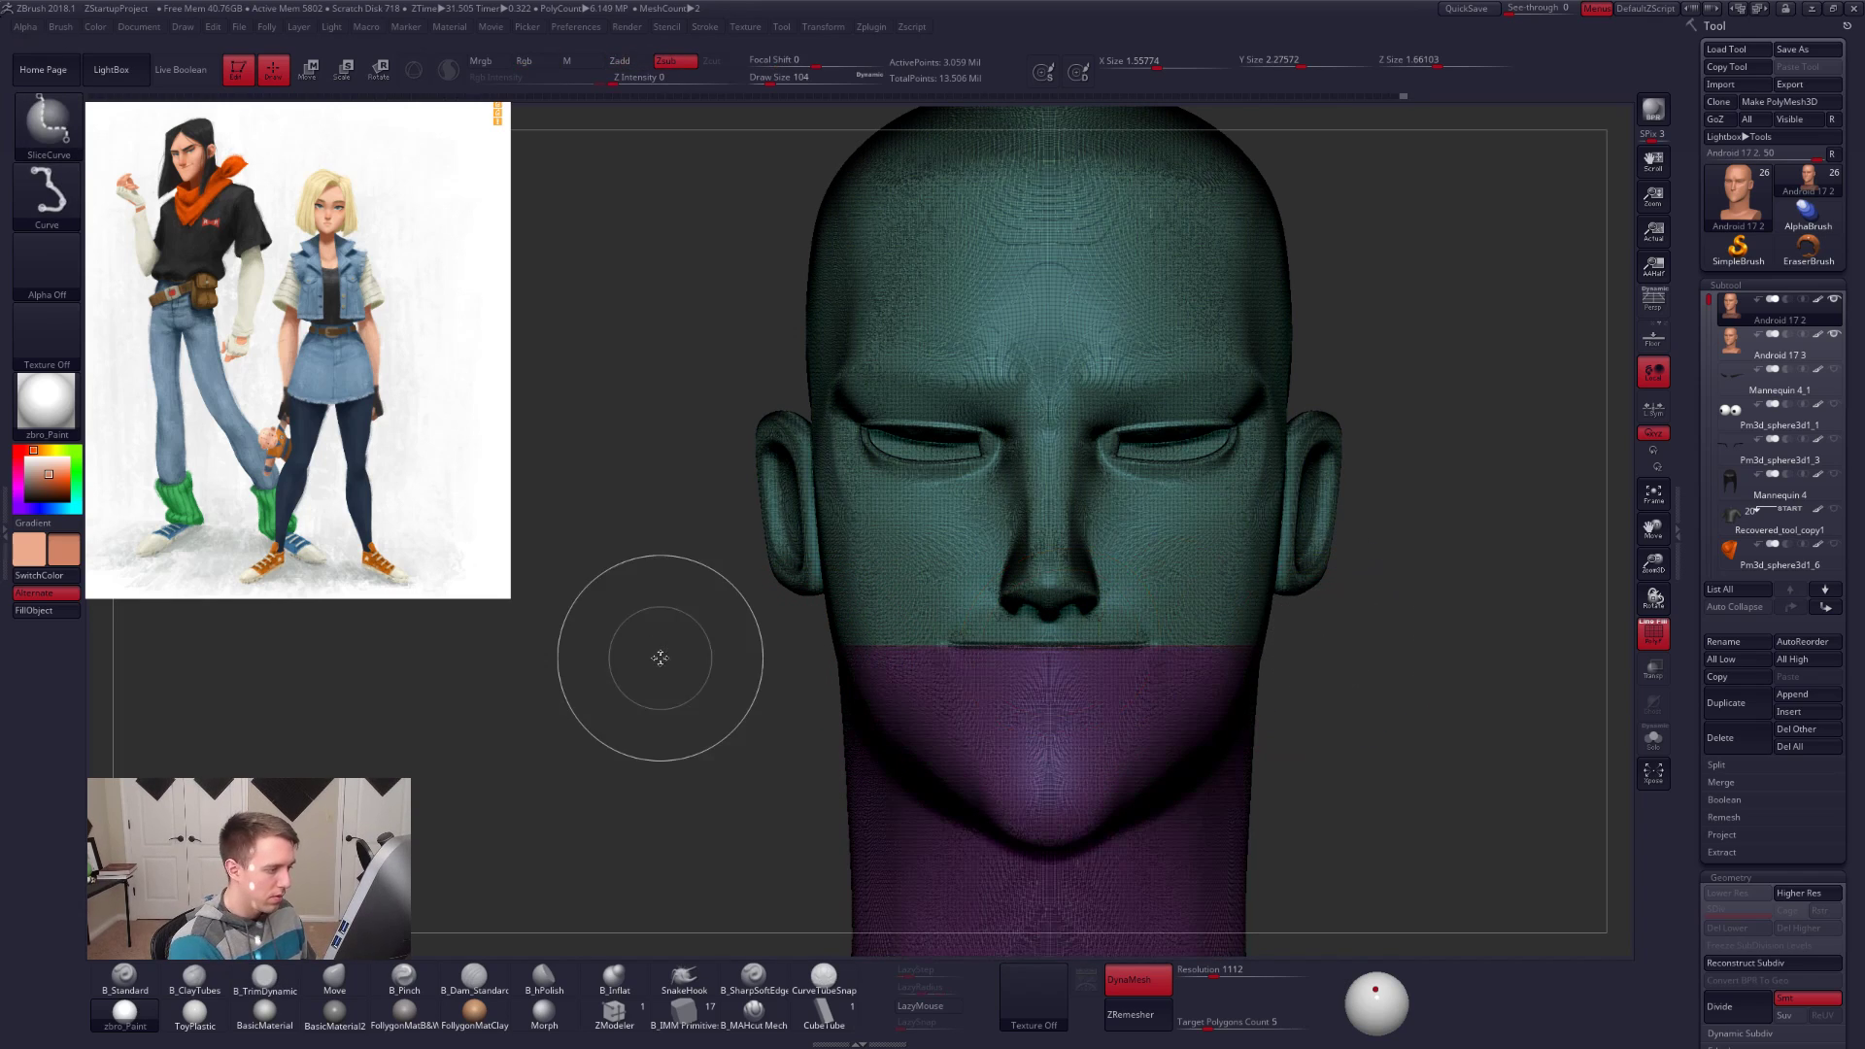
left_click_drag(1272, 785, 1268, 769, "alt")
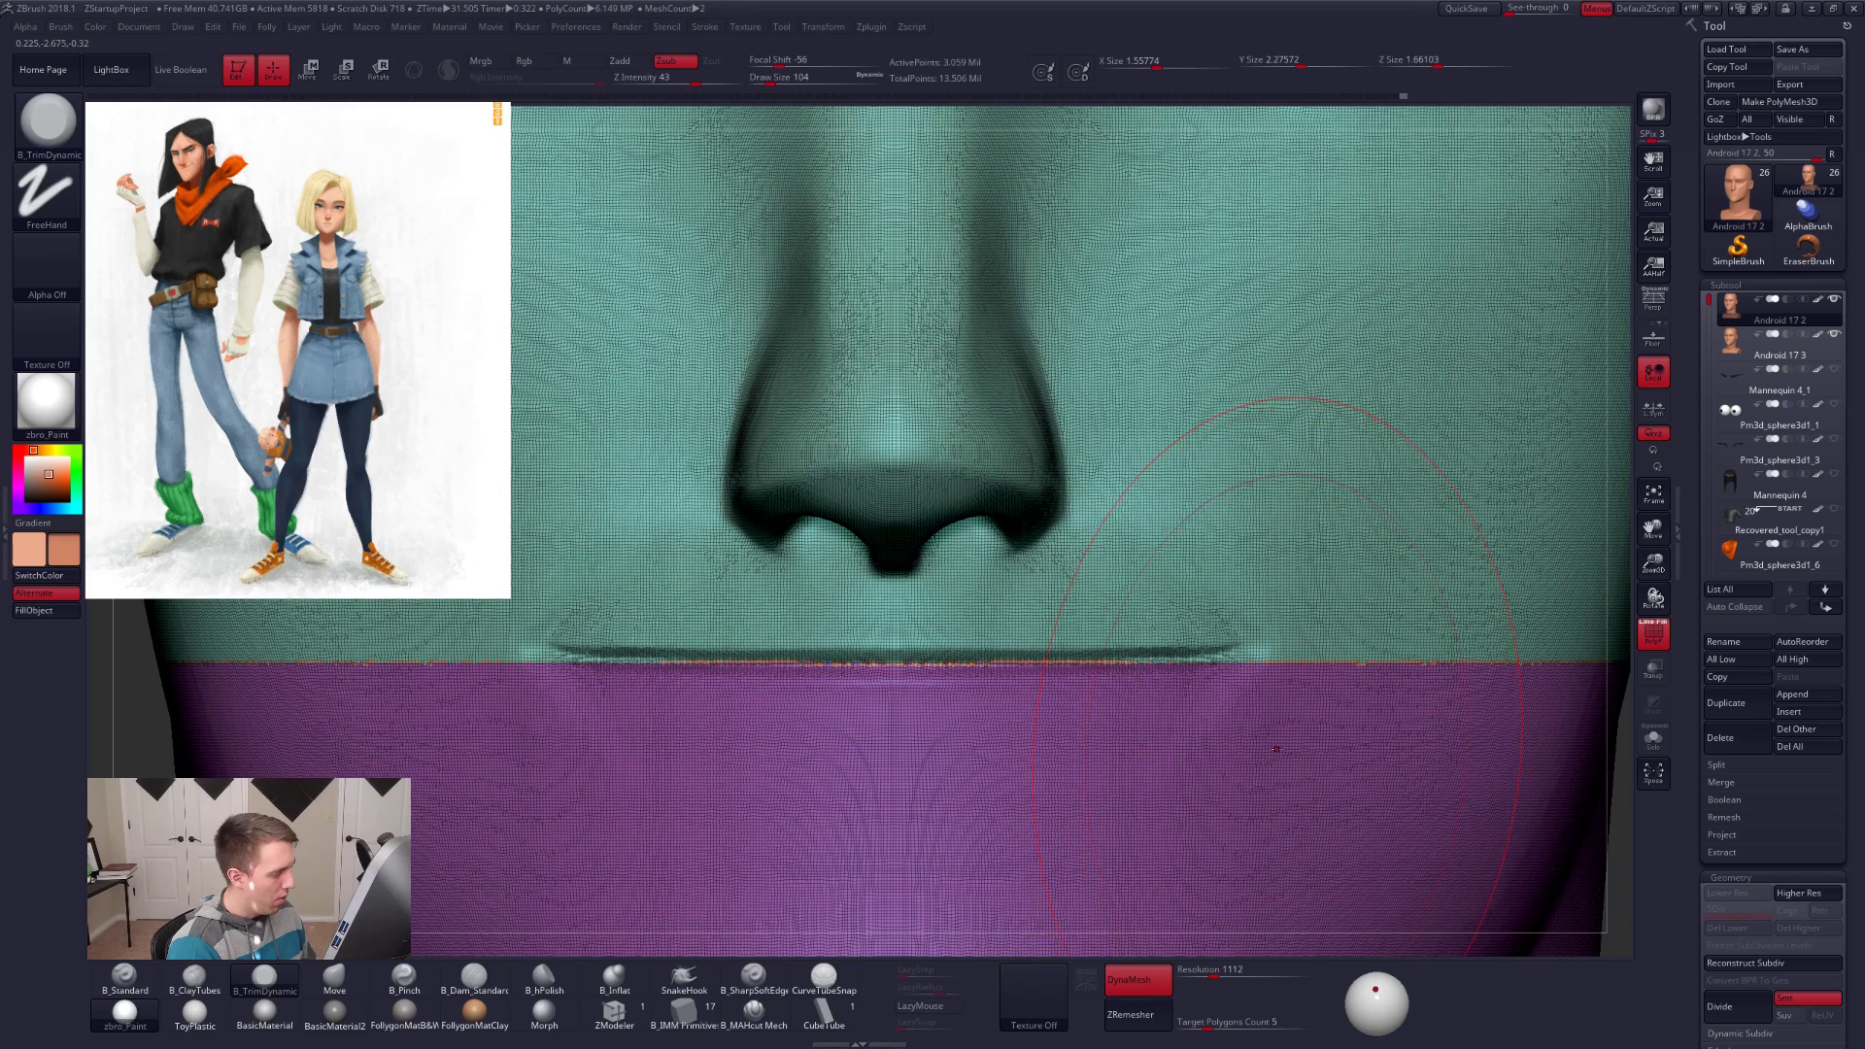
key("ctrl")
key("ctrl+z")
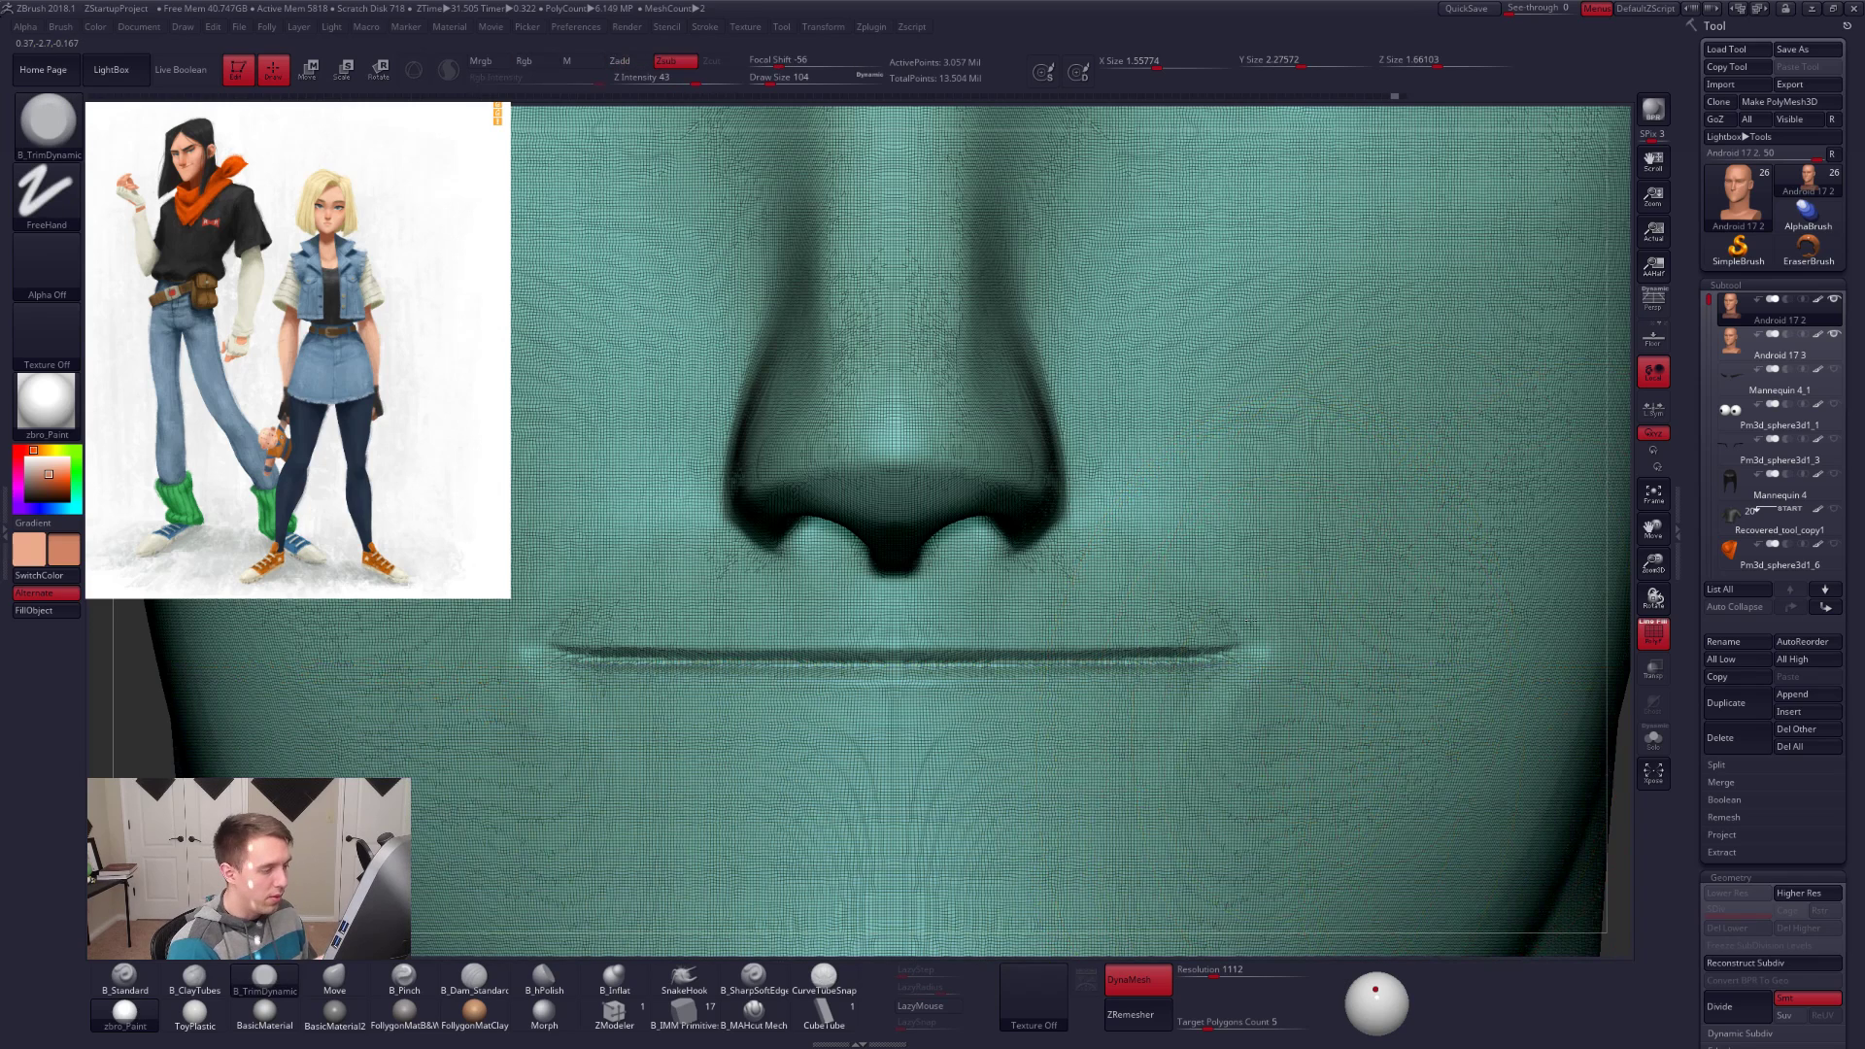
Step: Hide the polyframe display and try to remesh the head with ZRemesher at a target polygons count of 5
right_click_drag(1496, 904, 1154, 653, "ctrl")
key("shift+f")
right_click_drag(1399, 728, 1209, 807, "ctrl")
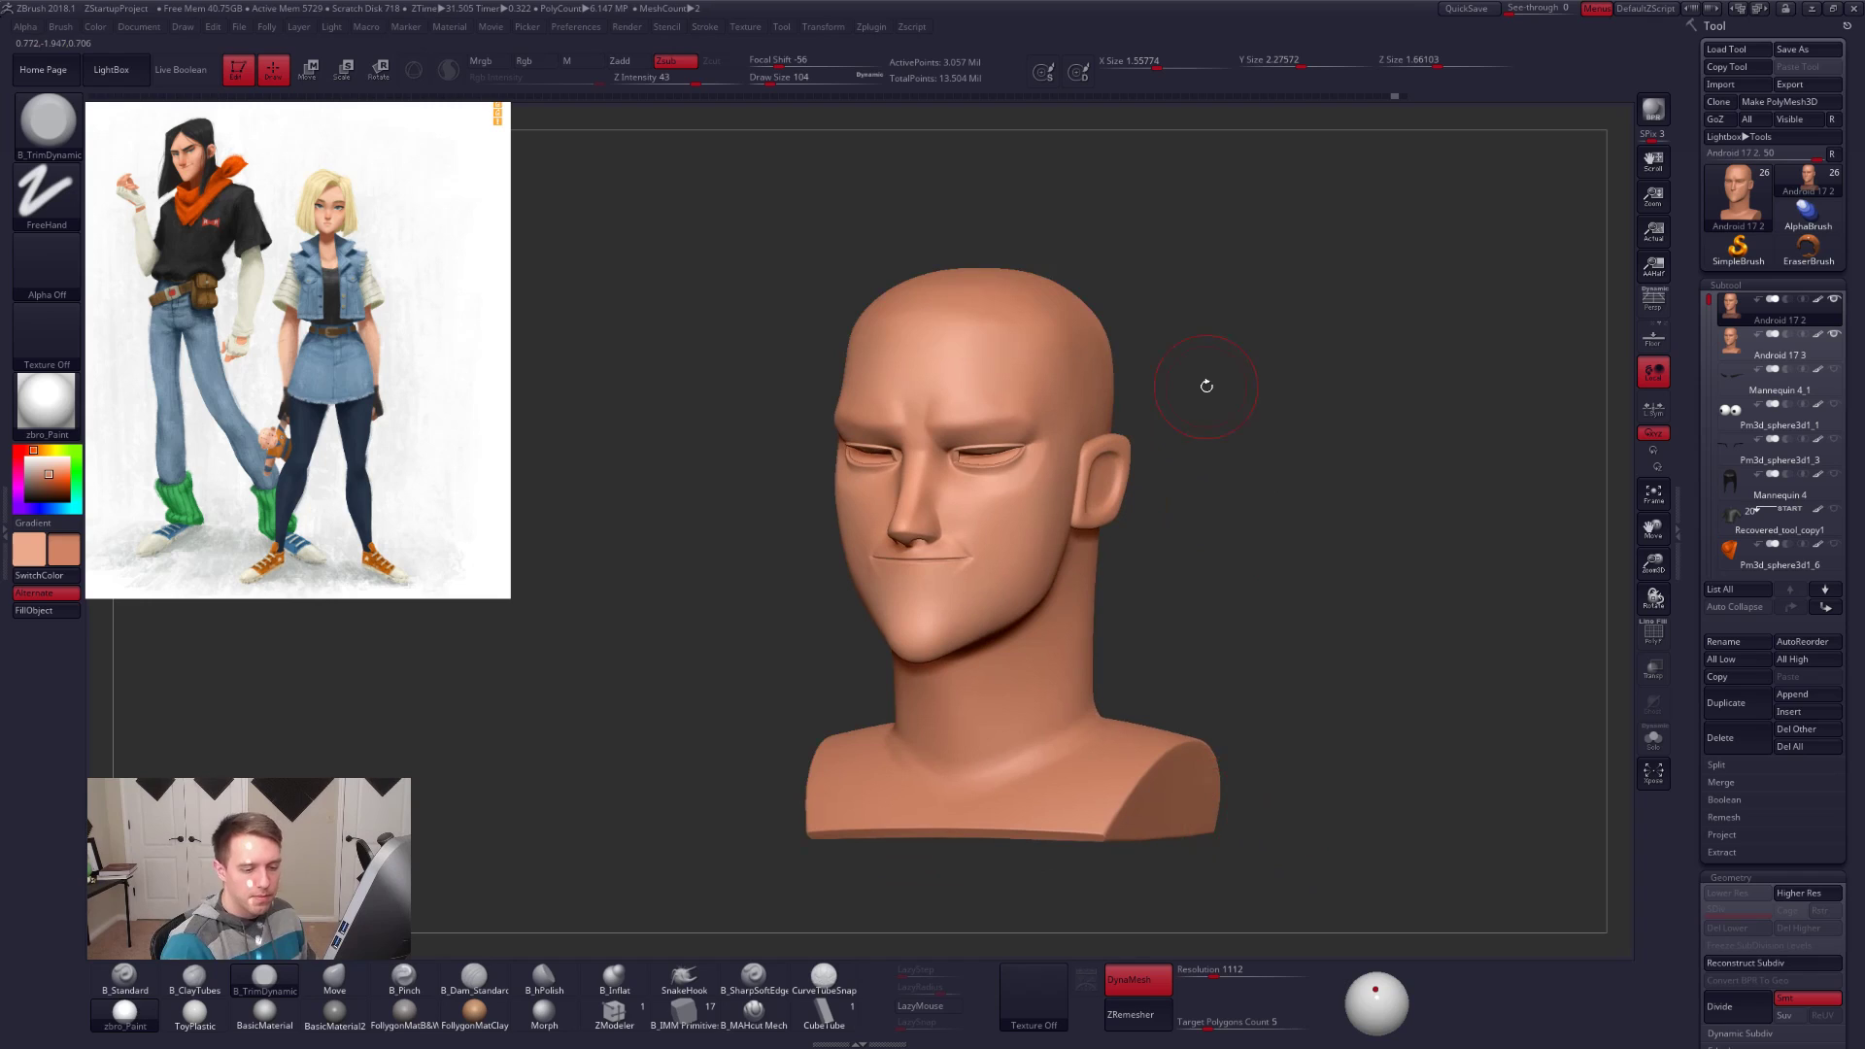
scroll(1712, 530, "down", 5)
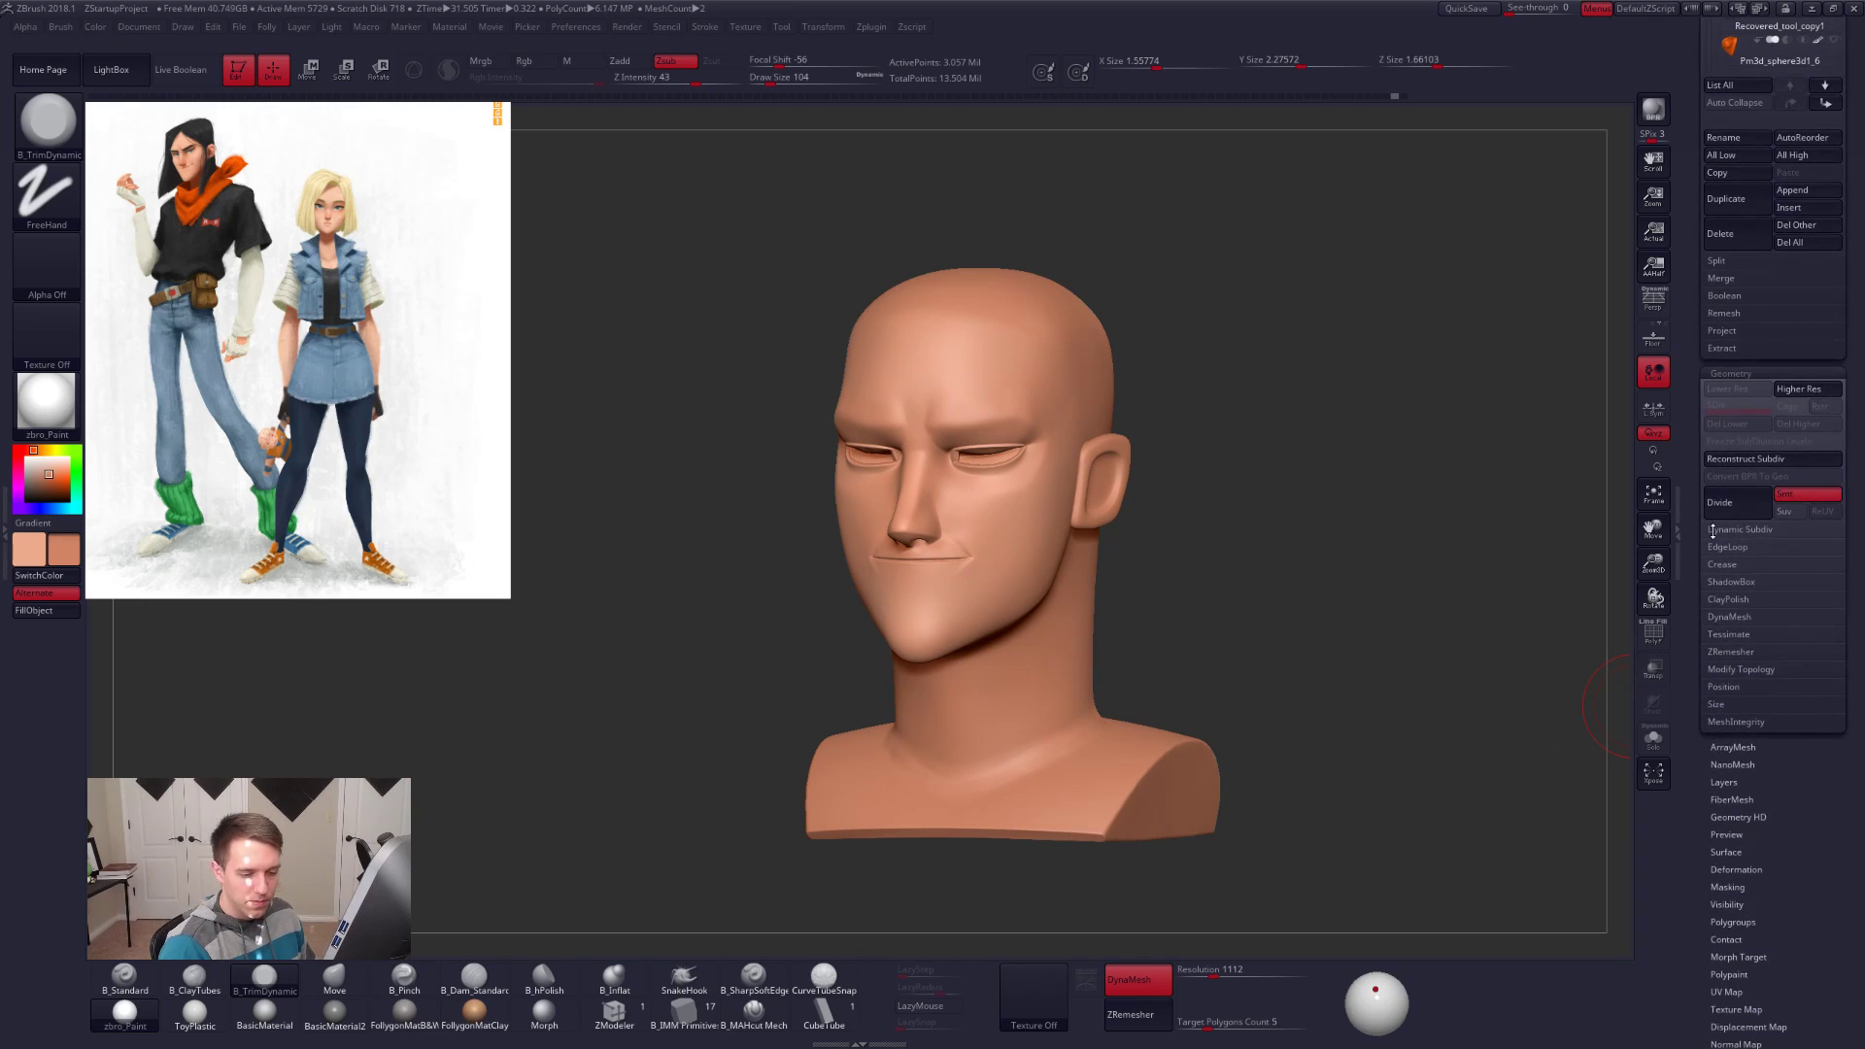
left_click(1757, 650)
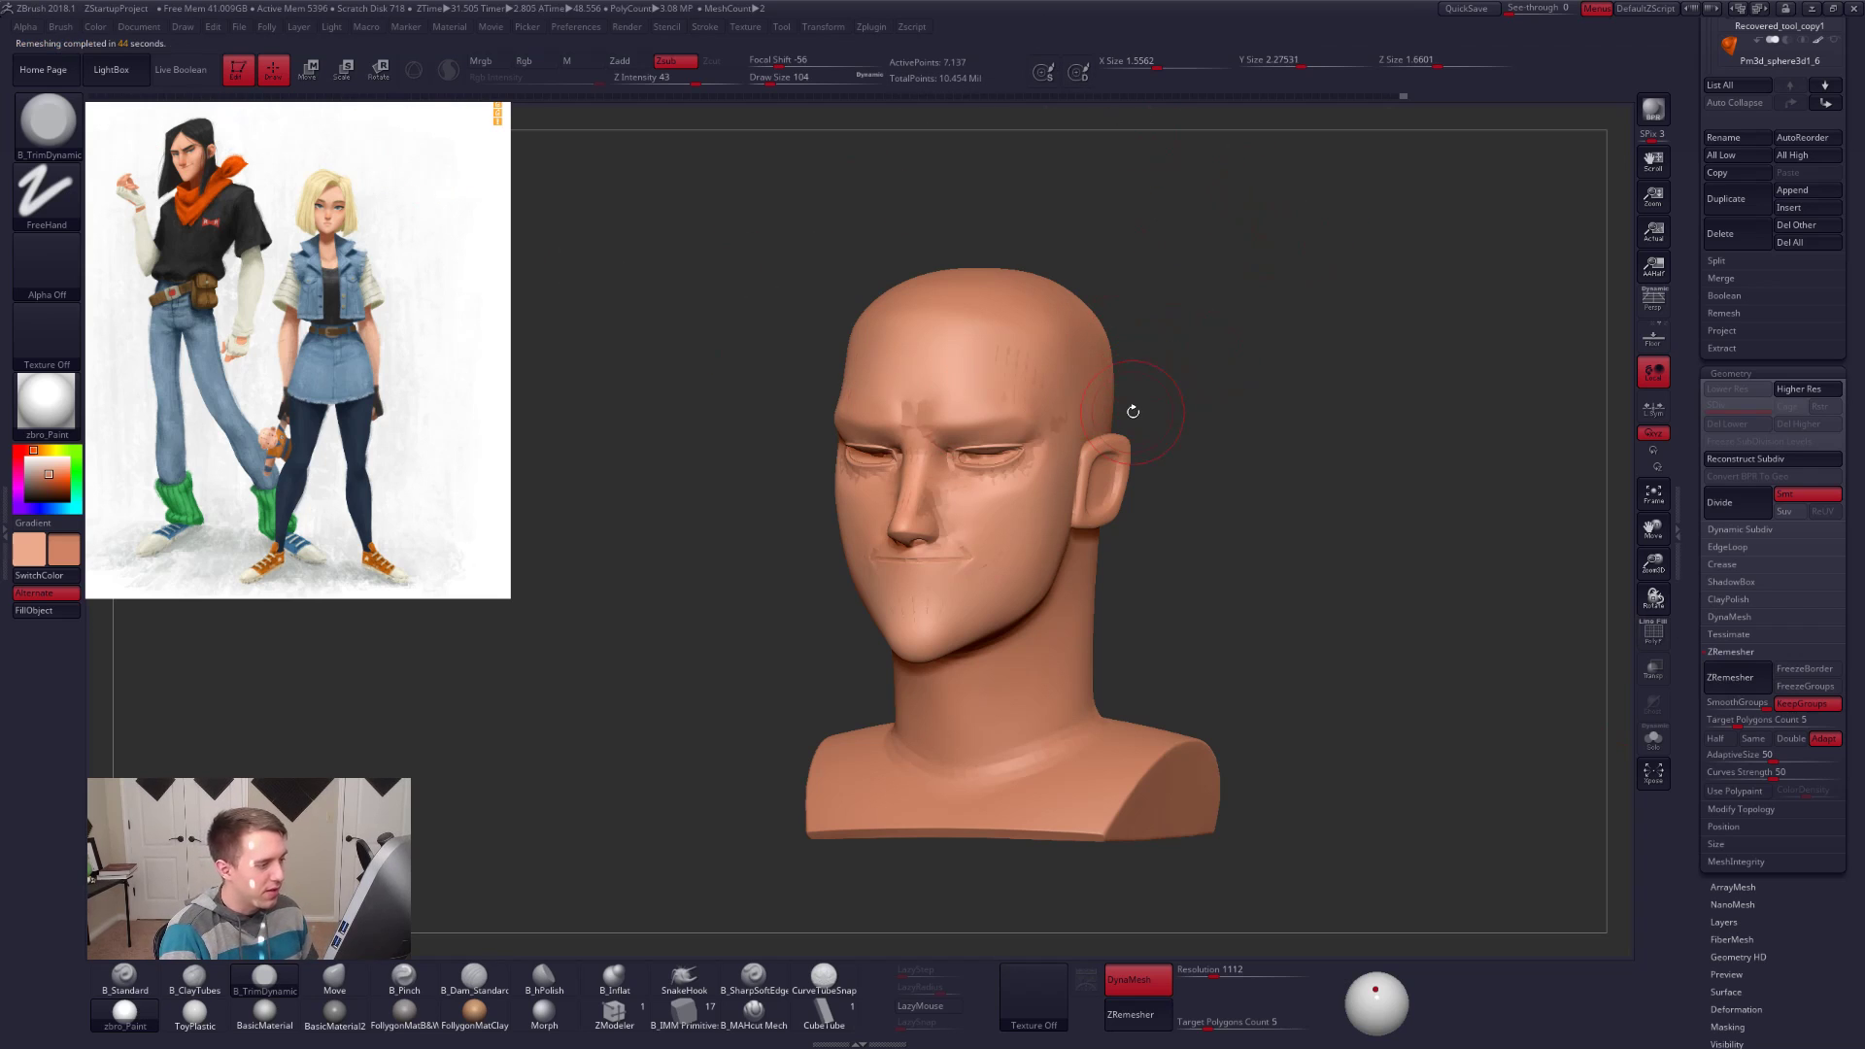
Step: Isolate the head with Solo and examine its mesh from the front using the polyframe display
key("alt+s")
key("shift+f")
mouse_move(1014, 540)
right_mouse_down("shift")
mouse_move(1073, 533)
mouse_move(1065, 505)
mouse_move(1049, 544)
mouse_move(960, 585)
mouse_move(979, 540)
mouse_move(1032, 544)
mouse_move(990, 559)
right_mouse_up("shift")
mouse_move(981, 581)
right_mouse_down("alt")
mouse_move(1018, 537)
mouse_move(1020, 470)
mouse_move(938, 486)
mouse_move(1025, 513)
right_mouse_up("alt")
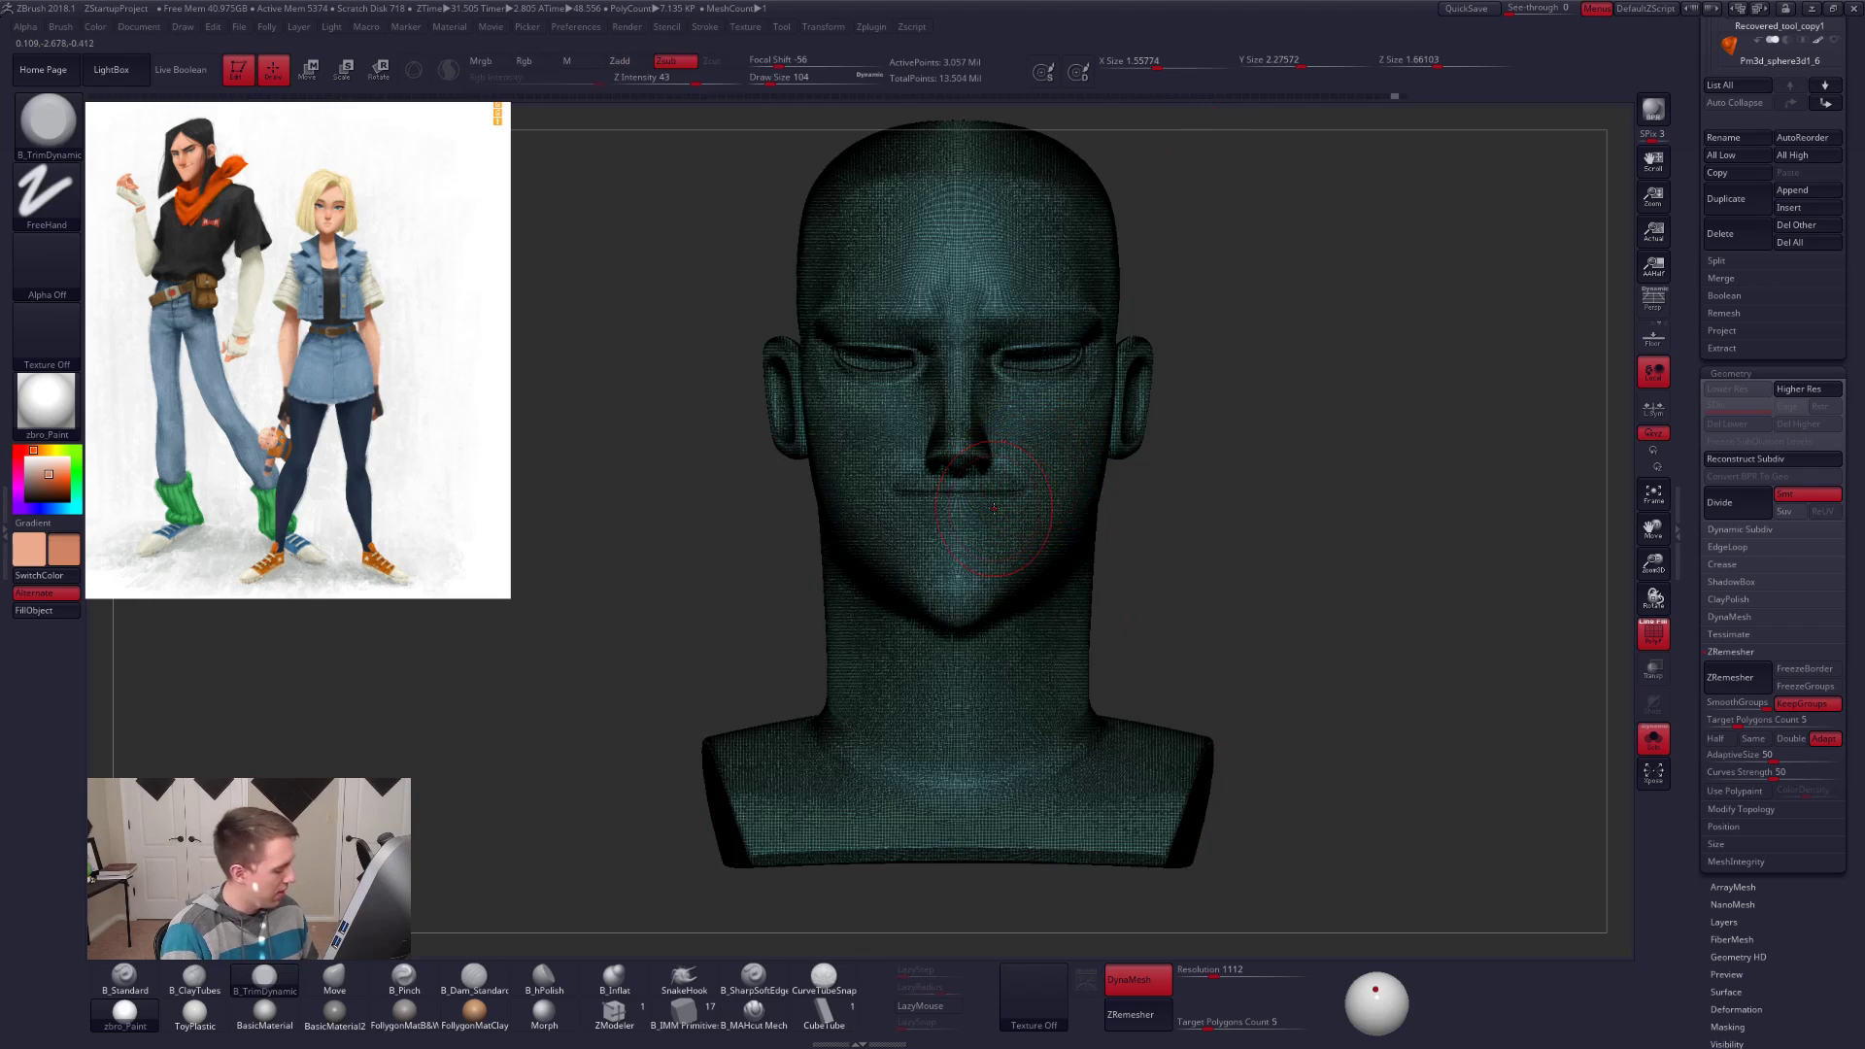
key("shift+f")
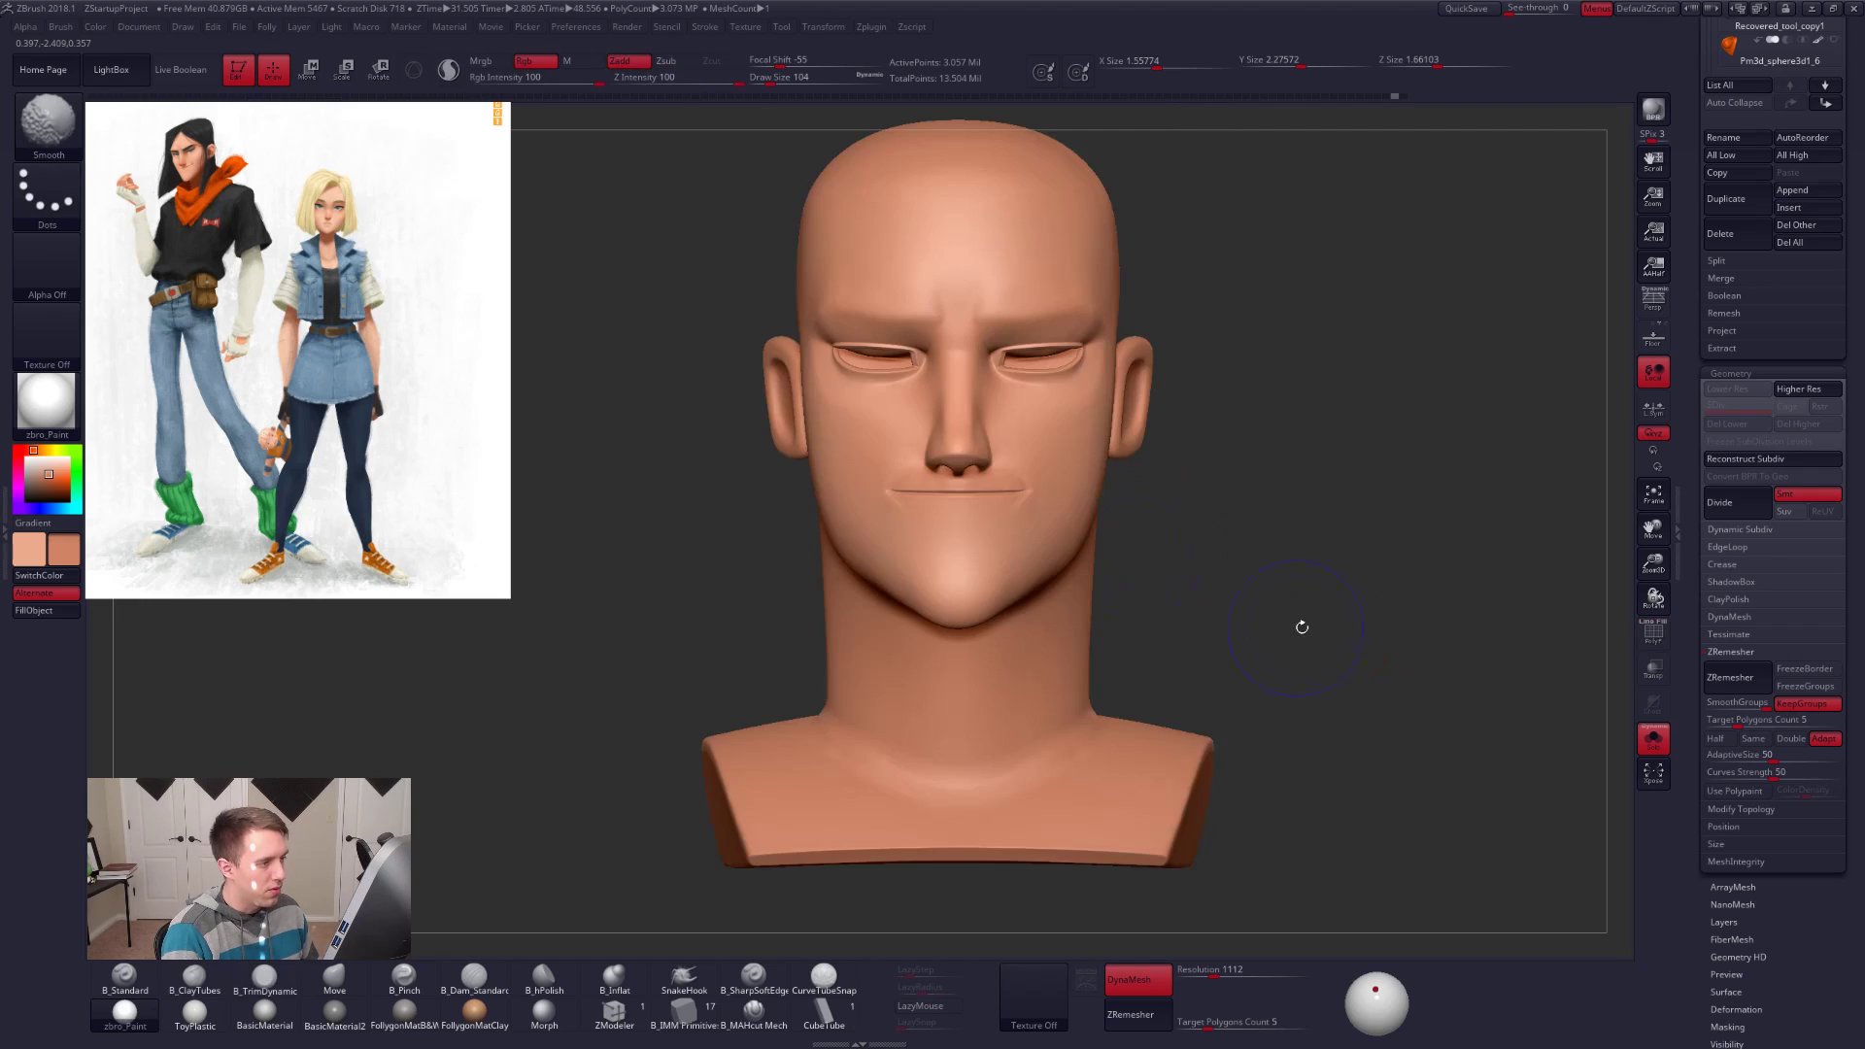
right_click_drag(1133, 491, 1123, 599, "alt")
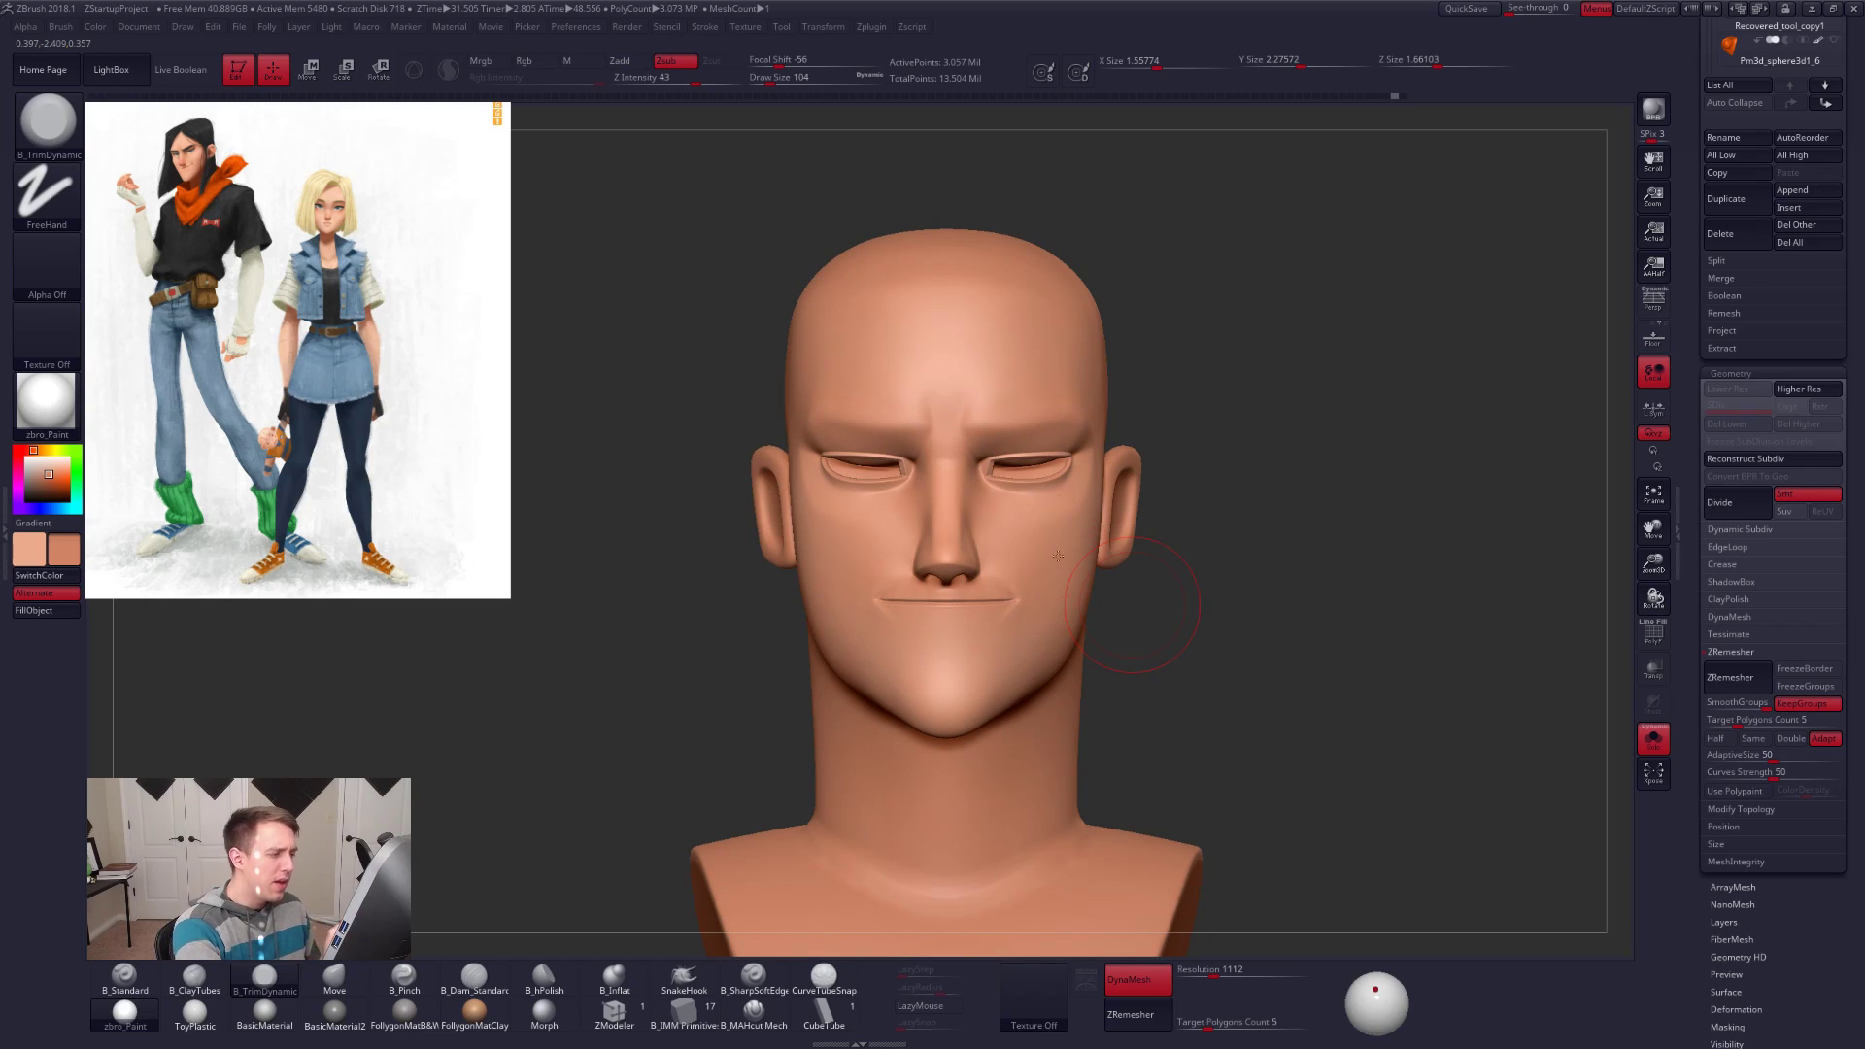
Step: Set the brush draw size to 61 and choose MaskLasso as the masking brush
right_click_drag(1132, 604, 1181, 738, "alt")
right_click_drag(1099, 621, 1160, 669, "alt")
key("space")
left_click_drag(1226, 604, 1207, 602)
key("ctrl")
key("ctrl+space")
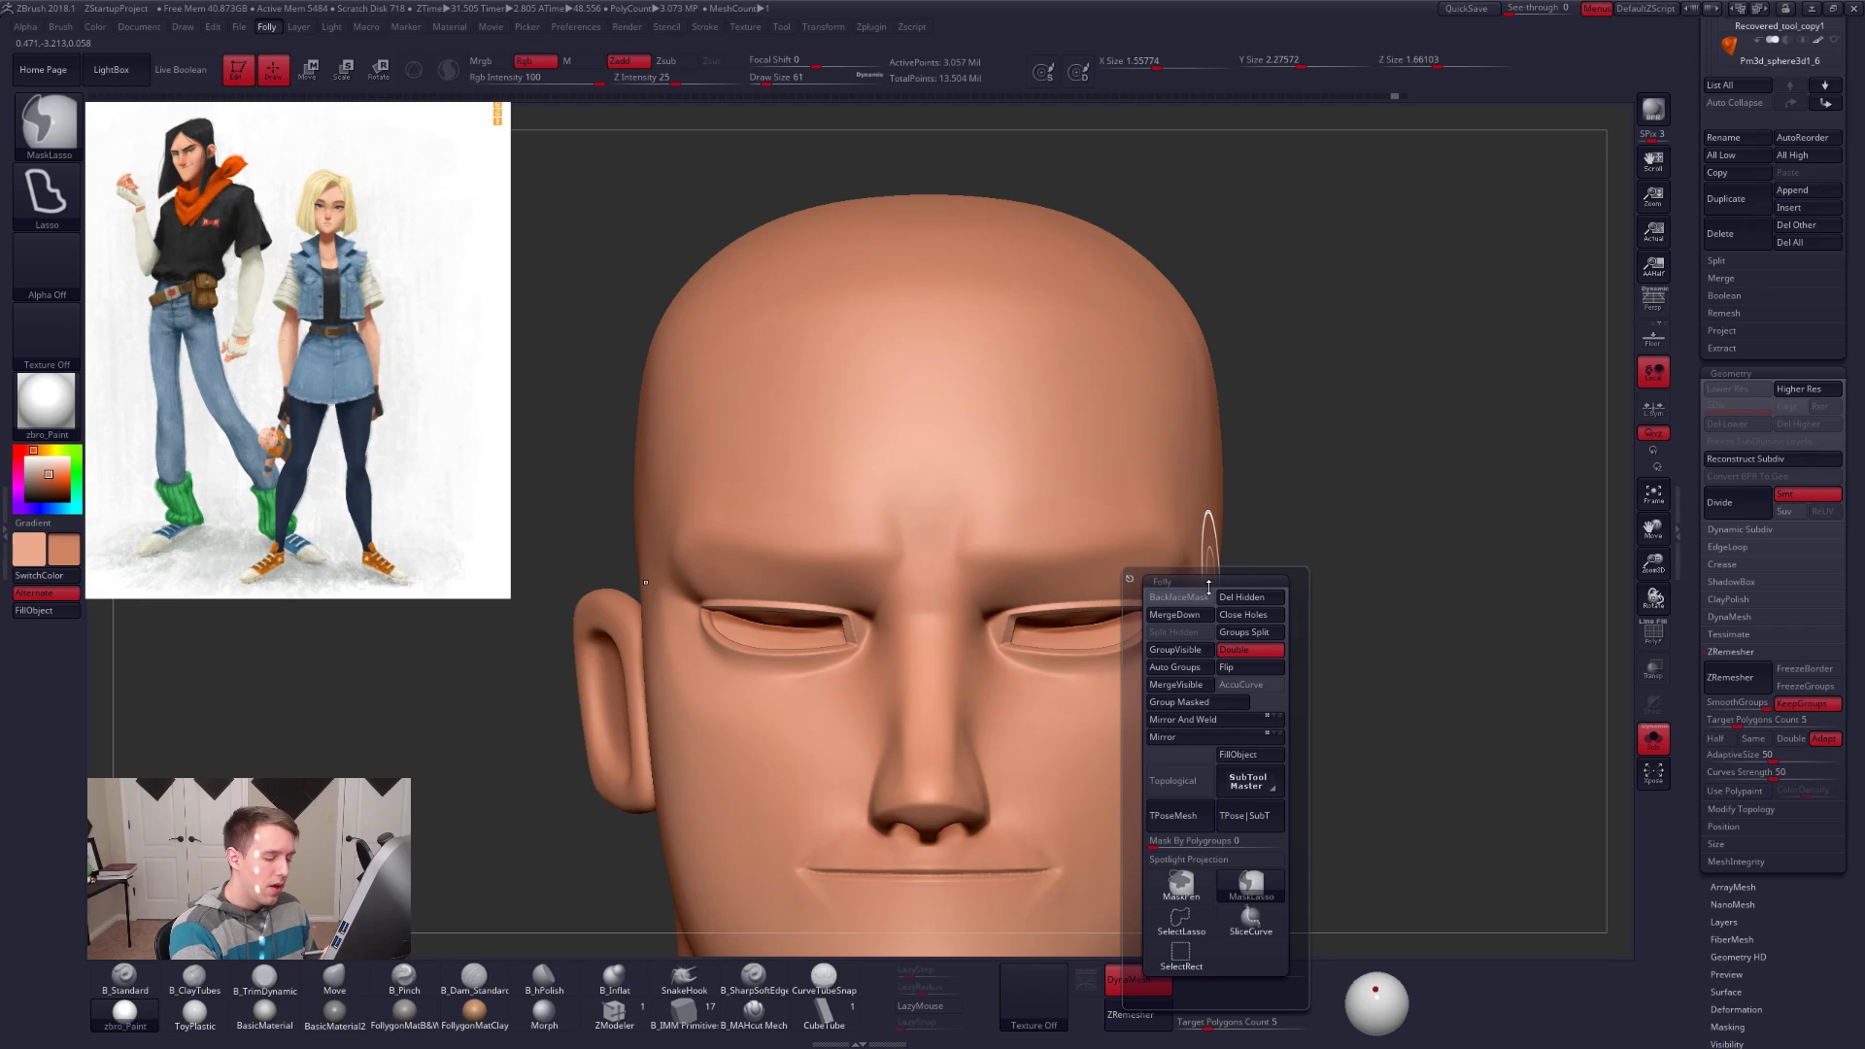
Step: Mask a band around the eyes, brow and nose bridge with MaskLasso, working from the side profile
right_click_drag(1200, 577, 1221, 570, "alt")
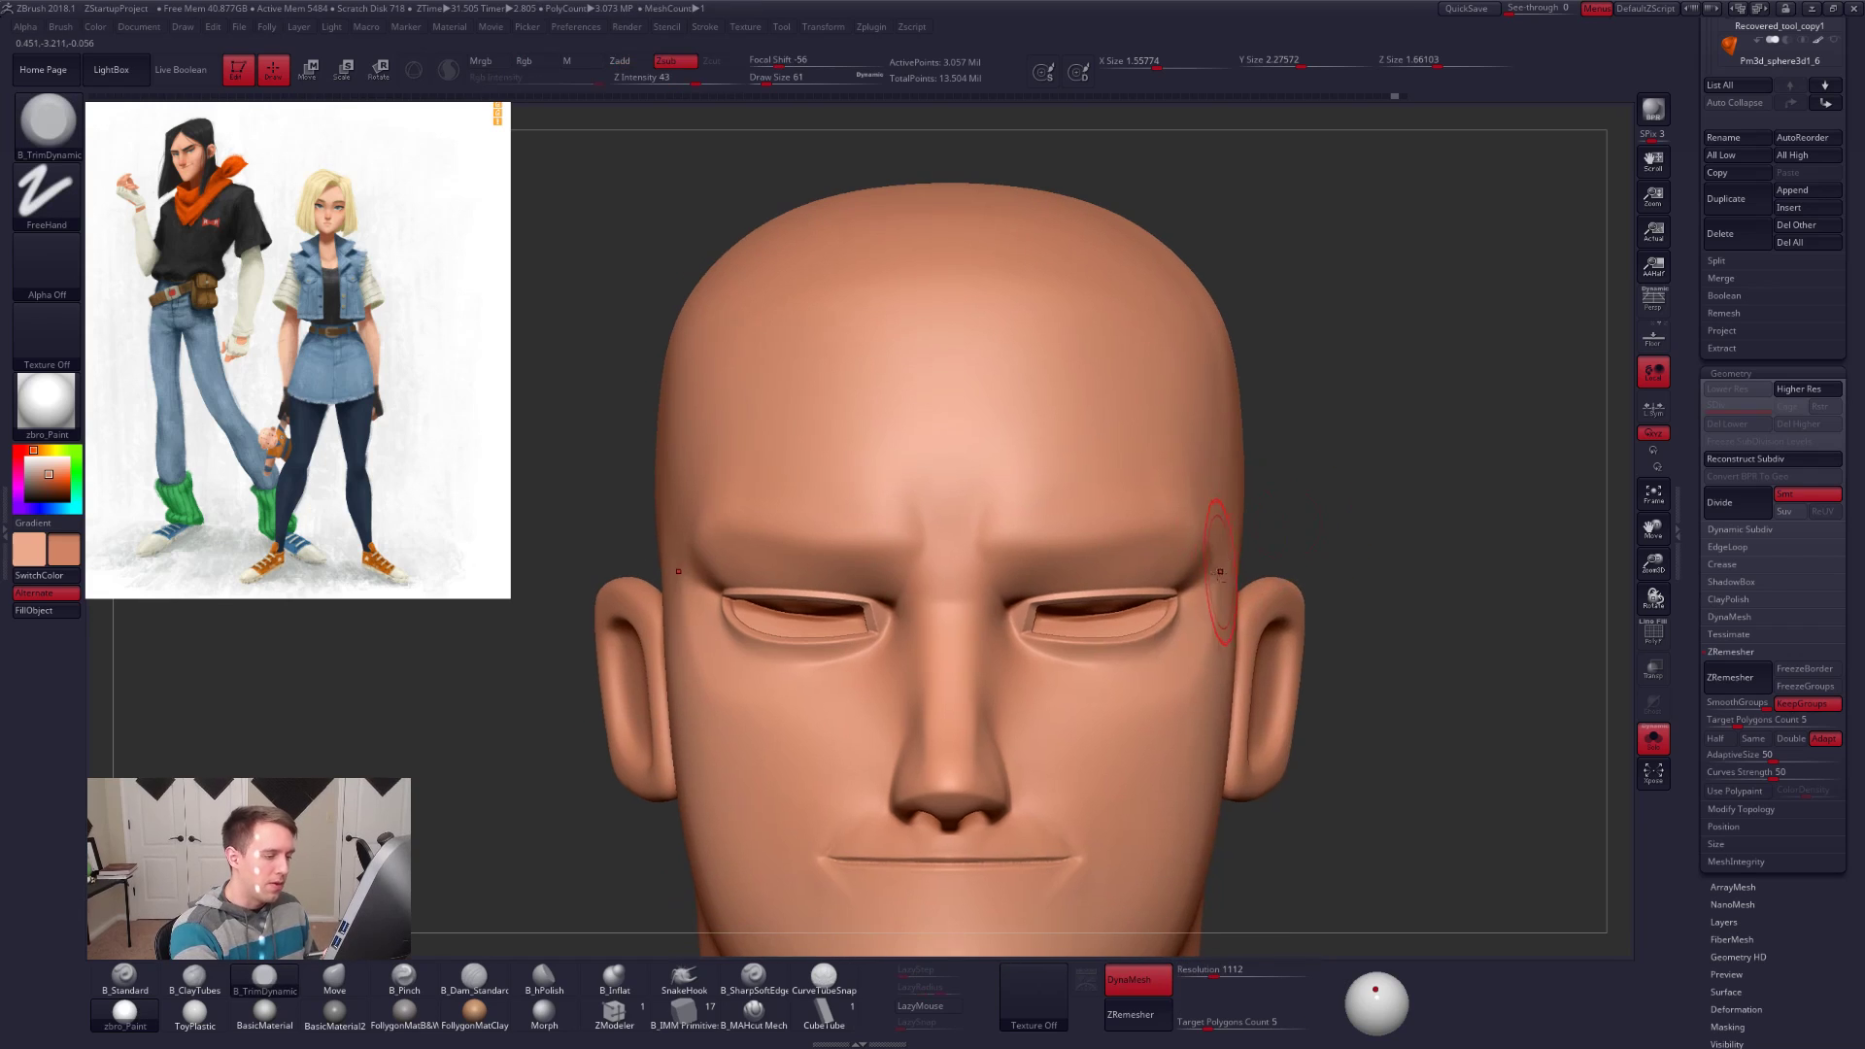
key("ctrl")
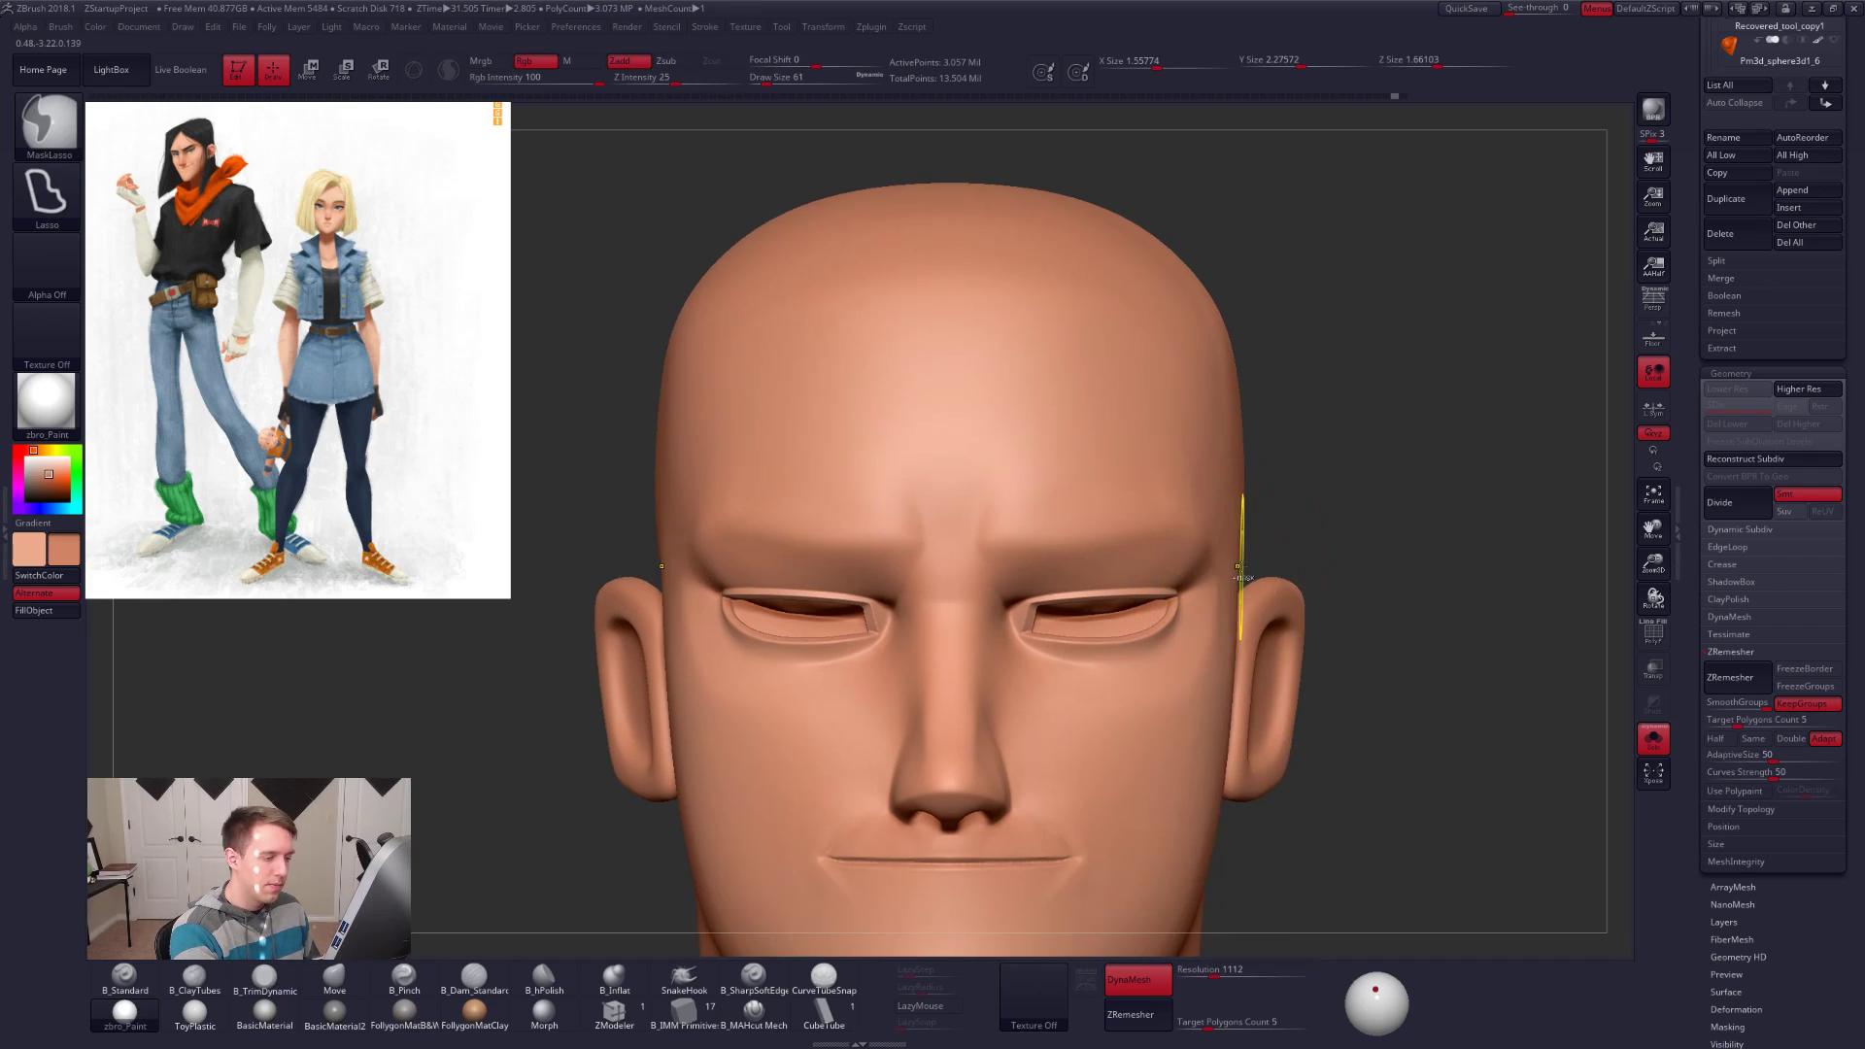
mouse_move(1177, 596)
left_mouse_down("ctrl")
mouse_move(1008, 624)
mouse_move(943, 389)
mouse_move(1316, 170)
mouse_move(1457, 311)
mouse_move(1265, 525)
mouse_move(1330, 479)
mouse_move(1099, 638)
left_mouse_up("ctrl")
left_click(1330, 479, "ctrl")
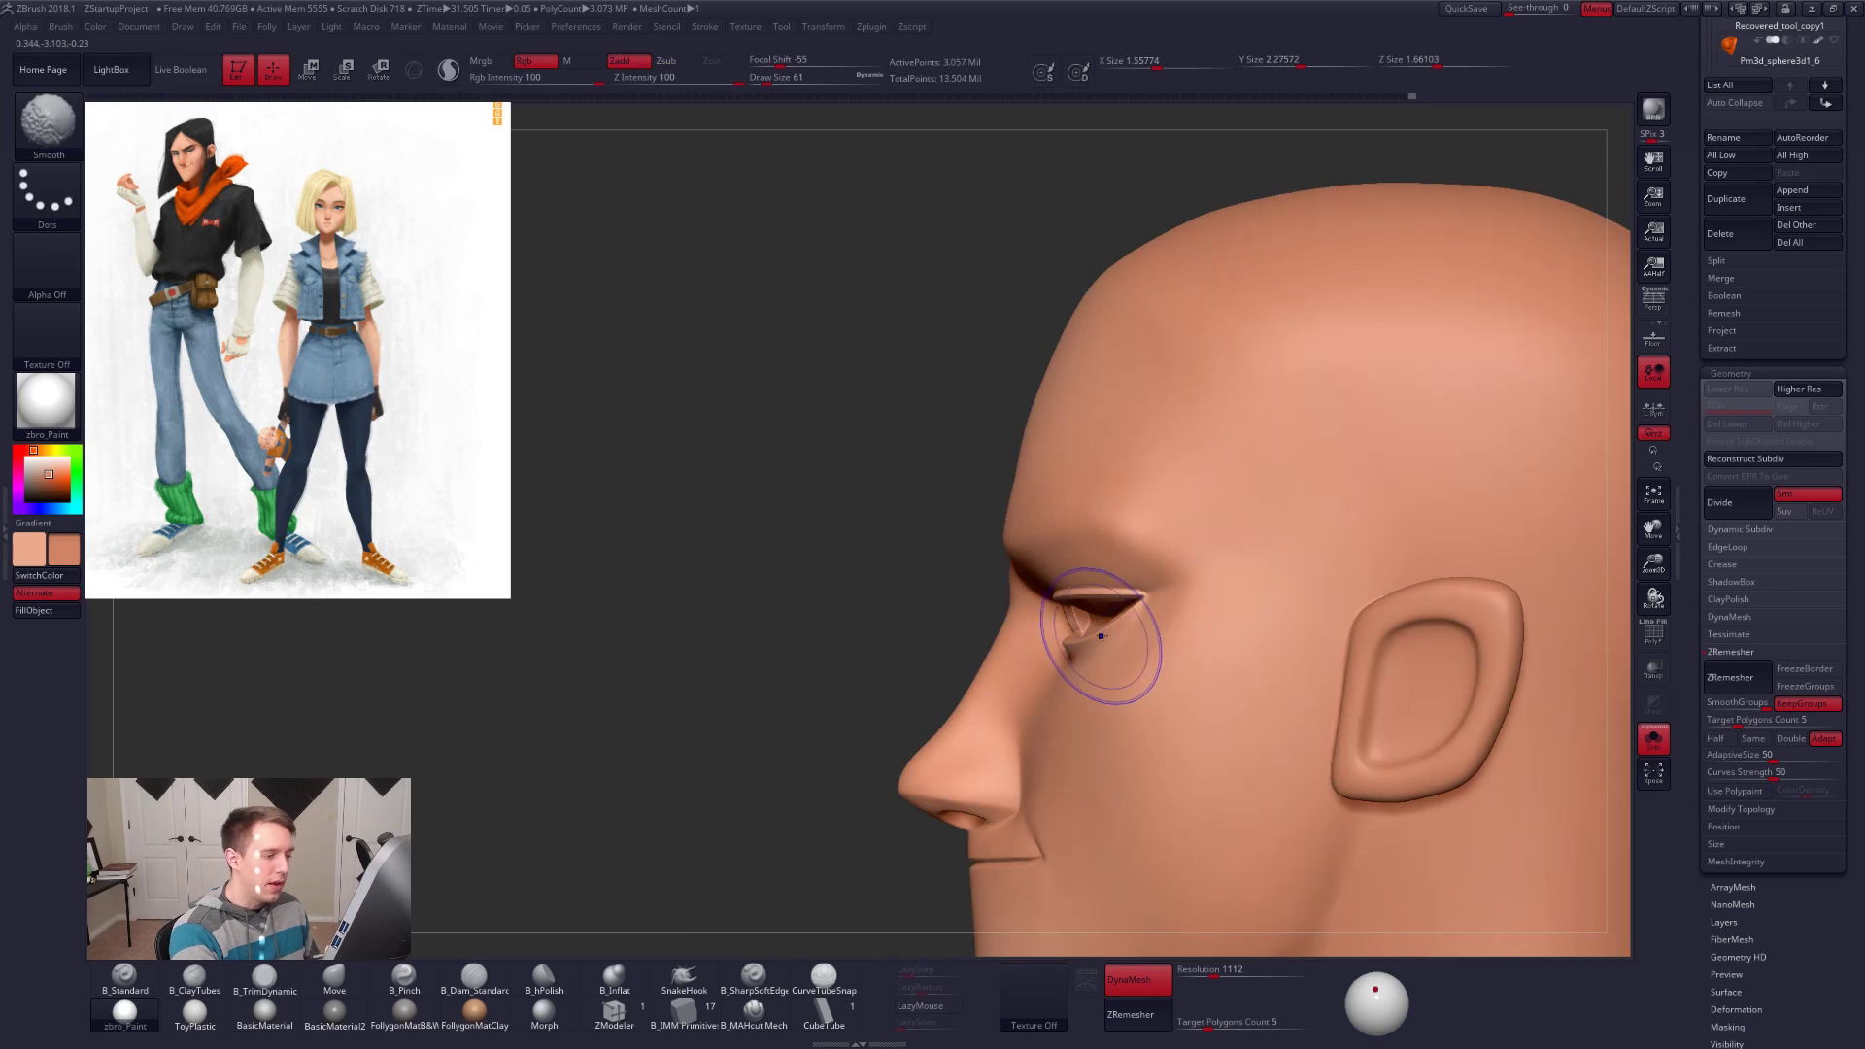
right_click_drag(1103, 648, 1020, 576, "alt")
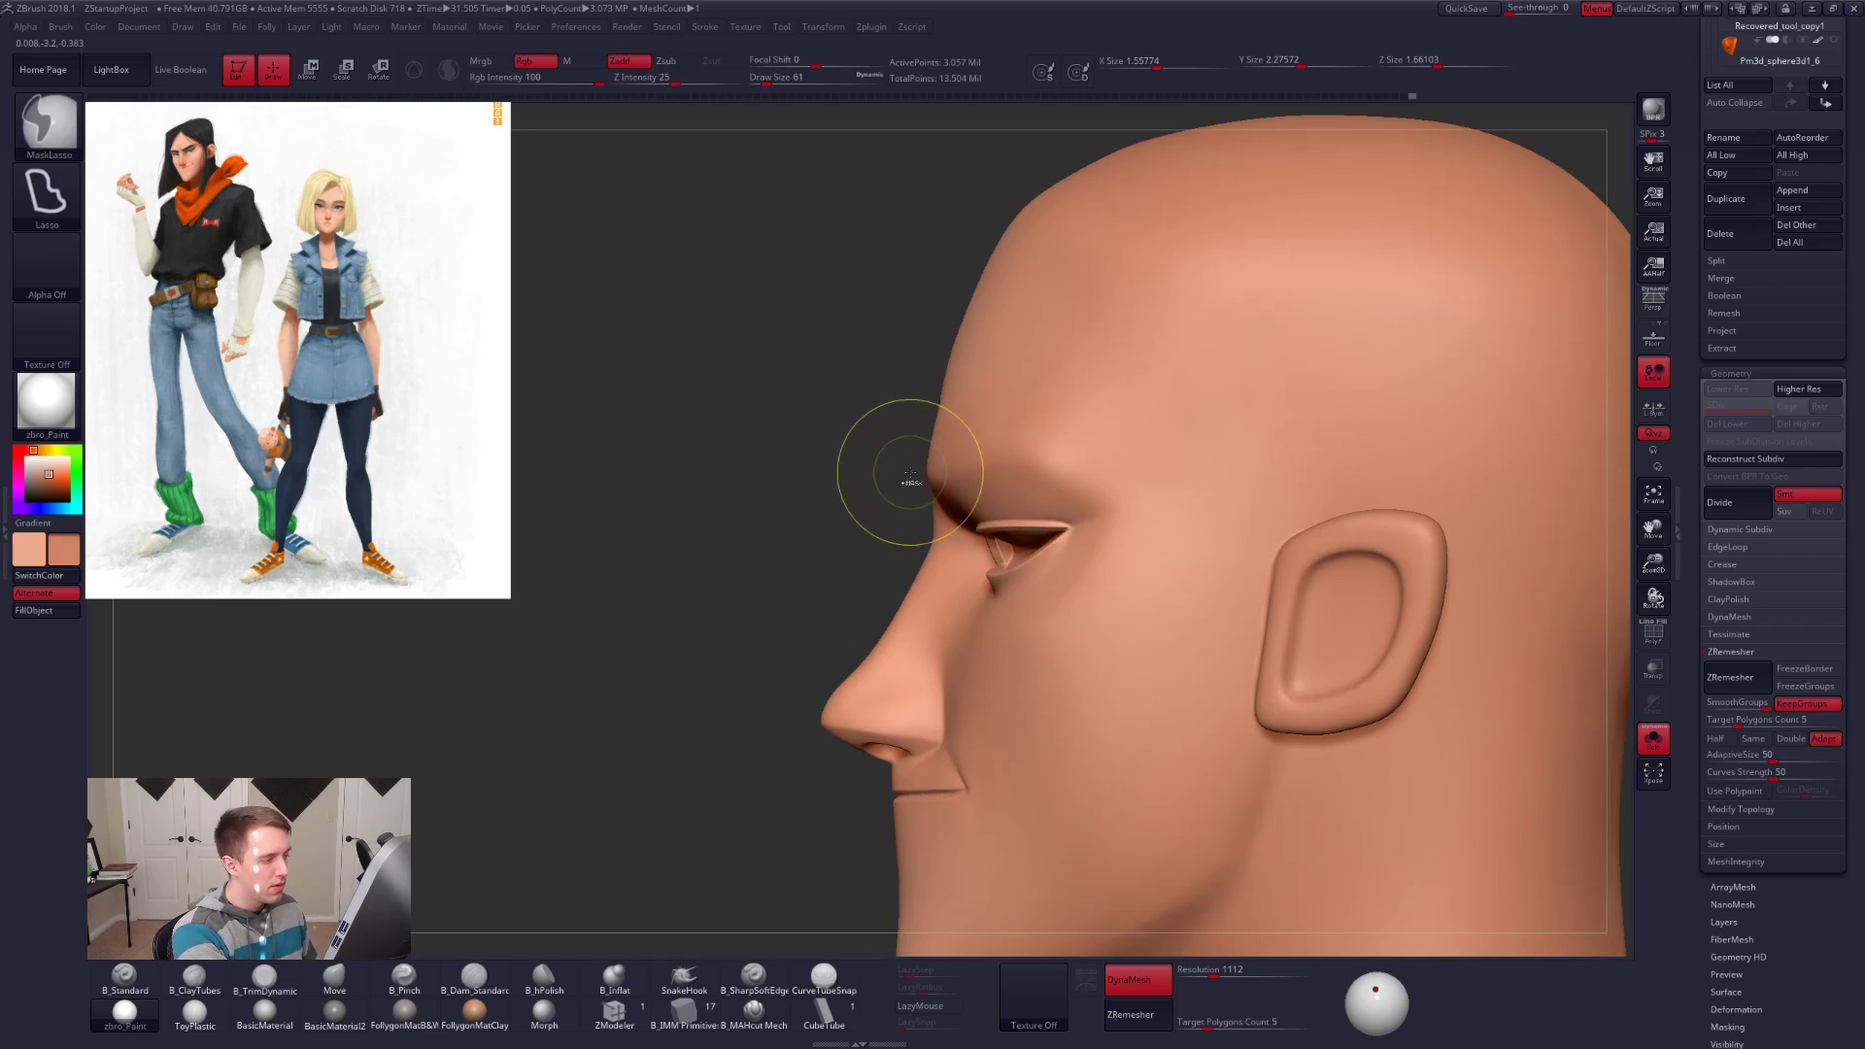
mouse_move(918, 474)
left_mouse_down("ctrl+shift")
mouse_move(1051, 467)
mouse_move(1093, 513)
mouse_move(1078, 588)
mouse_move(972, 636)
mouse_move(862, 616)
mouse_move(857, 544)
left_mouse_up("ctrl+shift")
mouse_move(905, 585)
right_mouse_down()
mouse_move(1005, 589)
mouse_move(989, 612)
right_mouse_up()
mouse_move(1117, 603)
right_mouse_down("alt")
mouse_move(1151, 618)
mouse_move(1054, 620)
right_mouse_up("alt")
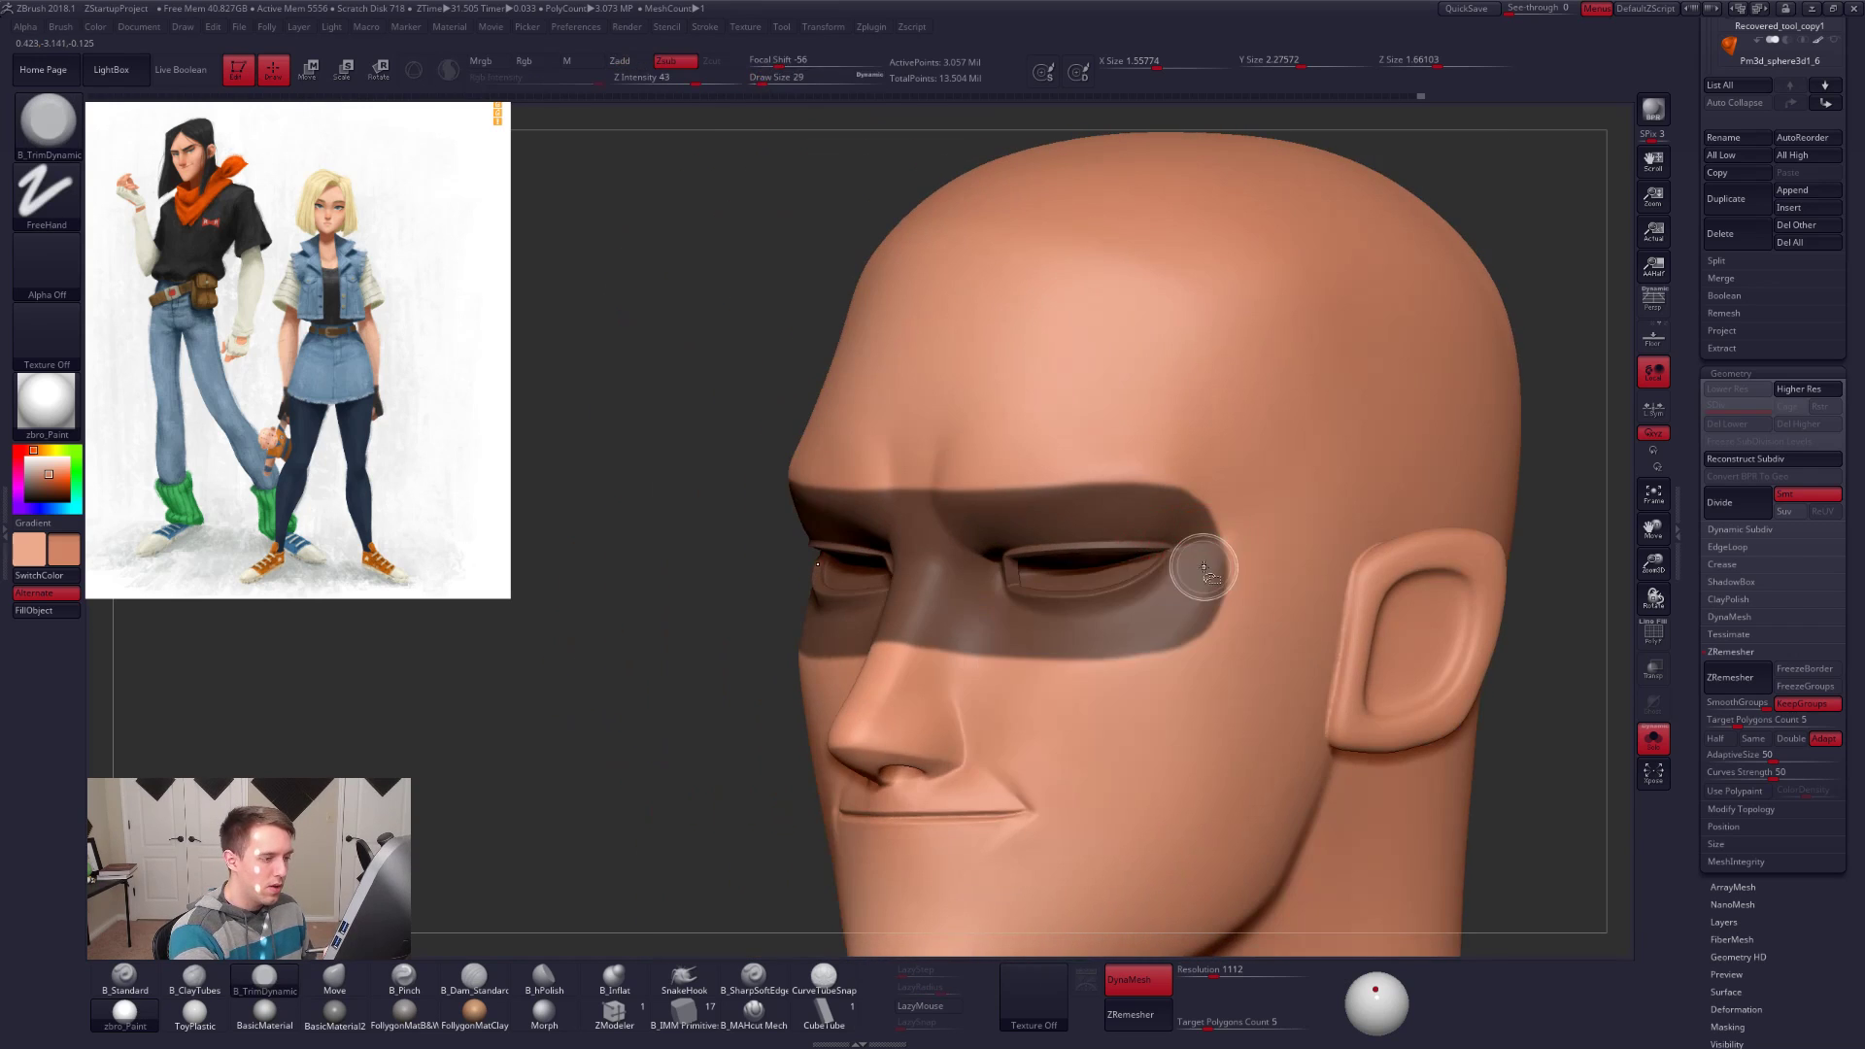
Step: Switch masking to MaskPen at draw size 21 and clean up the edges of the eye-band mask
key("ctrl+f")
left_click(1175, 870, "ctrl")
right_click_drag(1187, 489, 1313, 501)
key("space")
left_click_drag(796, 544, 807, 511)
key("ctrl")
right_click_drag(1011, 680, 936, 694)
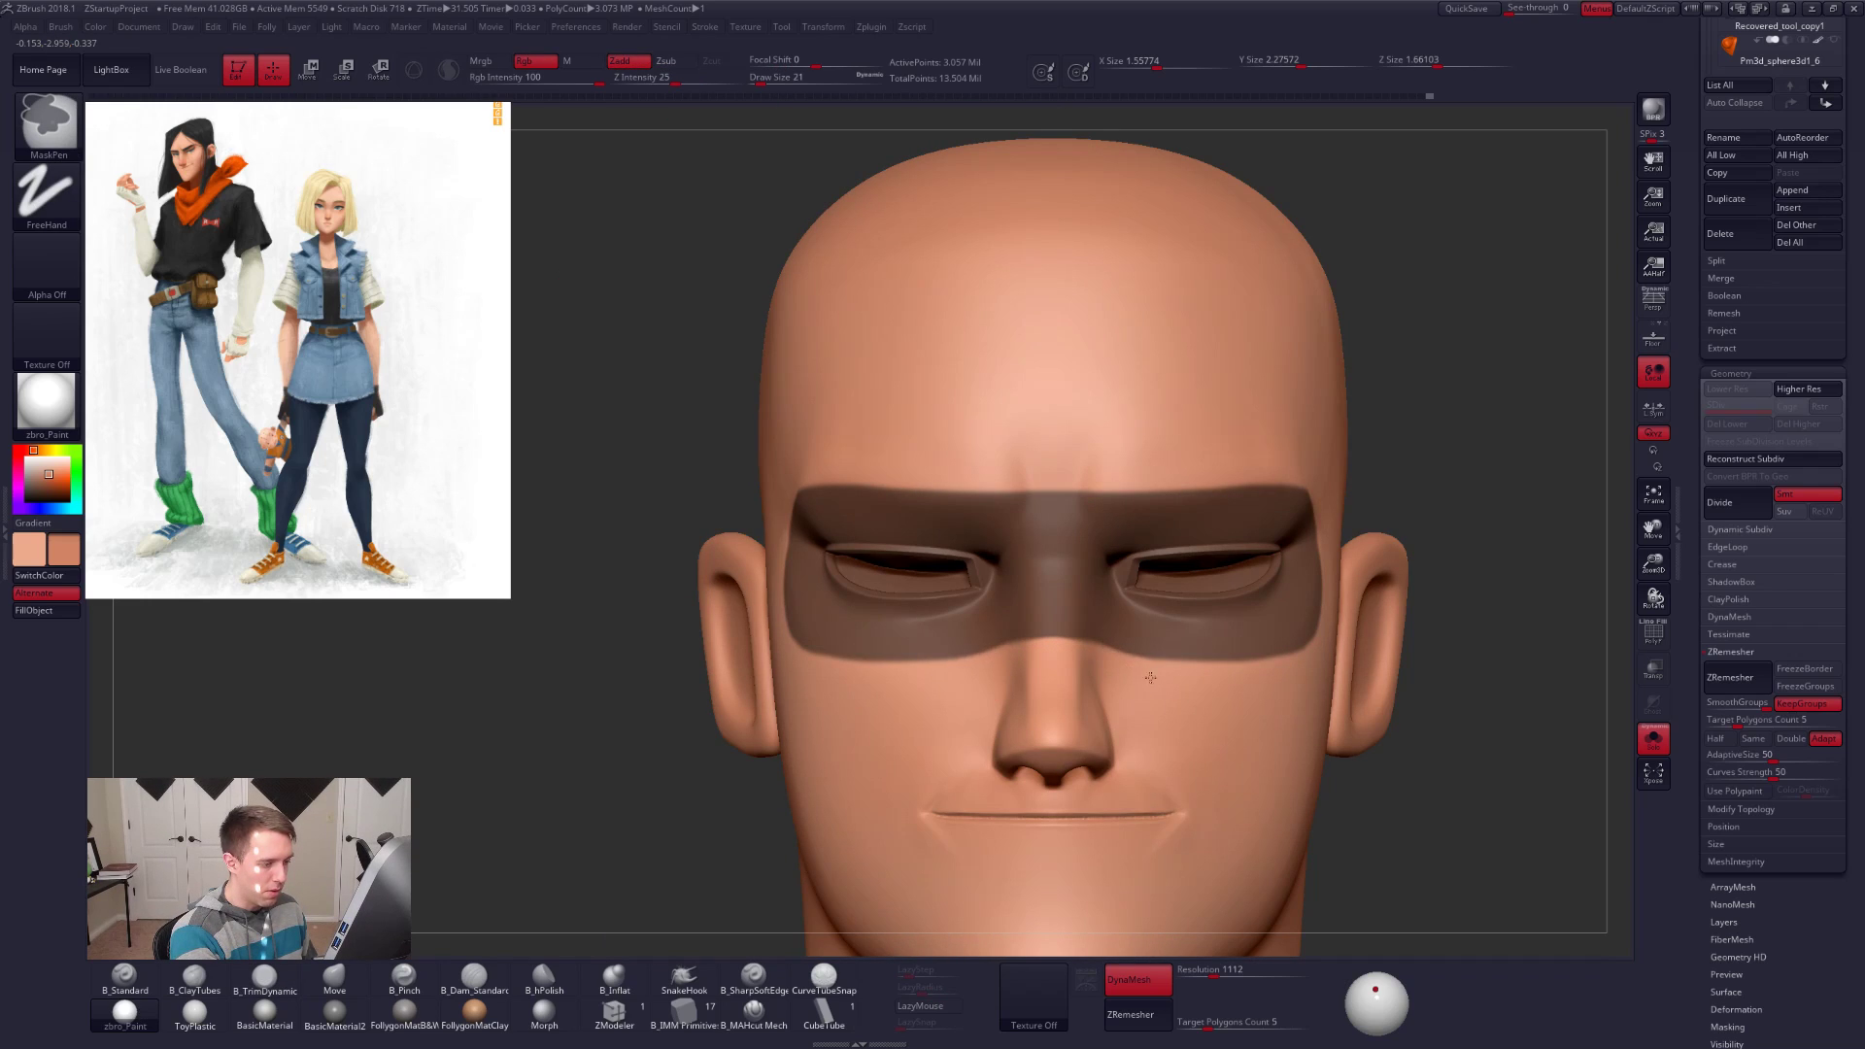
right_click_drag(1170, 678, 1237, 679)
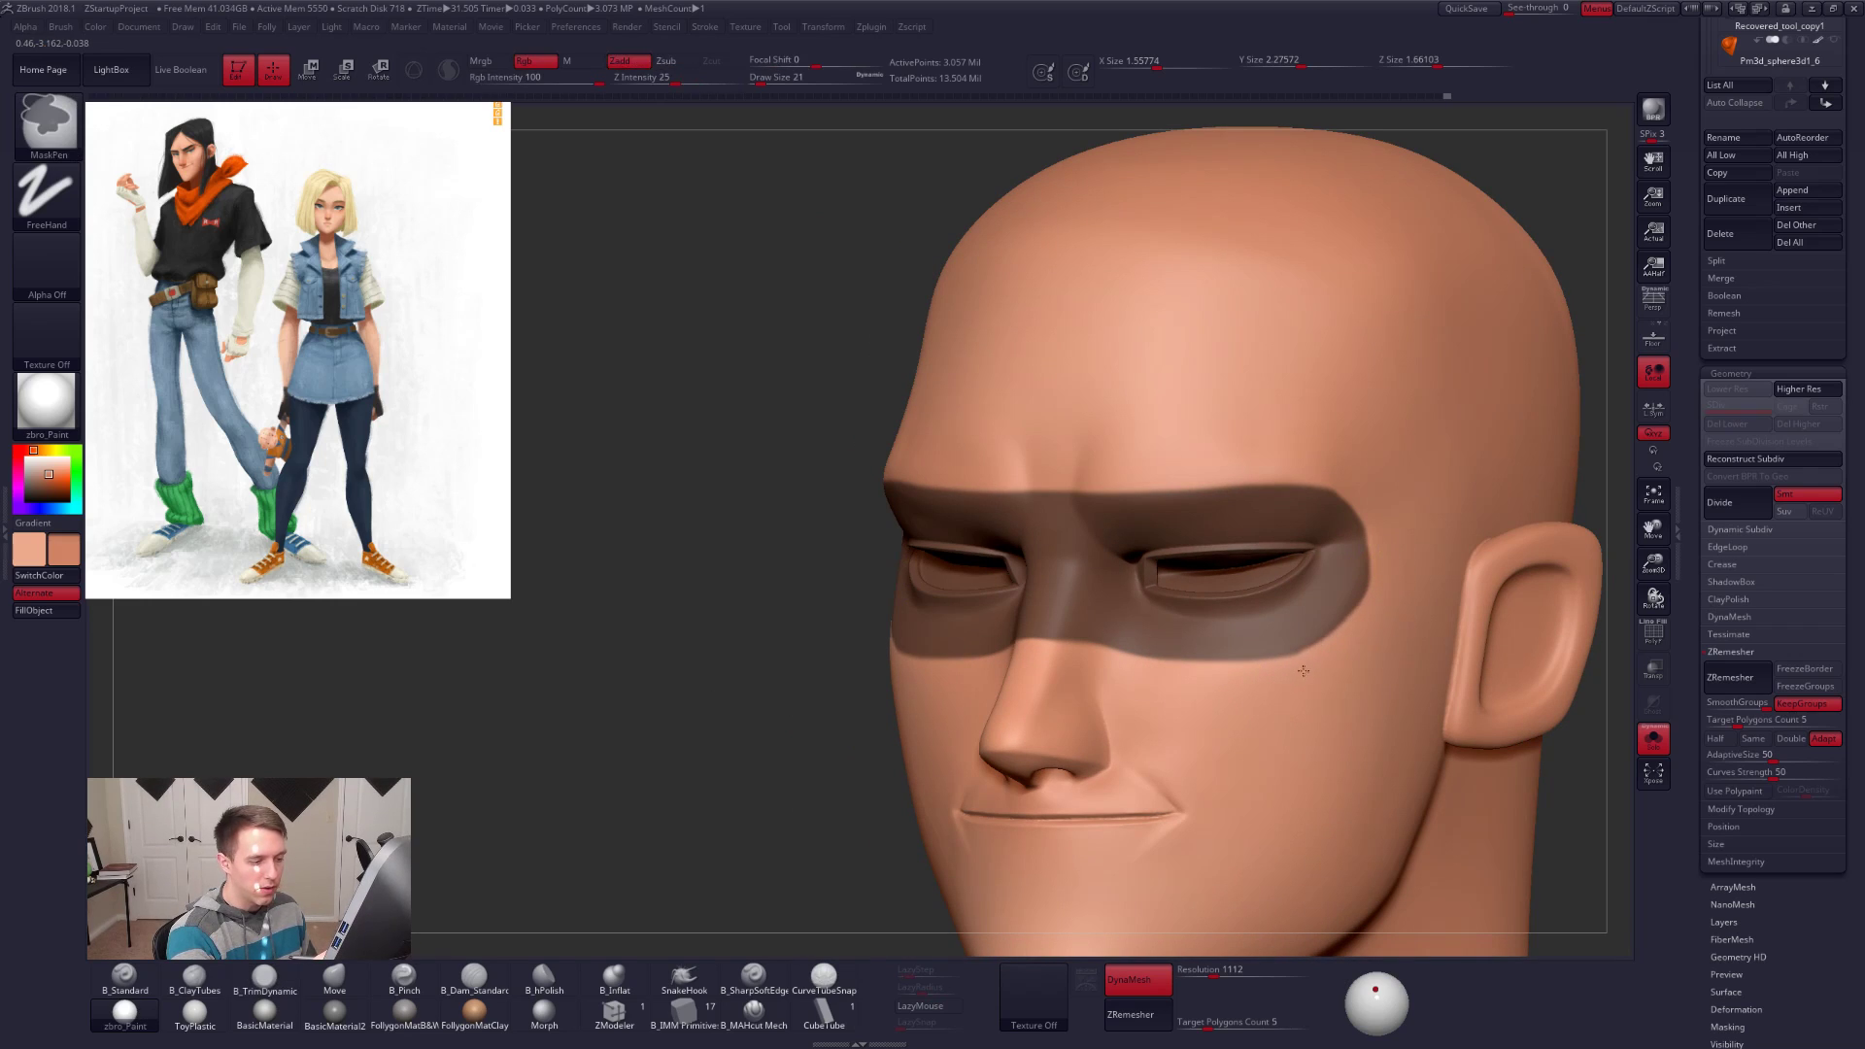
Step: Turn the masked eye band into its own polygroup, isolate it, and set up SelectLasso with a draw size of 12
mouse_move(1211, 674)
right_mouse_down("shift")
mouse_move(1257, 658)
mouse_move(1180, 614)
mouse_move(1110, 611)
mouse_move(1153, 641)
mouse_move(1049, 701)
mouse_move(931, 633)
mouse_move(931, 704)
right_mouse_up("shift")
key("ctrl+w")
left_click(1214, 613, "ctrl+shift")
key("space")
left_click_drag(970, 648, 958, 648)
mouse_move(1137, 582)
right_mouse_down()
mouse_move(1241, 548)
mouse_move(1177, 554)
right_mouse_up()
key("ctrl+shift+f")
left_click(1205, 901, "ctrl+shift")
mouse_move(1336, 549)
right_mouse_down()
mouse_move(1157, 568)
mouse_move(1117, 612)
mouse_move(1150, 591)
right_mouse_up()
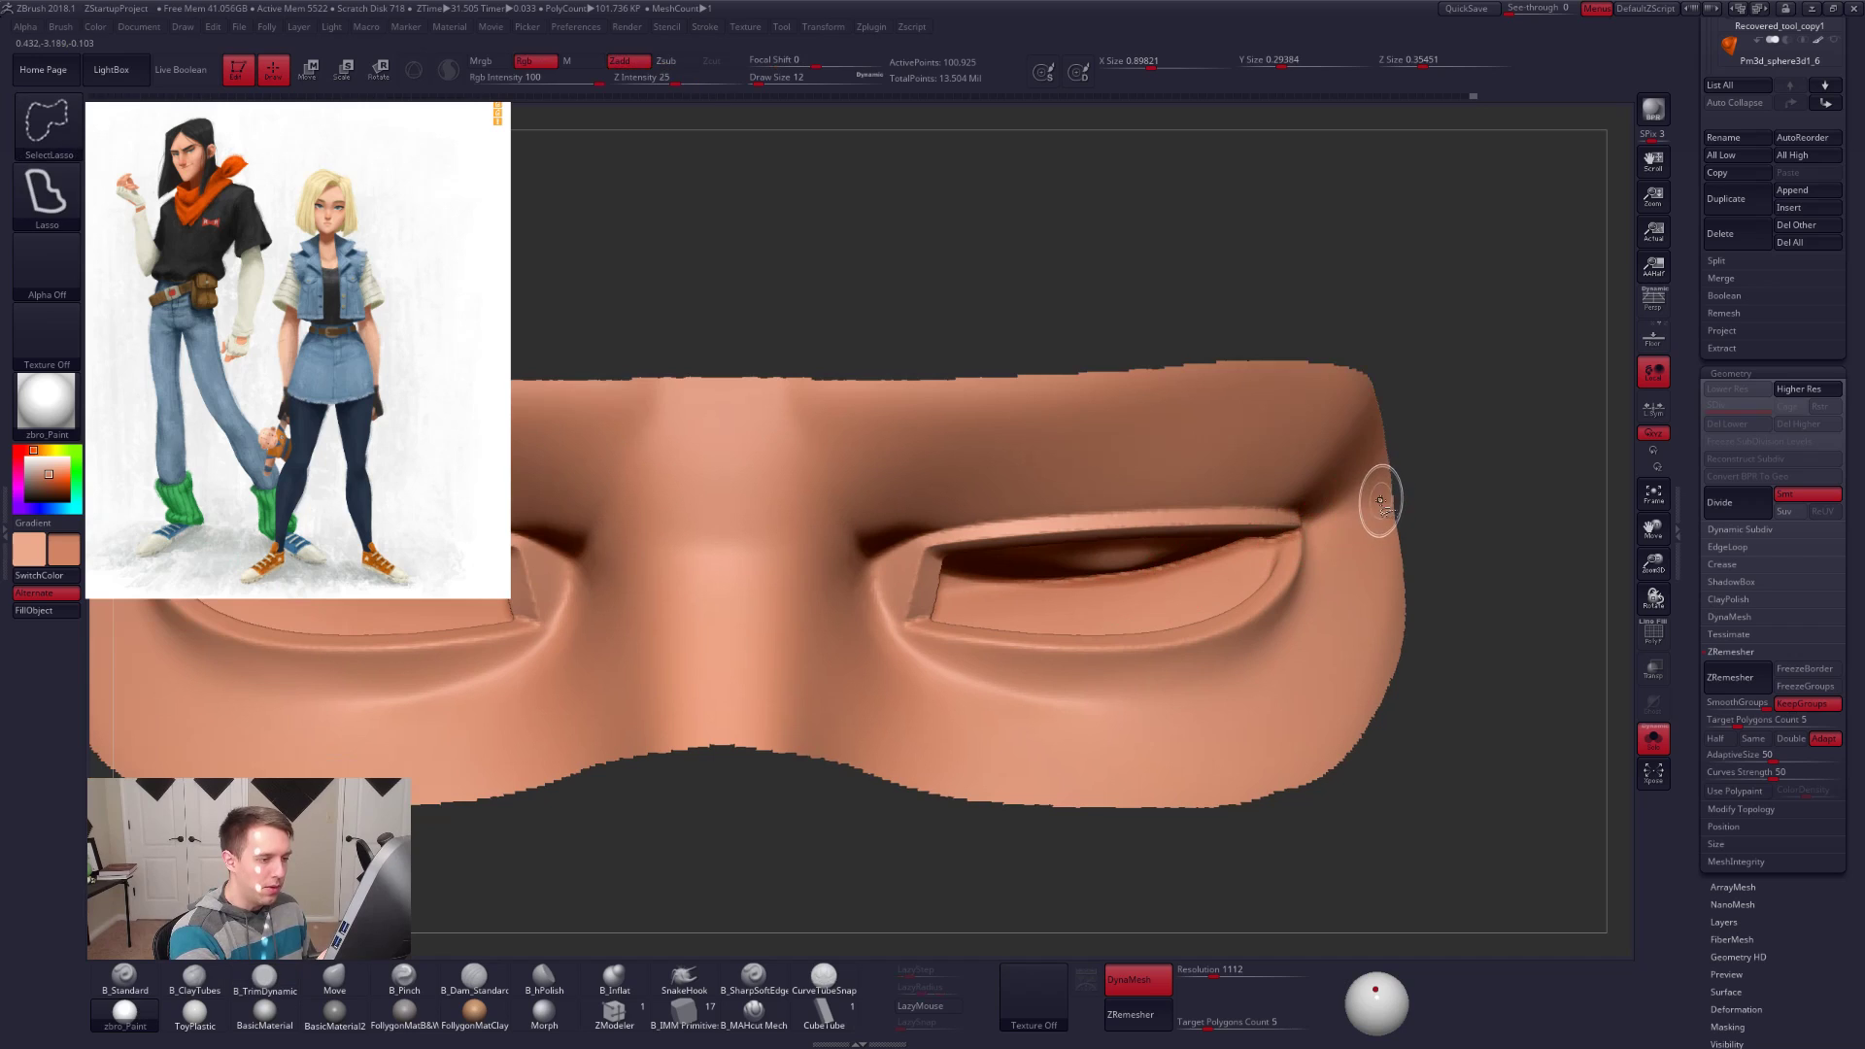
Step: Mask the area below the eyes, from the outer eye corners to the sides of the nose, with MaskLasso
left_click_drag(1408, 493, 1300, 527, "ctrl")
key("grave")
left_click(1337, 854)
mouse_move(1387, 492)
left_mouse_down("ctrl")
mouse_move(894, 629)
mouse_move(847, 673)
mouse_move(821, 768)
mouse_move(1253, 898)
mouse_move(1523, 727)
mouse_move(1375, 746)
mouse_move(1272, 806)
mouse_move(1303, 758)
left_mouse_up("ctrl")
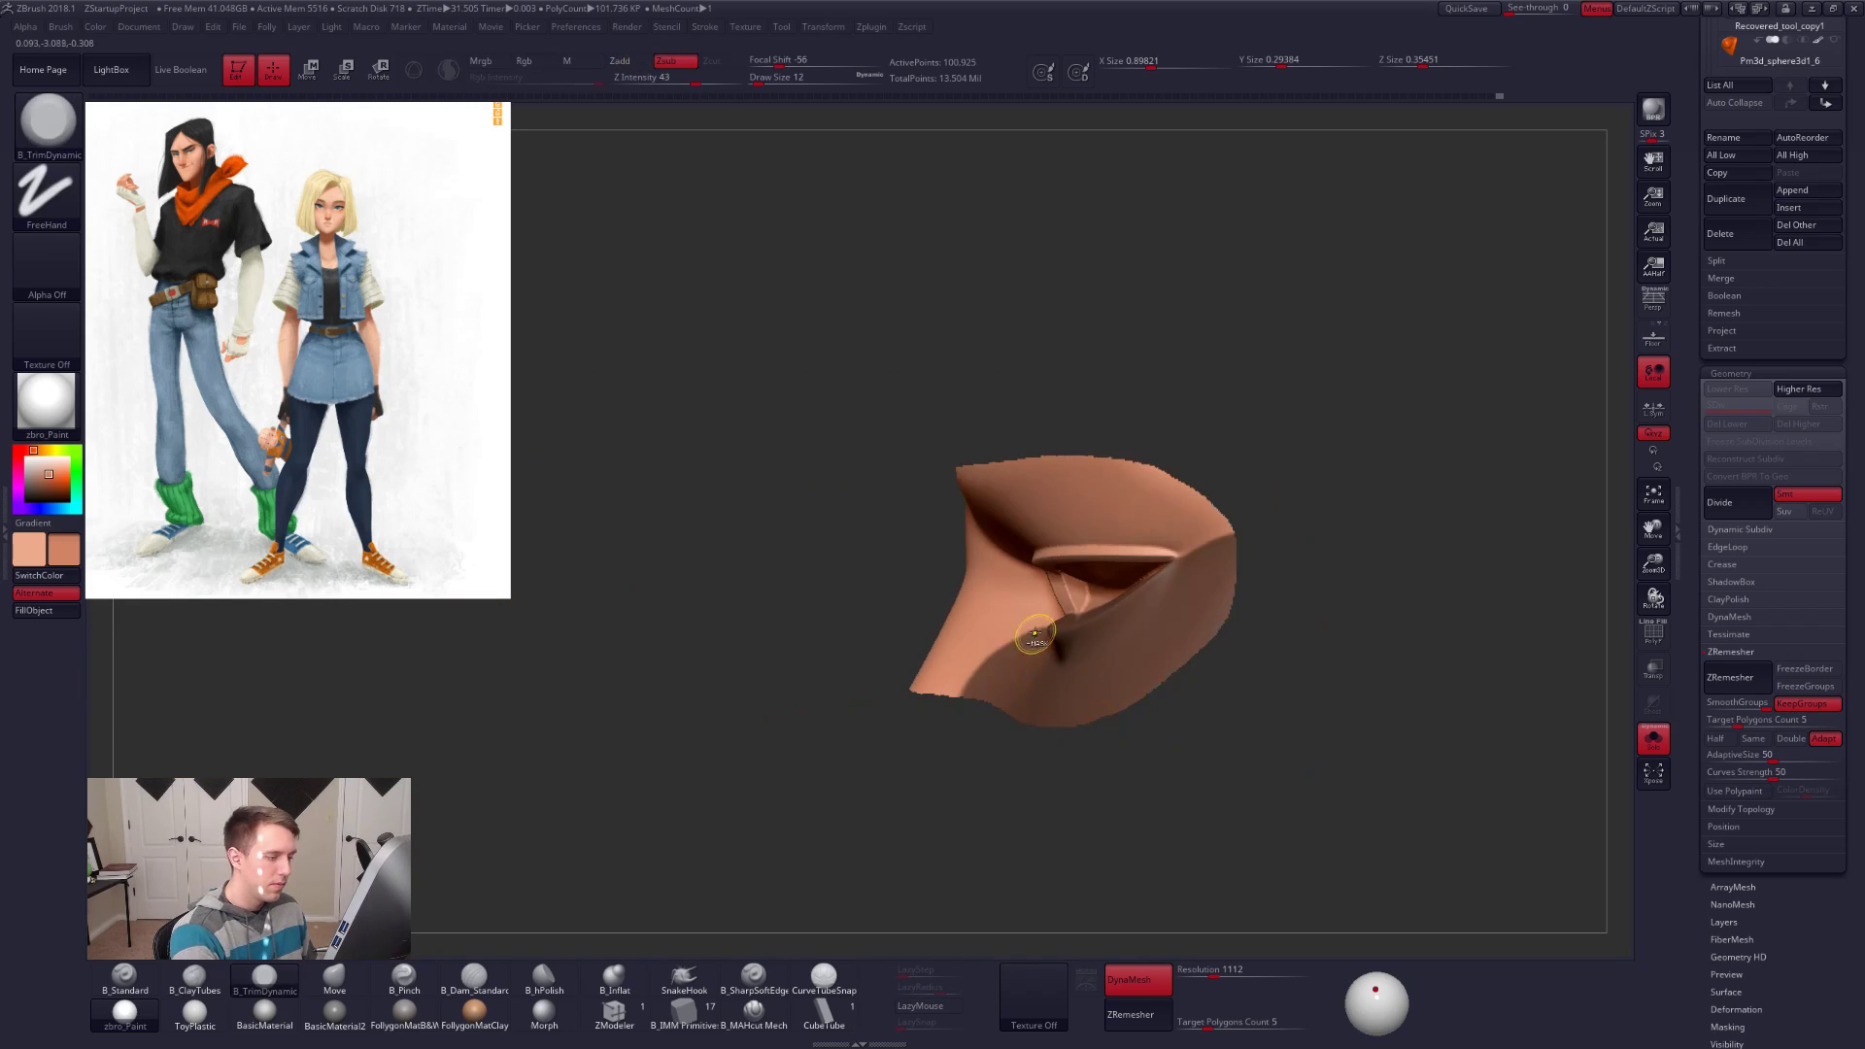
mouse_move(991, 722)
left_mouse_down("ctrl")
mouse_move(1014, 643)
mouse_move(788, 818)
left_mouse_up("ctrl")
mouse_move(791, 818)
left_mouse_down()
mouse_move(947, 806)
mouse_move(1035, 739)
left_mouse_up()
Step: Switch masking to MaskPen and check the under-eye mask from the front with the polyframe display
key("ctrl+f")
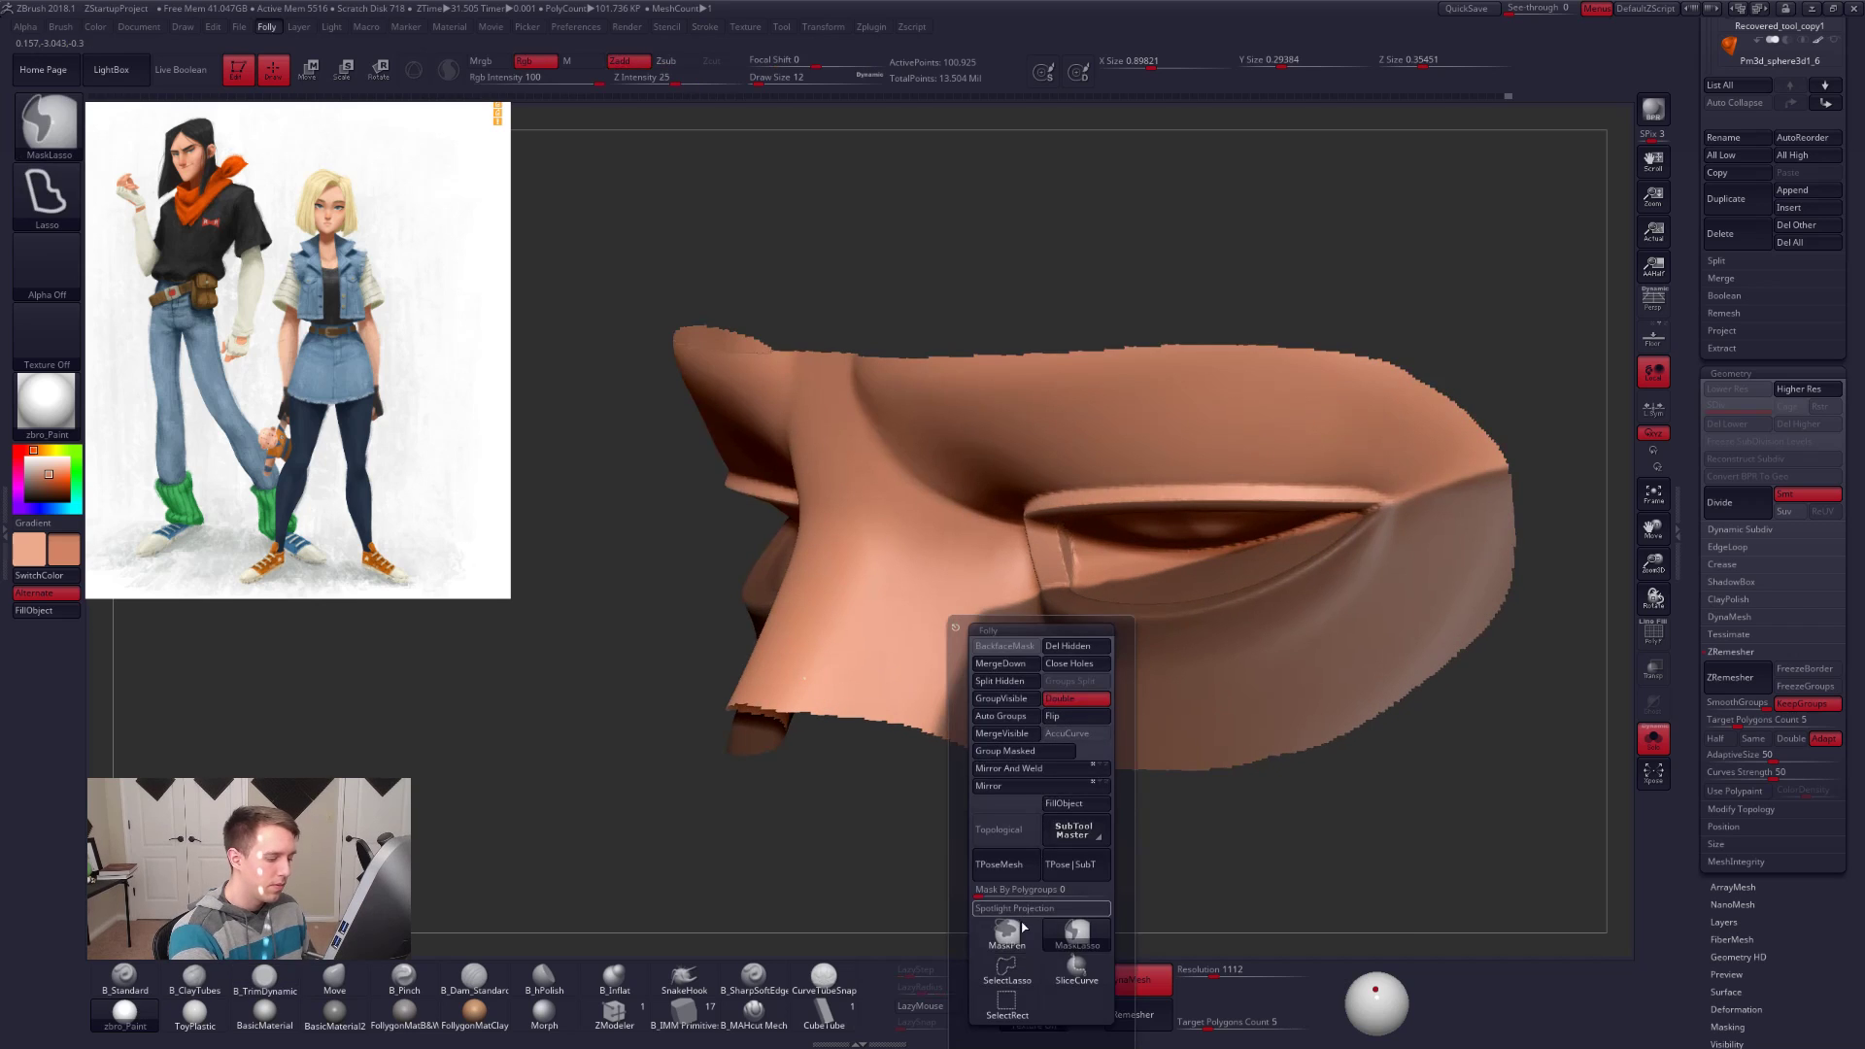
left_click(1022, 926)
mouse_move(981, 811)
left_mouse_down()
mouse_move(1117, 806)
mouse_move(1098, 835)
mouse_move(977, 854)
mouse_move(1238, 855)
left_mouse_up()
left_click_drag(1360, 845, 1399, 777, "alt")
left_click_drag(1409, 821, 1448, 822, "shift")
key("shift+f")
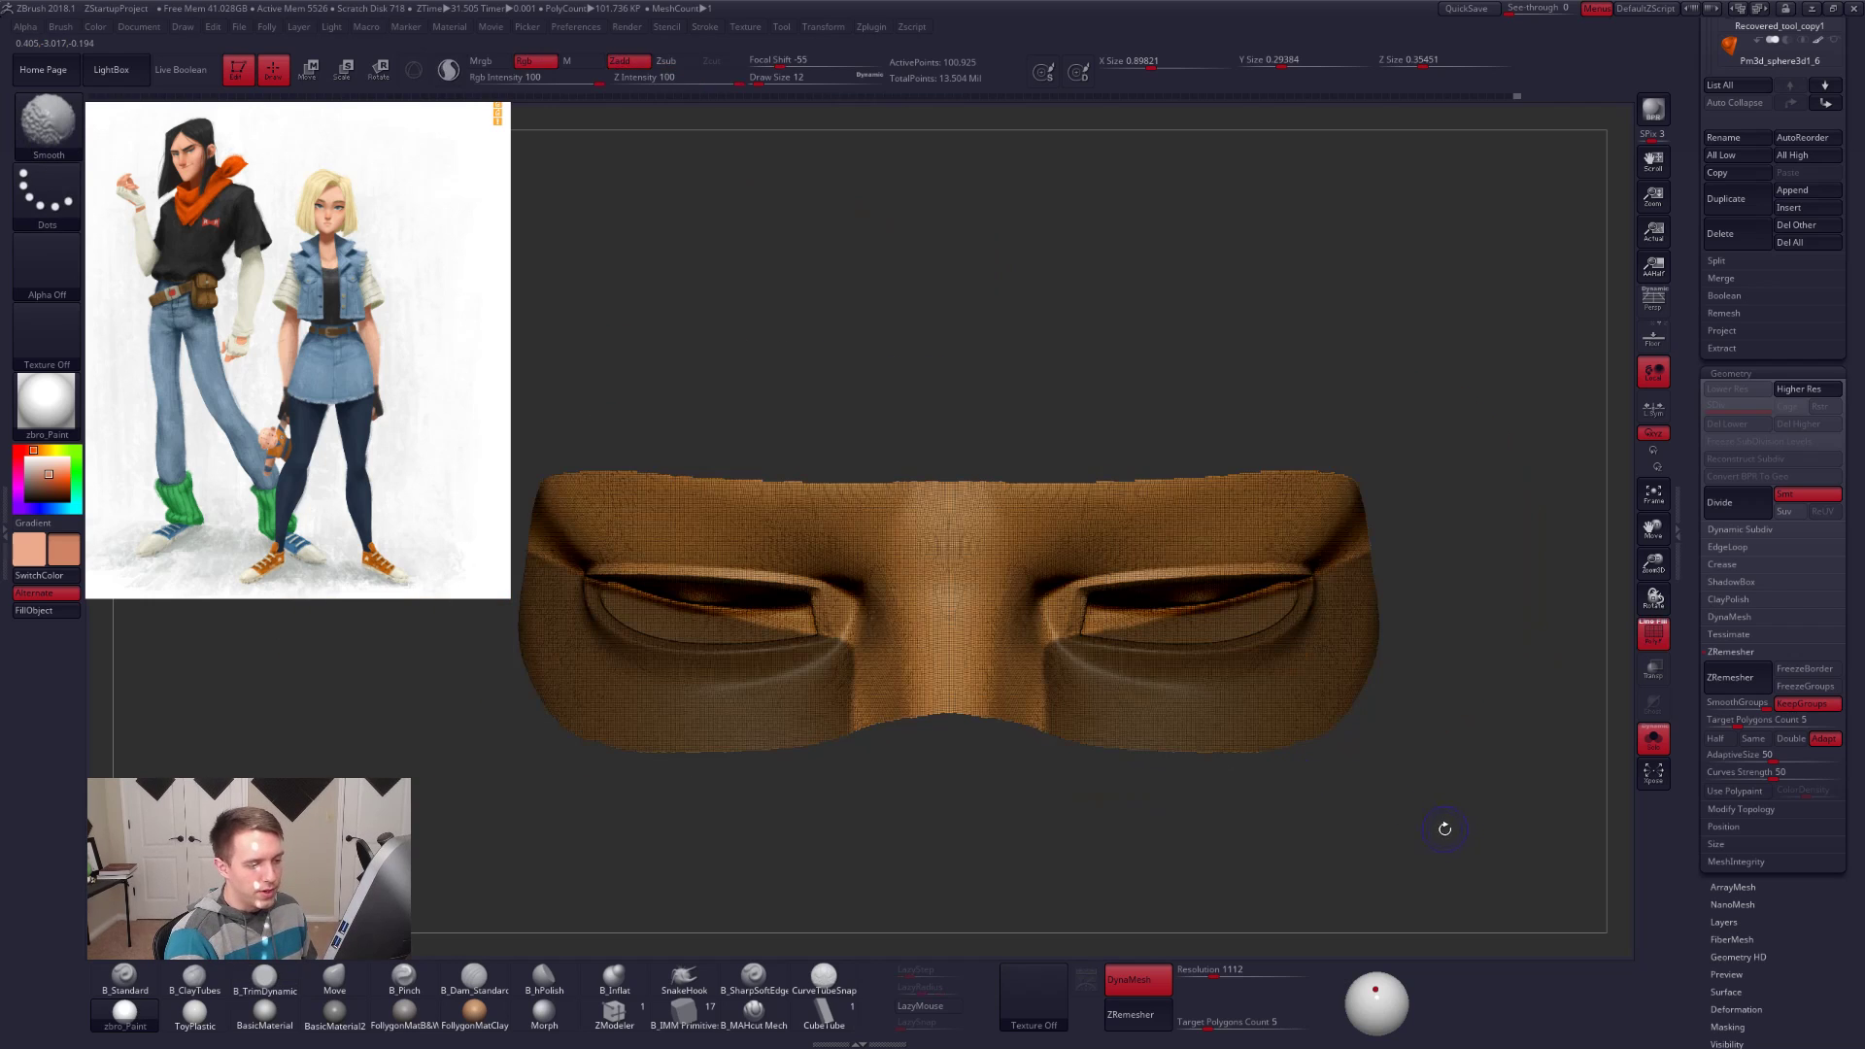
key("shift+f")
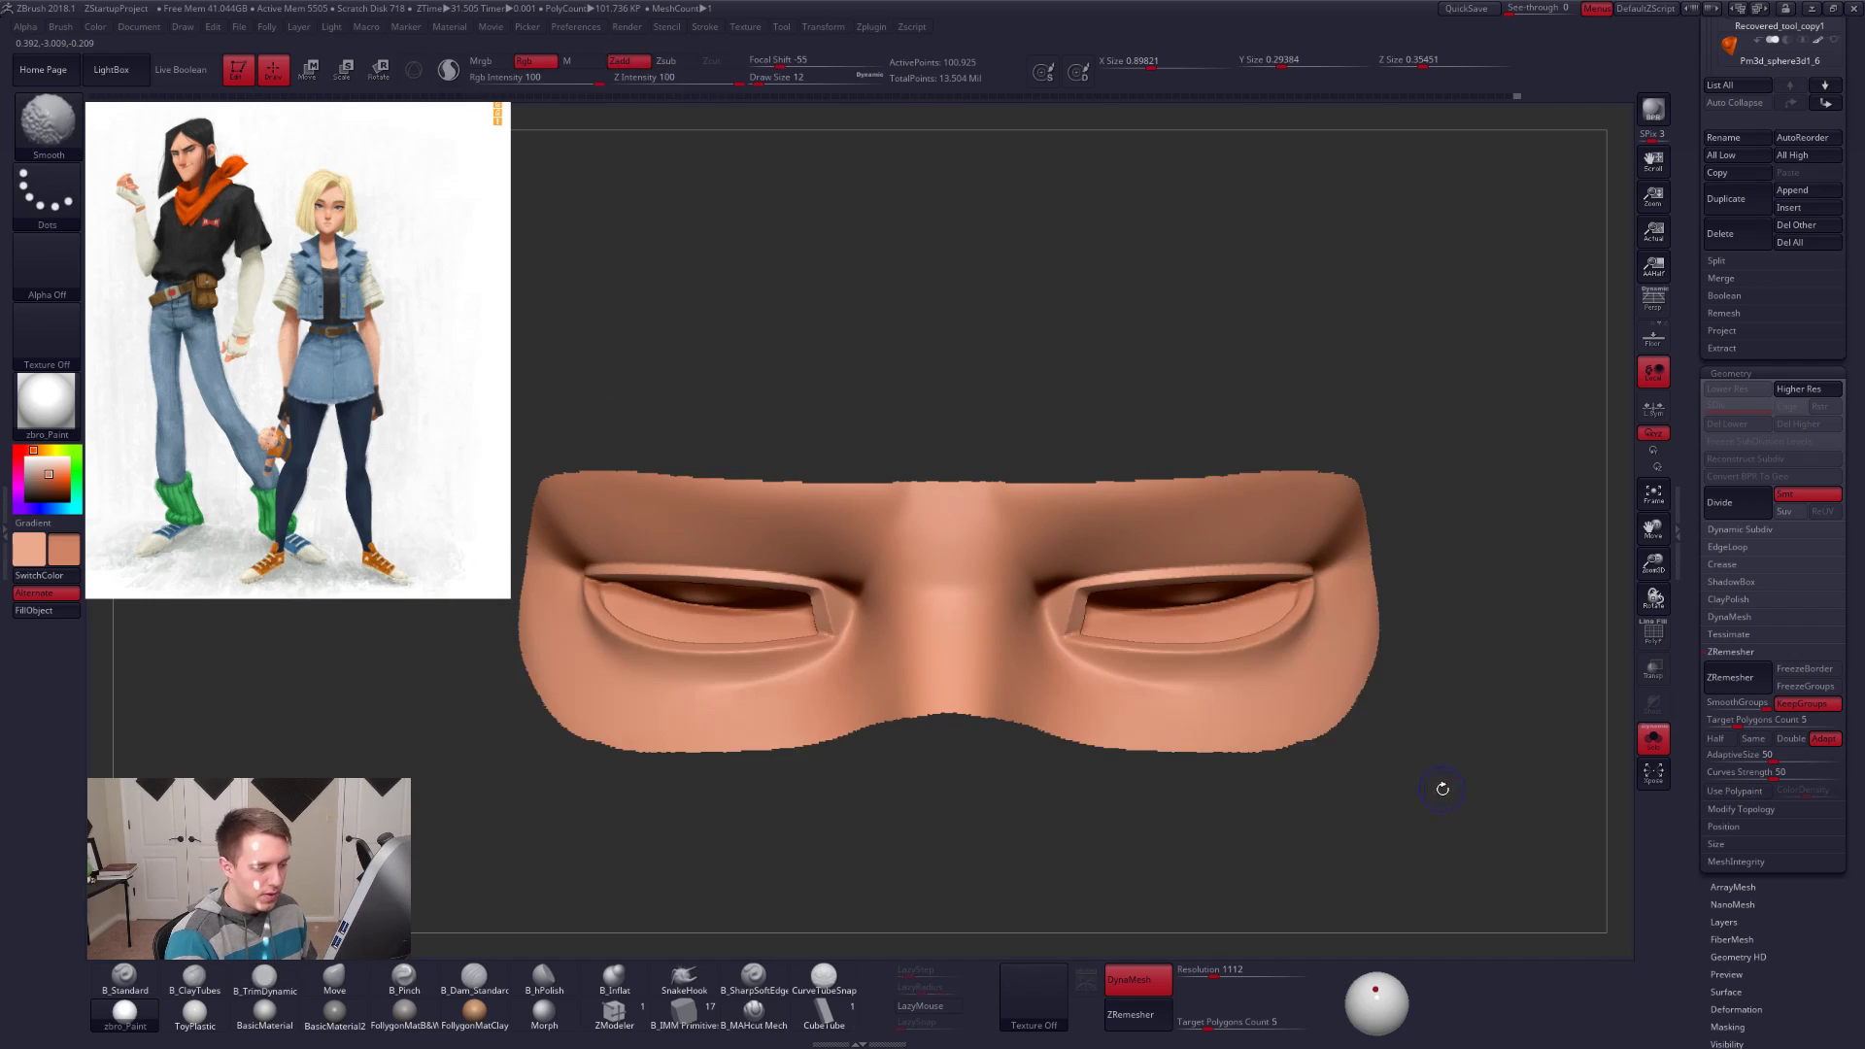
Step: Try making the masked under-eye area its own polygroup with the whole head shown, and undo the grouping
key("shift+f")
mouse_move(1453, 787)
left_mouse_down("alt")
mouse_move(1370, 807)
mouse_move(1332, 772)
left_mouse_up("alt")
left_click(1414, 802, "ctrl+shift")
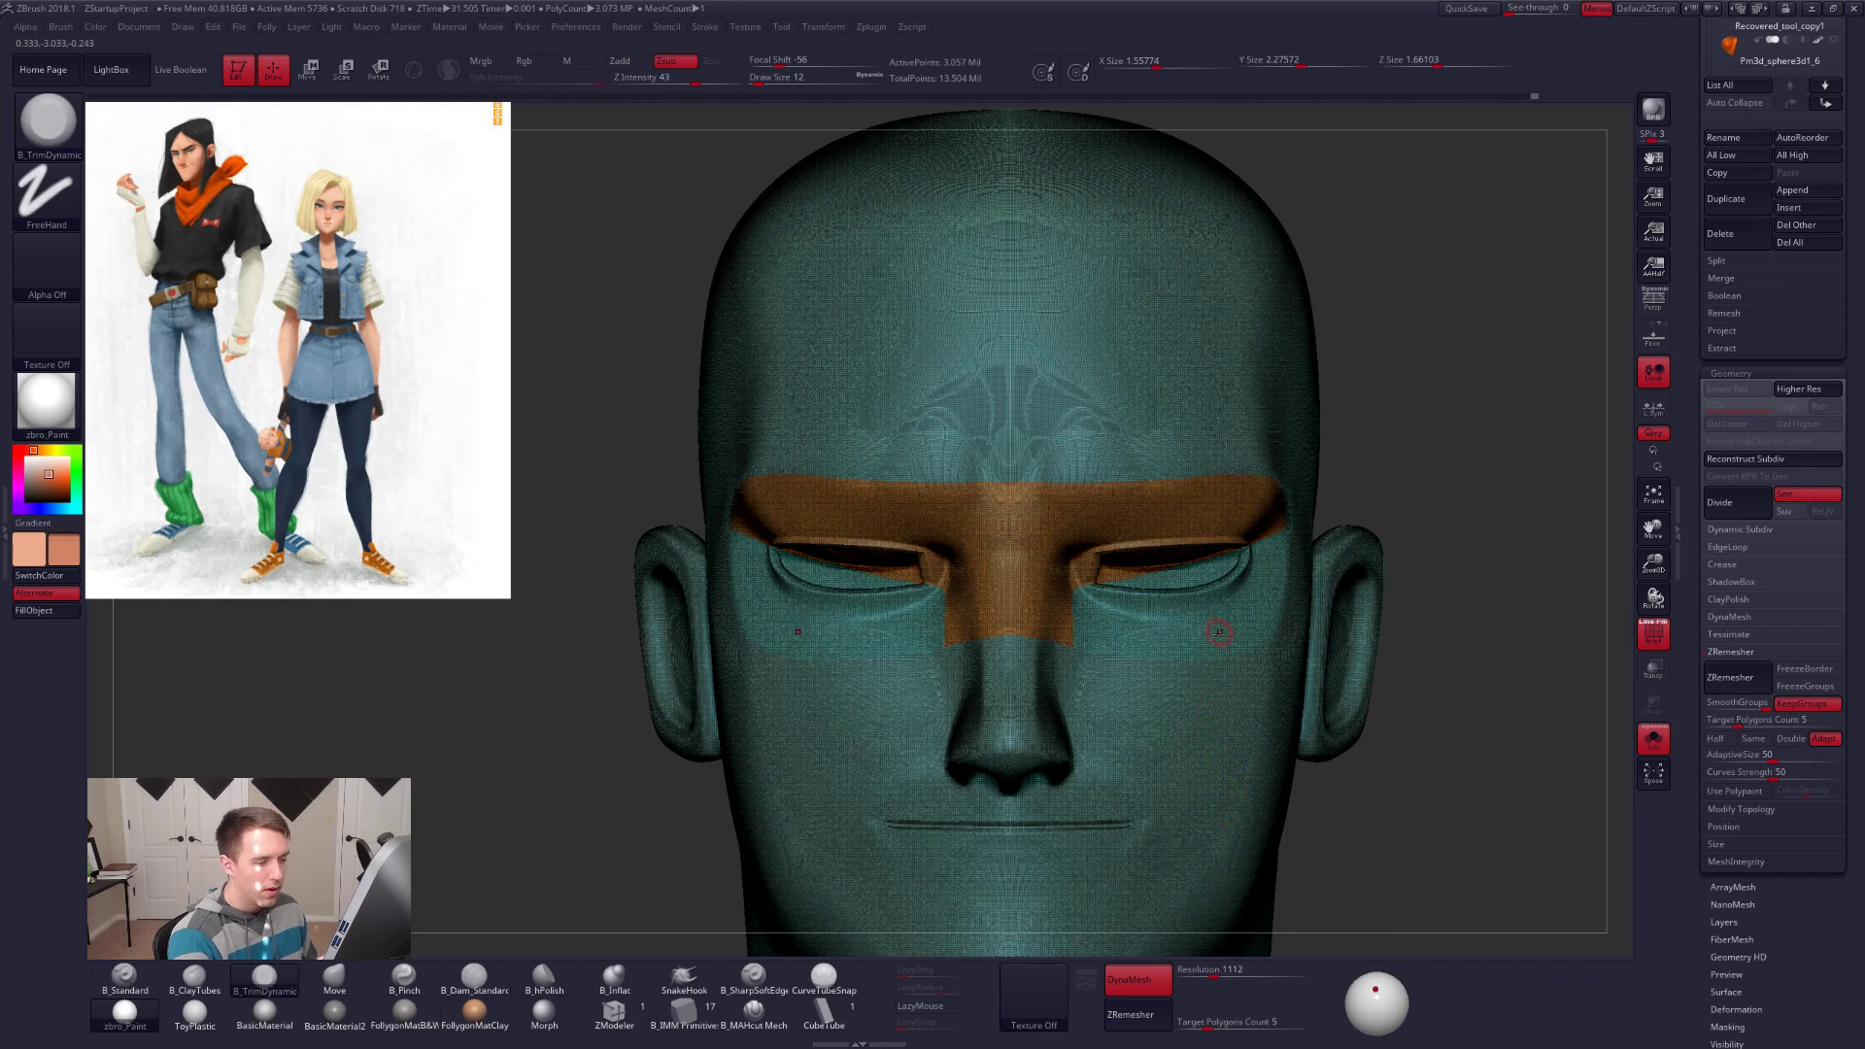
left_click_drag(1308, 891, 1280, 812, "alt")
key("ctrl+z")
key("ctrl+z")
key("ctrl+z")
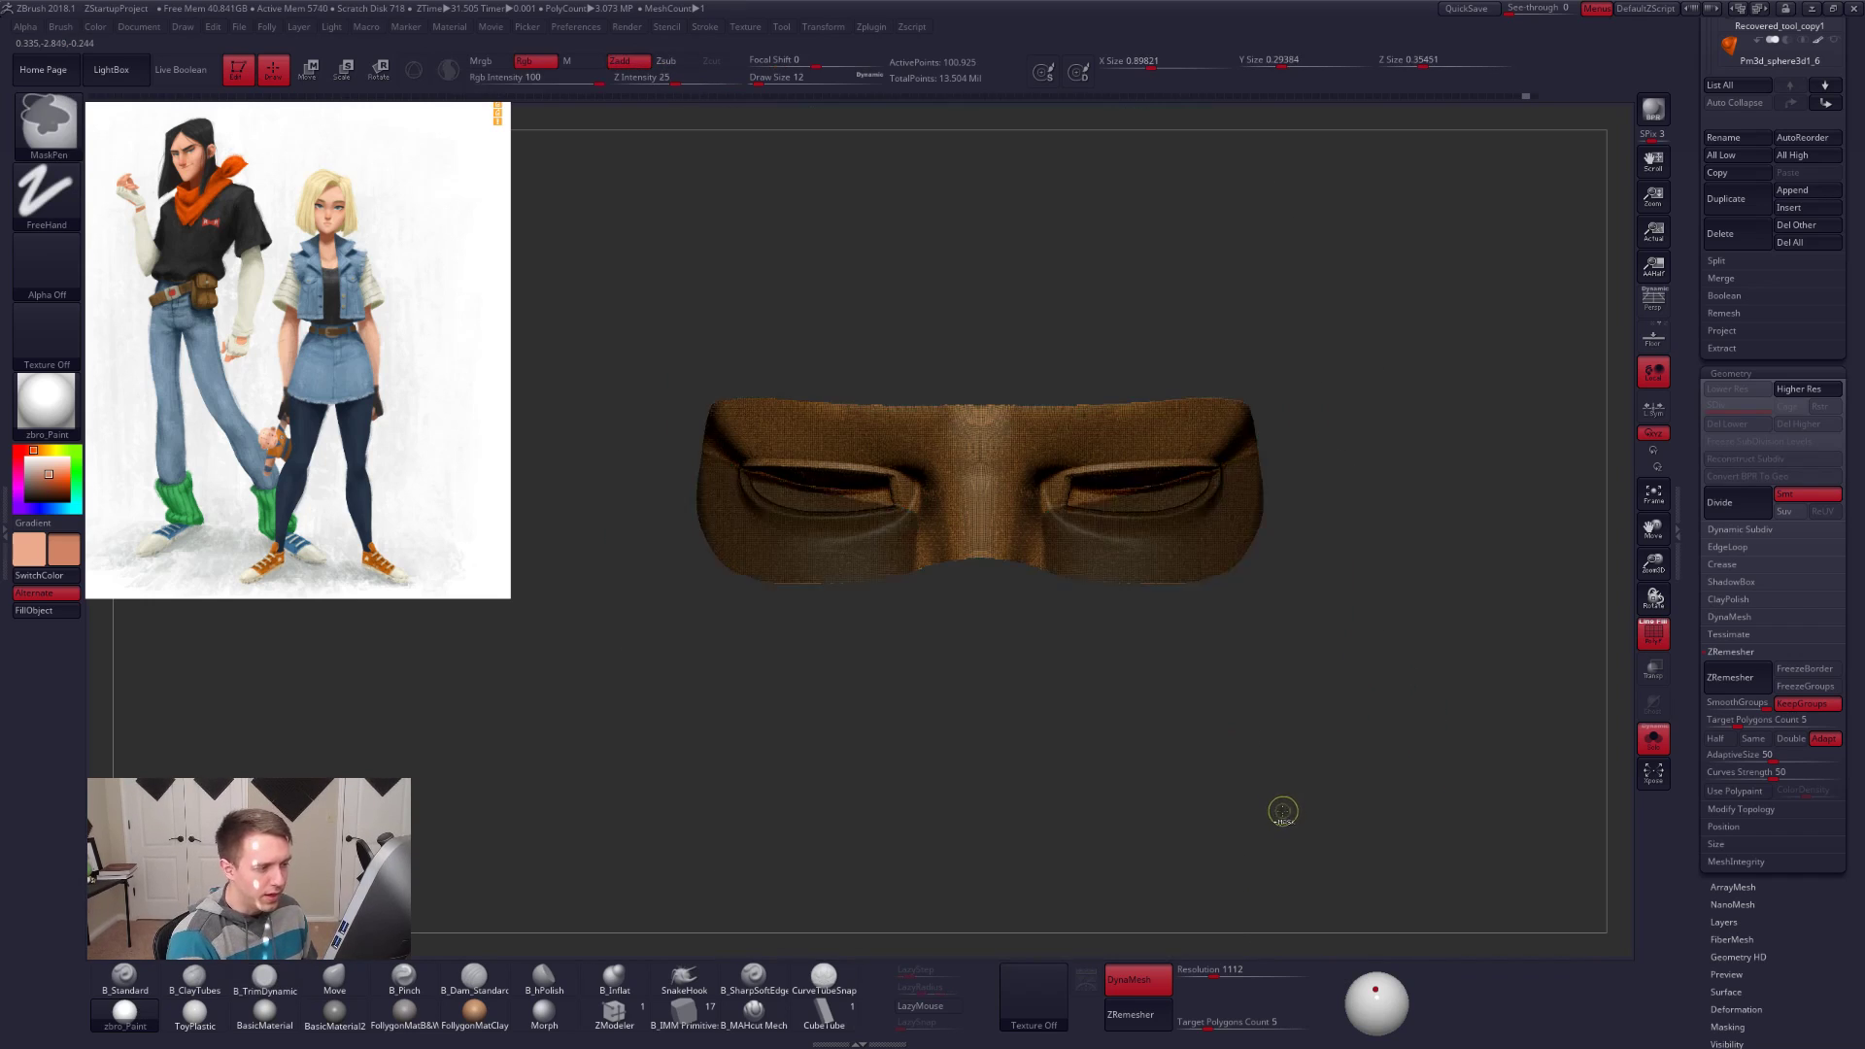
key("ctrl+z")
Step: Assign the under-eye area a distinct polygroup colour, unhide the whole head and display the polygroup fill without wireframe lines
key("ctrl+w")
key("ctrl+w")
left_click(1358, 770, "ctrl+shift")
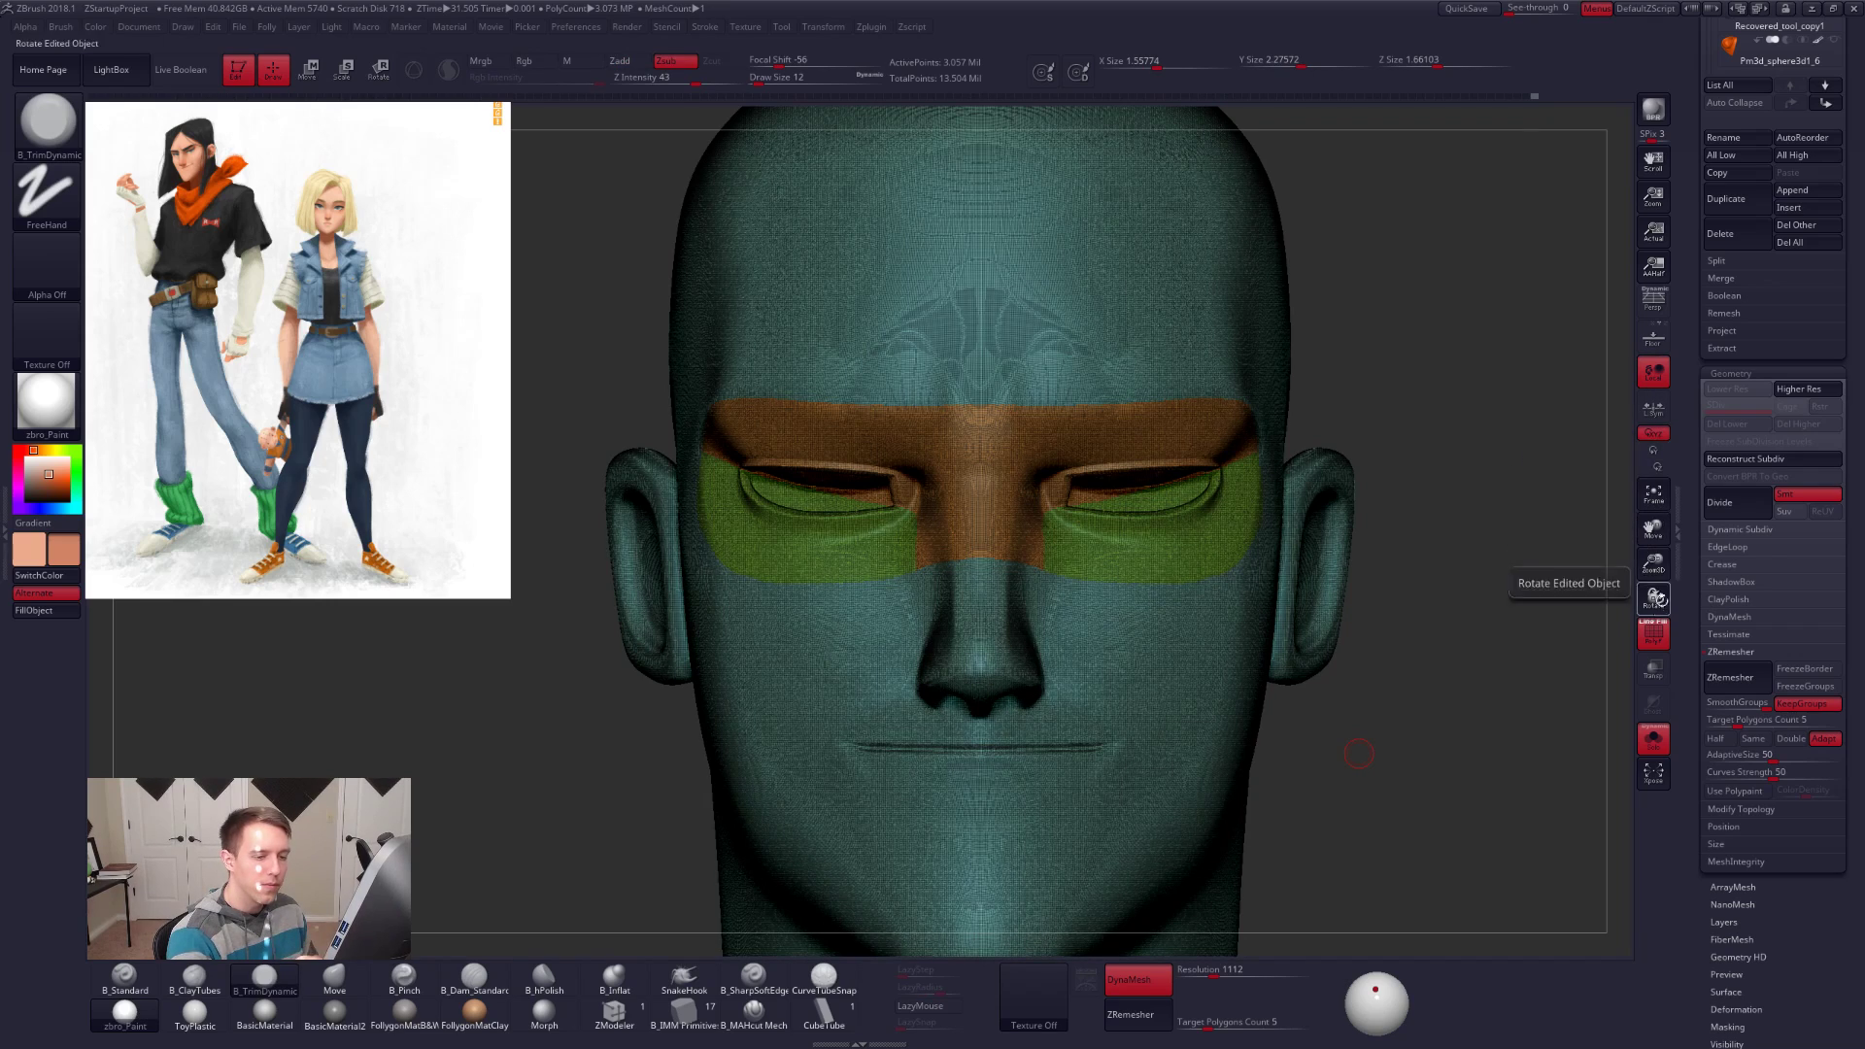
left_click(1651, 630)
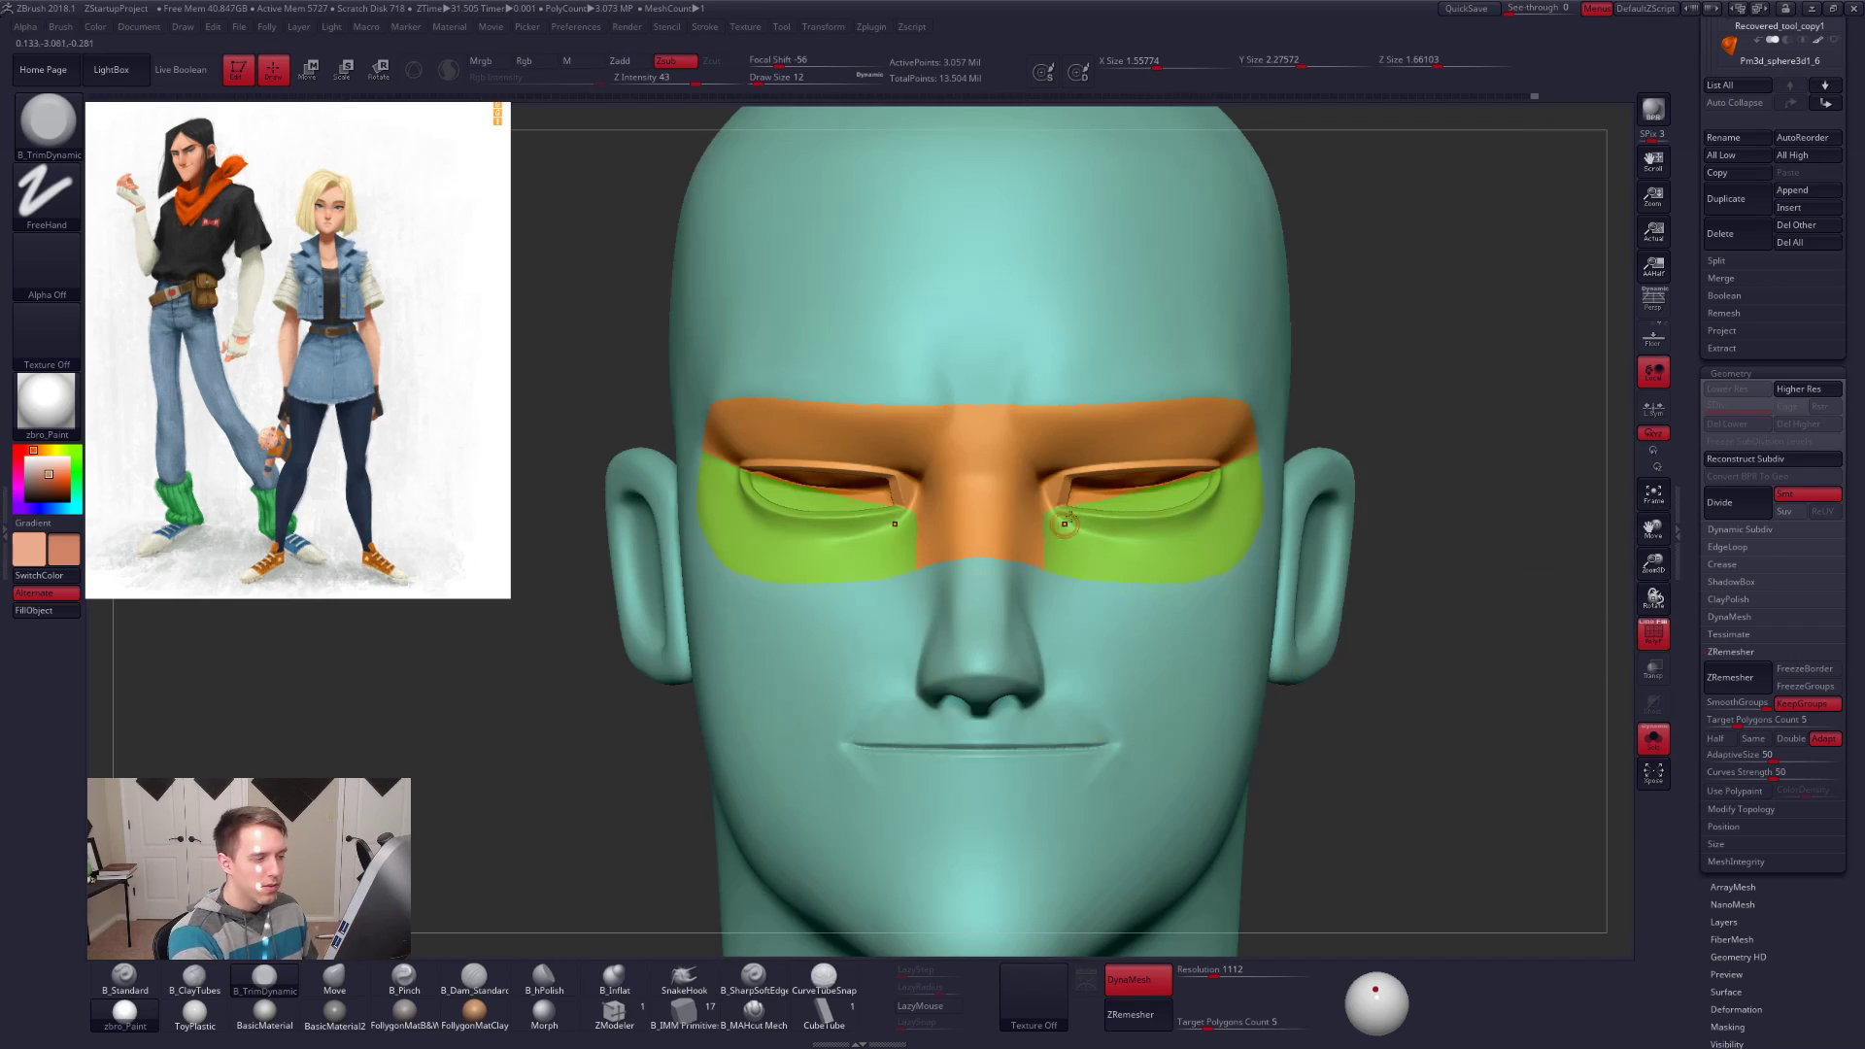
Step: Turn the head to profile, switch masking to MaskLasso and clear the rough rectangular mask over the jaw
right_click_drag(1148, 651, 1174, 551, "alt")
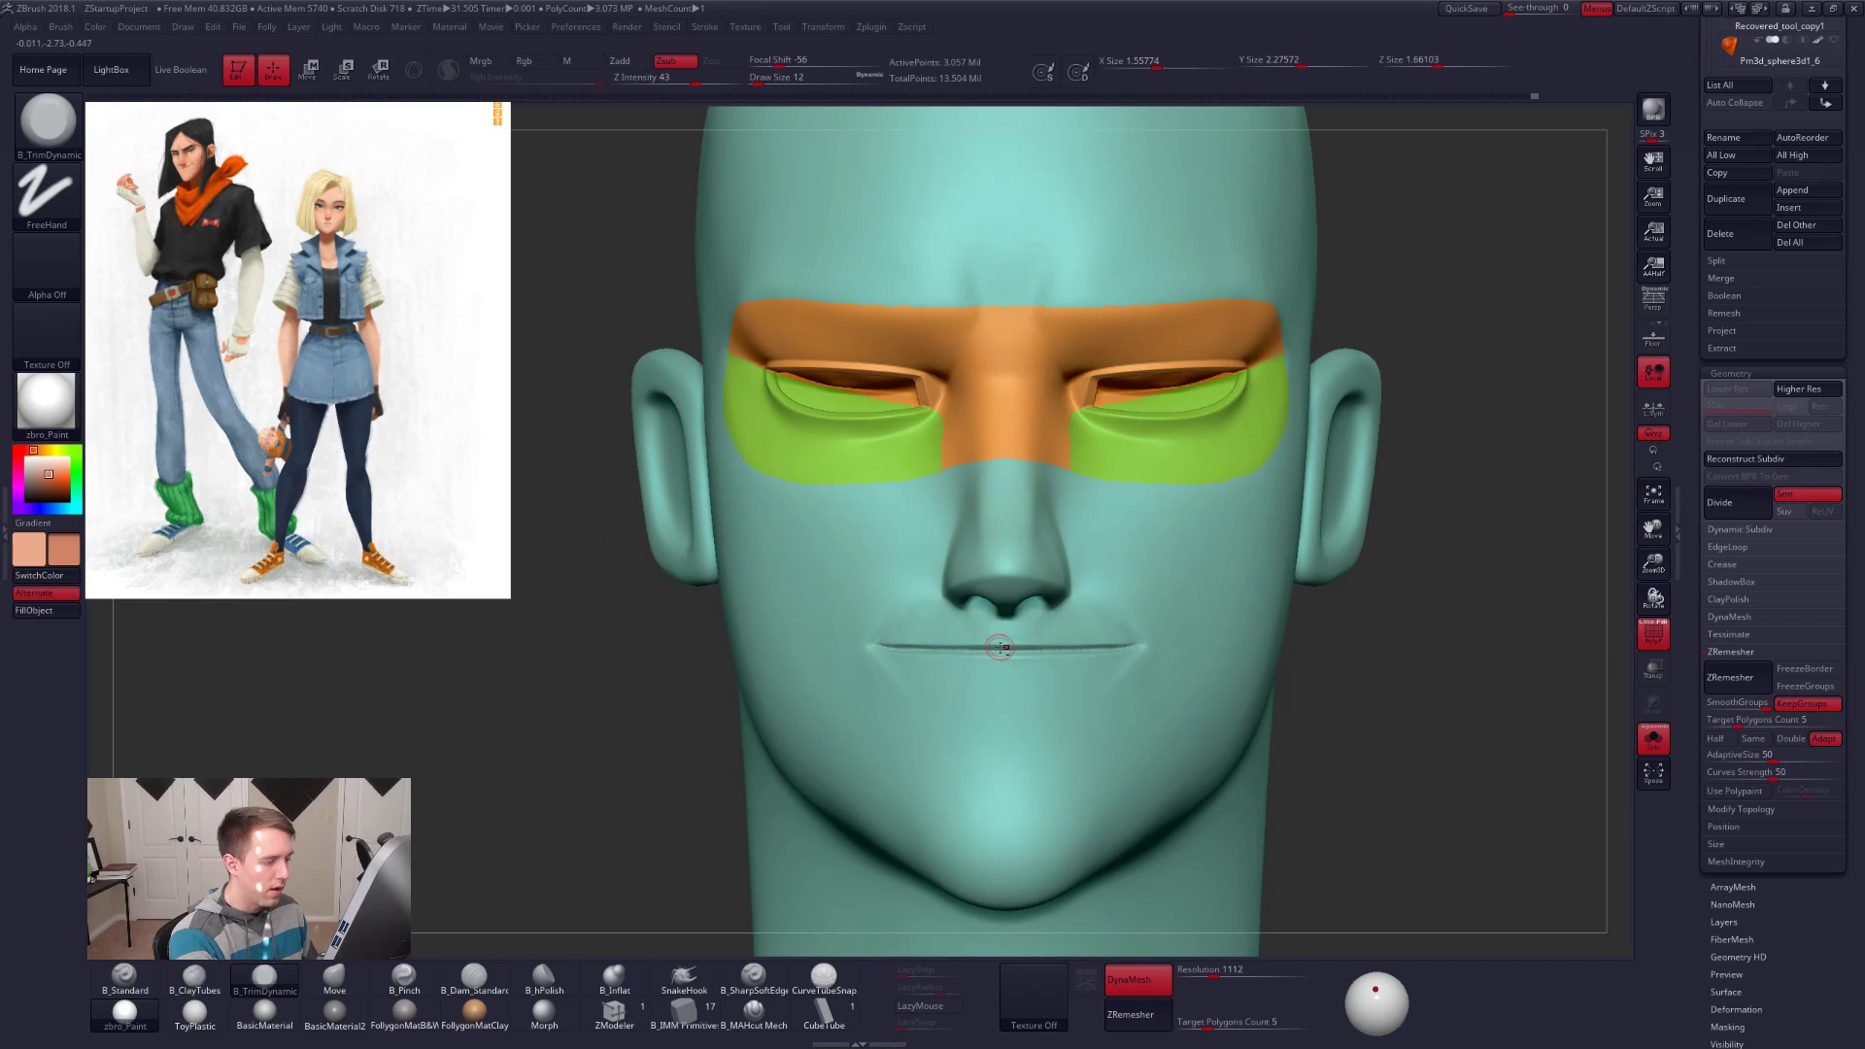
mouse_move(854, 654)
right_mouse_down()
mouse_move(1178, 657)
mouse_move(1373, 687)
mouse_move(1357, 681)
mouse_move(1472, 659)
mouse_move(1182, 595)
mouse_move(1260, 585)
mouse_move(1273, 555)
right_mouse_up()
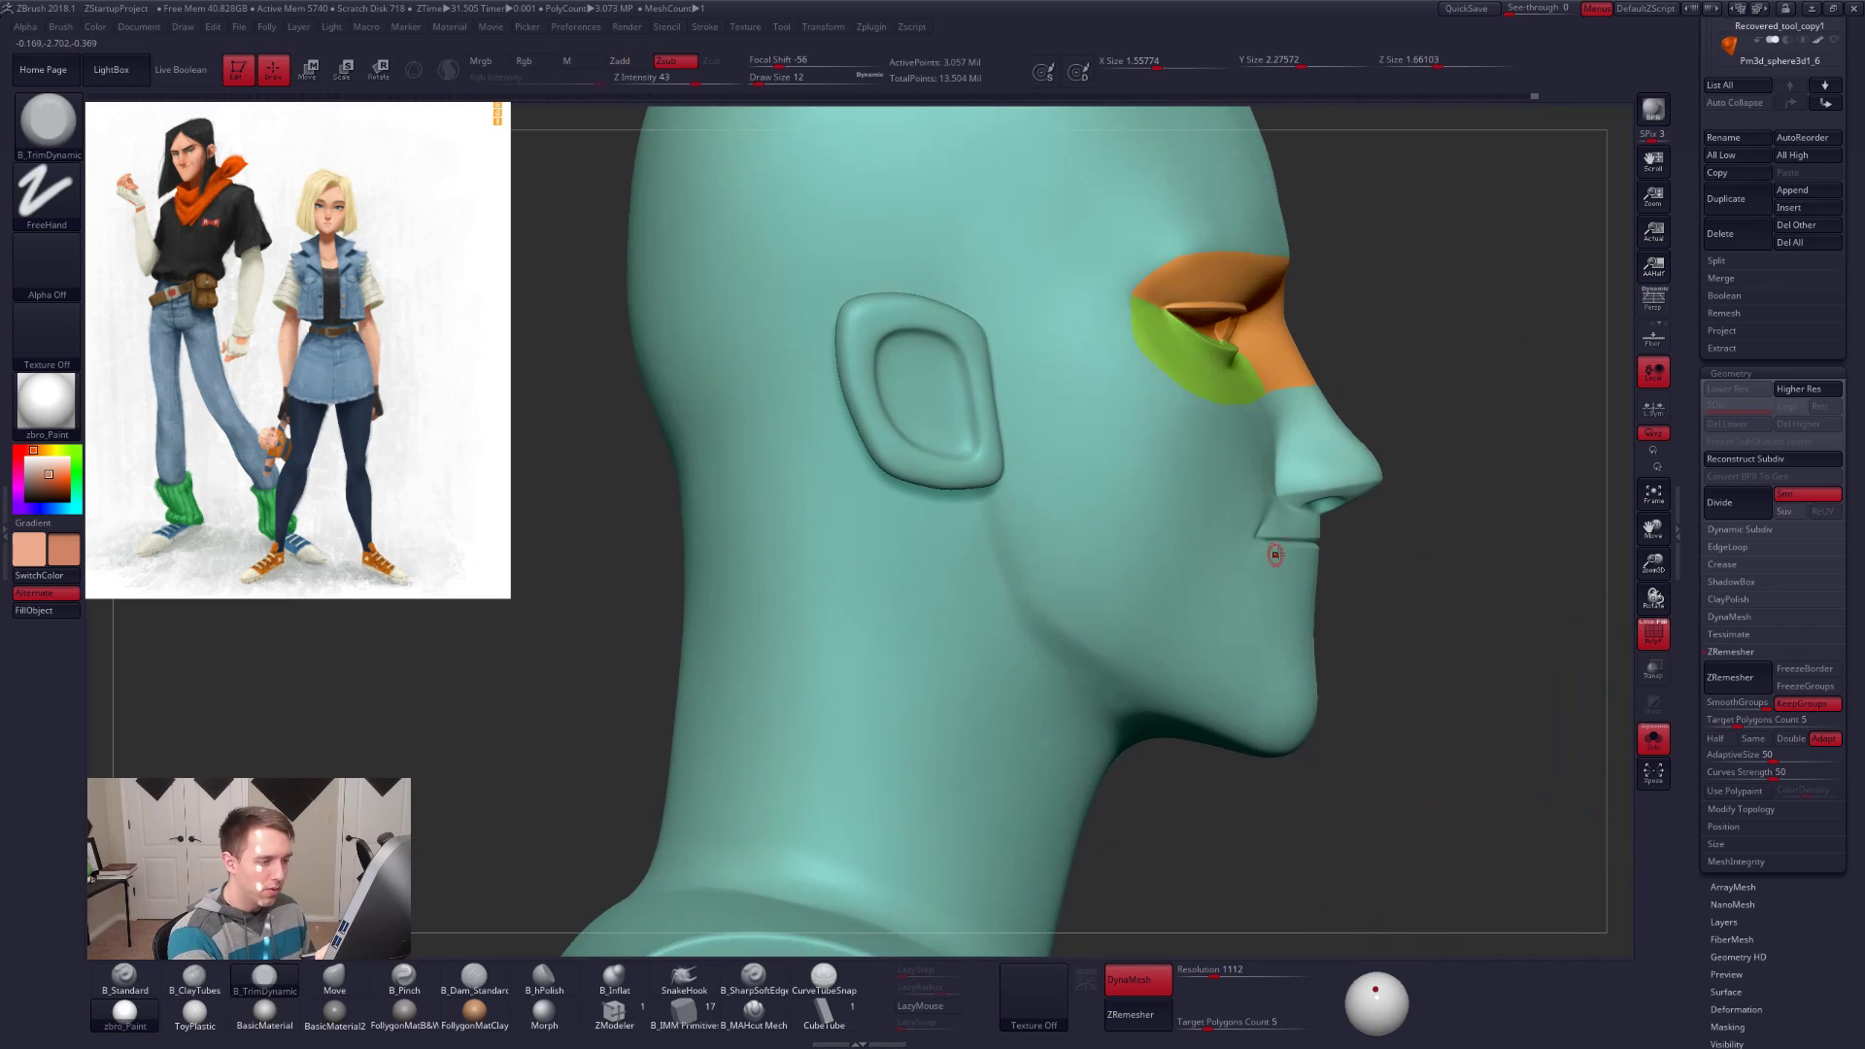
mouse_move(1327, 543)
left_mouse_down("ctrl")
mouse_move(1374, 757)
mouse_move(1163, 754)
left_mouse_up("ctrl")
key("ctrl+space")
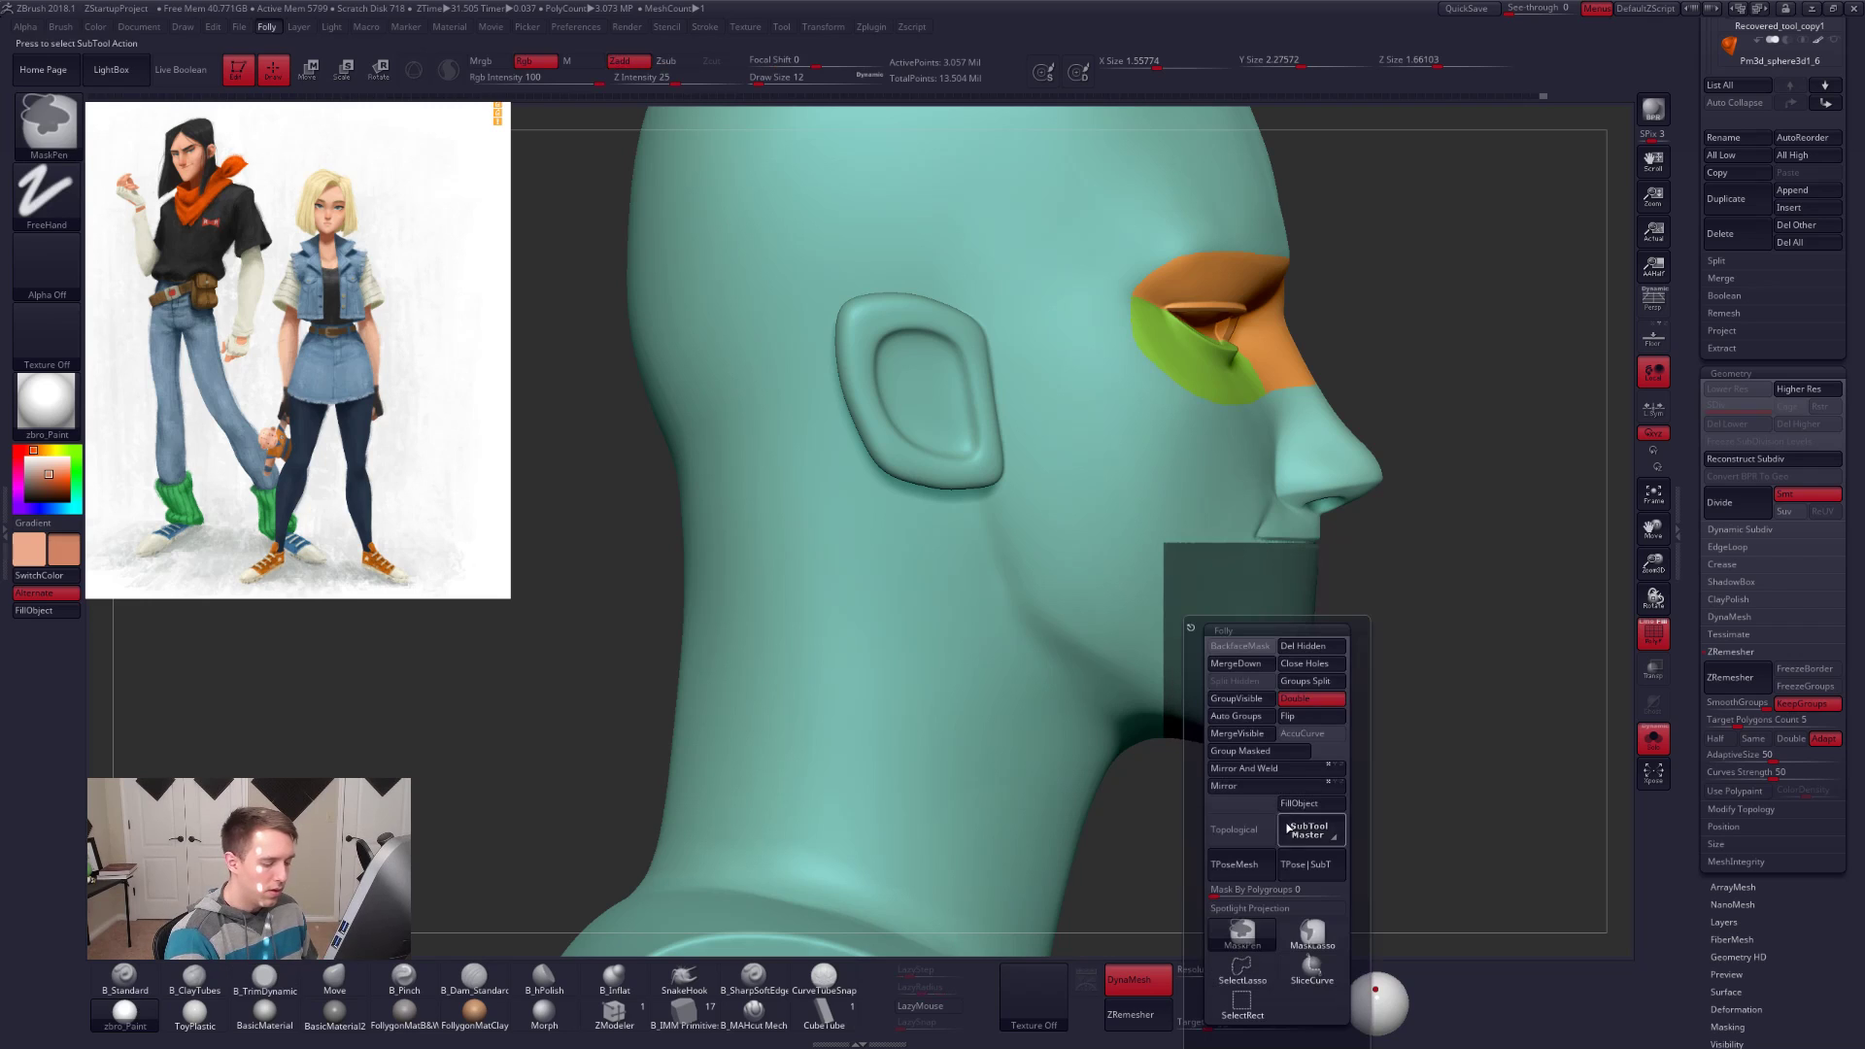
left_click(1321, 865, "ctrl")
left_click_drag(1460, 717, 1447, 684, "ctrl")
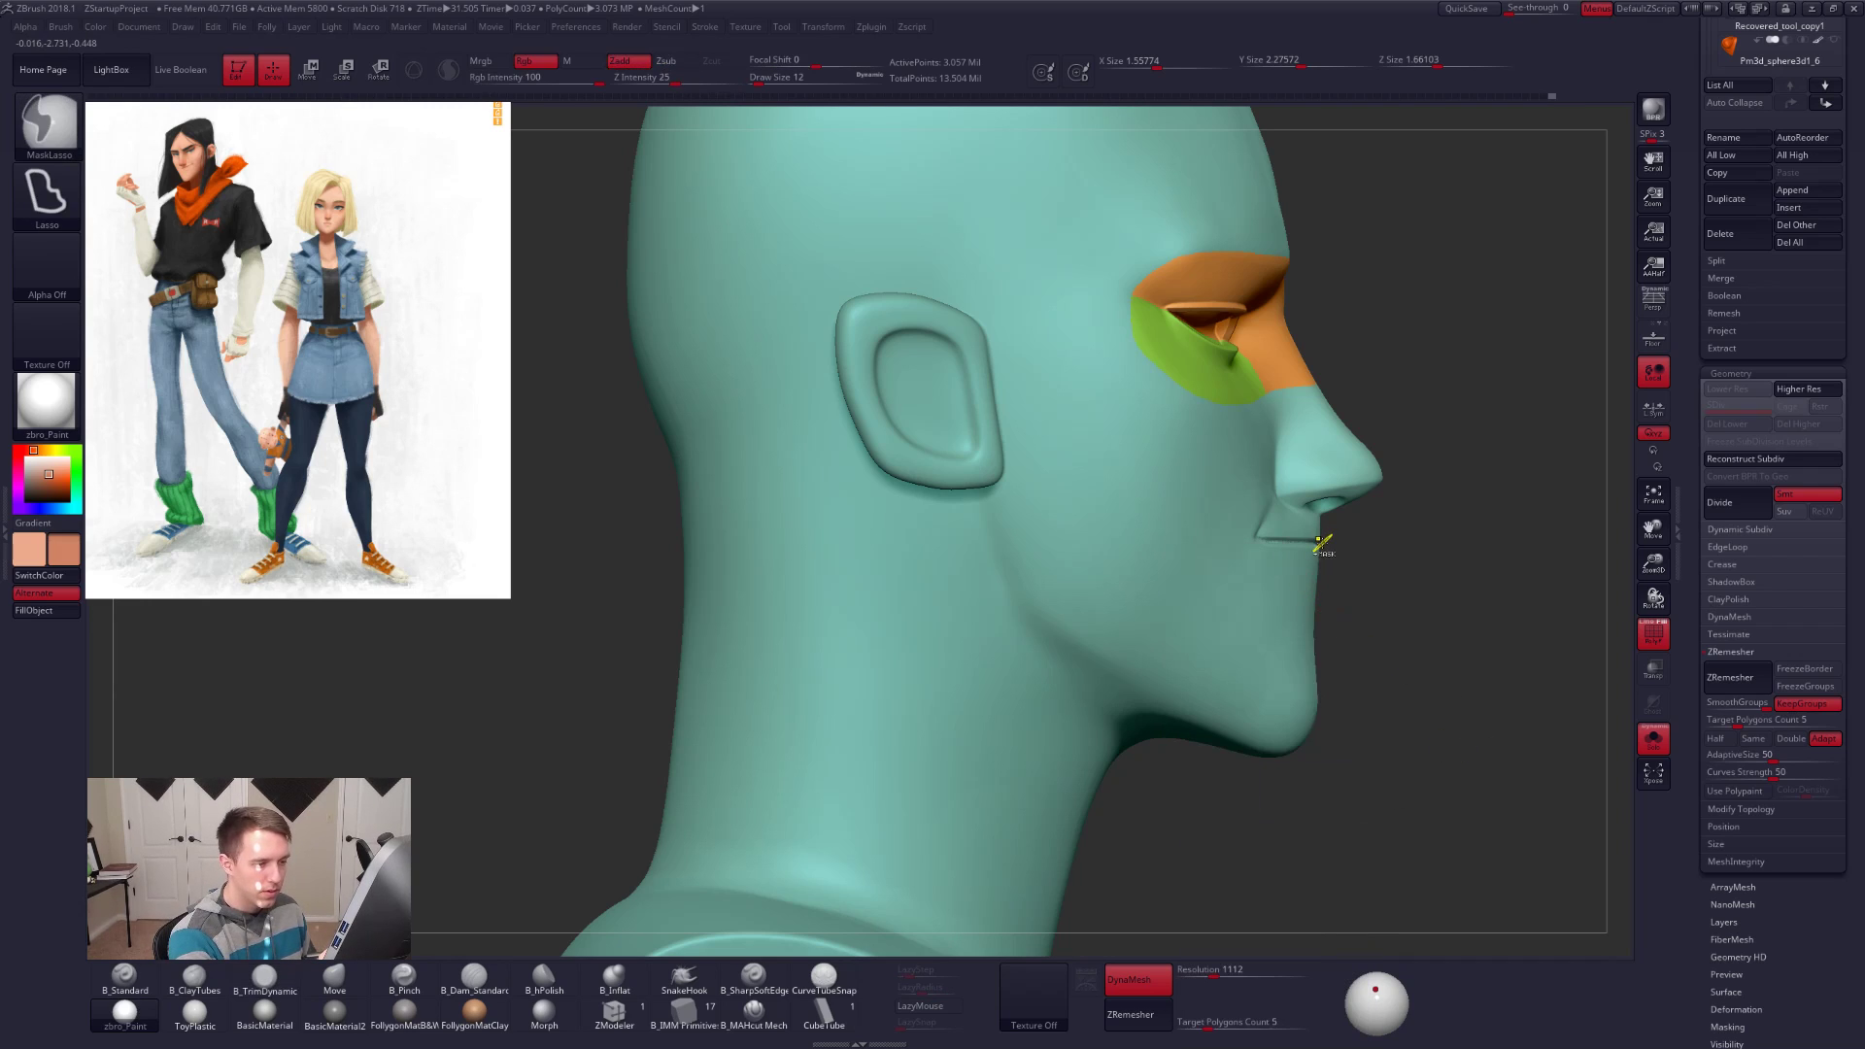
Step: Mask the jaw and upper neck below the mouth line in profile and make the masked area its own polygroup
mouse_move(1386, 565)
left_mouse_down("ctrl")
mouse_move(1205, 830)
mouse_move(1034, 710)
mouse_move(990, 531)
left_mouse_up("ctrl")
key("ctrl")
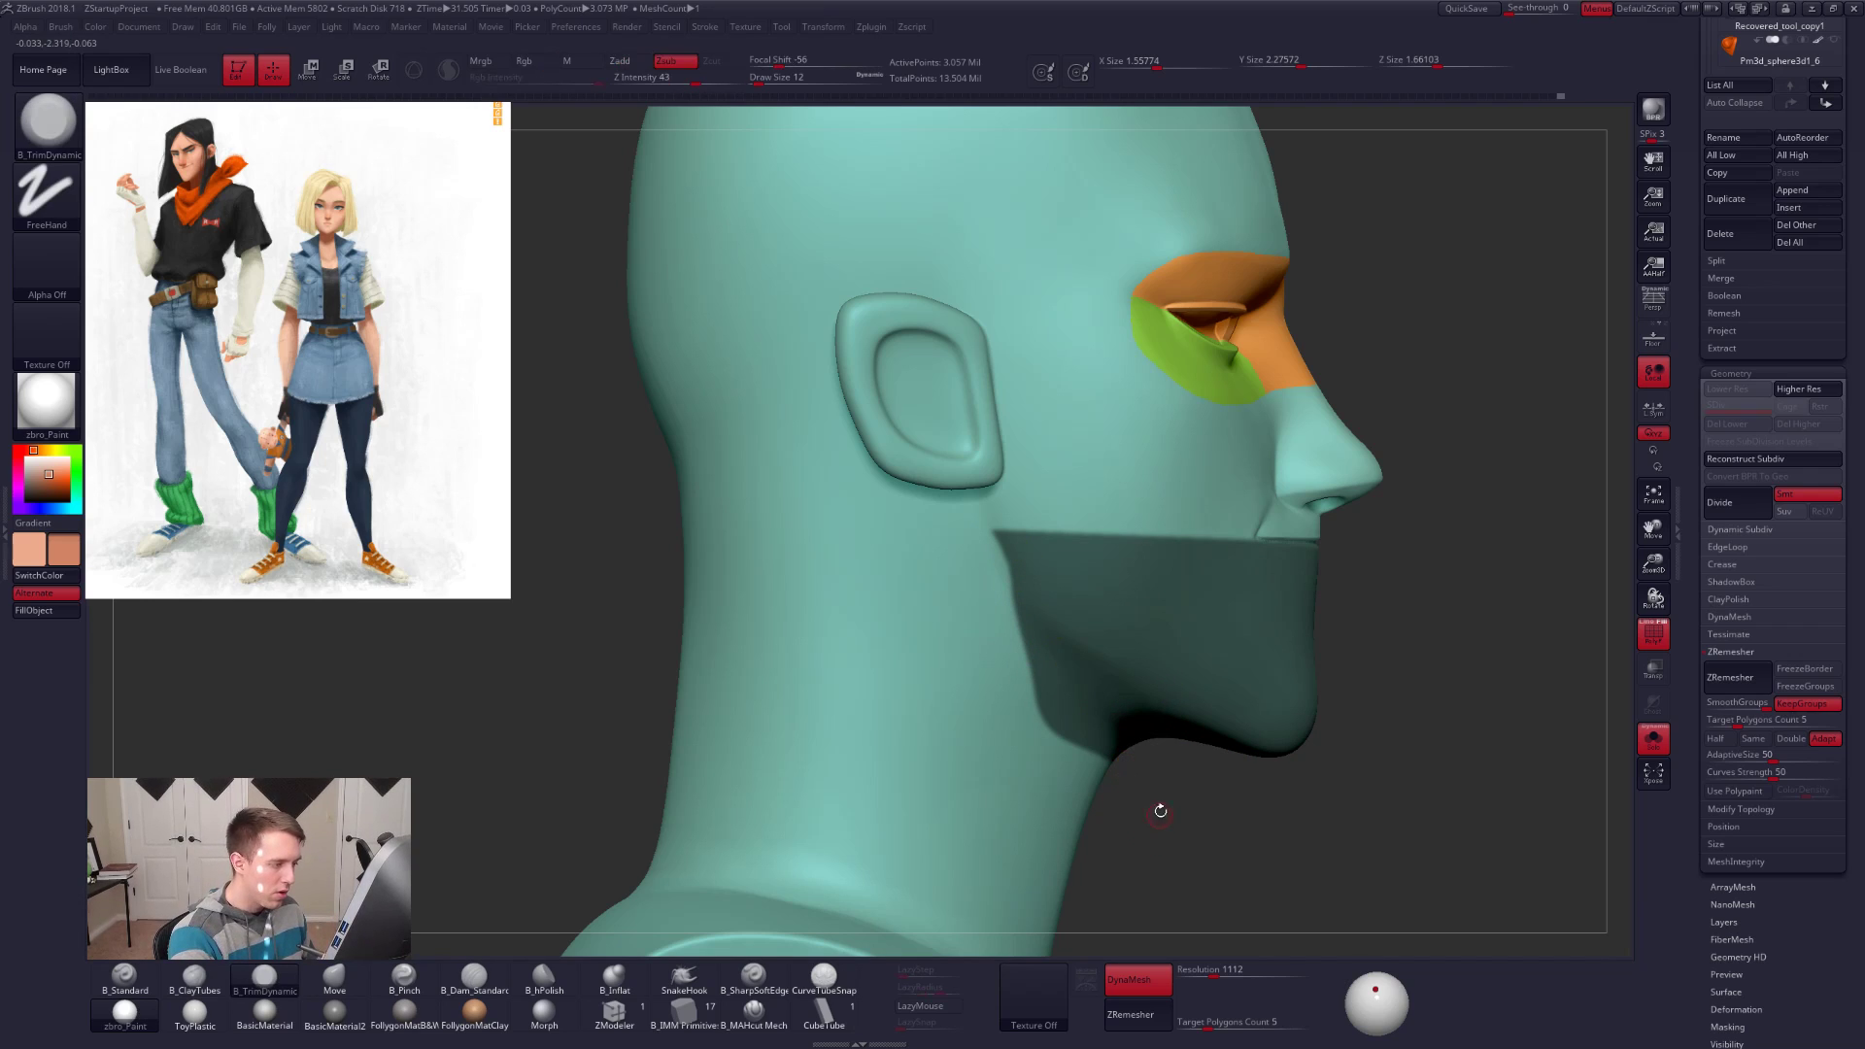
mouse_move(990, 531)
left_mouse_down("ctrl")
mouse_move(806, 520)
mouse_move(457, 739)
mouse_move(937, 736)
mouse_move(1214, 792)
mouse_move(1153, 762)
left_mouse_up("ctrl")
key("f")
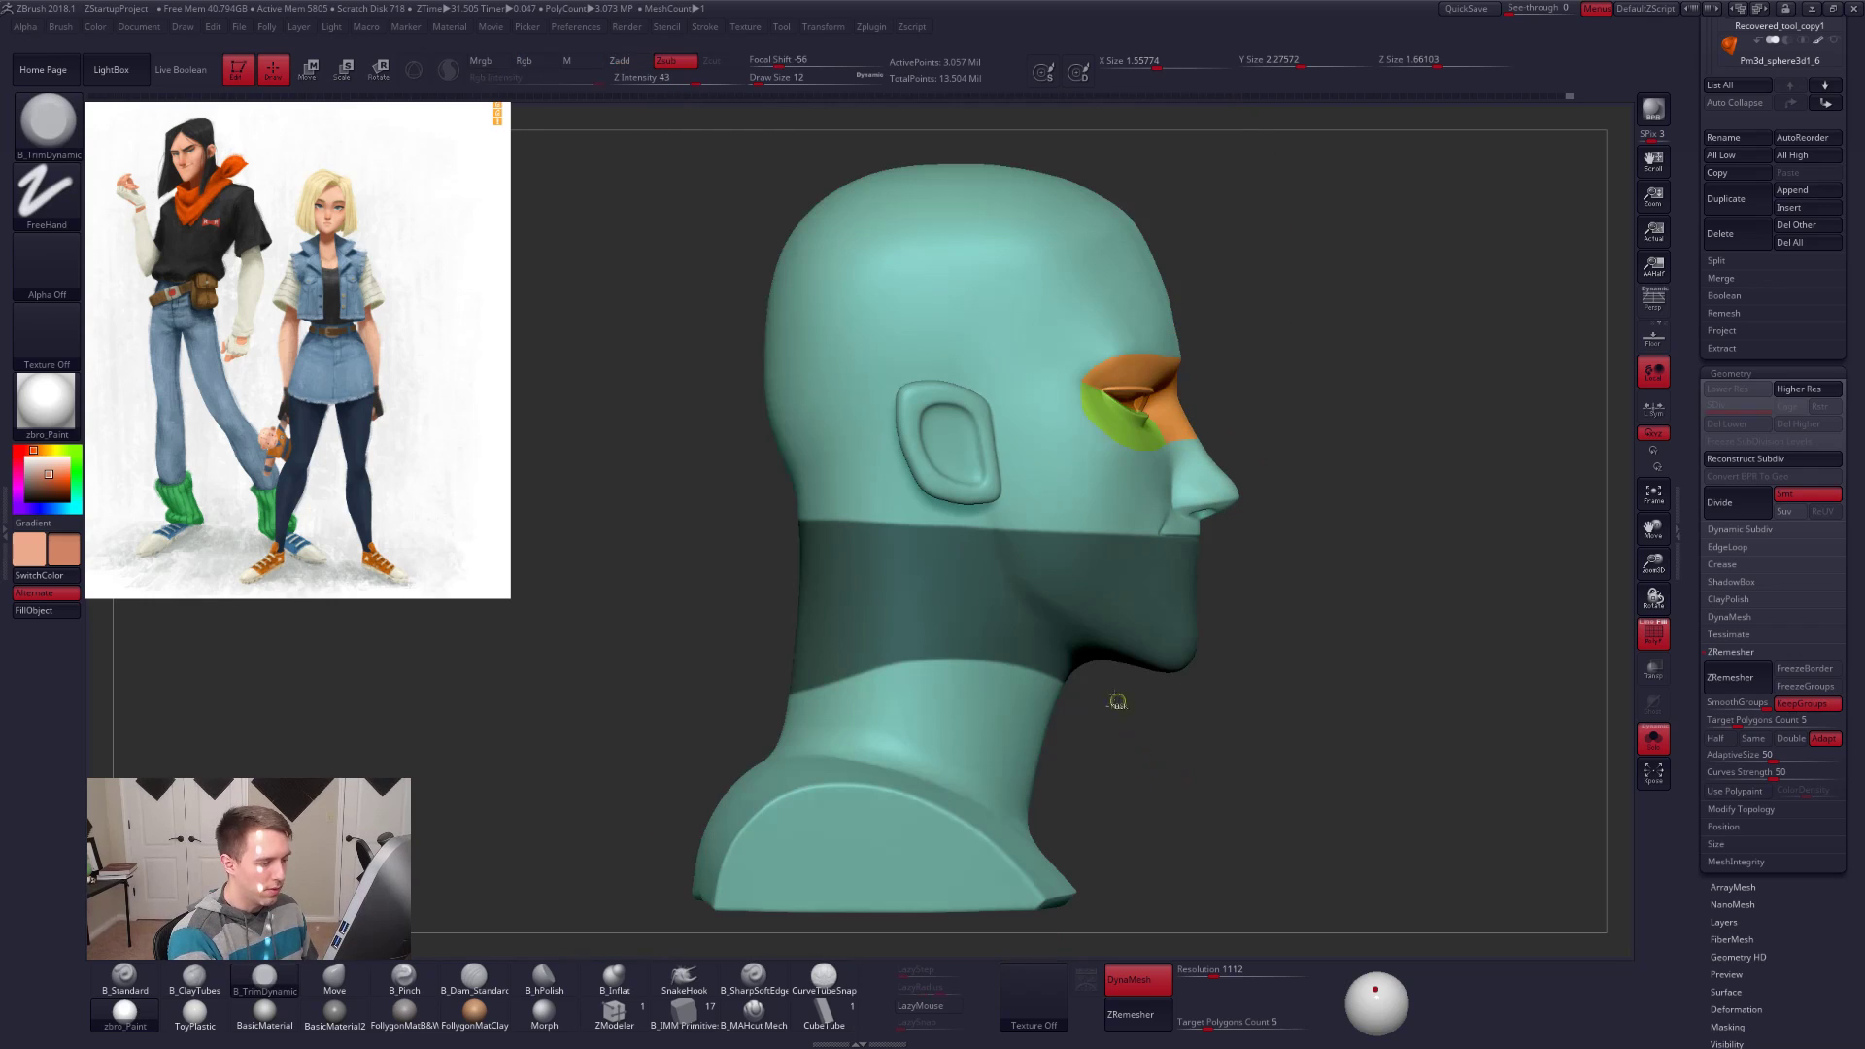
mouse_move(1093, 670)
left_mouse_down("ctrl")
mouse_move(676, 644)
mouse_move(666, 624)
mouse_move(1233, 762)
mouse_move(1185, 746)
left_mouse_up("ctrl")
key("ctrl+w")
Step: Examine the polygroup borders along the mouth line, jaw and eyes from the front and the sides
left_click_drag(1394, 593, 1425, 727, "alt")
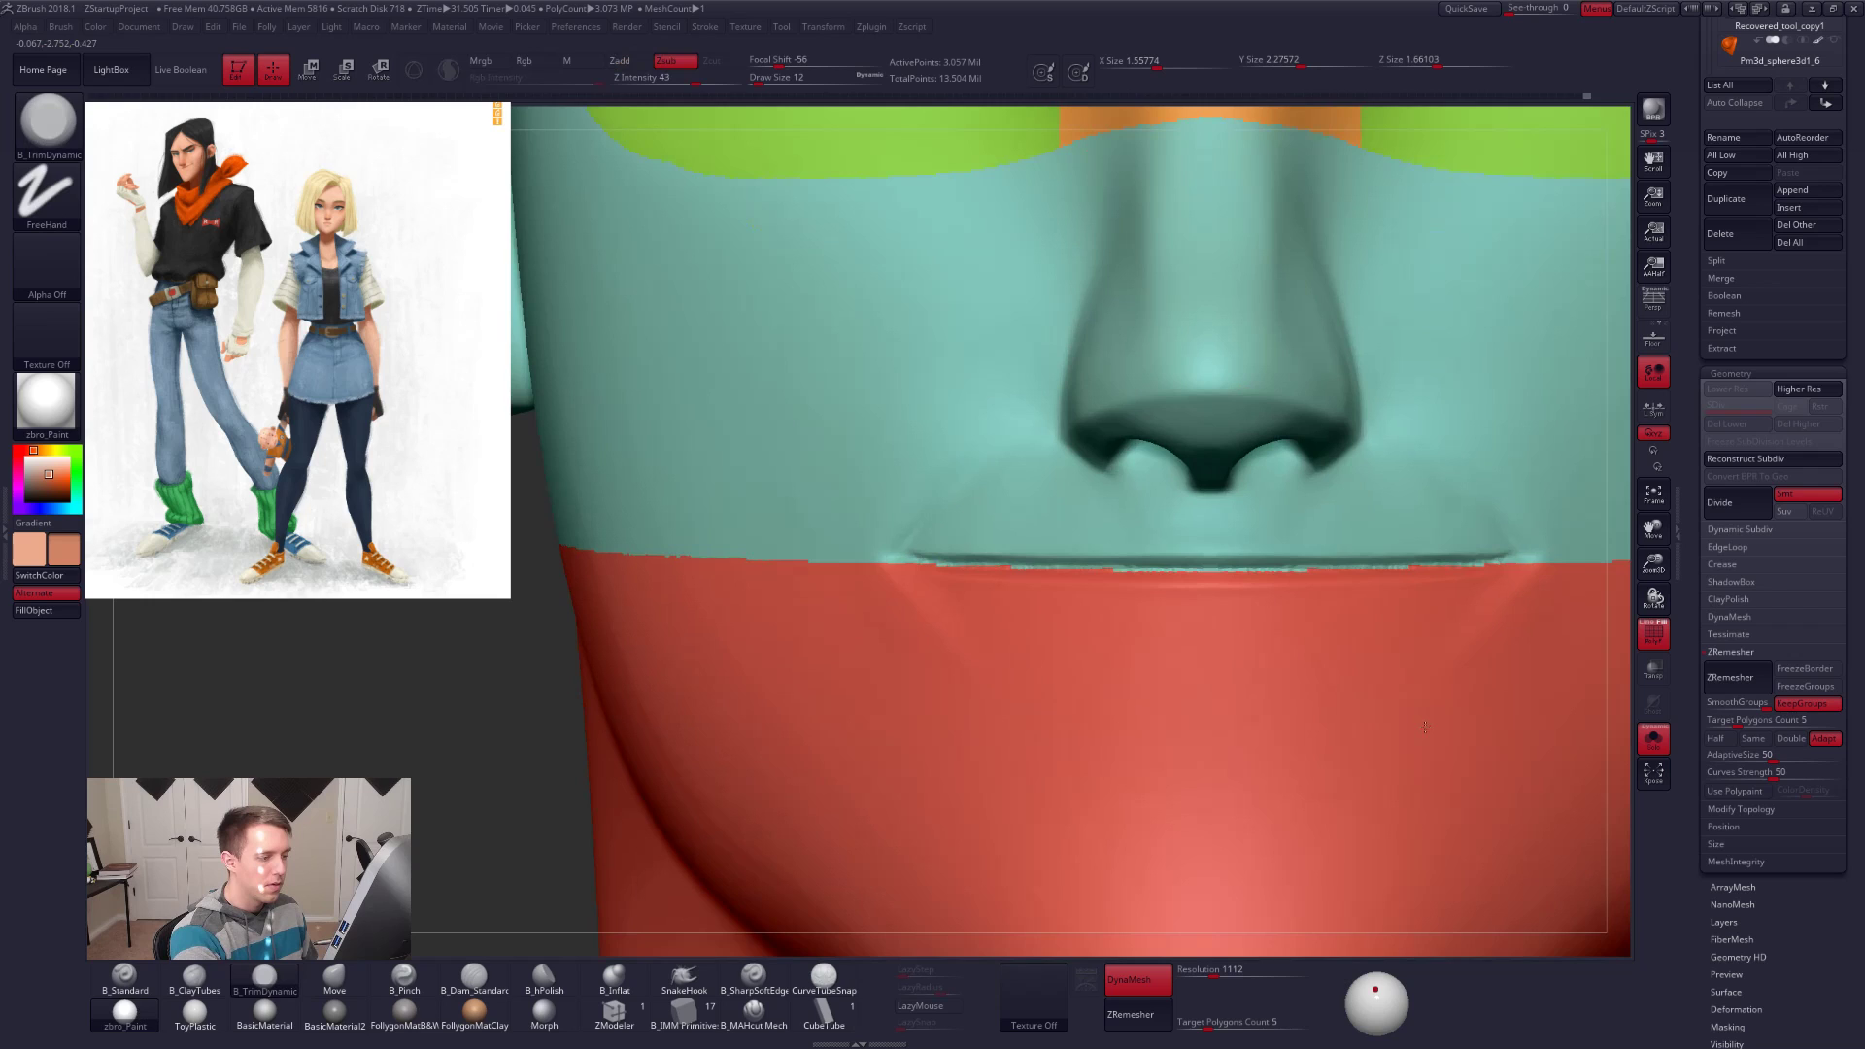
right_click_drag(1425, 727, 1428, 735, "alt")
right_click_drag(1279, 637, 956, 597)
right_click_drag(1314, 570, 996, 505)
right_click_drag(1136, 655, 1210, 676)
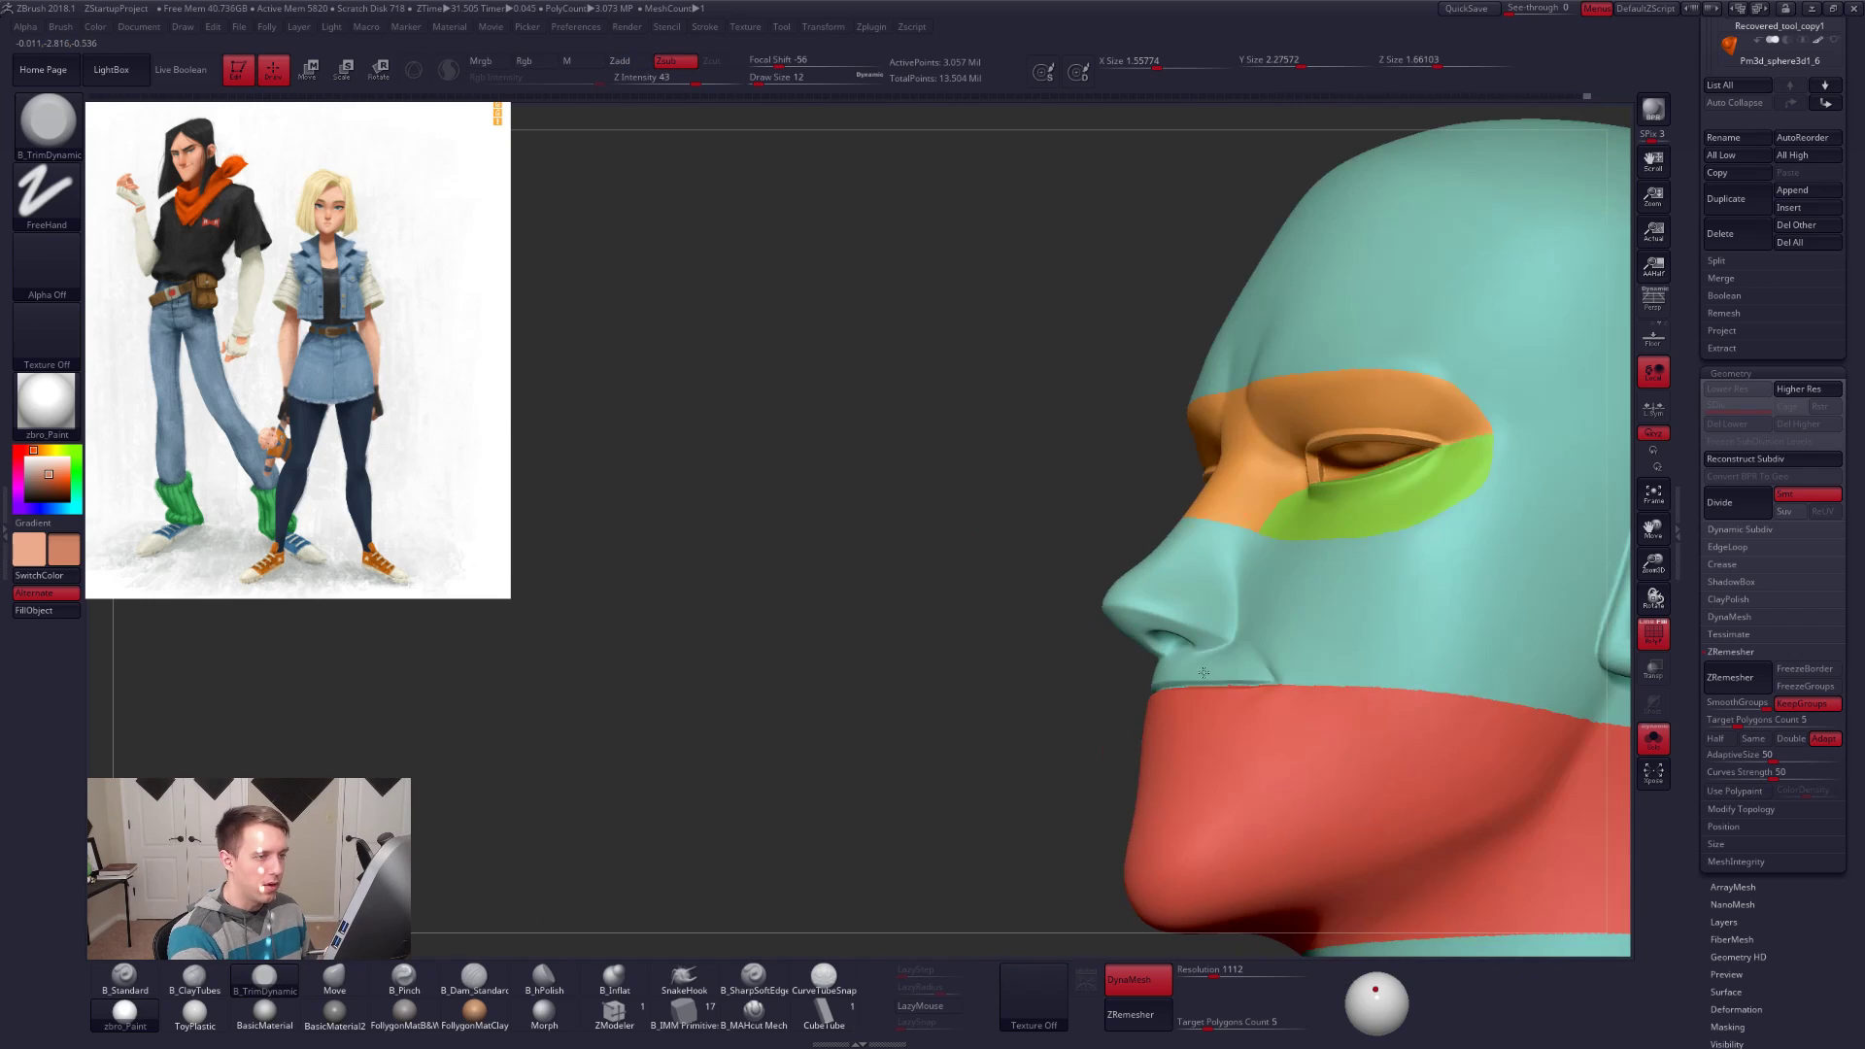
right_click_drag(1490, 701, 1151, 612, "alt")
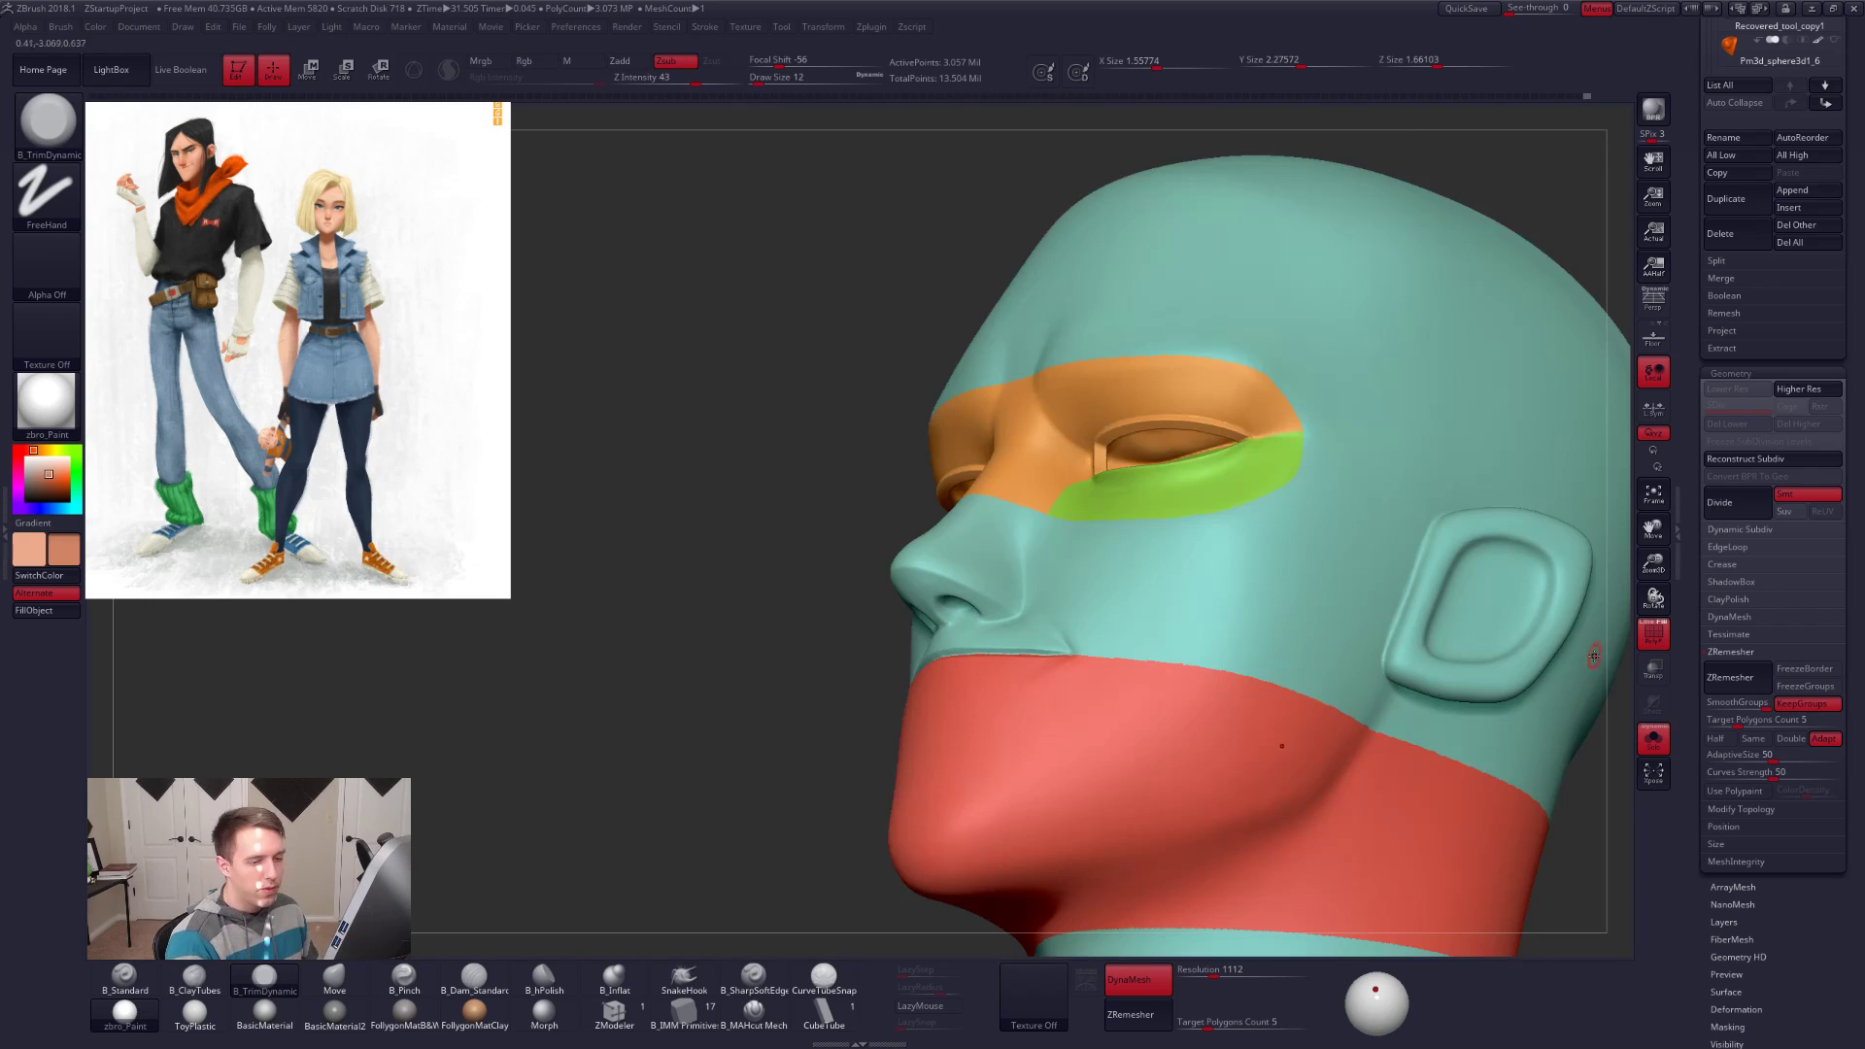
right_click_drag(1553, 692, 1432, 568, "ctrl")
right_click_drag(1331, 748, 1602, 758)
right_click_drag(1603, 758, 1279, 587, "alt")
Step: Hide the polyframe and ZRemesh the head with KeepGroups on and a Target Polygons Count of 5
left_click(1654, 629)
right_click_drag(1554, 428, 1632, 515, "ctrl")
right_click_drag(1632, 515, 1576, 499, "alt")
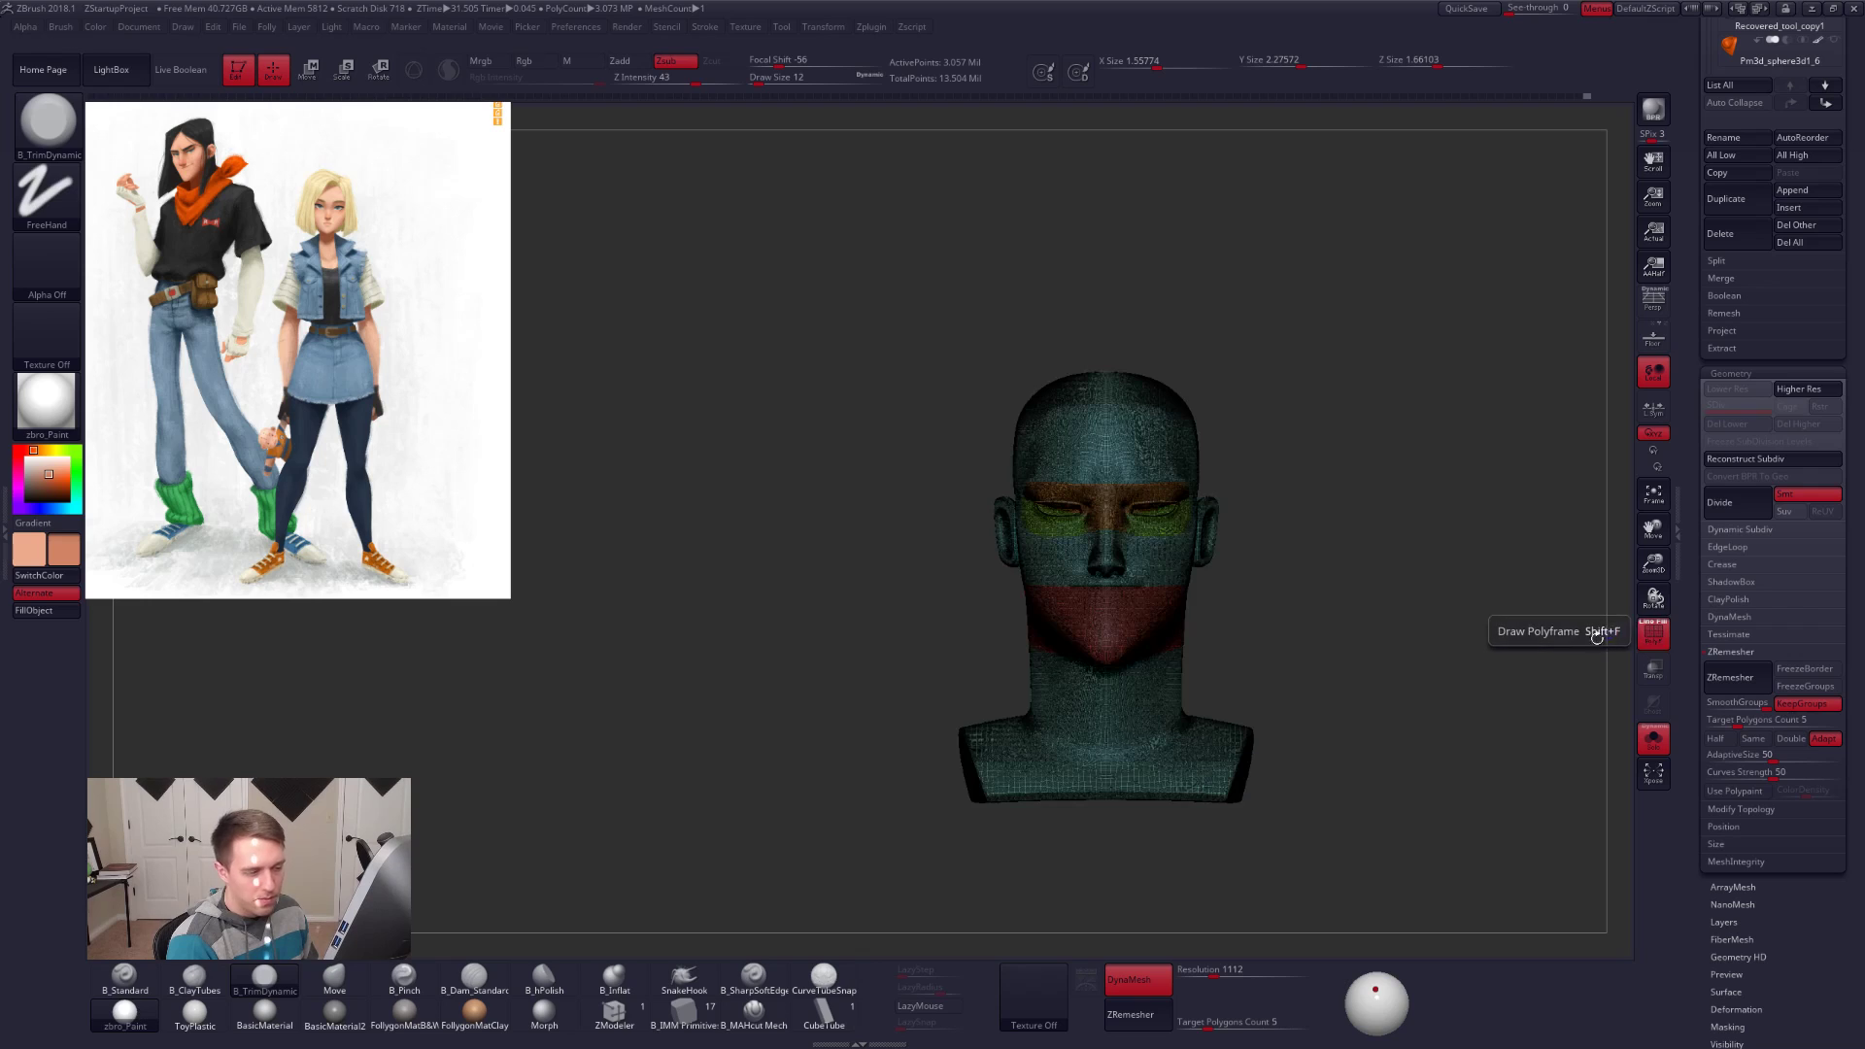
left_click_drag(1693, 424, 1680, 729)
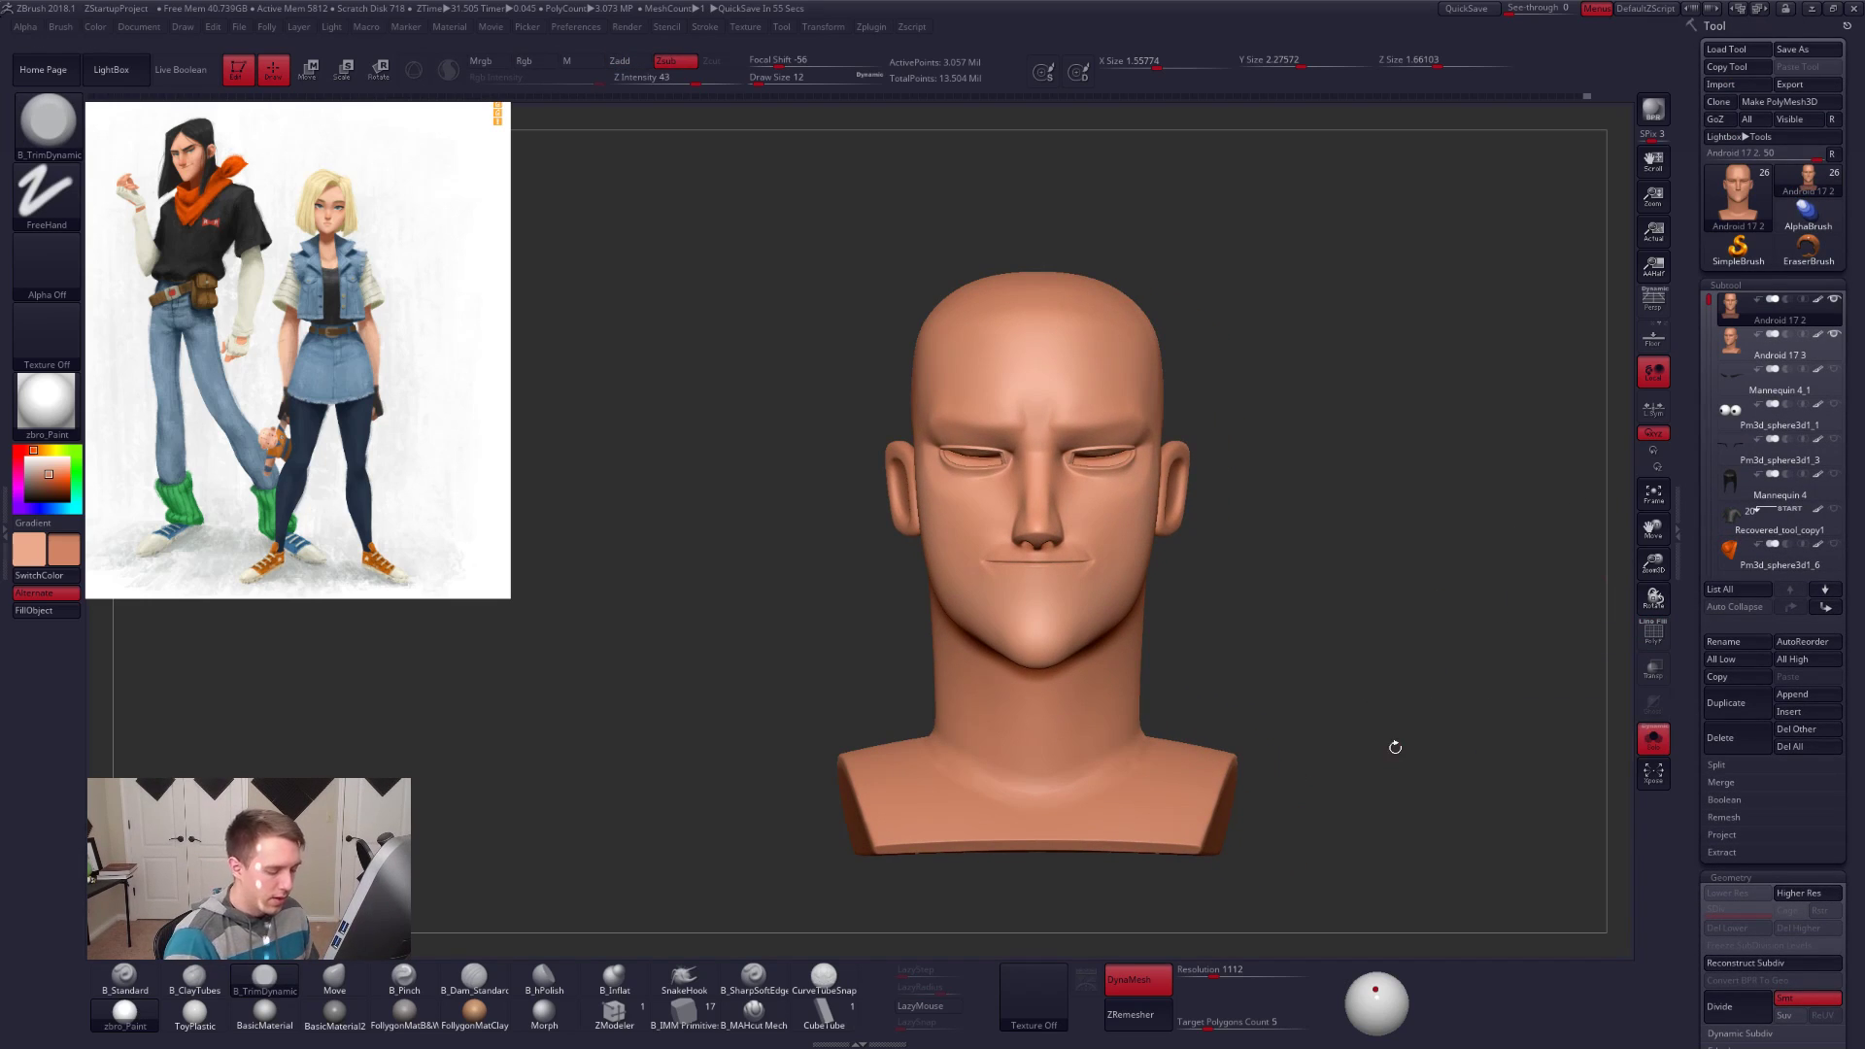
scroll(1709, 797, "down", 5)
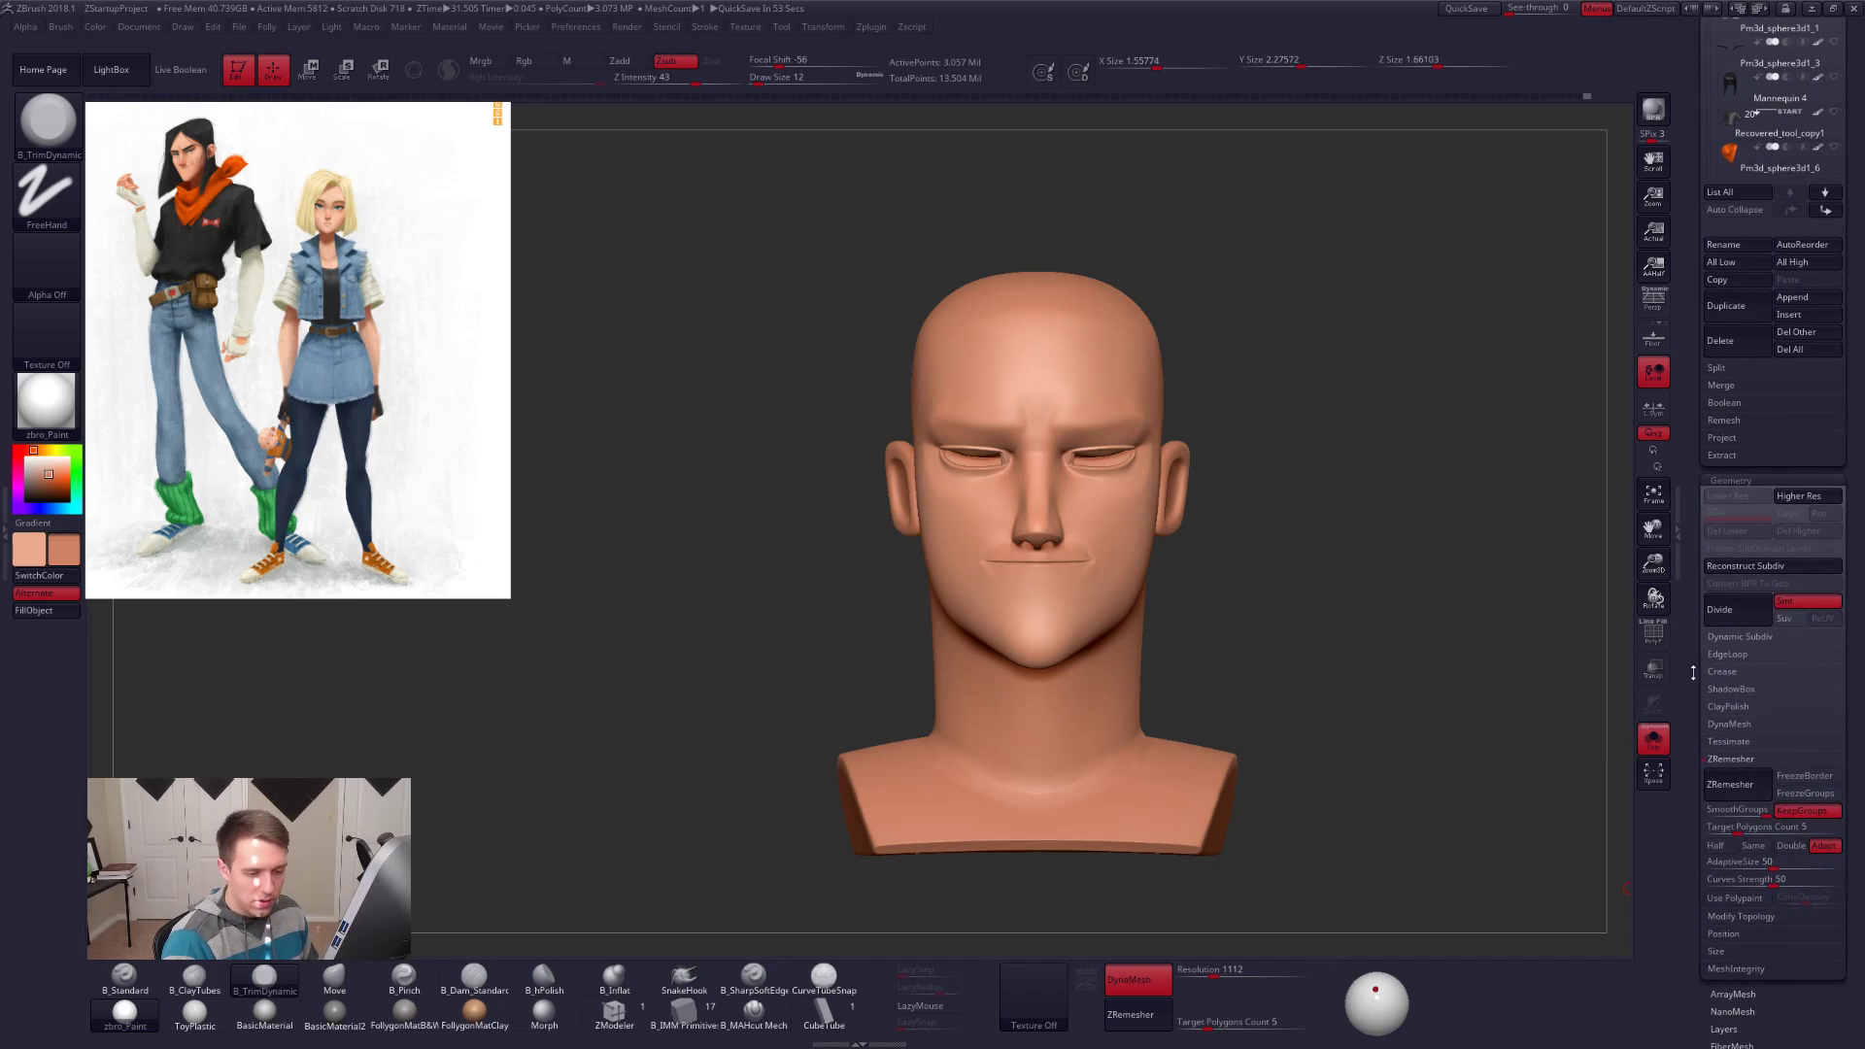
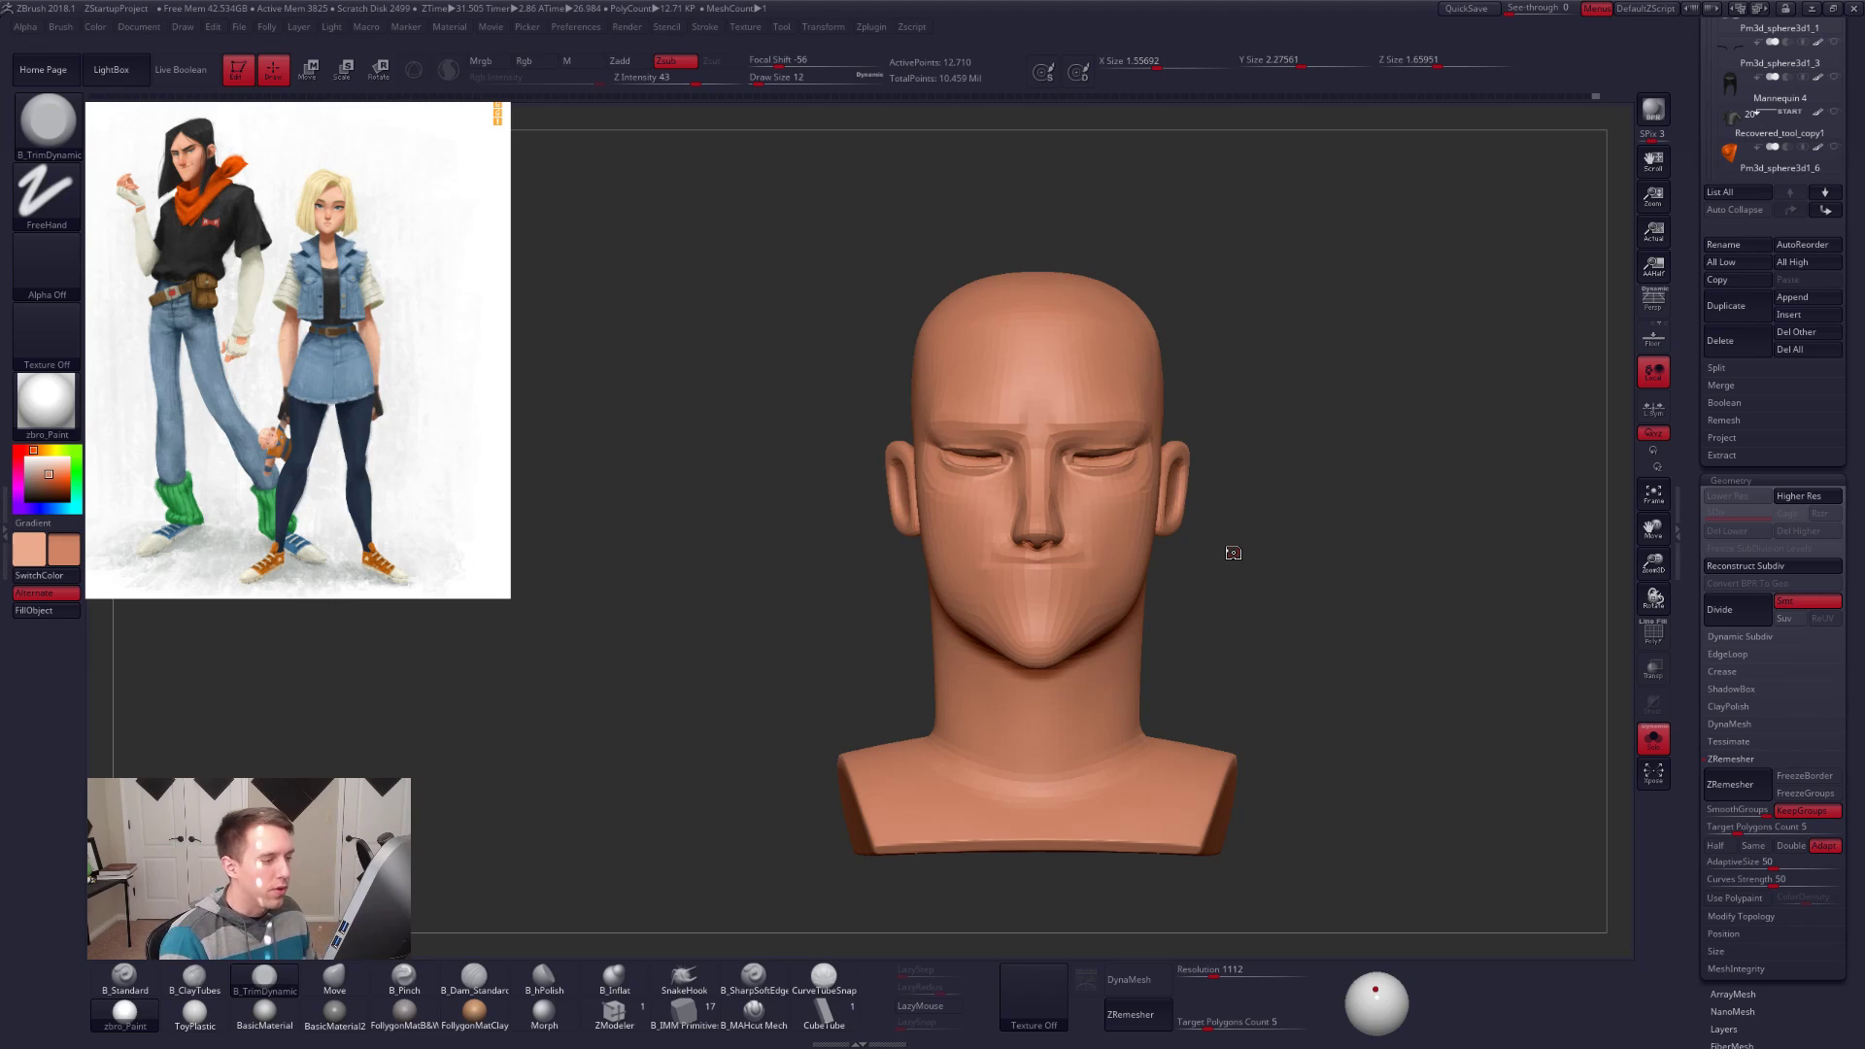
Step: Examine the remeshed head's topology and polygroup edges with the polyframe shown, comparing it with the smoothed preview
left_click_drag(1248, 529, 1151, 527)
key("d")
right_click_drag(1158, 463, 1200, 504, "ctrl")
key("shift+d")
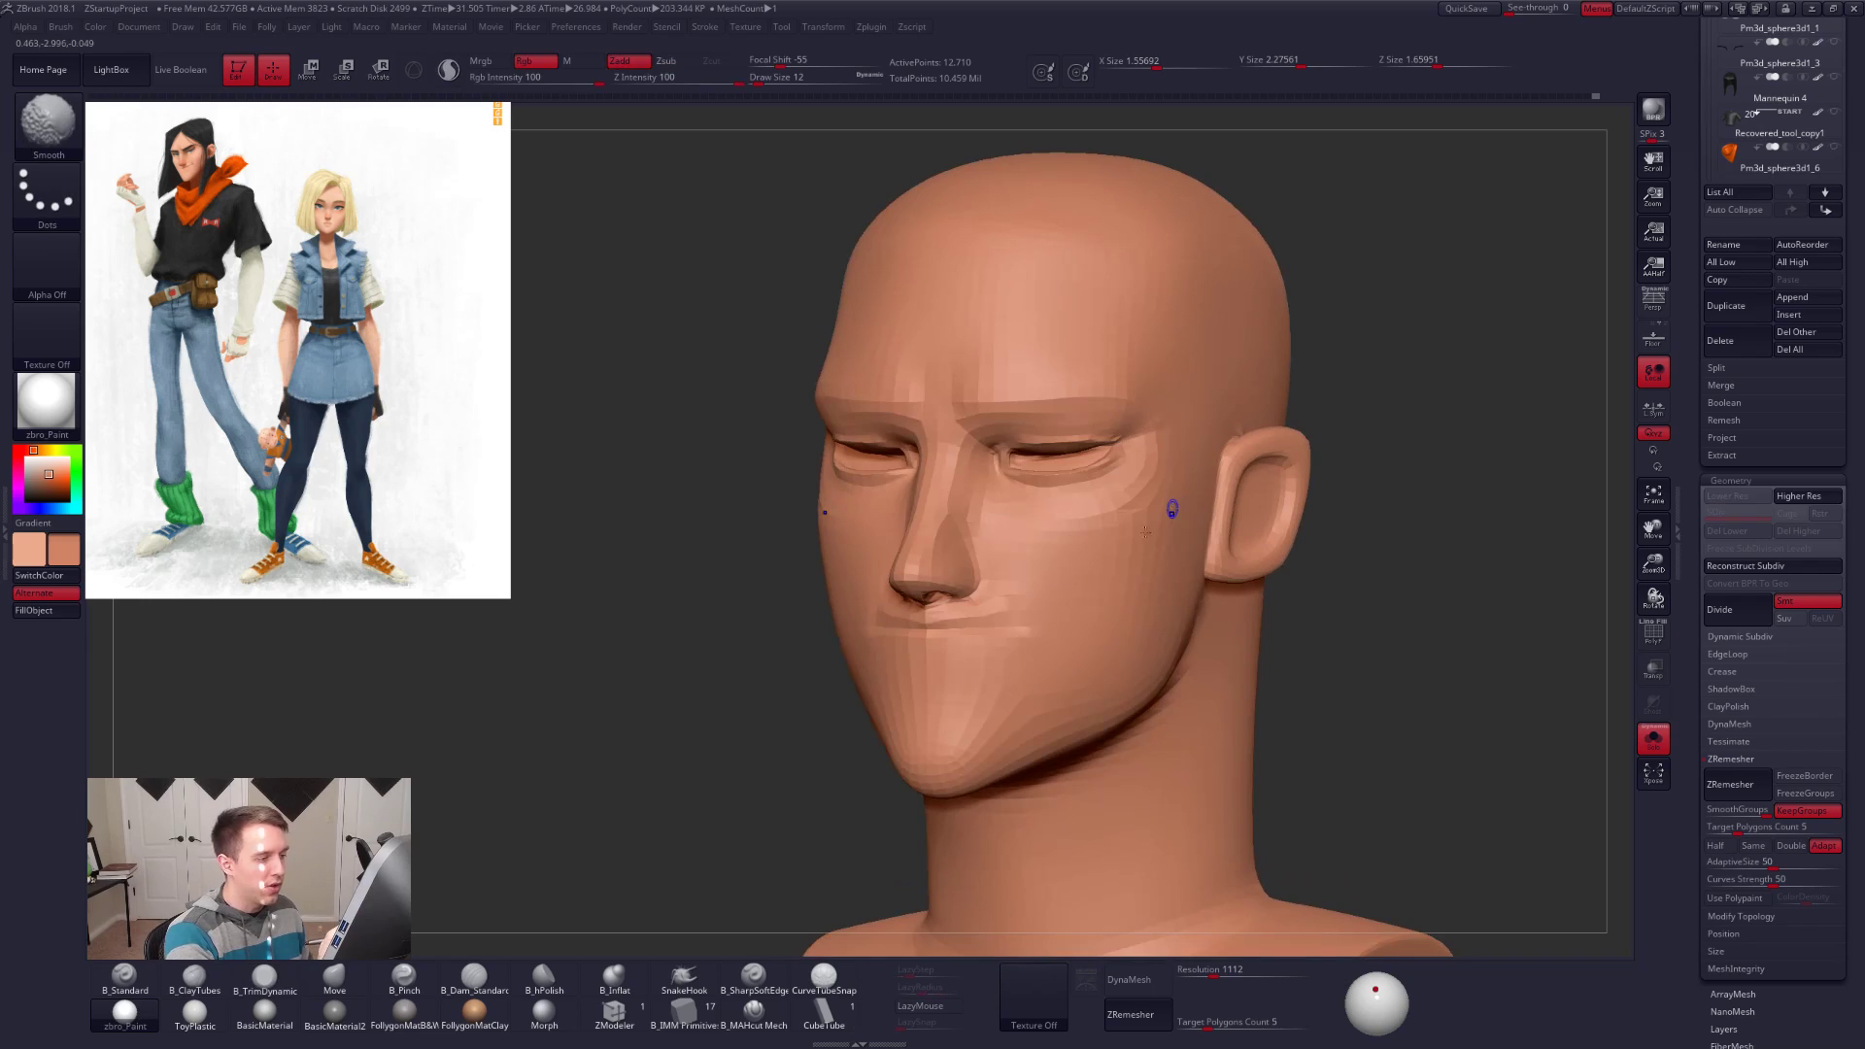
key("shift+f")
left_click_drag(1370, 865, 1517, 928)
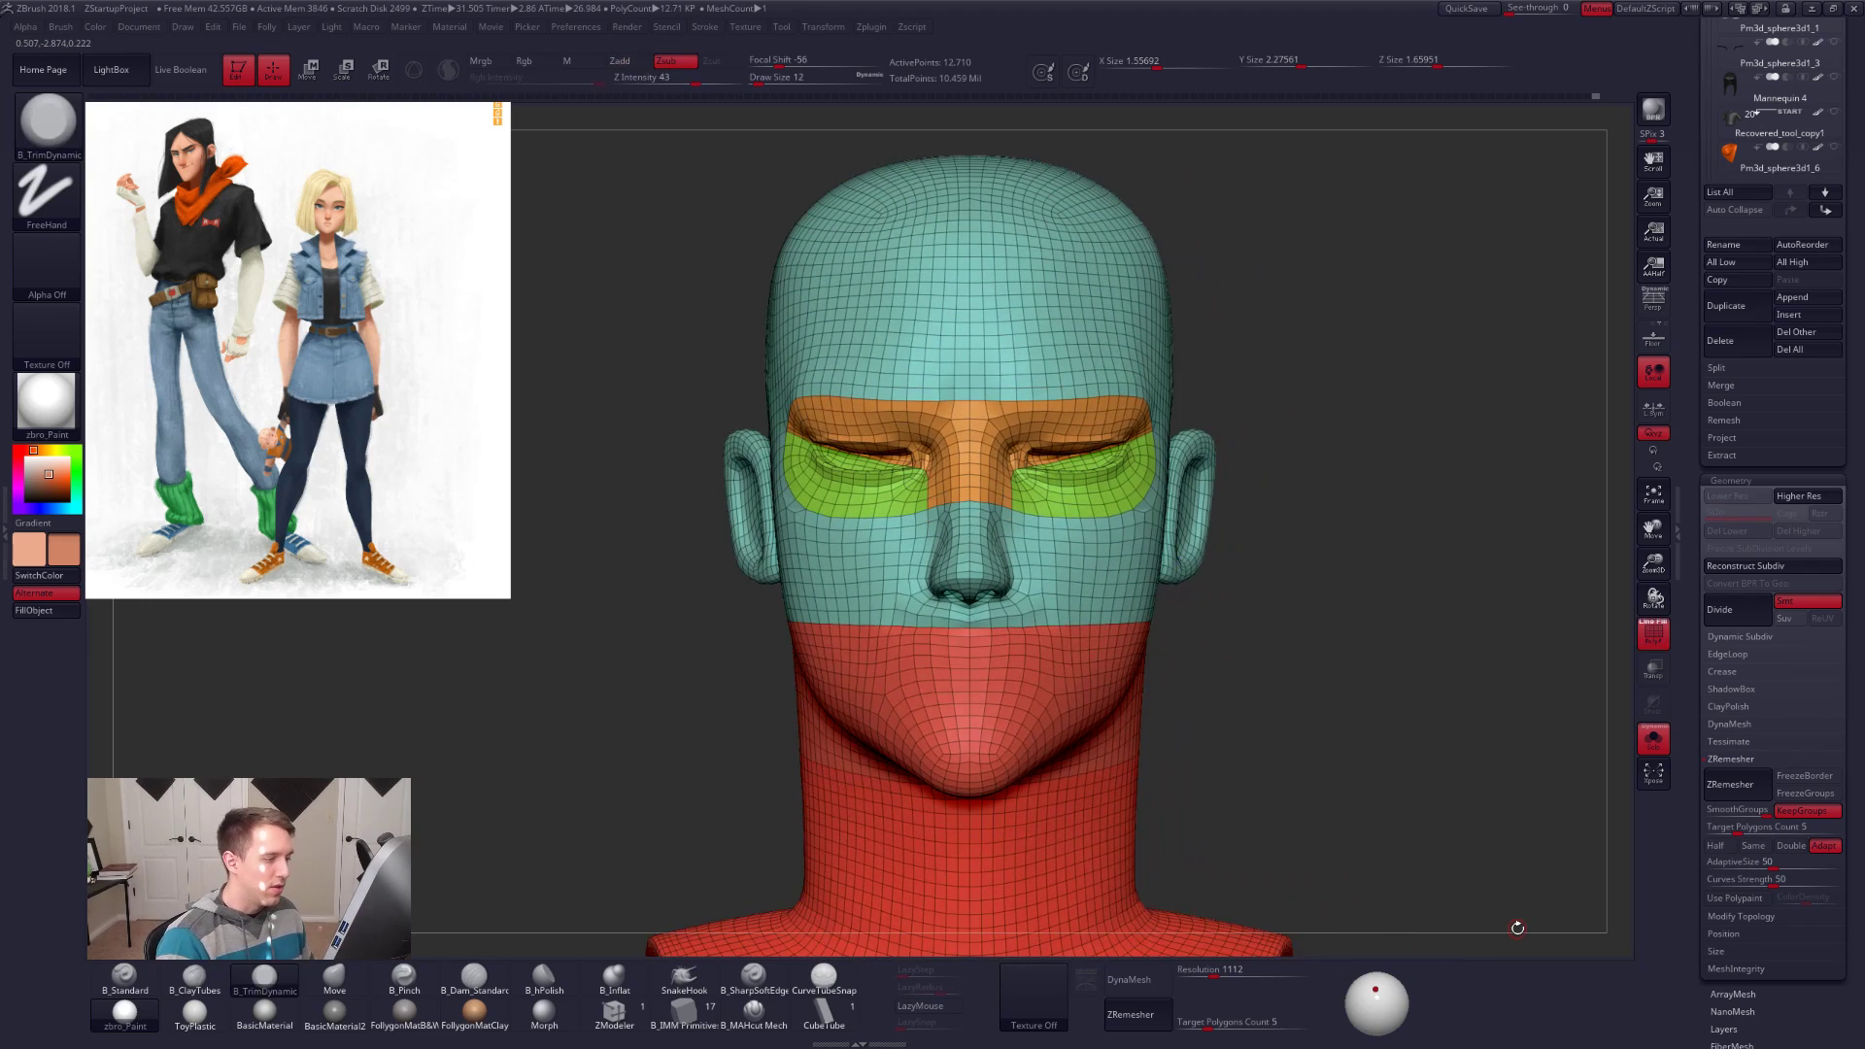
left_click_drag(1169, 715, 1263, 763, "alt")
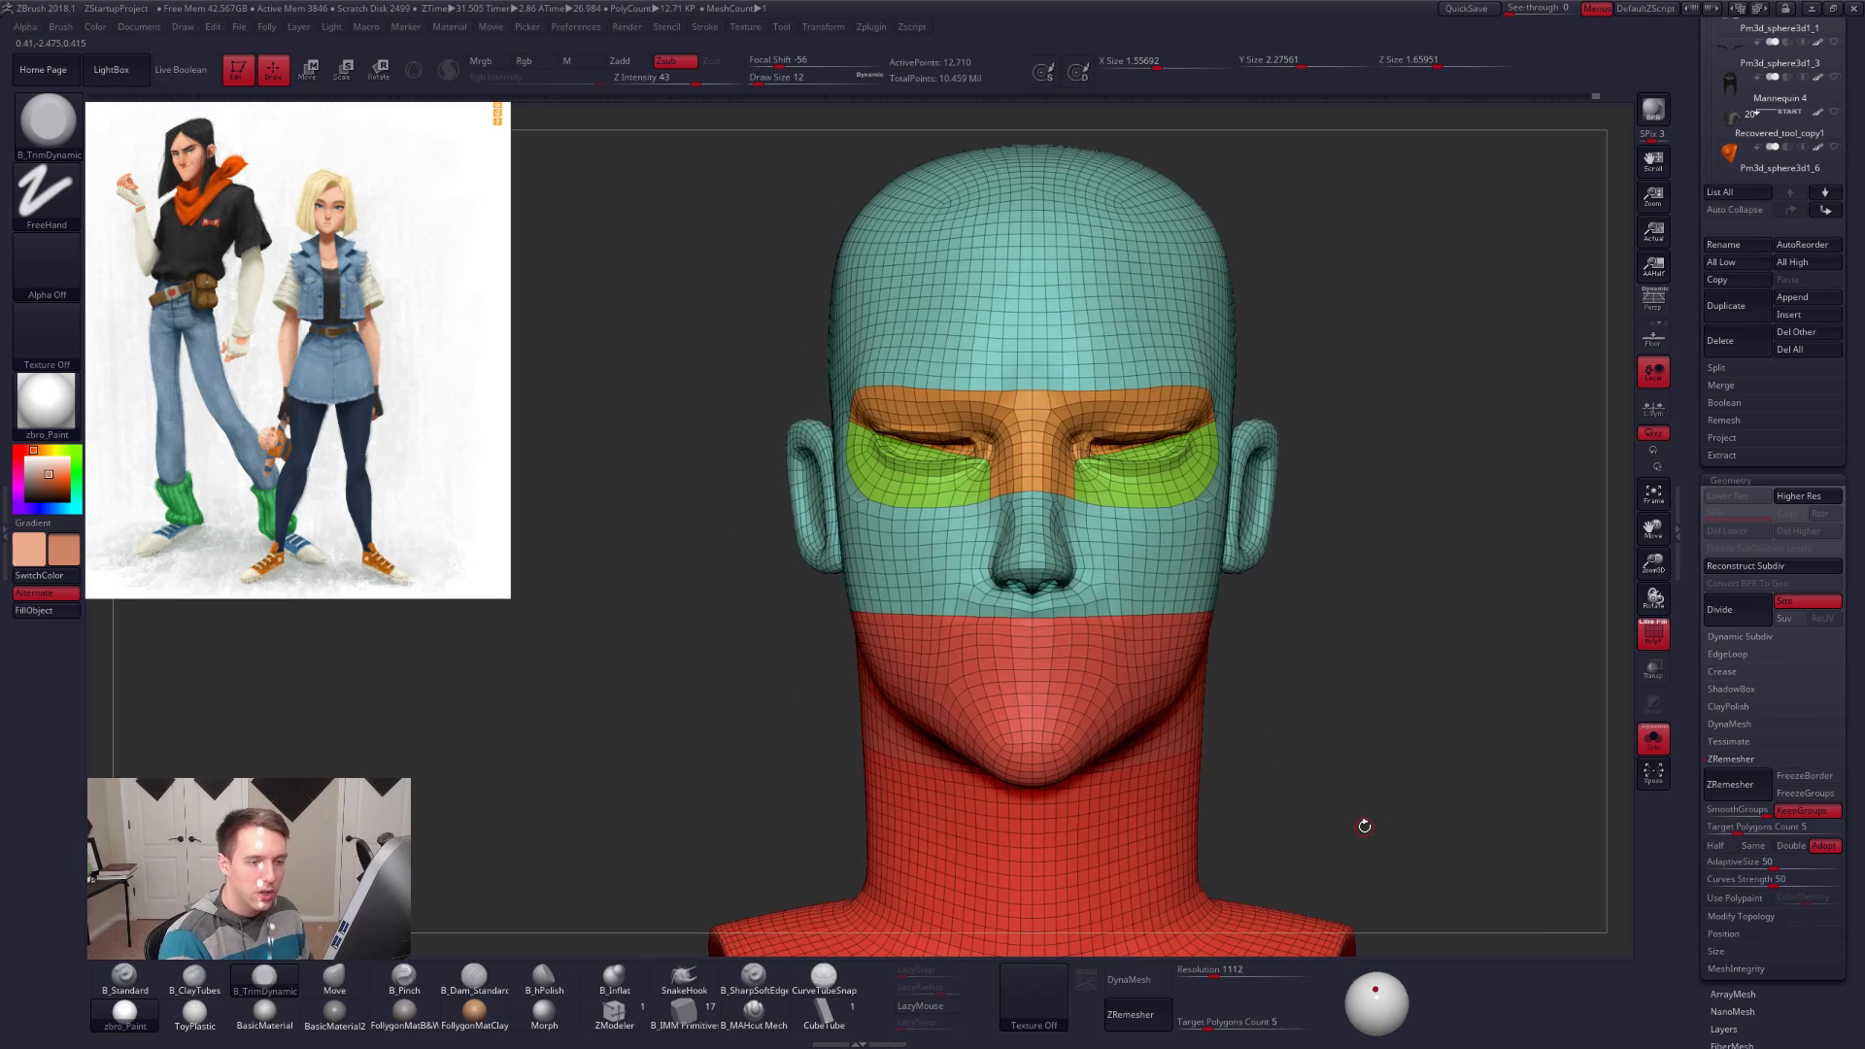
left_click_drag(1690, 505, 1697, 810)
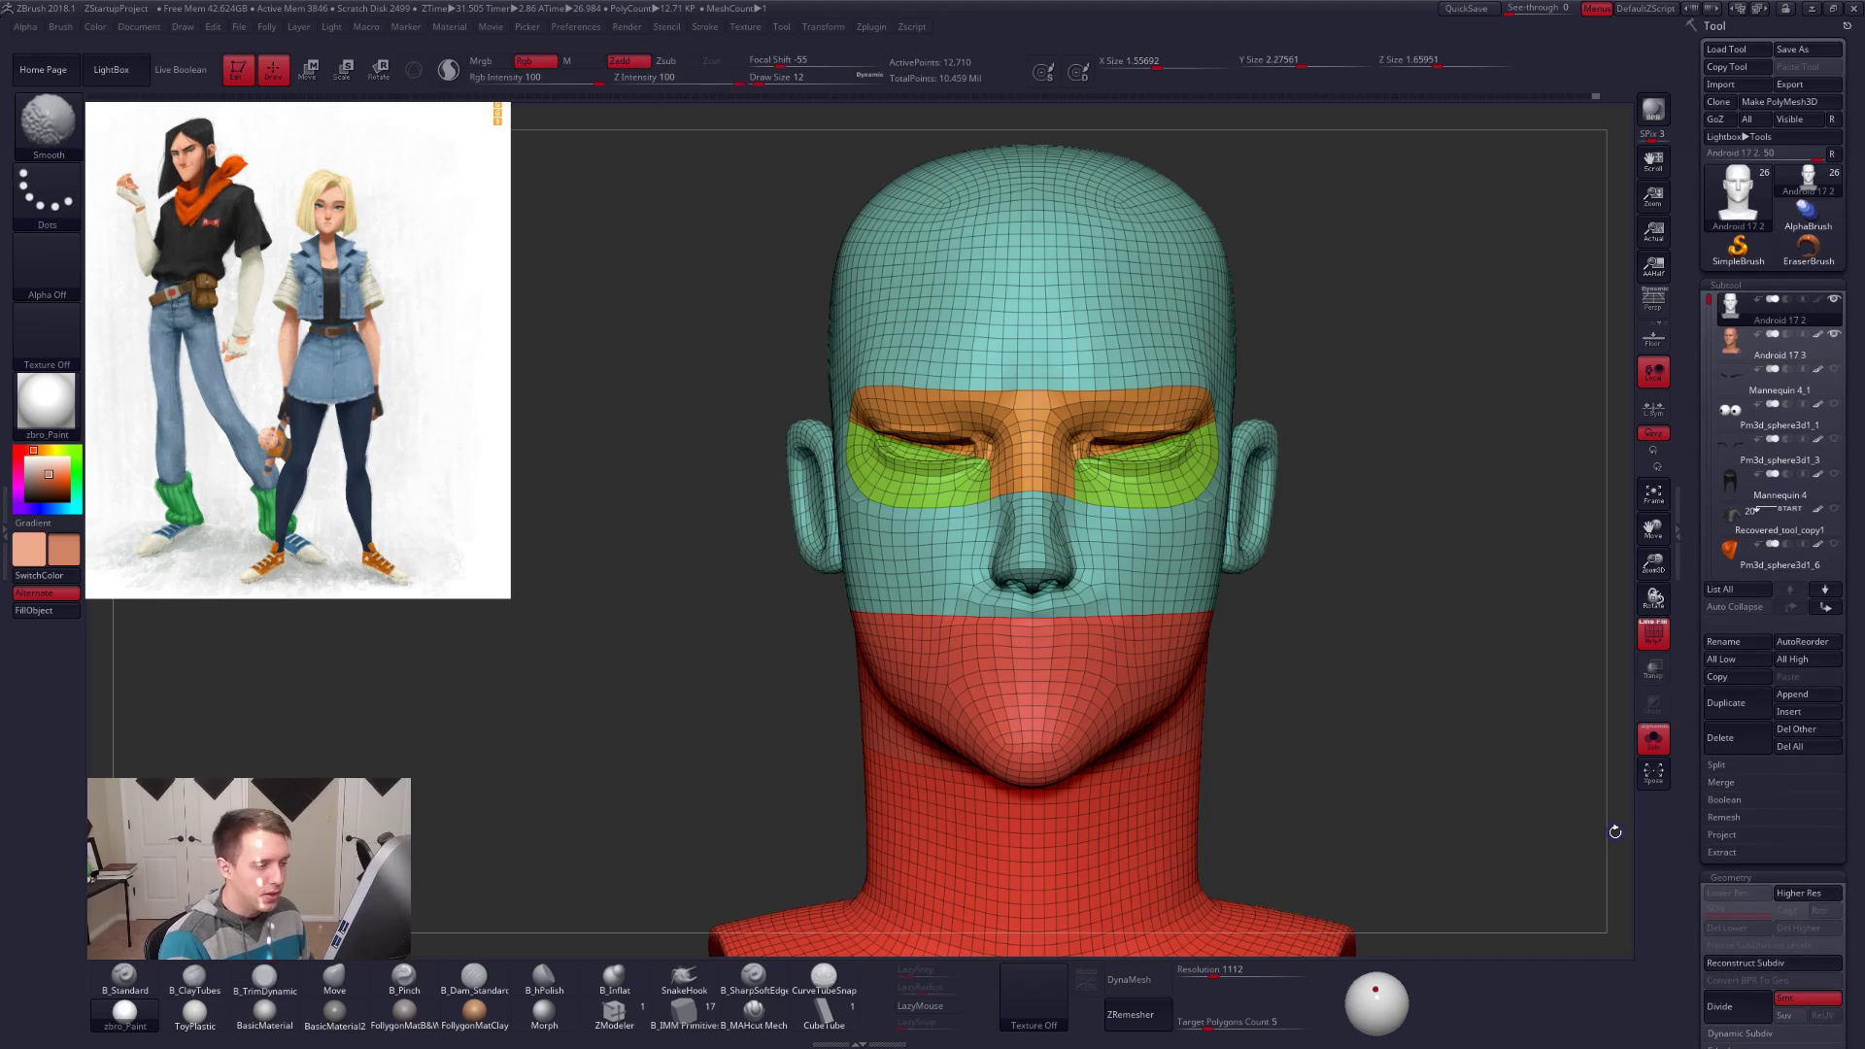
Step: Examine the remeshed brow, eyes, mouth and ear up close with the polyframe hidden and the smoothed preview toggled
key("shift+f")
mouse_move(1396, 854)
left_mouse_down()
mouse_move(1368, 865)
mouse_move(1389, 843)
mouse_move(1382, 887)
left_mouse_up()
key("d")
key("shift+d")
right_click_drag(1240, 666, 1191, 537, "ctrl")
left_click_drag(1191, 535, 1191, 524, "shift")
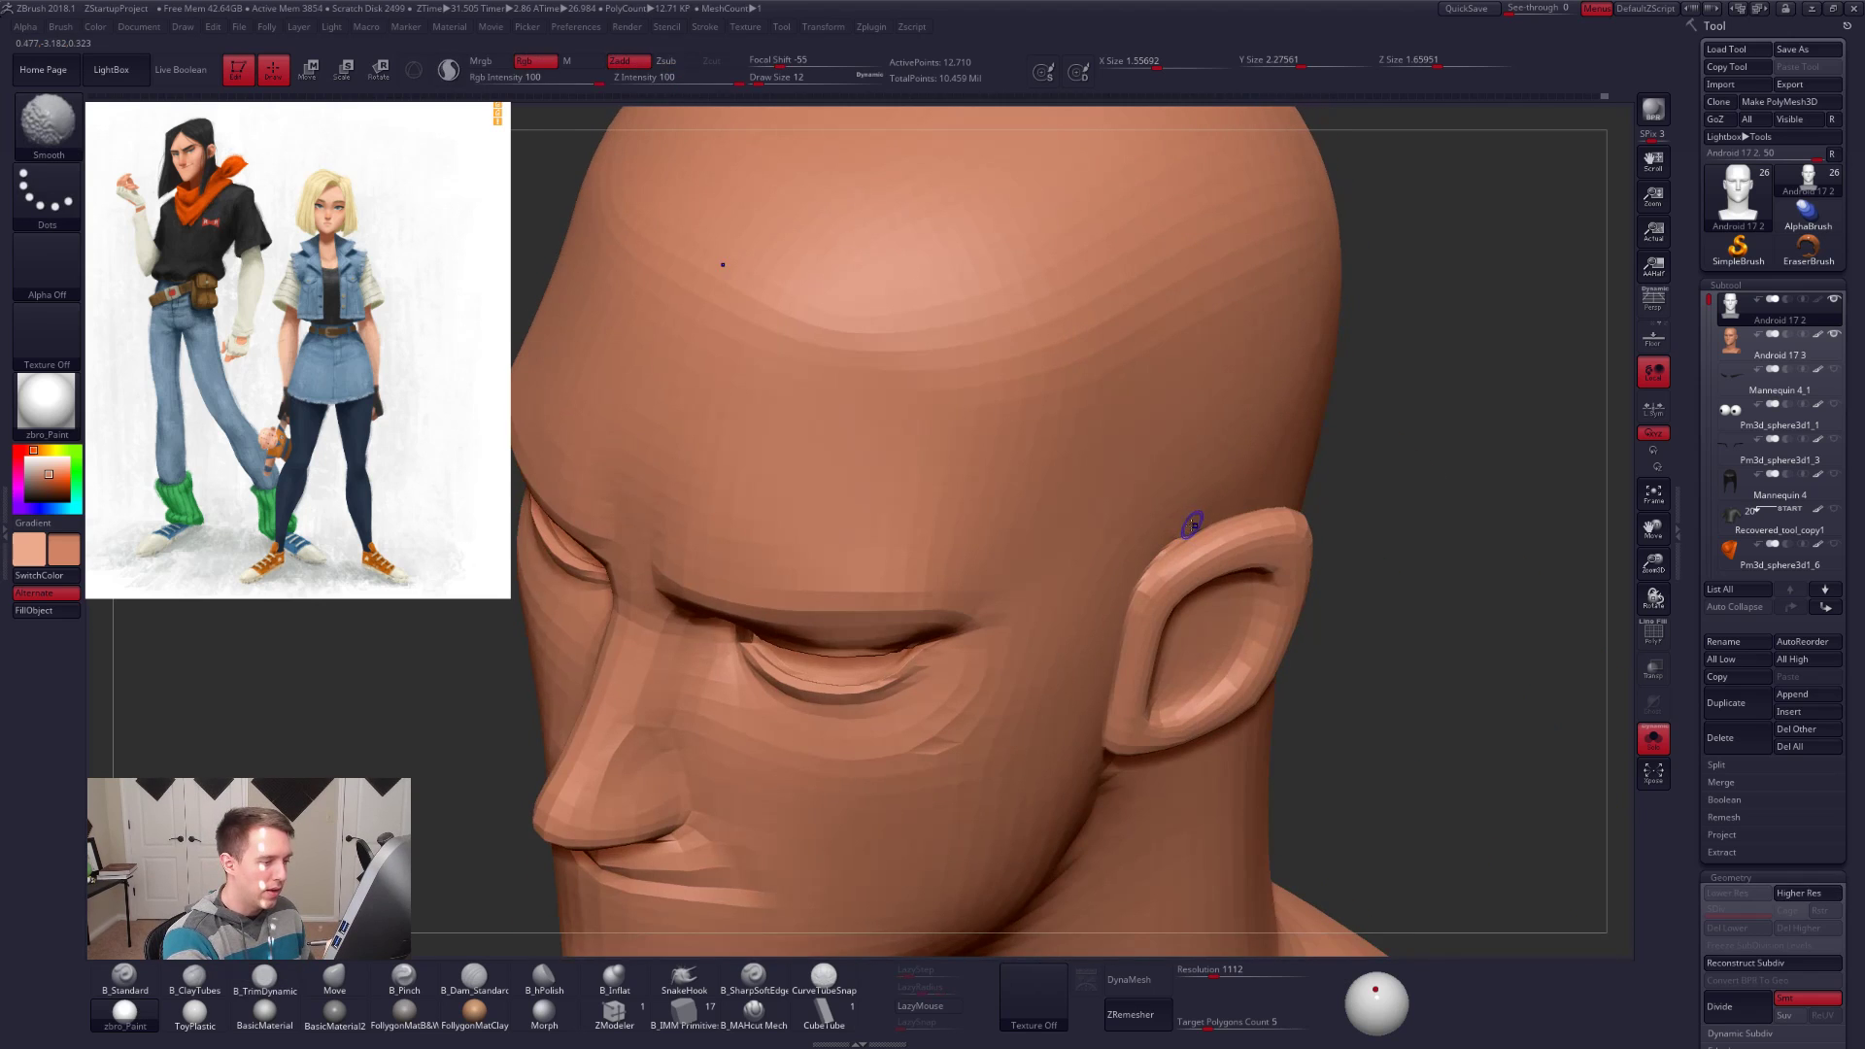
key("d")
mouse_move(1222, 529)
right_mouse_down("ctrl")
mouse_move(1221, 605)
mouse_move(1222, 558)
mouse_move(1314, 552)
right_mouse_up("ctrl")
key("d")
key("shift+d")
right_click_drag(1332, 719, 1026, 581)
right_click_drag(1026, 581, 1078, 505, "ctrl")
key("shift+f")
key("shift+f")
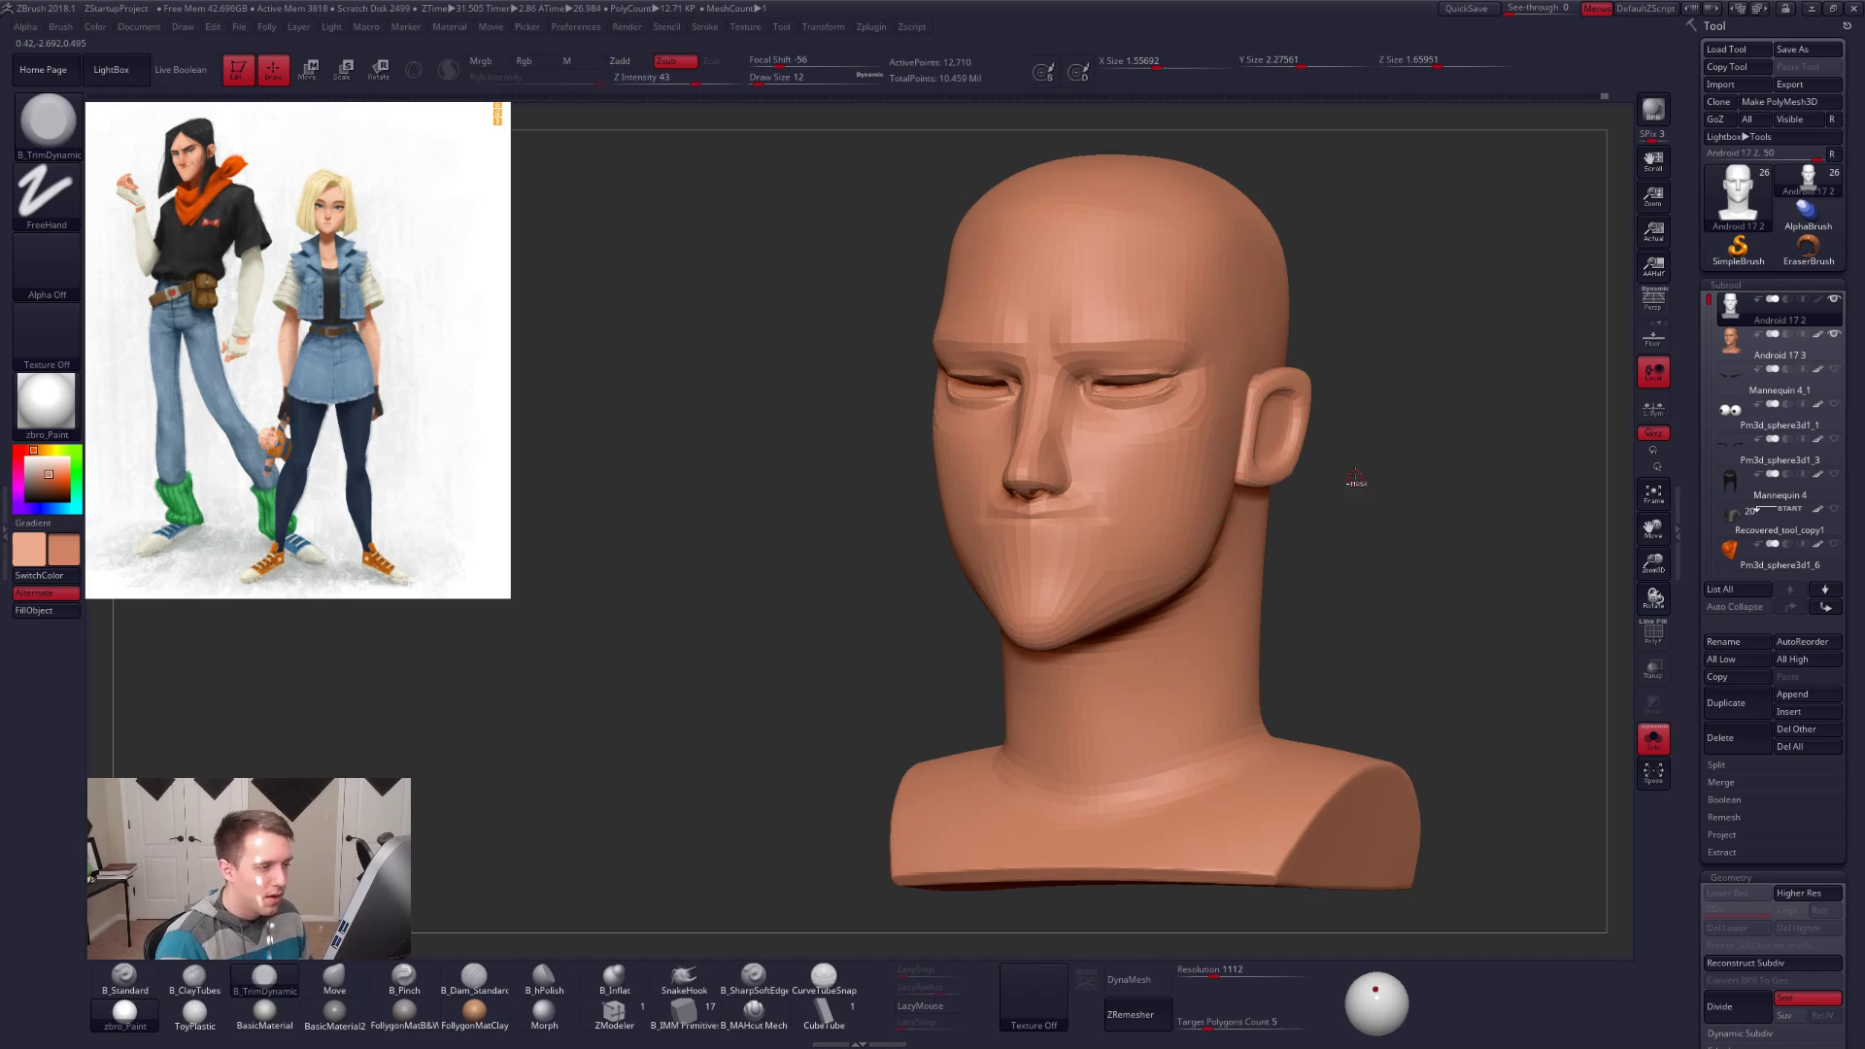
Step: Subdivide the remeshed head once and project the original head's detail onto it, always accepting polypaint projection
key("ctrl+d")
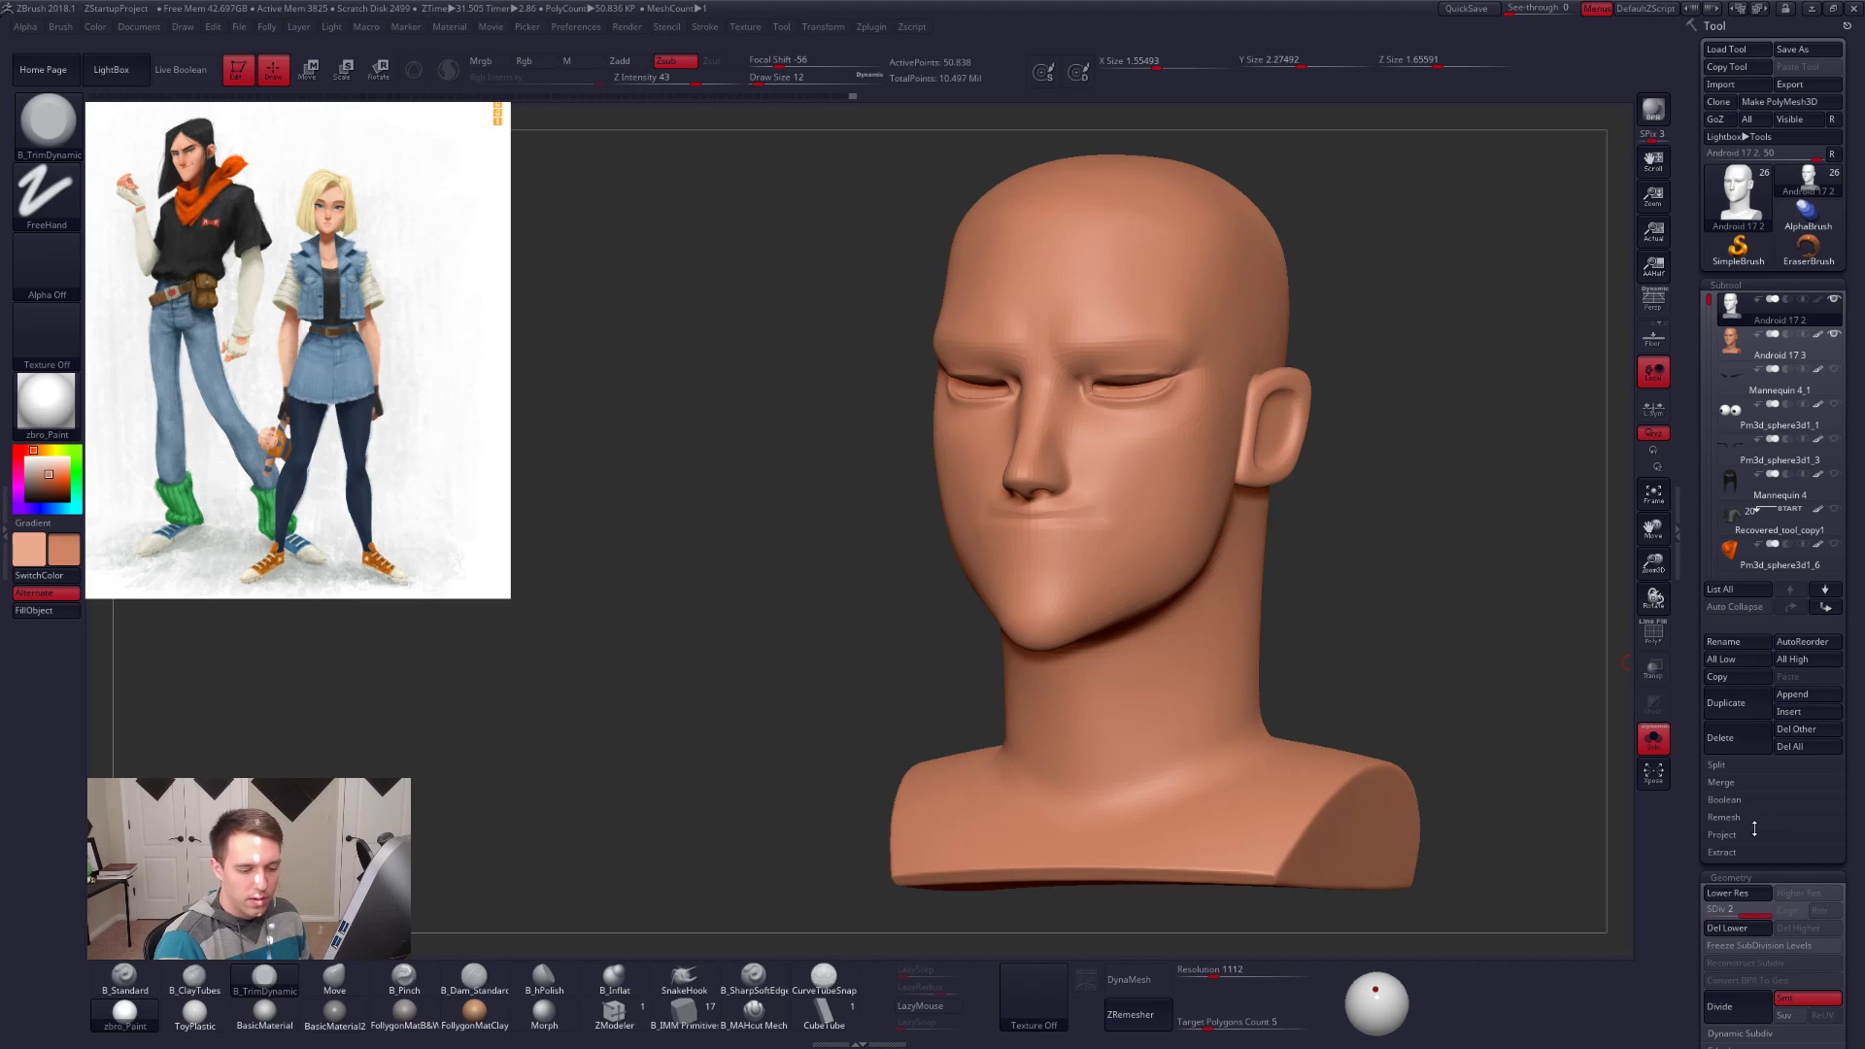
left_click(1750, 833)
left_click(1748, 855)
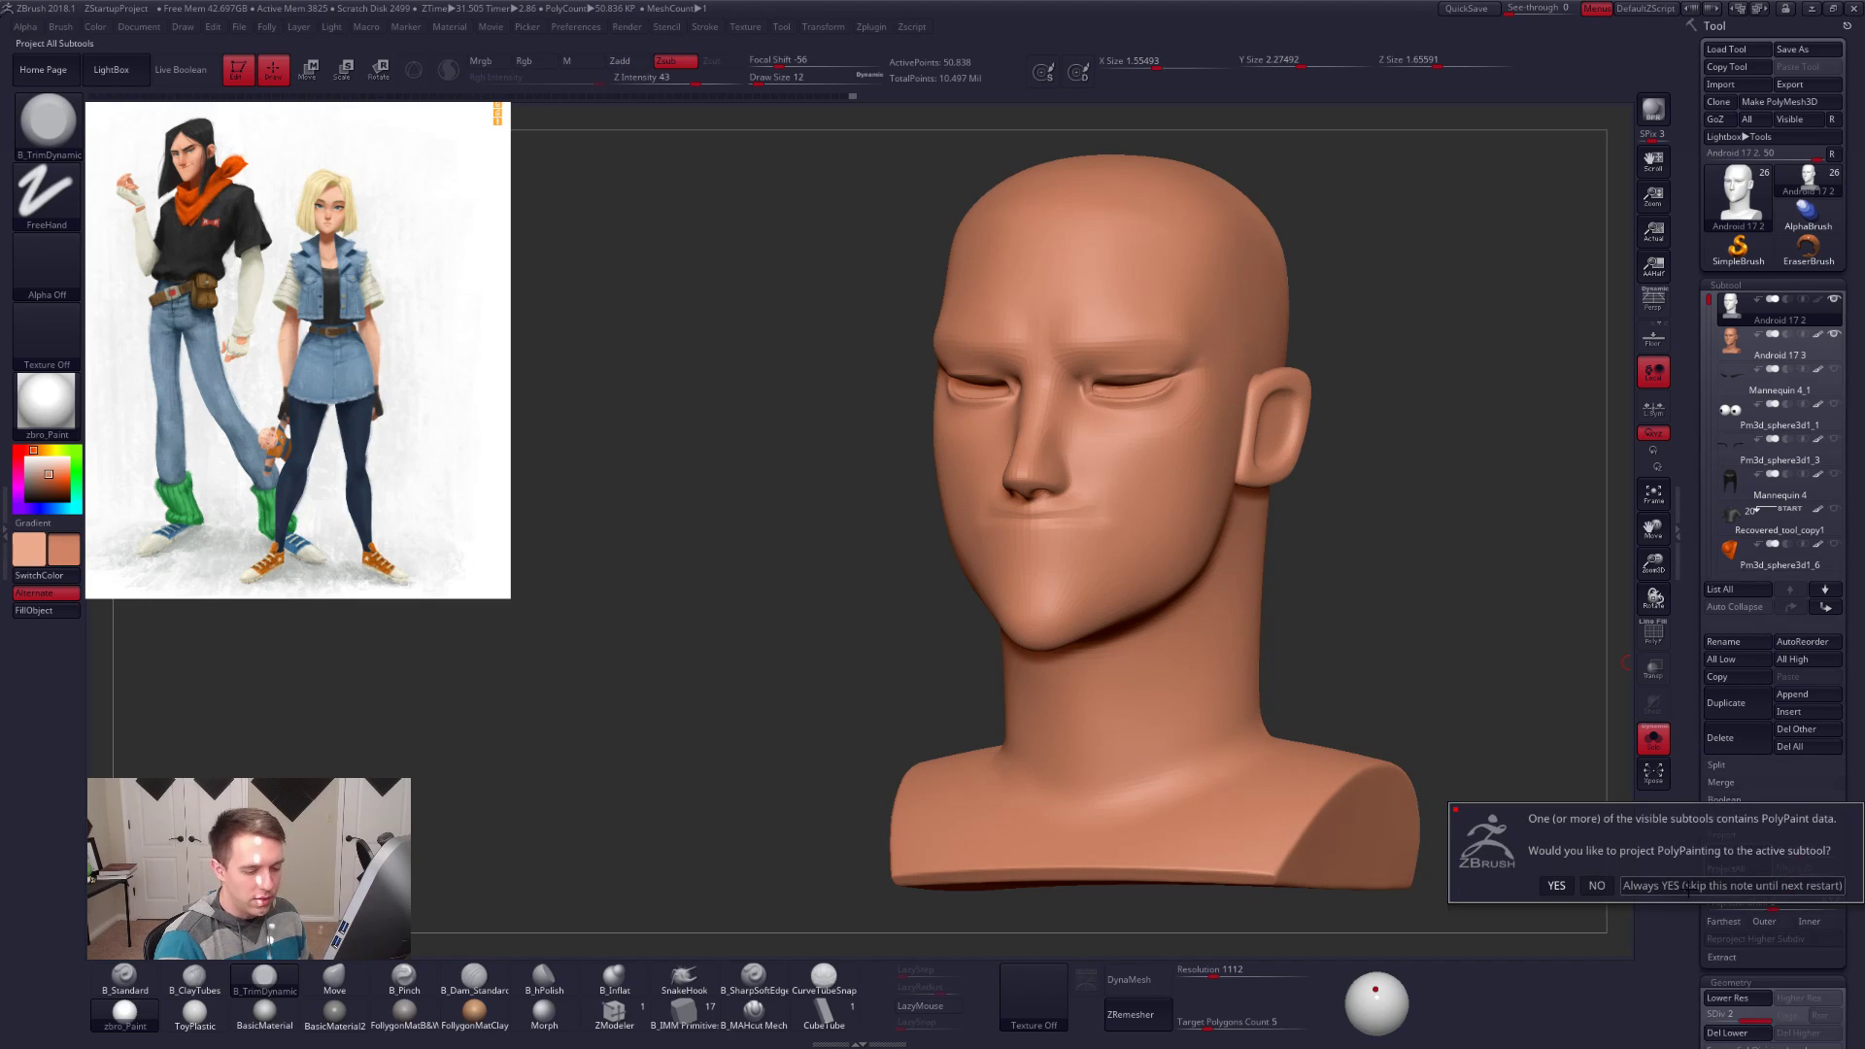
left_click(1732, 885)
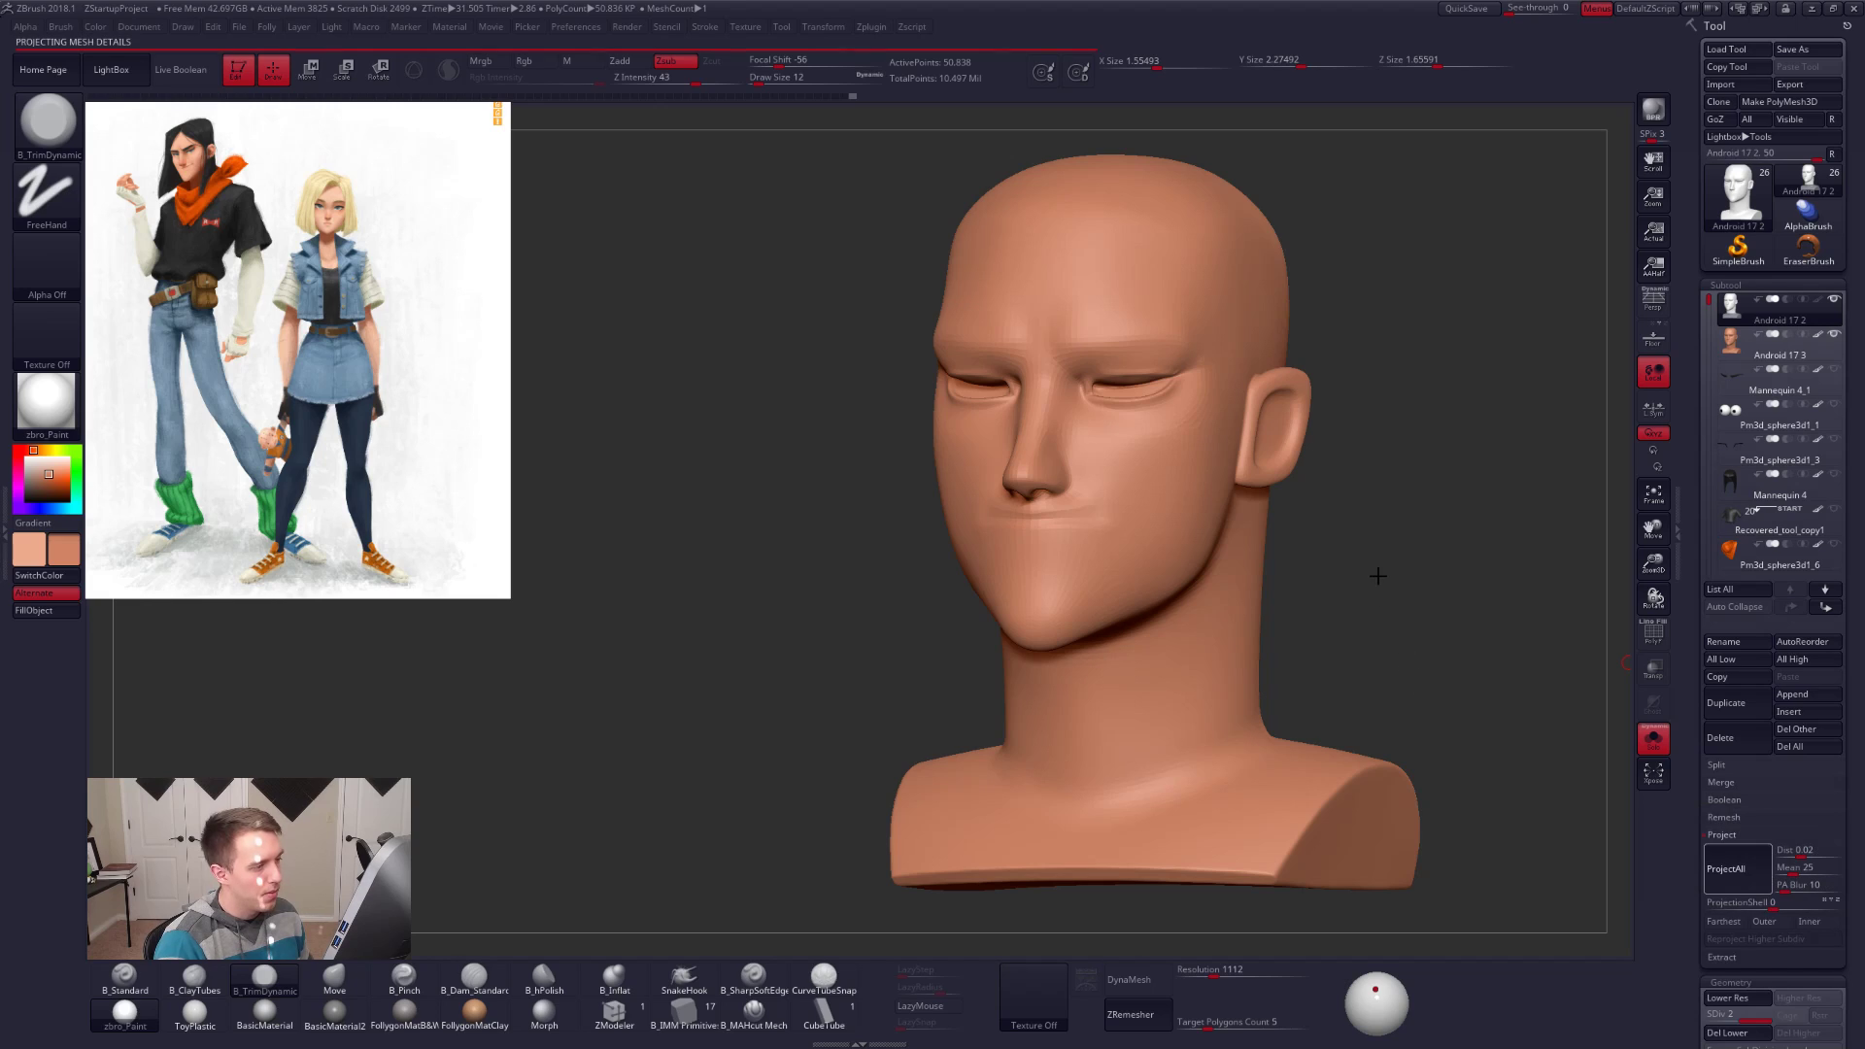
Step: Subdivide the head two more times, projecting all detail from the original after each subdivision
key("ctrl+d")
left_click(1734, 869)
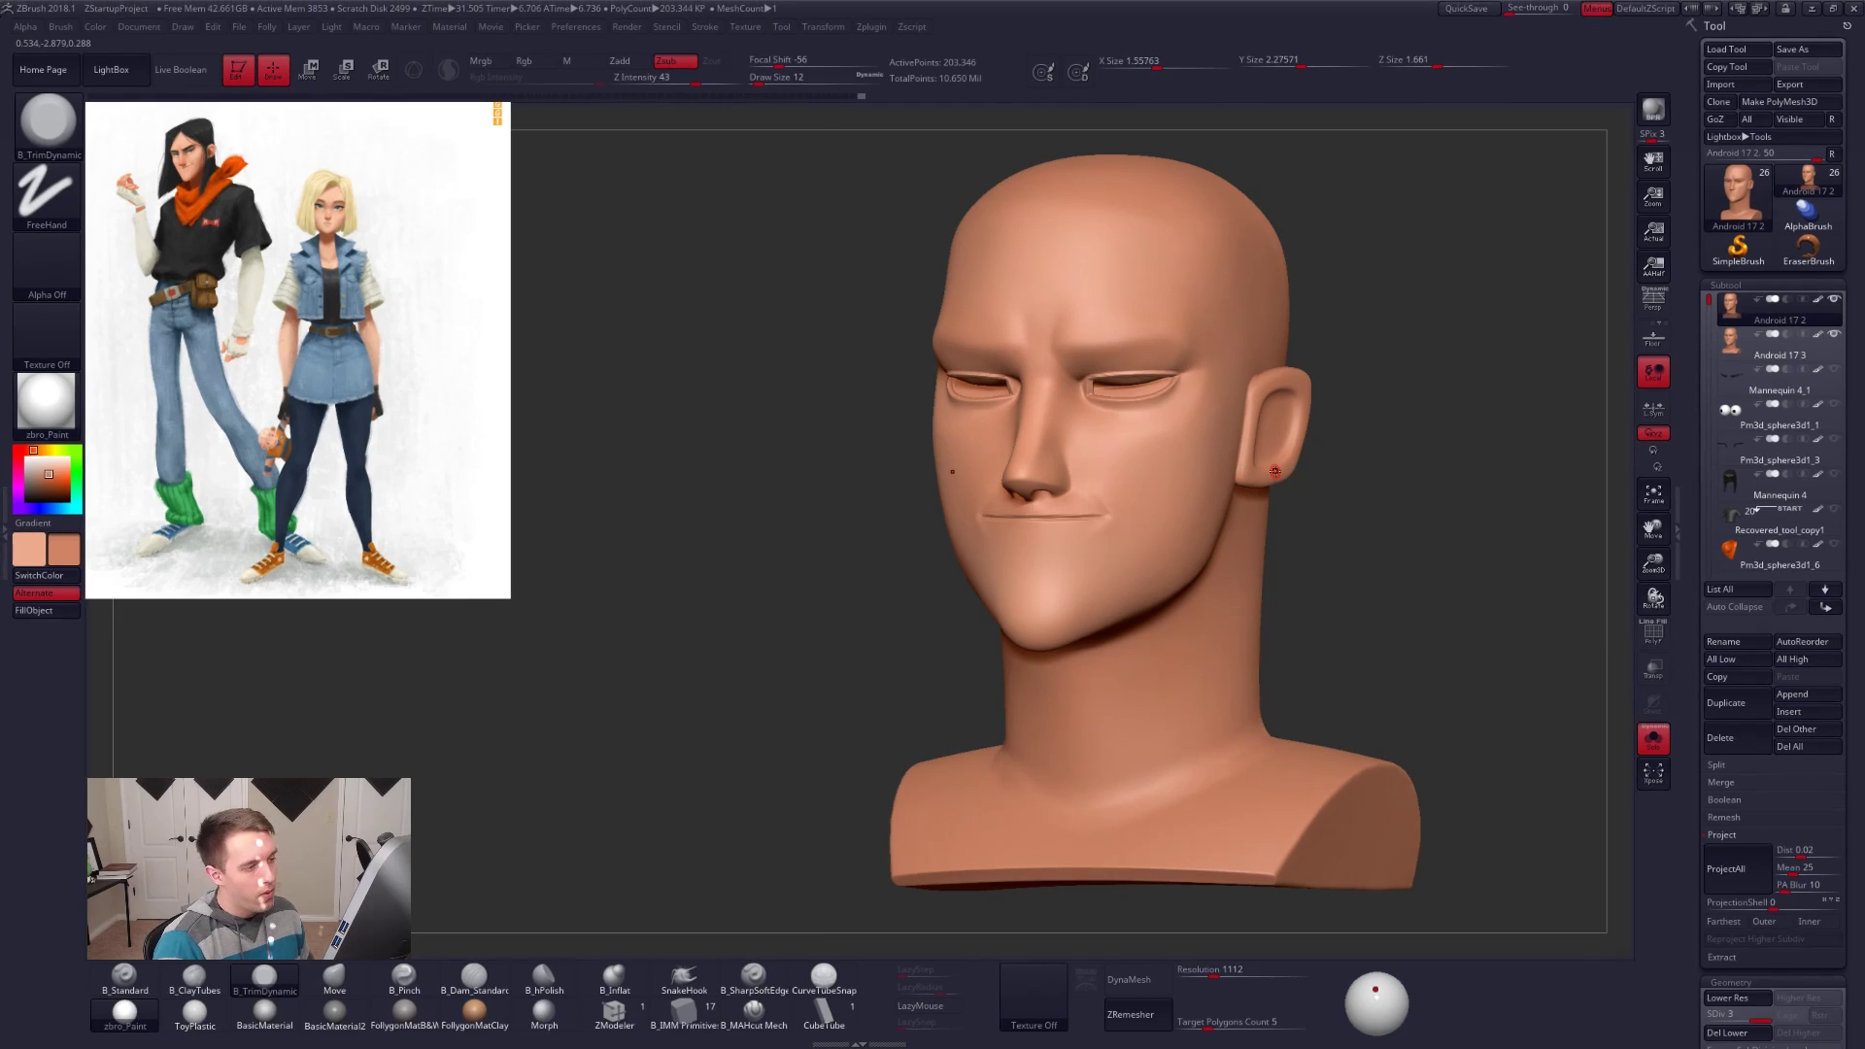
key("ctrl+d")
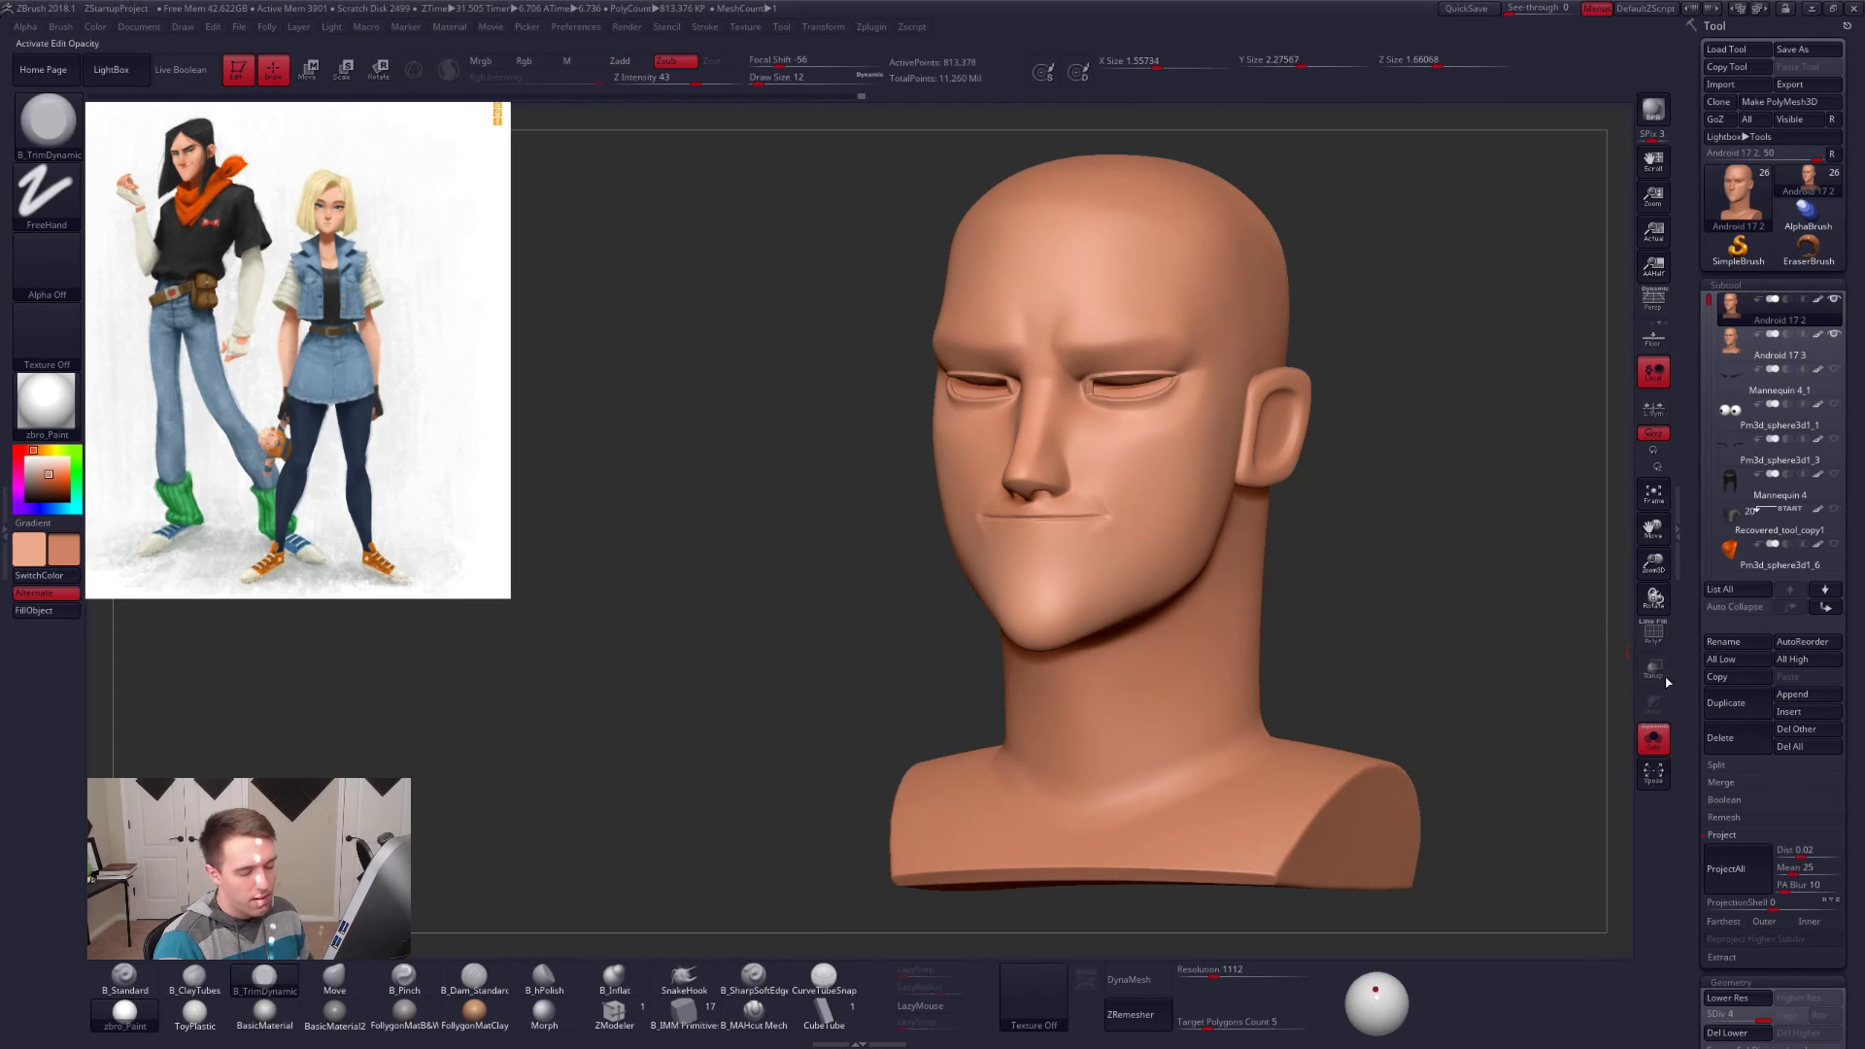
left_click(1733, 867)
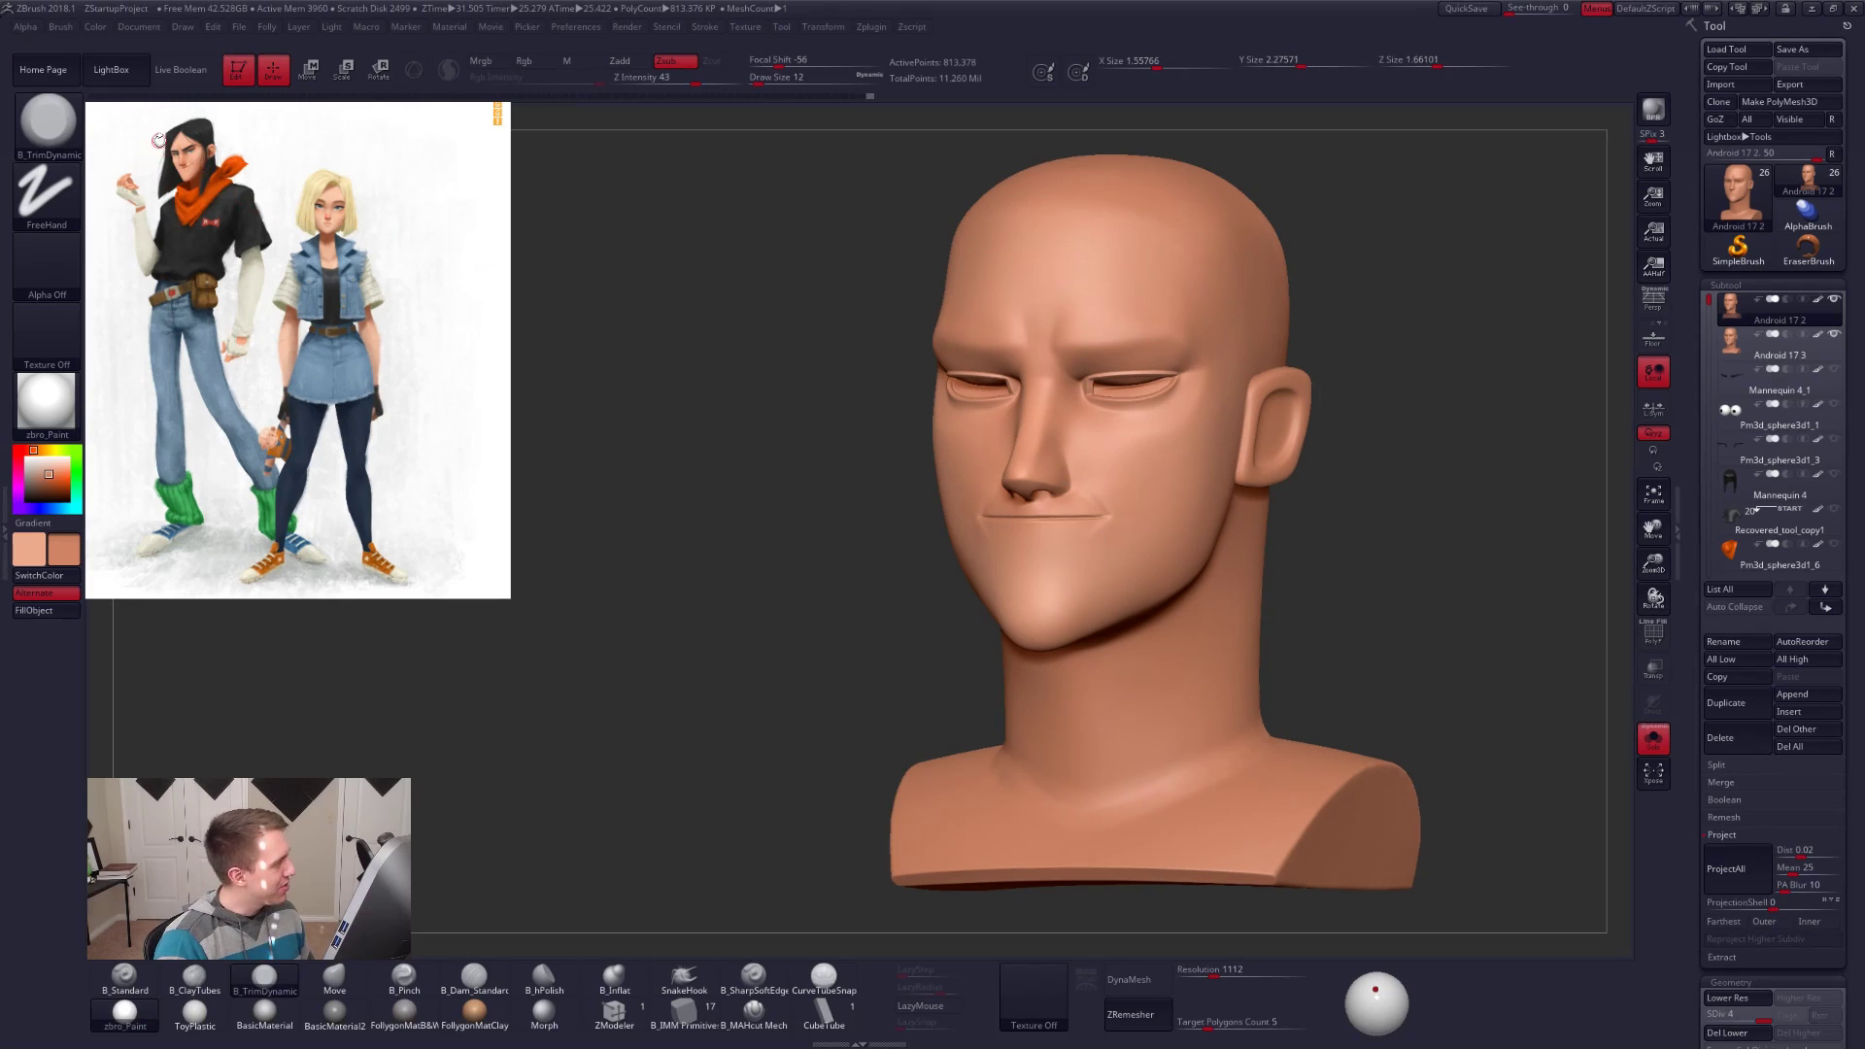
Step: Delete the original high-poly head subtool Android 17 3 and show the character's other subtools again
key("ctrl")
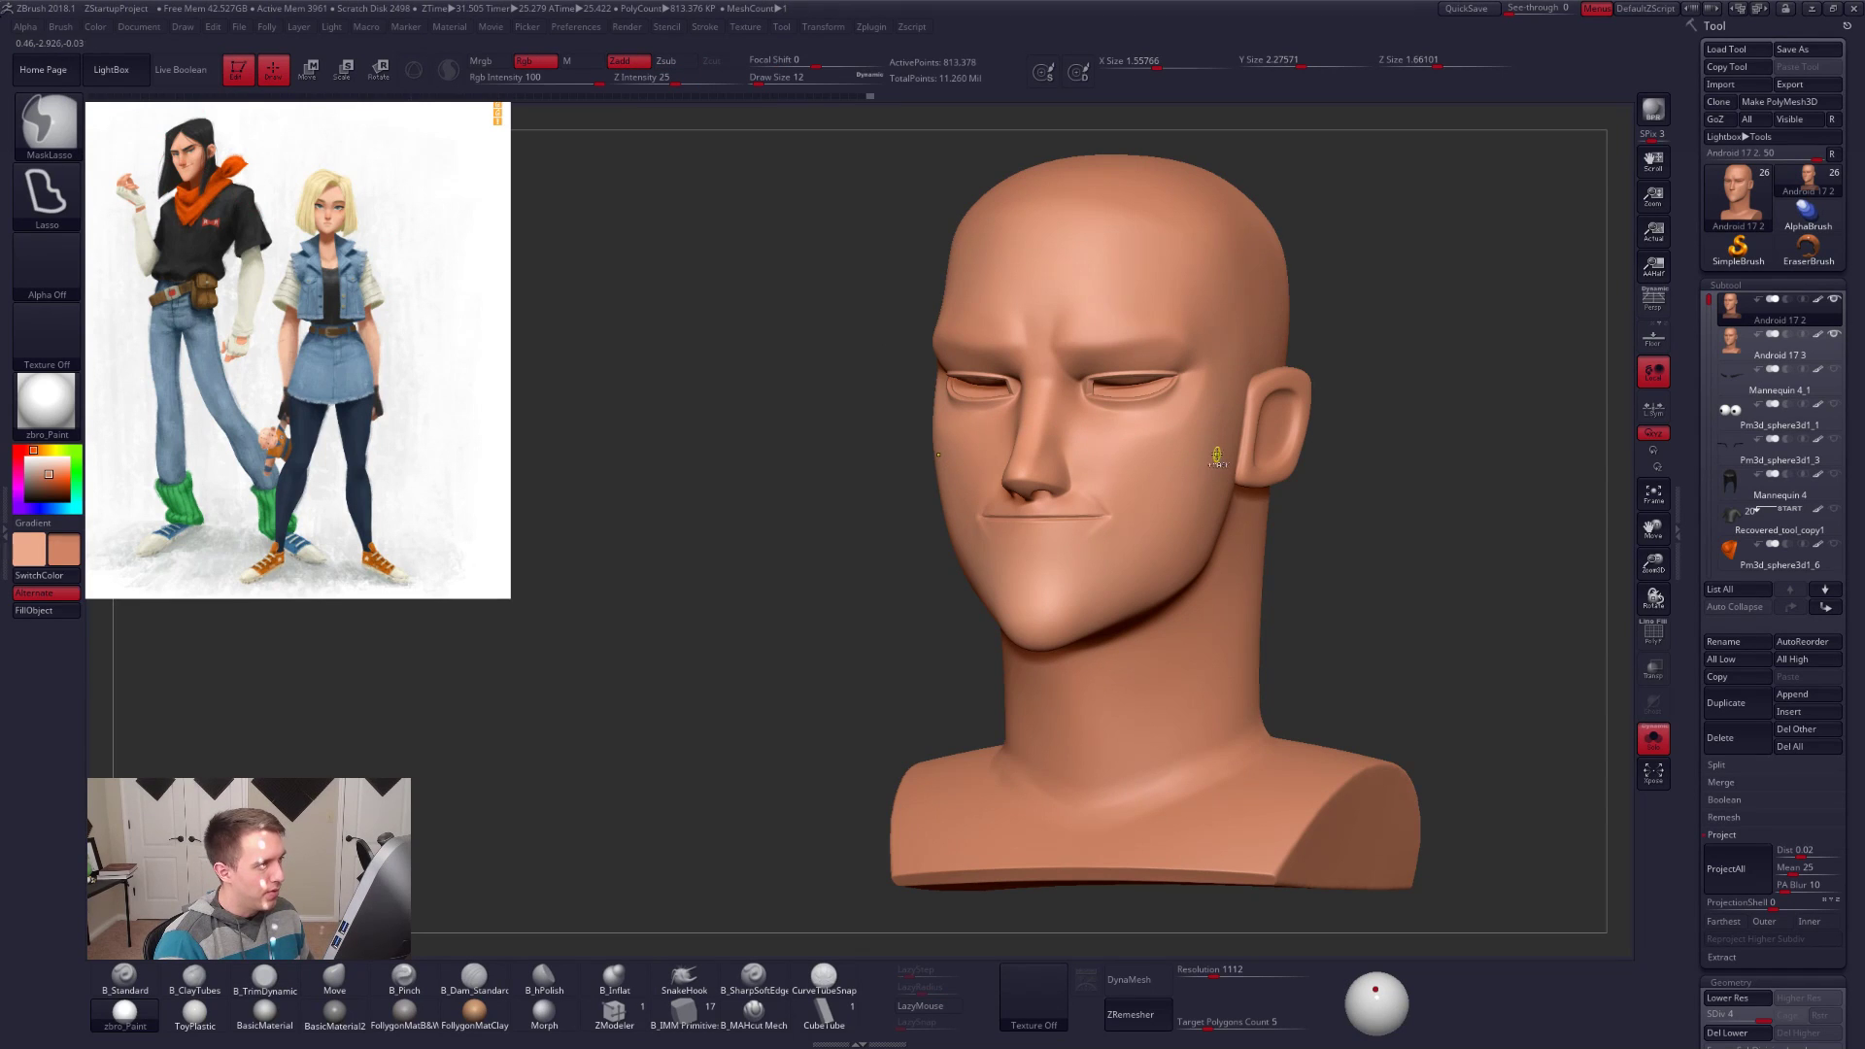
right_click_drag(1098, 366, 986, 388, "ctrl")
left_click(1755, 347)
left_click(1712, 738)
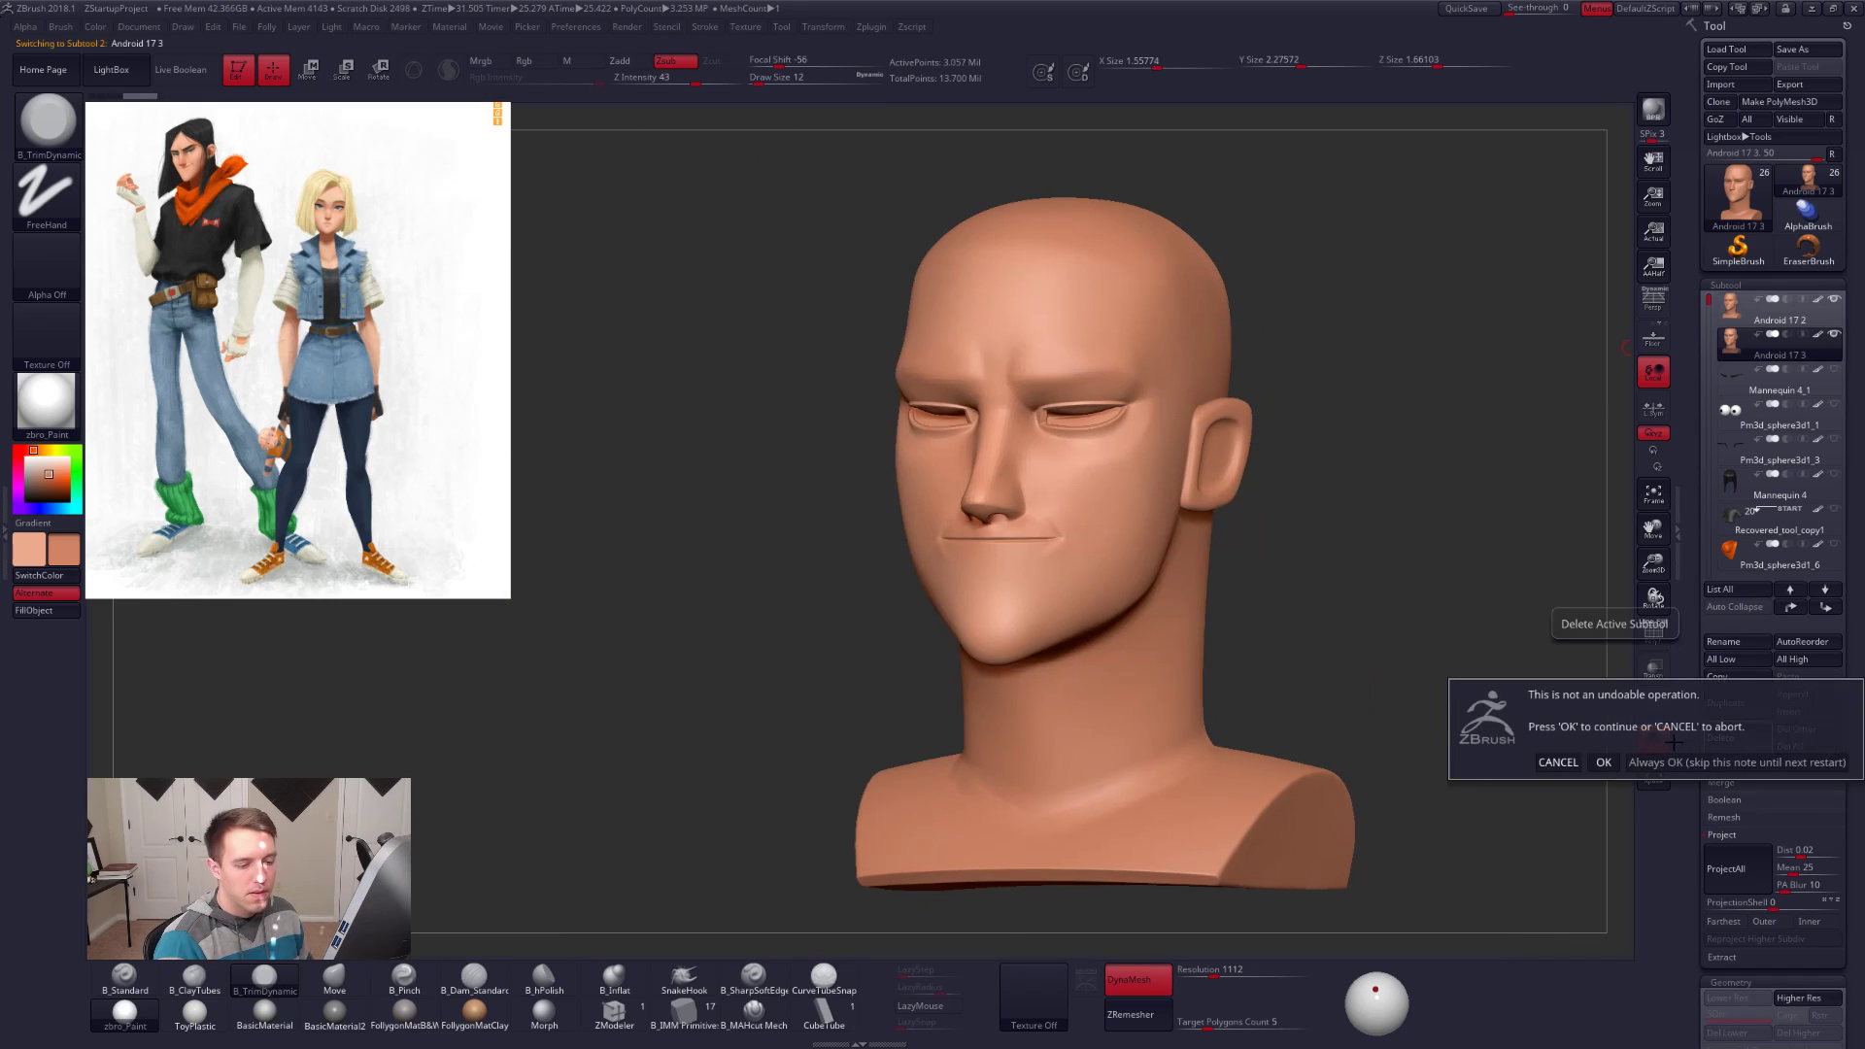
left_click(1604, 763)
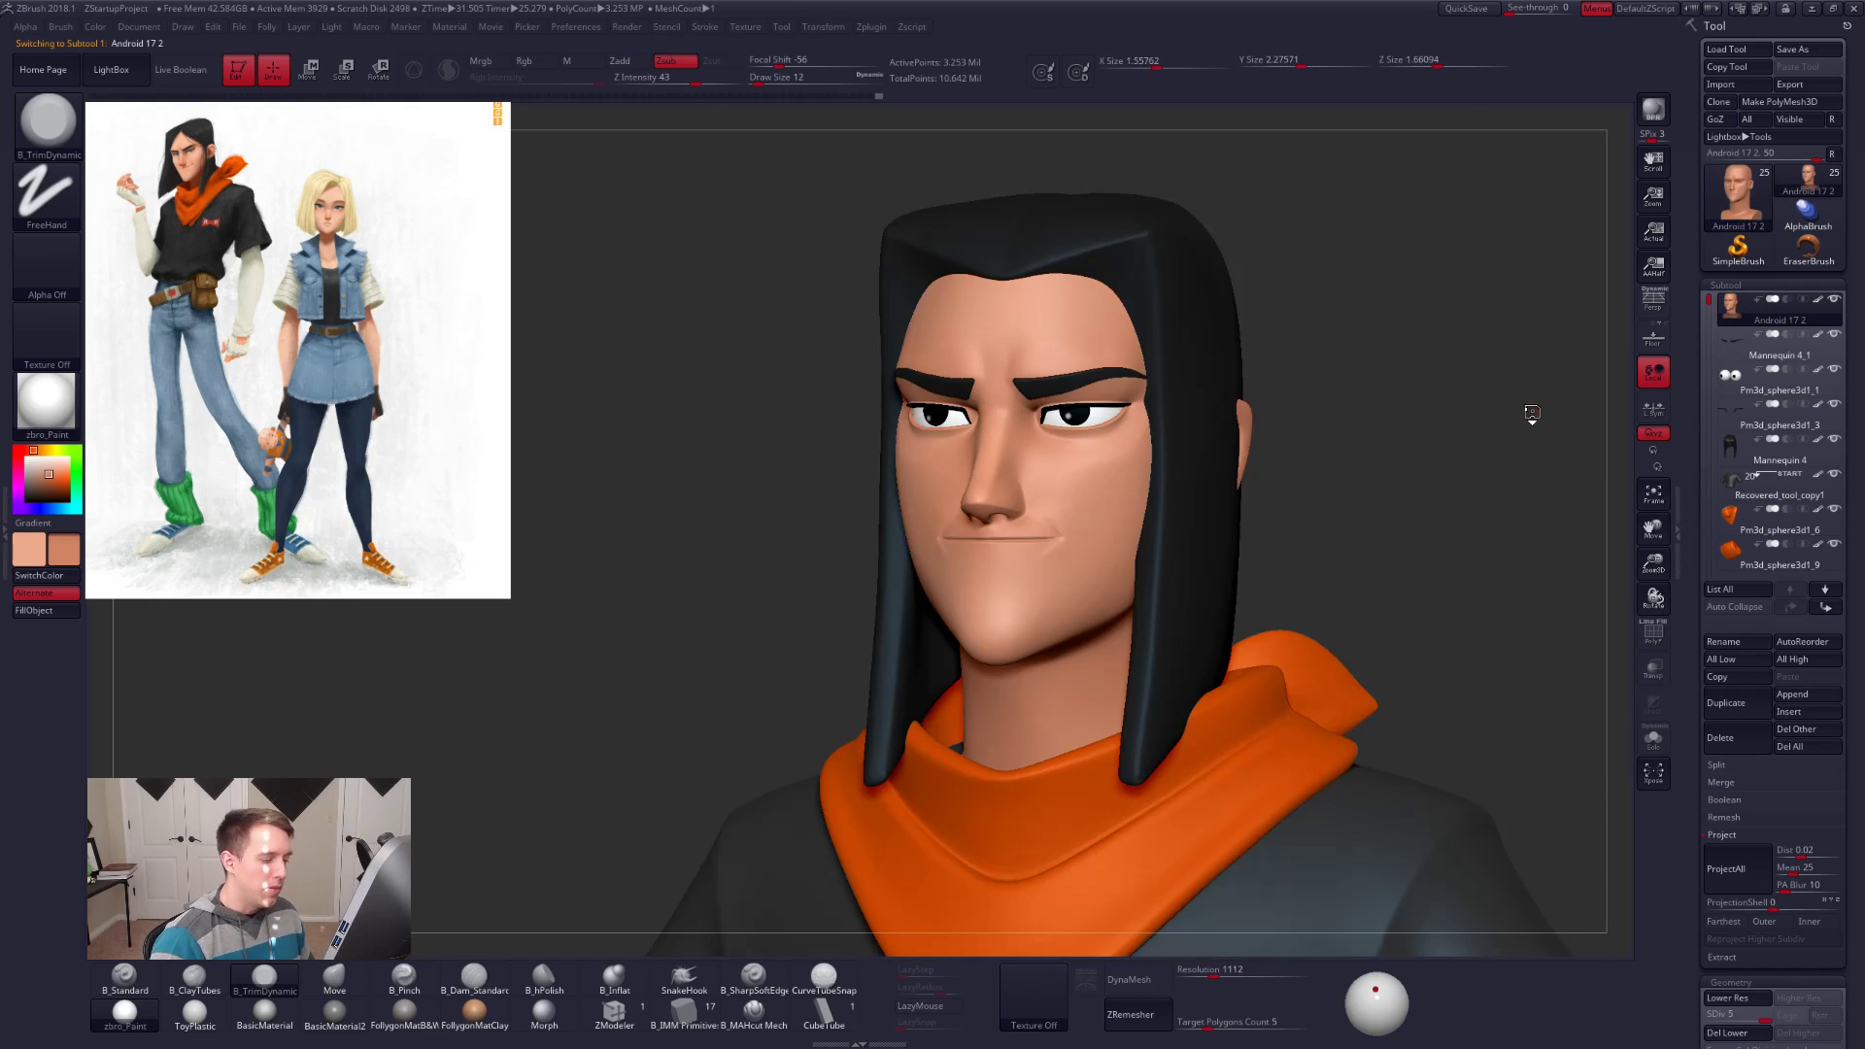
Step: Isolate the Android 17 2 head, lower it to subdivision level 2 and enlarge the brush's draw size
key("alt+s")
key("space")
left_click_drag(1165, 662, 1173, 658)
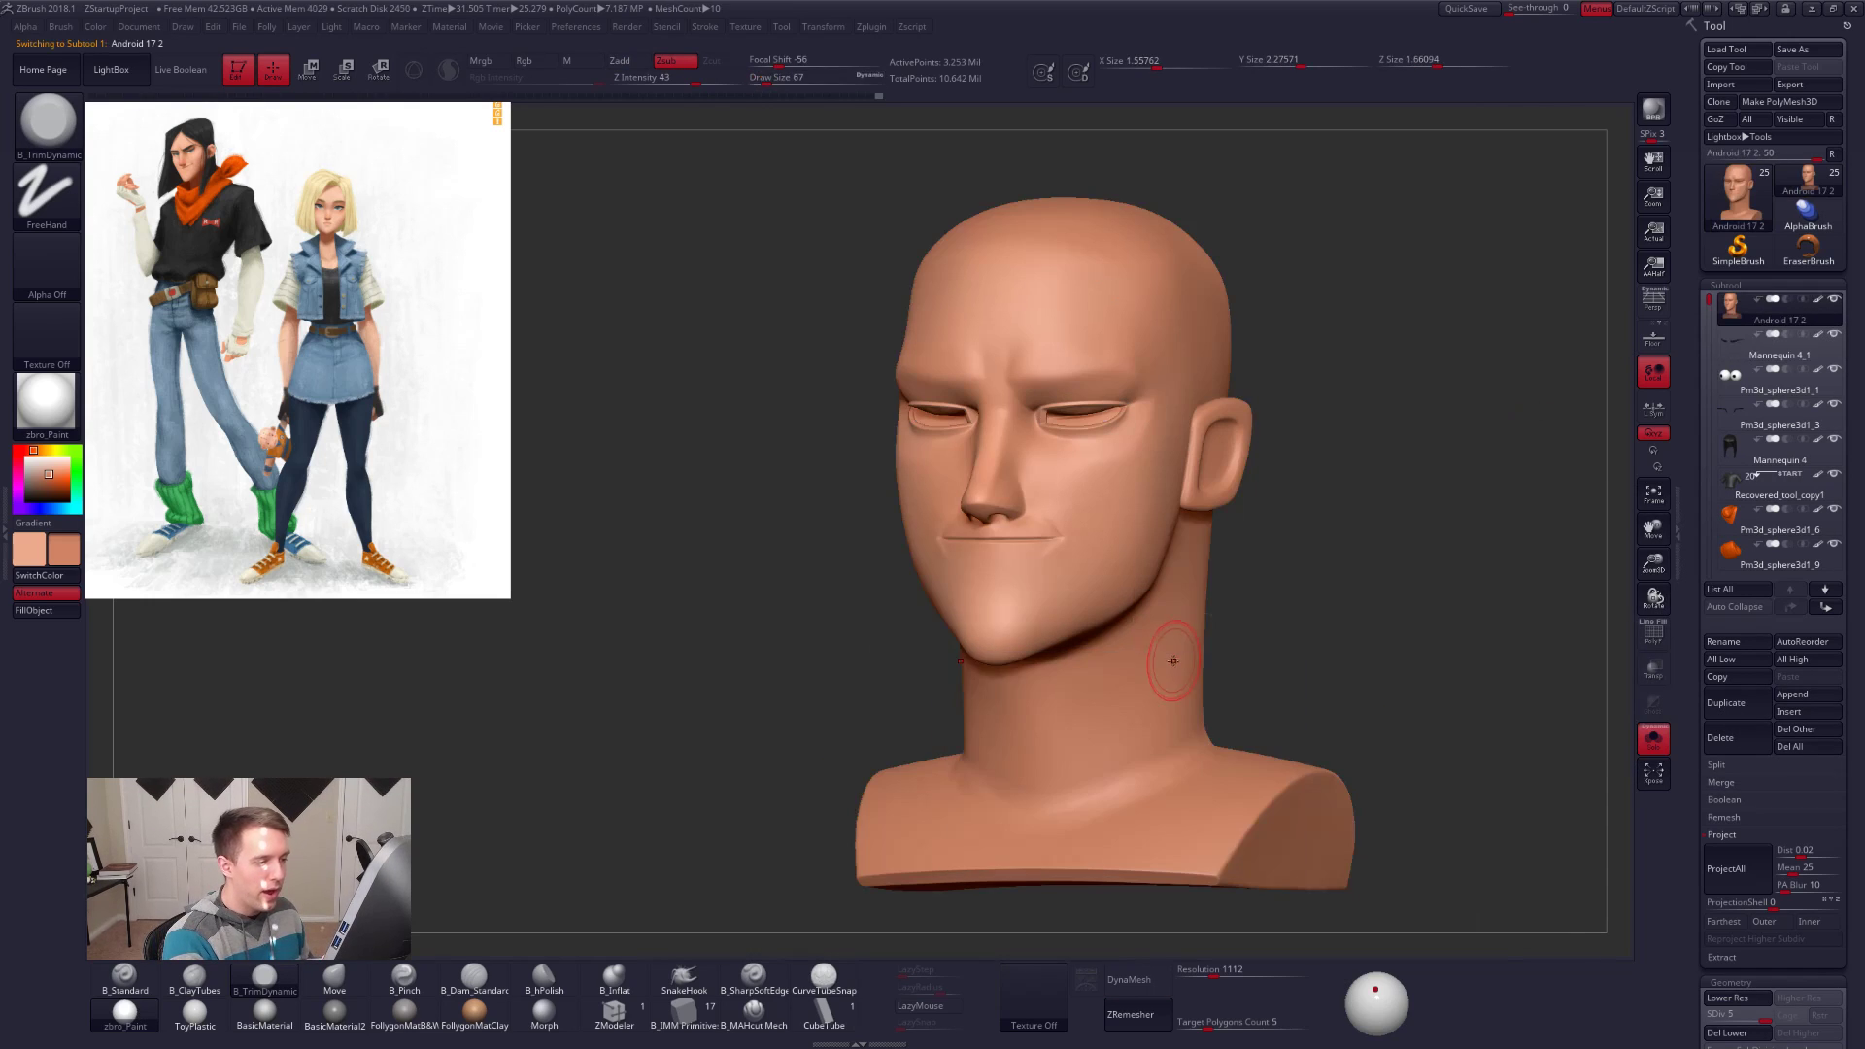
right_click_drag(1173, 660, 1146, 732)
key("shift+d")
key("shift+d")
key("shift+d")
right_click_drag(1166, 804, 1160, 696, "alt")
key("space")
left_click_drag(1164, 714, 1173, 716)
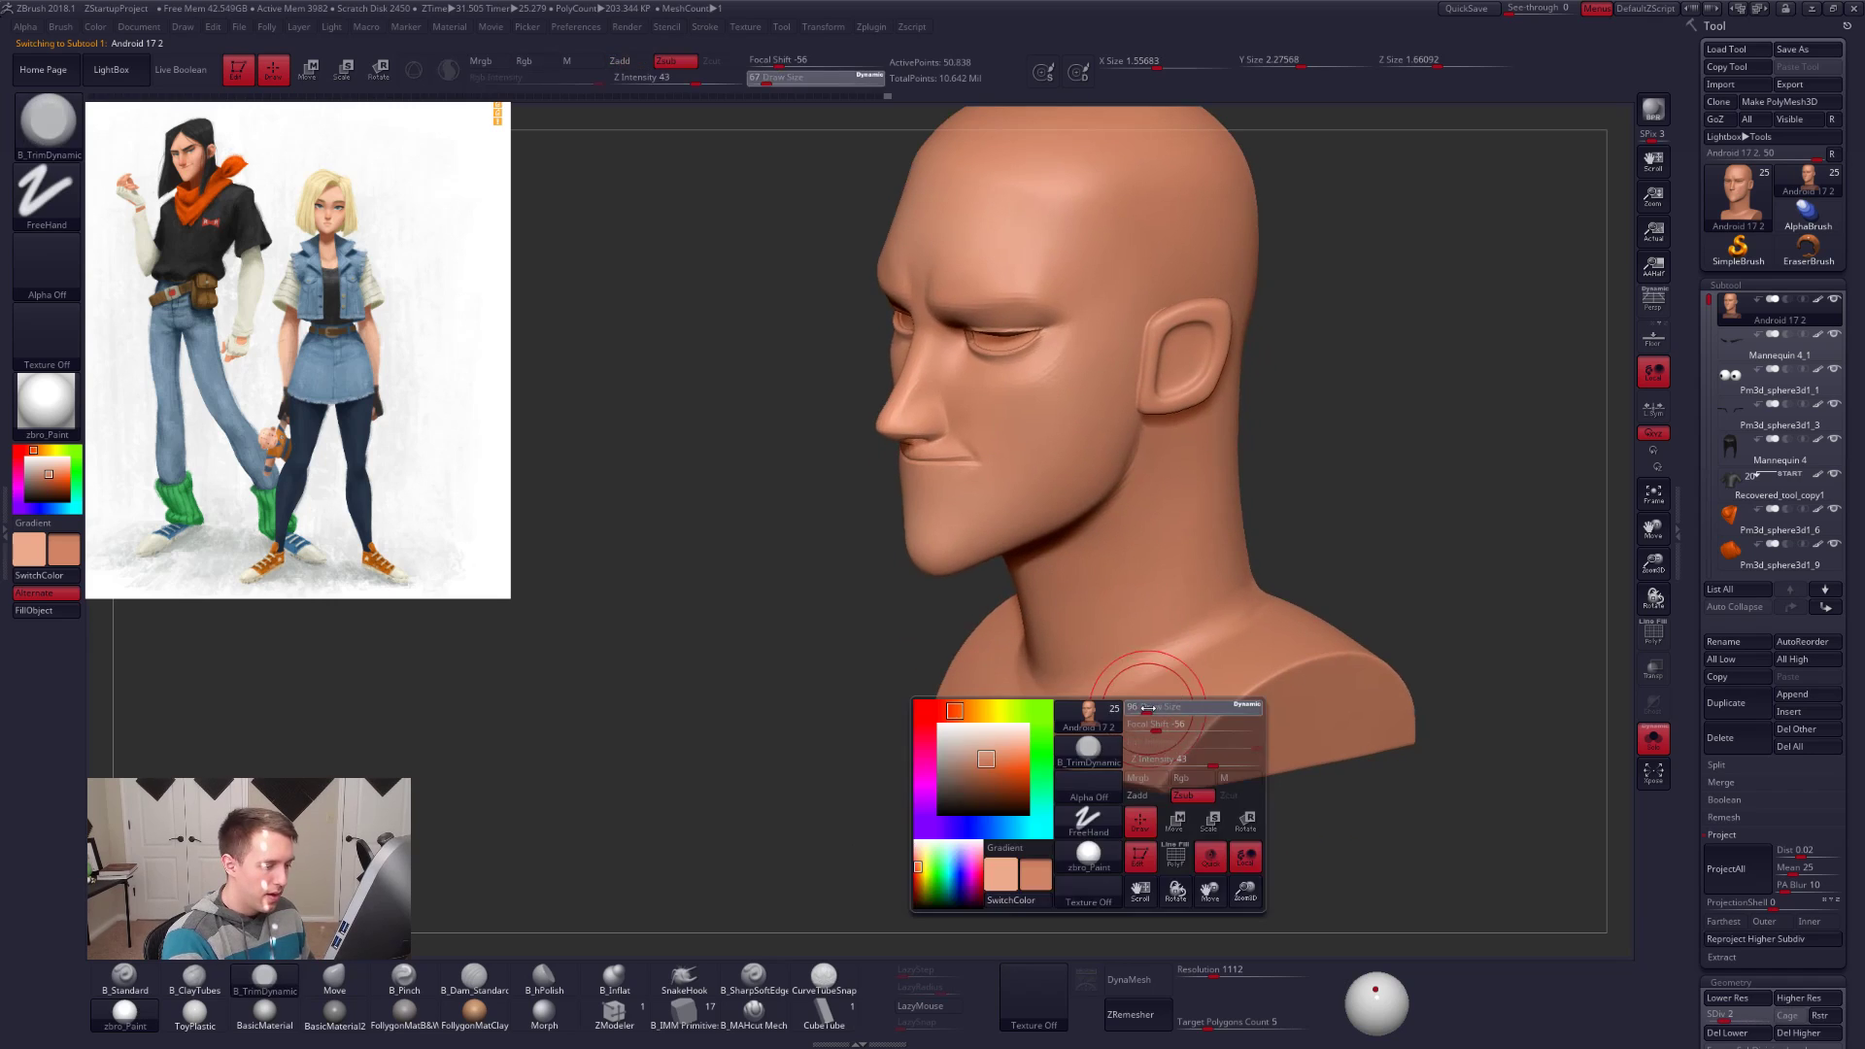
Step: Lower the head to subdivision level 1 and select the Move brush with a draw size of 140
key("shift")
right_click_drag(1183, 656, 1284, 630)
key("shift+d")
mouse_move(1356, 542)
right_mouse_down()
mouse_move(1336, 540)
mouse_move(1303, 625)
right_mouse_up()
key("space")
left_click_drag(1305, 638, 1311, 638)
key("b")
key("m")
key("v")
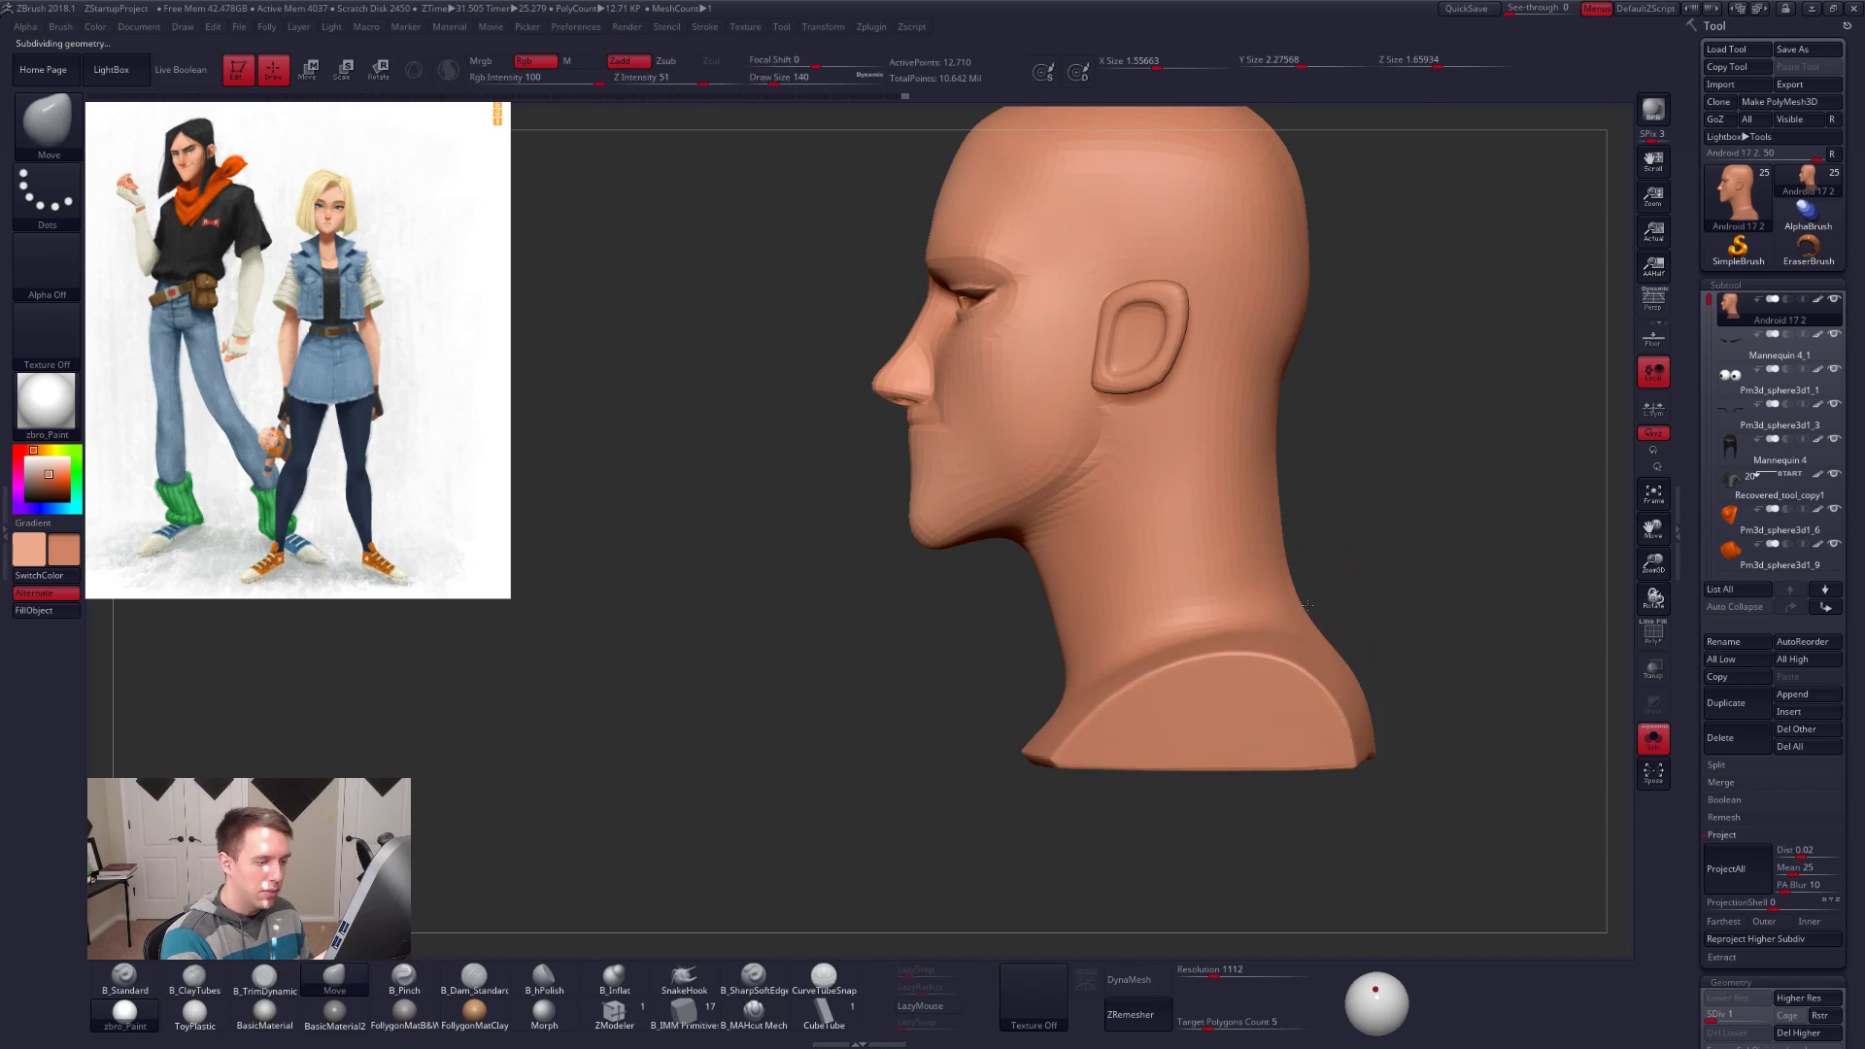
Step: Examine the neck, jaw and back of the head from several angles at progressively higher subdivision levels
right_click_drag(1312, 606, 1258, 607)
key("d")
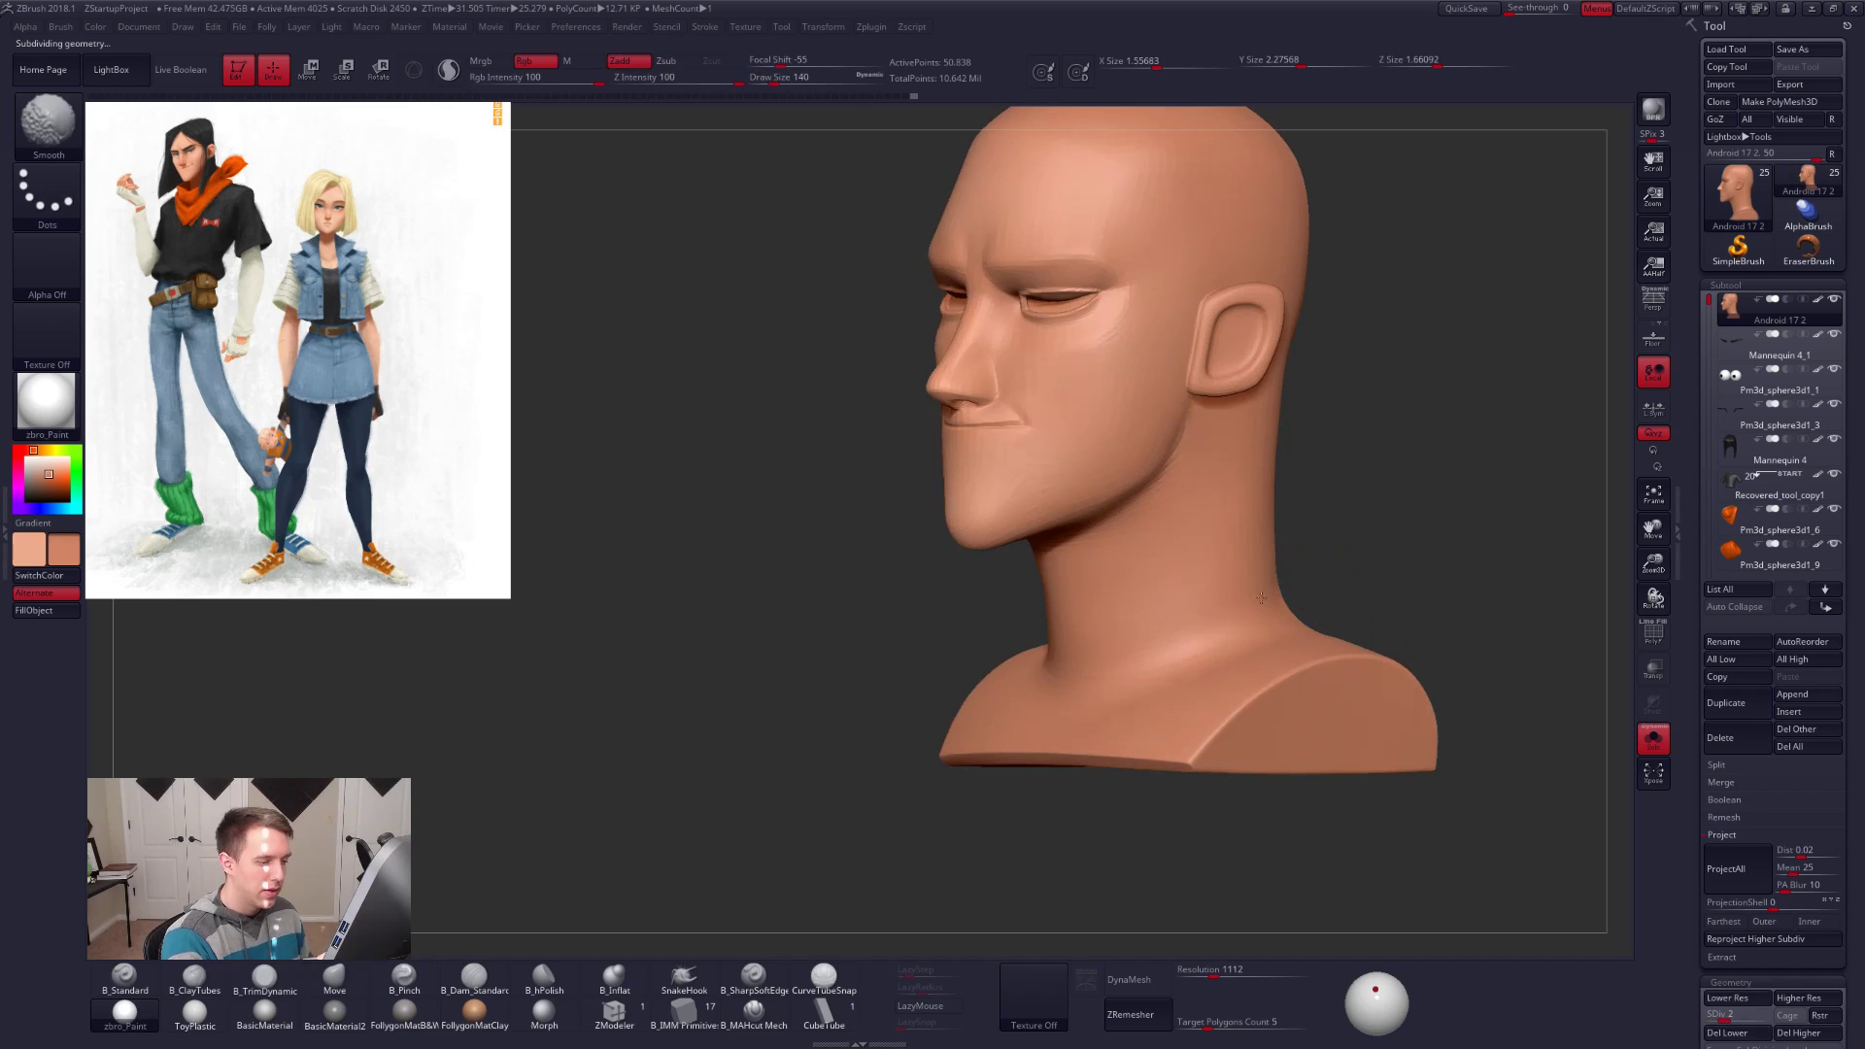
key("d")
mouse_move(1213, 643)
right_mouse_down()
mouse_move(1388, 581)
mouse_move(1232, 649)
right_mouse_up()
mouse_move(1292, 588)
right_mouse_down()
mouse_move(1199, 654)
mouse_move(1353, 564)
right_mouse_up()
key("d")
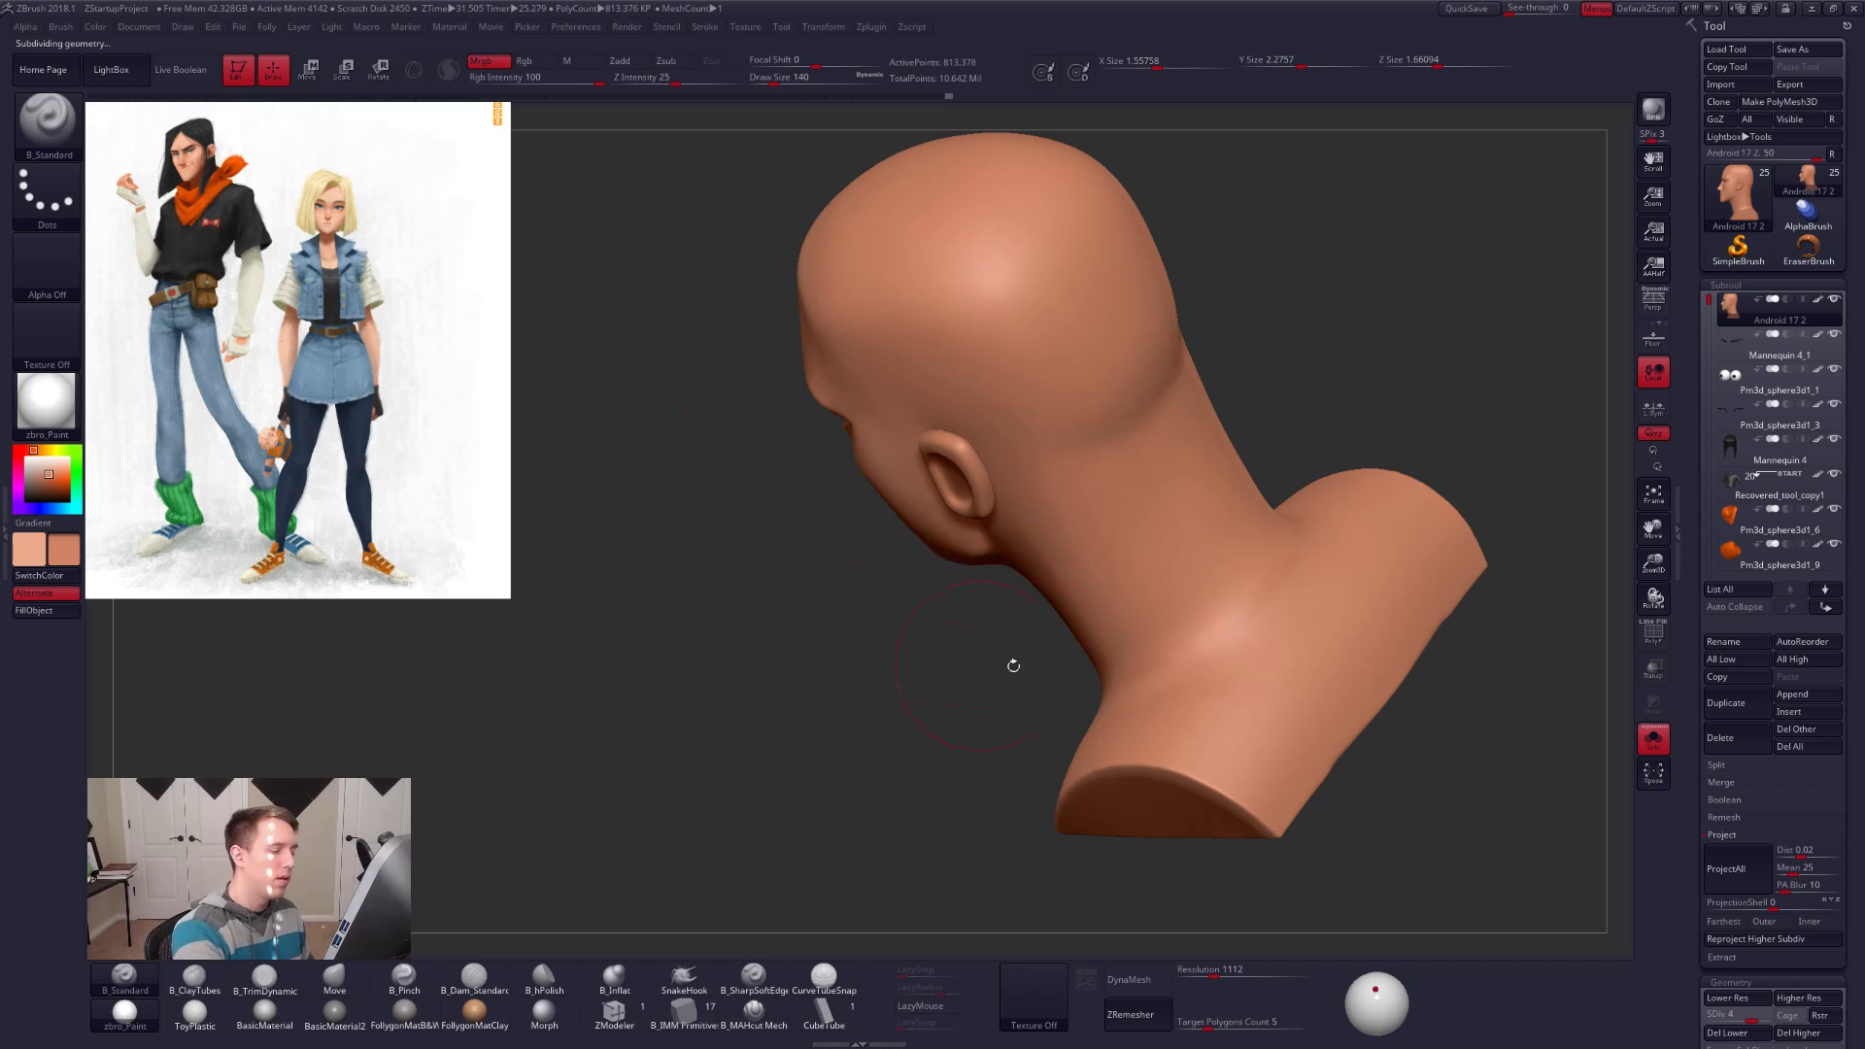
mouse_move(1111, 700)
right_mouse_down()
mouse_move(1156, 714)
mouse_move(1191, 658)
mouse_move(1162, 672)
right_mouse_up()
left_click_drag(1162, 672, 1151, 646, "shift")
Step: Reshape the side of the neck base with the Move brush at subdivision level 1 and set the draw size to 160
key("shift+d")
key("shift+d")
key("shift+d")
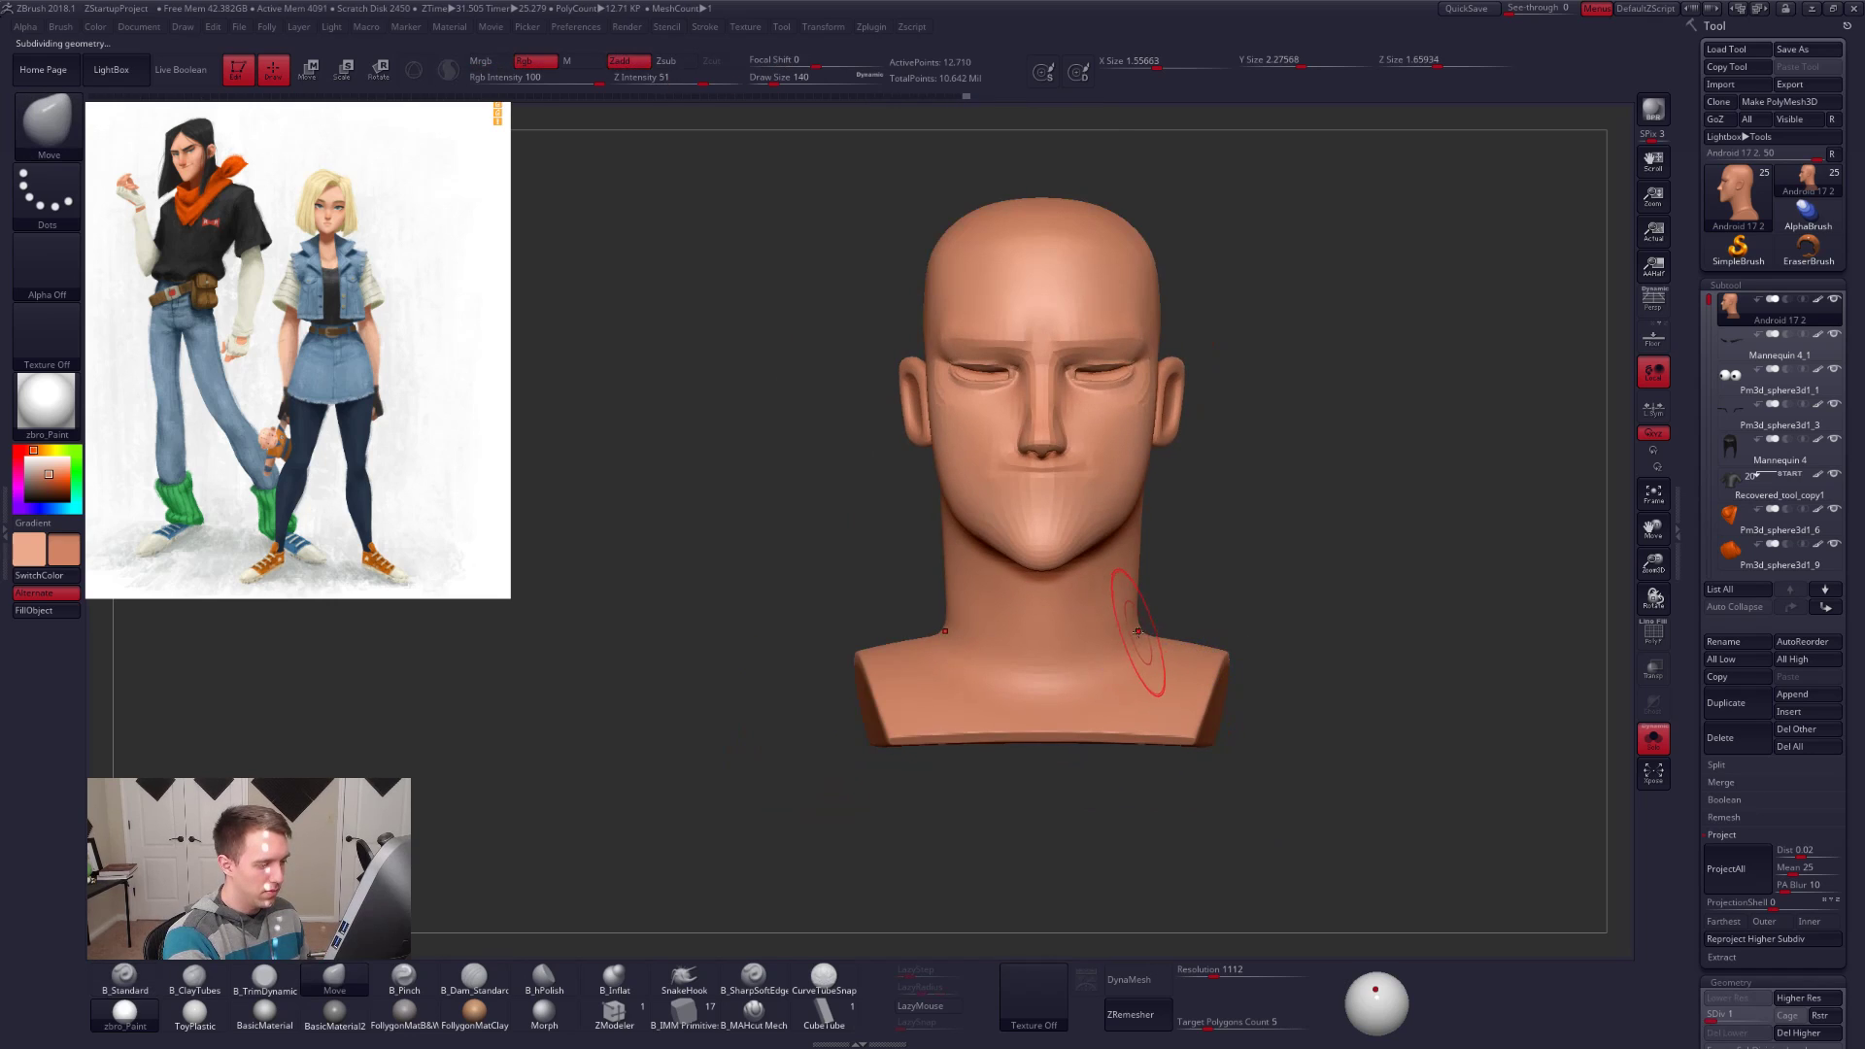
right_click_drag(1143, 636, 1074, 648)
left_click_drag(1119, 622, 1132, 637)
key("bracketright")
key("bracketright")
Step: Smooth the transition between the neck and shoulders at the next higher subdivision level
mouse_move(1086, 659)
right_mouse_down()
mouse_move(1158, 649)
mouse_move(1073, 643)
right_mouse_up()
key("d")
left_click_drag(1126, 624, 1156, 637, "shift")
right_click_drag(1171, 637, 1106, 696)
left_click_drag(1232, 610, 1226, 617, "shift")
right_click_drag(1187, 624, 1249, 599)
Step: Leave the isolated head view, raise the head's subdivision level and frame the whole character with perspective turned on
key("alt+s")
right_click_drag(1410, 749, 1396, 801)
key("d")
right_click_drag(1306, 642, 1420, 573)
key("f")
key("f")
key("p")
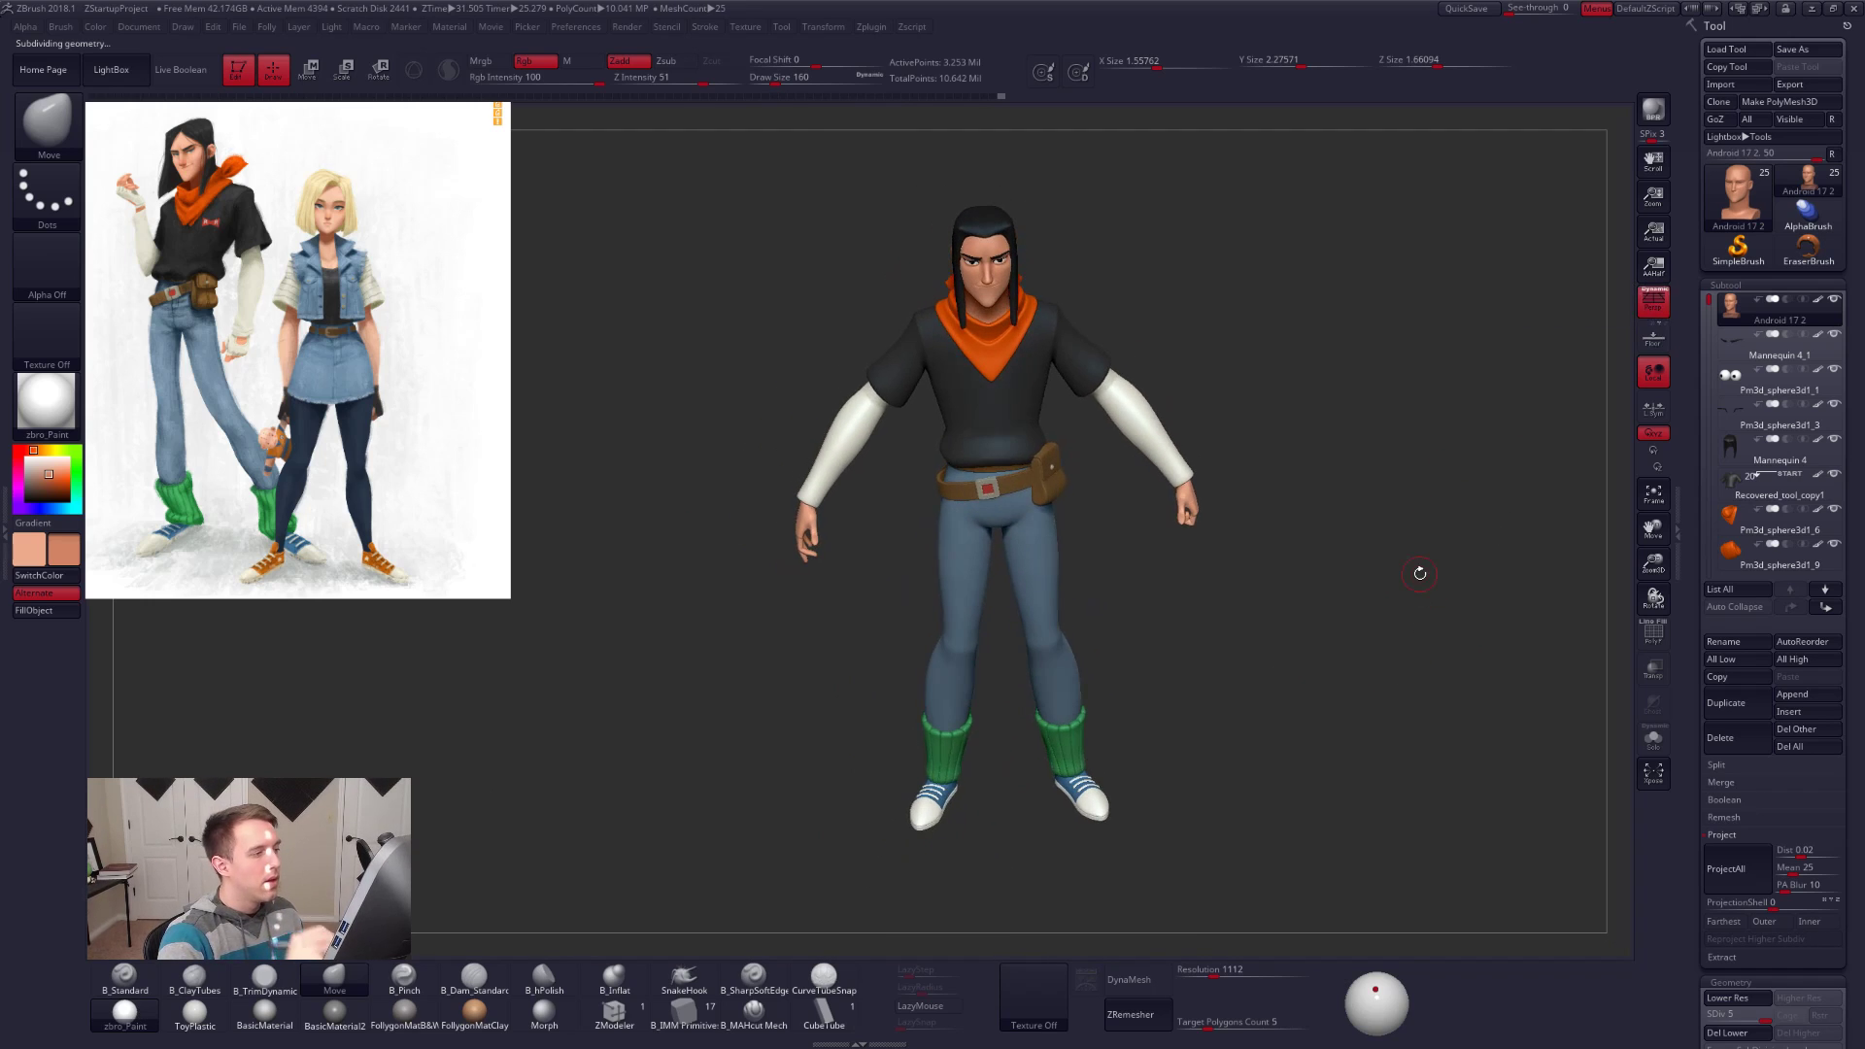
Step: Select the black shirt and isolate it to inspect its neckline
left_click(1726, 485)
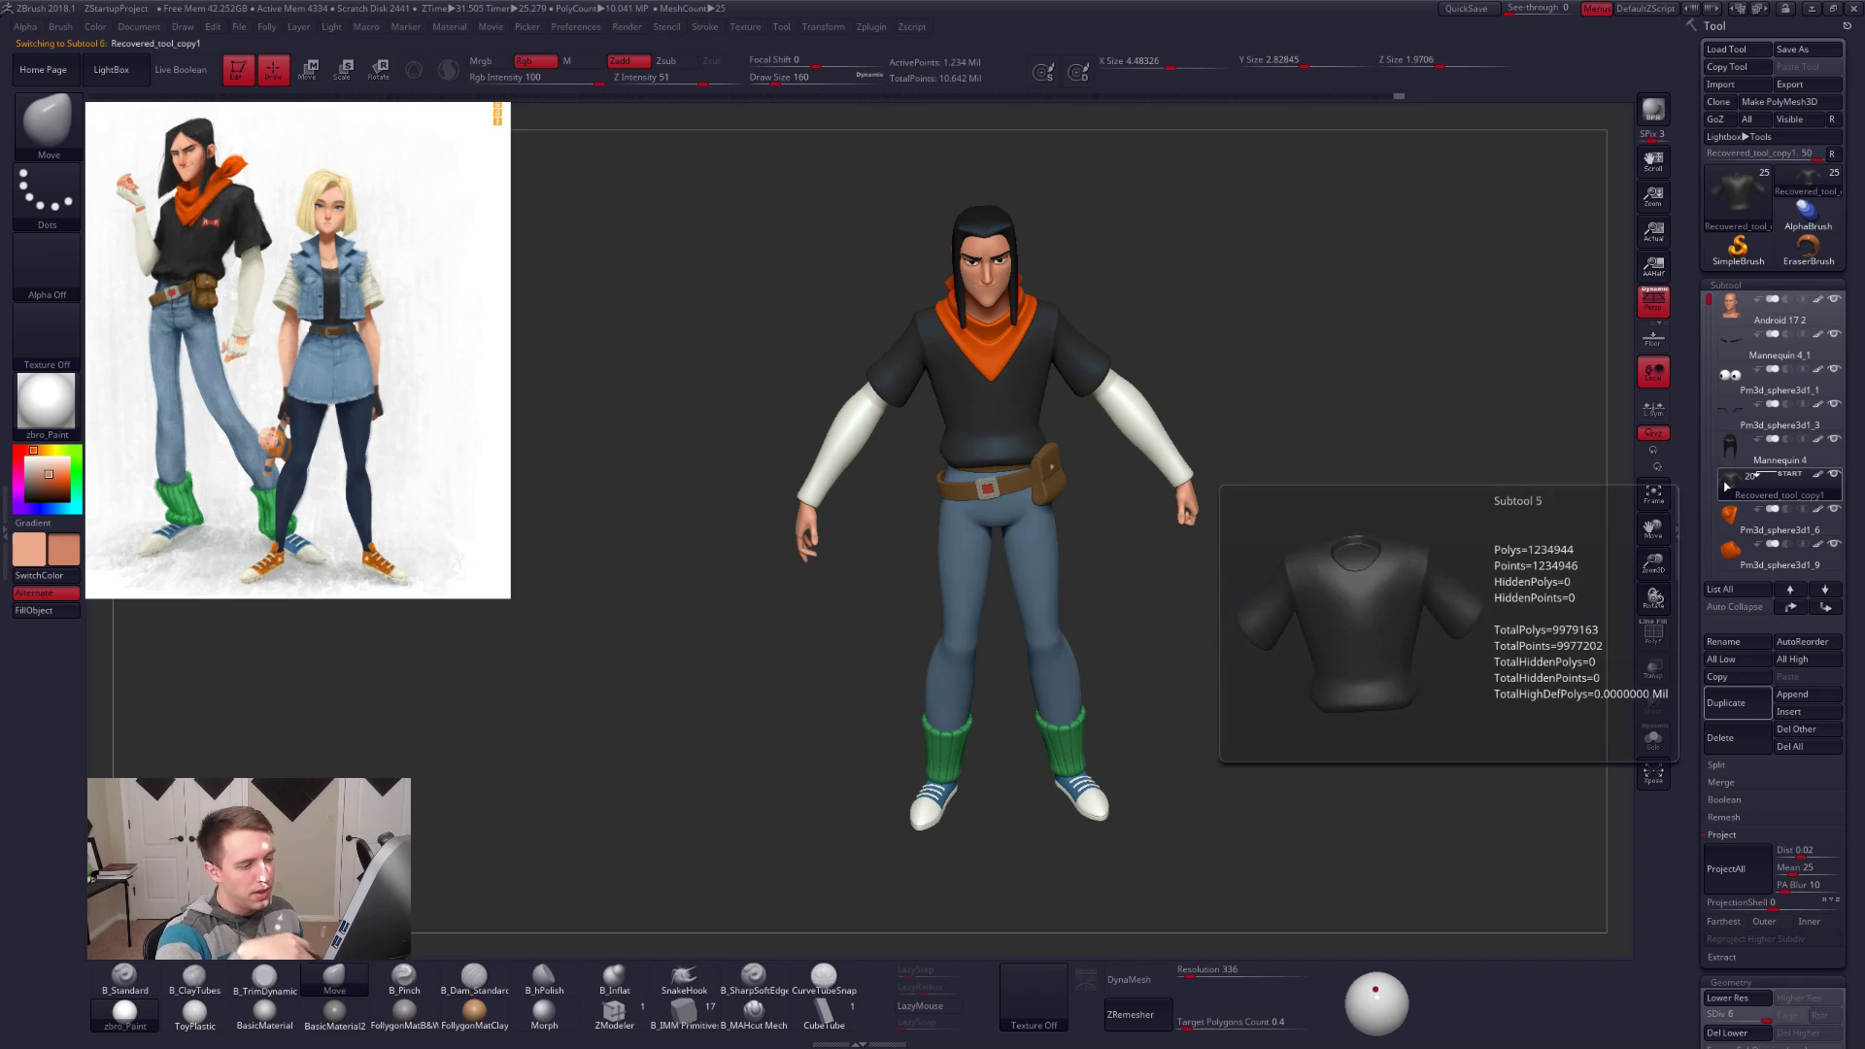
right_click_drag(1303, 700, 1344, 749, "alt")
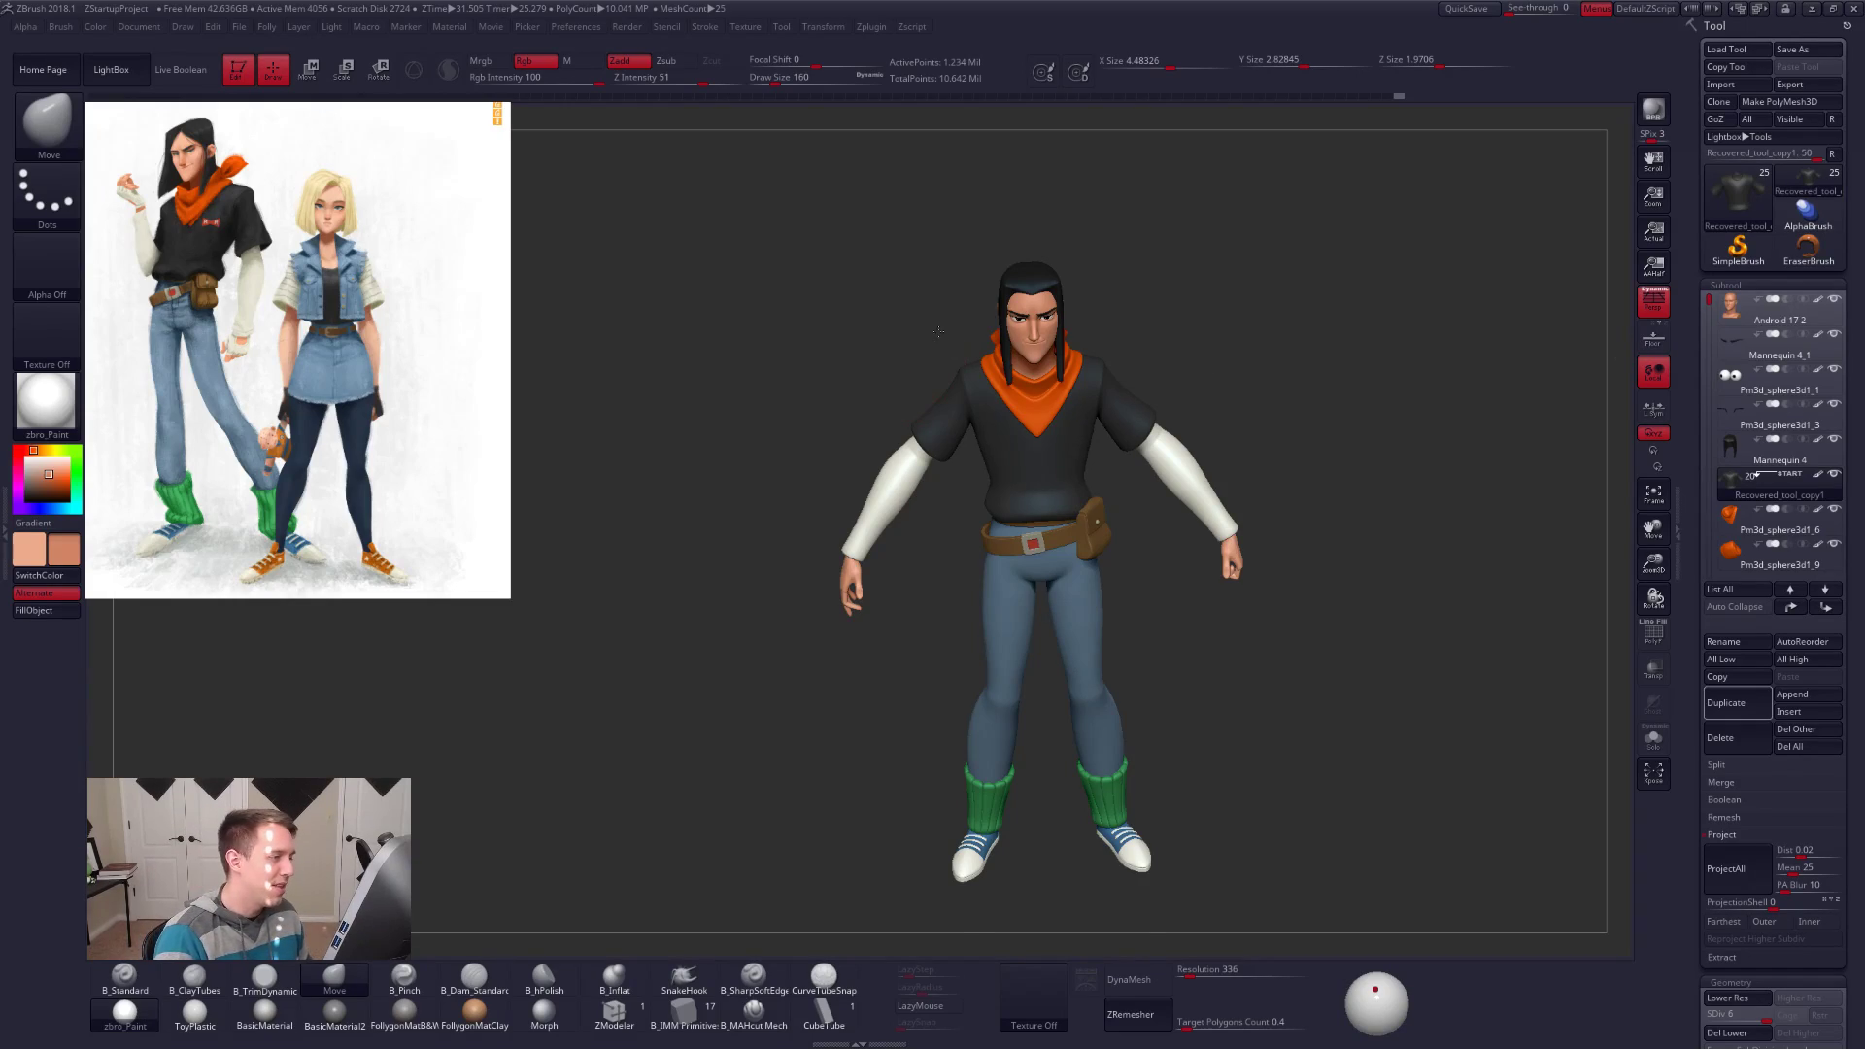
left_click_drag(938, 335, 942, 313, "shift")
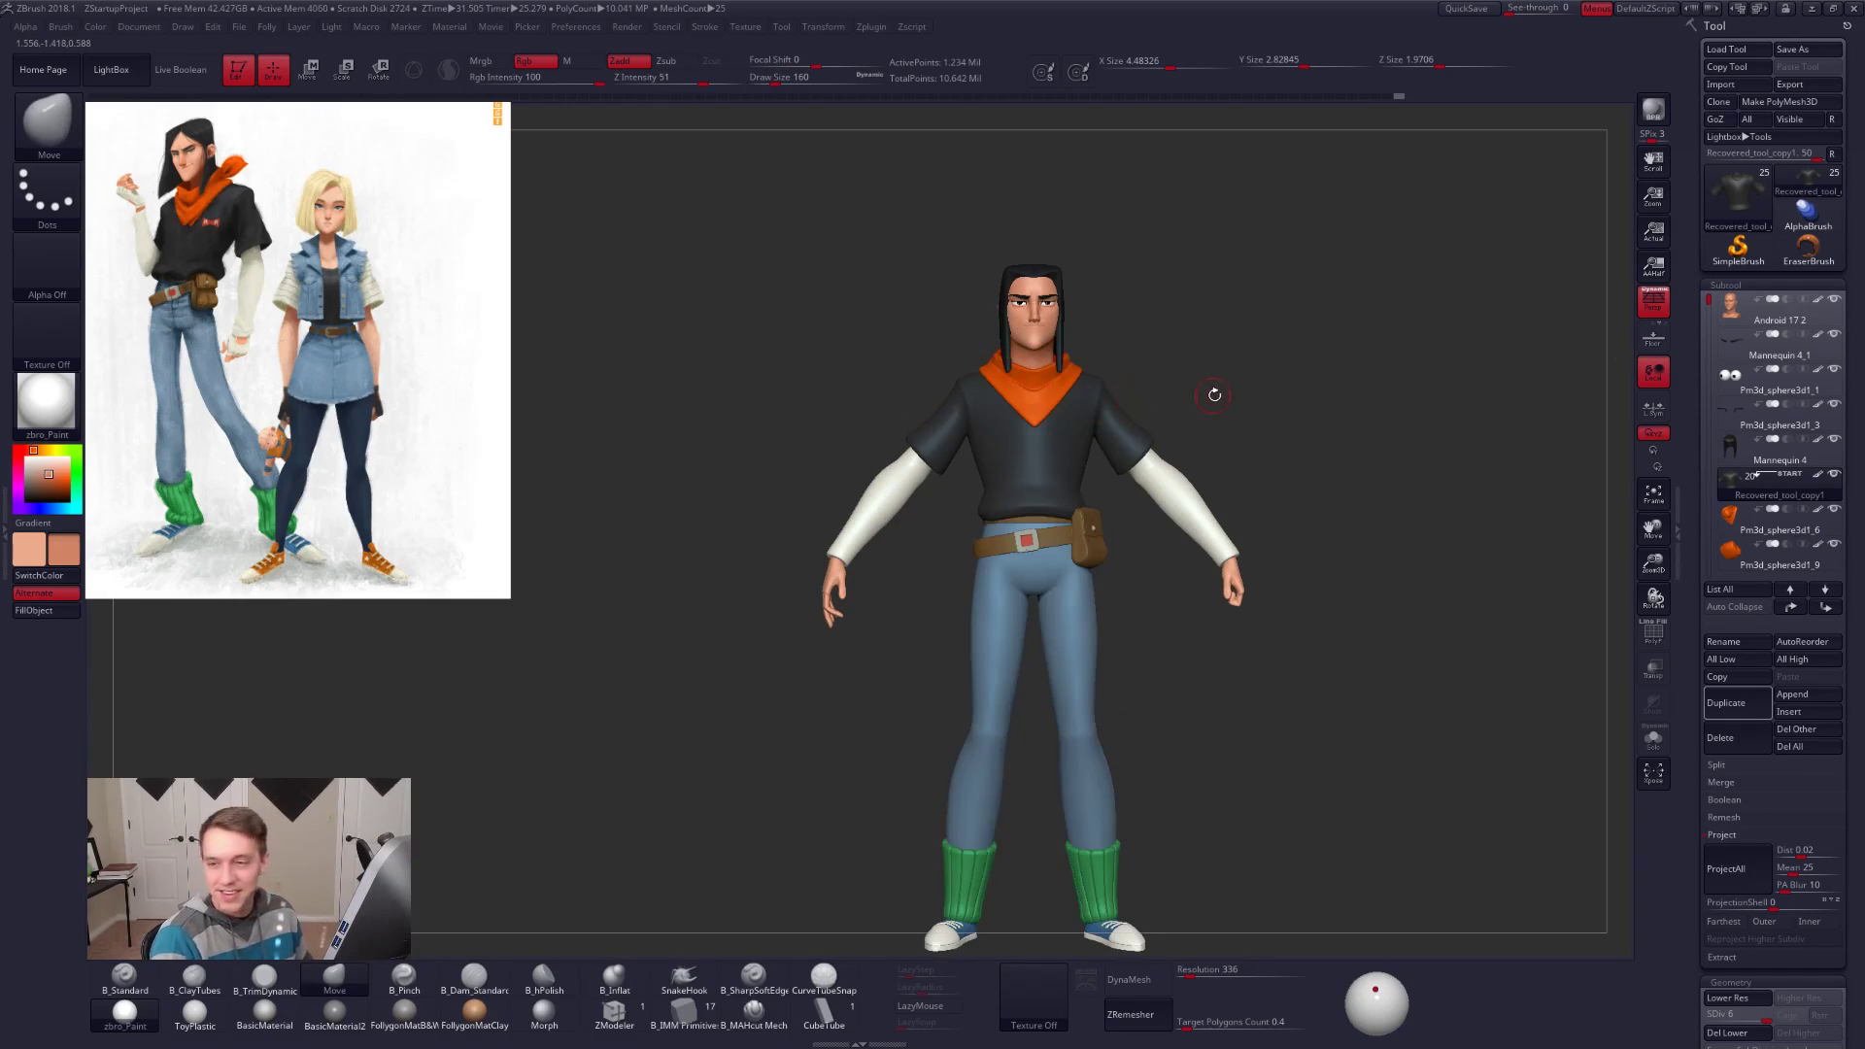
left_click_drag(1276, 421, 1240, 458)
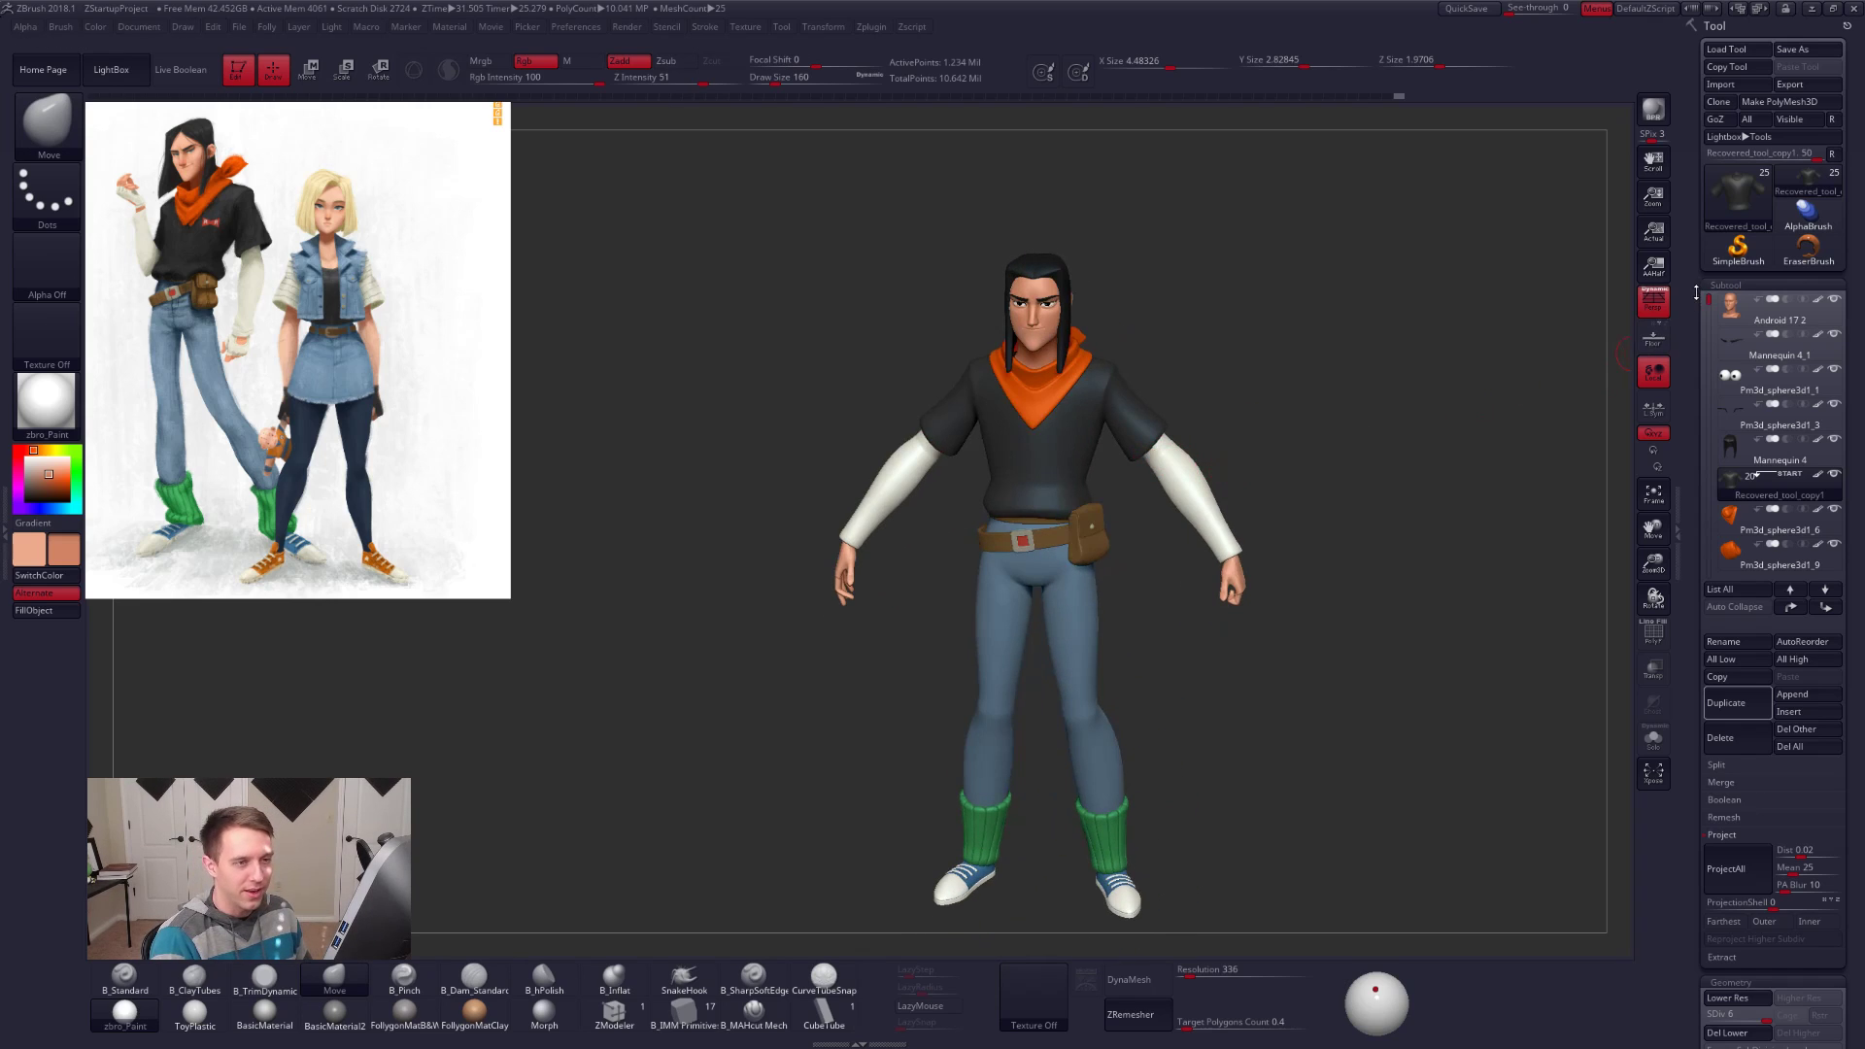
left_click_drag(1204, 379, 1133, 562, "alt")
key("alt+s")
right_click_drag(1118, 551, 1159, 616)
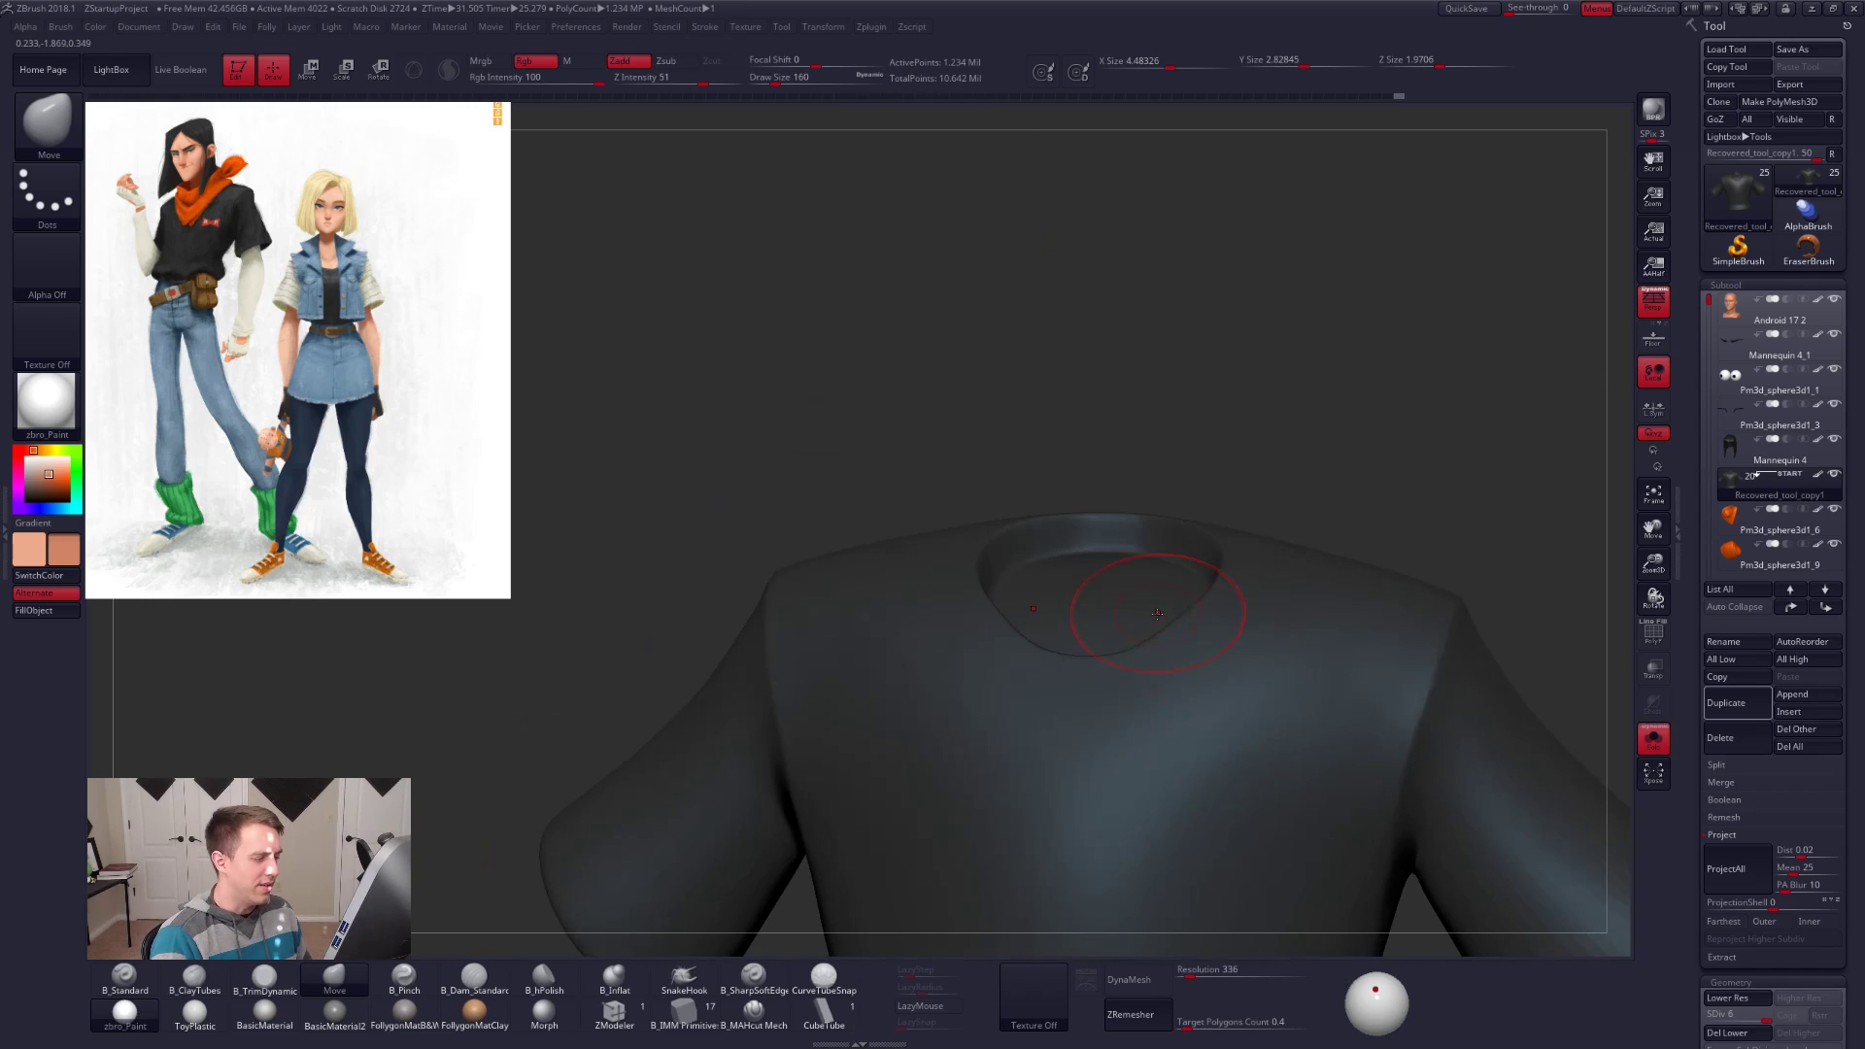
Step: Leave the isolated view and hide every subtool except the shirt and the head
left_click(1834, 440)
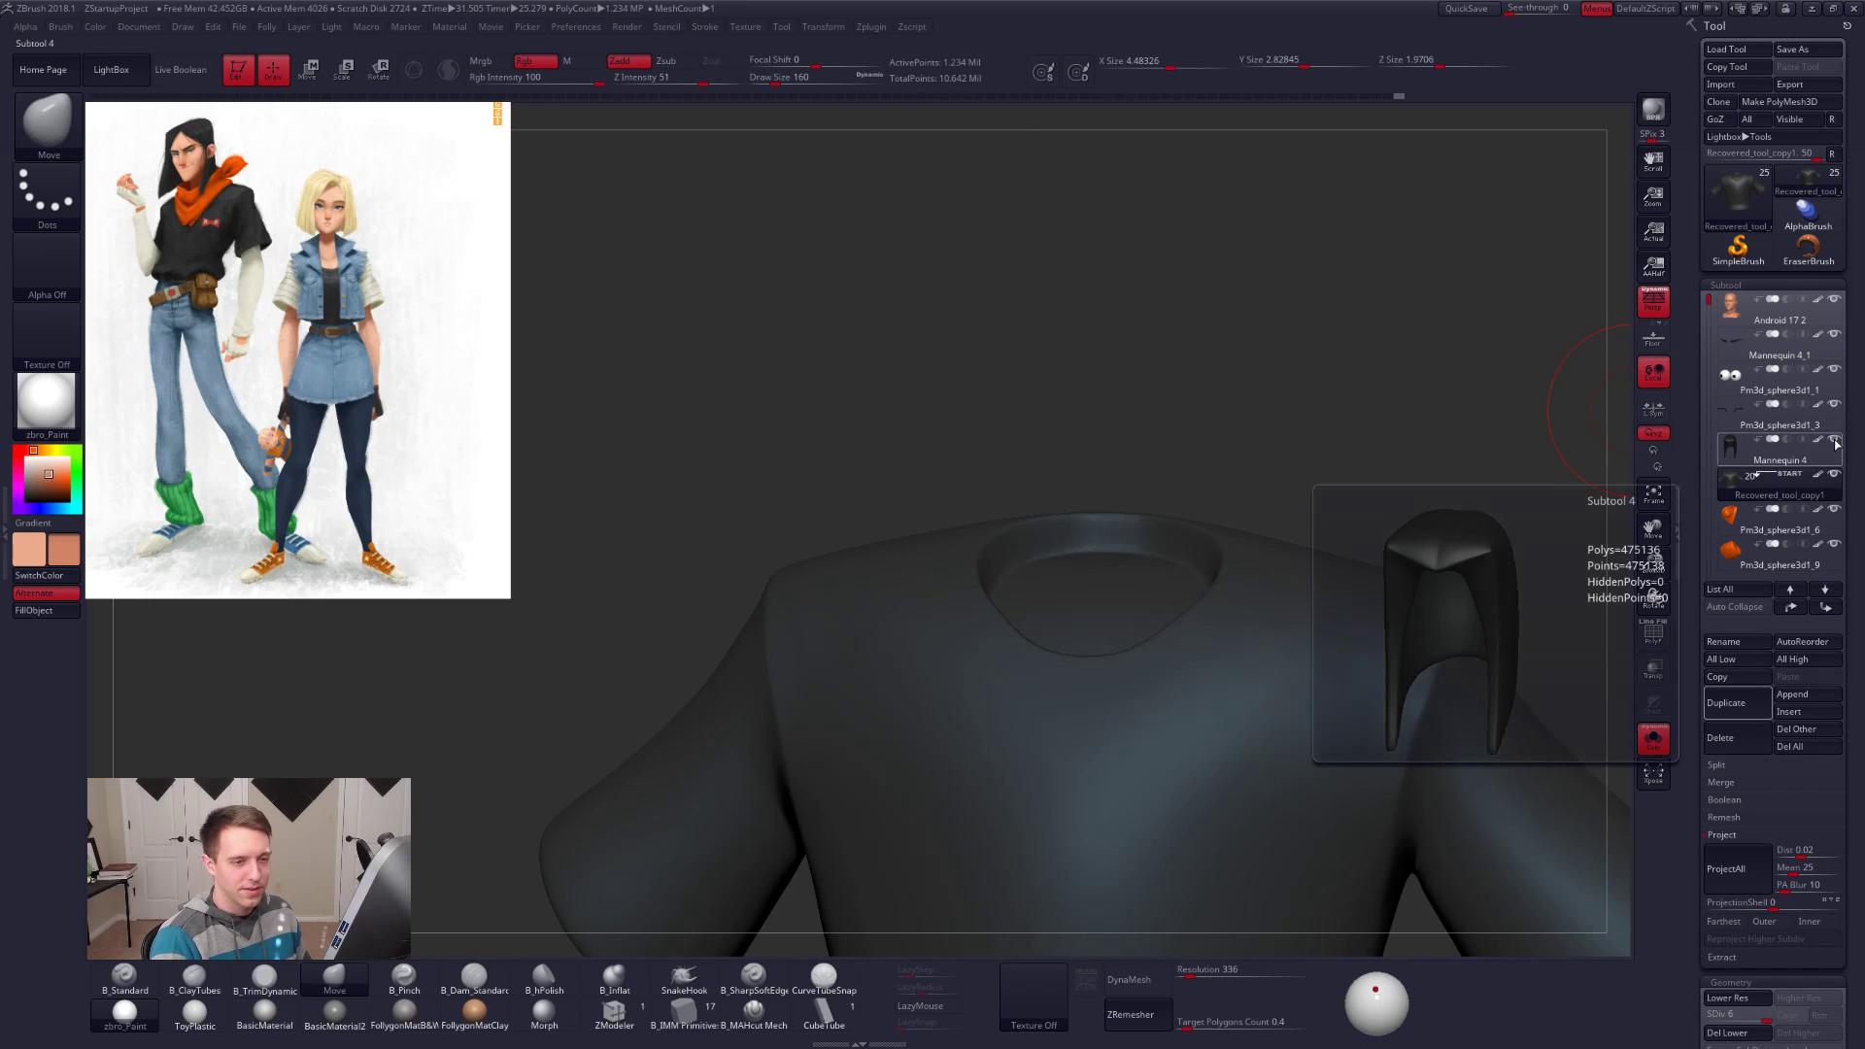
key("alt+s")
right_click_drag(1183, 480, 1284, 600)
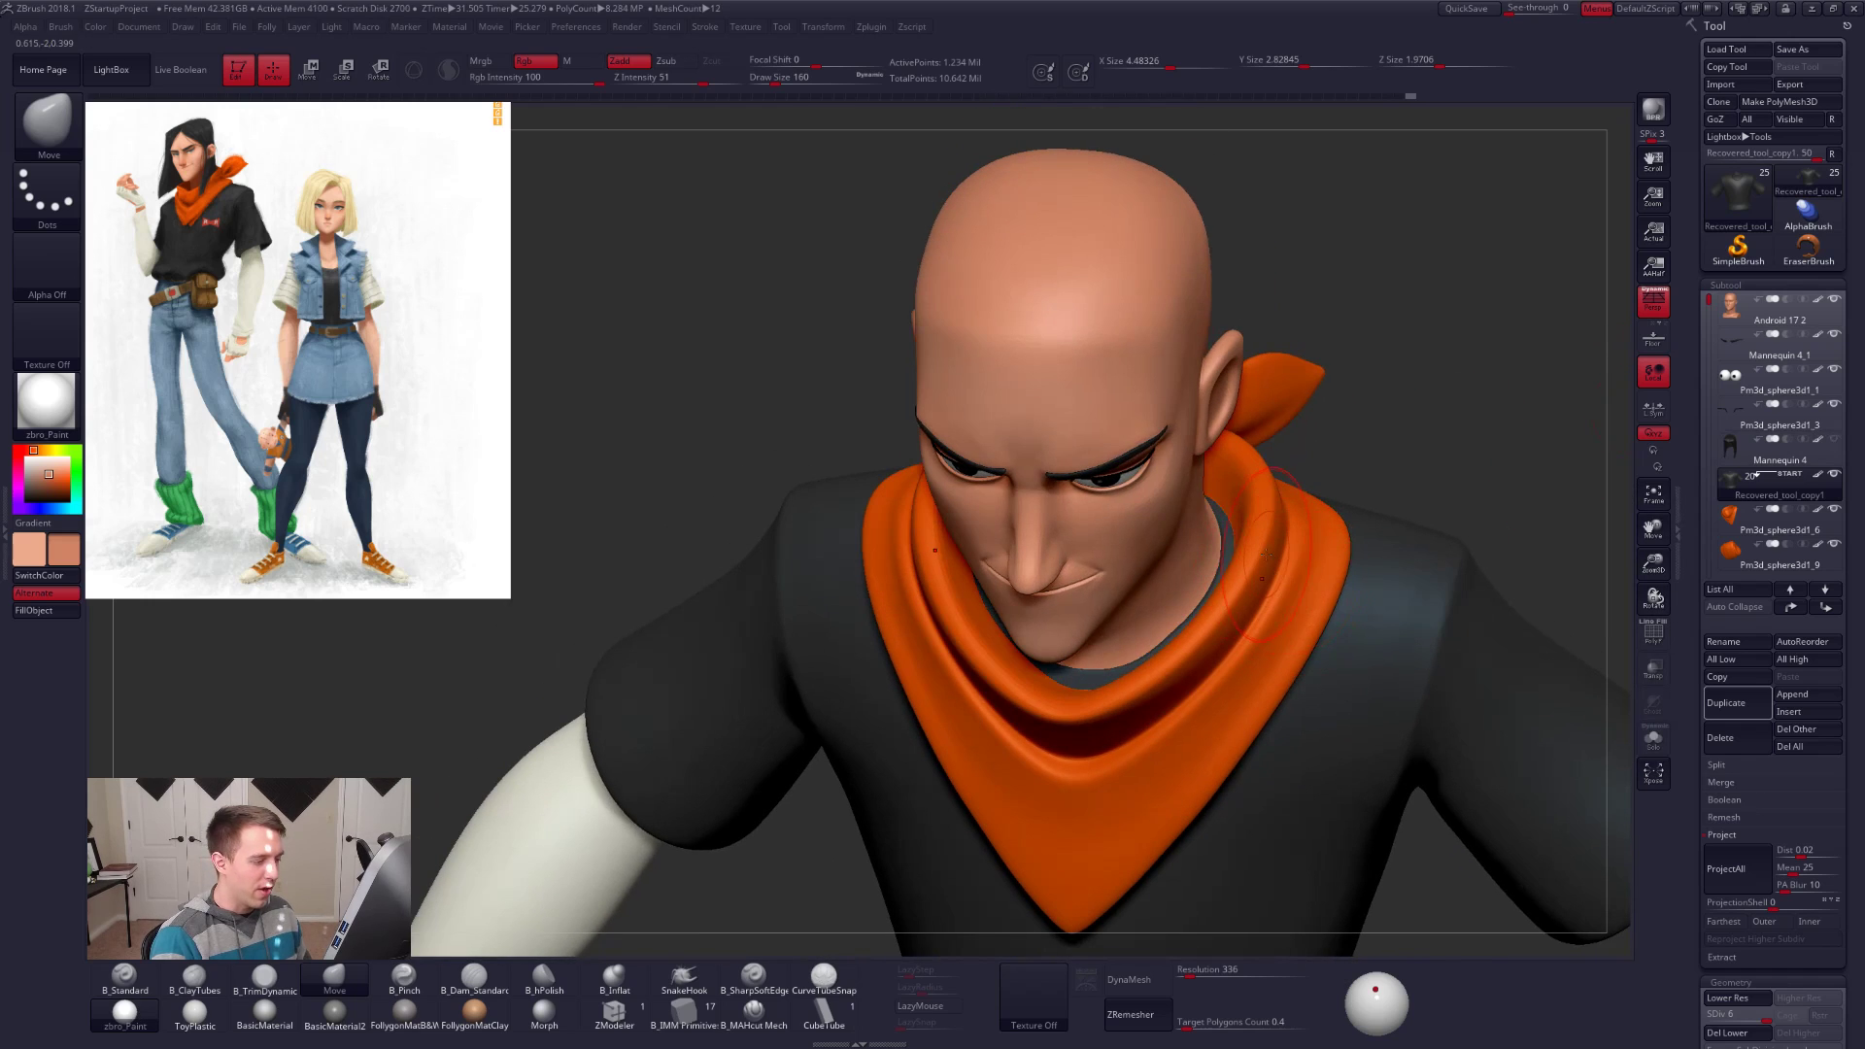
right_click_drag(1282, 547, 1280, 524)
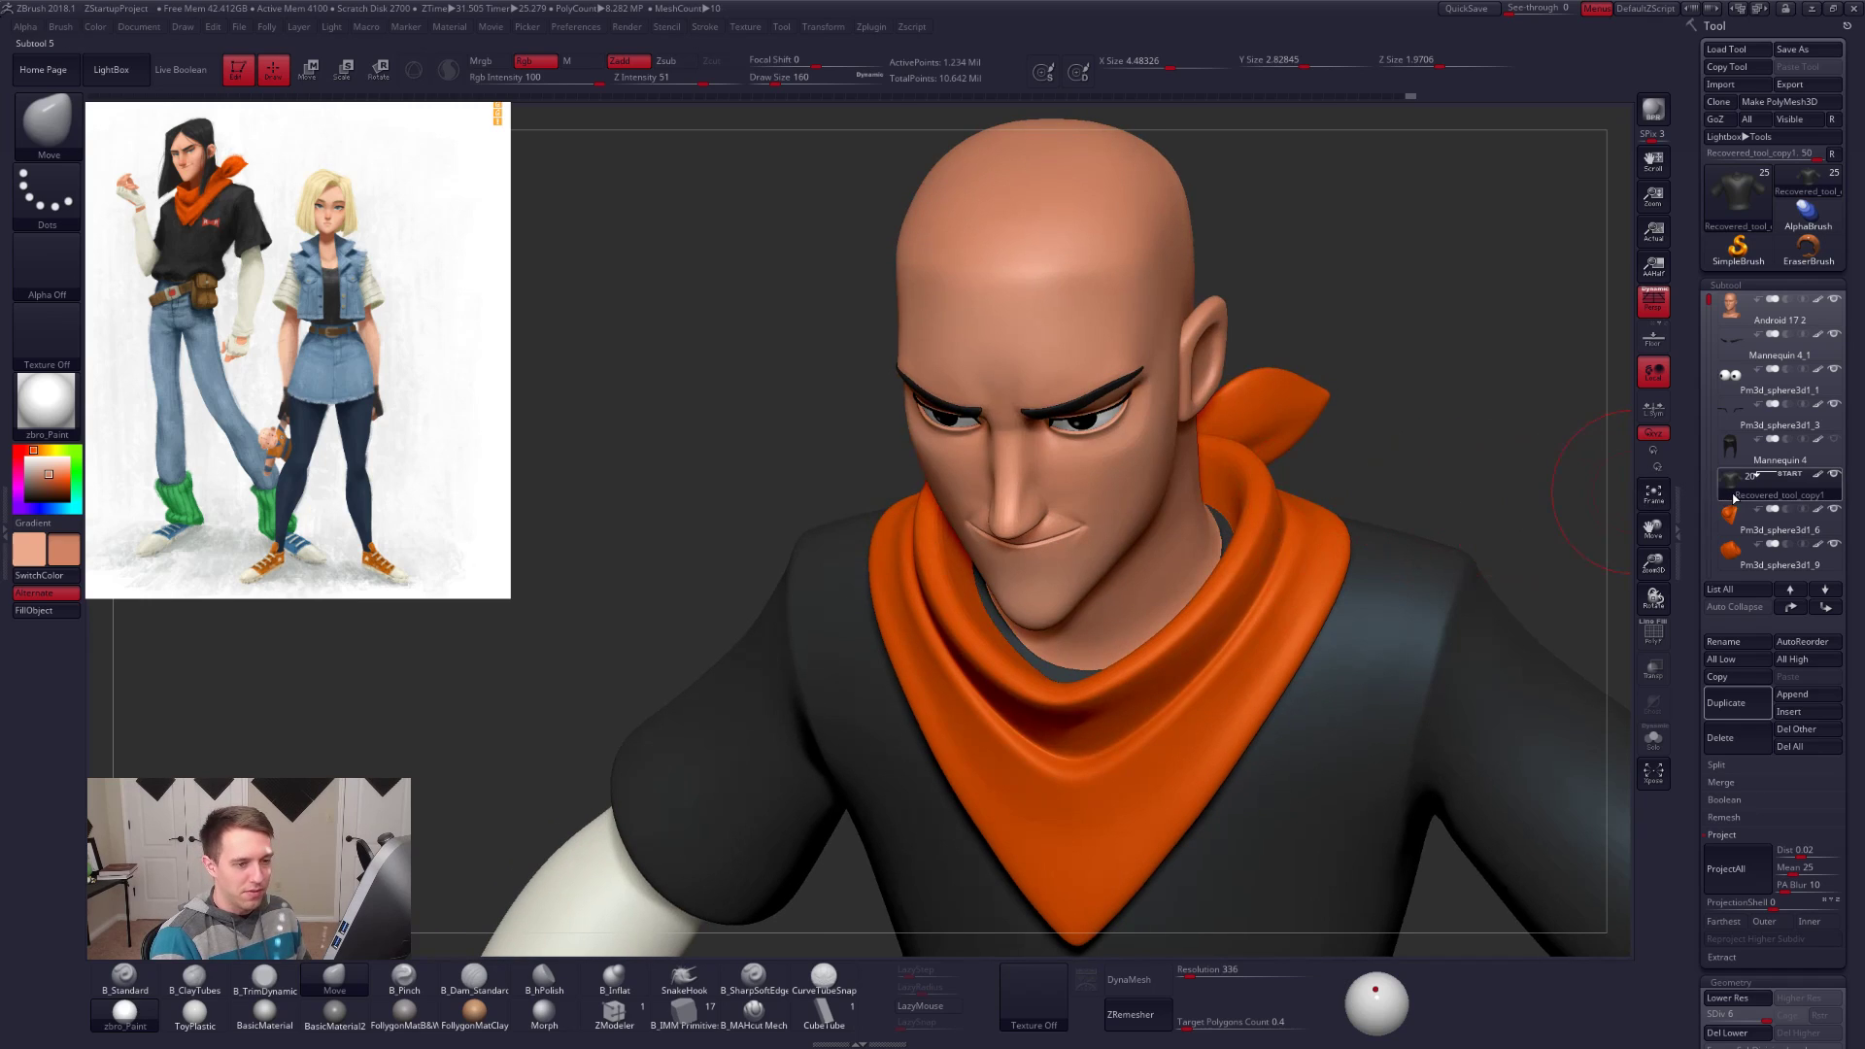
left_click(1834, 475, "shift")
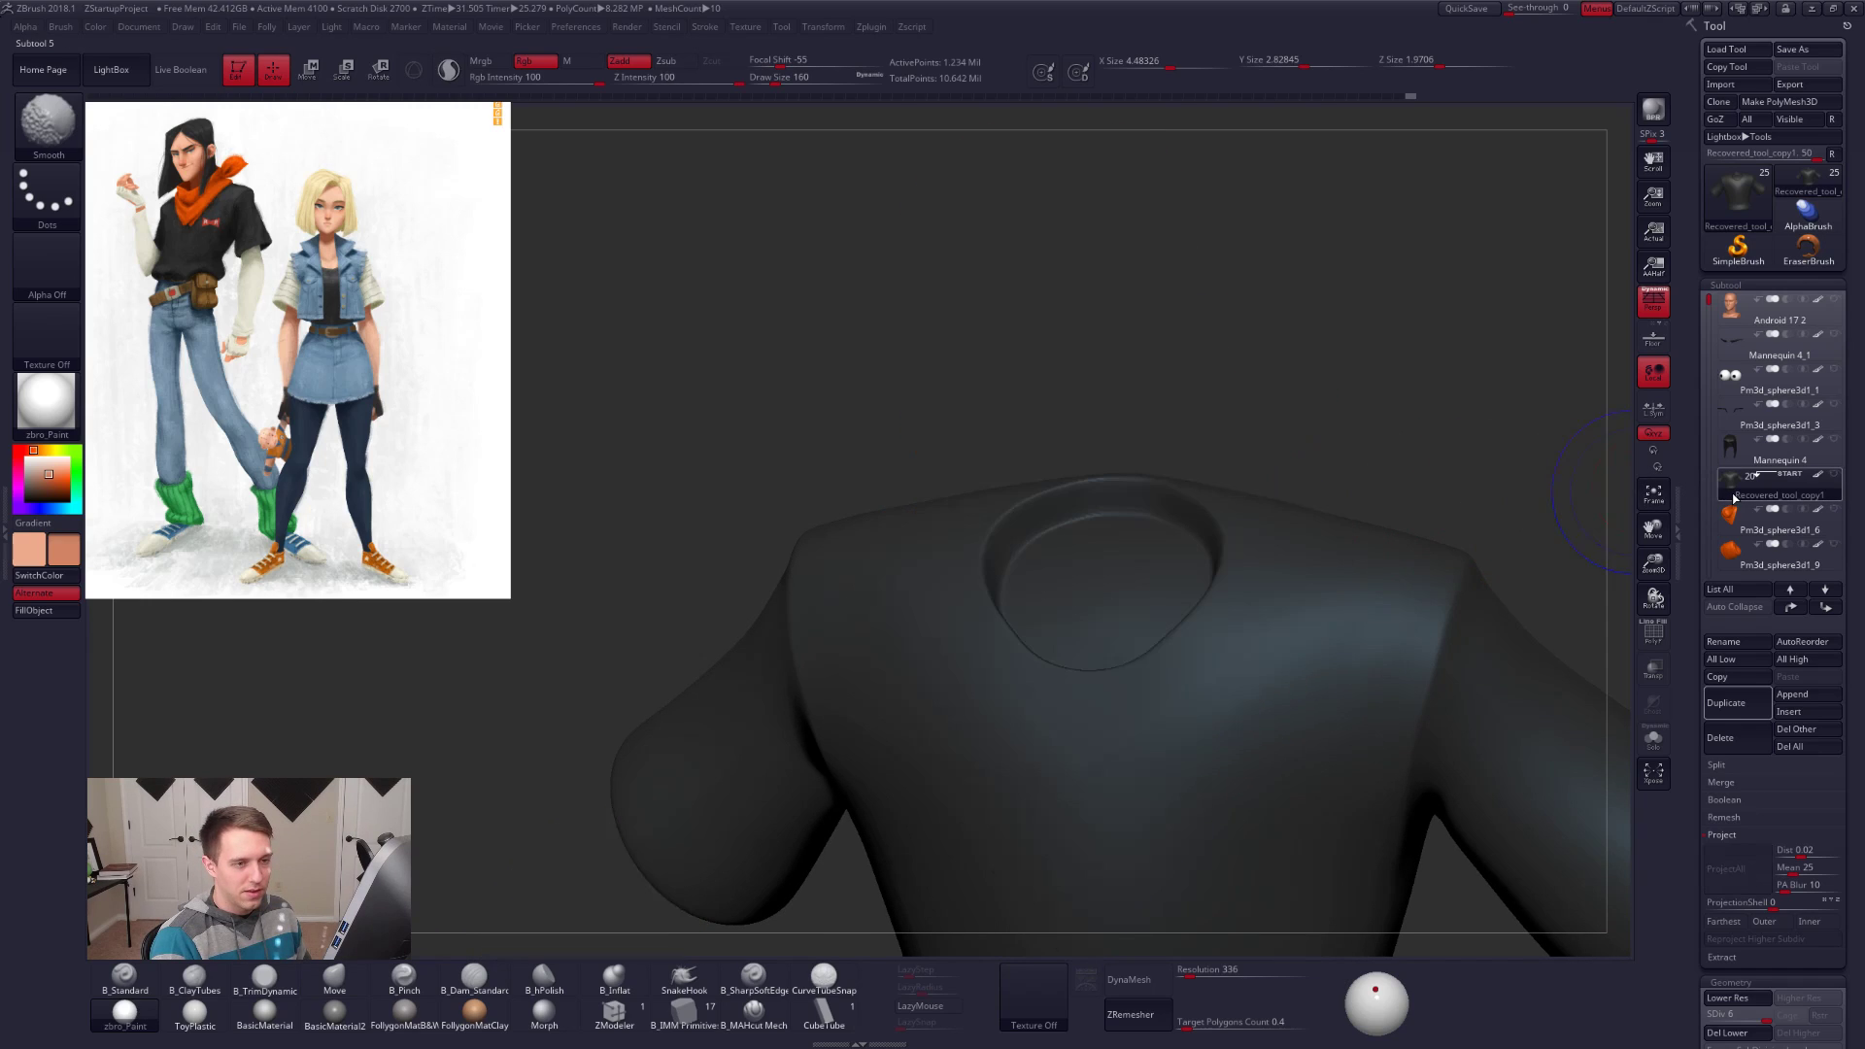
left_click(1832, 301)
Step: Set the Move brush's draw size to 192 for working on the shirt collar
right_click_drag(1230, 547, 1171, 542)
key("space")
left_click_drag(1230, 544, 1238, 542)
right_click_drag(1239, 537, 1190, 544)
key("space")
left_click_drag(1240, 559, 1251, 555)
right_click_drag(1249, 544, 1181, 610, "alt")
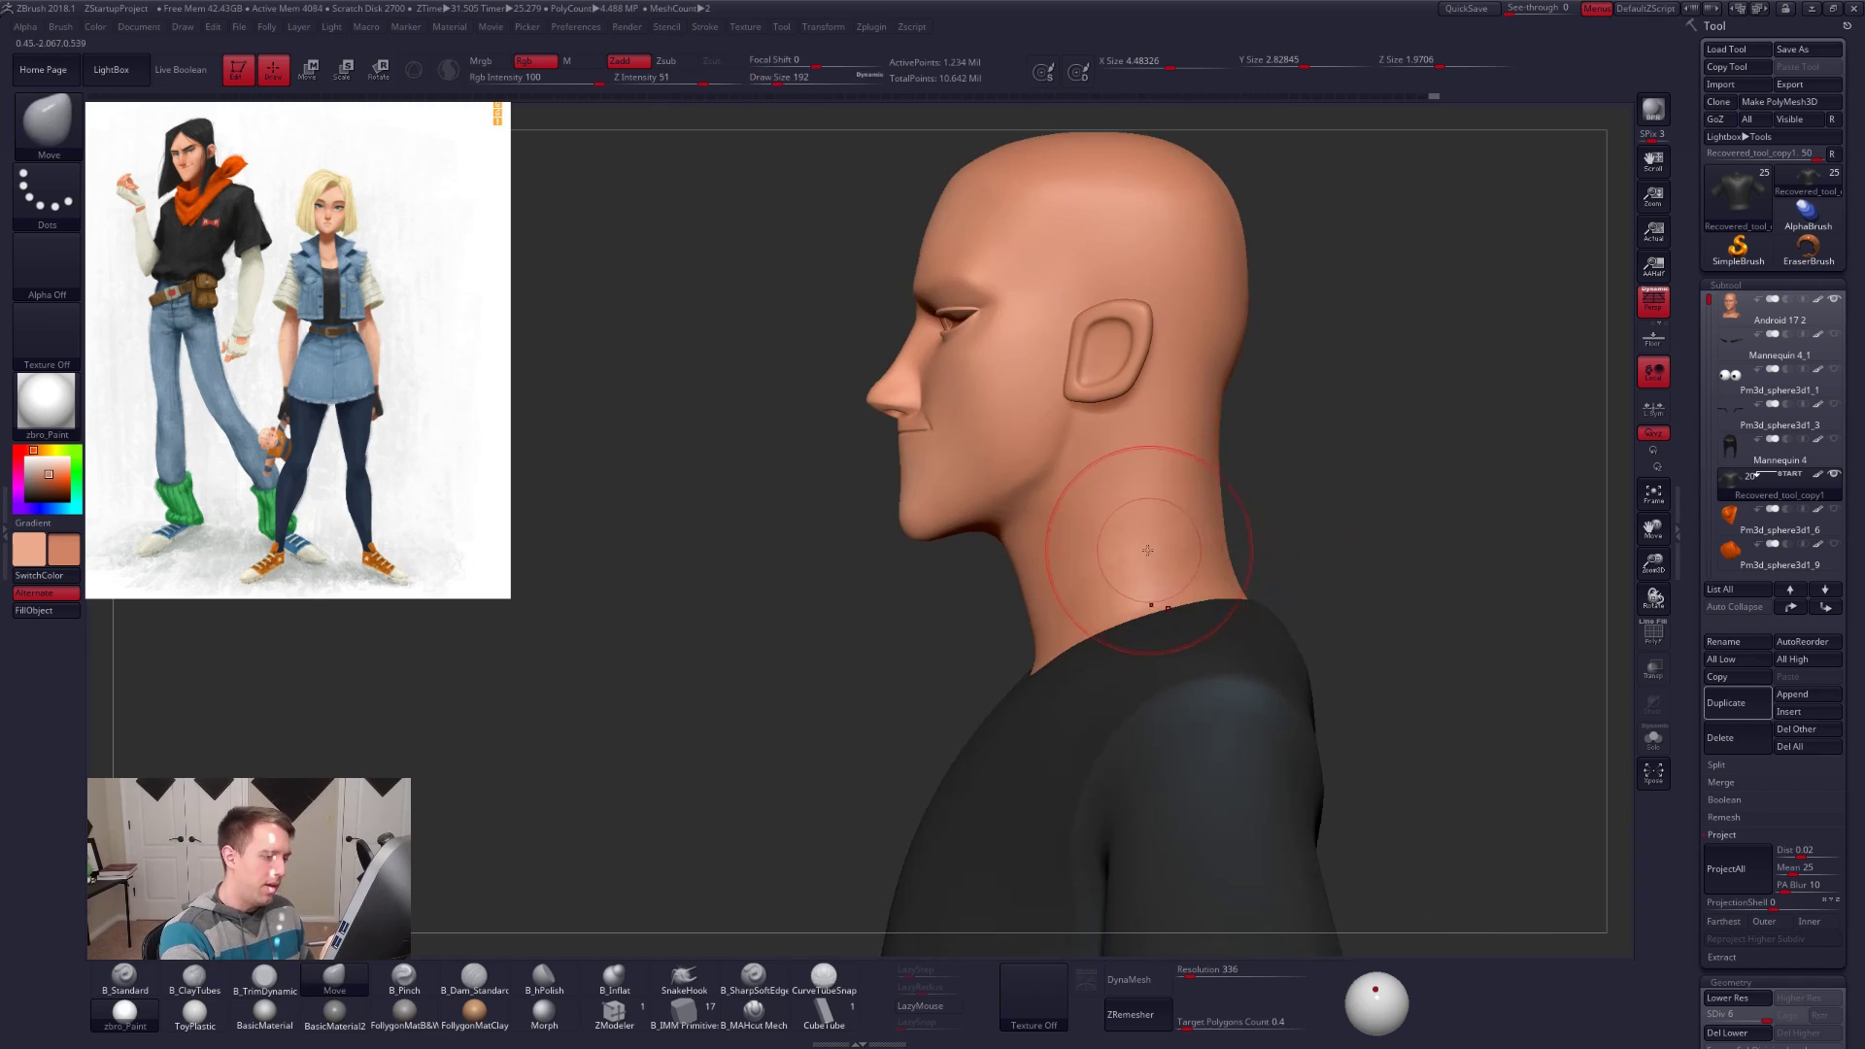
Step: Reselect the shirt and pull its collar against the side and back of the neck with the Move brush
key("1")
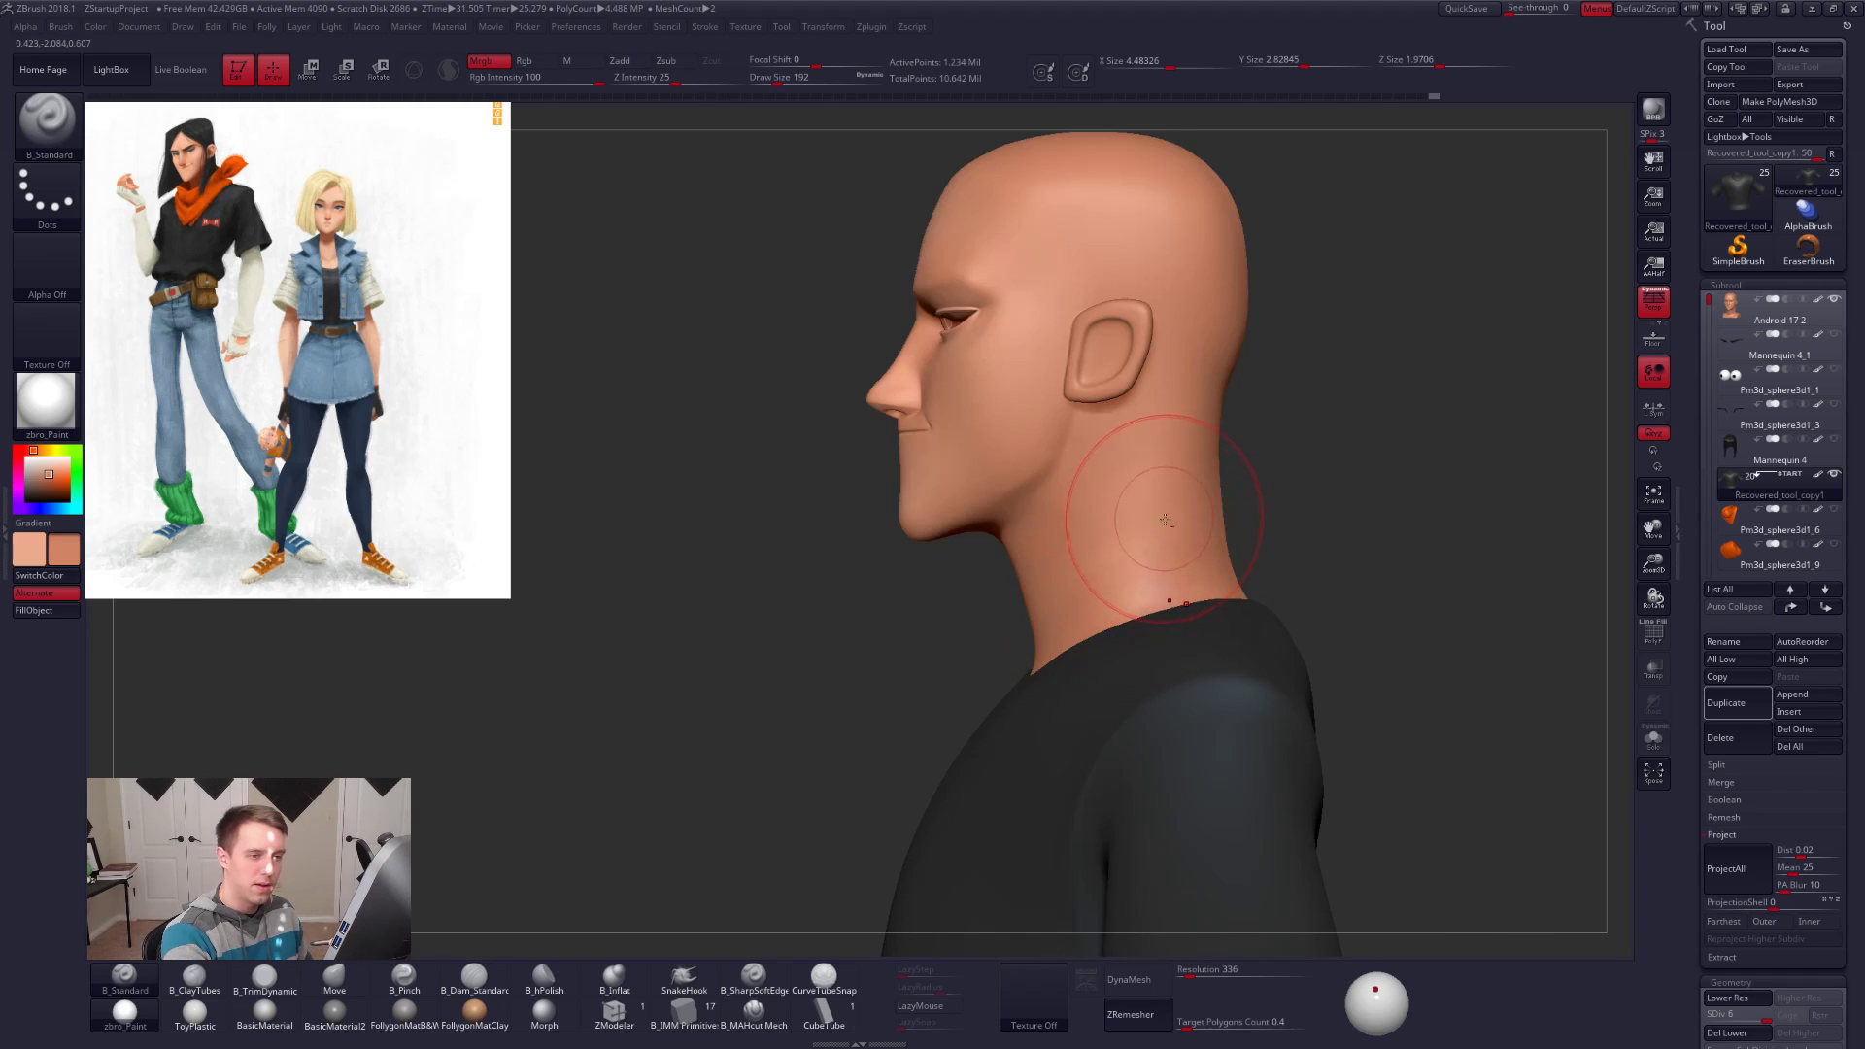
left_click(1164, 518, "alt")
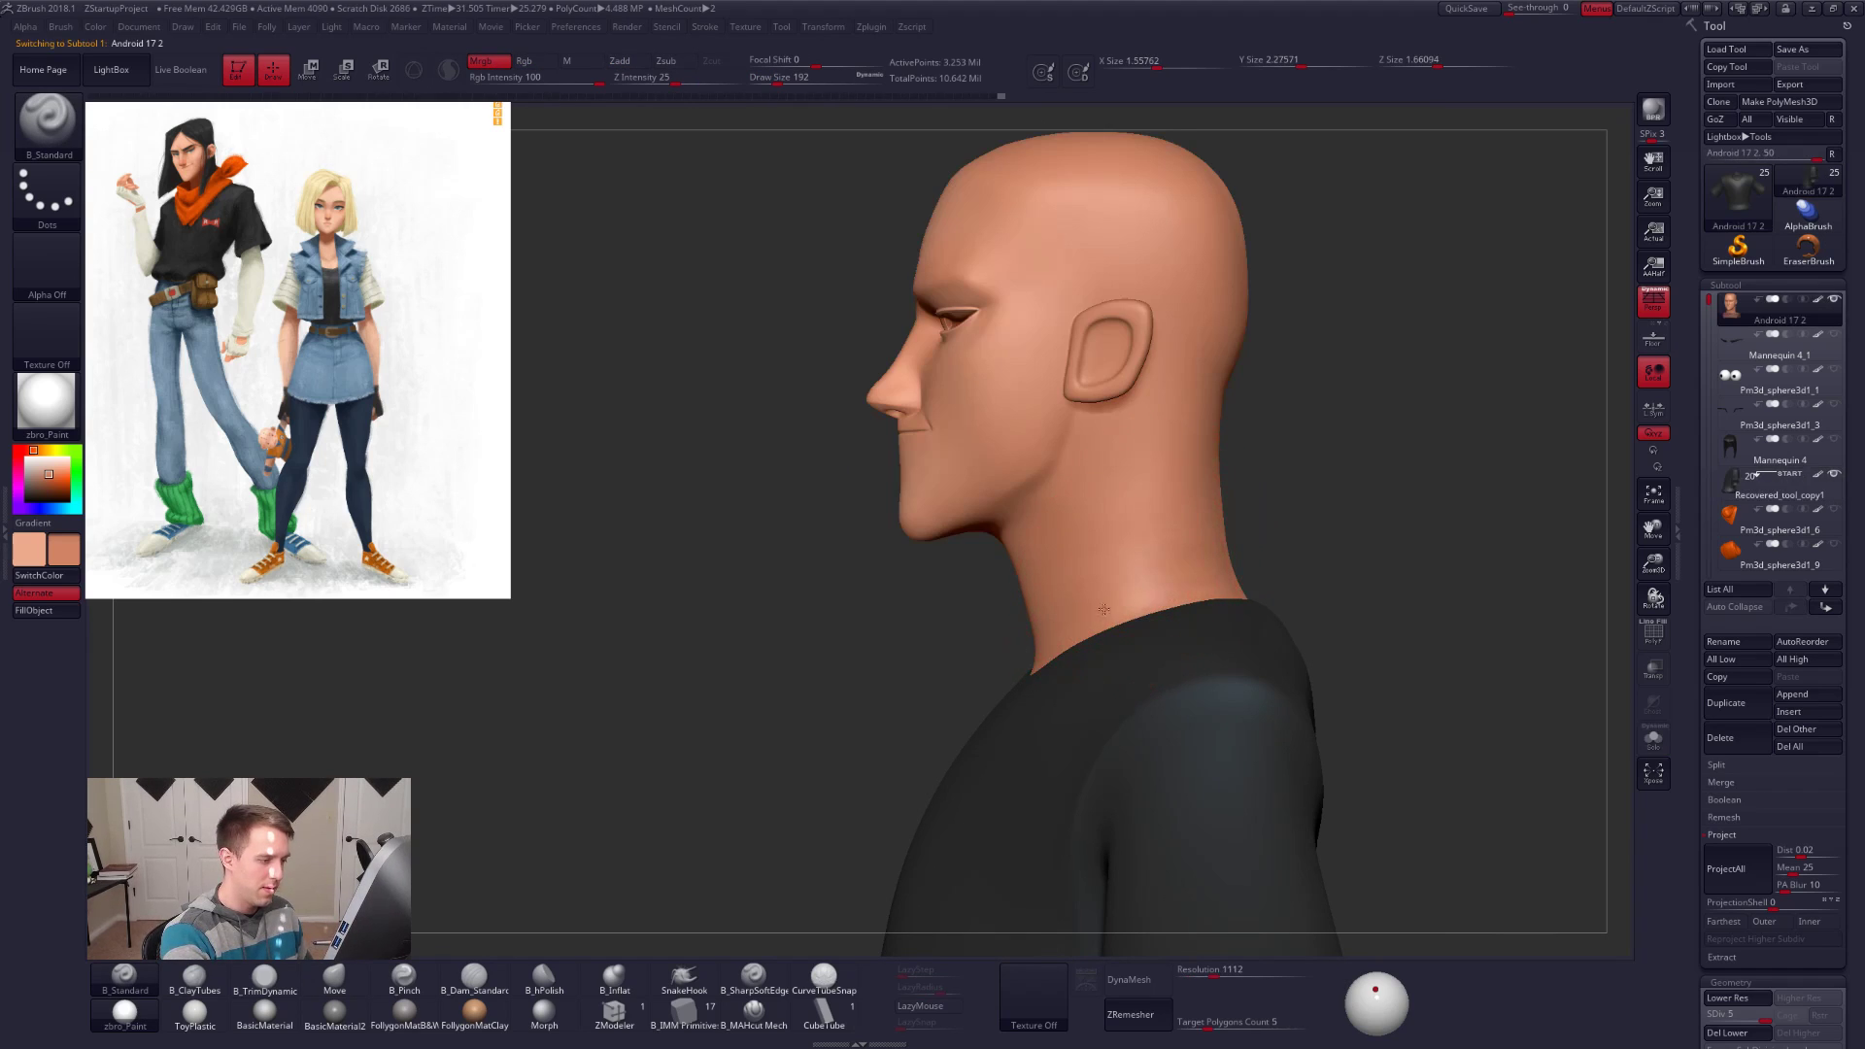
mouse_move(1226, 579)
right_mouse_down()
mouse_move(1300, 561)
mouse_move(1219, 583)
right_mouse_up()
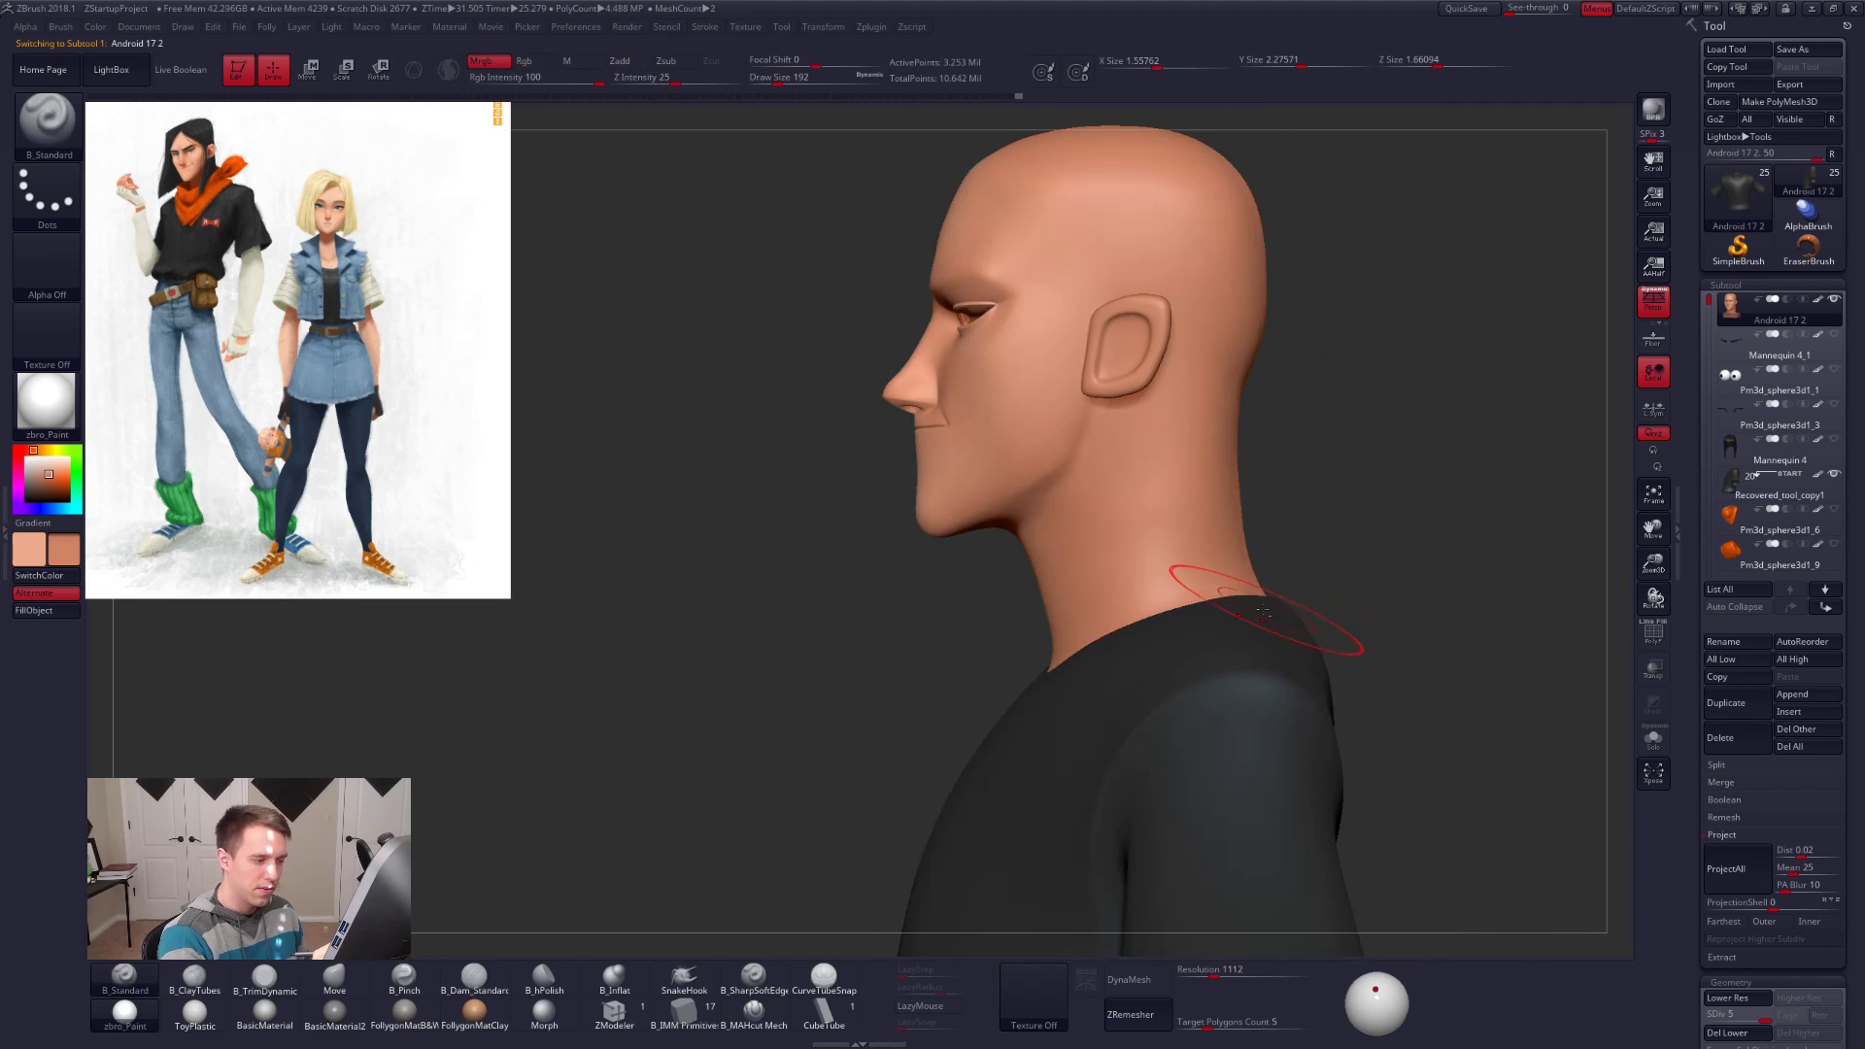
left_click(1233, 617, "alt")
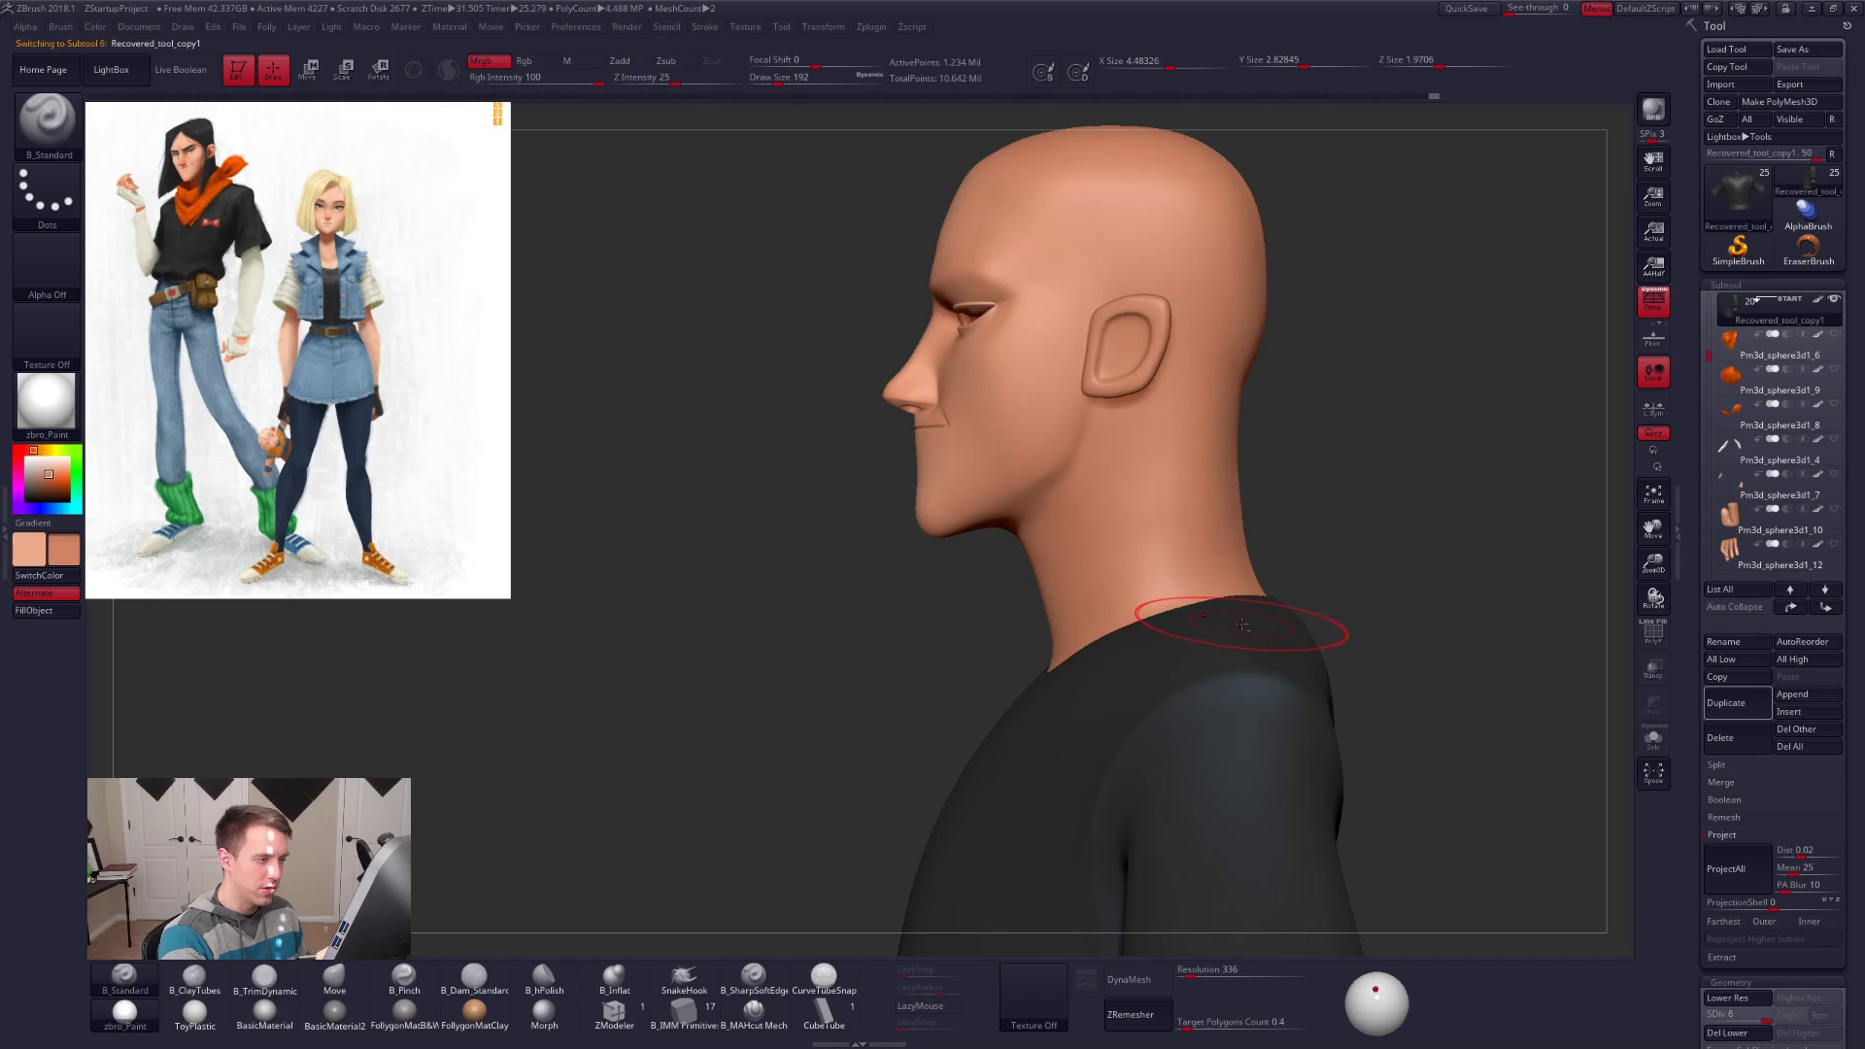
key("shift+f")
key("shift+f")
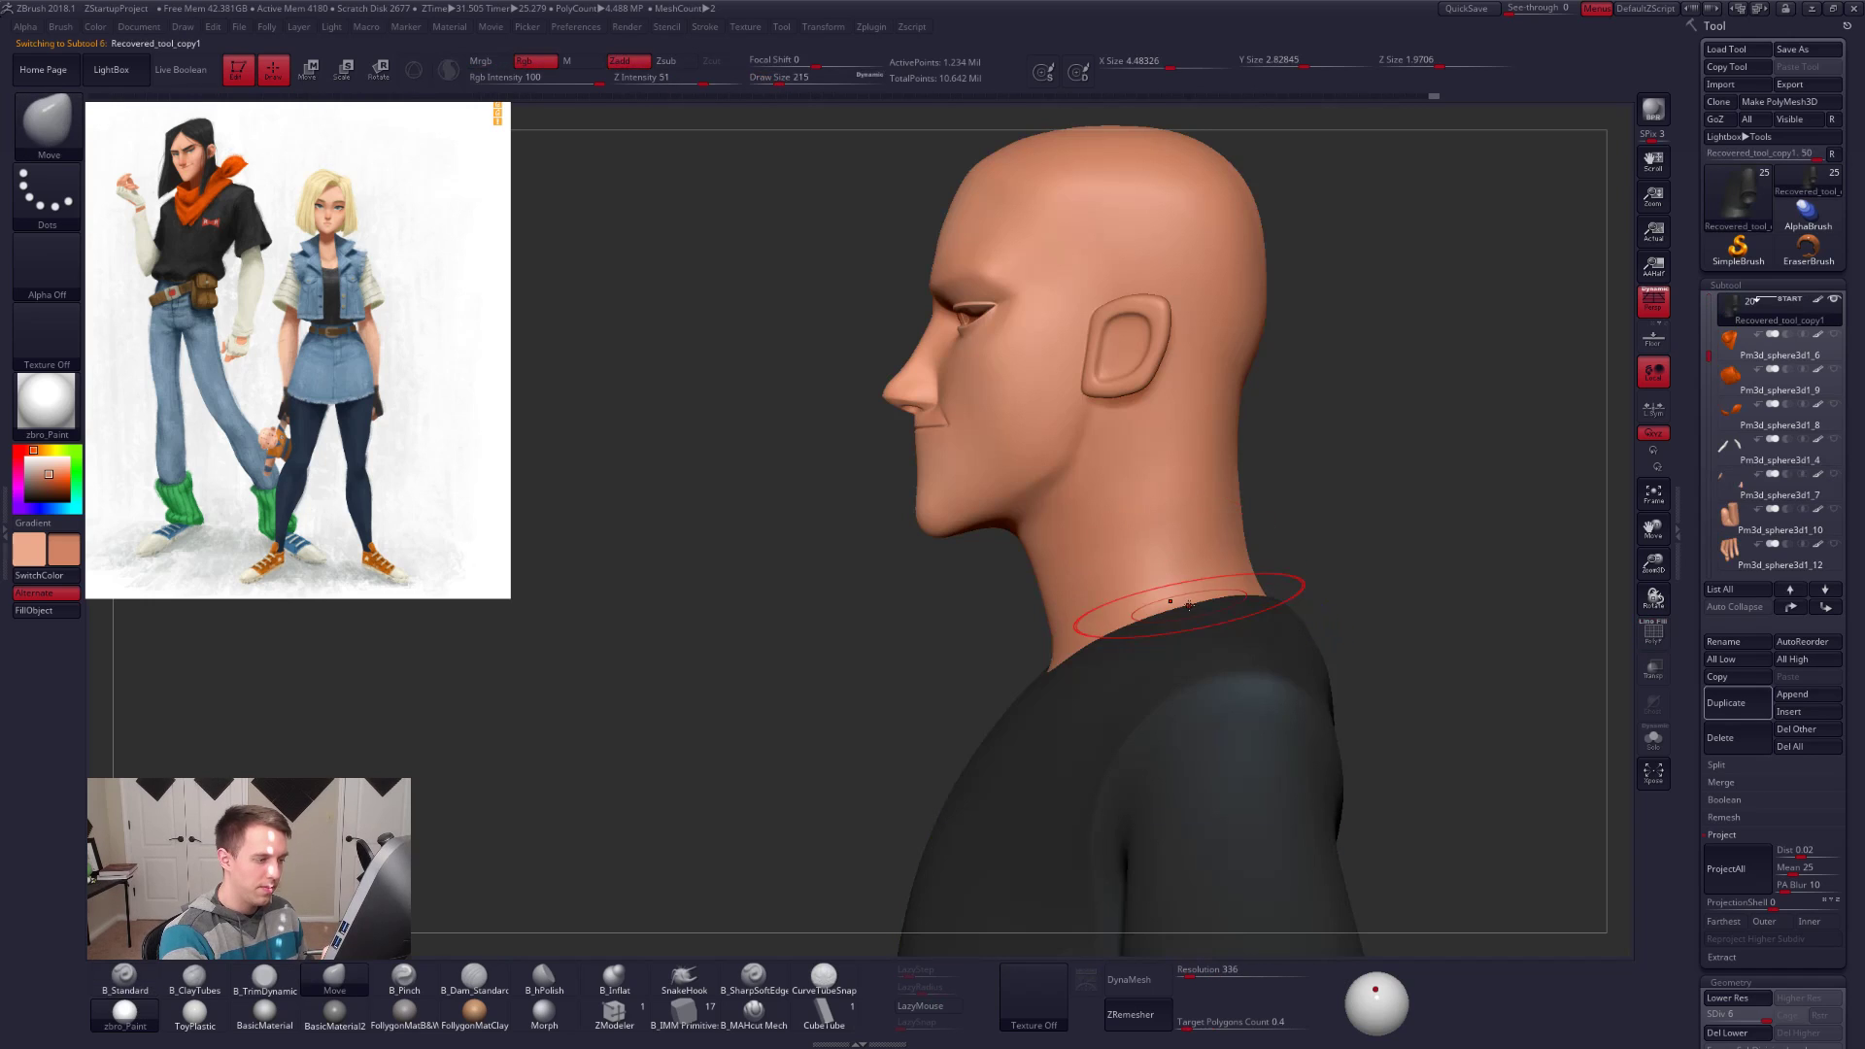
mouse_move(1178, 602)
right_mouse_down()
mouse_move(1317, 596)
mouse_move(1253, 588)
mouse_move(1291, 583)
mouse_move(1249, 616)
mouse_move(1207, 603)
mouse_move(1126, 685)
mouse_move(1161, 709)
mouse_move(1091, 749)
mouse_move(1117, 666)
right_mouse_up()
key("shift+f")
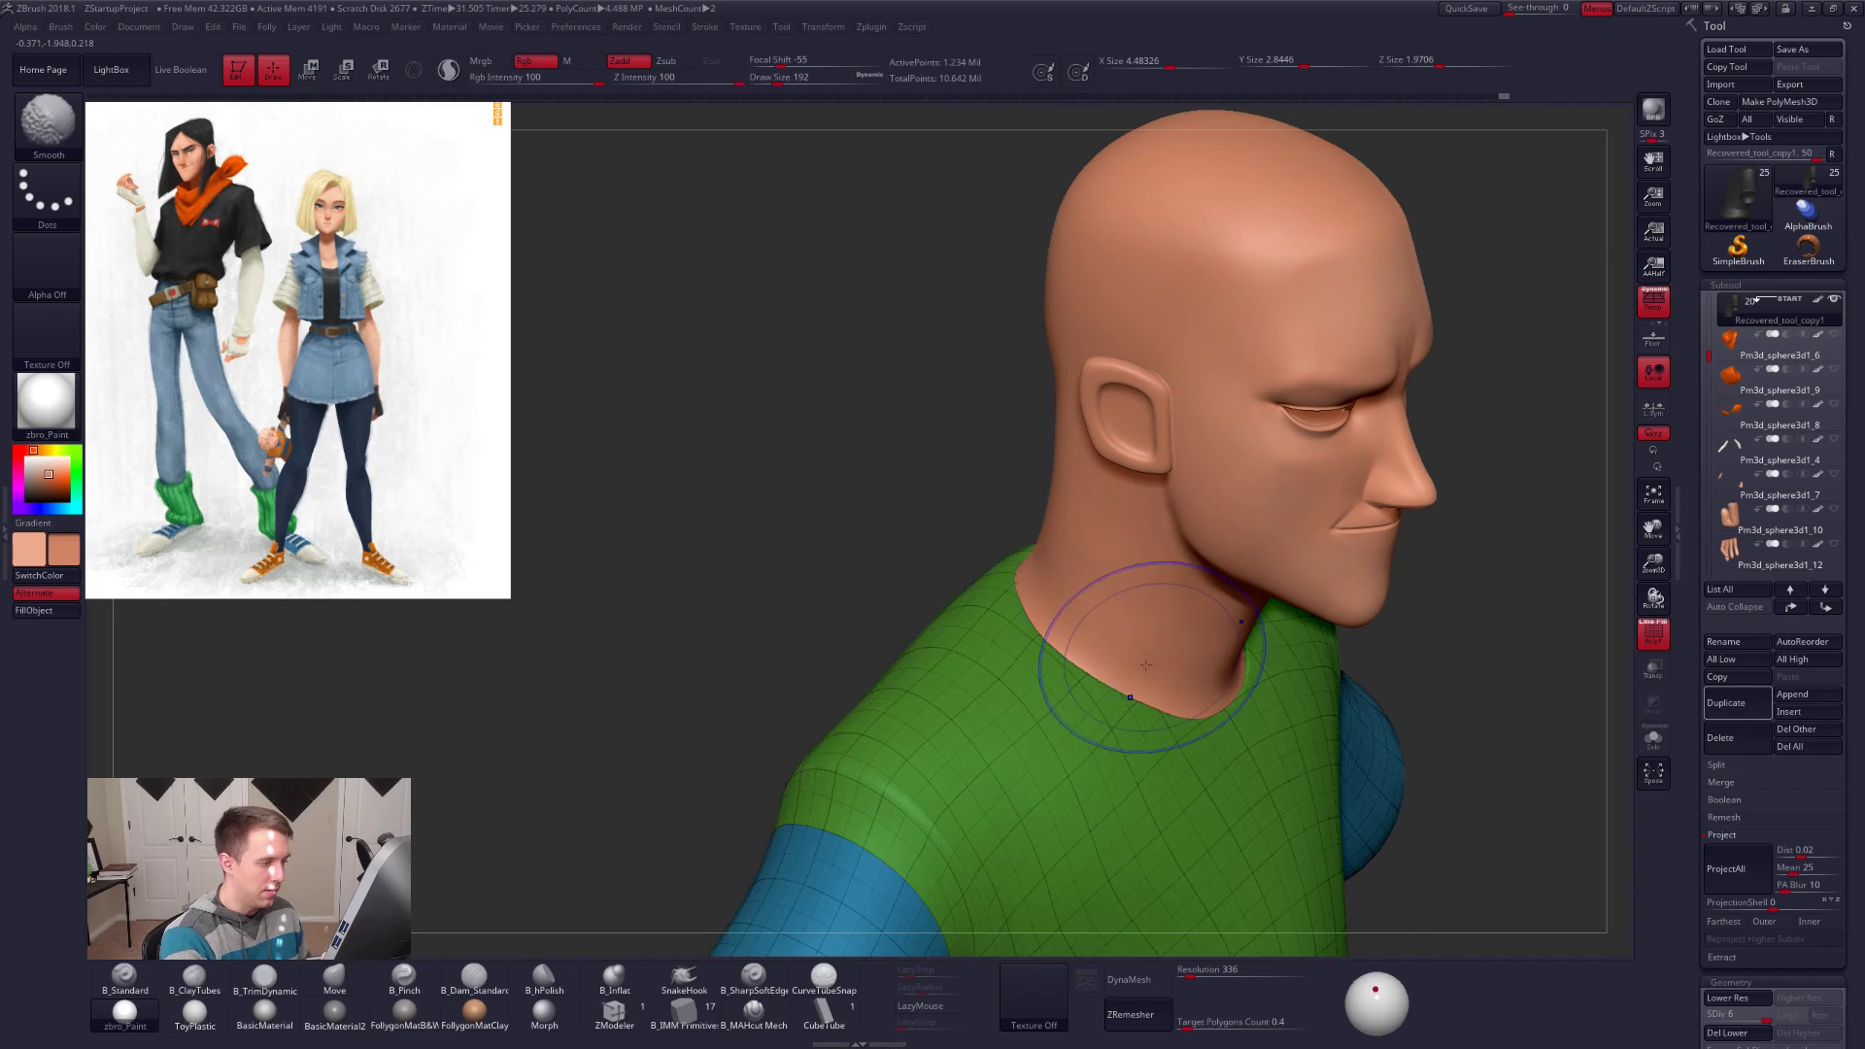
key("shift+f")
left_click_drag(1018, 577, 1022, 591)
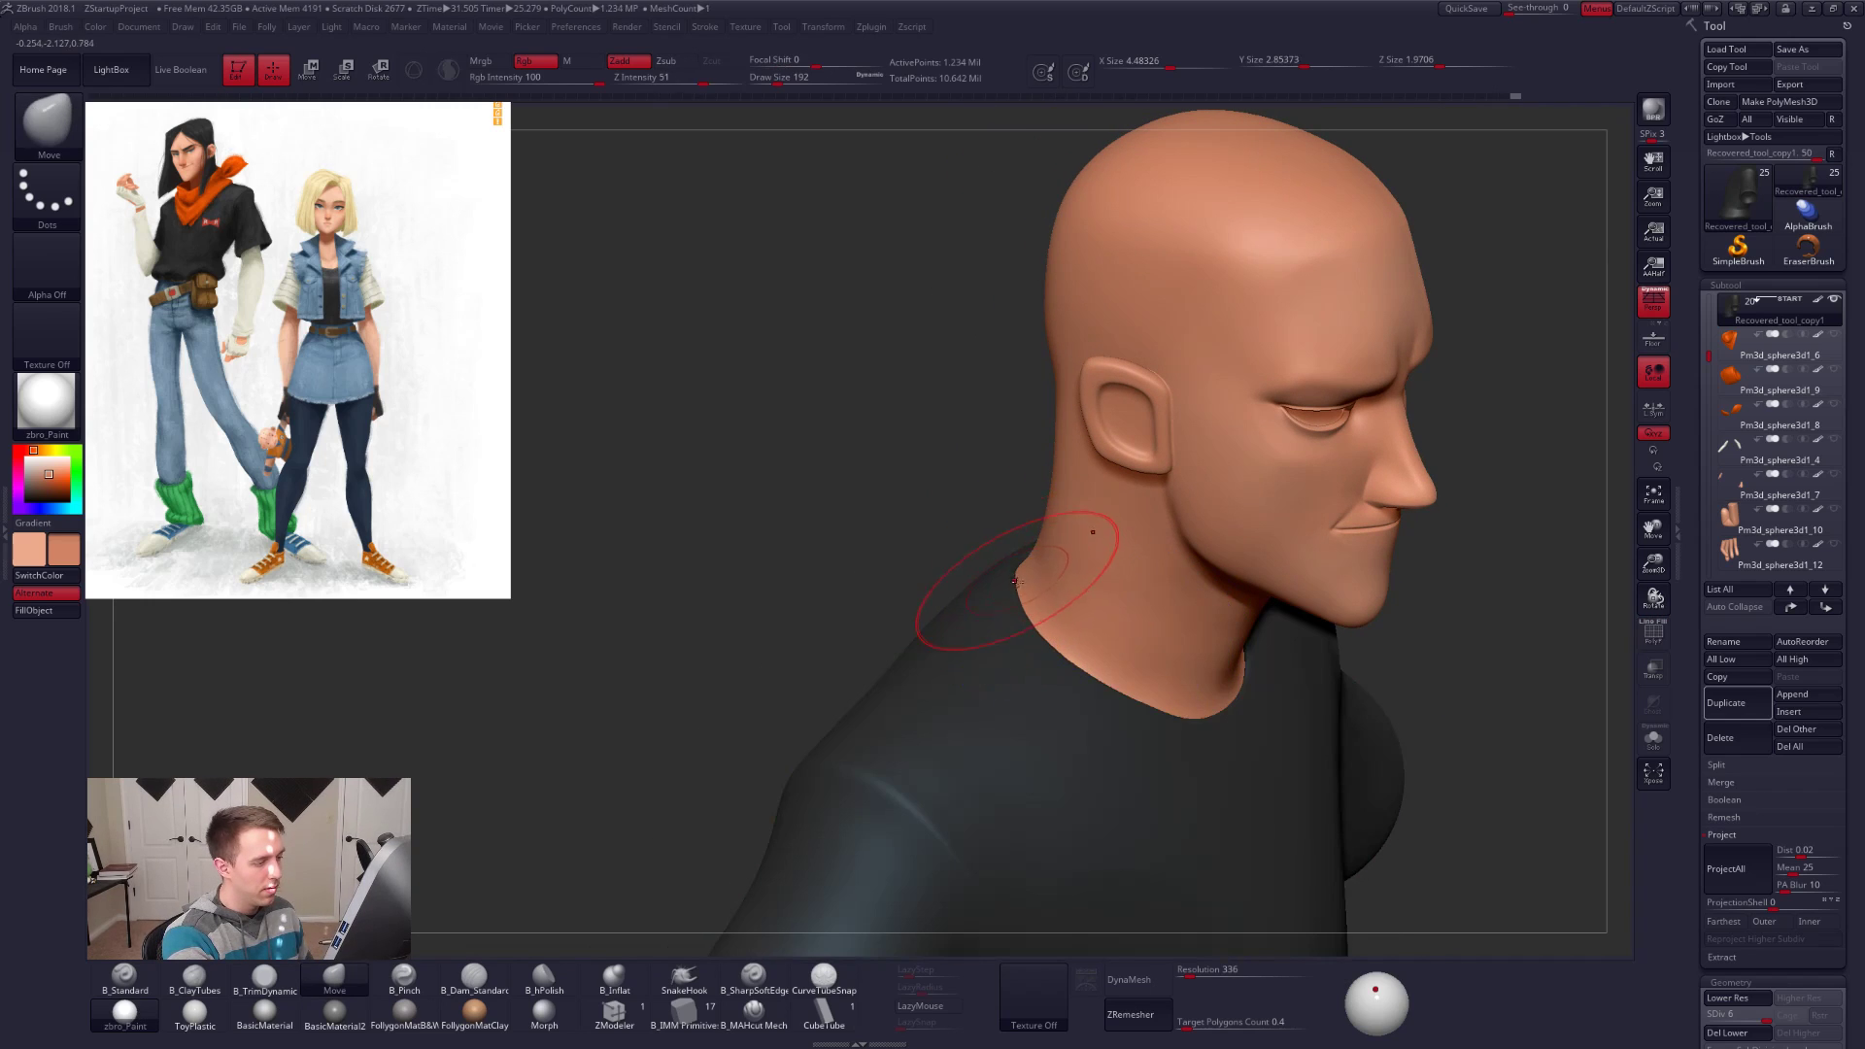
Step: Refine the shirt's collar with the Move brush at draw size 130, isolating the shirt to check its shape
key("alt+s")
right_click_drag(1029, 582, 1049, 607)
left_click_drag(1032, 604, 1035, 594)
mouse_move(1262, 658)
right_mouse_down()
mouse_move(1291, 668)
mouse_move(1228, 674)
mouse_move(1253, 653)
right_mouse_up()
key("space")
left_click_drag(1258, 637, 1215, 630)
mouse_move(1214, 630)
right_mouse_down("alt")
mouse_move(1127, 604)
mouse_move(1266, 592)
right_mouse_up("alt")
key("shift+f")
key("shift+f")
right_click_drag(1422, 693, 1318, 608, "alt")
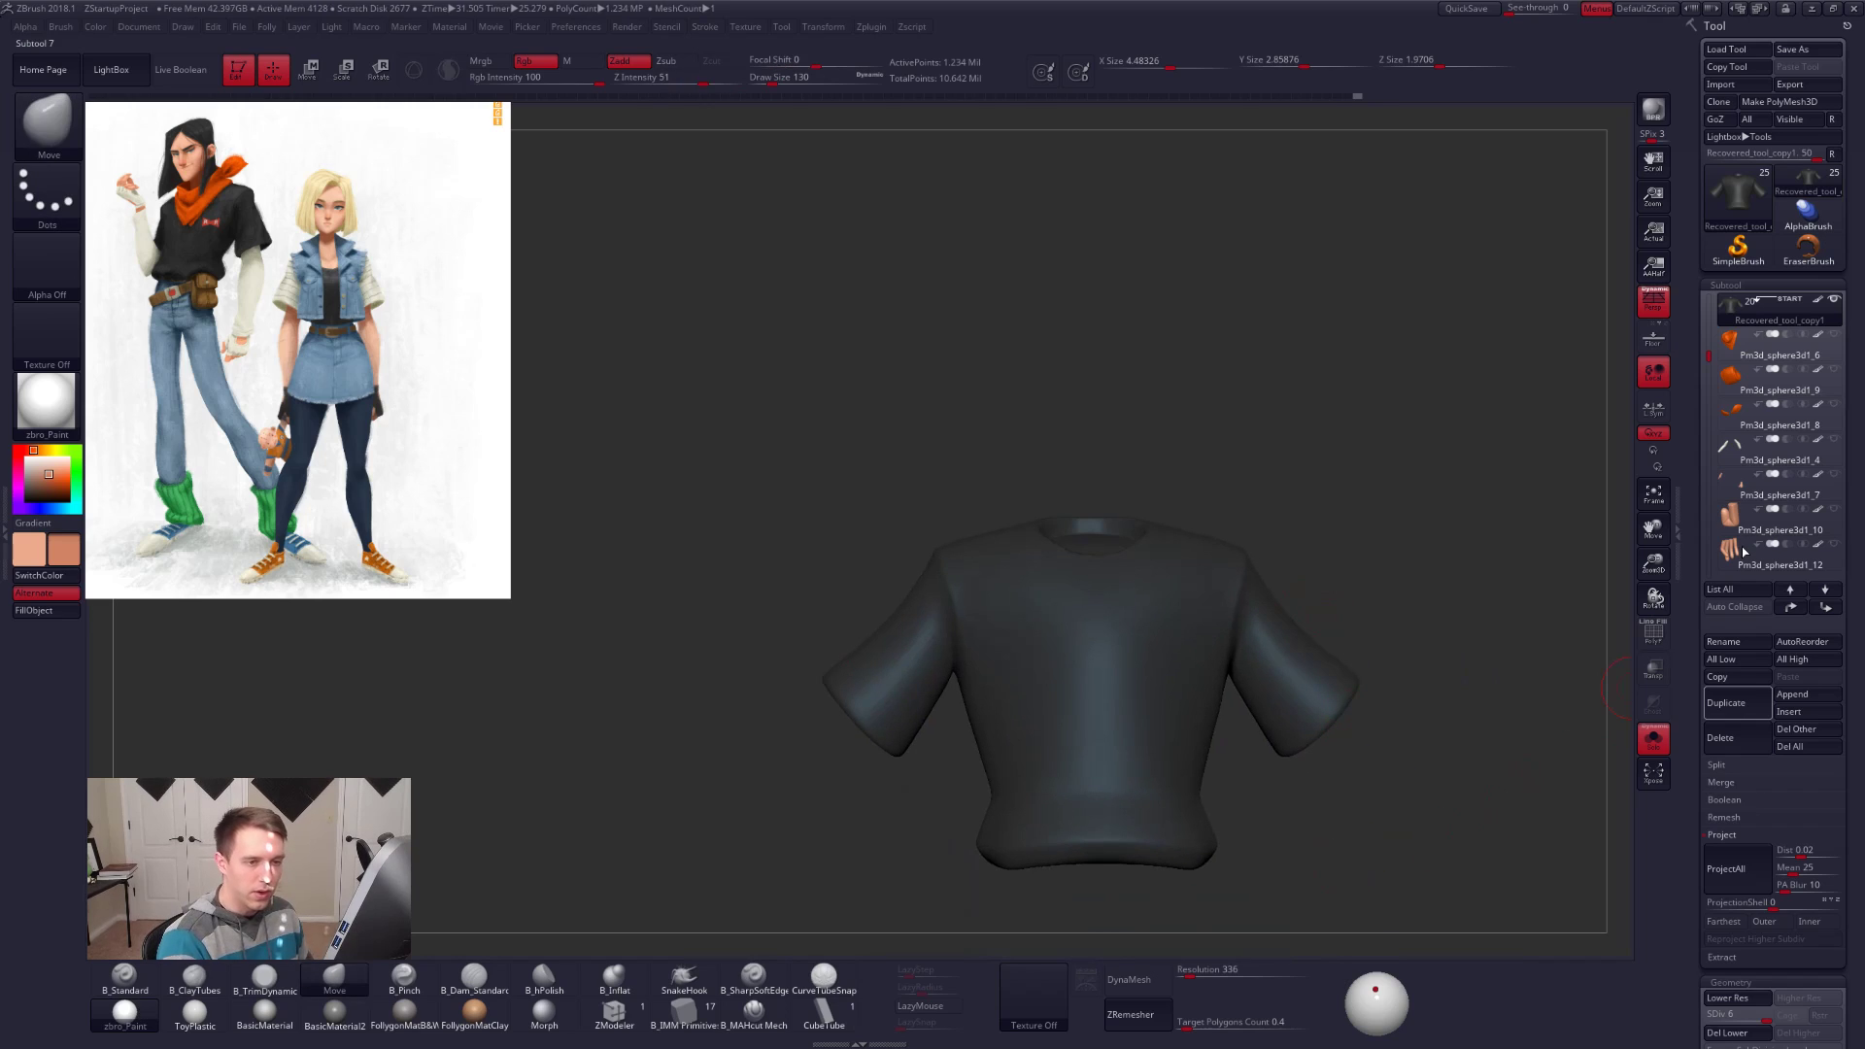
Step: Show the shirt in plain grey by switching to the FollygonMatB&W material and turning off its polypaint
key("c")
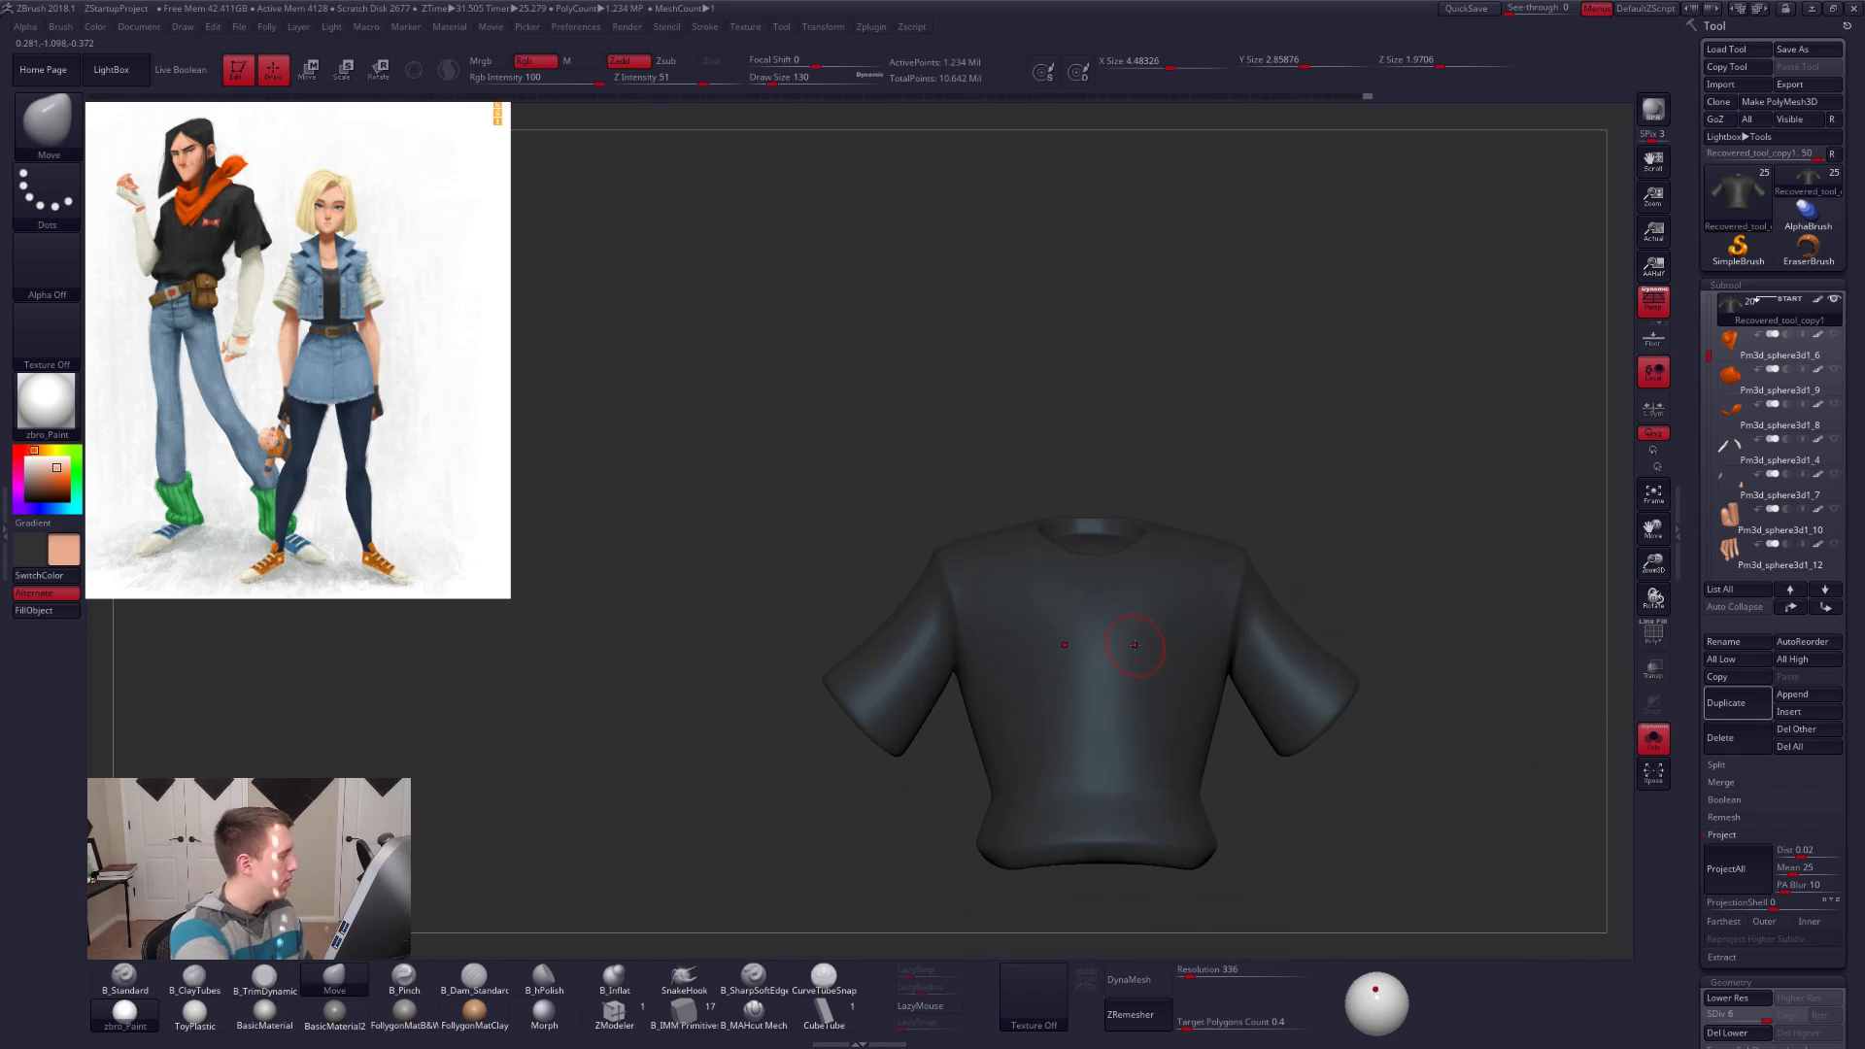
left_click(409, 1011)
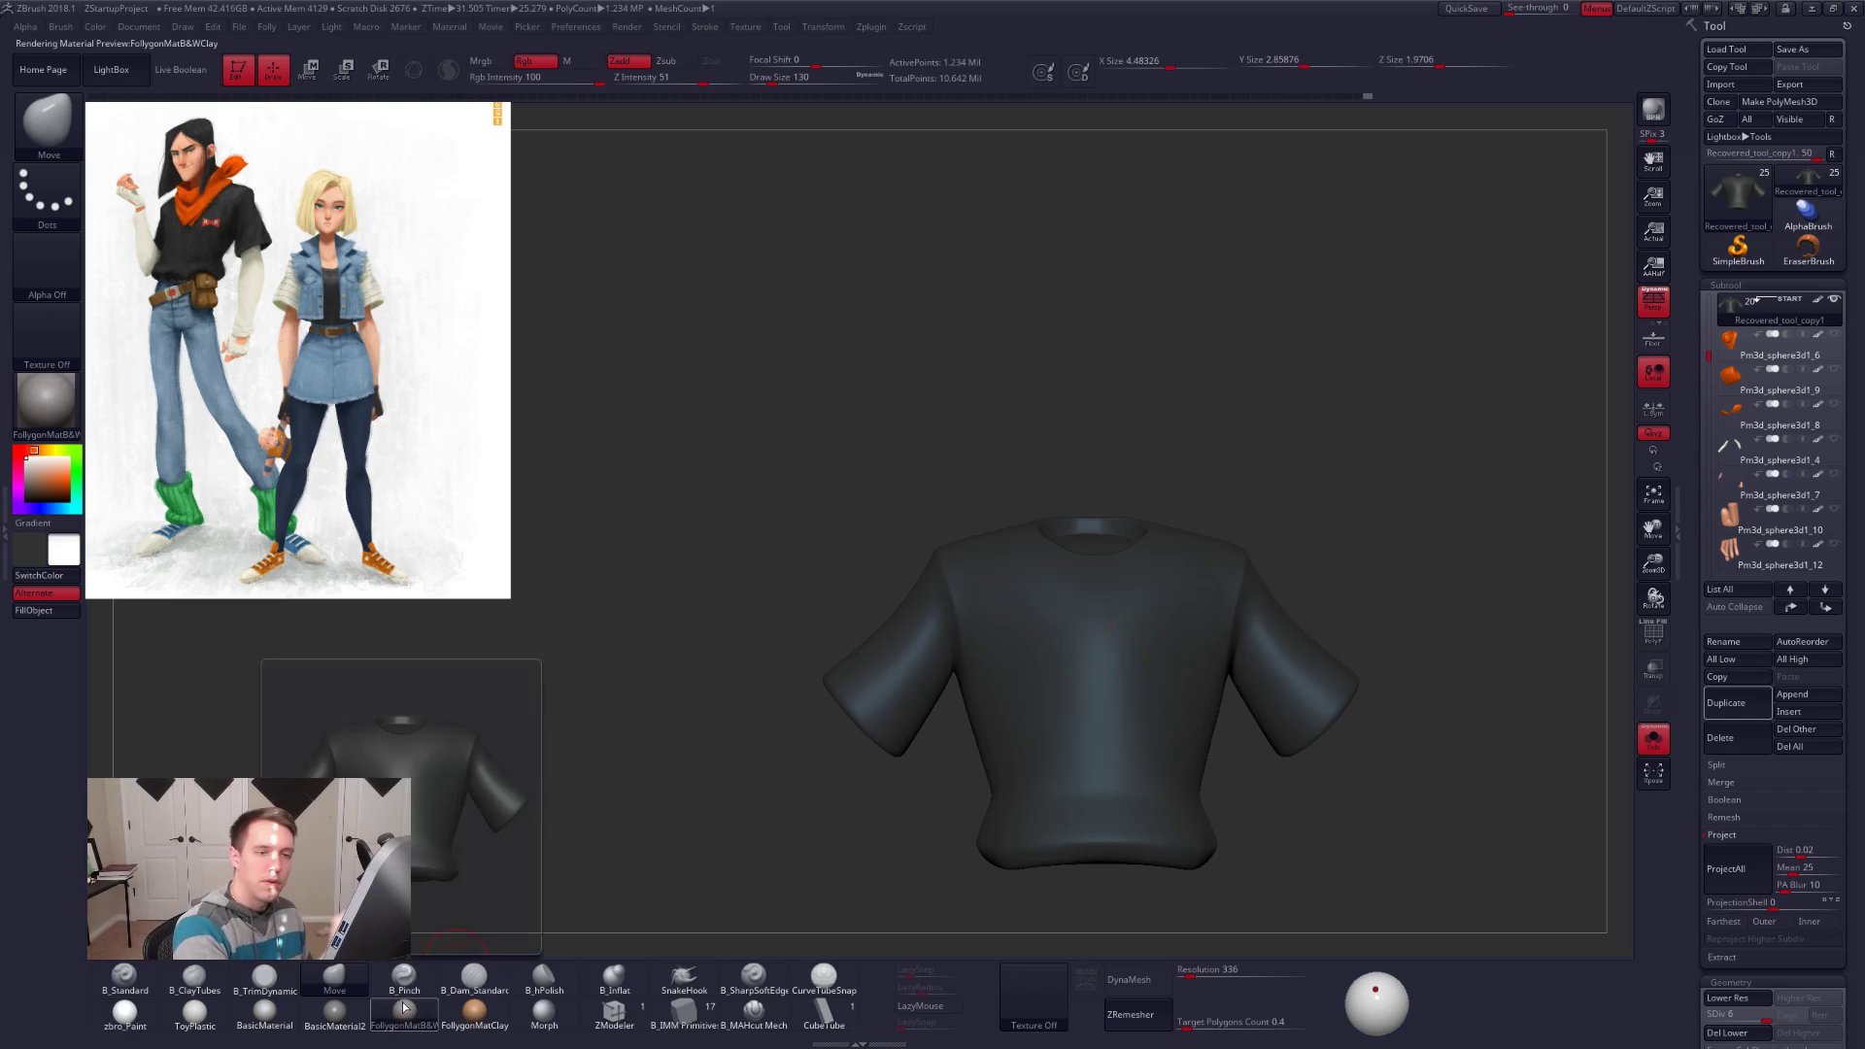
left_click(1817, 303)
left_click_drag(1312, 541, 1280, 657)
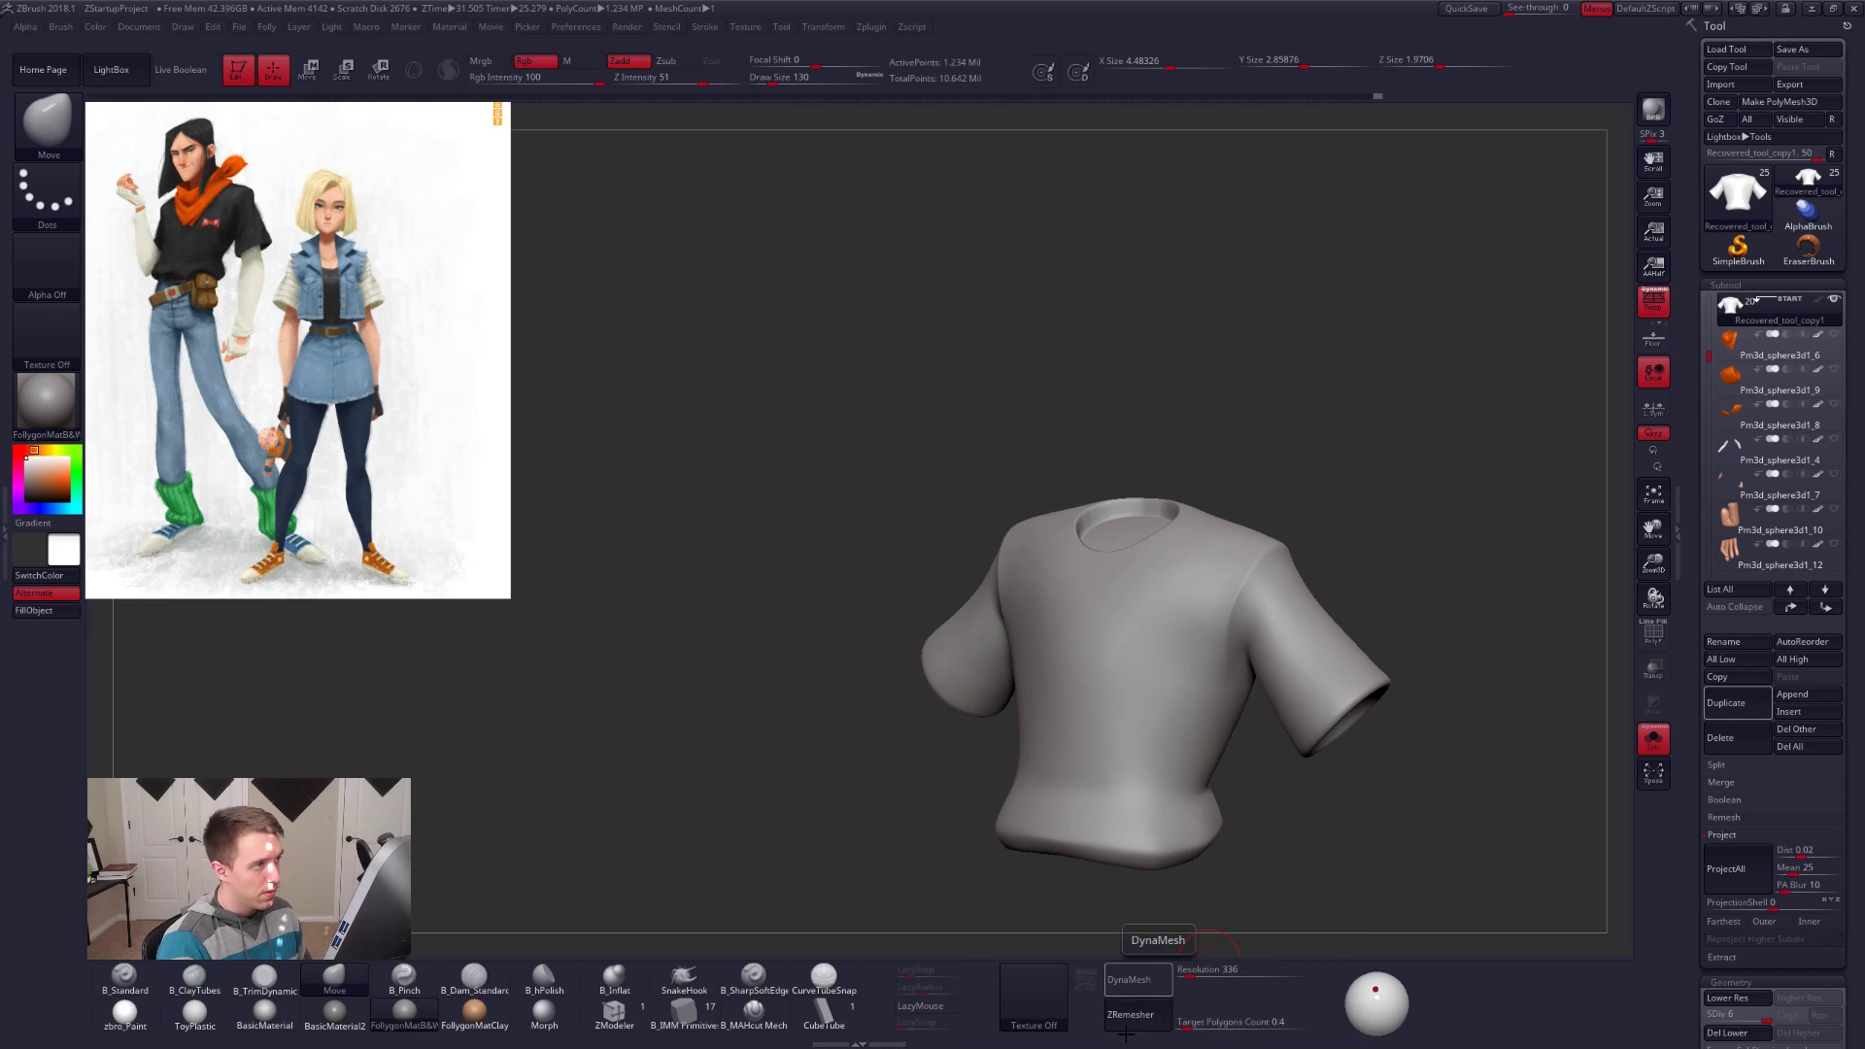
Step: Try DynaMesh on the shirt at resolution 336, inspect the mesh and undo the operation
left_click(1134, 986)
left_click_drag(1358, 529, 1375, 782, "alt")
key("shift+f")
key("shift+f")
mouse_move(1389, 761)
right_mouse_down("ctrl")
mouse_move(1374, 730)
mouse_move(1371, 773)
mouse_move(1319, 738)
mouse_move(1264, 678)
mouse_move(1242, 577)
right_mouse_up("ctrl")
key("ctrl+z")
key("shift+f")
key("shift+f")
Step: DynaMesh the shirt at resolution 552
right_click_drag(1227, 647, 1222, 589)
left_click_drag(1189, 975, 1196, 977)
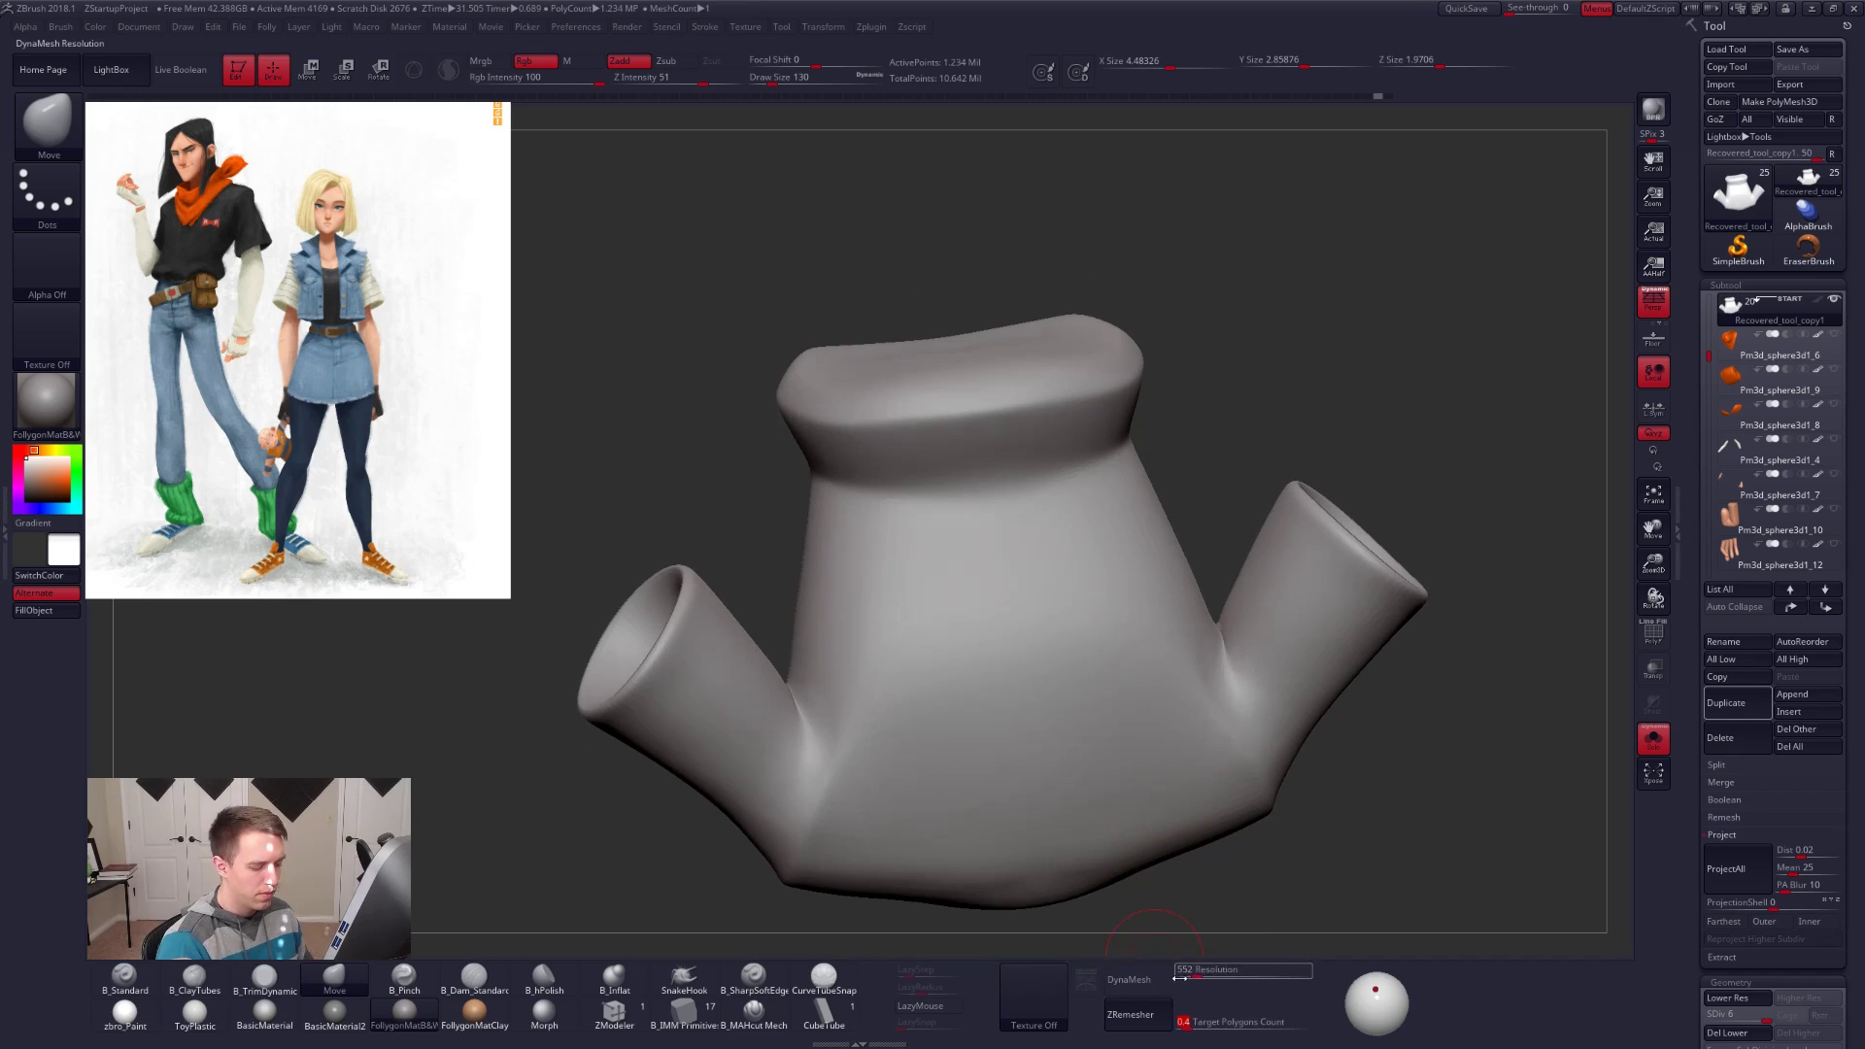
left_click(1159, 979)
left_click(1117, 1012)
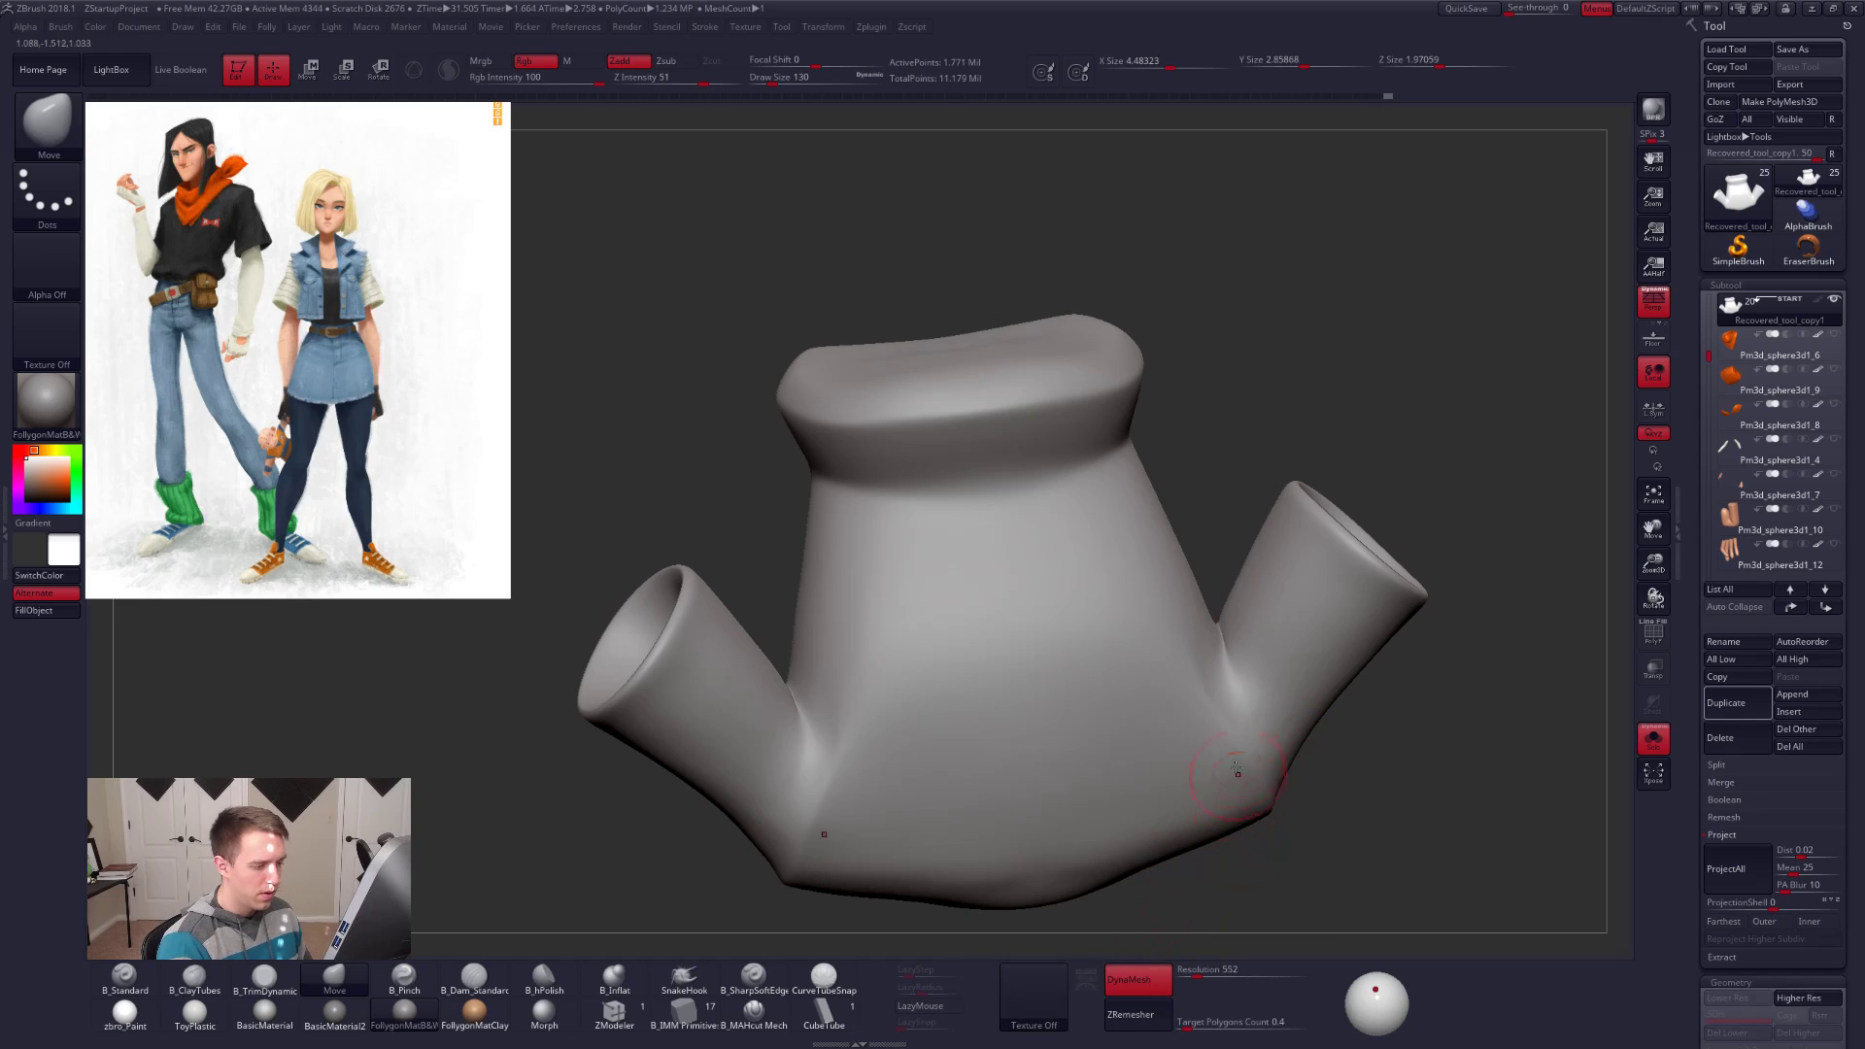
Step: Smooth the creases at the shirt's armpits and check the resulting mesh around the torso and neckline
mouse_move(1240, 700)
right_mouse_down("alt")
mouse_move(1257, 714)
mouse_move(1244, 671)
right_mouse_up("alt")
left_click_drag(1236, 654, 1245, 584, "shift")
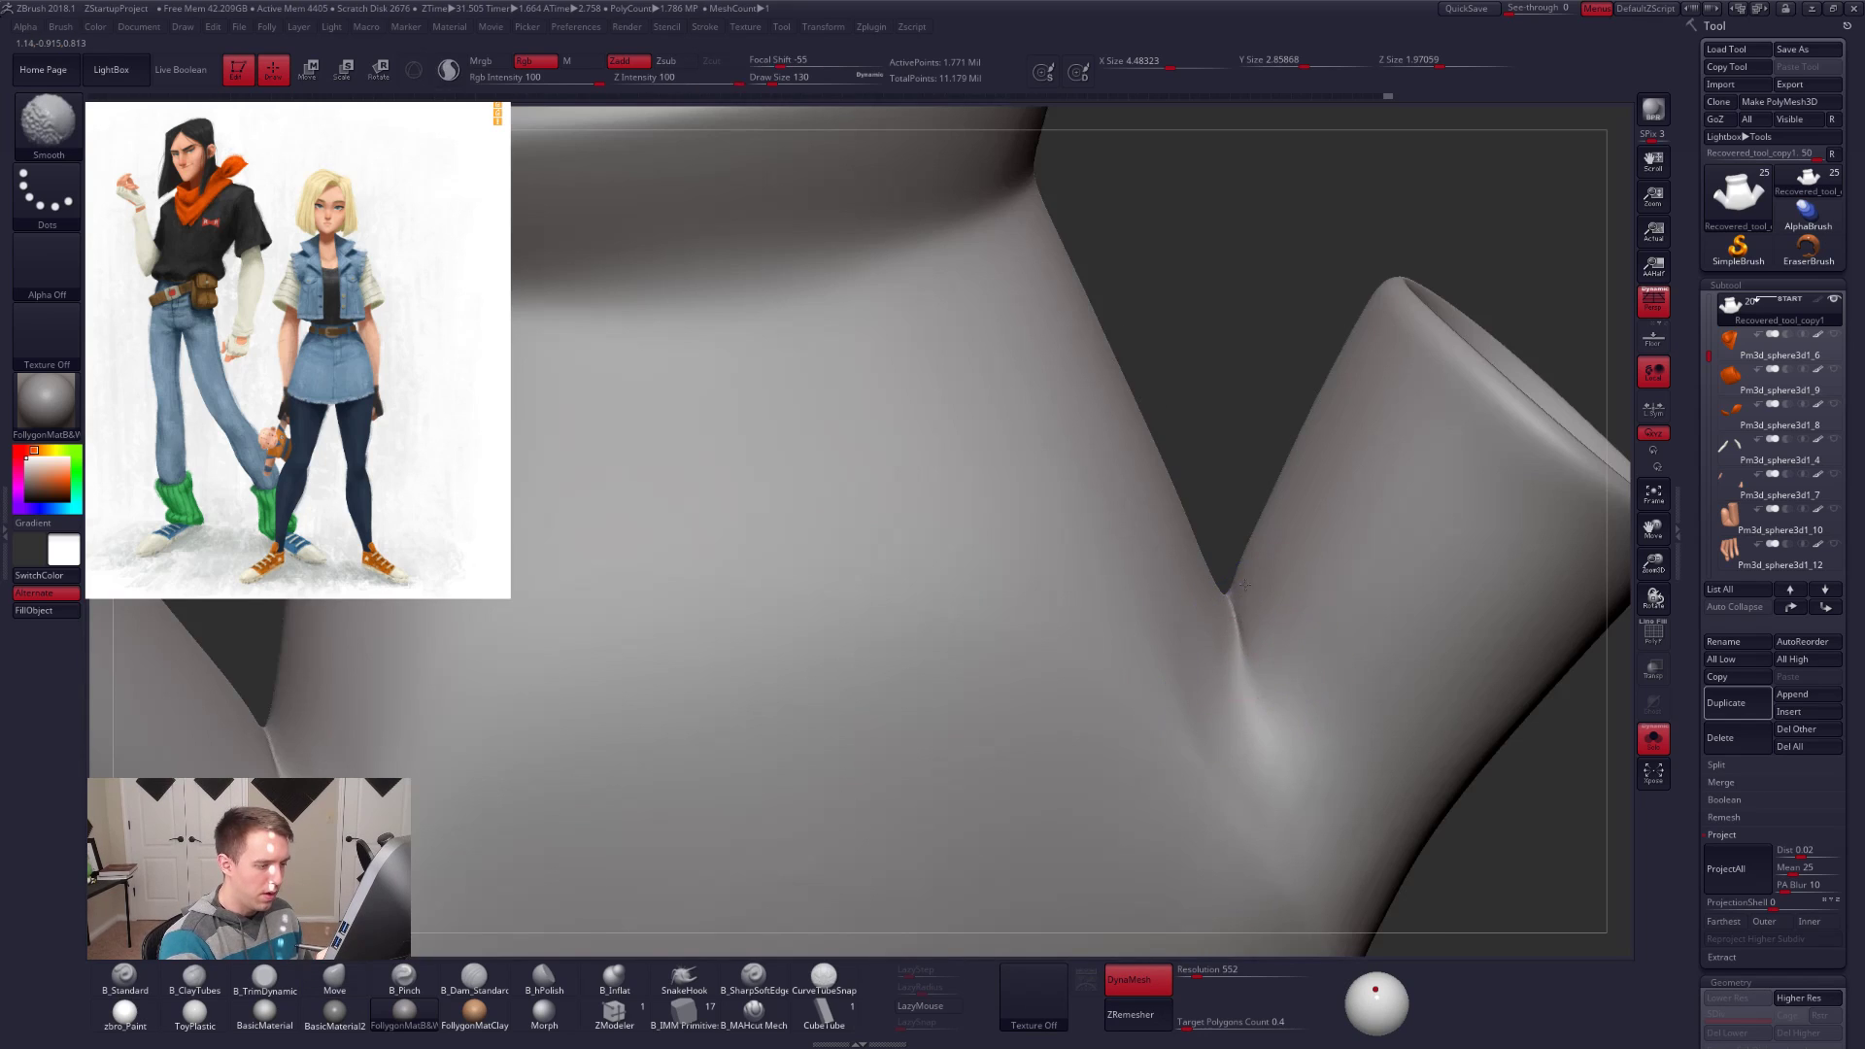
mouse_move(1235, 661)
right_mouse_down()
mouse_move(1253, 777)
mouse_move(1274, 695)
right_mouse_up()
right_click_drag(1244, 618, 1256, 810)
mouse_move(1137, 595)
right_mouse_down()
mouse_move(1175, 824)
mouse_move(1132, 700)
mouse_move(1145, 637)
right_mouse_up()
key("alt+s")
key("alt+s")
key("shift+f")
mouse_move(1110, 558)
left_mouse_down("shift")
mouse_move(993, 573)
mouse_move(1080, 619)
left_mouse_up("shift")
key("shift+f")
right_click_drag(1116, 619, 1113, 670, "alt")
Step: Sharpen part of the neckline's rim with the B_Pinch brush at draw size 104 with LazyMouse turned on
key("5")
mouse_move(1129, 587)
right_mouse_down()
mouse_move(1091, 597)
mouse_move(1039, 680)
right_mouse_up()
key("space")
left_click_drag(1106, 621, 1098, 625)
right_click_drag(1080, 641, 1090, 551)
key("space")
left_click_drag(1090, 551, 1132, 551)
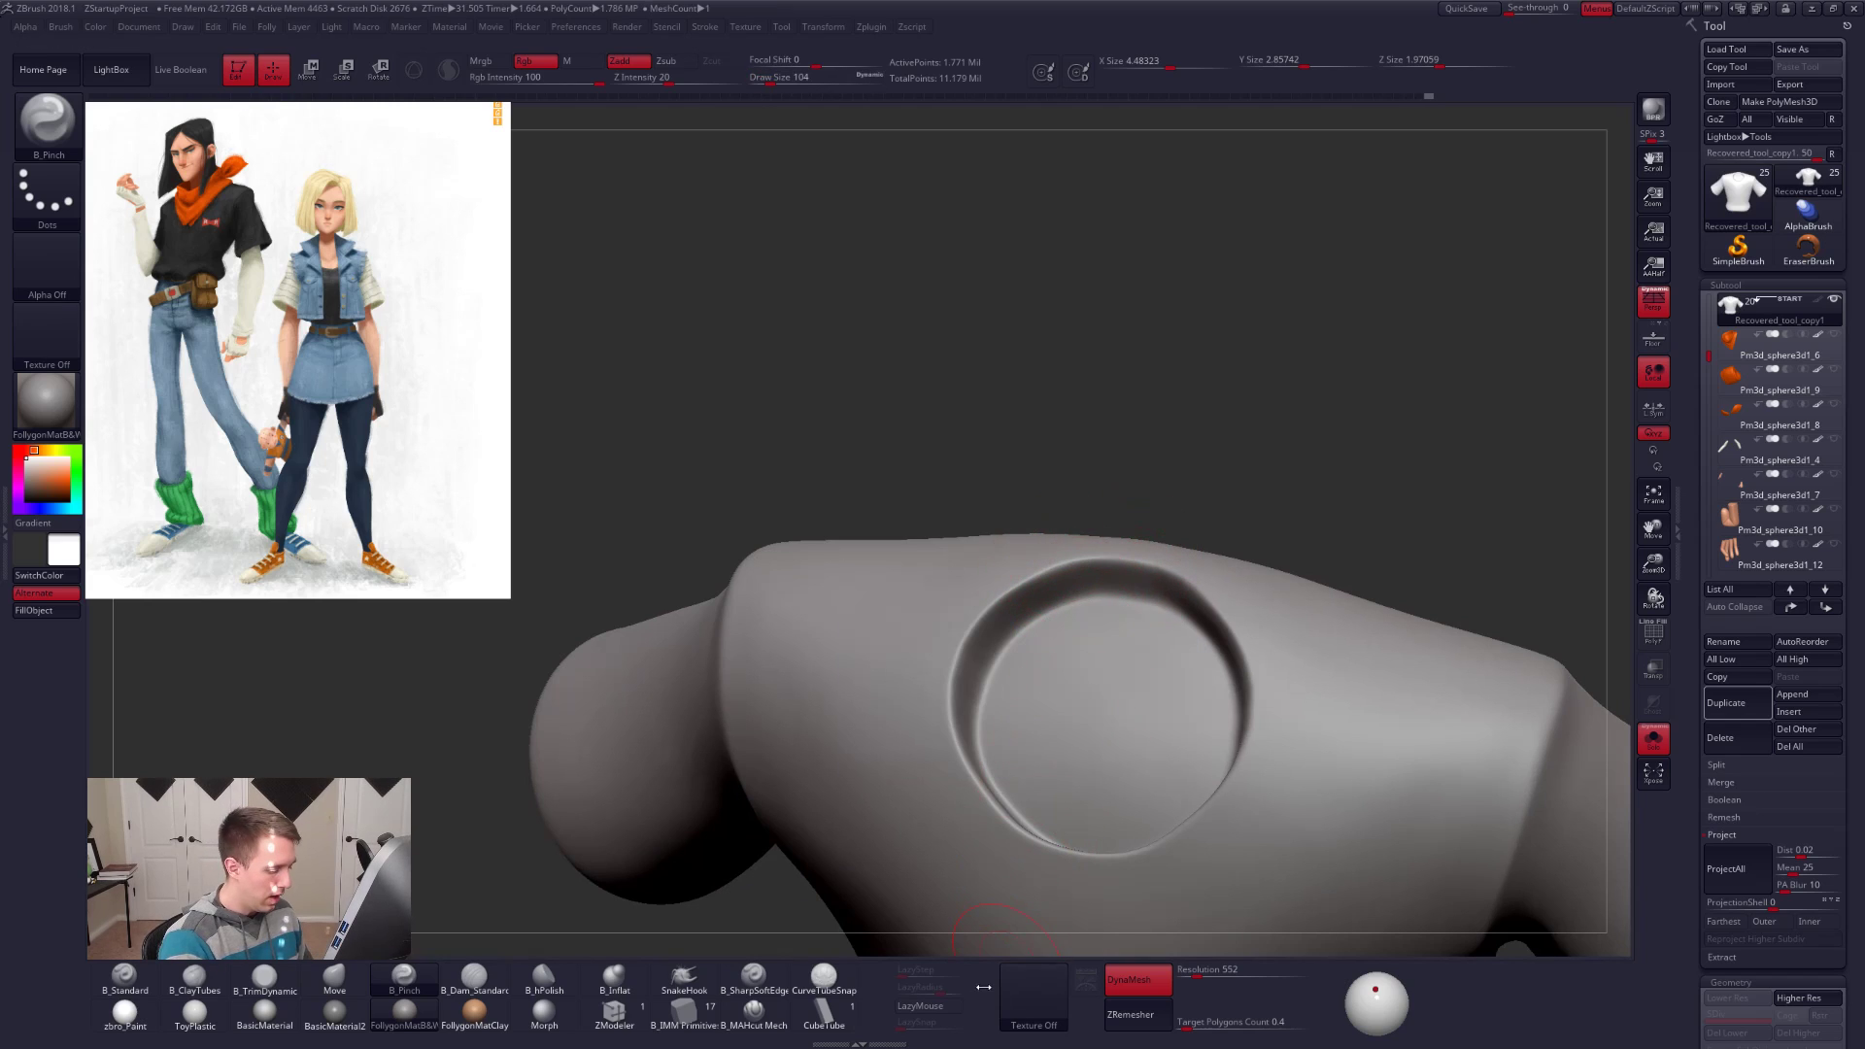
key("l")
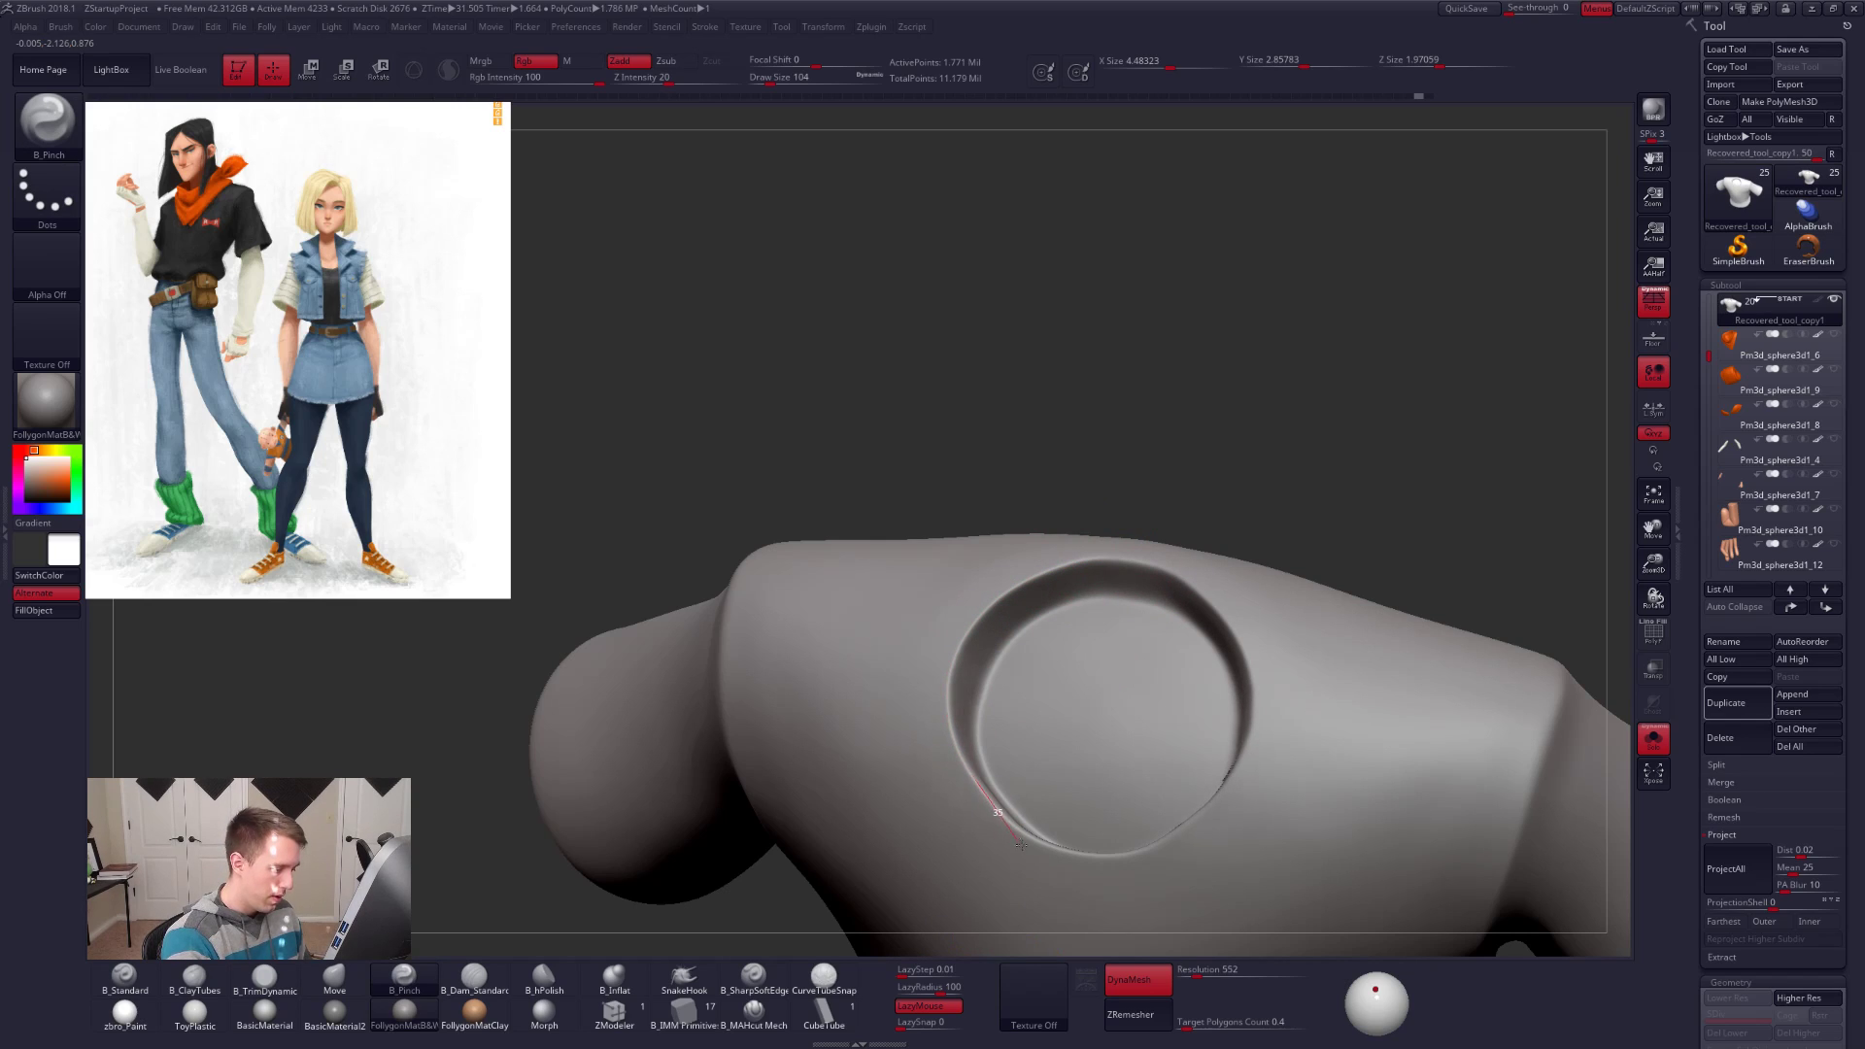
left_click_drag(1159, 883, 1170, 877)
Step: Pinch the rest of the neckline's rim into a crisp edge
mouse_move(1162, 831)
right_mouse_down("alt")
mouse_move(1182, 752)
mouse_move(1139, 795)
mouse_move(1099, 778)
right_mouse_up("alt")
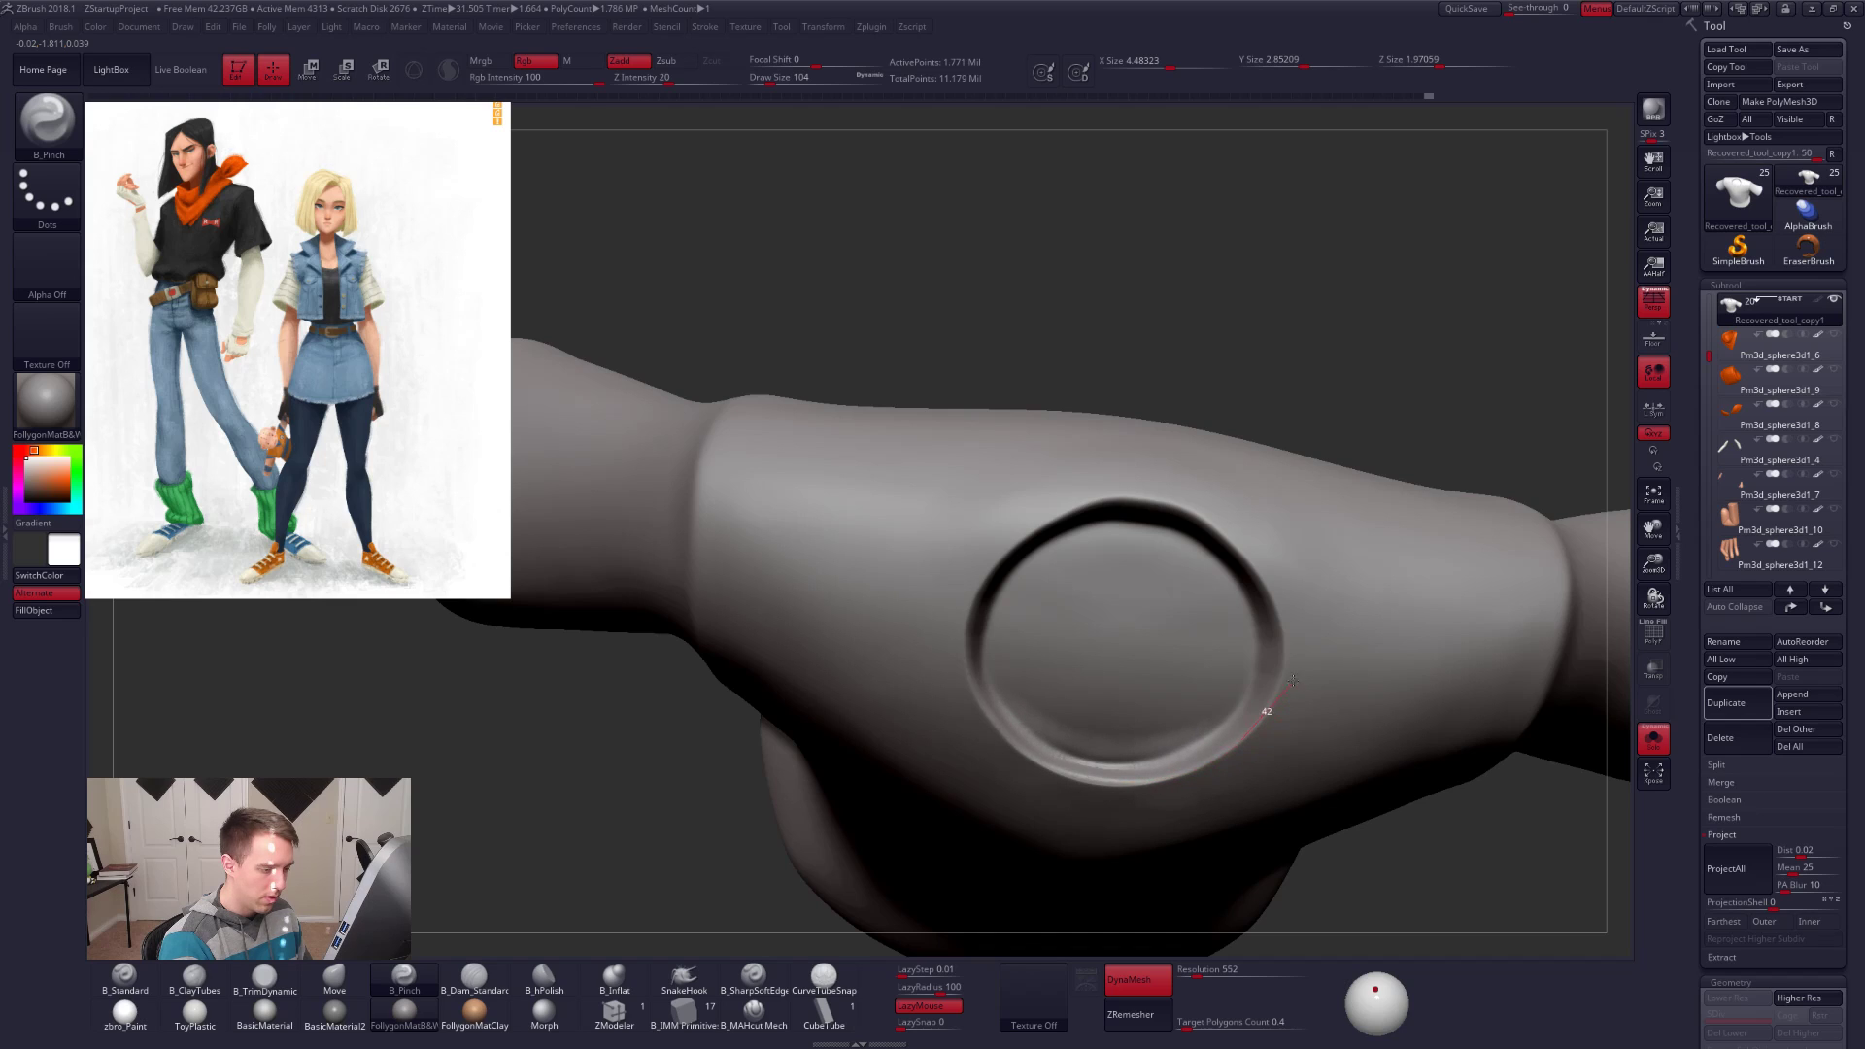
left_click_drag(1262, 553, 1097, 492)
right_click_drag(1079, 549, 1105, 585)
mouse_move(1190, 671)
right_mouse_down()
mouse_move(1097, 714)
mouse_move(1105, 754)
mouse_move(1208, 700)
mouse_move(1165, 675)
mouse_move(1145, 687)
right_mouse_up()
Step: Leave the isolated shirt view and switch the material to zbro_Paint
key("shift")
key("alt+s")
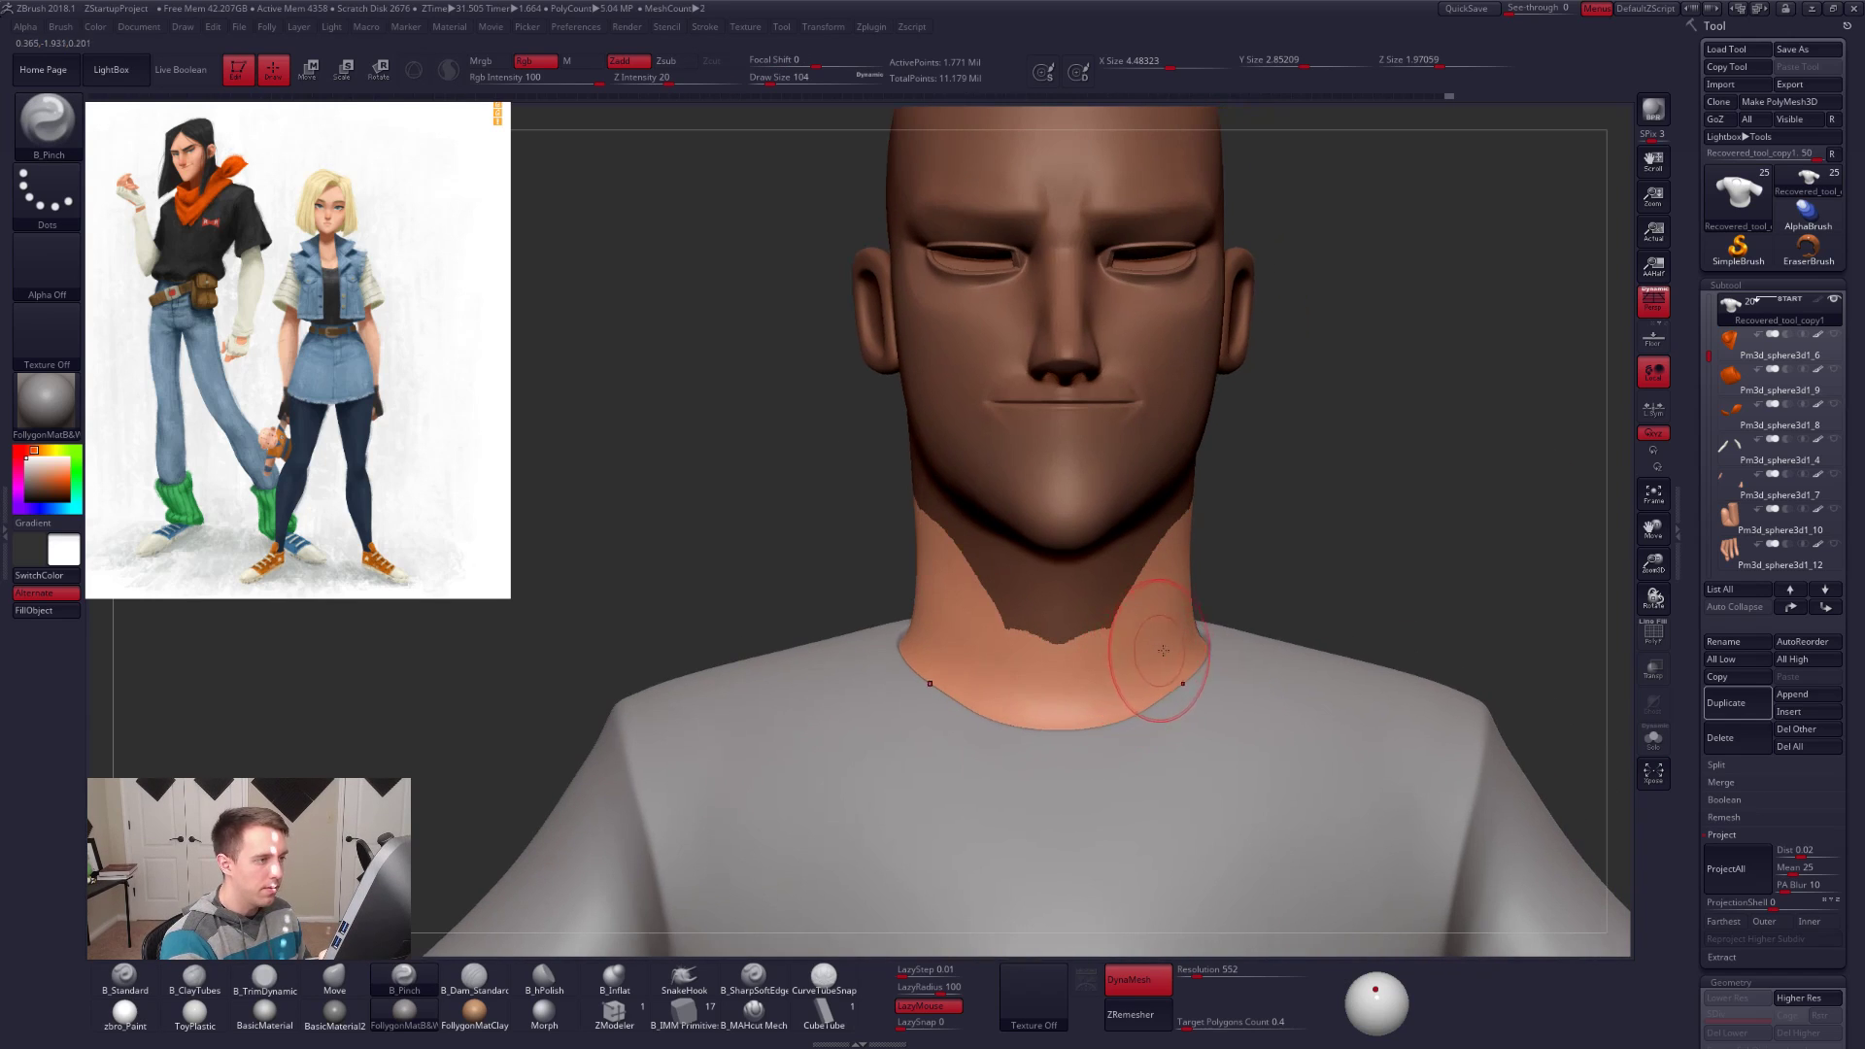
left_click(145, 1015)
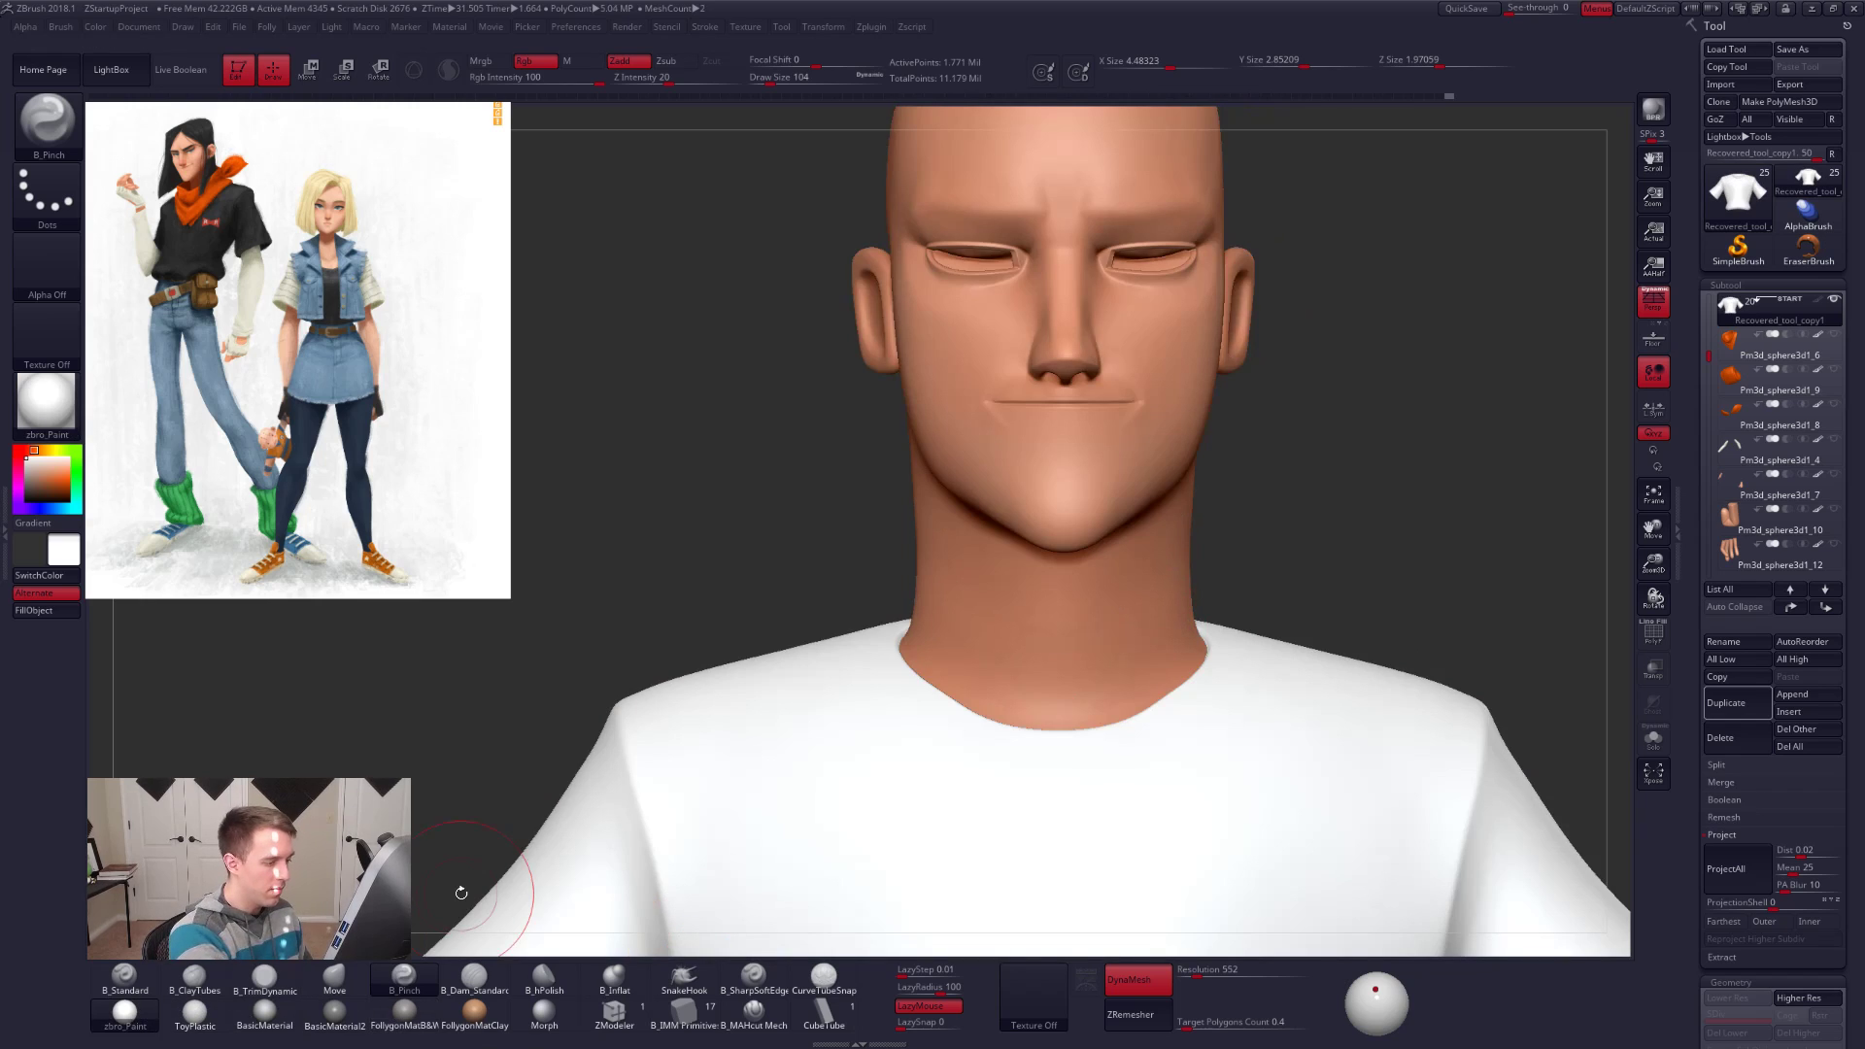
Step: Adjust the front and side of the shirt's collar around the neck with the Move brush at draw size 113
right_click_drag(1186, 707, 1178, 750)
key("b")
key("m")
key("v")
key("space")
left_click_drag(1174, 709, 1178, 711)
right_click_drag(1179, 724, 1200, 693)
left_click_drag(1195, 696, 1177, 713)
mouse_move(1178, 713)
right_mouse_down()
mouse_move(1273, 658)
mouse_move(1160, 742)
right_mouse_up()
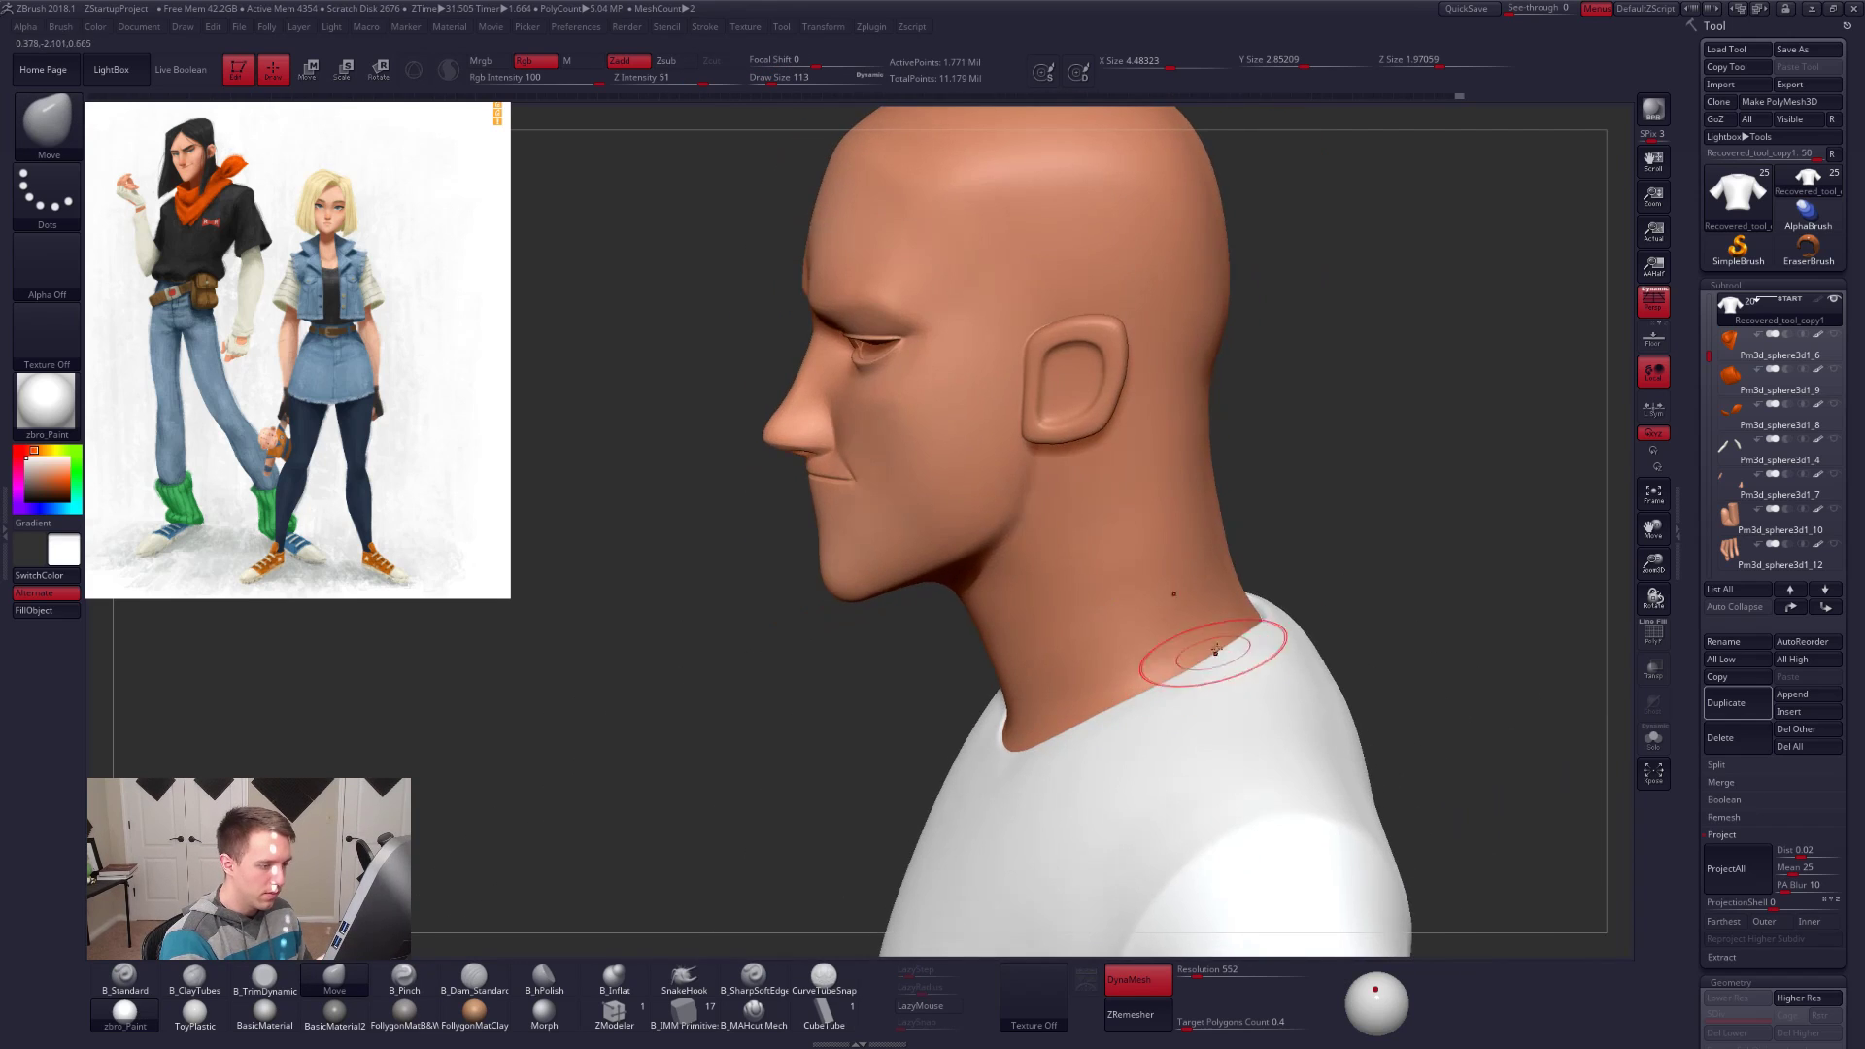
Step: Reshape and smooth the shirt's collar at the nape with the Move brush at draw size 121
right_click_drag(1241, 666, 1302, 612)
key("space")
left_click_drag(1305, 606, 1307, 606)
left_click_drag(1327, 593, 1322, 592)
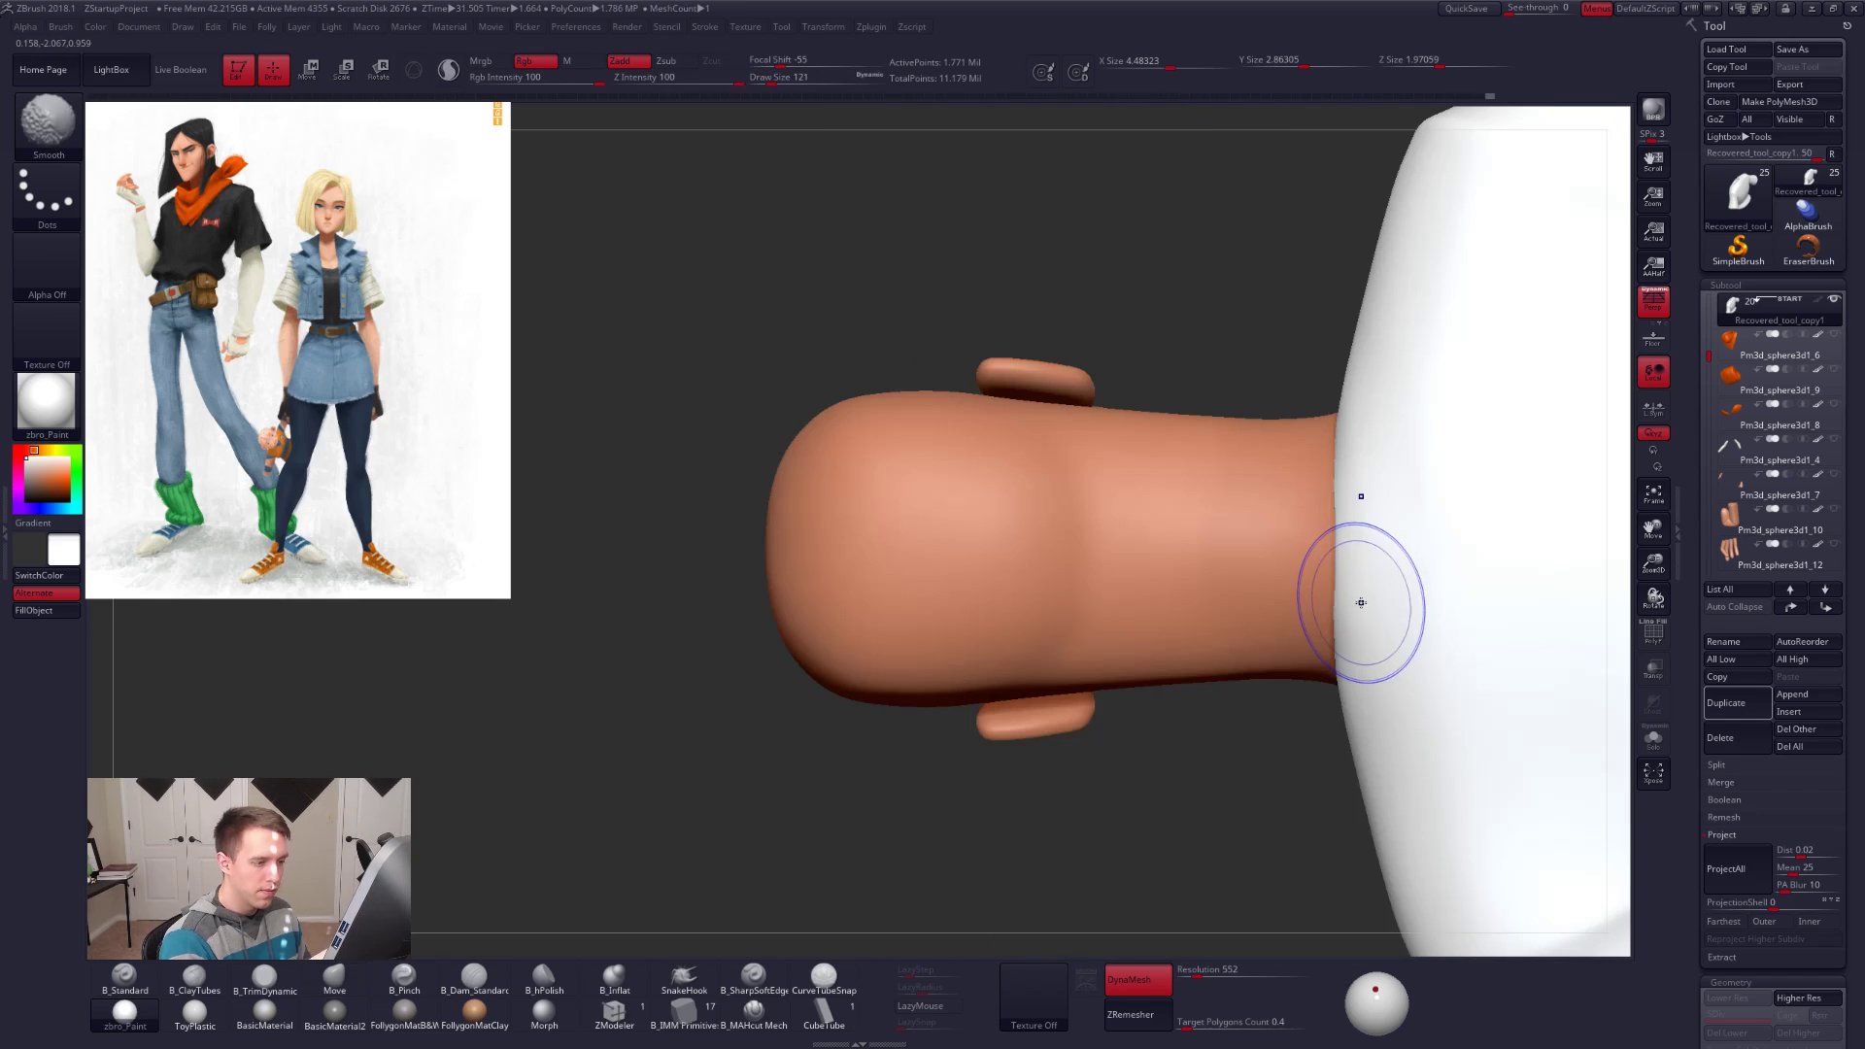
mouse_move(1330, 581)
right_mouse_down("shift")
mouse_move(1363, 623)
mouse_move(1436, 625)
mouse_move(1150, 679)
mouse_move(1170, 679)
mouse_move(1124, 726)
mouse_move(1101, 657)
right_mouse_up("shift")
Step: Raise the collar across the back of the neck with the Move brush at draw size 160 and smooth it
key("space")
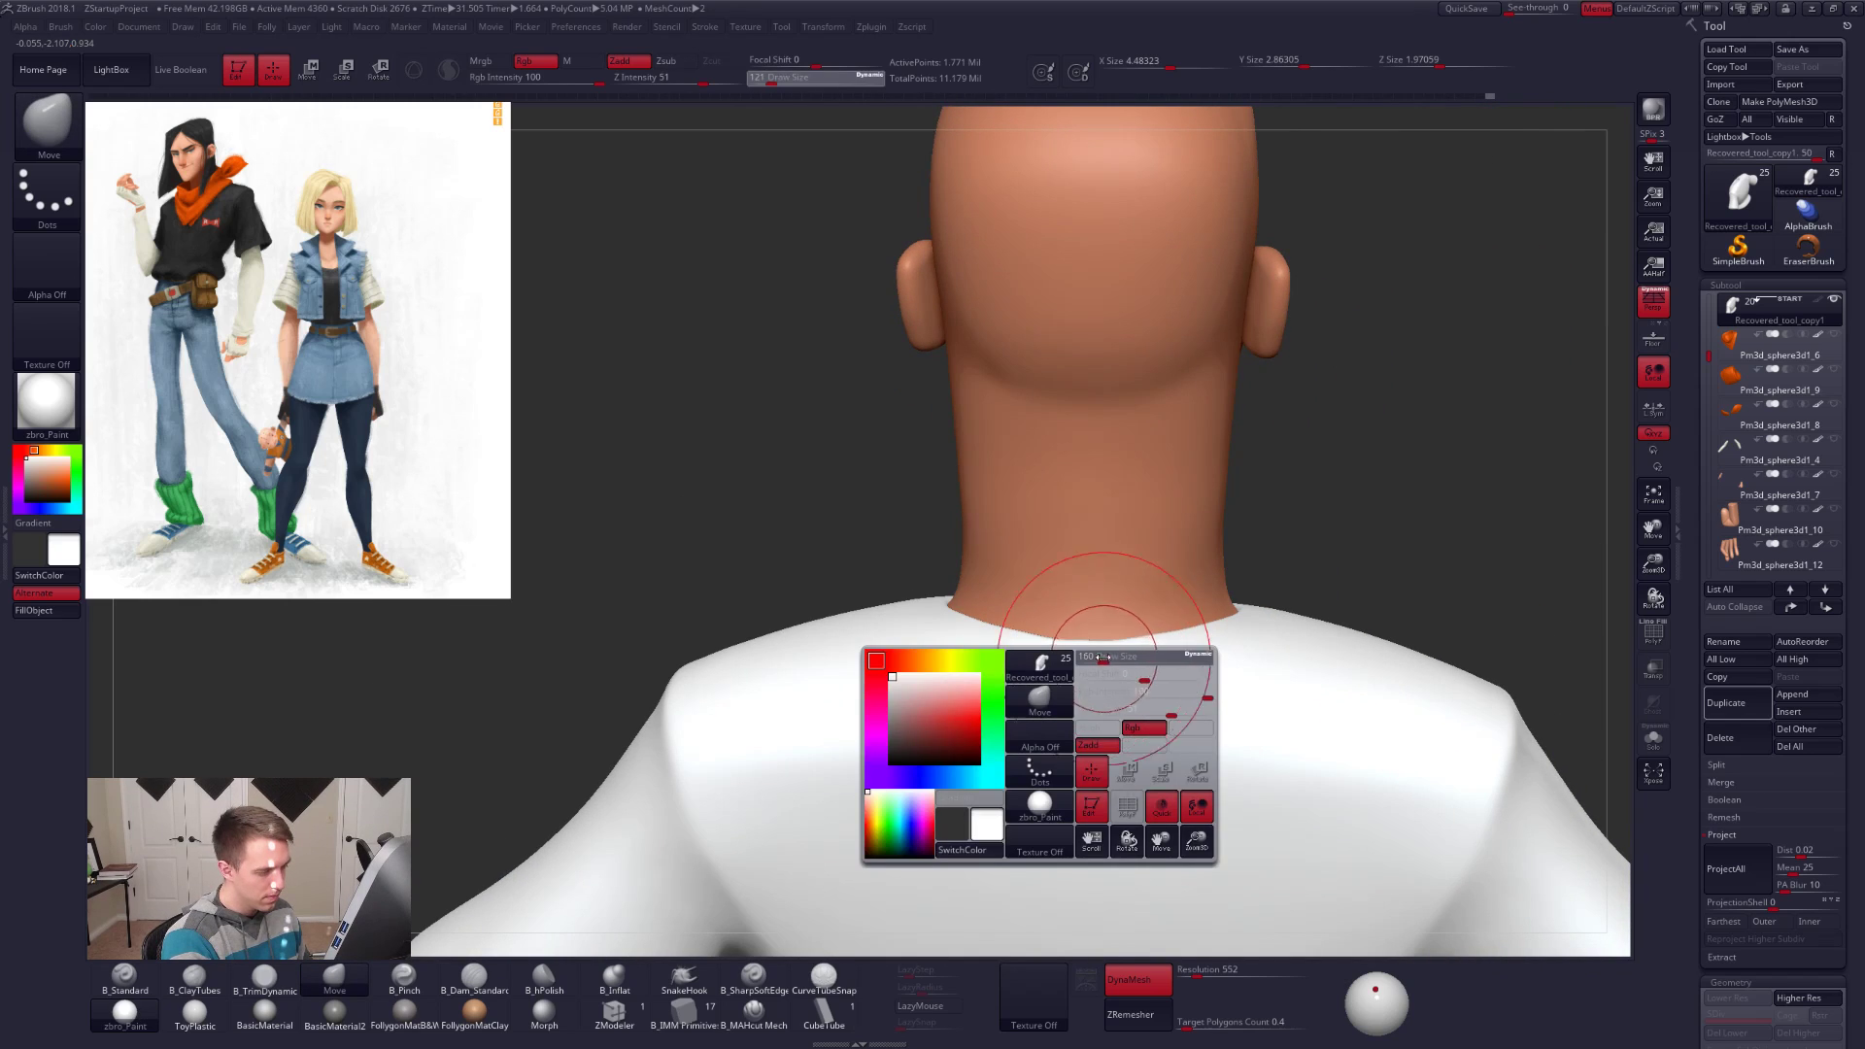
left_click_drag(1103, 659, 1104, 652)
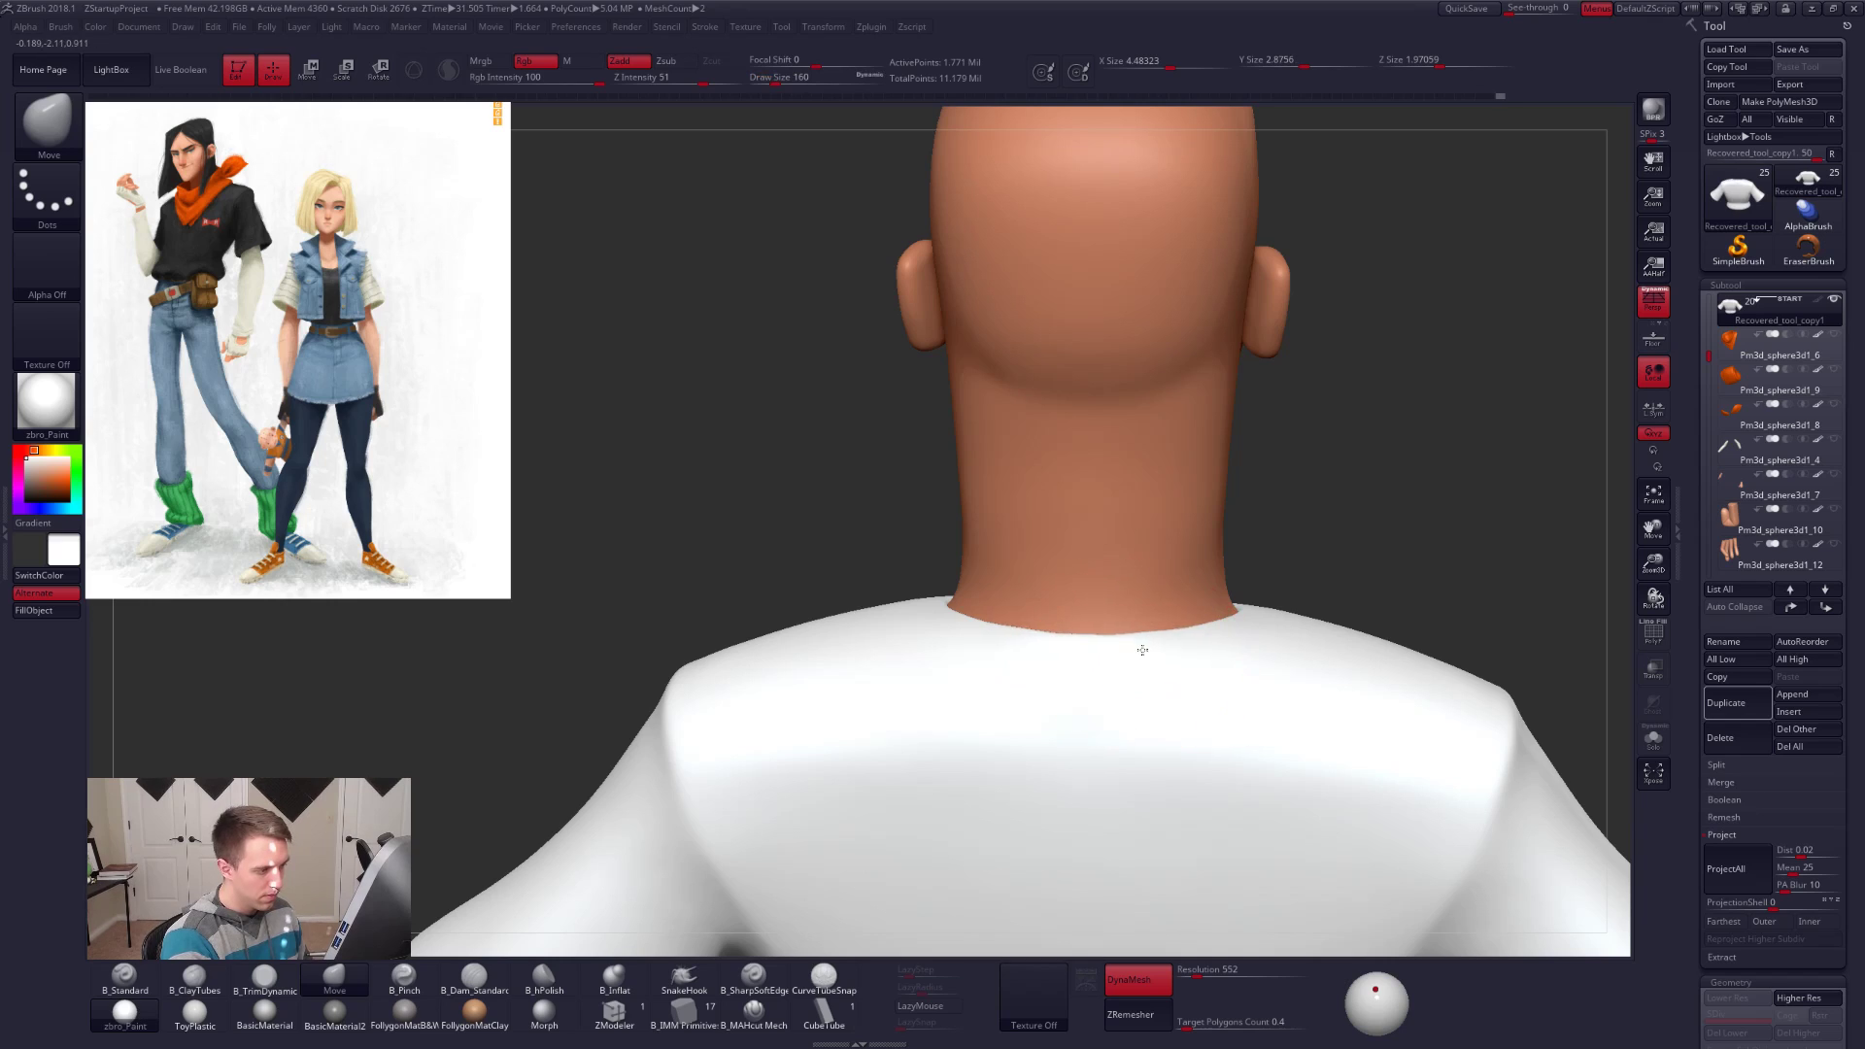
key("shift")
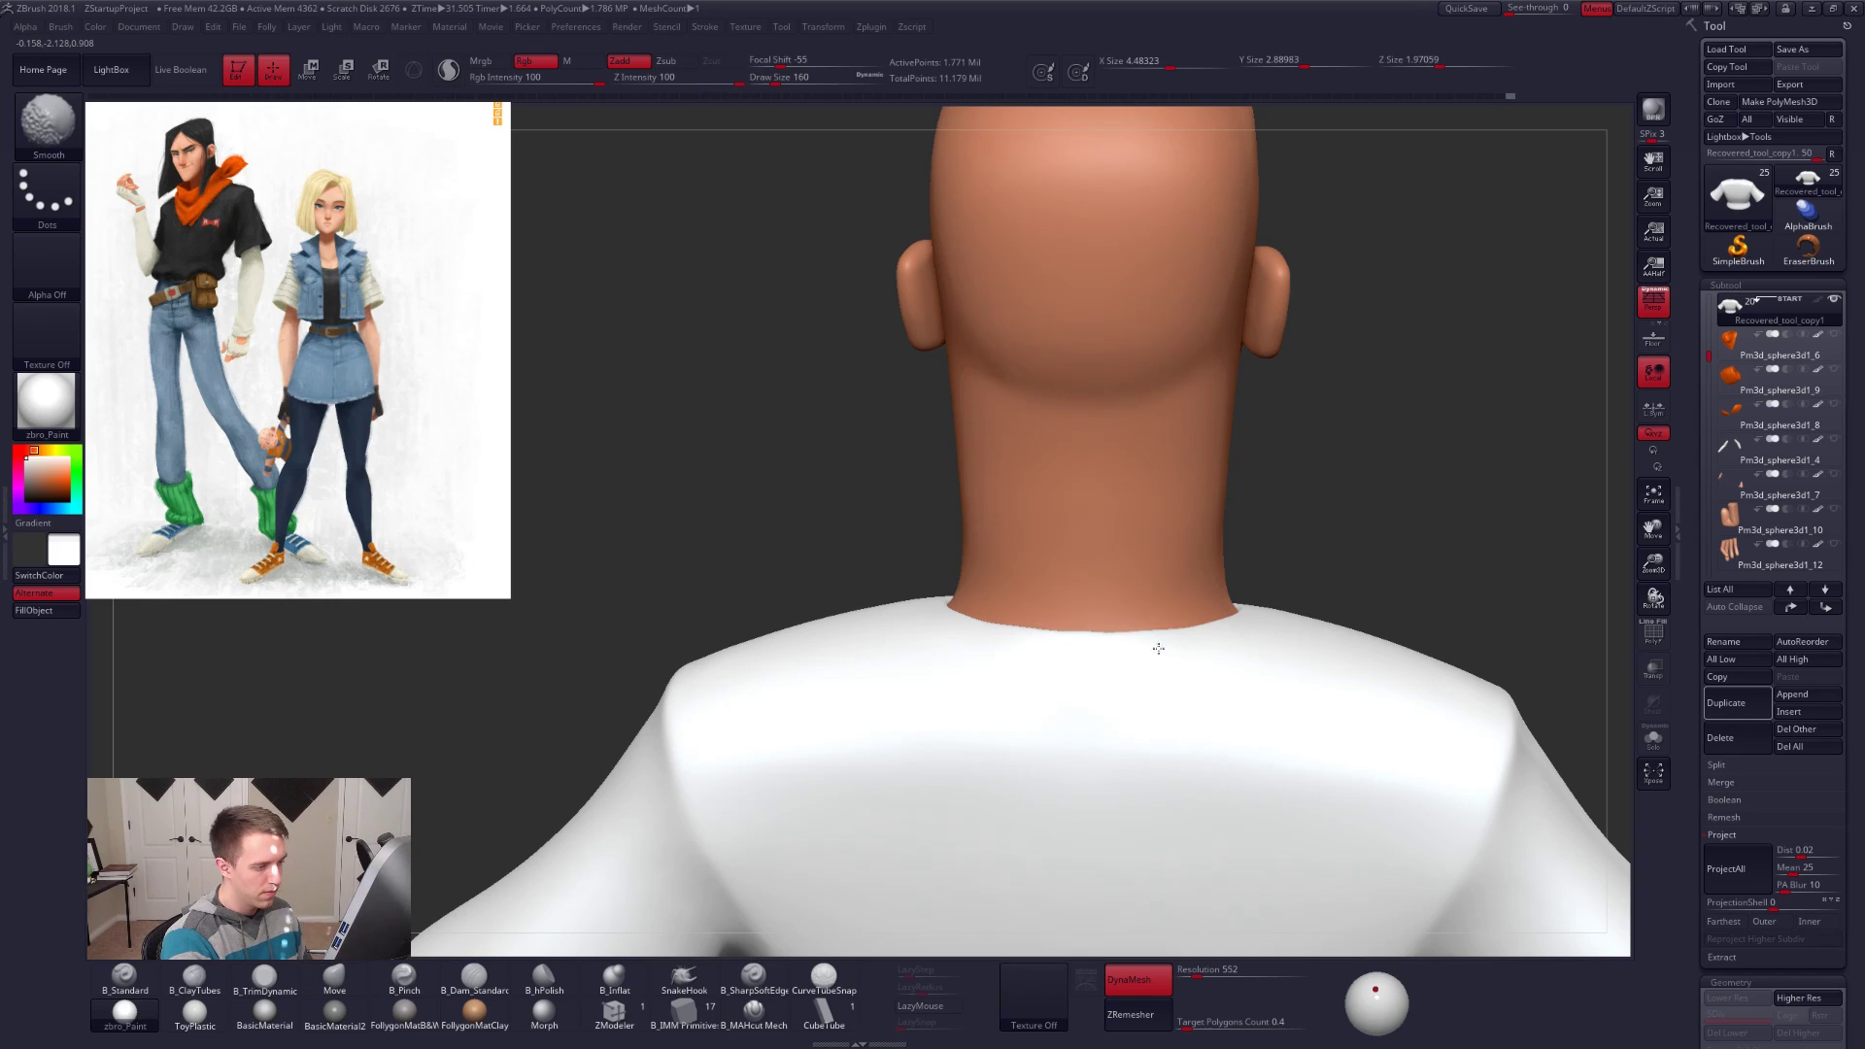
Step: Adjust the shirt's collar along the side of the neck with the Move brush at draw size 152
mouse_move(1212, 658)
right_mouse_down()
mouse_move(1111, 679)
mouse_move(1169, 699)
mouse_move(1191, 691)
mouse_move(1108, 670)
mouse_move(1115, 653)
mouse_move(1073, 699)
mouse_move(1089, 677)
right_mouse_up()
key("space")
left_click_drag(1089, 677, 1091, 669)
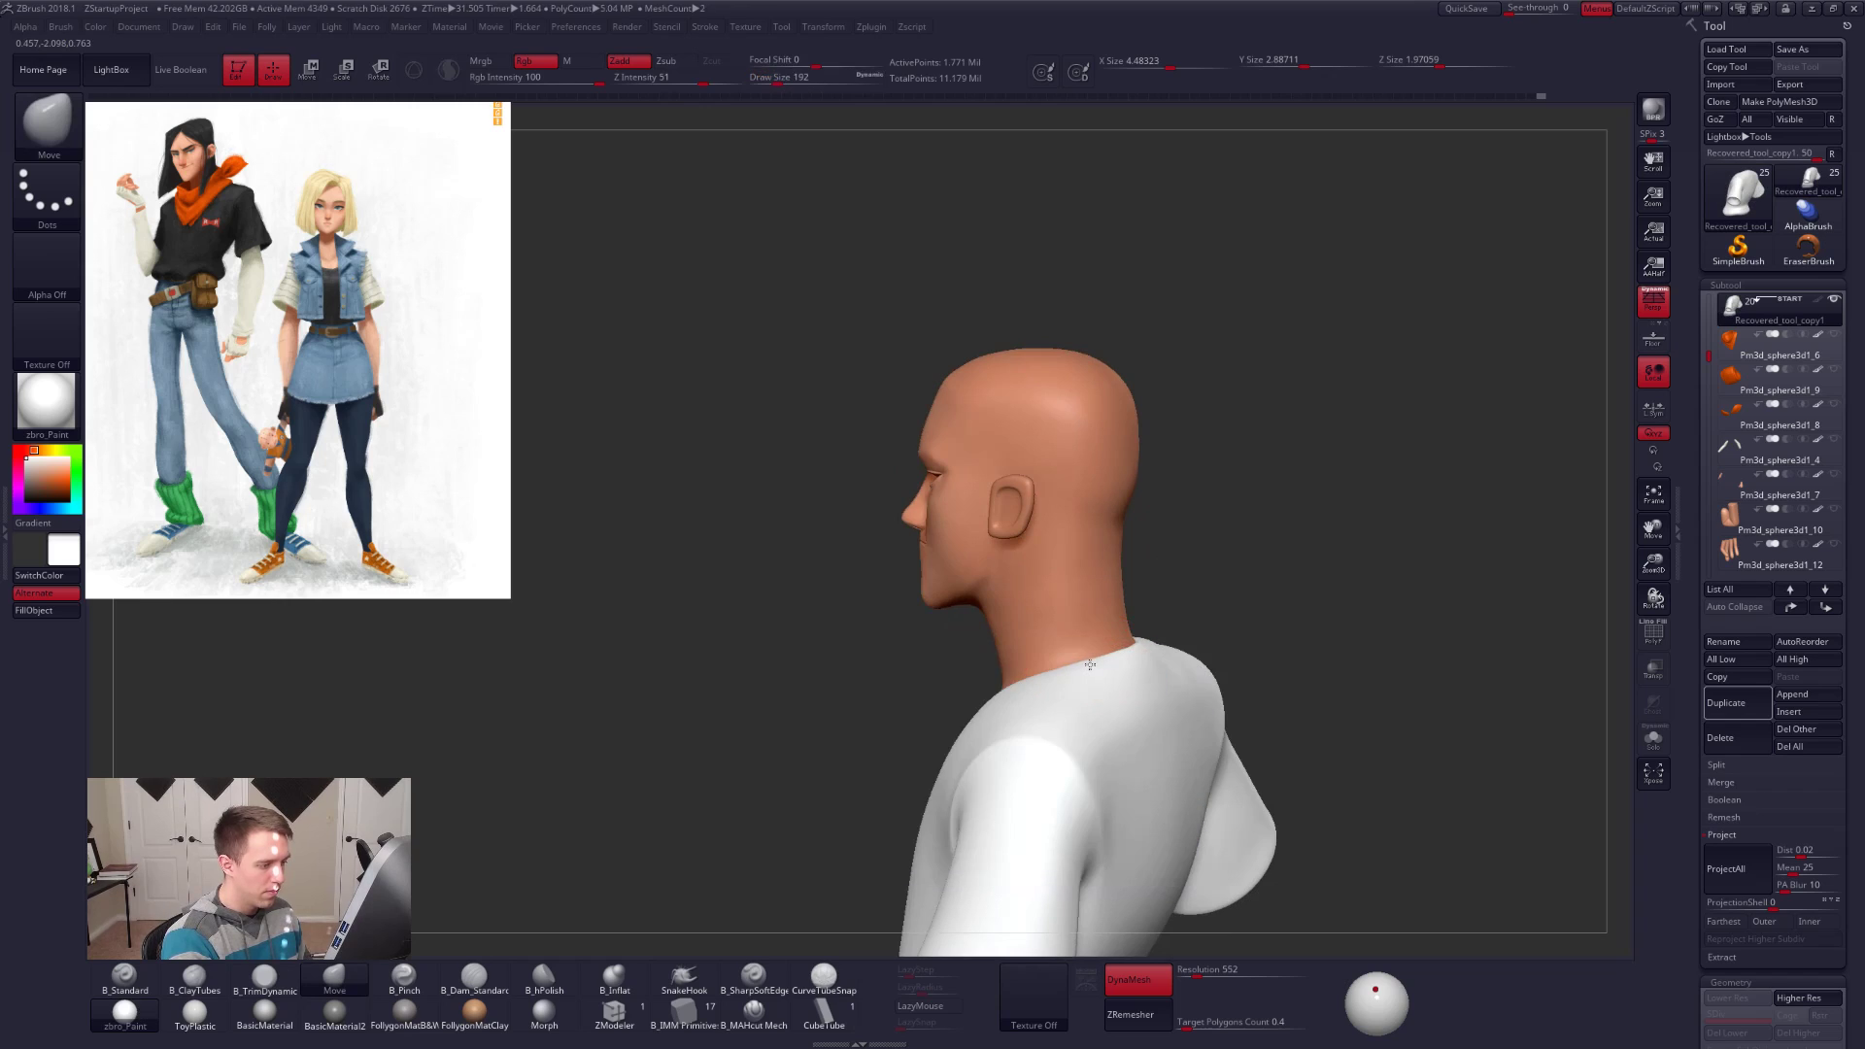
mouse_move(1109, 669)
right_mouse_down()
mouse_move(1140, 668)
mouse_move(1110, 670)
mouse_move(1132, 696)
right_mouse_up()
key("space")
left_click_drag(1129, 699, 1135, 697)
Step: Isolate the shirt, set the draw size to 121 and check the collar's polygon wireframe
key("alt+s")
mouse_move(1002, 665)
right_mouse_down("alt")
mouse_move(1107, 668)
mouse_move(1166, 697)
right_mouse_up("alt")
key("space")
left_click_drag(1167, 697, 1143, 697)
key("shift+f")
right_click_drag(1114, 678, 1028, 659, "alt")
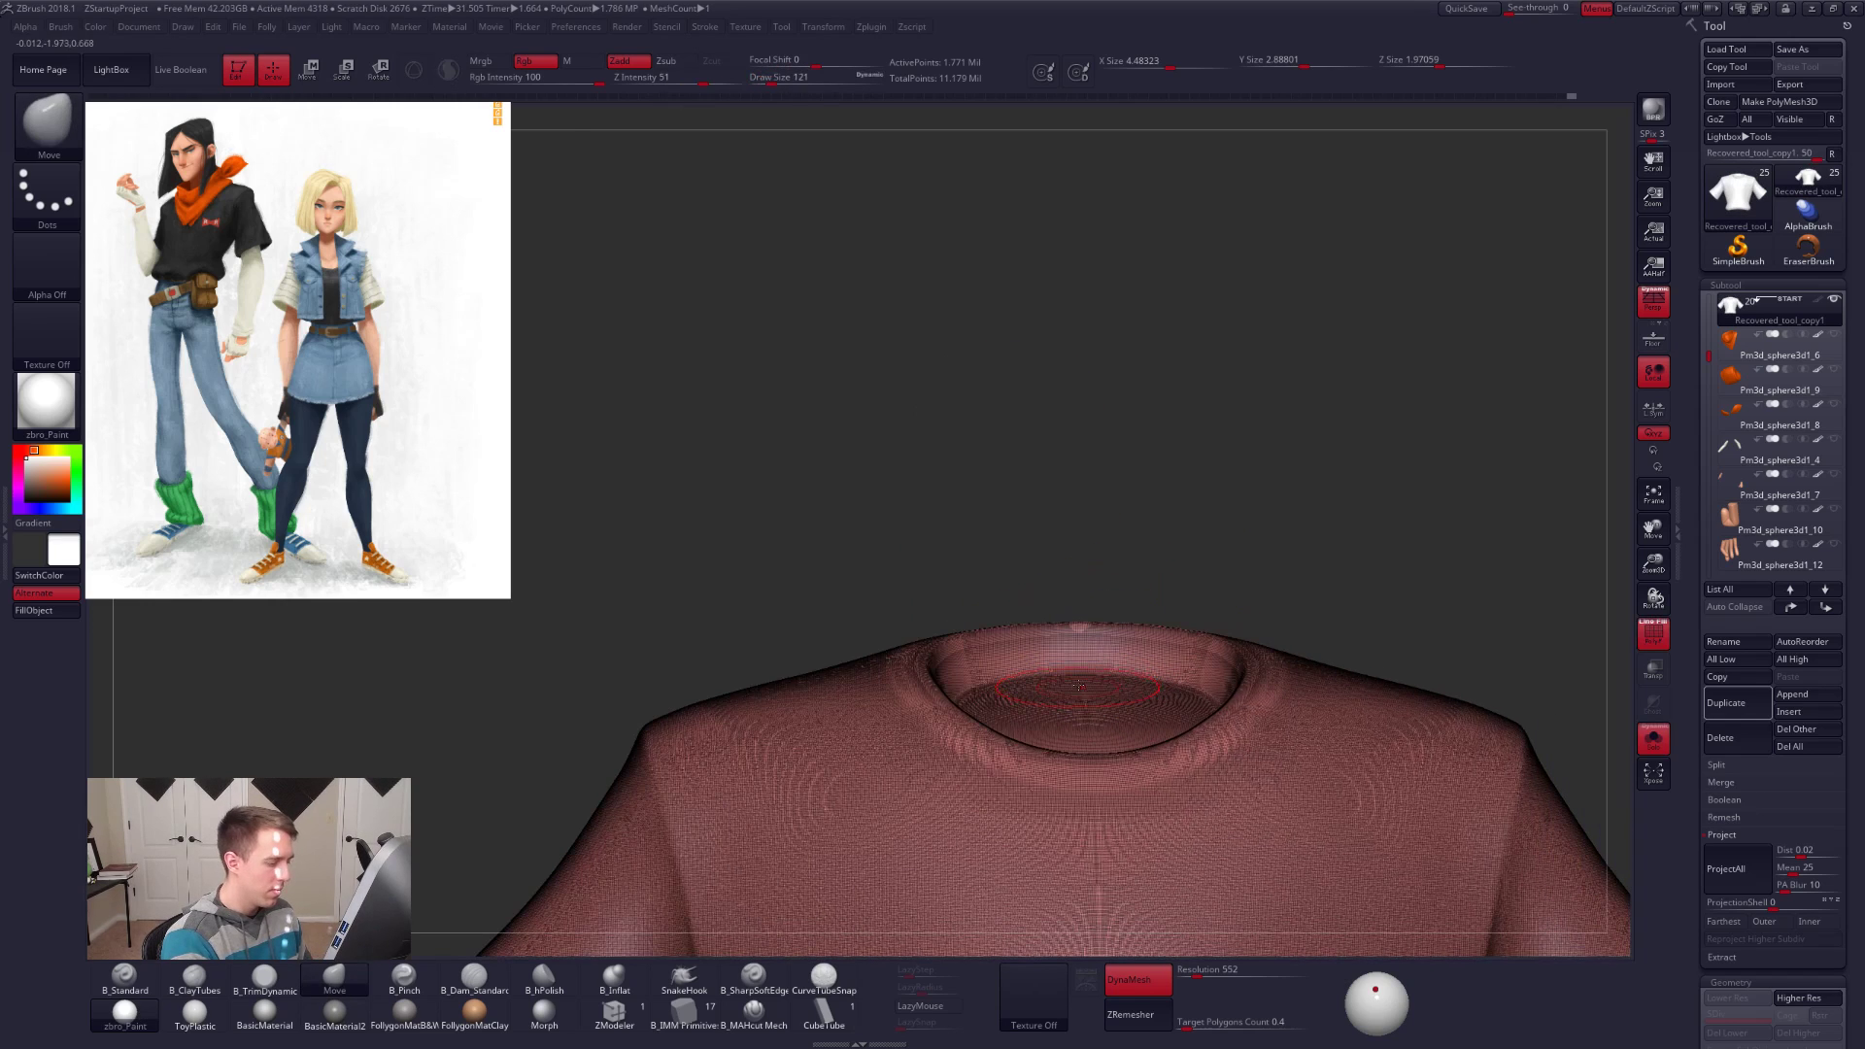
key("shift+f")
Step: Sharpen the collar's rim with the B_SharpSoftEdge brush at draw size 121 with LazyMouse on
left_click(763, 964)
mouse_move(991, 729)
right_mouse_down()
mouse_move(949, 692)
mouse_move(1009, 721)
mouse_move(1089, 602)
right_mouse_up()
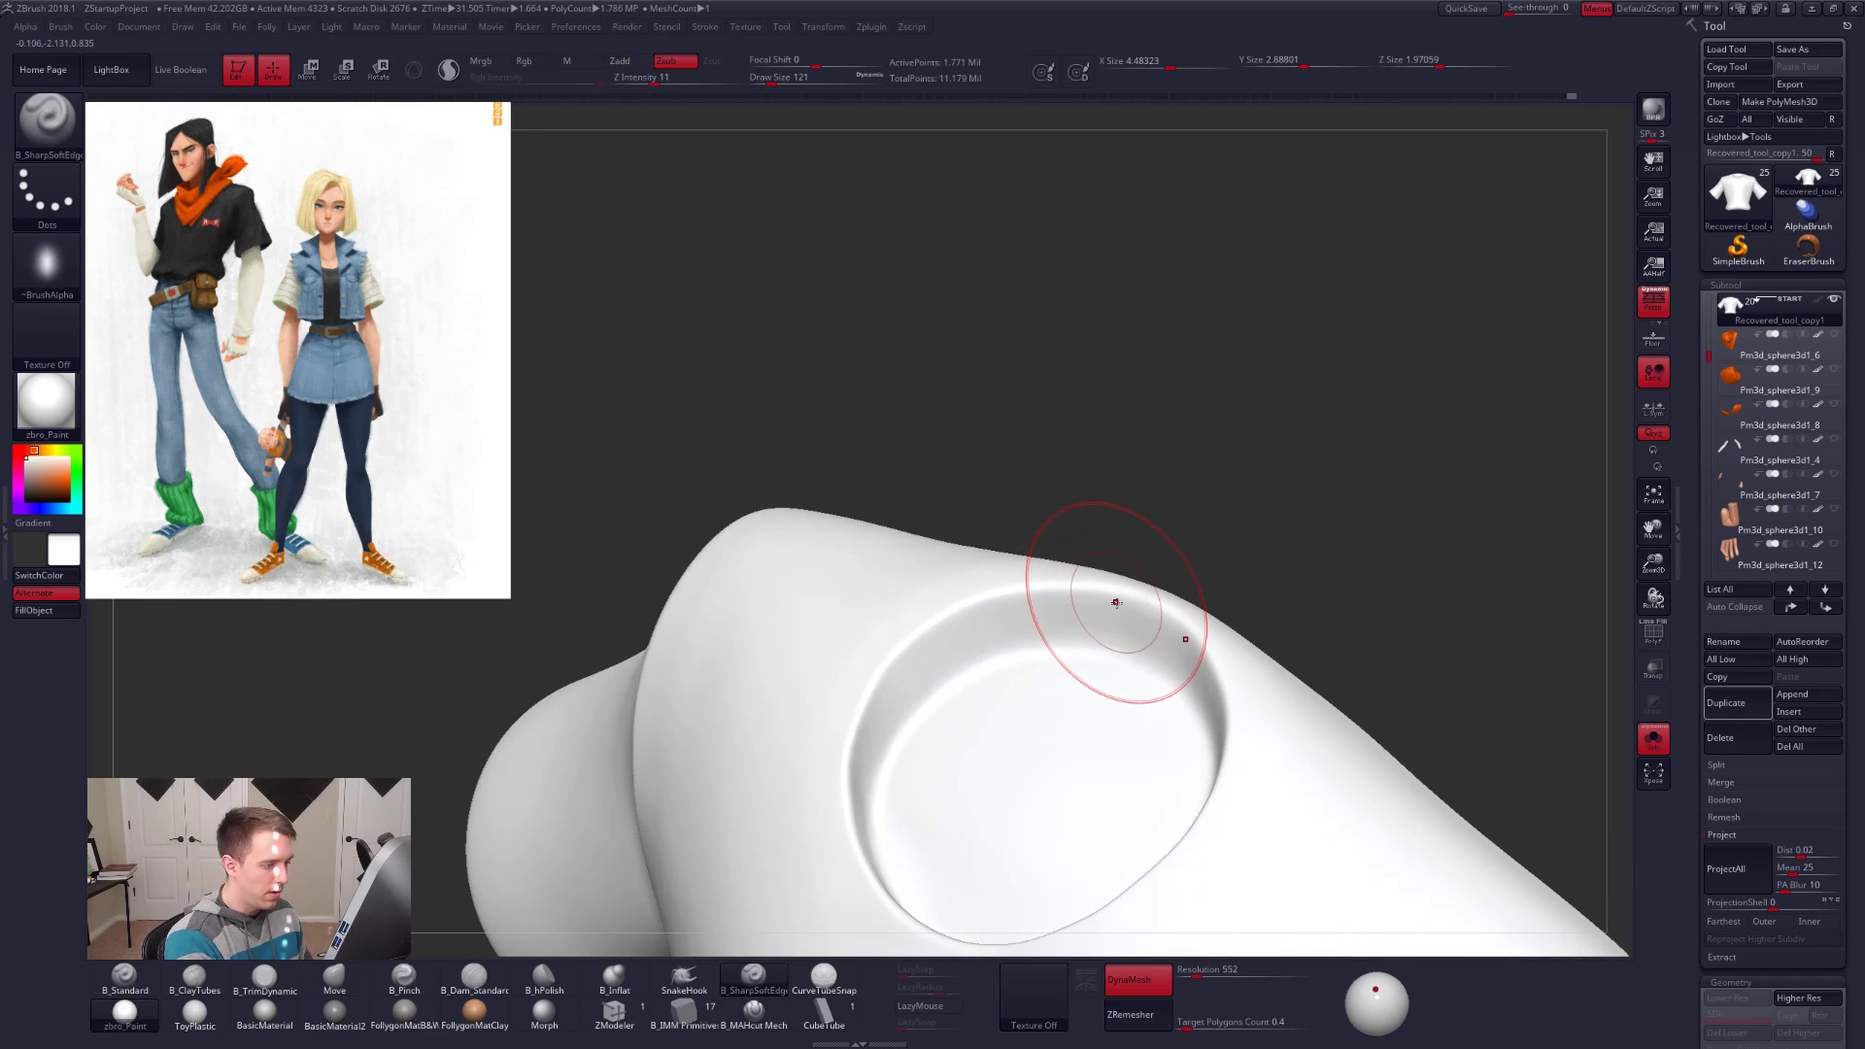
left_click(919, 1007)
right_click_drag(977, 787, 933, 729)
left_click_drag(865, 746, 894, 693)
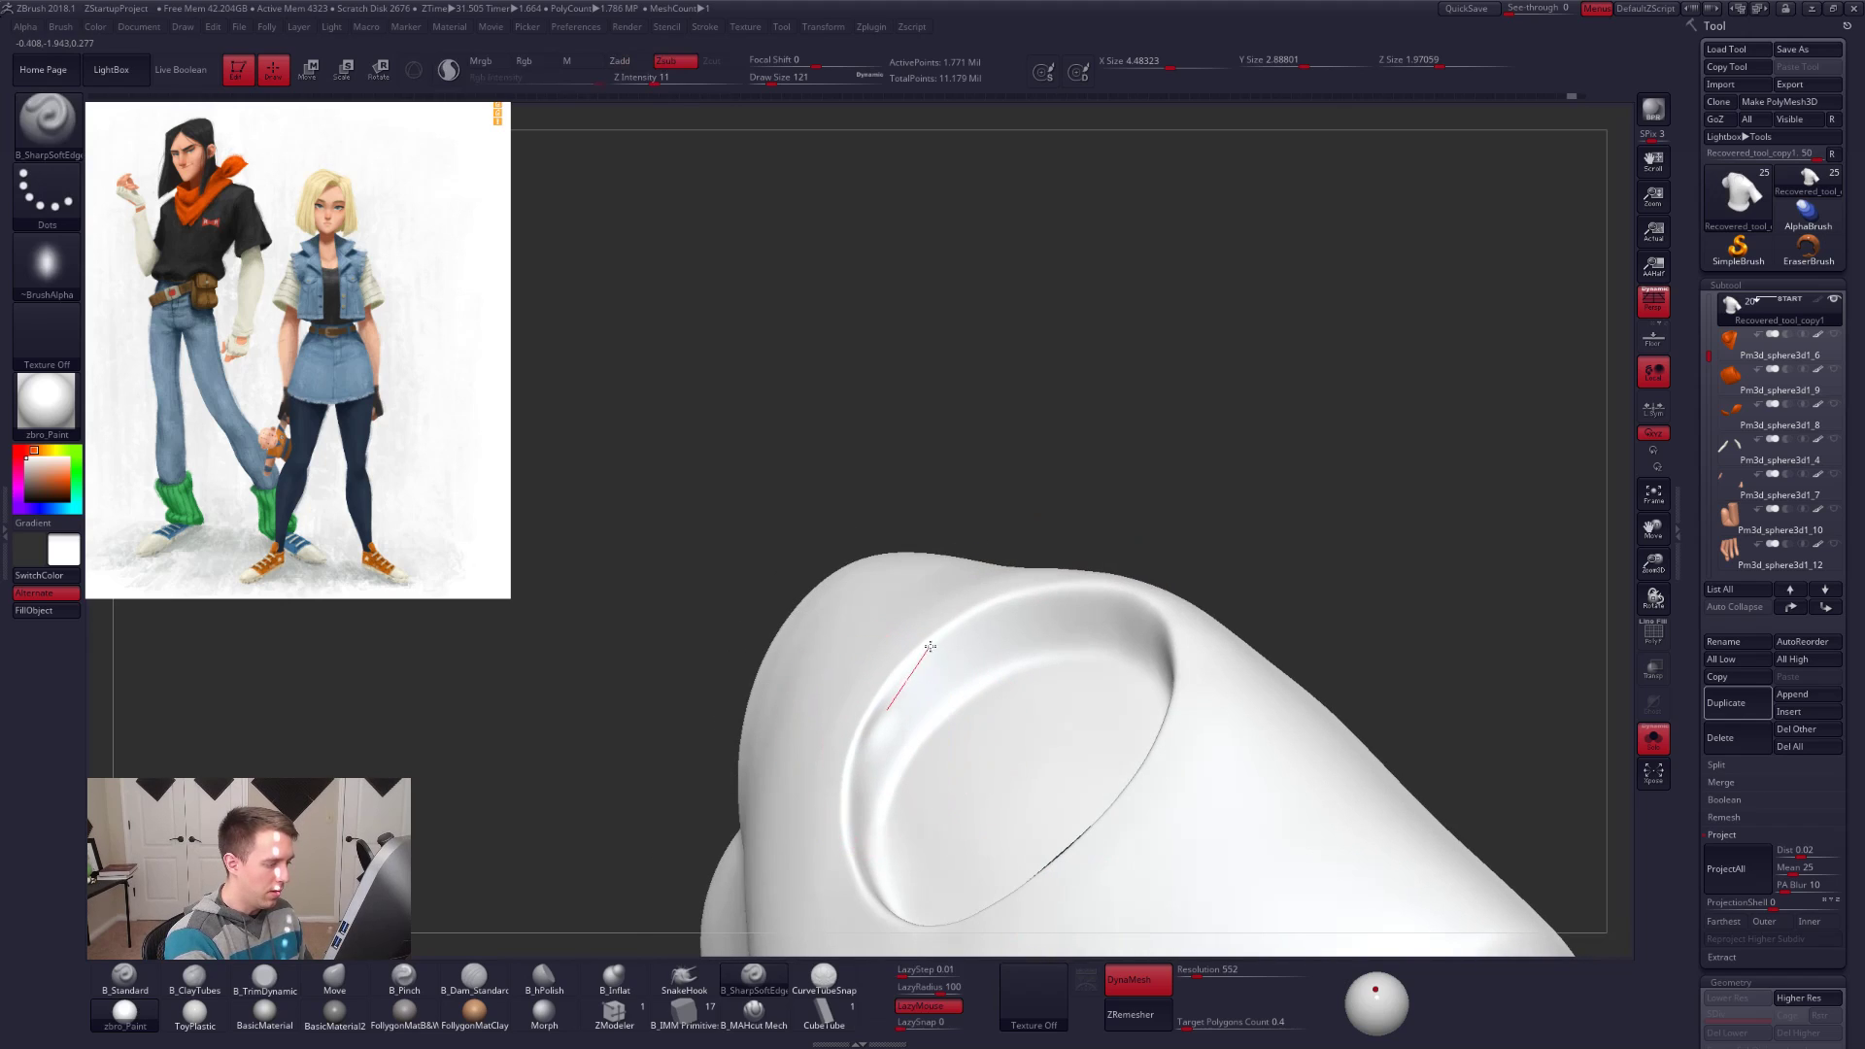
left_click_drag(1025, 604, 1090, 592)
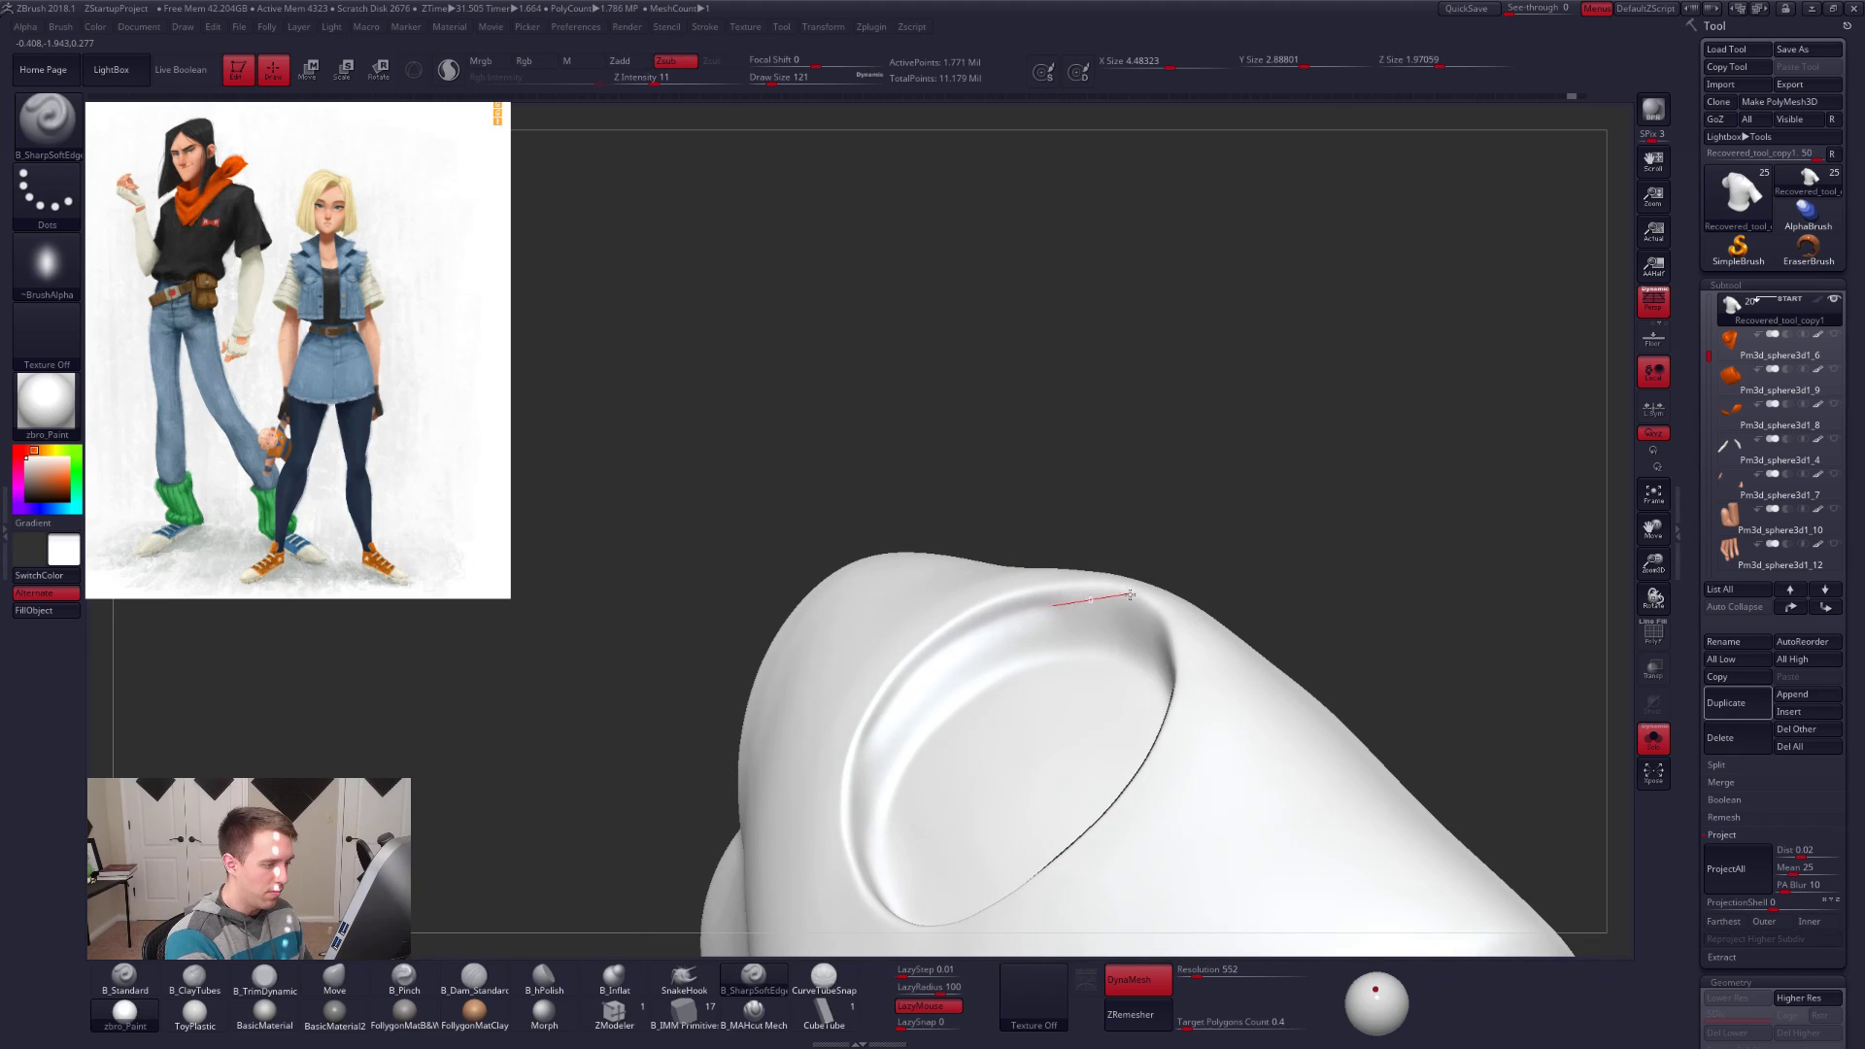
left_click_drag(1207, 630, 1213, 637)
Step: Continue sharpening the collar's edge around the neck opening, reducing the B_SharpSoftEdge brush to draw size 29
mouse_move(1113, 652)
right_mouse_down()
mouse_move(927, 692)
mouse_move(946, 806)
right_mouse_up()
mouse_move(943, 793)
left_mouse_down()
mouse_move(964, 657)
mouse_move(1014, 571)
left_mouse_up()
right_click_drag(1015, 633, 1057, 659)
key("space")
key("space")
left_click_drag(979, 670, 954, 672)
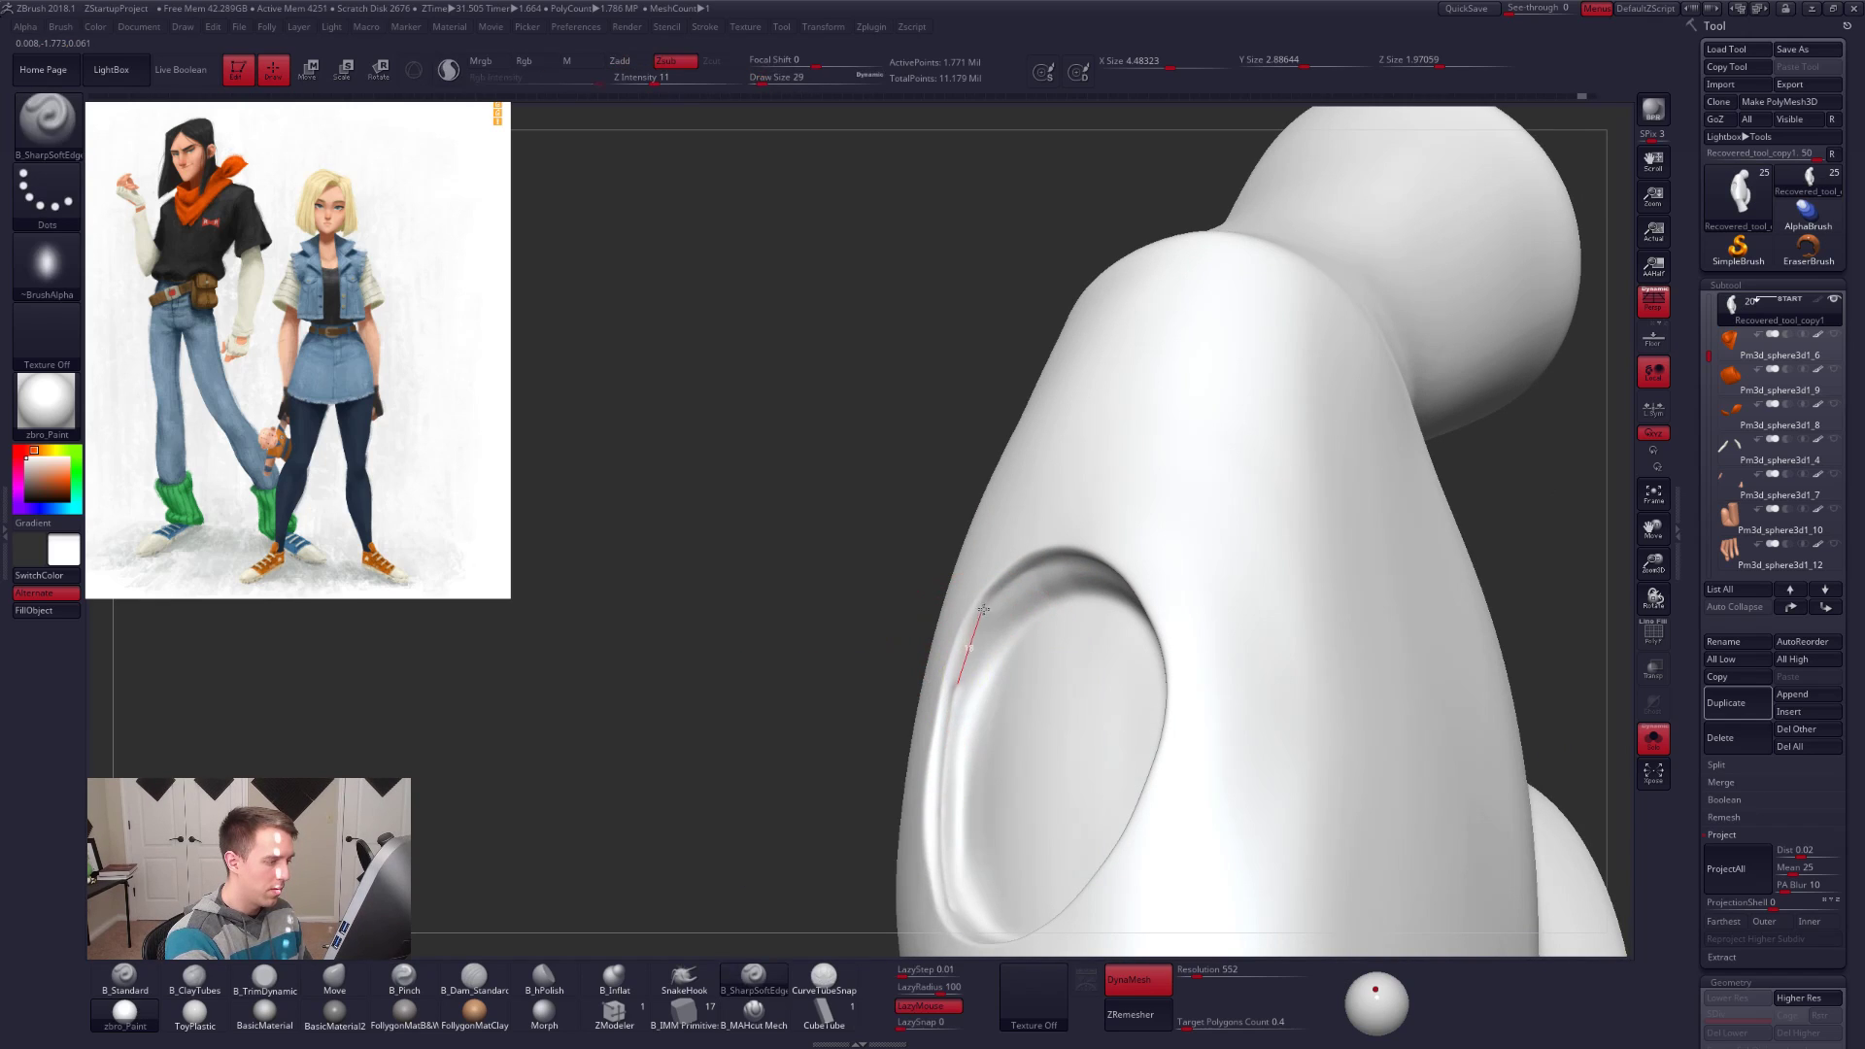
left_click_drag(1037, 546, 1040, 545)
Step: Sharpen the back edge of the collar with a slightly larger B_SharpSoftEdge brush and smooth the rim
mouse_move(1040, 545)
right_mouse_down()
mouse_move(1019, 570)
mouse_move(1292, 505)
right_mouse_up()
key("bracketright")
key("bracketright")
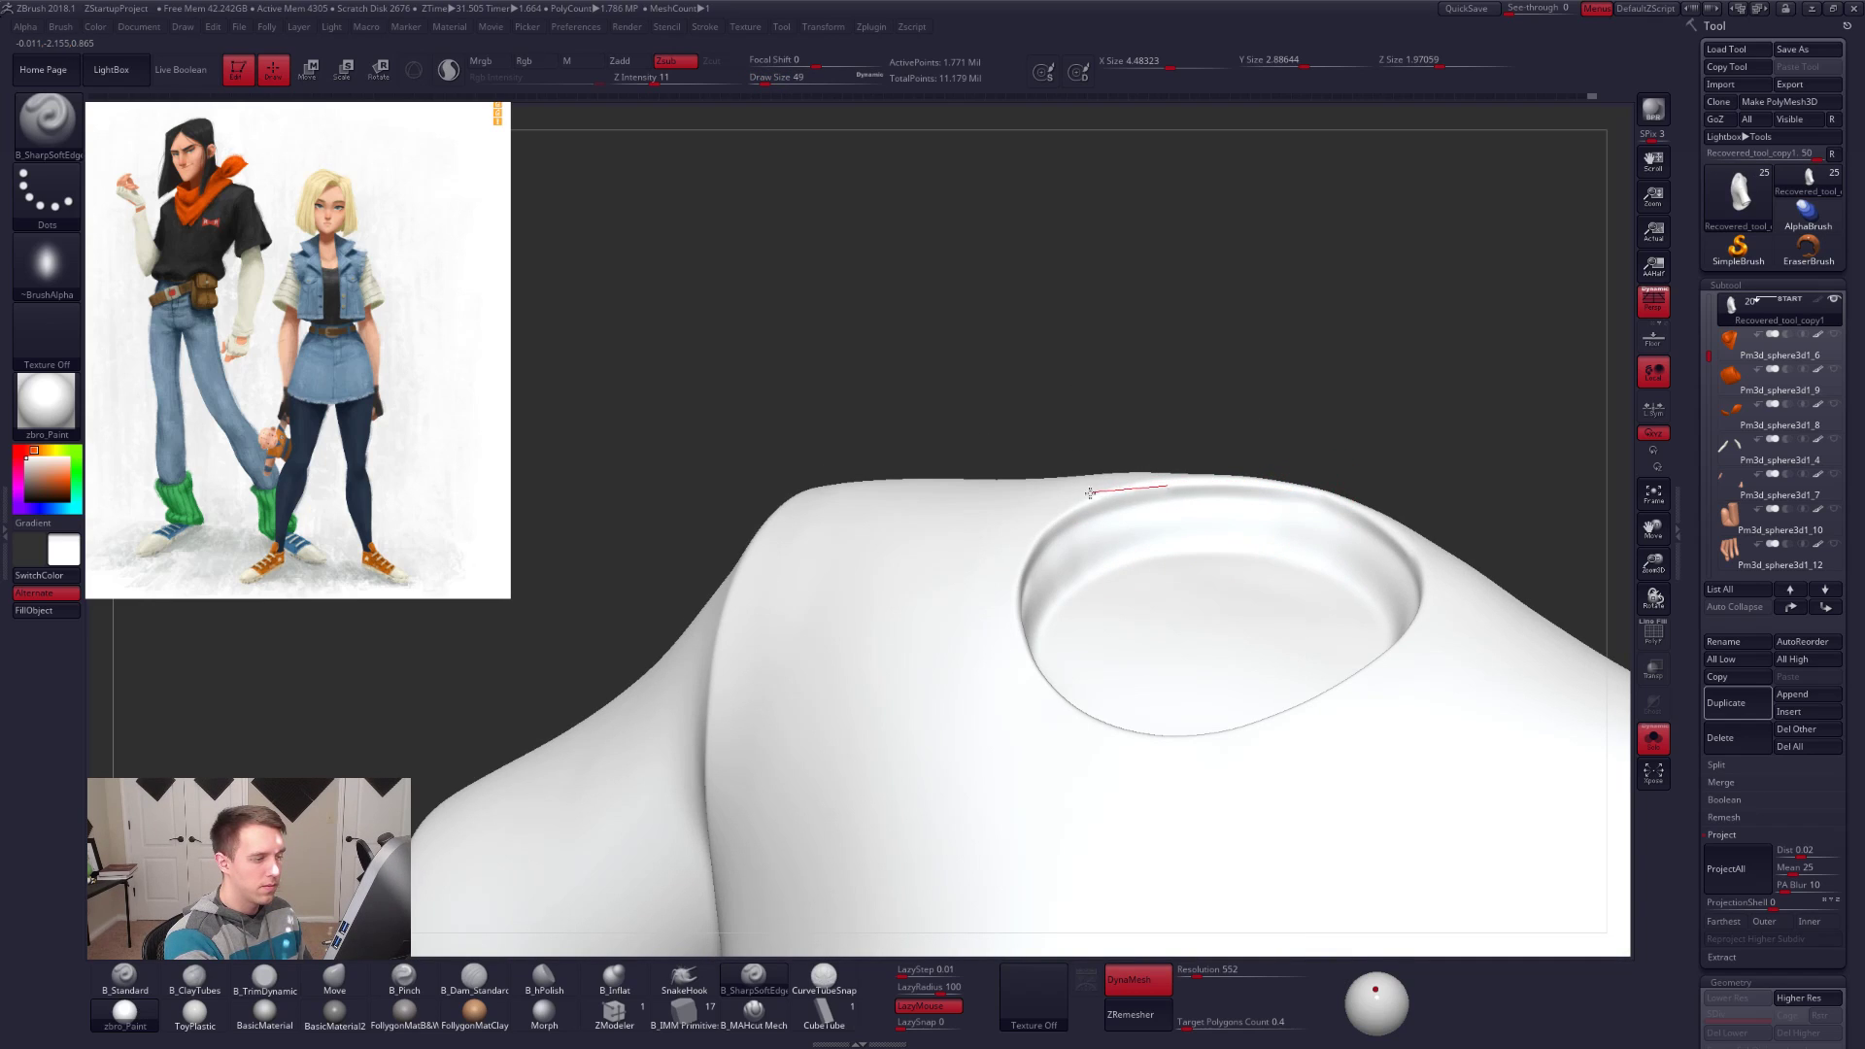
key("shift")
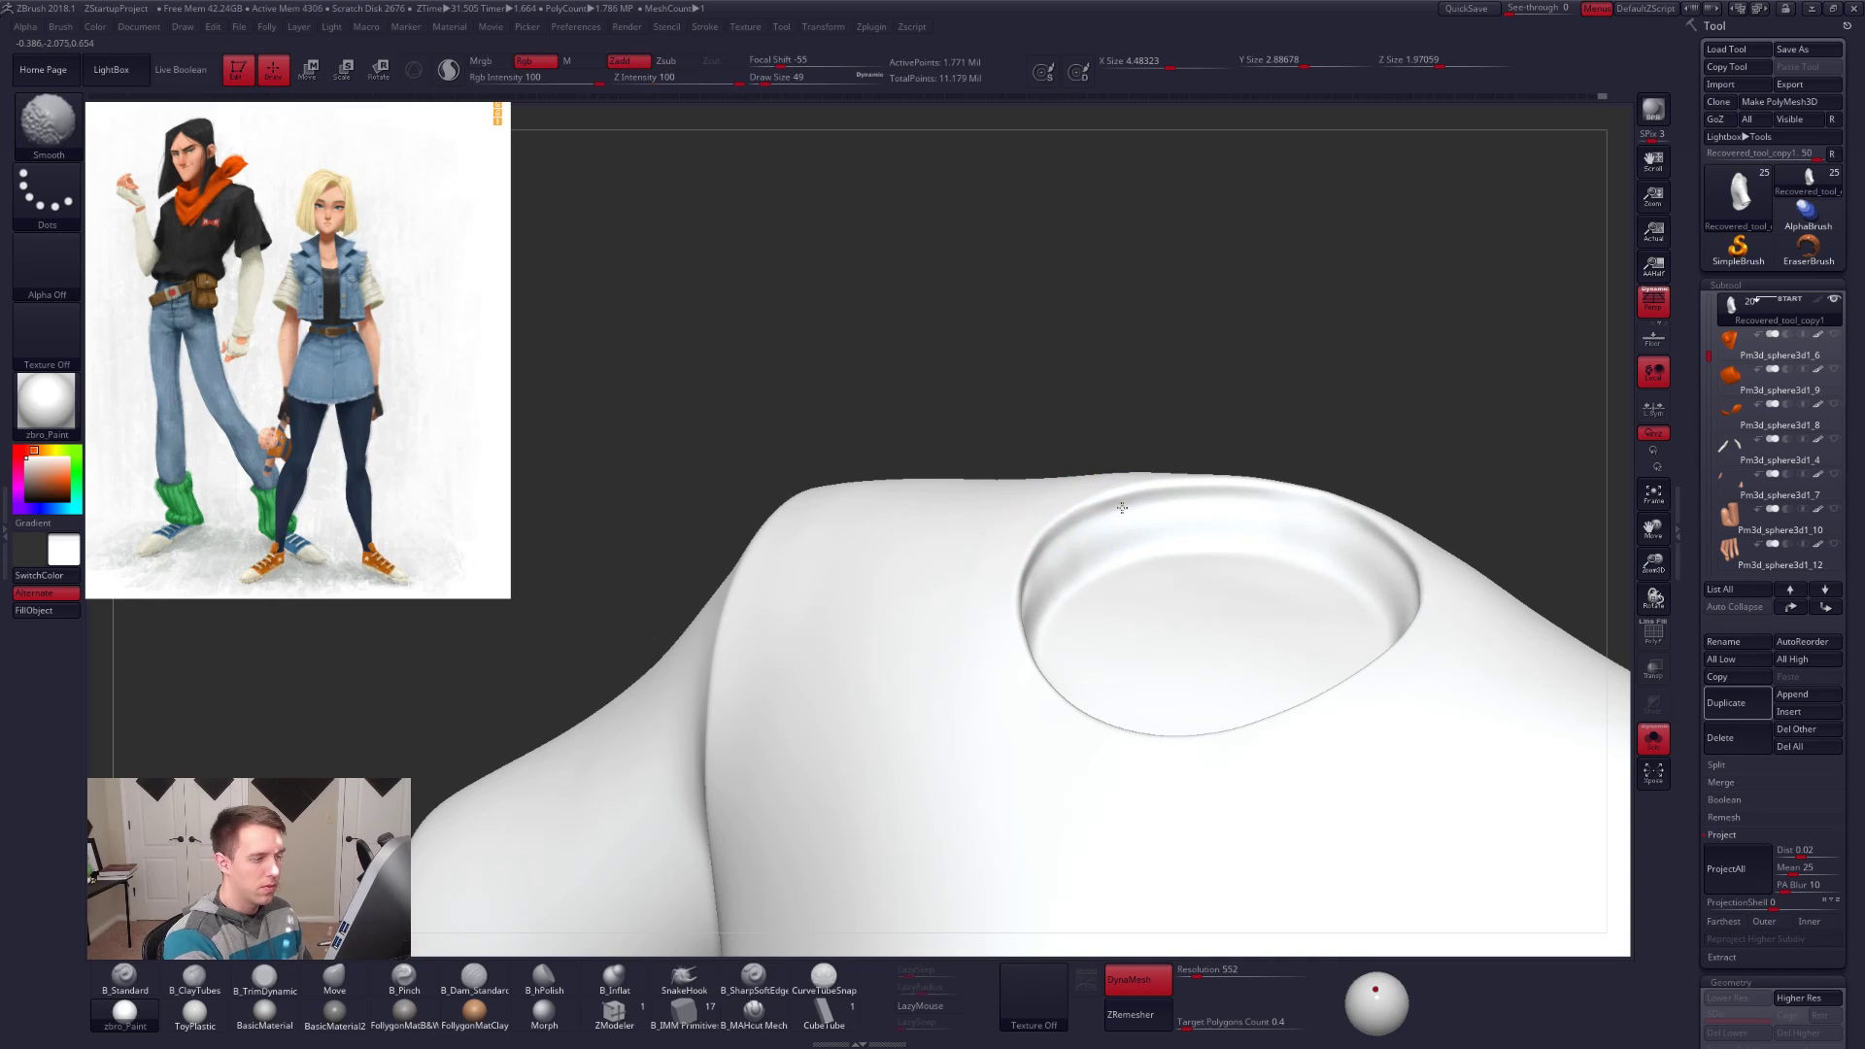
mouse_move(1056, 549)
right_mouse_down()
mouse_move(1037, 627)
mouse_move(991, 645)
right_mouse_up()
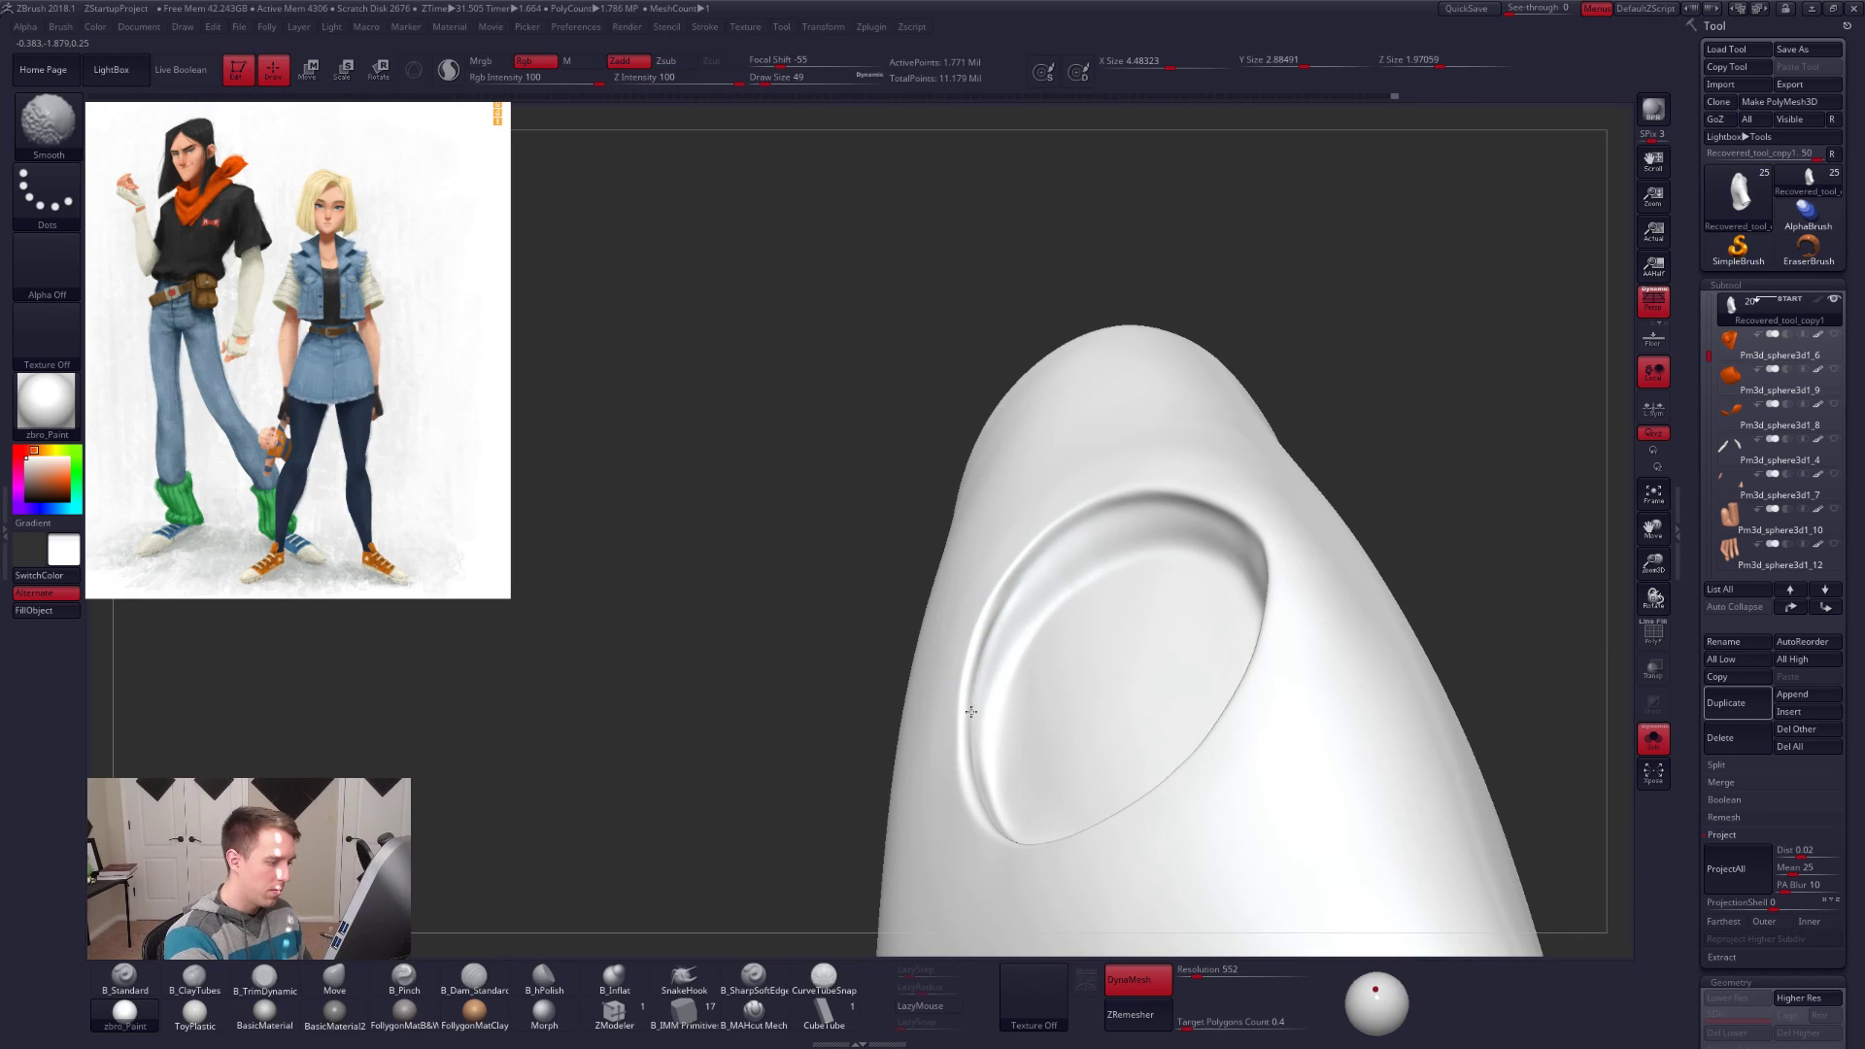
Step: Leave the isolated view and hide every subtool except the shirt
right_click_drag(1054, 594, 1273, 743)
left_click(1202, 645)
key("v")
key("v")
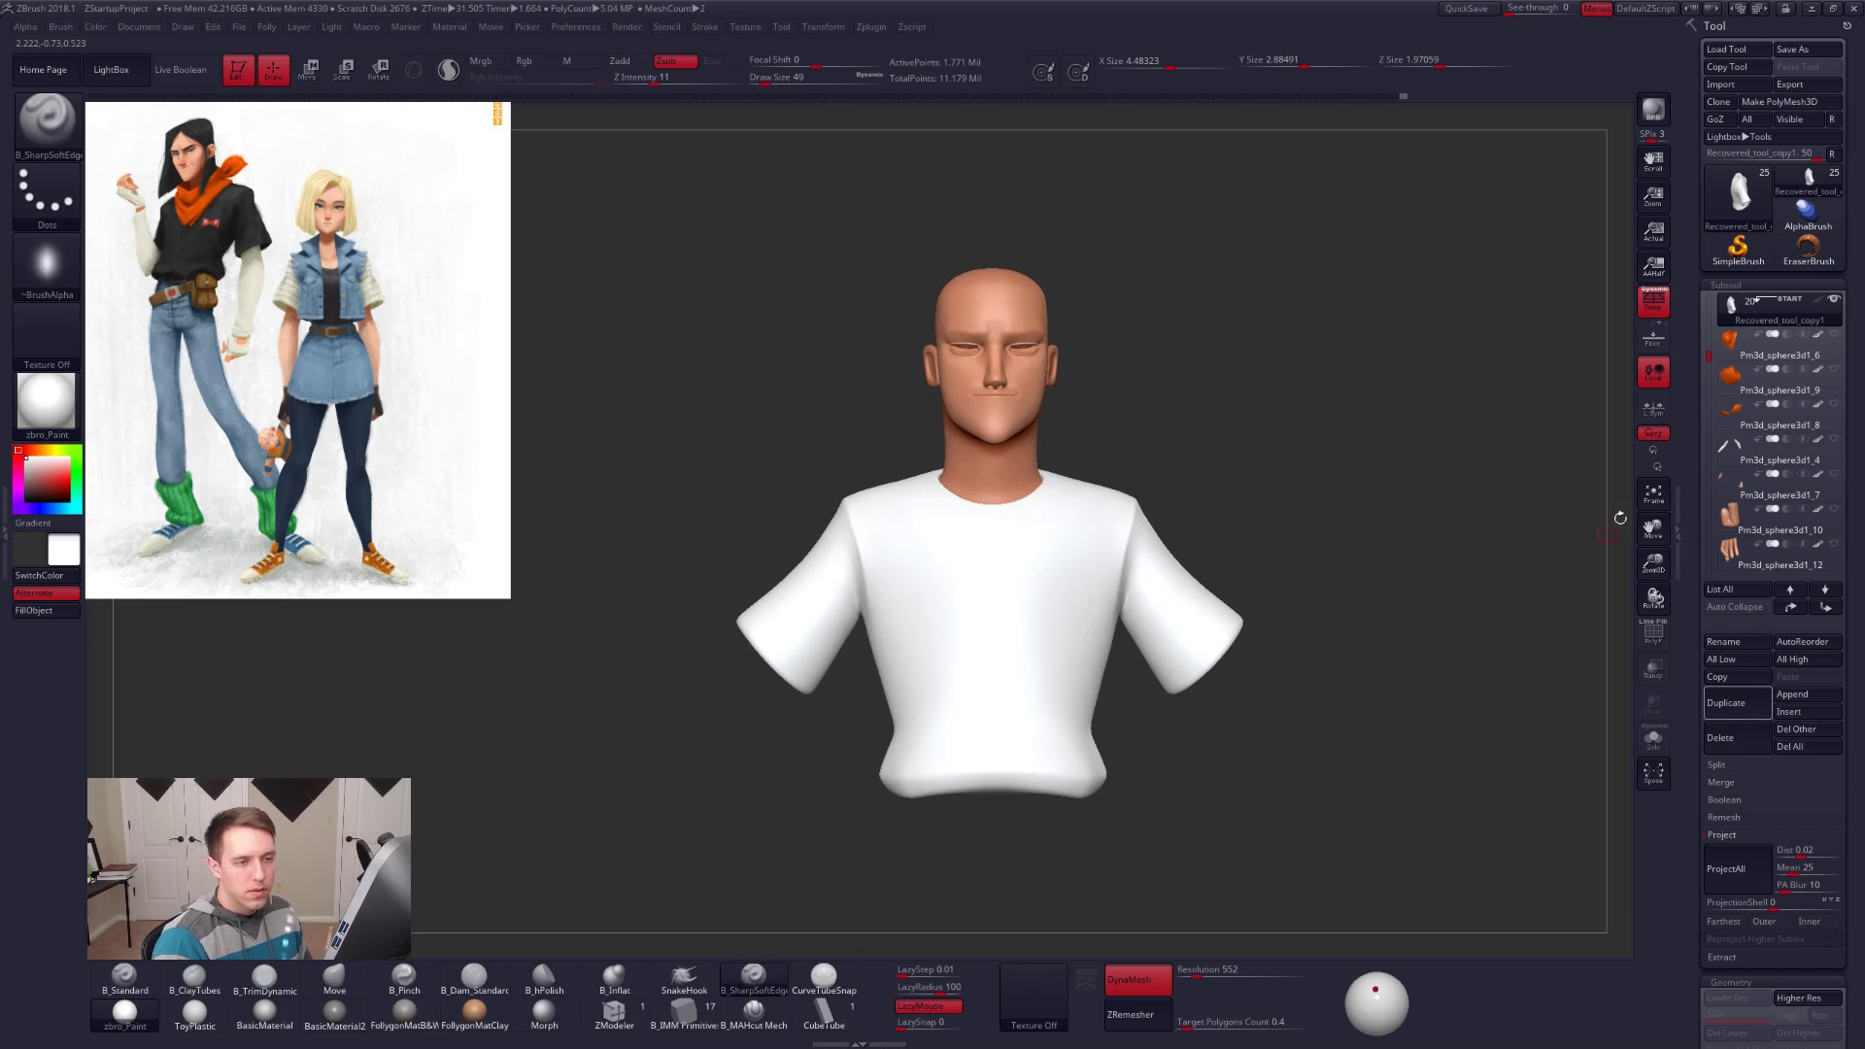
left_click(1834, 299, "shift")
key("shift+f")
key("shift+f")
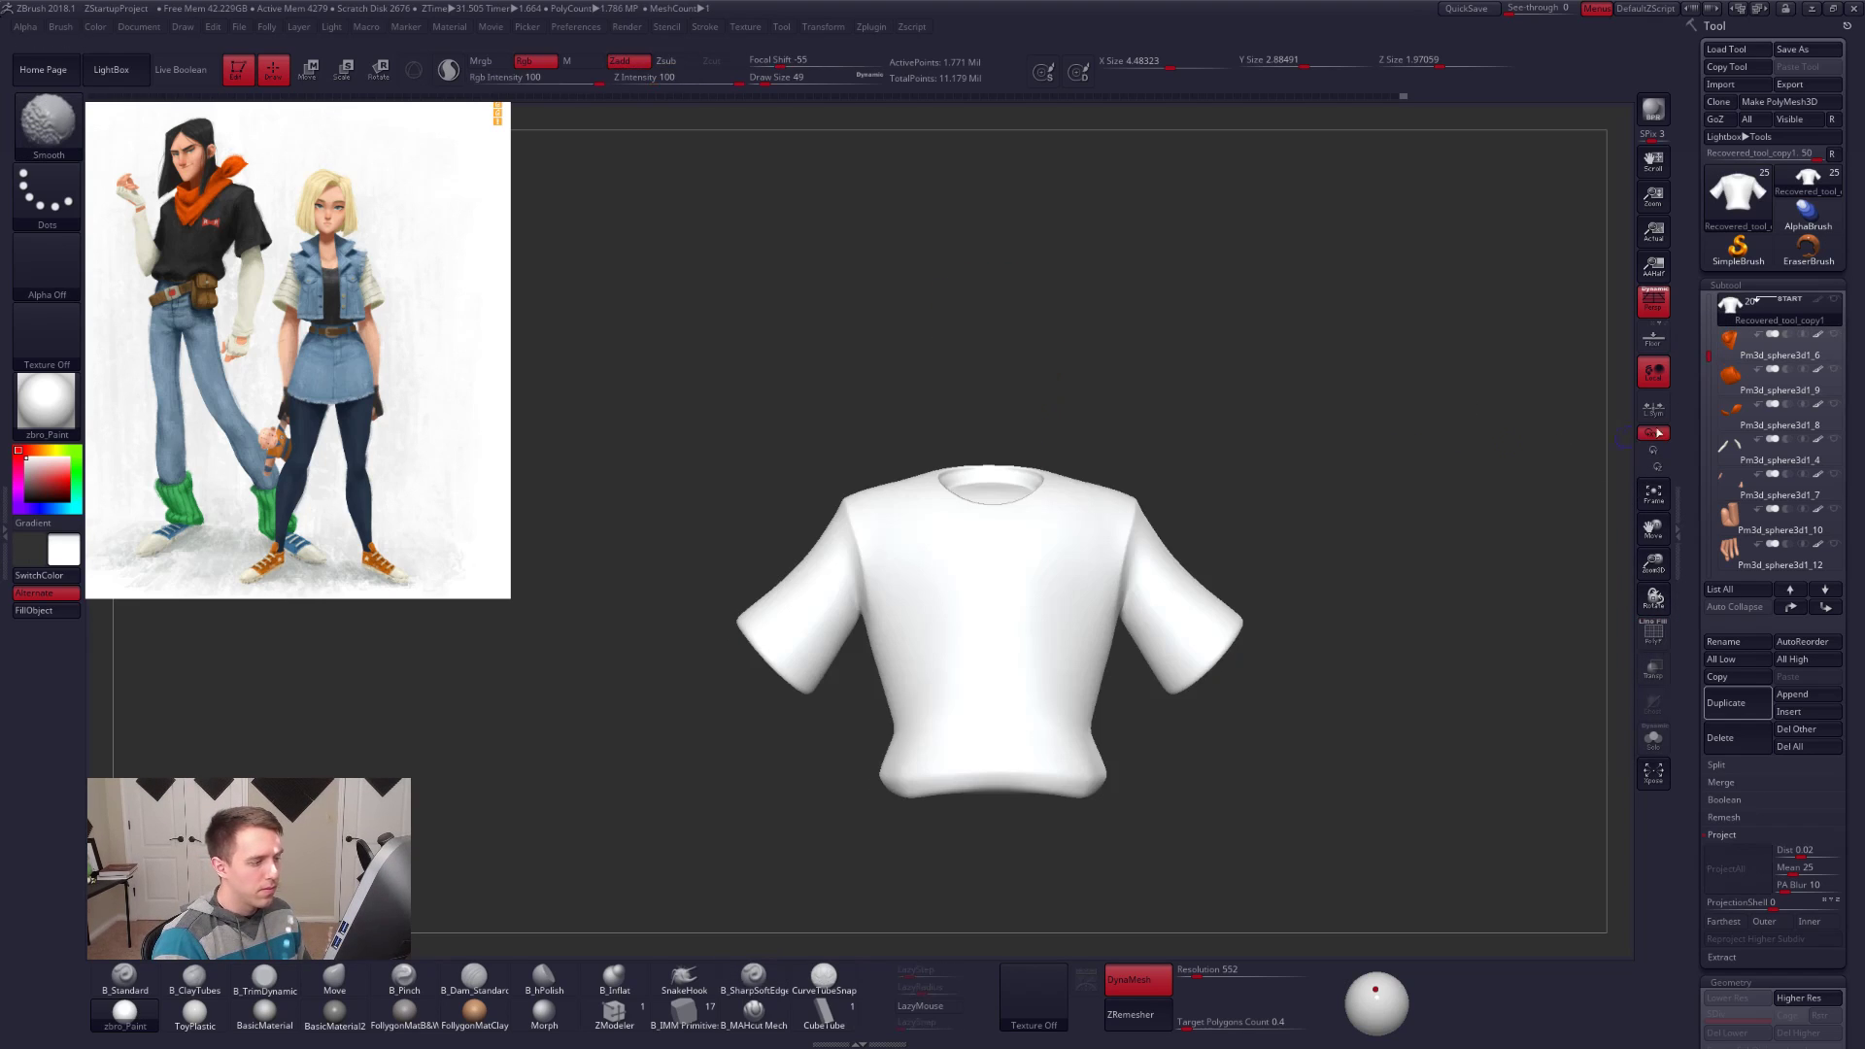
left_click(1834, 299)
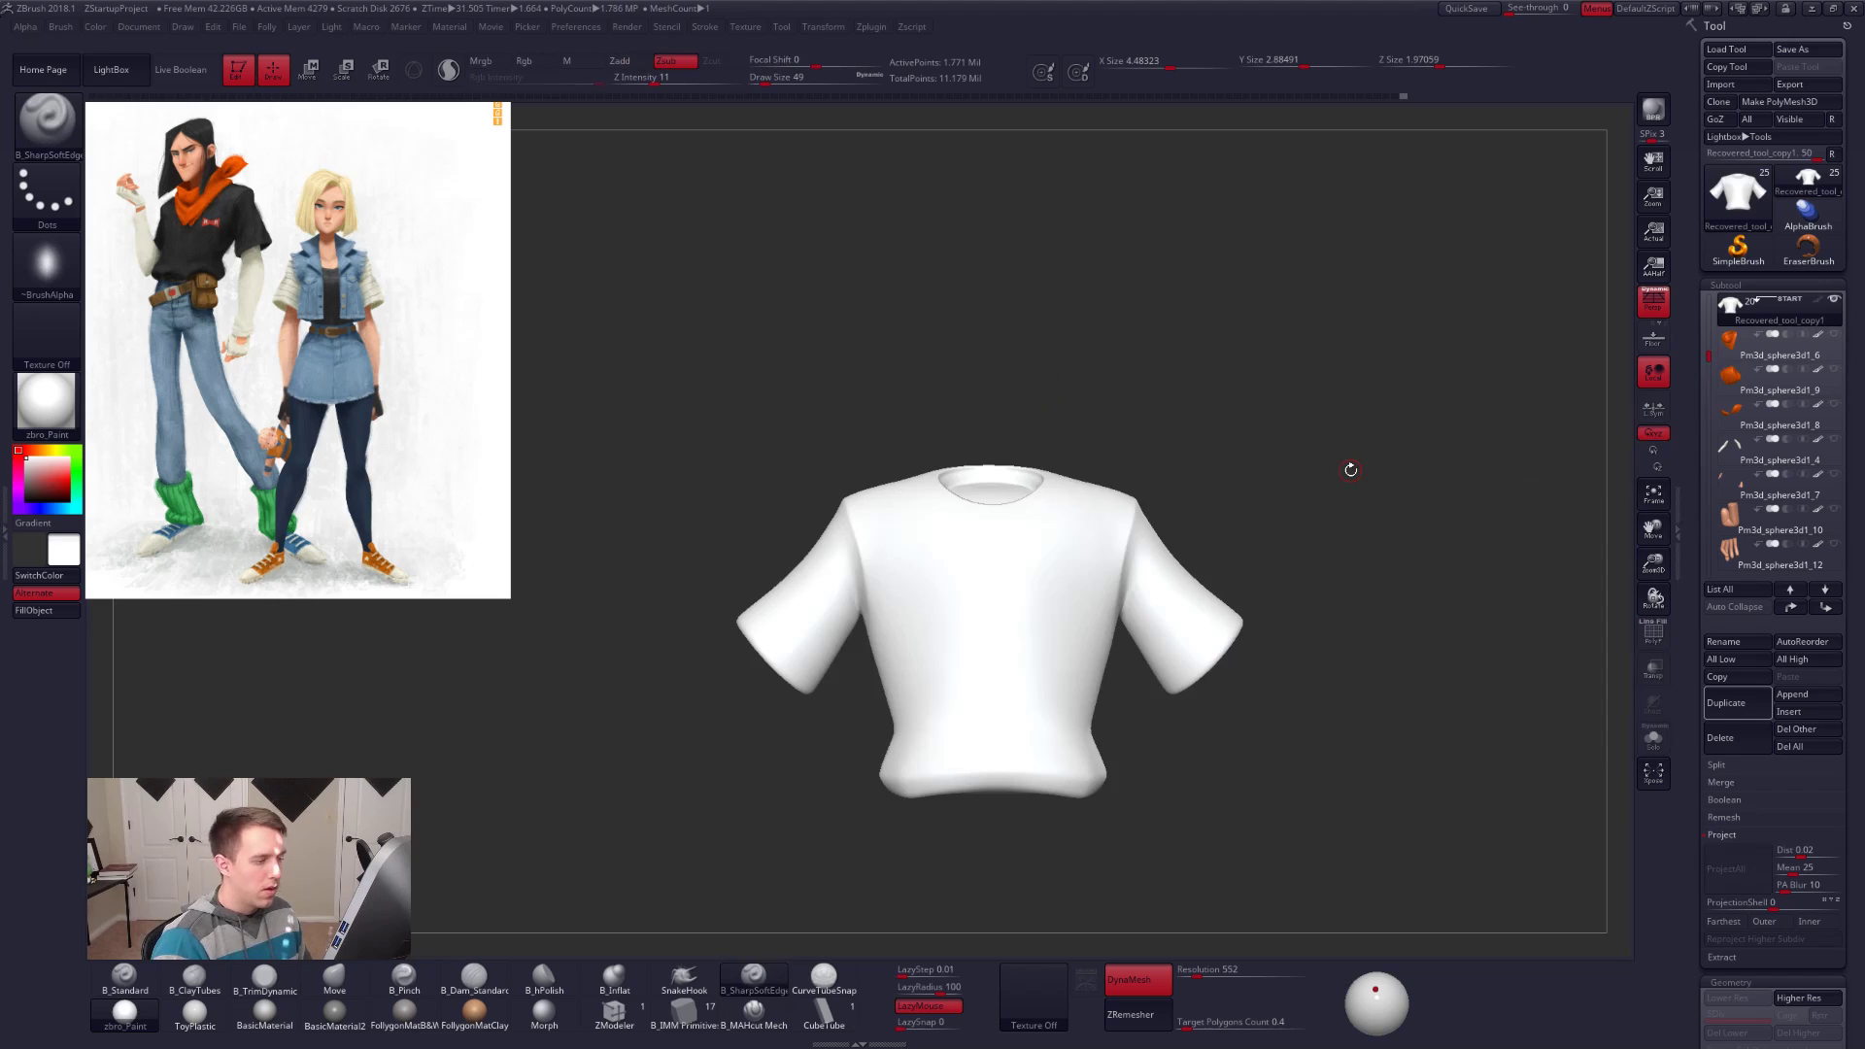
right_click(1181, 626, "ctrl+shift")
right_click_drag(1193, 622, 1218, 682, "alt")
key("shift+f")
left_click_drag(1246, 545, 1055, 824, "ctrl+shift")
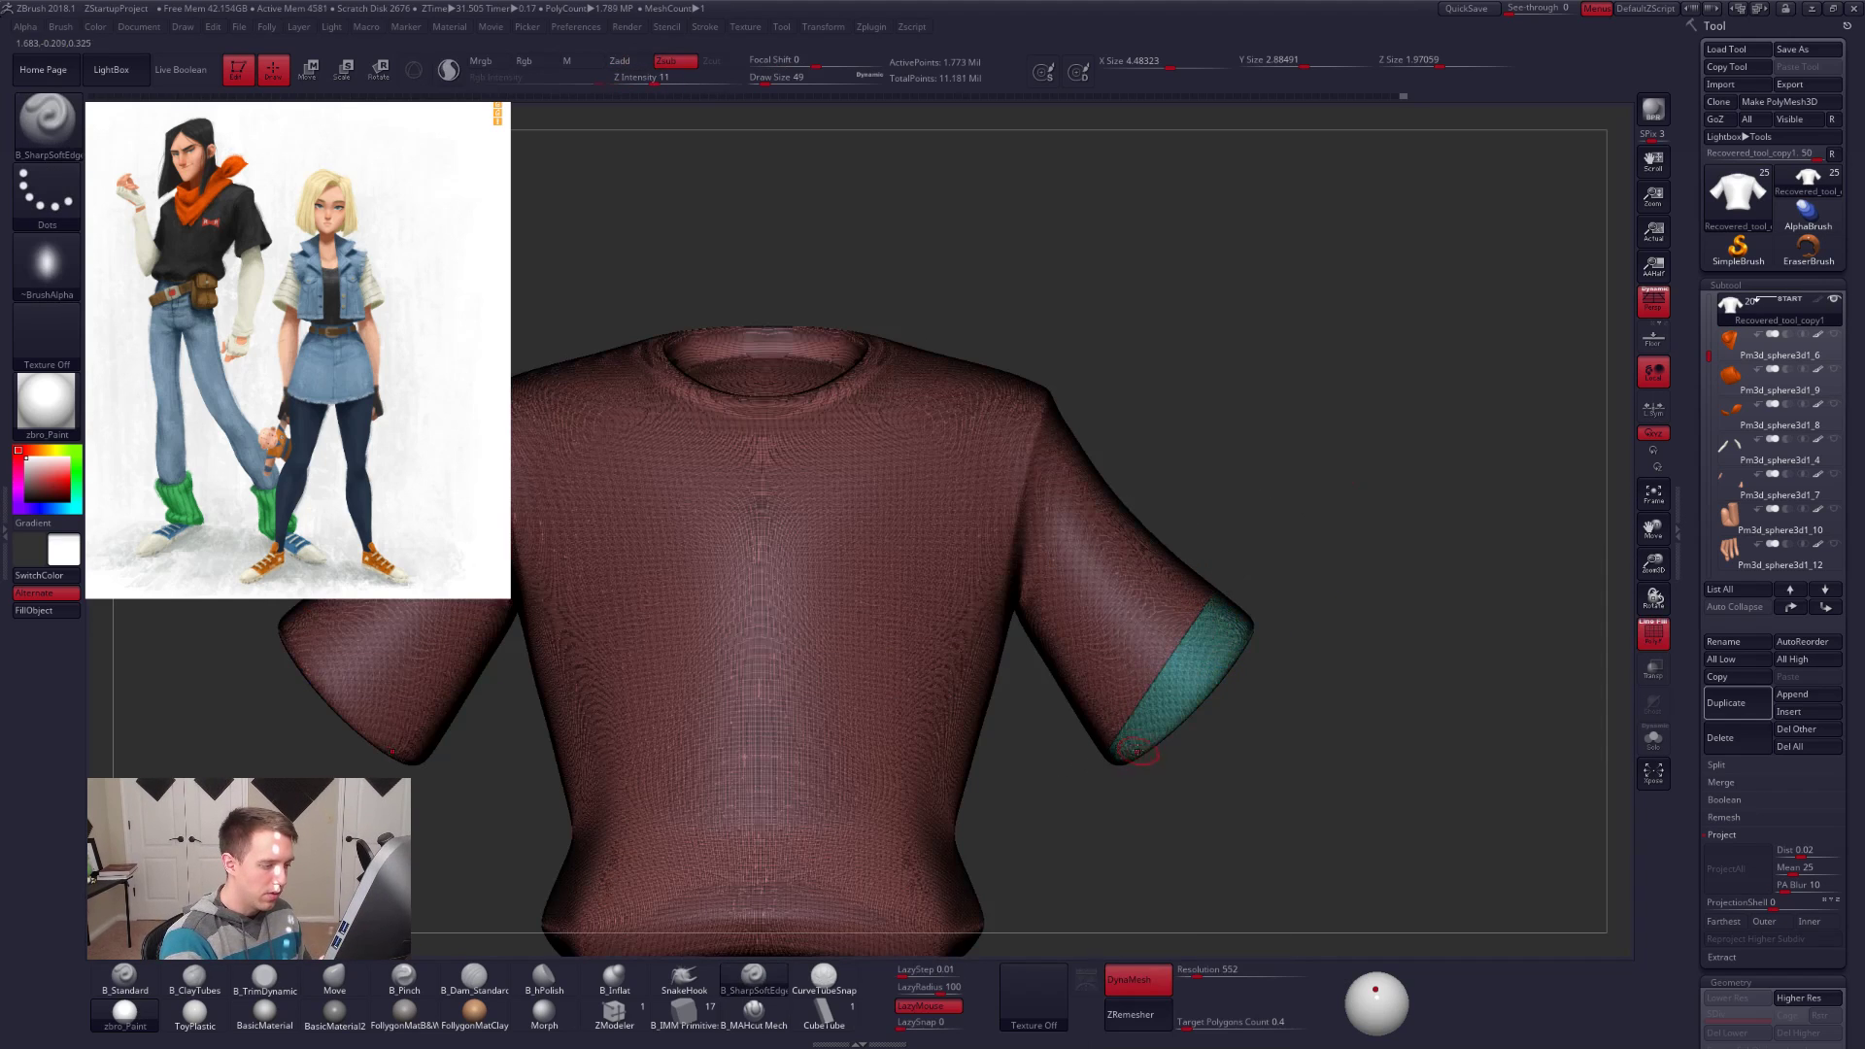
right_click_drag(1350, 809, 1116, 716, "ctrl")
key("ctrl+z")
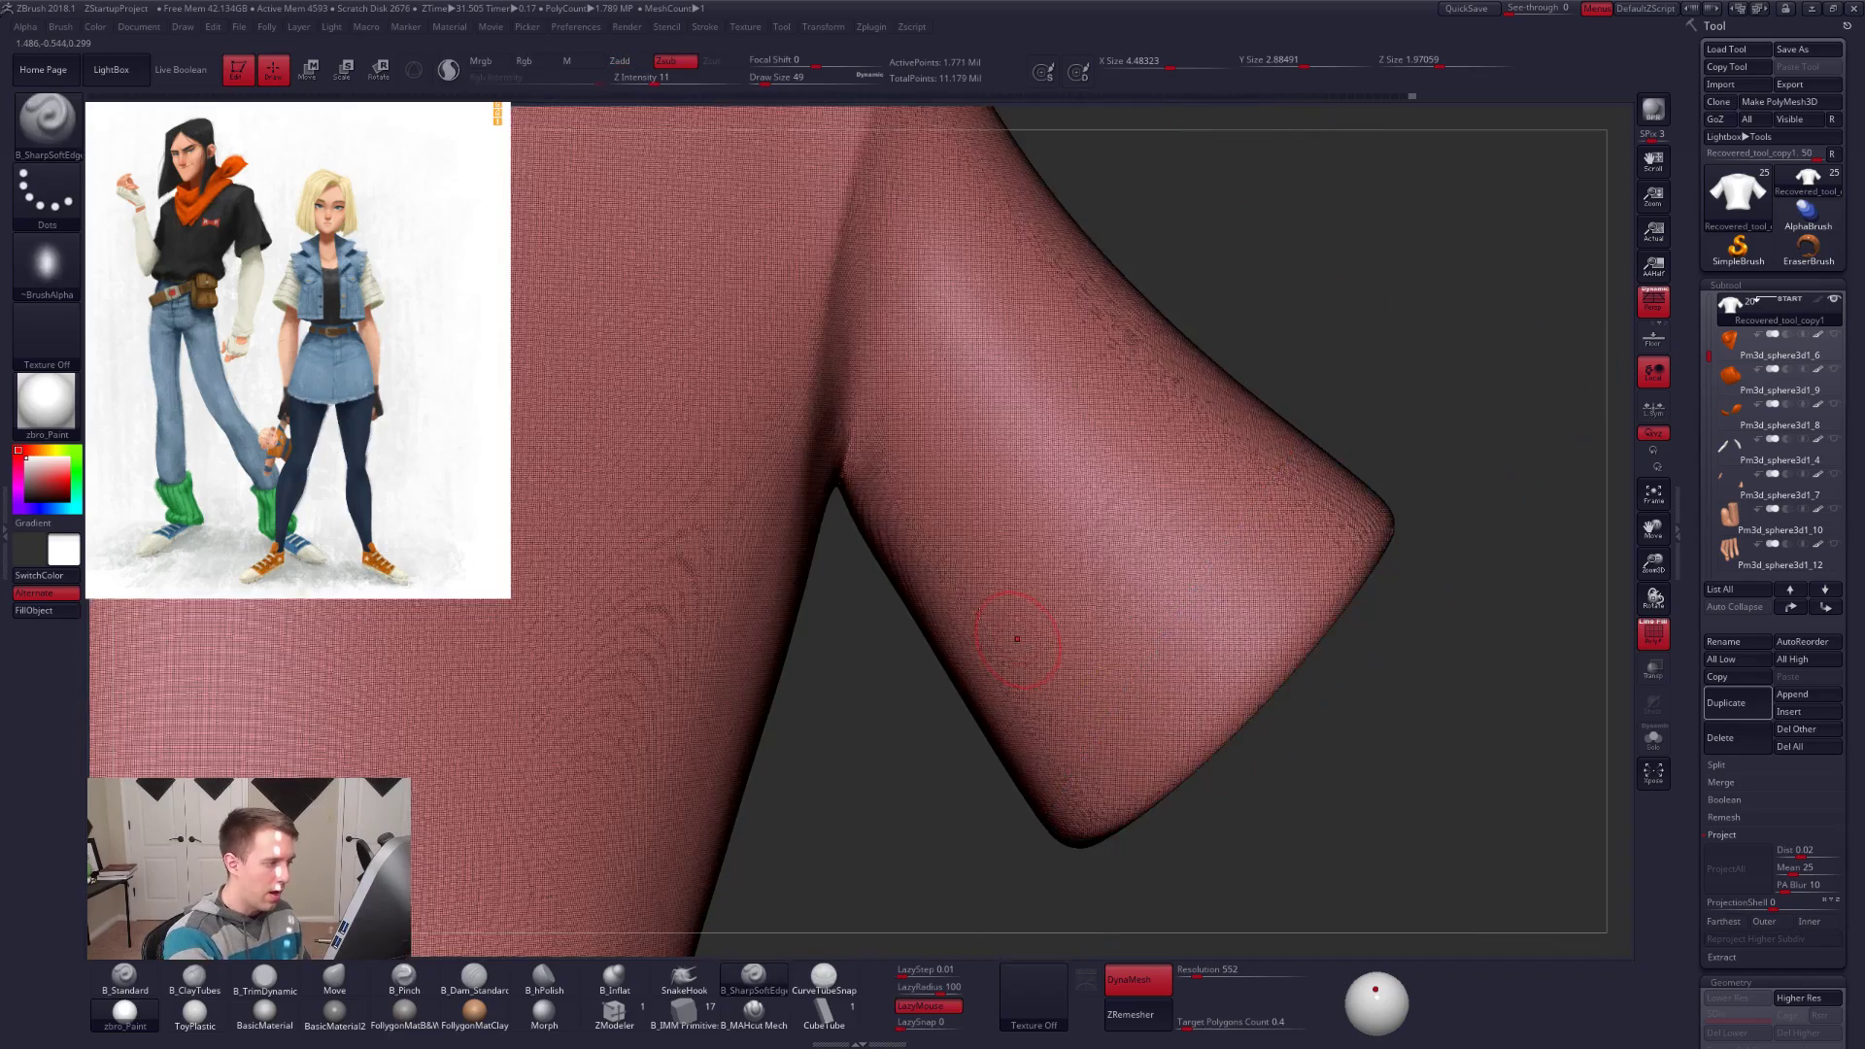
key("ctrl+z")
Step: Mask both sleeves of the shirt symmetrically up to the armhole seams
mouse_move(910, 610)
right_mouse_down("ctrl")
mouse_move(879, 595)
mouse_move(1012, 656)
mouse_move(1054, 555)
mouse_move(1049, 670)
mouse_move(1048, 589)
right_mouse_up("ctrl")
key("shift+f")
key("ctrl")
mouse_move(1039, 644)
left_mouse_down("ctrl")
mouse_move(1030, 794)
mouse_move(1323, 387)
mouse_move(1060, 529)
left_mouse_up("ctrl")
mouse_move(1107, 566)
right_mouse_down()
mouse_move(1071, 981)
mouse_move(1056, 738)
right_mouse_up()
key("shift")
right_click_drag(1063, 588, 1076, 438)
key("shift")
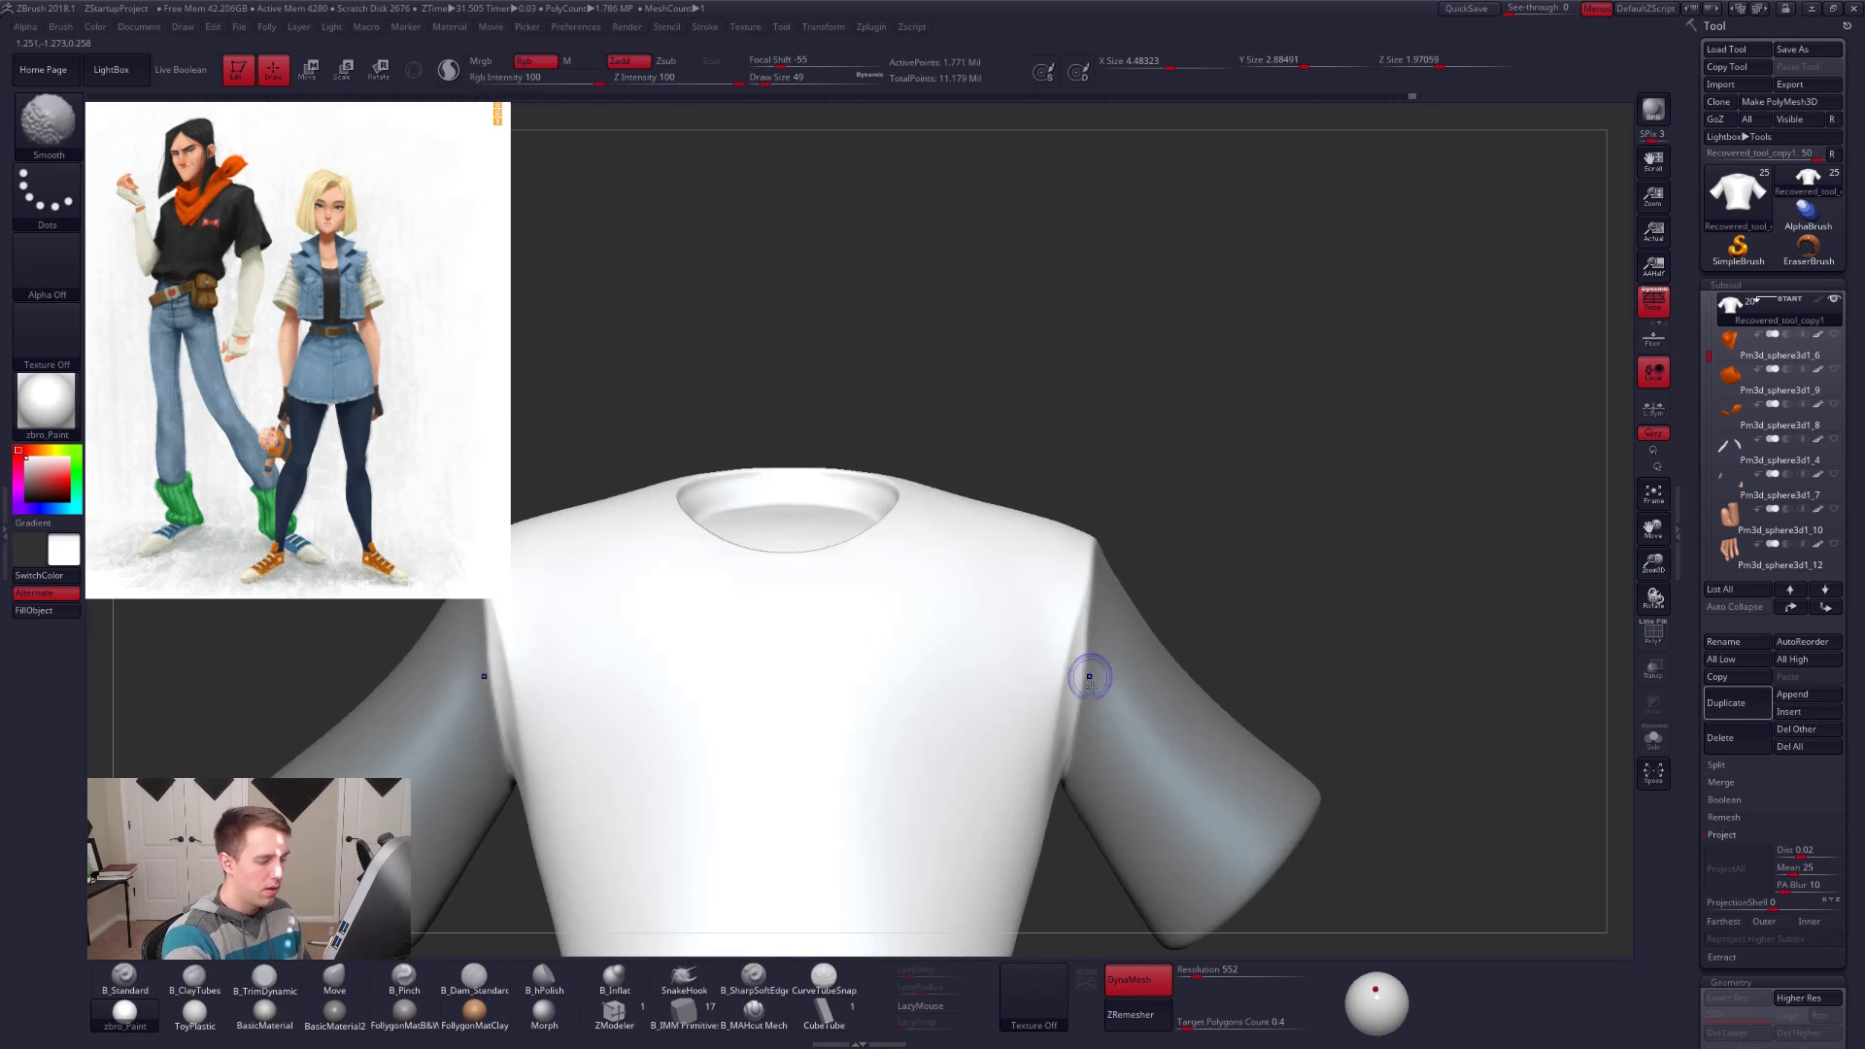
Step: Clean up the sleeve mask's edge along the shoulder seams with the MaskPen brush at draw size 25
right_click_drag(1088, 671, 1075, 612)
mouse_move(1043, 575)
left_mouse_down("ctrl+alt")
mouse_move(1120, 345)
mouse_move(1092, 544)
left_mouse_up("ctrl+alt")
mouse_move(1284, 616)
right_mouse_down()
mouse_move(1030, 628)
mouse_move(1083, 579)
mouse_move(1087, 616)
right_mouse_up()
key("ctrl+f")
key("space")
left_click_drag(1090, 615, 1046, 515)
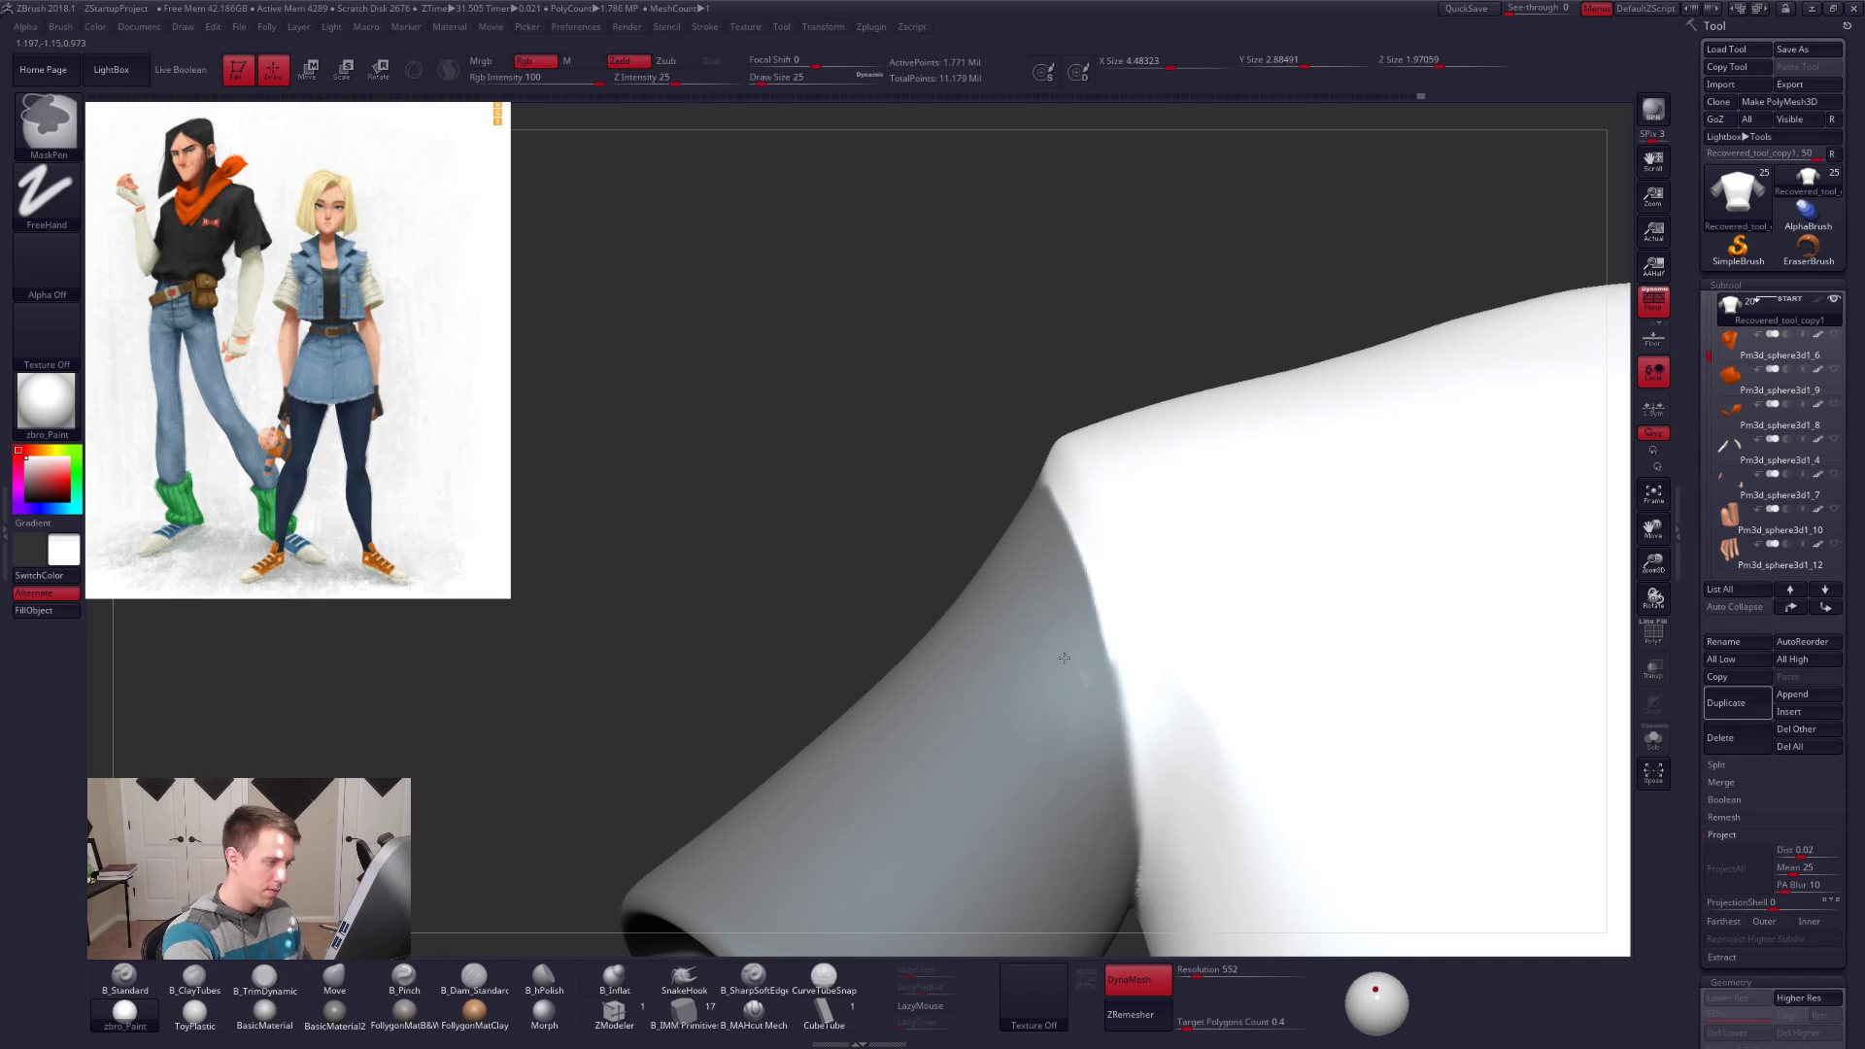
left_click_drag(1133, 714, 1148, 820, "ctrl+alt")
right_click_drag(1190, 755, 1201, 677, "alt")
mouse_move(1201, 677)
right_mouse_down()
mouse_move(1250, 625)
mouse_move(1181, 755)
mouse_move(1201, 775)
mouse_move(1141, 735)
mouse_move(1257, 716)
mouse_move(1248, 670)
mouse_move(1169, 637)
right_mouse_up()
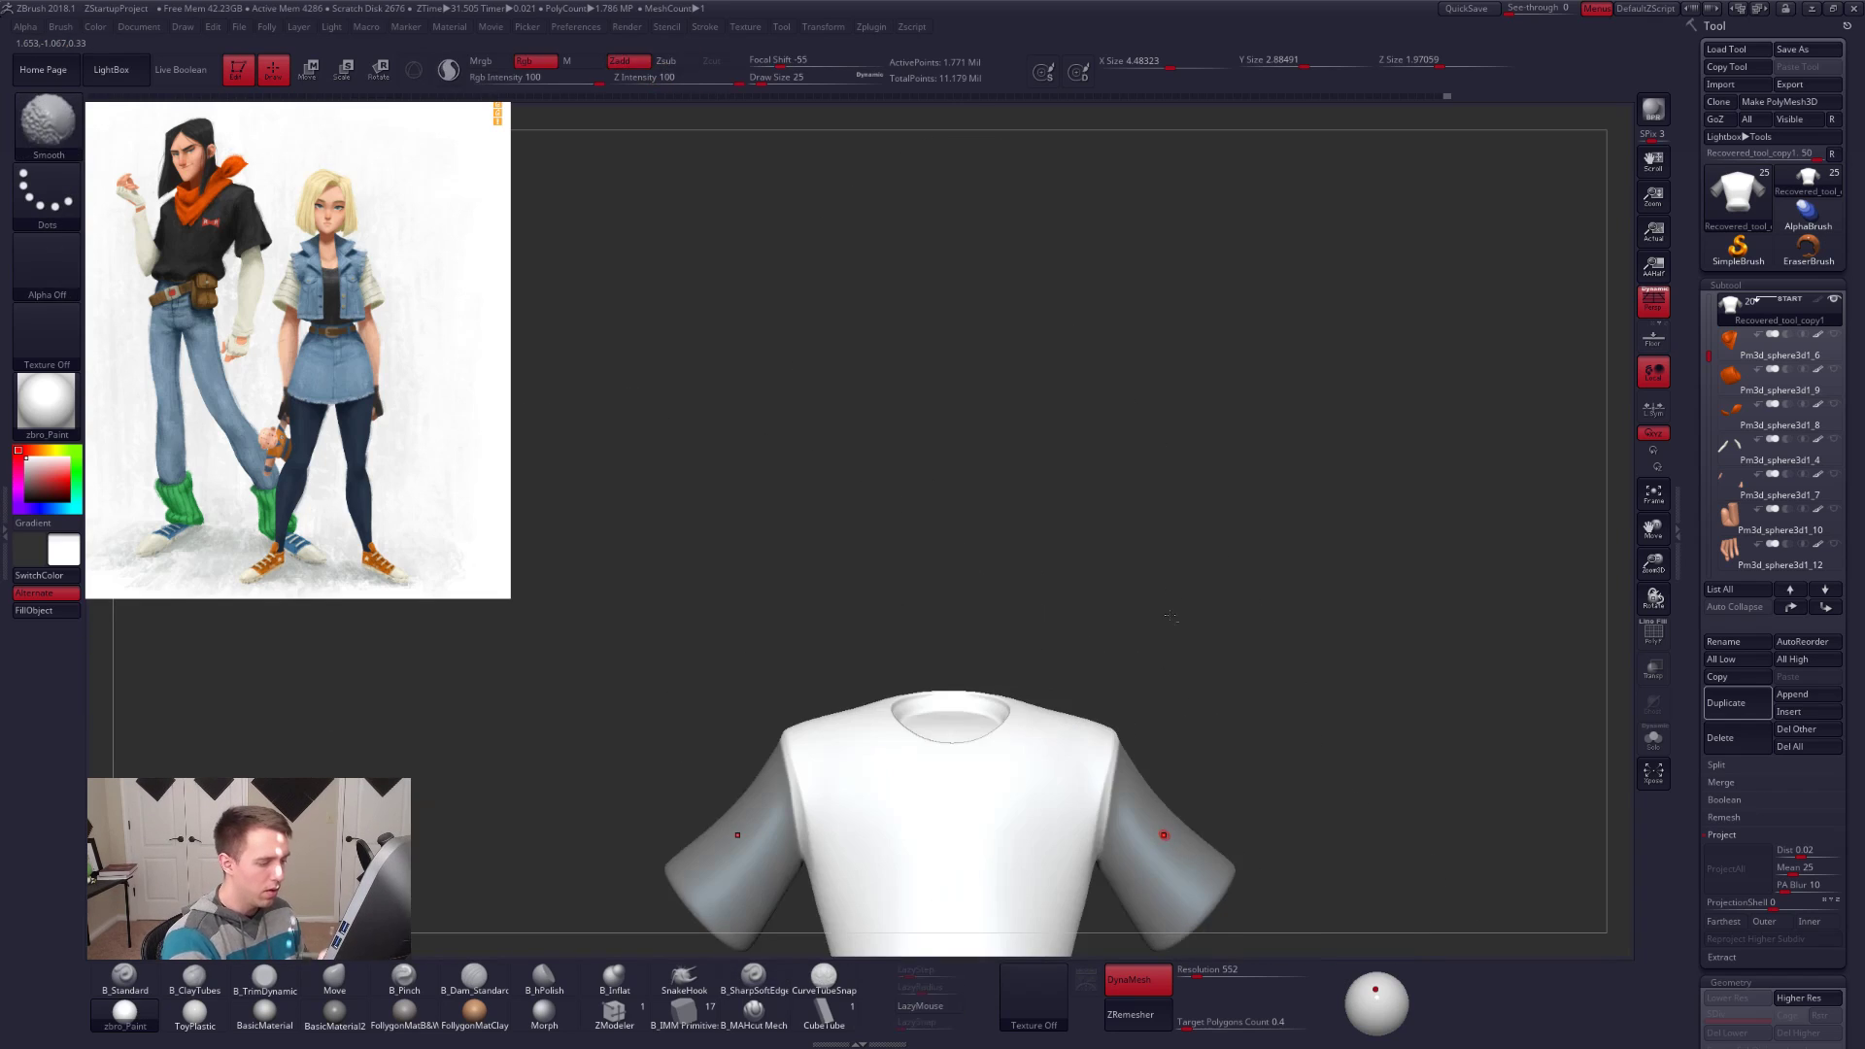
Step: Turn the masked sleeves into their own polygroup and check the shirt's polygroups
right_click_drag(1170, 833, 1202, 561, "alt")
key("shift+f")
key("shift+f")
key("ctrl+w")
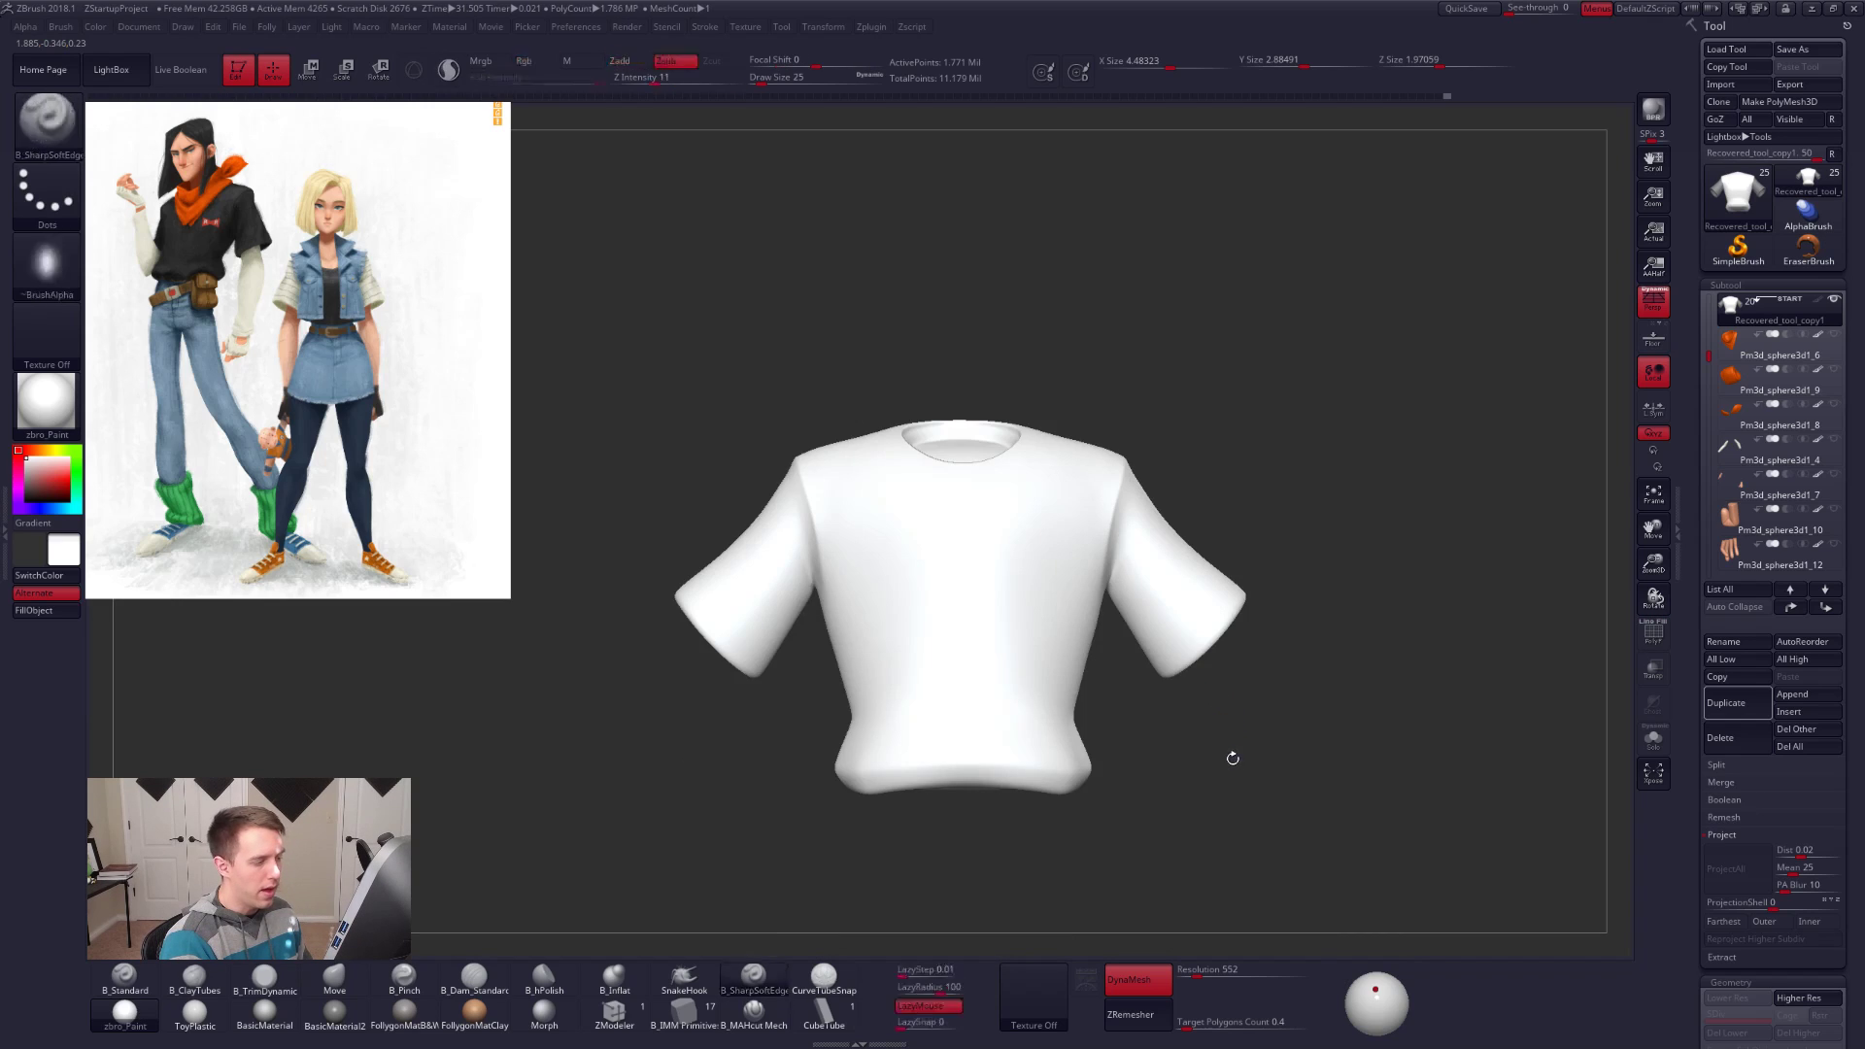
key("shift+f")
key("shift+f")
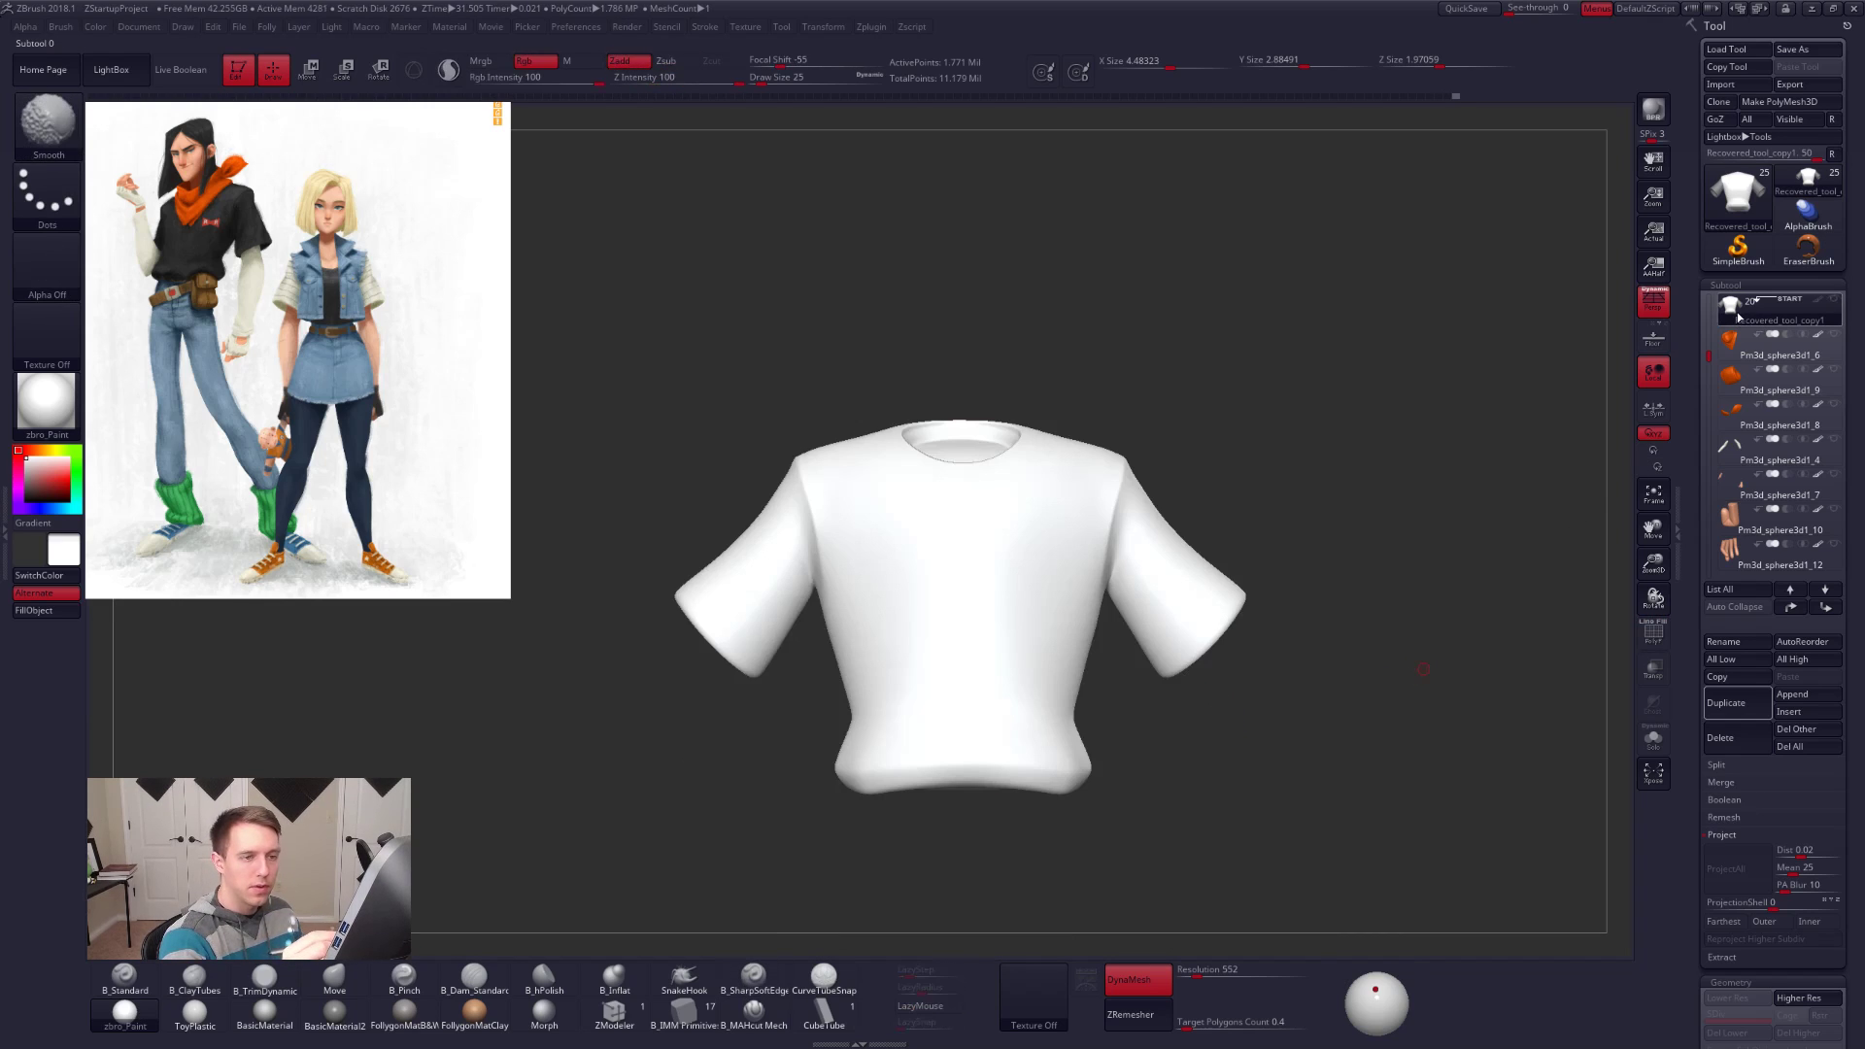
Step: Duplicate the shirt subtool and ZRemesh the original with KeepGroups on and a target polygon count of 0.4
key("ctrl+shift+d")
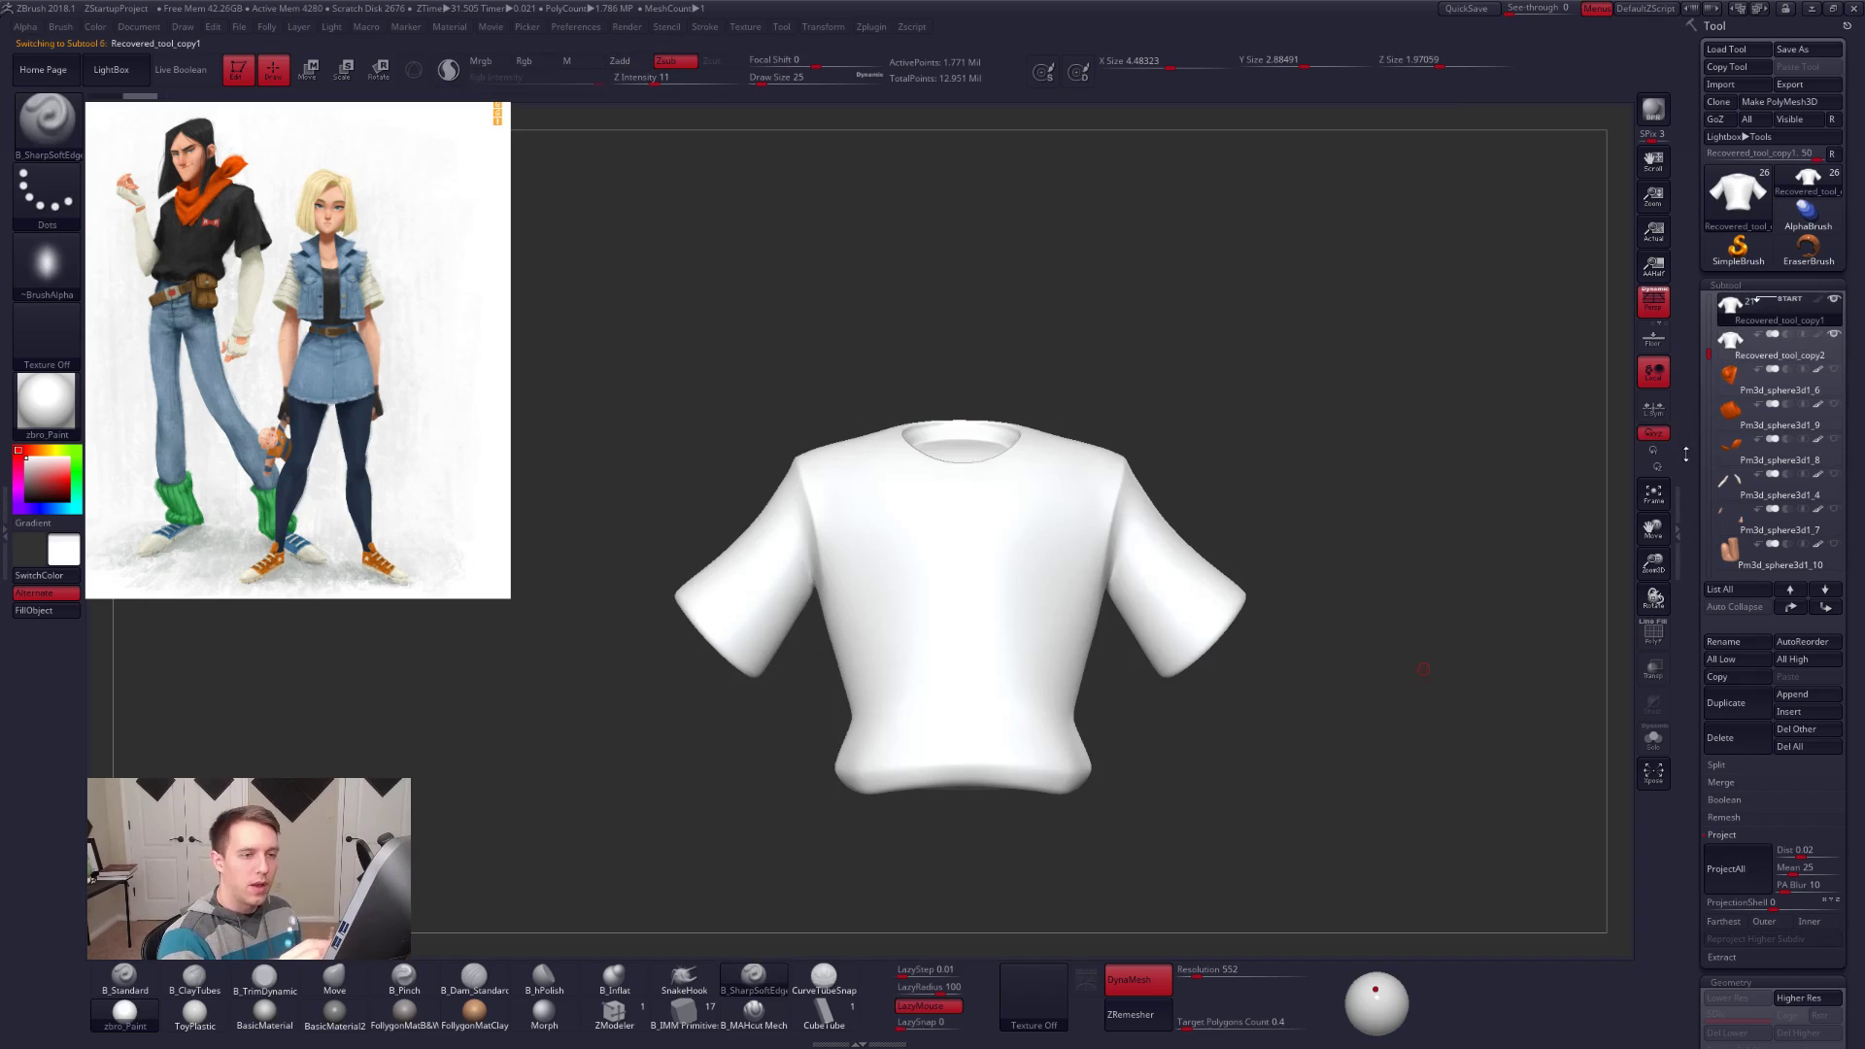
scroll(1768, 680, "down", 6)
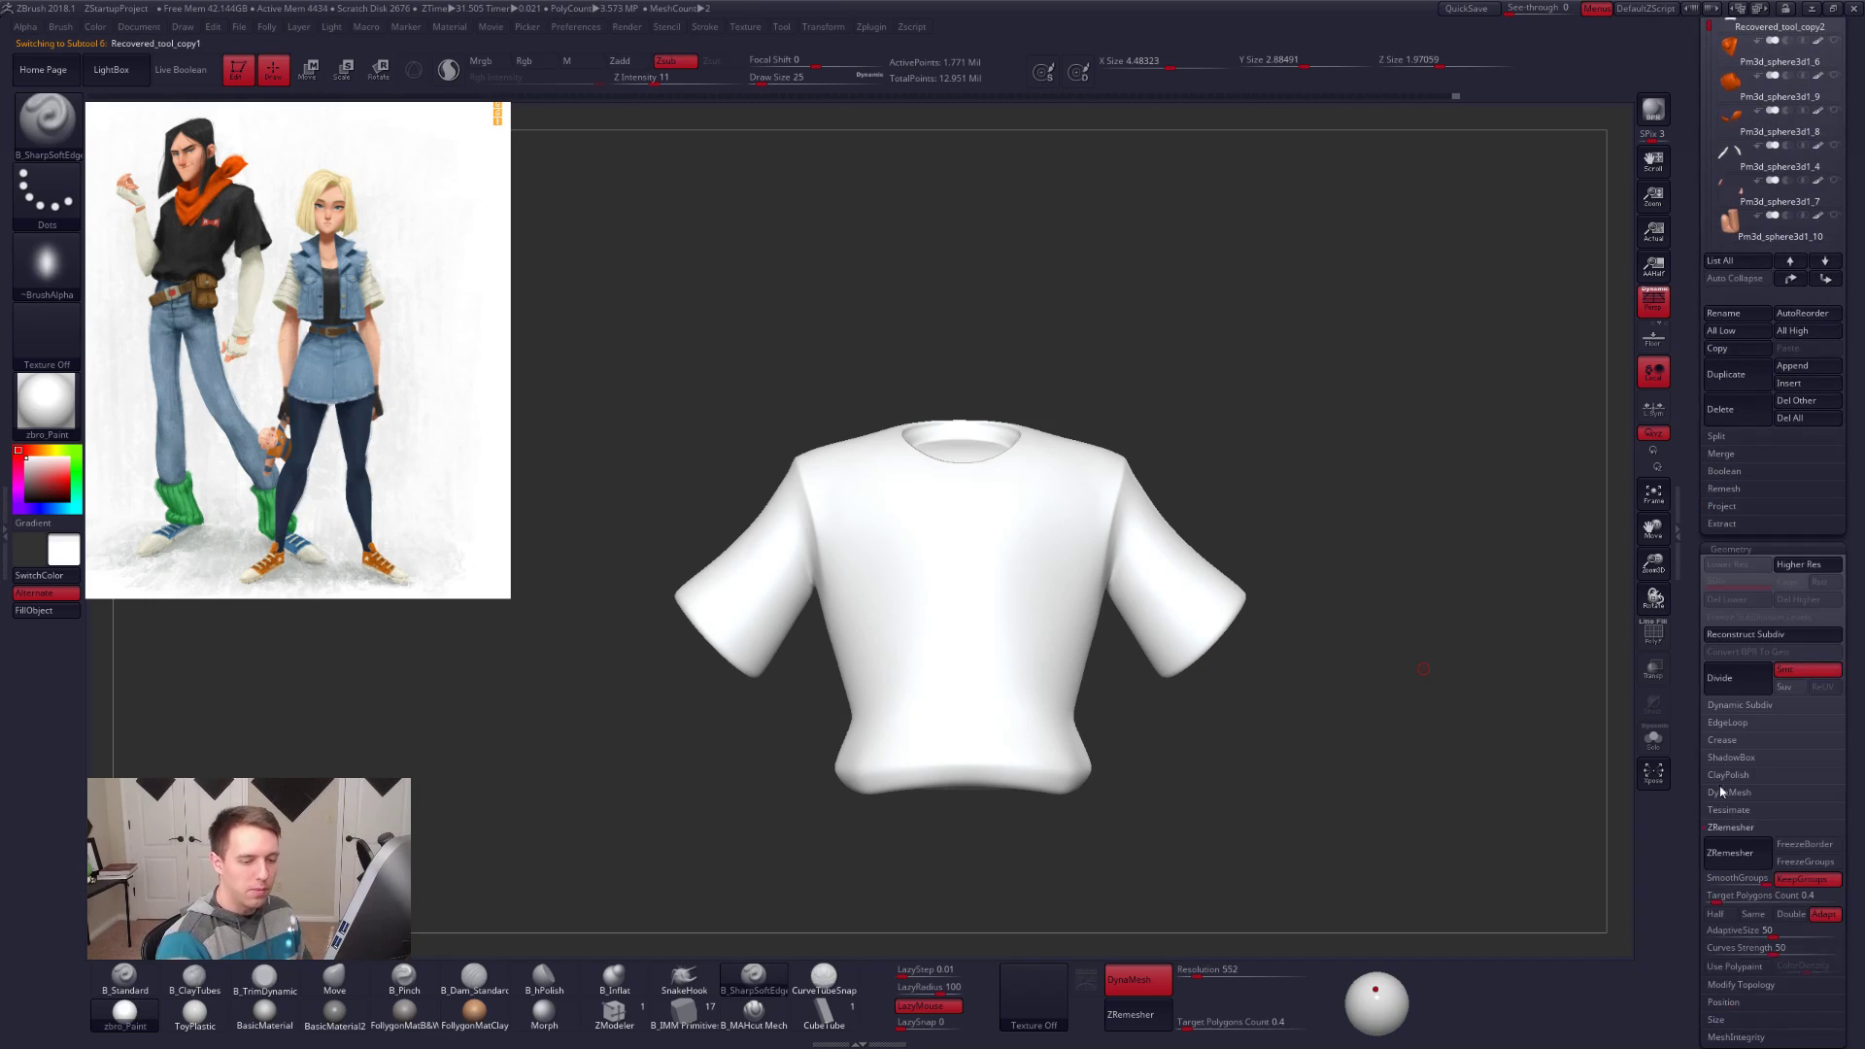
left_click(1725, 852)
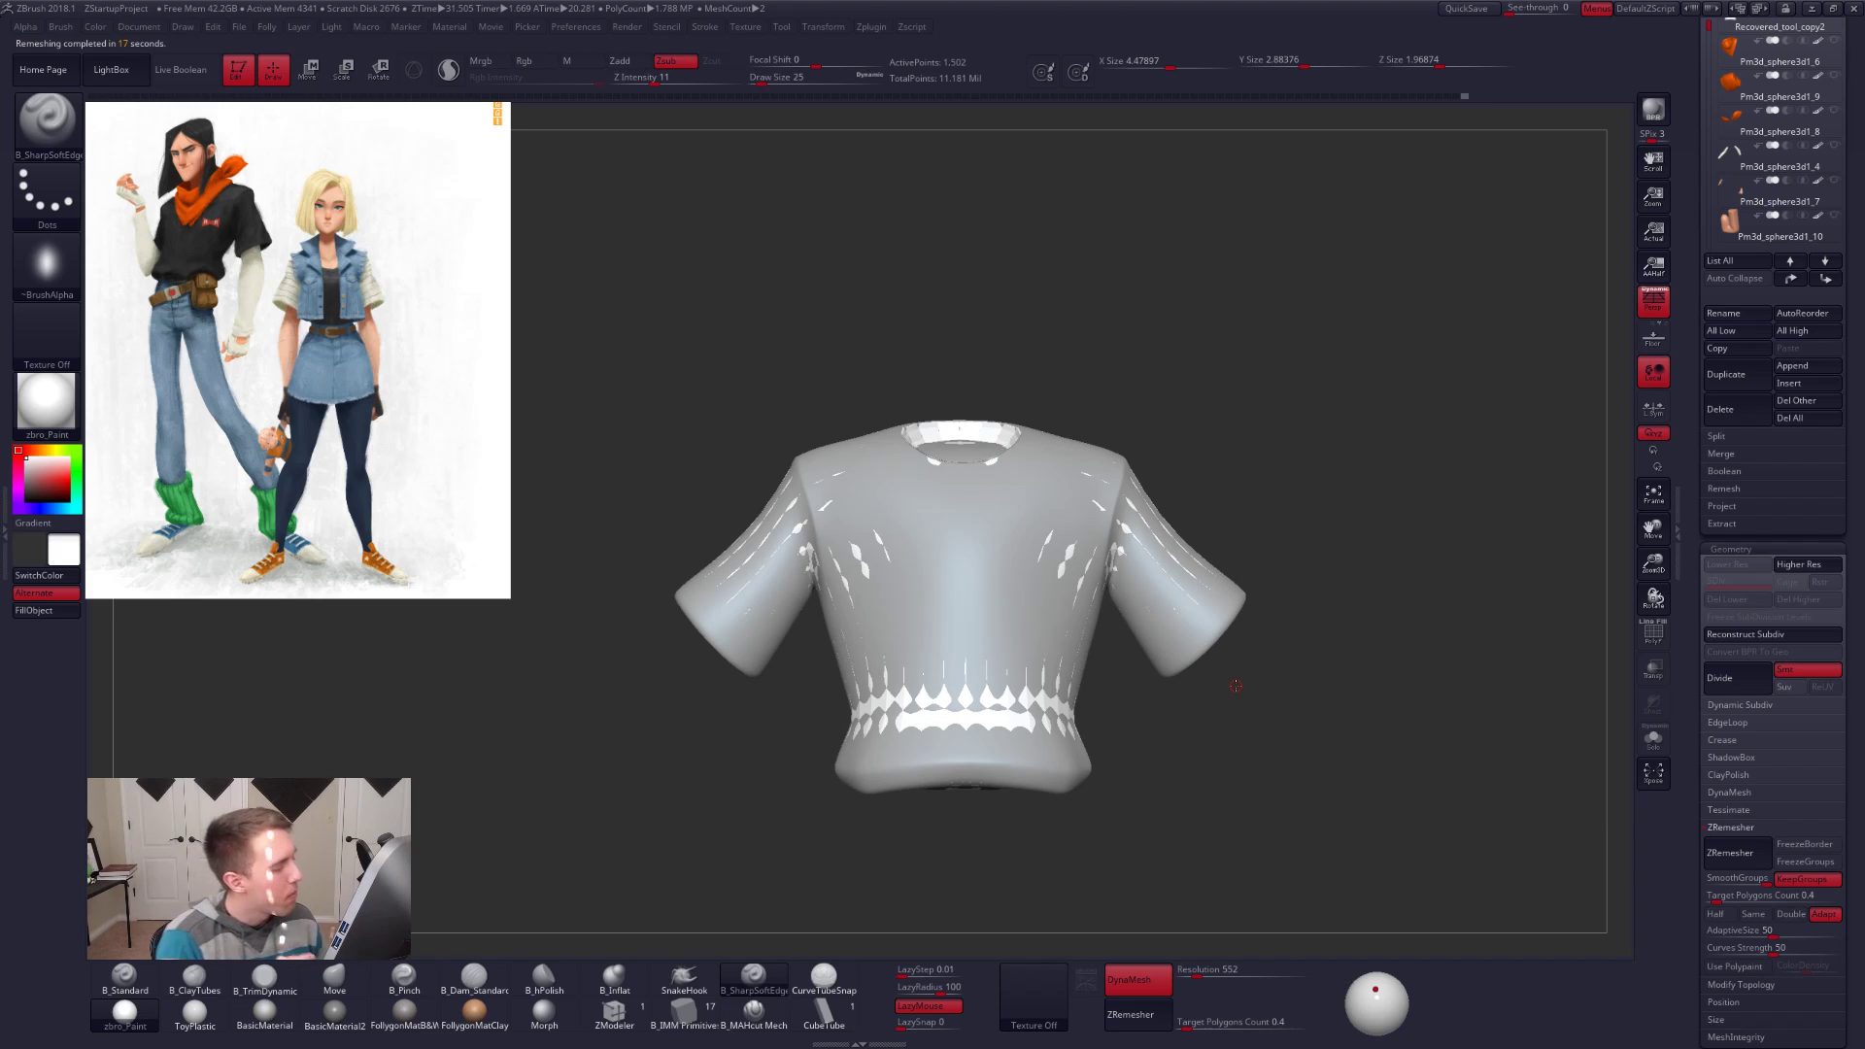
Step: Examine the remeshed shirt's topology in the wireframe and isolated views
right_click_drag(1236, 686, 1196, 670)
key("alt+s")
mouse_move(1047, 510)
right_mouse_down("ctrl")
mouse_move(1125, 683)
mouse_move(1103, 767)
mouse_move(1049, 690)
mouse_move(1010, 762)
mouse_move(1074, 705)
mouse_move(1096, 632)
mouse_move(1107, 665)
mouse_move(1117, 646)
mouse_move(1116, 770)
mouse_move(1128, 741)
mouse_move(1100, 719)
right_mouse_up("ctrl")
key("shift+f")
key("shift+f")
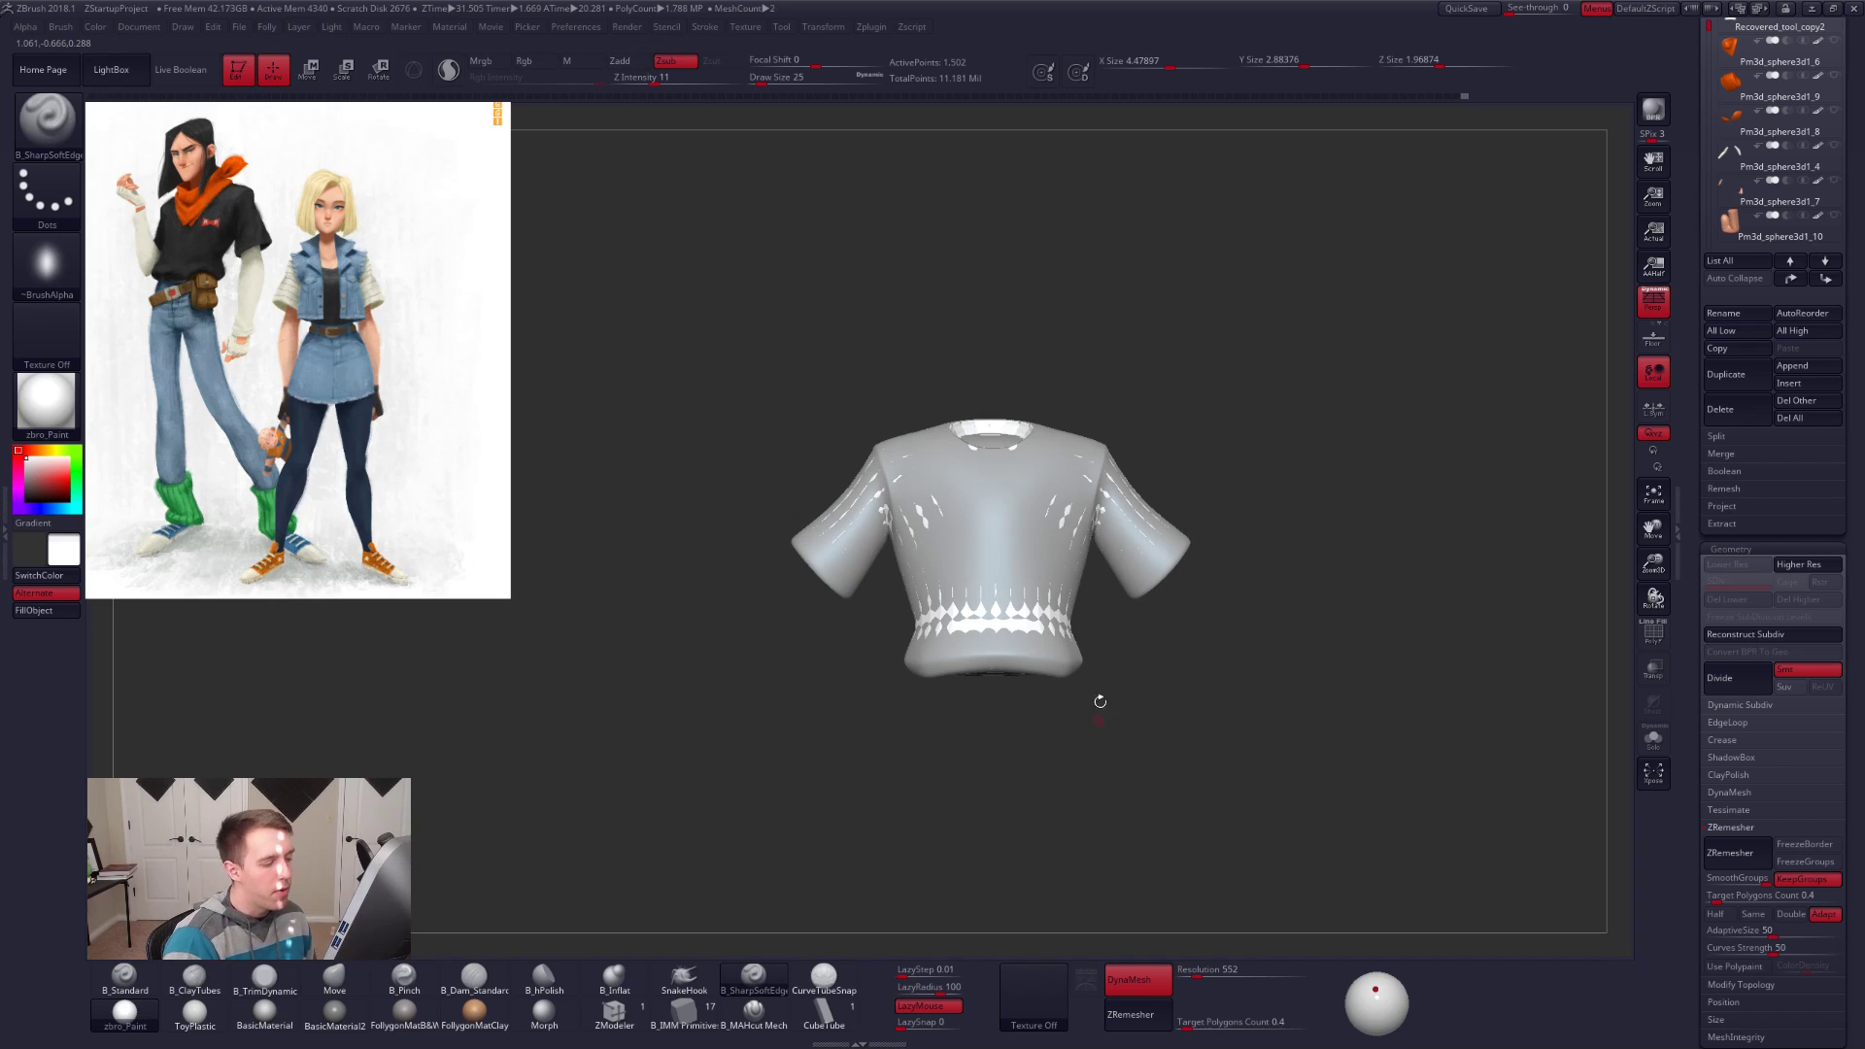
left_click_drag(1706, 428, 1710, 670)
key("ctrl+f")
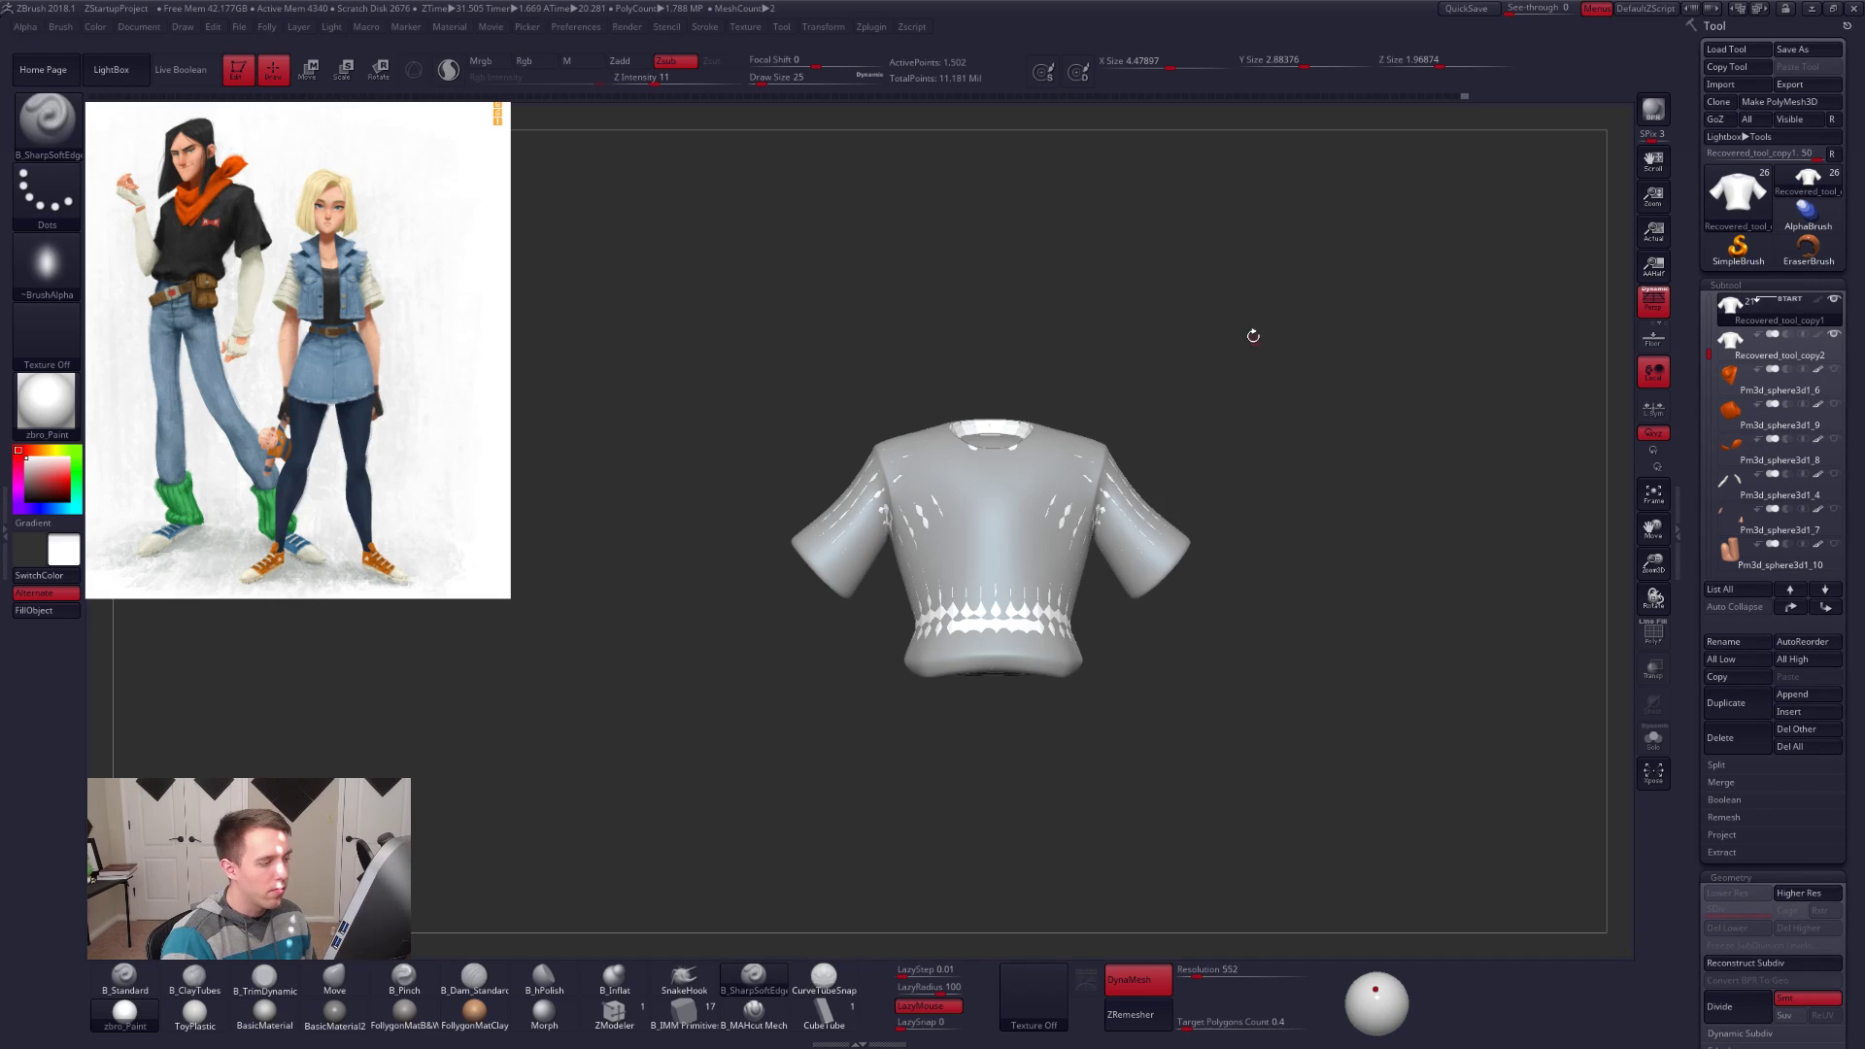
key("shift+f")
right_click_drag(1100, 655, 1141, 661)
key("shift+f")
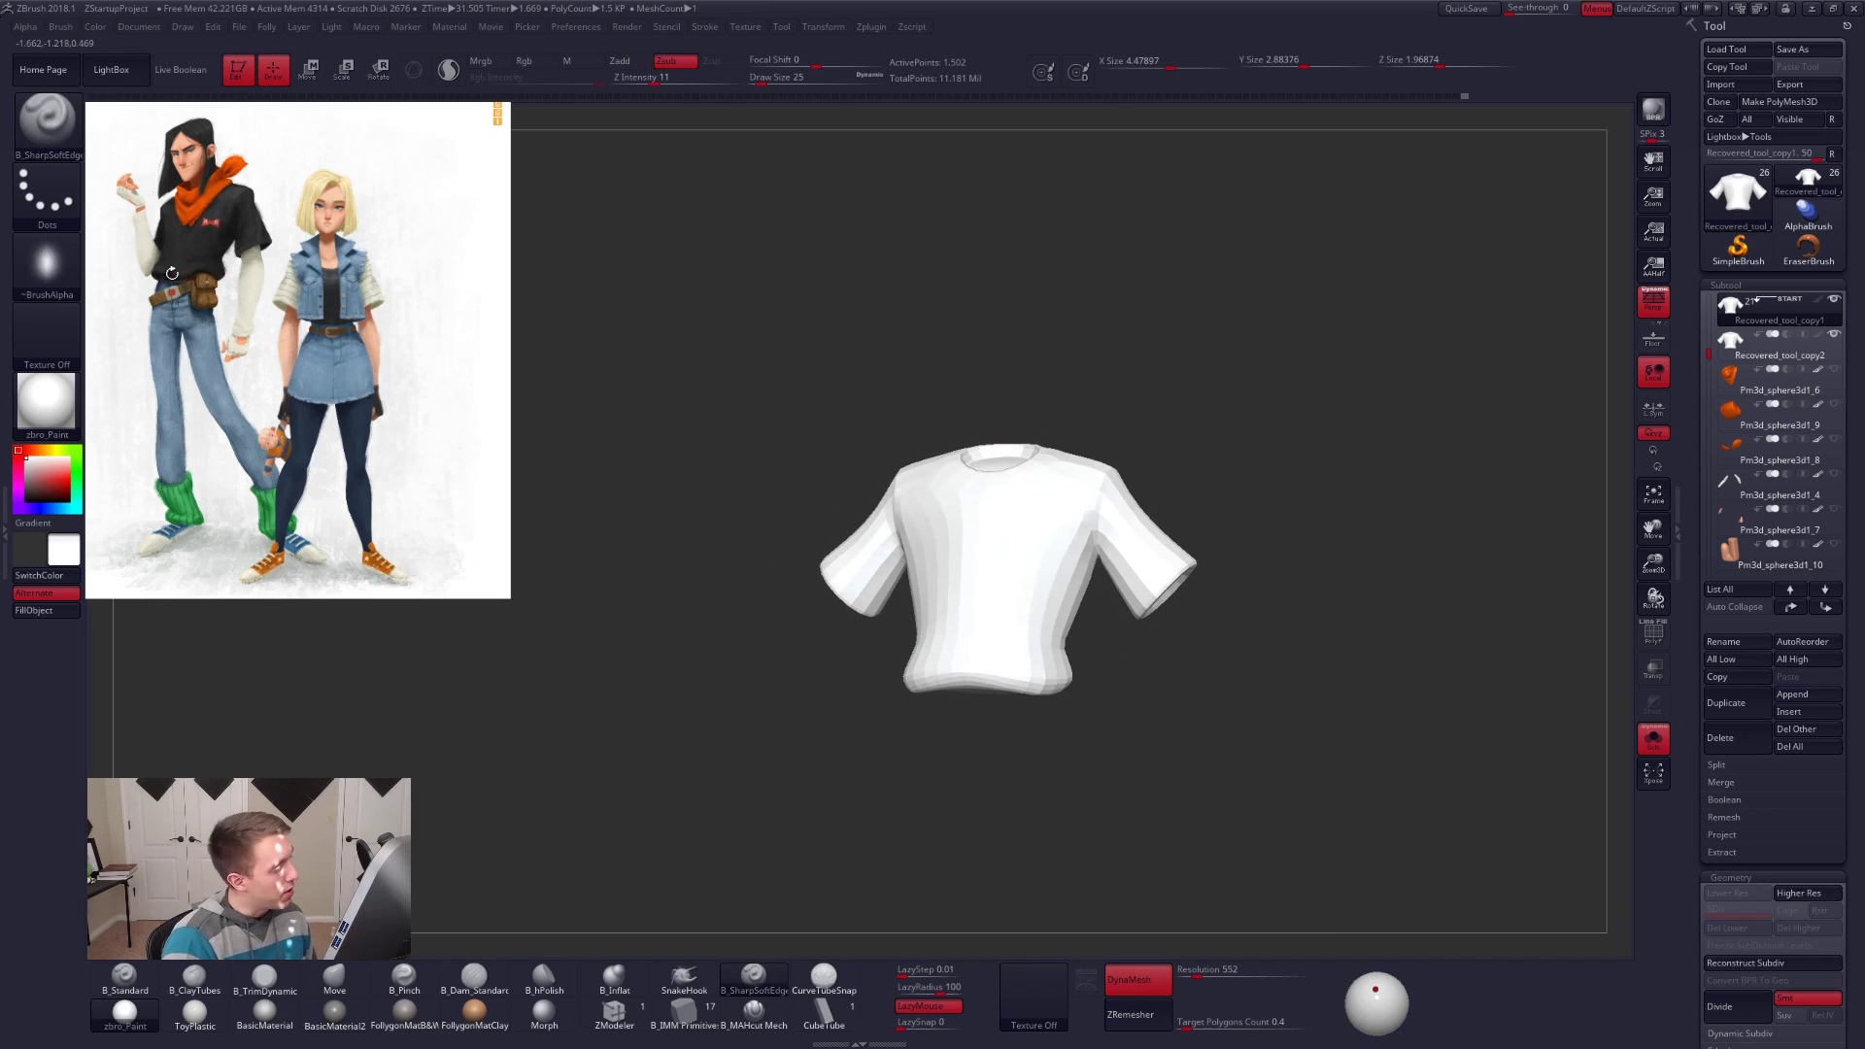
Step: Subdivide the remeshed shirt up to level 5, projecting the duplicate's detail onto it with ProjectAll at Dist 0.02
right_click_drag(1020, 436, 1053, 475, "ctrl")
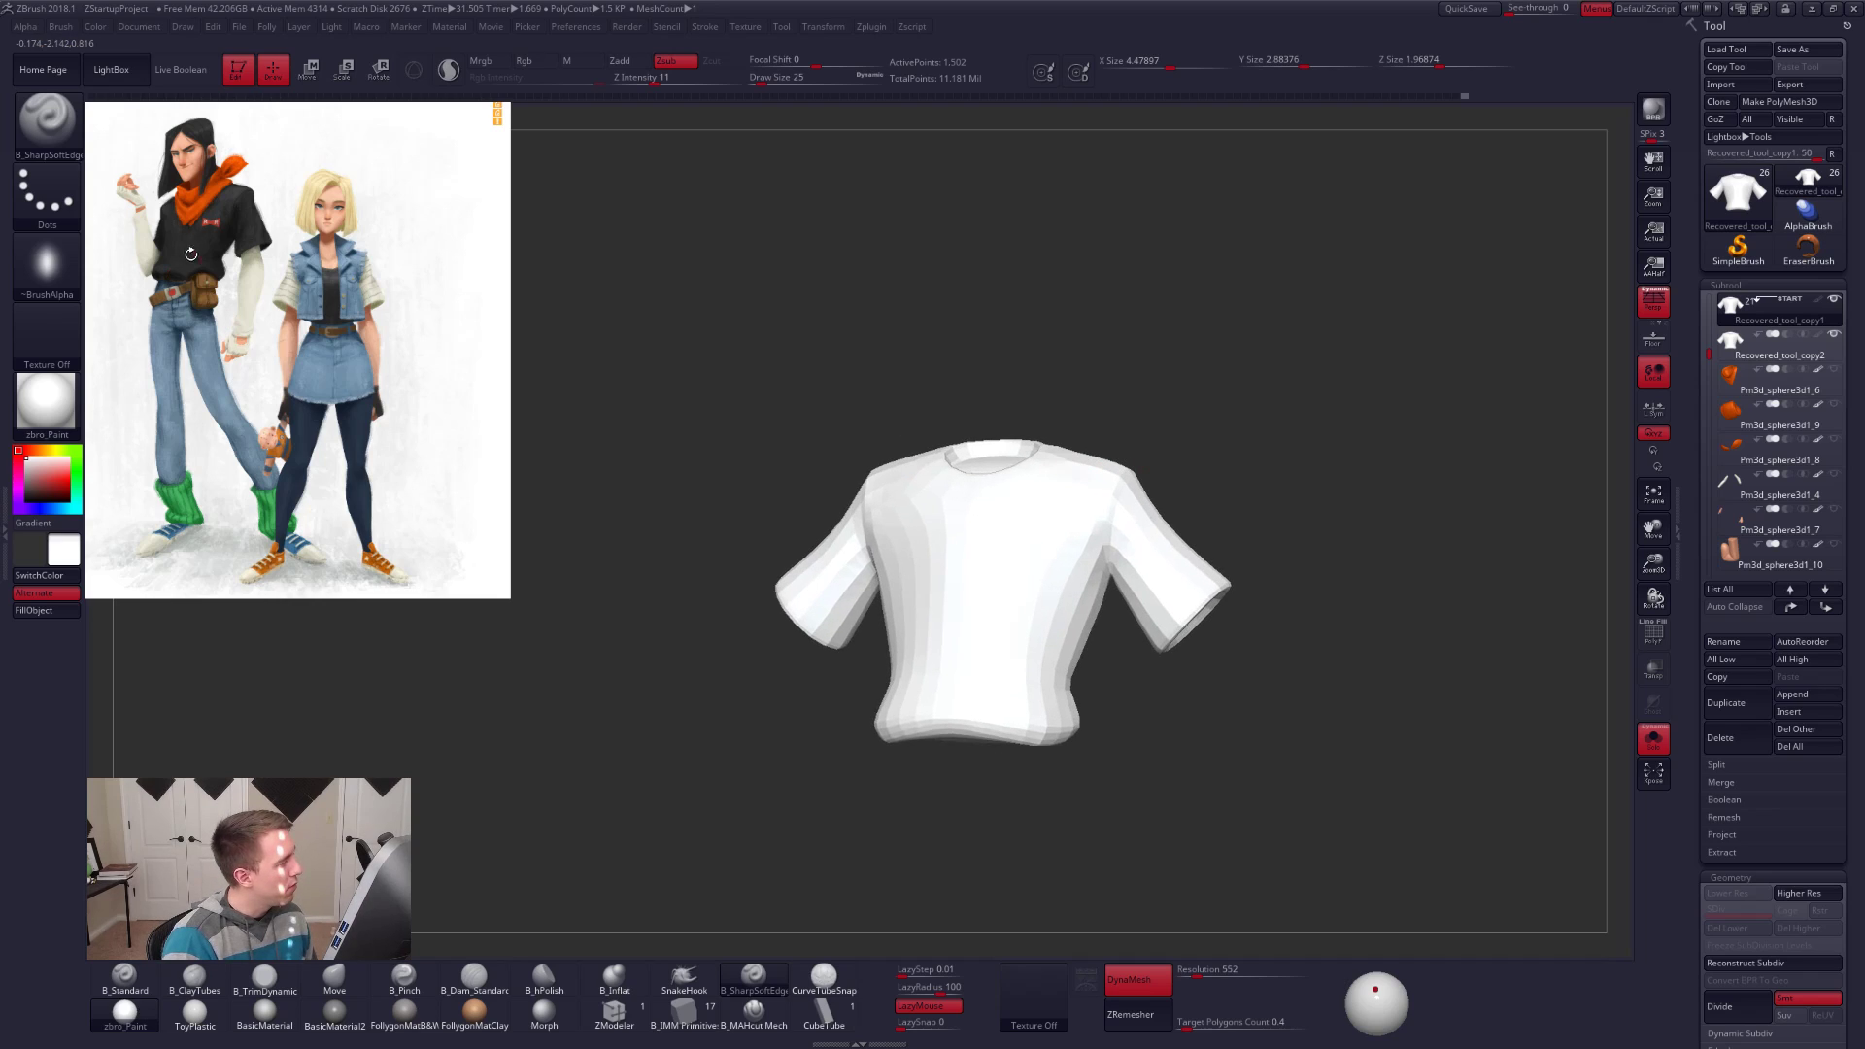
right_click(1171, 500)
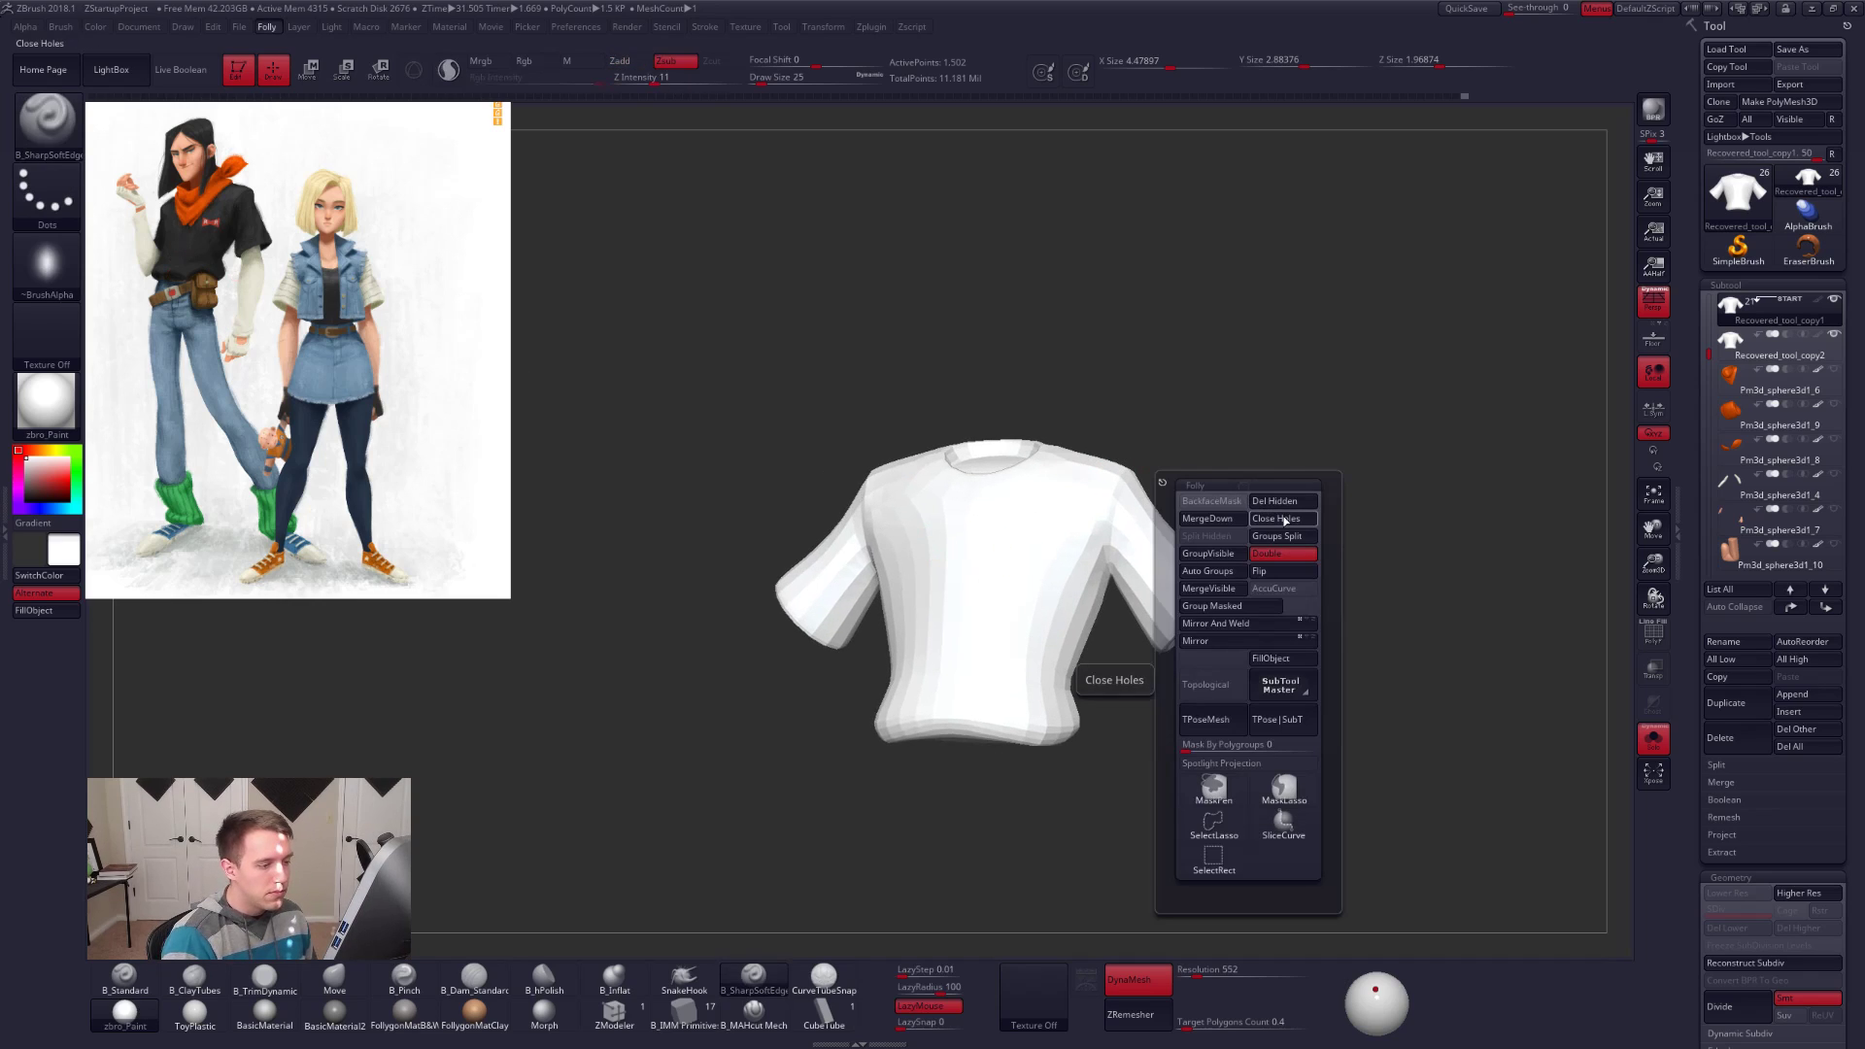
key("d")
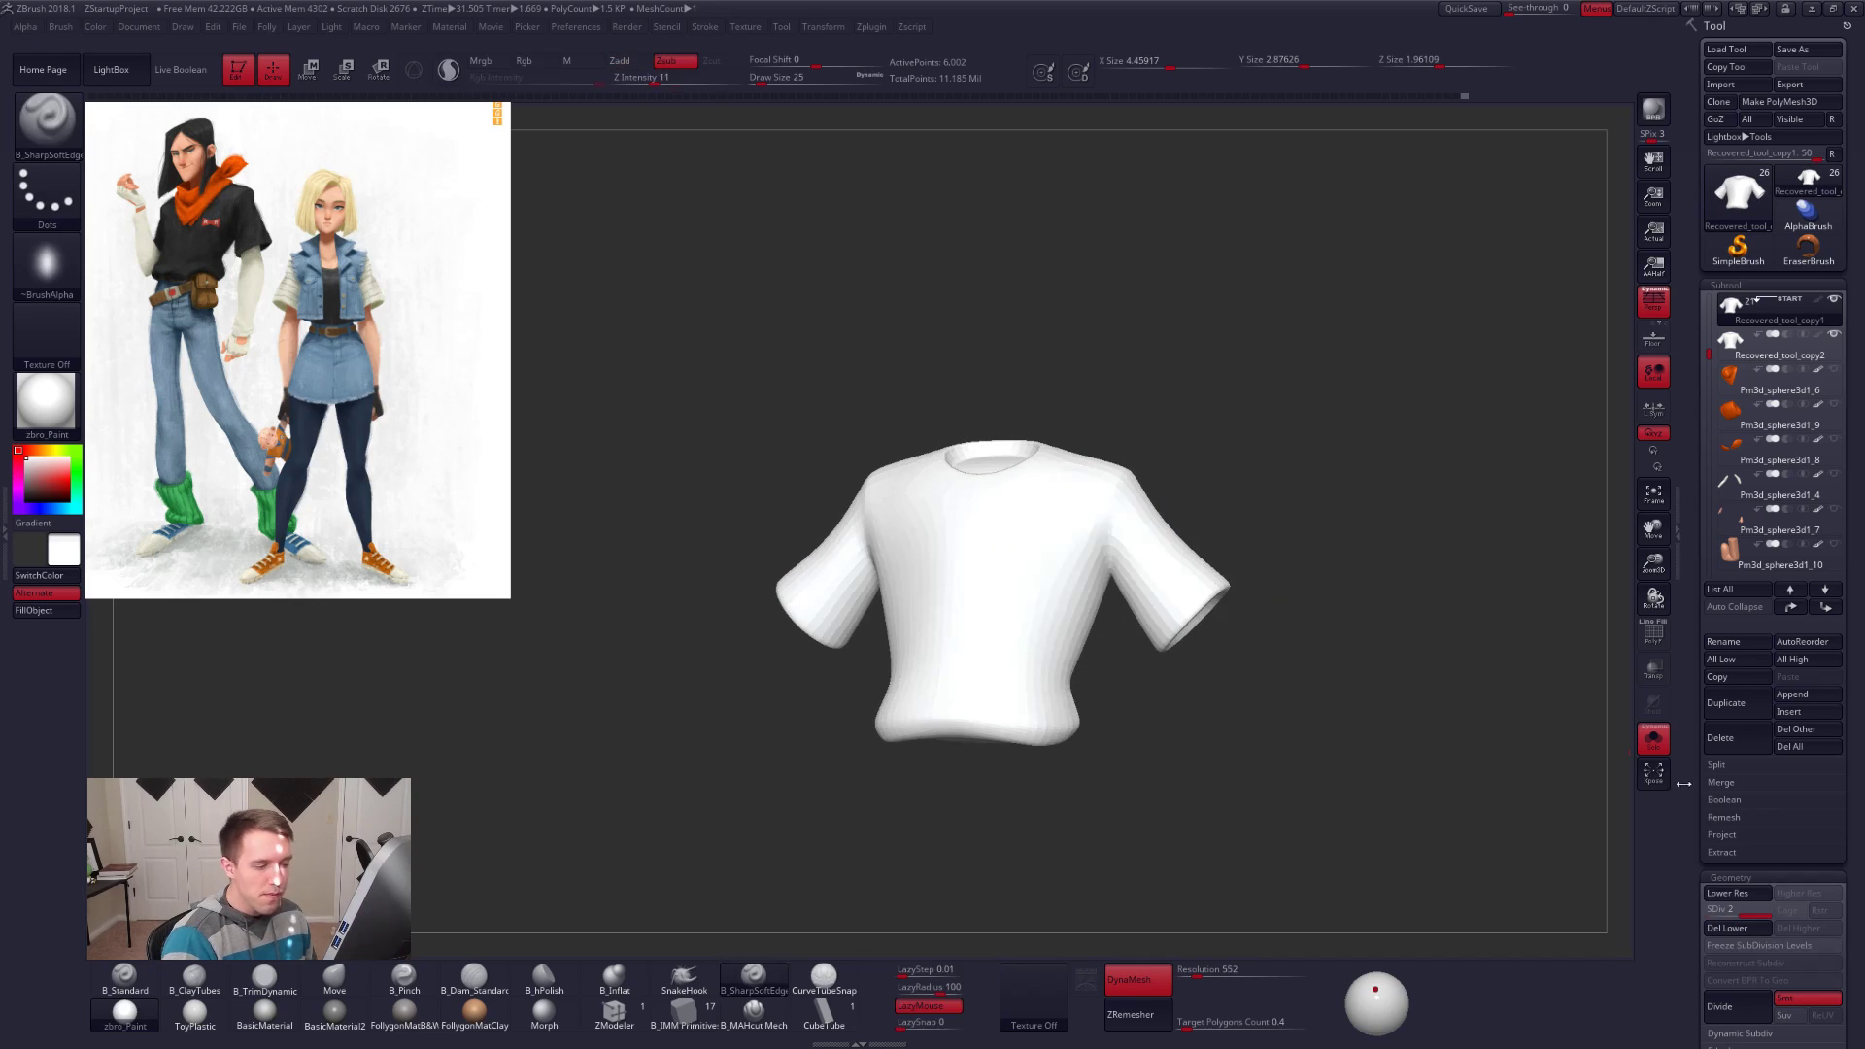
left_click(1748, 837)
key("ctrl+d")
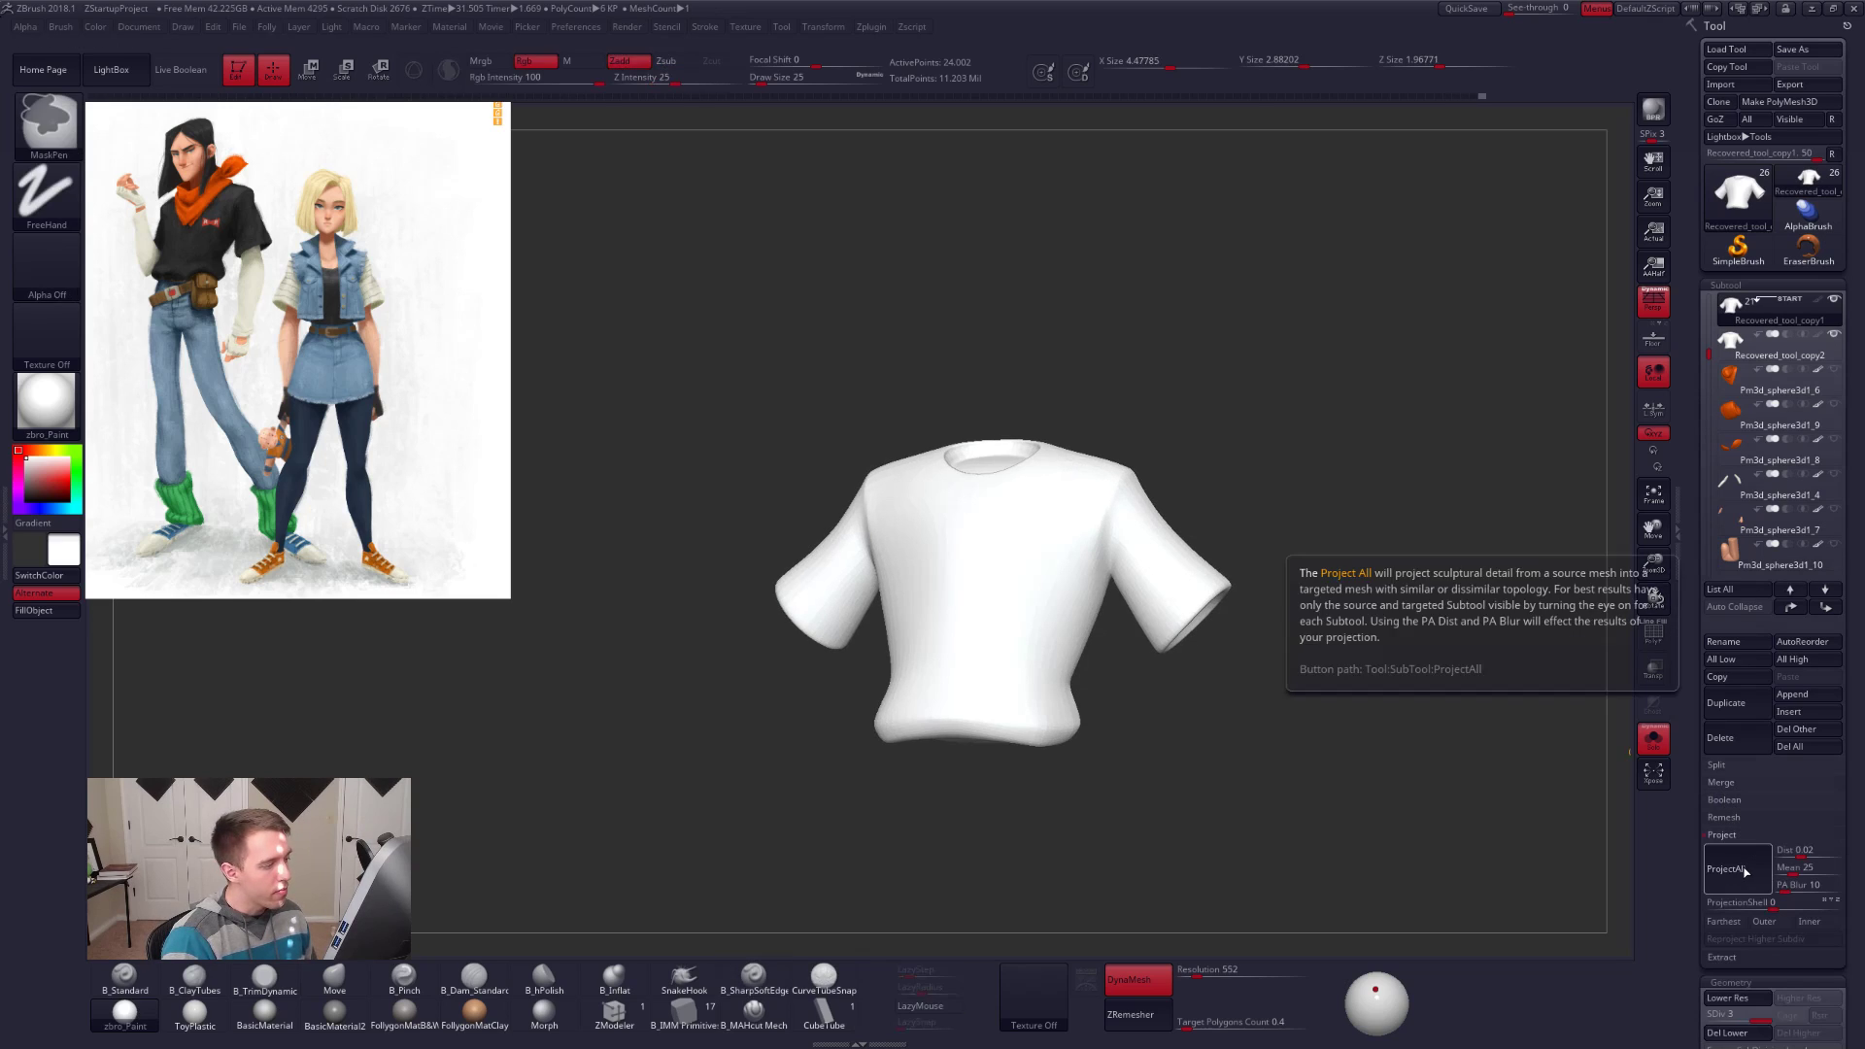
key("ctrl+d")
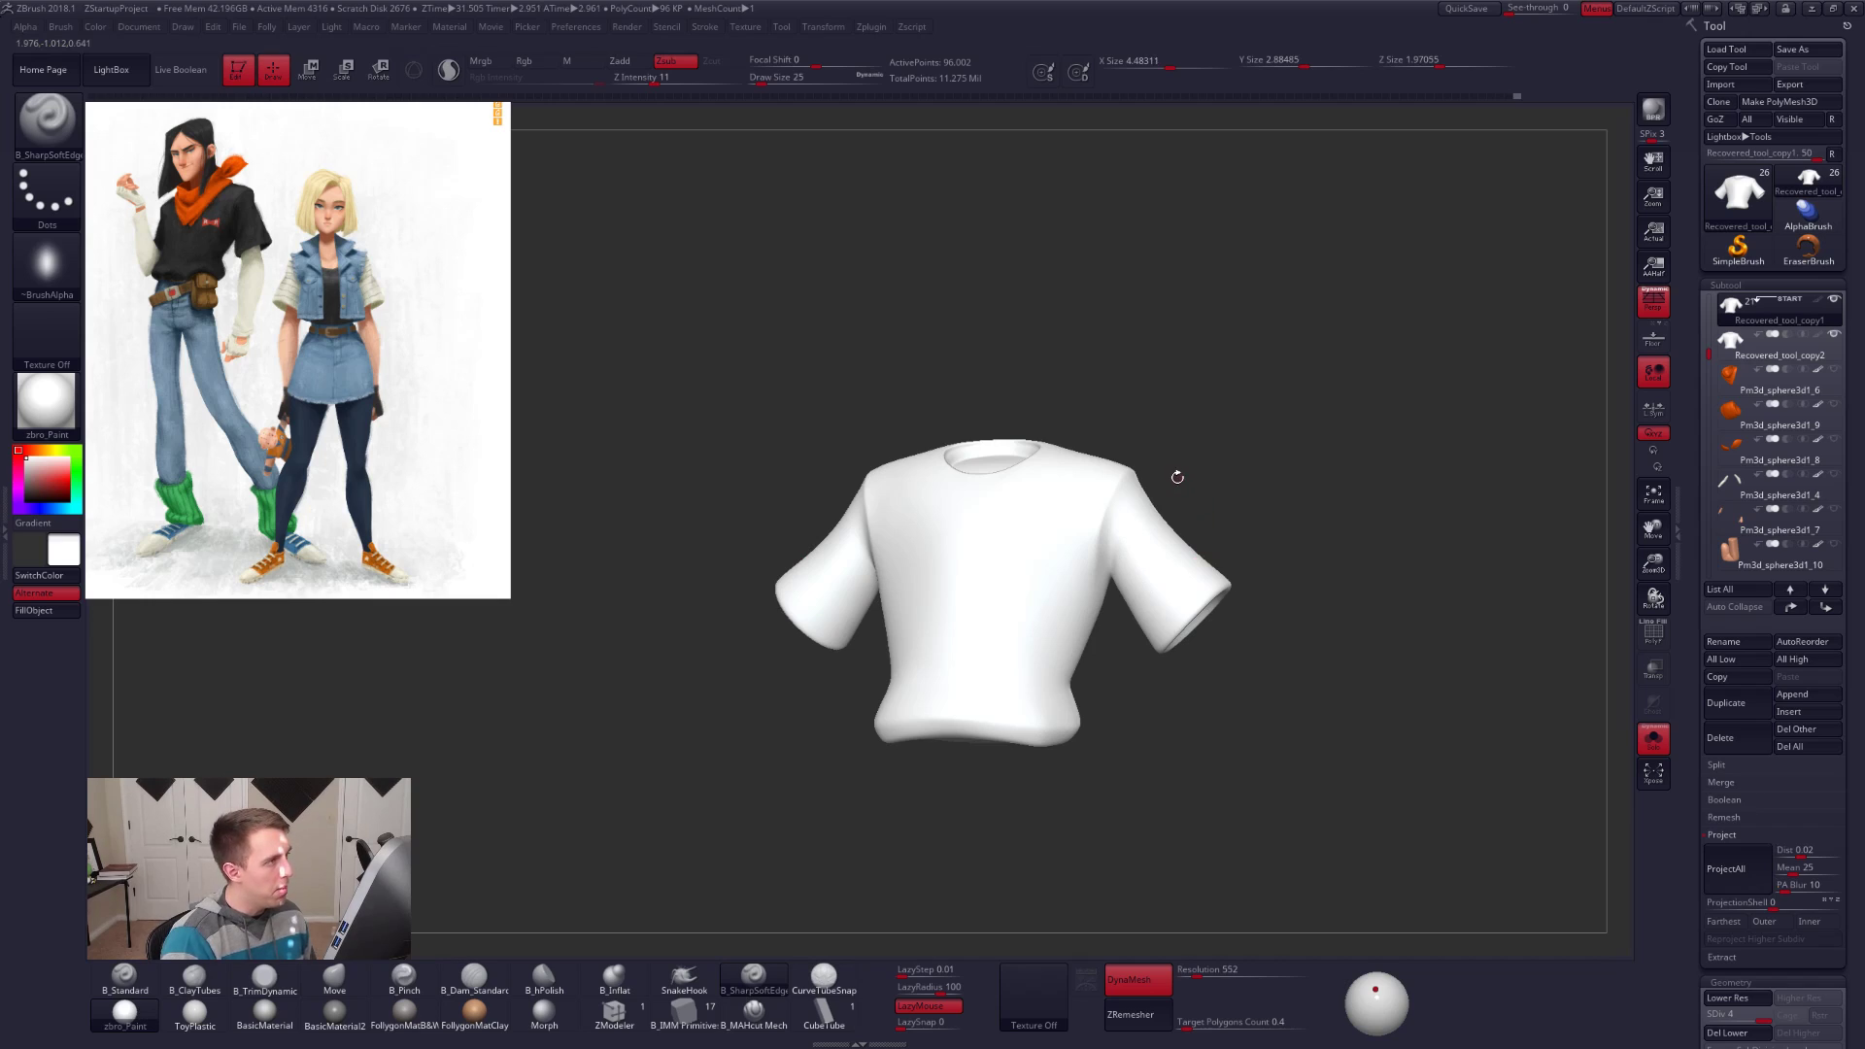
key("ctrl+d")
Step: Delete the duplicate shirt subtool Recovered_tool_copy2
left_click(1739, 345)
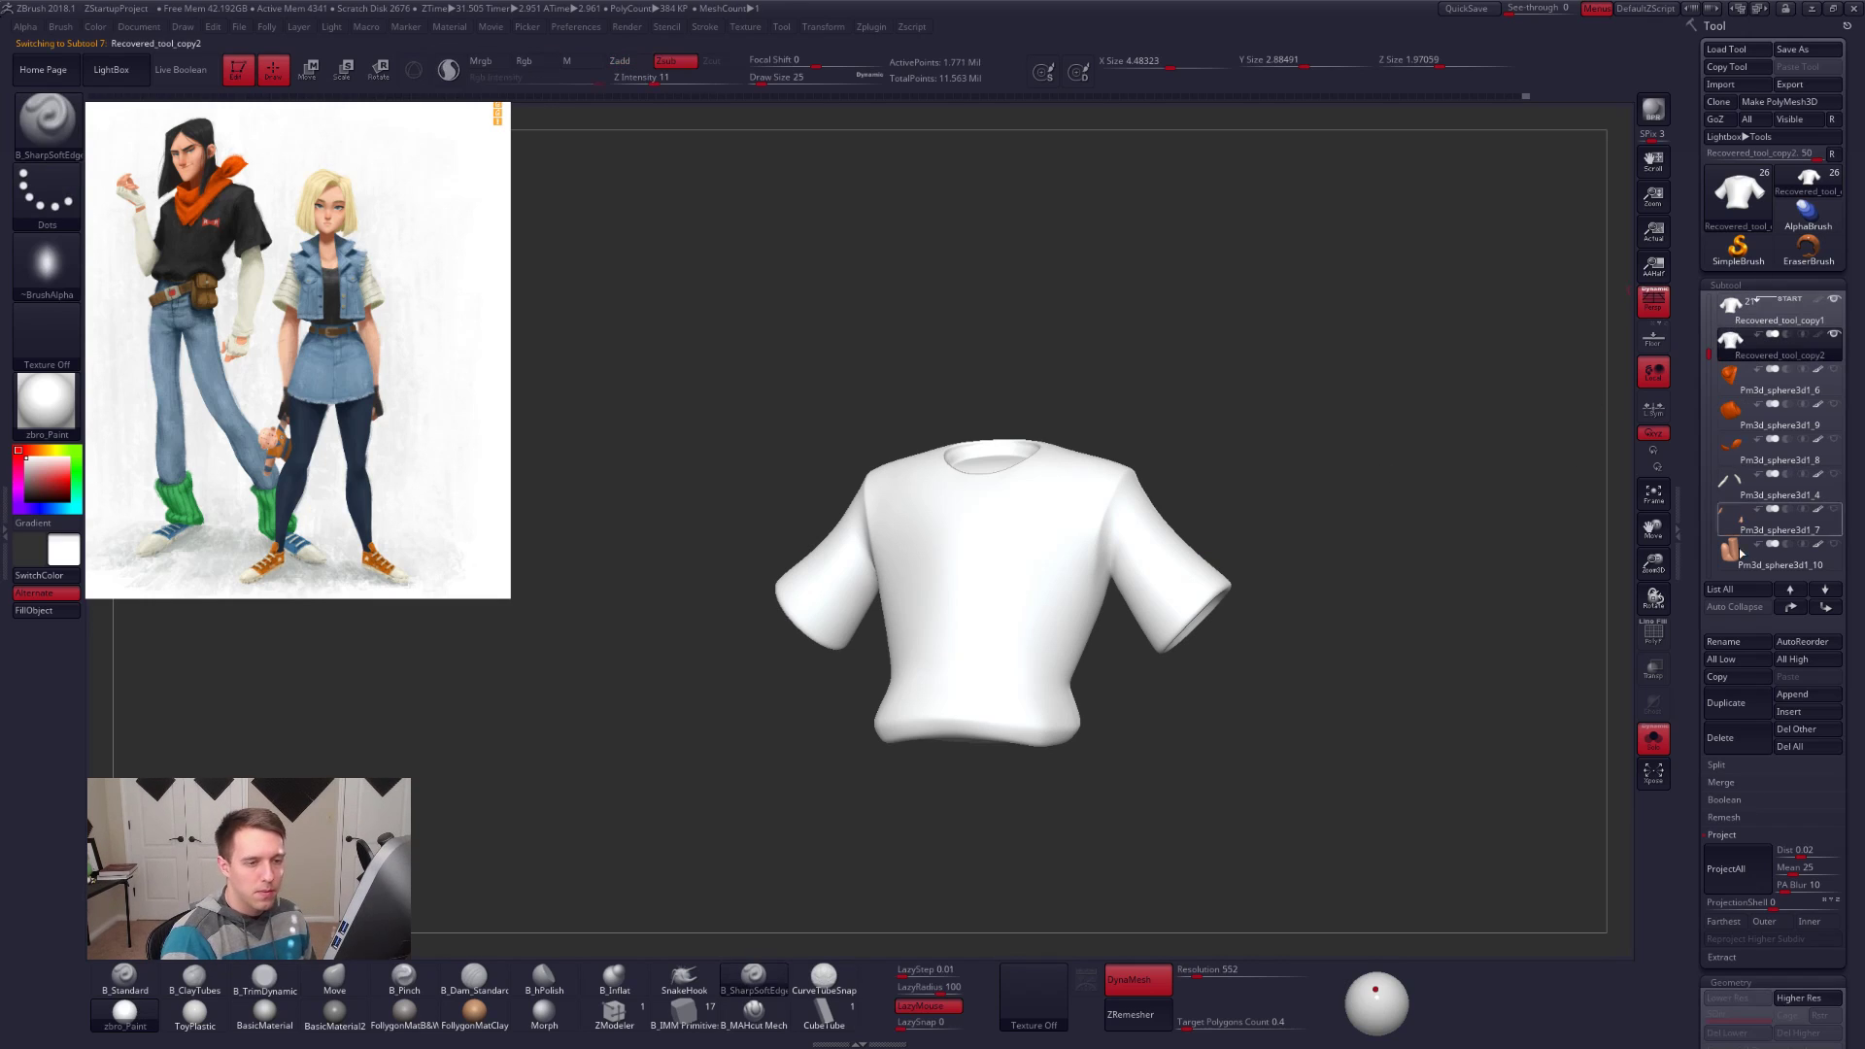
left_click(1725, 738)
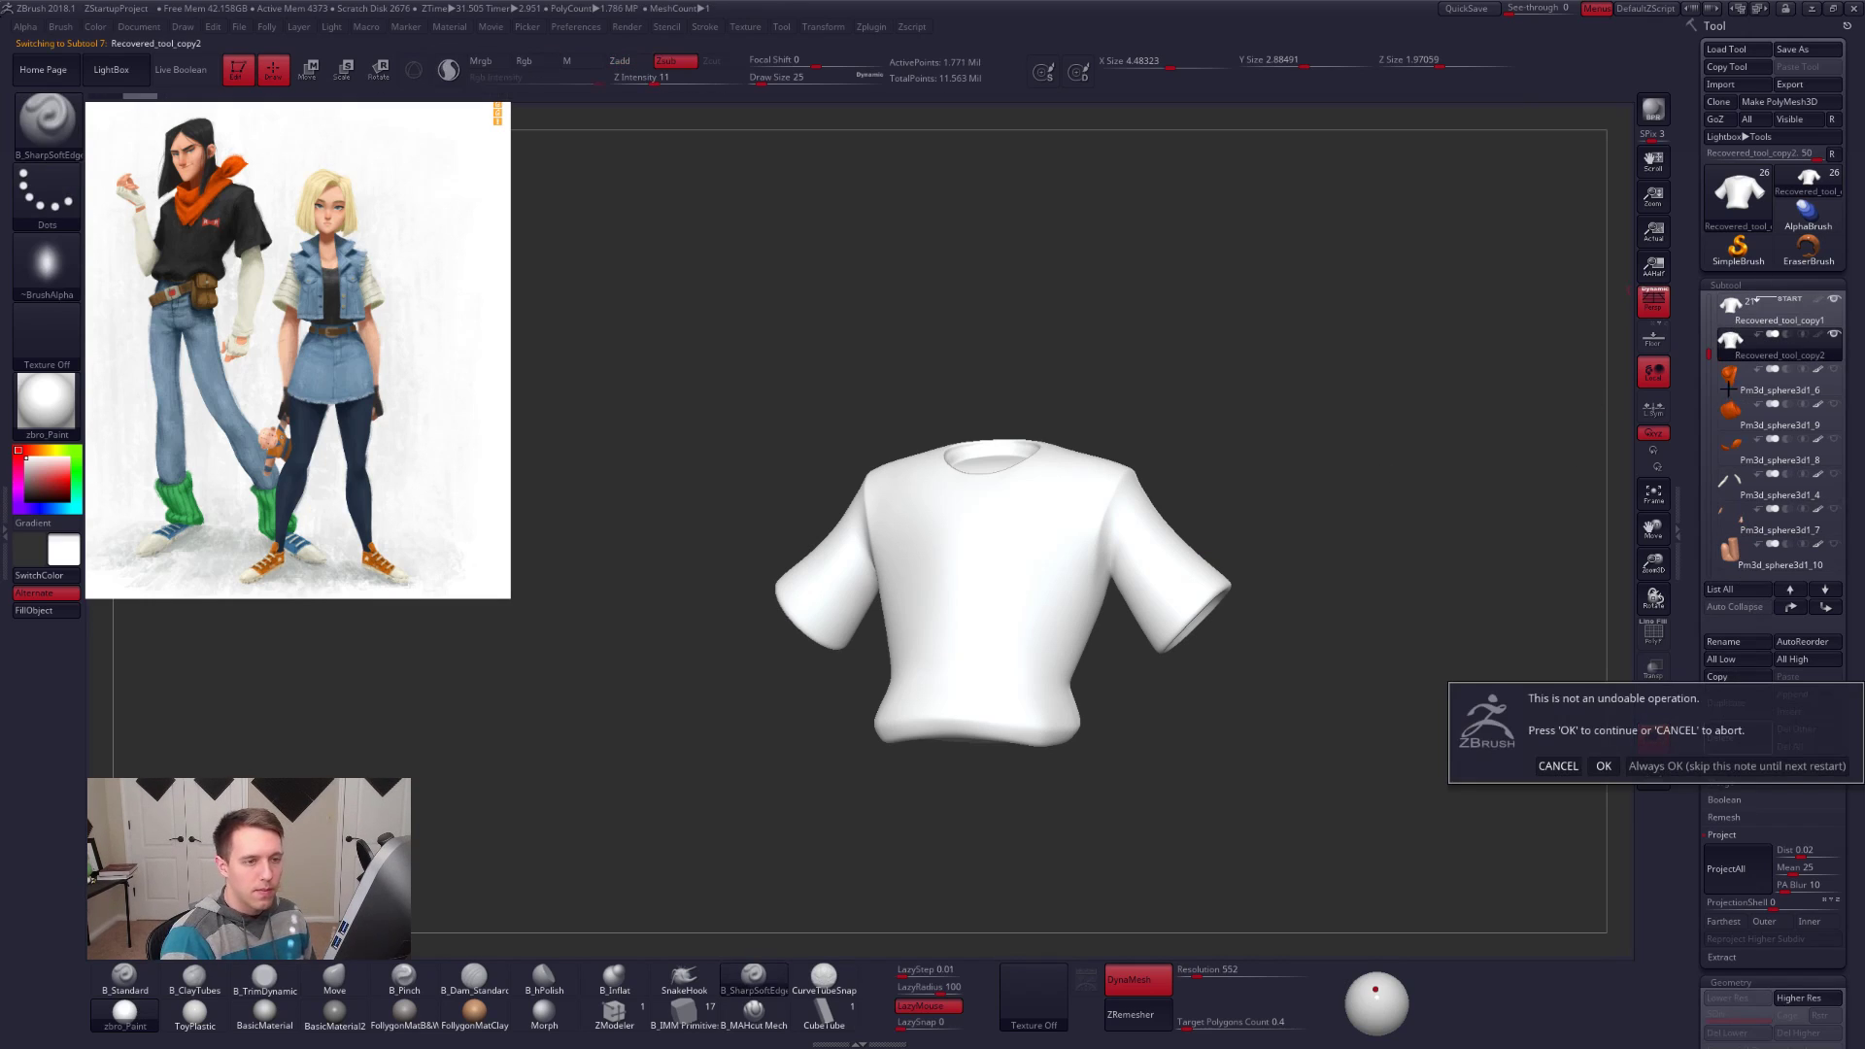
left_click(1604, 766)
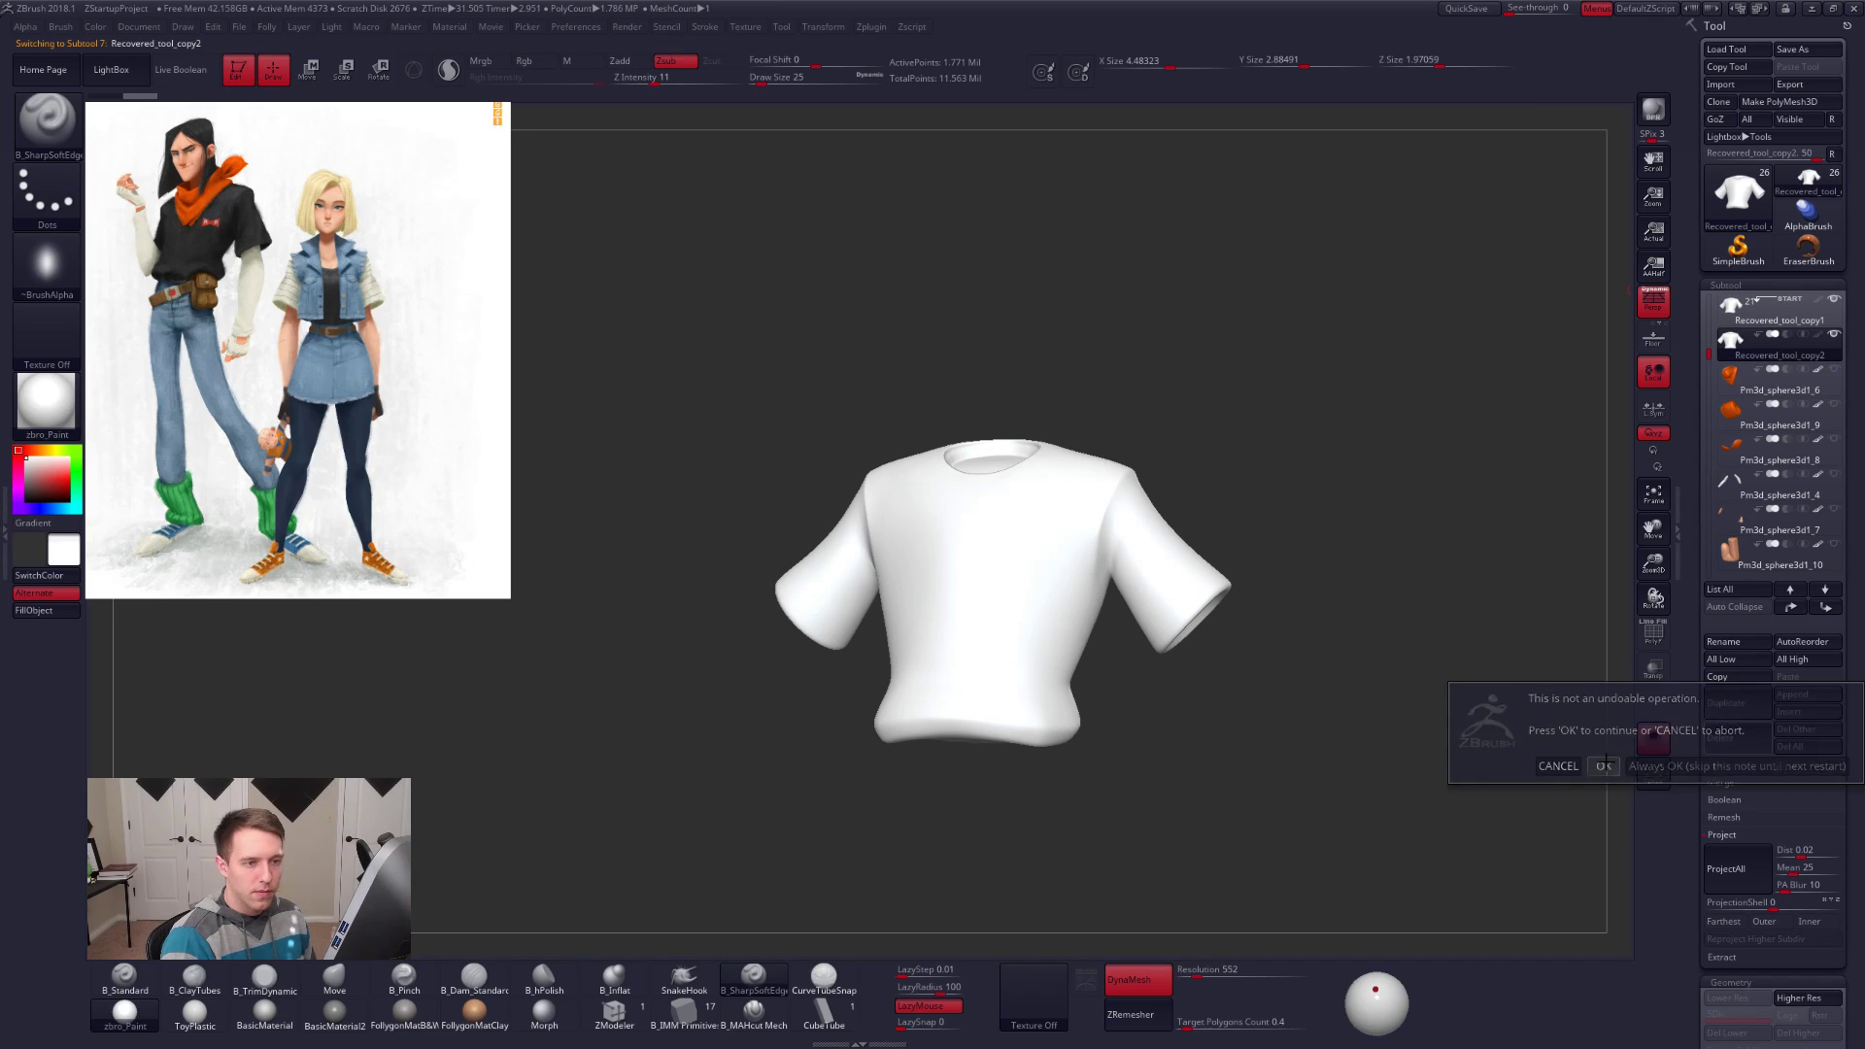
Step: Select the remeshed shirt, show all the subtools again and fill the shirt with the dark grey colour
left_click(1728, 306)
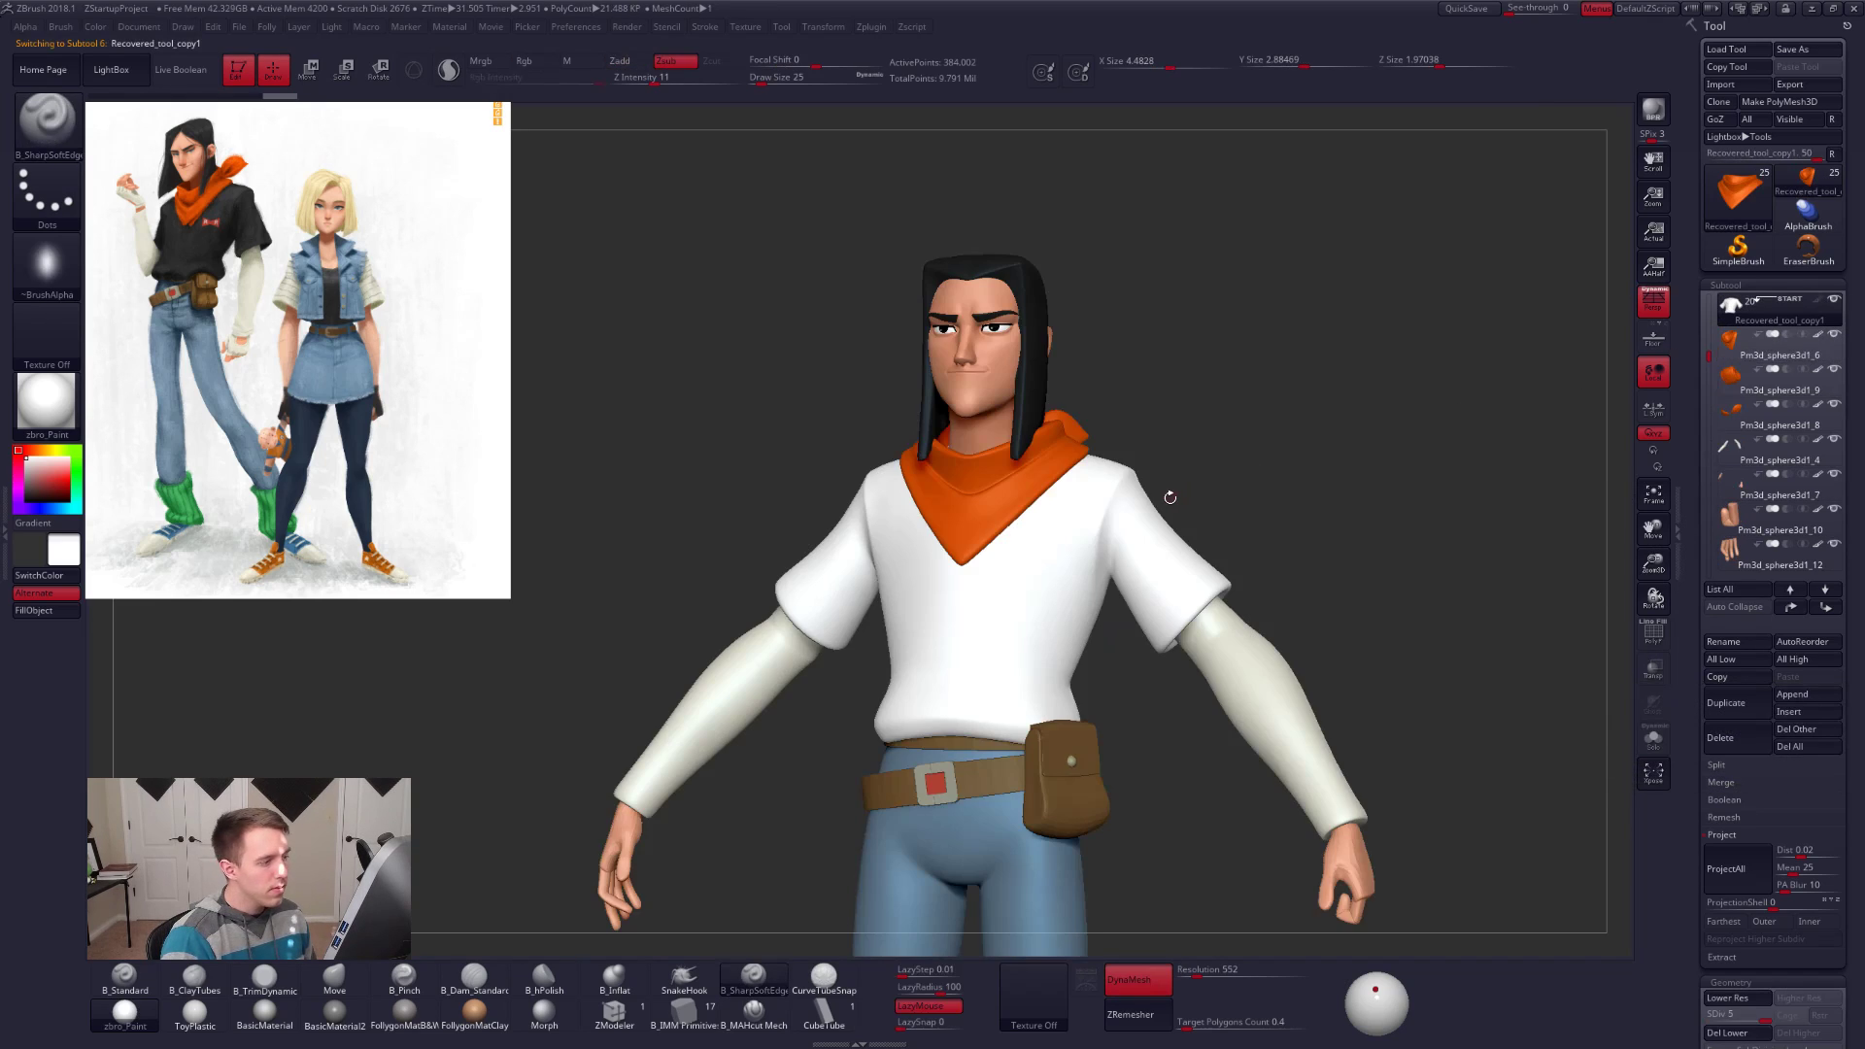
key("v")
key("1")
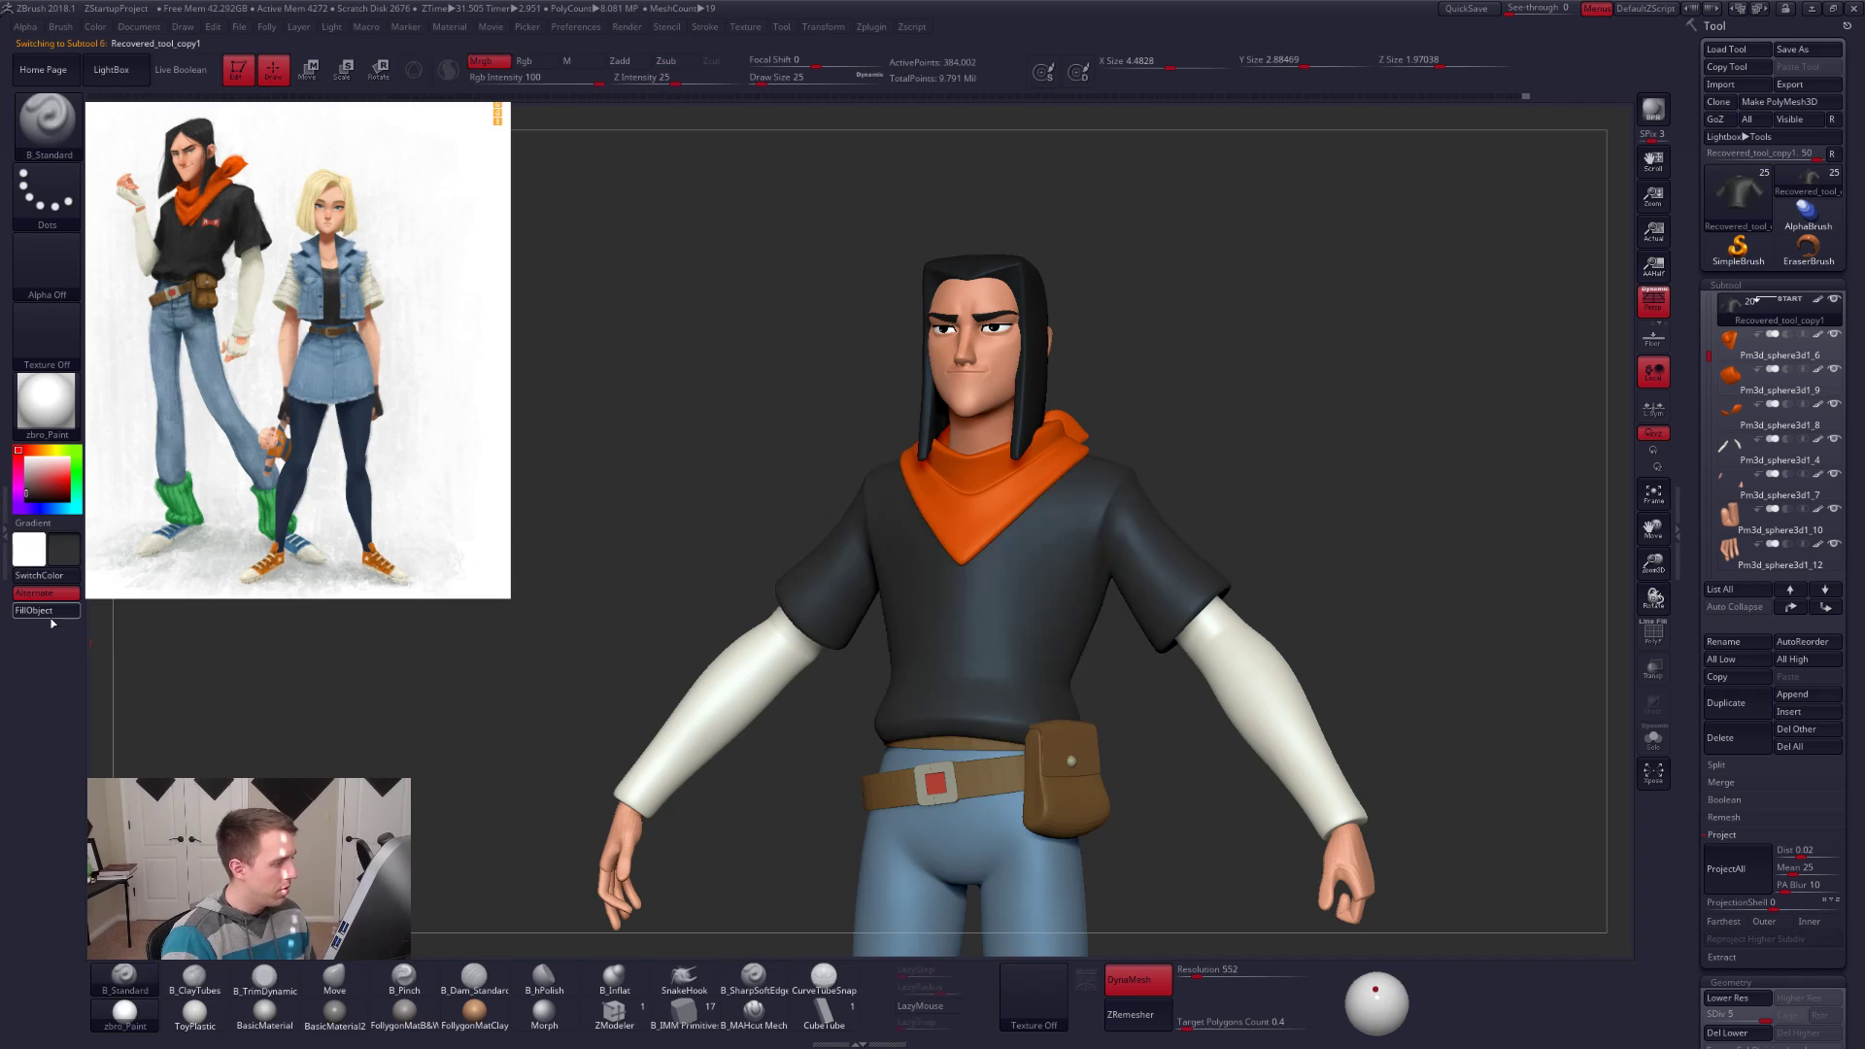
Step: Review the whole character with the Mannequin 4 hair subtool hidden and show the hair again
mouse_move(941, 540)
right_mouse_down()
mouse_move(1034, 668)
mouse_move(1036, 512)
right_mouse_up()
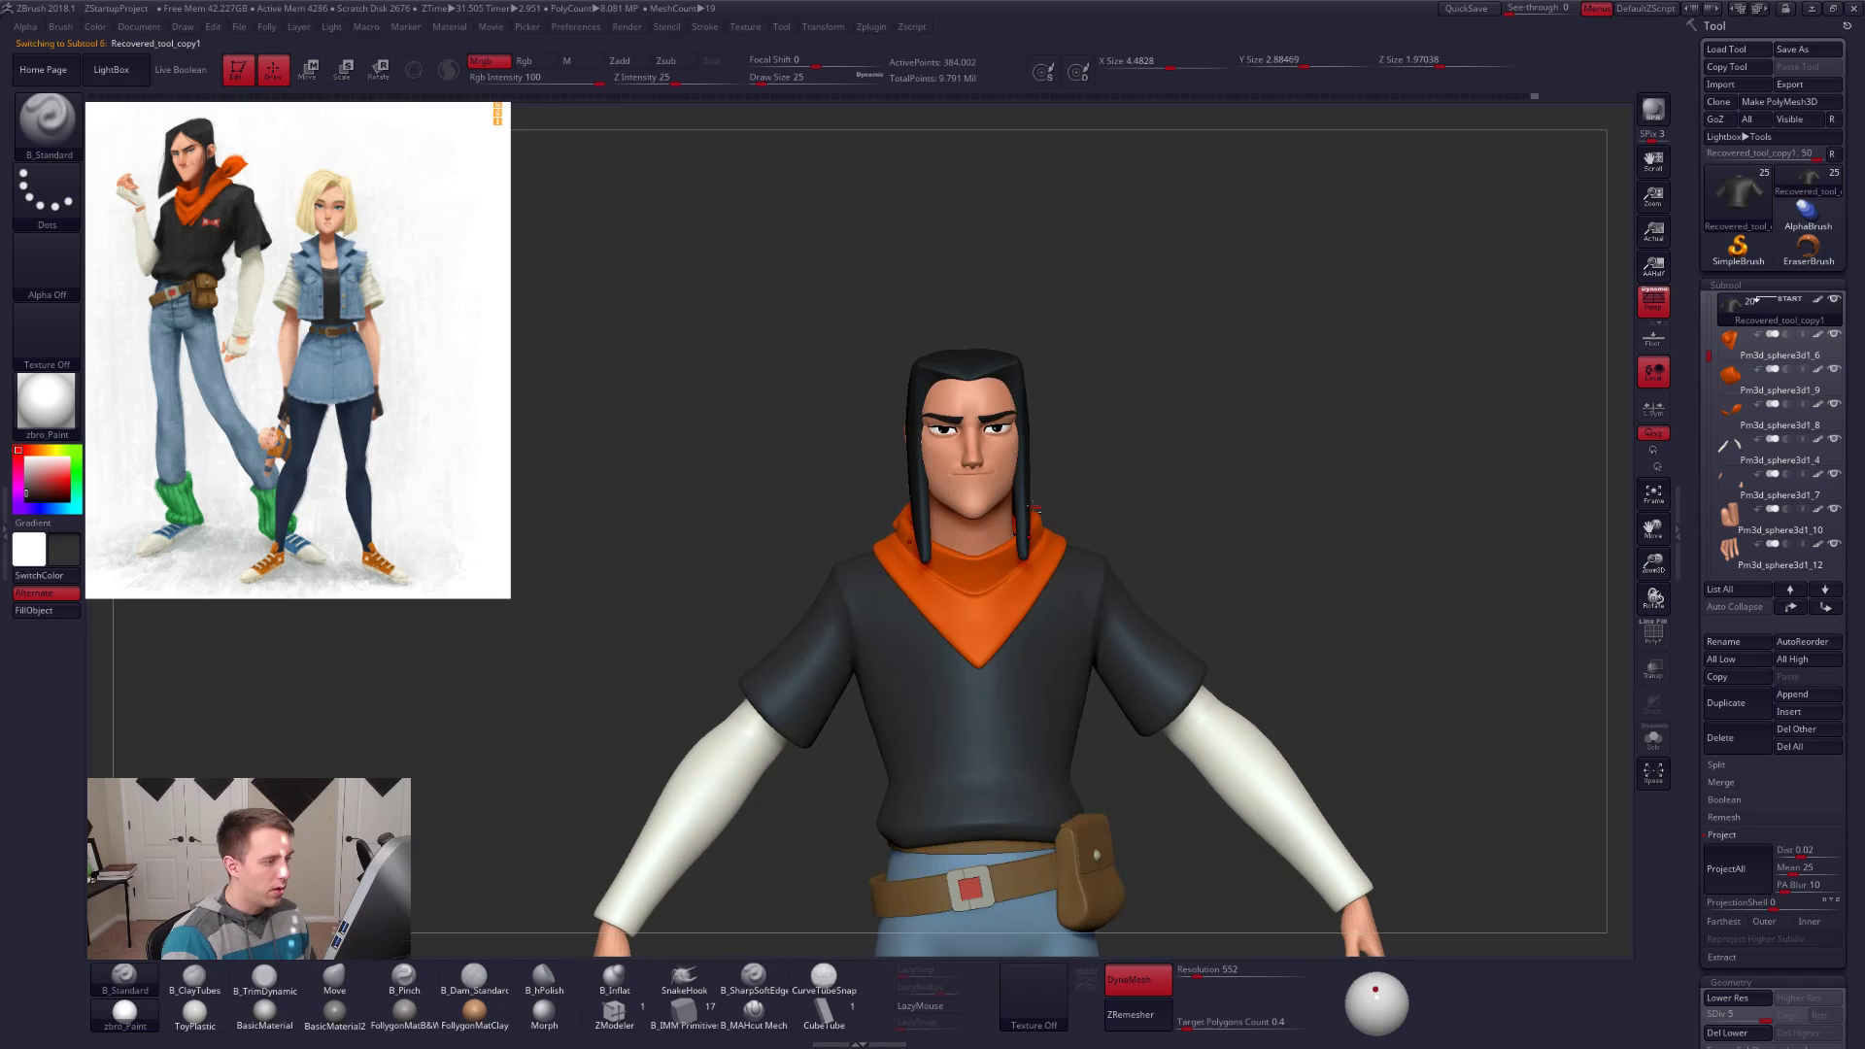
left_click(1787, 344)
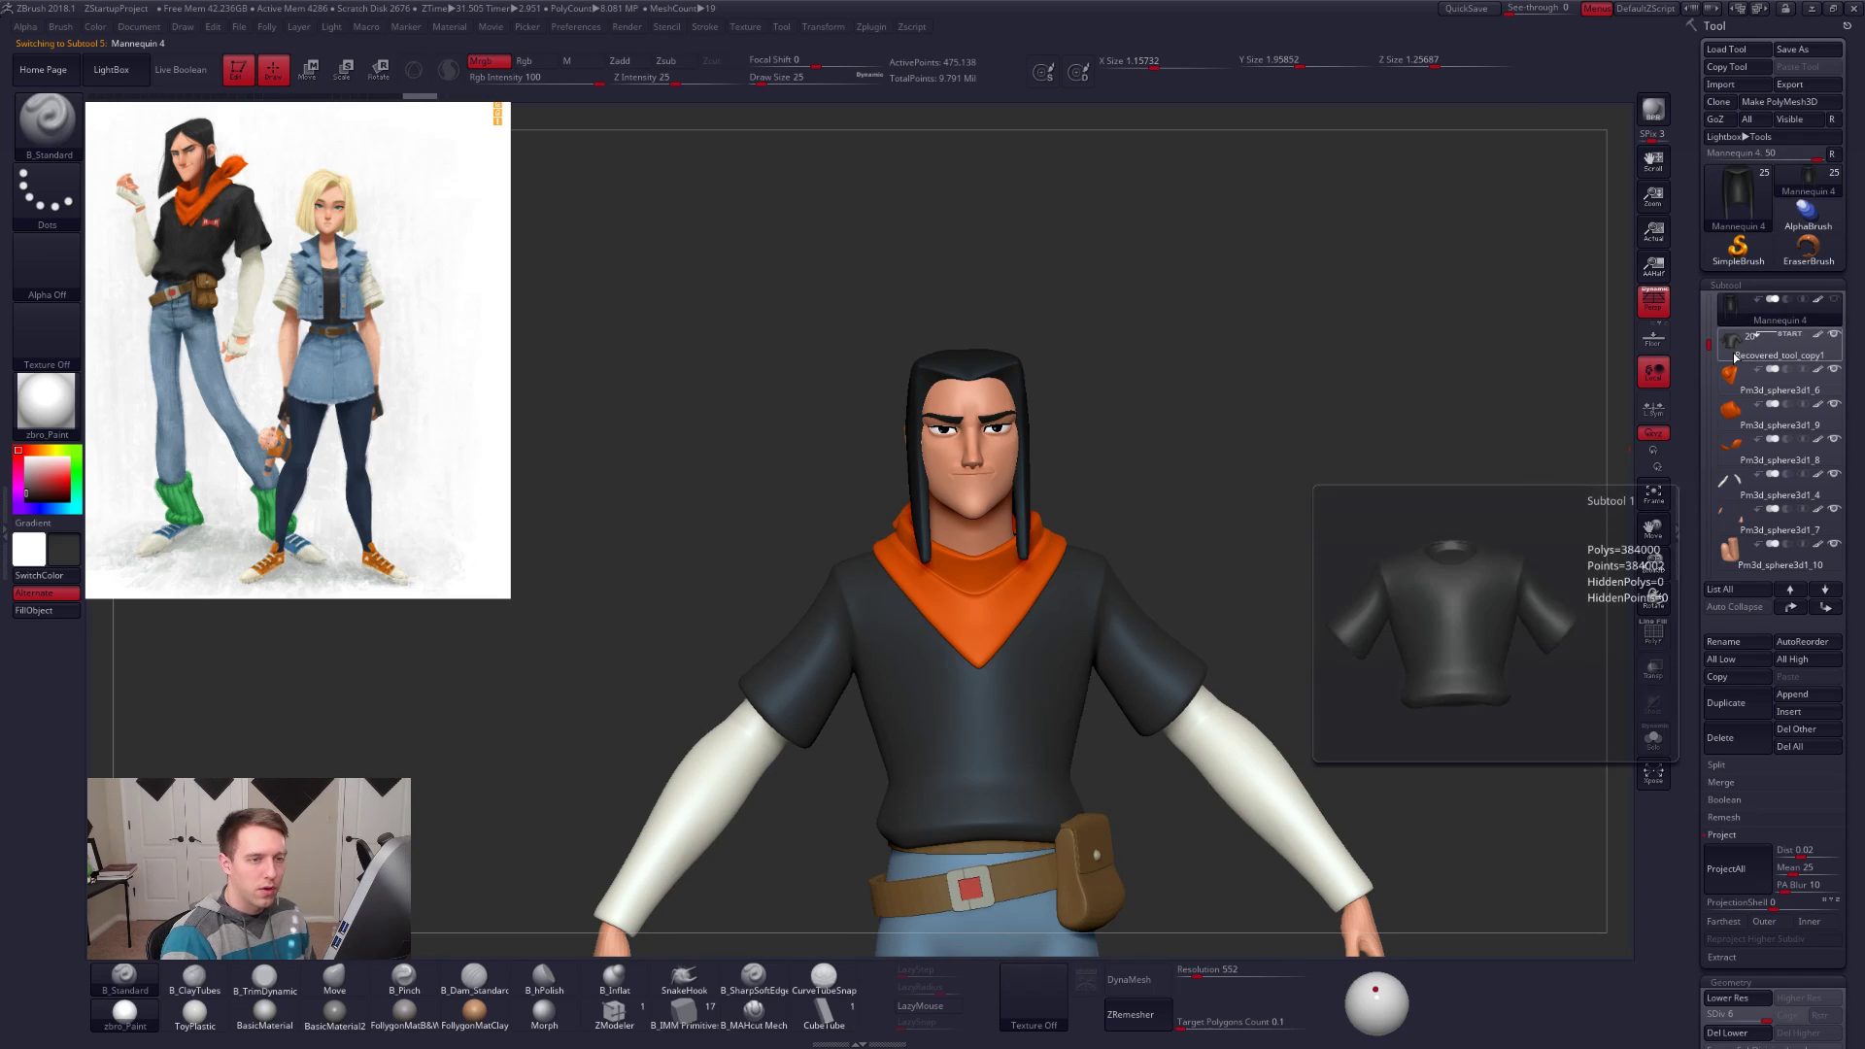
left_click(1834, 300)
mouse_move(1122, 510)
right_mouse_down()
mouse_move(1129, 603)
mouse_move(1131, 567)
mouse_move(1106, 596)
right_mouse_up()
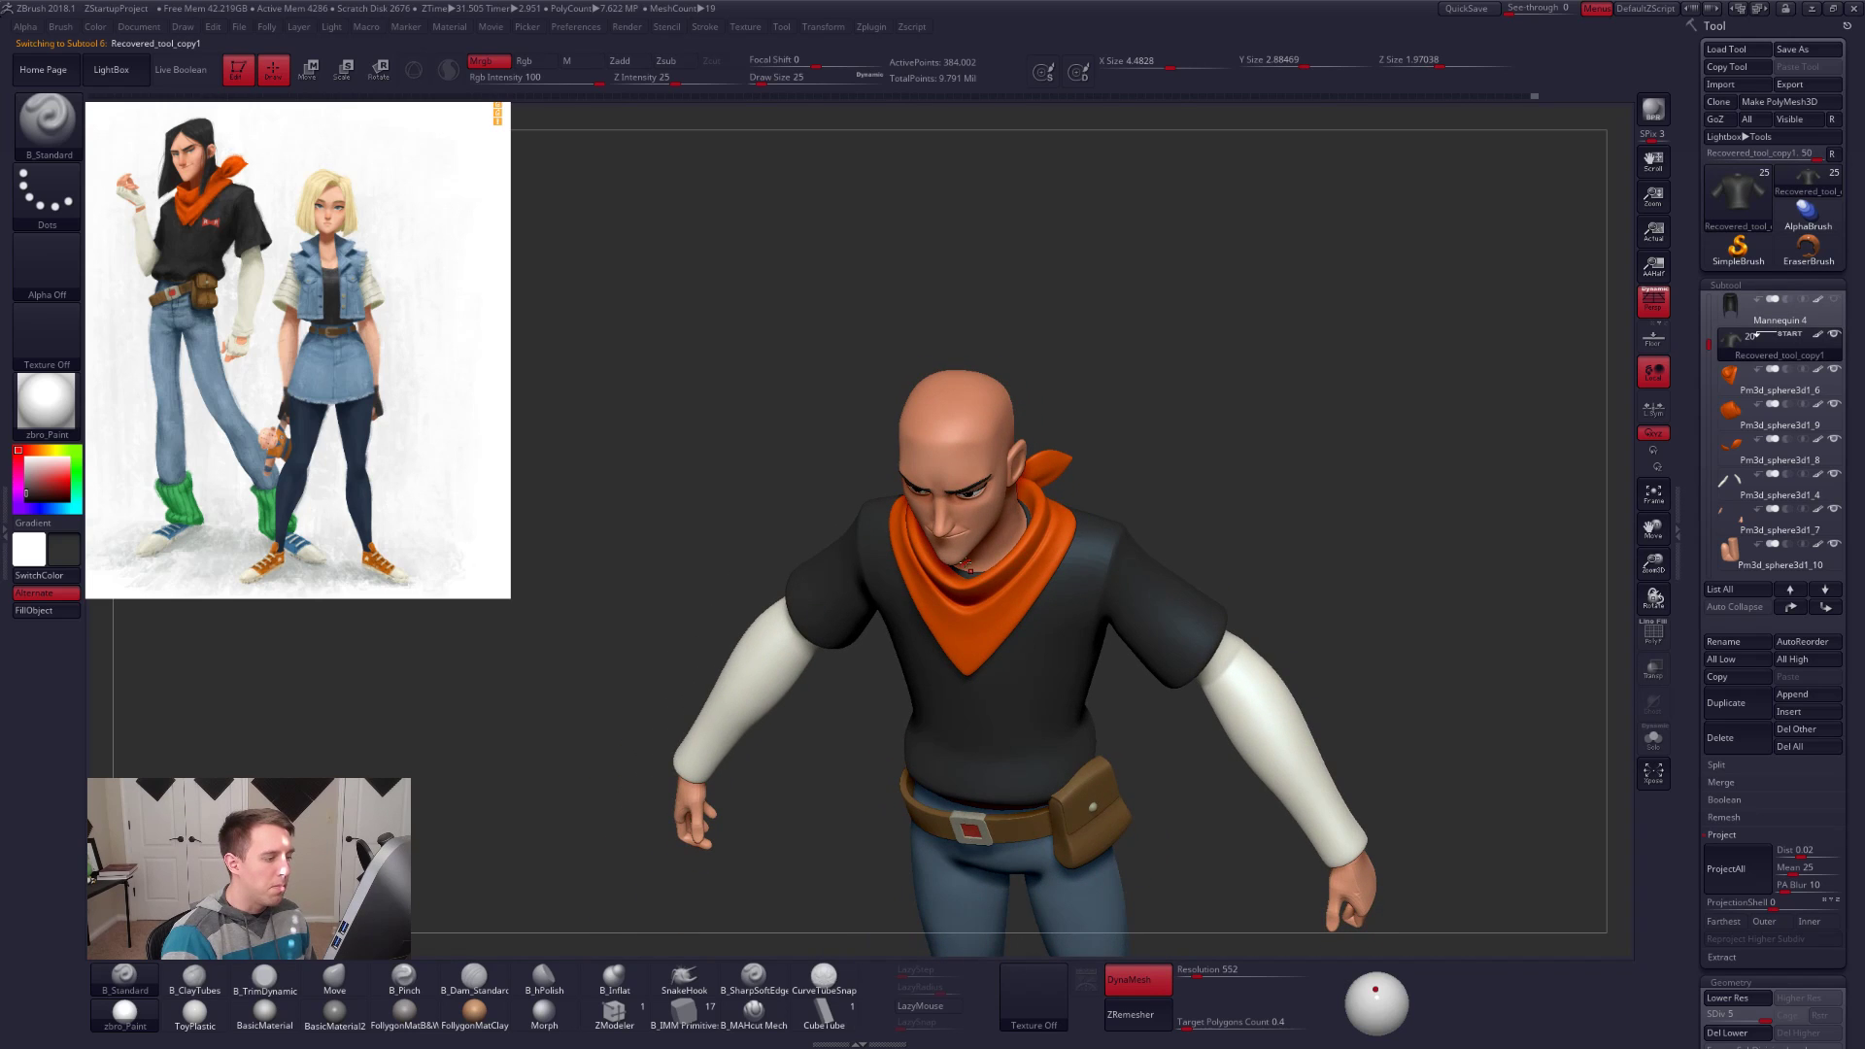
mouse_move(999, 564)
right_mouse_down()
mouse_move(1011, 517)
mouse_move(1135, 546)
mouse_move(1125, 515)
mouse_move(1116, 644)
mouse_move(1191, 591)
mouse_move(1096, 558)
right_mouse_up()
key("ctrl+shift+f")
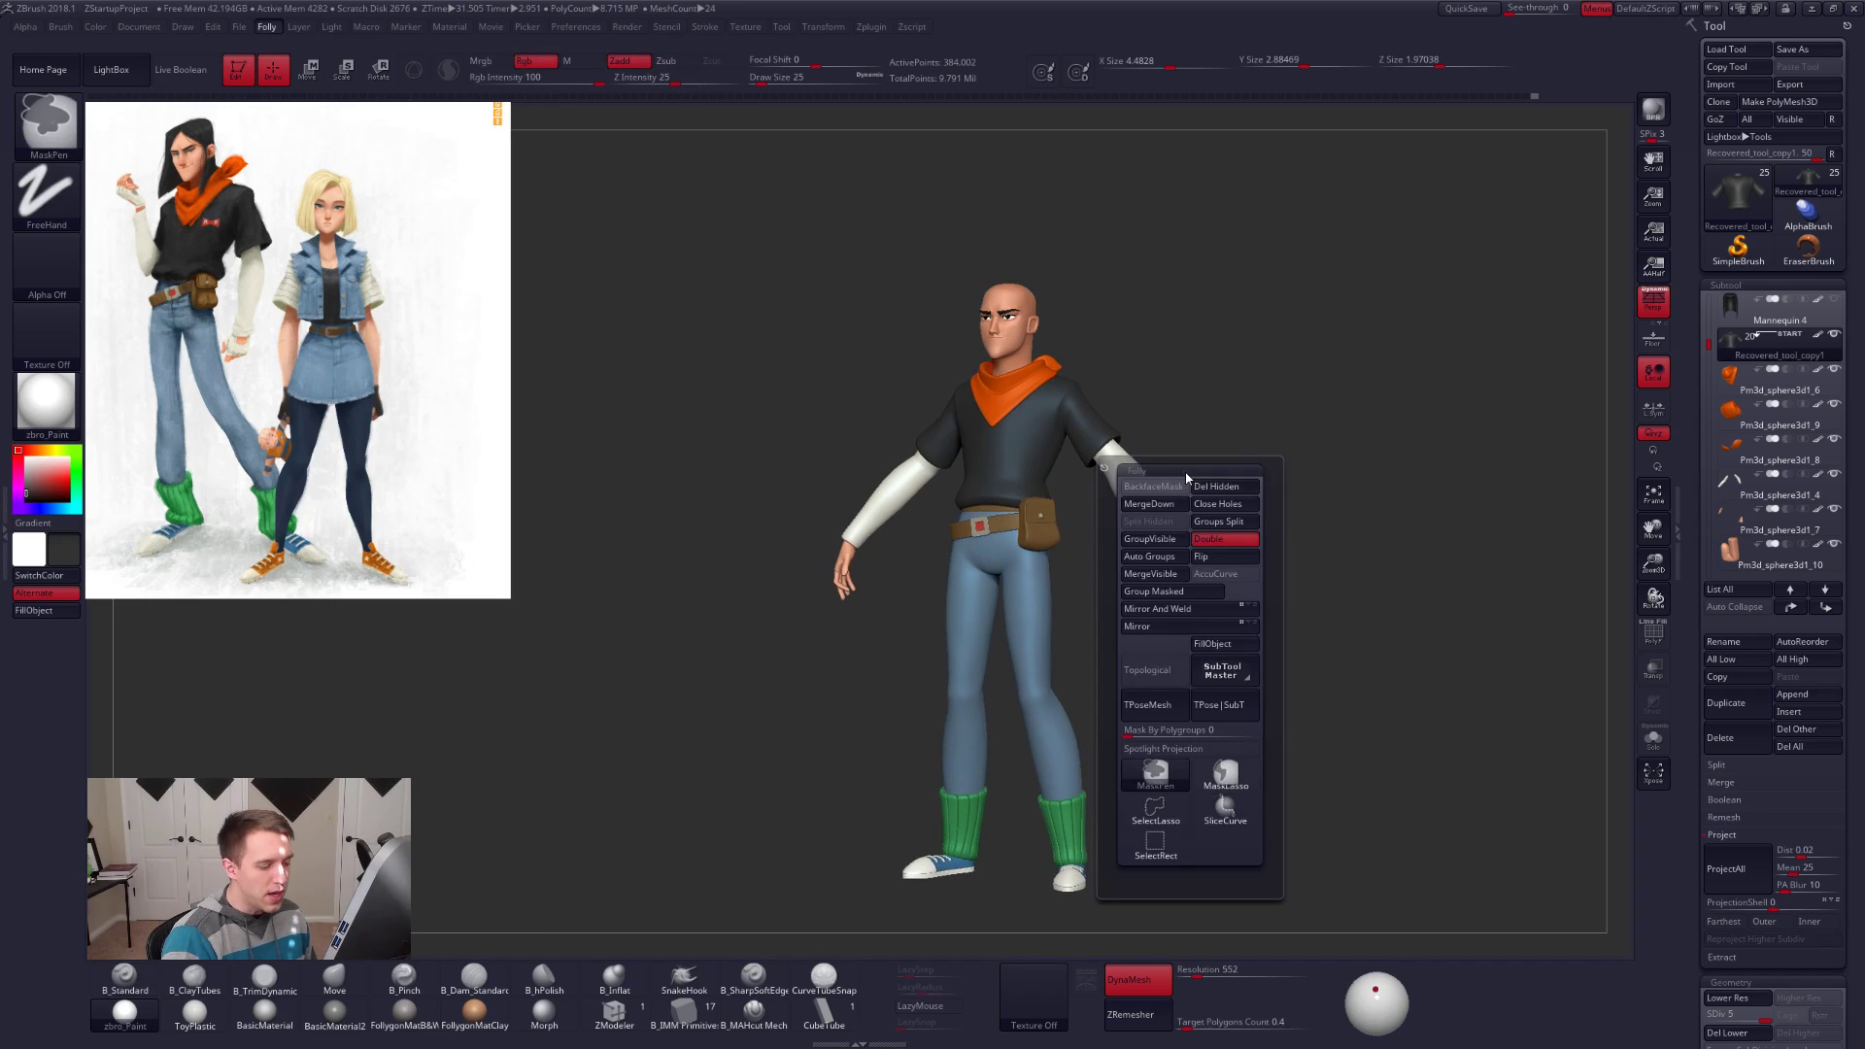
left_click(1179, 818, "ctrl+shift")
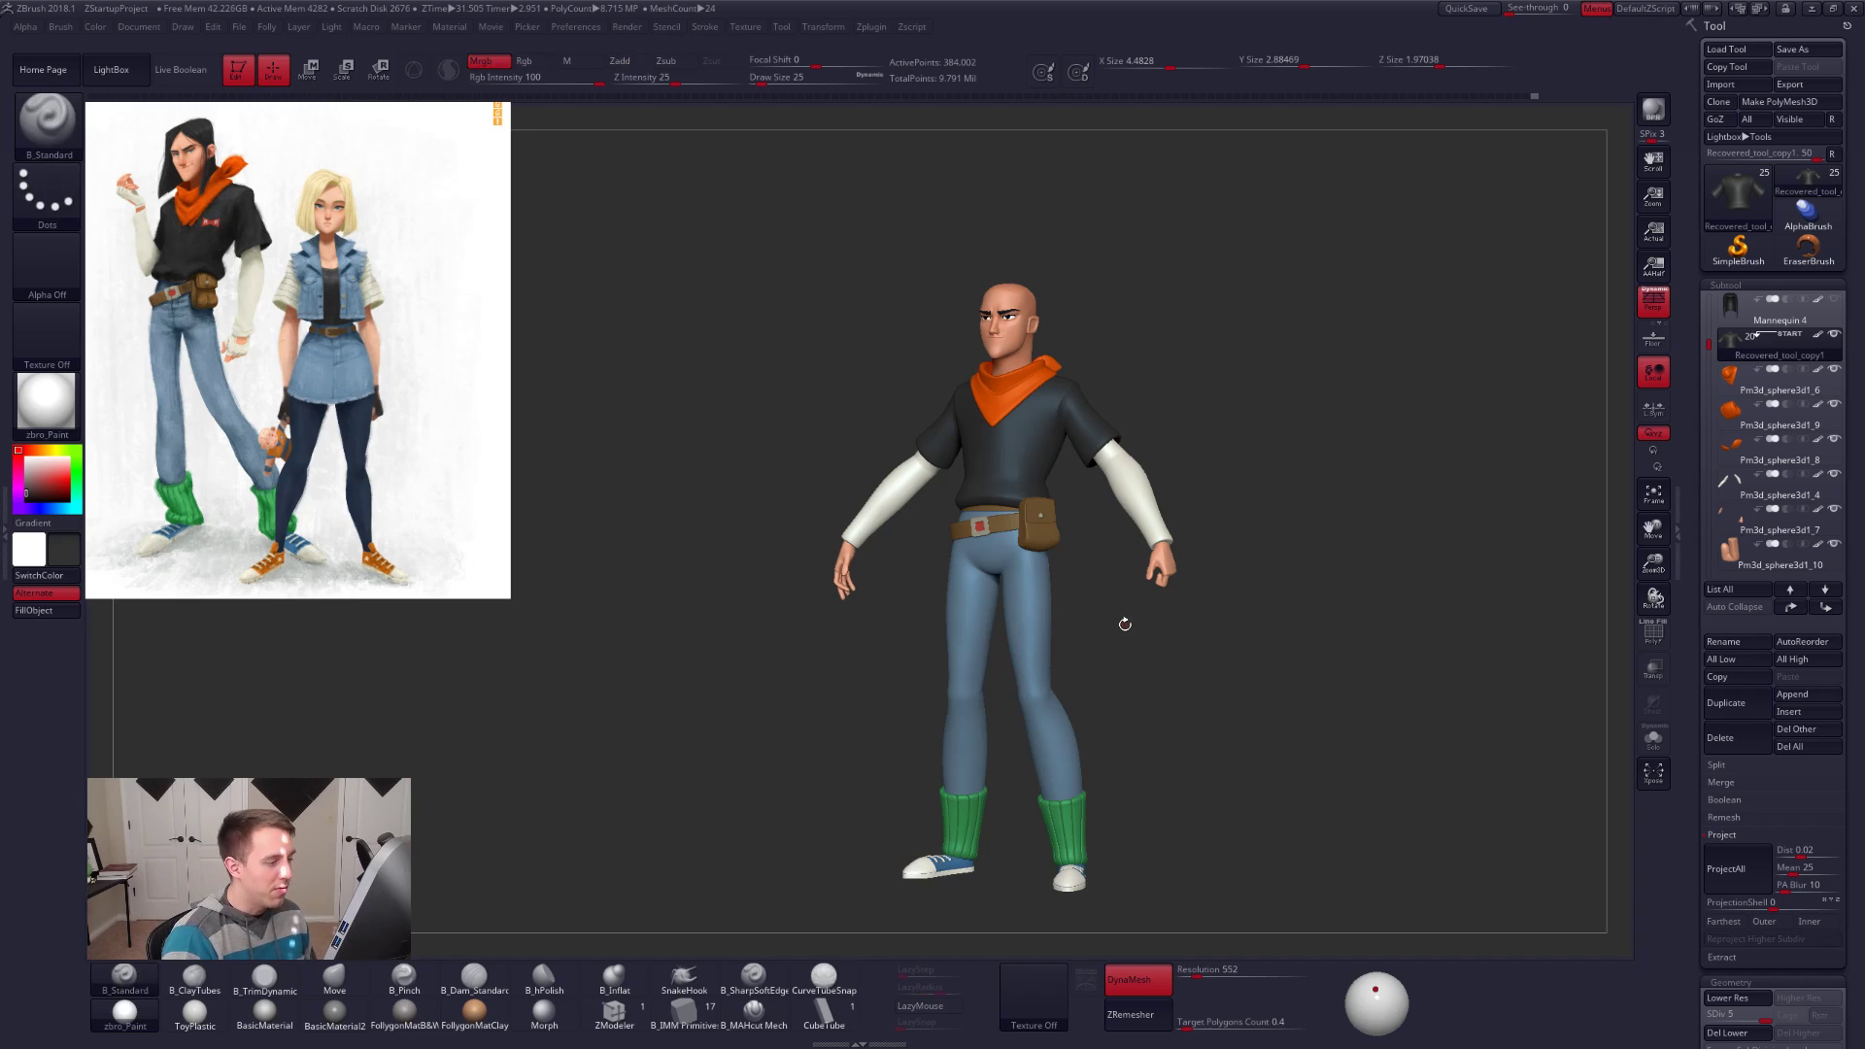
mouse_move(1014, 571)
right_mouse_down()
mouse_move(1079, 567)
mouse_move(928, 552)
mouse_move(1020, 552)
right_mouse_up()
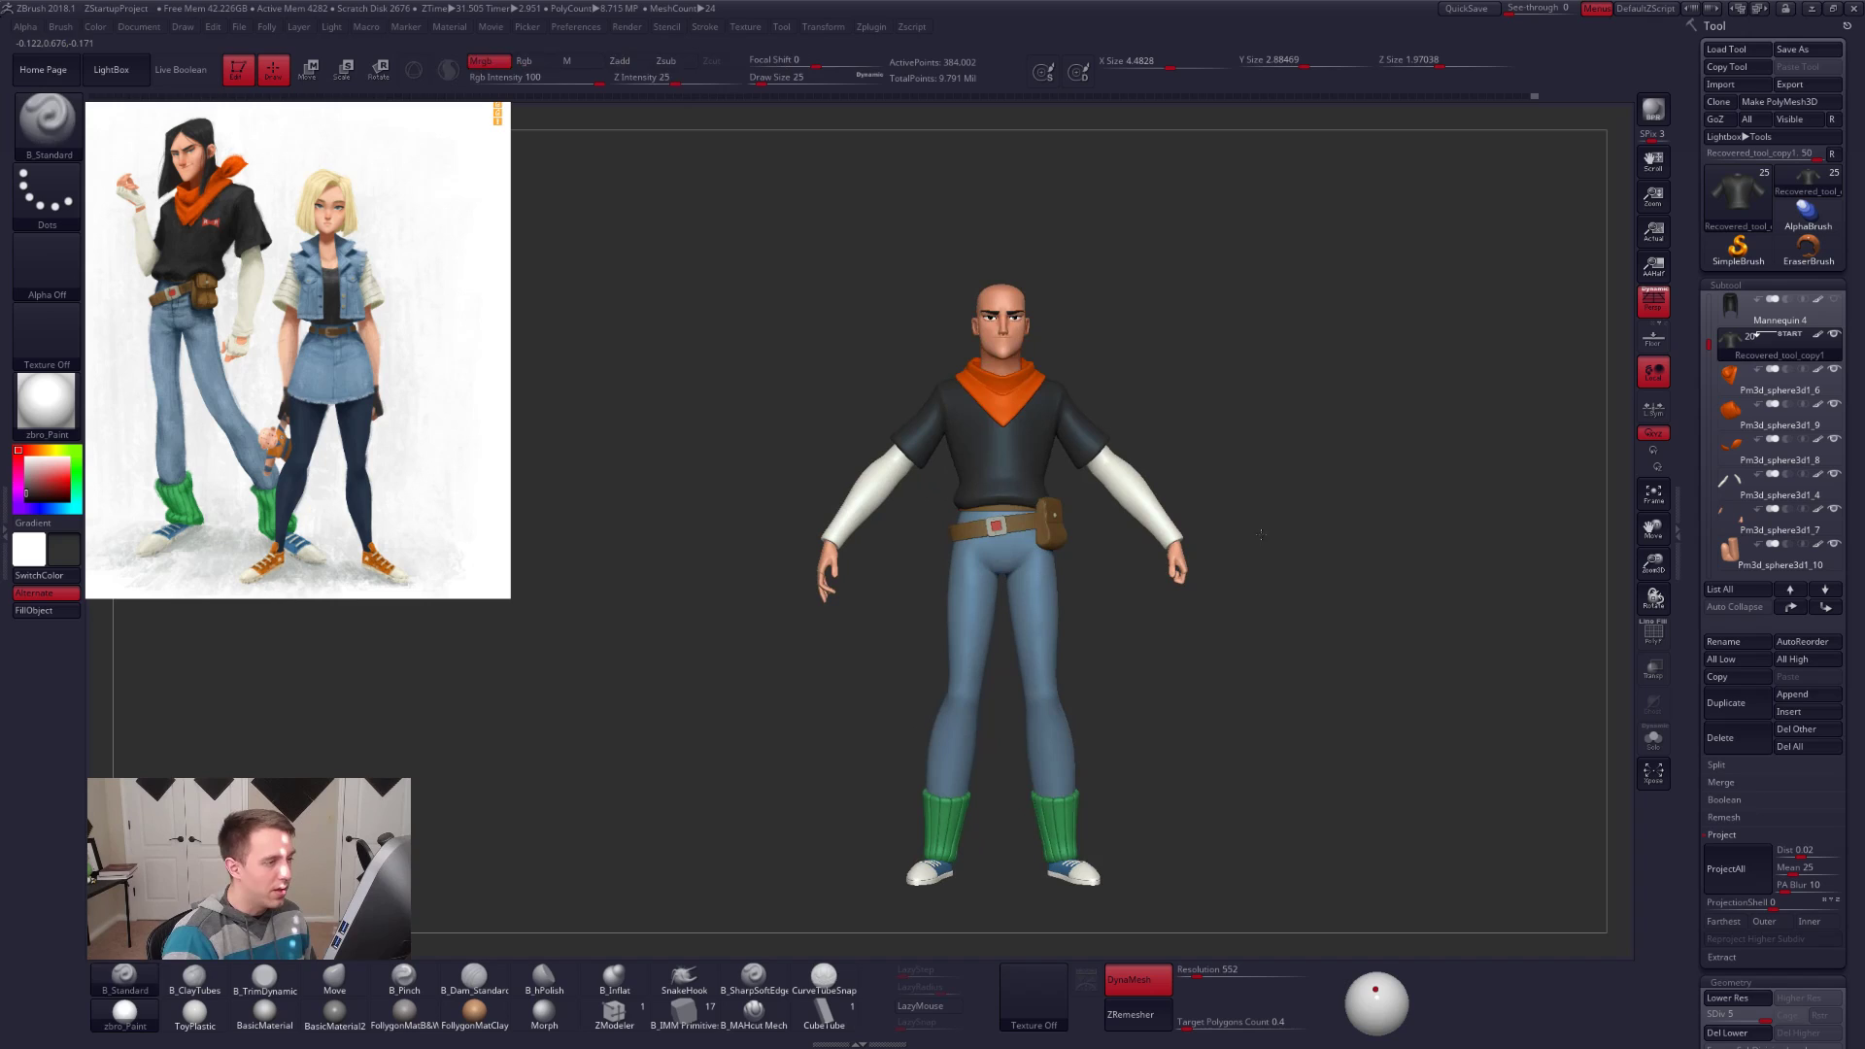
left_click(1834, 300)
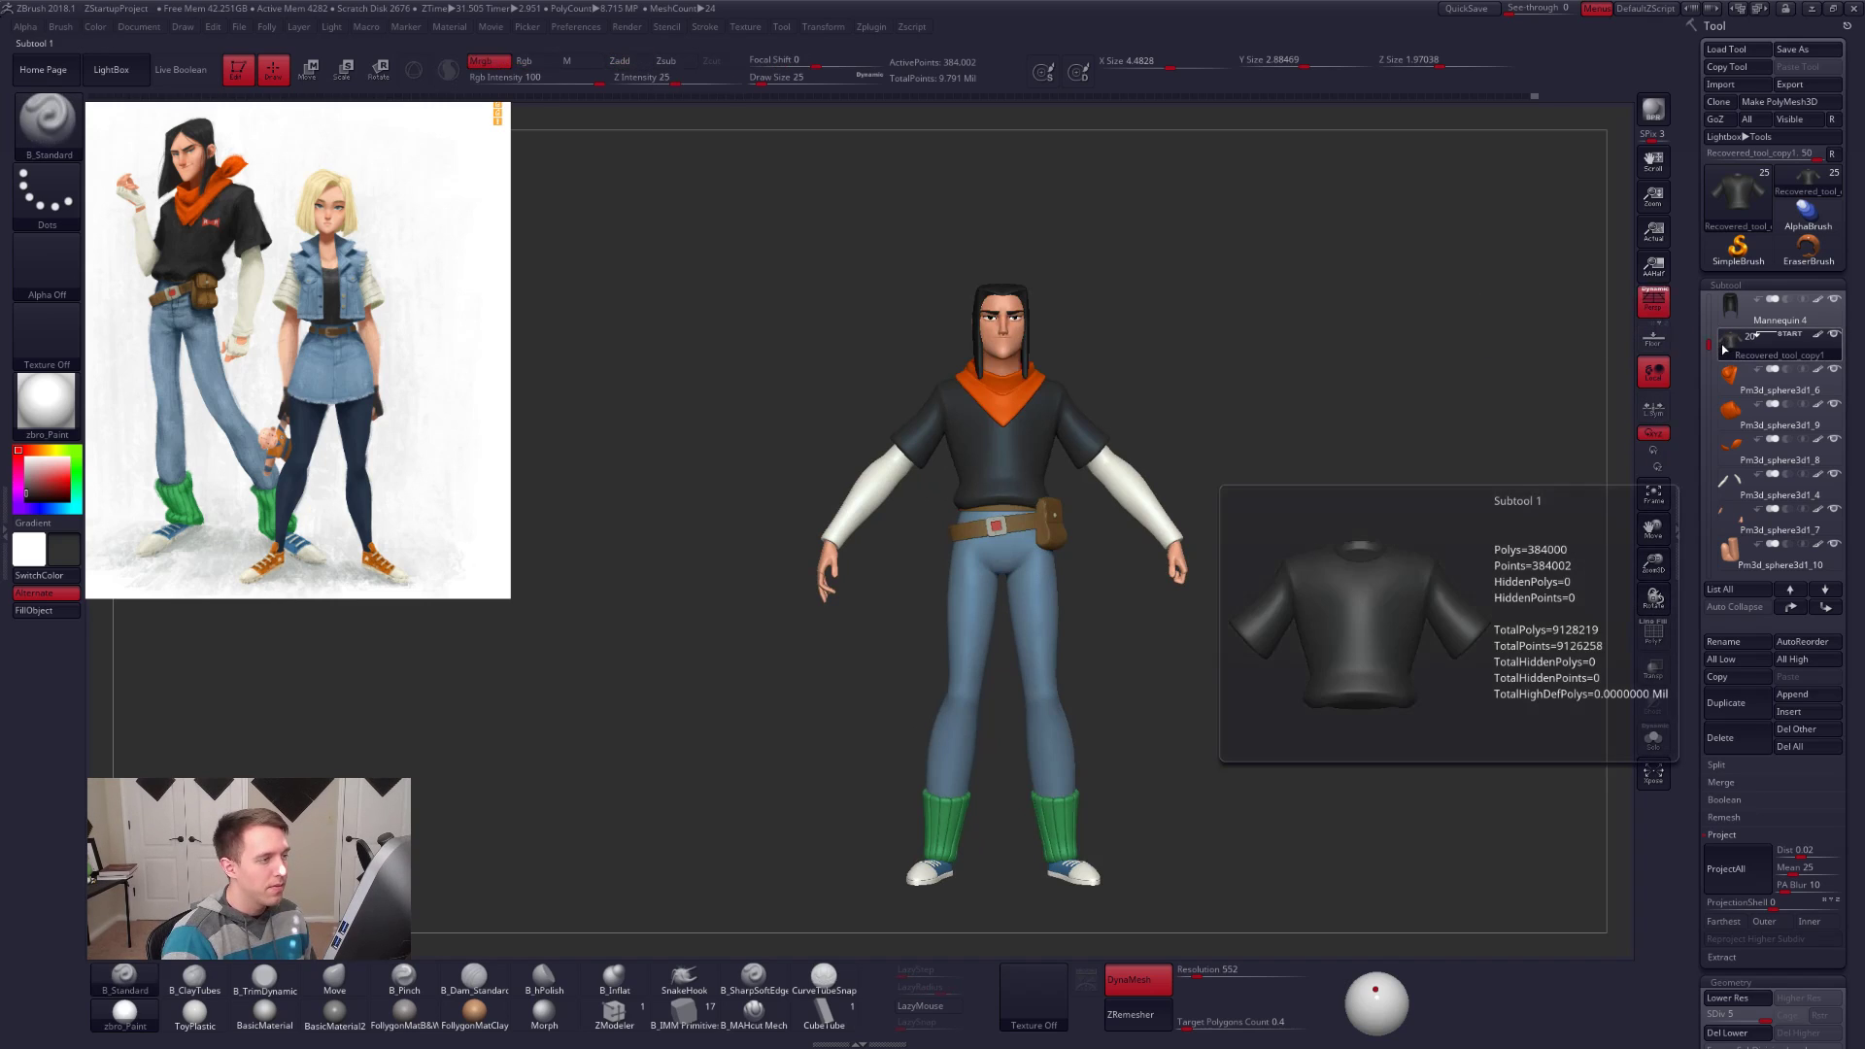
Step: Turn off perspective and select the Android 17 2 head subtool
left_click(1653, 301)
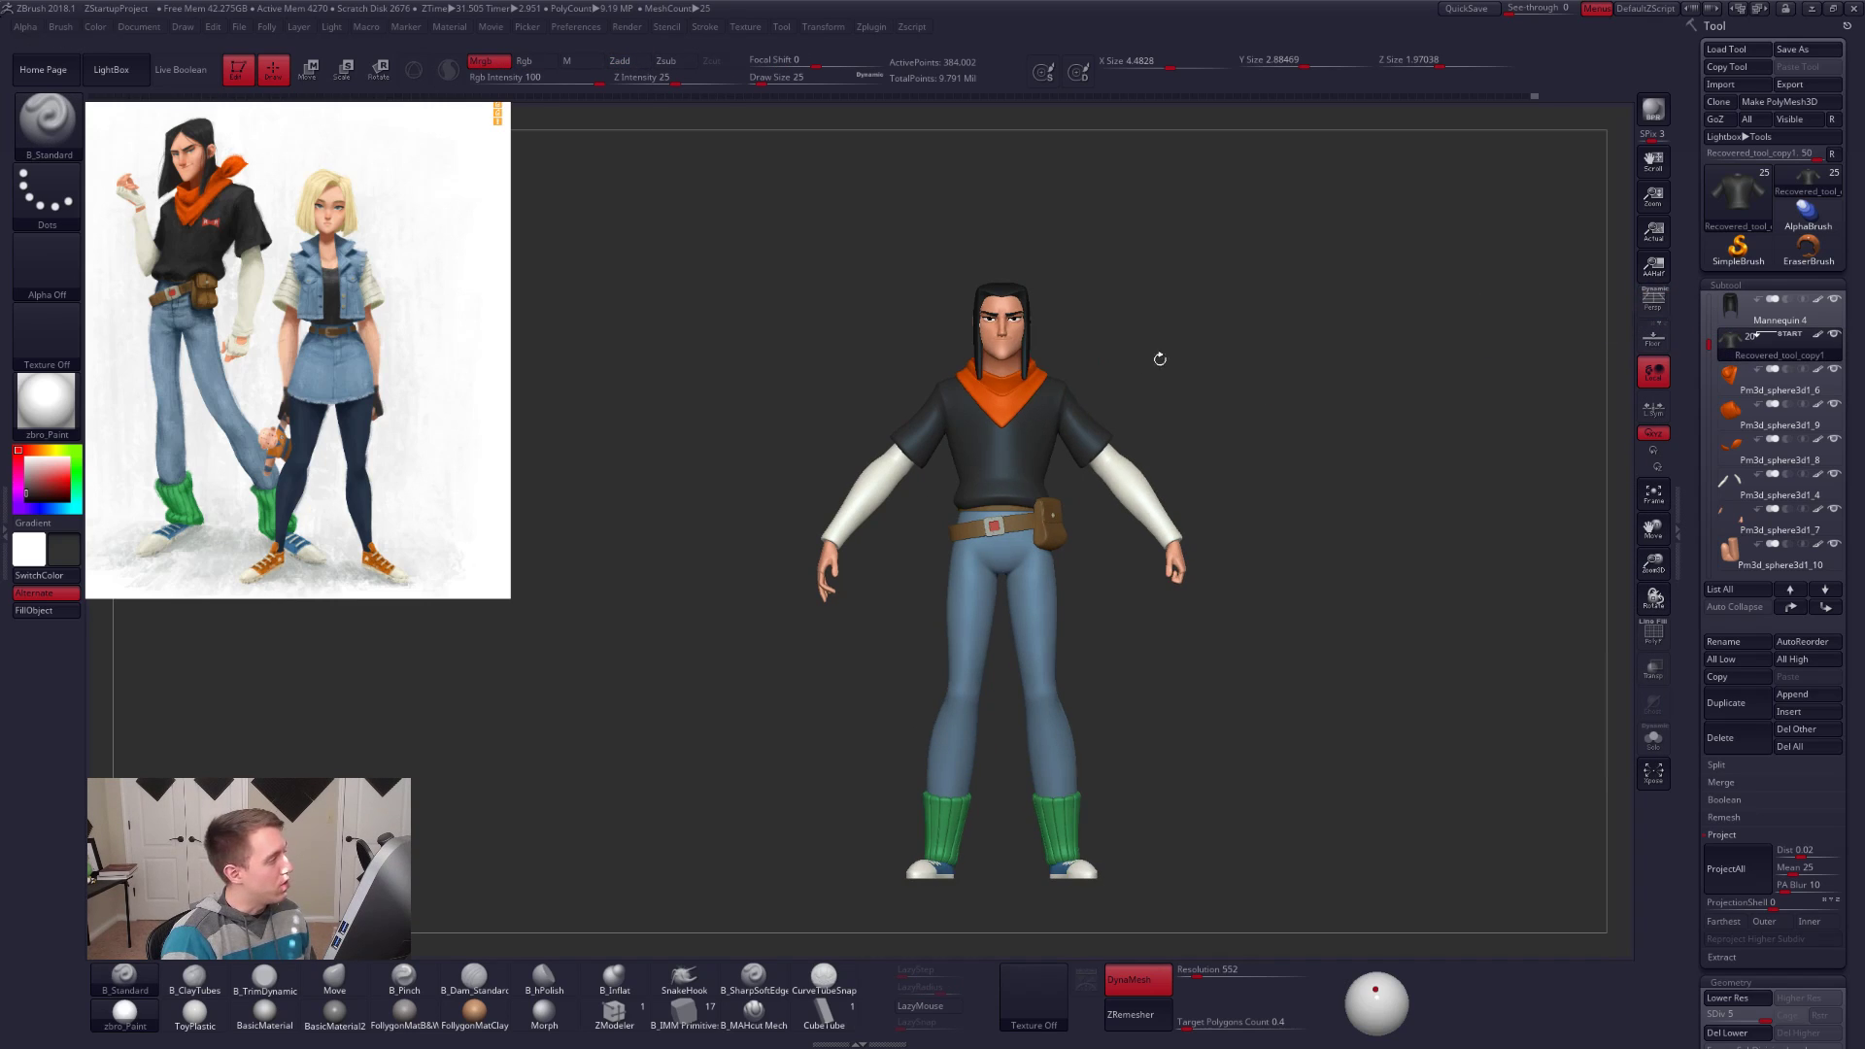
right_click_drag(1003, 330, 1080, 540)
left_click(1004, 327, "alt")
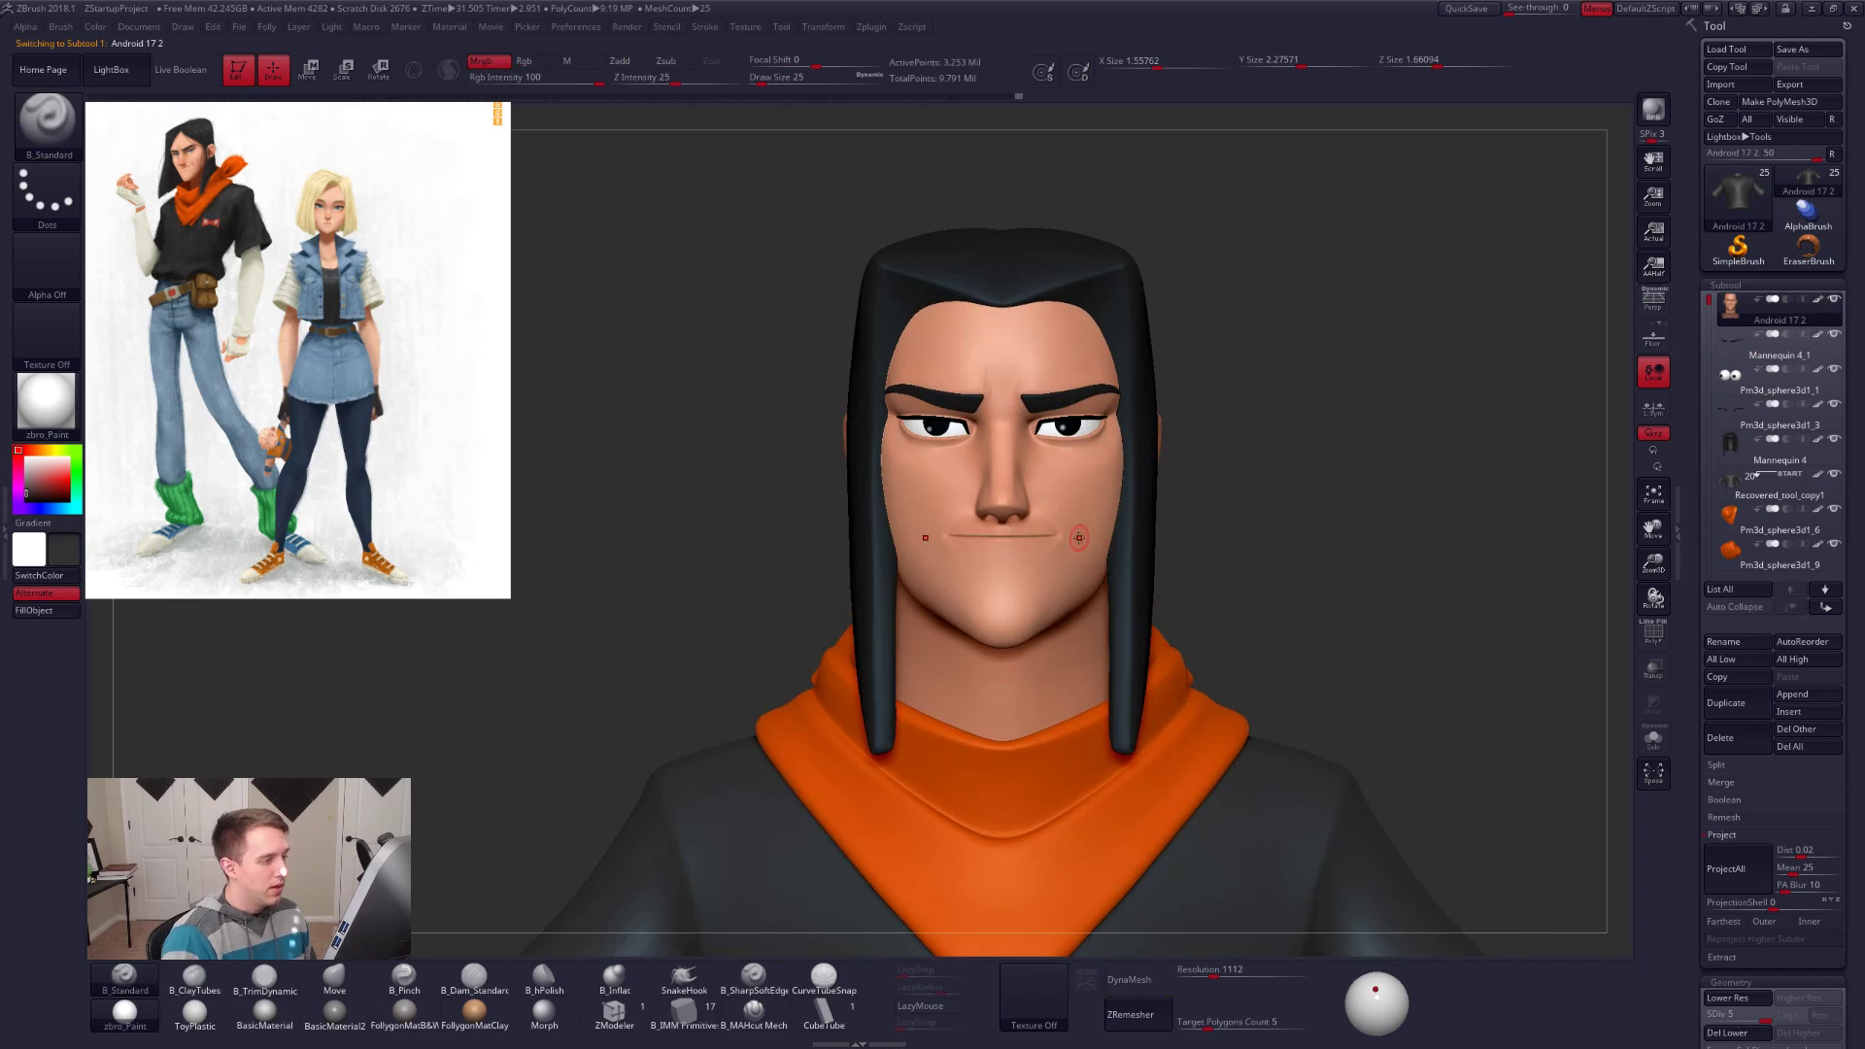
right_click_drag(1040, 452, 995, 519, "alt")
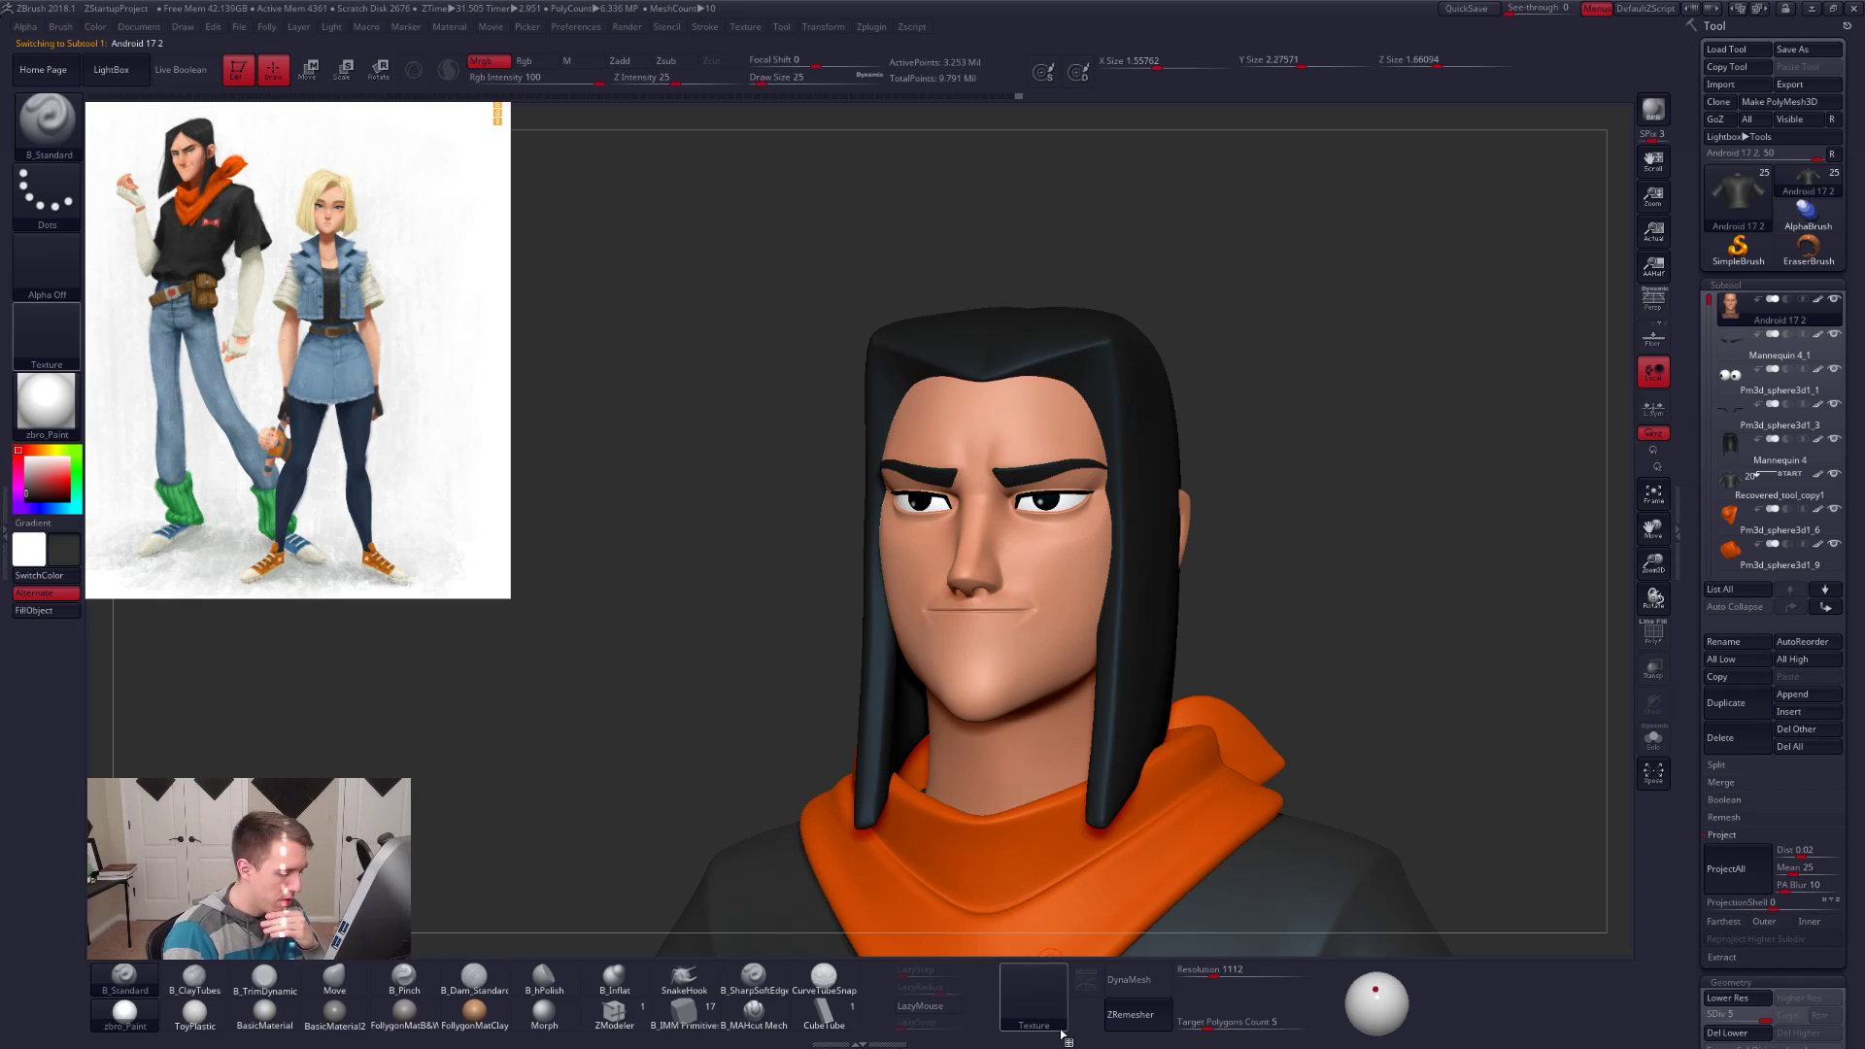
Step: Add the head portrait texture to Spotlight and move the full-body reference image out of view
left_click(1033, 998)
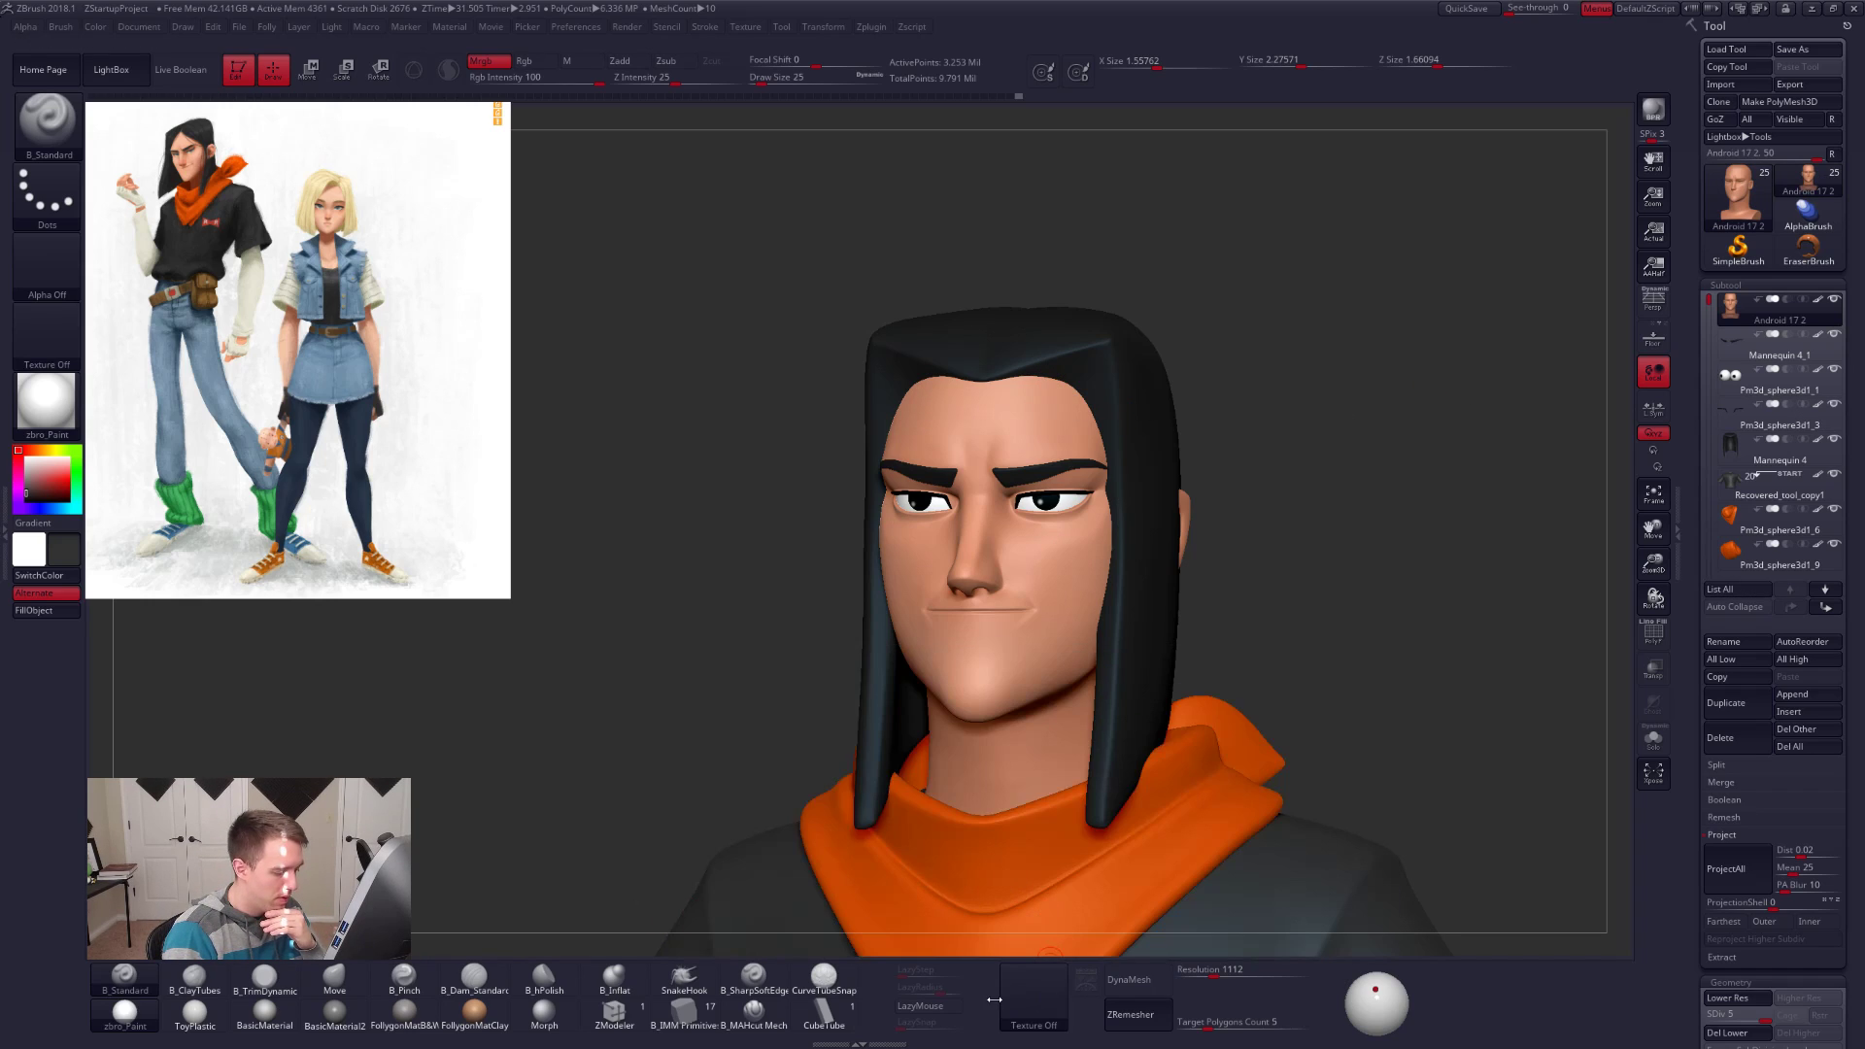
left_click(1033, 998)
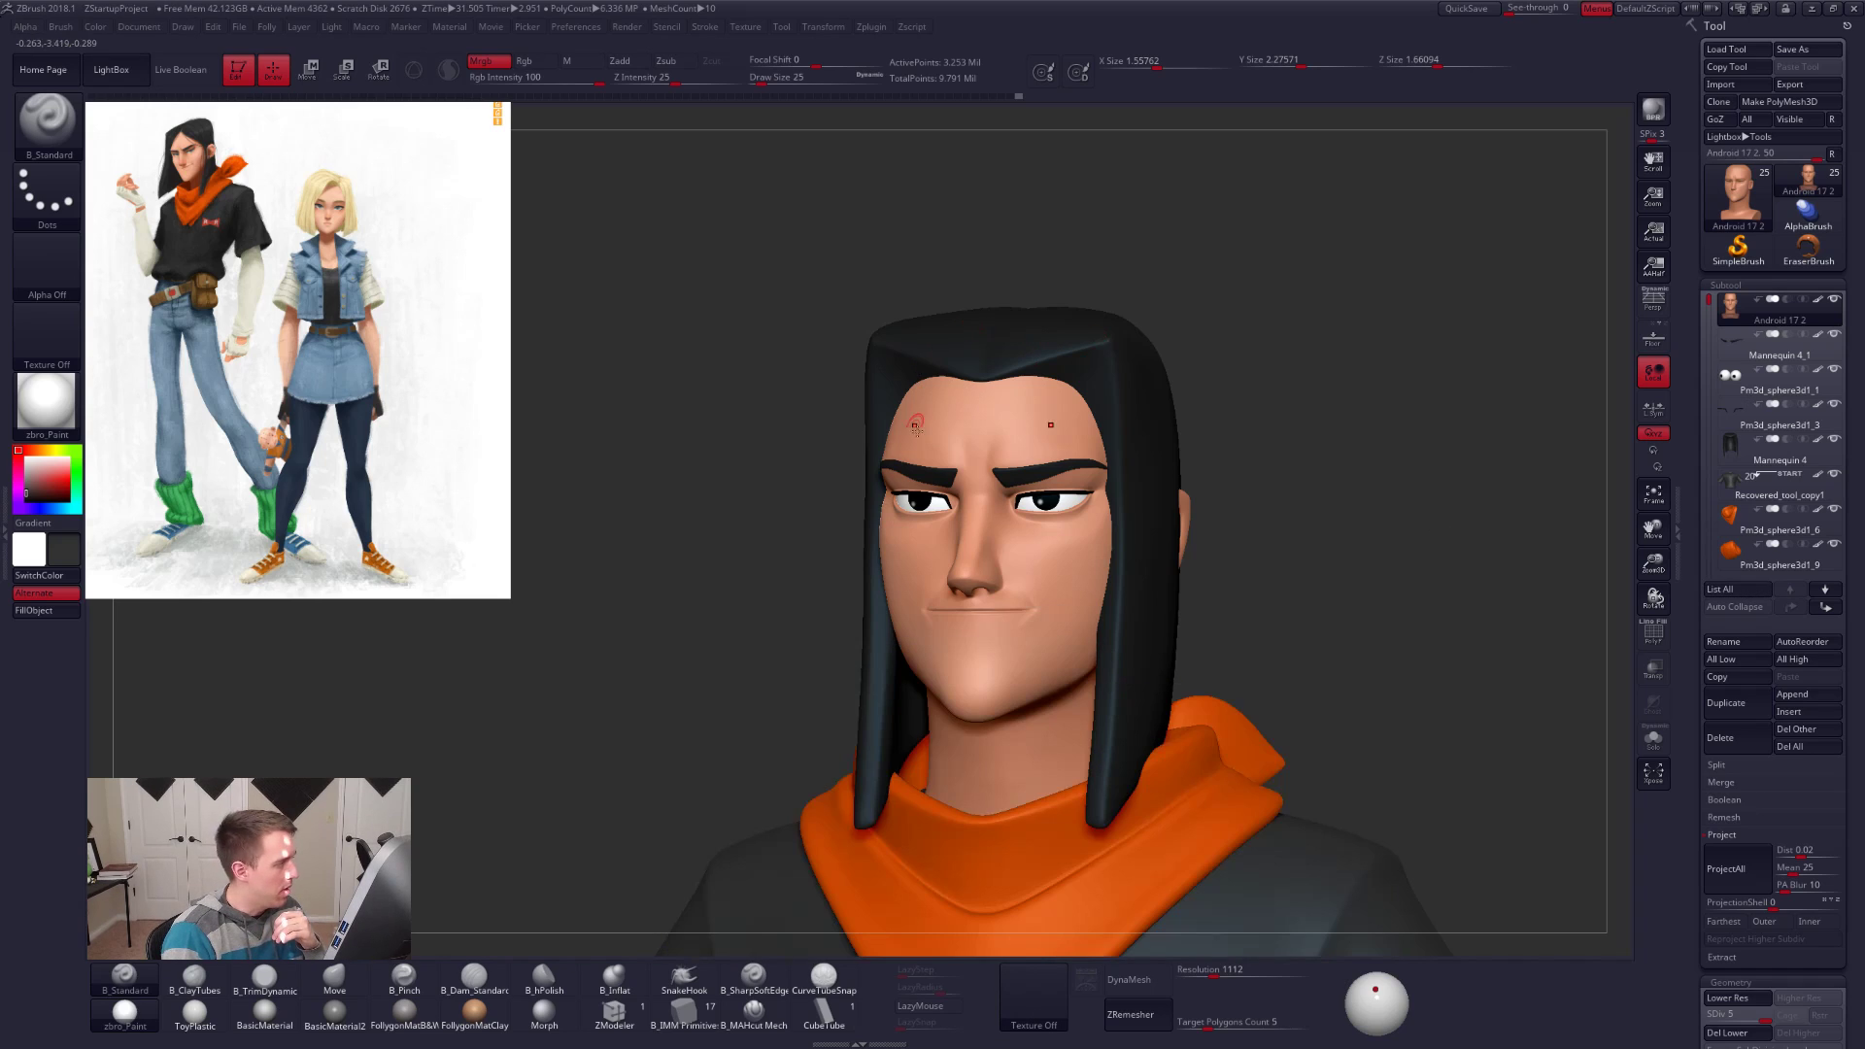
left_click(1034, 999)
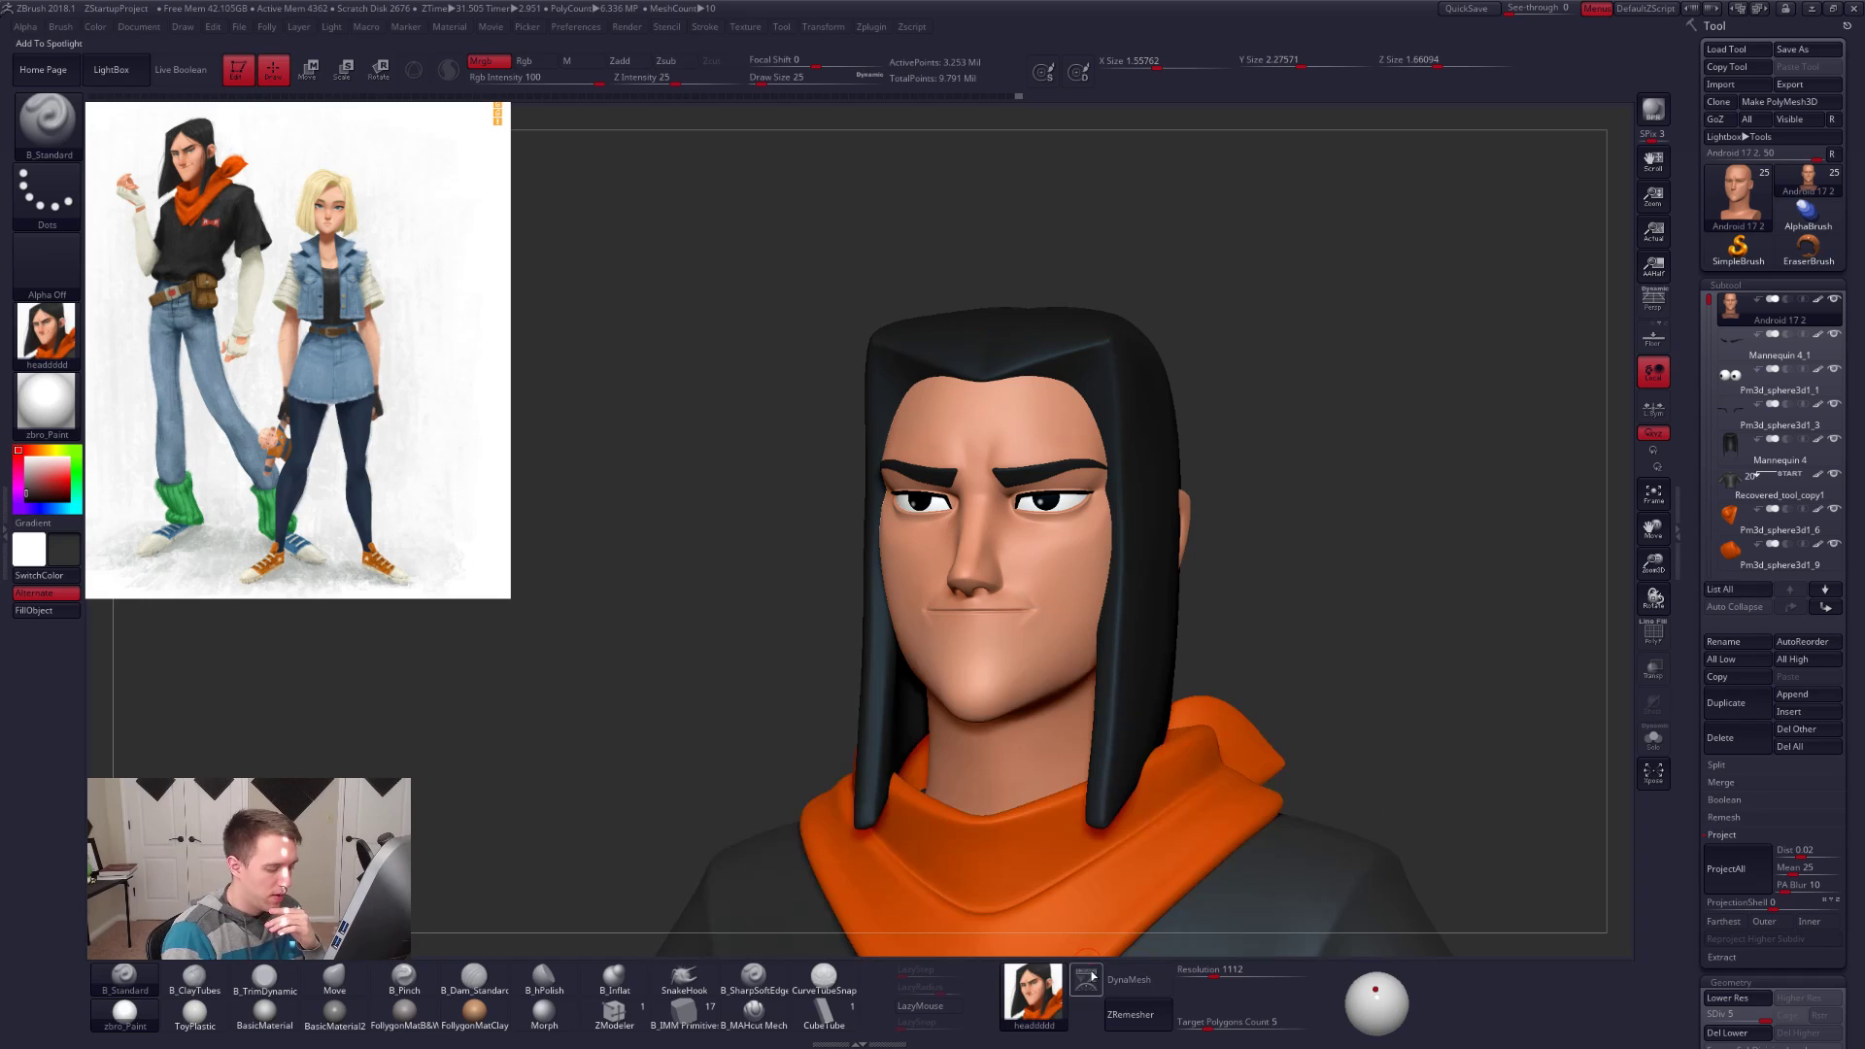
left_click(1088, 978)
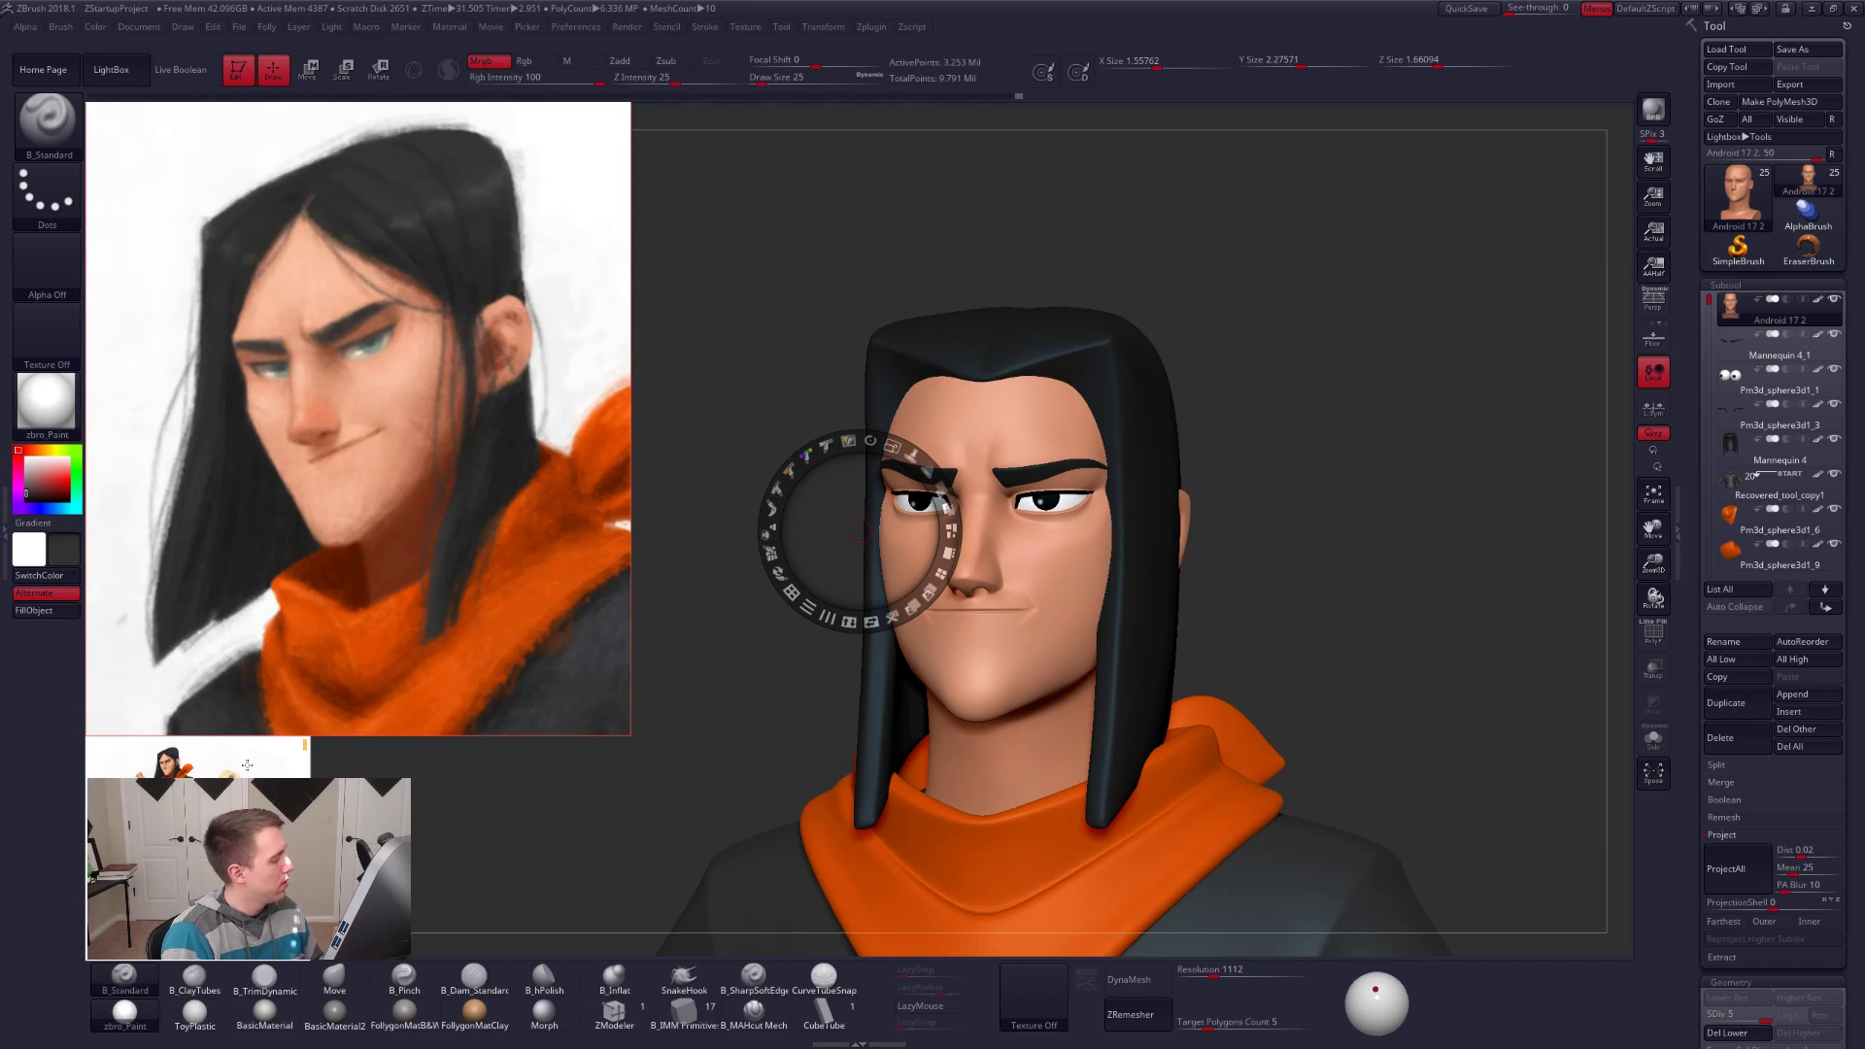
left_click_drag(244, 760, 1, 759)
Step: Scale down and position the portrait reference in Spotlight, leave Spotlight editing and compare the head with it
left_click(405, 500)
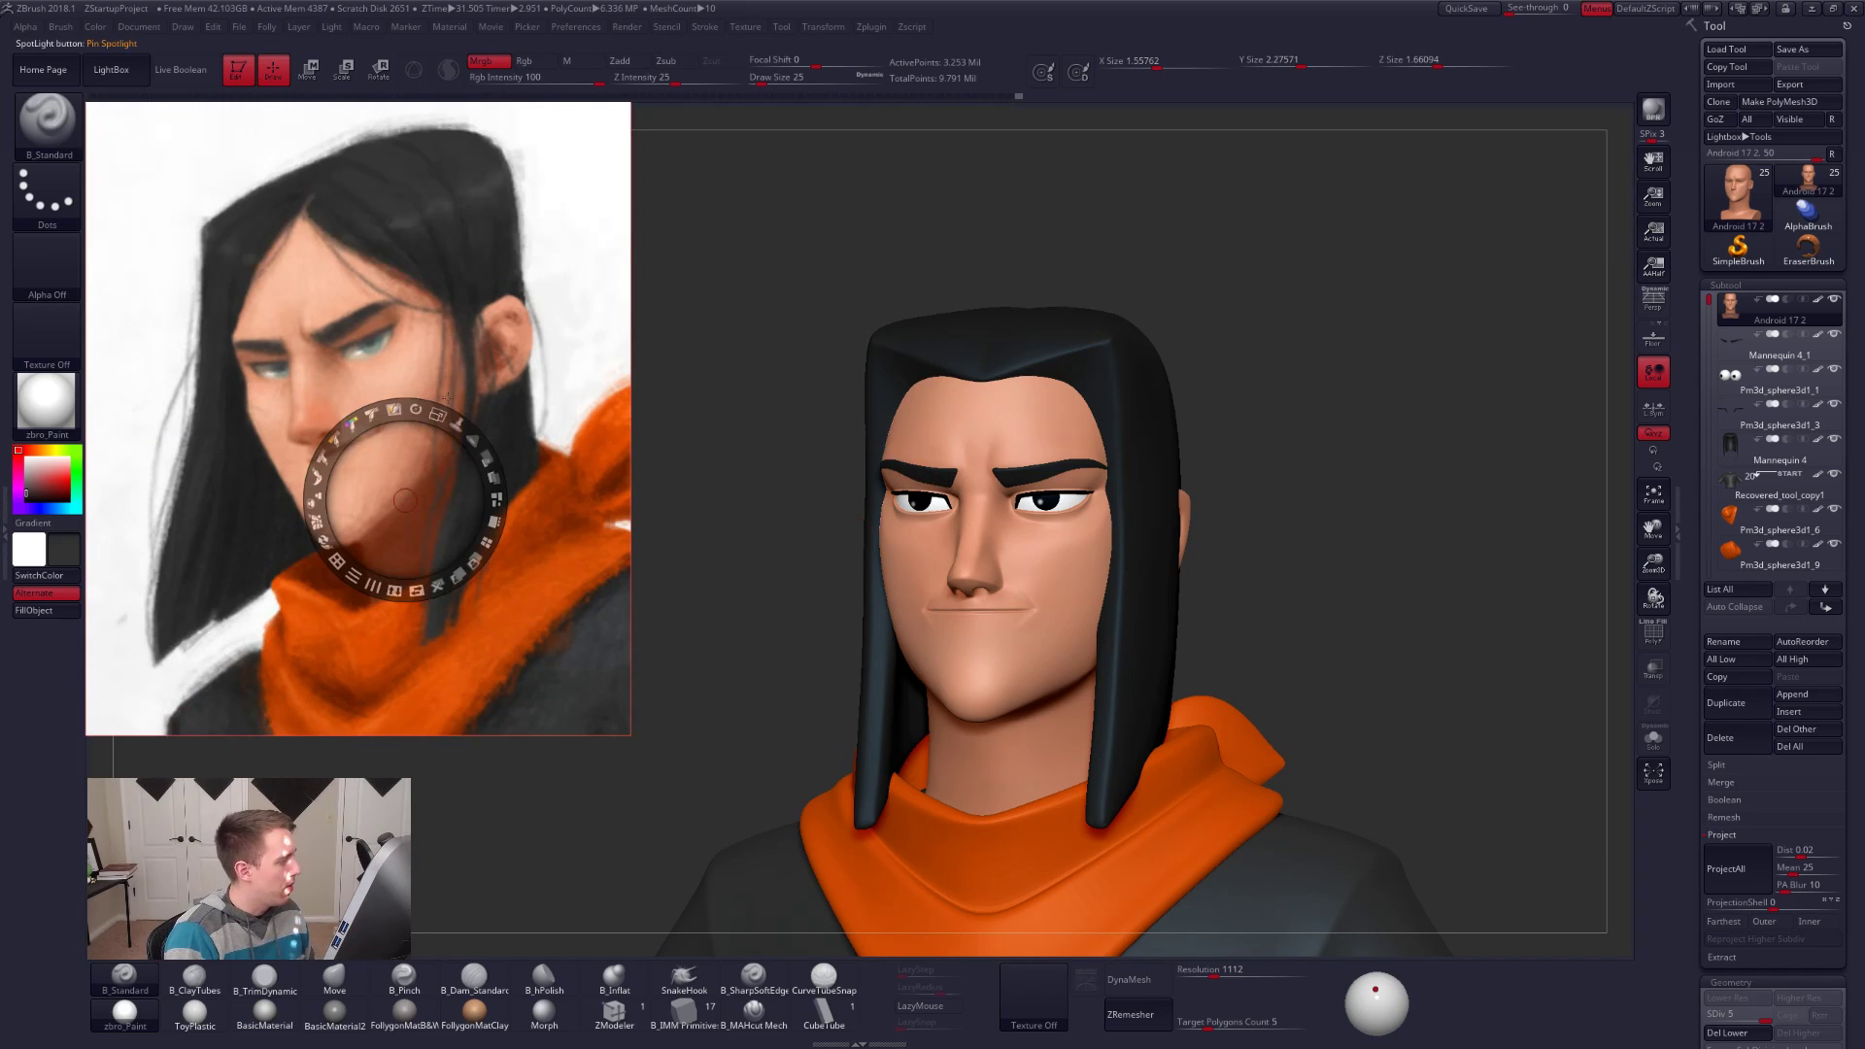
left_click_drag(437, 415, 405, 411)
left_click_drag(452, 337, 395, 277)
key("z")
key("ctrl+space")
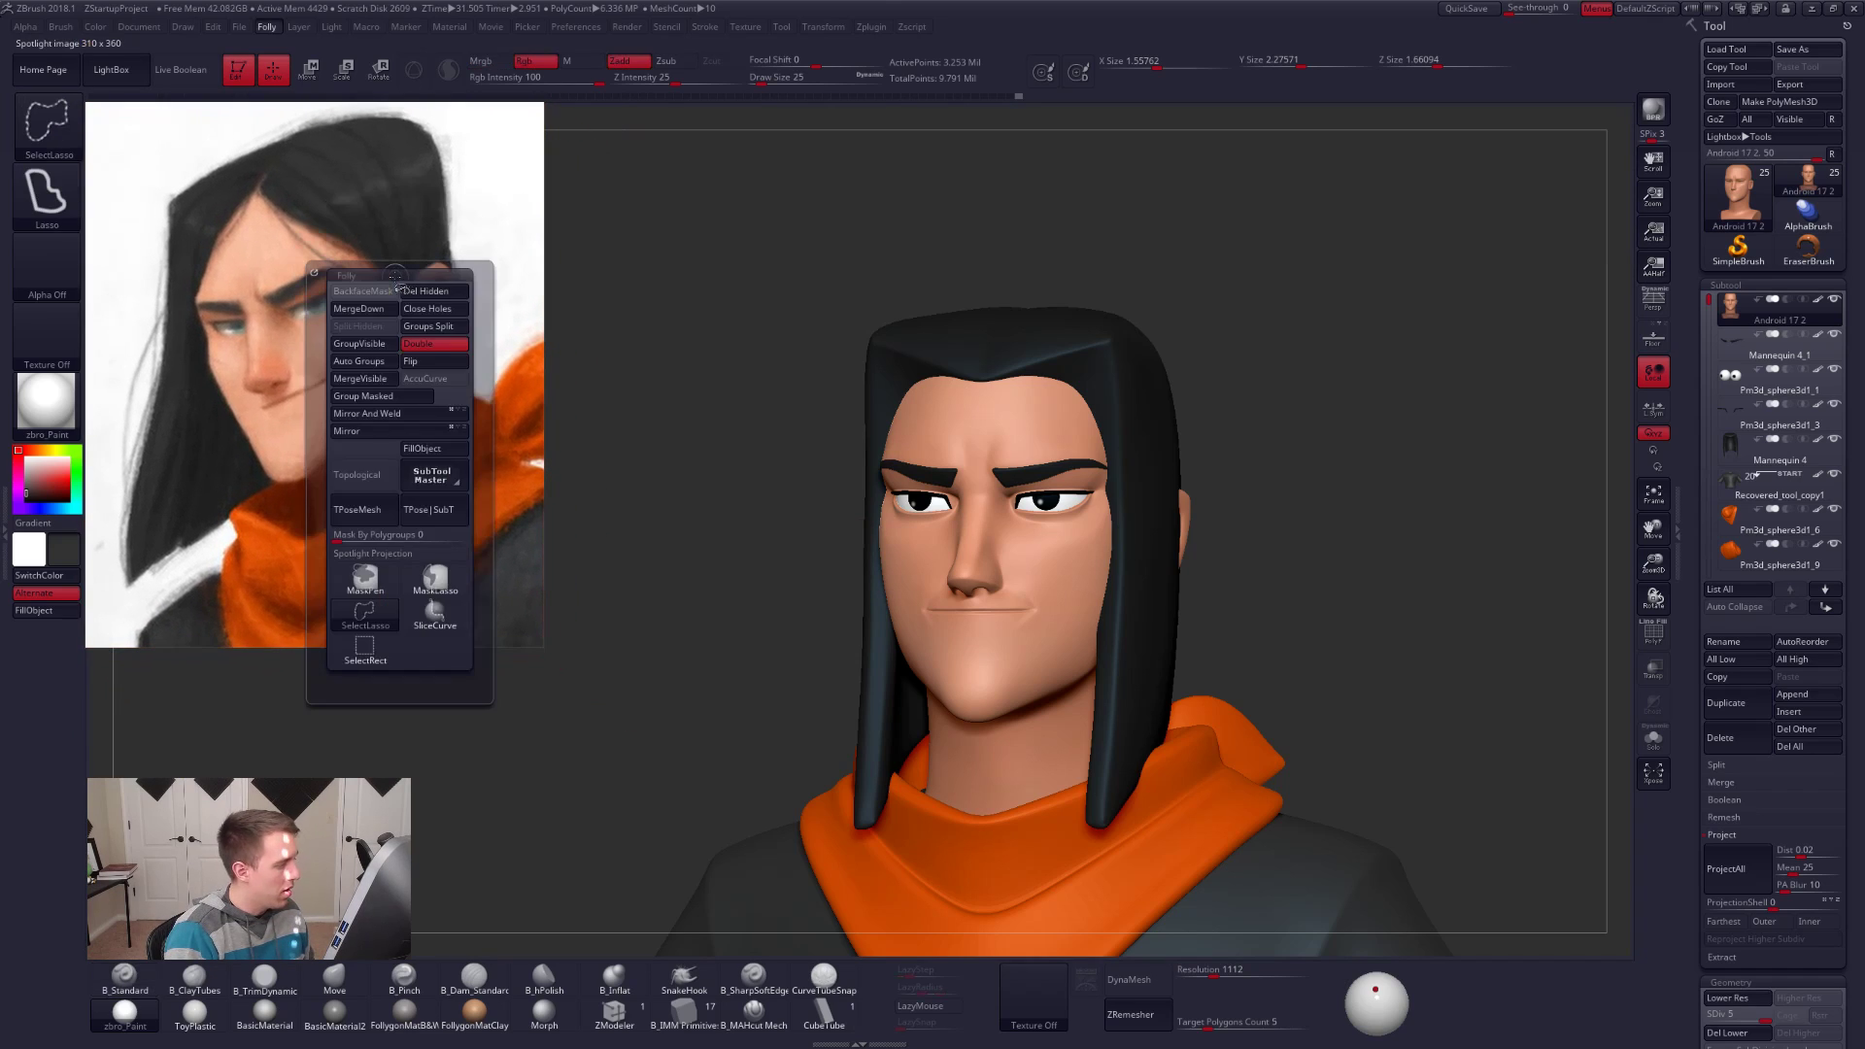
left_click_drag(1307, 396, 1289, 408)
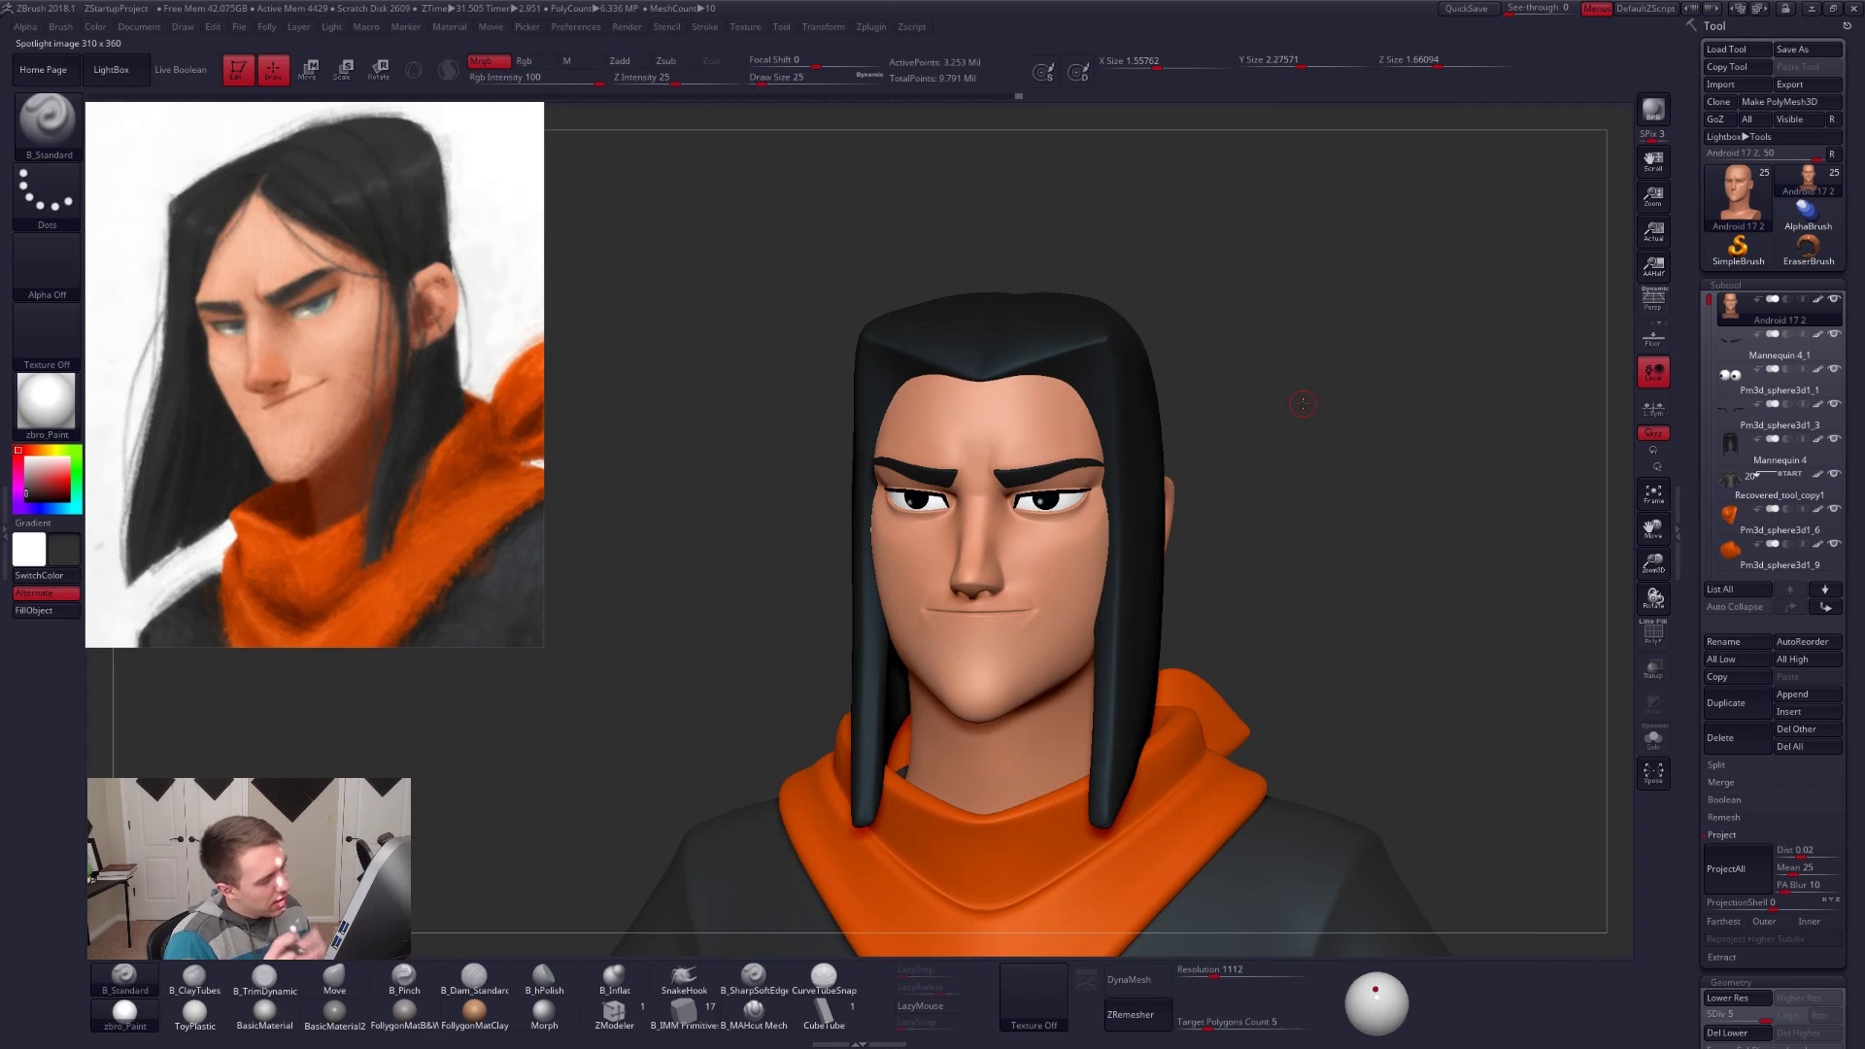
left_click_drag(1467, 738, 1412, 734, "shift")
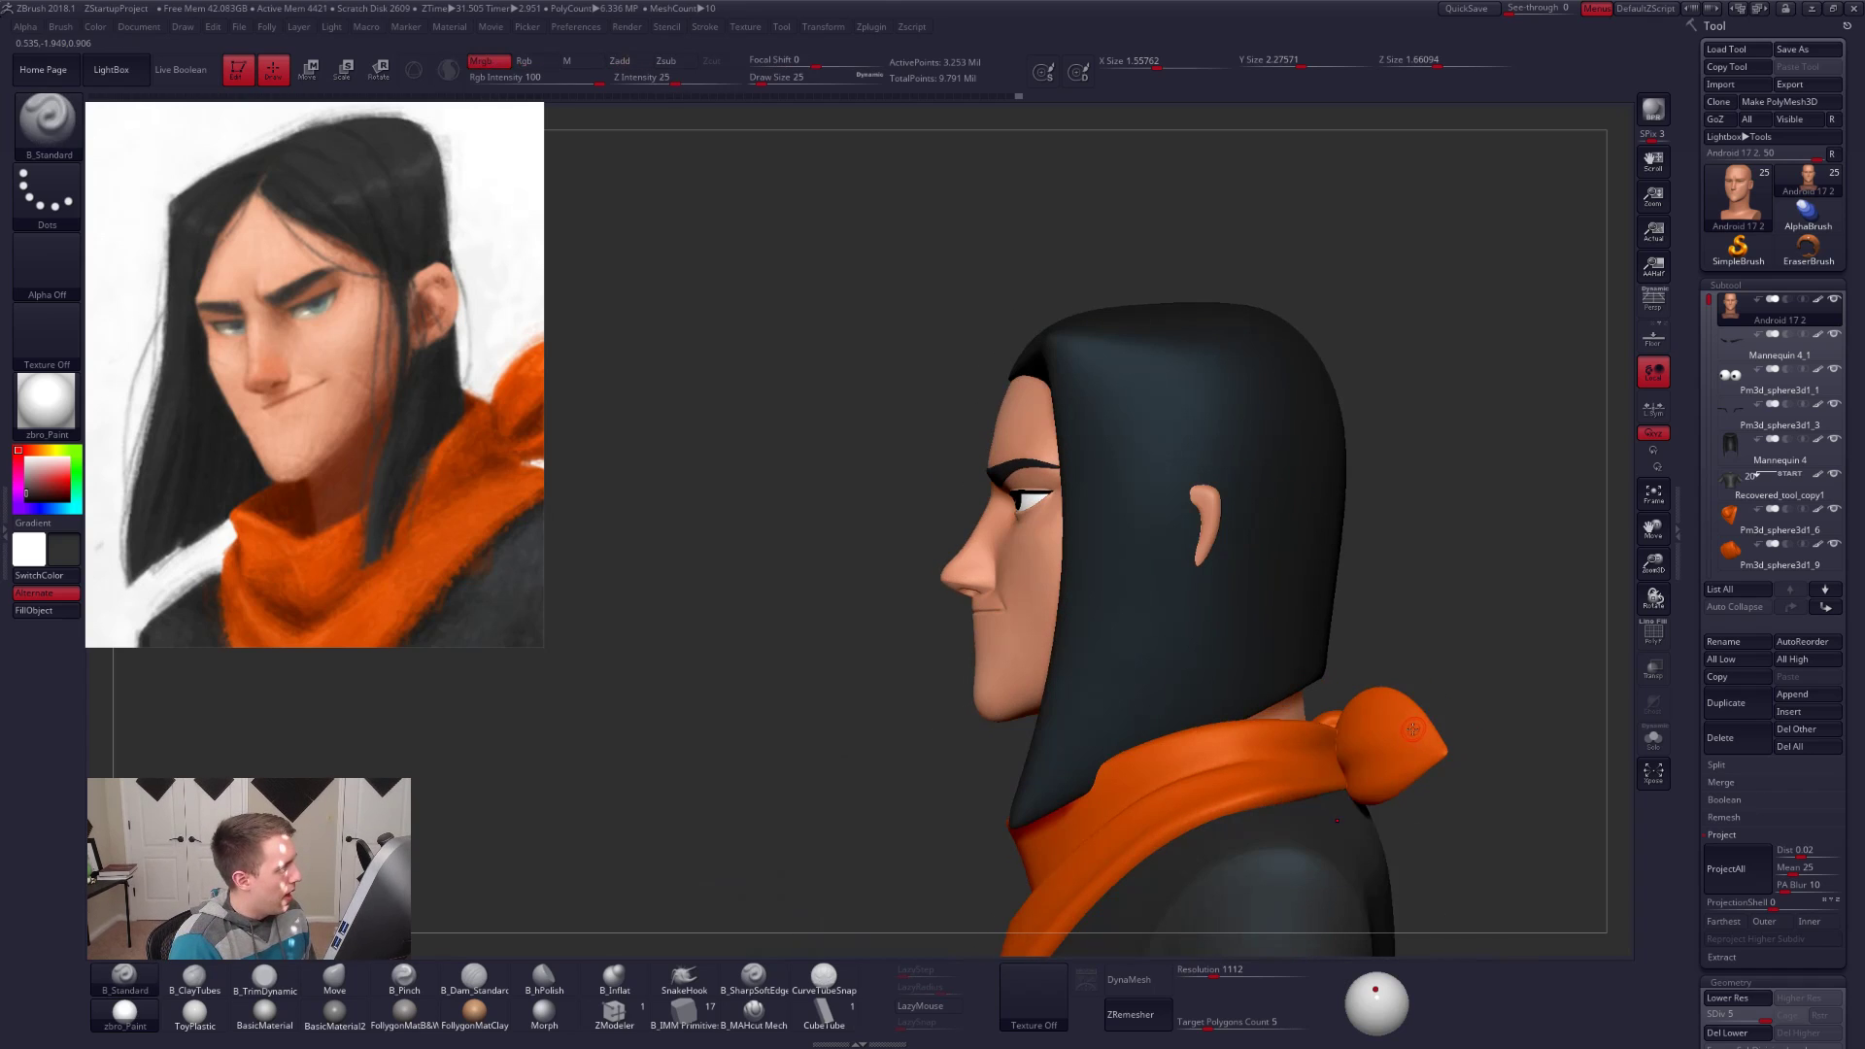
right_click_drag(1422, 738, 1344, 752)
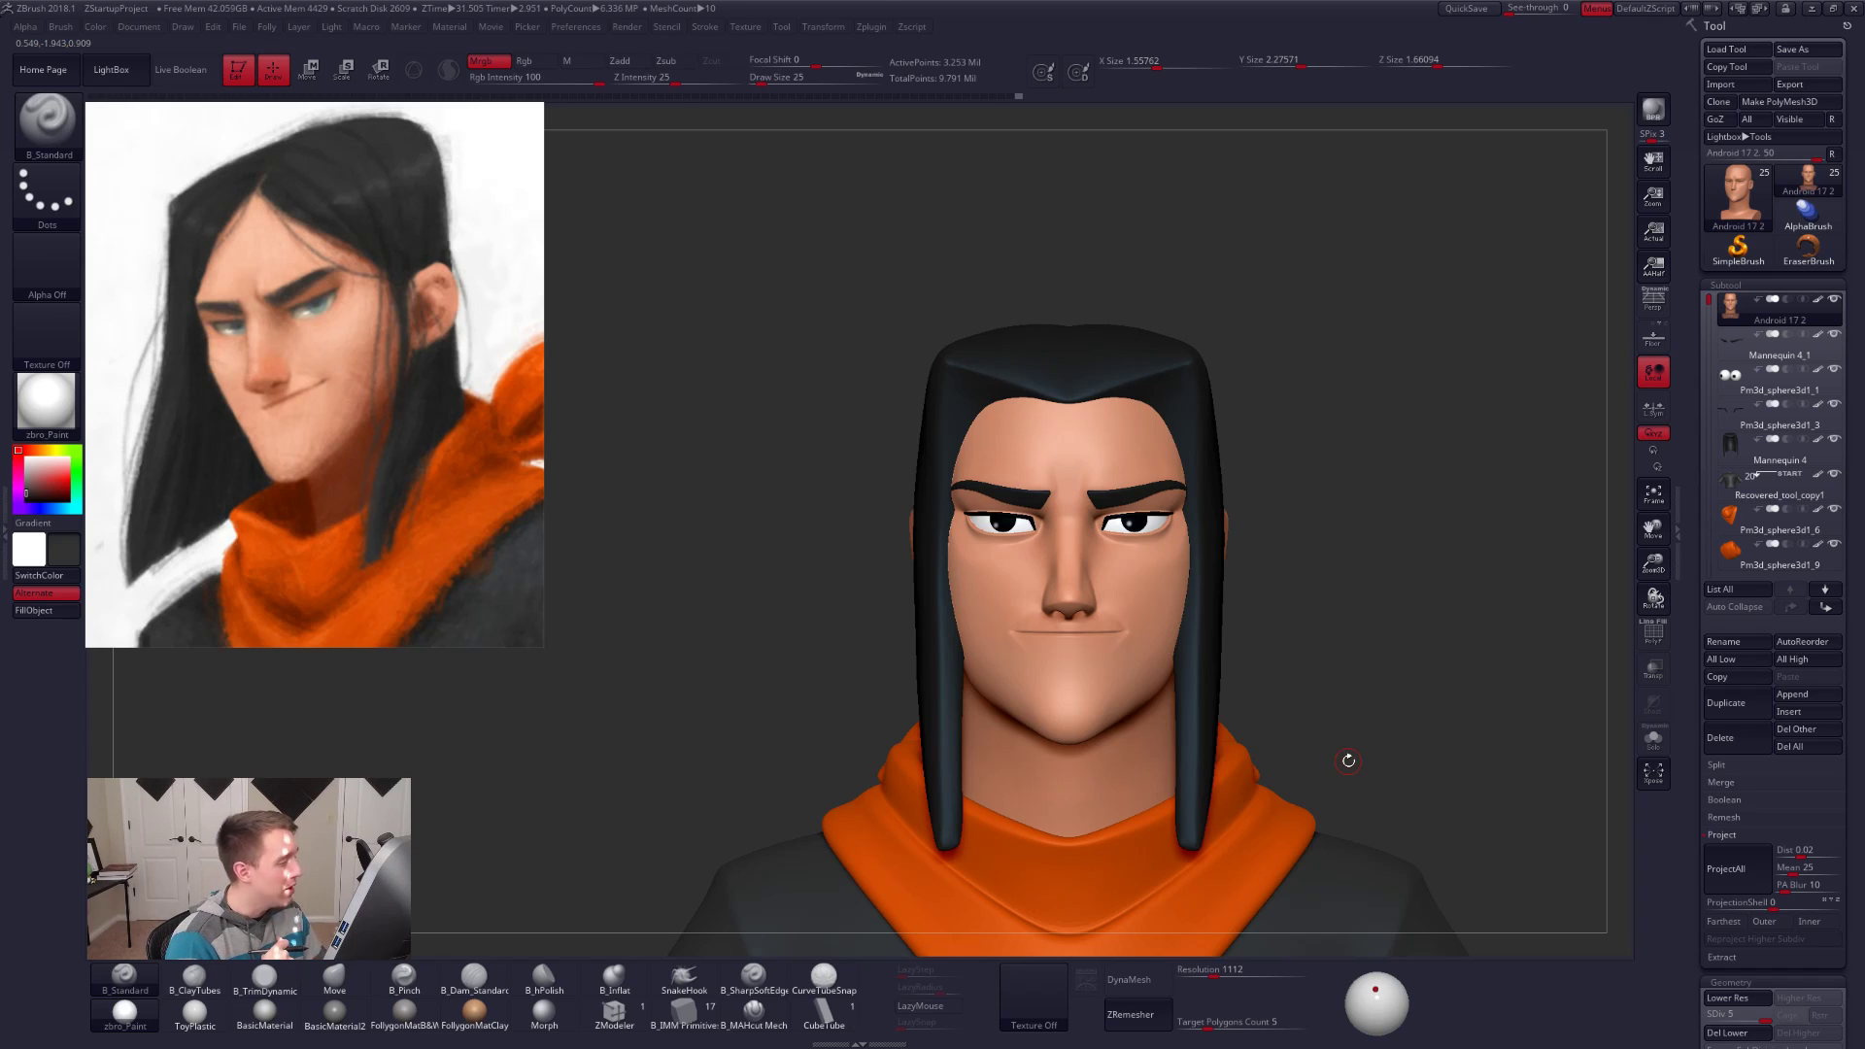
Step: Turn off the polypaint display on the eyeballs subtool and pick white as the current colour
left_click(1818, 370)
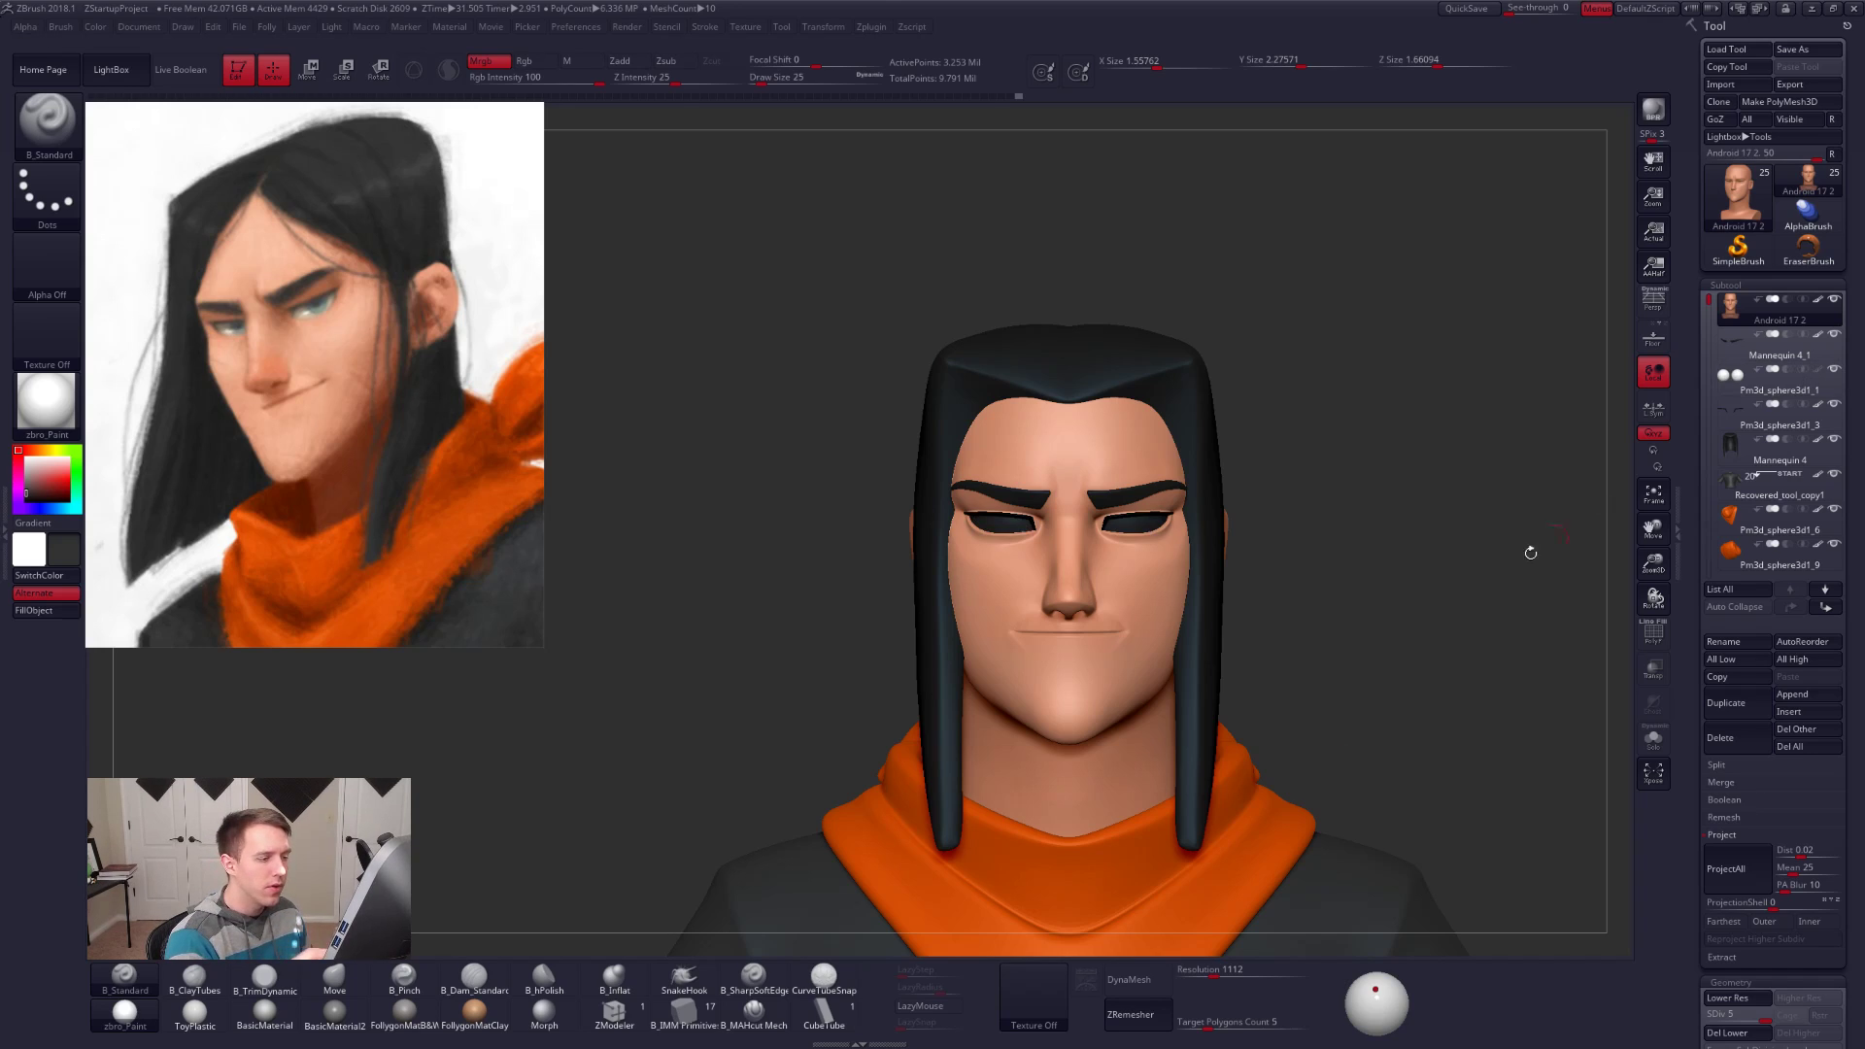
left_click(27, 459)
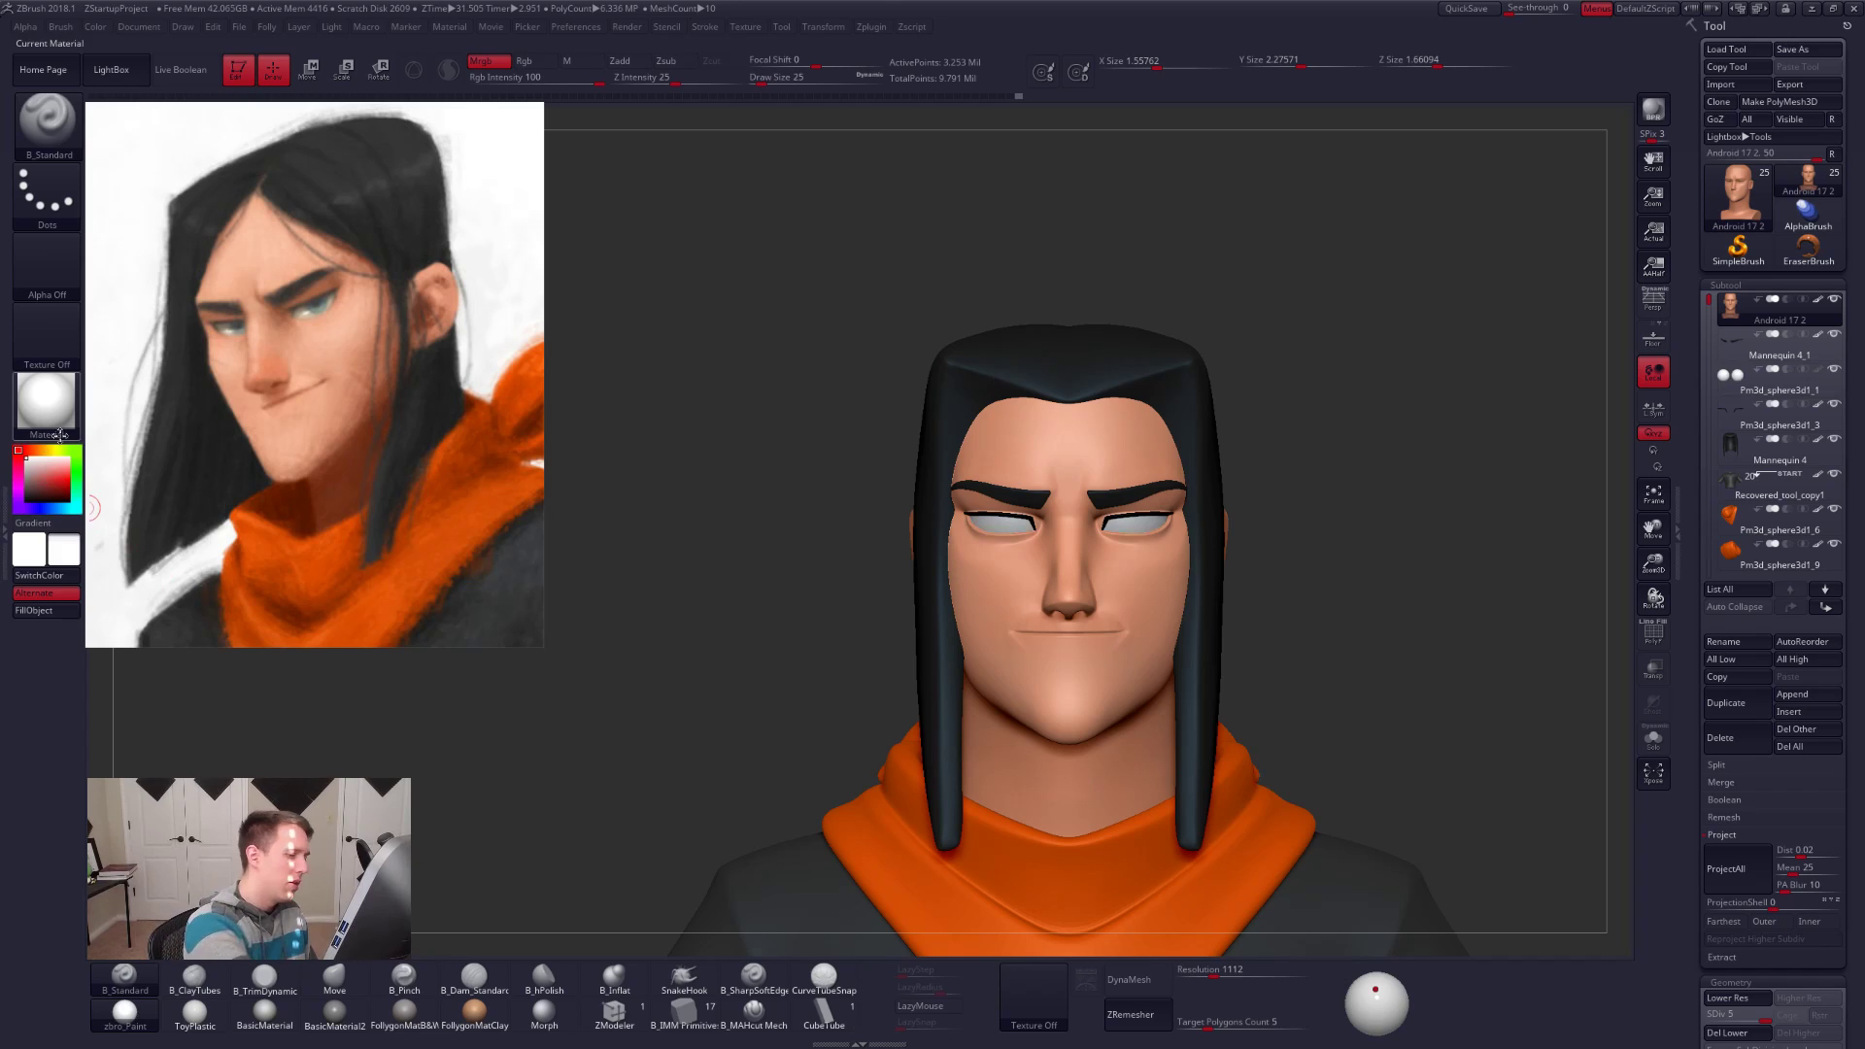
mouse_move(1464, 721)
left_mouse_down()
mouse_move(1530, 738)
mouse_move(1471, 755)
mouse_move(1432, 729)
mouse_move(1432, 777)
mouse_move(1479, 774)
left_mouse_up()
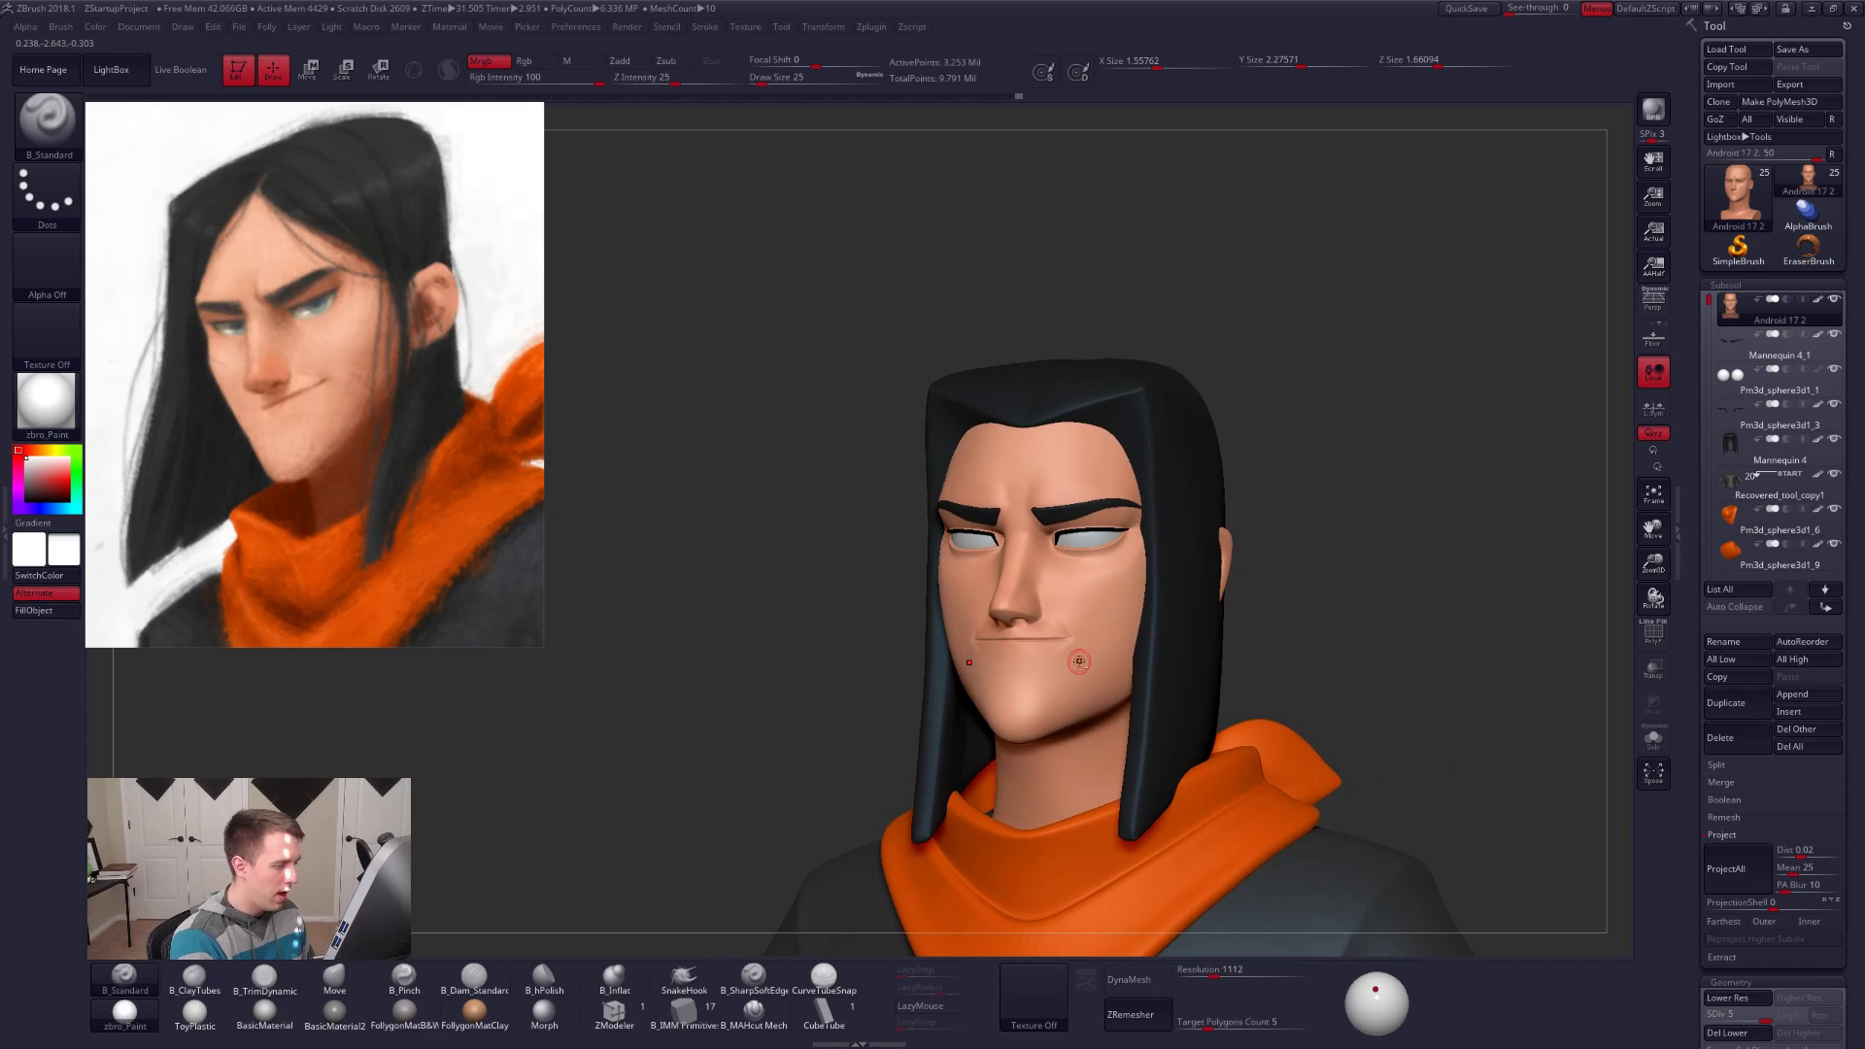
Step: Isolate the head and lower it to subdivision level 1, trying a lasso mask on the chin and undoing it
right_click_drag(1075, 665, 1075, 679, "ctrl")
key("space")
mouse_move(1076, 677)
left_mouse_down()
mouse_move(1092, 674)
mouse_move(1021, 676)
left_mouse_up()
key("shift+f")
key("shift+f")
key("alt+s")
key("space")
key("shift+d")
key("shift+d")
key("shift+d")
key("shift+d")
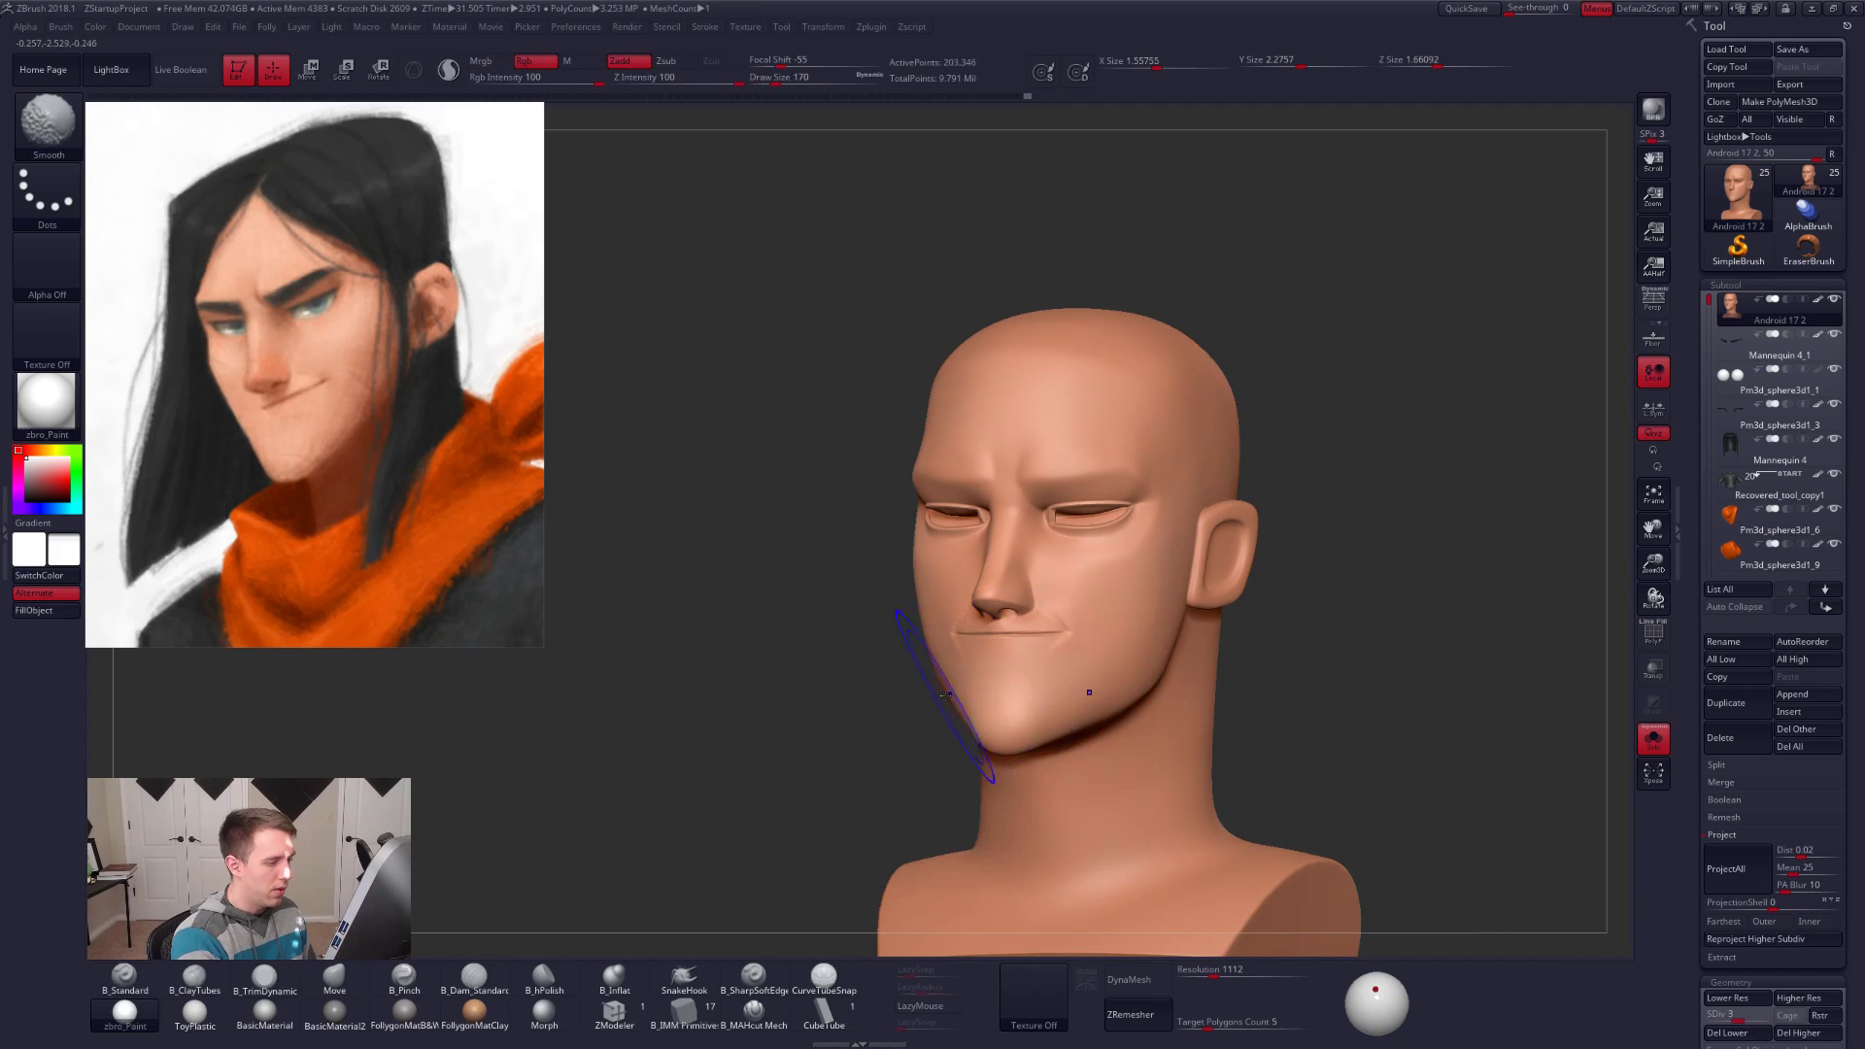
key("ctrl")
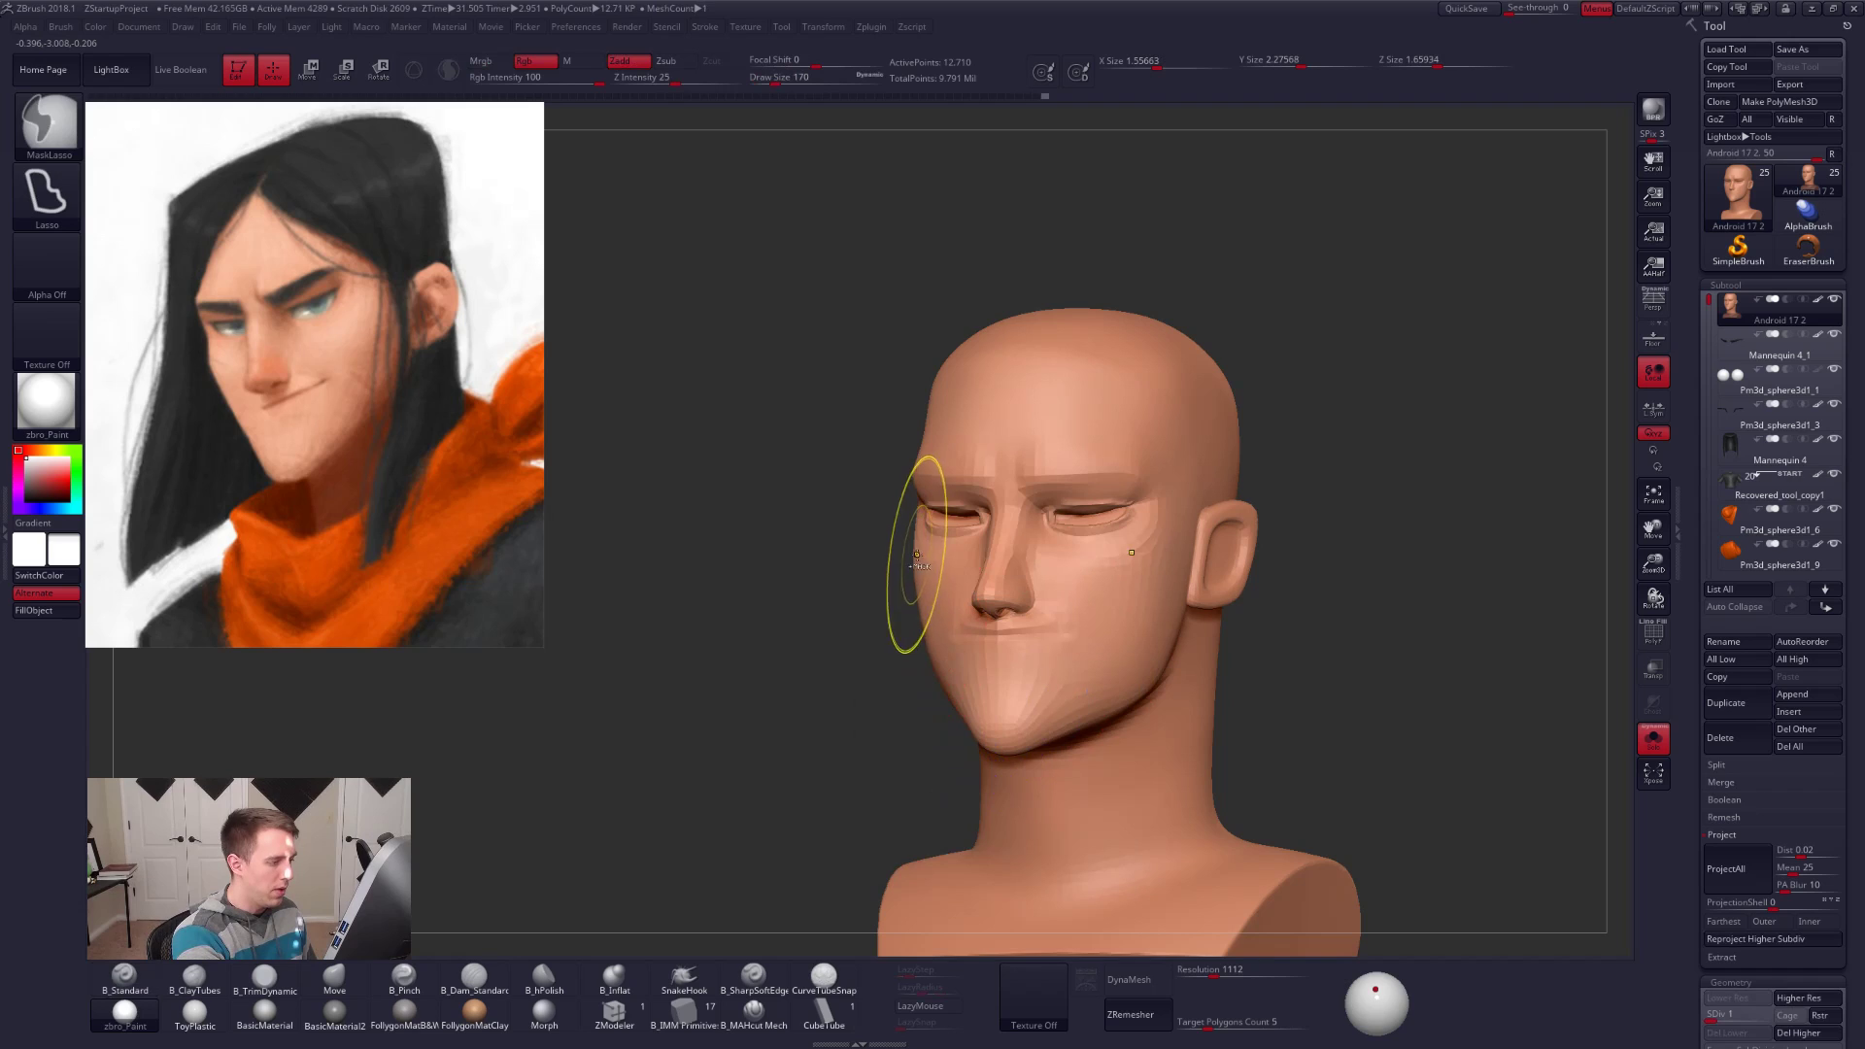
mouse_move(987, 754)
left_mouse_down("ctrl")
mouse_move(904, 741)
mouse_move(1022, 696)
left_mouse_up("ctrl")
key("ctrl+z")
mouse_move(1022, 697)
right_mouse_down()
mouse_move(860, 653)
mouse_move(957, 661)
right_mouse_up()
Step: Adjust the jaw and lower face with the Move brush on subdivision level 1 and show all subtools again
key("b")
key("m")
key("v")
key("alt+s")
key("bracketright")
key("d")
mouse_move(1076, 668)
right_mouse_down()
mouse_move(1022, 670)
mouse_move(1078, 670)
right_mouse_up()
key("alt+s")
key("space")
left_click_drag(1099, 668, 1105, 668)
right_click_drag(1106, 668, 1102, 670, "shift")
key("shift+d")
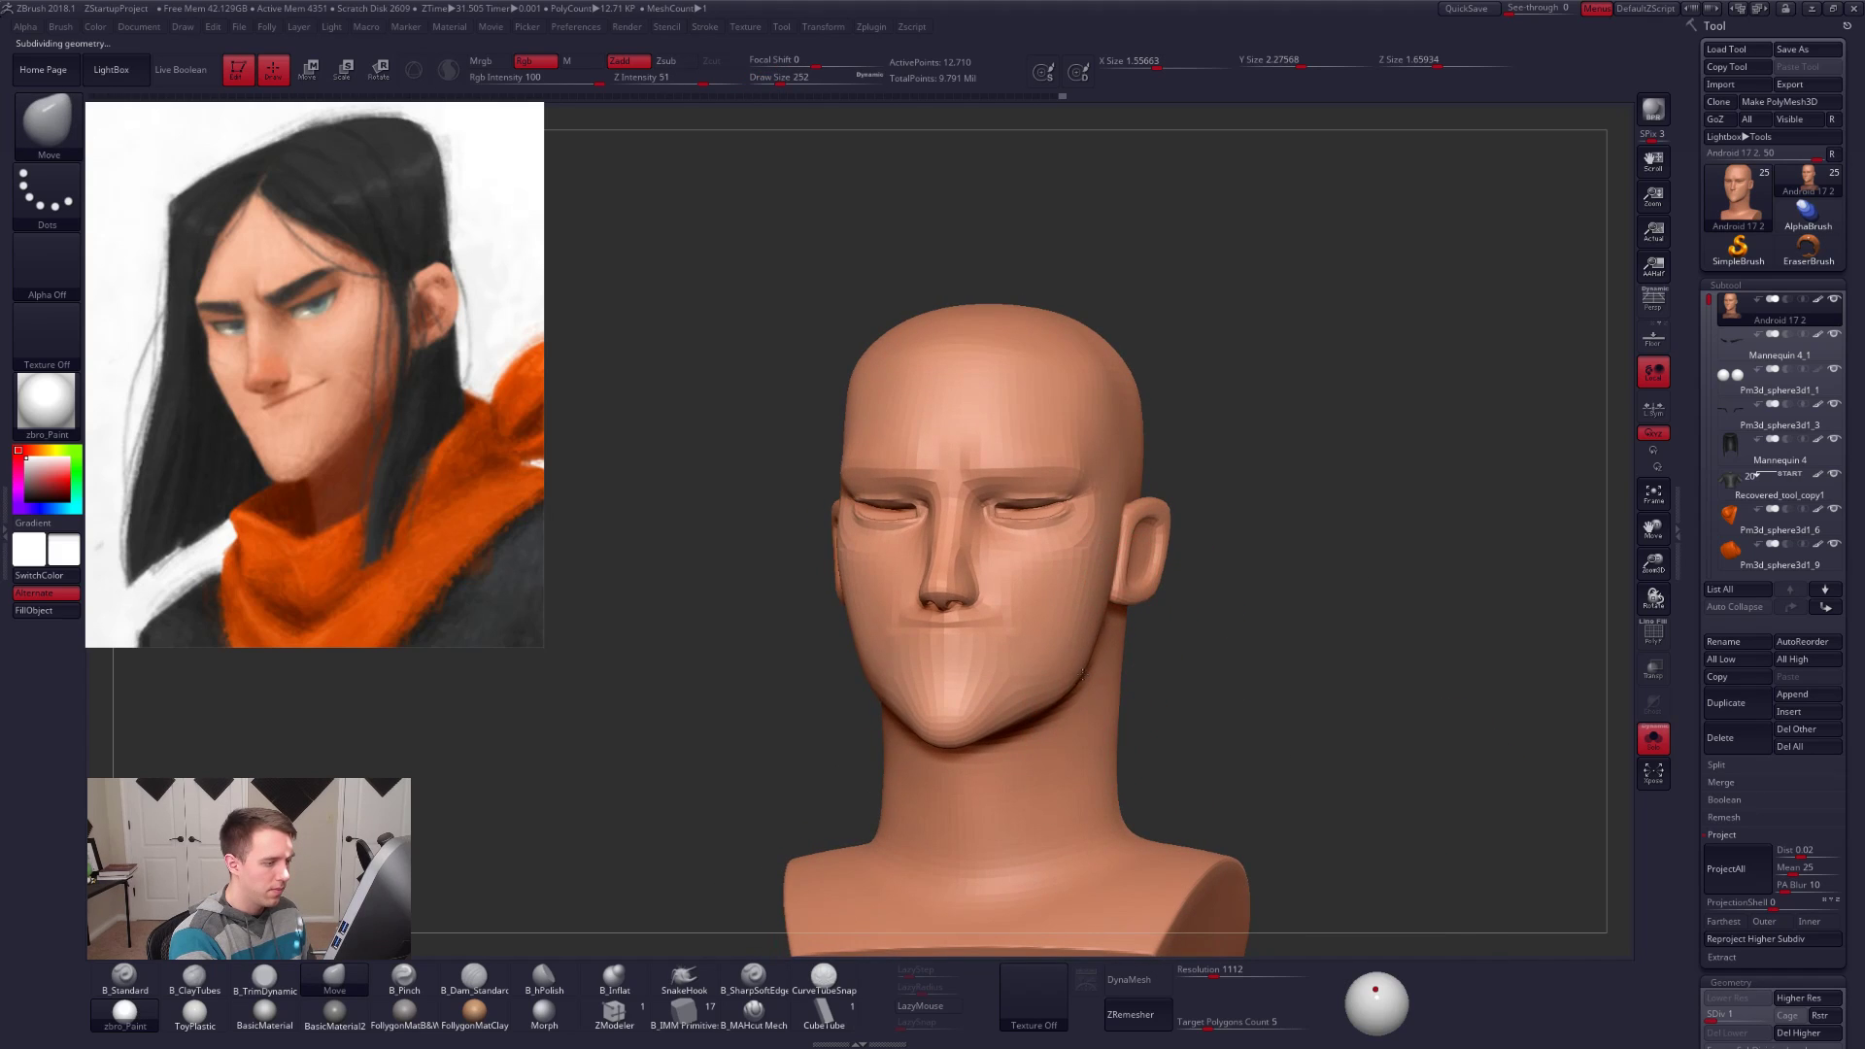
key("alt+s")
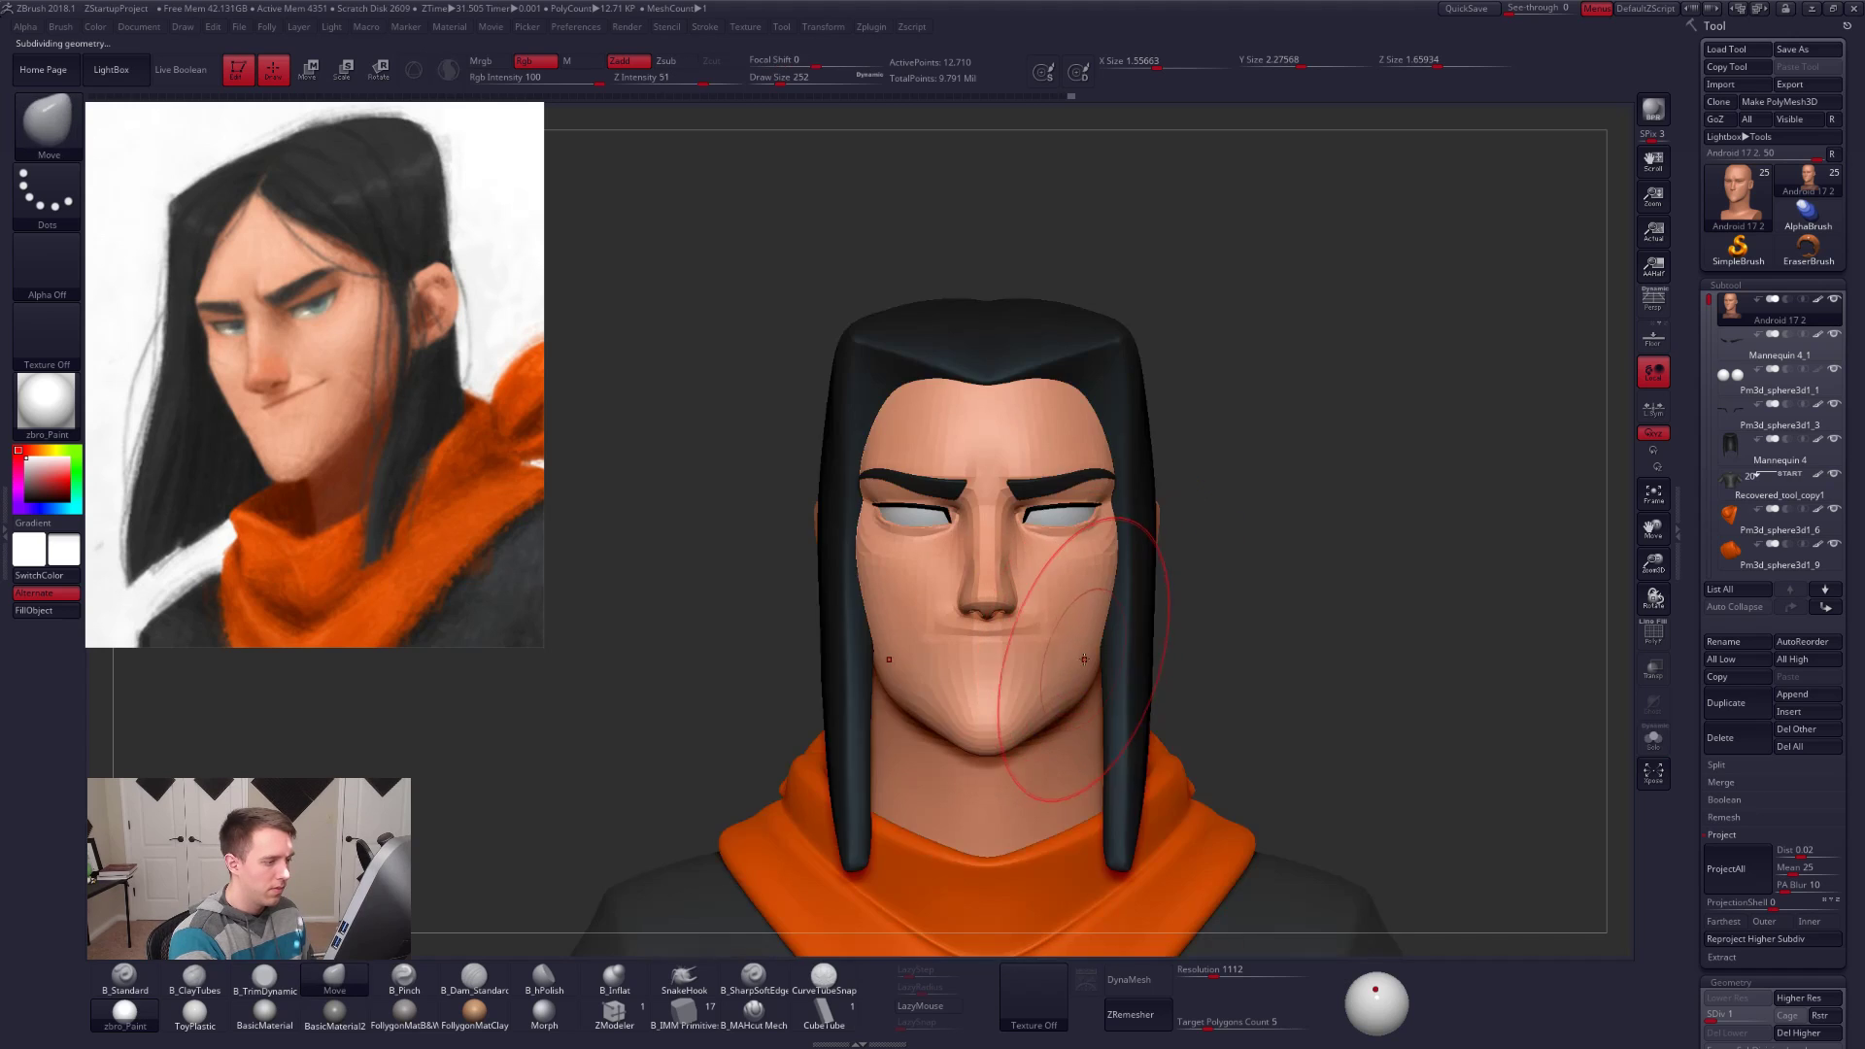
Step: Refine the area around the mouth with the Move brush at Draw Size 61 on subdivision level 2
mouse_move(1102, 602)
right_mouse_down()
mouse_move(1079, 707)
mouse_move(952, 694)
right_mouse_up()
key("d")
key("space")
left_click_drag(1092, 698, 1079, 699)
right_click_drag(1079, 699, 1118, 694)
right_click_drag(1018, 733, 1047, 751)
key("space")
left_click_drag(1110, 656, 1100, 657)
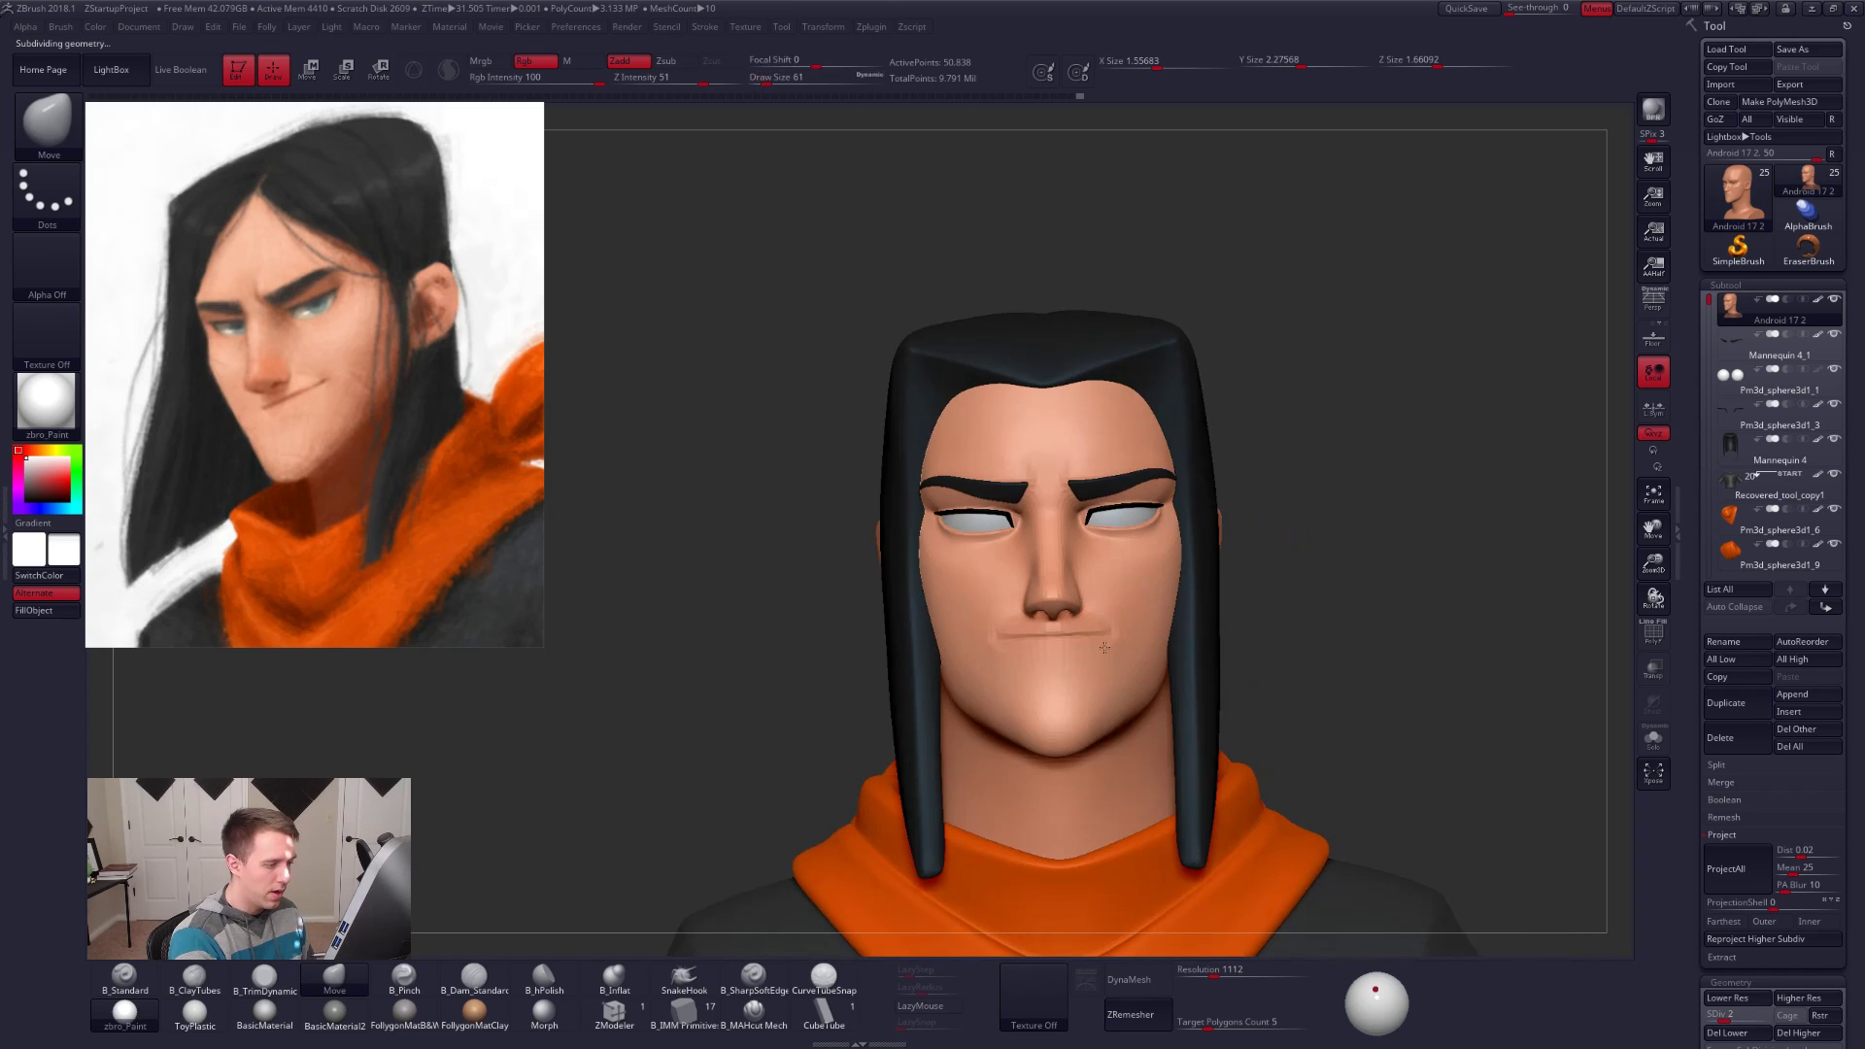
Step: Raise the head to subdivision level 5, choose the B_MAHcut Mech brush and isolate the head
right_click_drag(1084, 656, 1123, 736, "ctrl")
key("d")
key("d")
key("d")
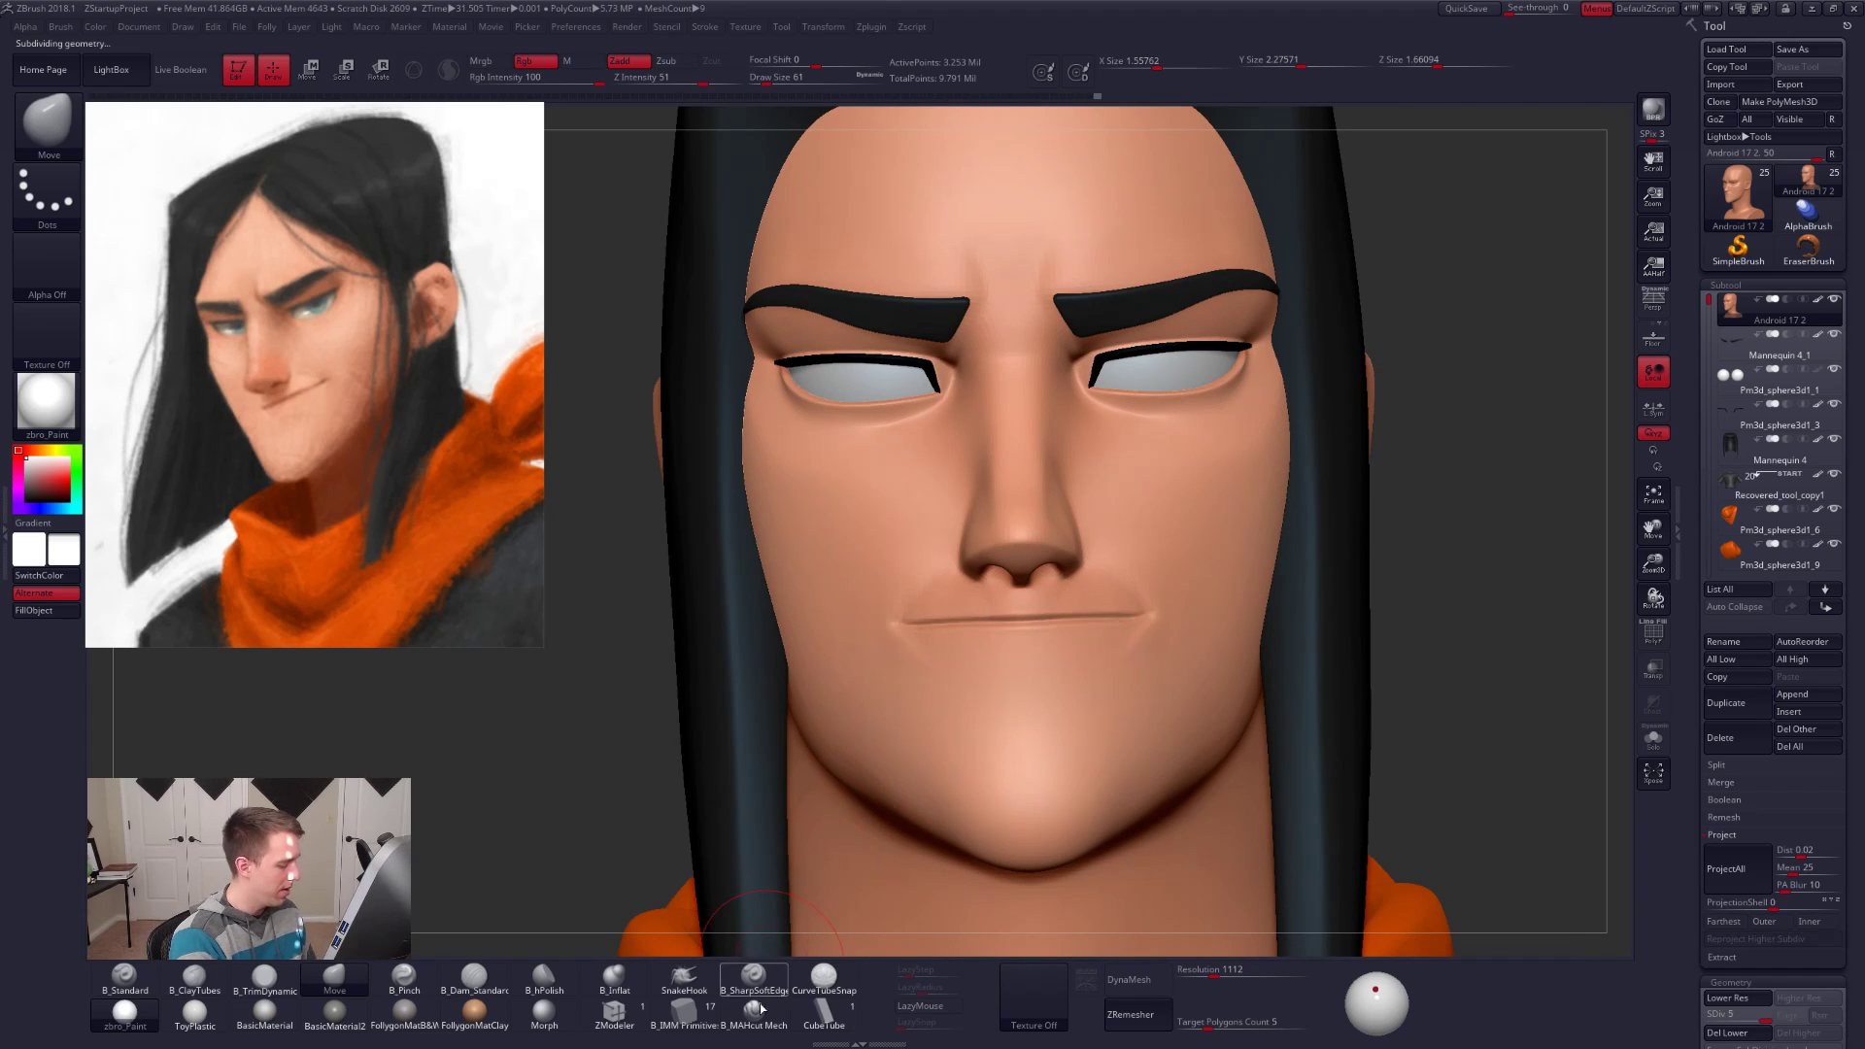
left_click(755, 1012)
key("alt+s")
right_click_drag(993, 624, 982, 688, "shift")
right_click_drag(981, 688, 1005, 785, "alt")
Step: Carve the mouth line and its corners at Draw Size 12 with LazyMouse on, and show all subtools again
key("space")
left_click_drag(997, 643, 988, 642)
right_click_drag(976, 670, 972, 683)
key("space")
left_click_drag(947, 645, 882, 619)
right_click_drag(911, 632, 897, 630)
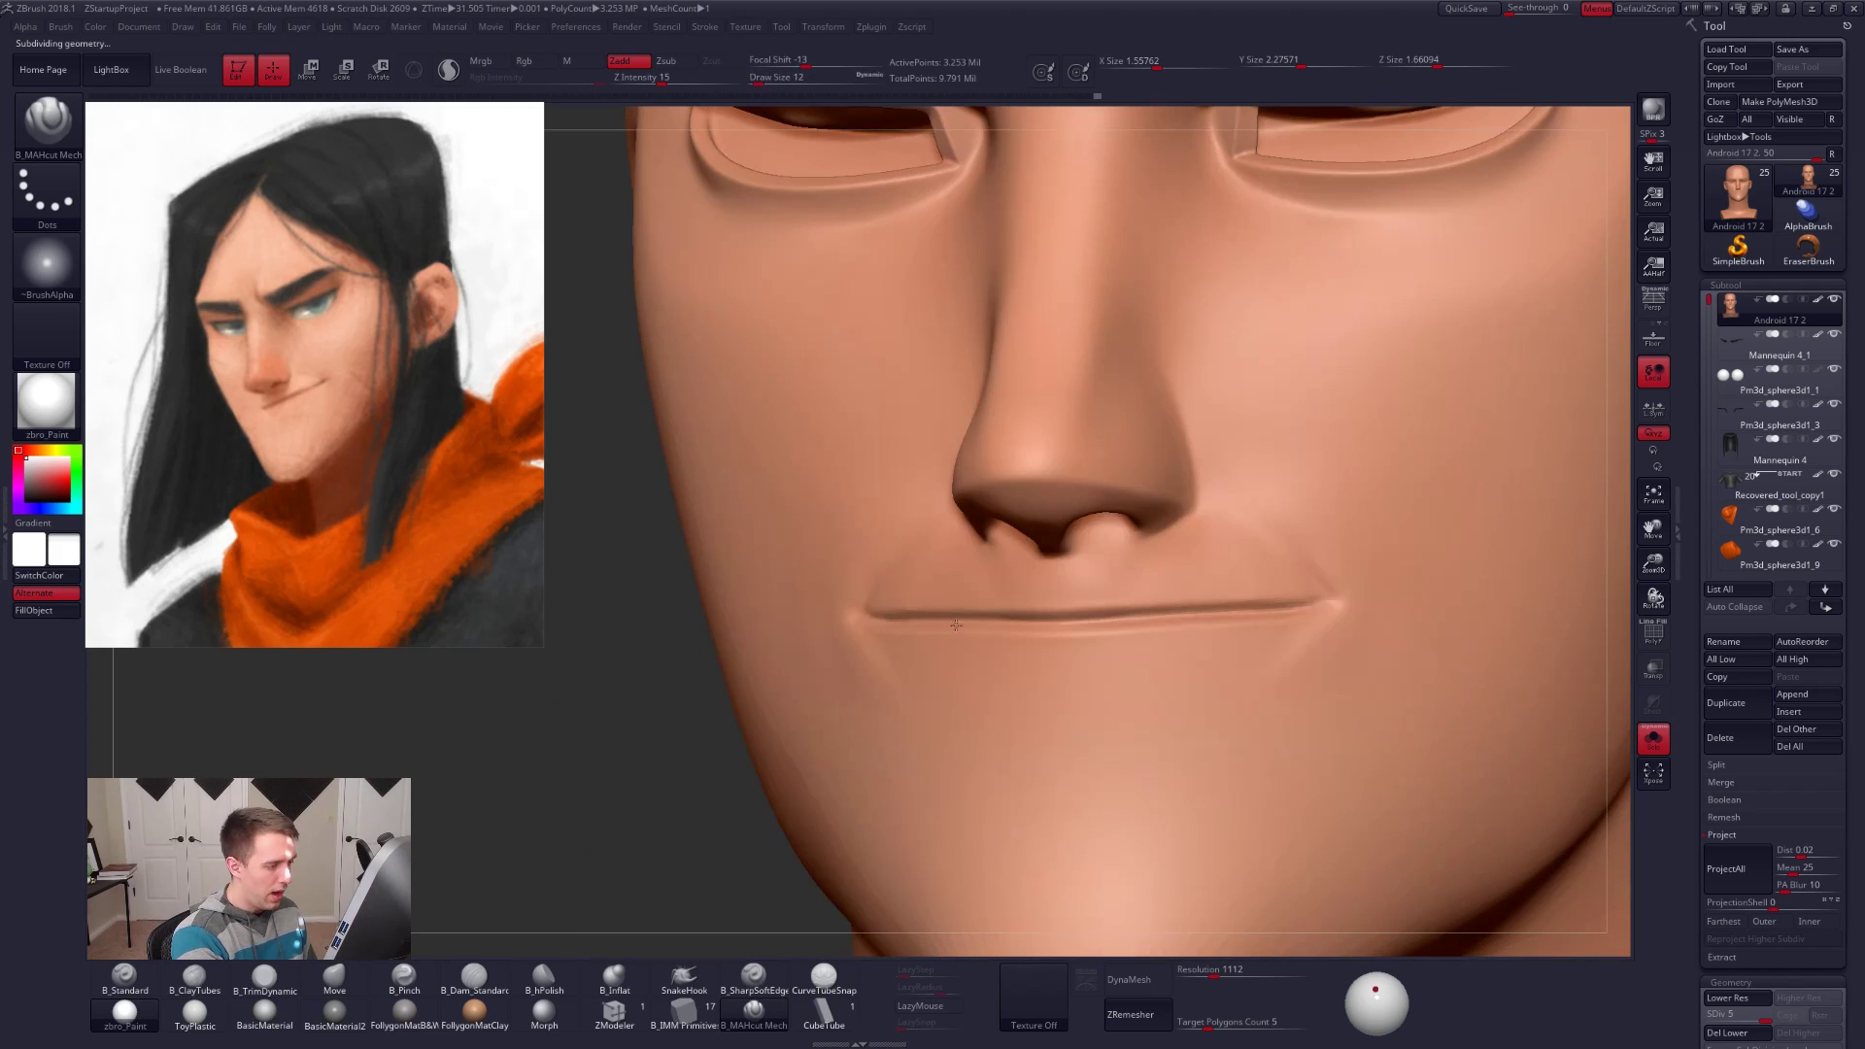
key("l")
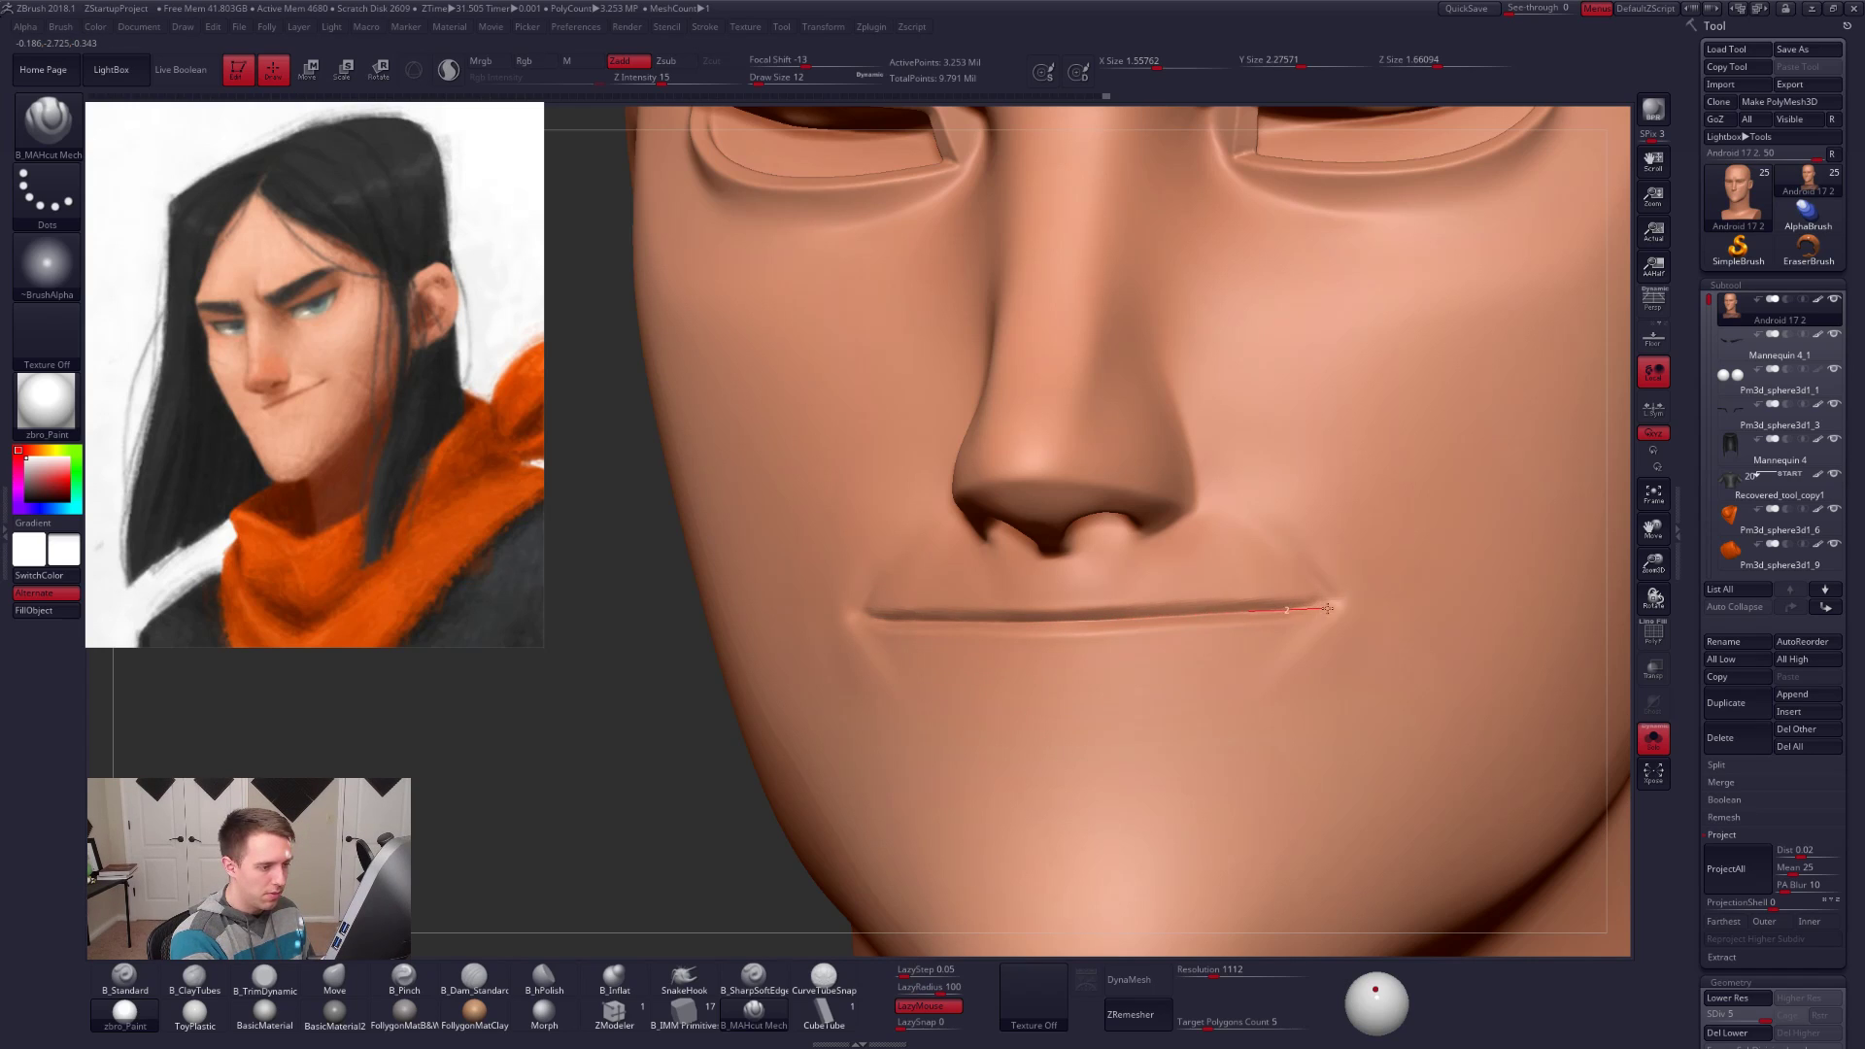
left_click_drag(1360, 603, 1358, 601)
left_click_drag(1331, 602, 1337, 602)
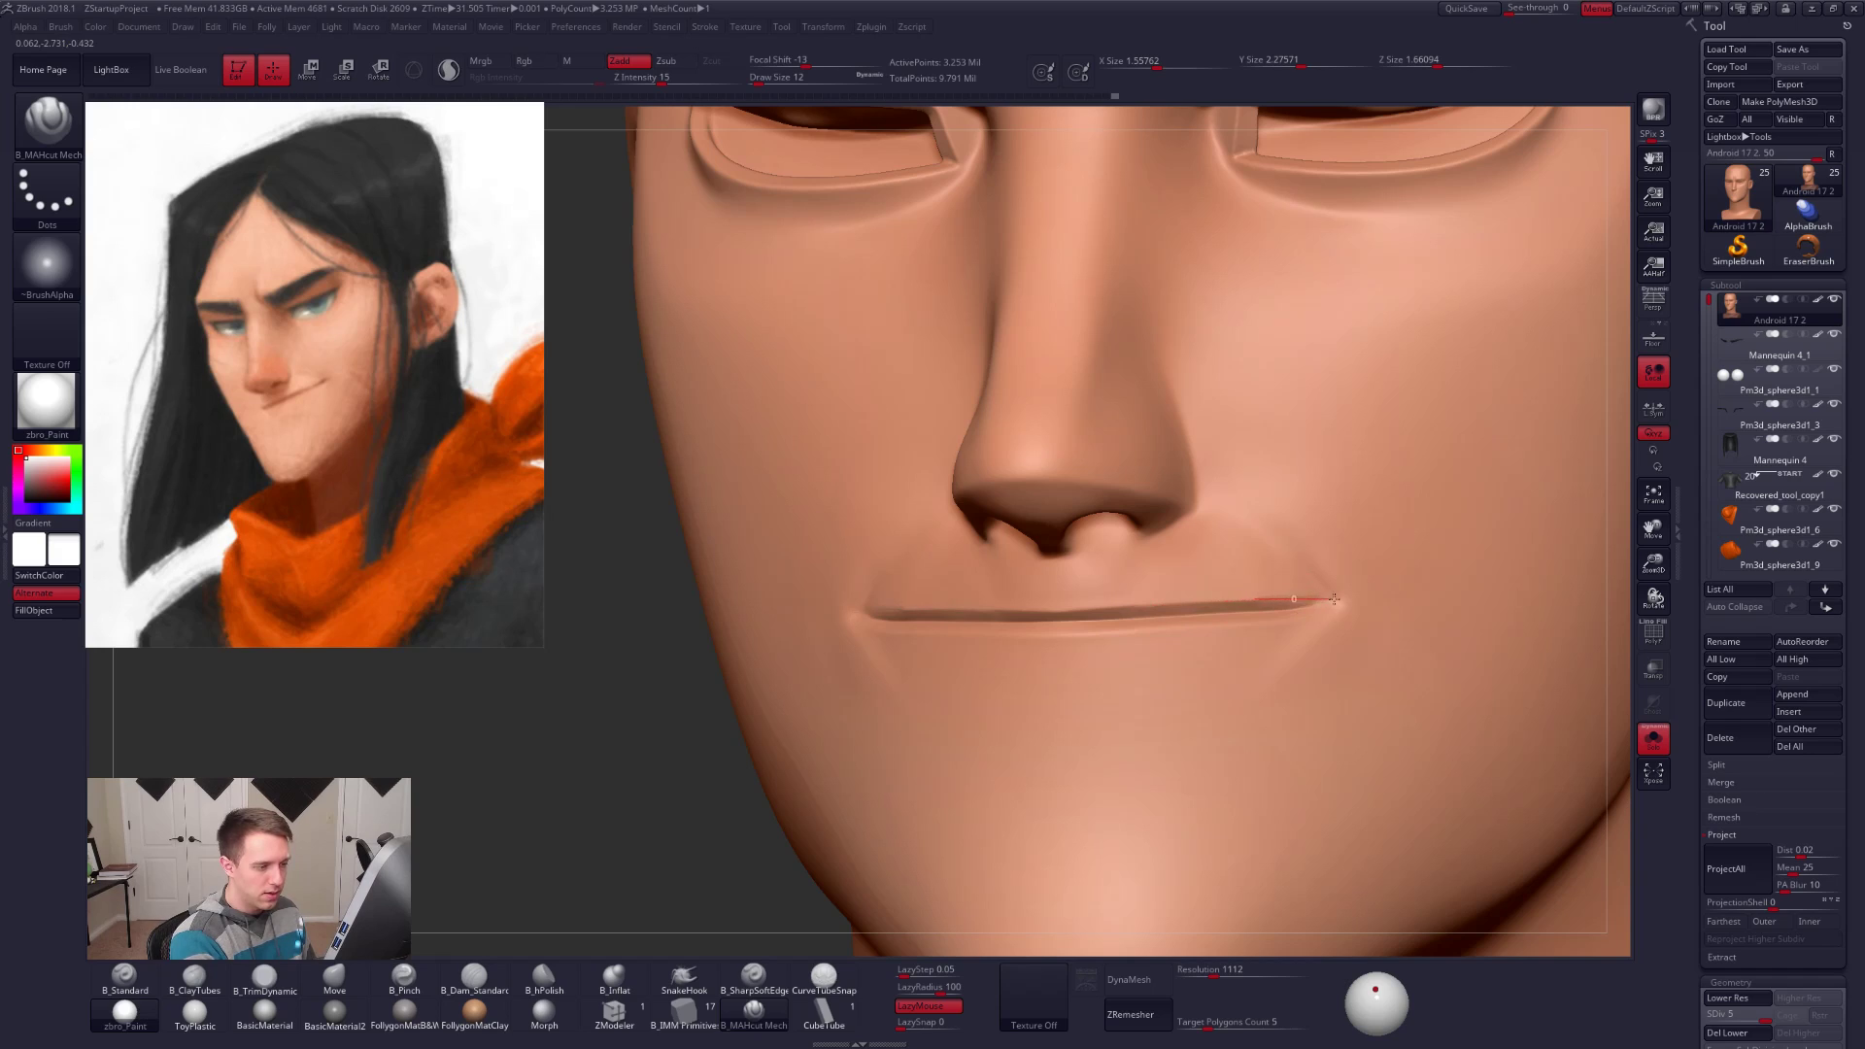
left_click_drag(1273, 604, 1368, 604)
right_click_drag(1315, 654, 1103, 758, "ctrl")
mouse_move(1266, 798)
right_mouse_down("shift")
mouse_move(1311, 818)
mouse_move(1090, 745)
right_mouse_up("shift")
right_click_drag(1365, 806, 1336, 806)
key("alt+s")
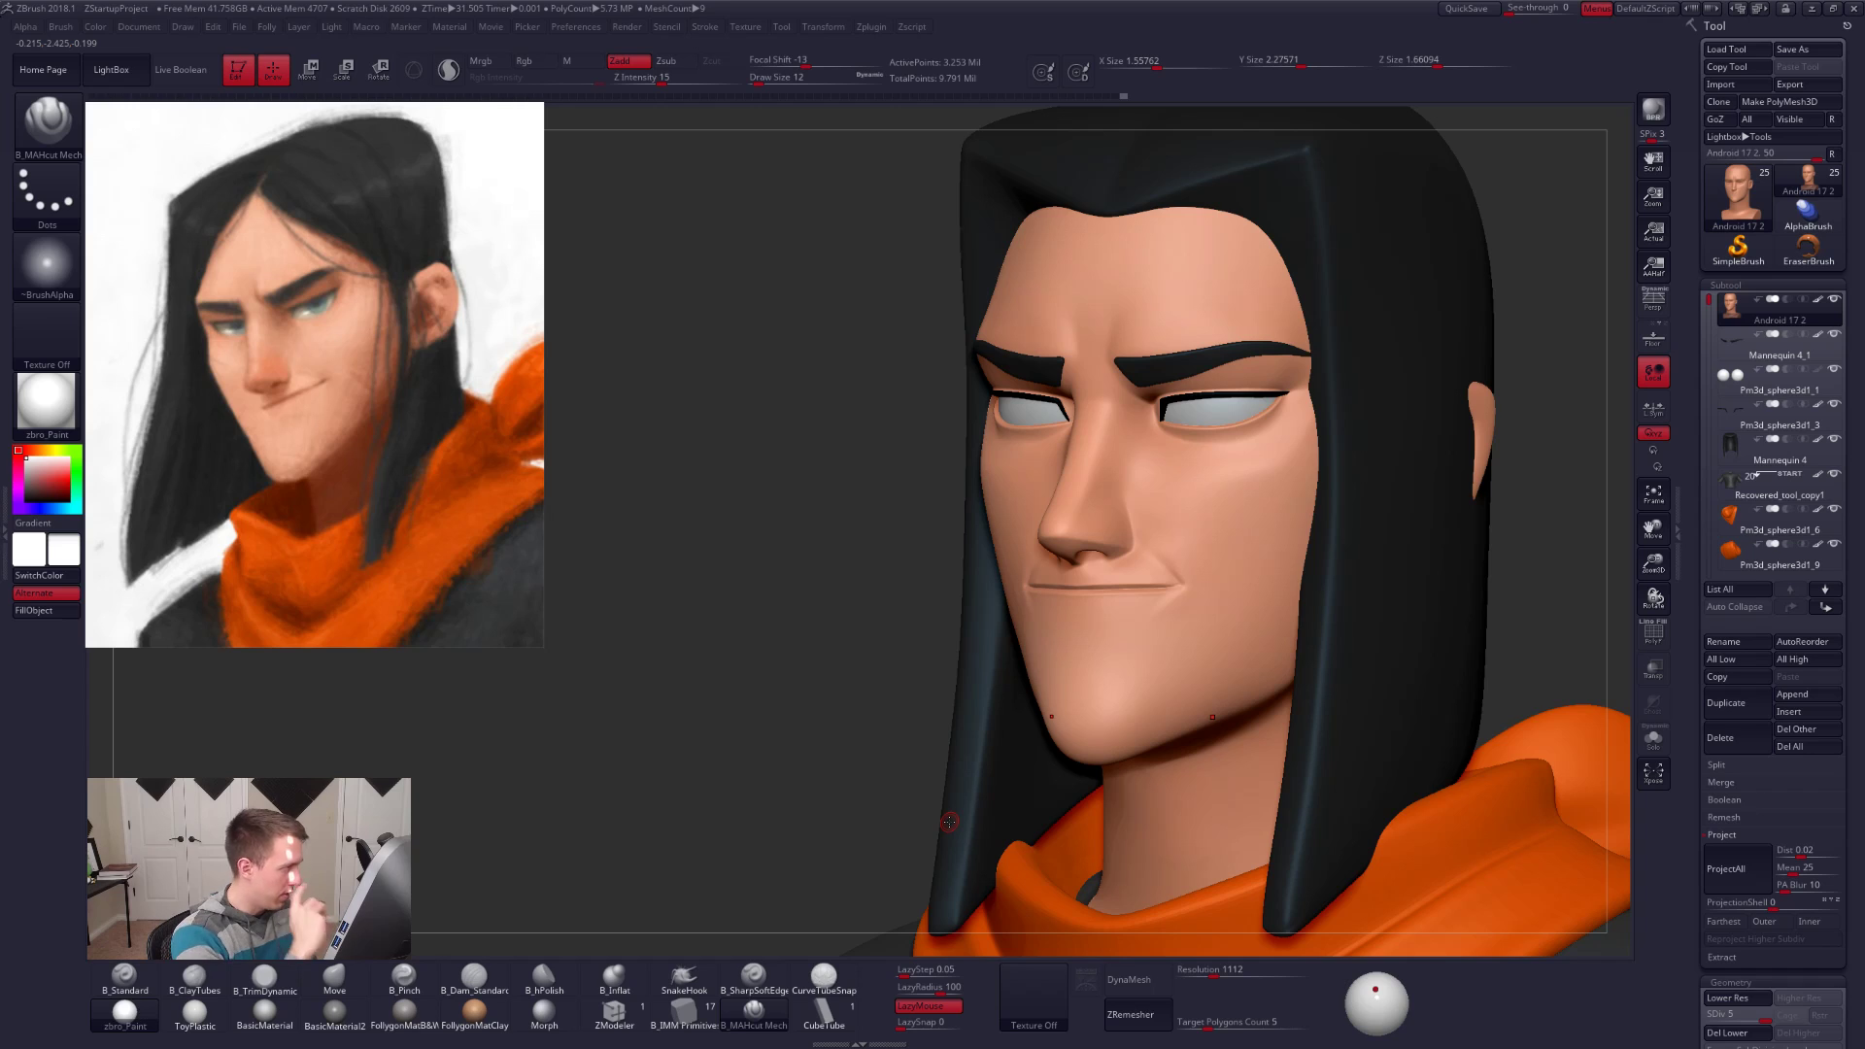
Step: Lower the head to subdivision level 1 and mask it softly, leaving the nose, mouth and chin unmasked
mouse_move(1127, 659)
right_mouse_down("ctrl")
mouse_move(1143, 699)
mouse_move(1109, 675)
right_mouse_up("ctrl")
key("space")
left_click_drag(1132, 651, 1143, 651)
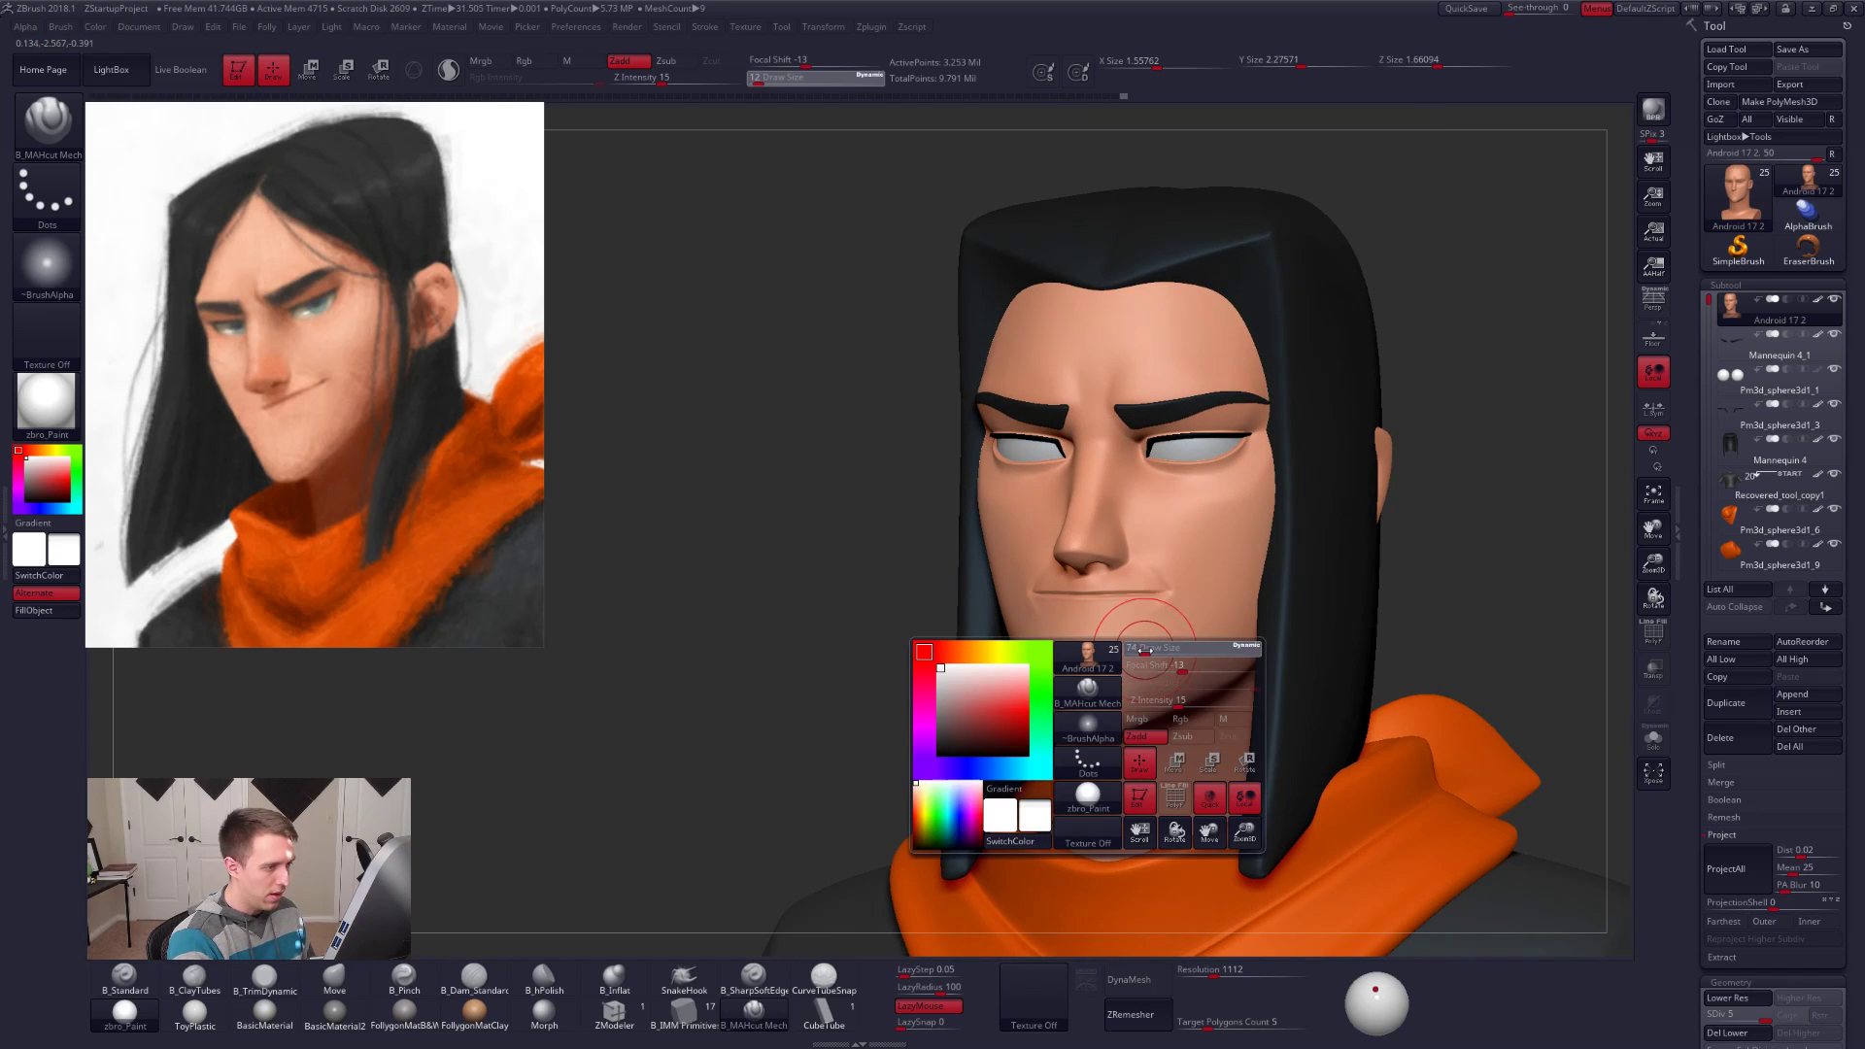
right_click_drag(1165, 653, 1113, 656)
key("space")
left_click_drag(1148, 665, 1156, 665)
key("shift+d")
key("shift+d")
key("shift+d")
key("shift+d")
mouse_move(1141, 469)
left_mouse_down("ctrl")
mouse_move(1187, 512)
mouse_move(1144, 827)
mouse_move(907, 826)
left_mouse_up("ctrl")
left_click(1162, 693, "ctrl")
left_click(1112, 730, "ctrl")
left_click(1153, 712, "ctrl")
Step: Adjust the unmasked lower face using a transpose line across the mouth and the Move brush at Draw Size 170
key("w")
mouse_move(1154, 593)
left_mouse_down("shift")
mouse_move(1269, 593)
mouse_move(1199, 595)
left_mouse_up("shift")
right_click_drag(1166, 671, 1260, 737)
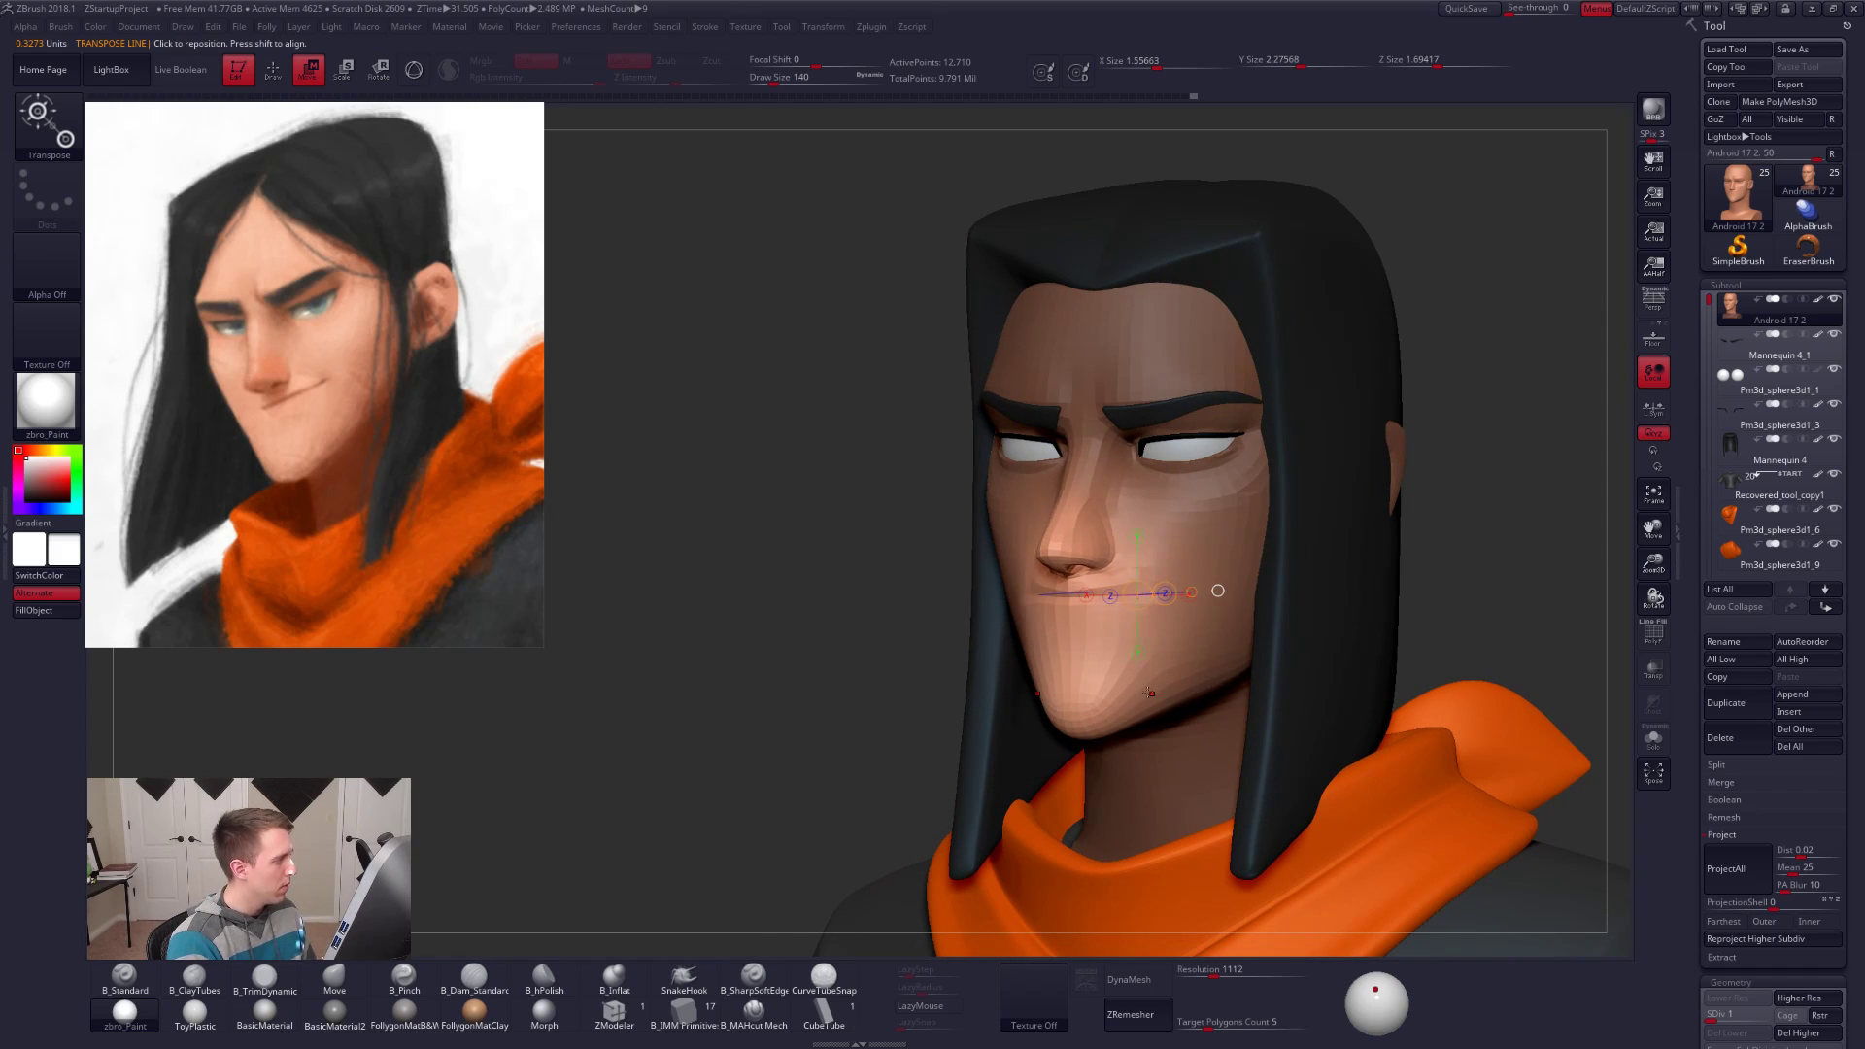
key("q")
key("space")
right_click_drag(1200, 651, 1106, 632)
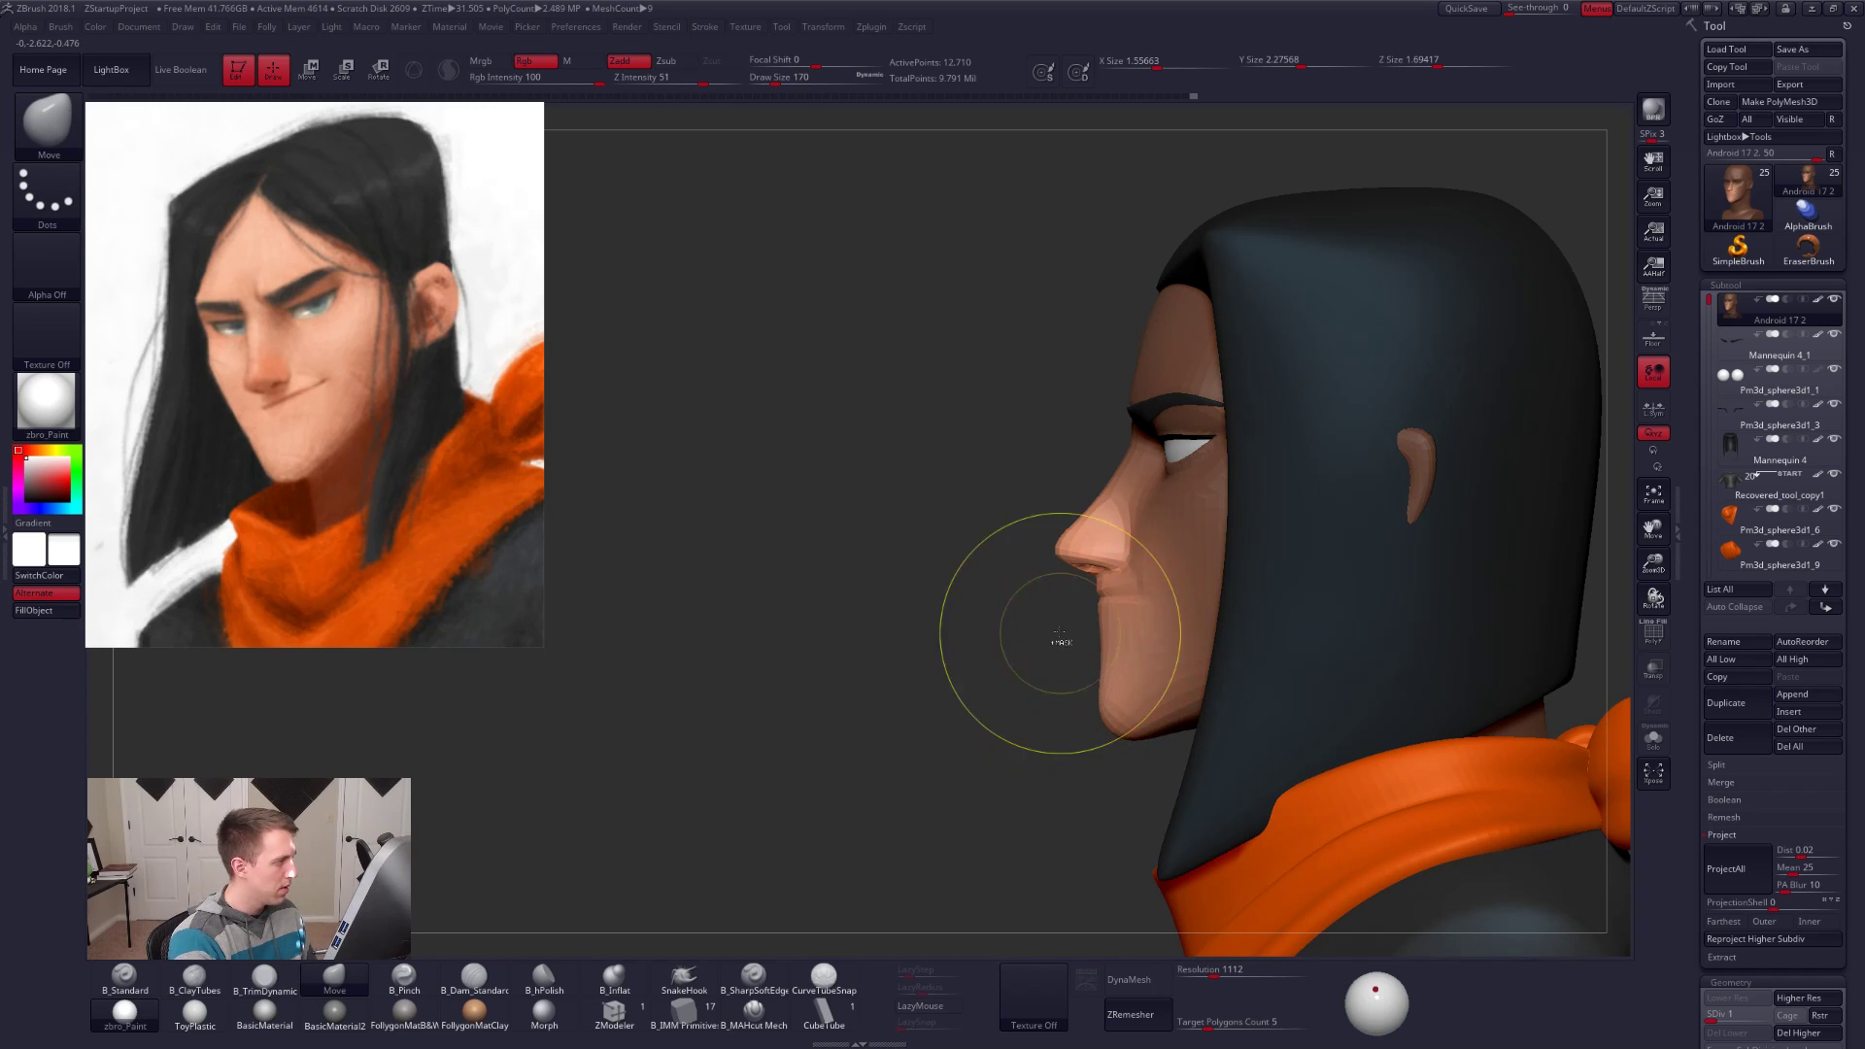
mouse_move(1069, 625)
right_mouse_down()
mouse_move(1120, 629)
mouse_move(1080, 651)
mouse_move(1124, 643)
right_mouse_up()
Step: Raise the head to subdivision level 2 and set the Move brush to Draw Size 113
key("d")
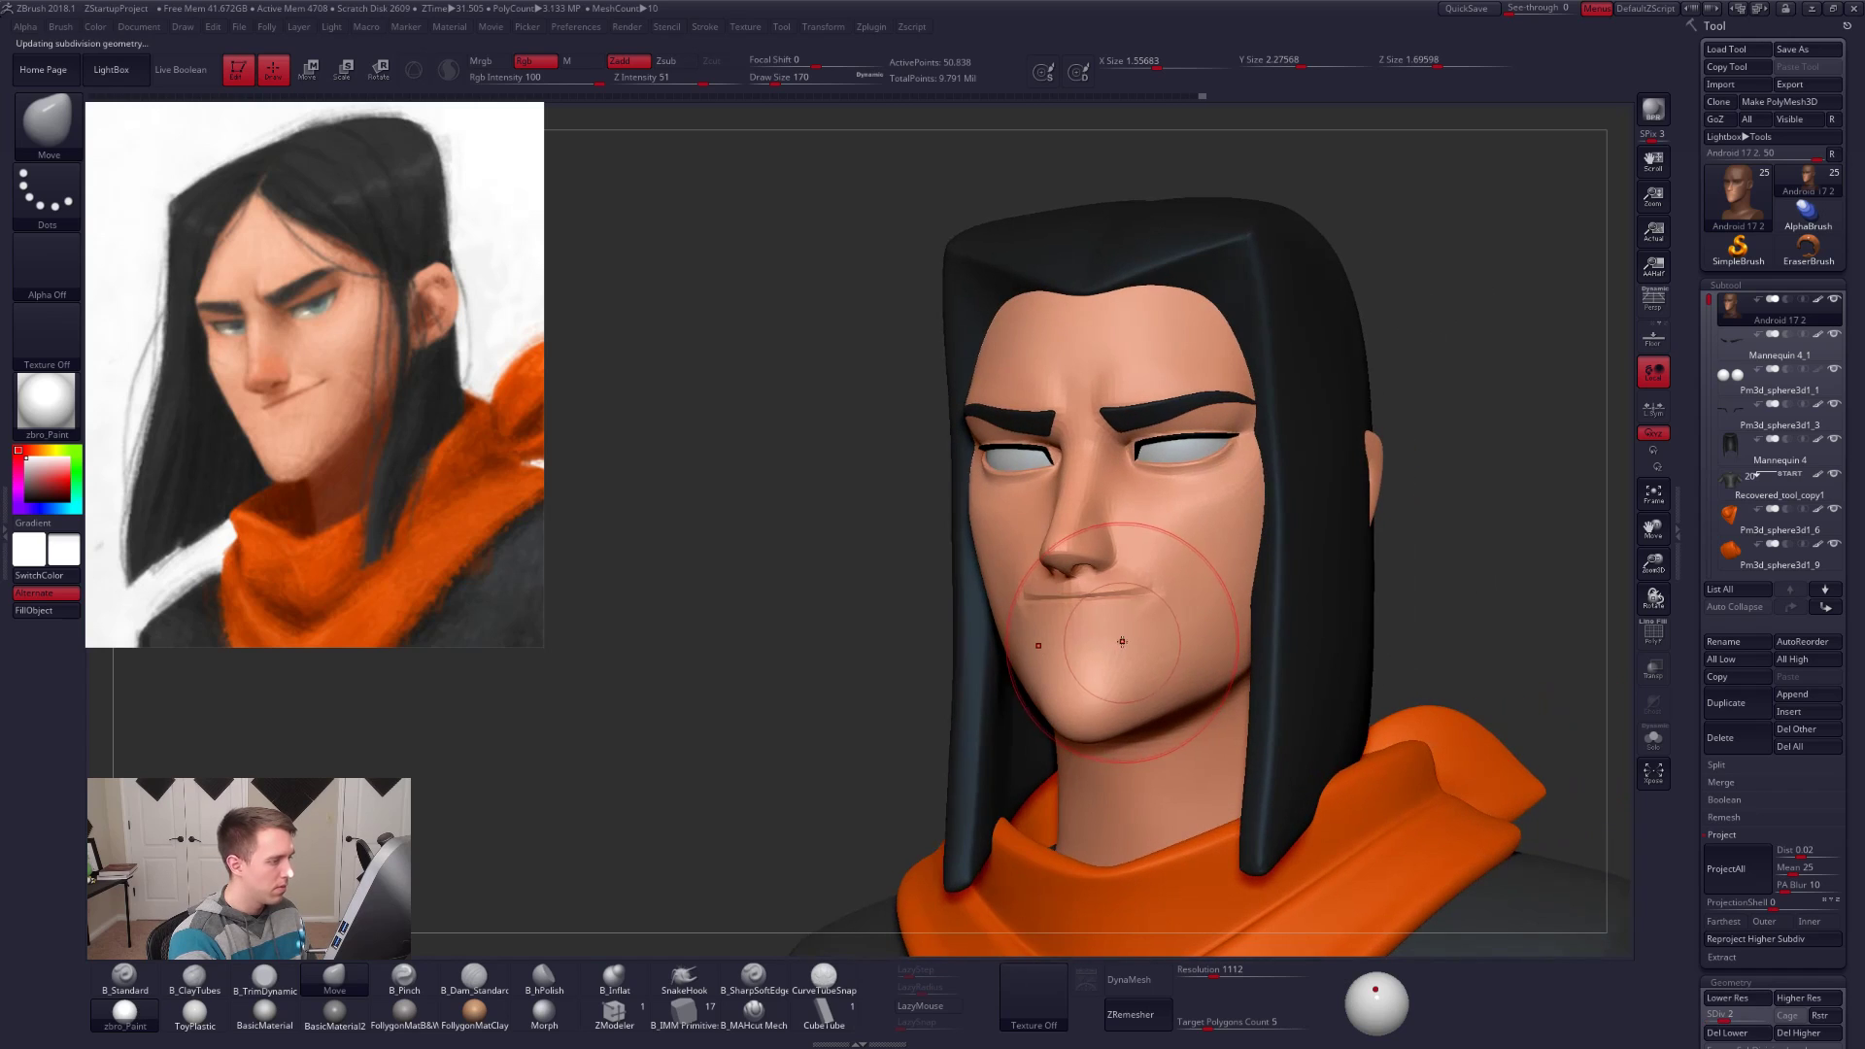
key("s")
left_click_drag(1119, 620, 1116, 620)
right_click_drag(1115, 620, 1076, 610)
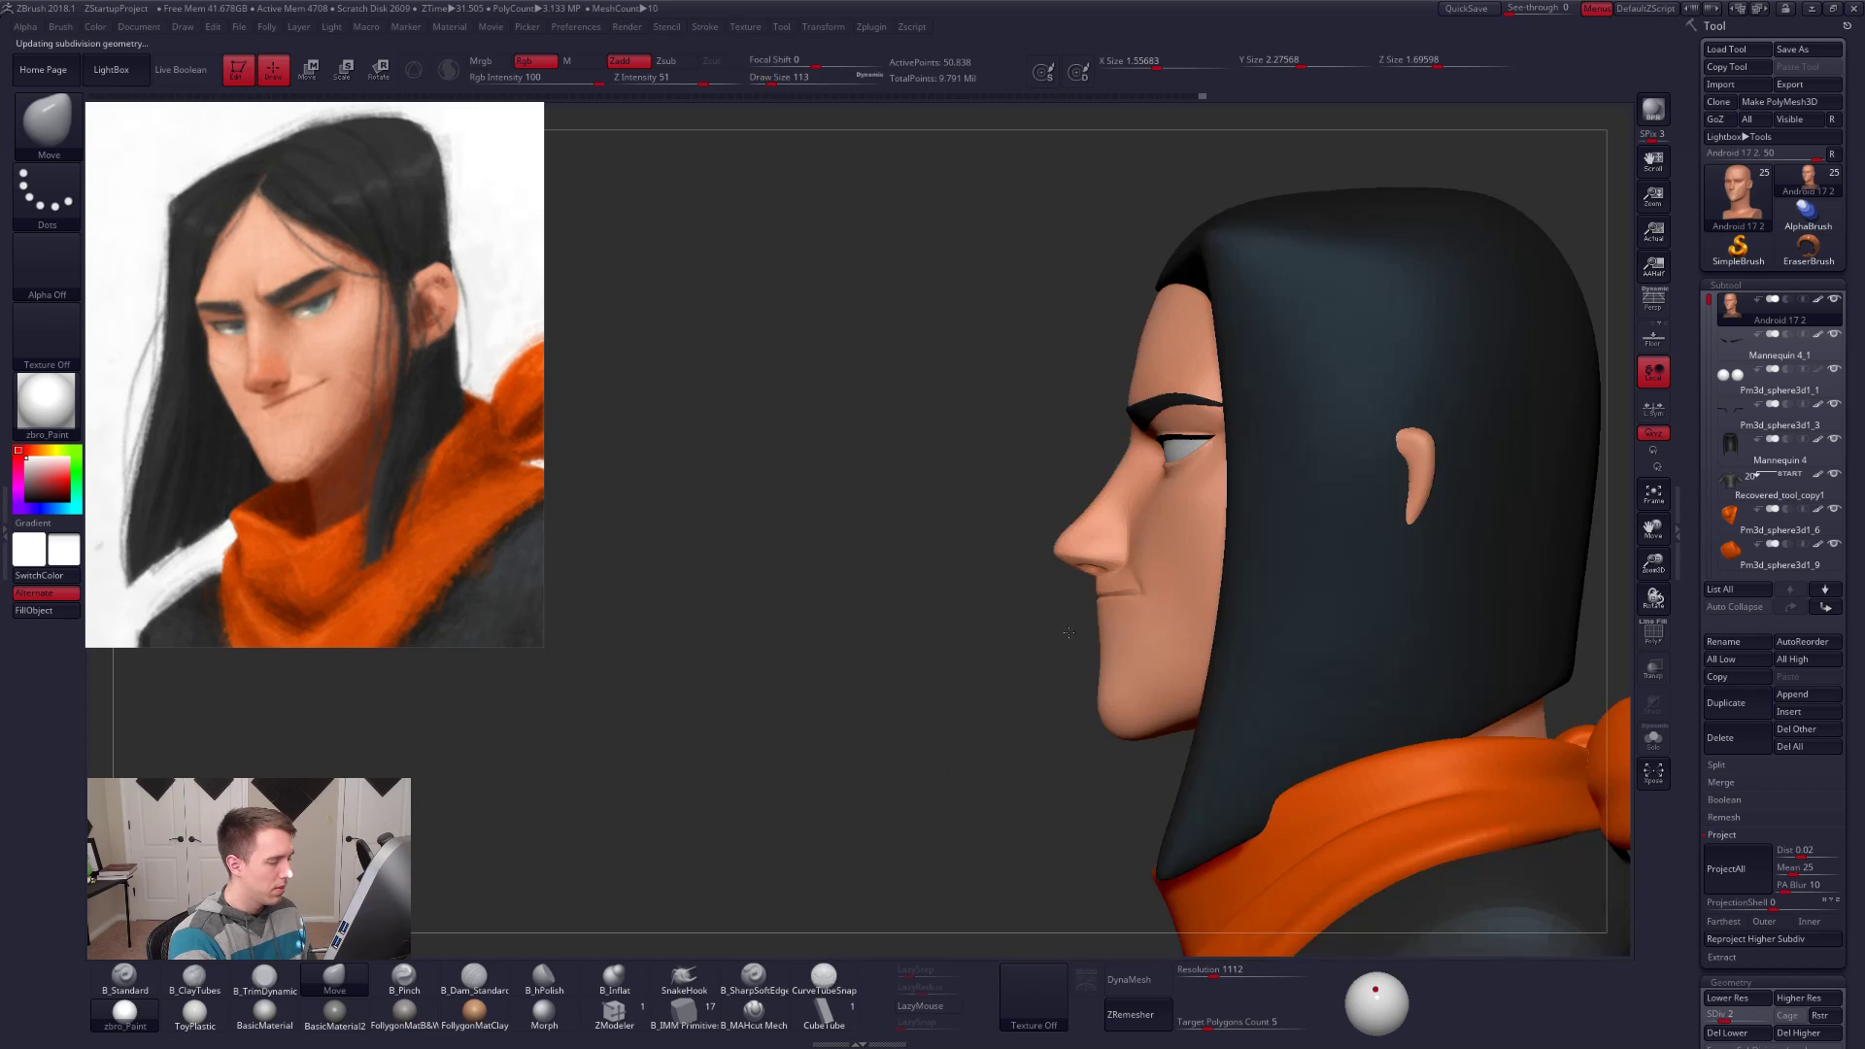
Step: Lasso-mask the nose on subdivision level 1, soften the mask and invert it so only the nose is editable
mouse_move(1083, 590)
left_mouse_down("ctrl")
mouse_move(1133, 519)
mouse_move(890, 636)
left_mouse_up("ctrl")
key("shift+d")
mouse_move(1127, 531)
left_mouse_down("ctrl+alt")
mouse_move(985, 565)
mouse_move(1020, 564)
left_mouse_up("ctrl+alt")
left_click(1103, 554, "ctrl")
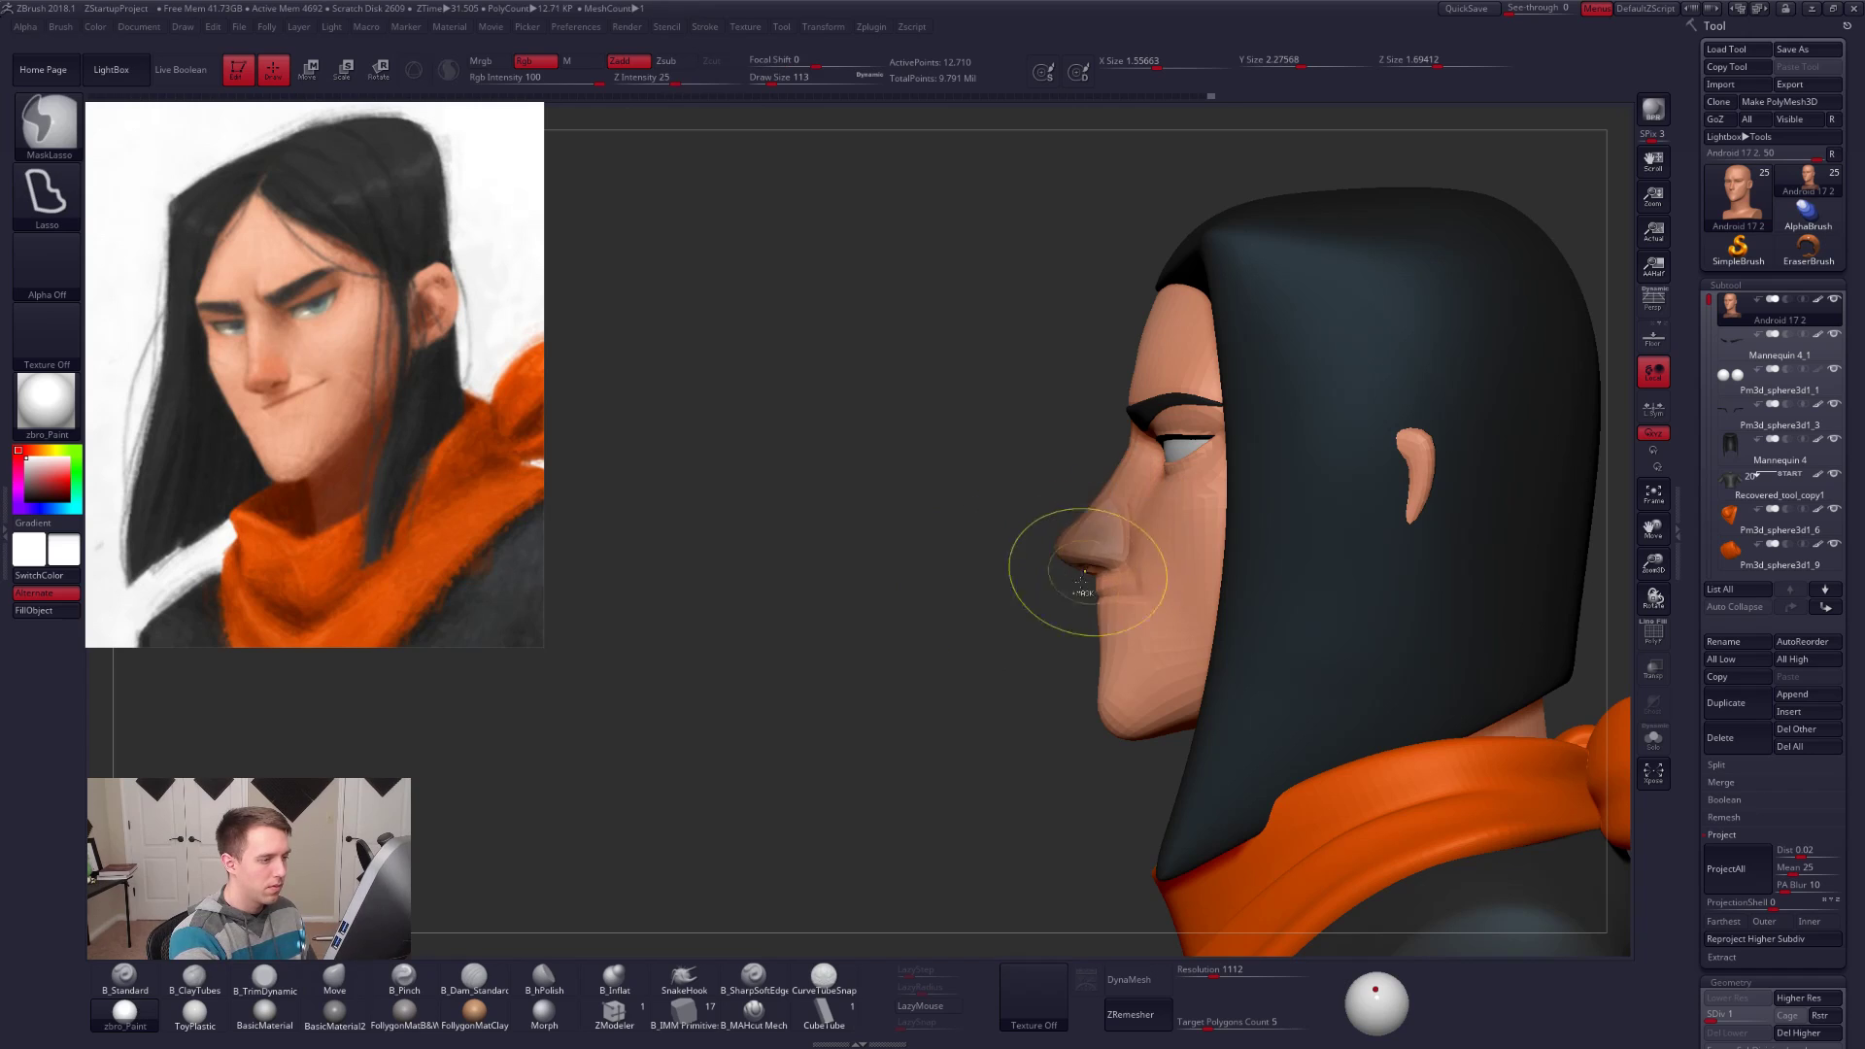
key("ctrl+i")
Step: Shift the unmasked nose slightly back toward the face with a transpose line, and clear the mask
key("w")
left_click_drag(1138, 595, 1255, 595)
left_click_drag(1126, 563, 855, 493)
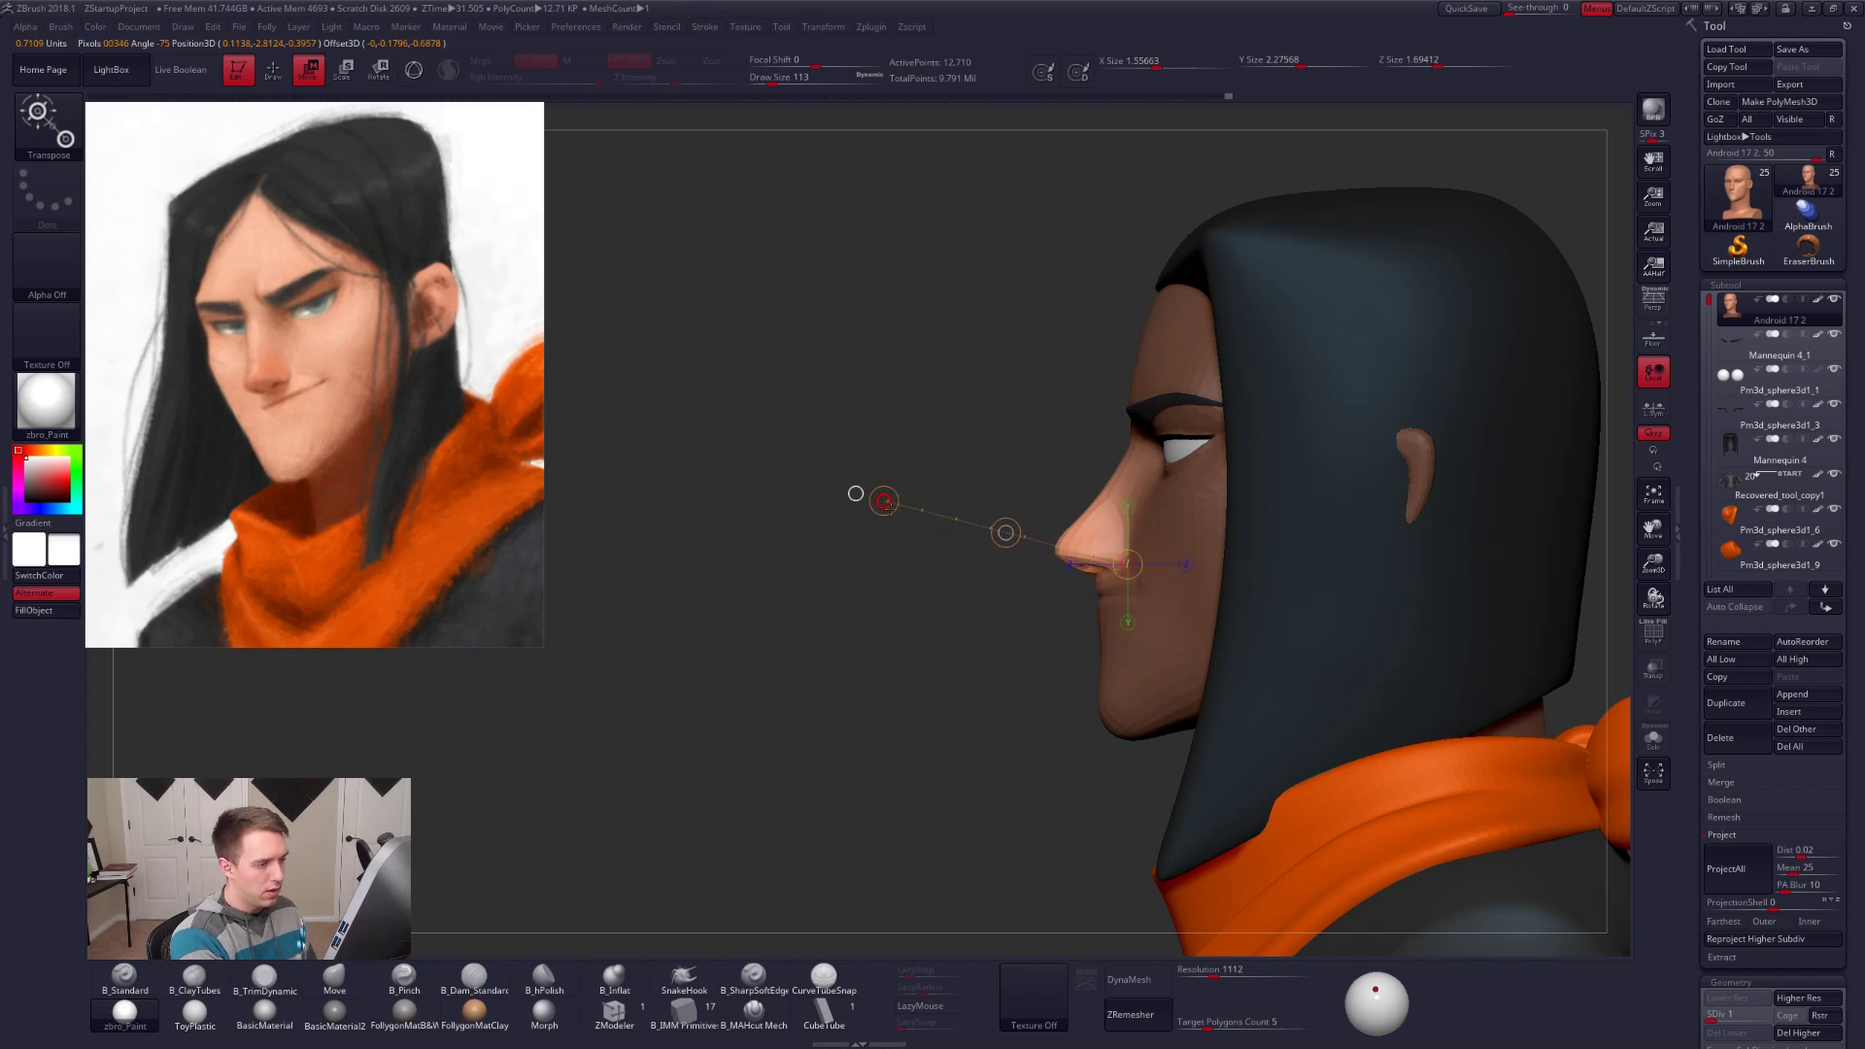
key("q")
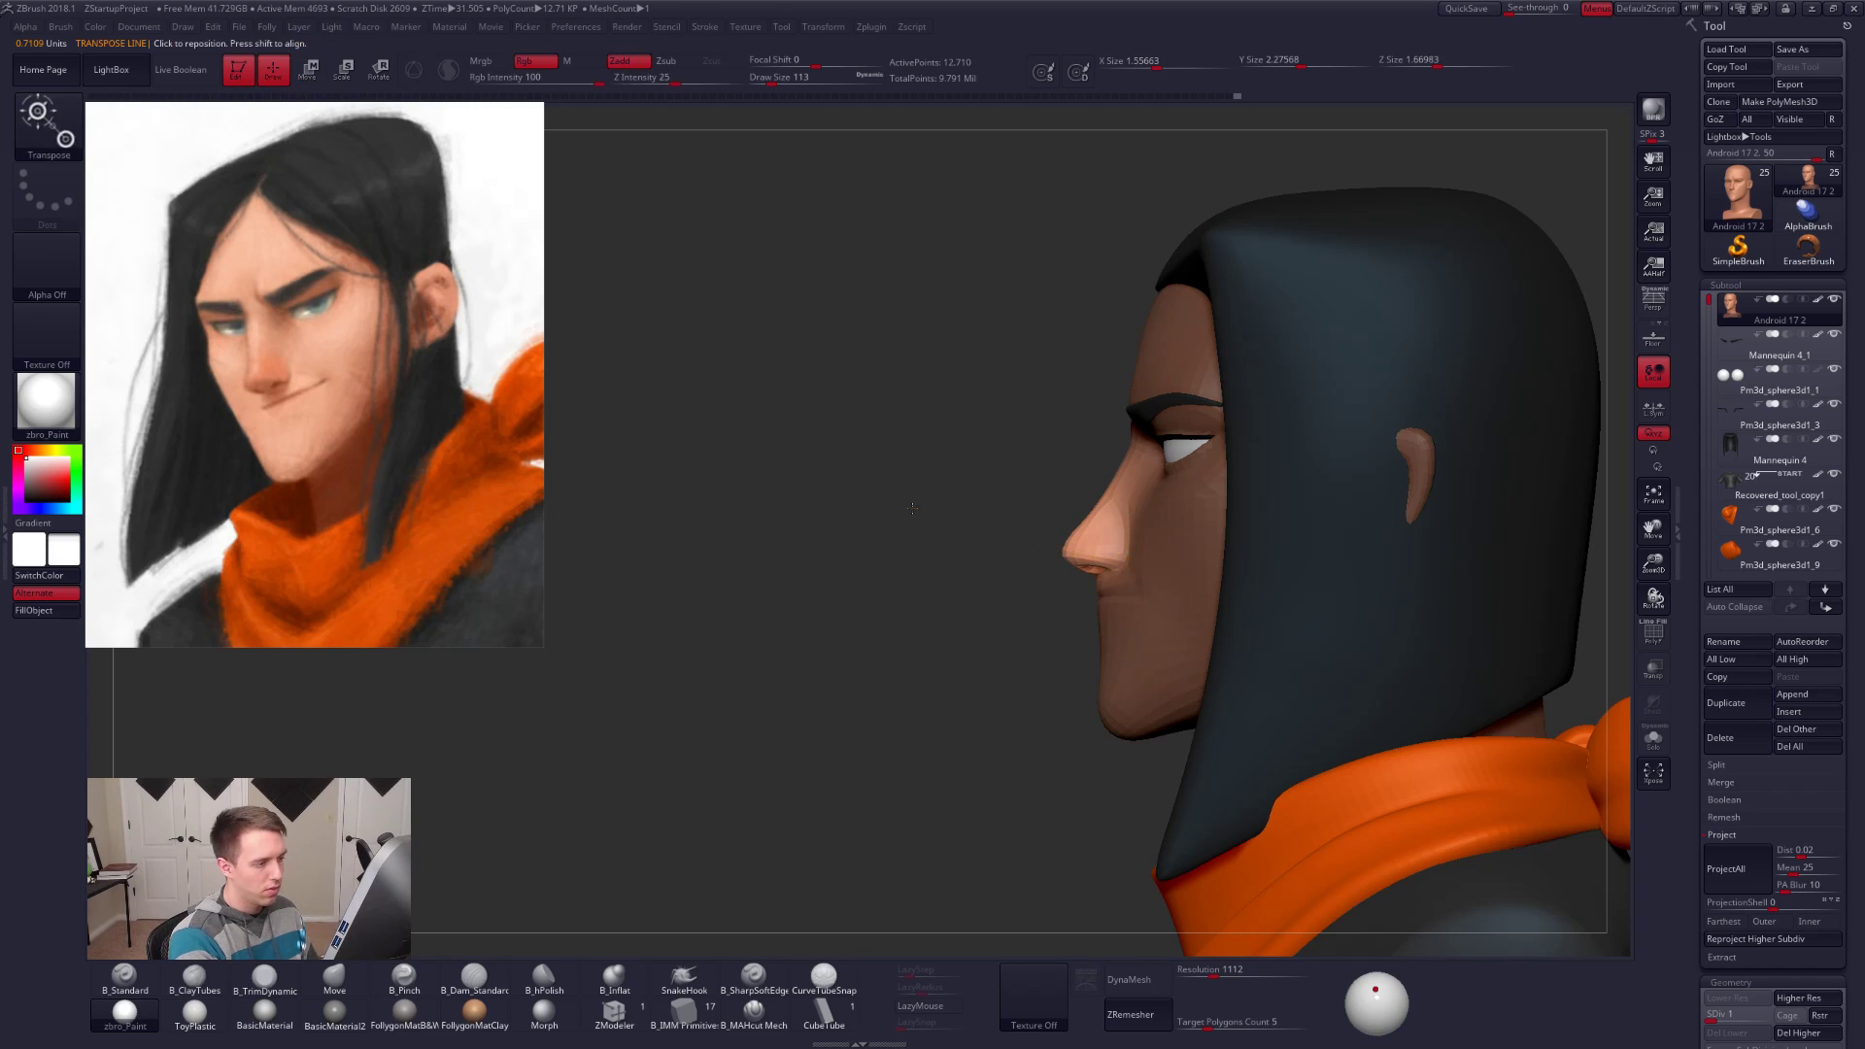
mouse_move(1040, 695)
left_mouse_down()
mouse_move(1147, 623)
mouse_move(1108, 581)
left_mouse_up()
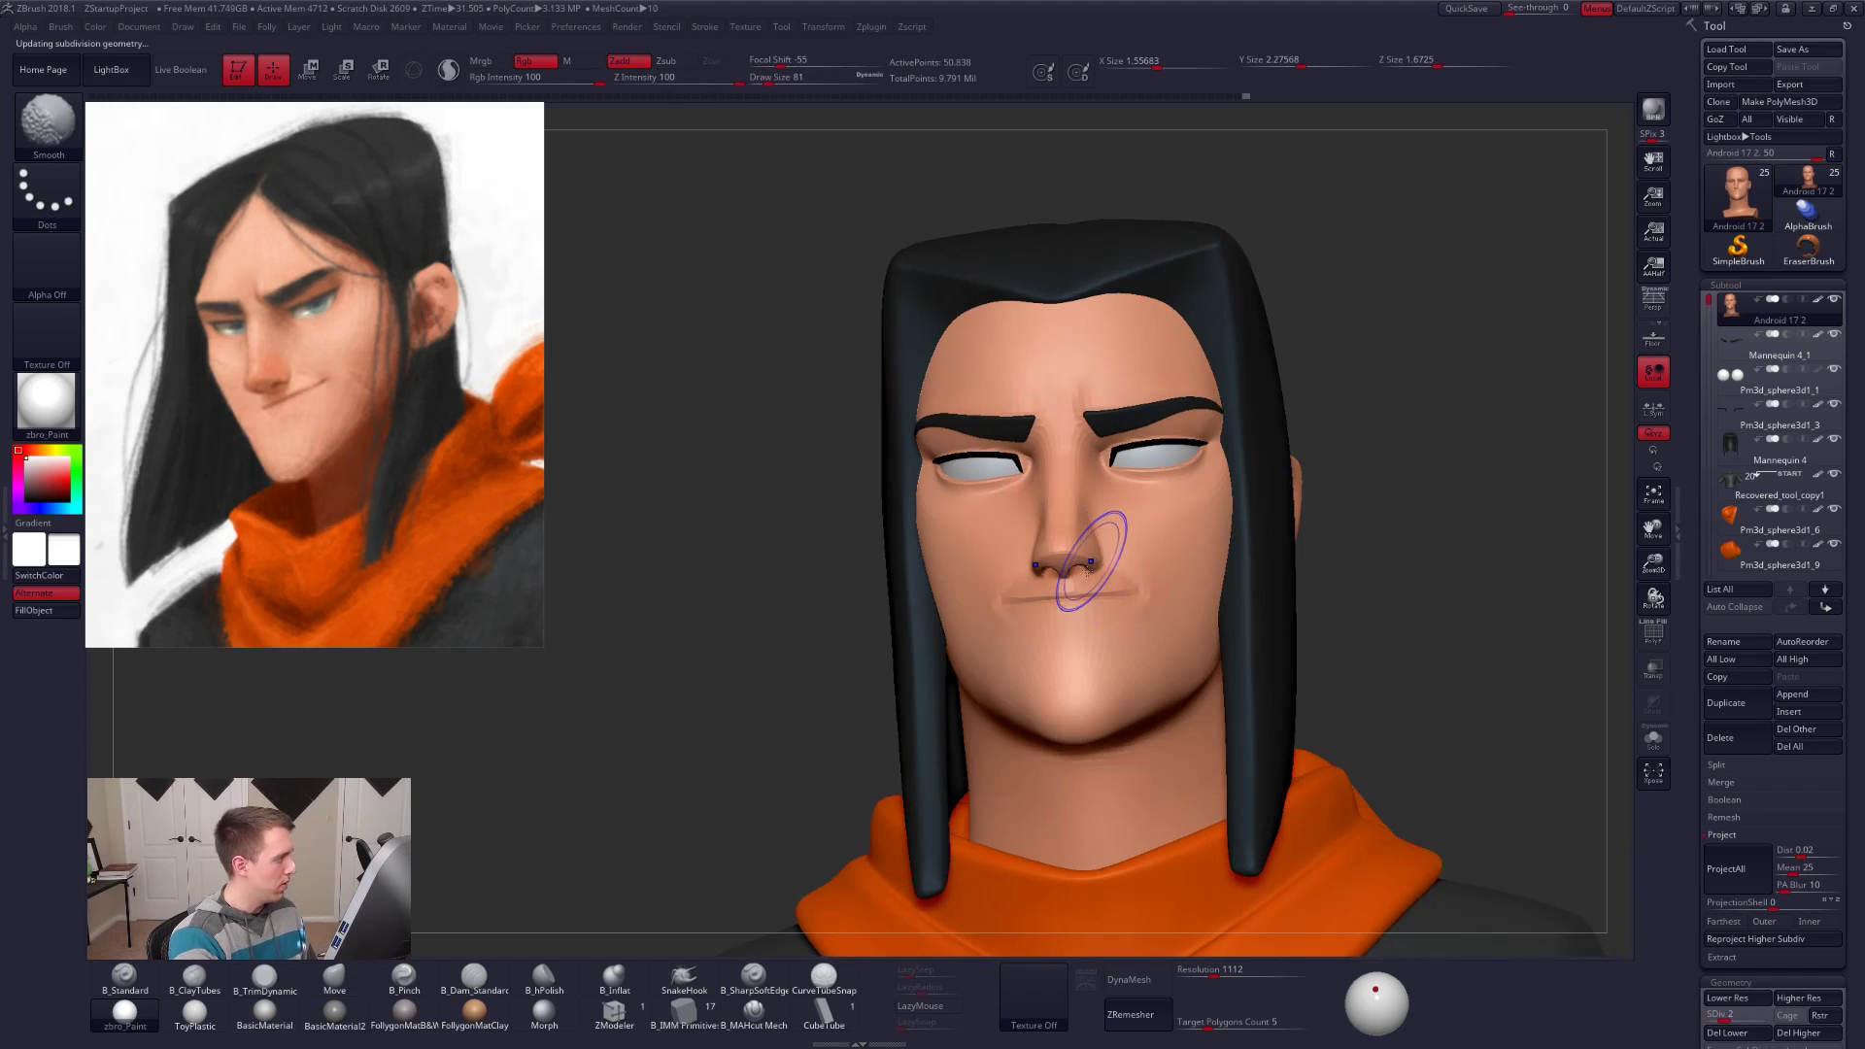
Step: Refine the nose shape on subdivision level 2 with the Move brush at Draw Size 67
key("space")
key("d")
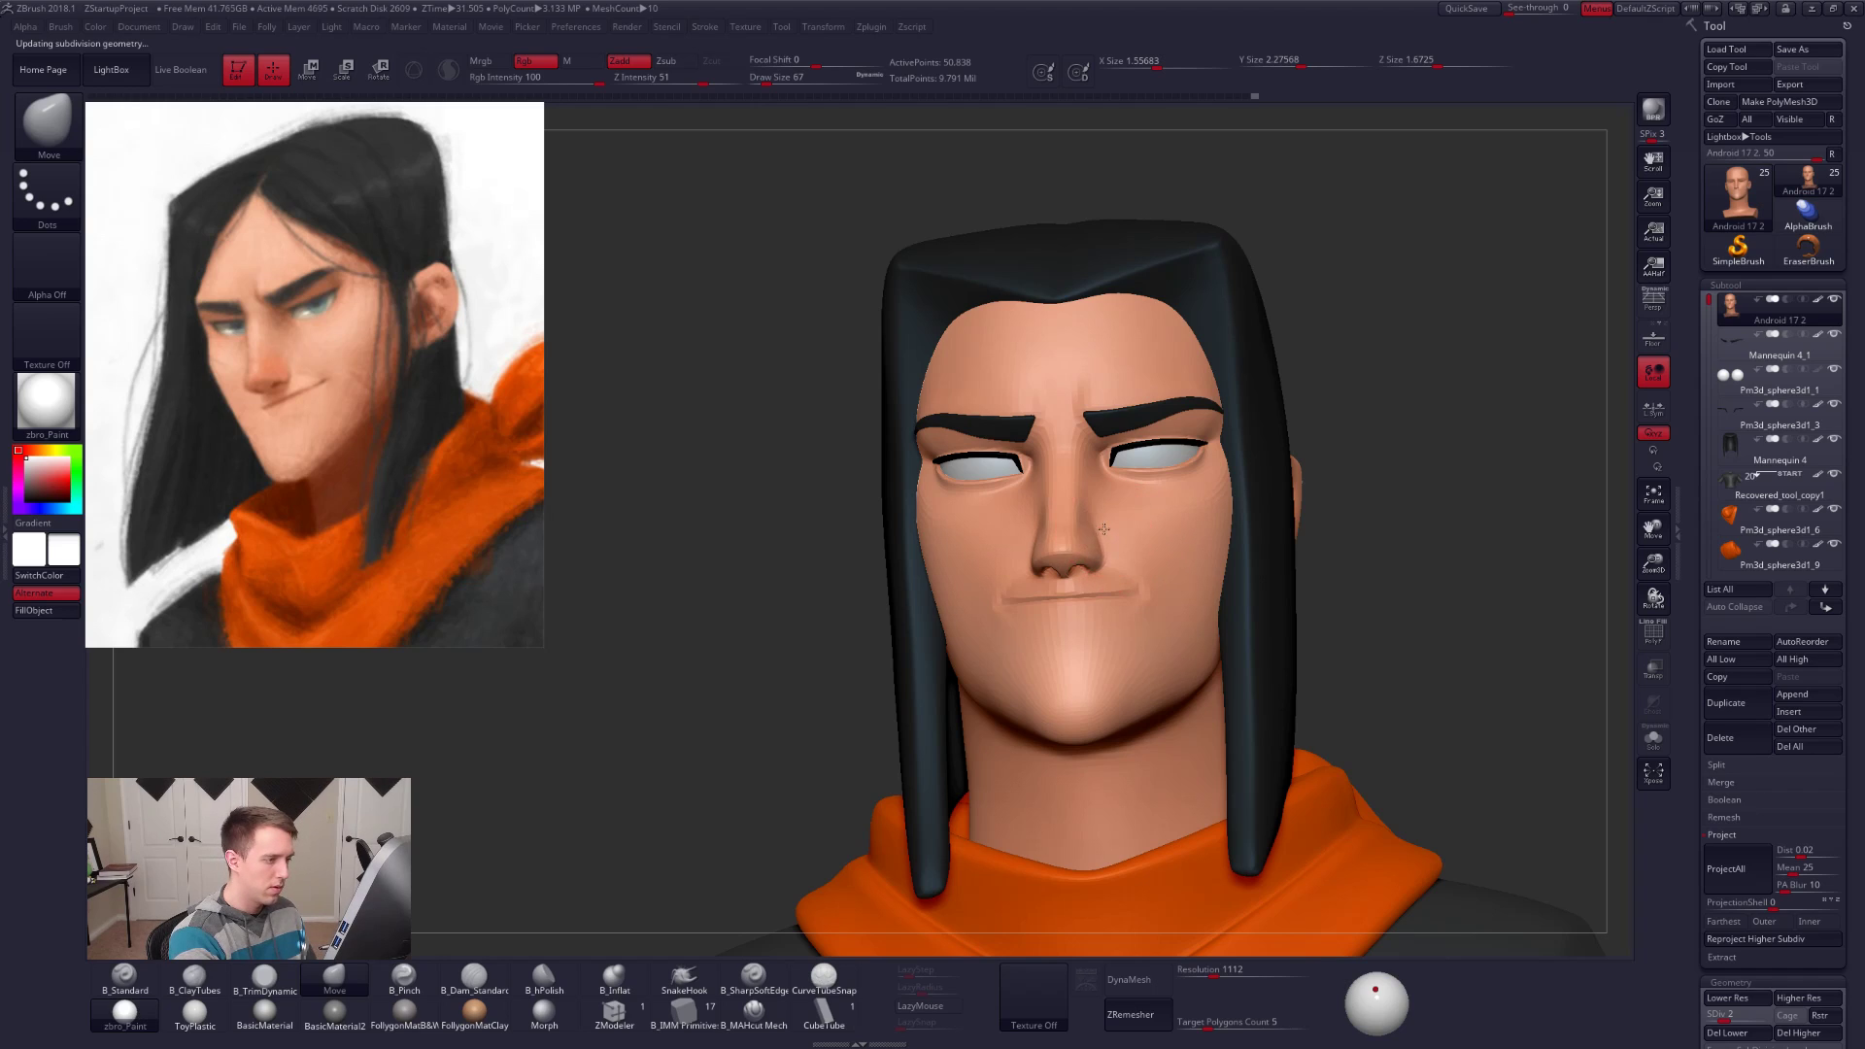
mouse_move(1105, 534)
right_mouse_down()
mouse_move(1089, 559)
mouse_move(1131, 633)
mouse_move(1104, 558)
right_mouse_up()
key("space")
left_click_drag(1104, 559, 1084, 556)
Step: Flatten and smooth the side of the nose on subdivision level 3 with B_TrimDynamic at Draw Size 38
key("d")
key("space")
key("3")
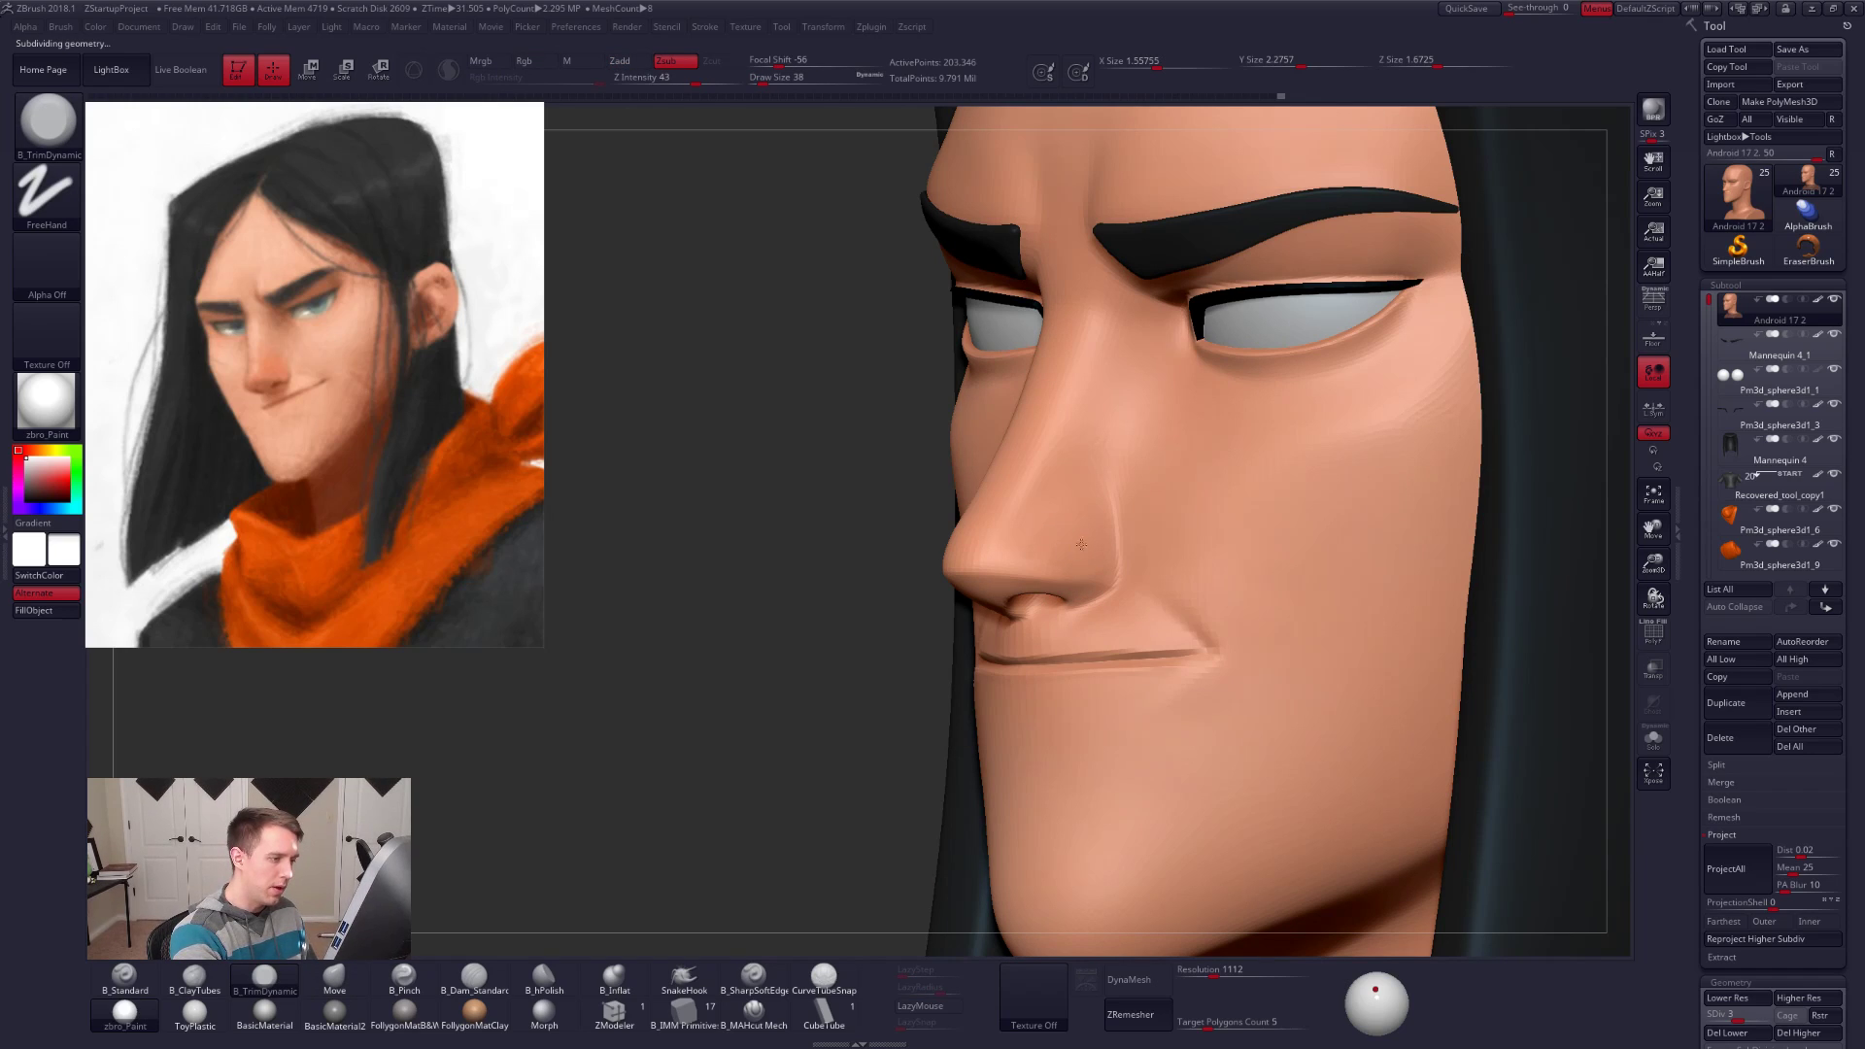
key("shift")
Step: Sharpen the edge around the nostril on subdivision level 5 with B_Pinch at Draw Size 25
key("5")
key("space")
left_click_drag(1082, 569, 1076, 569)
key("d")
key("d")
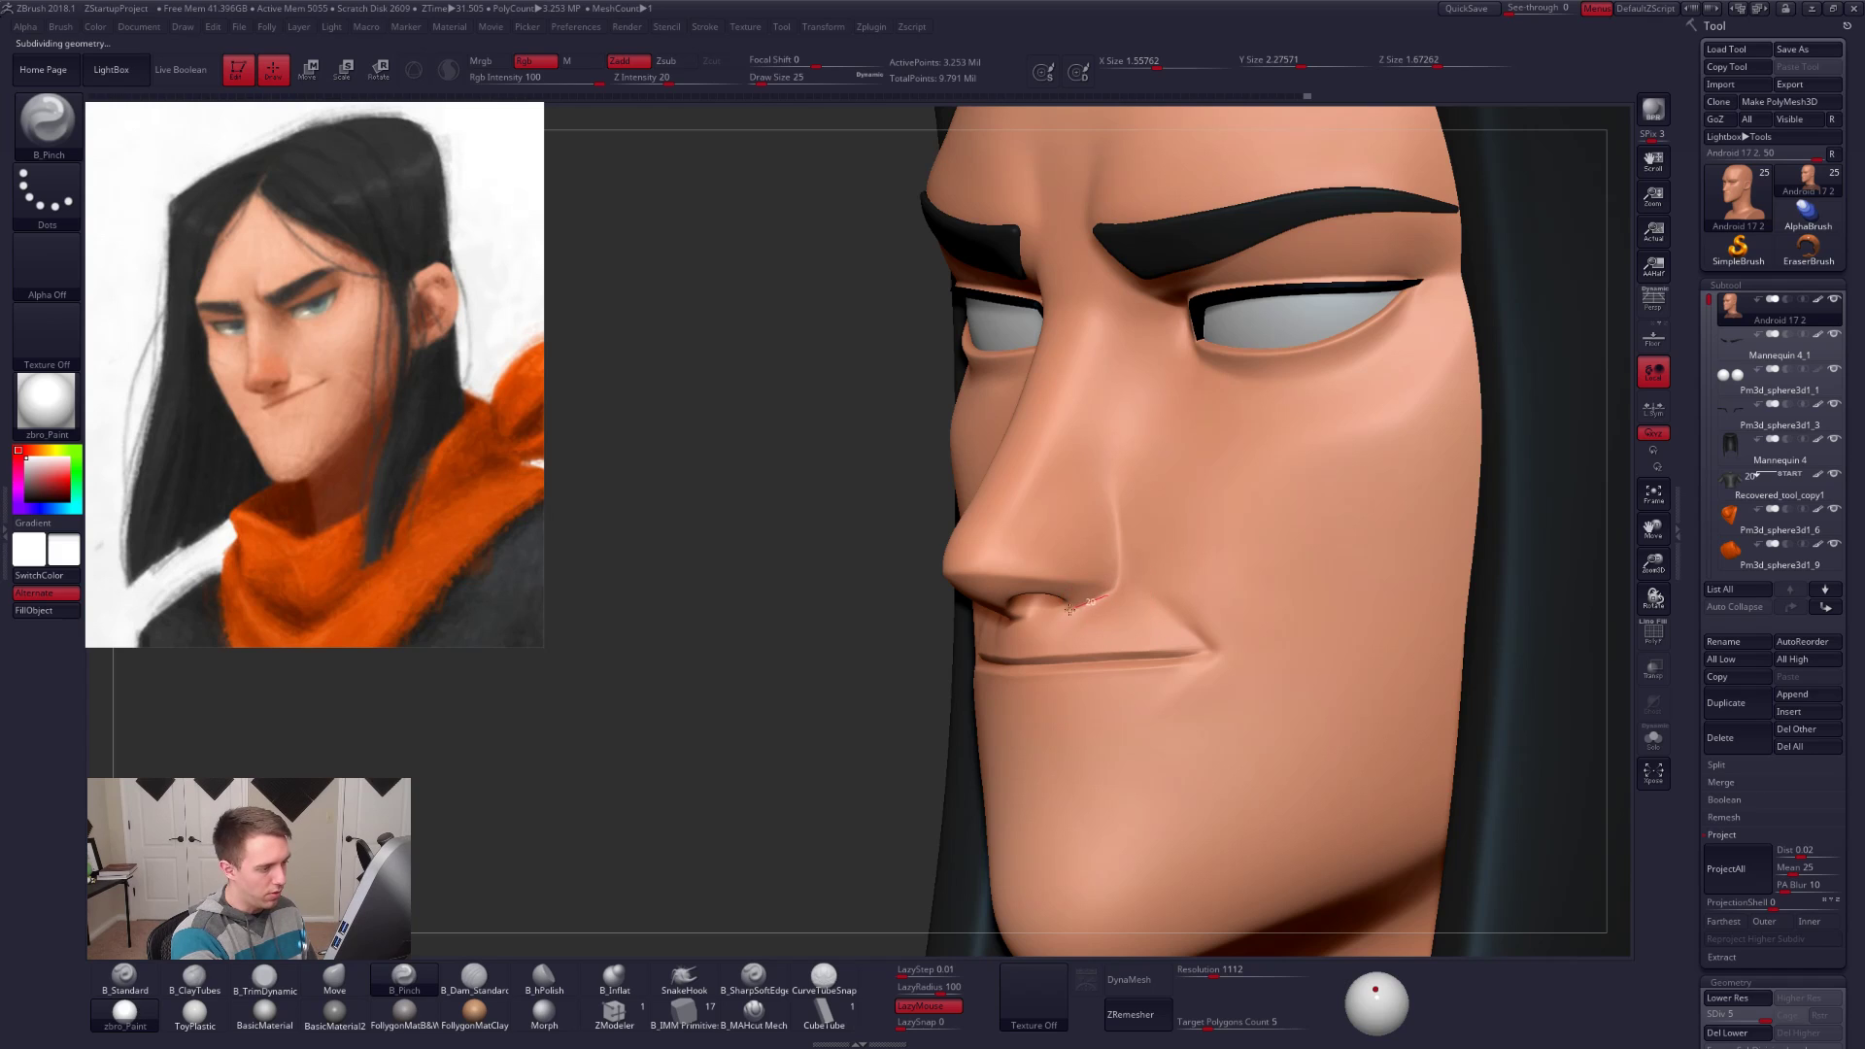
left_click_drag(1005, 633, 1007, 630)
mouse_move(1110, 568)
right_mouse_down("ctrl")
mouse_move(1166, 545)
mouse_move(1070, 541)
right_mouse_up("ctrl")
key("space")
left_click_drag(1075, 538, 1088, 536)
Step: Isolate the head, lower it to subdivision level 3 and smooth around the eyes at Draw Size 54
mouse_move(1072, 529)
right_mouse_down()
mouse_move(1099, 499)
mouse_move(1141, 532)
right_mouse_up()
key("alt+s")
key("shift+d")
key("shift+d")
key("space")
left_click_drag(1133, 527, 1103, 552)
key("space")
key("shift")
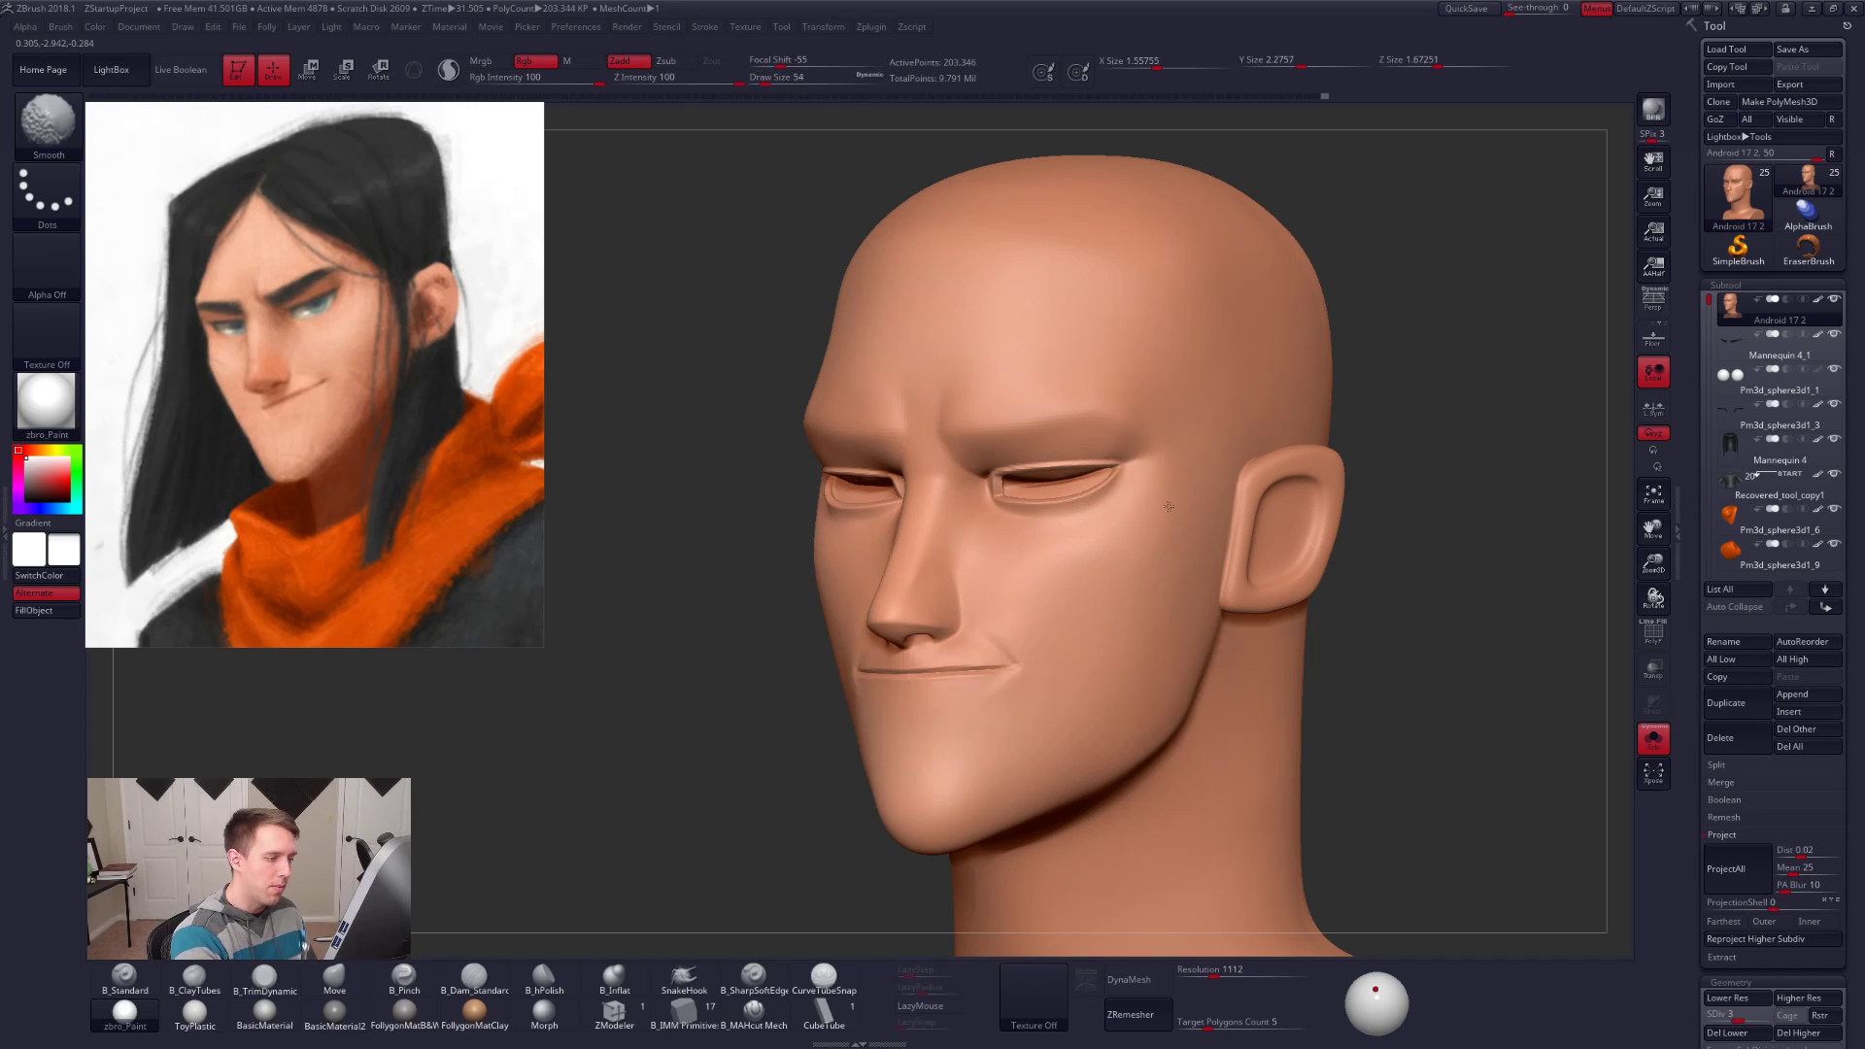
Step: Sharpen the brow ridge from its inner end to its outer corner with B_Pinch at Draw Size 54 on subdivision level 5
key("d")
right_click_drag(1150, 489, 1193, 549, "alt")
right_click_drag(940, 476, 962, 520, "alt")
key("d")
left_click_drag(906, 458, 964, 458)
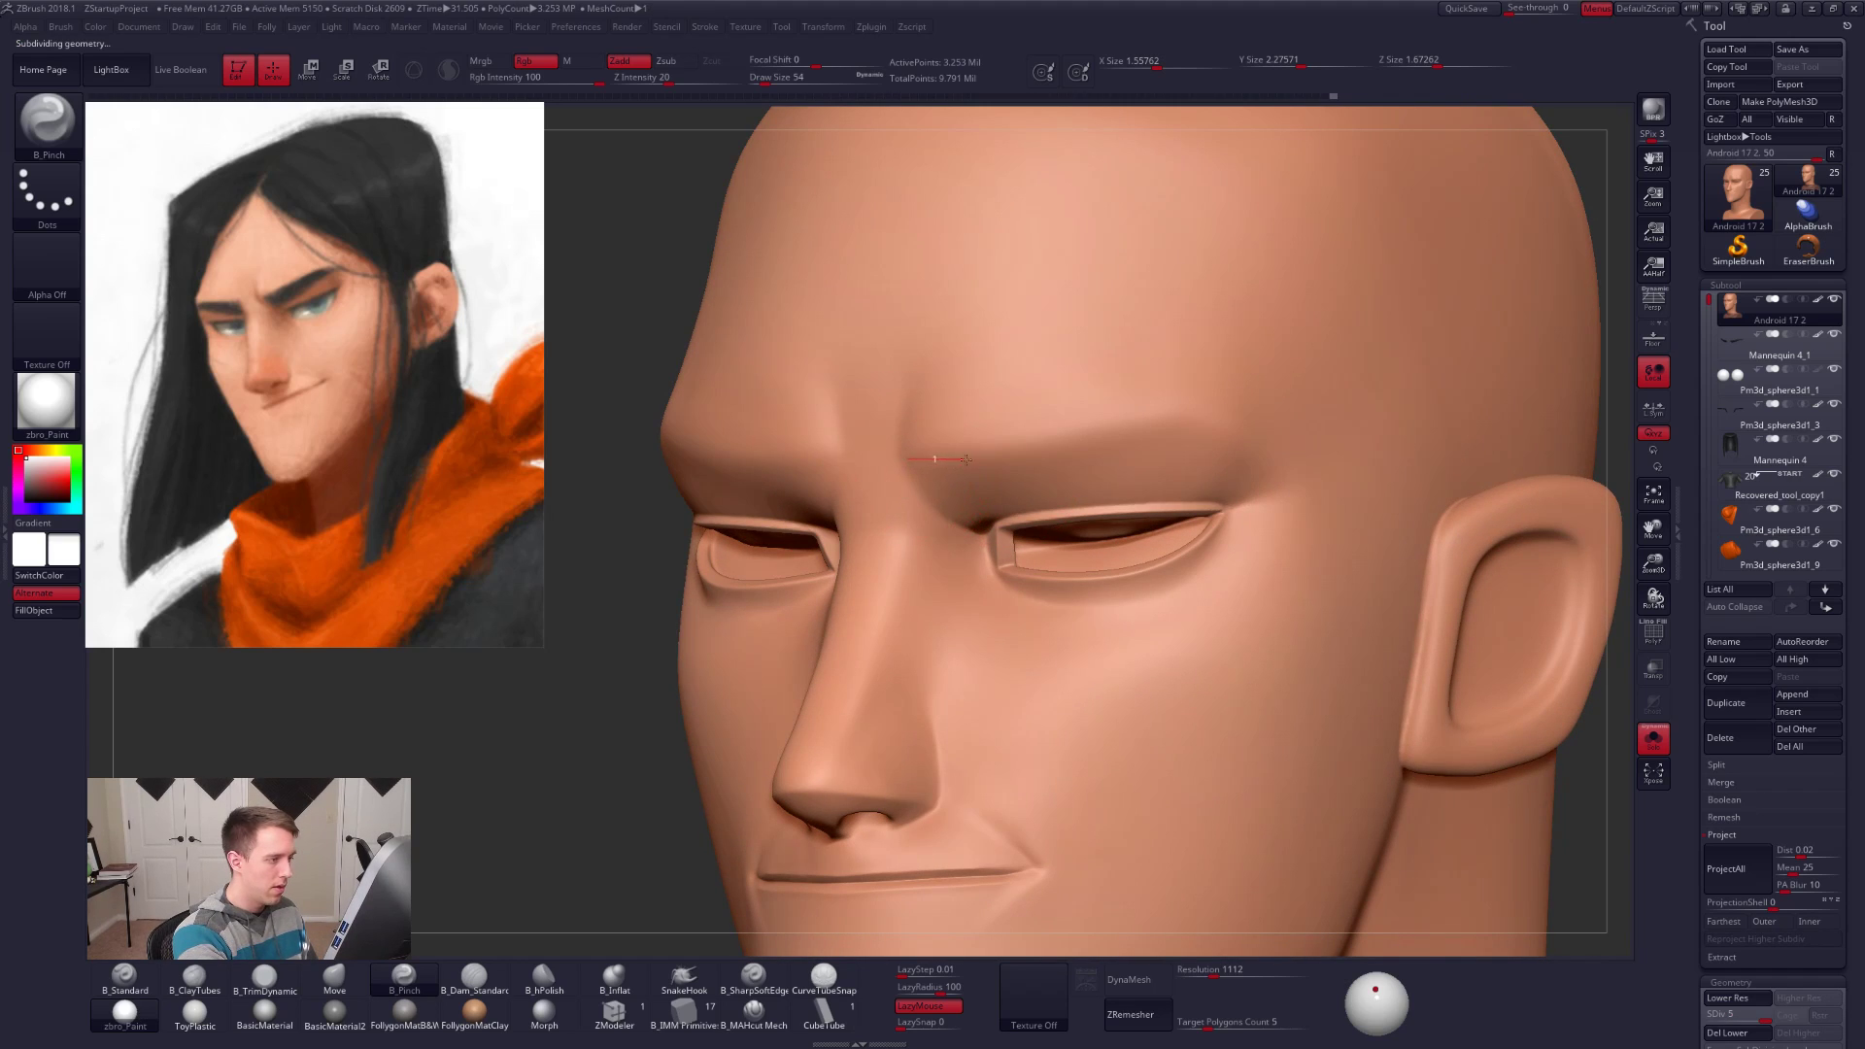
left_click_drag(1218, 415, 1221, 413)
right_click_drag(1183, 436, 1038, 451)
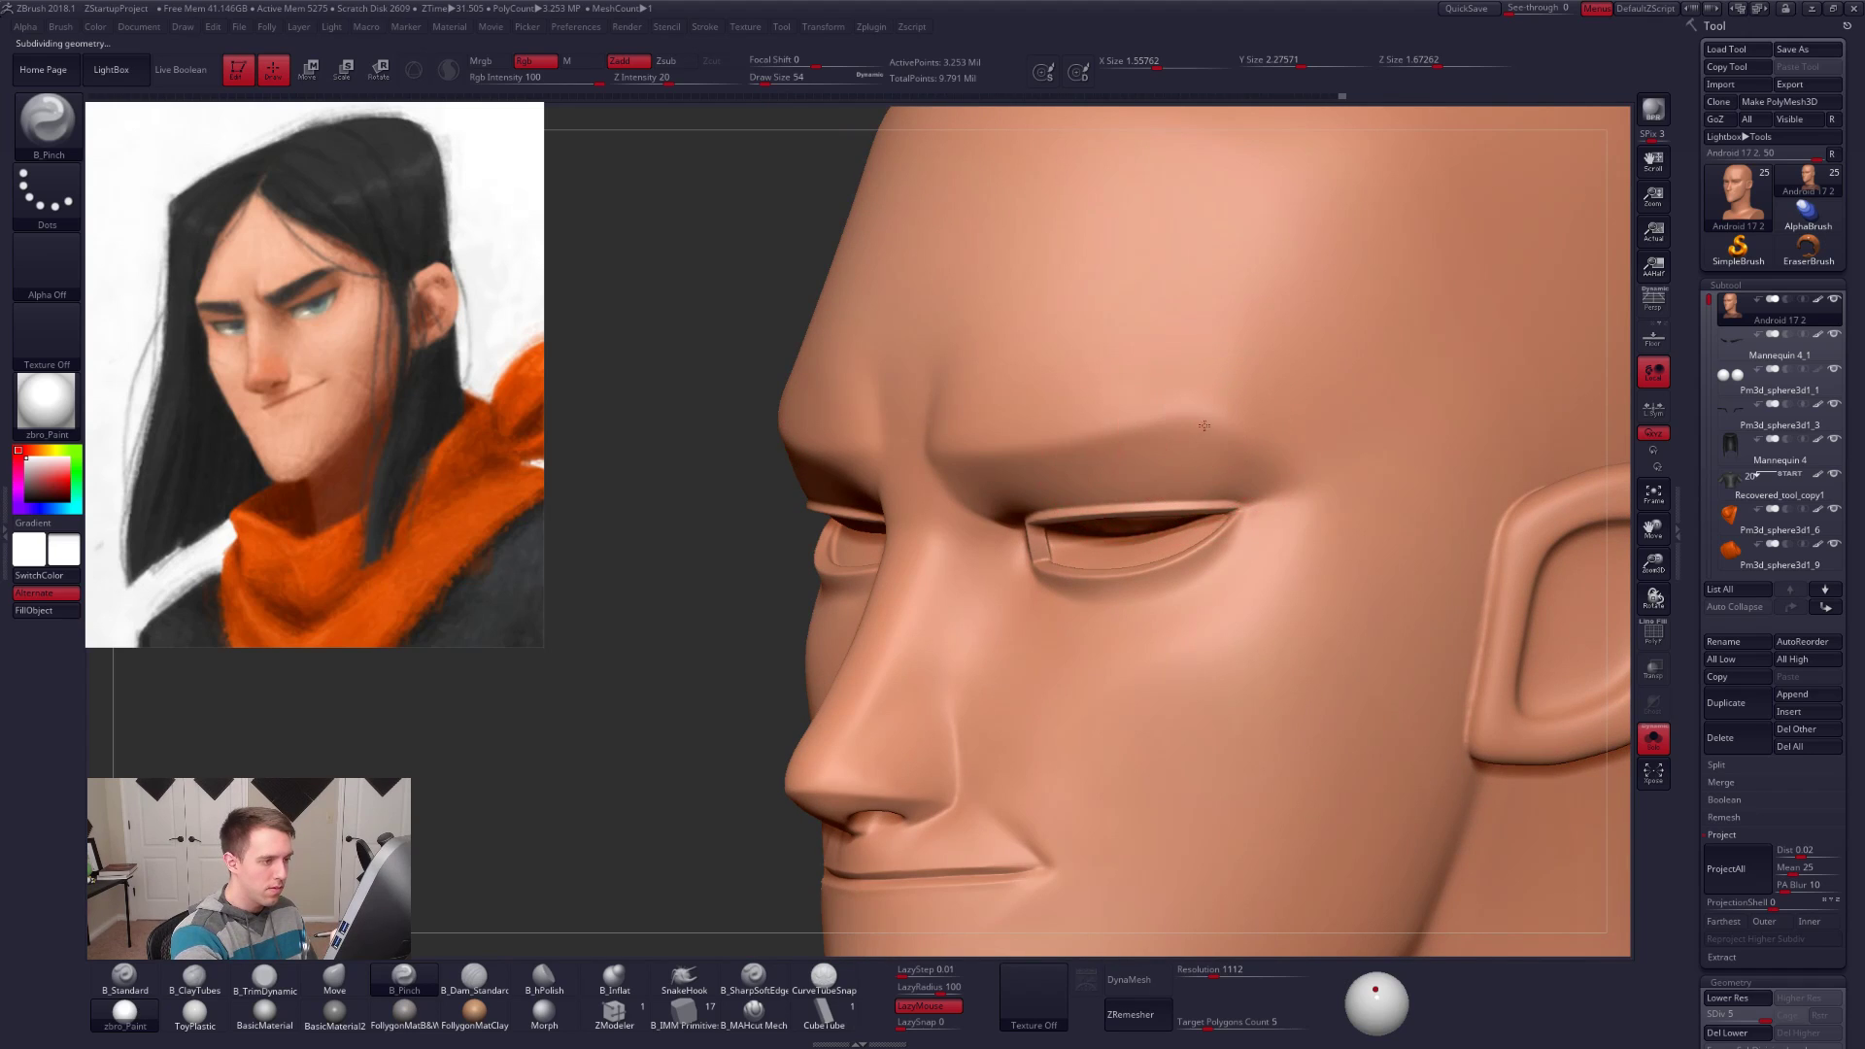
left_click_drag(1208, 416, 1338, 508)
left_click_drag(941, 456, 949, 458)
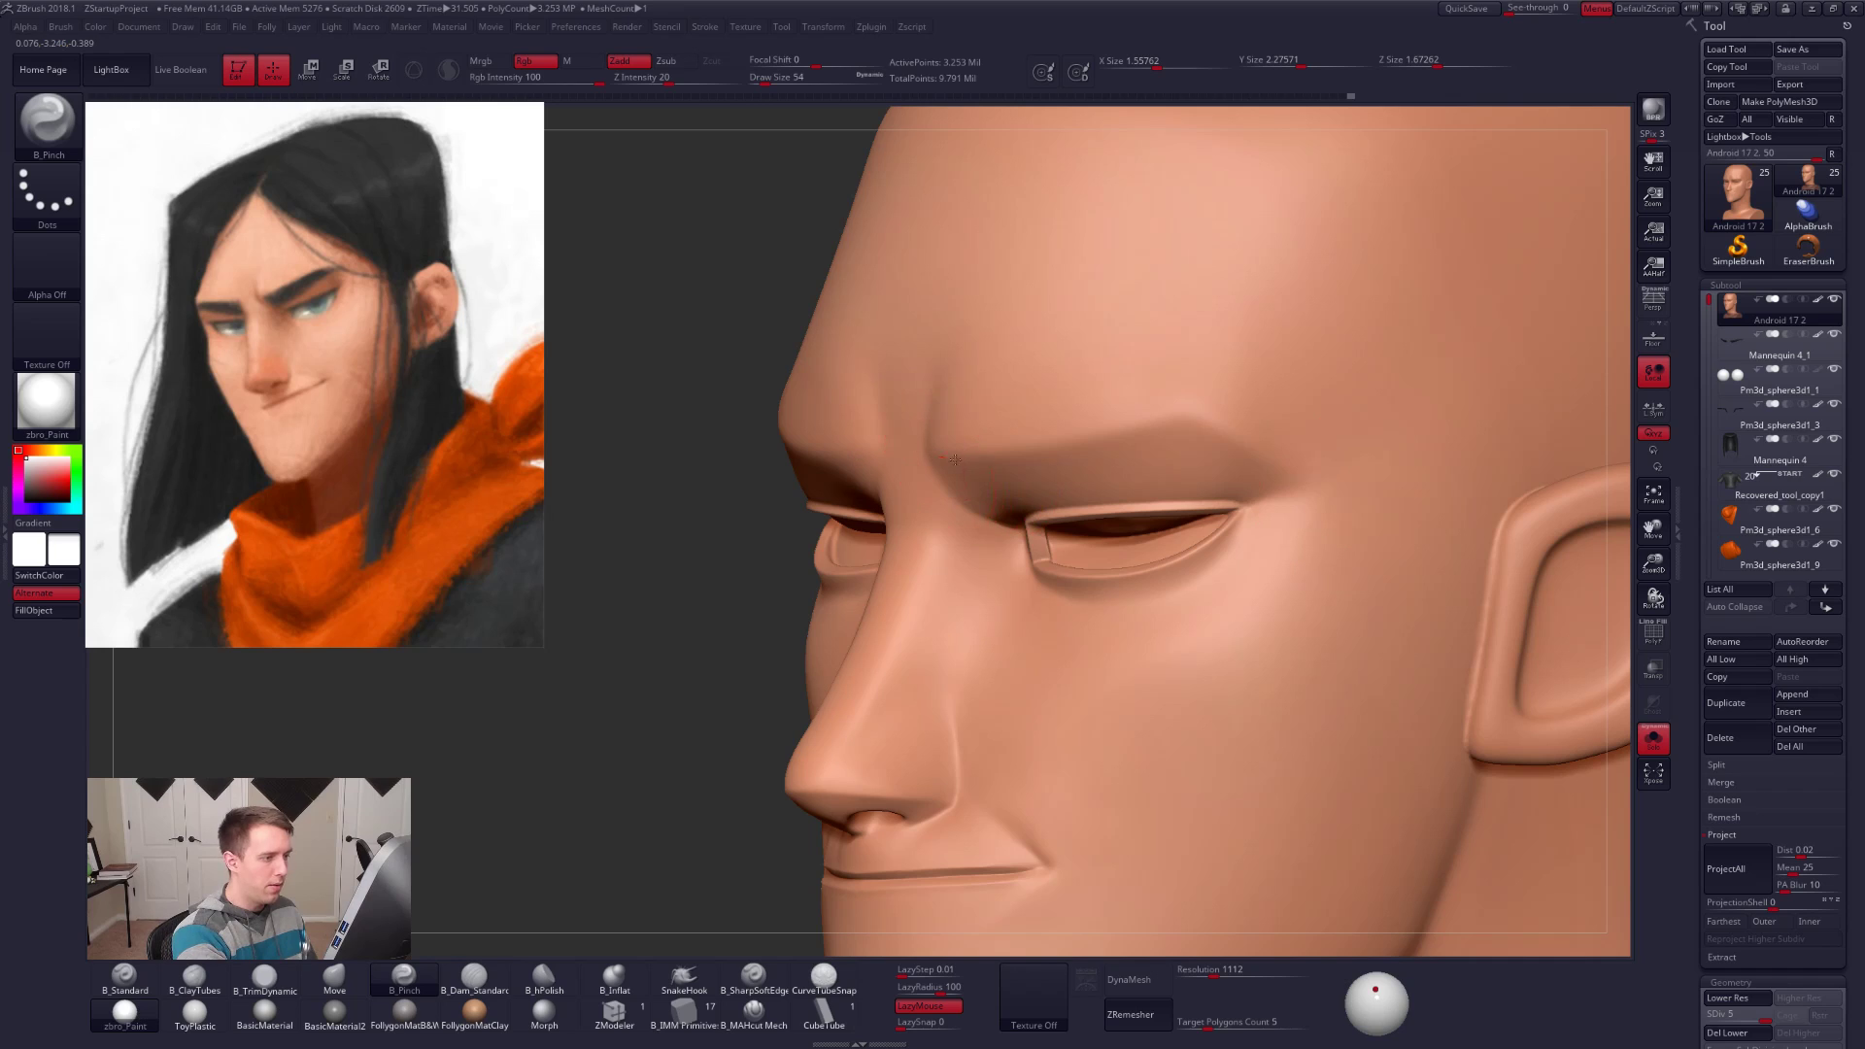
left_click_drag(1194, 415, 1243, 404)
Step: Show all subtools and refine the upper eyelid with B_Pinch at Draw Size 29, smoothing its outer part
right_click_drag(1073, 520, 1097, 565, "ctrl")
key("alt+s")
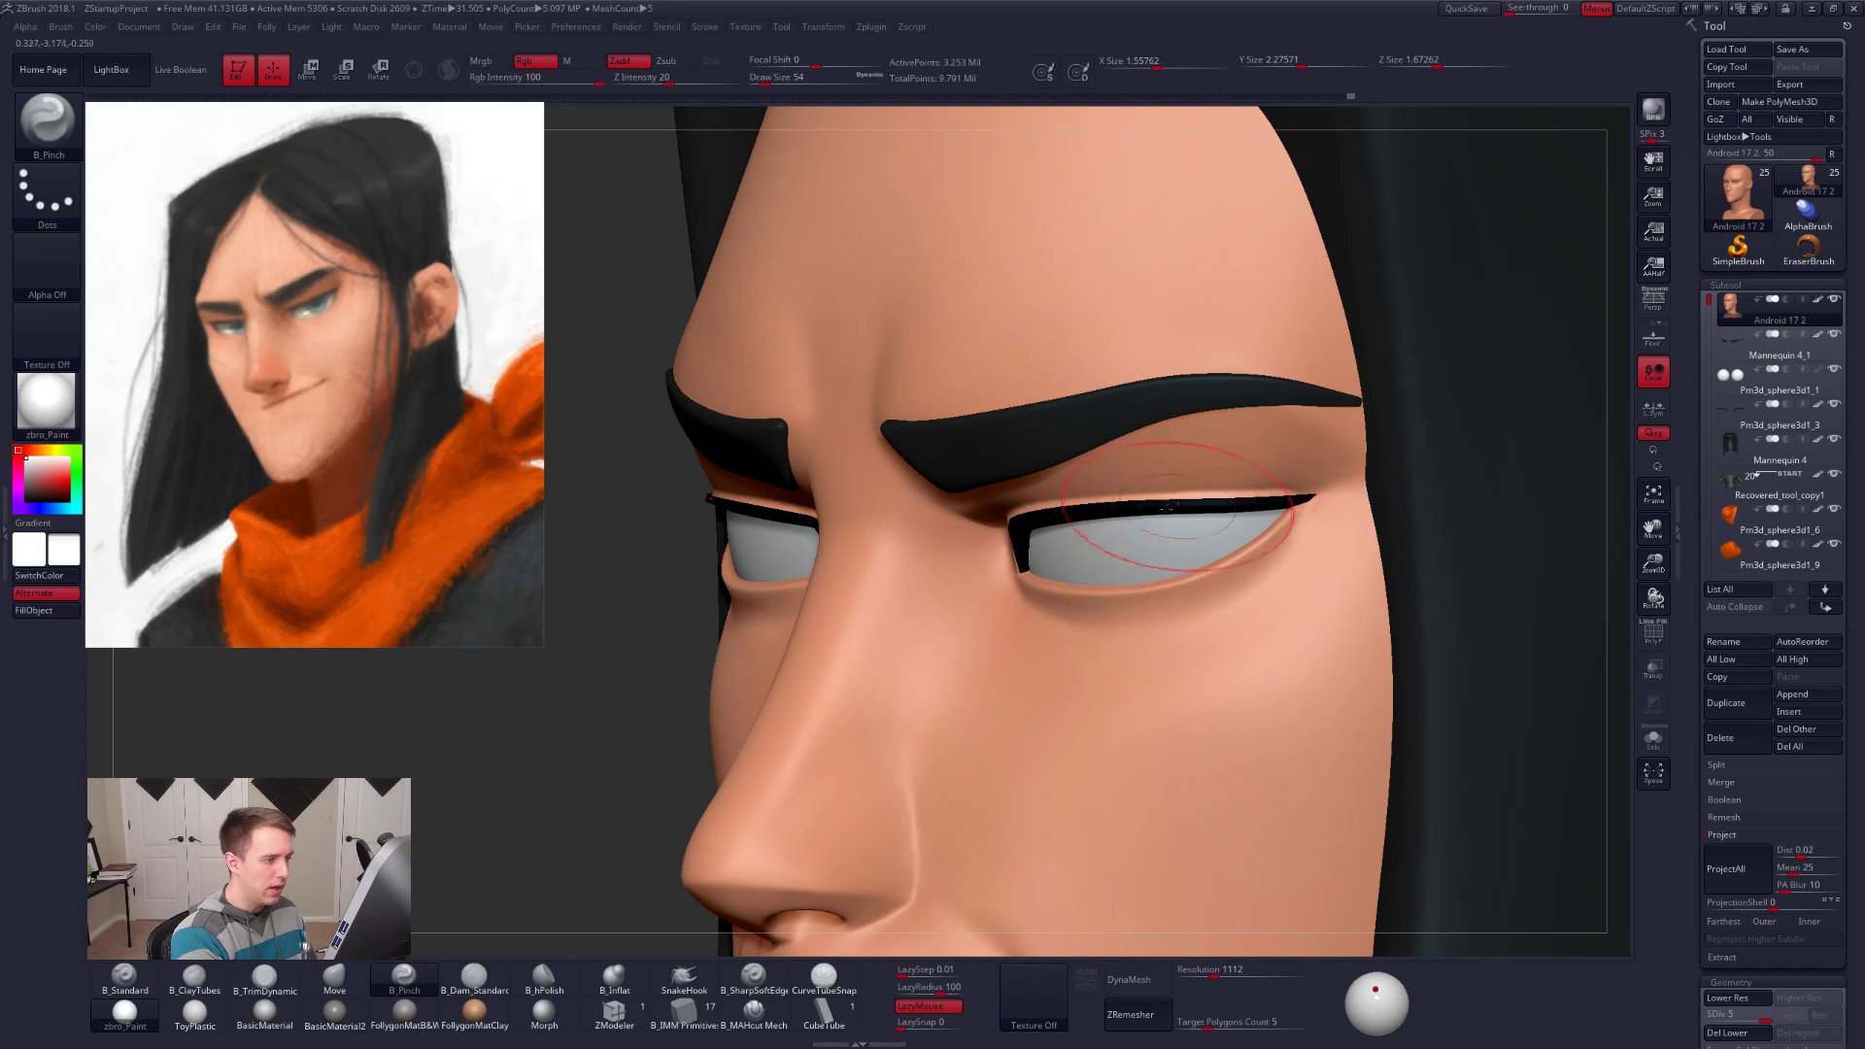
mouse_move(1127, 546)
right_mouse_down()
mouse_move(1209, 534)
mouse_move(1163, 525)
right_mouse_up()
right_click_drag(1069, 573, 1156, 608)
key("space")
left_click_drag(1212, 509, 1195, 509)
left_click_drag(1186, 515, 1212, 493, "shift")
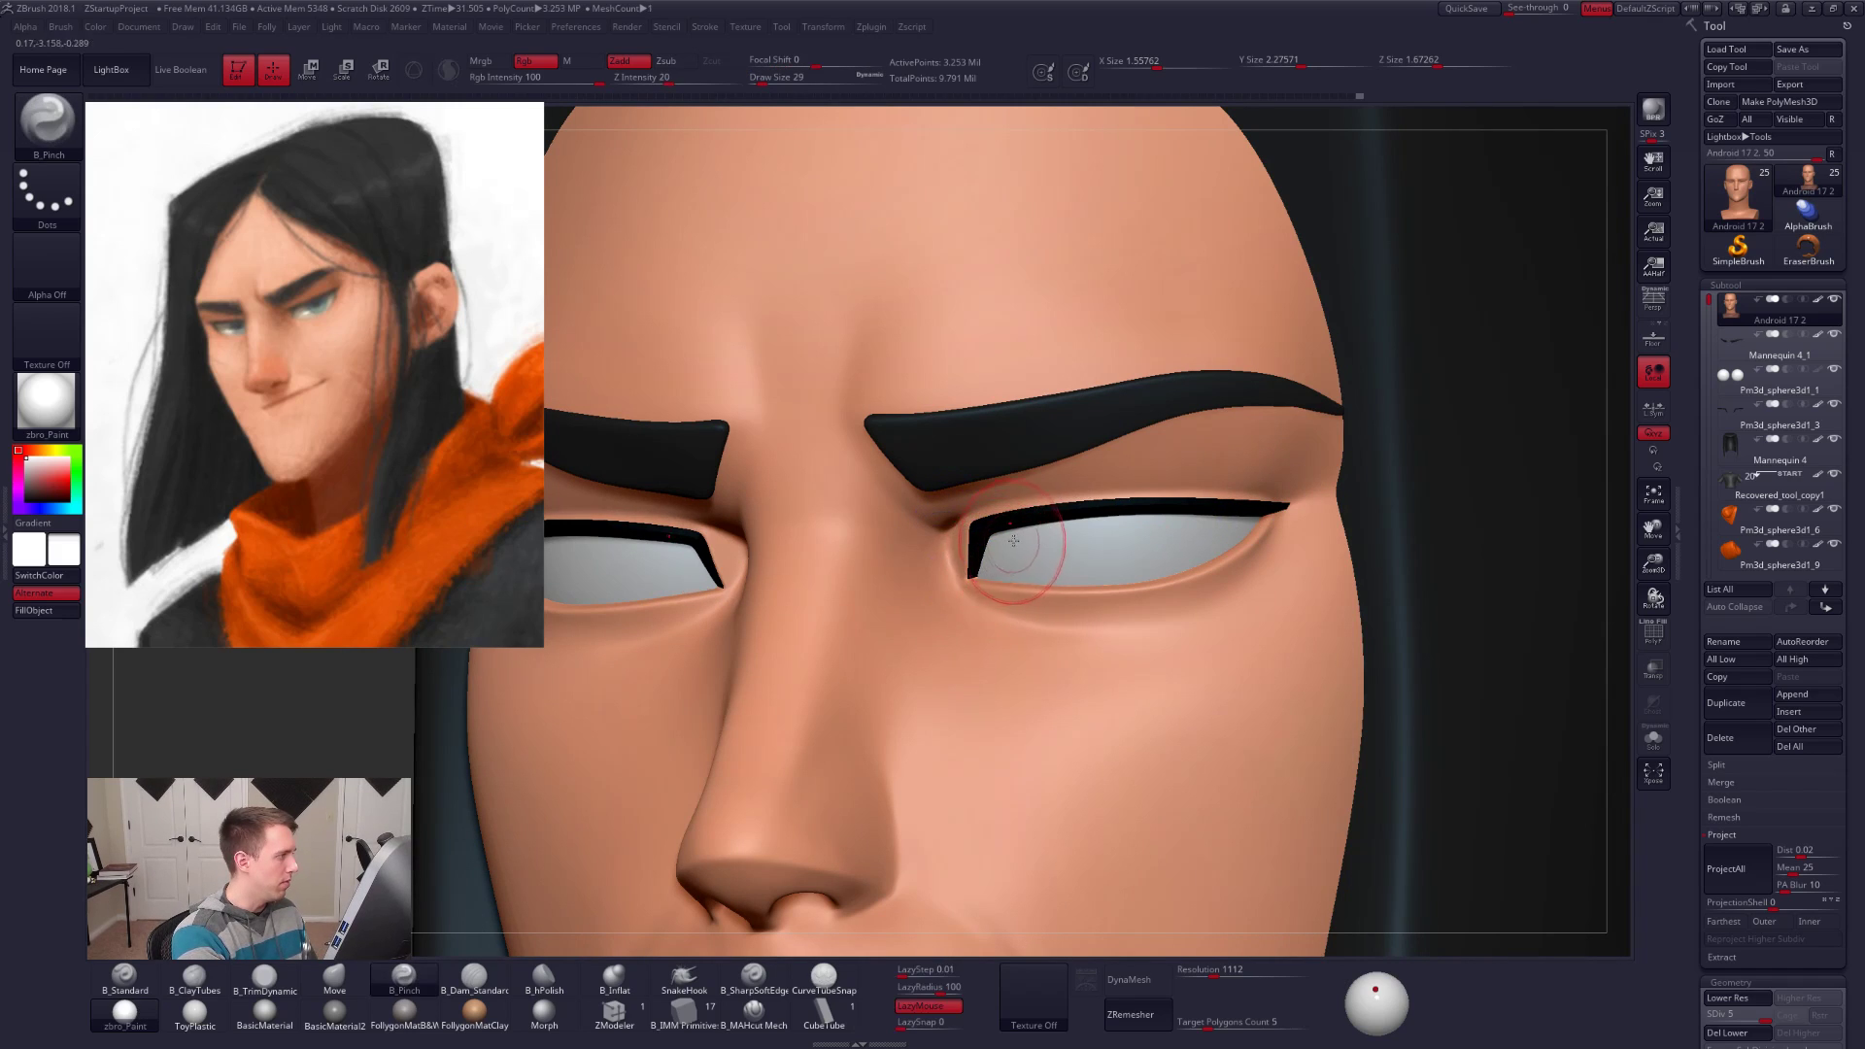
Step: Isolate the head and smooth the upper eyelid toward the inner corner of the eye at Draw Size 29
key("shift+s")
right_click_drag(1104, 499, 1065, 503, "ctrl")
key("shift")
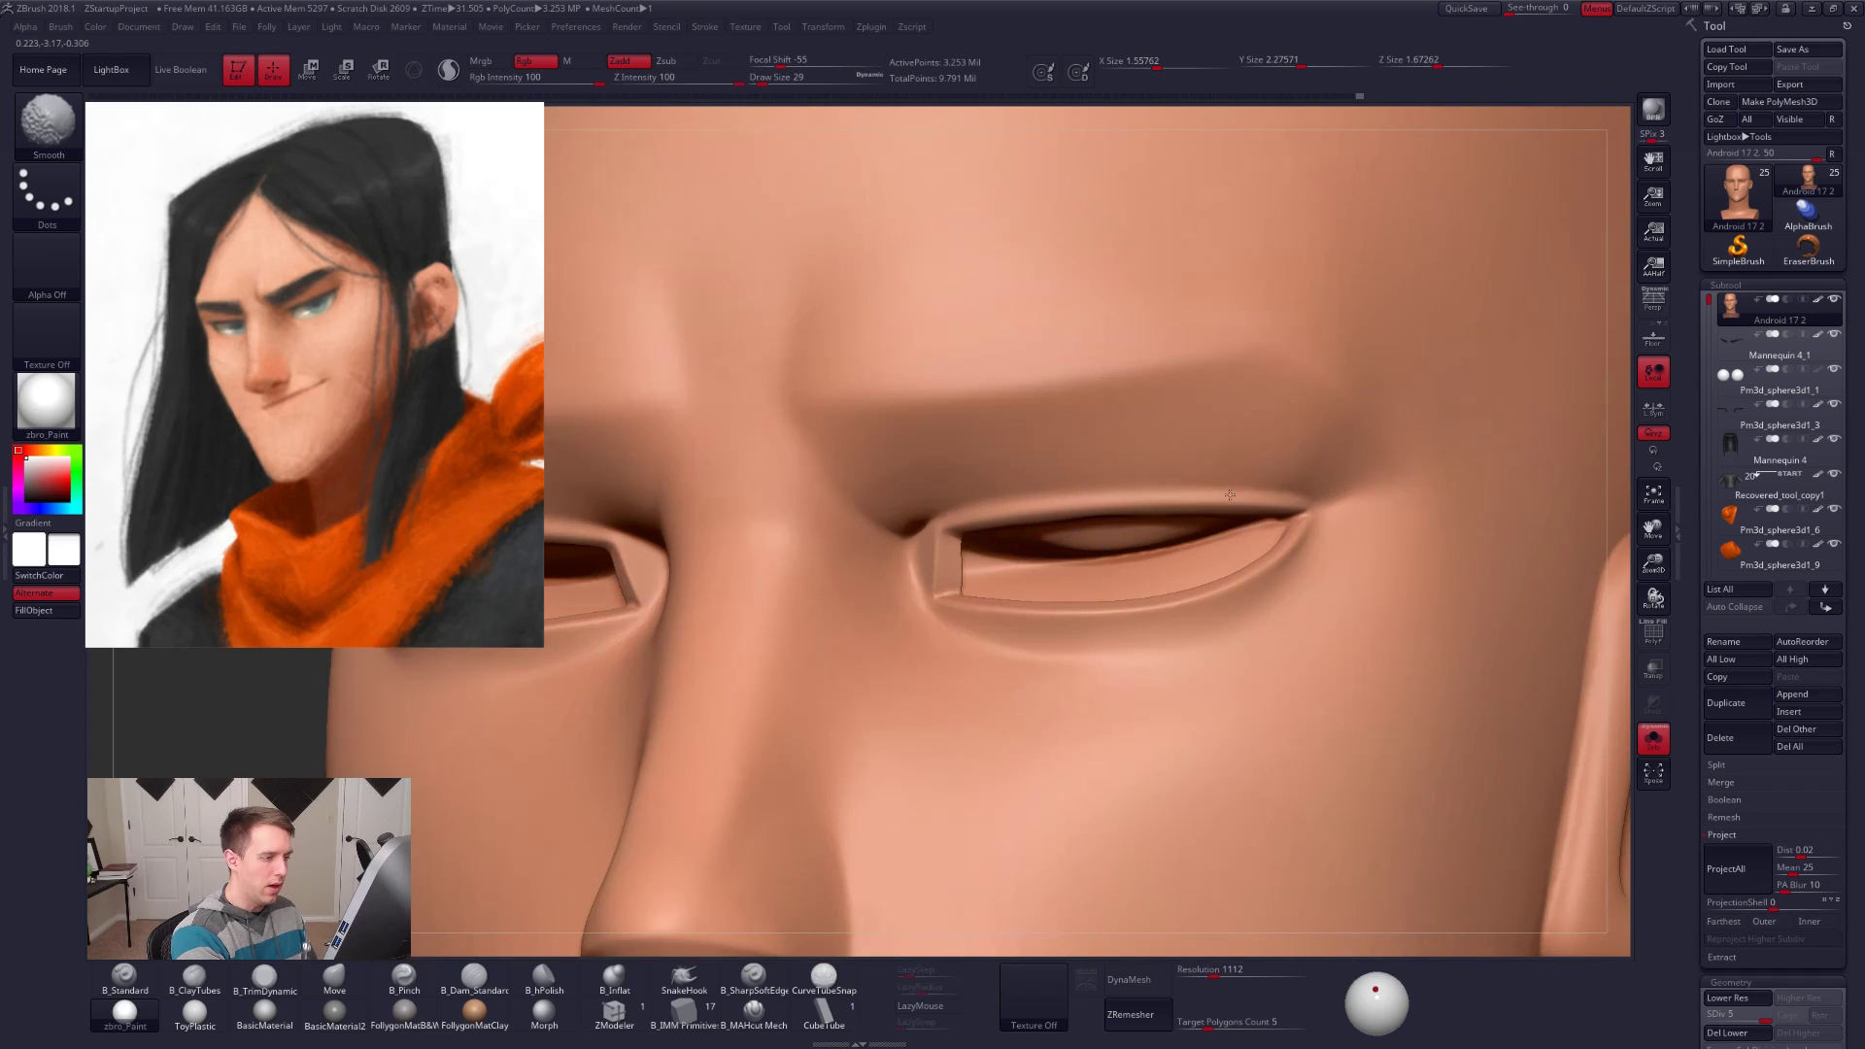
left_click_drag(1007, 511, 951, 532, "shift")
Step: Adjust the upper eyelid with the Move brush at Draw Size 29 and show all subtools
key("b")
key("m")
key("v")
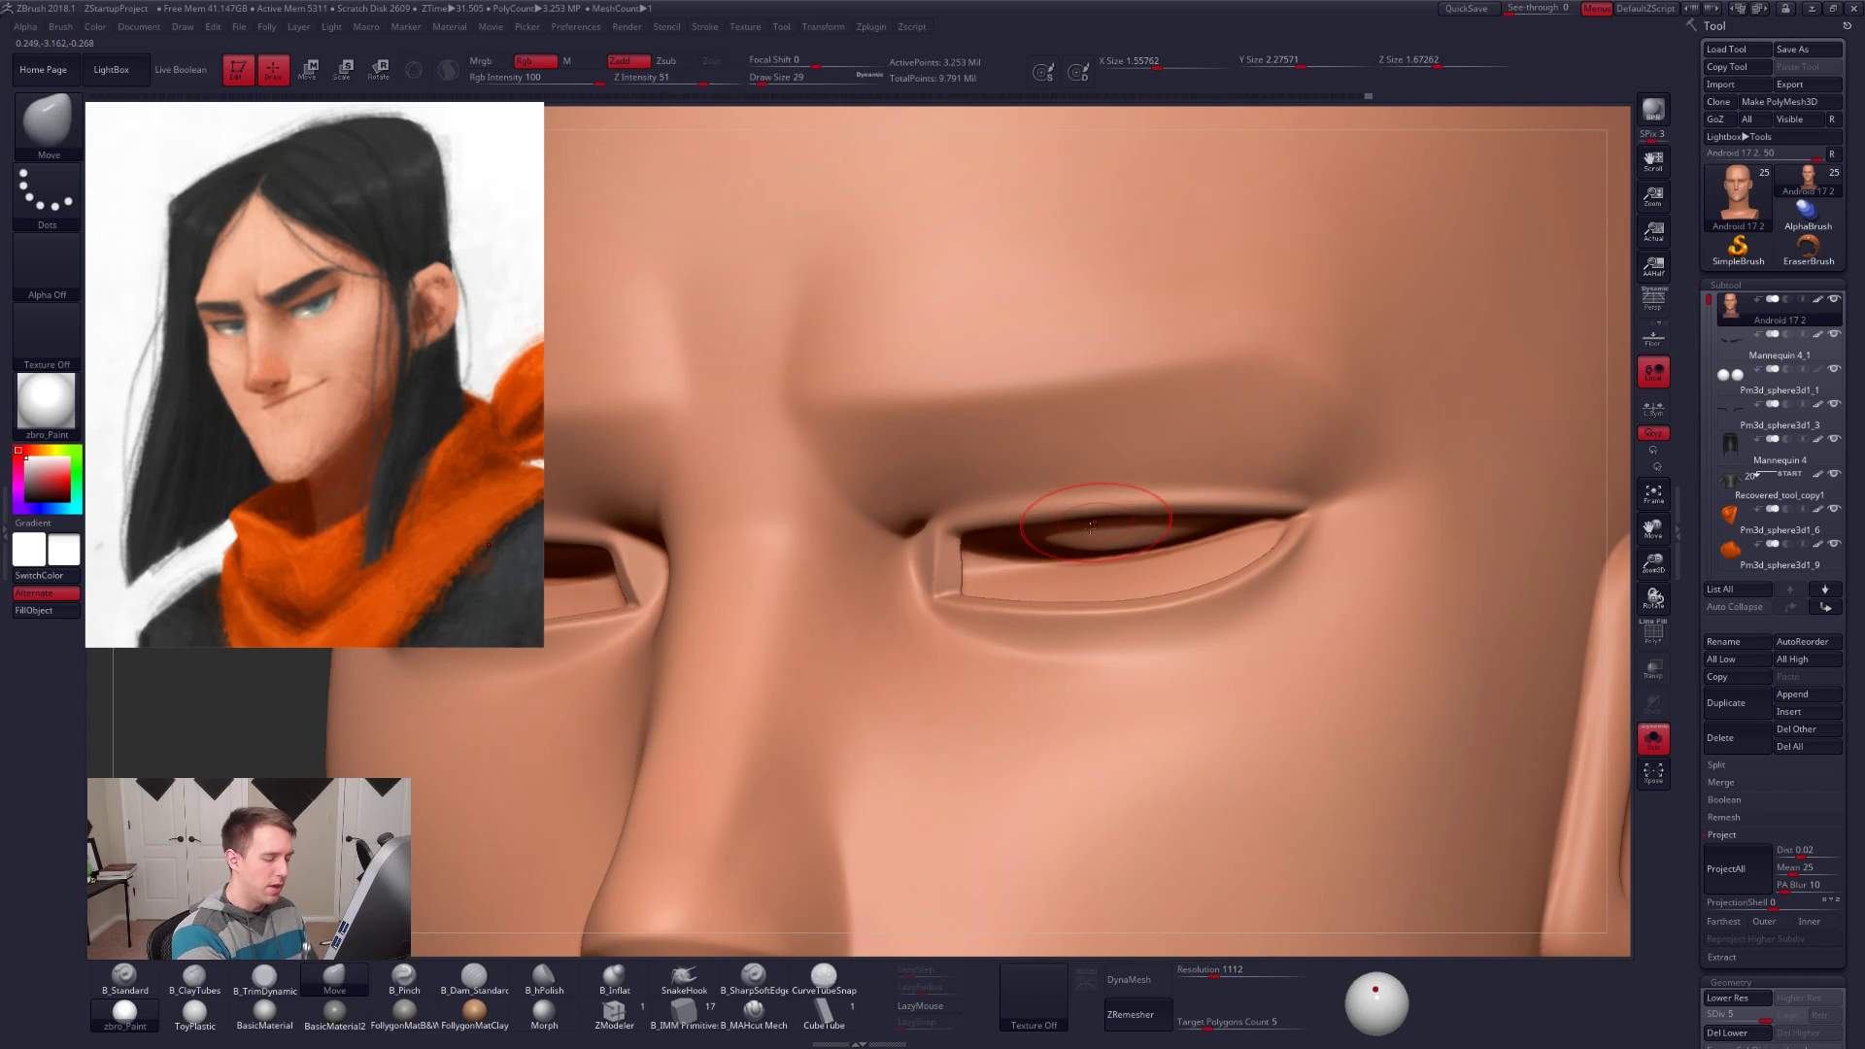
key("shift+s")
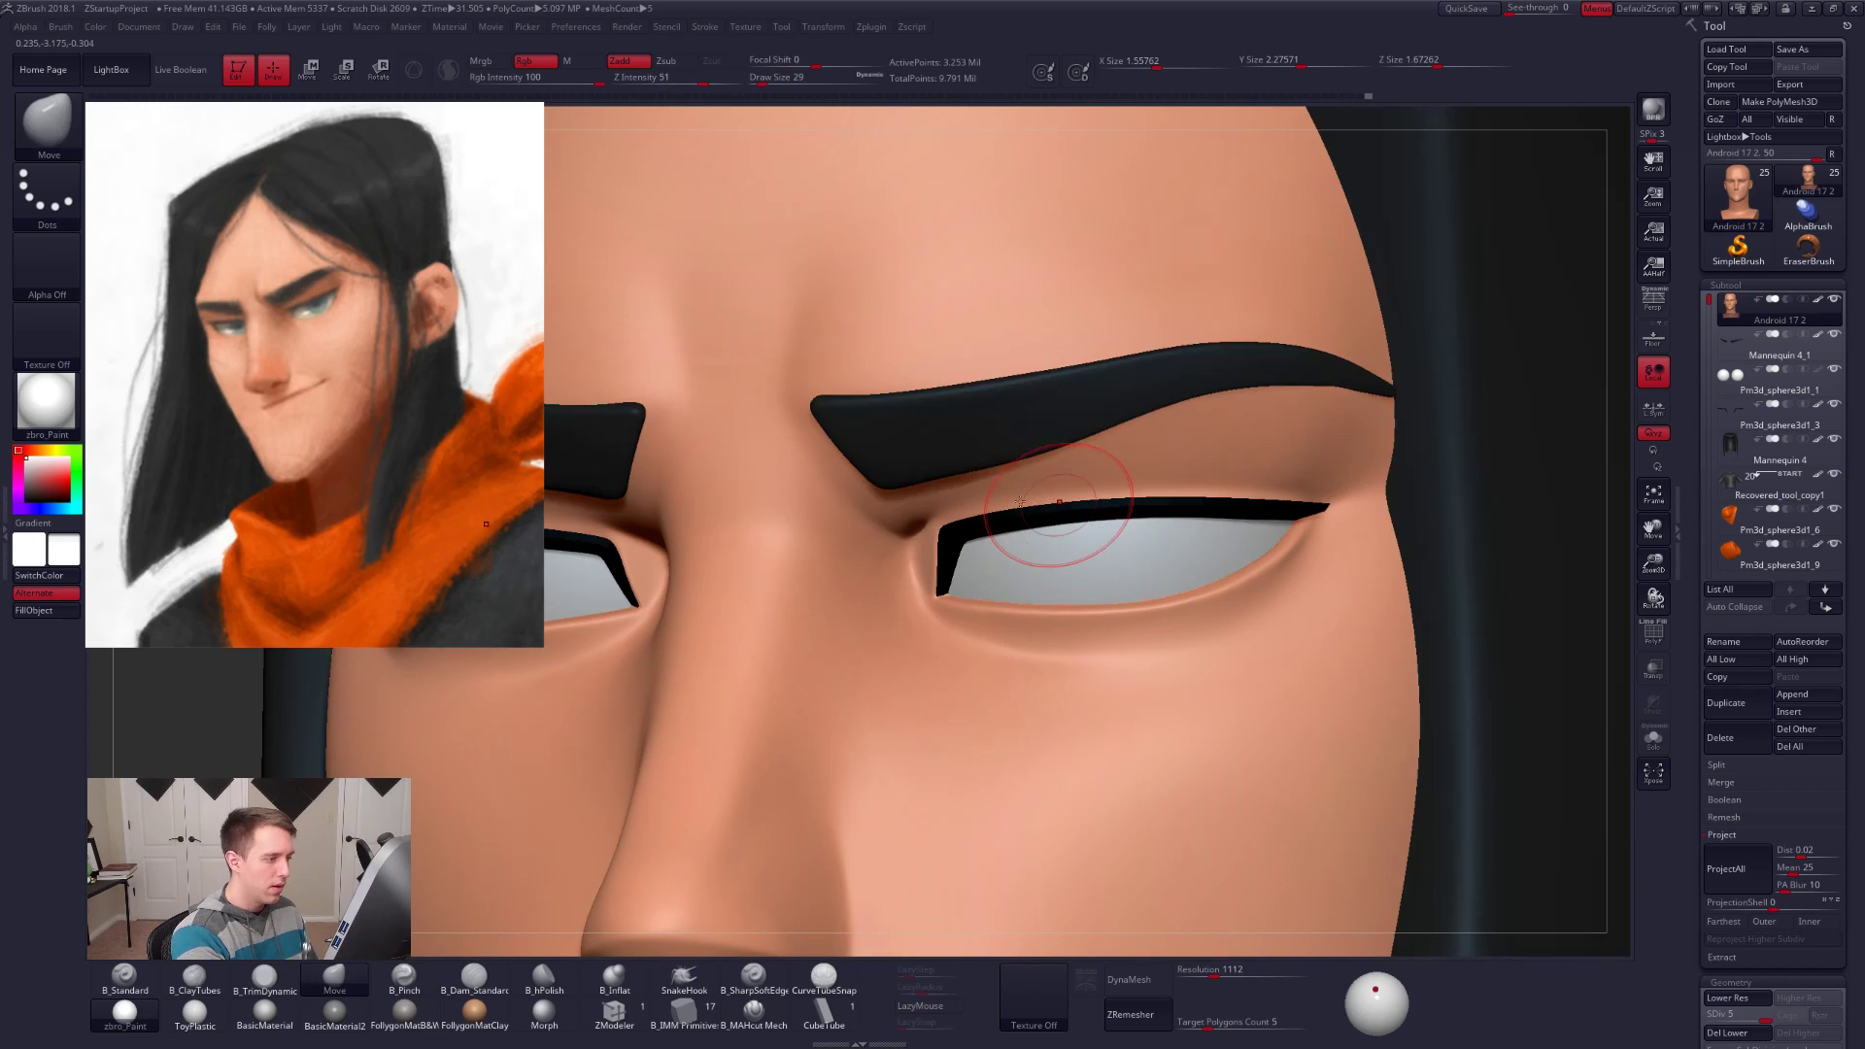
Step: Isolate the head to smooth the skin at the inner corner of the eye, and bring back all subtools
key("shift+s")
mouse_move(911, 541)
left_mouse_down("shift")
mouse_move(895, 554)
mouse_move(931, 573)
left_mouse_up("shift")
mouse_move(1136, 595)
right_mouse_down("ctrl")
mouse_move(1098, 486)
mouse_move(1054, 544)
right_mouse_up("ctrl")
key("shift+s")
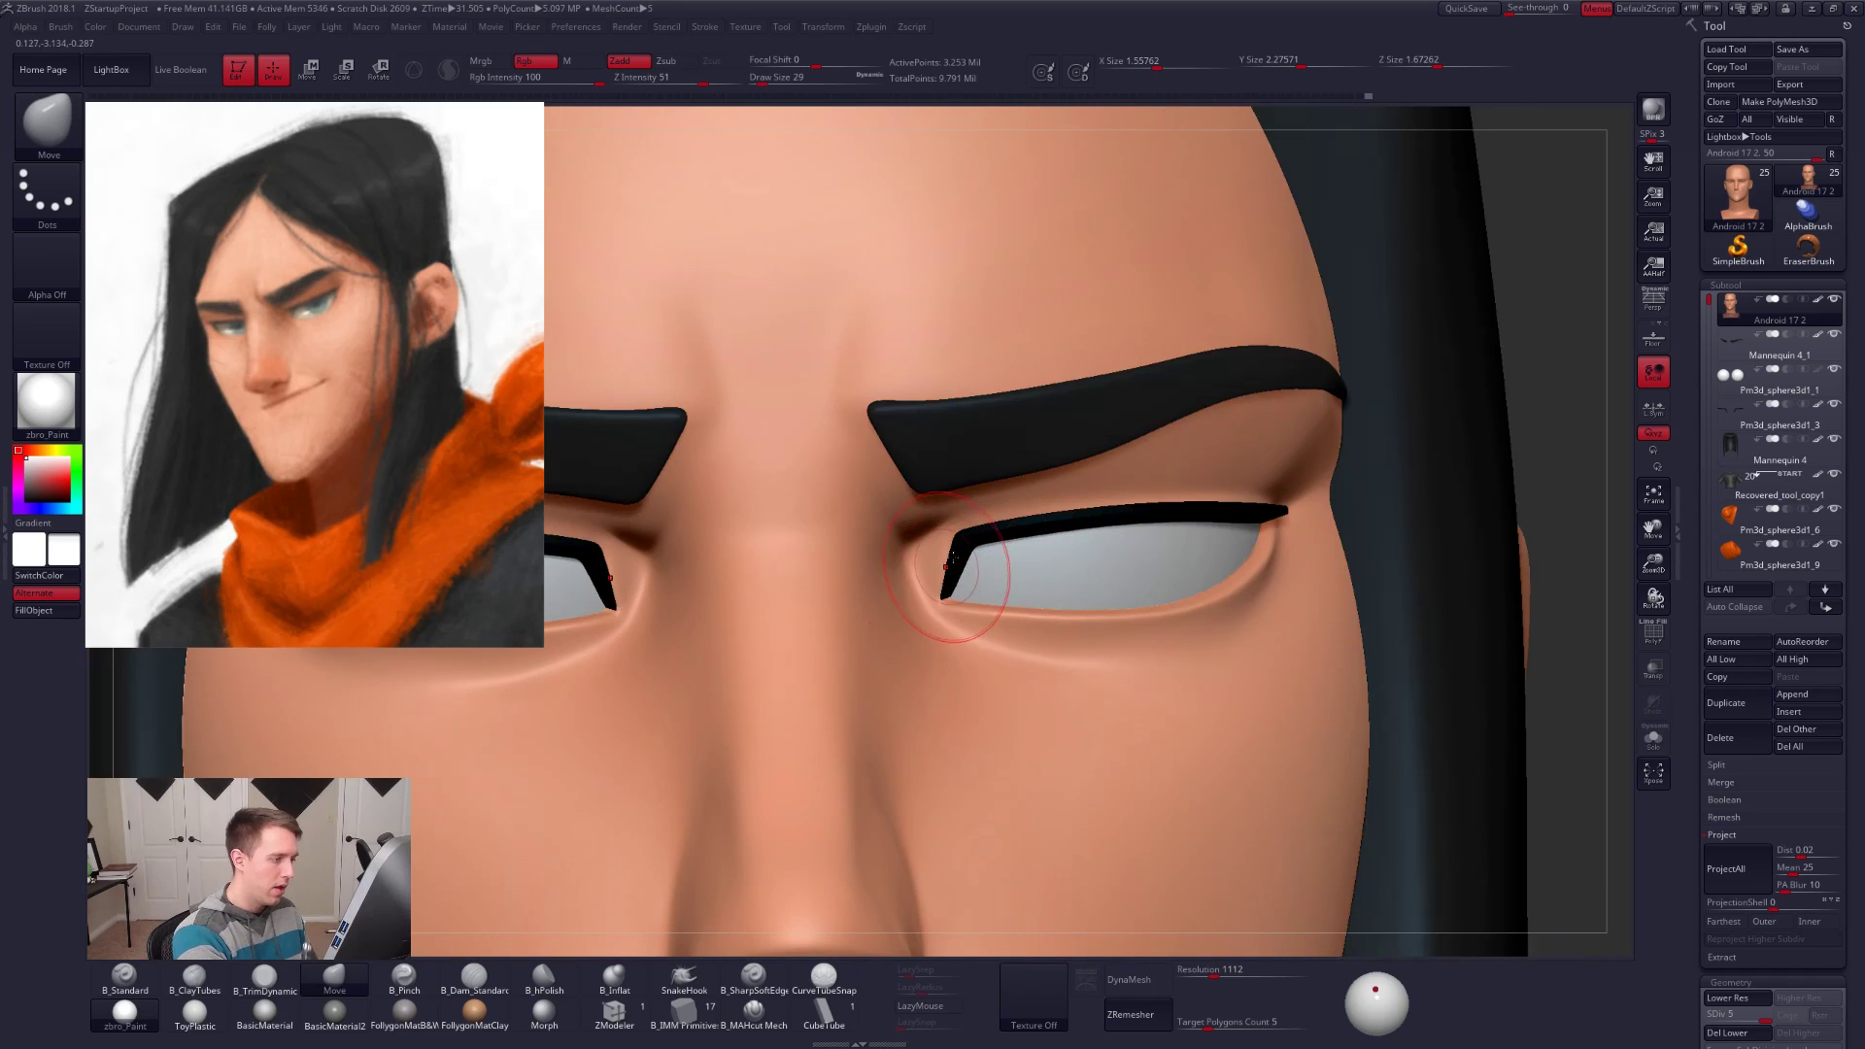
Step: Isolate the head and refine the inner eye corner with the Move brush at Draw Size 14
key("shift+s")
key("space")
left_click_drag(960, 553, 952, 550)
key("space")
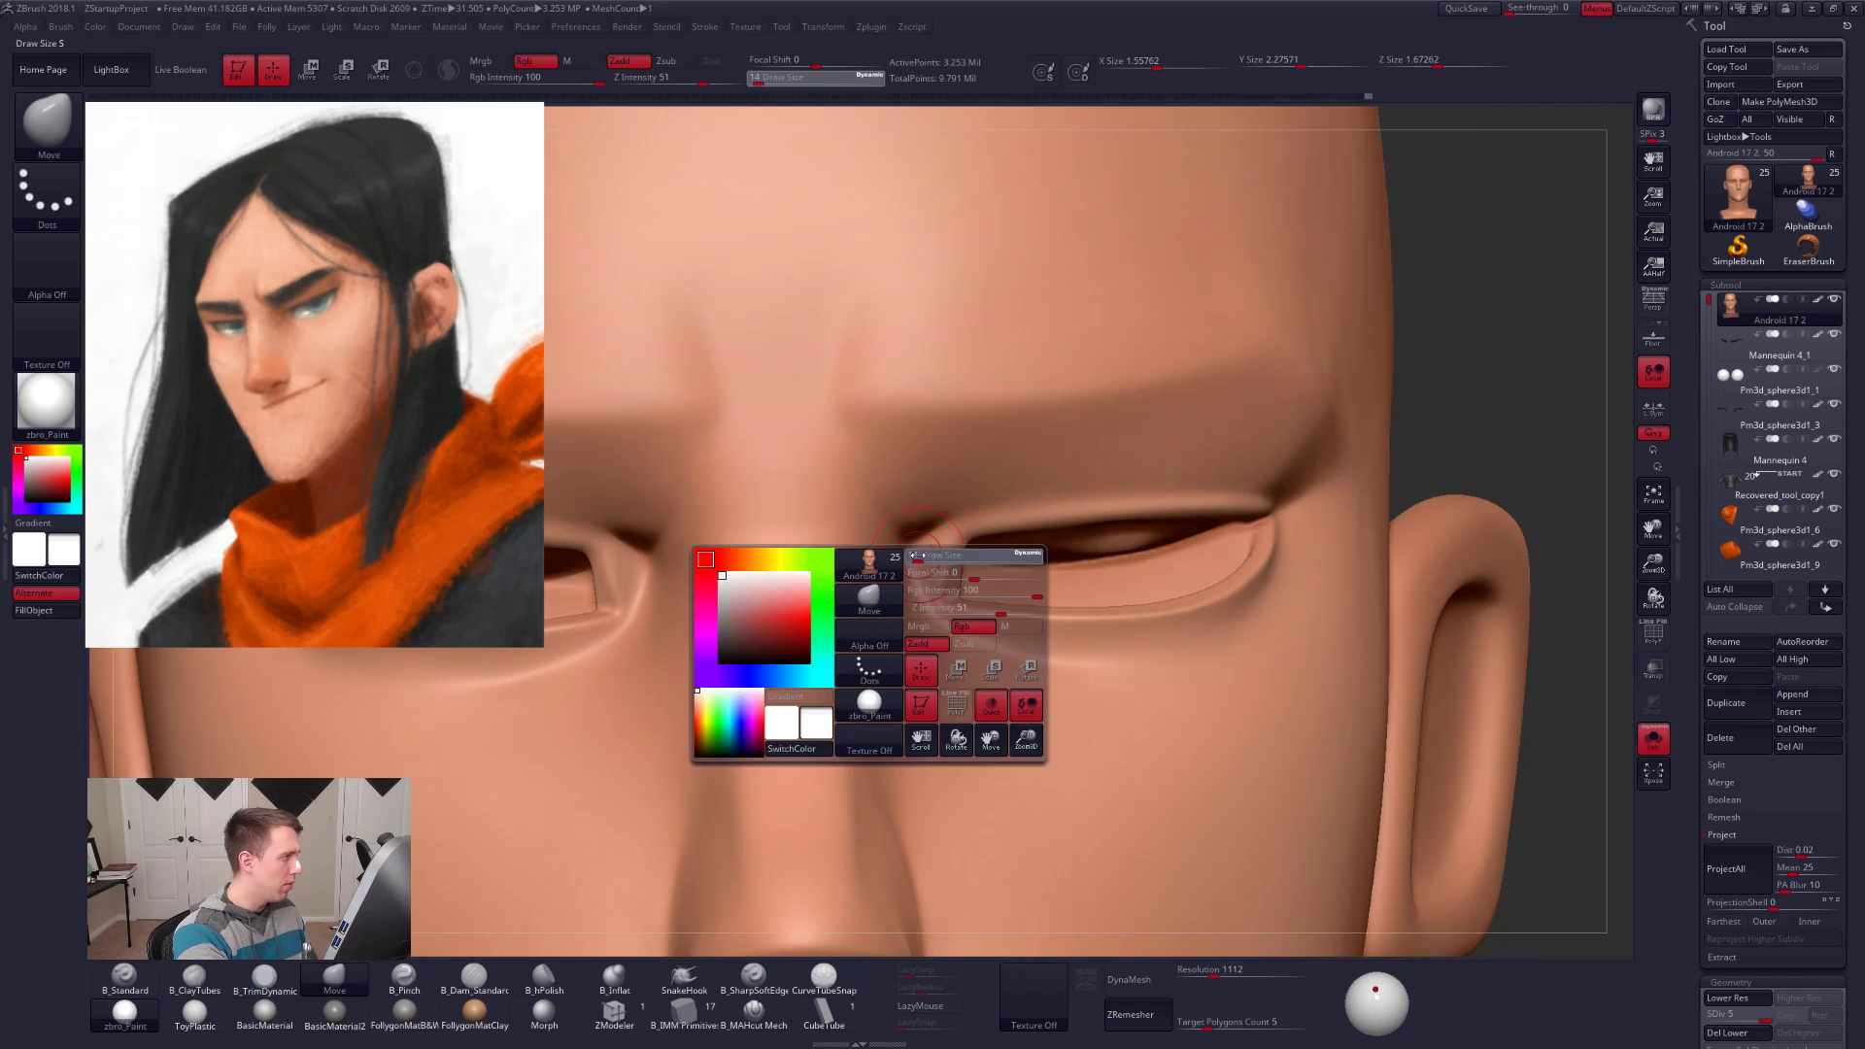
Step: Flatten the skin beside the inner eye corner with B_TrimDynamic at Draw Size 25
key("3")
key("space")
left_click_drag(948, 567, 954, 566)
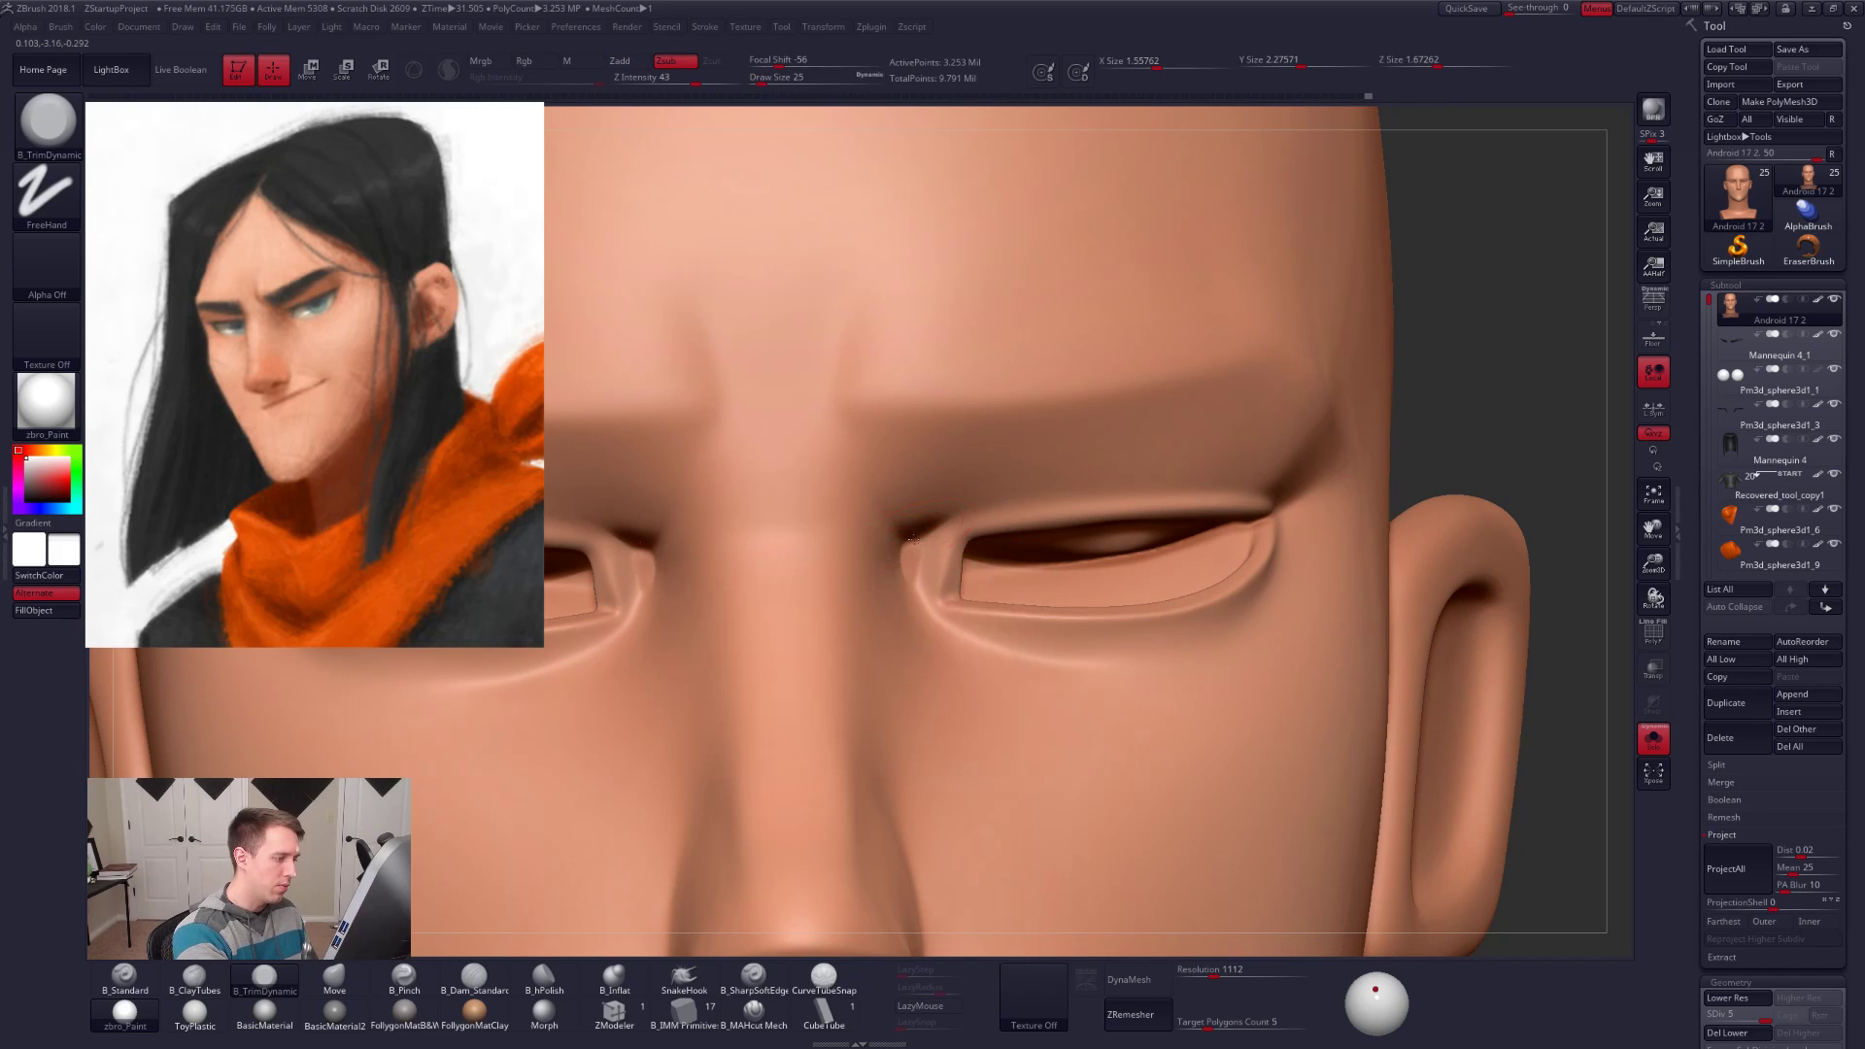
right_click_drag(915, 581, 842, 585)
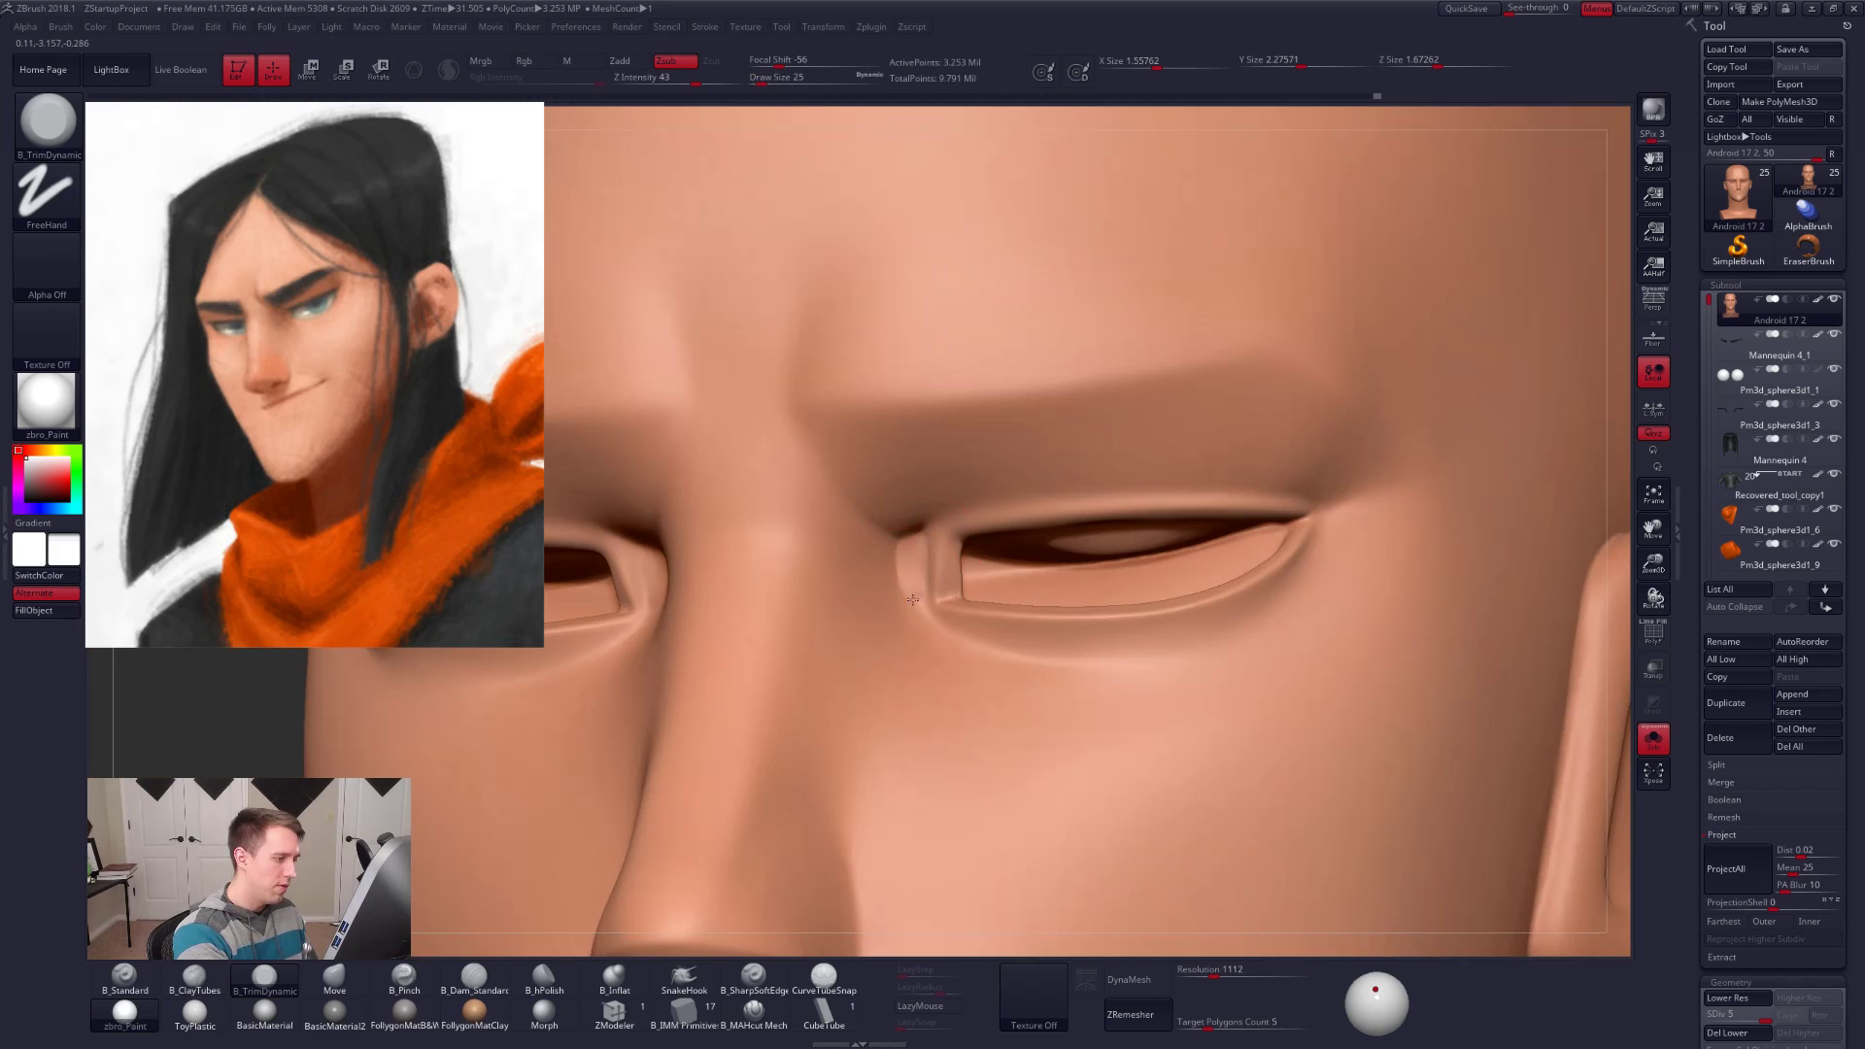
Step: Smooth the fold at the inner eye corner at Draw Size 18, working up from subdivision level 3
key("shift+d")
key("shift+d")
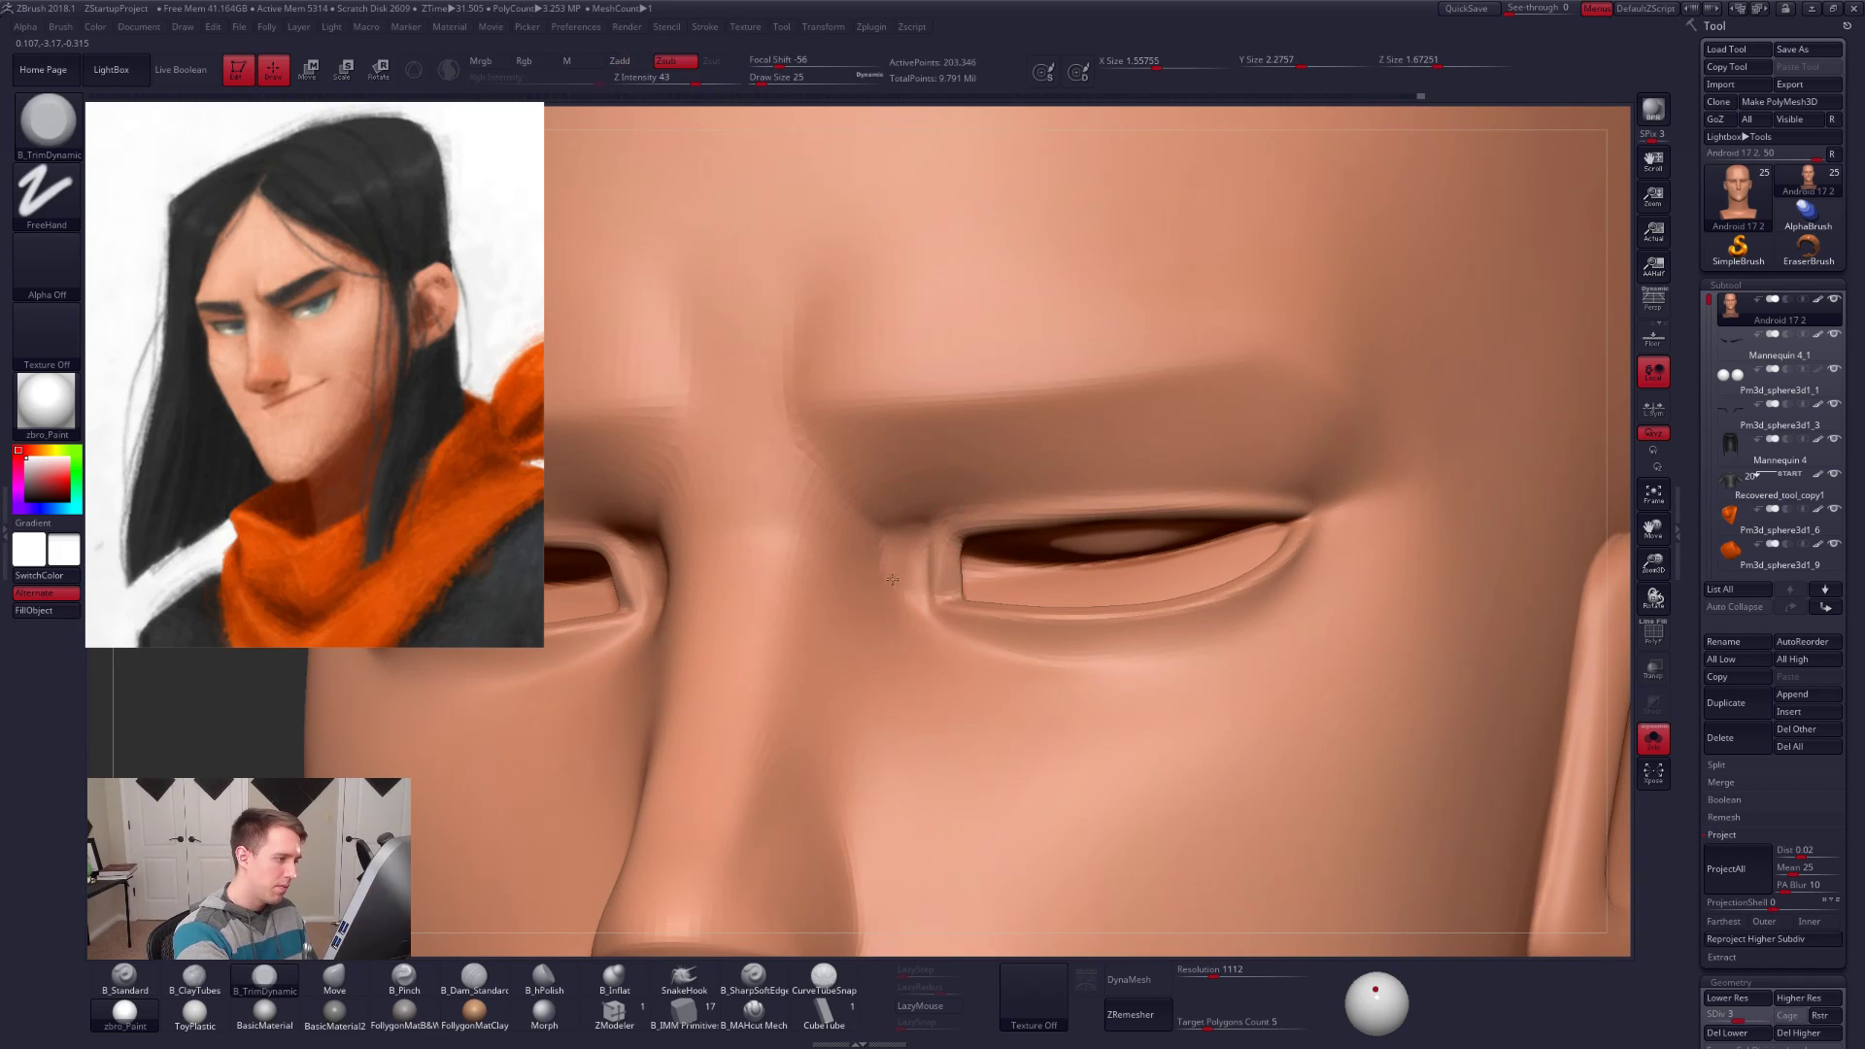
left_click_drag(905, 563, 913, 520, "shift")
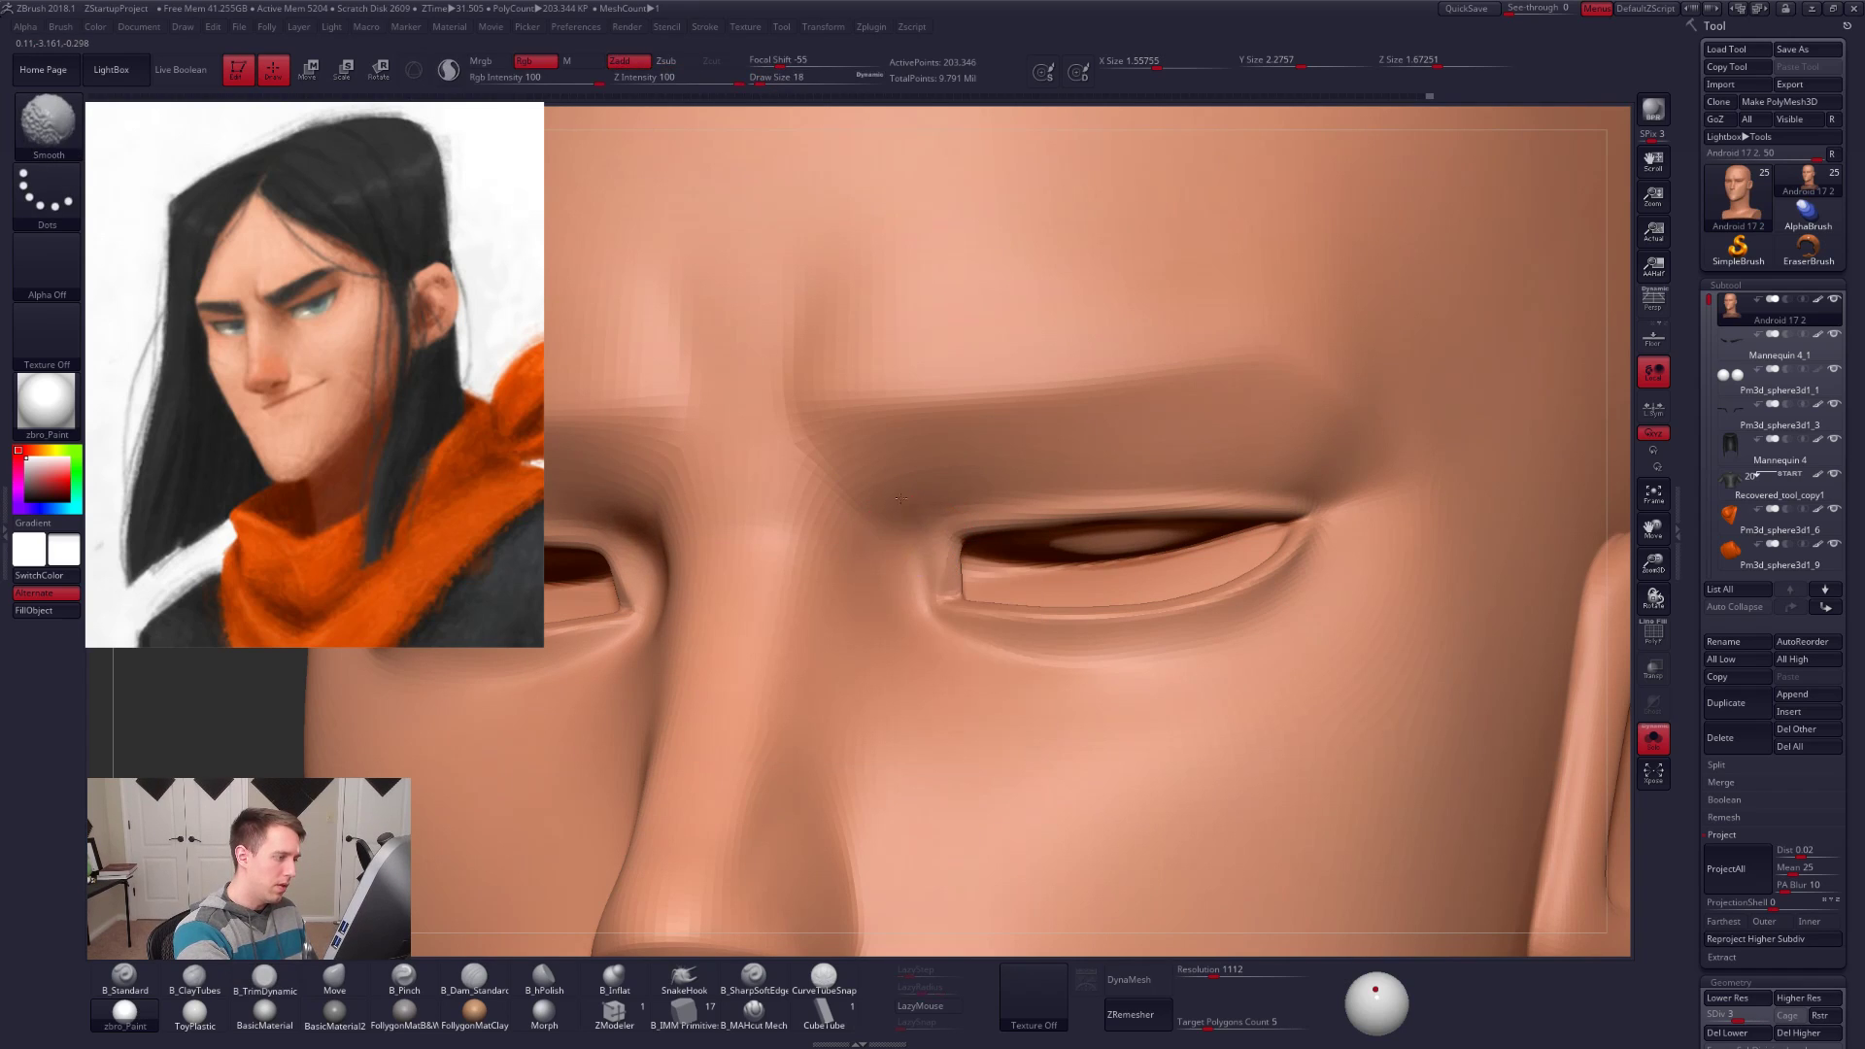
right_click_drag(949, 573, 1031, 567)
key("d")
left_click_drag(926, 554, 911, 571, "shift")
mouse_move(938, 558)
right_mouse_down()
mouse_move(872, 563)
mouse_move(967, 539)
mouse_move(949, 585)
right_mouse_up()
Step: Sharpen the inner eye corner and upper eyelid edge on subdivision level 5 with B_Pinch at Draw Size 12
key("d")
key("5")
key("space")
left_click_drag(962, 585, 952, 586)
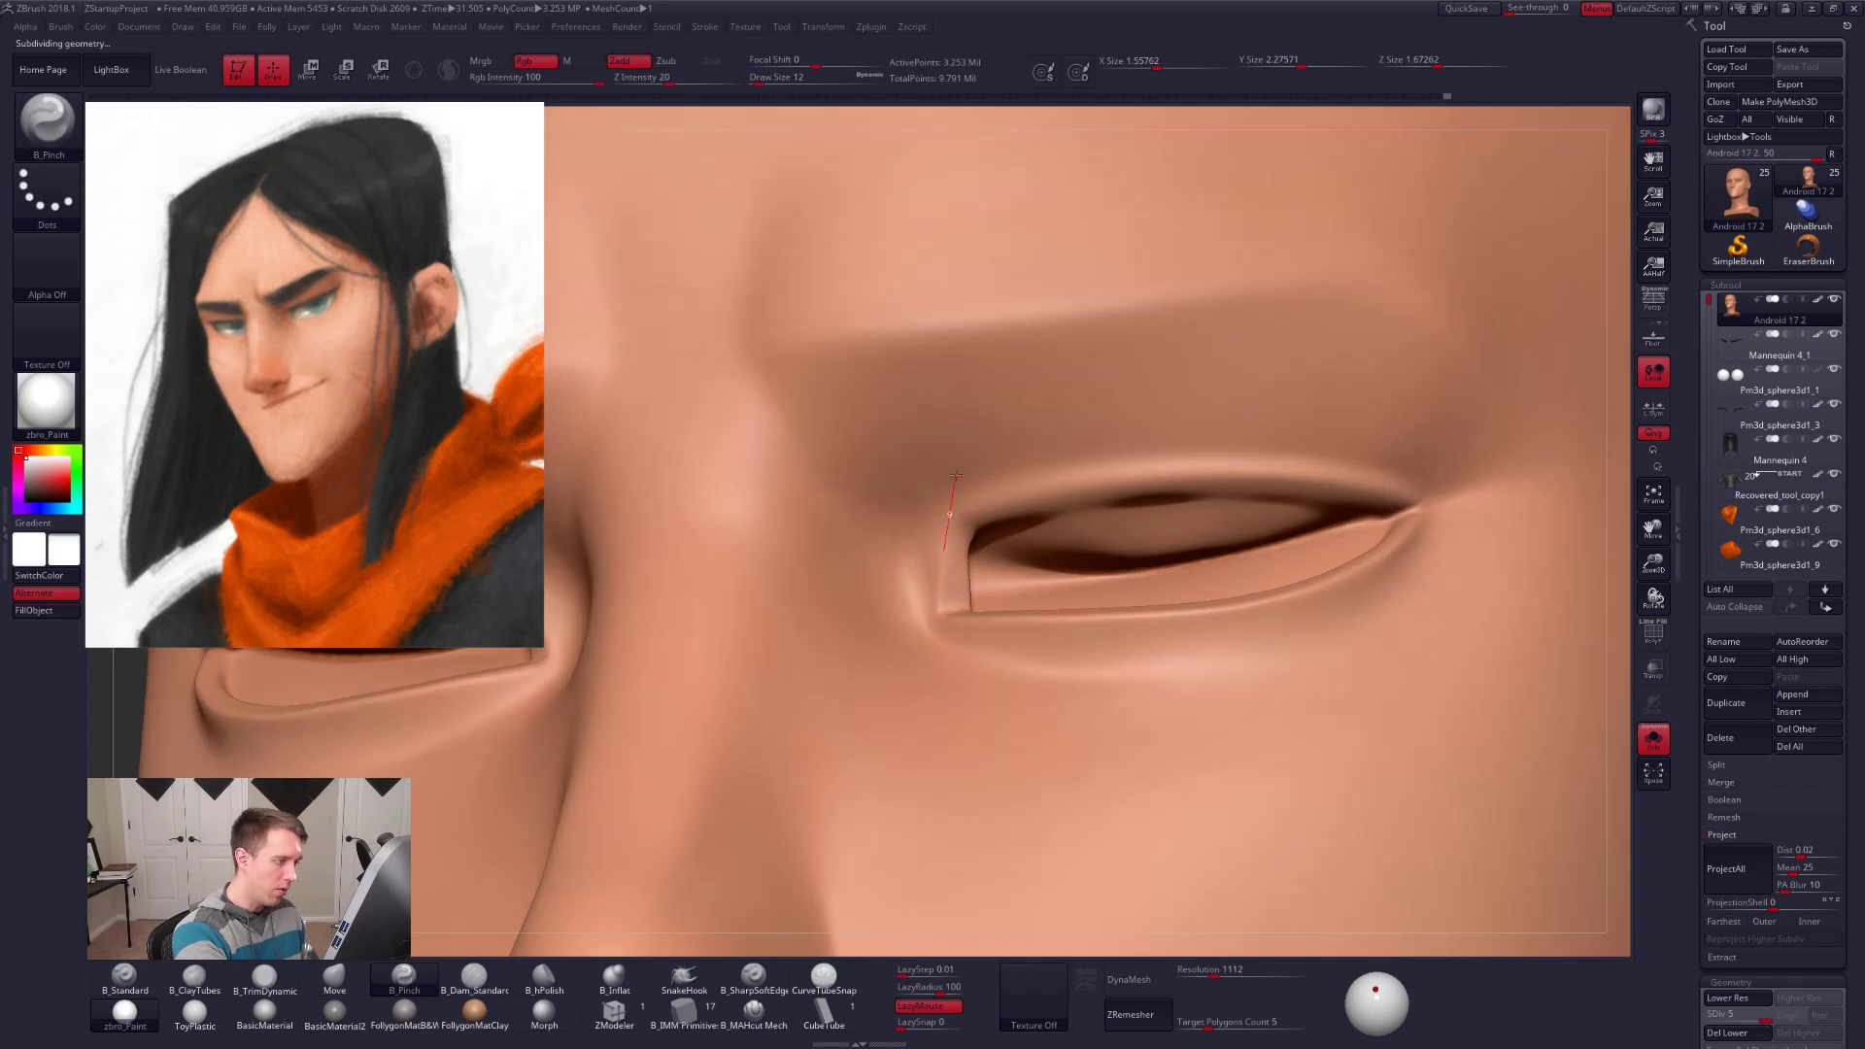
left_click_drag(965, 442, 966, 433)
left_click_drag(959, 528, 959, 522)
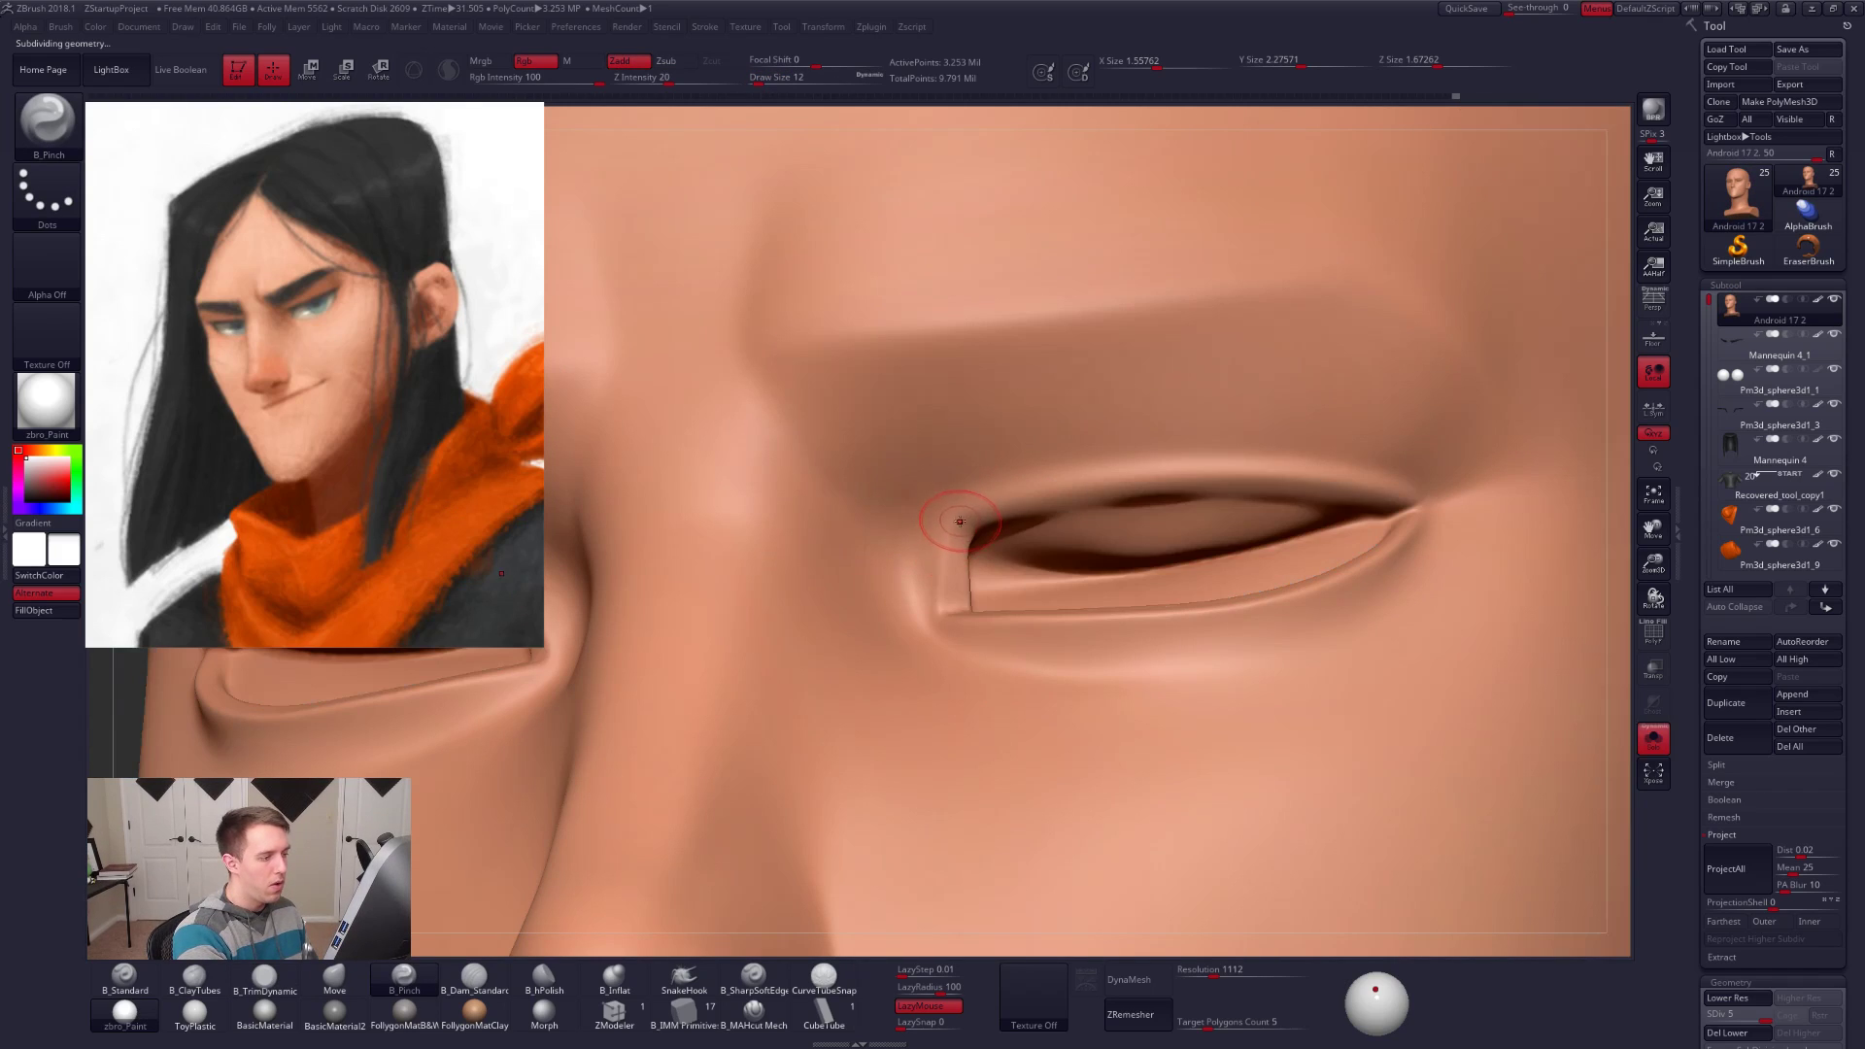
left_click_drag(1314, 476, 1369, 476)
key("space")
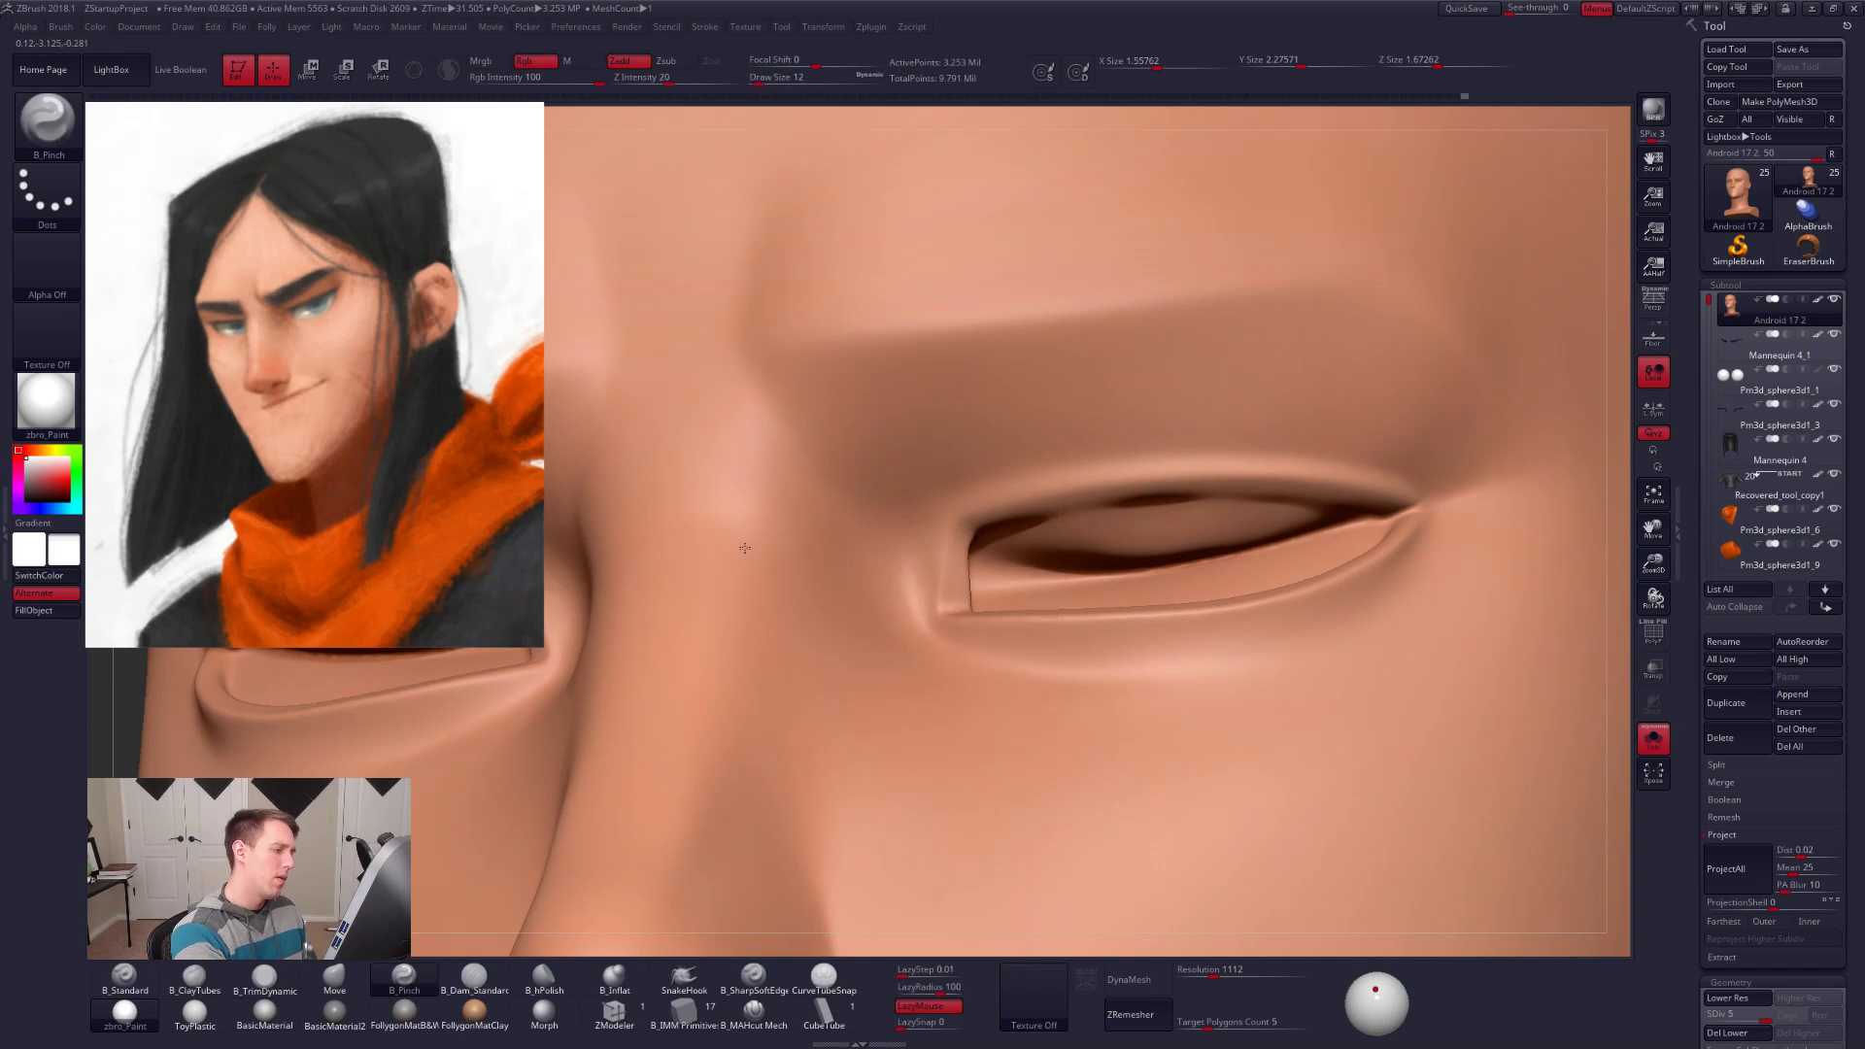
Step: Check the eyes with all subtools shown, and pinch the isolated head's inner brow crease at Draw Size 38
right_click_drag(744, 549, 691, 847, "ctrl")
right_click_drag(1337, 812, 1211, 753, "shift")
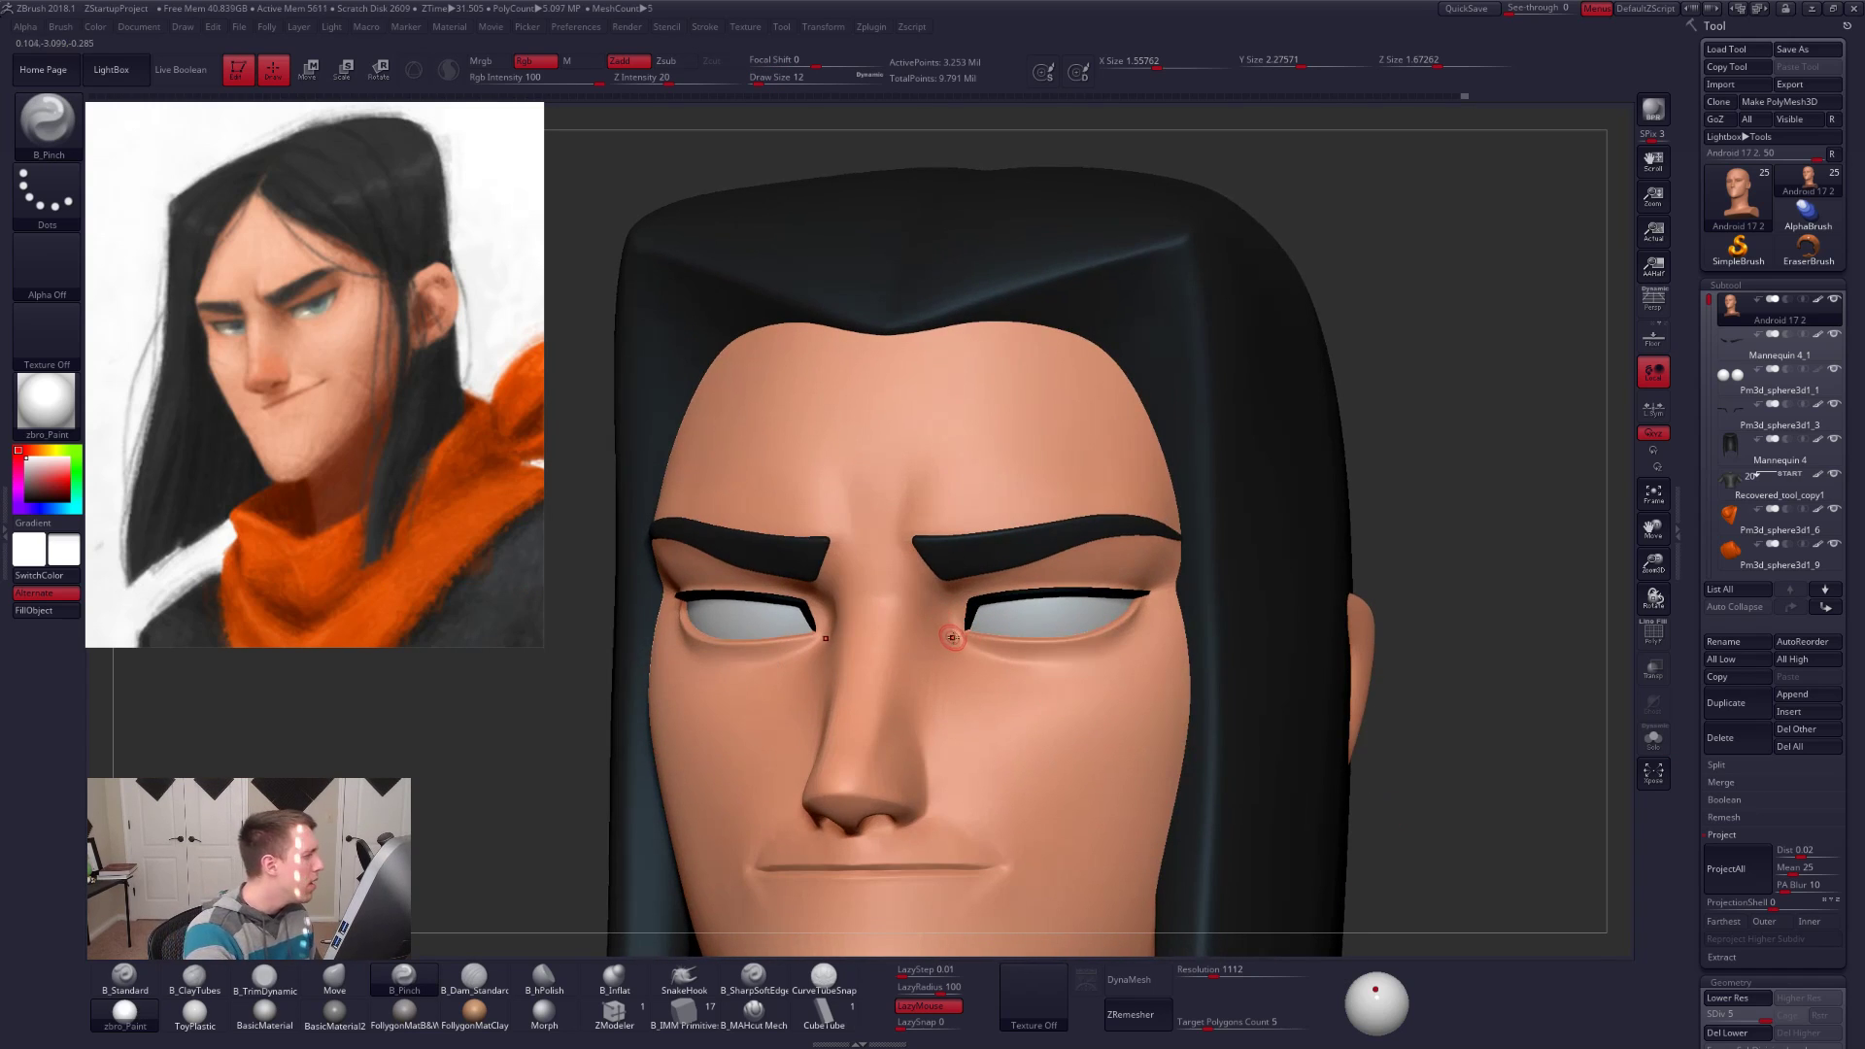
right_click_drag(952, 625, 968, 671, "ctrl")
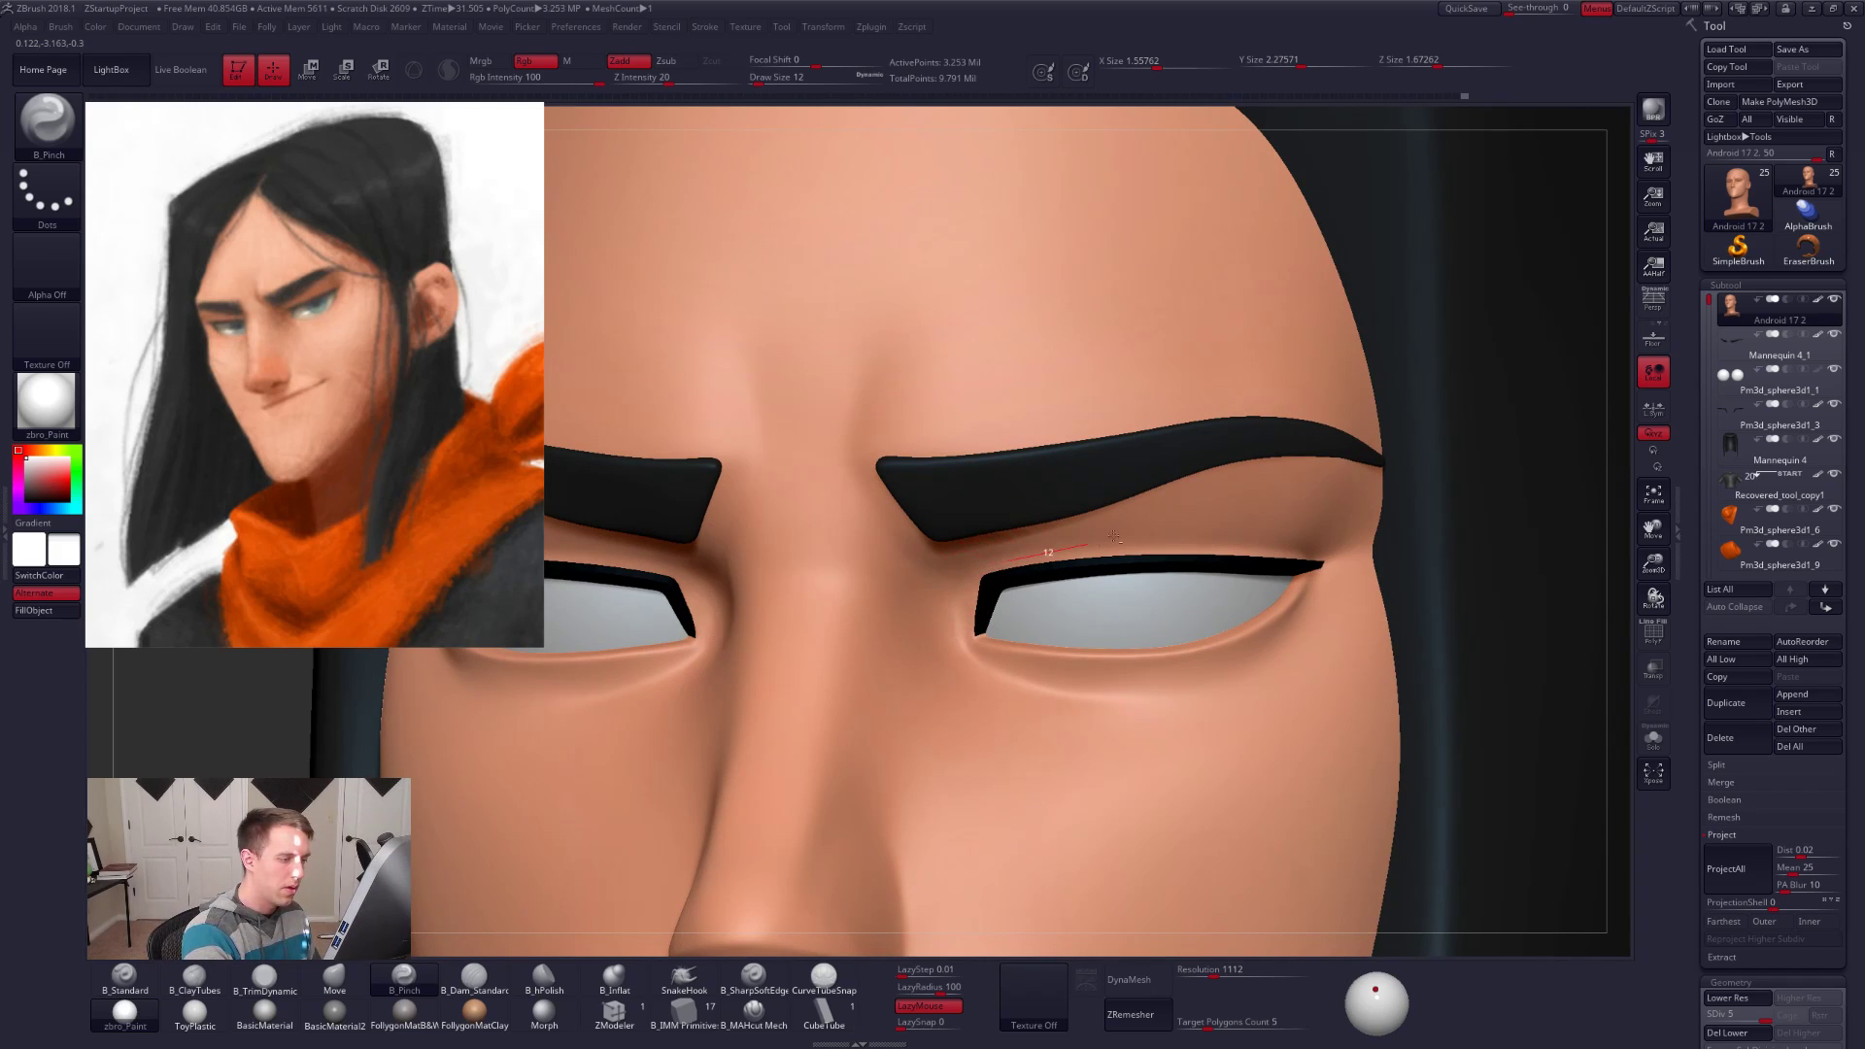
mouse_move(970, 629)
right_mouse_down()
mouse_move(999, 712)
mouse_move(1017, 695)
mouse_move(999, 674)
right_mouse_up()
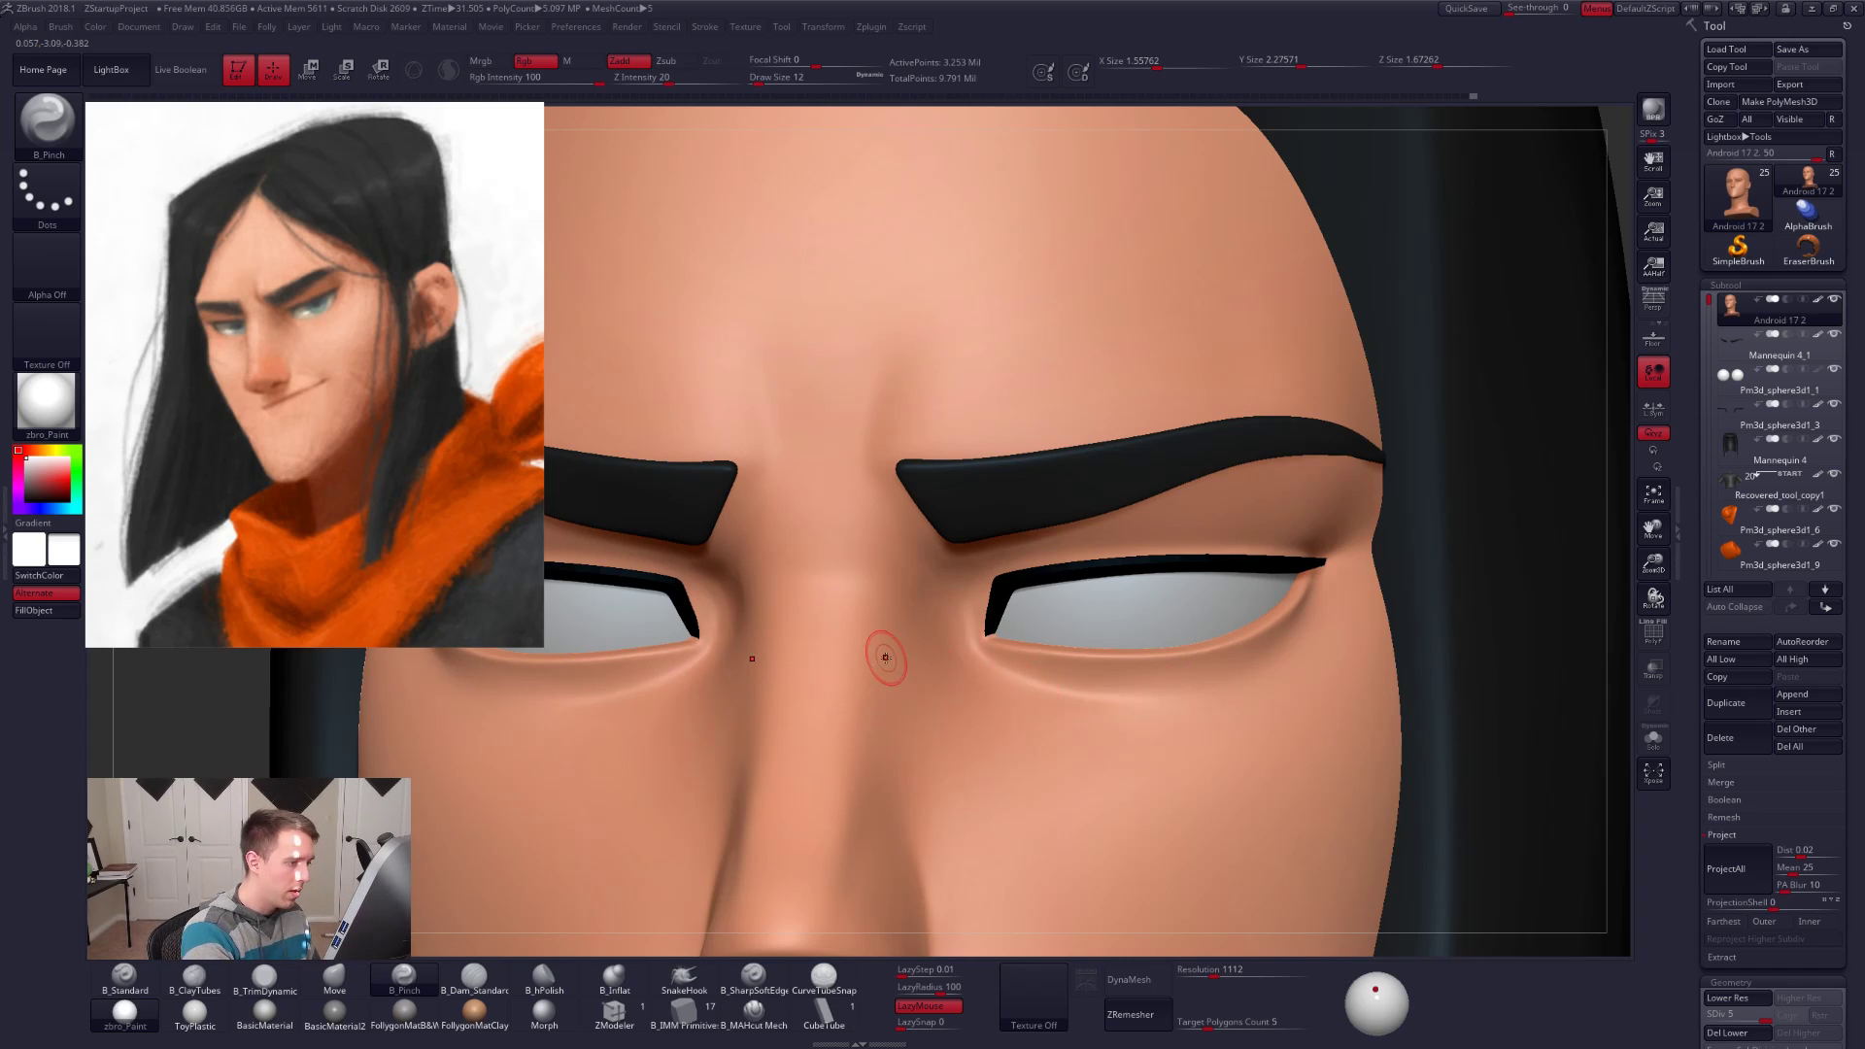
key("alt+s")
right_click_drag(952, 599, 895, 658)
key("space")
left_click_drag(944, 563, 950, 563)
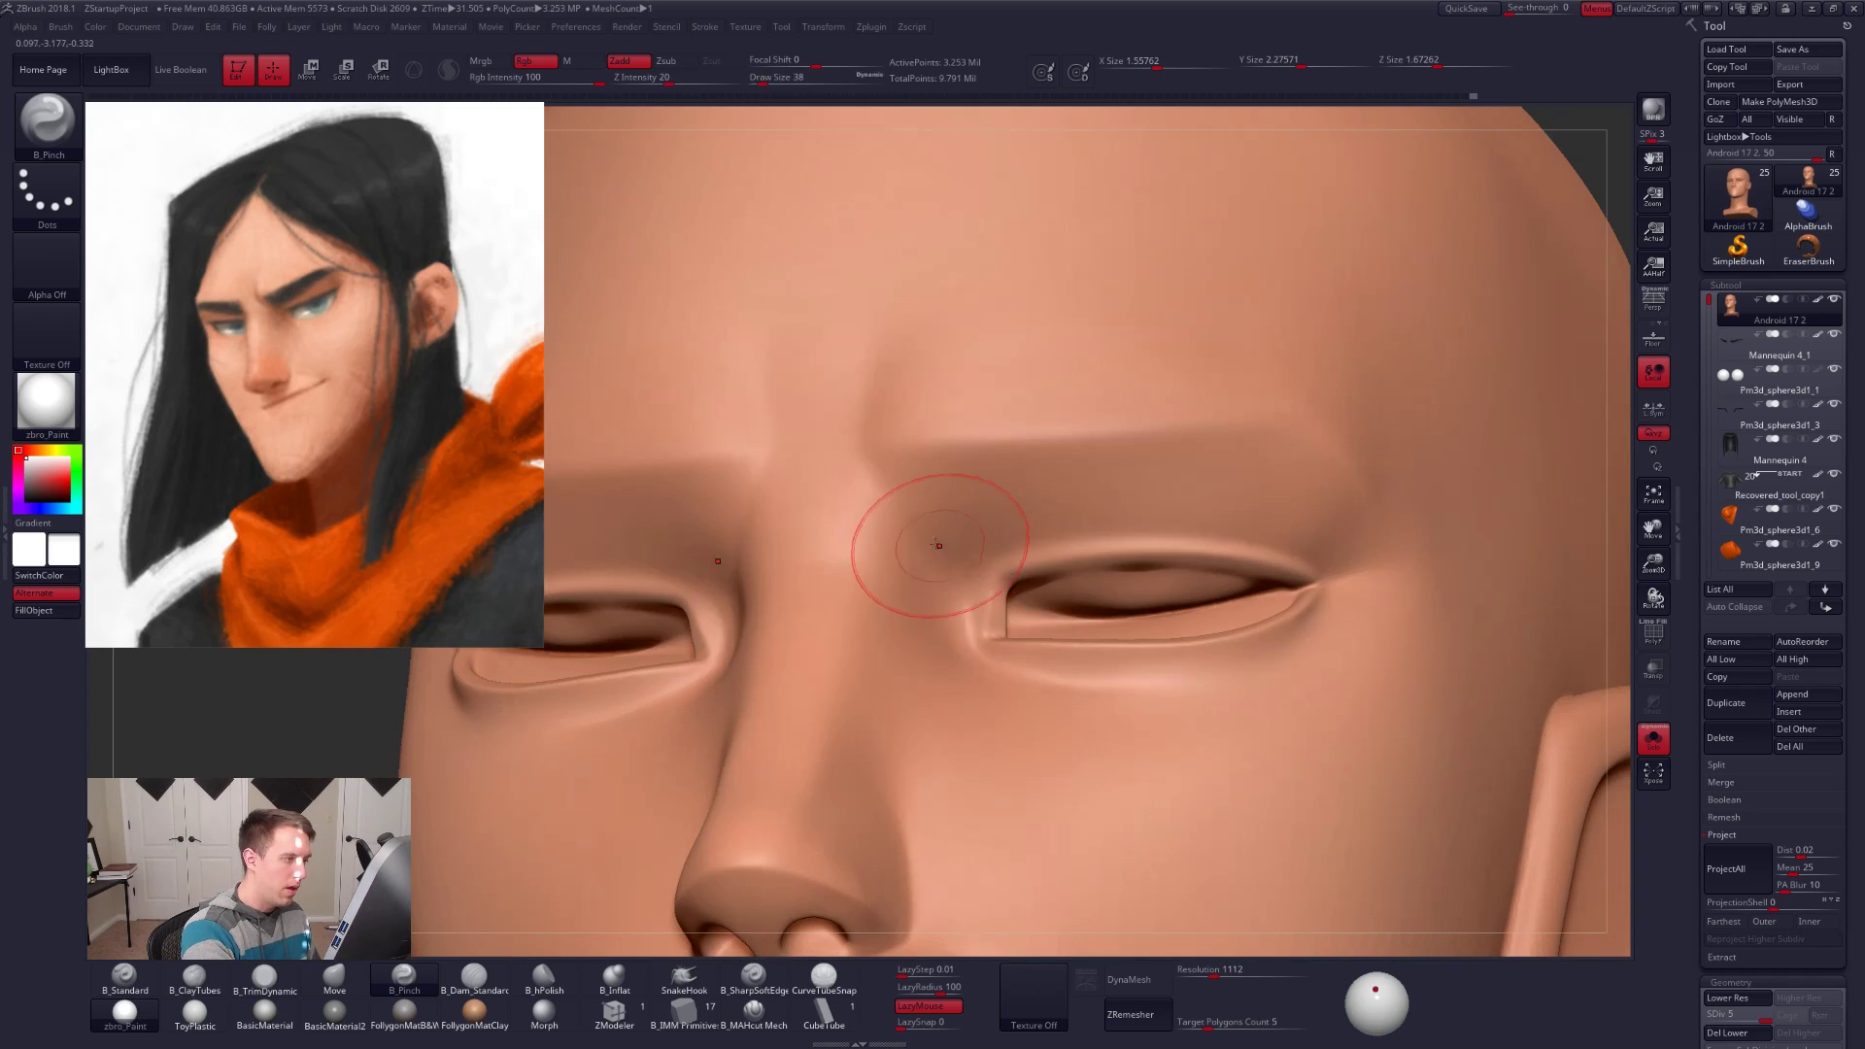
left_click_drag(871, 373, 864, 384)
mouse_move(850, 479)
left_mouse_down()
mouse_move(861, 464)
mouse_move(919, 533)
left_mouse_up()
Step: Sharpen the creases between the inner brow and the inner eye corner with B_Pinch at Draw Size 21
left_click_drag(1011, 628, 971, 596)
key("space")
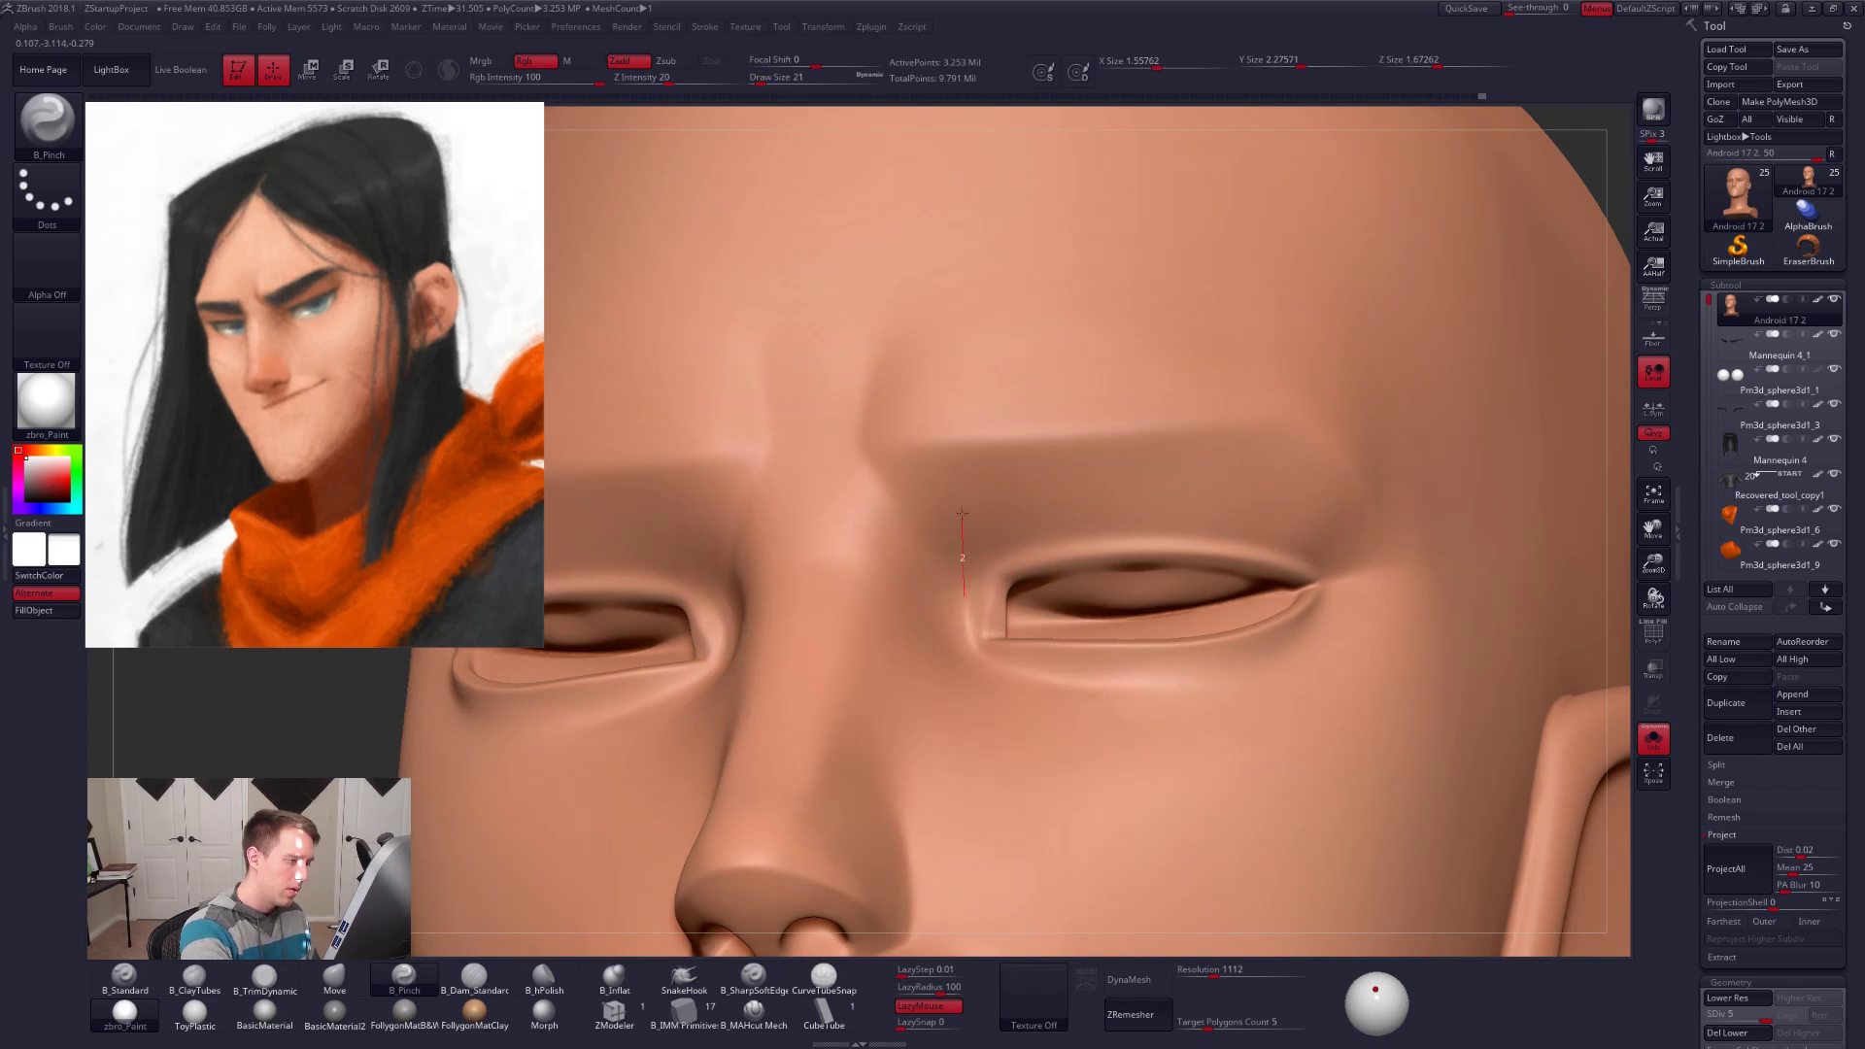
left_click_drag(877, 459, 902, 509)
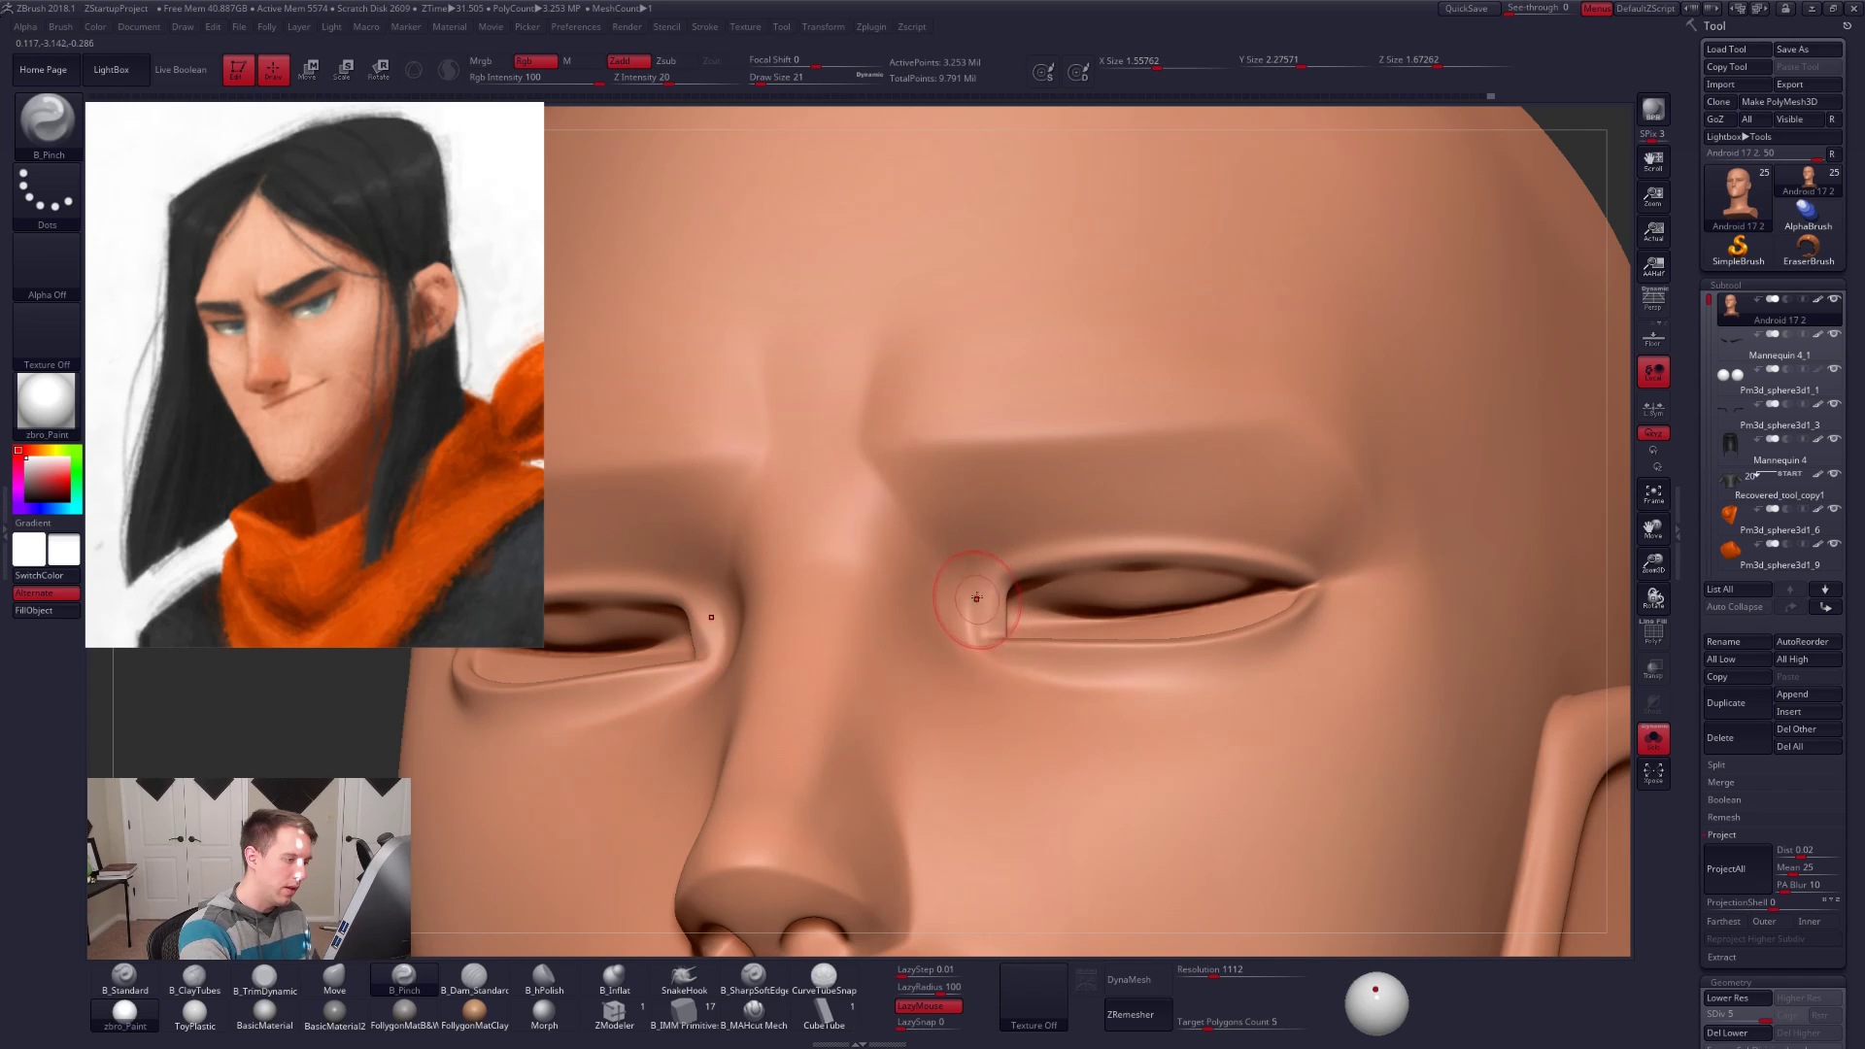
Step: Smooth the surface between the inner brow and the nose bridge on subdivision level 5 at Draw Size 25
mouse_move(978, 600)
right_mouse_down()
mouse_move(1120, 734)
mouse_move(1045, 804)
right_mouse_up()
mouse_move(1223, 858)
right_mouse_down()
mouse_move(1215, 871)
mouse_move(1026, 660)
right_mouse_up()
key("alt+s")
key("alt+s")
key("space")
left_click_drag(1024, 656, 1025, 656)
key("space")
right_click_drag(1019, 679, 1019, 660, "shift")
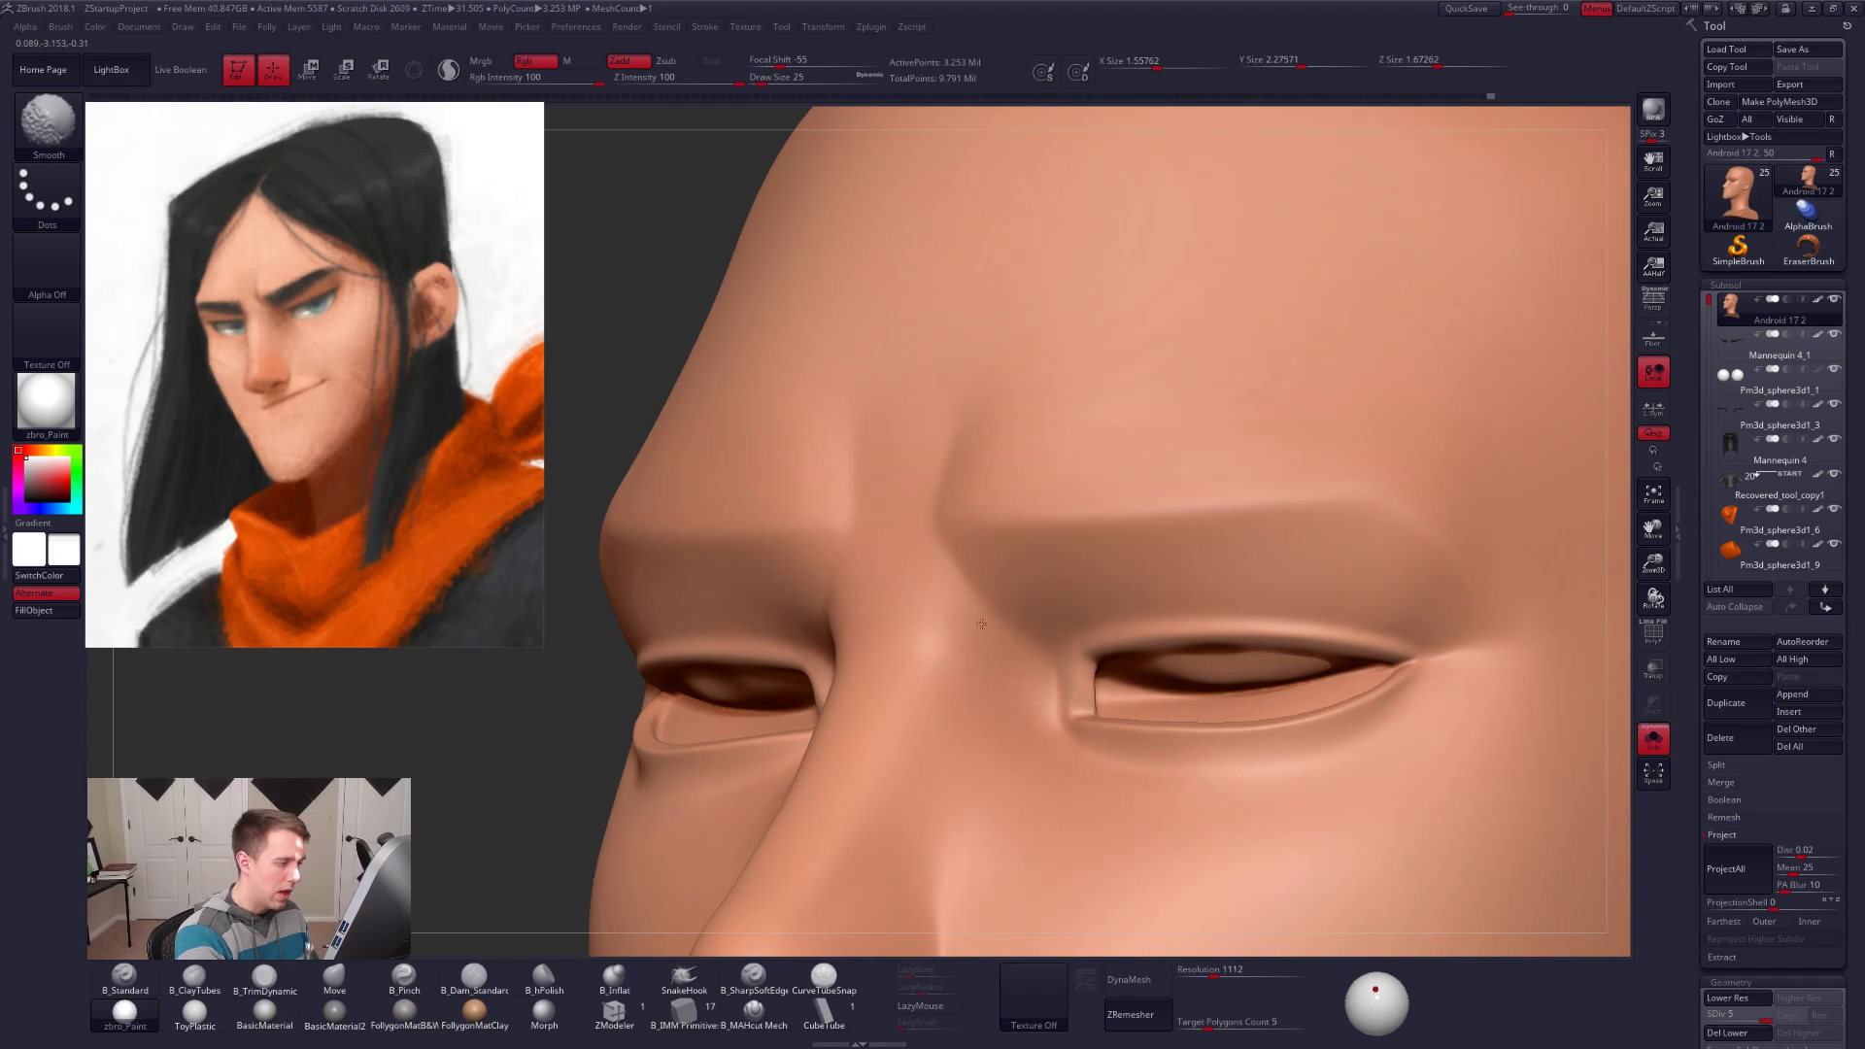
left_click_drag(974, 623, 1037, 612, "shift")
mouse_move(1037, 612)
right_mouse_down()
mouse_move(1015, 618)
mouse_move(1253, 746)
mouse_move(1173, 602)
right_mouse_up()
key("space")
left_click_drag(1173, 602, 1186, 602)
Step: Reshape the jaw and lower face on subdivision level 1 with the Move brush at Draw Size 150
key("shift+s")
mouse_move(1265, 782)
right_mouse_down()
mouse_move(1316, 802)
mouse_move(1419, 791)
mouse_move(1352, 737)
right_mouse_up()
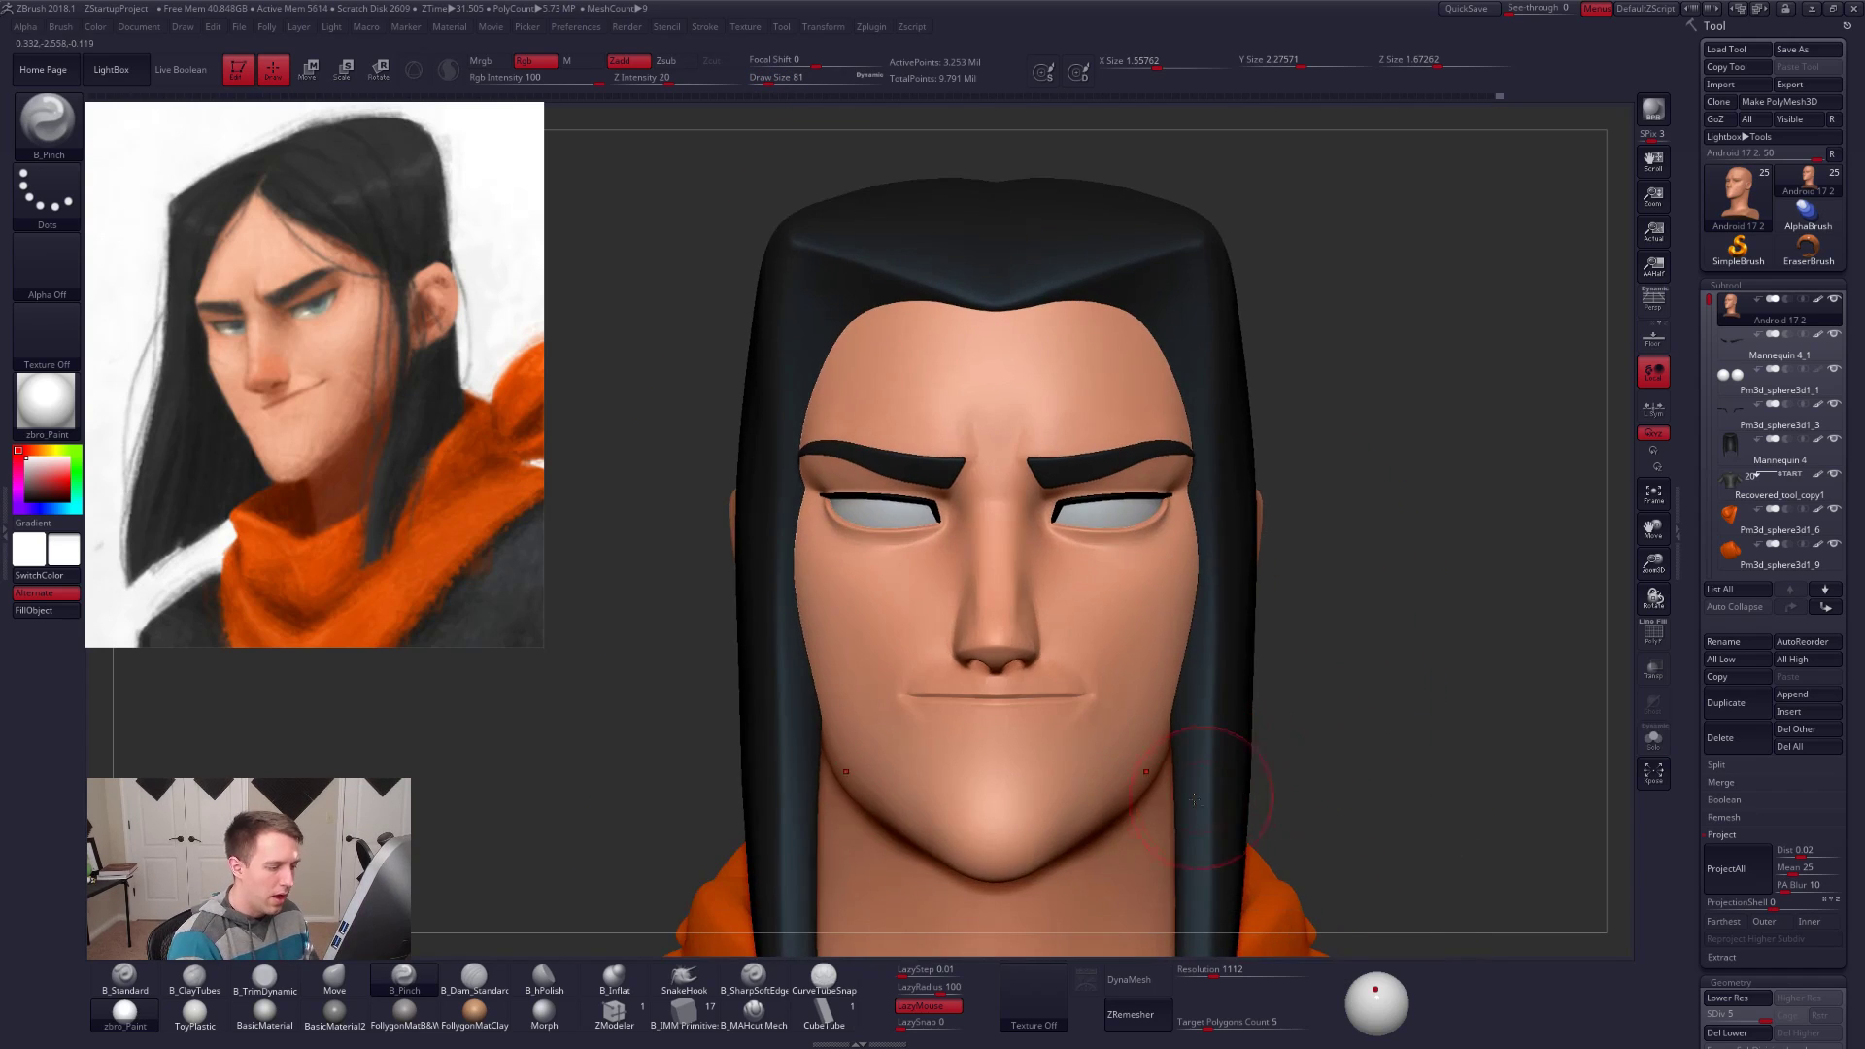
key("space")
left_click_drag(1107, 779, 1118, 779)
mouse_move(1117, 780)
right_mouse_down()
mouse_move(1025, 789)
mouse_move(1168, 791)
mouse_move(1123, 709)
right_mouse_up()
key("shift+s")
key("space")
left_click_drag(1135, 721, 1145, 720)
key("shift+d")
key("shift+d")
key("shift+d")
key("shift+d")
key("b")
key("m")
key("v")
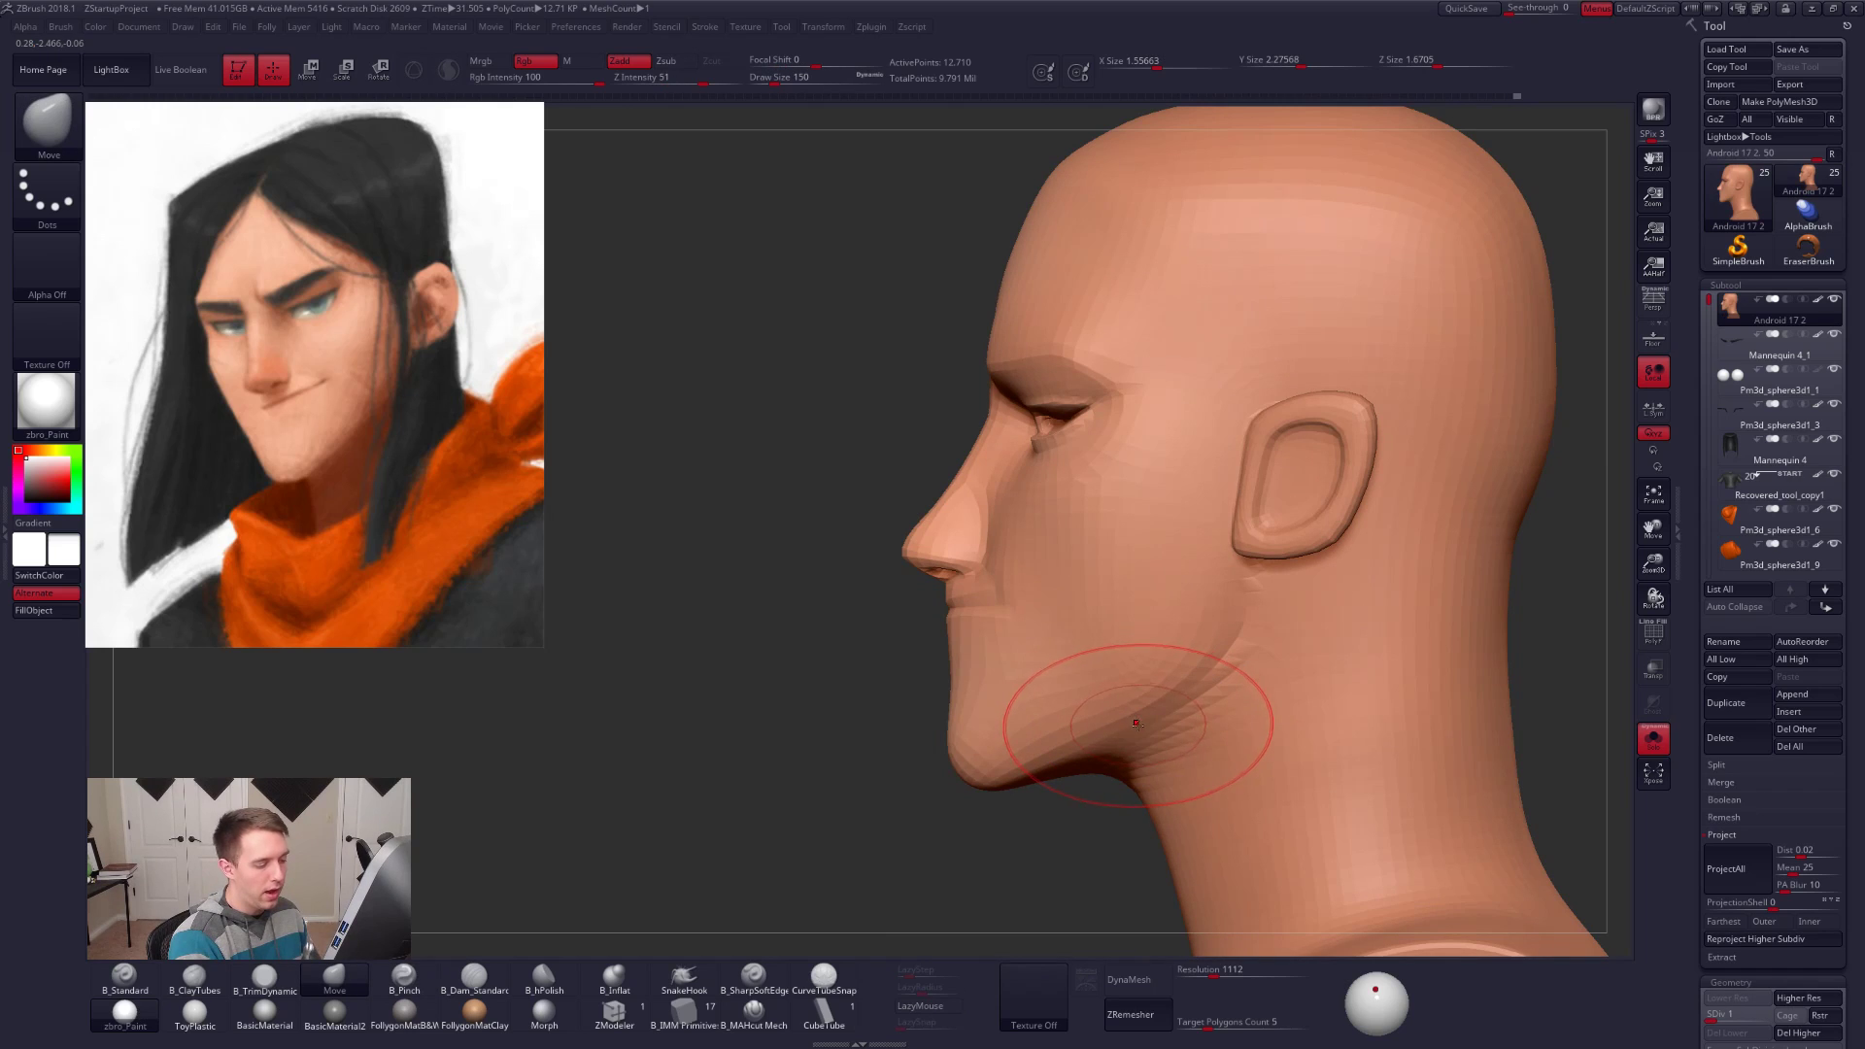
mouse_move(1144, 718)
right_mouse_down()
mouse_move(1205, 712)
mouse_move(1092, 743)
right_mouse_up()
Step: Adjust the cheek beside the mouth corner on subdivision level 2 with the Move brush at Draw Size 104
key("space")
left_click_drag(1098, 691, 1088, 692)
key("d")
right_click_drag(1090, 692, 1049, 682)
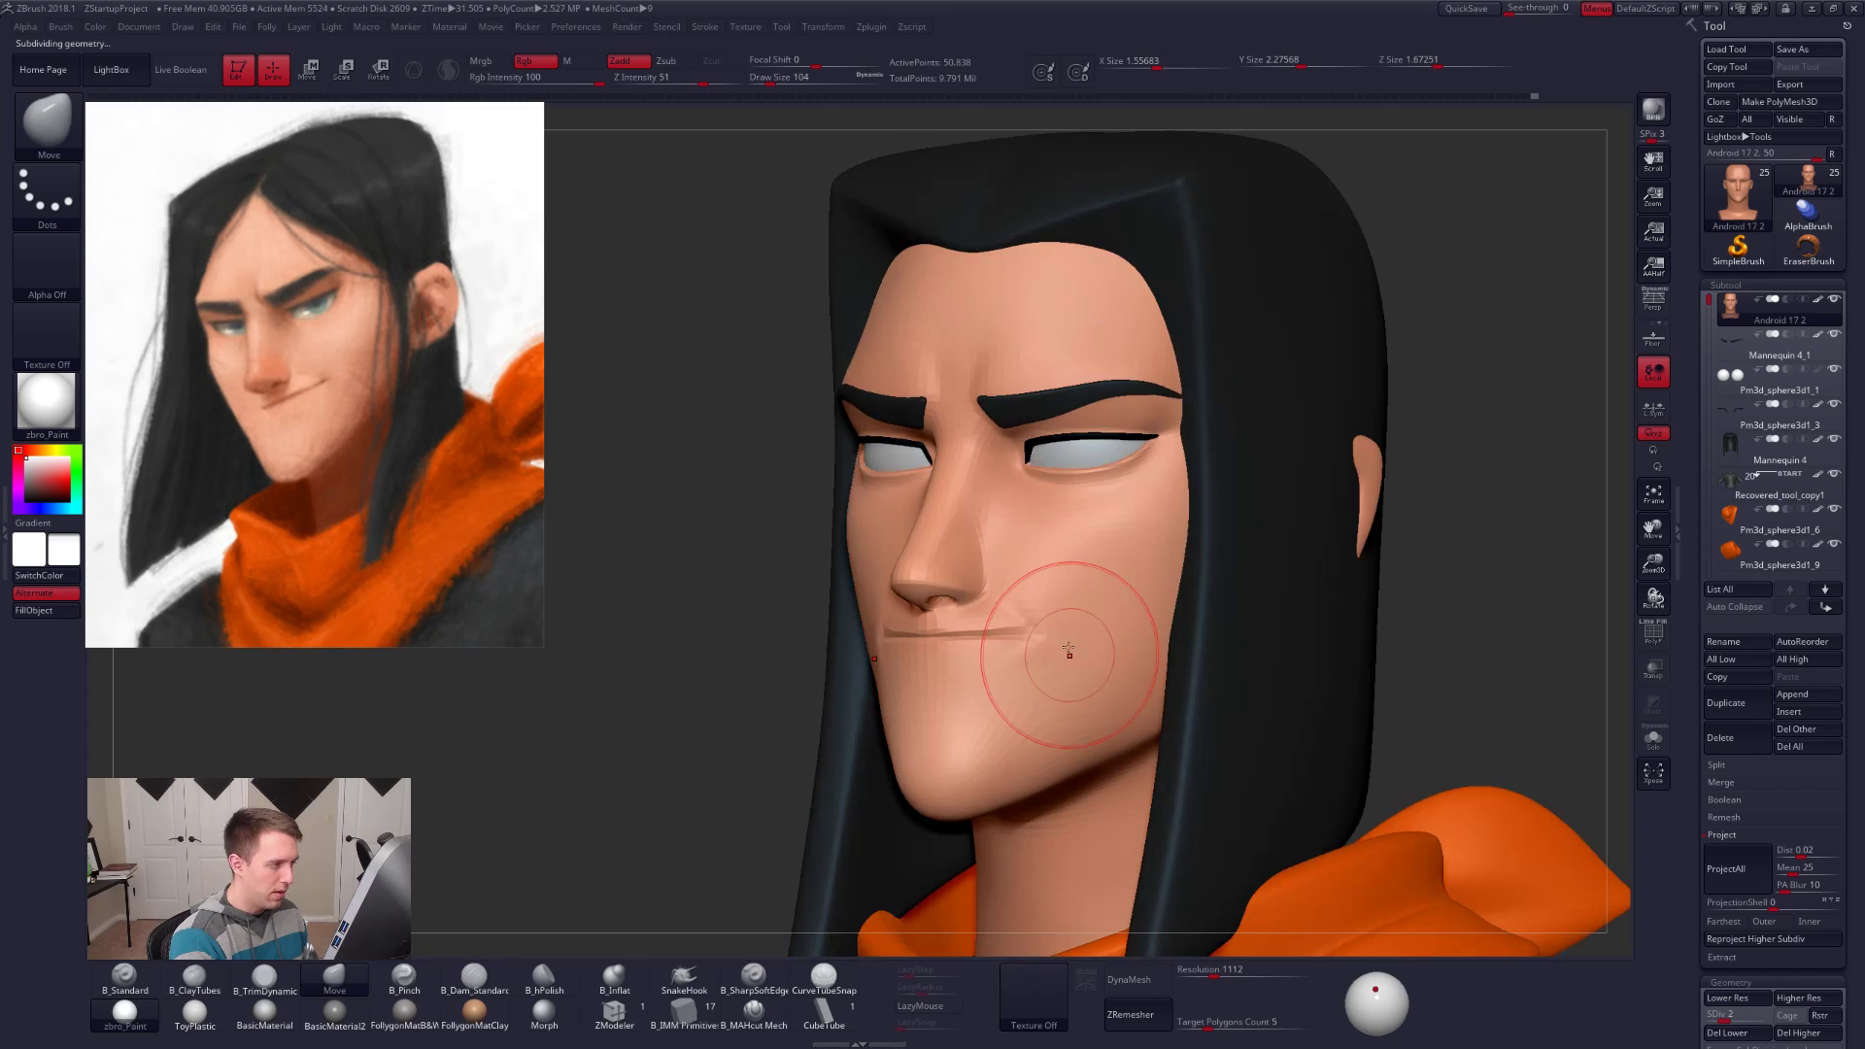
key("alt+s")
right_click_drag(1120, 505, 1084, 476)
Step: Raise the head to subdivision level 5 and check its profile with all subtools shown
key("d")
key("d")
key("d")
key("space")
left_click_drag(1094, 486, 1086, 486)
mouse_move(1135, 573)
right_mouse_down("alt")
mouse_move(1154, 639)
mouse_move(1149, 602)
right_mouse_up("alt")
key("alt+s")
mouse_move(1439, 785)
right_mouse_down("alt")
mouse_move(1330, 705)
mouse_move(1380, 759)
mouse_move(1054, 599)
mouse_move(1117, 604)
right_mouse_up("alt")
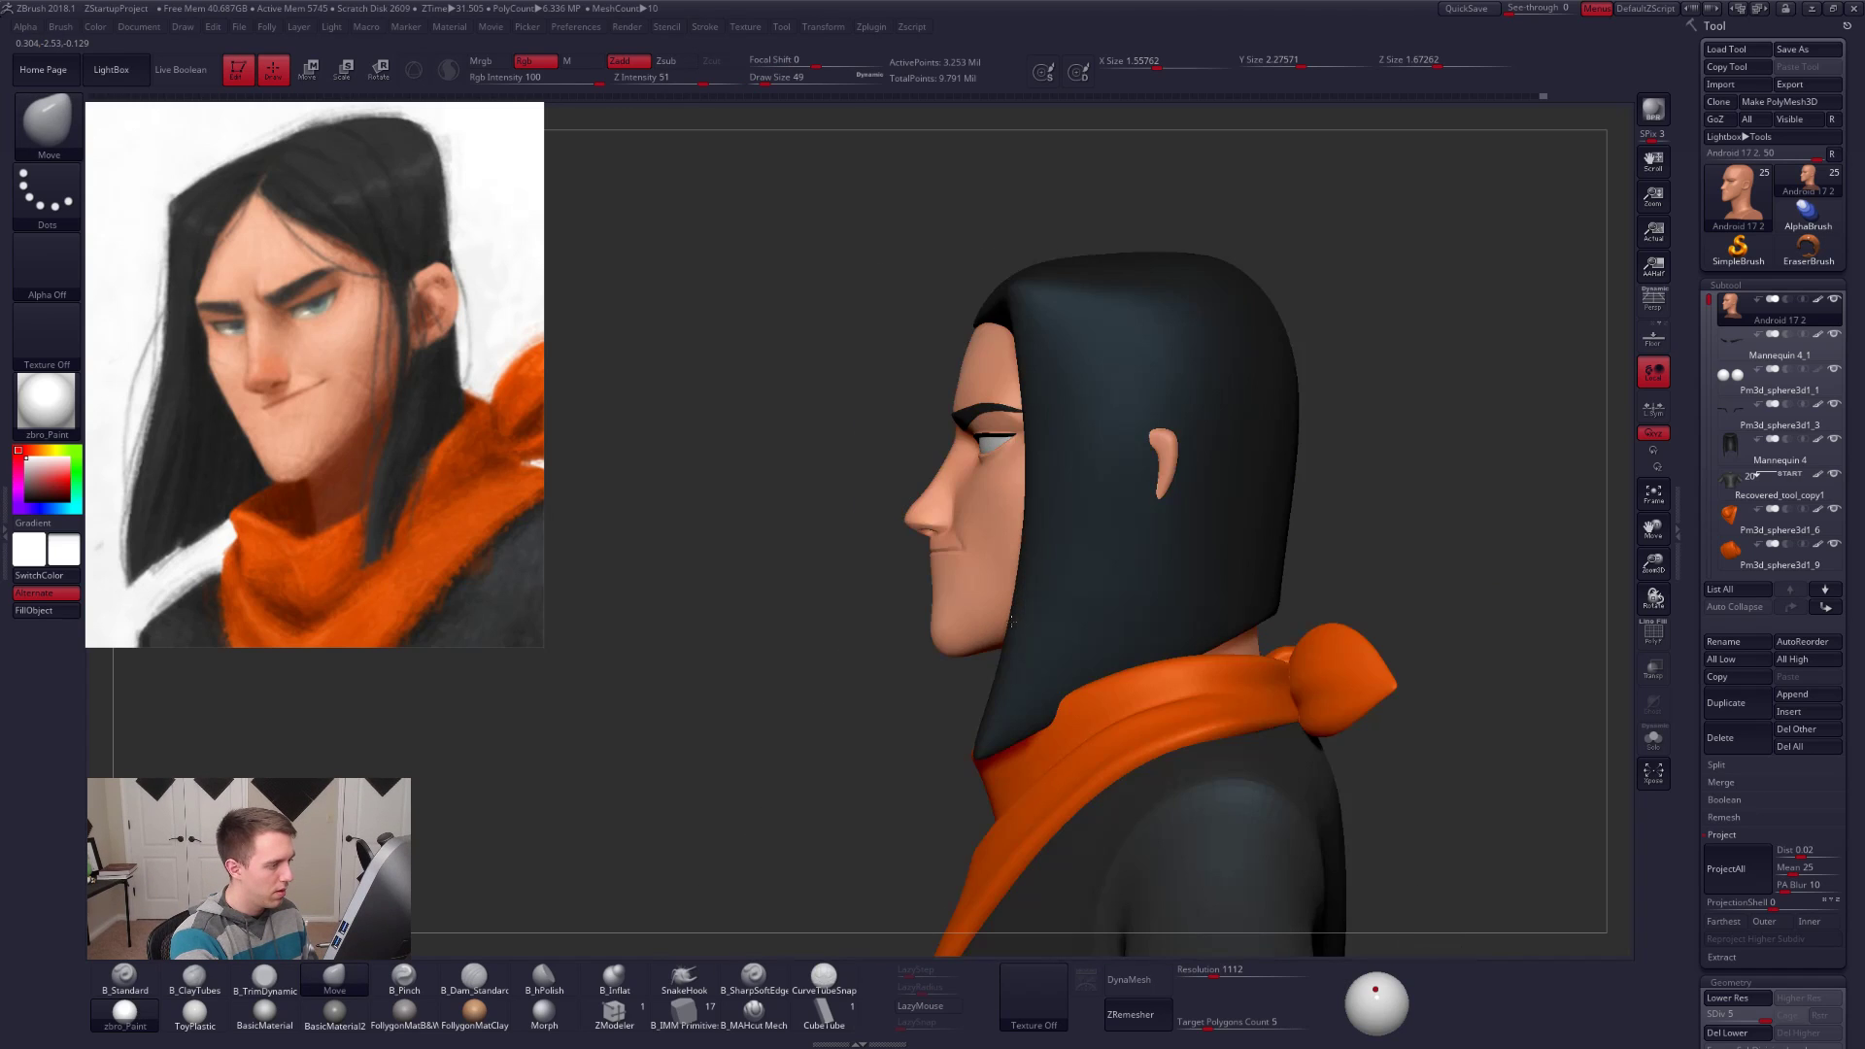
Step: Refine the mouth and chin profile on subdivision level 1 with the Move brush
right_click_drag(1020, 544, 958, 620, "ctrl")
key("space")
mouse_move(963, 606)
left_mouse_down()
mouse_move(866, 591)
mouse_move(891, 596)
left_mouse_up()
key("shift+d")
key("shift+d")
key("shift+d")
key("shift+d")
key("space")
key("space")
left_click_drag(891, 666, 879, 672)
right_click_drag(947, 647, 1156, 612)
Step: Work back up to subdivision level 5, adjusting the overall face shape with the Move brush in three-quarter view
mouse_move(928, 588)
right_mouse_down("ctrl")
mouse_move(927, 612)
mouse_move(1005, 636)
right_mouse_up("ctrl")
key("d")
key("d")
key("space")
left_click_drag(1005, 635, 998, 636)
right_click_drag(1026, 627, 1054, 658, "alt")
mouse_move(1472, 749)
right_mouse_down("alt")
mouse_move(1476, 717)
mouse_move(1491, 764)
mouse_move(1470, 748)
mouse_move(1518, 767)
right_mouse_up("alt")
key("d")
key("space")
left_click_drag(1421, 651, 1414, 652)
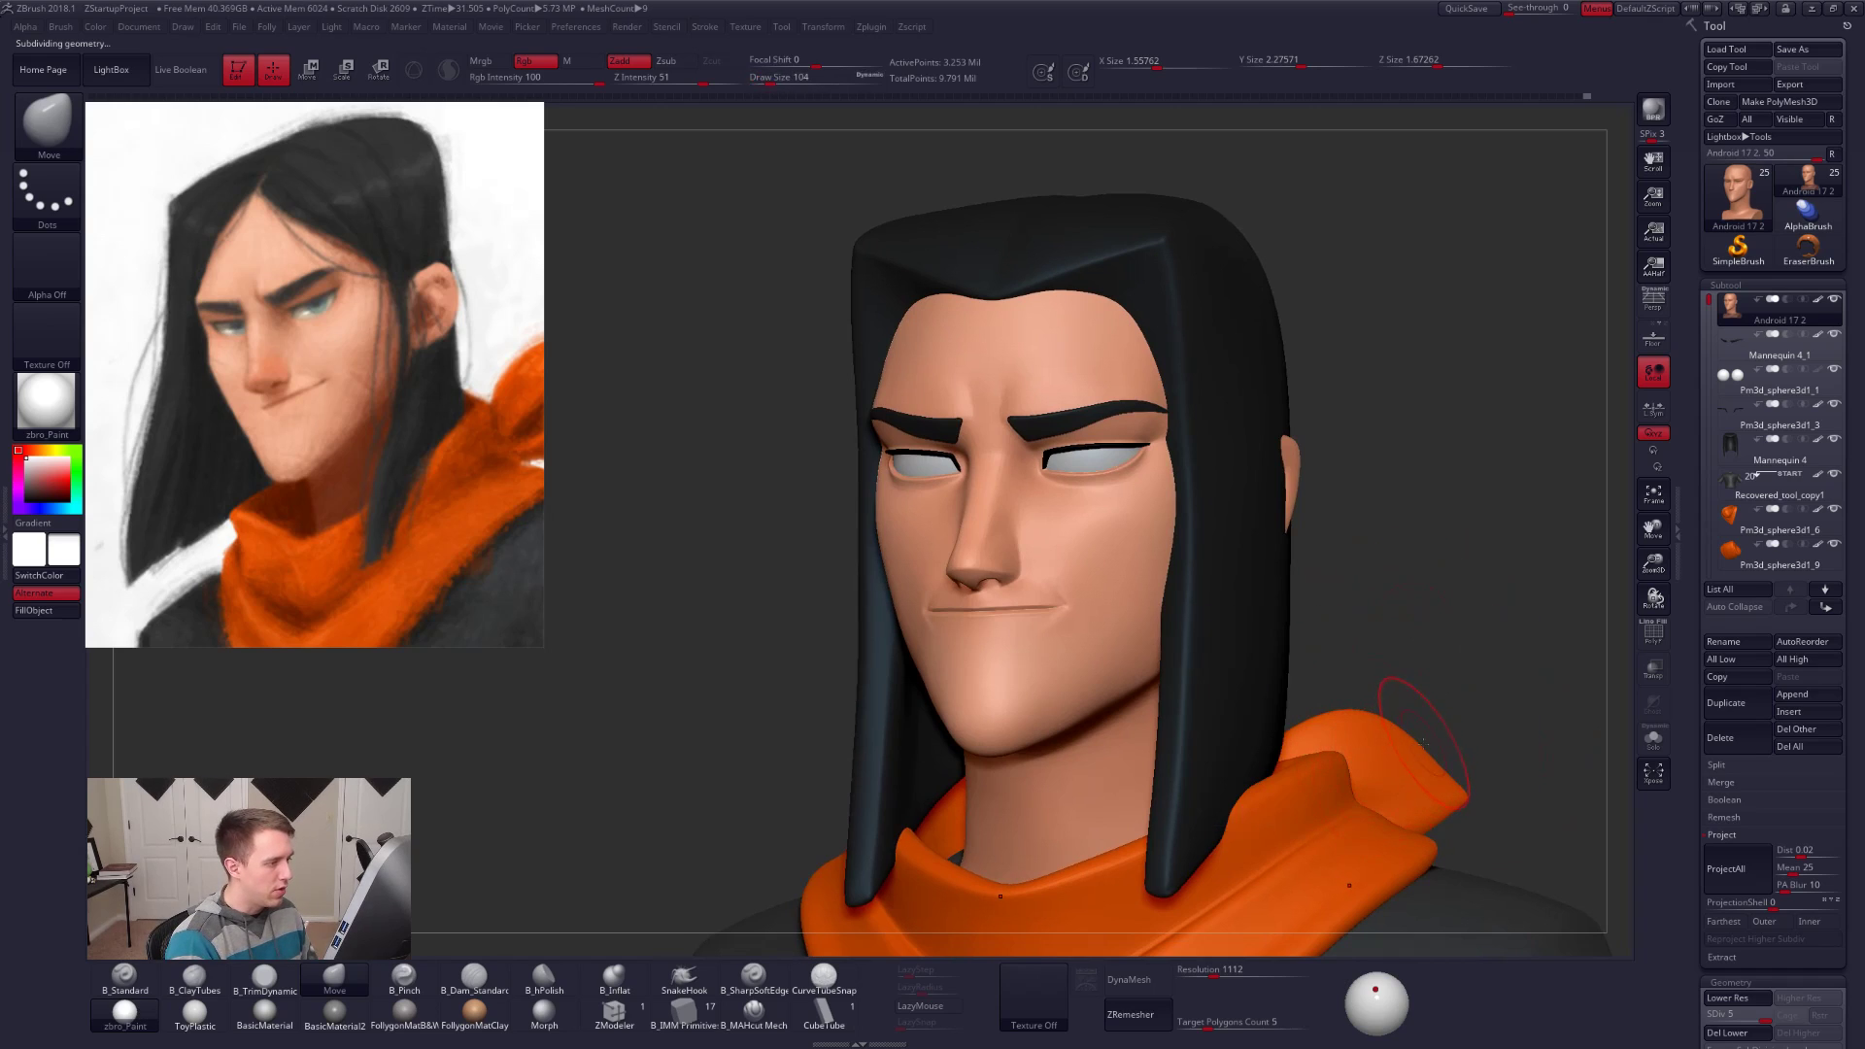
key("space")
left_click_drag(1462, 715, 1446, 718)
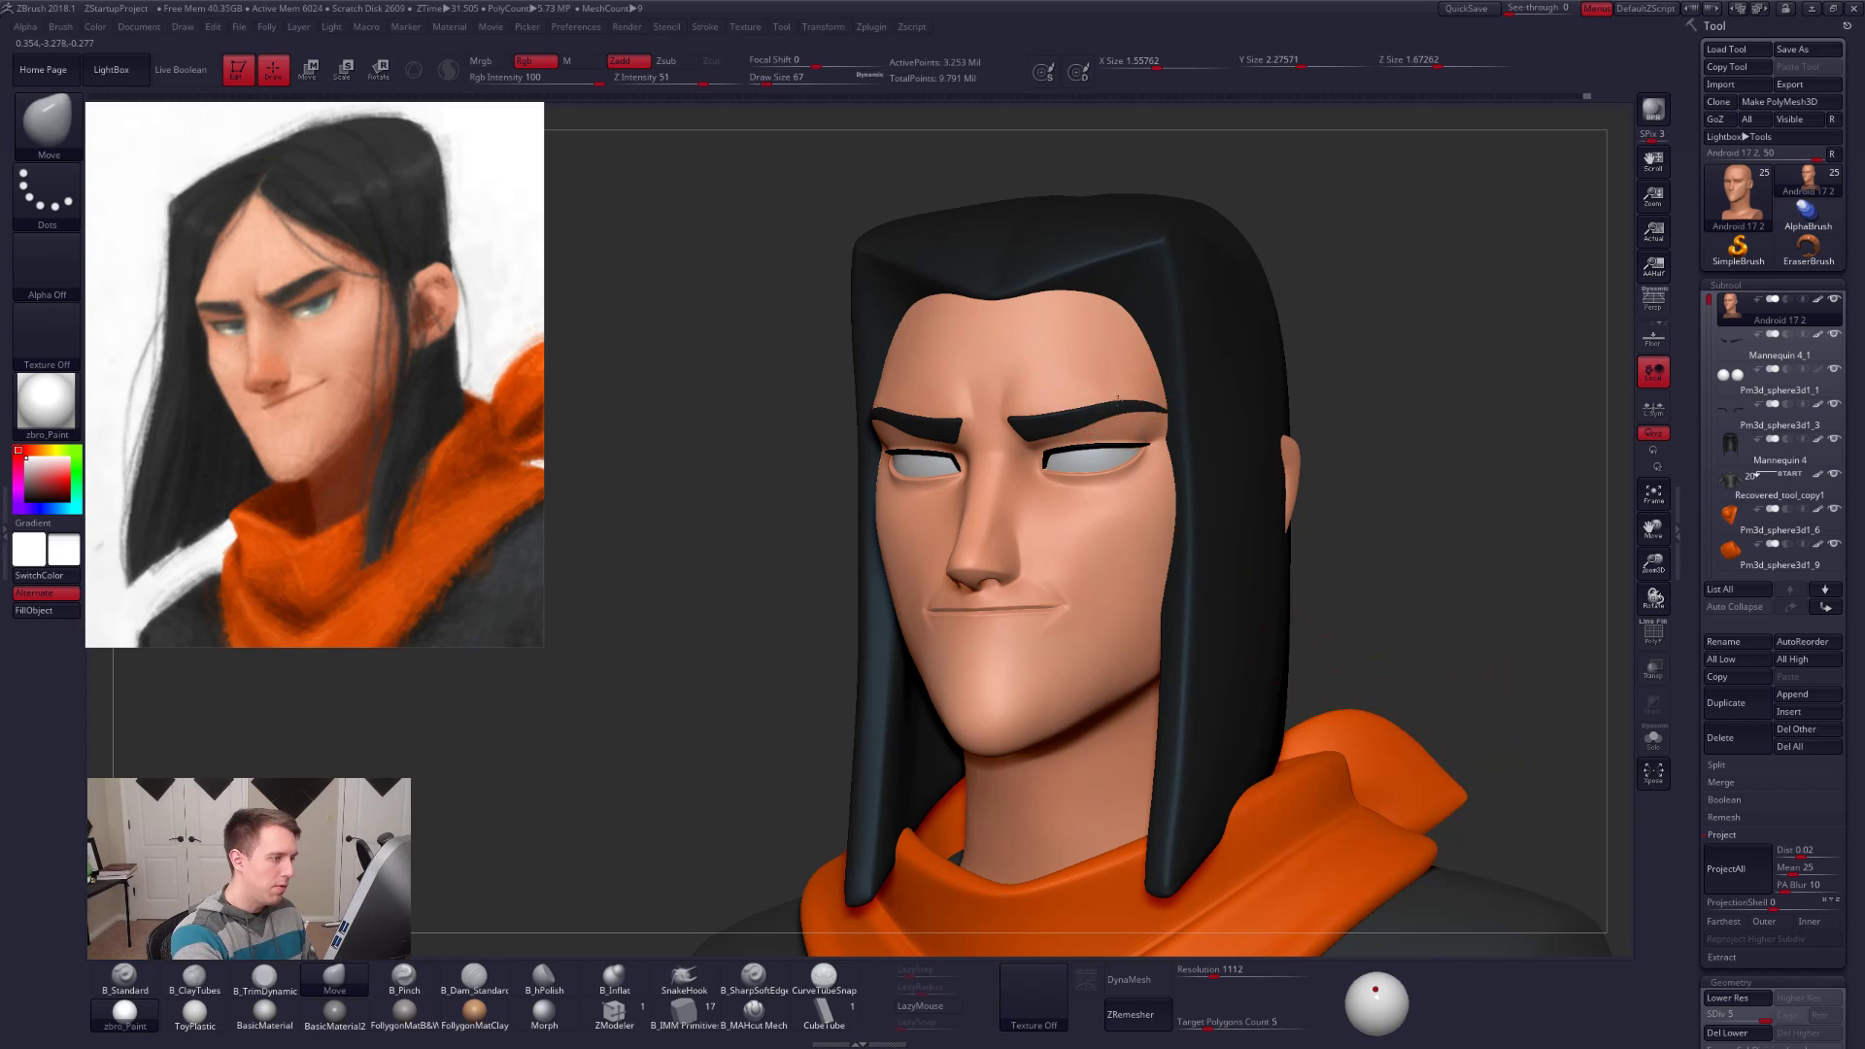
Step: Reshape the outer brow on subdivision level 2 with the Move brush at Draw Size 61, and smooth the area
right_click_drag(1113, 401, 1129, 459, "ctrl")
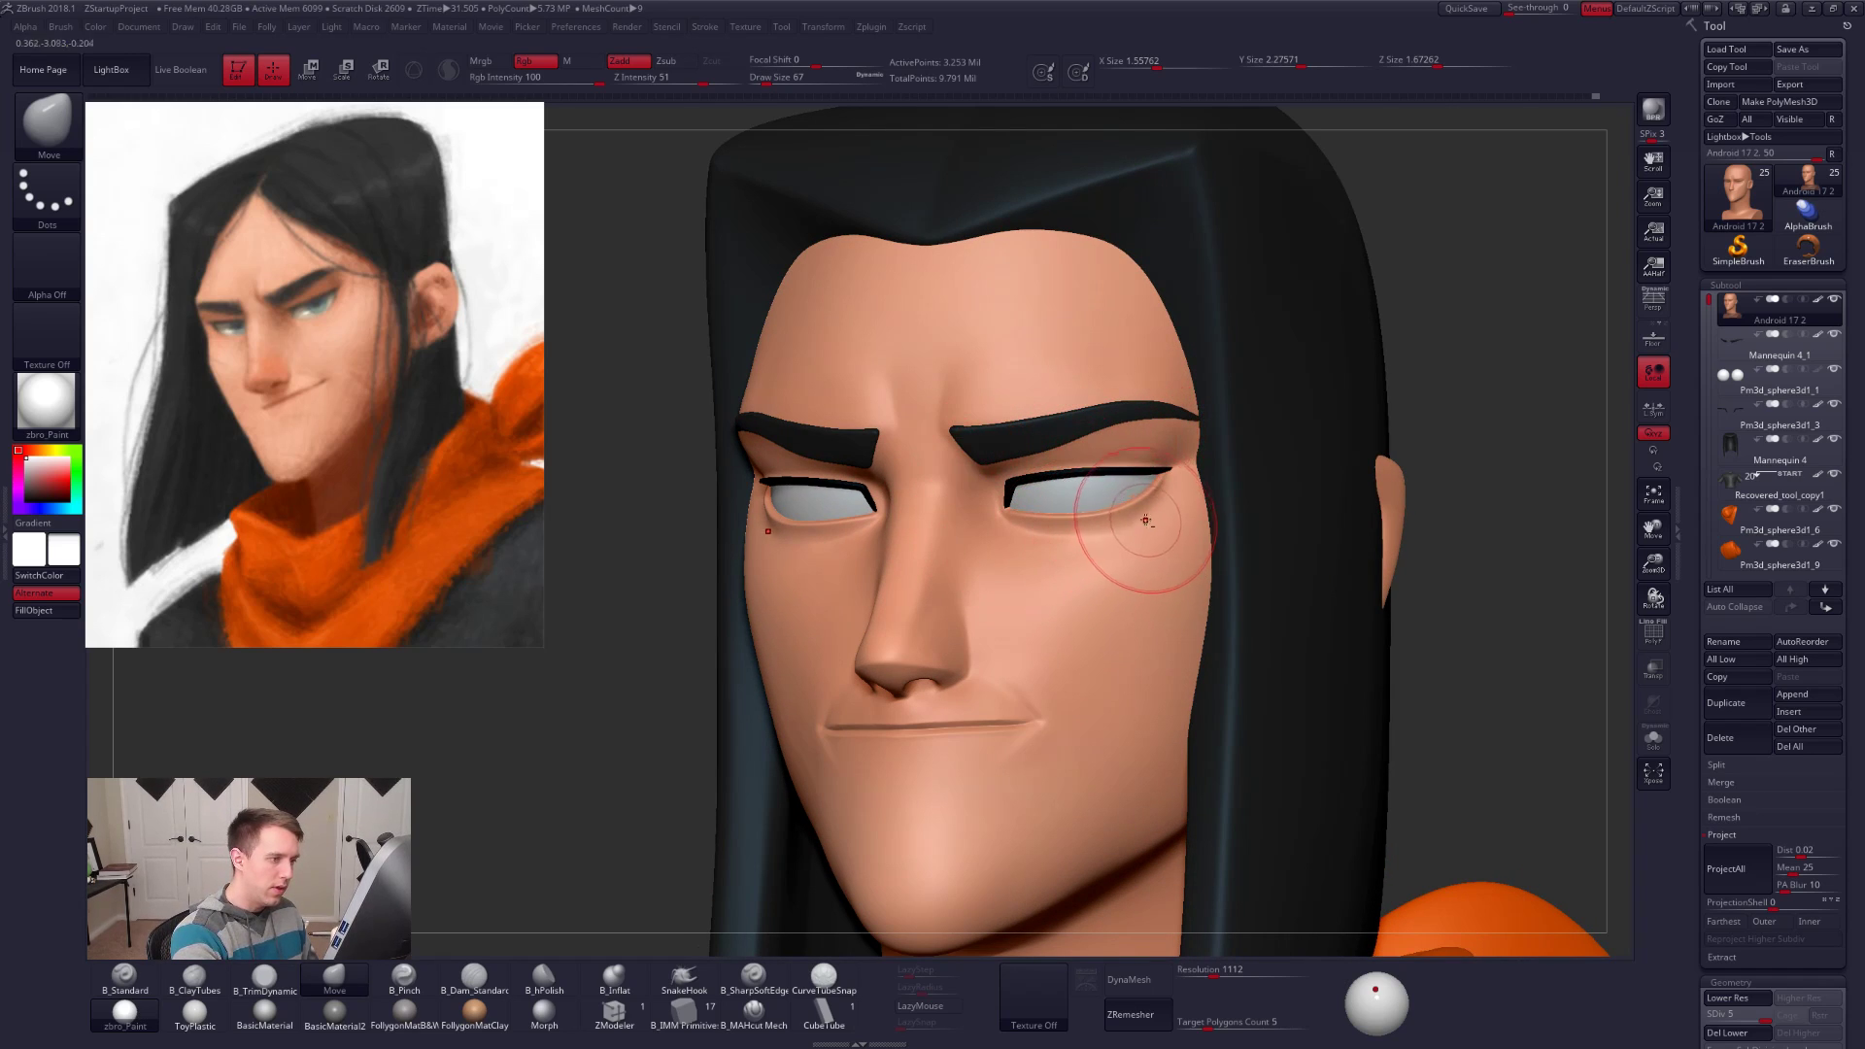
key("alt+shift+s")
key("space")
key("shift+d")
key("shift+d")
key("space")
left_click_drag(1171, 441, 1185, 441)
key("shift+d")
mouse_move(1186, 422)
right_mouse_down()
mouse_move(1204, 428)
mouse_move(1176, 435)
mouse_move(1206, 430)
mouse_move(1198, 457)
right_mouse_up()
key("space")
left_click_drag(1196, 454, 1189, 453)
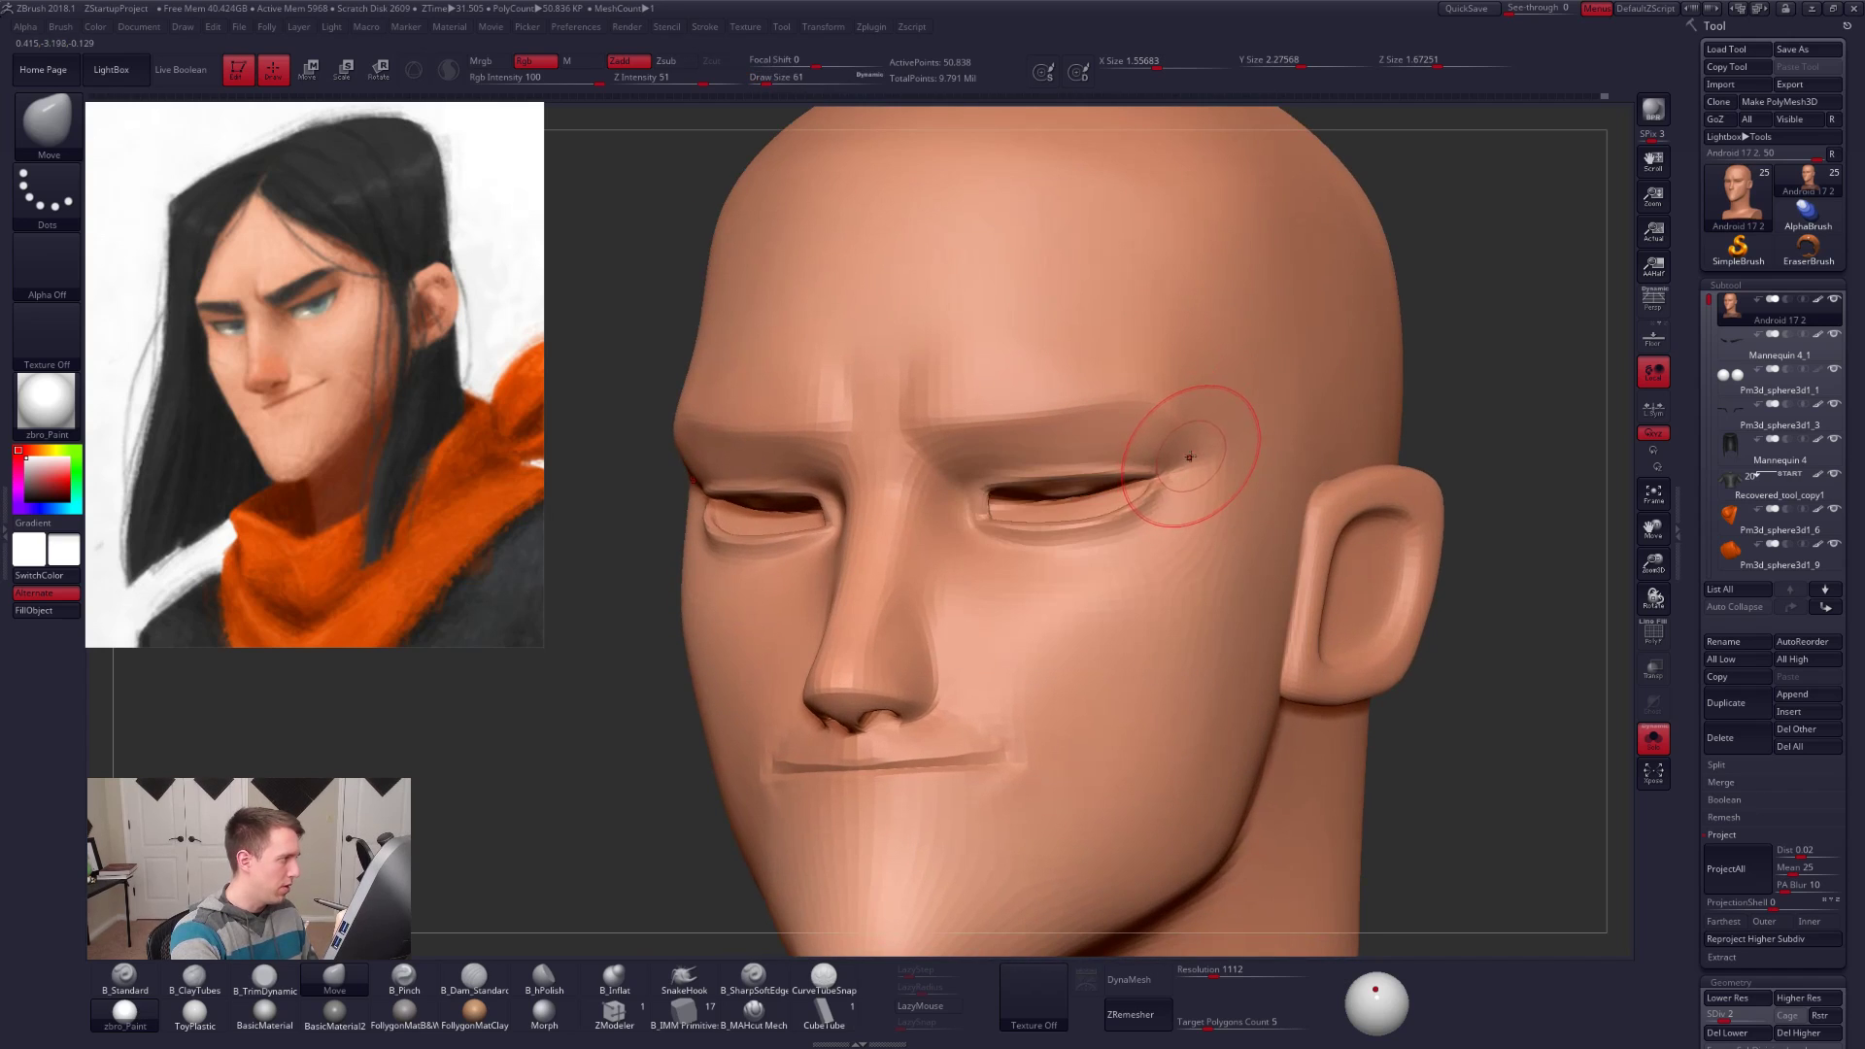
key("2")
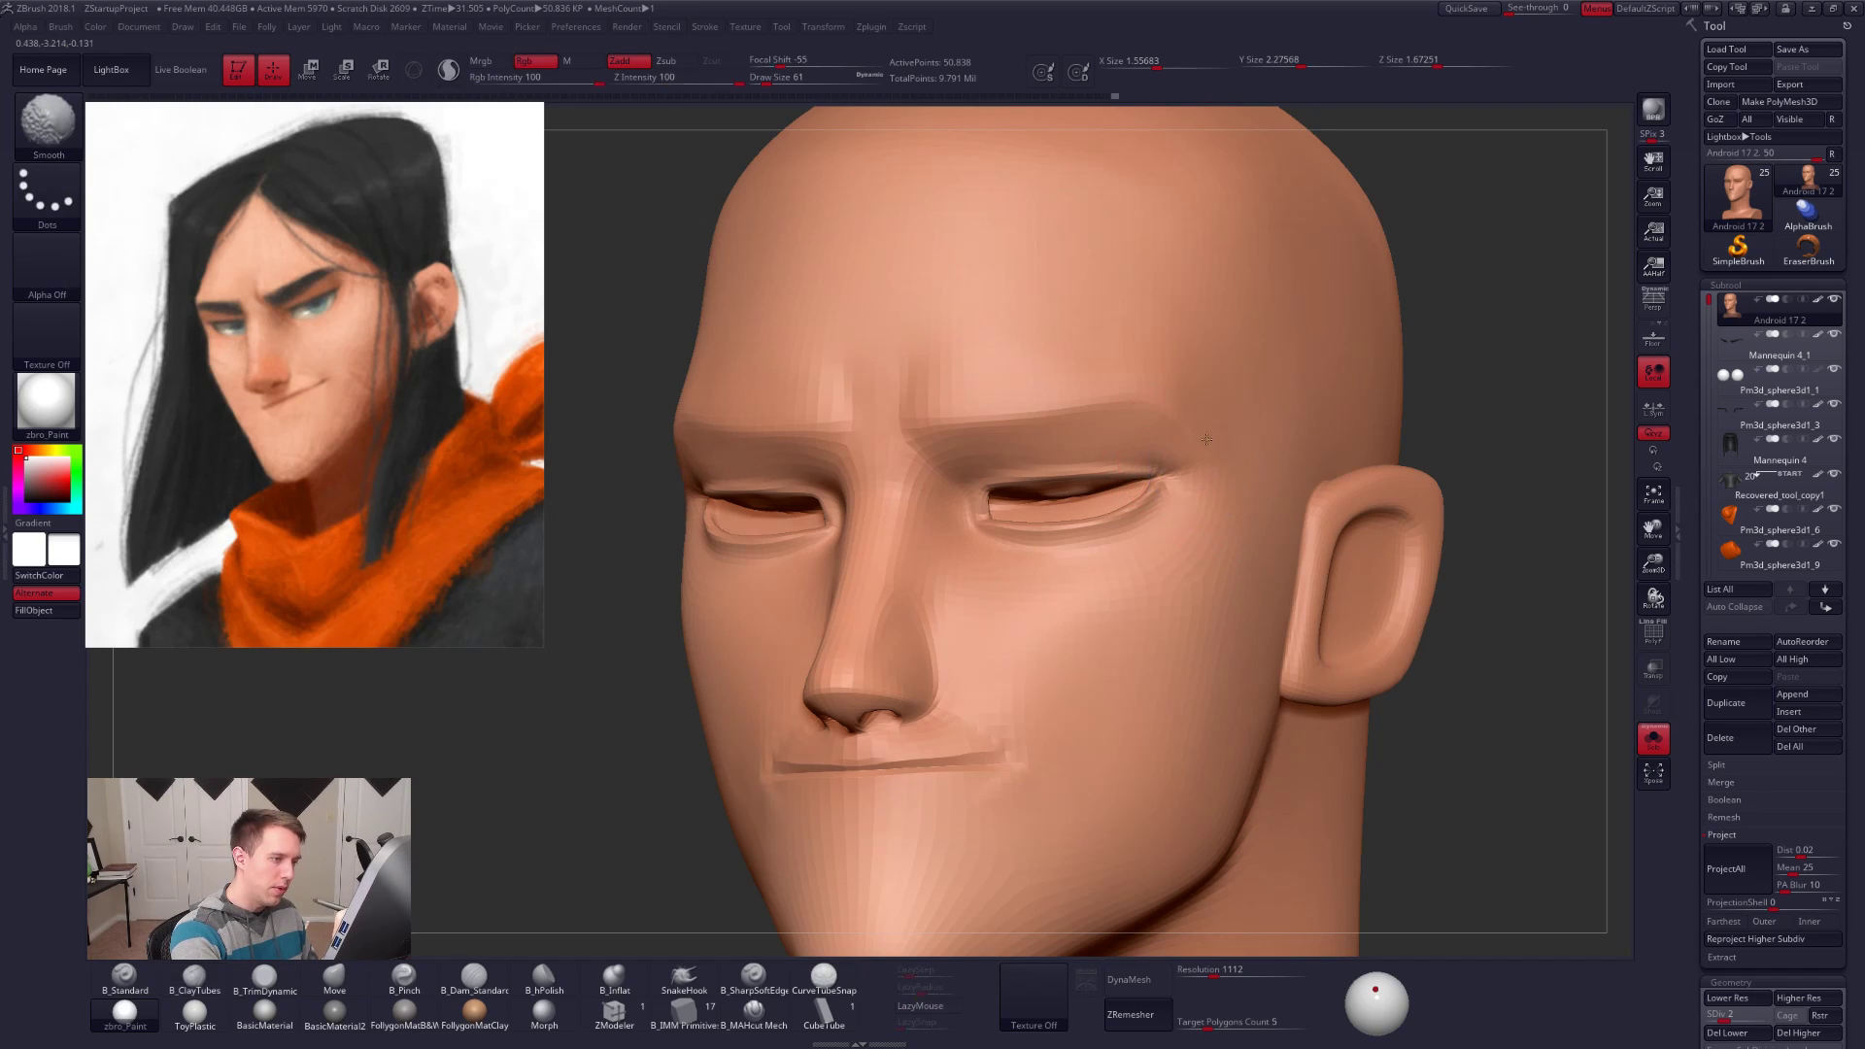
key("ctrl+d")
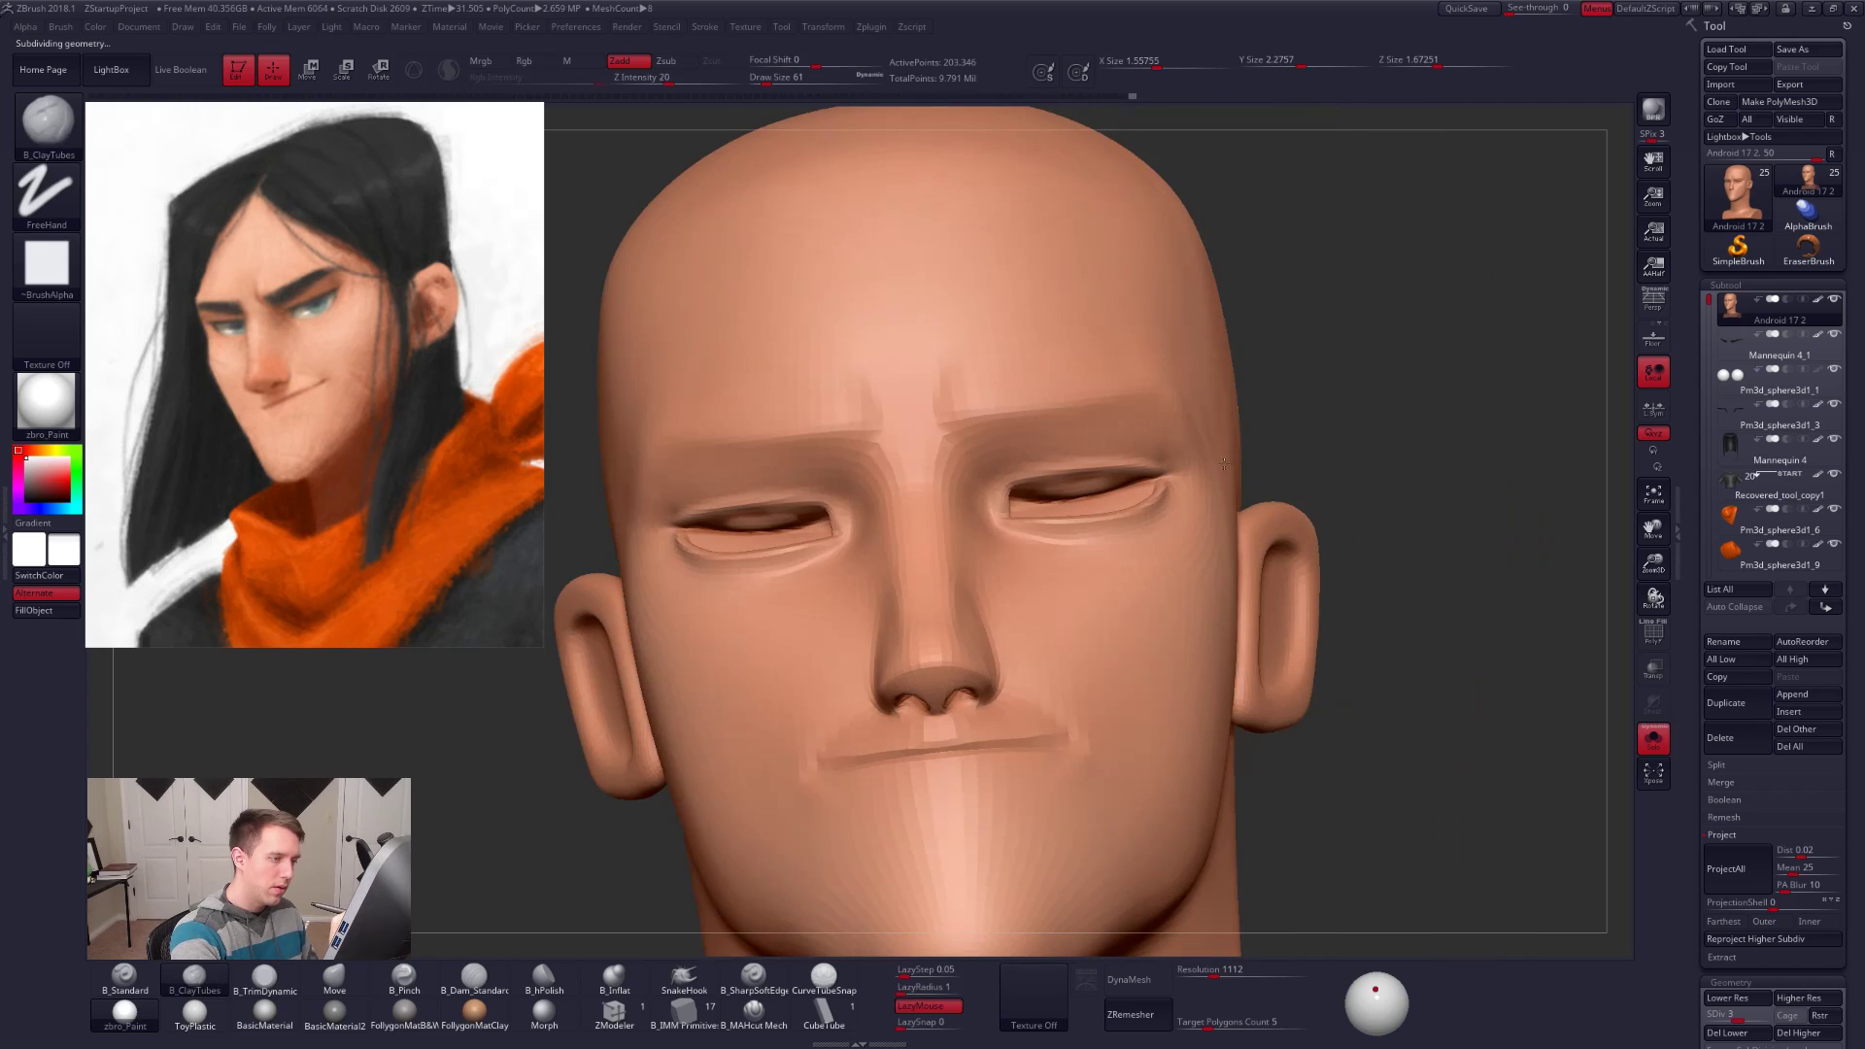
Step: Sharpen the outer brow edge on subdivision level 5 with B_Pinch at Draw Size 43
key("b")
key("p")
key("i")
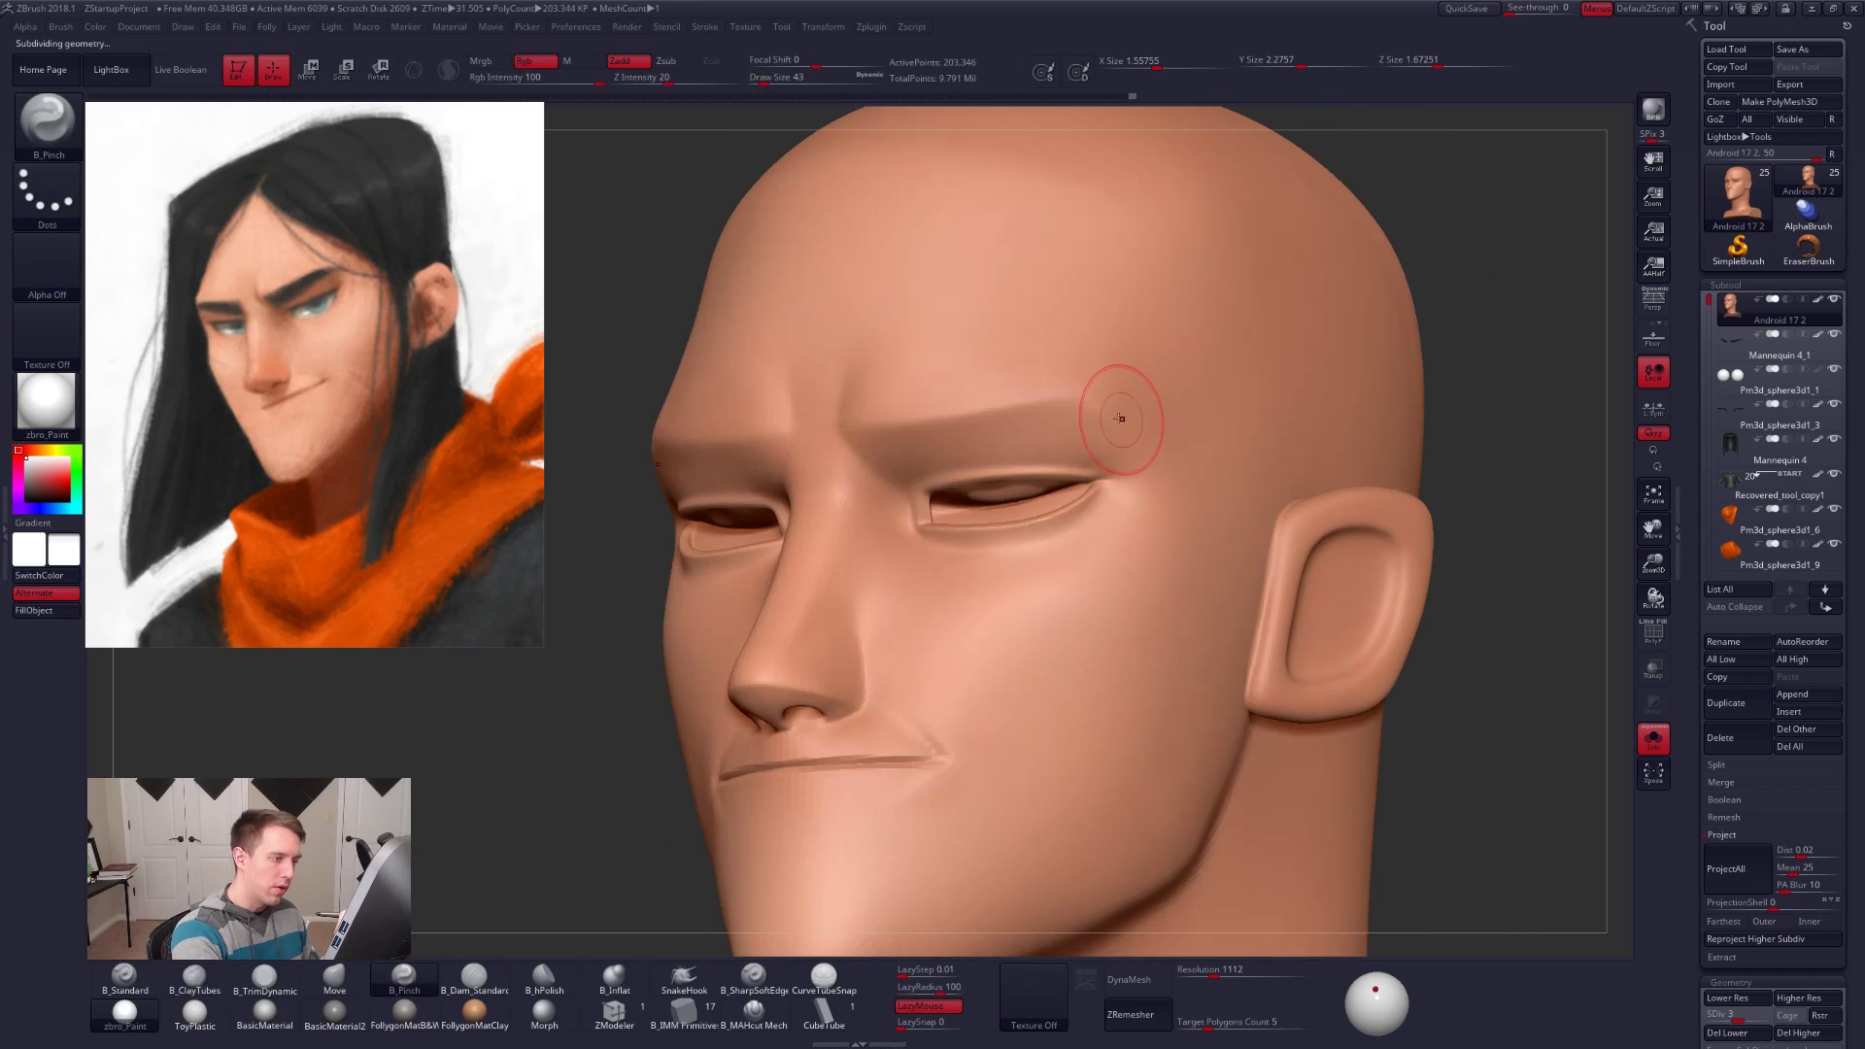
key("d")
key("d")
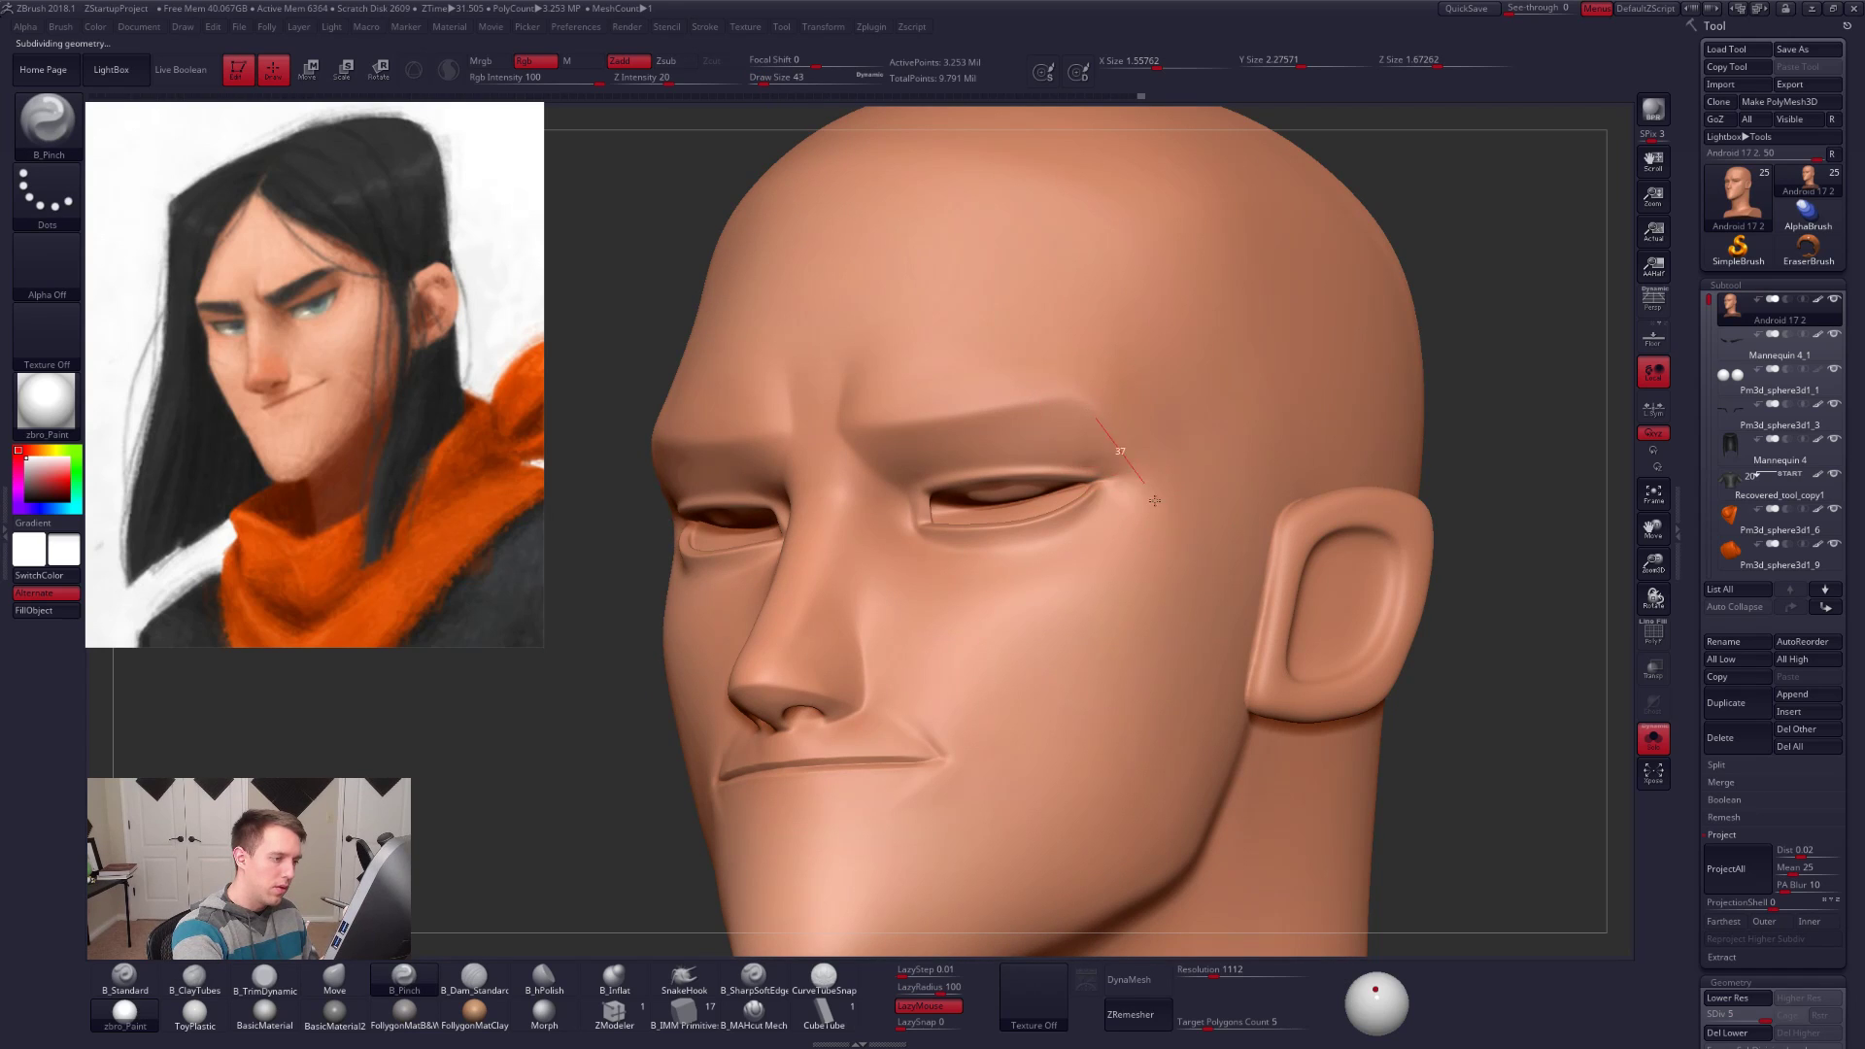
mouse_move(1122, 471)
right_mouse_down()
mouse_move(1210, 481)
mouse_move(1054, 432)
mouse_move(1110, 451)
right_mouse_up()
Step: Flatten the outer brow plane on subdivision level 3 with B_TrimDynamic at Draw Size 33, and smooth it on level 4
key("shift+d")
key("shift+d")
key("b")
key("t")
key("d")
key("space")
left_click_drag(1110, 453, 1105, 458)
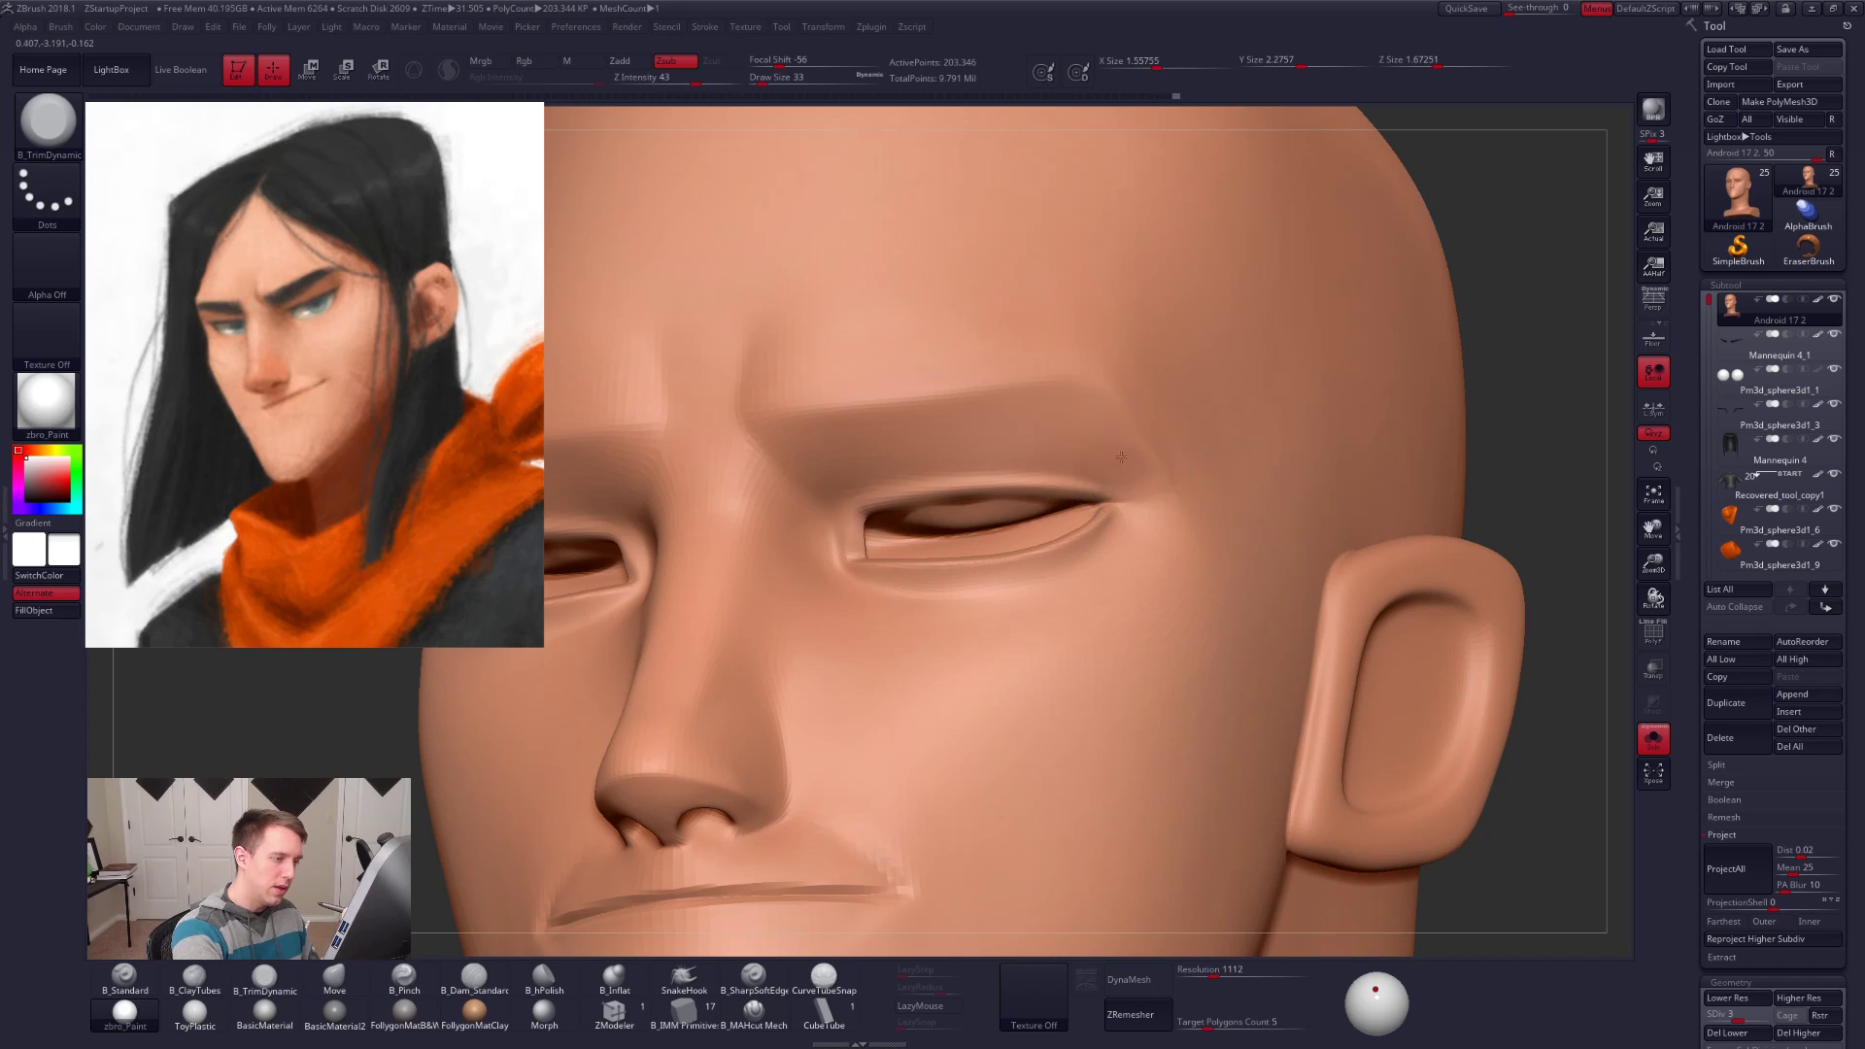
key("d")
key("shift")
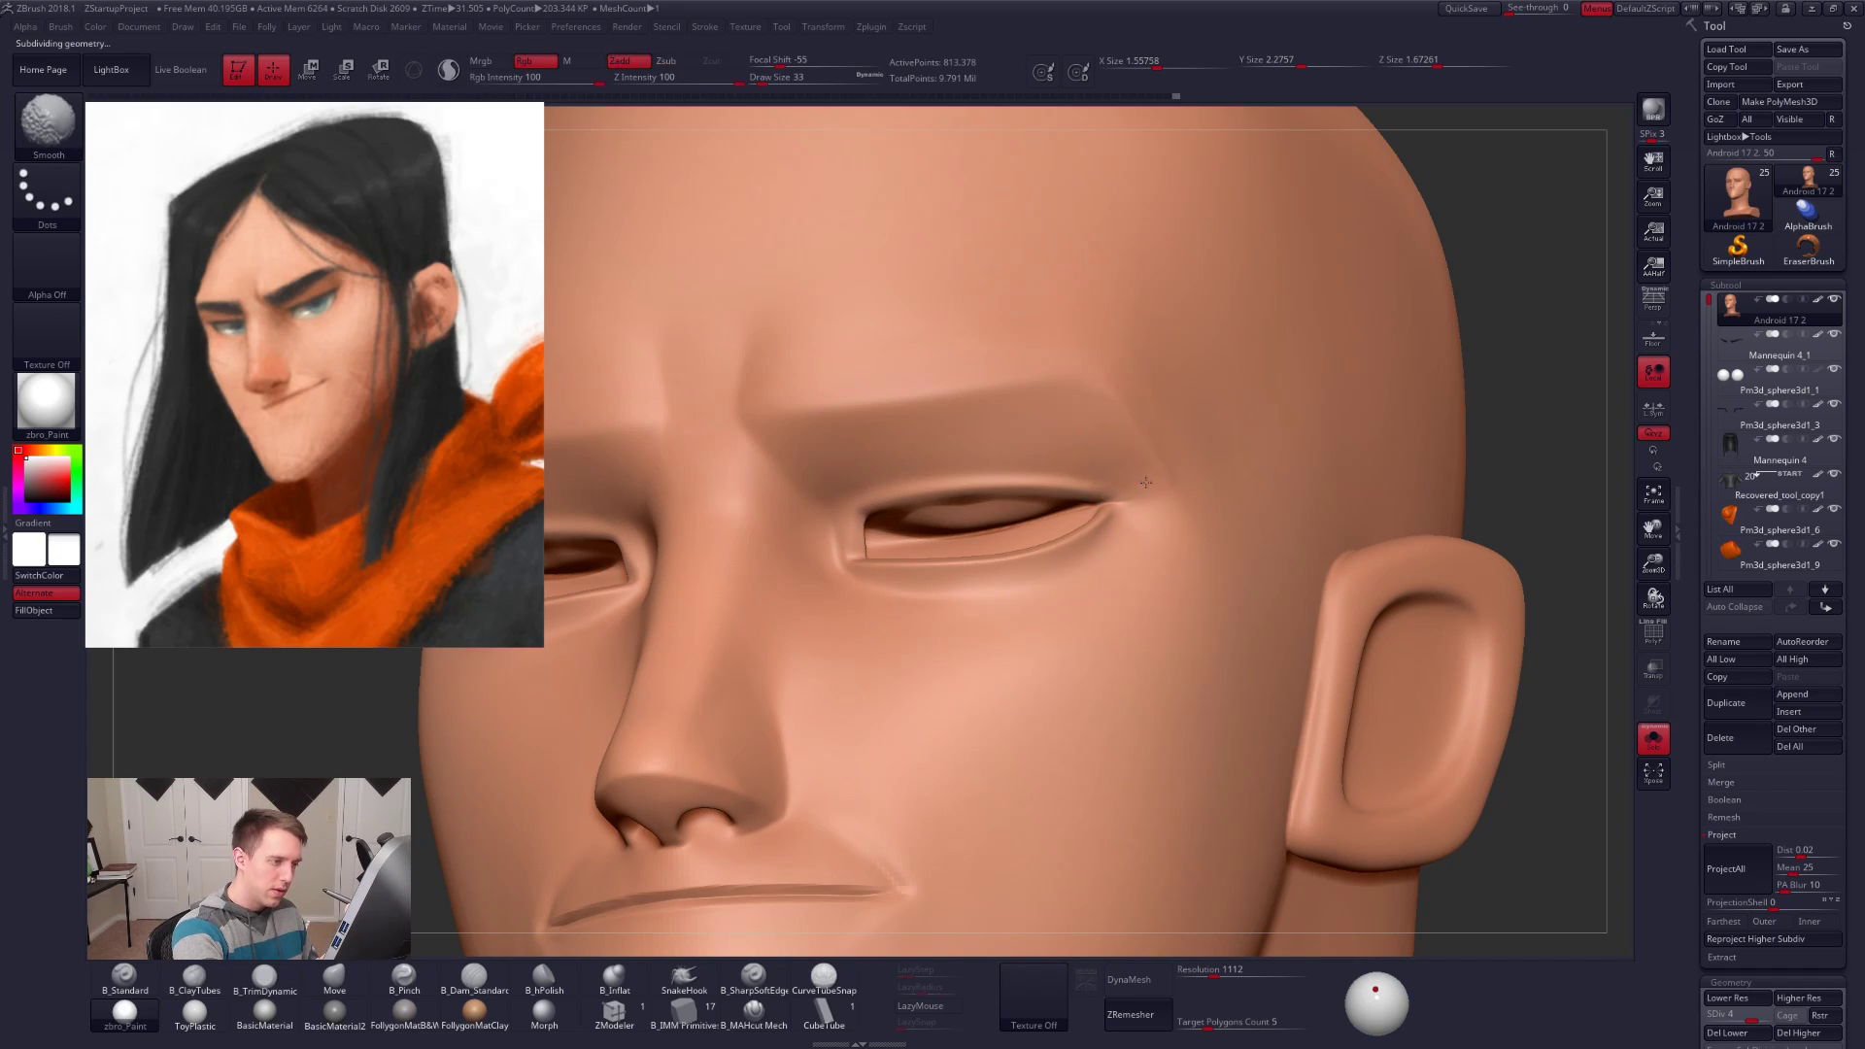
Step: Mask the outer end of the brow on subdivision level 1 and invert the mask
mouse_move(1545, 724)
left_mouse_down("alt")
mouse_move(1279, 754)
mouse_move(1404, 772)
mouse_move(1359, 792)
left_mouse_up("alt")
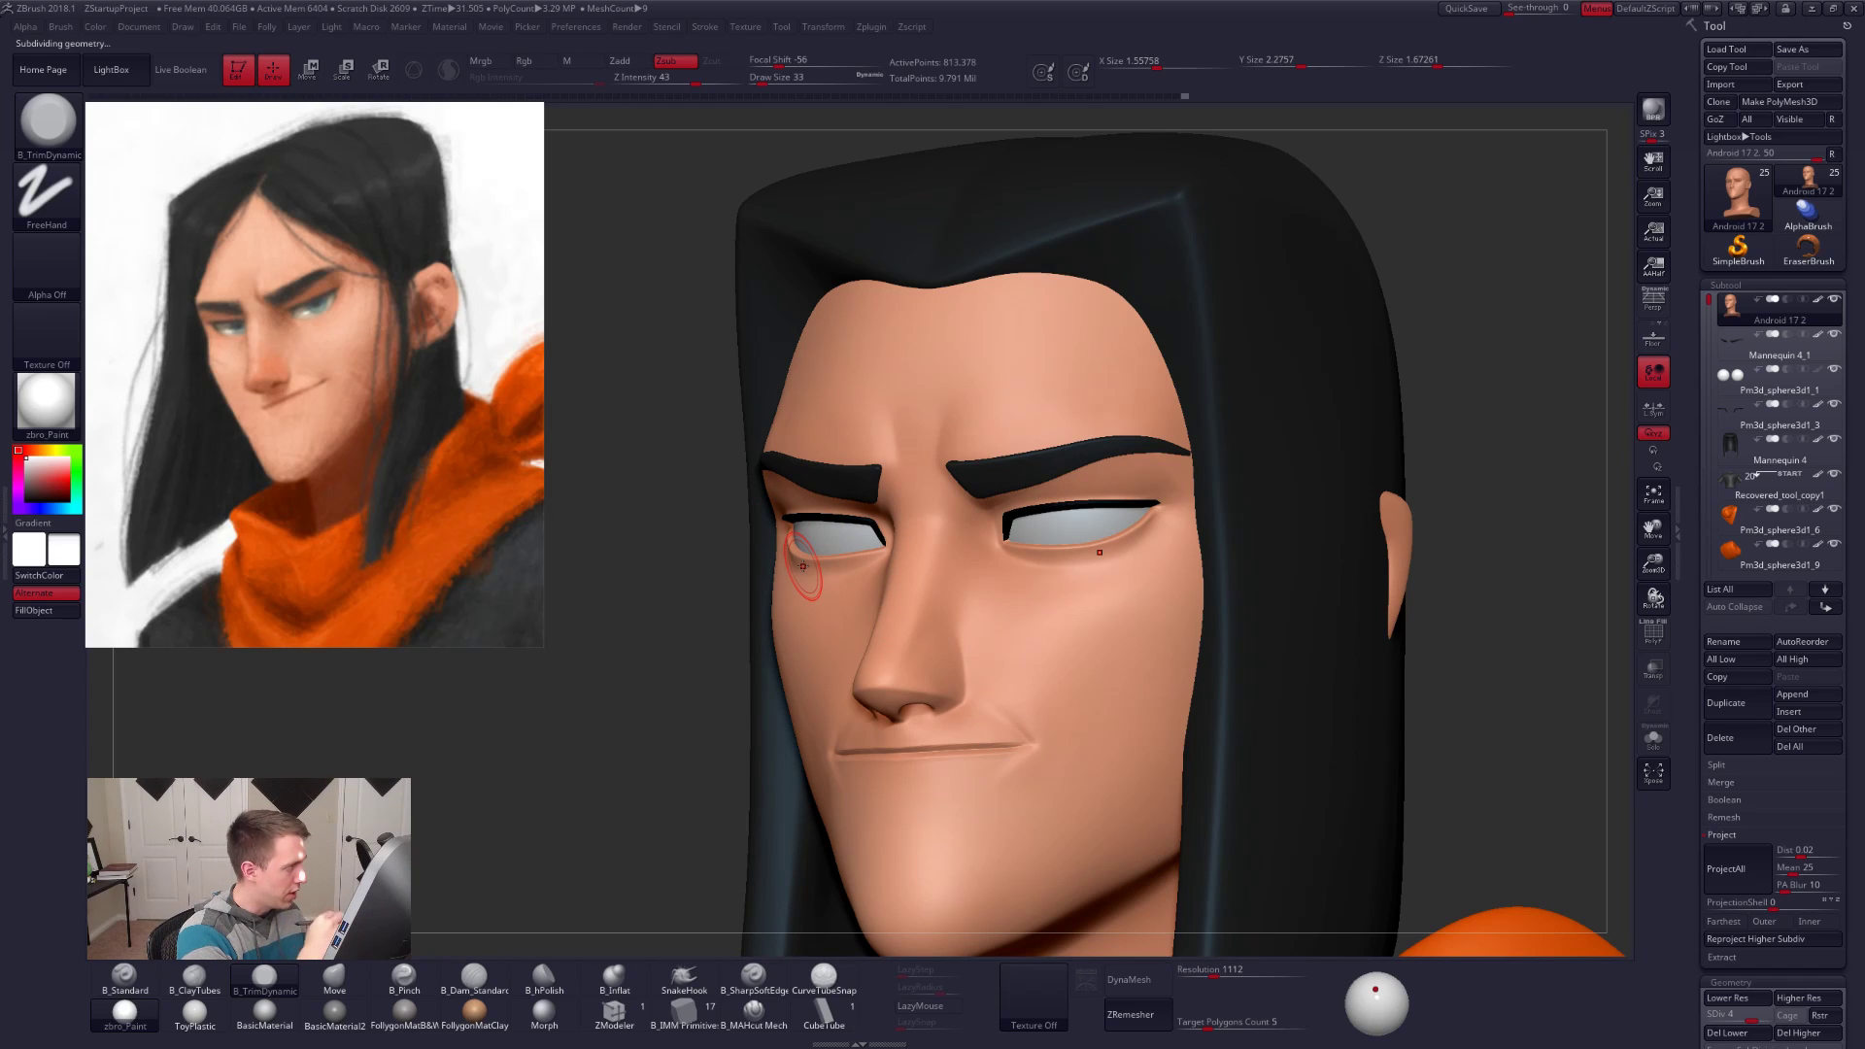
mouse_move(721, 546)
left_mouse_down("alt")
mouse_move(757, 571)
mouse_move(789, 342)
left_mouse_up("alt")
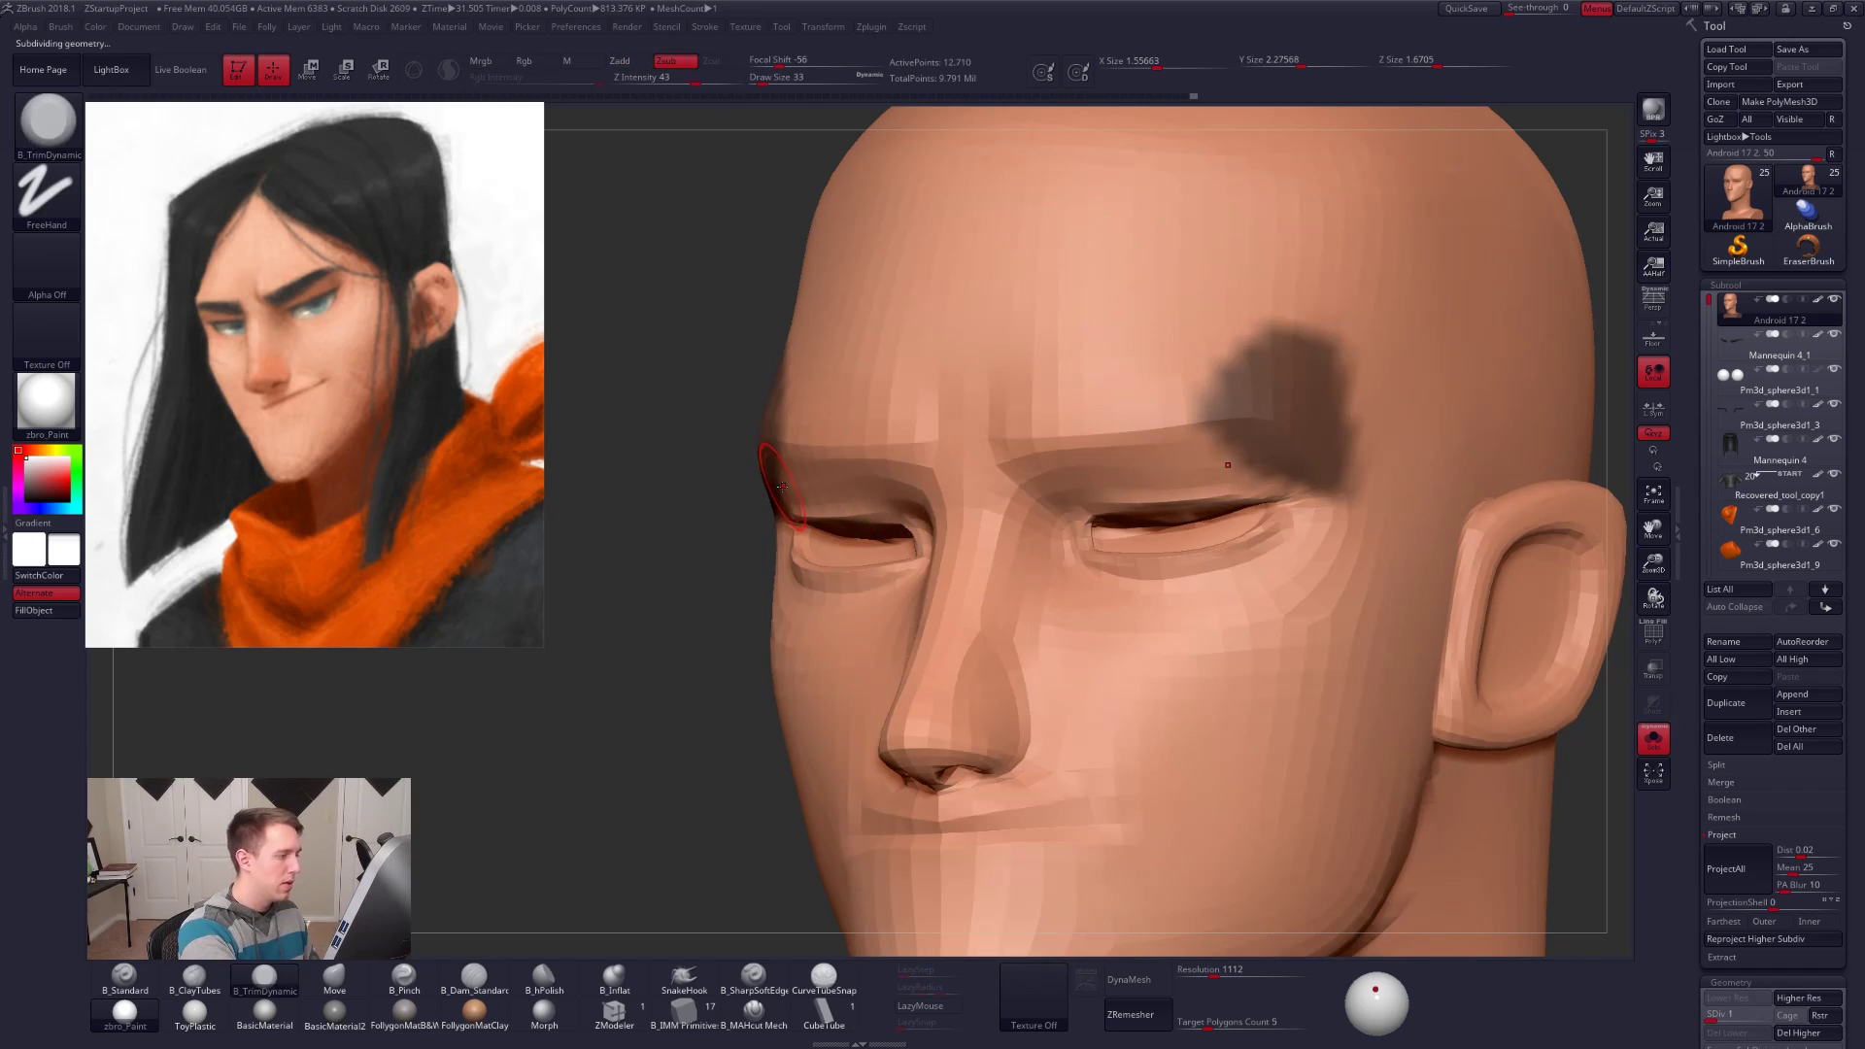
key("shift+d")
key("space")
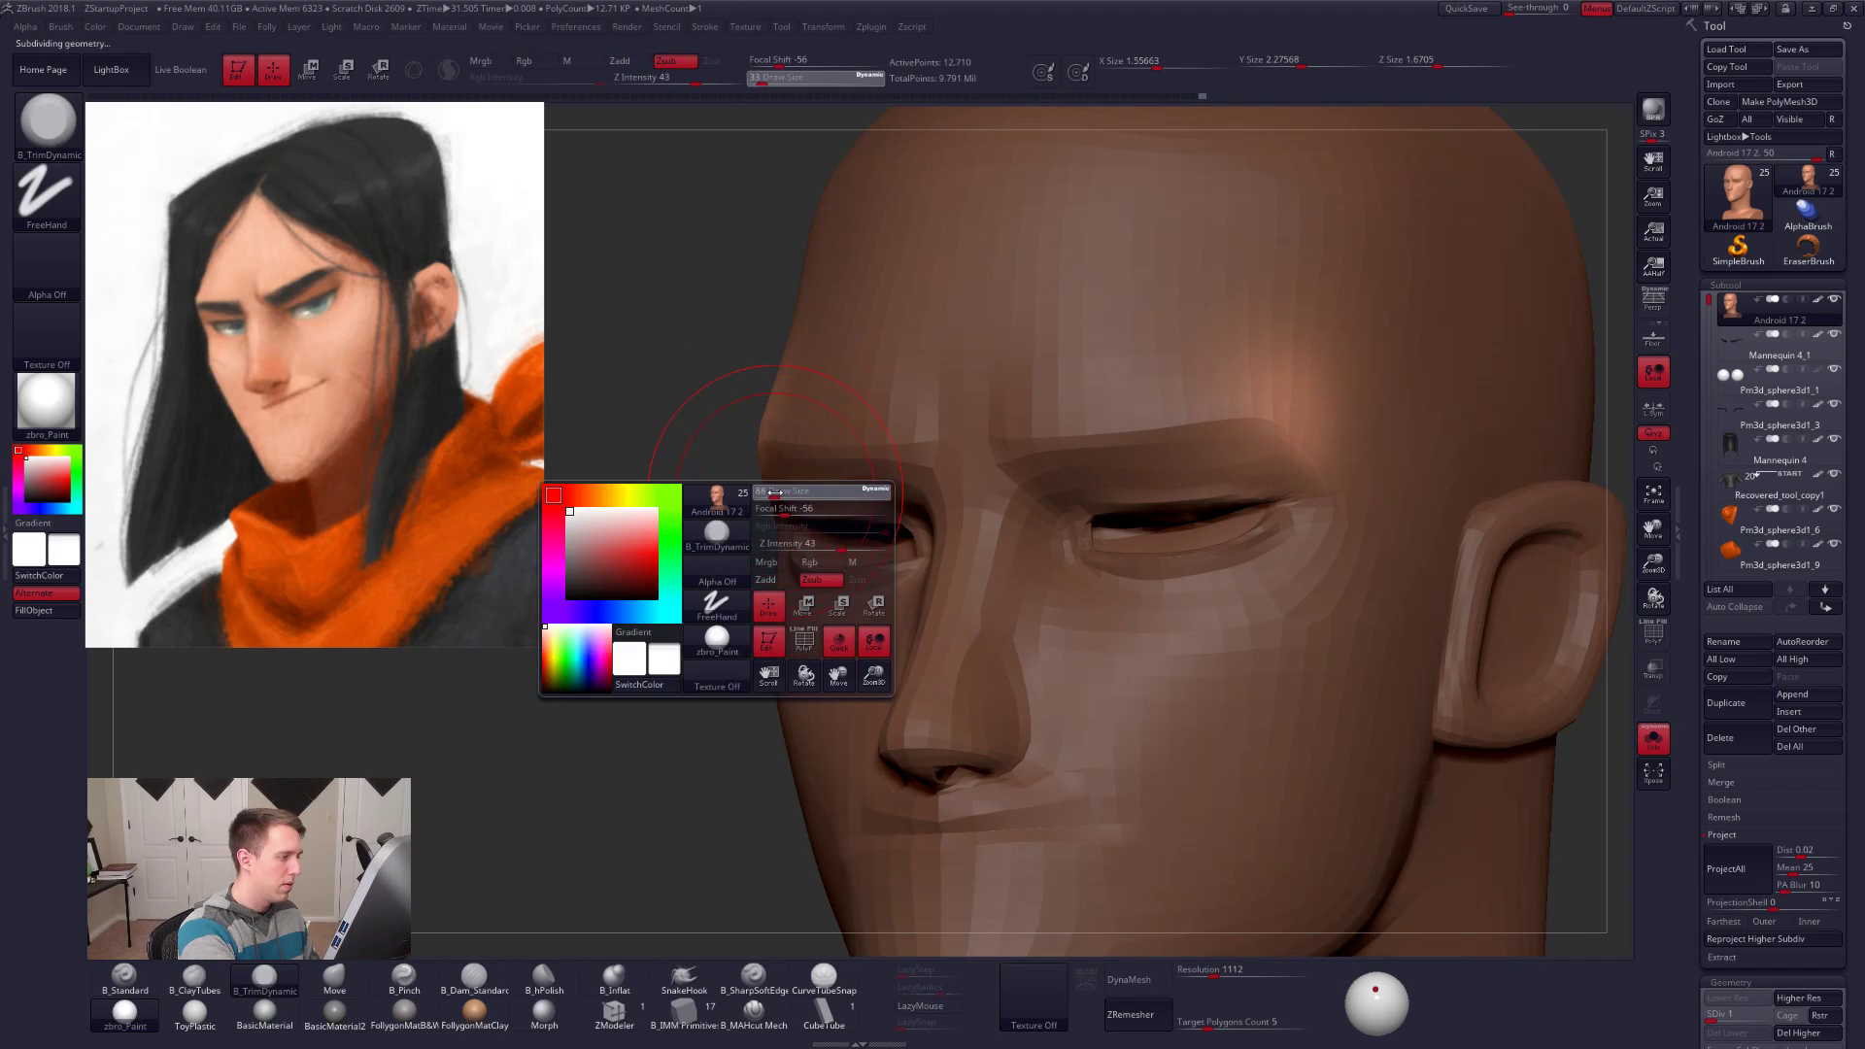
Step: Reshape the unmasked outer brow, clear the mask, and raise the head to subdivision level 5
key("space")
mouse_move(753, 507)
left_mouse_down()
mouse_move(819, 473)
mouse_move(825, 521)
mouse_move(792, 522)
mouse_move(1166, 741)
mouse_move(971, 680)
mouse_move(920, 701)
left_mouse_up()
key("d")
key("space")
left_click(839, 521)
mouse_move(920, 701)
right_mouse_down()
mouse_move(1169, 650)
mouse_move(1039, 636)
mouse_move(918, 680)
right_mouse_up()
key("3")
mouse_move(1049, 583)
right_mouse_down()
mouse_move(1076, 568)
mouse_move(1074, 494)
right_mouse_up()
key("d")
key("d")
mouse_move(1103, 556)
right_mouse_down()
mouse_move(1153, 574)
mouse_move(1065, 481)
right_mouse_up()
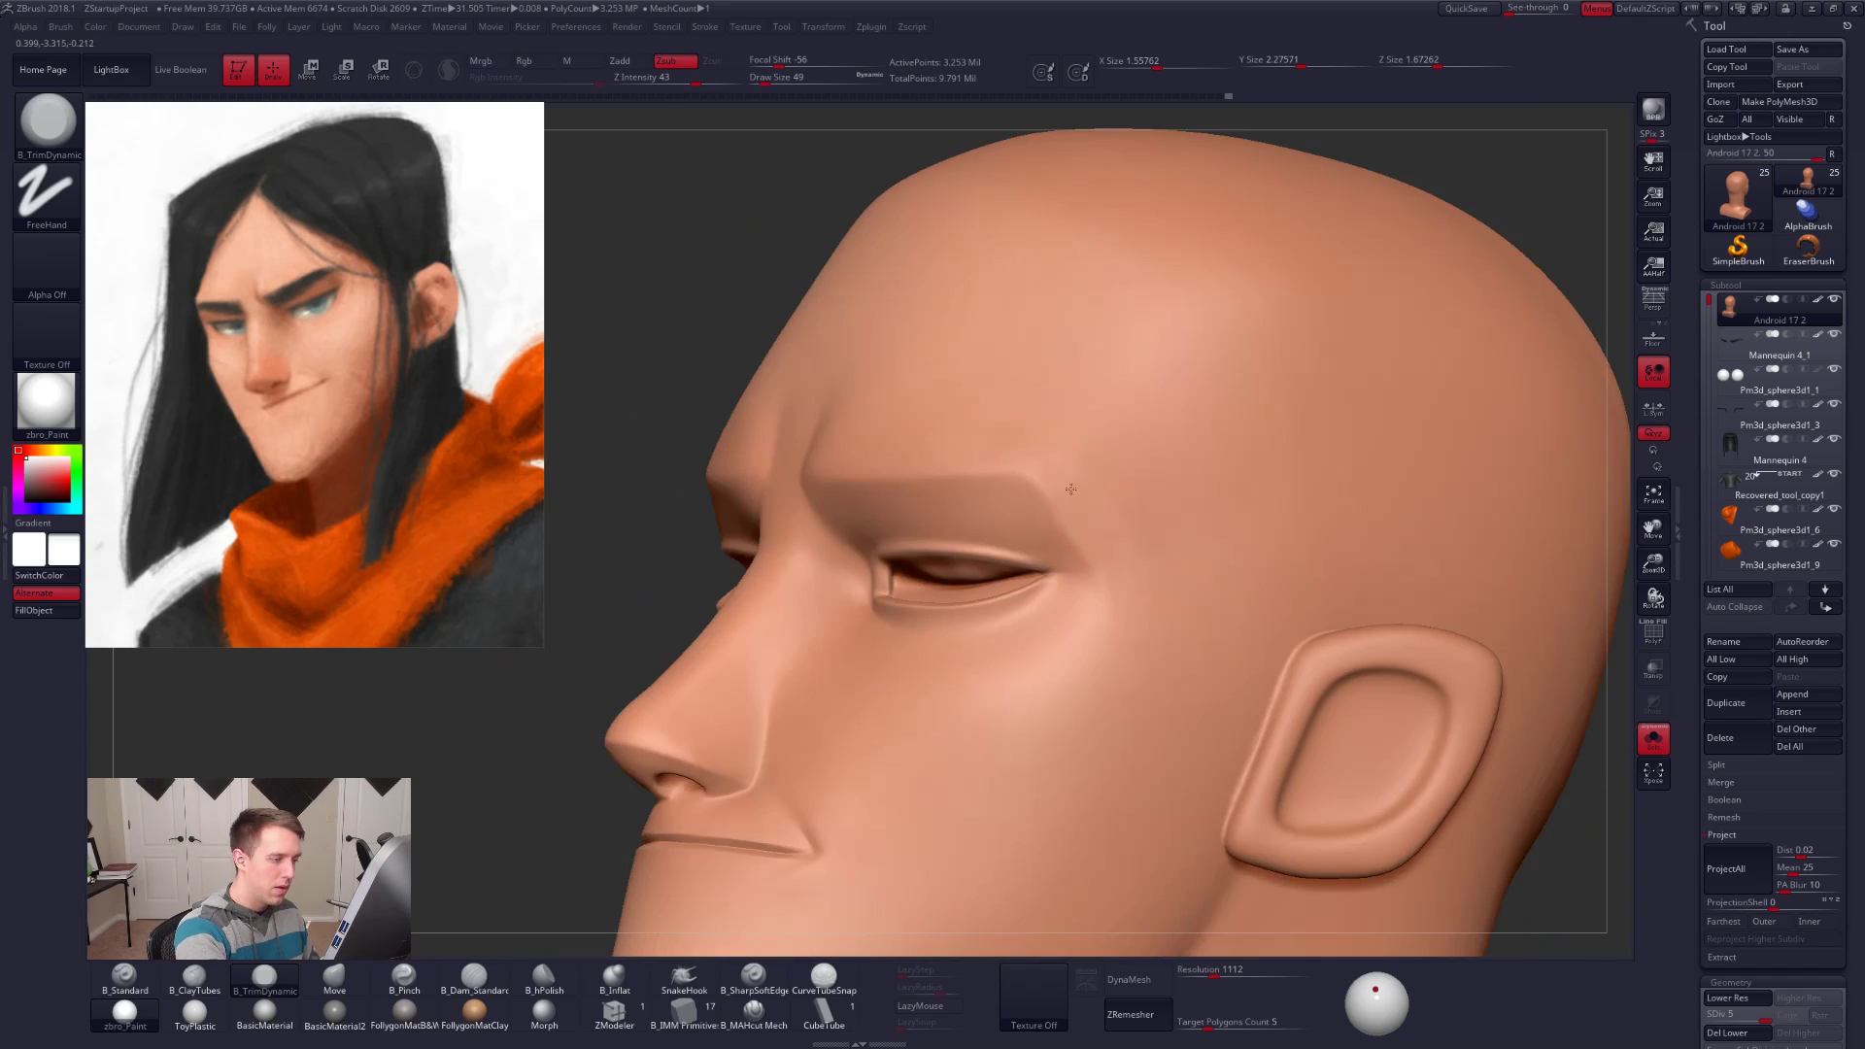
Step: Smooth the outer brow and temple on subdivision levels 3 and 4 at Draw Size 43
key("shift+d")
key("shift+d")
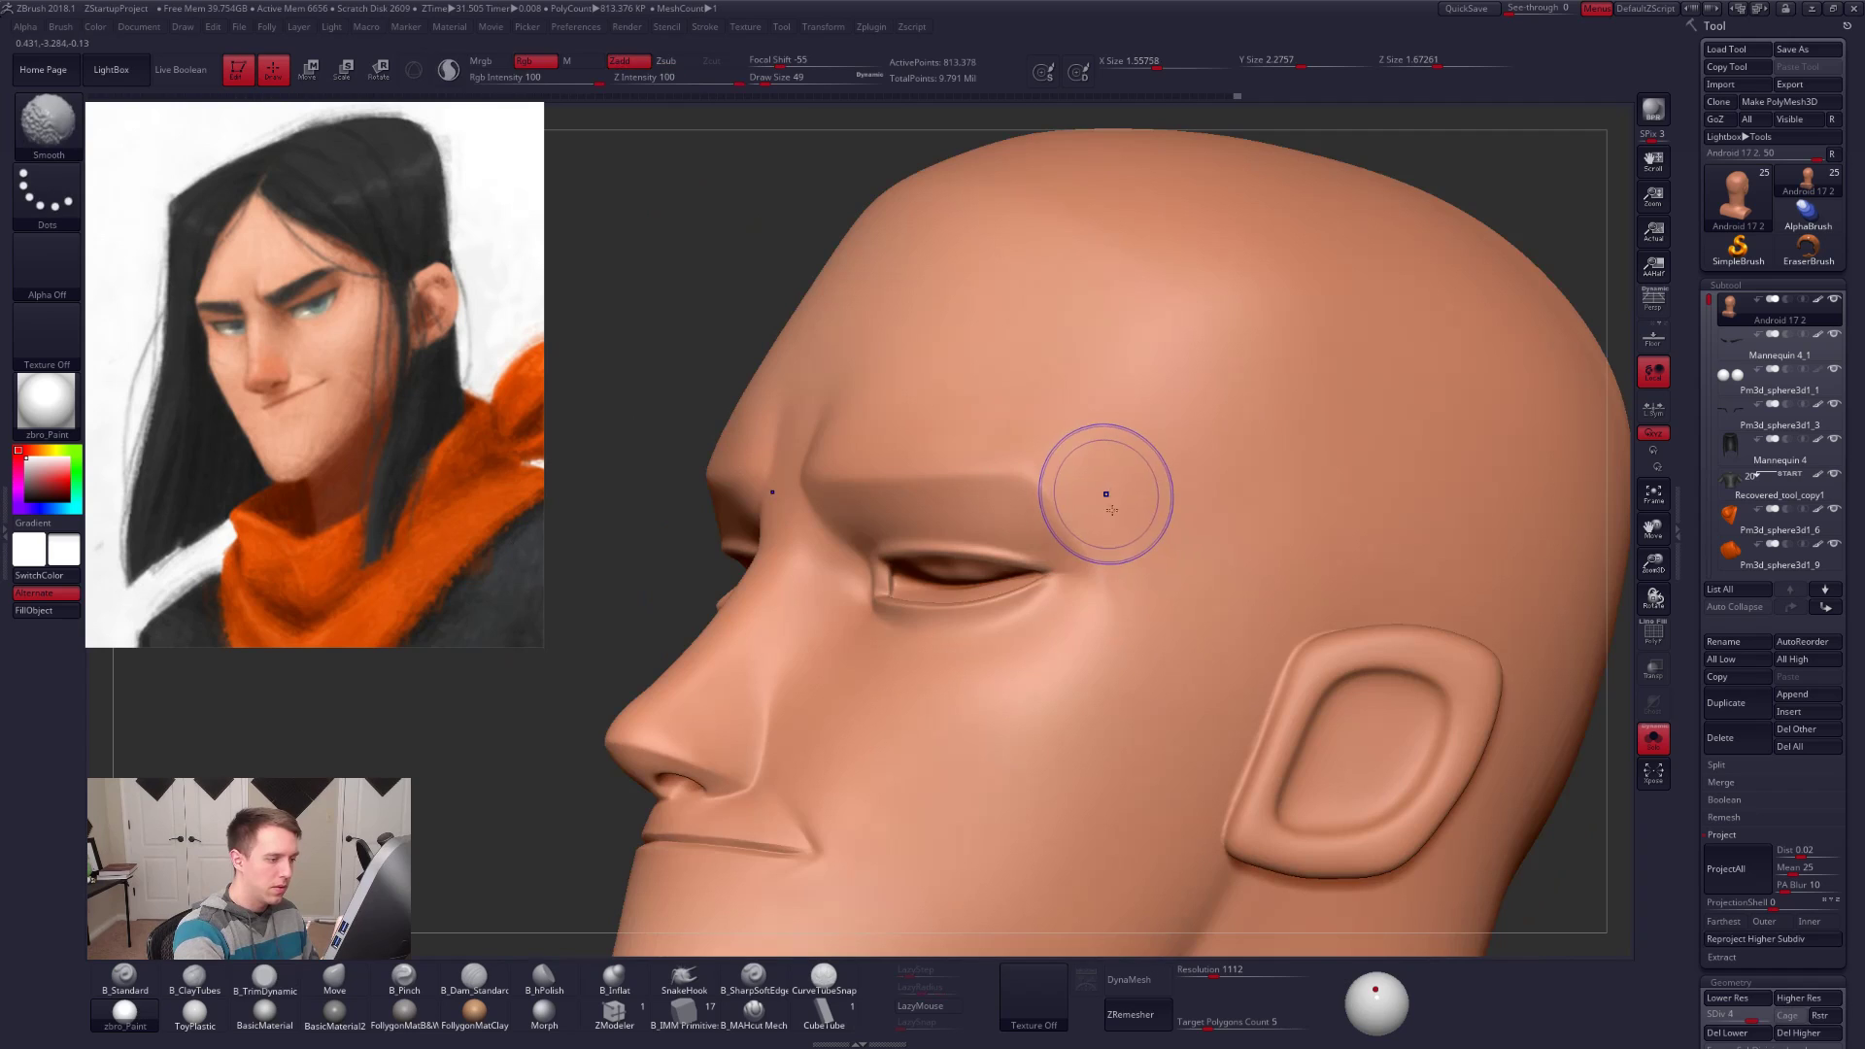
mouse_move(1145, 583)
right_mouse_down()
mouse_move(1102, 517)
mouse_move(1112, 481)
right_mouse_up()
key("shift")
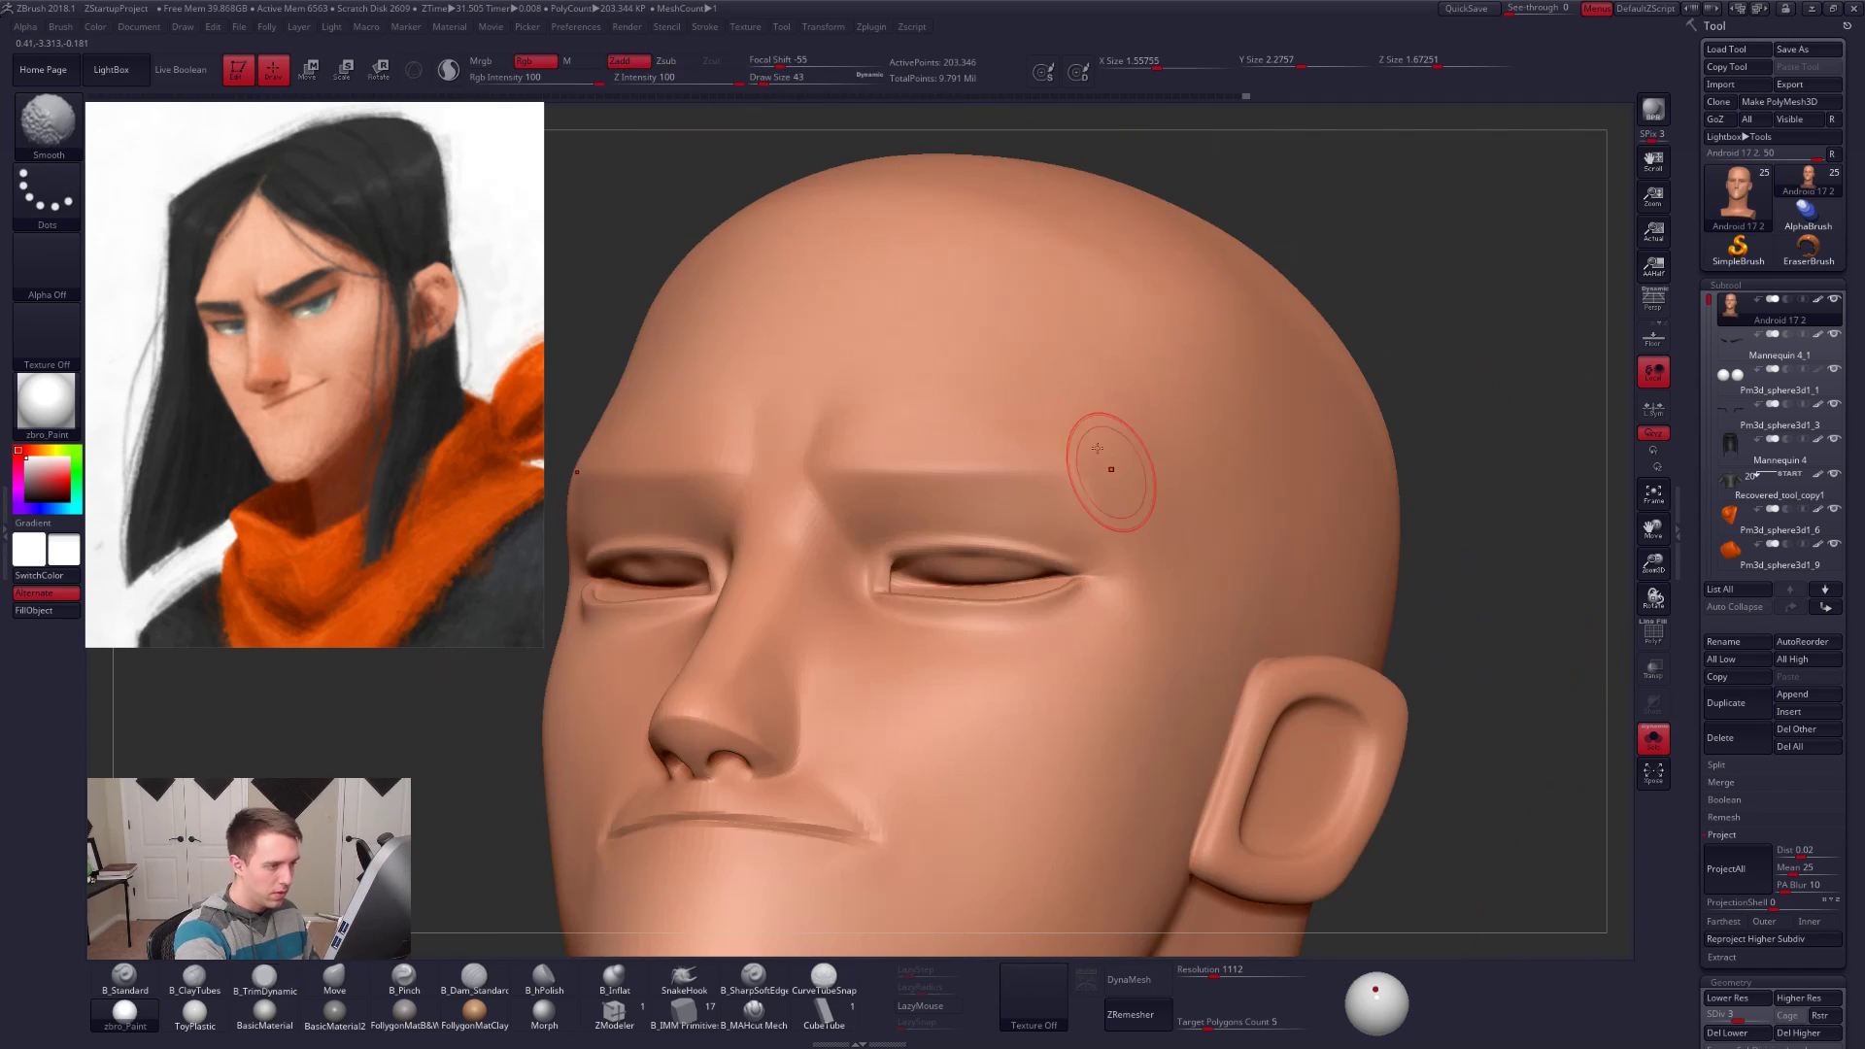
mouse_move(1128, 536)
right_mouse_down()
mouse_move(1163, 650)
mouse_move(1118, 573)
right_mouse_up()
key("shift")
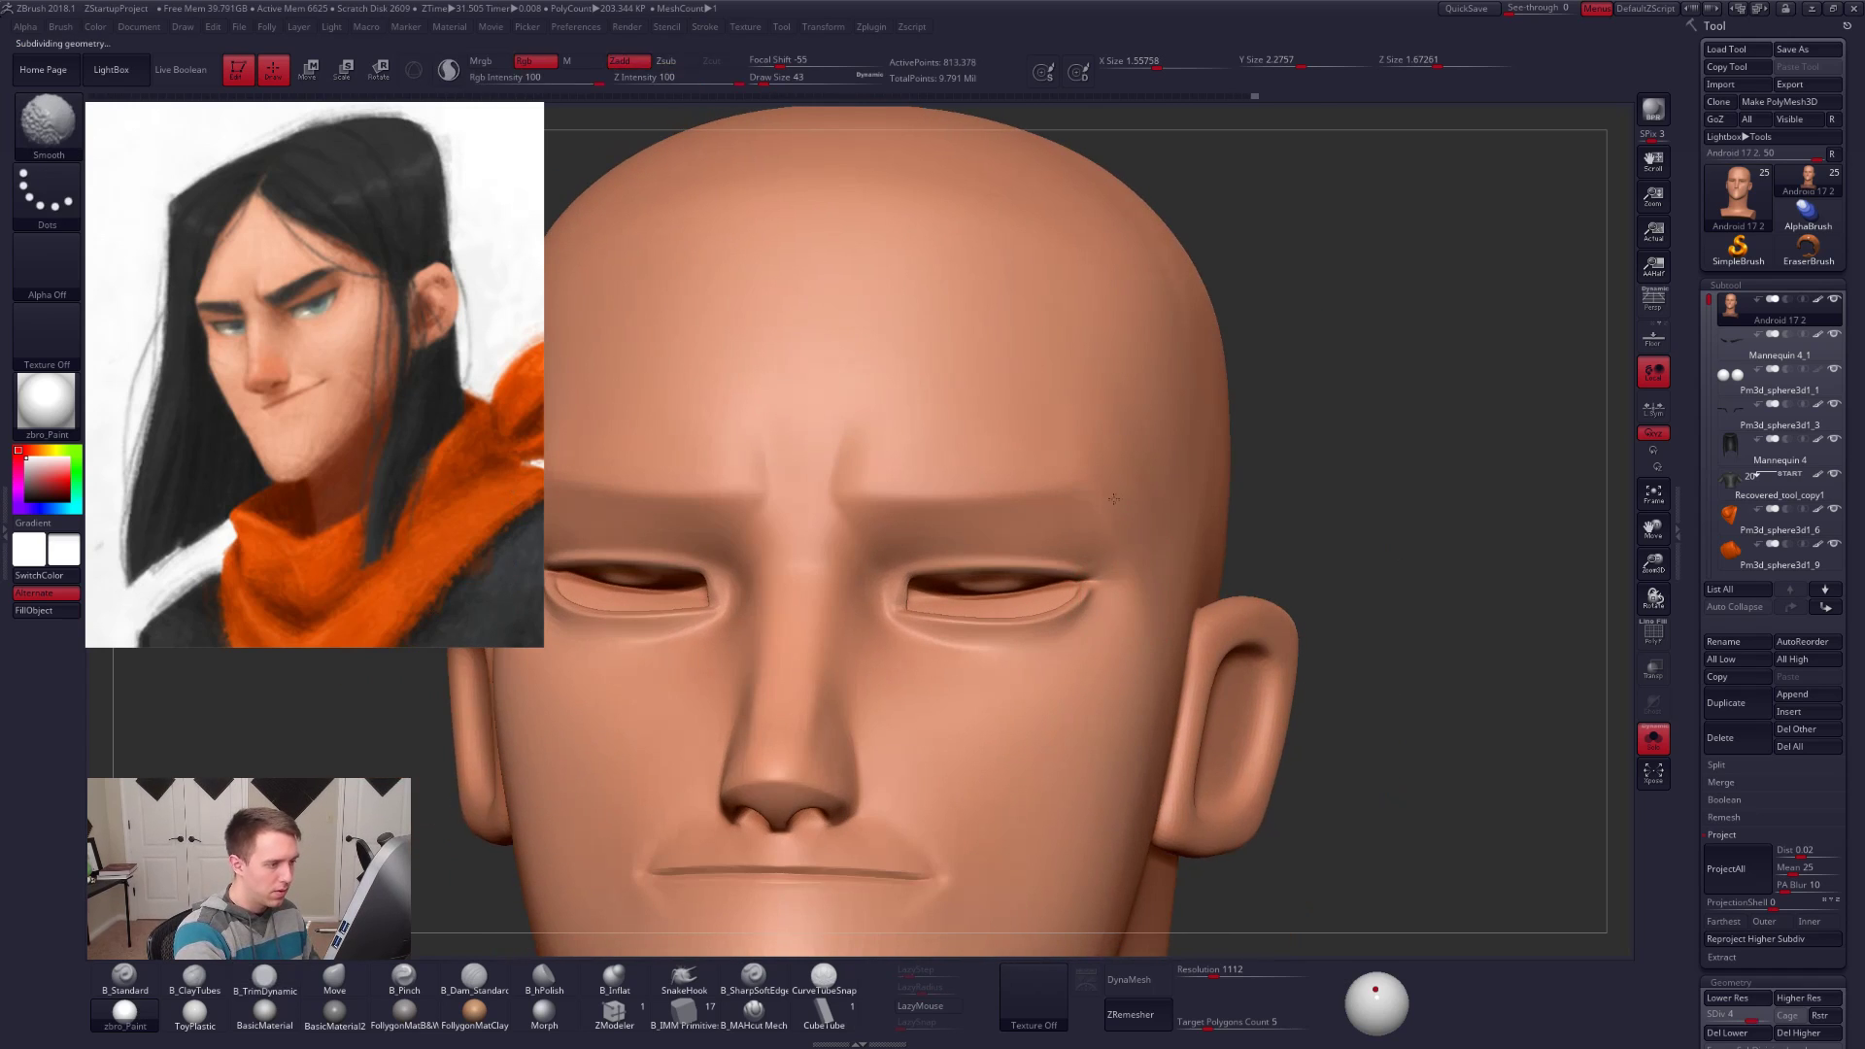
left_click_drag(1148, 530, 1146, 549, "shift")
Step: Examine the brows and eyes against the portrait reference with all subtools shown
mouse_move(1148, 558)
right_mouse_down()
mouse_move(1244, 544)
mouse_move(1102, 665)
mouse_move(1058, 658)
mouse_move(1090, 505)
right_mouse_up()
key("shift+alt+s")
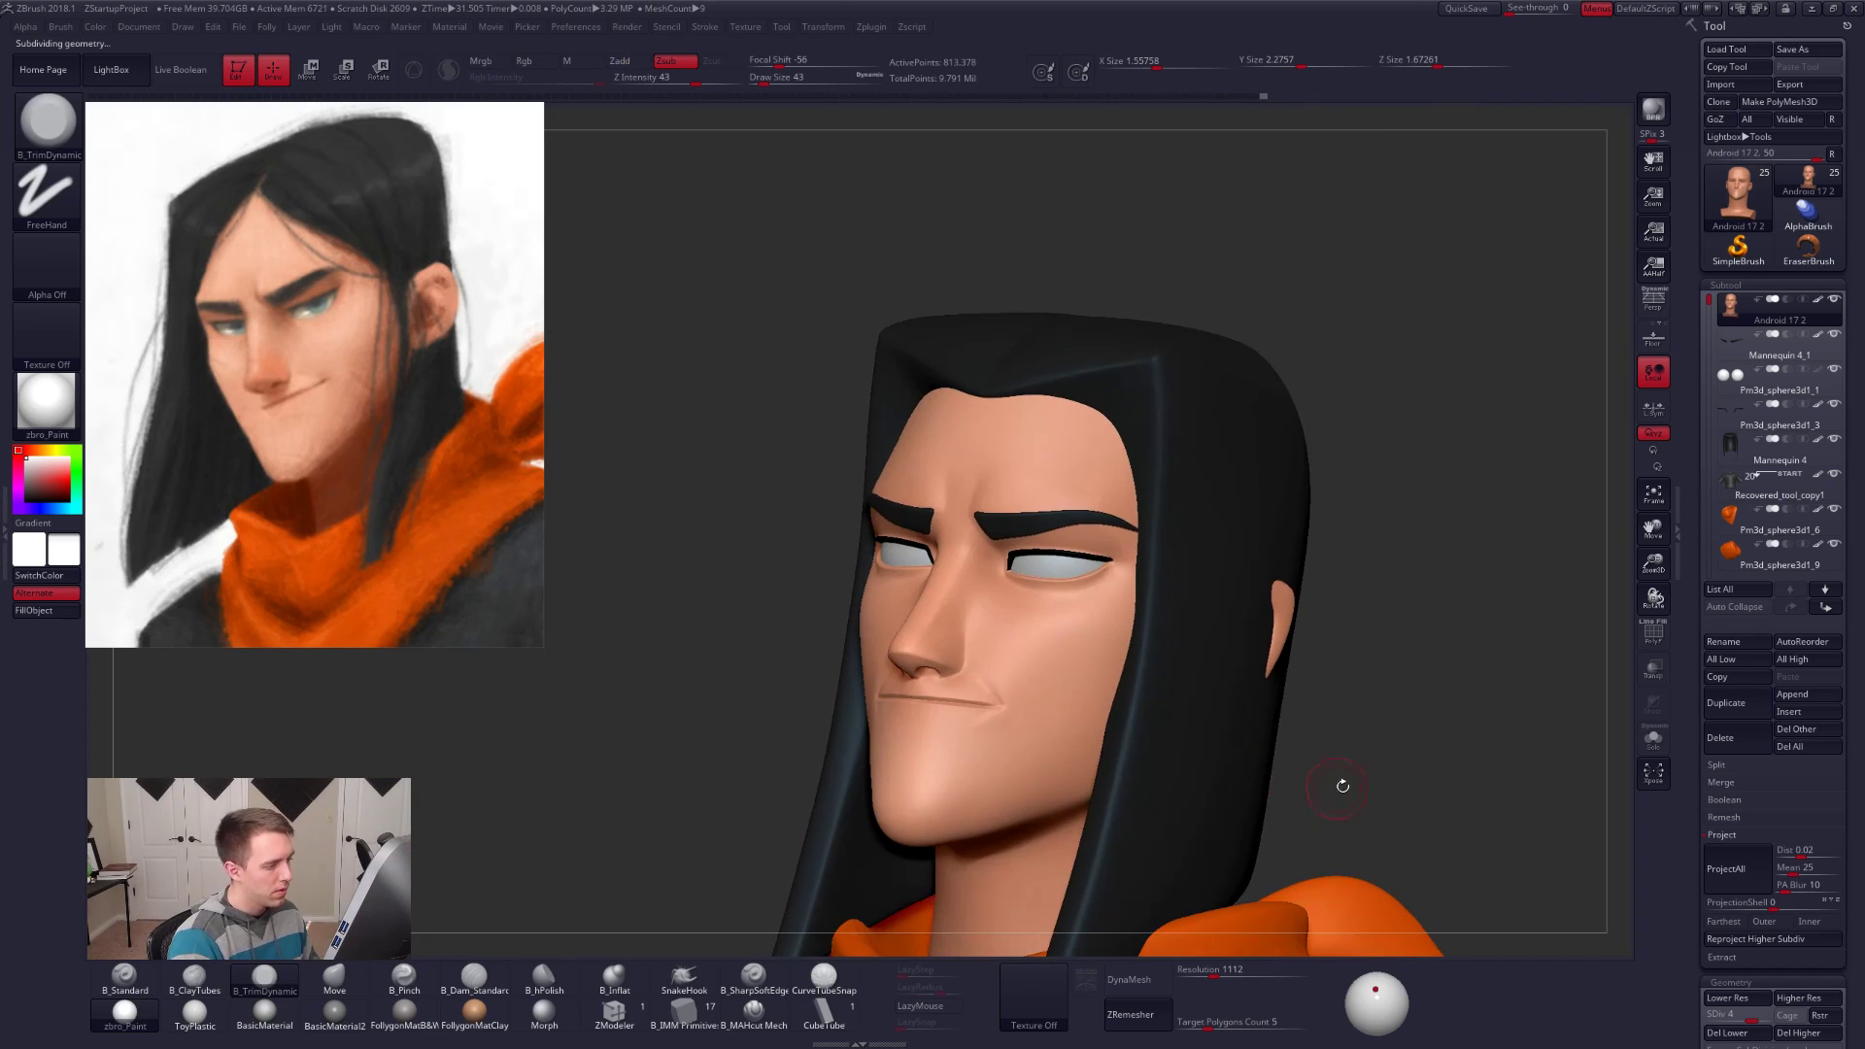
right_click_drag(1371, 770, 1205, 680)
right_click_drag(1071, 605, 1074, 653, "ctrl")
key("space")
left_click_drag(1097, 593, 1104, 590)
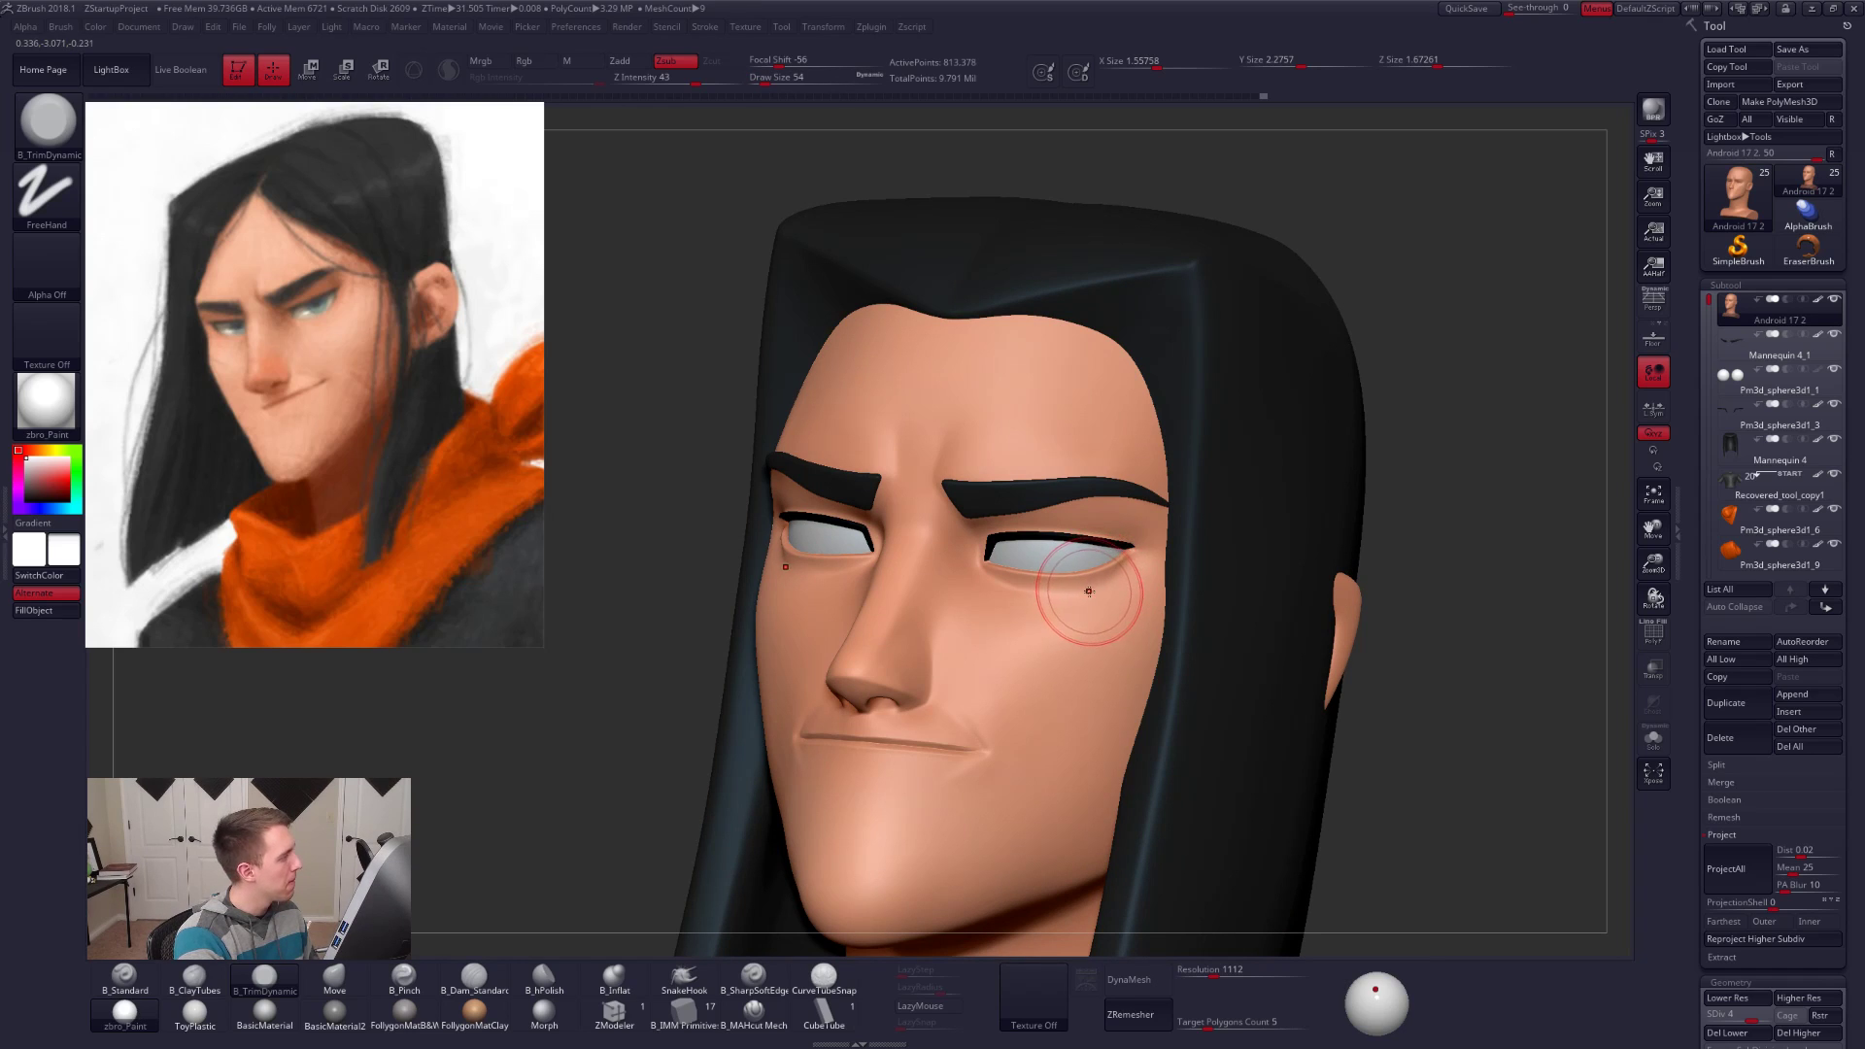
mouse_move(1098, 597)
right_mouse_down()
mouse_move(1111, 638)
mouse_move(1083, 633)
mouse_move(1103, 554)
right_mouse_up()
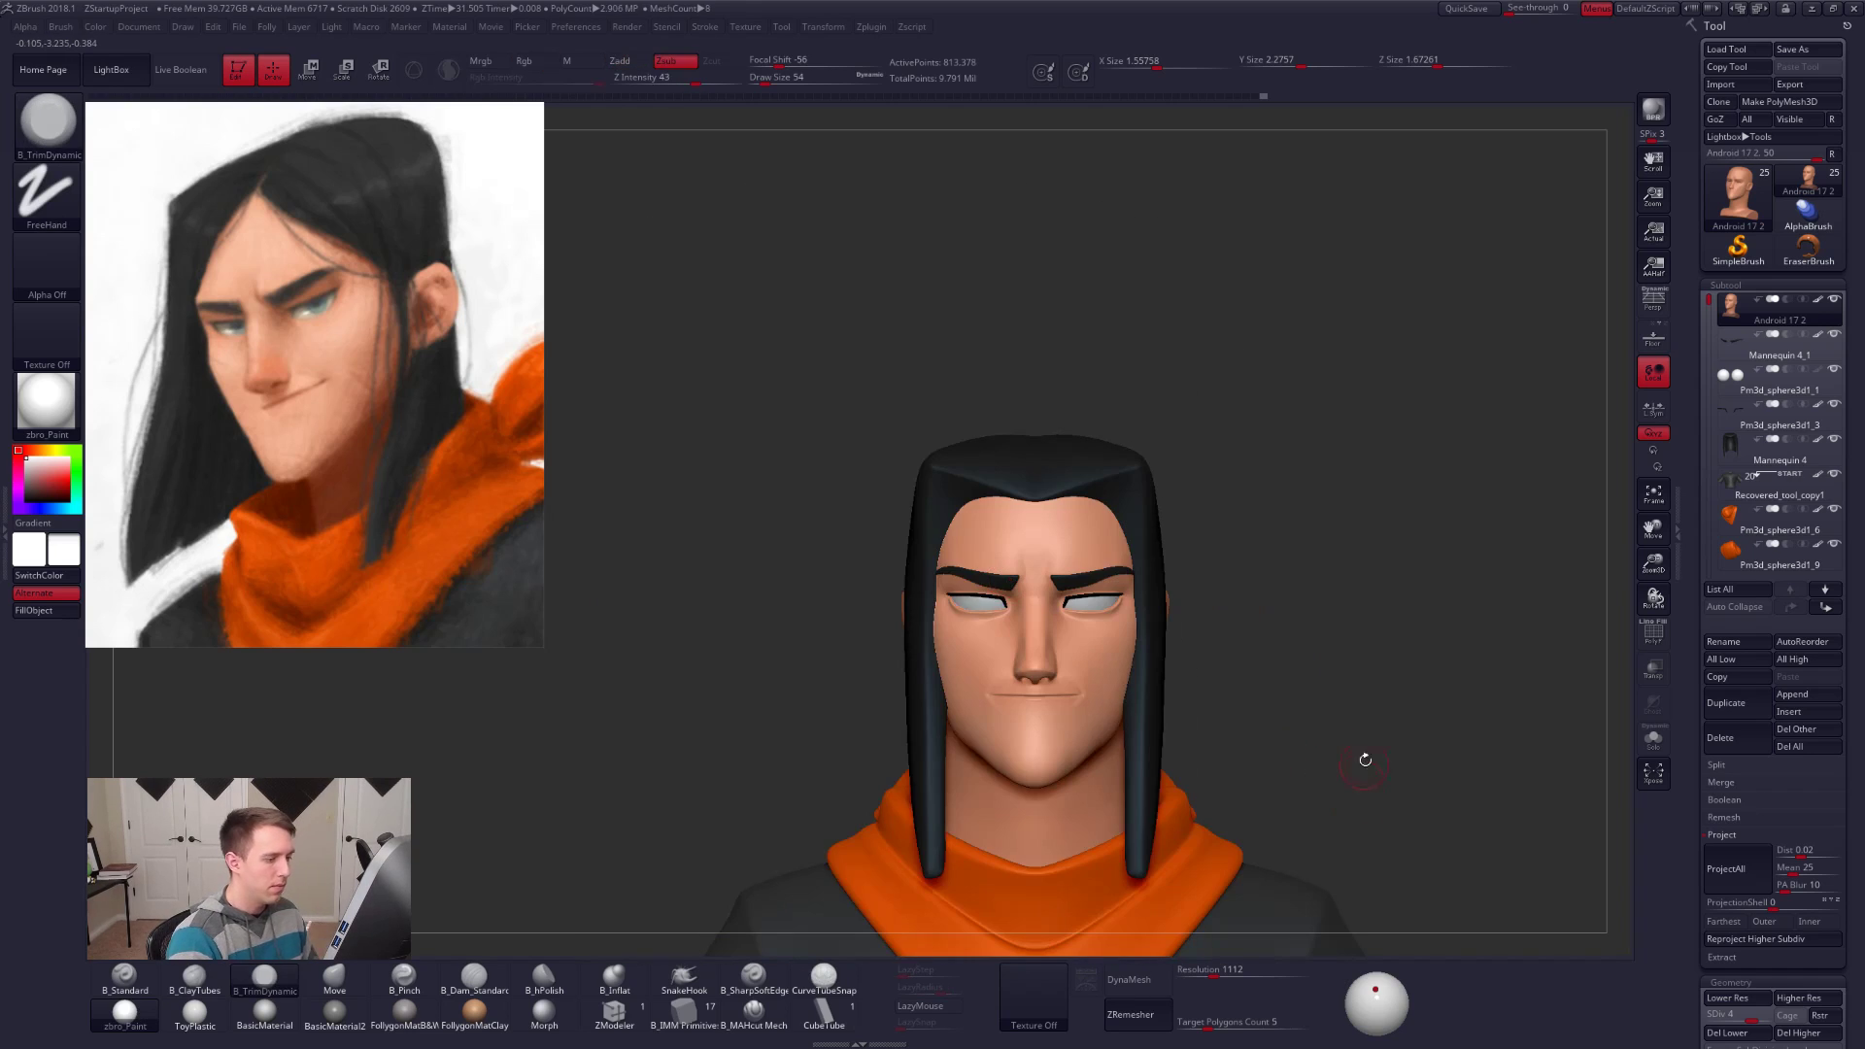
Step: Compare the character with perspective on, and return to the isolated head's profile with perspective off
left_click(1650, 309)
right_click_drag(1266, 671, 1148, 649)
mouse_move(1148, 649)
right_mouse_down("ctrl")
mouse_move(1143, 702)
mouse_move(1090, 628)
mouse_move(1045, 668)
mouse_move(1095, 674)
mouse_move(1115, 720)
mouse_move(1293, 694)
right_mouse_up("ctrl")
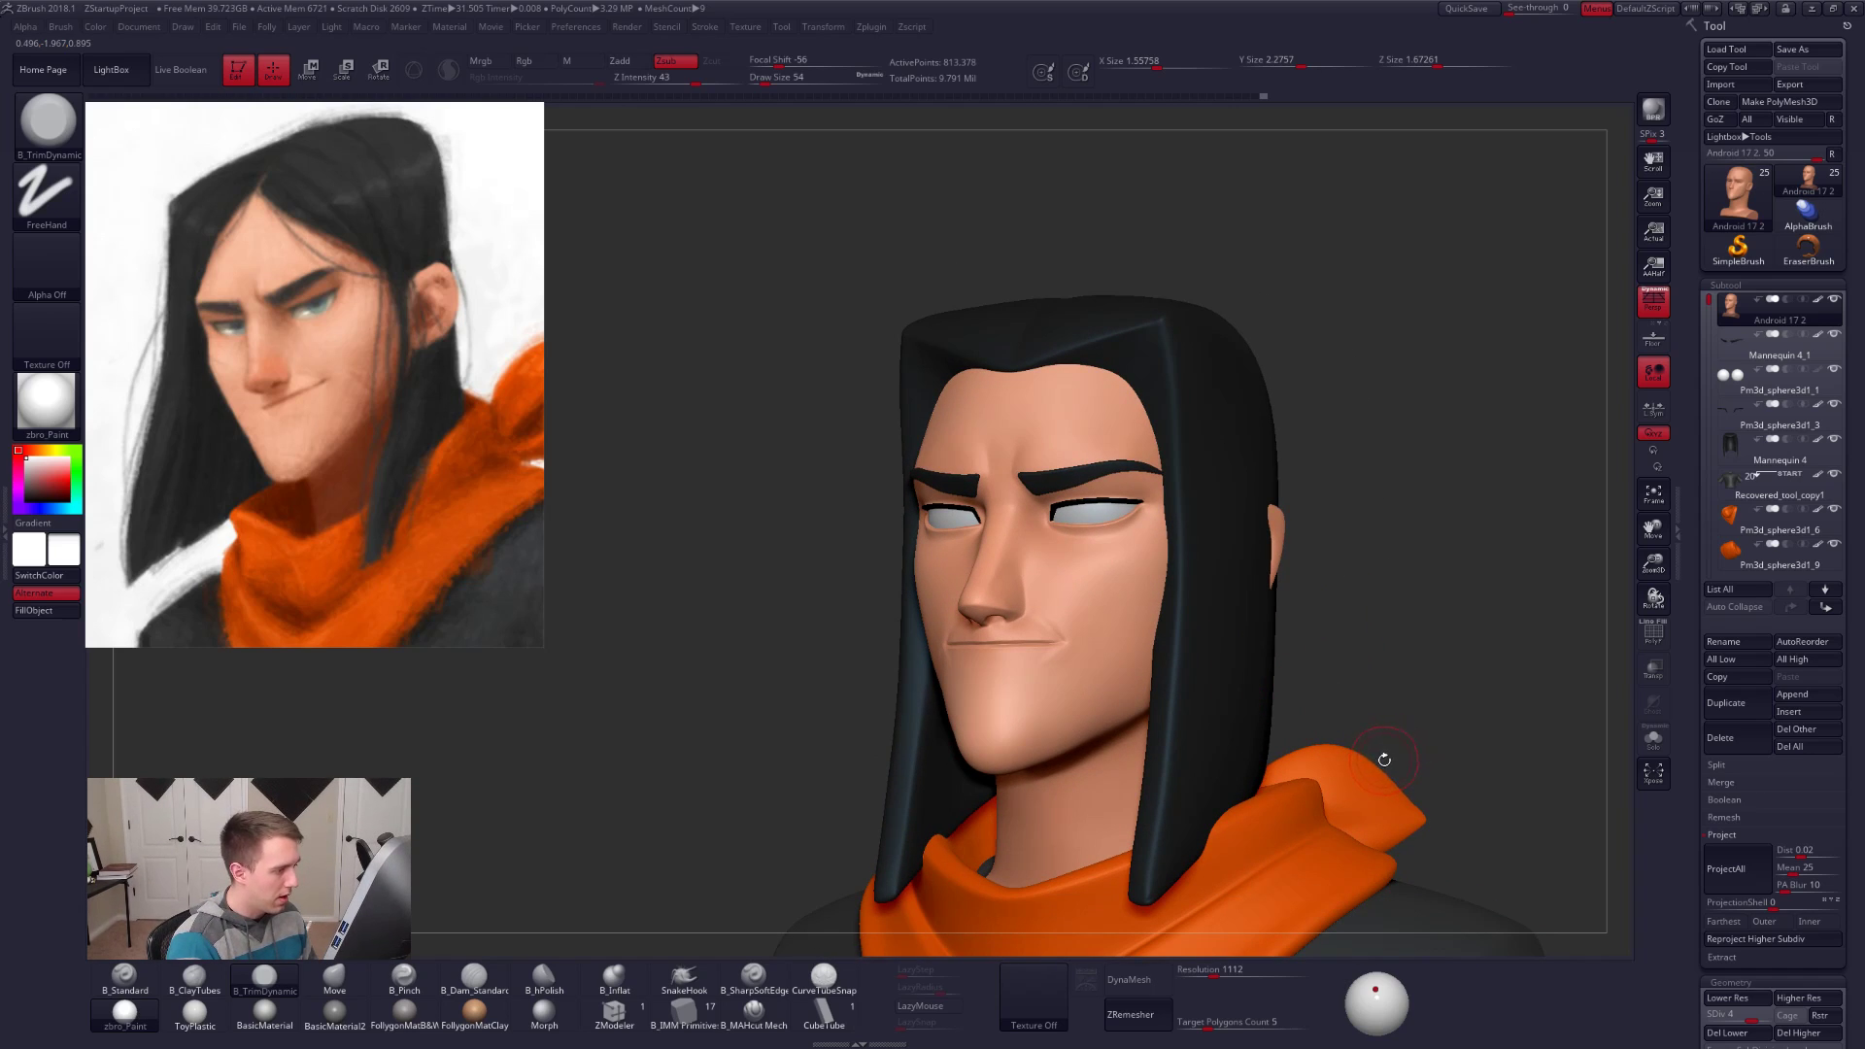
key("shift+s")
right_click_drag(1040, 645, 918, 641)
right_click_drag(1010, 714, 993, 658, "ctrl")
left_click(1650, 307)
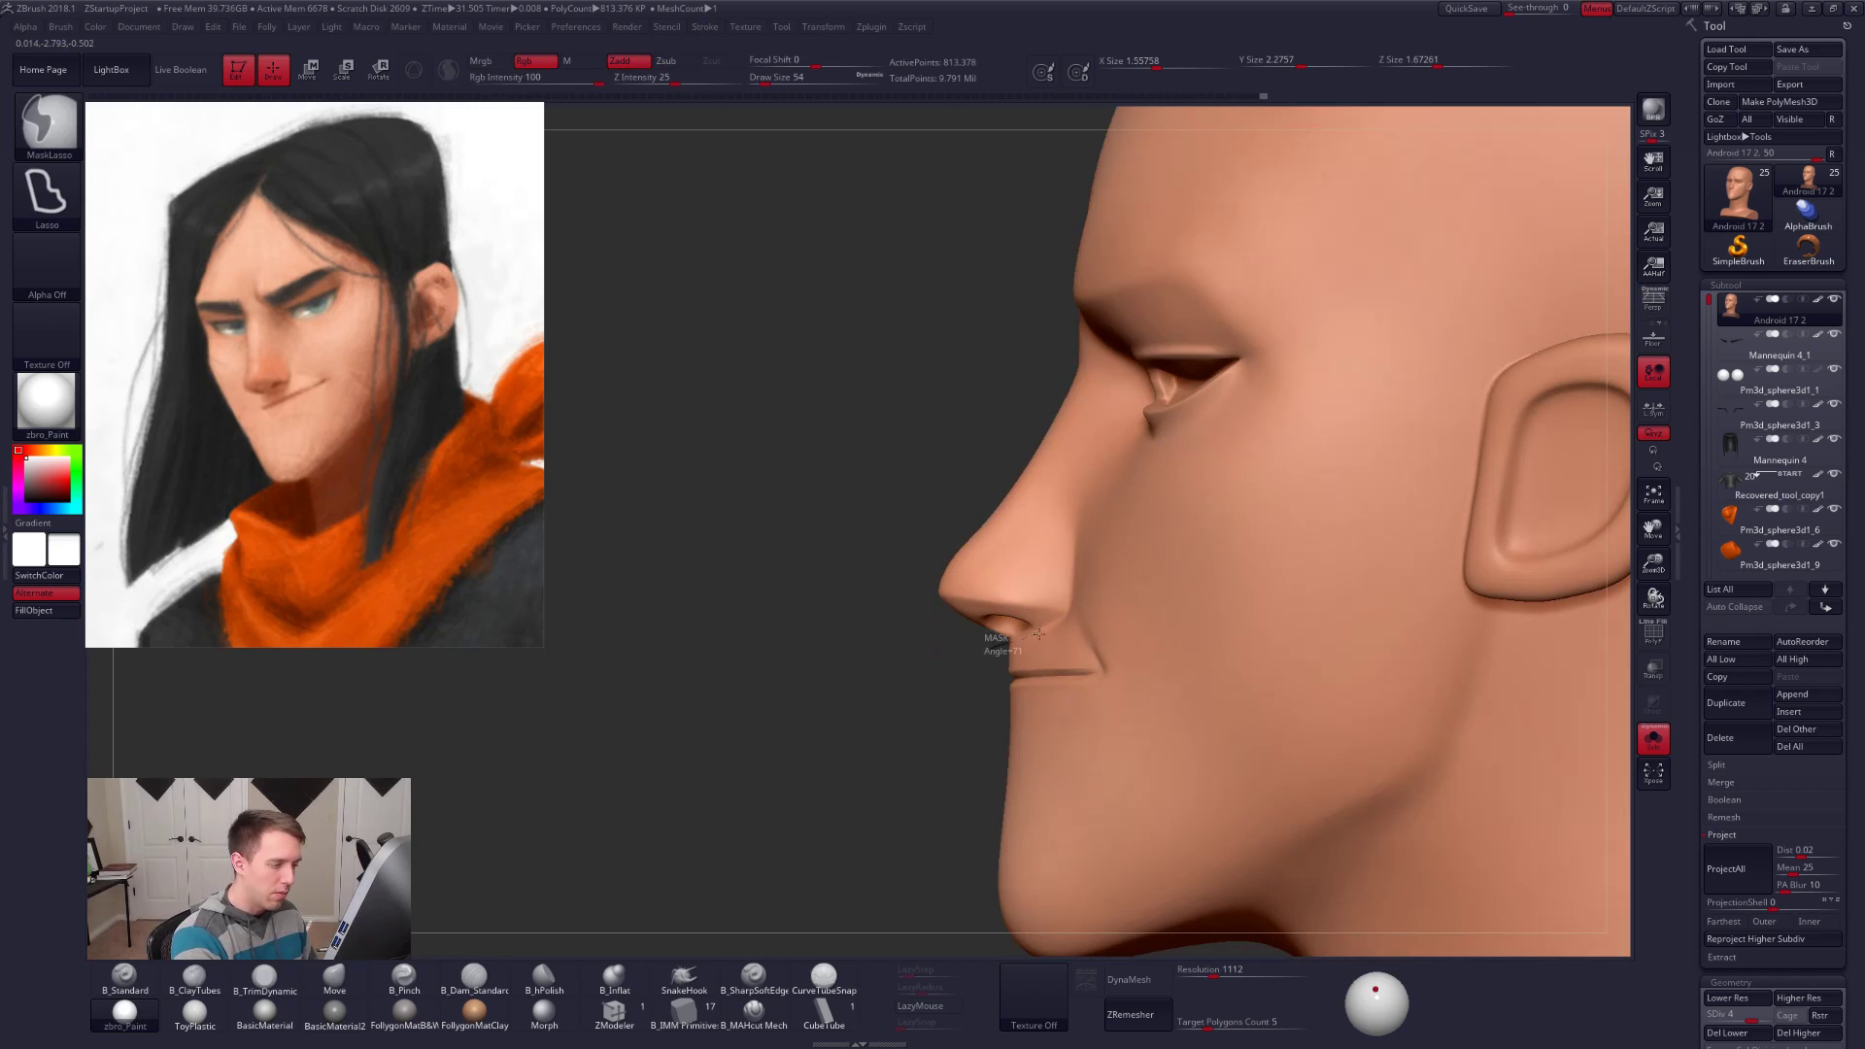
Step: Lasso-mask the nose tip, lower the head to subdivision level 1, and soften and invert the mask
left_click_drag(1073, 561, 1006, 505, "ctrl")
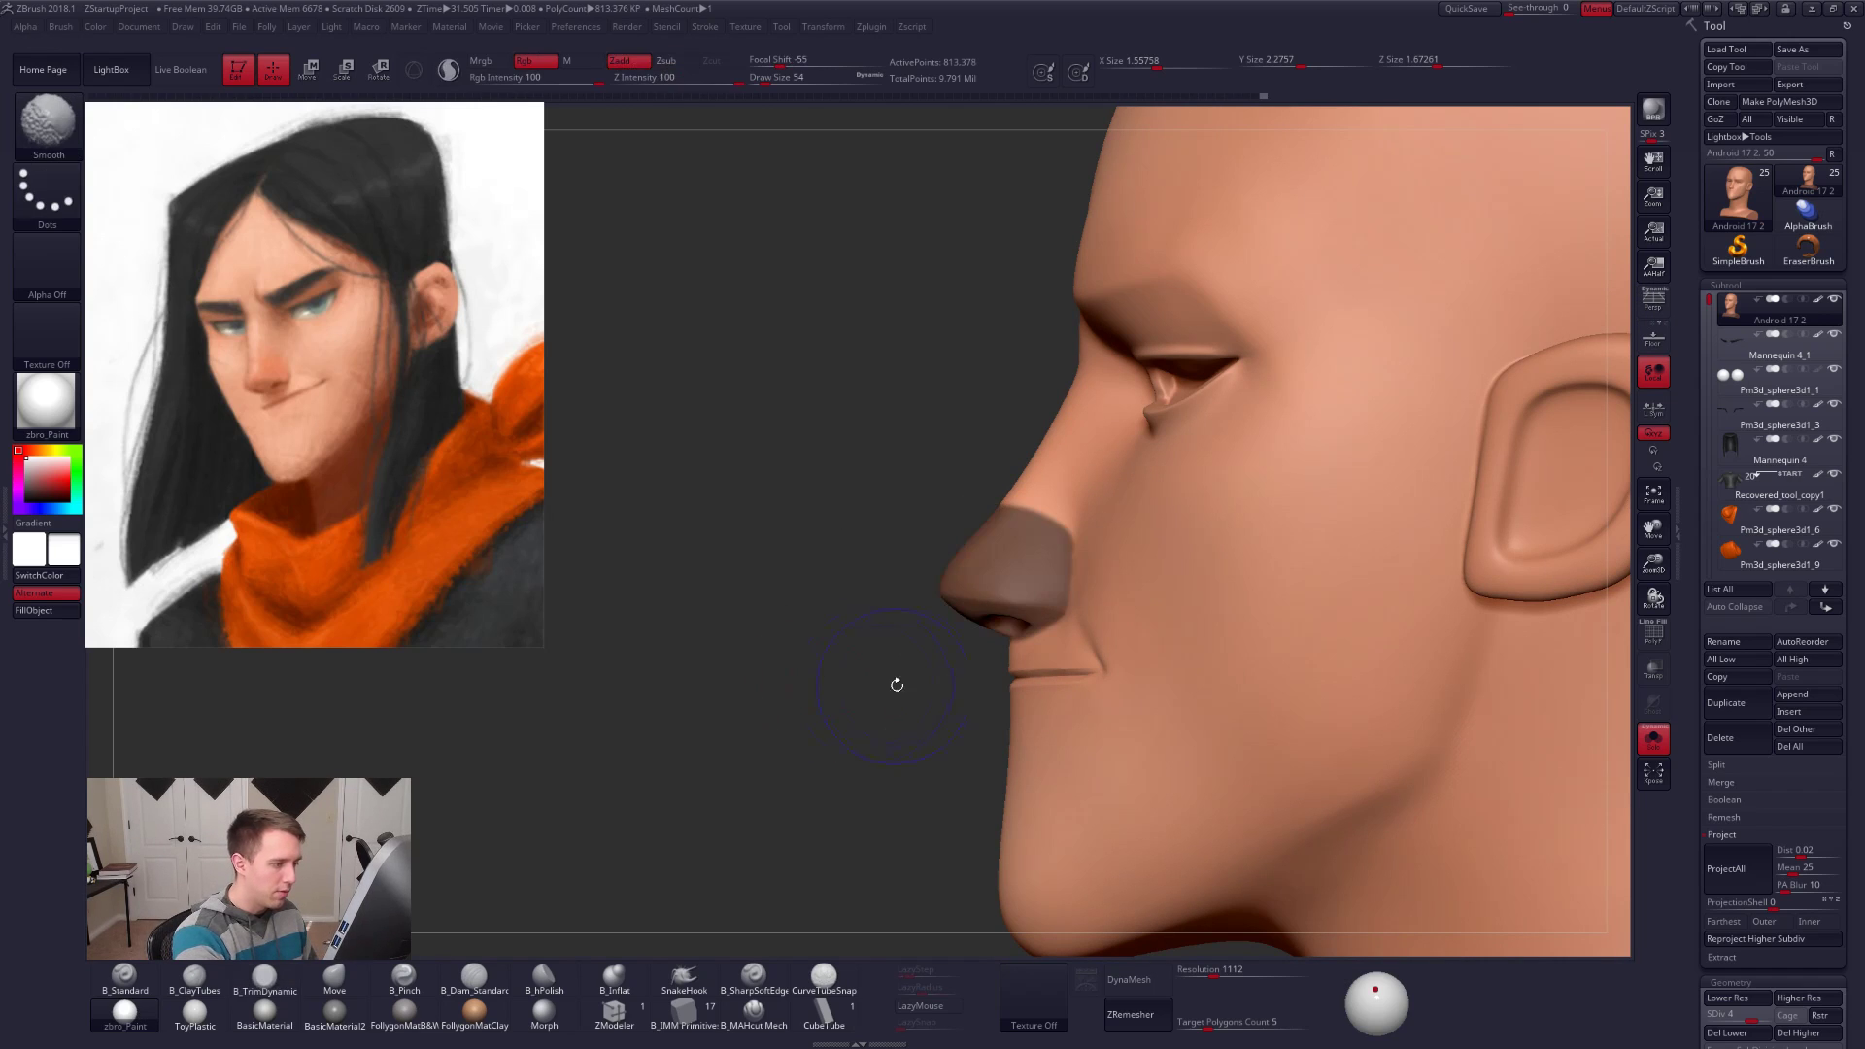
key("shift+d")
key("shift+d")
key("shift+d")
left_click(1034, 609, "ctrl")
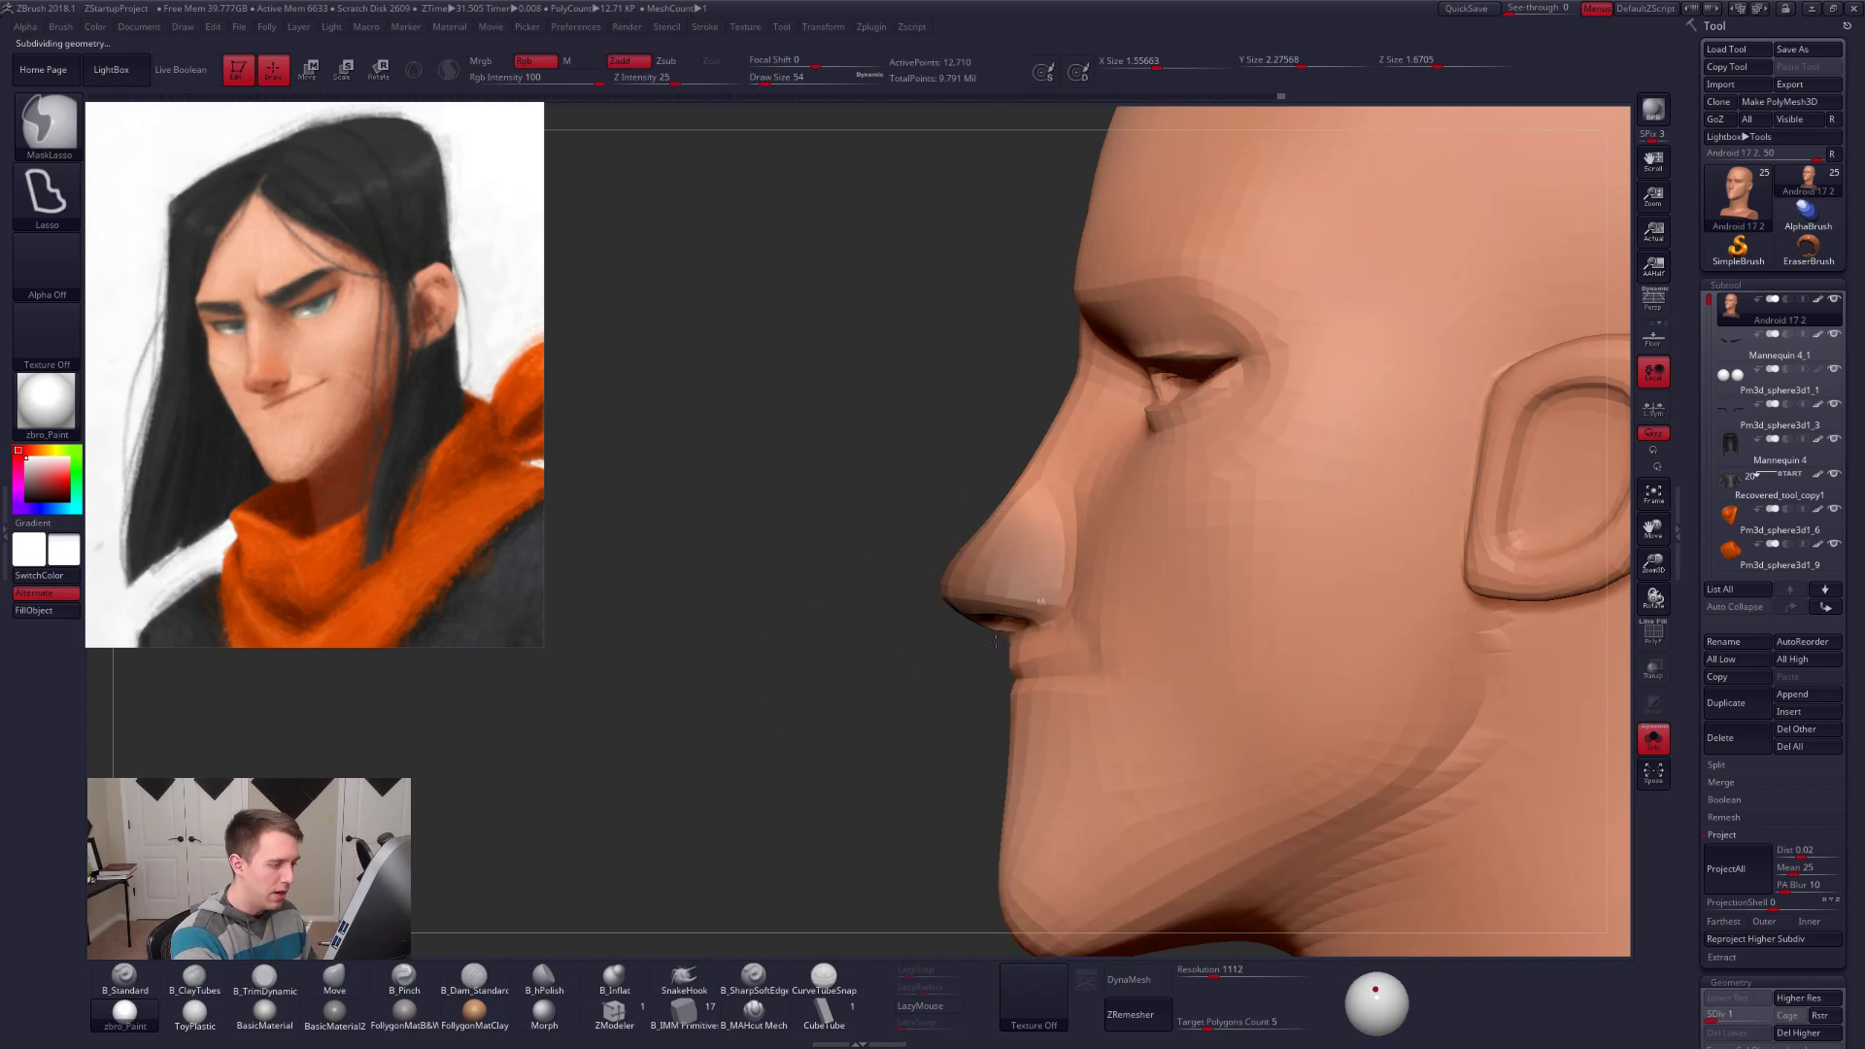
left_click(993, 644, "ctrl")
mouse_move(991, 707)
left_mouse_down()
mouse_move(999, 615)
mouse_move(994, 714)
left_mouse_up()
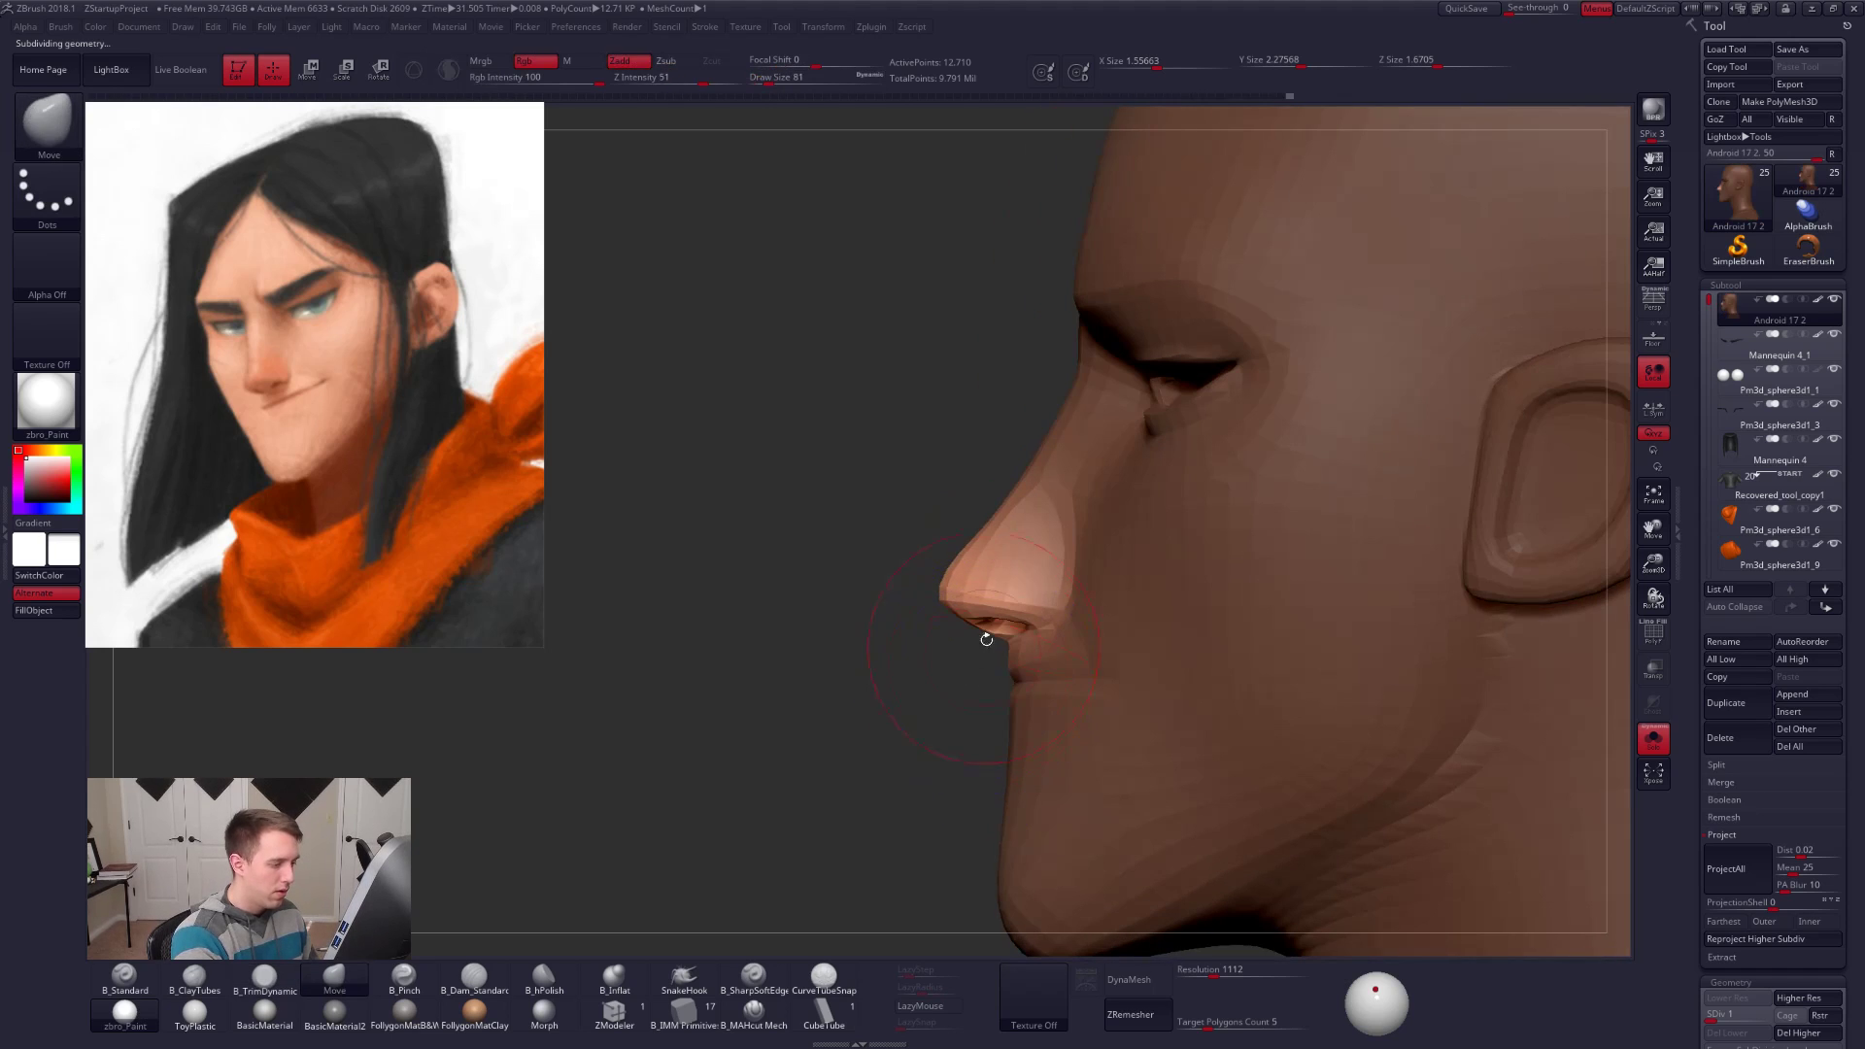
Step: Scale the unmasked nose tip, adjust it with the Move brush, and clear the mask
key("e")
mouse_move(1007, 593)
left_mouse_down()
mouse_move(916, 746)
mouse_move(987, 704)
mouse_move(987, 682)
mouse_move(1069, 712)
left_mouse_up()
key("q")
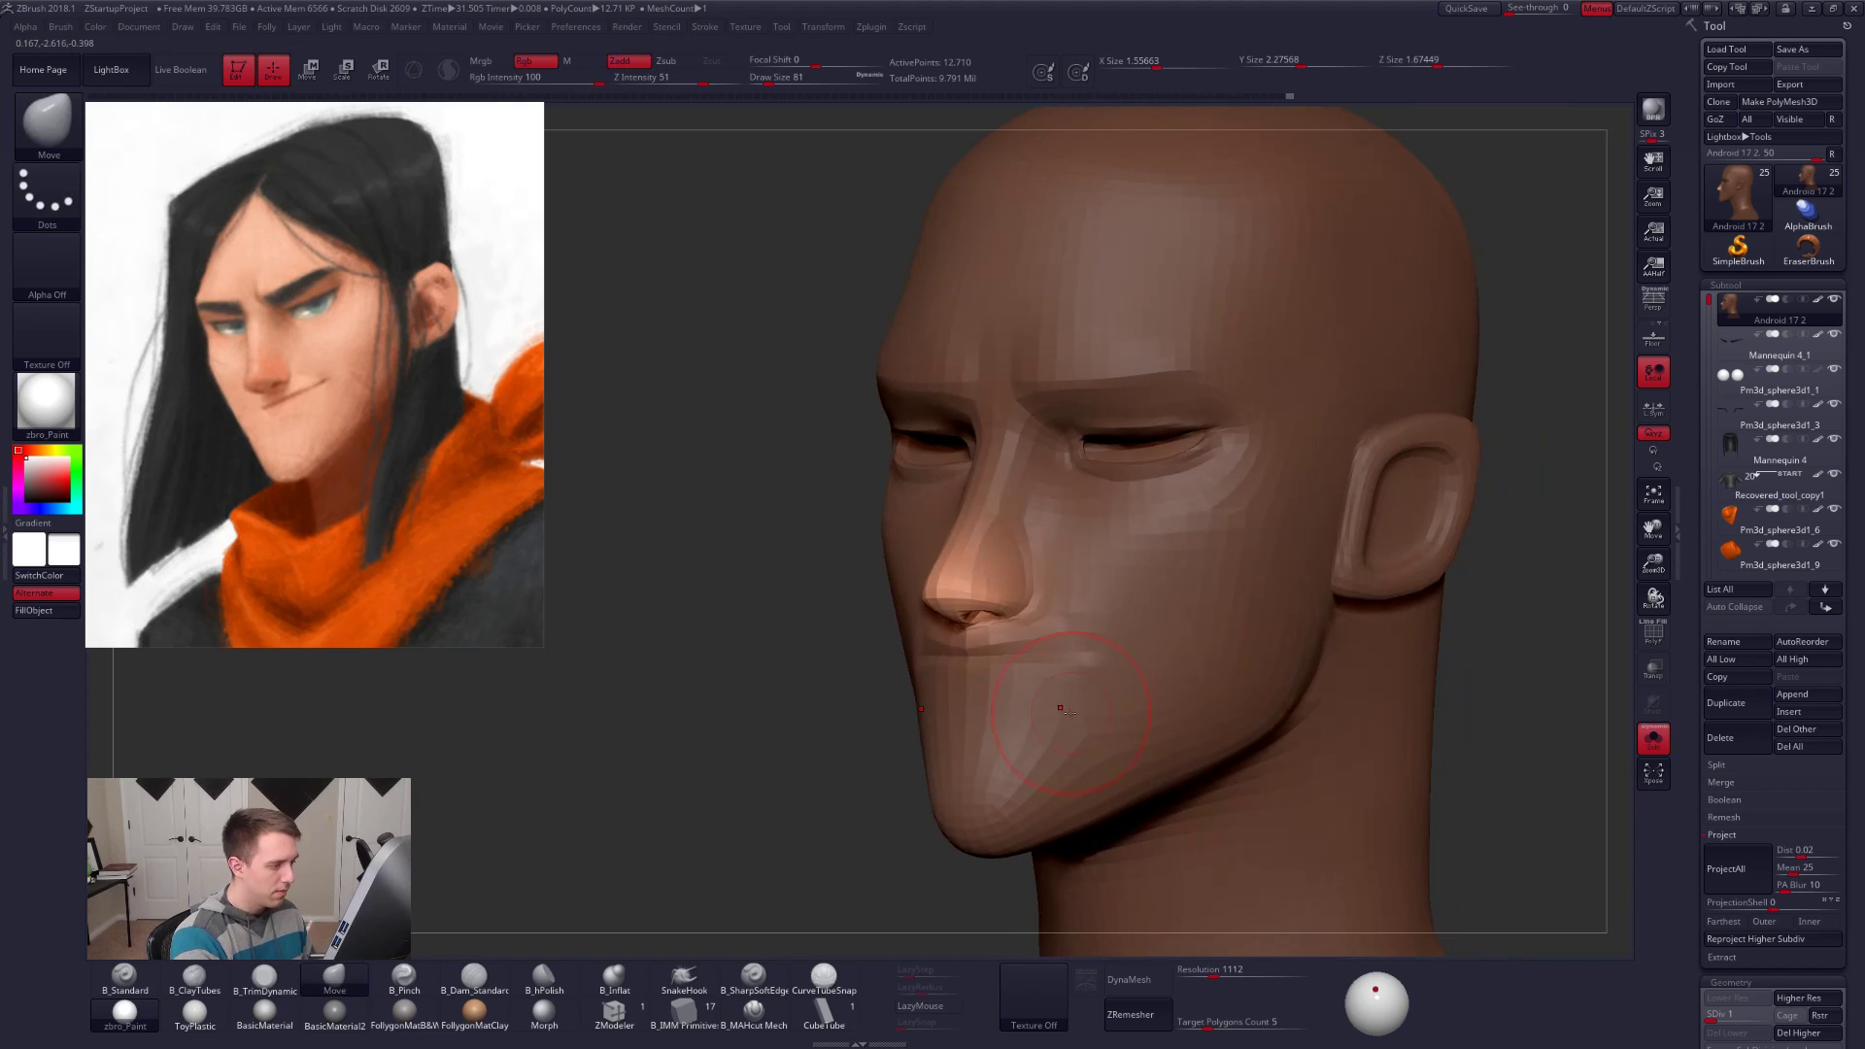
mouse_move(1061, 709)
right_mouse_down()
mouse_move(1010, 680)
mouse_move(983, 623)
right_mouse_up()
key("space")
left_click_drag(992, 620, 995, 620)
right_click_drag(995, 618, 992, 563)
left_click_drag(1271, 540, 1322, 515, "ctrl")
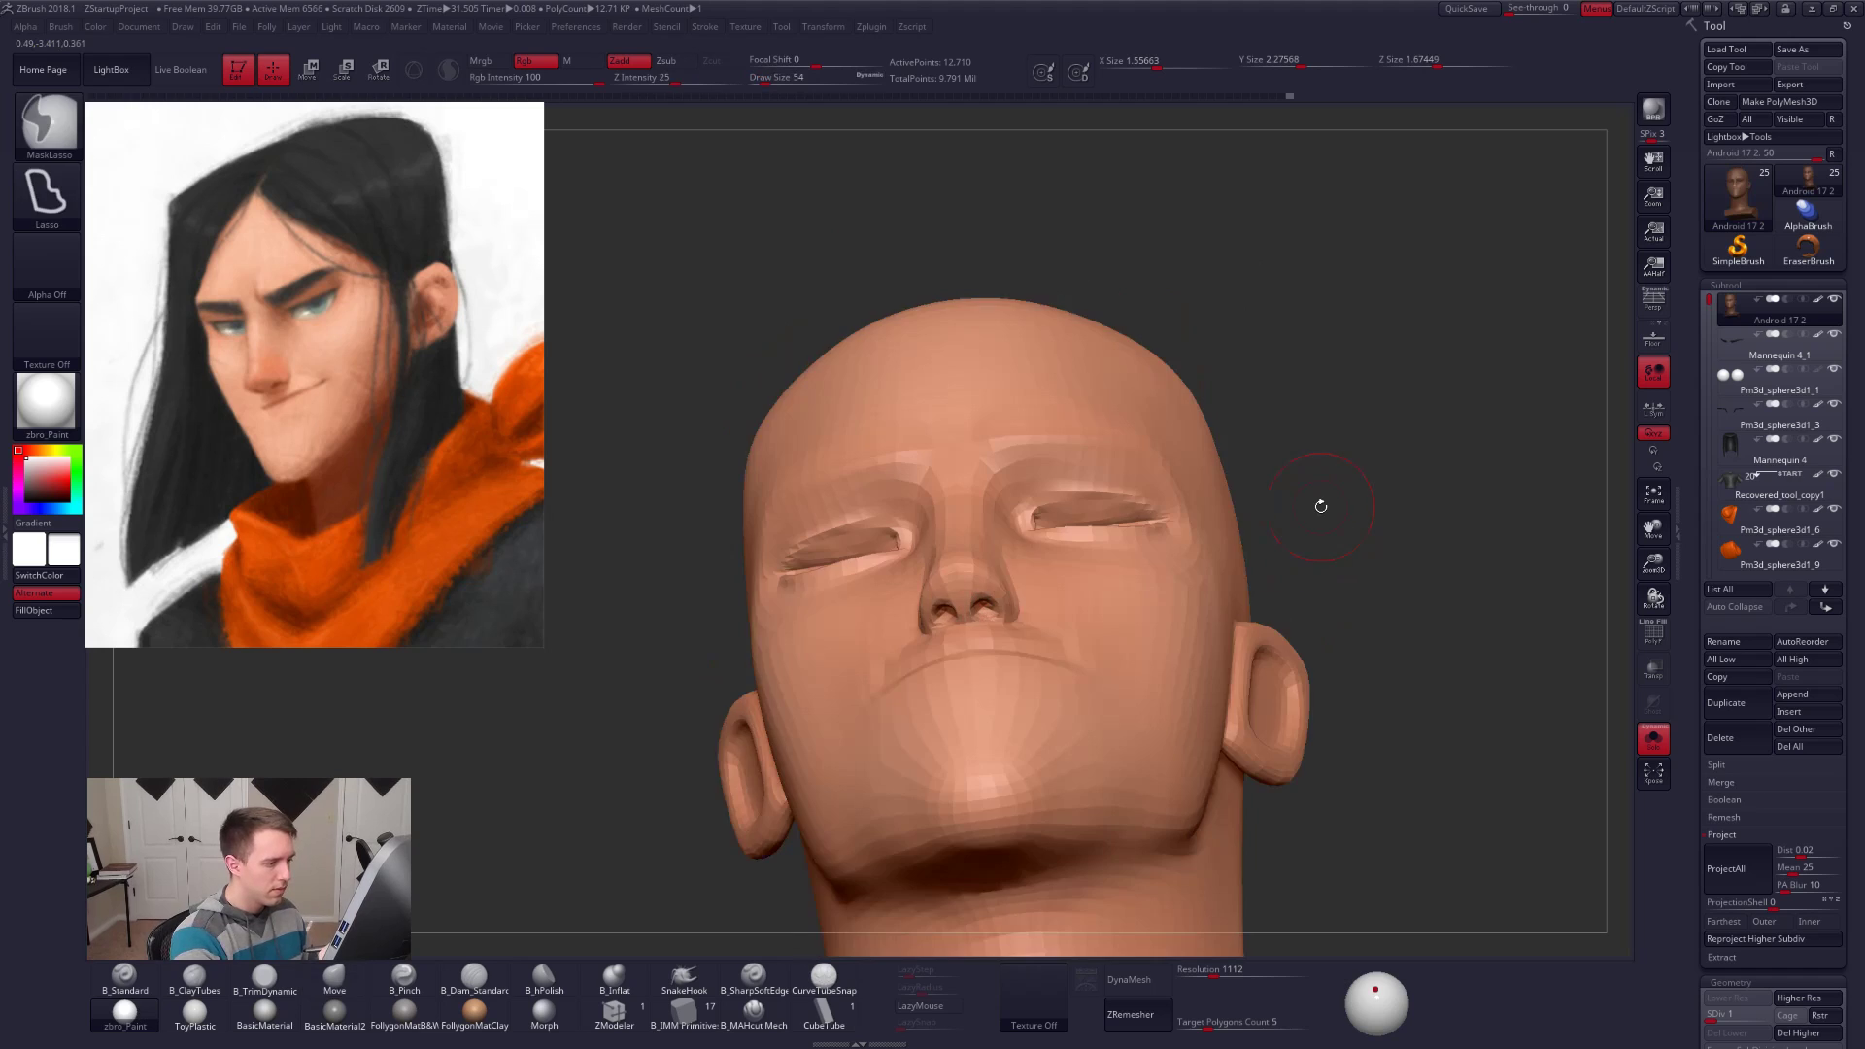
Step: Isolate the nose tip with an inverted mask on subdivision level 2, rotate it in profile, and clear the mask
mouse_move(977, 629)
right_mouse_down()
mouse_move(969, 606)
mouse_move(976, 632)
mouse_move(791, 575)
mouse_move(1046, 656)
mouse_move(1109, 604)
mouse_move(1238, 588)
right_mouse_up()
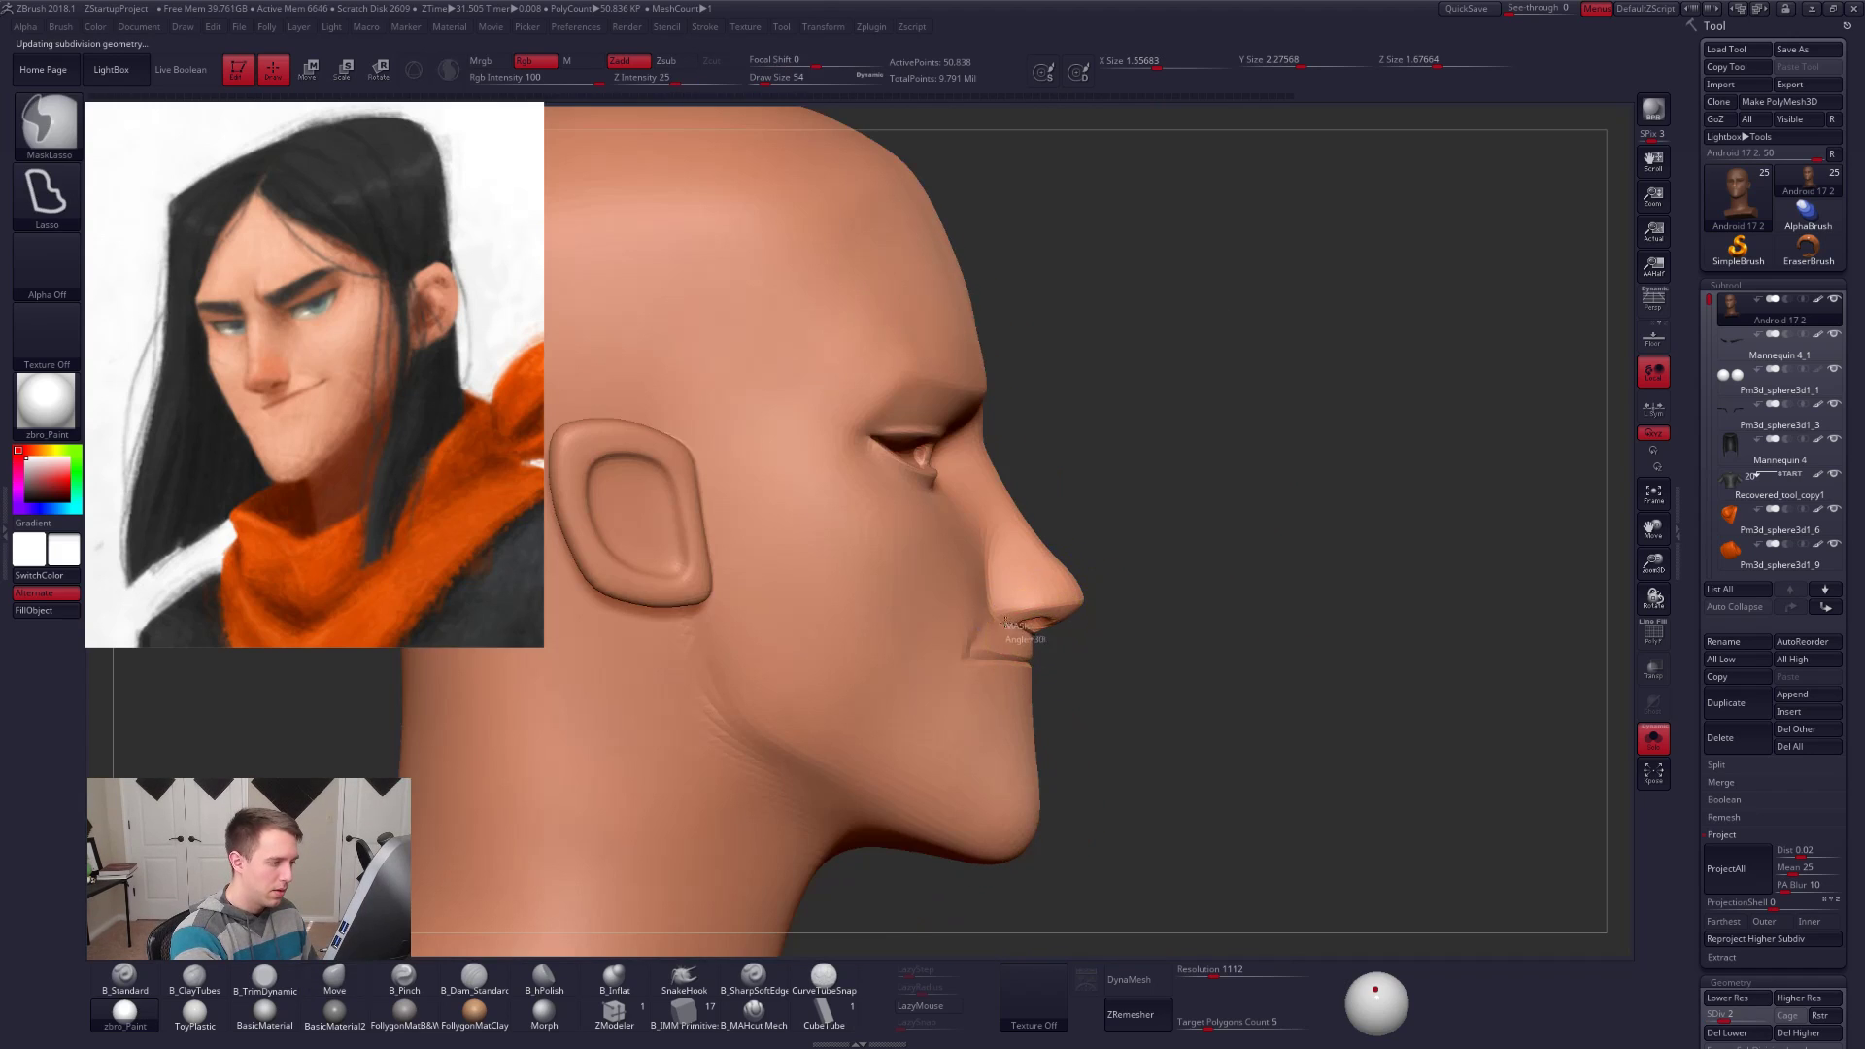
left_click_drag(1048, 554, 1123, 583)
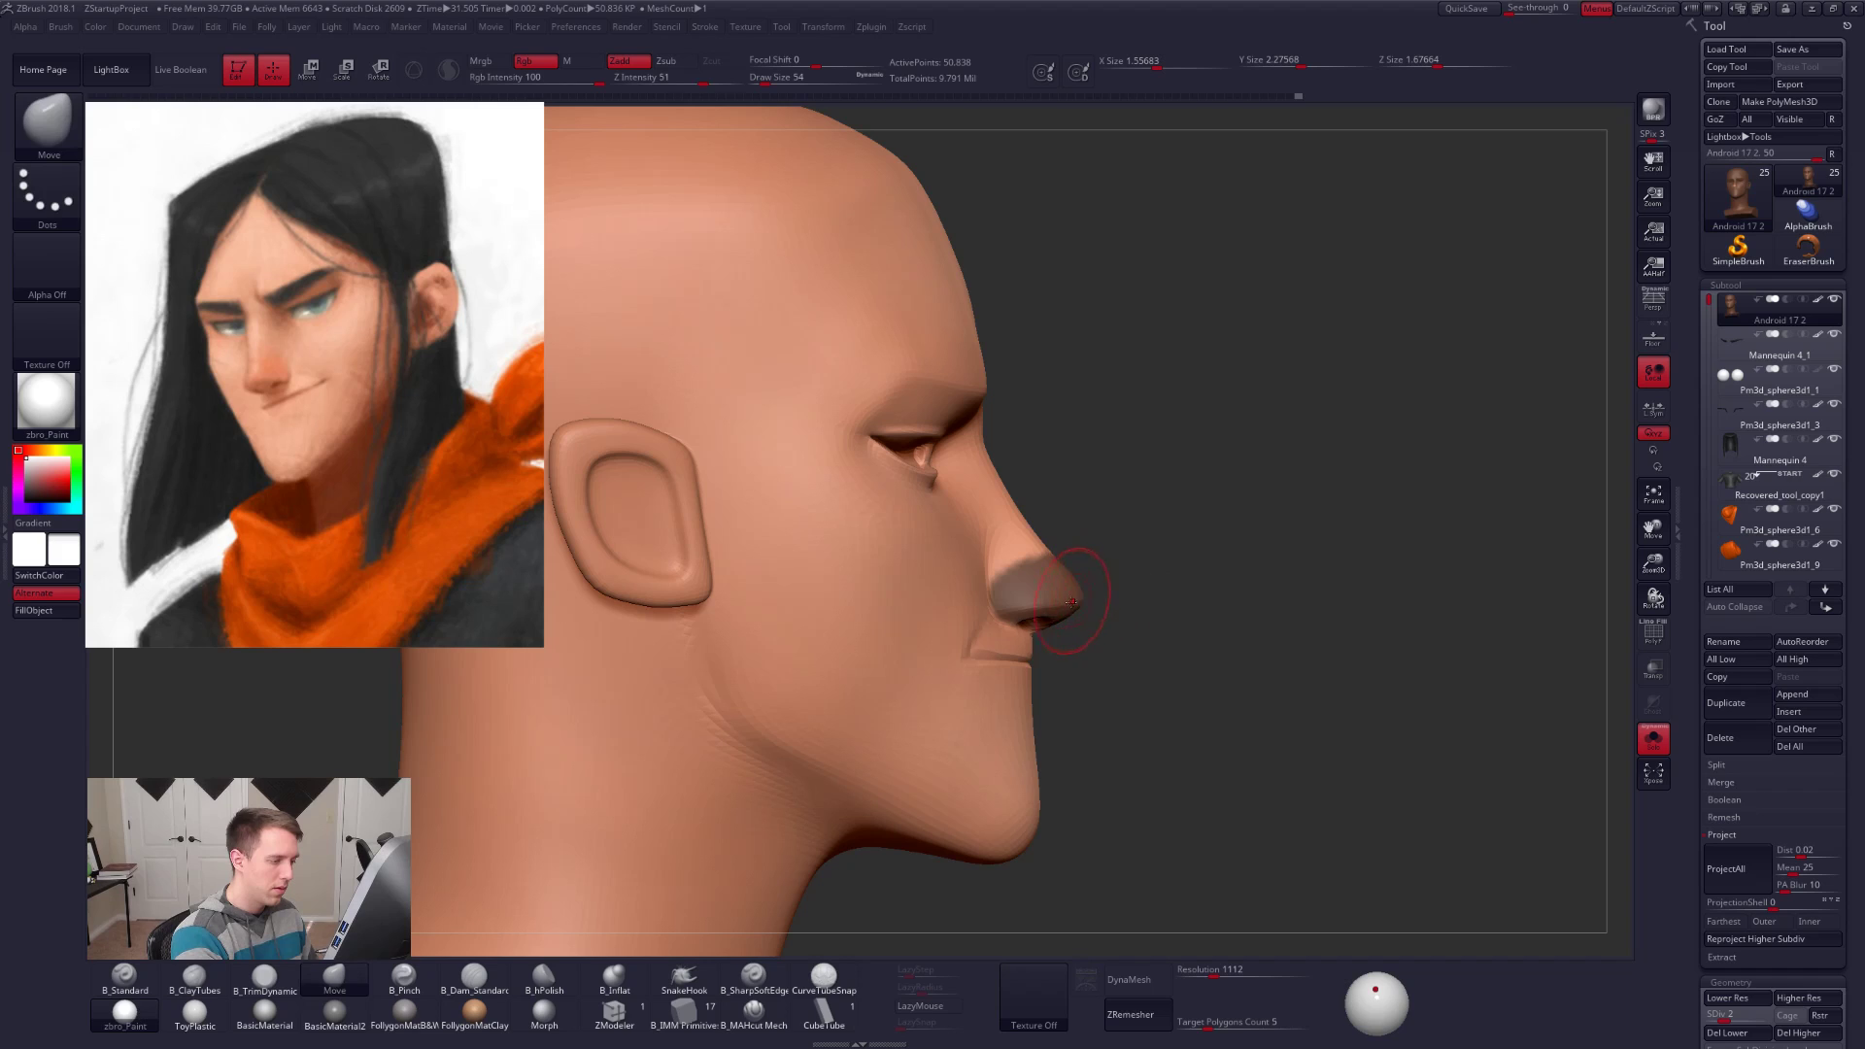
left_click(1134, 607, "ctrl")
key("r")
left_click_drag(996, 614, 1124, 594)
right_click_drag(1154, 589, 904, 604)
key("q")
left_click_drag(889, 665, 905, 690, "ctrl")
Step: Lasso-mask the underside of the nose in profile, lower the head to subdivision level 1, and soften and invert the mask
right_click_drag(1022, 678, 992, 651)
key("ctrl")
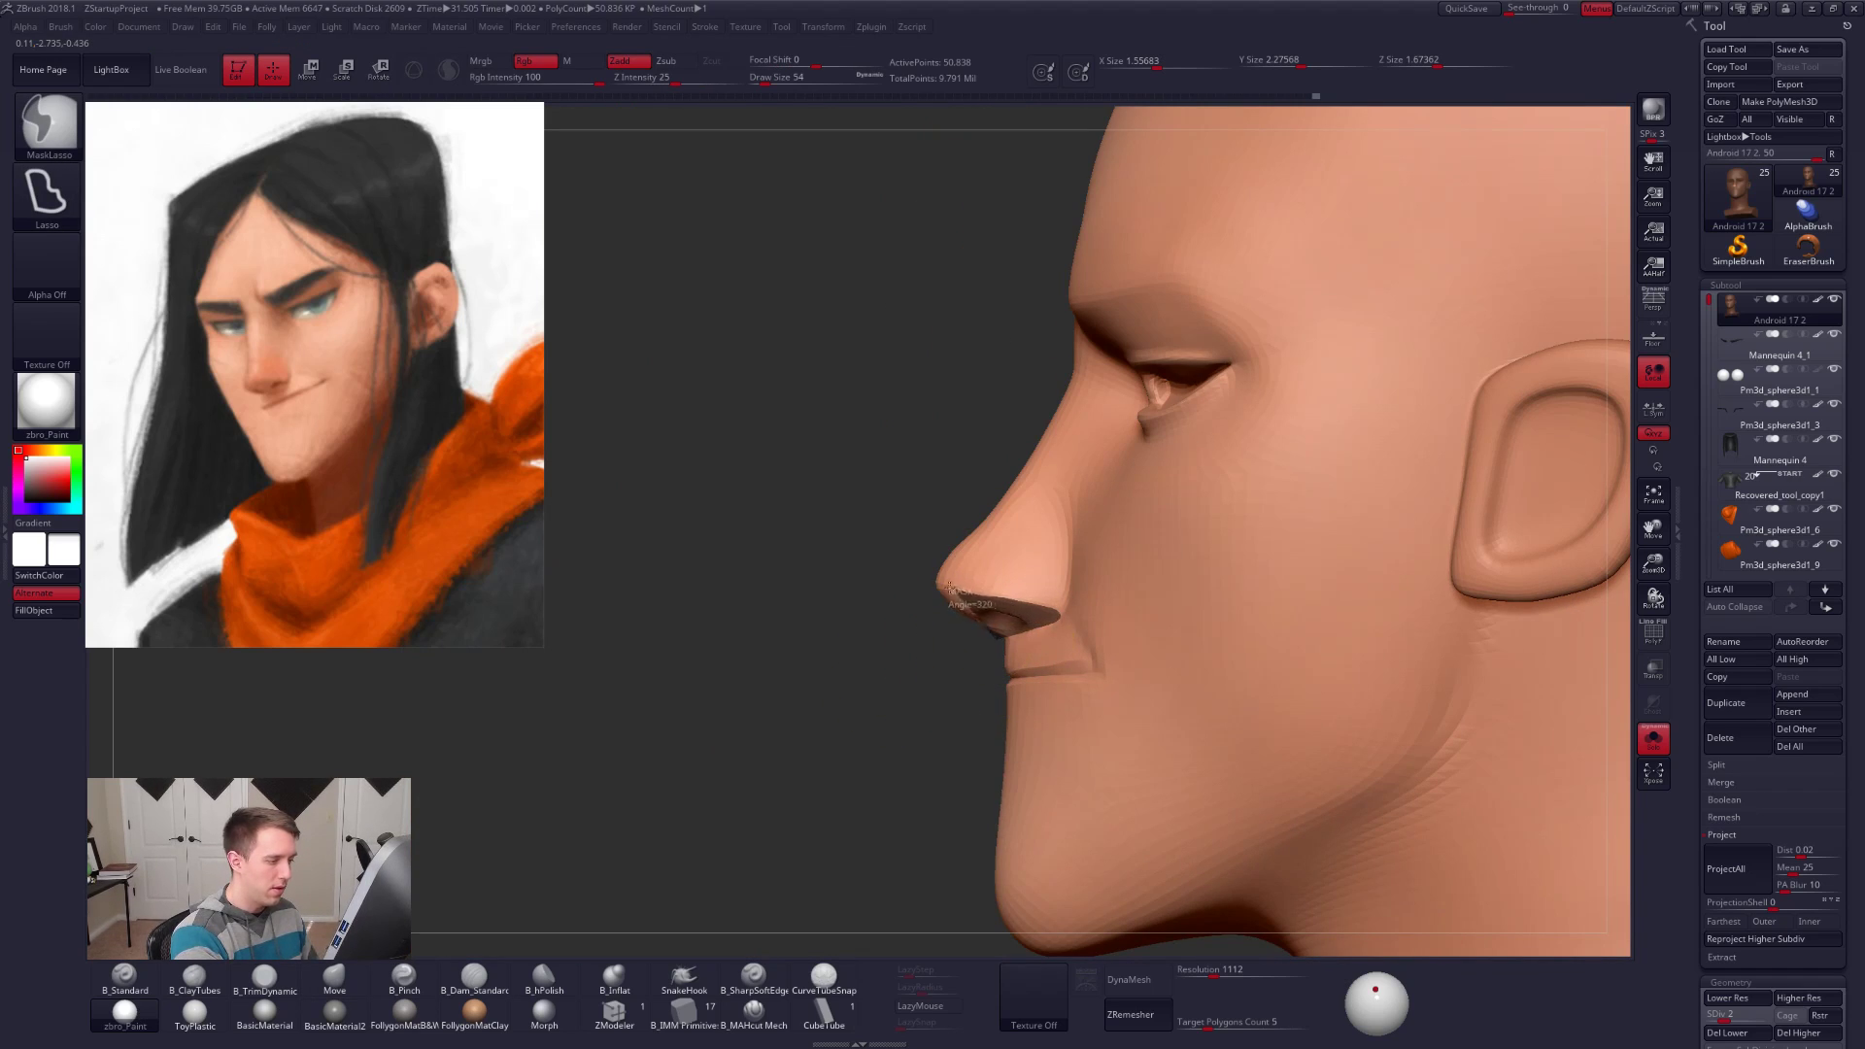
key("shift")
key("shift+d")
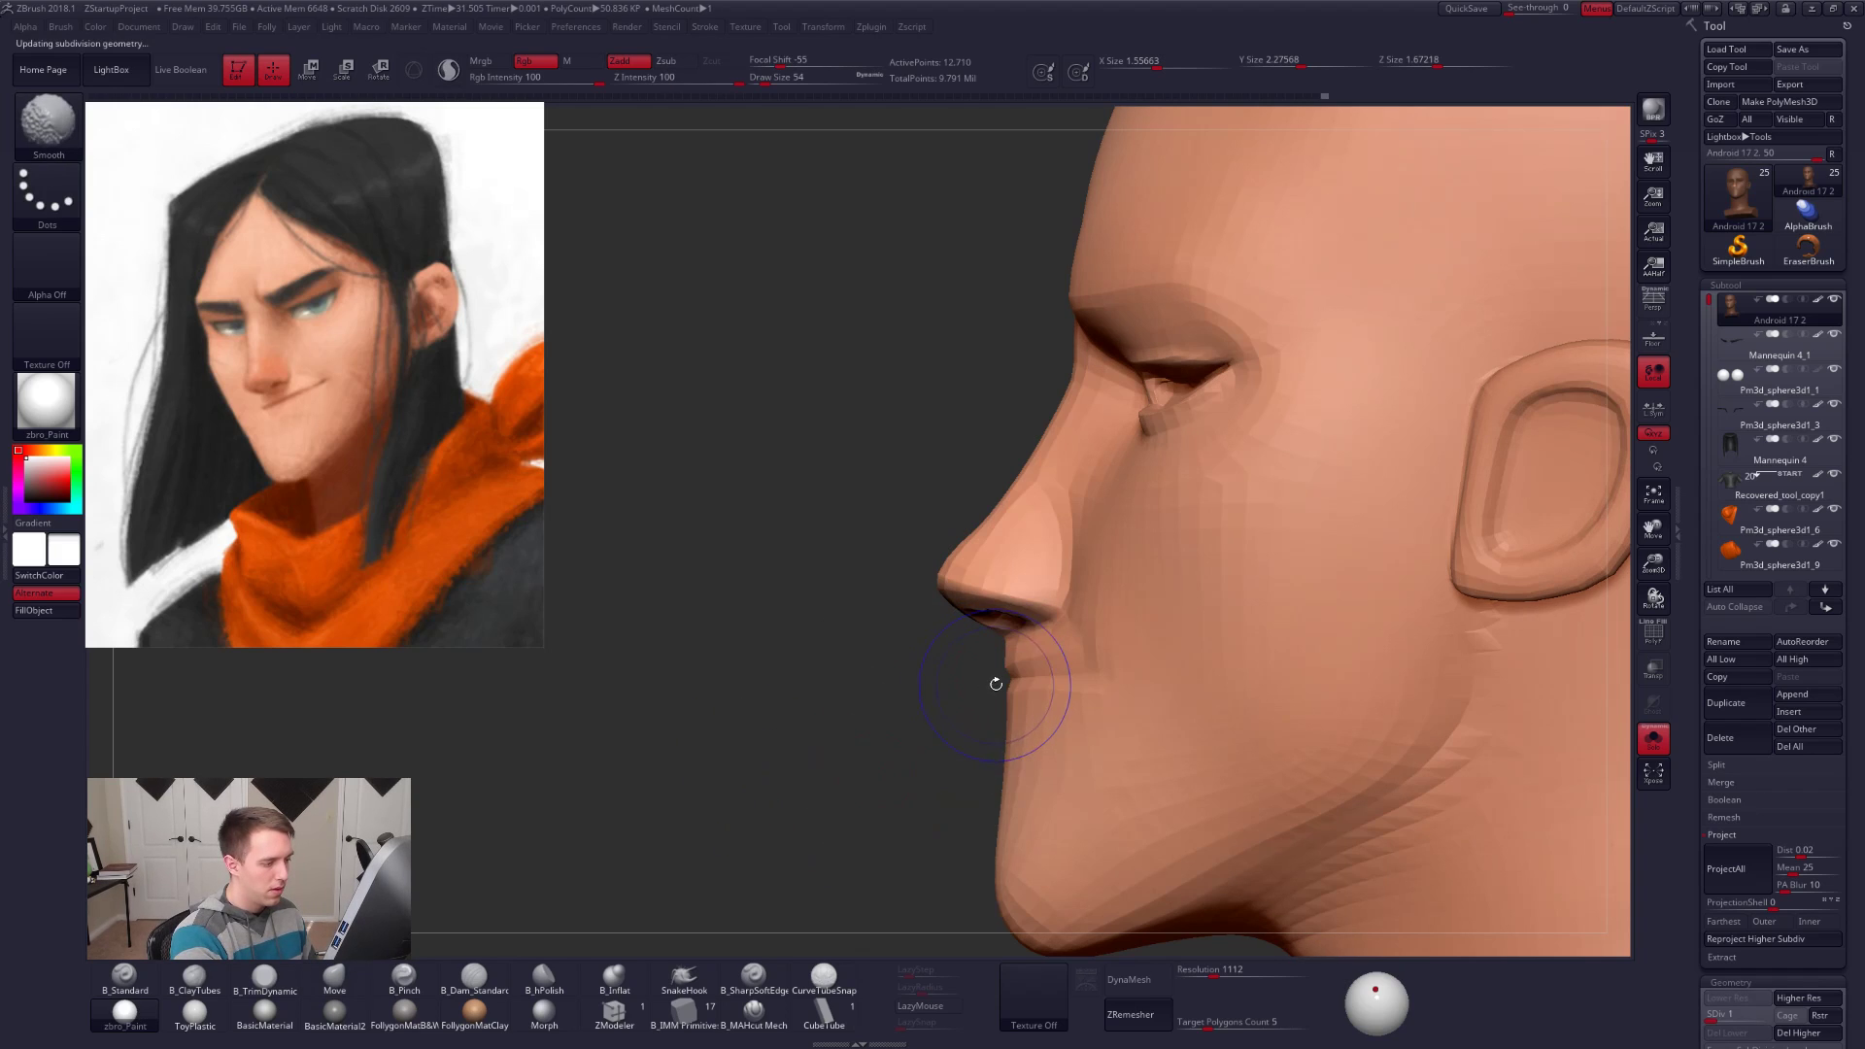
key("ctrl")
left_click(990, 651, "ctrl")
left_click(1000, 634, "ctrl")
Step: Adjust the unmasked nose base with Transpose and the Move brush, continue on subdivision level 2, and clear the mask
key("w")
left_click_drag(1001, 600, 956, 731)
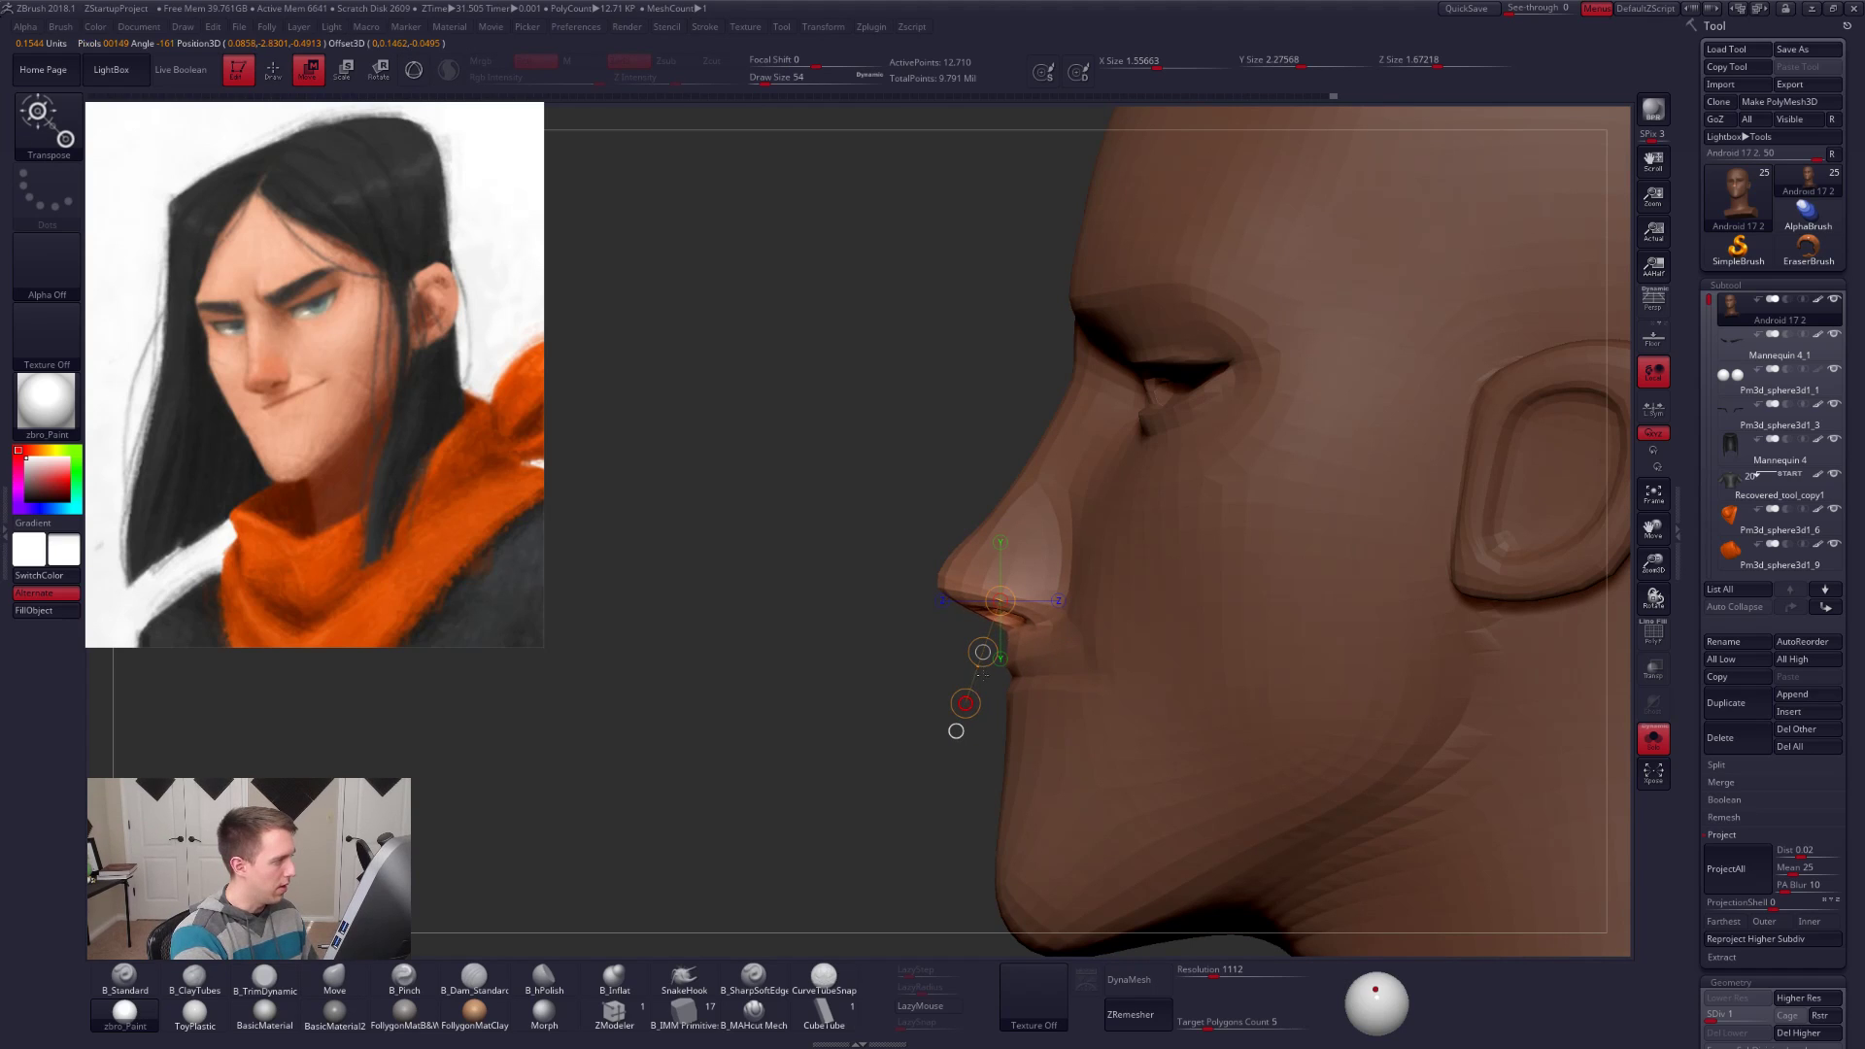
key("q")
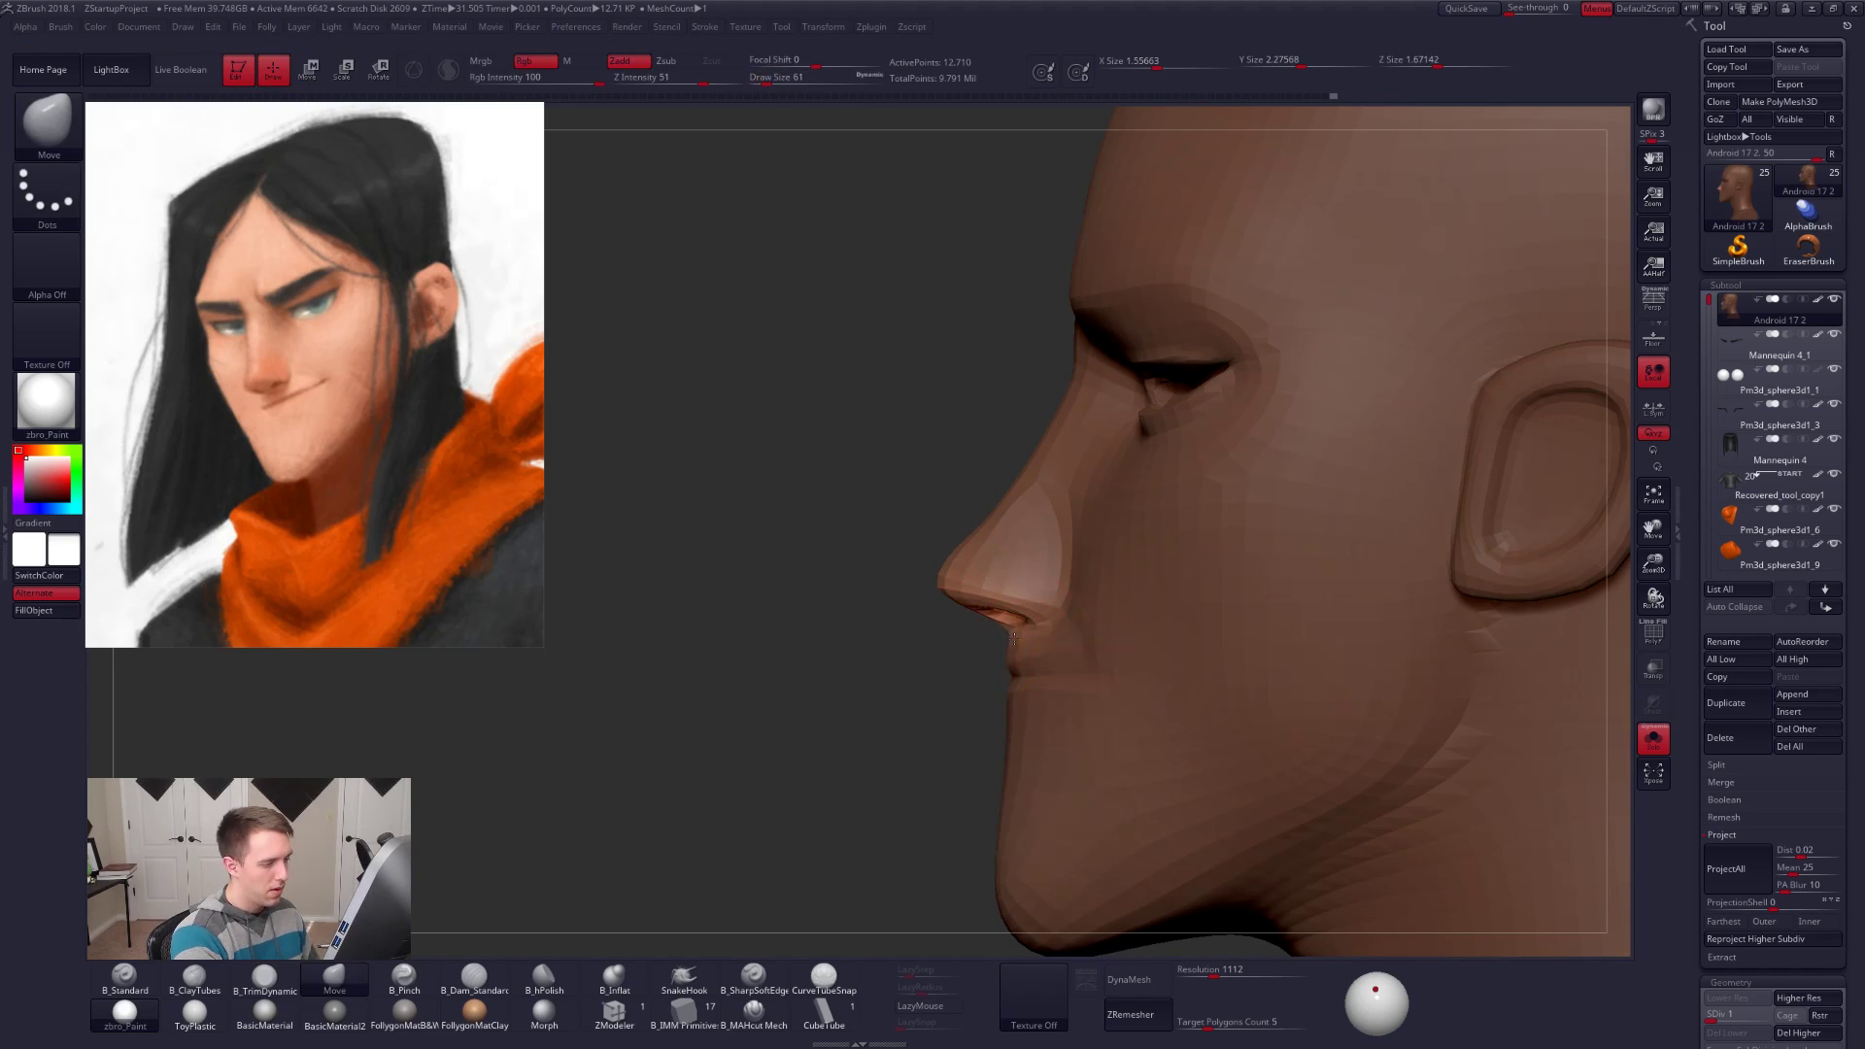
key("d")
key("space")
left_click_drag(995, 702, 990, 702)
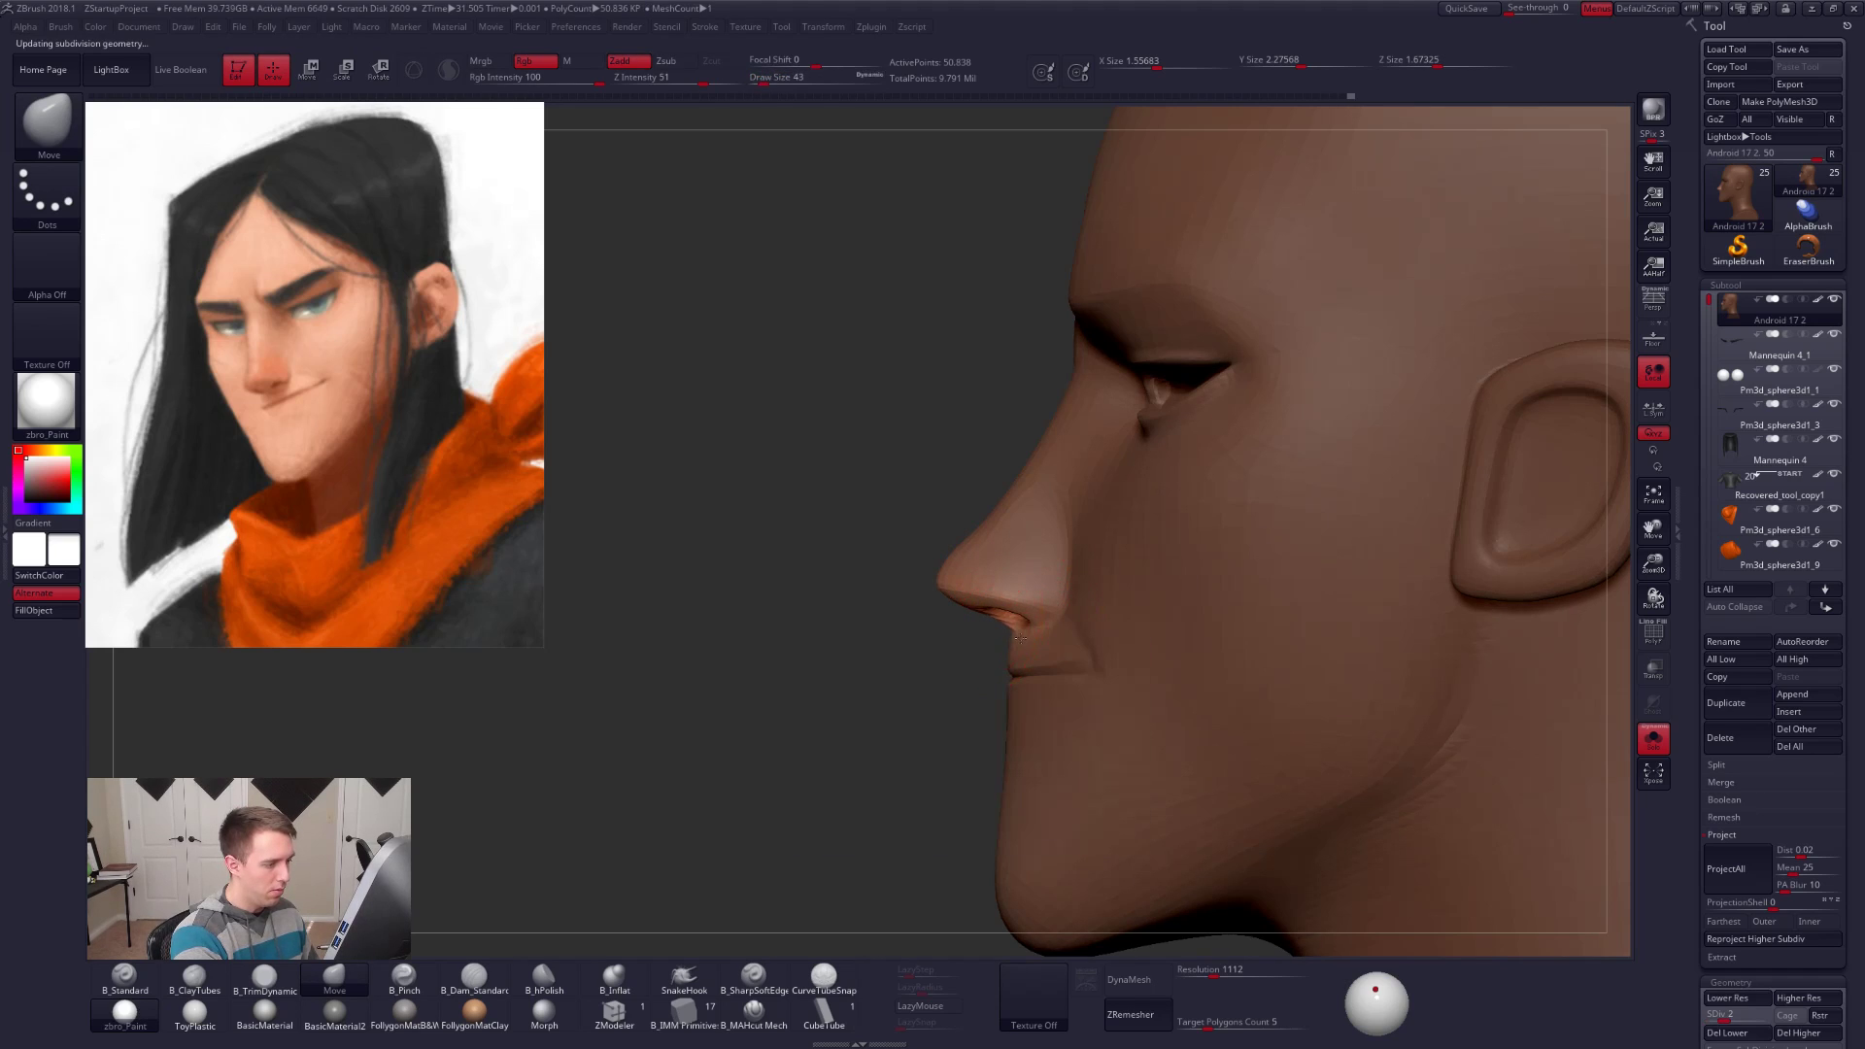
key("s")
left_click_drag(1021, 634, 1020, 634)
key("space")
left_click_drag(1016, 701, 909, 728)
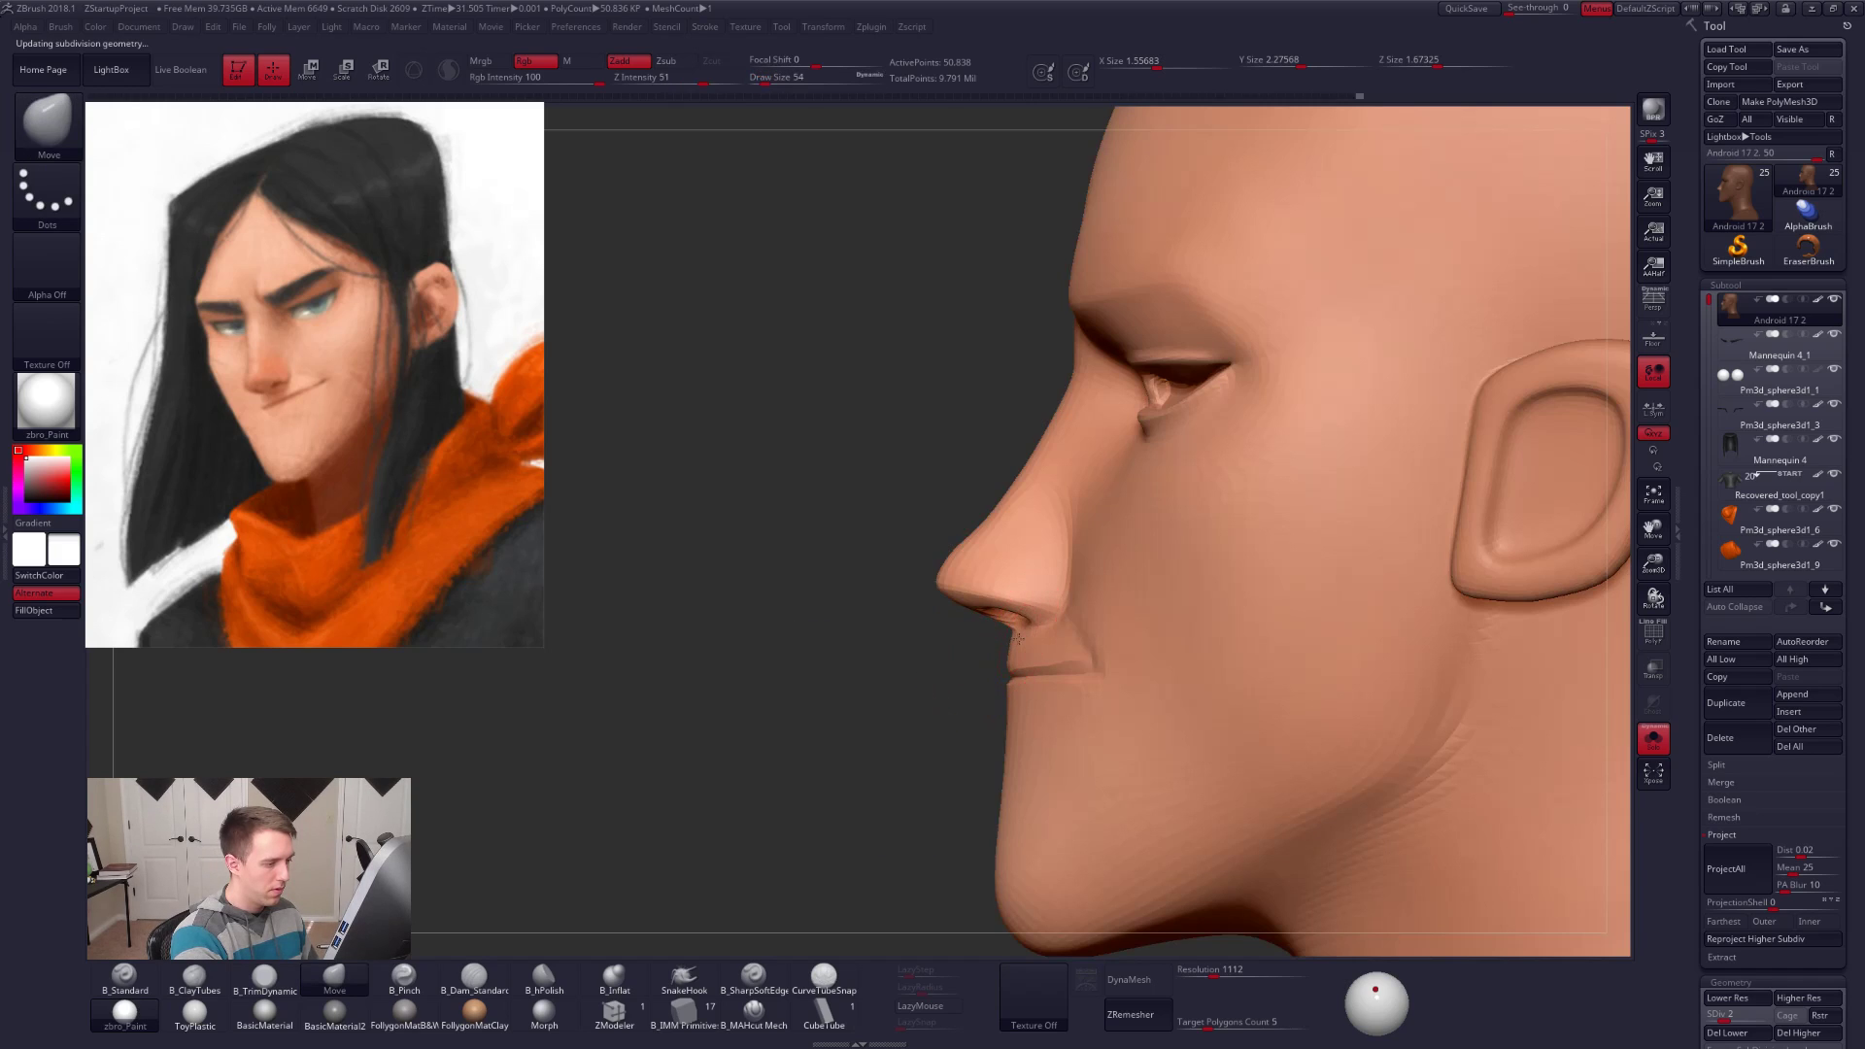
key("s")
left_click_drag(1023, 636, 1015, 638)
Step: Shape the nostrils from below with the Move brush and raise the head to subdivision level 5
right_click_drag(1005, 638, 1007, 588, "ctrl")
mouse_move(1008, 588)
right_mouse_down()
mouse_move(1088, 630)
mouse_move(1043, 632)
mouse_move(1053, 670)
mouse_move(1053, 627)
right_mouse_up()
key("space")
left_click_drag(1049, 617, 1052, 613)
right_click_drag(1063, 601, 1067, 578)
key("space")
key("d")
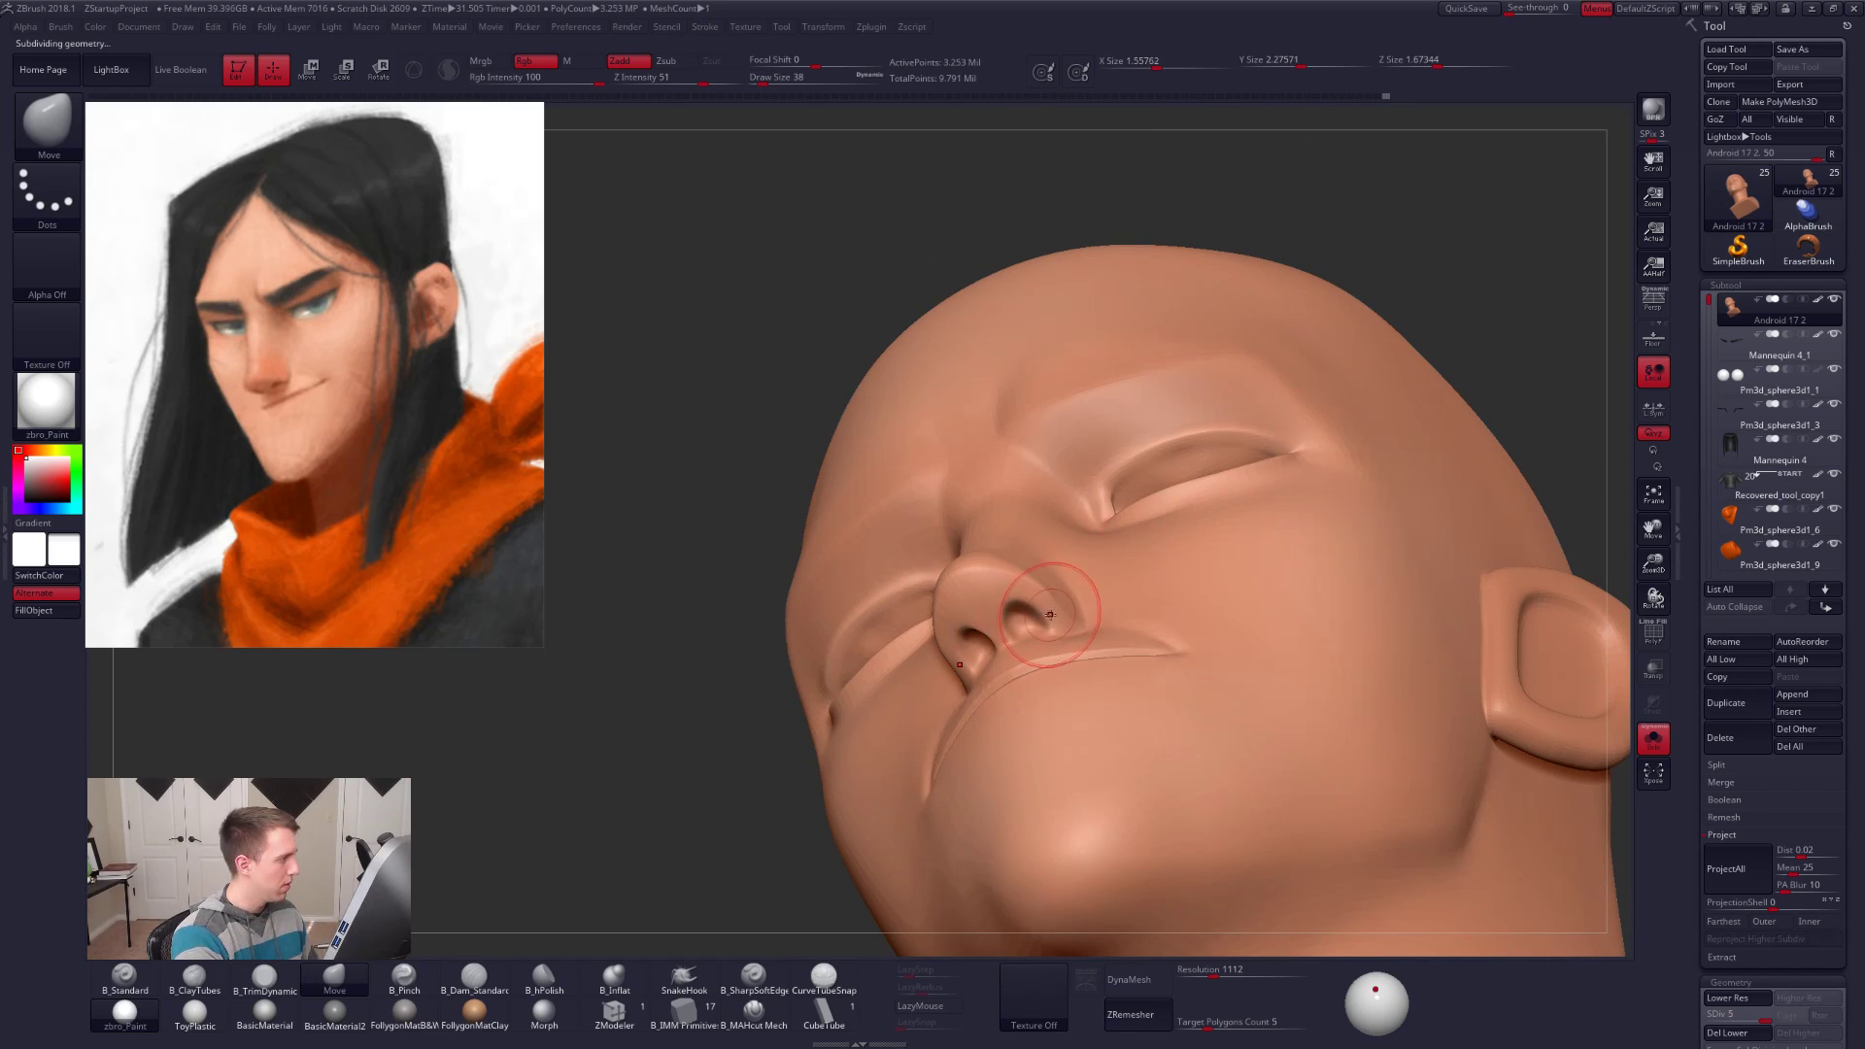
Step: Refine the nostril openings with a smaller Move brush and bring the full character back into view in profile
key("ctrl+space")
key("space")
left_click_drag(1046, 613, 1038, 613)
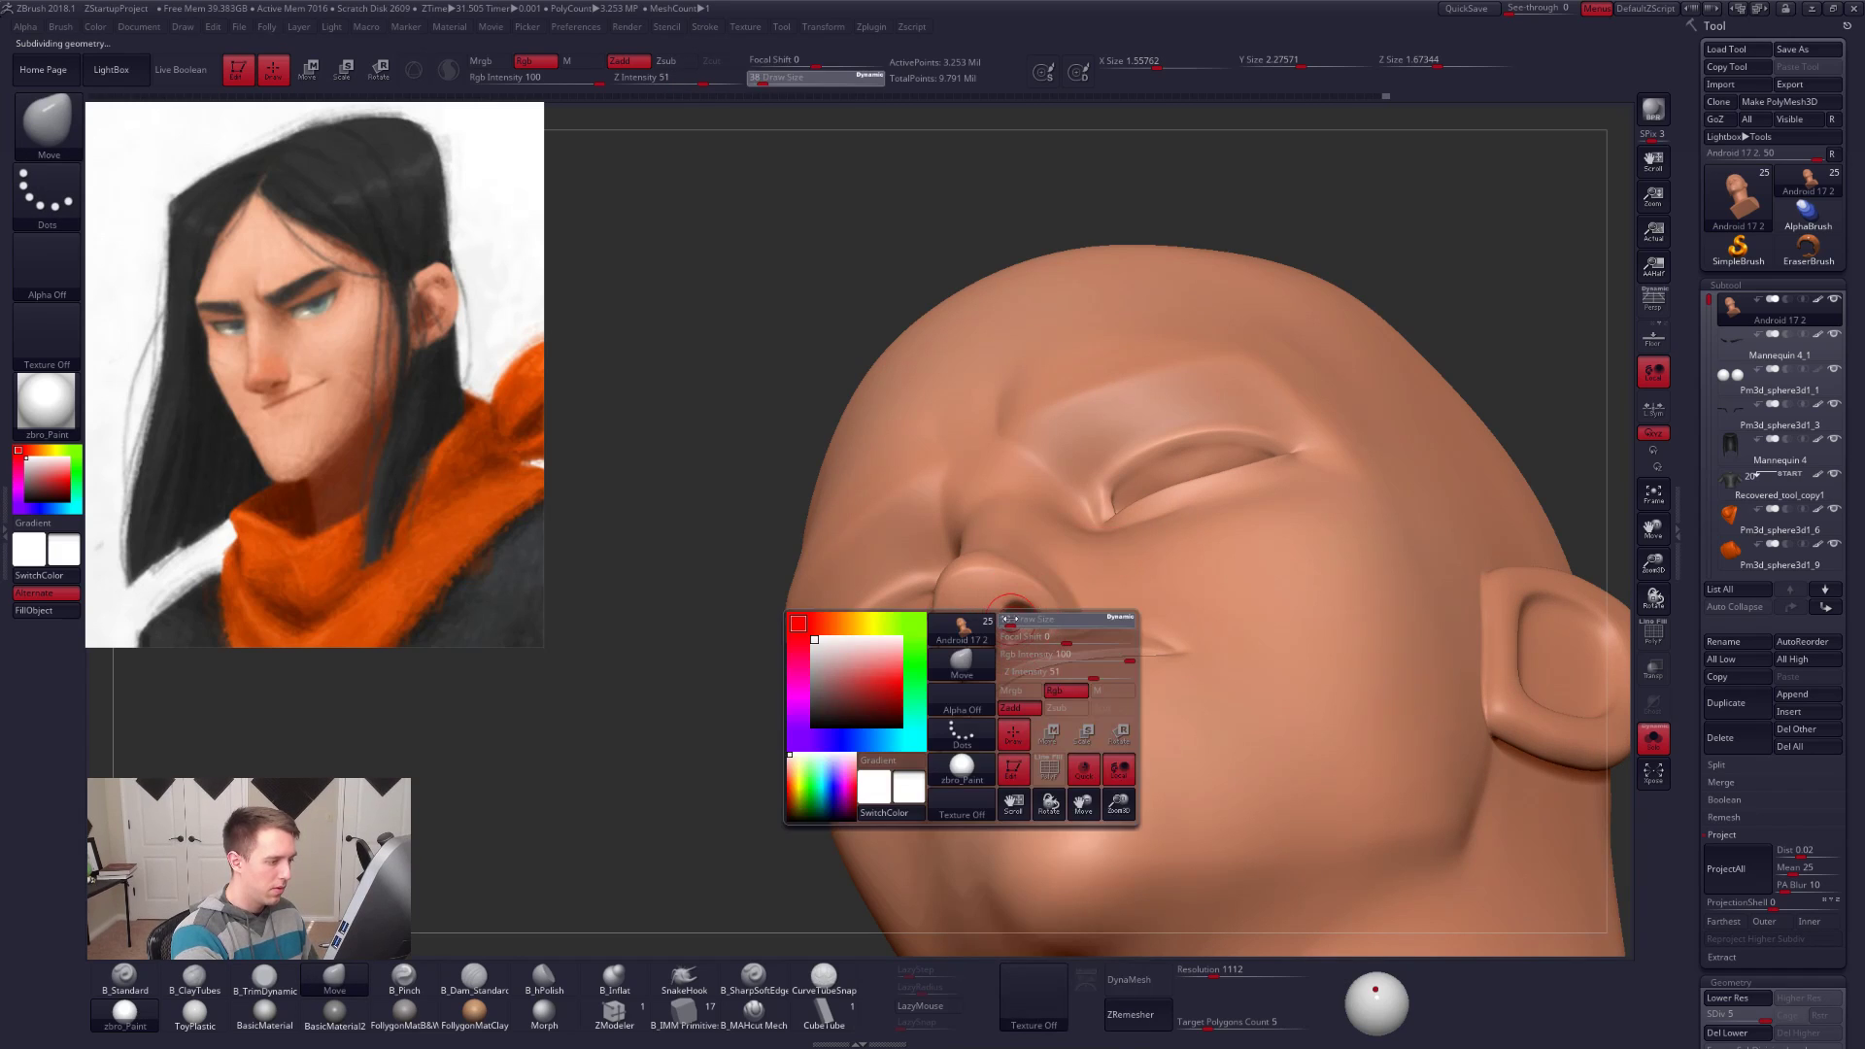
mouse_move(1005, 642)
right_mouse_down()
mouse_move(970, 696)
mouse_move(980, 675)
mouse_move(950, 670)
mouse_move(956, 723)
right_mouse_up()
right_click_drag(1012, 603, 1051, 614)
right_click_drag(1280, 793, 1253, 724, "ctrl")
right_click_drag(1212, 816, 1085, 726)
key("space")
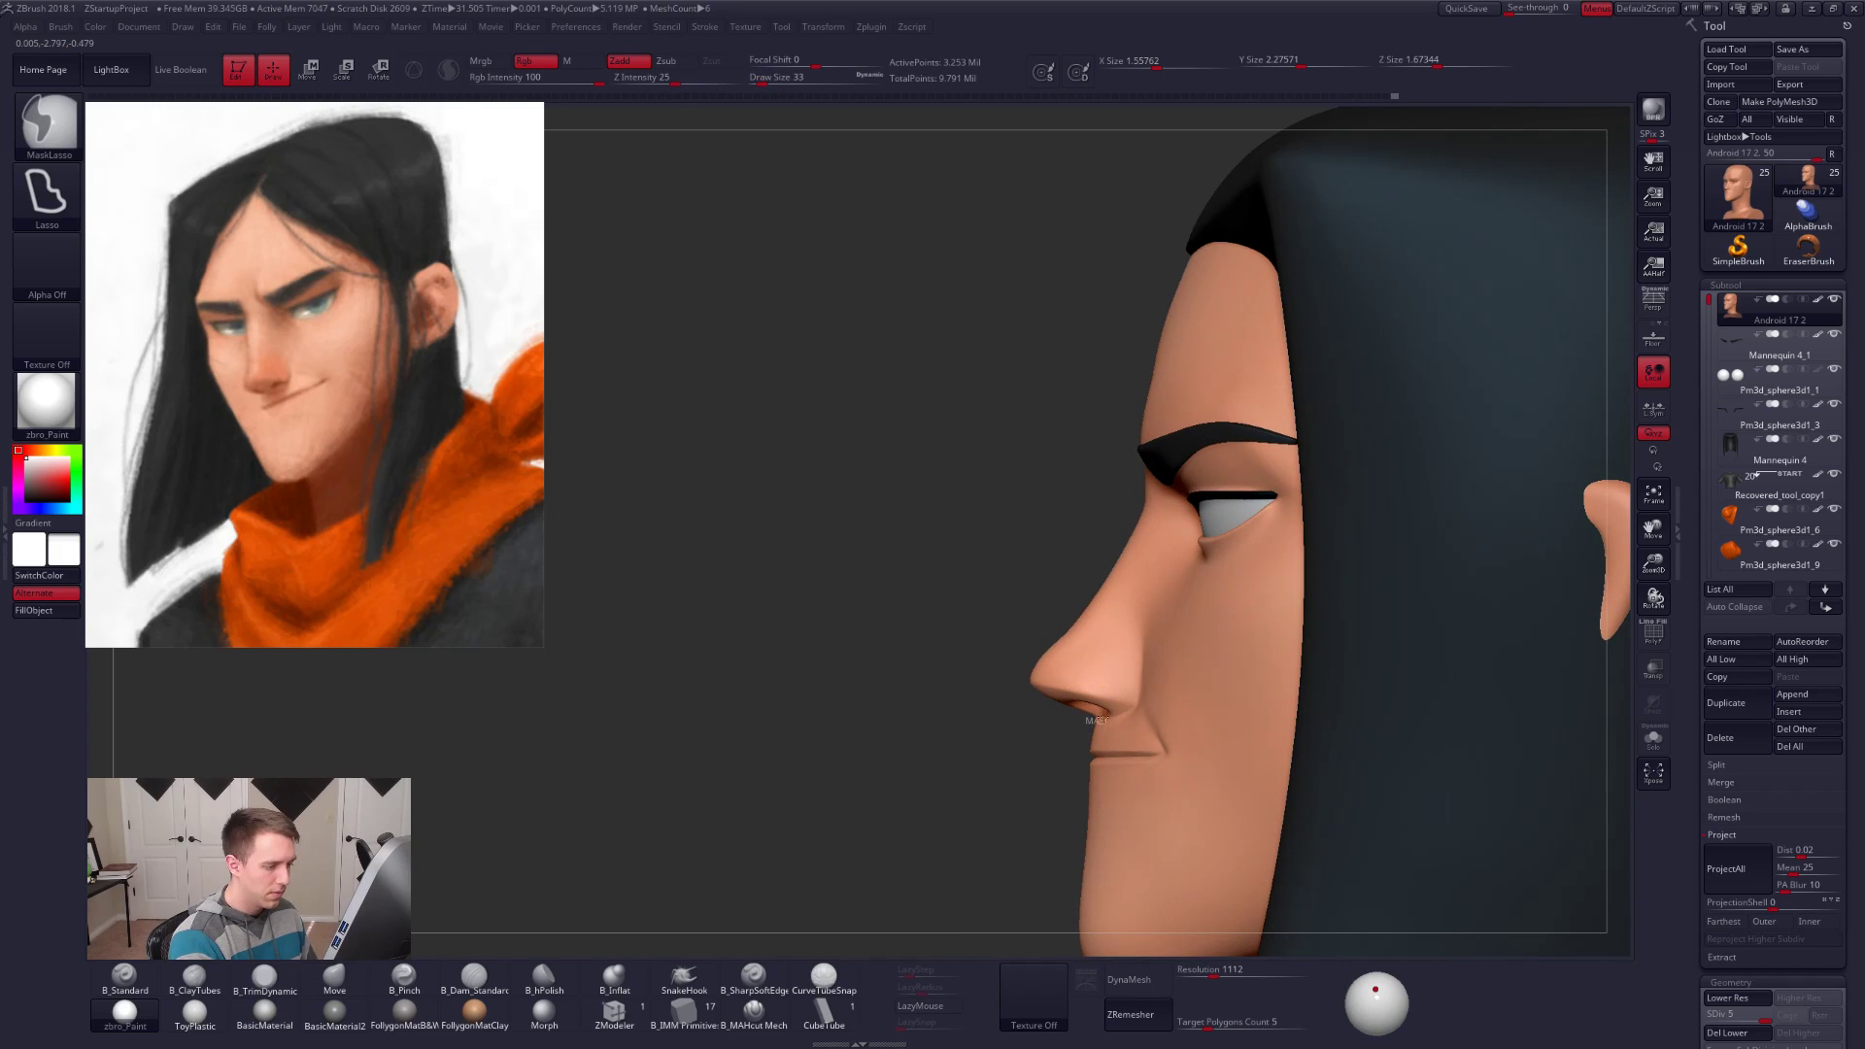
Step: Lower the head to subdivision level 1 and reshape the nose tip in profile with a Move brush of size 67
mouse_move(1056, 727)
left_mouse_down("ctrl")
mouse_move(1016, 745)
mouse_move(1104, 748)
left_mouse_up("ctrl")
key("shift+d")
key("shift+d")
key("space")
key("shift+d")
key("shift+d")
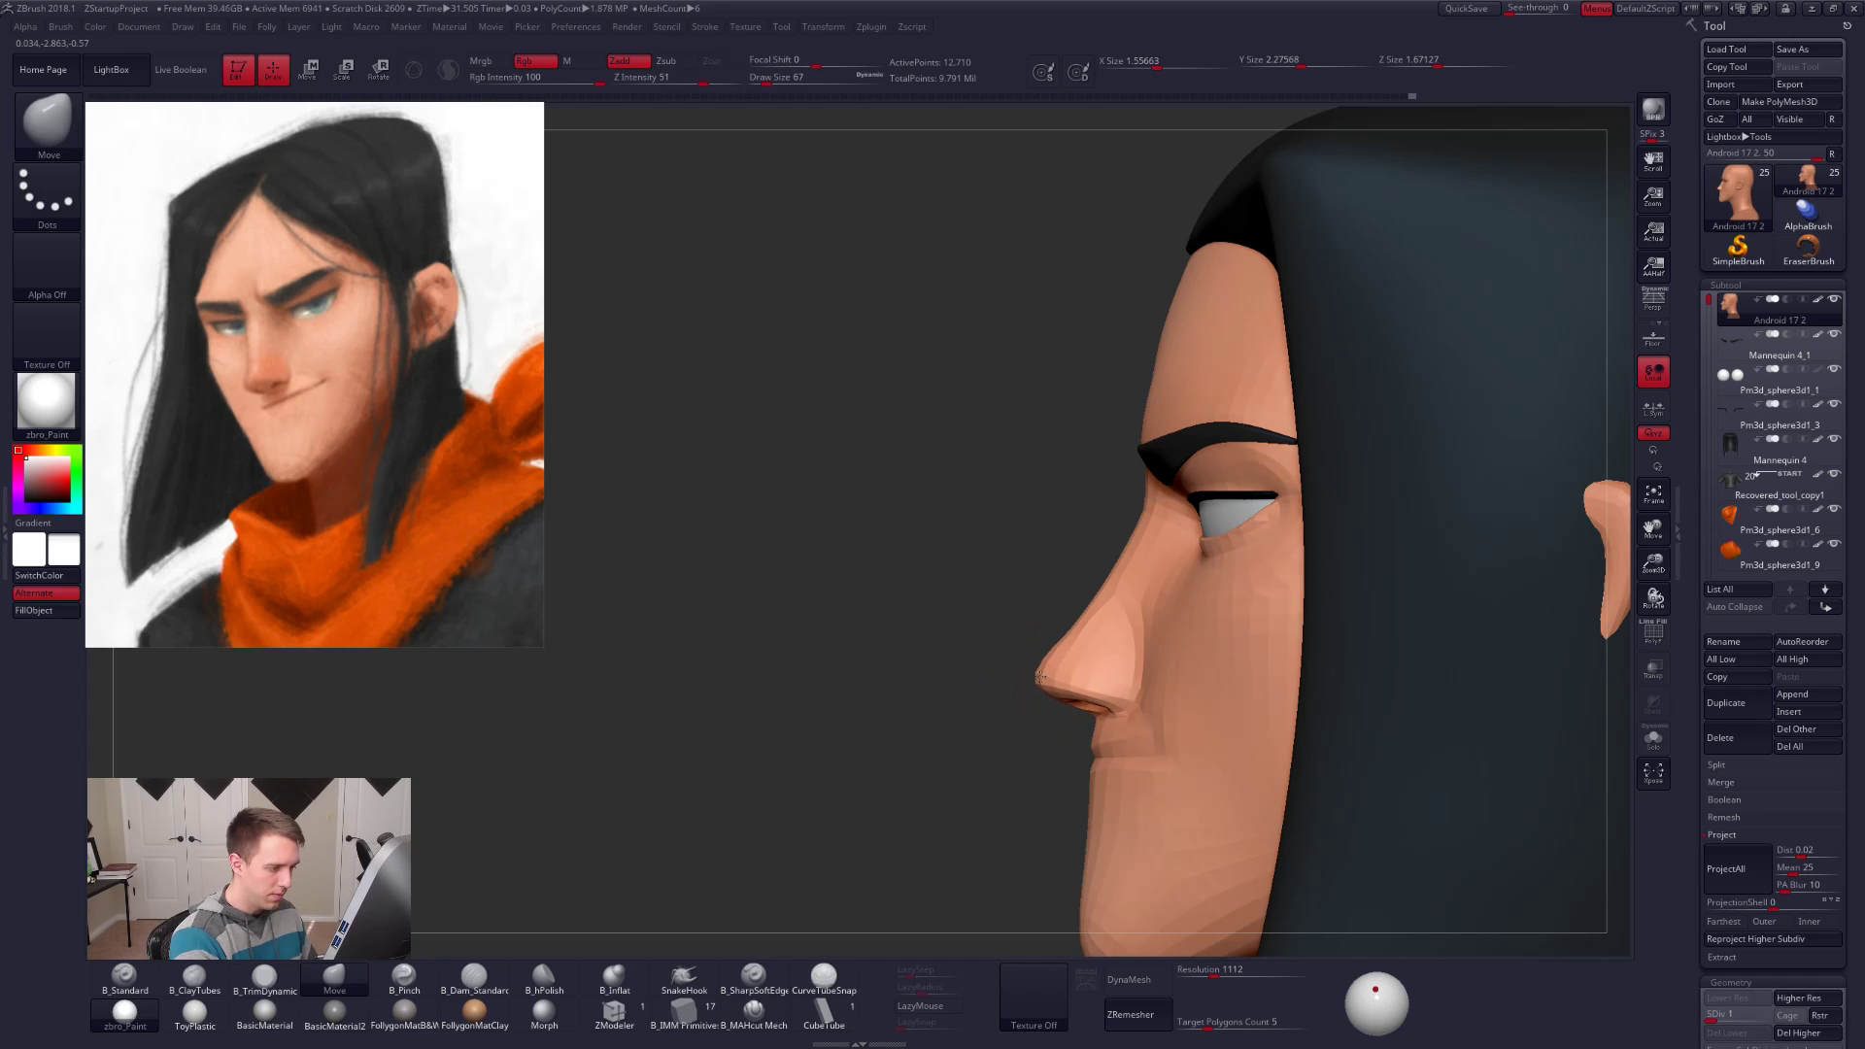
mouse_move(1039, 690)
right_mouse_down()
mouse_move(1138, 709)
mouse_move(1108, 670)
right_mouse_up()
key("space")
mouse_move(1089, 668)
left_mouse_down()
mouse_move(1070, 668)
mouse_move(1066, 717)
left_mouse_up()
Step: Adjust the sides and tip of the nose from several angles with the Move brush, continuing on subdivision level 2
right_click_drag(1263, 695, 1096, 678)
key("space")
left_click_drag(1096, 678, 1111, 678)
mouse_move(1102, 671)
right_mouse_down("shift")
mouse_move(1074, 673)
mouse_move(1158, 619)
right_mouse_up("shift")
key("d")
key("space")
left_click_drag(1134, 670, 1122, 669)
left_click_drag(1125, 670, 1132, 671)
mouse_move(1129, 674)
right_mouse_down()
mouse_move(1094, 711)
mouse_move(1083, 683)
mouse_move(1111, 645)
mouse_move(1111, 672)
right_mouse_up()
Step: Fine-tune the nose with a smaller Move brush on subdivision level 3, and undo the last stroke
key("d")
key("s")
key("space")
left_click_drag(1111, 656, 1099, 656)
key("shift")
mouse_move(1029, 696)
right_mouse_down()
mouse_move(1139, 666)
mouse_move(1054, 672)
right_mouse_up()
key("ctrl")
key("ctrl+z")
Step: Sharpen the edges of the nose tip with the B_Pinch brush on subdivision level 5
key("5")
key("d")
key("d")
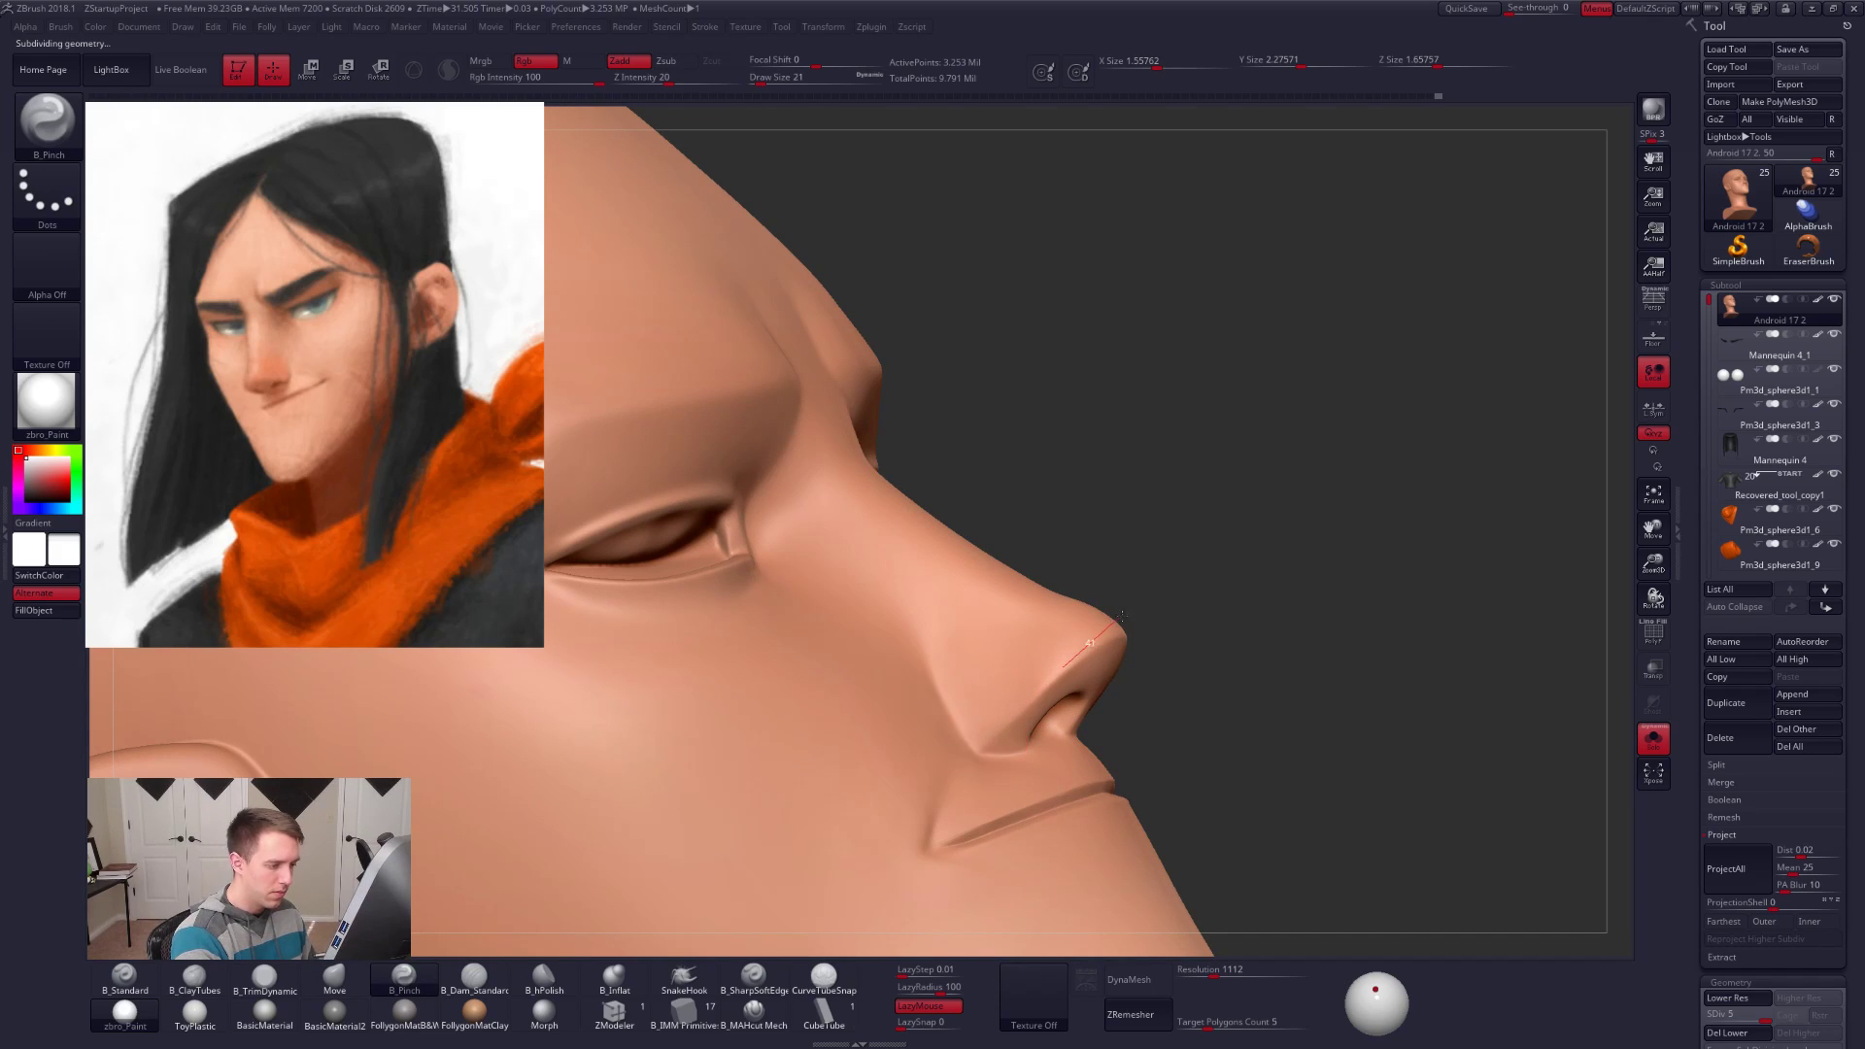
right_click_drag(1162, 595, 1065, 661)
key("shift")
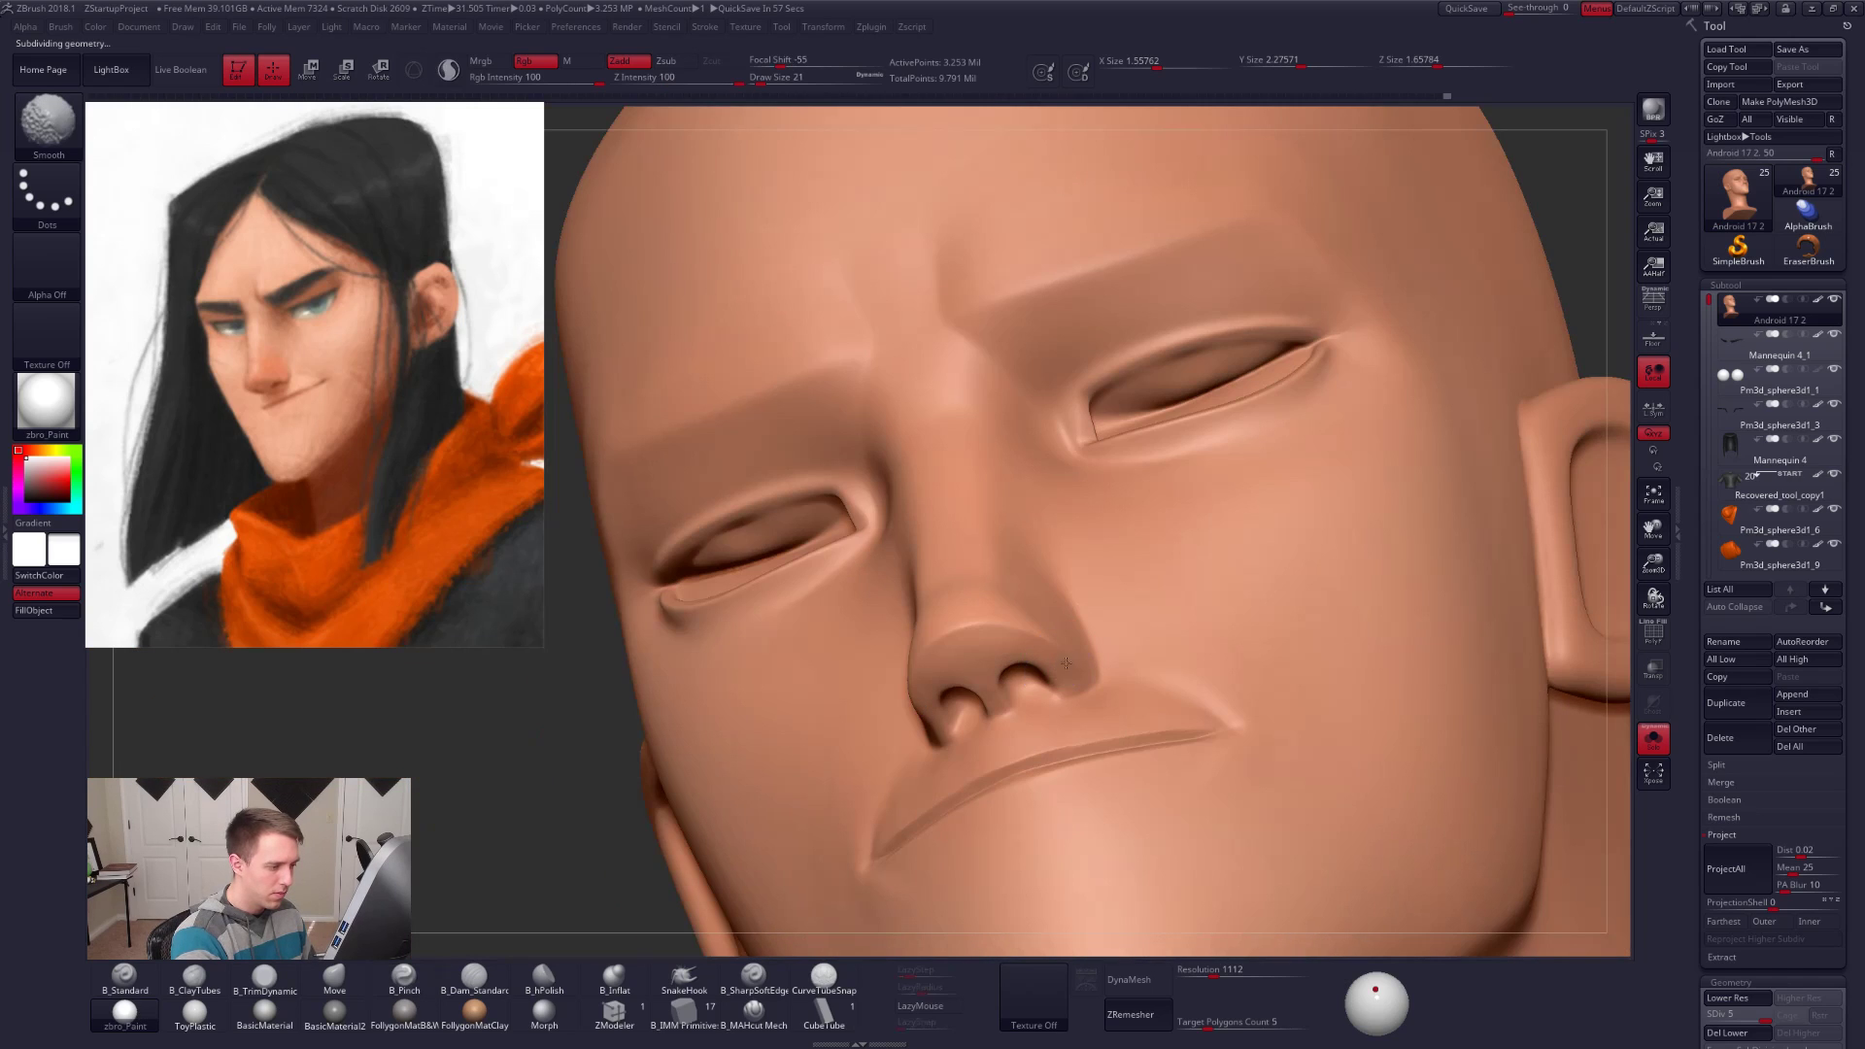
mouse_move(1010, 654)
right_mouse_down("shift")
mouse_move(1088, 651)
mouse_move(1006, 657)
mouse_move(980, 636)
right_mouse_up("shift")
key("space")
left_click_drag(971, 629, 979, 625)
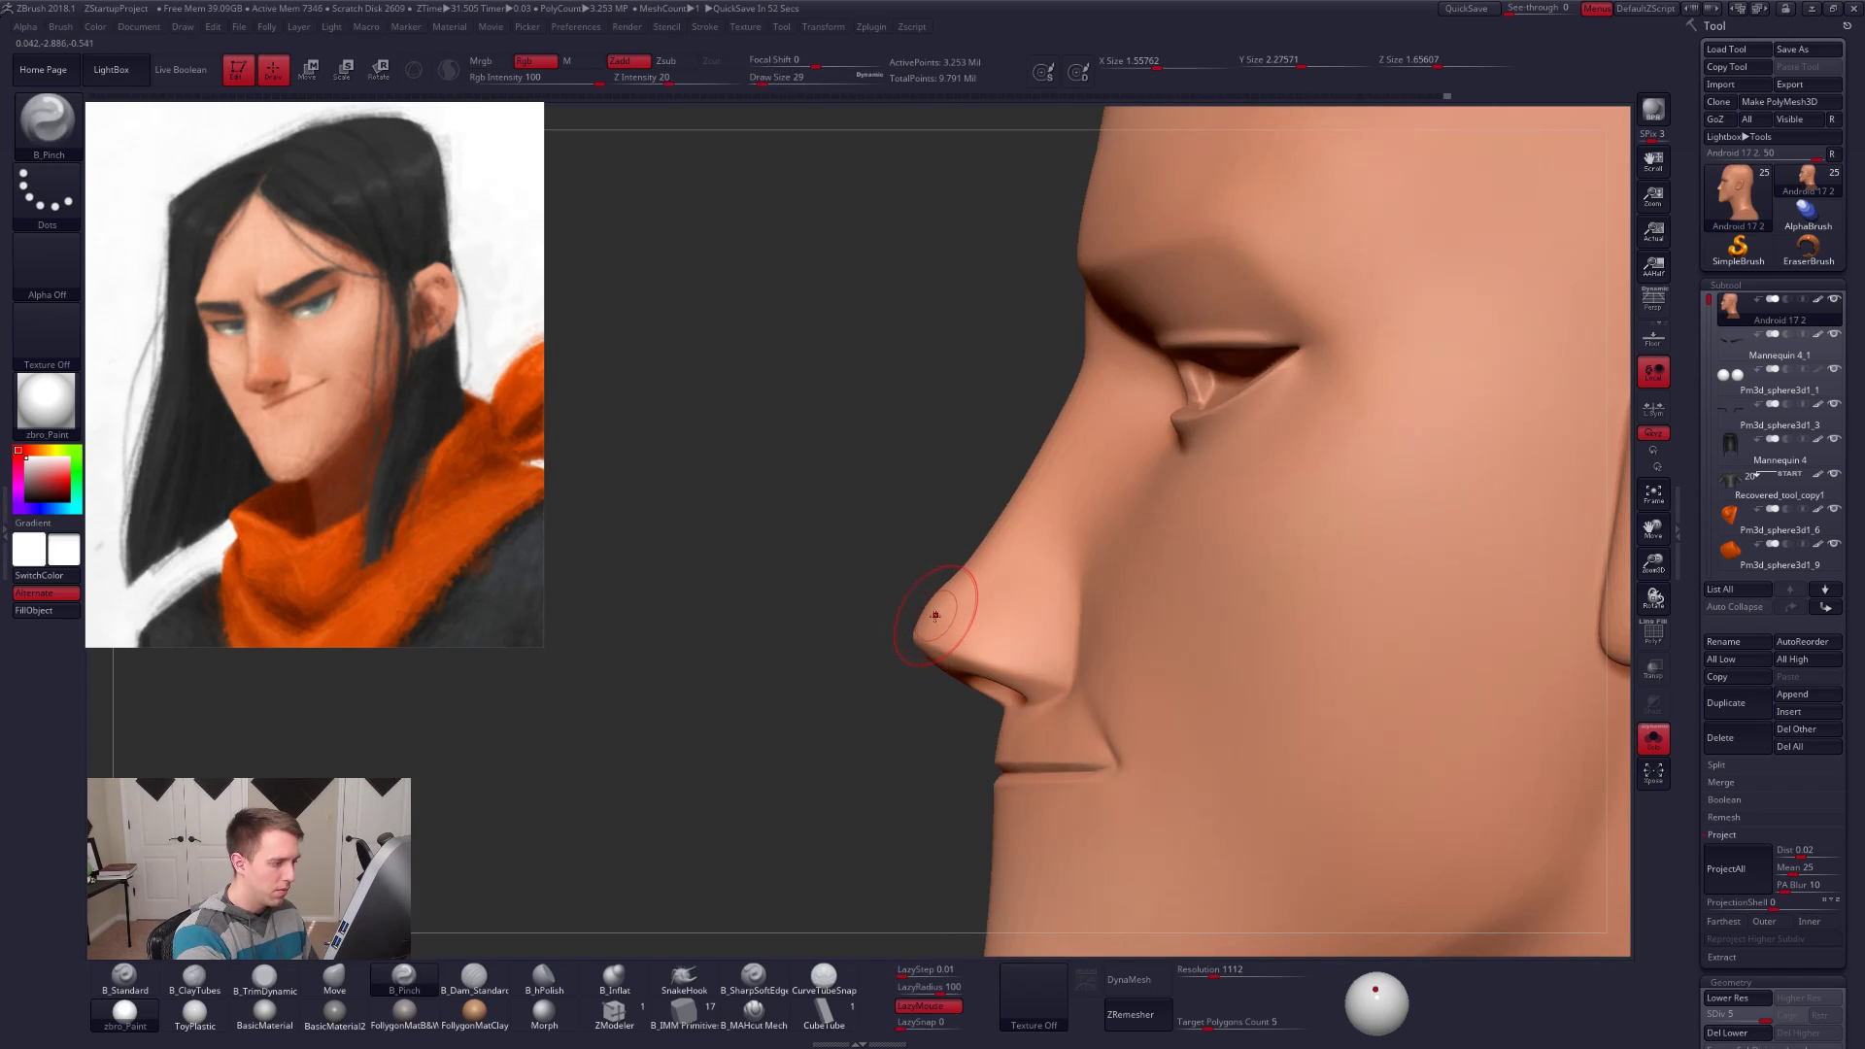
Step: Lower the head to subdivision level 2 and reshape the nose bridge and tip with a Move brush of size 38
key("shift+d")
key("shift+d")
key("shift+d")
key("b")
key("m")
key("v")
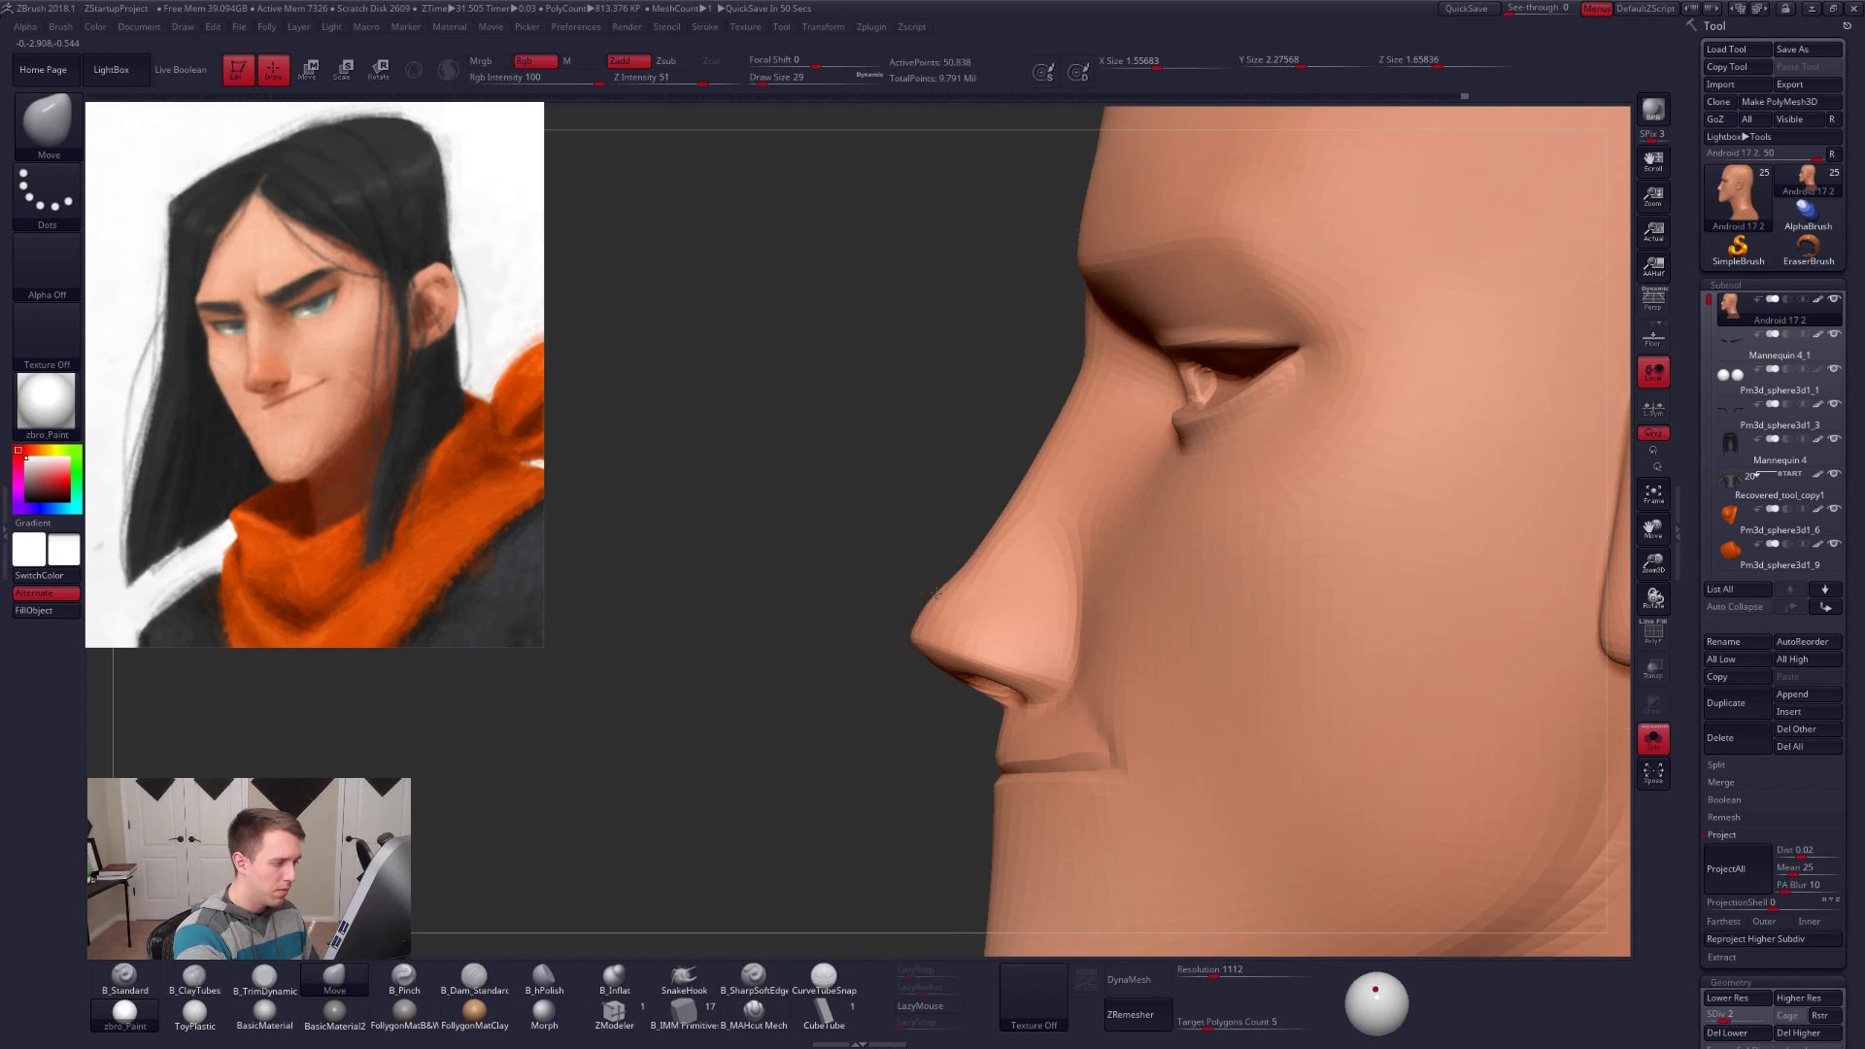
key("space")
left_click_drag(1003, 573, 979, 563)
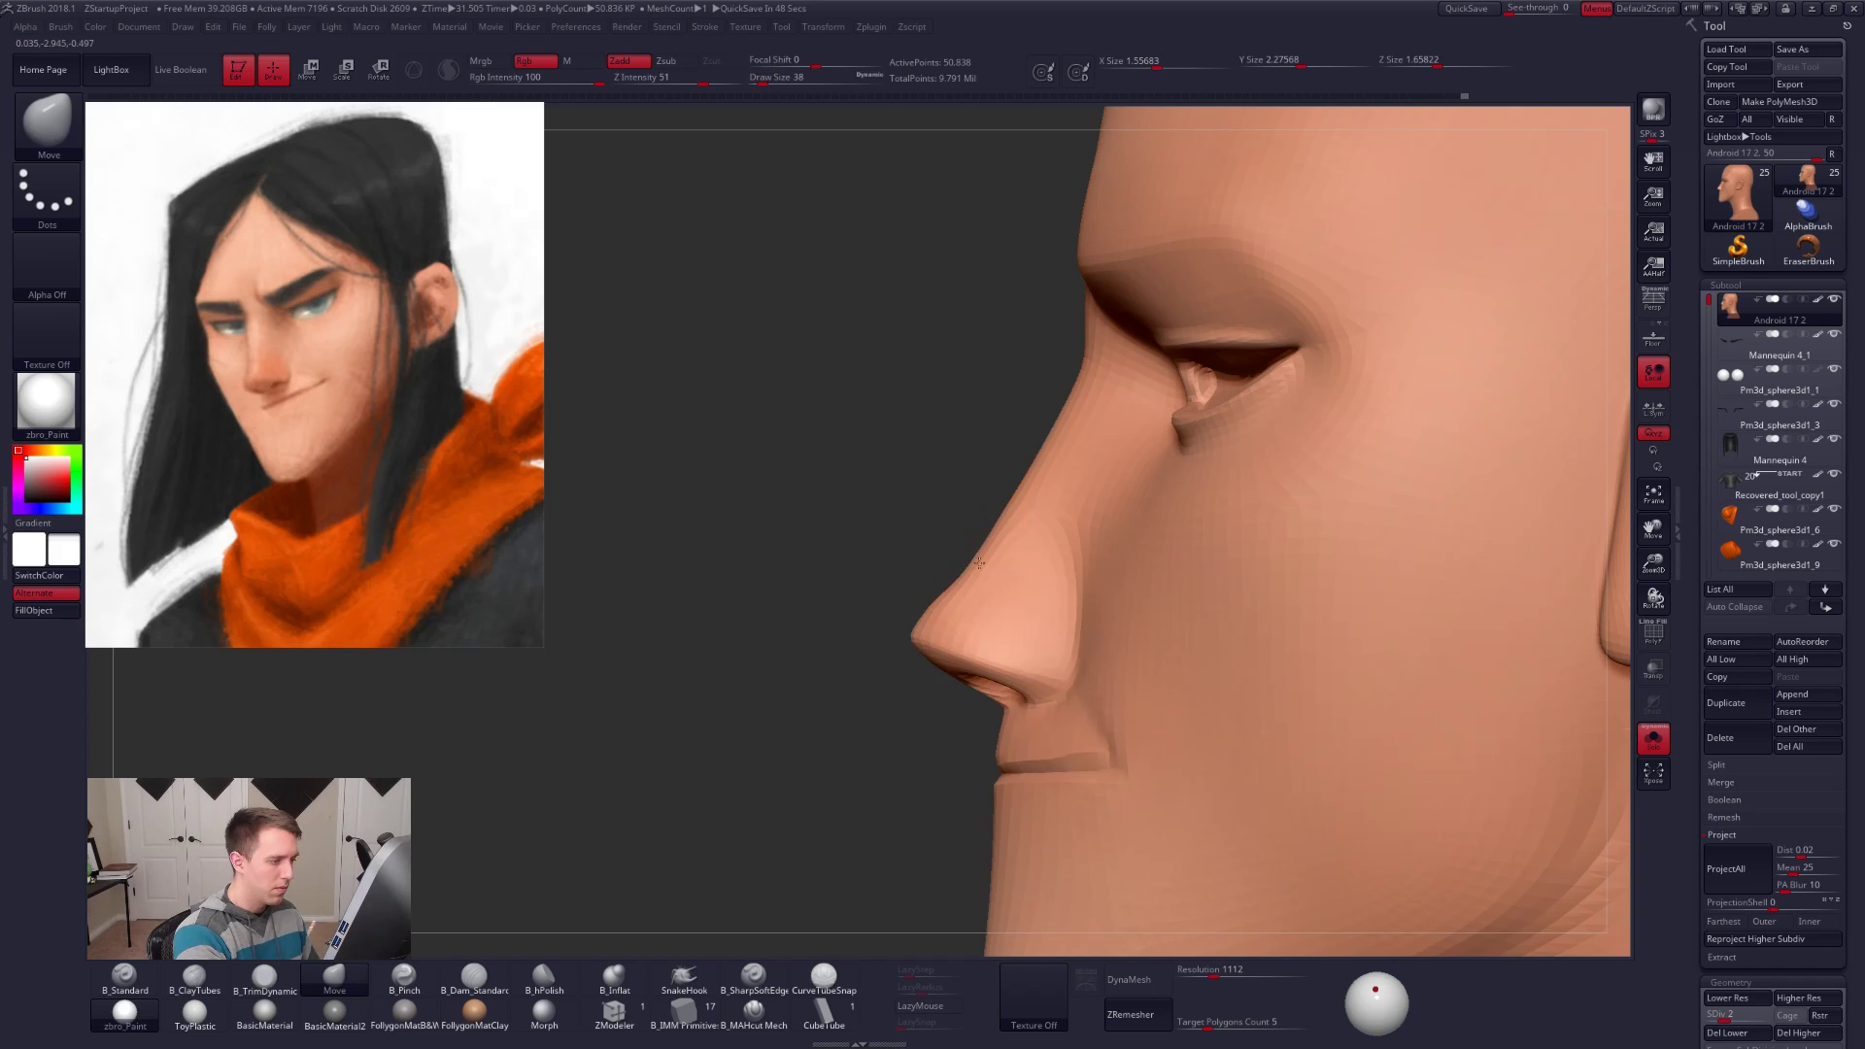
mouse_move(945, 636)
right_mouse_down()
mouse_move(1015, 622)
mouse_move(1035, 648)
mouse_move(1033, 575)
mouse_move(963, 542)
mouse_move(986, 573)
right_mouse_up()
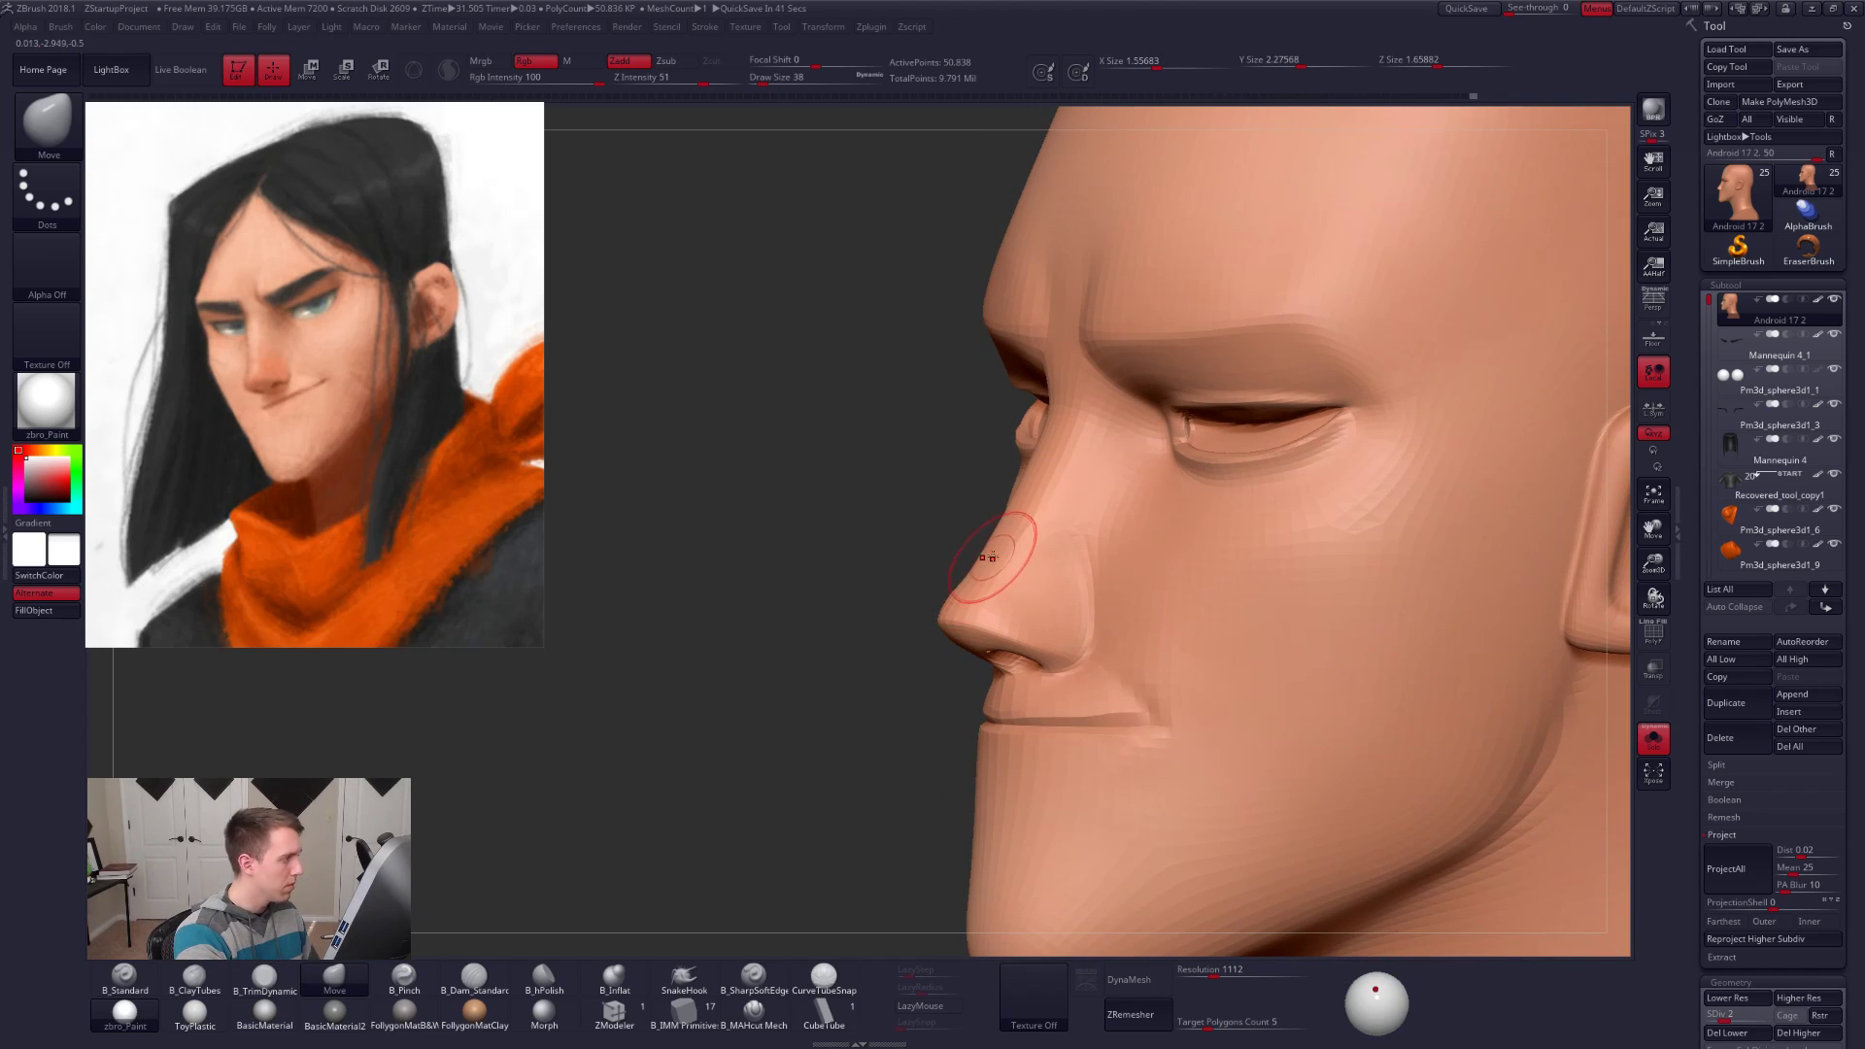
Step: Flatten the planes of the nose tip with the B_TrimDynamic brush and smooth them on subdivision level 3
key("3")
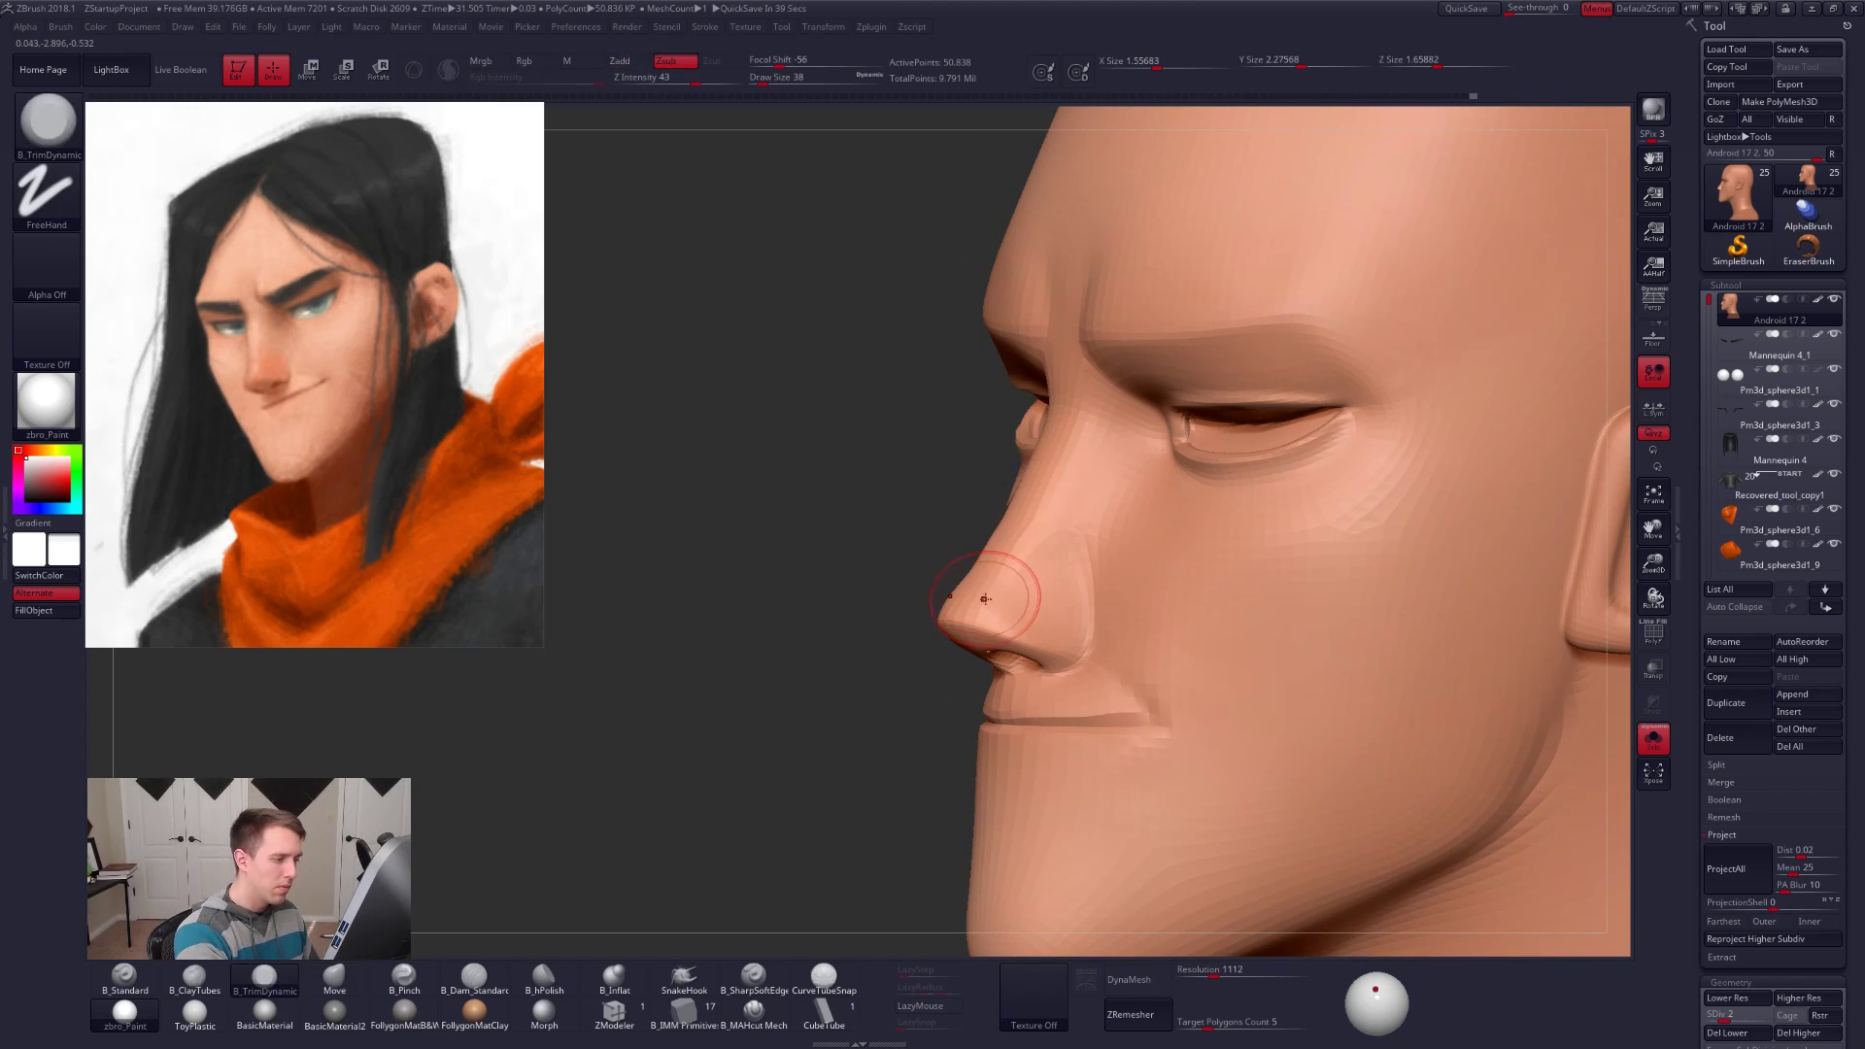
key("d")
right_click_drag(1051, 544, 1020, 593, "shift")
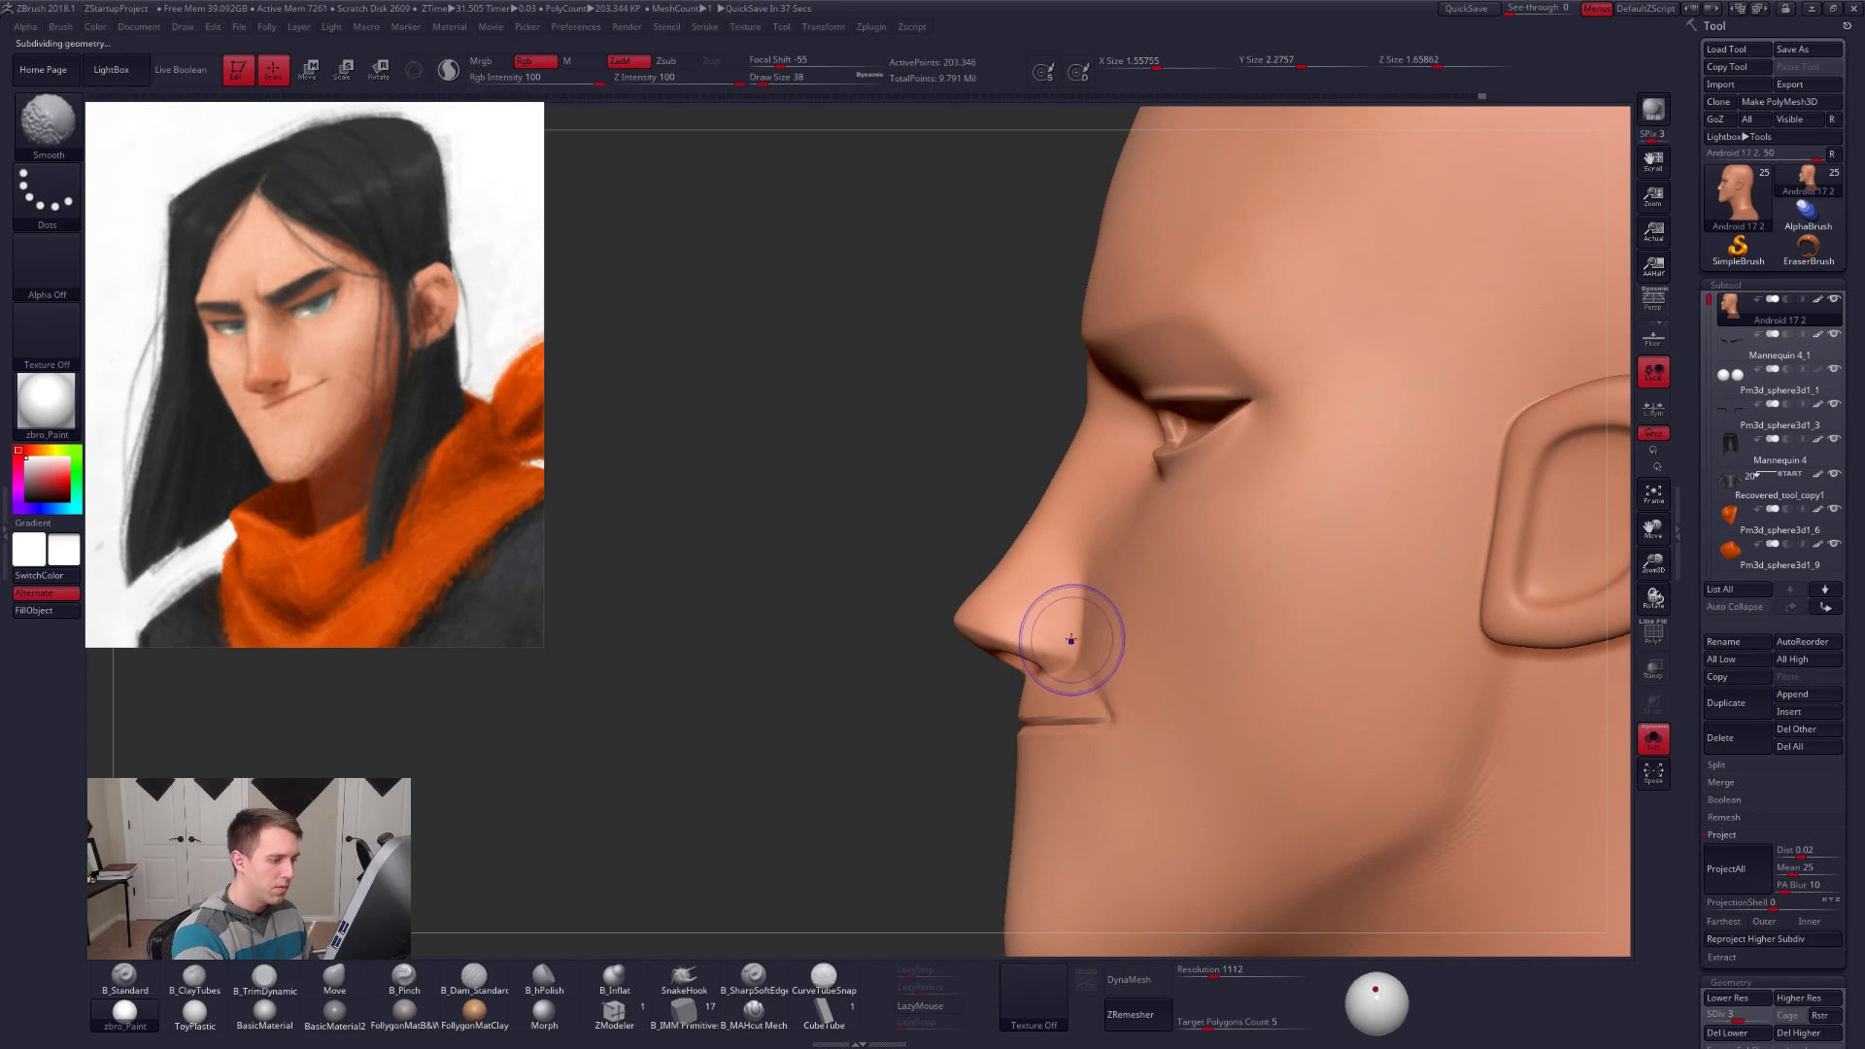
key("space")
left_click_drag(1059, 640, 1005, 630)
key("space")
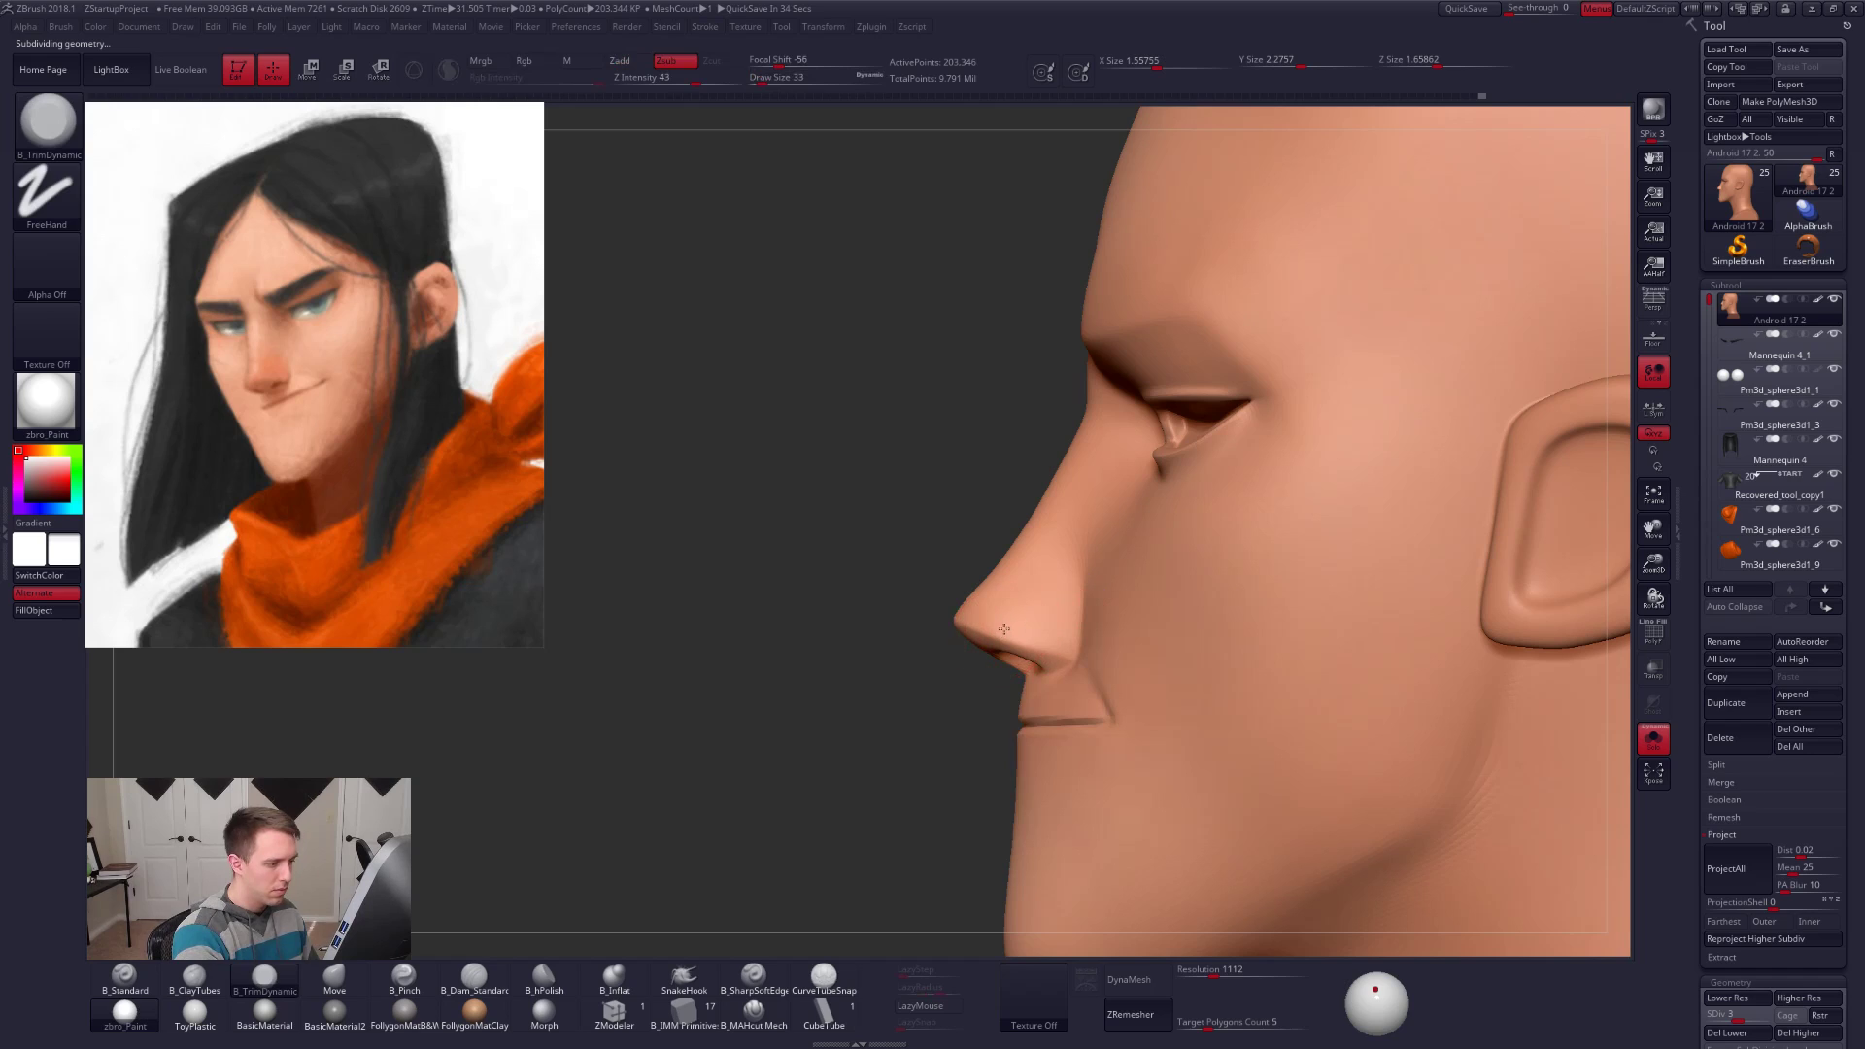
Step: Adjust the nose's profile and side with the Move brush on subdivision level 3
key("b")
key("m")
key("v")
key("ctrl+space")
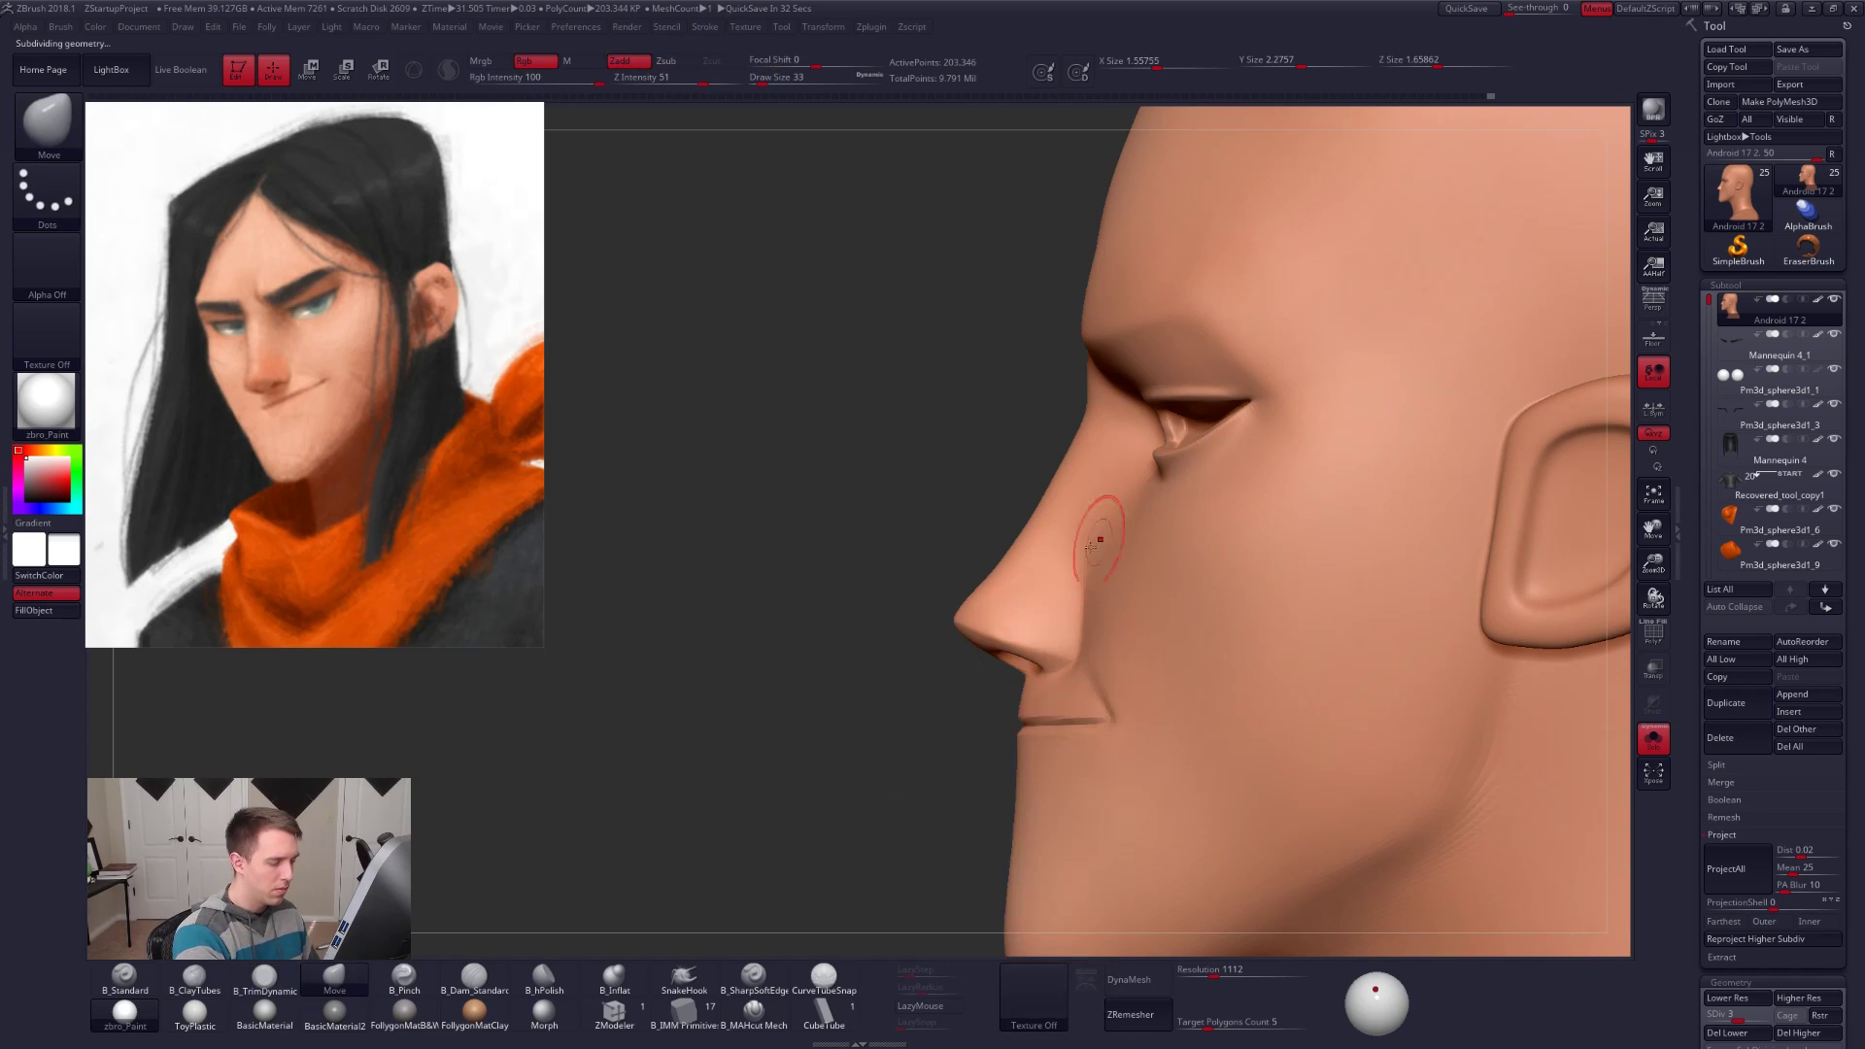
mouse_move(1025, 646)
right_mouse_down()
mouse_move(1186, 666)
mouse_move(1061, 634)
mouse_move(1017, 664)
mouse_move(1063, 641)
right_mouse_up()
Step: Trim and smooth the nostril wing with a size 25 B_TrimDynamic brush on subdivision level 4, and show the full character
key("b")
key("t")
key("d")
key("space")
left_click_drag(1063, 644, 1055, 644)
key("d")
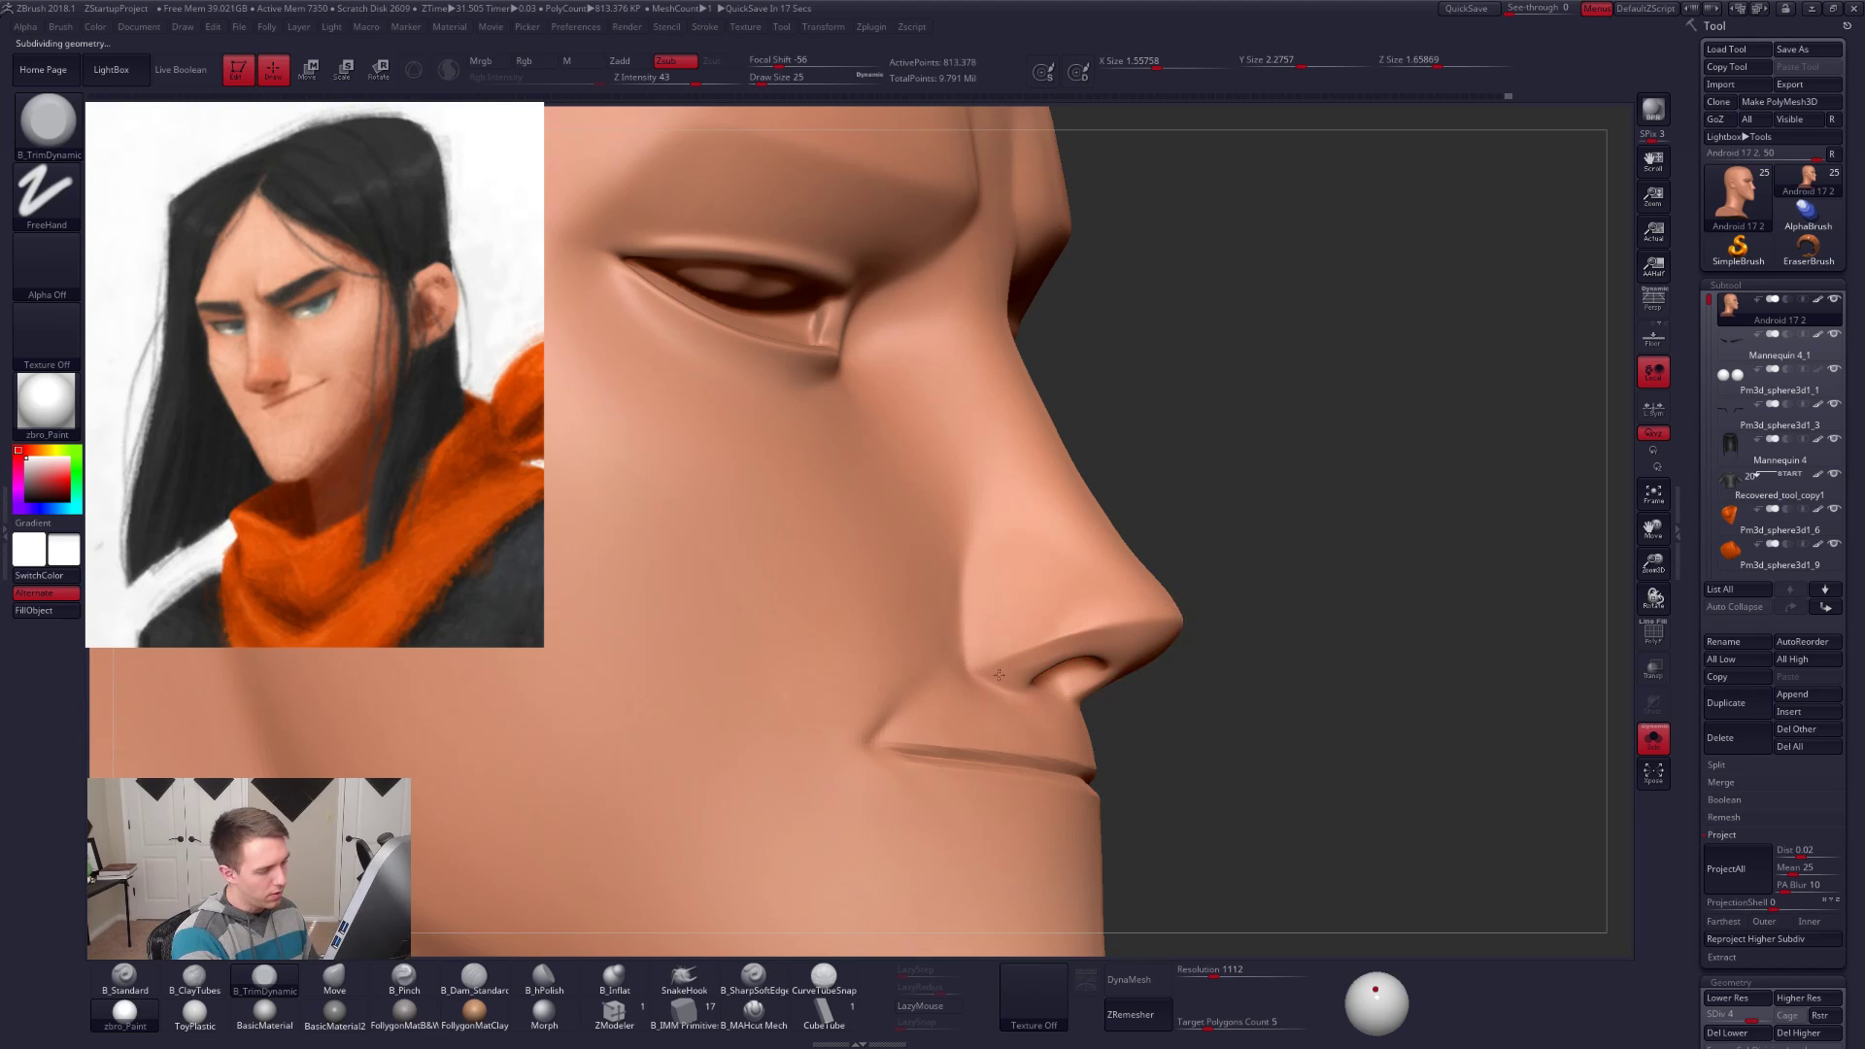
key("shift")
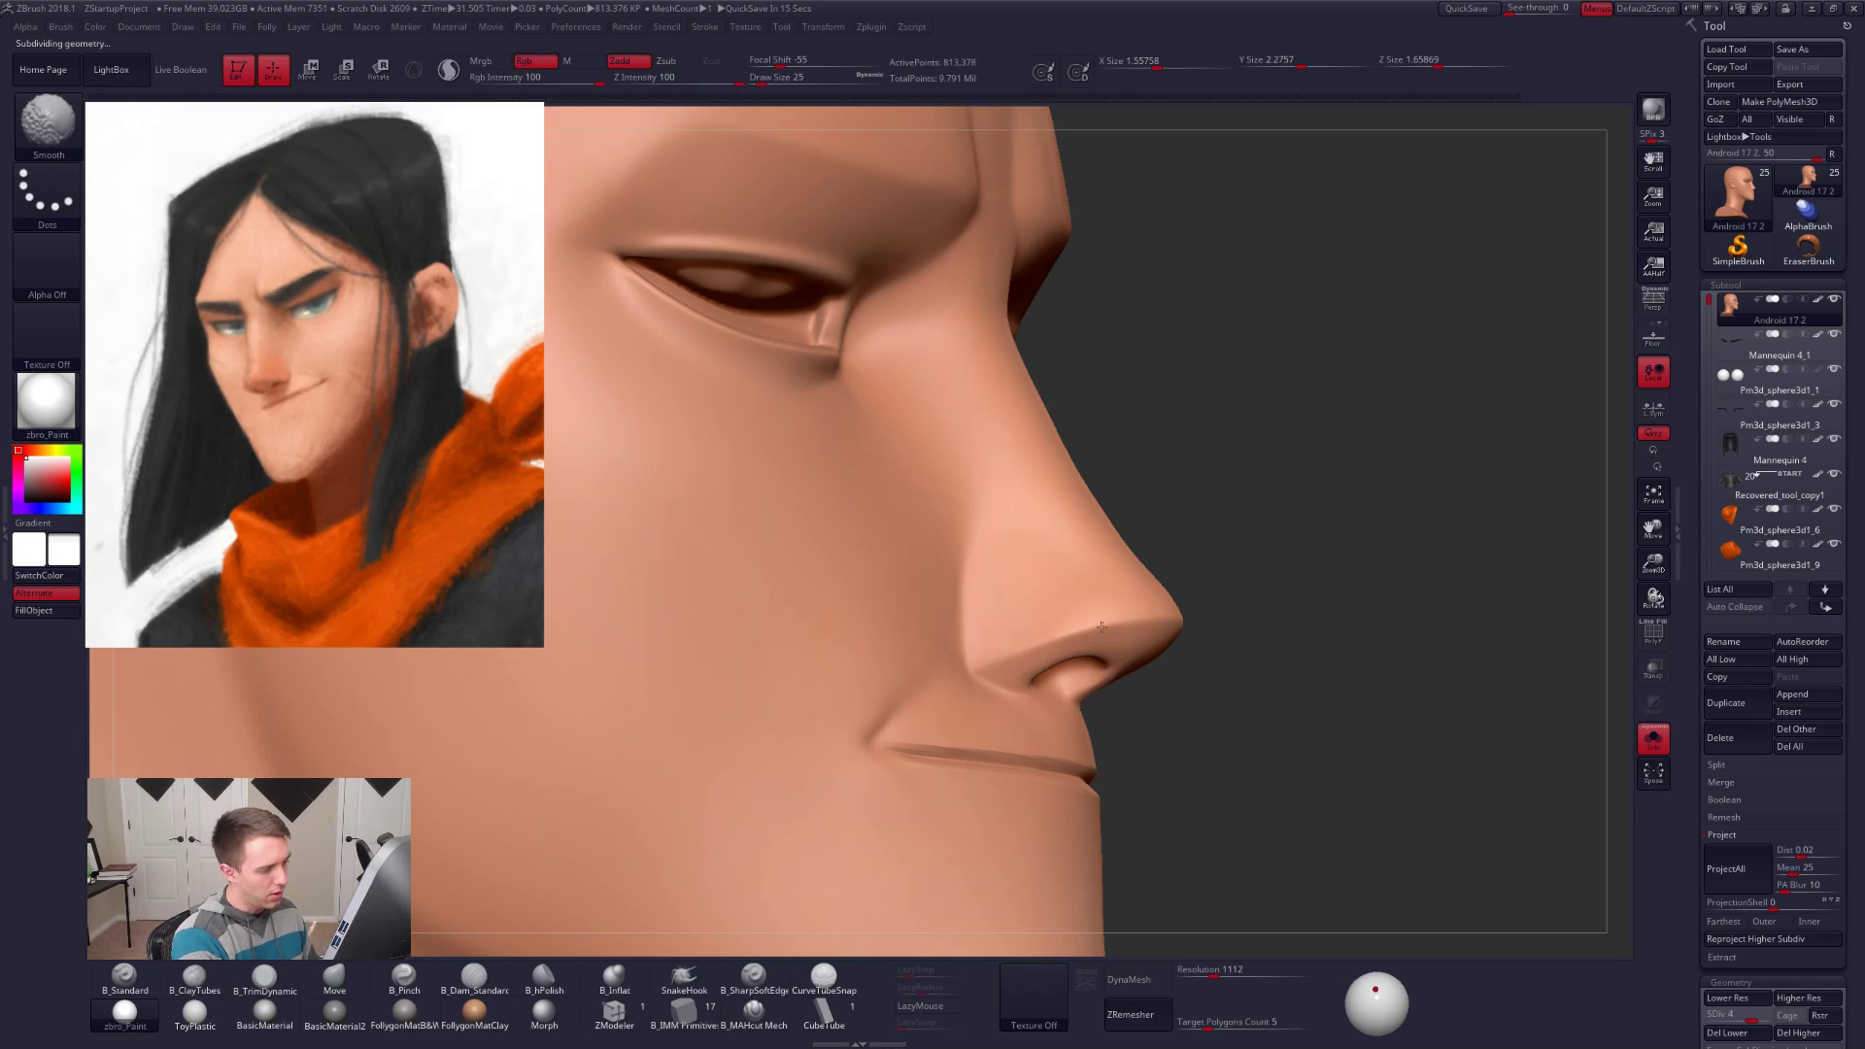
mouse_move(1086, 634)
right_mouse_down()
mouse_move(1011, 679)
mouse_move(1083, 694)
mouse_move(927, 692)
right_mouse_up()
key("shift+s")
right_click_drag(1104, 716, 1156, 737)
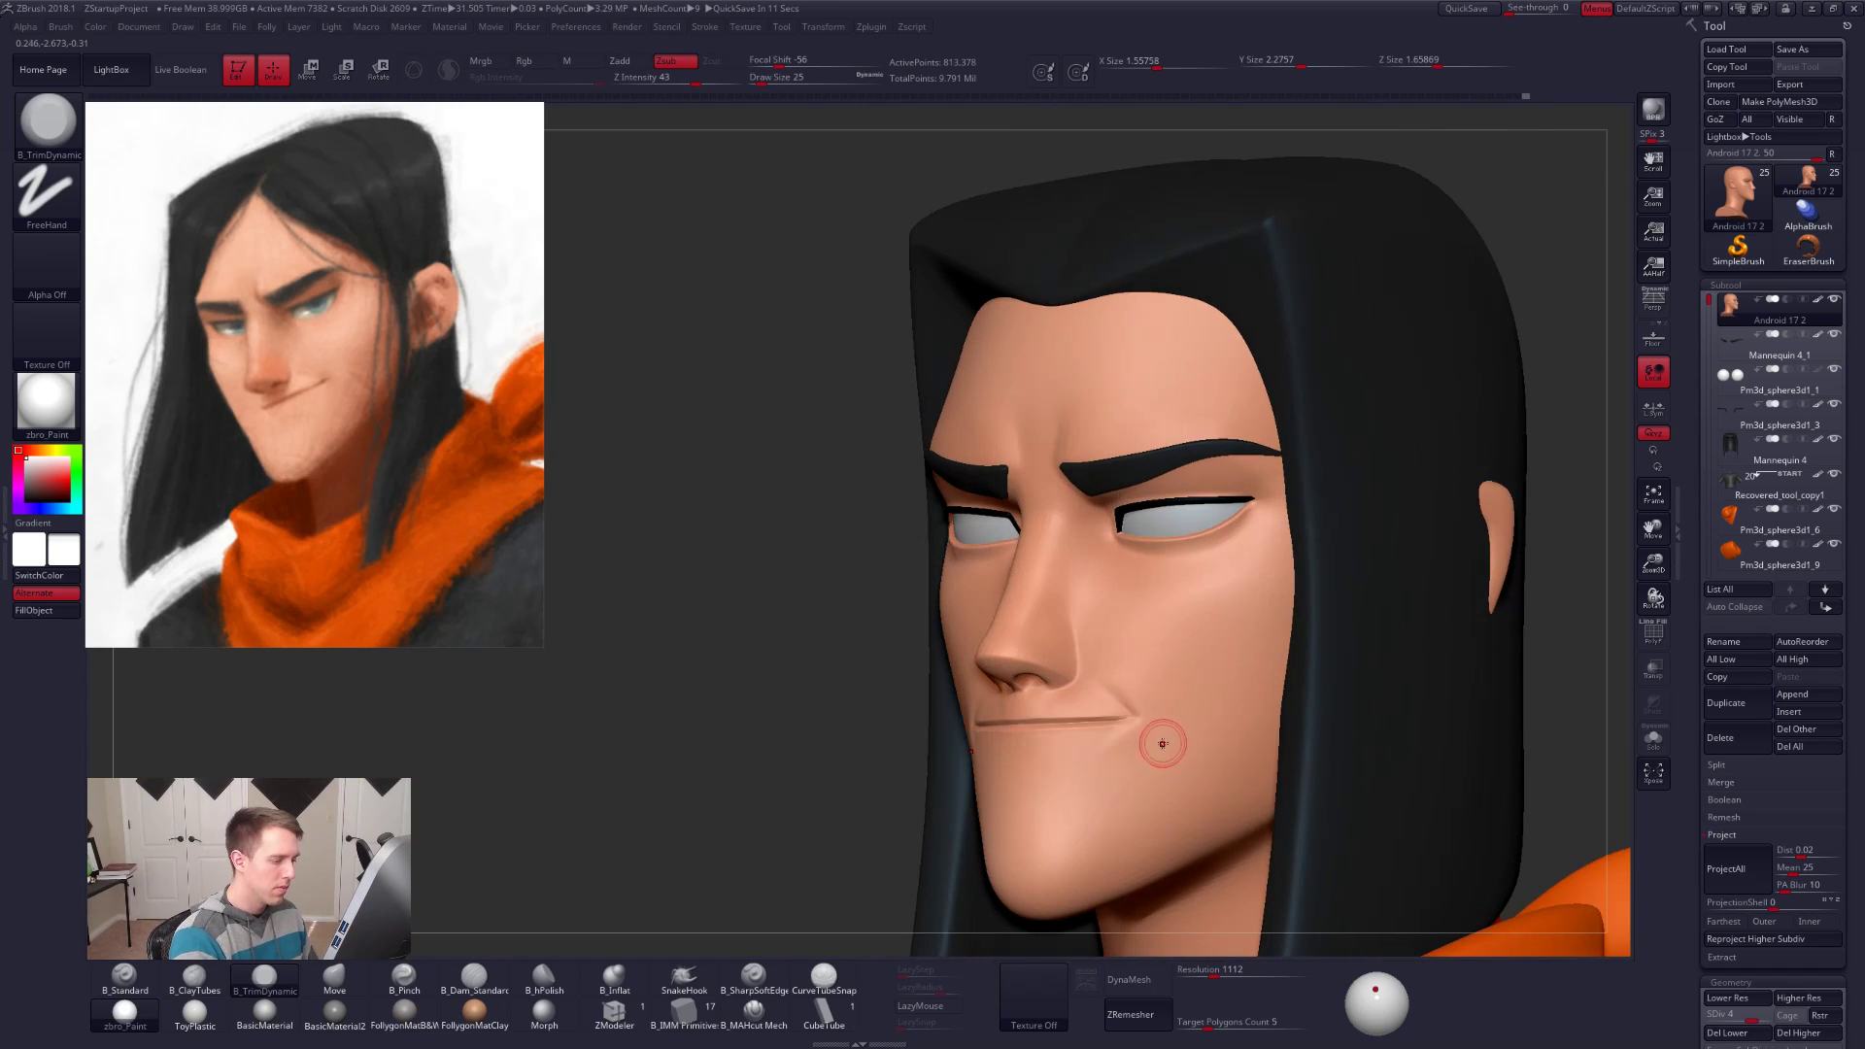
Step: Switch to the Move brush and examine the nose and mouth from three-quarter and profile views, toggling perspective on and off
mouse_move(1047, 701)
right_mouse_down()
mouse_move(1076, 671)
mouse_move(1080, 614)
mouse_move(1035, 690)
mouse_move(1020, 671)
mouse_move(1049, 739)
mouse_move(1068, 746)
mouse_move(1080, 714)
right_mouse_up()
key("b")
key("m")
key("v")
mouse_move(1080, 714)
right_mouse_down("shift")
mouse_move(1115, 741)
mouse_move(1025, 717)
mouse_move(1062, 707)
mouse_move(1078, 727)
mouse_move(1033, 767)
mouse_move(1053, 816)
mouse_move(1055, 768)
mouse_move(1100, 762)
mouse_move(1082, 753)
right_mouse_up("shift")
left_click(1654, 303)
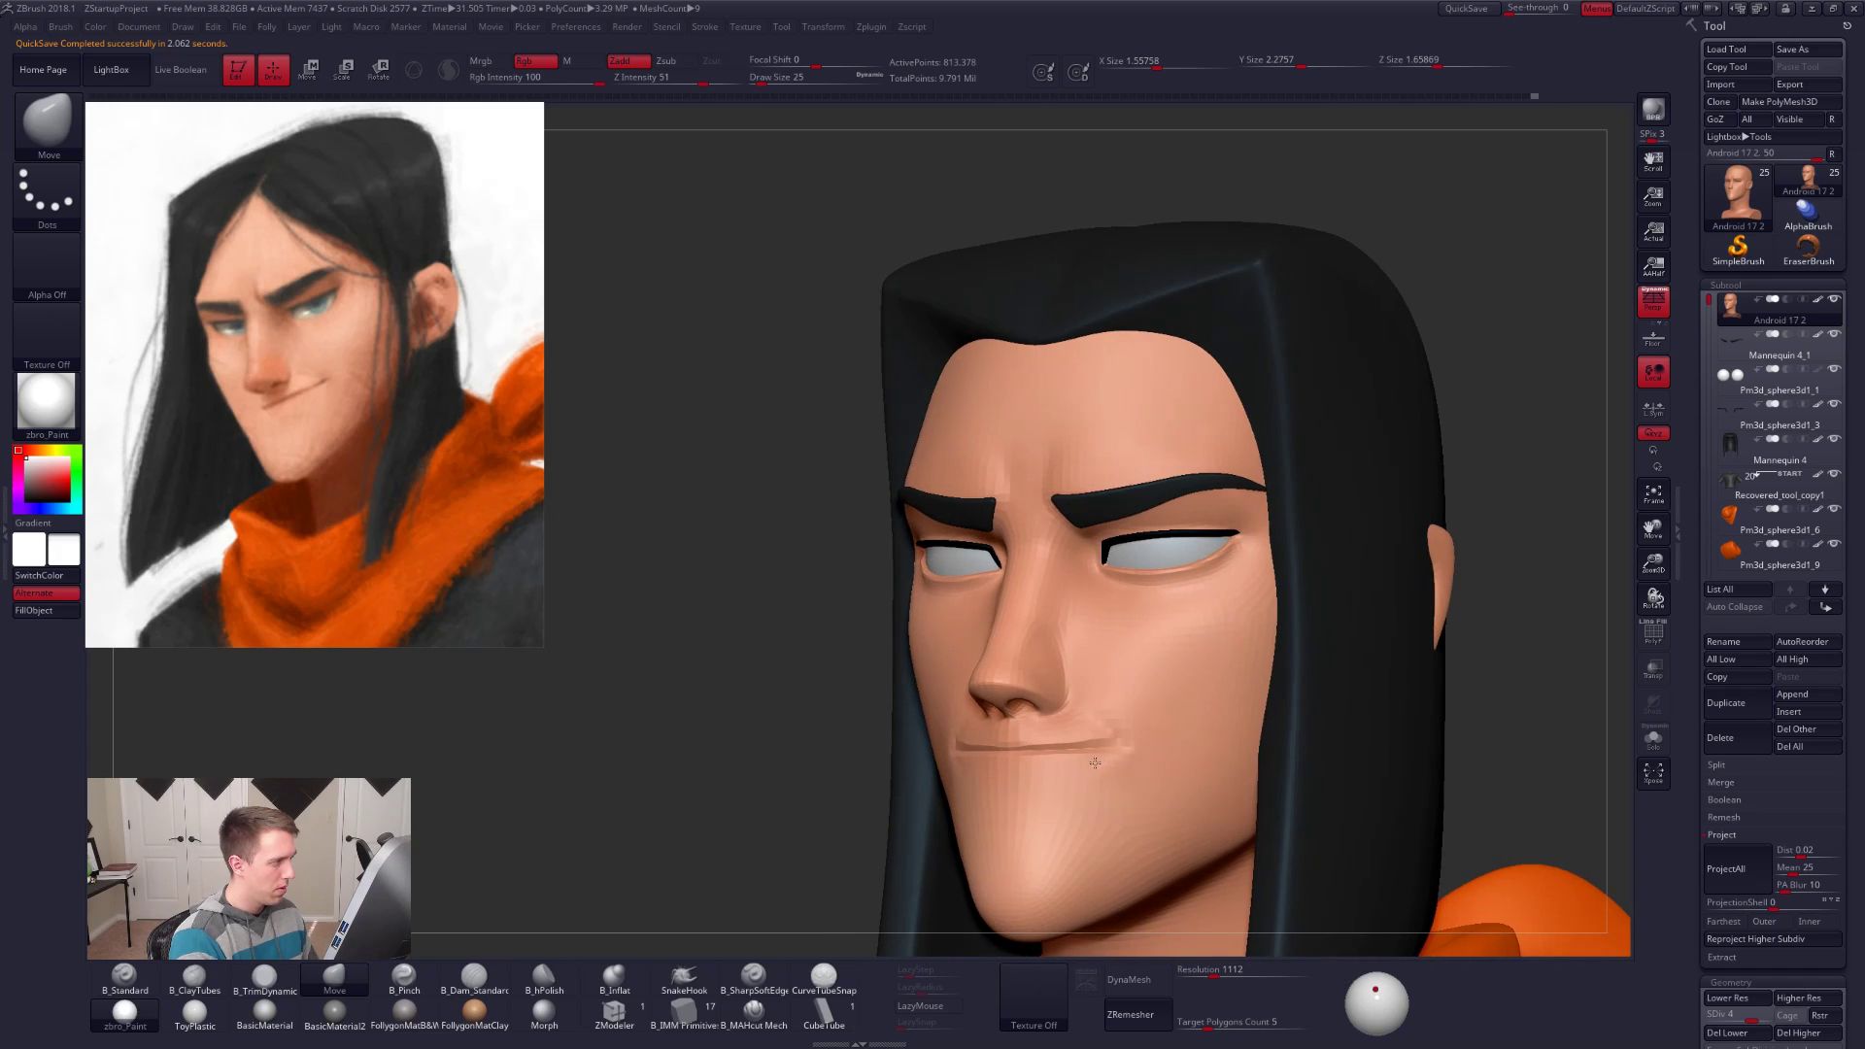
right_click_drag(1015, 686, 1008, 741, "ctrl")
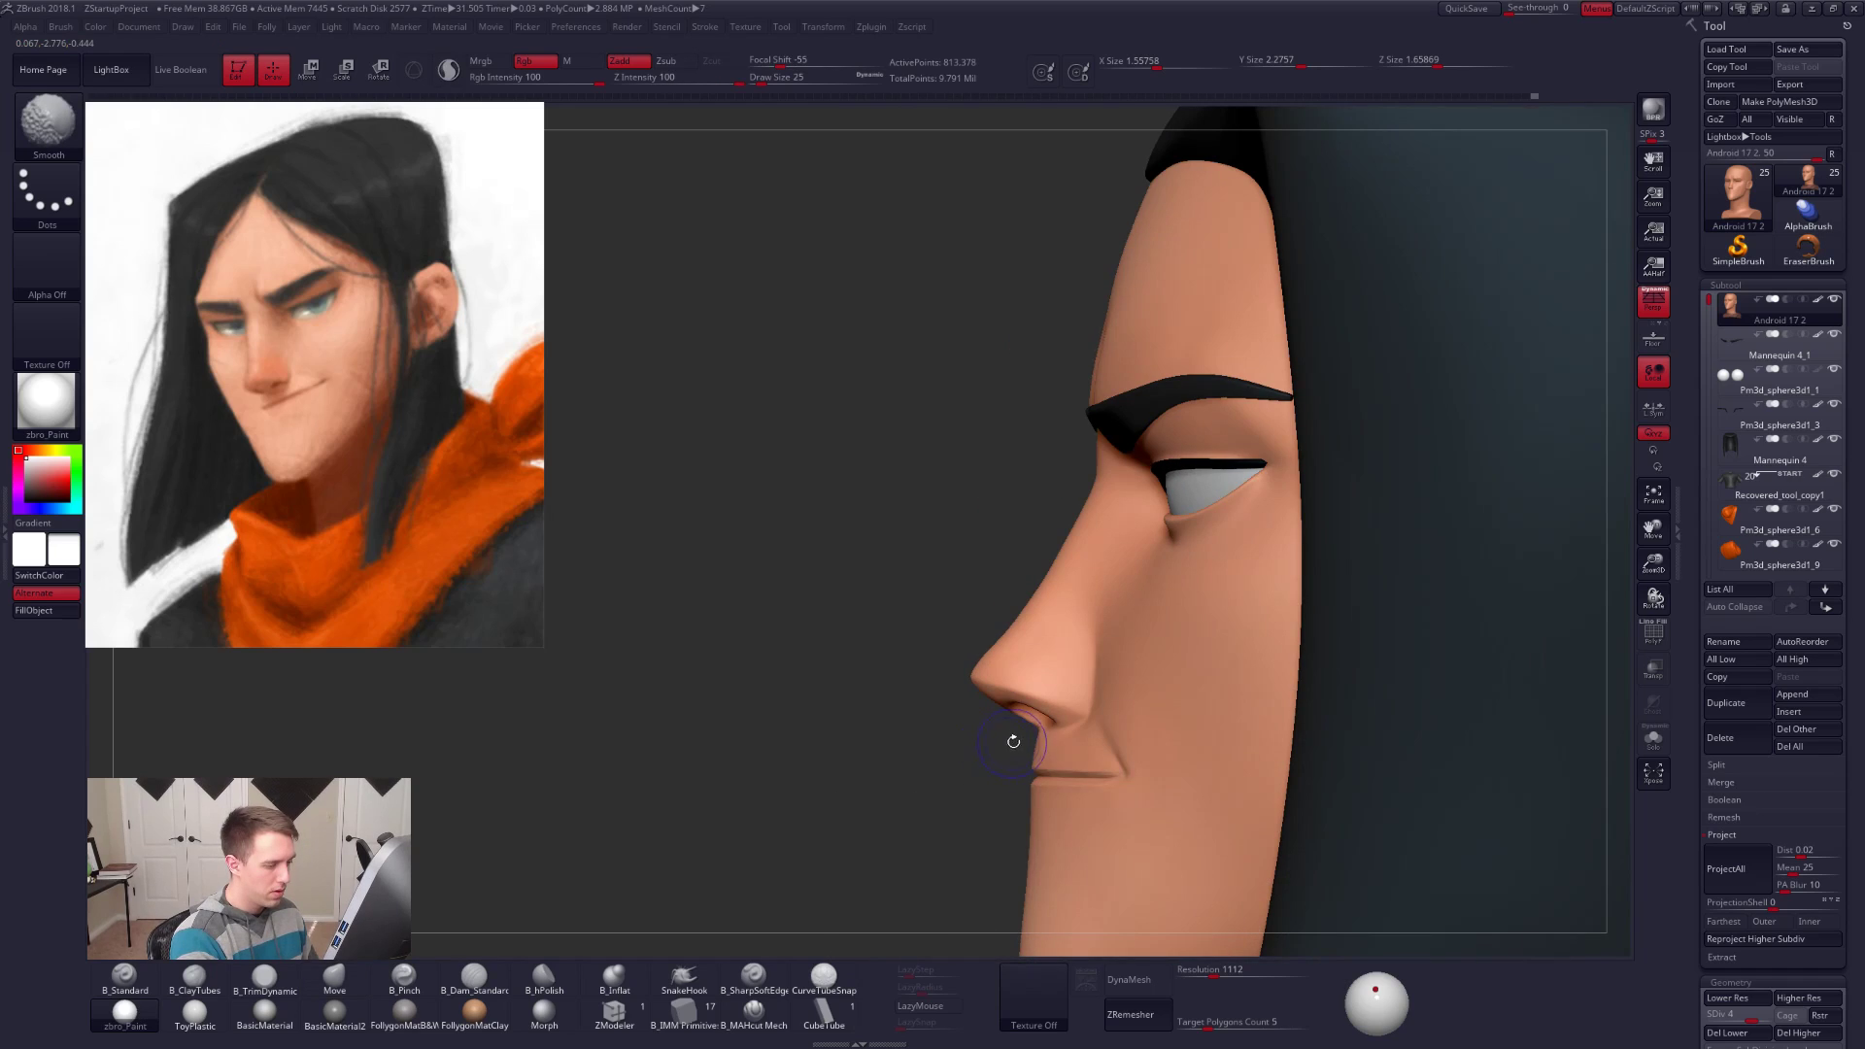
left_click(1653, 301)
Step: Lasso-mask the nose in profile and lower the head mesh to subdivision level 1
key("ctrl")
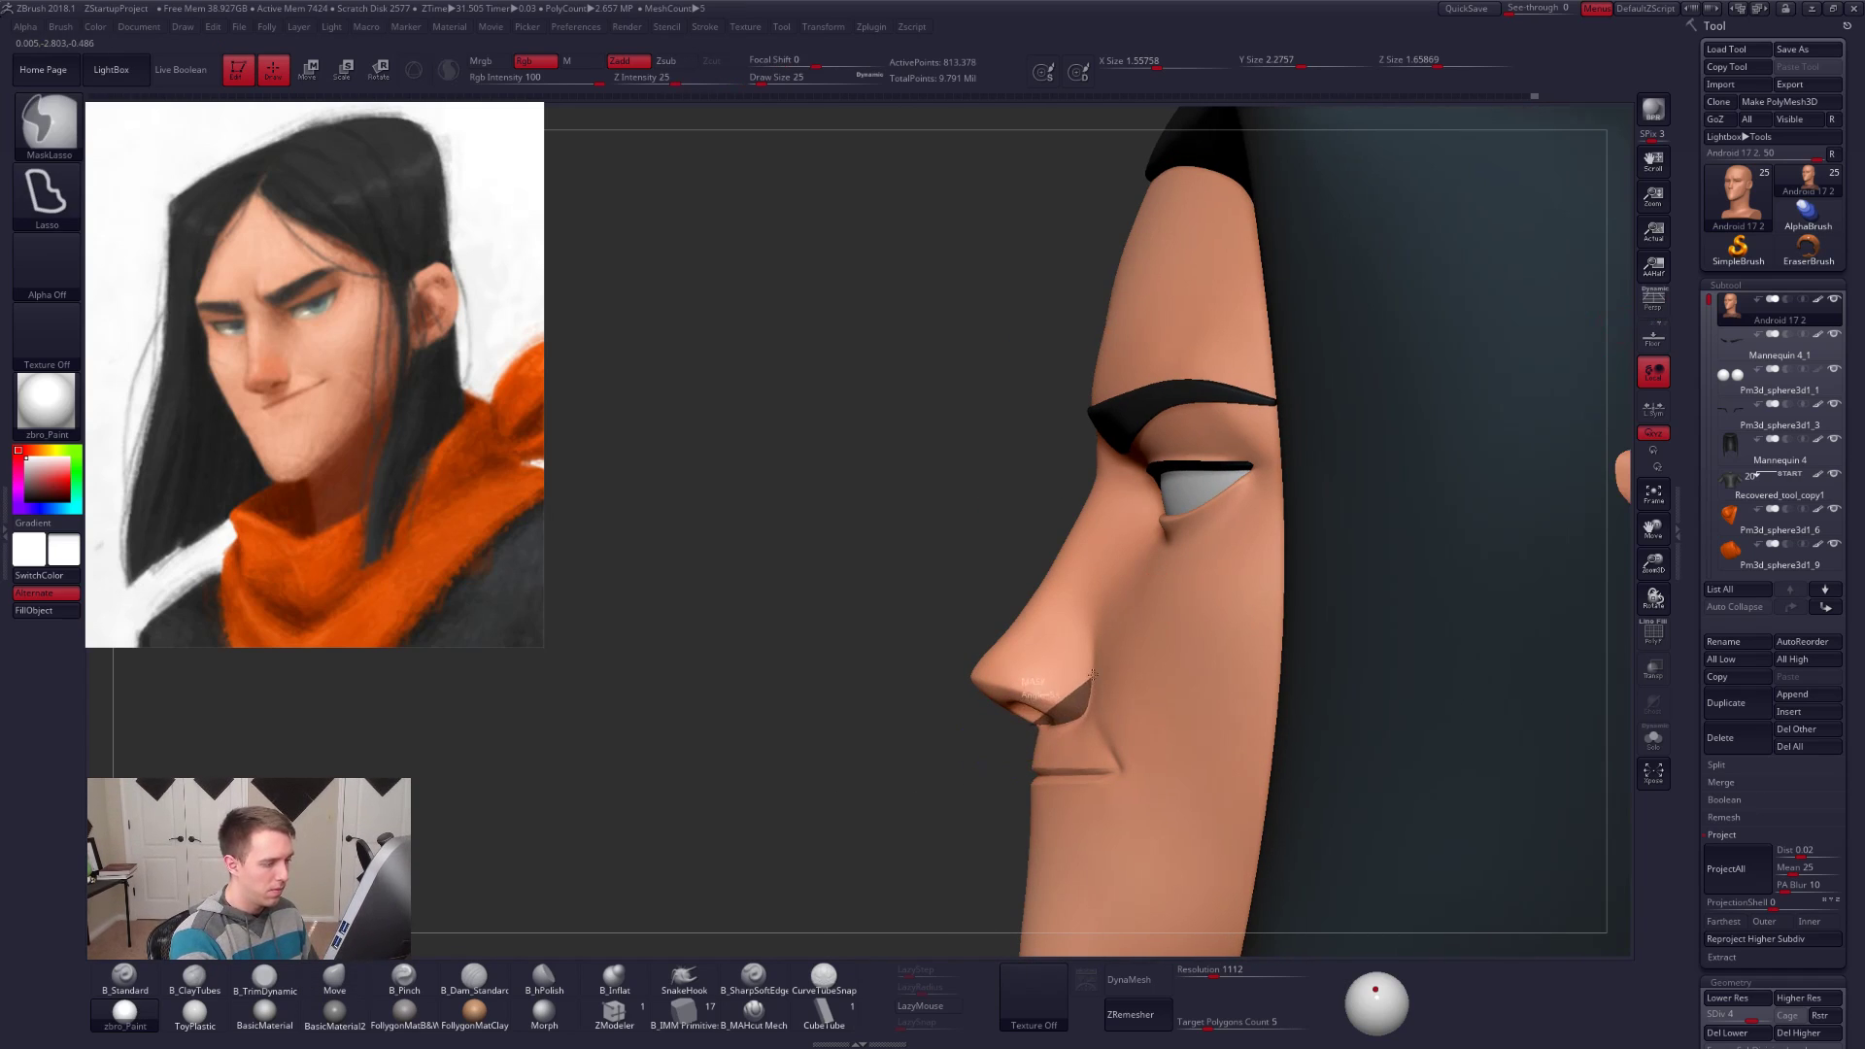
mouse_move(1093, 633)
left_mouse_down("ctrl")
mouse_move(734, 816)
mouse_move(987, 749)
left_mouse_up("ctrl")
key("shift+d")
key("shift+d")
key("shift+d")
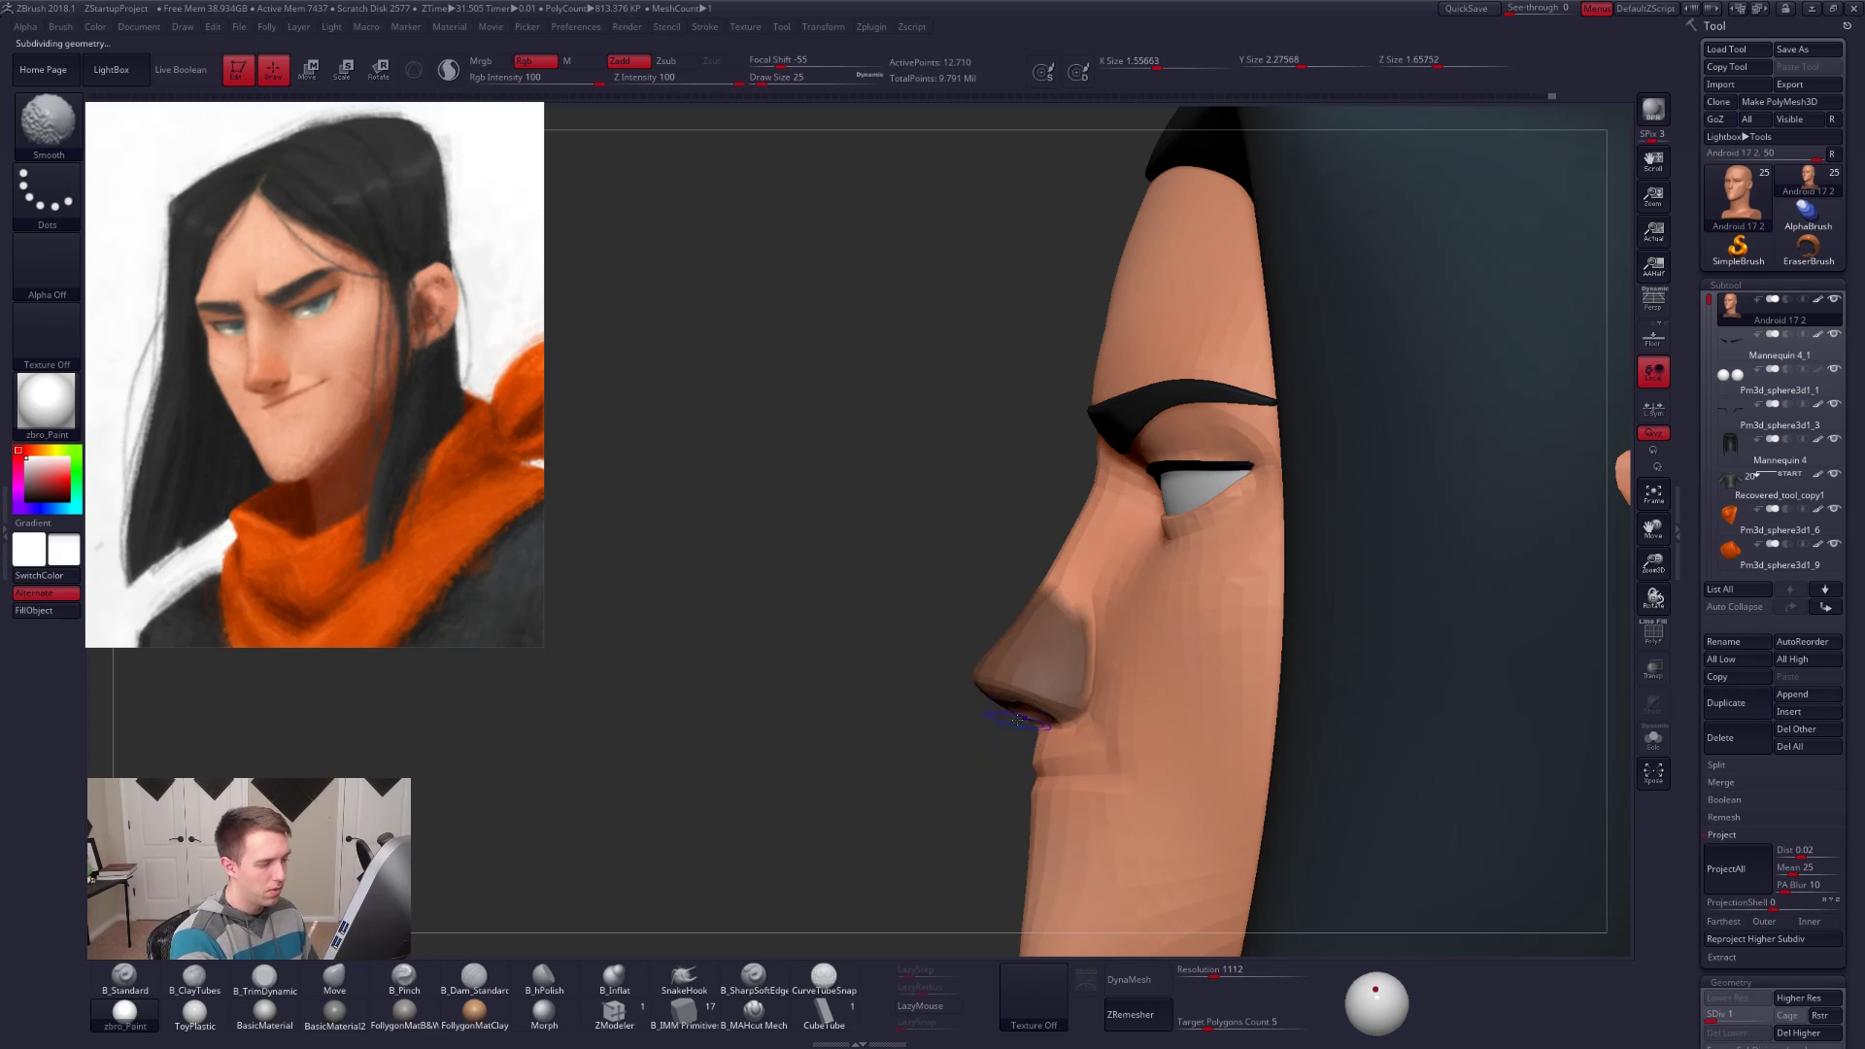
Step: Soften and invert the mask so only the nose is editable, and rotate the nose slightly from its base
left_click(1032, 702, "ctrl")
left_click(993, 744, "ctrl")
left_click(1036, 701, "ctrl")
key("r")
left_click_drag(1084, 711, 1035, 827)
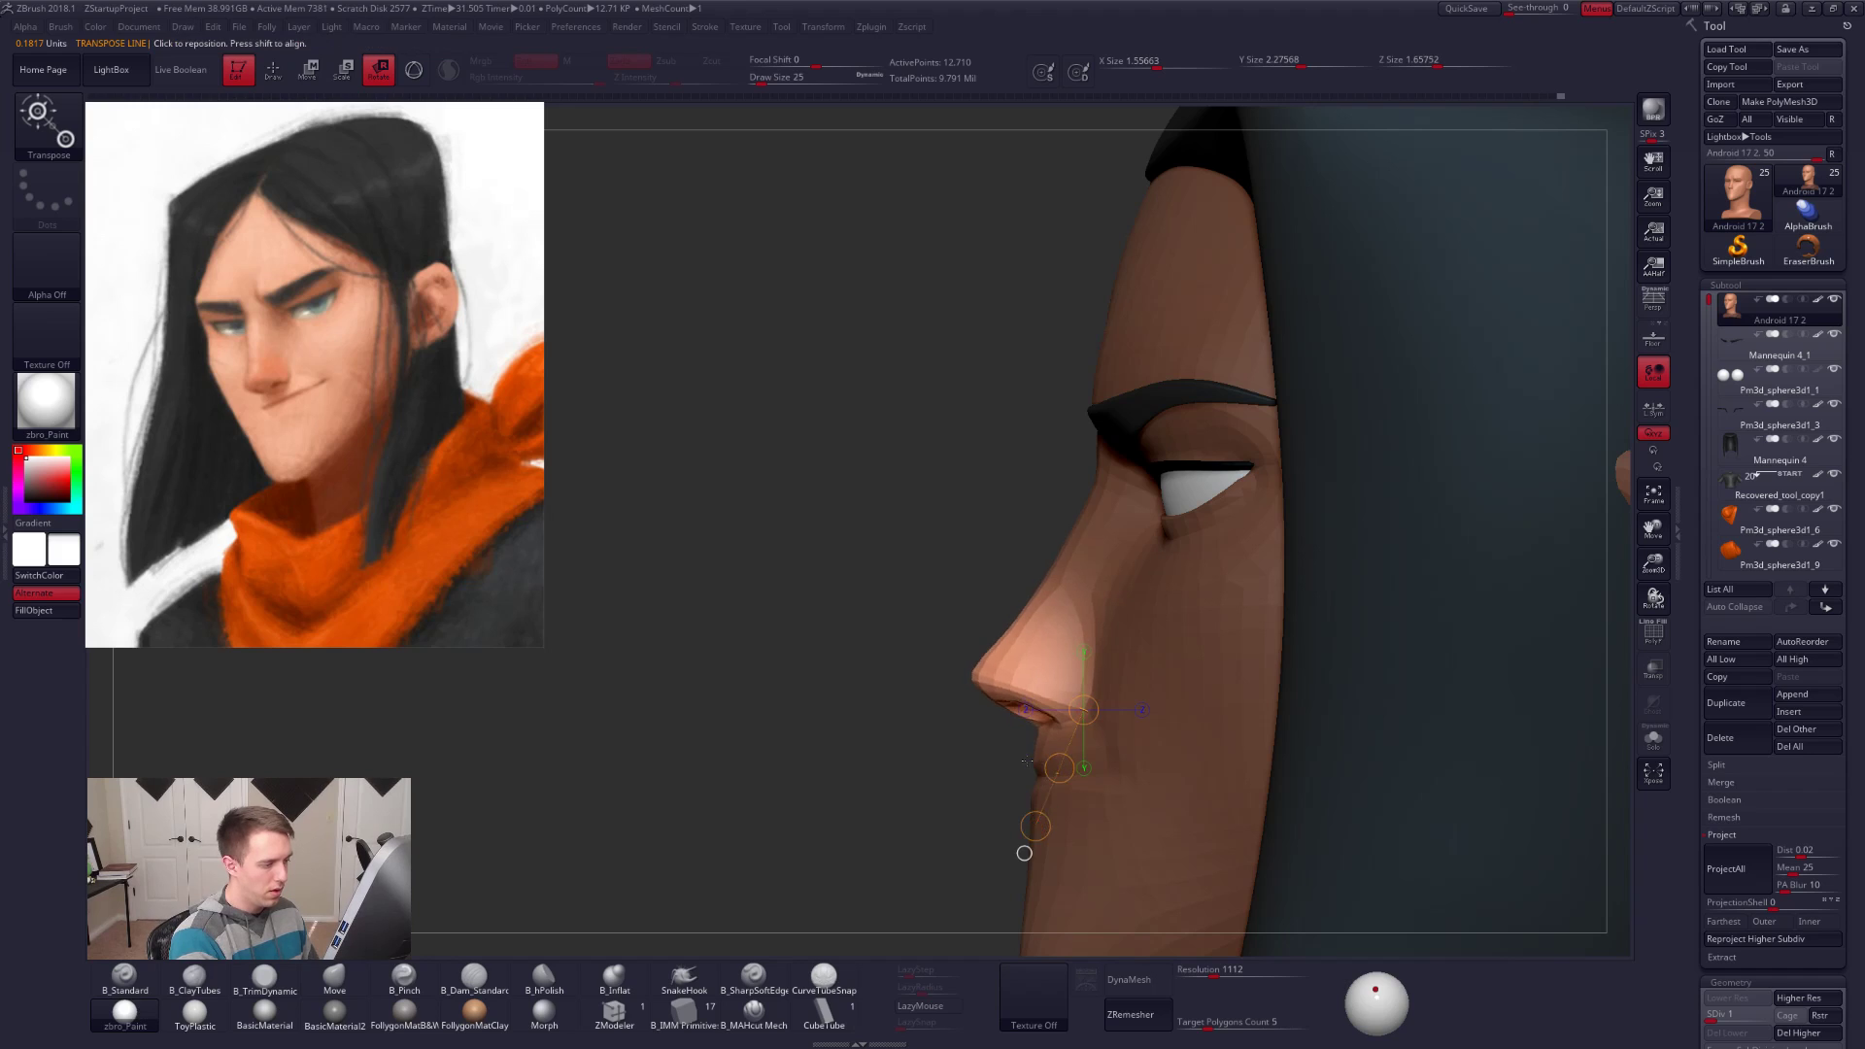
key("q")
Step: Reshape the nose tip in profile with the Move brush at draw size 104, clear the mask, and adjust the upper lip at size 29
key("space")
mouse_move(1004, 673)
left_mouse_down()
mouse_move(1020, 674)
mouse_move(985, 707)
left_mouse_up()
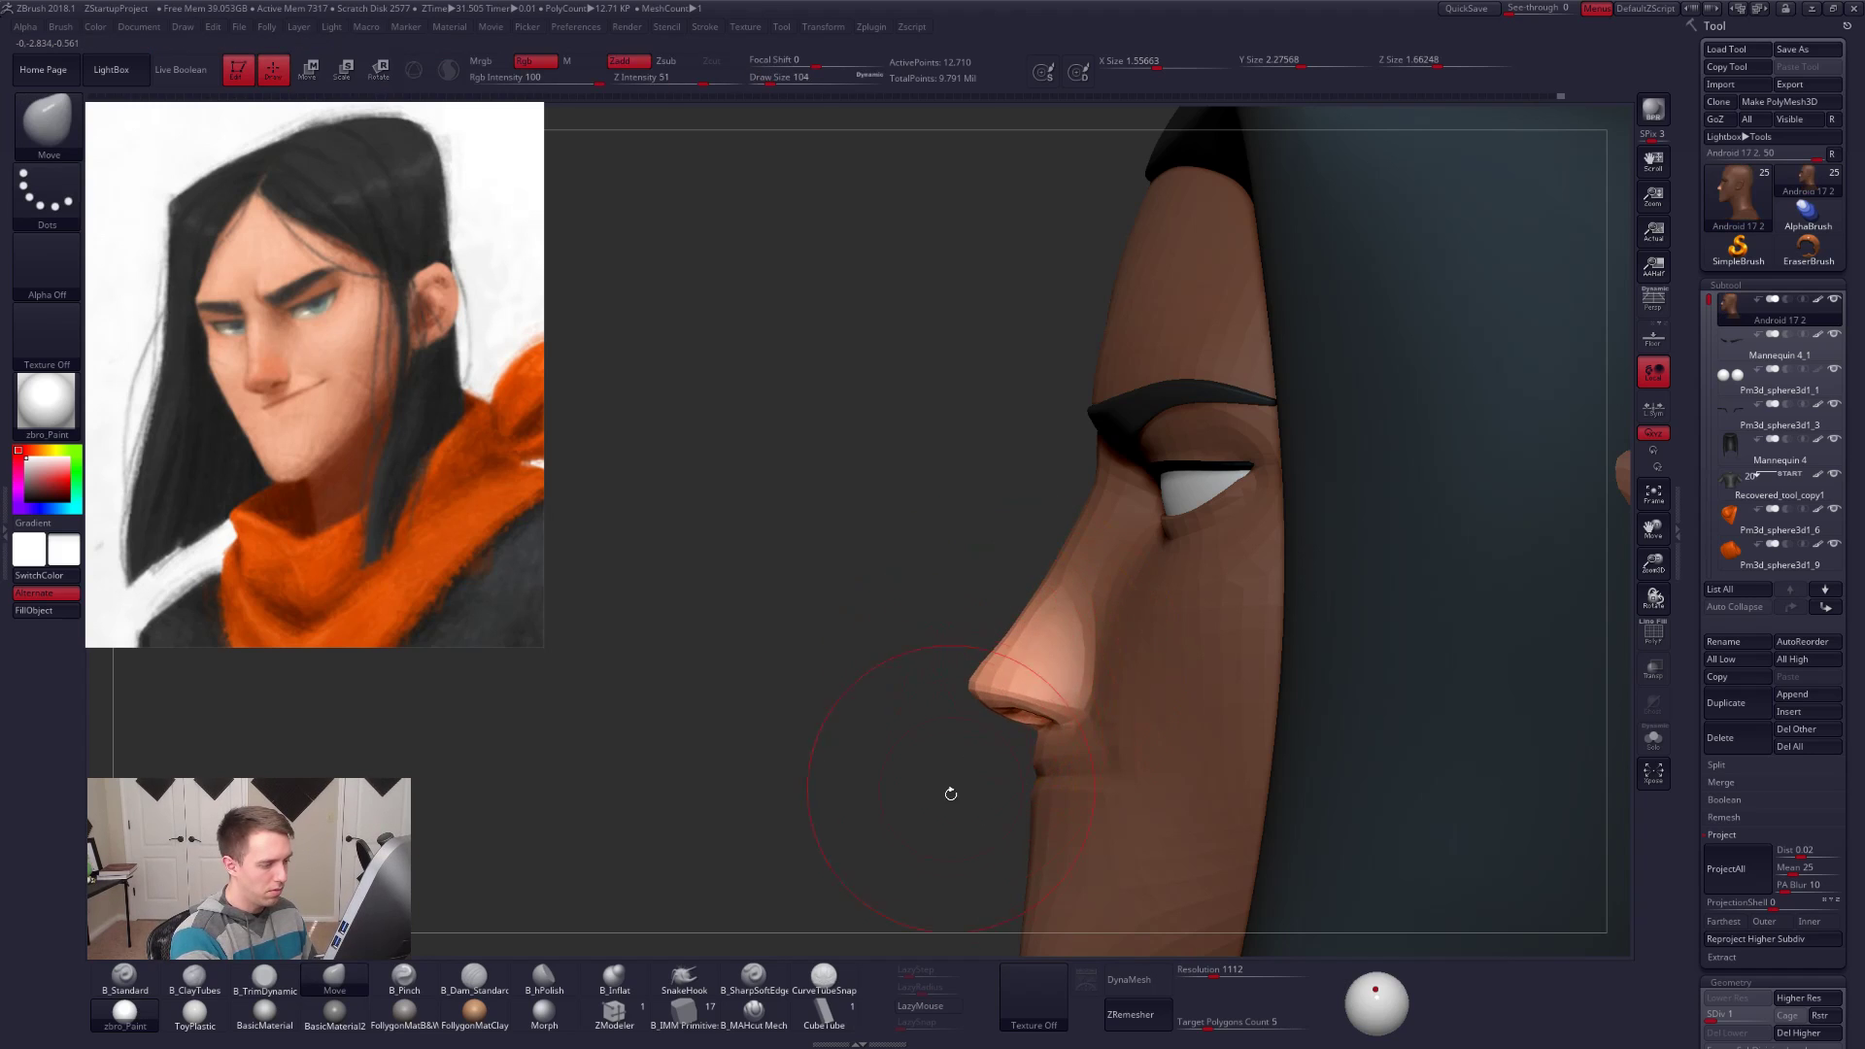
key("b")
key("m")
key("v")
mouse_move(990, 698)
left_mouse_down()
mouse_move(1009, 745)
mouse_move(976, 789)
left_mouse_up()
key("space")
key("space")
left_click_drag(1041, 746, 1024, 746)
Step: Bring the head back up to subdivision level 4 and inspect the nose and nostril from the other side
key("d")
key("d")
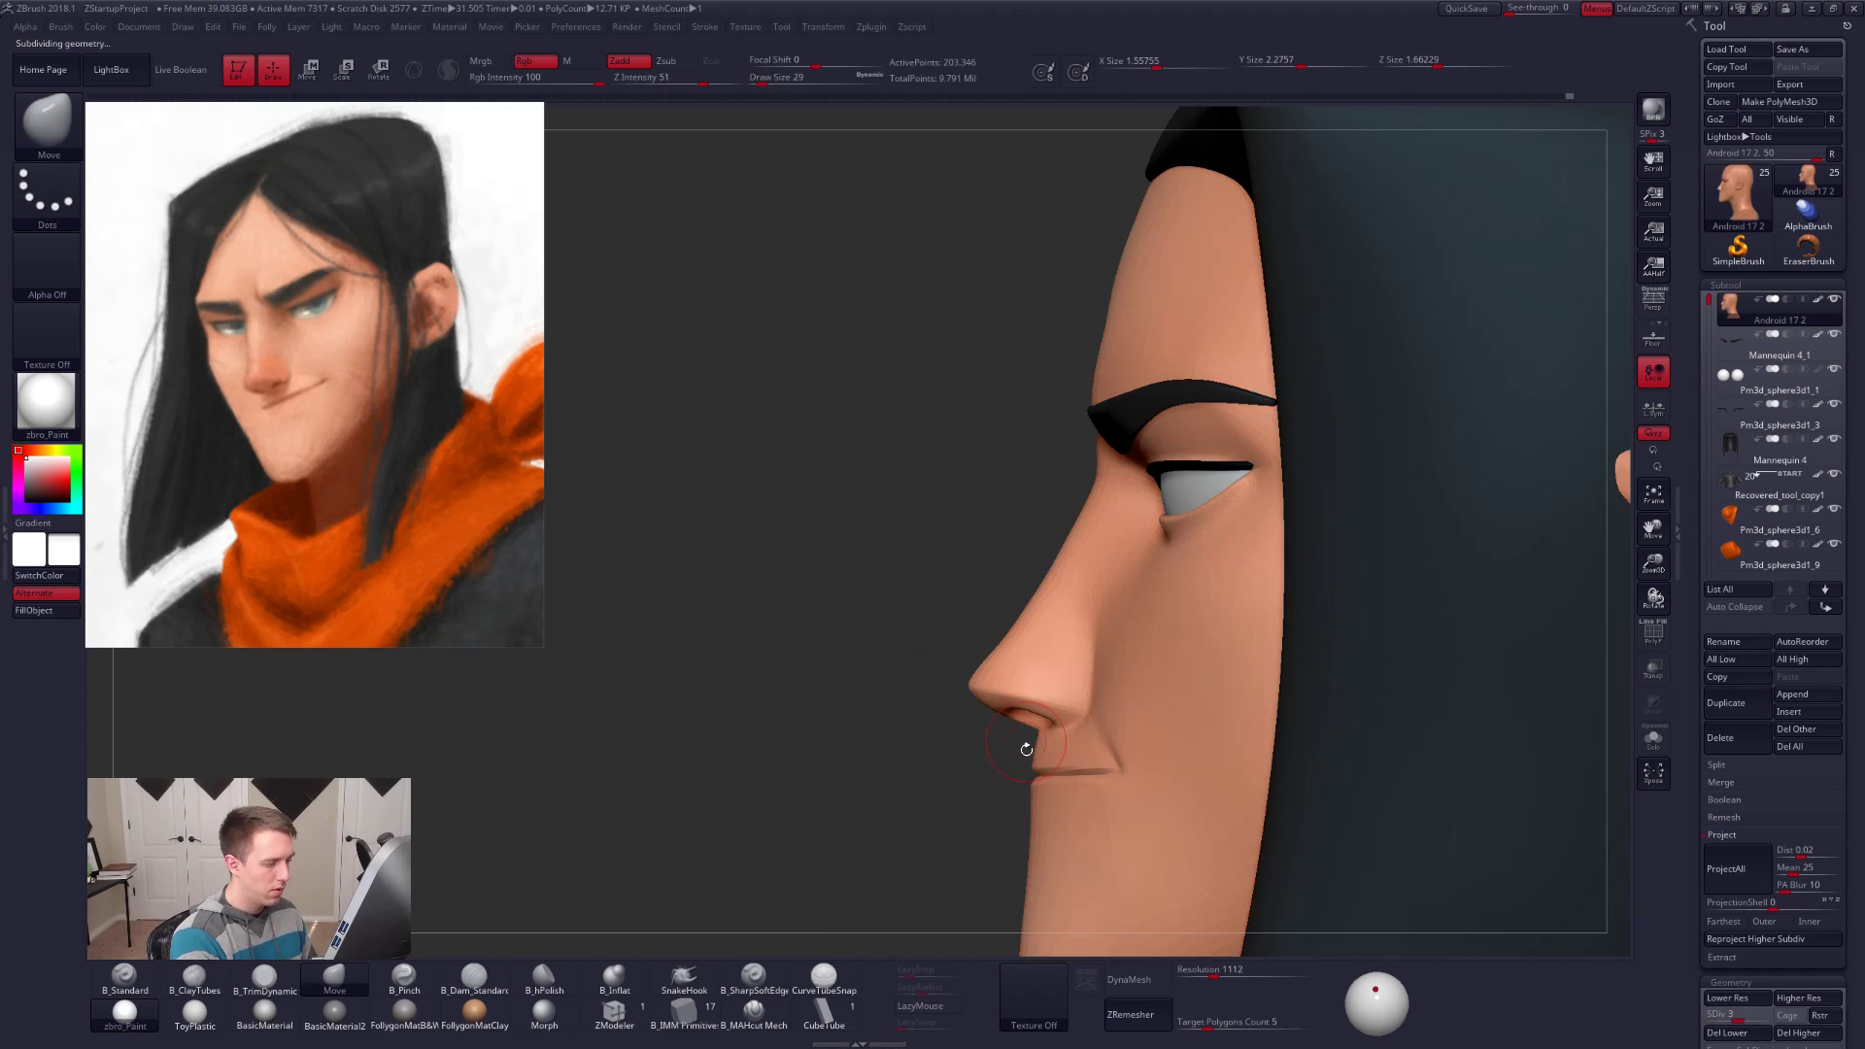
right_click_drag(1055, 741, 1207, 731)
key("d")
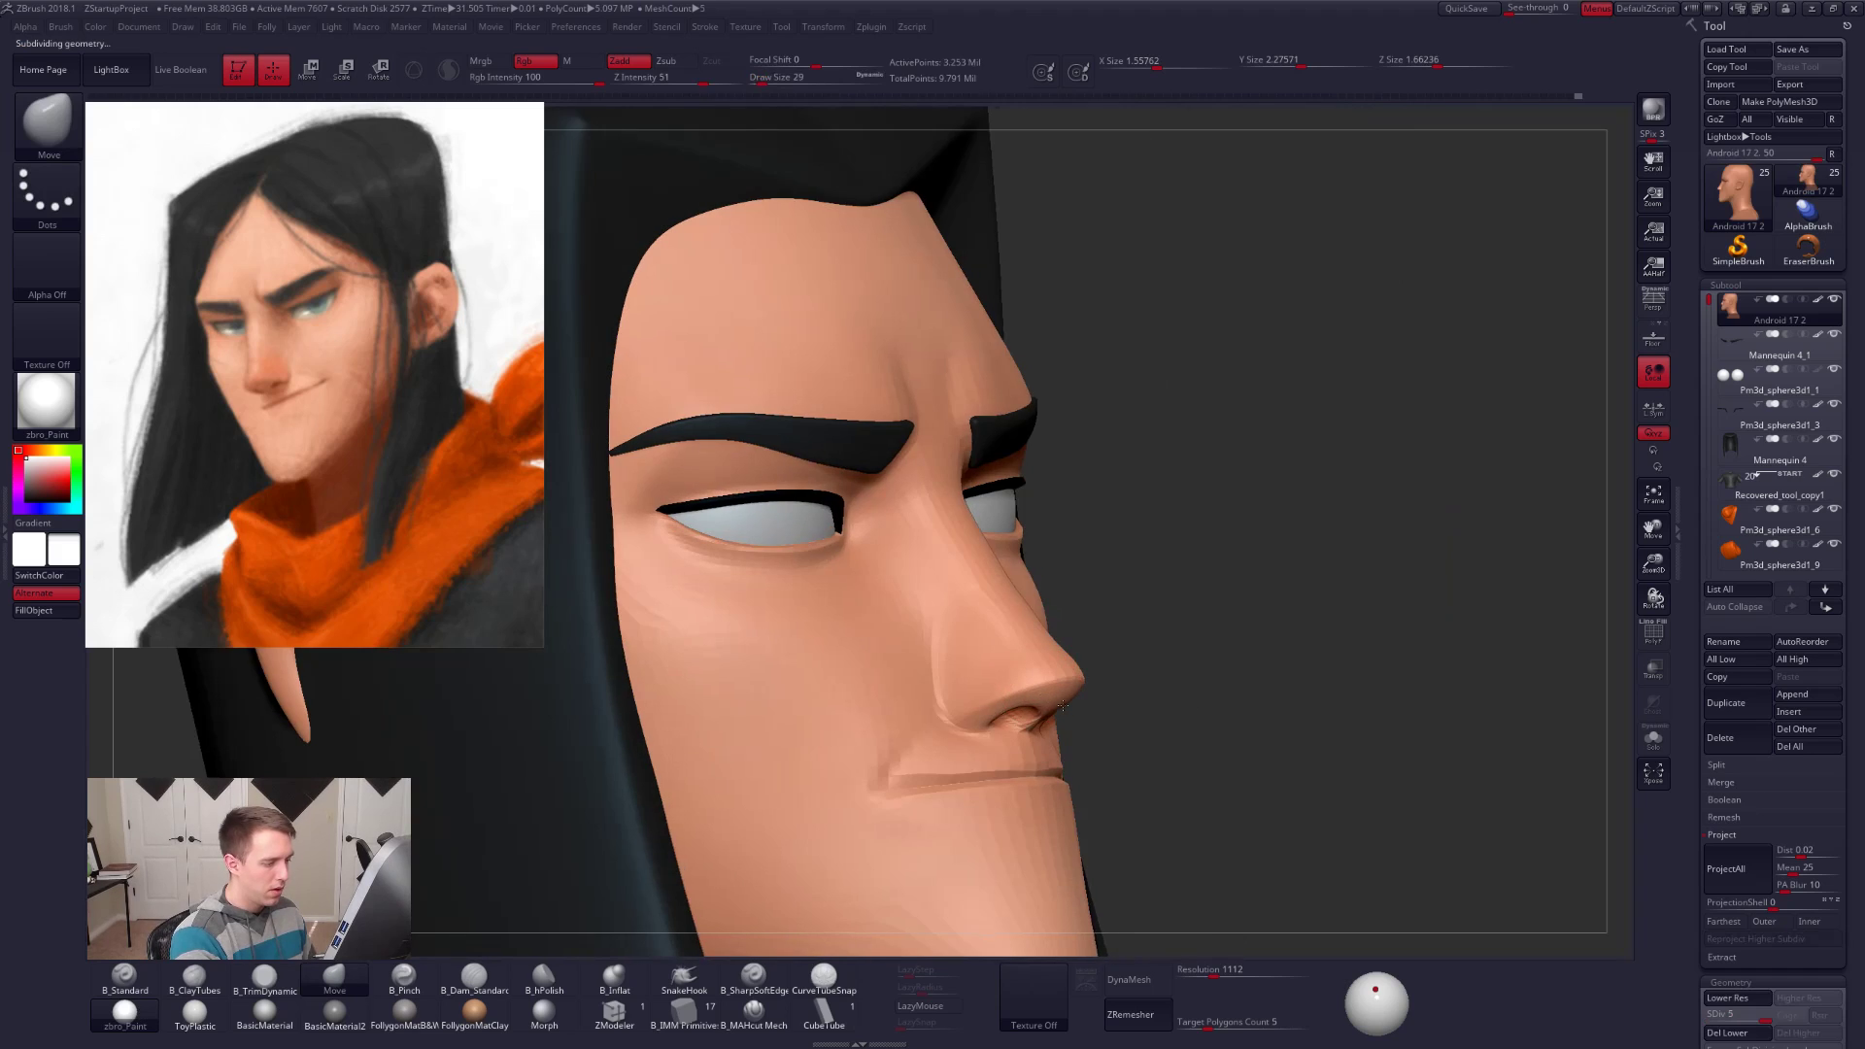
right_click_drag(1016, 660, 1003, 705, "ctrl")
key("shift+d")
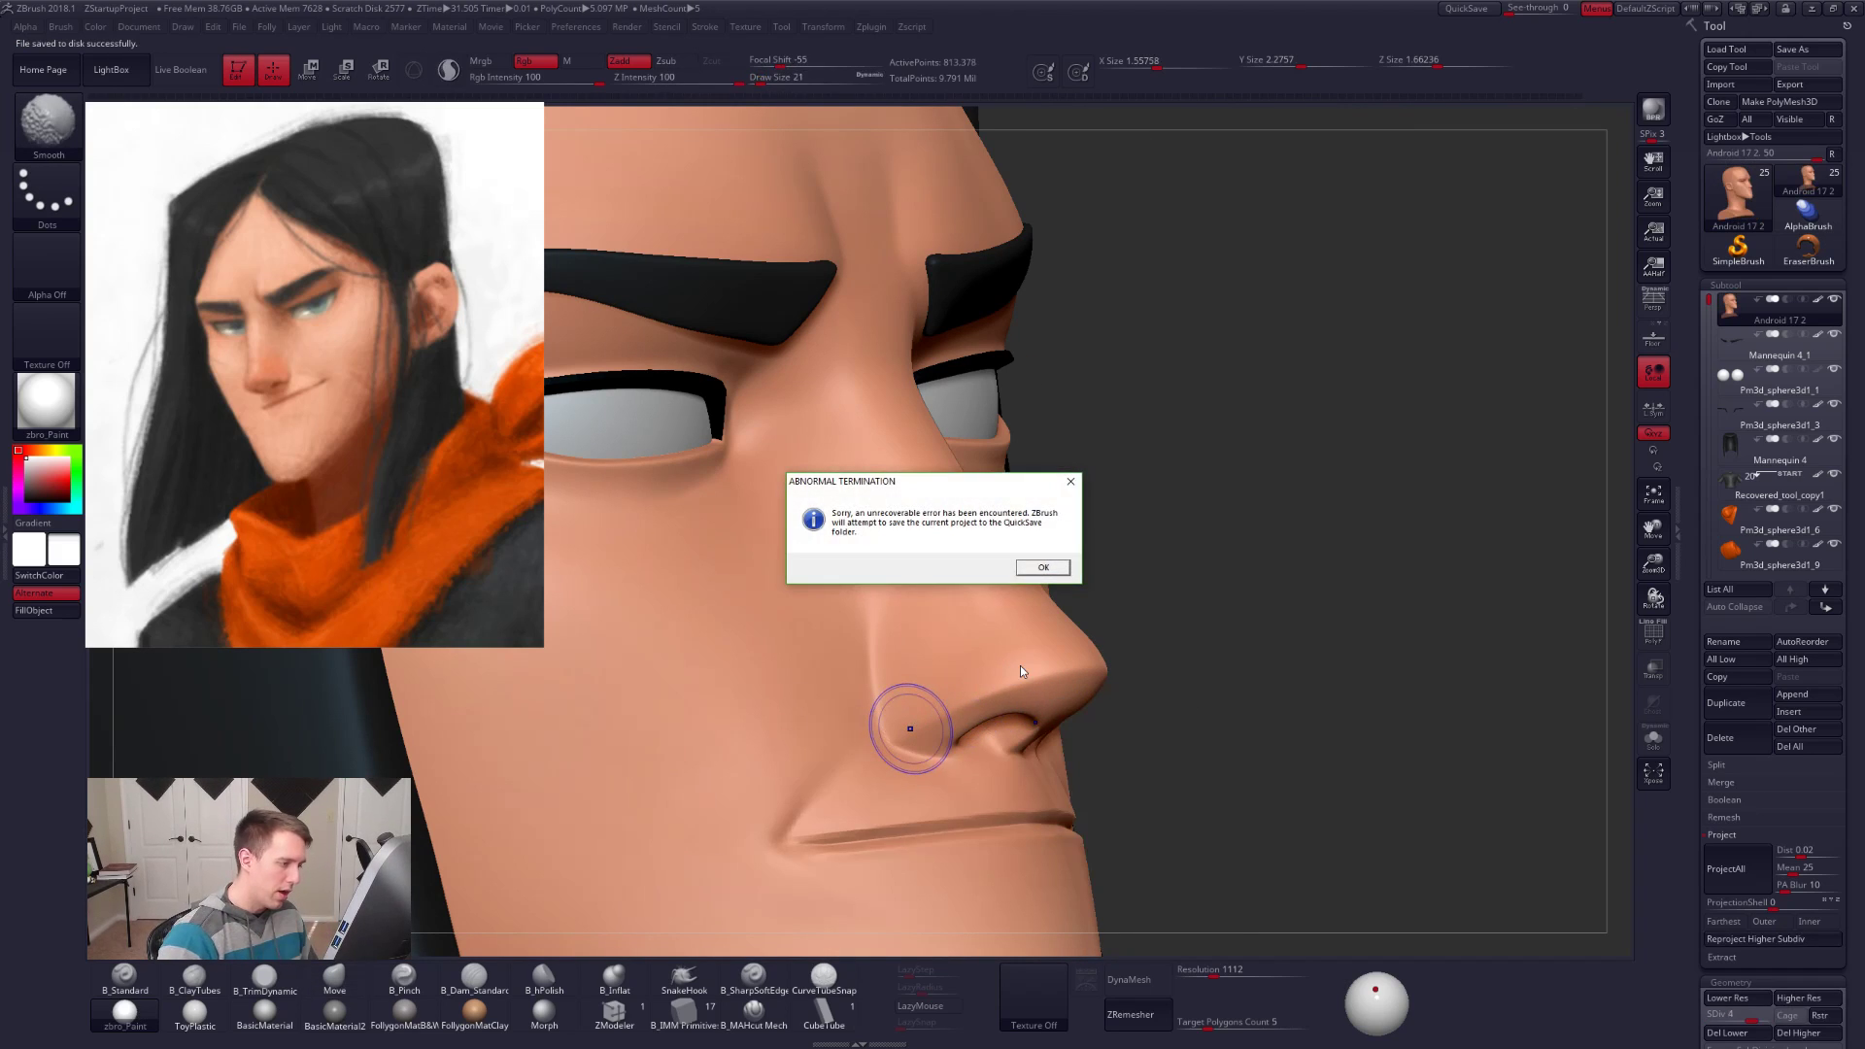
Step: Acknowledge the abnormal termination dialogs so a recovery copy of the project is saved
left_click(1037, 568)
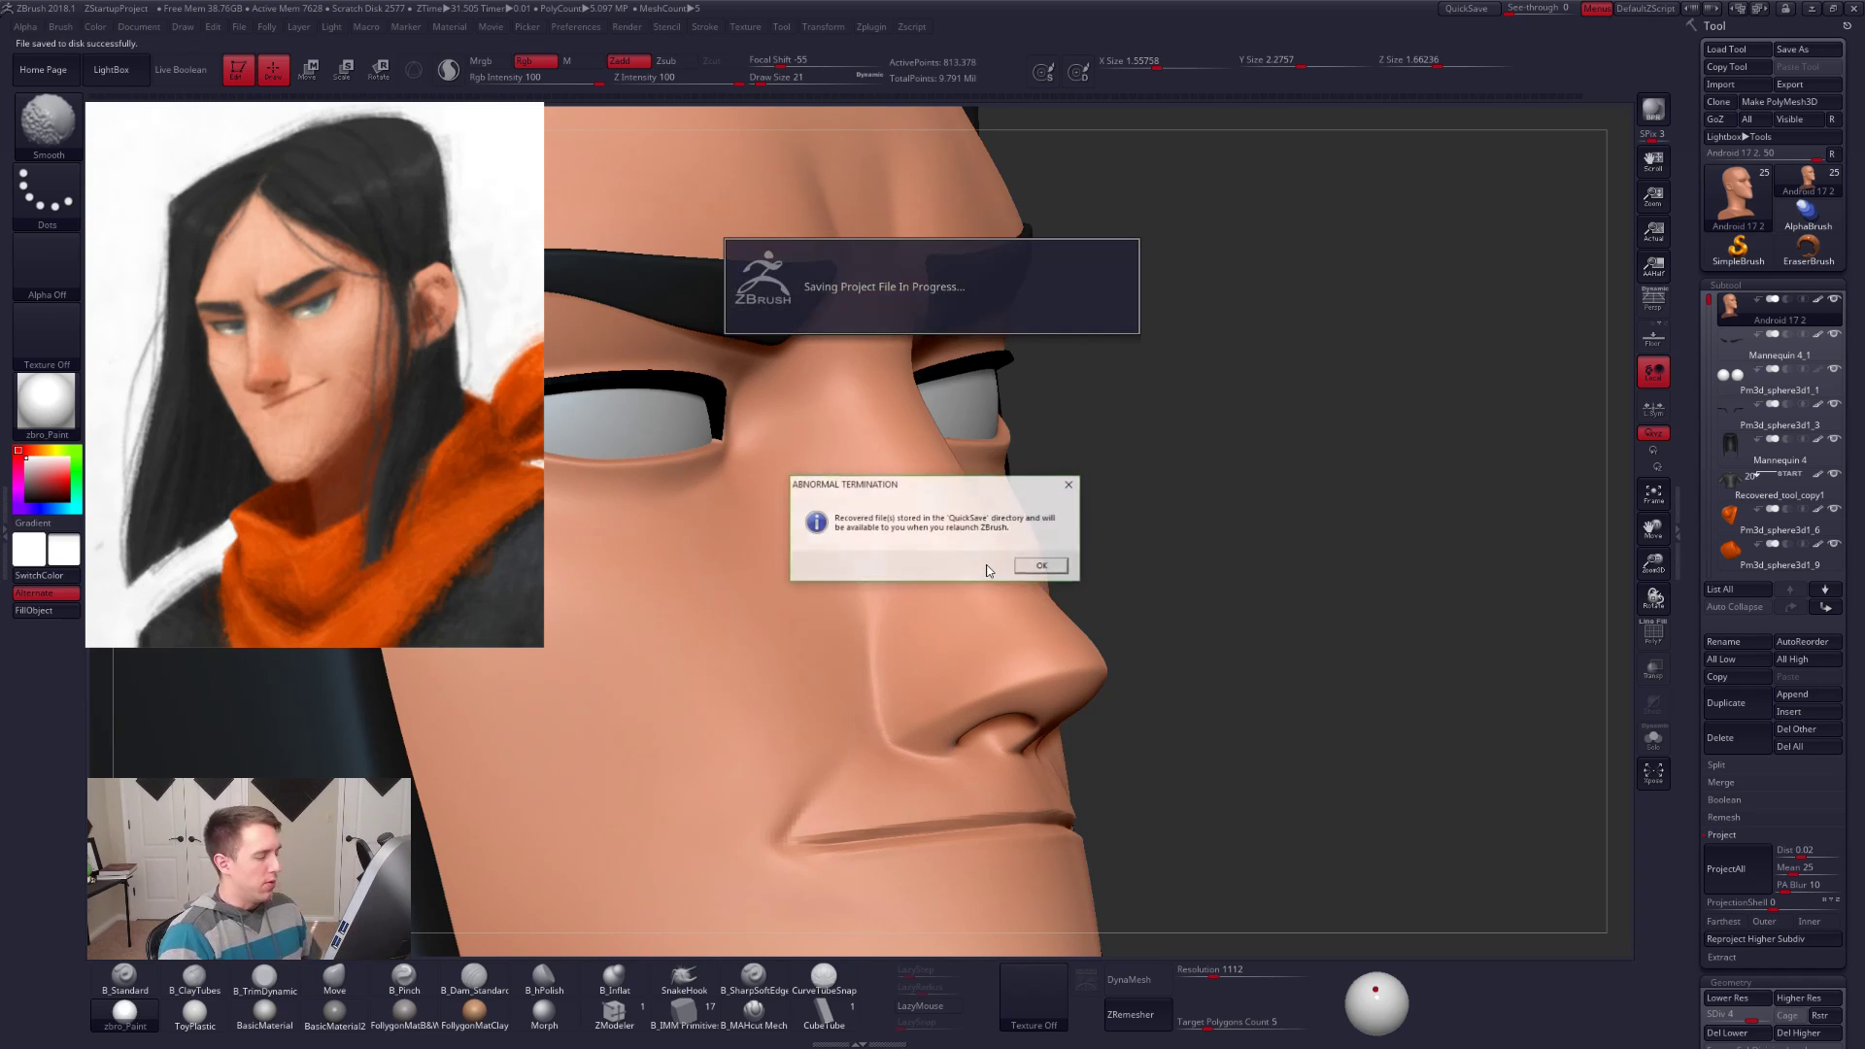
left_click(1041, 566)
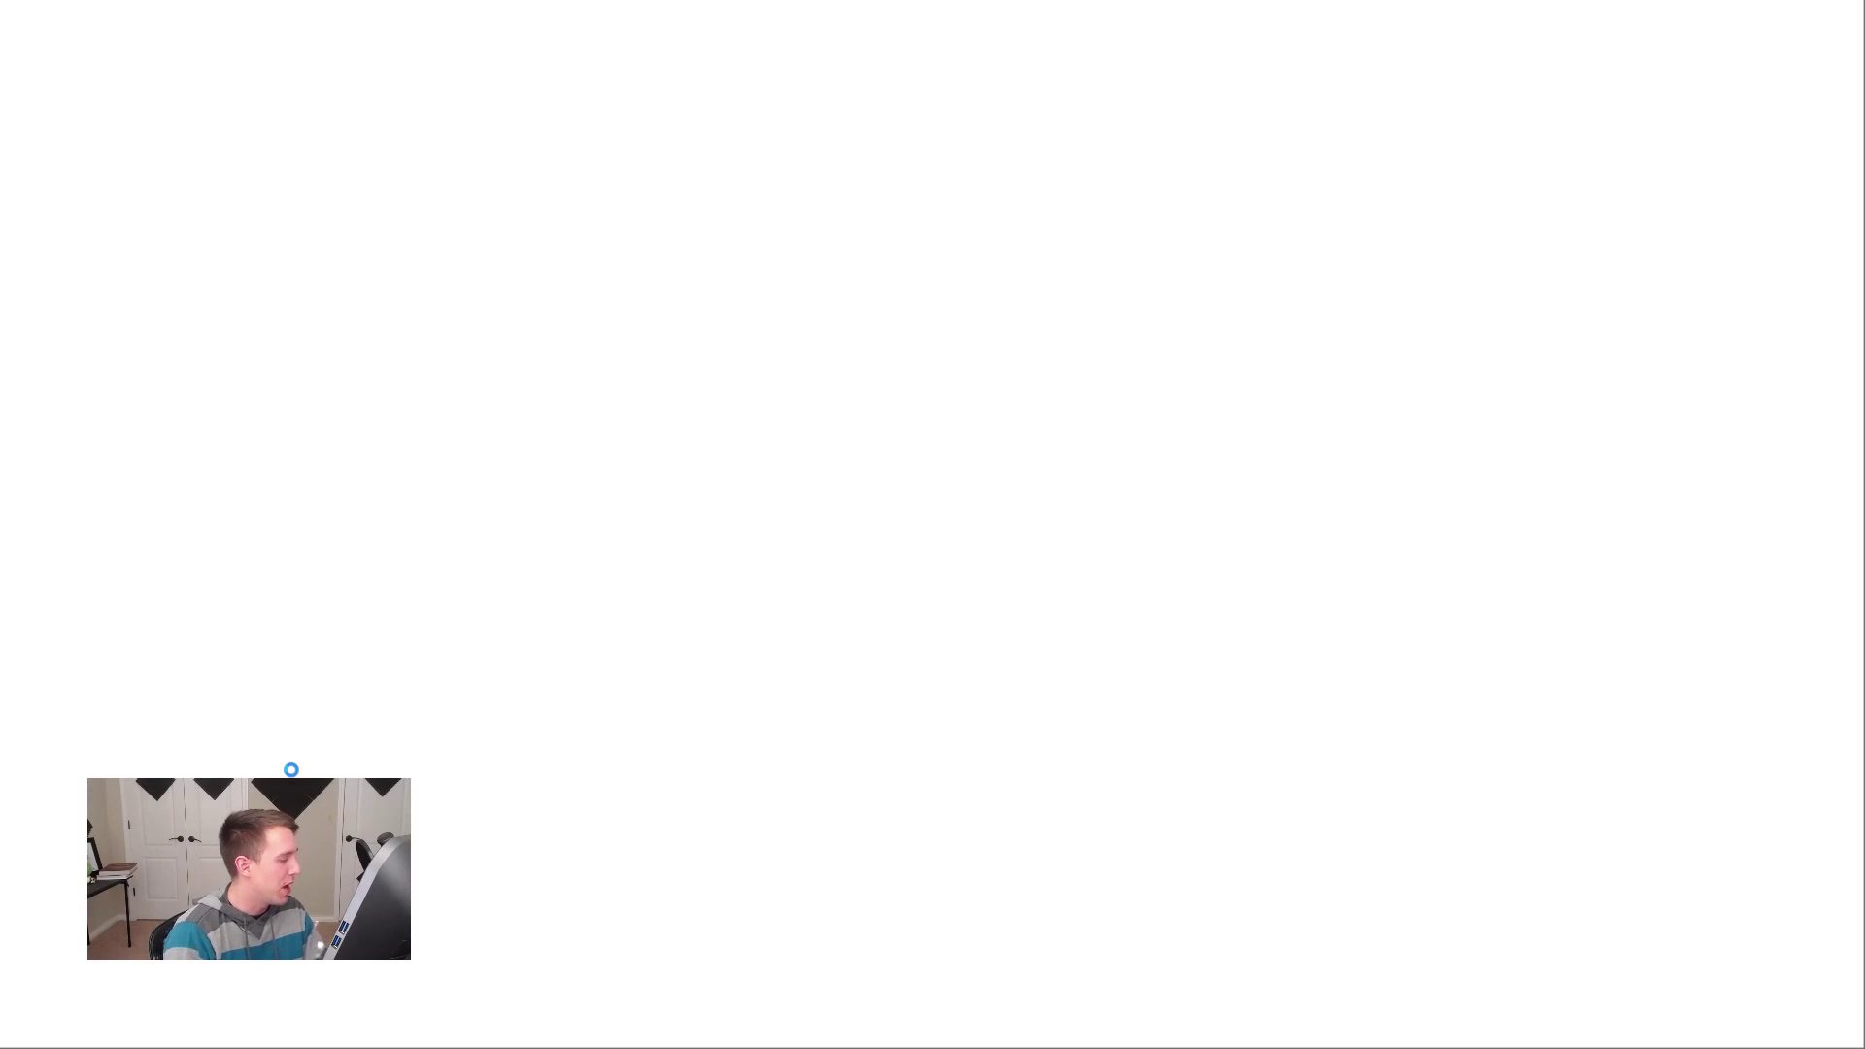
Step: Switch to Chrome and view the Follygon's Brushes product details on the Gumroad page
key("alt+Tab")
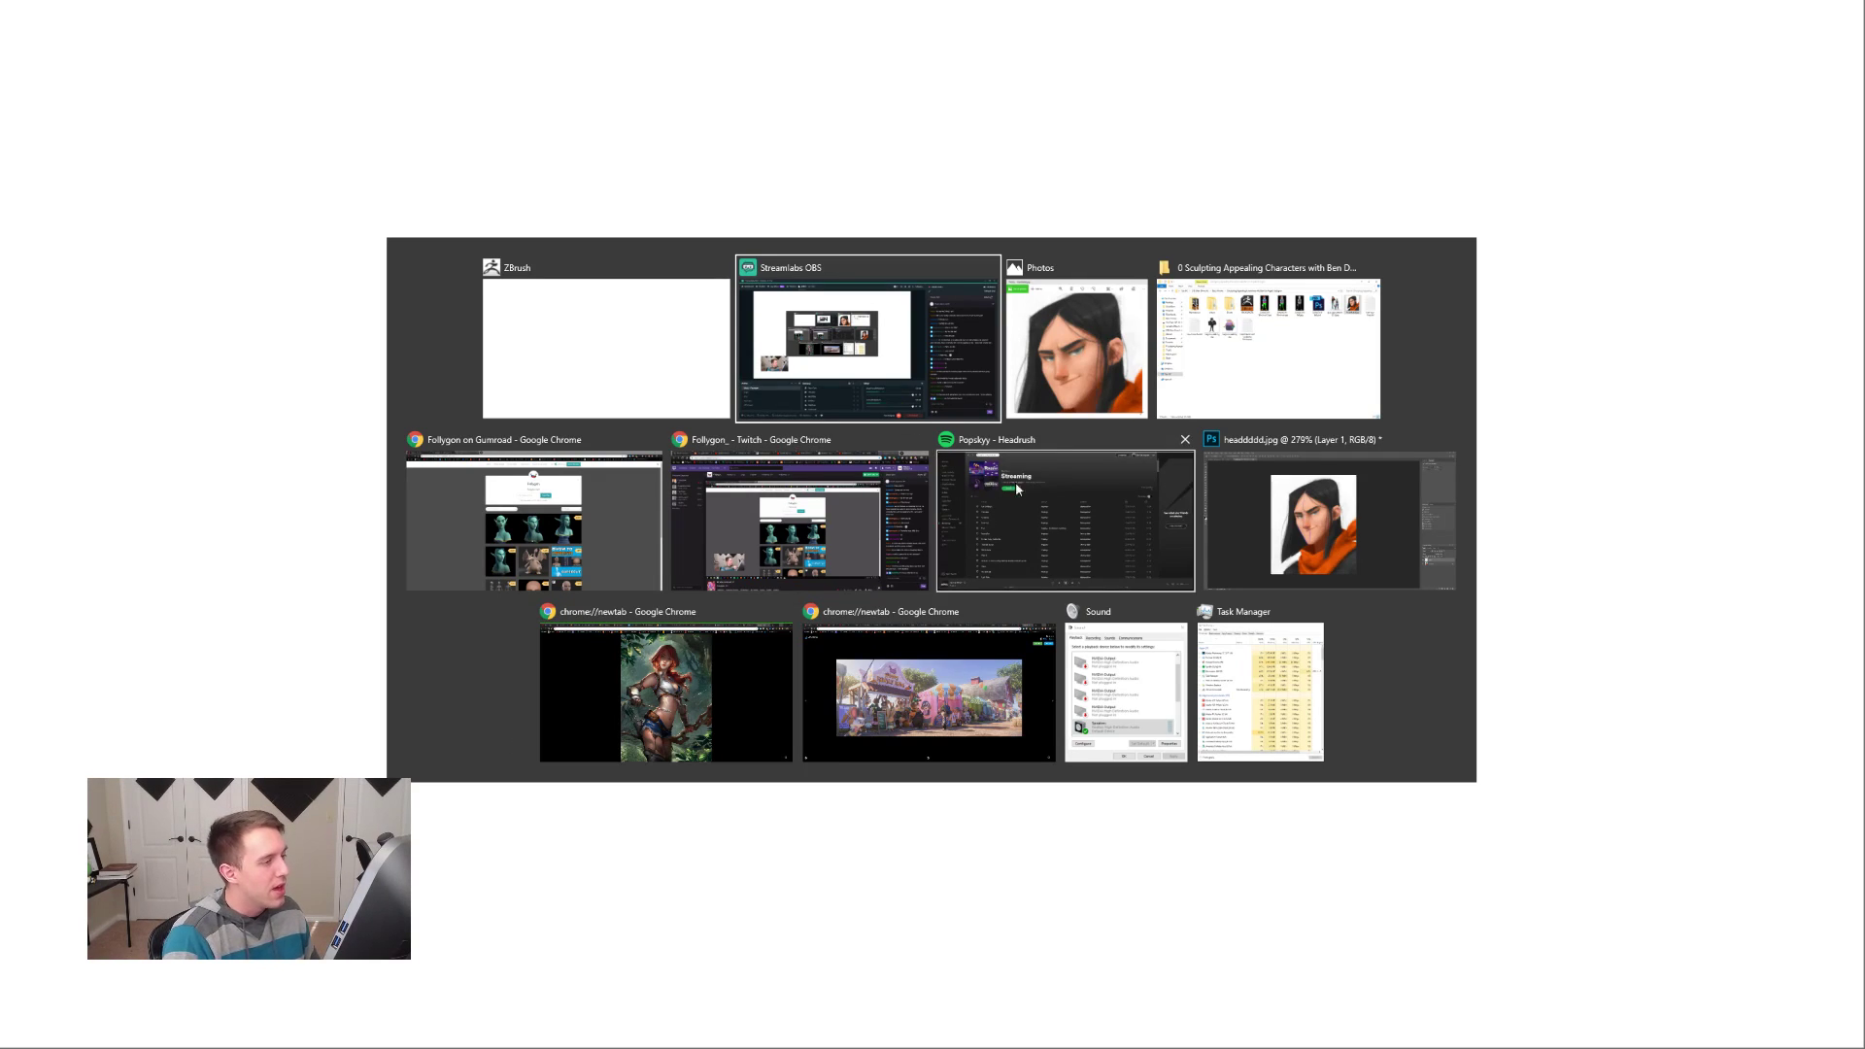
left_click(564, 536)
scroll(835, 544, "down", 7)
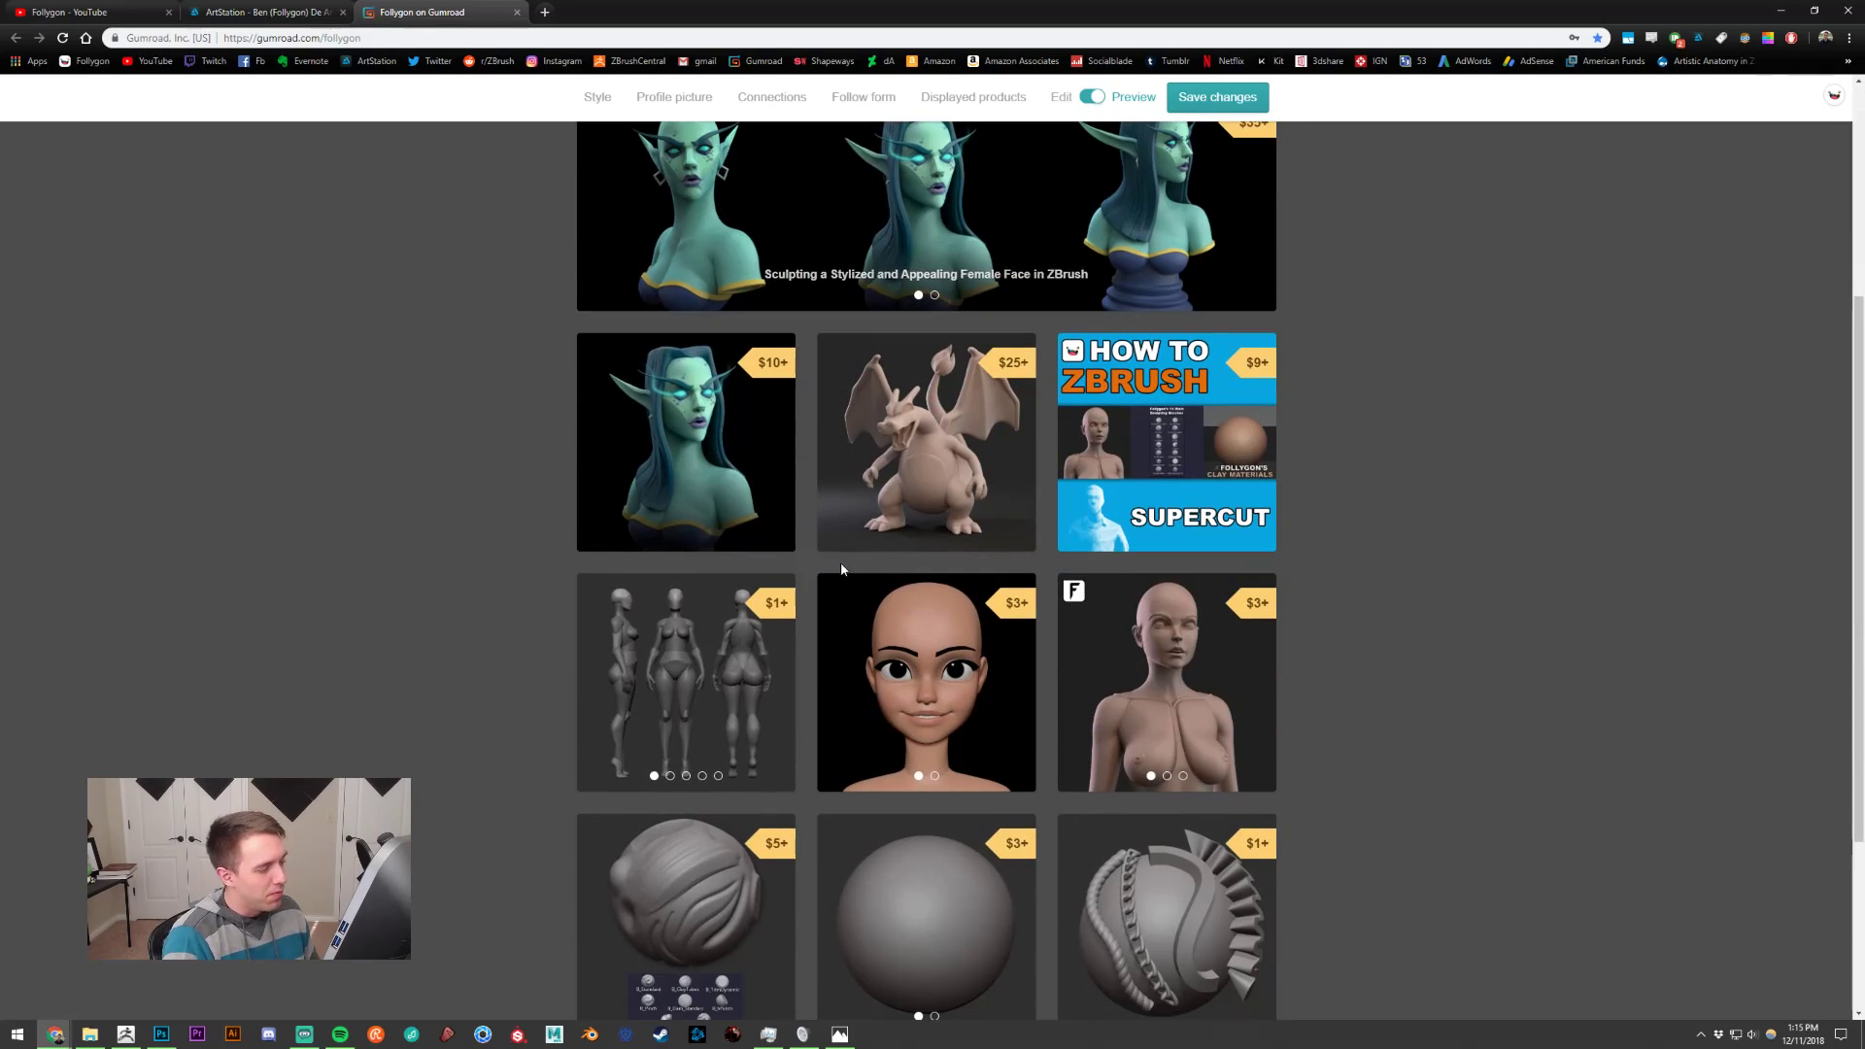
left_click(723, 610)
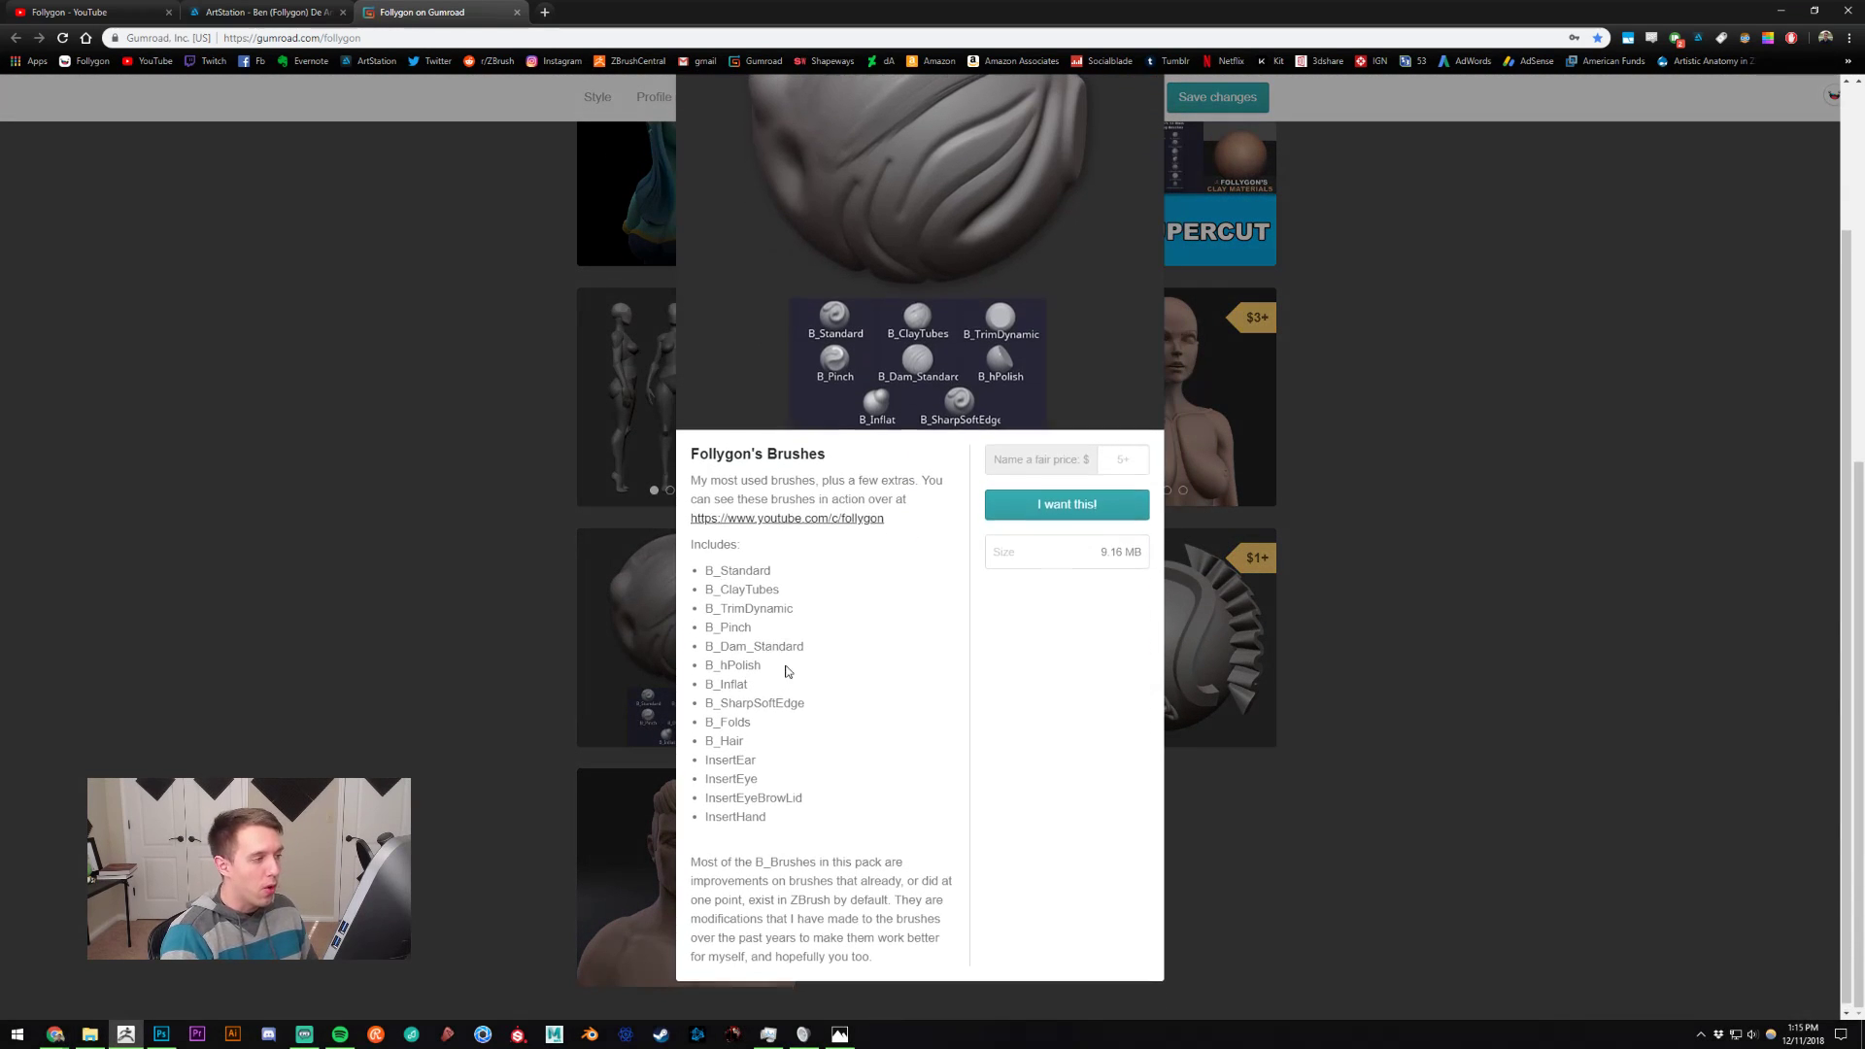
scroll(791, 680, "up", 2)
scroll(805, 873, "down", 1)
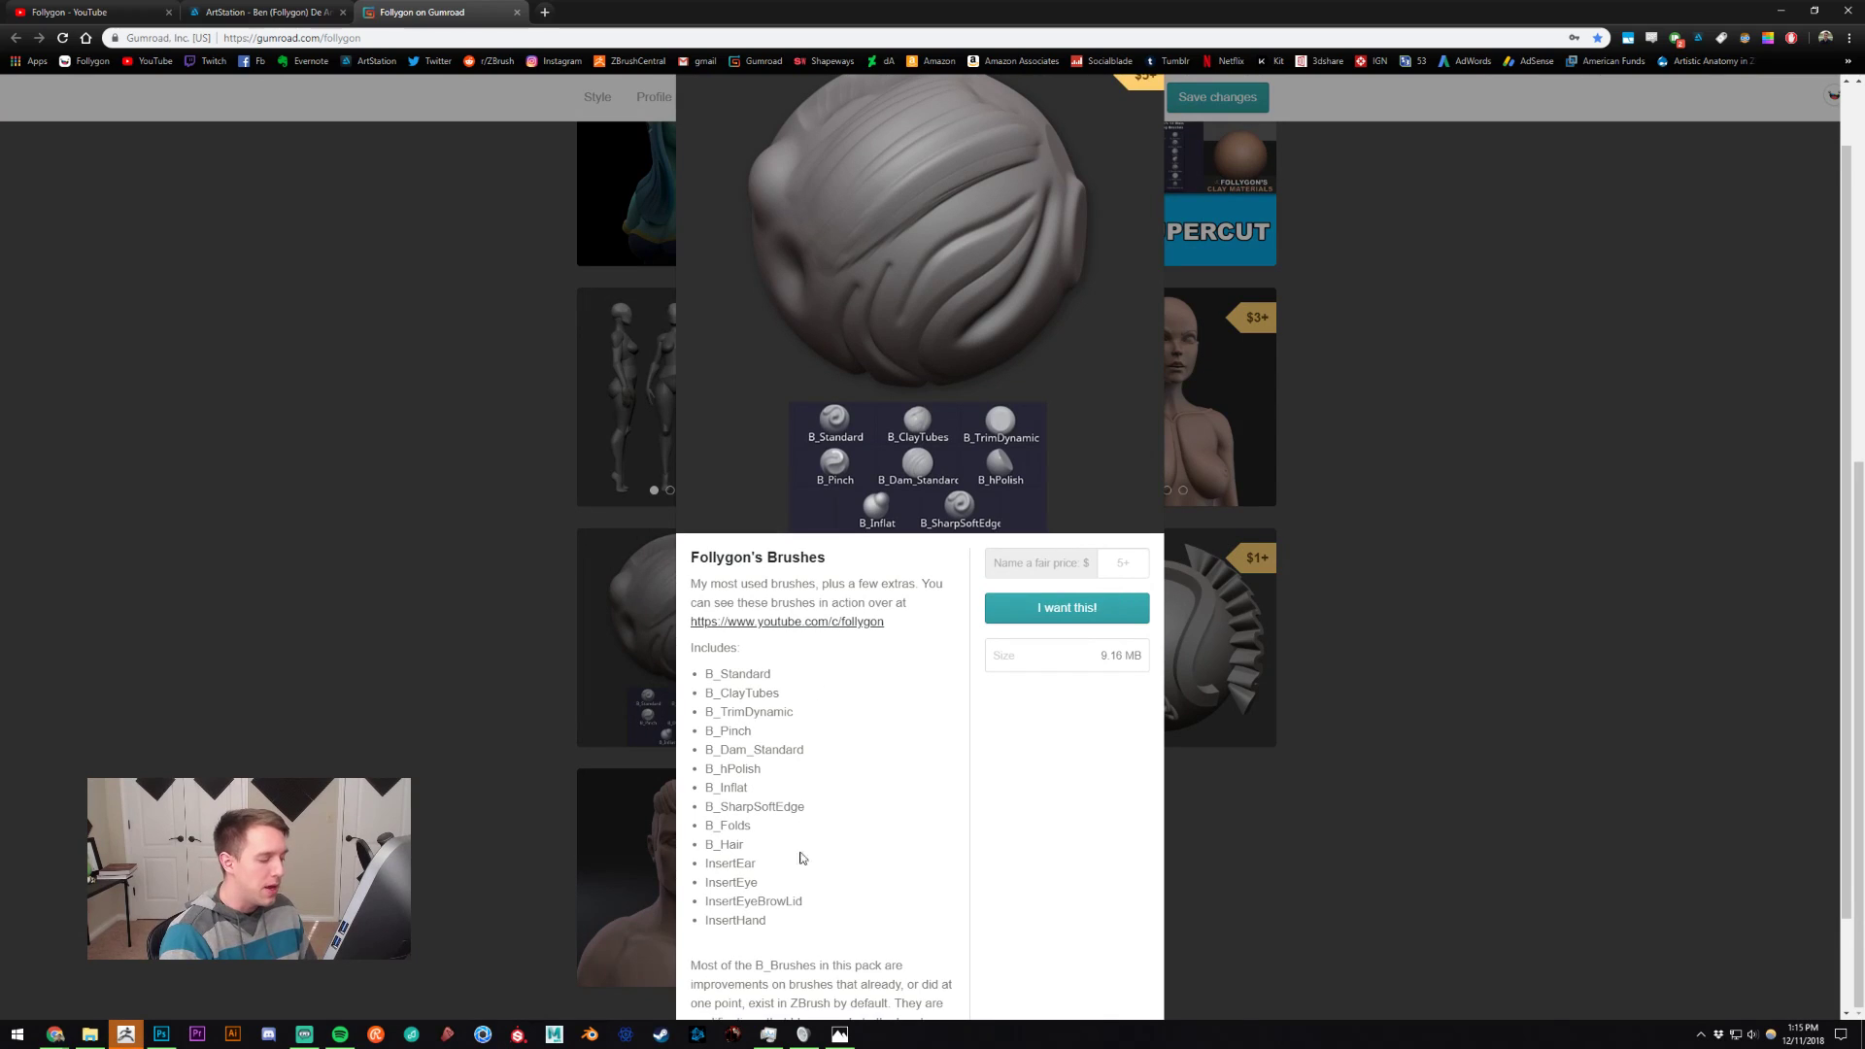
Step: Highlight the B_Hair to InsertHand entries in the brush list, close the product details, and look over the store's other products
left_click_drag(791, 924, 703, 838)
left_click(932, 849)
scroll(884, 724, "up", 1)
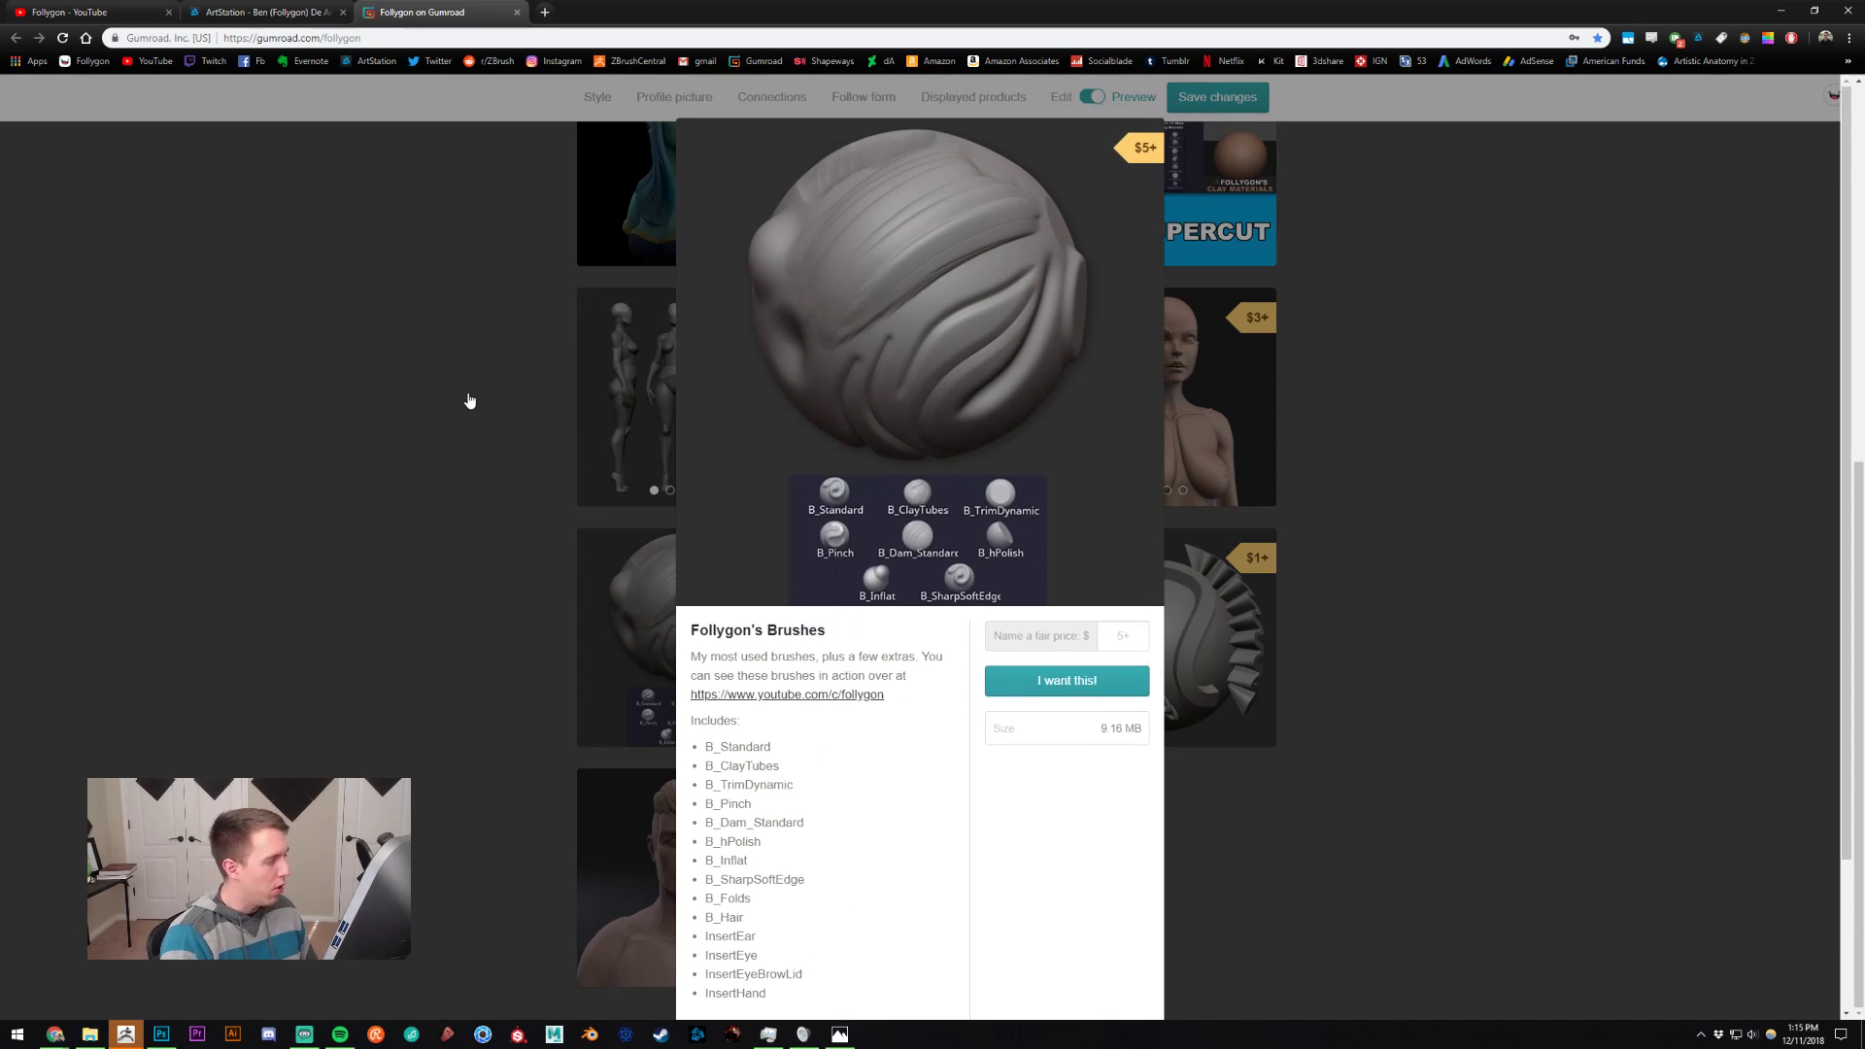
left_click(469, 400)
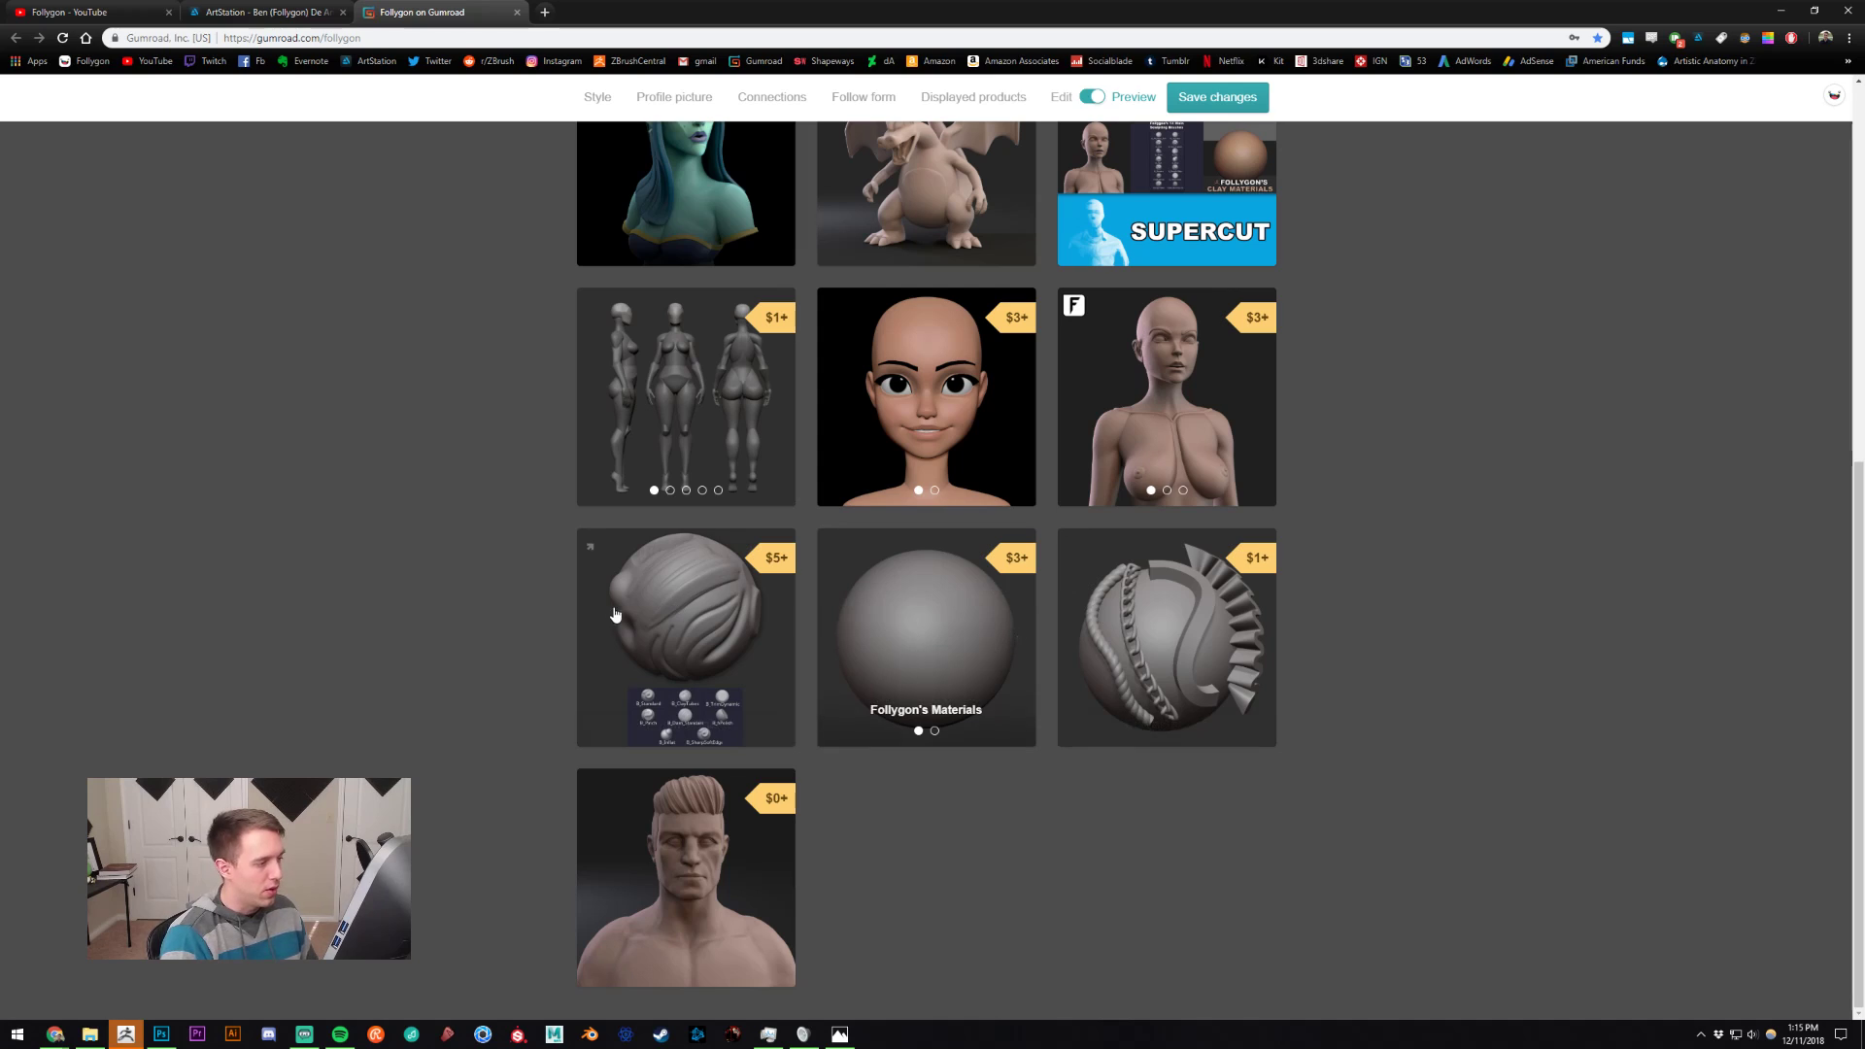
scroll(641, 610, "up", 2)
scroll(797, 865, "up", 2)
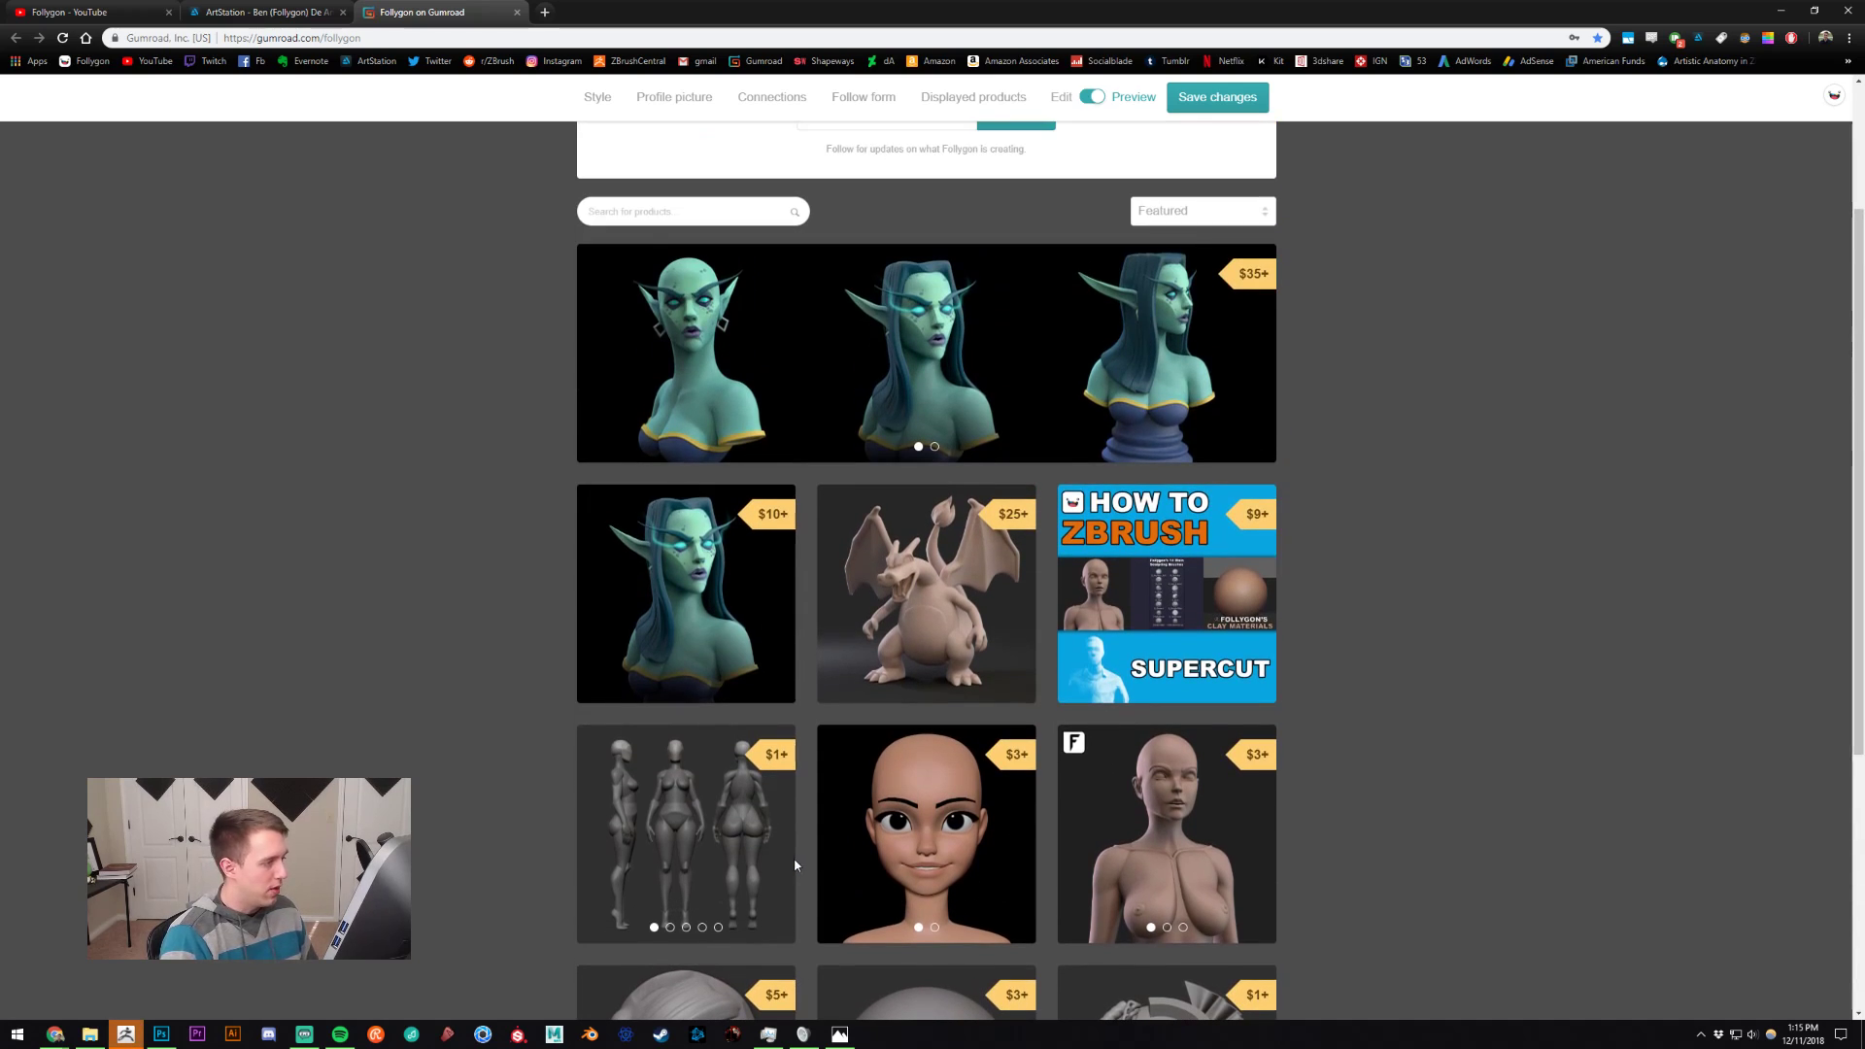
scroll(796, 864, "down", 1)
Step: Return to ZBrush, dismiss the abnormal termination note, and load Recovered_Tool.ZTL from the QuickSave files
left_click(123, 1038)
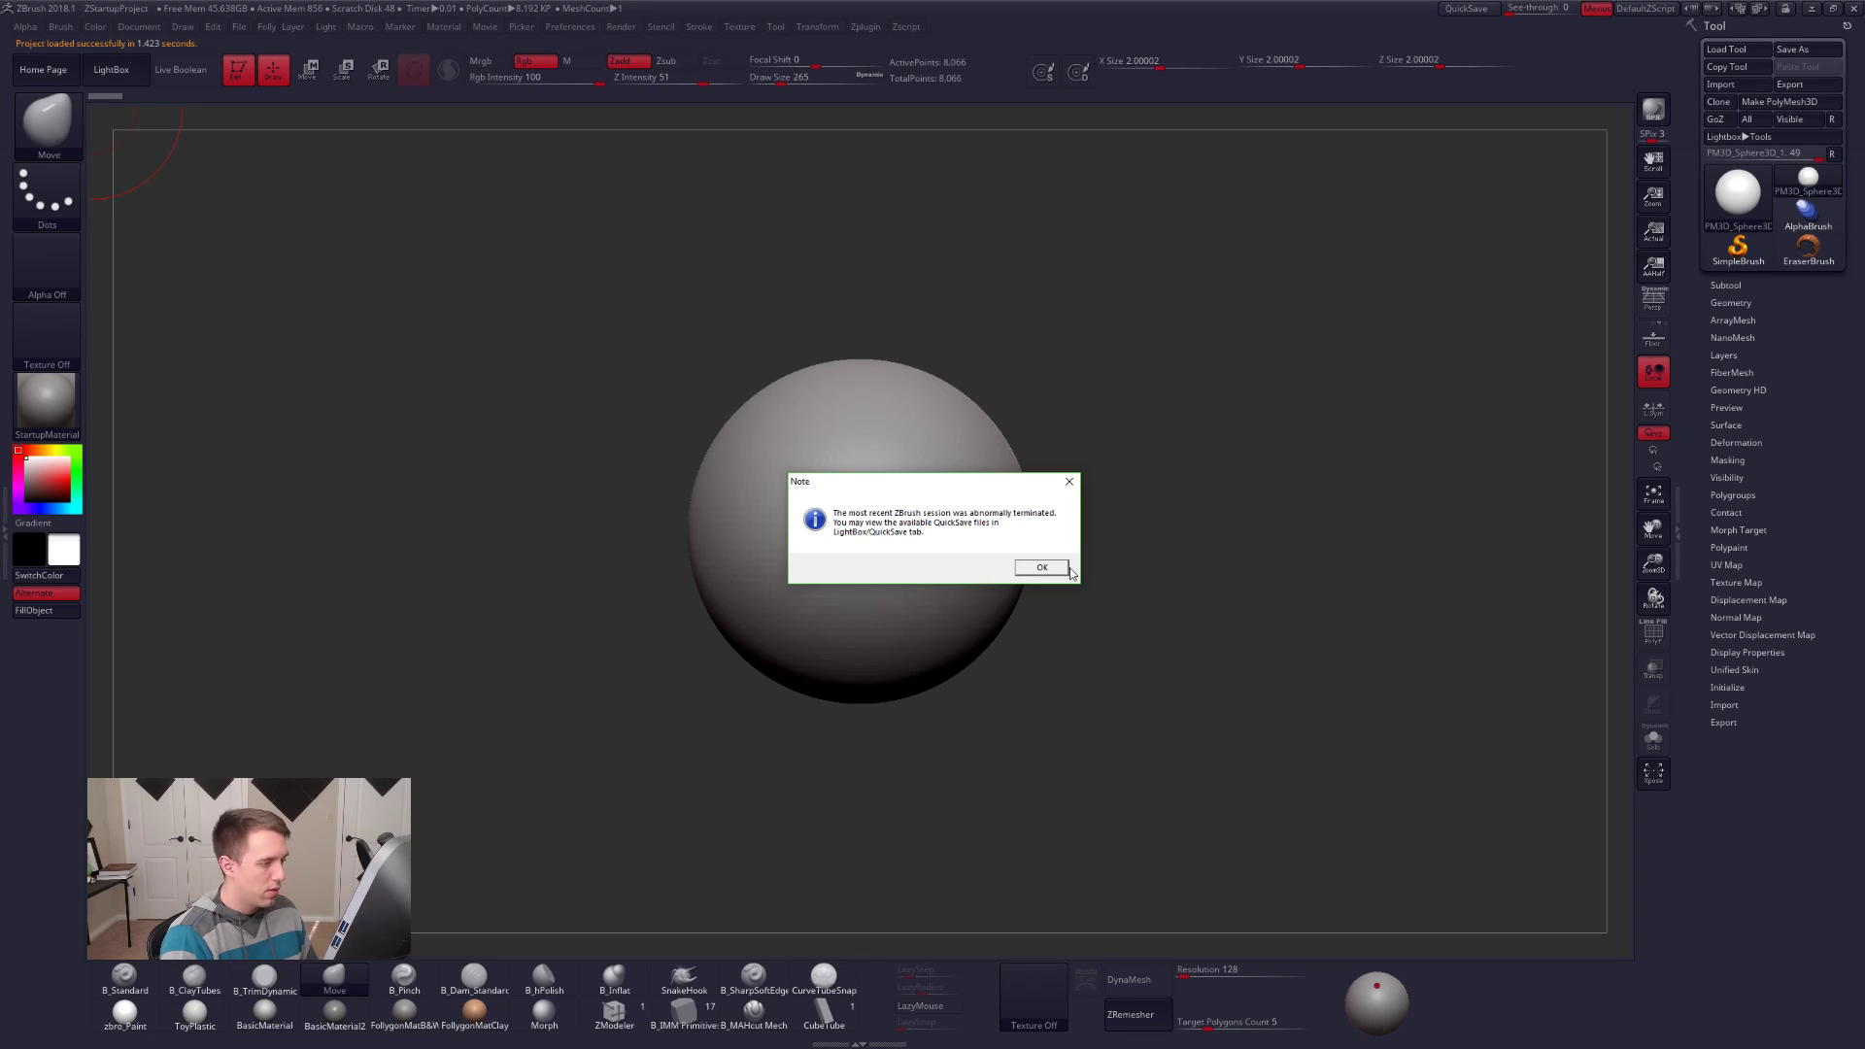
left_click(1057, 571)
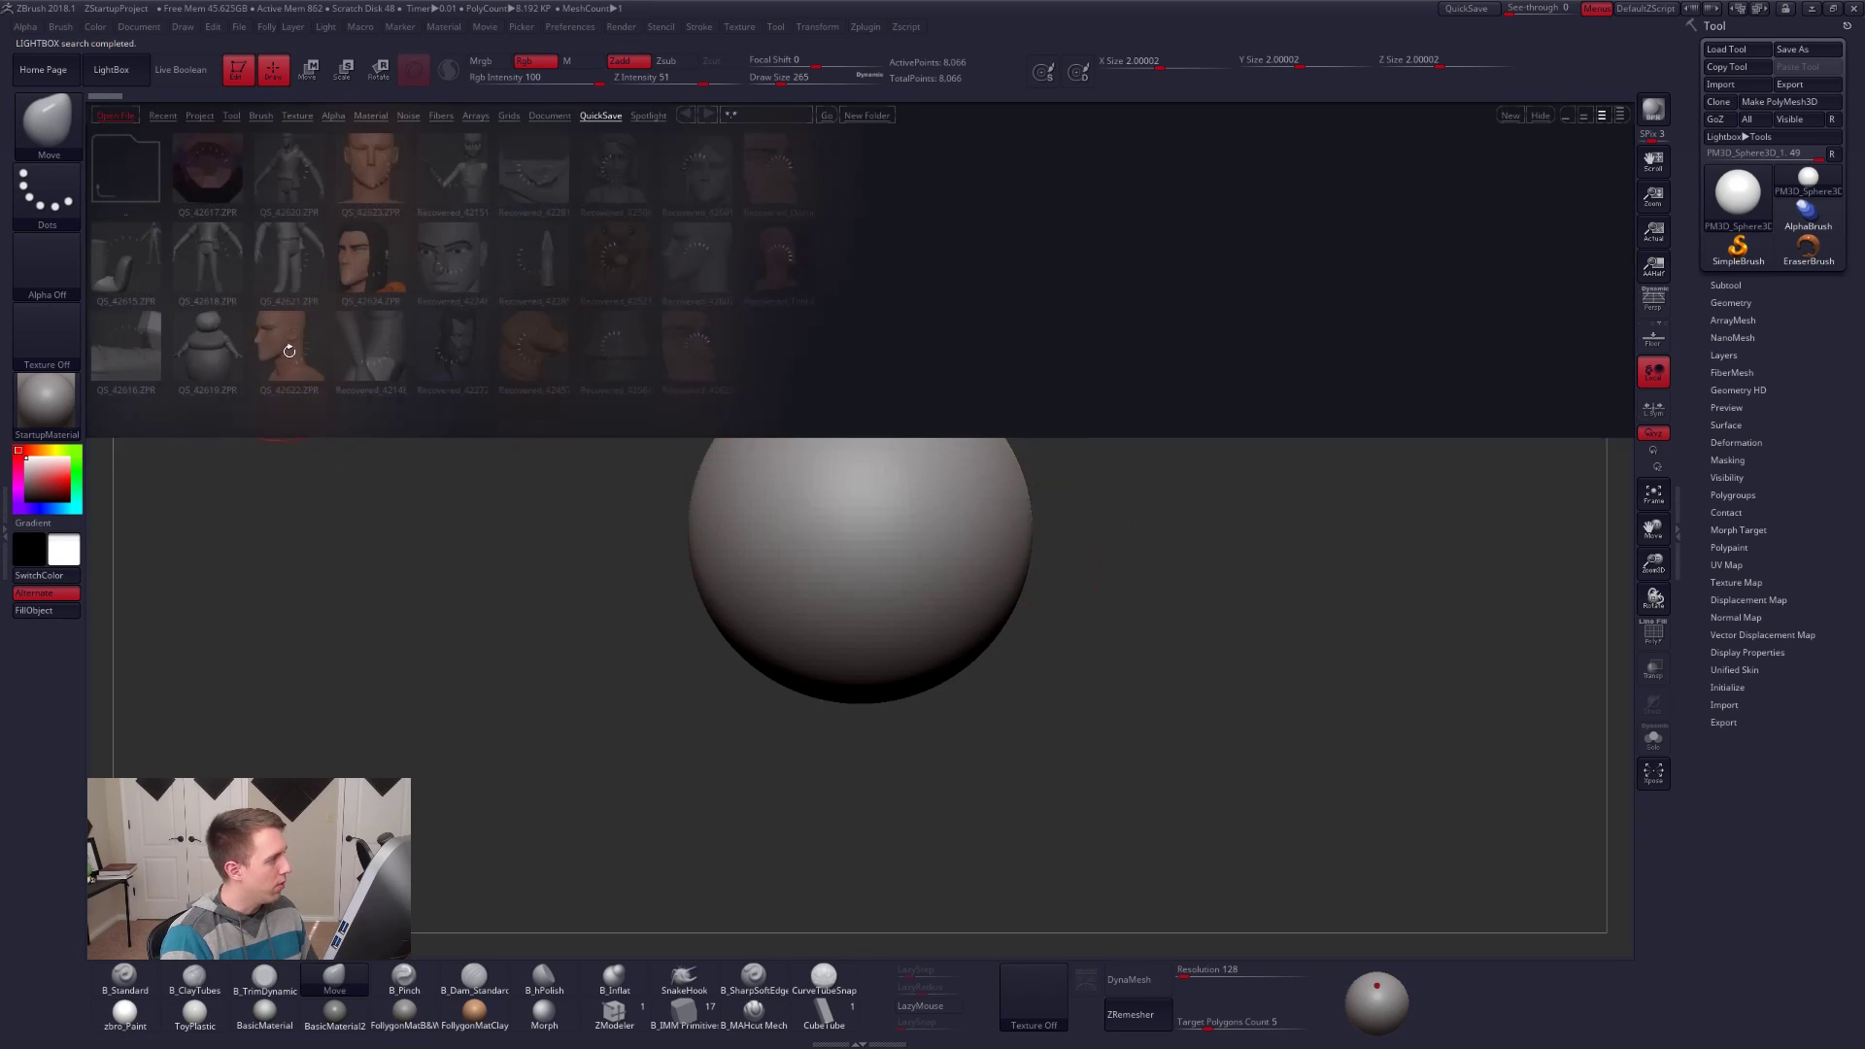
double_click(777, 269)
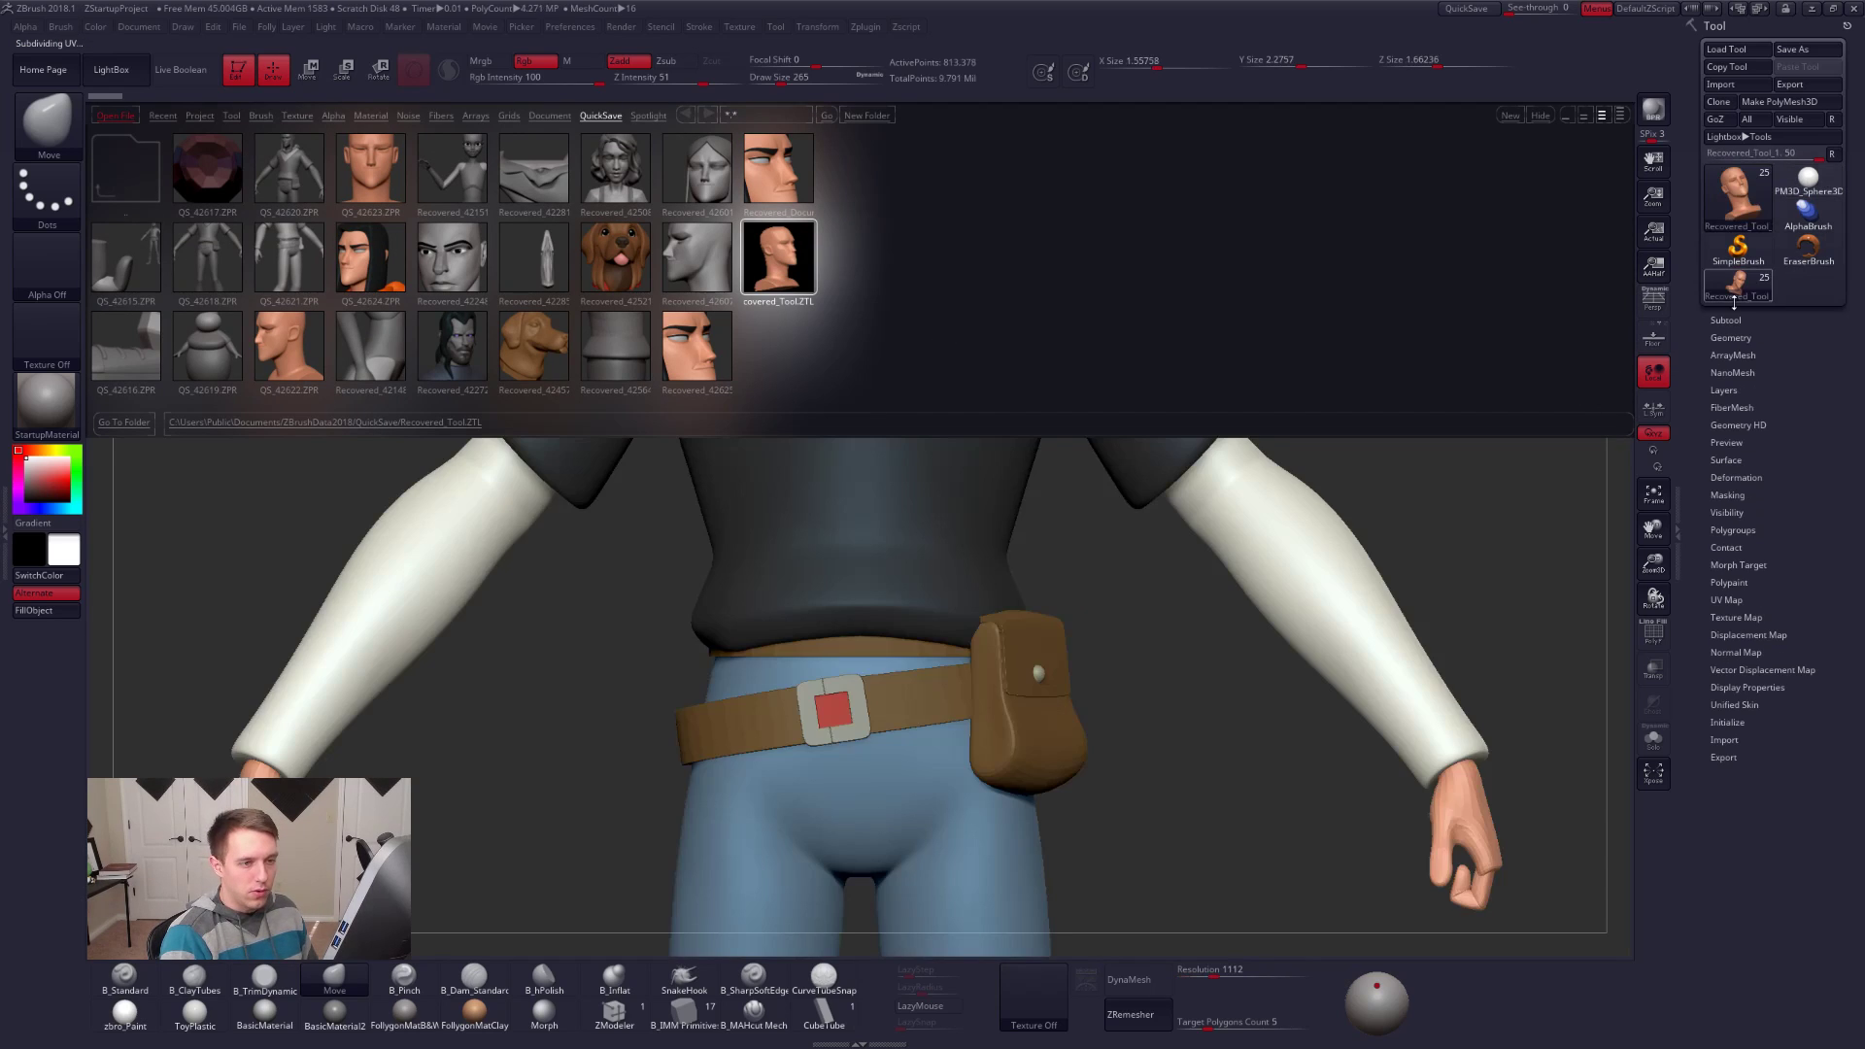
Step: Expand the recovered tool's subtool list, hide LightBox, and bring the character's head and shoulders into view
left_click(1739, 337)
left_click(1734, 319)
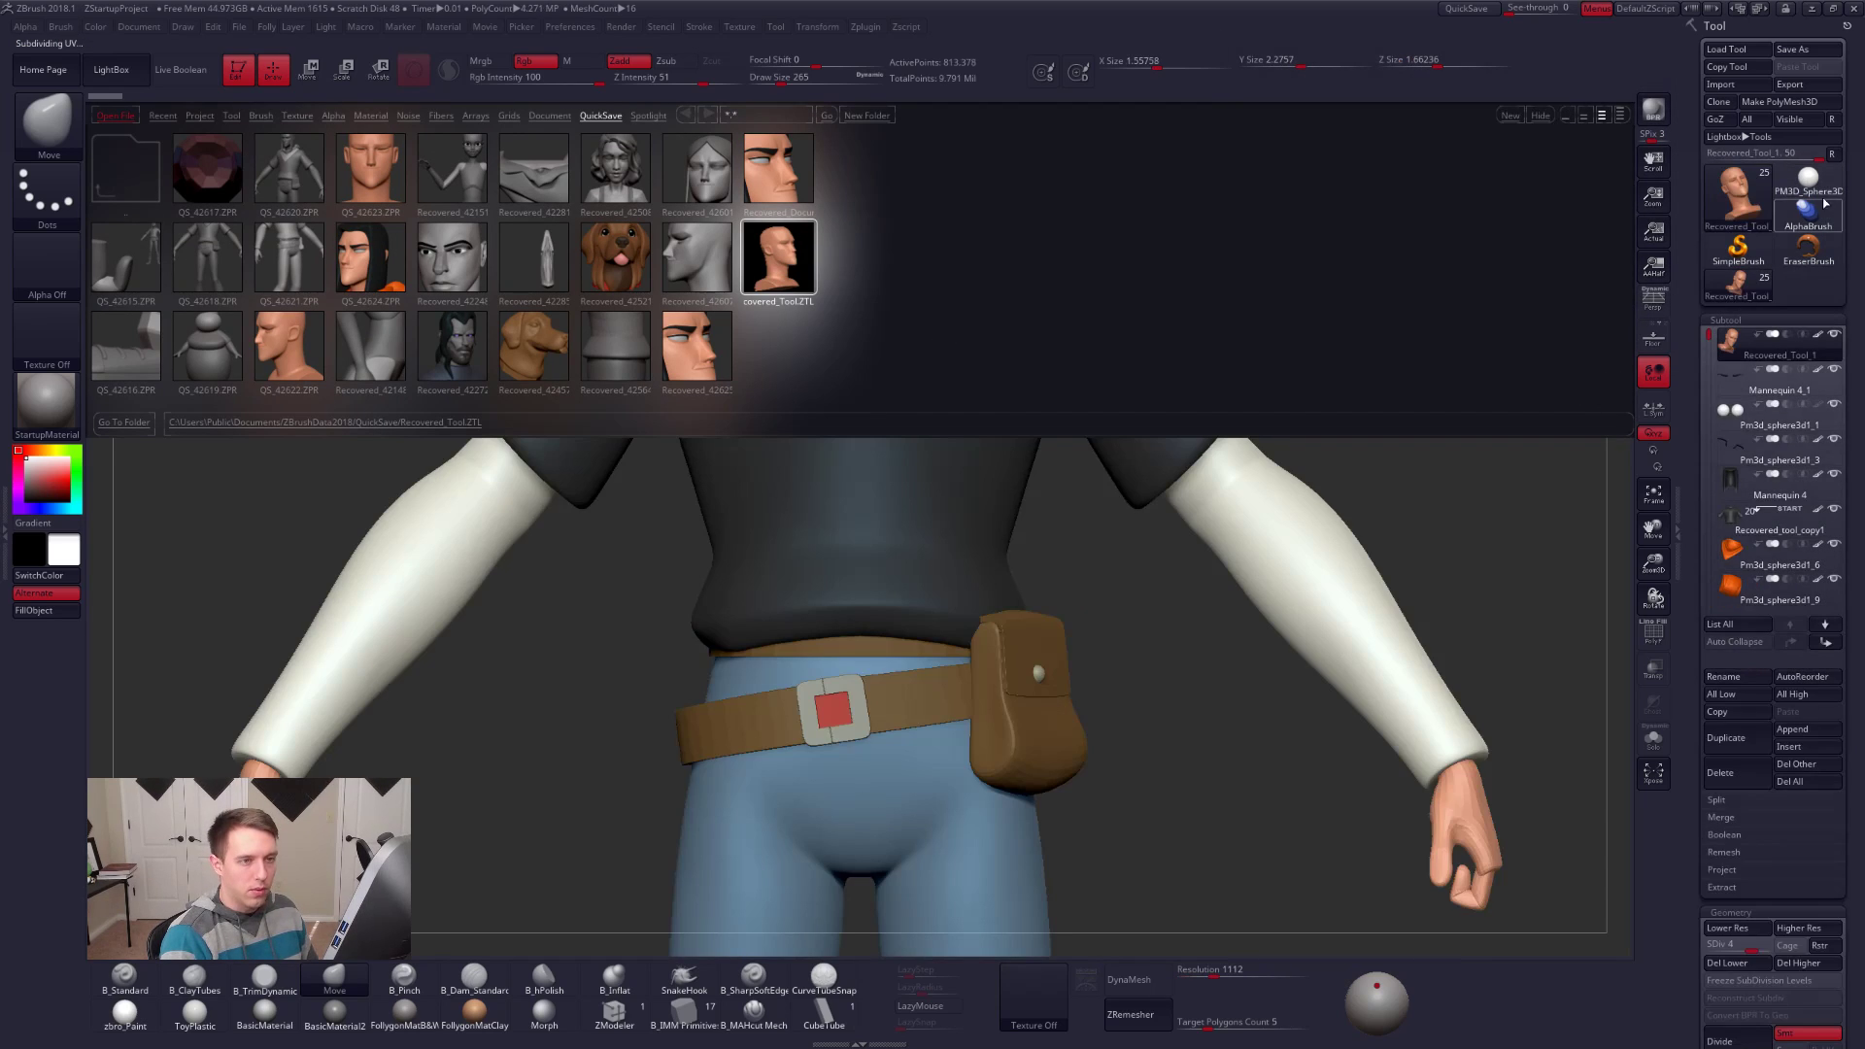
left_click(1832, 155)
left_click(122, 83)
right_click_drag(867, 290, 886, 692, "alt")
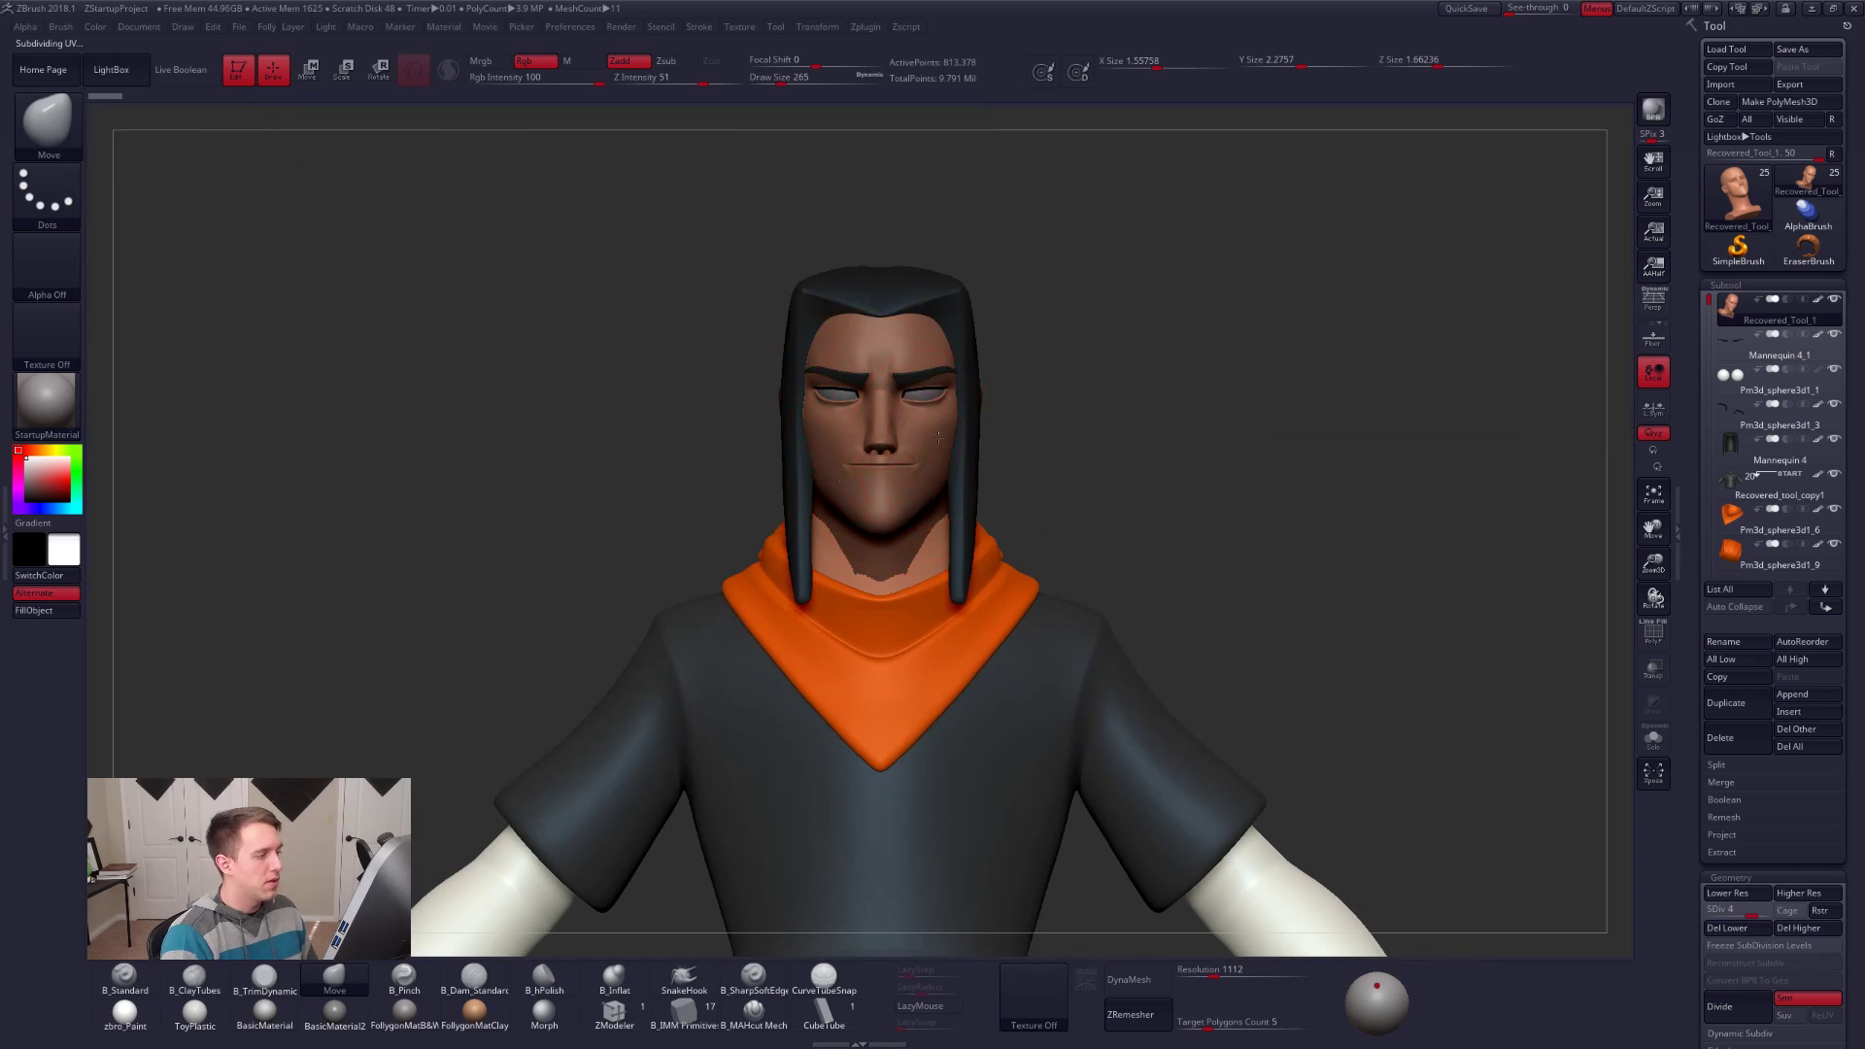
Step: Isolate the head, set the B_Standard brush to the Material channel only, and choose the zbro_Paint material
right_click_drag(895, 484, 957, 432)
key("alt+shift+s")
right_click(1033, 442)
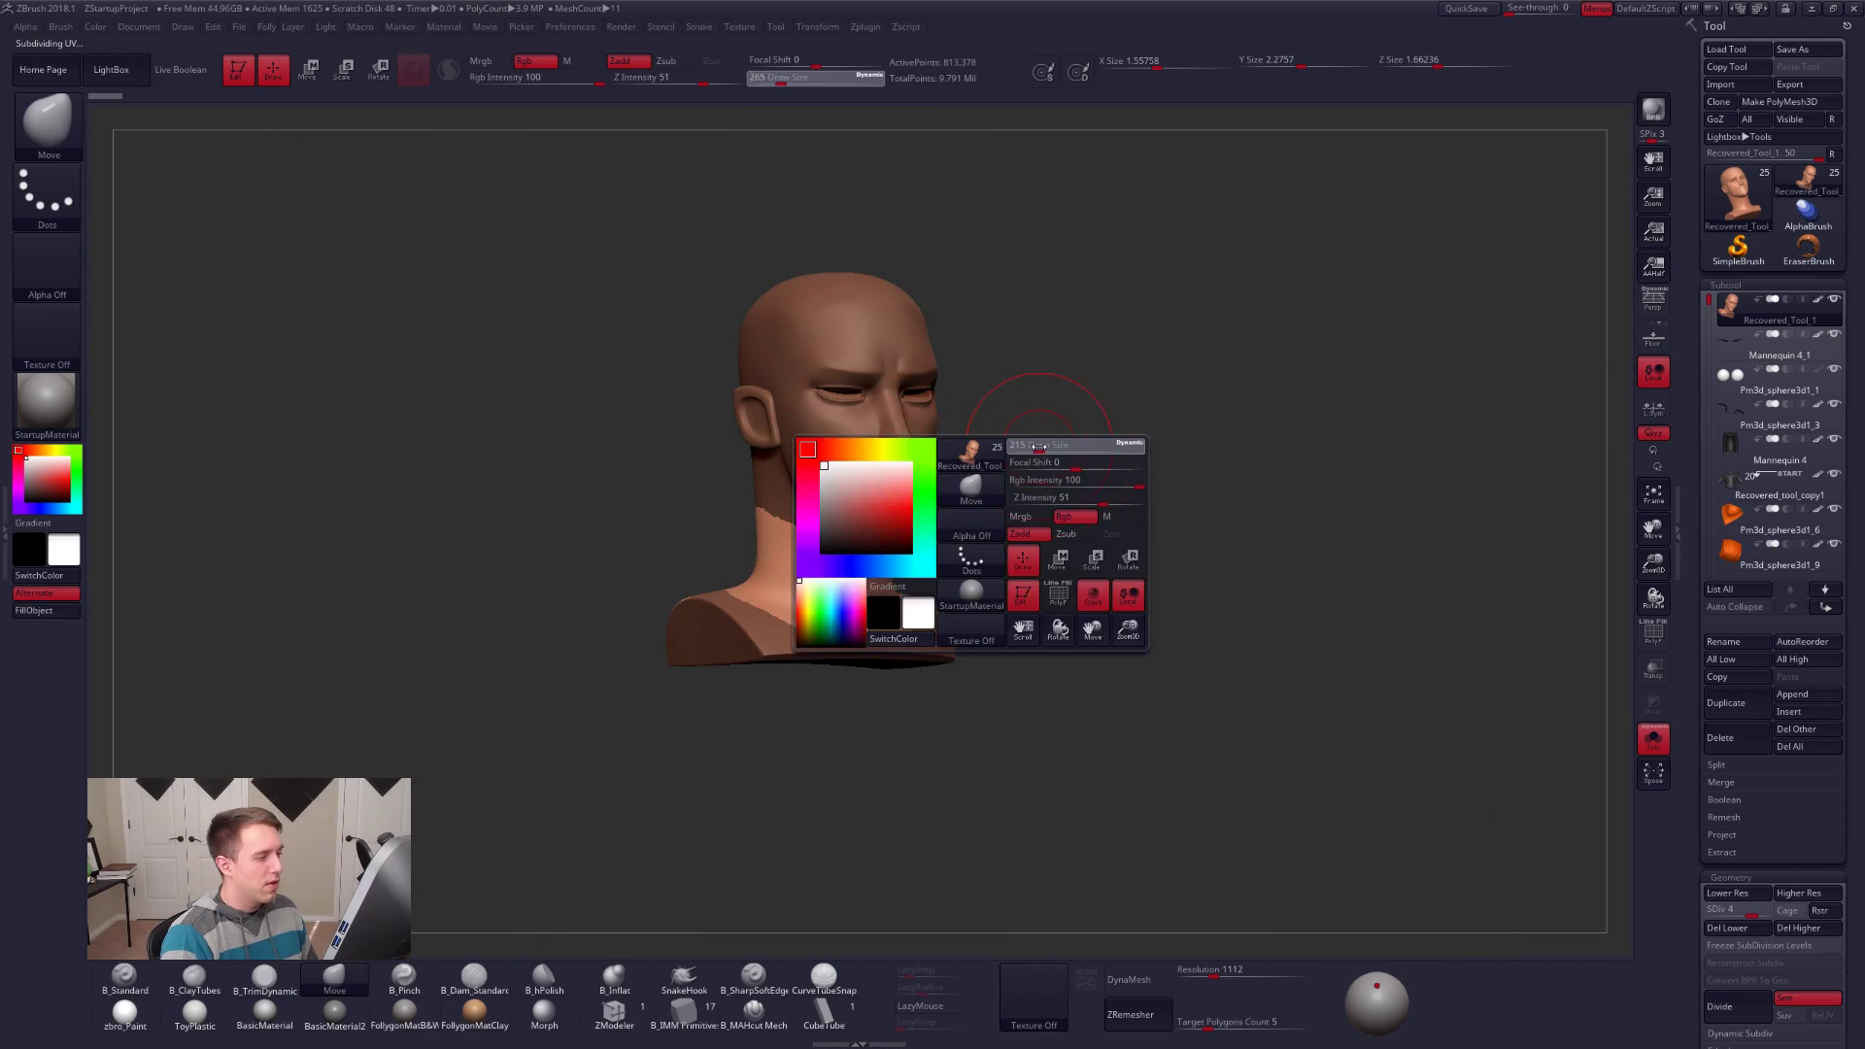
key("1")
left_click(578, 60)
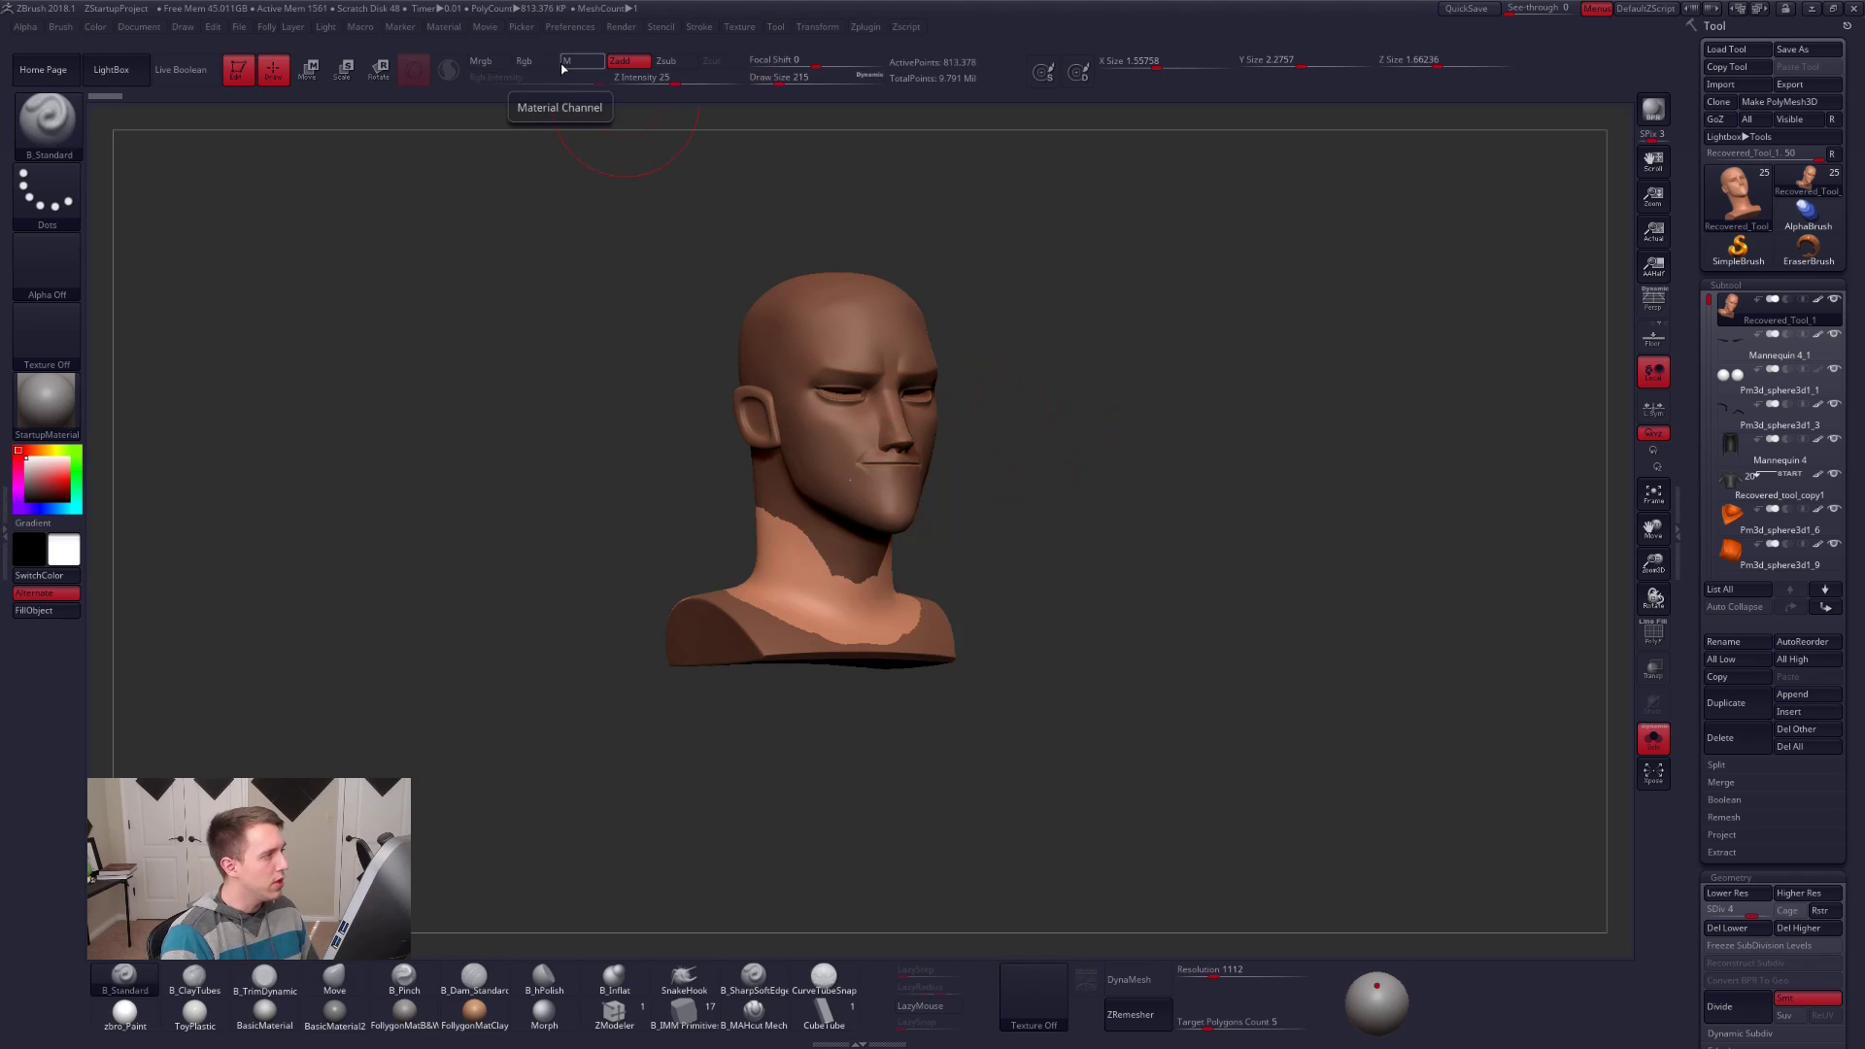
left_click(124, 1013)
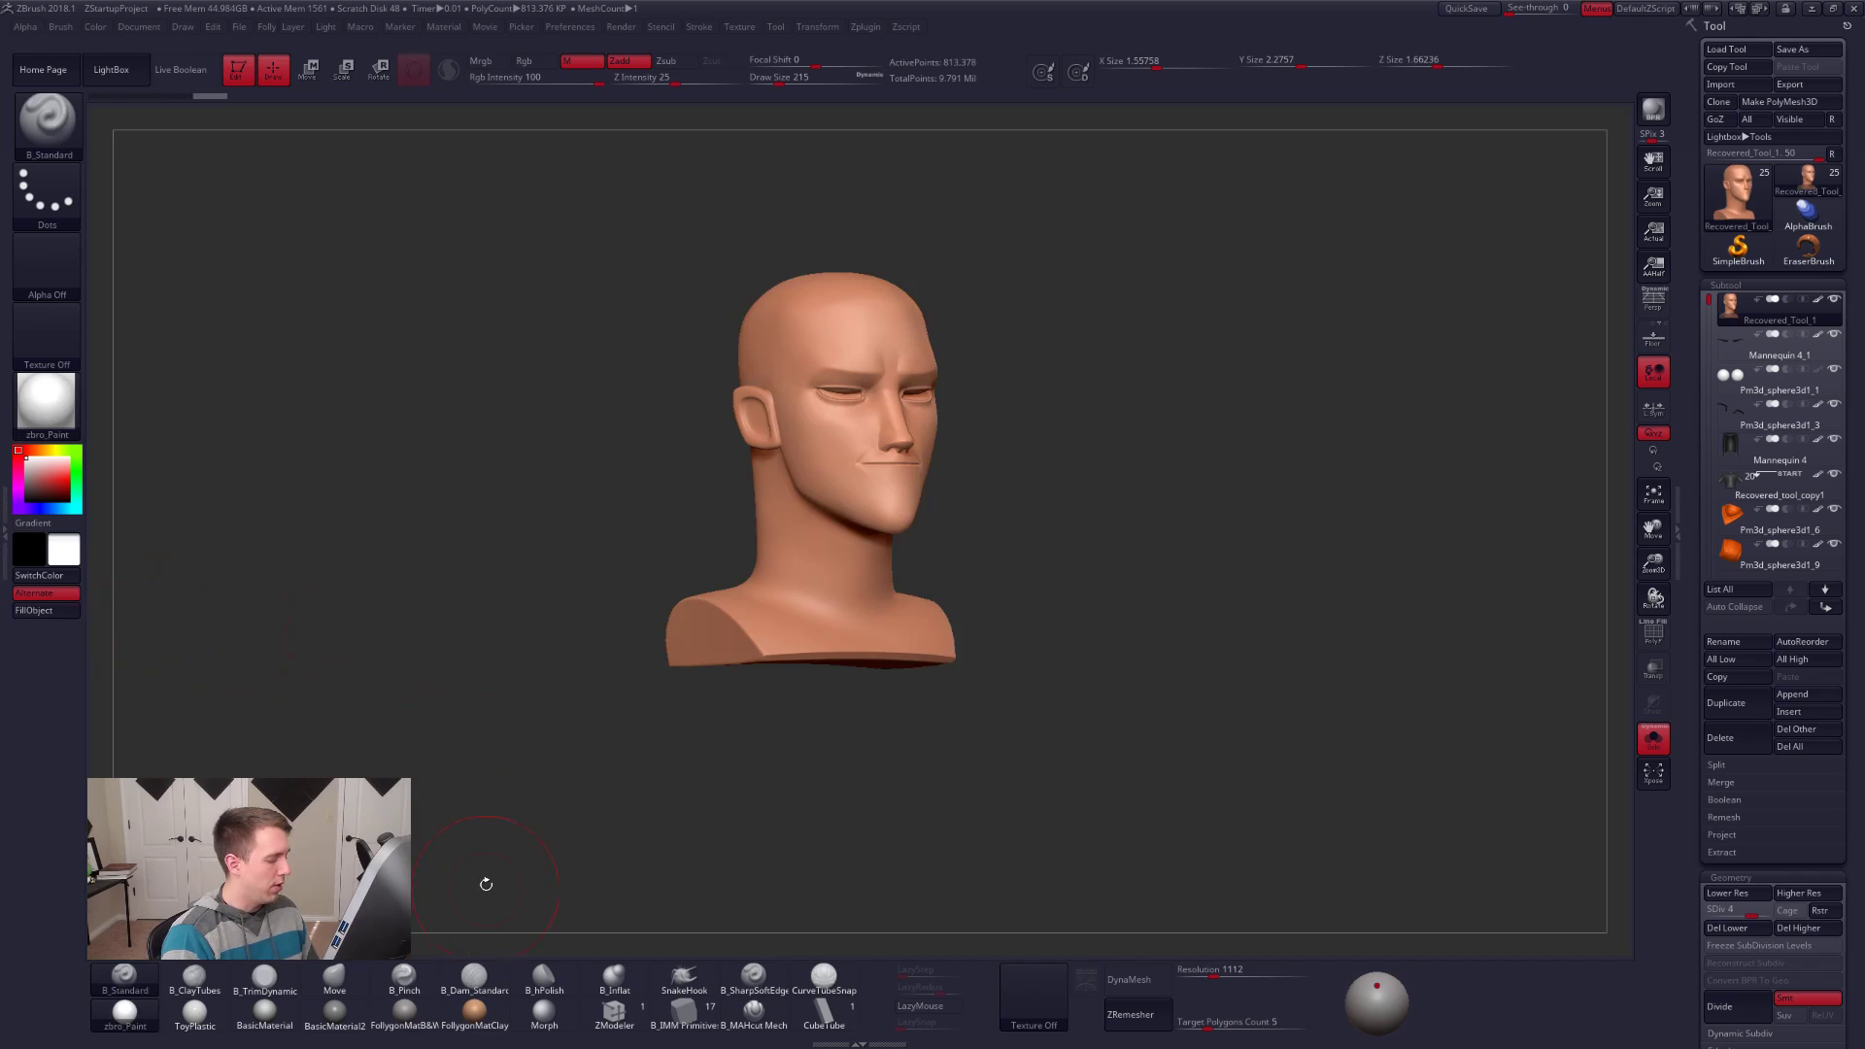
Step: Select the Move brush with draw size 74 and compare the face with the other subtools shown and hidden
left_click_drag(1010, 418, 961, 612, "alt")
key("space")
left_click_drag(989, 507, 977, 504)
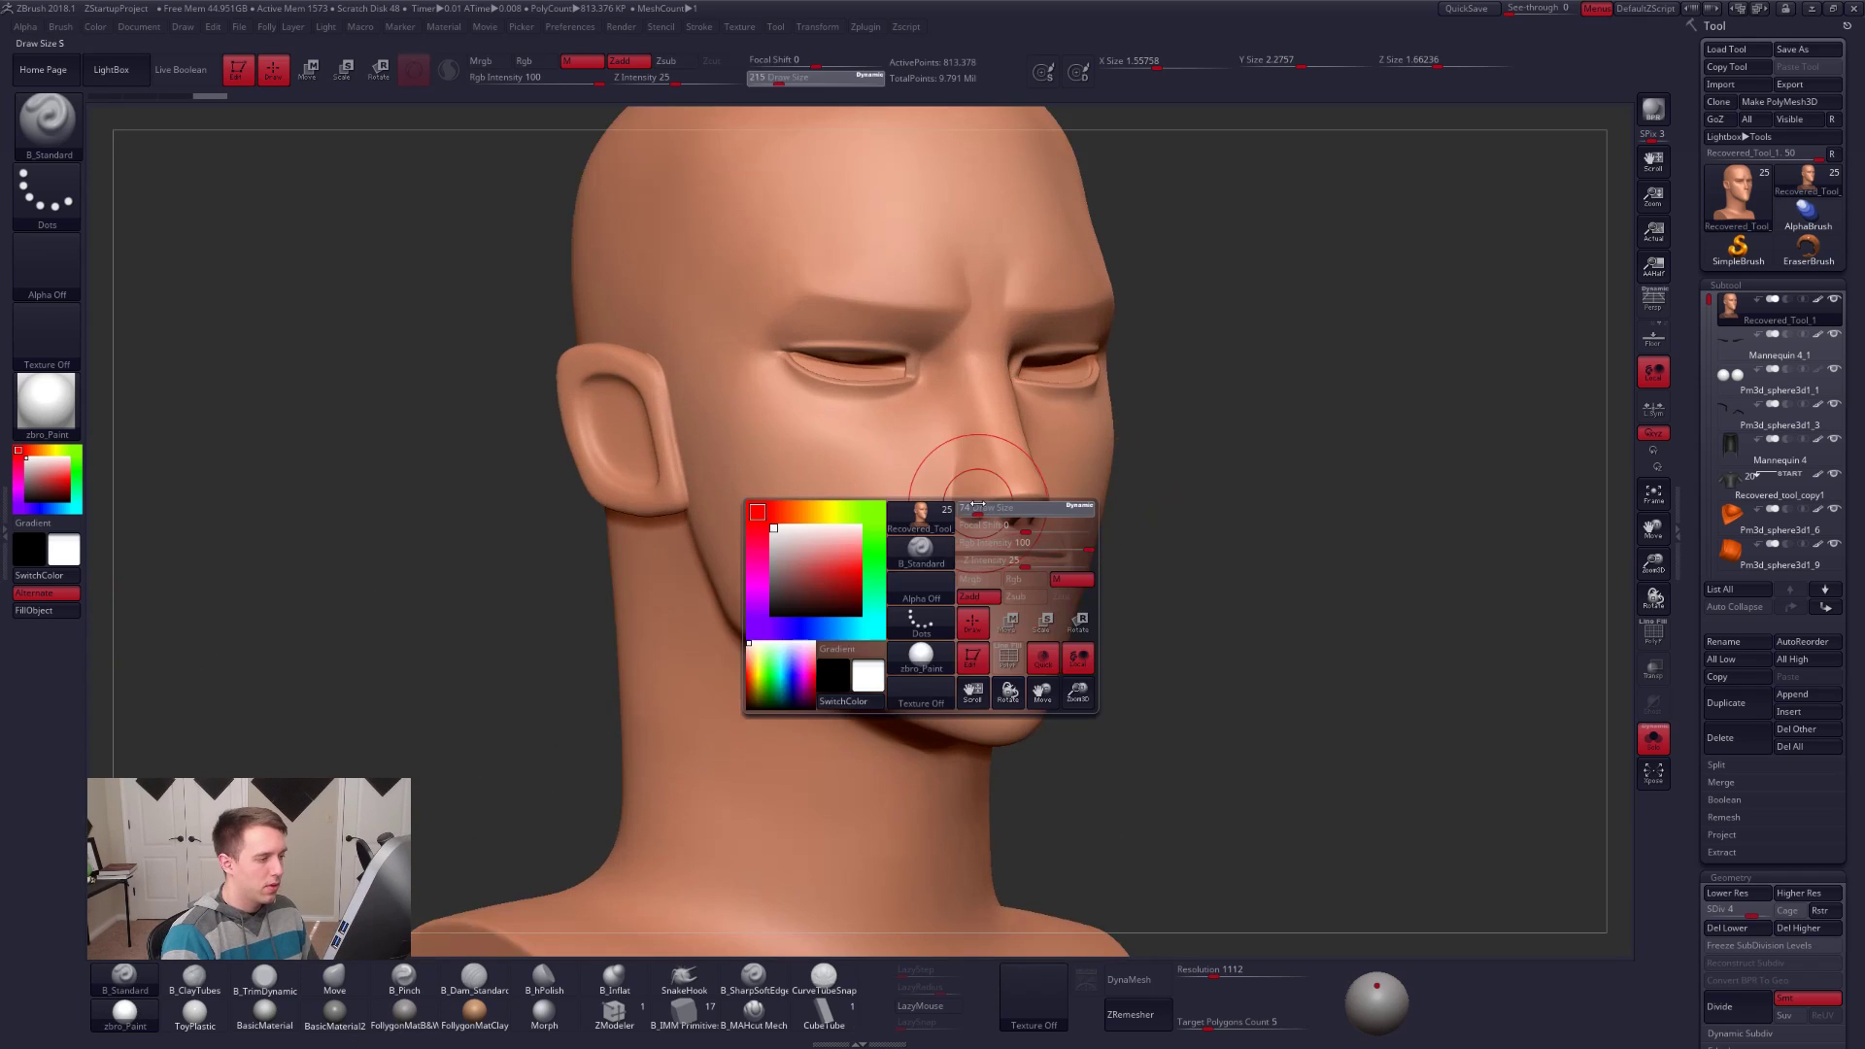
key("alt+s")
key("b")
key("m")
key("v")
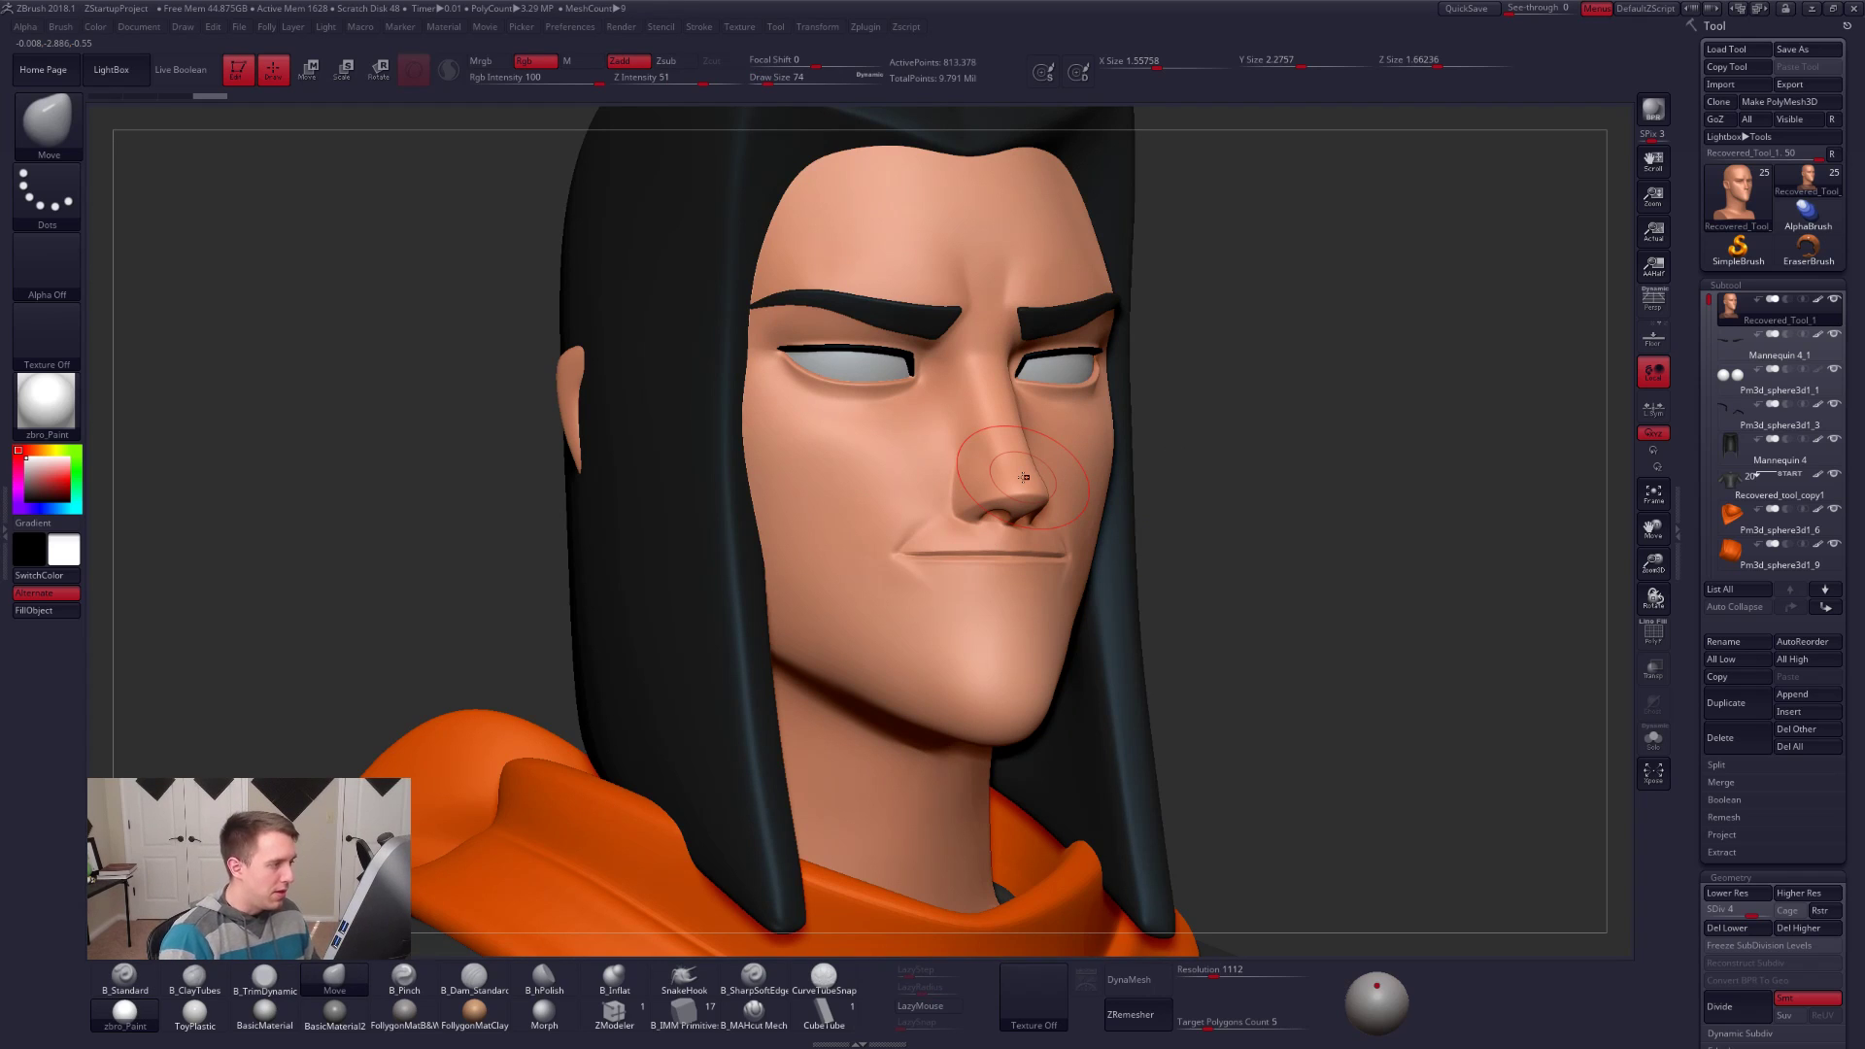
key("alt+s")
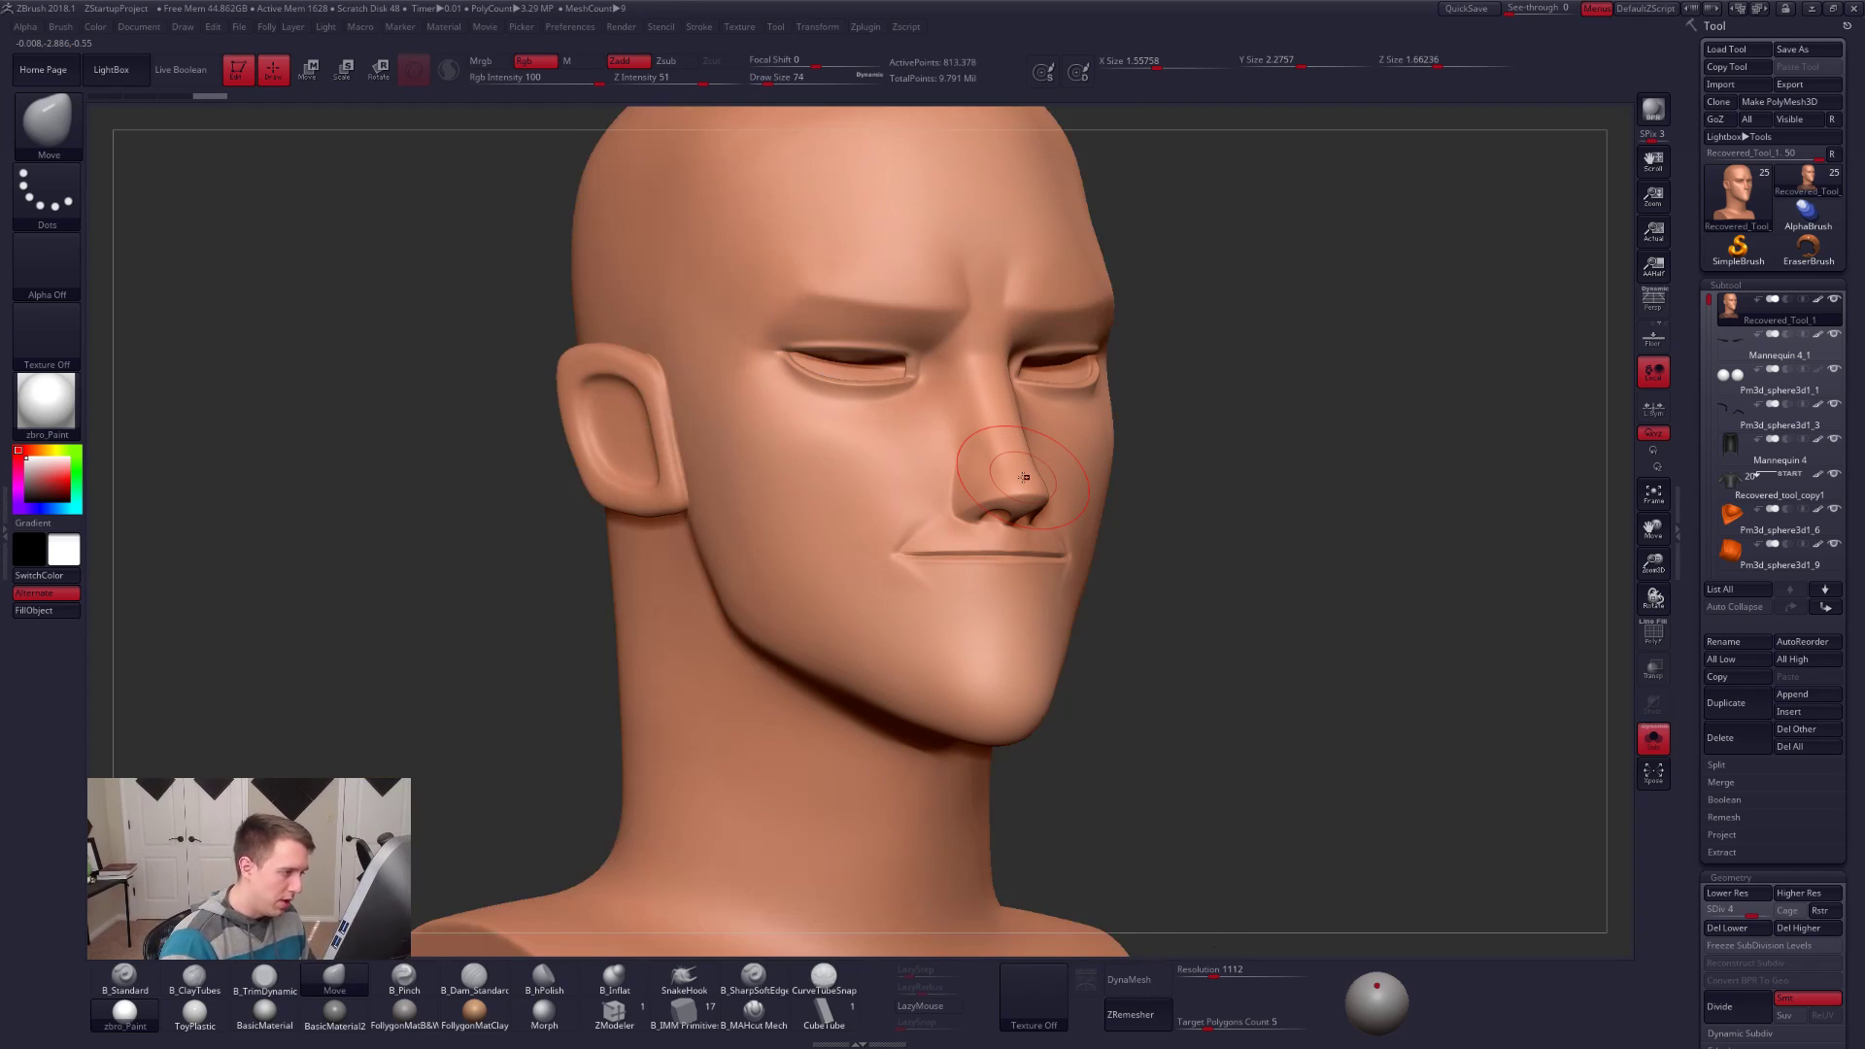
Step: Refine the nostril wing with the Move brush at draw sizes 12 and 18, and smooth the side of the nose
mouse_move(989, 524)
left_mouse_down("alt")
mouse_move(1011, 544)
mouse_move(1017, 529)
left_mouse_up("alt")
key("space")
mouse_move(1011, 543)
right_mouse_down()
mouse_move(970, 632)
mouse_move(1007, 610)
right_mouse_up()
key("space")
left_click_drag(1007, 610, 974, 623)
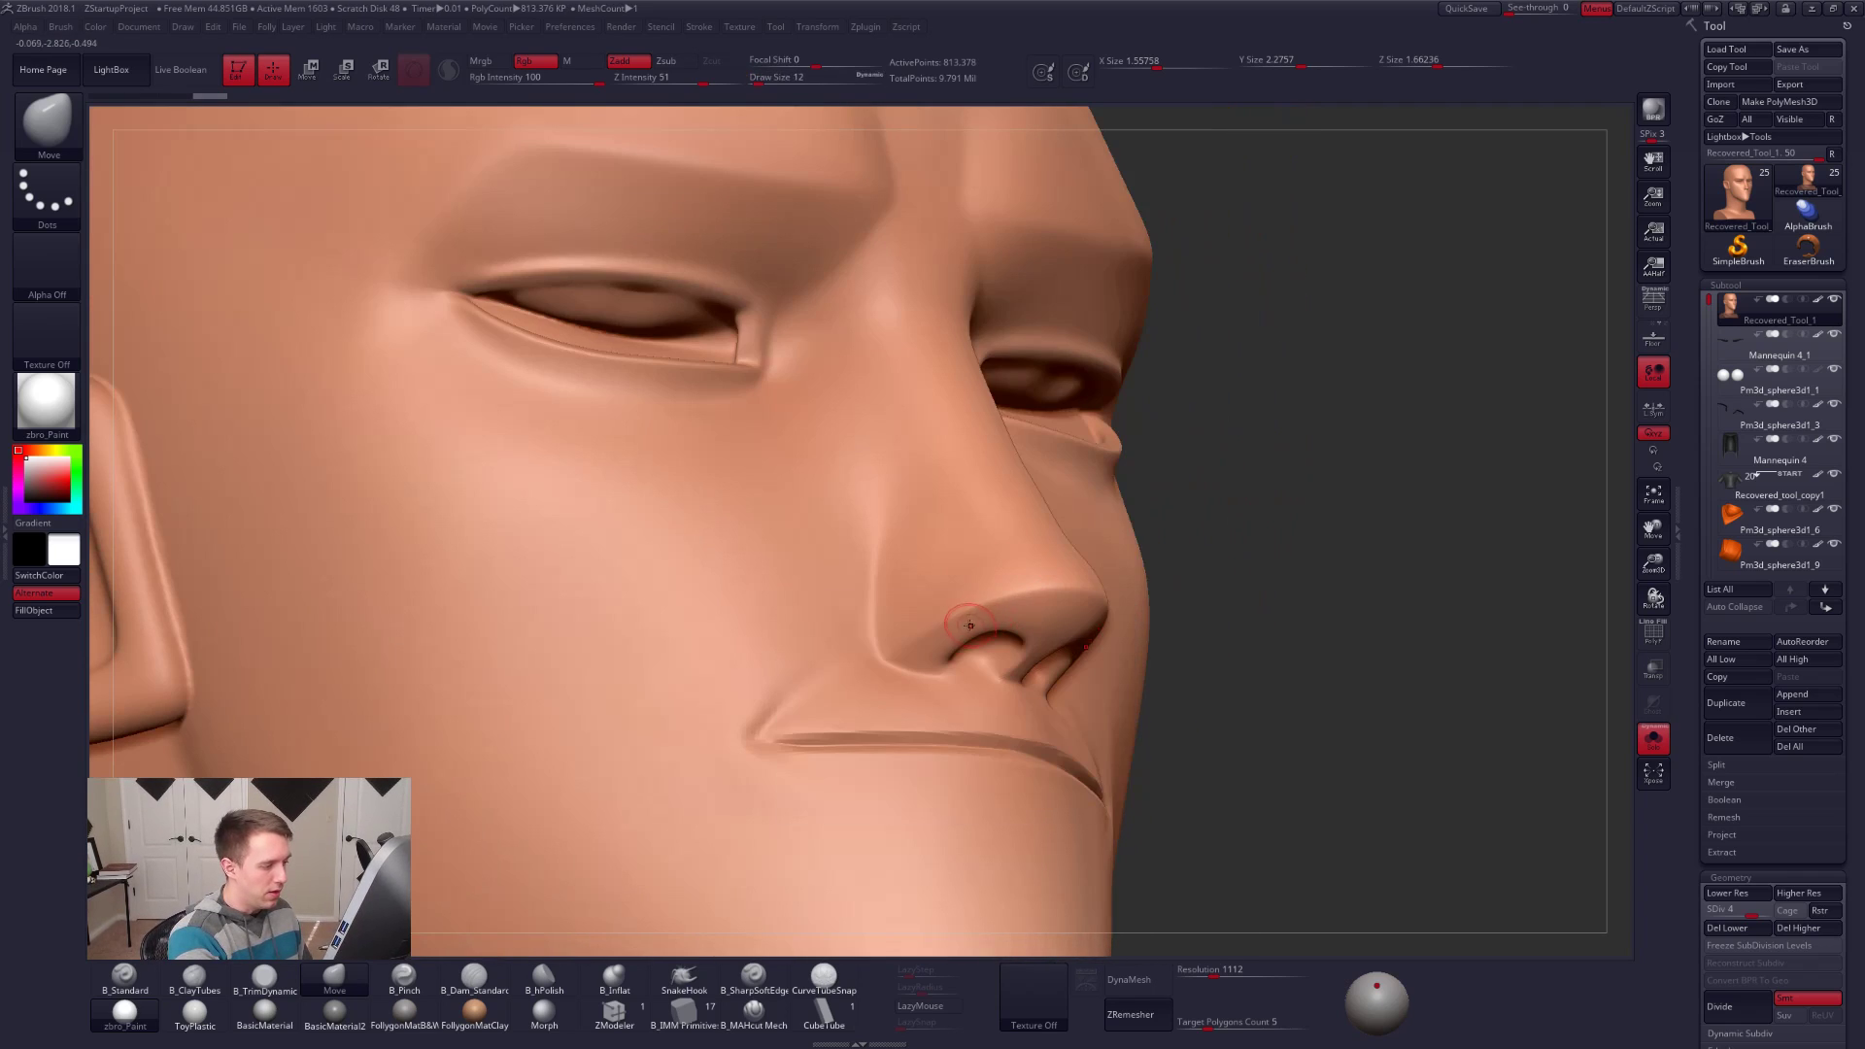
key("shift")
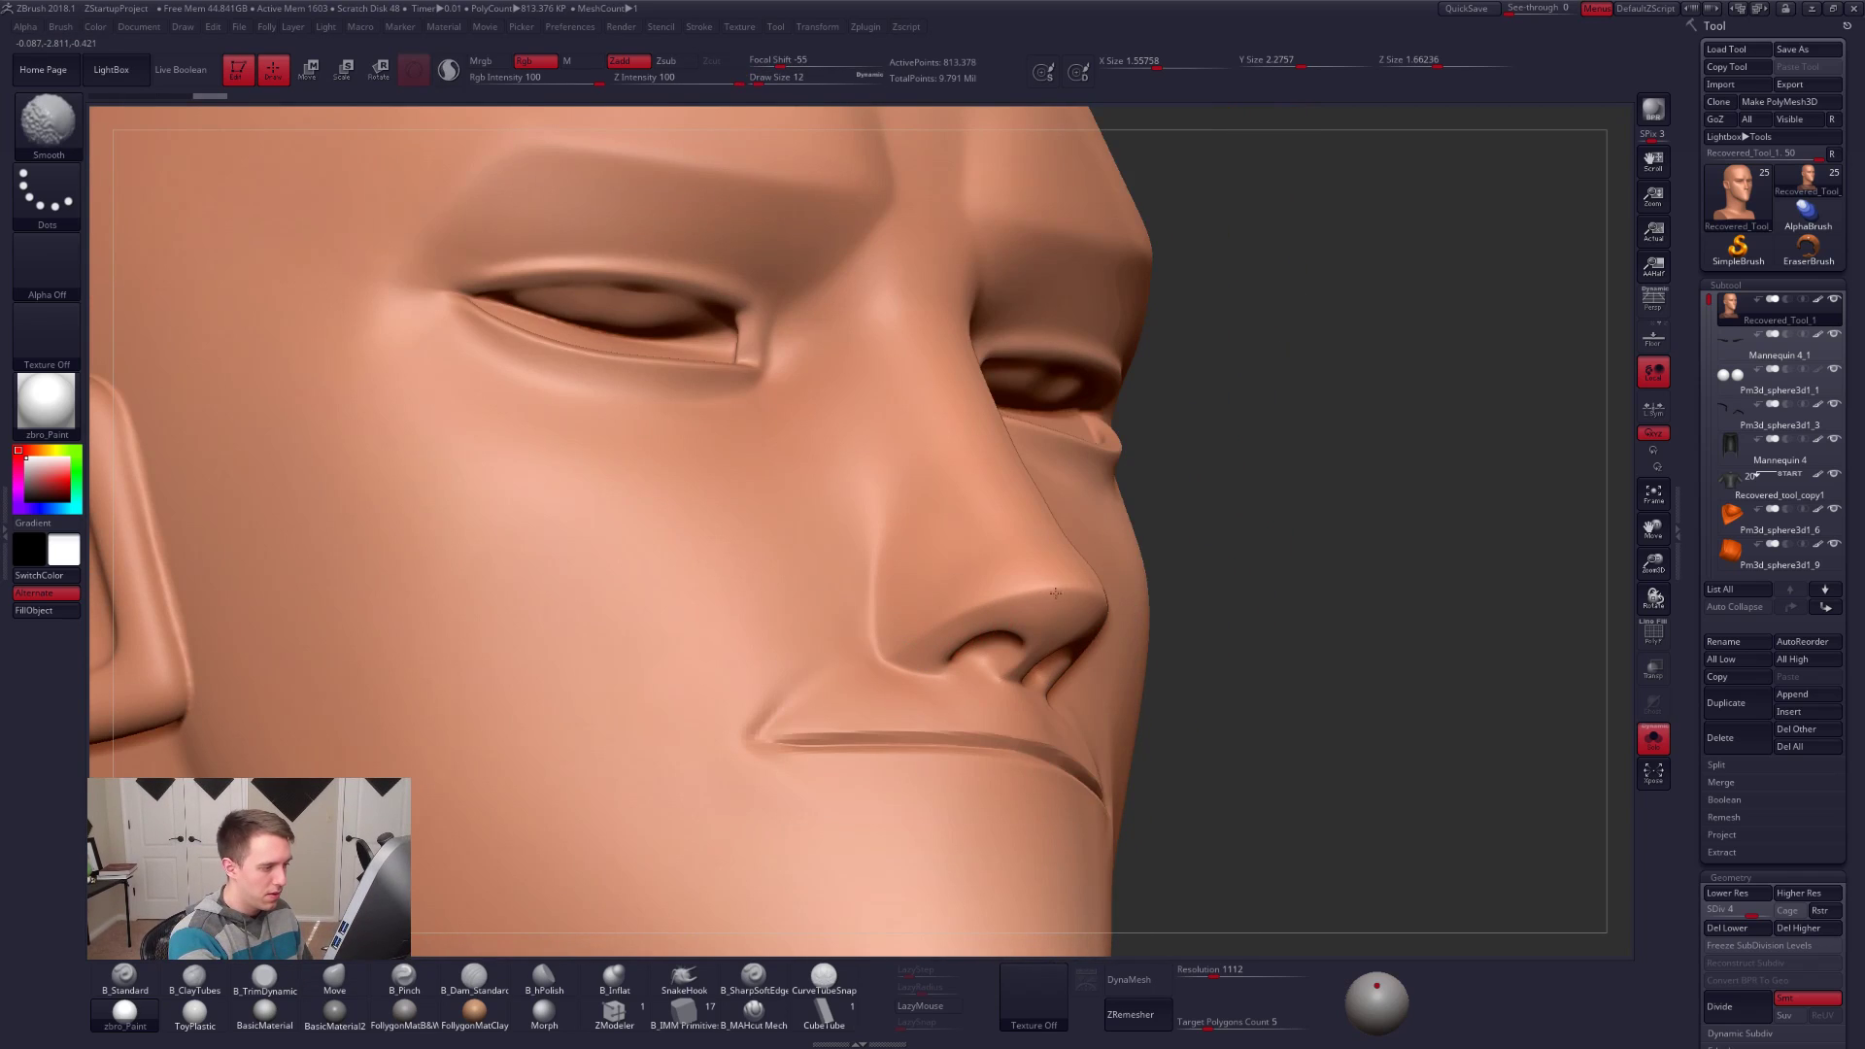
key("space")
left_click_drag(1073, 596, 1020, 592)
left_click_drag(972, 600, 1026, 590, "shift")
mouse_move(912, 645)
left_mouse_down("shift")
mouse_move(969, 610)
mouse_move(1102, 590)
mouse_move(938, 635)
mouse_move(1063, 613)
left_mouse_up("shift")
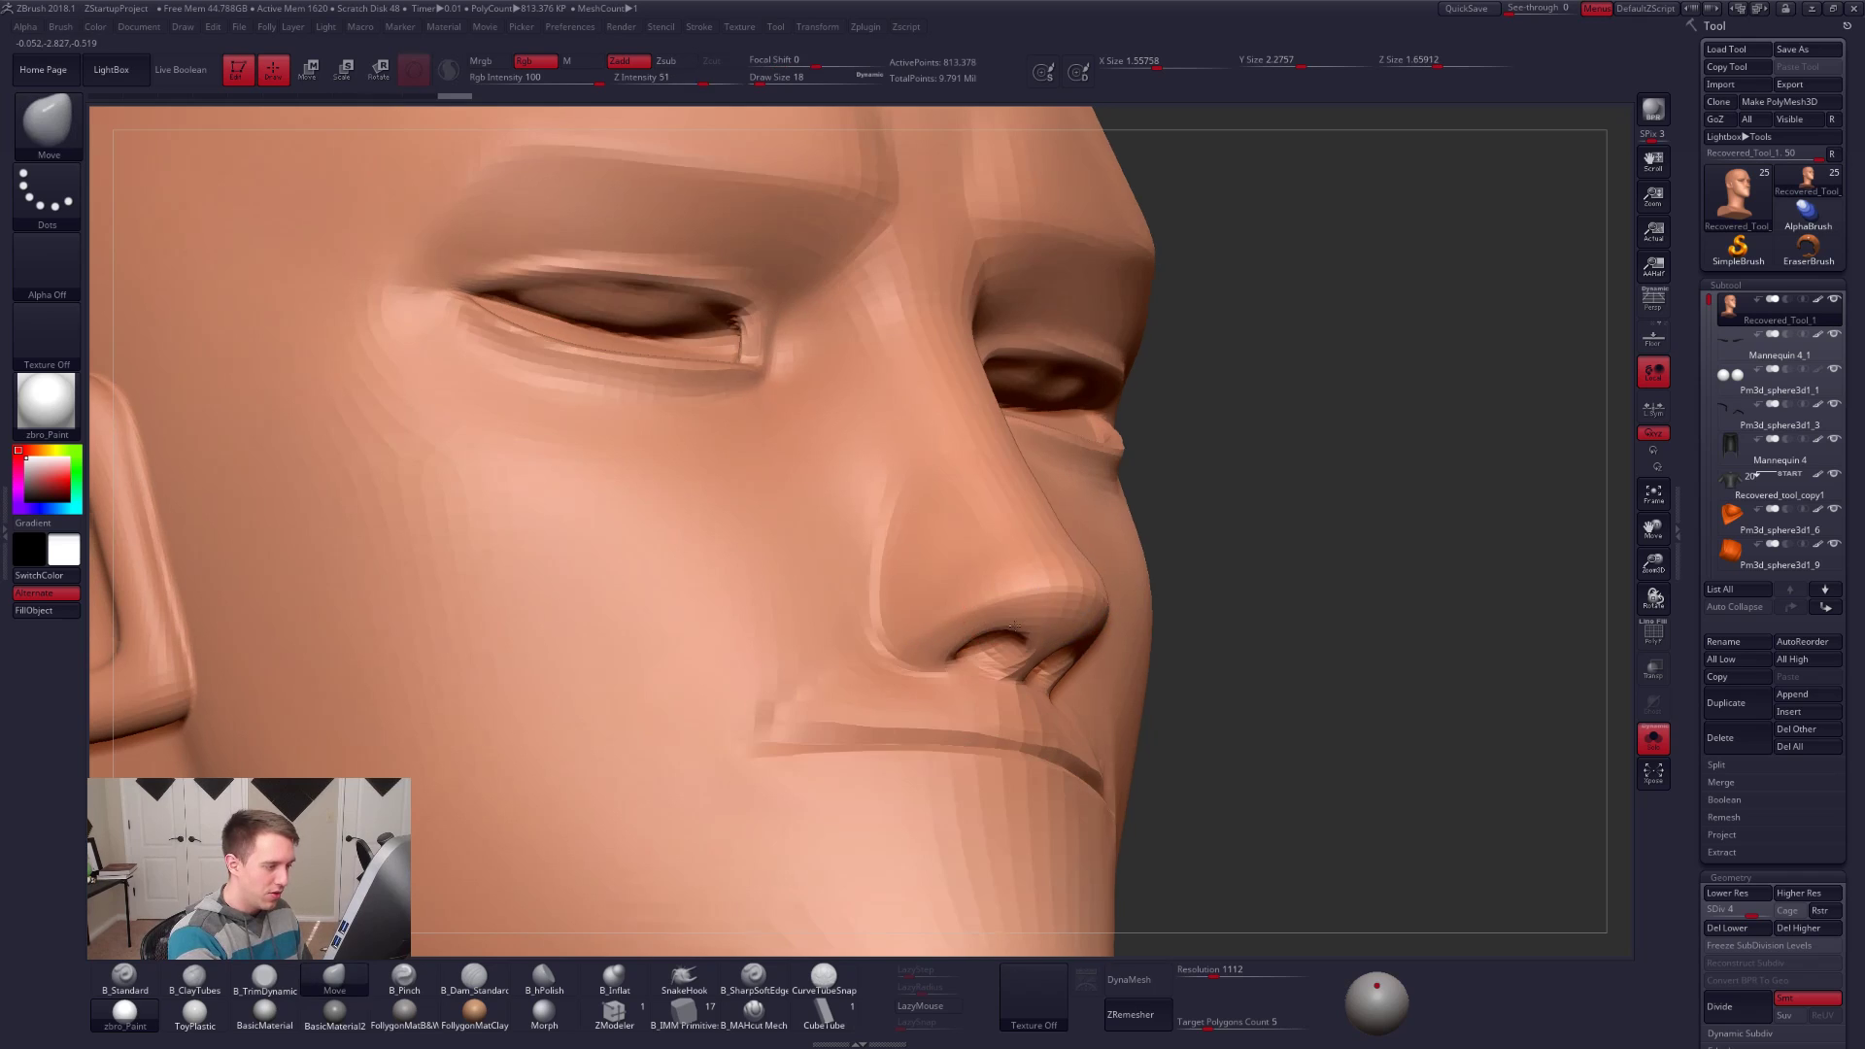
Step: Even out the surface of the nose tip above the nostril with B_TrimDynamic and smoothing
right_click_drag(1024, 622, 913, 614, "ctrl")
key("3")
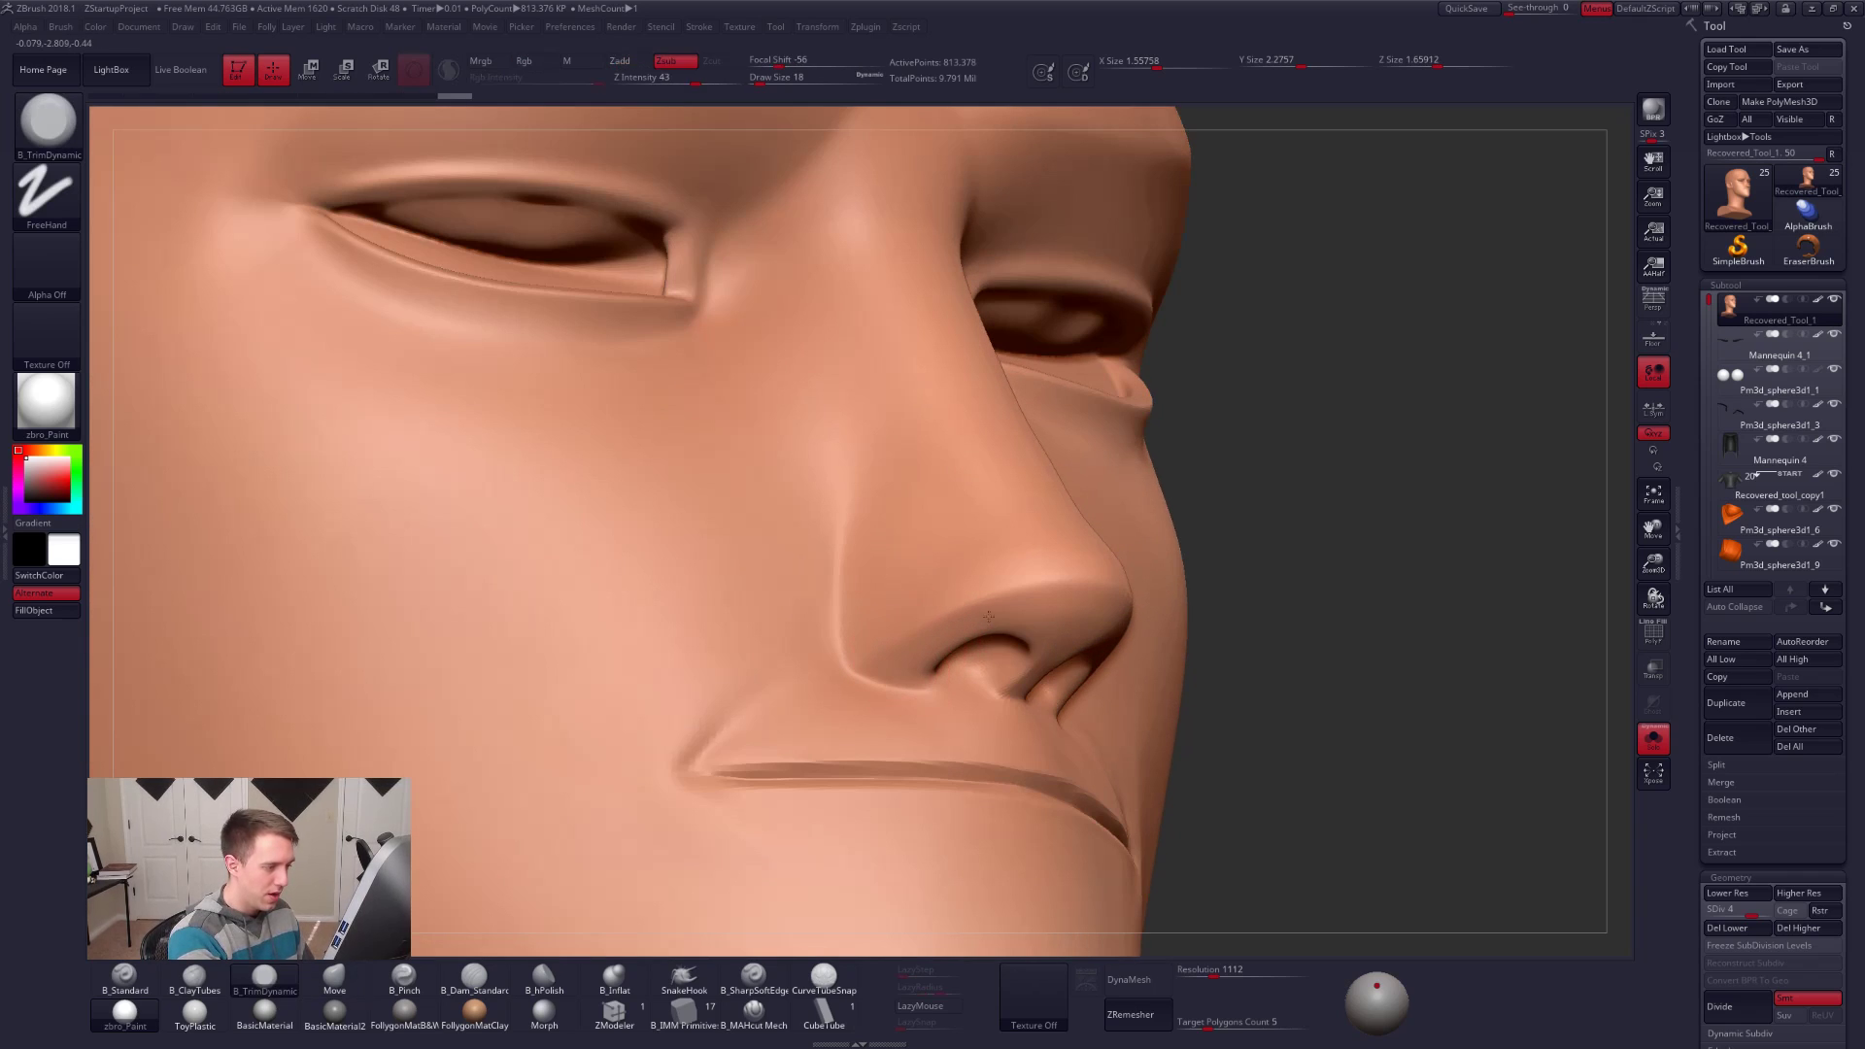
mouse_move(1072, 604)
left_mouse_down("shift")
mouse_move(895, 659)
mouse_move(1091, 587)
left_mouse_up("shift")
mouse_move(1091, 587)
right_mouse_down("ctrl")
mouse_move(824, 545)
mouse_move(1037, 712)
mouse_move(1123, 673)
right_mouse_up("ctrl")
mouse_move(1123, 673)
right_mouse_down("alt")
mouse_move(1041, 653)
mouse_move(923, 664)
mouse_move(989, 680)
right_mouse_up("alt")
Step: Select the Move brush and set its draw size to 33 for a three-quarter view of the head
key("4")
key("space")
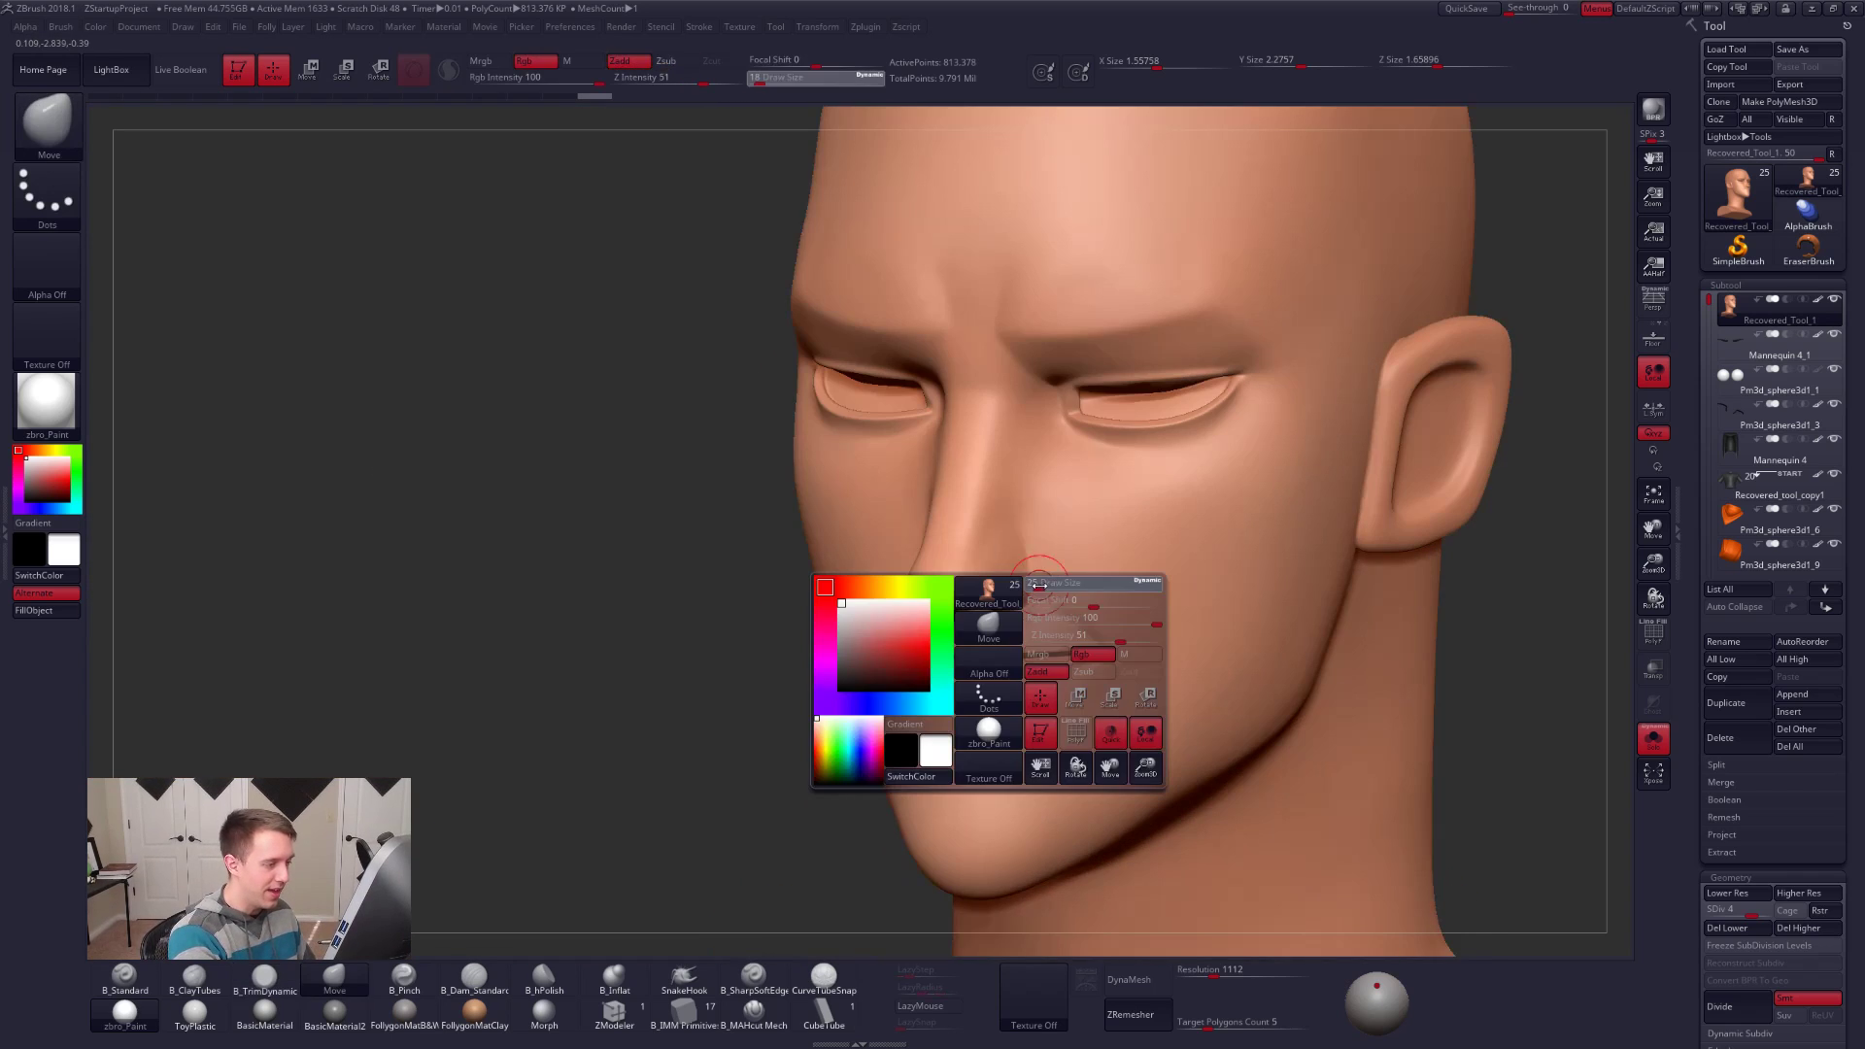
left_click_drag(1036, 587, 1046, 583)
right_click_drag(1046, 582, 1053, 596)
Step: Import the long-haired portrait reference as a texture and add it to Spotlight
left_click(1032, 996)
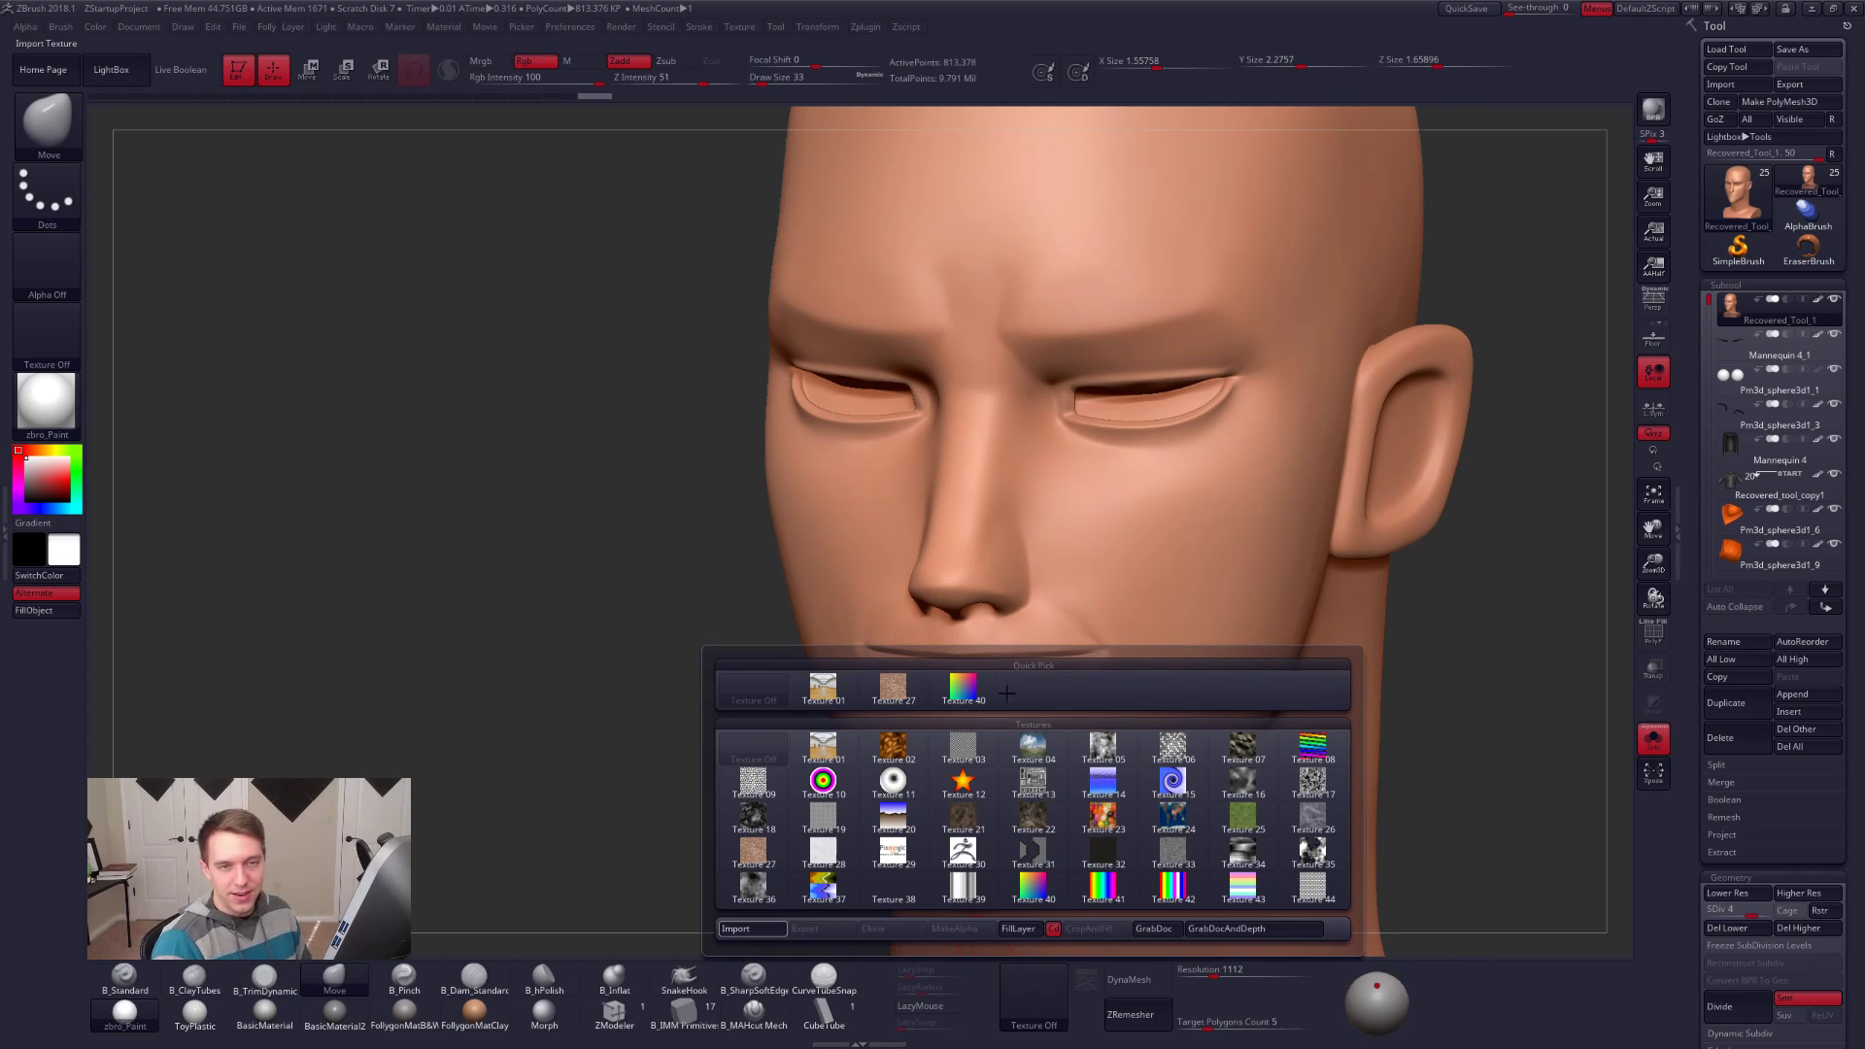
left_click(753, 928)
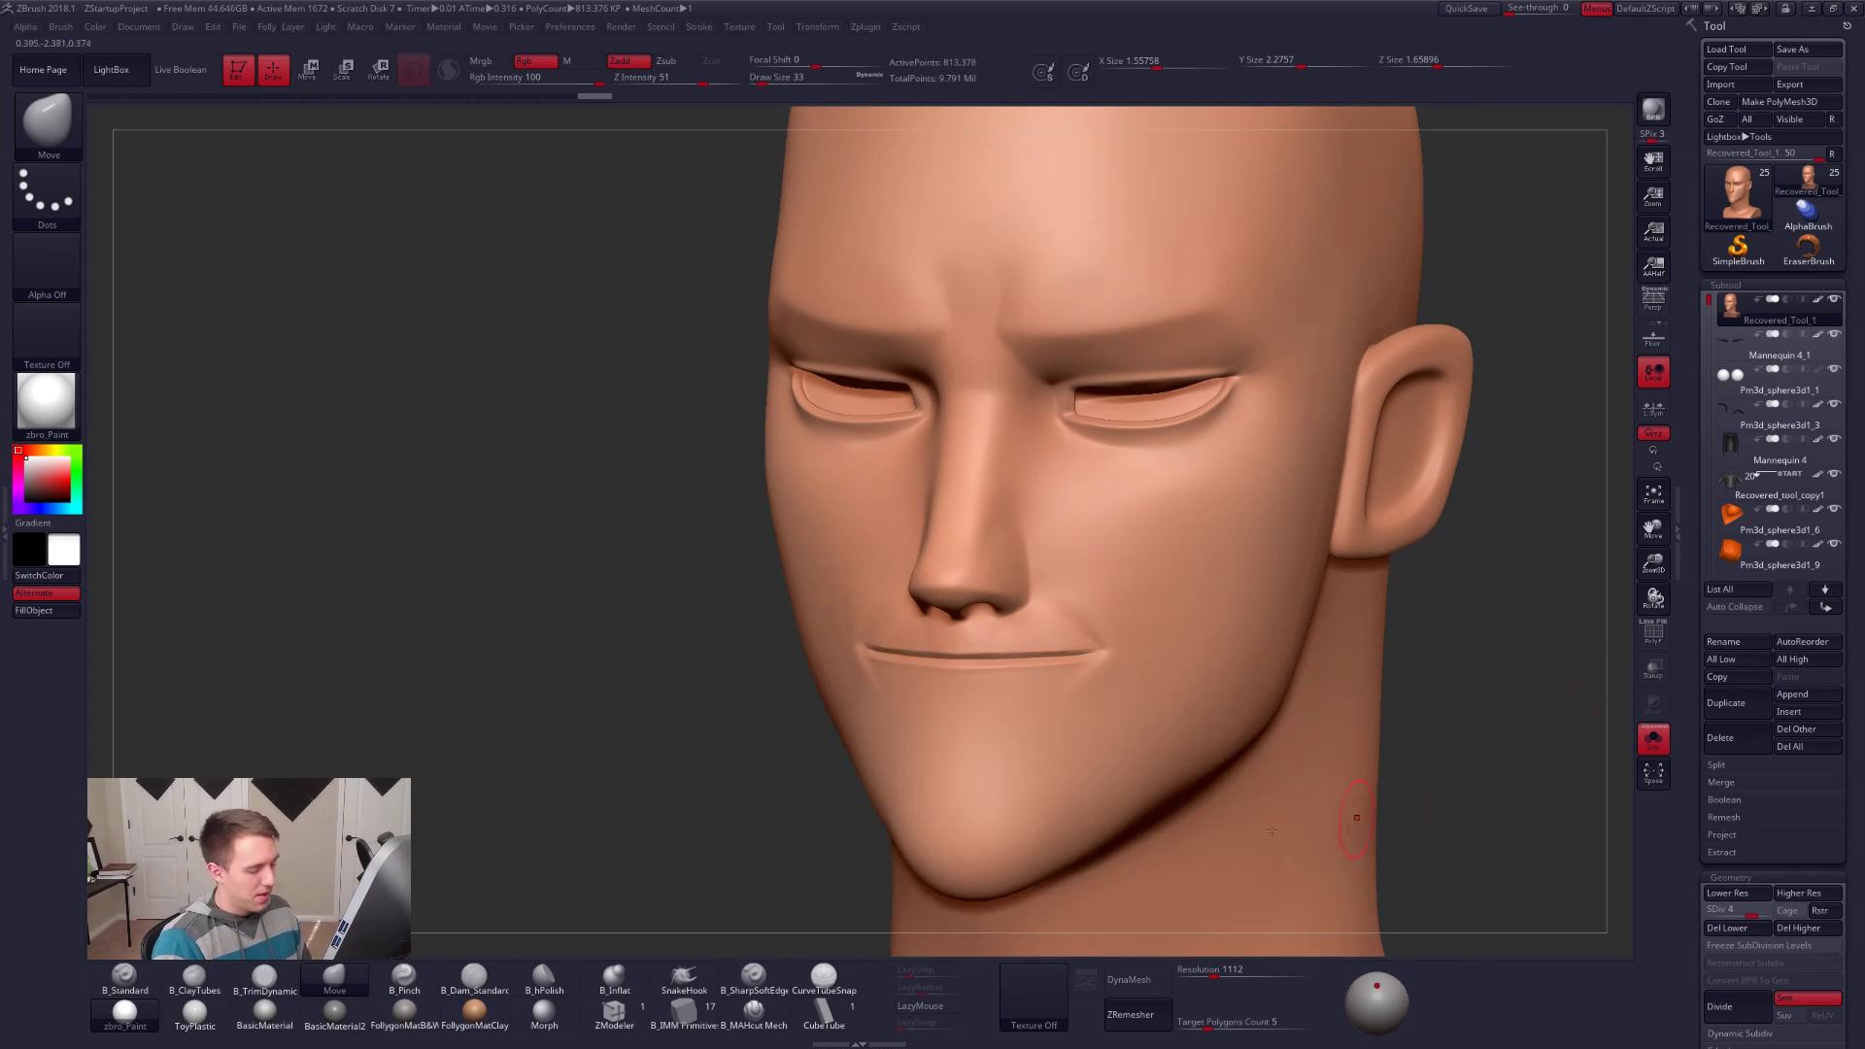
left_click(1036, 995)
left_click(1070, 887)
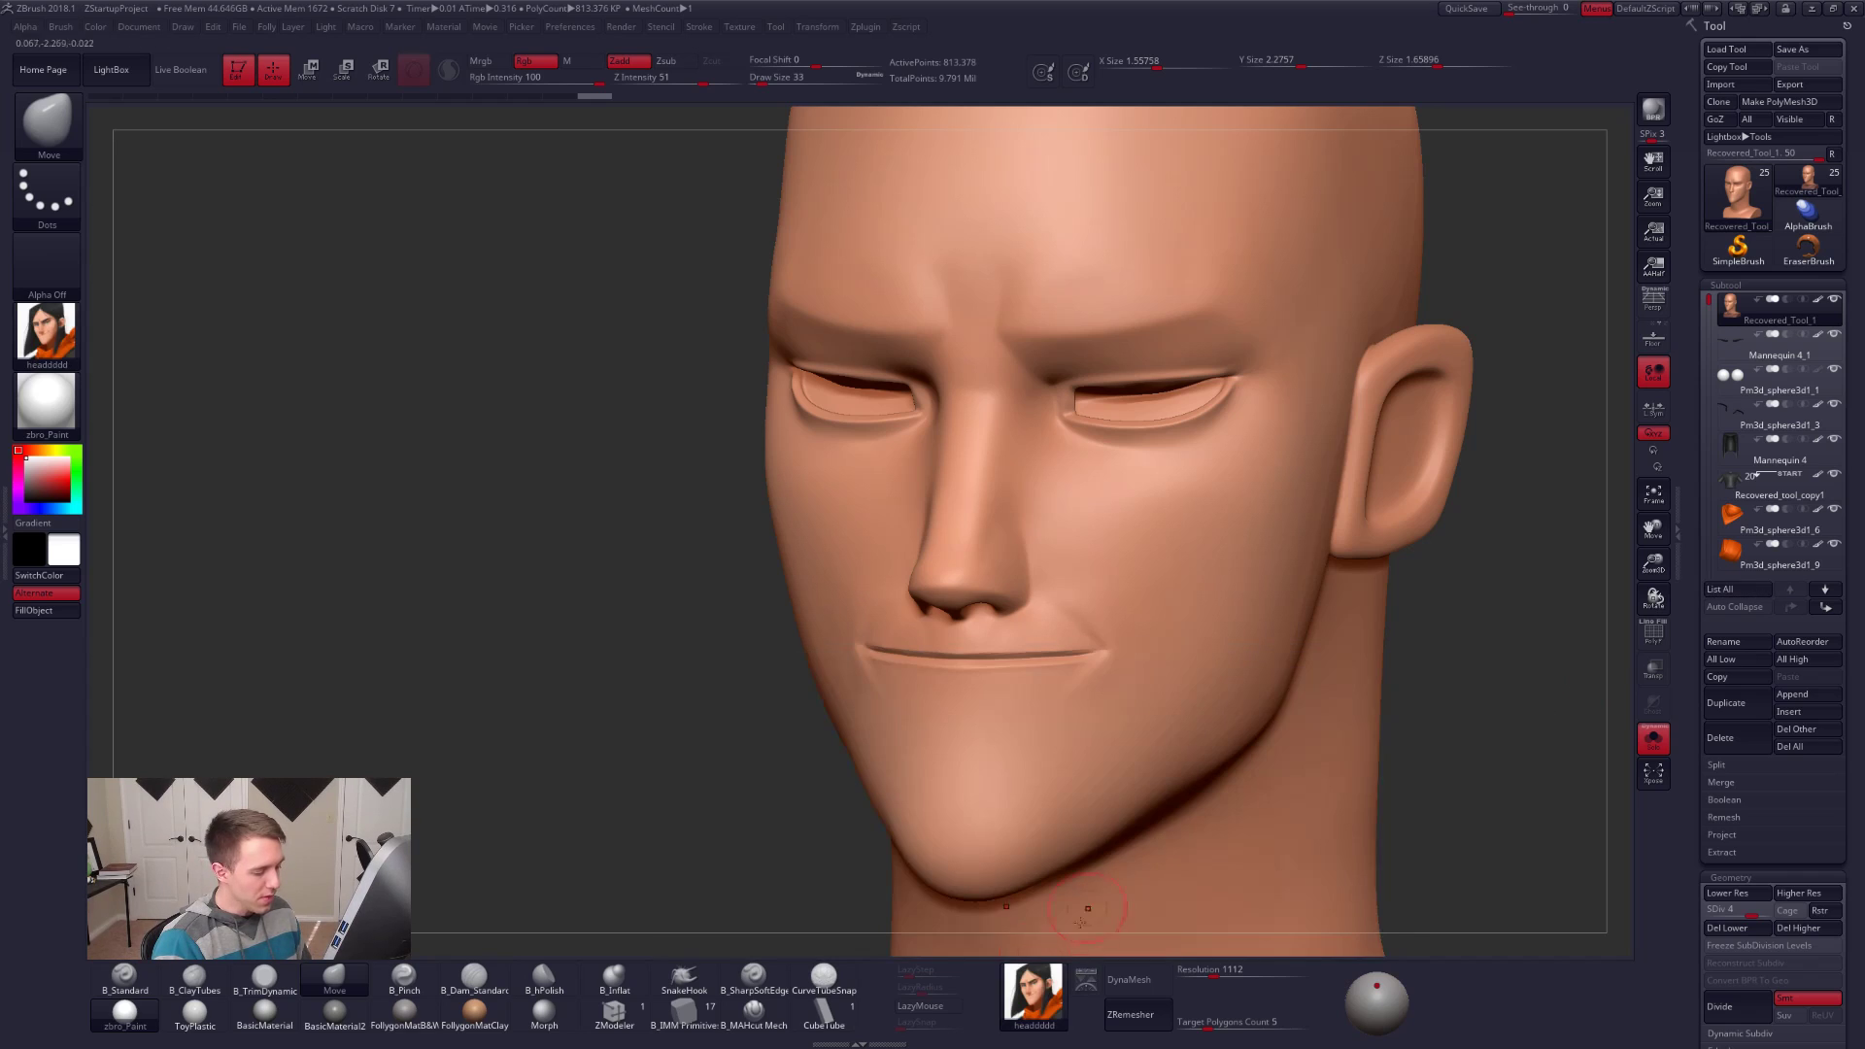
left_click(1085, 978)
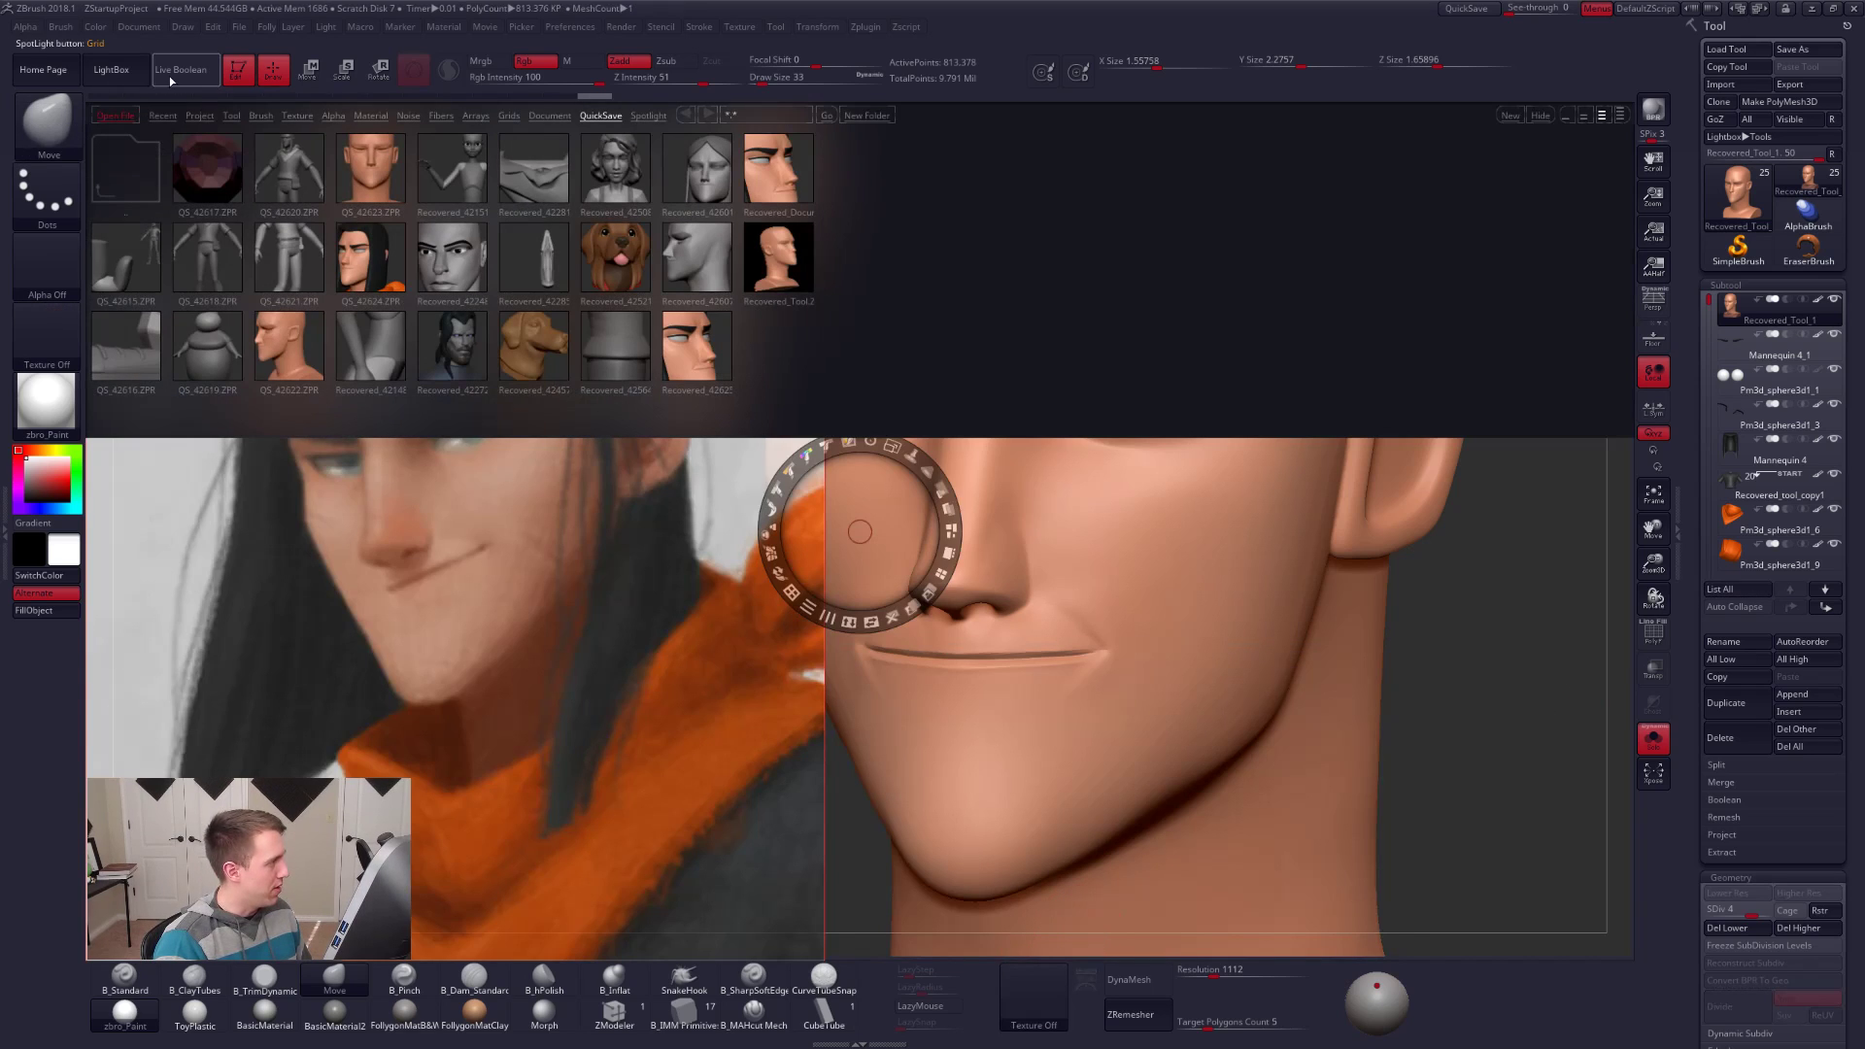
Step: Close LightBox, scale the Spotlight reference down and place it beside the head, clear of the face
left_click(111, 69)
left_click(472, 279)
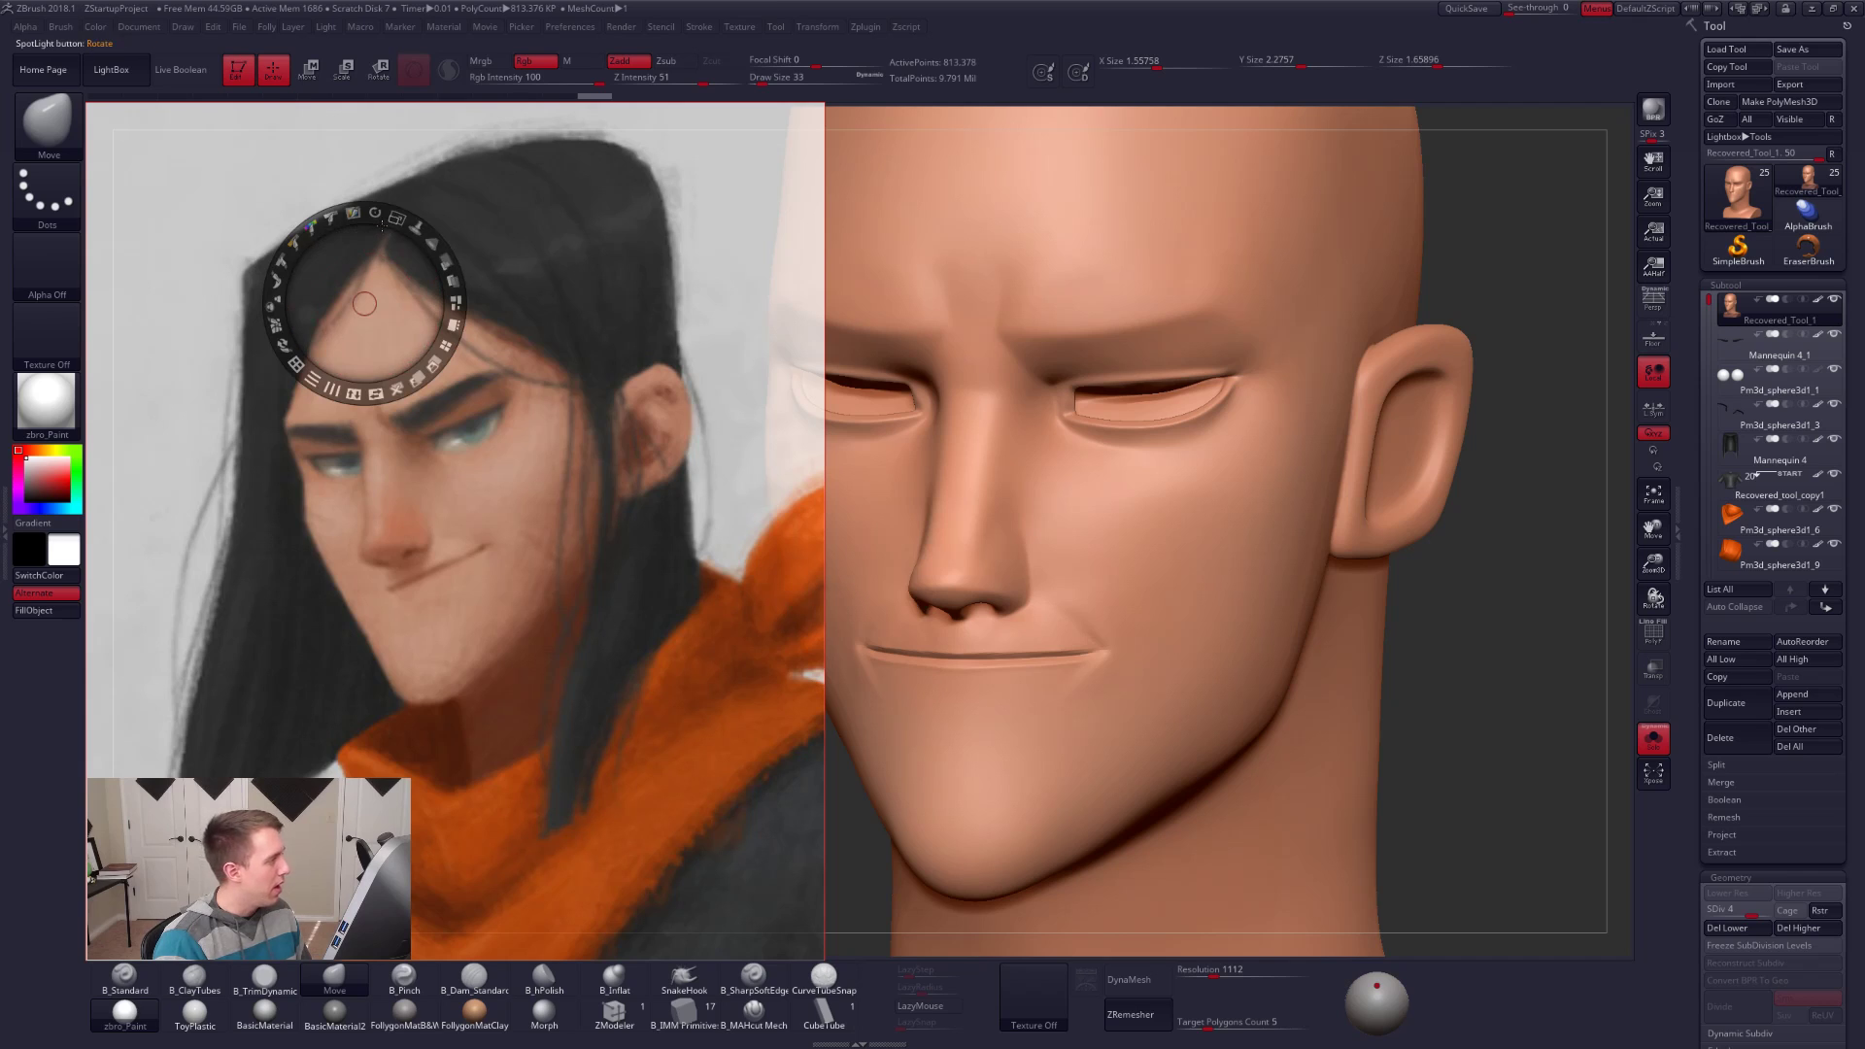
left_click_drag(393, 222, 329, 213)
left_click_drag(501, 407, 368, 319)
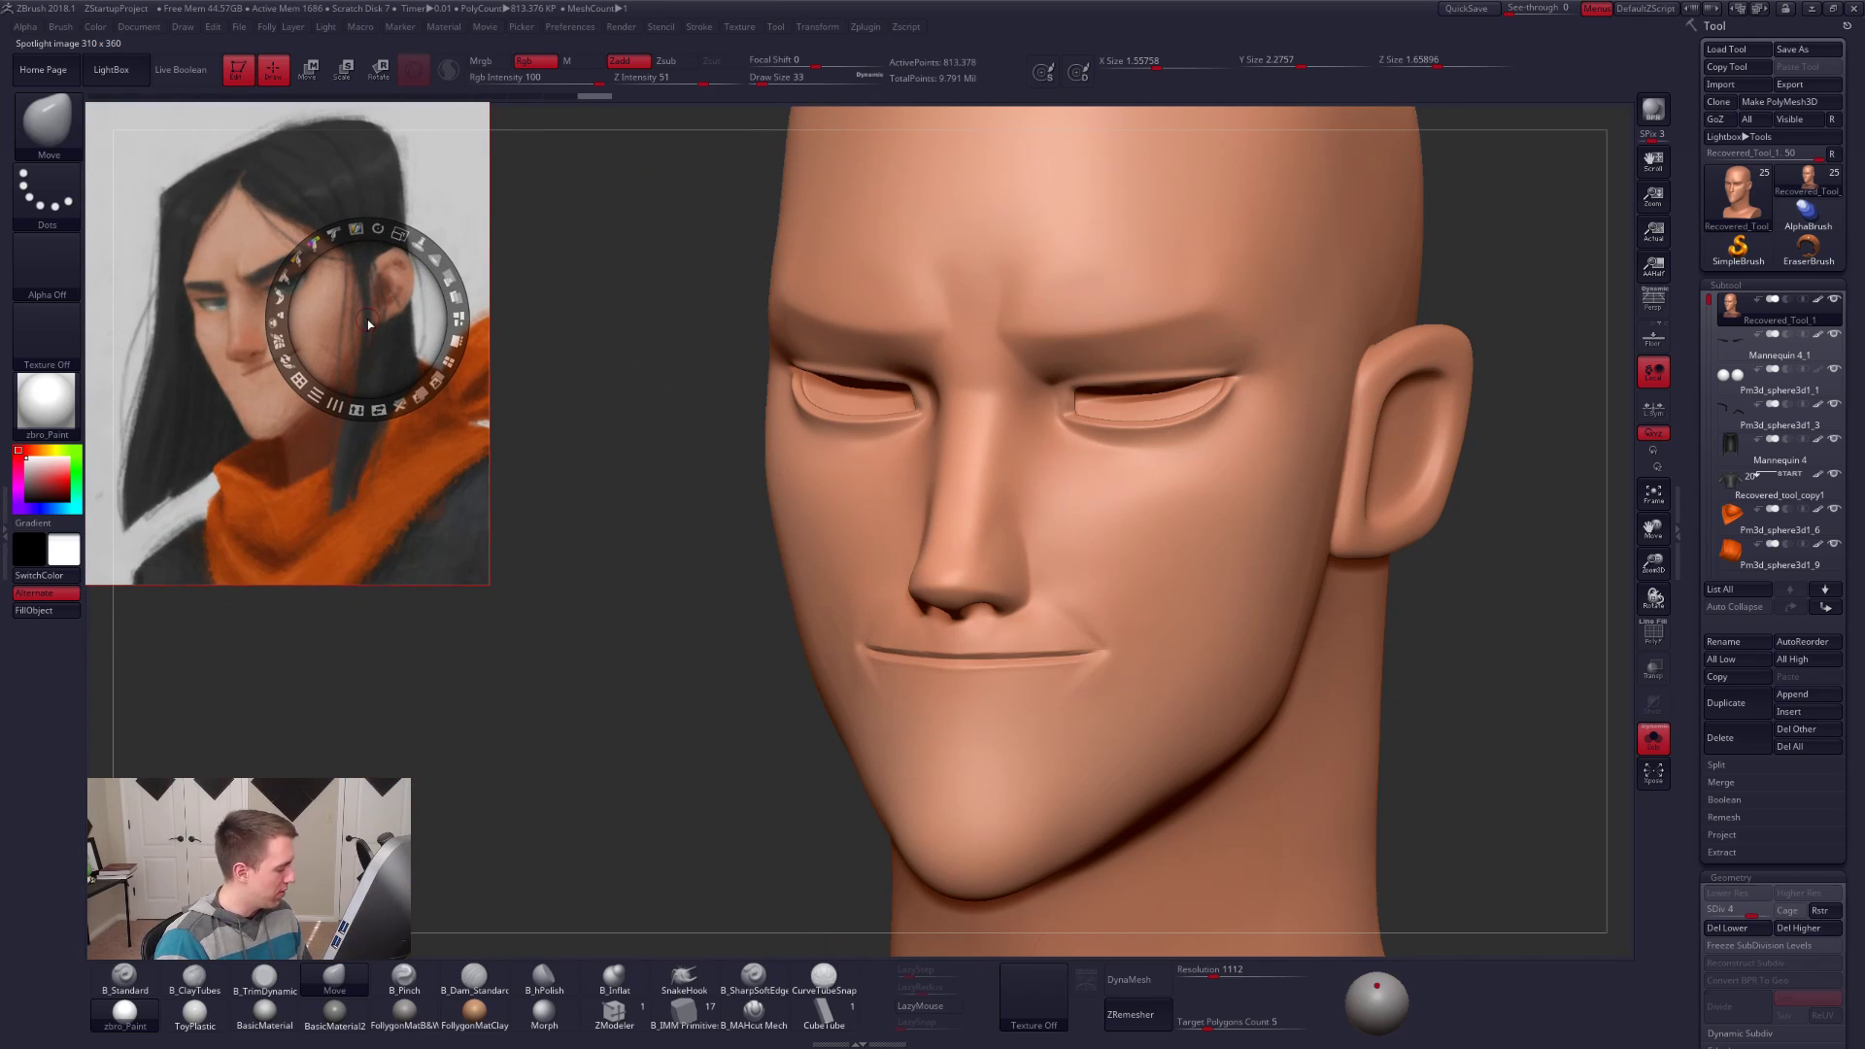
Step: Raise the Spotlight reference image to full opacity and leave Spotlight editing so sculpting can resume
key("z")
key("ctrl+shift+f")
left_click(361, 596)
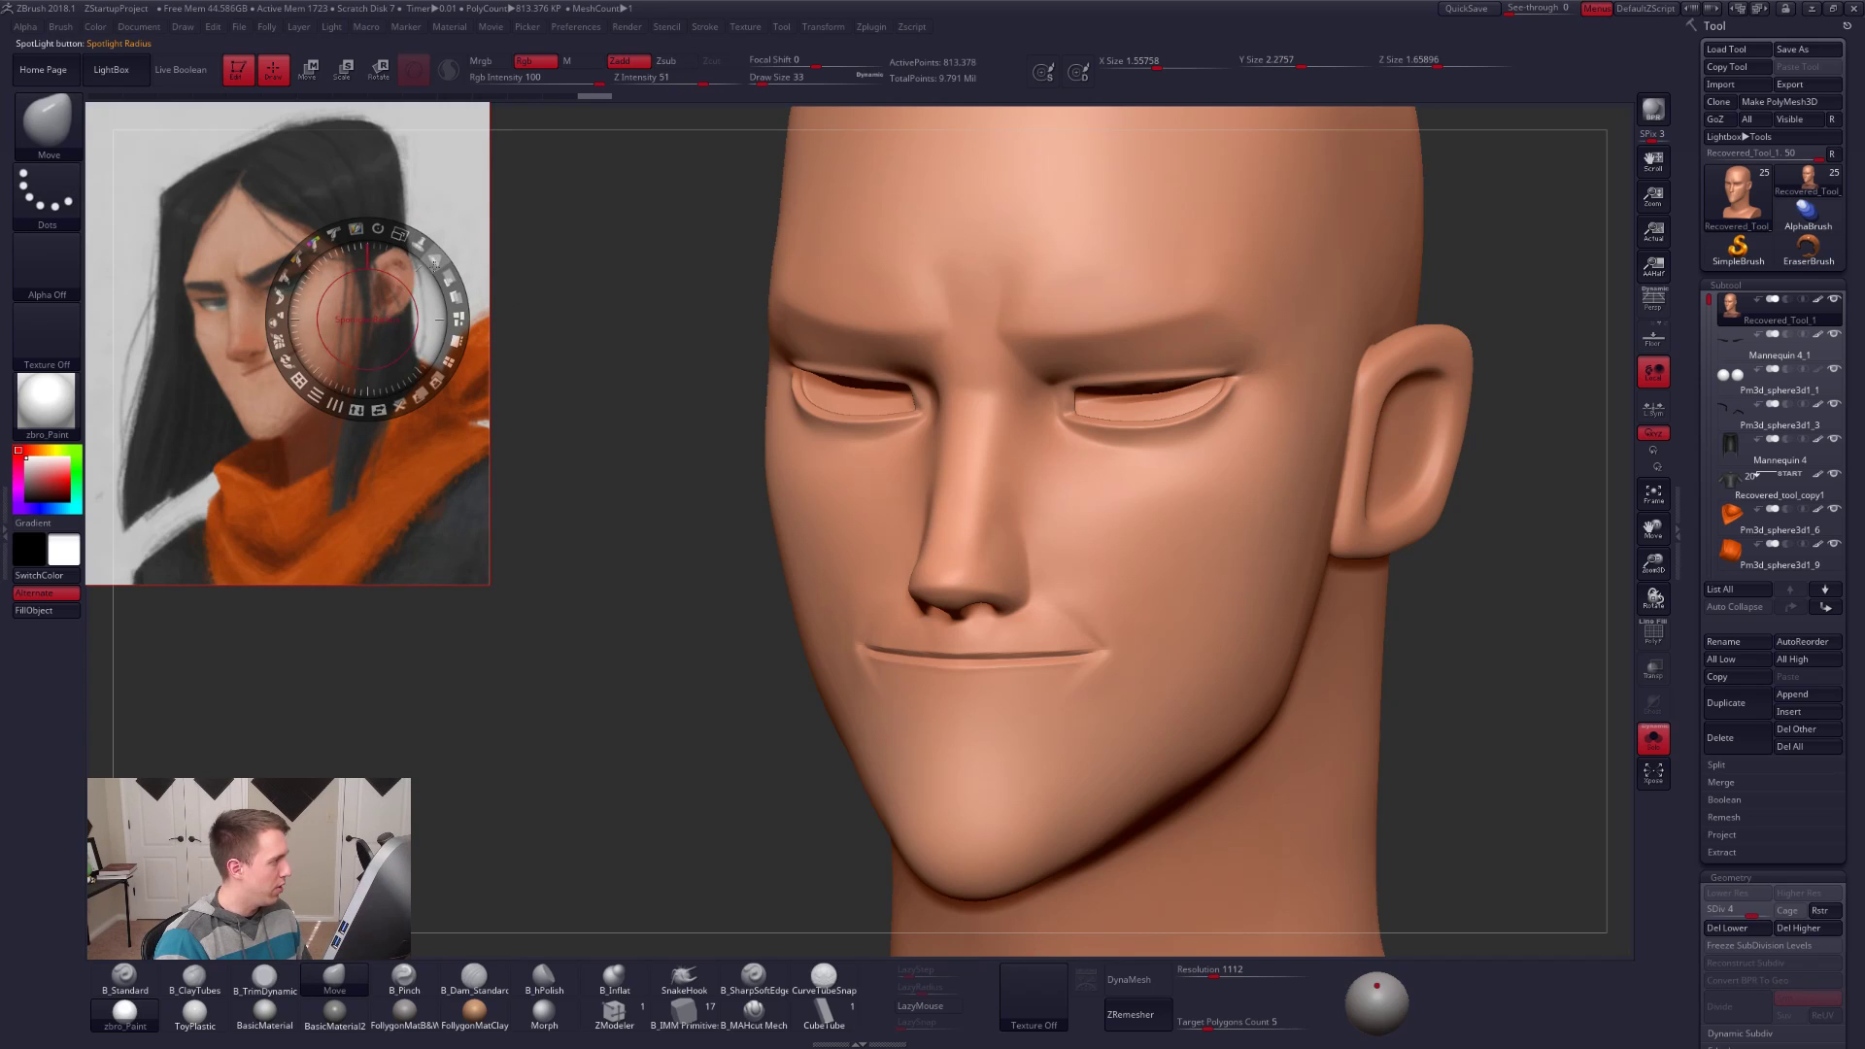
left_click_drag(438, 285, 301, 374)
key("z")
Step: Show all subtools and drop the head to subdivision level 1, with the Move brush at draw size 43
mouse_move(1059, 614)
right_mouse_down("ctrl")
mouse_move(1020, 587)
mouse_move(1088, 583)
mouse_move(1033, 602)
right_mouse_up("ctrl")
key("space")
left_click_drag(1034, 602, 1041, 581)
key("alt+s")
key("space")
key("shift+d")
key("shift+d")
key("shift+d")
key("b")
key("m")
key("v")
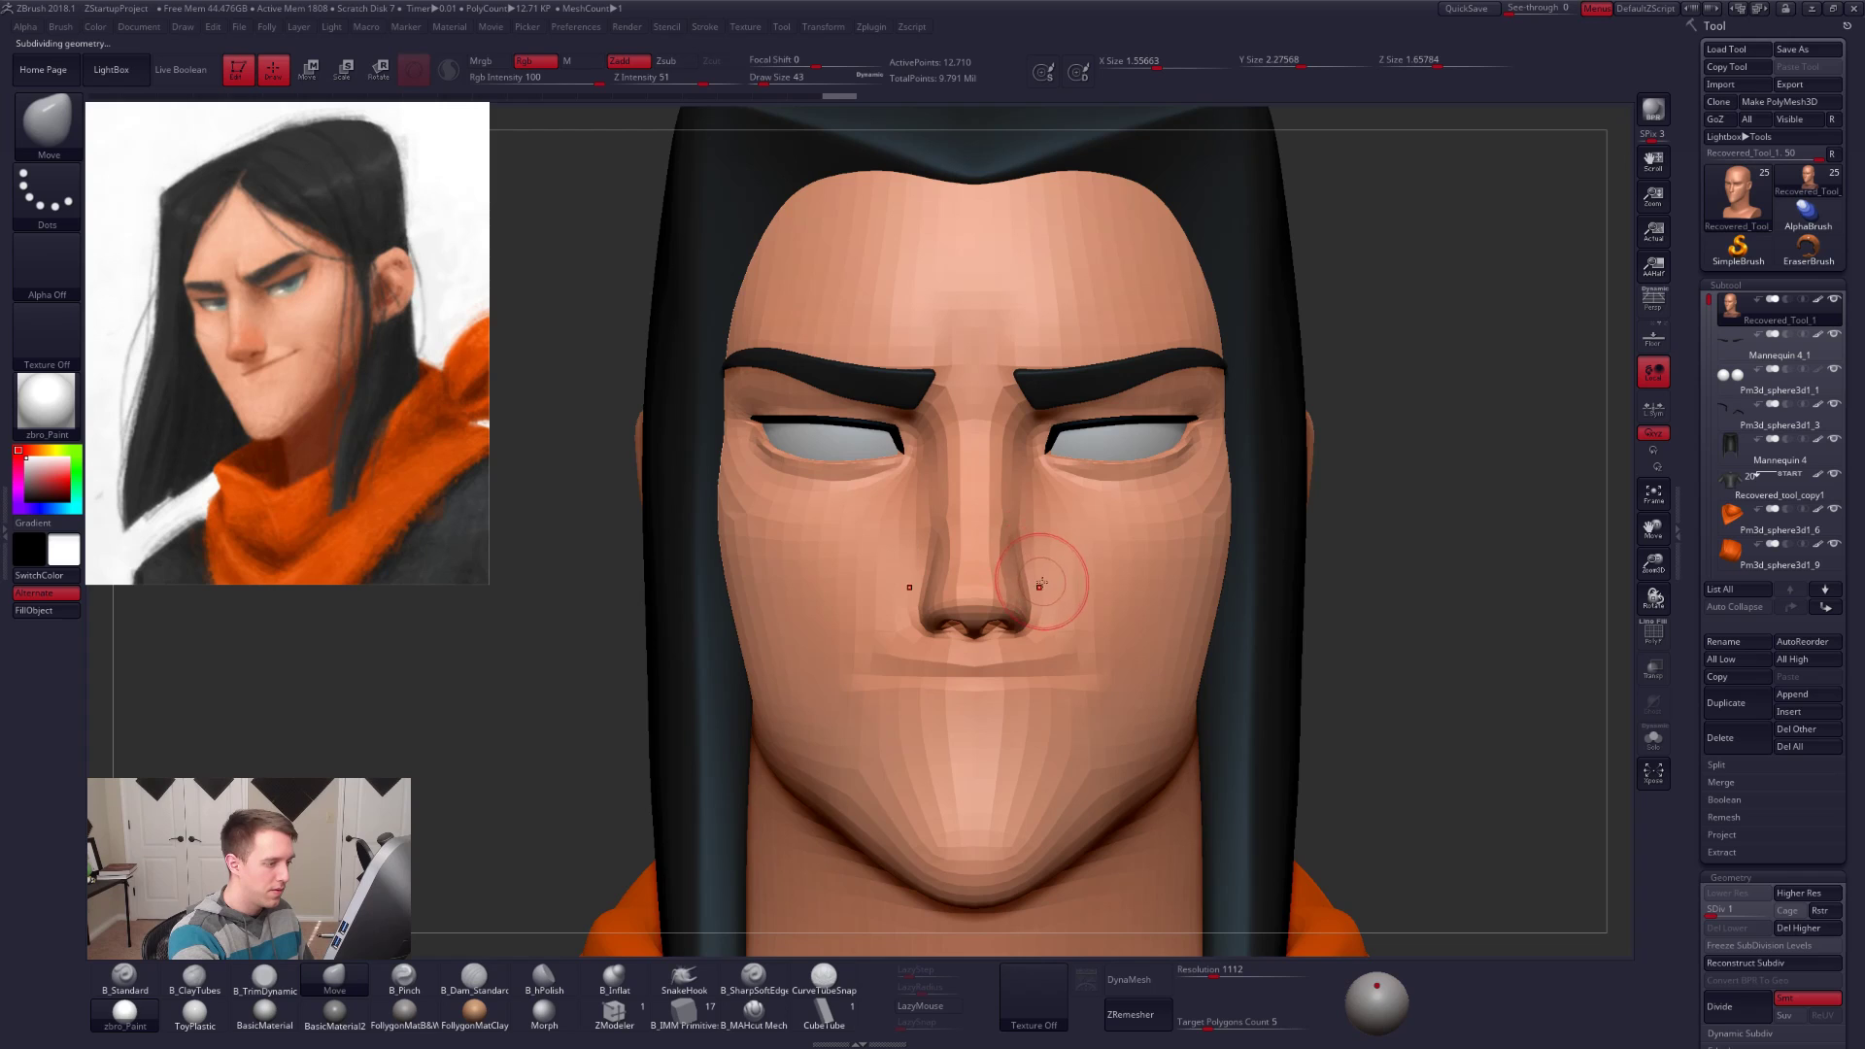
Step: Touch up the sides of the nose with Move and smoothing while stepping the head back up to subdivision level 4
right_click_drag(1040, 589, 1050, 587)
key("d")
right_click_drag(1056, 604, 1137, 565)
right_click_drag(1224, 629, 1028, 574)
key("d")
key("shift")
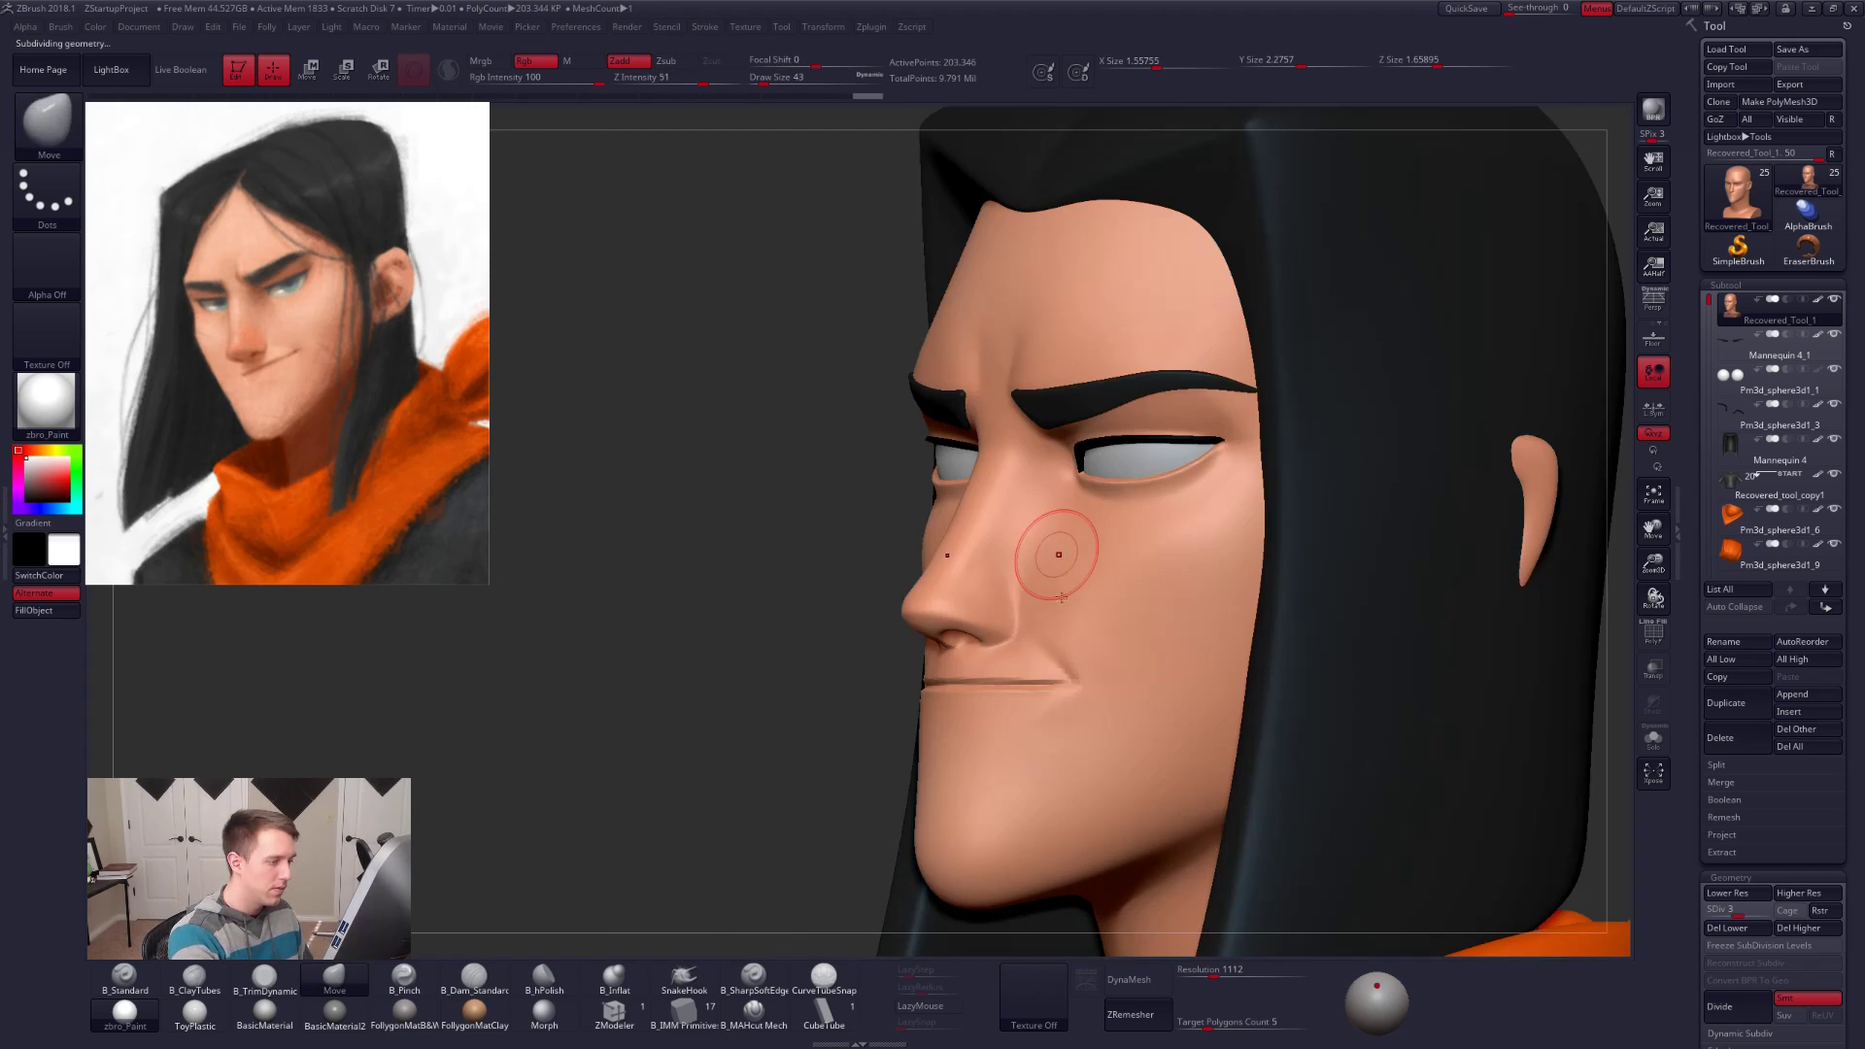
key("shift")
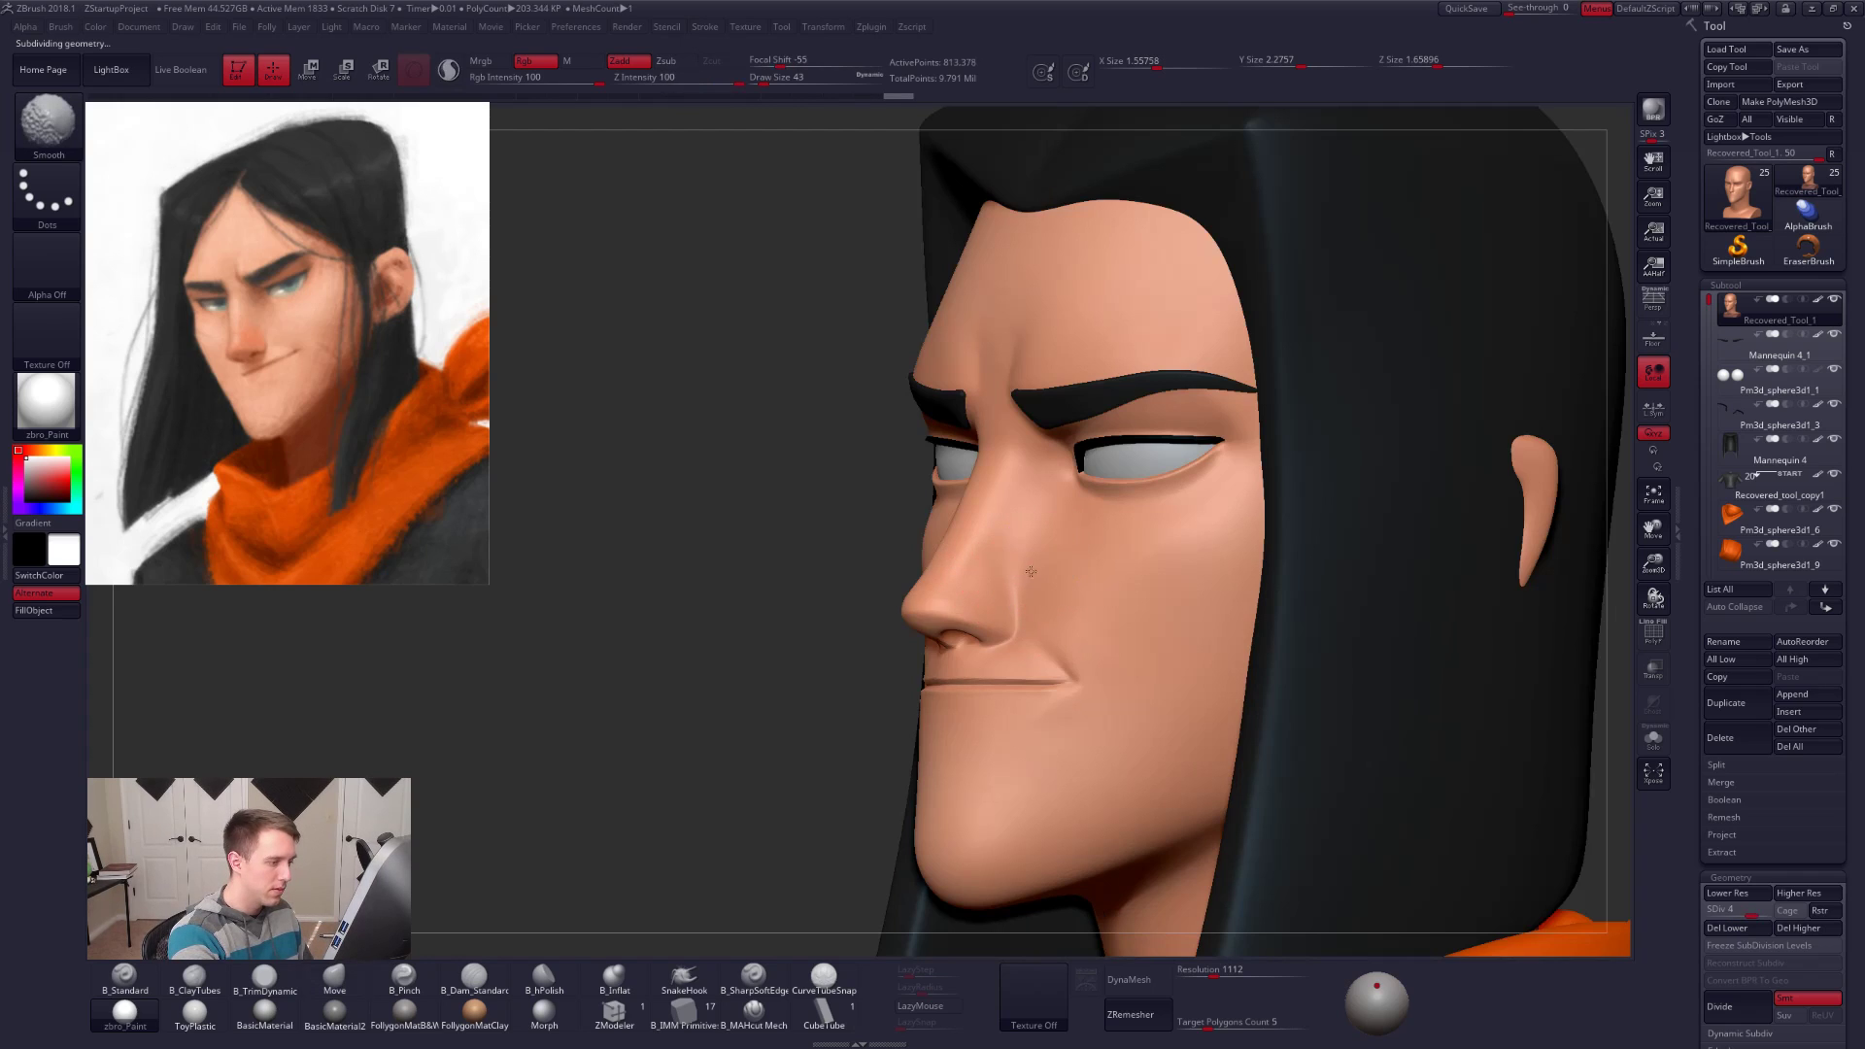
Step: Mask the tip of the nose with a lasso from the side view
mouse_move(1040, 562)
right_mouse_down("alt")
mouse_move(993, 563)
mouse_move(1058, 650)
mouse_move(1102, 654)
mouse_move(1080, 602)
mouse_move(974, 684)
mouse_move(997, 644)
right_mouse_up("alt")
mouse_move(992, 646)
left_mouse_down("ctrl")
mouse_move(938, 564)
mouse_move(959, 561)
left_mouse_up("ctrl")
key("ctrl+shift+f")
left_click(1001, 947, "ctrl+shift")
left_click(1070, 915)
mouse_move(1024, 575)
left_mouse_down("ctrl")
mouse_move(846, 666)
mouse_move(863, 701)
left_mouse_up("ctrl")
Step: Set the head to subdivision level 2 and invert the mask so only the nose tip stays editable
key("shift+d")
key("shift+d")
key("shift+d")
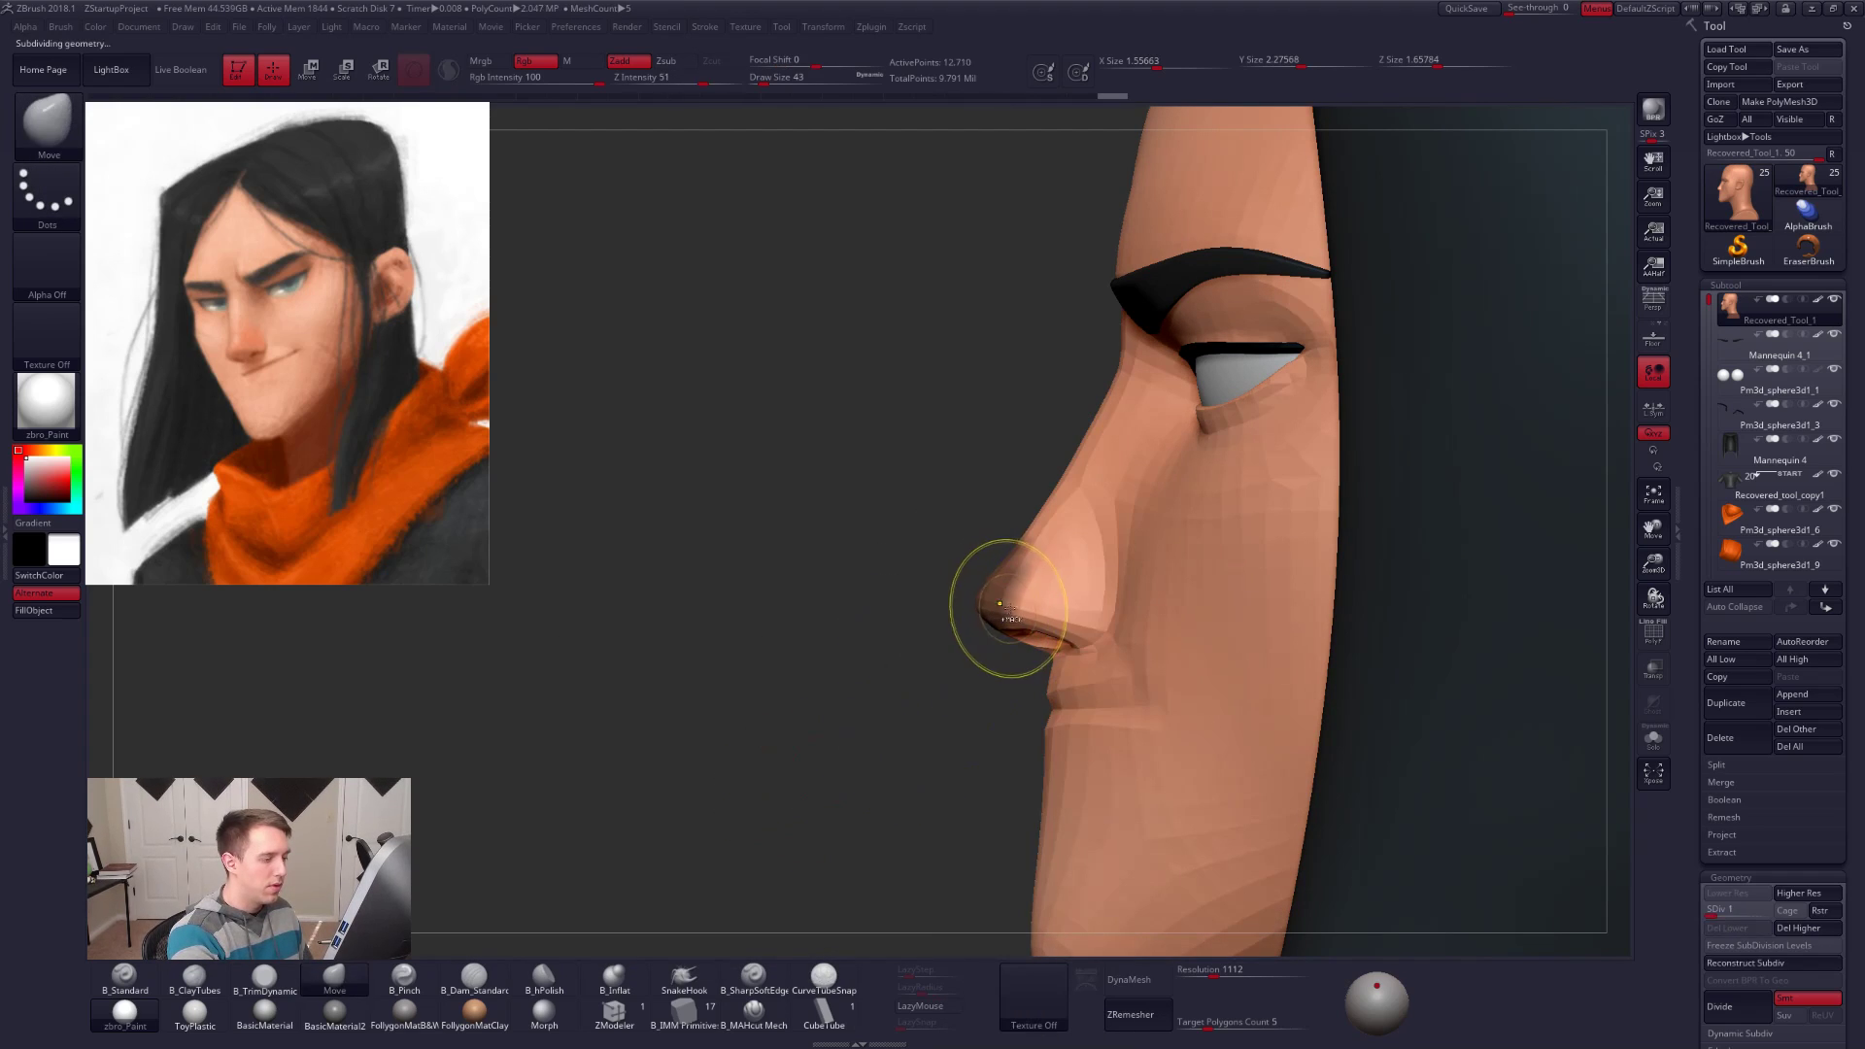
key("d")
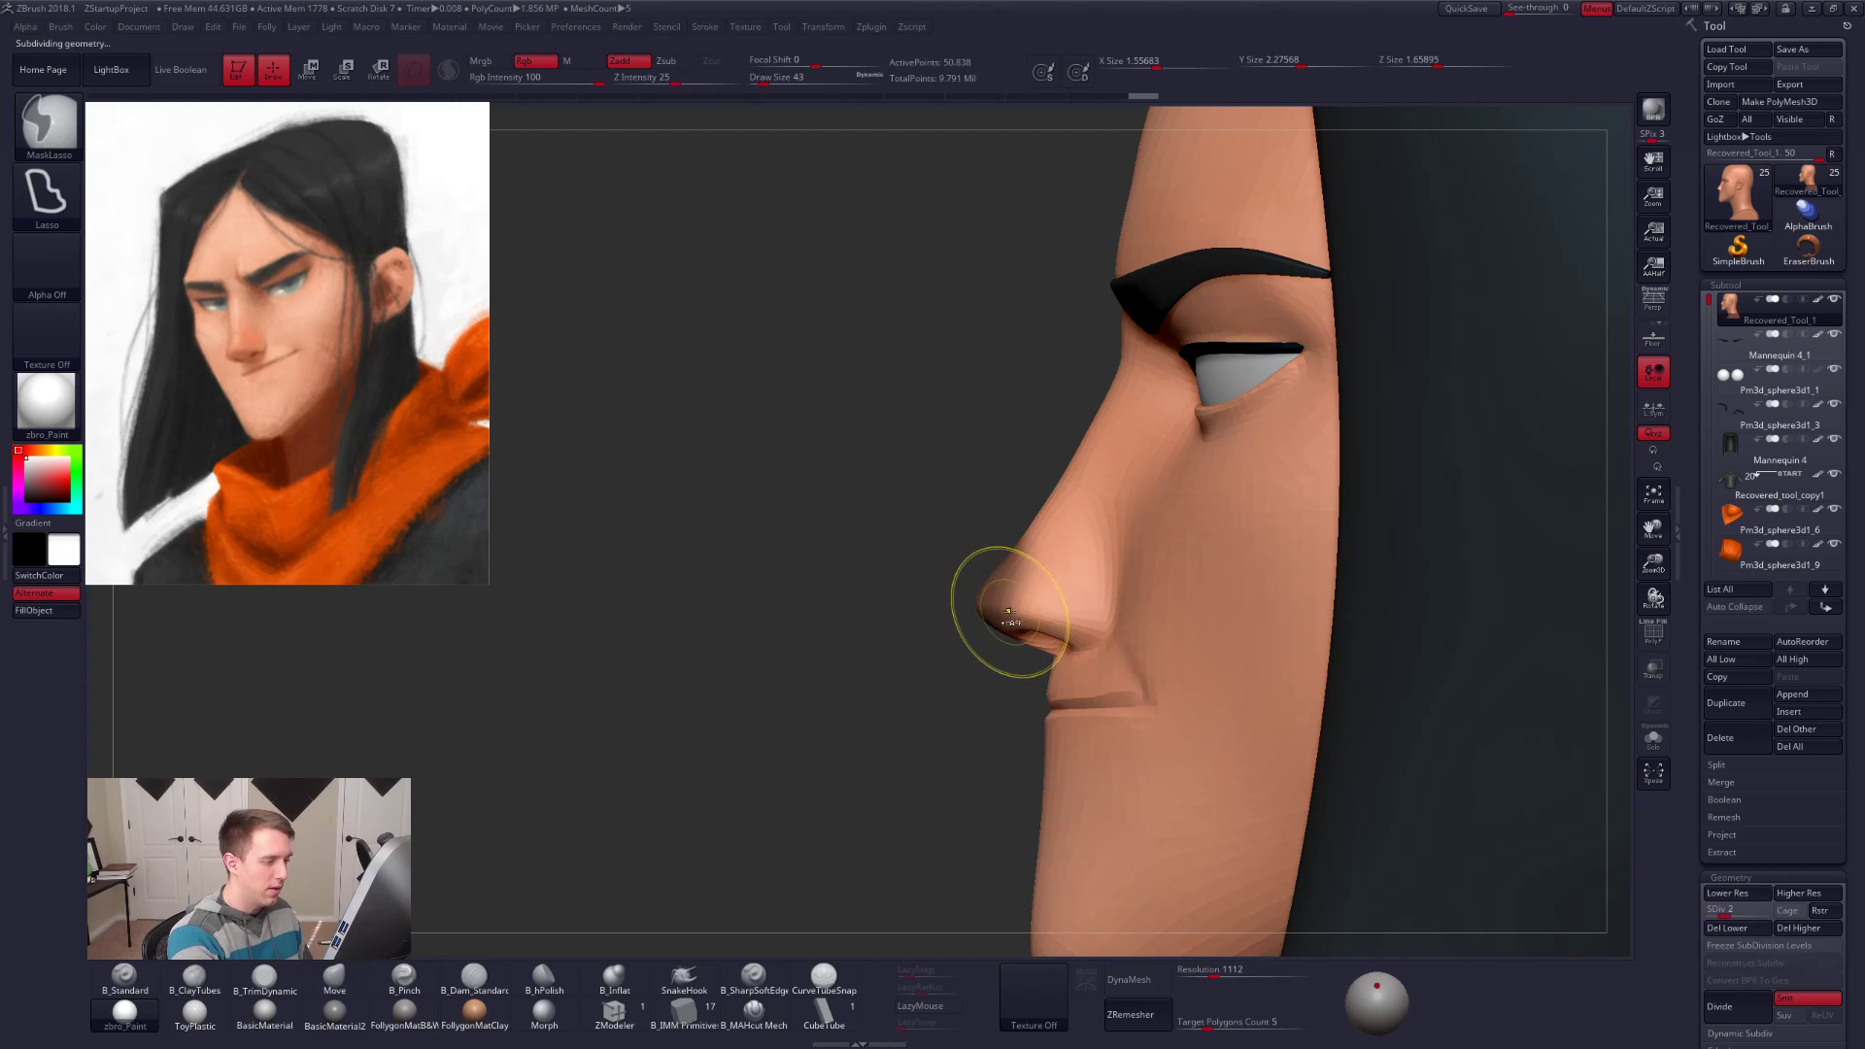
left_click(989, 650, "ctrl")
Step: Adjust the unmasked nose tip down and inward with a Transpose line and the Move brush, and clear the mask
key("w")
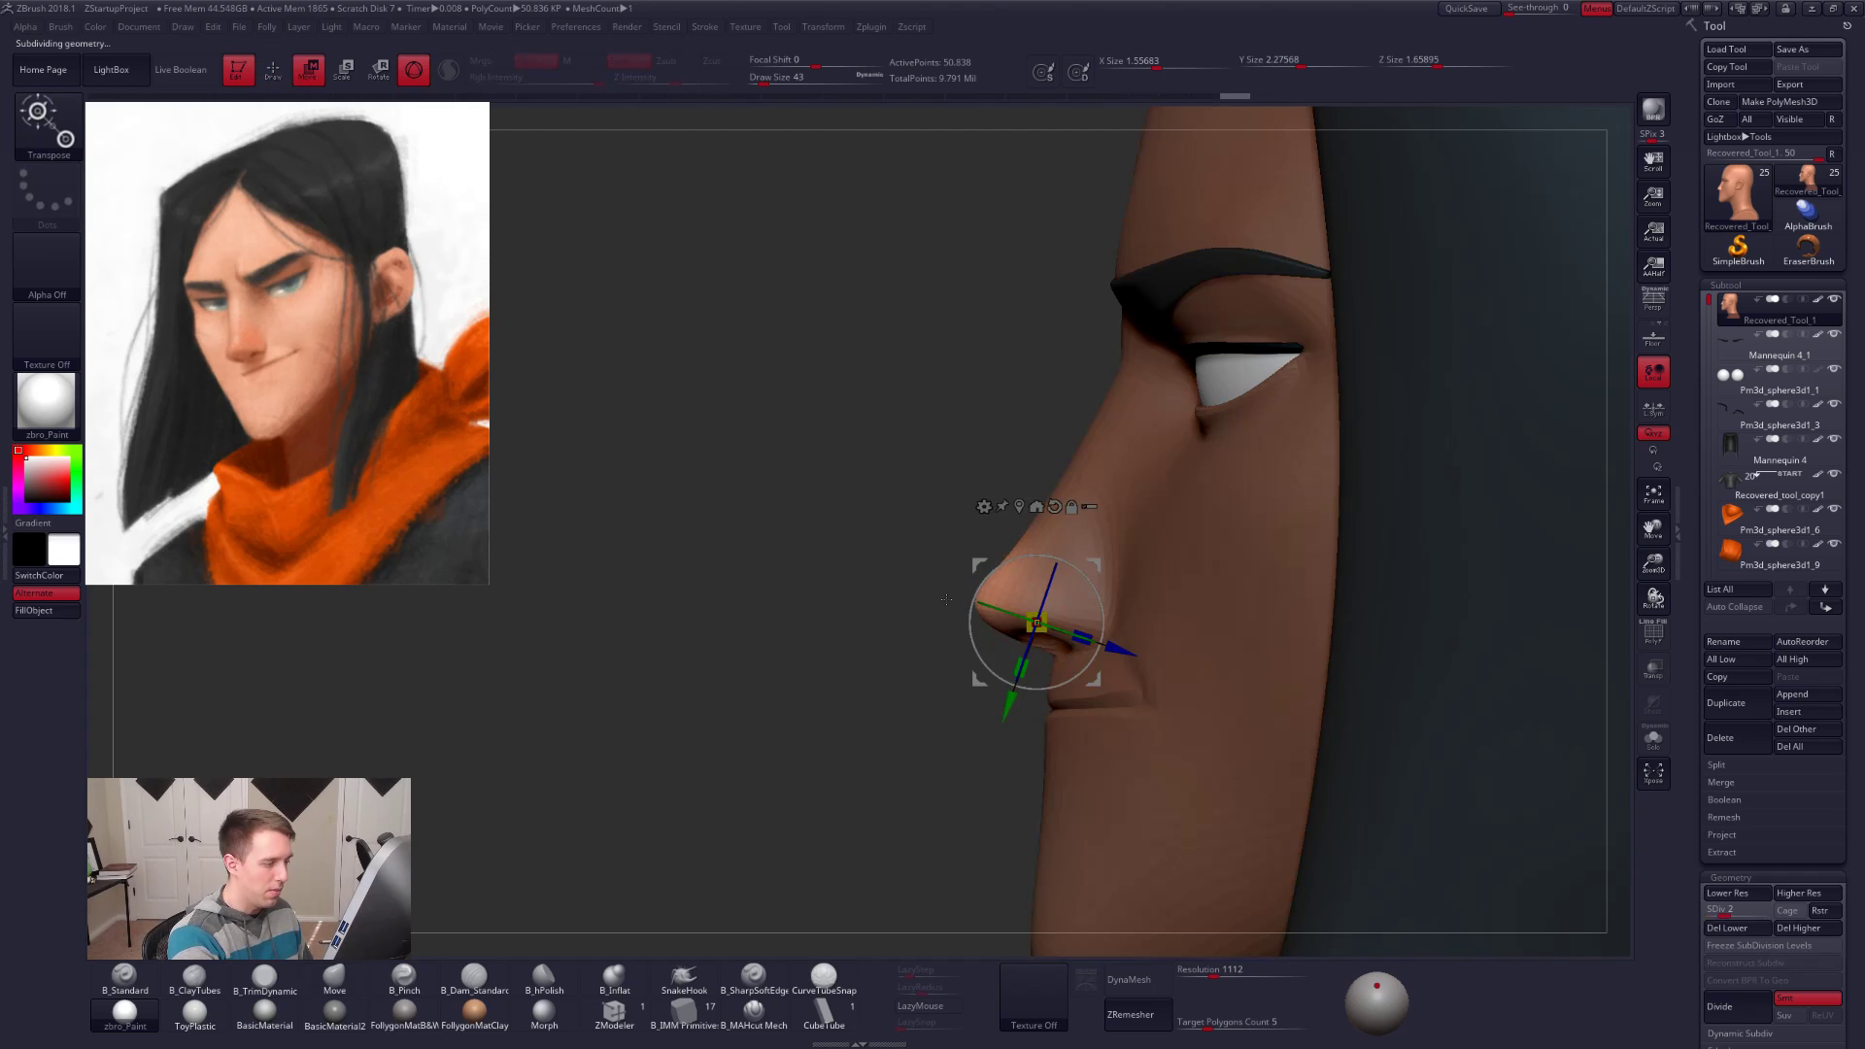
key("y")
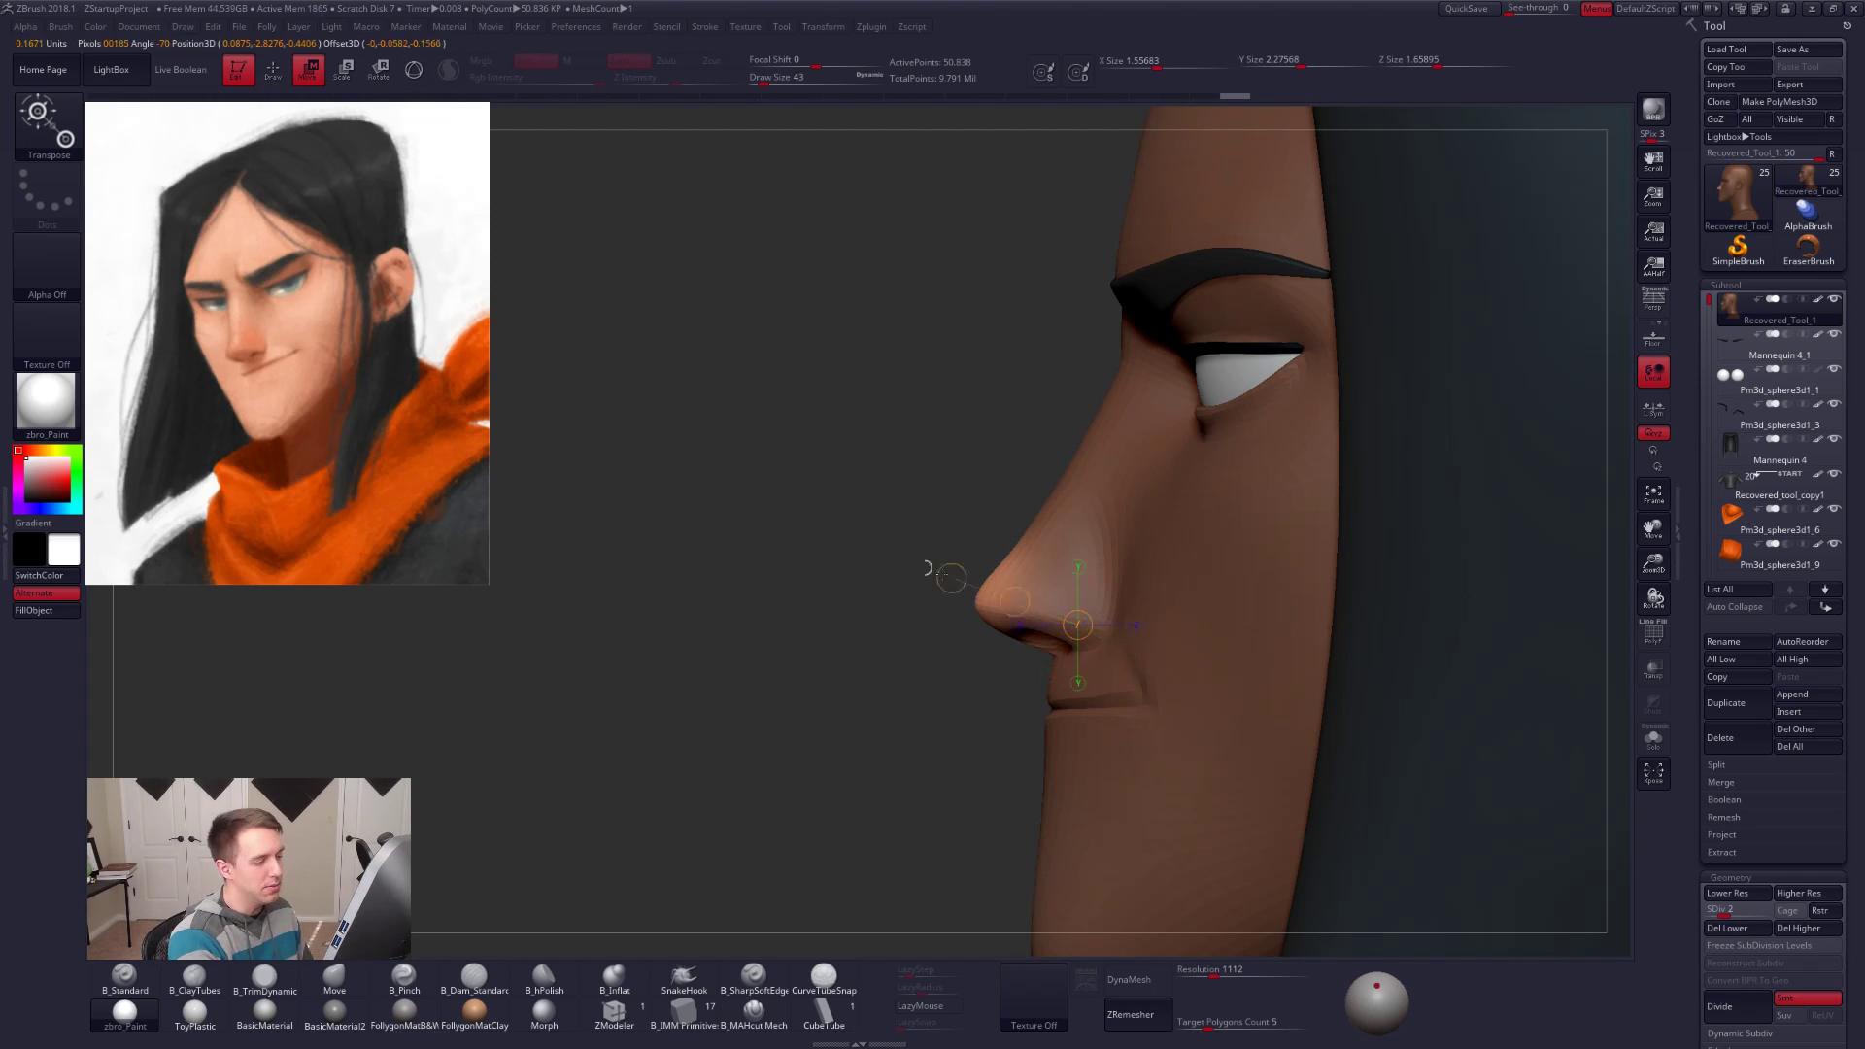
left_click_drag(835, 565, 837, 563)
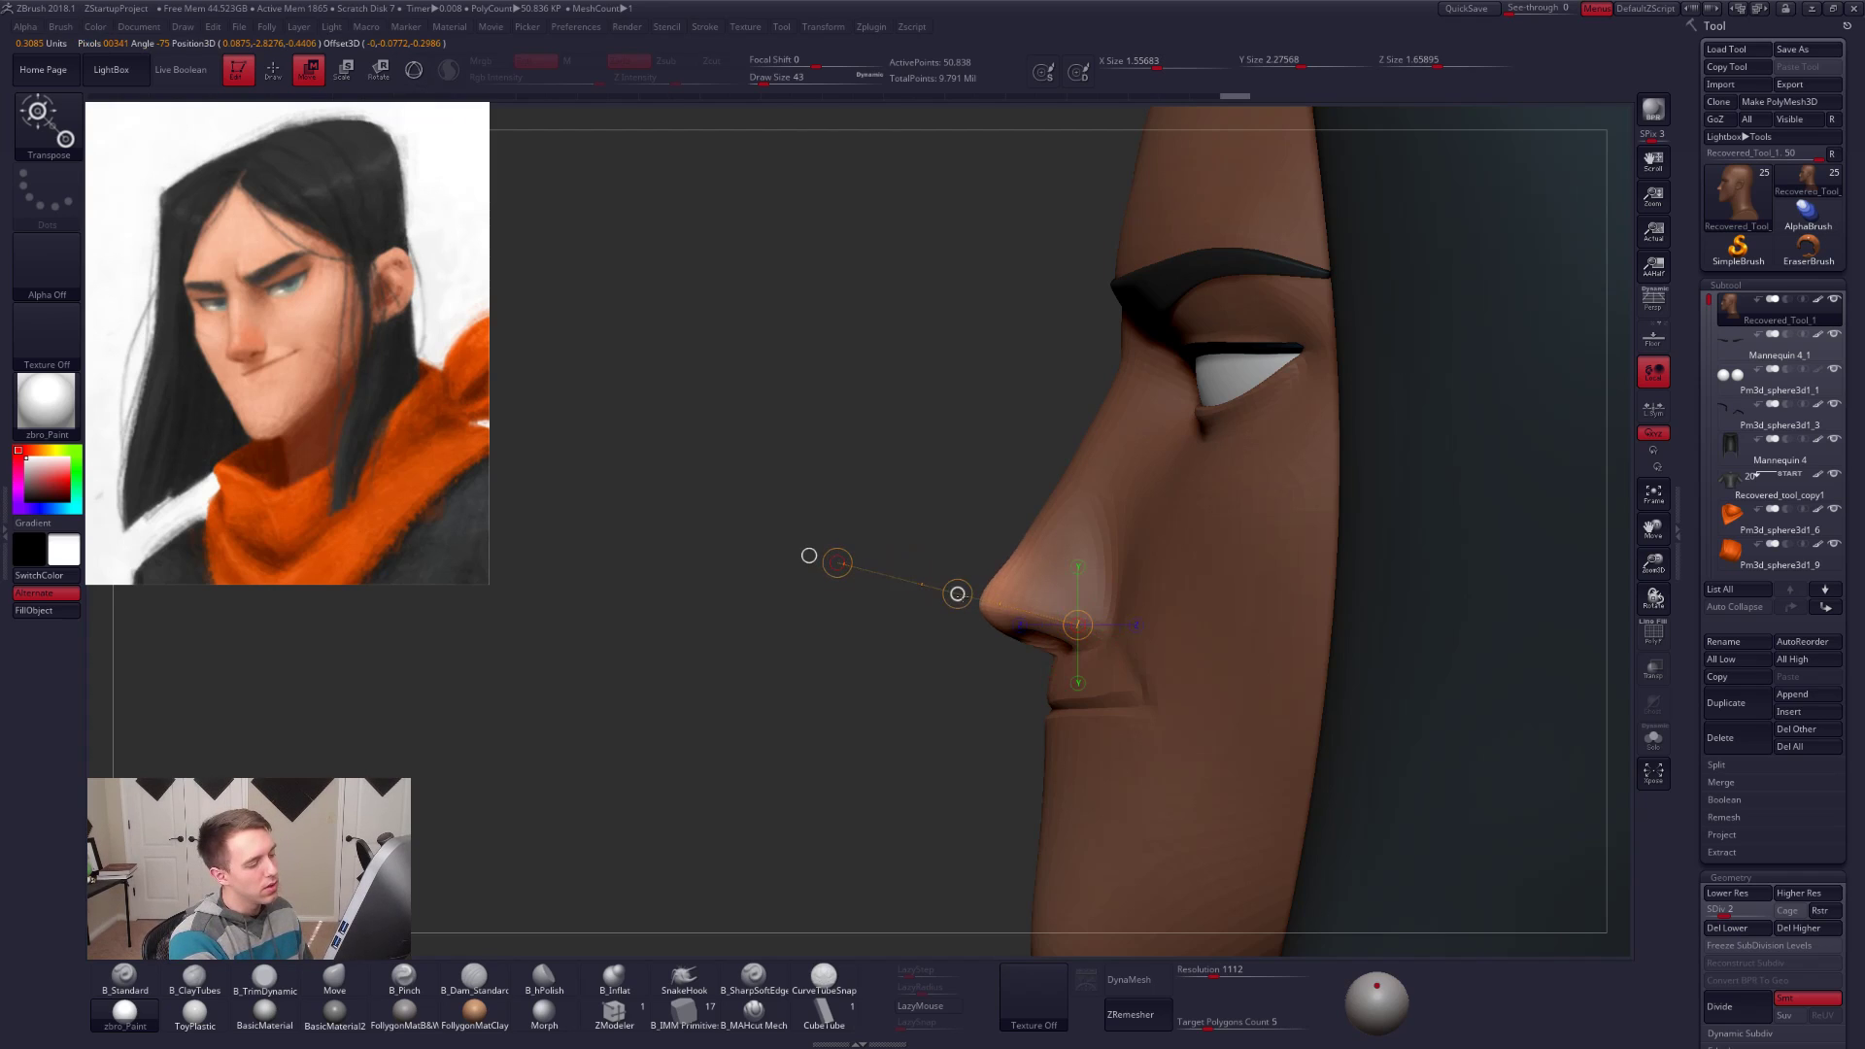
key("q")
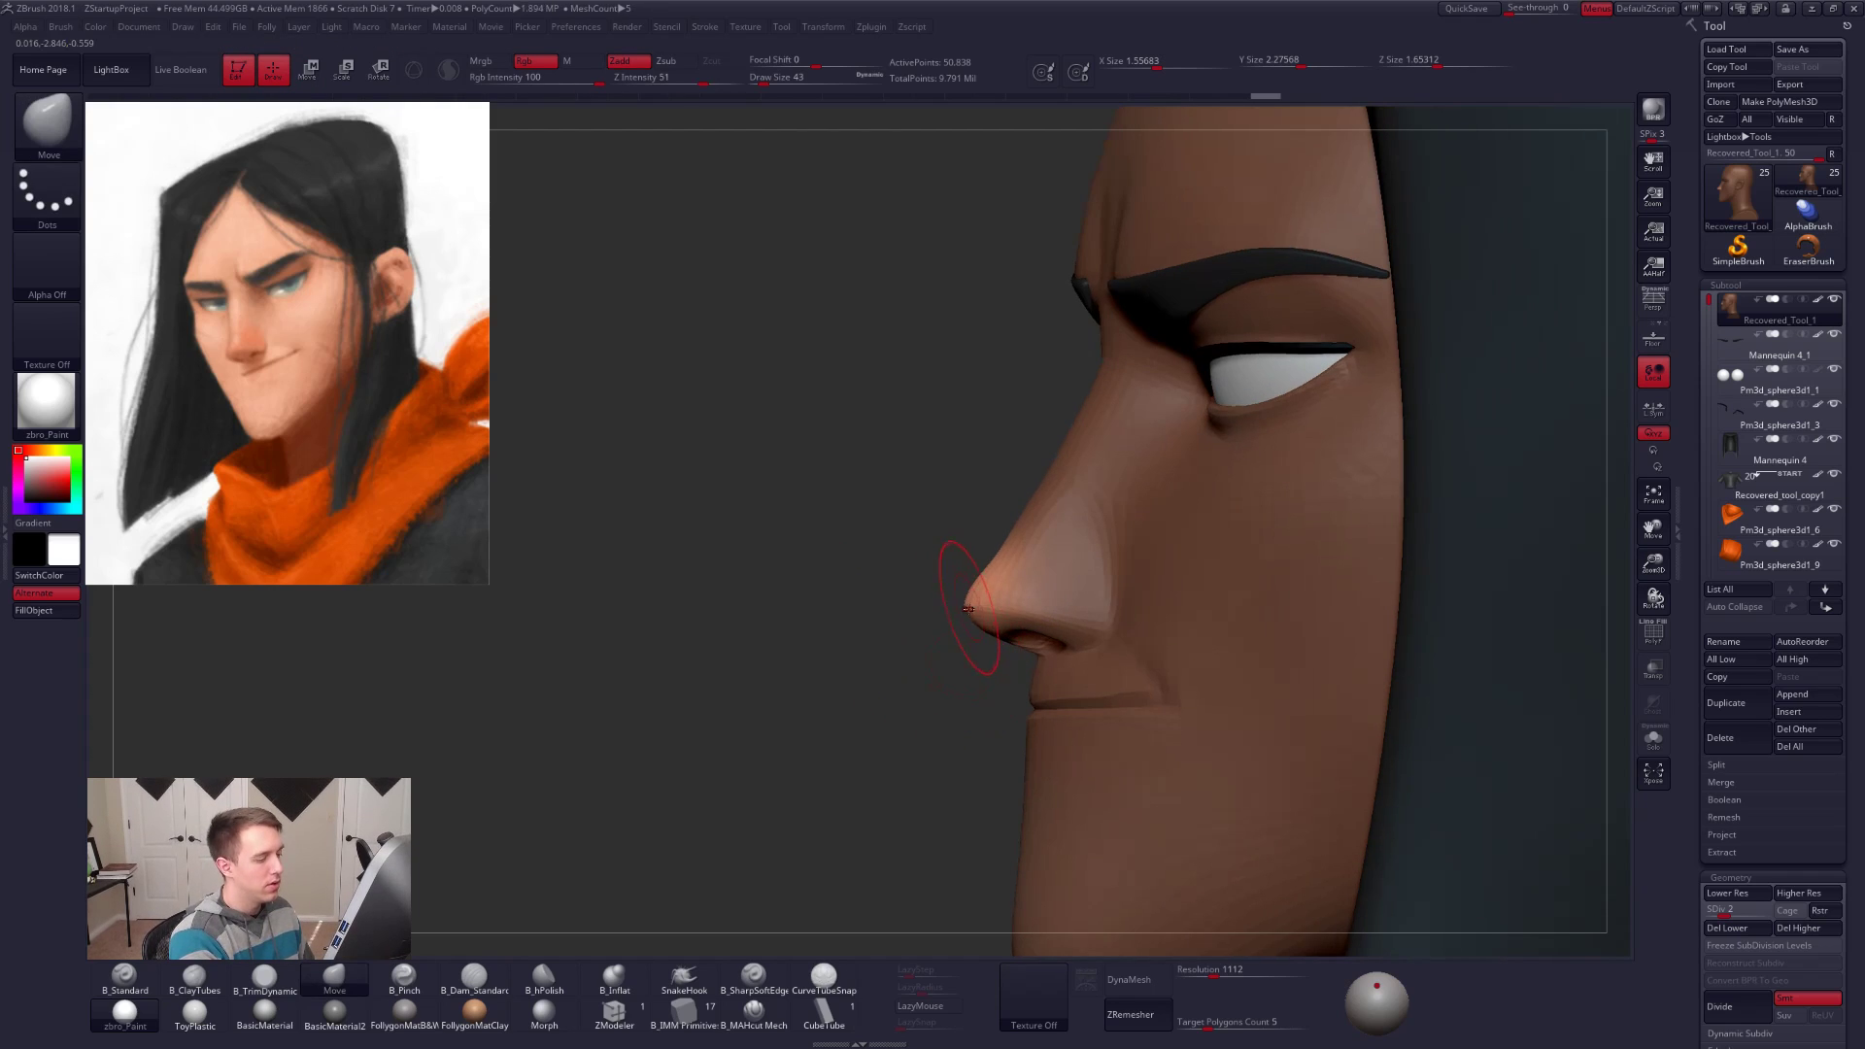
left_click_drag(974, 604, 908, 670)
mouse_move(845, 645)
left_mouse_down()
mouse_move(1045, 641)
mouse_move(845, 622)
mouse_move(909, 578)
mouse_move(963, 600)
left_mouse_up()
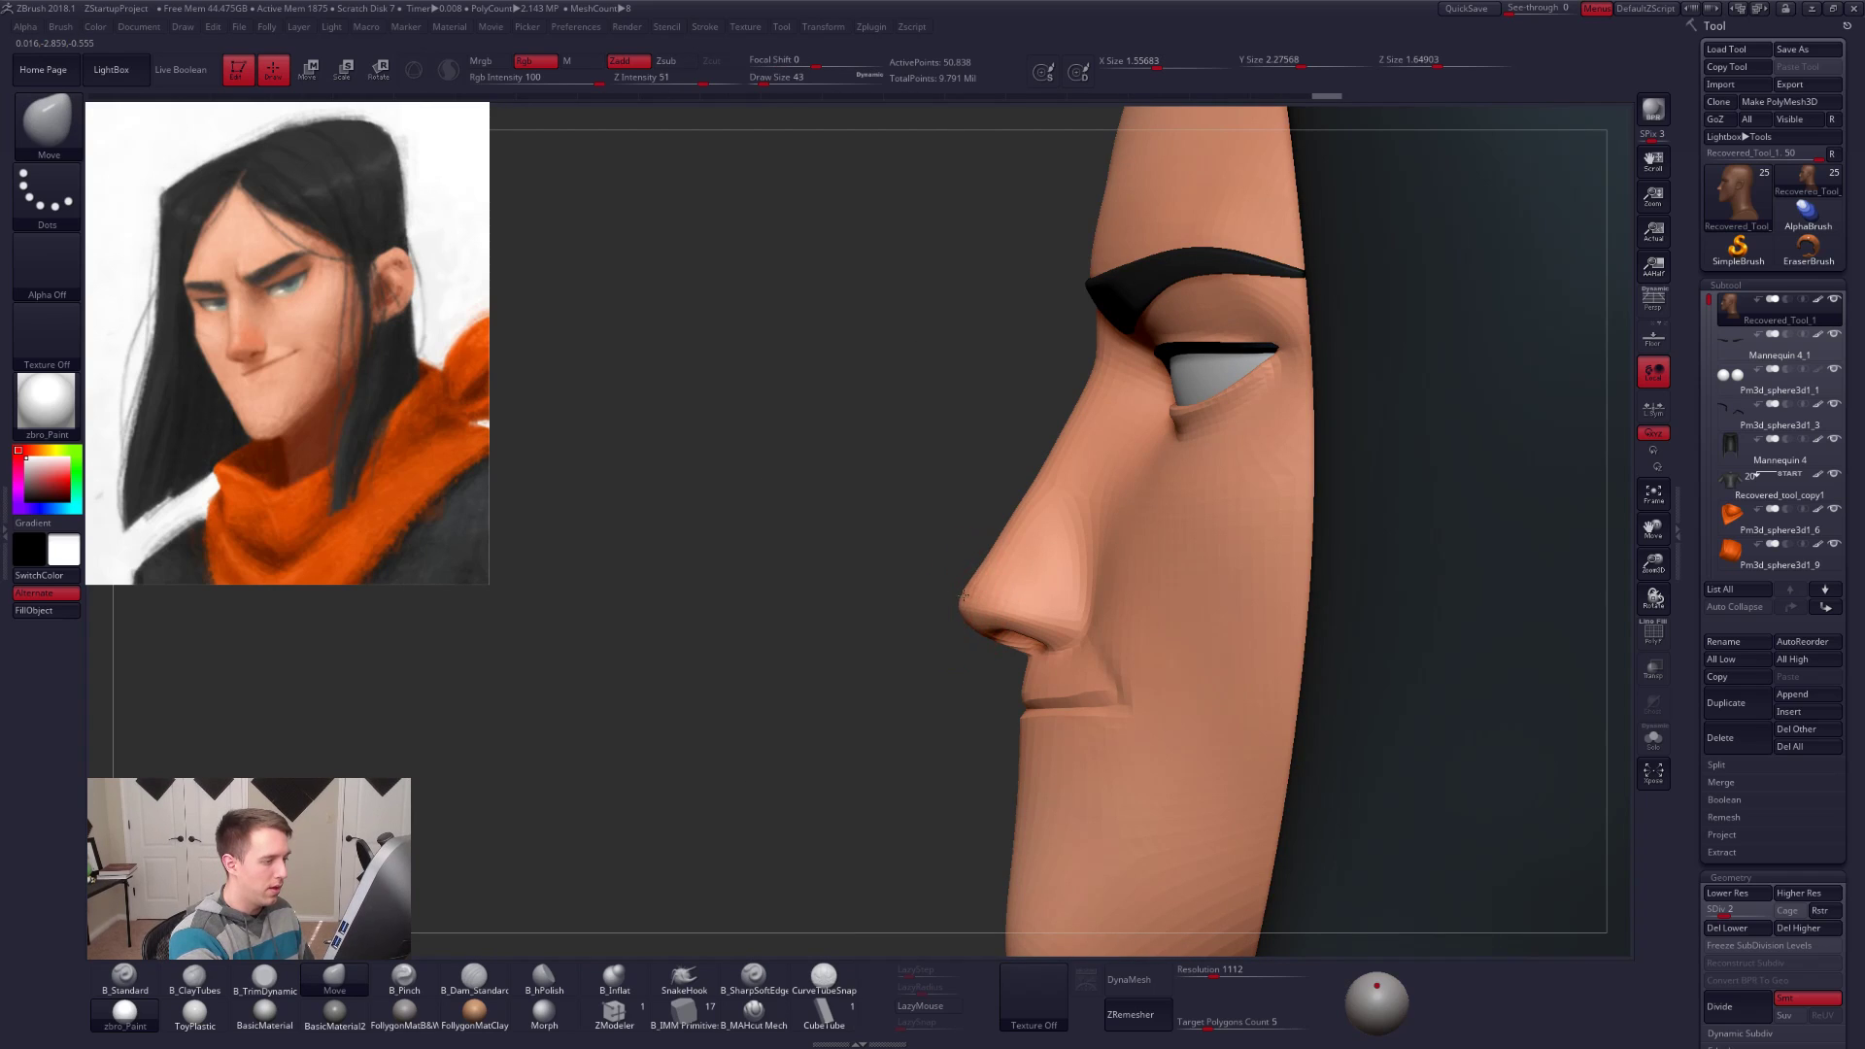
Step: Refine the profile of the nose bridge with the Move brush at draw size 54 and step up to subdivision level 3
key("space")
left_click(1006, 531)
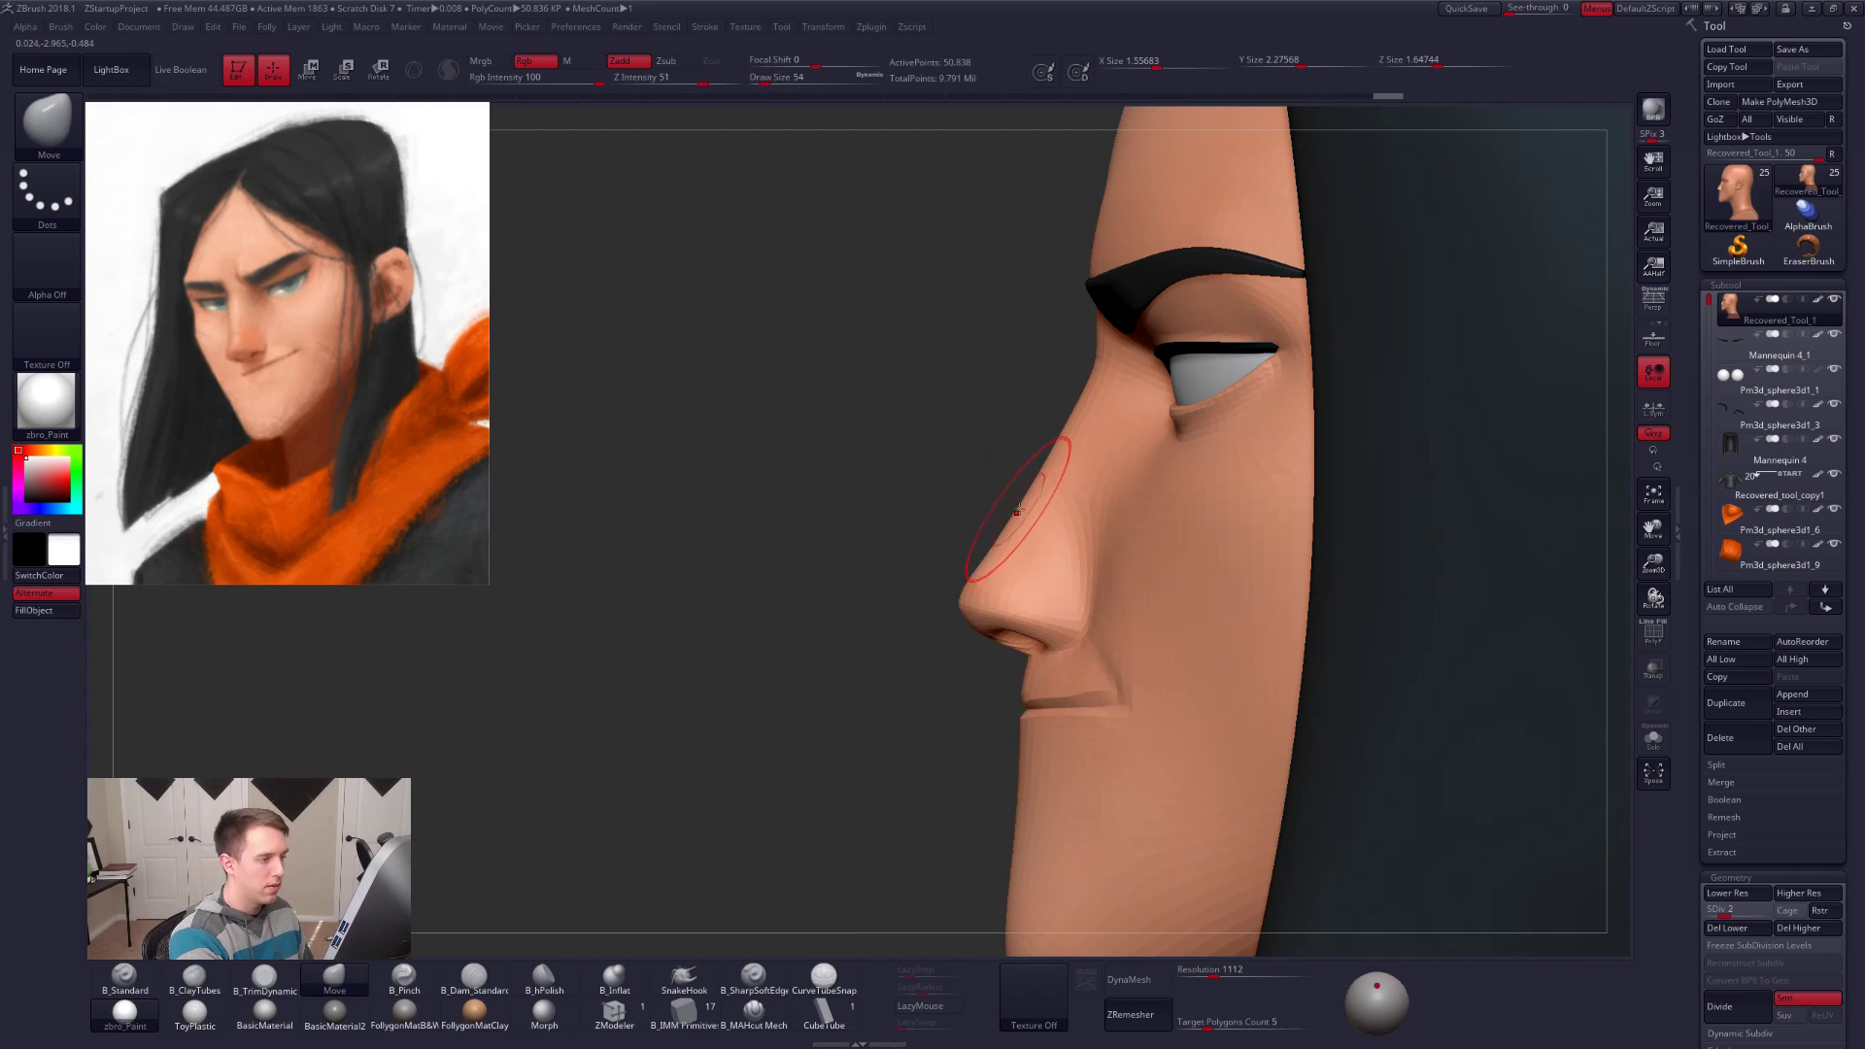
left_click_drag(1071, 439, 1065, 435)
key("d")
right_click_drag(1037, 540, 1170, 714)
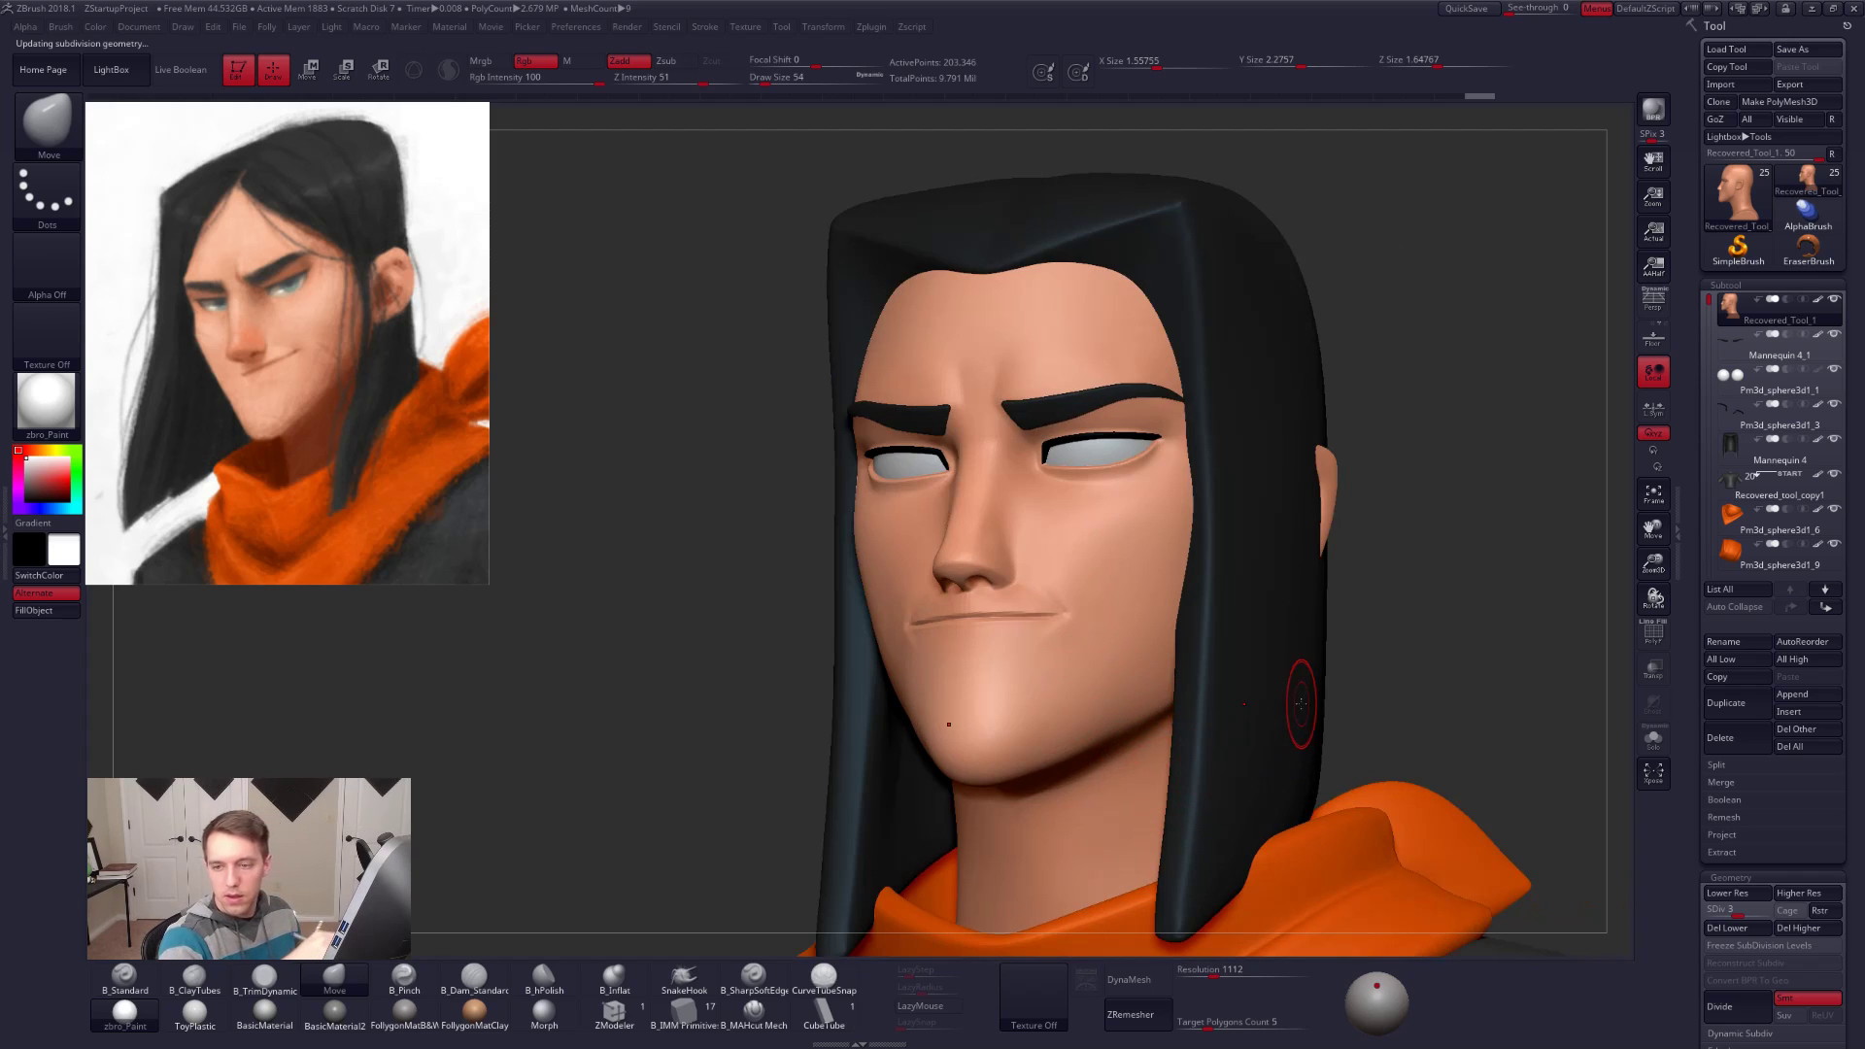
Step: Turn on perspective for a three-quarter view of the character and set the draw size to 40
right_click_drag(1373, 598, 1337, 649)
right_click_drag(1337, 649, 1440, 607, "shift")
left_click(1641, 312)
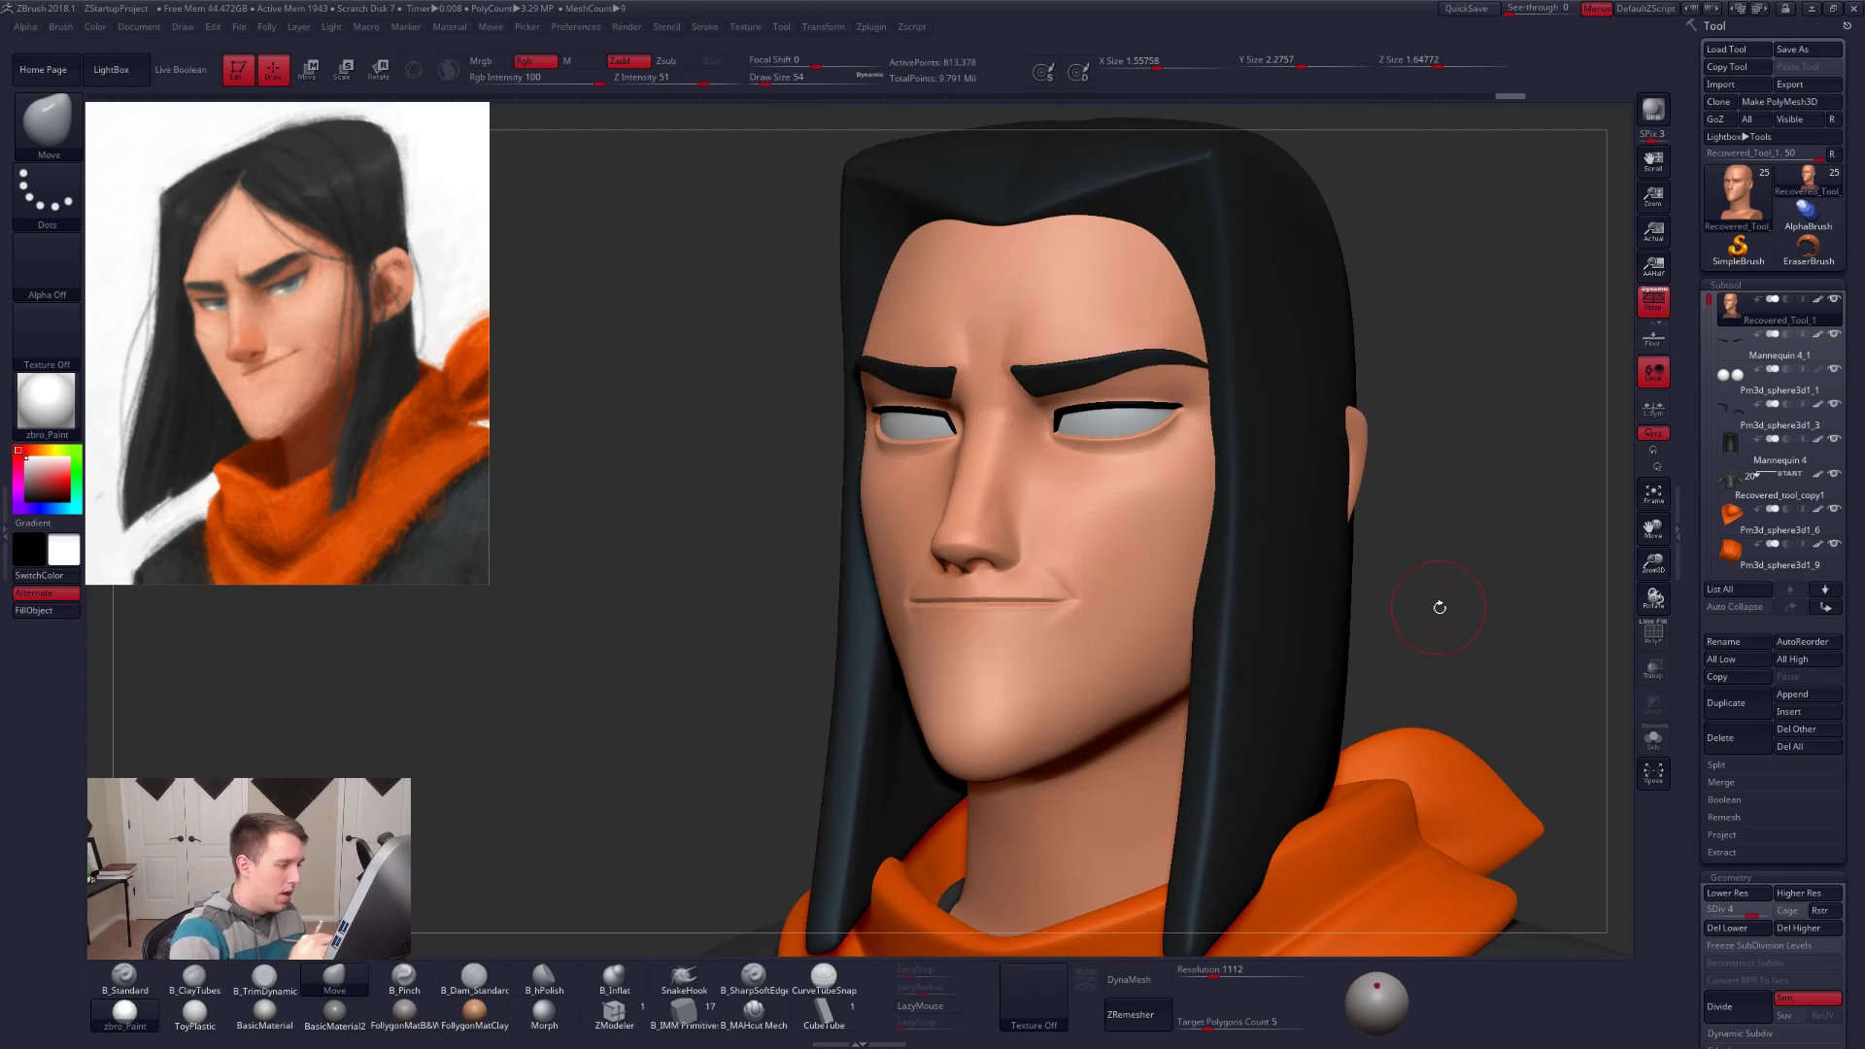
key("space")
key("ctrl")
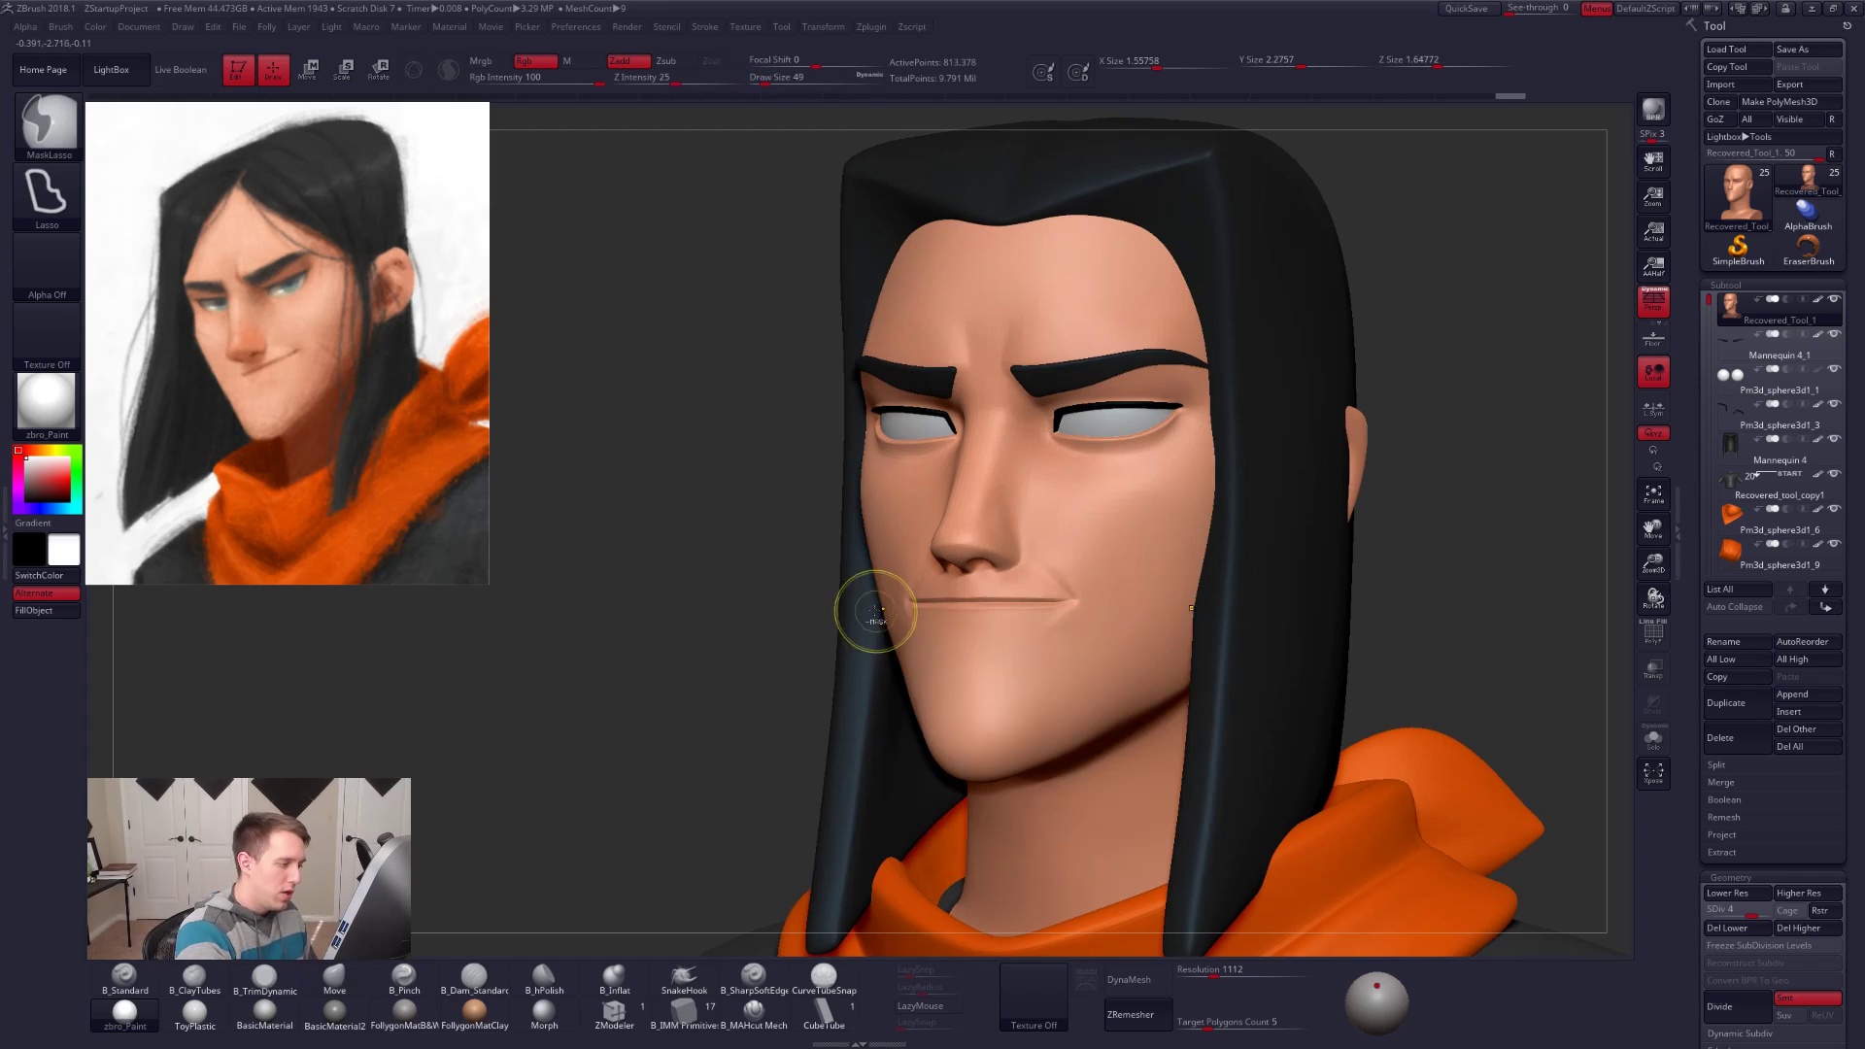
Step: Isolate the head, clear its mask and drop it to subdivision level 2, with B_TrimDynamic at draw size 88
left_click_drag(902, 639, 892, 684, "ctrl+alt")
key("alt+s")
key("space")
left_click_drag(1365, 626, 1383, 614, "ctrl")
key("shift")
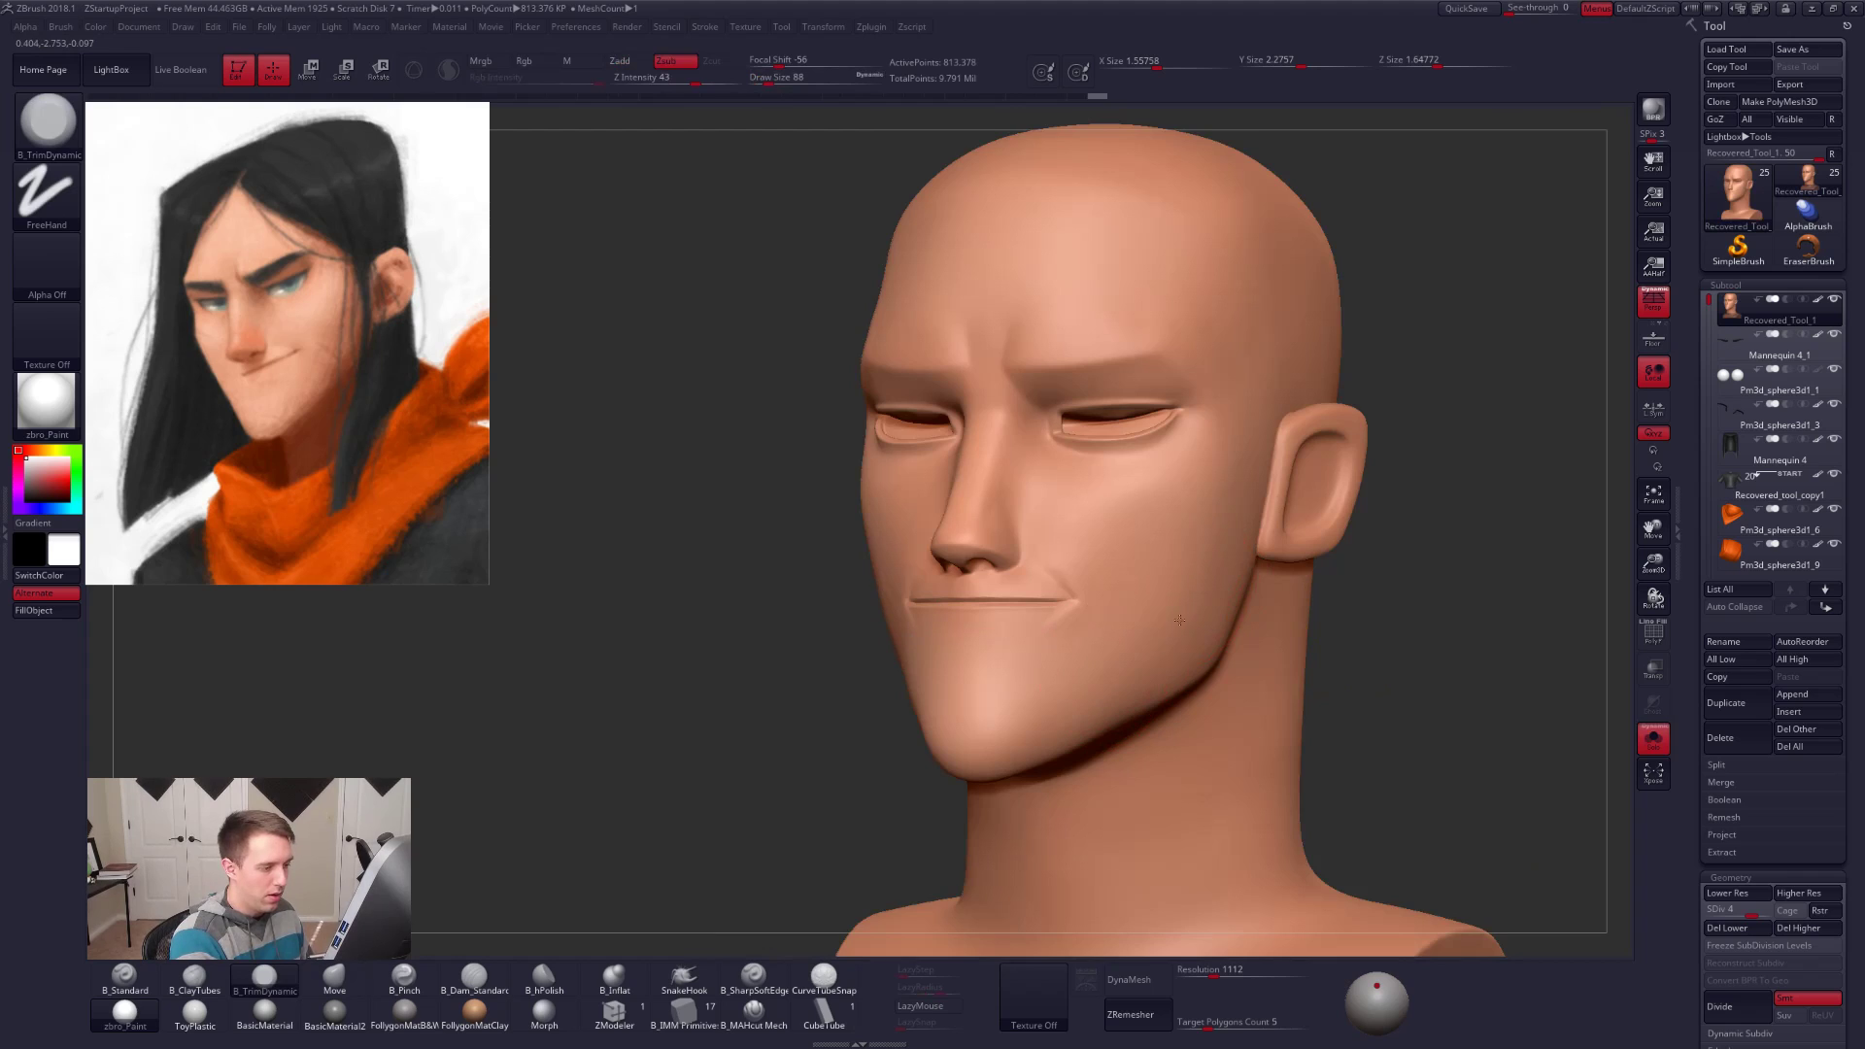
key("shift+d")
key("shift+d")
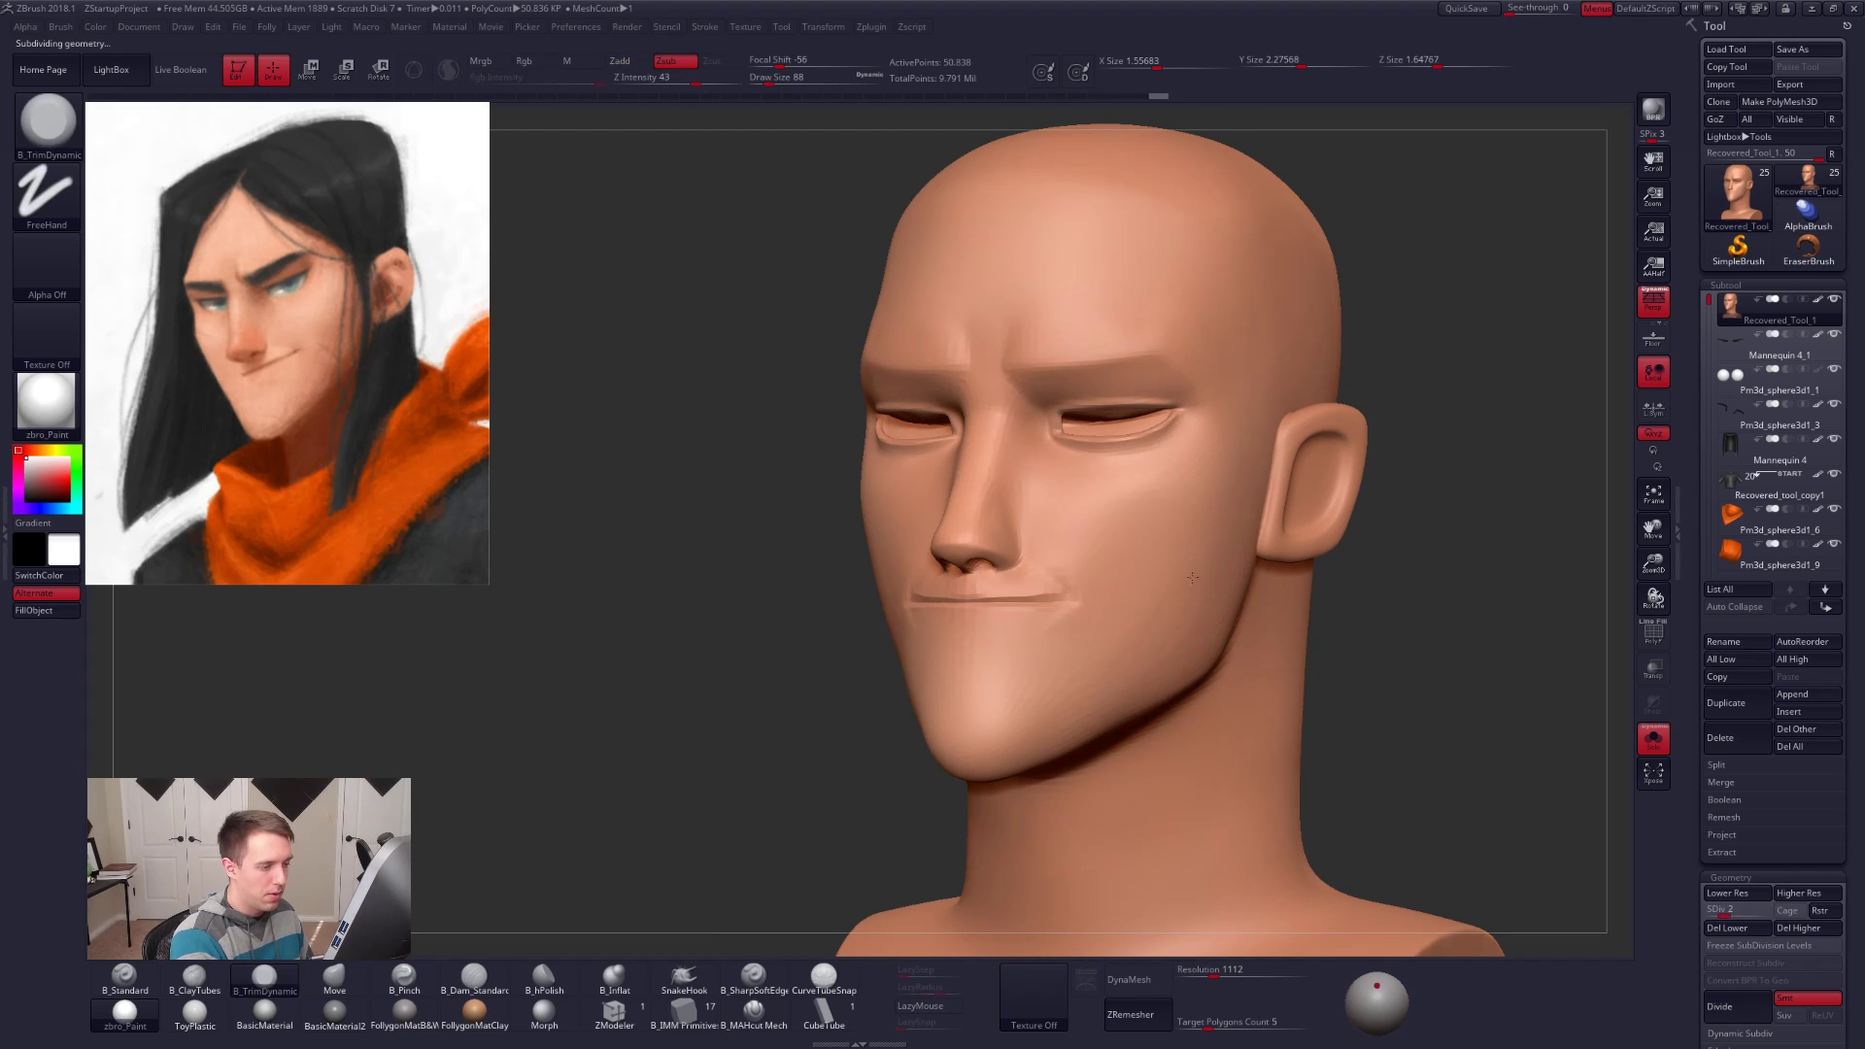
Step: Shape the cheek and side of the face with a larger B_TrimDynamic and the Move brush
key("bracketright")
right_click_drag(1176, 631, 1331, 626)
key("b")
key("m")
key("v")
right_click_drag(1179, 618, 1050, 685)
Step: Tighten the cheek planes with the B_Pinch brush and smoothing, adjusting the draw size between strokes
key("b")
key("p")
key("i")
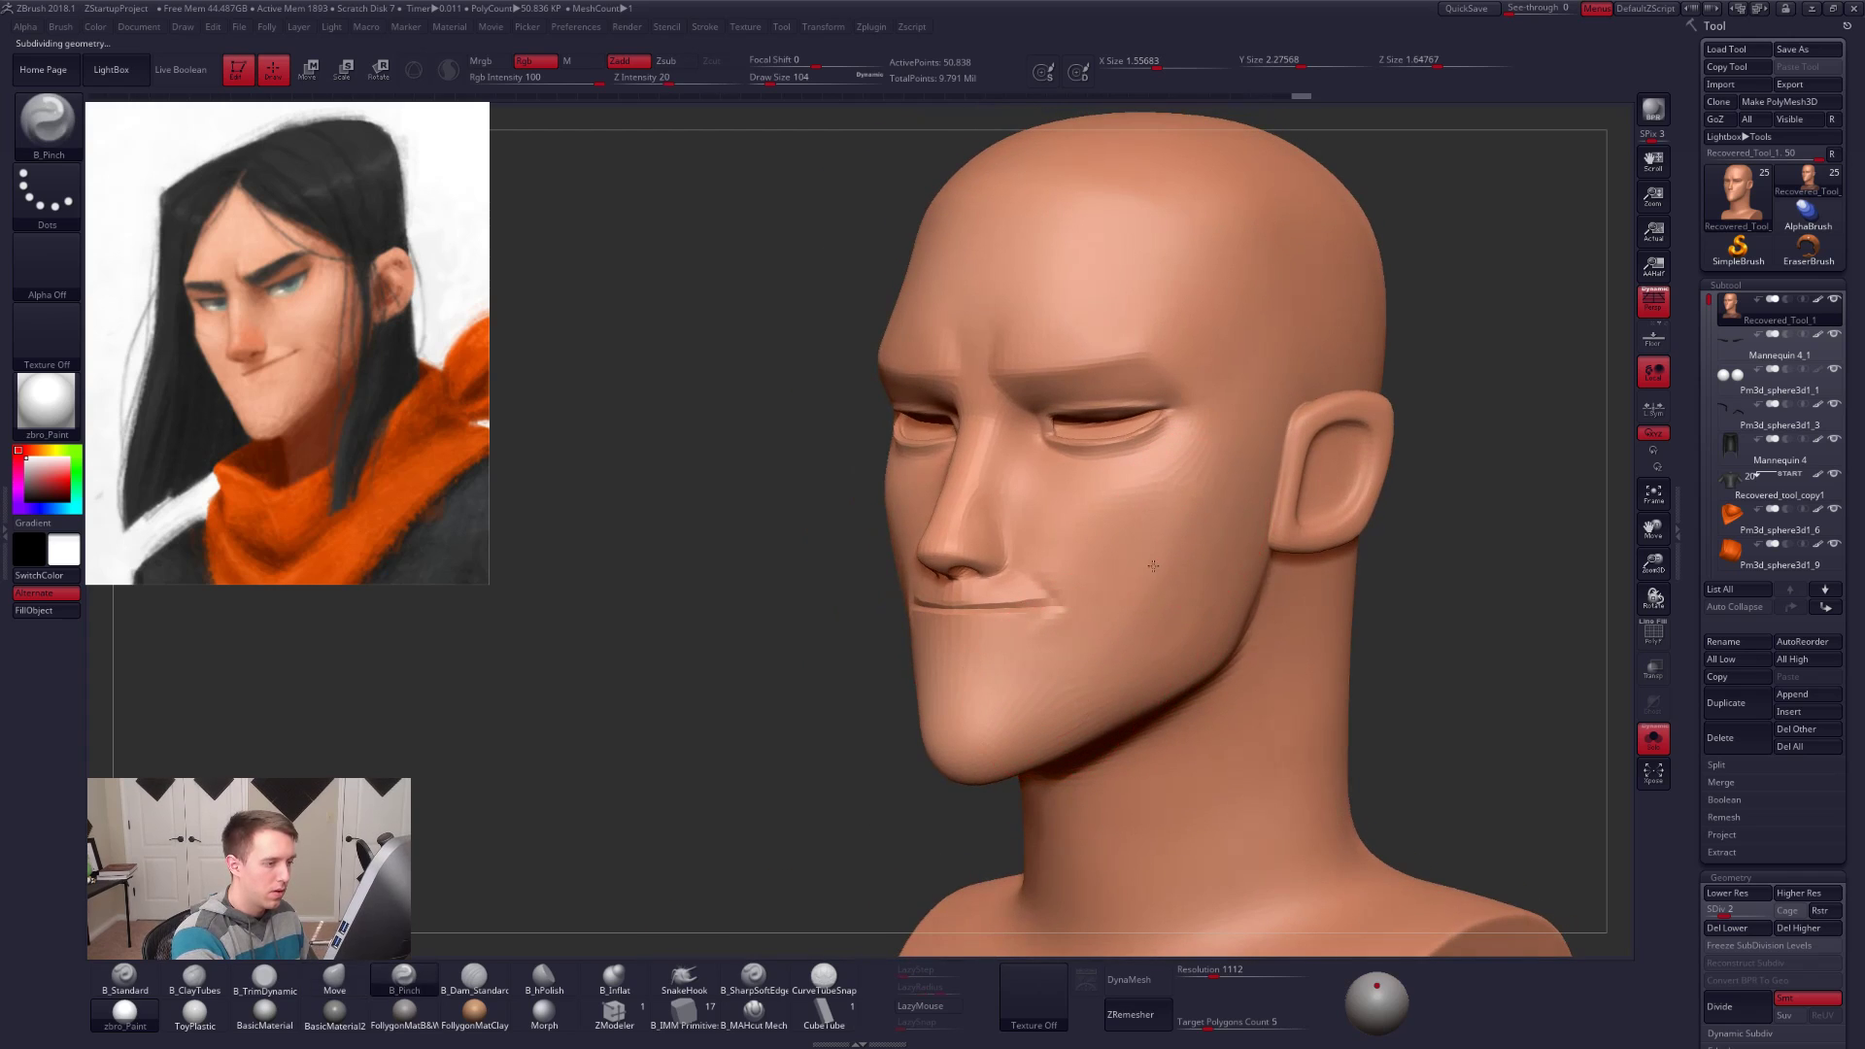
mouse_move(1033, 705)
right_mouse_down()
mouse_move(1195, 677)
mouse_move(1123, 660)
right_mouse_up()
key("space")
left_click_drag(1127, 660, 1120, 660)
mouse_move(1165, 661)
right_mouse_down()
mouse_move(1098, 666)
mouse_move(1190, 622)
mouse_move(1248, 622)
mouse_move(1190, 622)
right_mouse_up()
key("shift")
key("space")
left_click_drag(1156, 632, 1163, 631)
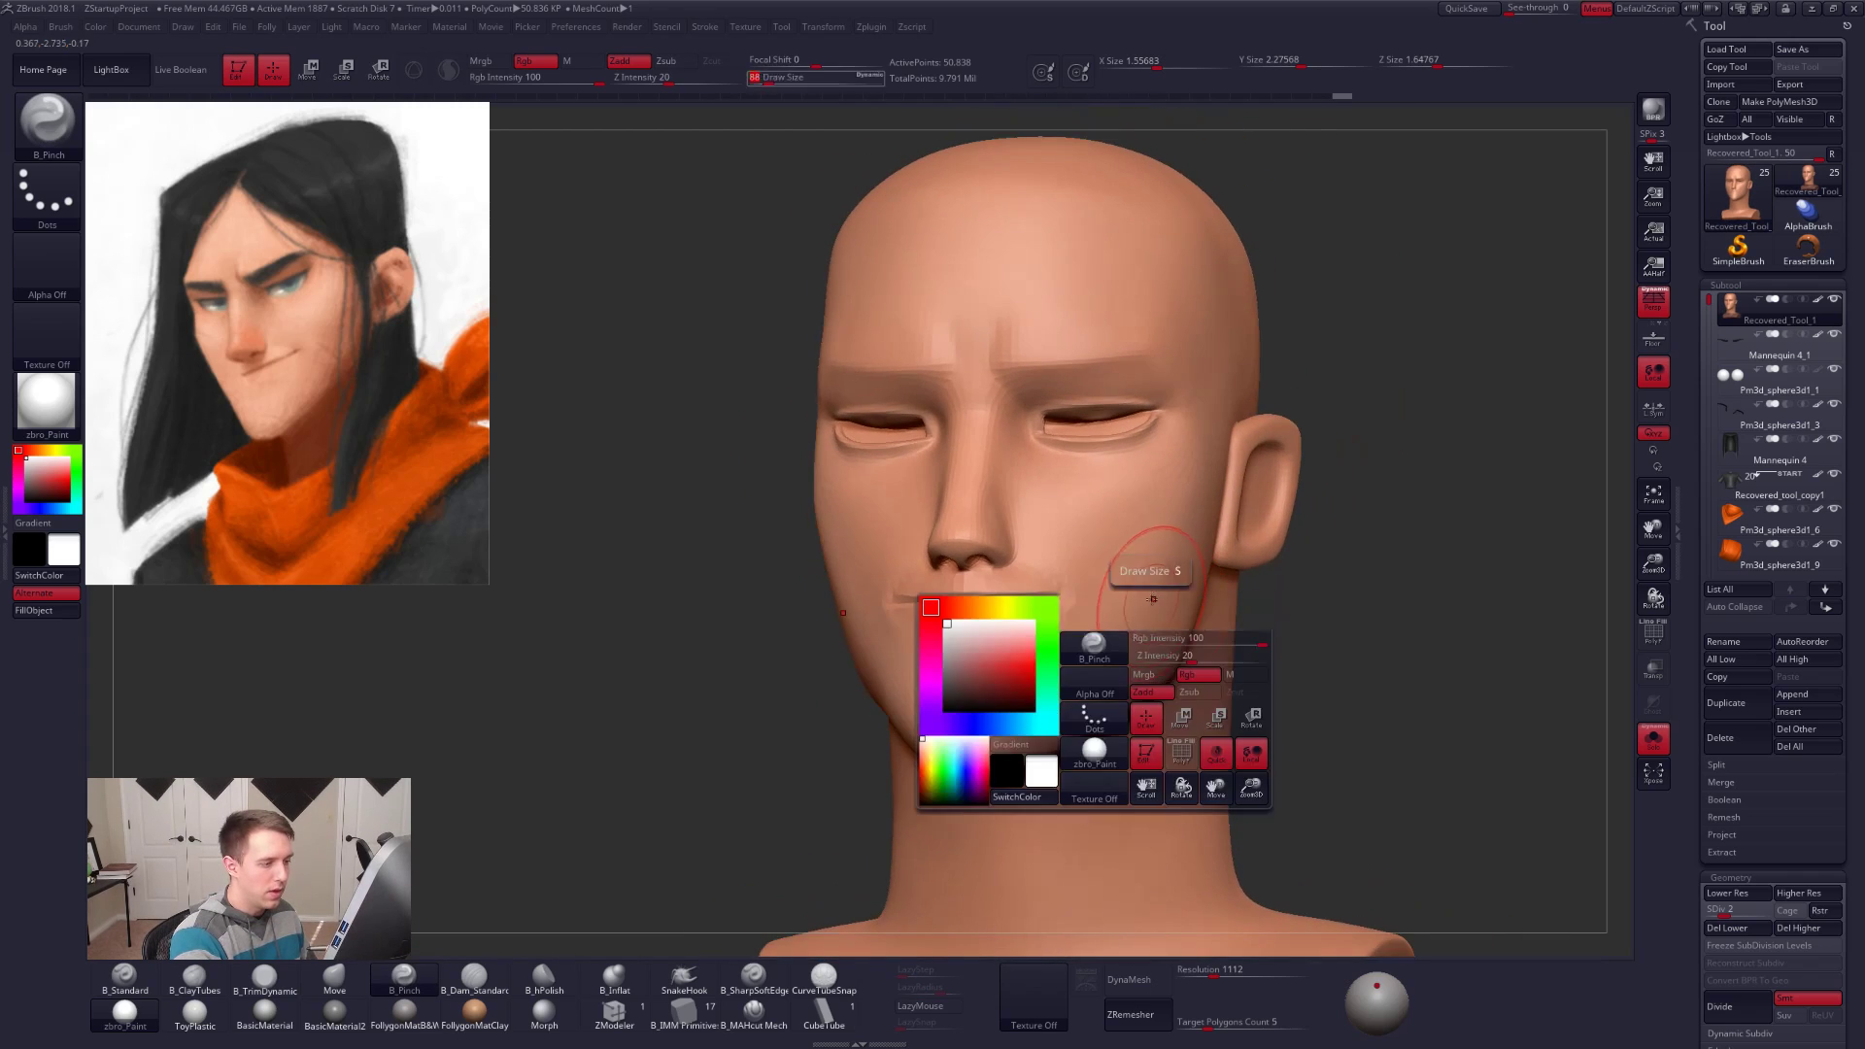
Step: Build up the cheek with B_ClayTubes, working between subdivision levels 2 and 3
mouse_move(1139, 575)
right_mouse_down()
mouse_move(1115, 582)
mouse_move(1145, 568)
mouse_move(1095, 542)
mouse_move(1187, 560)
mouse_move(1107, 561)
right_mouse_up()
key("2")
key("d")
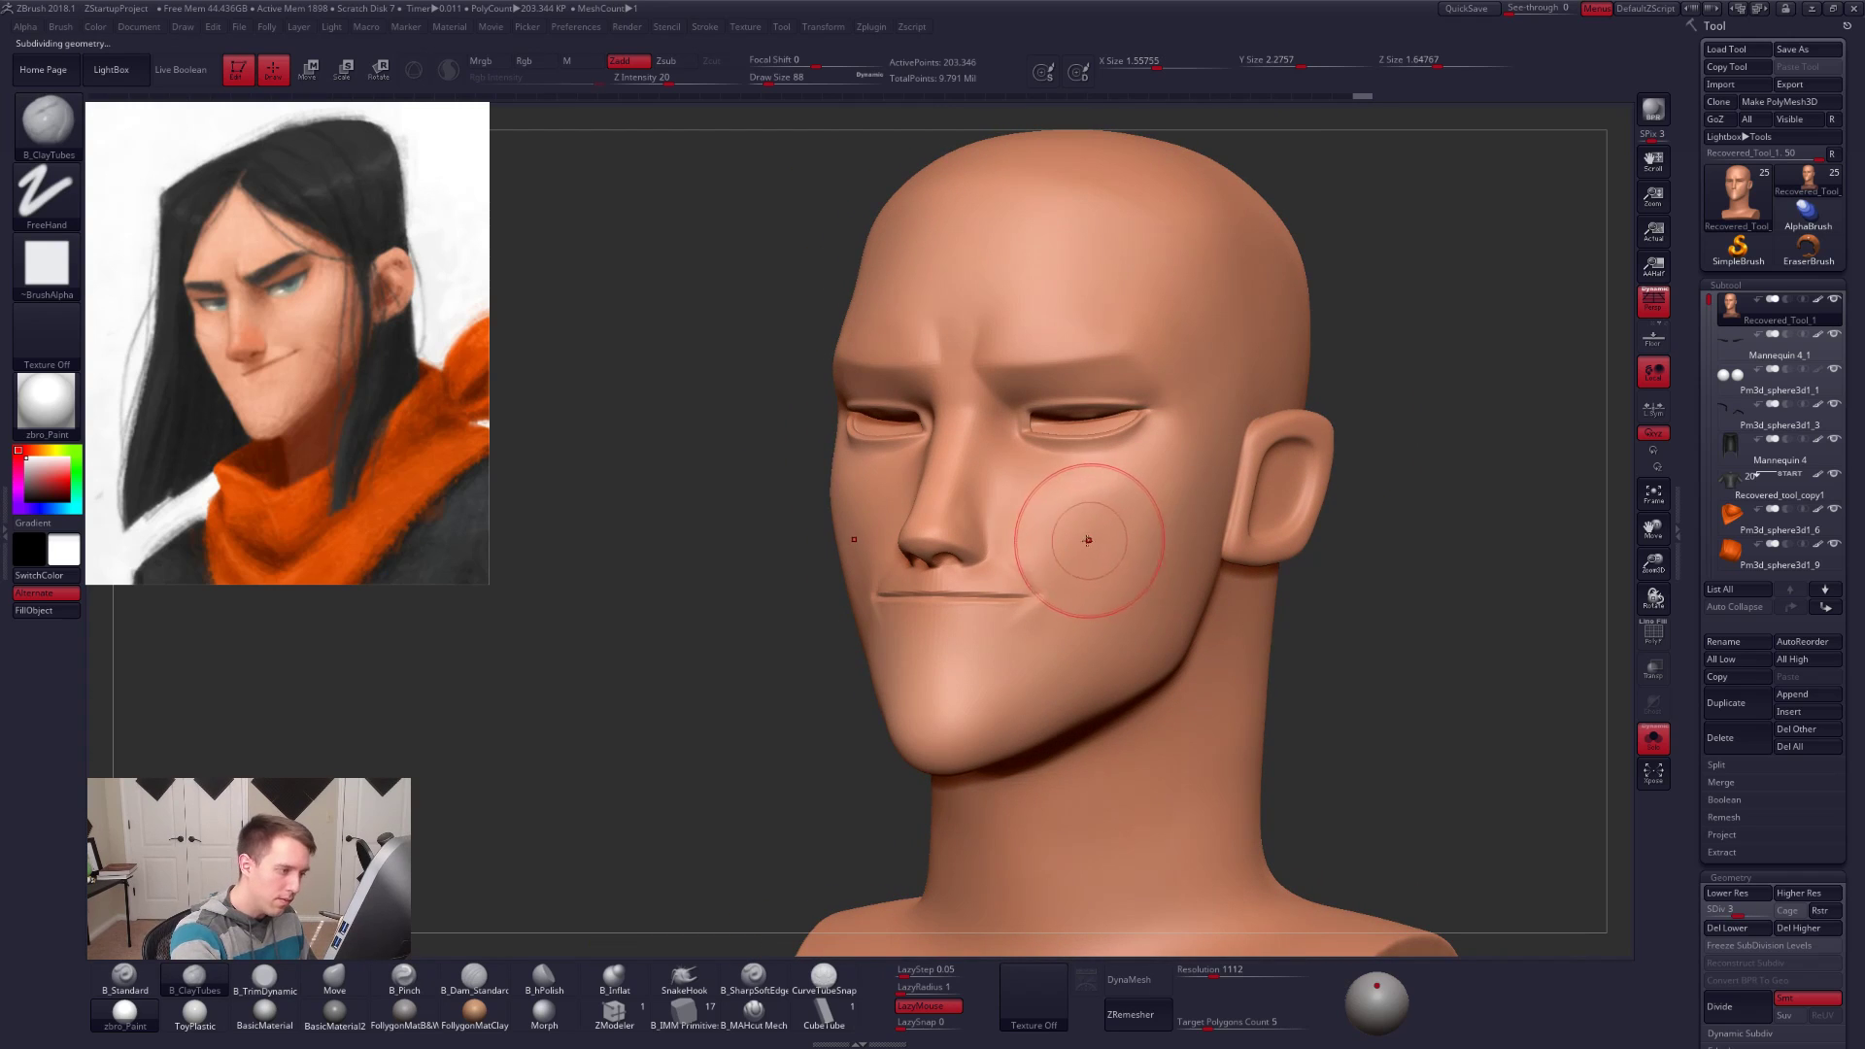
key("shift+d")
mouse_move(1131, 522)
right_mouse_down()
mouse_move(1144, 539)
mouse_move(1114, 565)
mouse_move(1094, 542)
right_mouse_up()
mouse_move(1128, 620)
right_mouse_down()
mouse_move(1099, 560)
mouse_move(1103, 627)
mouse_move(1140, 668)
mouse_move(1108, 663)
mouse_move(1123, 663)
mouse_move(1084, 727)
right_mouse_up()
Step: Return the head to subdivision level 3, show all subtools and set the B_ClayTubes draw size to 81
key("d")
key("alt+s")
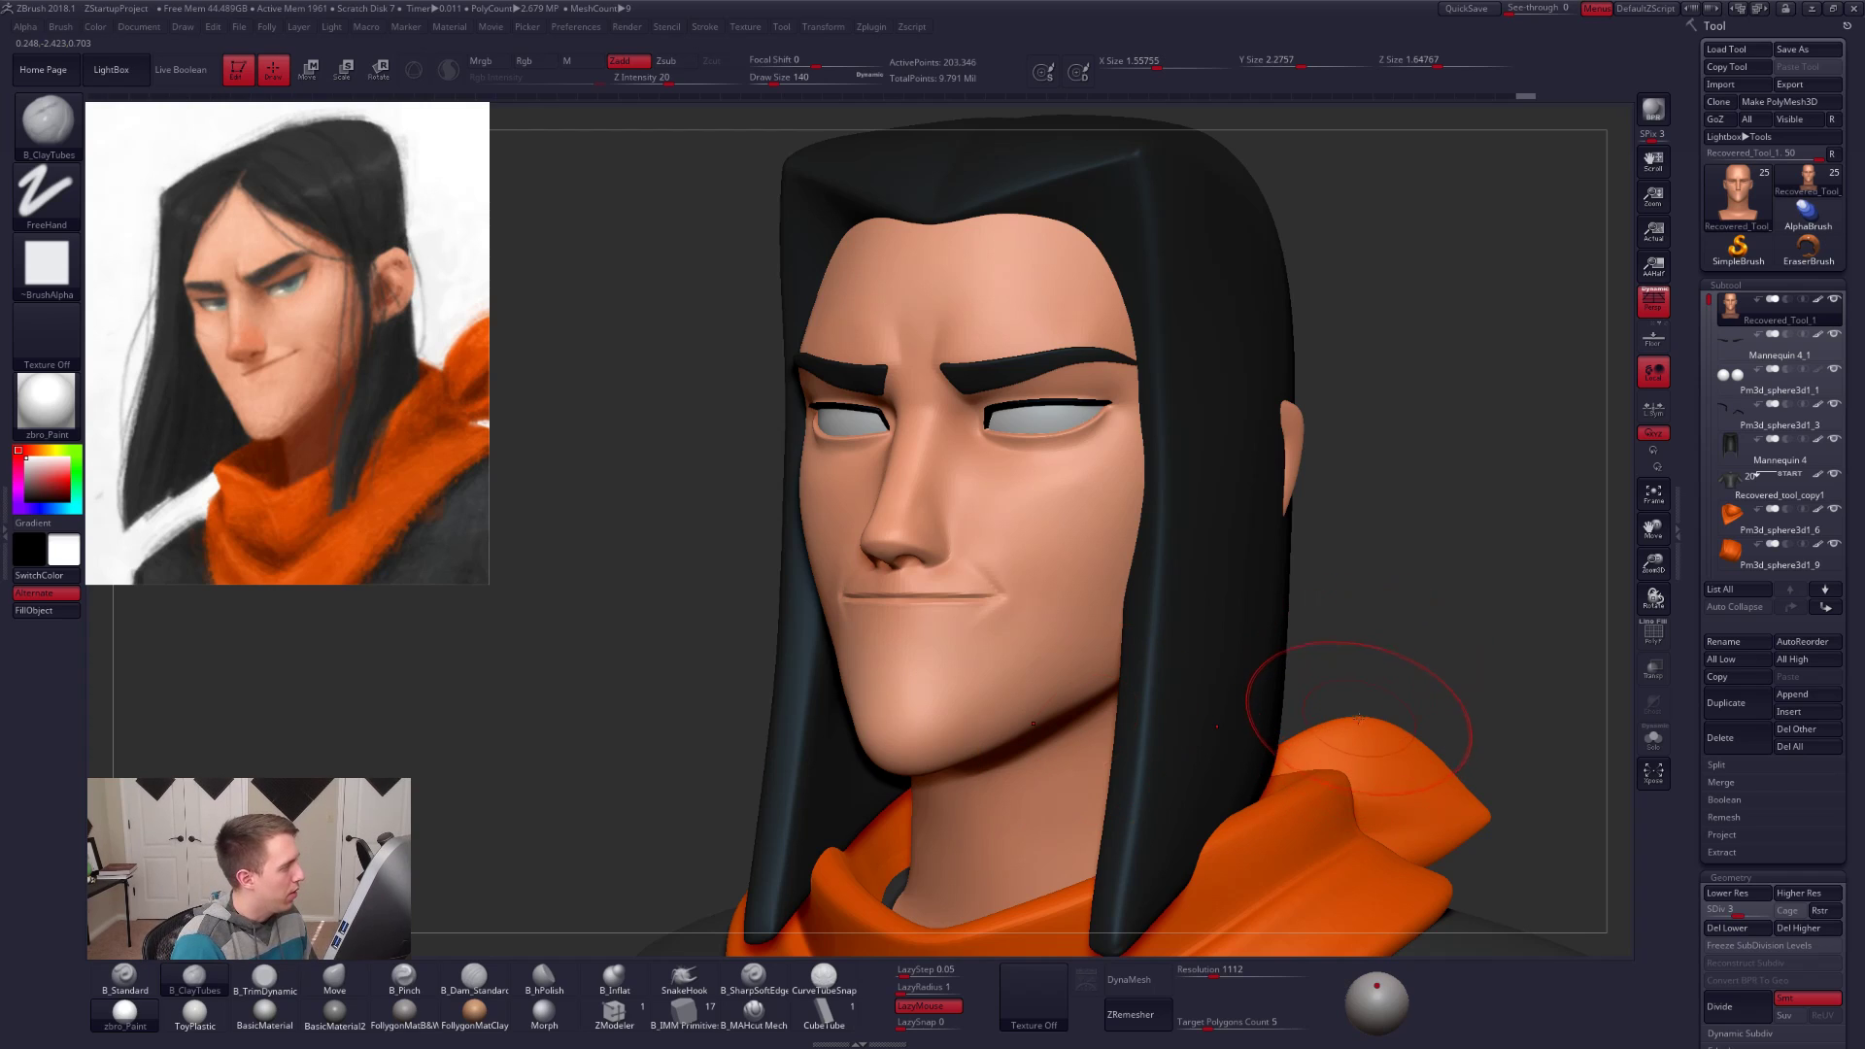
key("space")
left_click_drag(1420, 607, 1413, 609)
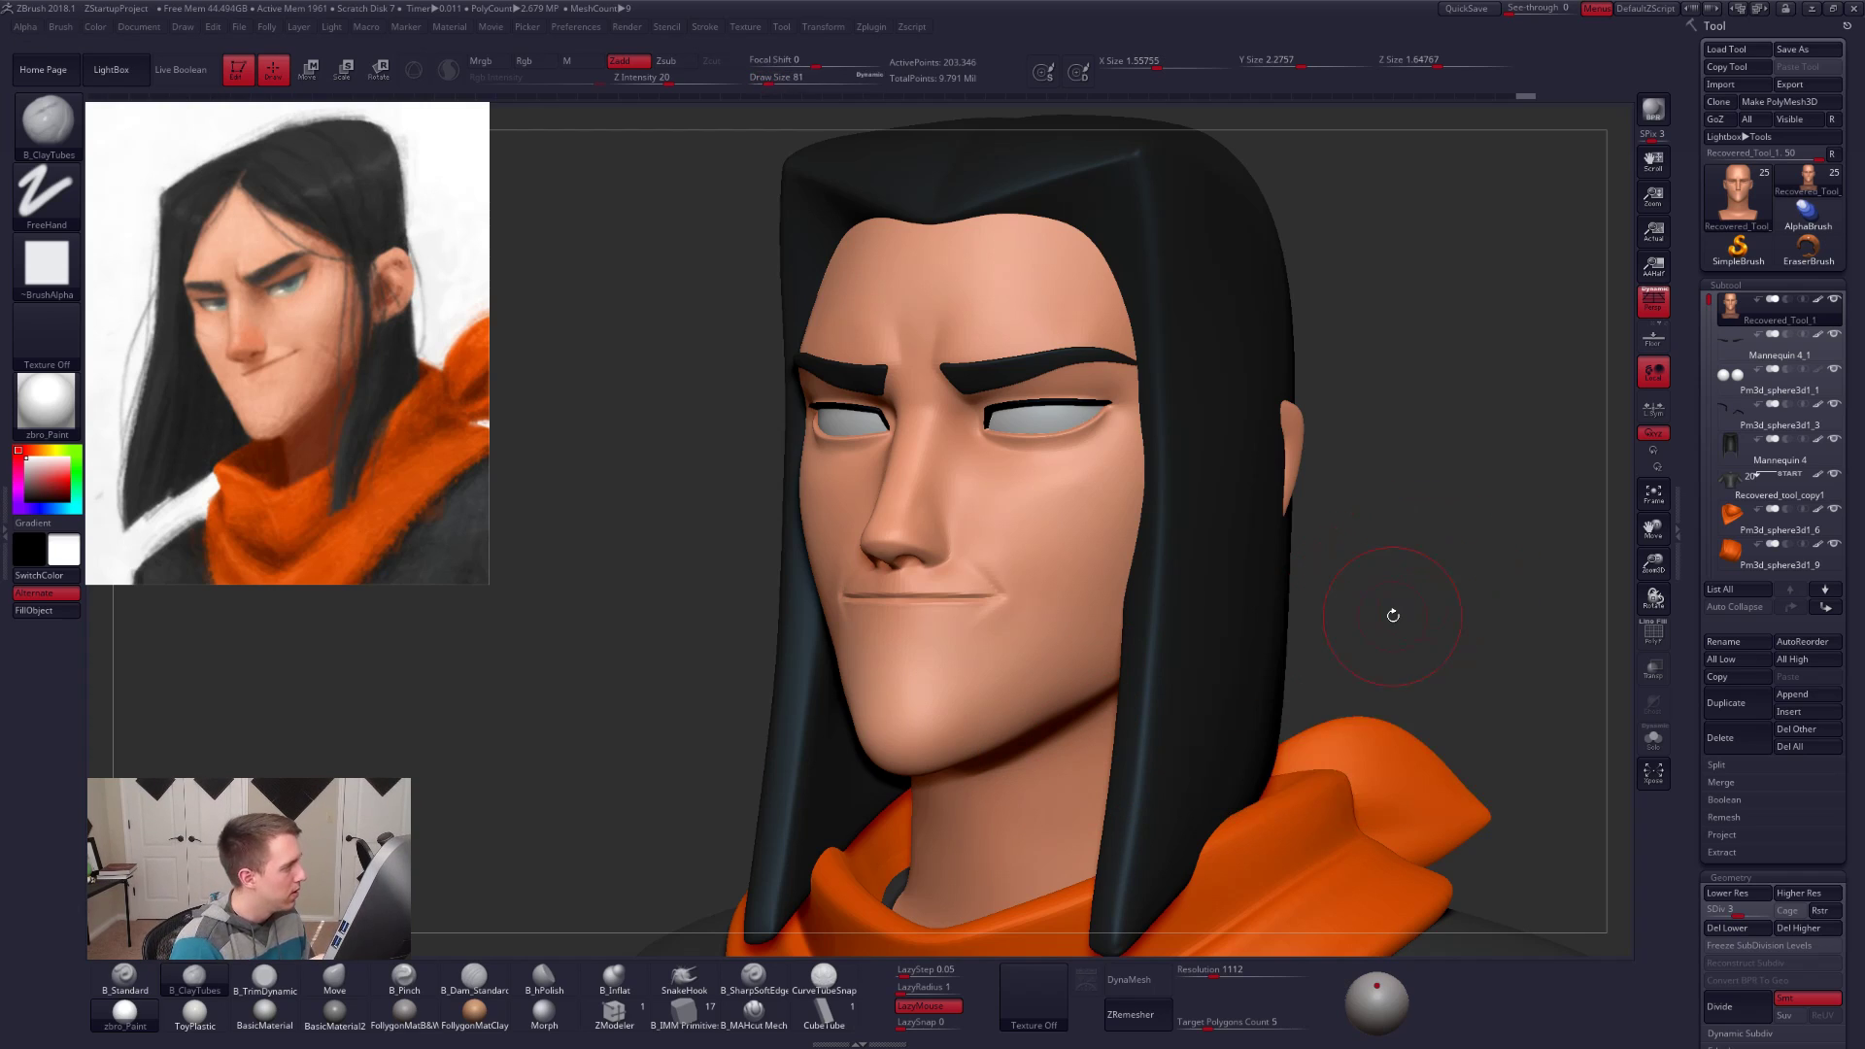
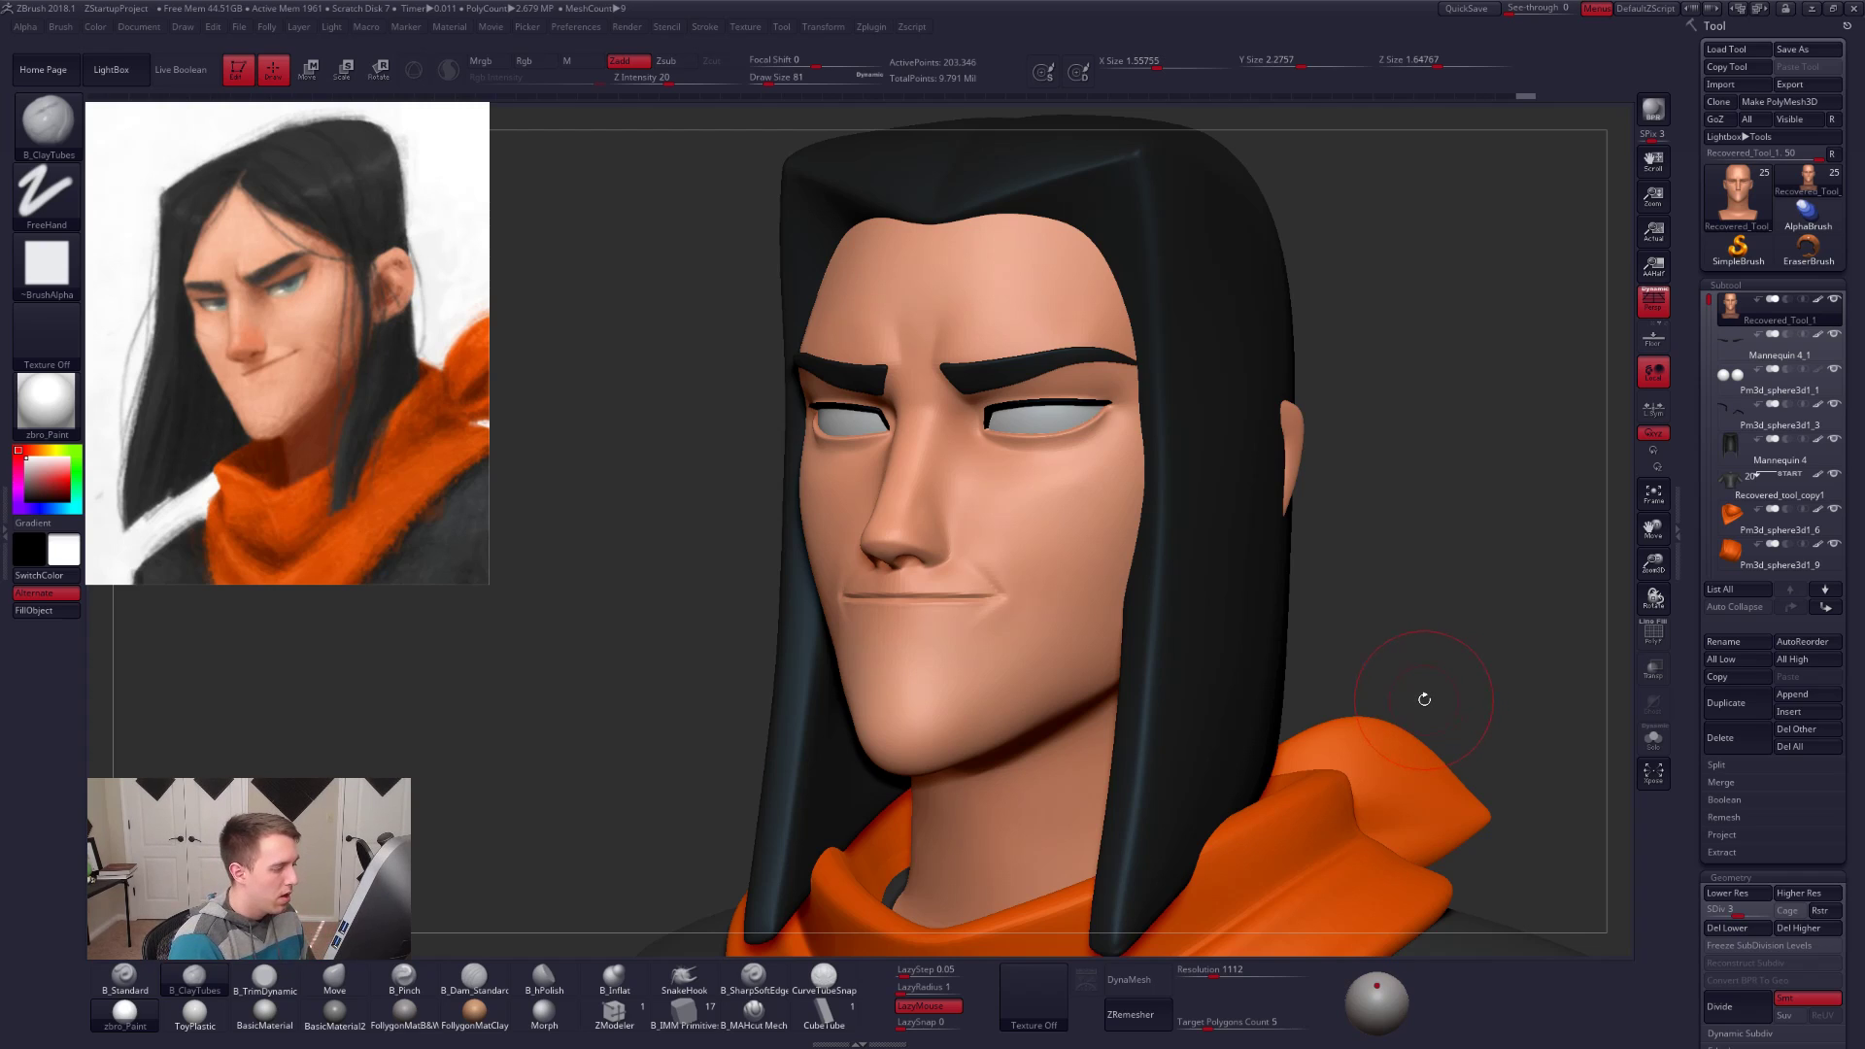
Step: Isolate the head and raise it to subdivision level 5, with the B_Pinch brush at draw size 67
key("alt+s")
mouse_move(887, 708)
right_mouse_down()
mouse_move(1016, 714)
mouse_move(970, 699)
right_mouse_up()
key("d")
key("b")
key("p")
key("i")
key("space")
left_click_drag(969, 699, 948, 701)
key("d")
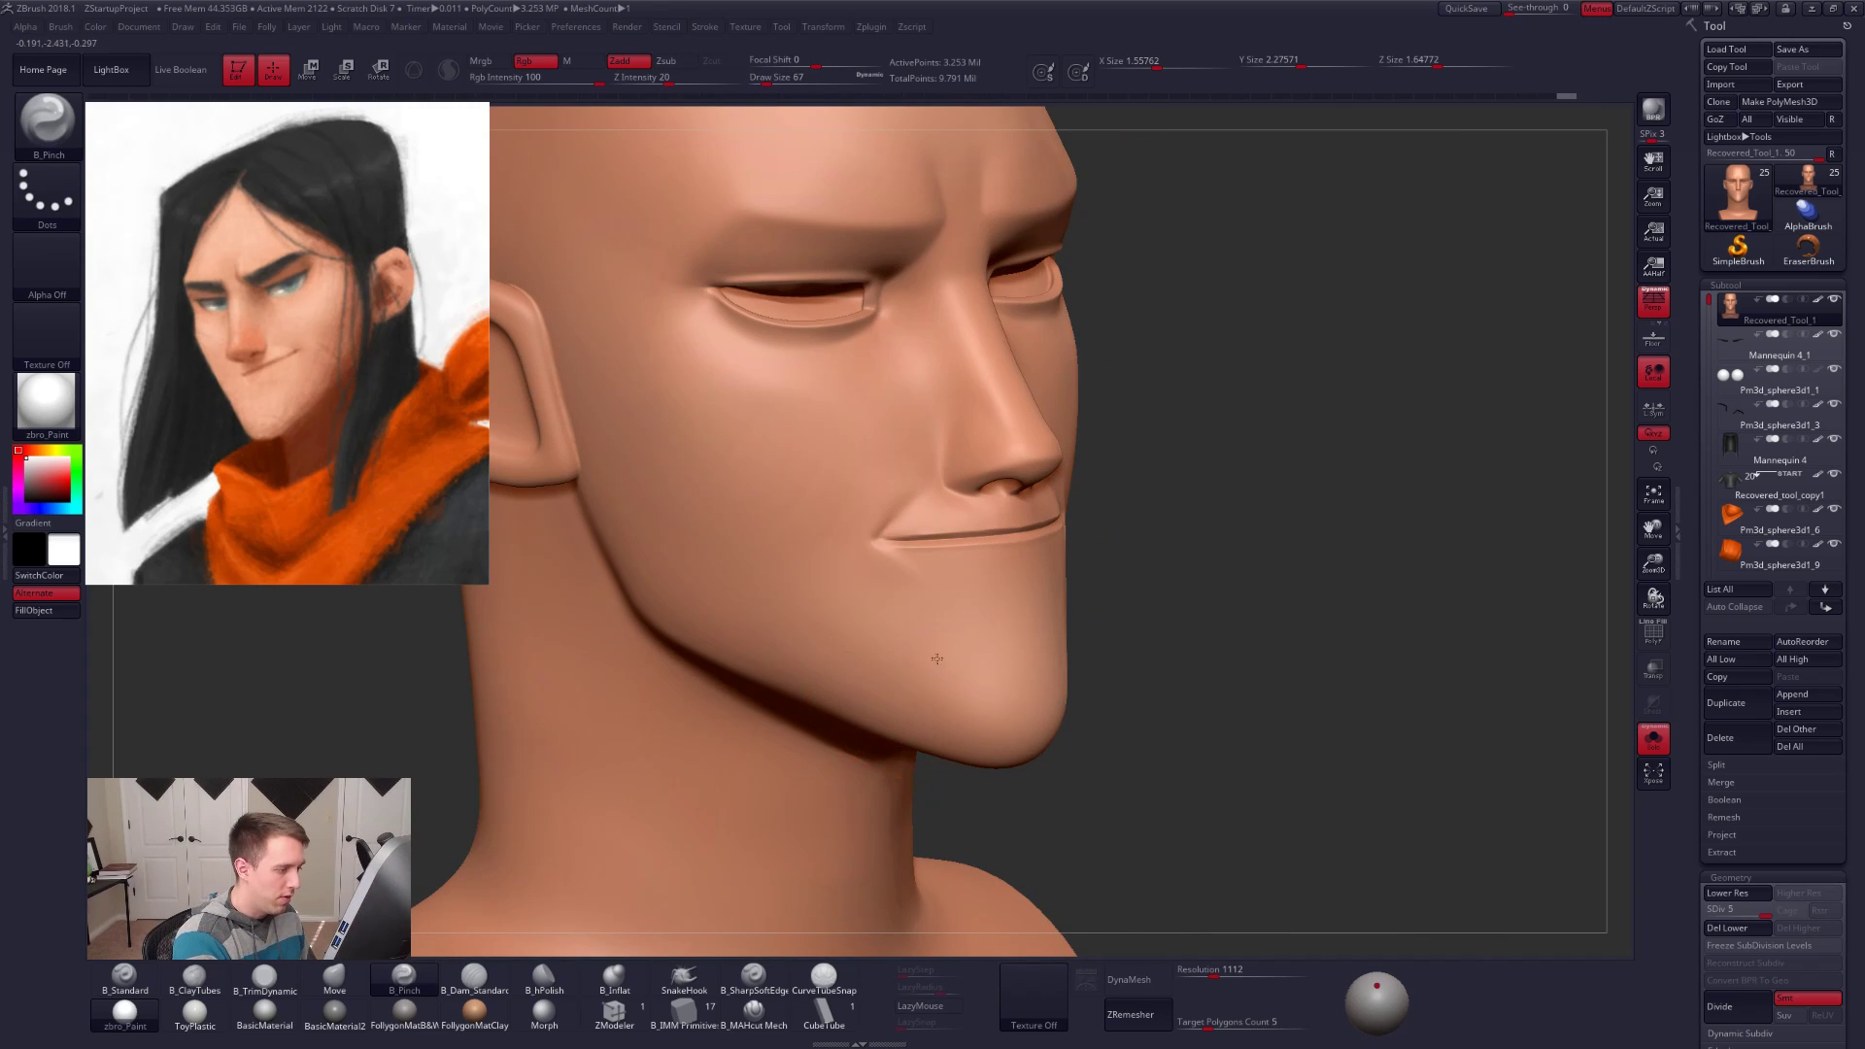
Step: Sharpen the jawline between chin and ear with B_Pinch and smooth the transition to the neck
mouse_move(1010, 627)
right_mouse_down()
mouse_move(948, 696)
mouse_move(950, 666)
mouse_move(854, 631)
mouse_move(900, 583)
mouse_move(1073, 616)
right_mouse_up()
key("shift")
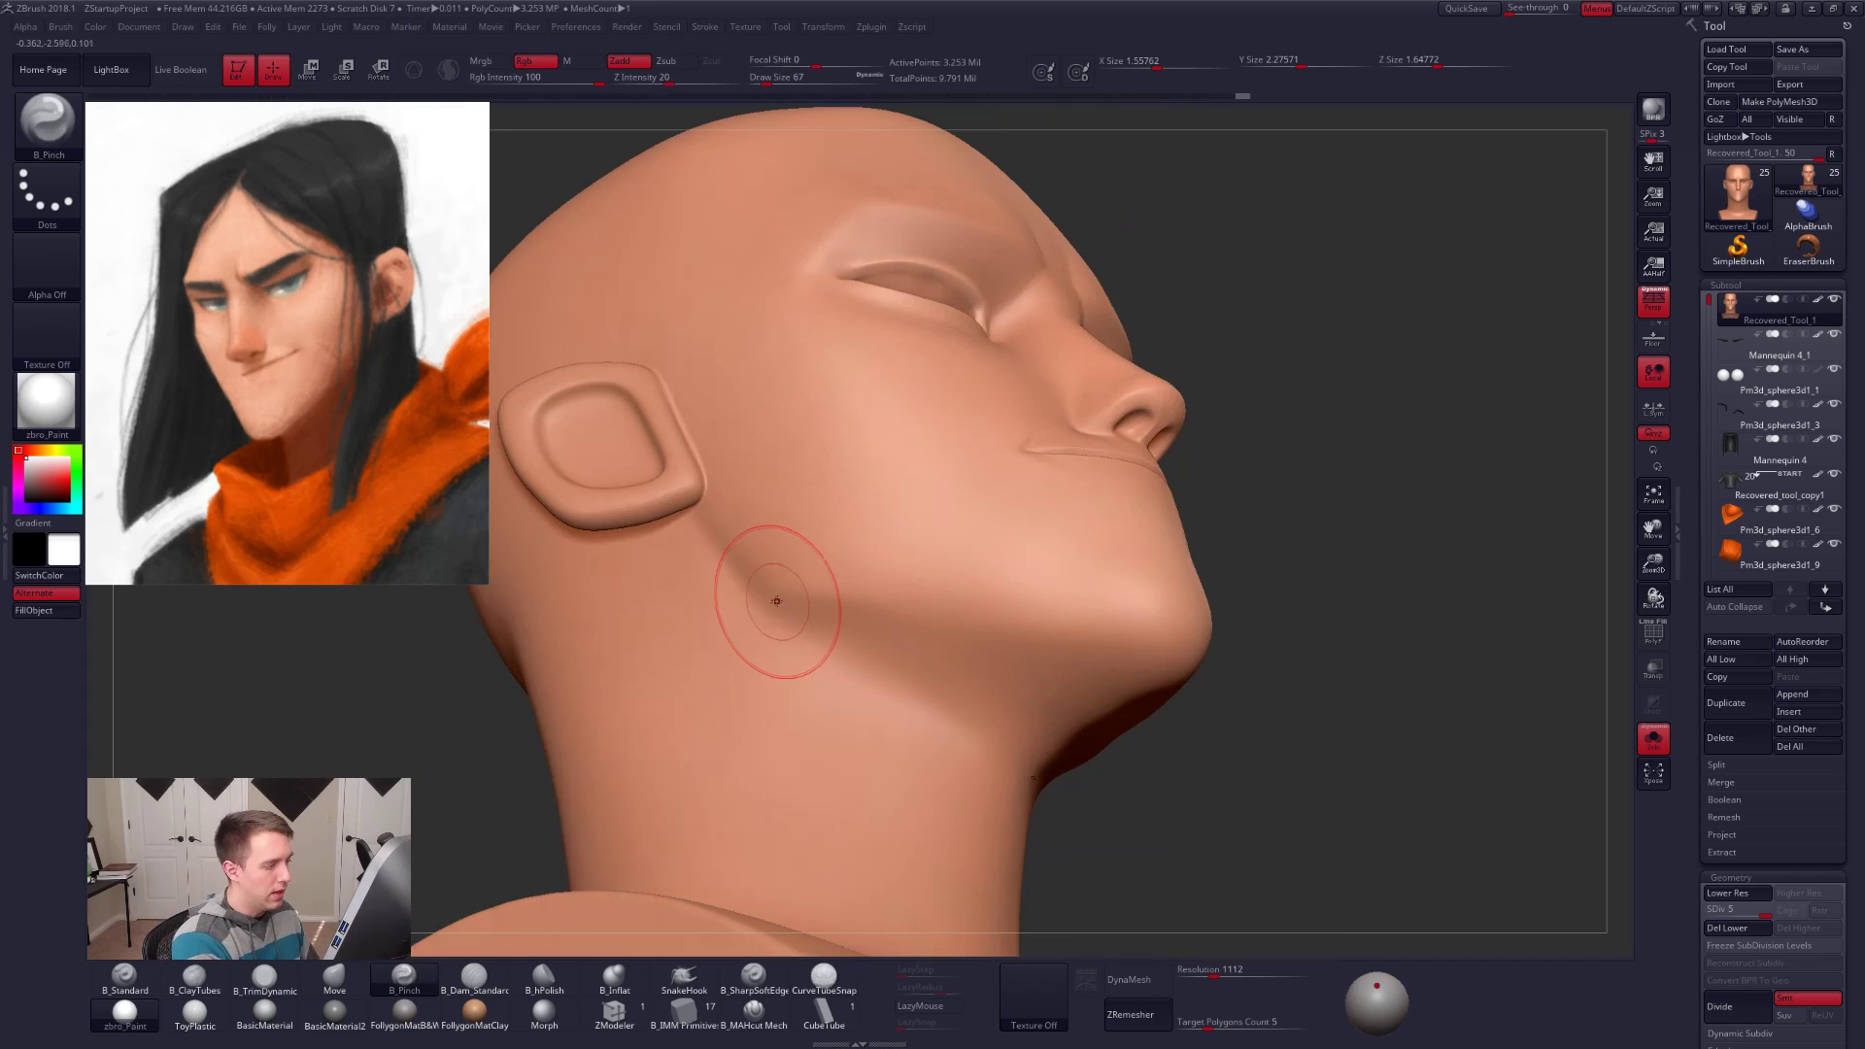
key("l")
mouse_move(1115, 721)
right_mouse_down()
mouse_move(1078, 675)
mouse_move(1038, 665)
mouse_move(1040, 583)
right_mouse_up()
mouse_move(1118, 663)
right_mouse_down()
mouse_move(1108, 616)
mouse_move(1144, 660)
right_mouse_up()
Step: Drop the head to subdivision level 2, lasso a mask around the chin and jaw edge, and try it inverted
key("shift+d")
key("shift+d")
key("shift+d")
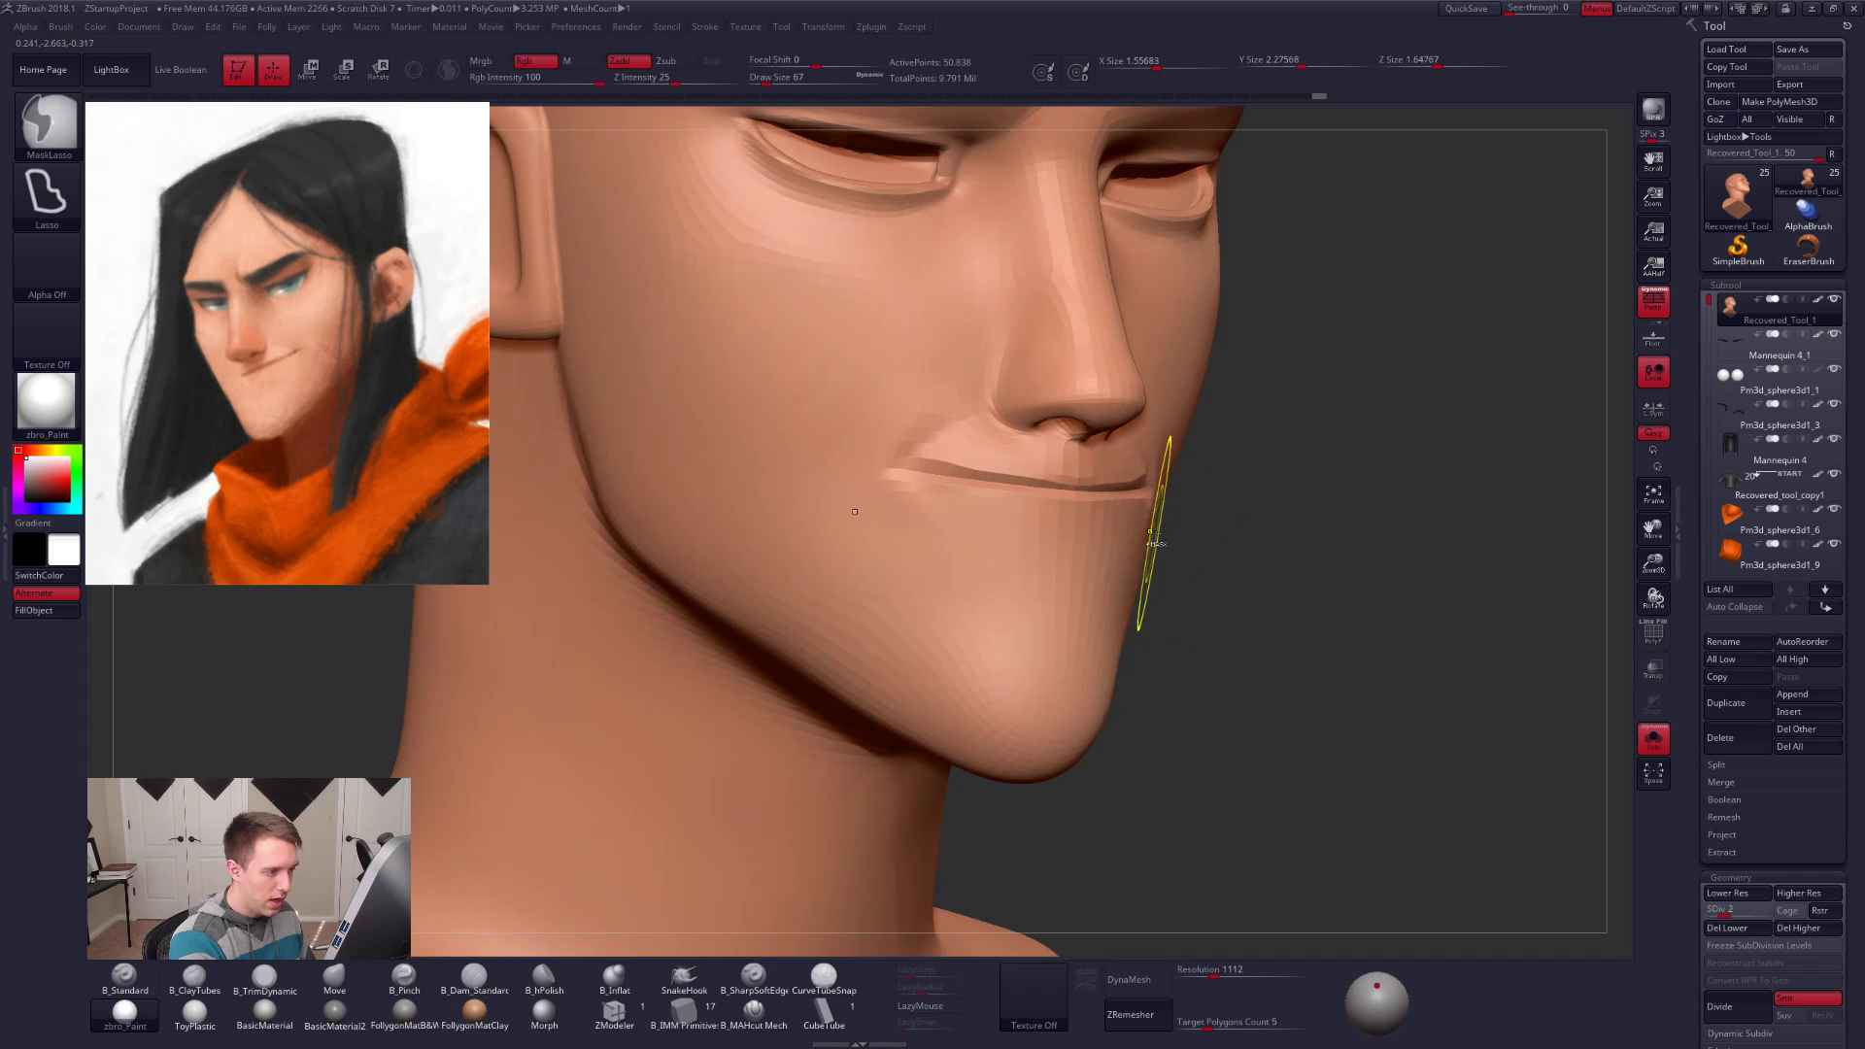
mouse_move(1129, 684)
left_mouse_down("ctrl")
mouse_move(1242, 701)
mouse_move(1243, 680)
left_mouse_up("ctrl")
mouse_move(1282, 650)
right_mouse_down()
mouse_move(1166, 620)
mouse_move(1106, 631)
right_mouse_up()
left_click(1185, 627, "ctrl")
key("ctrl+i")
key("ctrl+i")
Step: Clear the mask, smooth the side of the jaw and step the head up to subdivision level 3
left_click_drag(1457, 586, 1436, 575, "ctrl")
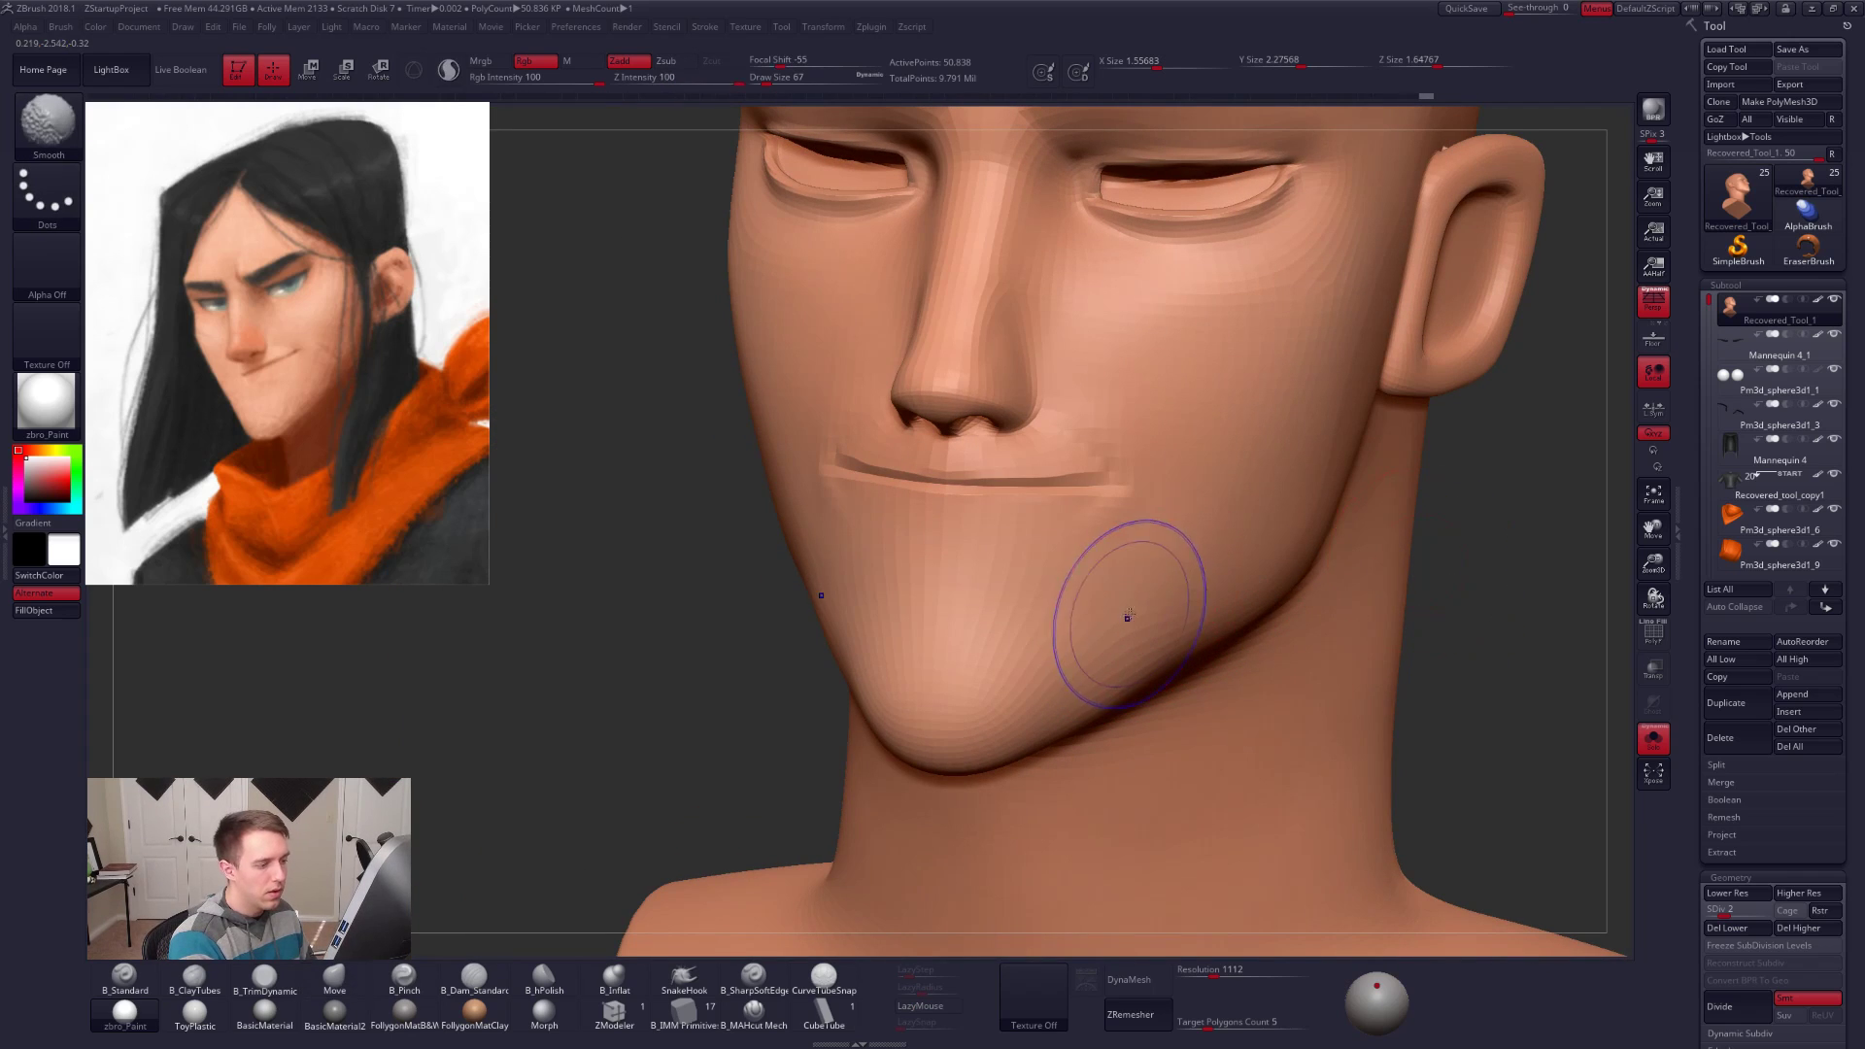
key("d")
mouse_move(1092, 655)
right_mouse_down()
mouse_move(1134, 654)
mouse_move(1072, 643)
right_mouse_up()
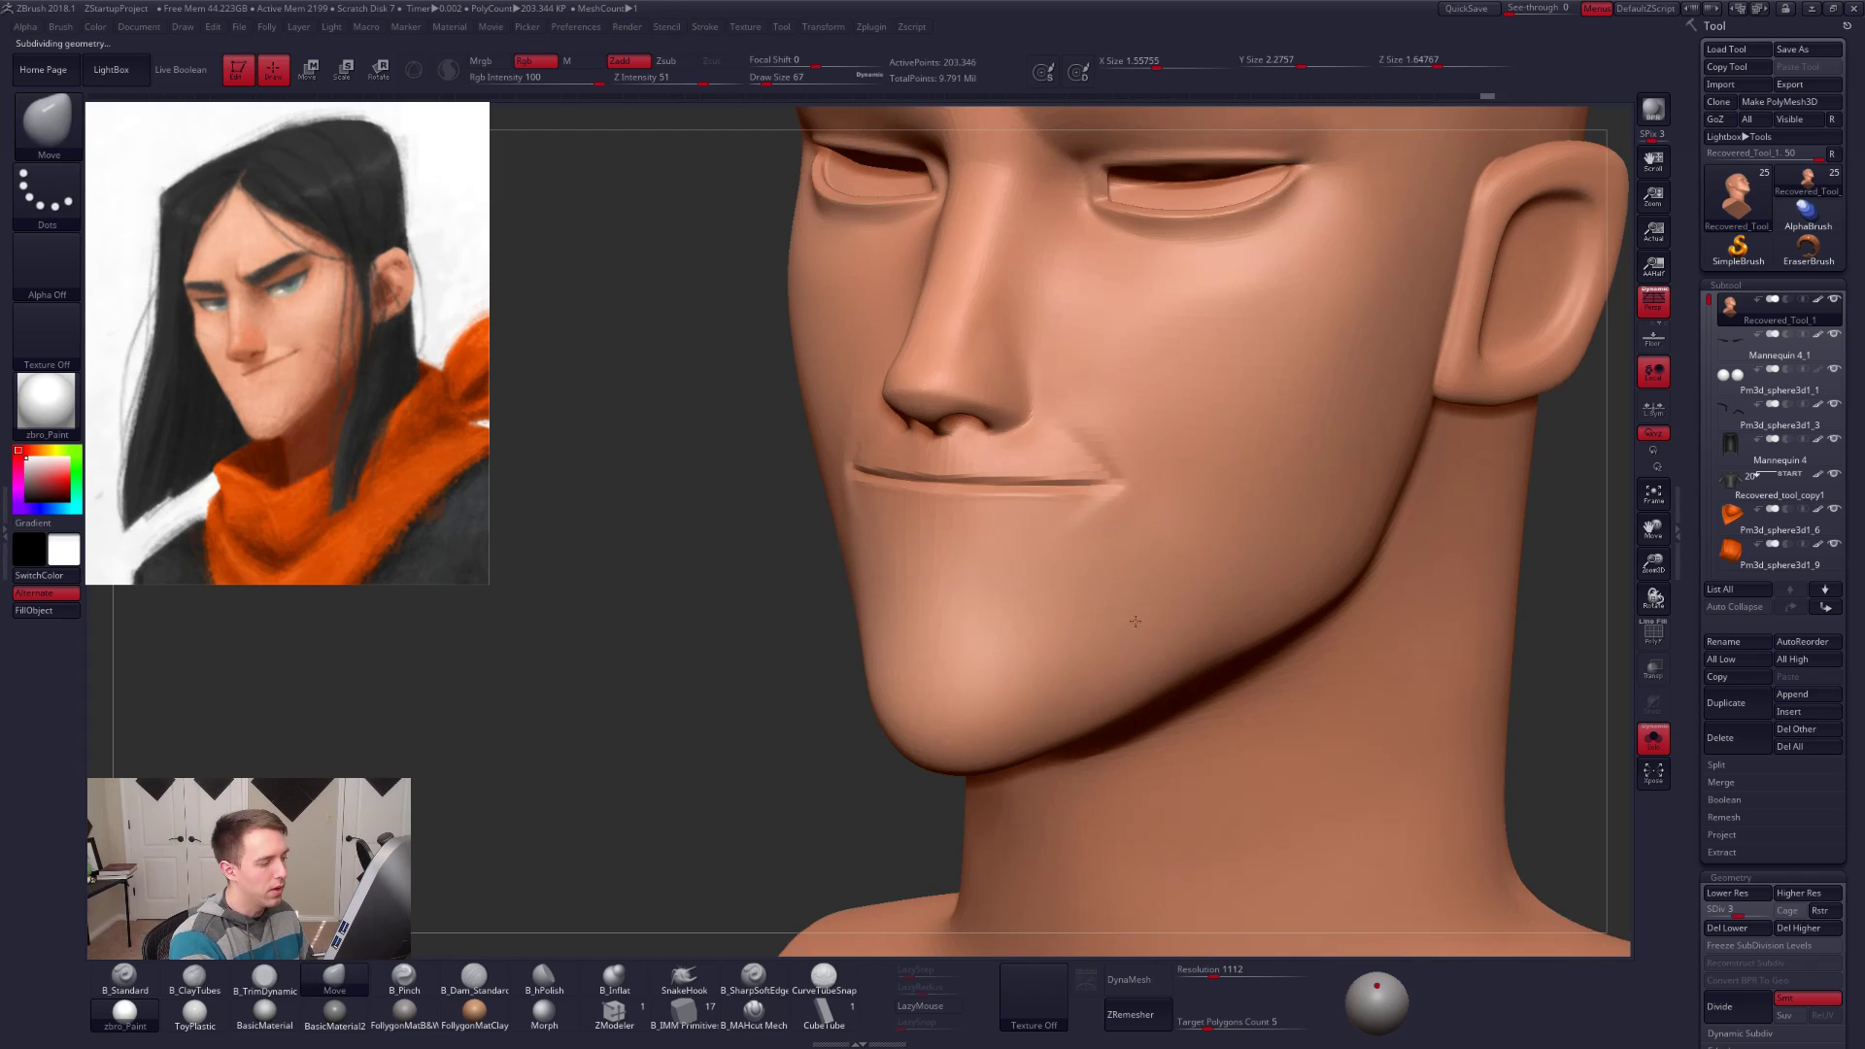
Step: Sharpen the jawline with B_Pinch at subdivision level 4 and smooth the edge near the chin
mouse_move(1134, 597)
right_mouse_down()
mouse_move(1164, 614)
mouse_move(1186, 686)
mouse_move(1006, 613)
right_mouse_up()
key("b")
key("p")
key("i")
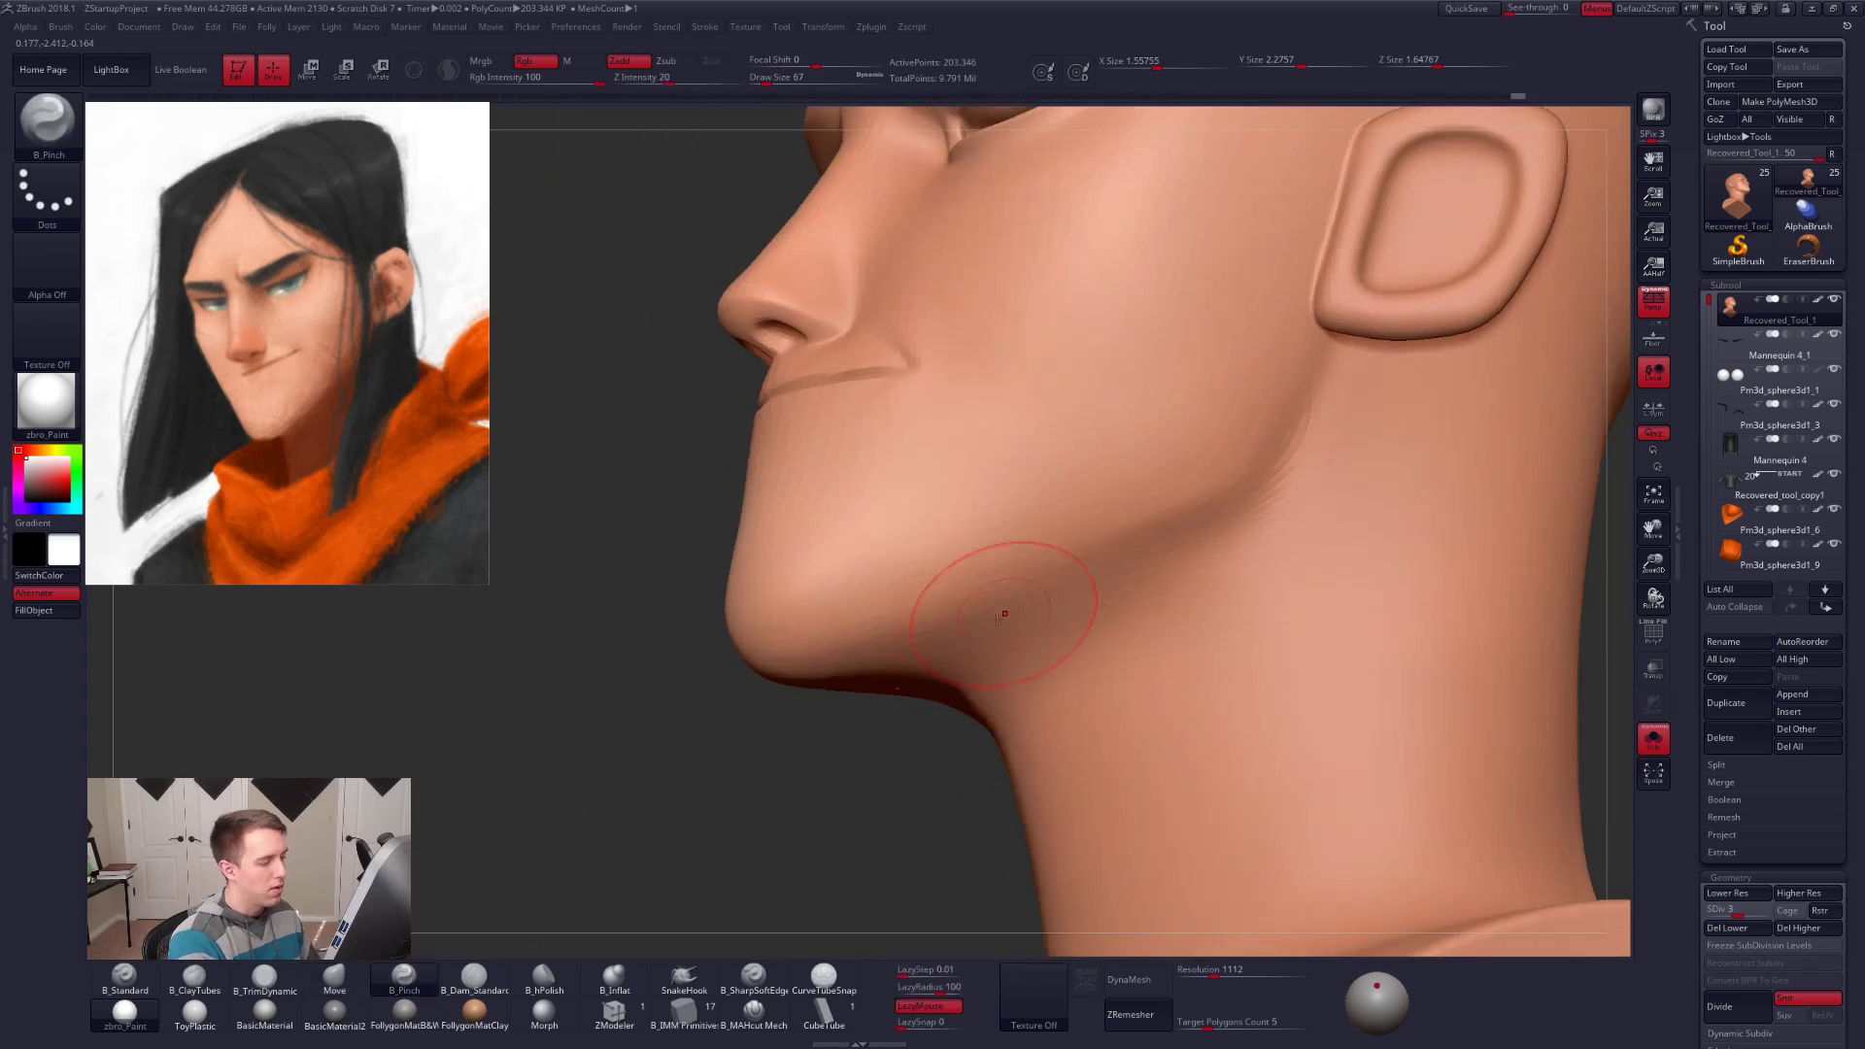
key("ctrl+d")
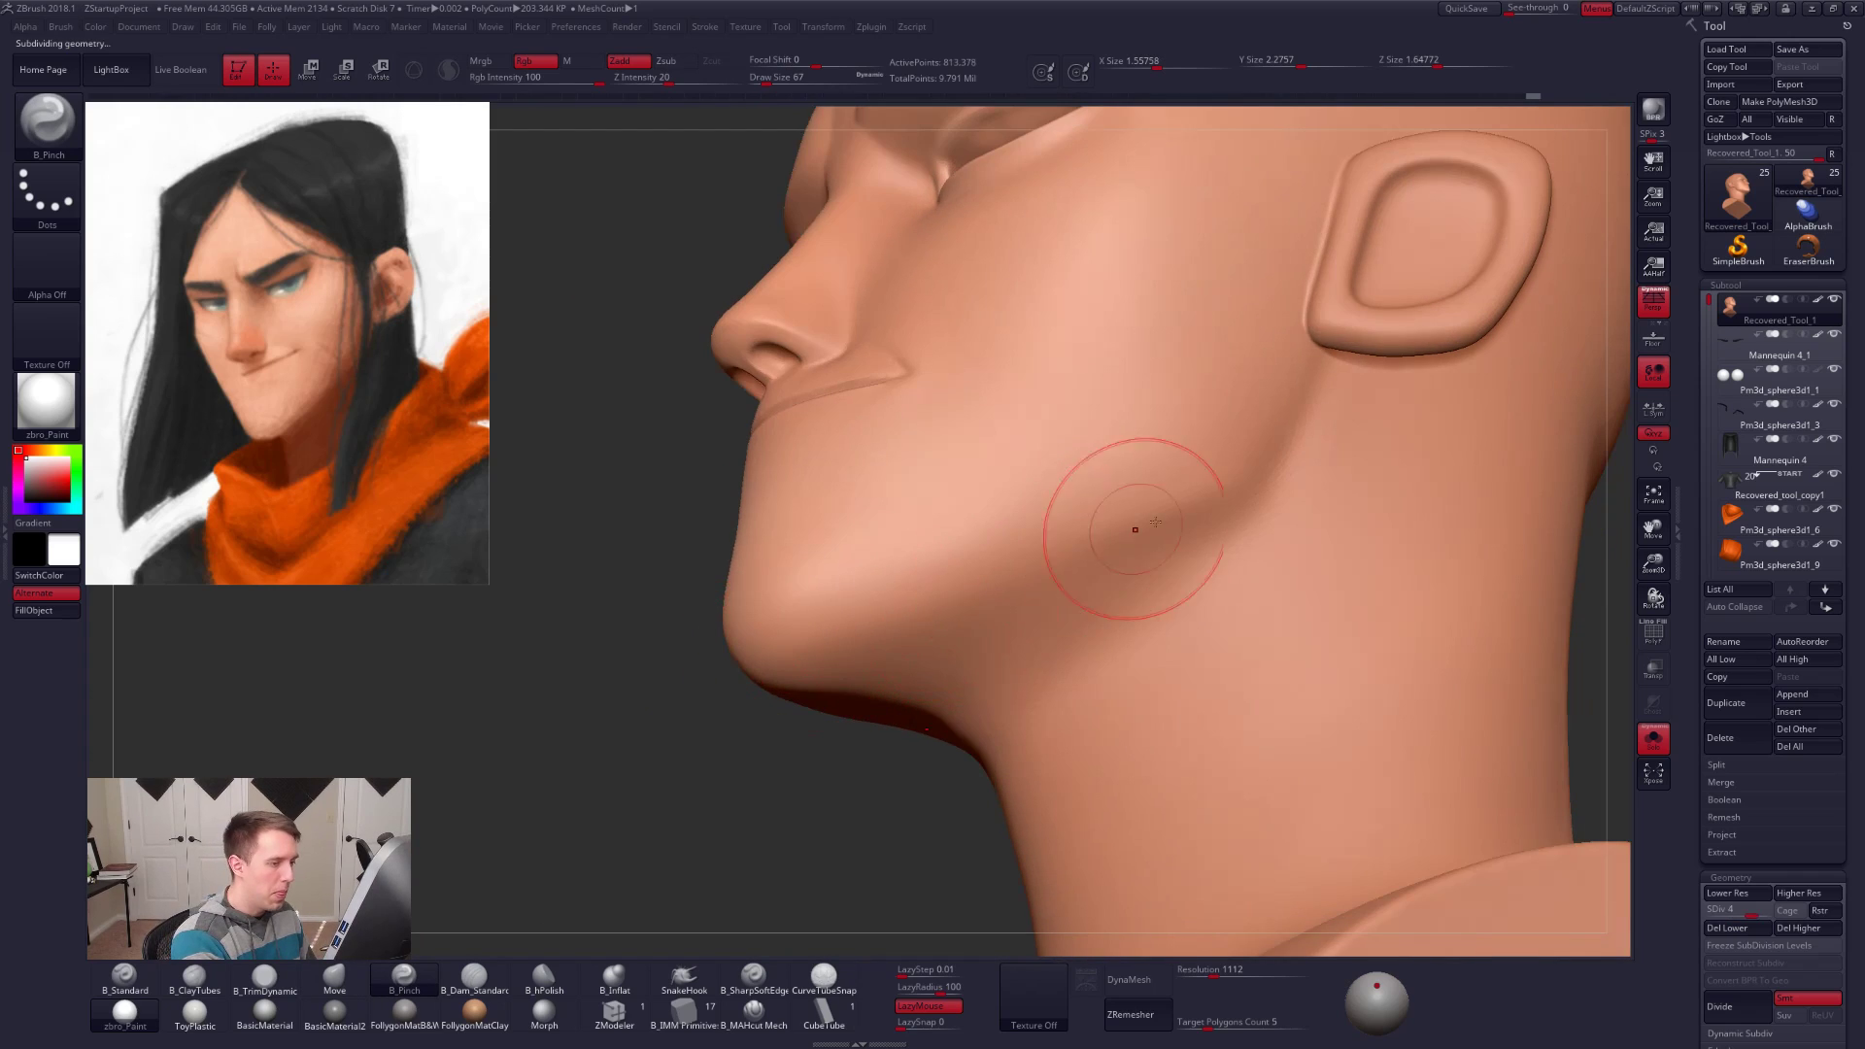
left_click_drag(1242, 481, 1218, 490)
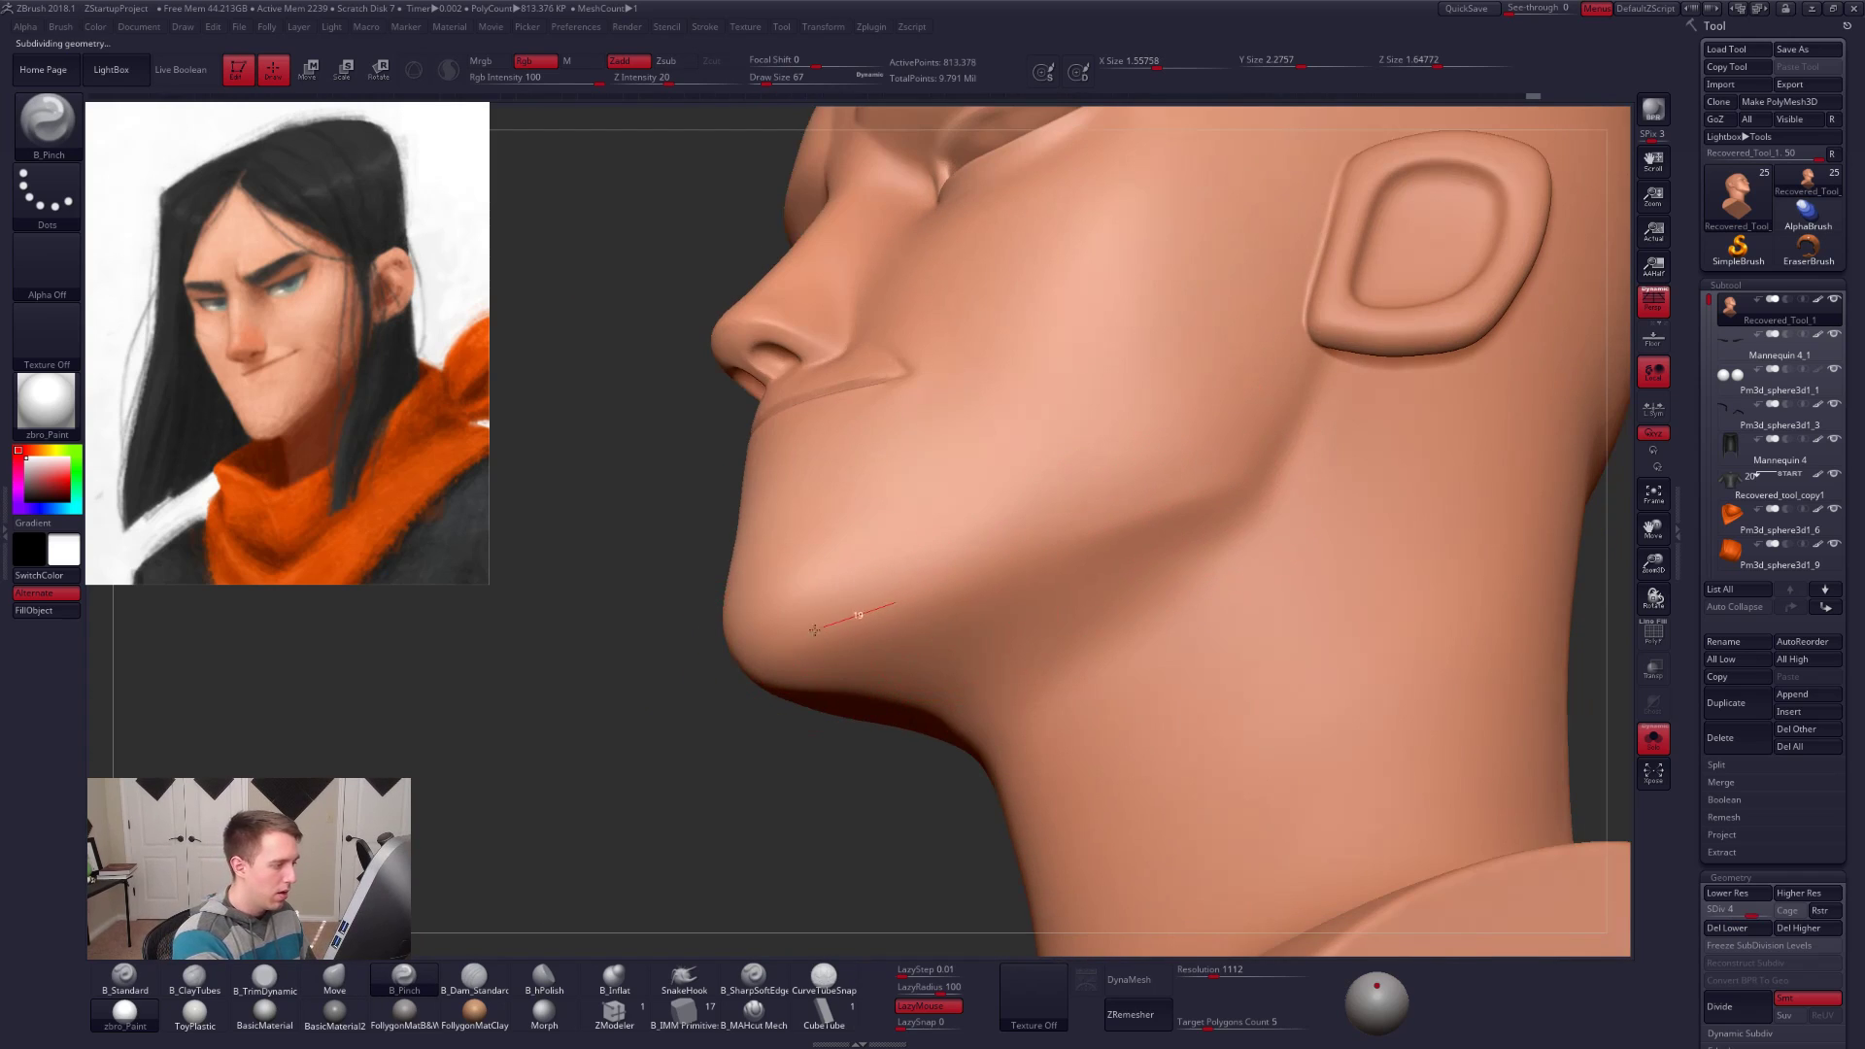
left_click_drag(742, 661, 791, 640, "shift")
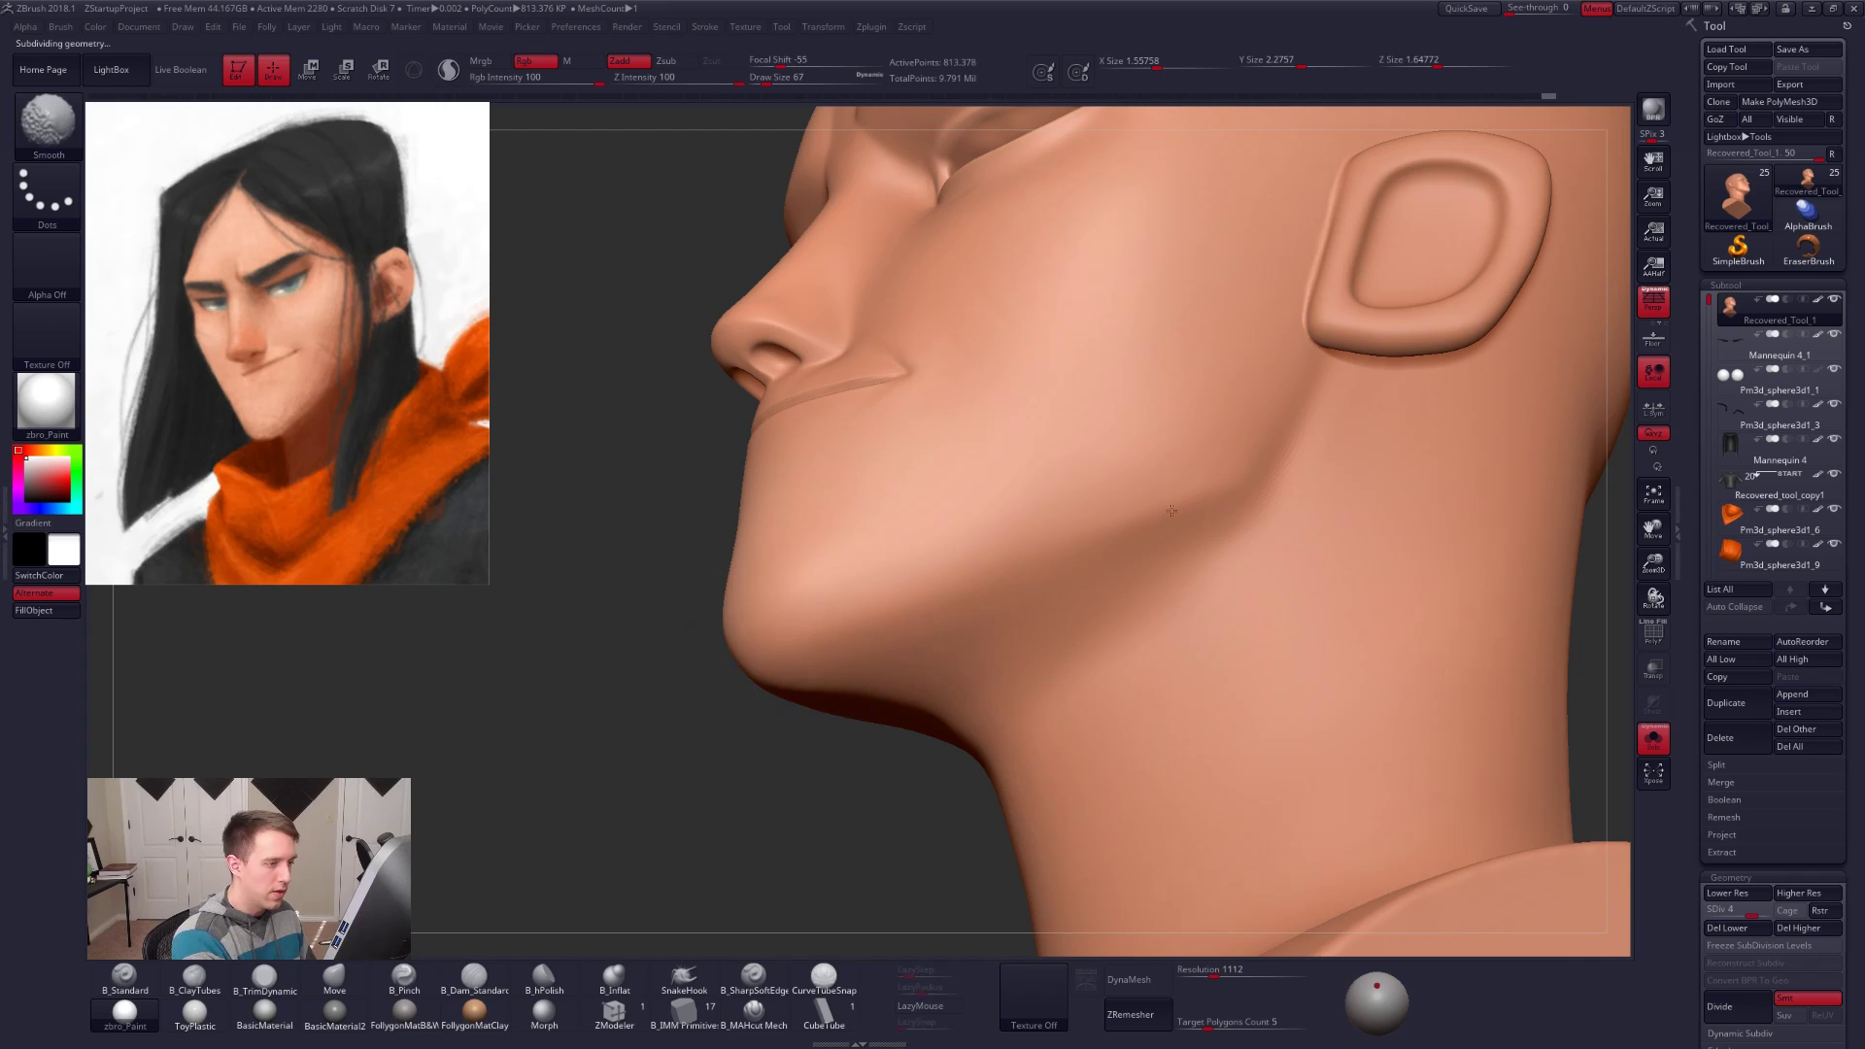
Step: Refine the rear jawline from below the ear toward the chin, setting the draw size to 61
key("space")
mouse_move(1327, 391)
left_mouse_down()
mouse_move(1286, 492)
mouse_move(1319, 406)
left_mouse_up()
key("space")
left_click(1312, 431)
left_click_drag(1211, 625, 1202, 636)
left_click_drag(1324, 405, 1195, 581)
mouse_move(1208, 574)
right_mouse_down()
mouse_move(1194, 685)
mouse_move(1088, 585)
mouse_move(1078, 664)
mouse_move(1097, 623)
mouse_move(1099, 653)
mouse_move(1059, 672)
right_mouse_up()
key("space")
left_click_drag(1082, 589, 1095, 566)
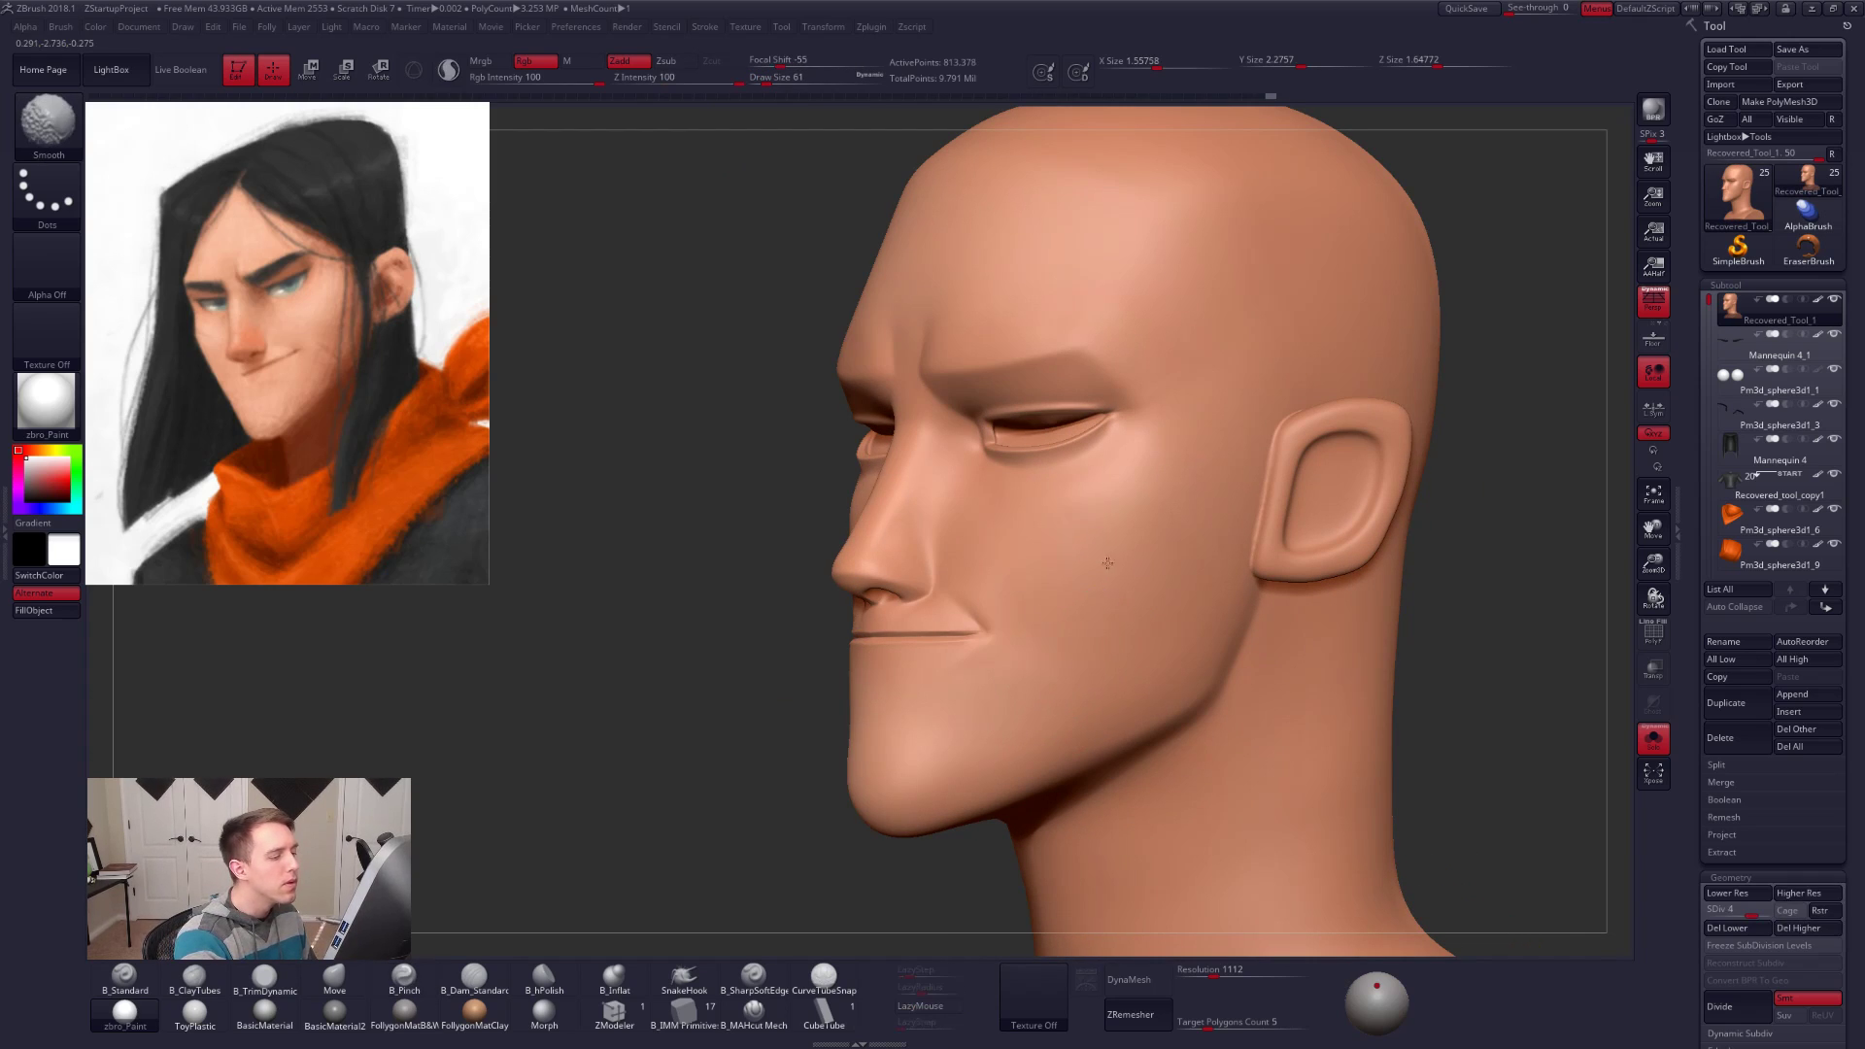
Step: Drop the head to subdivision level 2 and build up the front edge of the ear with B_ClayTubes at draw size 38
key("alt+s")
right_click_drag(1151, 720, 1040, 768, "alt")
key("alt+s")
right_click_drag(1117, 515, 1120, 557, "ctrl")
key("space")
left_click_drag(1120, 557, 1111, 556)
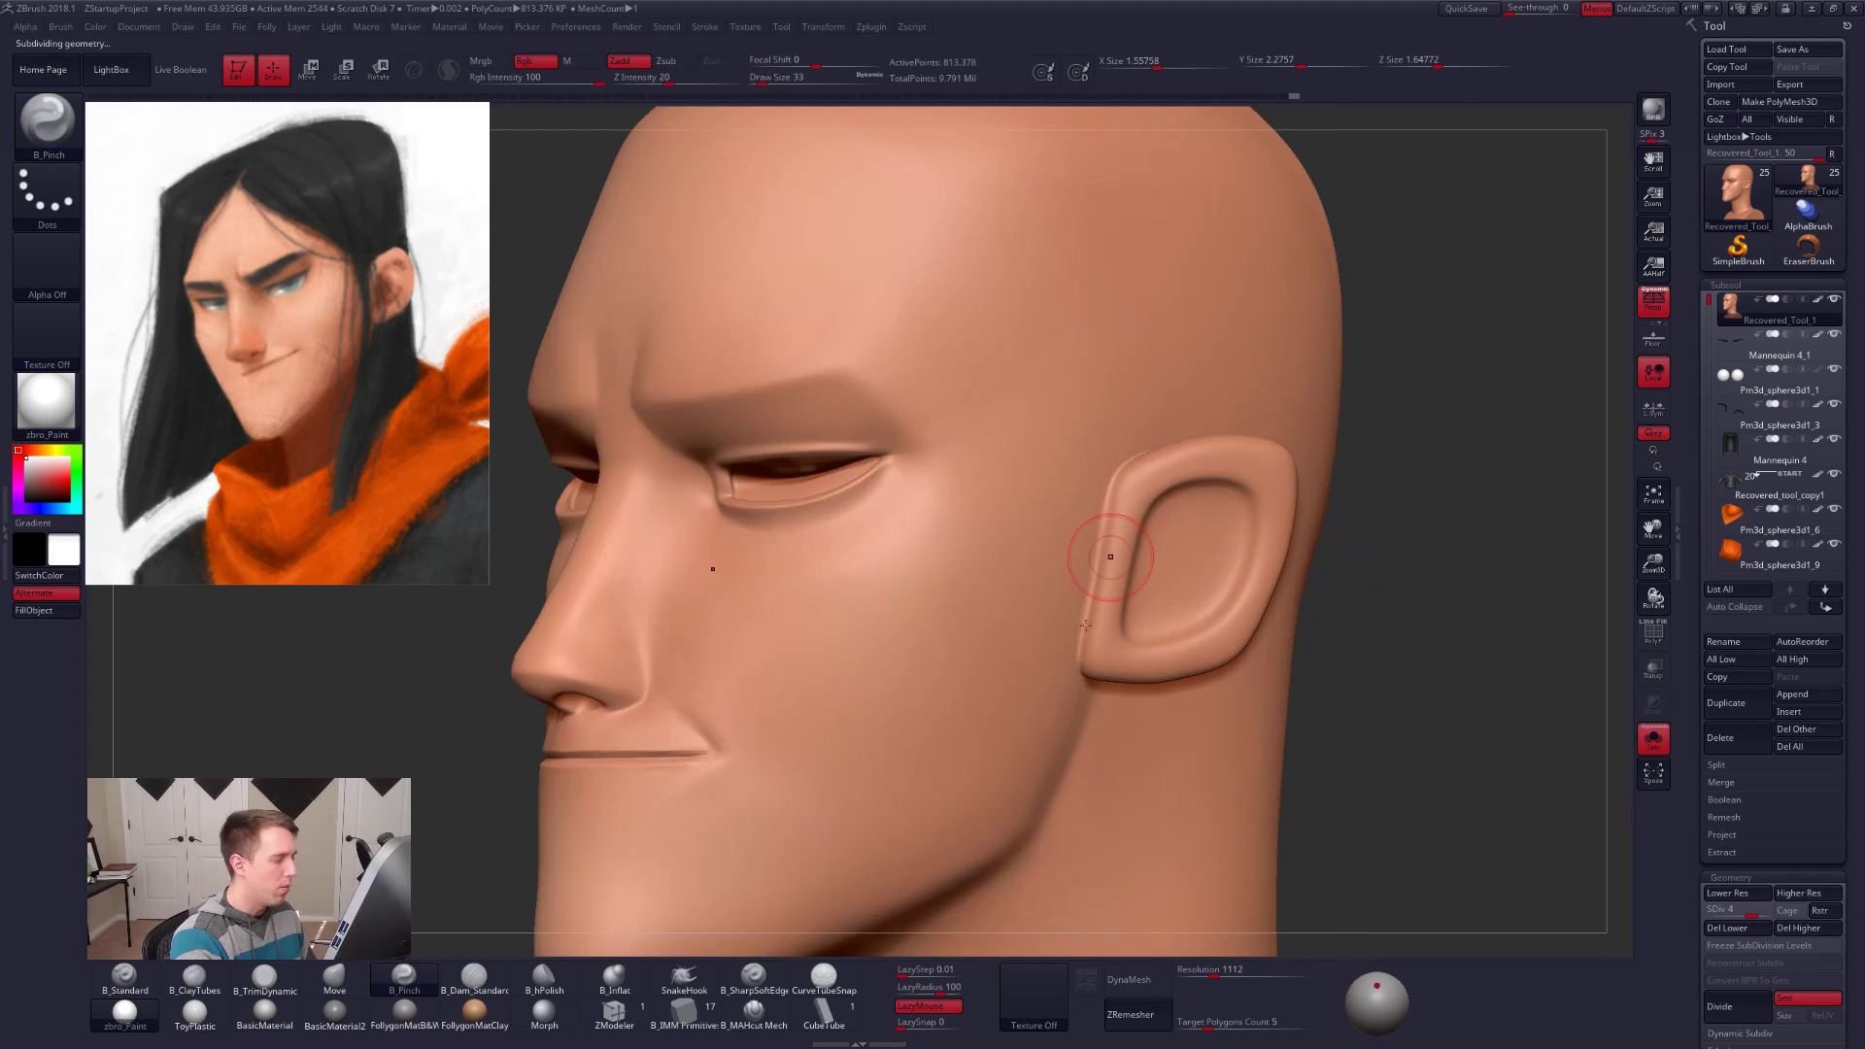
key("shift+d")
key("shift+d")
key("space")
left_click_drag(1108, 560, 1112, 560)
key("2")
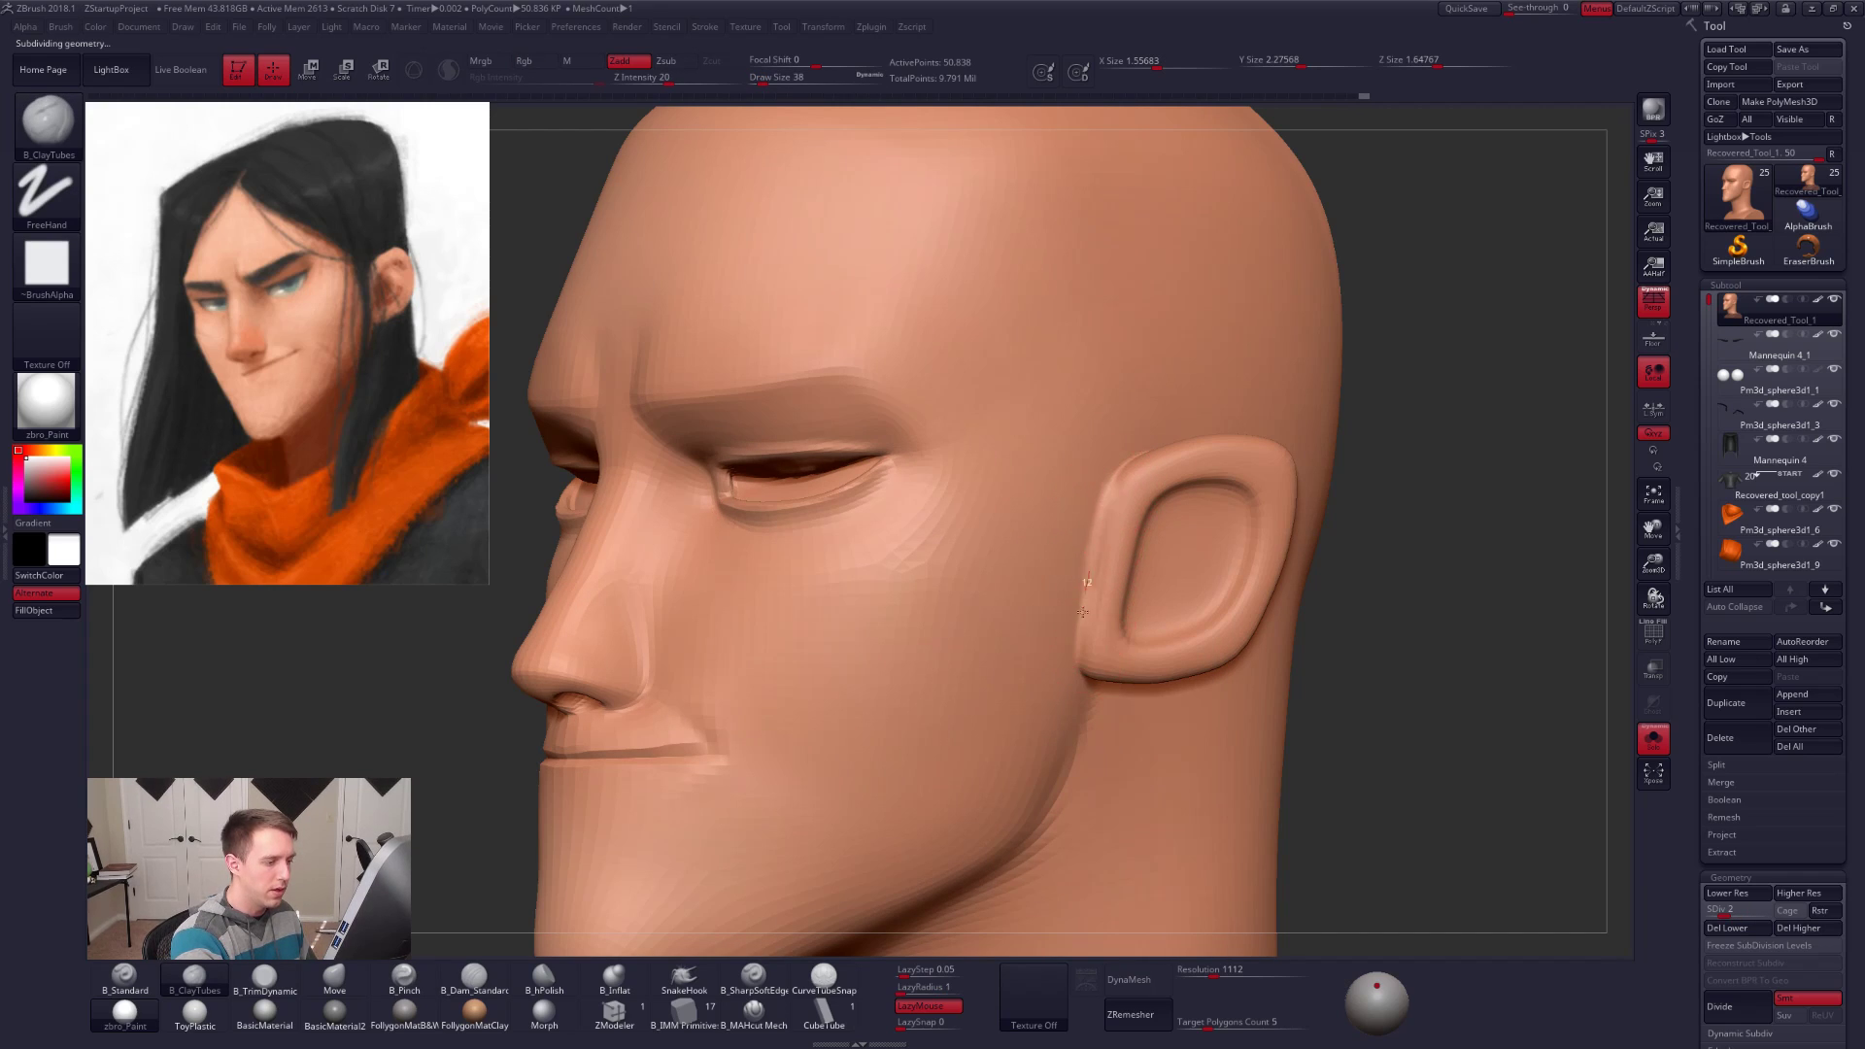
left_click_drag(1099, 581, 1096, 592)
Step: Blend the front rim of the ear into the cheek with a resized brush and smoothing strokes
key("space")
left_click_drag(1097, 589, 1090, 589)
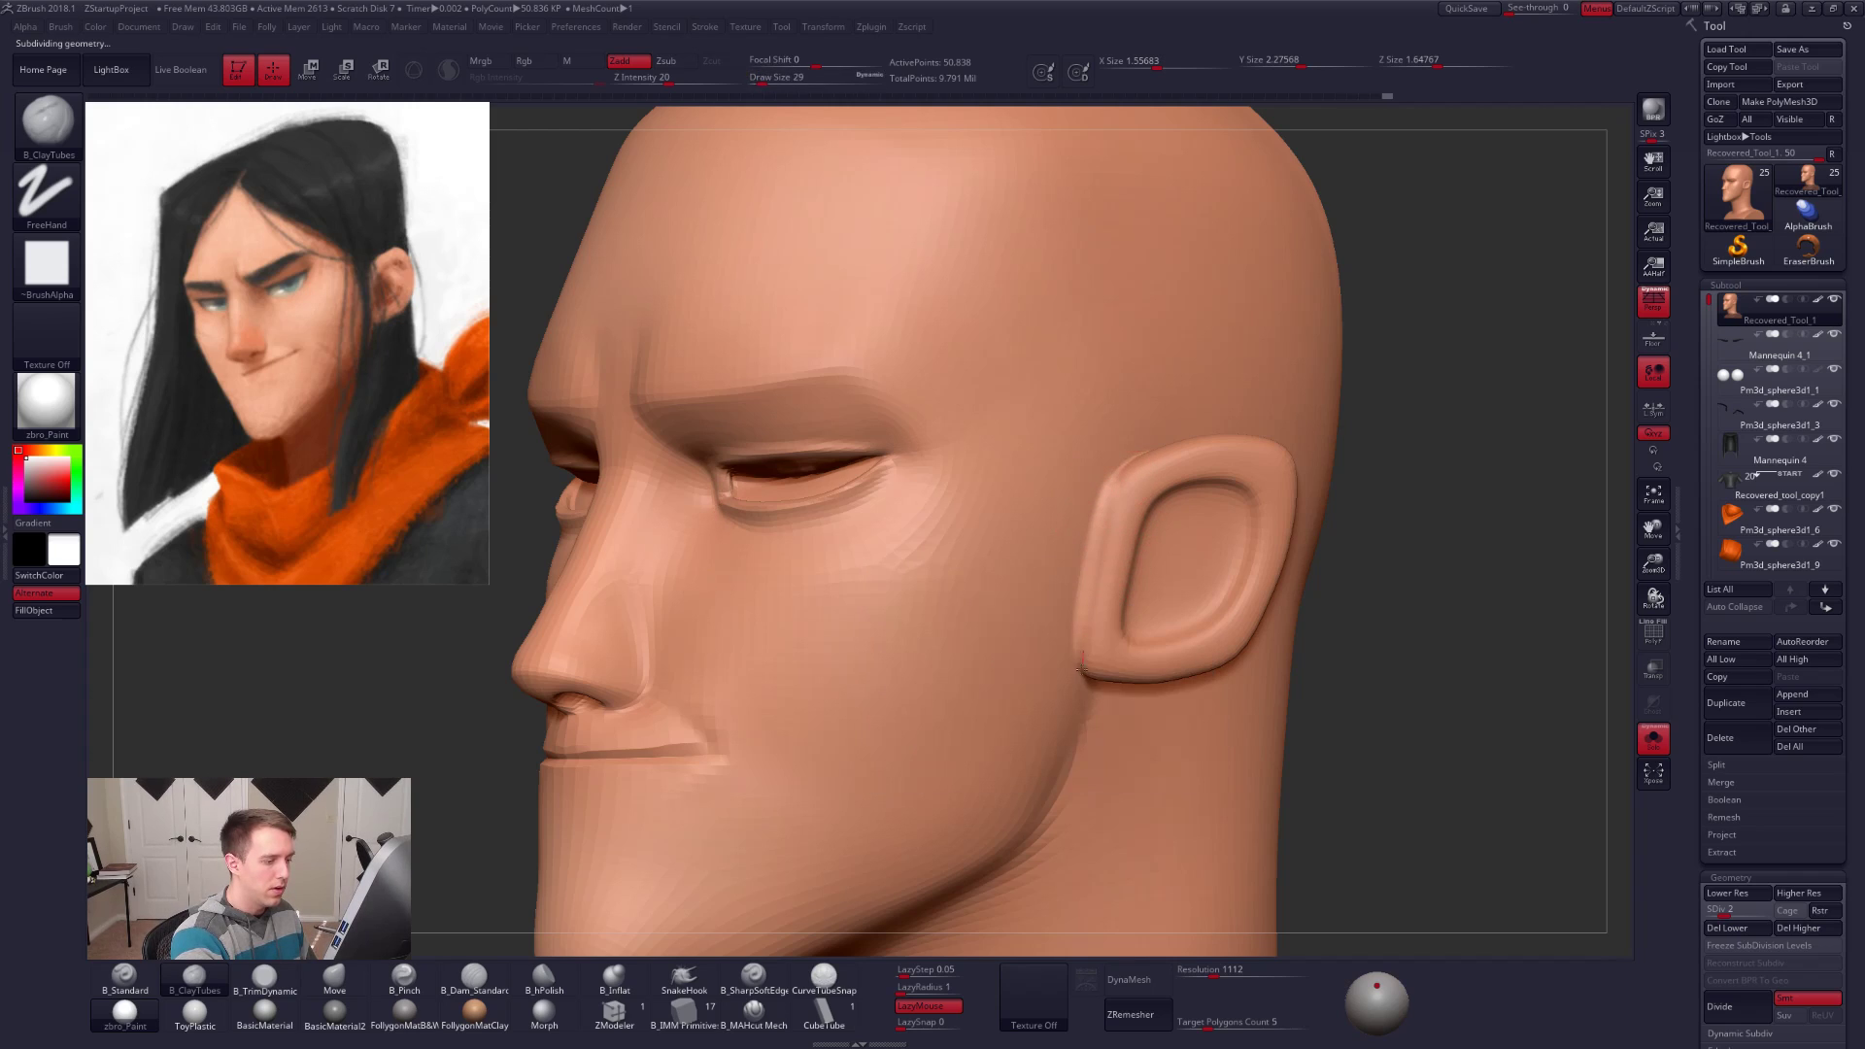
key("shift")
left_click_drag(1099, 519, 1111, 499, "shift")
key("3")
left_click_drag(1081, 629, 1080, 641)
key("shift")
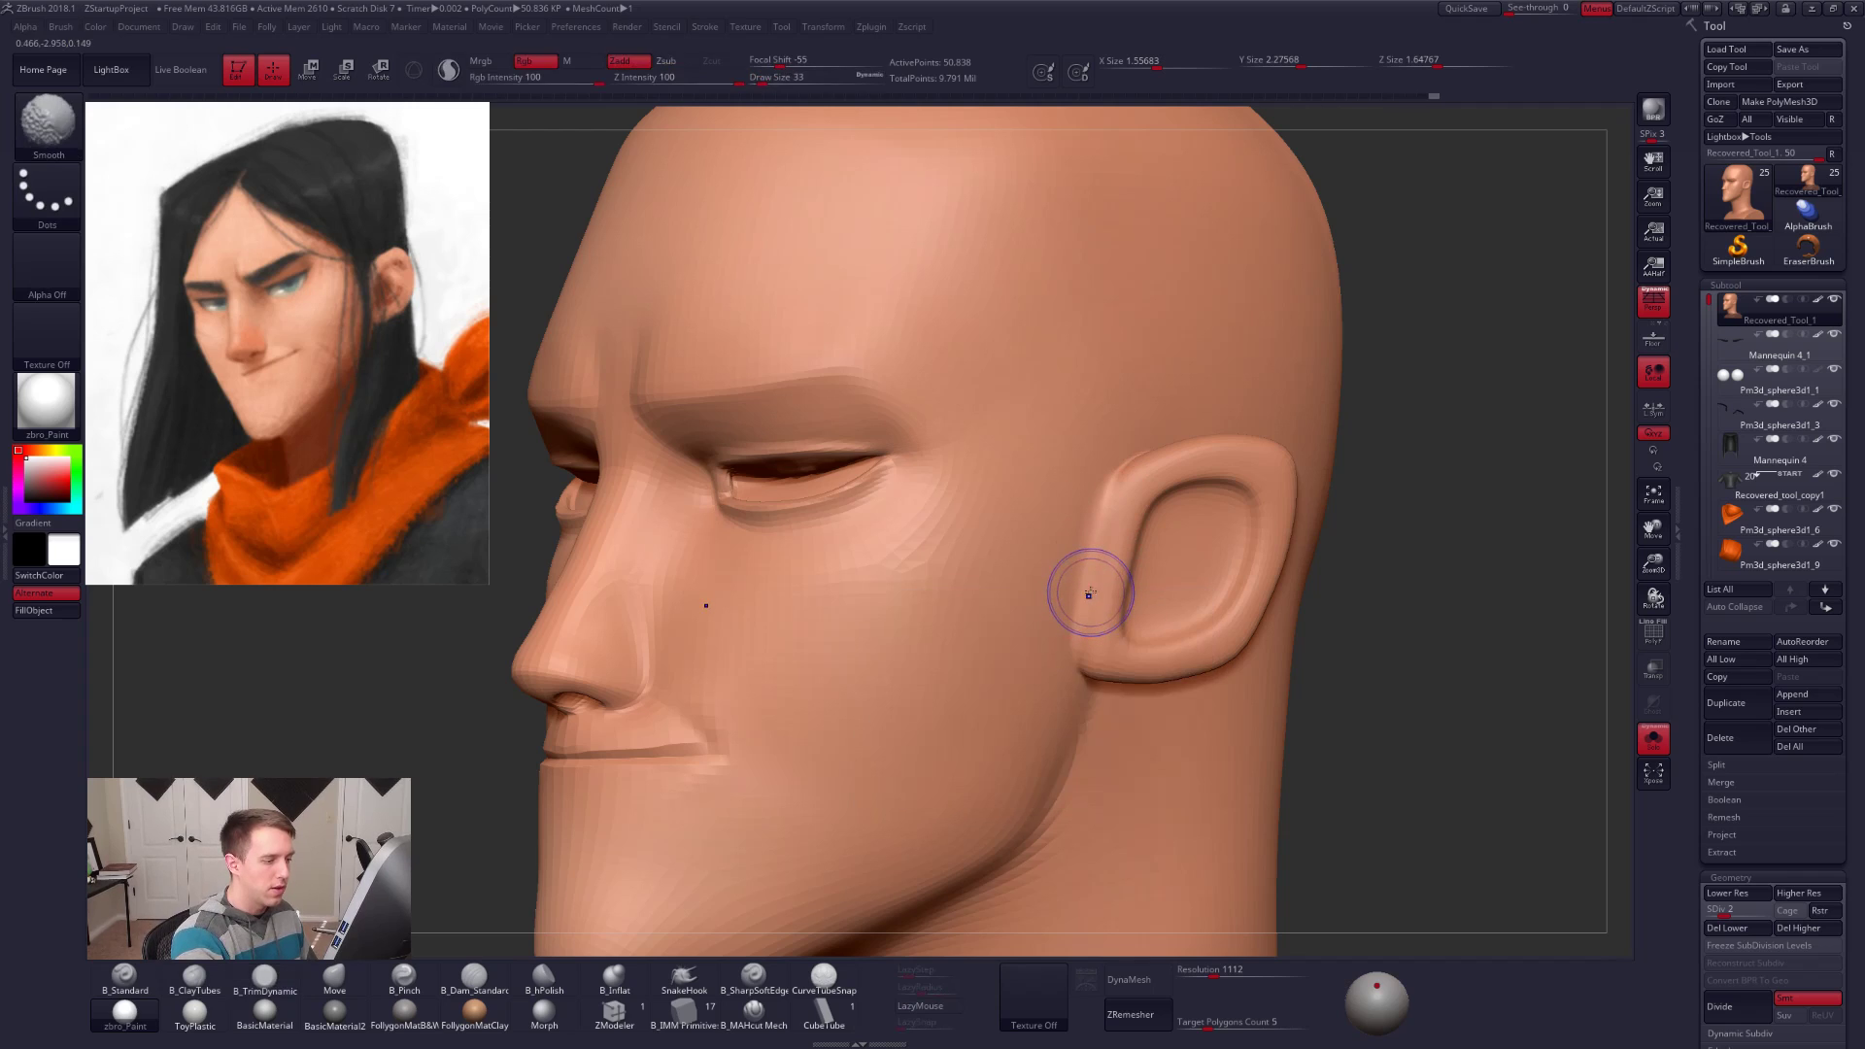
Step: Smooth and flatten the front ear rim at subdivision level 2 with B_TrimDynamic, and step the head up to level 3
key("shift+d")
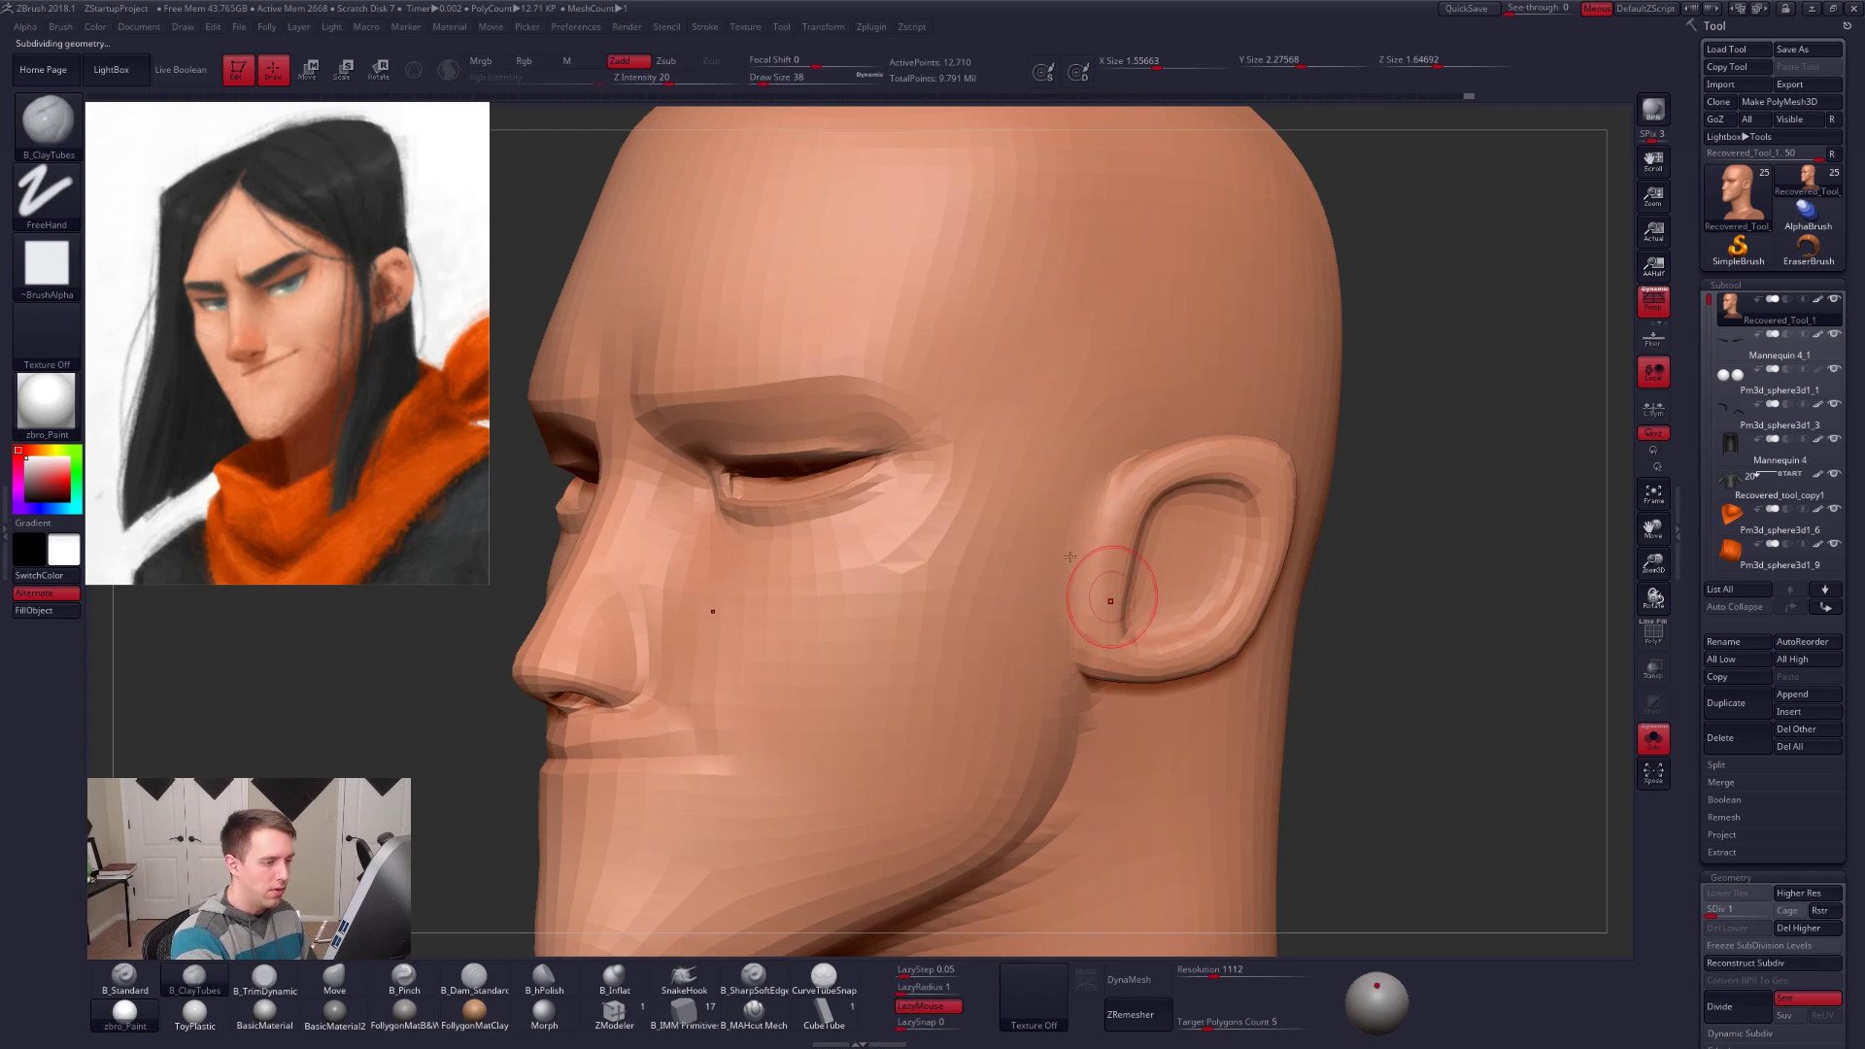
key("ctrl+d")
left_click_drag(1082, 604, 1093, 584, "shift")
mouse_move(1115, 622)
right_mouse_down()
mouse_move(1061, 632)
mouse_move(1106, 632)
right_mouse_up()
key("3")
left_click_drag(1109, 488, 1105, 522)
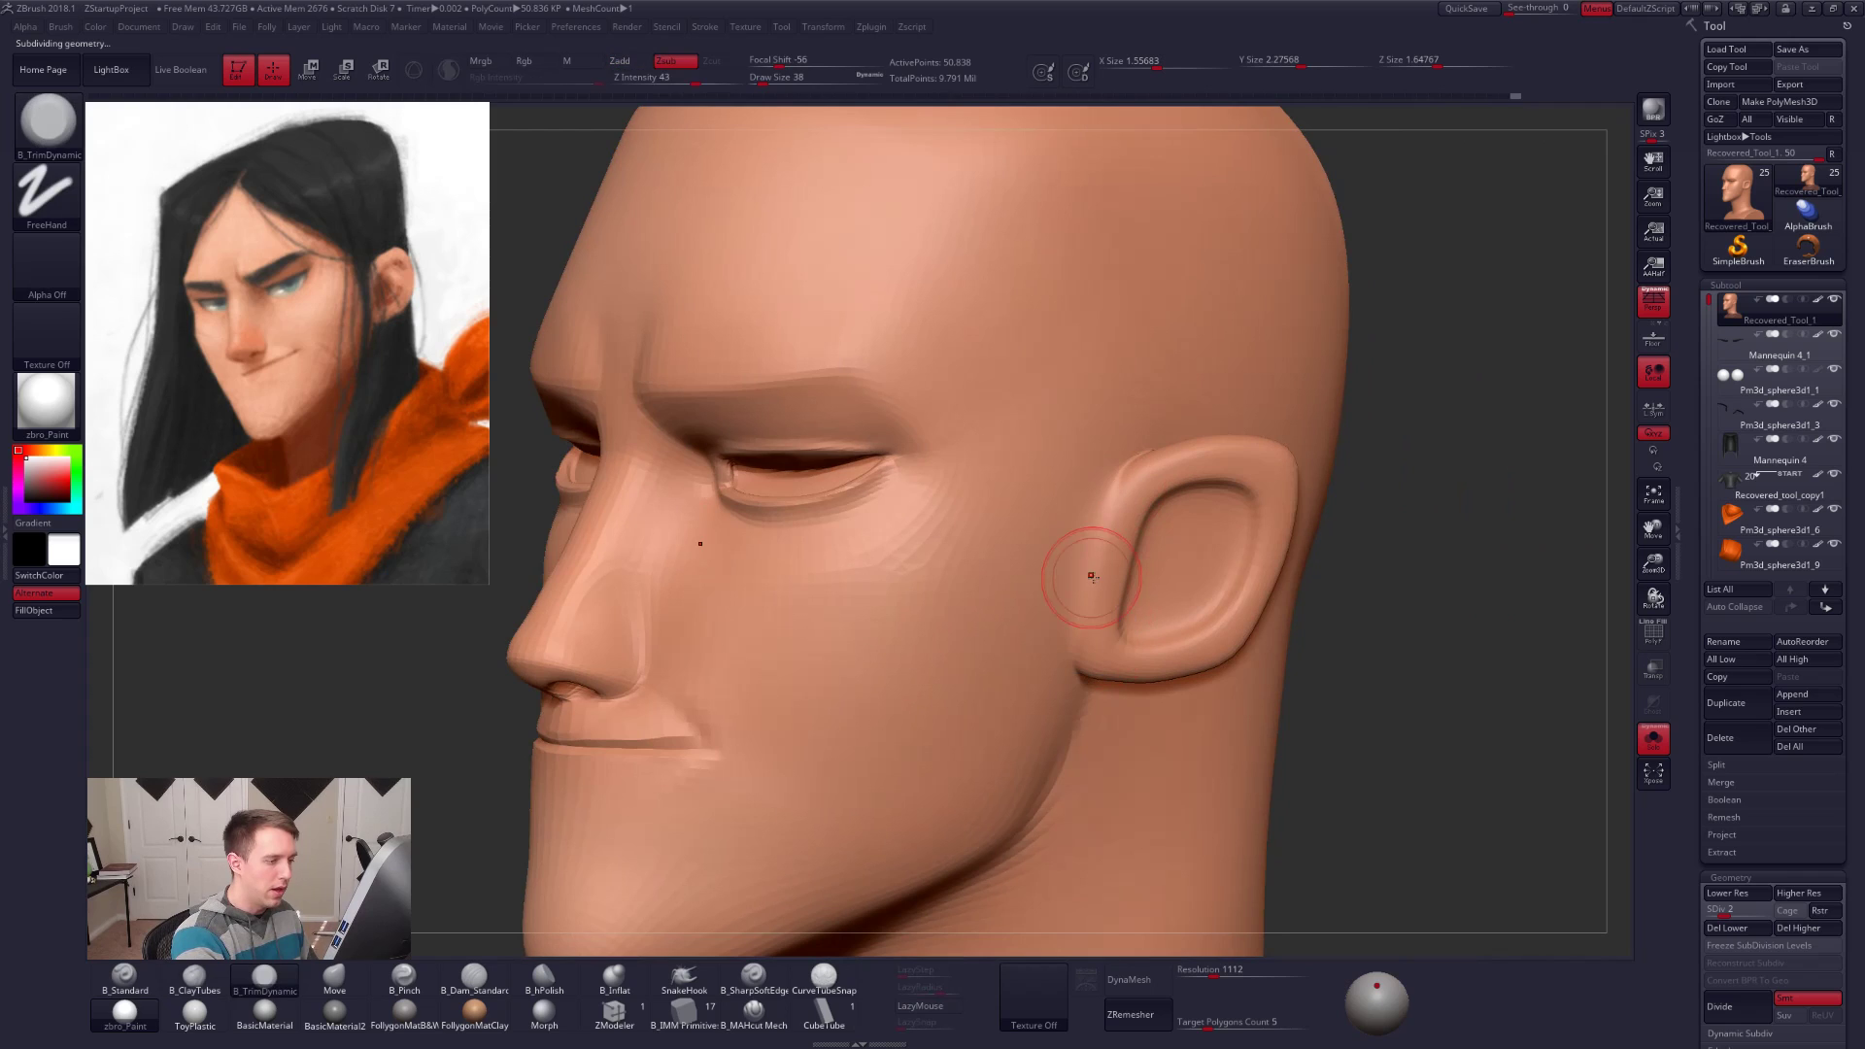
right_click_drag(1084, 623, 1094, 594, "shift")
key("d")
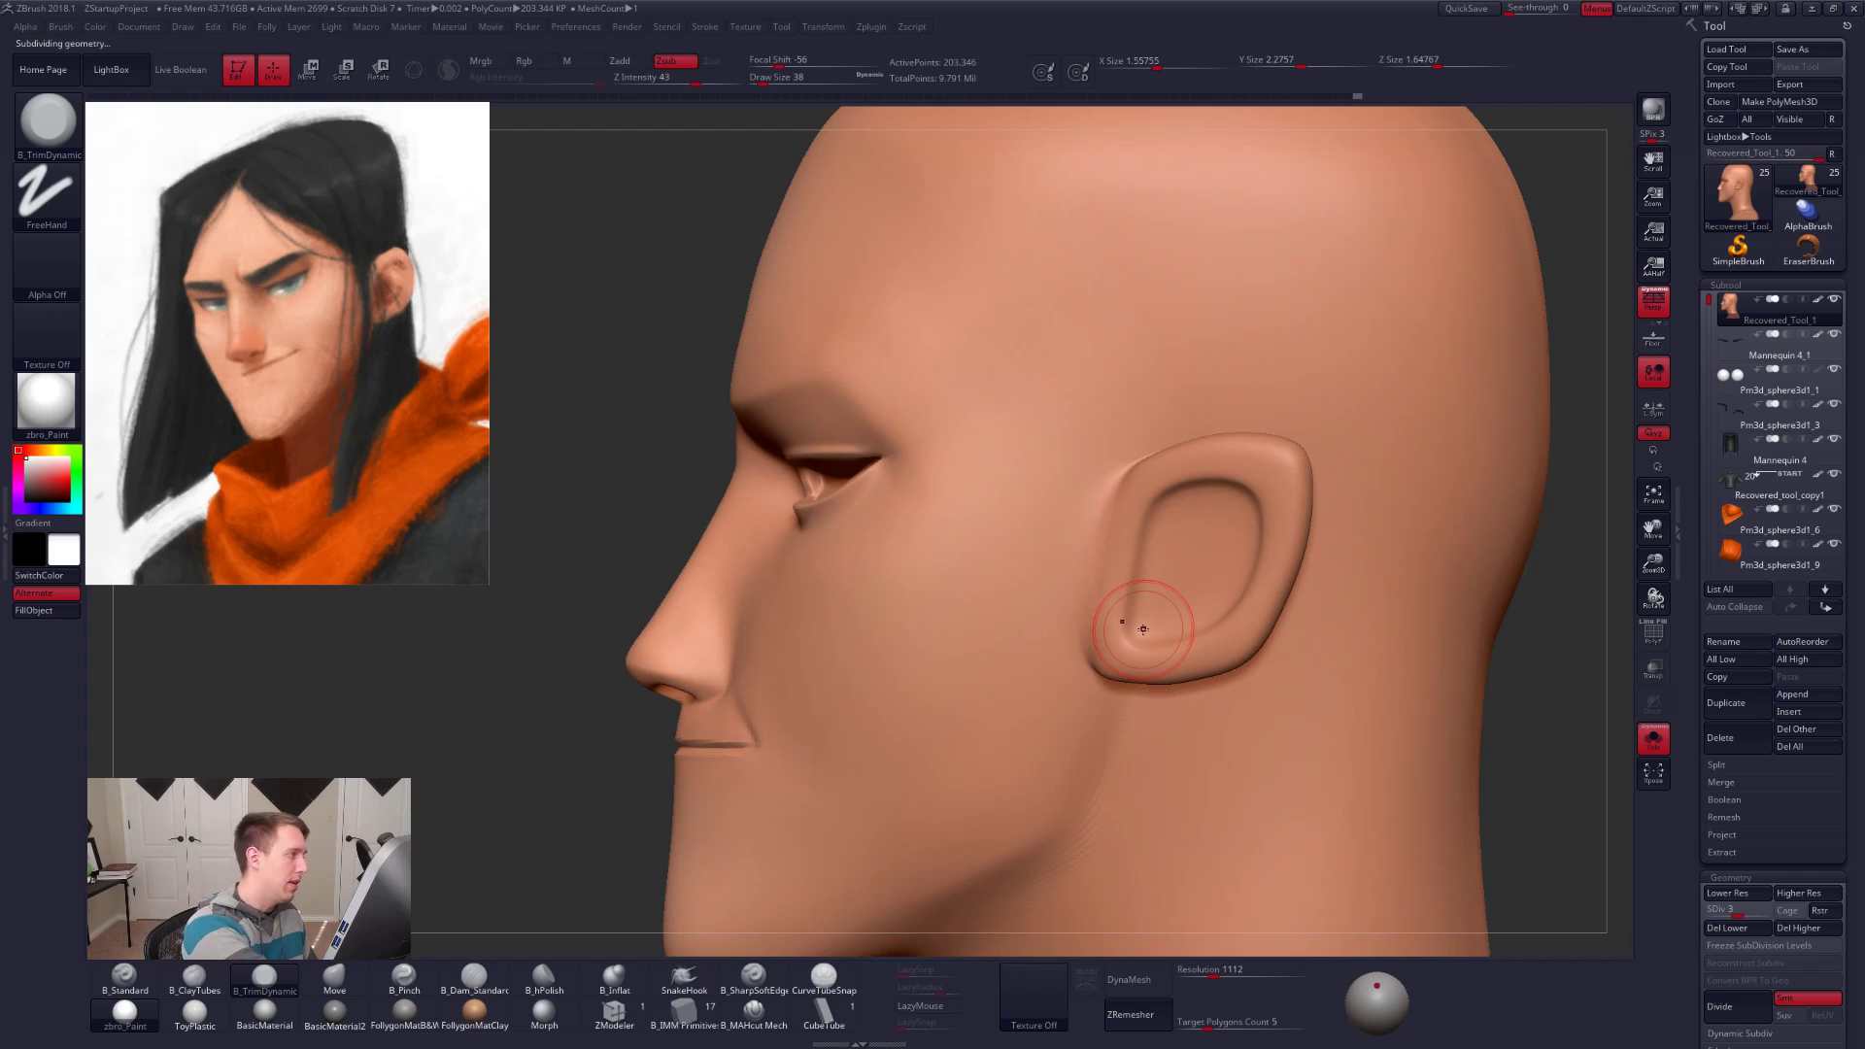
Step: Smooth the front rim of the ear from its upper part down to the lobe at subdivision level 3
right_click_drag(1105, 561, 1074, 550)
key("shift")
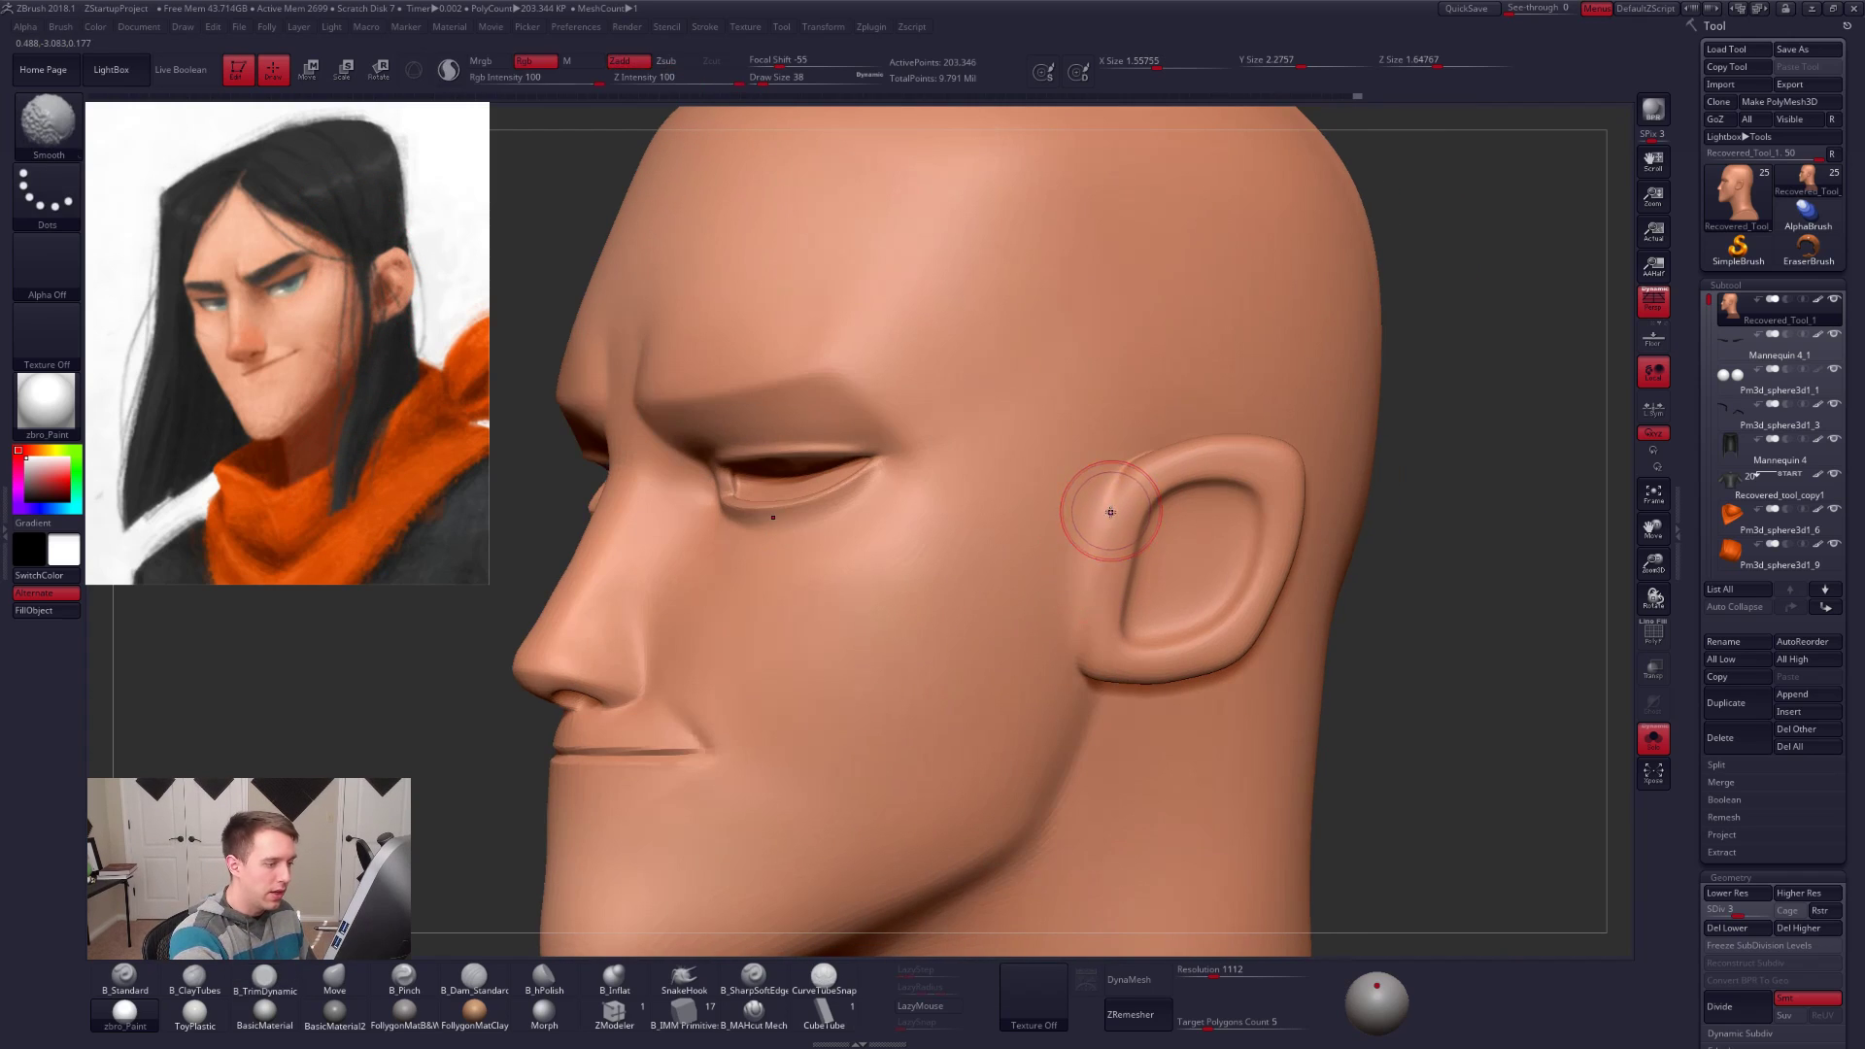
left_click_drag(1106, 510, 1085, 632)
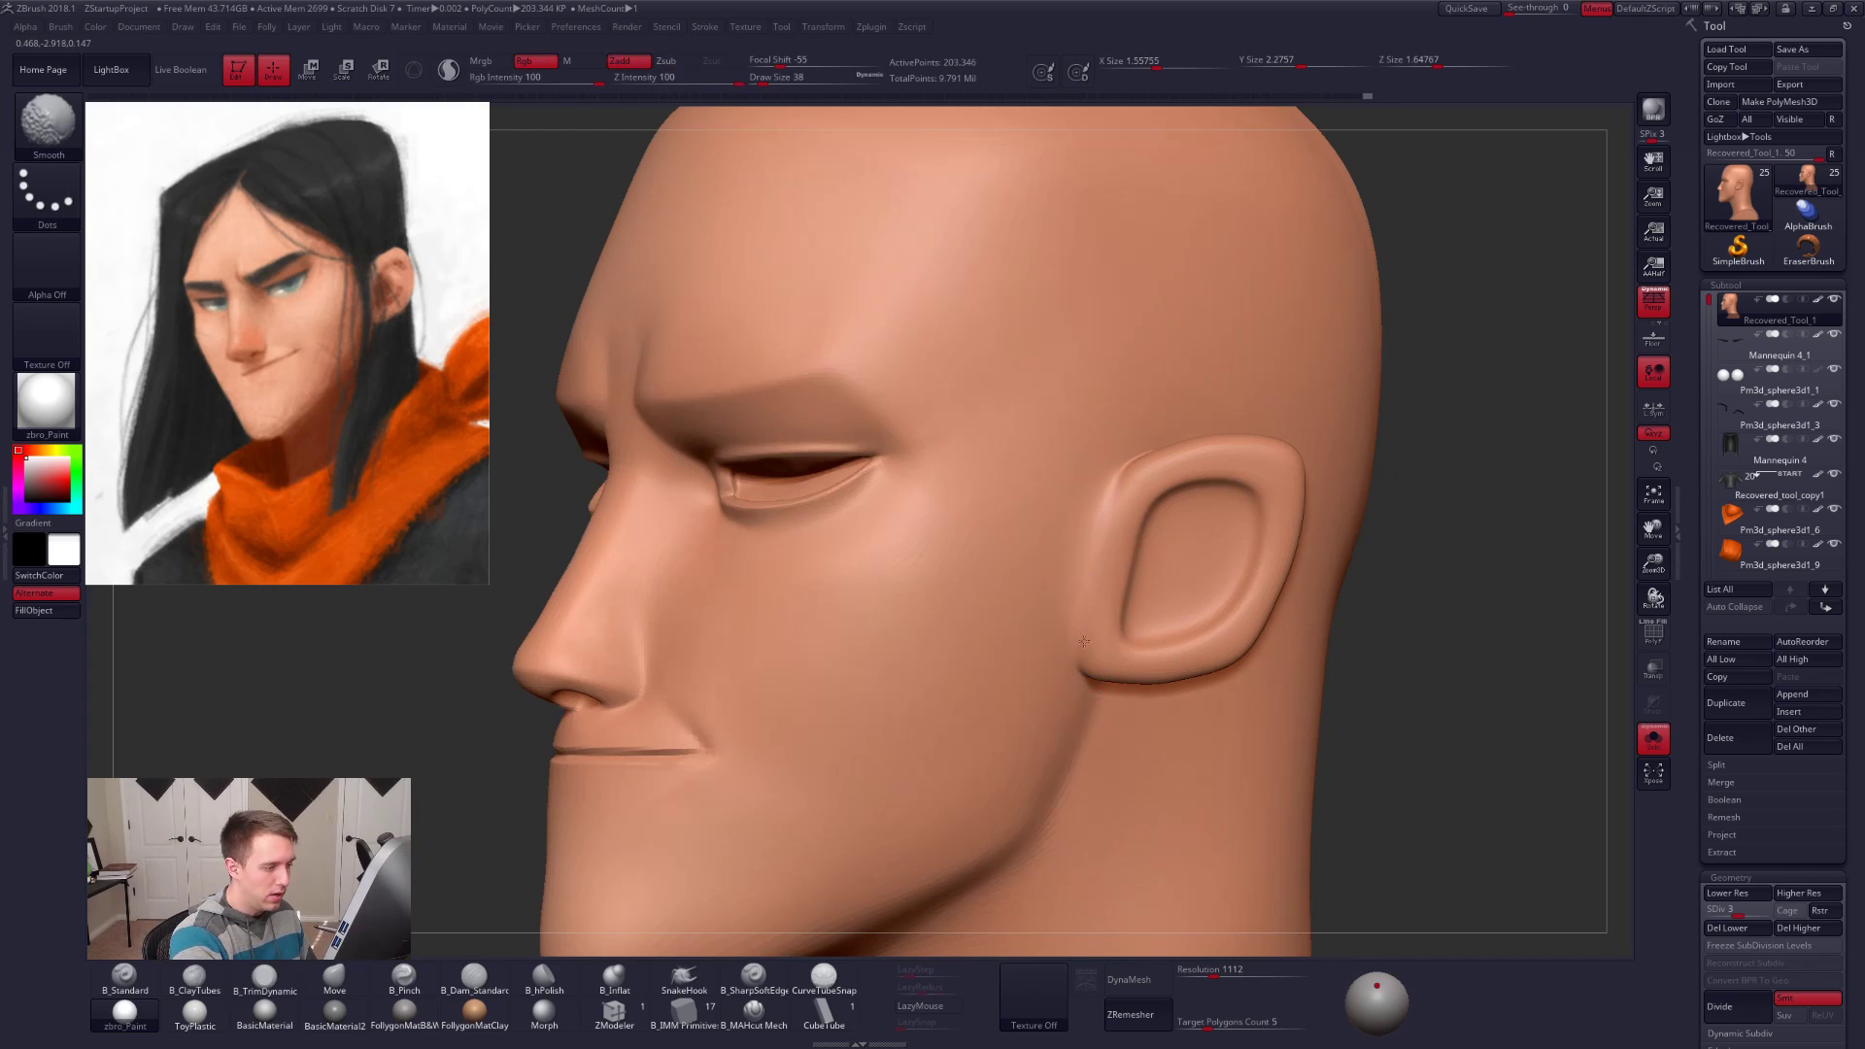
left_click_drag(1110, 506, 1104, 540, "shift")
mouse_move(1104, 542)
right_mouse_down()
mouse_move(1145, 540)
mouse_move(1257, 654)
right_mouse_up()
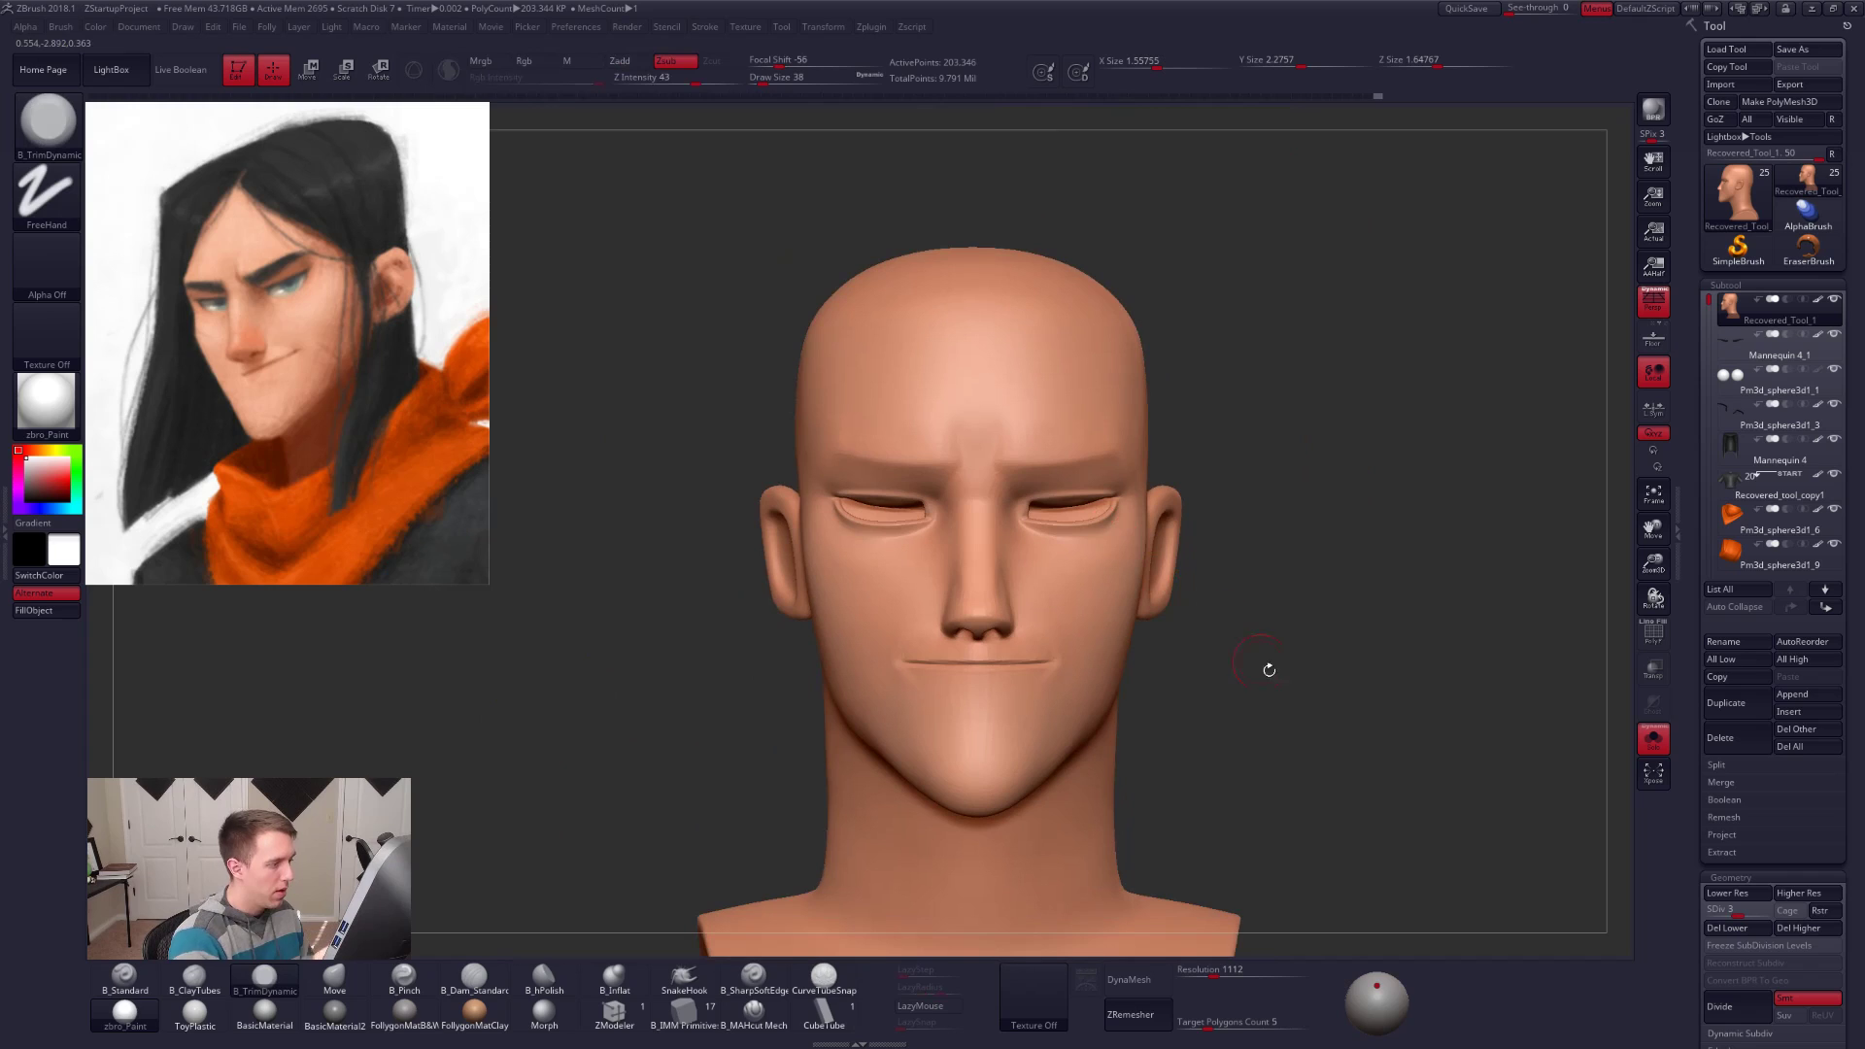
Step: Check the whole character, isolate the head again and touch up the ear's front base with a resized brush
key("alt+s")
key("alt+s")
mouse_move(1357, 779)
right_mouse_down()
mouse_move(1331, 779)
mouse_move(1209, 666)
mouse_move(1127, 555)
right_mouse_up()
key("space")
left_click_drag(1125, 552, 1151, 544)
key("space")
left_click_drag(1141, 622, 1128, 613)
key("shift")
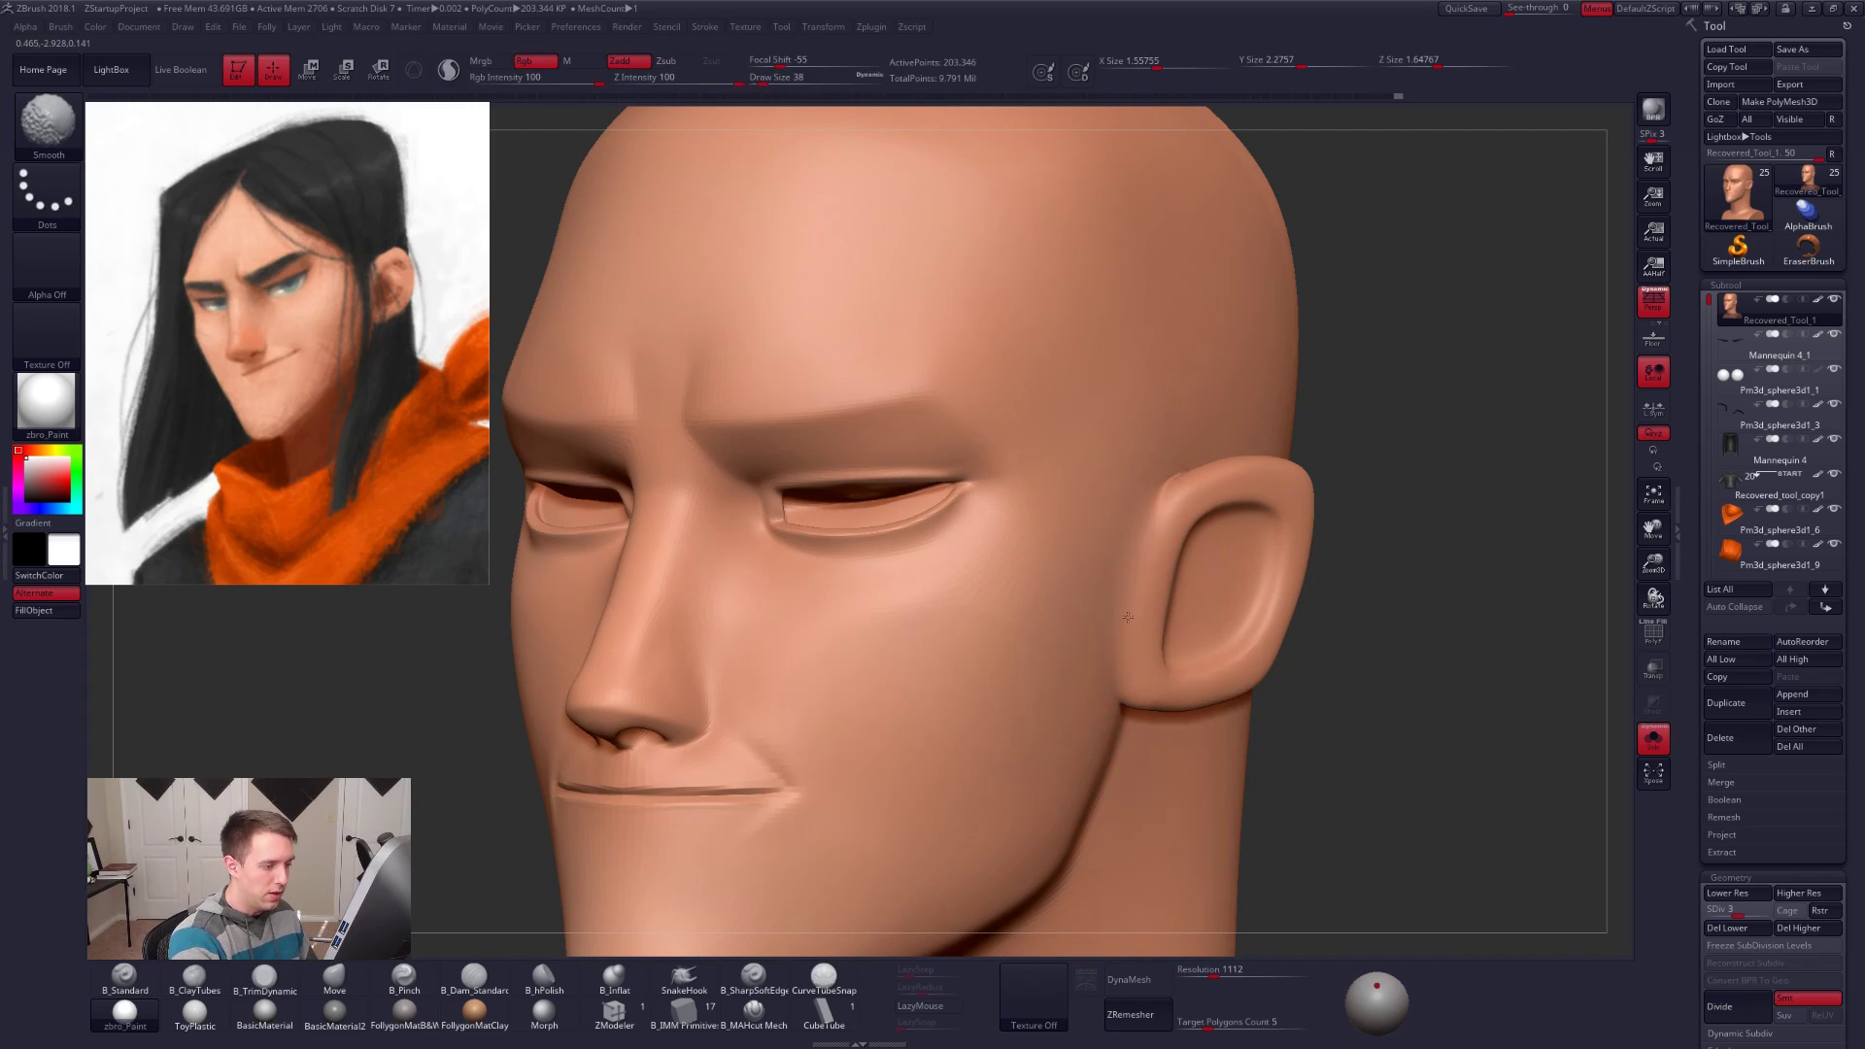
Step: Smooth the transition between cheek and ear and raise the head to subdivision level 5
right_click_drag(1158, 583, 1078, 571)
key("shift")
mouse_move(1146, 639)
right_mouse_down()
mouse_move(1178, 586)
mouse_move(1139, 603)
right_mouse_up()
key("d")
key("d")
key("shift")
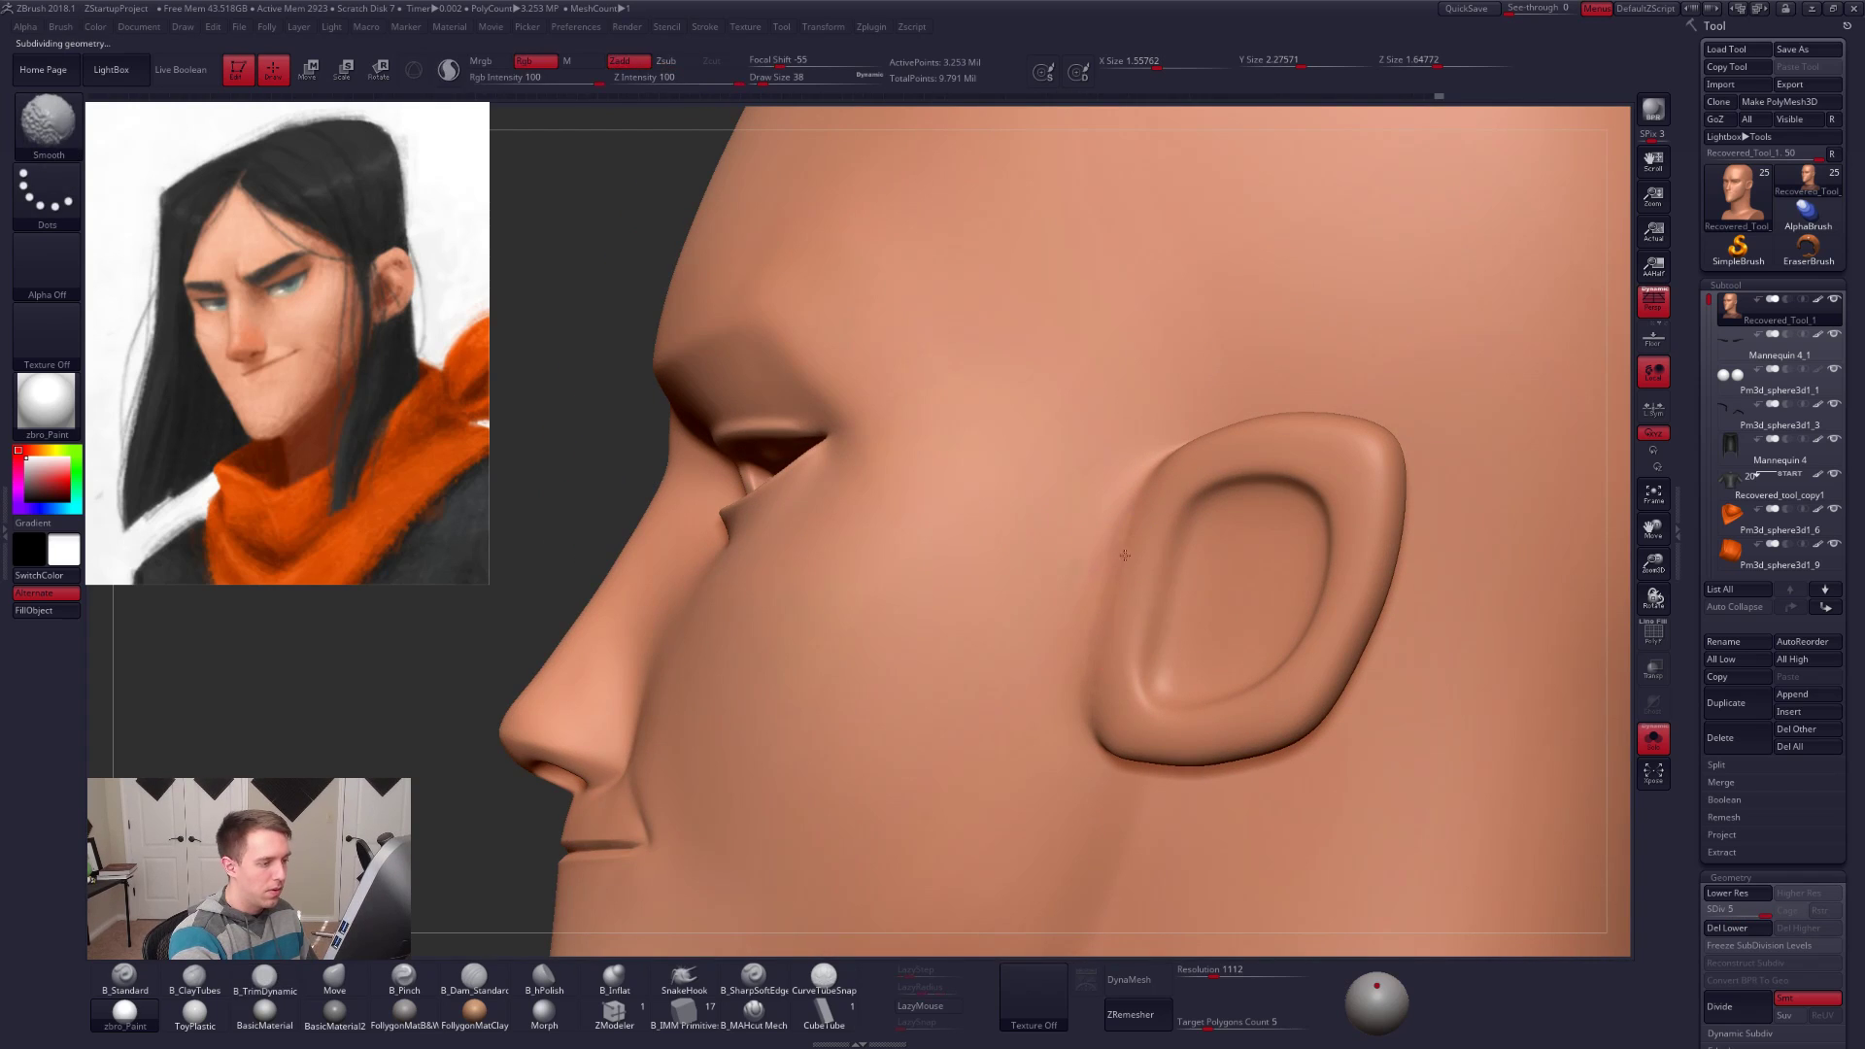
Step: Switch to the B_Standard brush with colour painting enabled and sample the skin colour beside the ear
key("1")
left_click(504, 60)
key("c")
right_click_drag(1060, 602, 1088, 618)
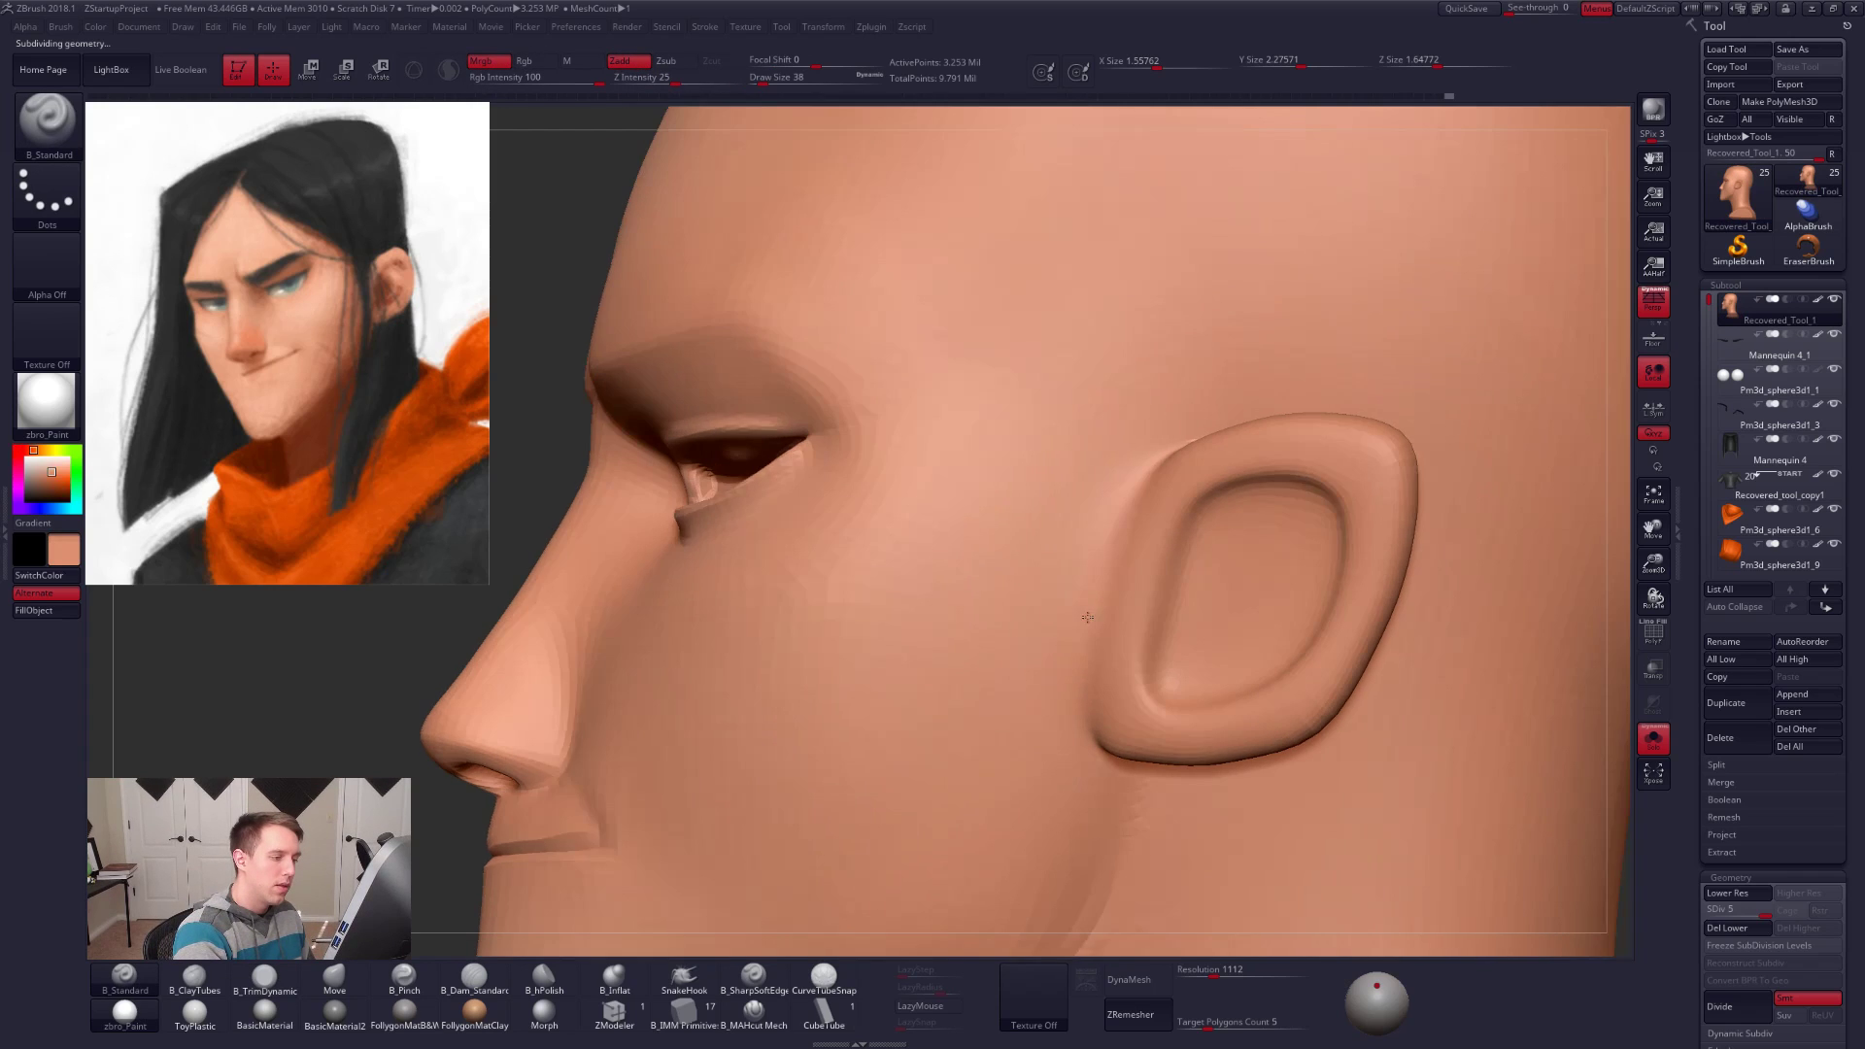
key("shift")
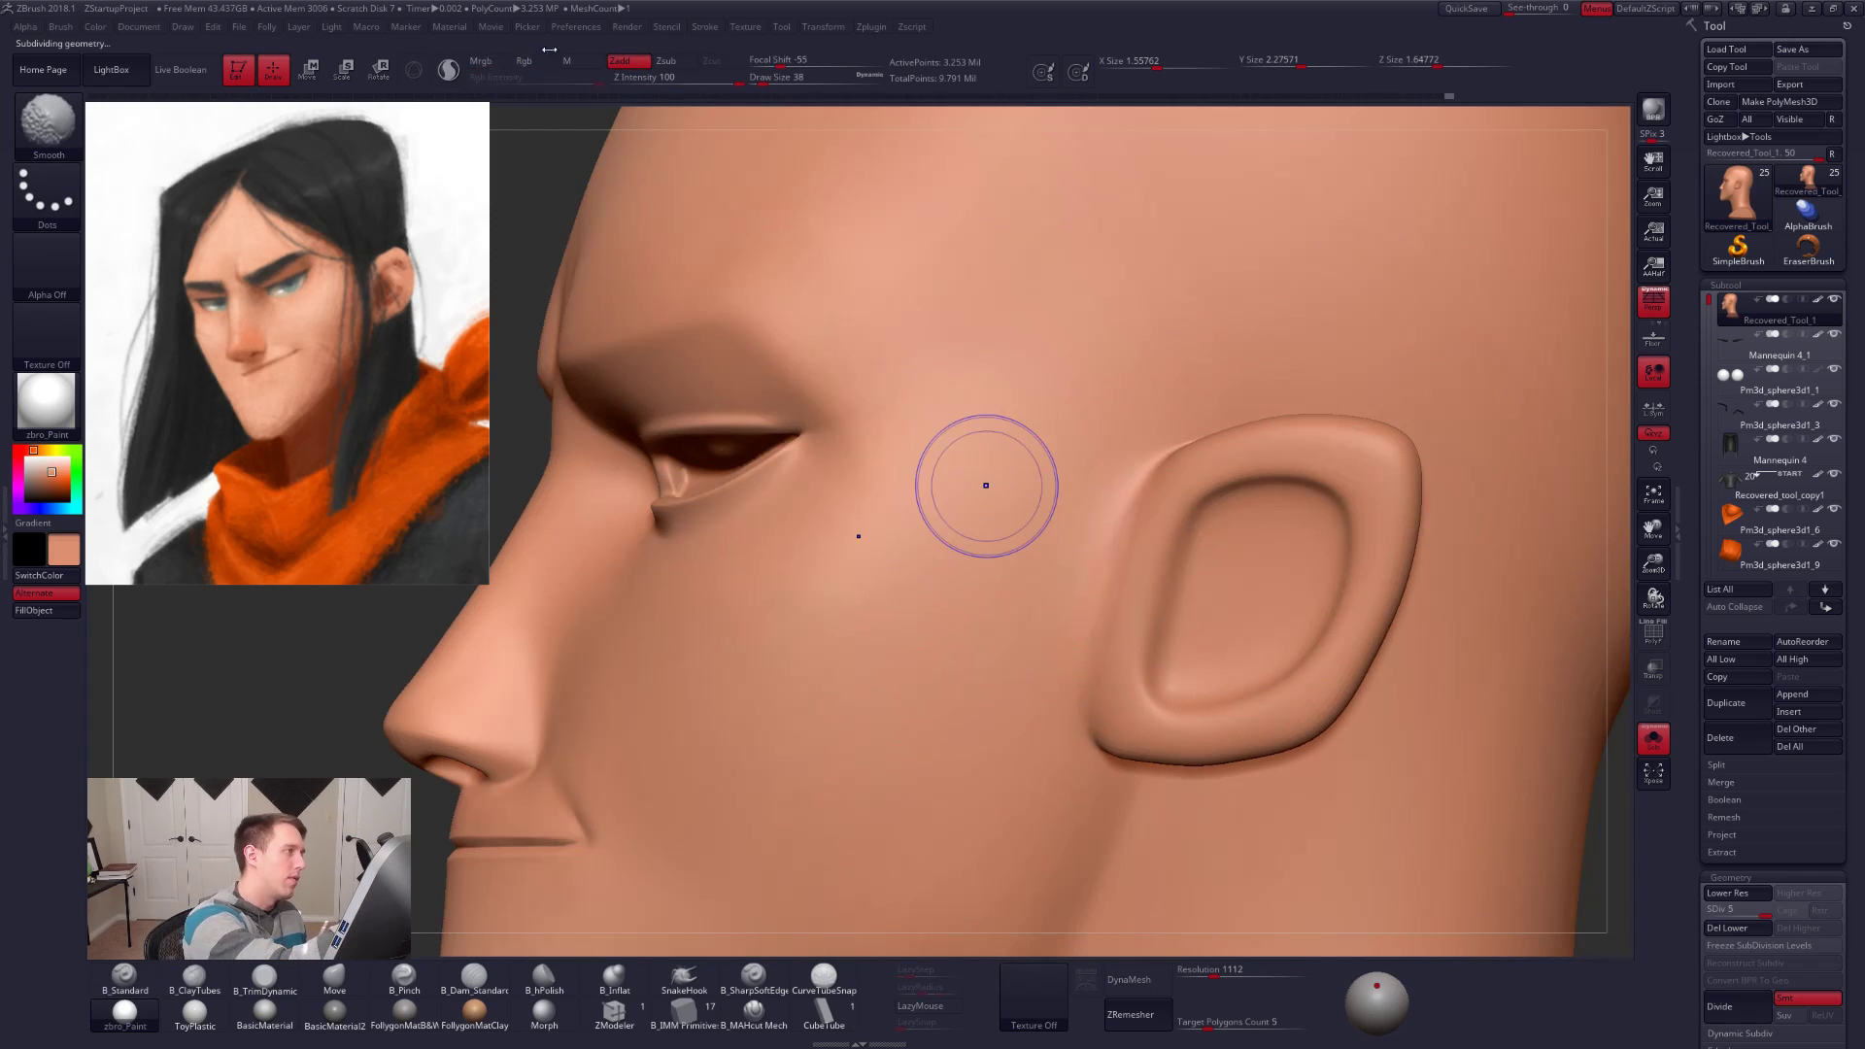
Step: Paint the sampled skin colour along the front edge of the ear down to the lobe, undoing the first stroke
left_click_drag(1154, 478, 1124, 557)
key("ctrl")
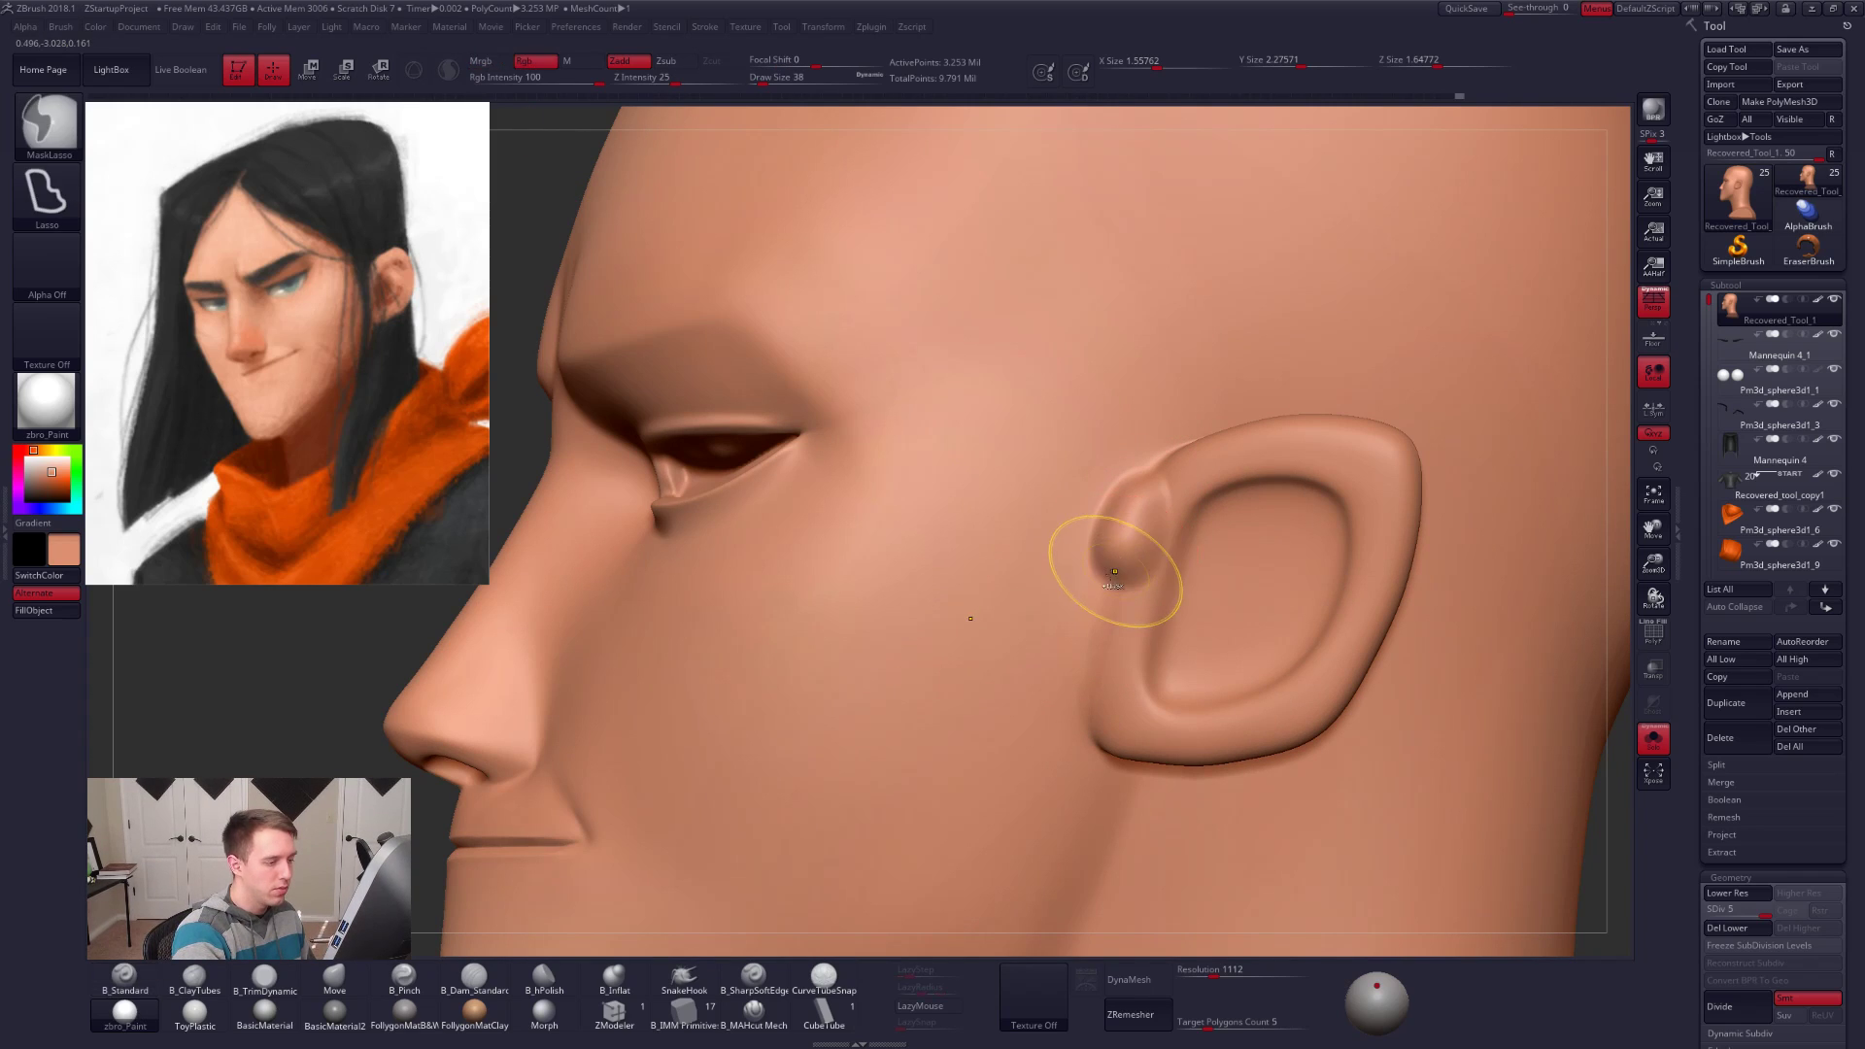
key("ctrl+z")
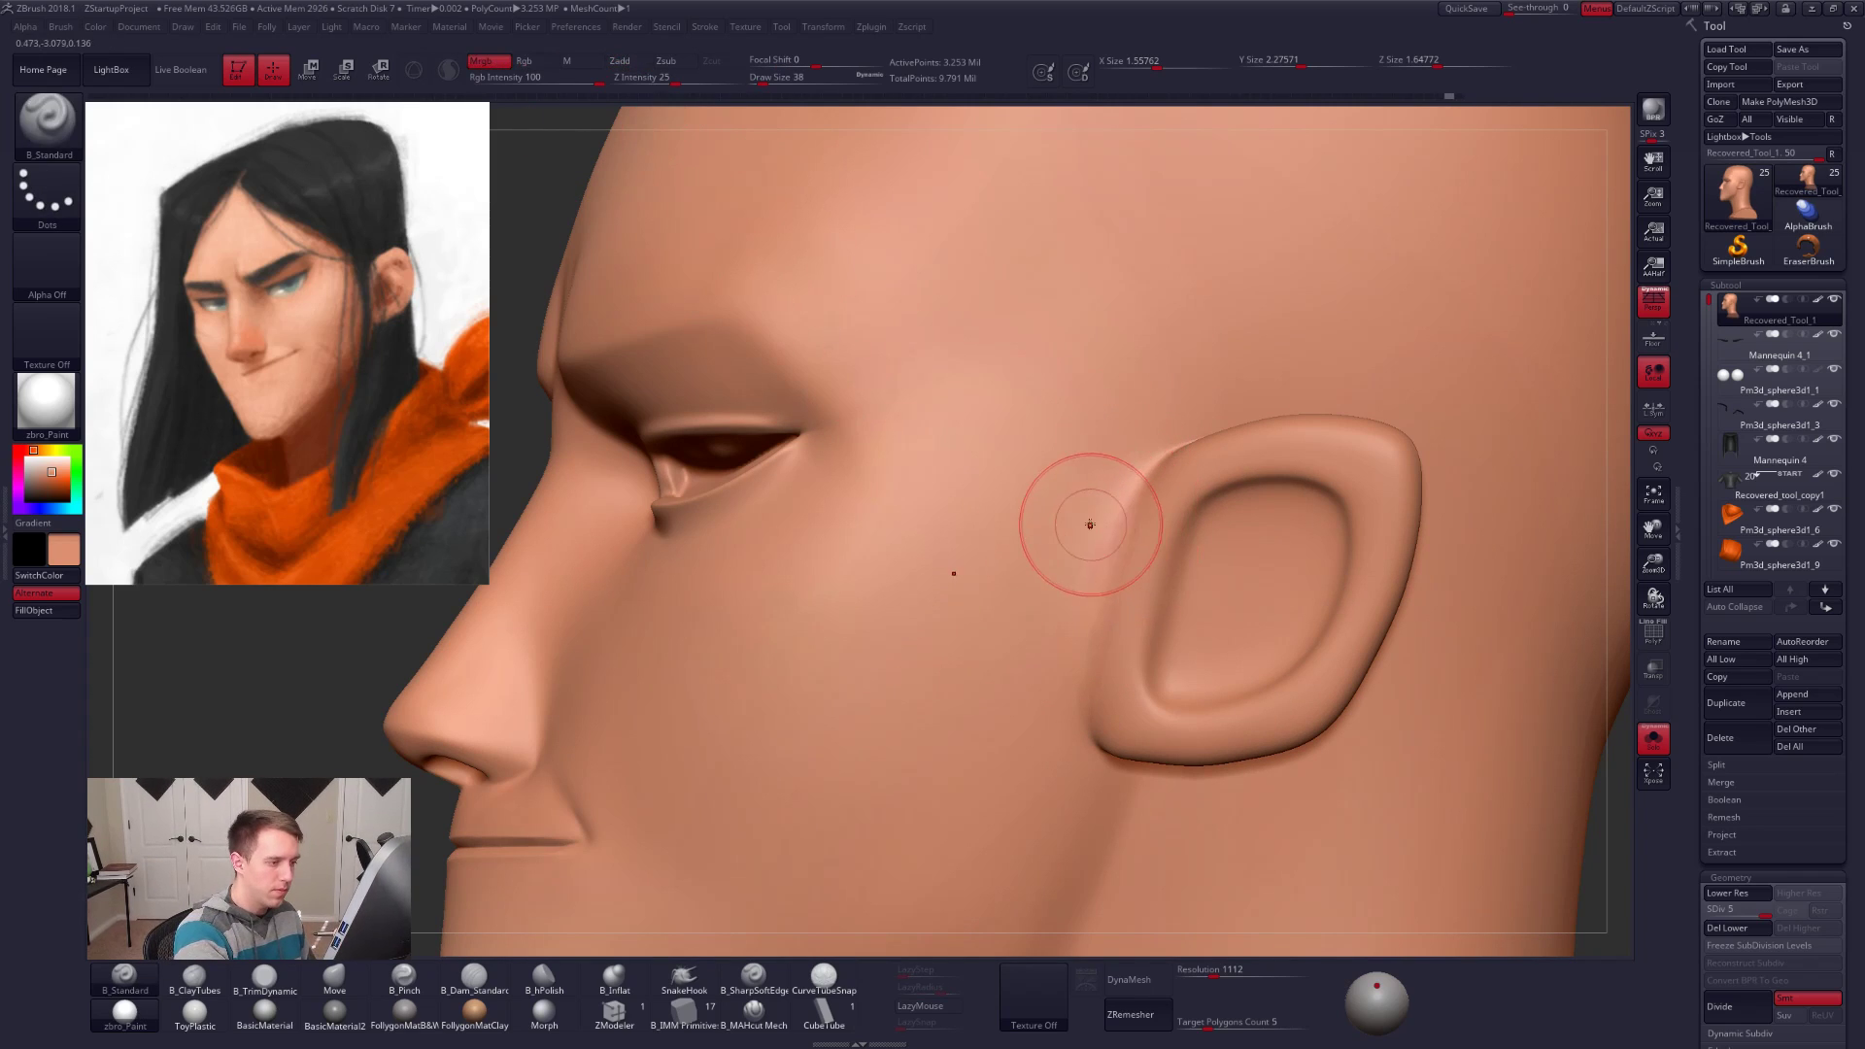
left_click_drag(1138, 491, 1109, 584)
left_click_drag(1092, 720, 1098, 702)
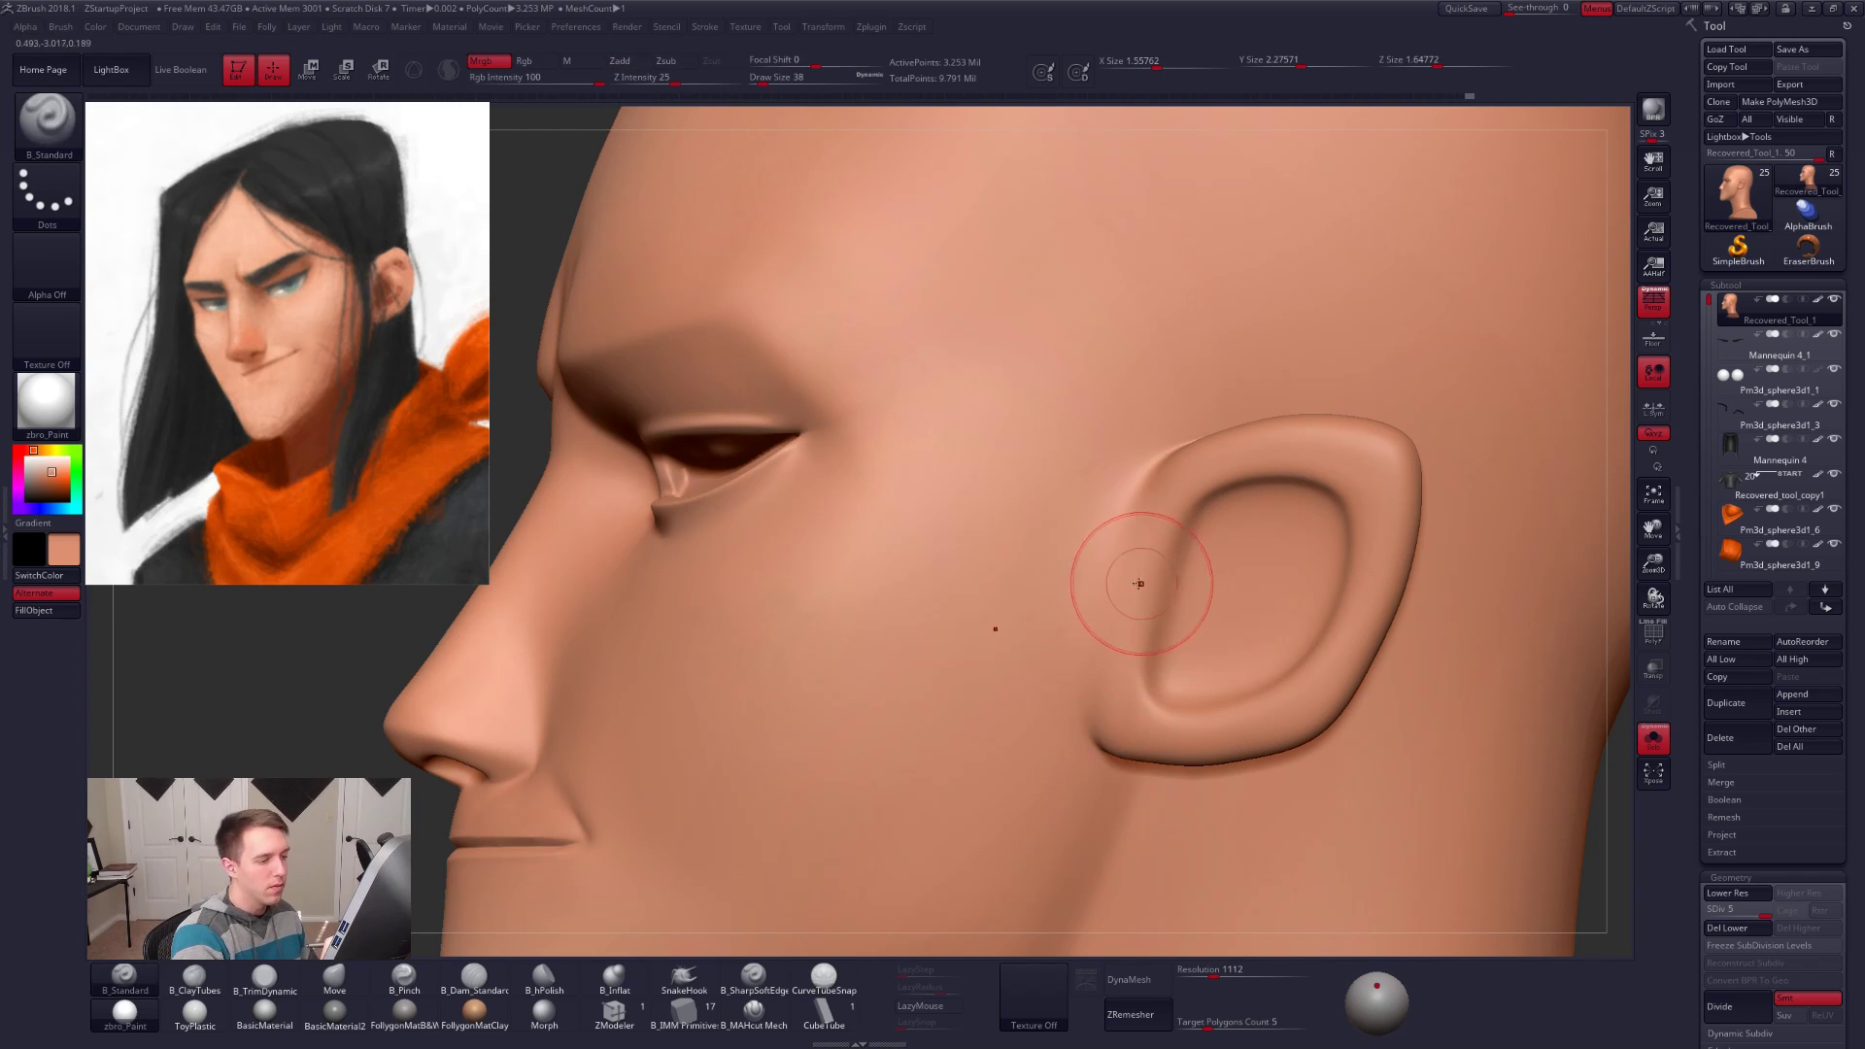
Step: Pinch the front and upper rim of the ear with B_Pinch at draw size 21
key("b")
key("p")
key("i")
key("space")
left_click_drag(1164, 584, 1157, 583)
right_click_drag(1157, 583, 1076, 594)
left_click_drag(1139, 677, 1145, 612)
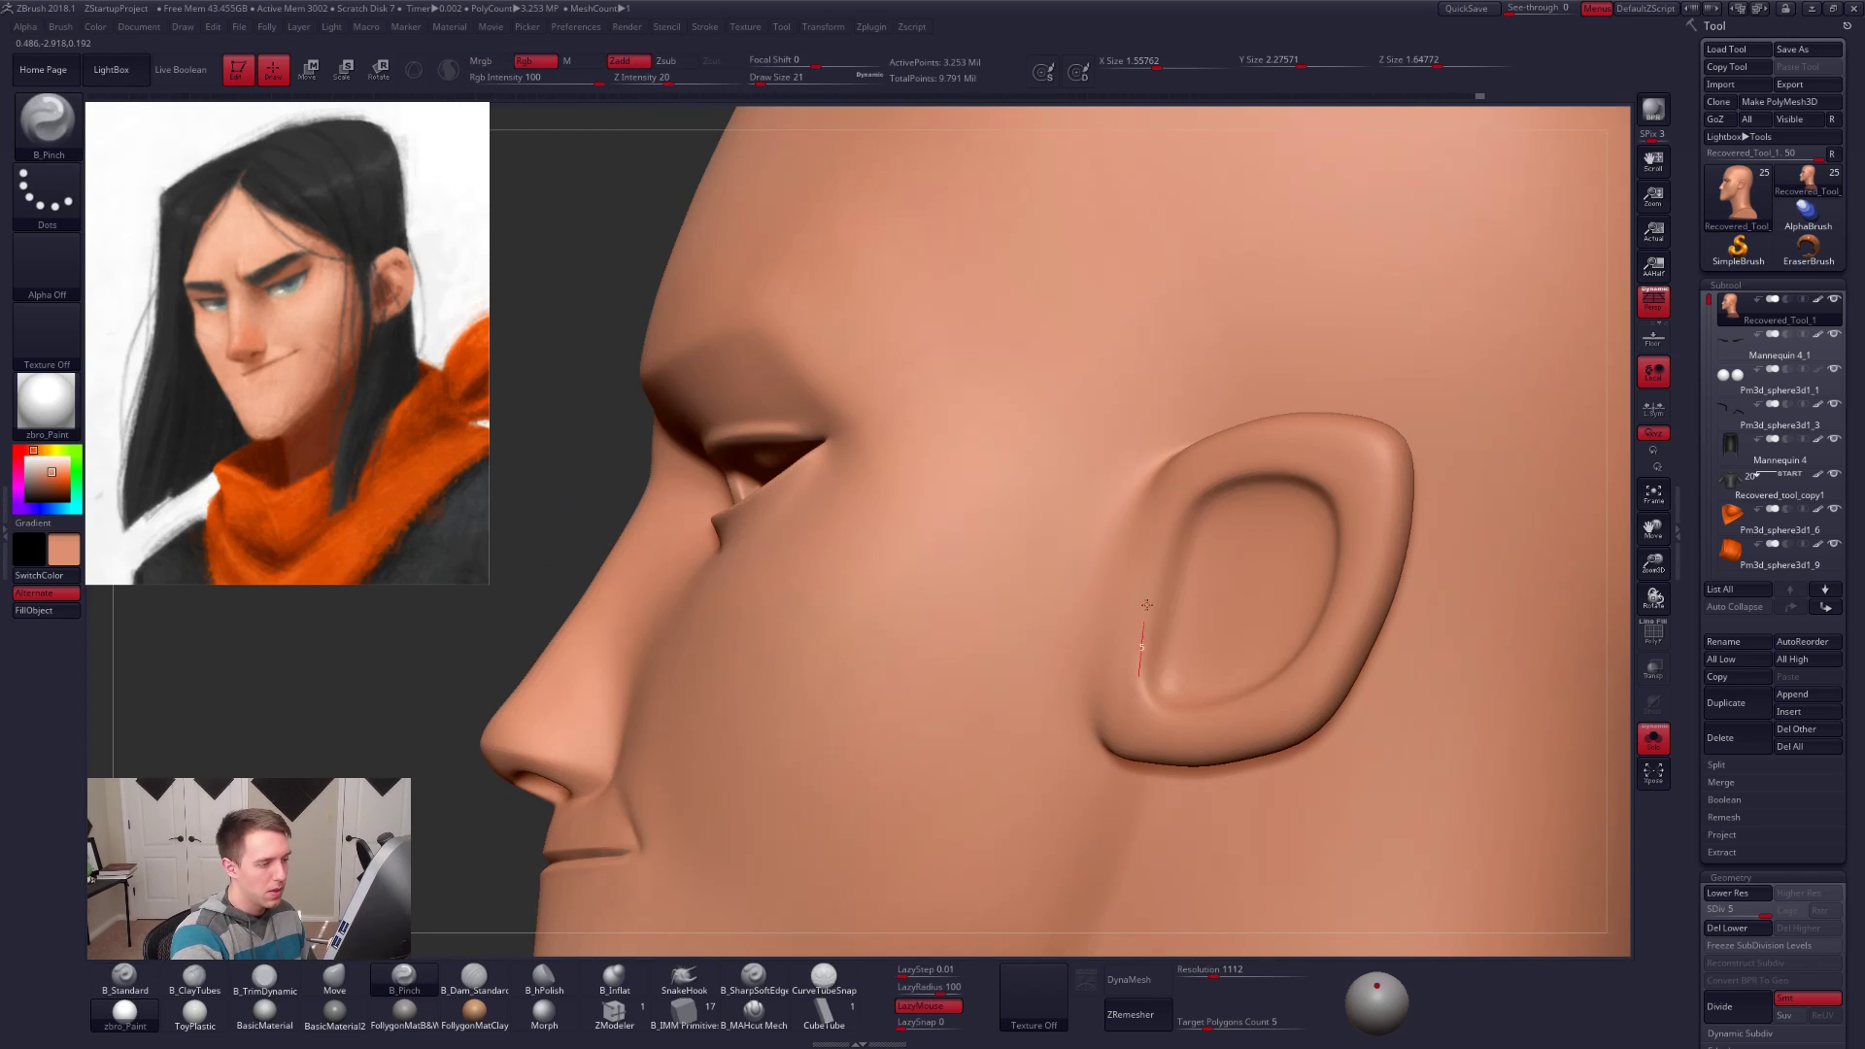
left_click_drag(1252, 446, 1166, 620)
right_click_drag(1170, 631, 1210, 630)
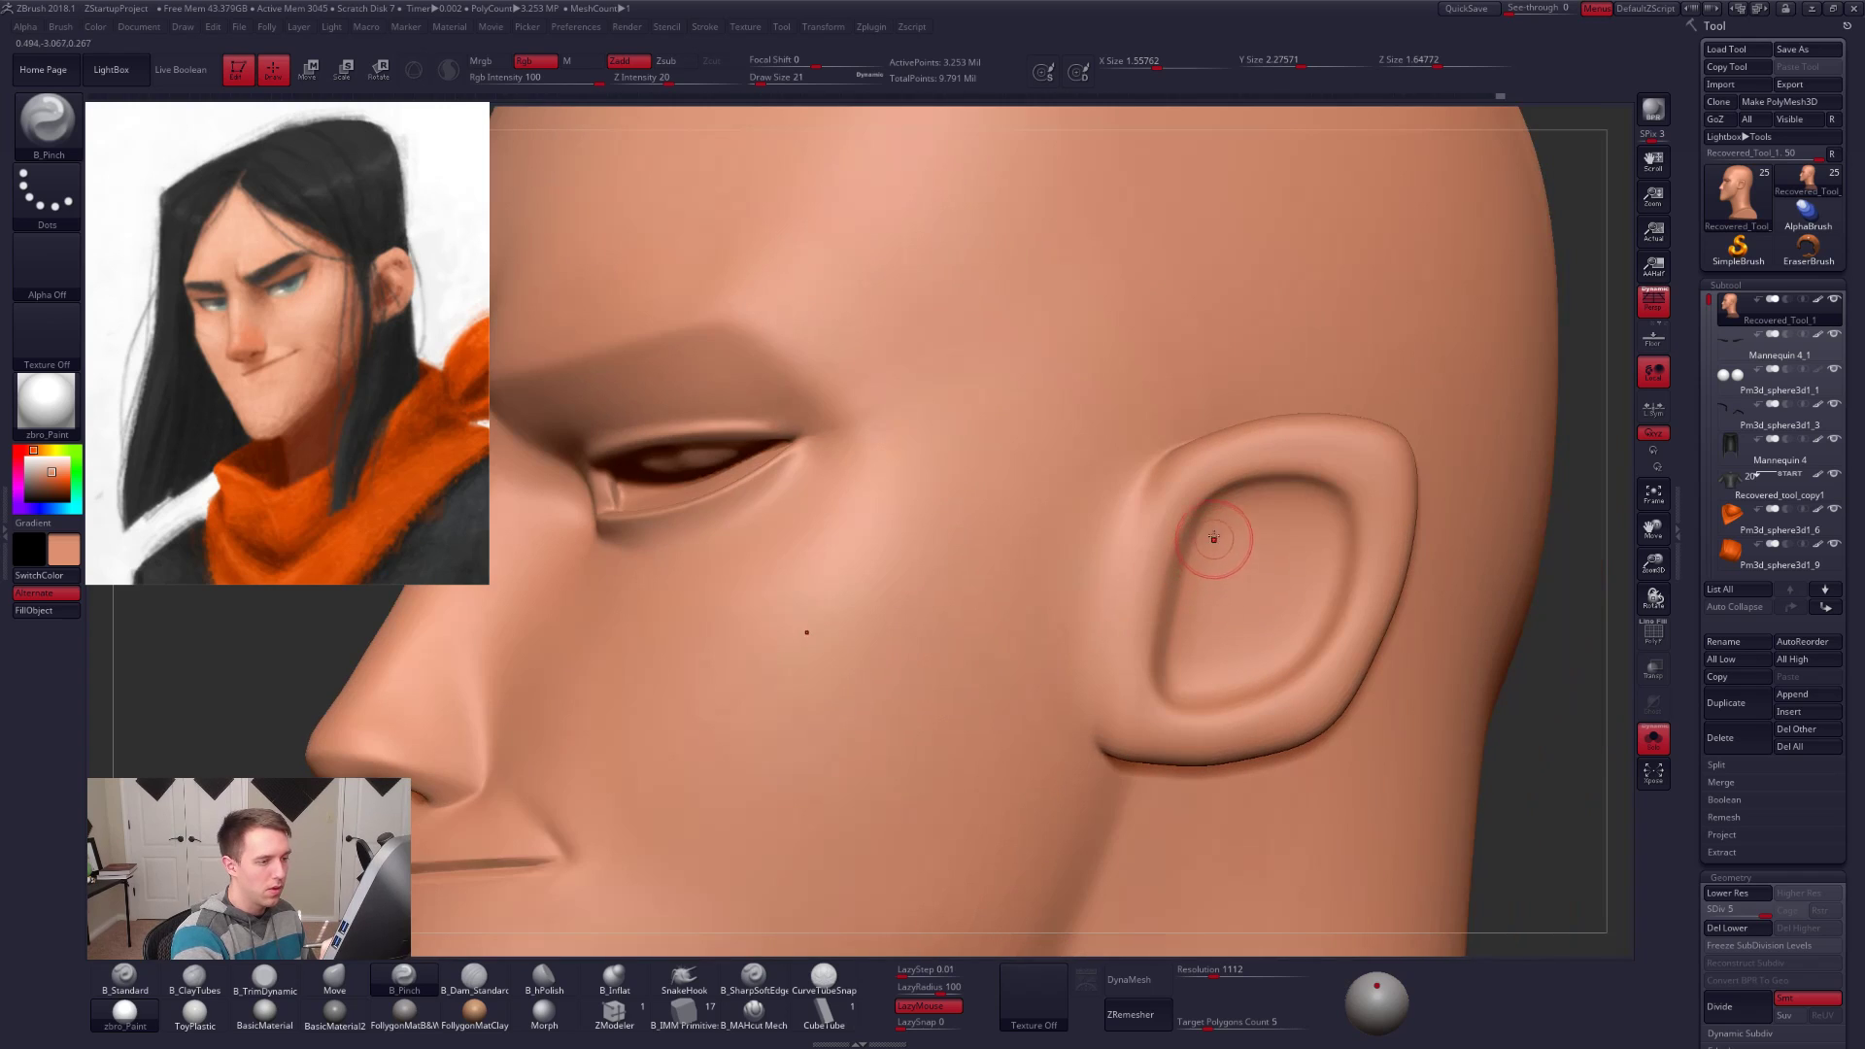
Step: Tighten the edge around the ear's inner hollow with B_Pinch, working along the top, back and bottom
left_click_drag(1195, 529, 1297, 475)
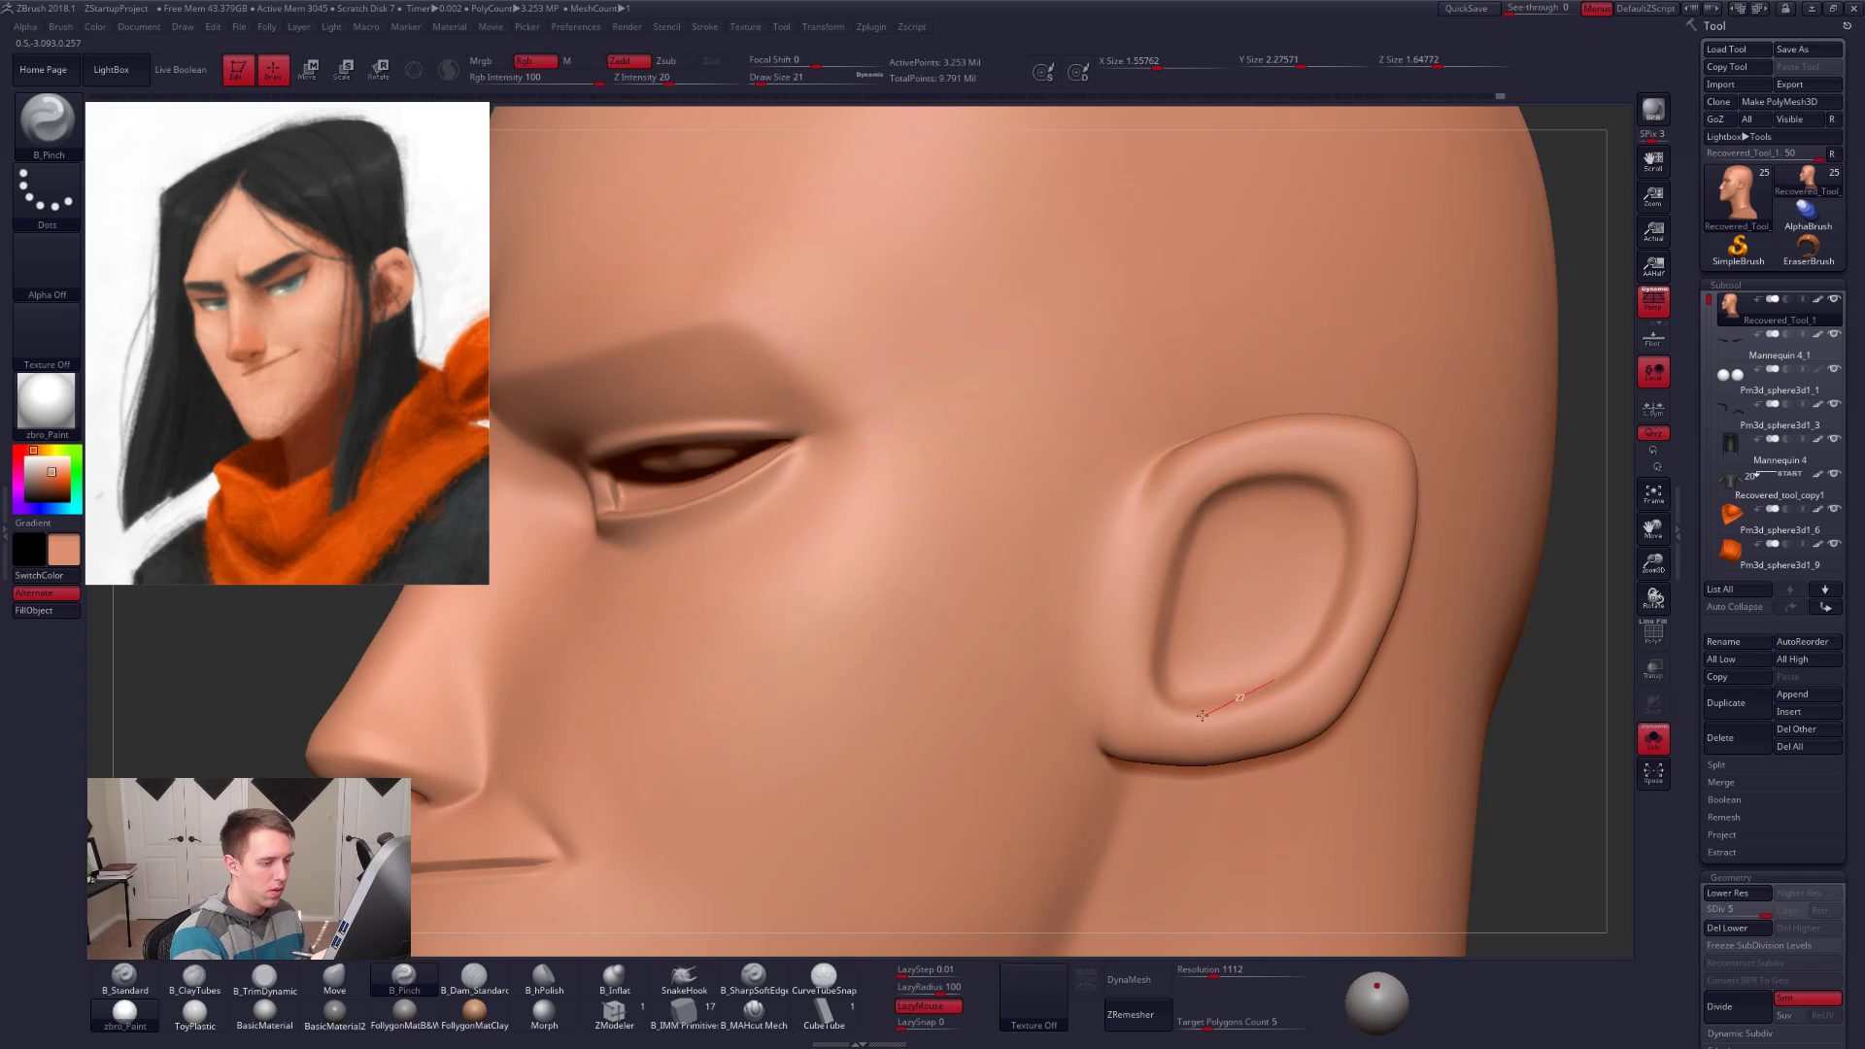
left_click_drag(1093, 673, 1101, 666)
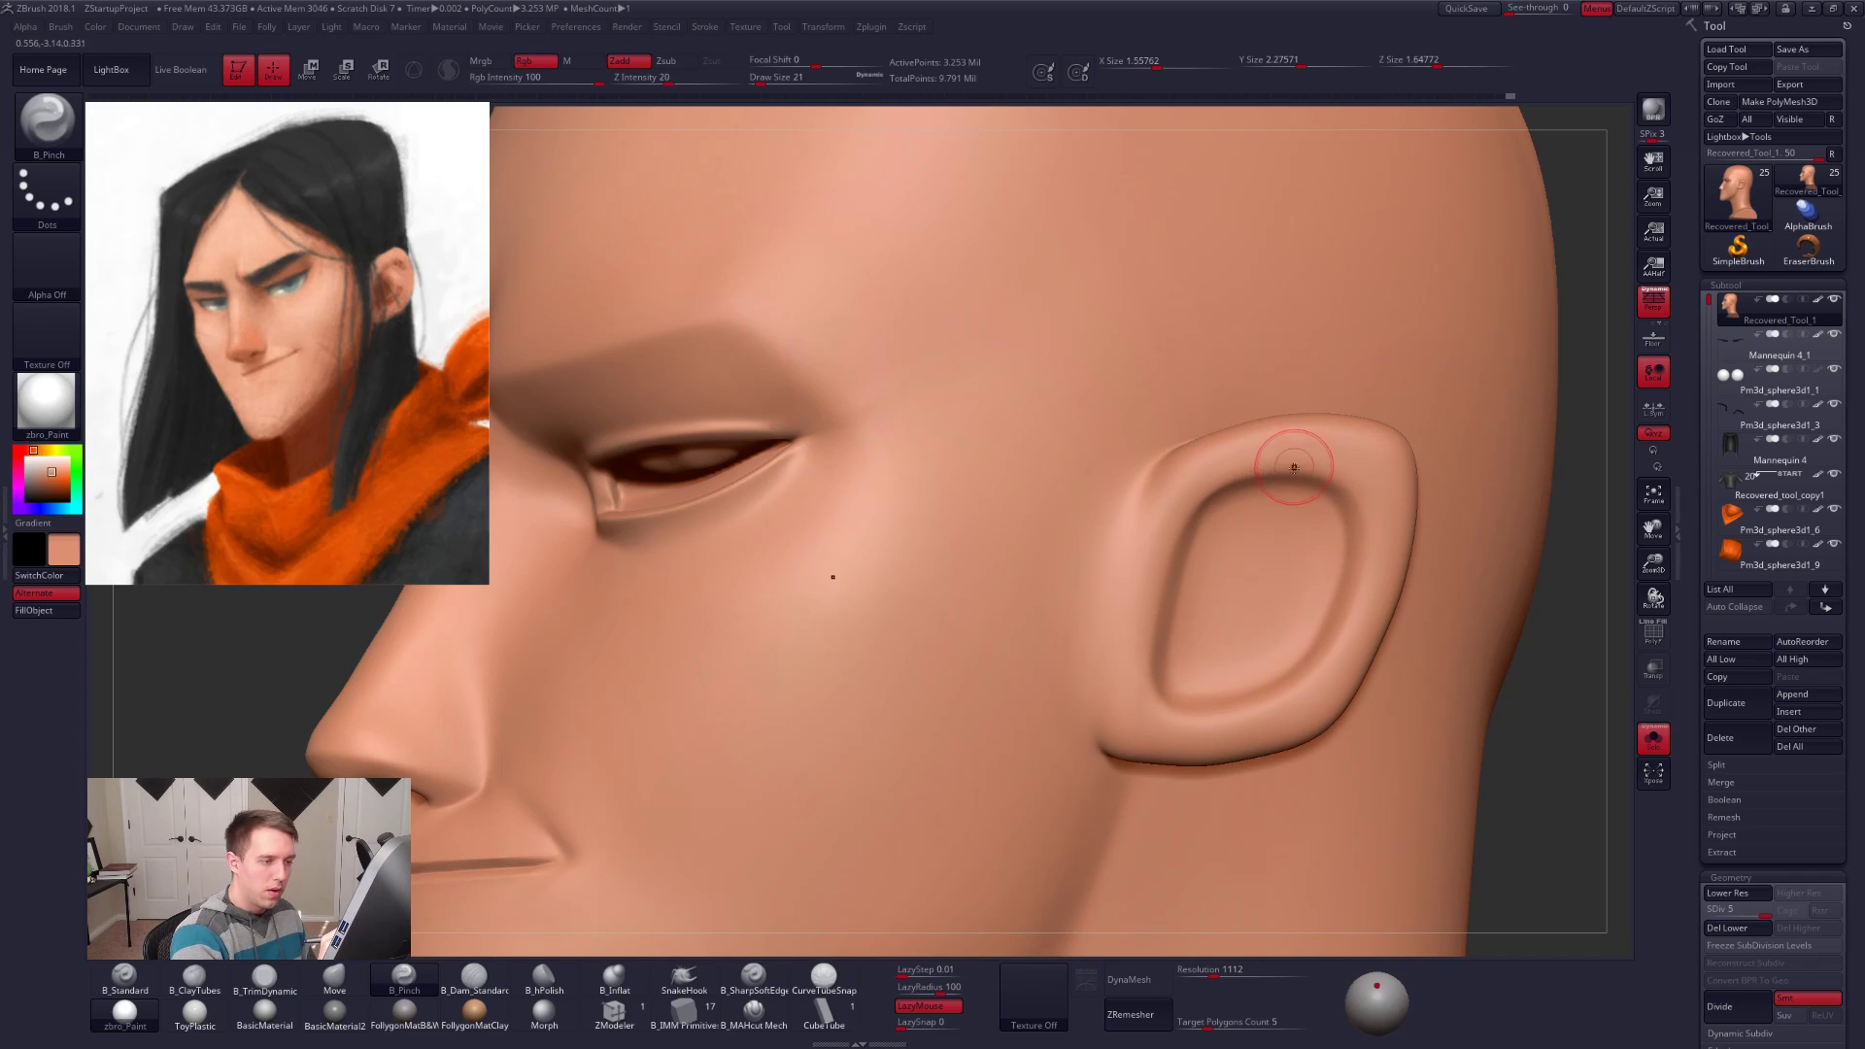
right_click_drag(1301, 465, 1303, 421)
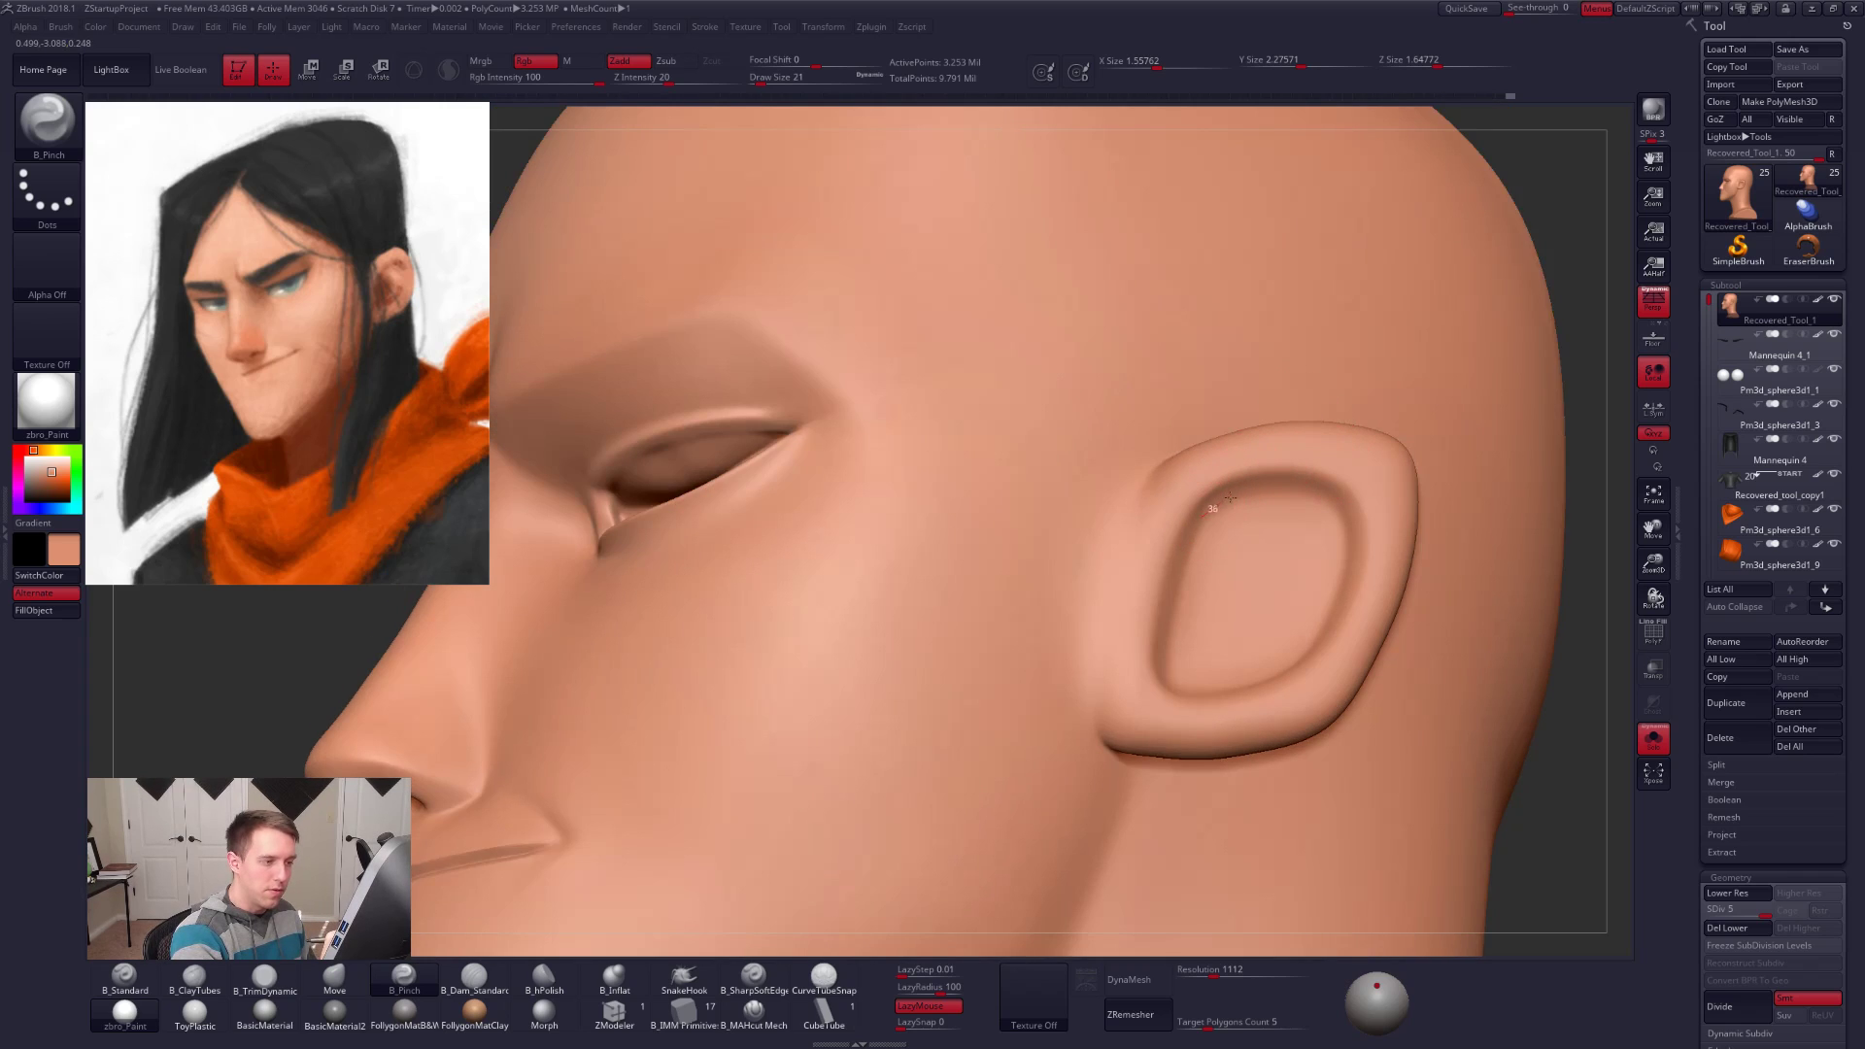
right_click_drag(1281, 644, 1207, 495)
left_click_drag(1201, 491, 1268, 452)
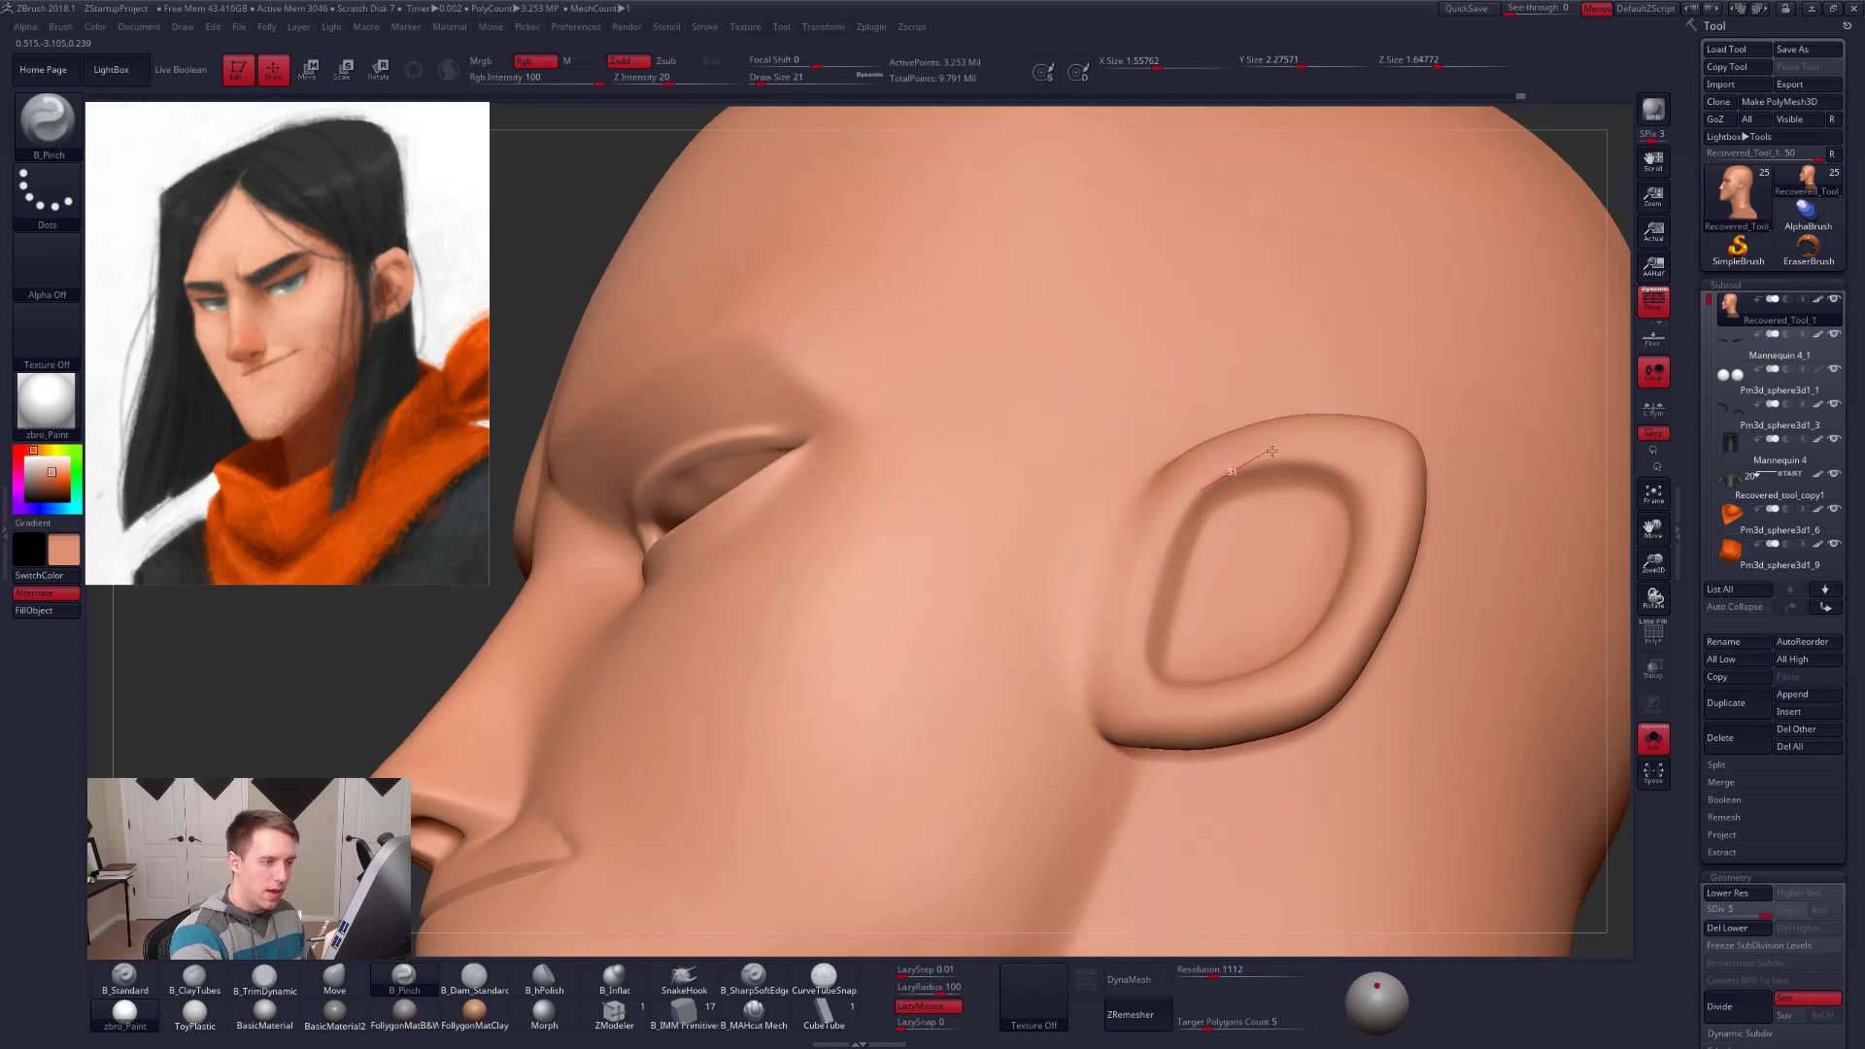
right_click_drag(1379, 564, 1341, 492)
left_click_drag(1353, 507, 1362, 608)
left_click_drag(1308, 714, 1265, 724)
Step: Turn off head isolation and compare the full character with the painting from a three-quarter view
right_click_drag(1265, 723, 1154, 622)
mouse_move(1331, 714)
right_mouse_down("ctrl")
mouse_move(1273, 661)
mouse_move(1217, 683)
mouse_move(1237, 707)
mouse_move(1423, 685)
right_mouse_up("ctrl")
key("alt+s")
right_click_drag(1423, 825, 1301, 670, "ctrl")
right_click_drag(1370, 768, 1407, 779)
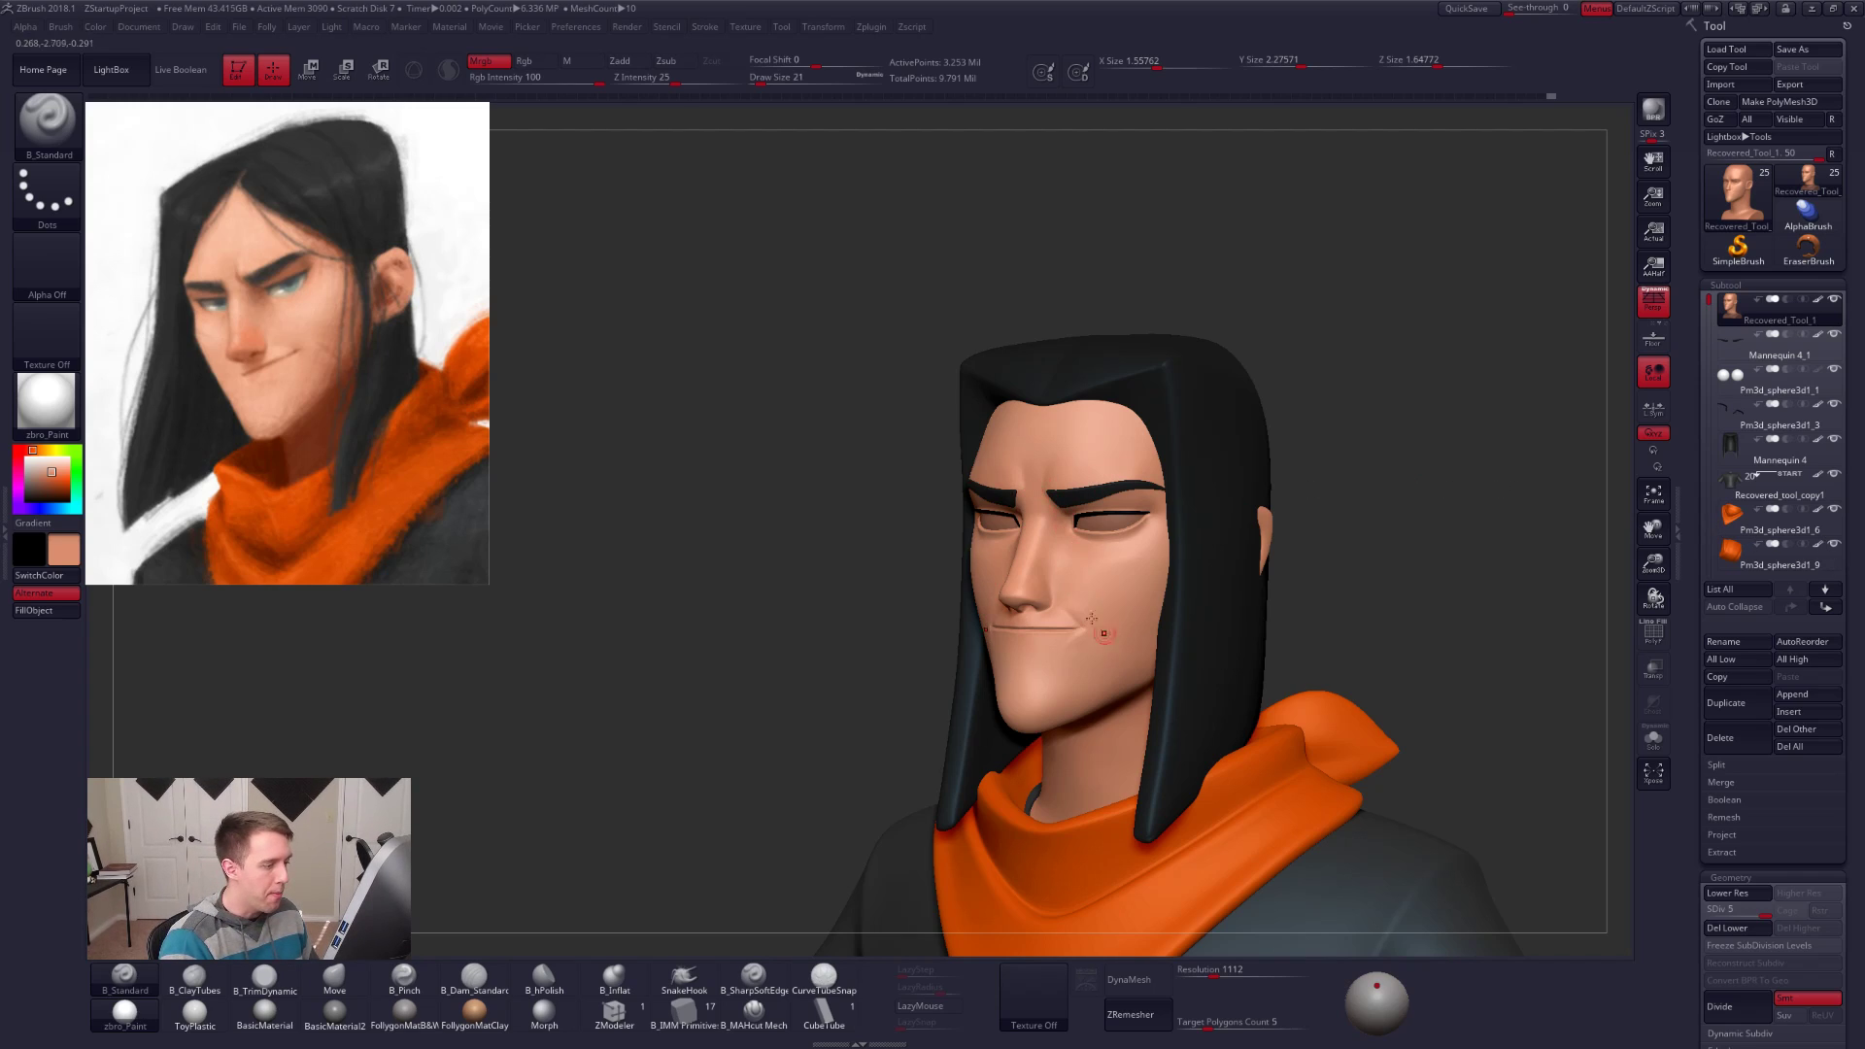
right_click_drag(1111, 644, 1084, 622)
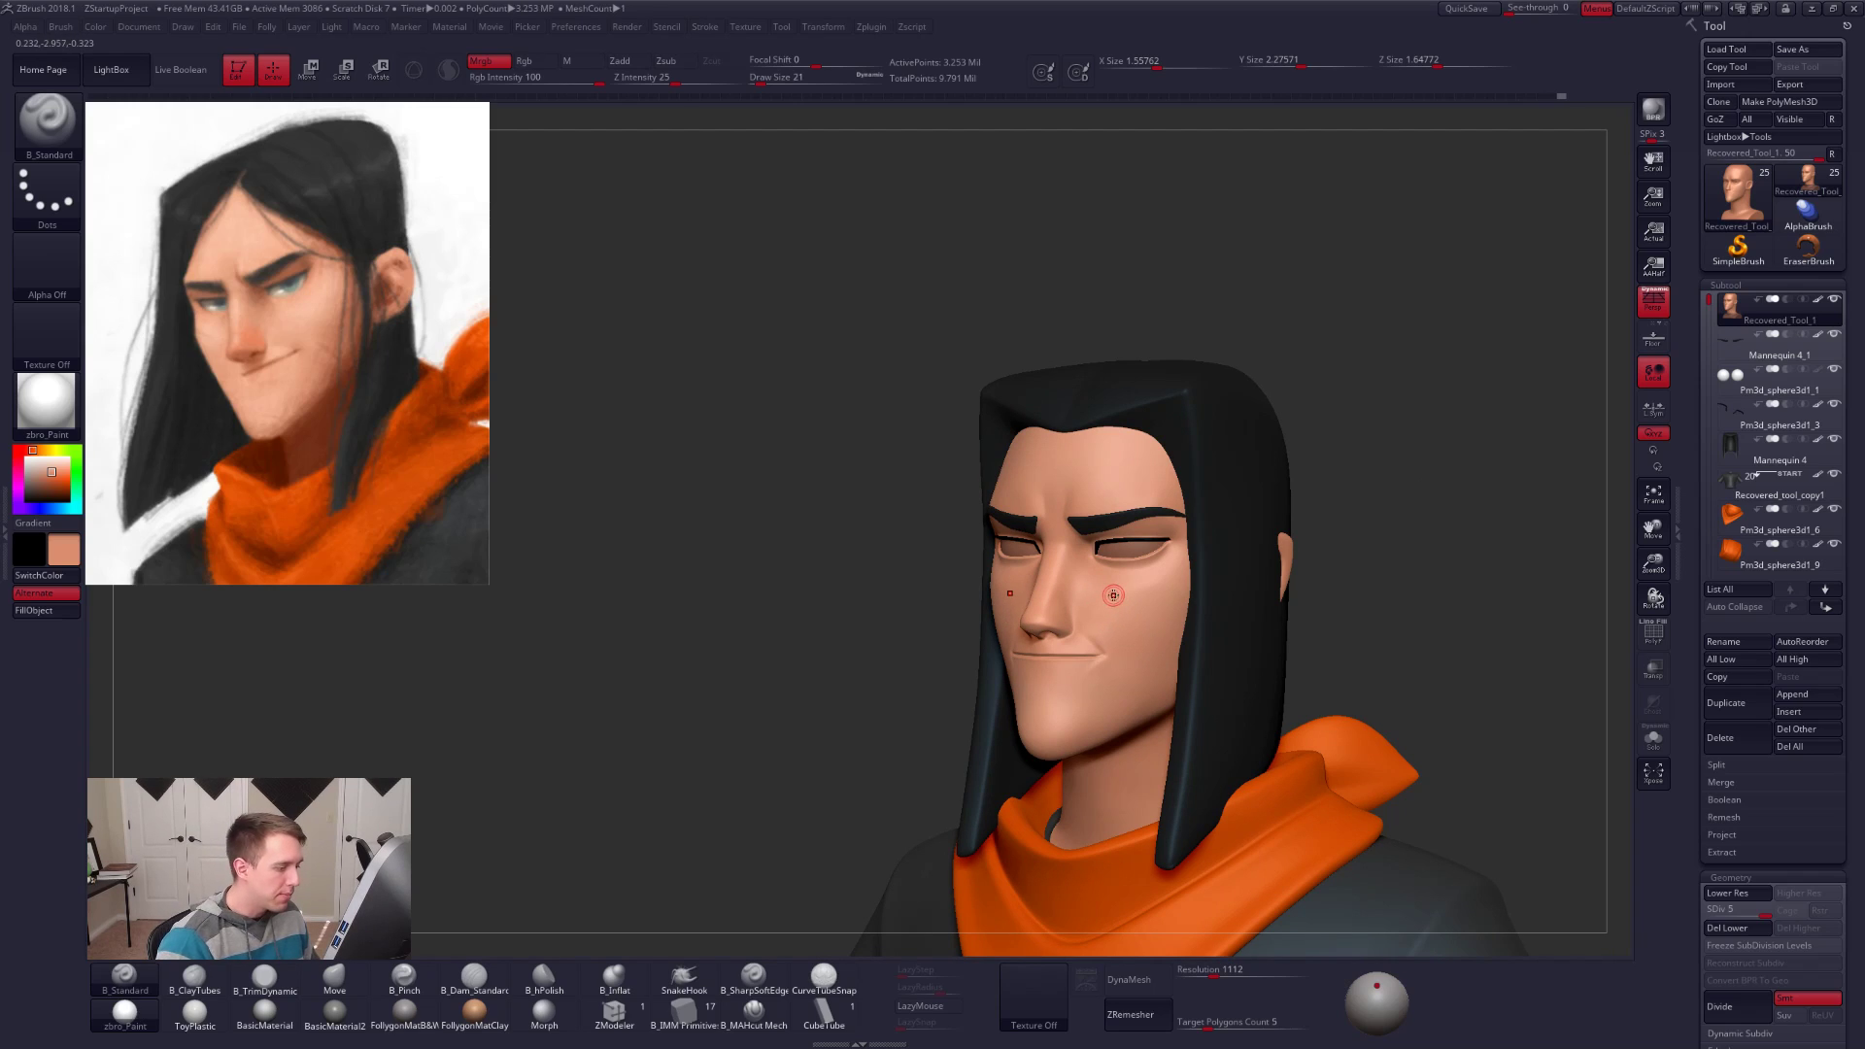
Step: Drop the head to subdivision level 2 with draw size 88 and lasso a mask over the chin
right_click_drag(1010, 691, 1045, 701, "ctrl")
key("s")
mouse_move(1032, 701)
left_mouse_down()
mouse_move(1154, 743)
mouse_move(1034, 782)
mouse_move(1012, 738)
left_mouse_up()
key("shift+d")
key("shift+d")
key("ctrl")
key("ctrl+z")
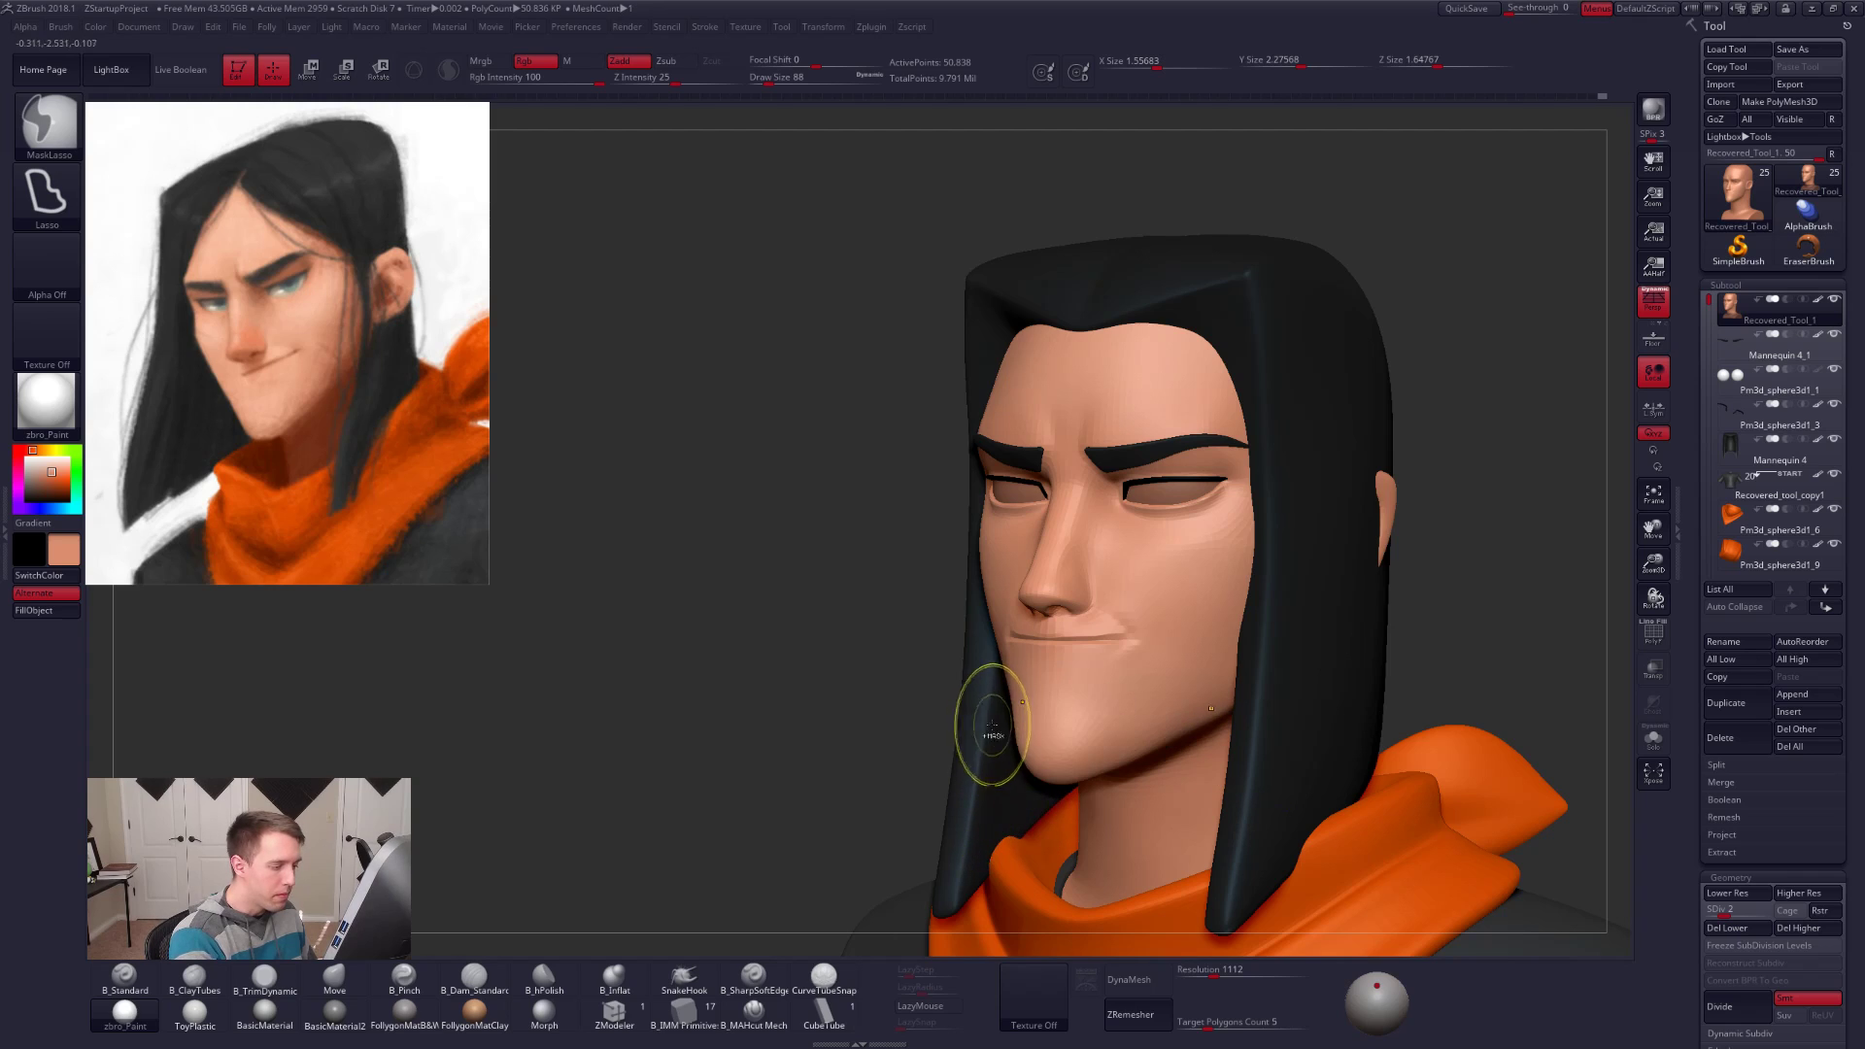
left_click_drag(1072, 668, 992, 792, "ctrl")
Step: Set the draw size to 130, lower the head to subdivision level 1 and blur the chin mask, inverting it twice
right_click_drag(957, 717, 1008, 699)
key("space")
left_click_drag(1009, 699, 1016, 700)
left_click(1015, 703, "ctrl")
key("shift+d")
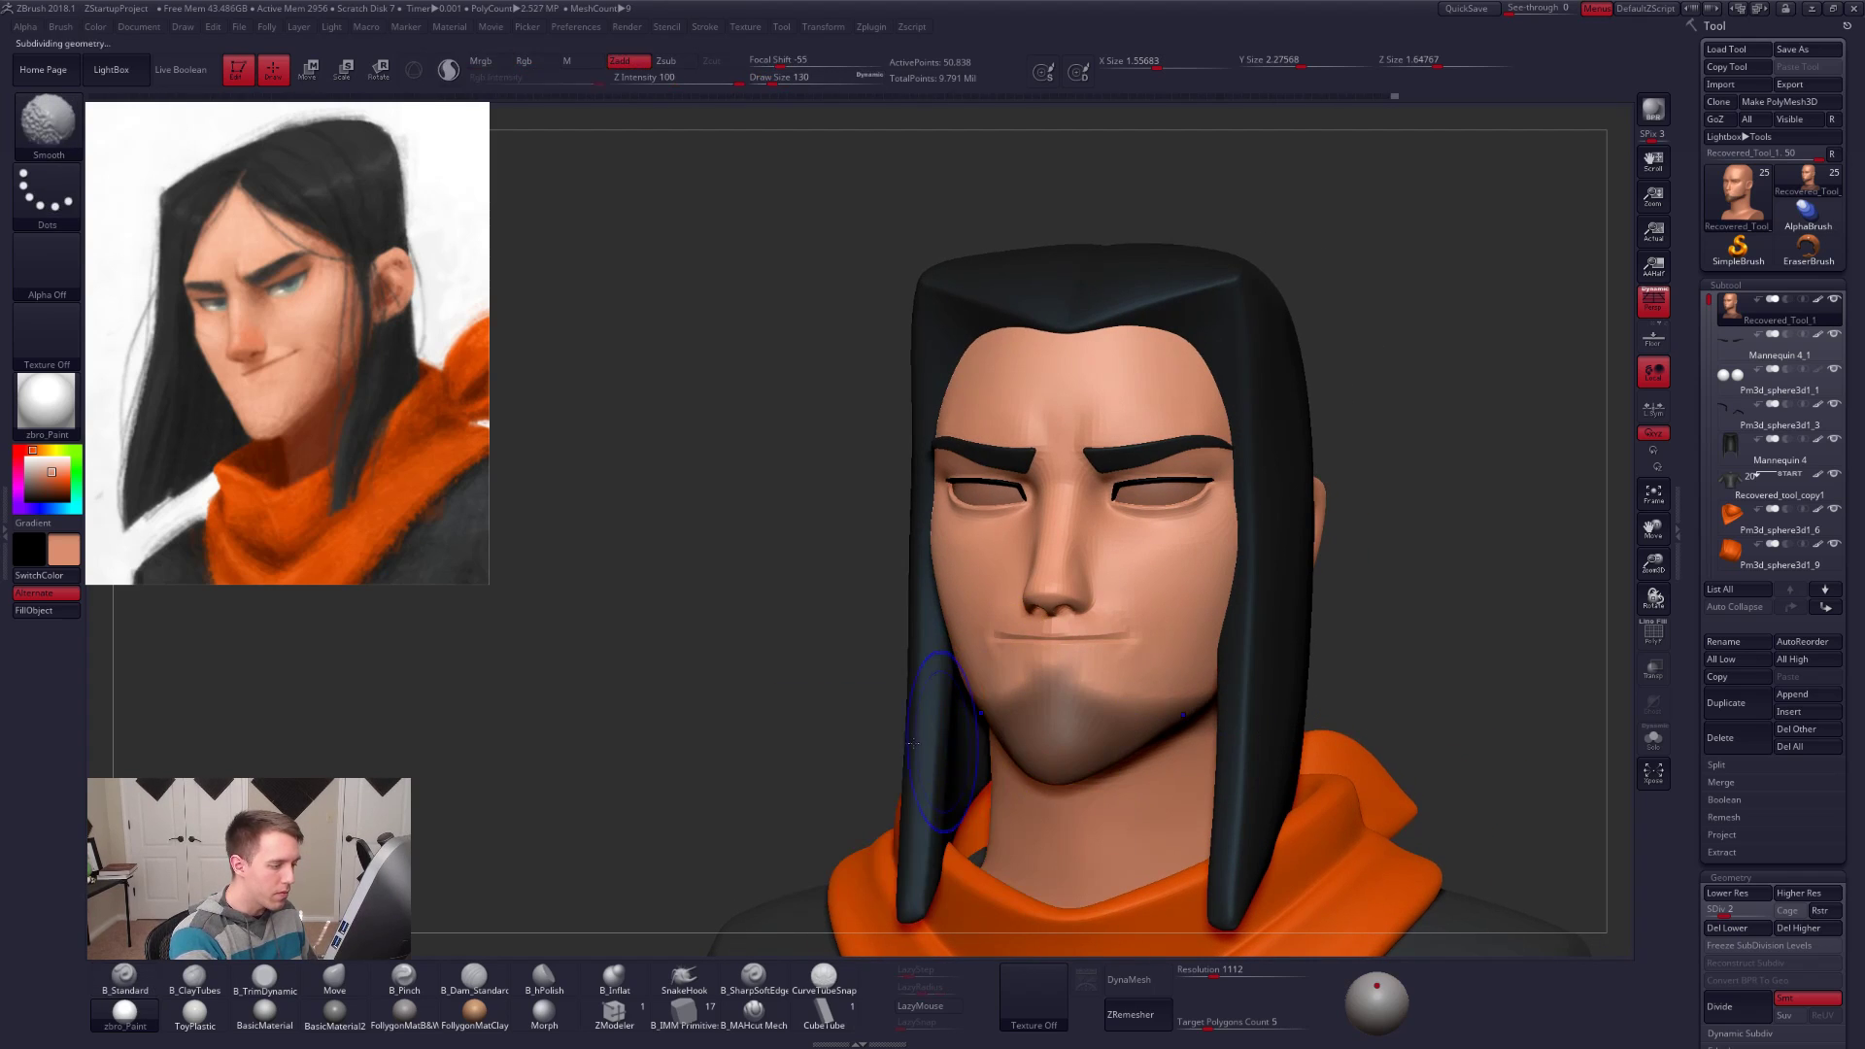
left_click(1022, 705, "ctrl")
left_click(922, 730, "ctrl")
left_click(1004, 700, "ctrl")
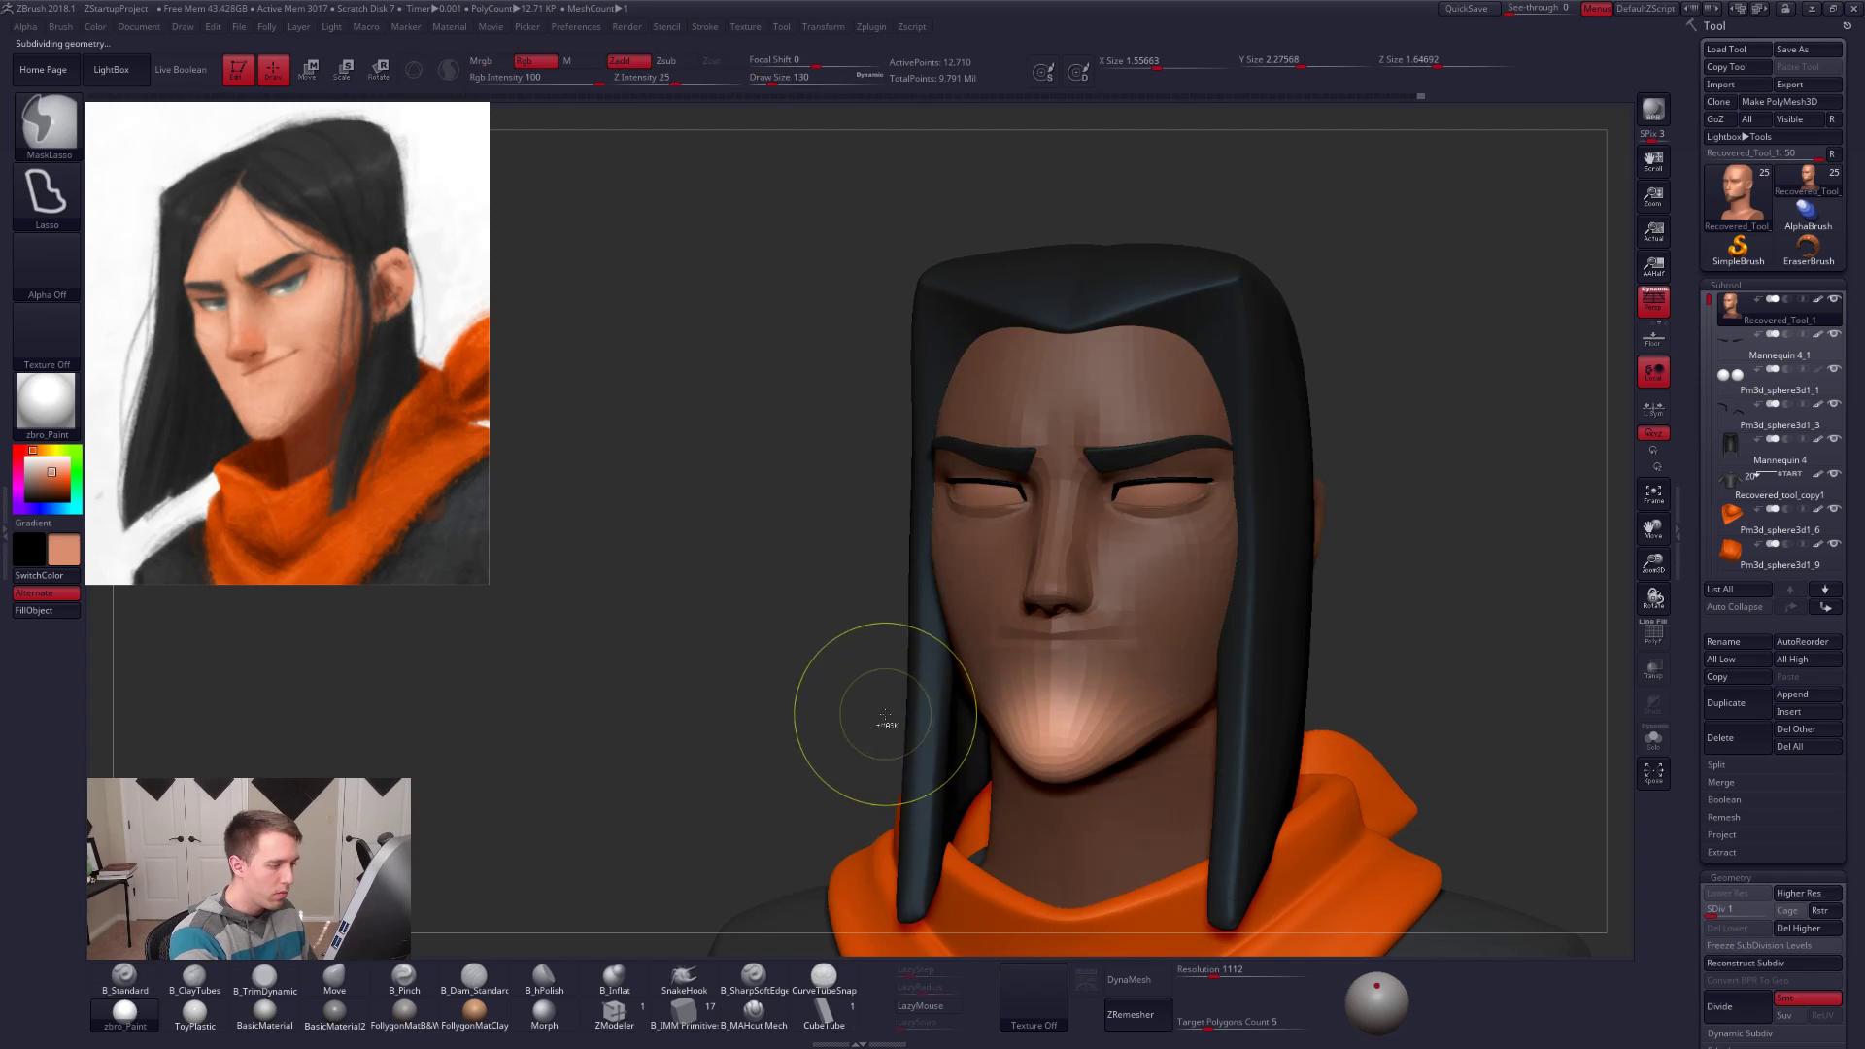
left_click(887, 720, "ctrl")
Step: Reshape the sides of the jaw around the masked chin with the Move brush and smooth the chin area
right_click_drag(997, 699, 989, 666)
key("b")
key("m")
key("v")
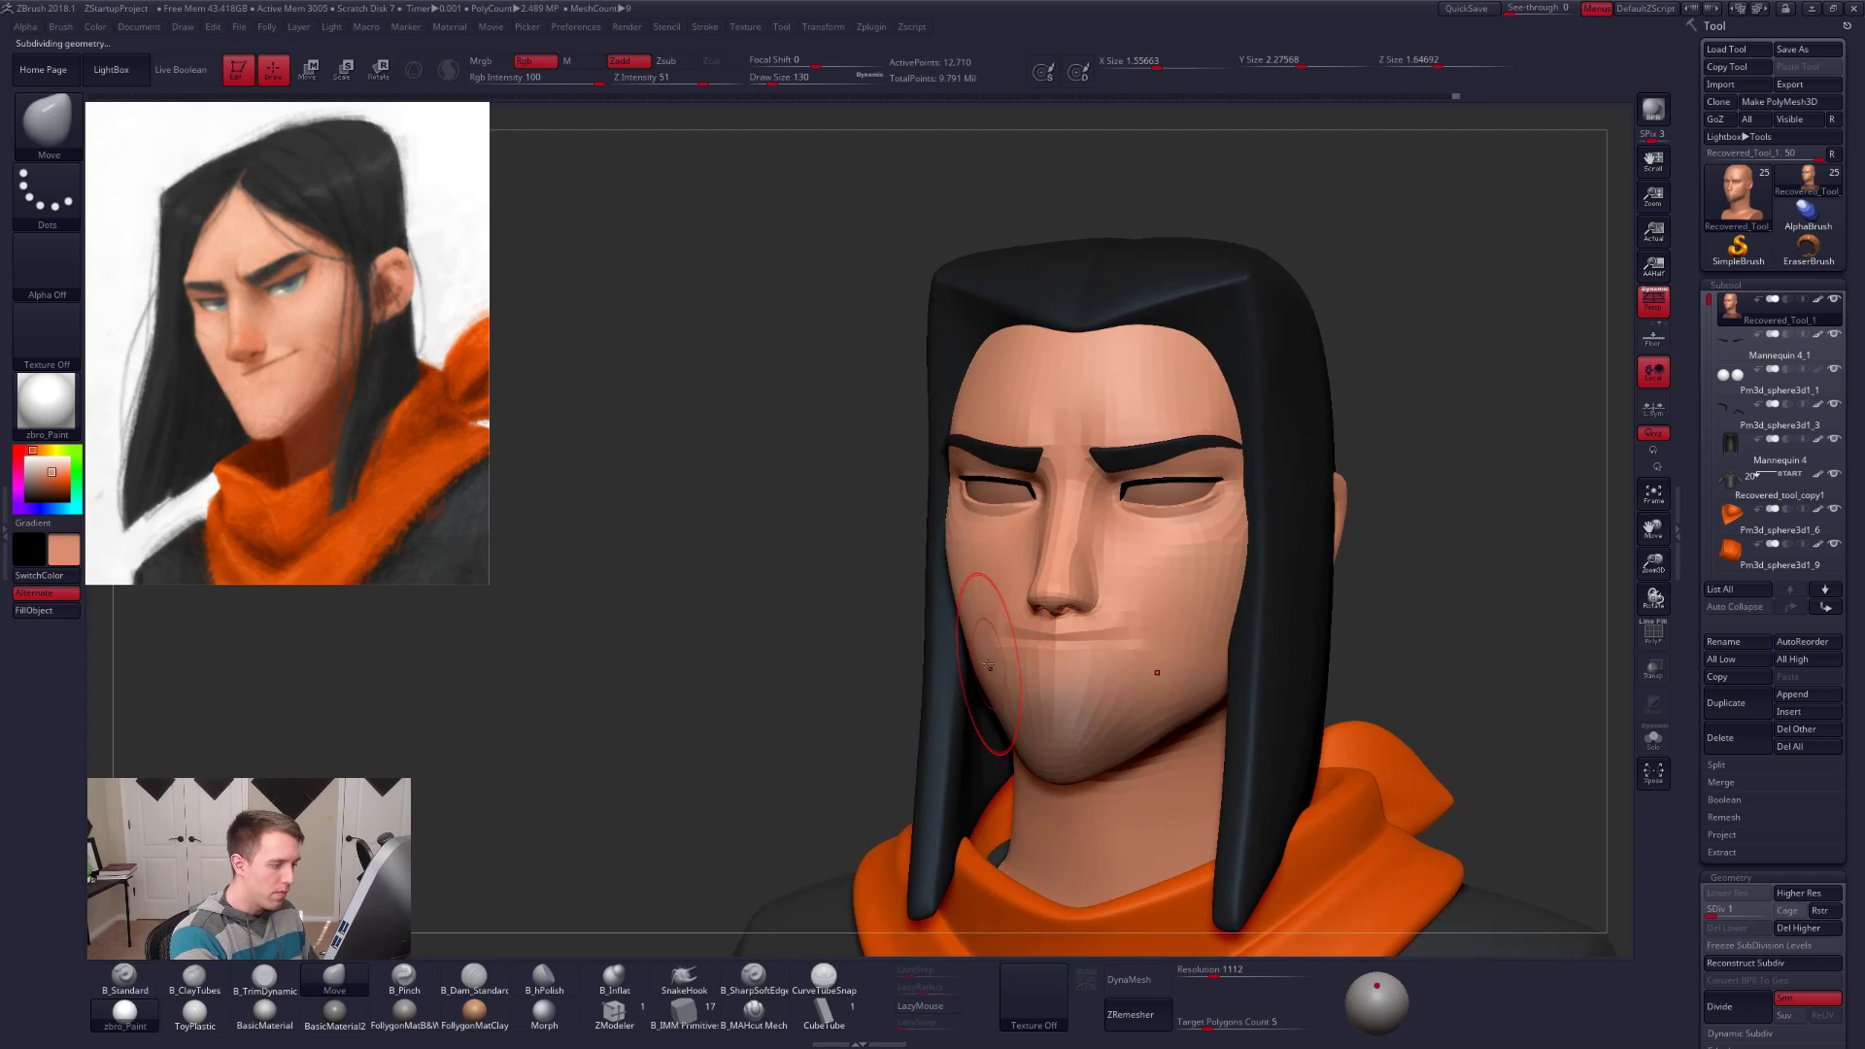
left_click_drag(987, 664, 980, 668)
right_click_drag(1044, 716, 1017, 718)
left_click_drag(1018, 724, 1011, 731)
right_click_drag(1049, 739, 929, 733)
left_click_drag(1074, 748, 1086, 737, "shift")
Step: Raise the head four subdivision levels and make the eyeball subtool active
right_click_drag(1087, 737, 1087, 671, "ctrl")
key("d")
key("d")
key("d")
key("d")
right_click_drag(1328, 795, 1115, 639)
left_click(1127, 597, "alt")
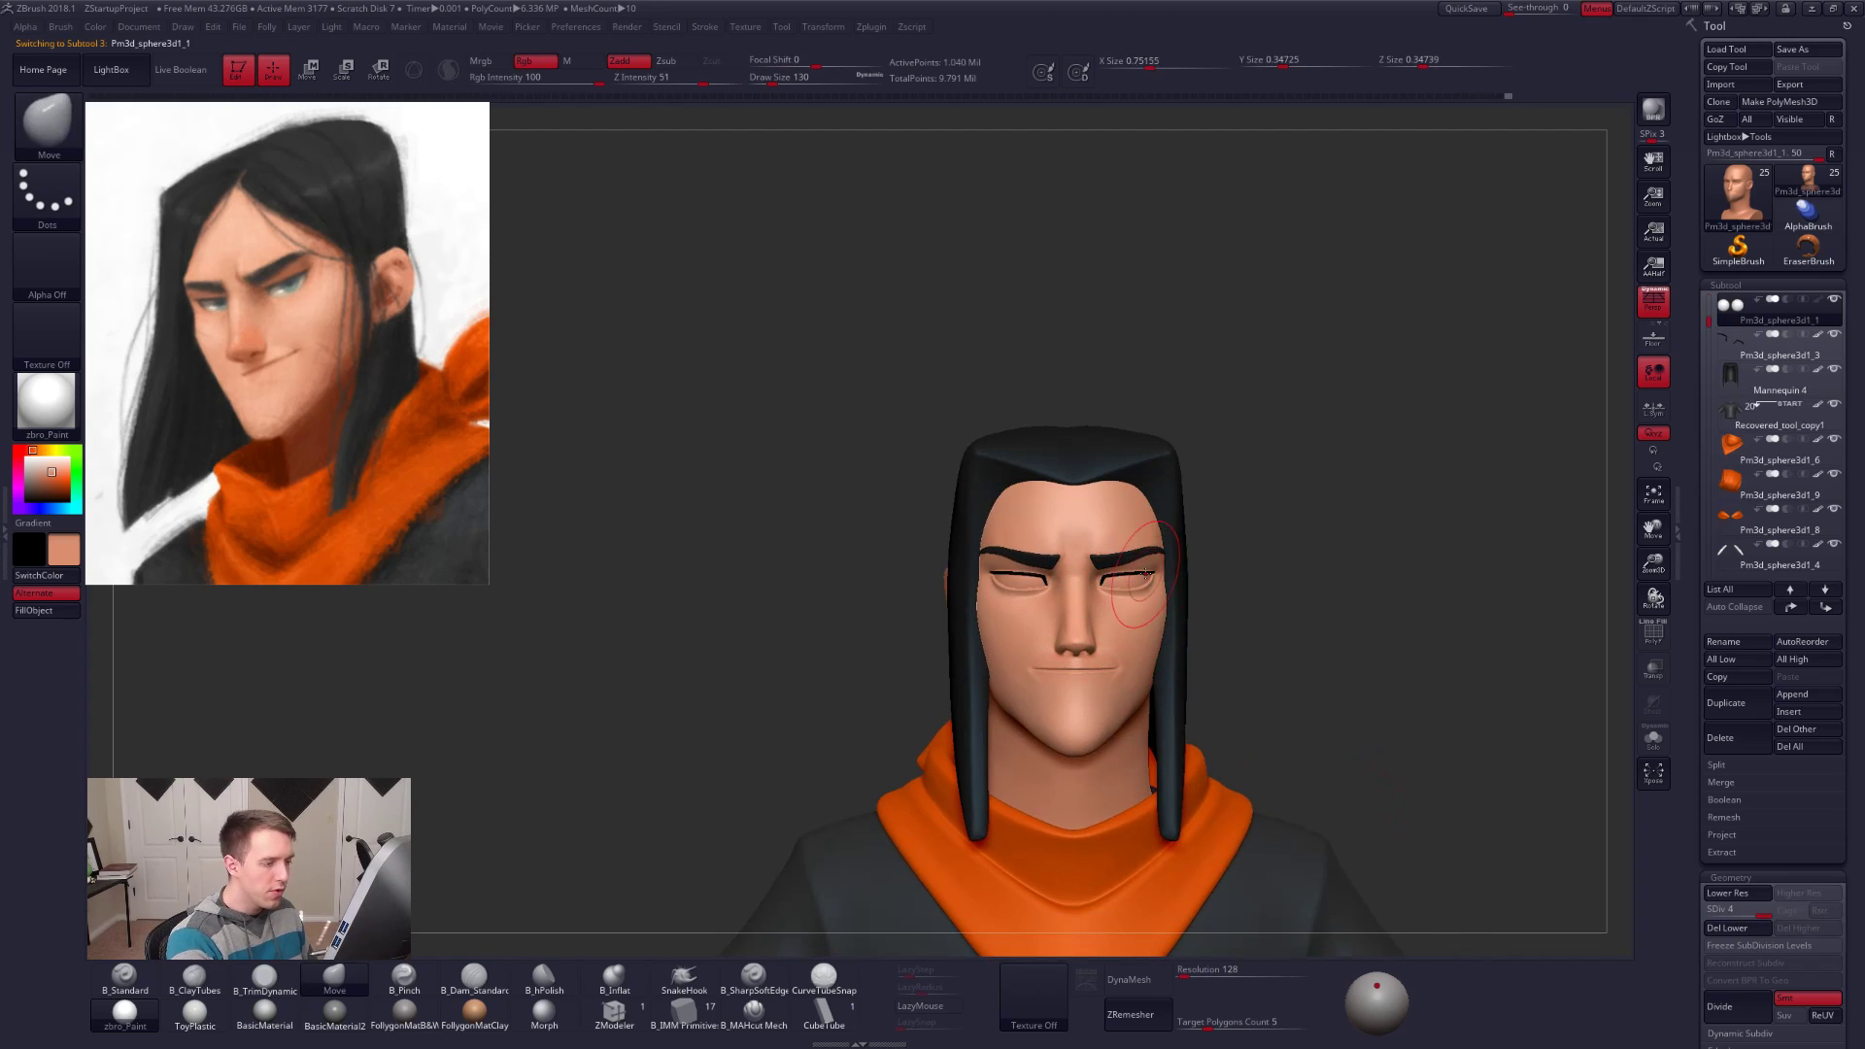
Step: Enable the painted colours on the eyeballs and sample a colour from the eye area of the reference painting
left_click(1819, 300)
right_click_drag(1281, 494, 1368, 709, "ctrl")
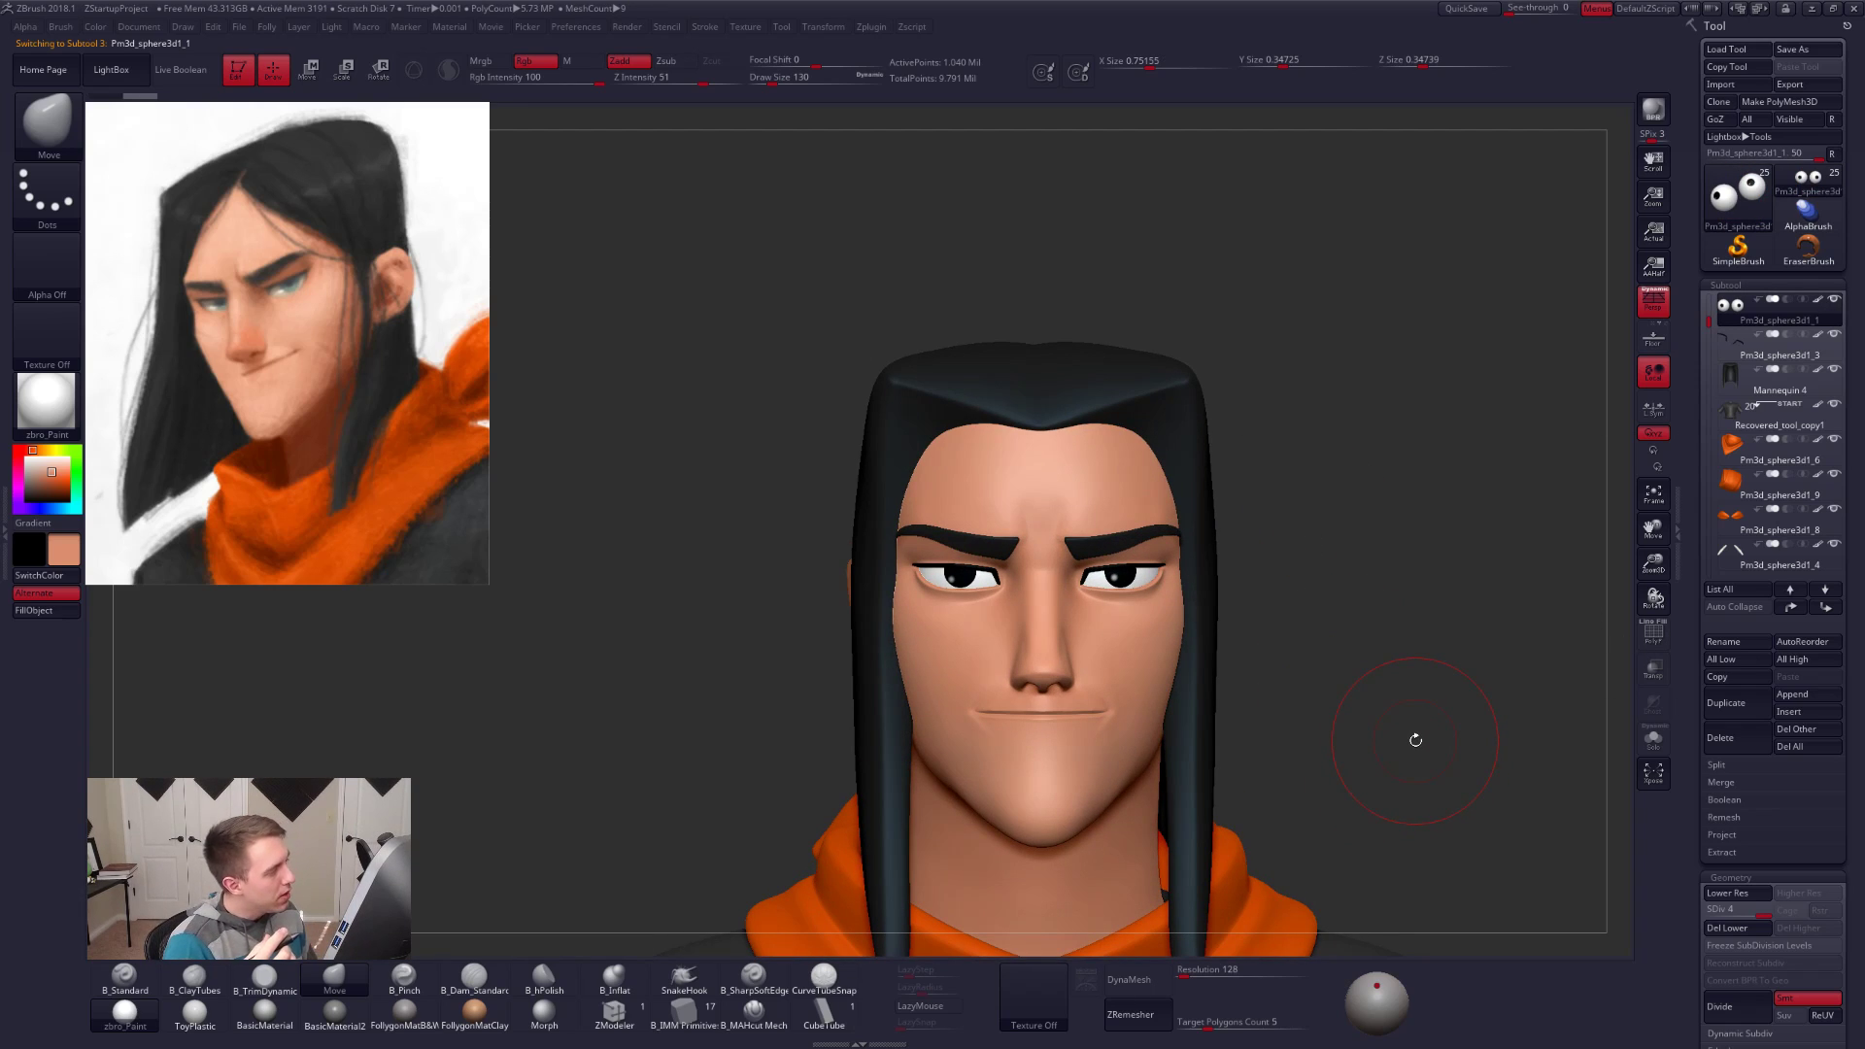
right_click(367, 320)
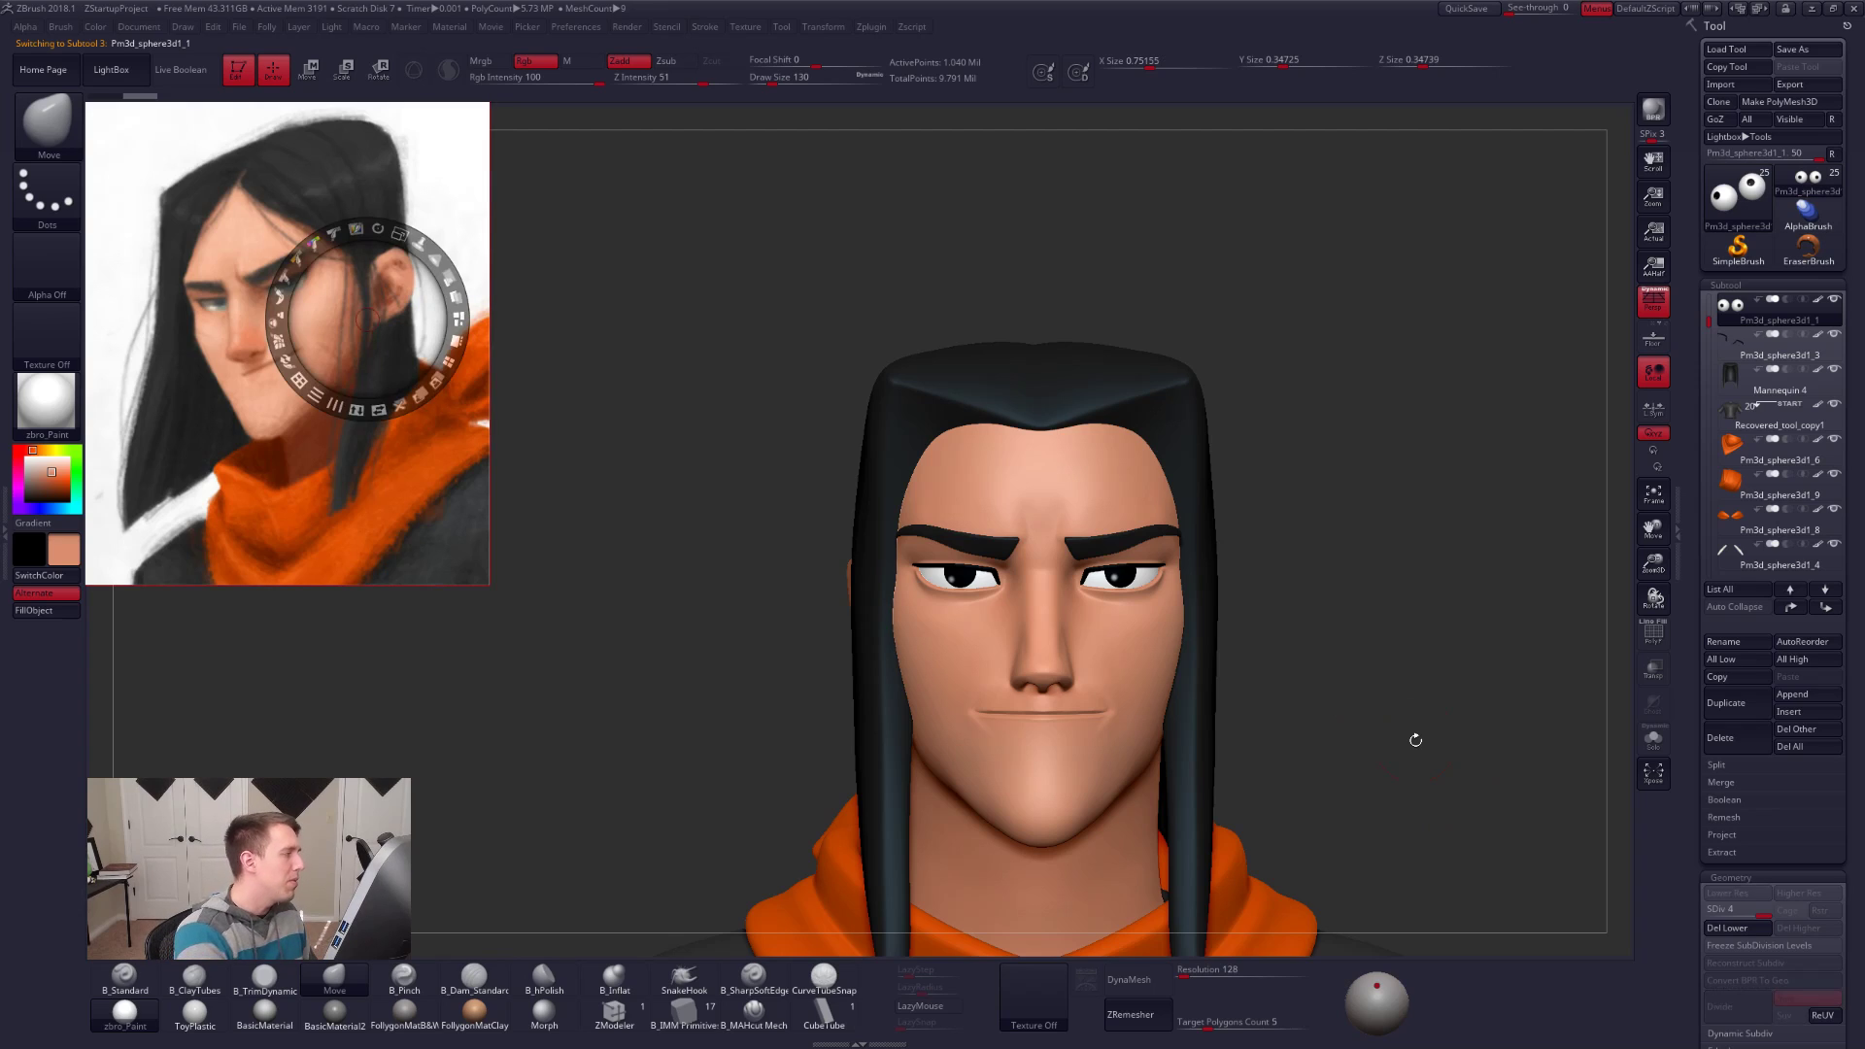
left_click_drag(357, 319, 413, 475)
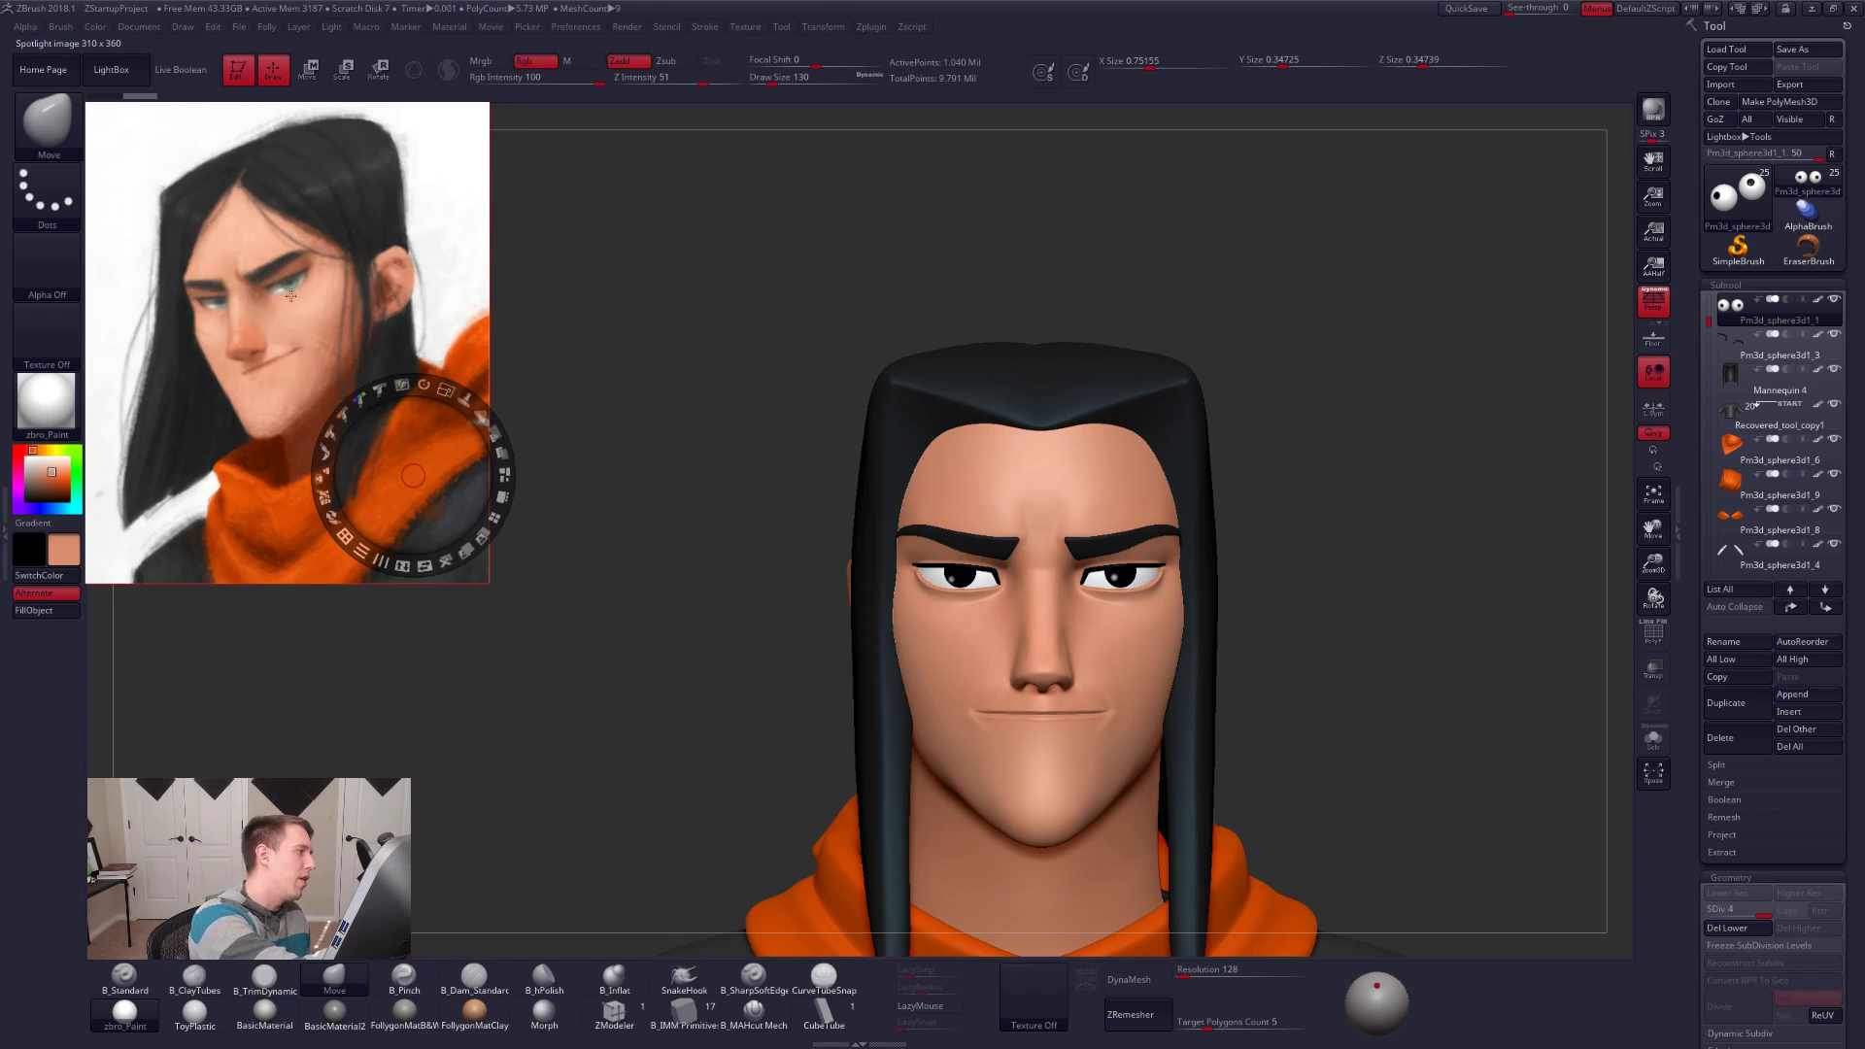
key("c")
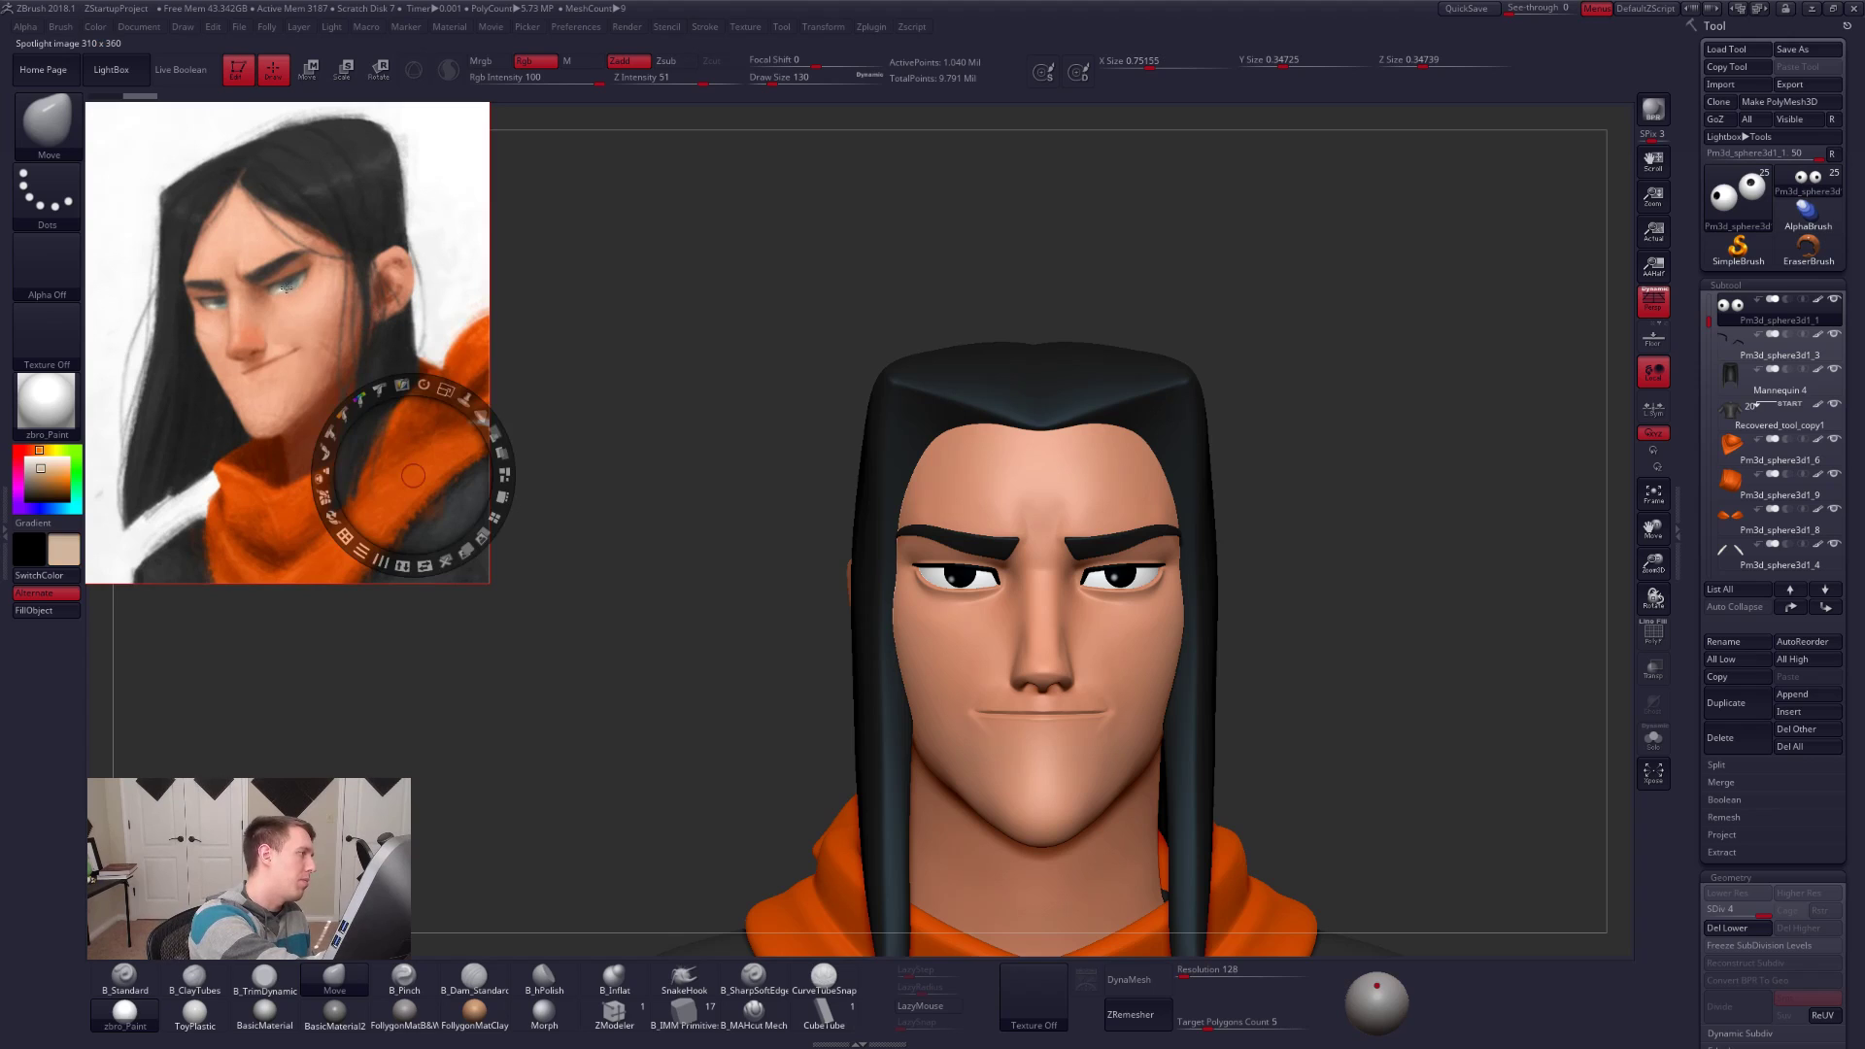
key("z")
Step: Examine the eyes and eyebrows from the front, three-quarter and side views against the reference
mouse_move(1268, 571)
left_mouse_down("alt")
mouse_move(1247, 649)
mouse_move(1311, 575)
left_mouse_up("alt")
key("space")
left_click_drag(1326, 578, 1361, 631, "alt")
right_click_drag(1143, 641, 1191, 674, "ctrl")
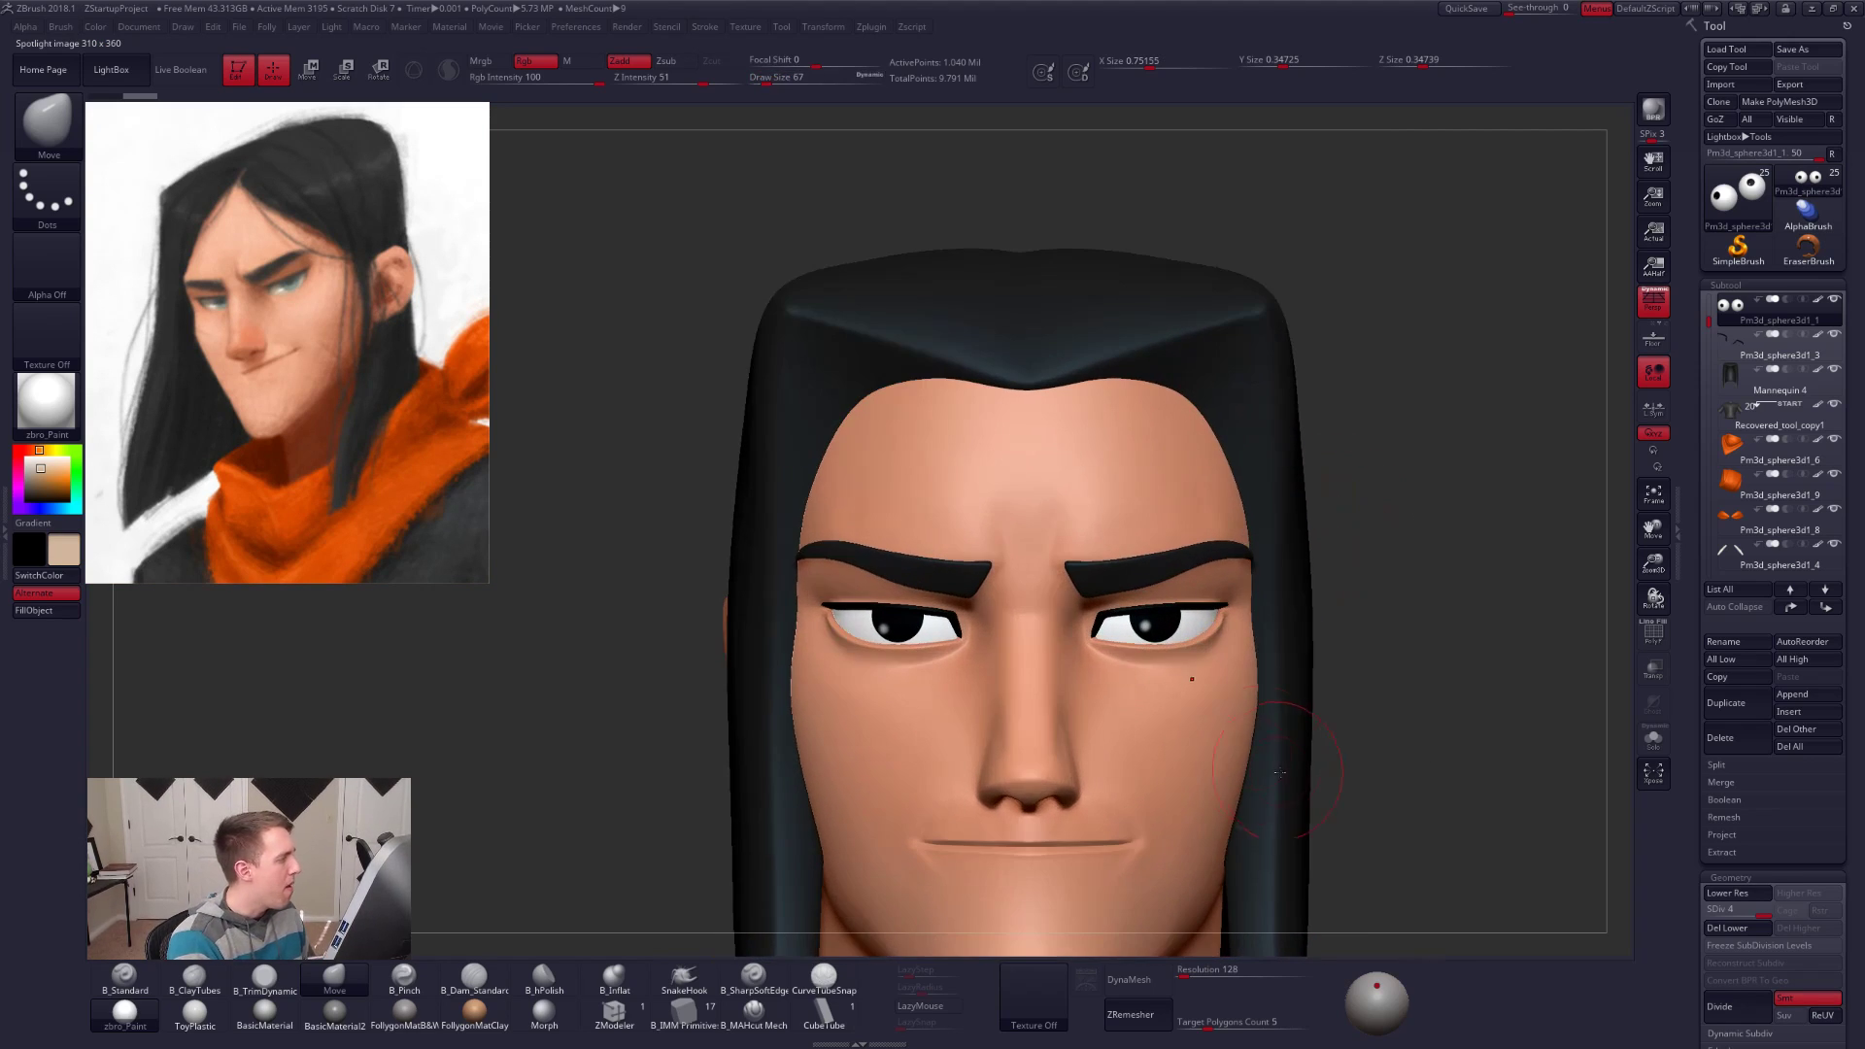
mouse_move(1435, 751)
left_mouse_down()
mouse_move(1365, 748)
mouse_move(1462, 747)
mouse_move(1429, 749)
left_mouse_up()
right_click_drag(1430, 749, 1396, 749, "ctrl")
left_click_drag(1396, 749, 1374, 773)
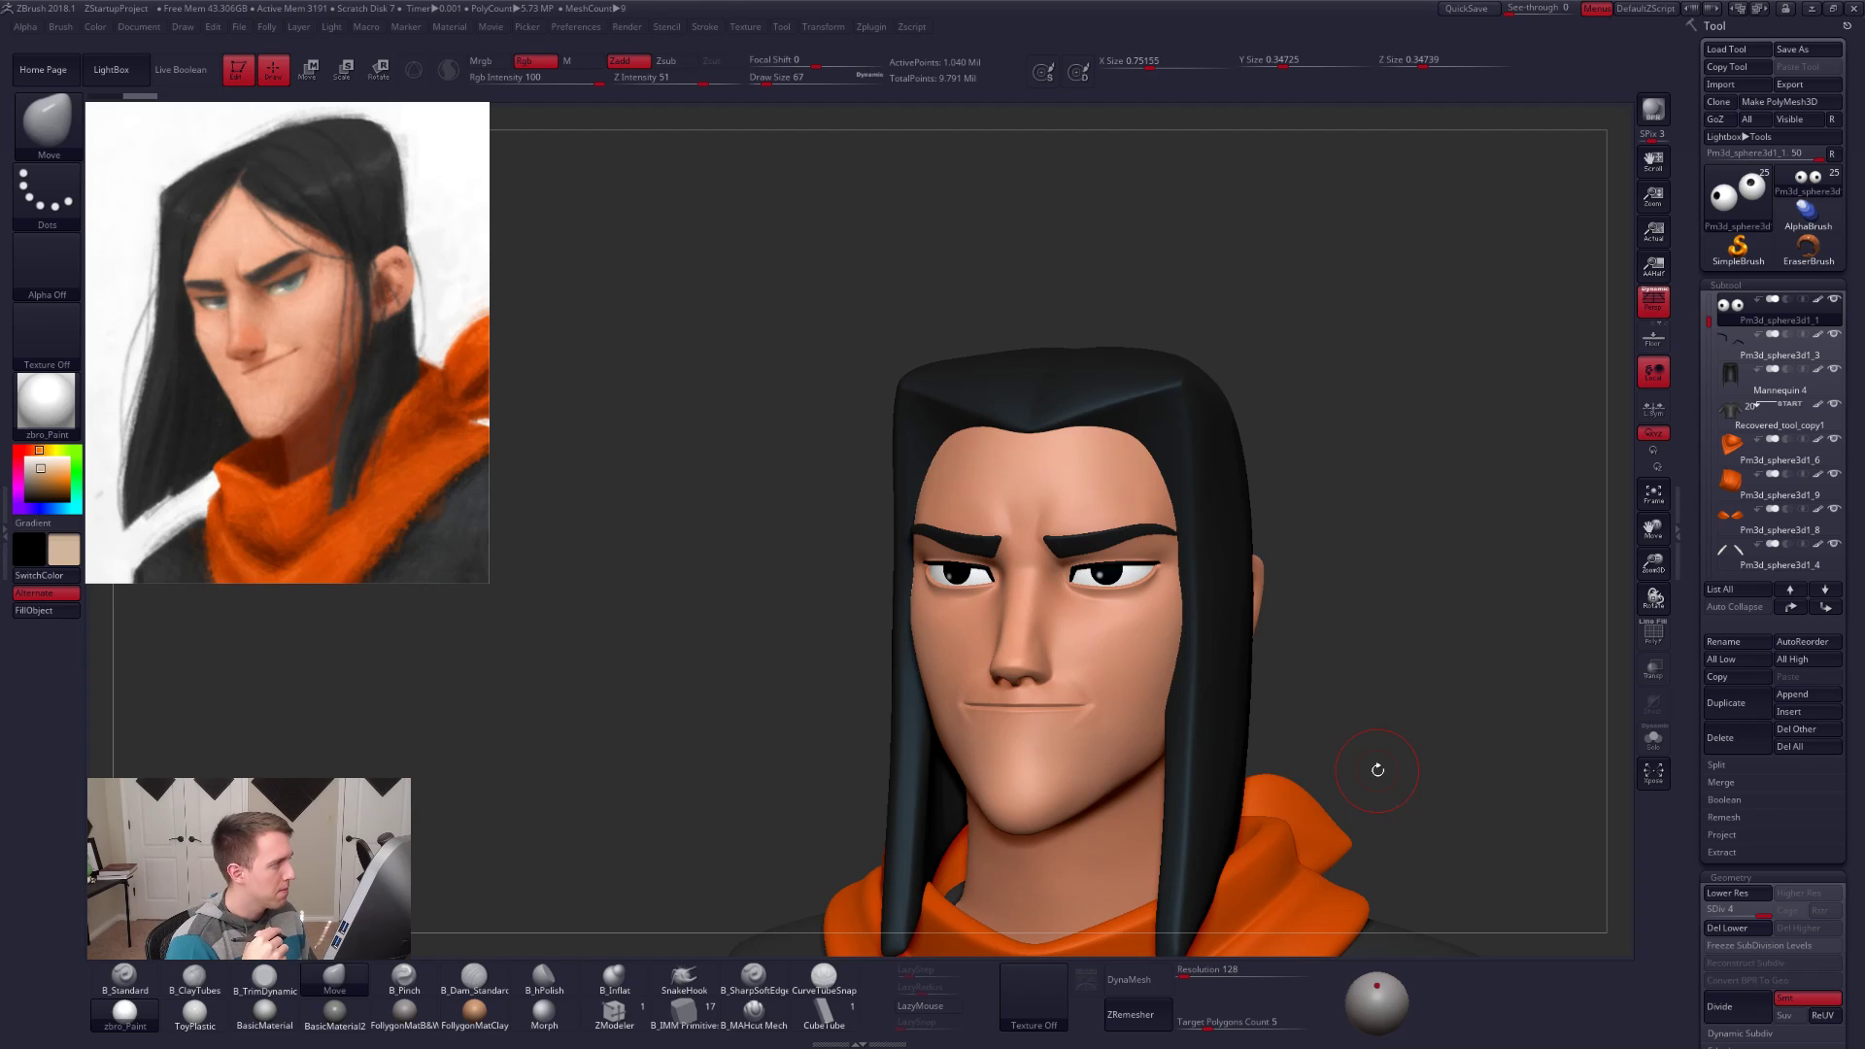
mouse_move(1161, 593)
right_mouse_down()
mouse_move(1133, 625)
mouse_move(1174, 688)
right_mouse_up()
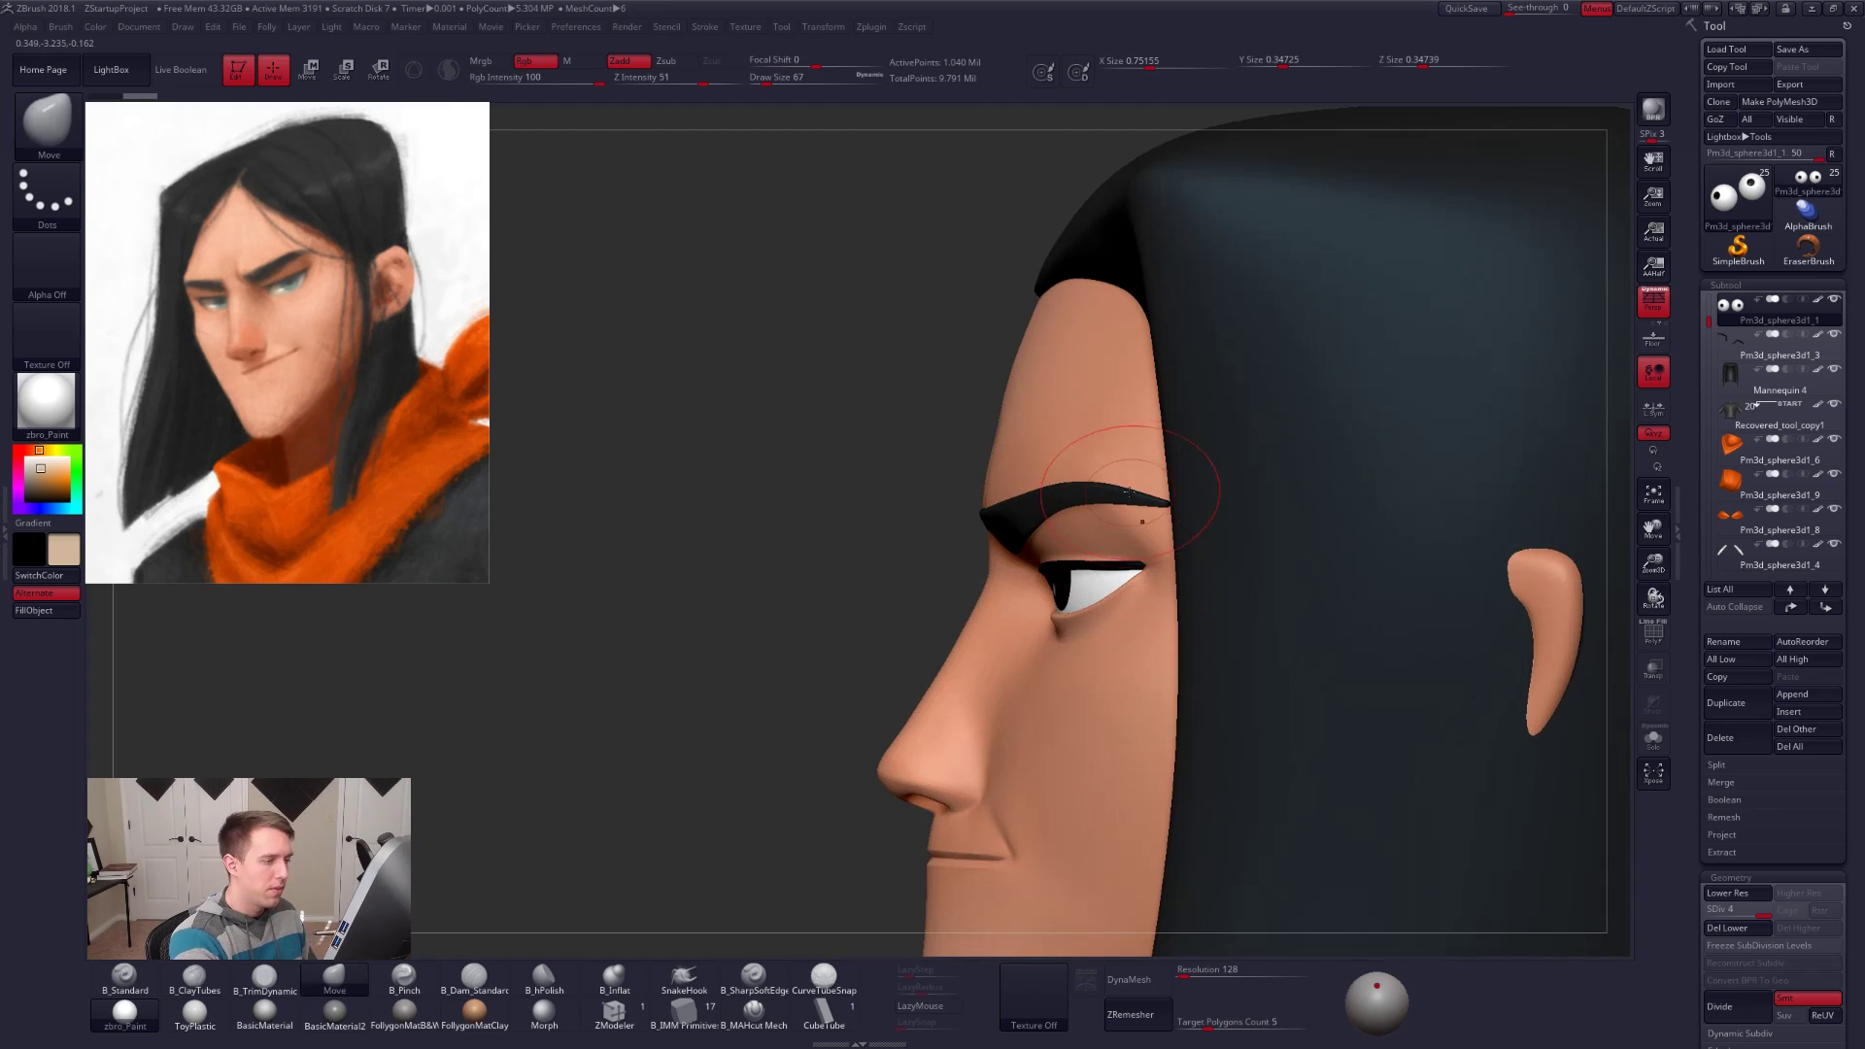
Step: Make the eyebrows the active subtool with polyframe shown and lower them to subdivision level 1
key("space")
left_click_drag(1133, 503, 1151, 509)
key("shift+f")
left_click(1137, 500, "alt")
key("space")
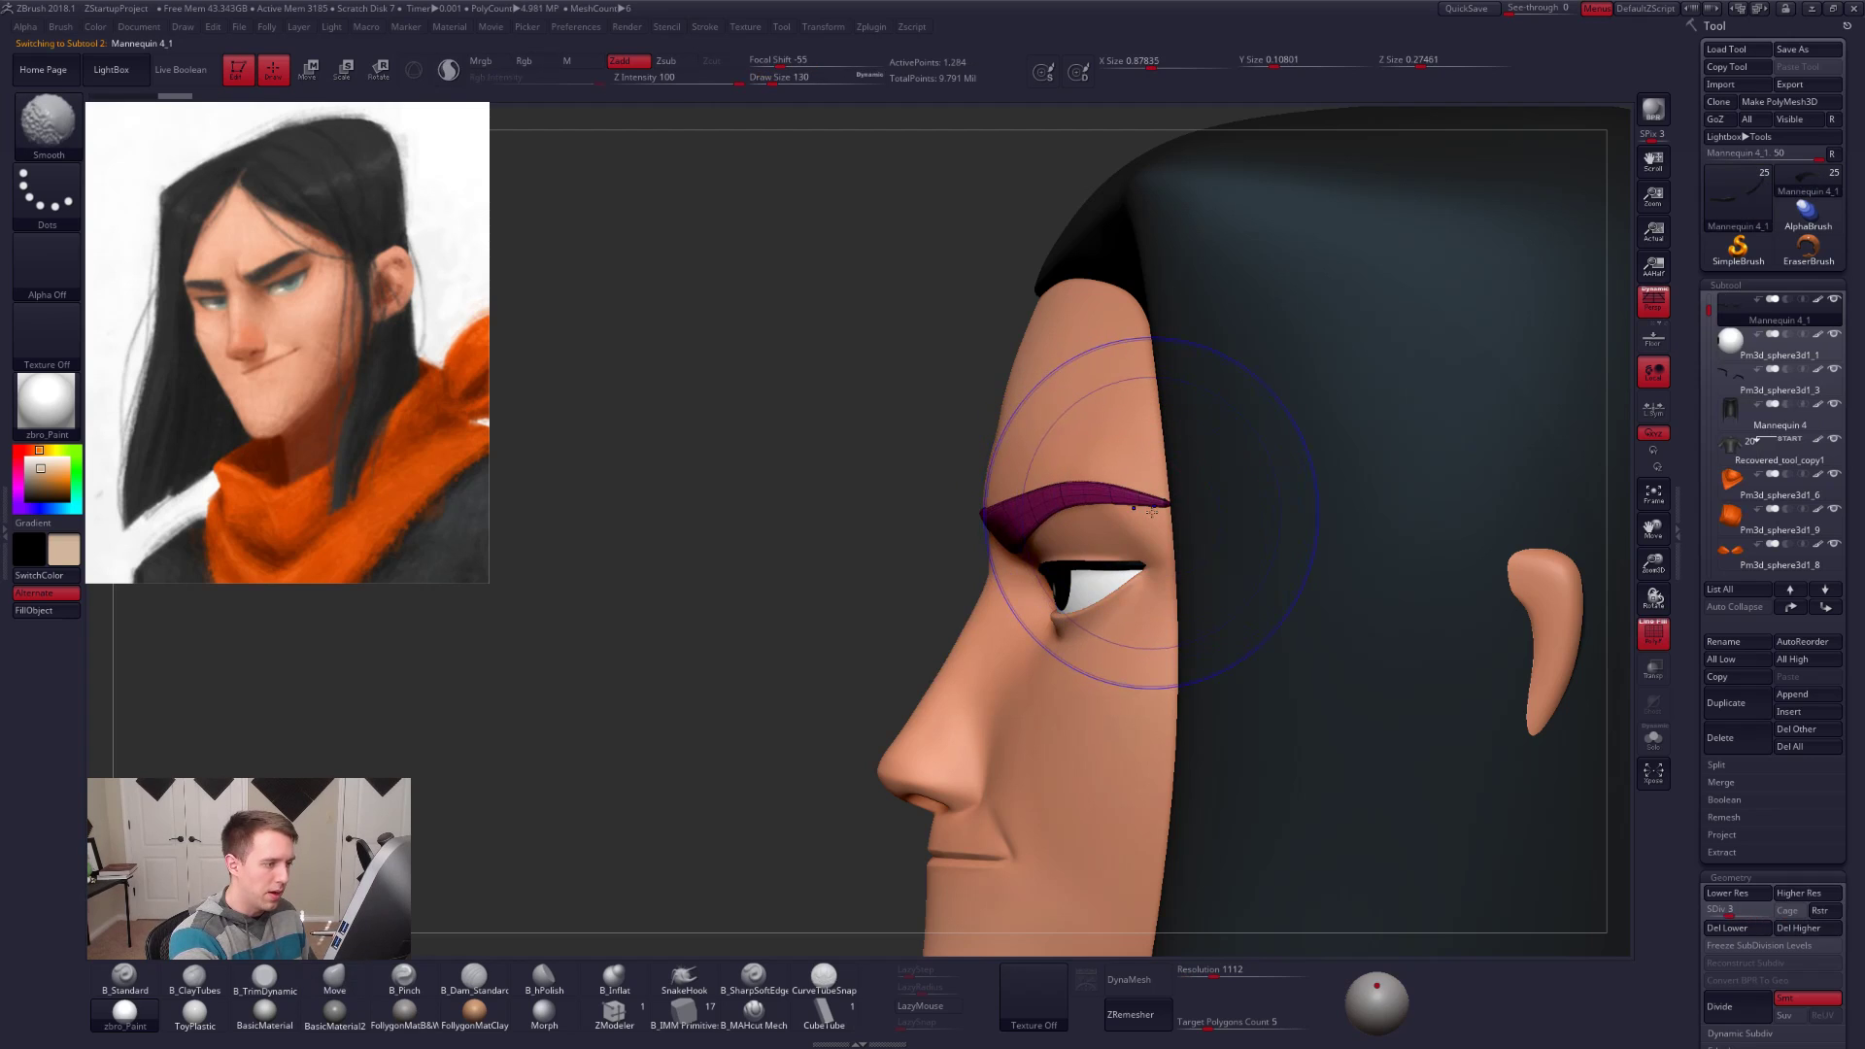
key("shift+d")
right_click_drag(1153, 508, 1263, 505)
Step: Adjust the outer ends of the eyebrows so they follow the side of the forehead
key("space")
left_click_drag(1173, 498, 1167, 503)
key("space")
right_click_drag(1166, 505, 1064, 526)
key("w")
mouse_move(919, 550)
left_mouse_down()
mouse_move(1187, 498)
mouse_move(1144, 507)
left_mouse_up()
key("q")
Step: Reshape the inner ends and tails of the eyebrows with the Move brush at draw size 49 from several angles
key("space")
key("space")
mouse_move(1138, 505)
right_mouse_down()
mouse_move(1035, 539)
mouse_move(991, 507)
right_mouse_up()
left_click_drag(994, 508, 999, 506)
key("space")
right_click_drag(952, 524, 996, 523, "alt")
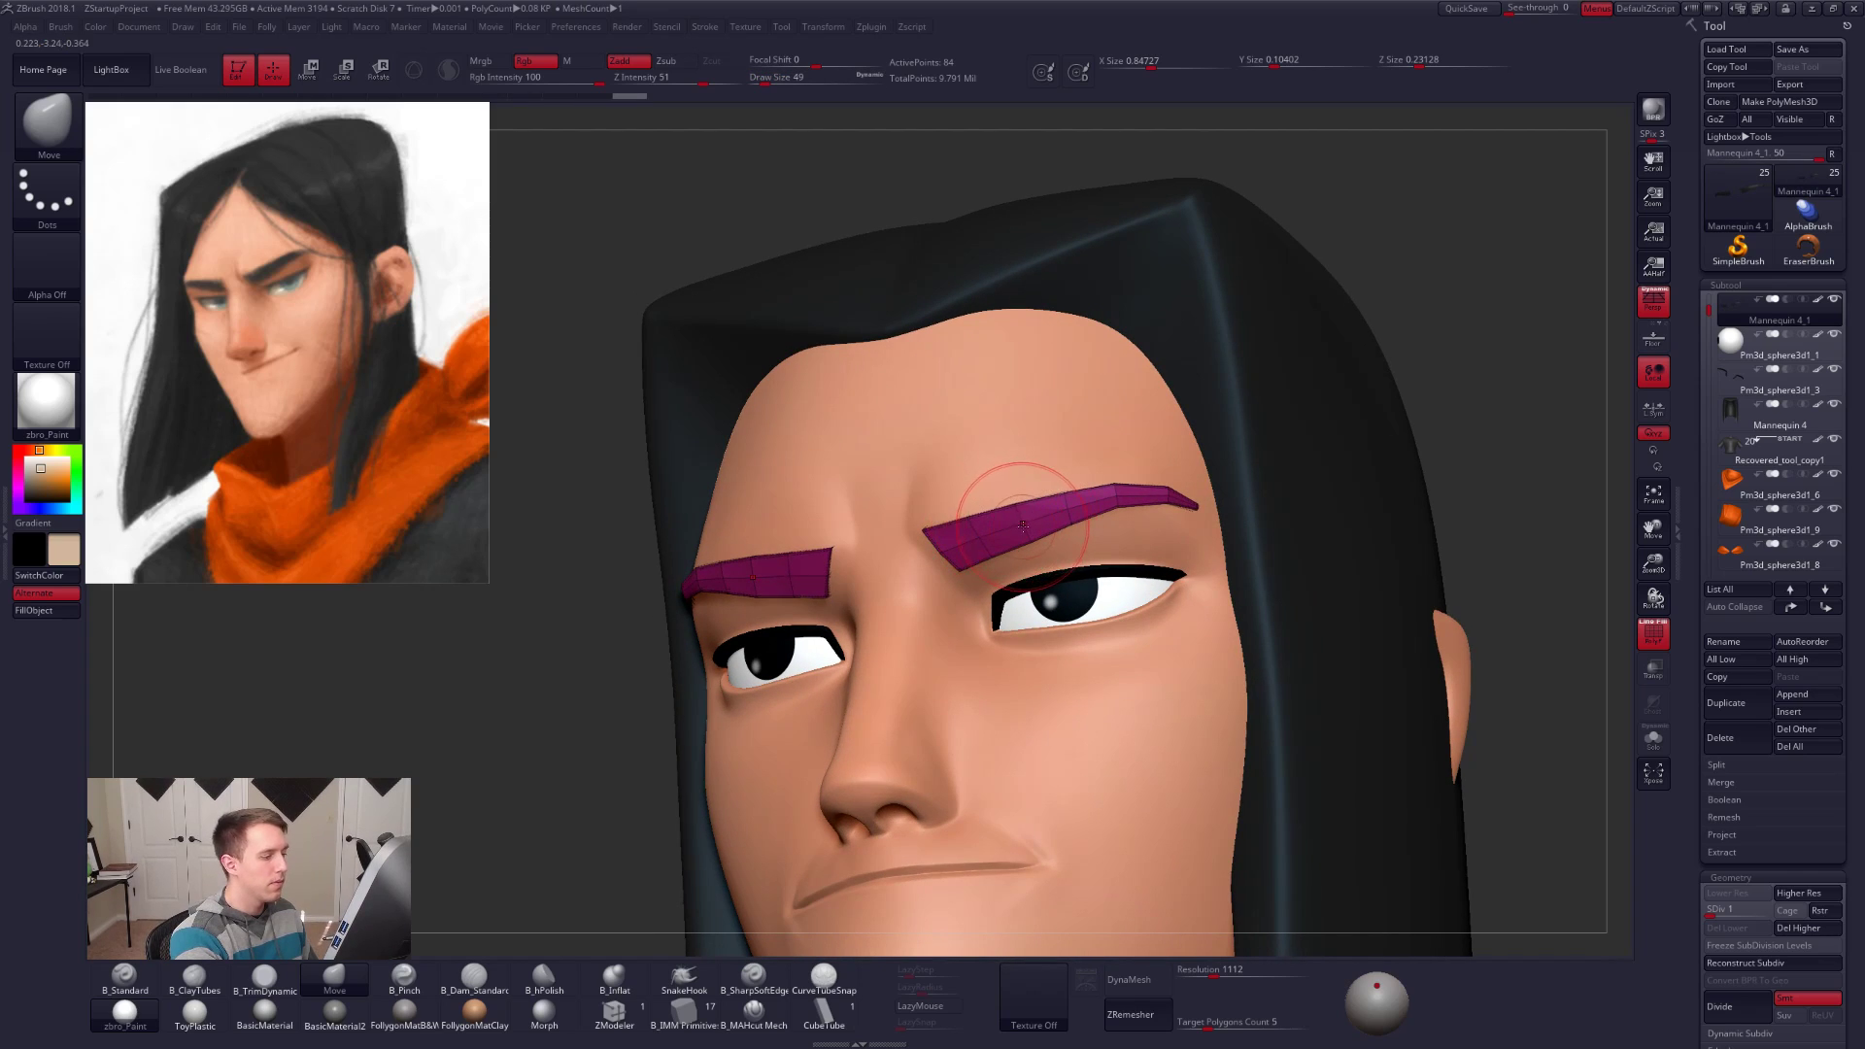
left_click_drag(1006, 552, 1008, 550)
right_click_drag(1010, 552, 1001, 517)
left_click_drag(1017, 537, 1015, 552)
left_click_drag(1131, 520, 1134, 527)
right_click_drag(1156, 539, 1049, 534)
left_click_drag(1211, 512, 1216, 506)
right_click_drag(1214, 504, 1162, 529)
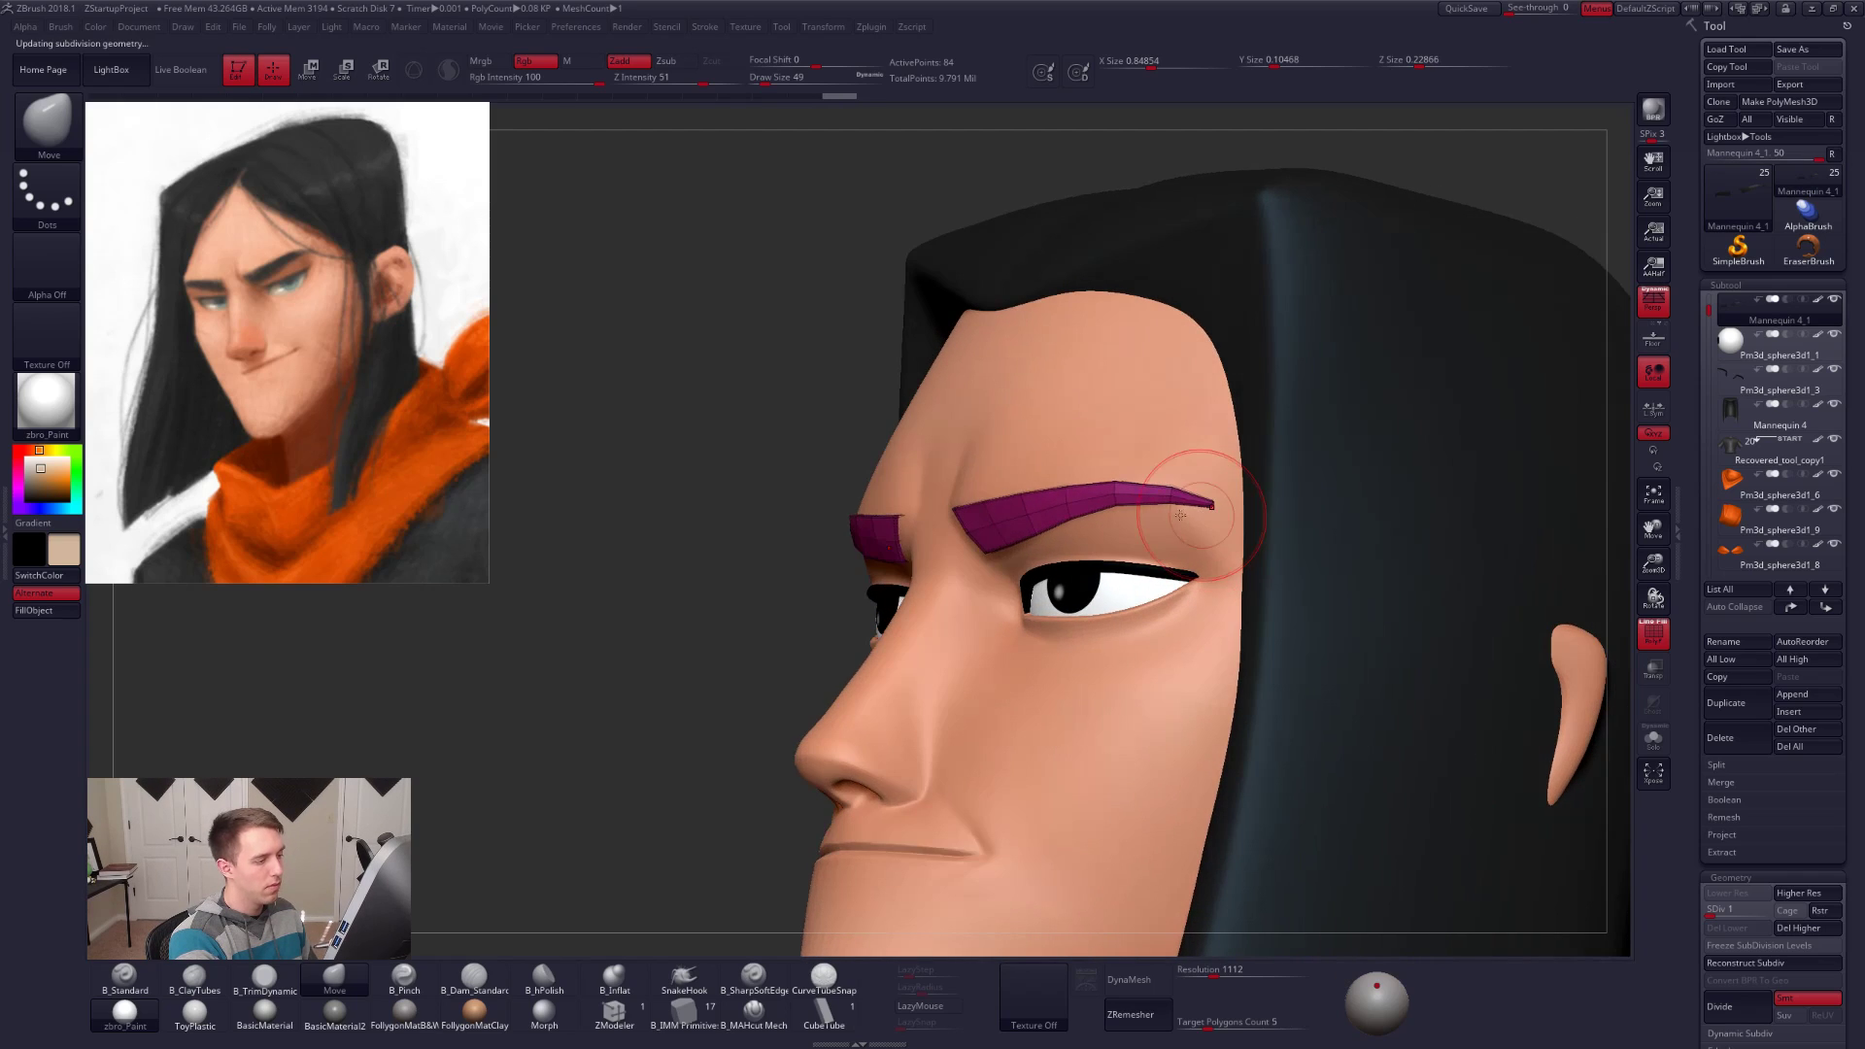
Step: Raise the eyebrows to subdivision level 3 and set the draw size to 67
key("ctrl+d")
key("ctrl+d")
key("space")
left_click_drag(1199, 514, 1206, 512)
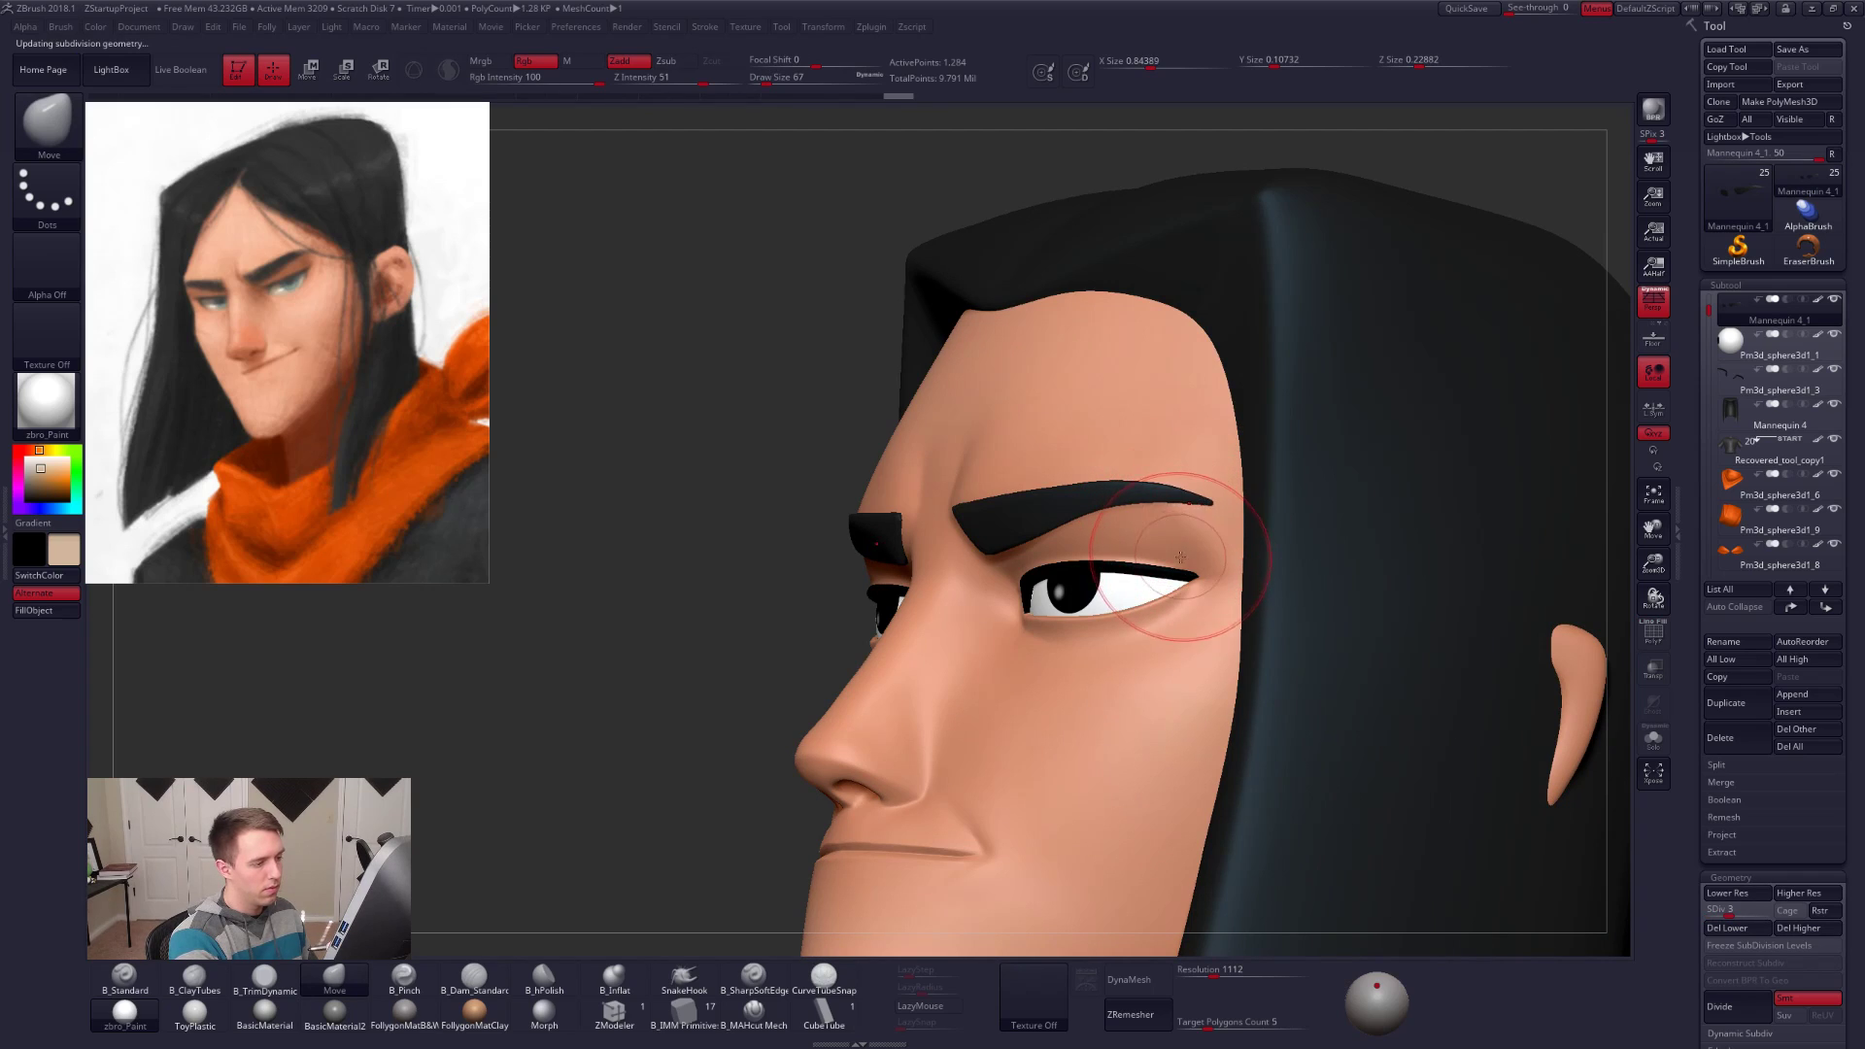
key("ctrl+d")
Step: Make the head the active subtool, isolate it and lower it to subdivision level 1
right_click_drag(1194, 614, 1200, 605)
left_click(1203, 612, "alt")
key("alt+s")
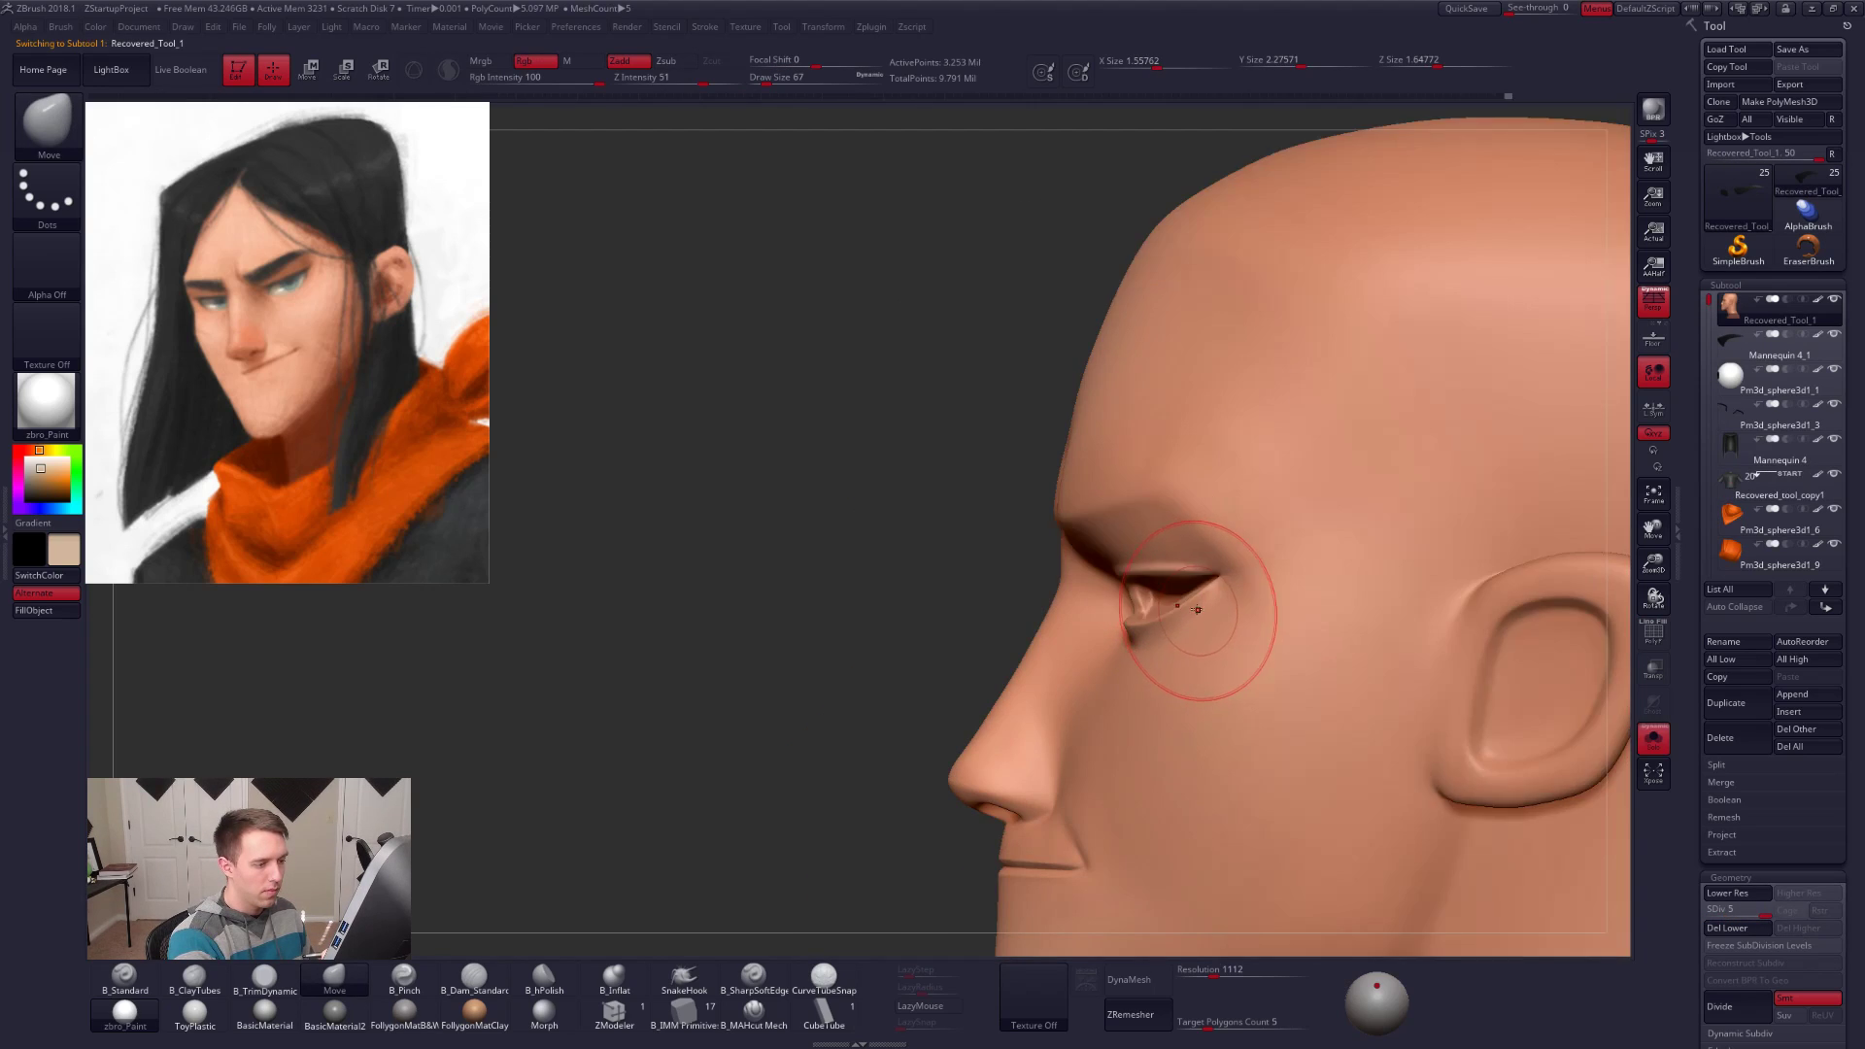
key("shift+d")
key("shift+d")
key("shift+d")
key("shift+d")
Step: Lasso a mask around the outer eye corner and temple at draw size 98, blur it and invert it
left_click_drag(1203, 599, 1150, 656)
left_click_drag(1286, 405, 1156, 544, "ctrl")
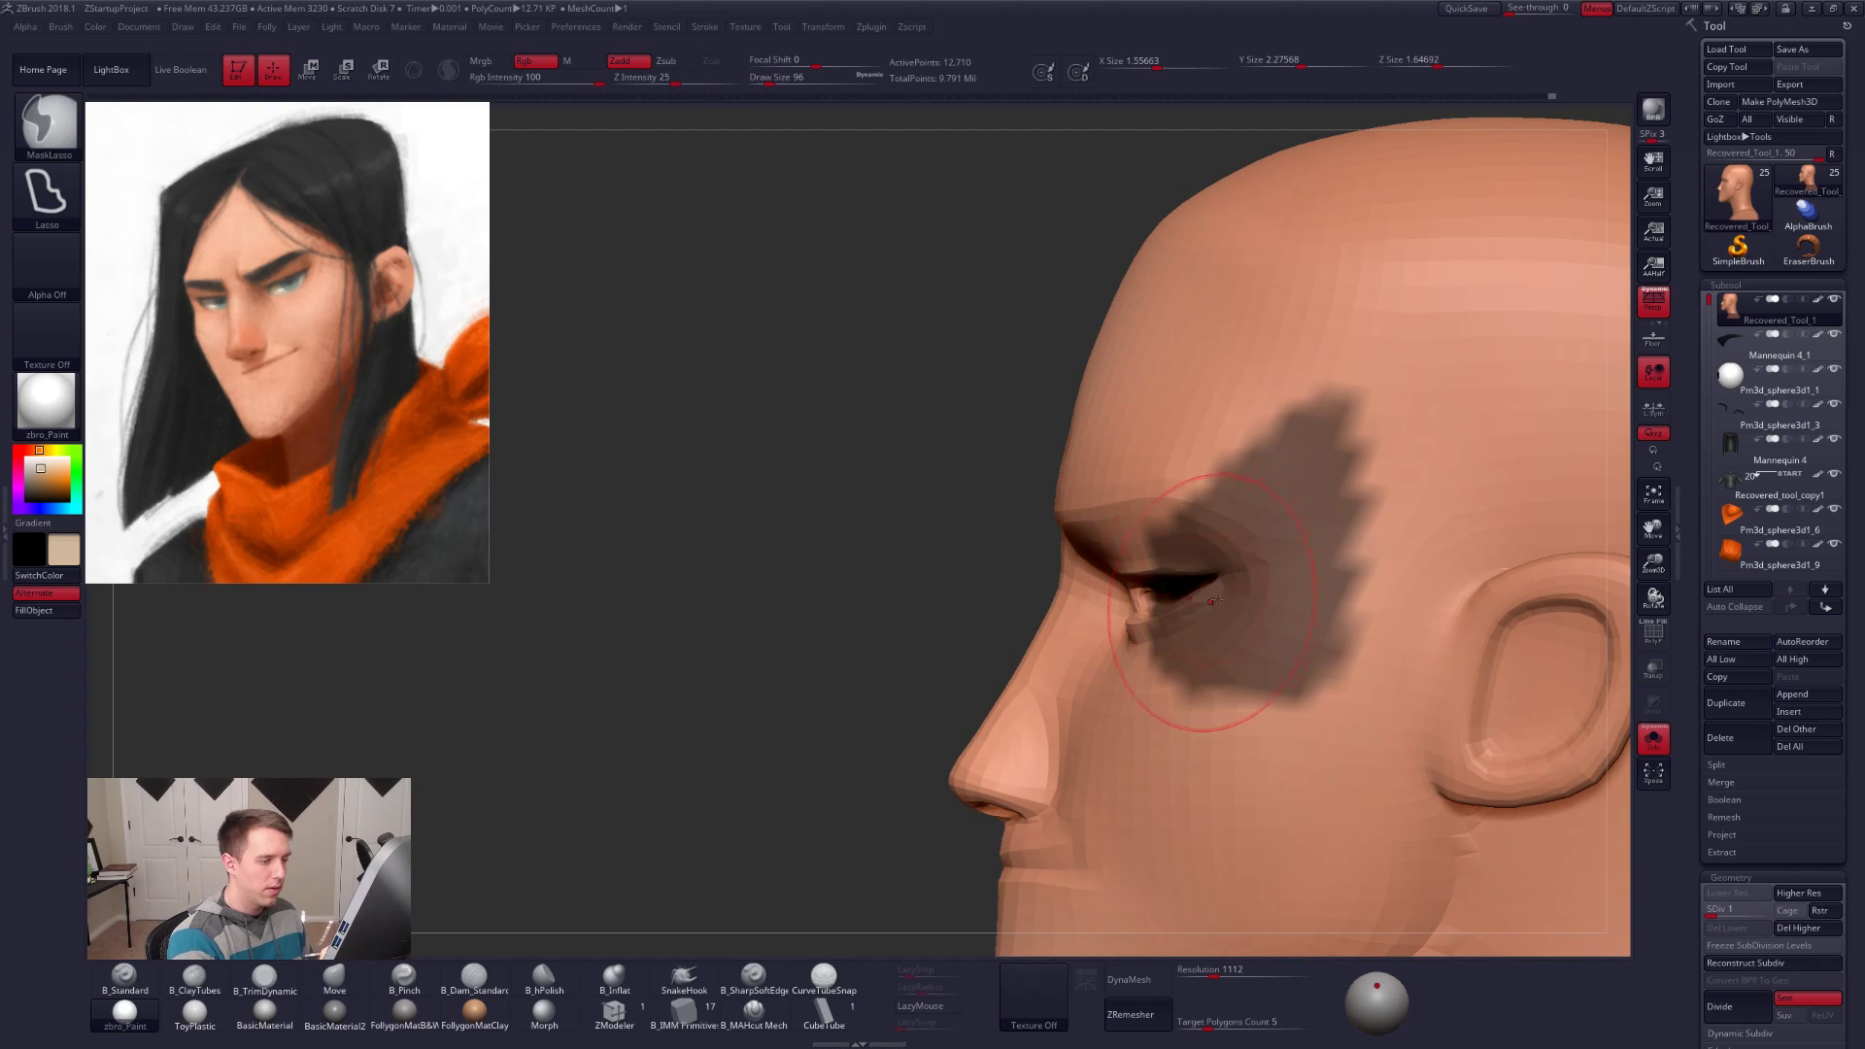
left_click(1195, 582, "ctrl")
left_click(962, 607, "ctrl")
Step: Reshape the unmasked outer eye corner in side view with the Move brush at draw size 104, with all subtools shown
key("space")
left_click_drag(1208, 641, 1224, 590)
key("space")
key("space")
key("alt+s")
key("space")
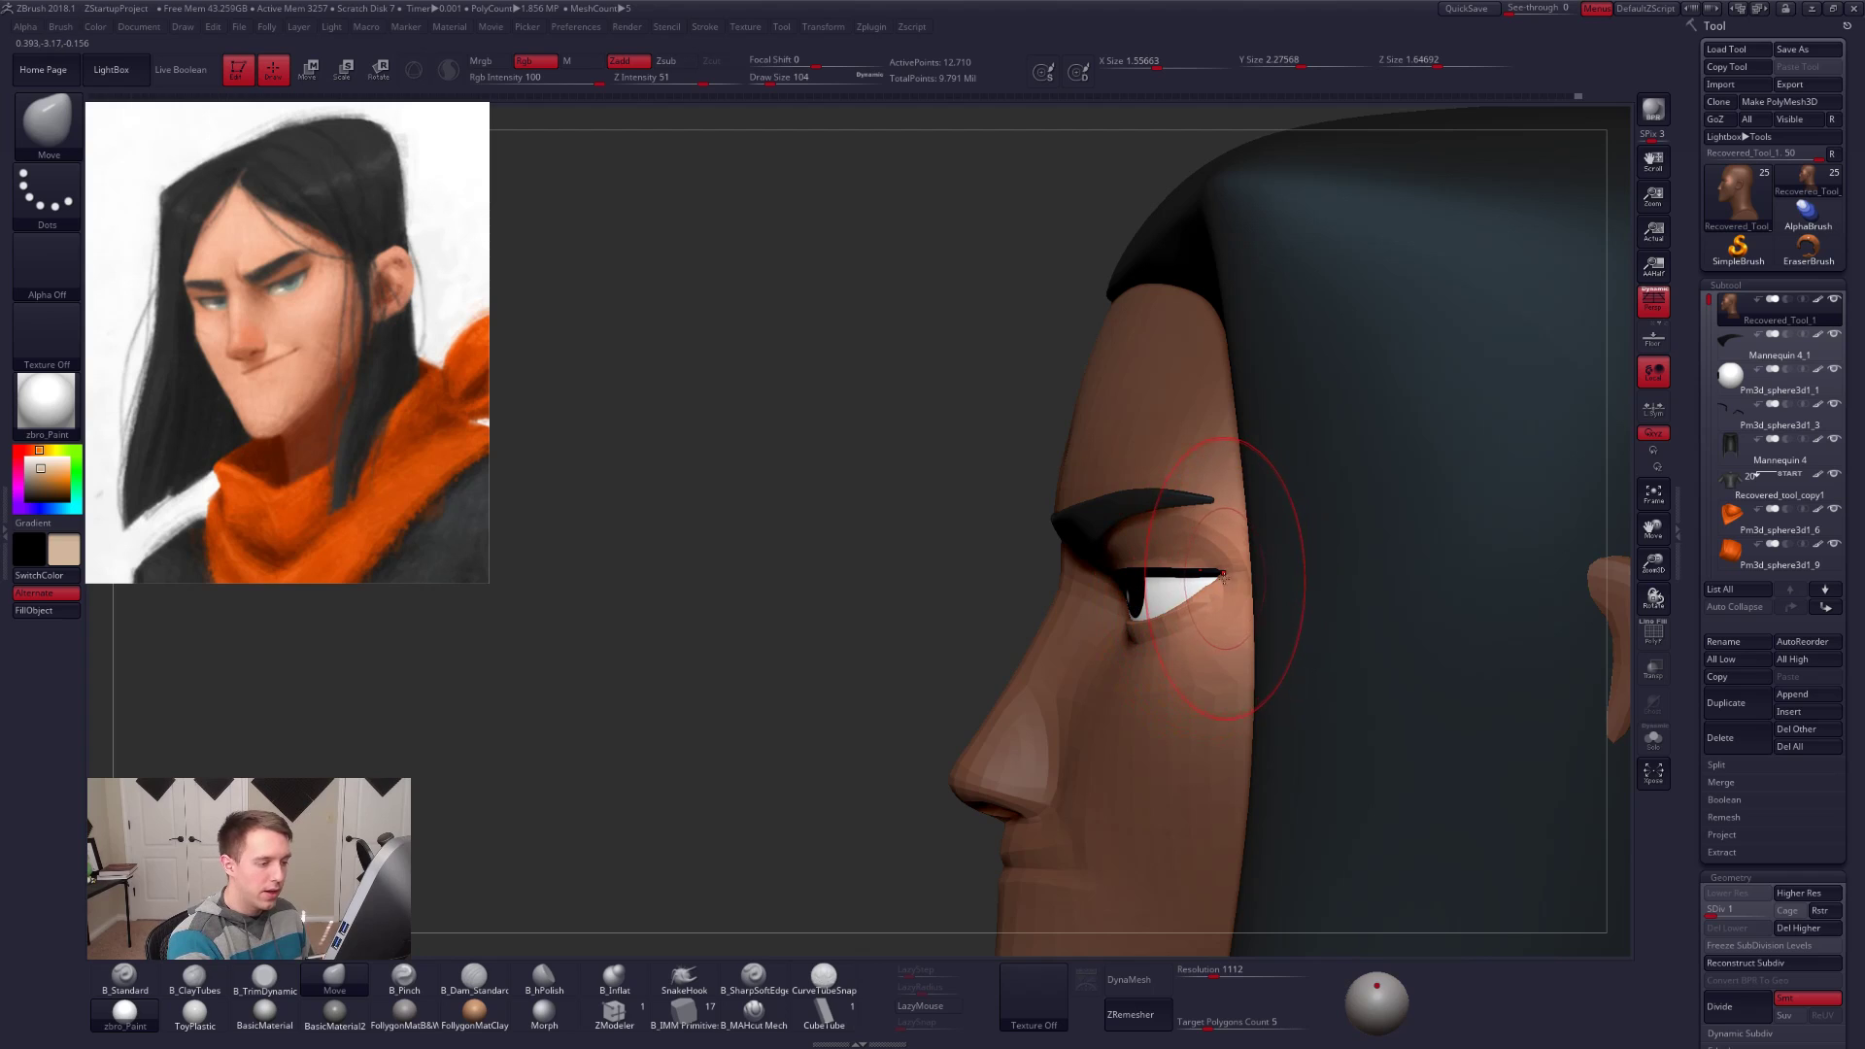
key("space")
left_click_drag(1221, 579, 1216, 580)
Step: Isolate the head to adjust the unmasked outer eye corner with the Move brush, and show all subtools again
key("alt+s")
key("space")
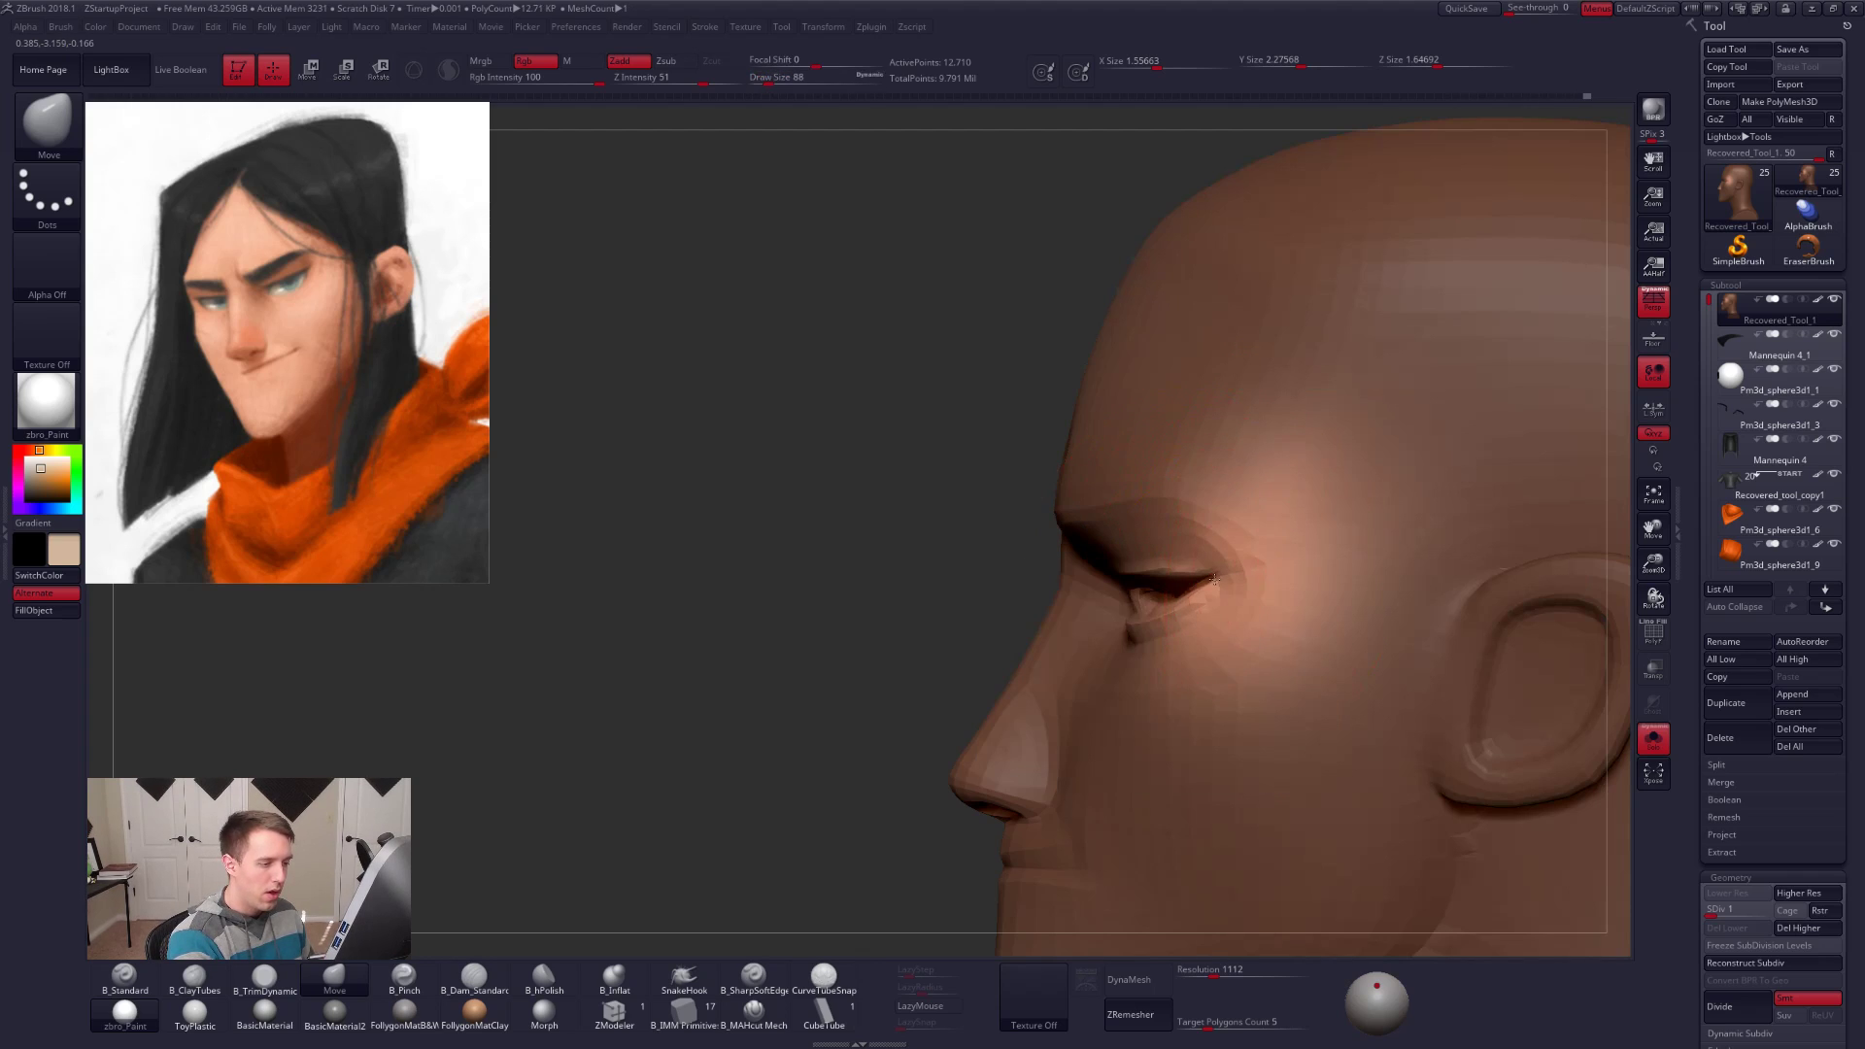
right_click_drag(1212, 580, 1214, 581)
key("space")
left_click_drag(1213, 579, 1217, 580)
right_click_drag(1217, 580, 1221, 582)
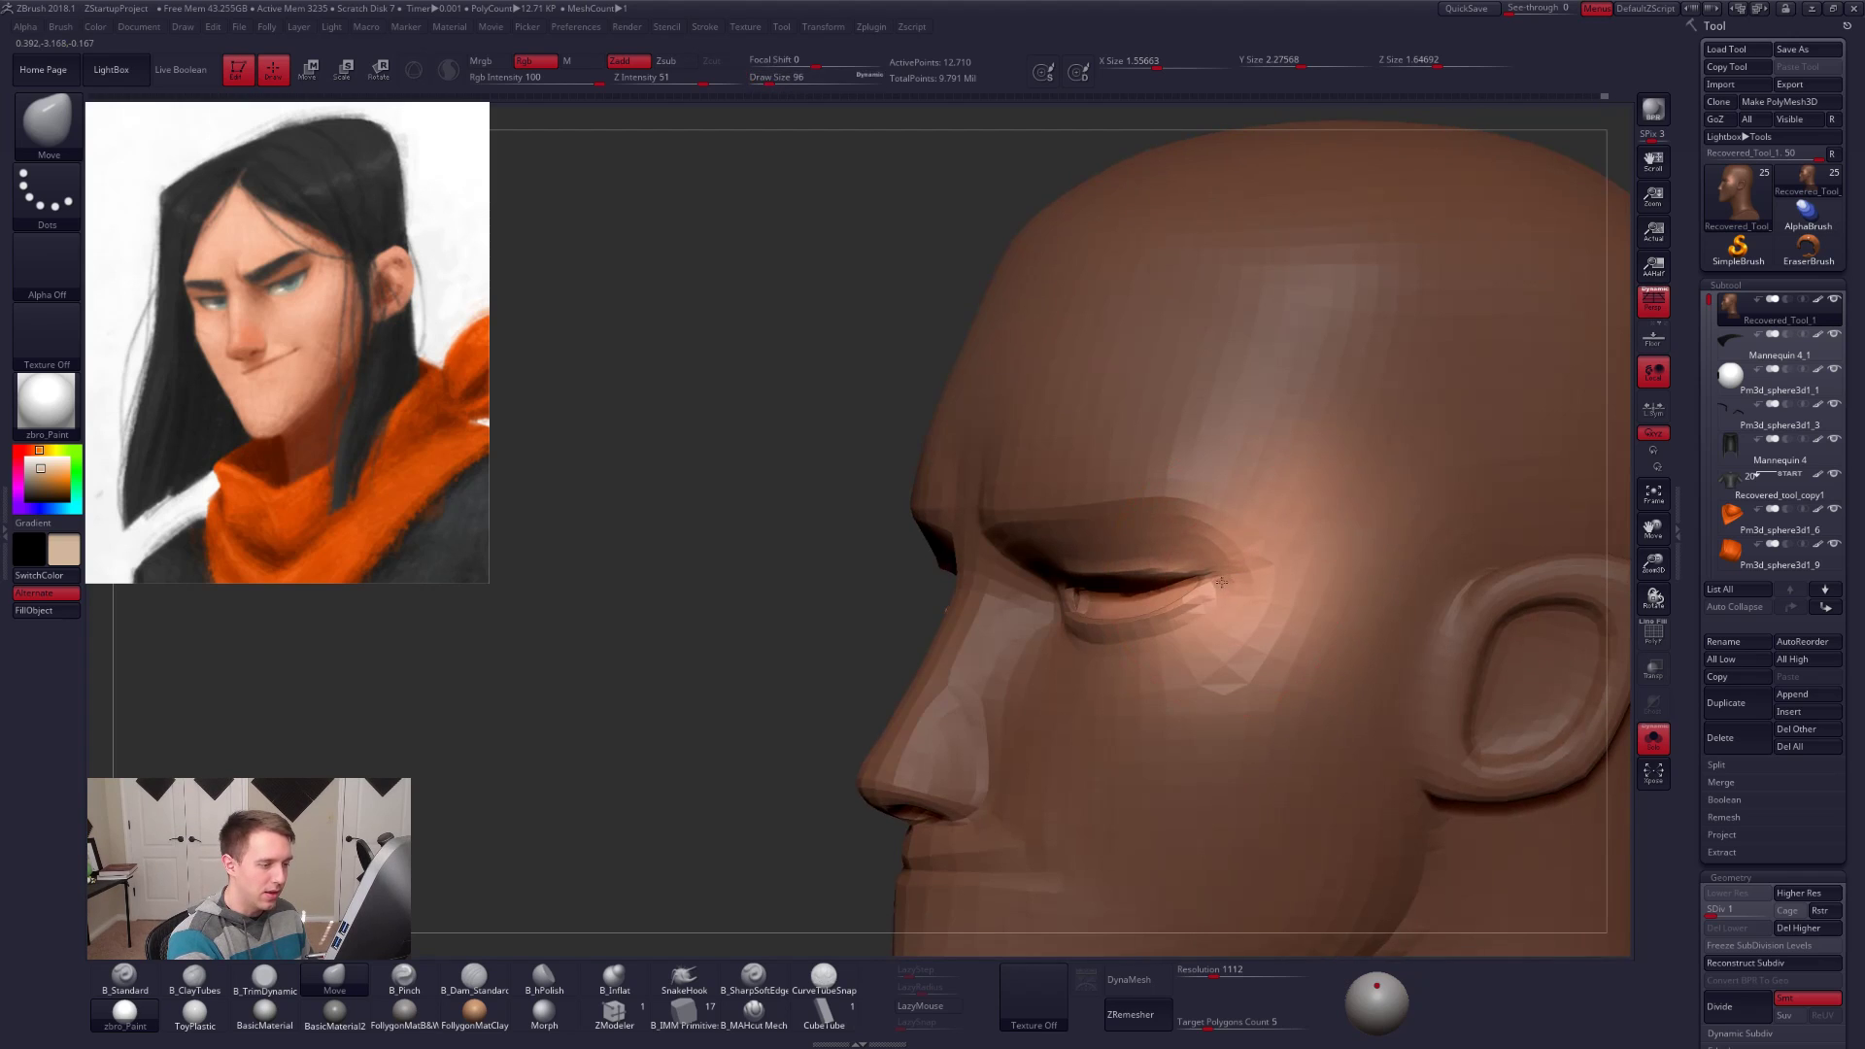
key("shift+s")
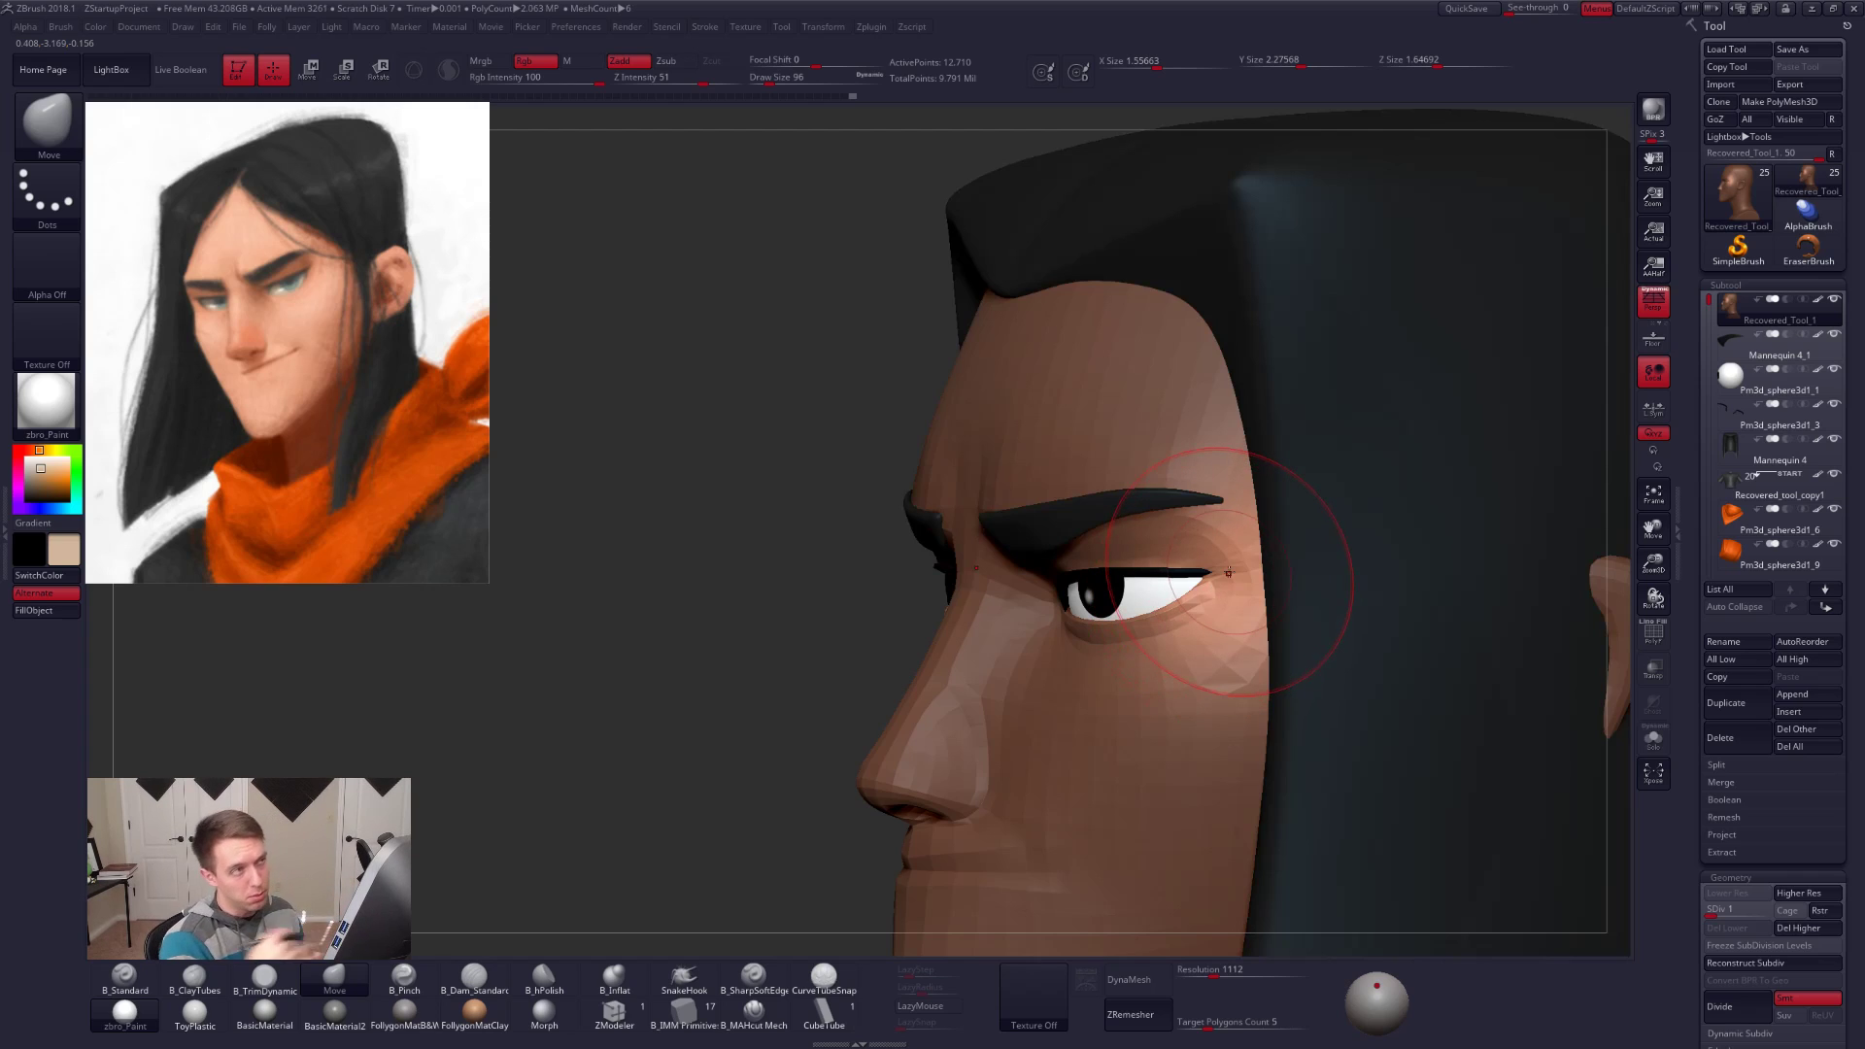
Step: Fit the outer eyelid corner closer to the eyeball with smaller Move brush strokes in three-quarter view
key("space")
left_click_drag(1197, 594, 1204, 589)
key("space")
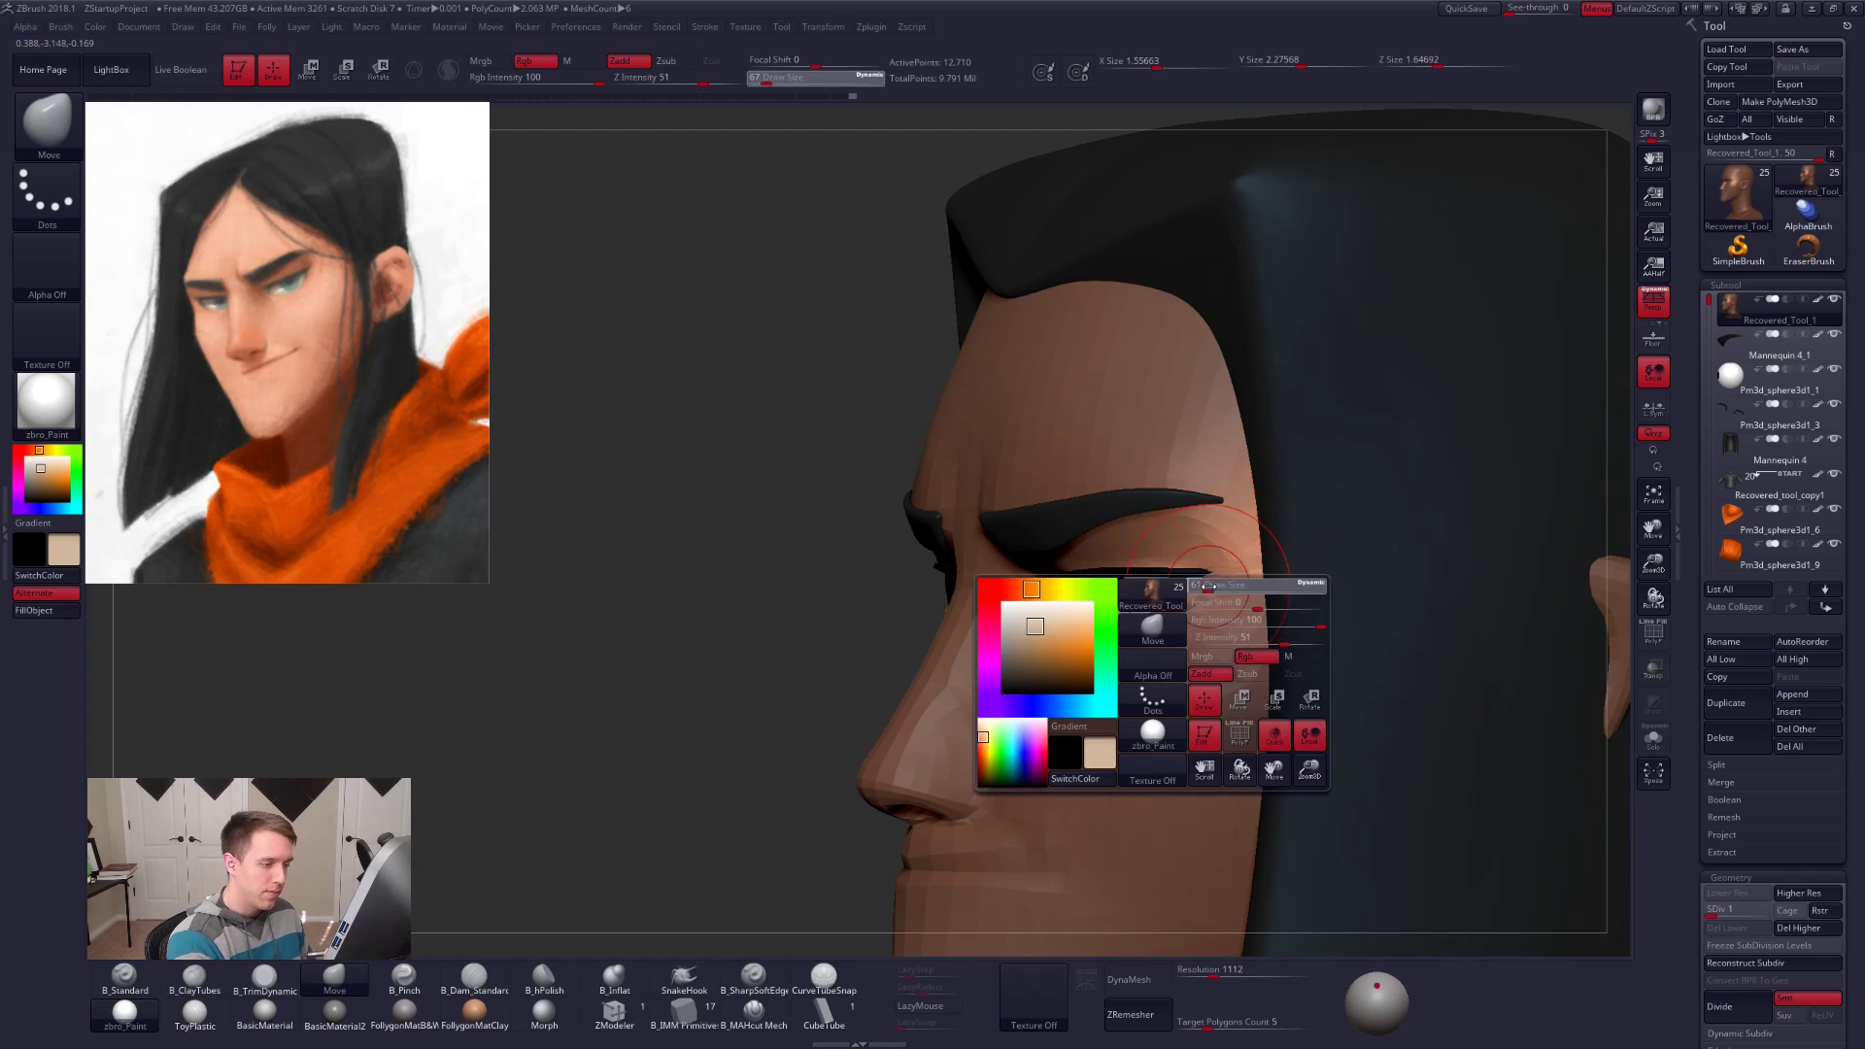
right_click_drag(1211, 586, 1214, 588)
key("space")
mouse_move(1205, 583)
left_mouse_down()
mouse_move(1175, 627)
mouse_move(1214, 599)
mouse_move(1203, 581)
left_mouse_up()
key("space")
Step: Reshape the outer eye corner of the isolated head at draw size 88 and clear the mask
key("space")
key("alt+s")
key("space")
left_click_drag(1251, 600, 1267, 598)
left_click_drag(987, 602, 1000, 622, "ctrl")
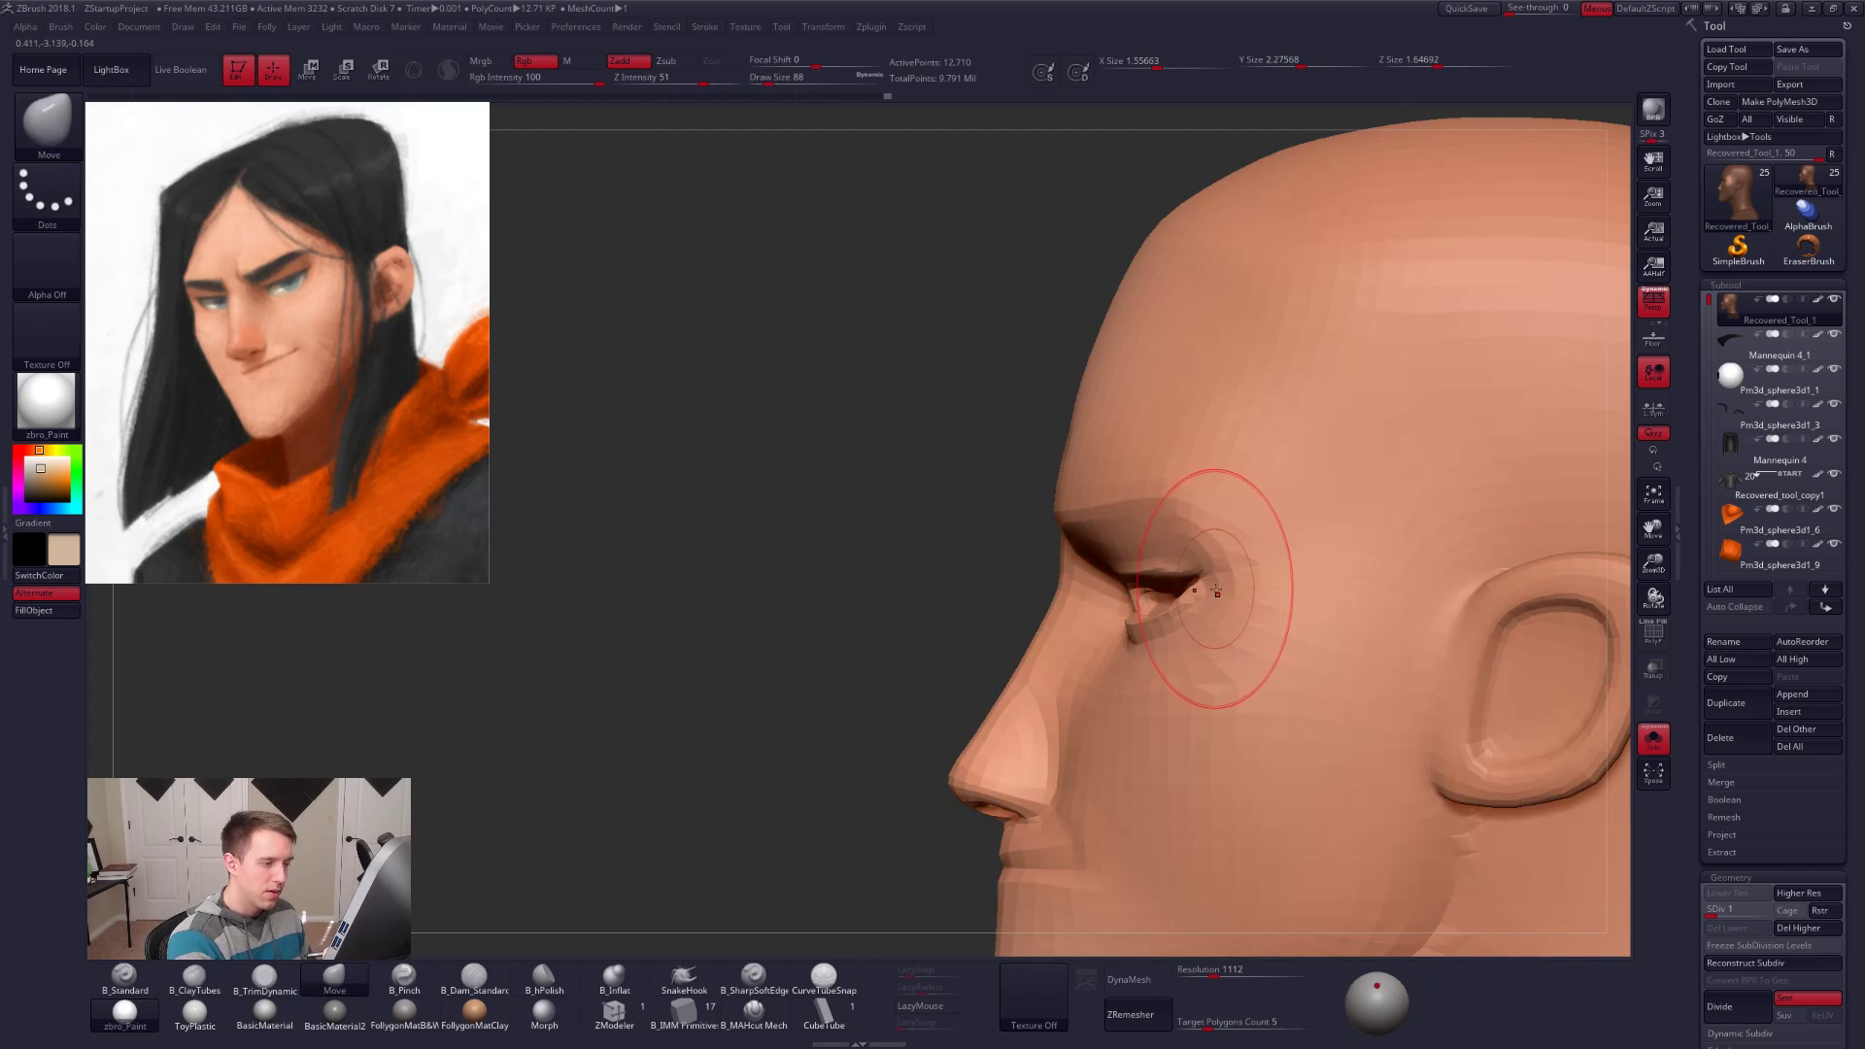
Step: Show all subtools and refine the outer corners of the lower eyelids from the front with a smaller Move brush
right_click_drag(1217, 591, 1336, 594)
key("alt+s")
right_click_drag(1202, 609, 1282, 612, "shift")
key("space")
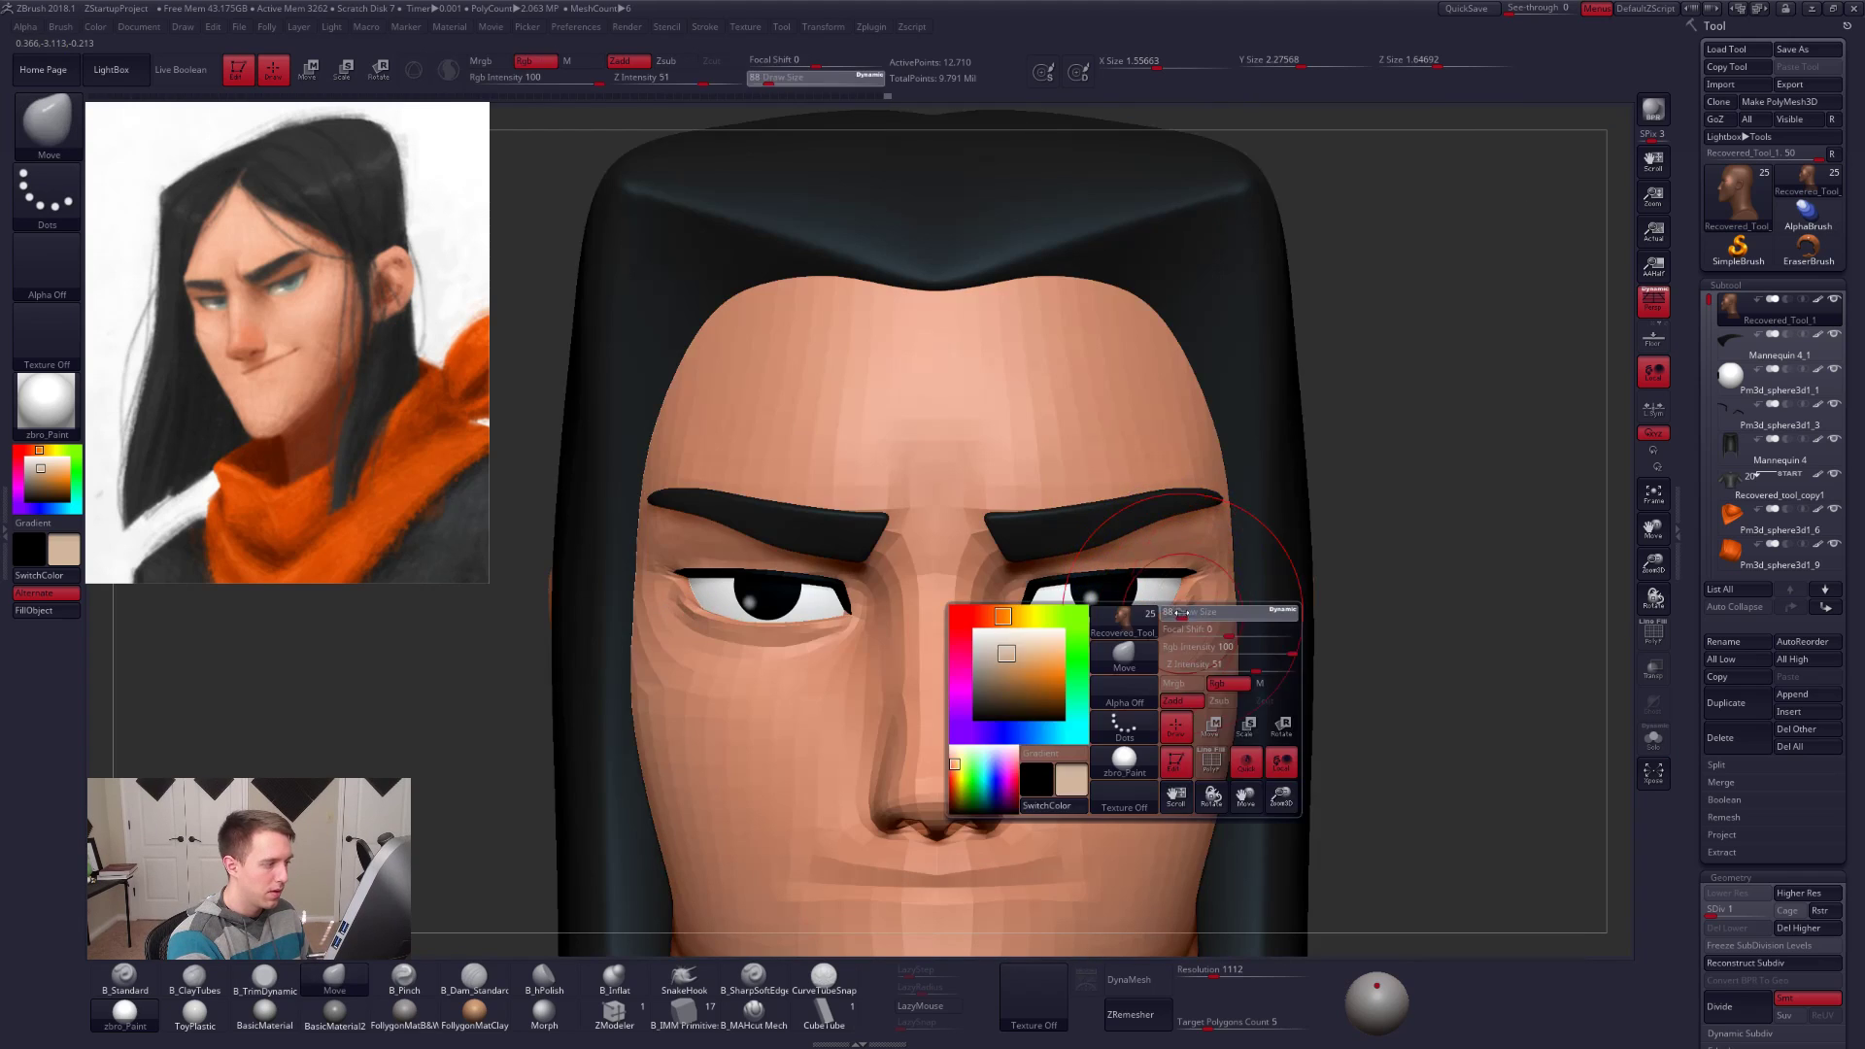
left_click_drag(1181, 612, 1175, 619)
right_click_drag(1164, 630, 1127, 630)
key("space")
left_click_drag(1182, 630, 1178, 622)
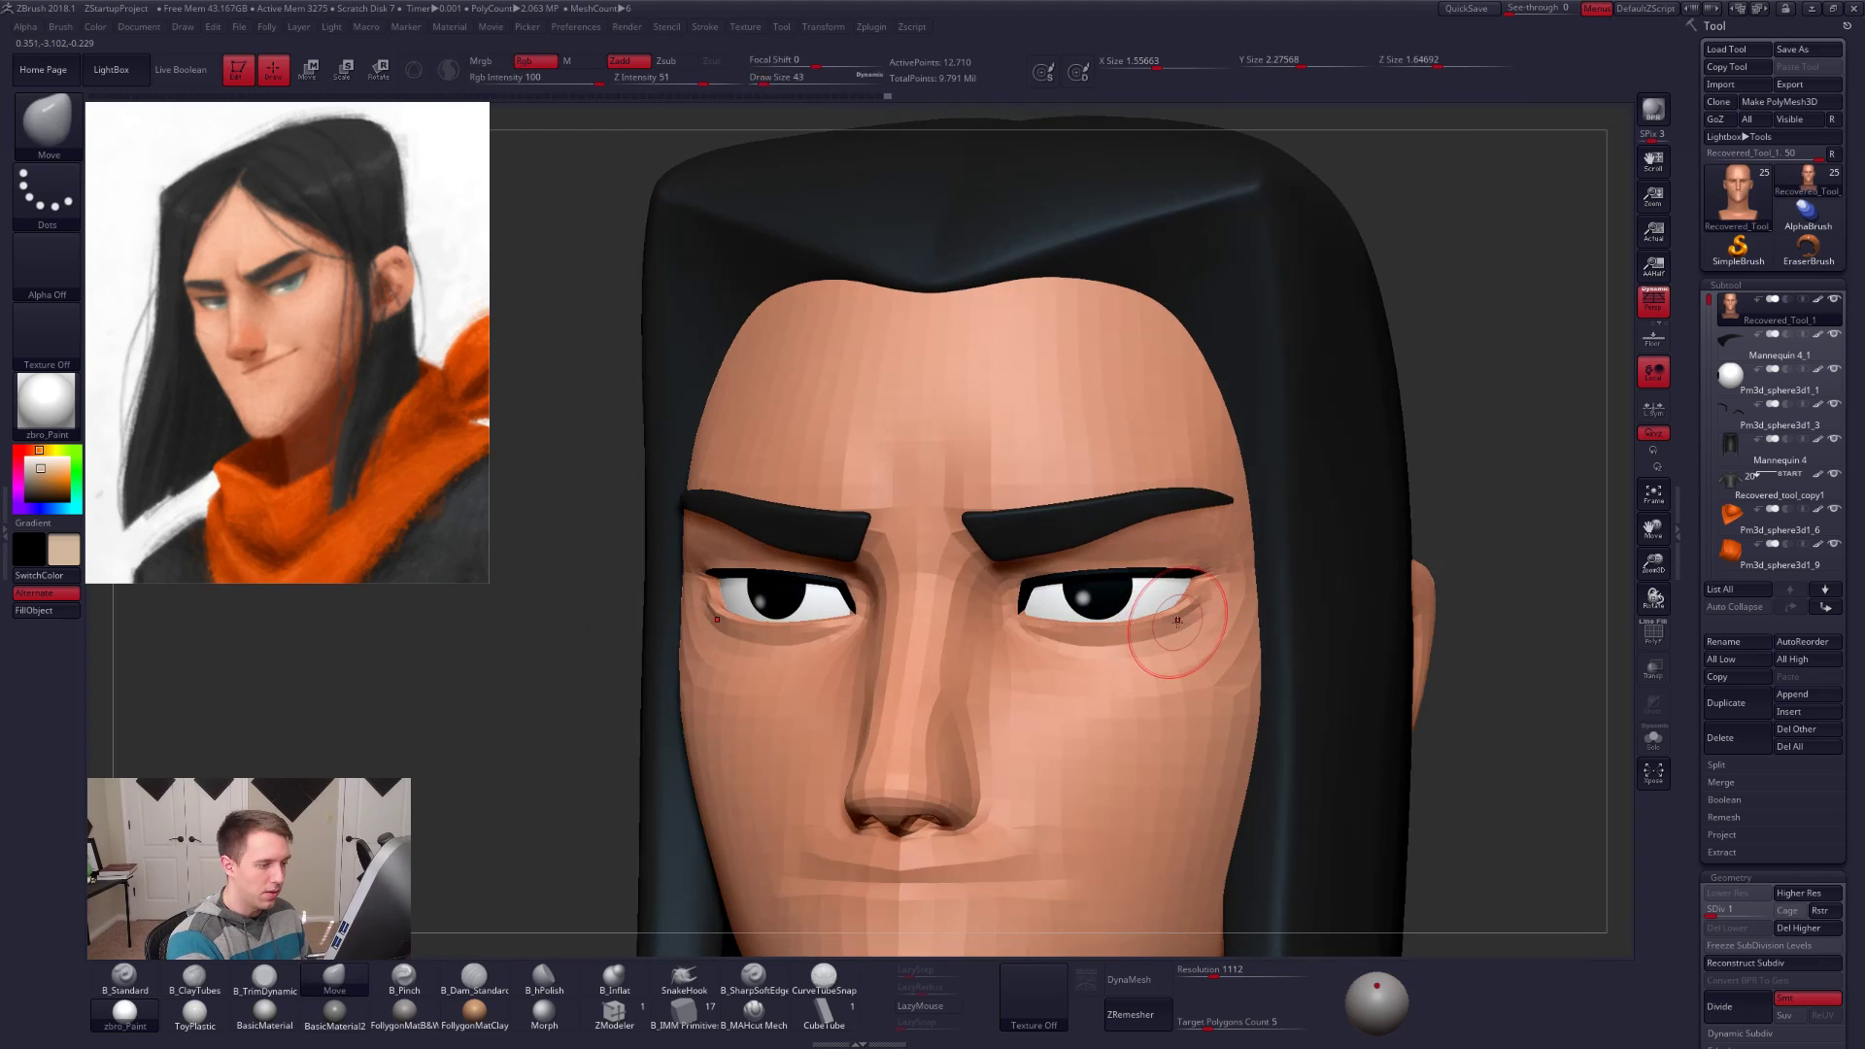
Step: Set the head to subdivision level 2 and adjust the outer eye corners in front view, reducing the draw size to 54
key("ctrl+d")
key("ctrl+d")
key("space")
key("shift+d")
key("shift+d")
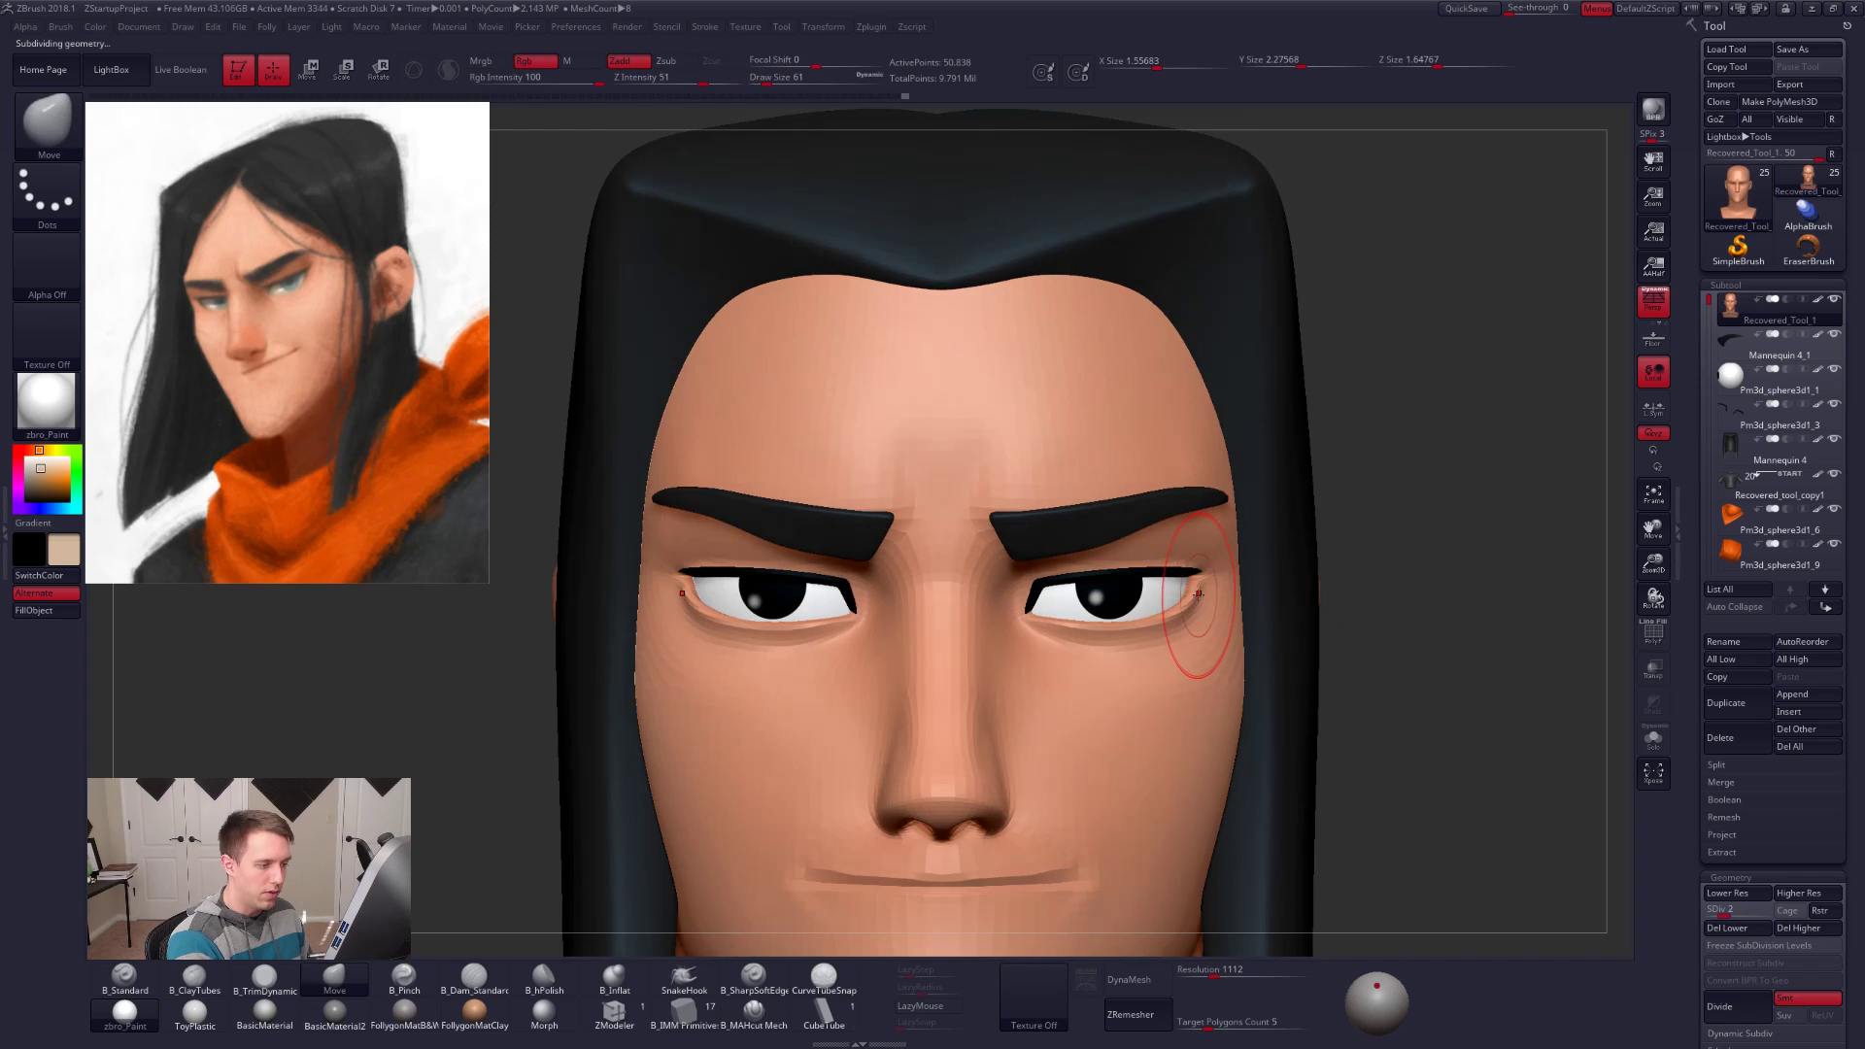
key("space")
key("space")
key("ctrl+d")
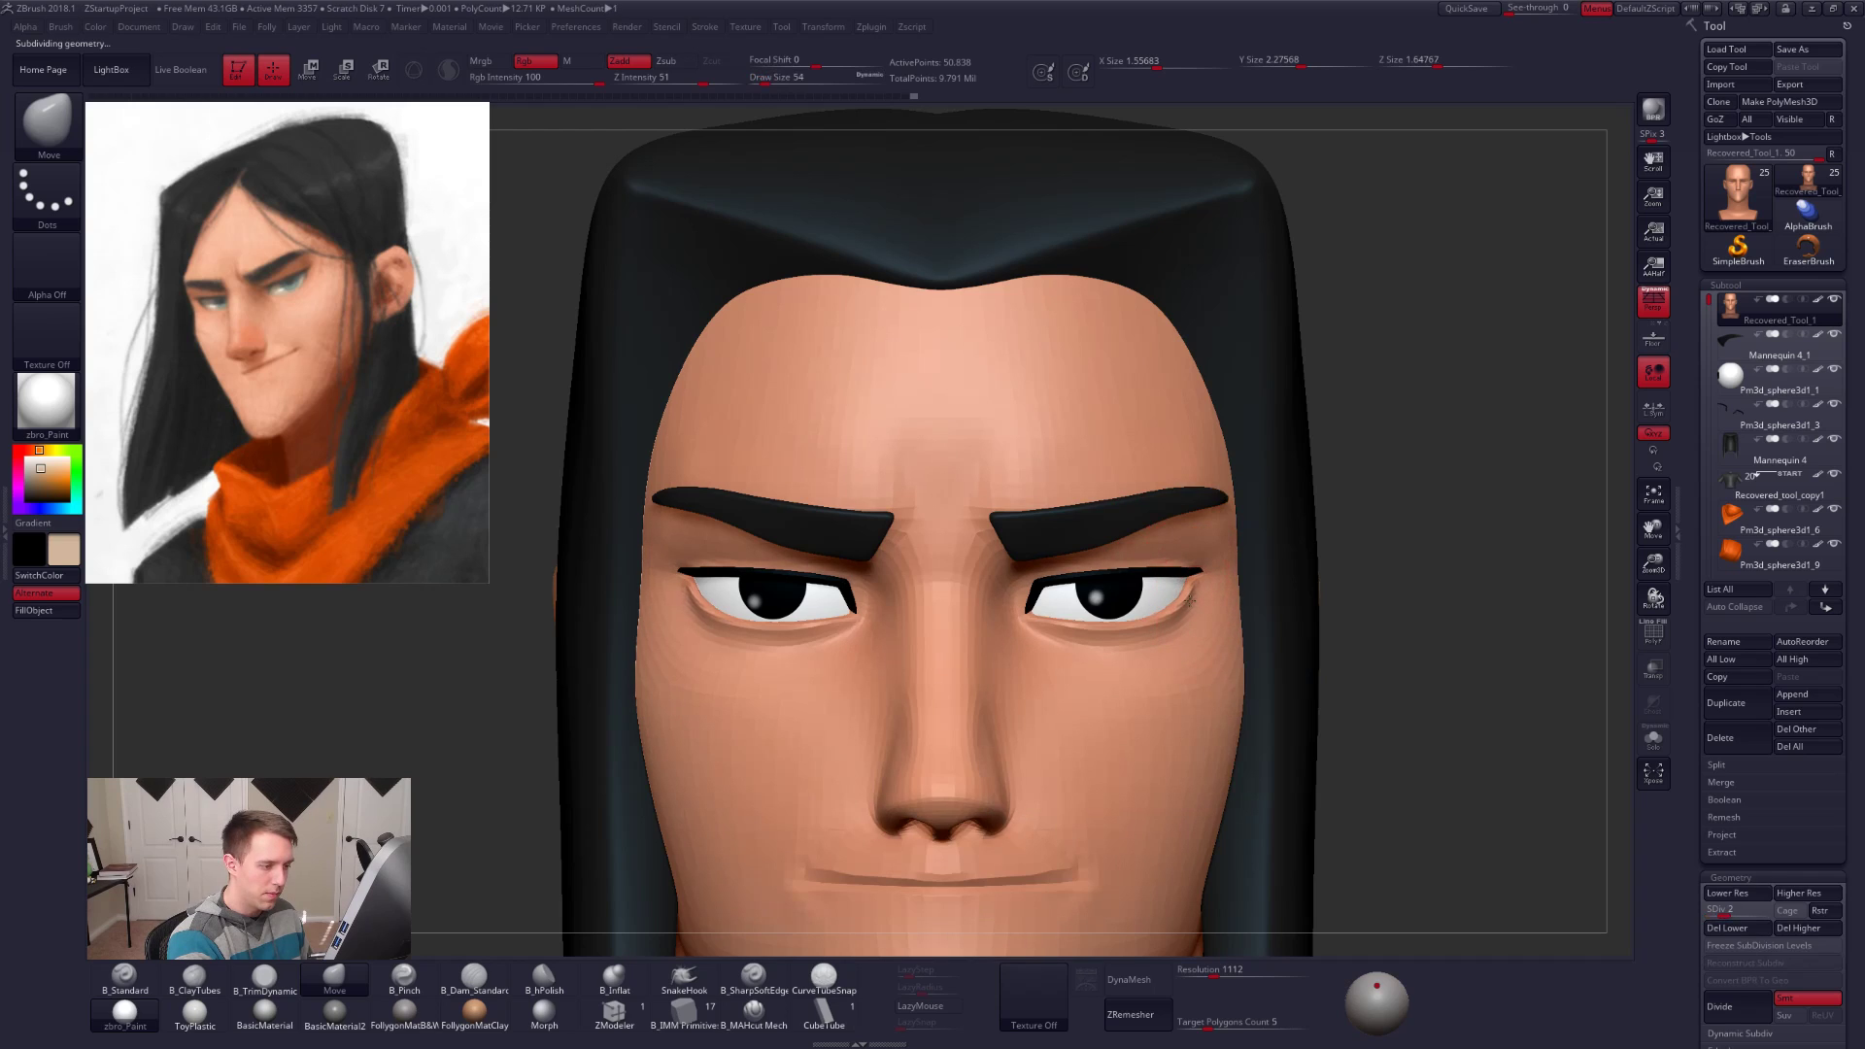
Step: Refine the outer lower eyelid in side view with the Move brush and return to the front view
right_click_drag(1192, 594, 1039, 604)
key("space")
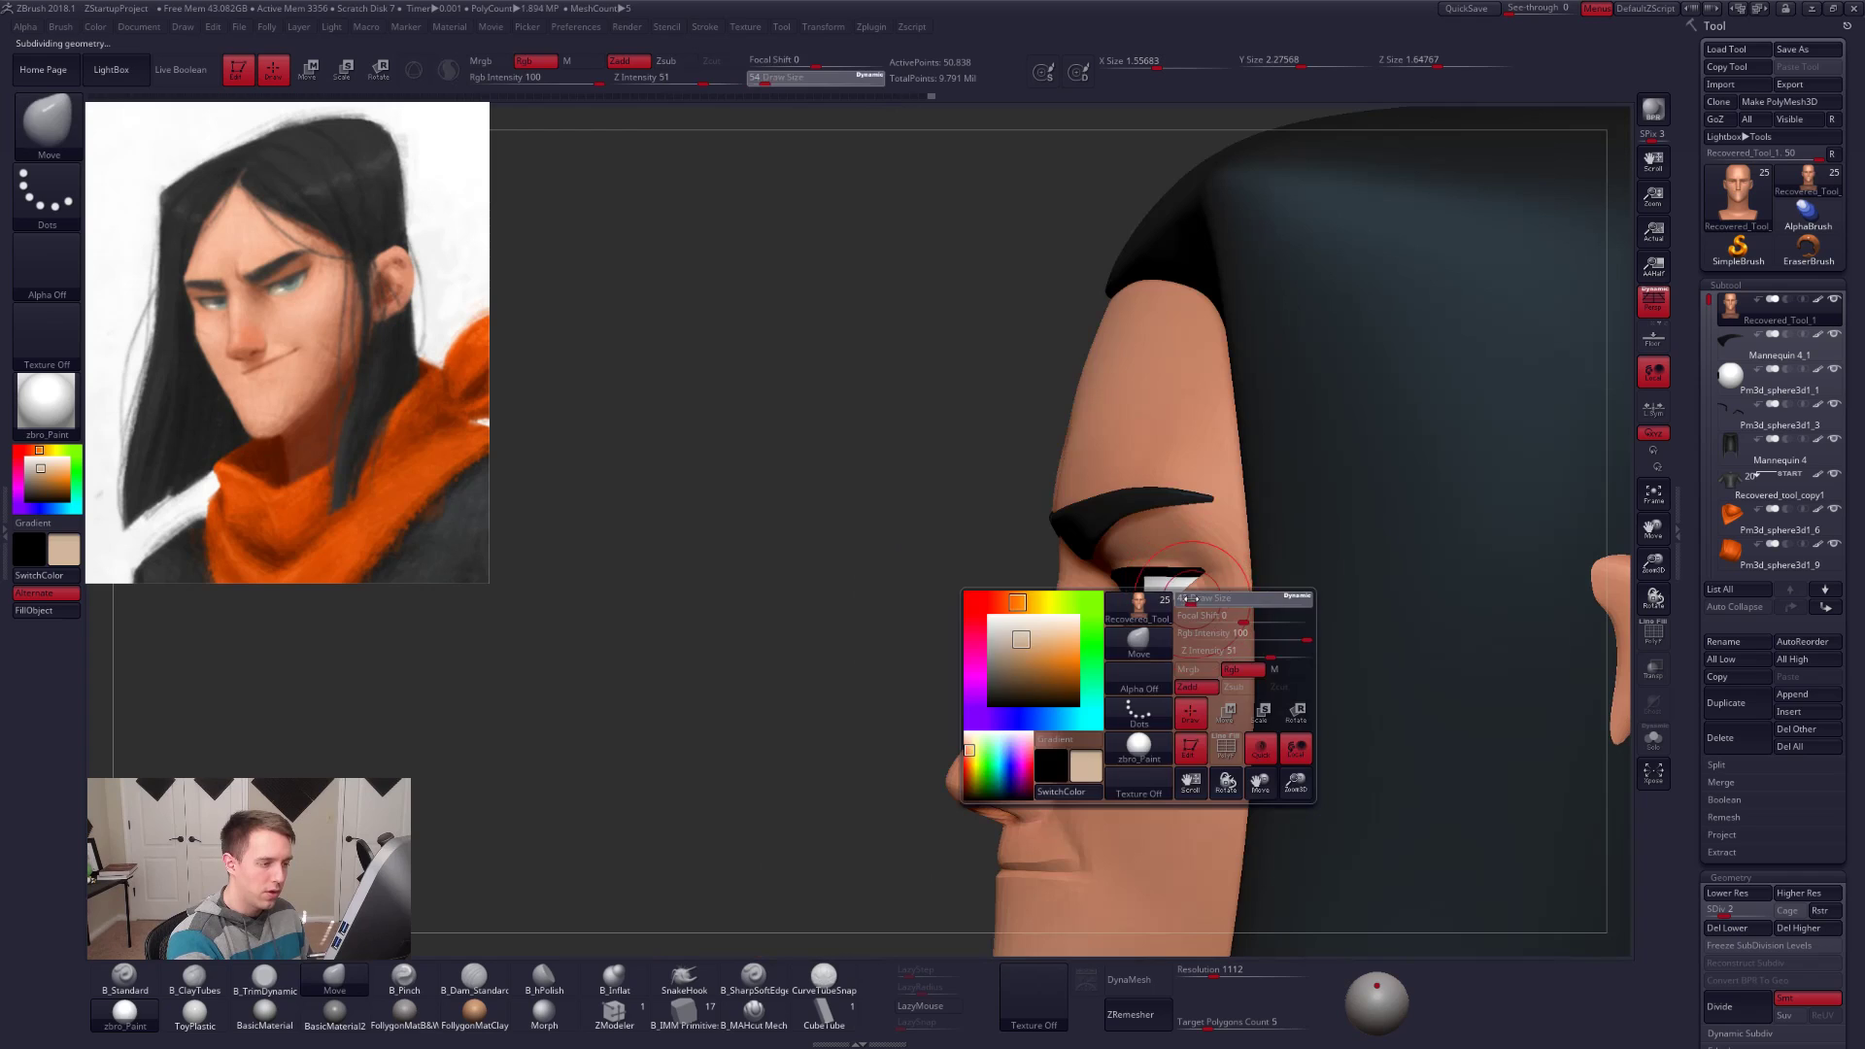
mouse_move(1196, 597)
left_mouse_down()
mouse_move(1182, 618)
mouse_move(1191, 603)
left_mouse_up()
key("space")
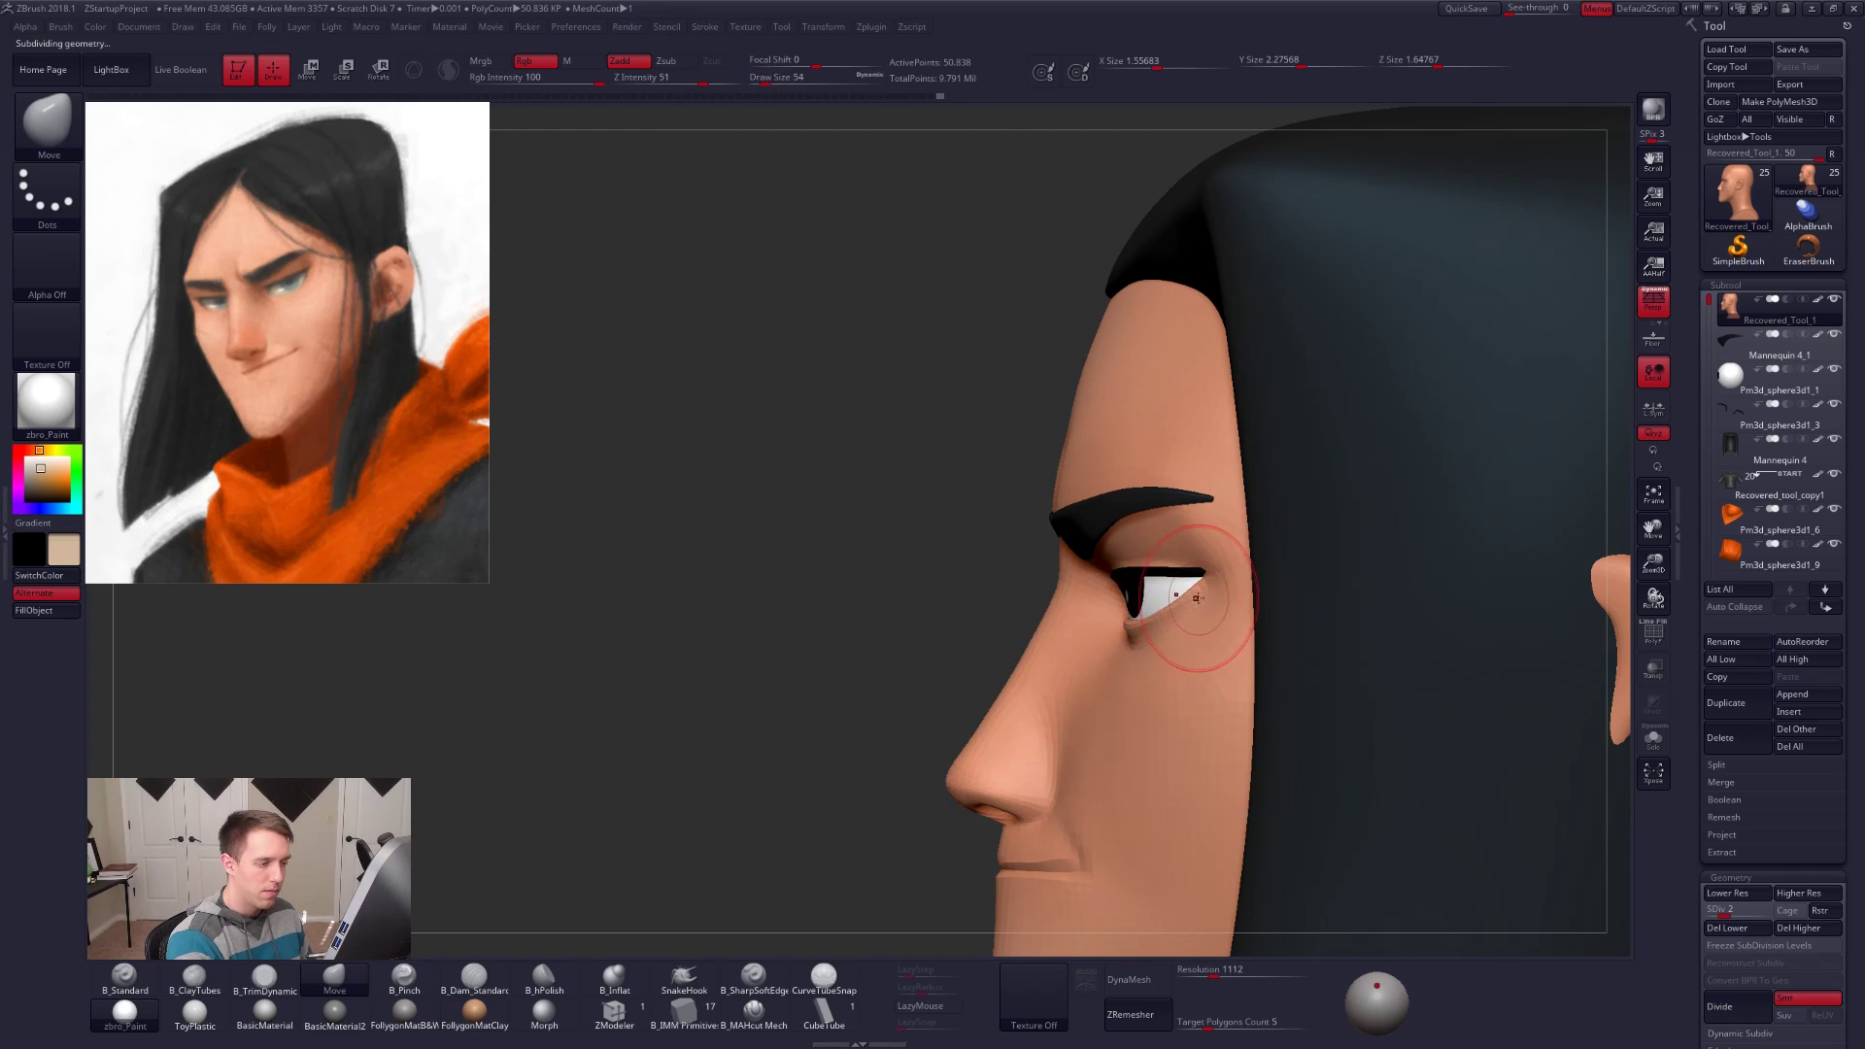
key("space")
left_click_drag(1183, 623, 1200, 613)
key("space")
key("space")
left_click_drag(855, 622, 1207, 632)
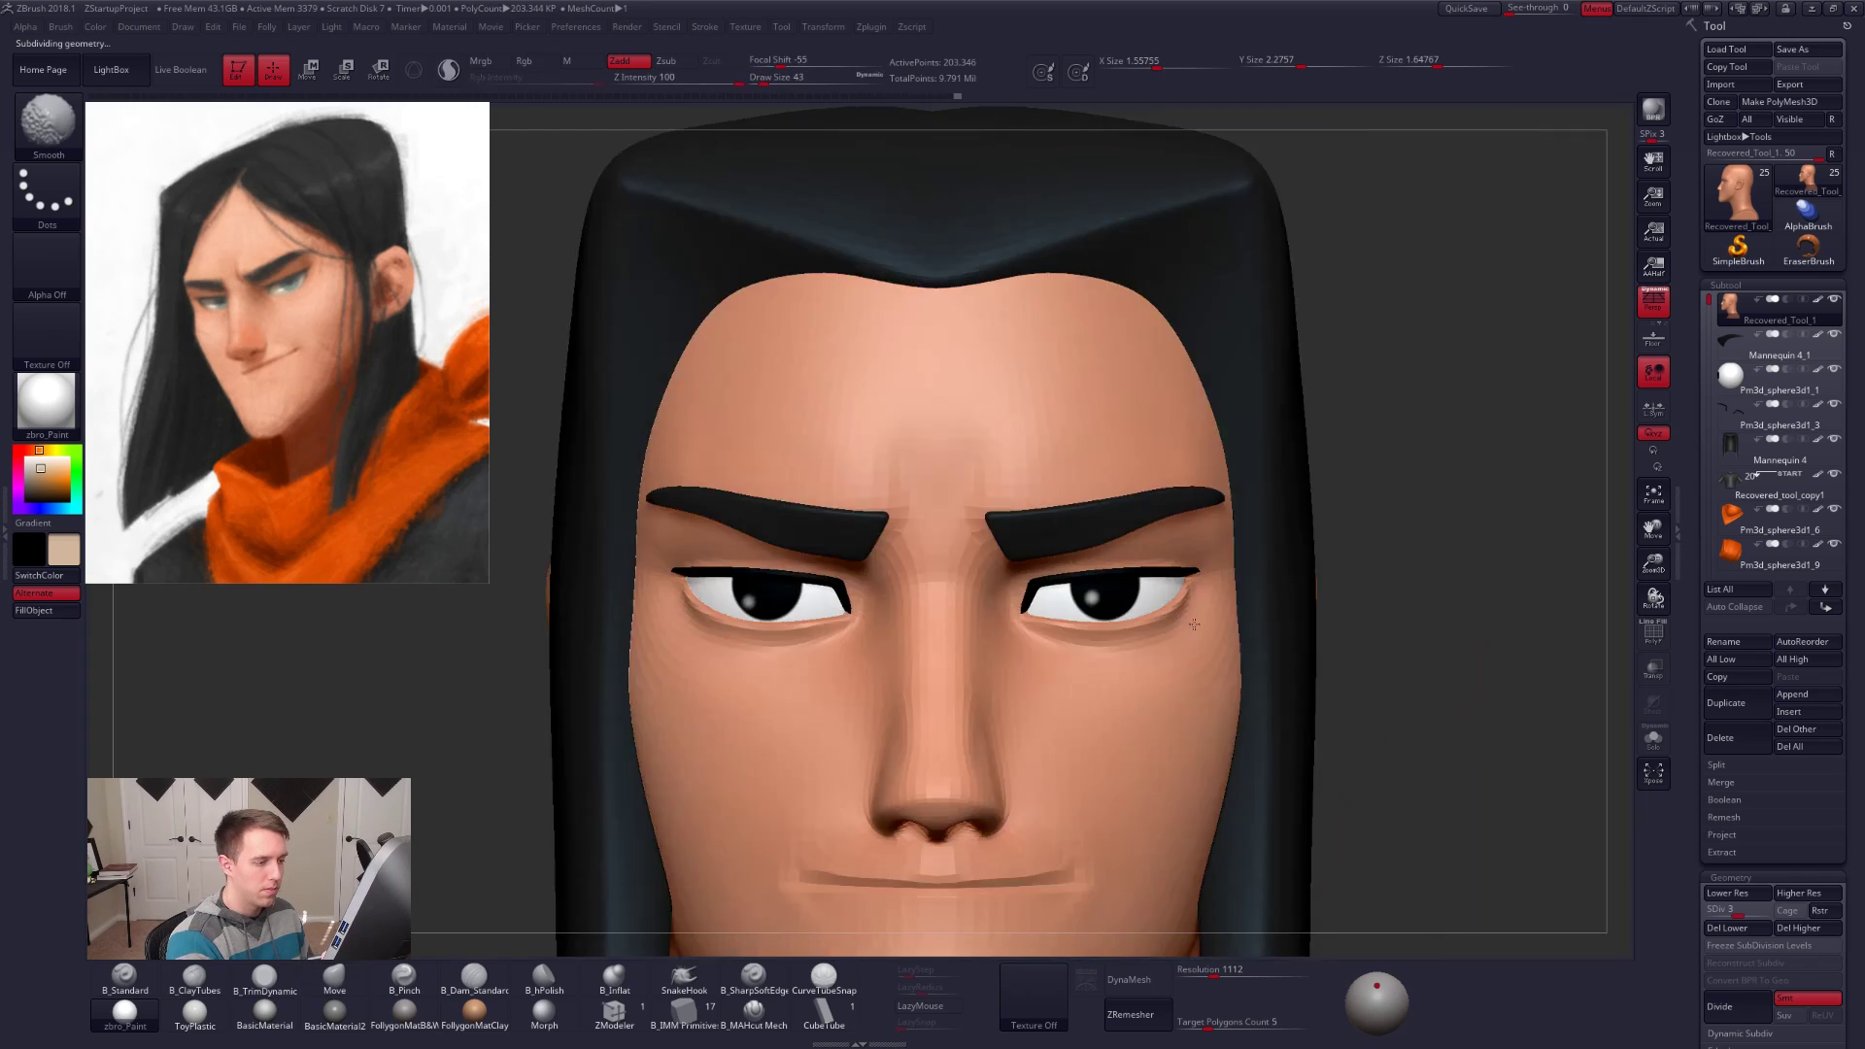
Step: Raise the isolated head to subdivision level 5 and sharpen the lower eyelid's outer edge with B_Pinch at draw size 12
key("d")
key("d")
key("alt+s")
mouse_move(1233, 627)
right_mouse_down()
mouse_move(1170, 649)
mouse_move(1140, 632)
right_mouse_up()
key("5")
key("space")
left_click_drag(1161, 625, 1154, 625)
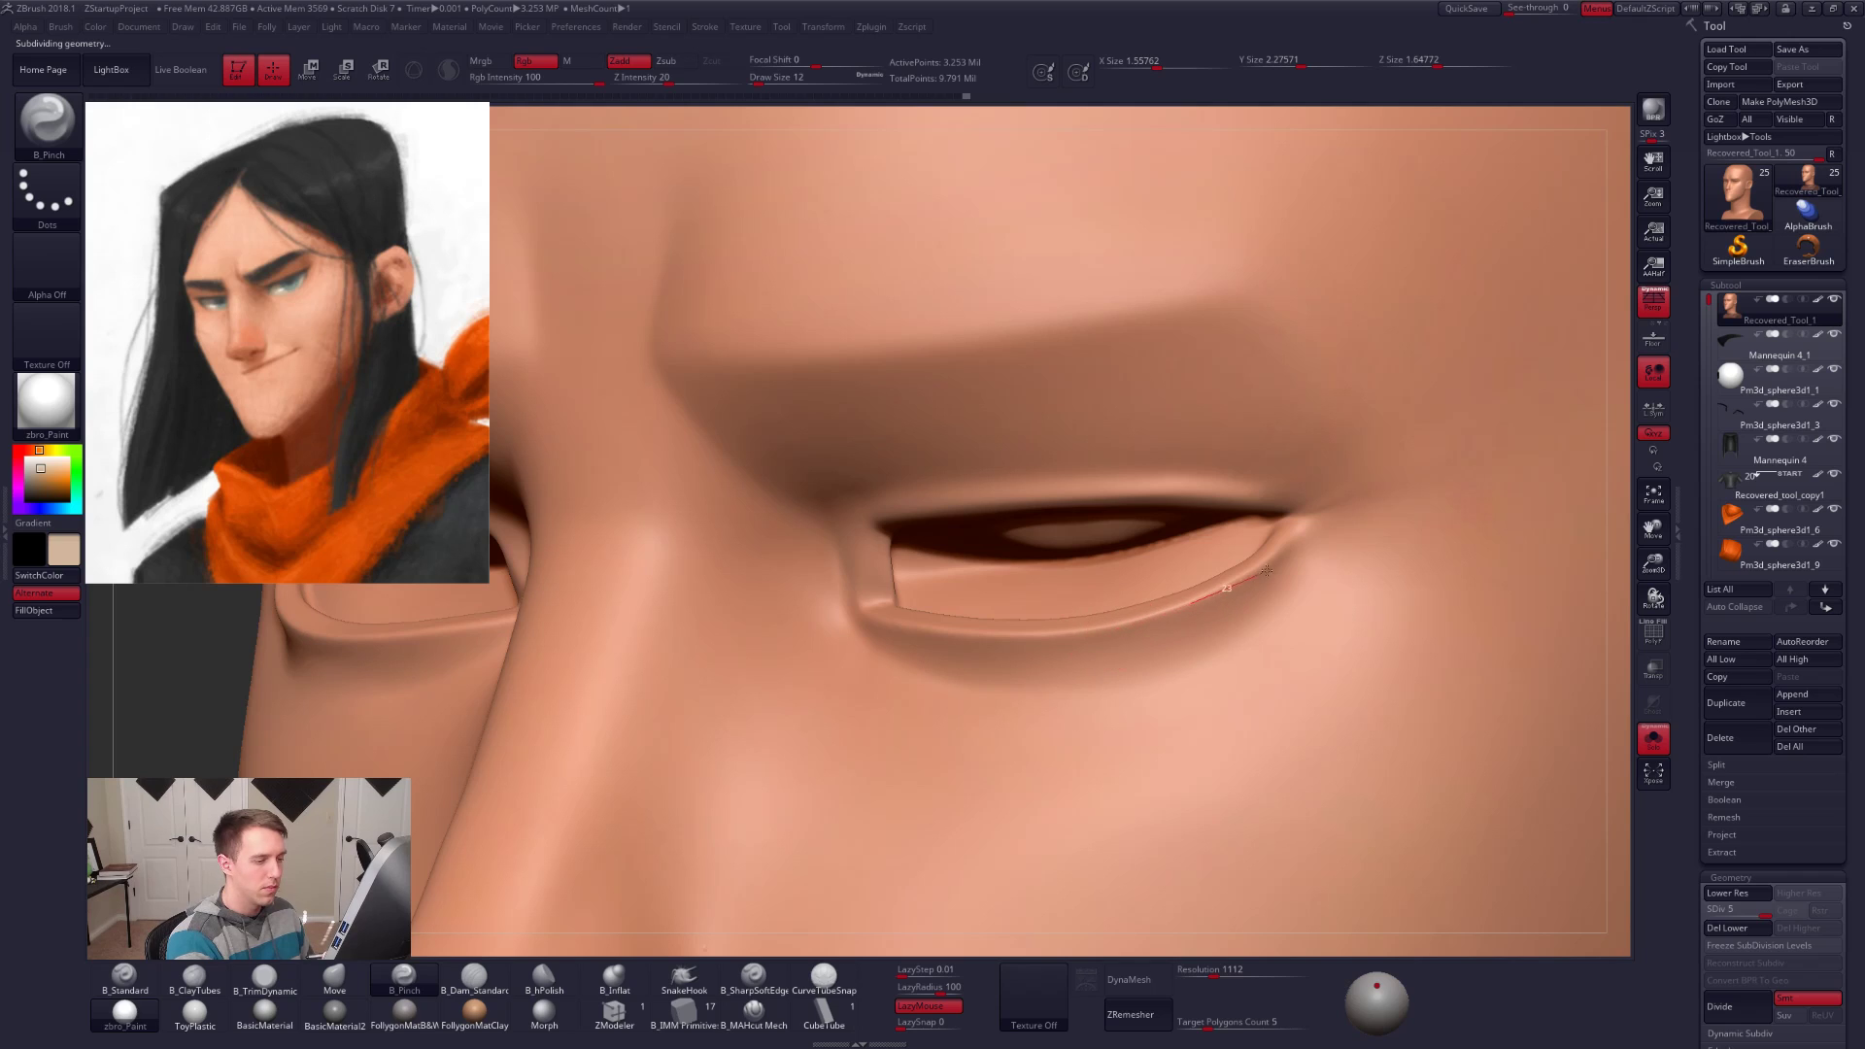
left_click_drag(1367, 482, 1372, 478)
mouse_move(1355, 559)
right_mouse_down()
mouse_move(1220, 523)
mouse_move(1389, 584)
right_mouse_up()
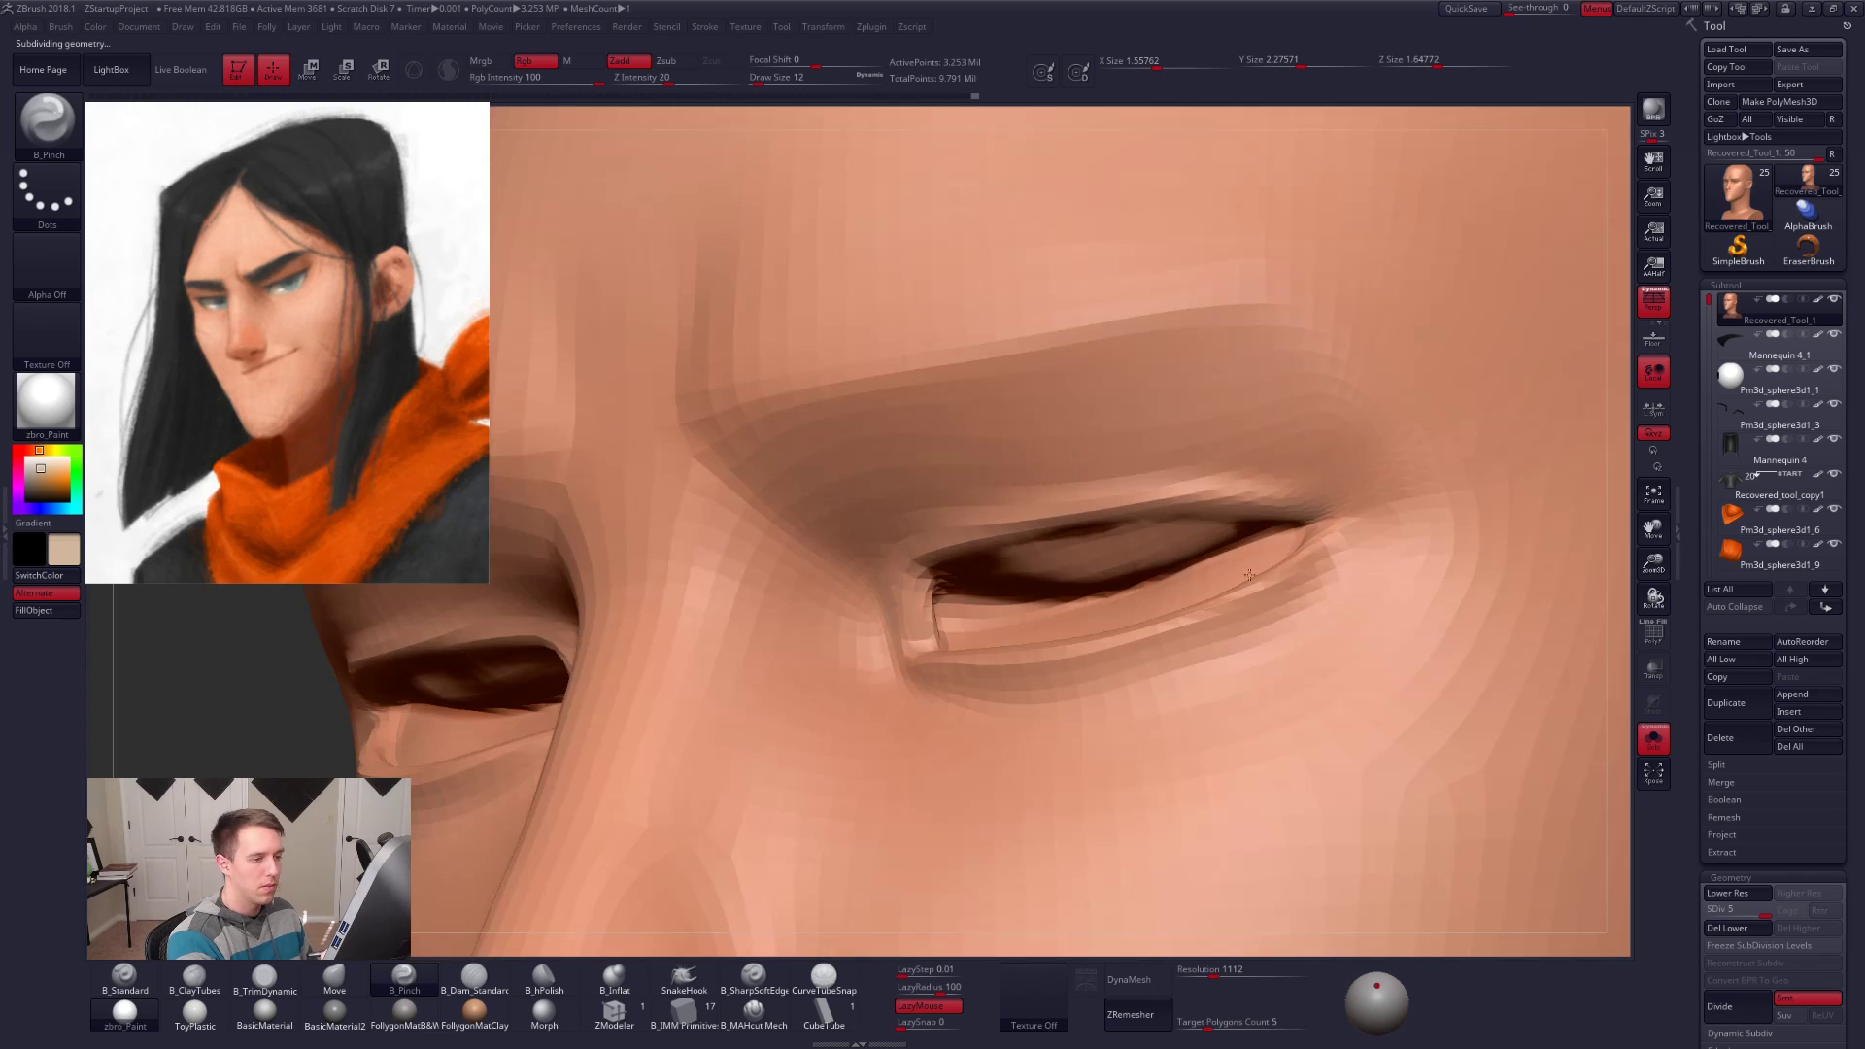
Step: Make the eyelashes the active subtool, show their polyframe, set the draw size to 61 and isolate them in side view
key("alt+s")
left_click(1321, 503, "alt")
right_click_drag(1344, 517, 1253, 544)
key("shift+f")
key("space")
left_click_drag(1290, 554, 1312, 552)
key("alt+s")
right_click_drag(1286, 542, 1155, 585)
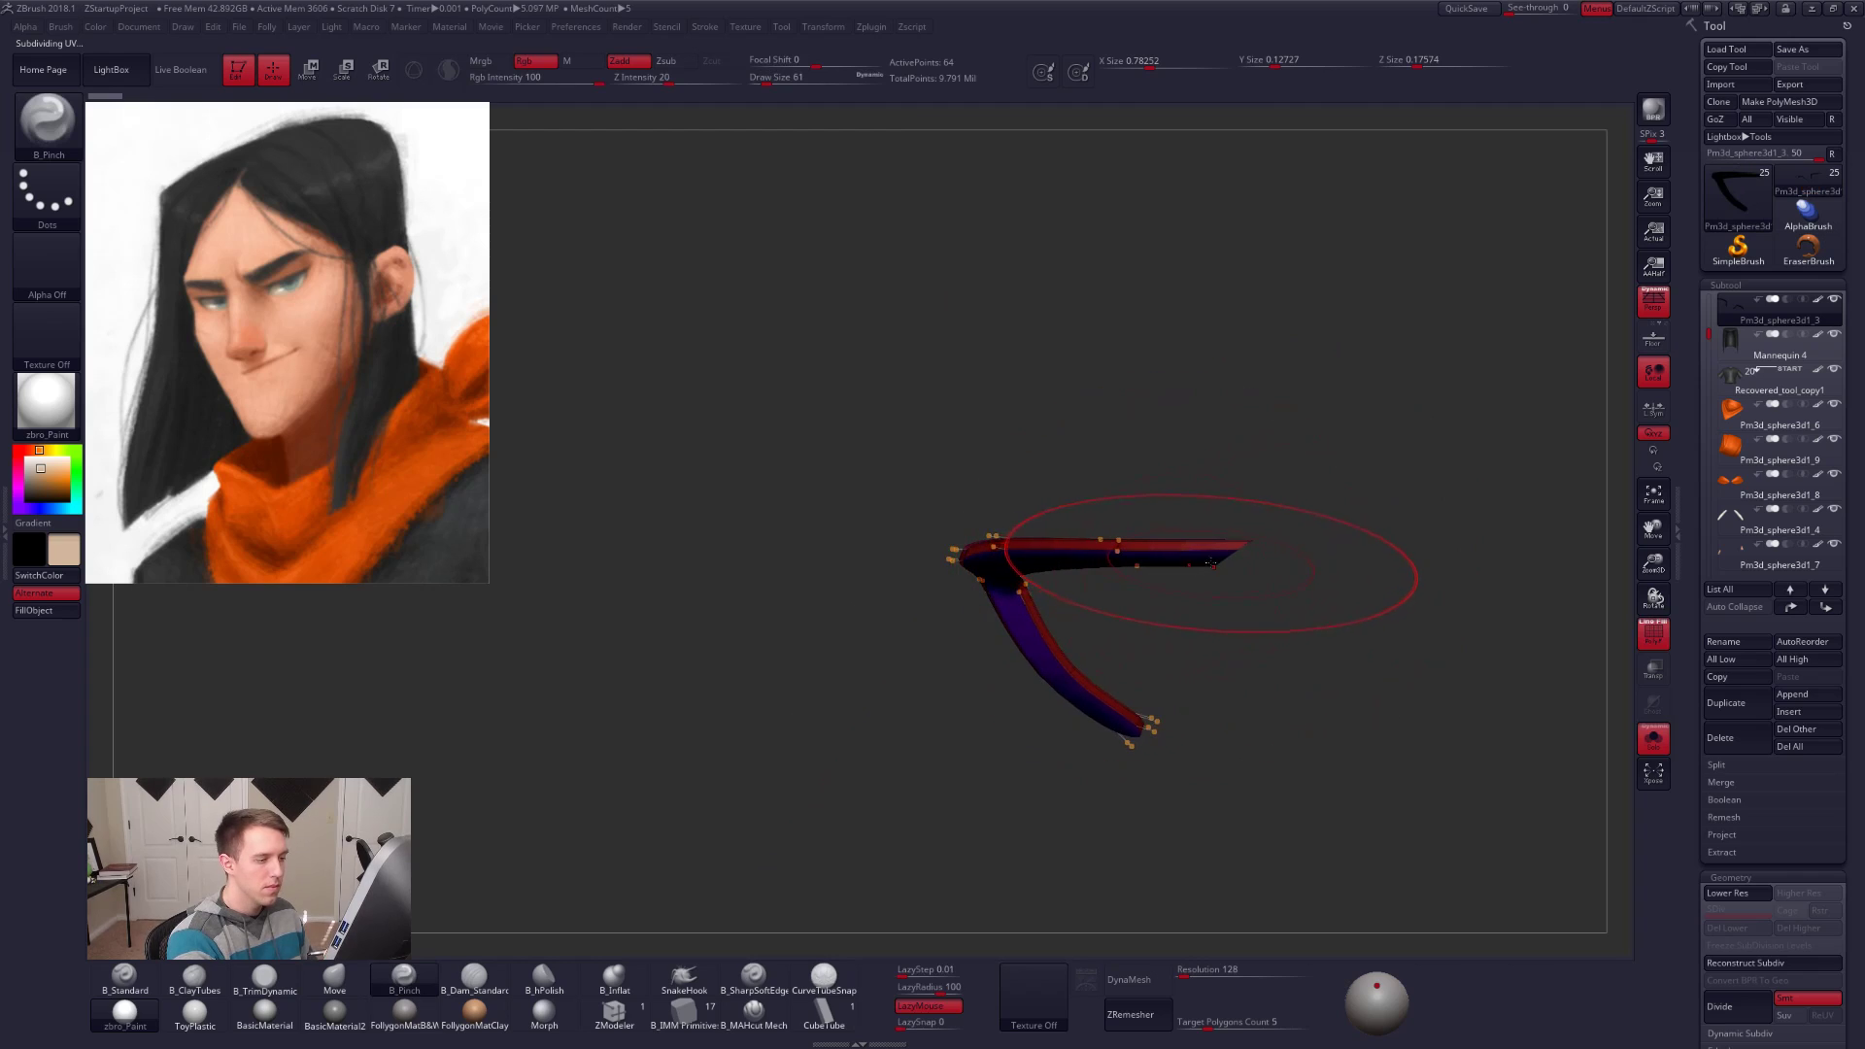
Step: Show all subtools and reshape the outer ends of the upper eyelashes around the eye corners with the Move brush
key("w")
left_click_drag(1214, 566, 1348, 567)
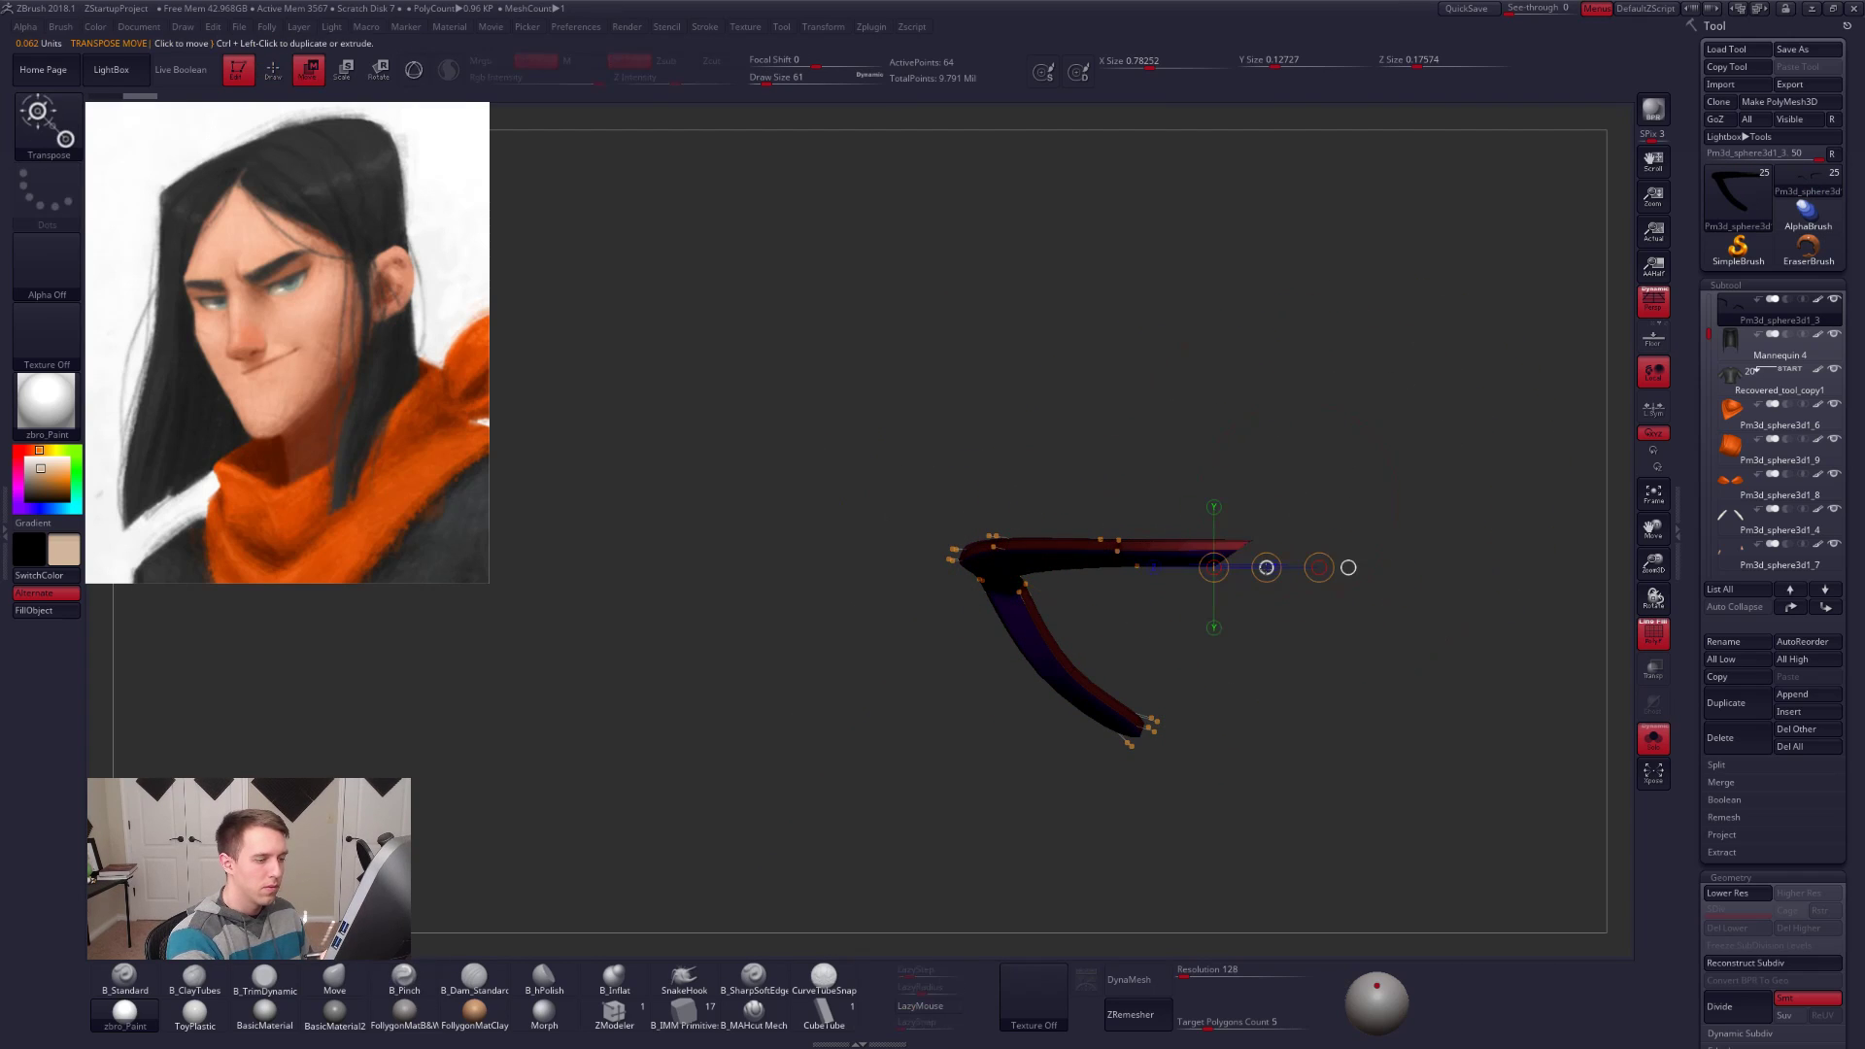
key("alt+s")
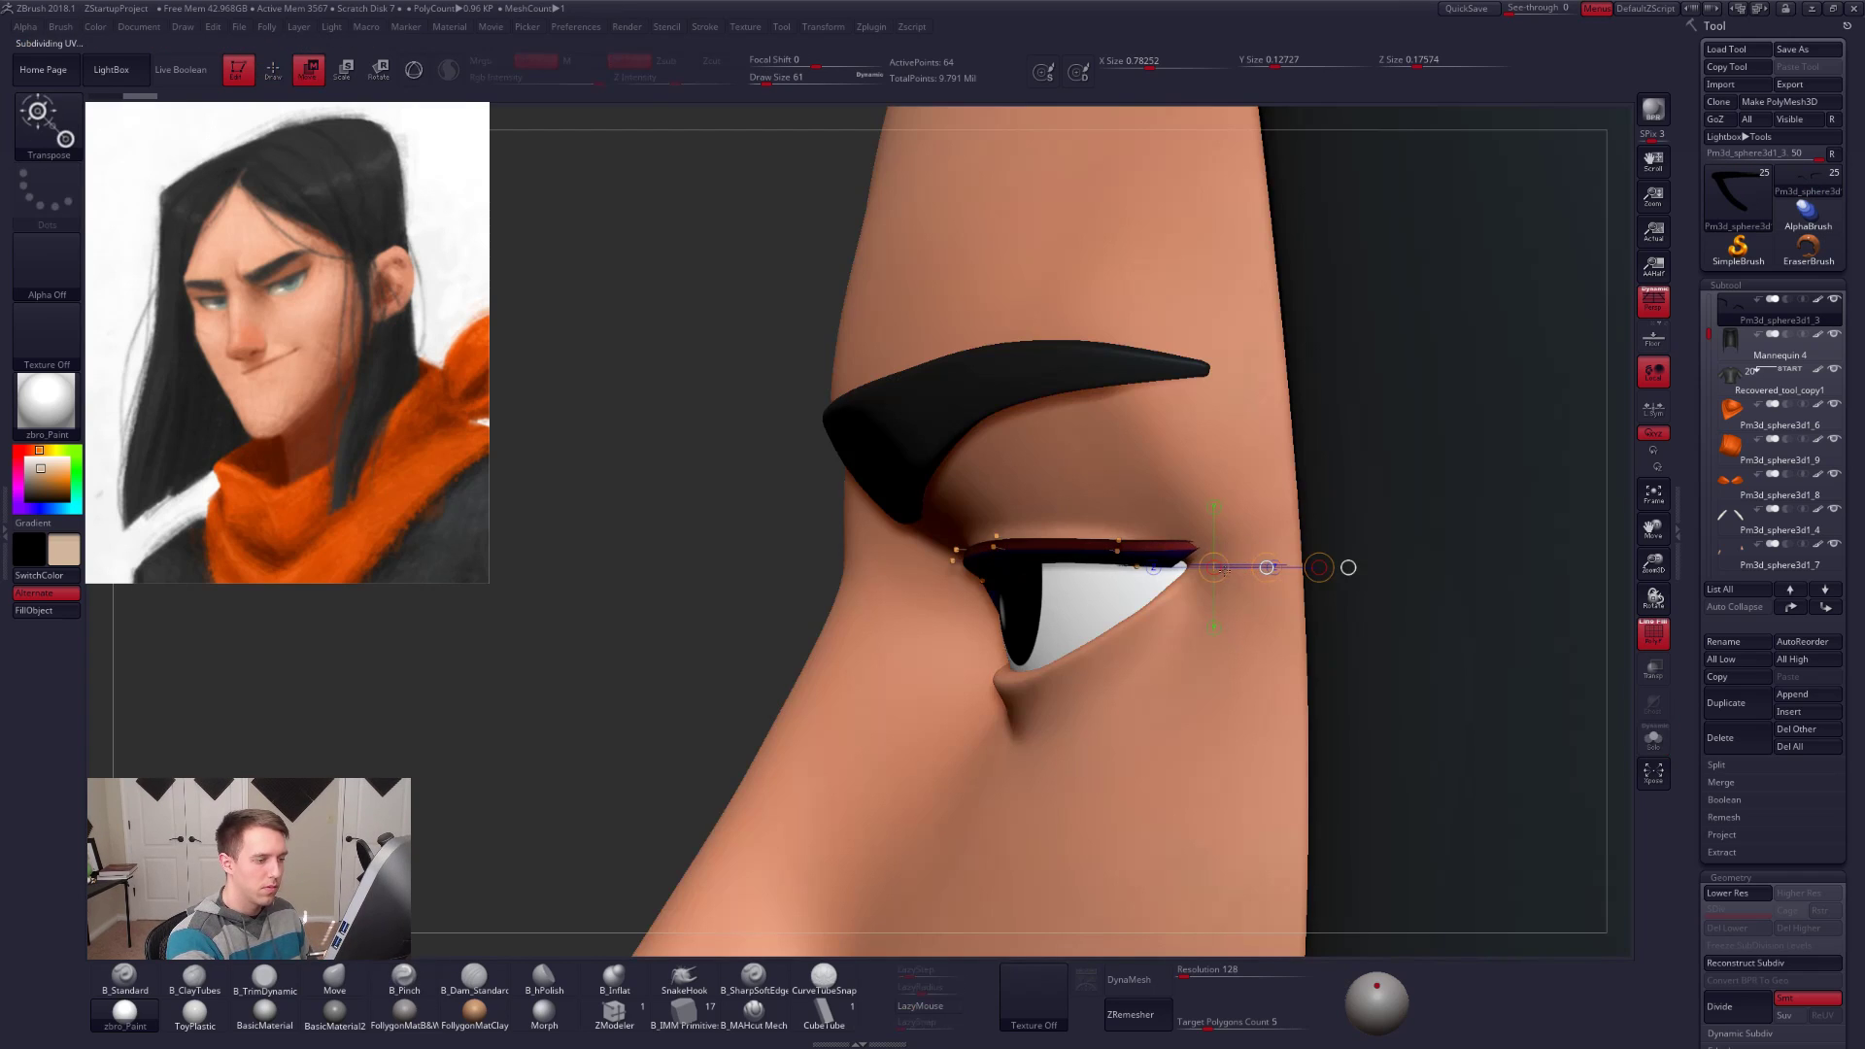
key("q")
left_click_drag(1228, 535, 1207, 571)
key("space")
mouse_move(1212, 571)
right_mouse_down()
mouse_move(1254, 607)
mouse_move(1263, 680)
right_mouse_up()
key("space")
left_click_drag(1208, 549, 1191, 595)
key("space")
left_click_drag(1175, 600, 1202, 555)
Step: Hide the polyframe and fine-tune the outer eyelash tips with the Move brush at draw size 21
mouse_move(1224, 607)
right_mouse_down()
mouse_move(1204, 525)
mouse_move(1251, 546)
right_mouse_up()
key("shift+f")
key("space")
left_click_drag(1227, 556, 1220, 556)
mouse_move(1222, 552)
right_mouse_down()
mouse_move(1268, 551)
mouse_move(1255, 577)
mouse_move(1274, 580)
mouse_move(1239, 556)
mouse_move(1447, 556)
right_mouse_up()
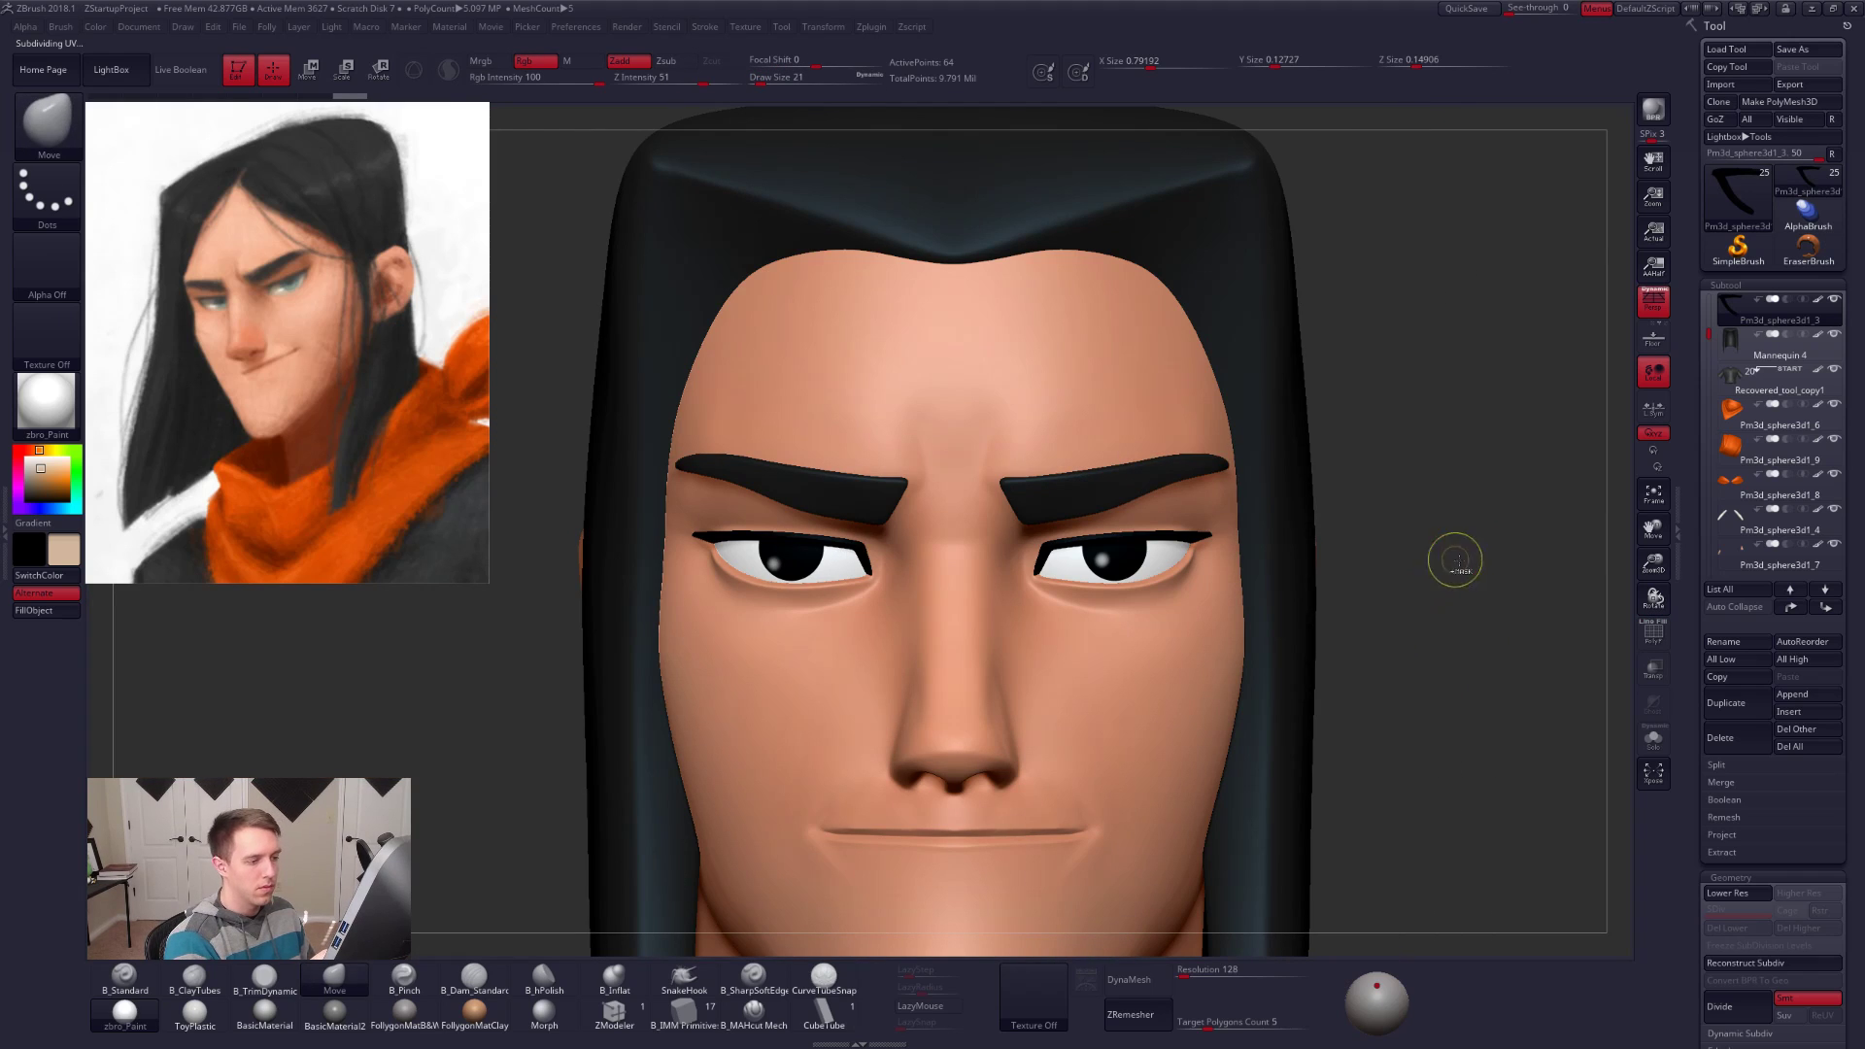
Step: Make the head the active subtool, lower it to subdivision level 2 and choose the Move brush at draw size 38
mouse_move(1238, 589)
right_mouse_down()
mouse_move(1160, 604)
mouse_move(1167, 620)
mouse_move(1212, 612)
mouse_move(1183, 581)
right_mouse_up()
left_click(1150, 609, "alt")
key("space")
left_click_drag(1187, 580, 1202, 532)
key("shift+d")
key("shift+d")
key("shift+d")
key("b")
key("m")
key("v")
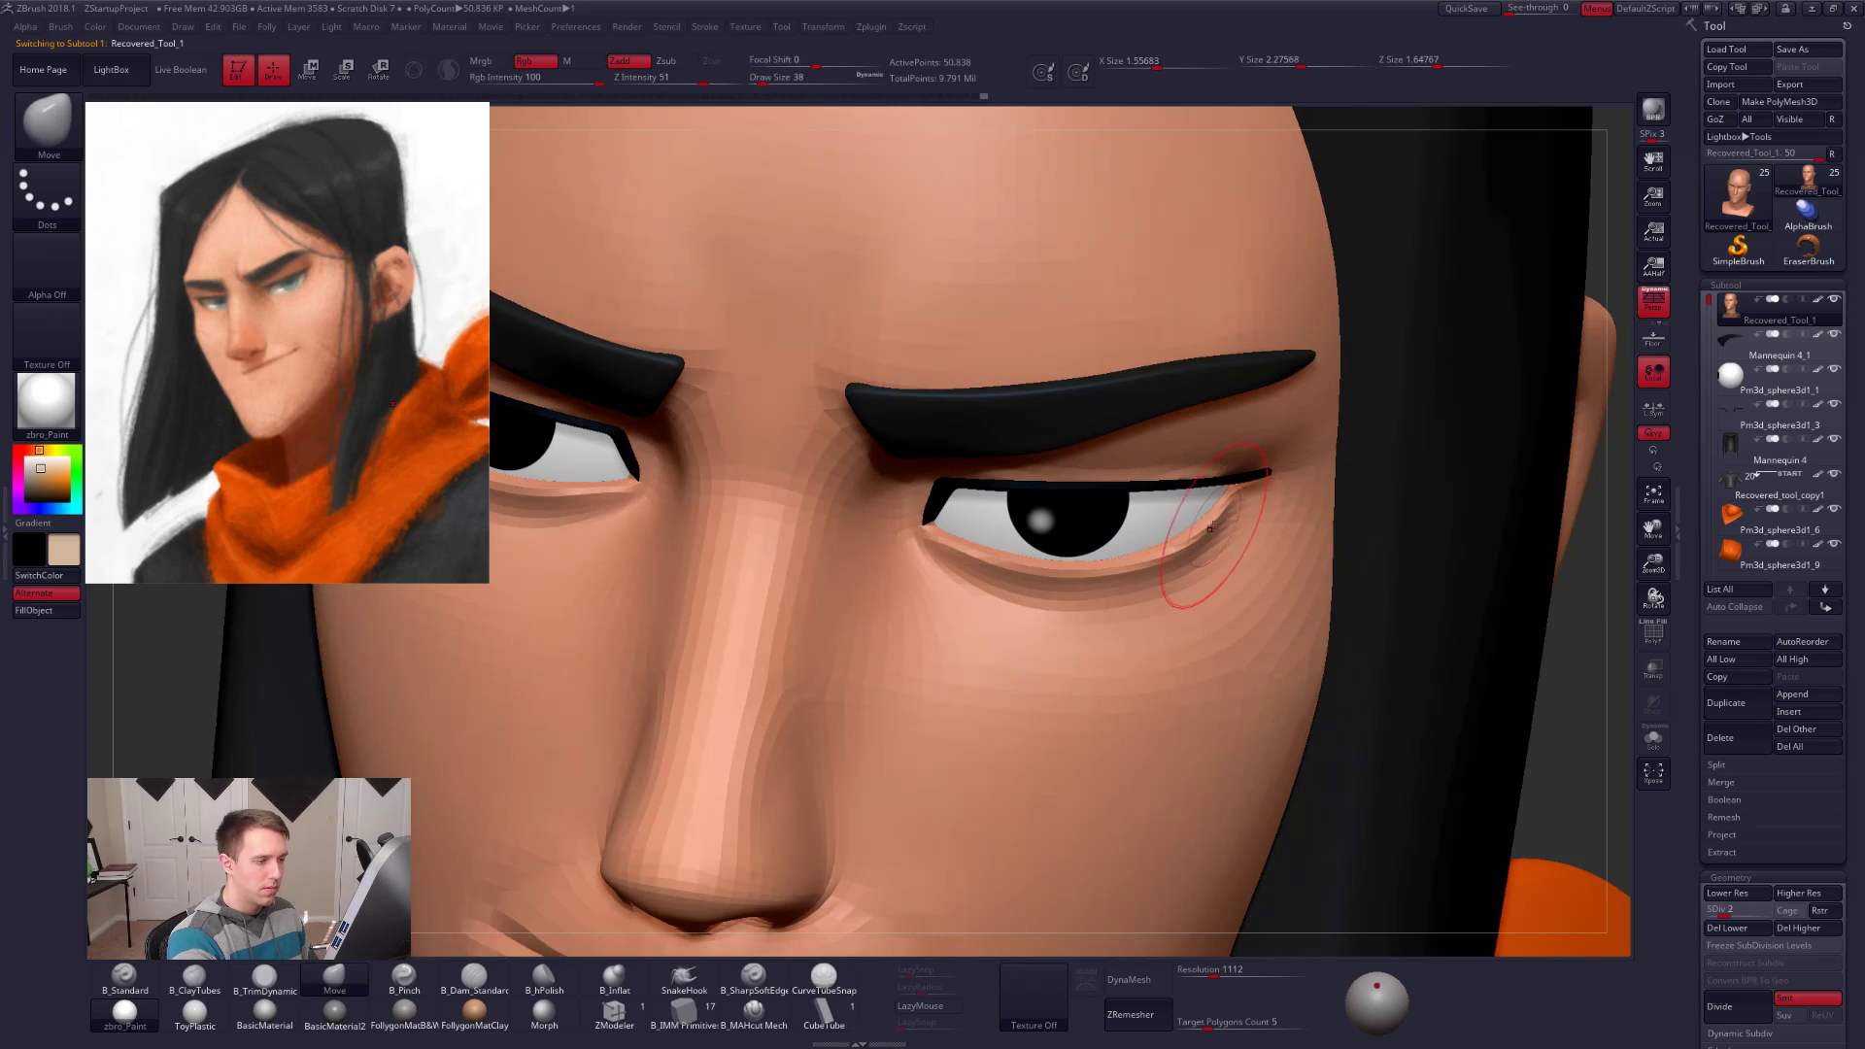
Step: Raise the head to subdivision level 5 and isolate it for Move brush work at draw size 25
key("d")
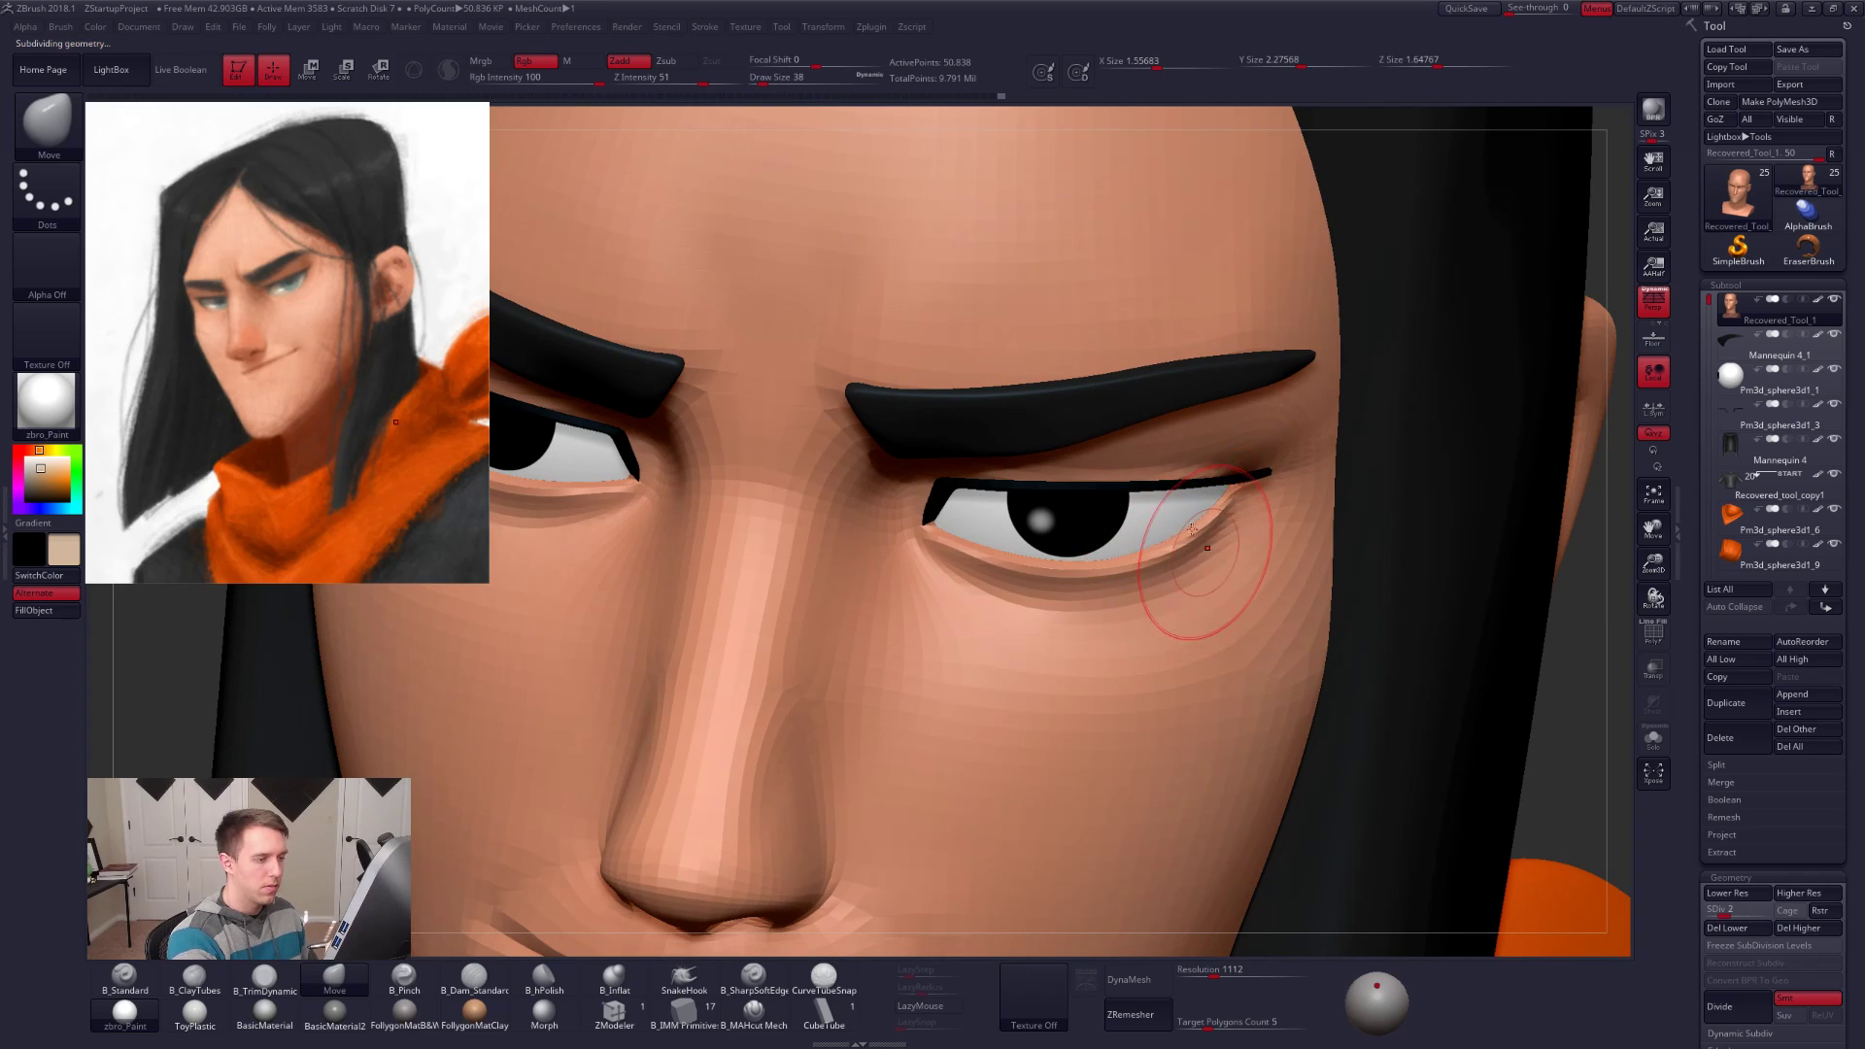
key("d")
key("d")
key("space")
left_click_drag(1226, 566, 1215, 567)
key("shift+s")
mouse_move(1229, 533)
right_mouse_down()
mouse_move(1178, 536)
mouse_move(1212, 540)
right_mouse_up()
key("s")
left_click_drag(1216, 528, 1220, 528)
key("ctrl+f")
left_click(1212, 536)
right_click_drag(1230, 528, 1231, 501)
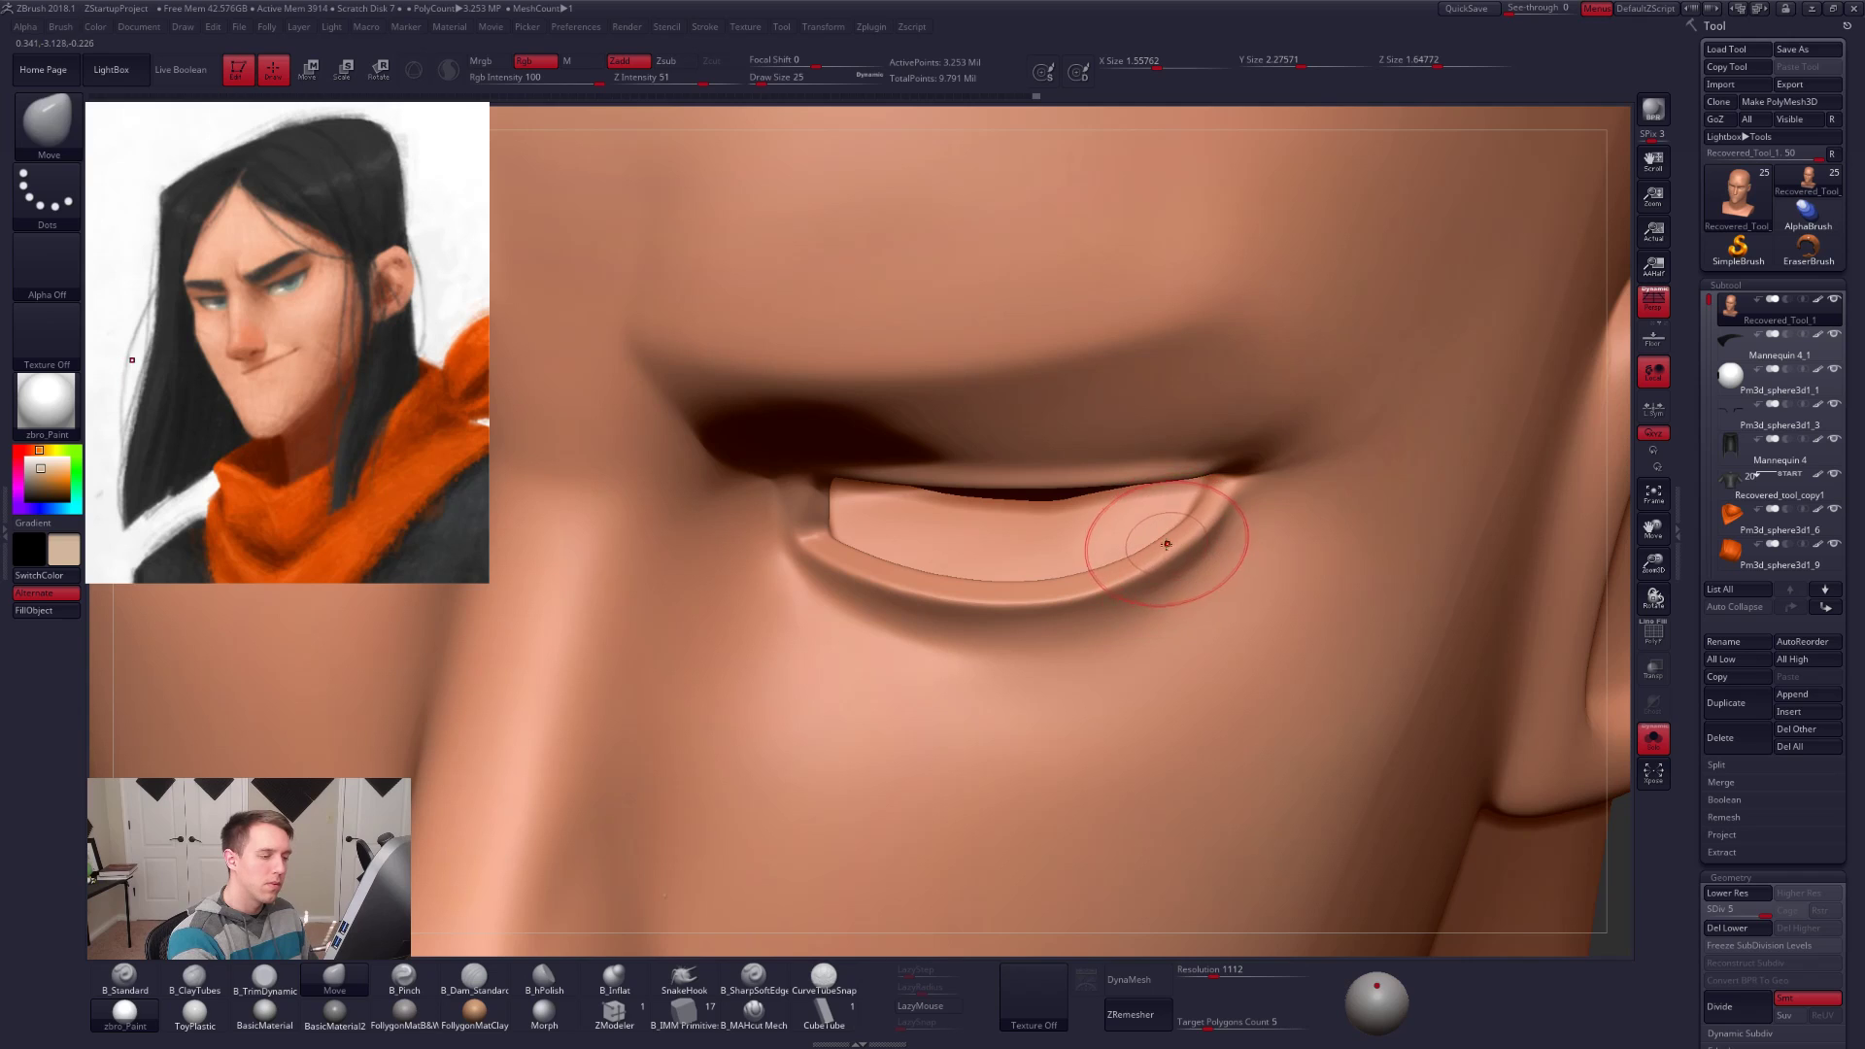
Step: Smooth out the curve of the lower eyelid's outer end with the Move brush and show all subtools again
key("ctrl")
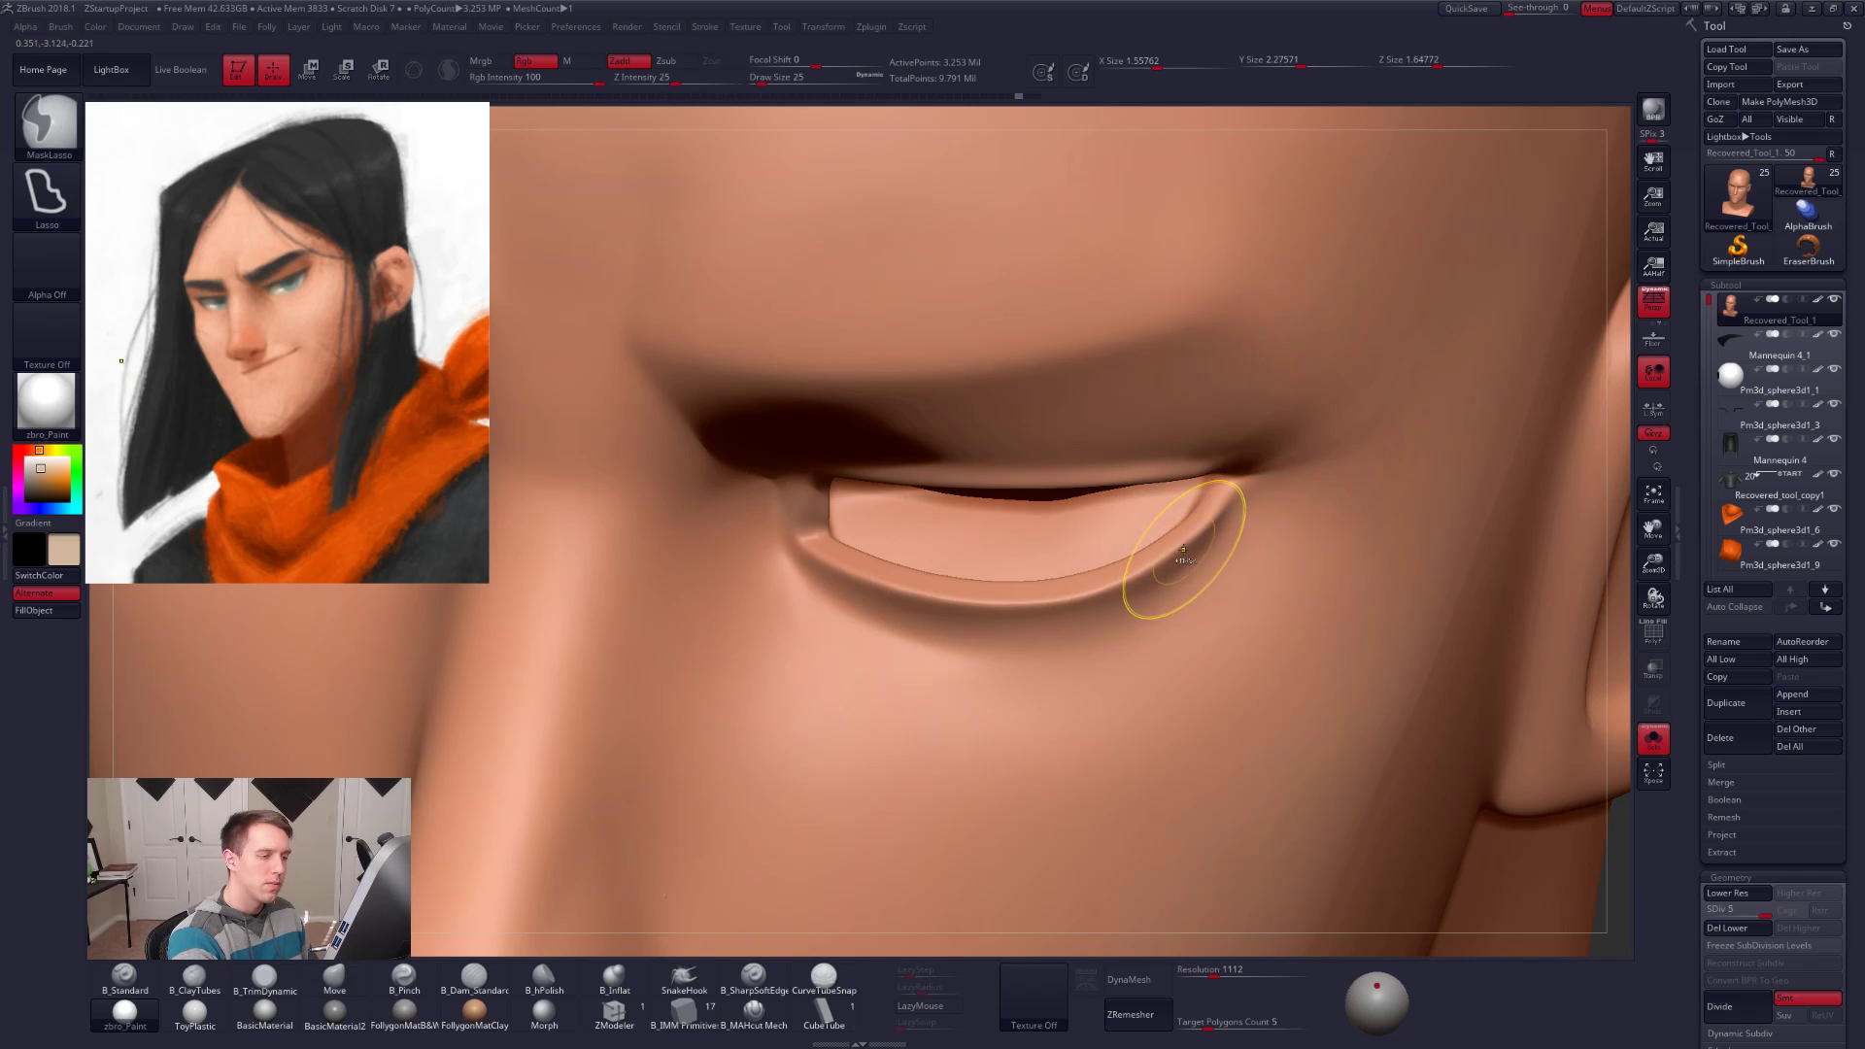
right_click_drag(1185, 550, 1203, 513)
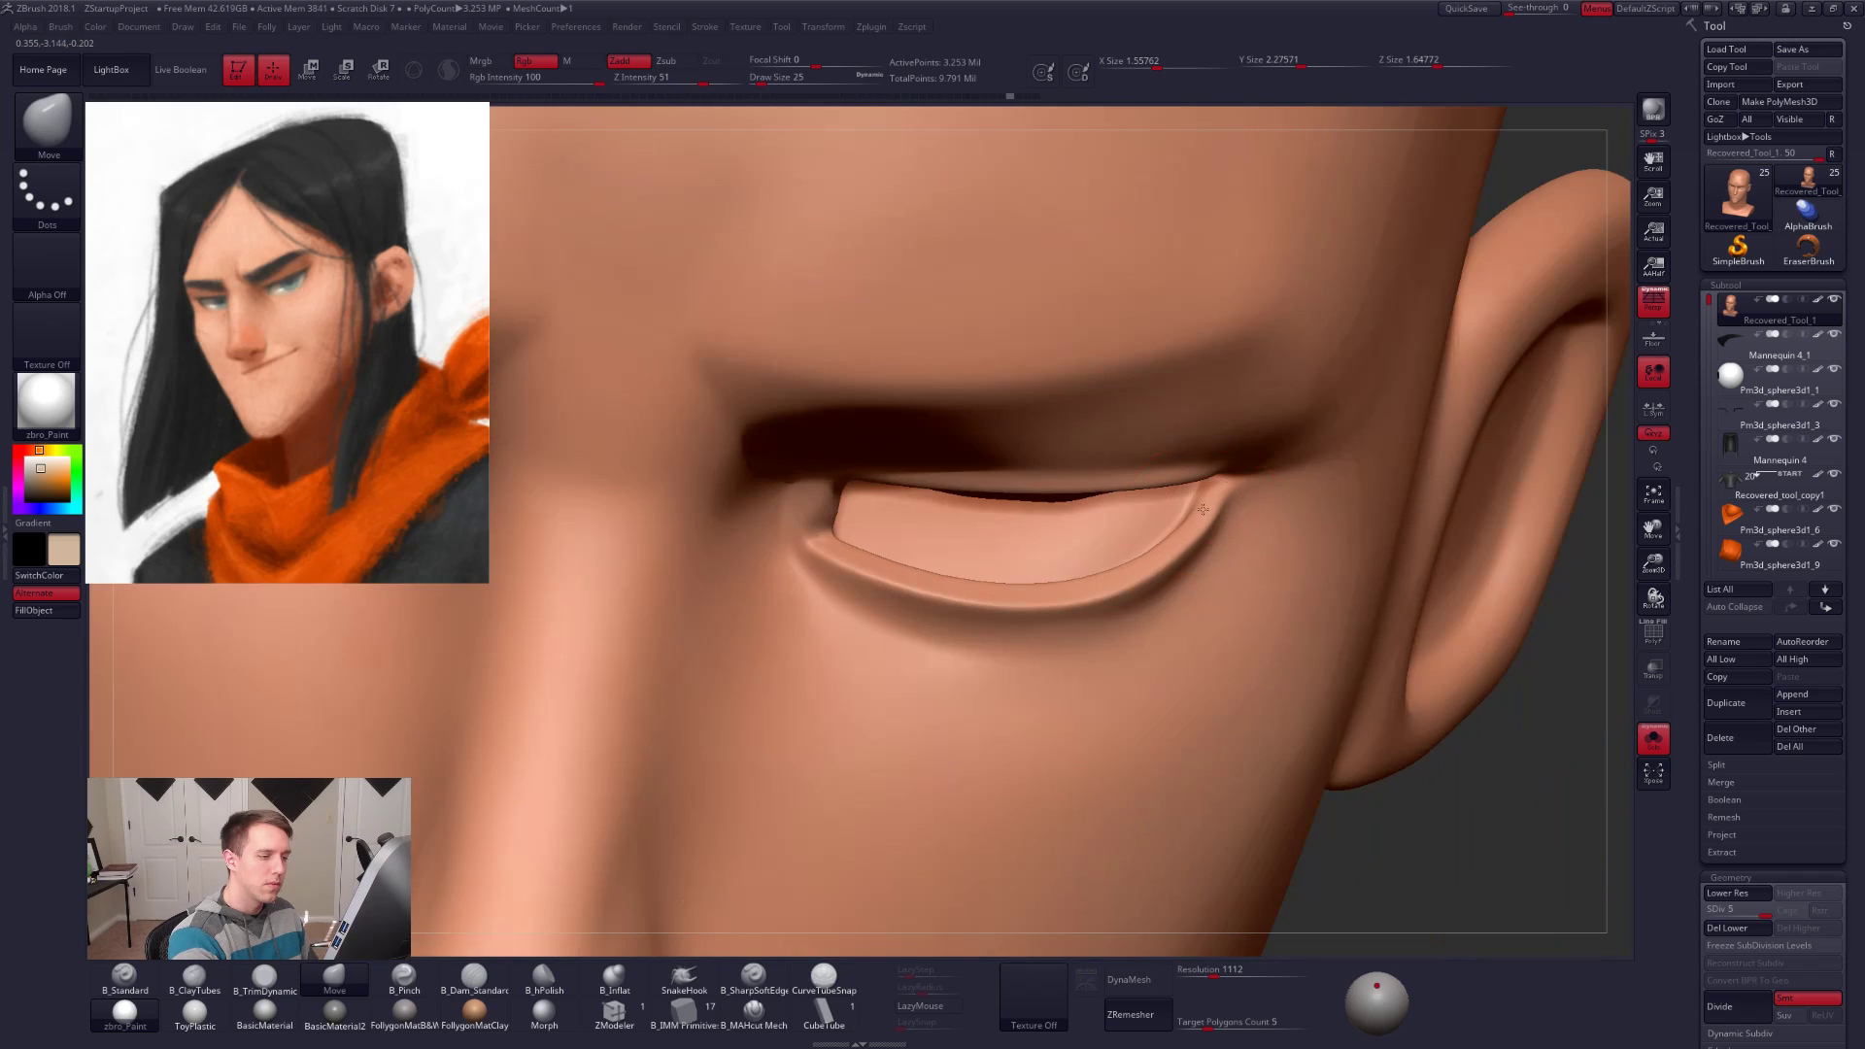
left_click_drag(1156, 555, 1150, 557)
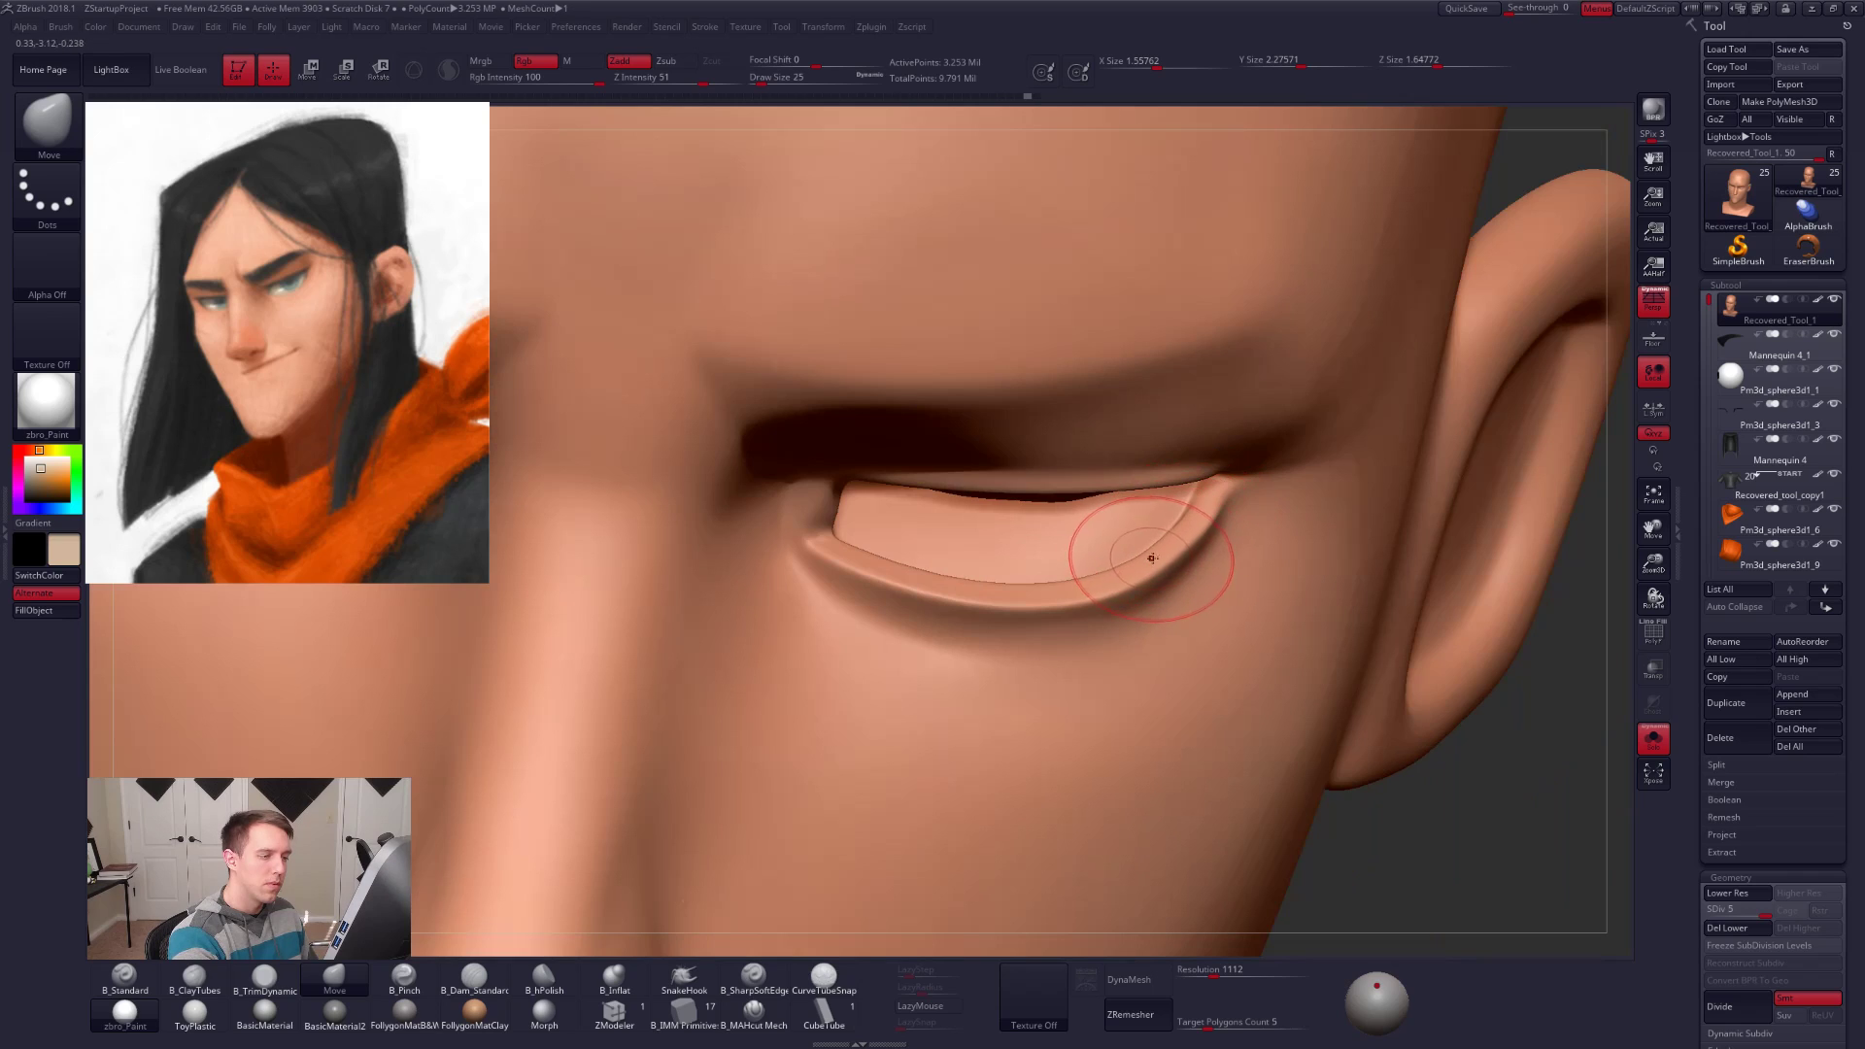
key("f")
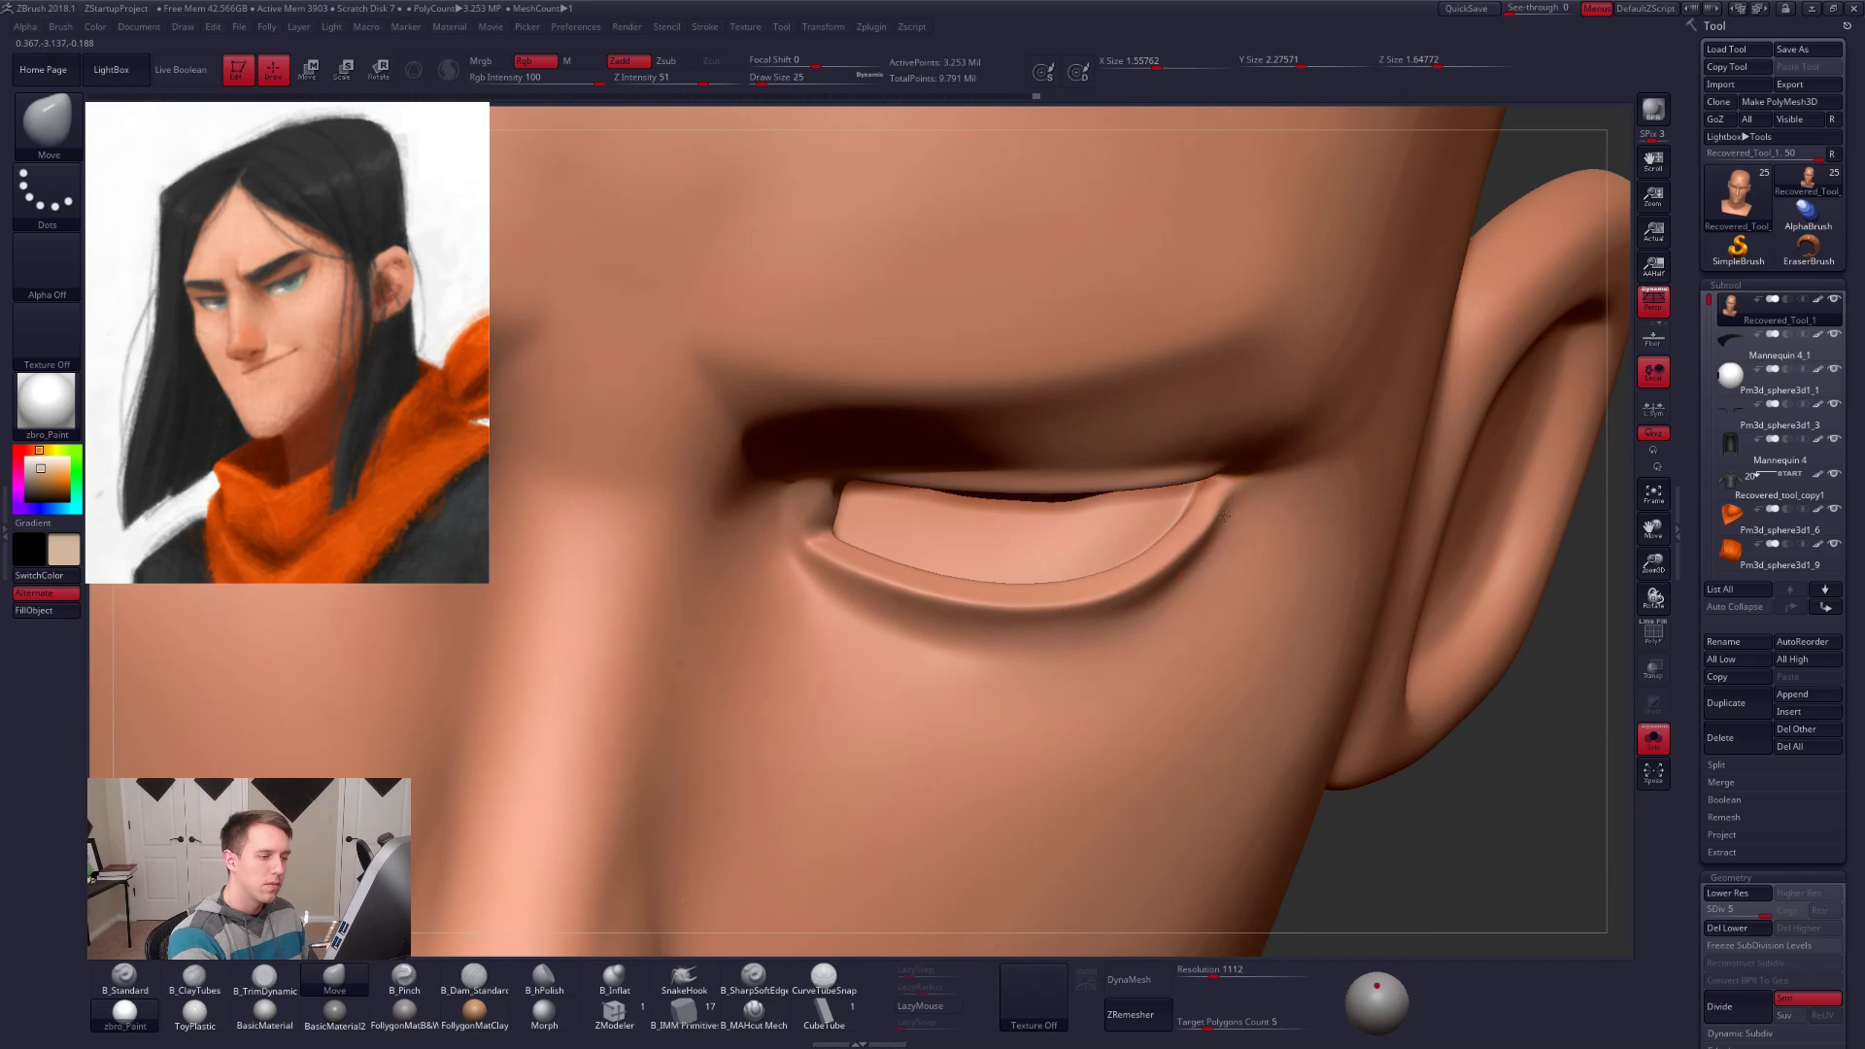
key("alt+s")
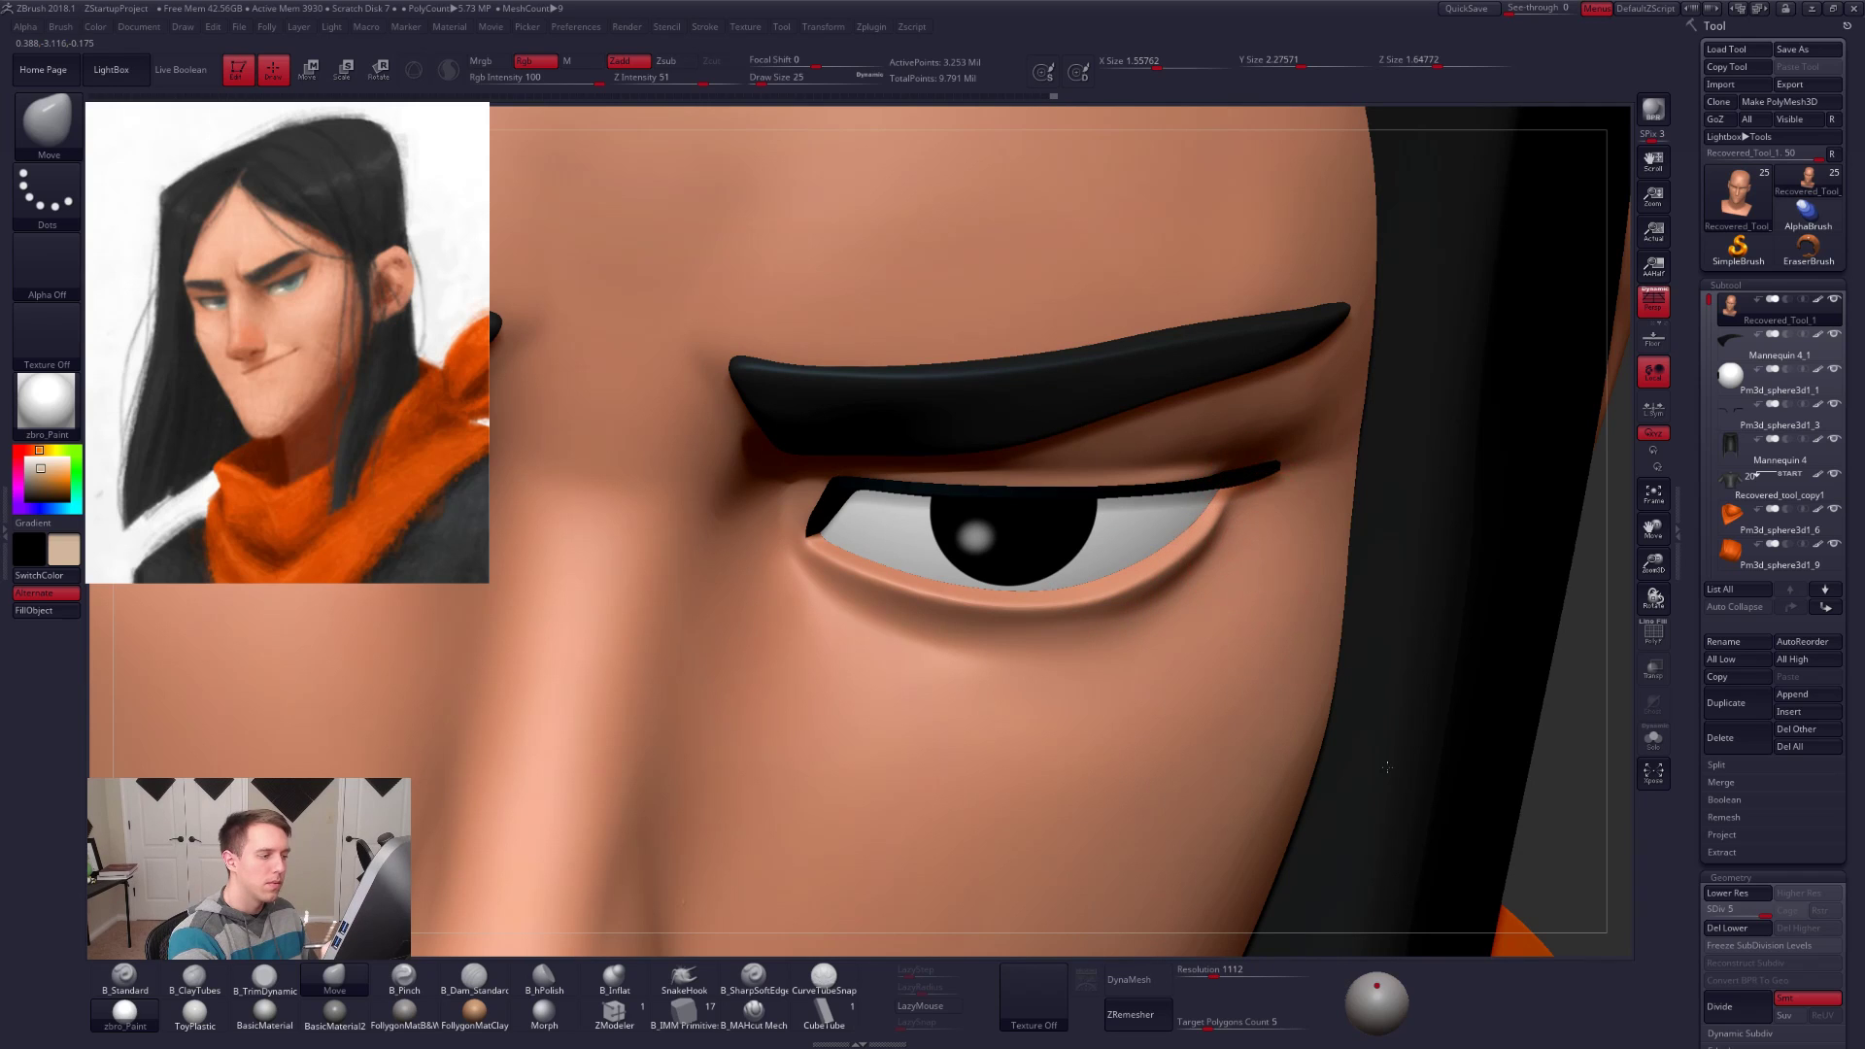
Step: Examine the reshaped eyelids and lashes on the whole face from the front and from a slight angle
left_click_drag(1387, 768, 1561, 749)
key("alt+s")
right_click_drag(1303, 637, 1292, 573, "ctrl")
key("alt+s")
right_click_drag(1274, 674, 1360, 637)
mouse_move(1511, 746)
right_mouse_down()
mouse_move(1451, 753)
mouse_move(1270, 603)
mouse_move(1250, 635)
mouse_move(1183, 630)
mouse_move(1231, 682)
mouse_move(1225, 629)
right_mouse_up()
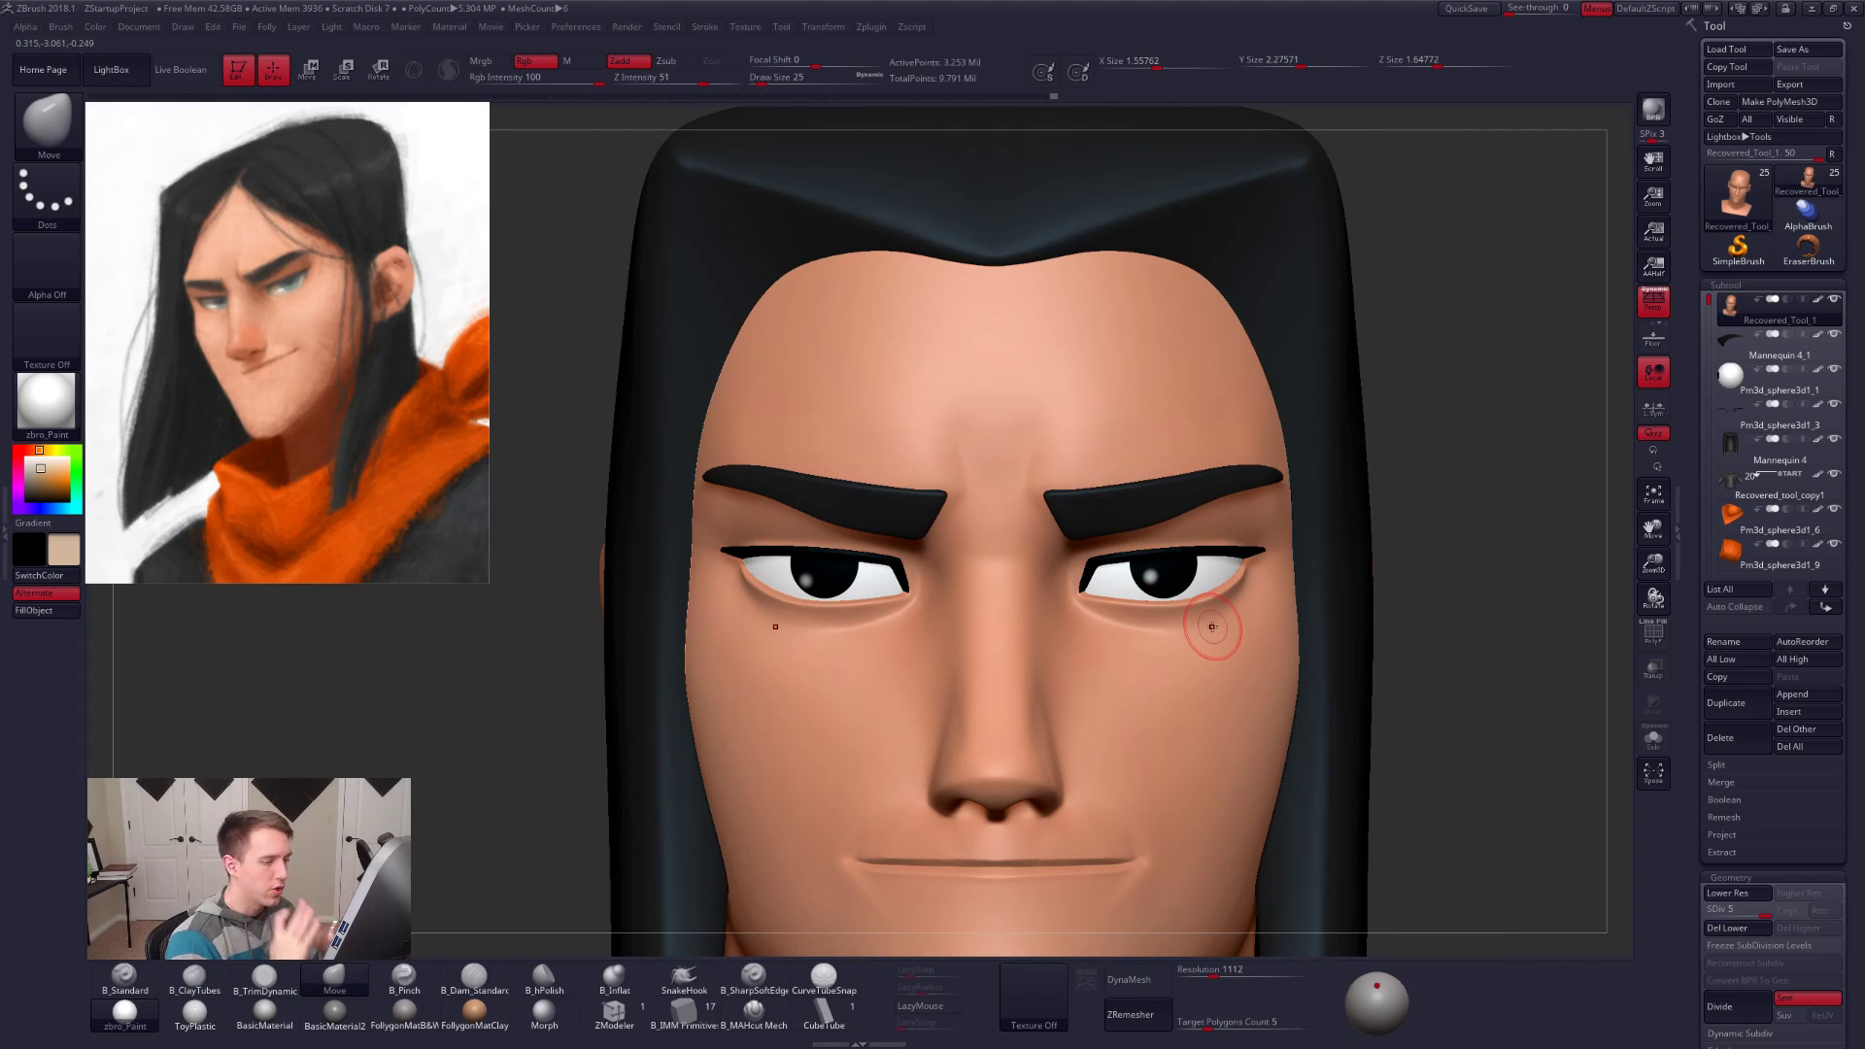
right_click_drag(1212, 626, 1182, 616)
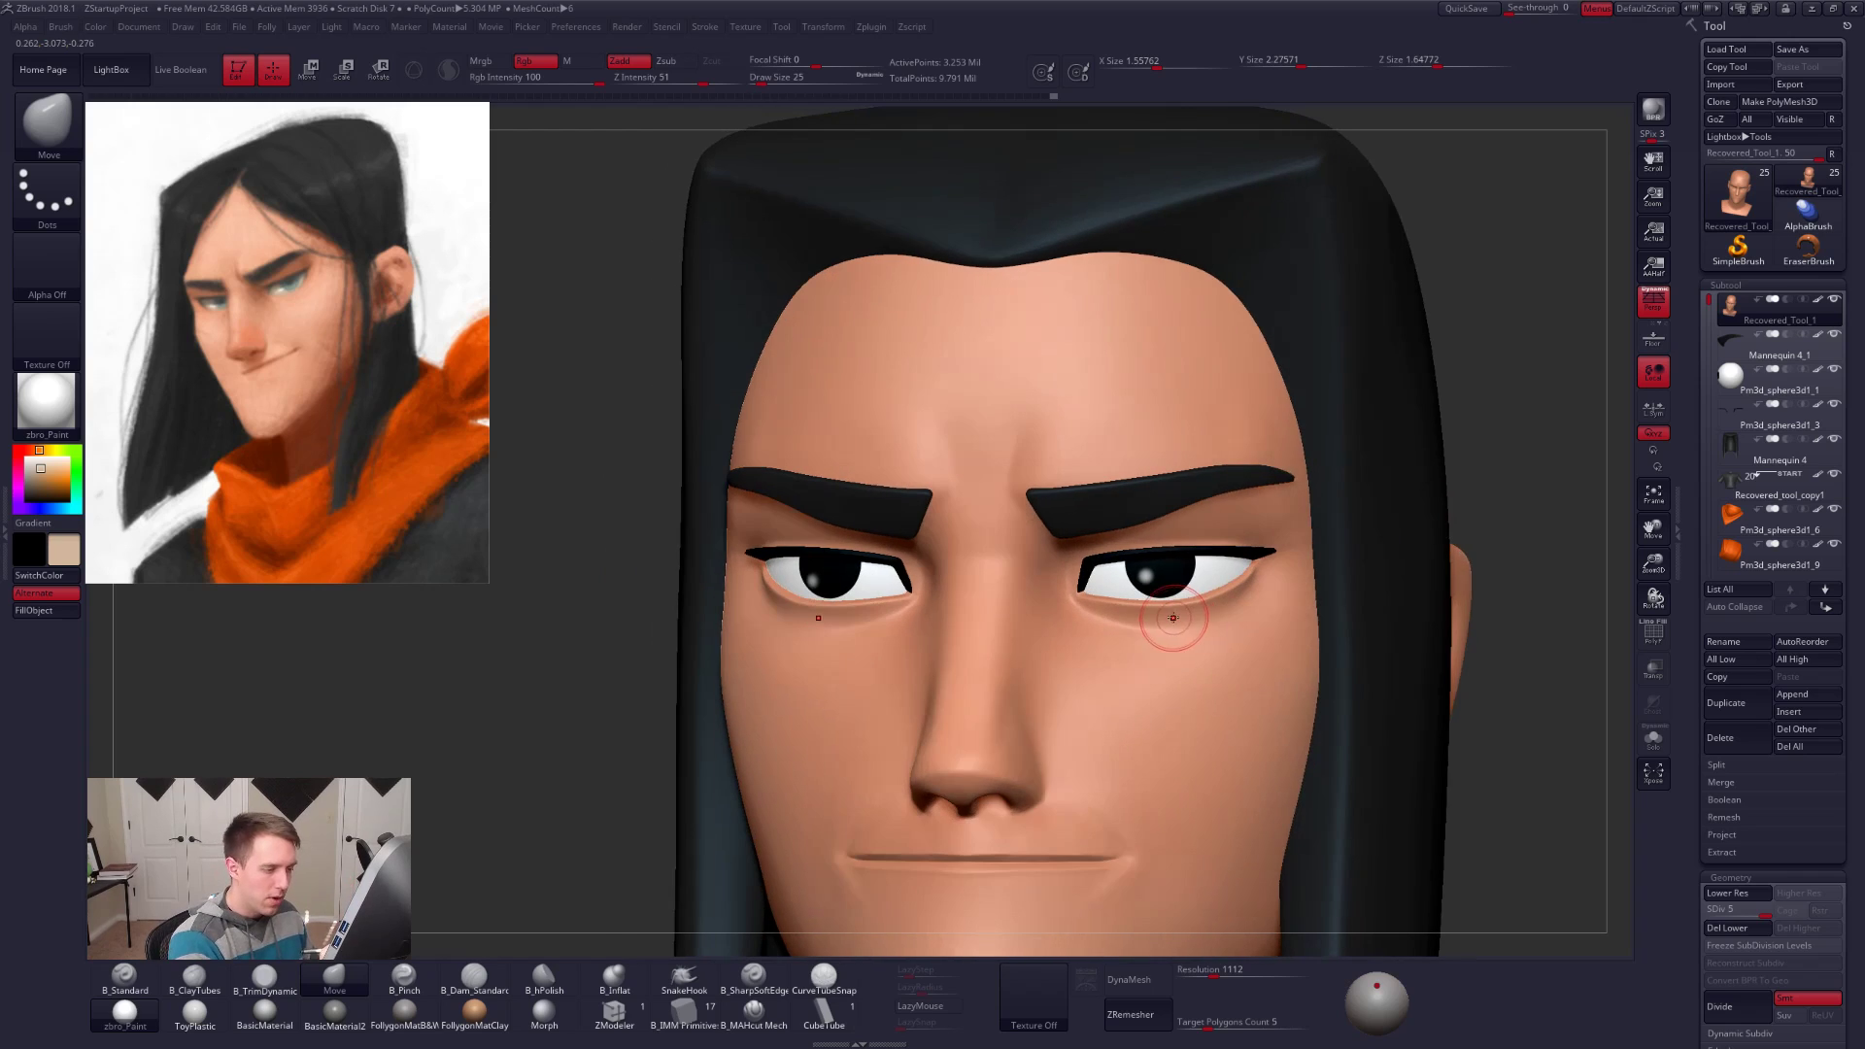
key("space")
left_click_drag(1178, 616, 1187, 620)
key("space")
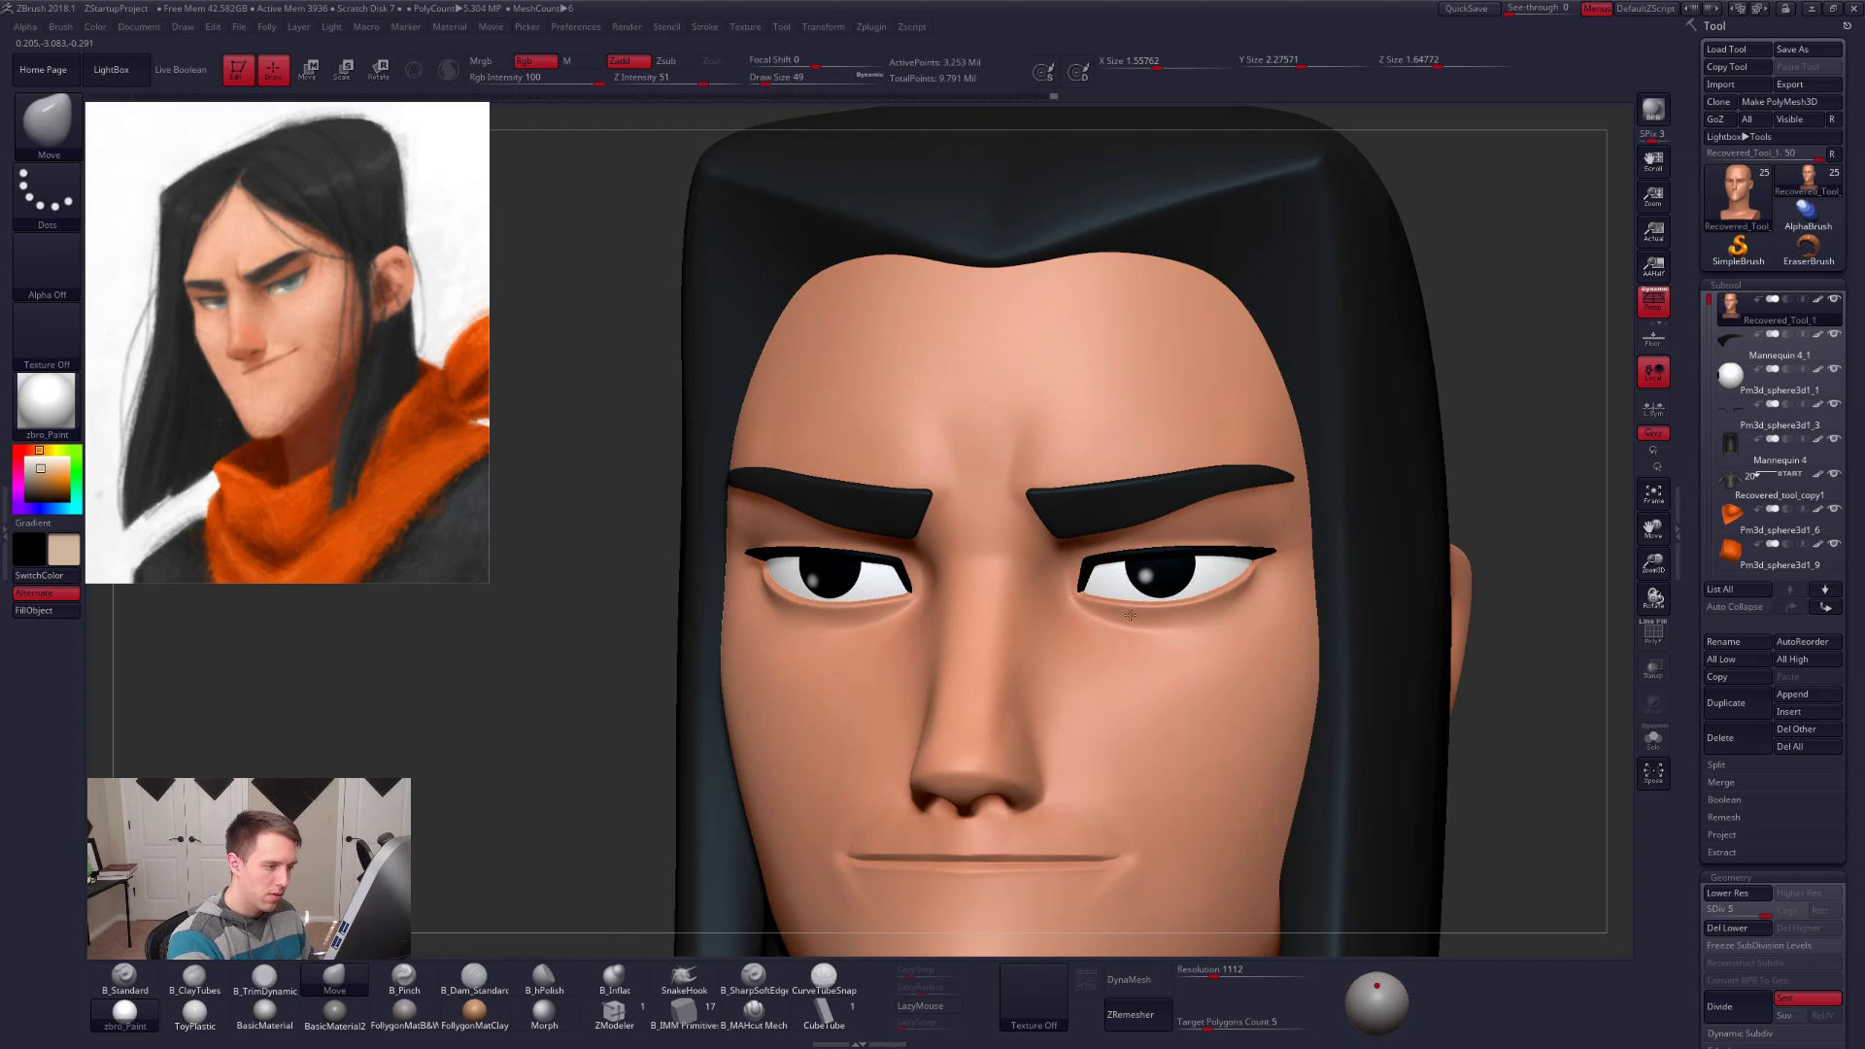
right_click_drag(1178, 623, 1176, 583)
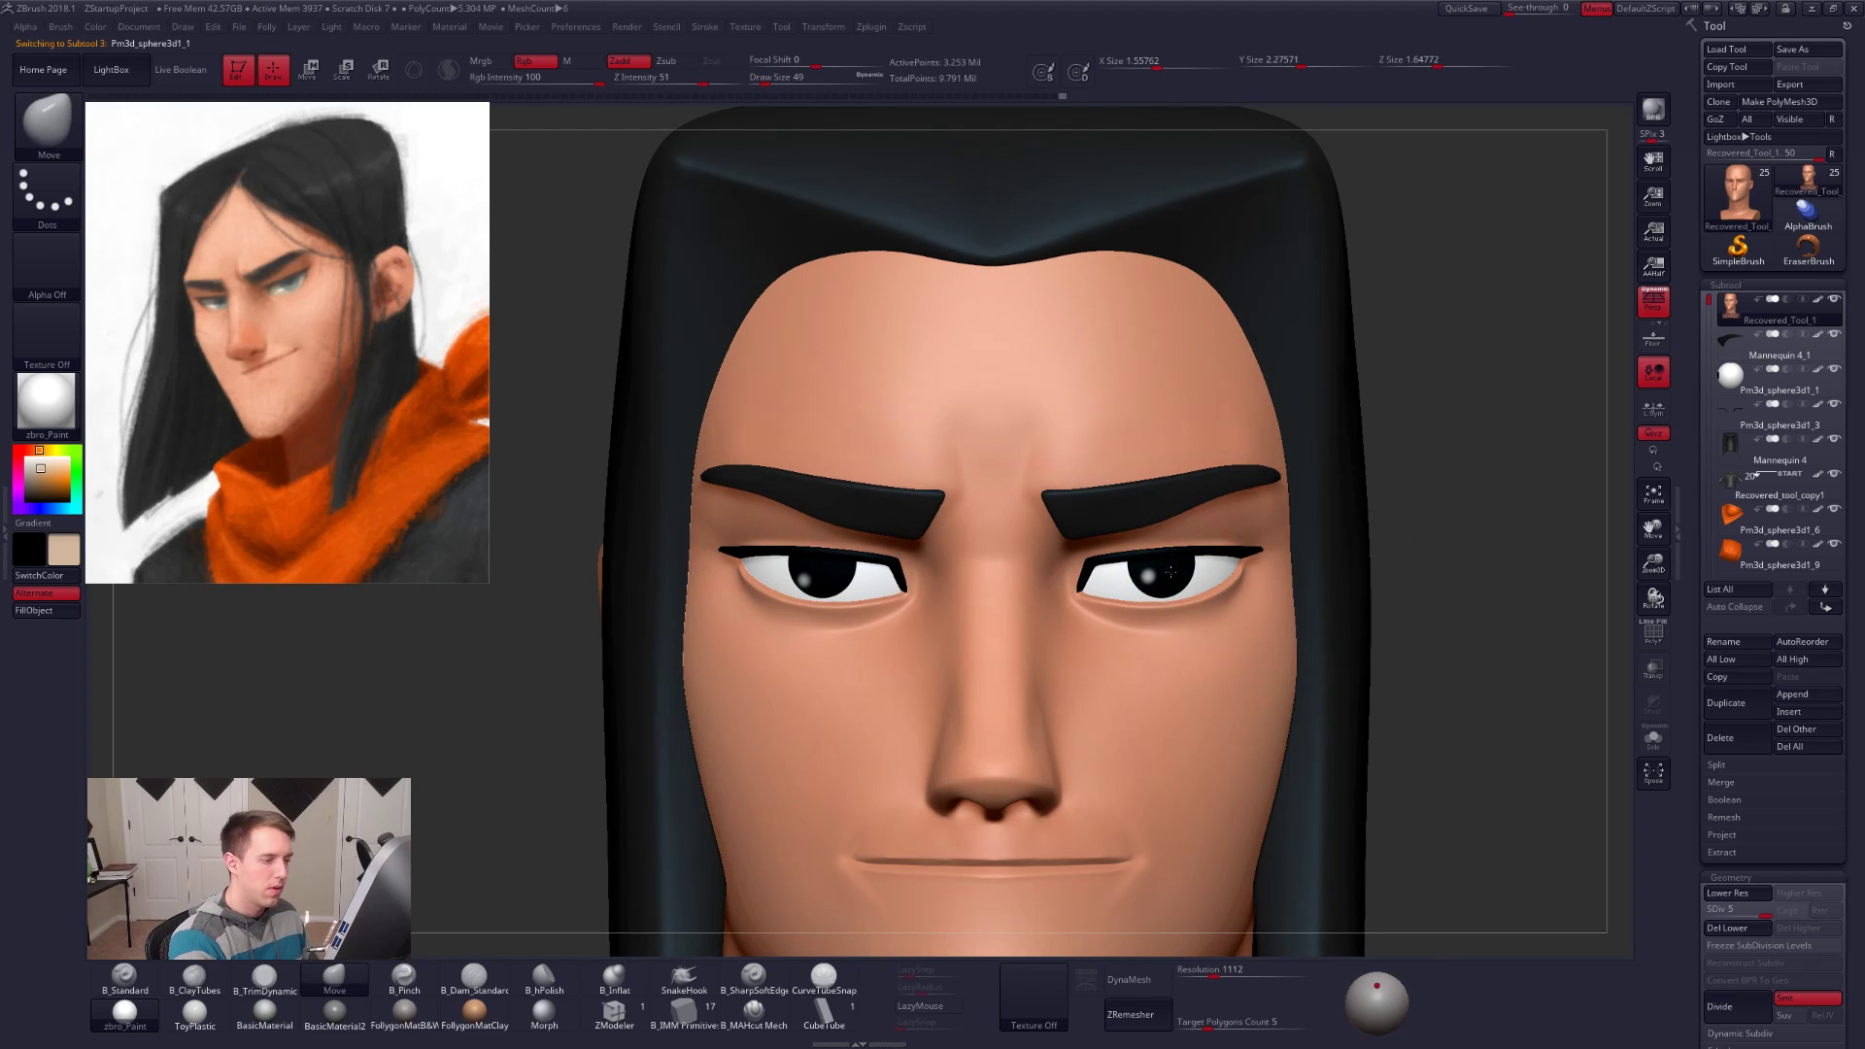
Step: Make the eyeballs the active subtool, set the draw size to 25 and isolate them
key("space")
left_click_drag(1173, 573, 1167, 573)
right_click_drag(1170, 571, 1171, 599, "ctrl")
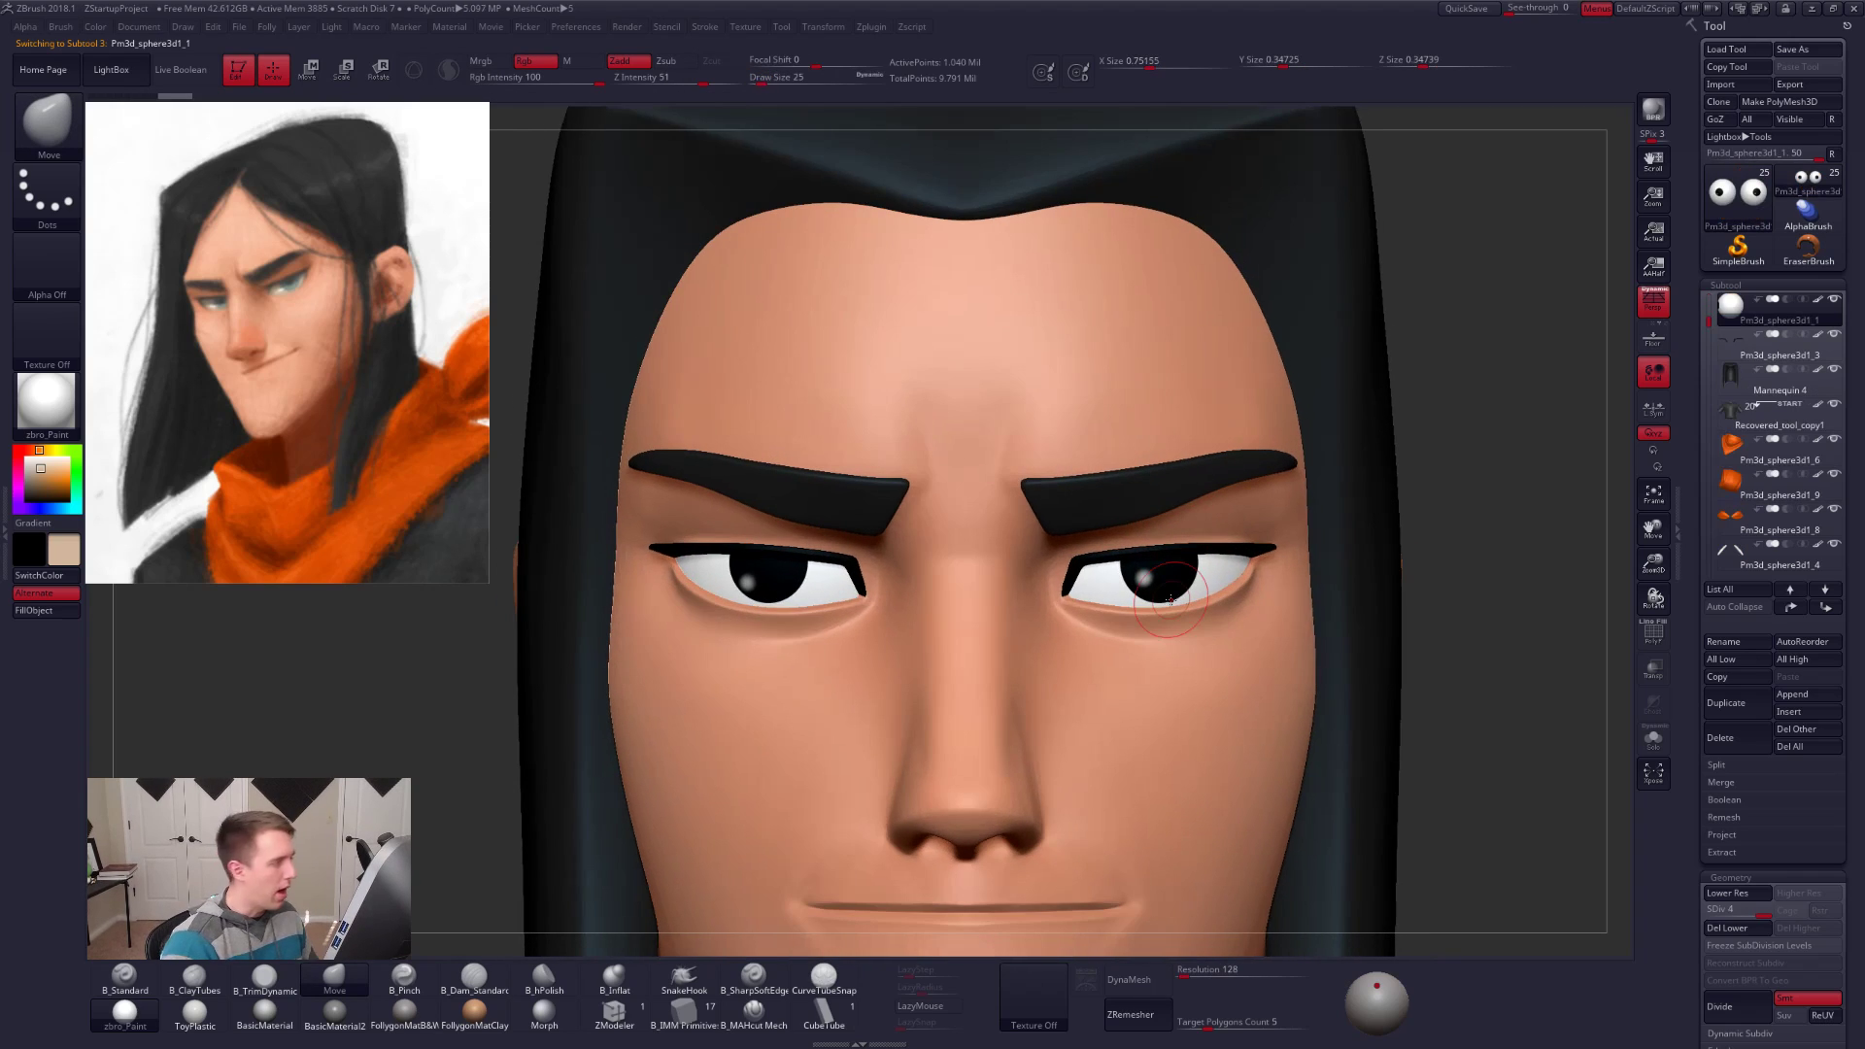
key("1")
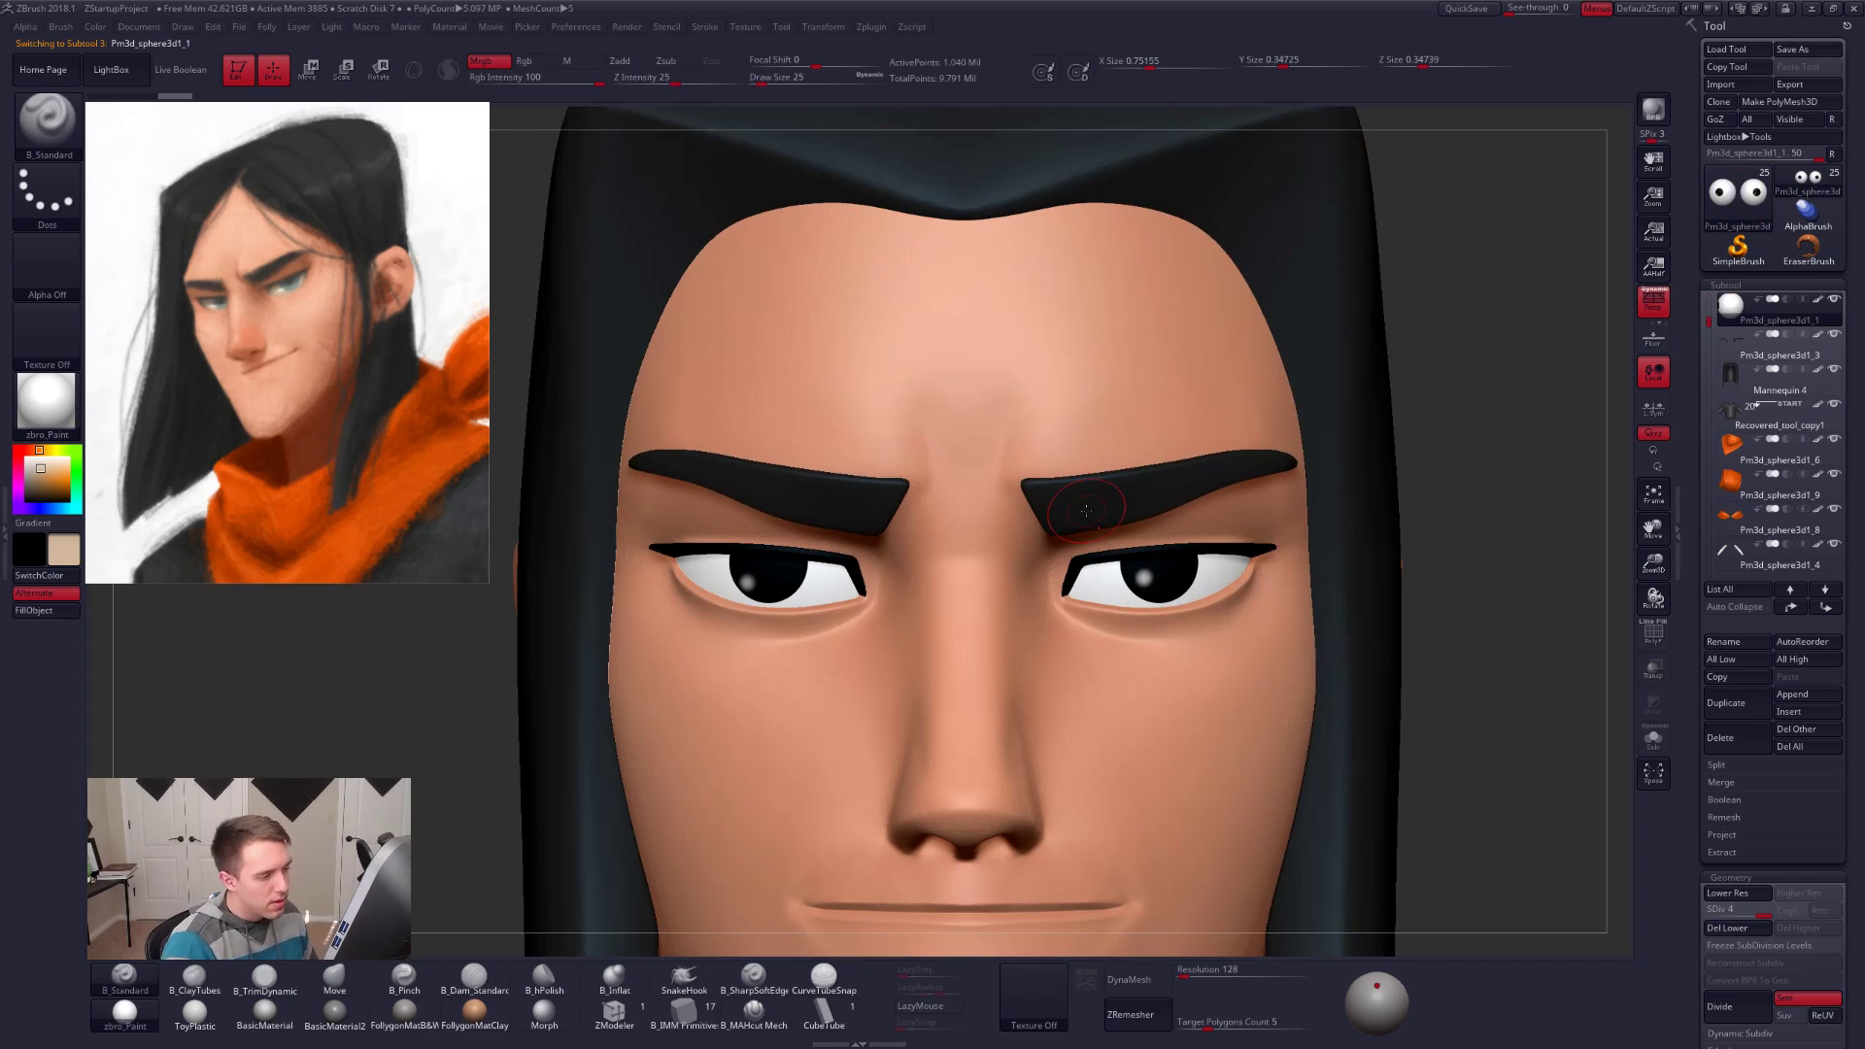
key("shift+s")
key("w")
left_click(1092, 571, "ctrl")
key("q")
key("4")
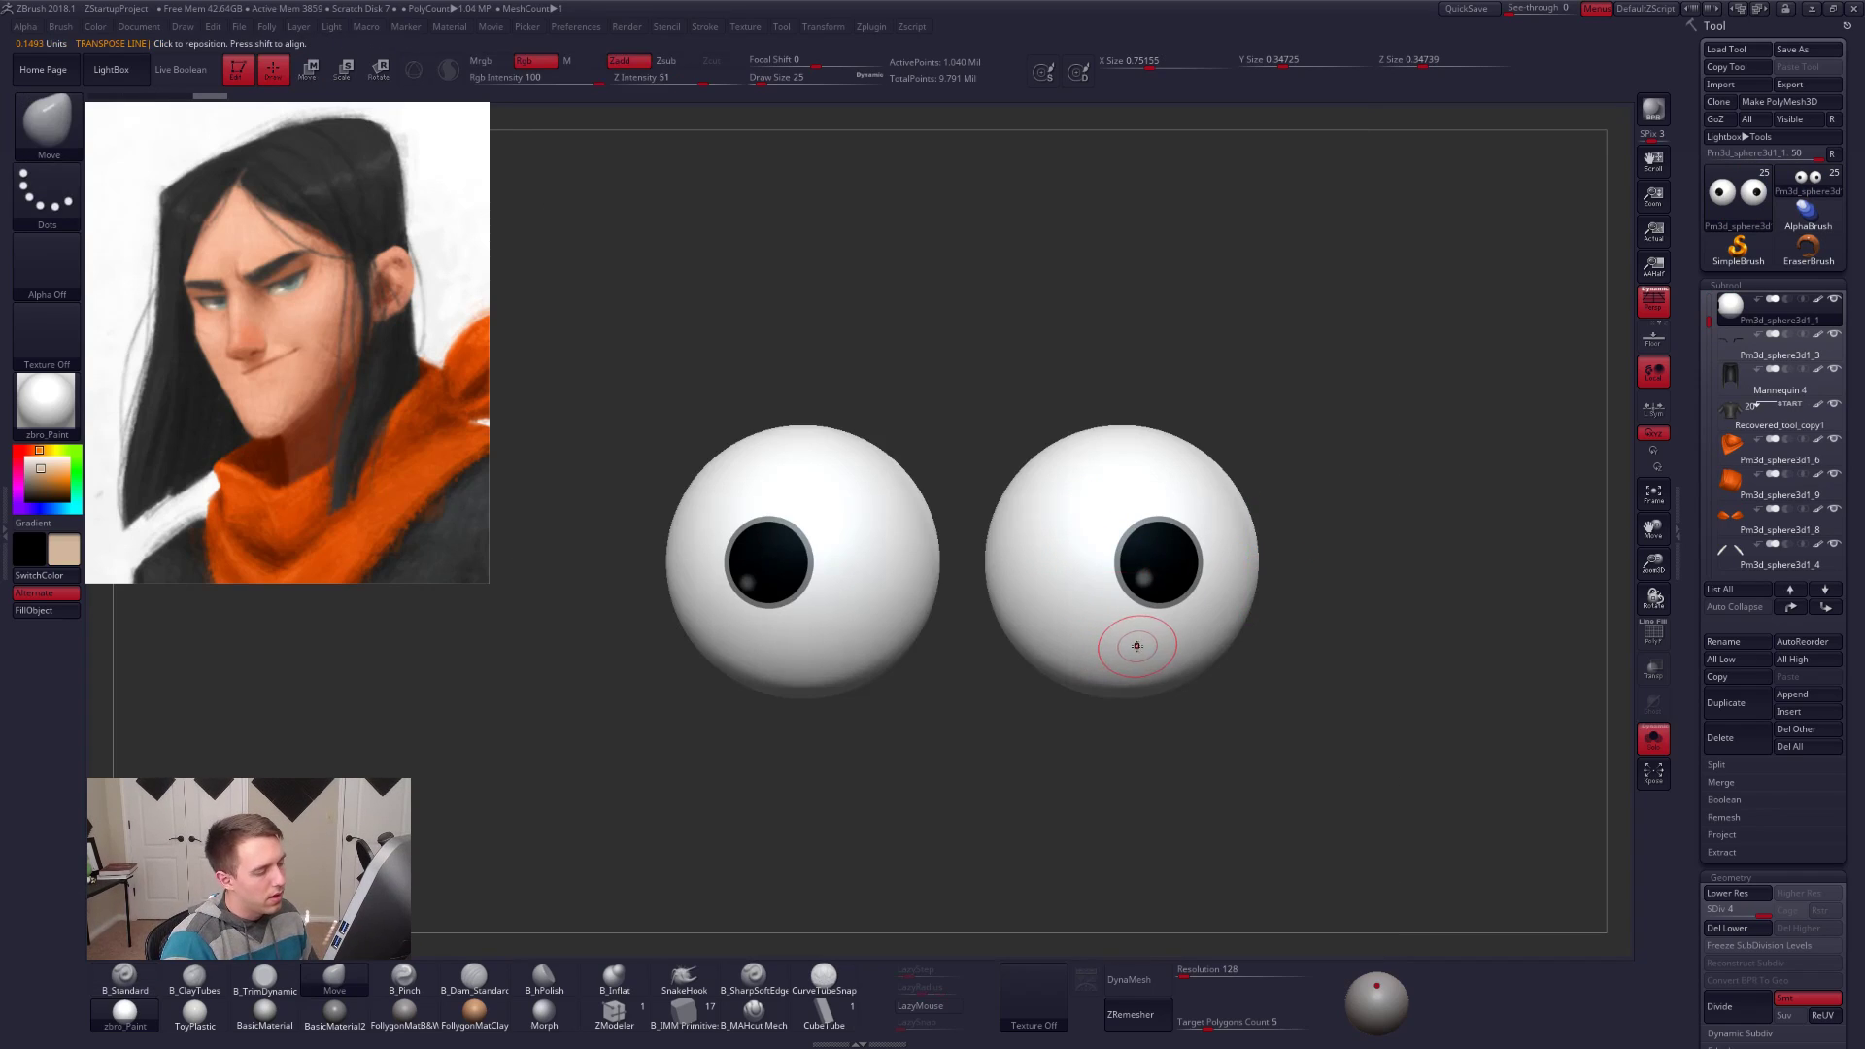
Step: Mask the pupils of both eyeballs, leaving only the whites unmasked
mouse_move(1246, 686)
left_mouse_down("alt")
mouse_move(1292, 738)
mouse_move(1417, 721)
left_mouse_up("alt")
left_click(1350, 709, "ctrl")
key("w")
left_click(1182, 573, "ctrl")
key("ctrl+z")
left_click(1245, 555, "ctrl")
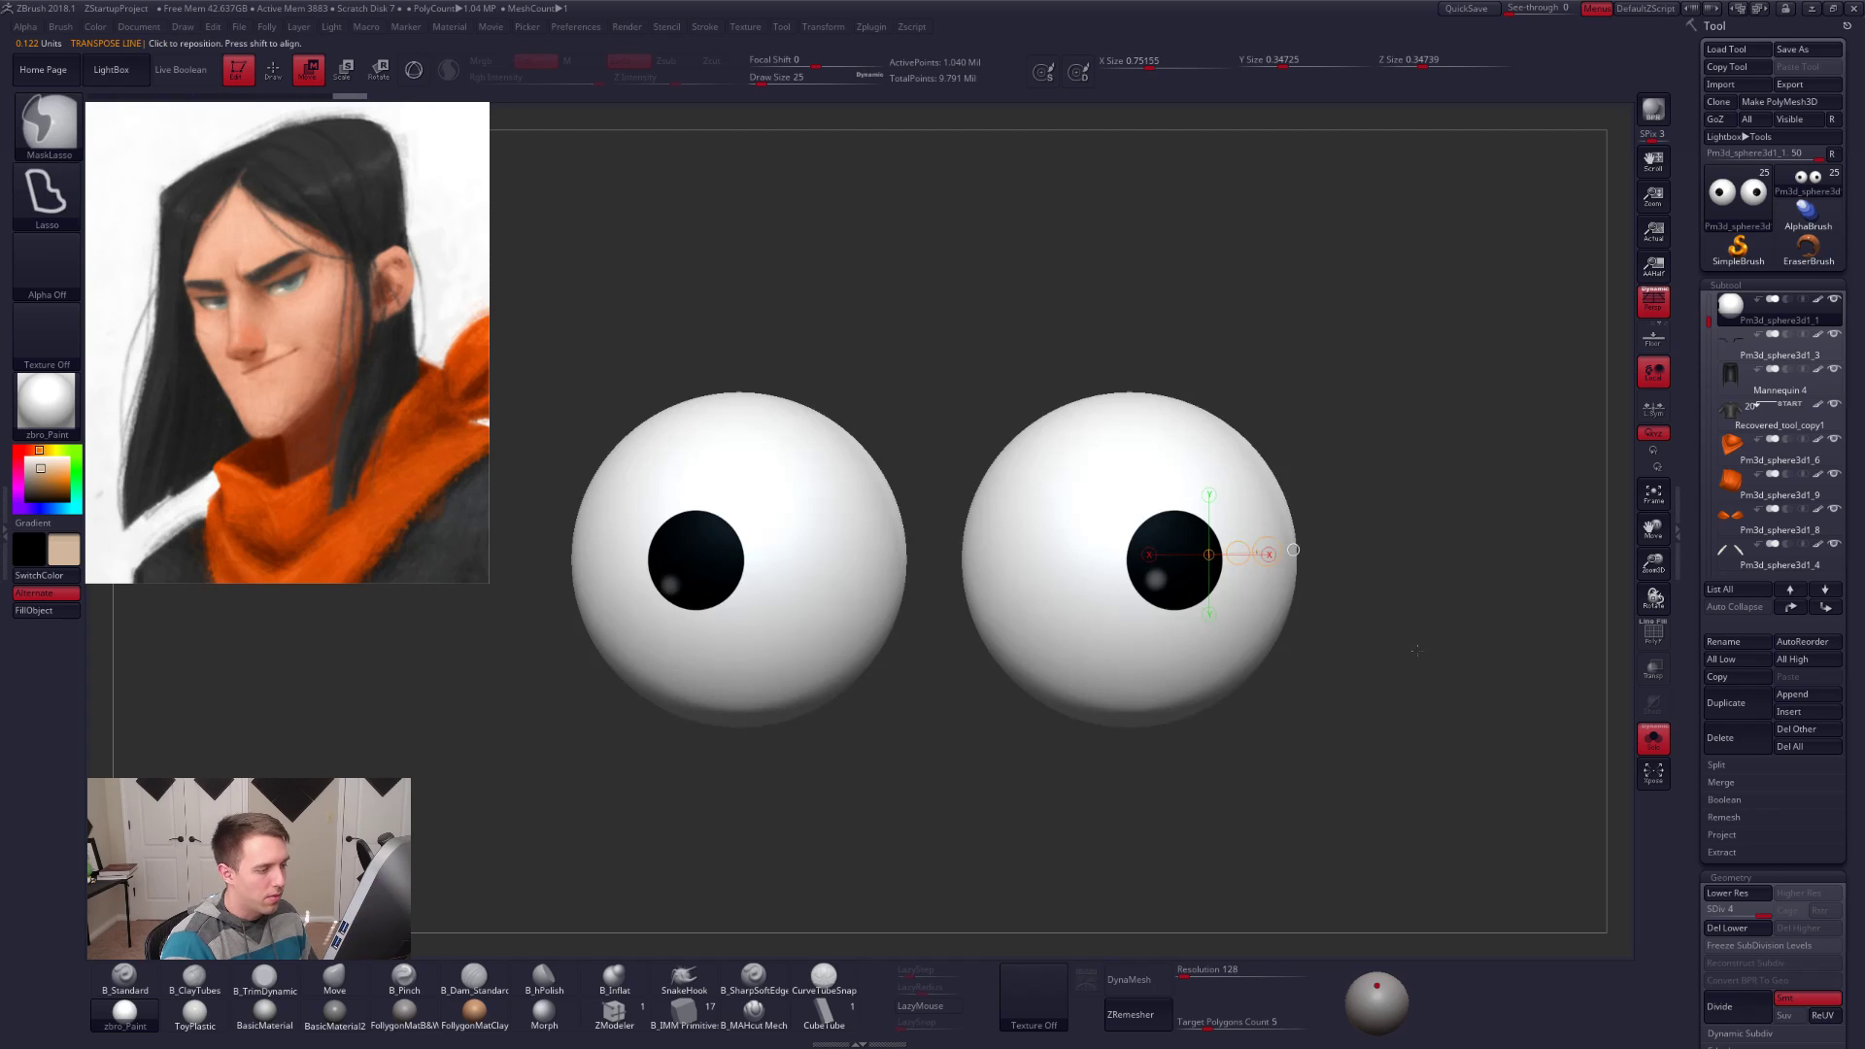
Step: Fill the unmasked whites of both eyeballs with the current beige color and clear the mask
key("q")
key("1")
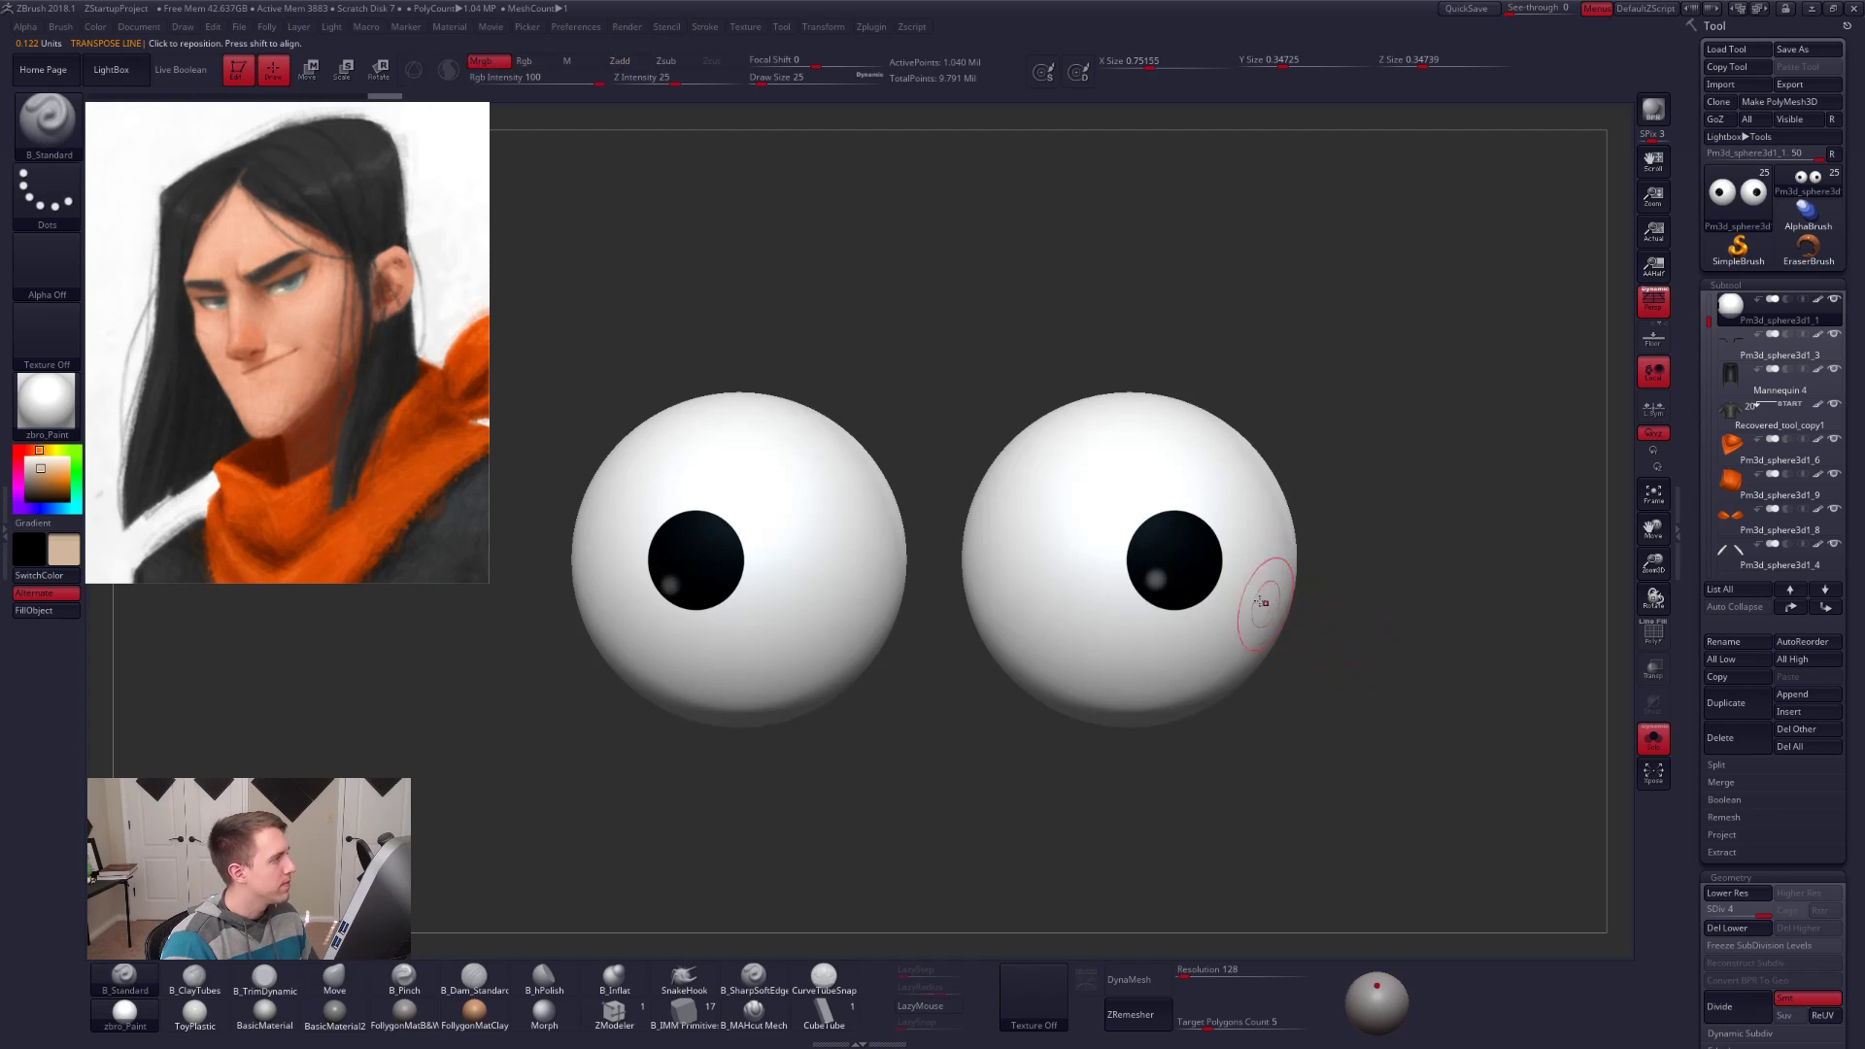
left_click(68, 615)
left_click_drag(905, 682, 883, 692, "alt")
key("alt+s")
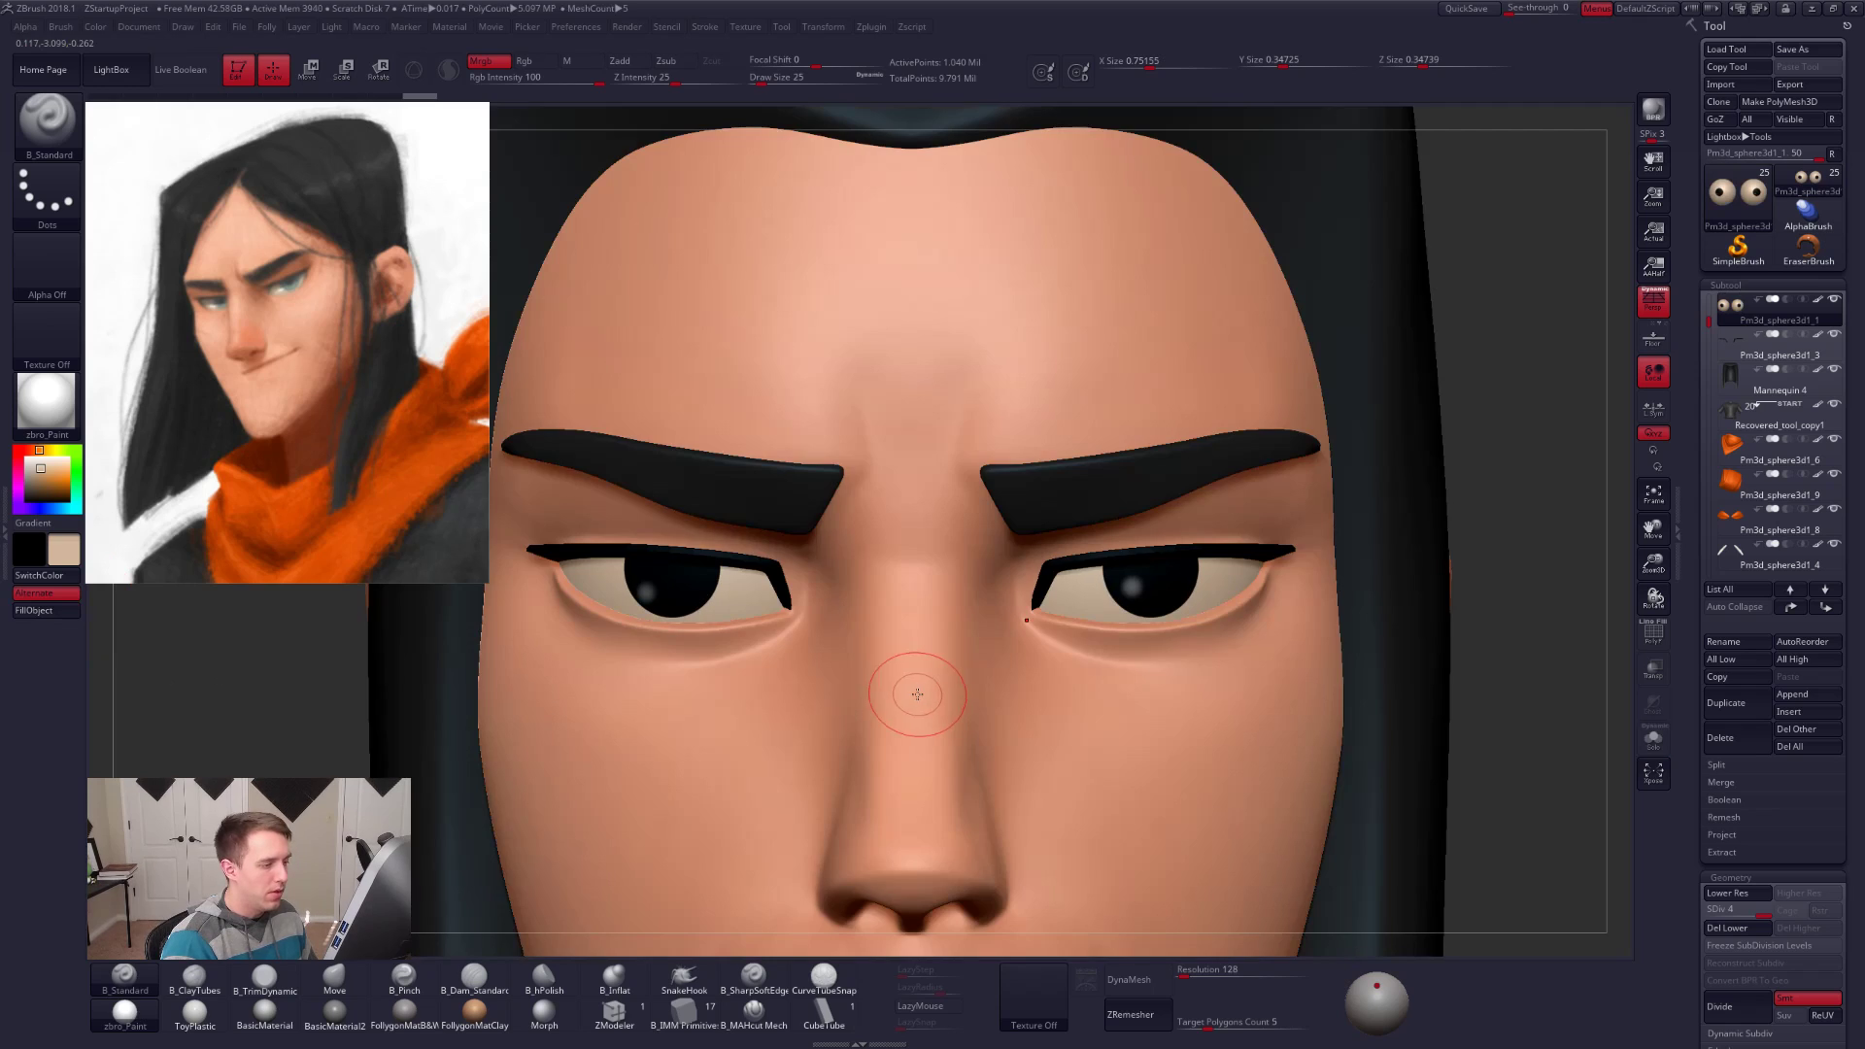
key("alt+s")
left_click_drag(1466, 608, 1396, 630, "ctrl")
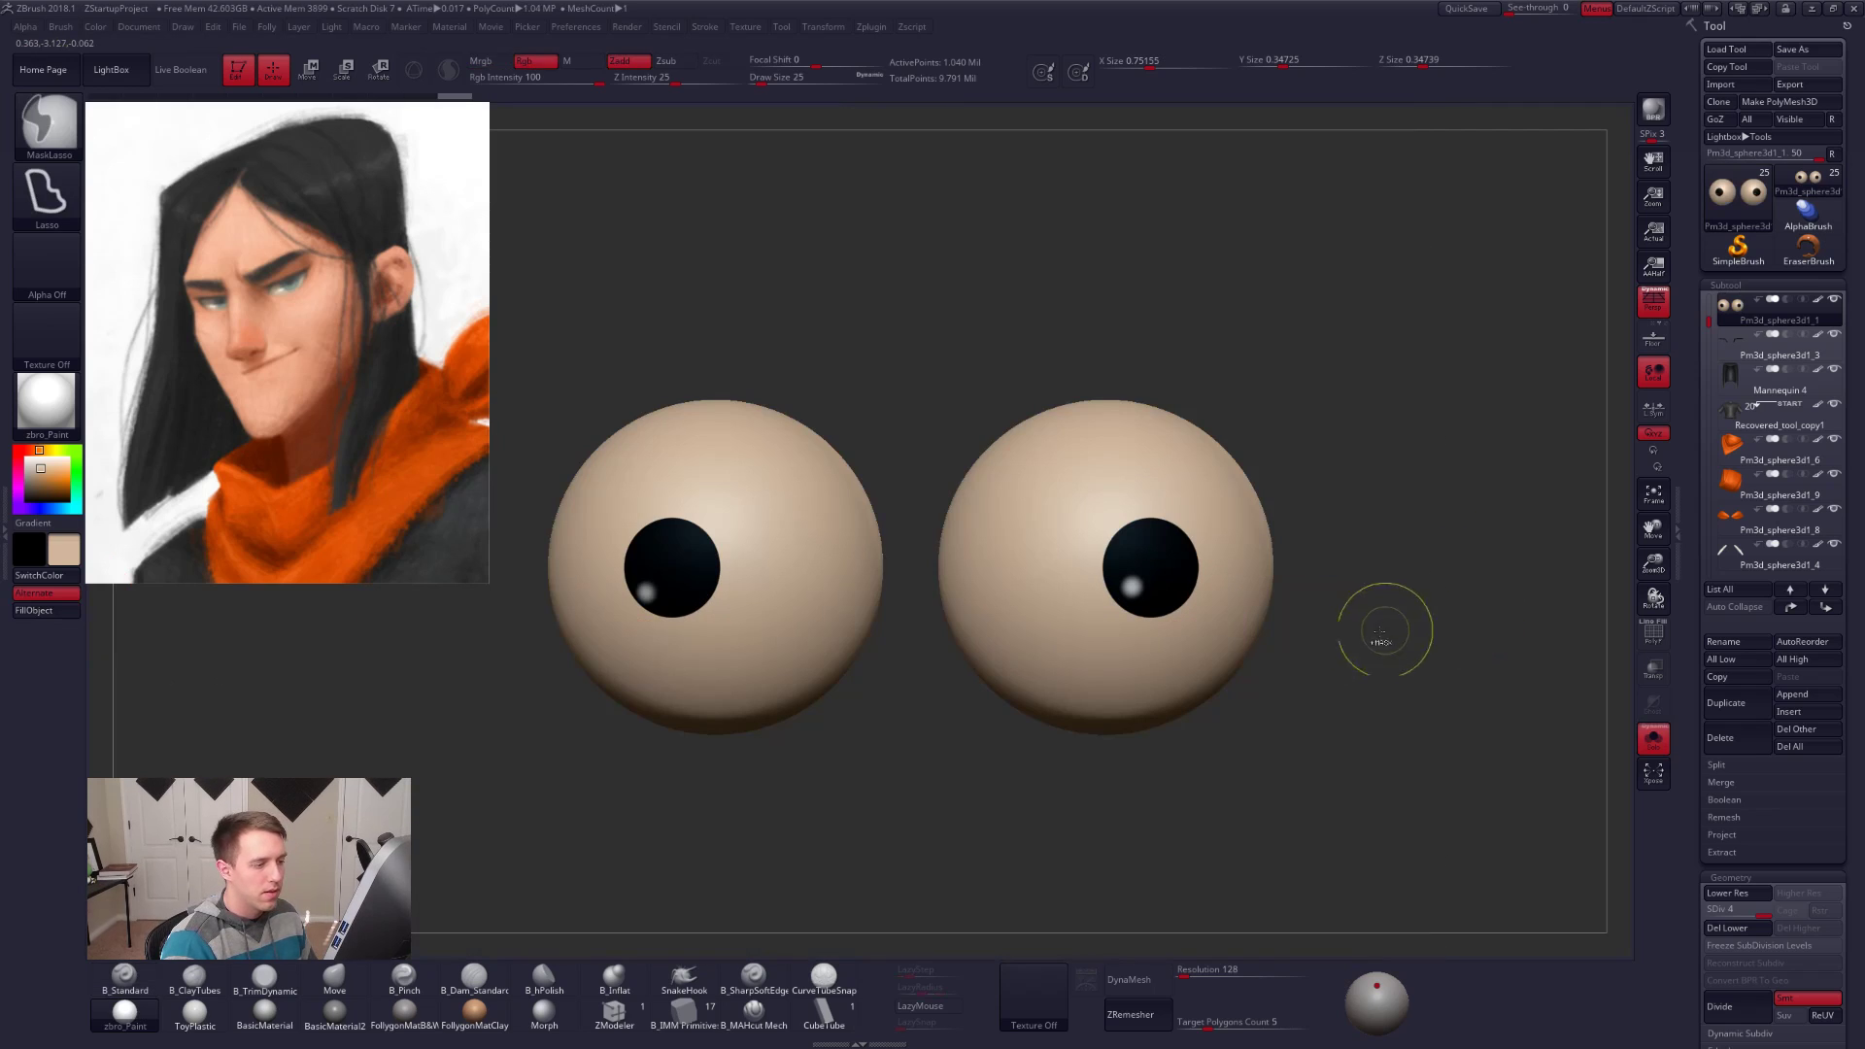
Step: Sample the grey-green iris color from the reference painting and mask everything on the eyeballs except the pupils
right_click(413, 476)
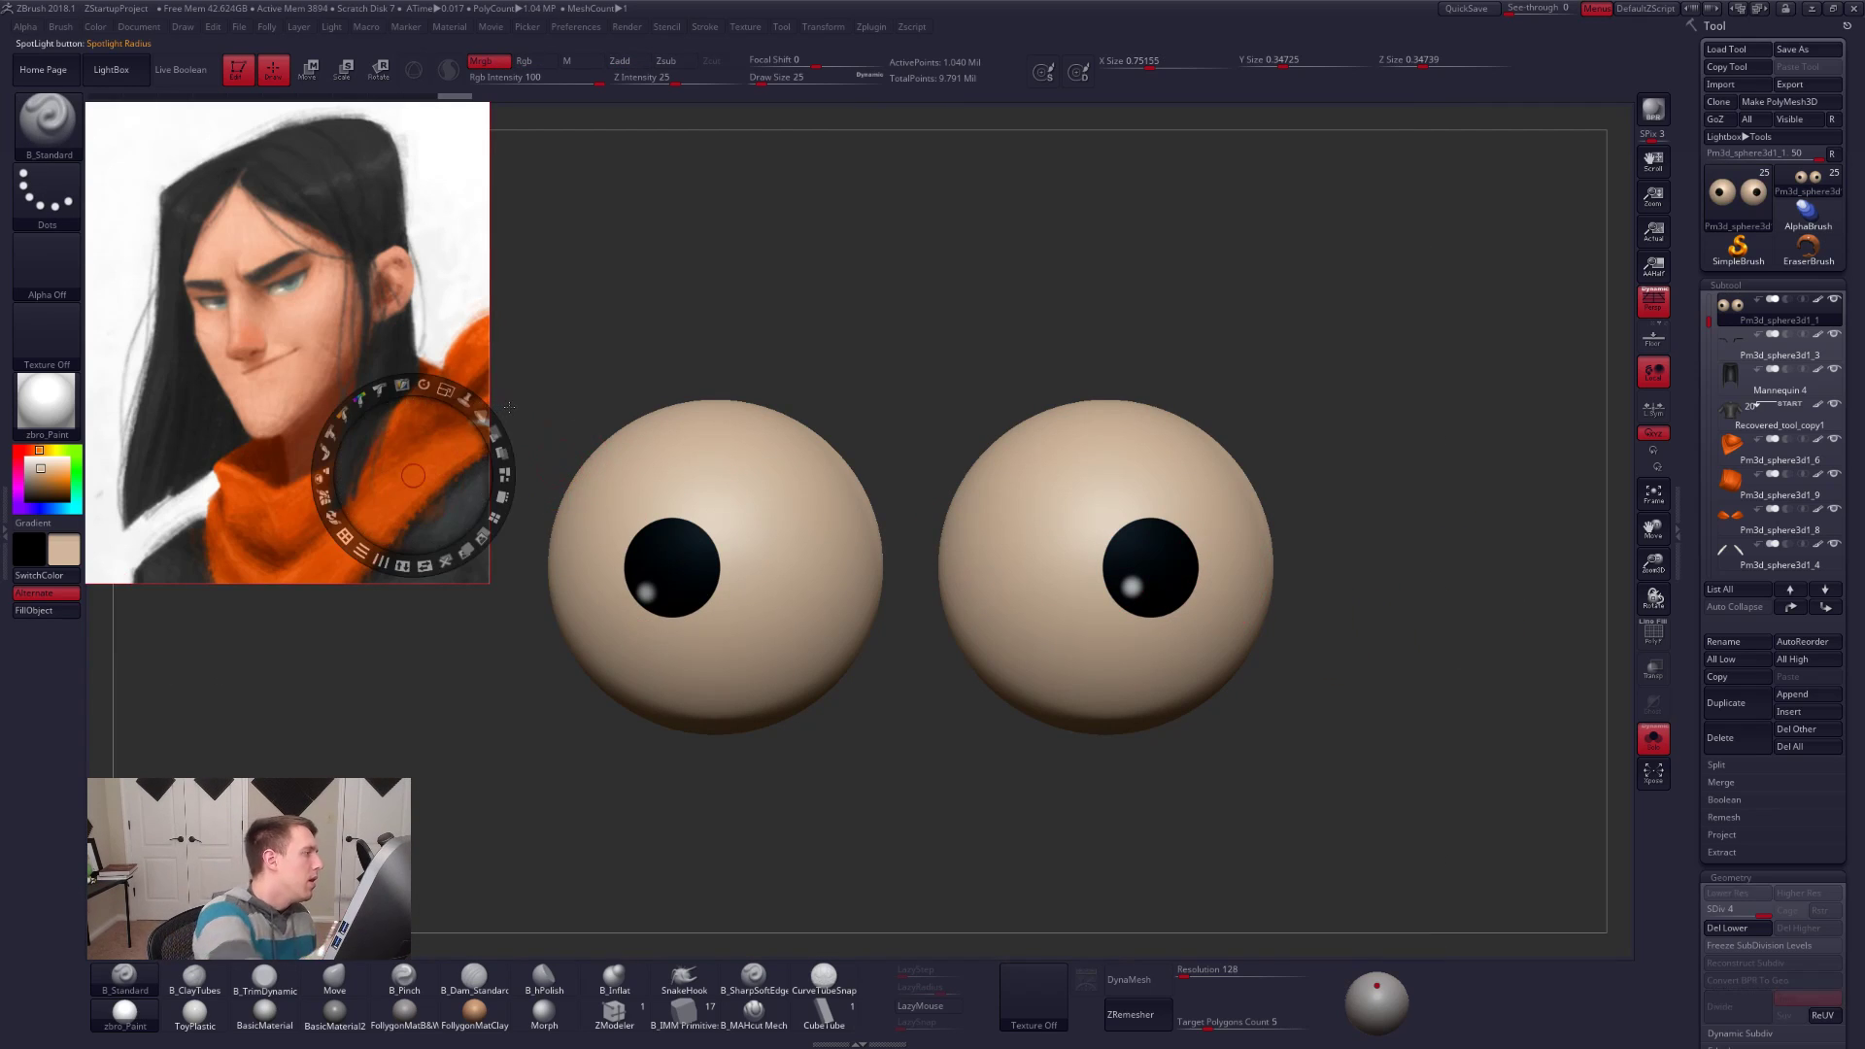
key("c")
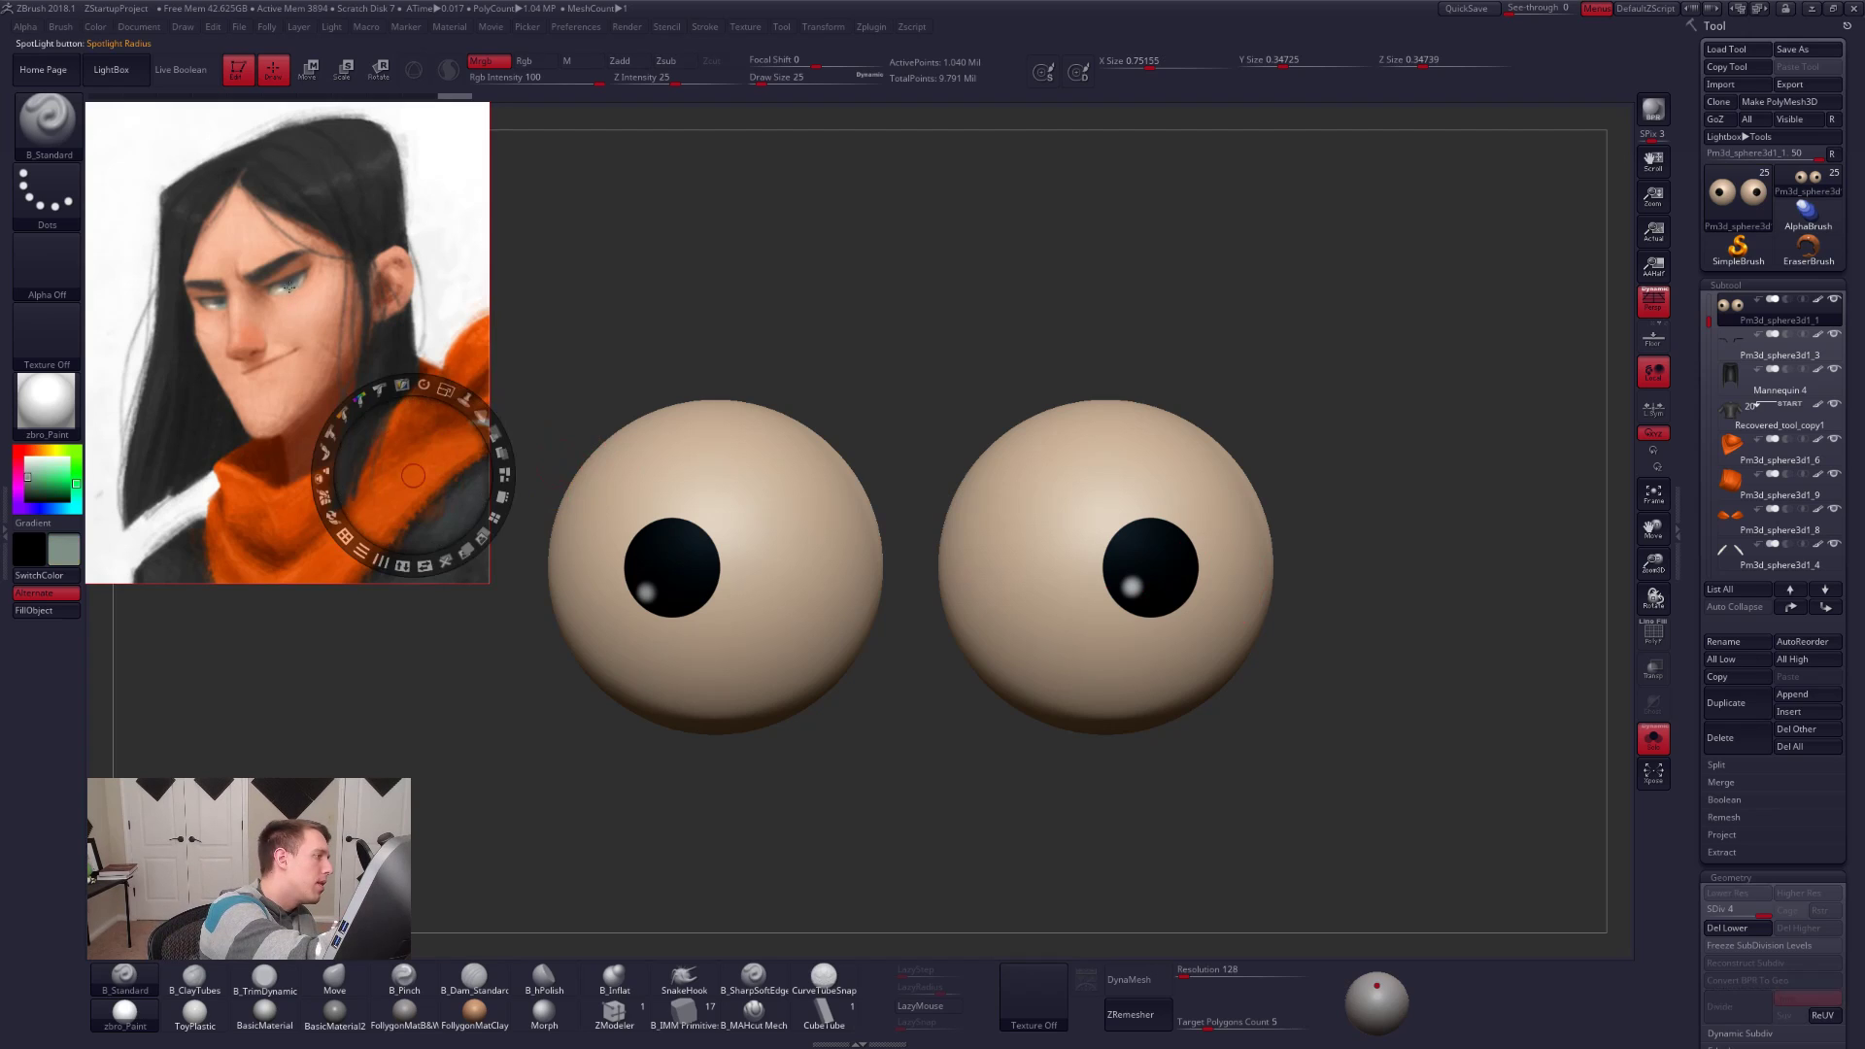
key("z")
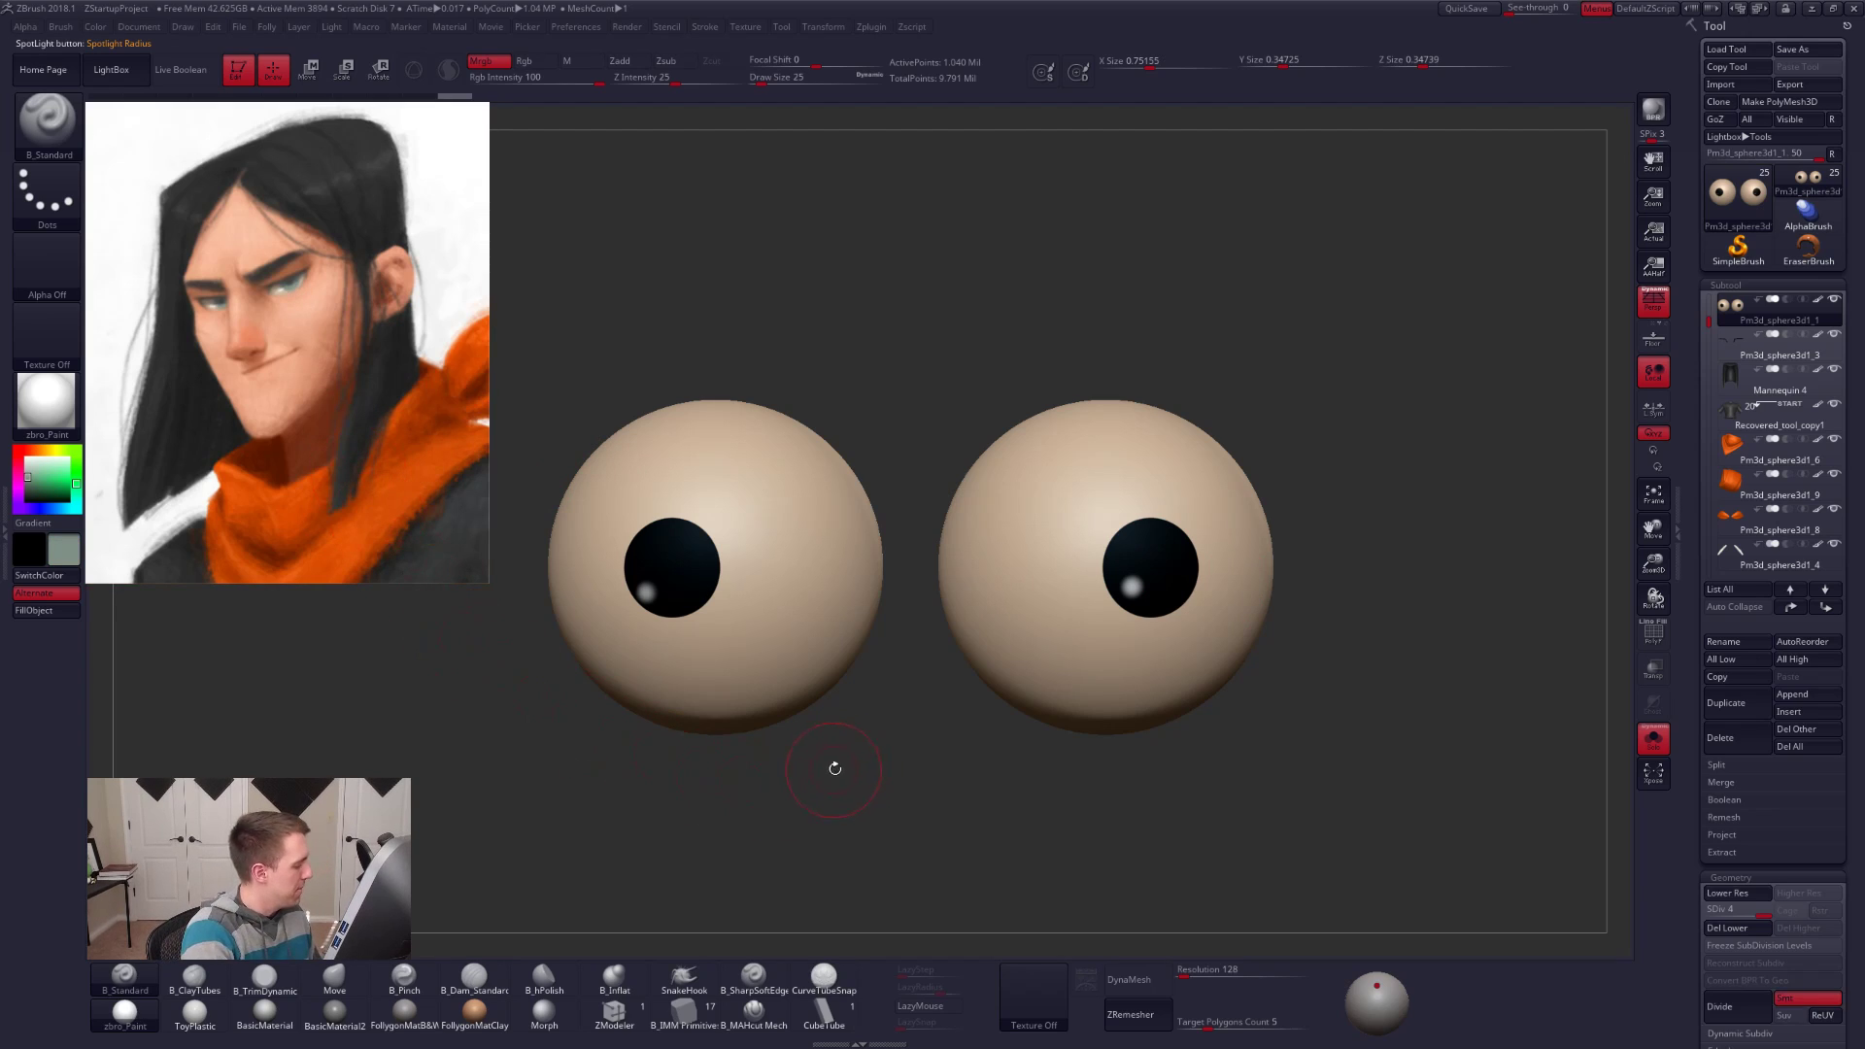
right_click_drag(1160, 589, 1144, 617, "ctrl")
key("w")
left_click_drag(1168, 572, 1197, 577, "ctrl")
key("q")
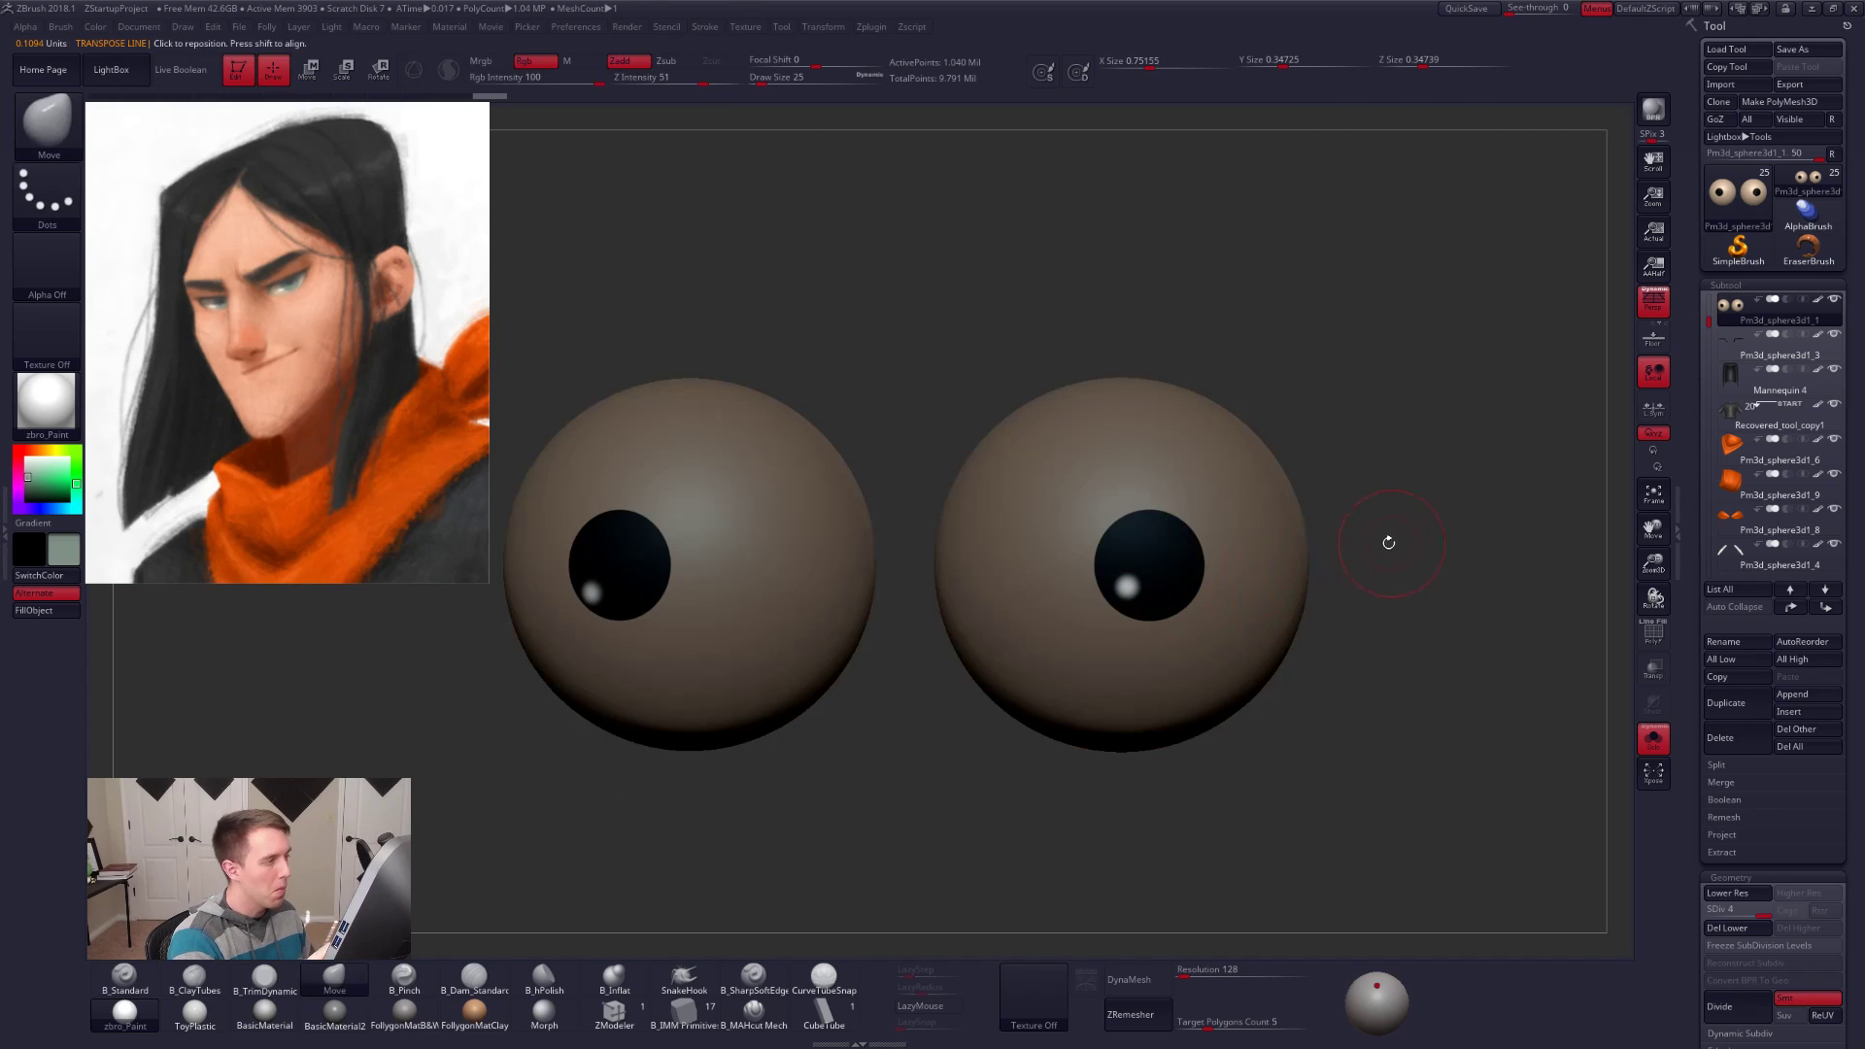
Step: Set the brush to apply only Rgb color, without Zadd, at draw size 33
left_click(524, 61)
key("space")
mouse_move(1157, 545)
left_mouse_down()
mouse_move(1148, 581)
mouse_move(1156, 565)
left_mouse_up()
key("space")
Step: Paint the unmasked pupil of one eyeball grey-green with the B_Standard brush
key("ctrl+z")
left_click_drag(1151, 563, 1153, 565)
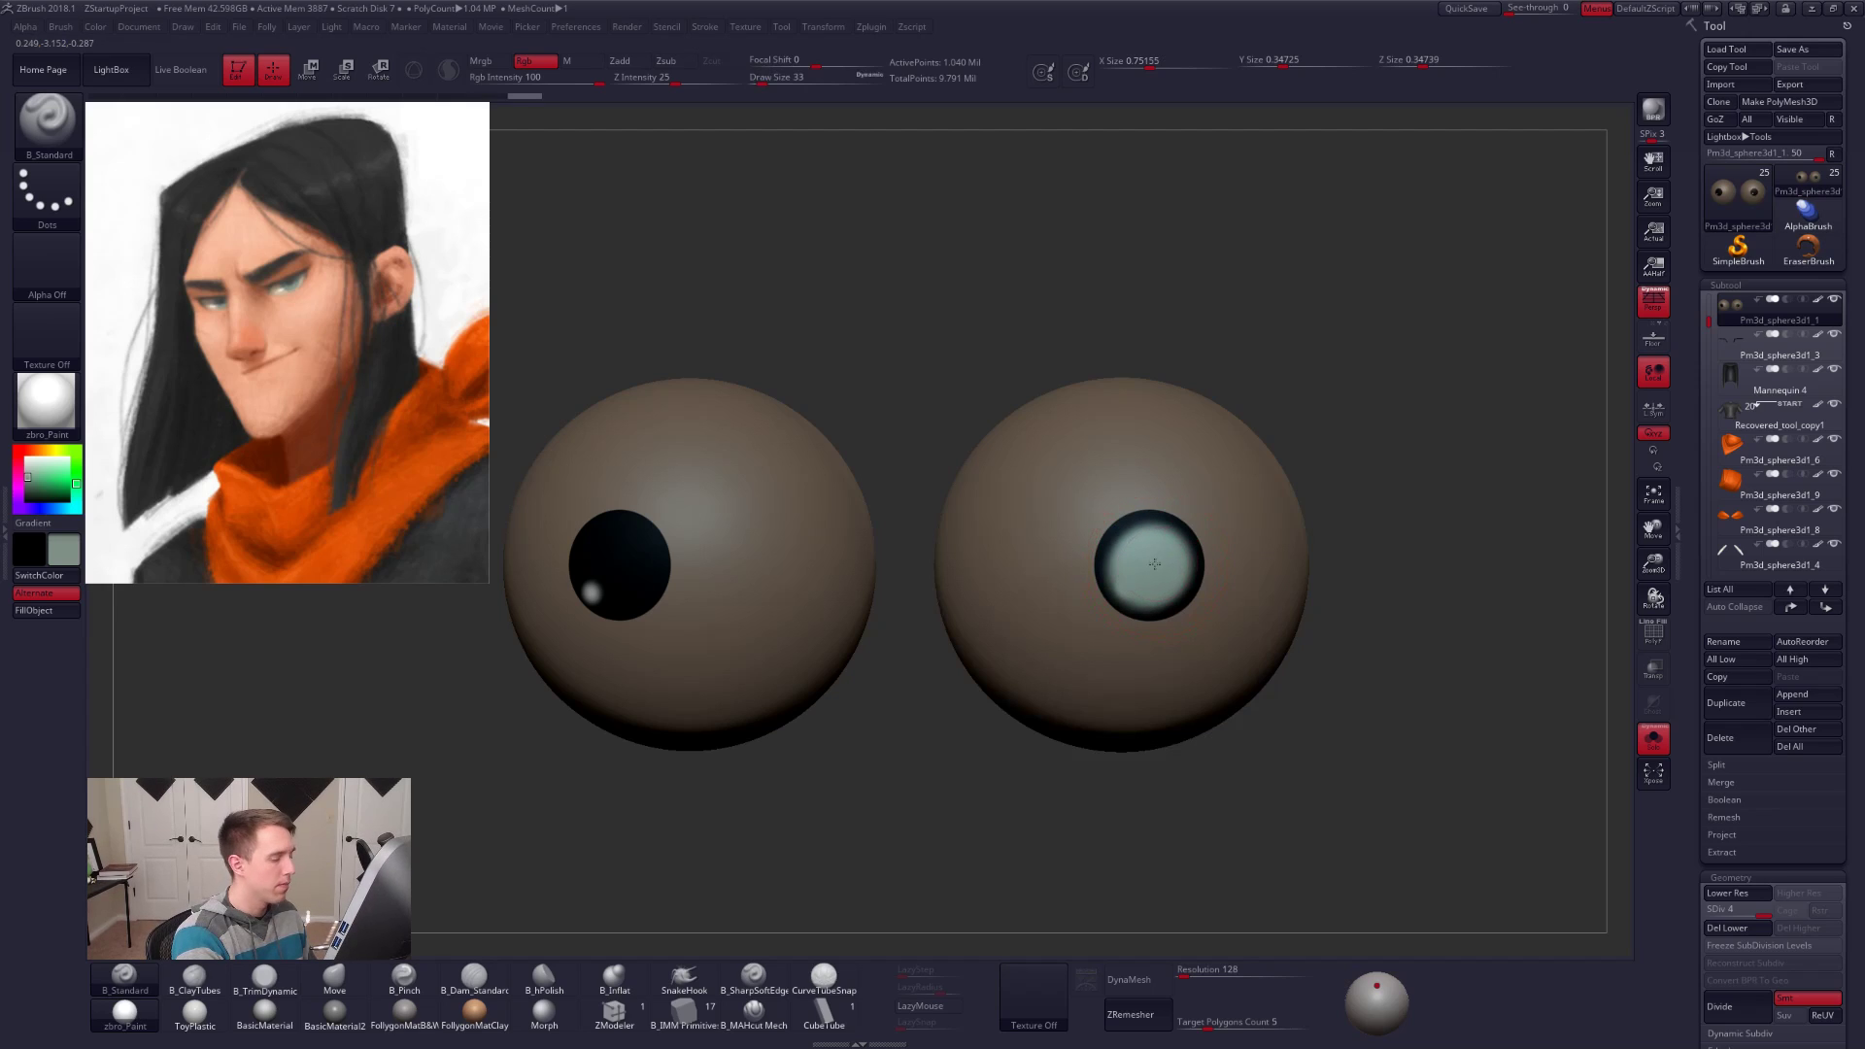
left_click_drag(1151, 565, 1157, 567)
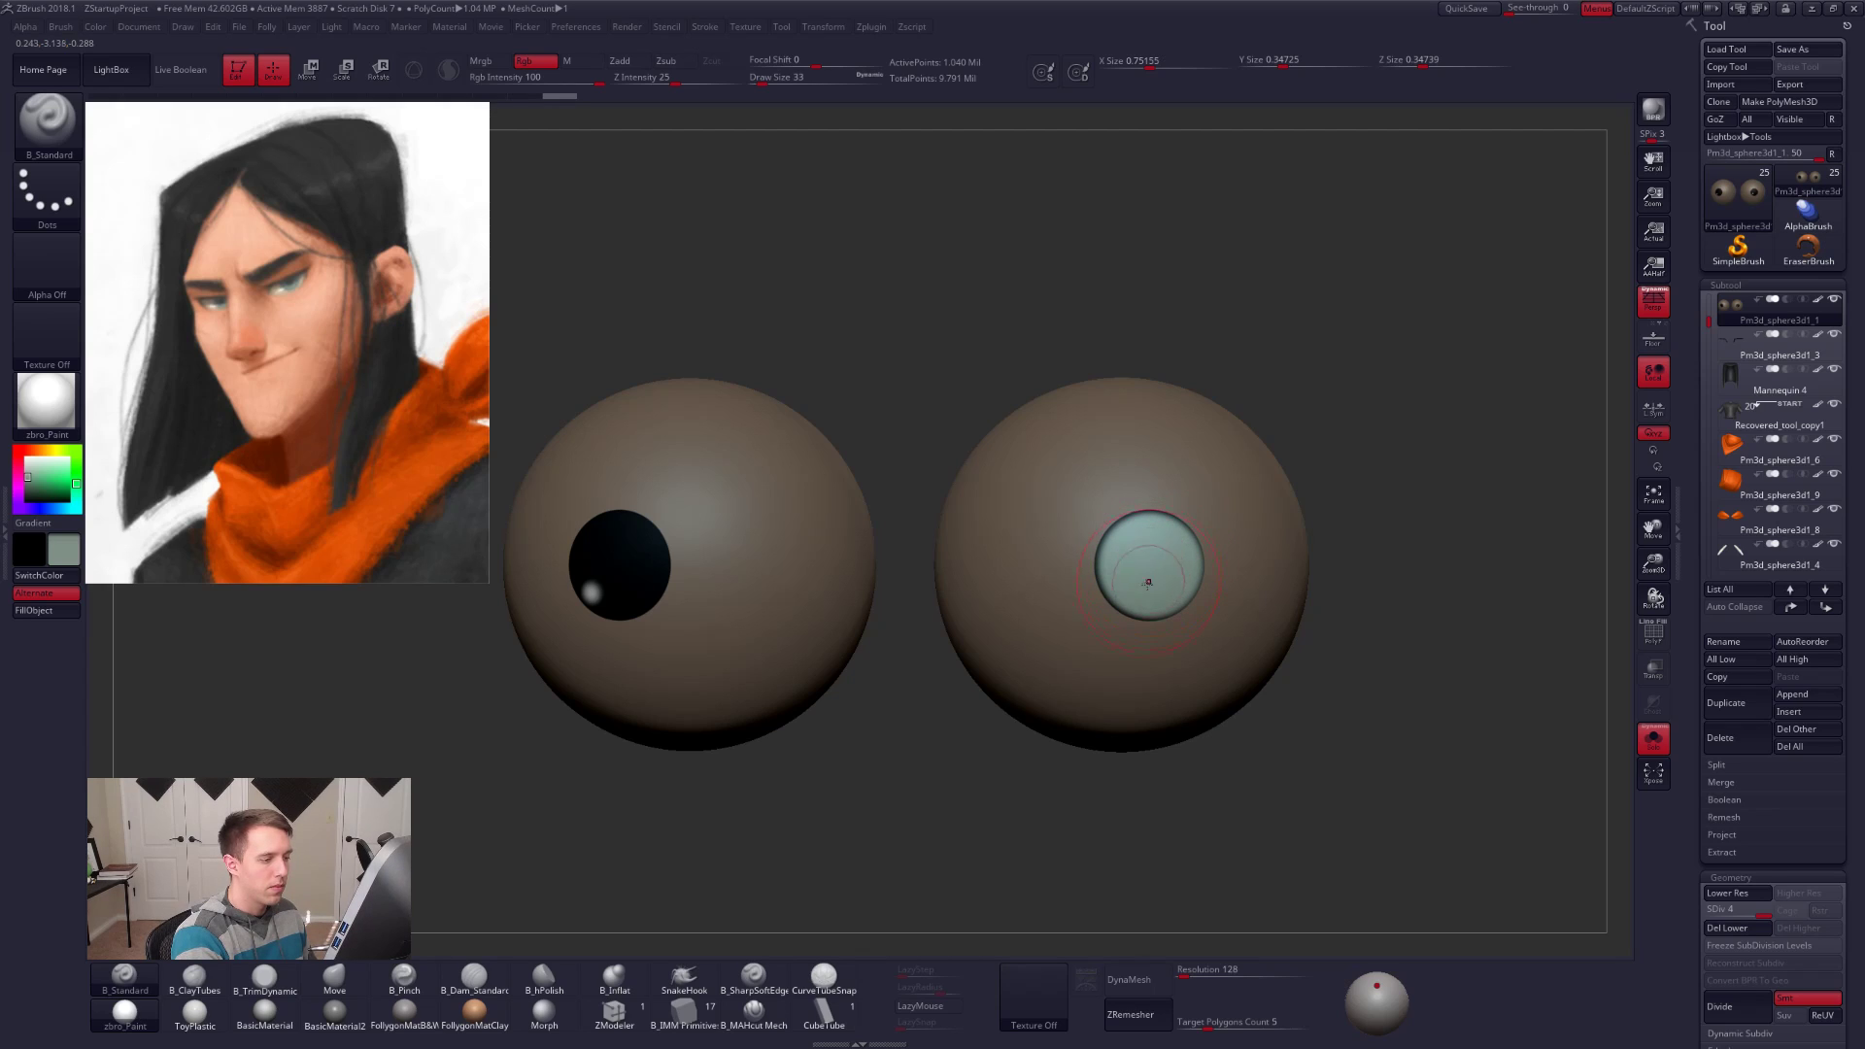
Step: Sample a dark grey from the reference painting as the main color
key("shift+z")
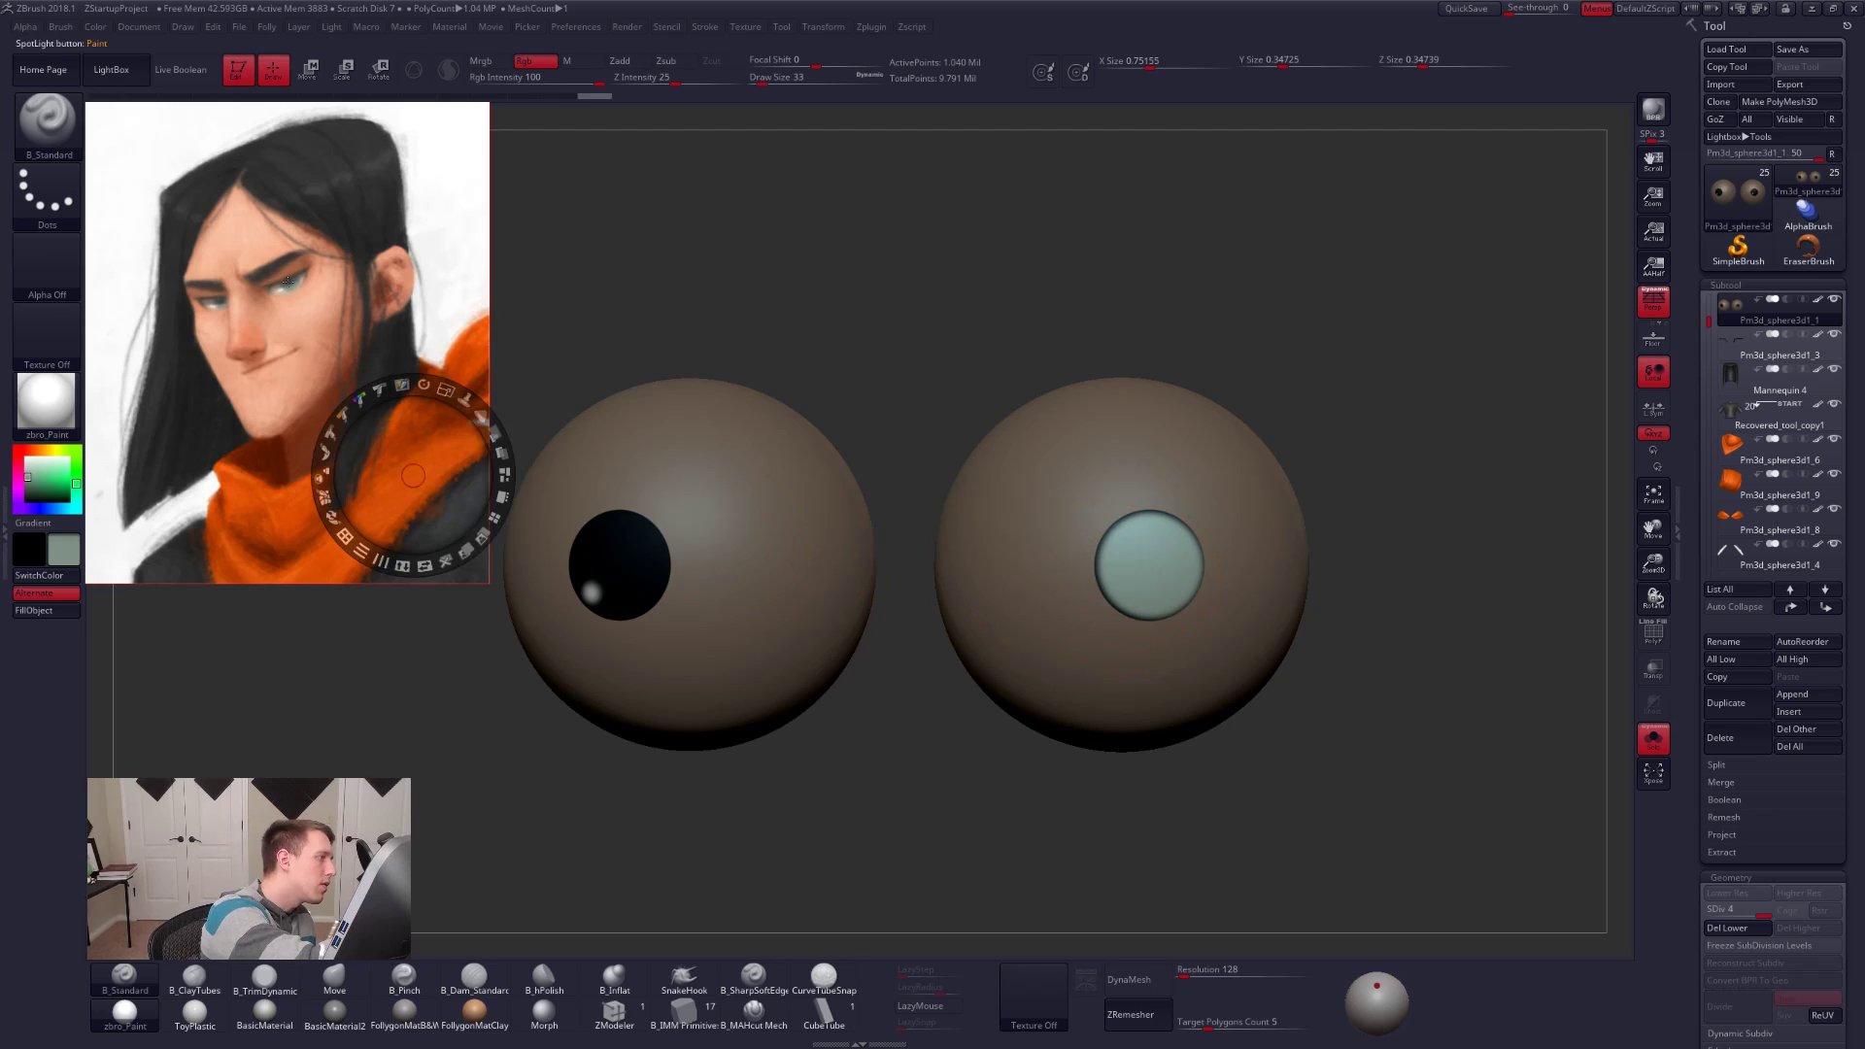
key("c")
key("z")
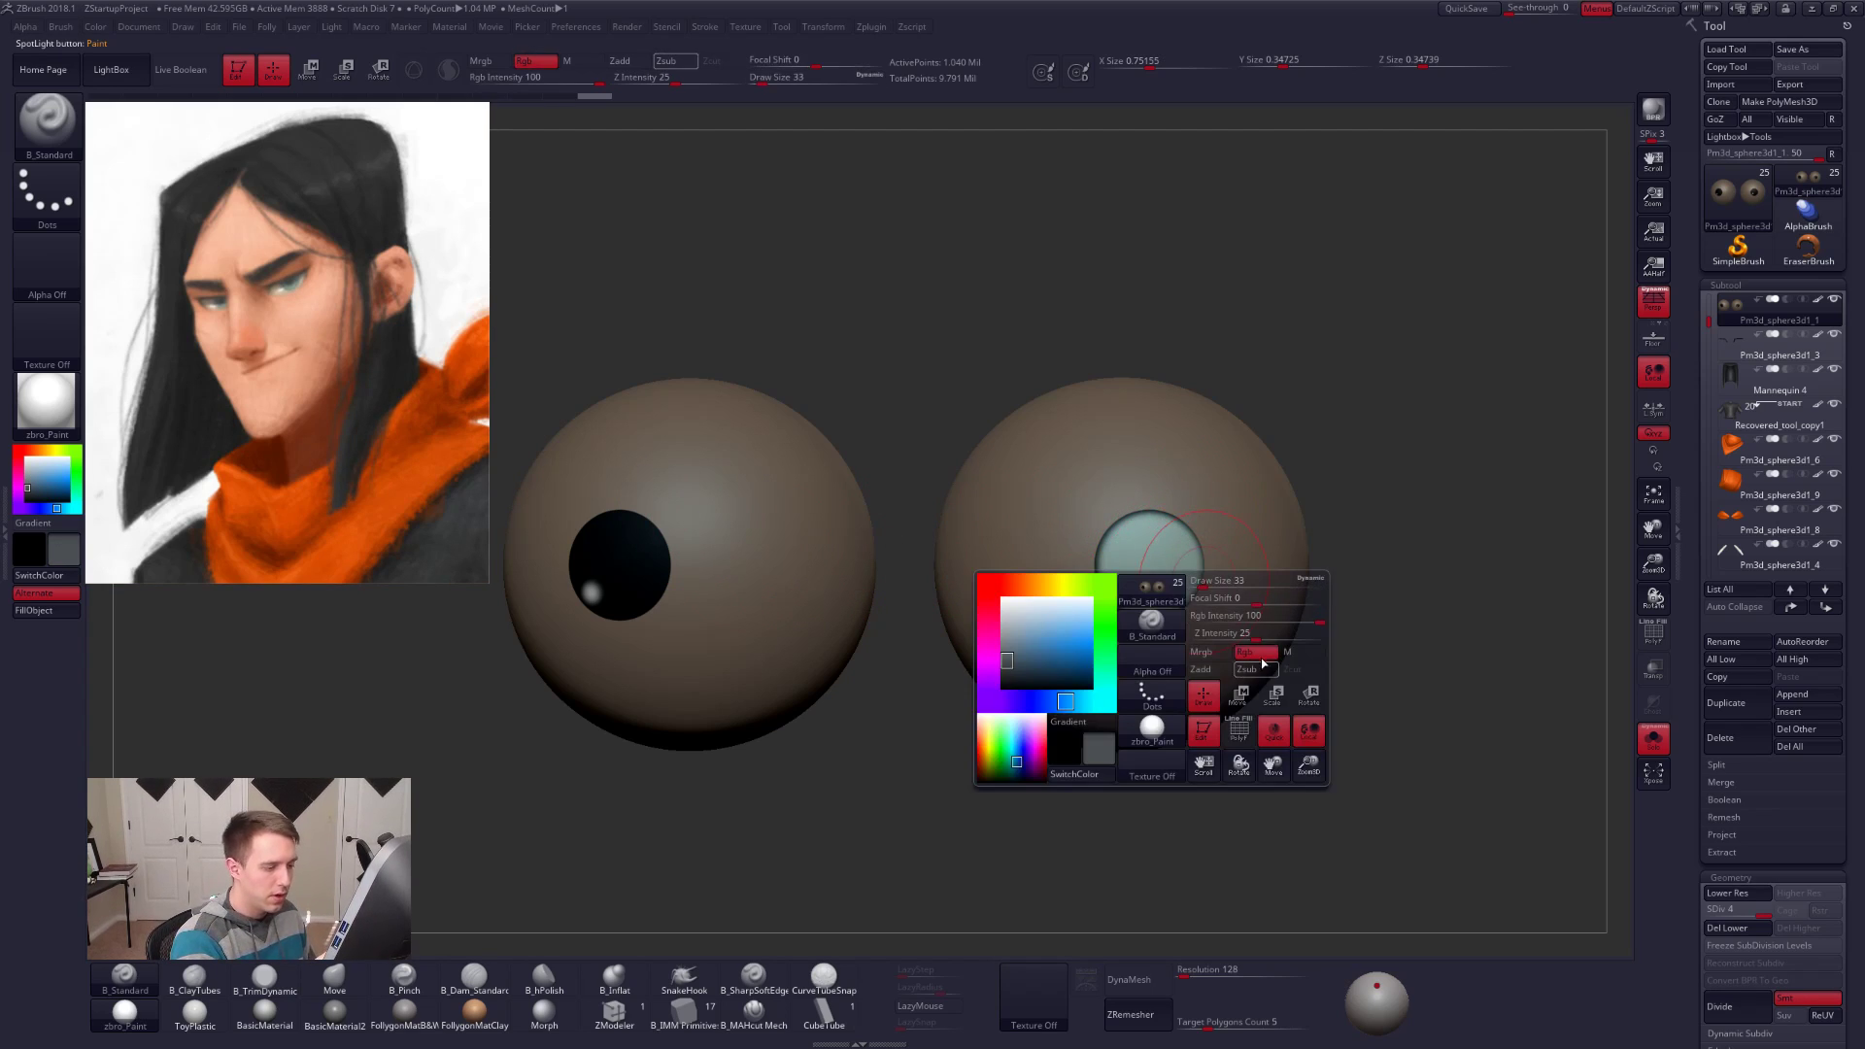
Step: Undo the grey-green painting and the mask, stepping through the history to the beige-filled, unmasked eyeballs
key("ctrl")
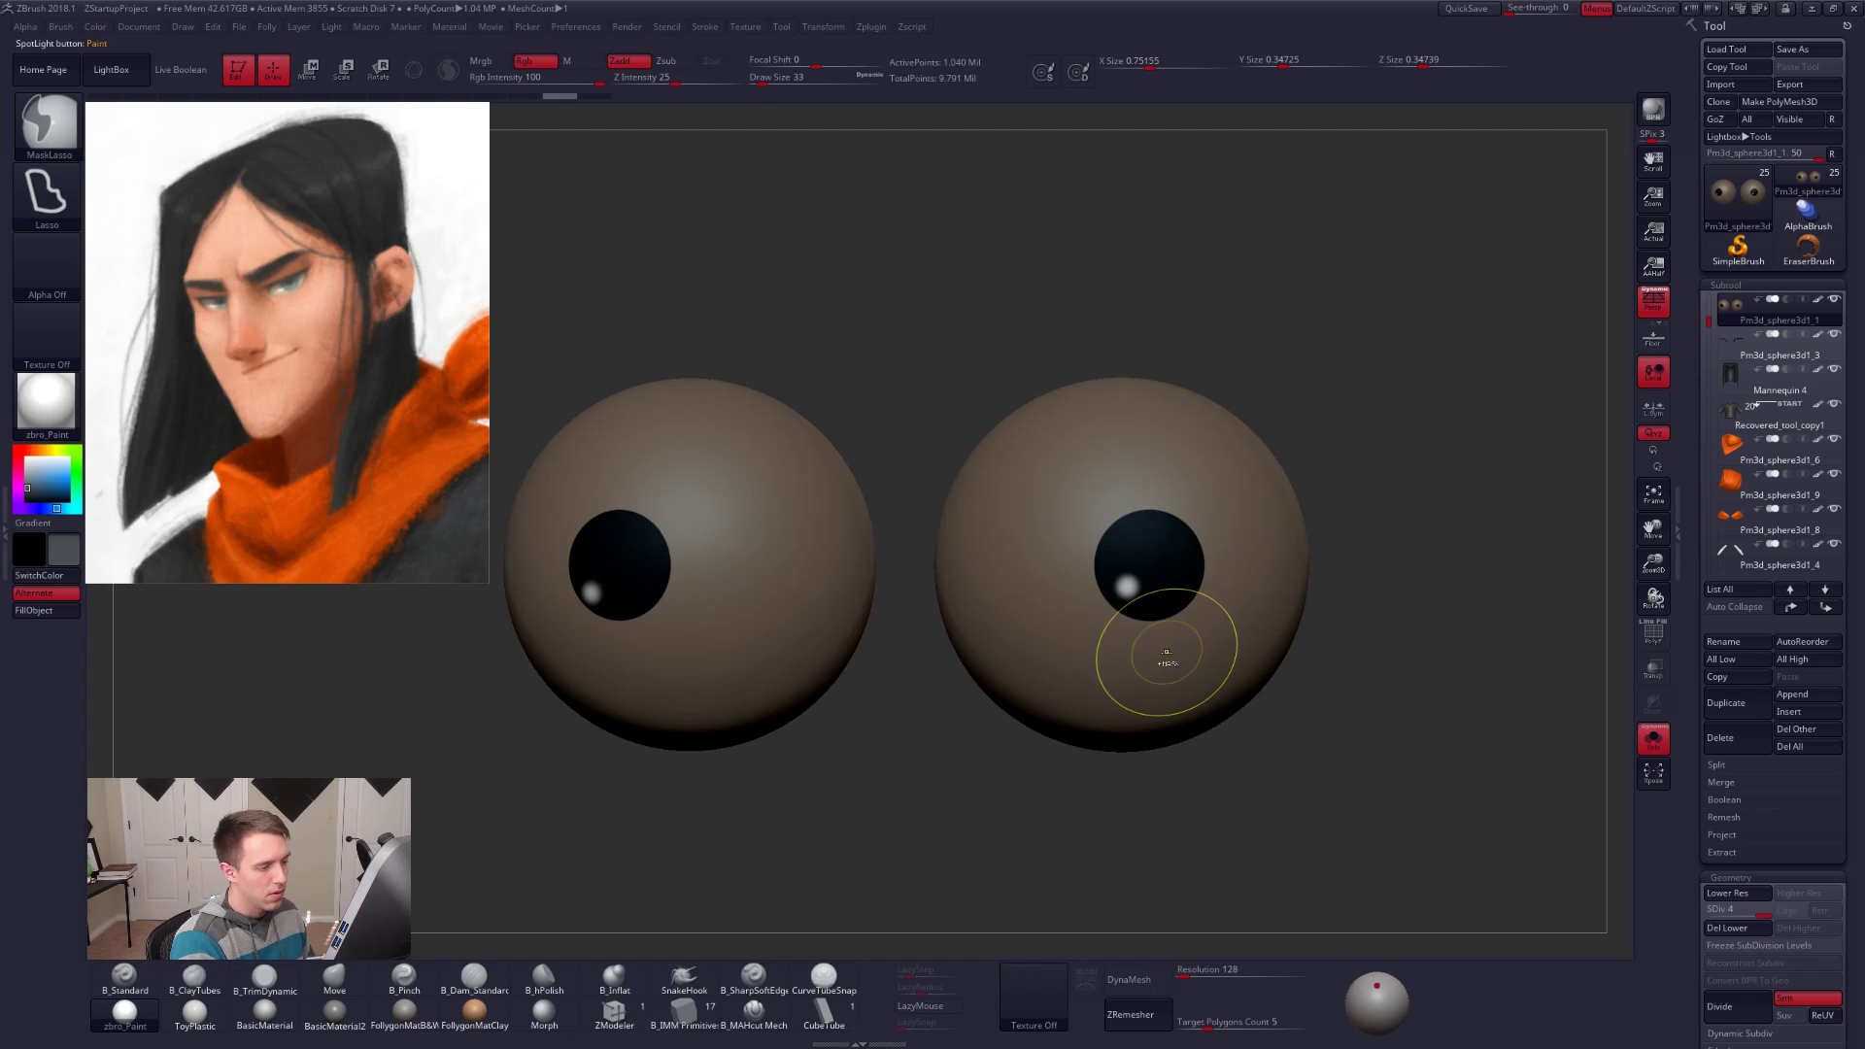
key("ctrl+z")
key("ctrl+z")
key("ctrl+z")
key("ctrl+z")
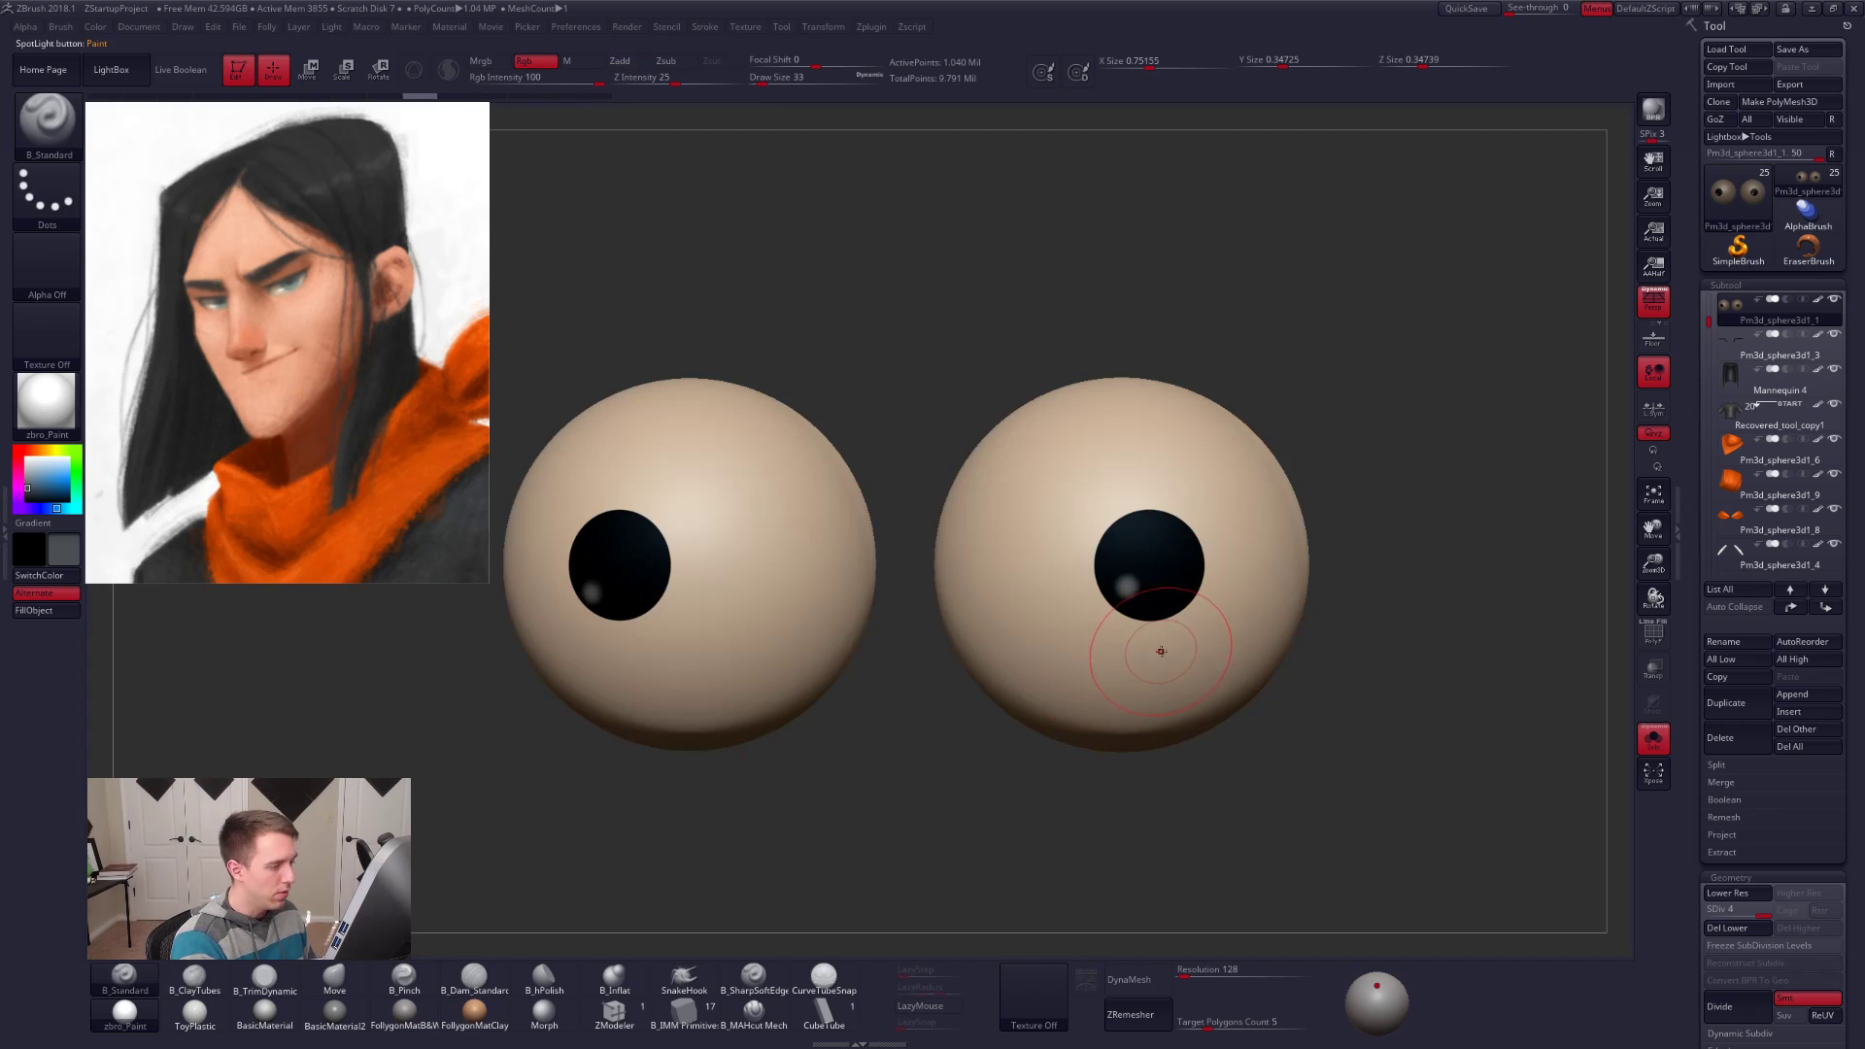
key("ctrl+z")
key("ctrl+z")
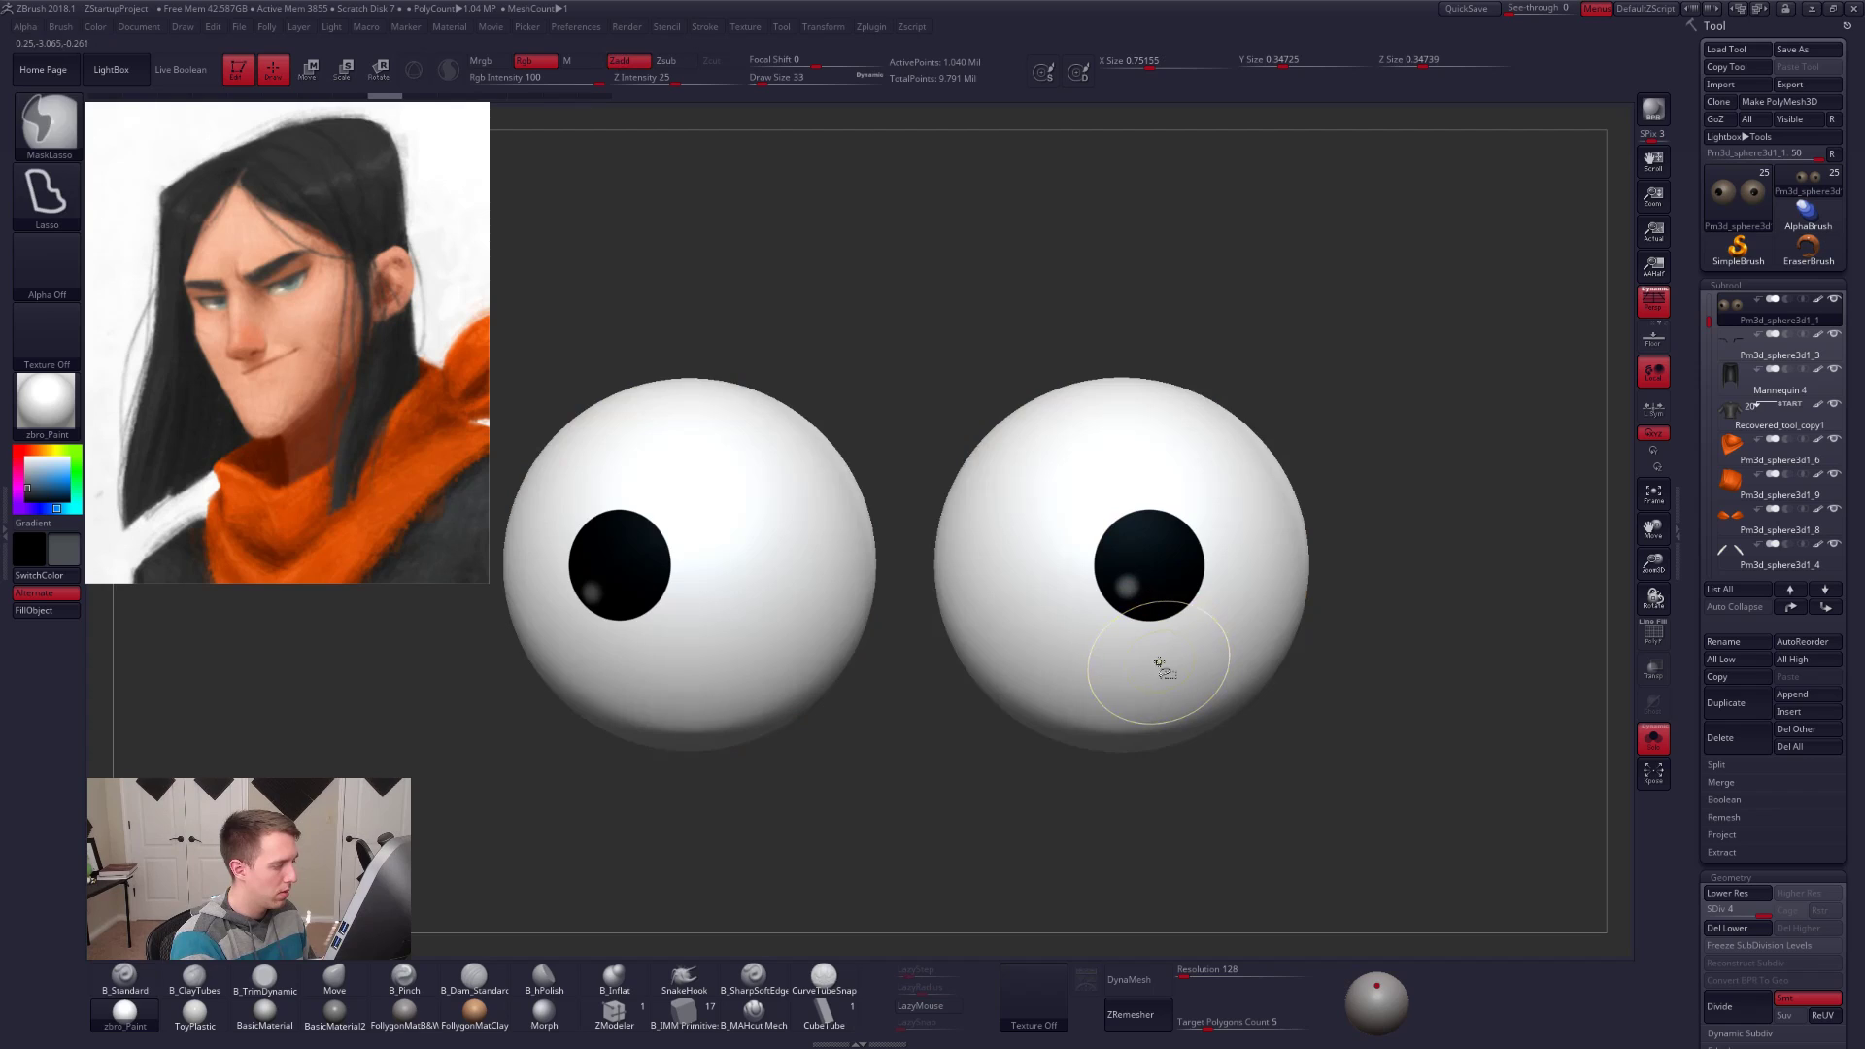
key("ctrl+shift+z")
key("ctrl+shift+z")
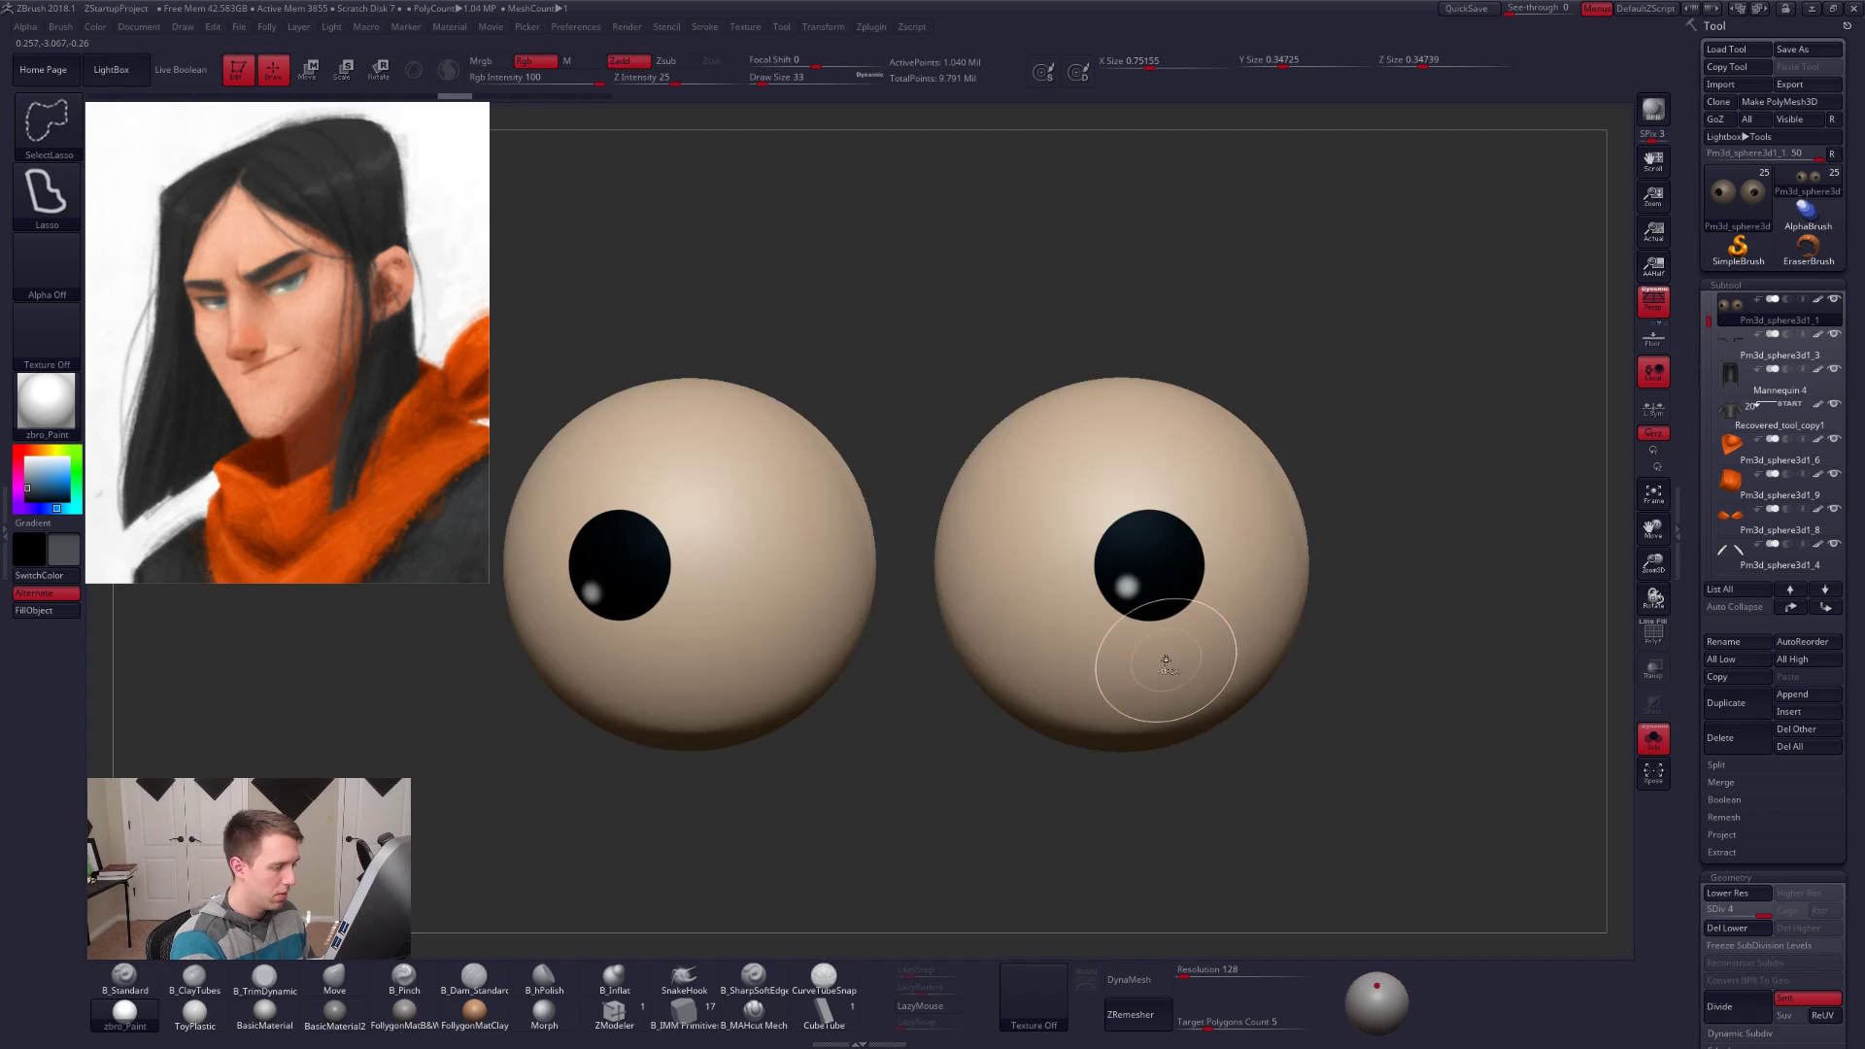
Step: Try painting both pupils dark grey, undo it and swap the main and secondary colors
left_click_drag(1152, 566, 1150, 565)
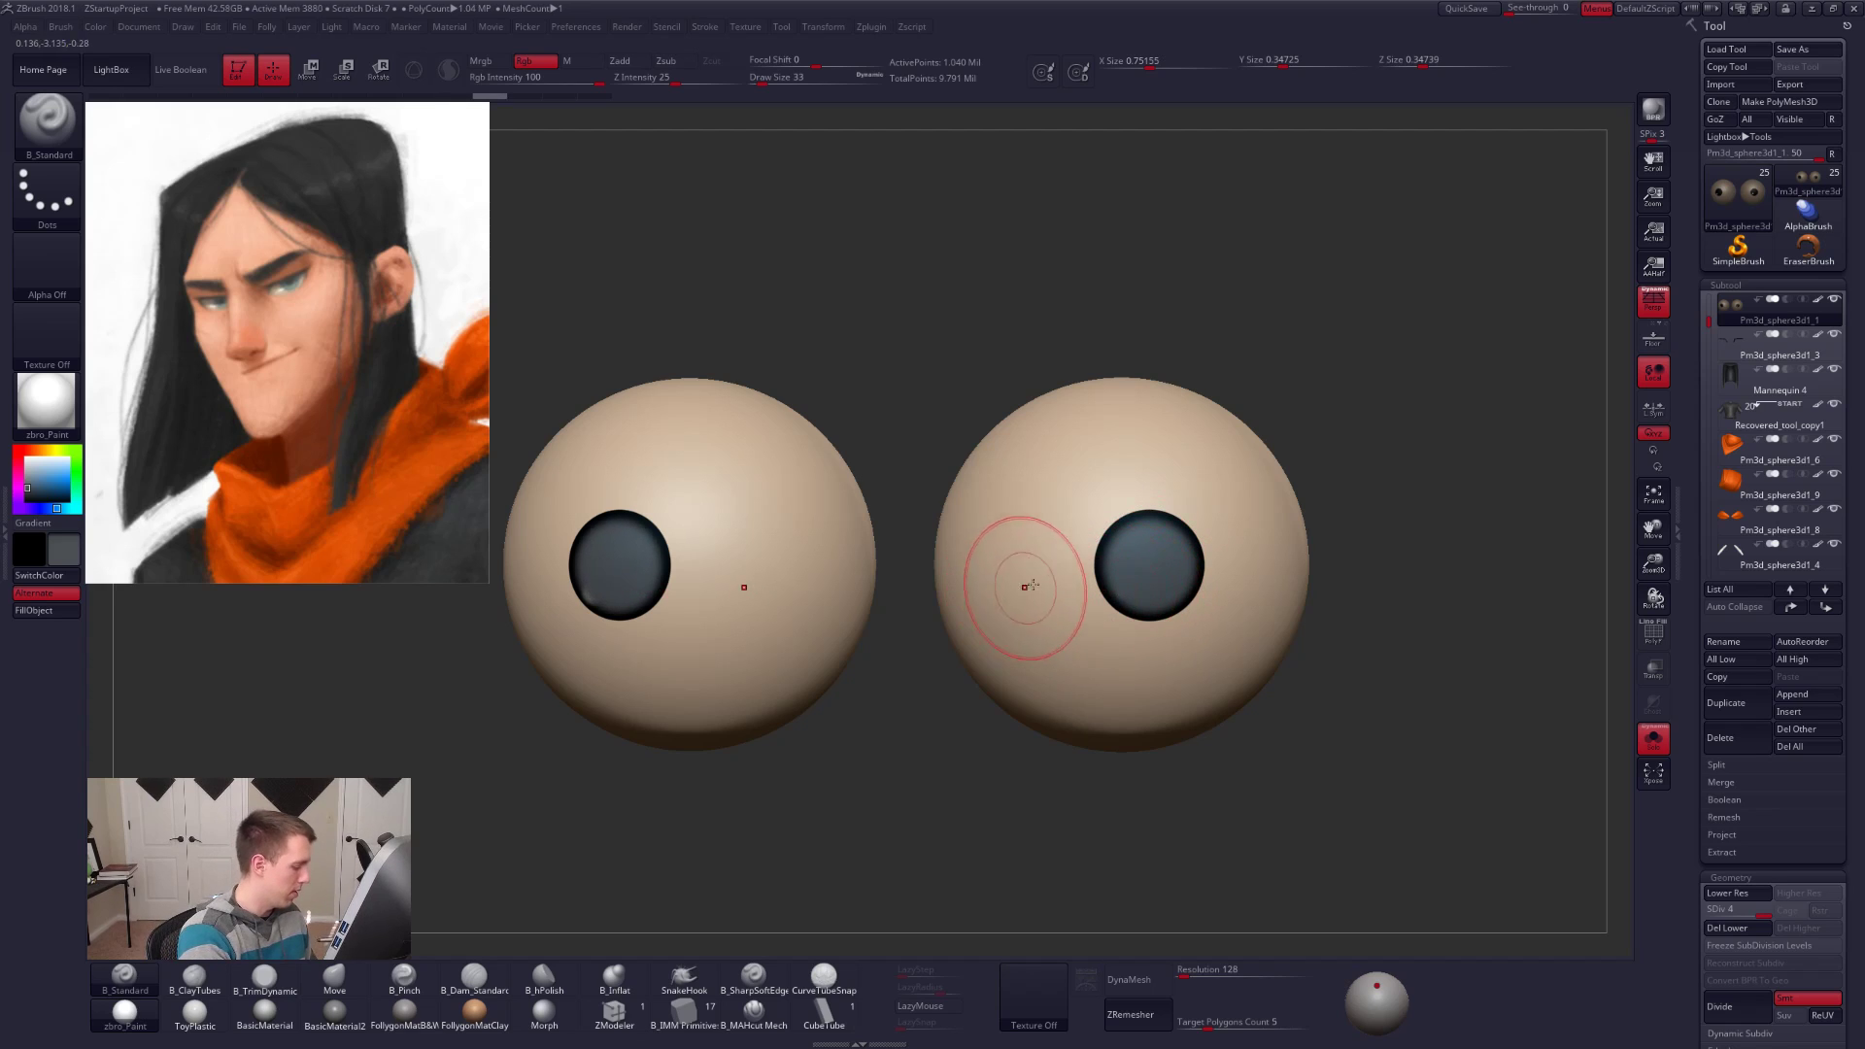
key("v")
key("ctrl+z")
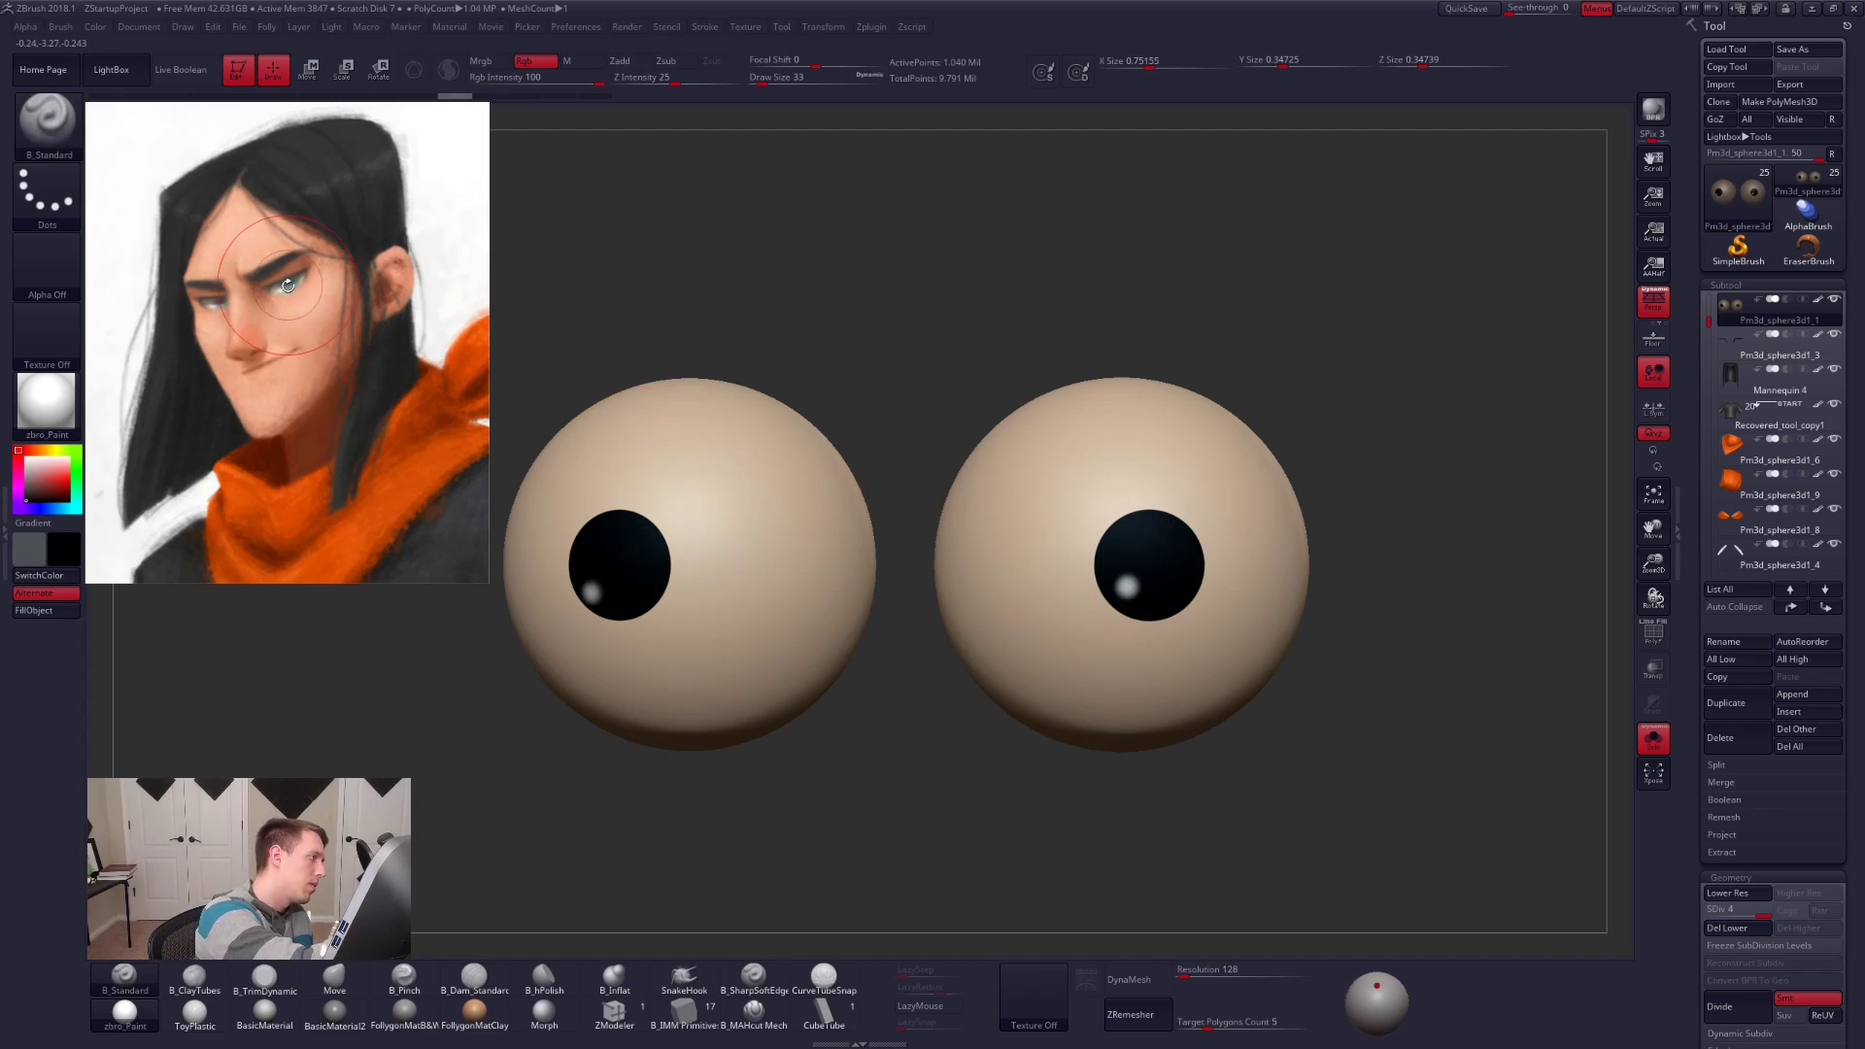
Step: Sample the grey-green of the painted character's eye from the reference as the main color
key("z")
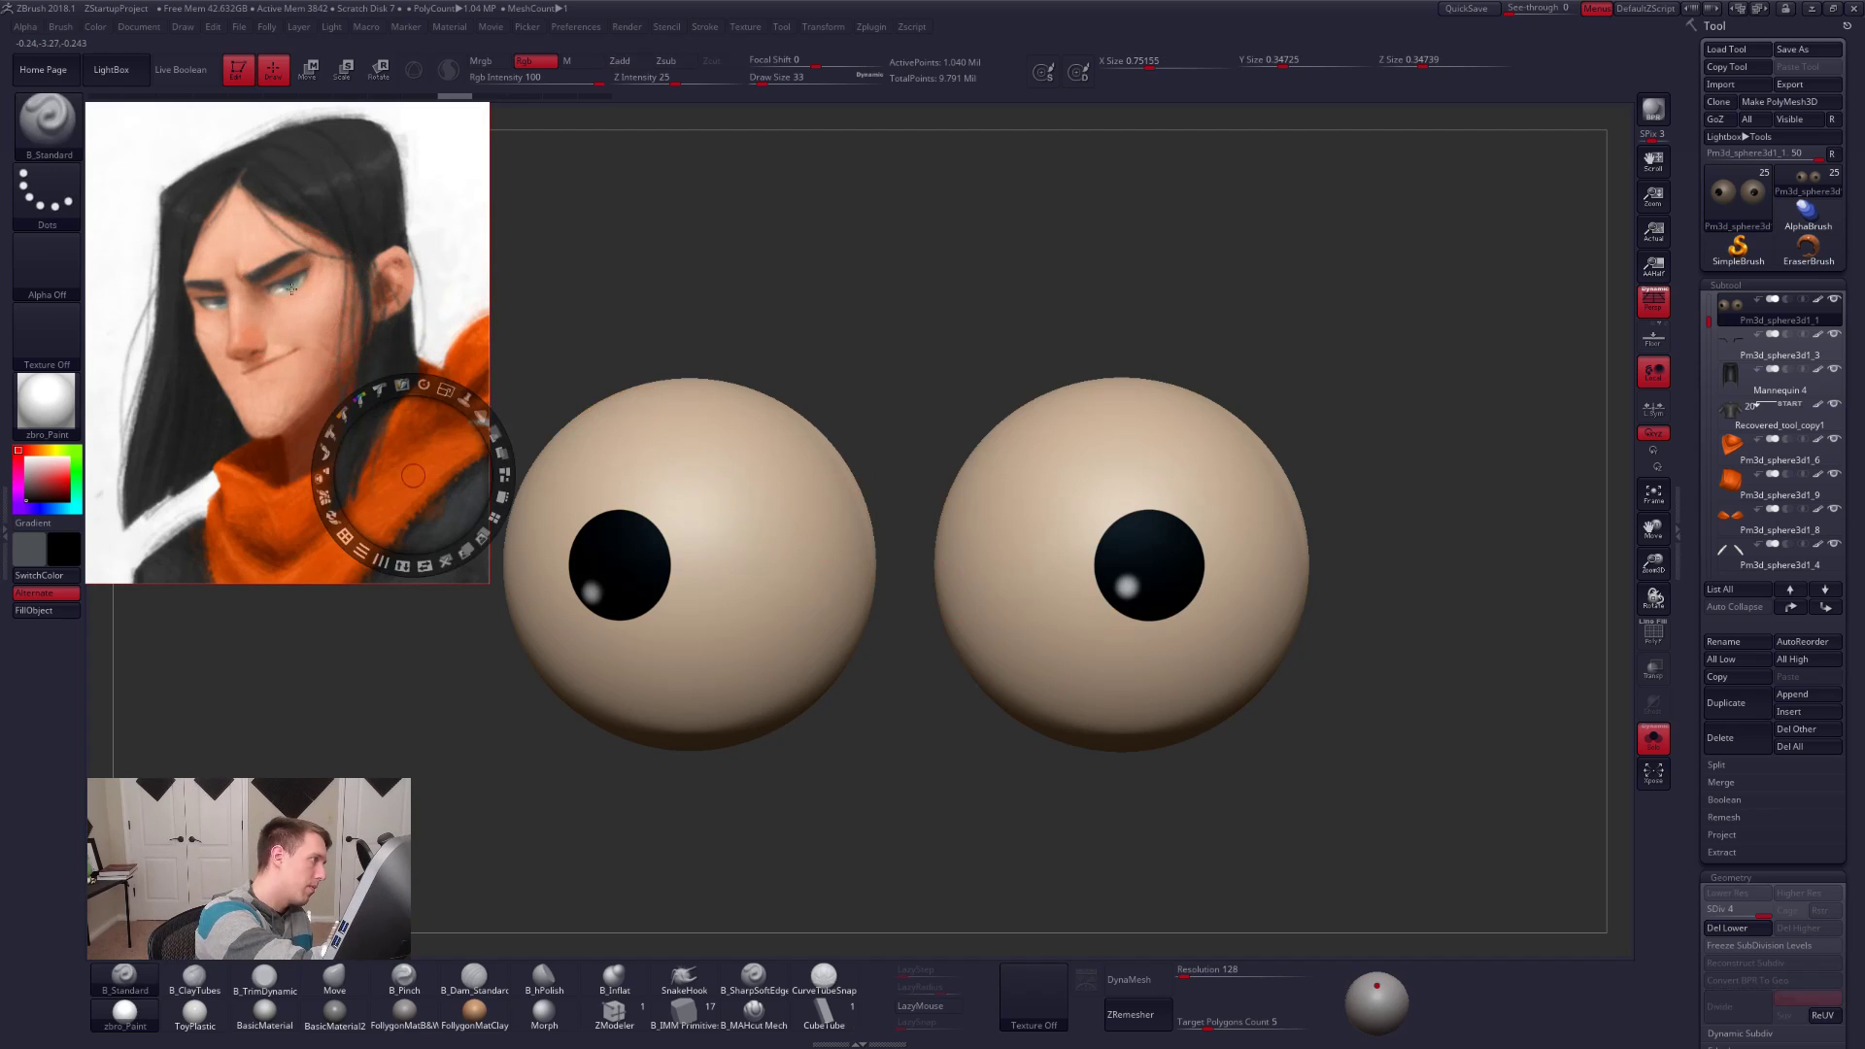
key("c")
key("z")
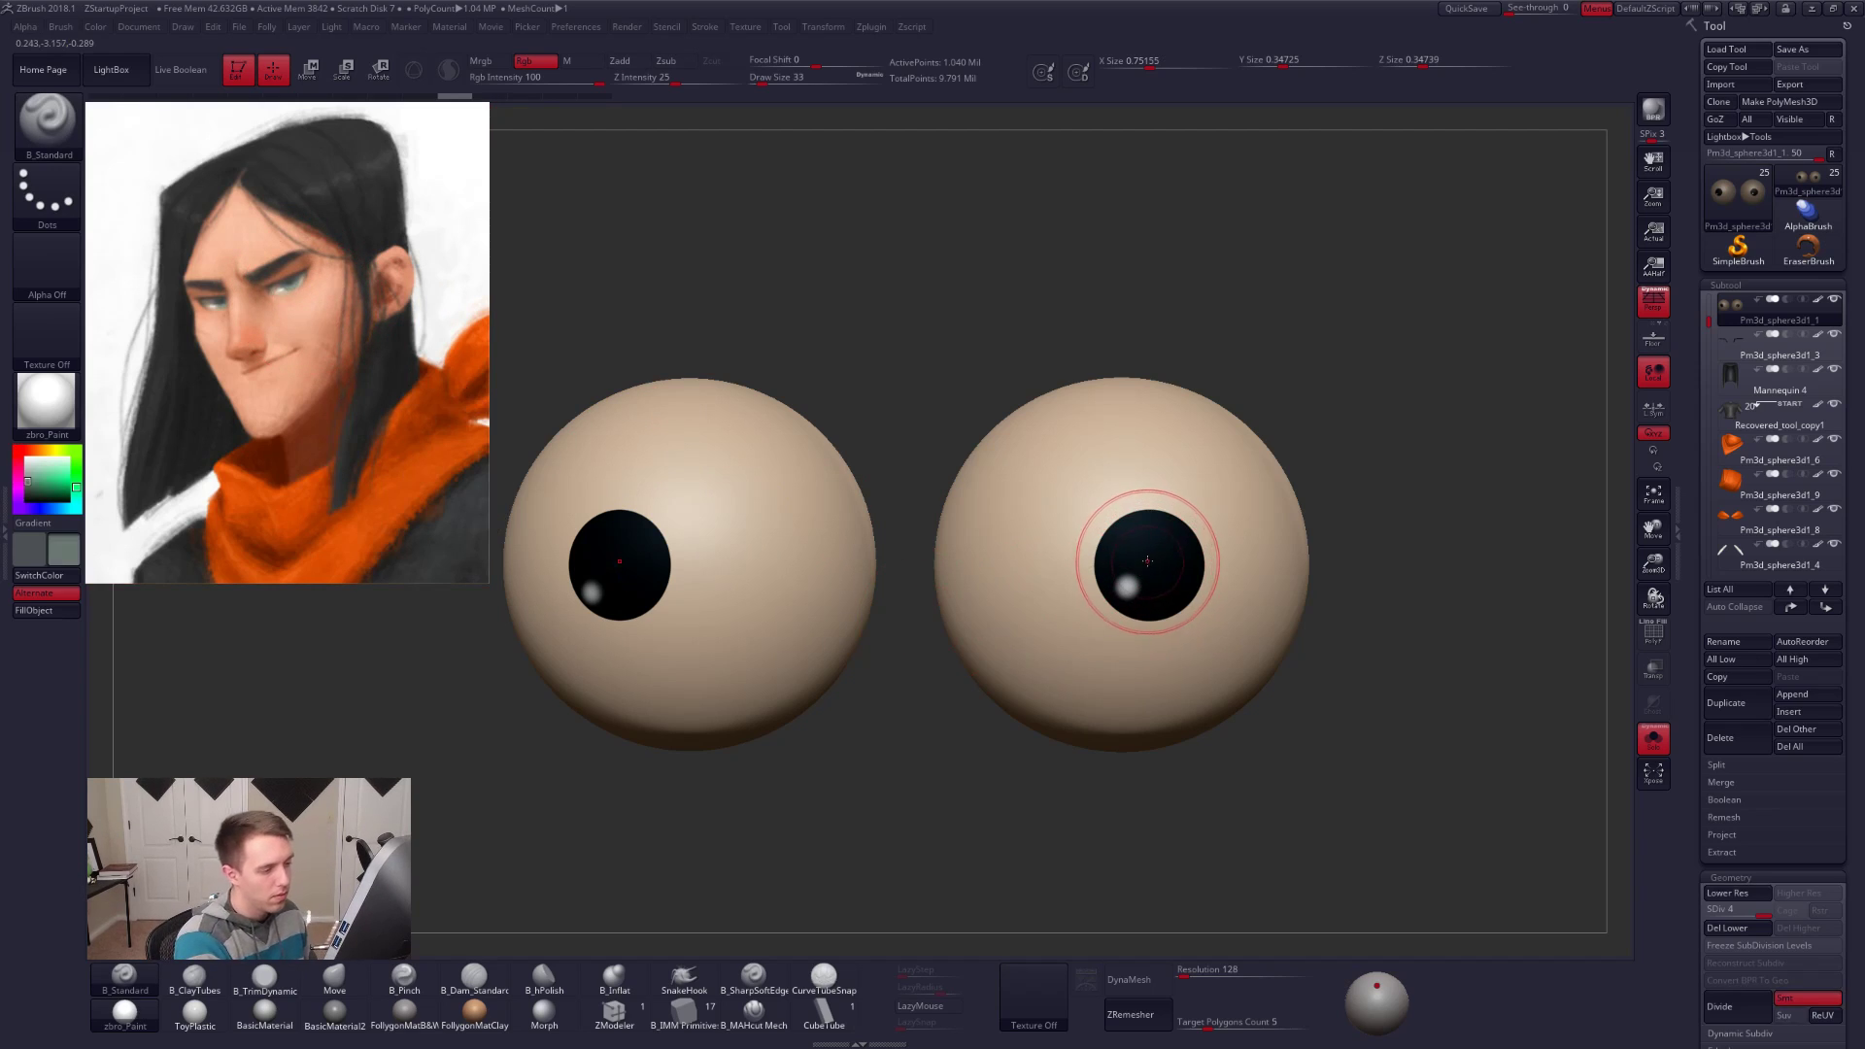
Step: Paint the black irises of both eyeballs grey-green and swap the main color to dark grey
left_click_drag(1151, 564, 1150, 569)
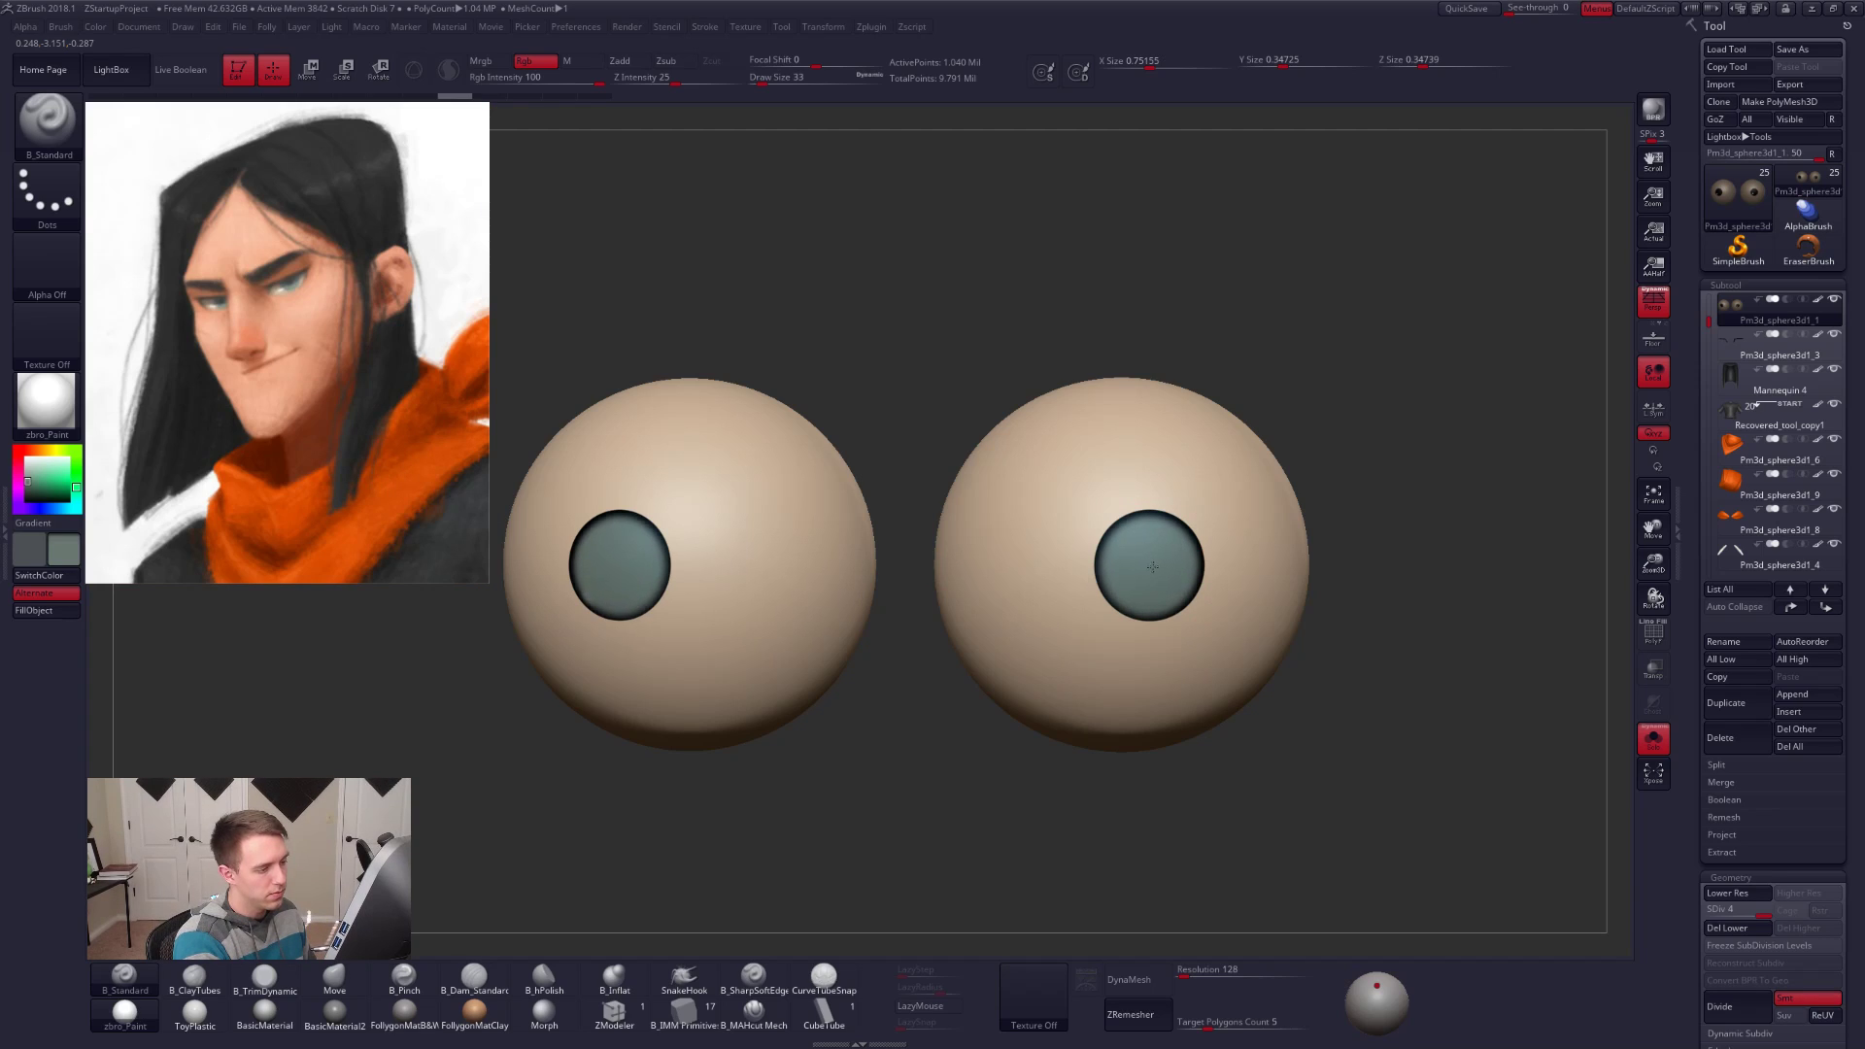
left_click_drag(1151, 562, 1166, 540)
key("space")
key("v")
key("space")
Step: Try a dark grey stroke above the iris, undo it and check the eyeballs' polygroups
mouse_move(1143, 473)
left_mouse_down()
mouse_move(1145, 502)
mouse_move(1149, 486)
left_mouse_up()
key("ctrl+z")
key("shift+f")
key("shift+f")
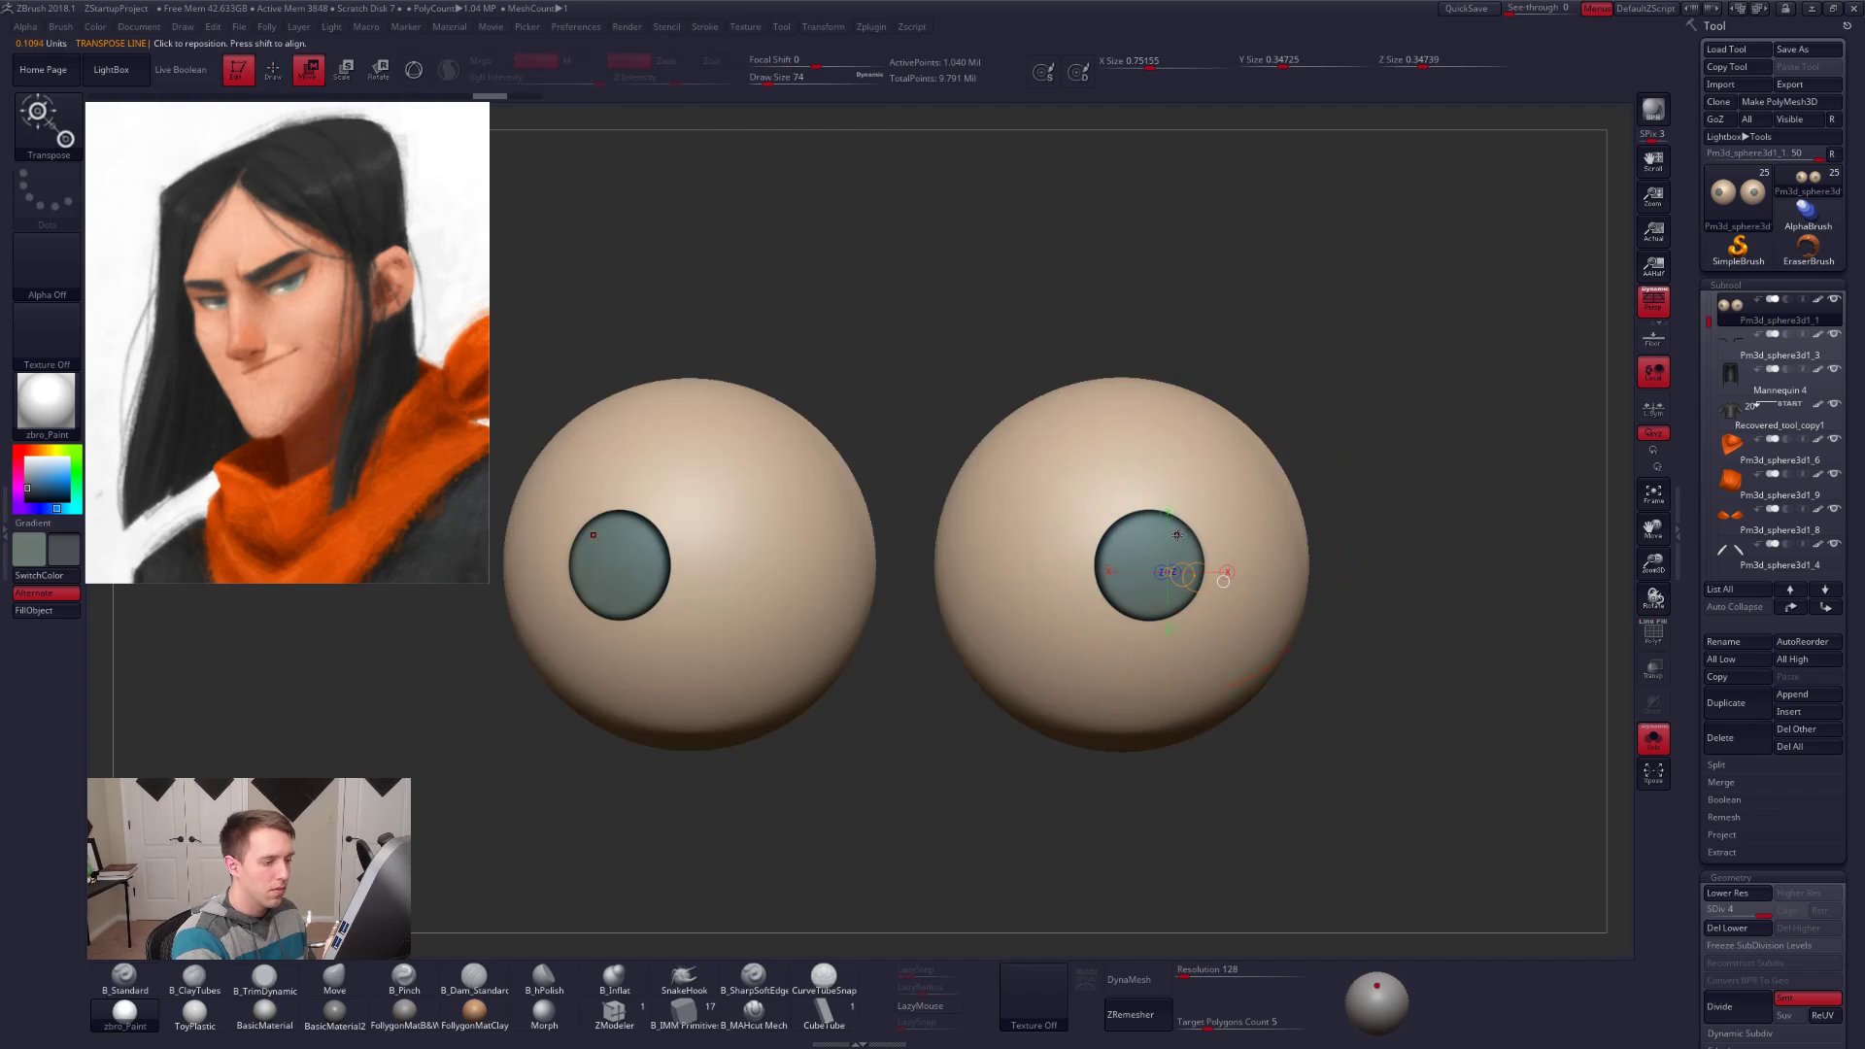
Step: Mask both eyeballs except for the irises
key("w")
left_click(1182, 540, "ctrl")
key("q")
Step: Try reshaping the upper edge of the irises with the Move brush, and undo it
key("b")
key("m")
key("v")
mouse_move(1152, 464)
left_mouse_down()
mouse_move(1151, 513)
mouse_move(1180, 487)
left_mouse_up()
key("b")
key("s")
key("t")
key("ctrl+z")
Step: Brush soft dark grey shading over the unmasked irises at Rgb Intensity 12
key("space")
left_click_drag(1265, 563, 1148, 551)
key("ctrl+z")
key("space")
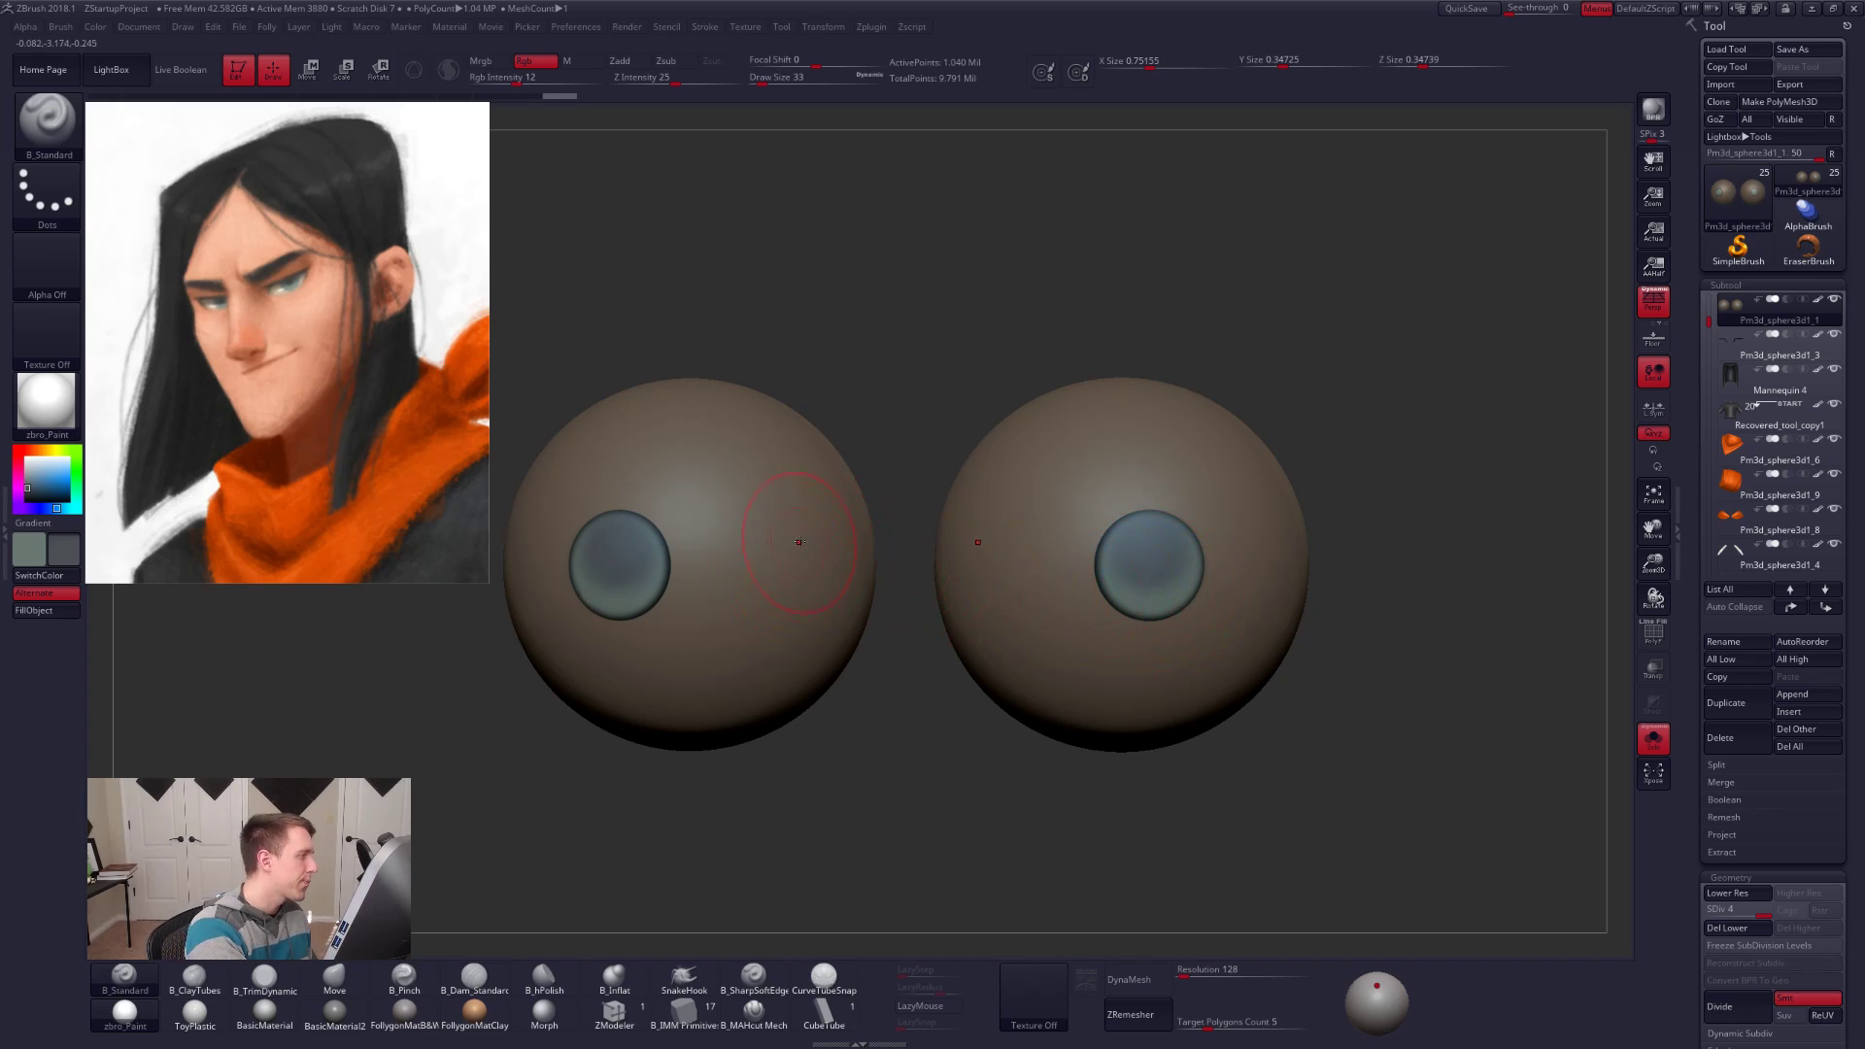
key("v")
key("space")
left_click_drag(1134, 595, 1125, 598)
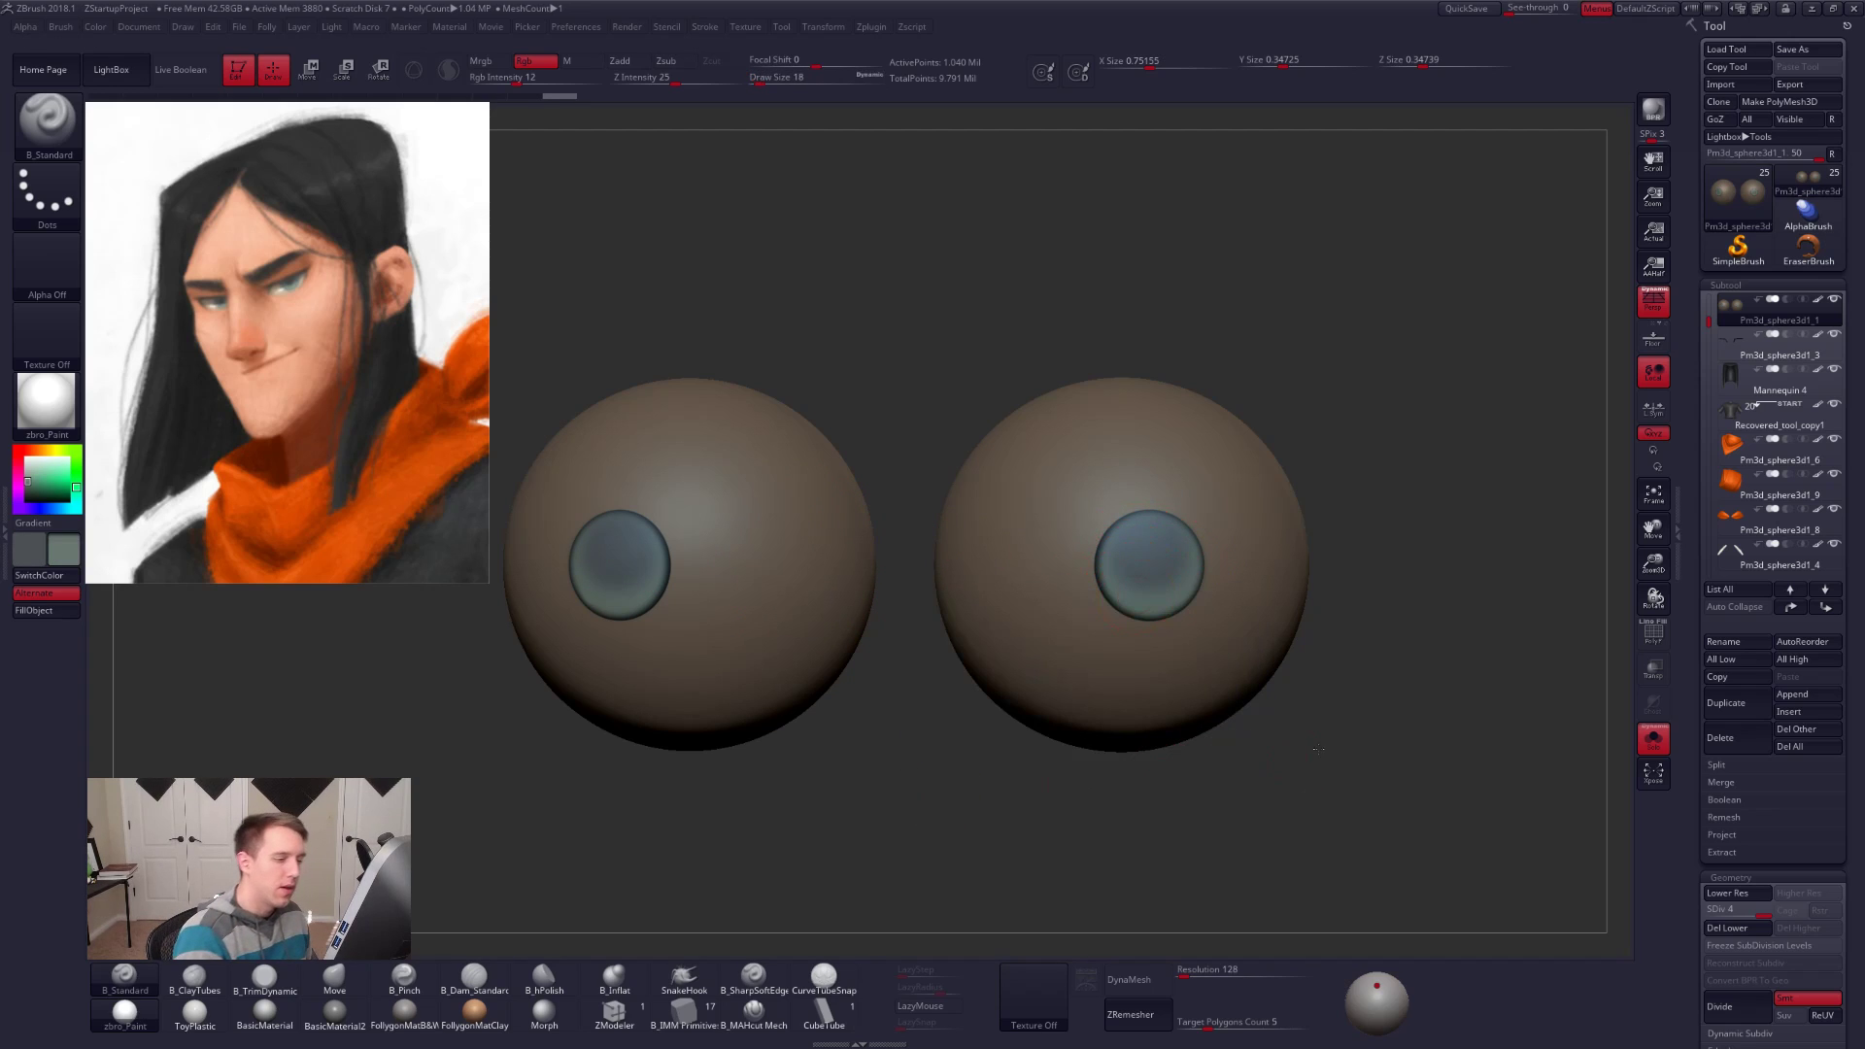
Step: Check the eyes within the full head, clear the mask and isolate the eyeballs again
left_click_drag(1318, 749, 1364, 739, "shift")
key("alt+s")
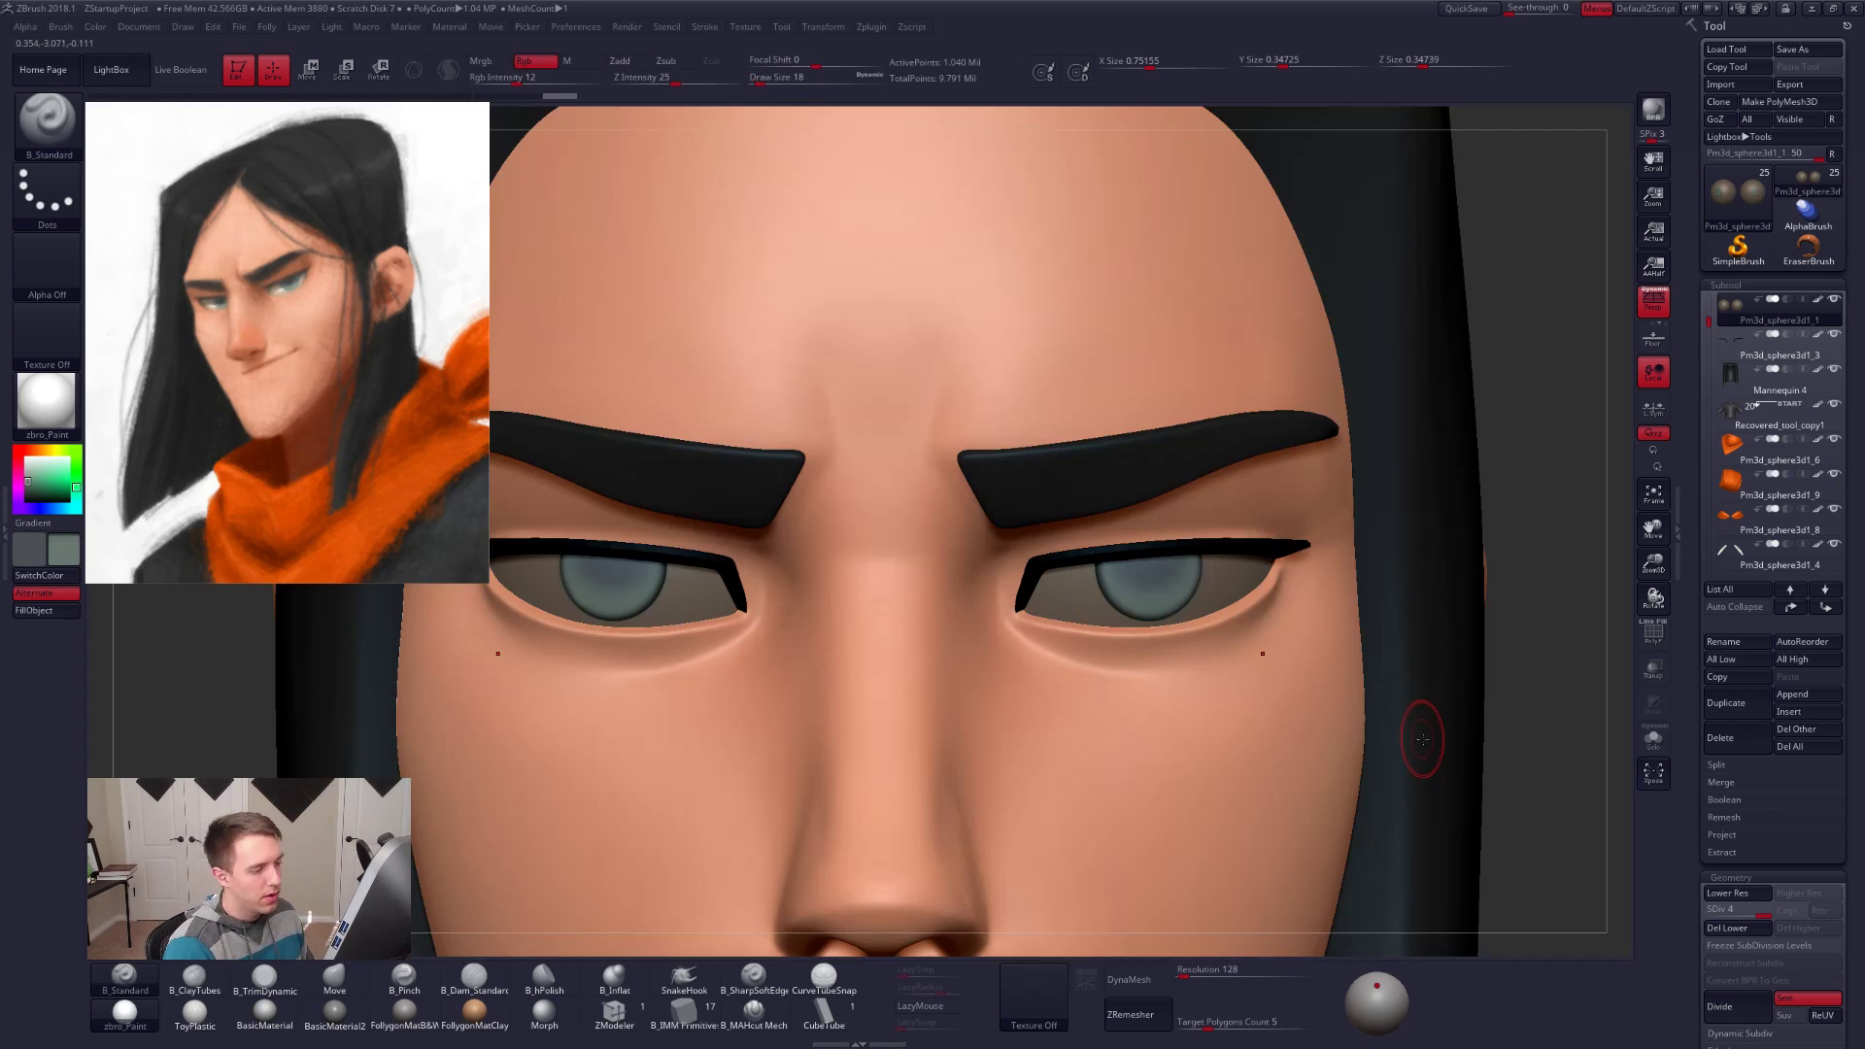
left_click(1502, 692, "ctrl")
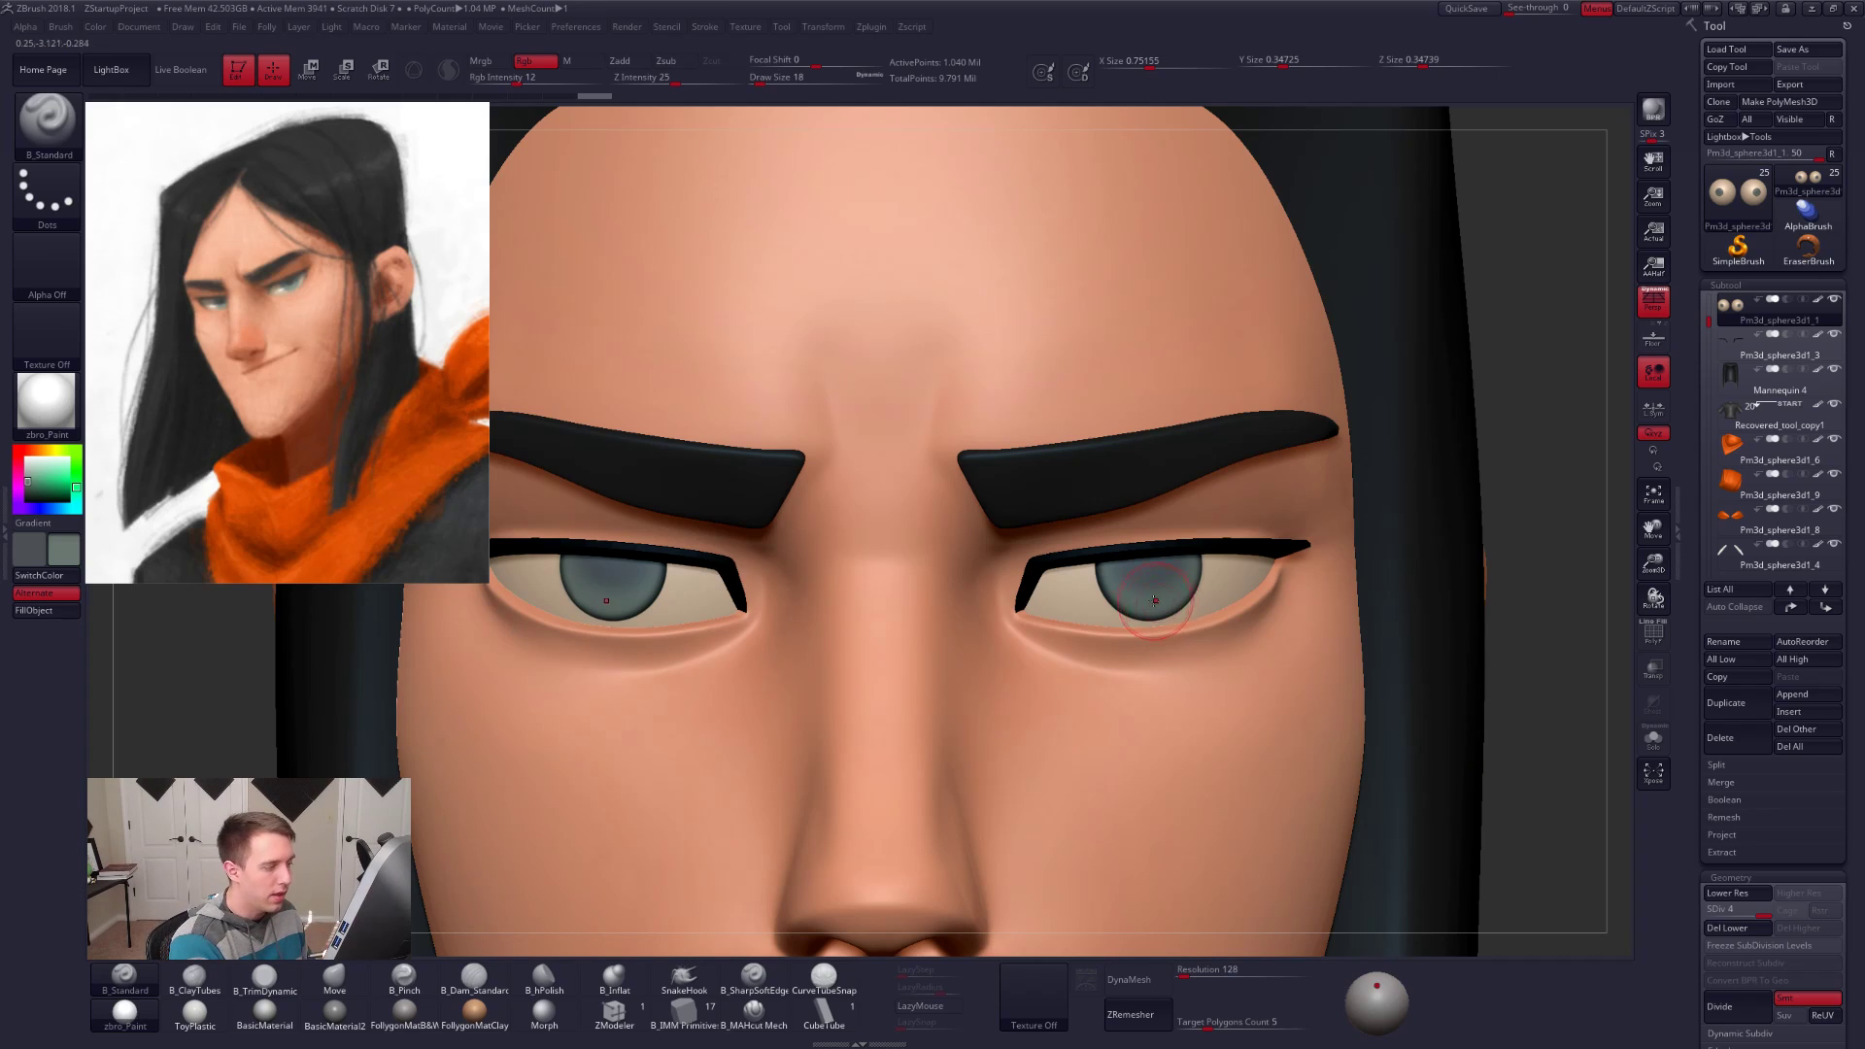
key("alt+s")
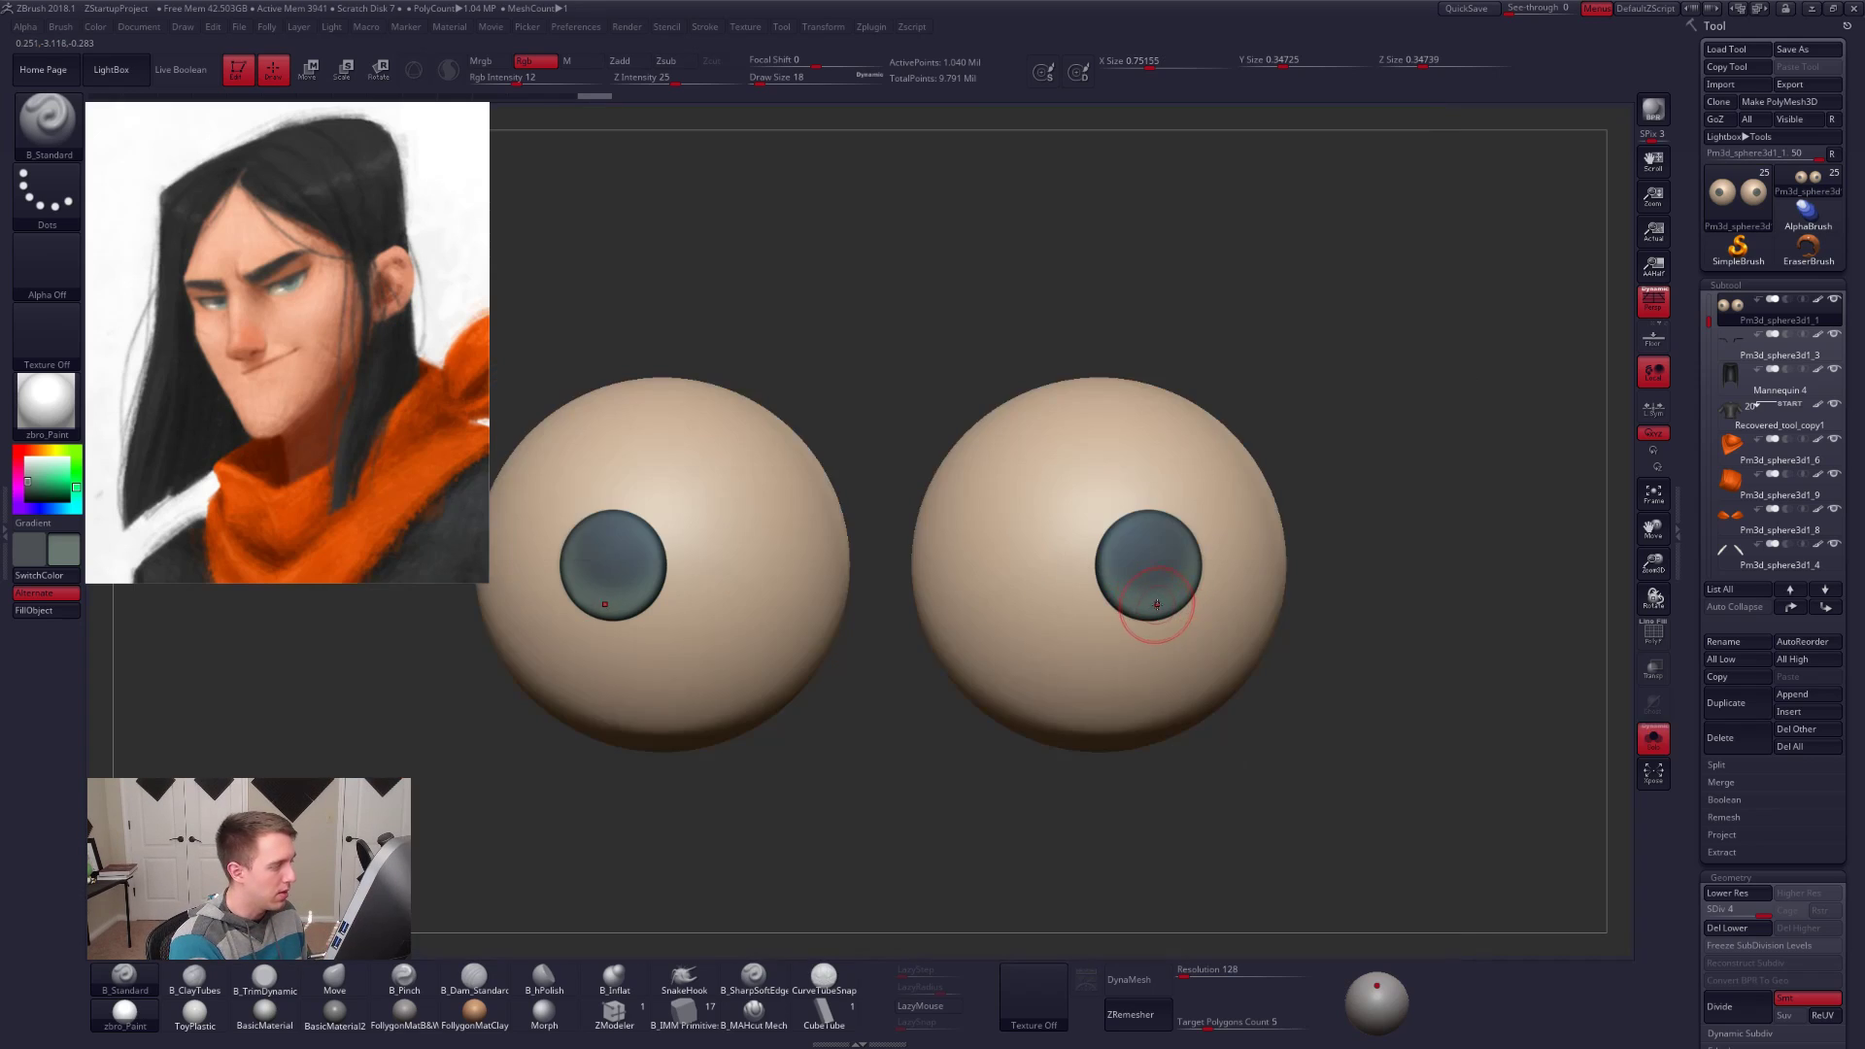
Step: Pick a bright green as the main color, try a small stroke low on the iris and undo it
left_click(62, 477)
mouse_move(1253, 622)
right_mouse_down()
mouse_move(1148, 610)
mouse_move(1150, 653)
mouse_move(1171, 635)
right_mouse_up()
key("space")
left_click(1149, 605)
key("space")
left_click(1168, 609)
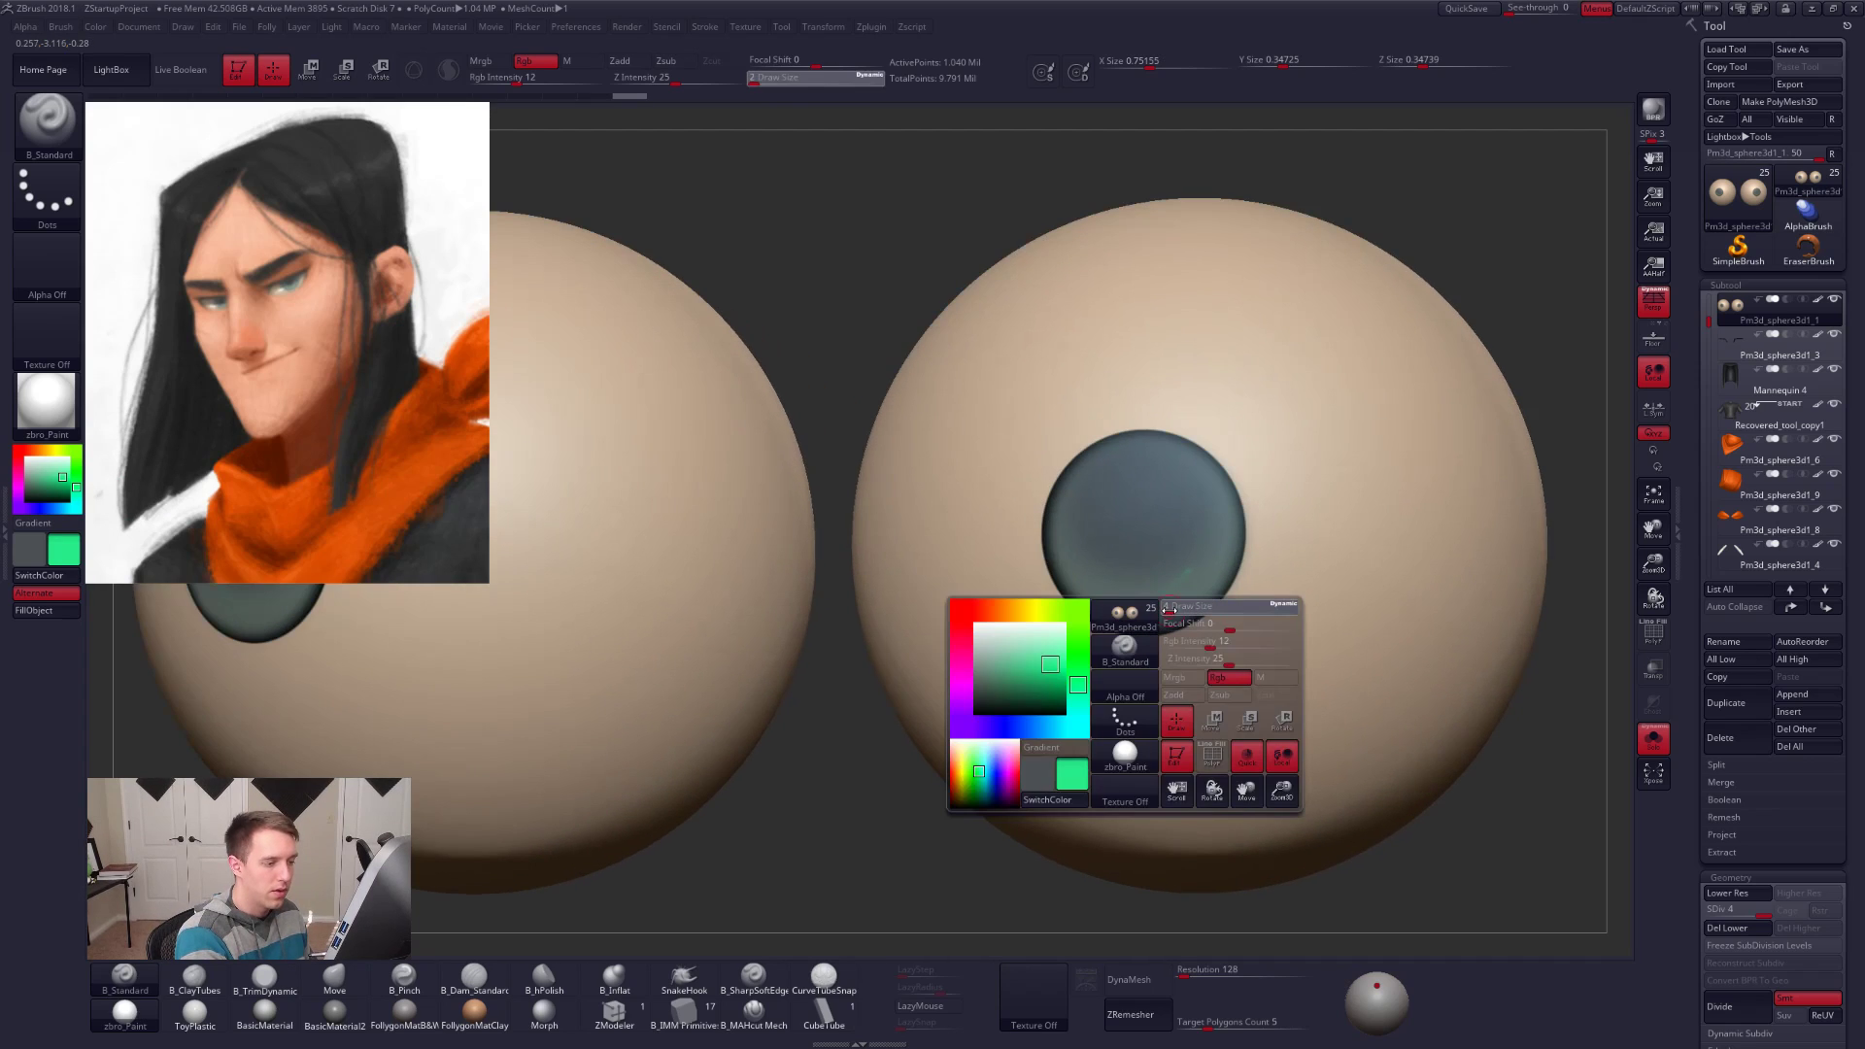
left_click_drag(1169, 610, 1172, 611)
key("ctrl+z")
Step: Brush a faint green along the lower part of the irises at Rgb Intensity 7 and Draw Size 9
key("space")
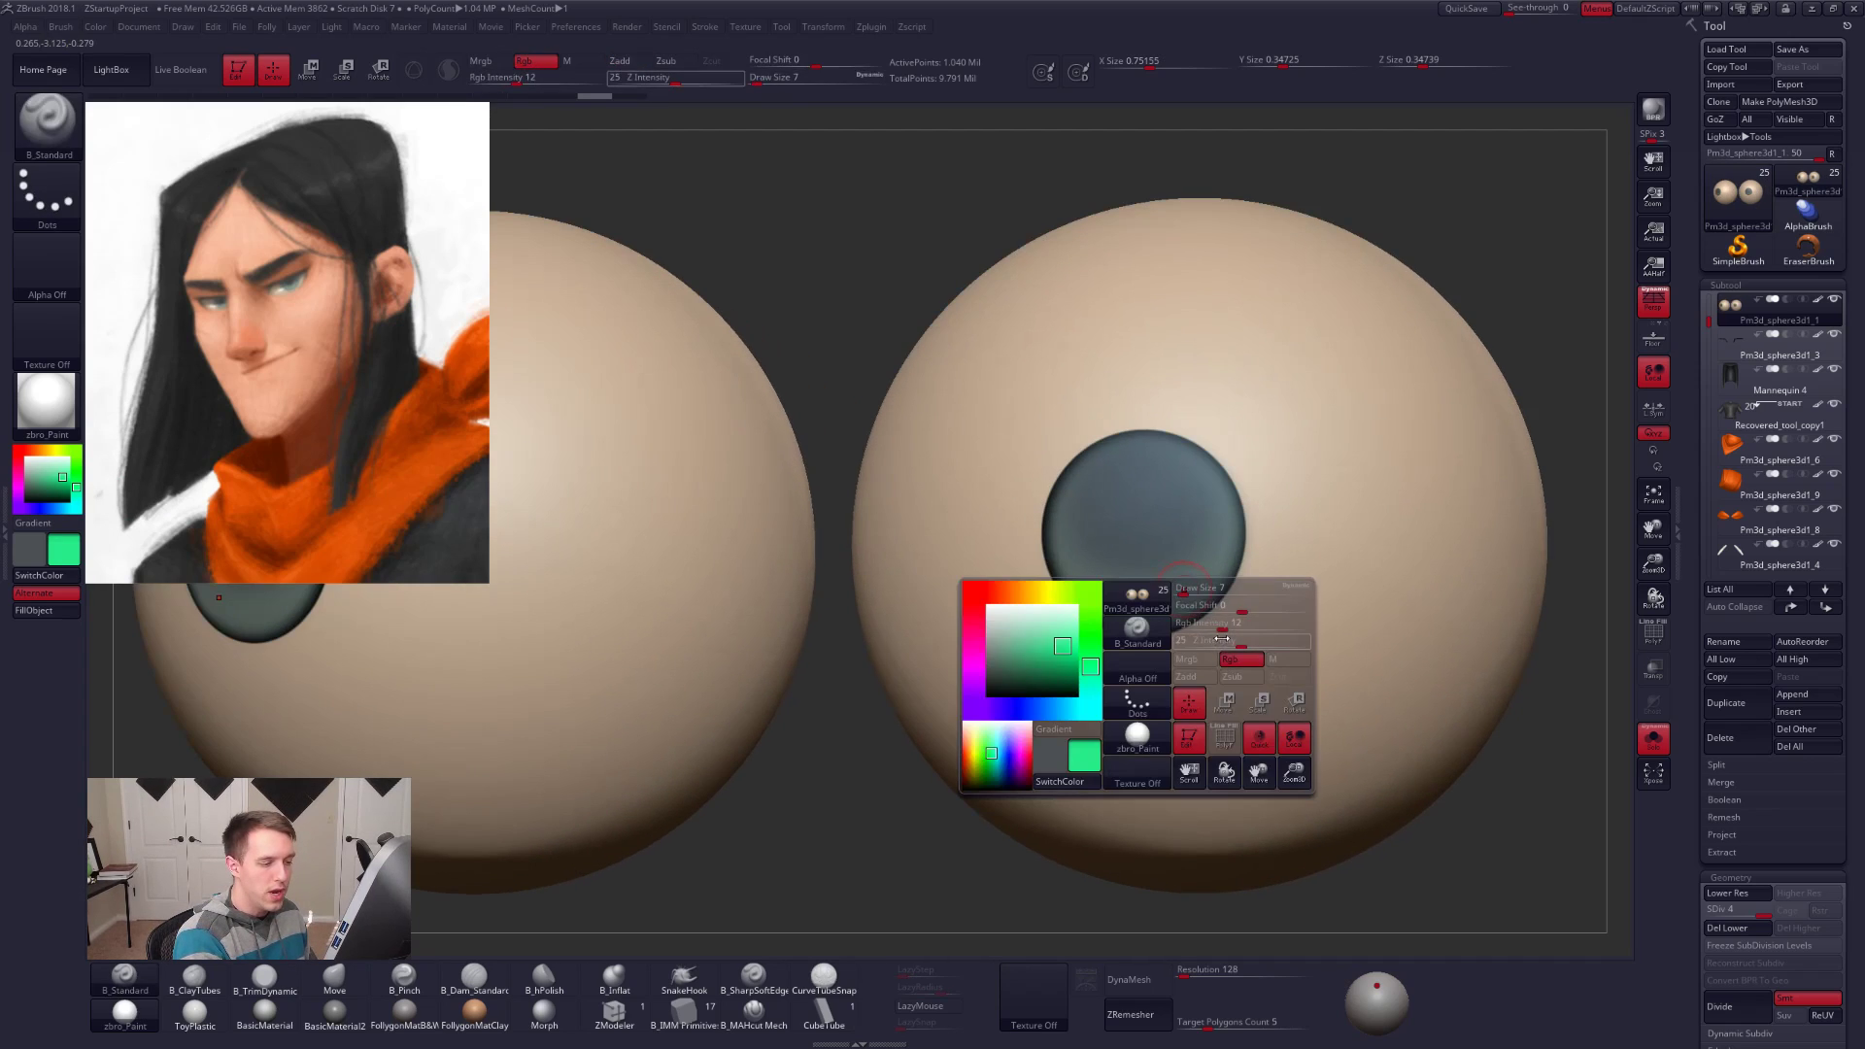
left_click_drag(1222, 627, 1212, 627)
left_click_drag(1171, 566, 1163, 573)
key("ctrl+z")
right_click_drag(1103, 587, 1116, 582)
key("space")
left_click_drag(1116, 583, 1119, 583)
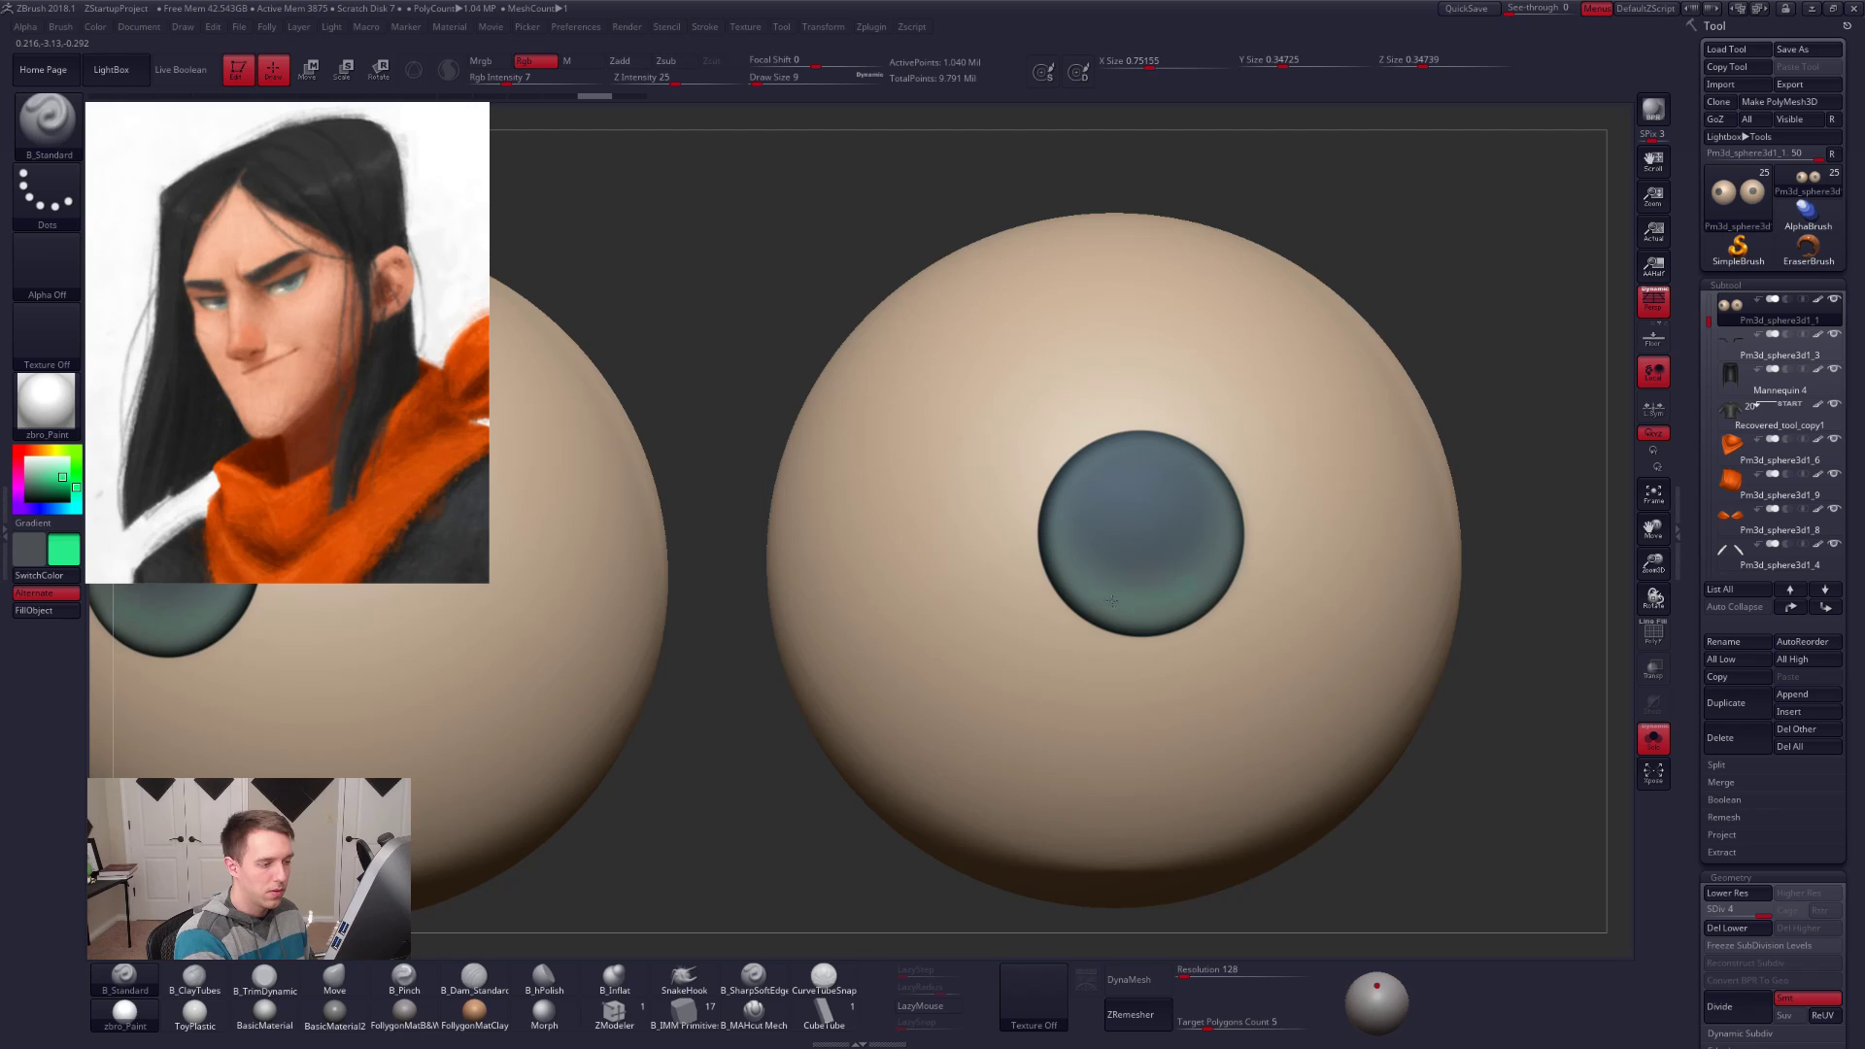
Step: Pick a teal as the main color and brush it lightly over the irises at Draw Size 21
mouse_move(1153, 649)
right_mouse_down("ctrl")
mouse_move(1028, 632)
mouse_move(1169, 666)
mouse_move(1161, 651)
right_mouse_up("ctrl")
key("c")
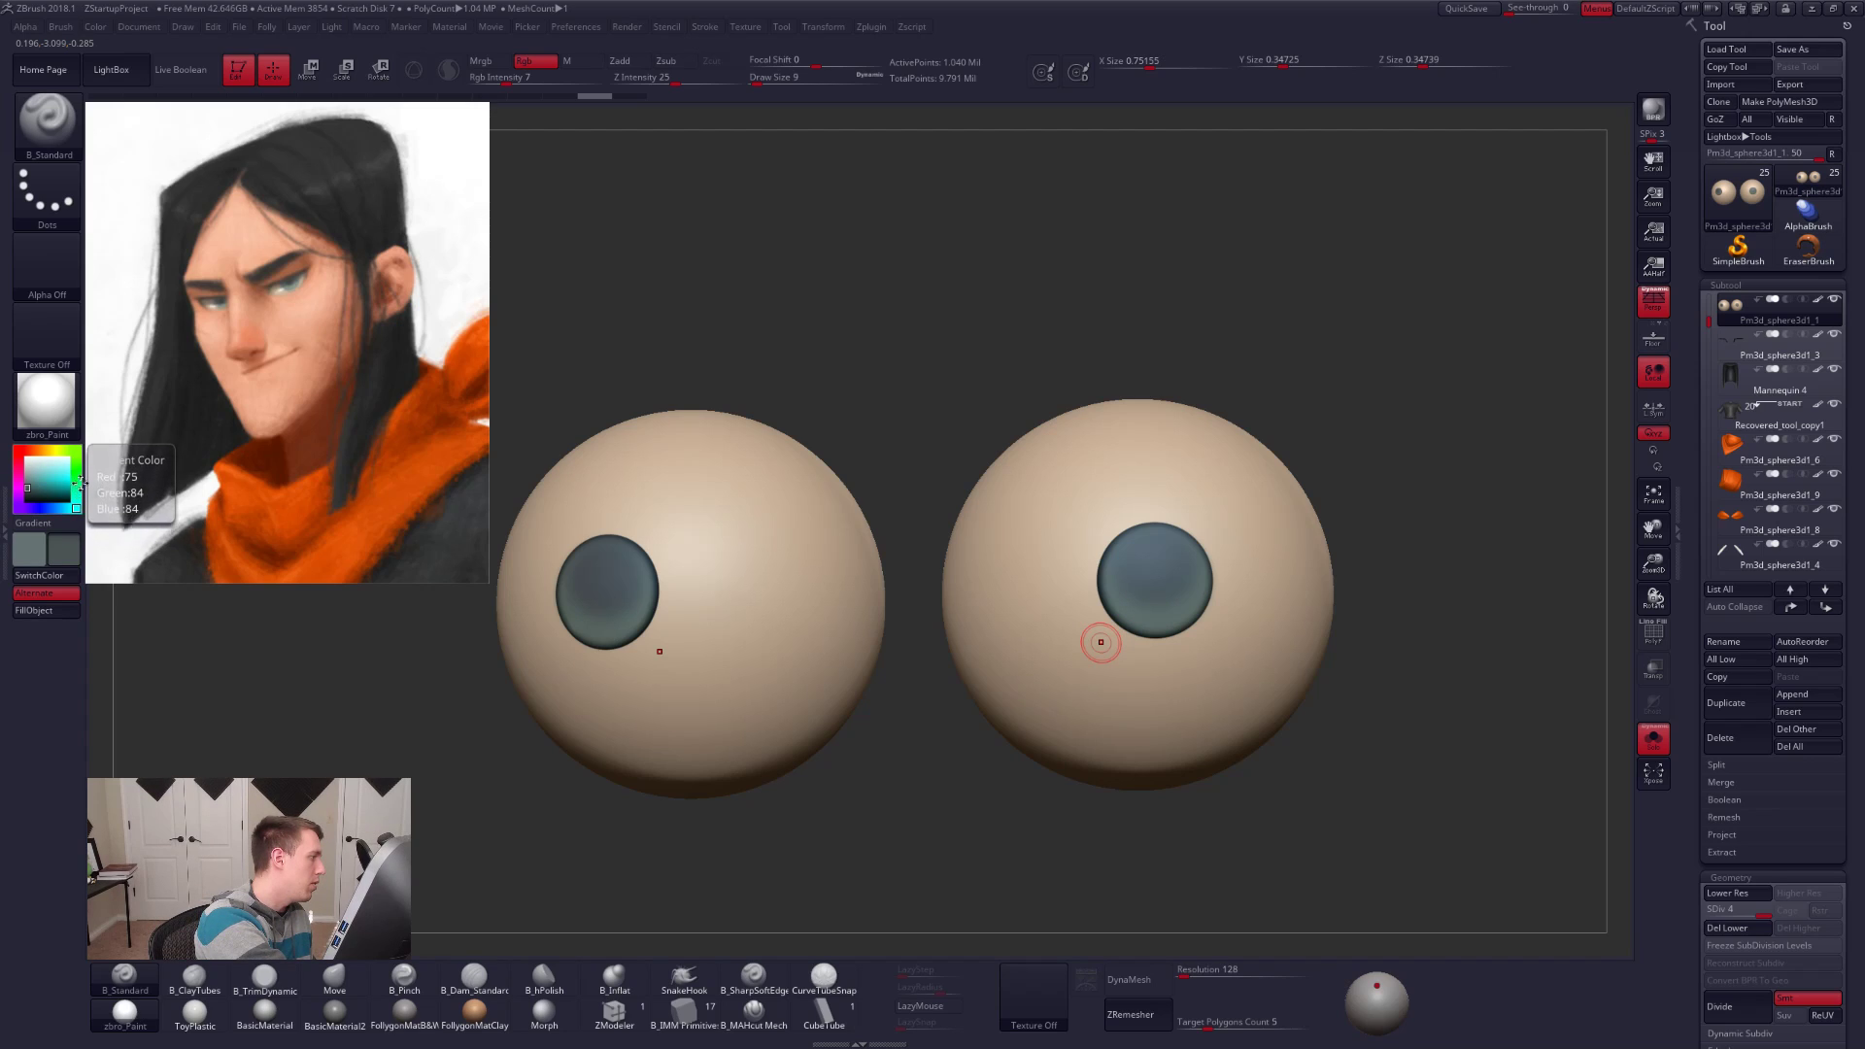
left_click_drag(67, 478, 55, 482)
right_click_drag(1158, 596, 1144, 603, "alt")
key("space")
left_click_drag(1144, 603, 1101, 582)
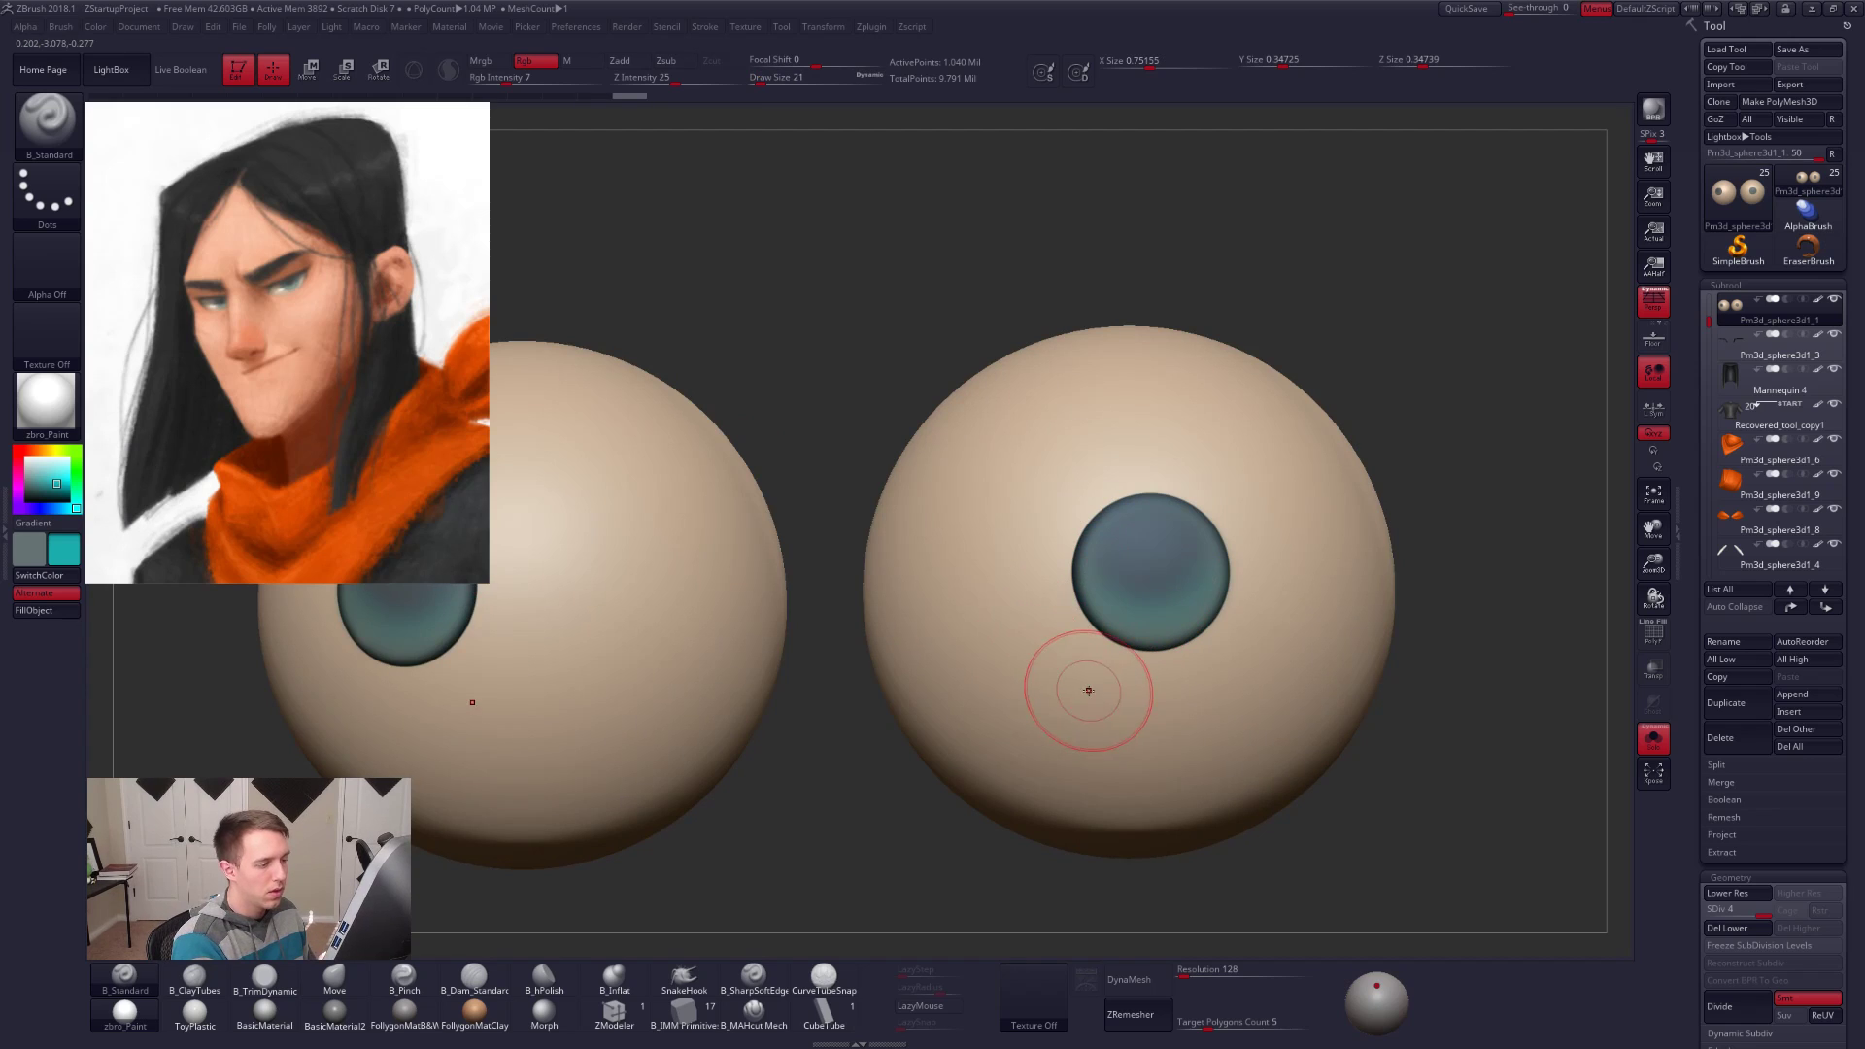
Step: Dab teal onto the lower irises at Draw Size 7 and check the eyes in the full head
right_click_drag(1082, 687, 1169, 688)
key("space")
left_click_drag(1161, 622, 1155, 623)
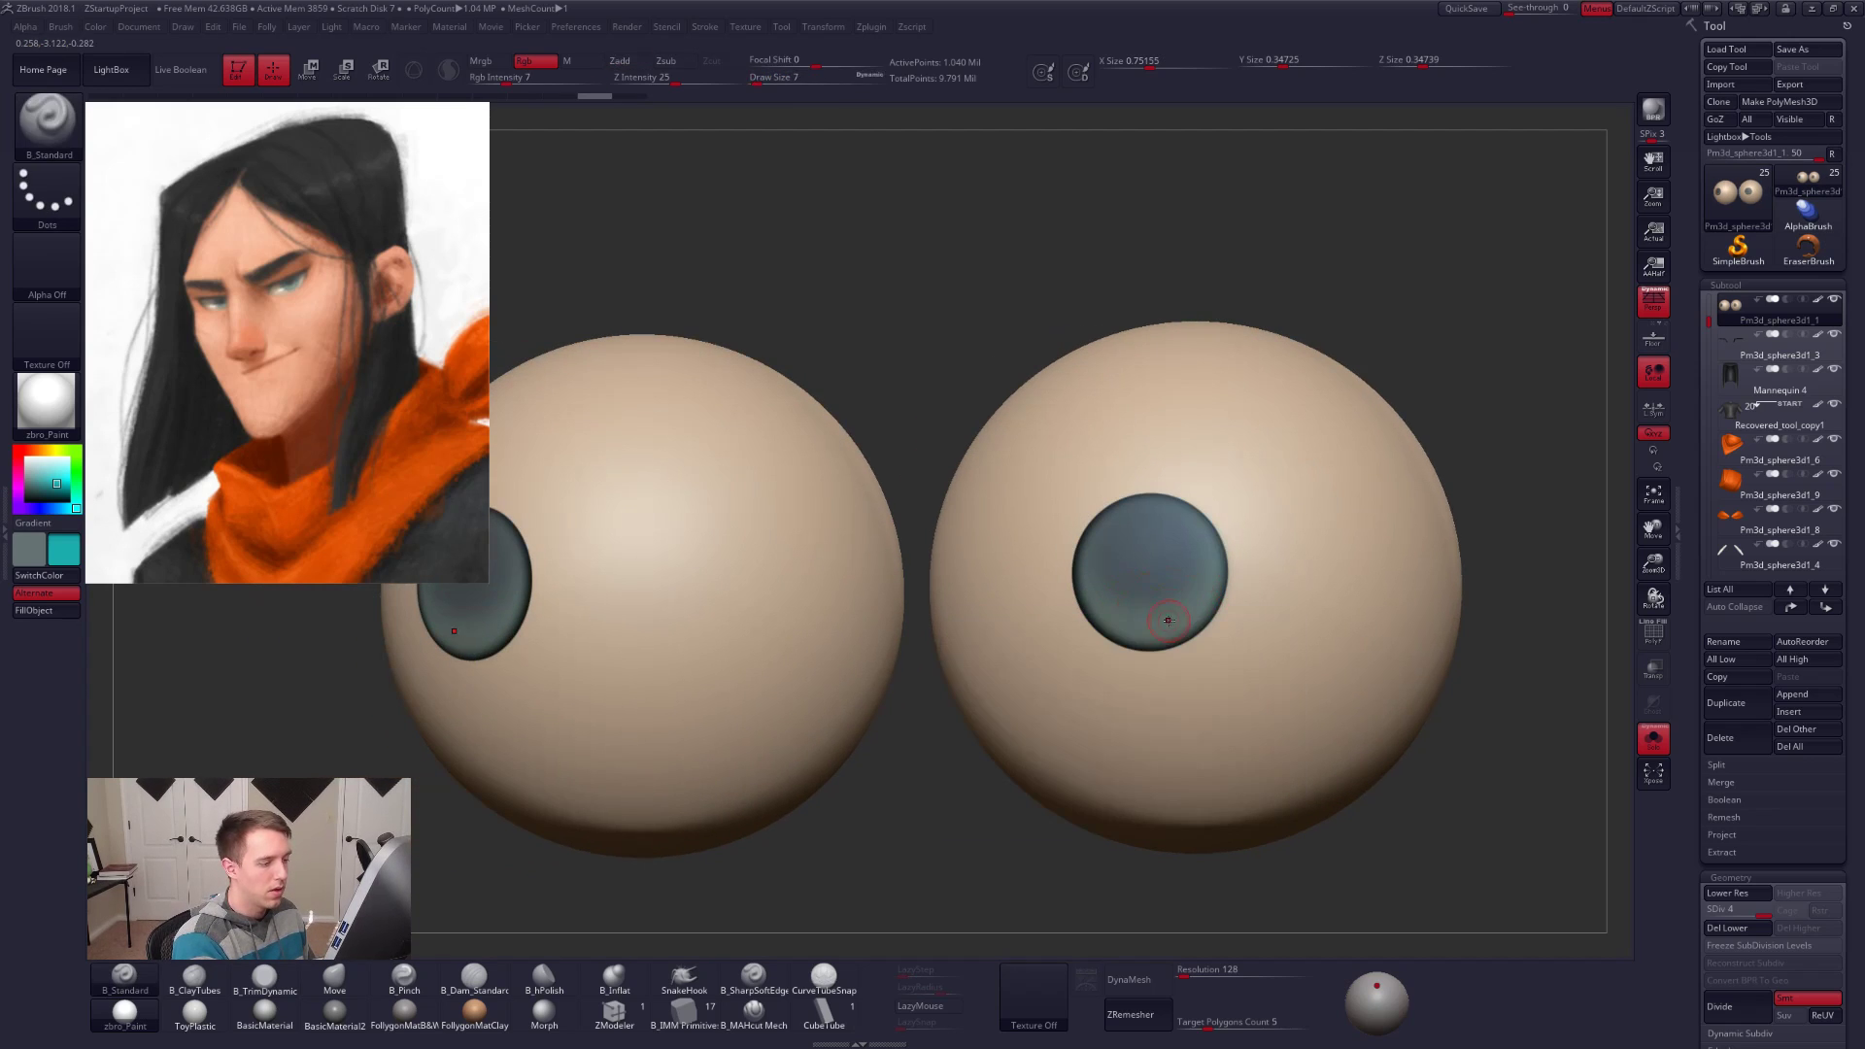
mouse_move(1154, 628)
right_mouse_down("alt")
mouse_move(1137, 674)
mouse_move(1113, 620)
mouse_move(1137, 638)
right_mouse_up("alt")
key("alt+s")
key("space")
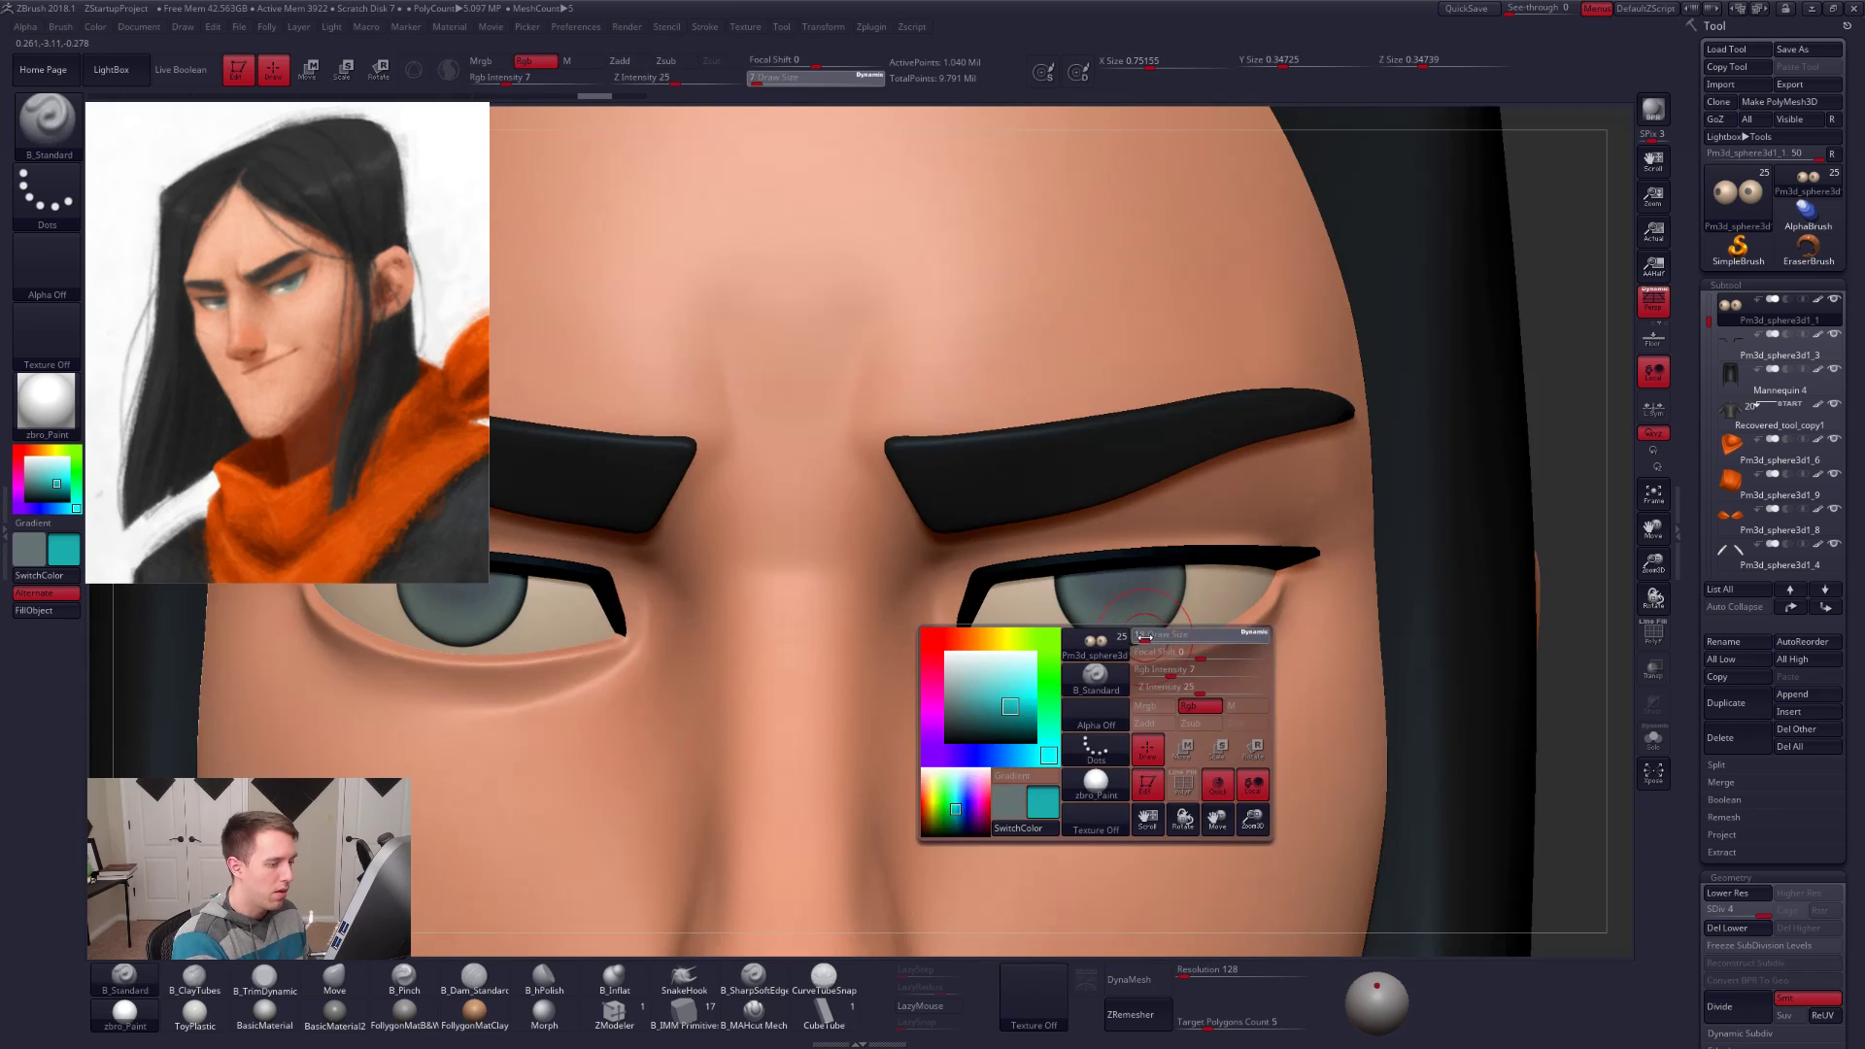
key("alt+s")
Step: Mask both irises on the isolated eyeballs and soften the mask's edge
key("w")
key("ctrl+shift+z")
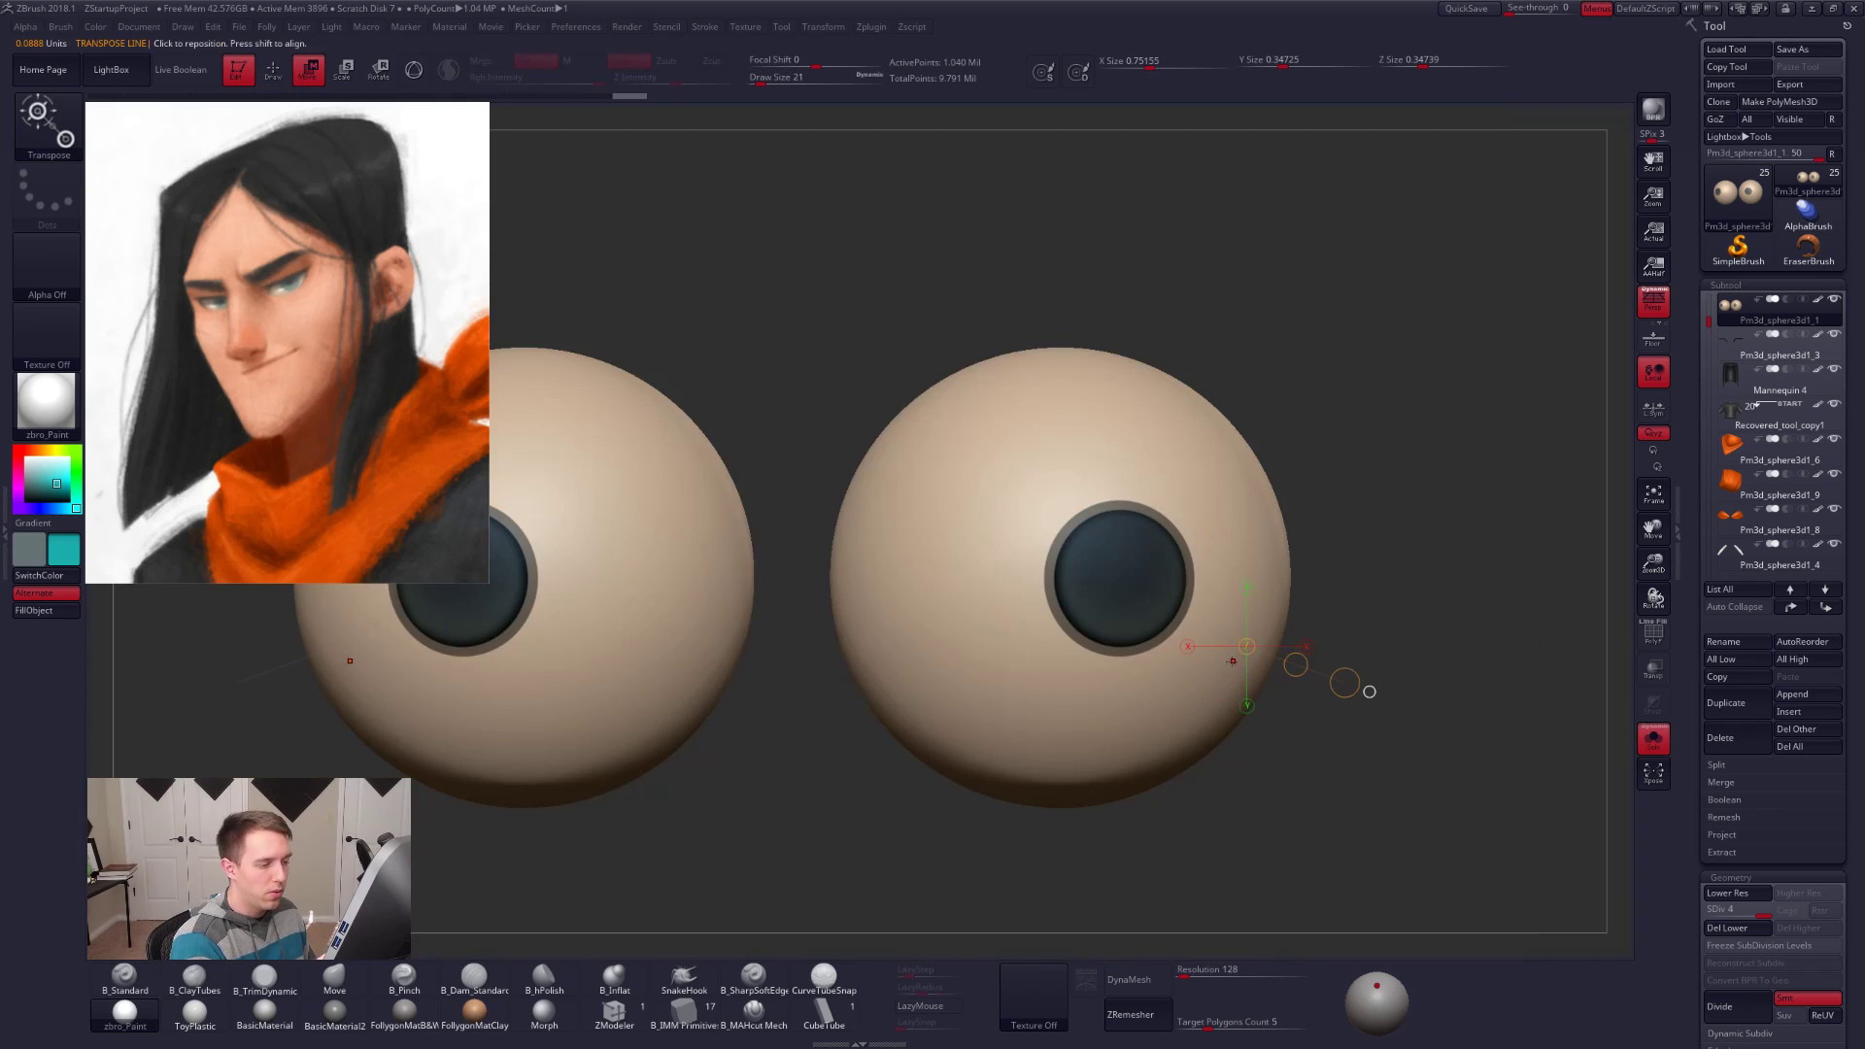
key("q")
left_click_drag(1367, 619, 1390, 641, "ctrl")
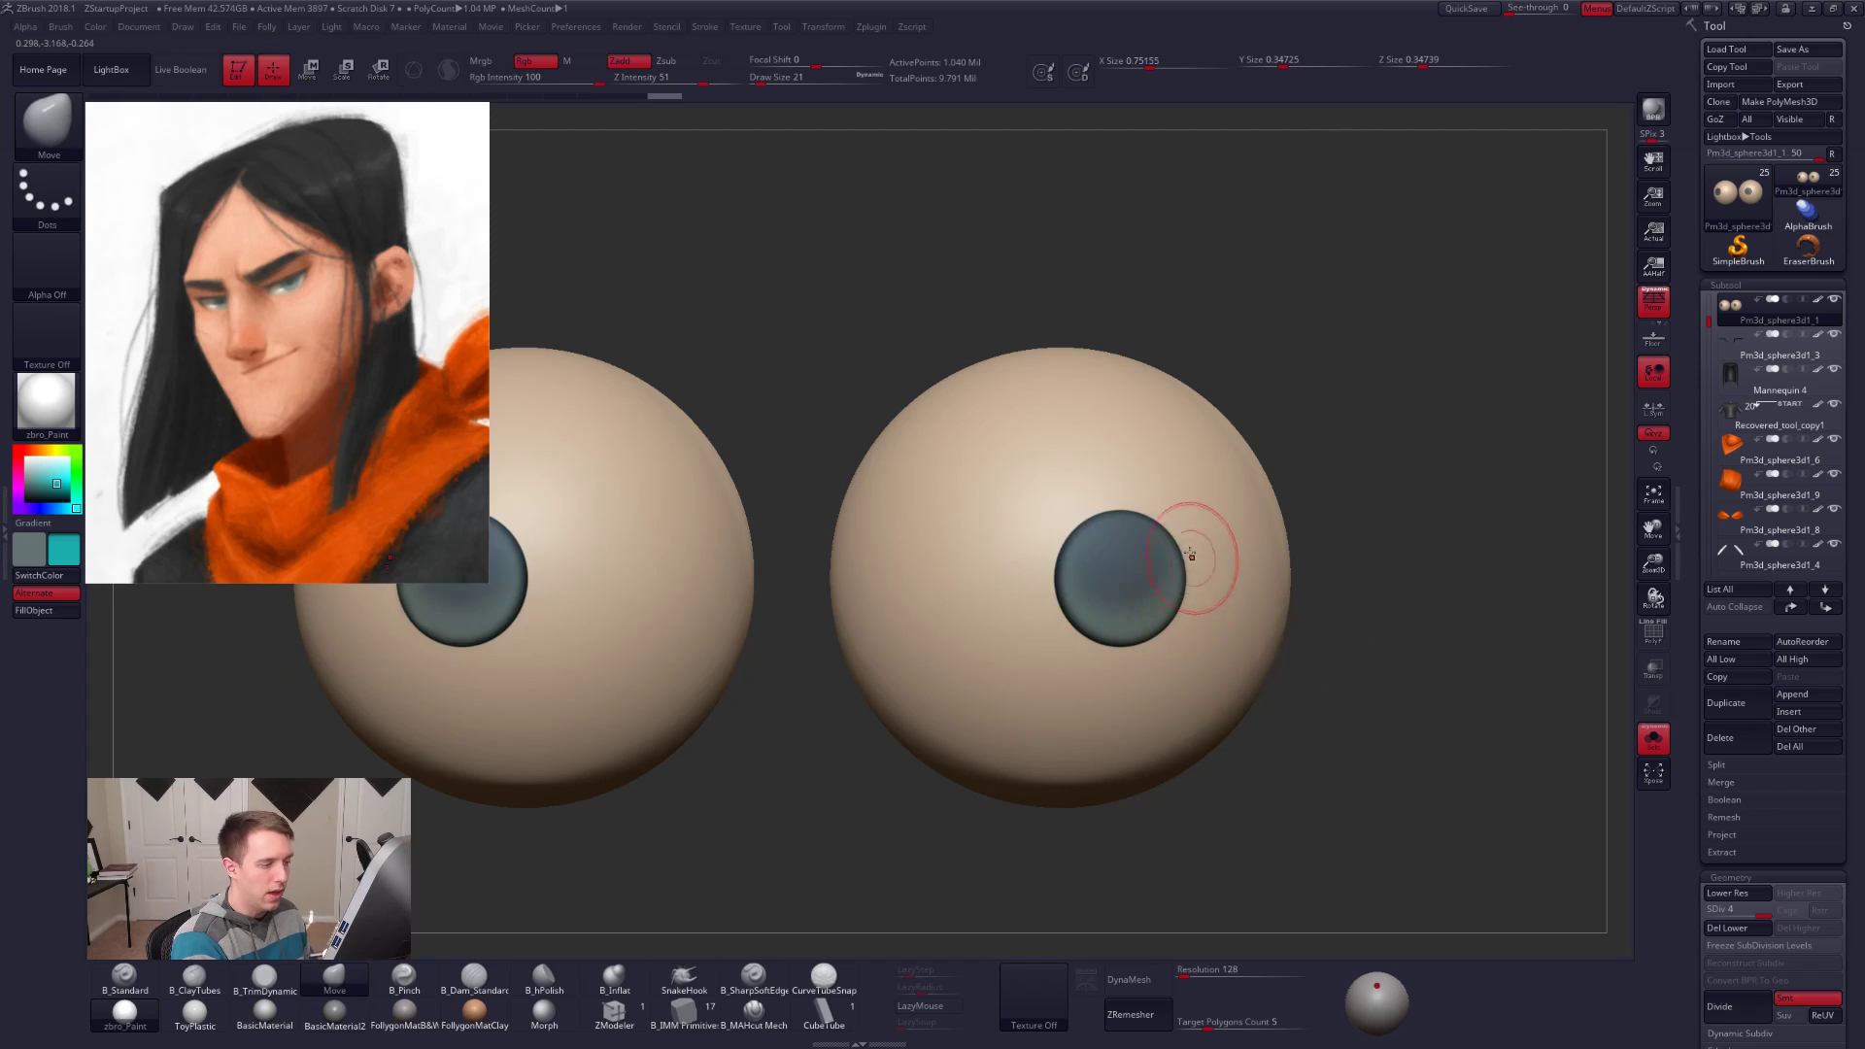
key("w")
left_click(1148, 614, "ctrl")
key("q")
left_click(1315, 616, "ctrl")
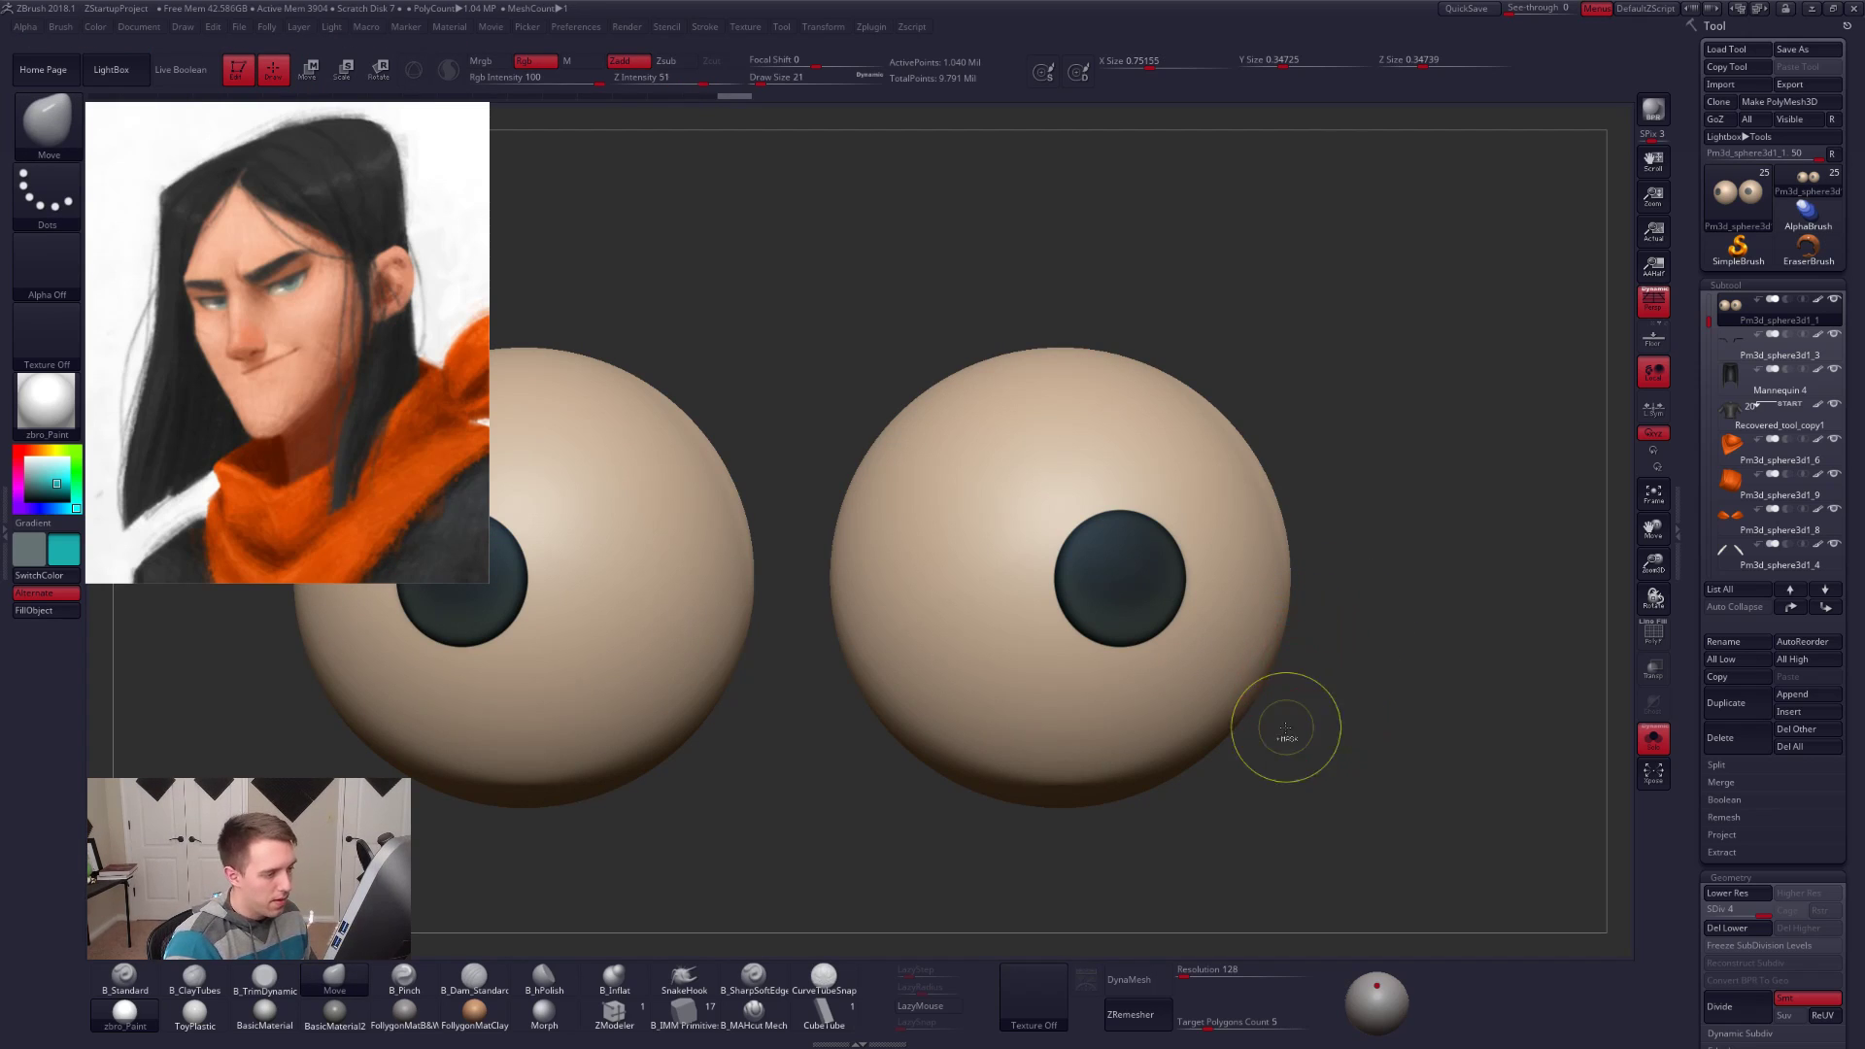
left_click(1231, 690, "ctrl")
left_click(1231, 690, "ctrl")
left_click(1230, 690, "ctrl")
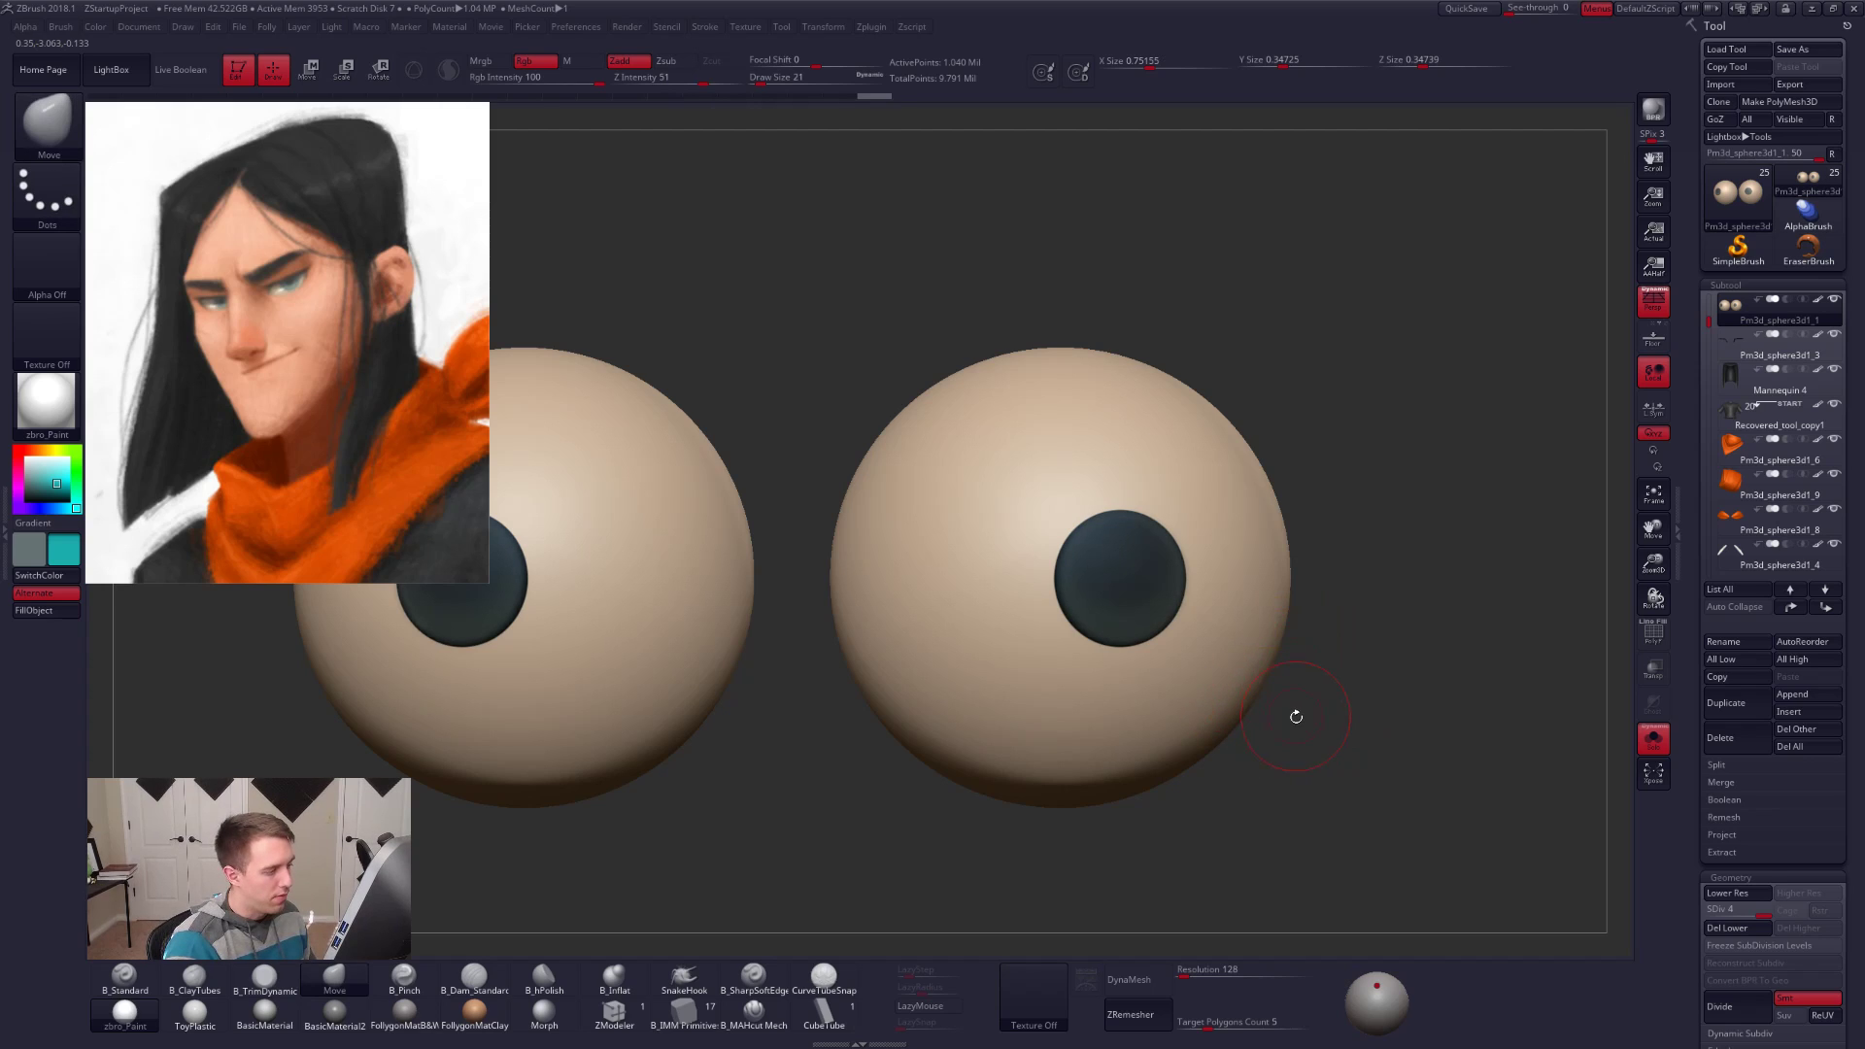
Step: Sample the eyeballs' beige, set Rgb Intensity to 100, fill the area around the masked irises and clear the mask
key("v")
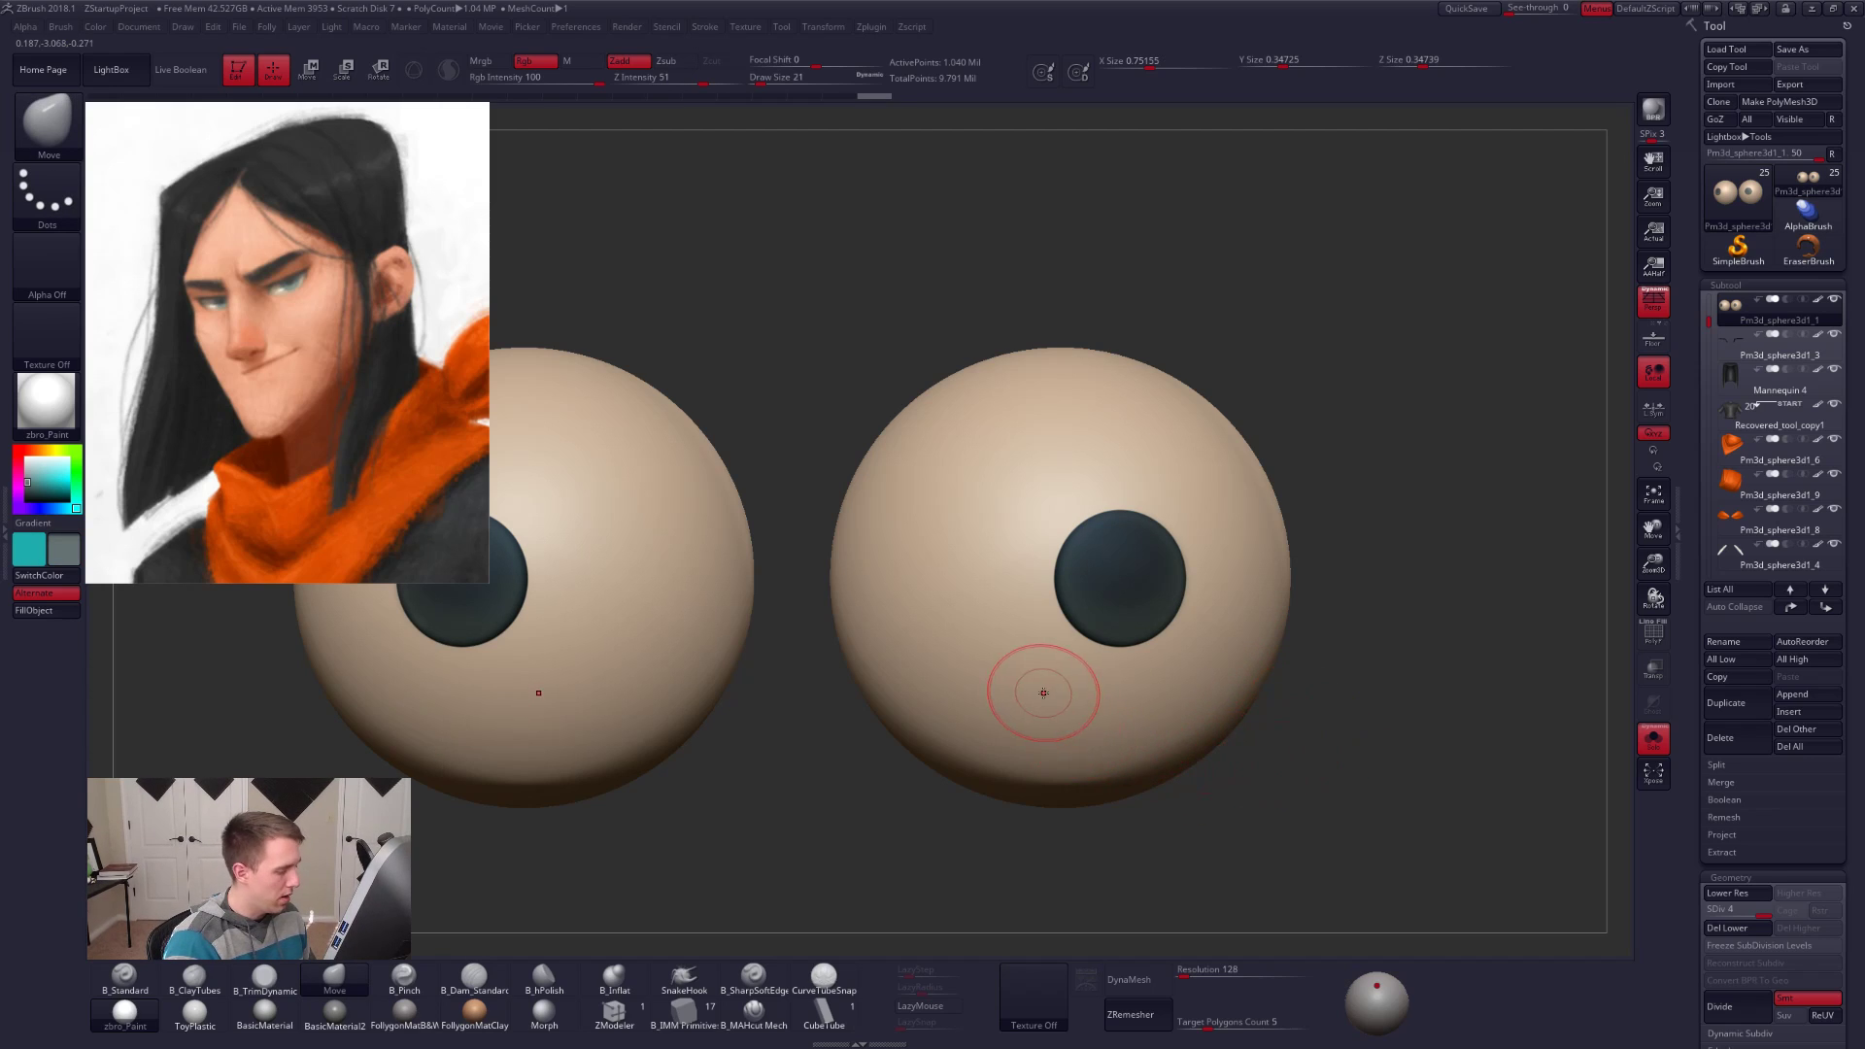
key("c")
key("1")
left_click_drag(537, 85, 604, 83)
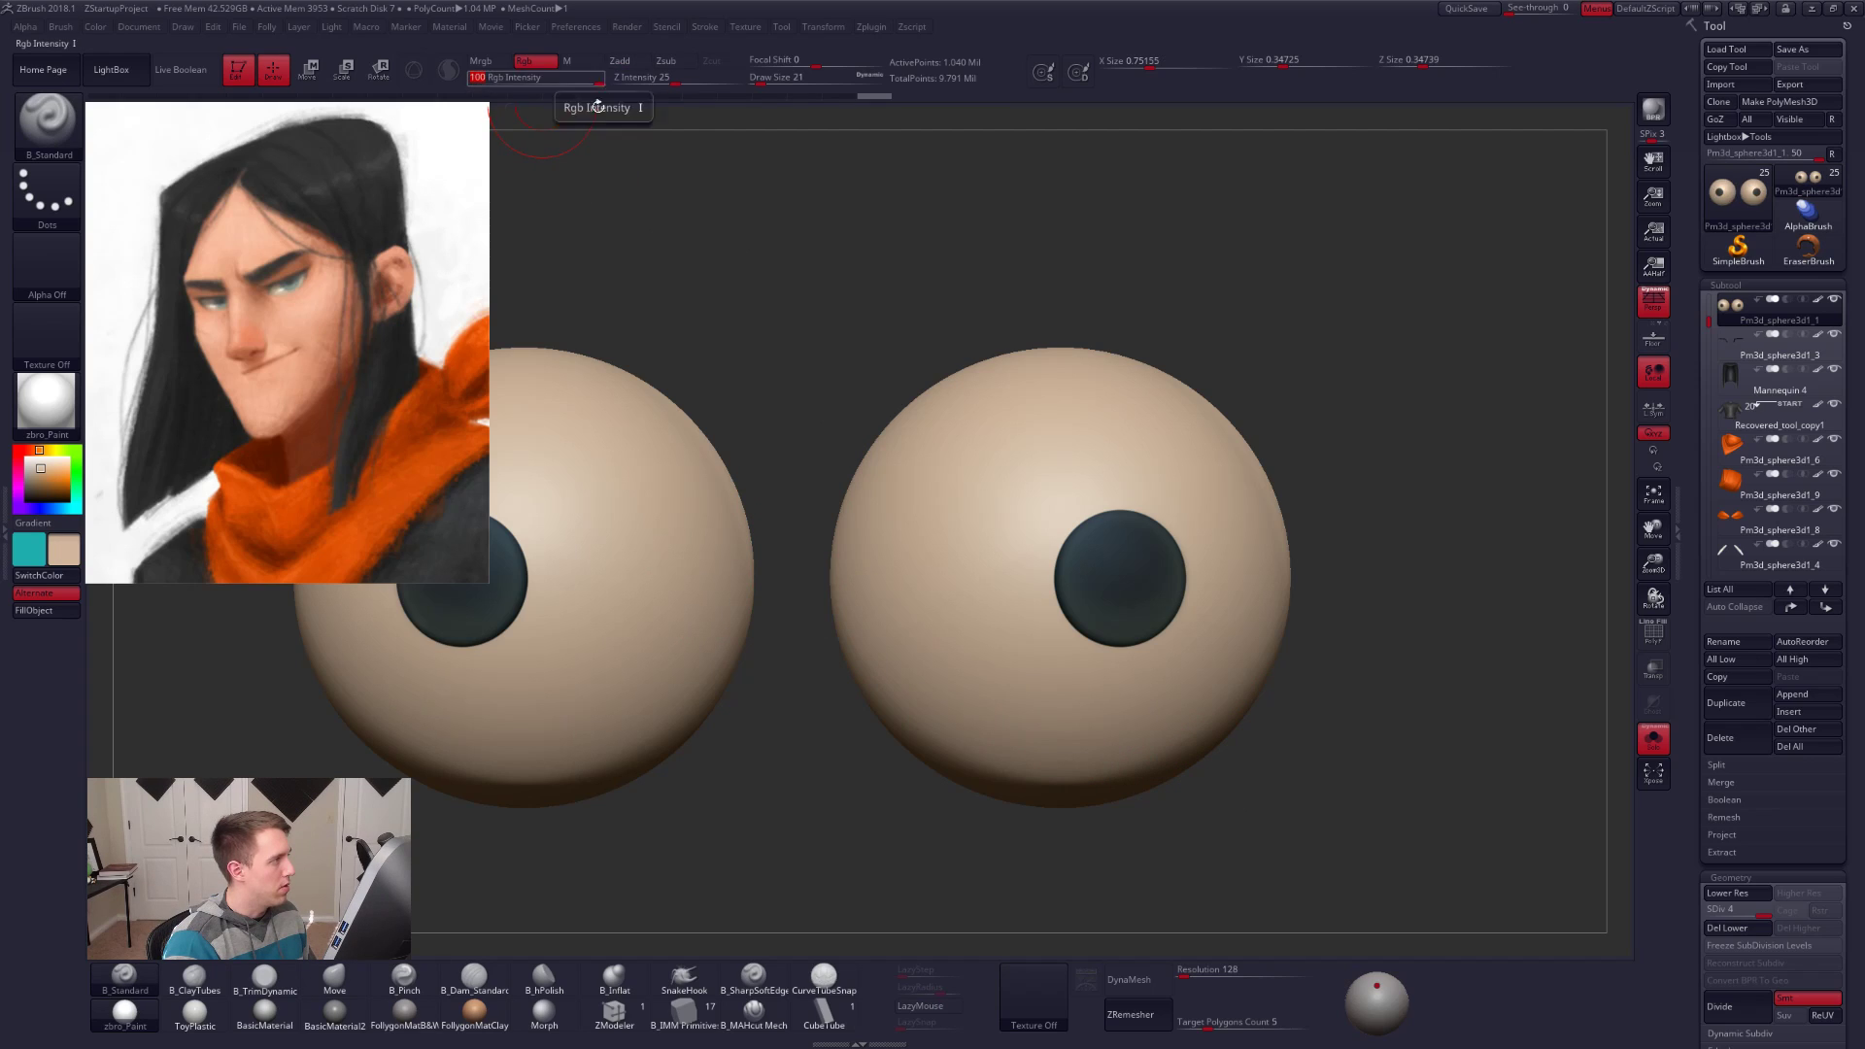
left_click(37, 618)
key("ctrl")
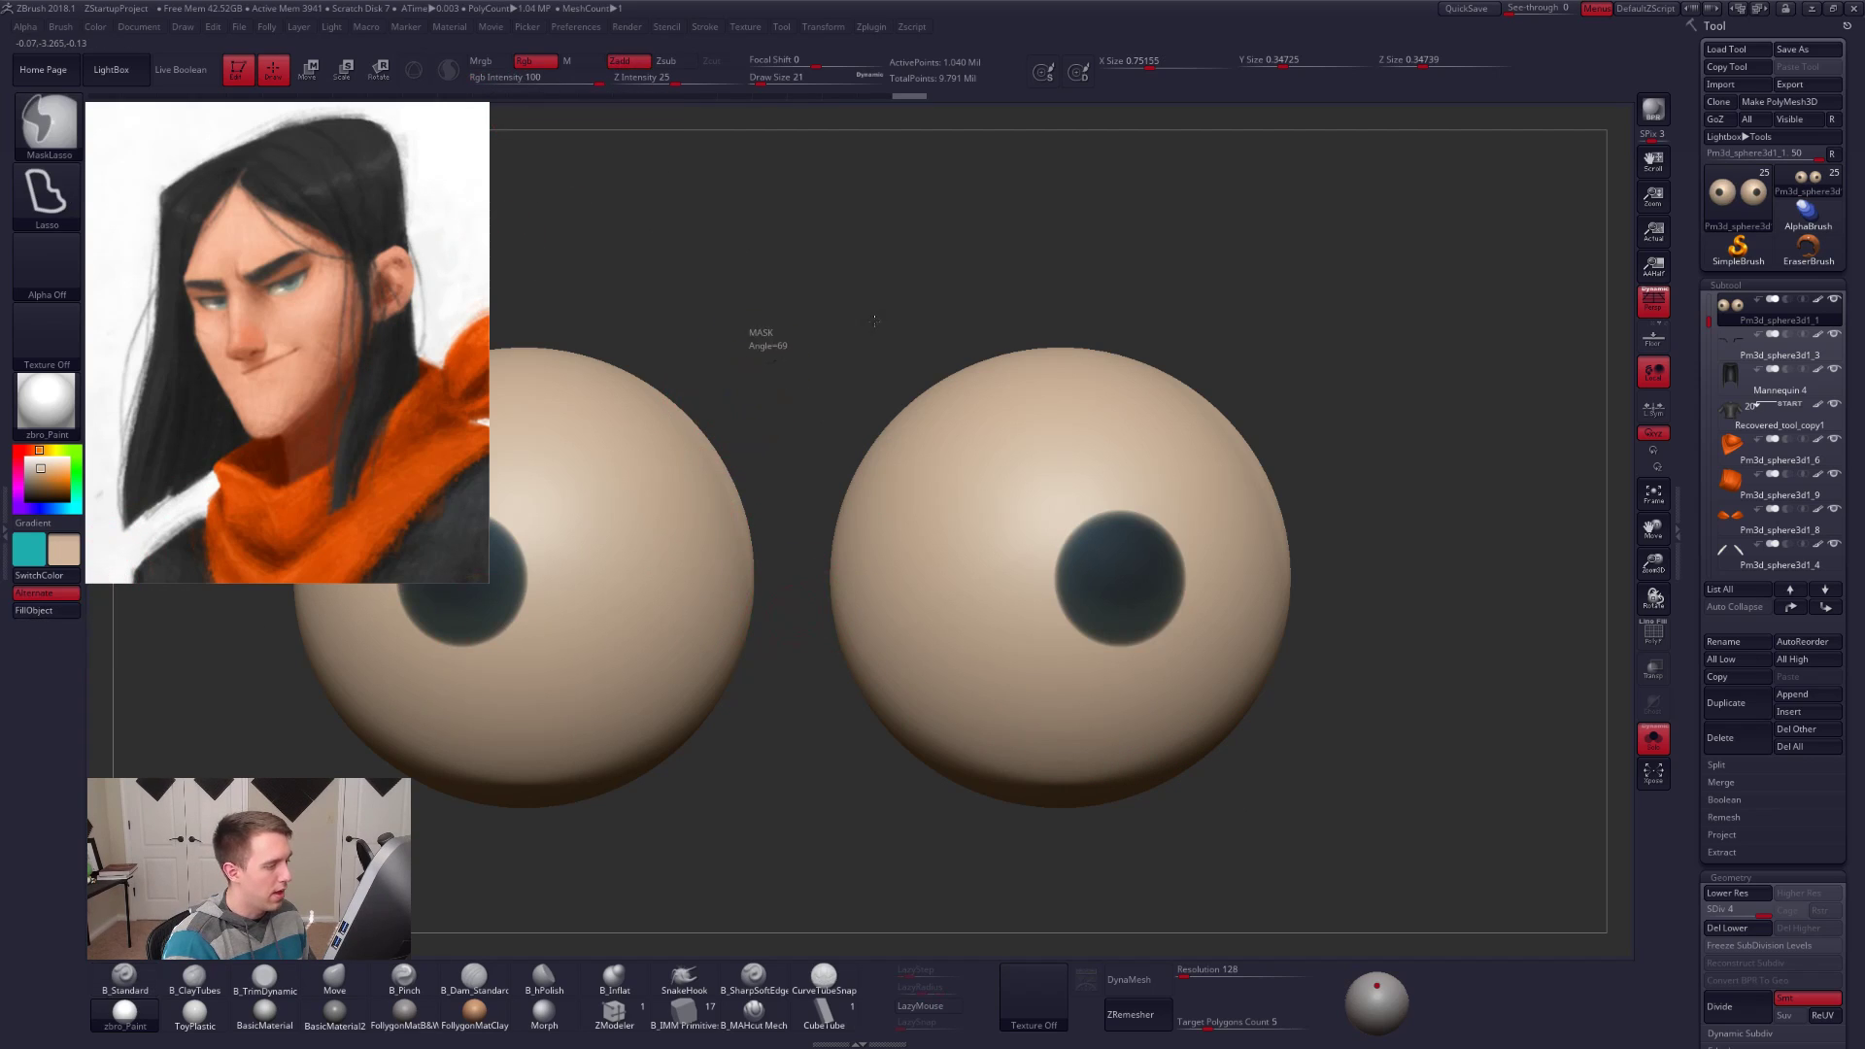
left_click_drag(864, 435, 907, 468)
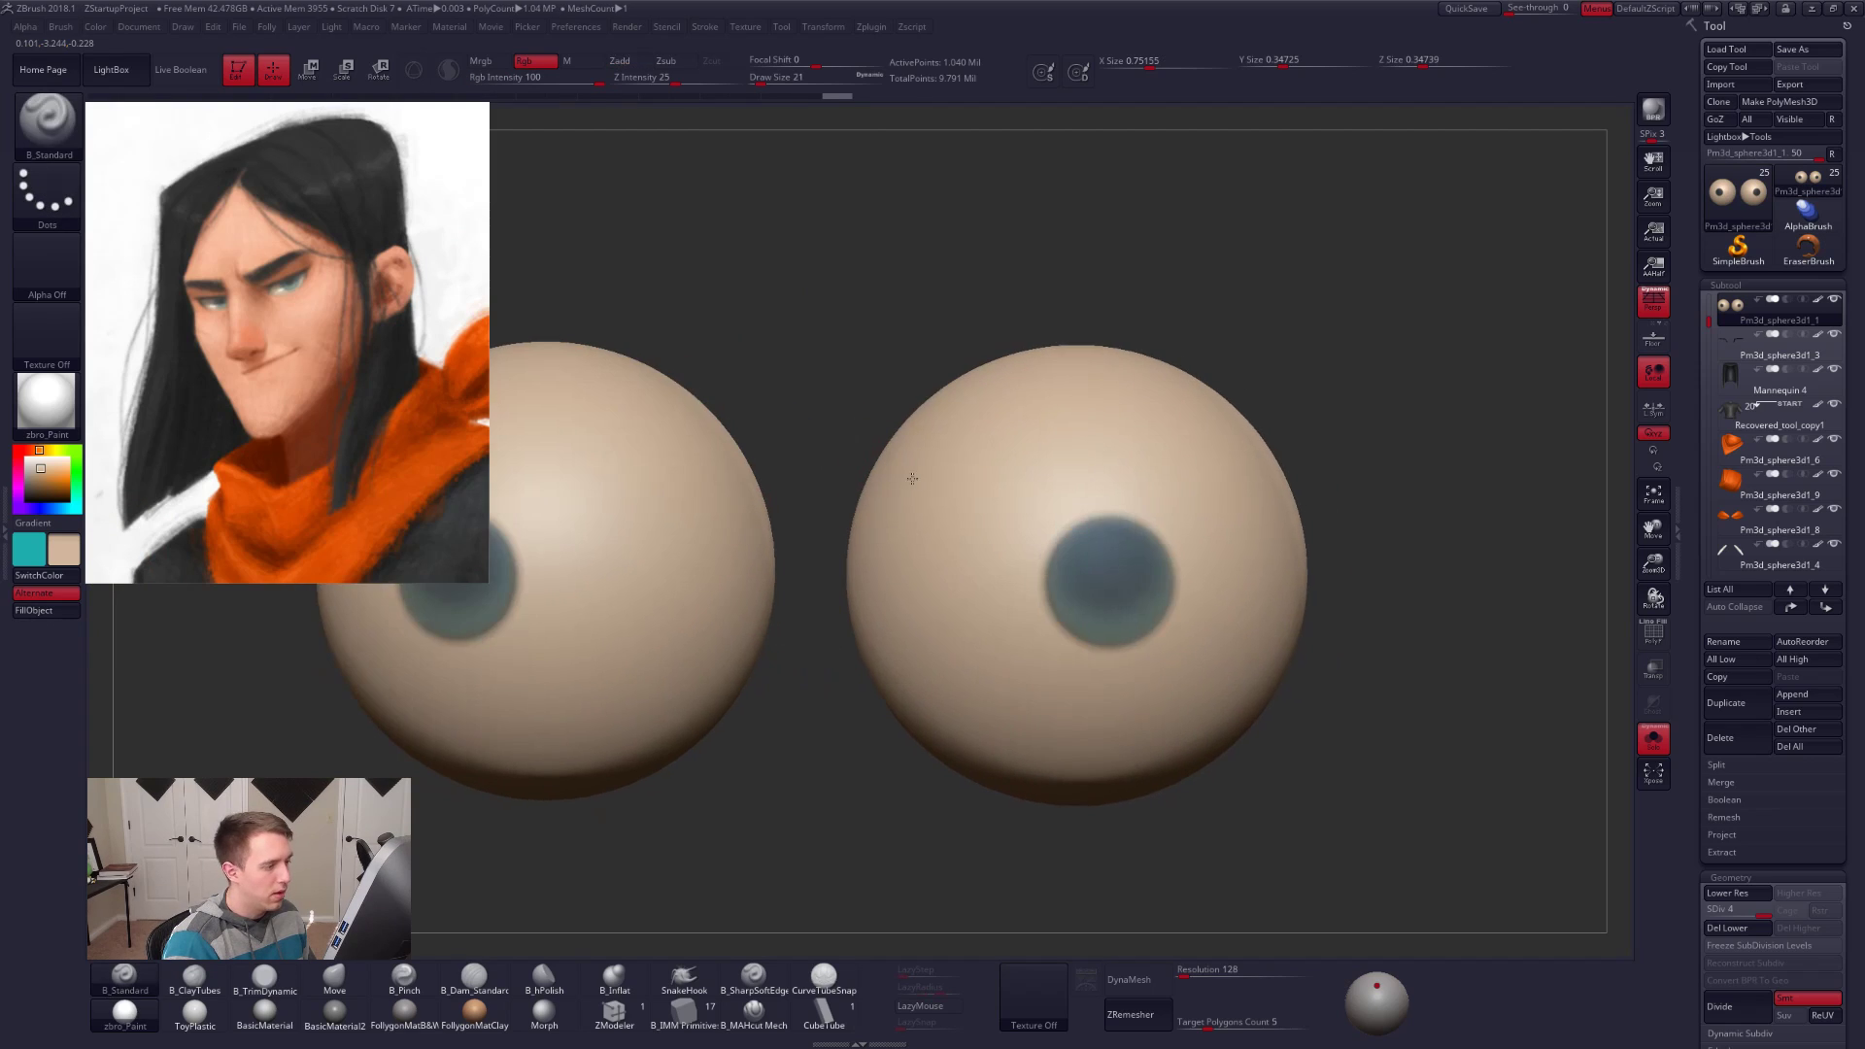
left_click(881, 394, "ctrl")
key("ctrl+z")
key("ctrl+shift+z")
left_click_drag(1353, 645, 1368, 665, "ctrl")
Step: Isolate the iris polygroup of the eyeballs and lower the geometry to subdivision level 1
right_click_drag(1192, 625, 1178, 613, "alt")
key("shift+f")
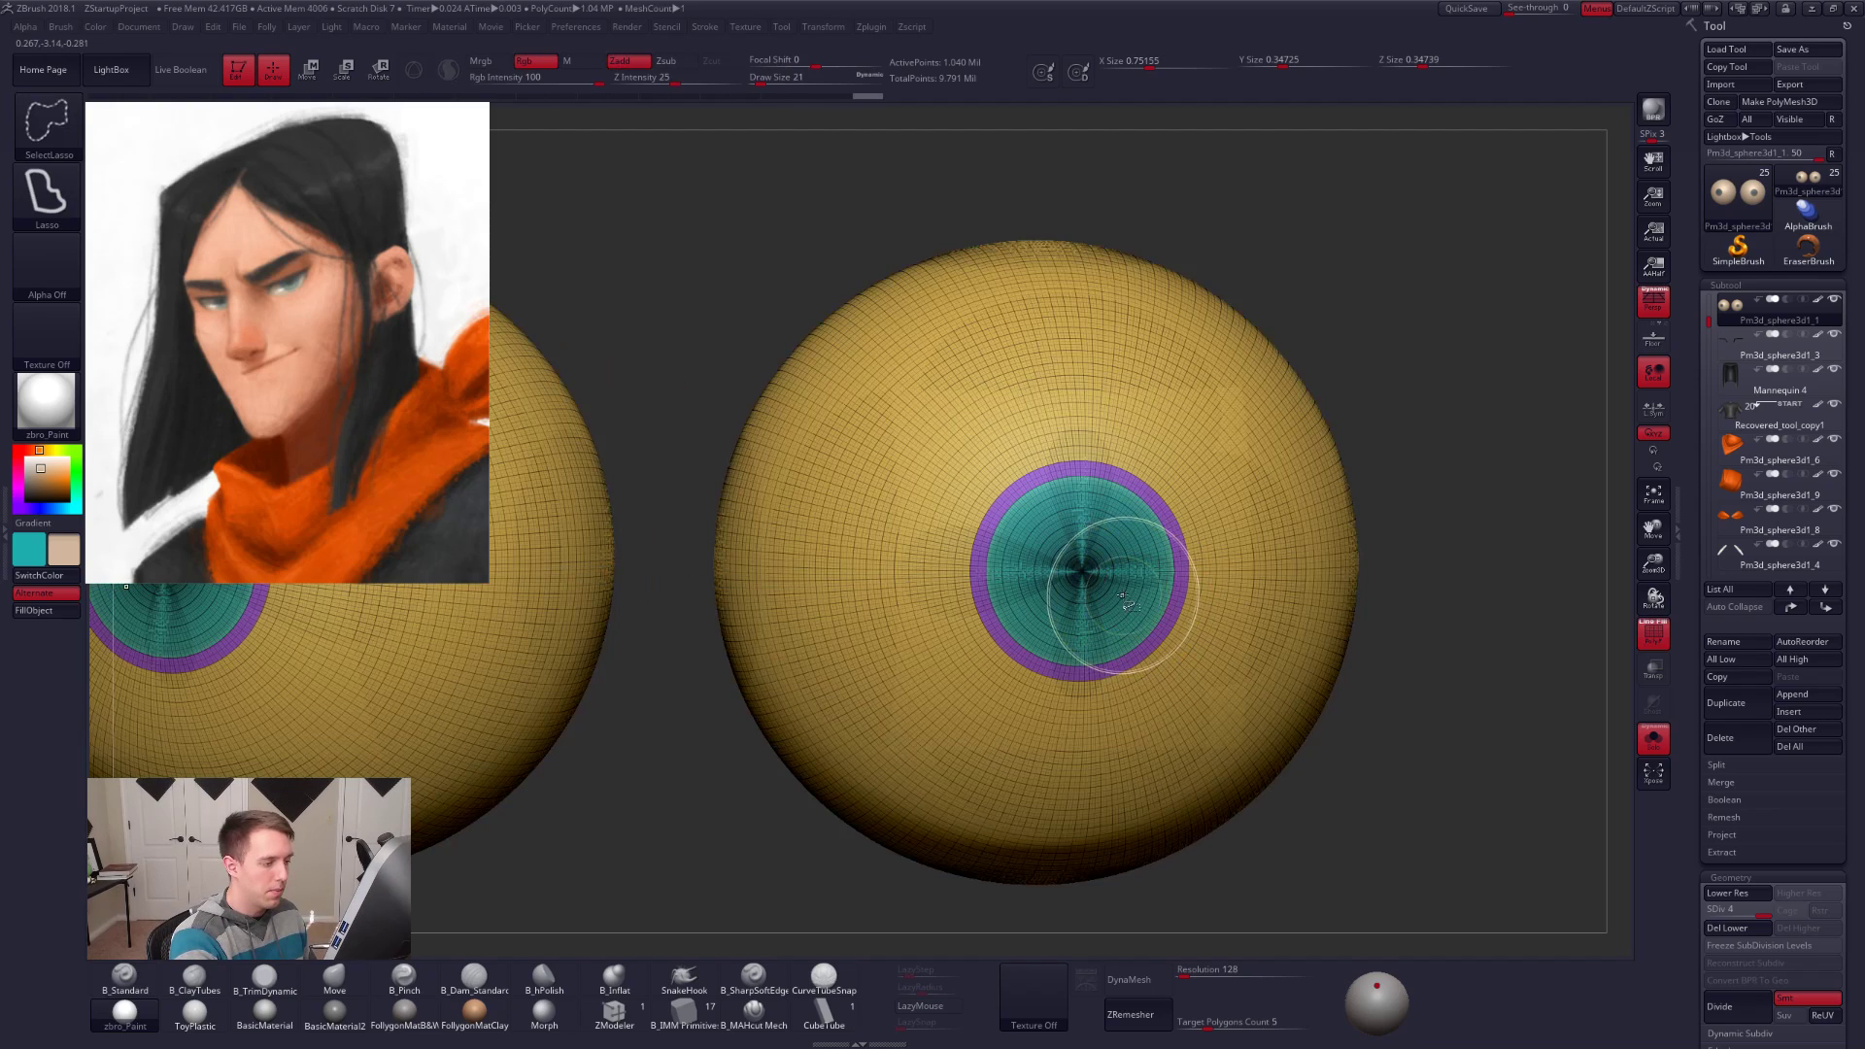
left_click(1122, 594, "ctrl+shift")
right_click_drag(1127, 601, 1170, 638, "alt")
key("shift+f")
key("shift+d")
key("shift+d")
key("shift+d")
key("shift+f")
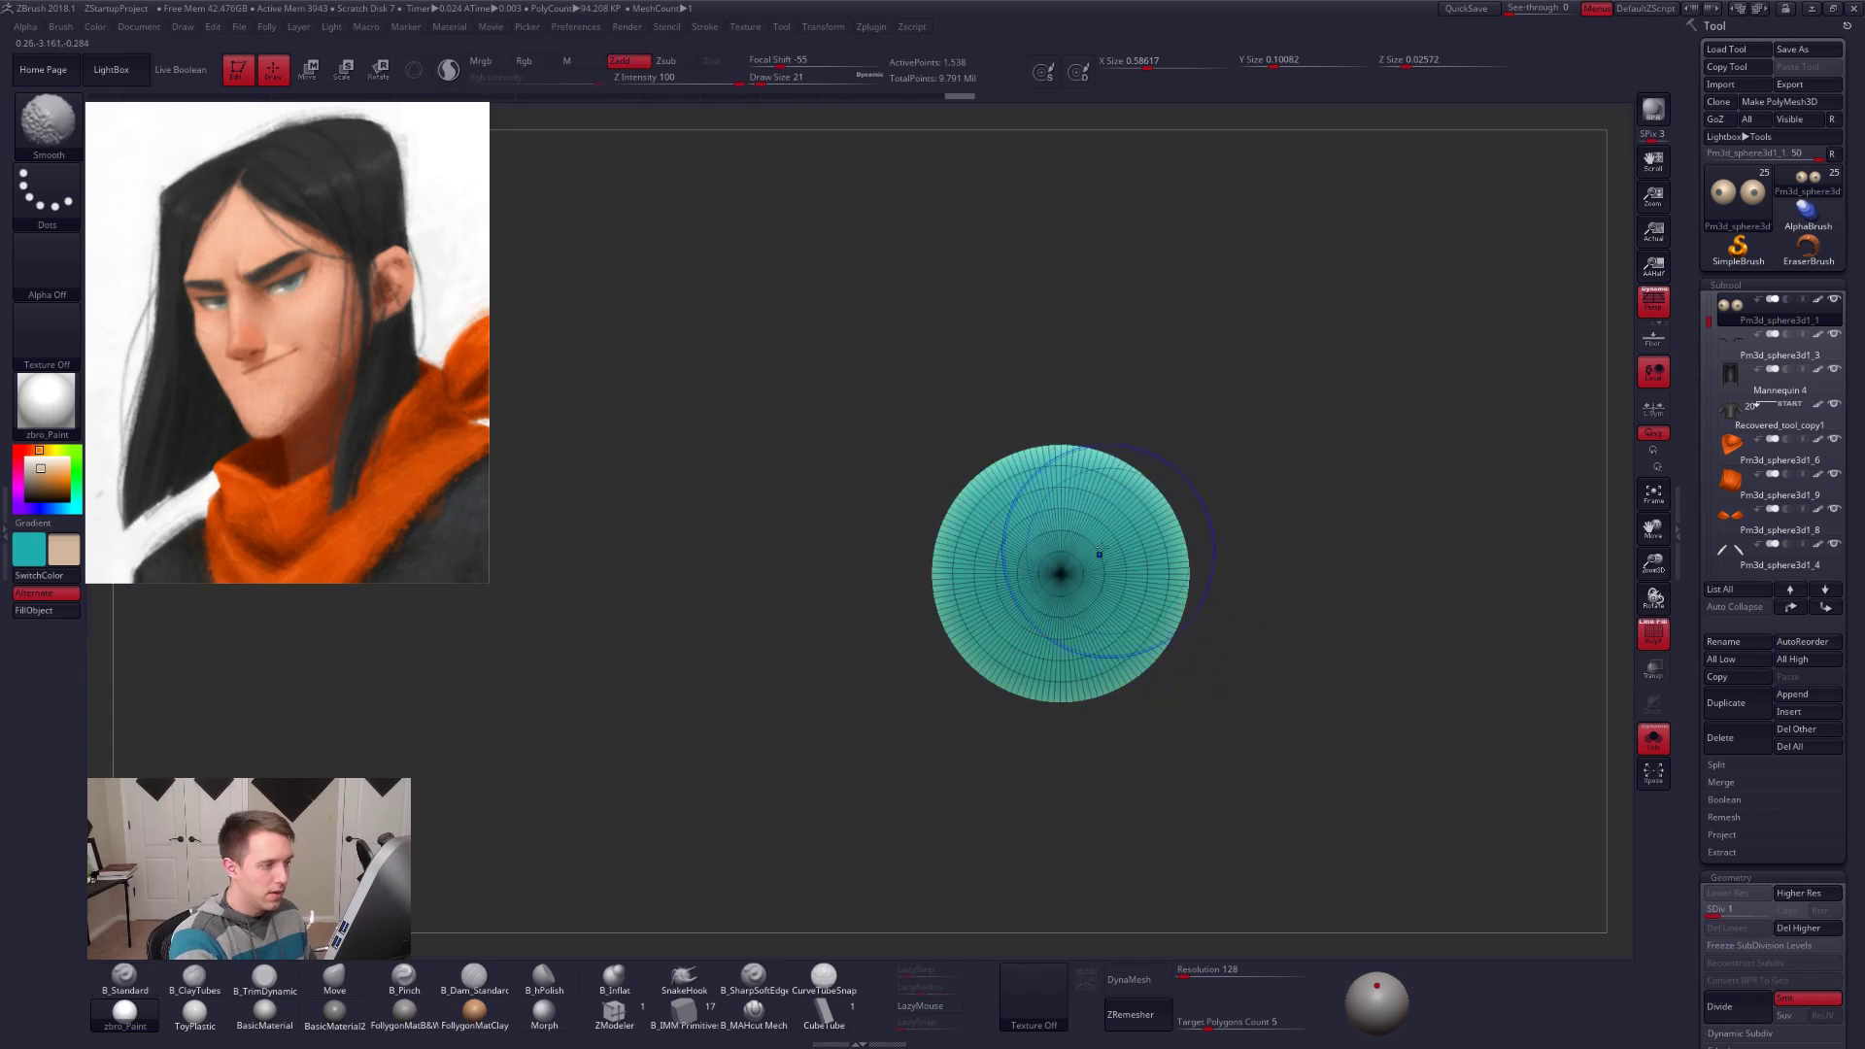
Step: Reduce the visible iris faces to their outer ring and give that ring its own polygroup
right_click_drag(1072, 515, 1053, 529, "alt")
mouse_move(1032, 467)
left_mouse_down("ctrl+shift")
mouse_move(932, 476)
mouse_move(967, 685)
mouse_move(1117, 700)
mouse_move(1171, 530)
mouse_move(1105, 467)
left_mouse_up("ctrl+shift")
right_click_drag(1116, 470, 1149, 510, "alt")
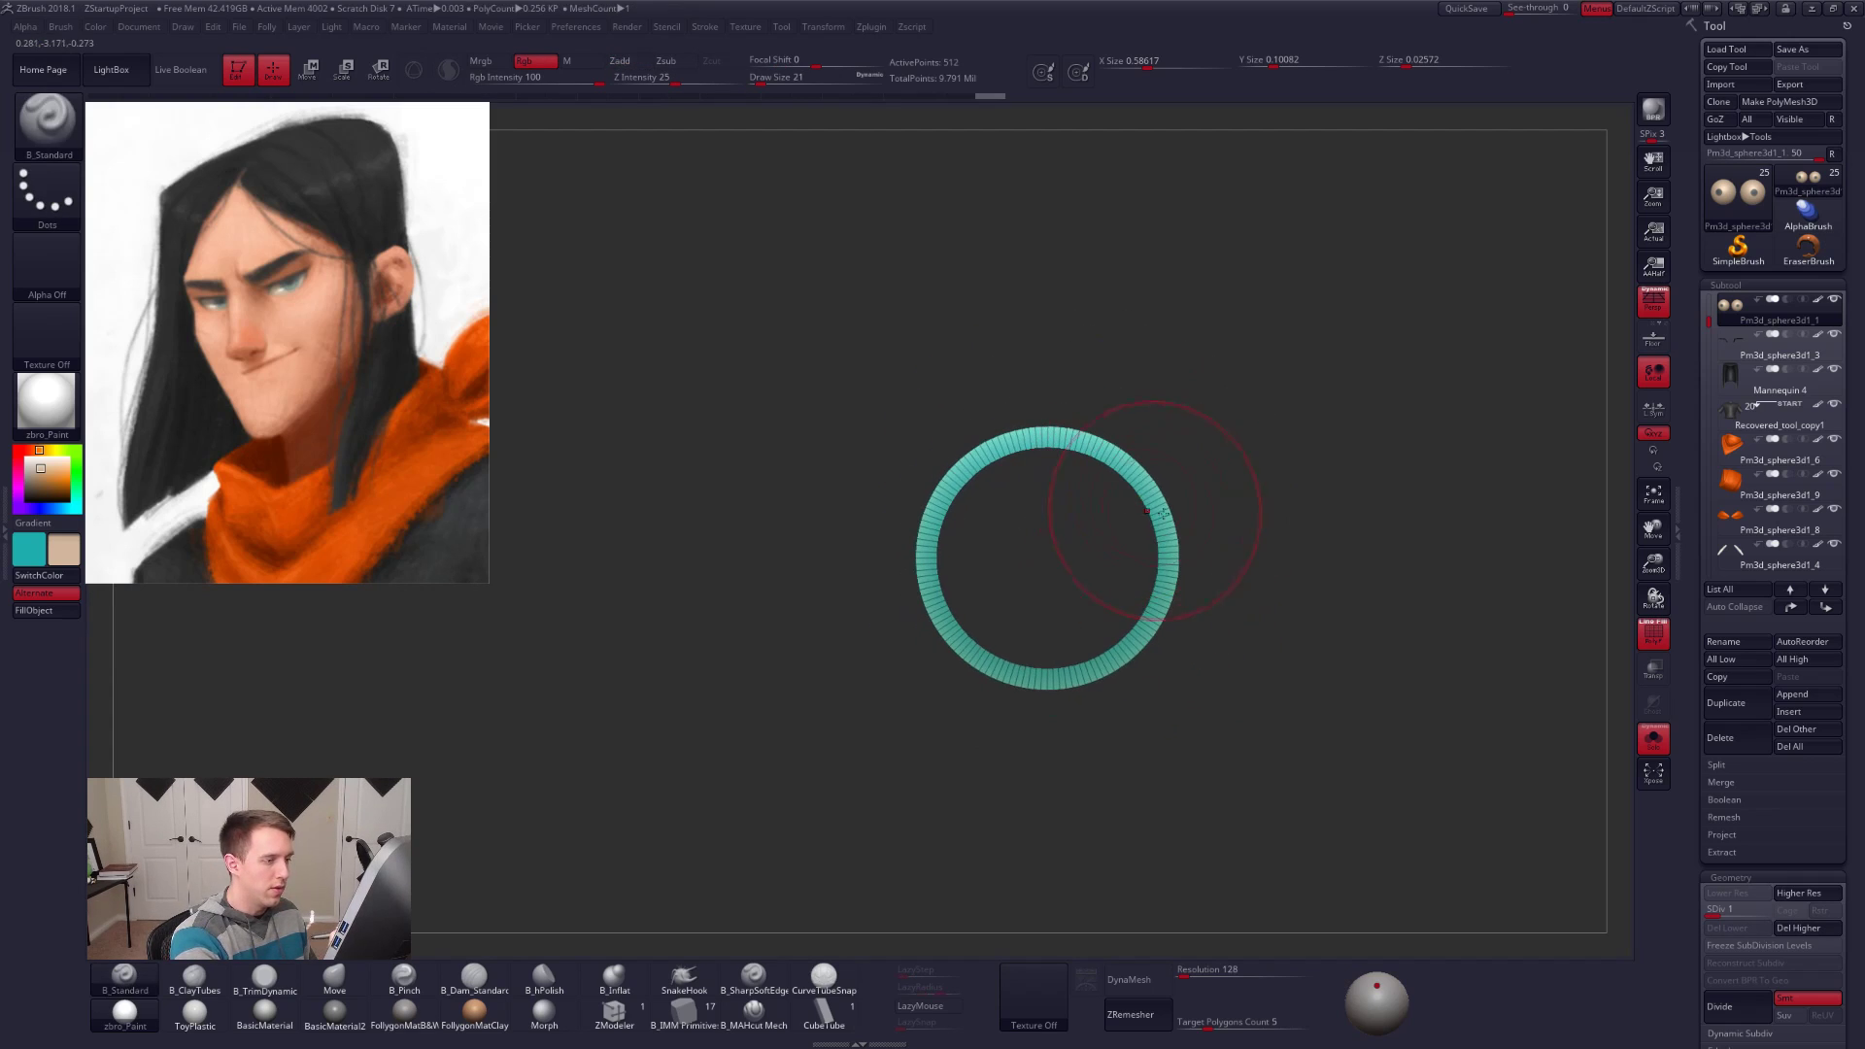
key("ctrl+w")
right_click_drag(1253, 565, 1287, 587, "alt")
Step: Mask the iris rings, show the whole eyeballs and return to the highest subdivision level
left_click(1285, 586, "ctrl")
left_click(1278, 585, "ctrl+shift")
key("shift+f")
key("ctrl+d")
key("d")
key("d")
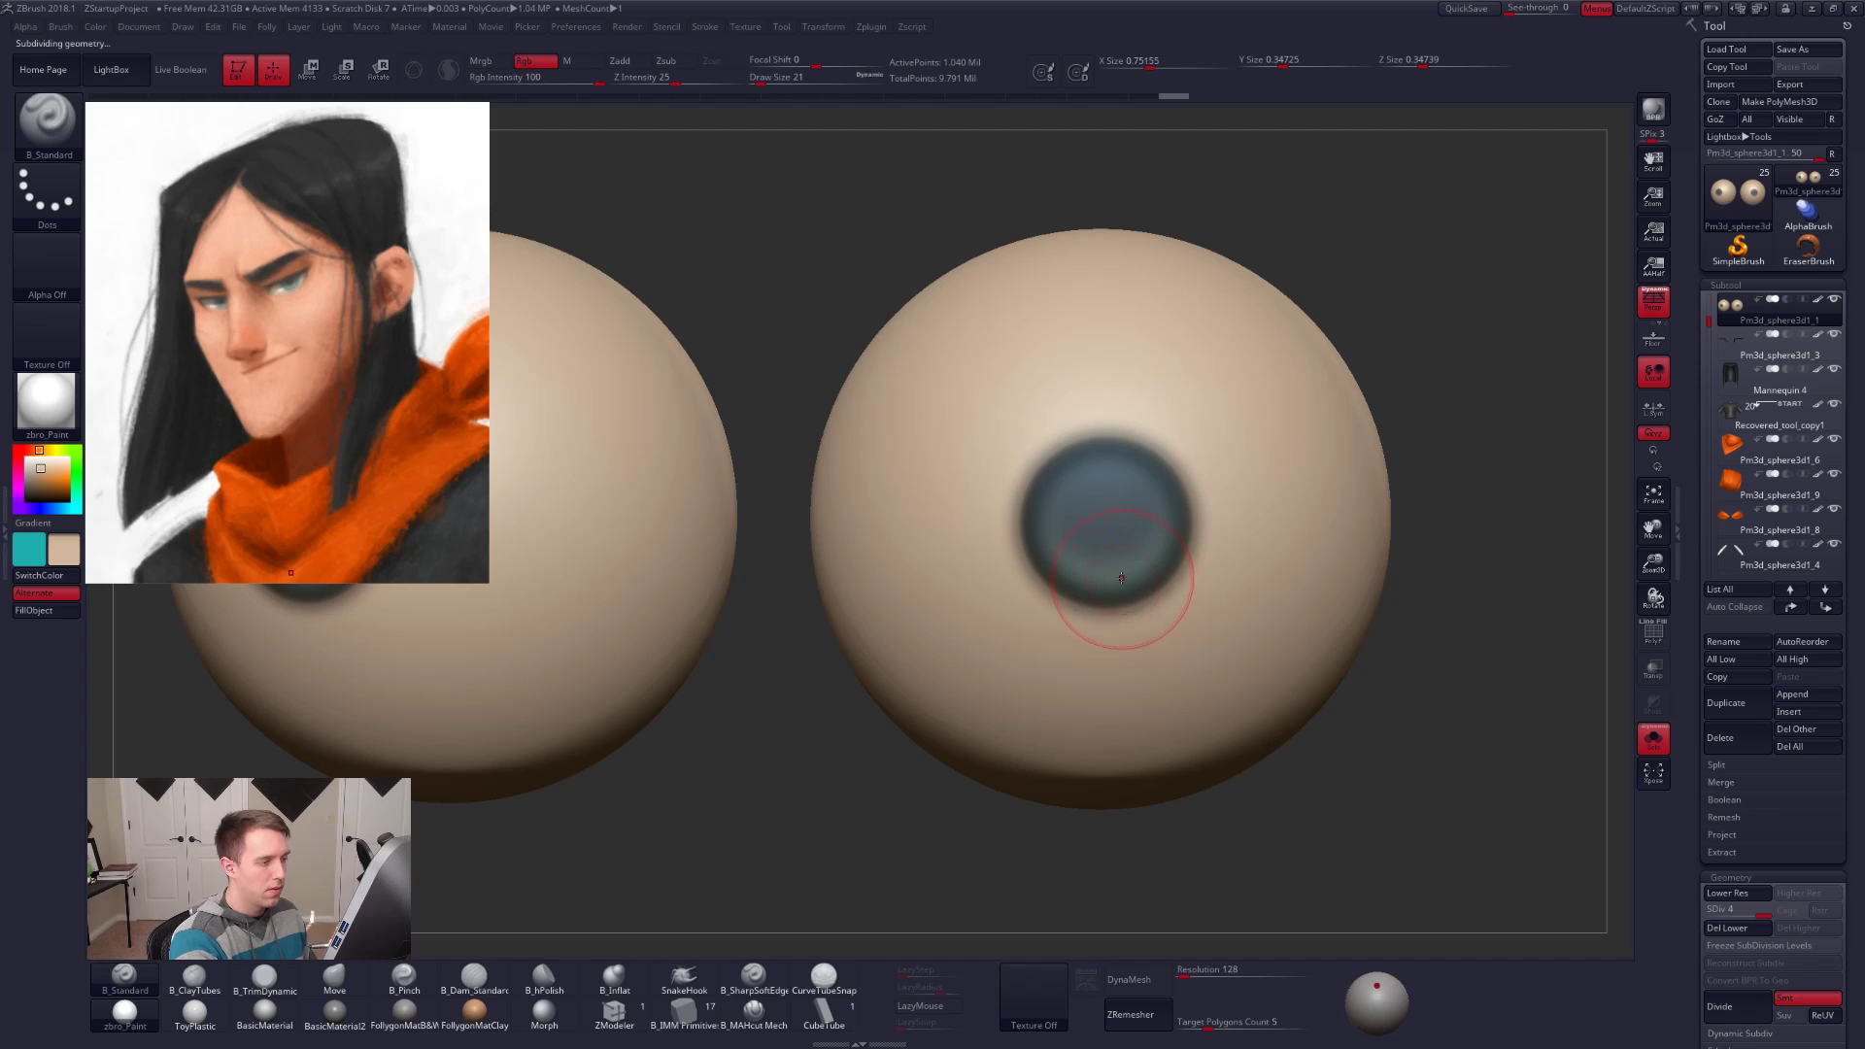
Step: Adjust the softness of the ring mask, undo the last change and invert the mask to expose only the iris rings
right_click_drag(1137, 565, 1158, 577, "ctrl")
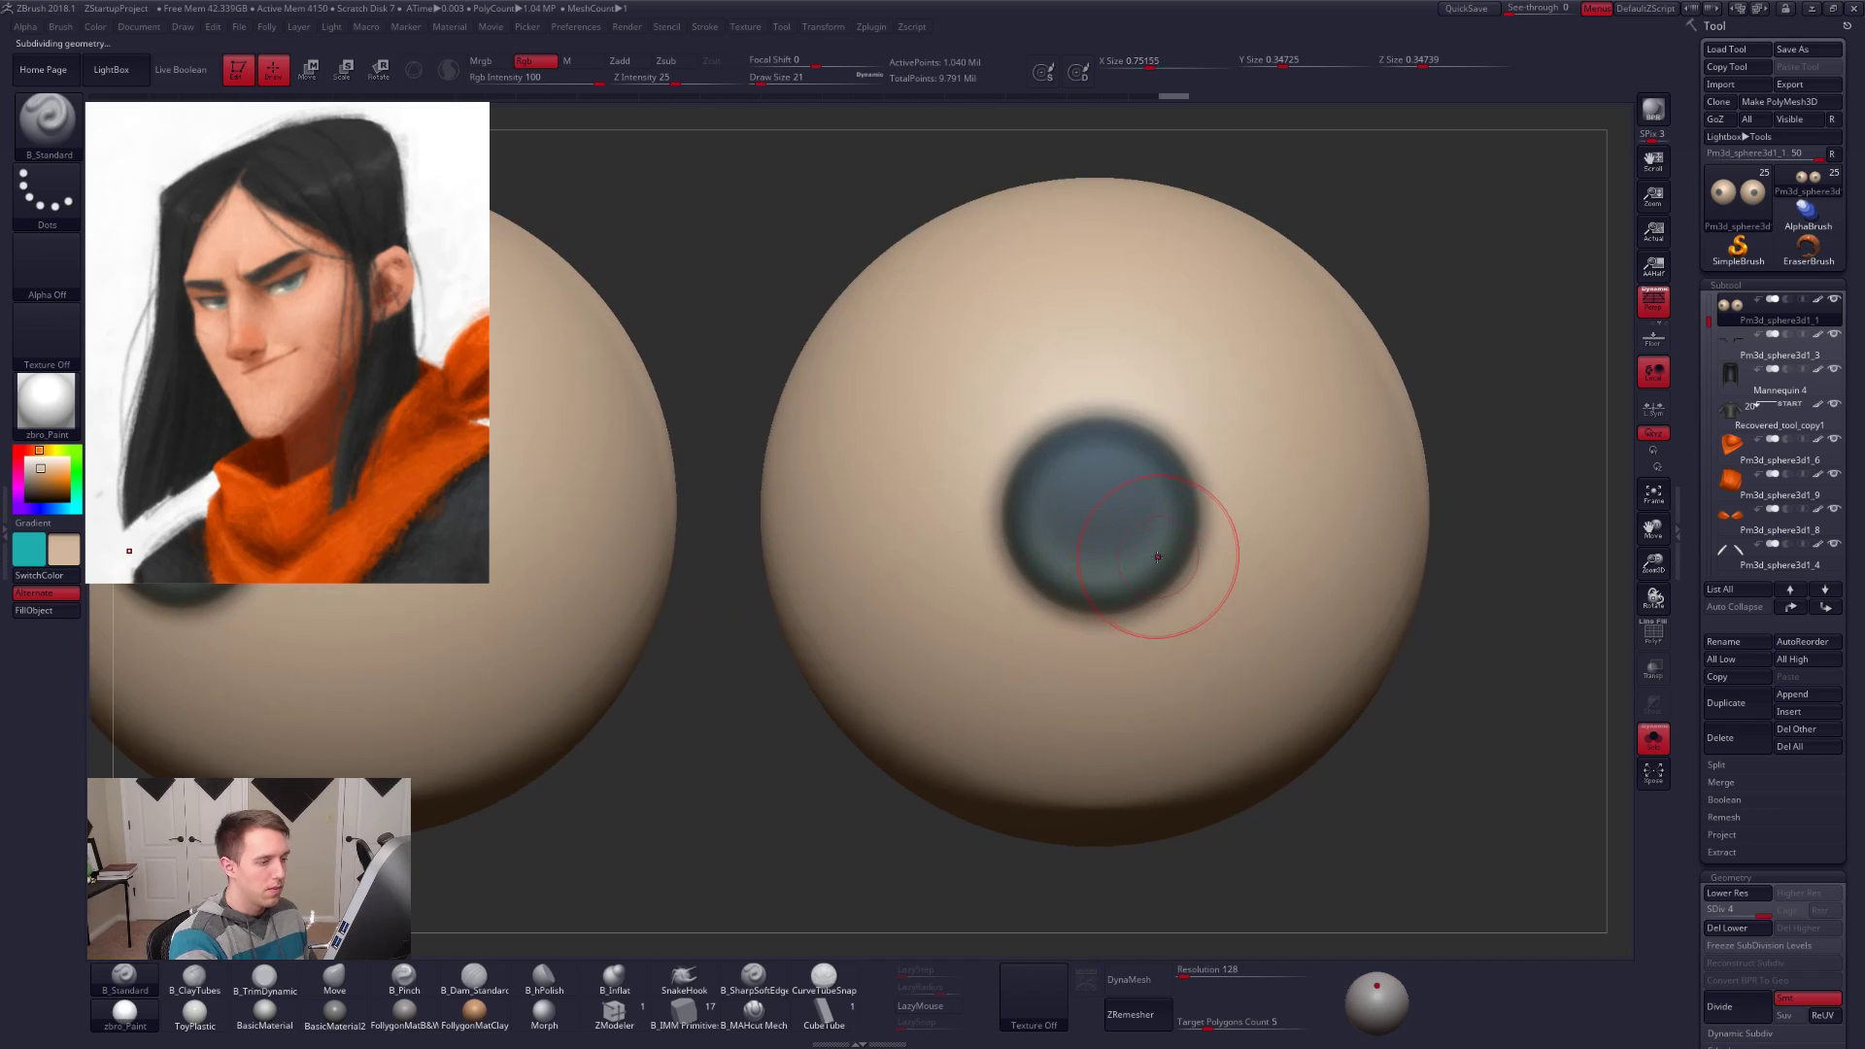
left_click(1150, 546, "ctrl+alt")
left_click(1150, 546, "ctrl+alt")
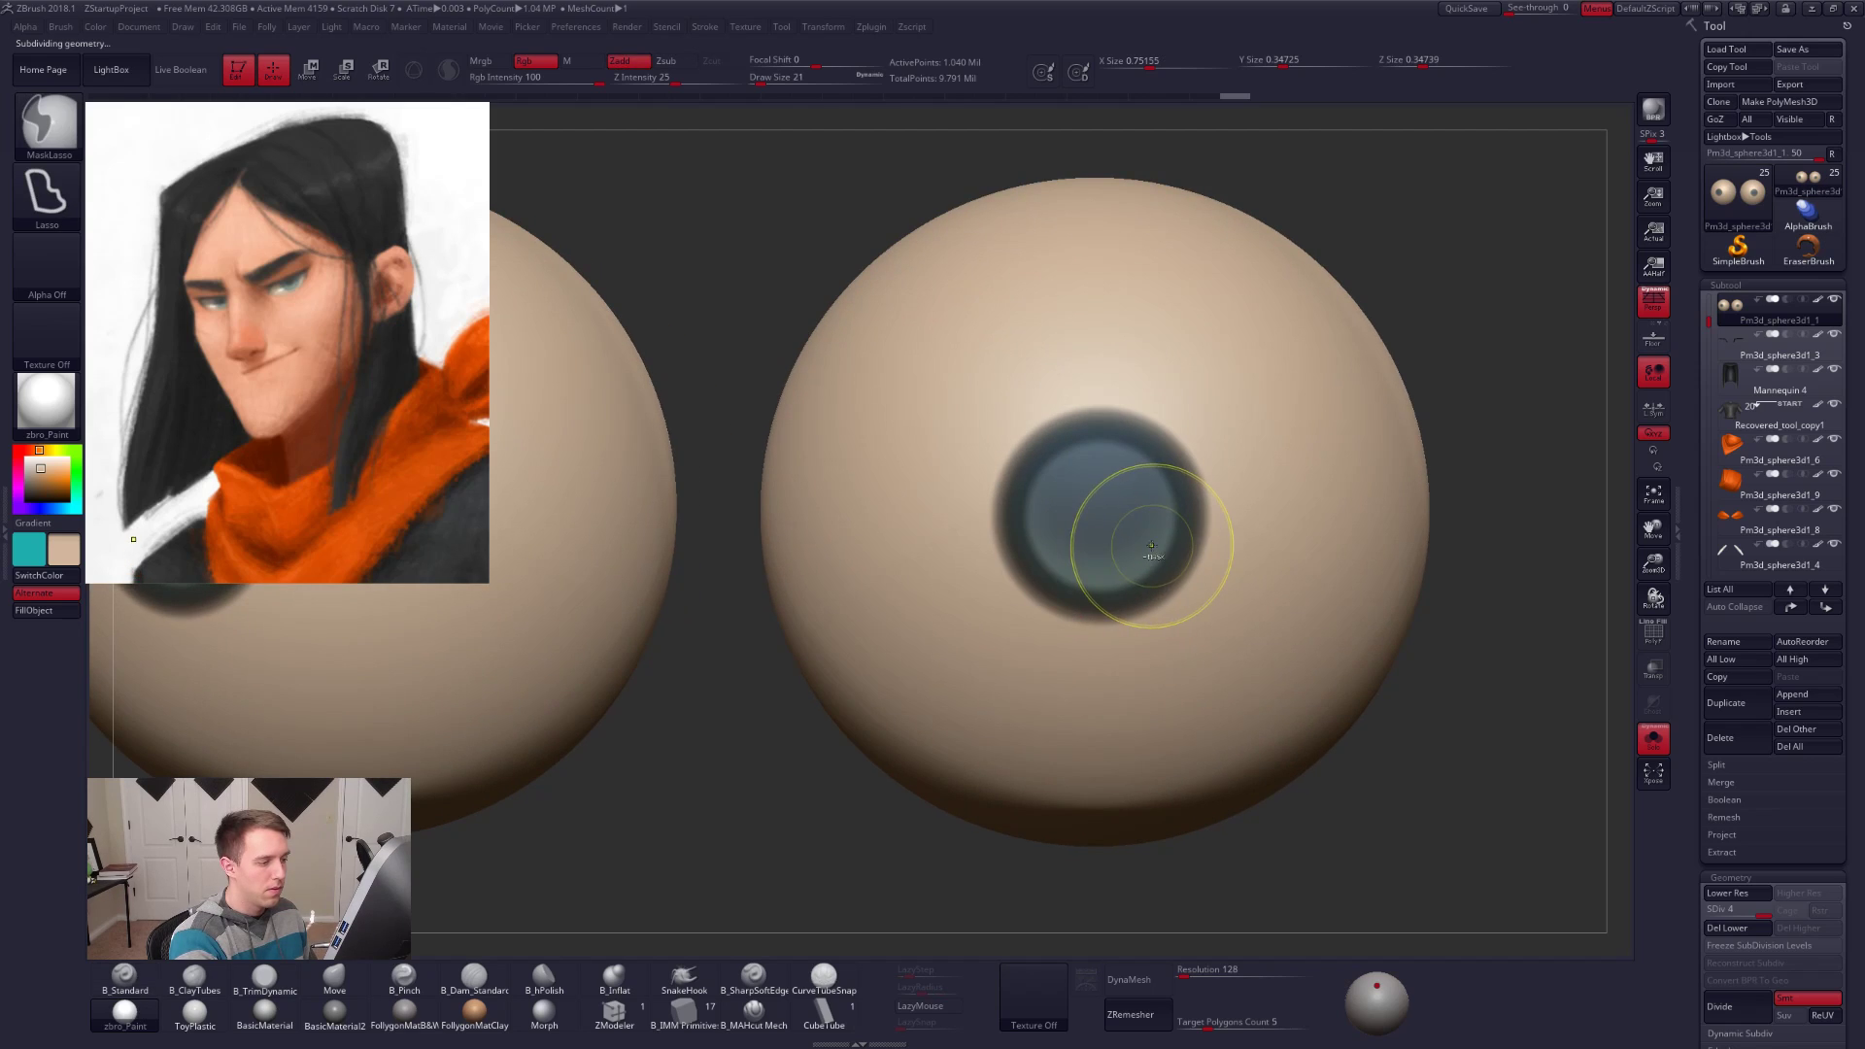
key("ctrl+z")
left_click(1491, 505, "ctrl")
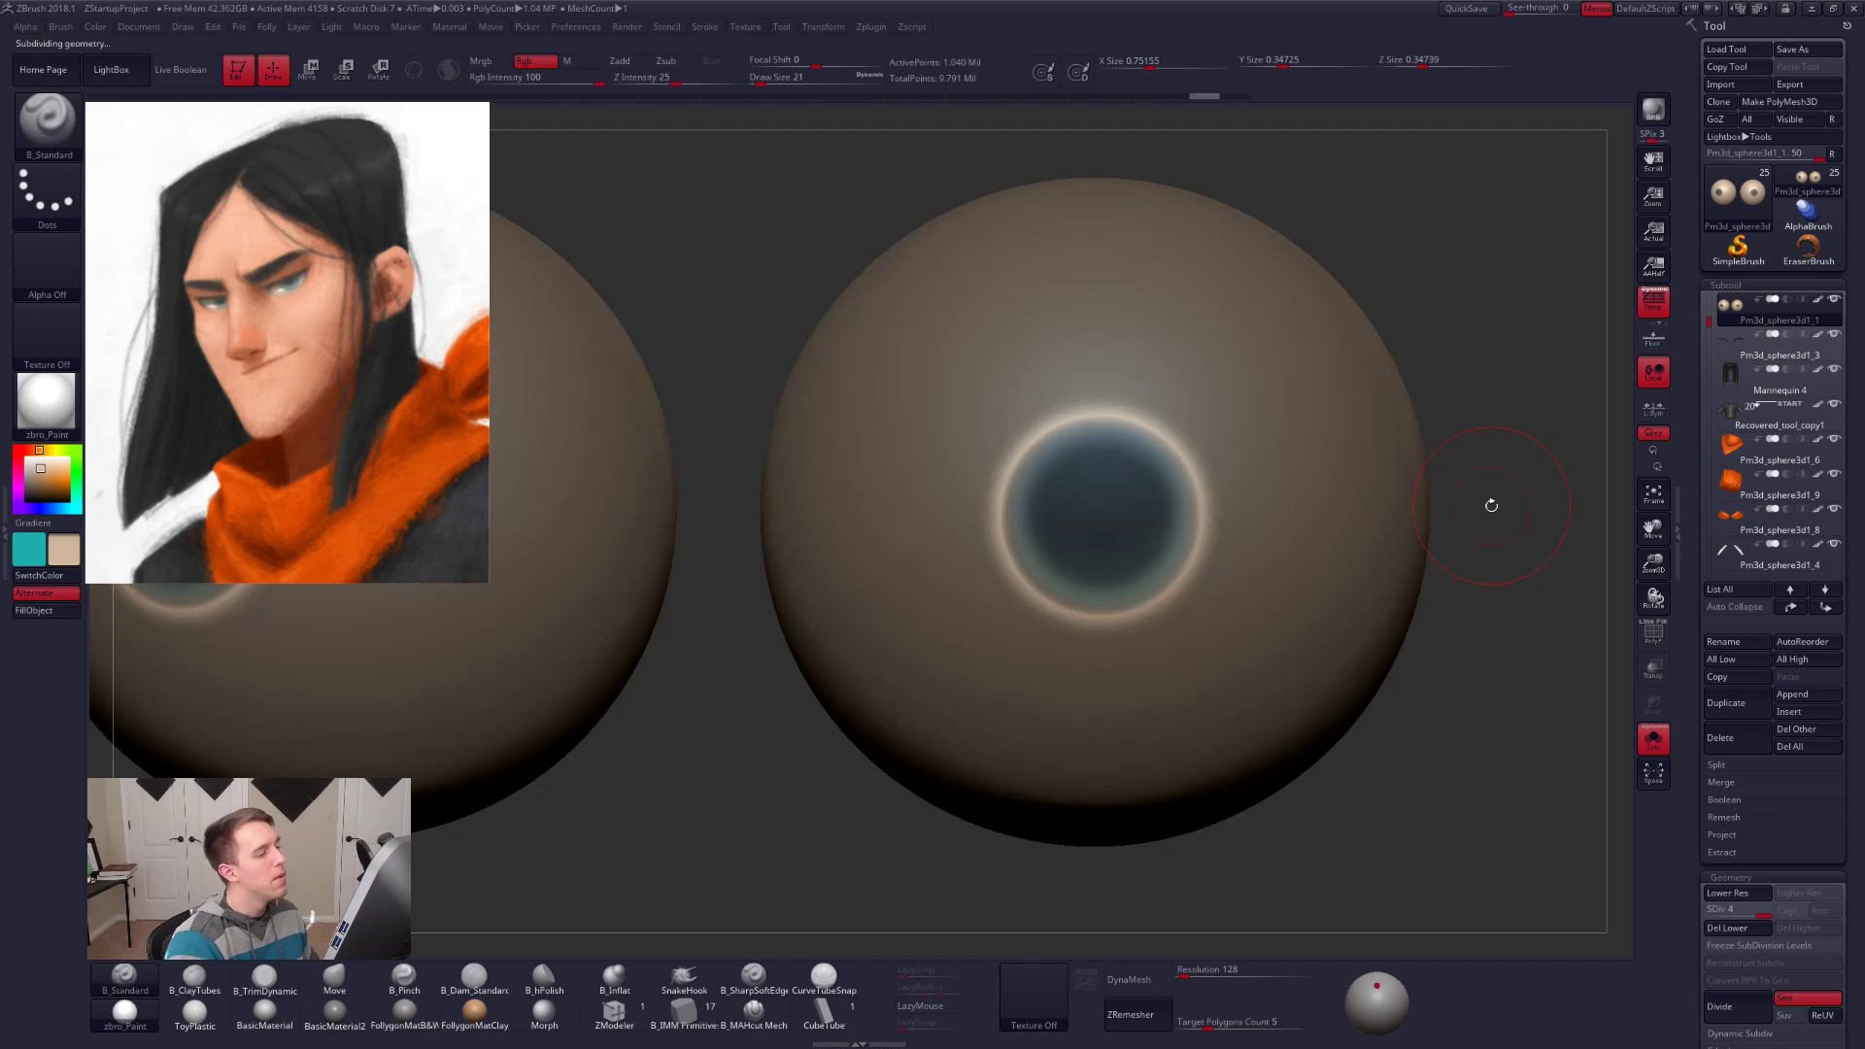
Step: Try filling the exposed iris rings with black, and undo the fill
left_click(25, 500)
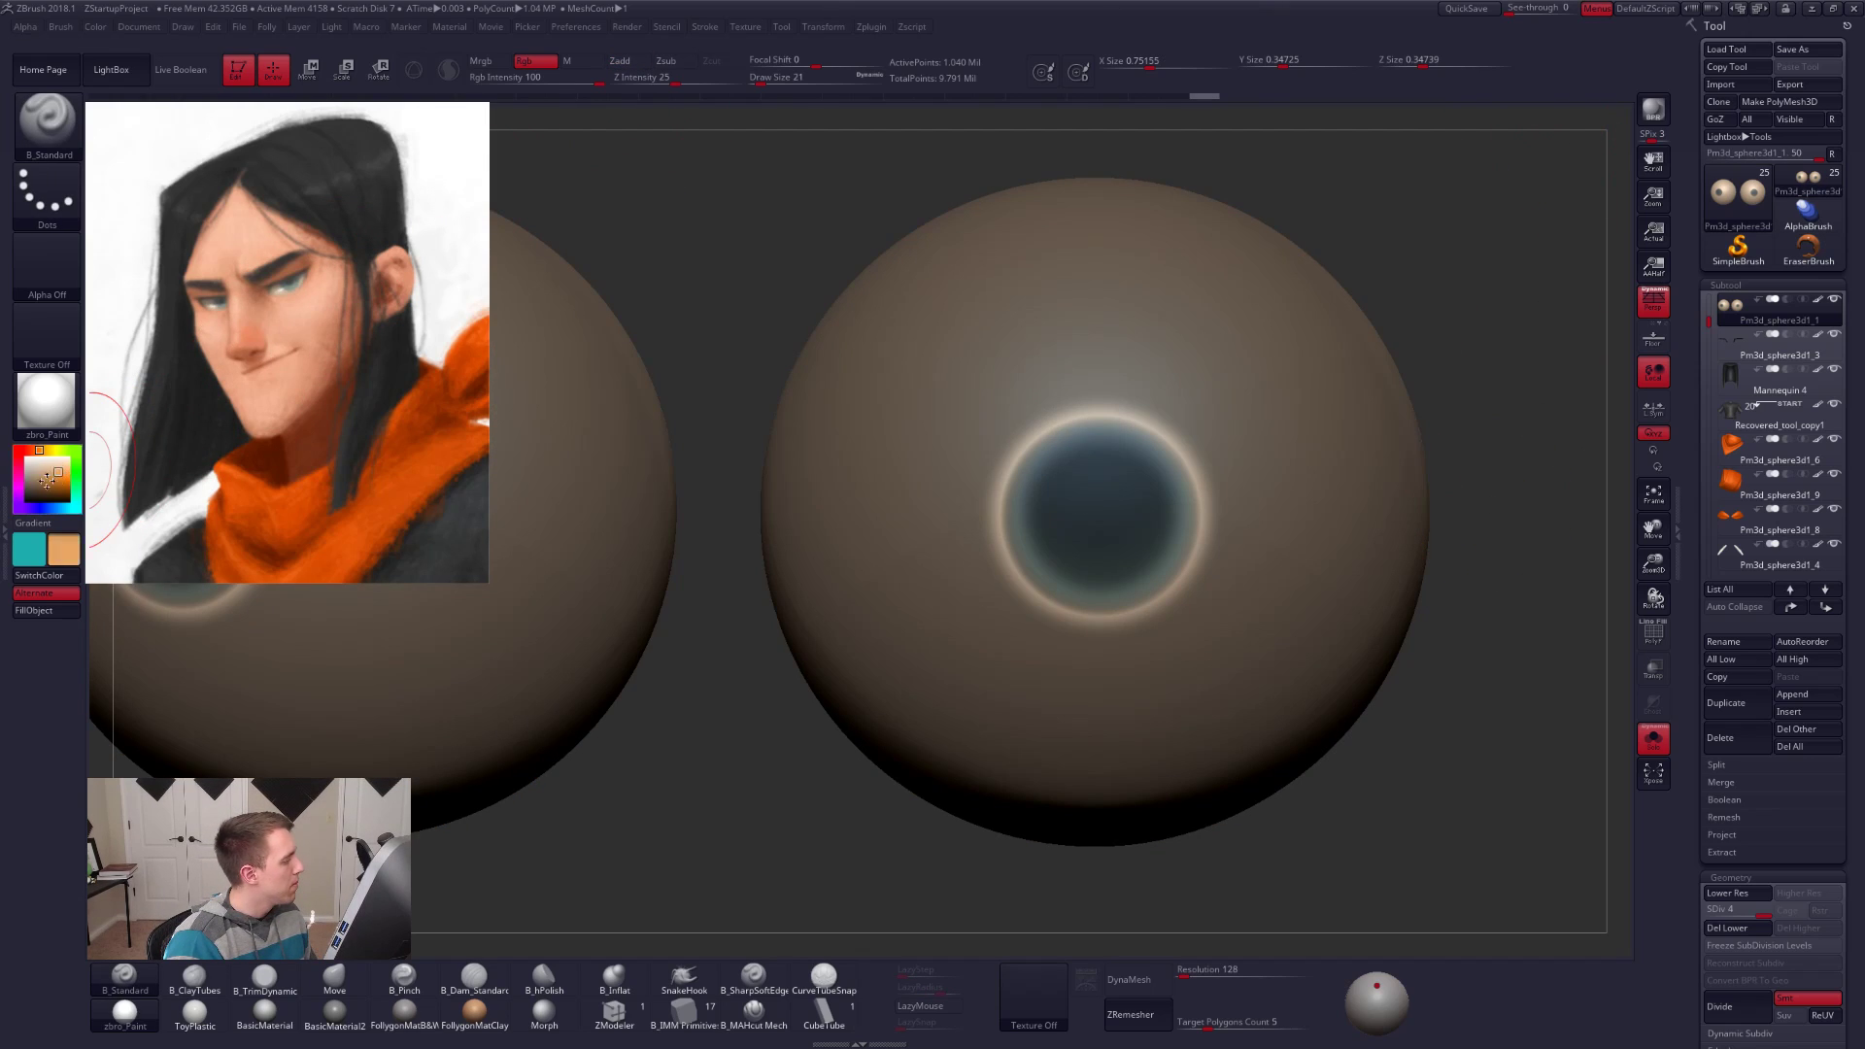
left_click(37, 610)
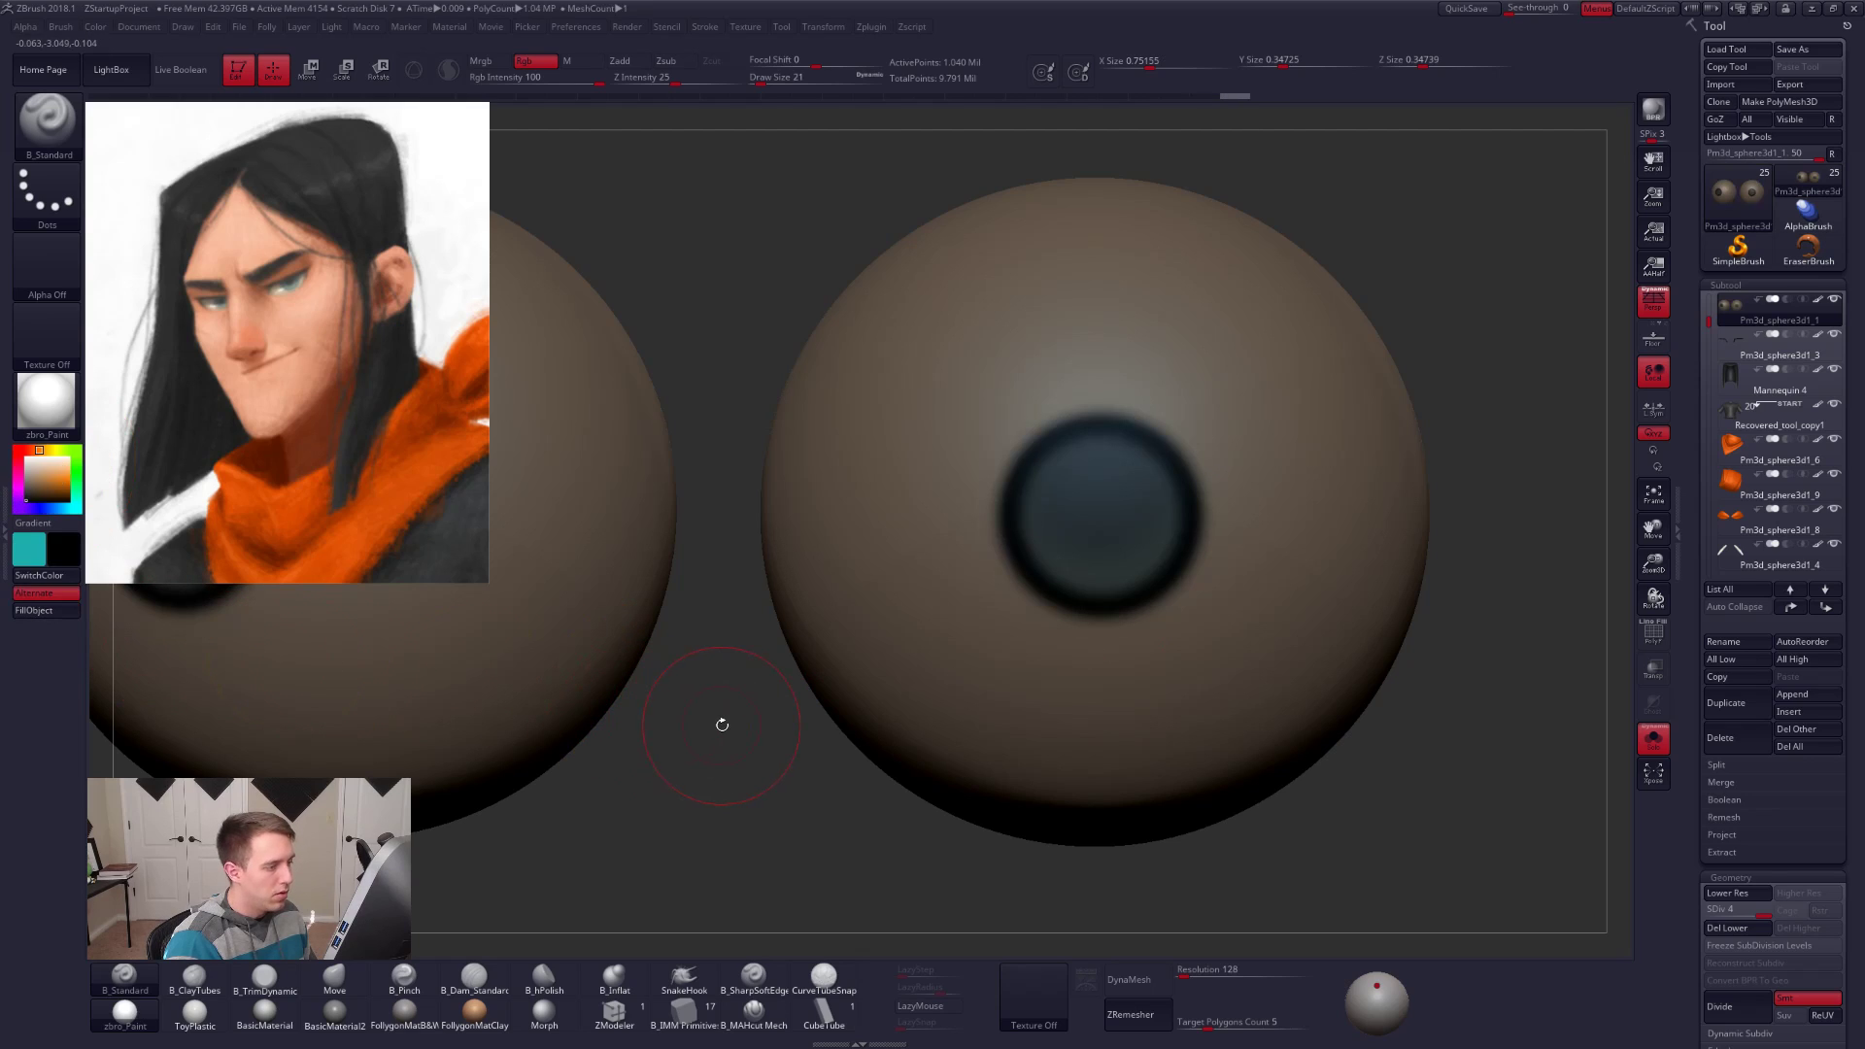
left_click_drag(752, 727, 763, 724, "ctrl")
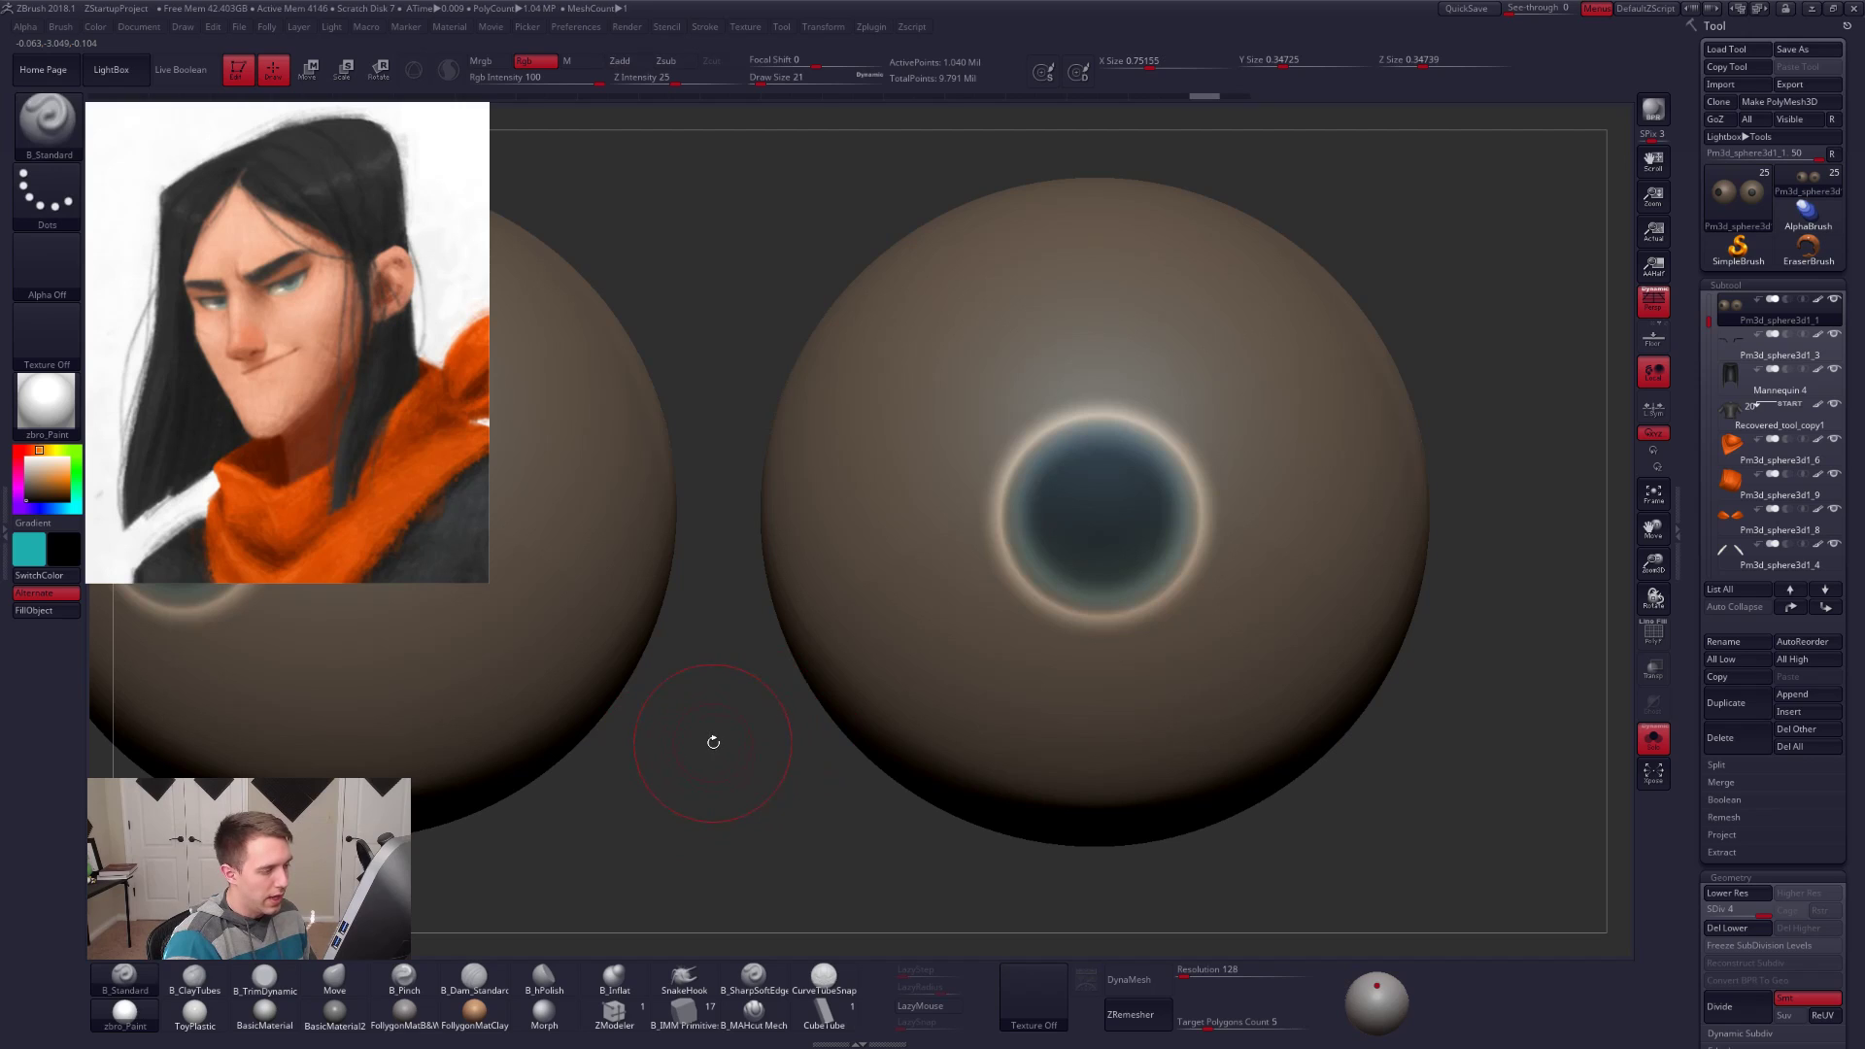
Step: Clear the mask from the eyeballs and set the brush to a DragRect stroke with Alpha 09 and draw size 9
left_click_drag(713, 742, 715, 750, "ctrl")
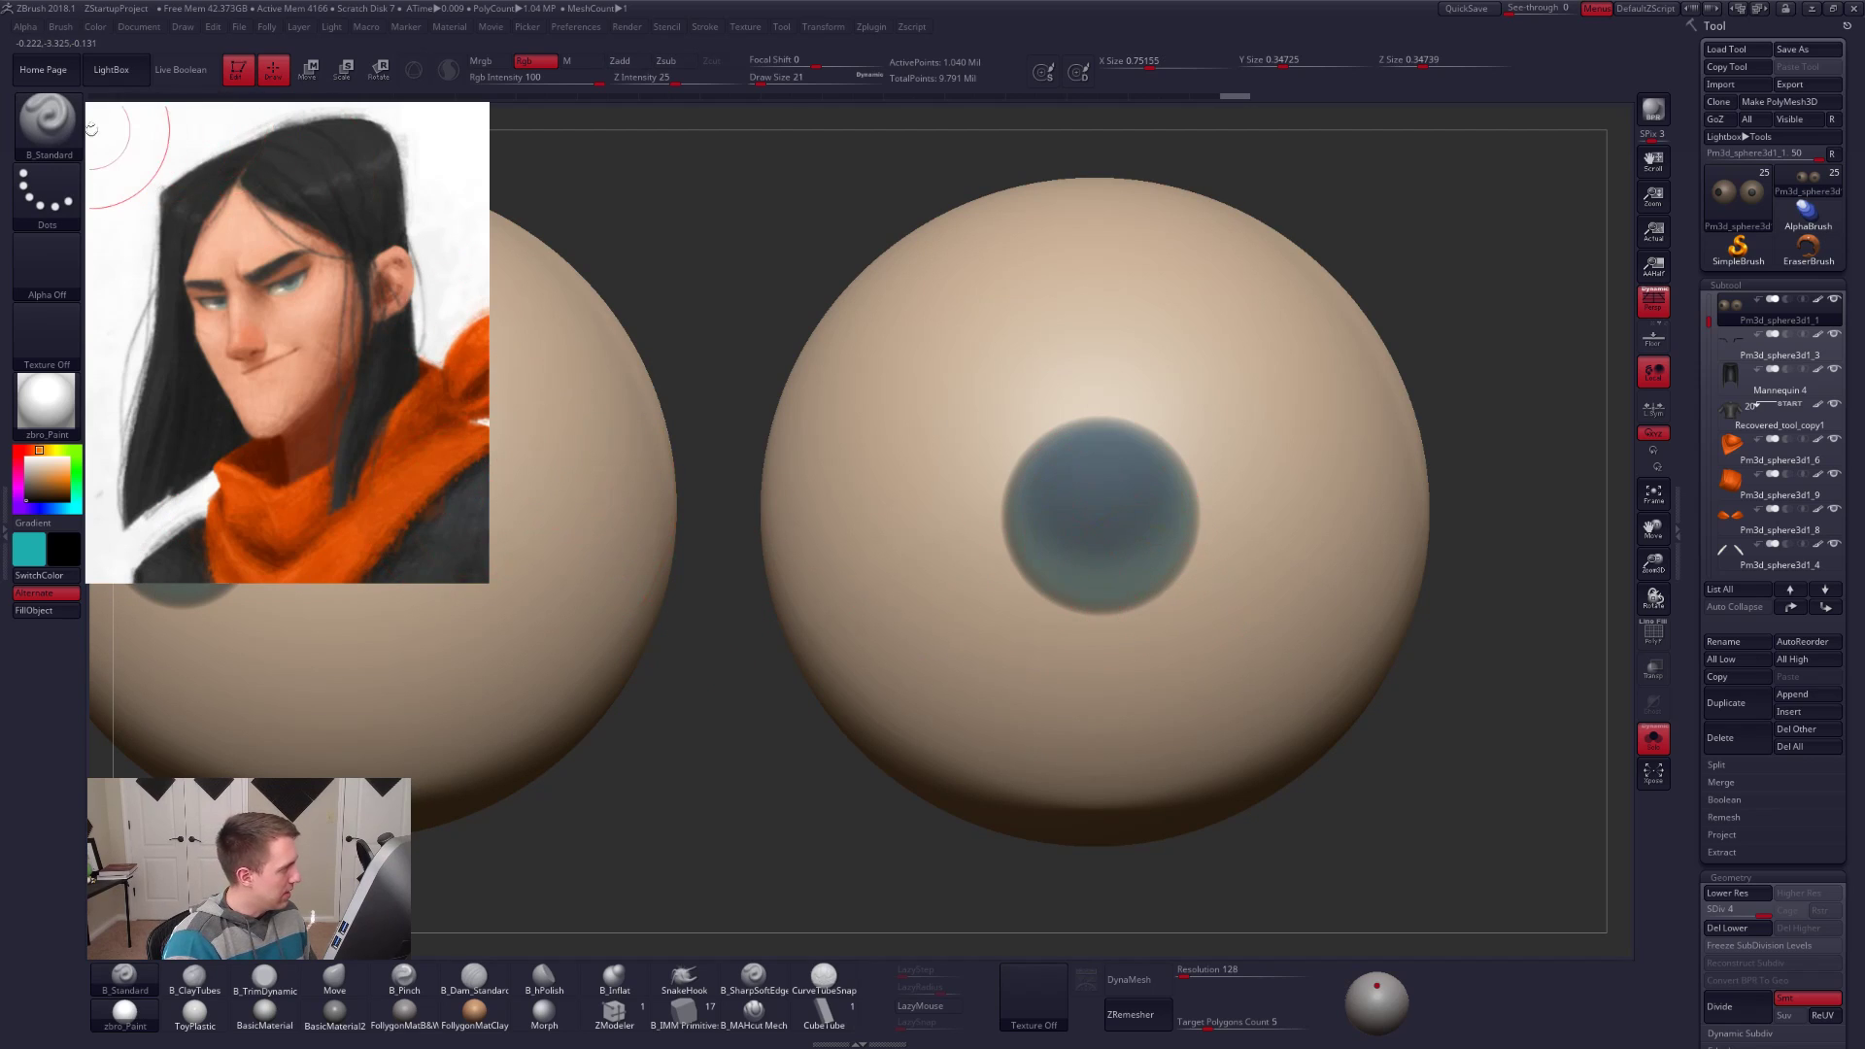
left_click(62, 202)
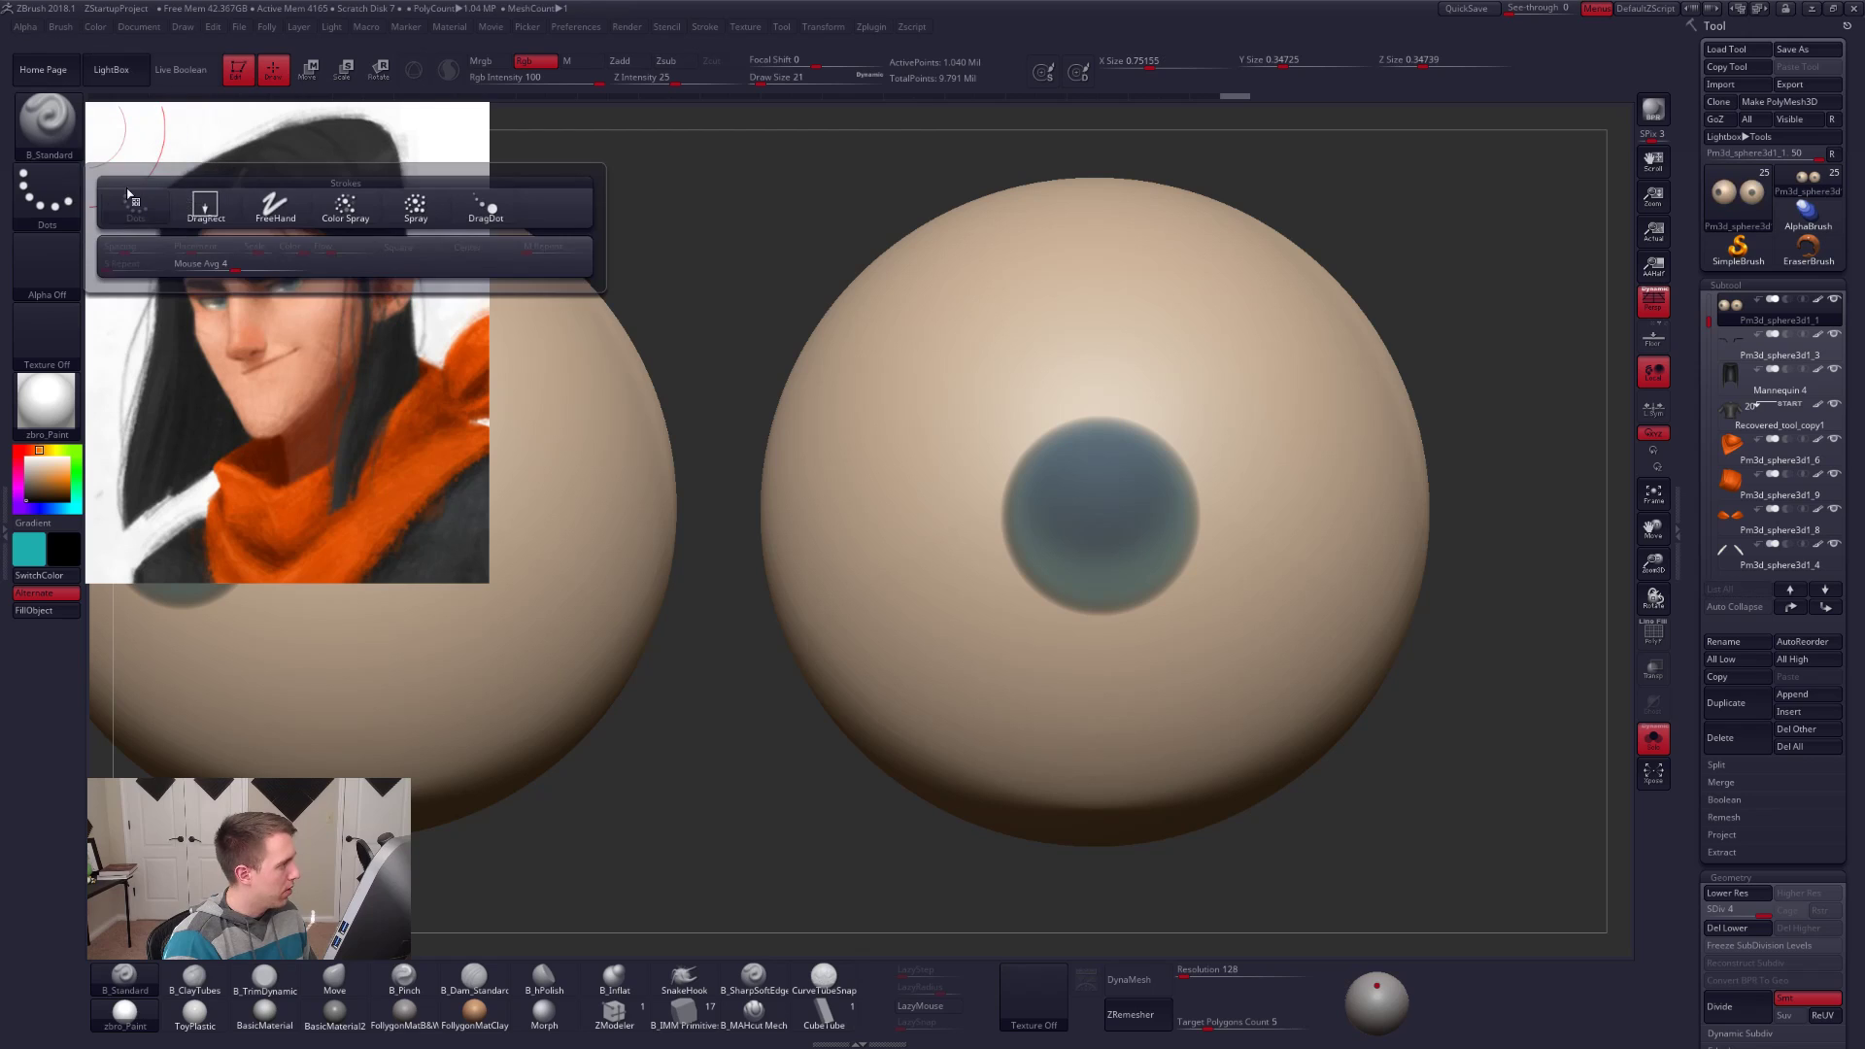
left_click(68, 264)
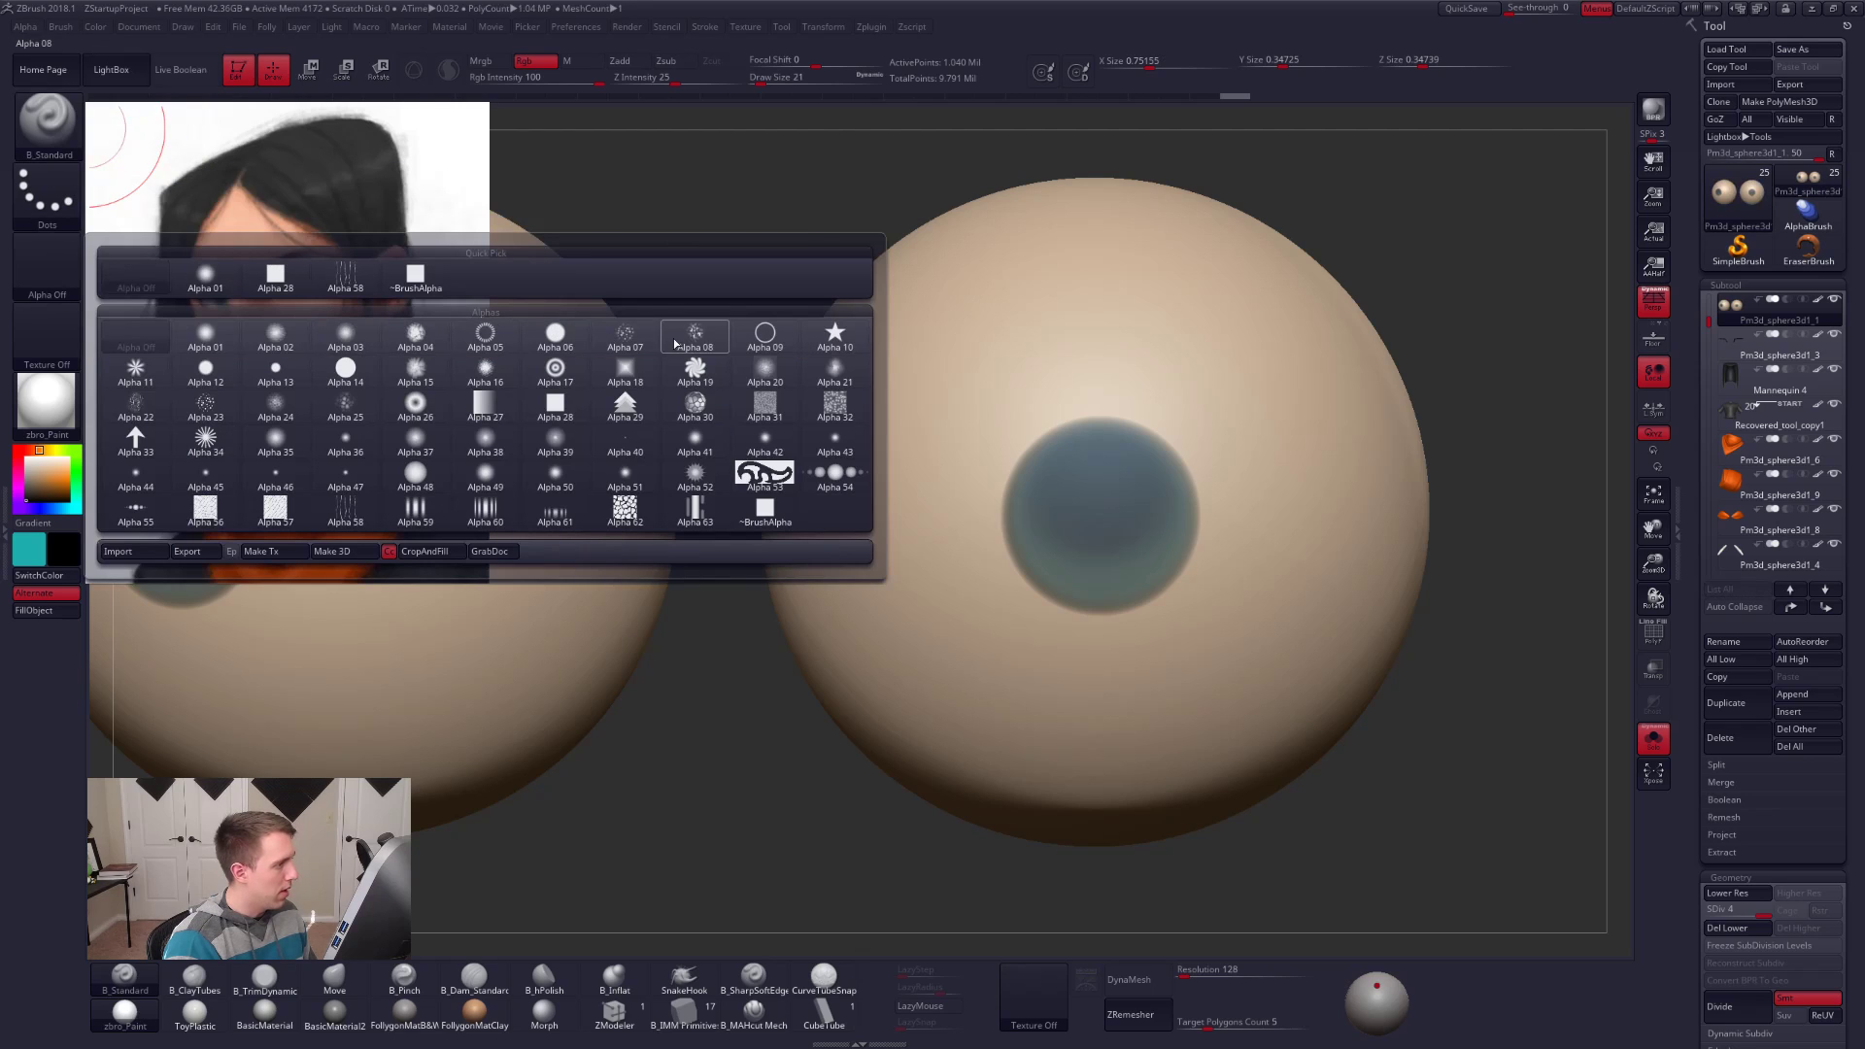
left_click(754, 347)
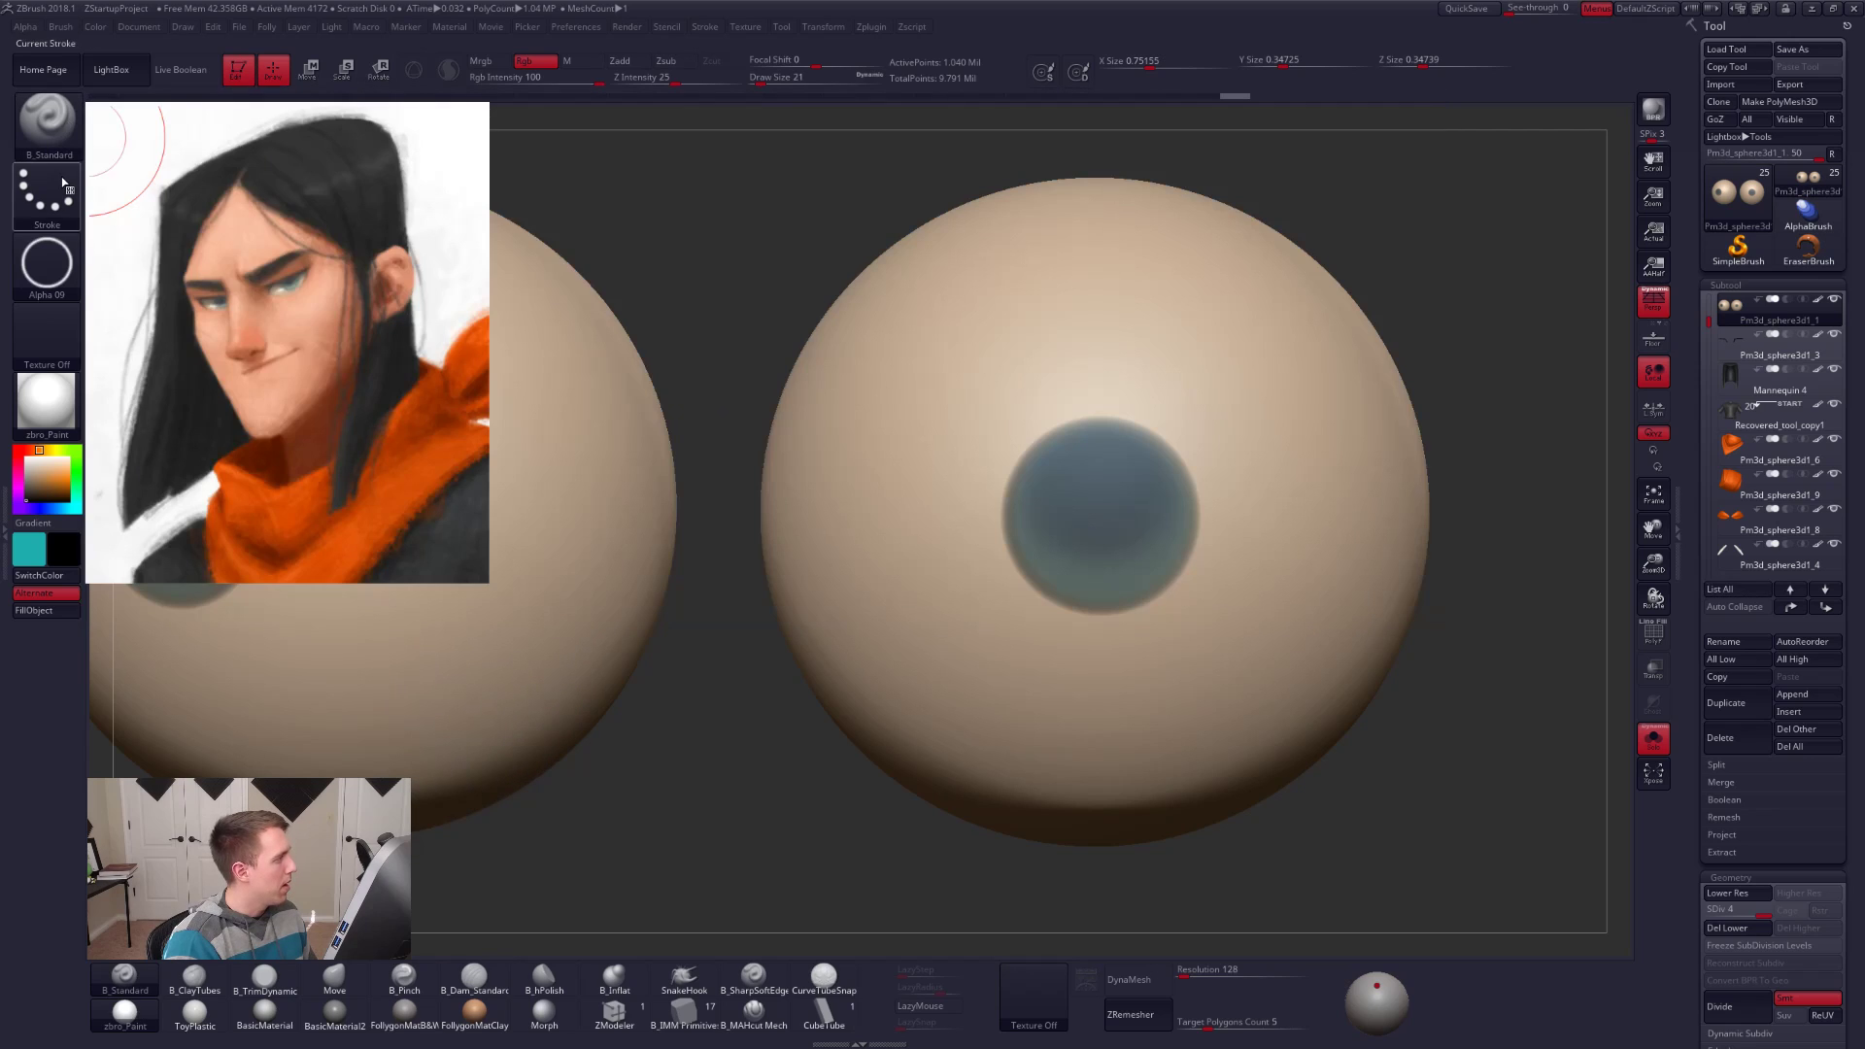
left_click(63, 182)
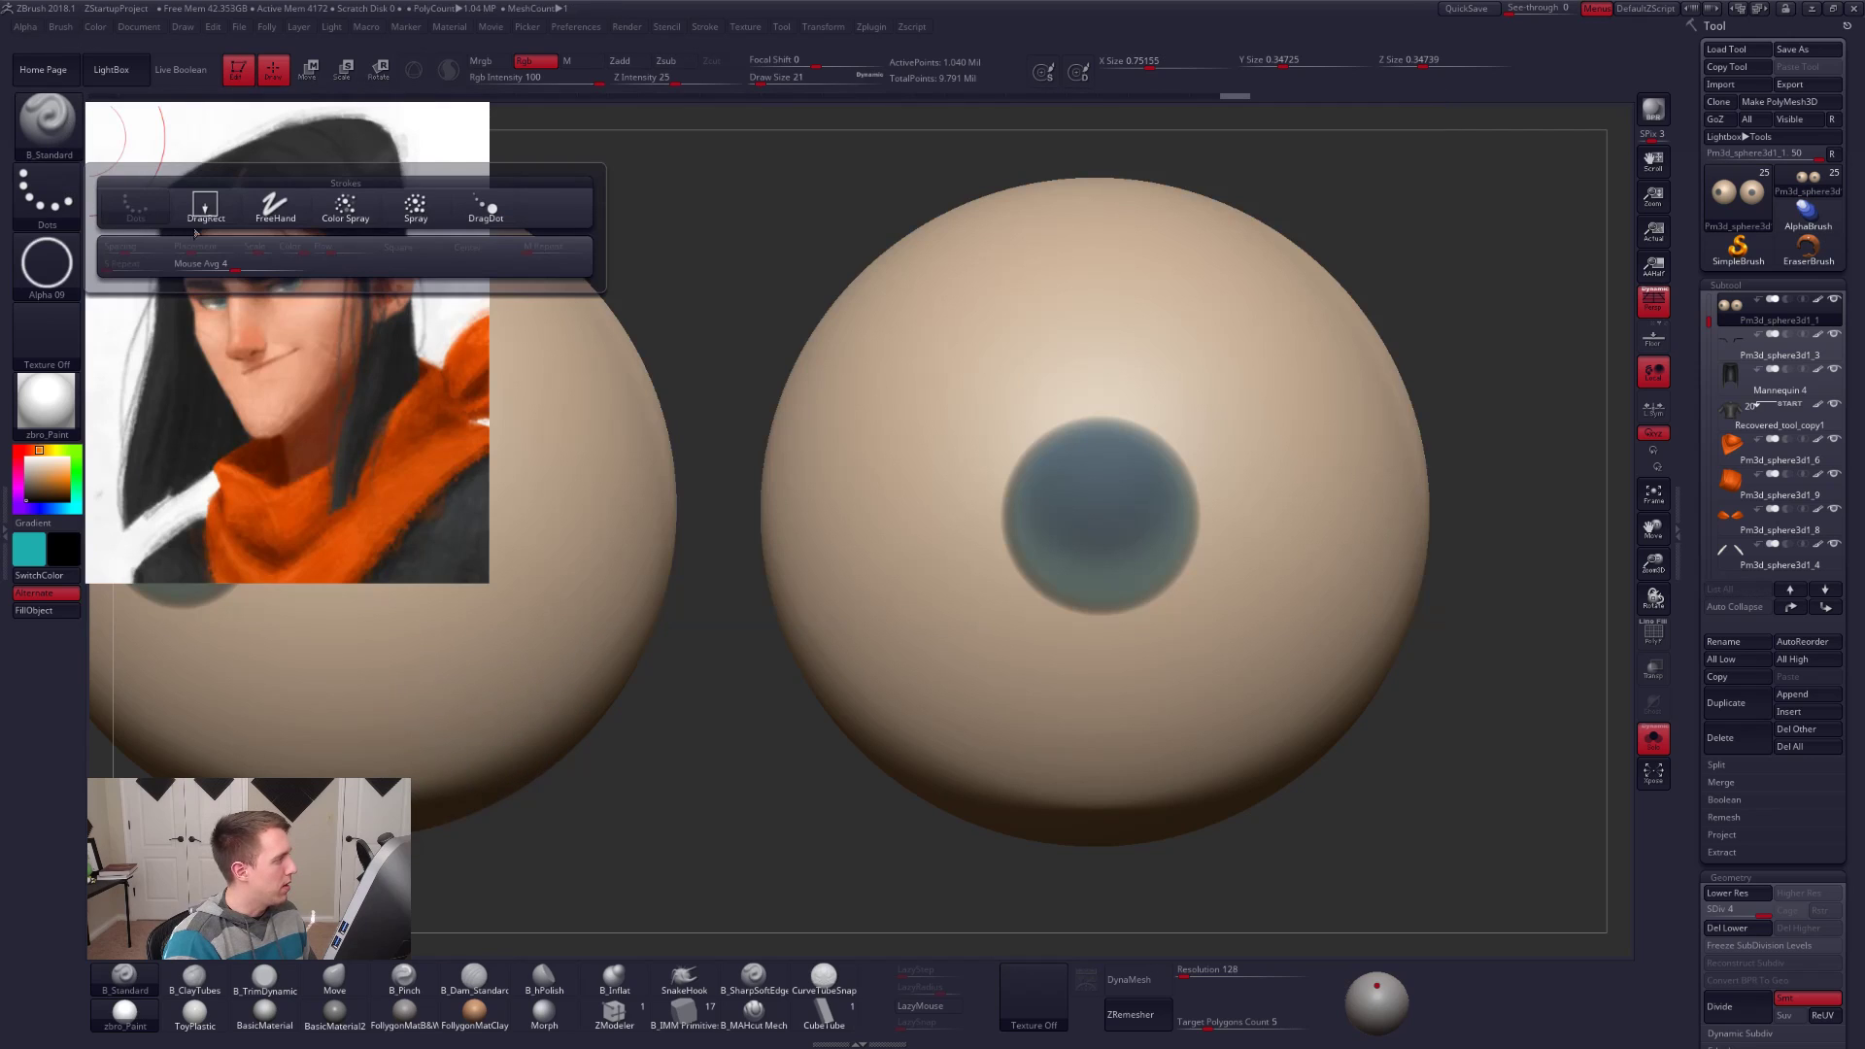
left_click(205, 208)
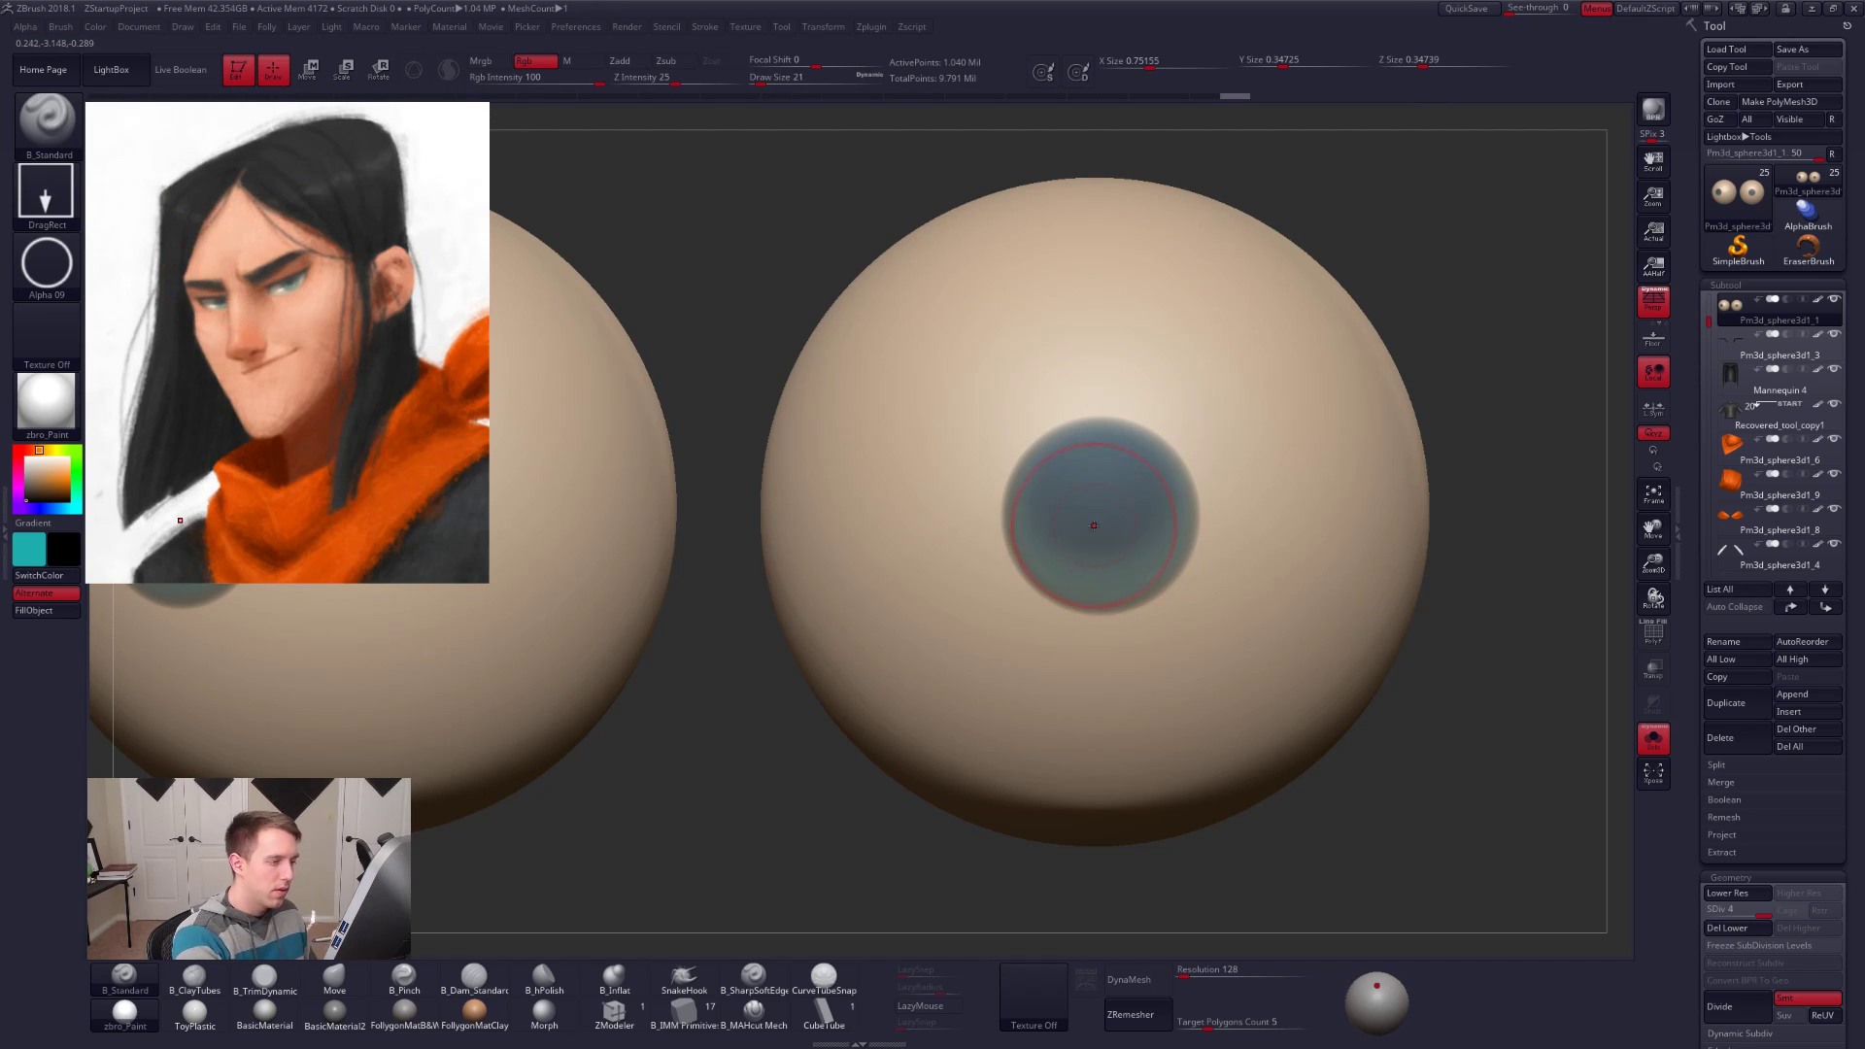
key("space")
left_click_drag(1102, 520, 1098, 519)
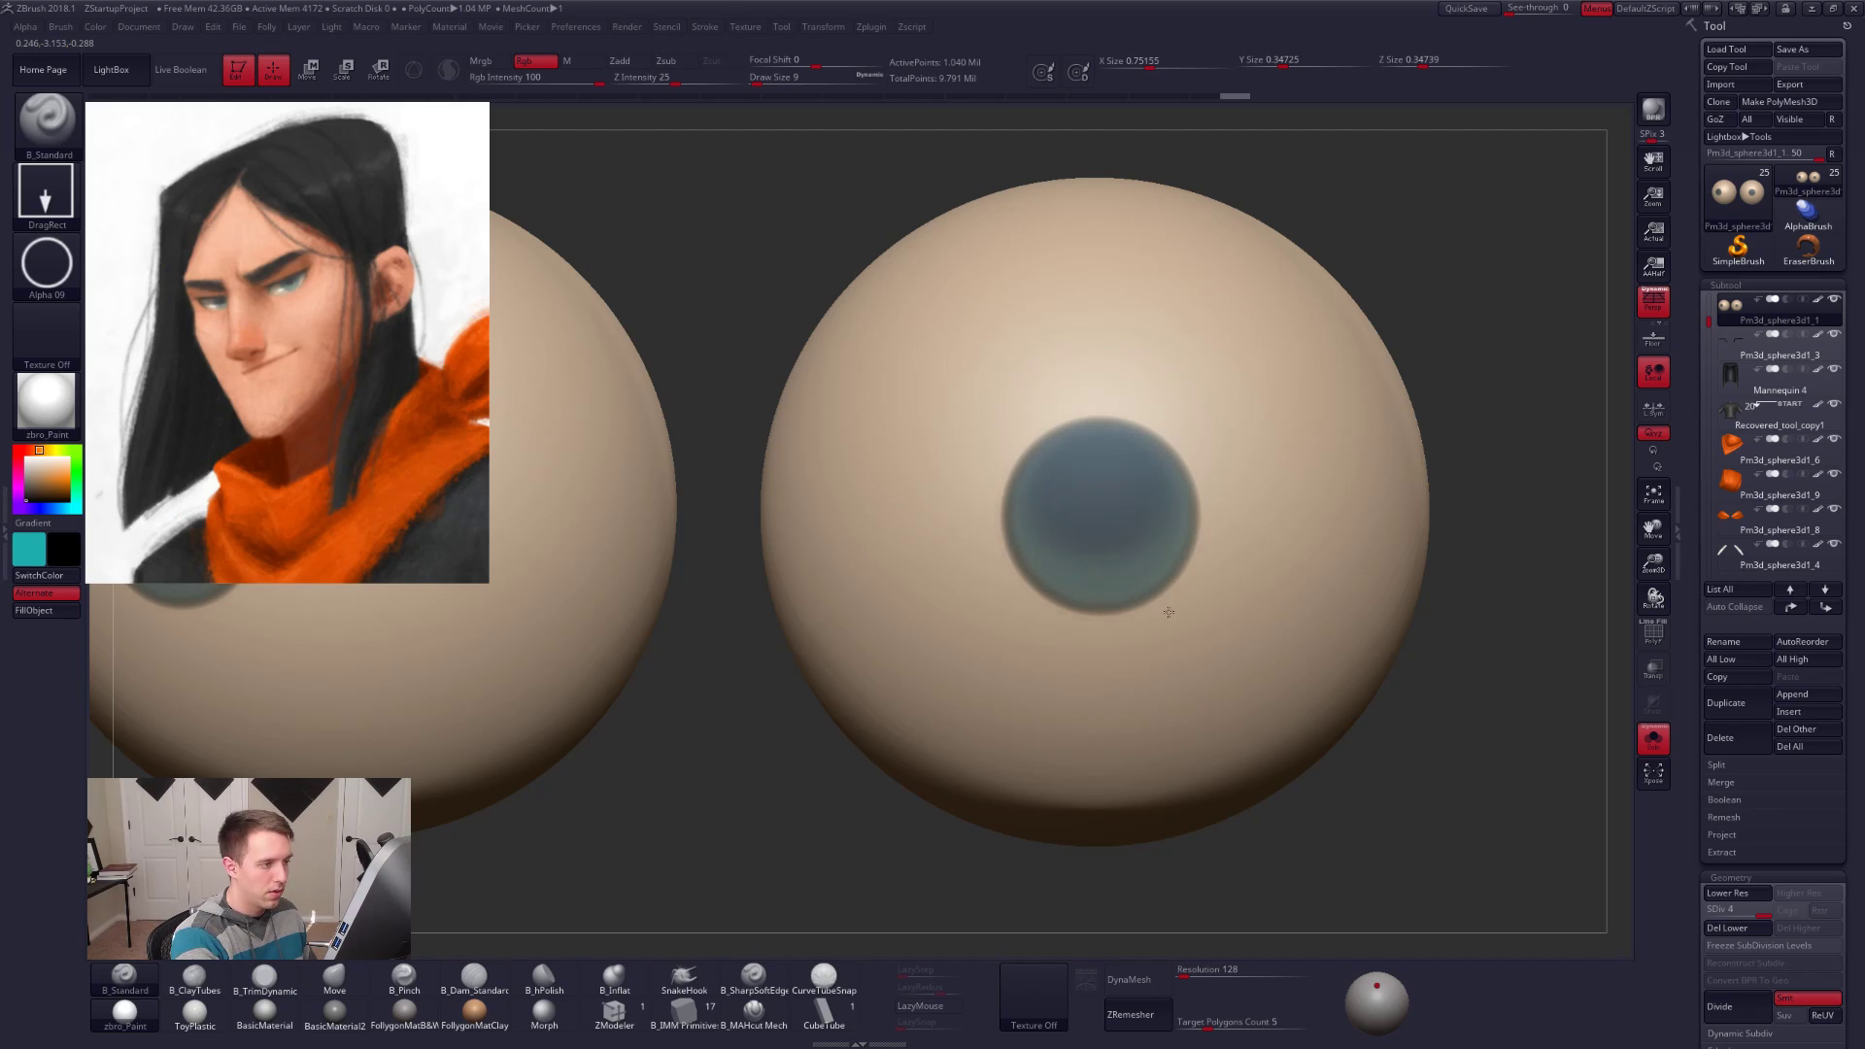
Step: Examine the shaded irises on the isolated eyeballs and within the full face, alternating between both displays
key("f")
key("ctrl+shift")
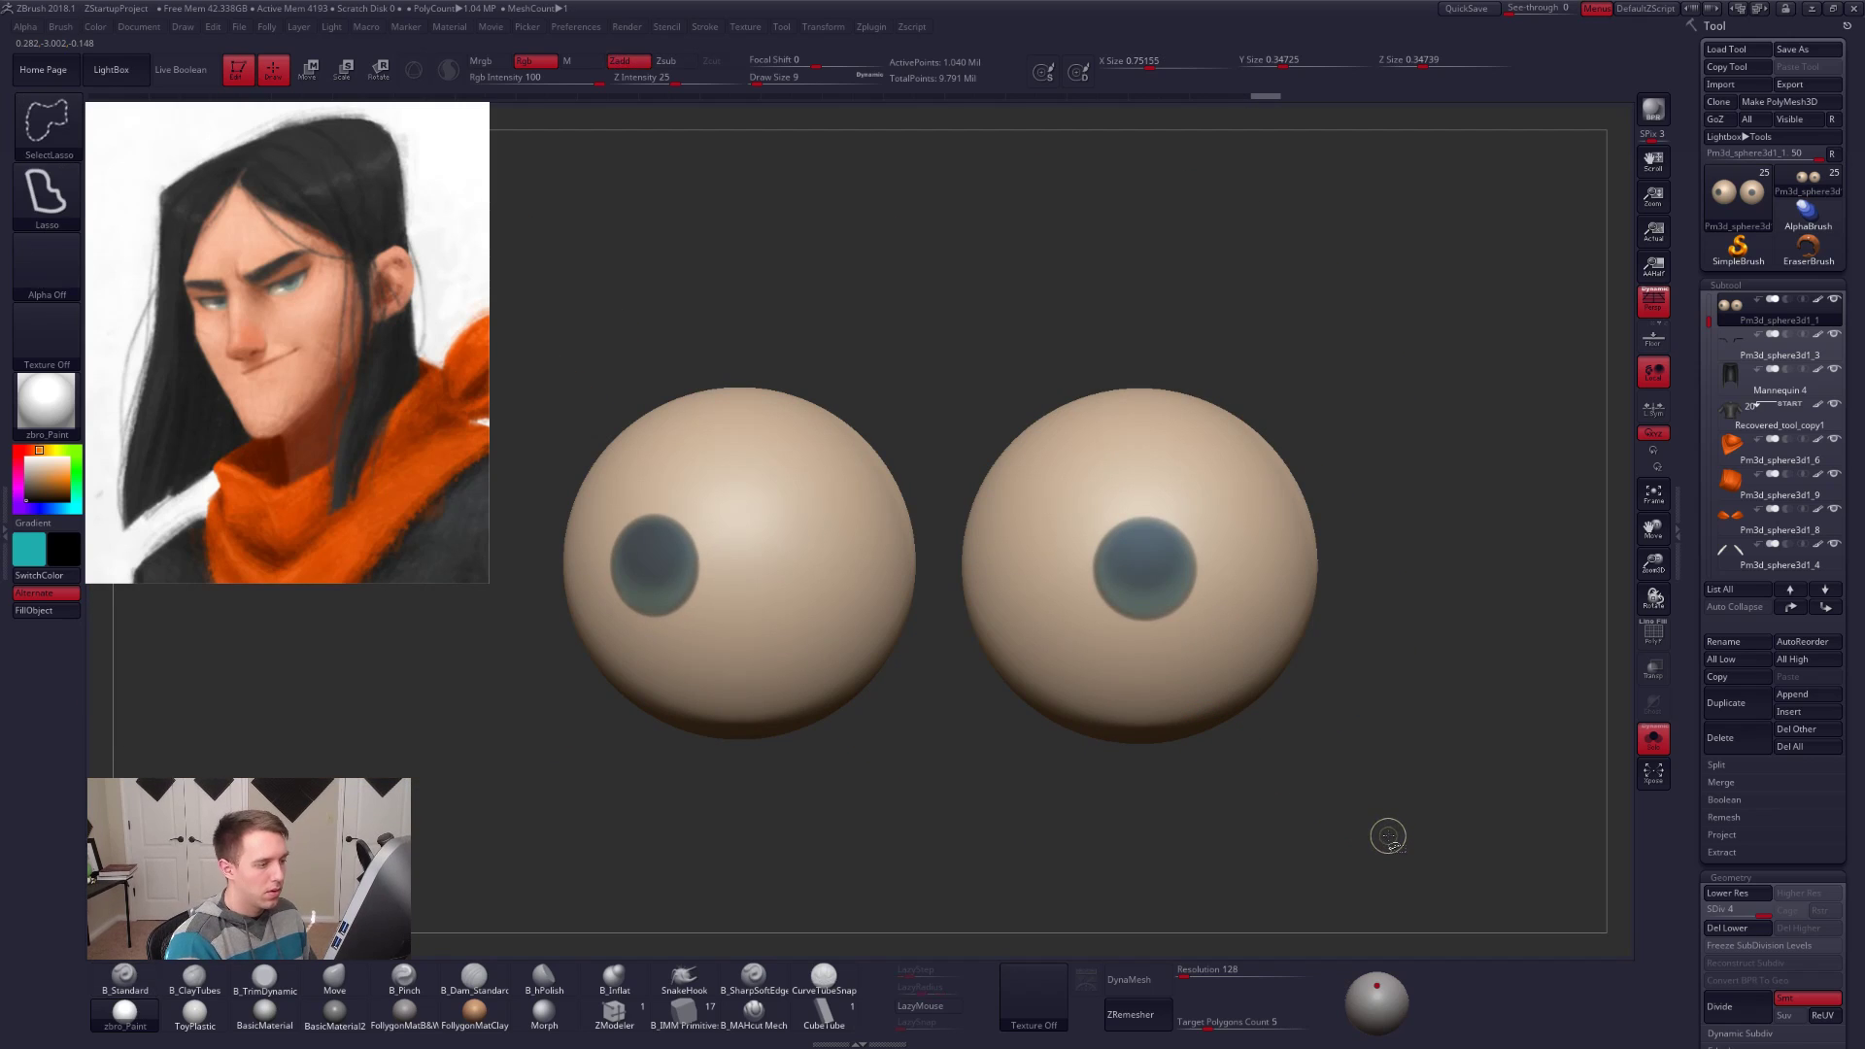
key("ctrl+shift+s")
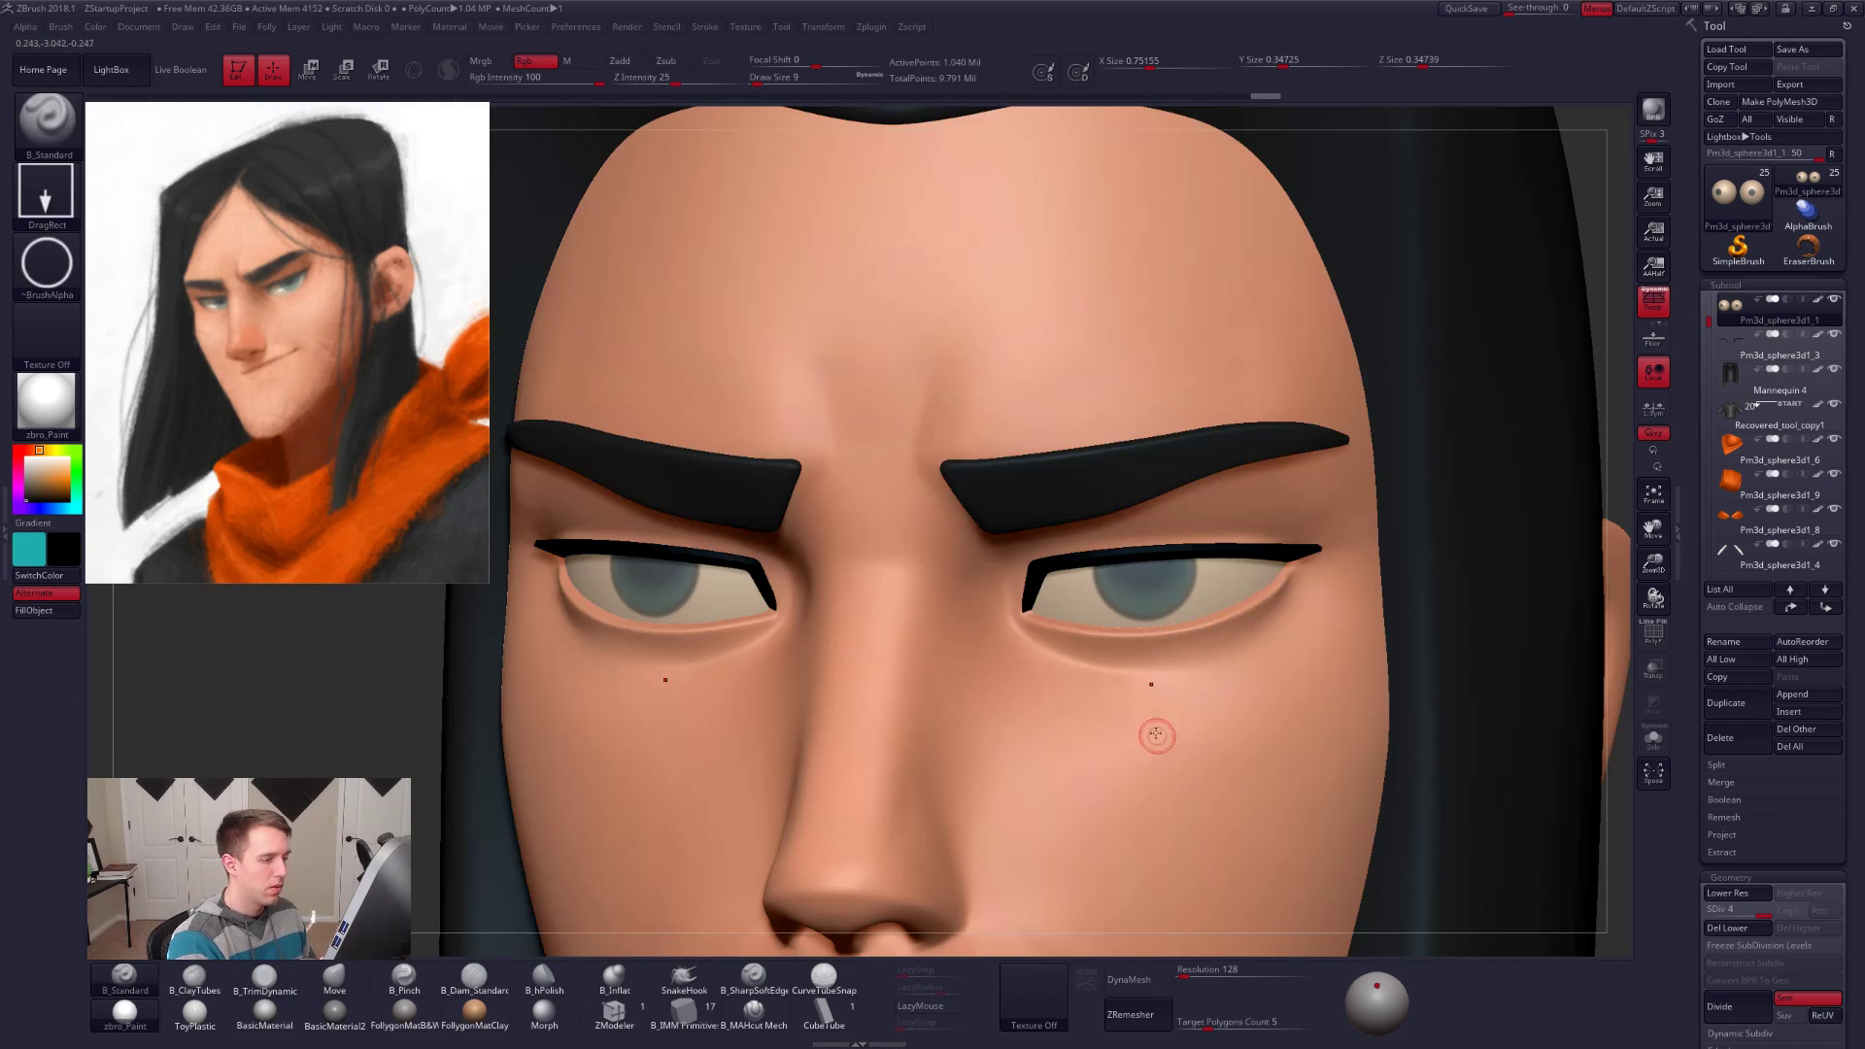
key("ctrl+shift+s")
right_click_drag(1144, 585, 1142, 595, "ctrl")
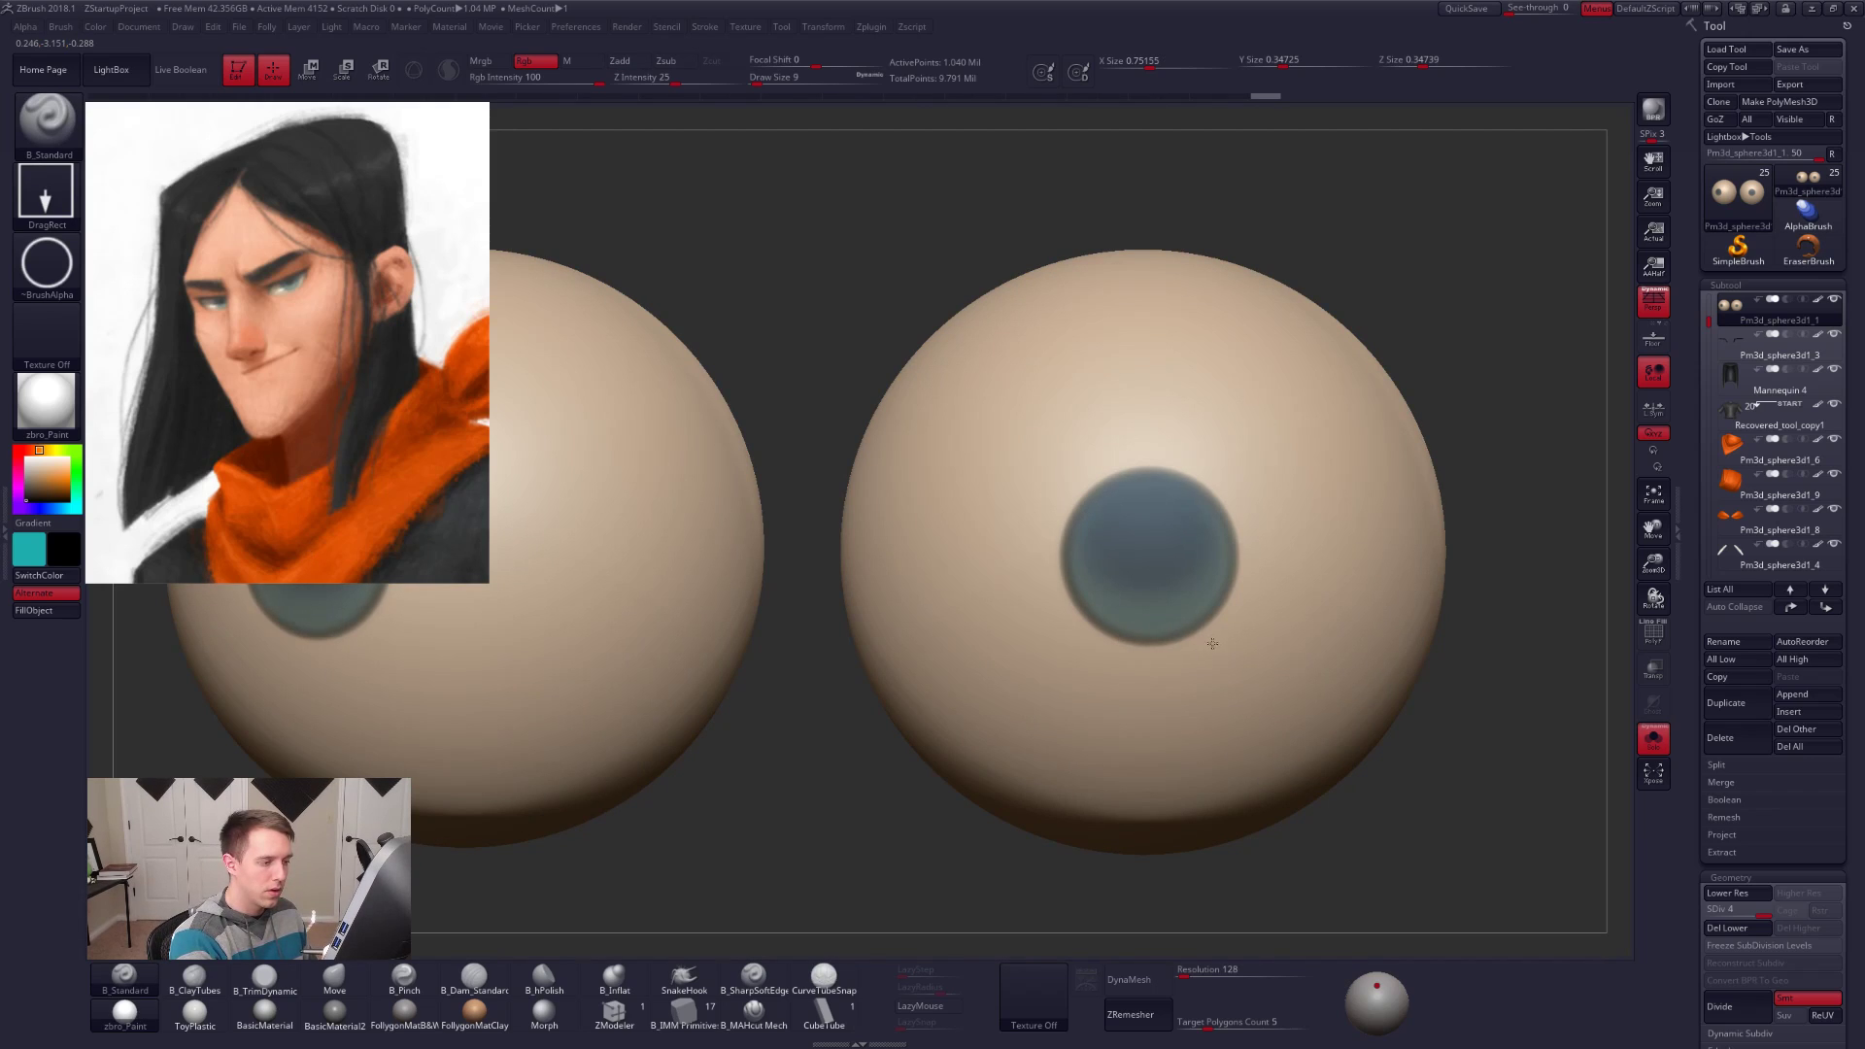
right_click_drag(1232, 608, 1239, 501, "ctrl")
right_click_drag(1404, 825, 1408, 880, "ctrl")
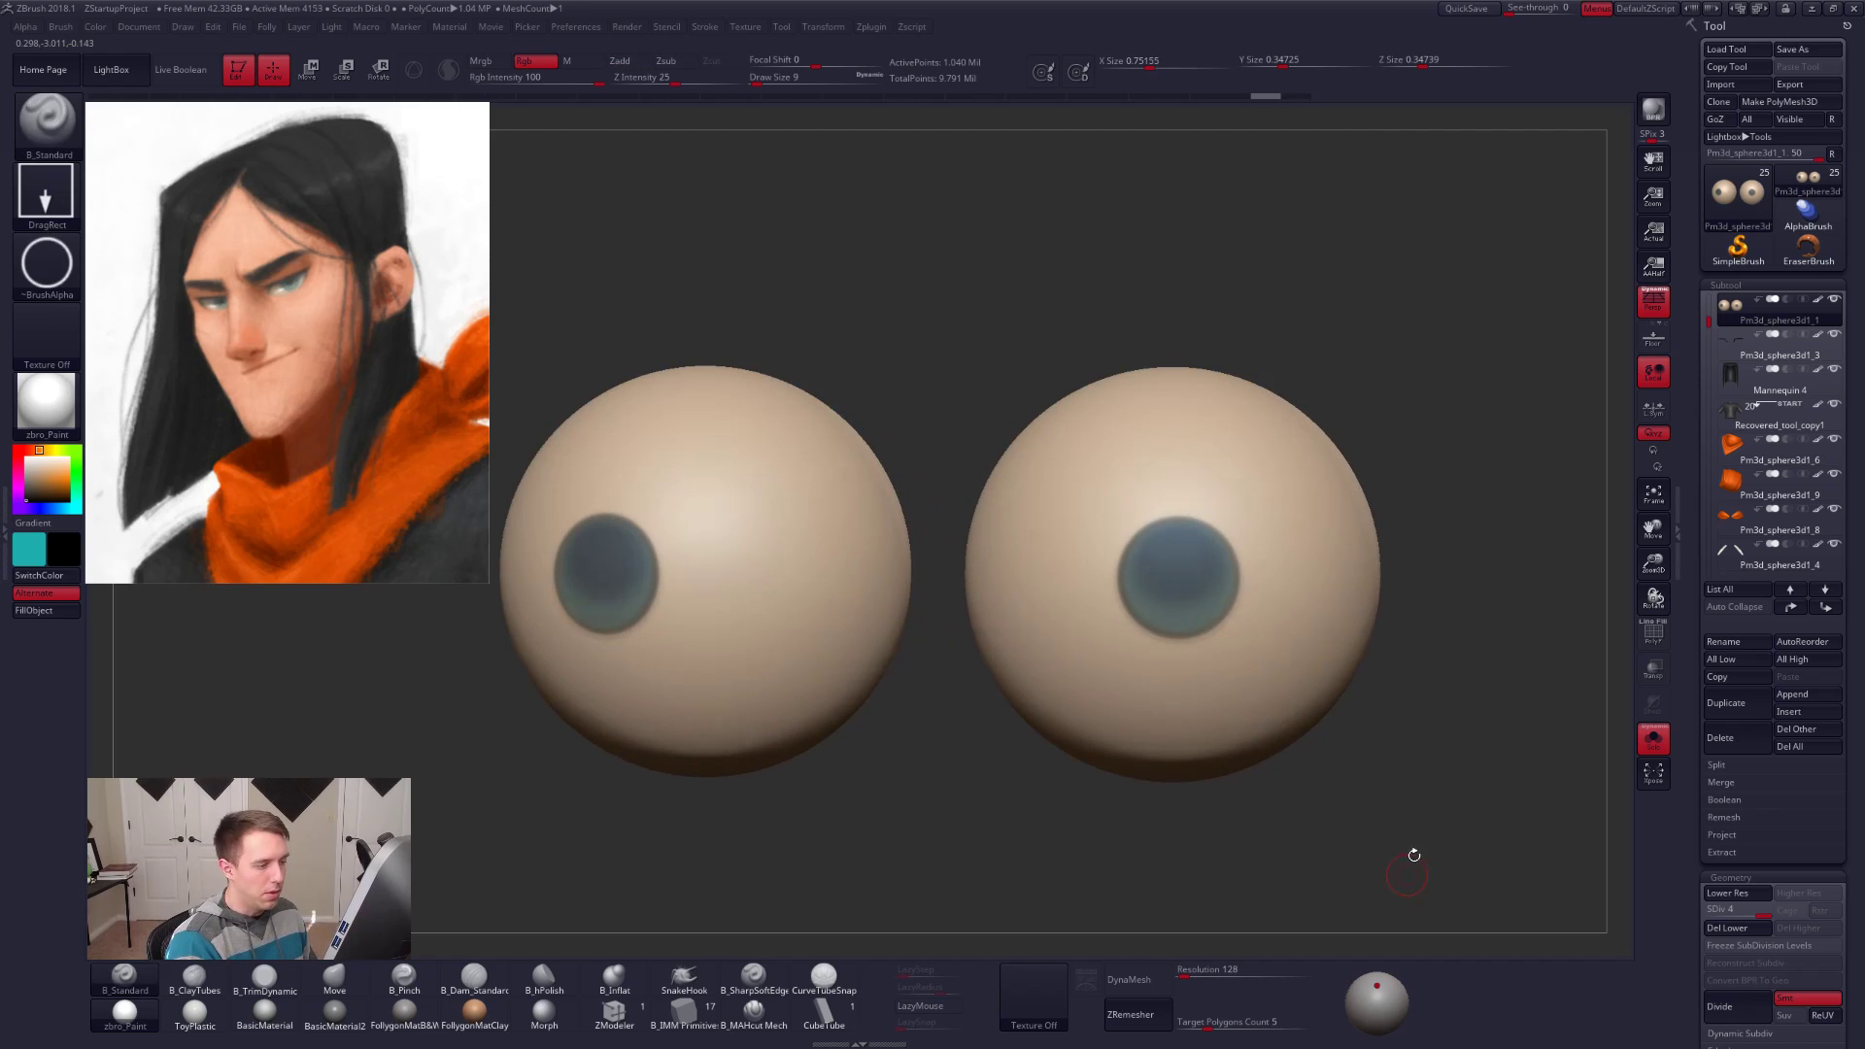
key("ctrl+shift+s")
left_click_drag(1336, 845, 1355, 839)
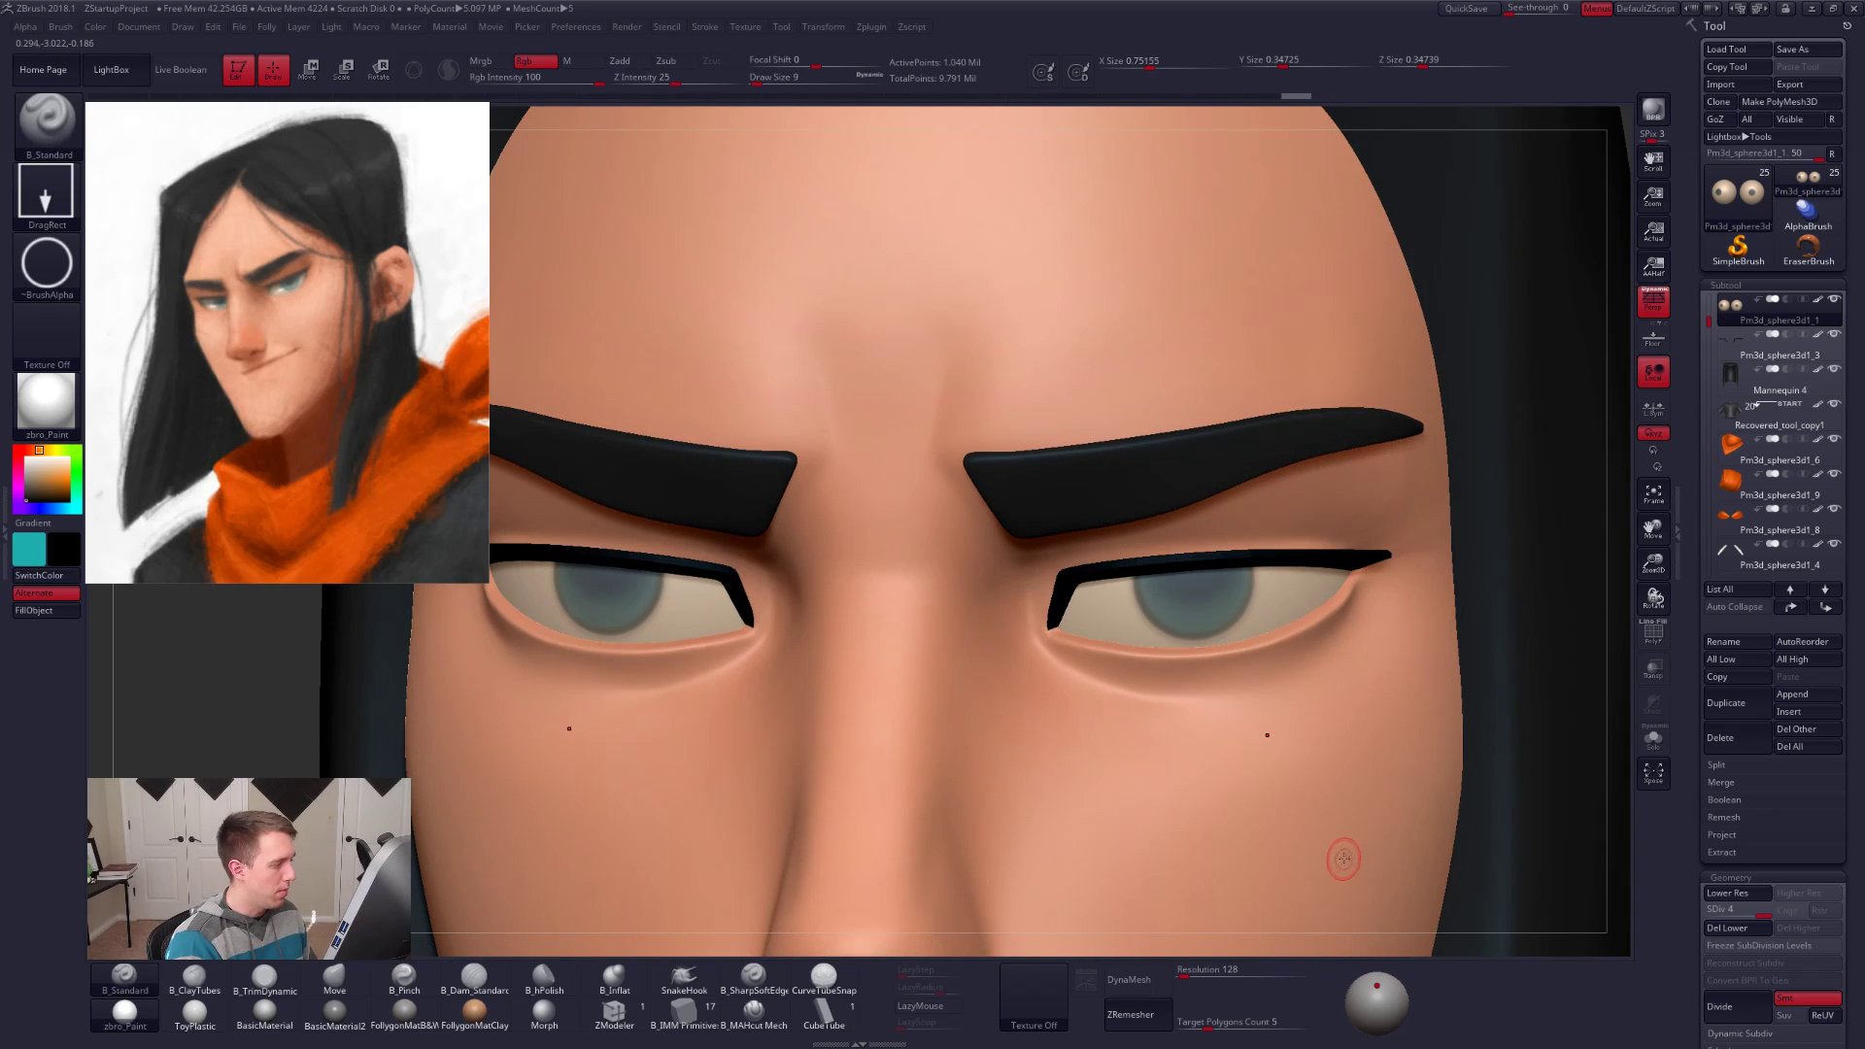
right_click_drag(1337, 866, 1344, 854, "shift")
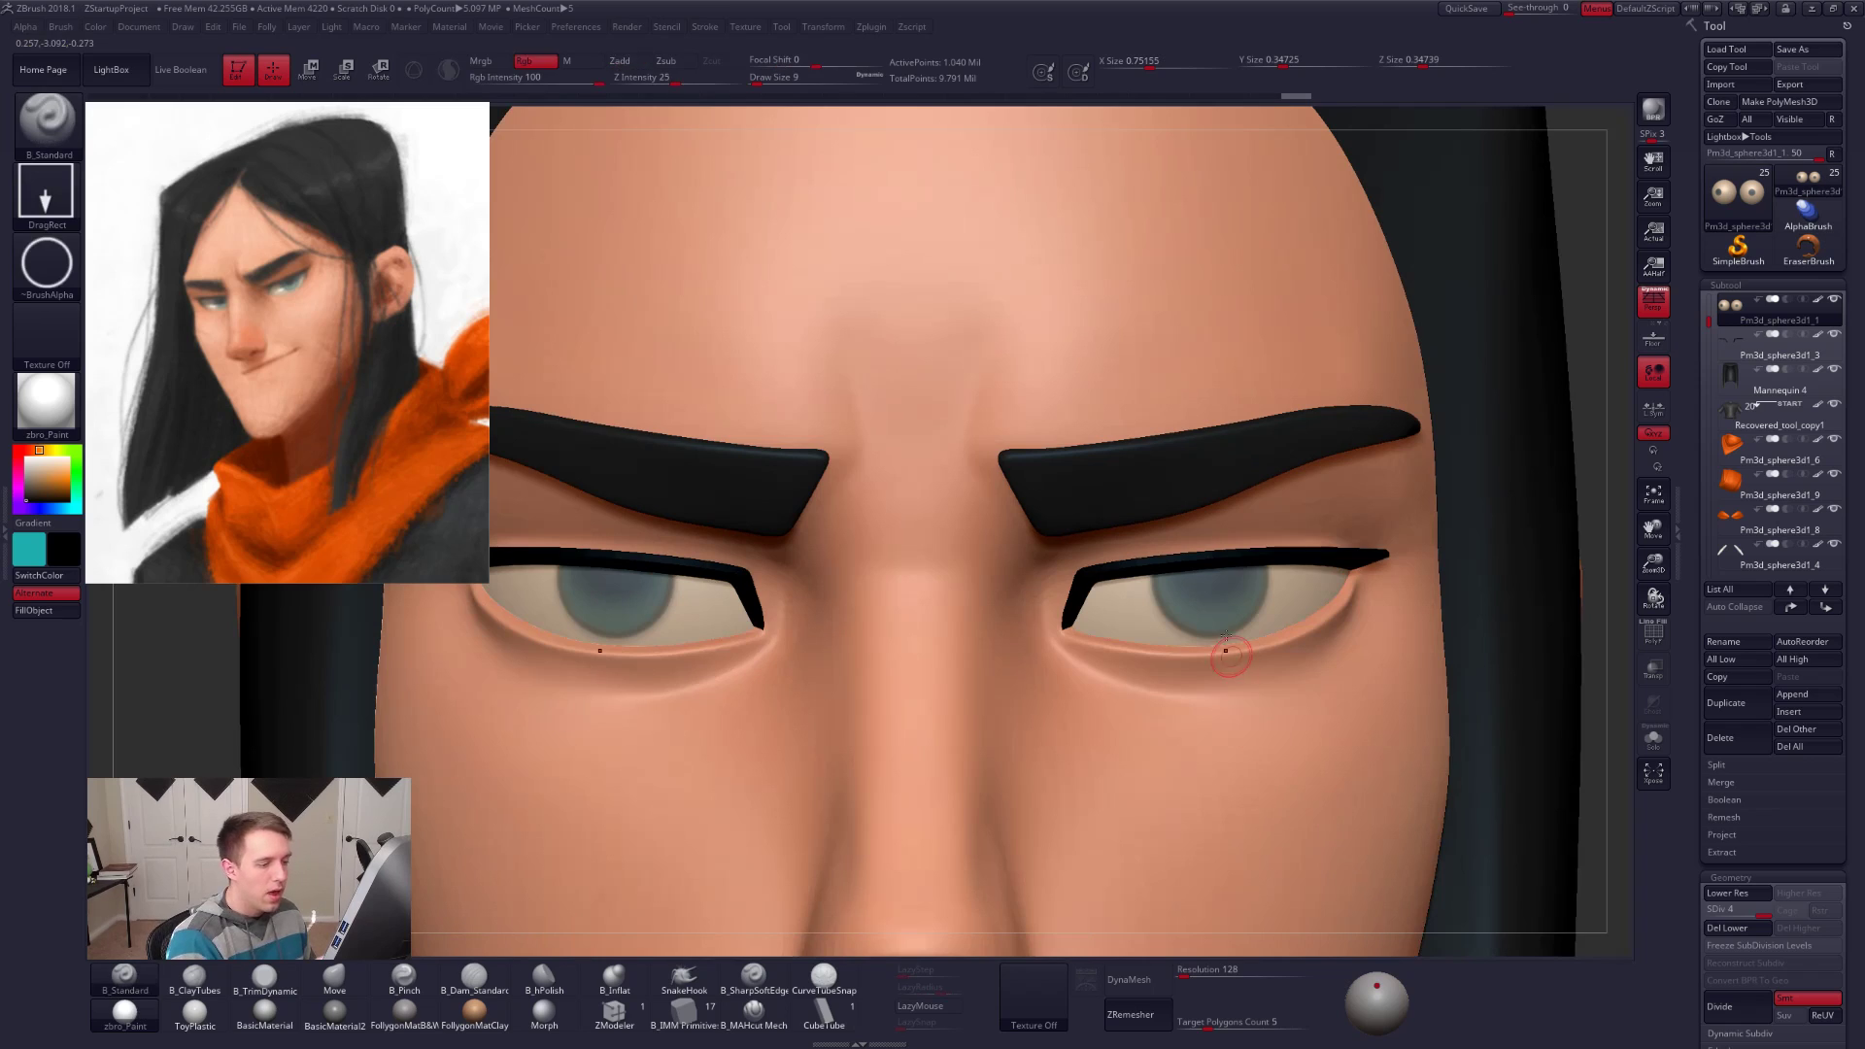
key("ctrl+shift+s")
Step: Pick a dark grey from the reference painting as the paint colour and isolate the eyeballs again
key("ctrl+shift+z")
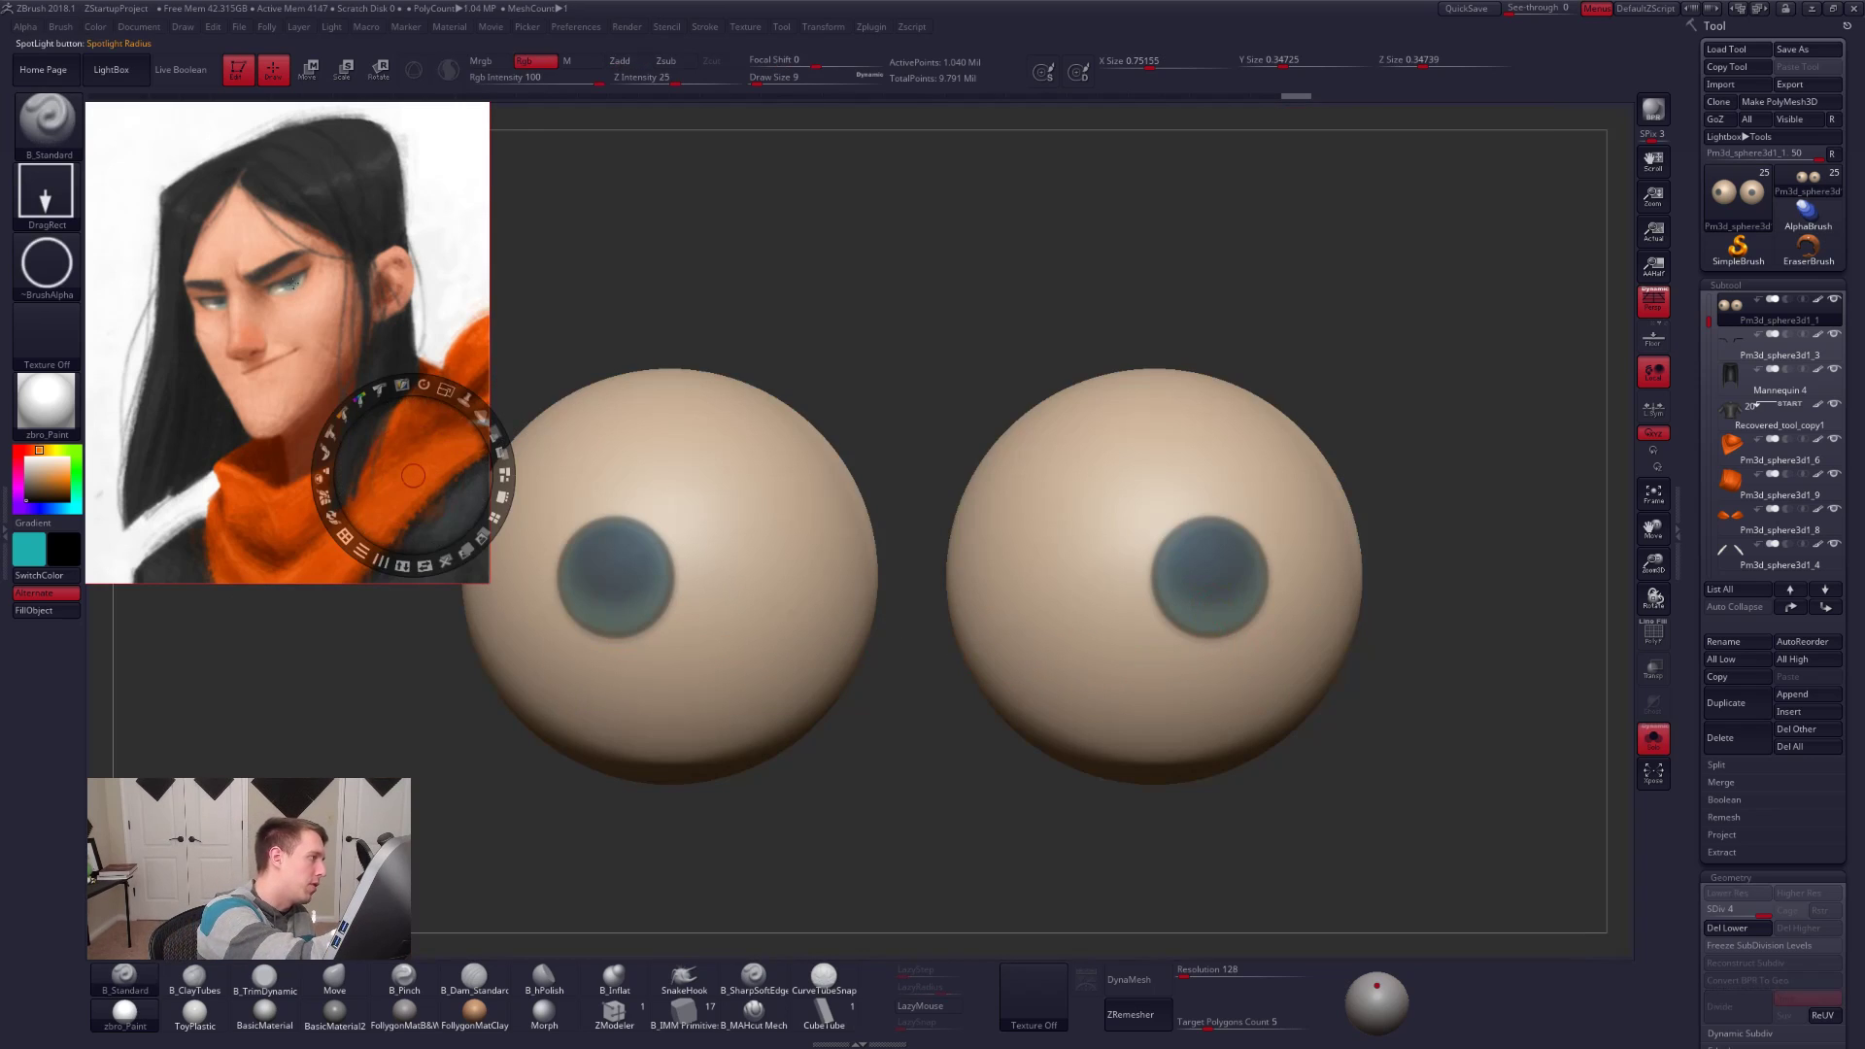
key("c")
key("z")
left_click_drag(989, 794, 1162, 723, "alt")
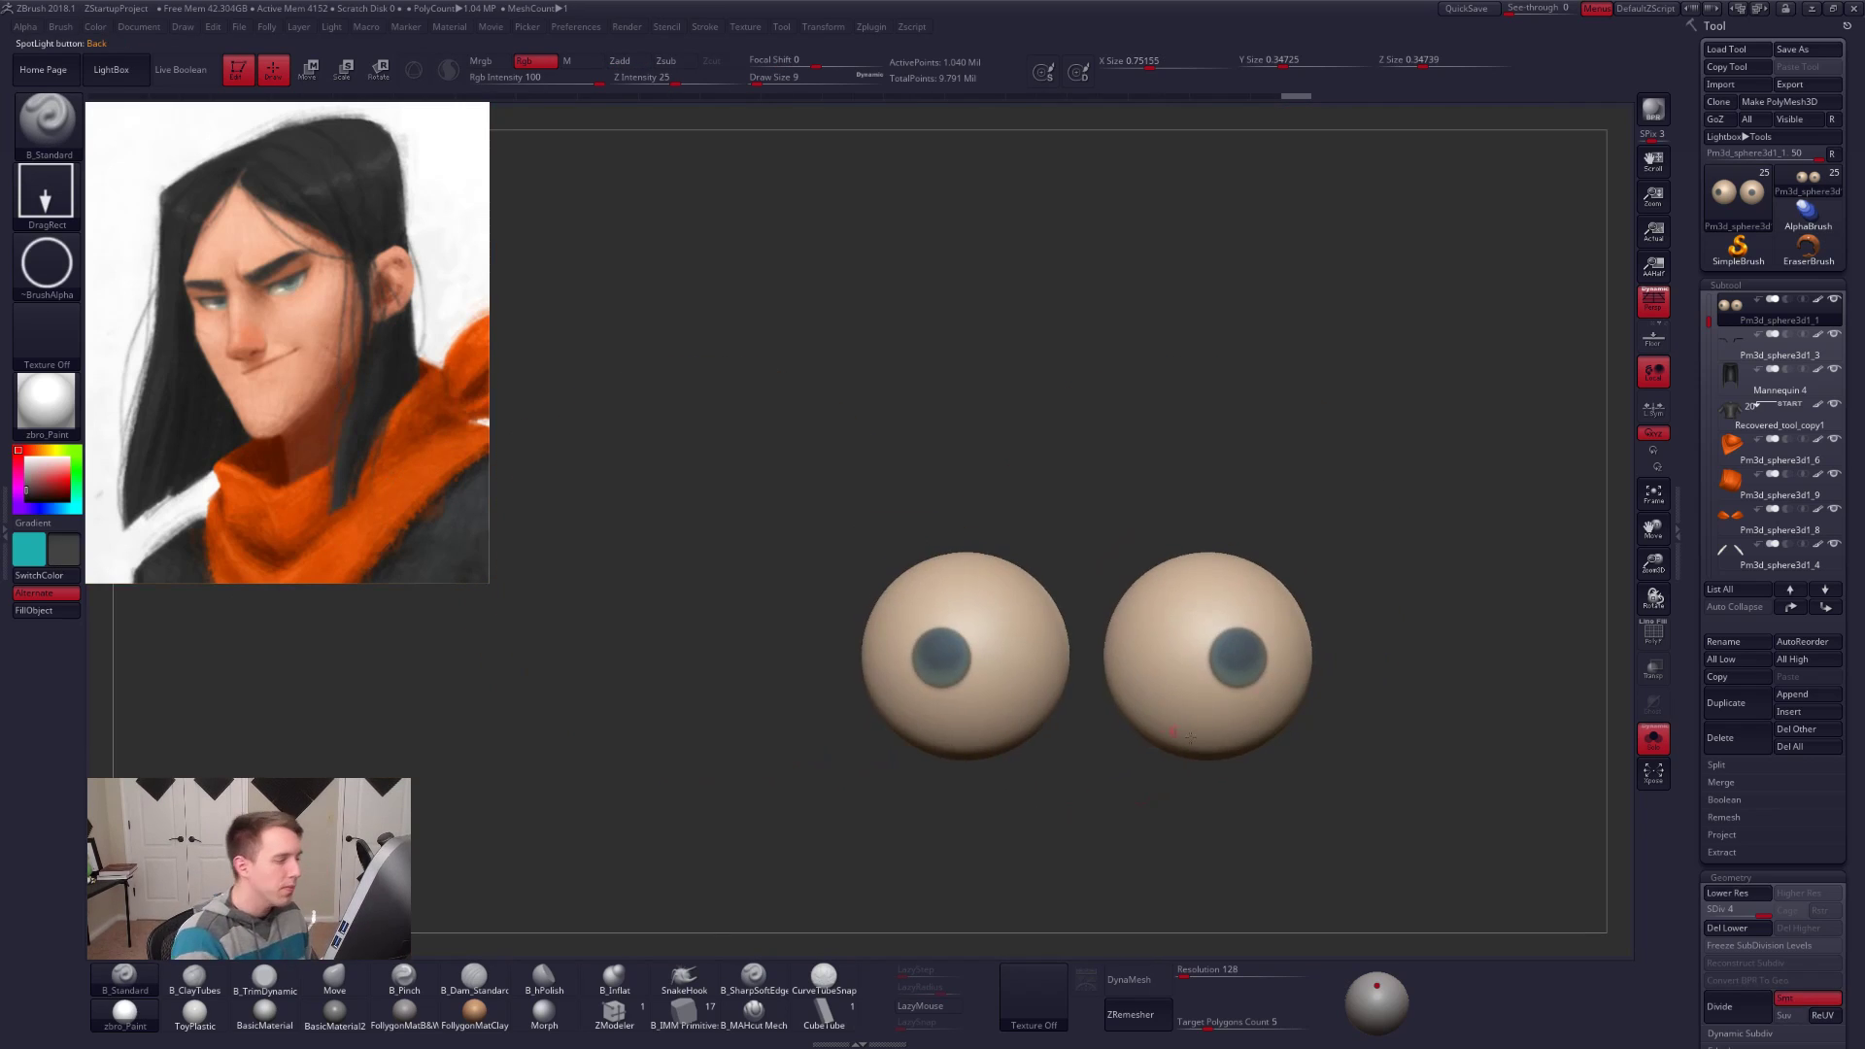
key("ctrl+shift+s")
right_click_drag(1384, 827, 1316, 823, "alt")
key("ctrl+shift+s")
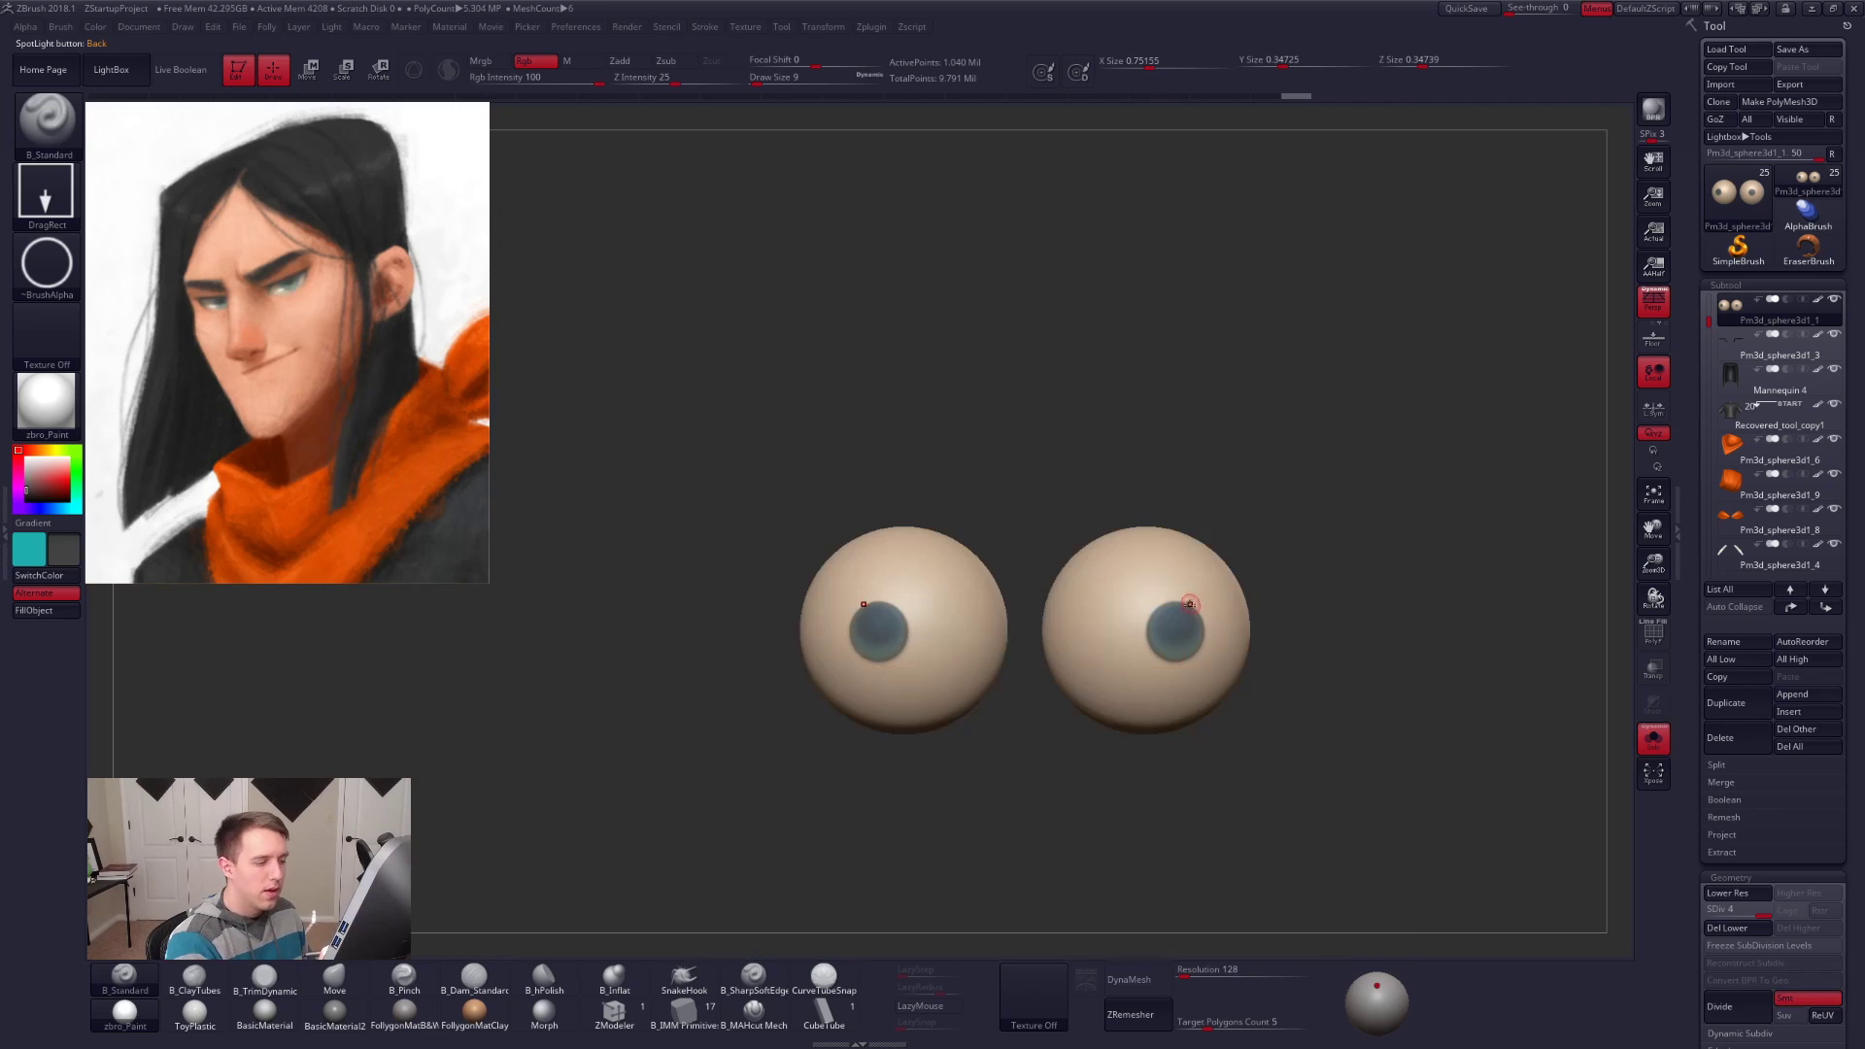
Step: Drop the eyeballs to subdivision level 1 and show their polygroup wireframe around the iris
right_click_drag(1194, 698, 1189, 723, "ctrl")
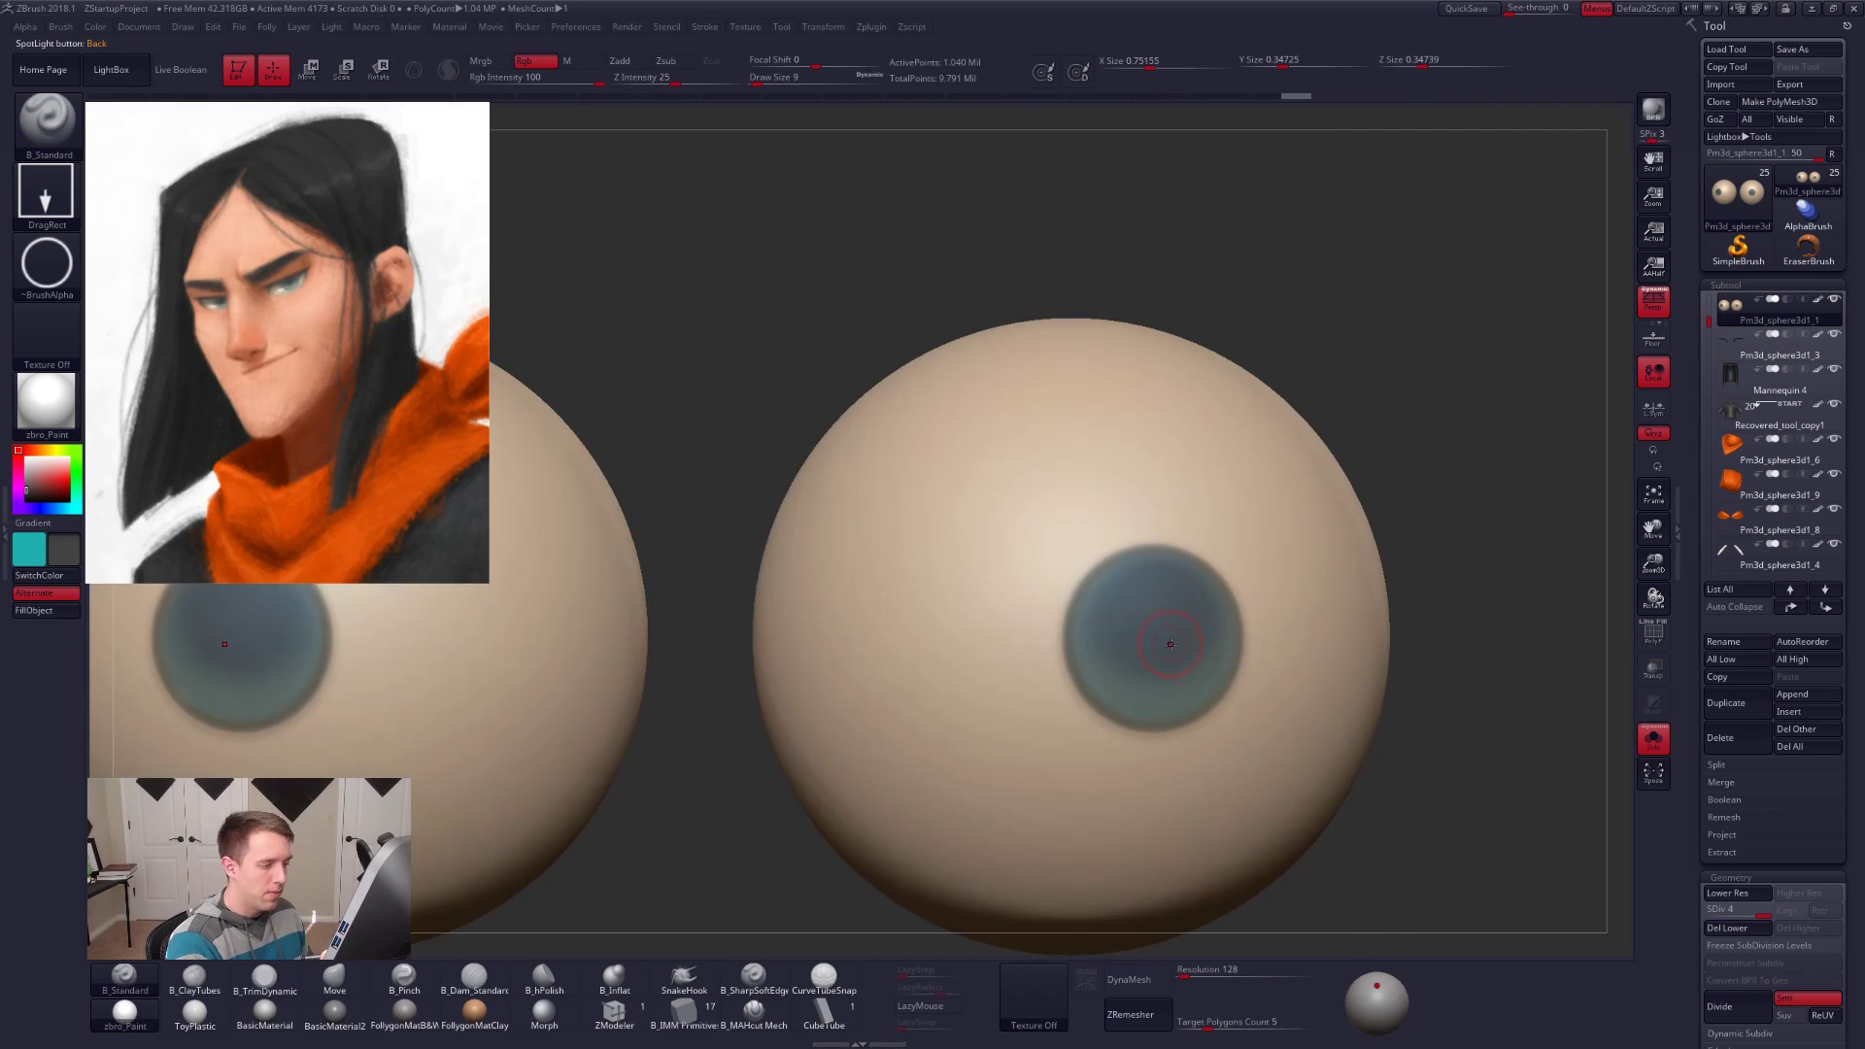
right_click_drag(1200, 652, 1160, 651)
right_click_drag(1160, 651, 1158, 684, "ctrl")
key("shift")
key("shift+f")
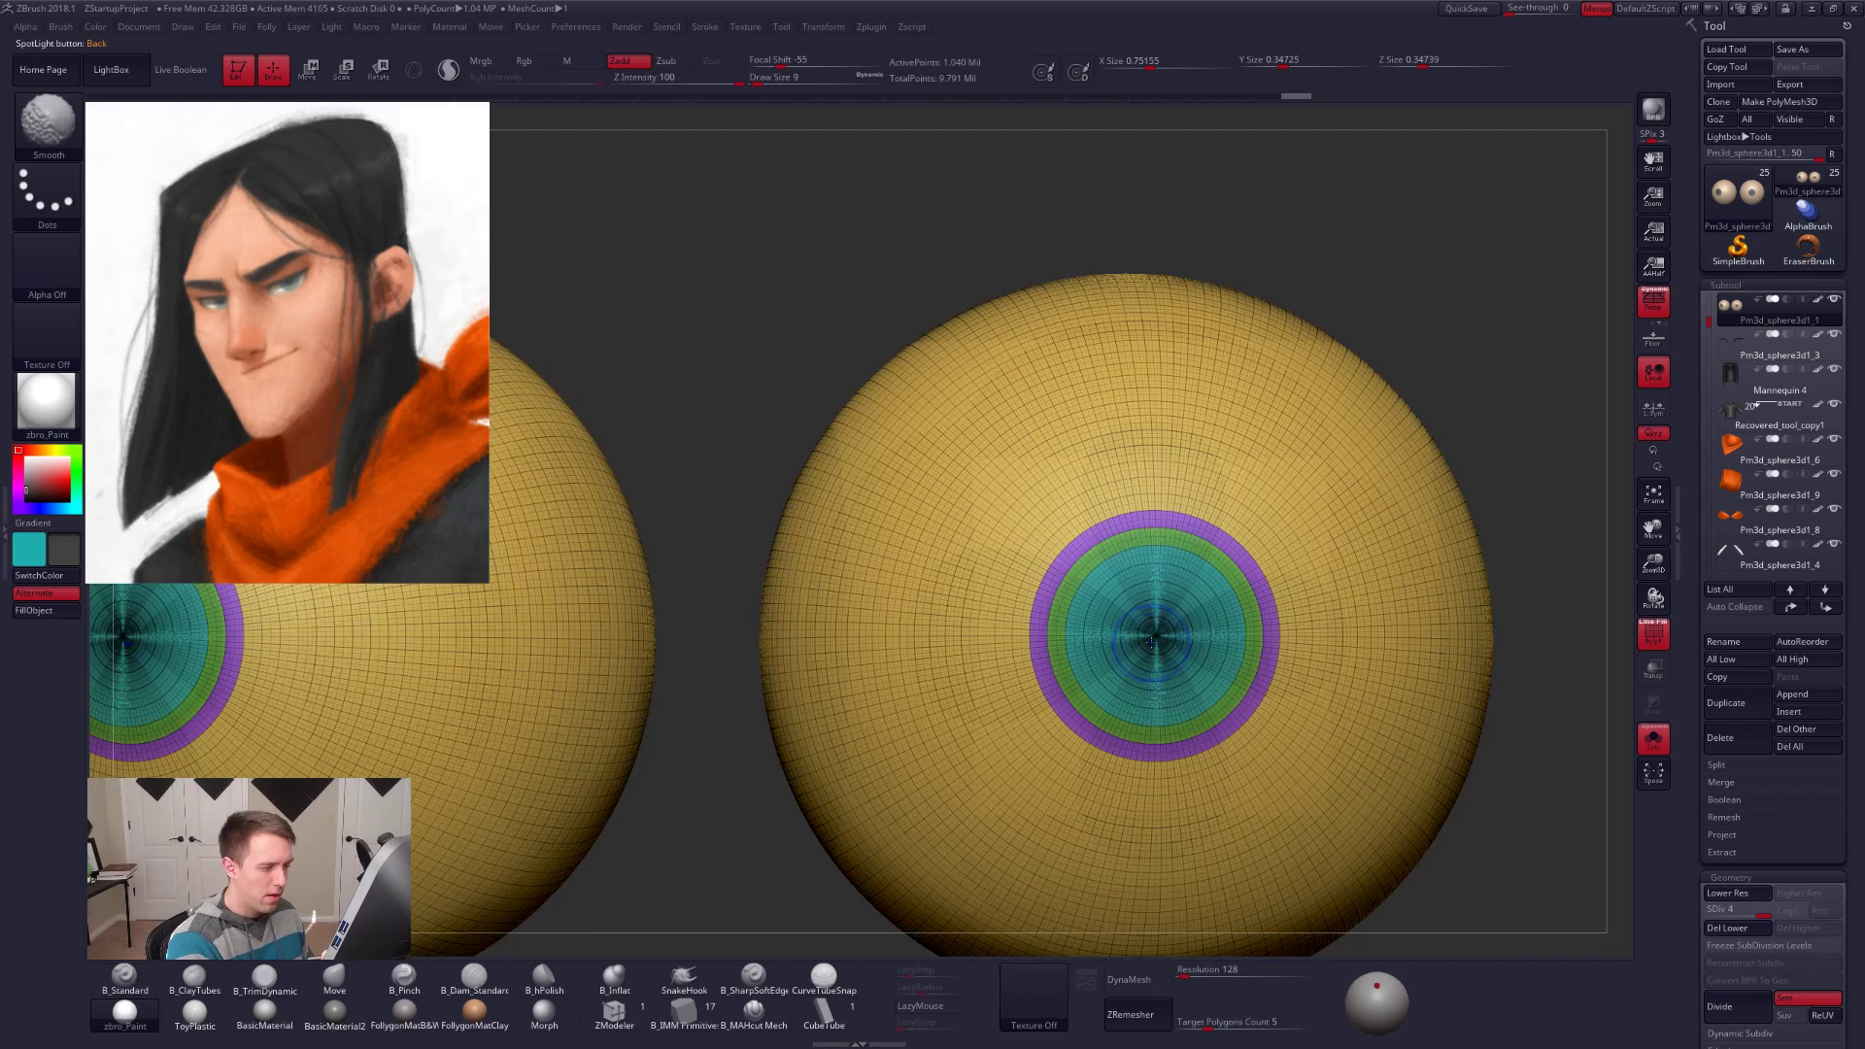
key("shift+f")
key("shift+d")
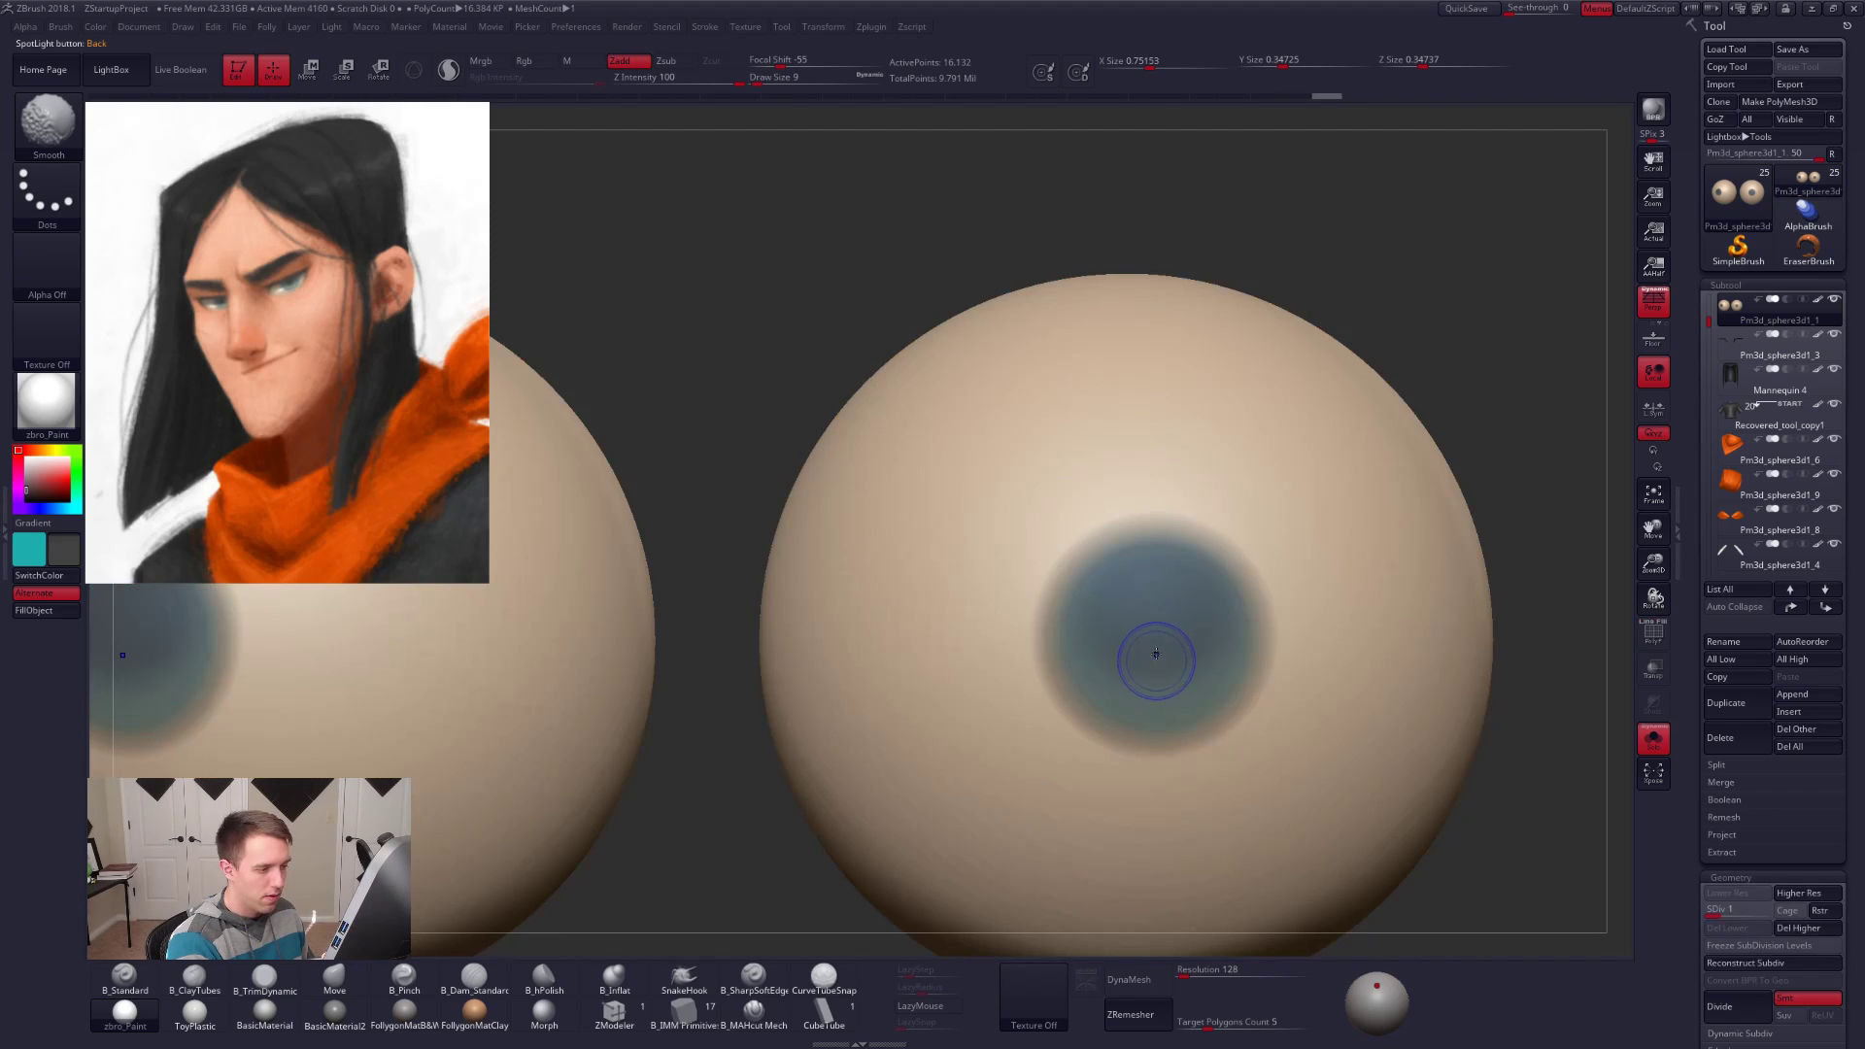
key("shift+f")
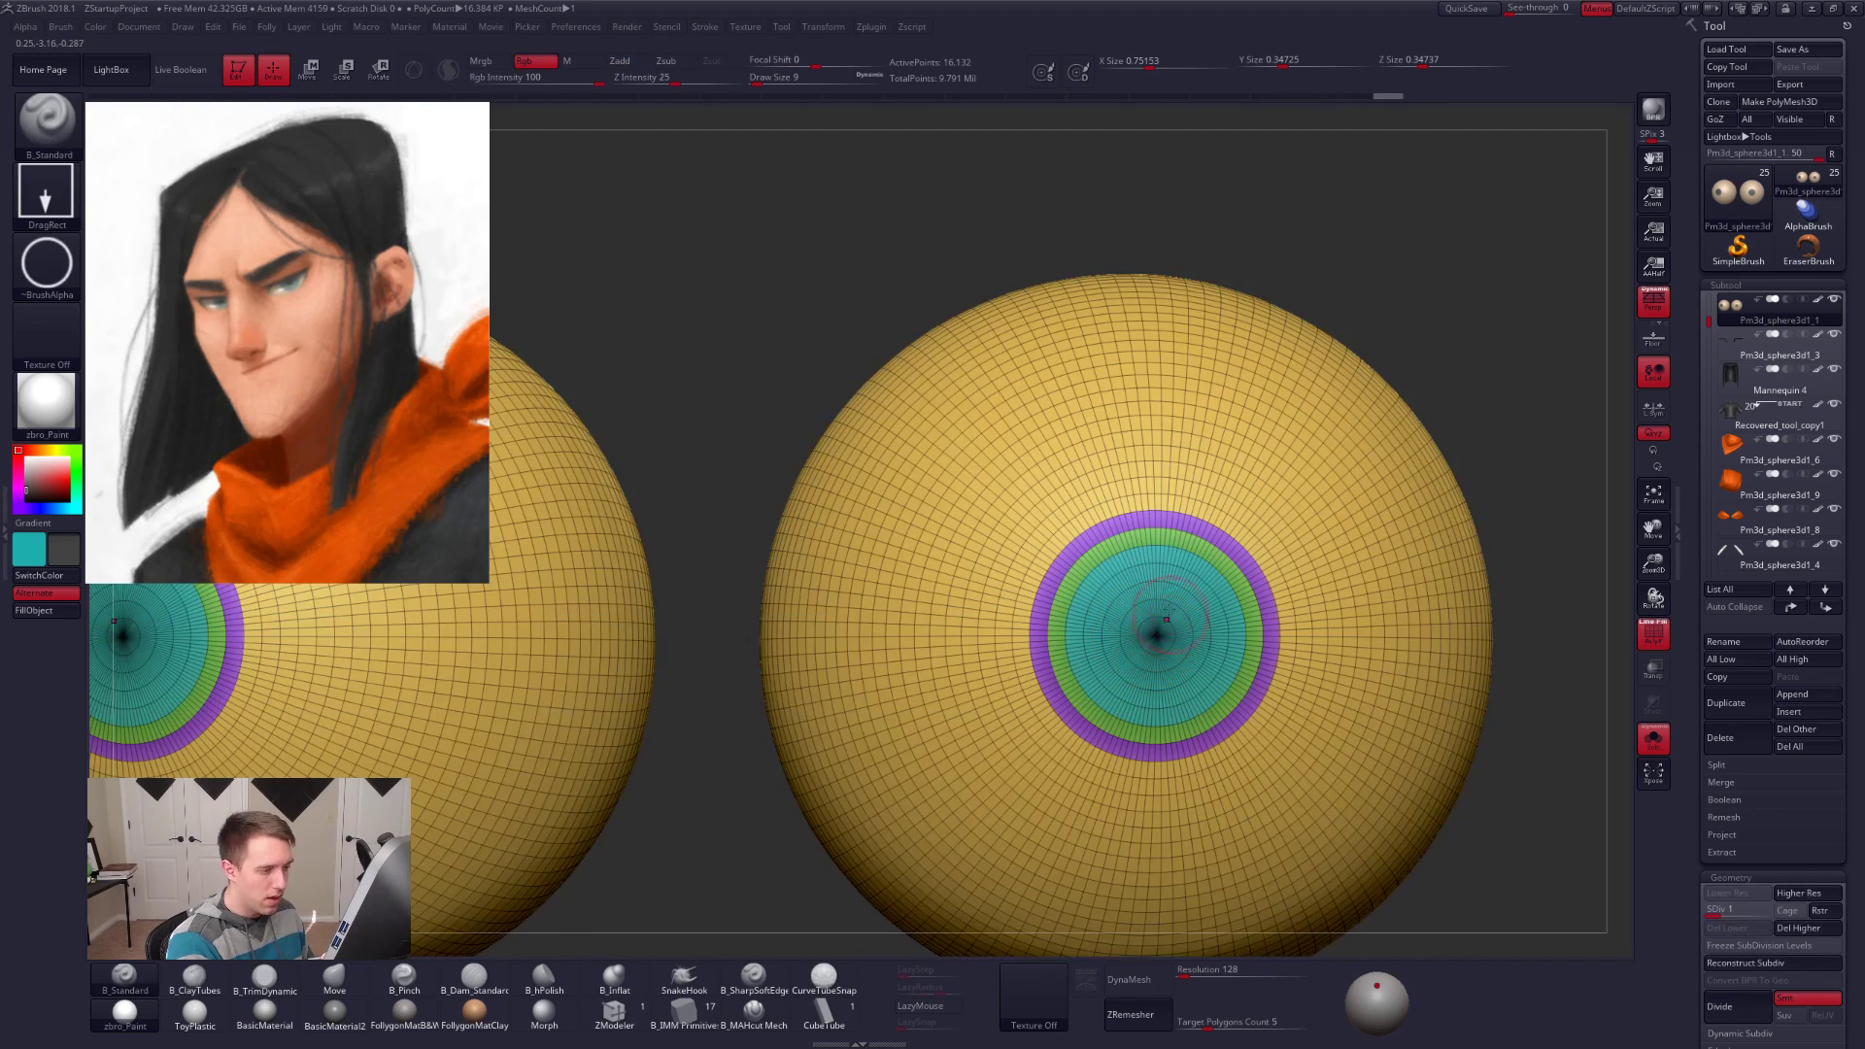
Step: Isolate the small central disc of faces in each iris for the pupils, hiding the rest of the eyeballs
key("ctrl+shift")
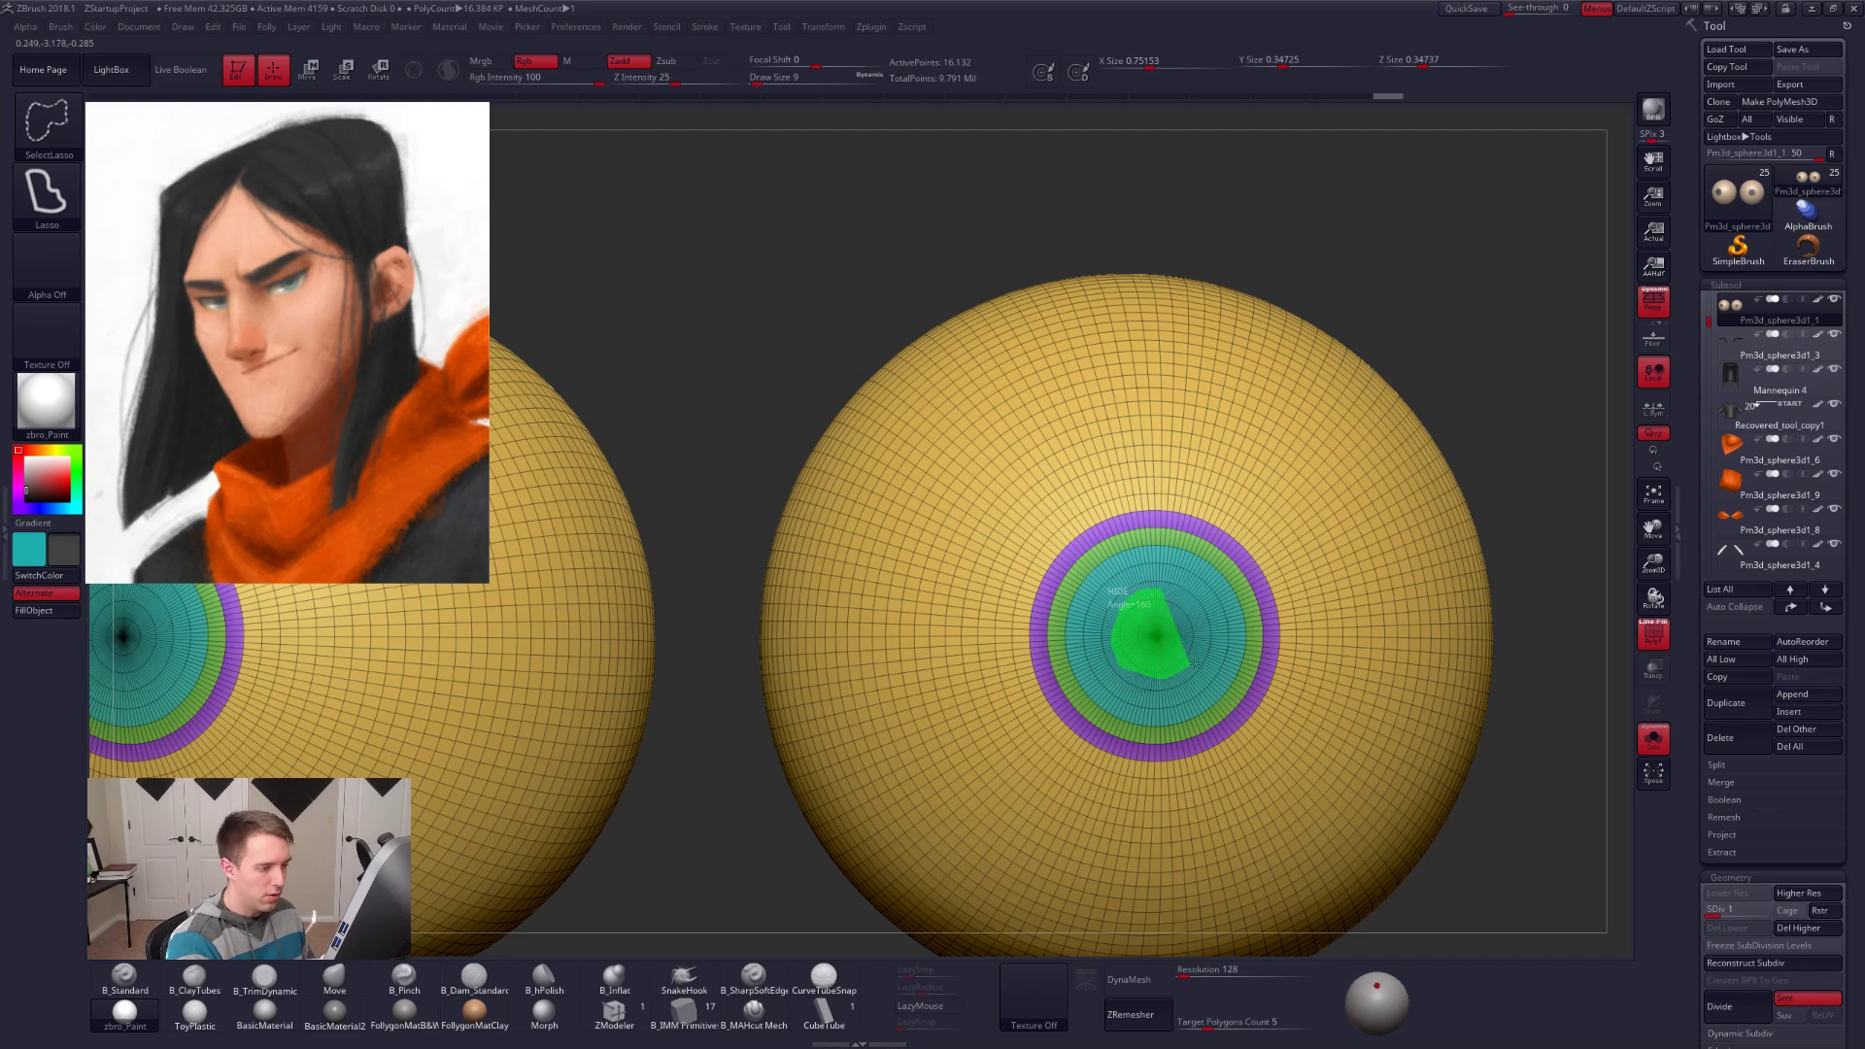
left_click_drag(1205, 615, 1200, 610, "ctrl+shift")
left_click_drag(1078, 627, 1195, 645)
key("ctrl+f")
left_click(1224, 651)
left_click_drag(982, 595, 888, 501, "ctrl+alt+shift")
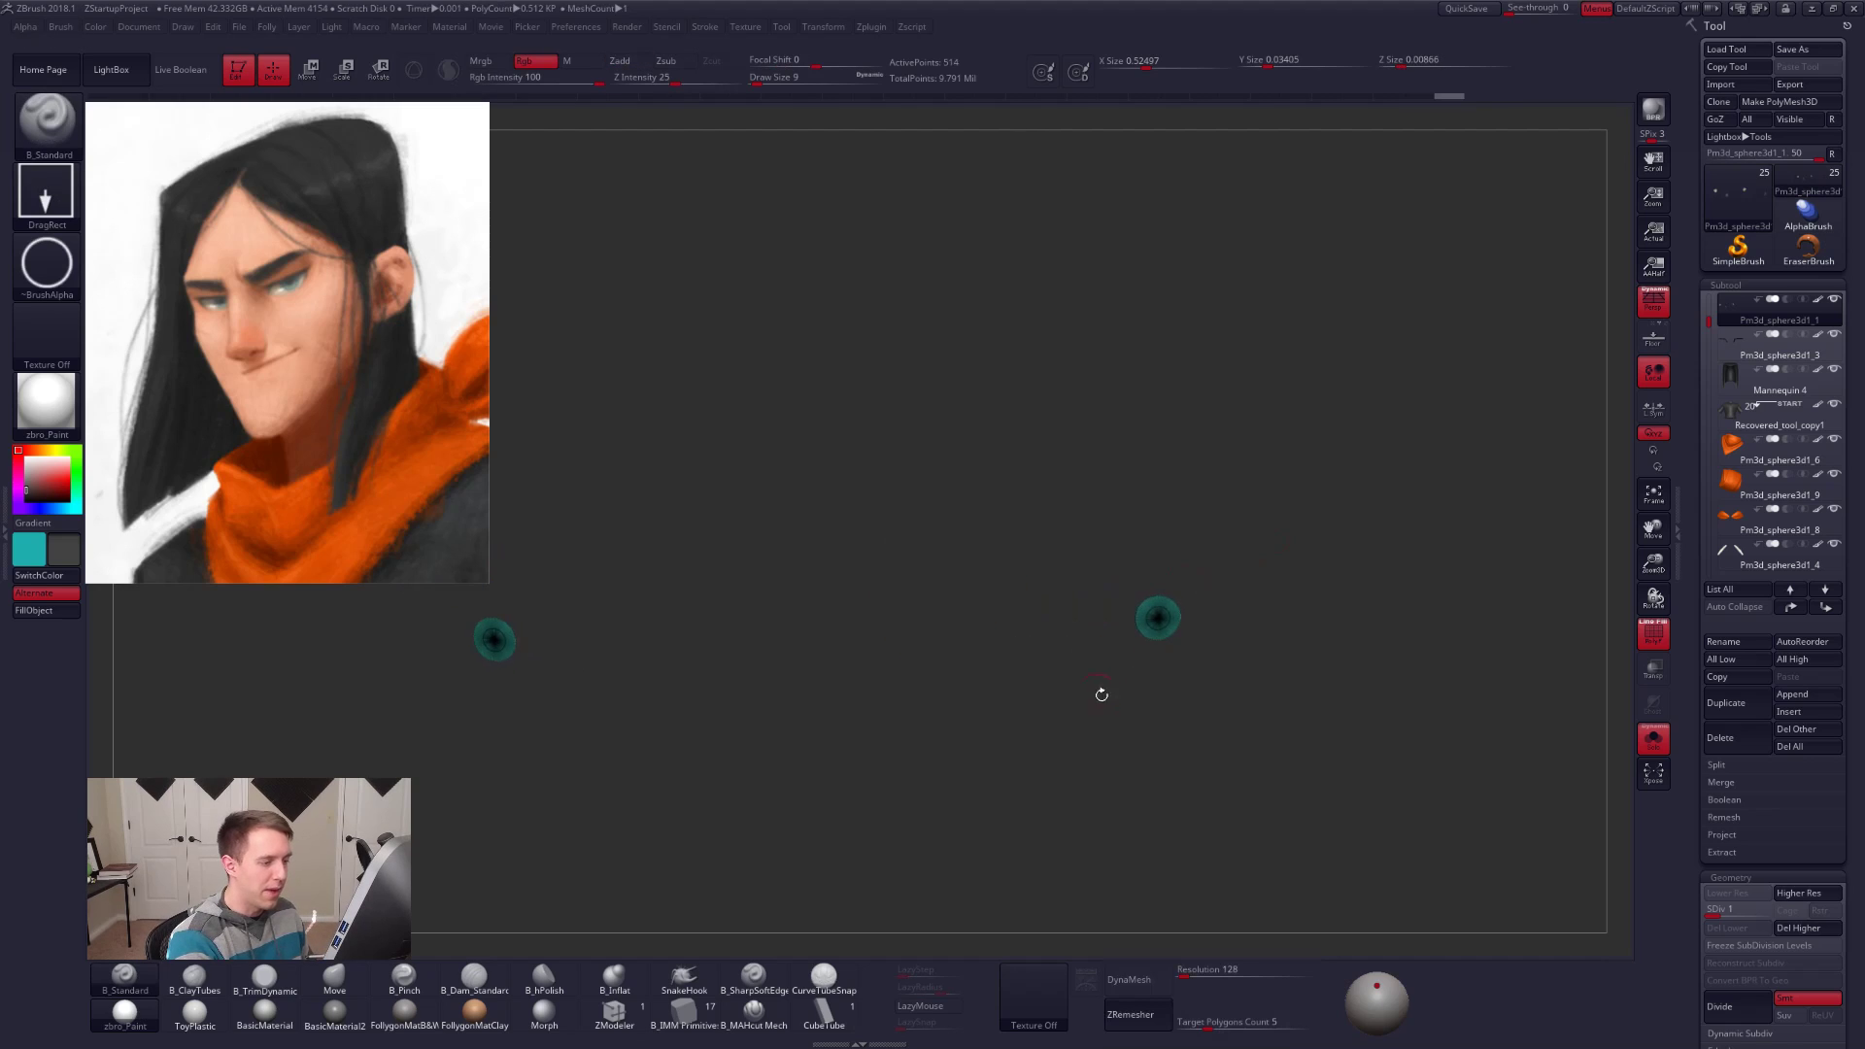
Step: Mask the central pupil faces and unhide the rest of both eyeballs
left_click(1231, 655, "ctrl+shift")
key("alt+s")
mouse_move(1054, 653)
right_mouse_down()
mouse_move(1185, 662)
mouse_move(1273, 704)
mouse_move(1211, 721)
mouse_move(1261, 653)
right_mouse_up()
key("alt+s")
key("shift+f")
left_click_drag(1282, 627, 1287, 646, "ctrl+shift")
right_click_drag(1253, 639, 1237, 622, "ctrl")
left_click(1246, 633, "ctrl+shift")
key("shift+f")
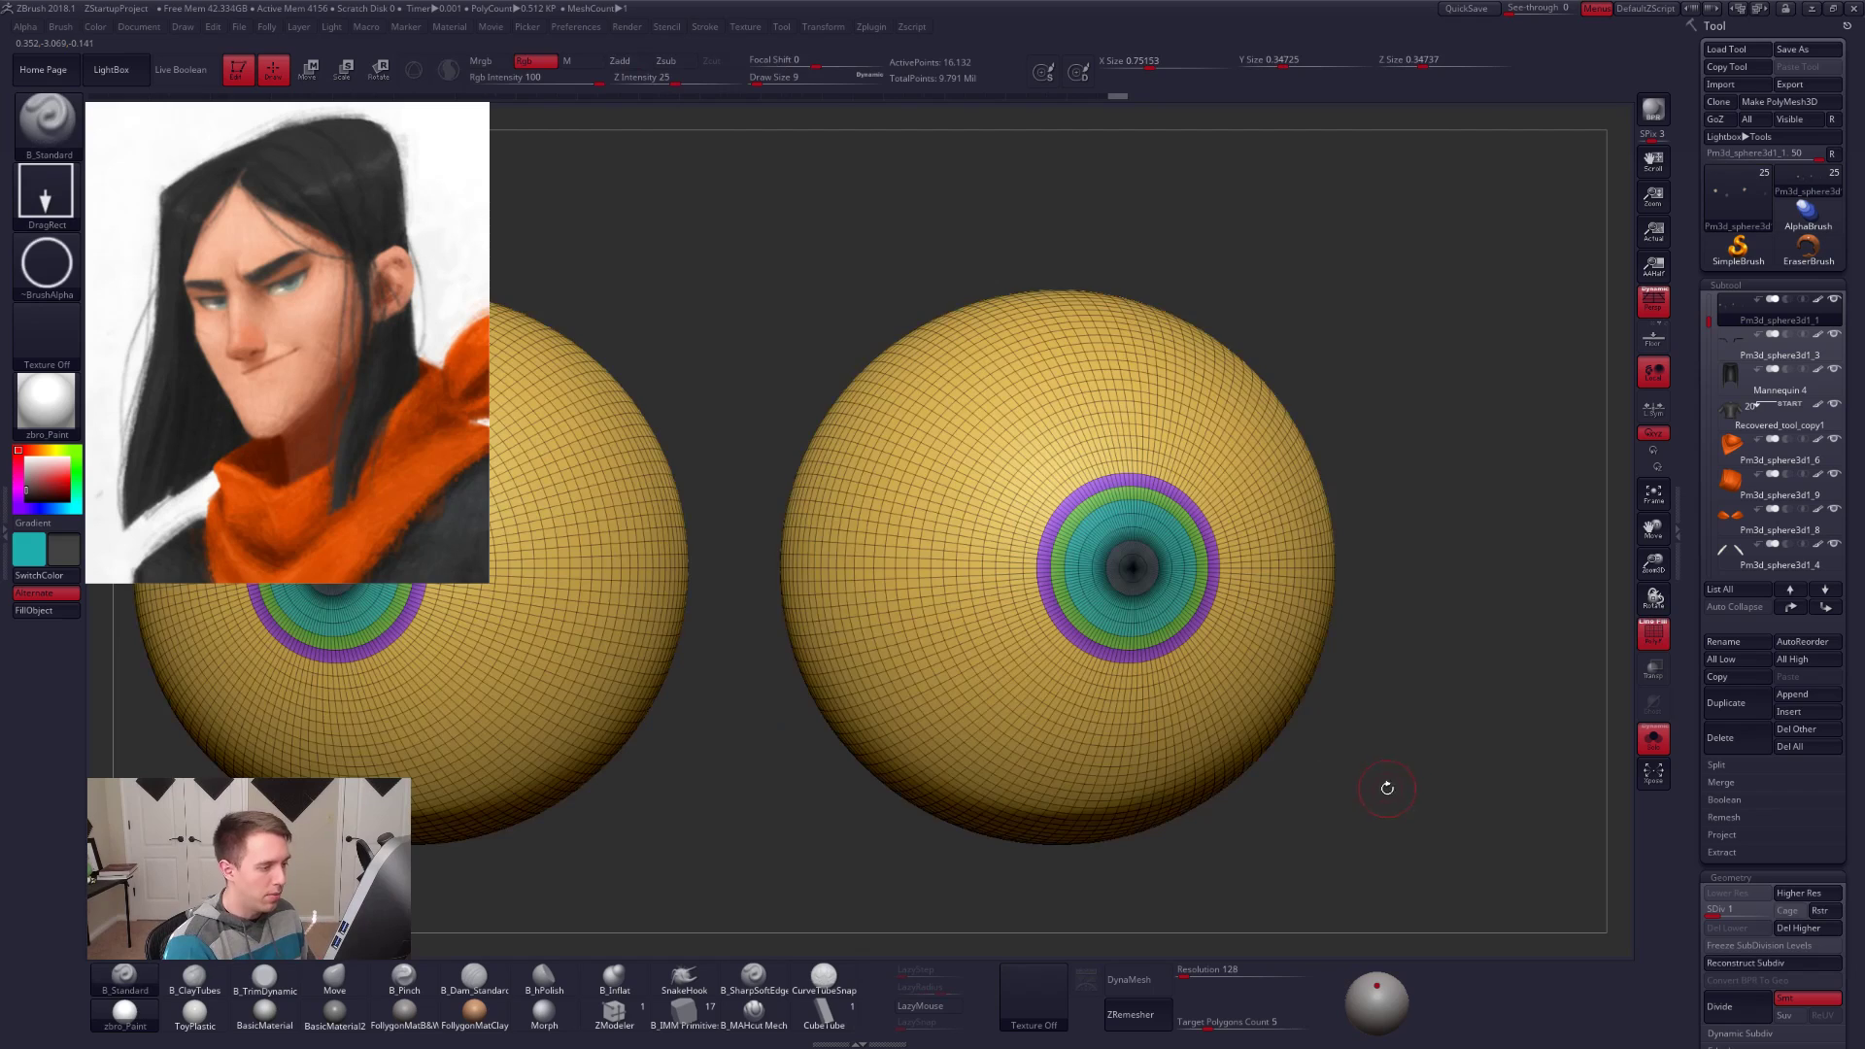
Step: Hide the wireframe, return to subdivision level 4 and invert the mask to expose only the pupils
right_click_drag(1386, 779, 1379, 791)
key("shift+f")
key("ctrl+d")
key("ctrl+d")
key("ctrl+d")
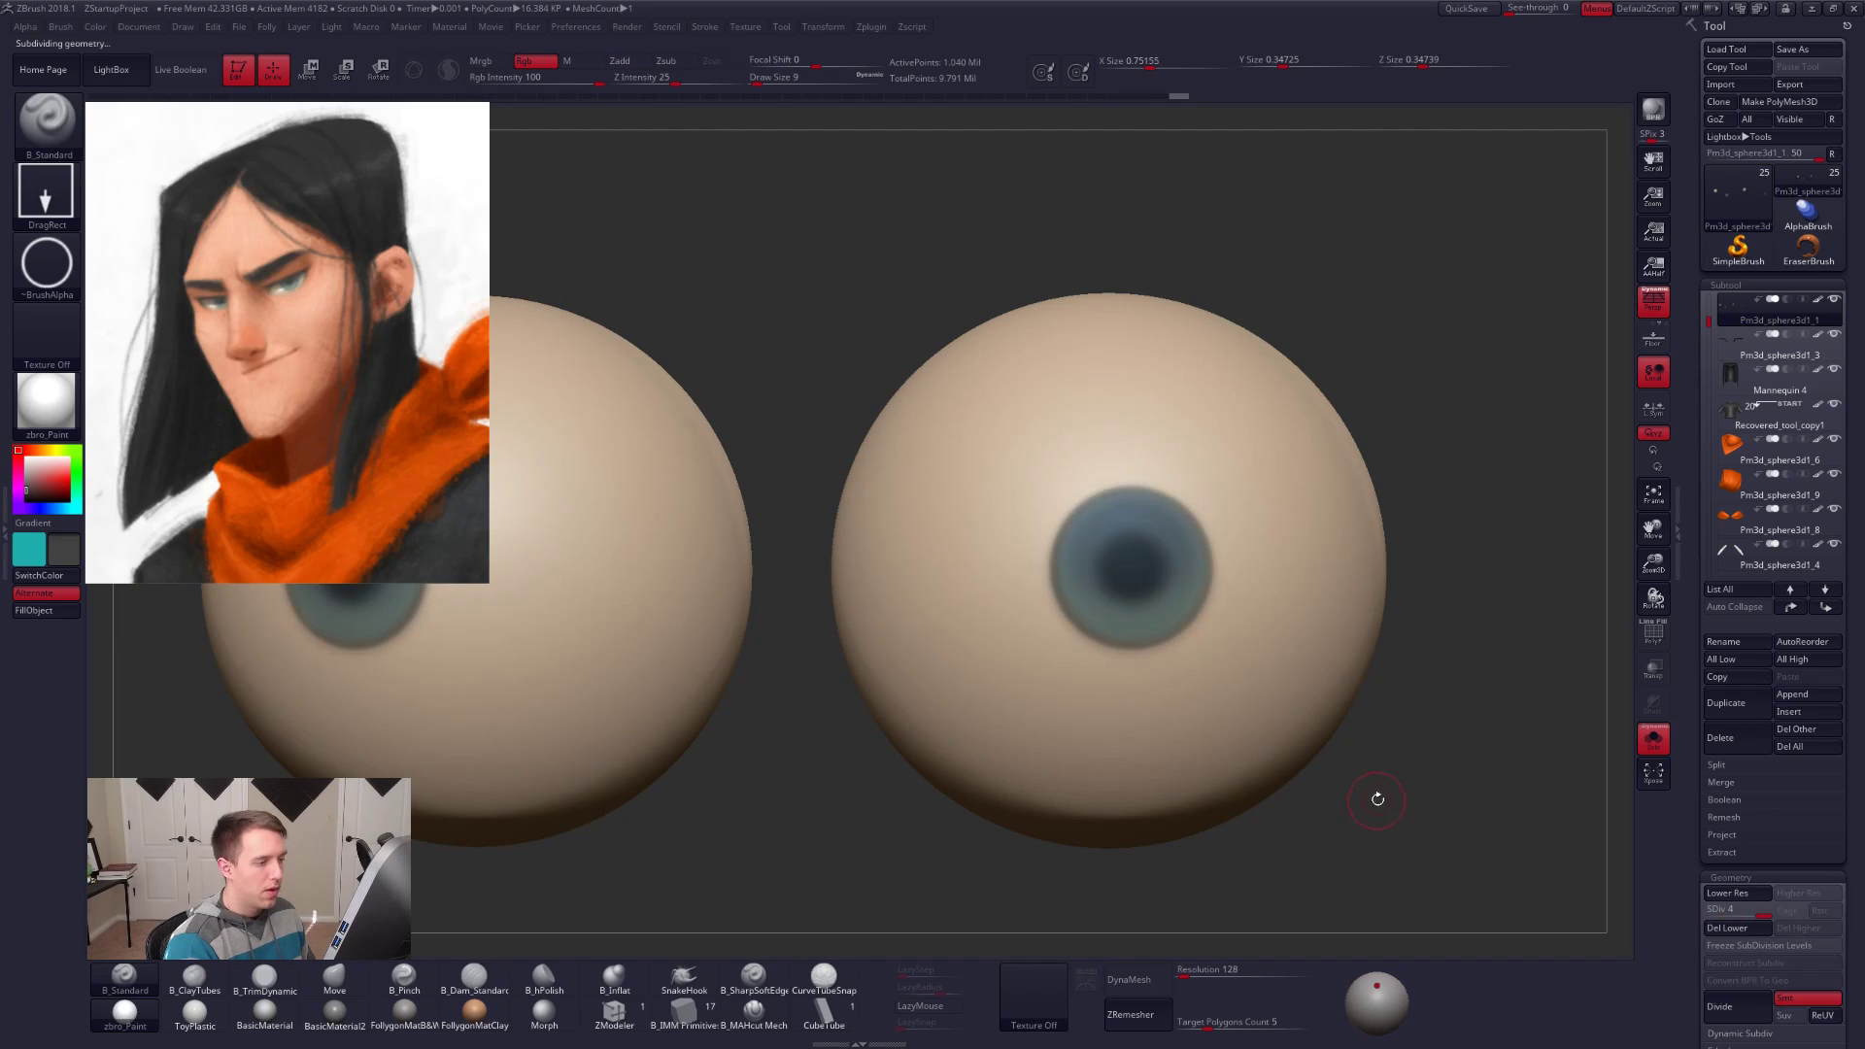
right_click_drag(1204, 731, 1260, 795, "alt")
right_click_drag(1260, 795, 1076, 632, "ctrl")
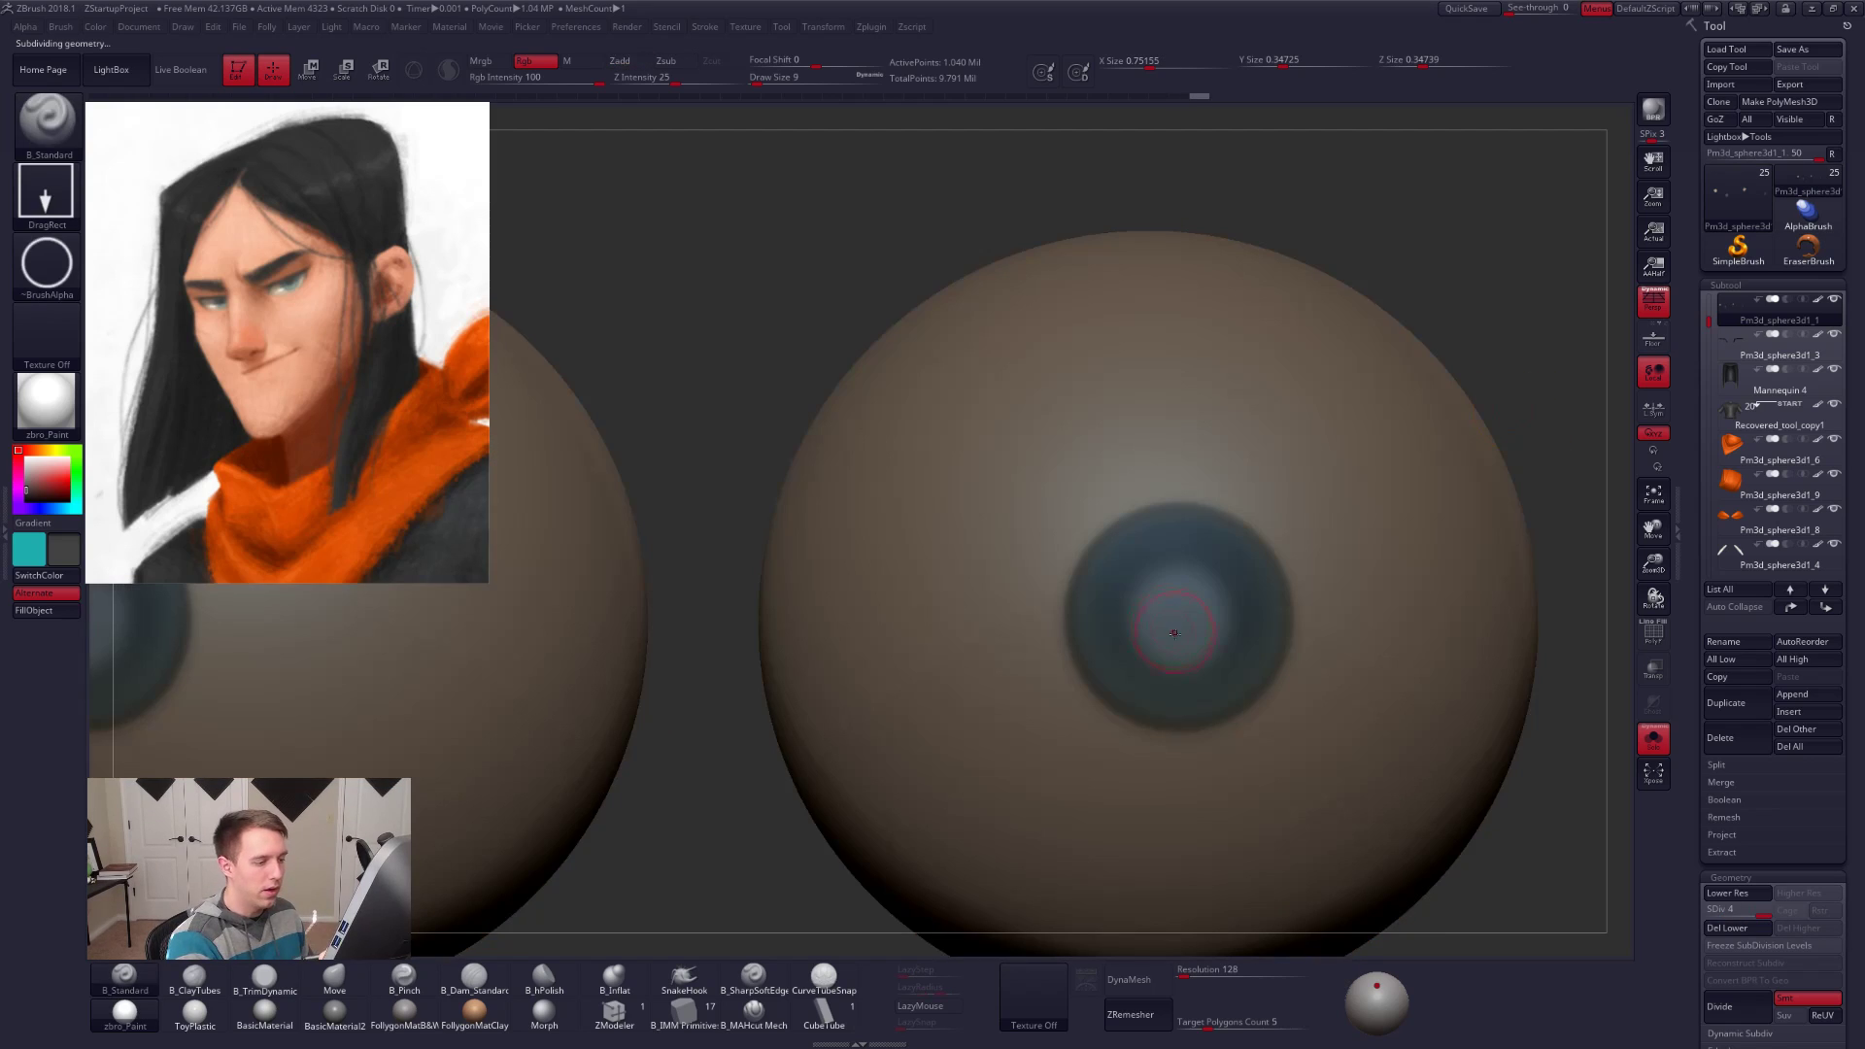
Step: Set the brush to draw size 18 with a FreeHand stroke and no alpha
key("space")
left_click_drag(1183, 634, 1177, 619)
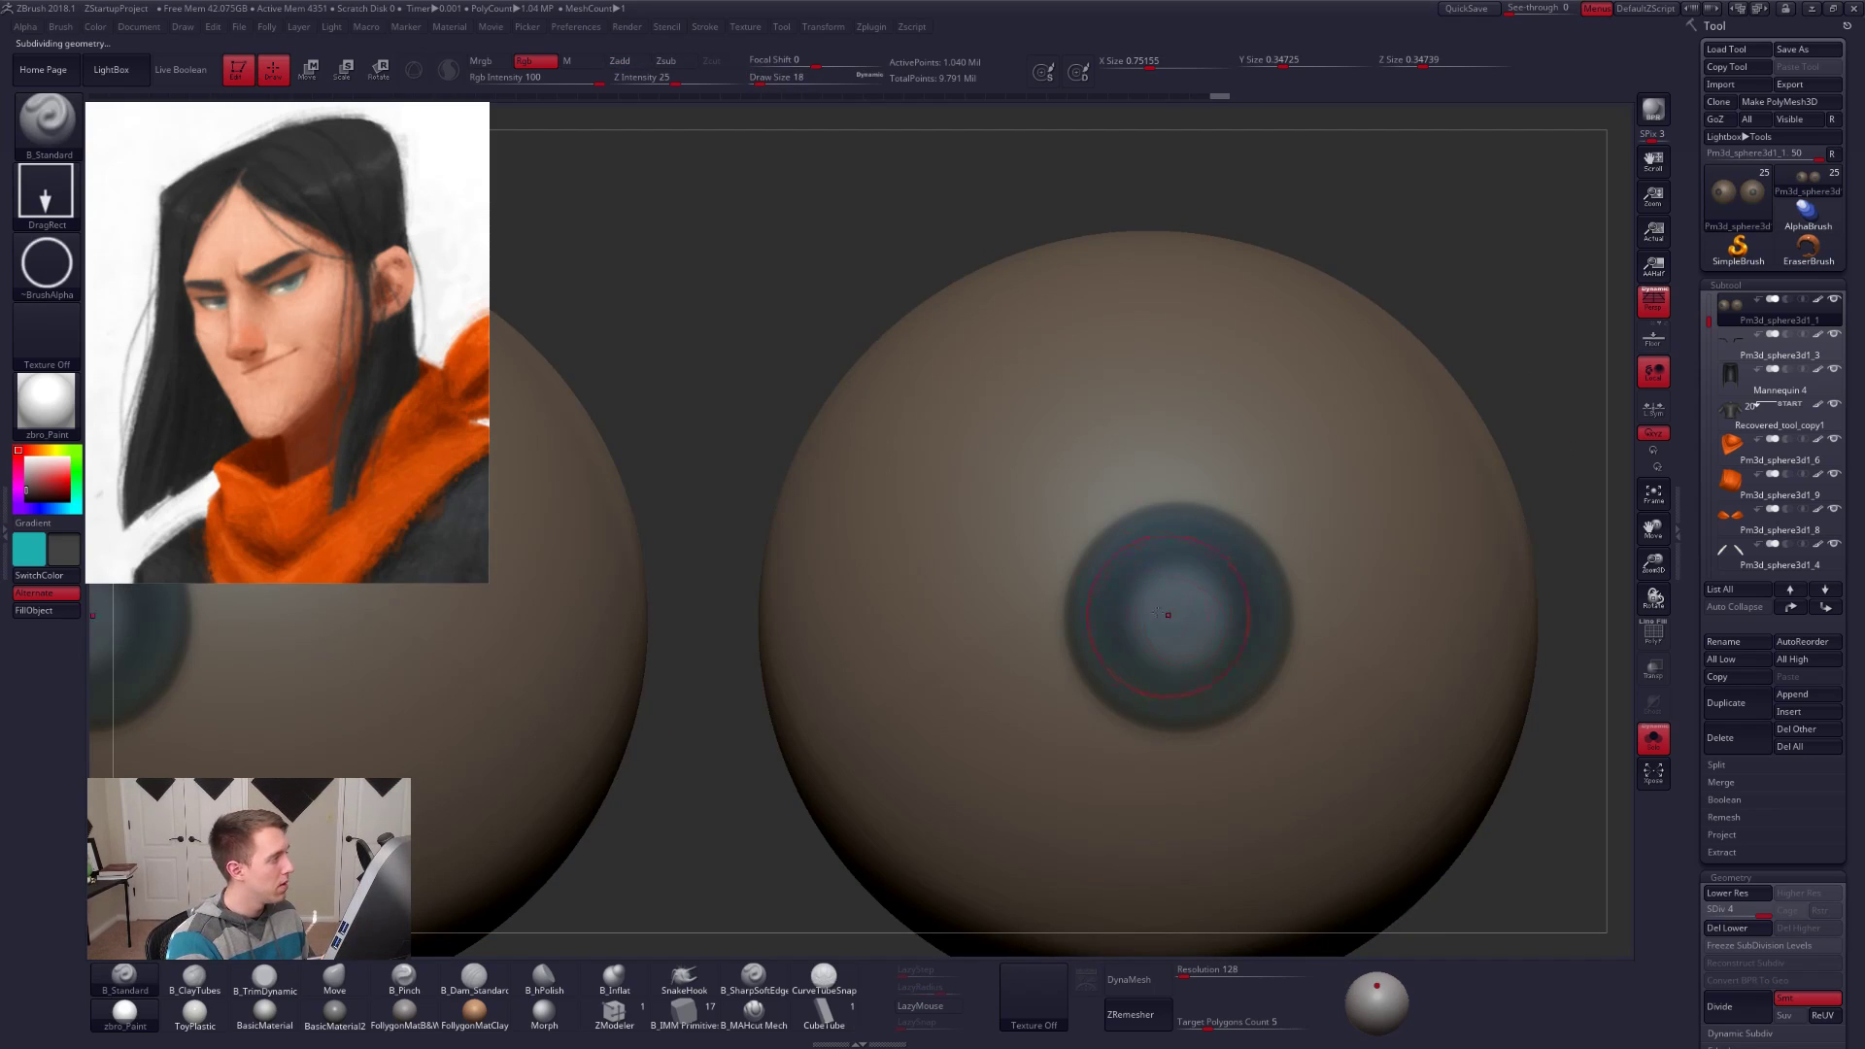
left_click(68, 202)
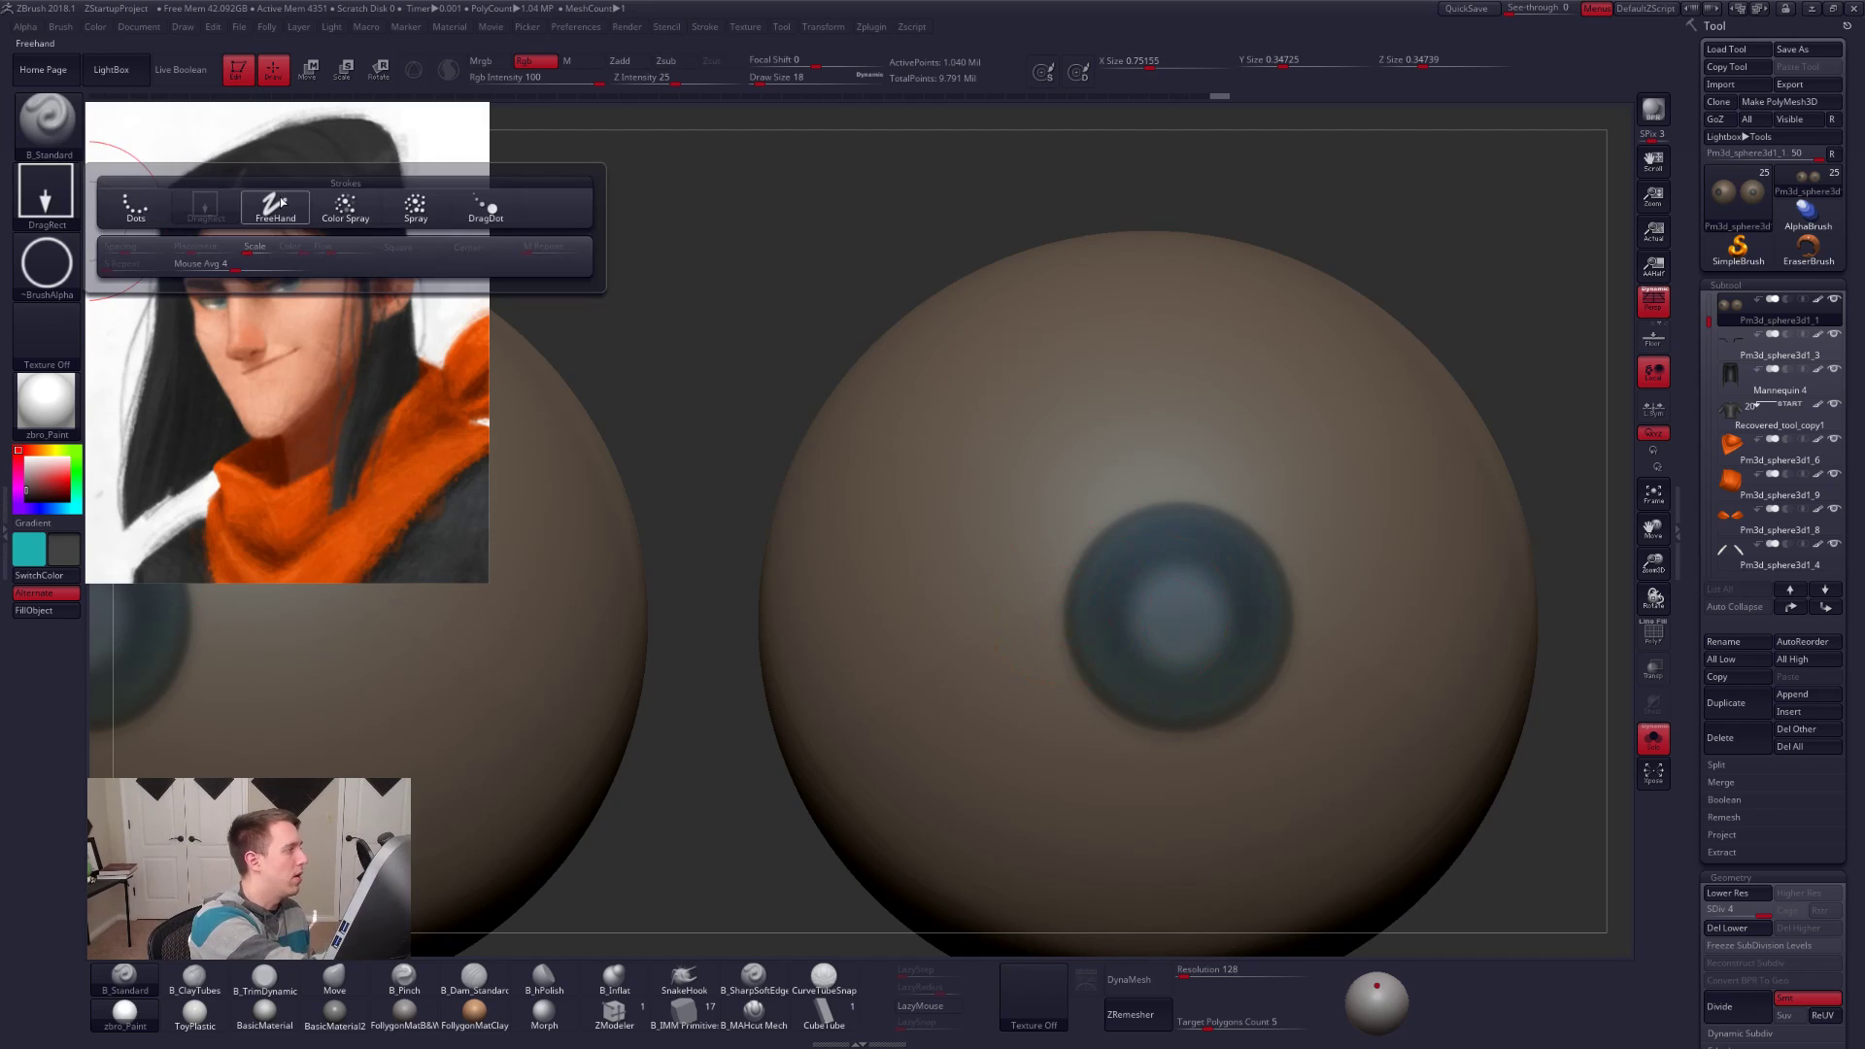
left_click(276, 207)
left_click(47, 263)
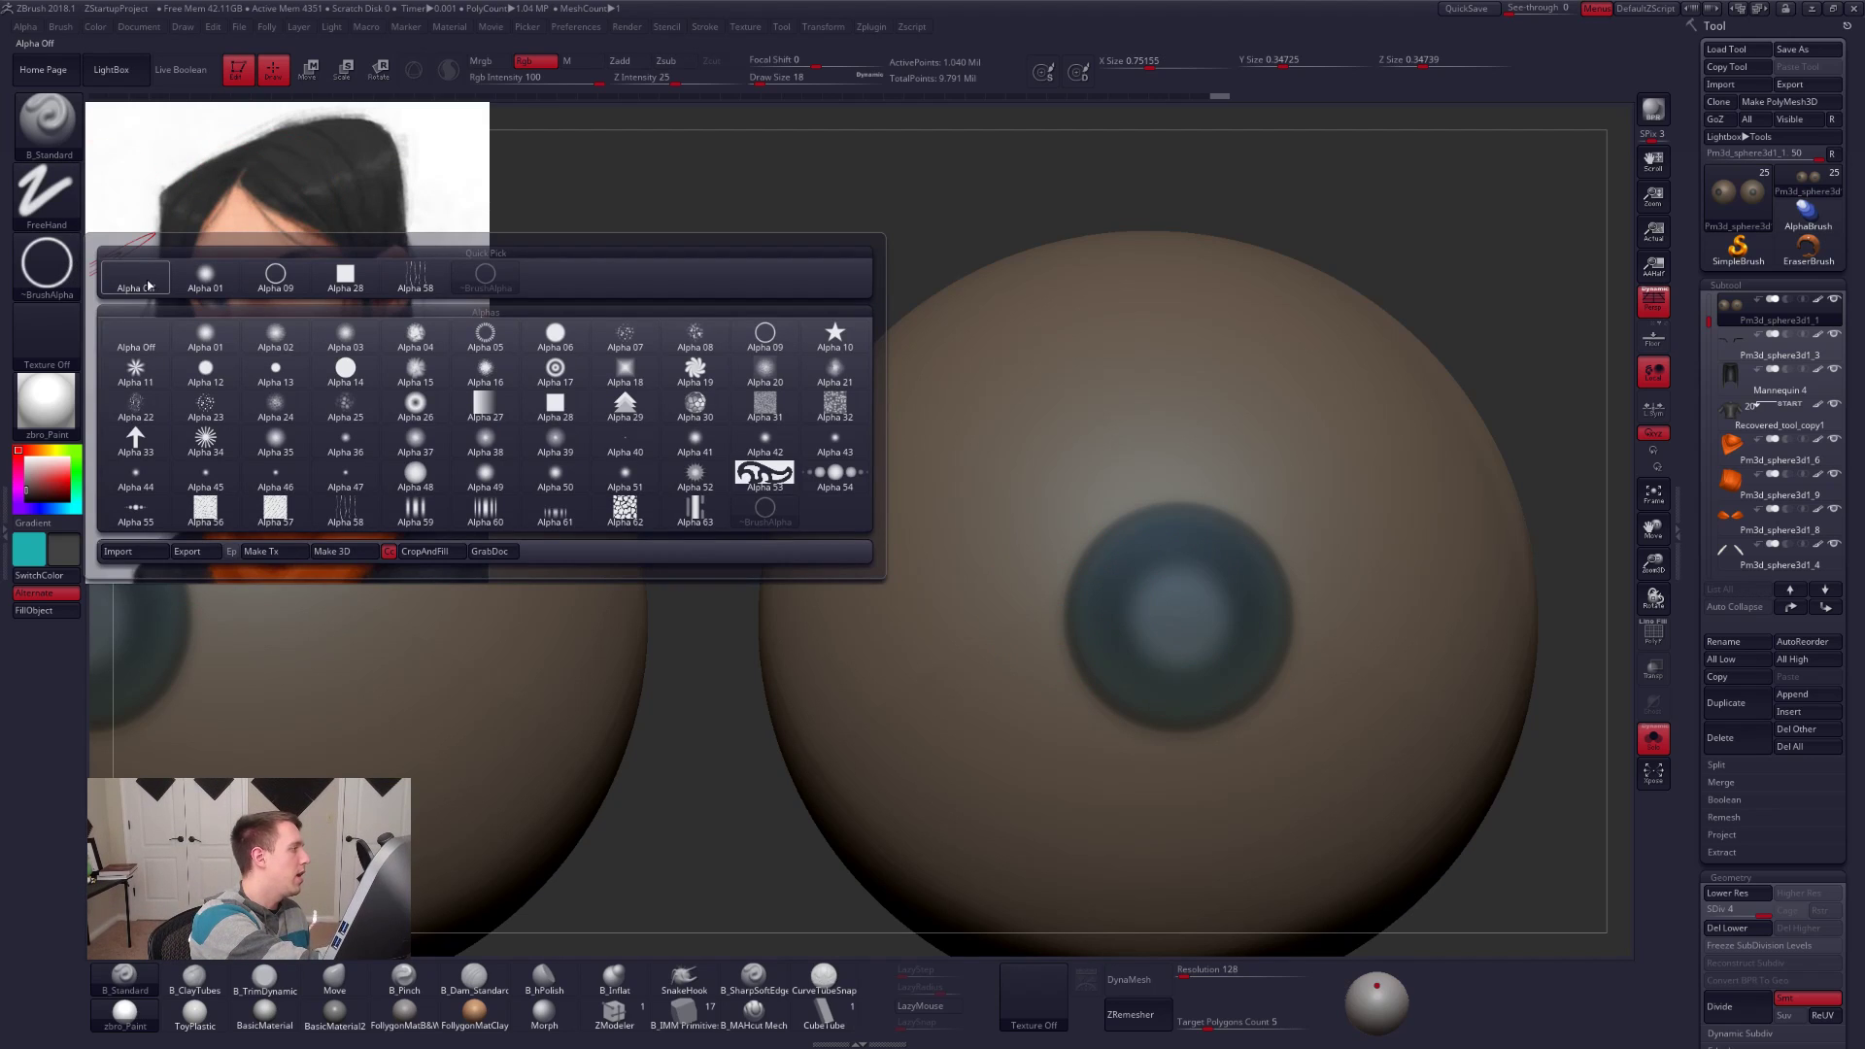
left_click(148, 285)
Step: Paint the exposed pupils with the dark grey, reducing the draw size to 12
left_click_drag(1209, 621, 1195, 626)
mouse_move(1195, 627)
right_mouse_down("ctrl")
mouse_move(1162, 643)
mouse_move(1195, 629)
right_mouse_up("ctrl")
key("space")
left_click_drag(1195, 629, 1192, 627)
key("space")
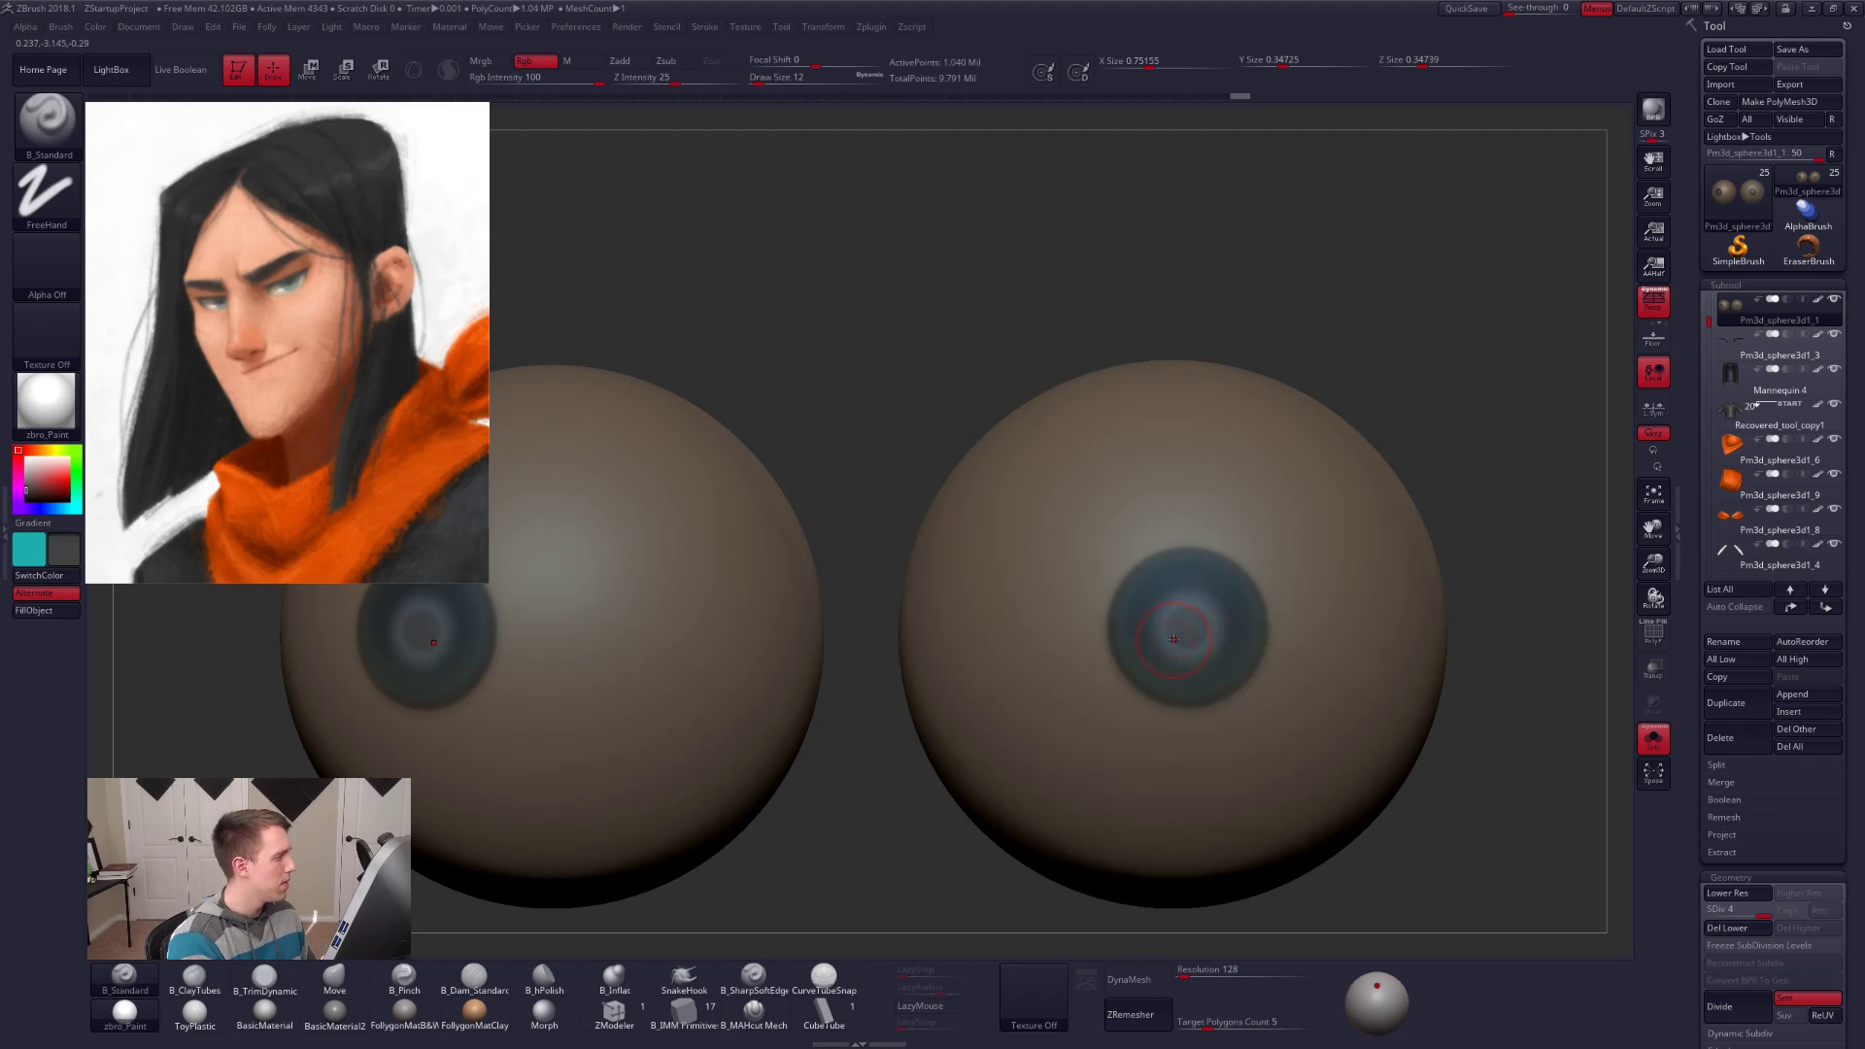
key("space")
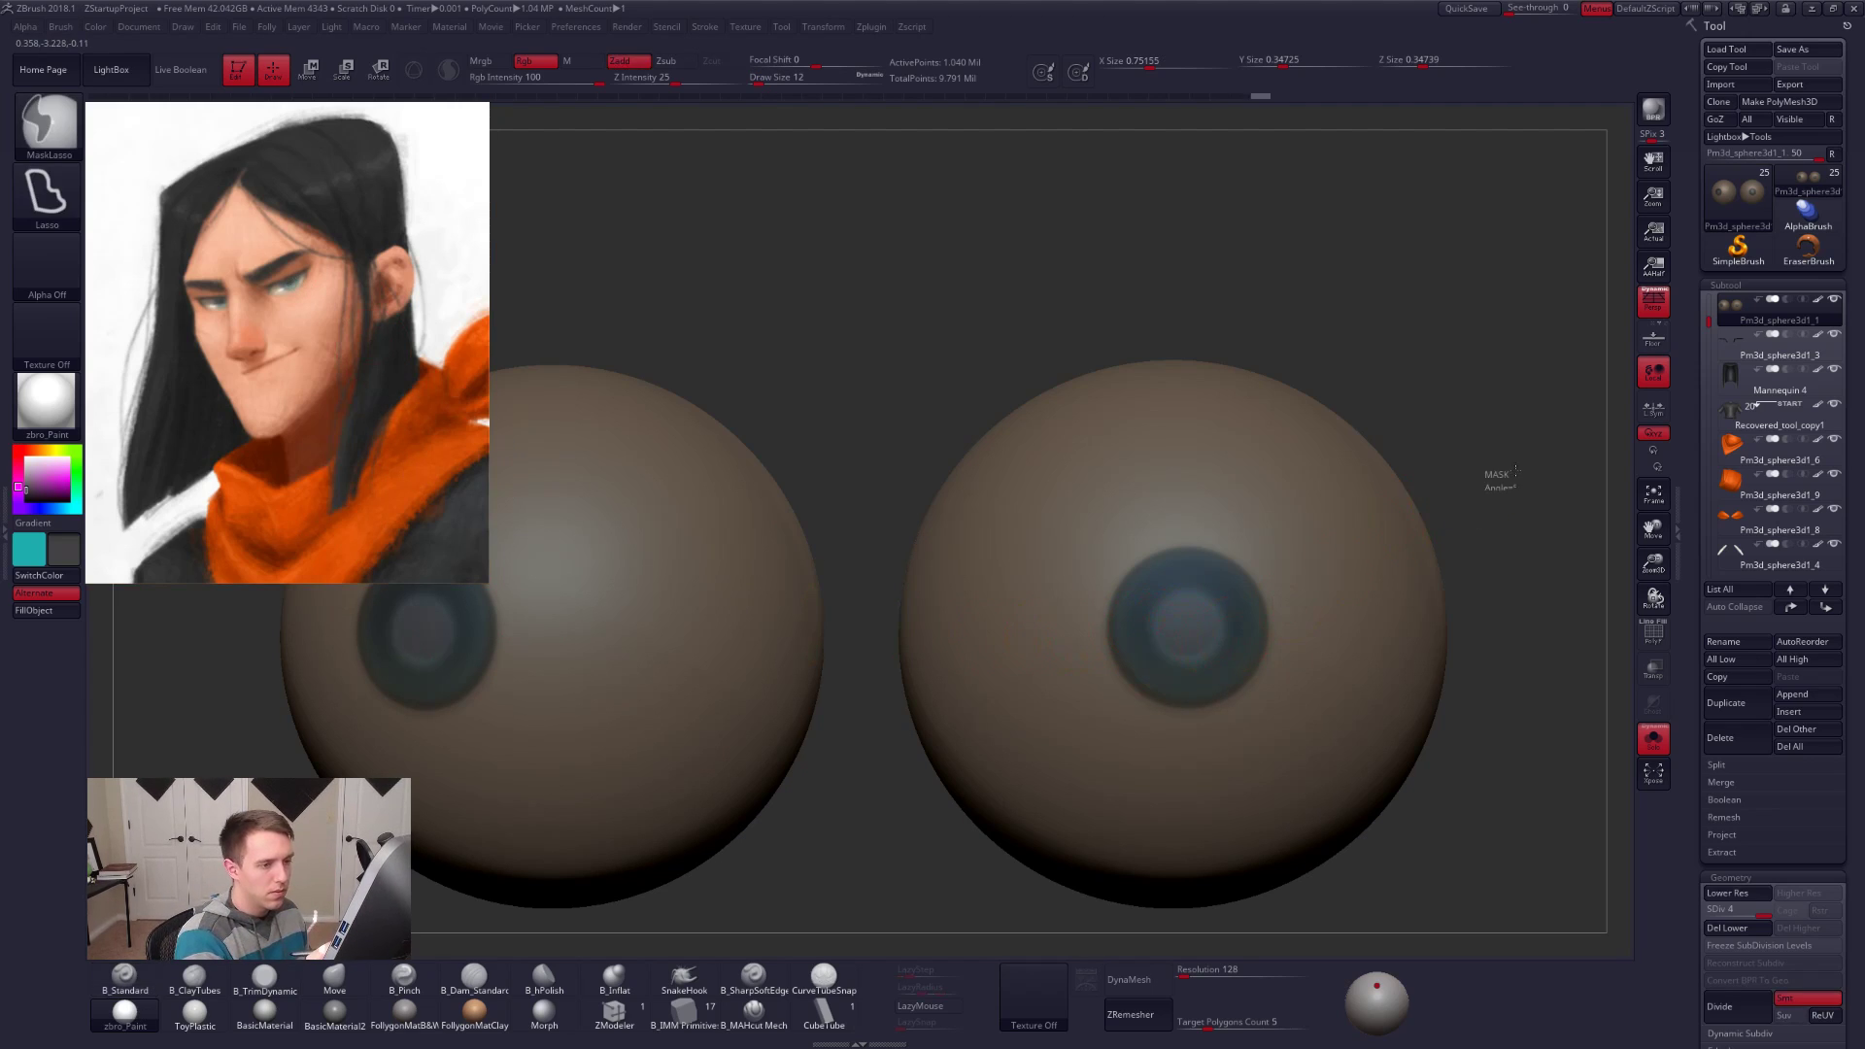
Step: Clear the mask from the eyeballs and show the whole character again
left_click_drag(1497, 474, 1511, 493, "ctrl")
key("alt+s")
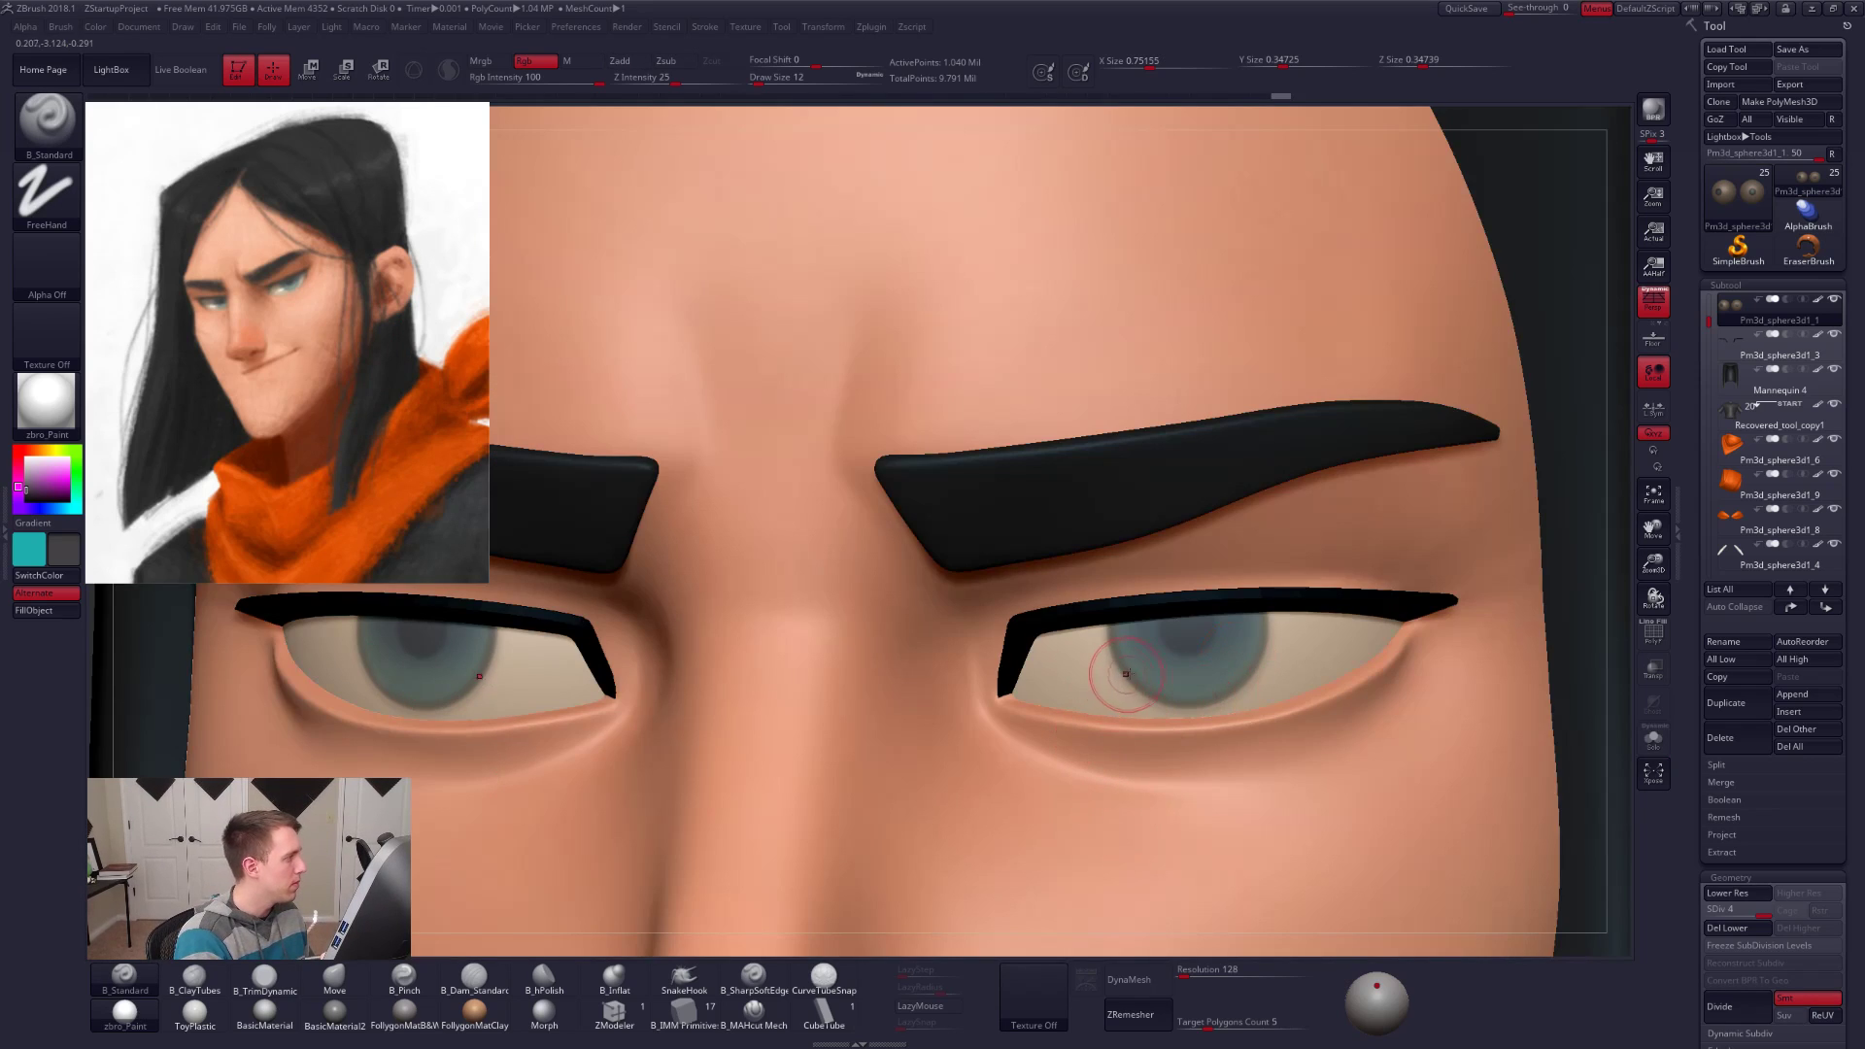
right_click_drag(1154, 673, 1051, 653)
Step: Sample a new paint colour from the reference painting and review the eyes on the full head
key("z")
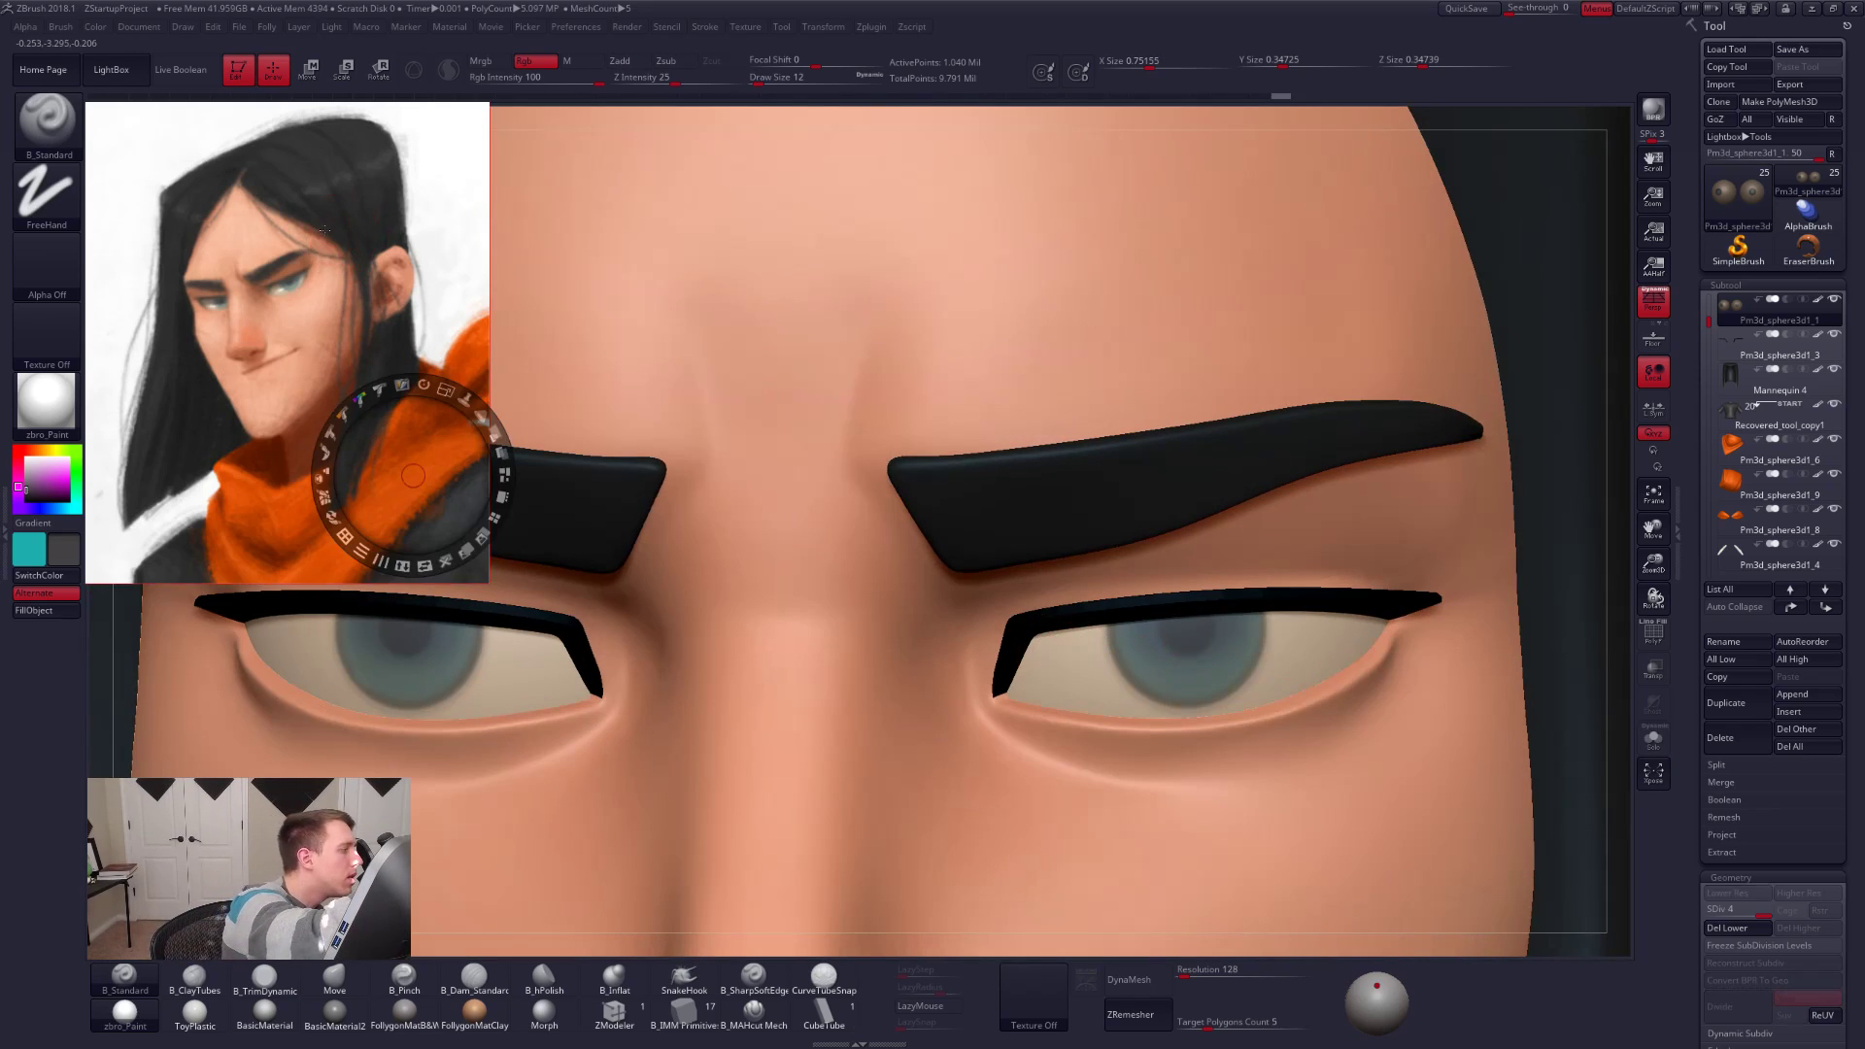
key("c")
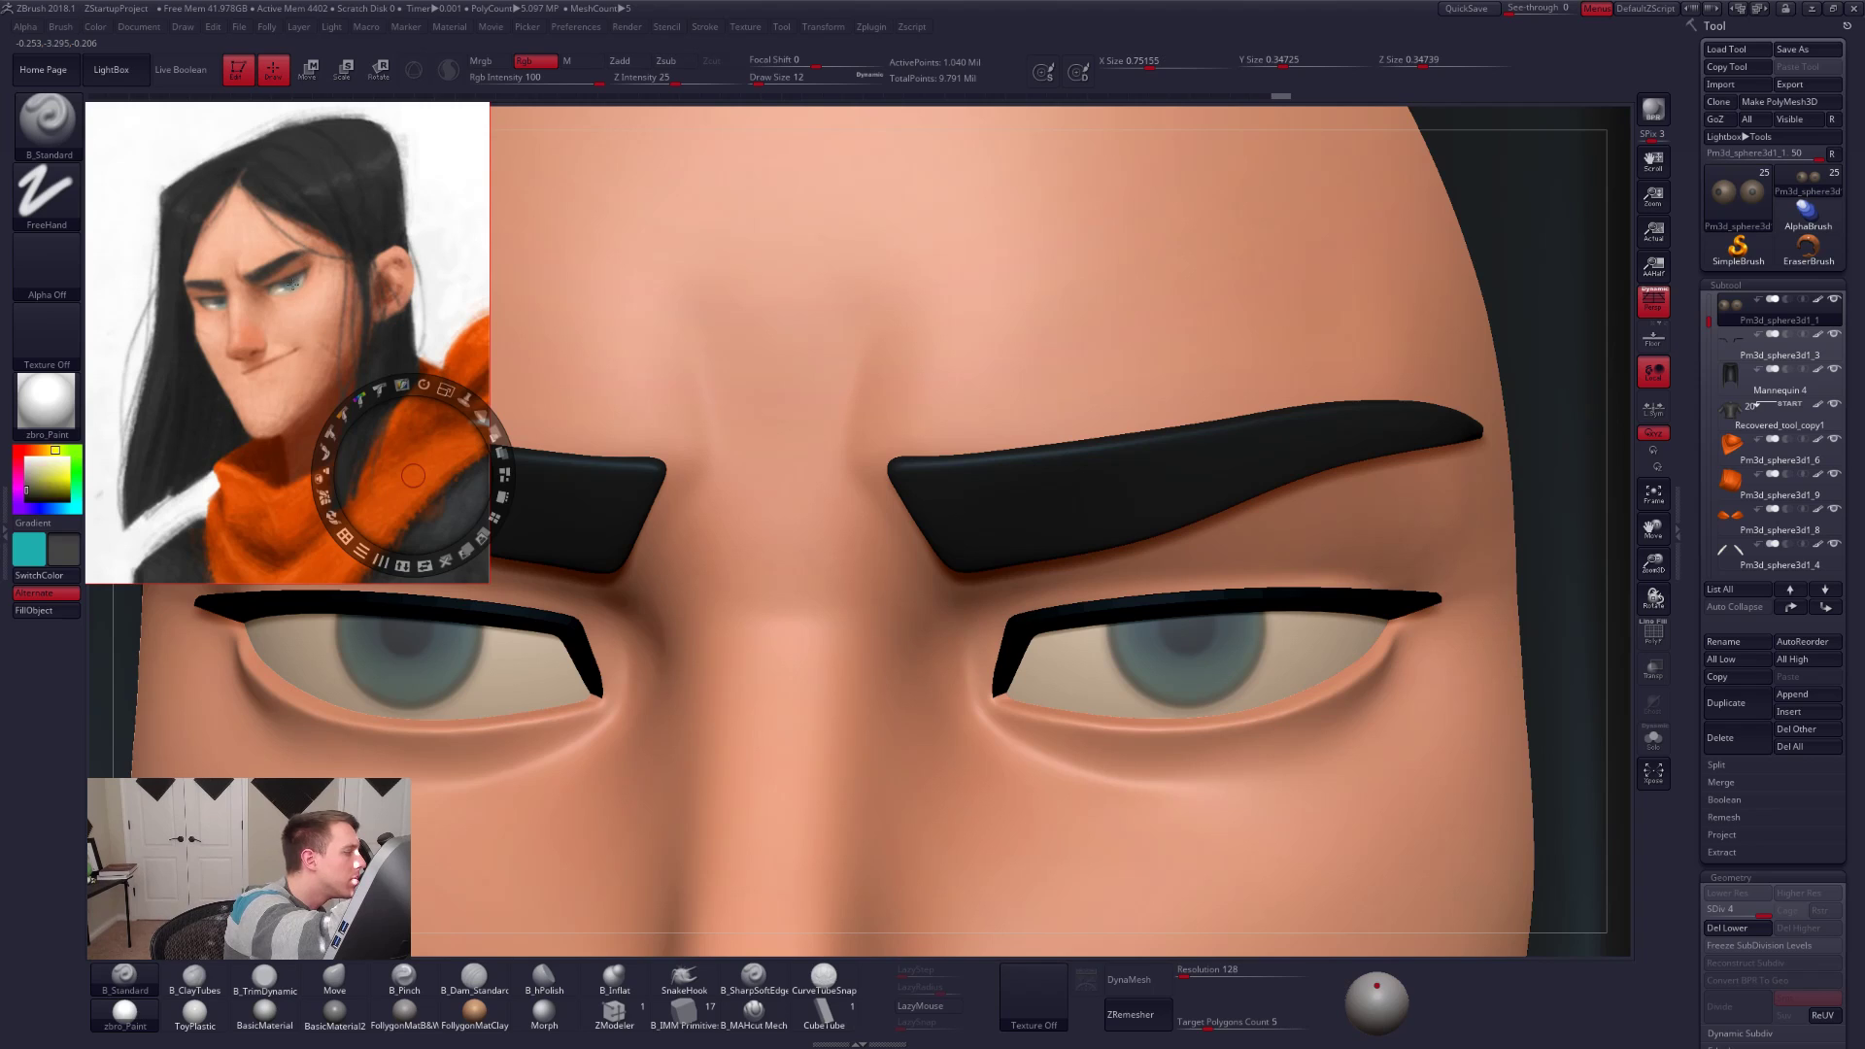
key("z")
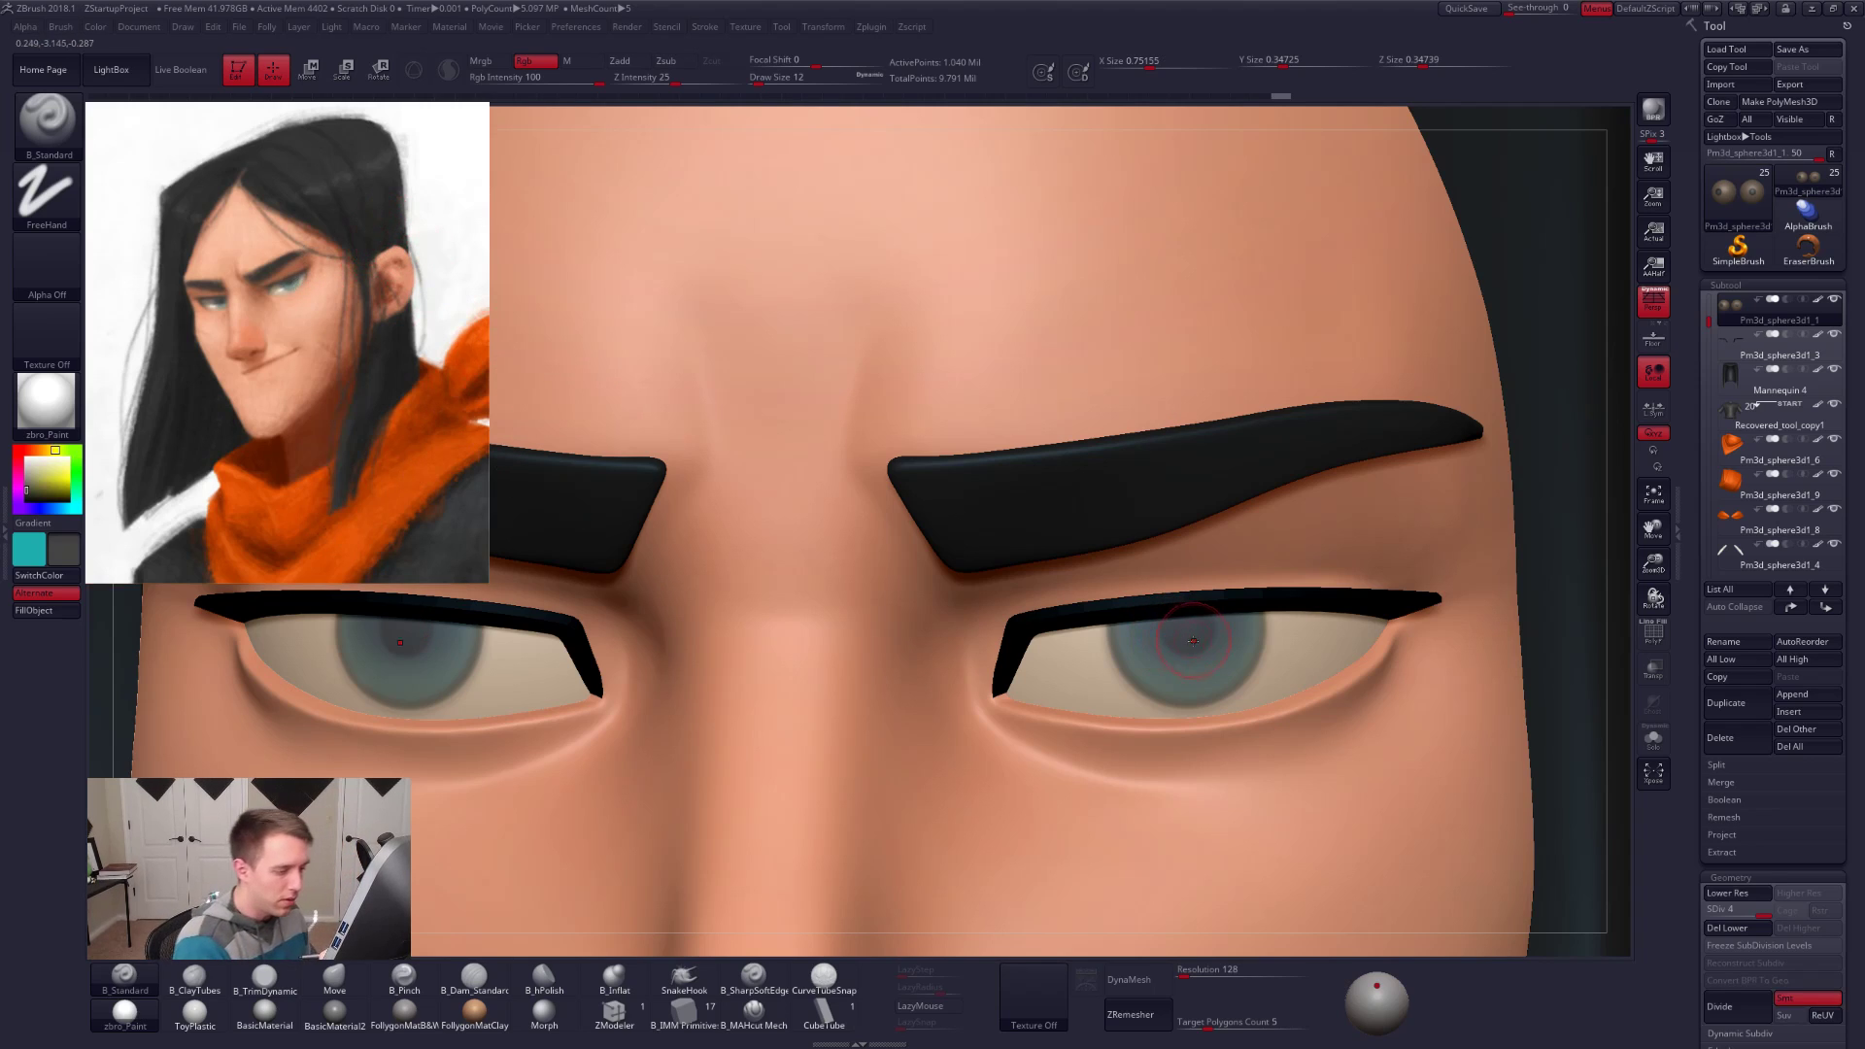
right_click_drag(1243, 690, 1342, 795, "ctrl")
mouse_move(1413, 849)
right_mouse_down()
mouse_move(1424, 861)
mouse_move(1370, 776)
mouse_move(1278, 731)
right_mouse_up()
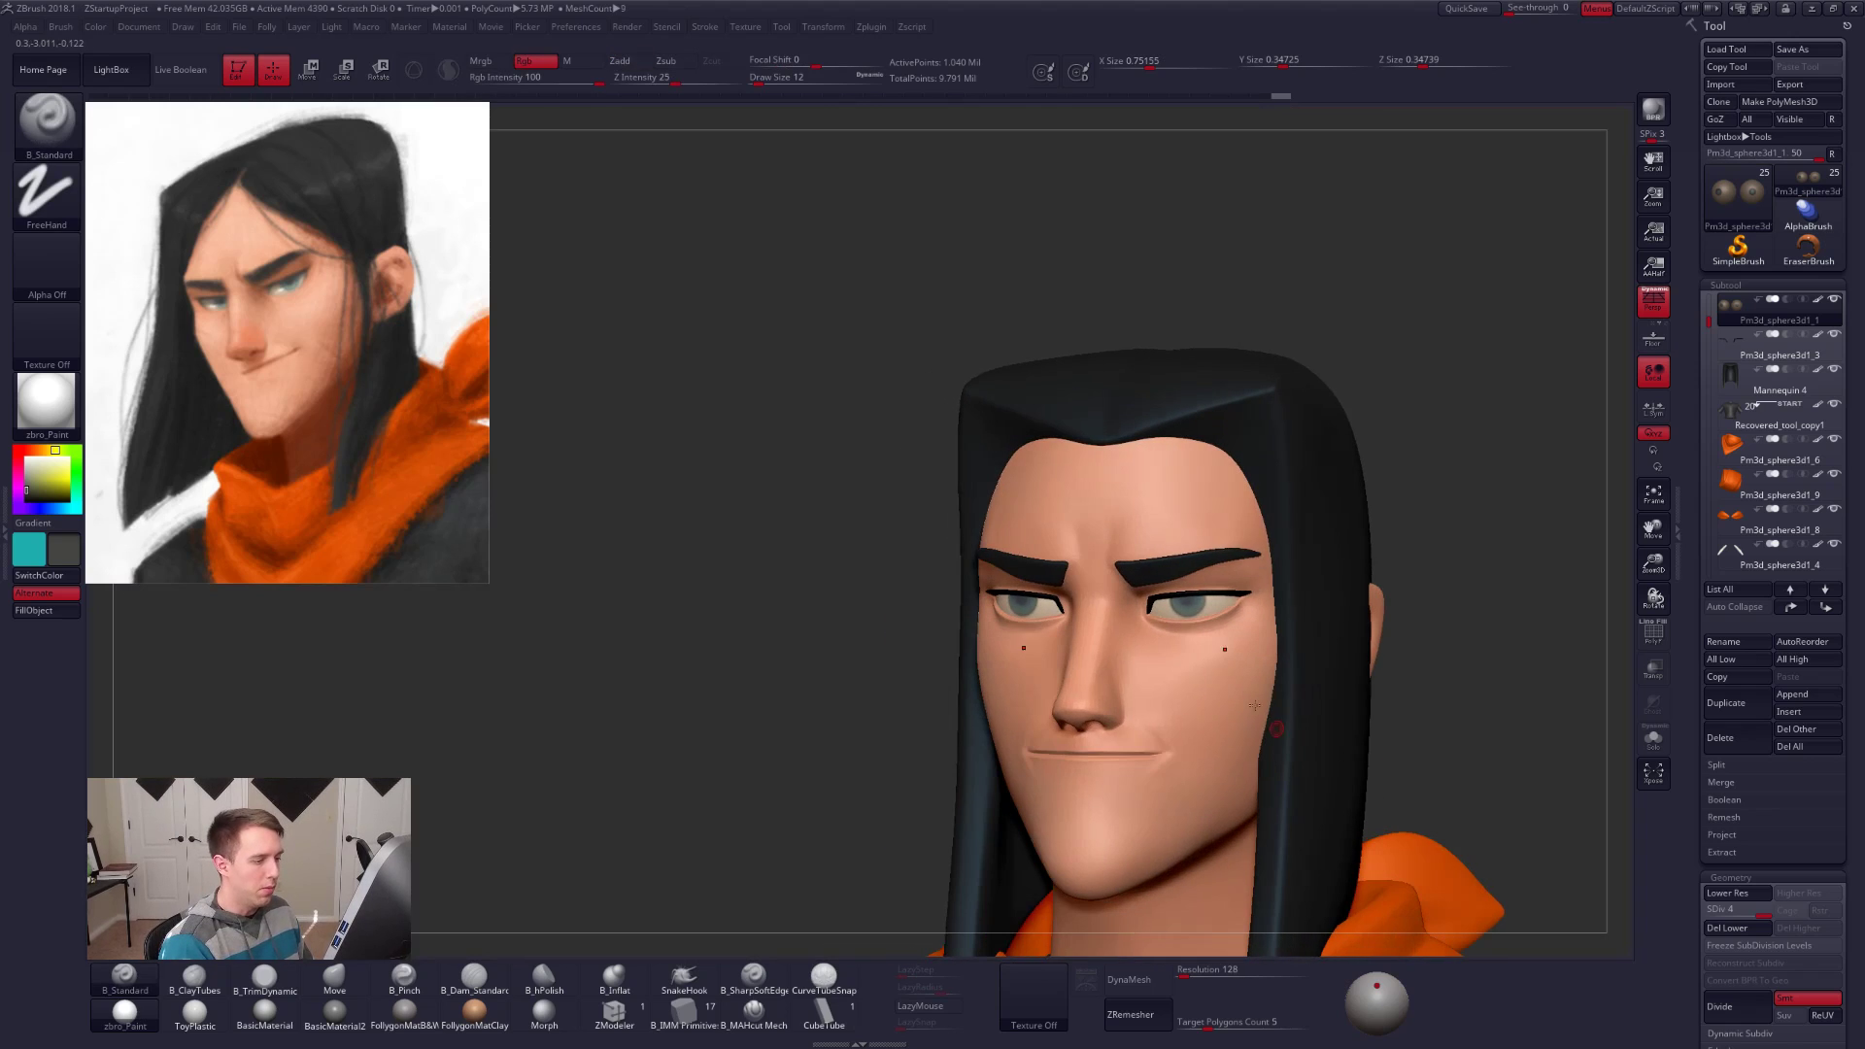
Step: Pick a near-black paint colour and isolate the eyeballs
right_click_drag(1244, 665, 1297, 821, "ctrl")
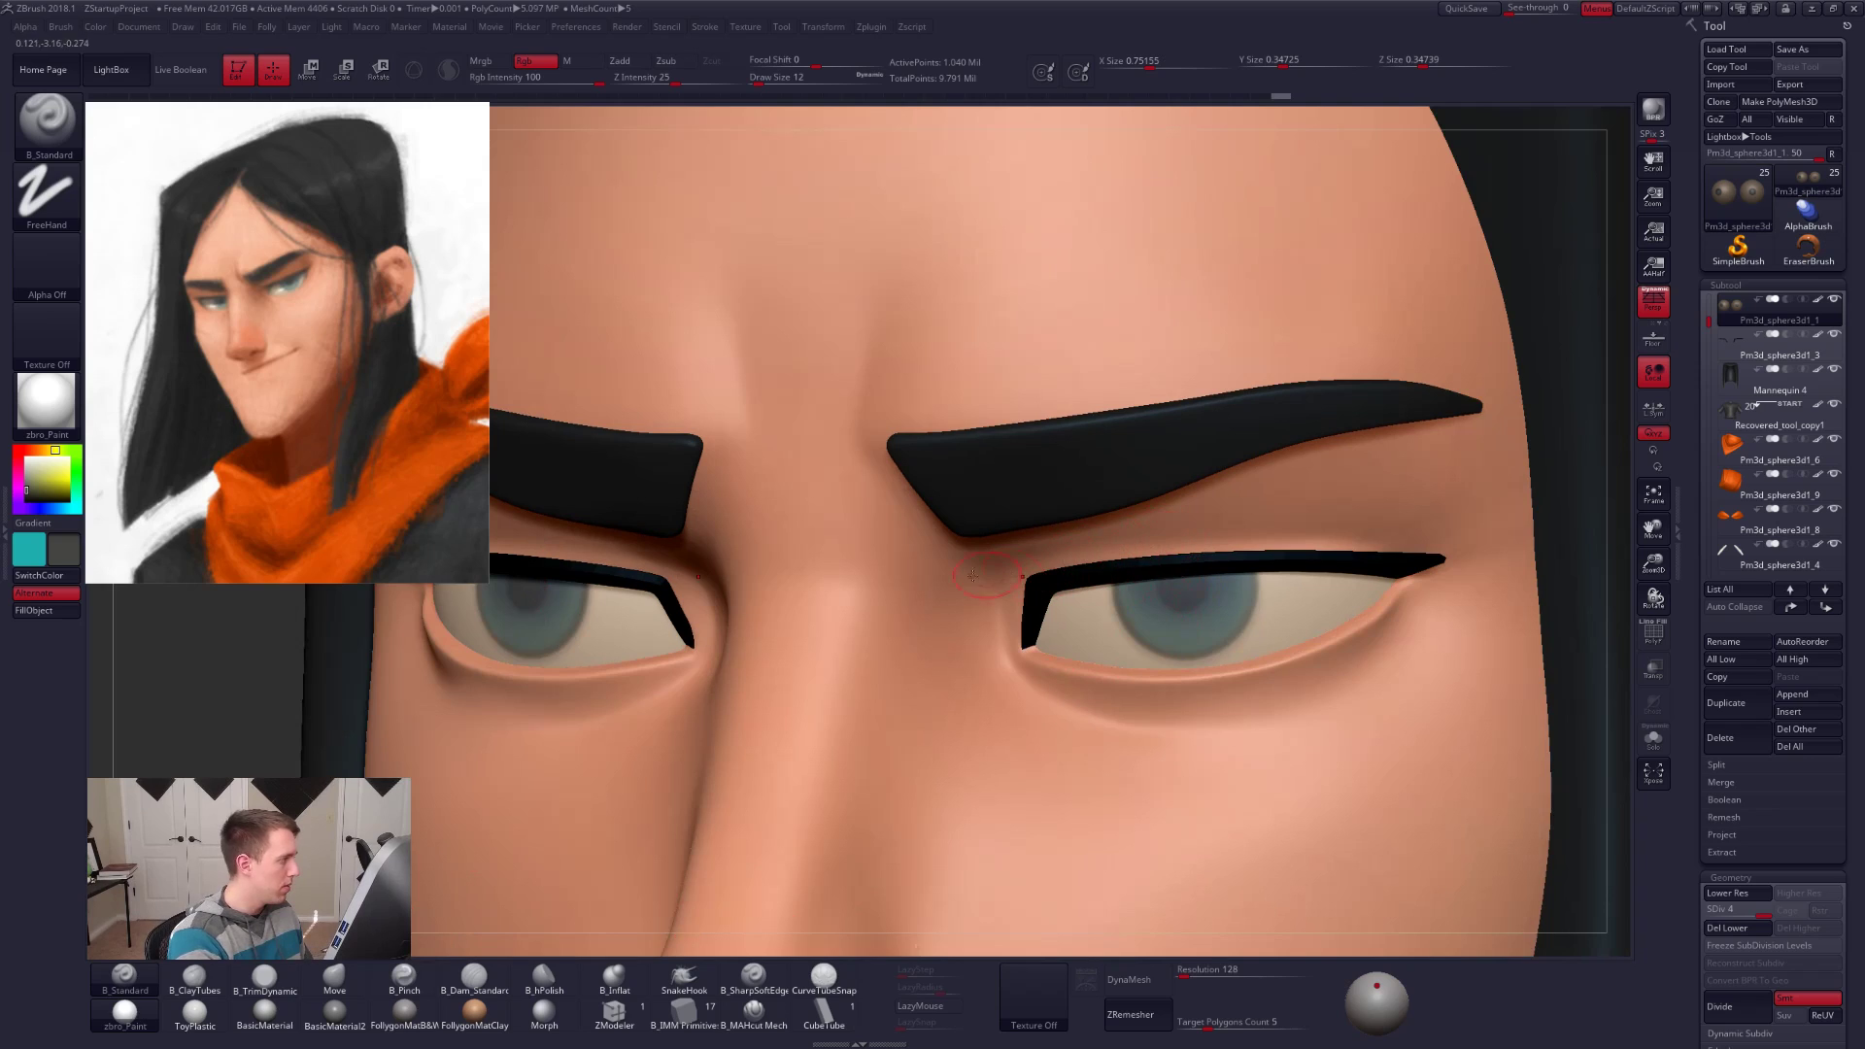
left_click(26, 497)
key("alt+s")
right_click_drag(846, 672, 889, 686)
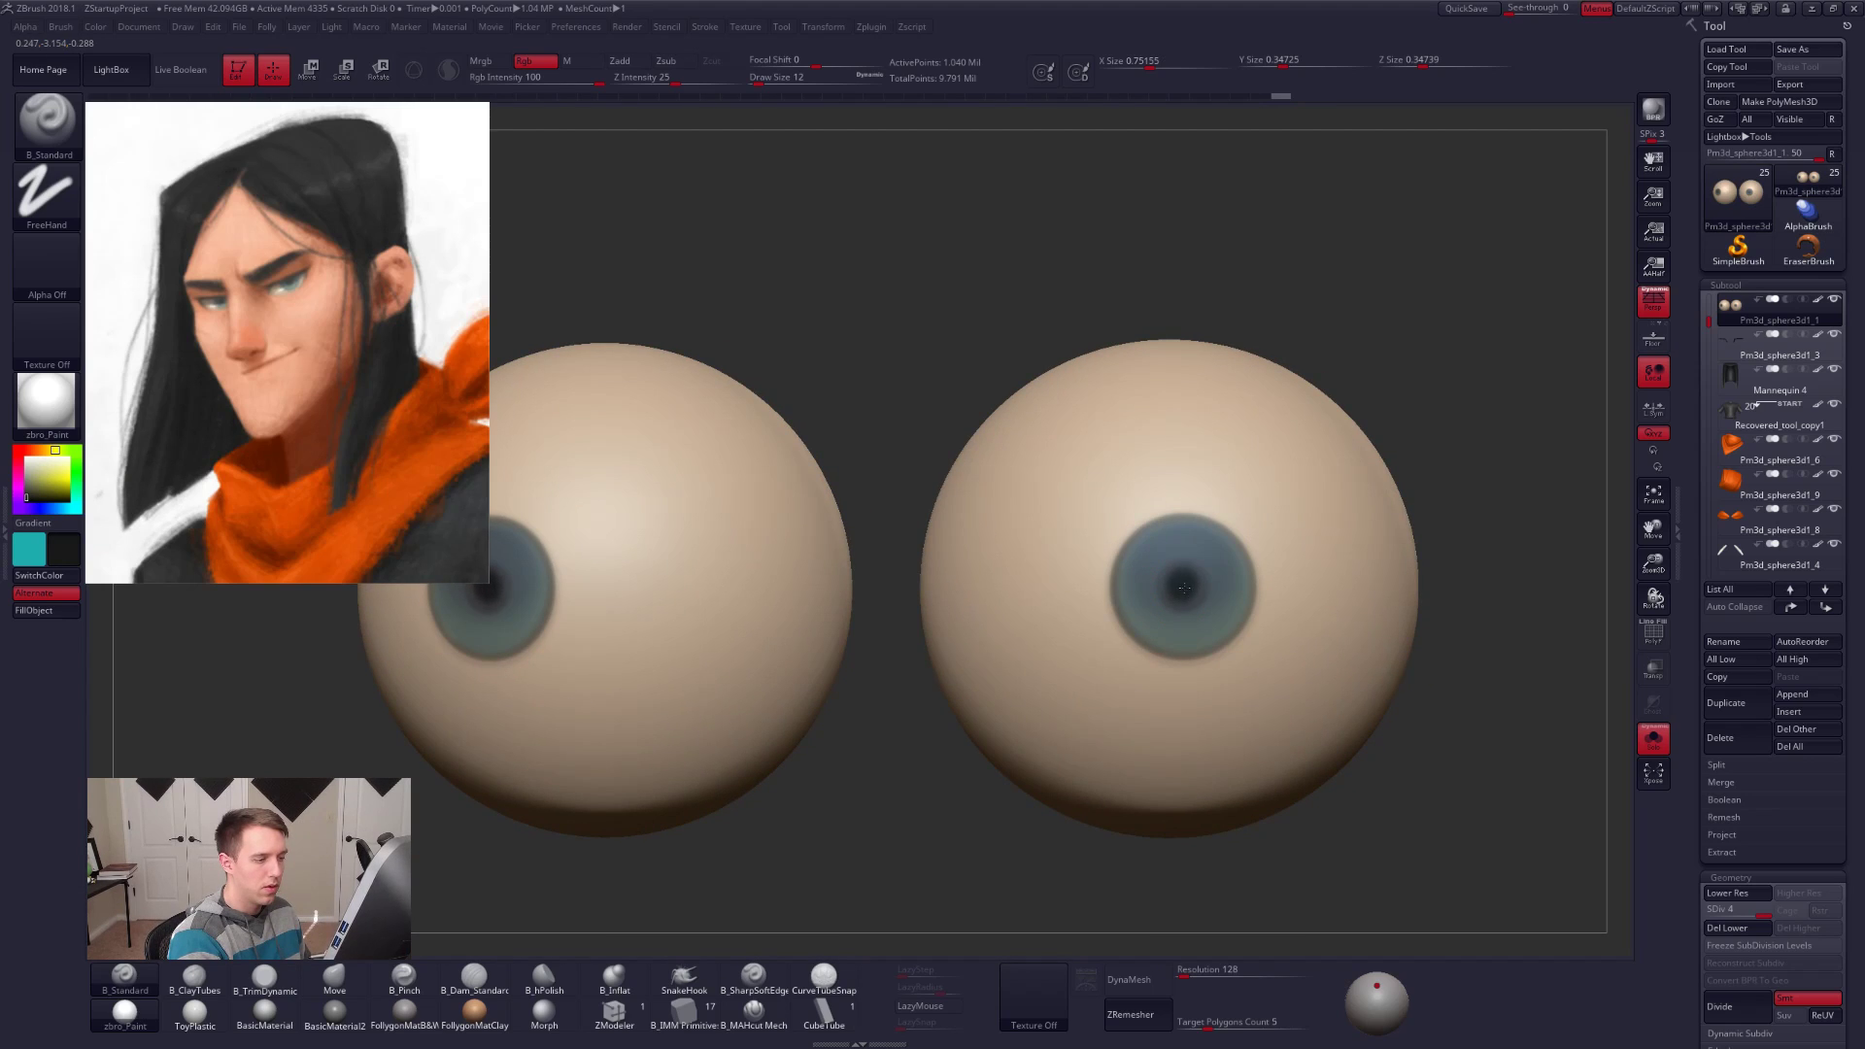
Step: Darken and slightly enlarge the pupils at draw size 9 and RGB intensity 8, and show the whole character again
key("space")
mouse_move(1184, 588)
left_mouse_down()
mouse_move(1213, 625)
mouse_move(1179, 579)
left_mouse_up()
left_click(1217, 625)
type("10")
key("space")
key("ctrl+z")
key("space")
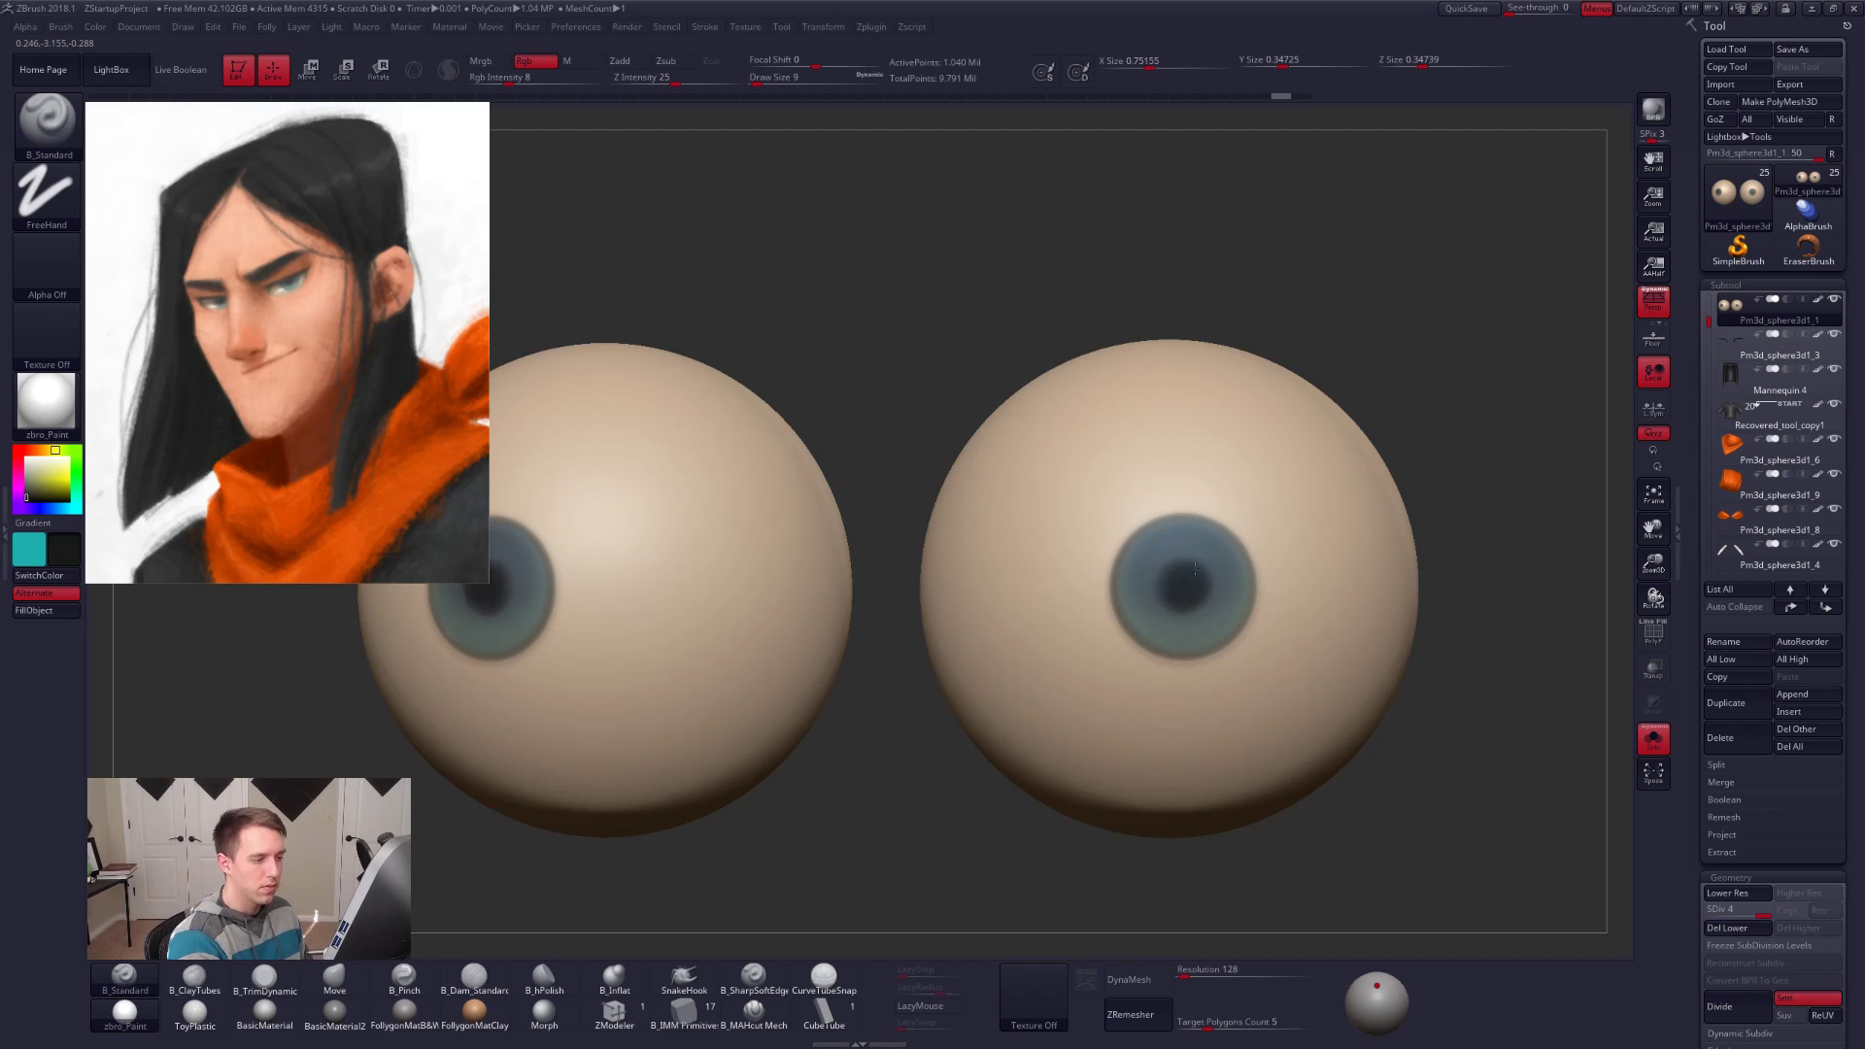
right_click_drag(1272, 649, 1199, 754, "ctrl")
key("alt+s")
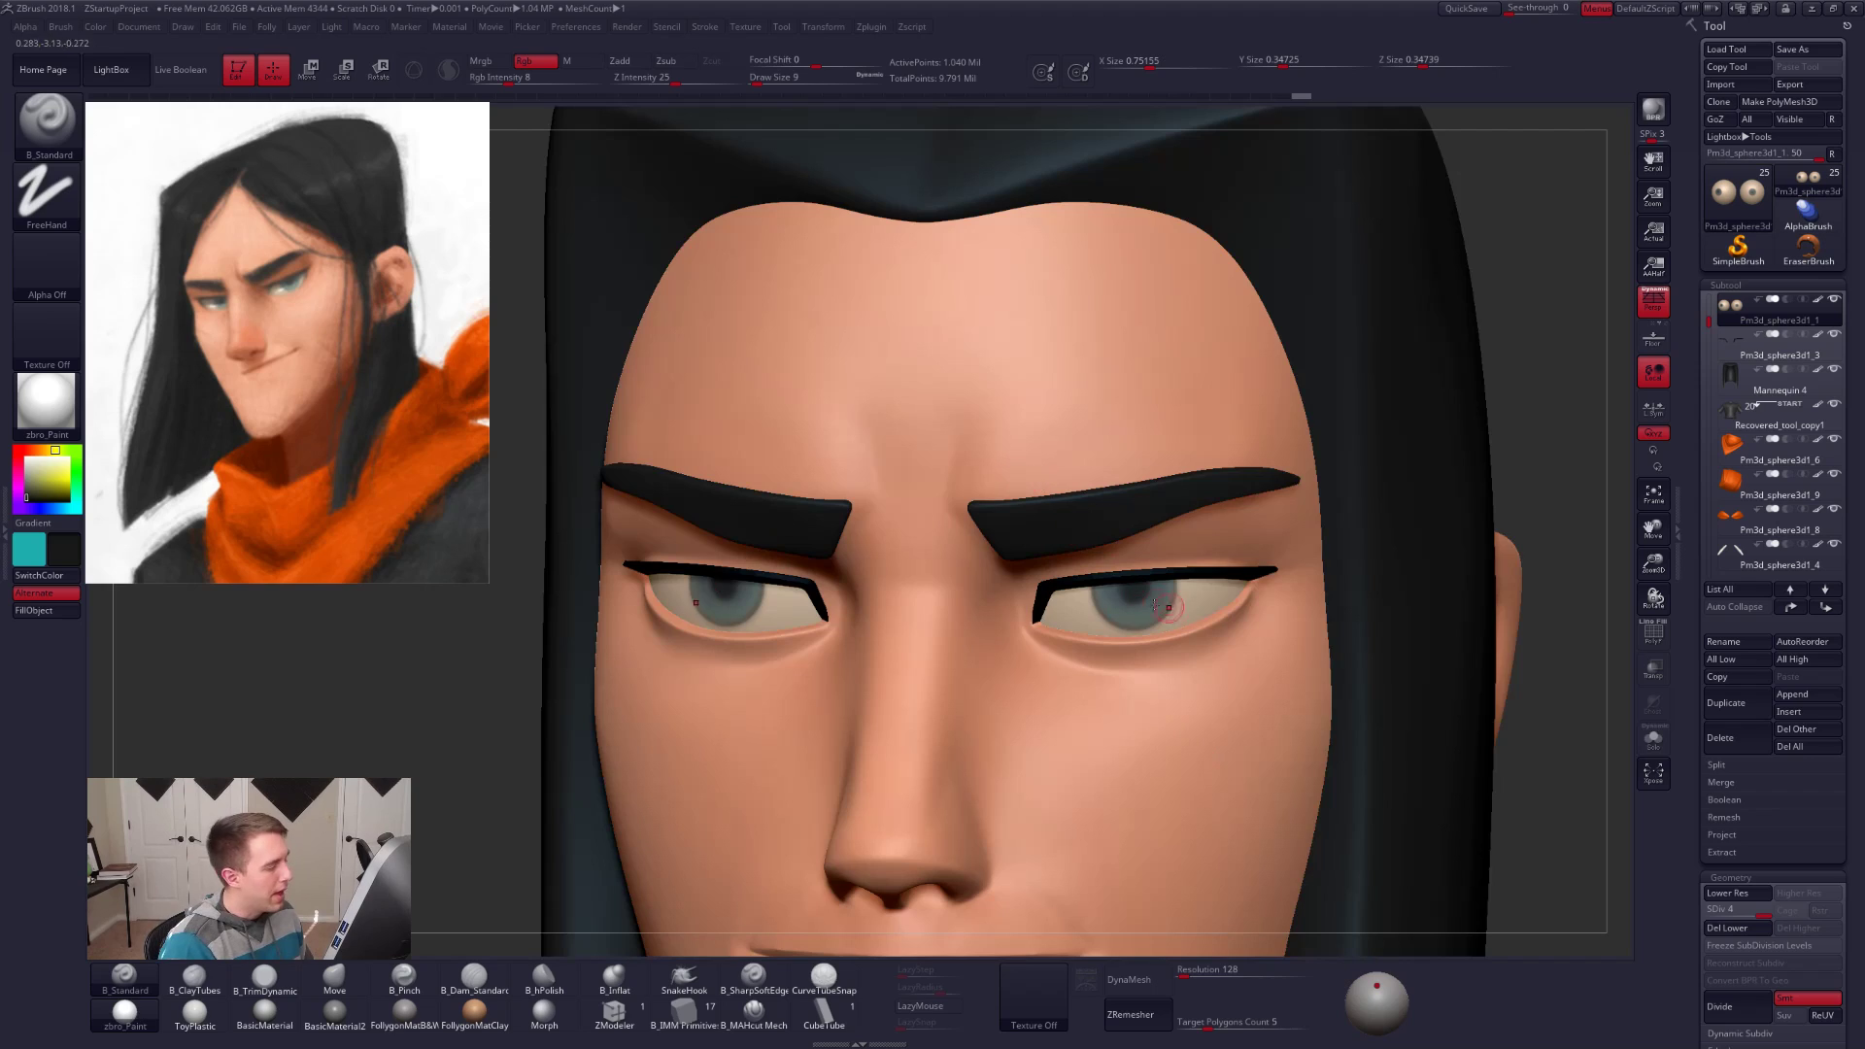
Step: Fill the eyeballs with only the ToyPlastic material at intensity 100 and check their highlights by moving the light
left_click_drag(565, 80, 608, 80)
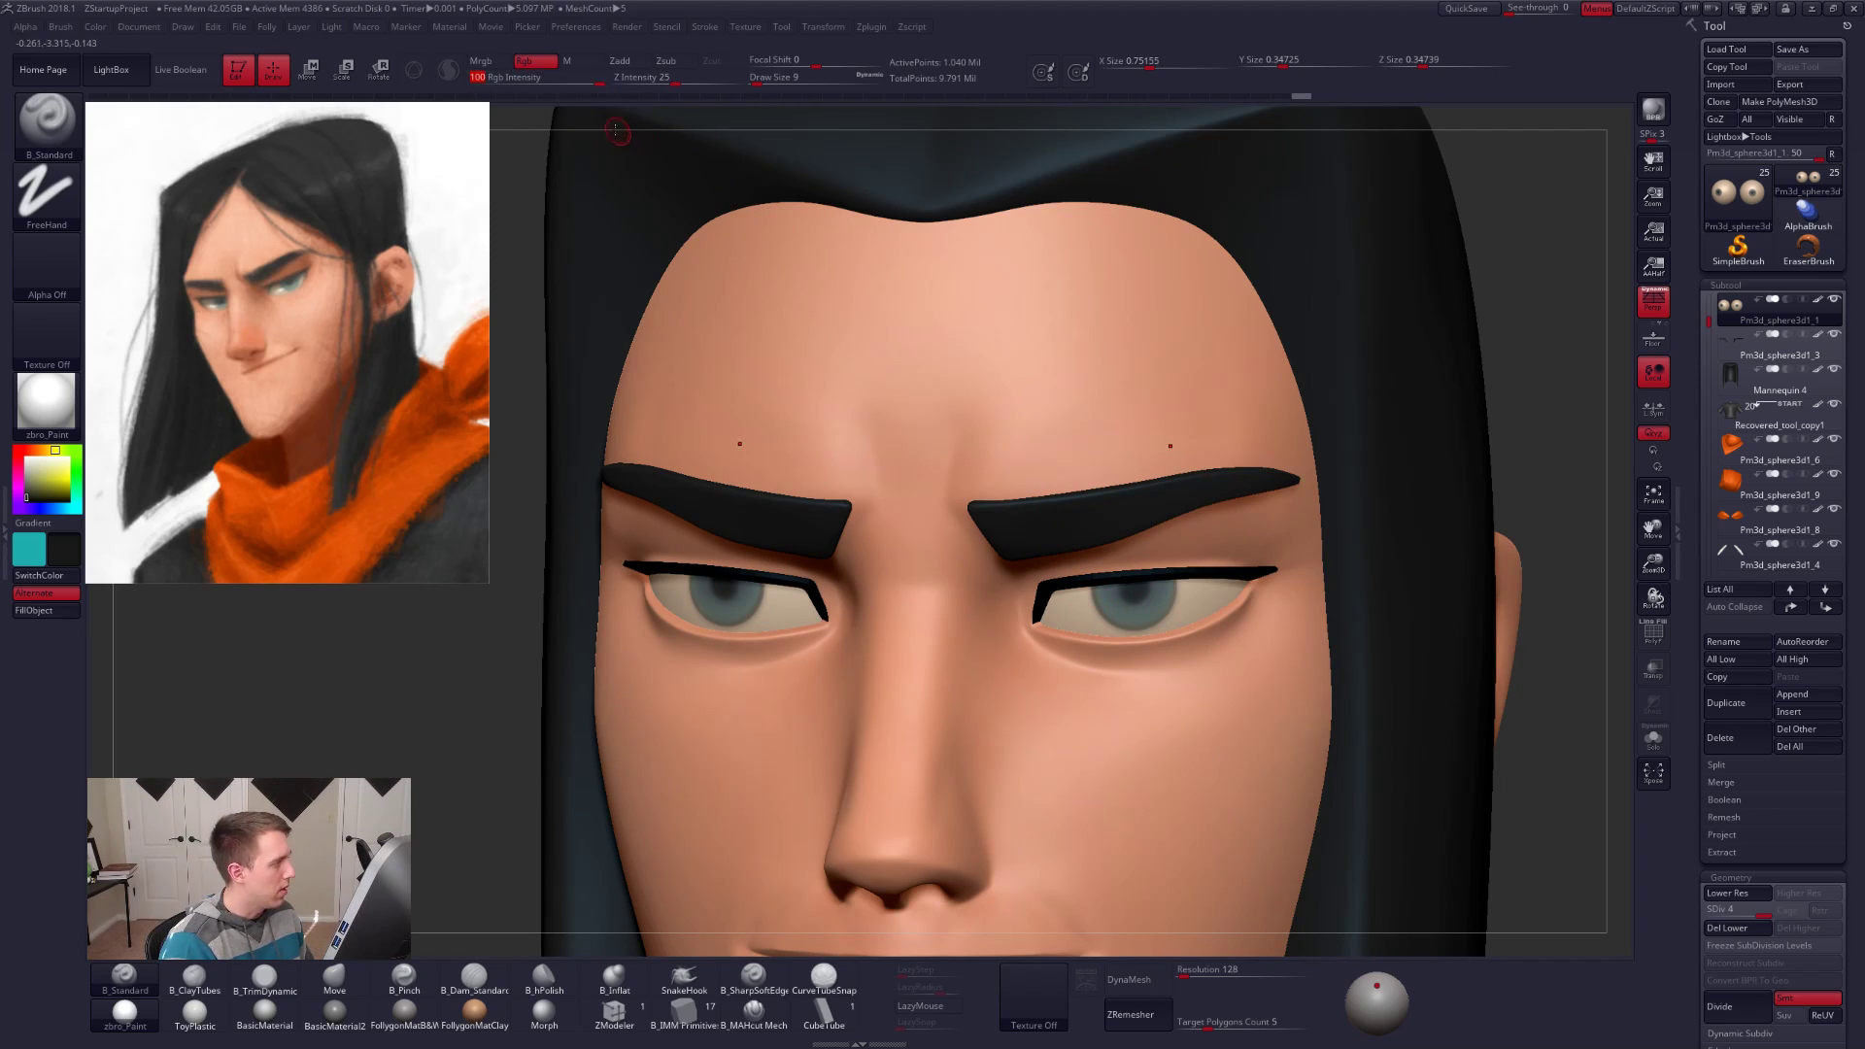
left_click(589, 63)
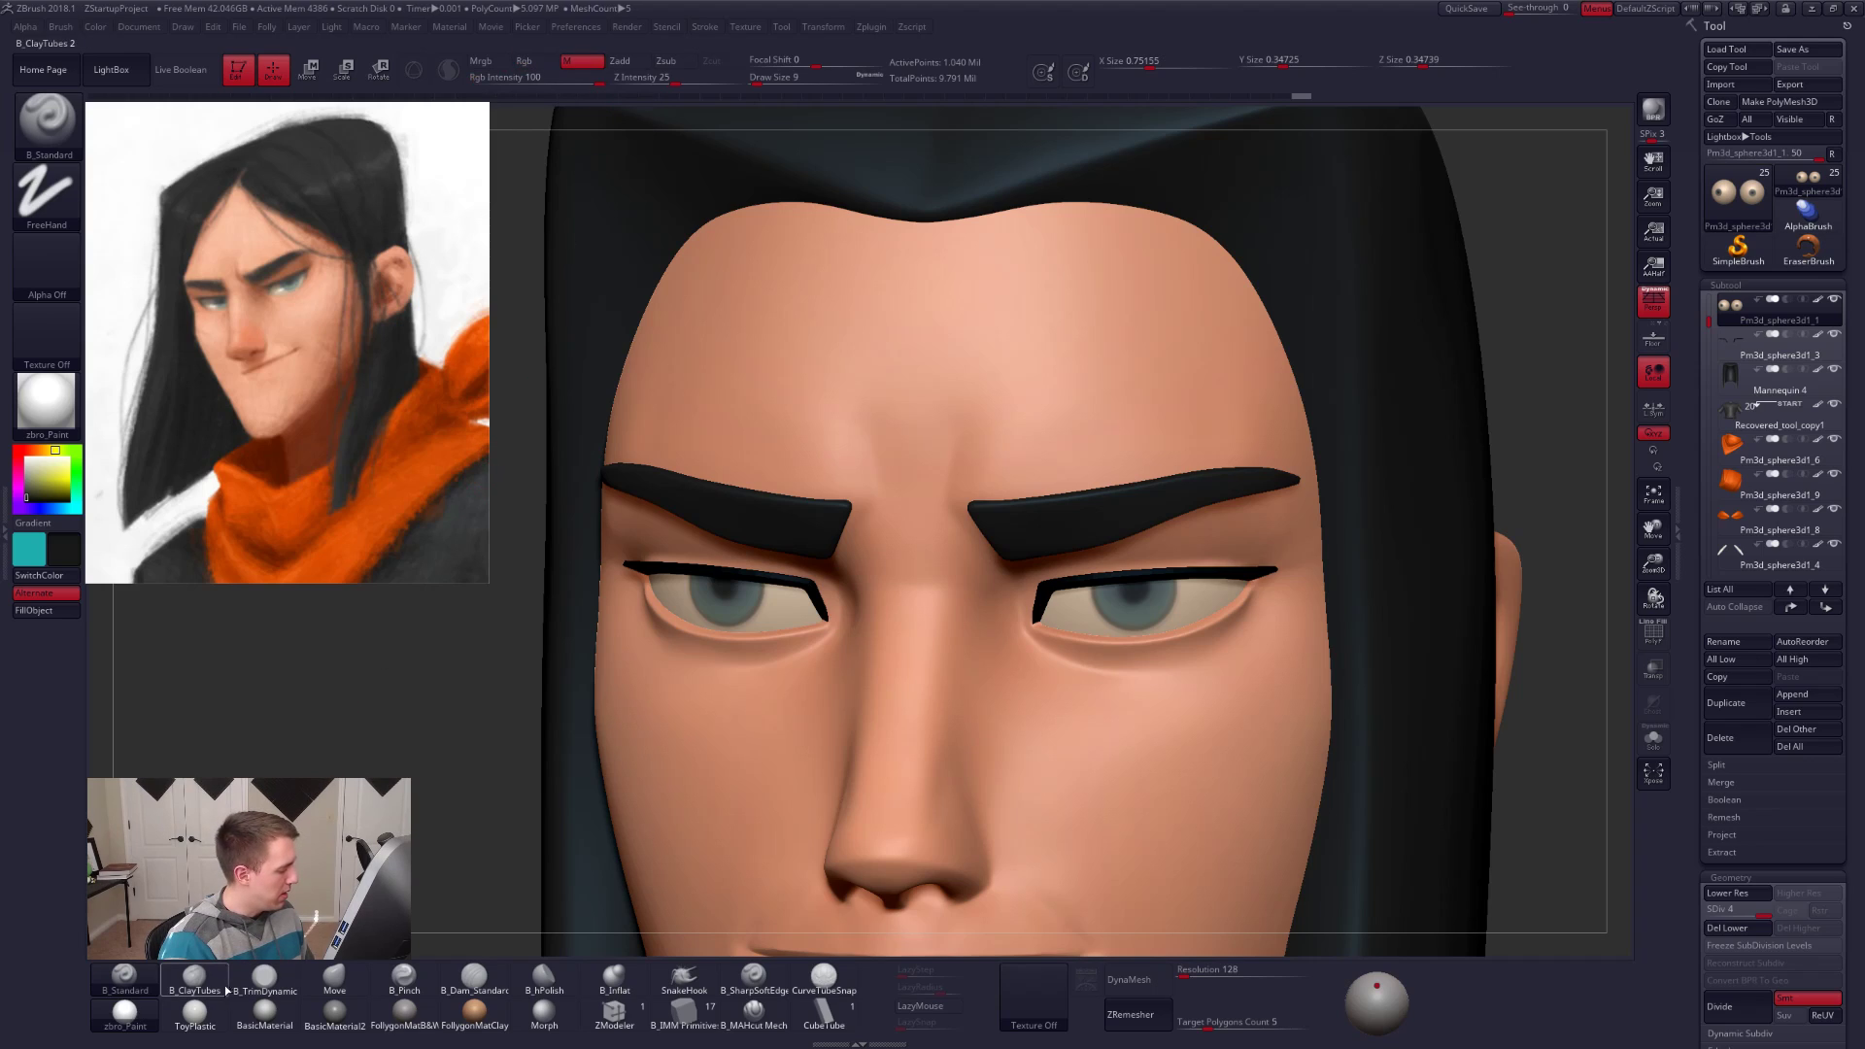
left_click(194, 1013)
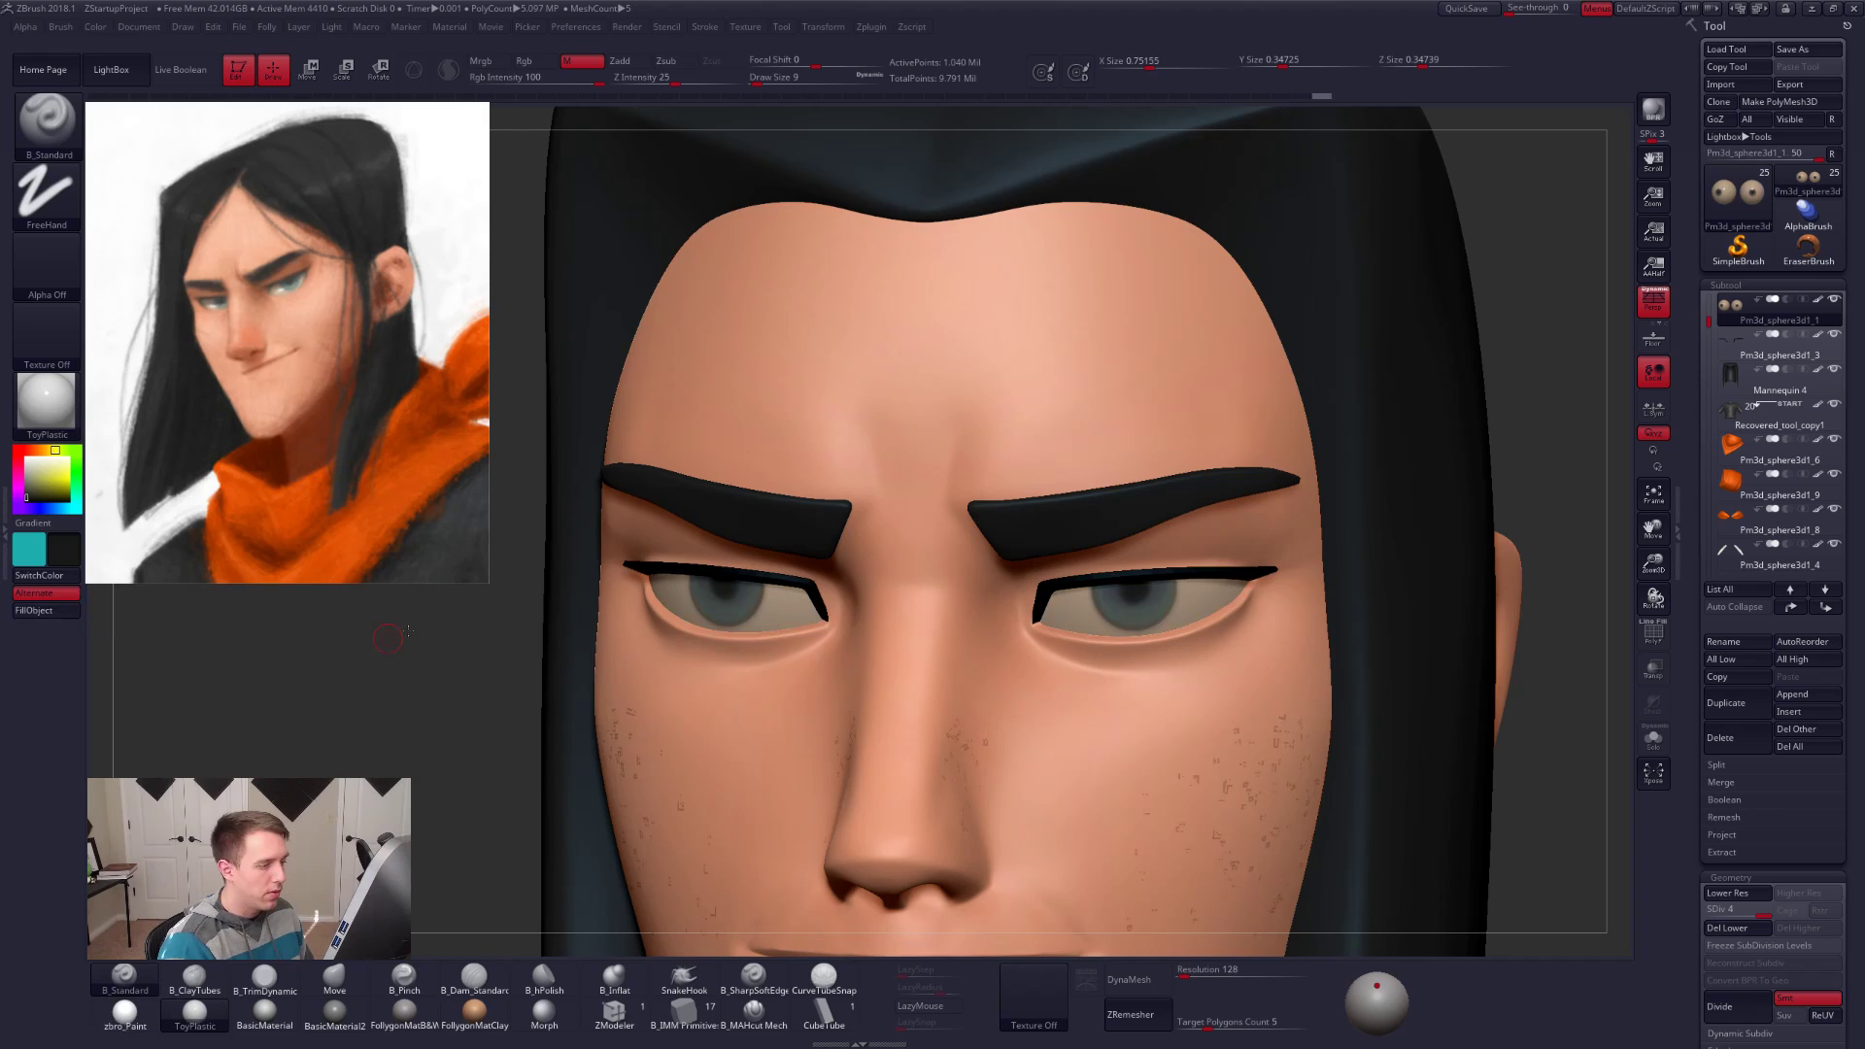
left_click(68, 610)
left_click(1380, 1003)
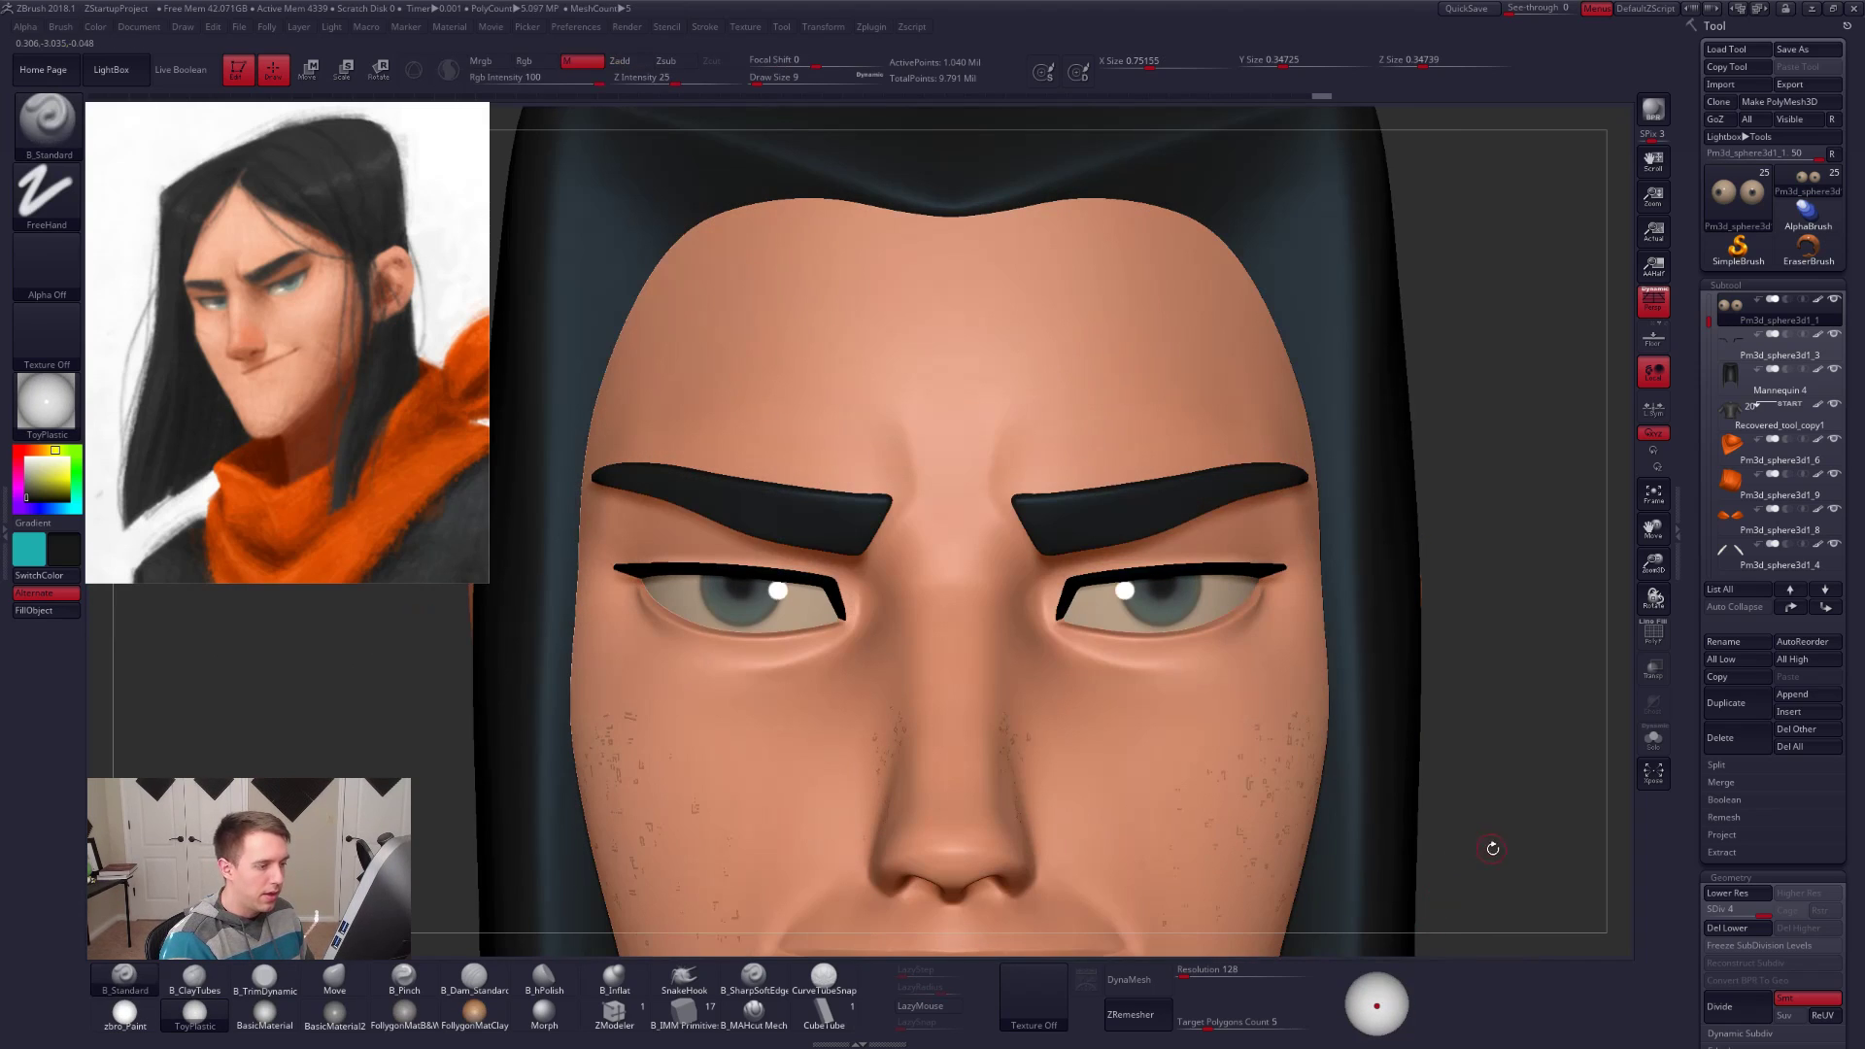
mouse_move(1424, 933)
left_mouse_down("alt")
mouse_move(1449, 895)
mouse_move(1445, 793)
mouse_move(1403, 797)
left_mouse_up("alt")
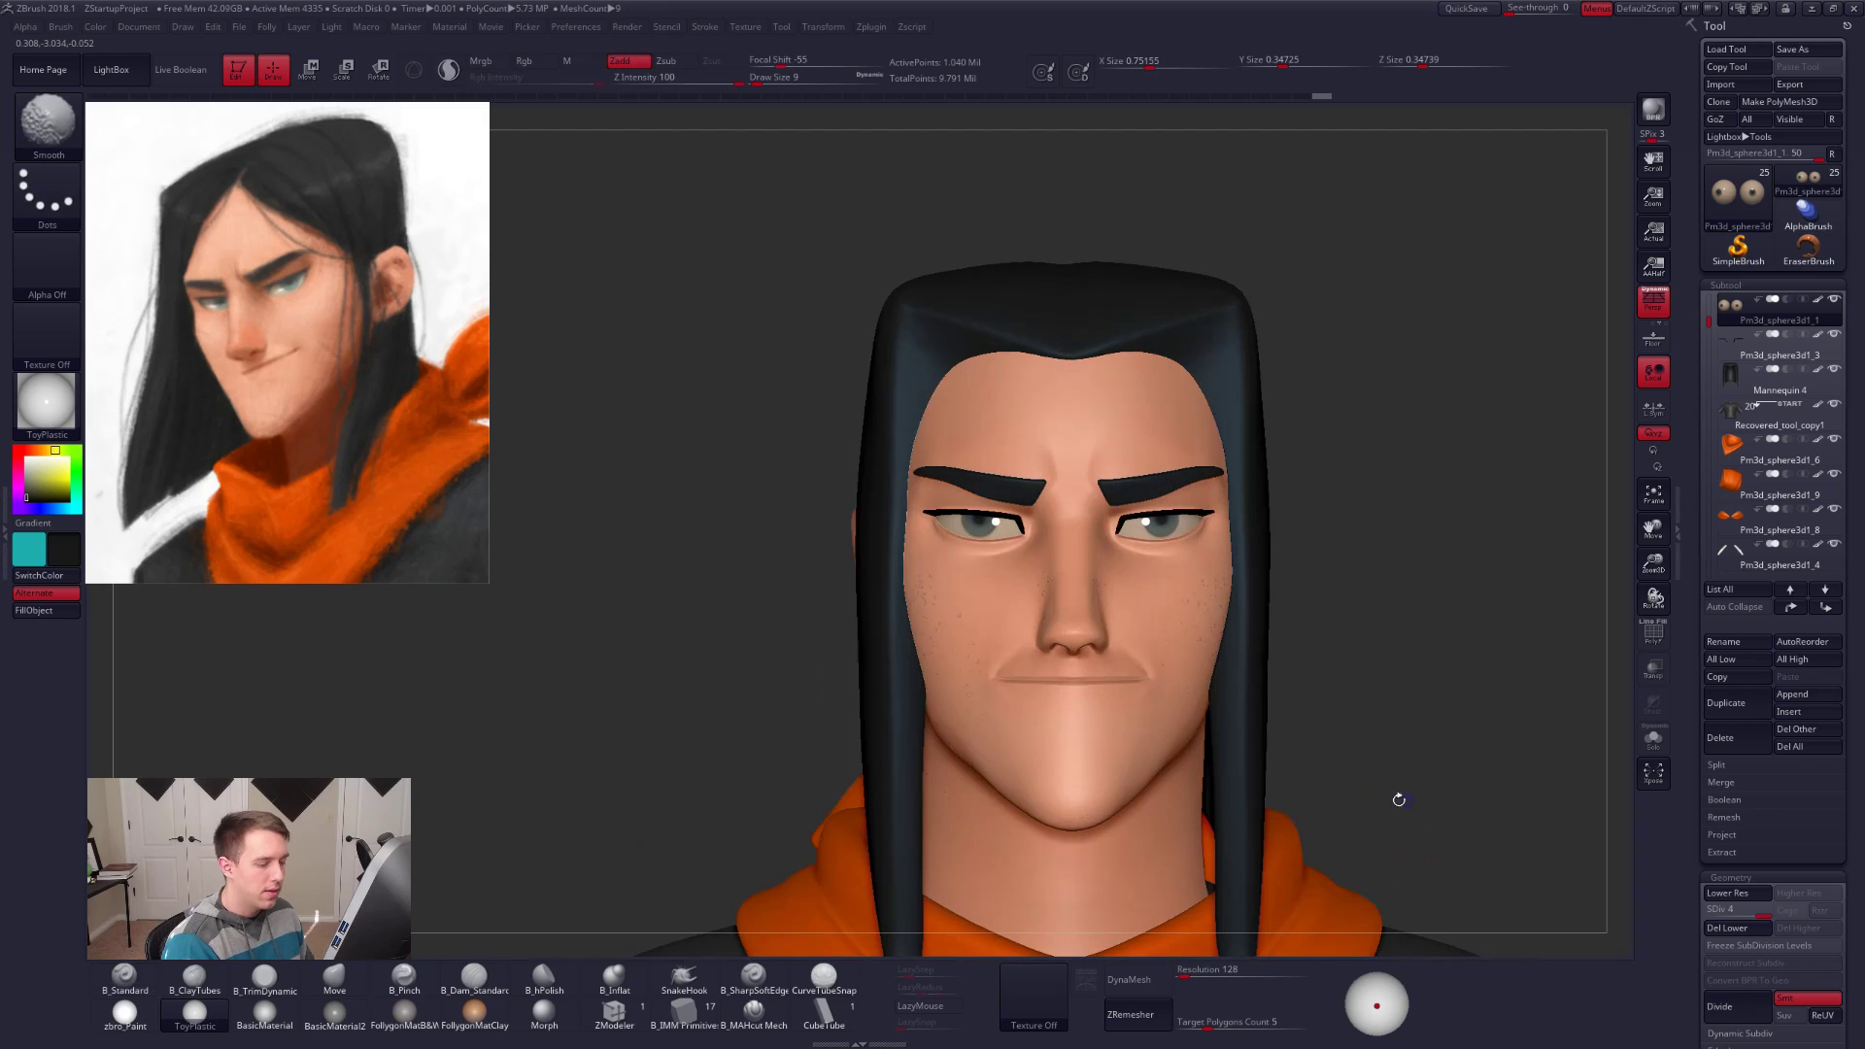
left_click_drag(1376, 1006, 1377, 987)
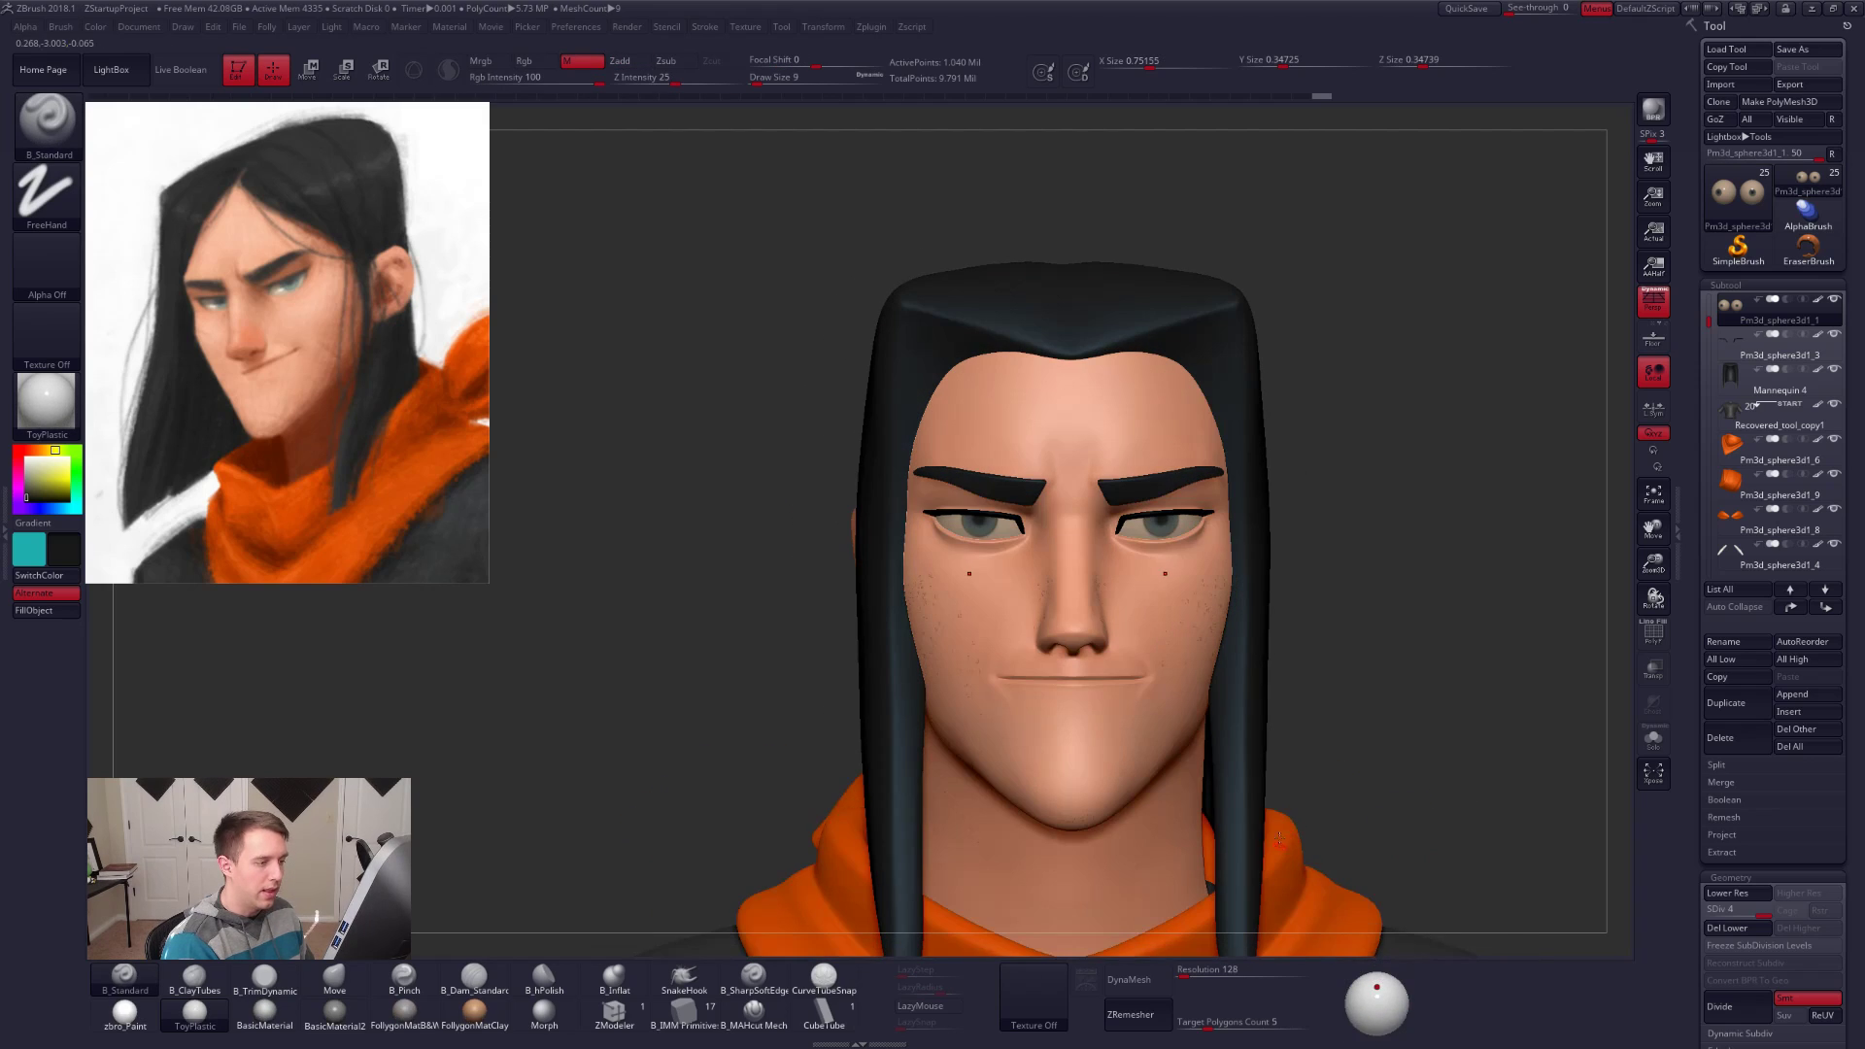
Step: Isolate the eyeballs, lower them to subdivision level 1 and turn on the polygroup wireframe
key("alt+shift+s")
key("f")
key("shift+f")
key("shift+f")
right_click_drag(1179, 549, 1194, 653, "alt")
key("w")
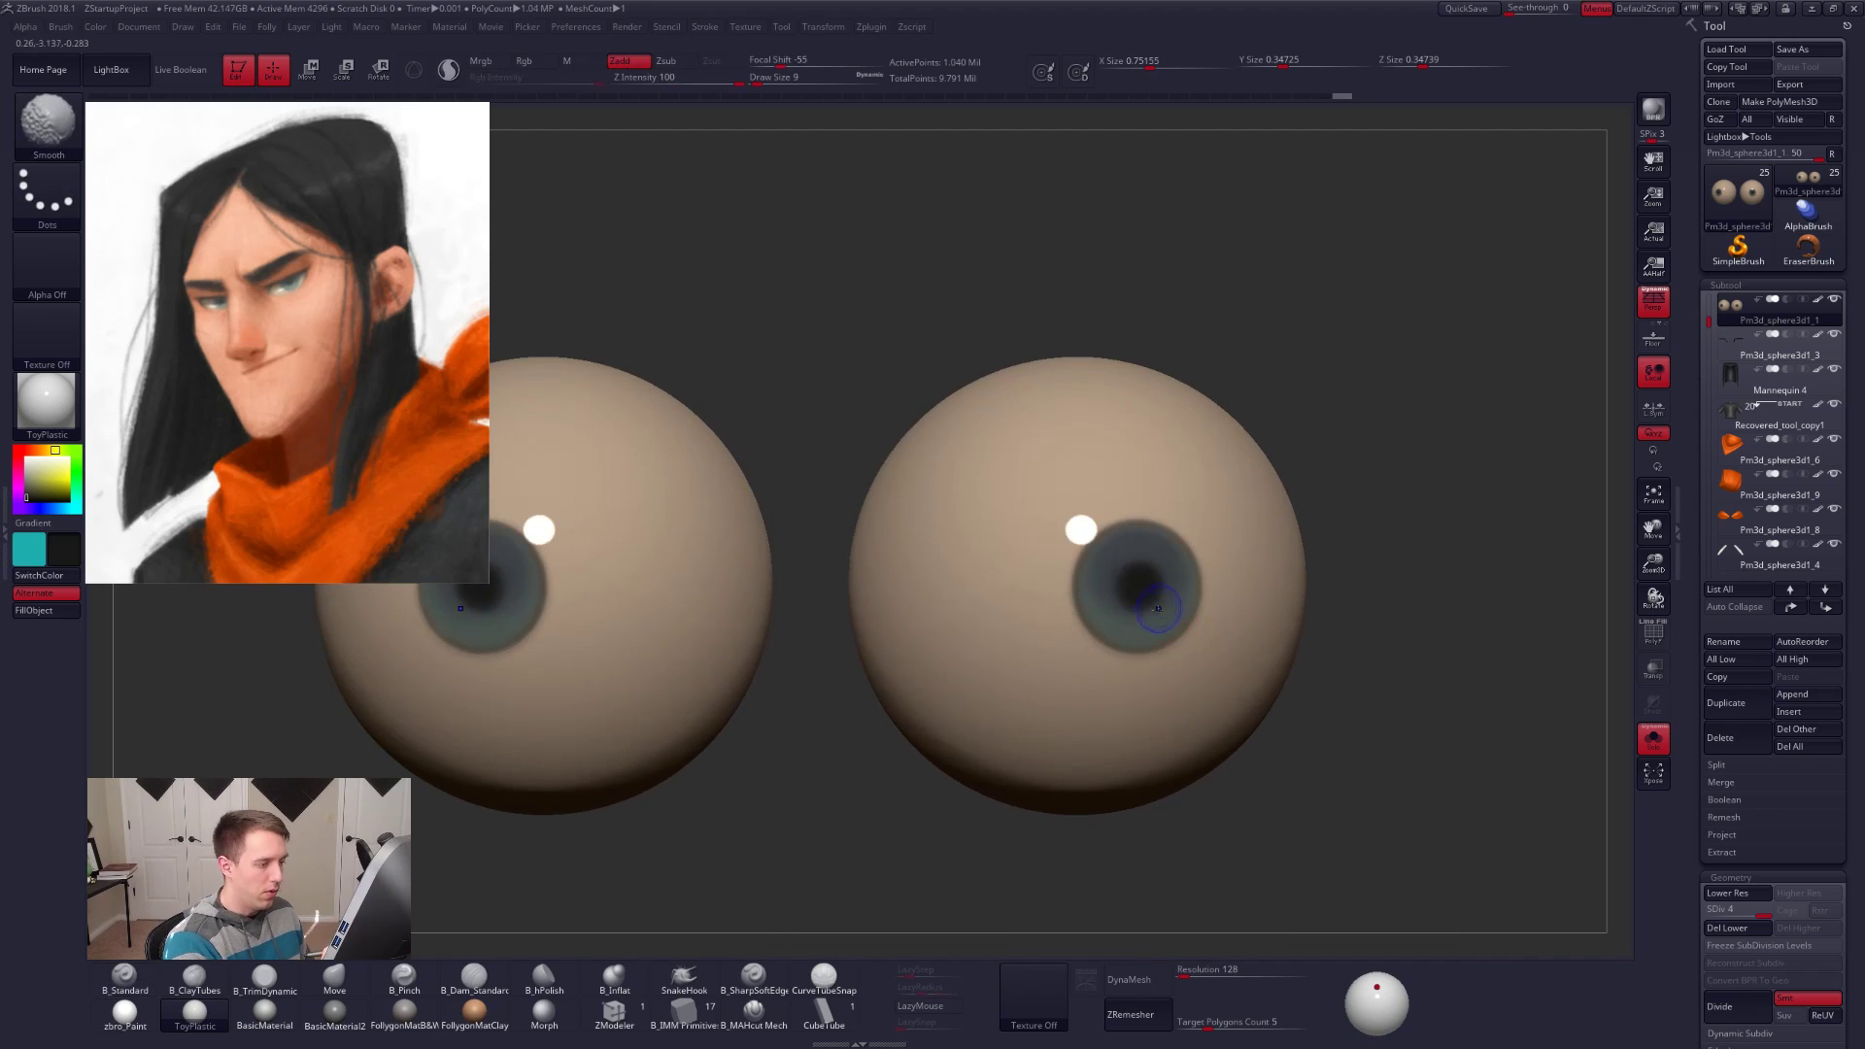
key("shift+d")
key("shift+d")
key("shift+d")
key("shift+f")
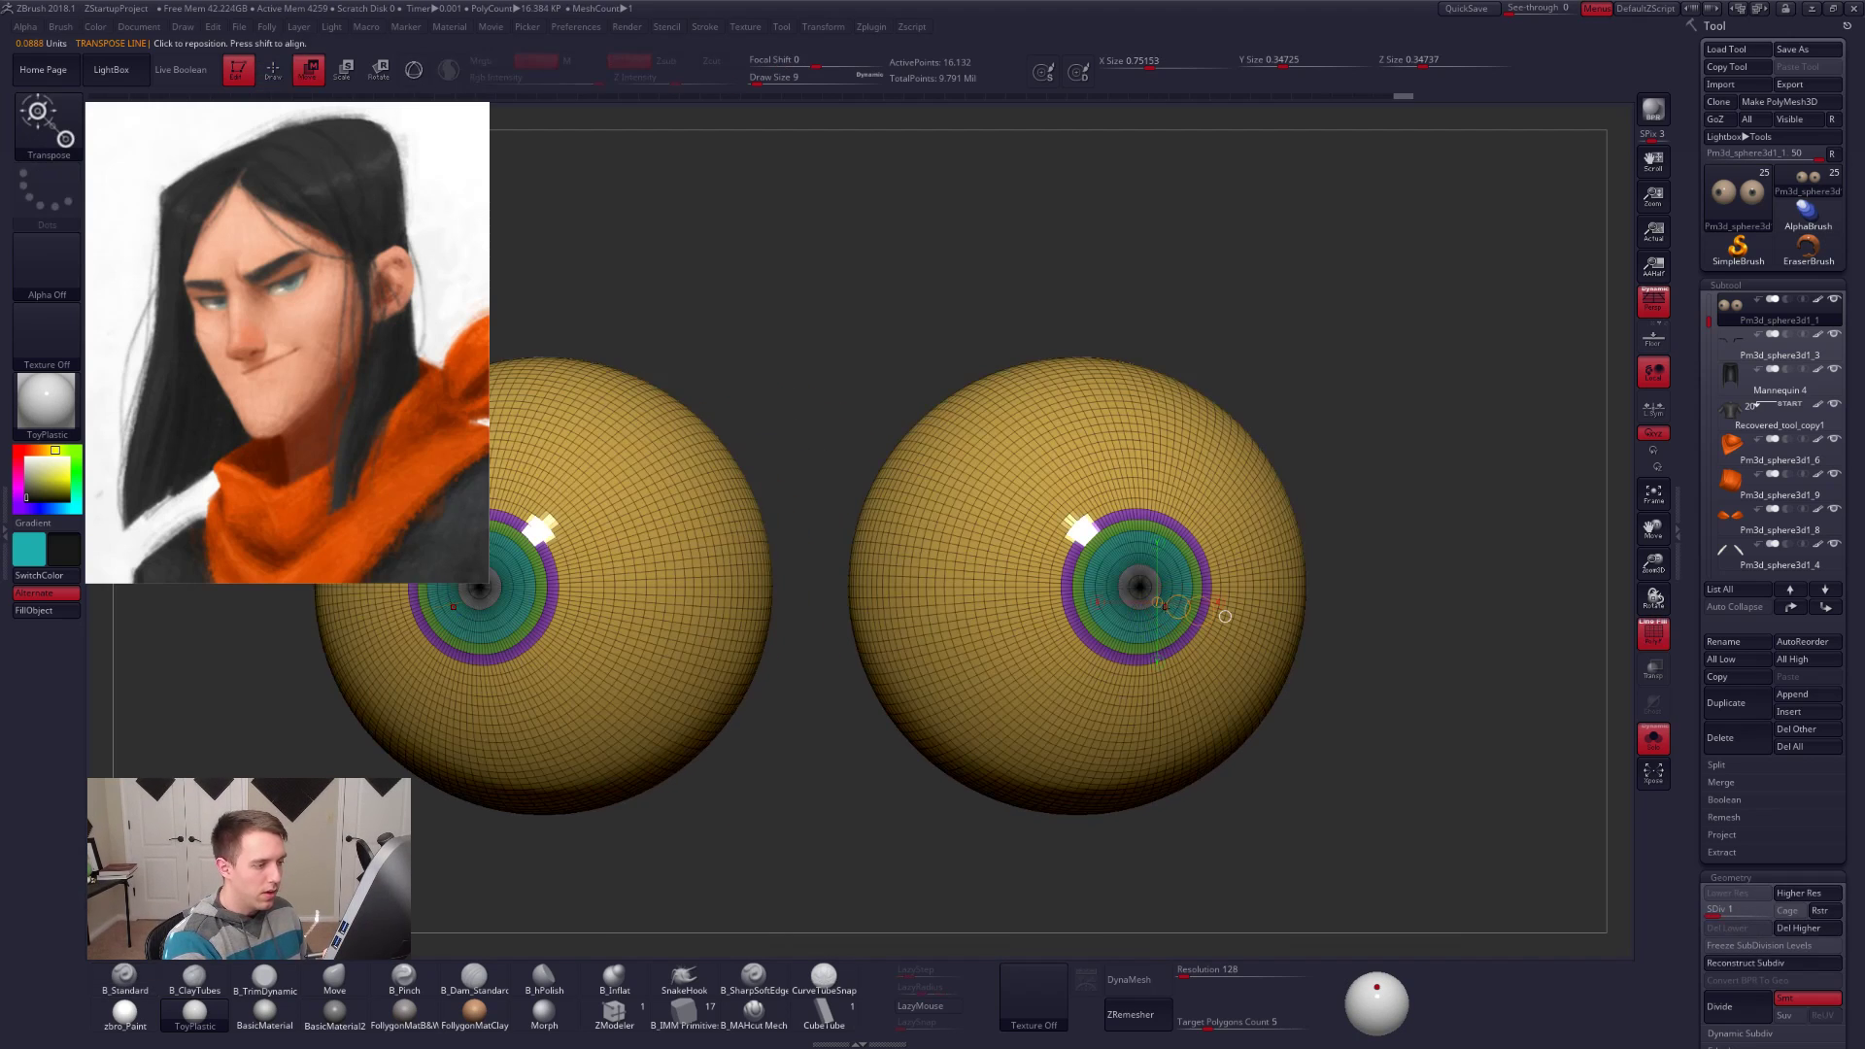
Step: Hide the iris and pupil polygroups so only the surrounding eyeball surface remains visible
key("q")
left_click(1115, 571, "ctrl+shift")
key("ctrl+z")
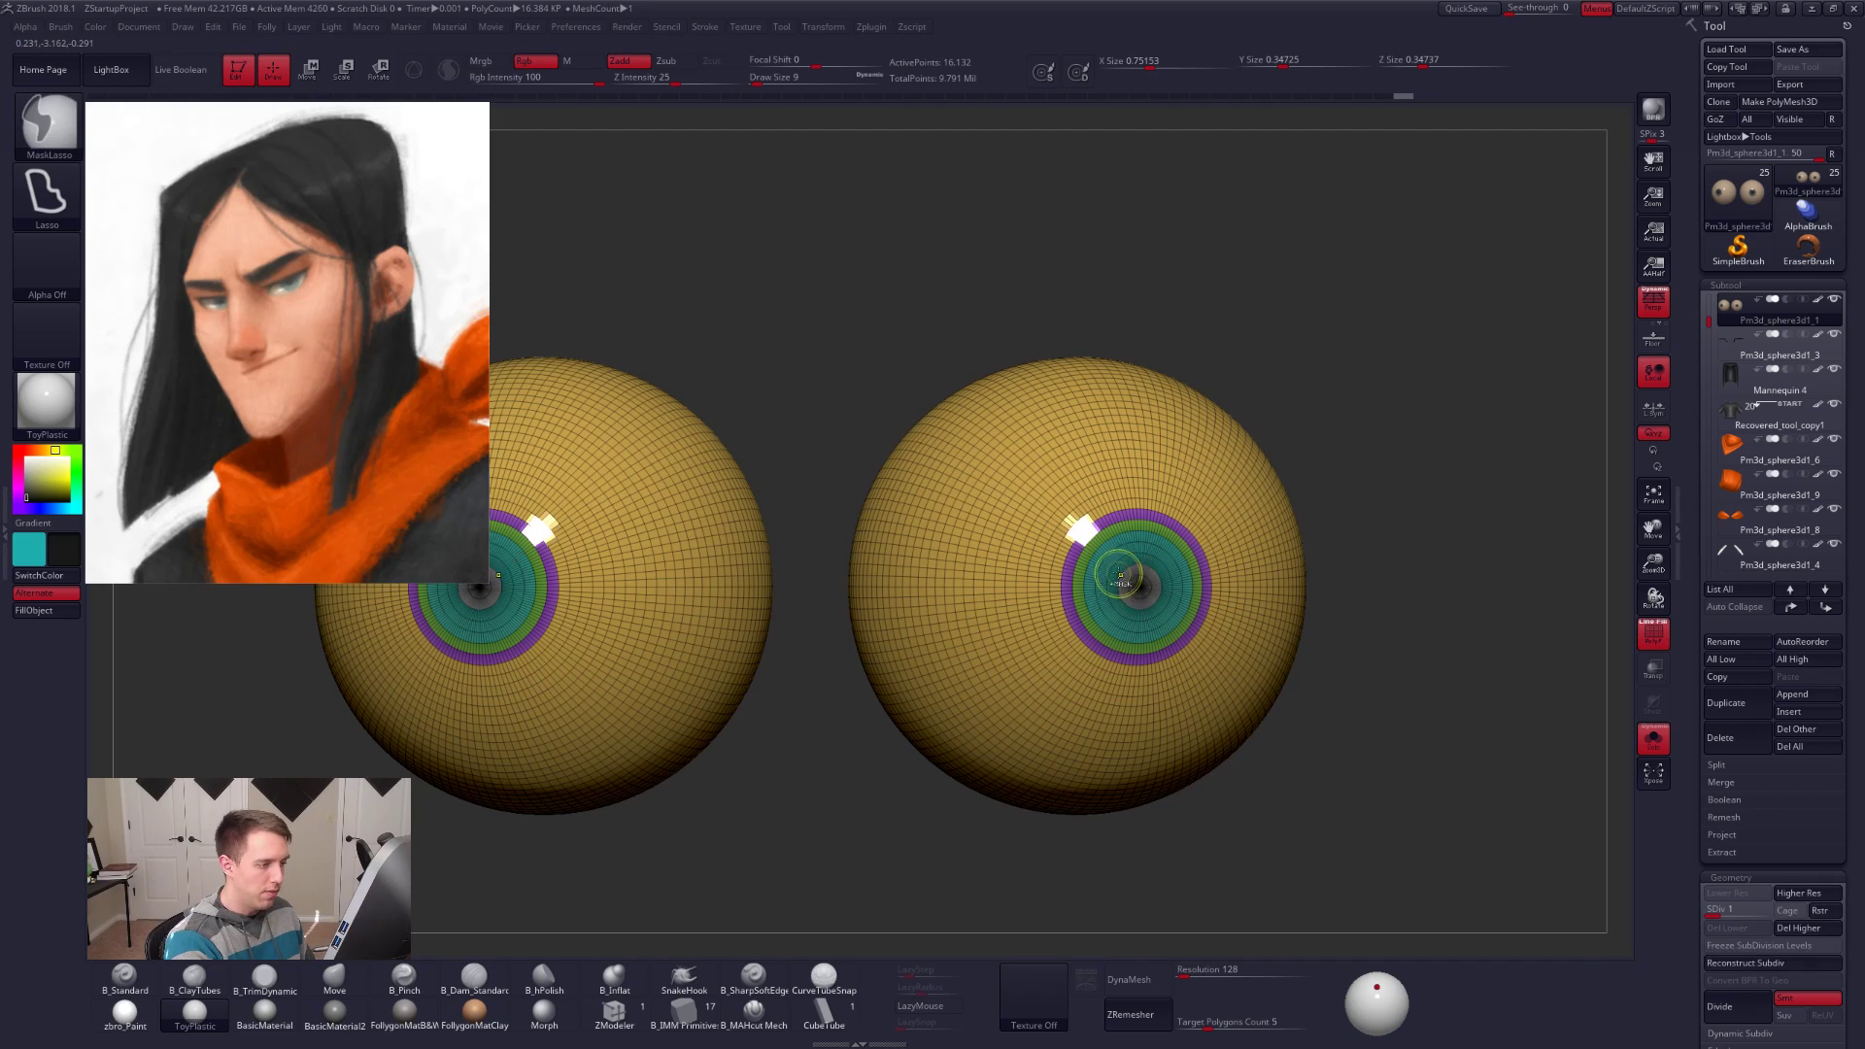
left_click(1115, 571, "ctrl+shift")
left_click(1243, 551, "ctrl+shift")
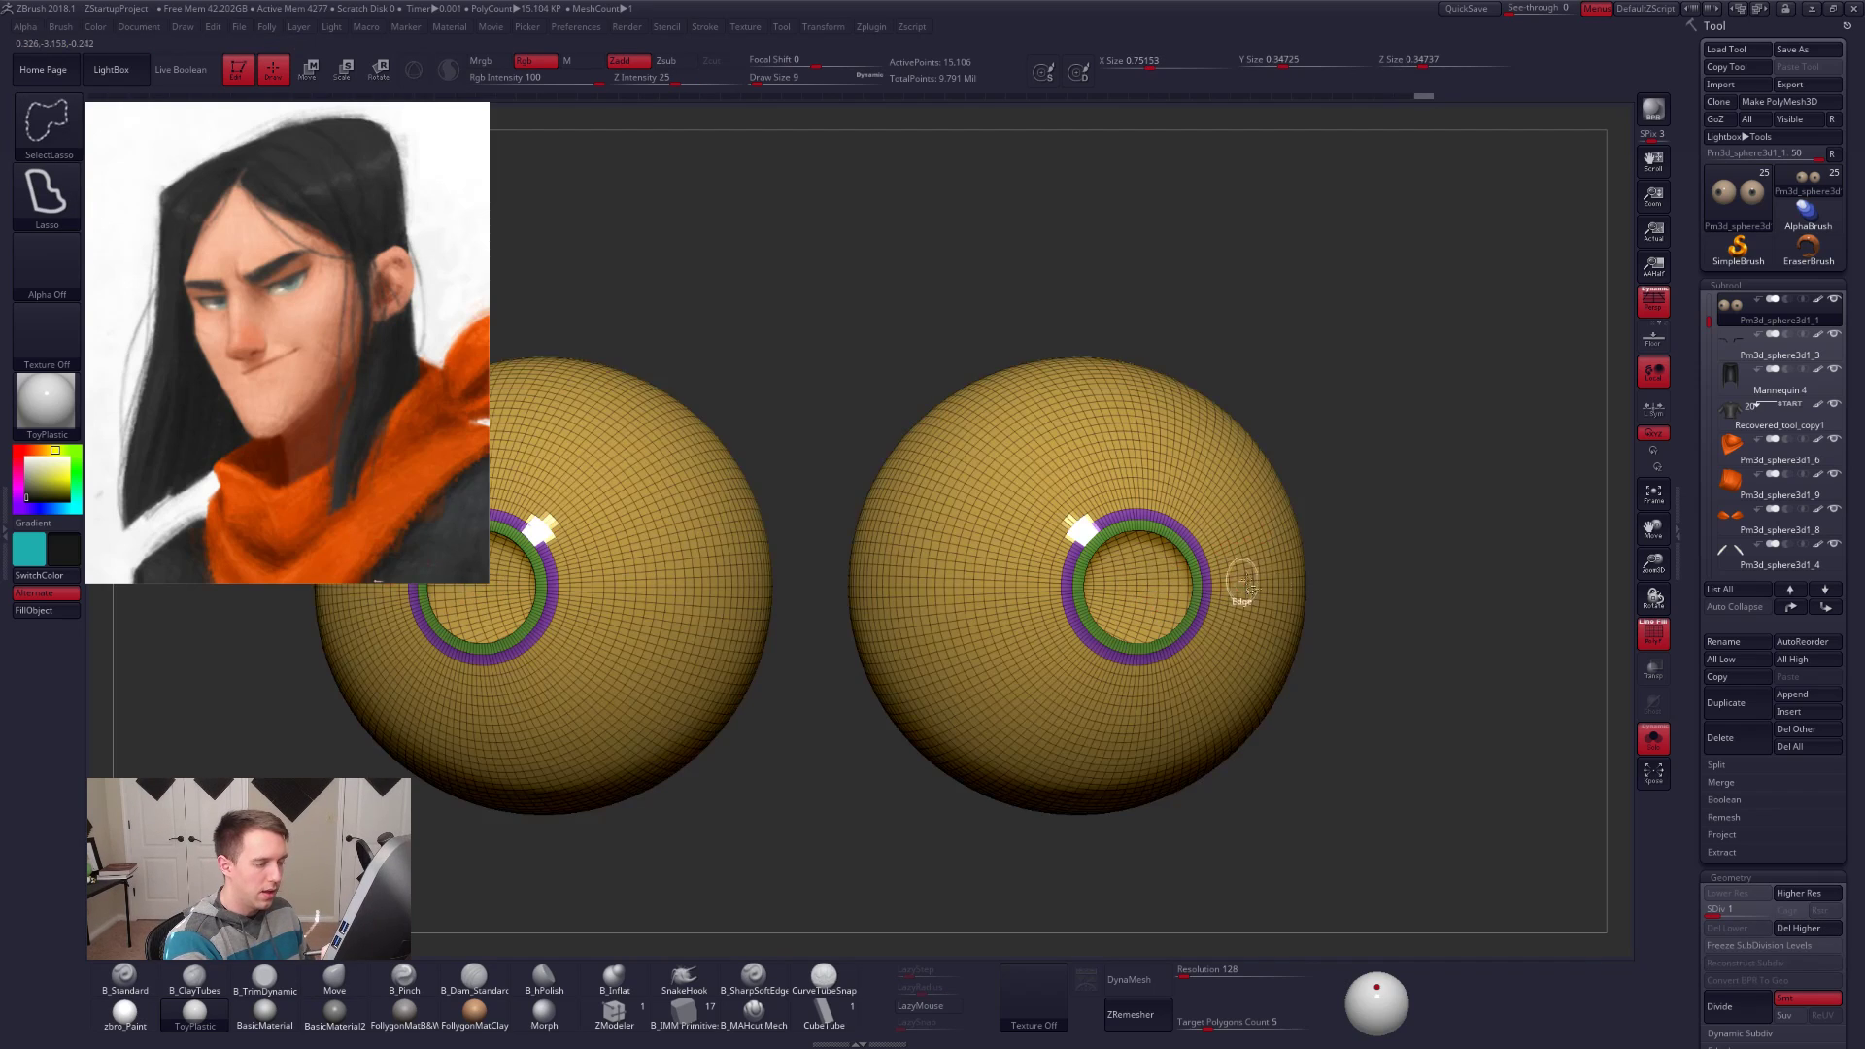
Step: Mask the surrounding eyeball surface, restore the hidden irises and place a move transpose line at the iris
key("shift+f")
left_click_drag(1385, 586, 1280, 640)
key("alt+s")
key("alt+s")
mouse_move(1208, 648)
right_mouse_down()
mouse_move(1225, 627)
mouse_move(1183, 634)
mouse_move(1284, 636)
mouse_move(1187, 654)
right_mouse_up()
key("w")
key("shift+f")
left_click(1209, 586)
key("shift+f")
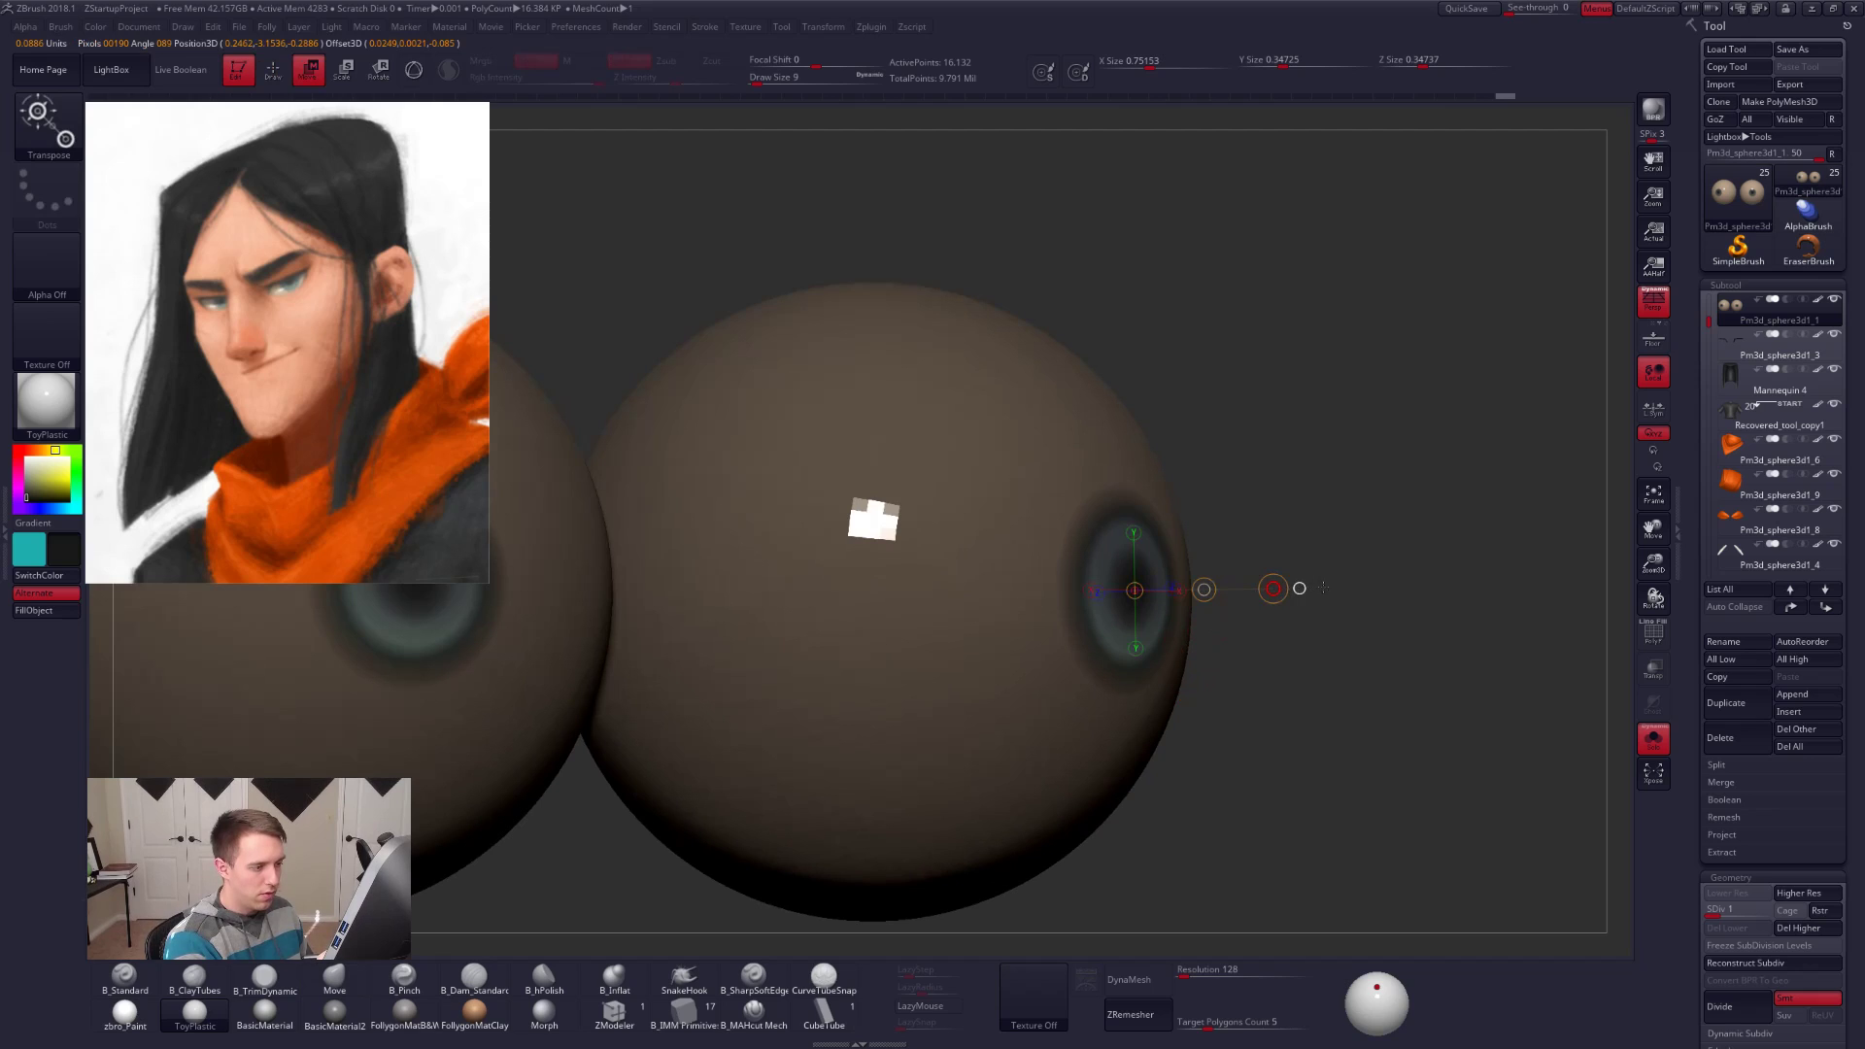
Step: Try to bulge the corneas by blurring the mask edge and moving the unmasked irises slightly forward
mouse_move(1316, 645)
right_mouse_down("ctrl")
mouse_move(1224, 622)
mouse_move(1203, 656)
mouse_move(1249, 667)
mouse_move(1210, 634)
mouse_move(1180, 660)
right_mouse_up("ctrl")
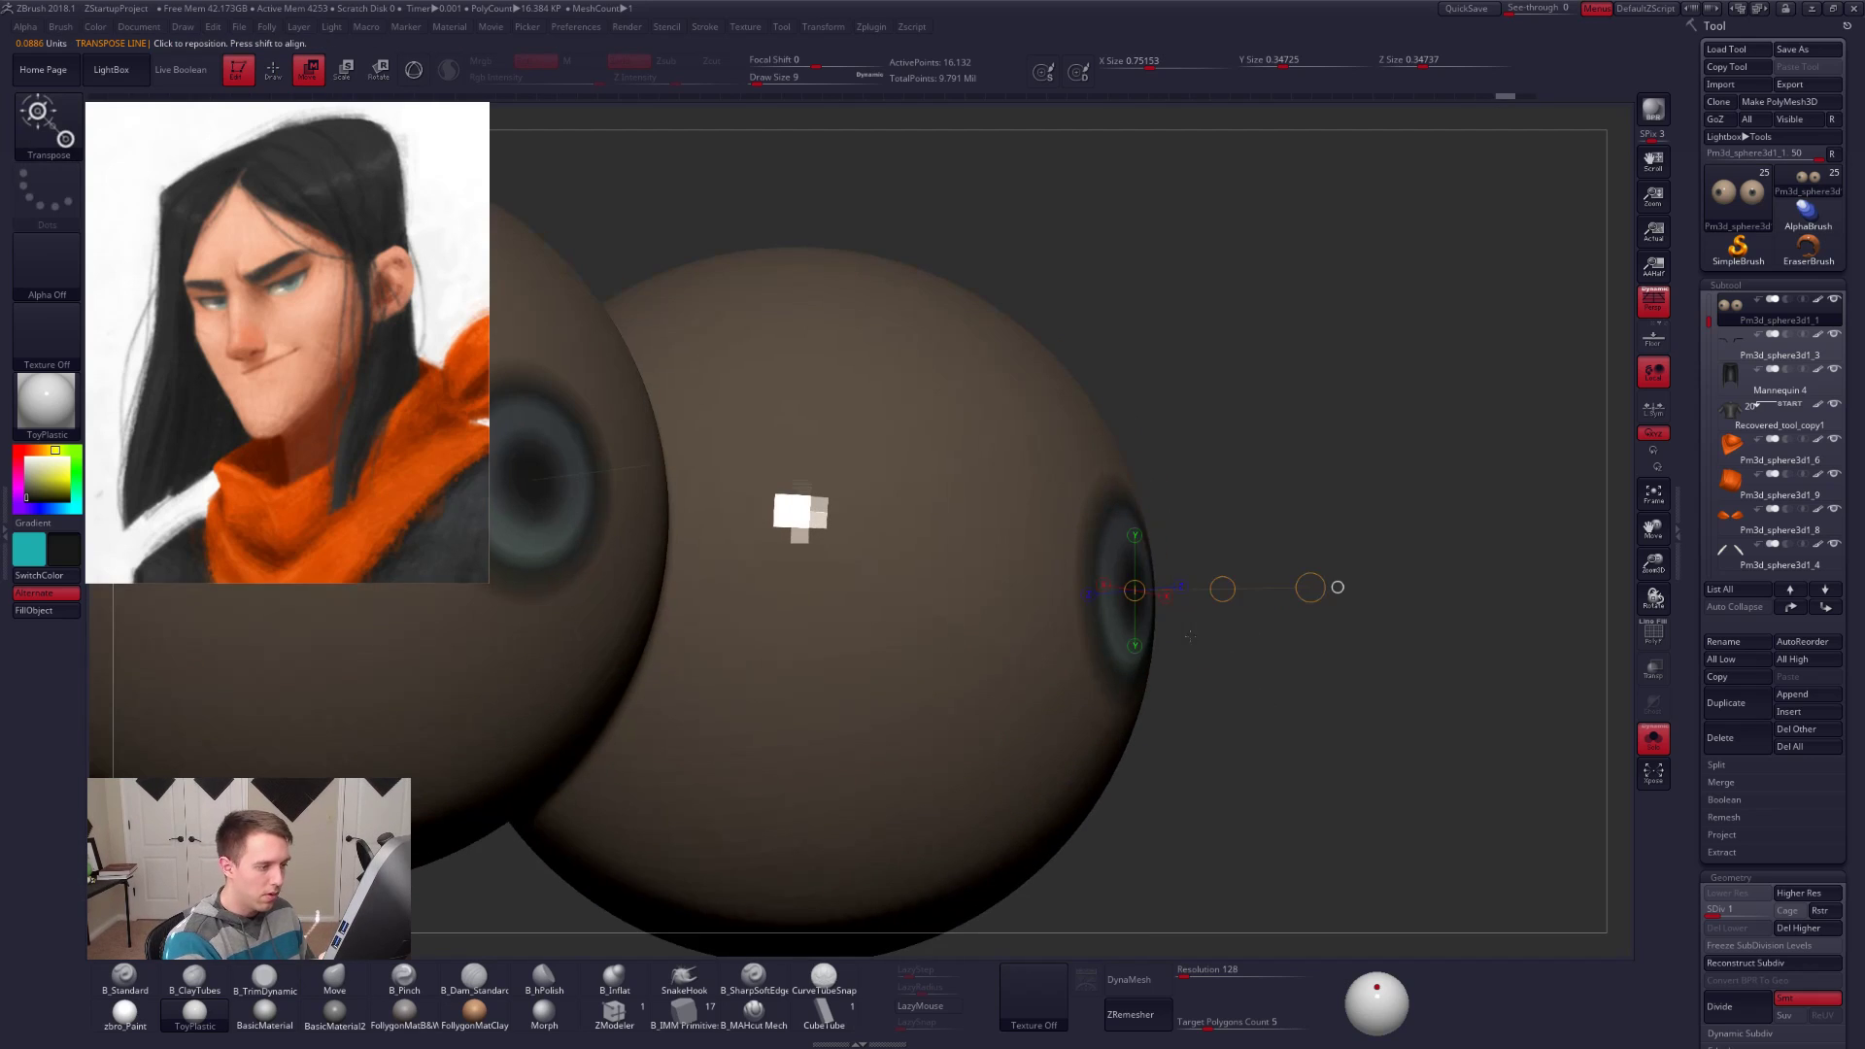
key("q")
left_click(1169, 654, "ctrl")
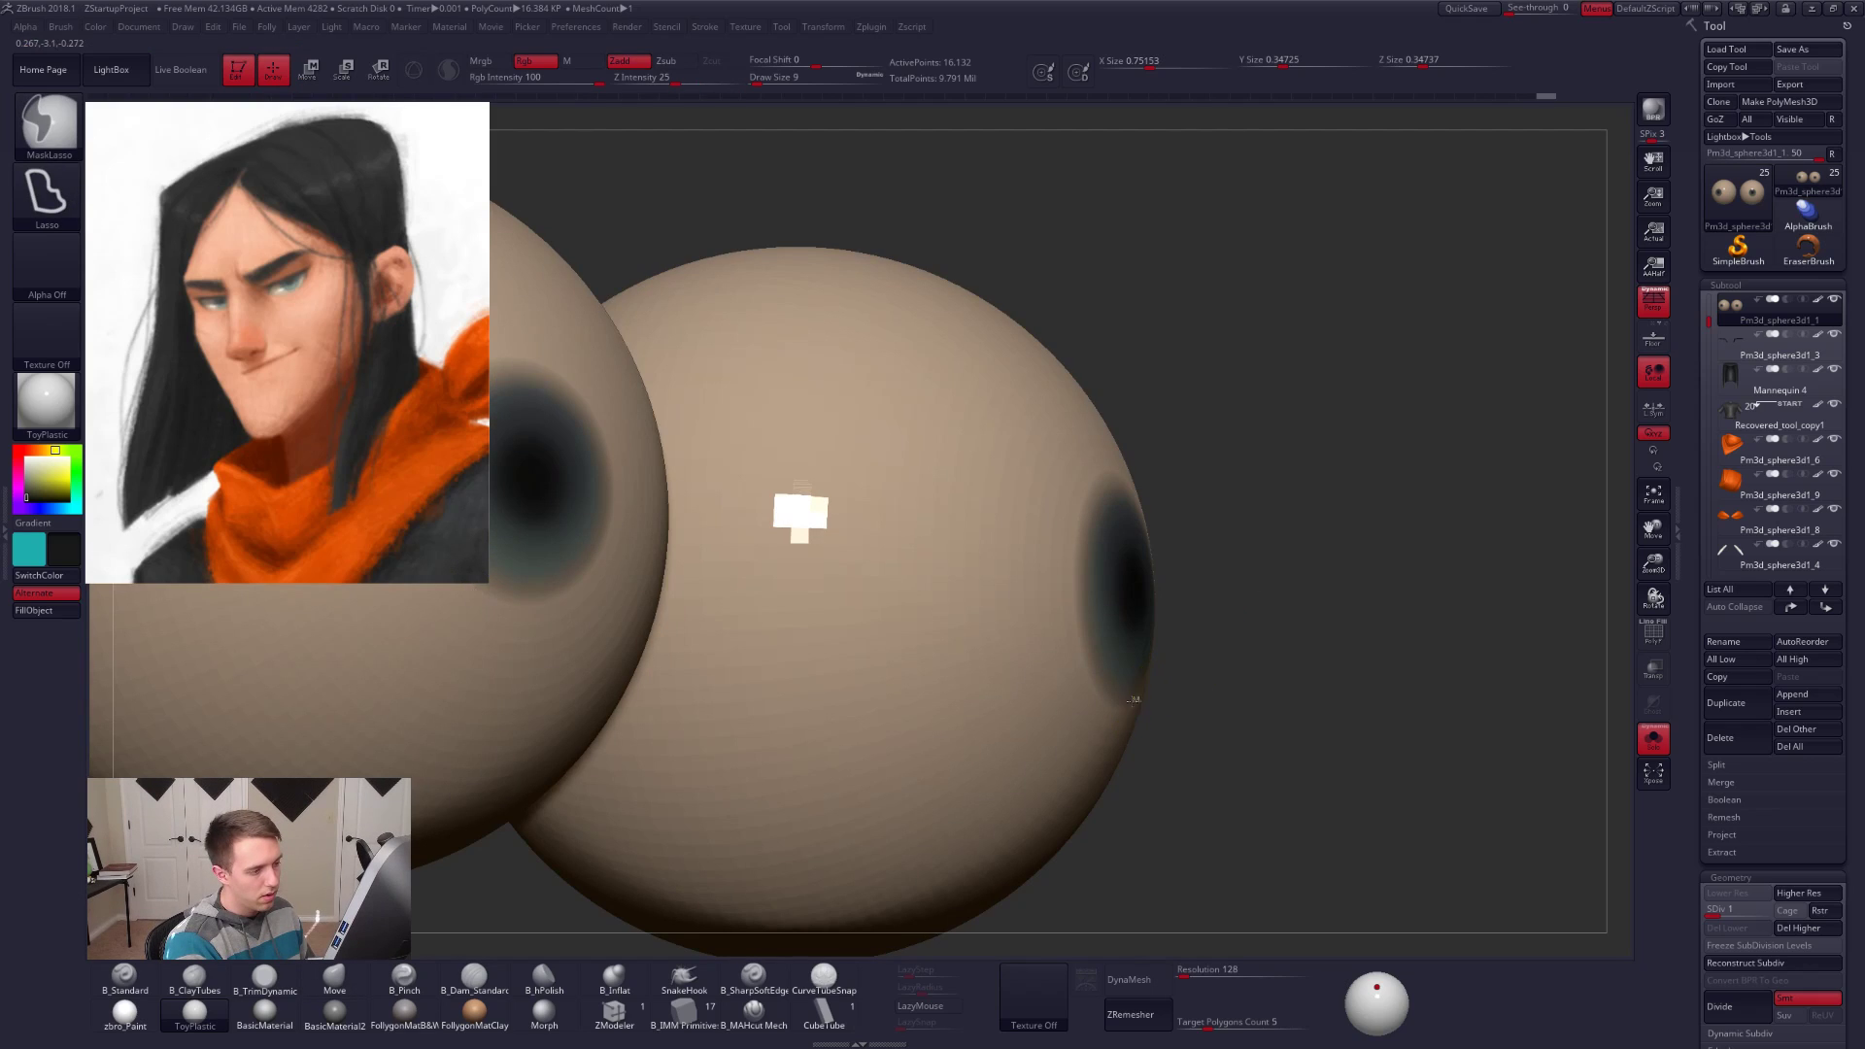
left_click(1181, 669, "ctrl")
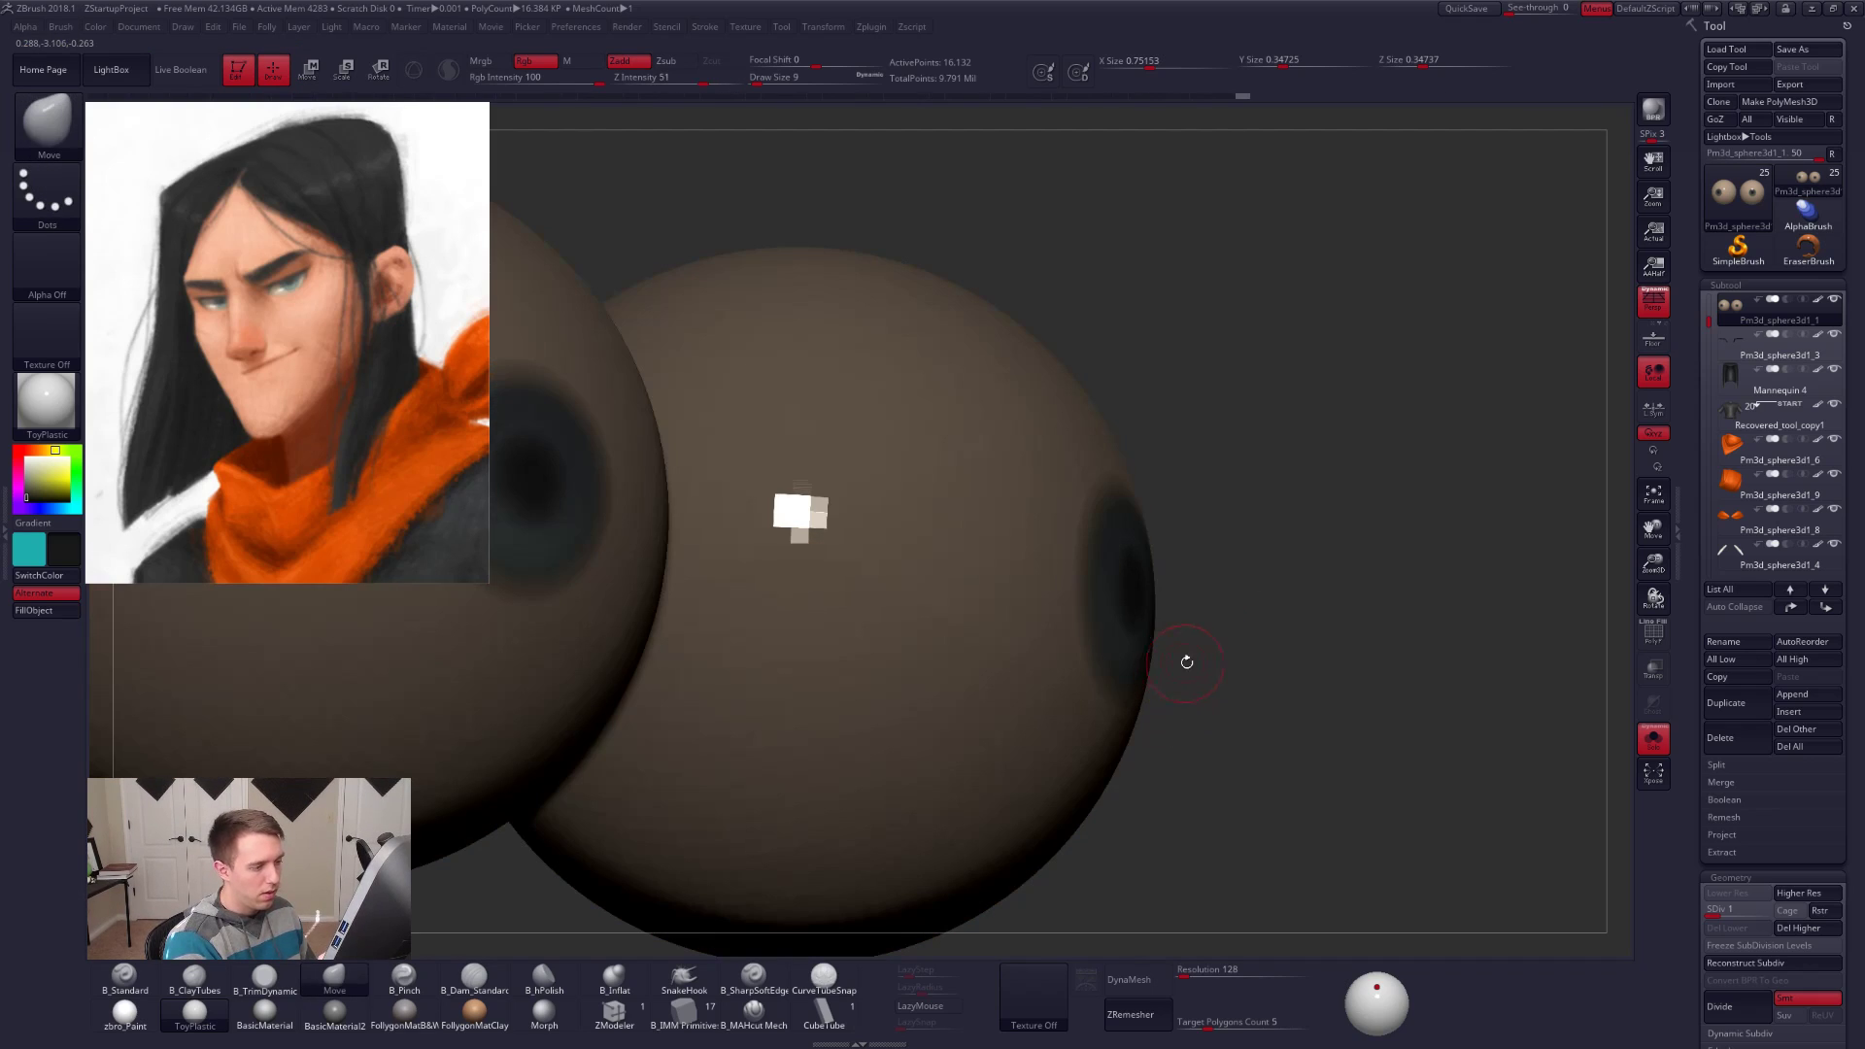
key("w")
left_click_drag(1135, 589, 1310, 587)
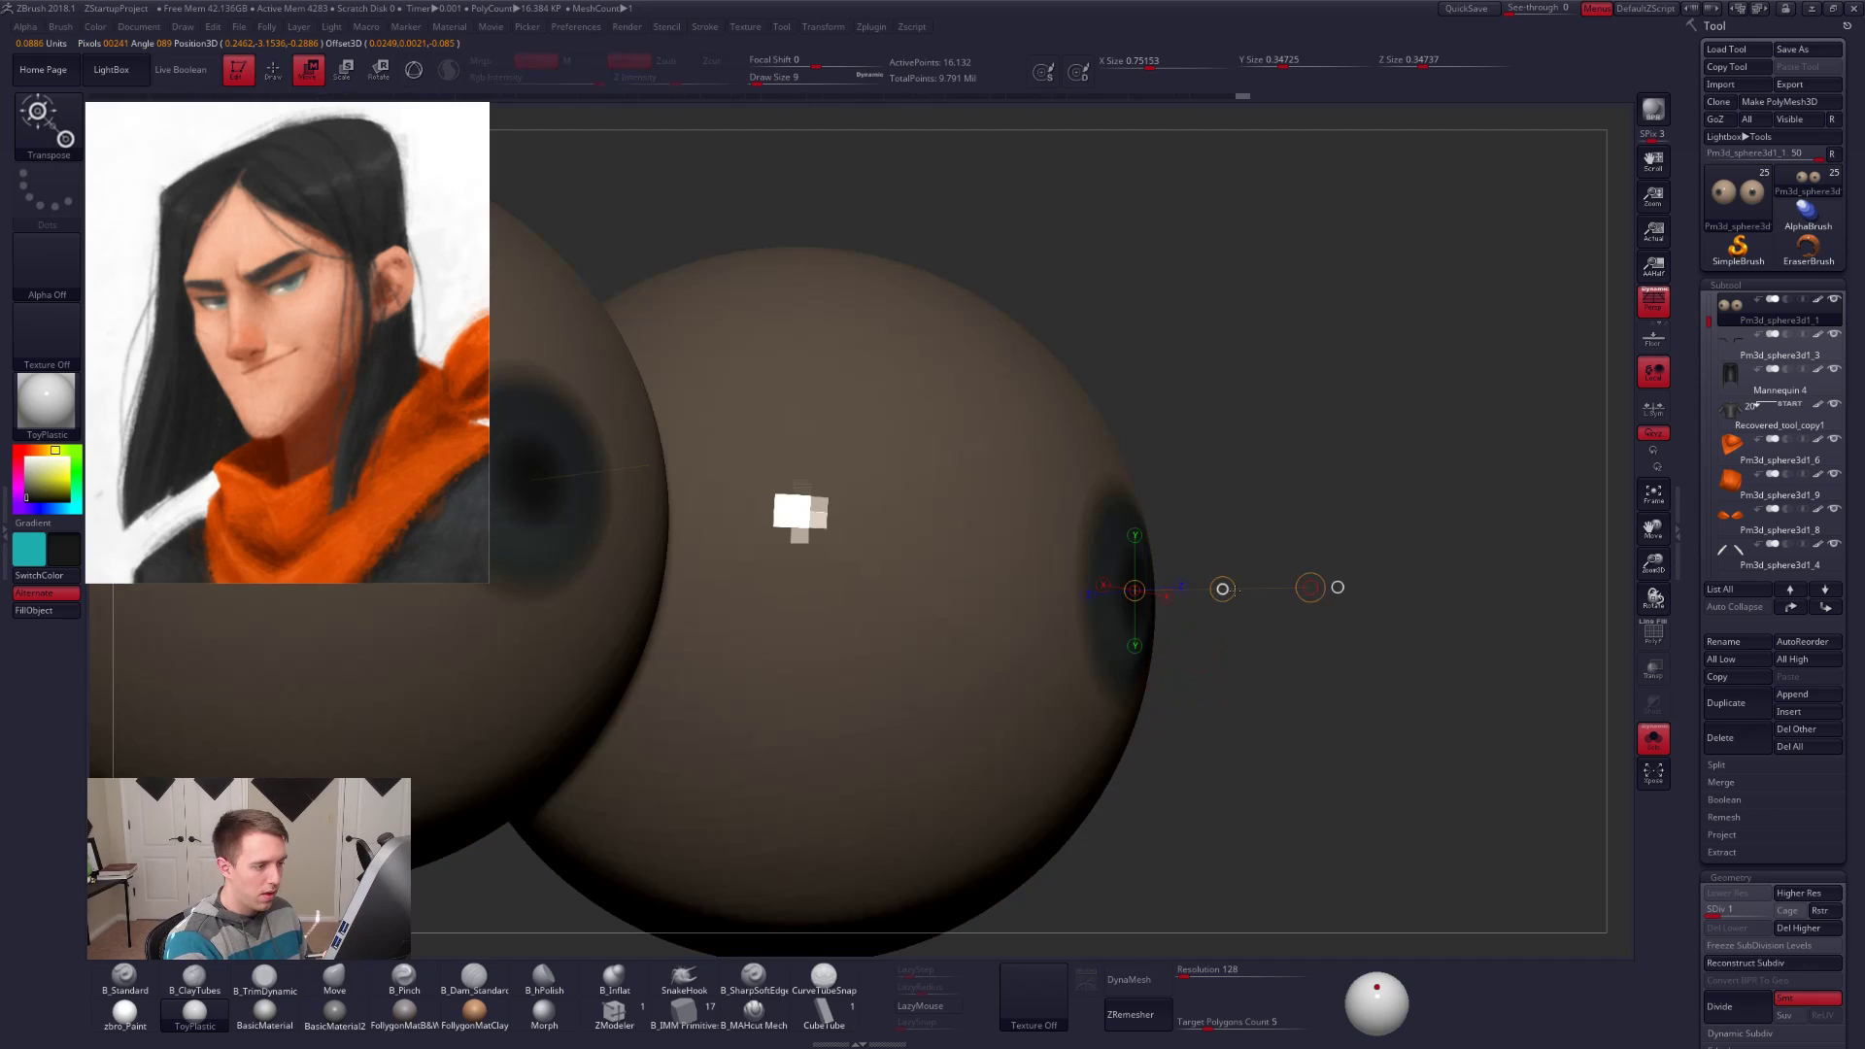
left_click_drag(1187, 660, 1241, 700)
key("shift+f")
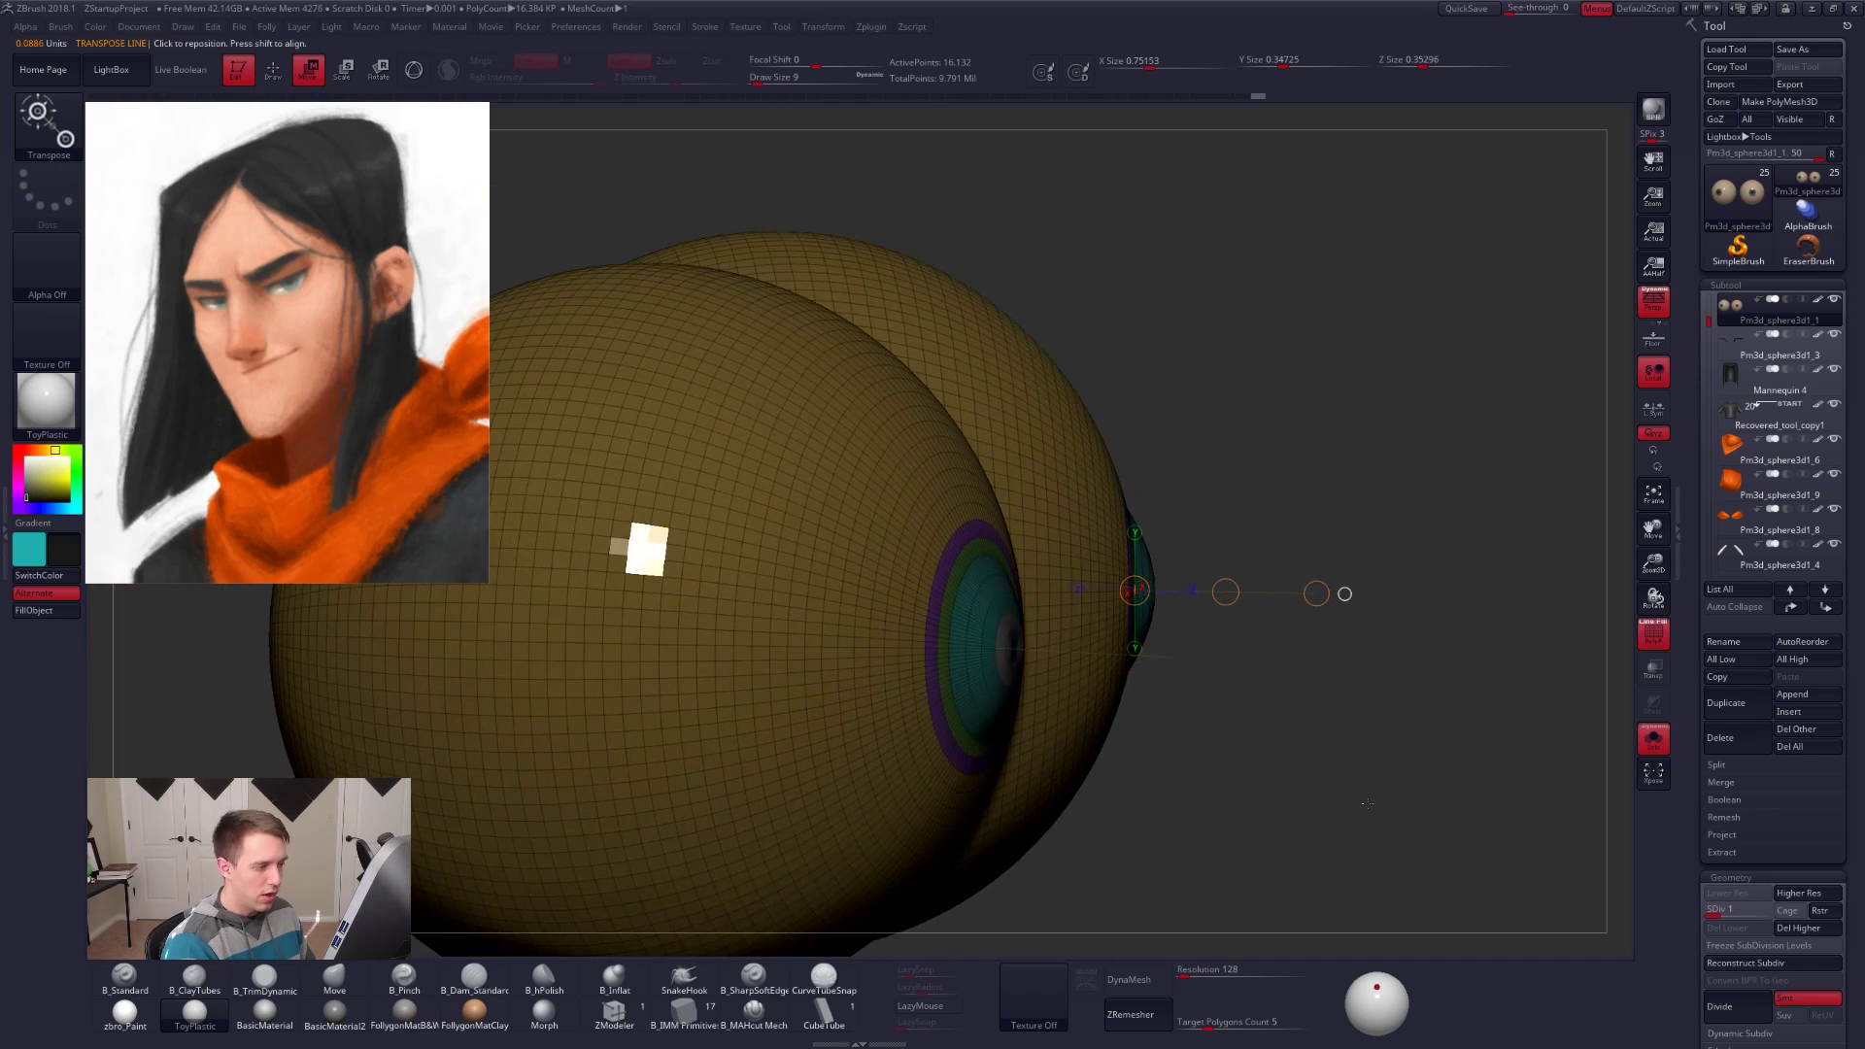
Step: Raise the eyeballs to subdivision level 4 and show the whole character to review the bulged irises
key("q")
mouse_move(1364, 809)
left_mouse_down()
mouse_move(1275, 758)
mouse_move(1323, 845)
left_mouse_up()
key("shift+f")
key("d")
key("d")
key("d")
key("alt+s")
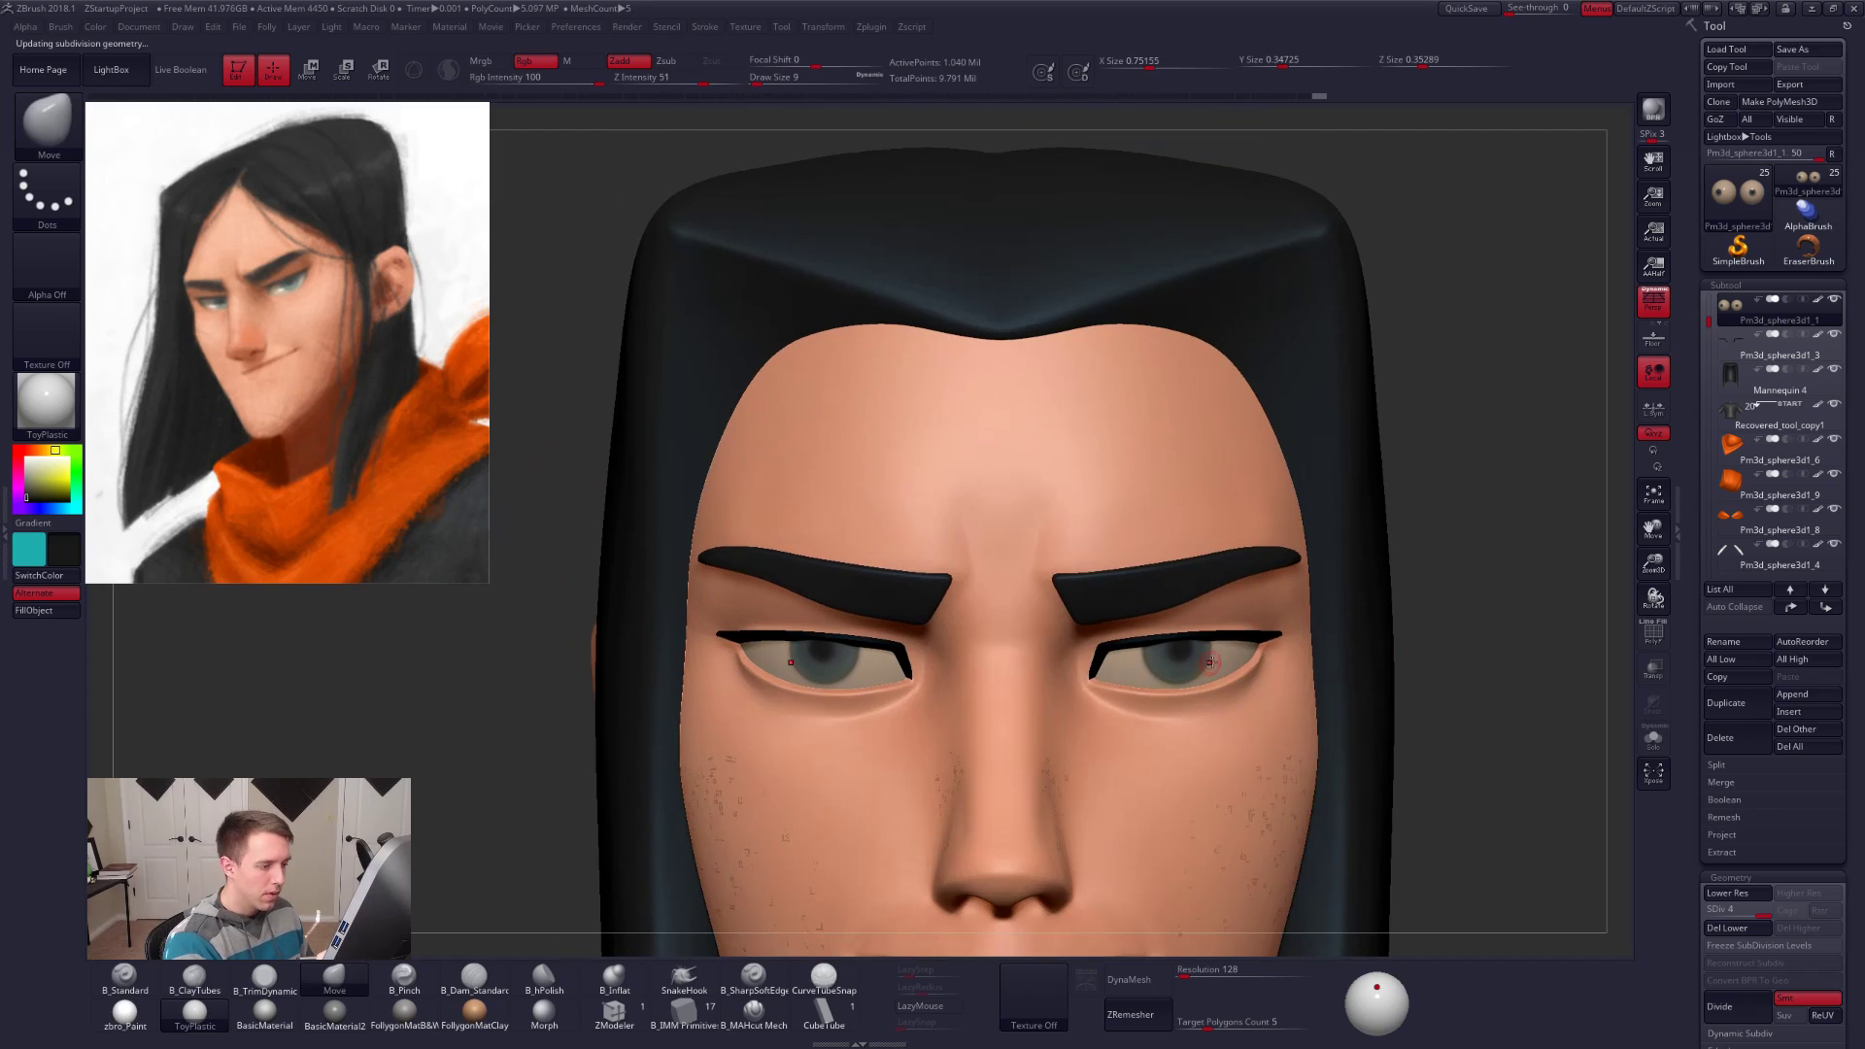
left_click_drag(1203, 654, 1225, 758)
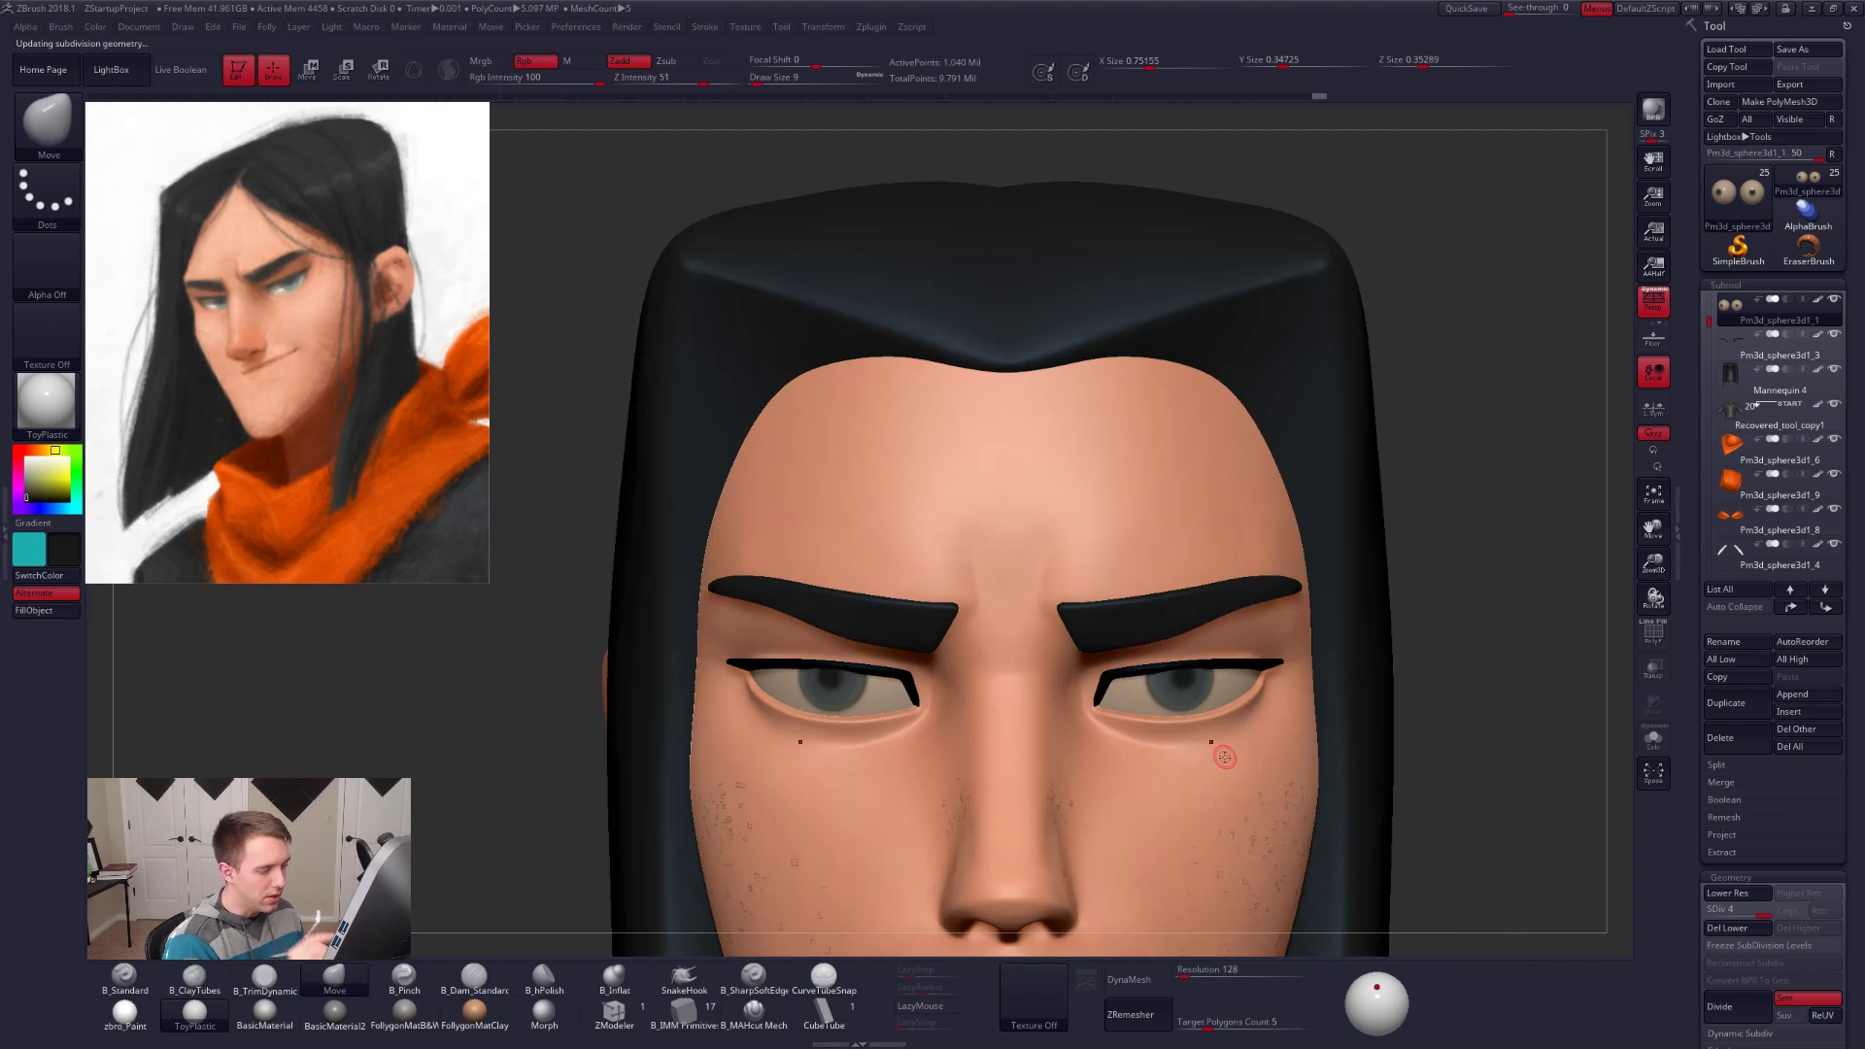
Step: Select the upper eyelid outlines and make zbro_Paint the current material
left_click(1217, 664, "alt")
mouse_move(1219, 669)
right_mouse_down()
mouse_move(1171, 680)
mouse_move(1230, 692)
mouse_move(1221, 633)
right_mouse_up()
mouse_move(132, 1033)
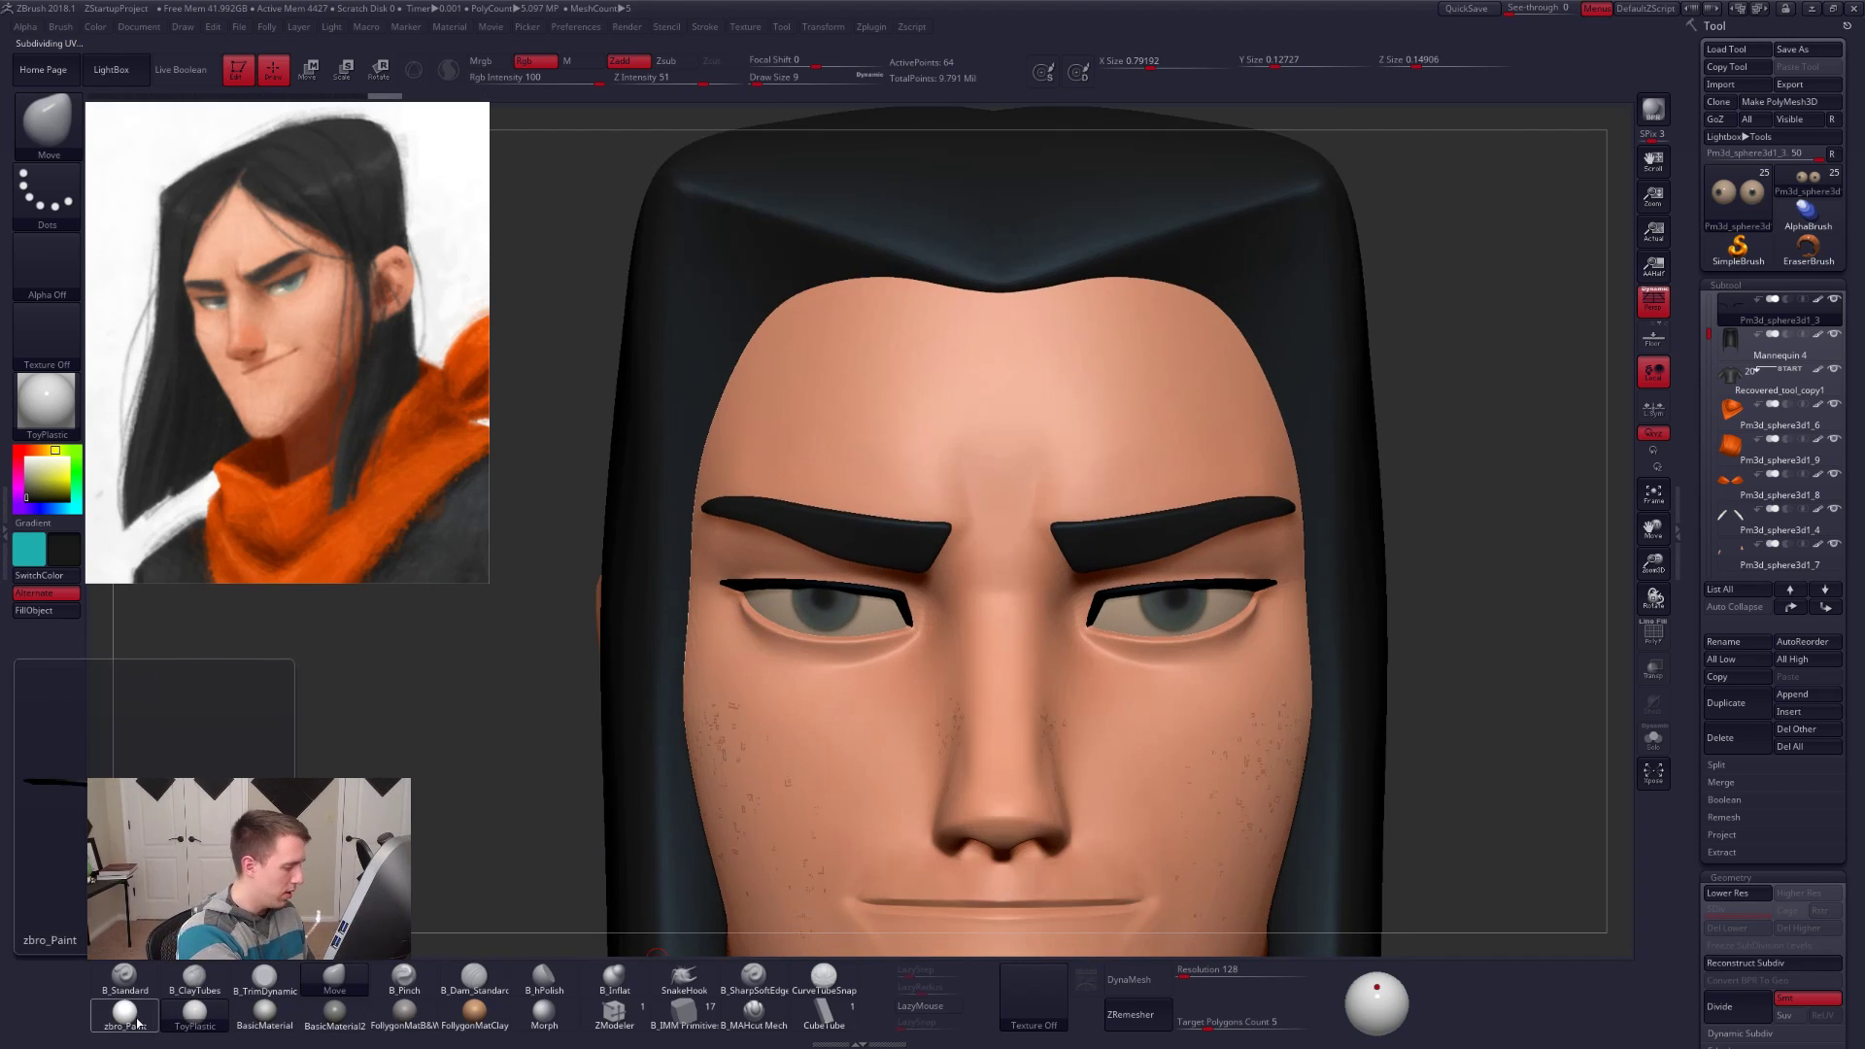
left_click(132, 1033)
Step: Lower the light position slightly and review the highlights in the eyes on the whole head
right_click_drag(1247, 632, 1223, 550)
right_click_drag(1237, 665, 1323, 668, "alt")
left_click_drag(1376, 989, 1374, 998)
mouse_move(1380, 849)
right_mouse_down()
mouse_move(1403, 862)
mouse_move(1356, 819)
mouse_move(1388, 868)
right_mouse_up()
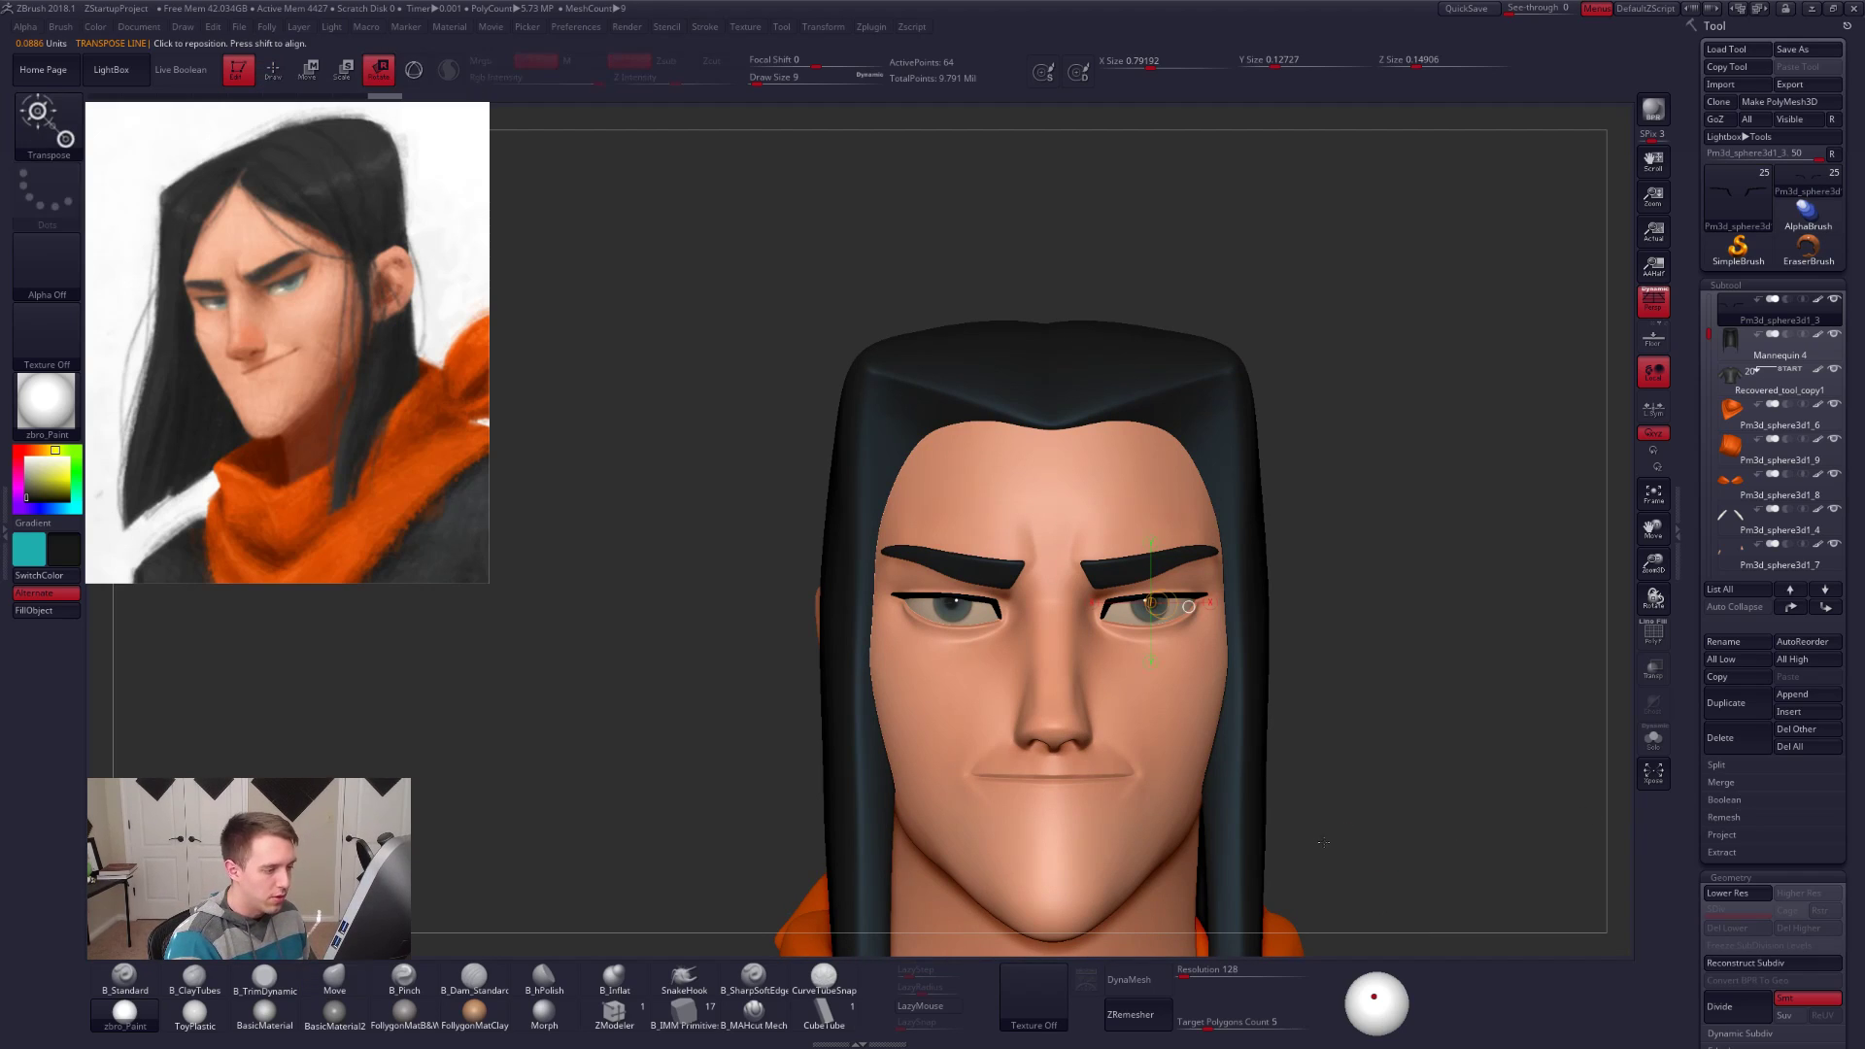
key("q")
left_click_drag(1287, 808, 1280, 671)
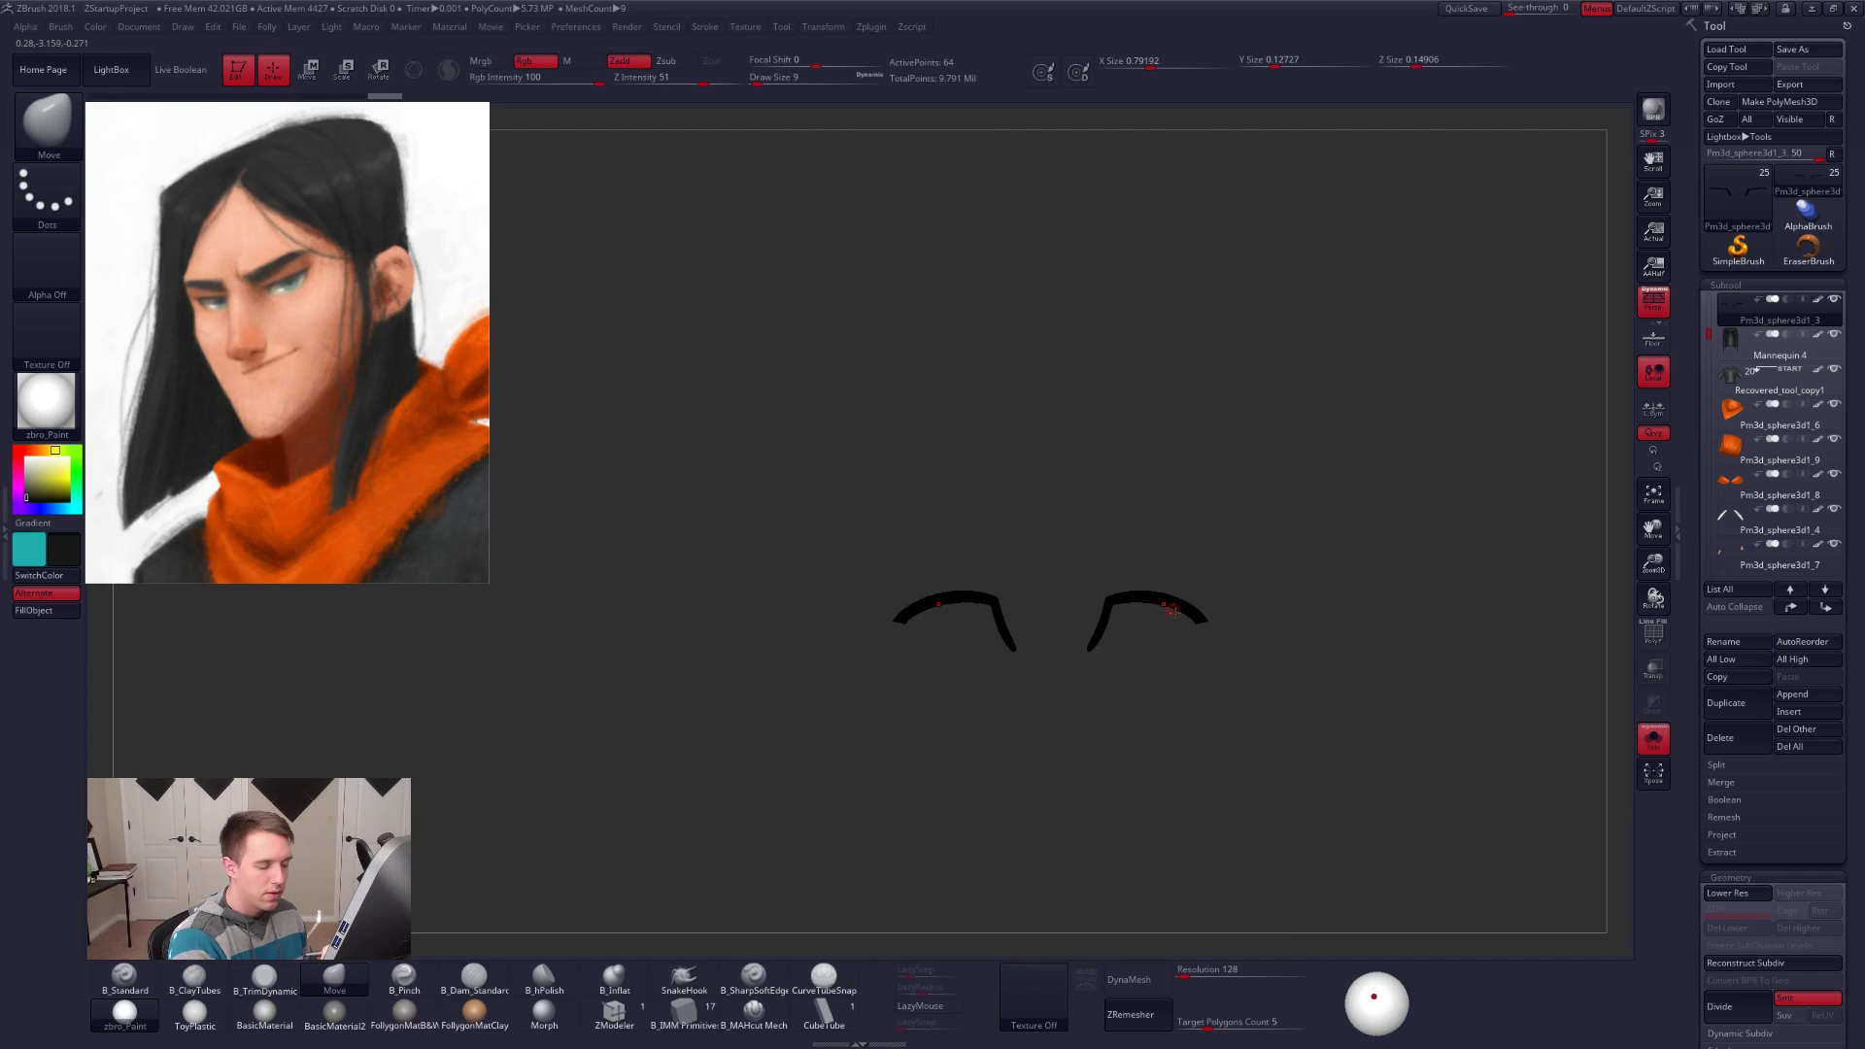
Step: Isolate the eyeballs at subdivision level 1, clear their mask and return the bulged irises to their original shape
left_click(1171, 620, "alt")
key("shift+alt+s")
left_click_drag(1259, 773, 1225, 657)
key("shift+d")
key("shift+d")
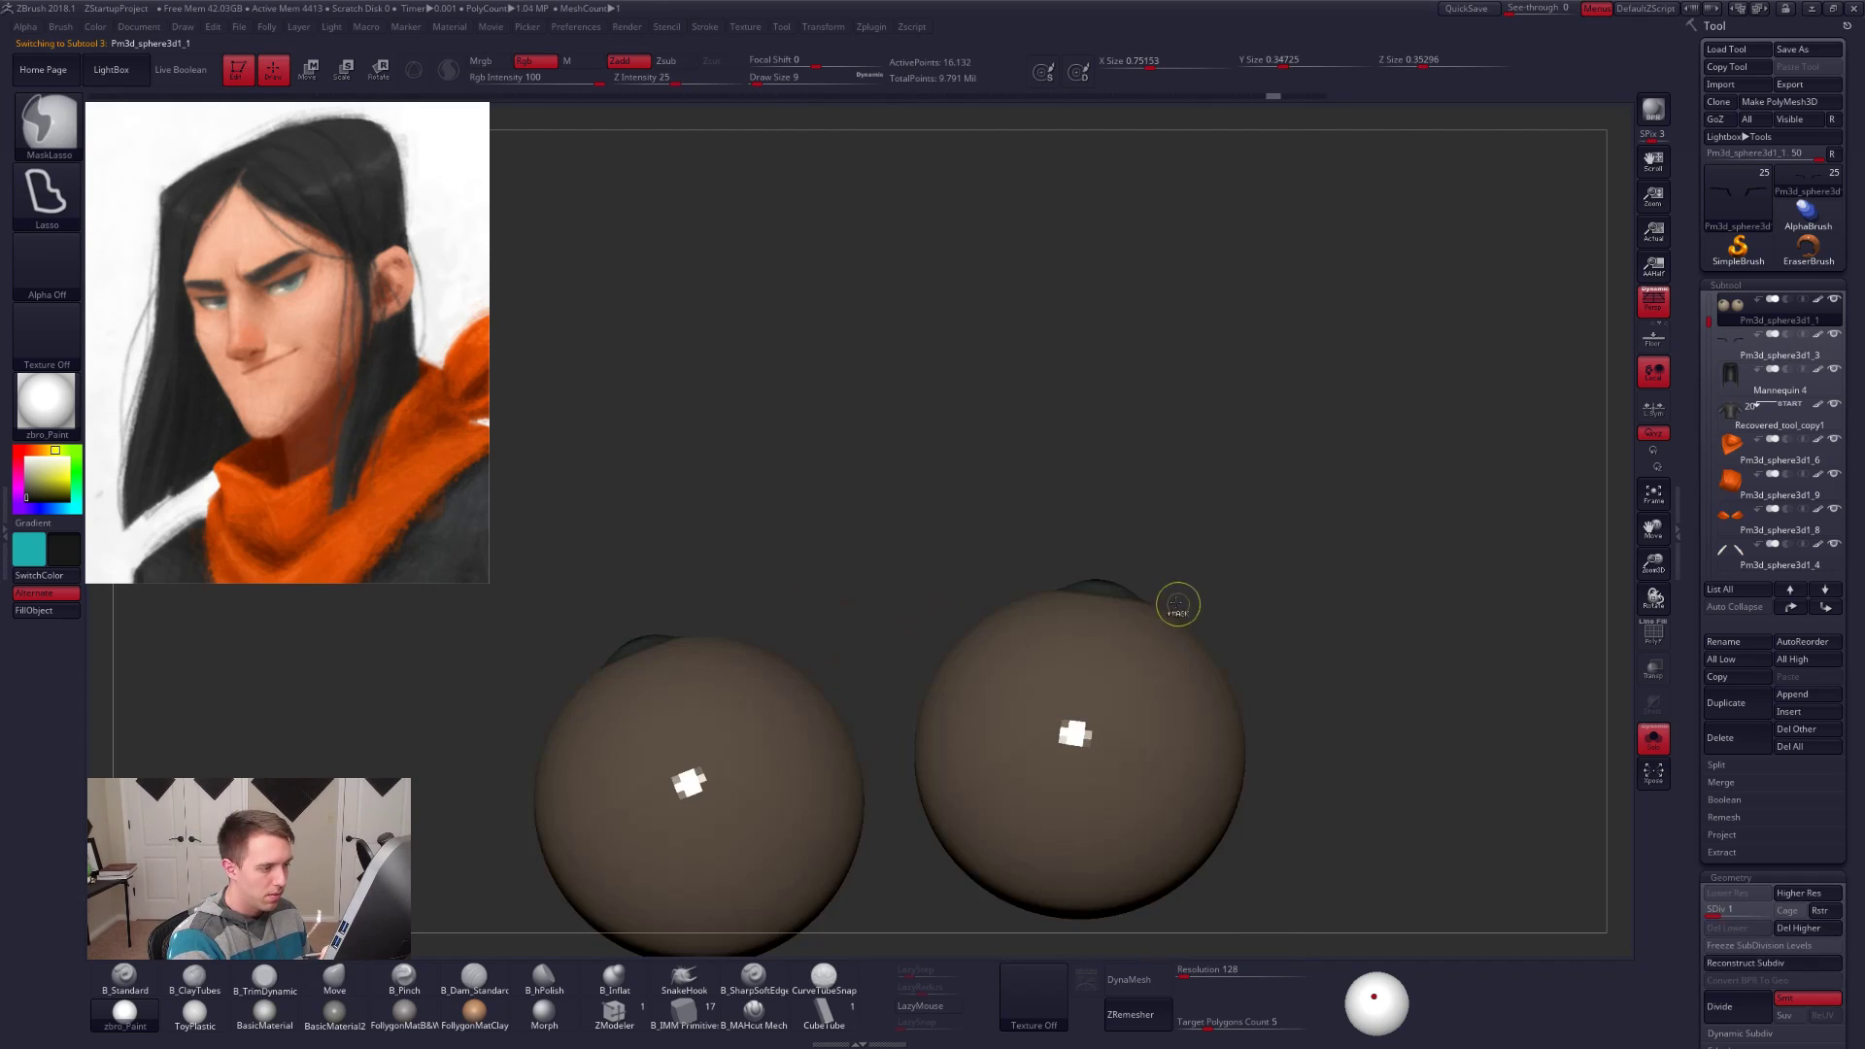
left_click_drag(1181, 585, 1182, 673, "ctrl")
mouse_move(1253, 739)
left_mouse_down("alt")
mouse_move(1107, 649)
mouse_move(1130, 555)
mouse_move(1179, 810)
left_mouse_up("alt")
Step: Centre a vertical rotate transpose line on the eyeball and turn both eyes slightly with the whole head visible
key("r")
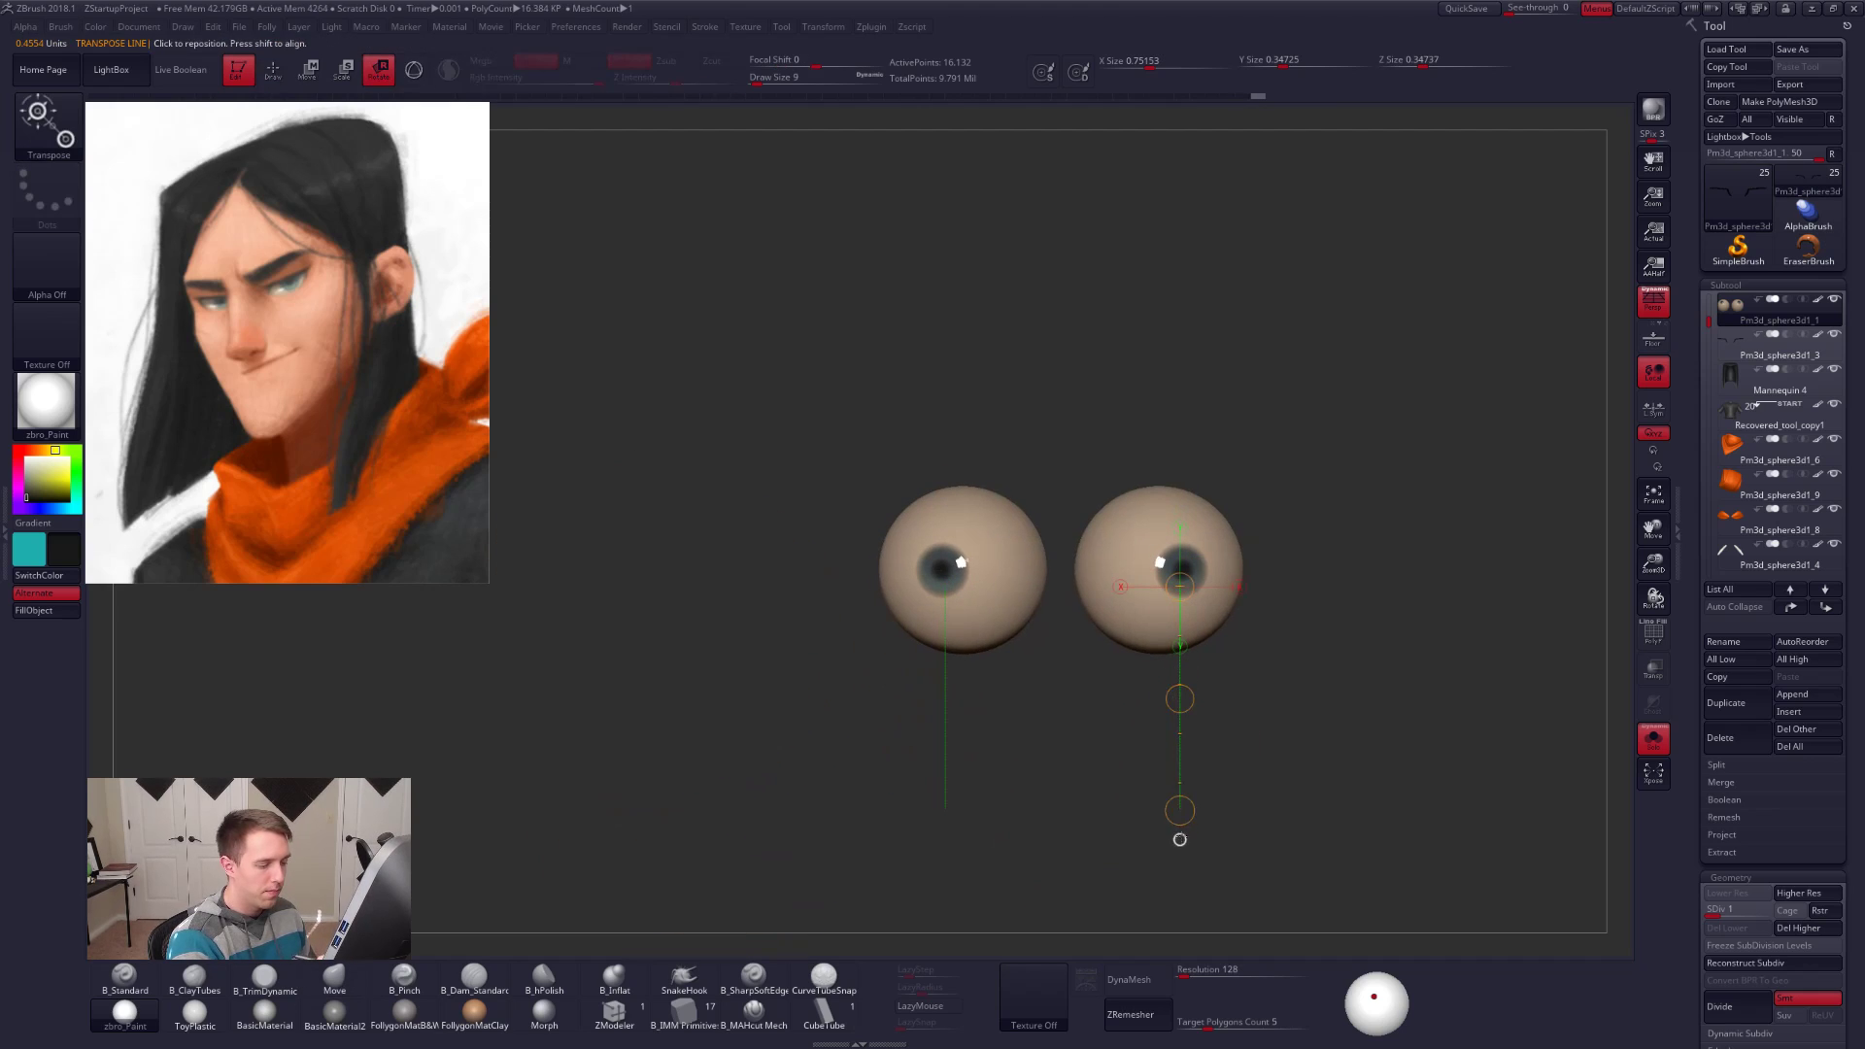
left_click(1180, 839)
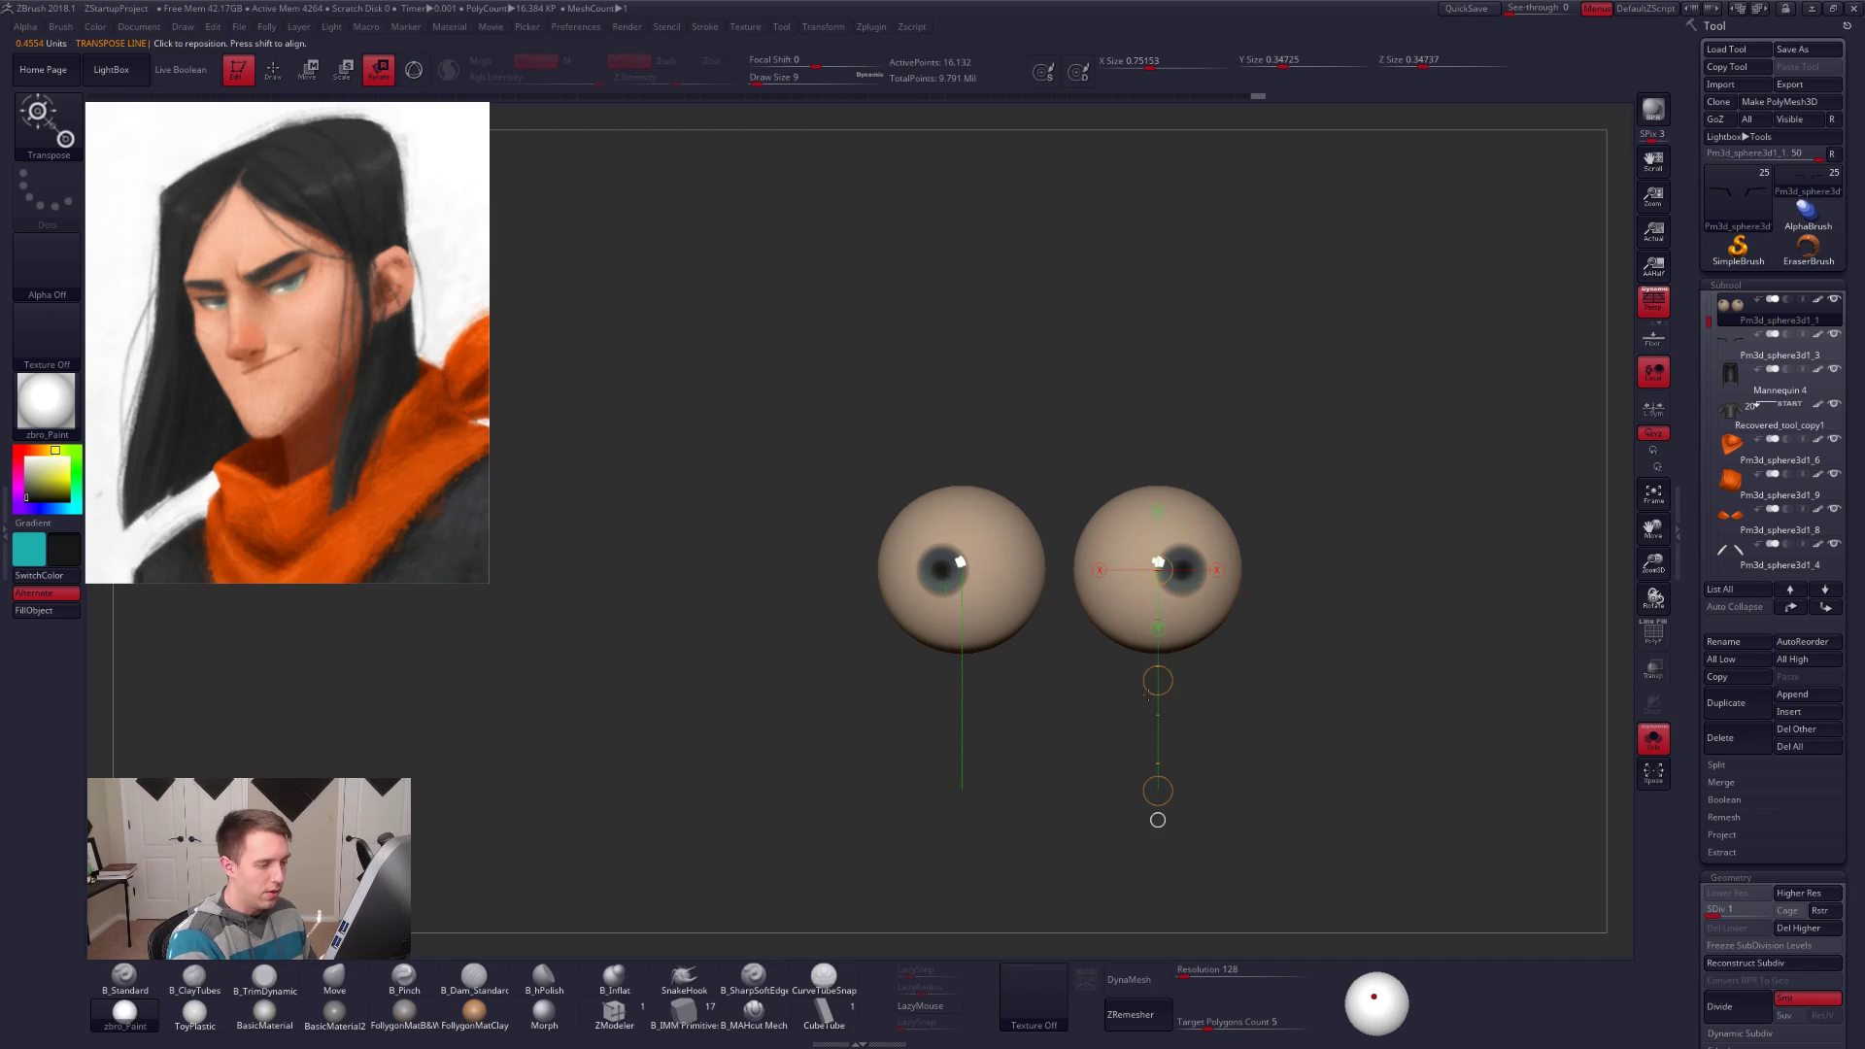
key("alt+s")
left_click_drag(1158, 679, 1154, 696)
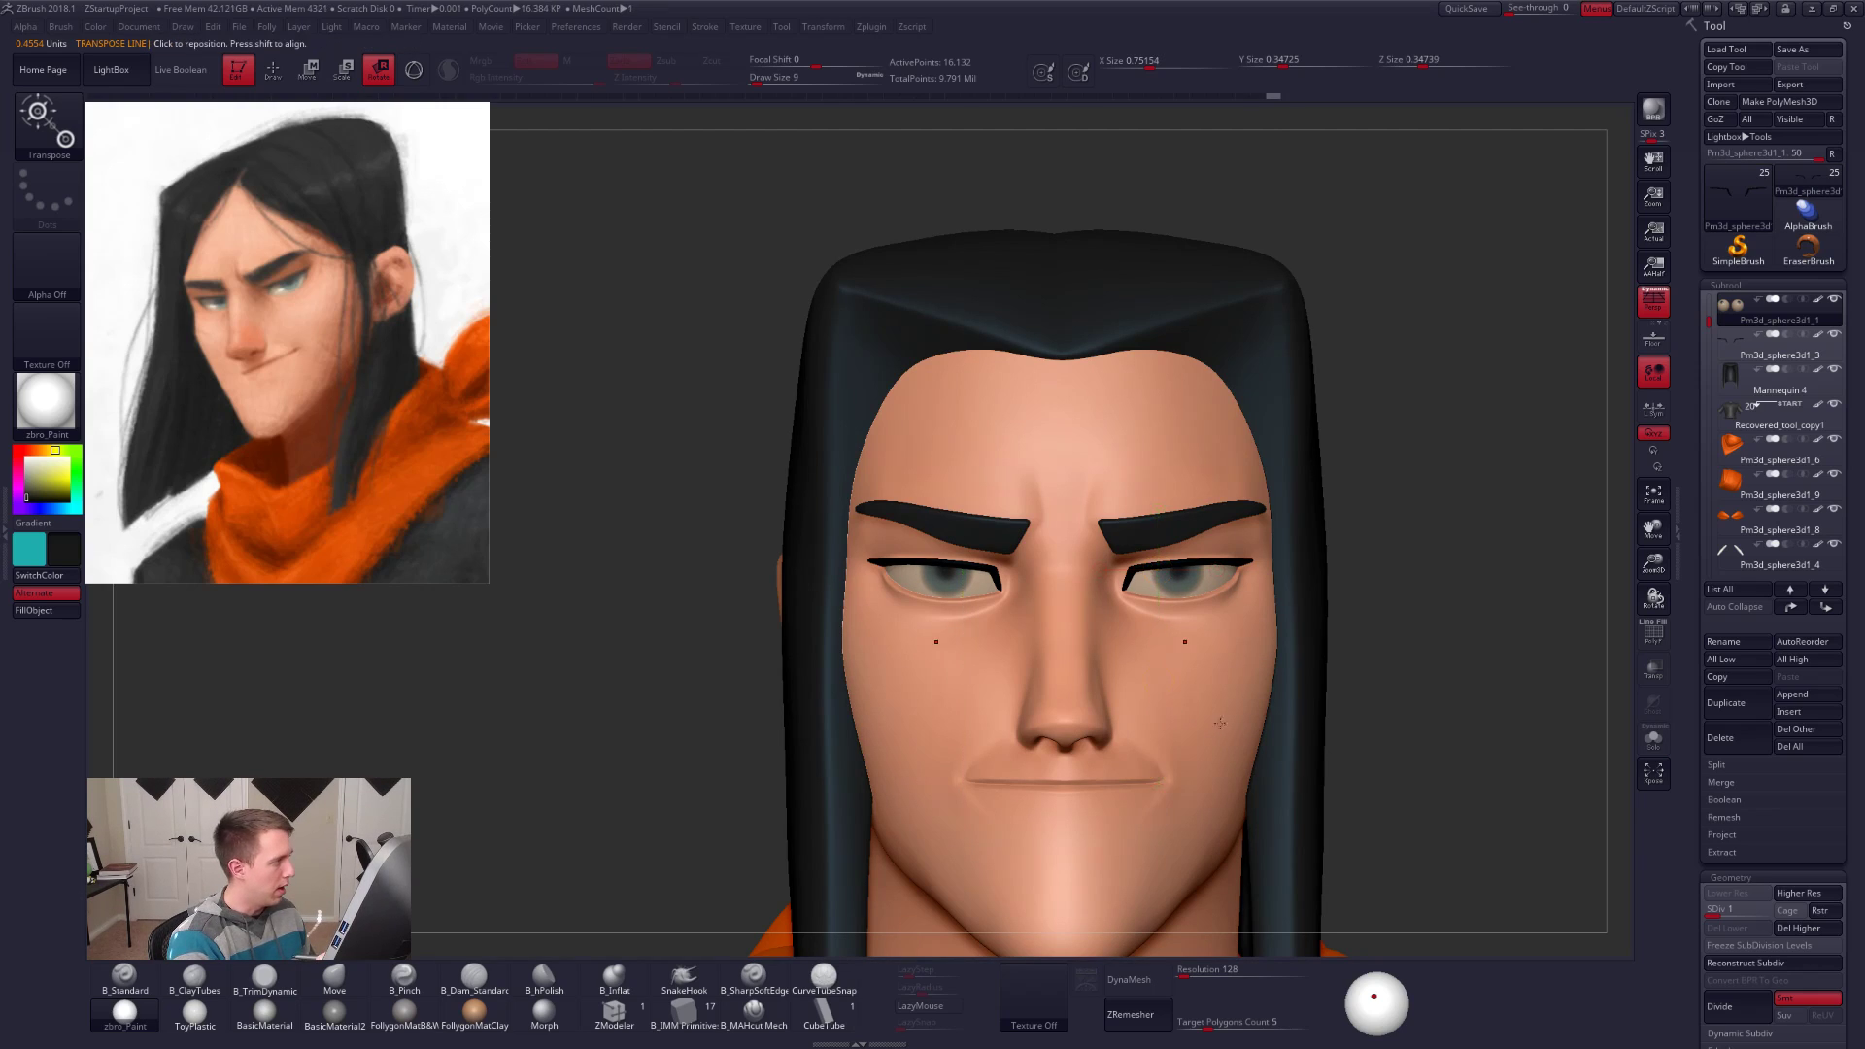
Step: Fine-tune the gaze with a further small rotation of the eyeballs, checking it against the face
right_click_drag(1186, 637, 1196, 544, "ctrl")
mouse_move(1408, 826)
right_mouse_down()
mouse_move(1330, 828)
mouse_move(1401, 829)
right_mouse_up()
right_click_drag(1191, 629, 1199, 715, "ctrl")
left_click(1172, 680)
left_click_drag(1173, 682, 1173, 686)
key("q")
mouse_move(1253, 633)
right_mouse_down()
mouse_move(1193, 637)
mouse_move(1203, 674)
mouse_move(1198, 637)
right_mouse_up()
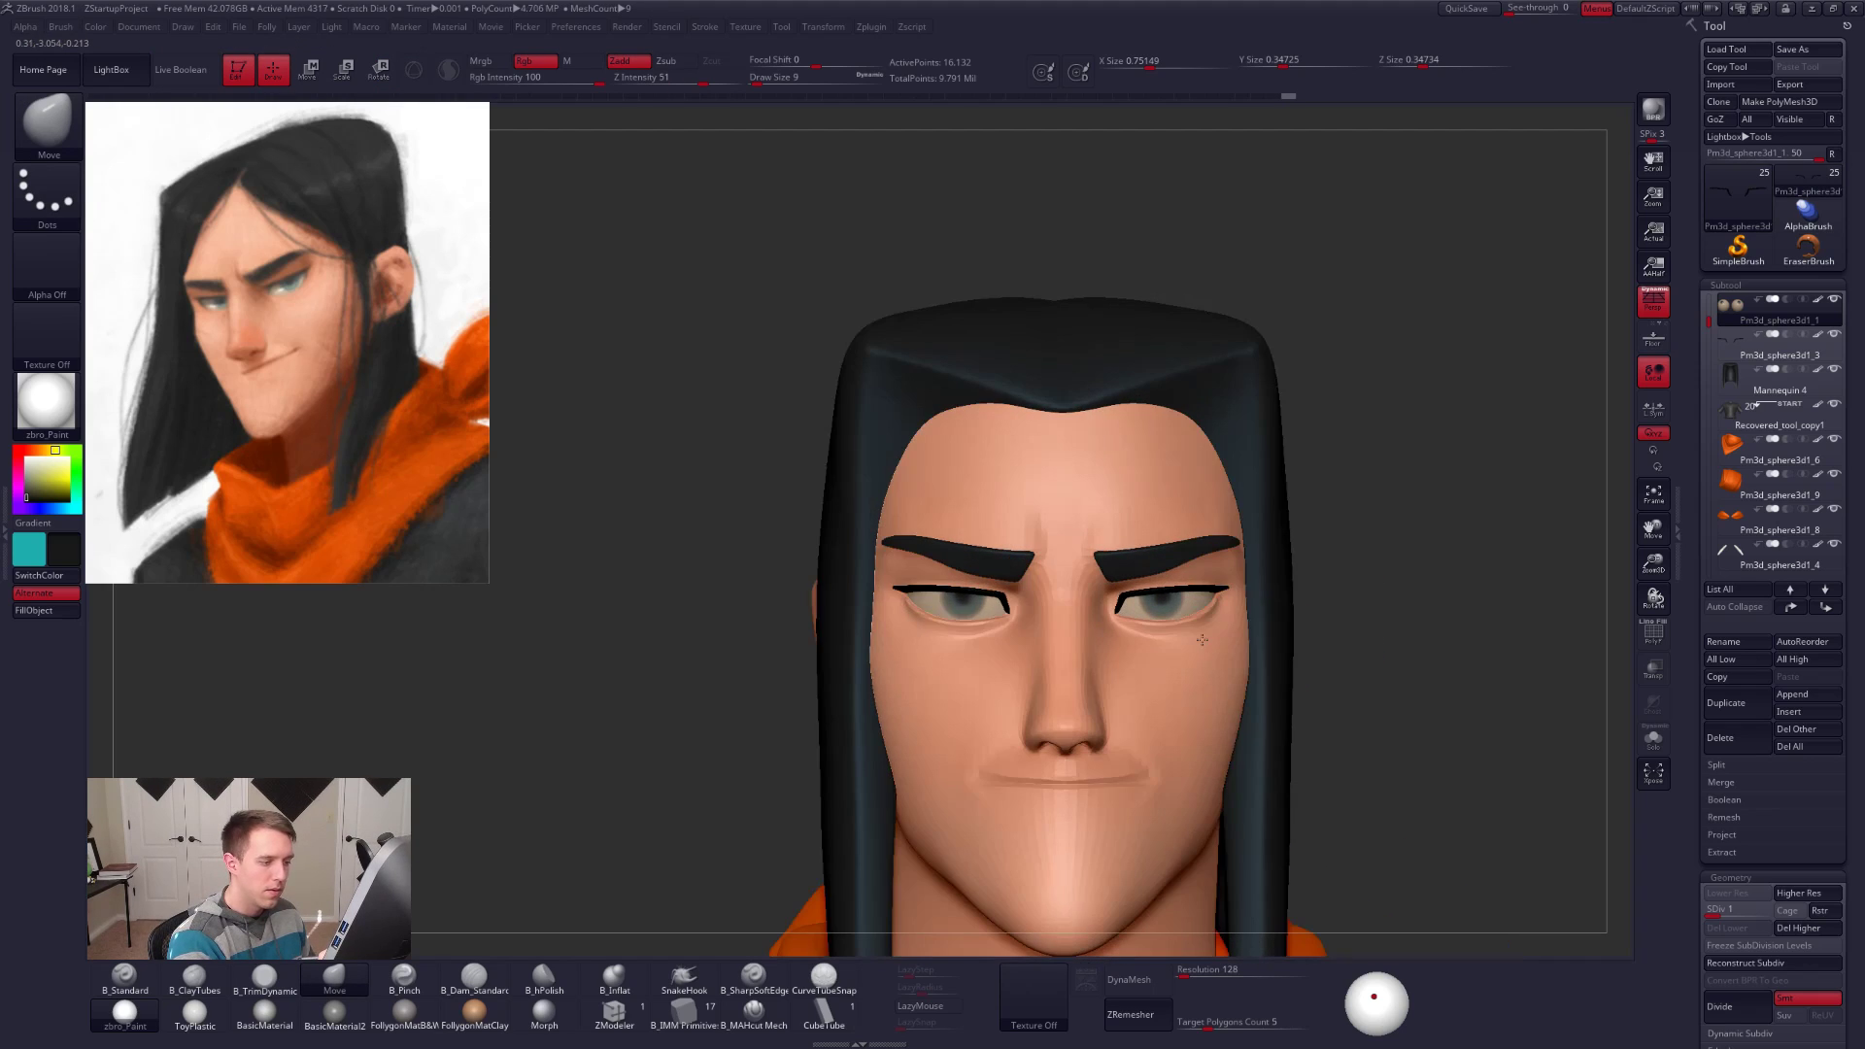
Step: Raise the eyeballs to subdivision level 4, move the light back up and review the eyes alone and on the character
key("ctrl+d")
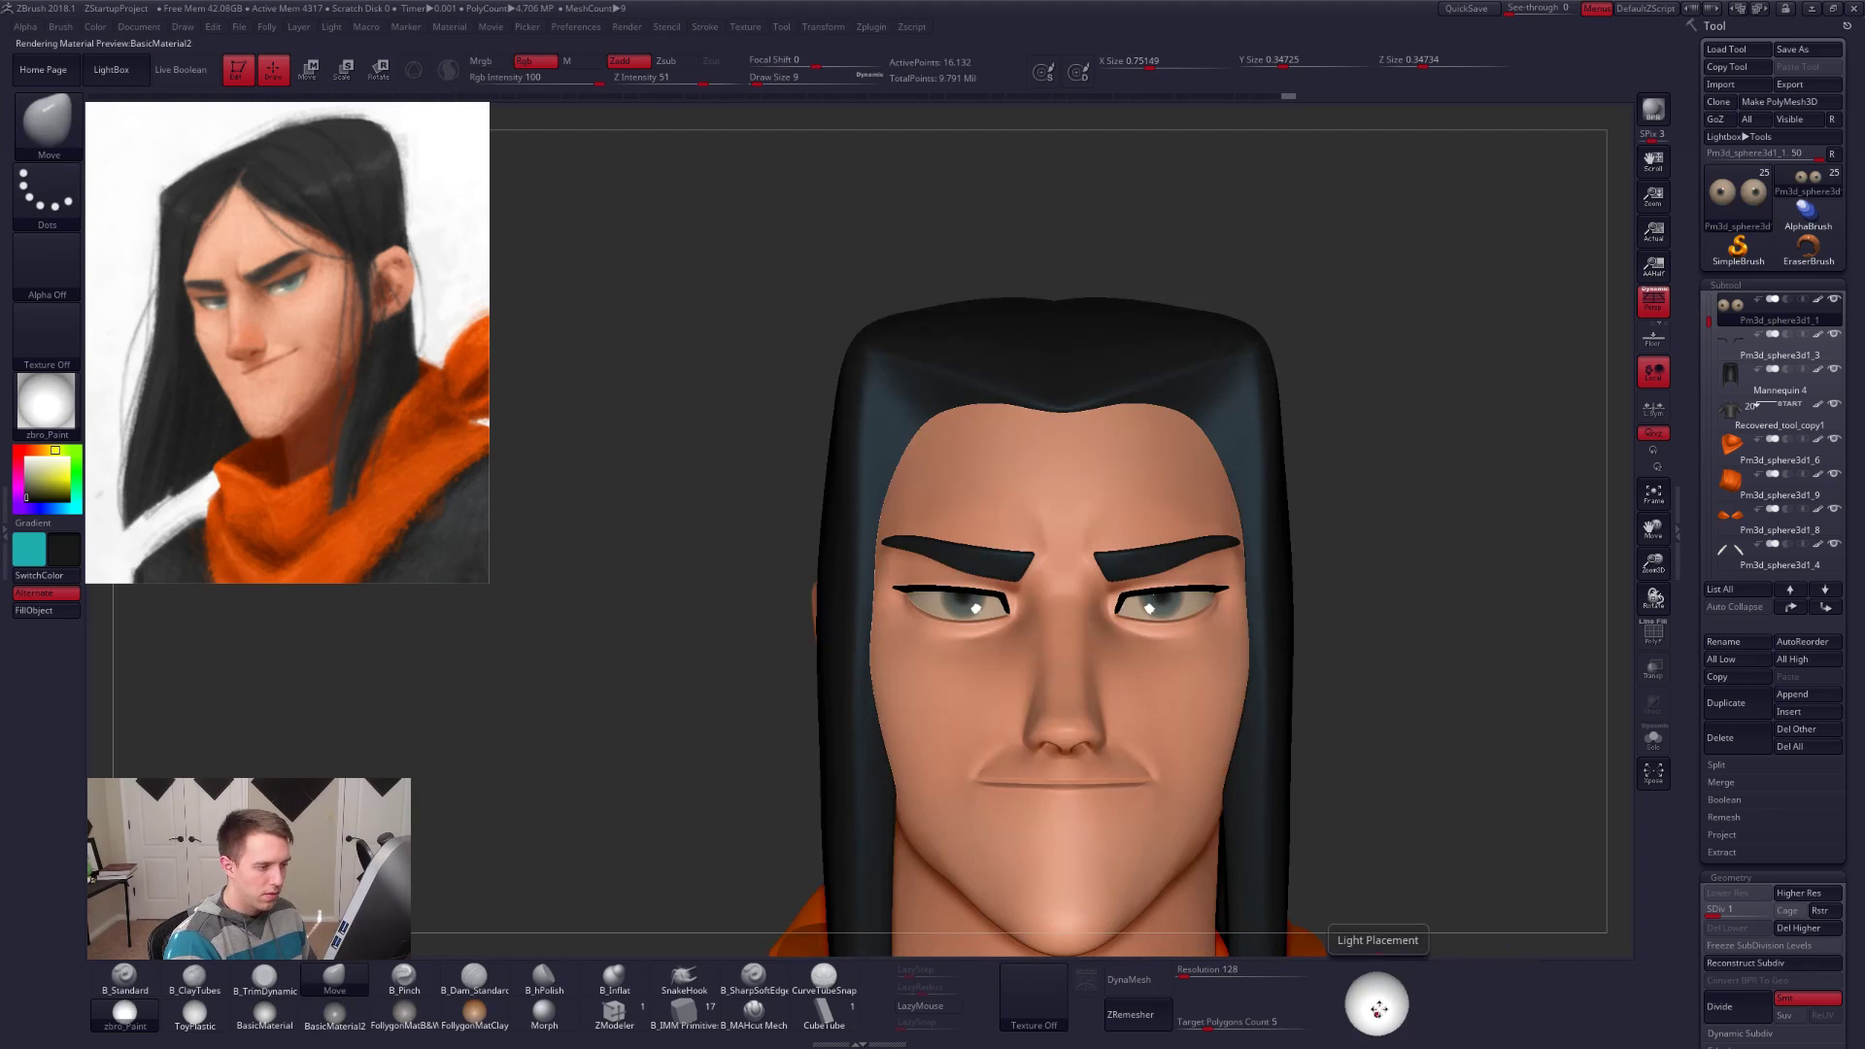
key("ctrl+d")
key("ctrl+d")
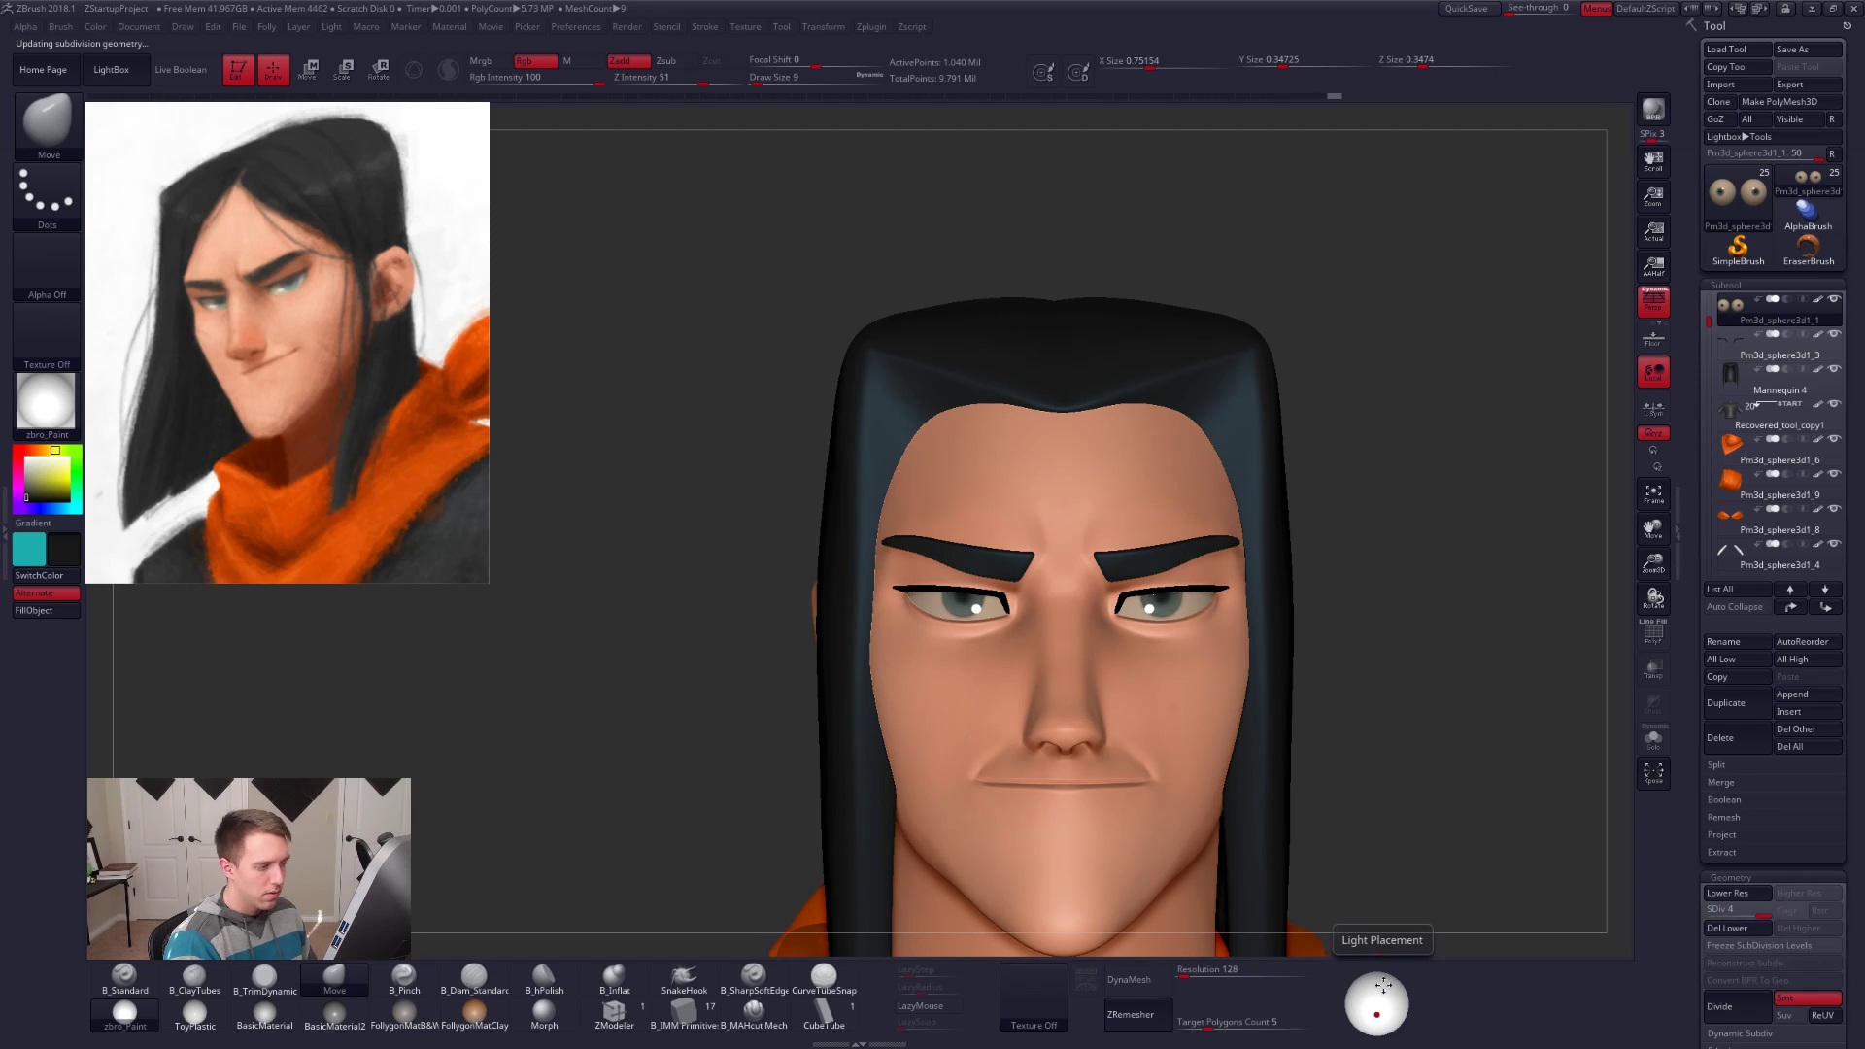
left_click_drag(1378, 1001, 1379, 990)
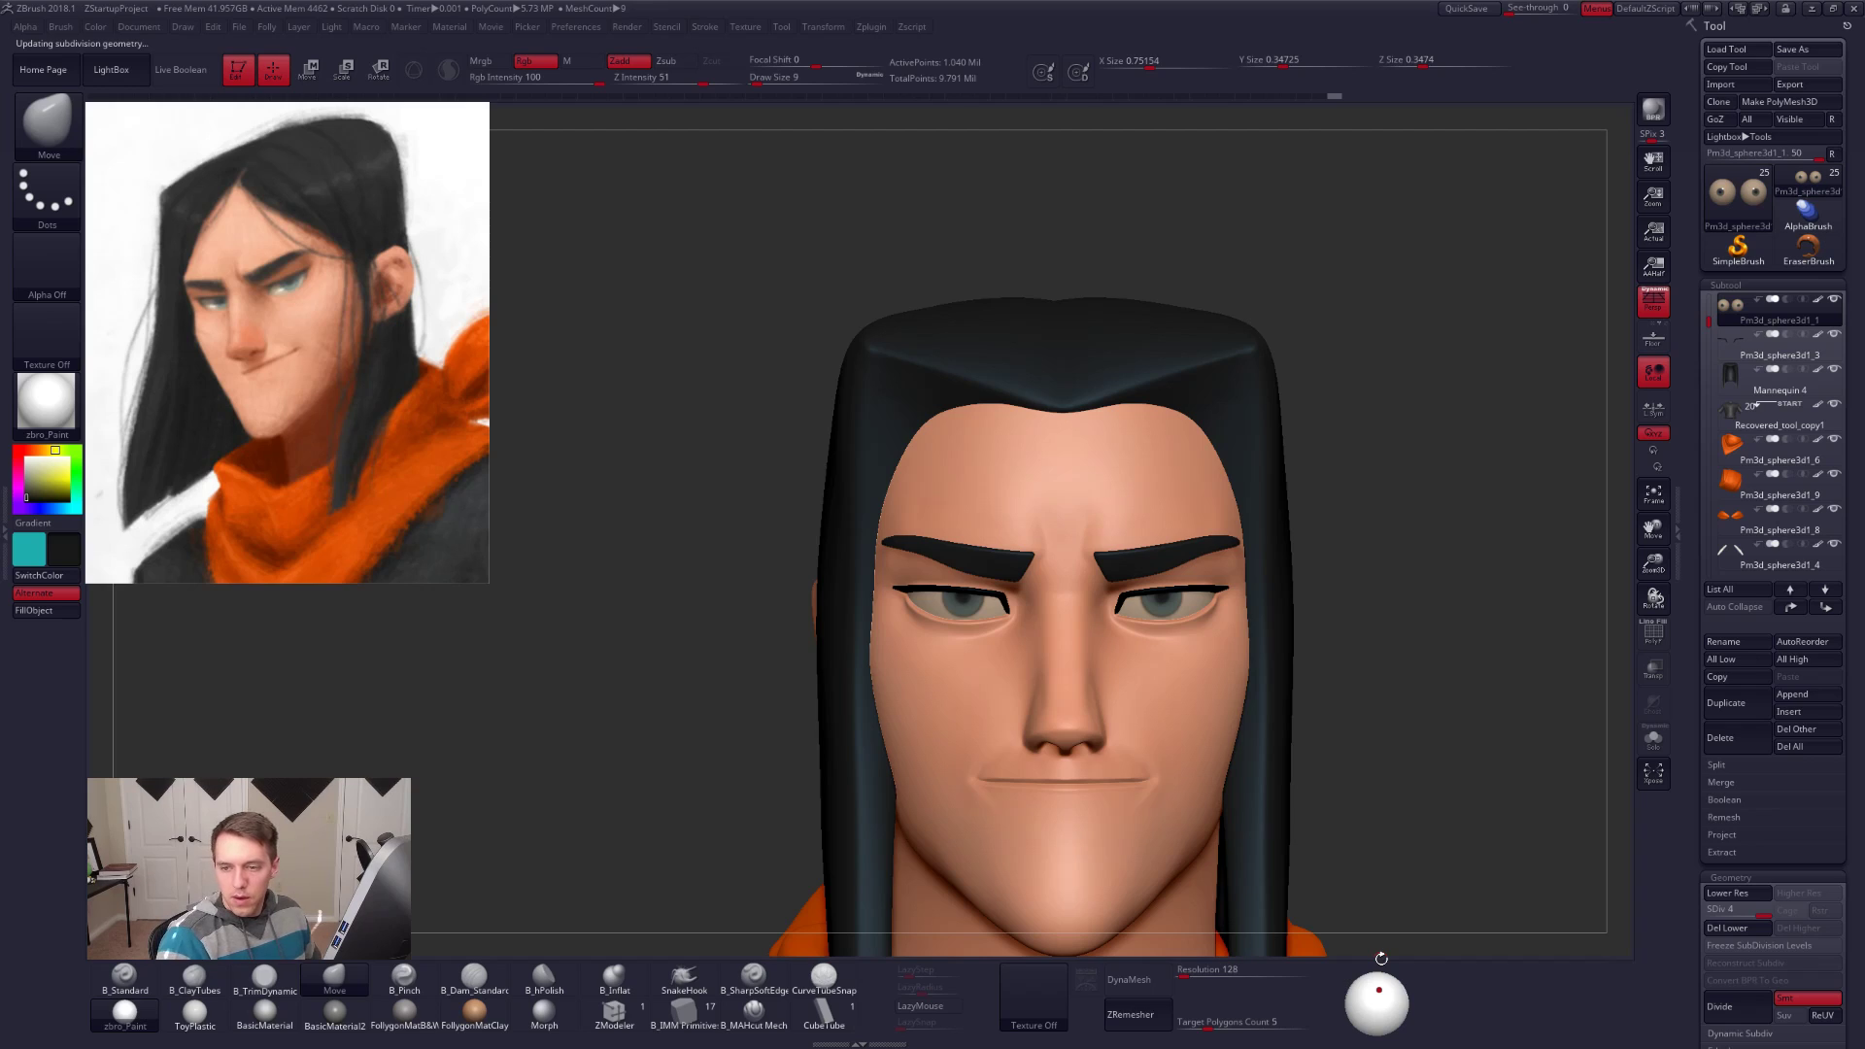
left_click_drag(1285, 809, 1300, 627)
key("alt+s")
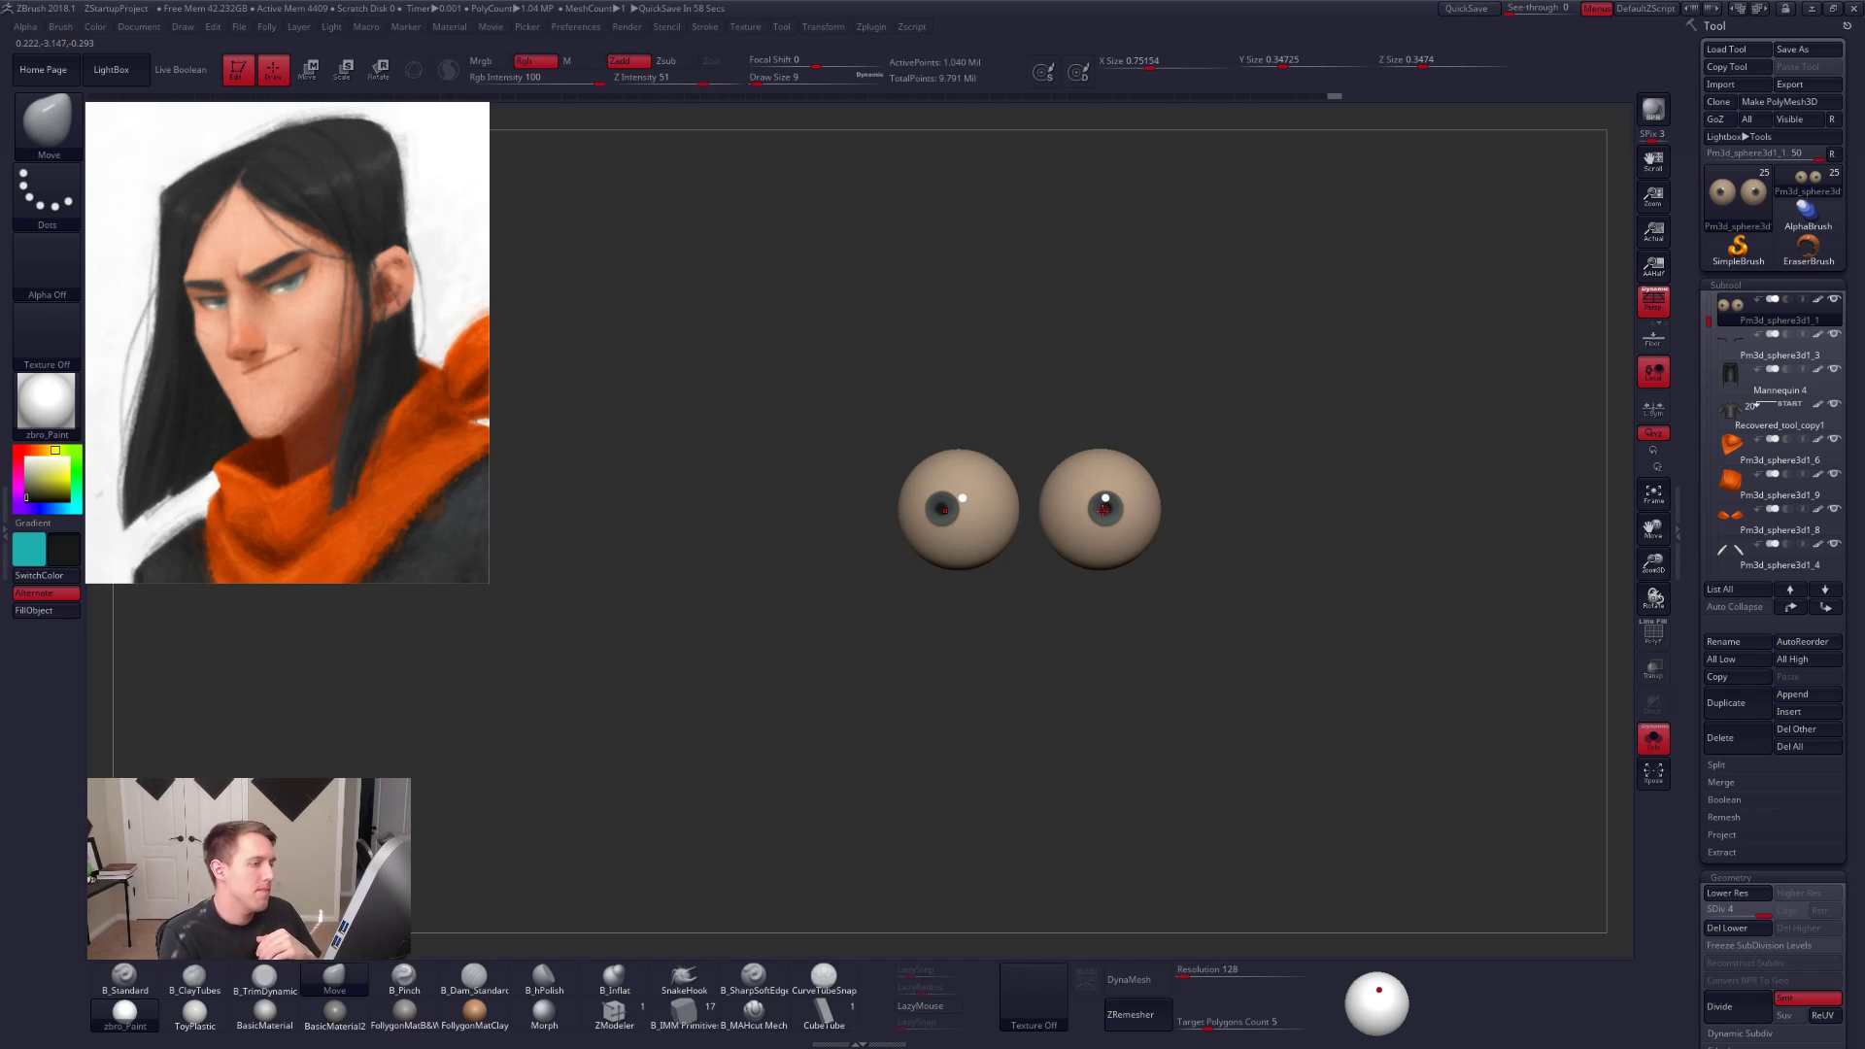
key("alt+s")
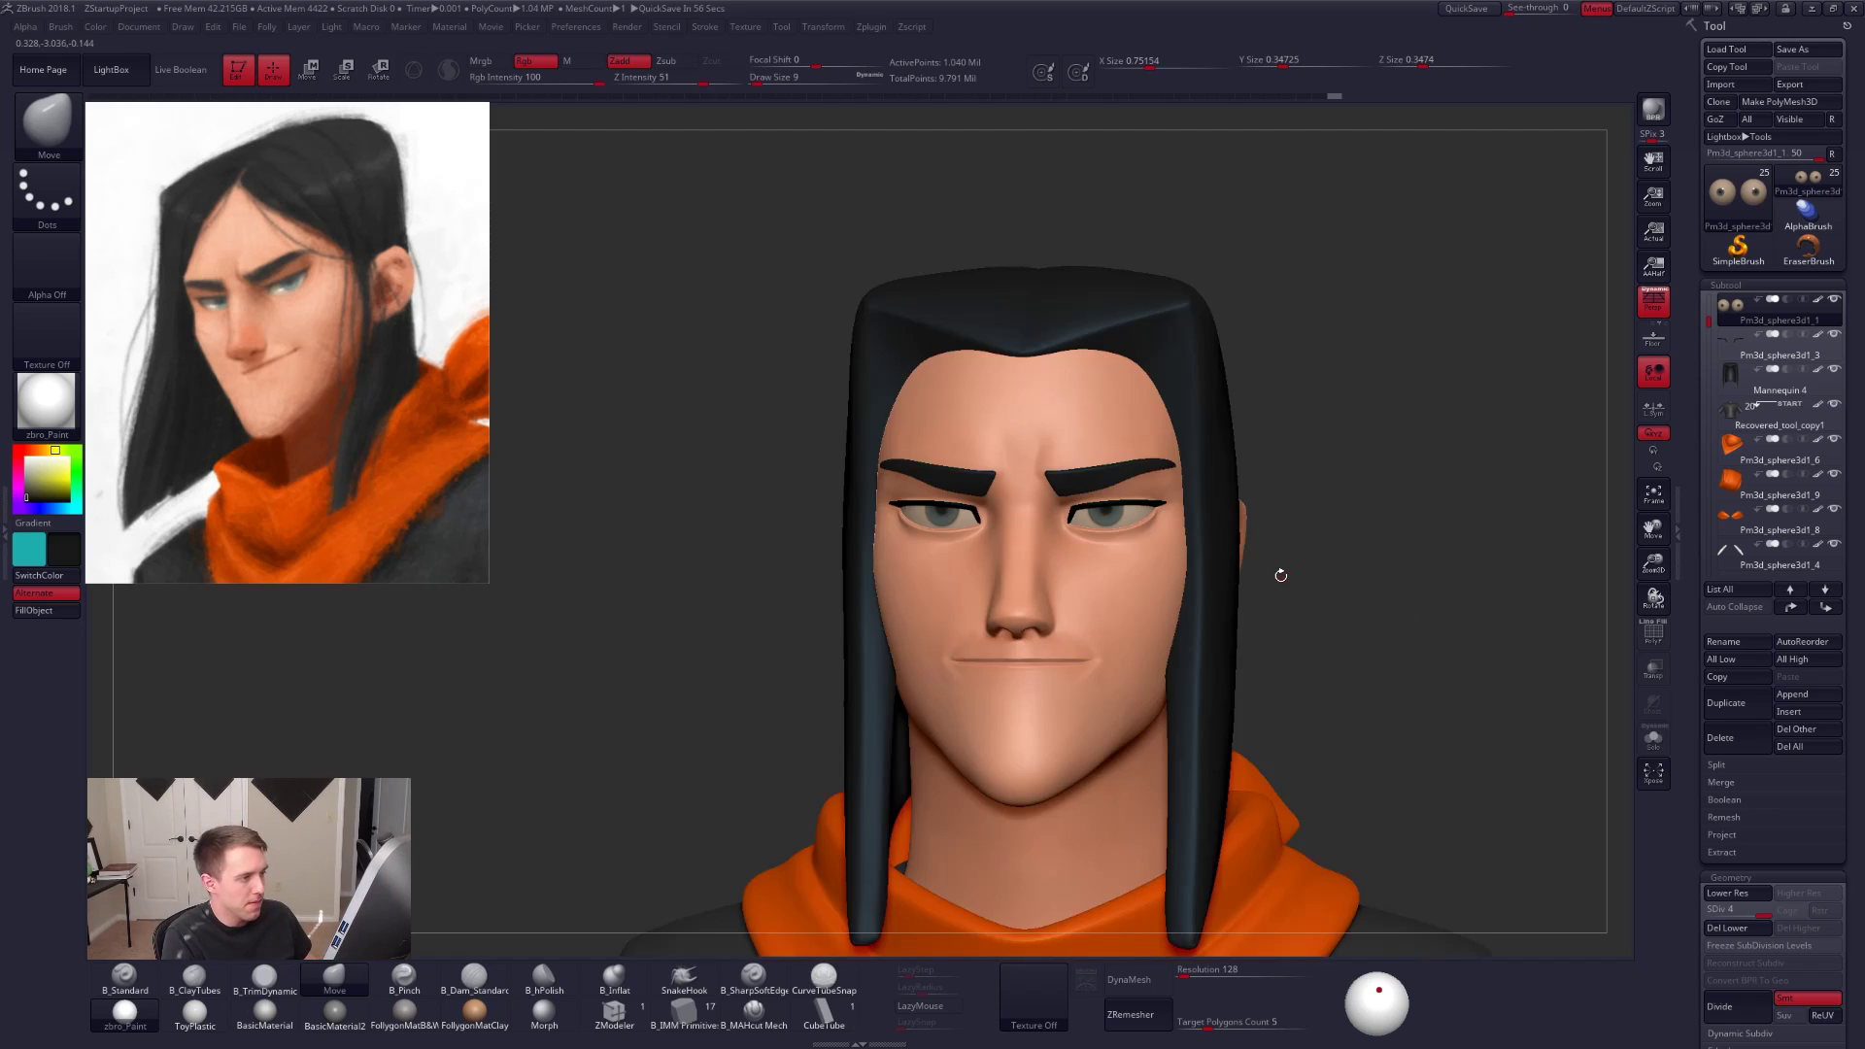
Step: Examine the gaze on the face up close and on the full character from several angles, comparing with the reference painting
left_click_drag(1286, 631, 1204, 595)
left_click_drag(1331, 485, 1169, 555, "alt")
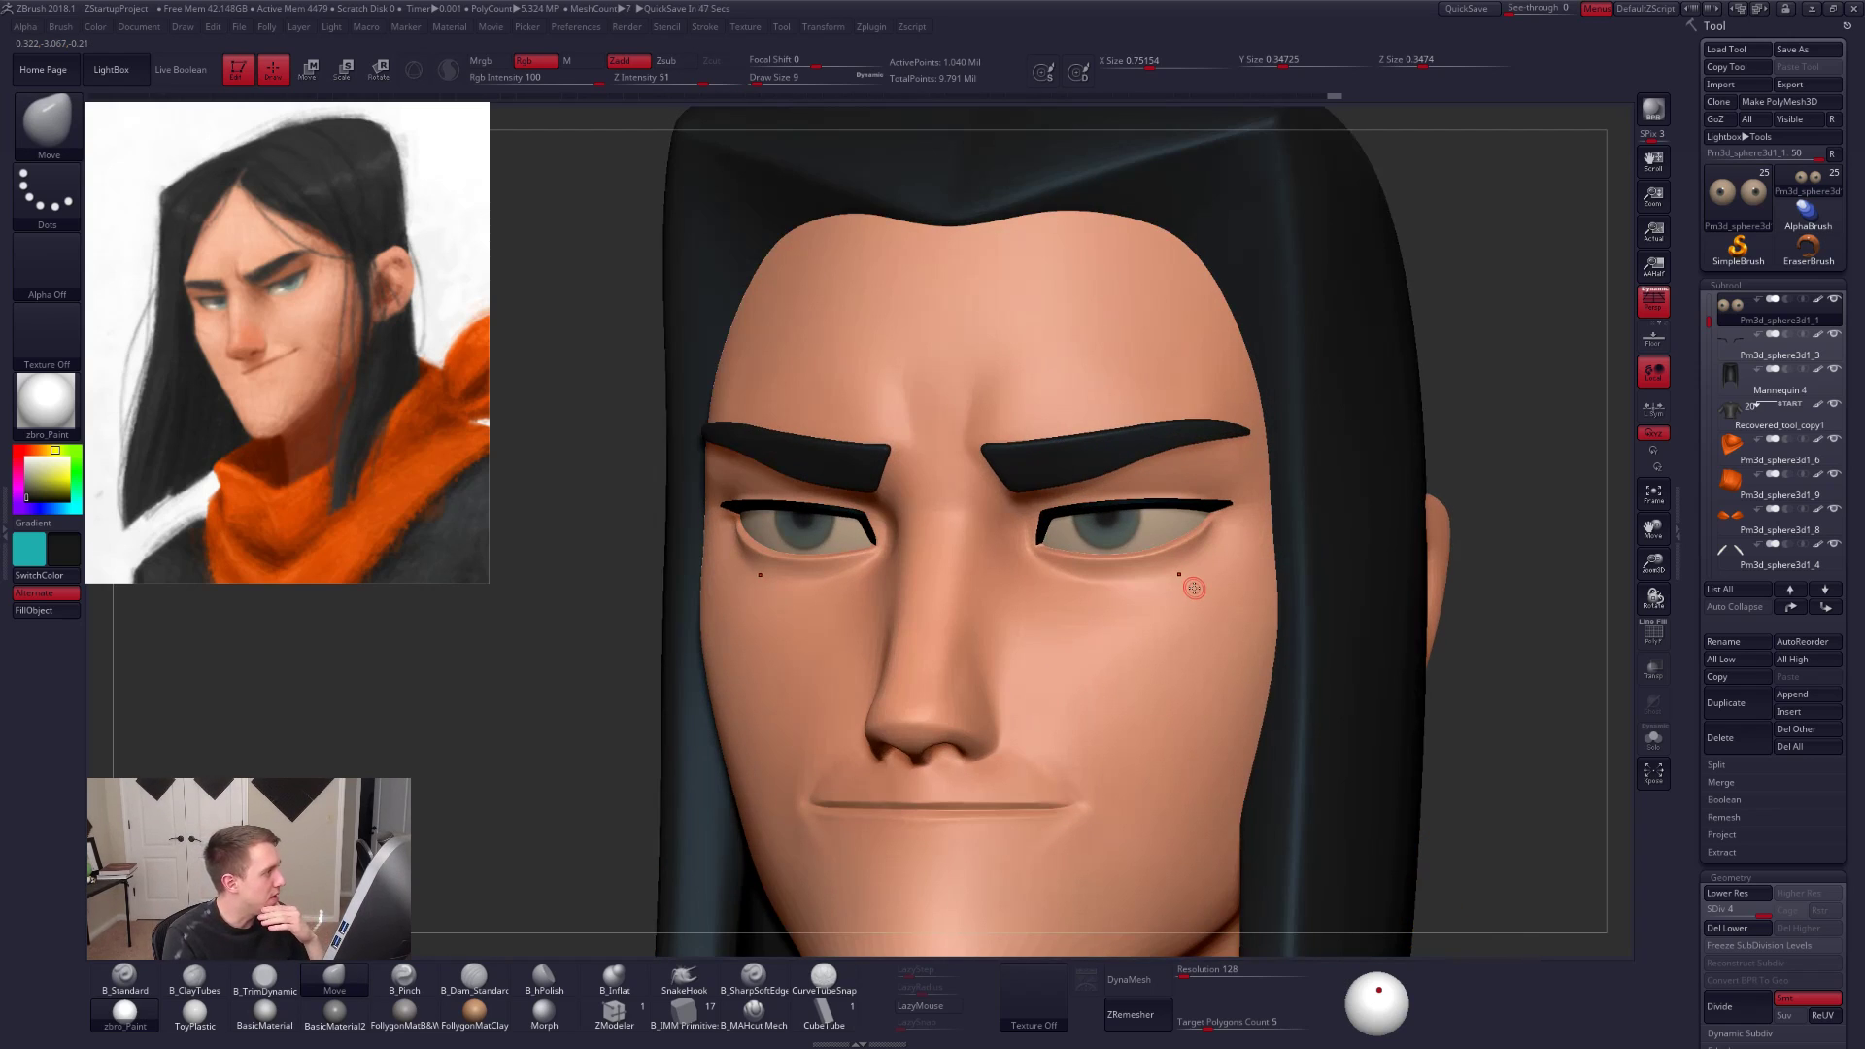
mouse_move(1193, 588)
left_mouse_down()
mouse_move(1171, 584)
mouse_move(1197, 585)
left_mouse_up()
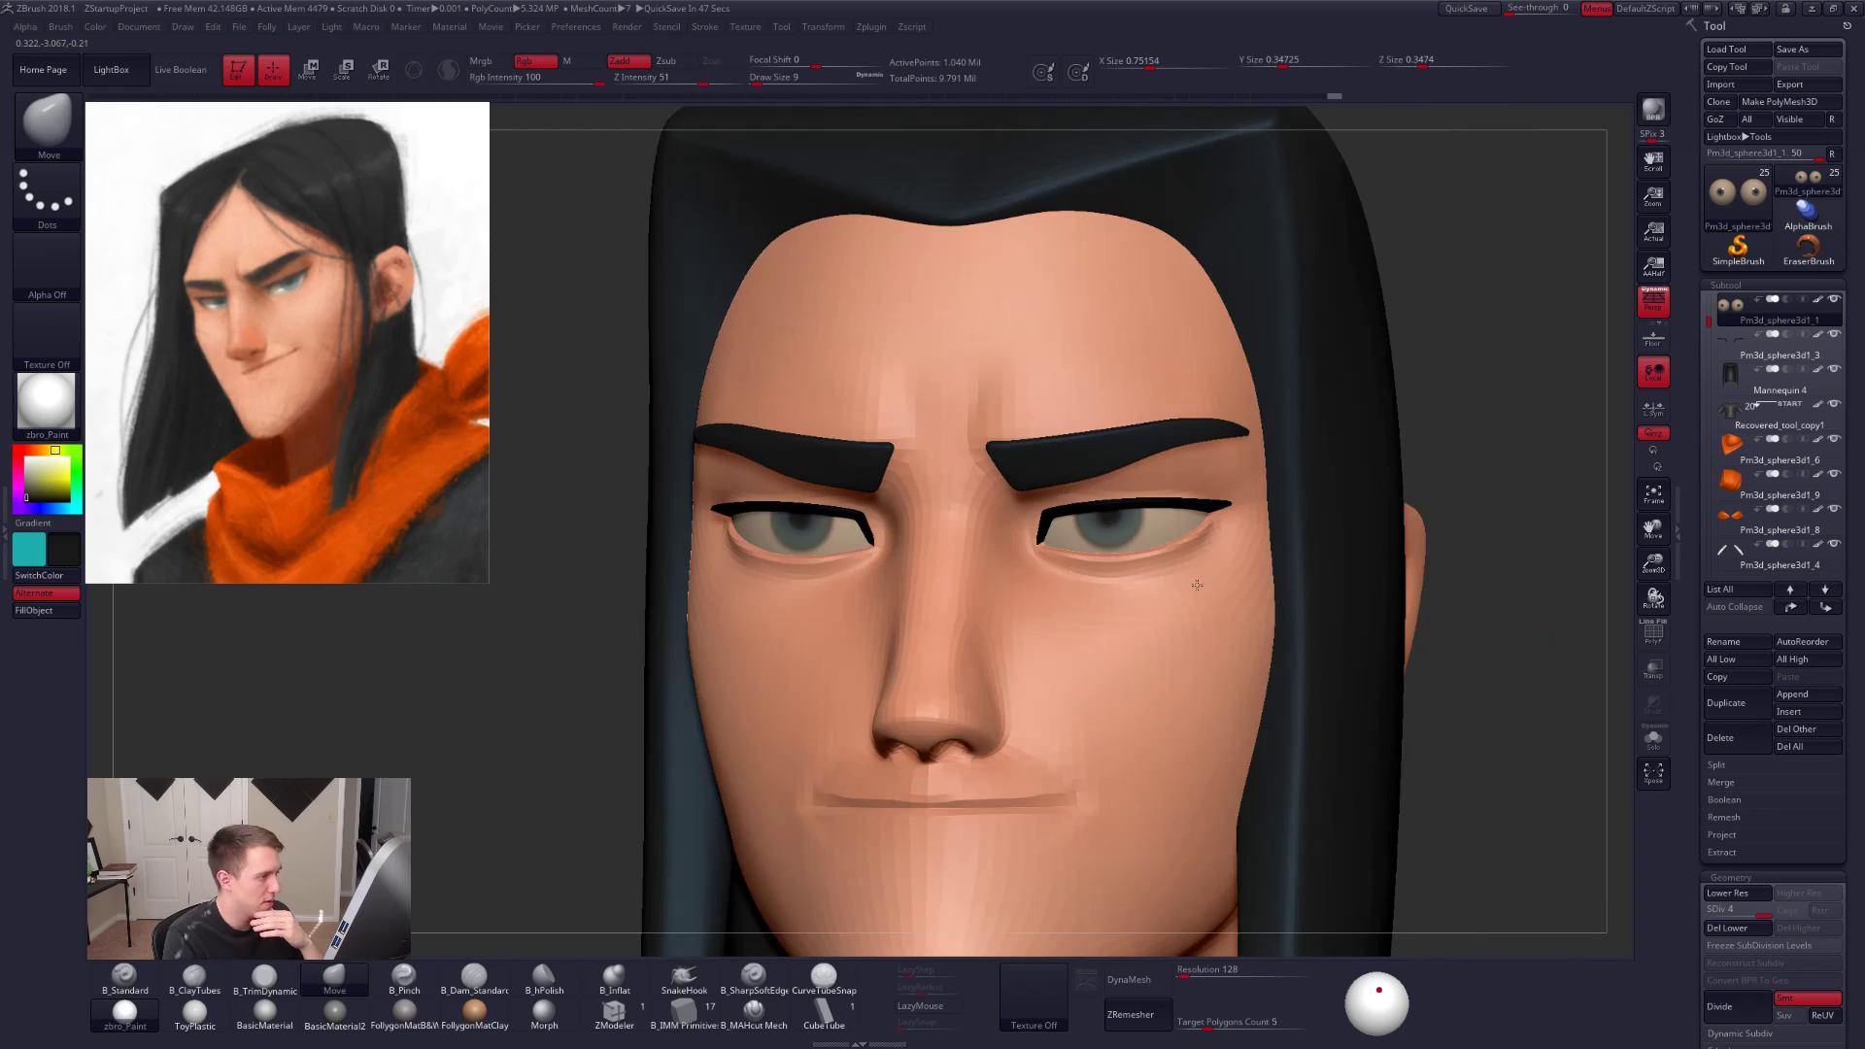
key("f")
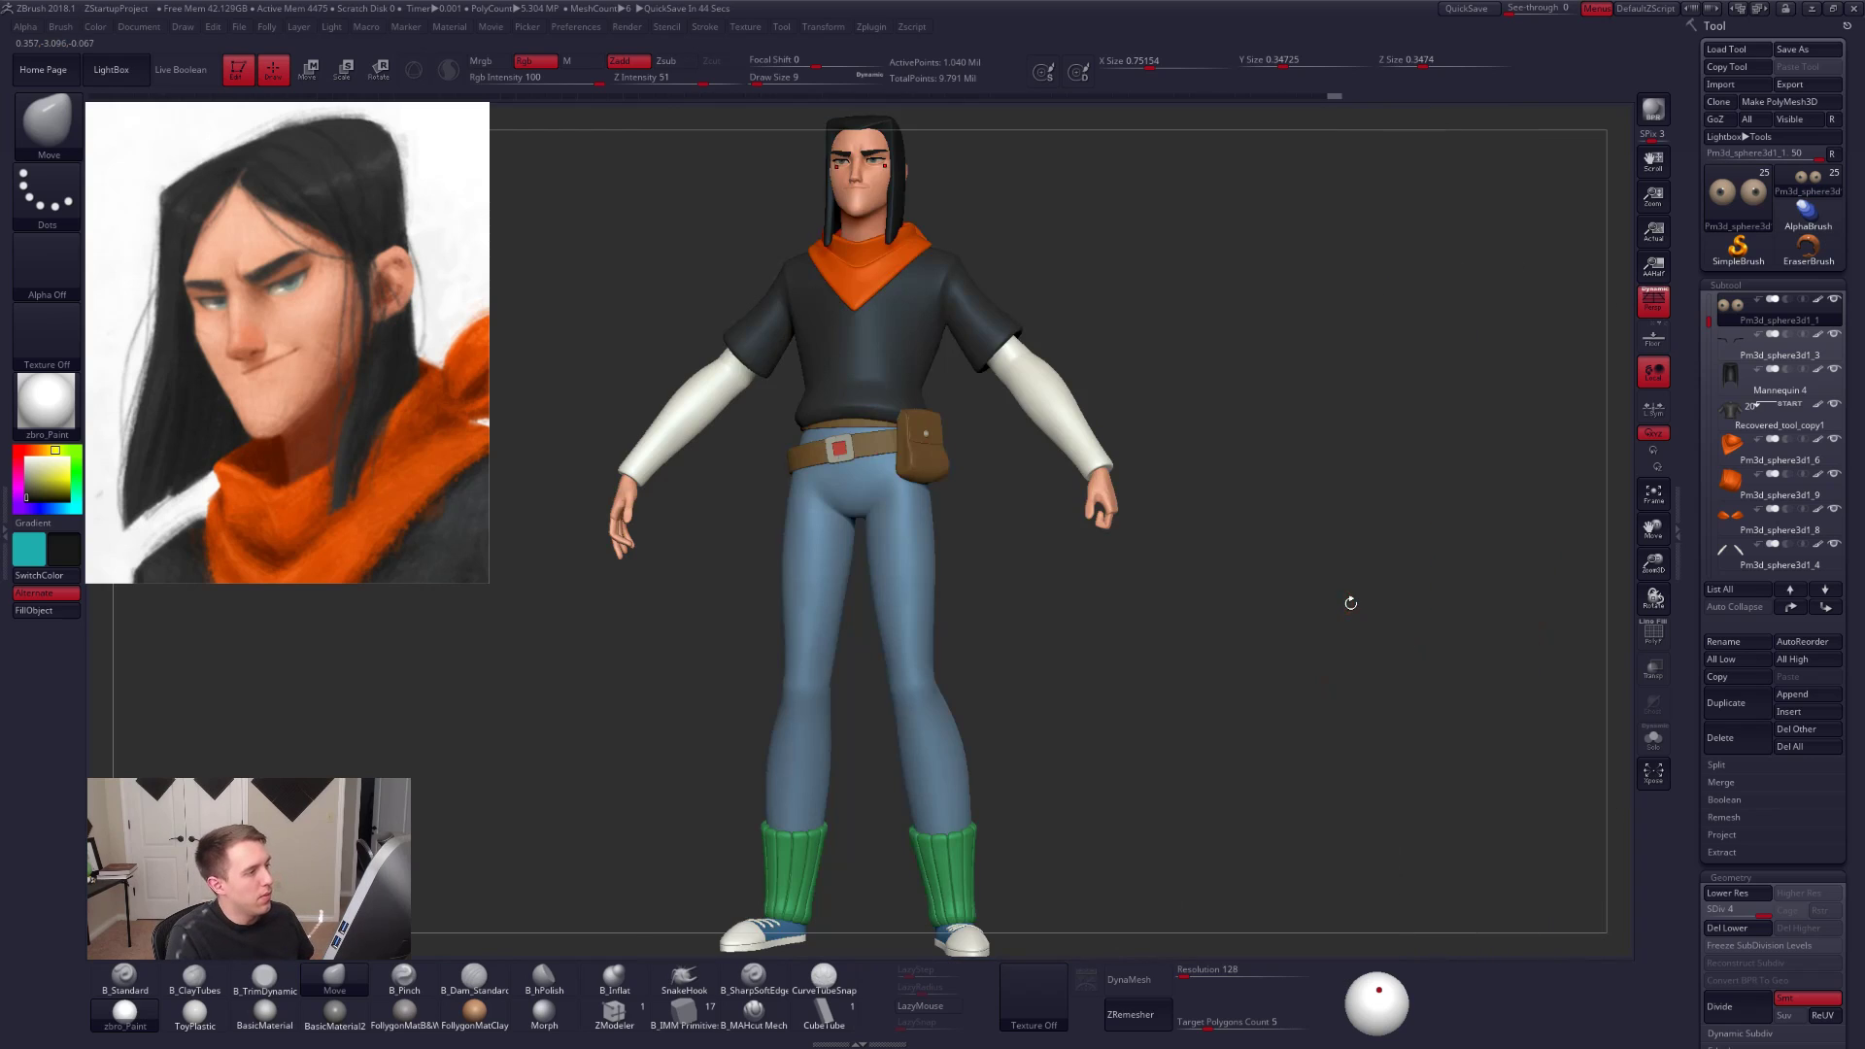
left_click_drag(1216, 643, 1067, 616)
left_click(879, 478, "alt")
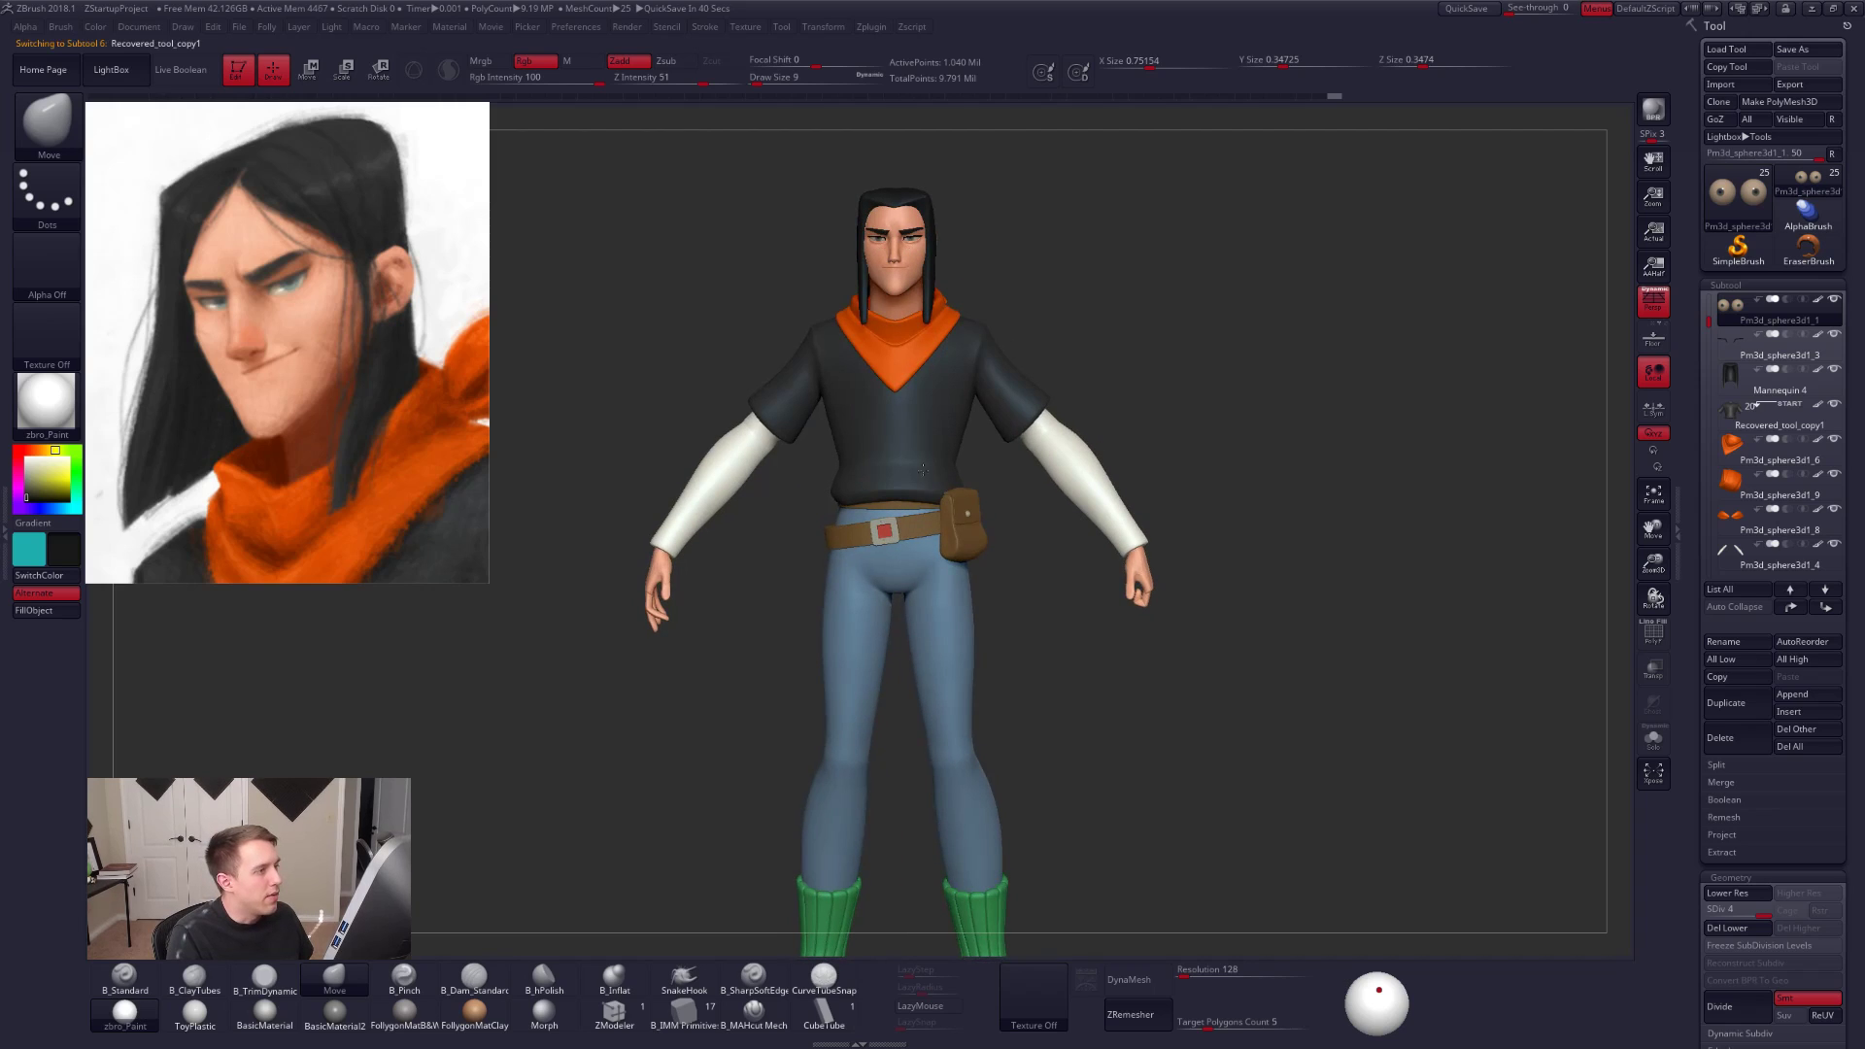
left_click_drag(1080, 585, 1063, 583)
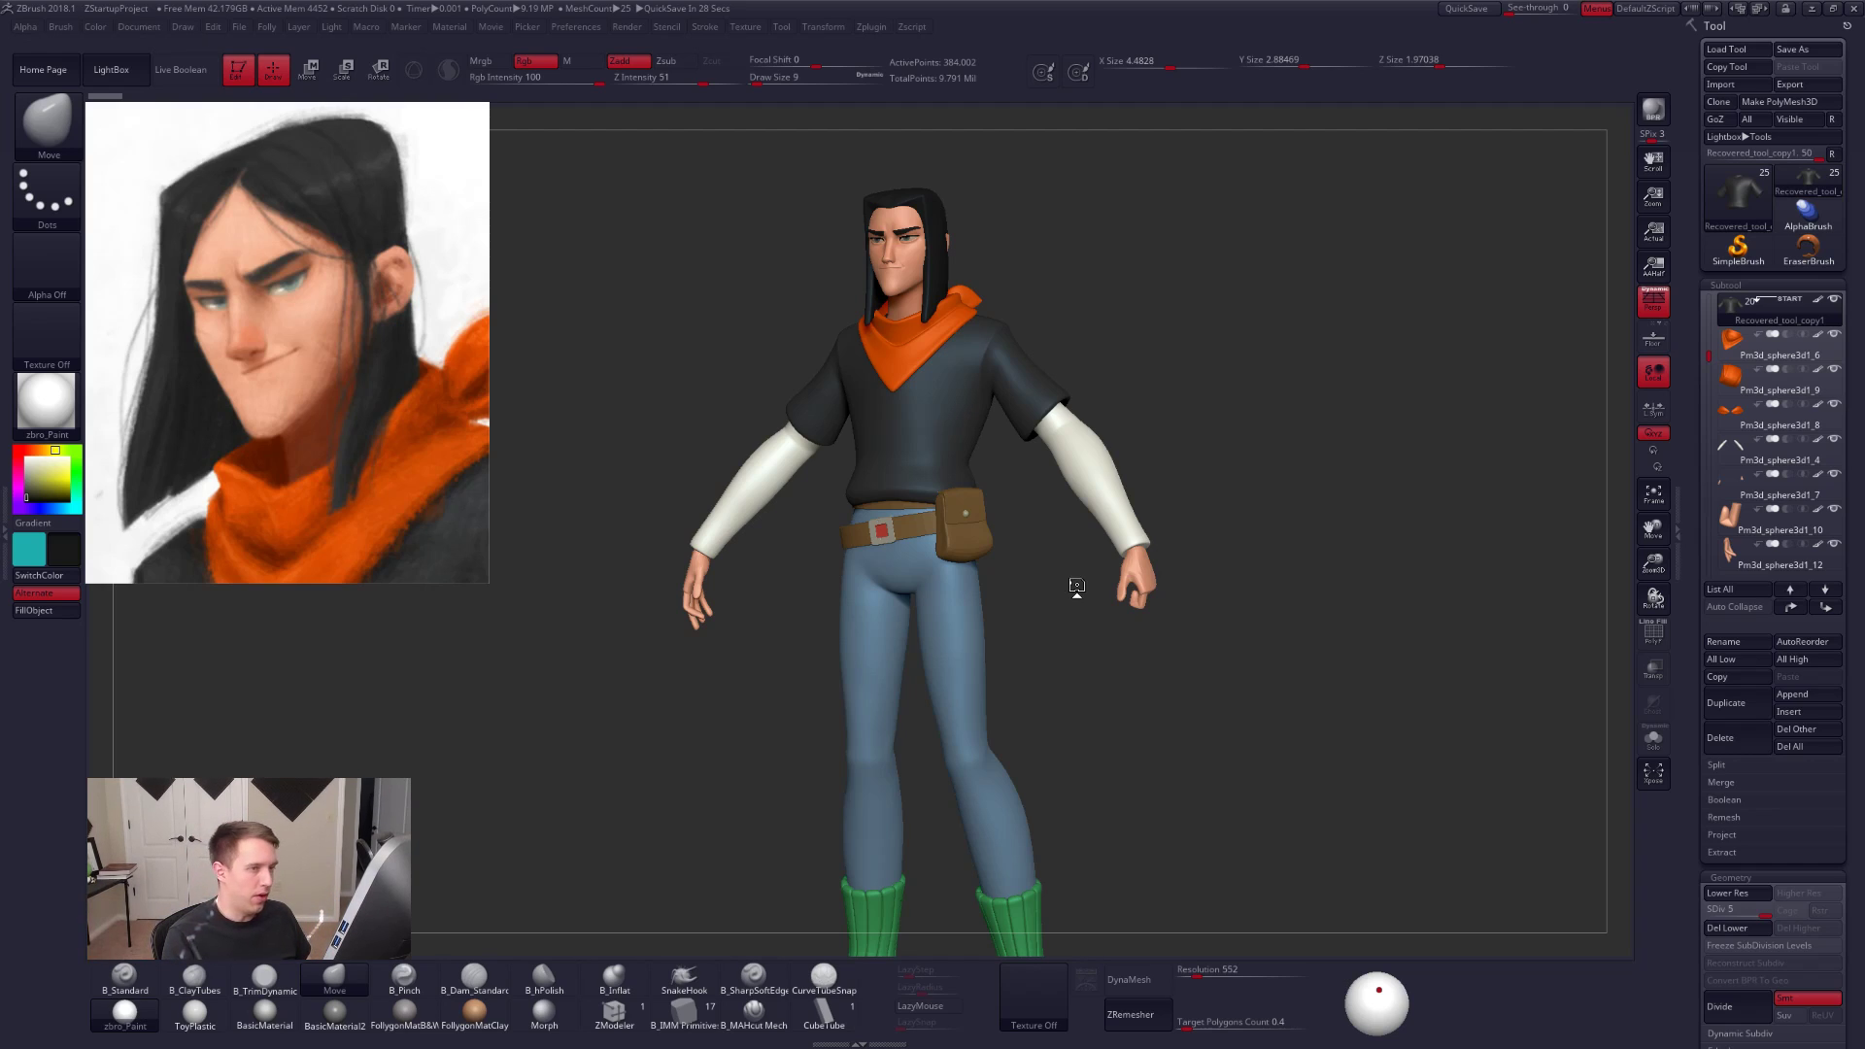
left_click_drag(1107, 386, 1426, 844, "alt")
Step: Select the head, isolate it in side profile and turn off perspective
left_click(1015, 493, "alt")
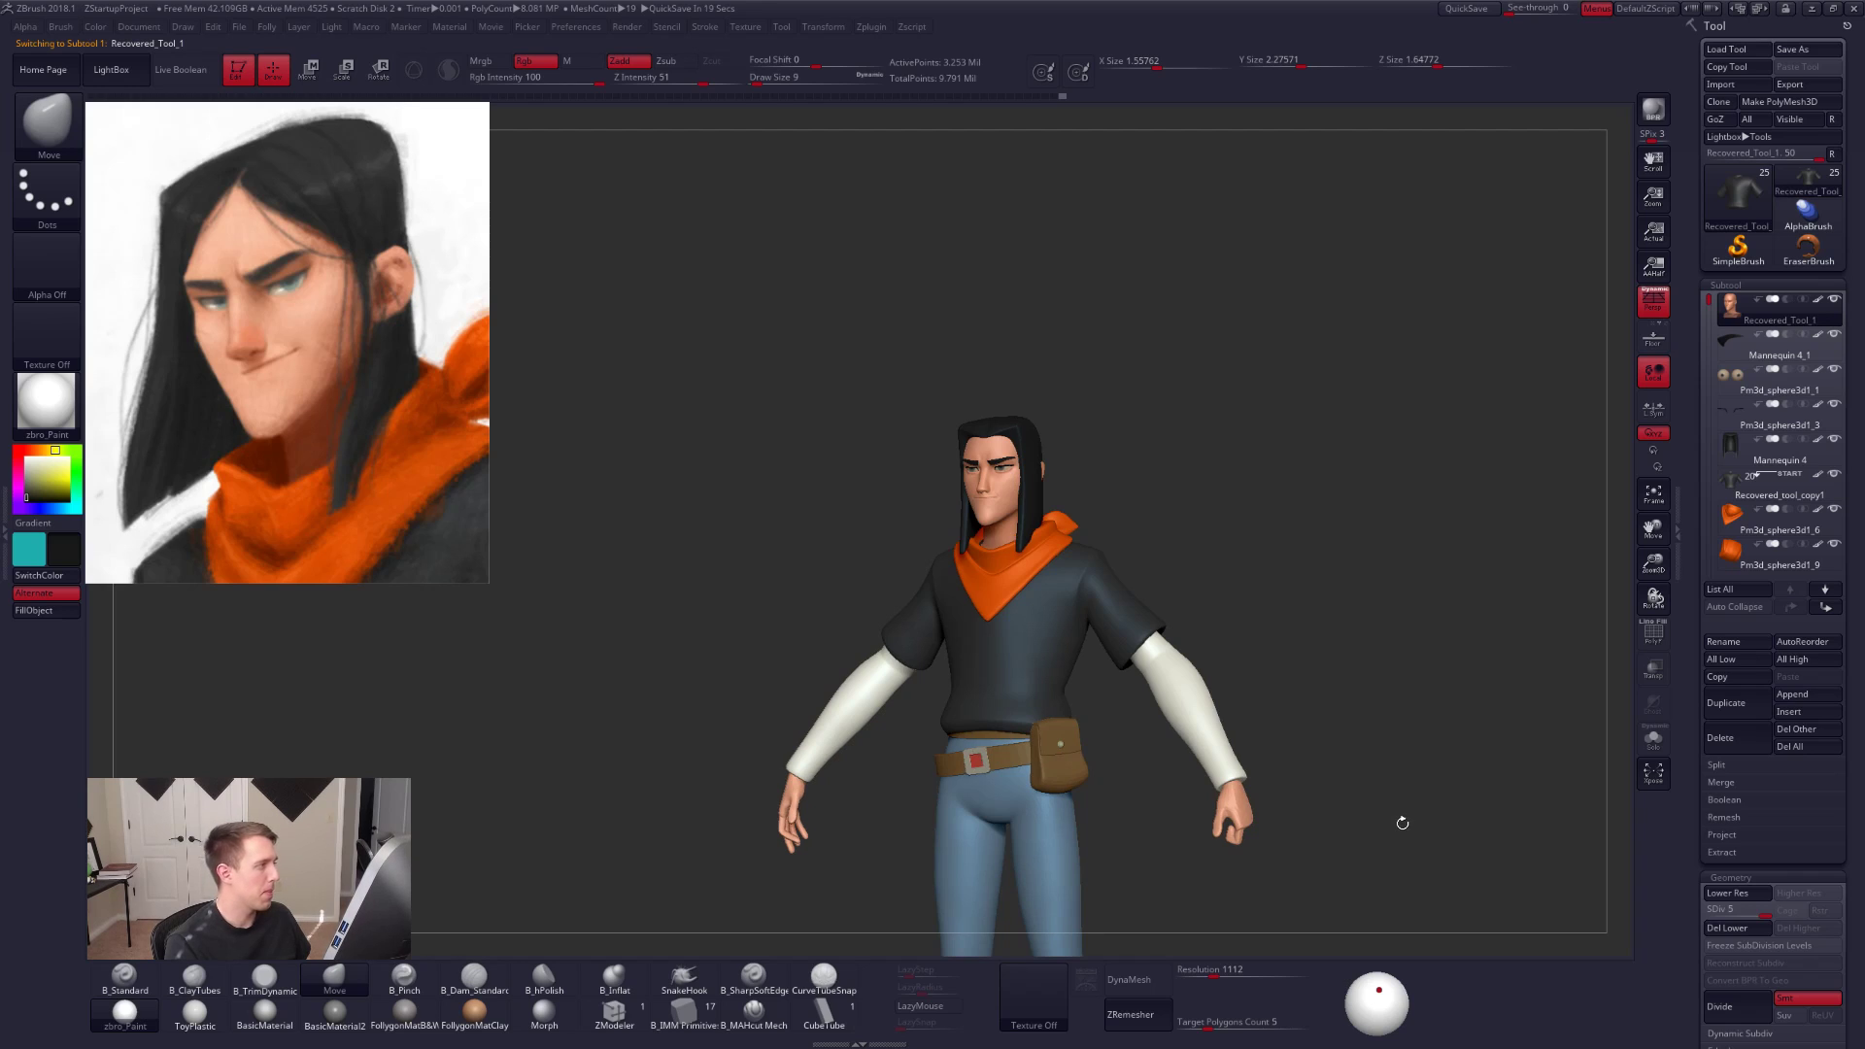
left_click_drag(1190, 476, 1292, 753, "alt")
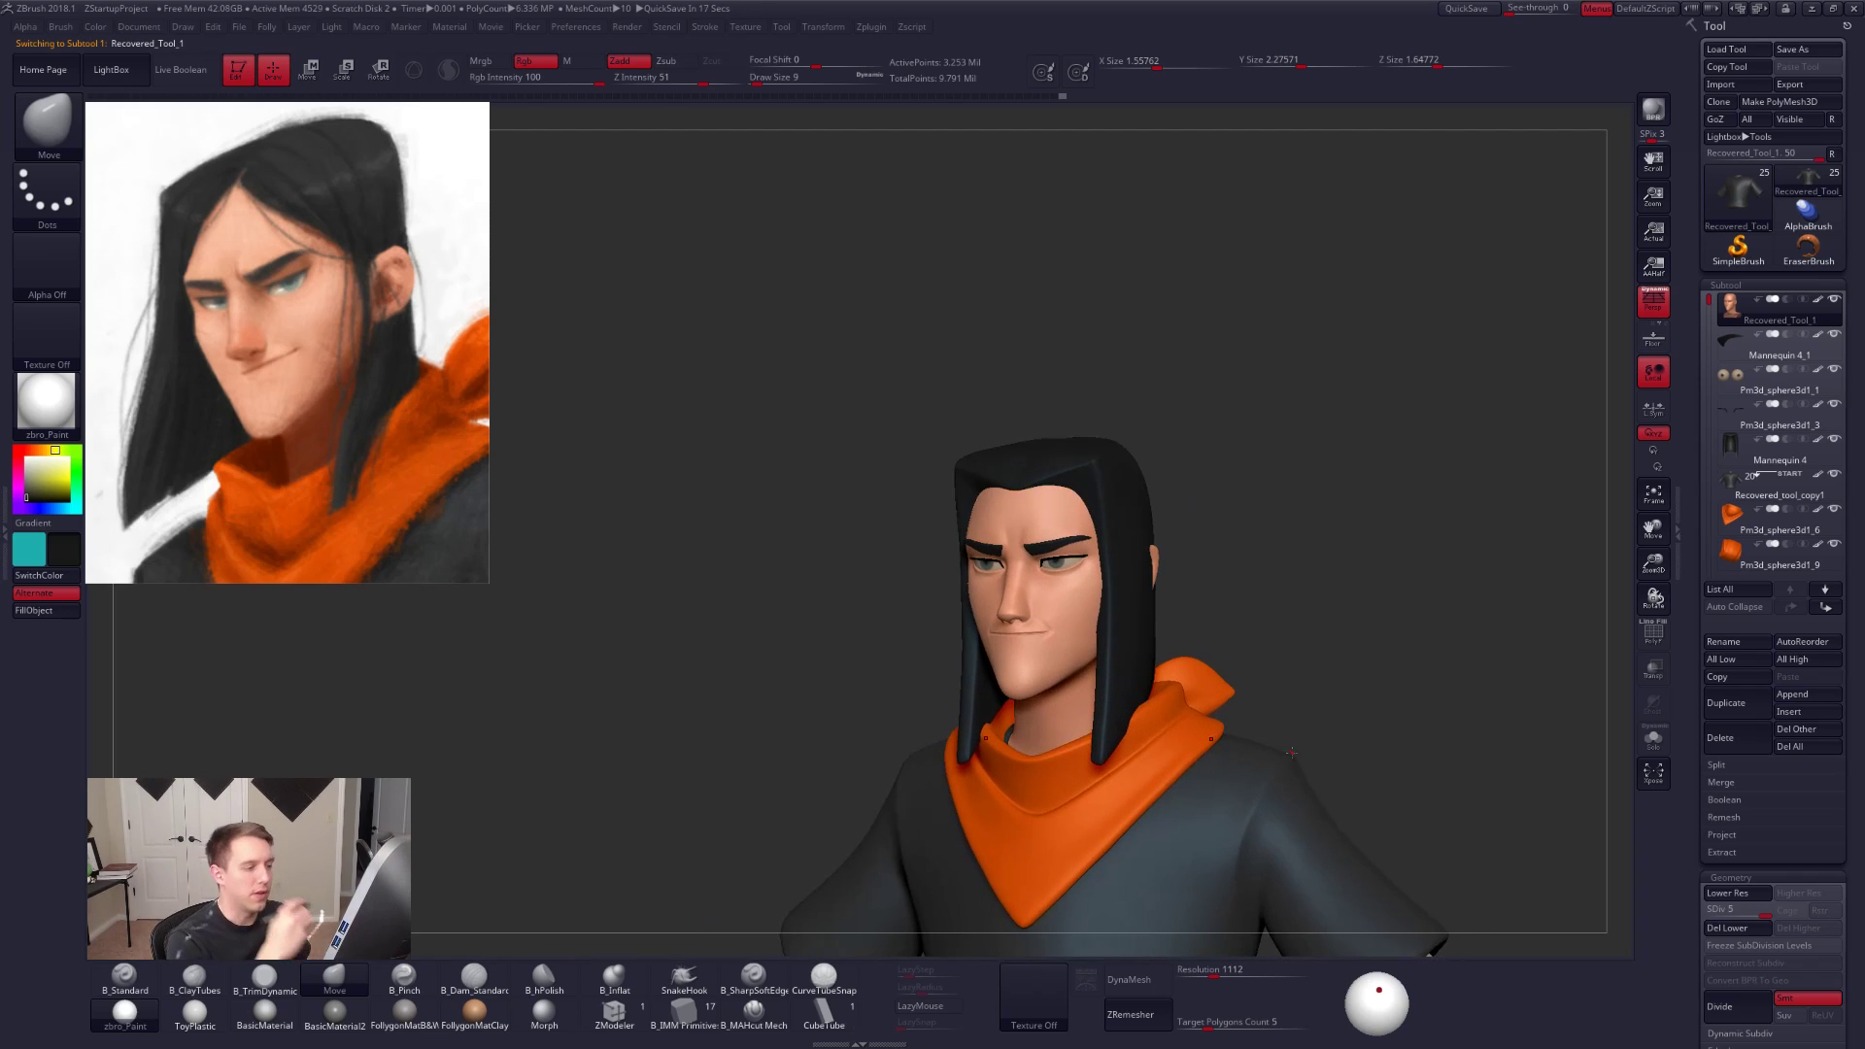
right_click_drag(1088, 598, 1154, 703, "ctrl")
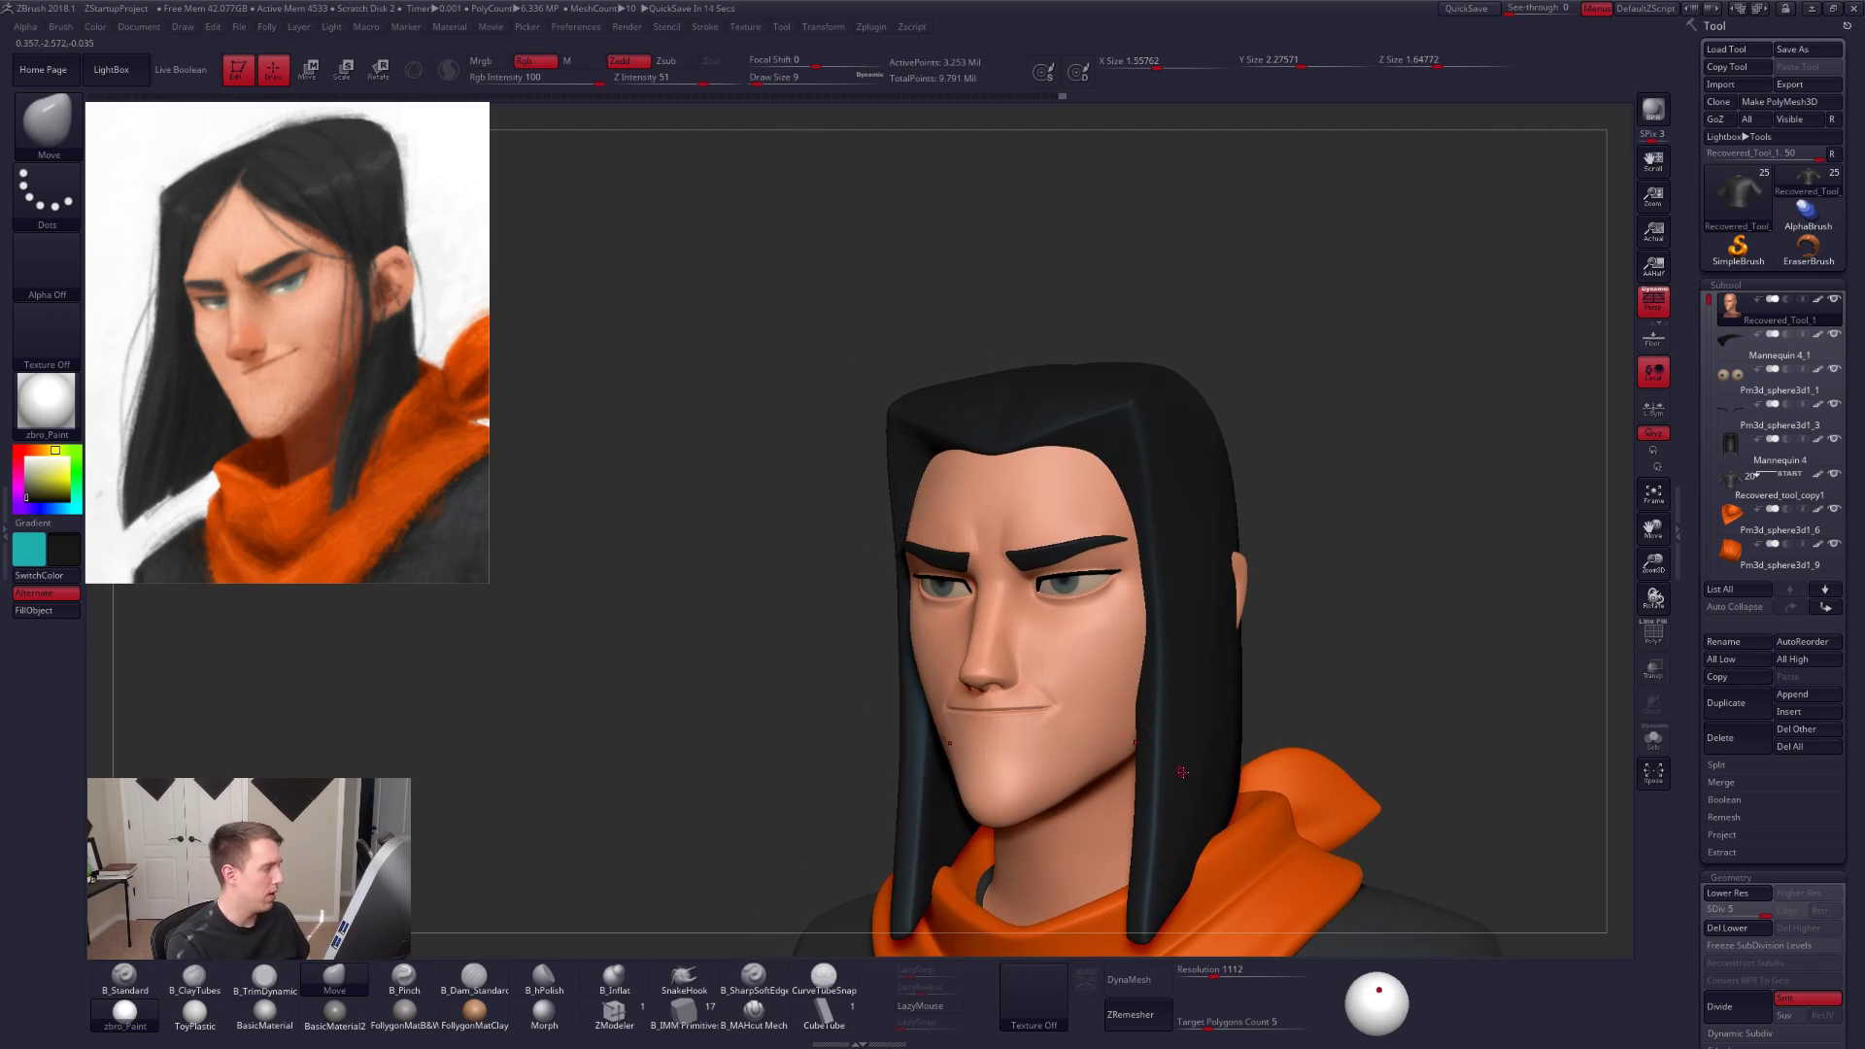
key("alt+s")
right_click_drag(1149, 547, 1069, 573, "shift")
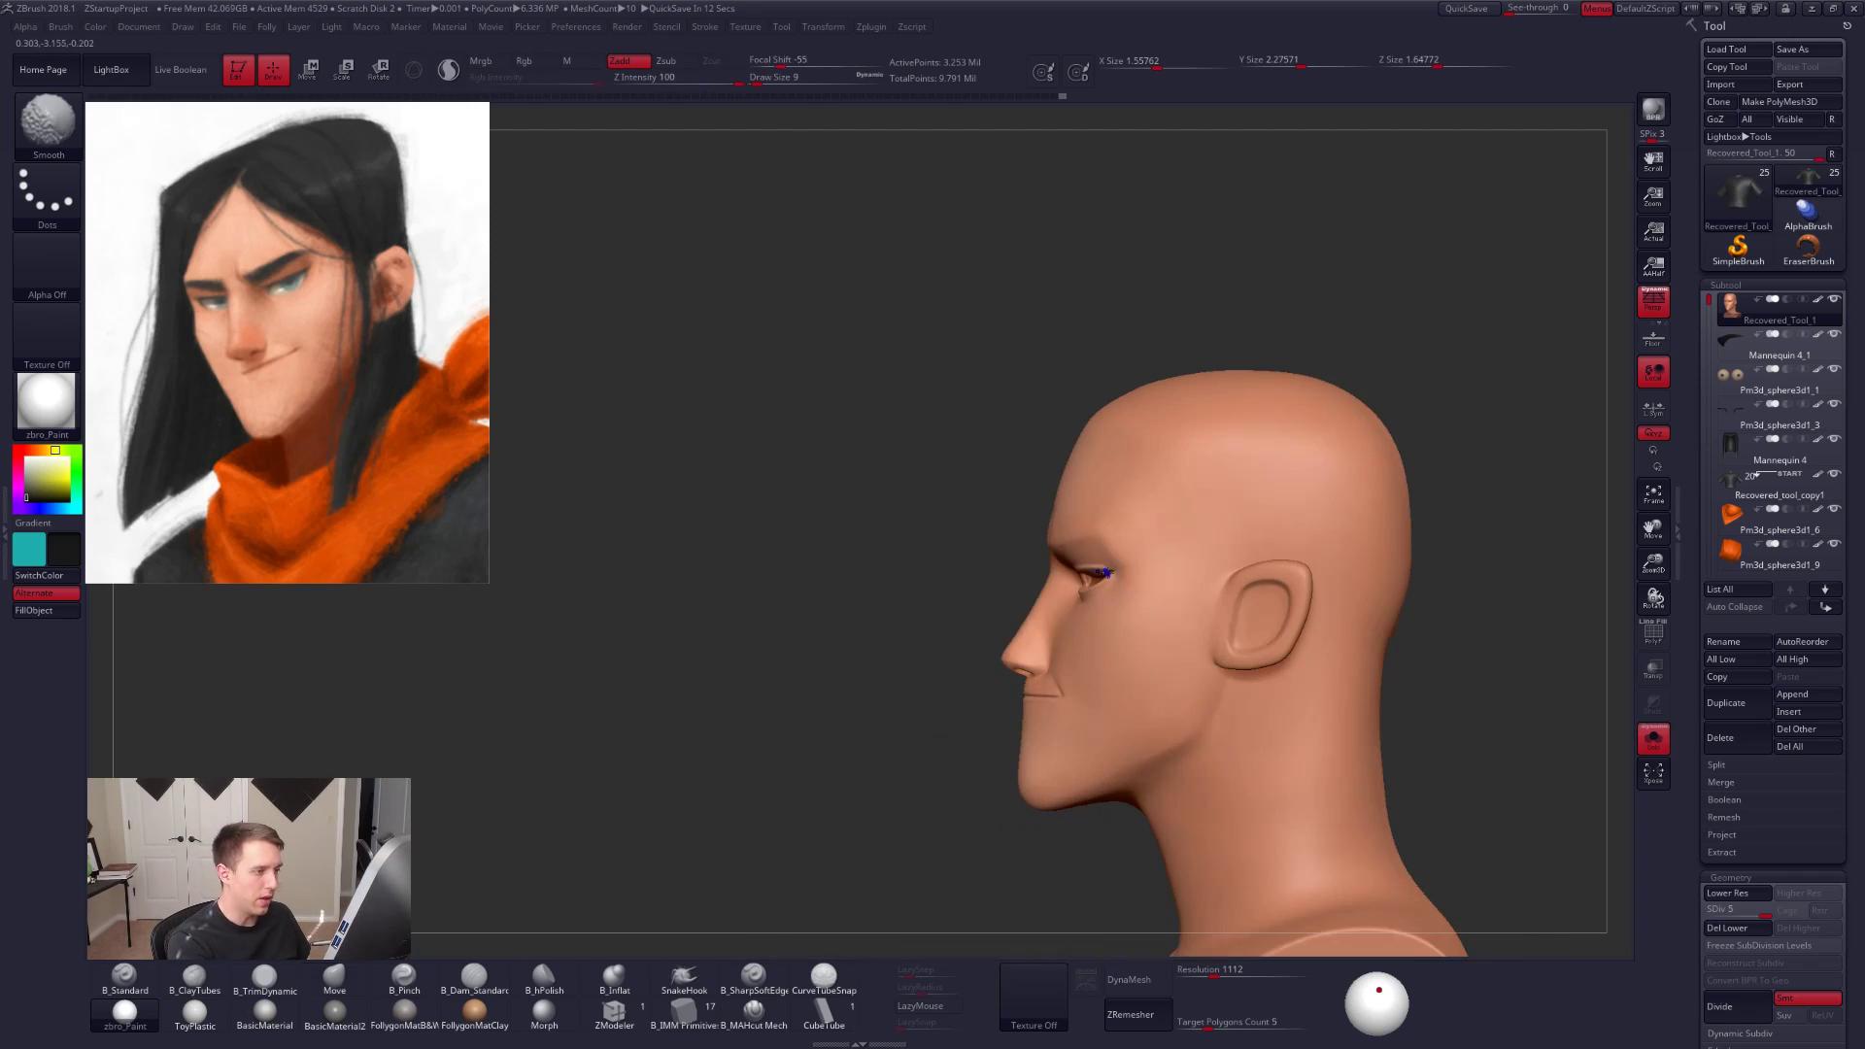
left_click(1654, 303)
right_click_drag(1173, 521, 945, 579, "ctrl")
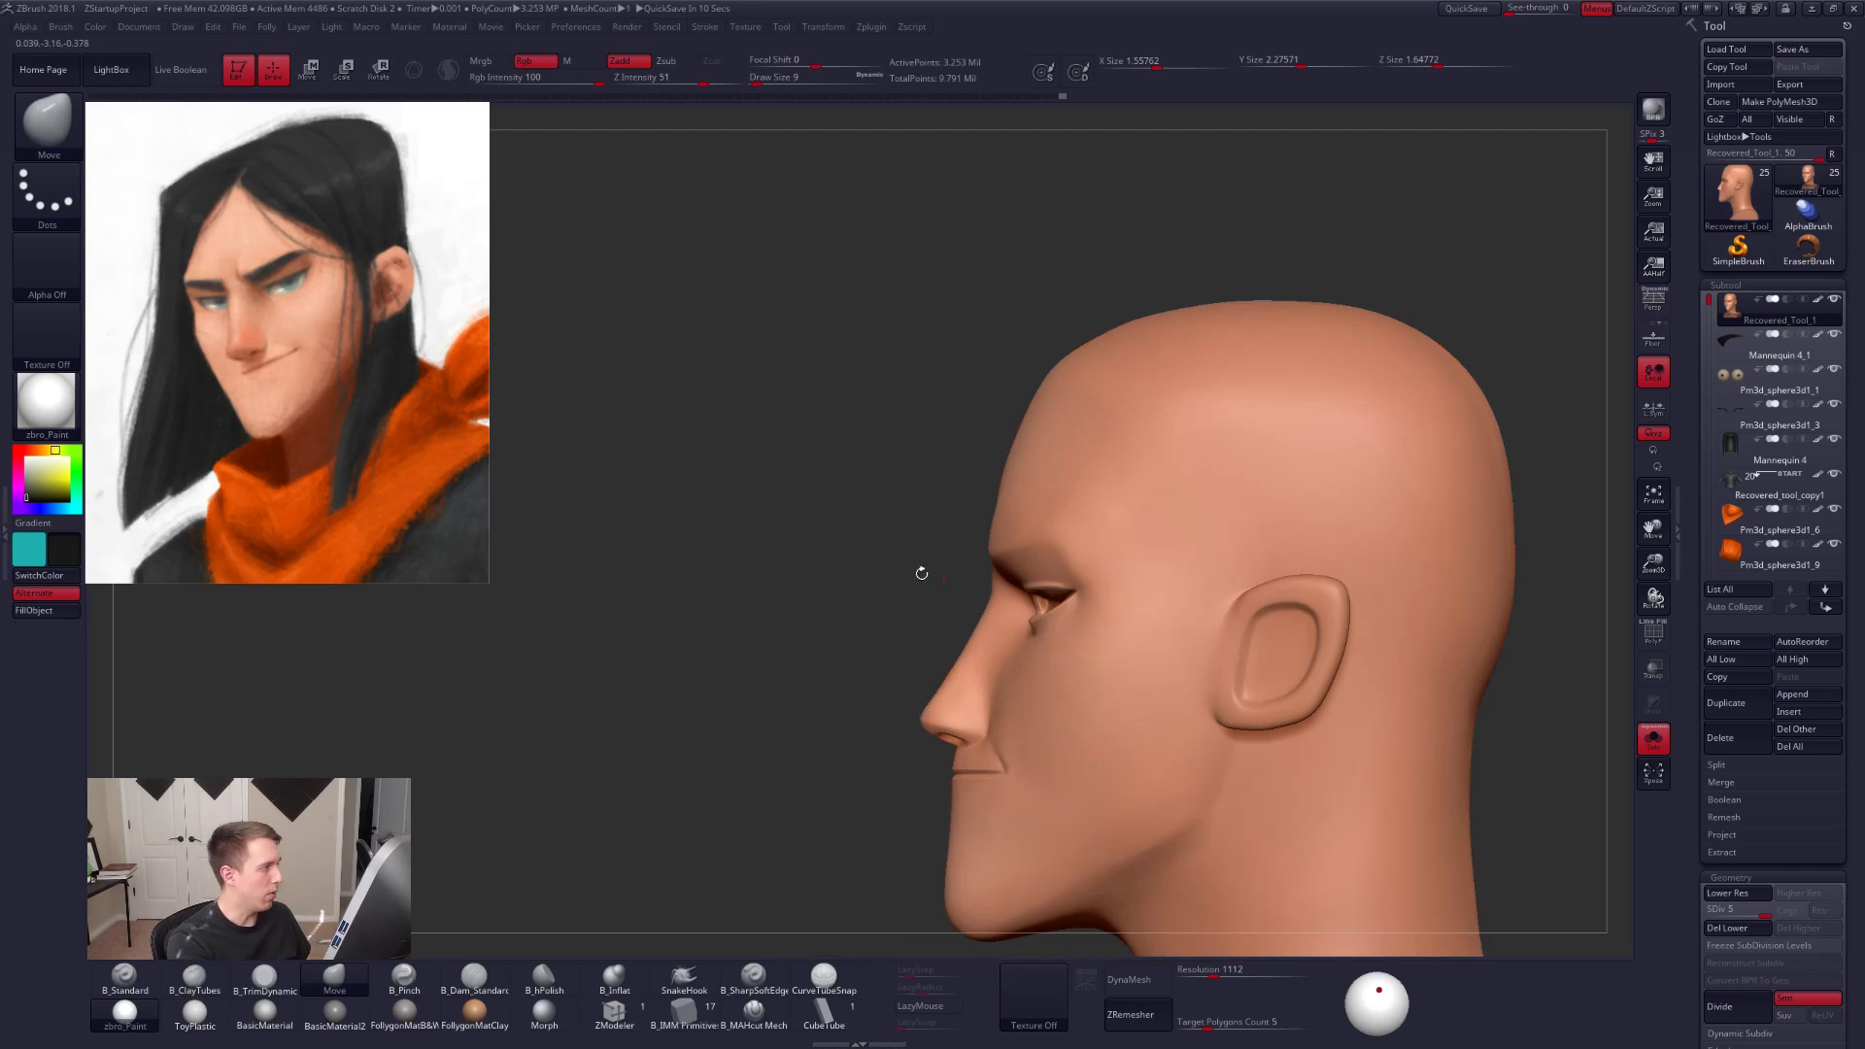
Step: At subdivision level 1, lasso-mask the upper forehead, soften the mask's edge and invert it
mouse_move(974, 553)
left_mouse_down("ctrl")
mouse_move(923, 551)
mouse_move(1258, 486)
mouse_move(833, 271)
mouse_move(836, 292)
left_mouse_up("ctrl")
key("shift+d")
key("shift+d")
left_click(1134, 516, "ctrl")
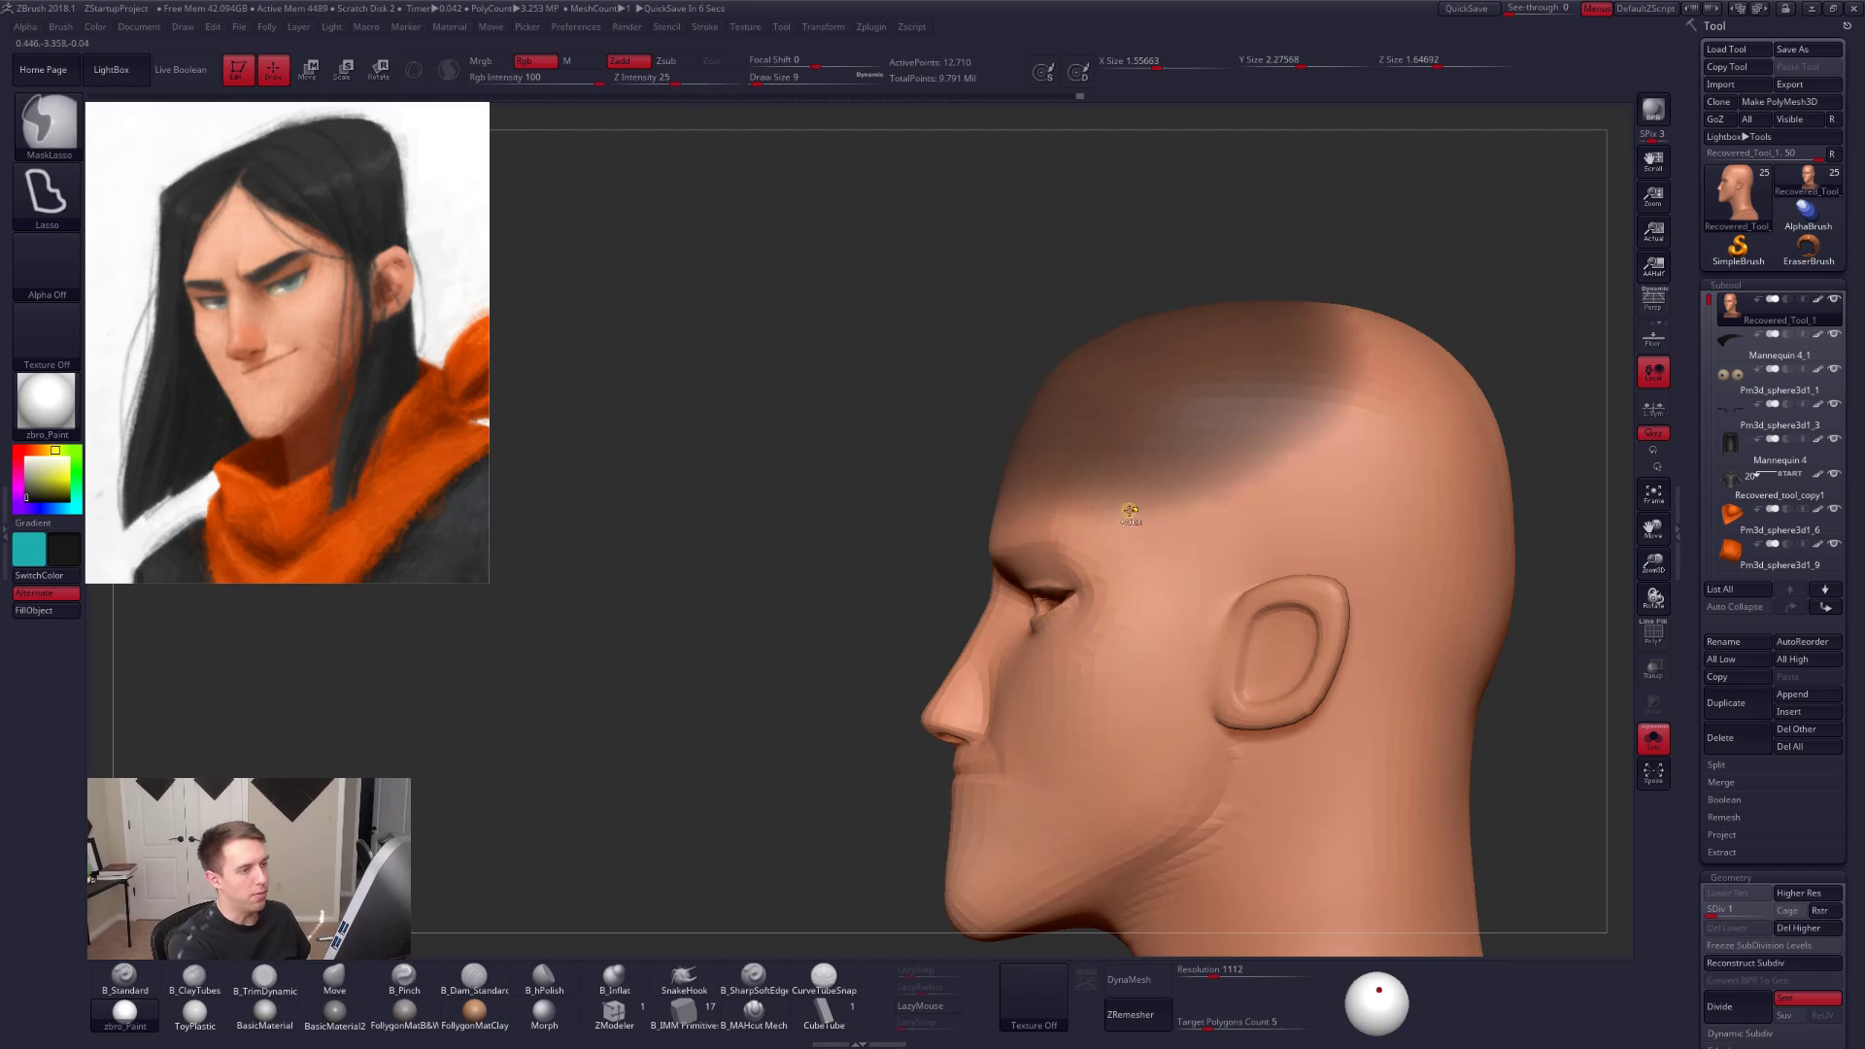
left_click(1133, 512, "ctrl")
left_click(1134, 510, "ctrl")
left_click(1134, 510, "ctrl")
left_click(948, 506, "ctrl")
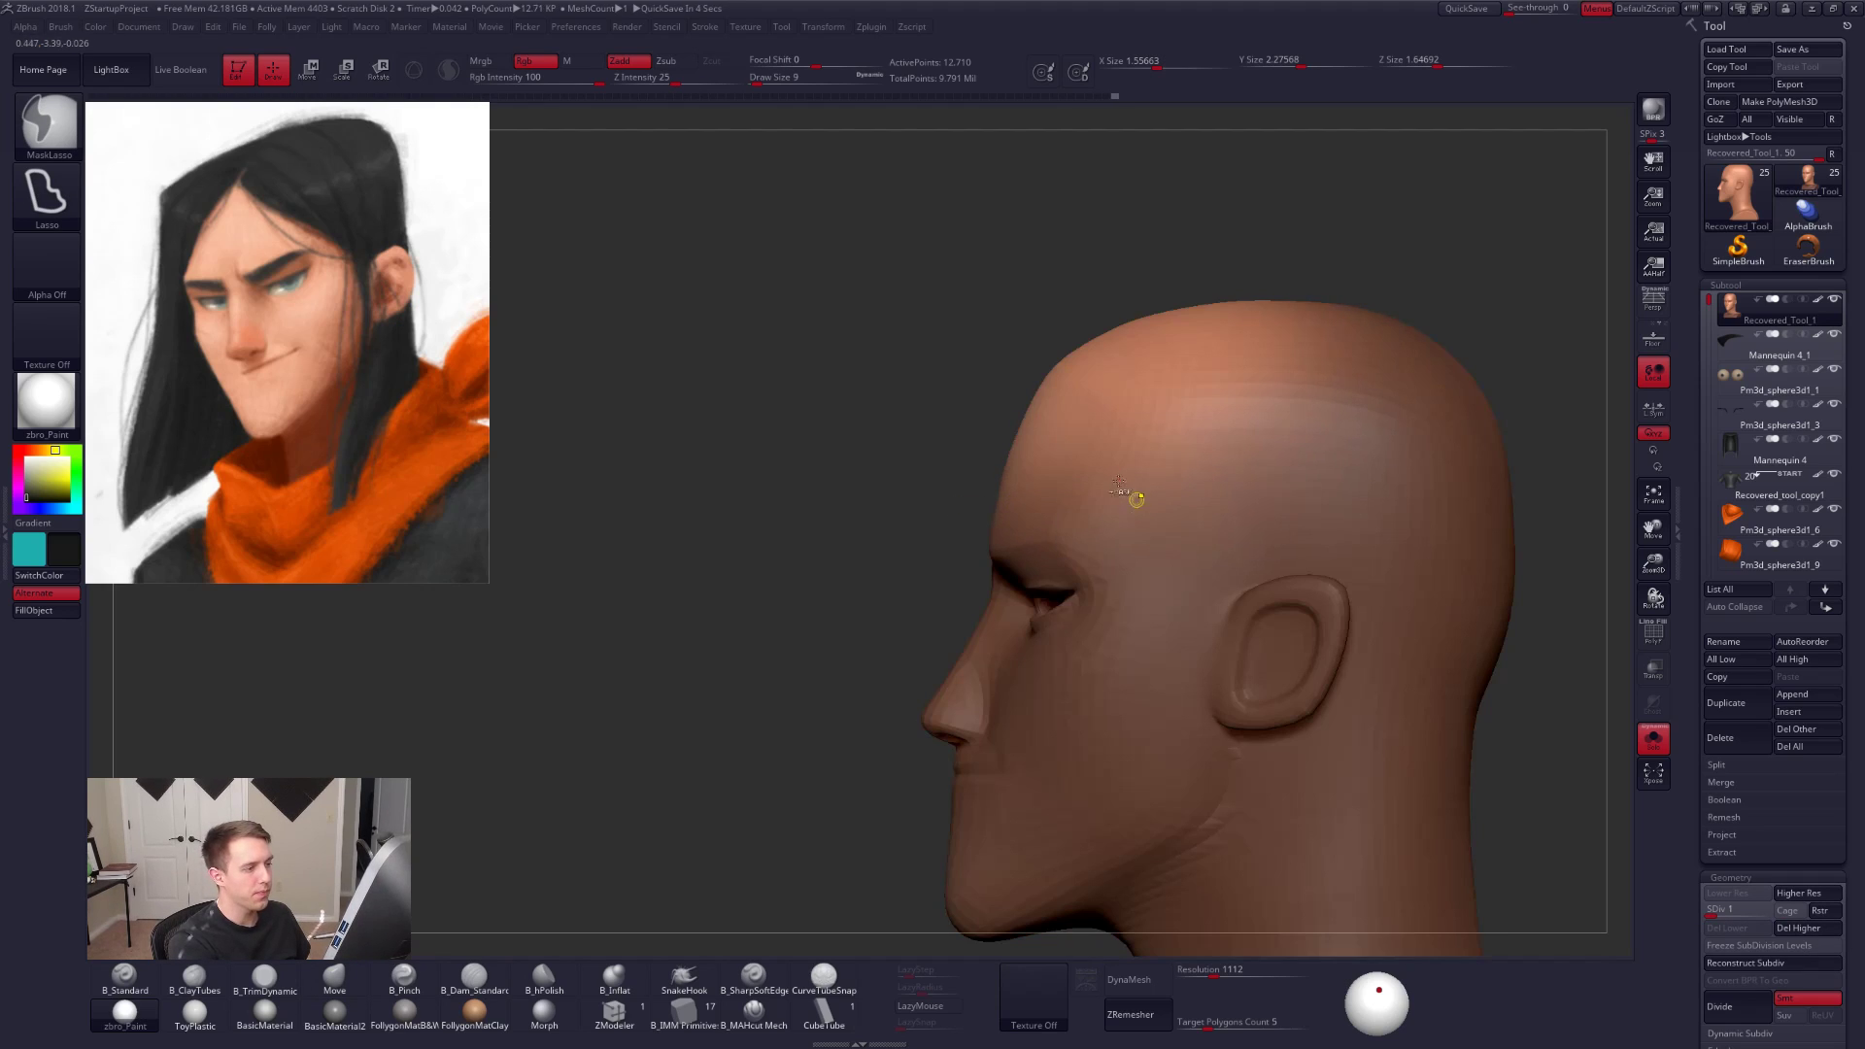
Step: Shift the unmasked forehead slightly backward along a horizontal move transpose line and check it with the whole character visible
key("w")
left_click_drag(1114, 460, 1344, 460)
left_click_drag(1229, 462, 1238, 461)
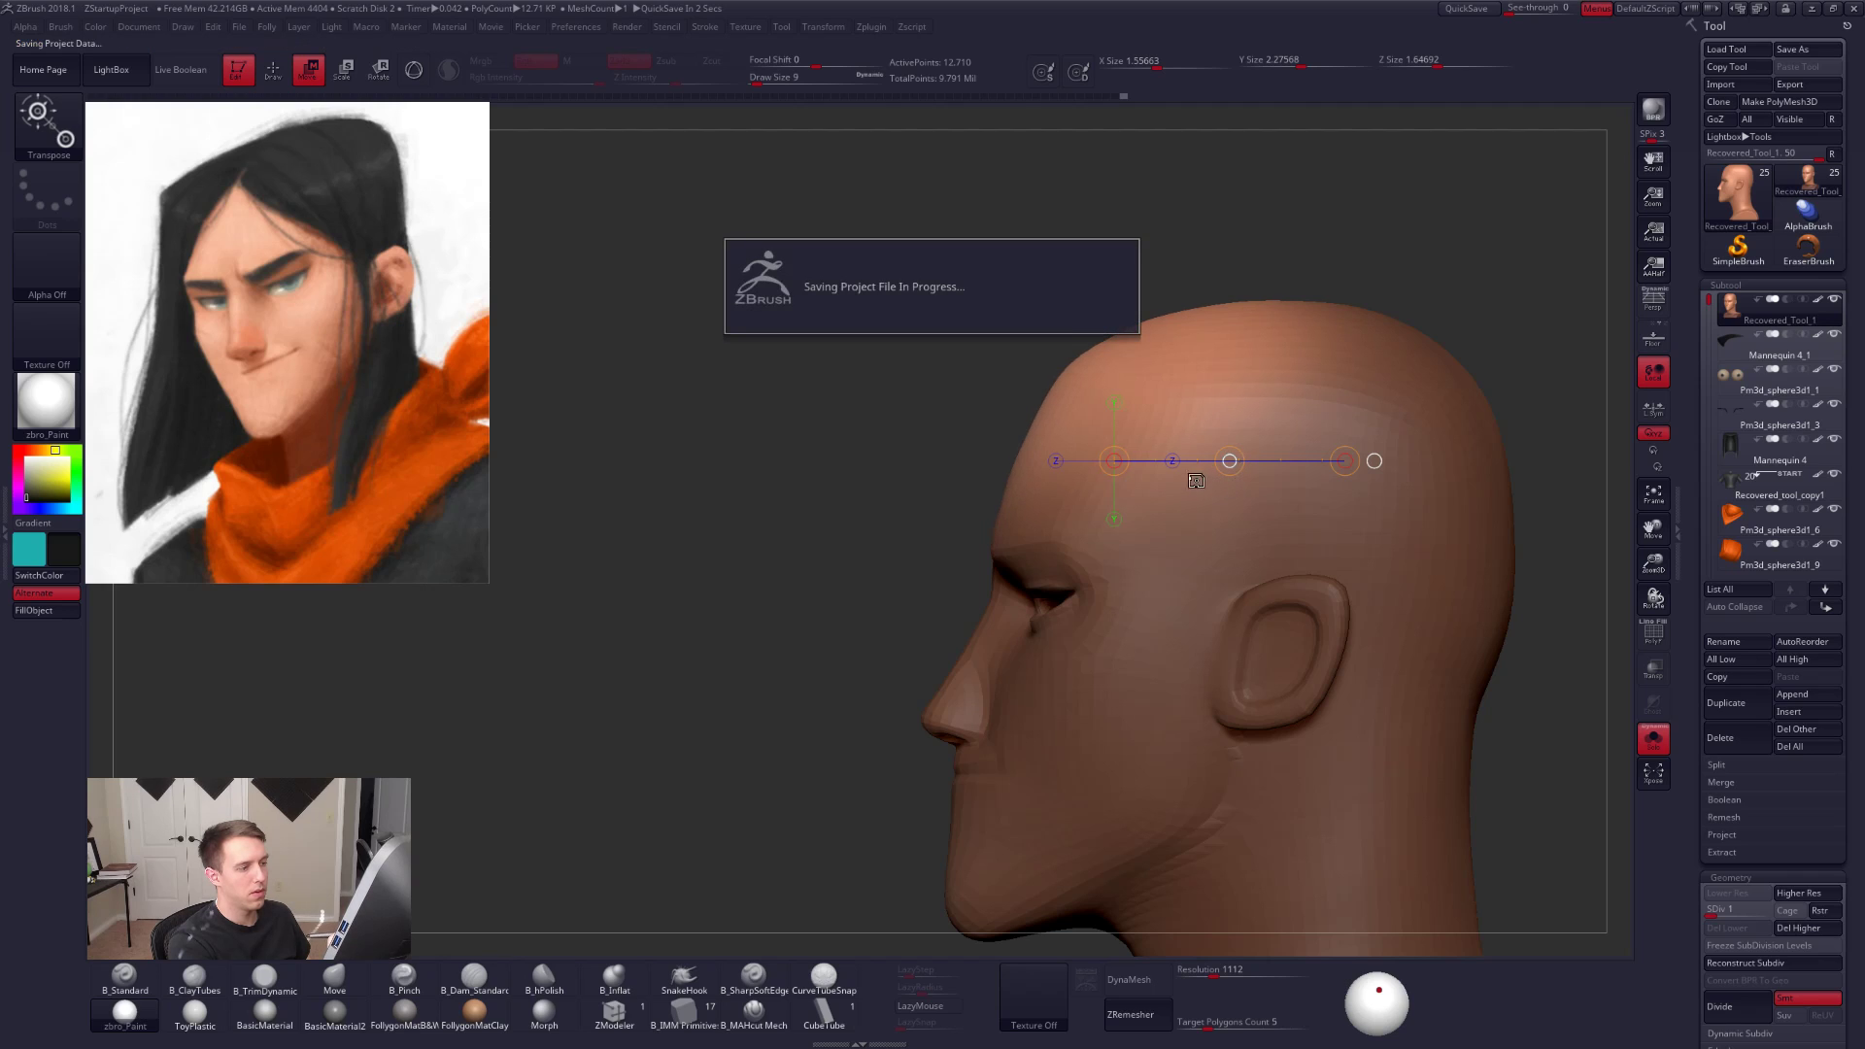
mouse_move(1377, 802)
right_mouse_down("ctrl")
mouse_move(1376, 746)
mouse_move(1410, 796)
mouse_move(1398, 736)
mouse_move(1321, 740)
mouse_move(1377, 790)
right_mouse_up("ctrl")
key("q")
key("shift+alt+s")
key("shift+f")
key("shift+f")
key("ctrl+shift+z")
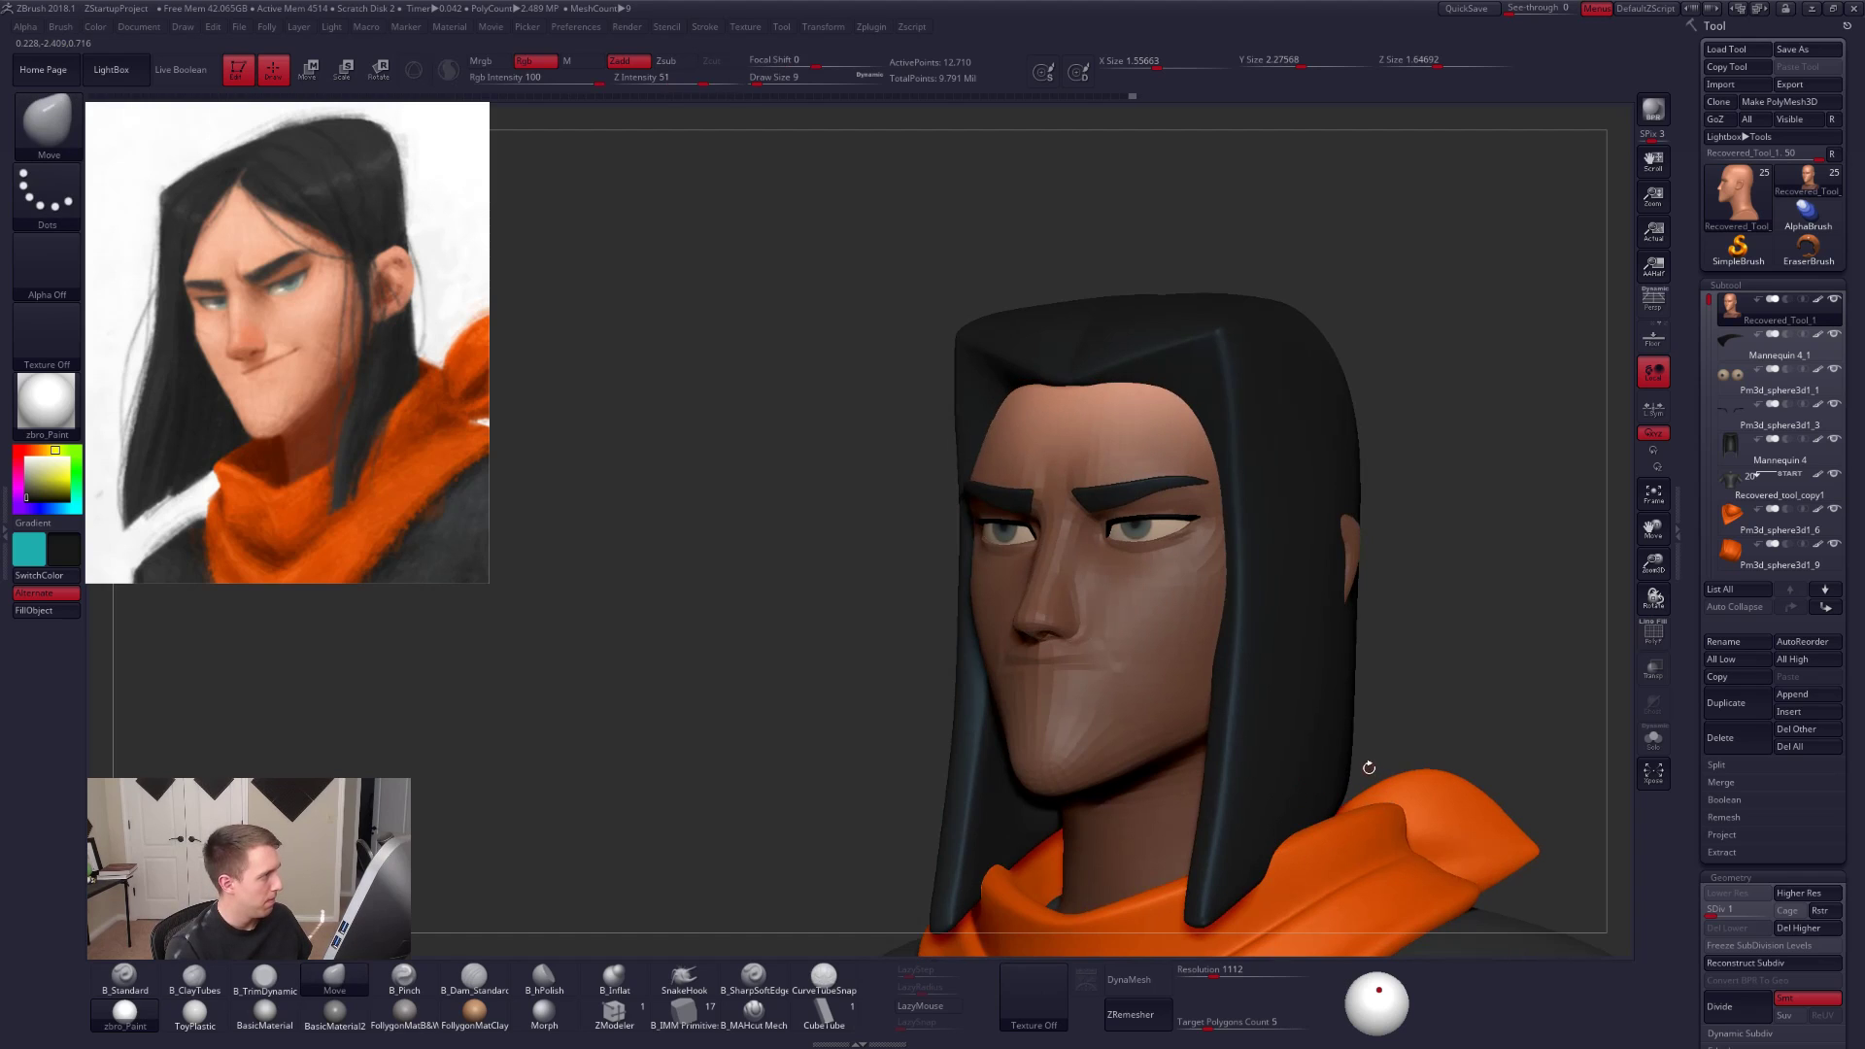
Step: Clear the forehead mask, isolate the head and mask the brow and eye area with a softened edge
left_click_drag(1470, 707, 1486, 724, "ctrl")
key("alt+s")
mouse_move(1000, 437)
right_mouse_down("ctrl")
mouse_move(994, 486)
mouse_move(1001, 442)
right_mouse_up("ctrl")
key("shift+f")
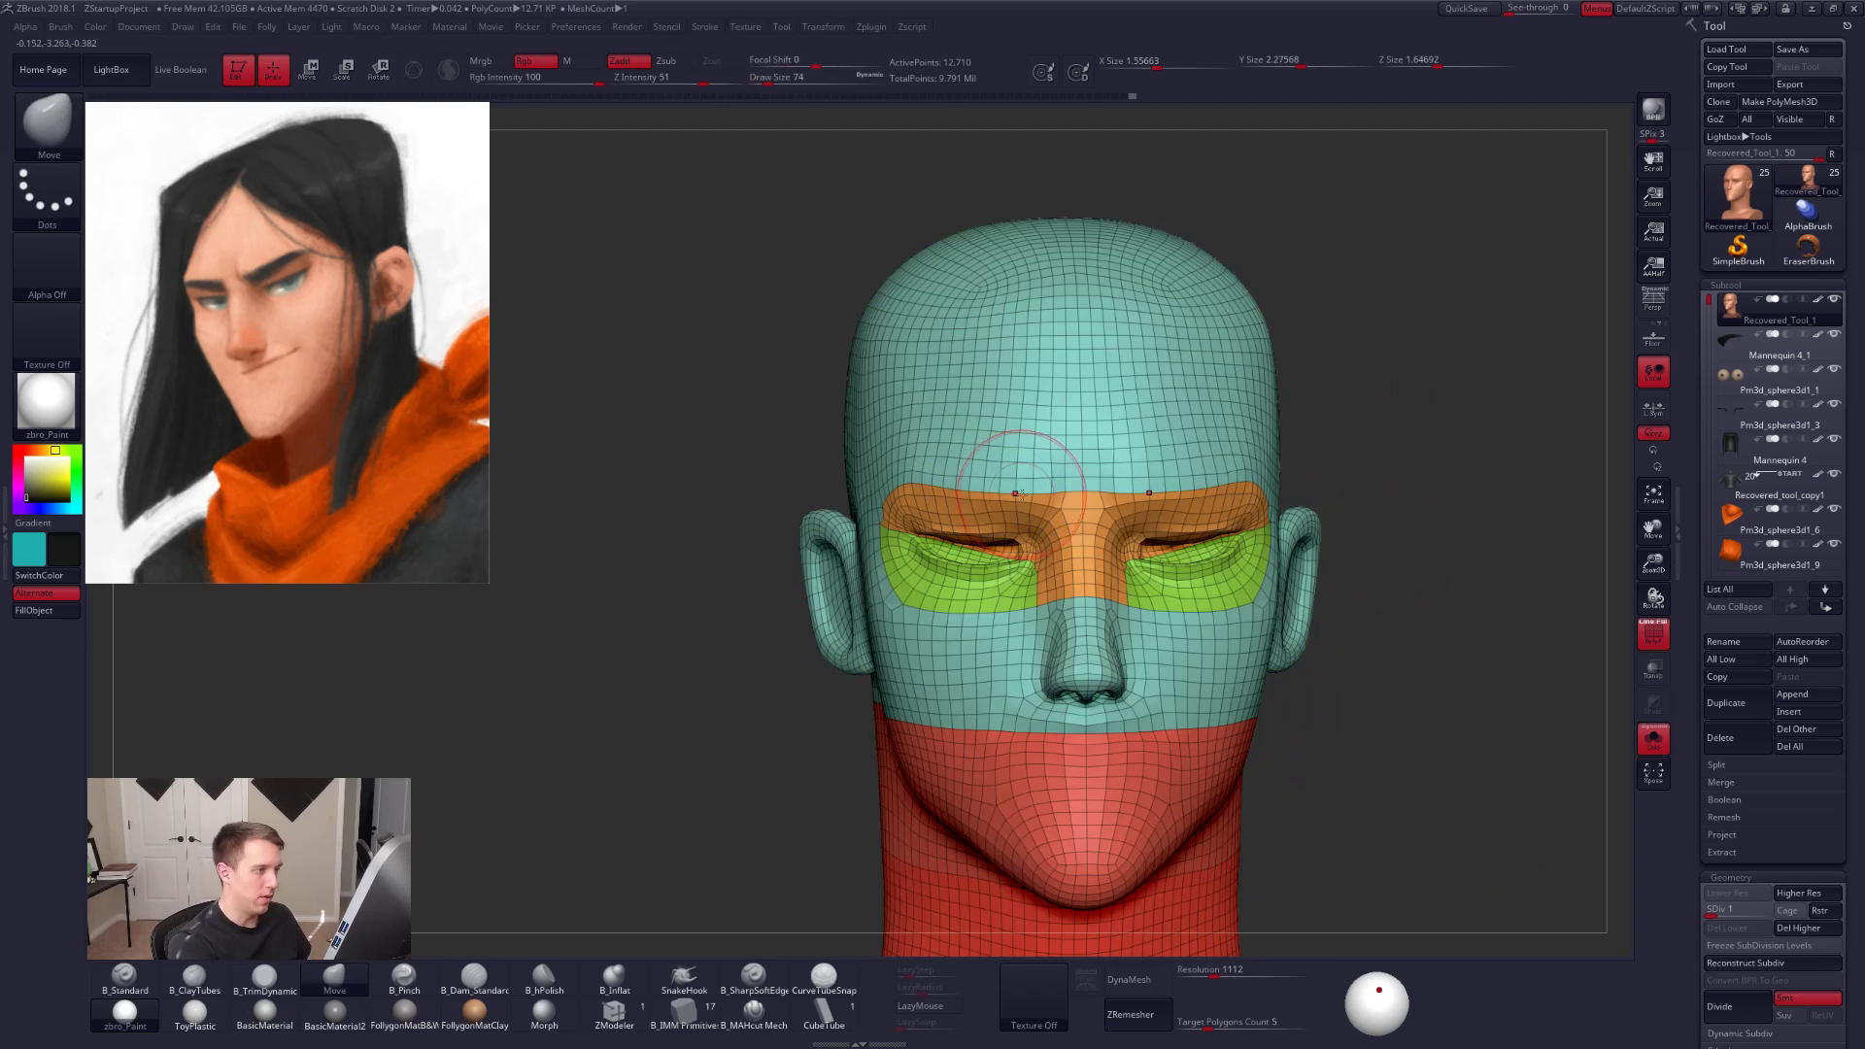
mouse_move(1060, 485)
left_mouse_down("ctrl")
mouse_move(861, 478)
mouse_move(913, 602)
mouse_move(1014, 600)
mouse_move(1059, 490)
left_mouse_up("ctrl")
left_click_drag(1360, 524, 959, 509)
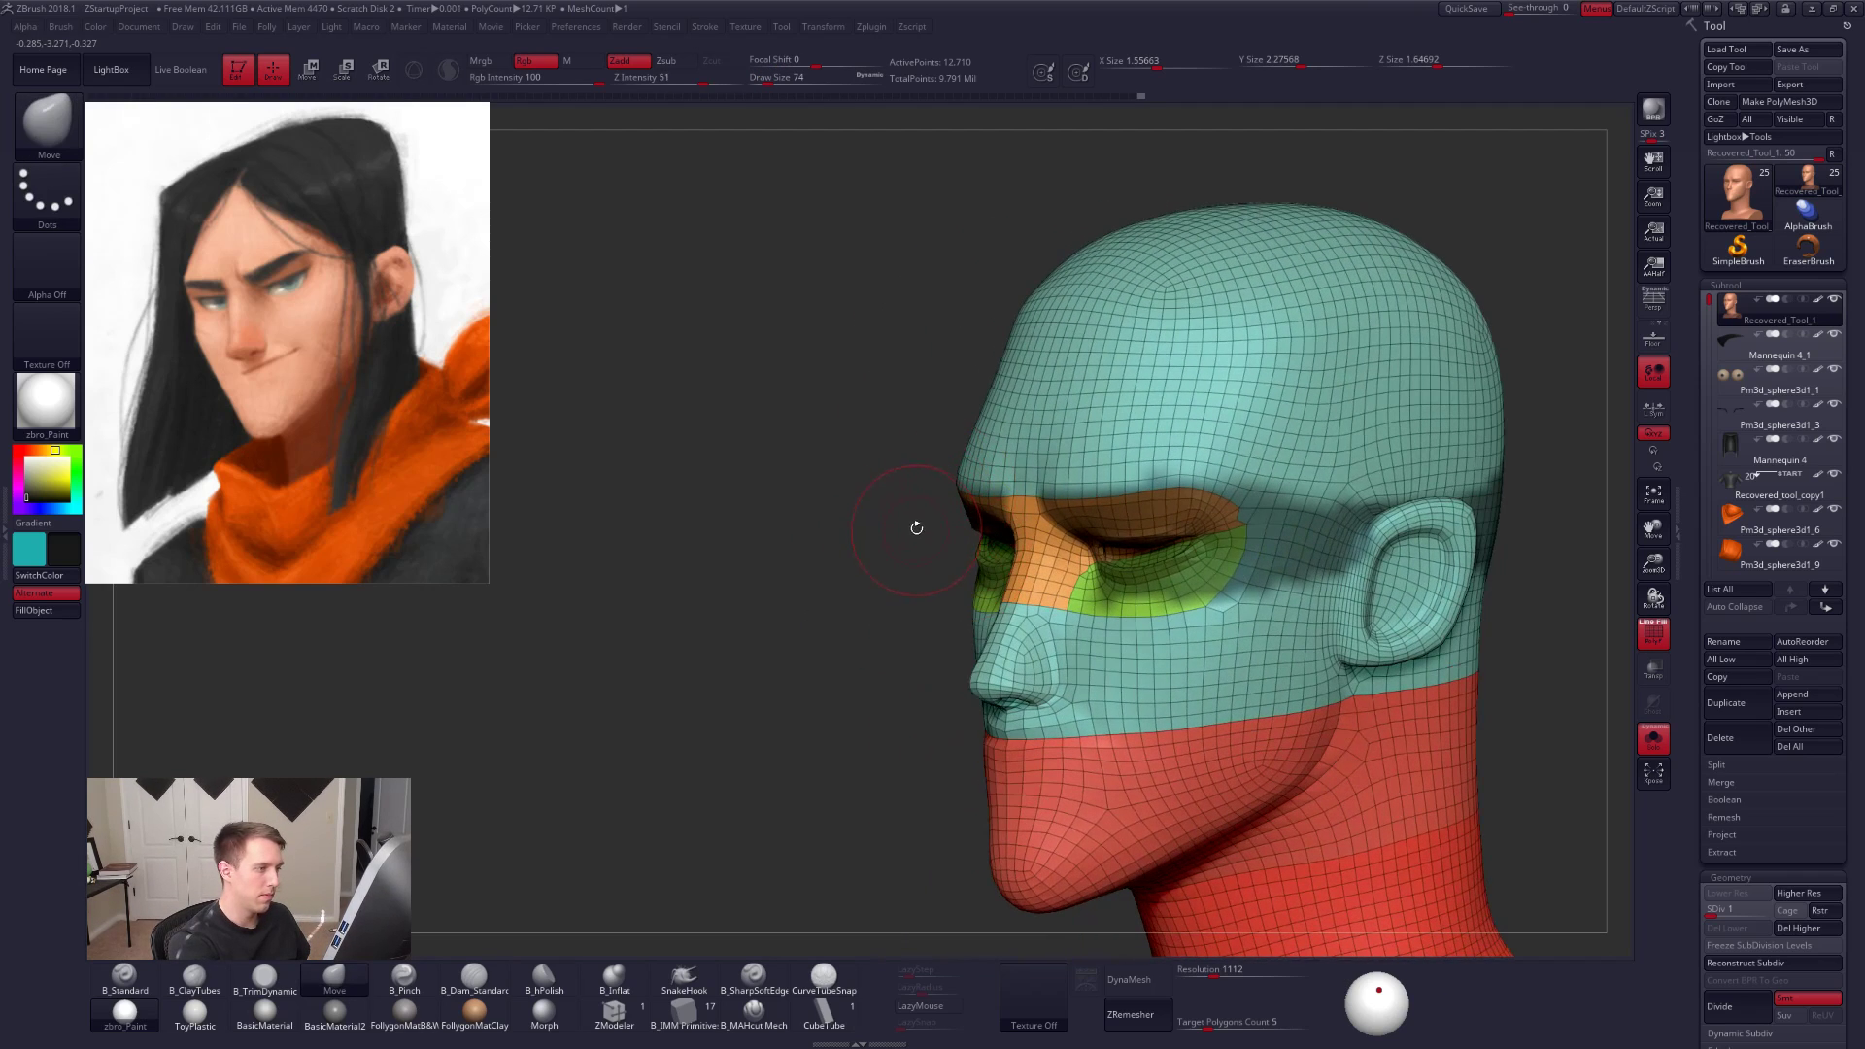
left_click(940, 537, "ctrl")
left_click(965, 498, "ctrl")
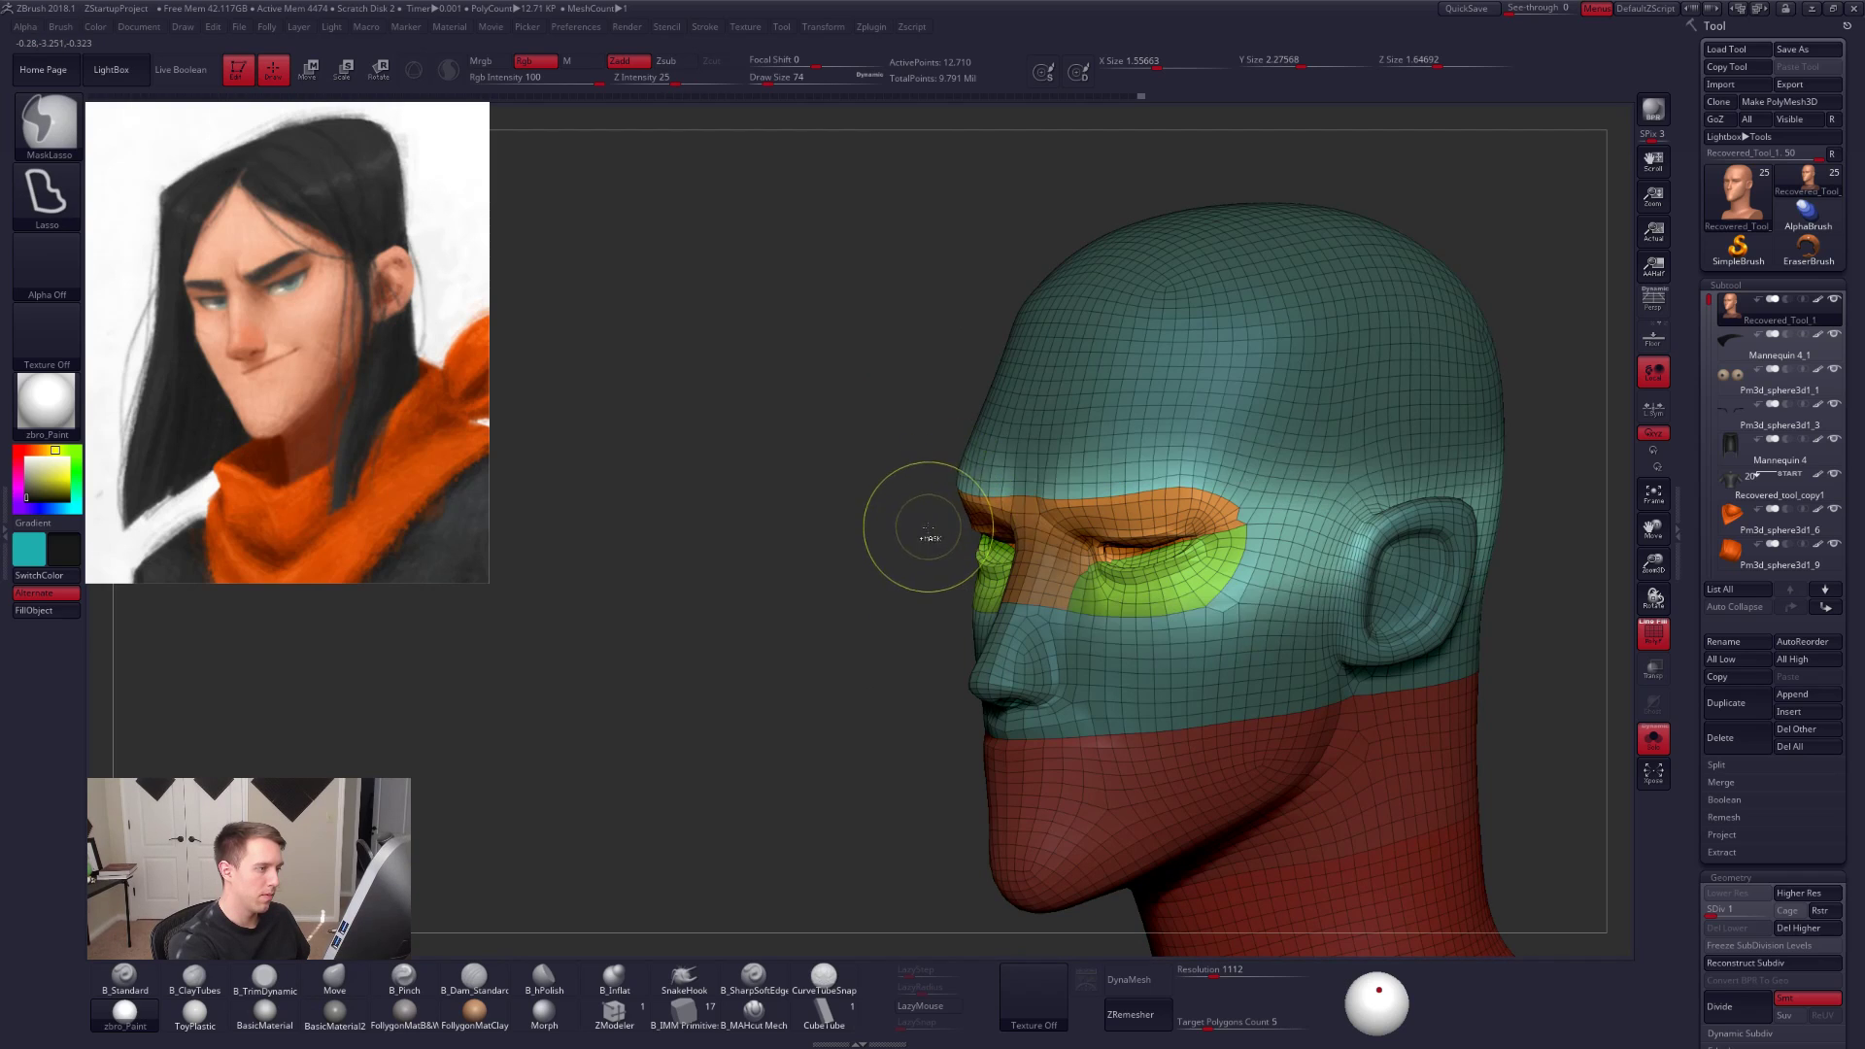
left_click(924, 536, "ctrl")
left_click(979, 466, "ctrl")
Step: Reshape the forehead above the masked brows with the Move brush at draw sizes 130 and 113
key("space")
mouse_move(970, 467)
left_mouse_down()
mouse_move(927, 456)
mouse_move(962, 453)
left_mouse_up()
key("shift+f")
left_click_drag(836, 466, 1006, 469)
right_click_drag(1006, 469, 949, 496, "shift")
right_click_drag(1050, 438, 995, 434, "shift")
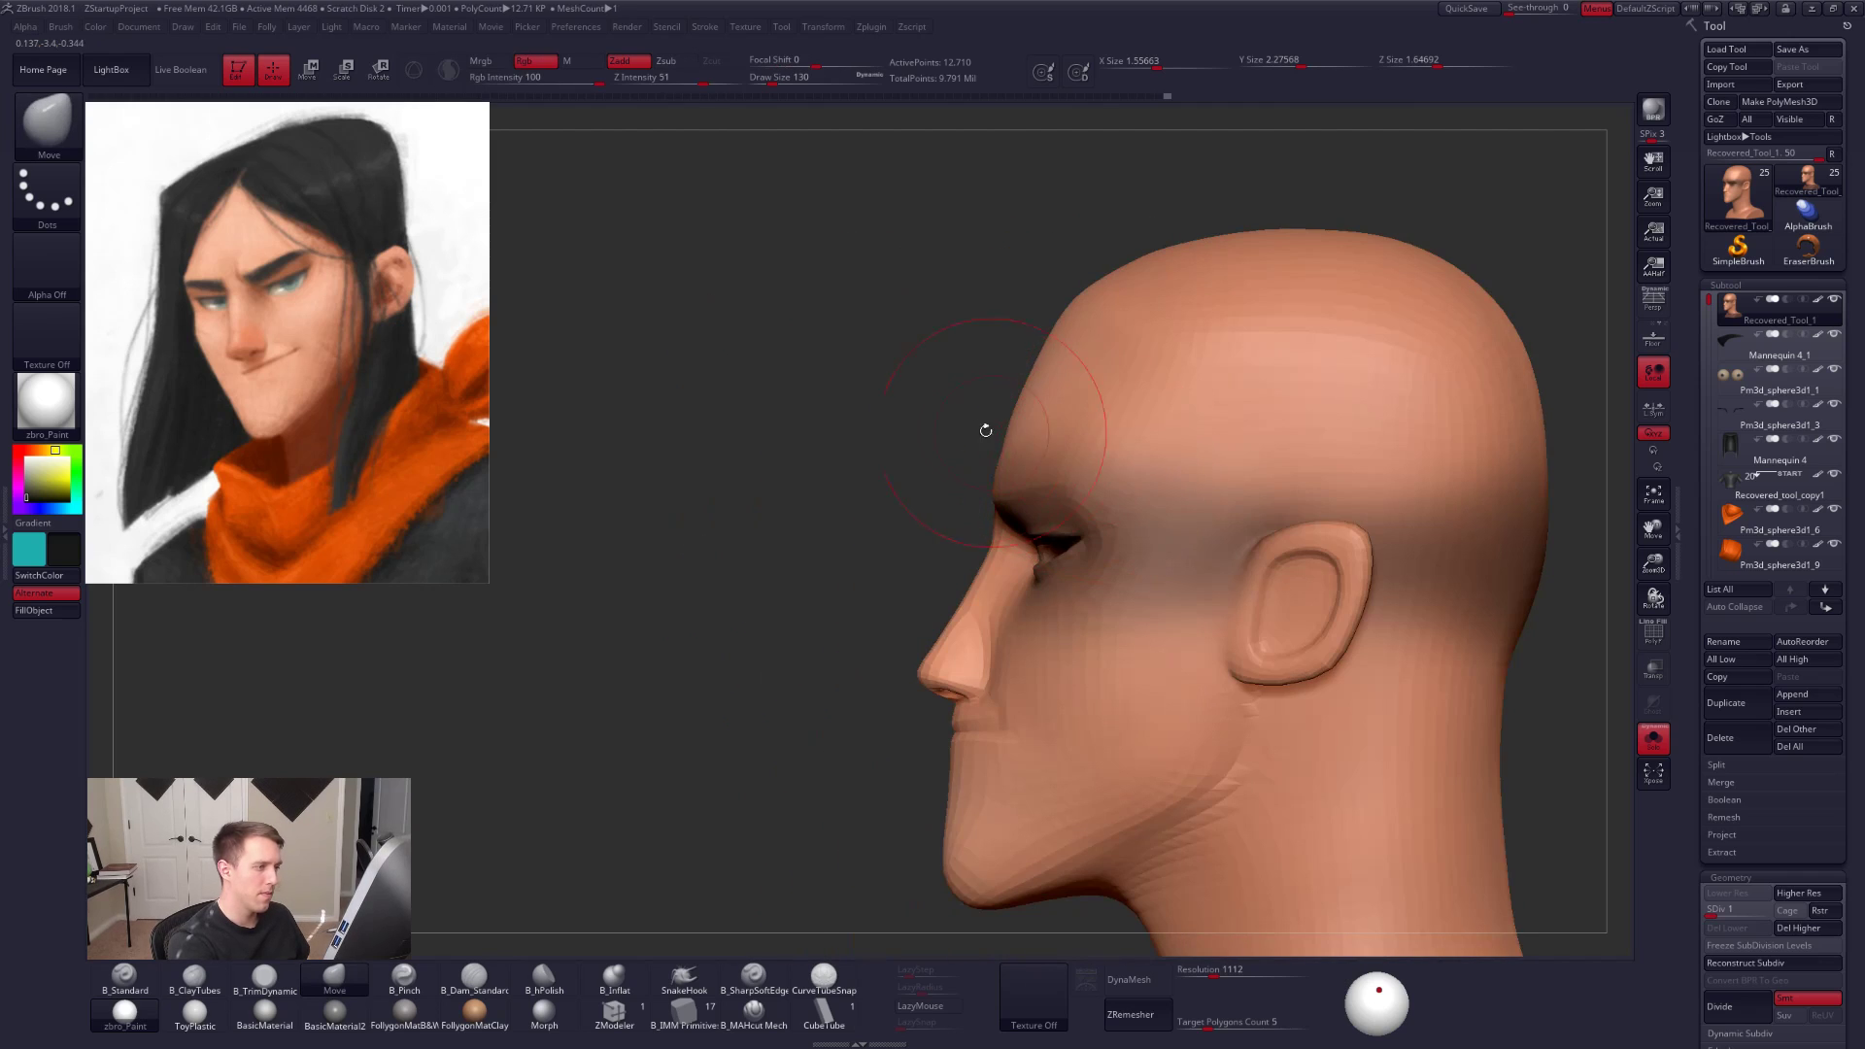
key("space")
left_click_drag(971, 471, 1020, 409)
right_click_drag(957, 414, 1036, 417)
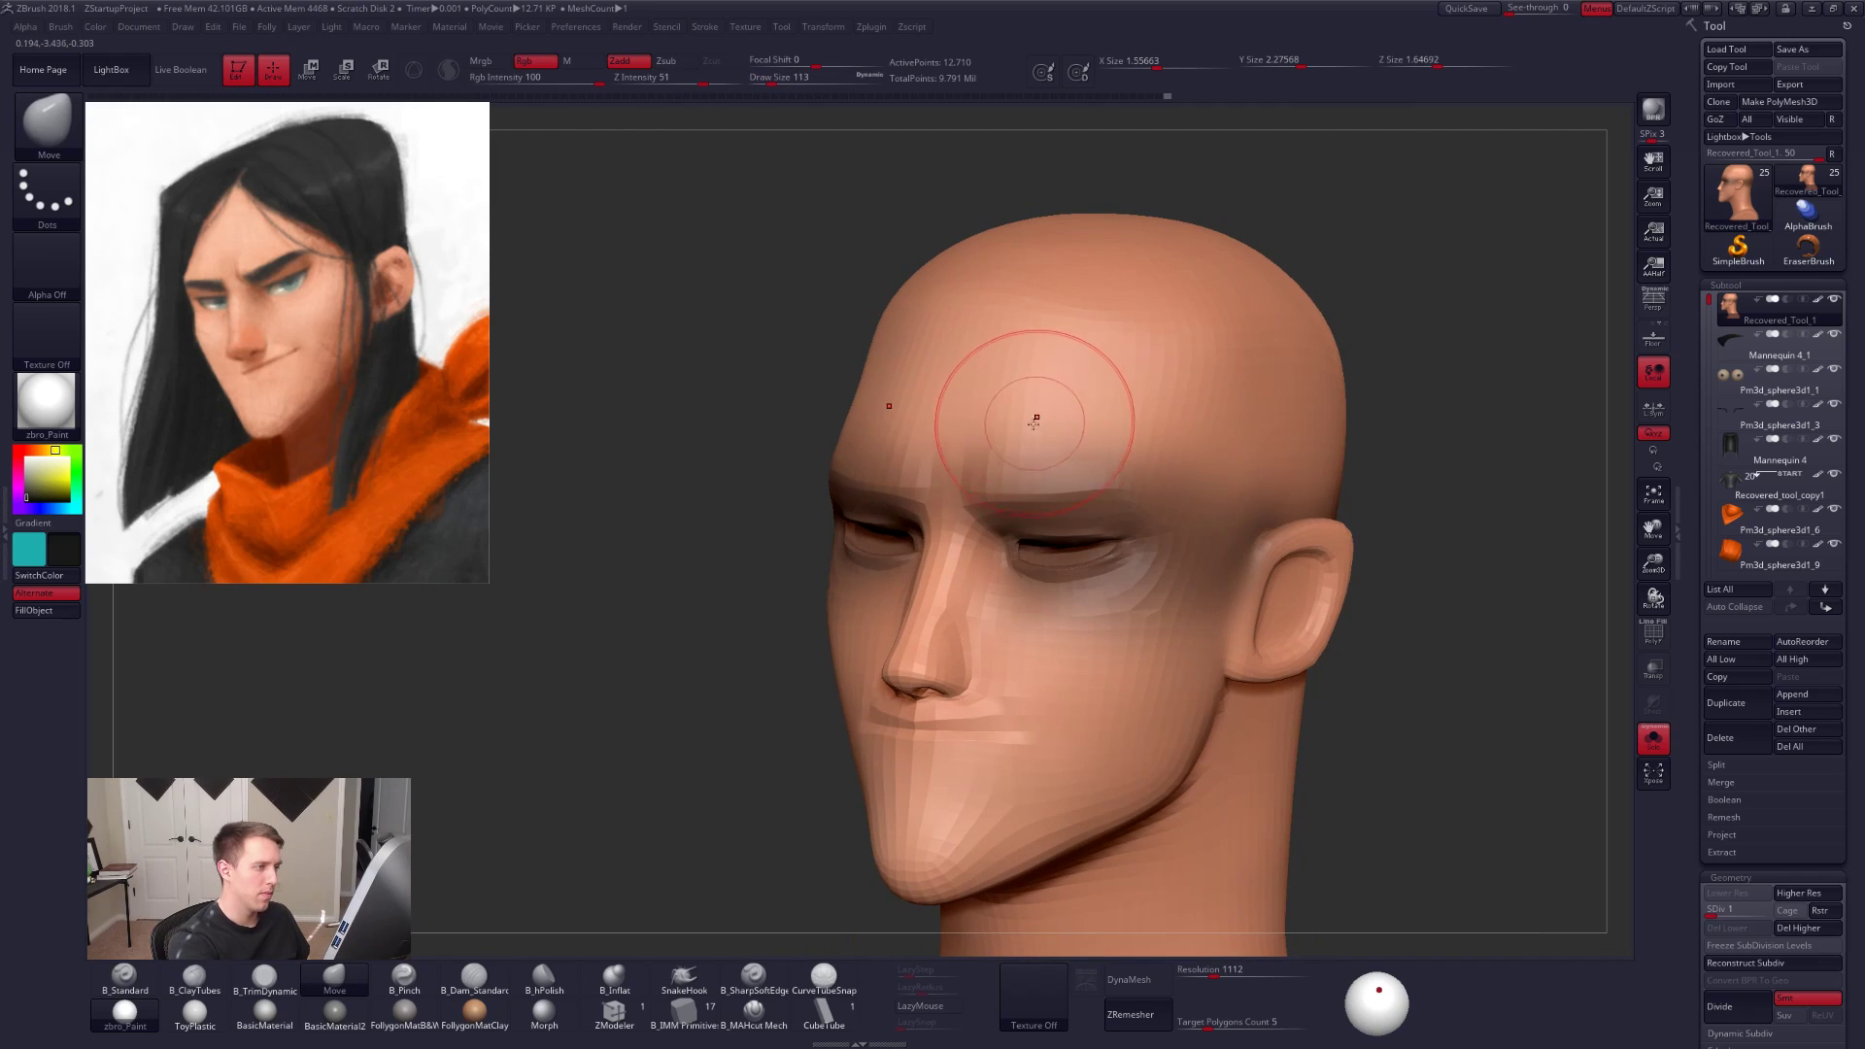
Step: Bring back the whole character and raise the head to subdivision level 5, reviewing the forehead in three-quarter view
key("shift+f")
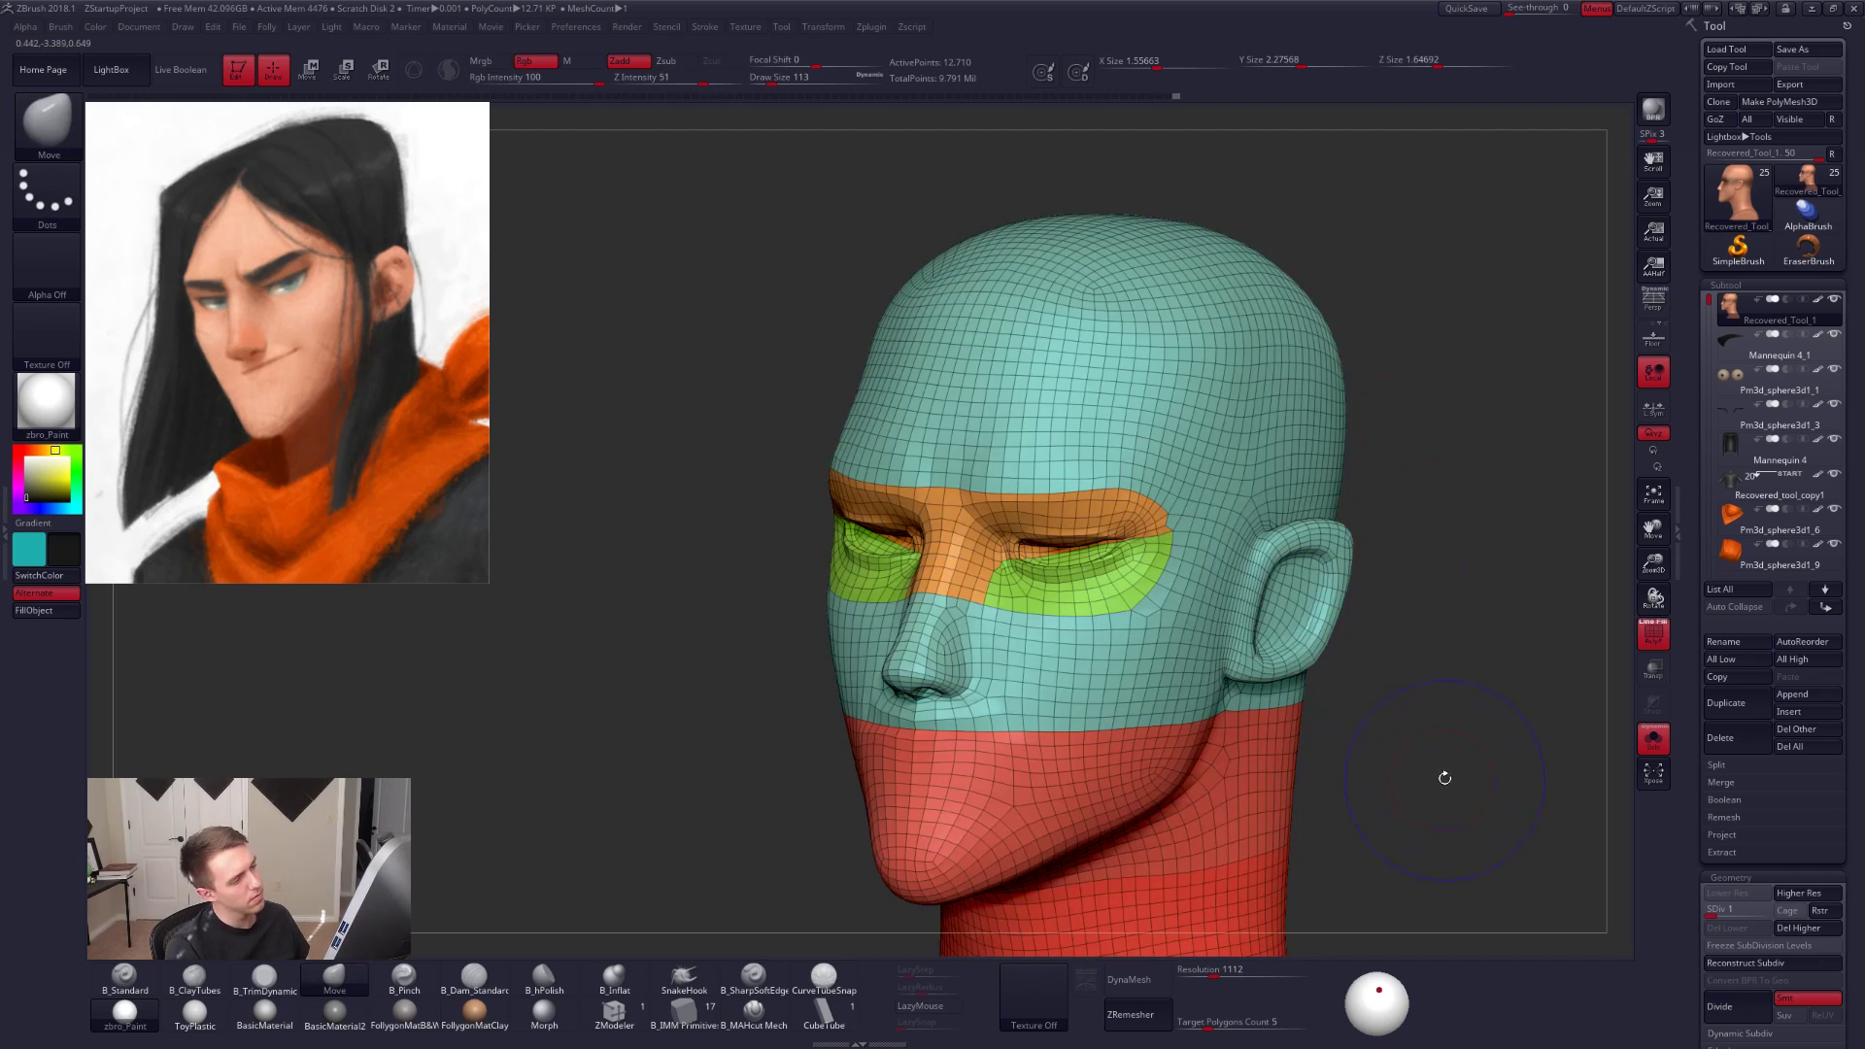
key("shift+f")
key("alt+shift+s")
key("d")
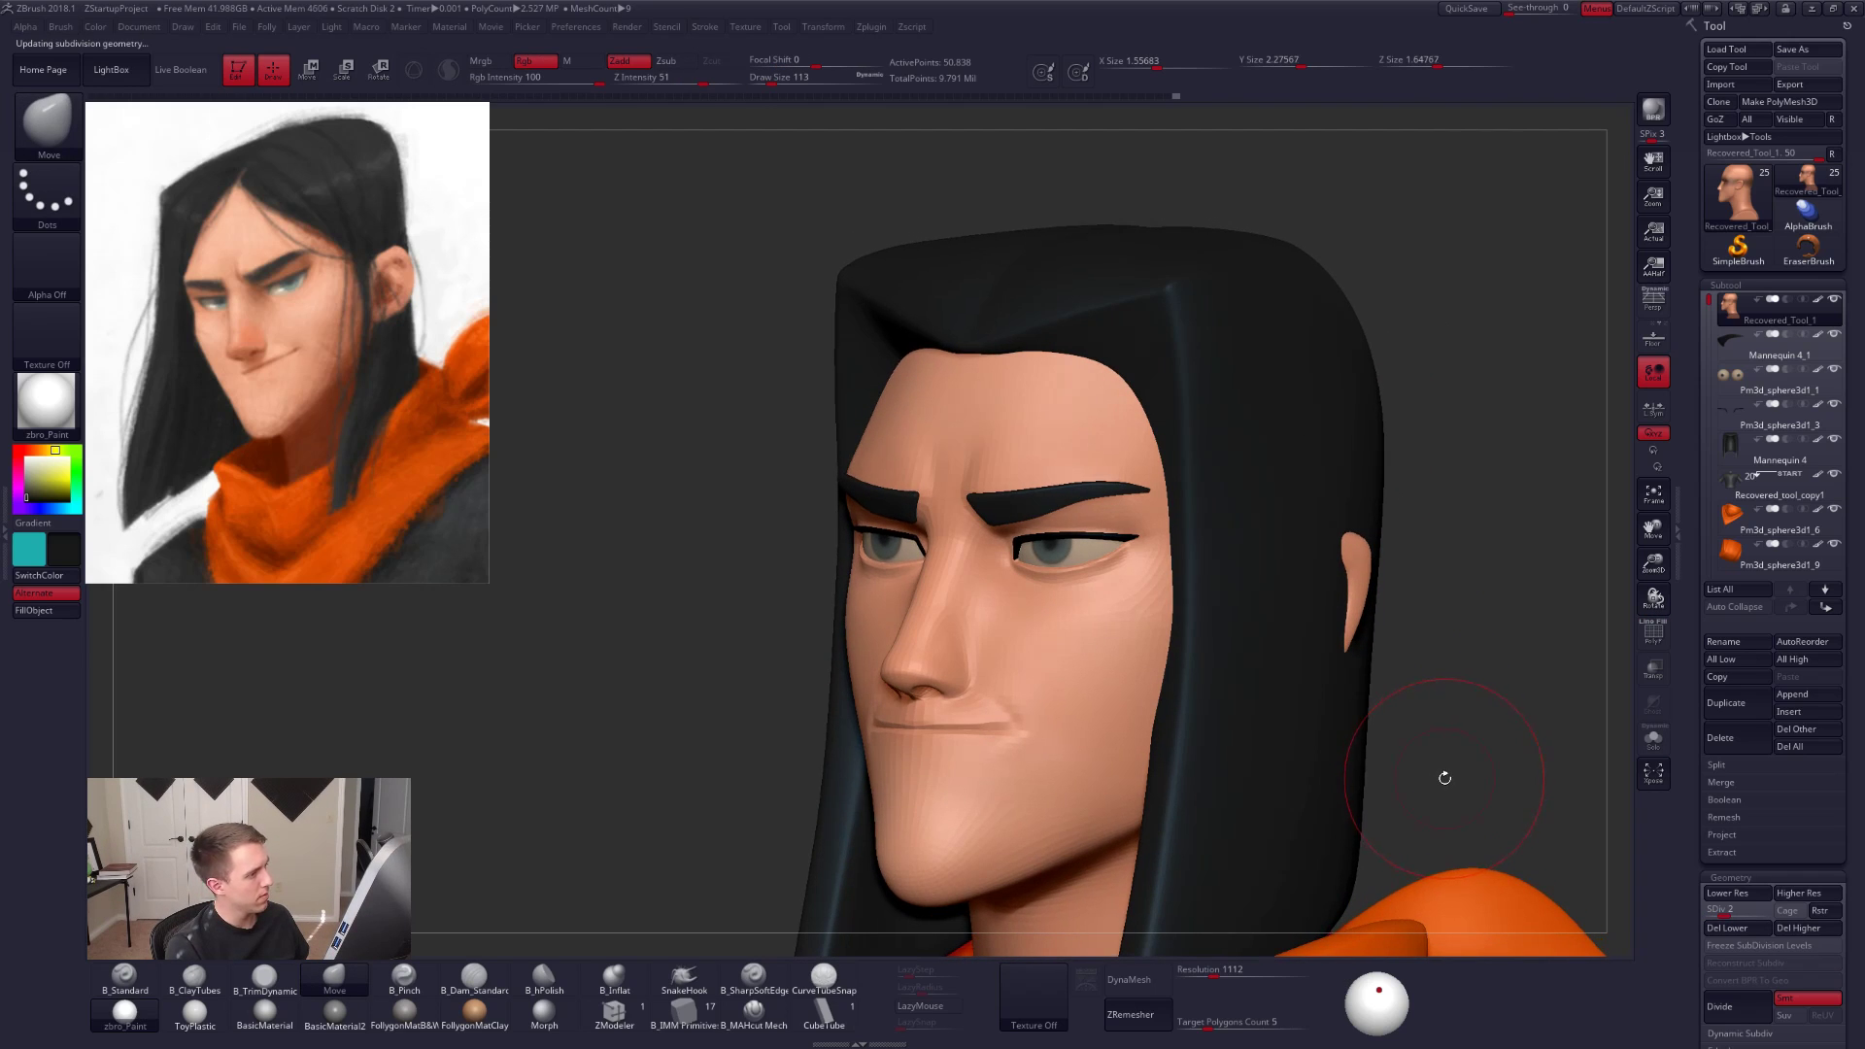
key("d")
mouse_move(1448, 775)
left_mouse_down()
mouse_move(1461, 765)
mouse_move(1430, 808)
mouse_move(1483, 764)
mouse_move(1454, 778)
left_mouse_up()
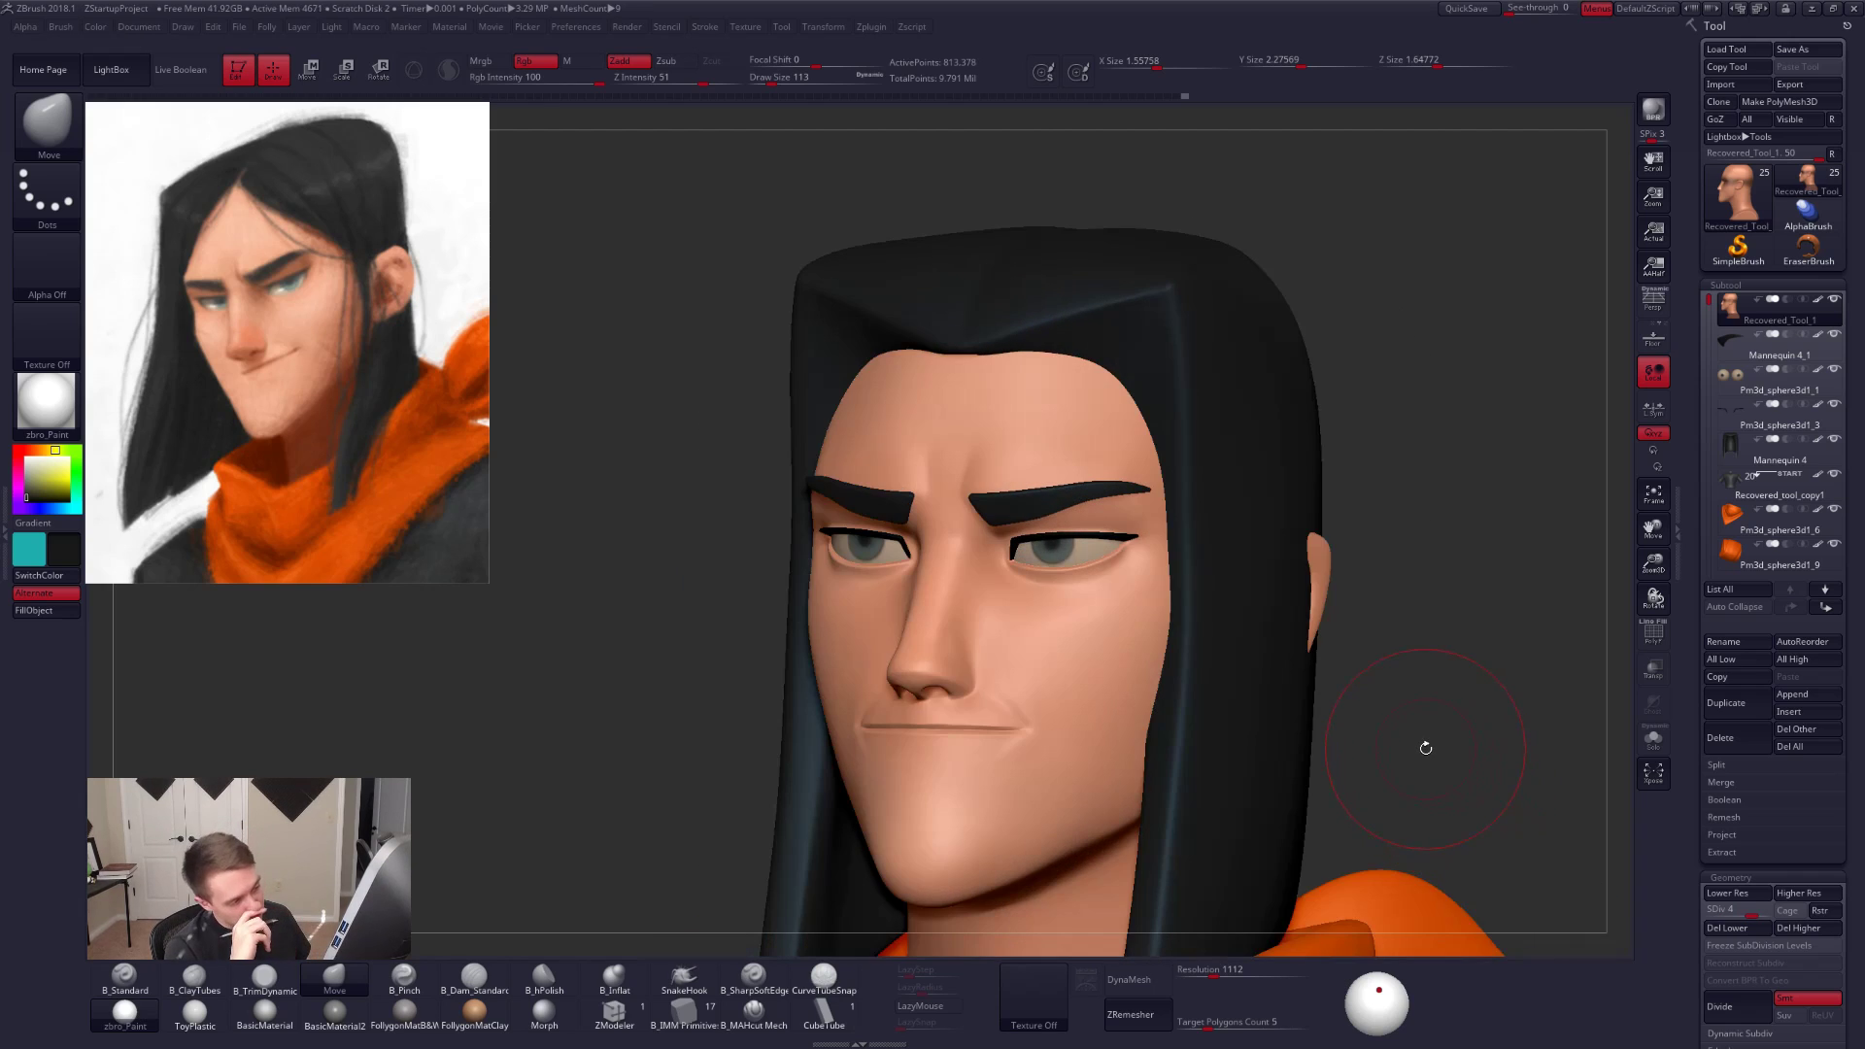
key("d")
key("s")
mouse_move(1396, 756)
left_mouse_down()
mouse_move(1386, 770)
mouse_move(1413, 743)
left_mouse_up()
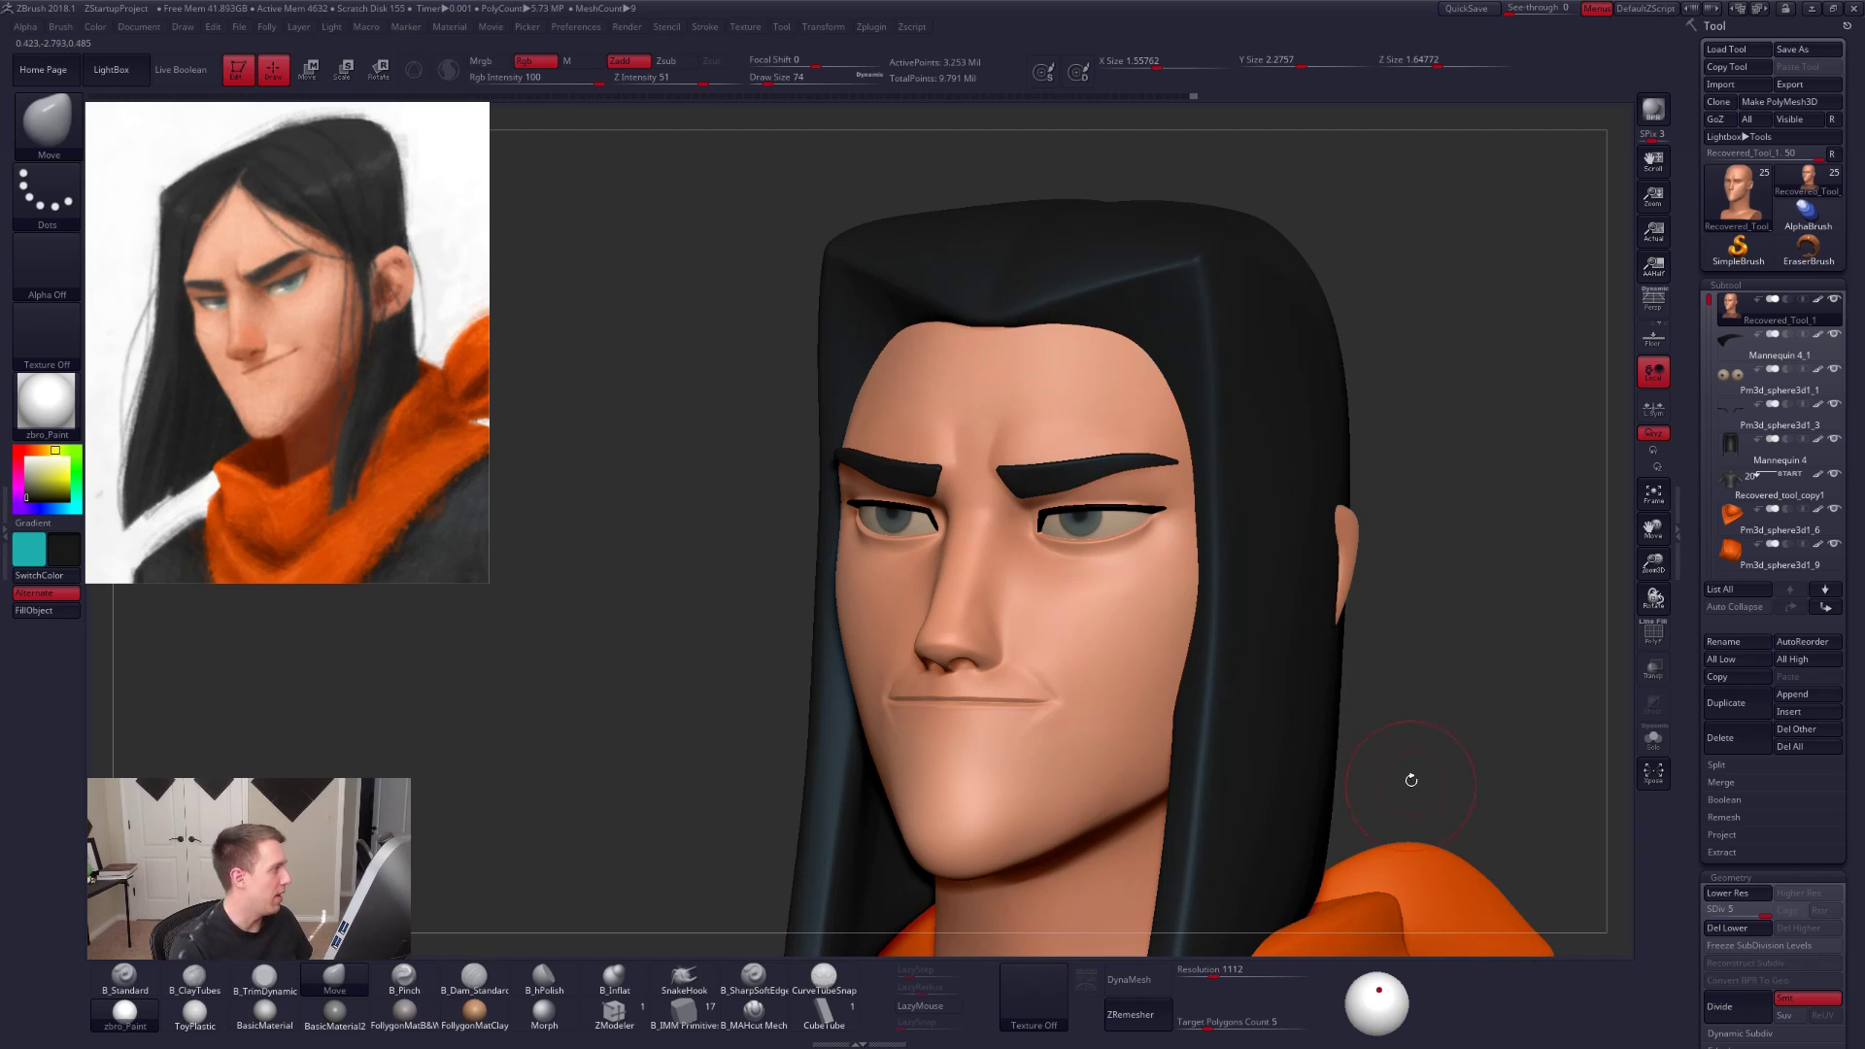
Step: Select the eyeballs and inspect them from the front in the face and isolated on their own
left_click_drag(1457, 751, 1439, 758, "shift")
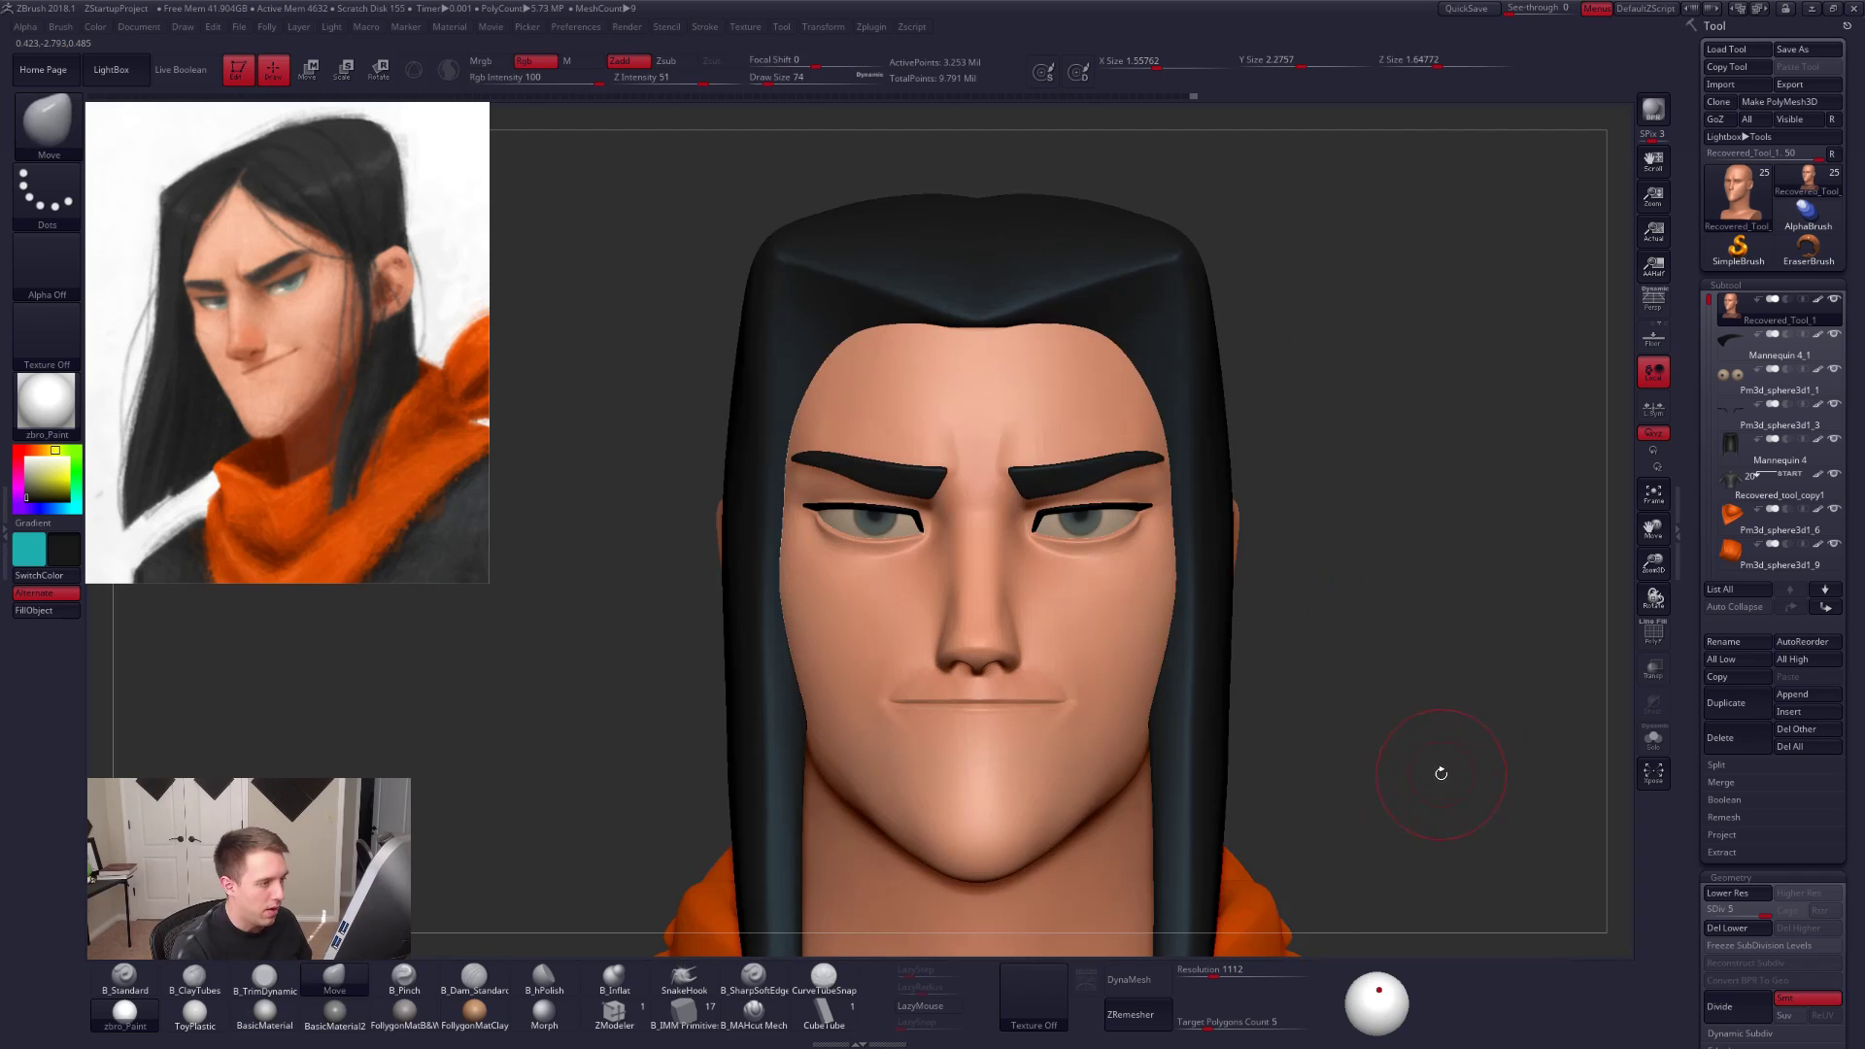
left_click(1779, 379)
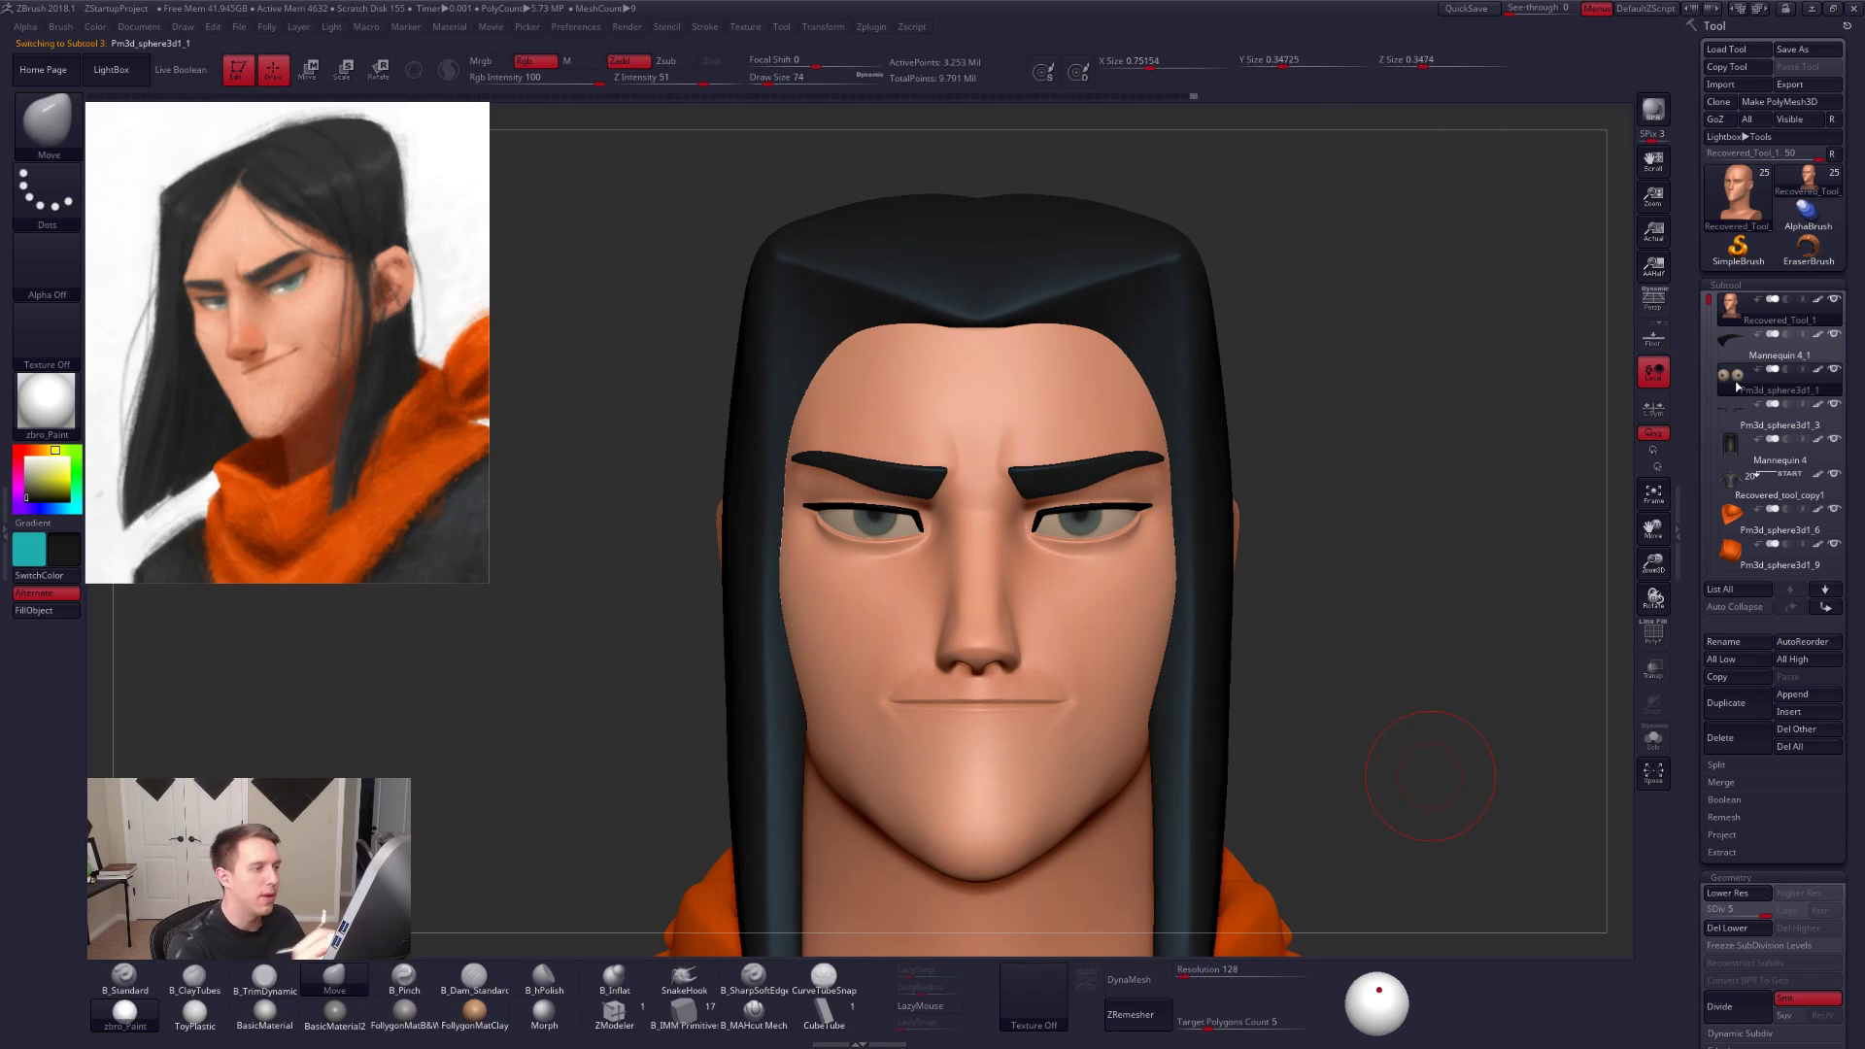
right_click_drag(1122, 494, 1122, 546, "ctrl")
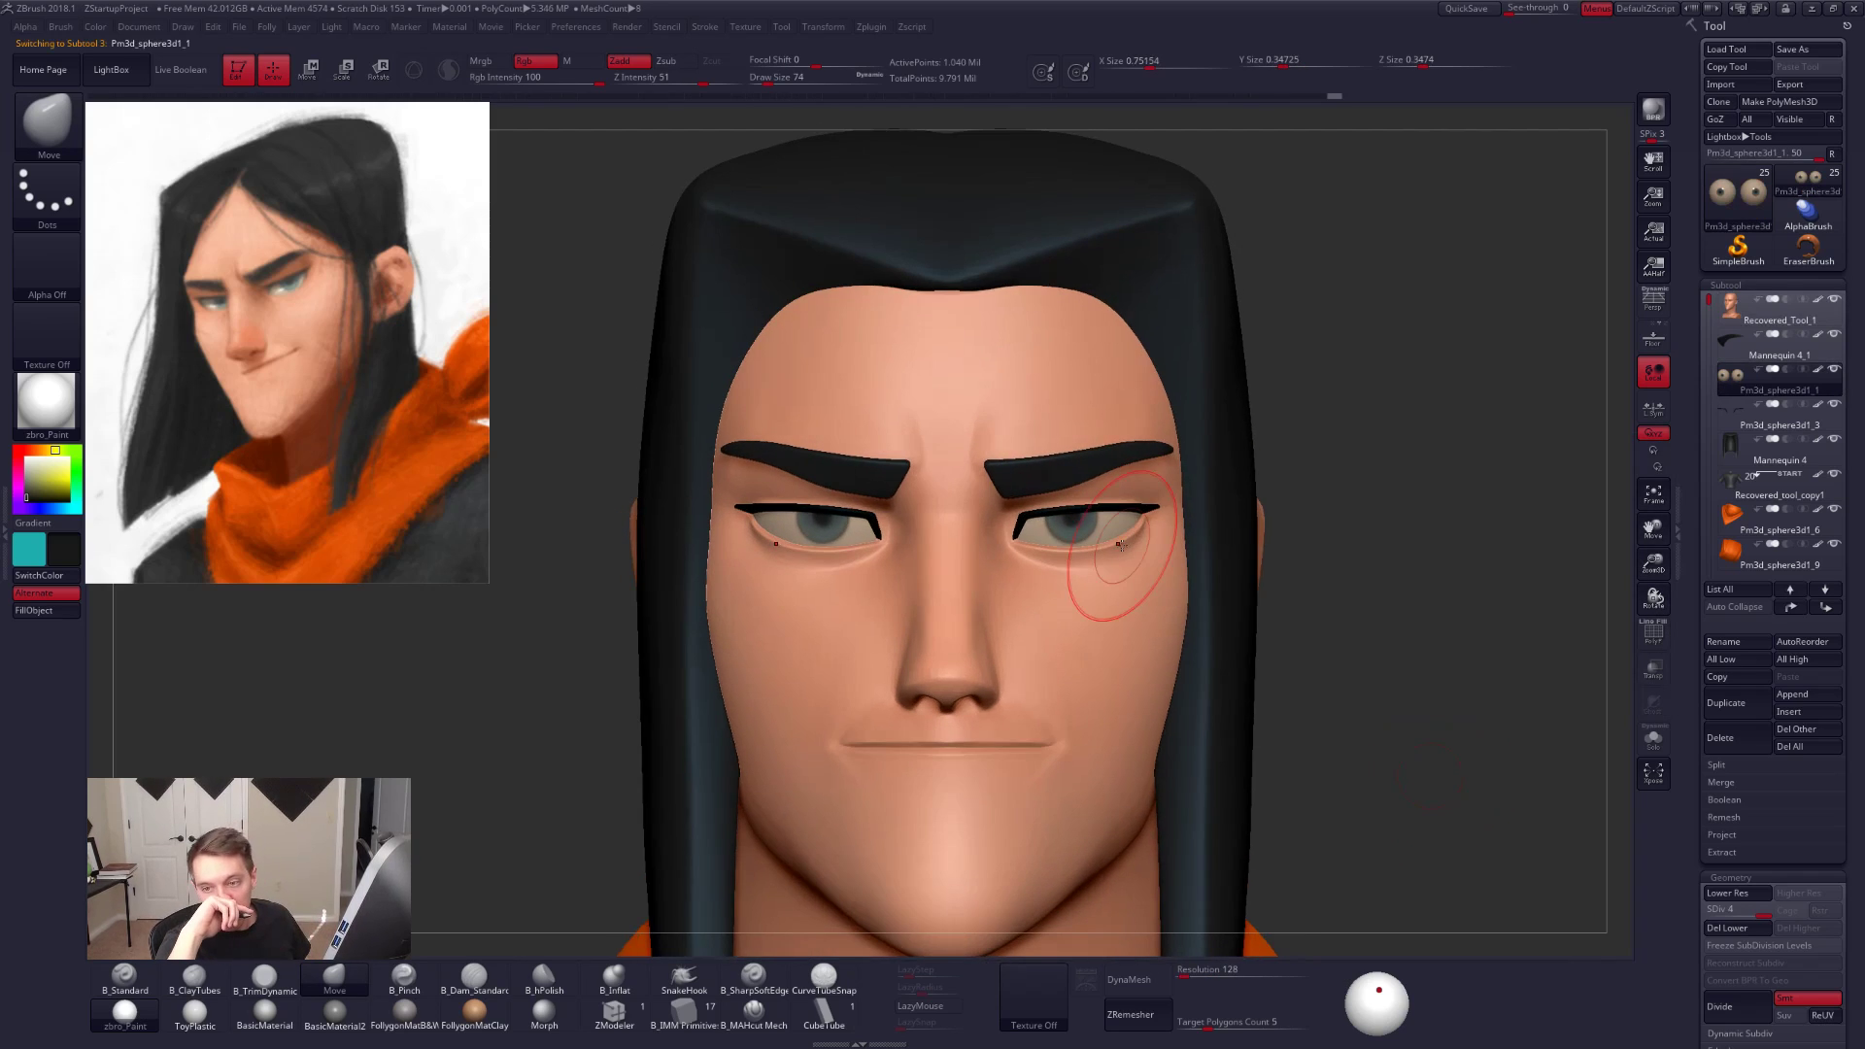
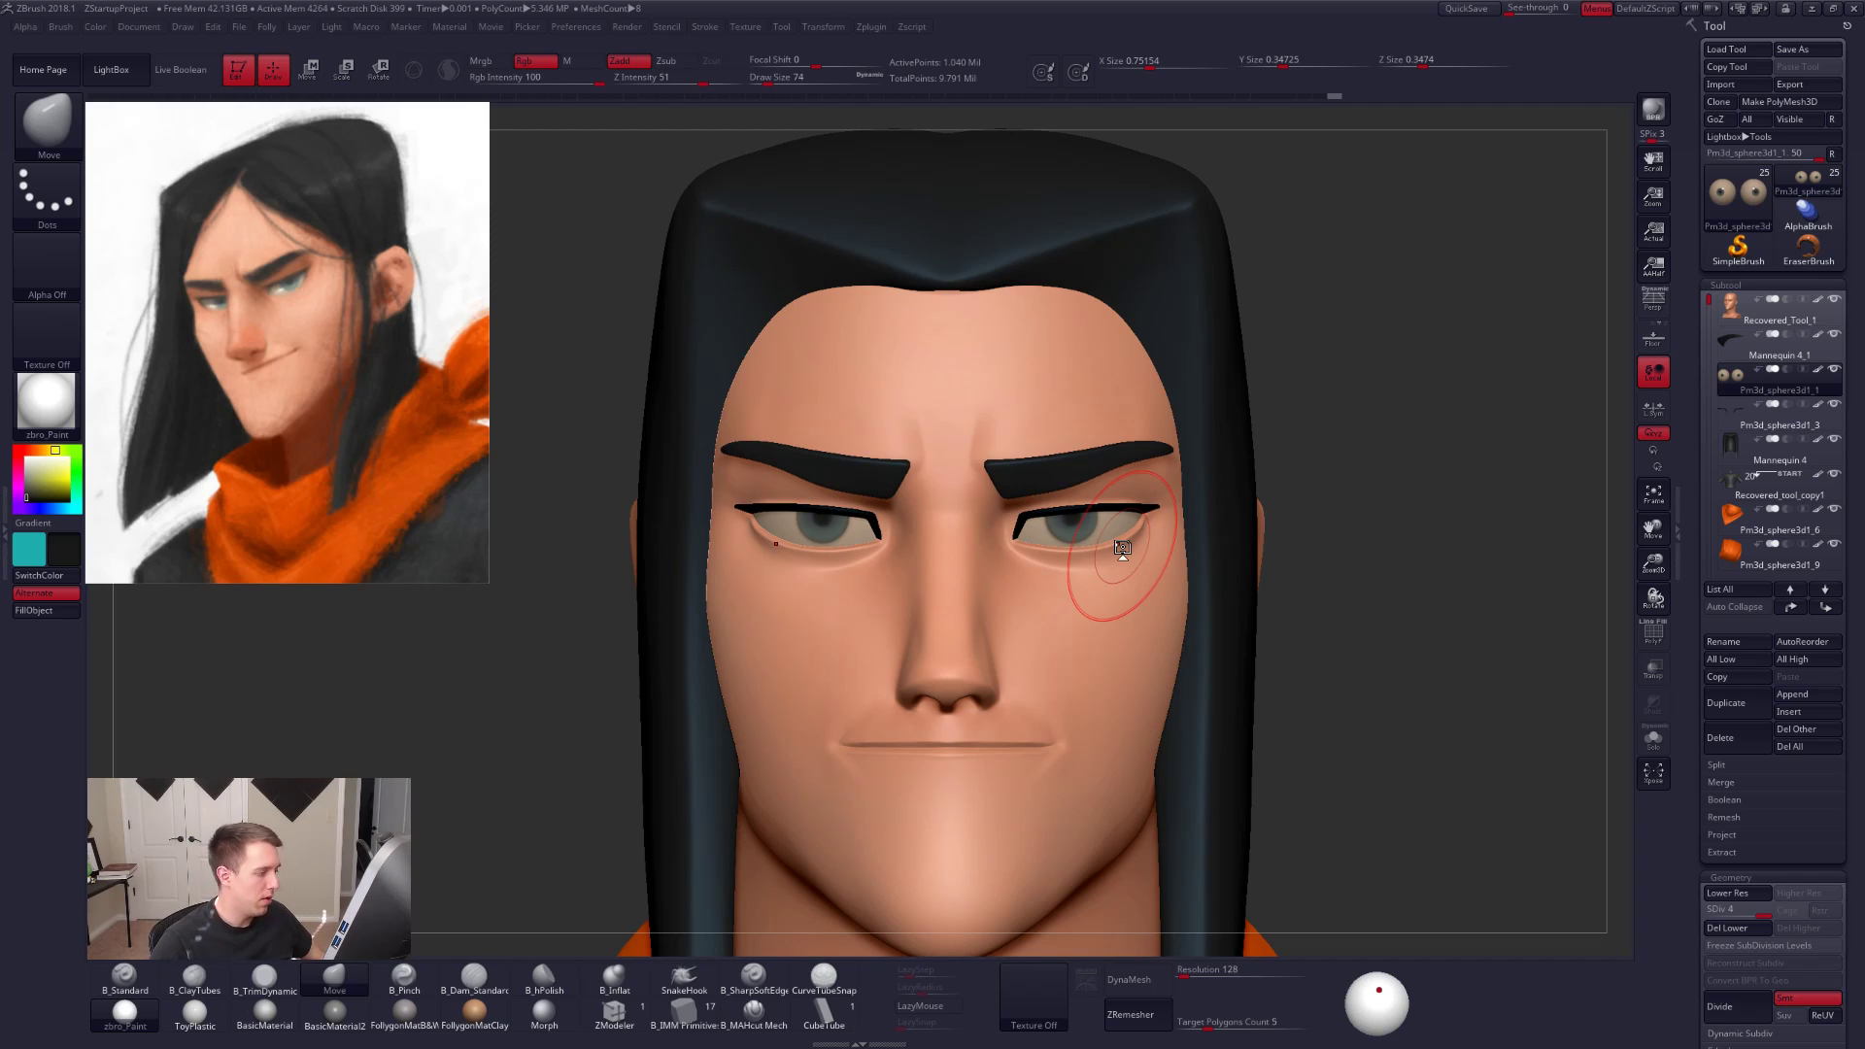
right_click_drag(1130, 621, 1026, 637)
key("space")
left_click_drag(1133, 629, 1121, 630)
right_click_drag(1114, 554, 1149, 553)
key("shift+s")
key("space")
left_click_drag(1160, 543, 1155, 542)
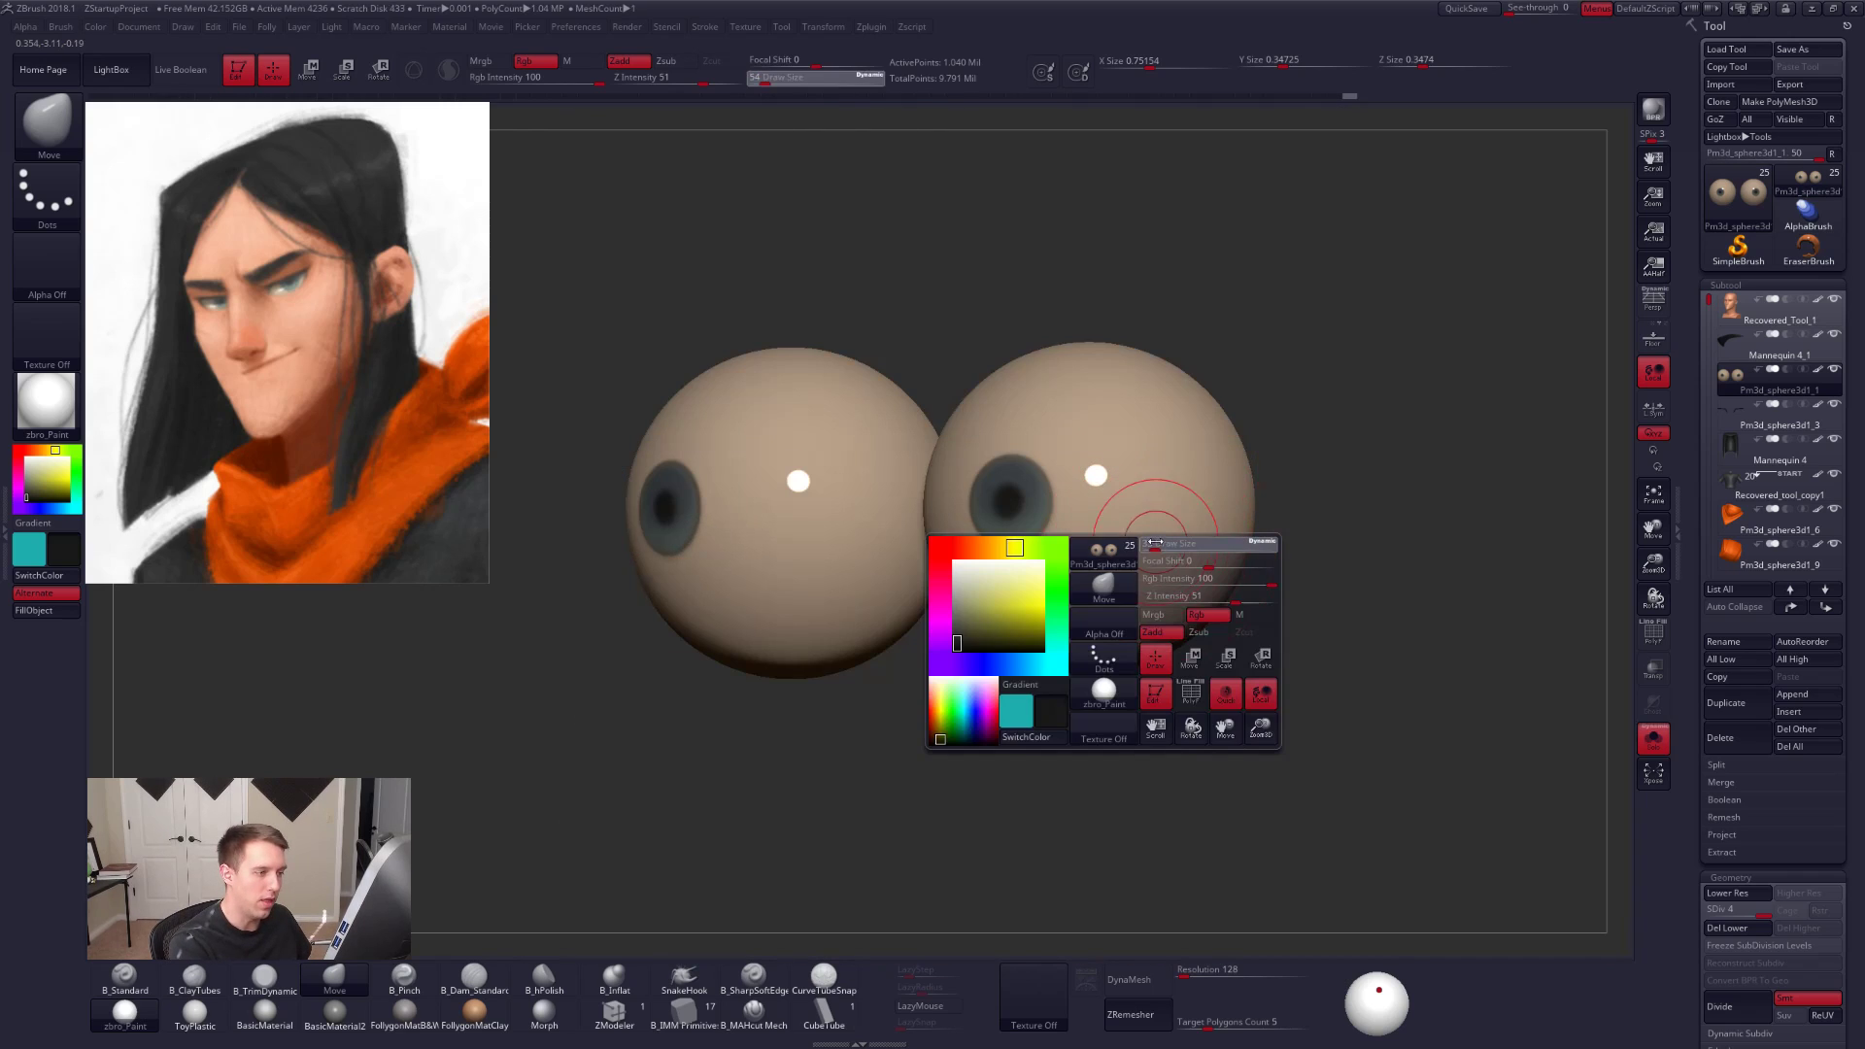
key("shift+s")
Step: Select the head and adjust the outer corners of the lower eyelids with a small Move brush at draw size 18 to 25
left_click(1156, 570, "alt")
mouse_move(1156, 570)
right_mouse_down()
mouse_move(1084, 555)
mouse_move(1166, 538)
right_mouse_up()
key("space")
key("space")
left_click_drag(1169, 518, 1162, 514)
key("space")
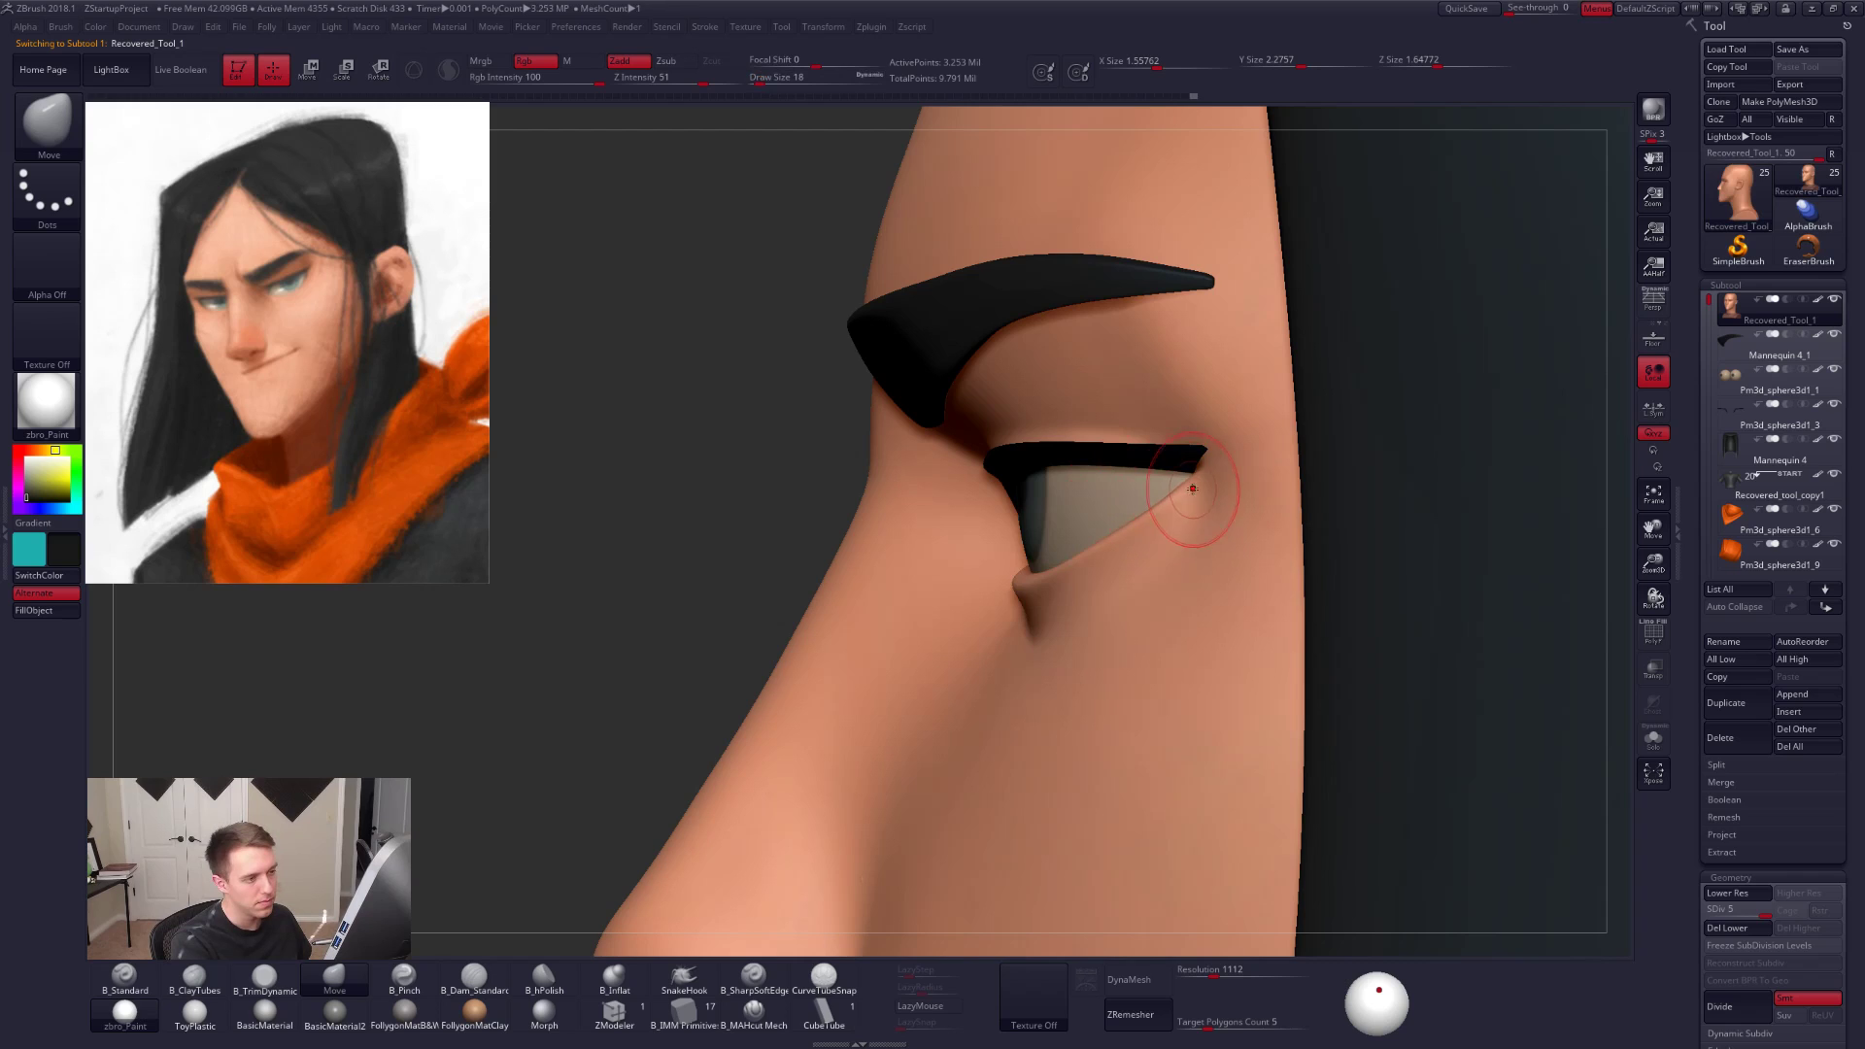
right_click_drag(1208, 502, 1359, 508)
mouse_move(1170, 588)
right_mouse_down()
mouse_move(1144, 579)
mouse_move(1207, 637)
right_mouse_up()
mouse_move(1201, 556)
right_mouse_down()
mouse_move(1193, 589)
mouse_move(1226, 569)
right_mouse_up()
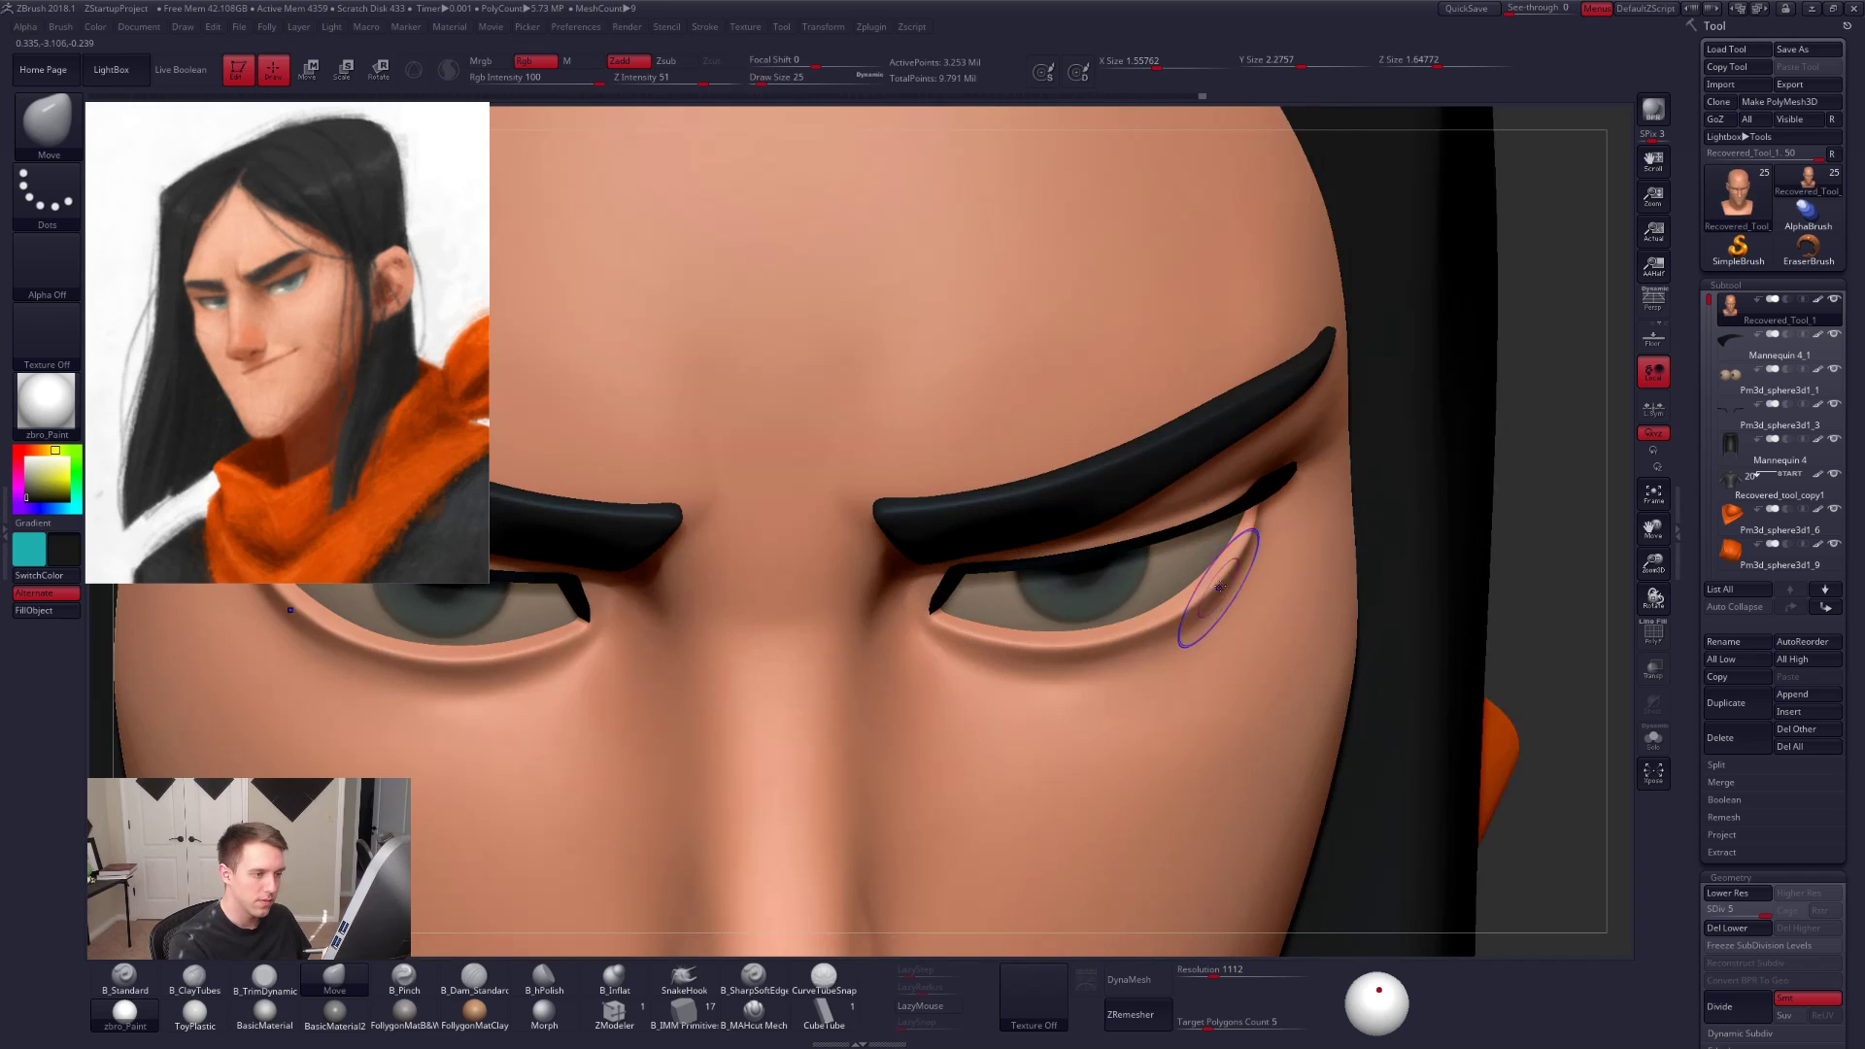
Step: Refine the lower eyelids at subdivision level 2 with the Move brush at draw size 38, then return the head to level 5
key("shift+d")
key("shift+d")
key("shift+d")
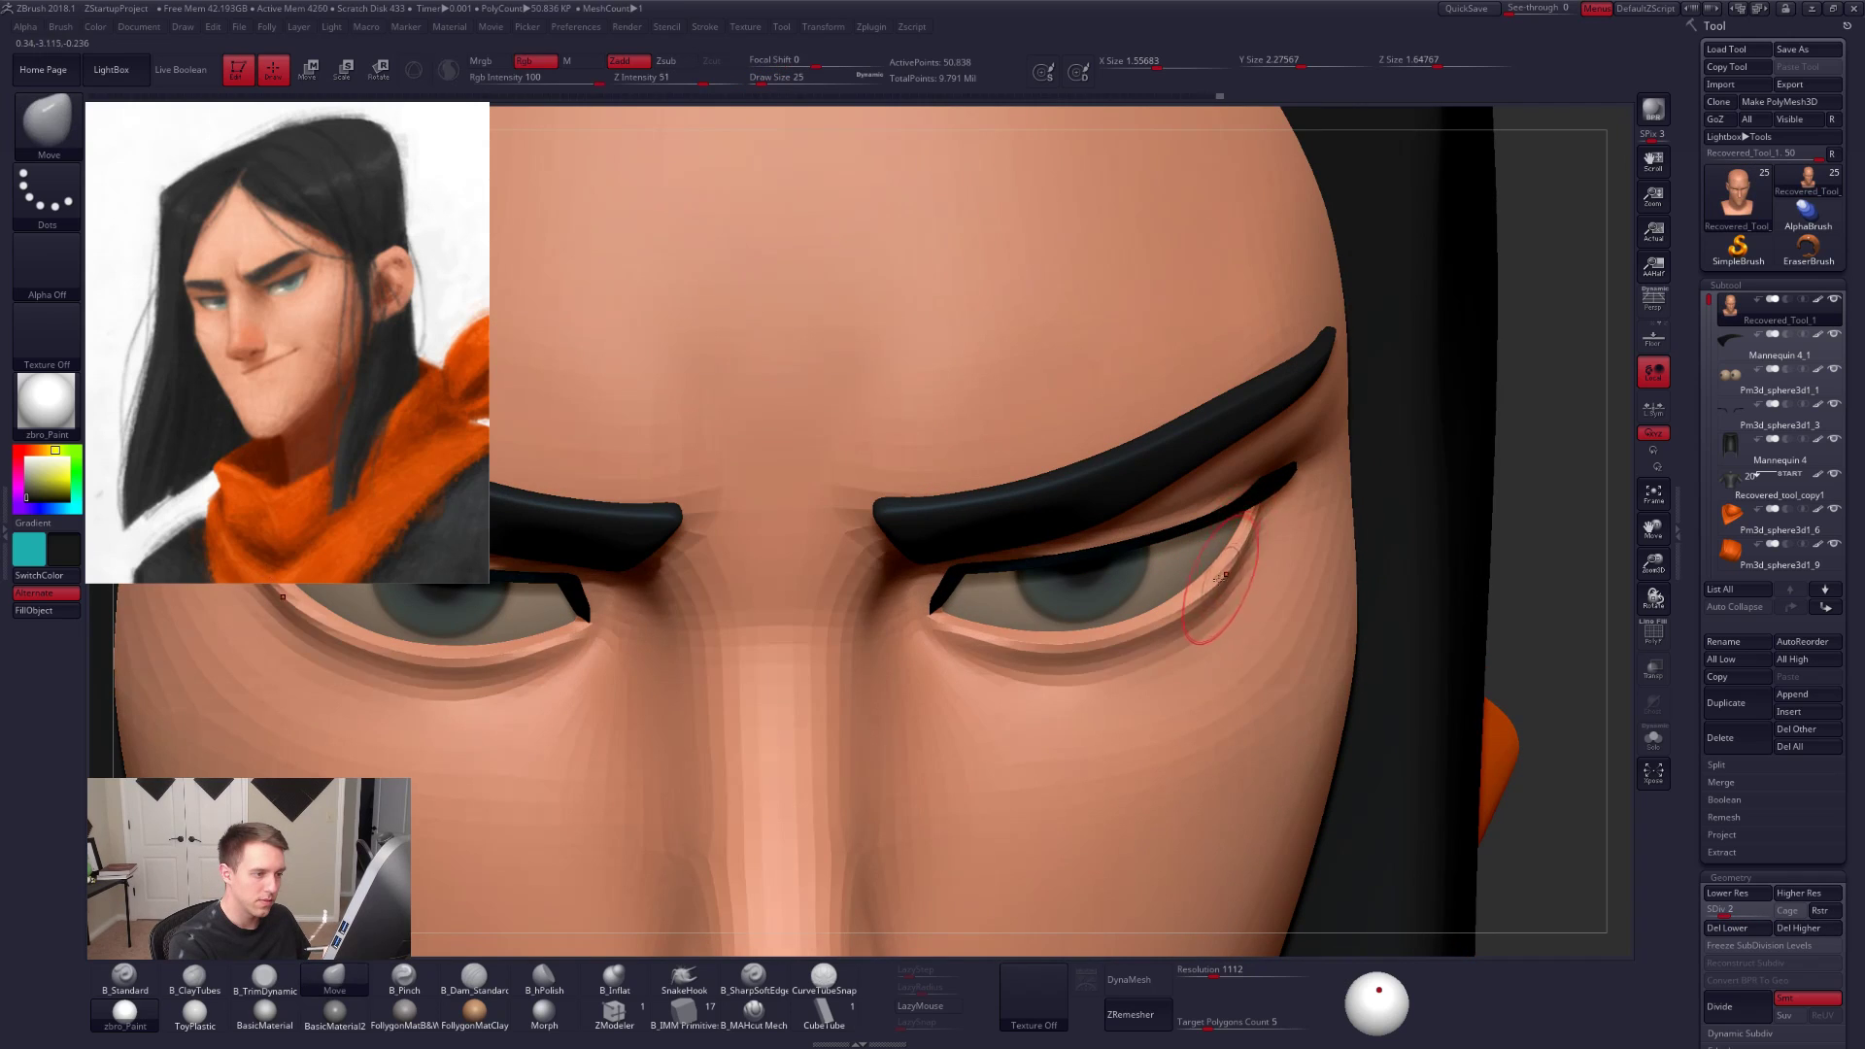
key("bracketright")
key("bracketright")
left_click_drag(1191, 597, 1189, 605)
right_click_drag(1189, 562, 1186, 520)
left_click_drag(1249, 630, 1257, 645)
right_click_drag(1257, 645, 1241, 636, "ctrl")
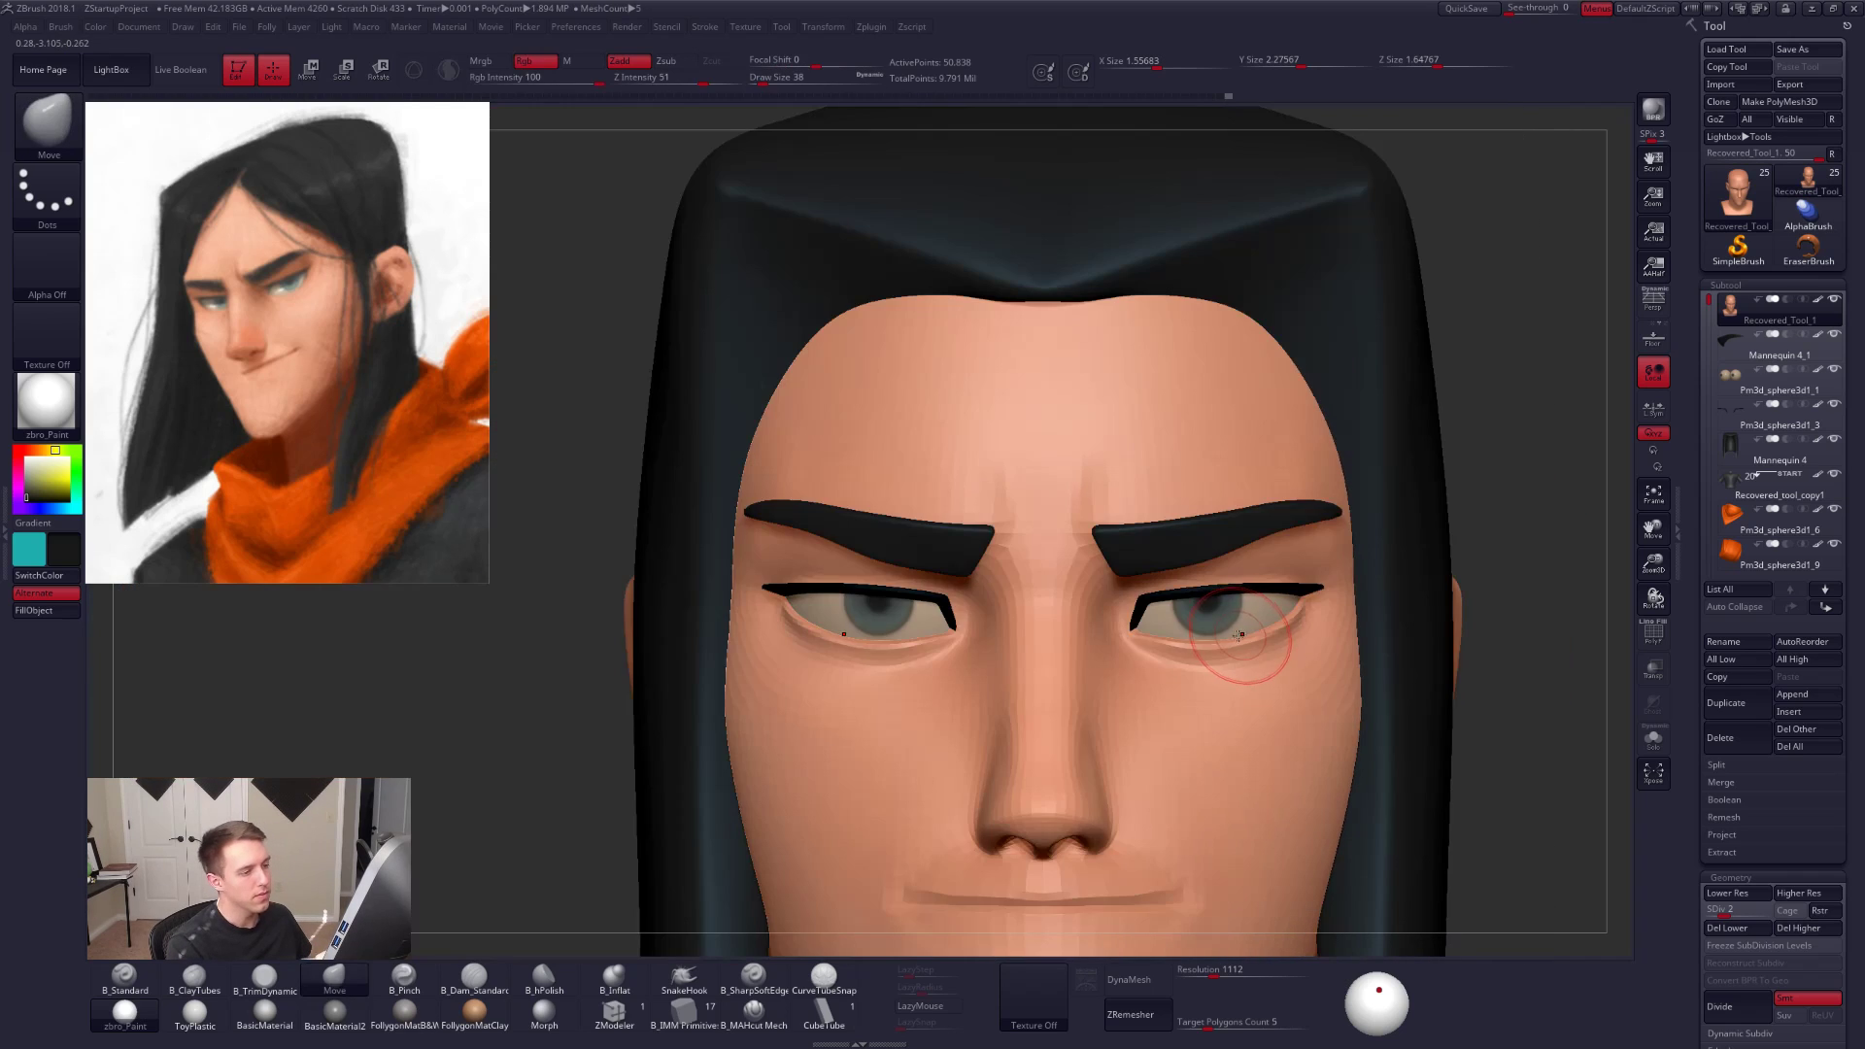
key("d")
key("d")
key("d")
Step: Select the eyeballs and set up the Standard brush for painting white at draw size 7
left_click(1176, 621, "alt")
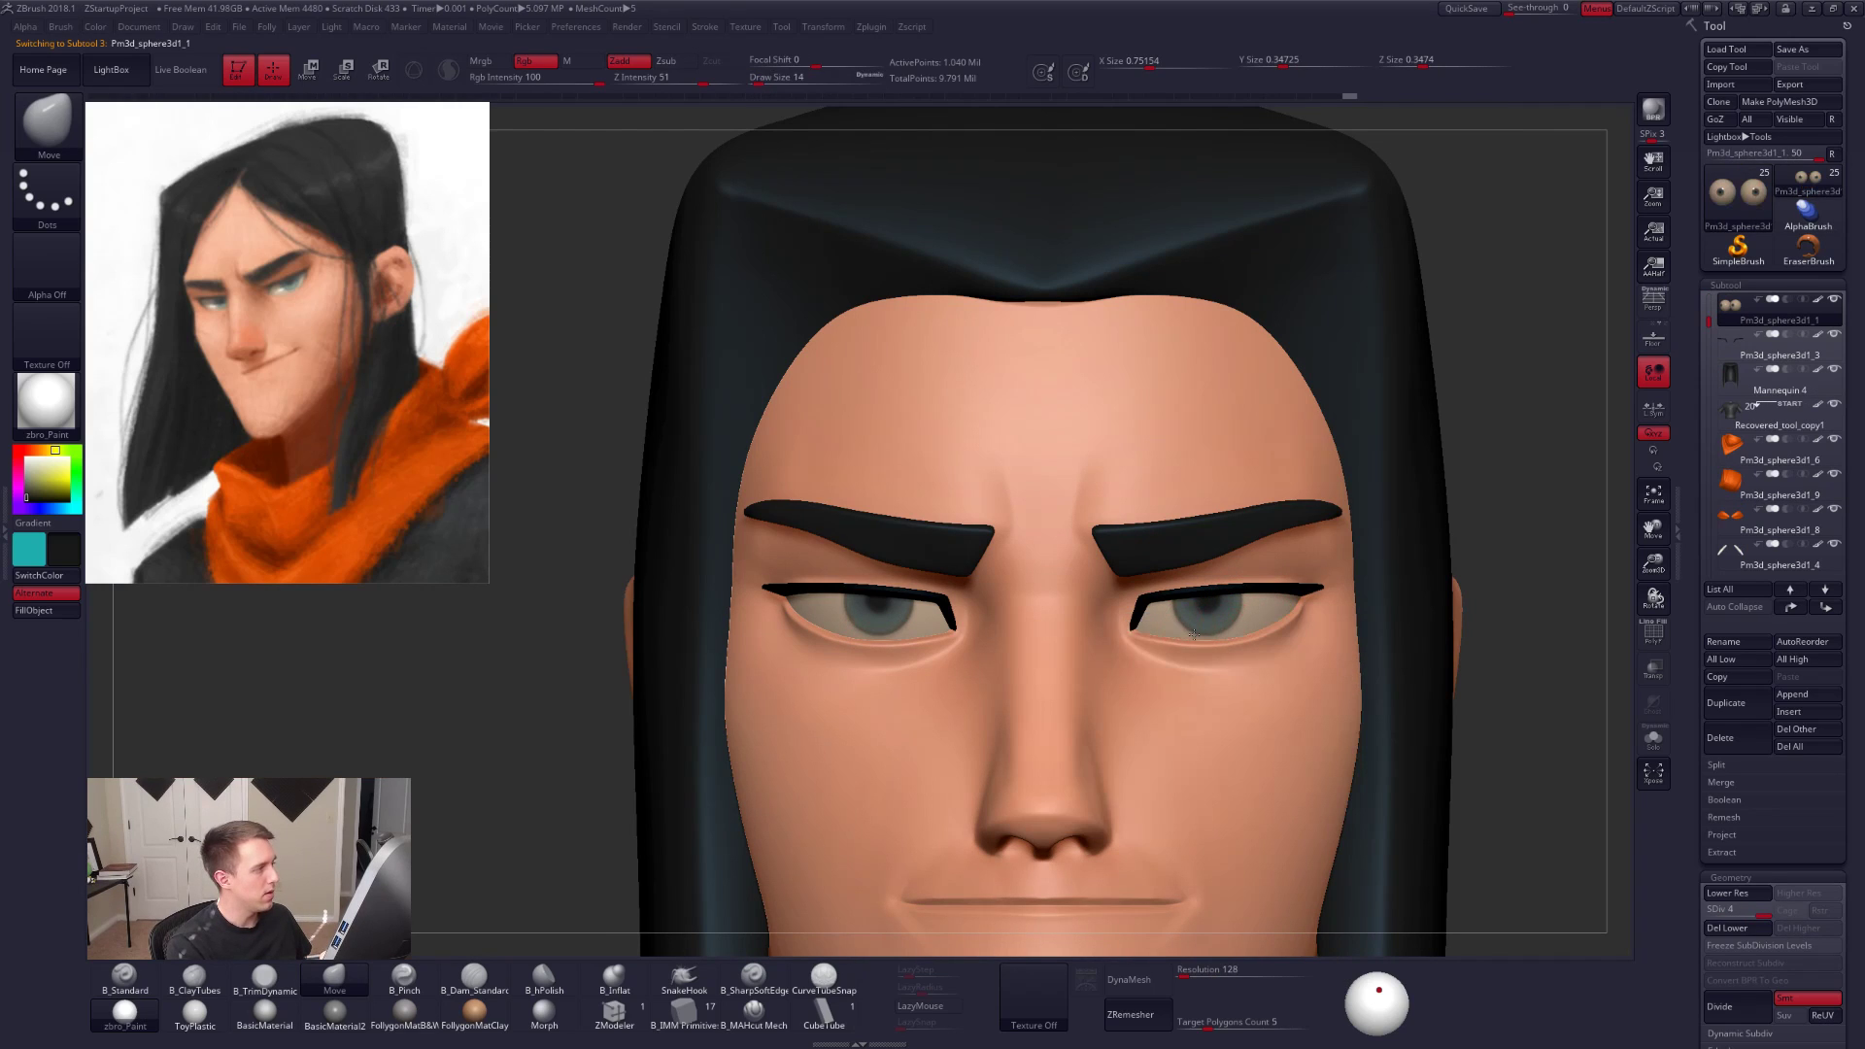
right_click_drag(1194, 634, 1189, 645, "ctrl")
key("1")
left_click(535, 60)
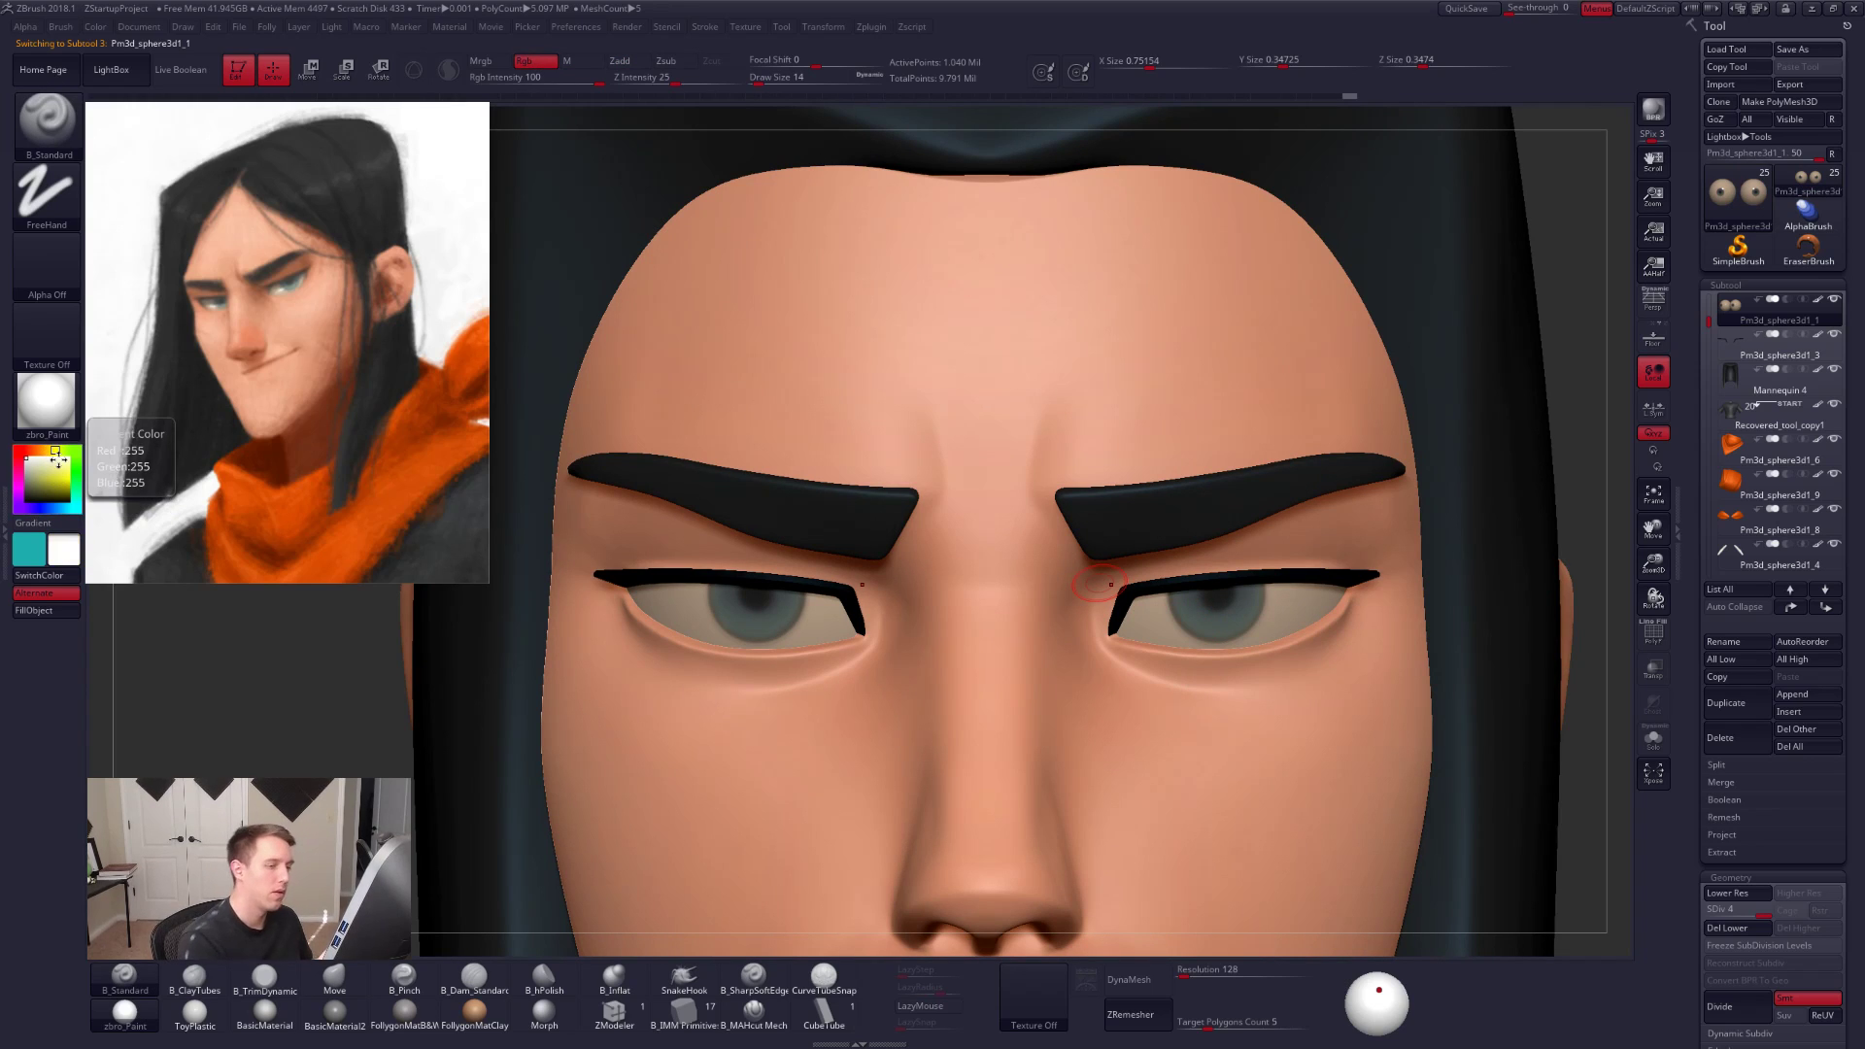
key("space")
left_click_drag(1210, 626, 1208, 626)
right_click_drag(1199, 641, 1185, 670, "ctrl")
key("z")
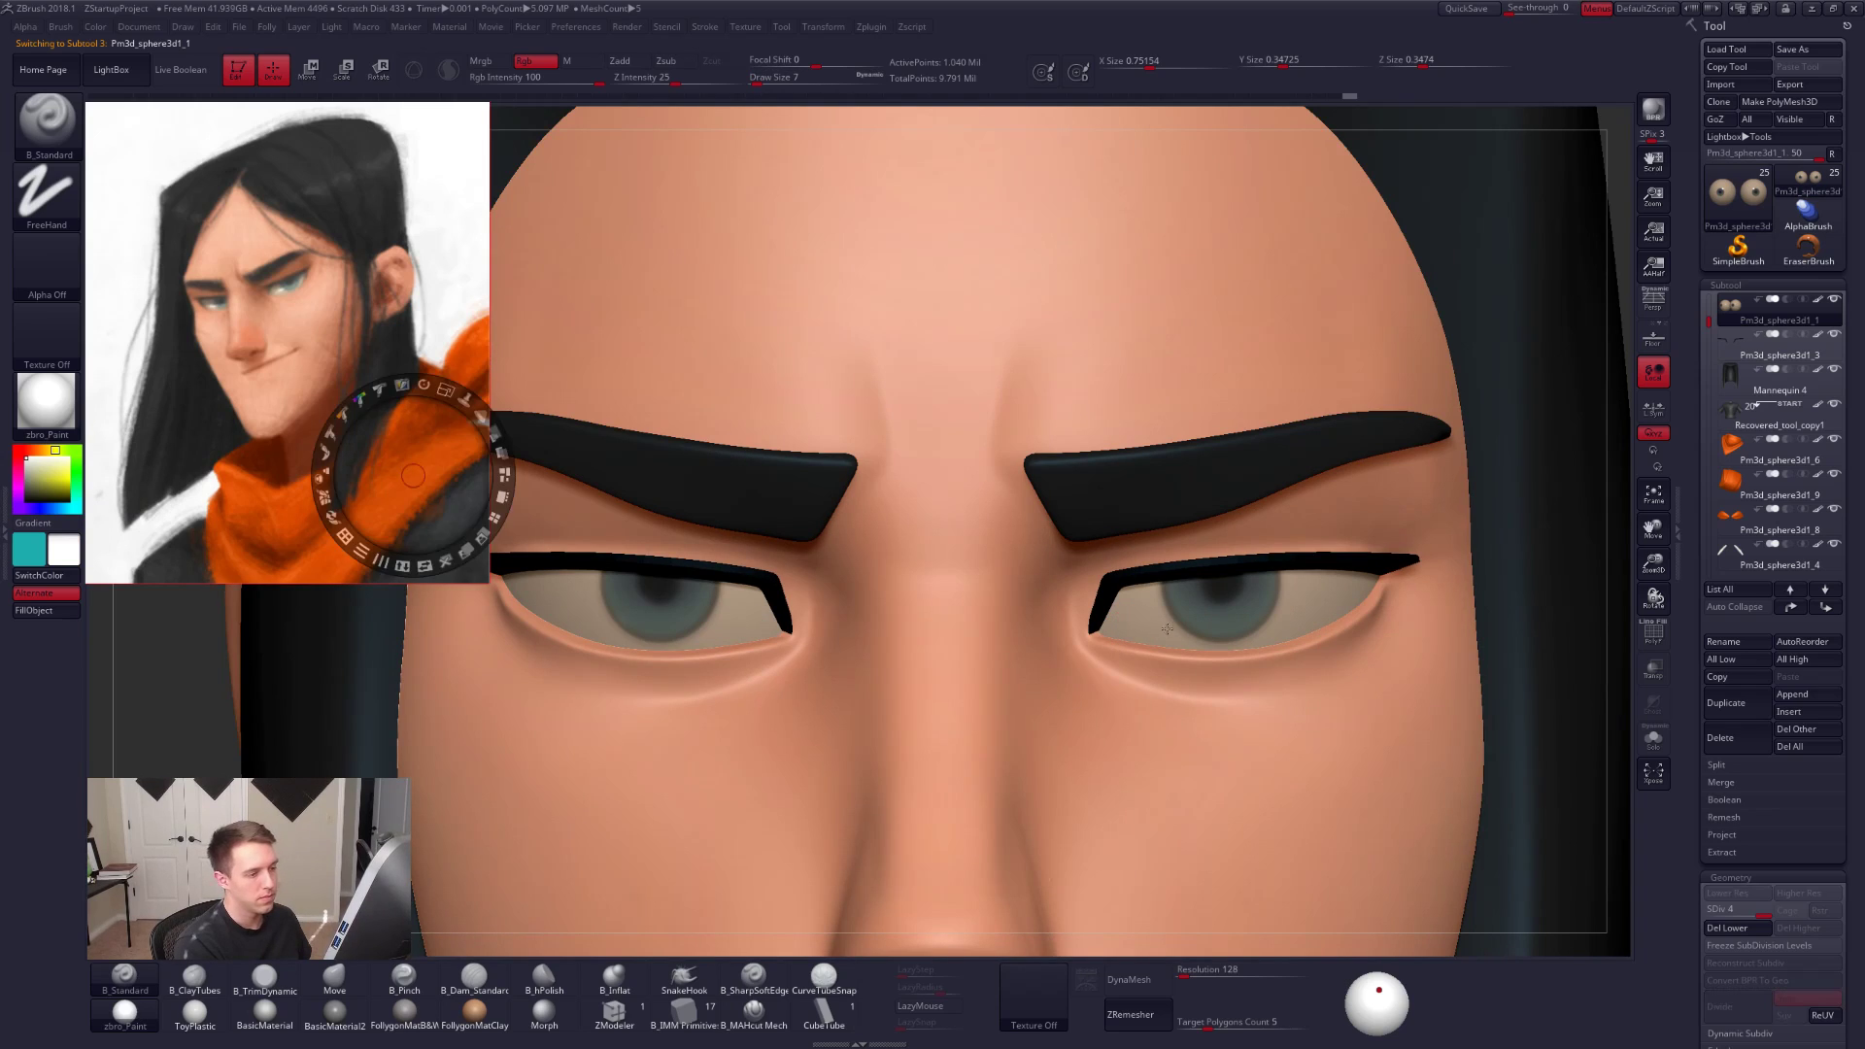
Step: Try painting a short white reflection streak across the lower inner edge of each iris and review the face from the front
key("z")
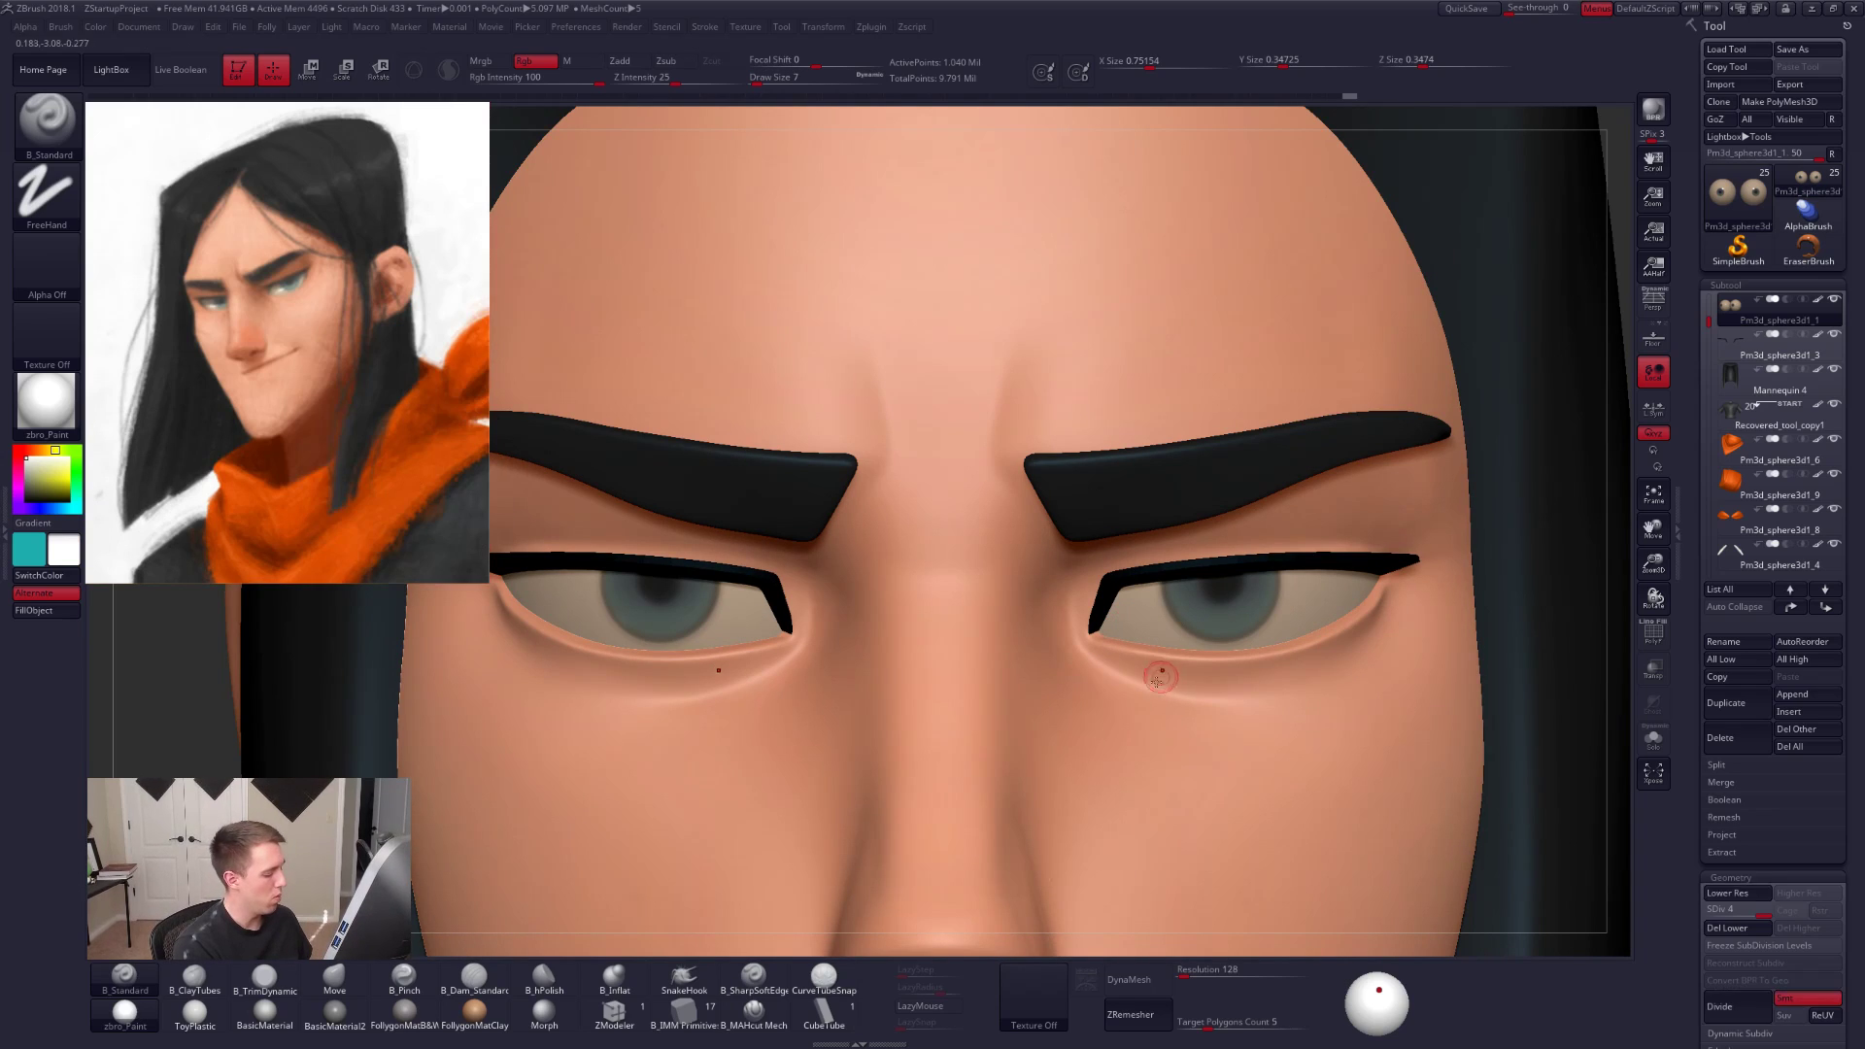
key("alt+s")
key("space")
left_click_drag(1174, 632, 1186, 629)
key("space")
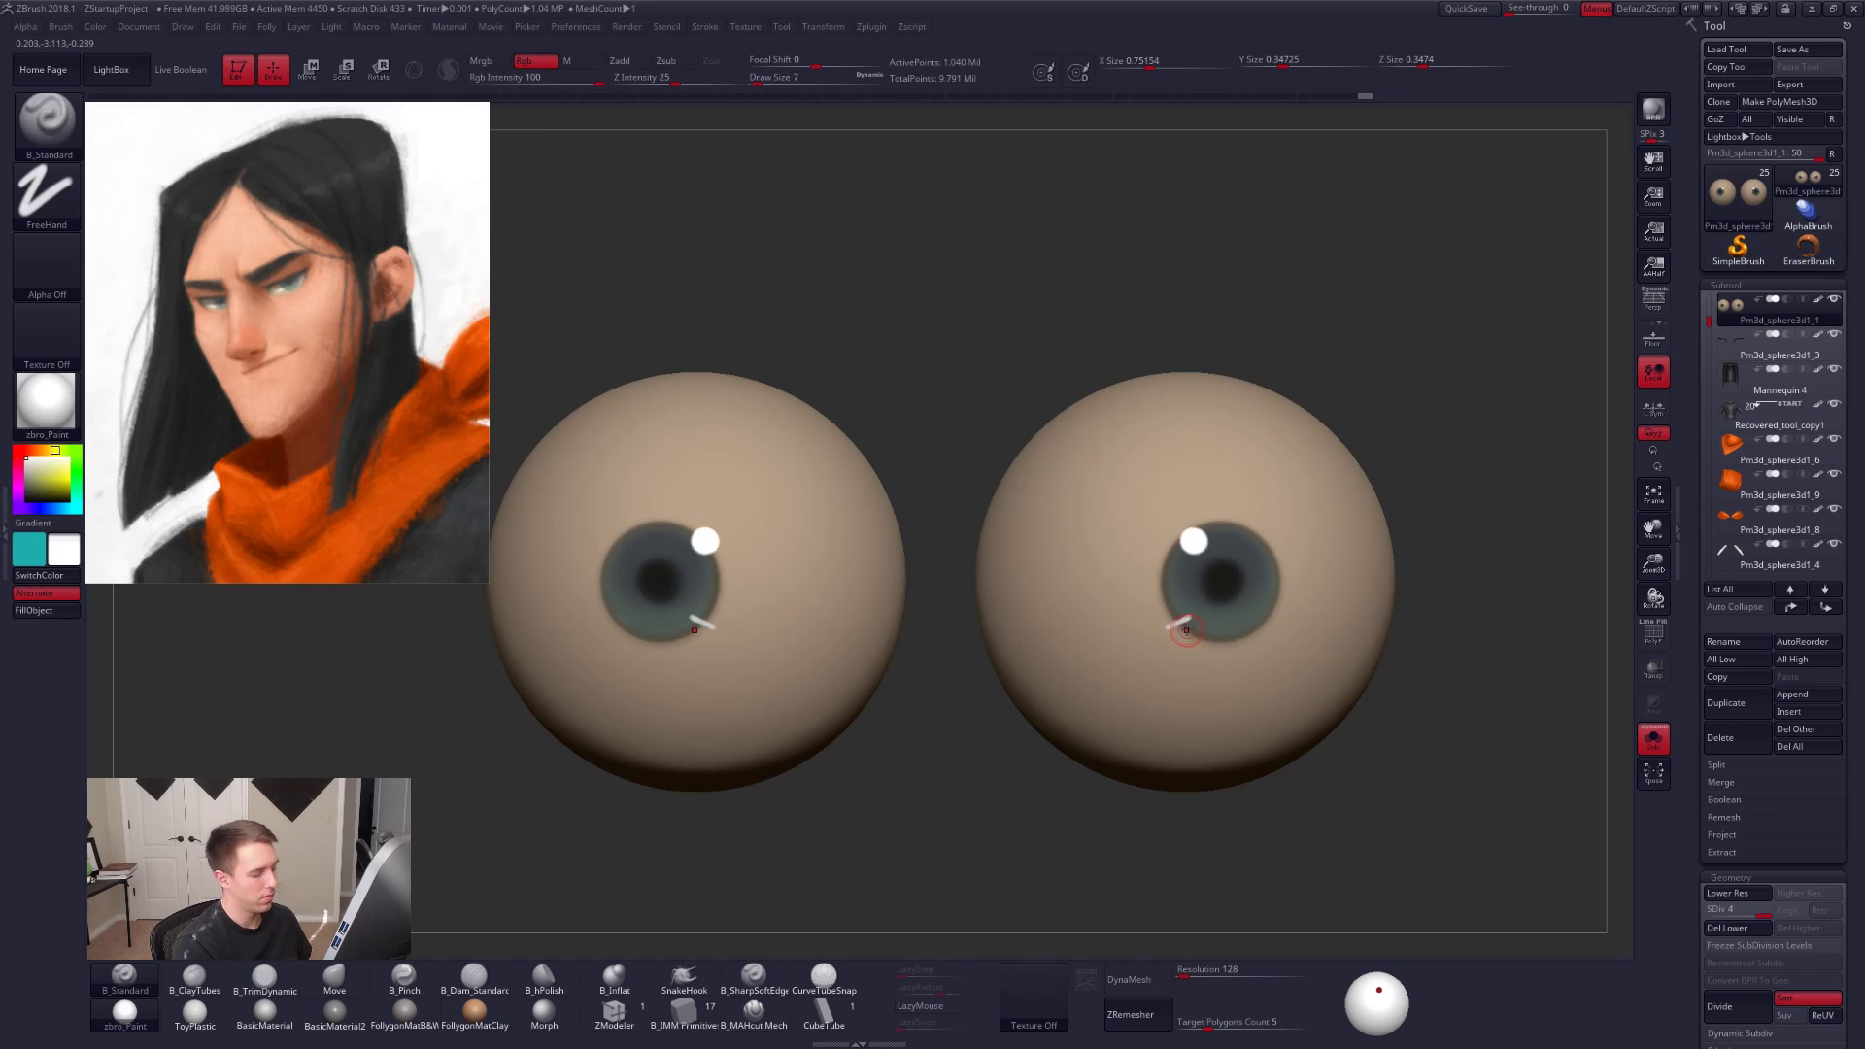
key("alt+s")
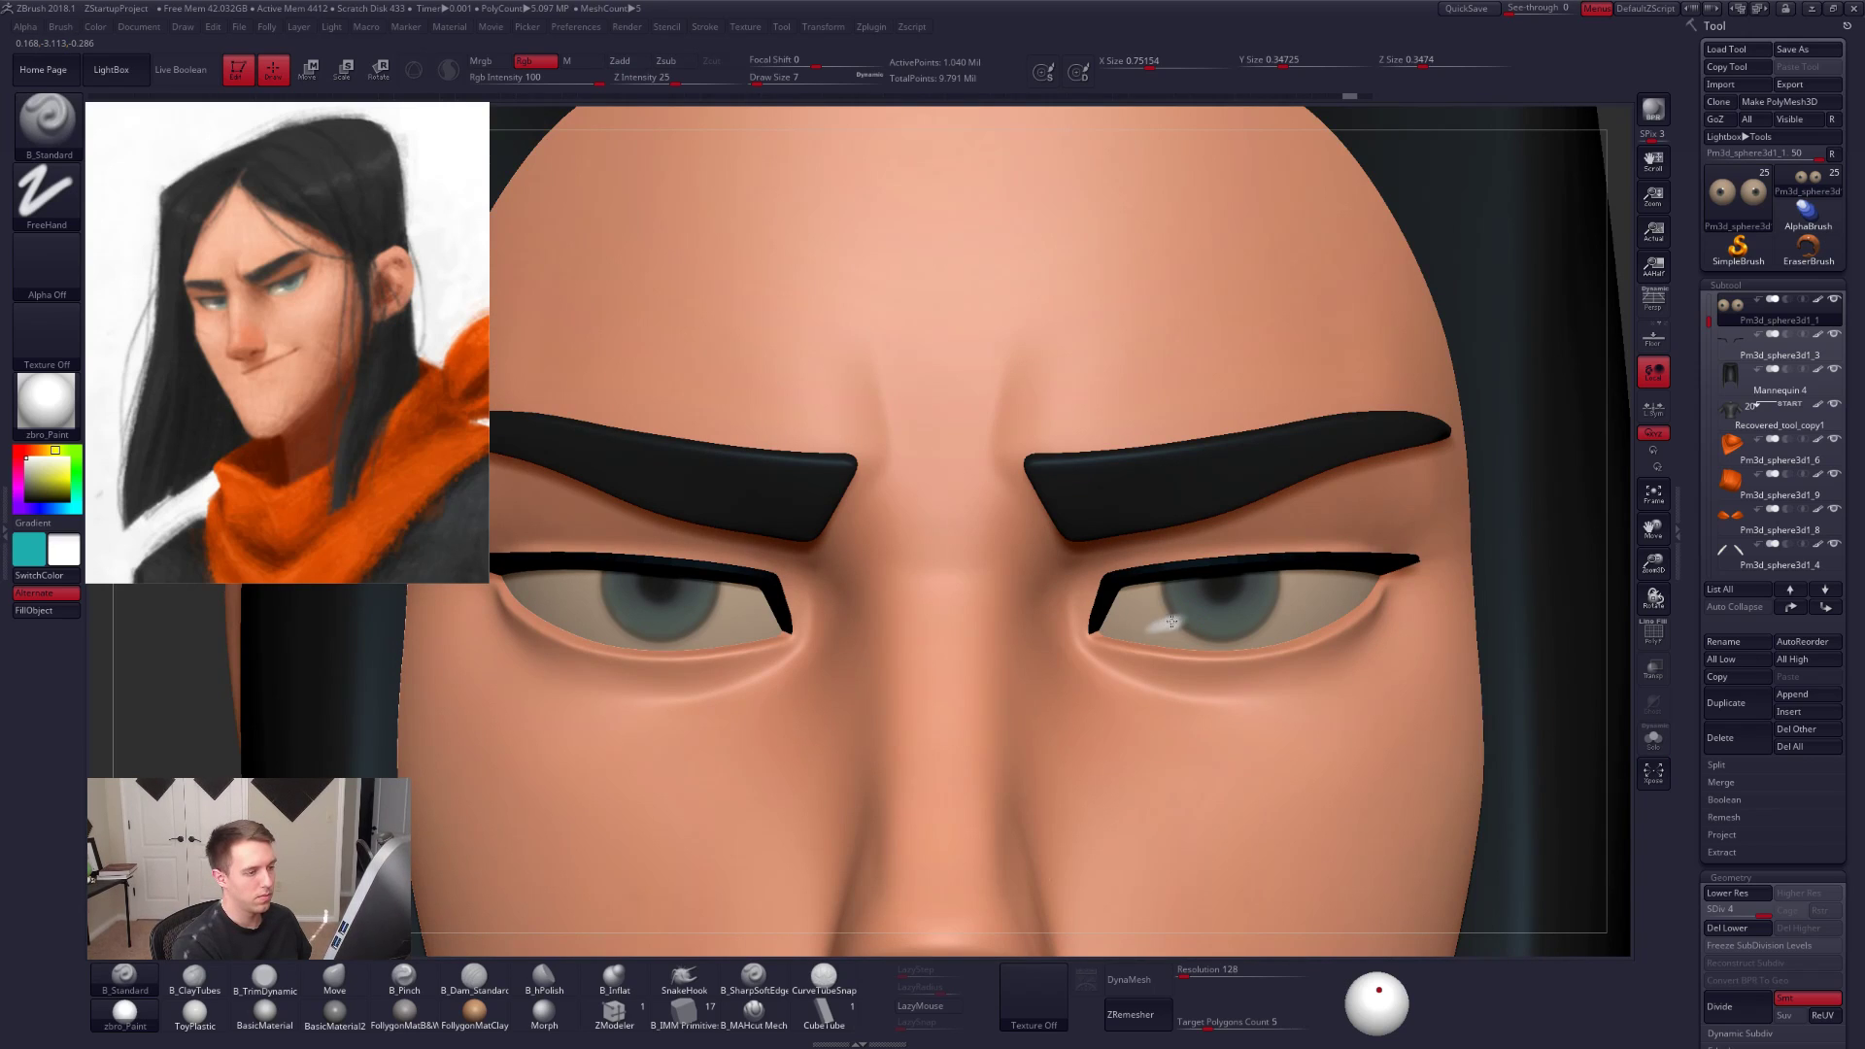
left_click_drag(1154, 664, 1236, 660, "alt")
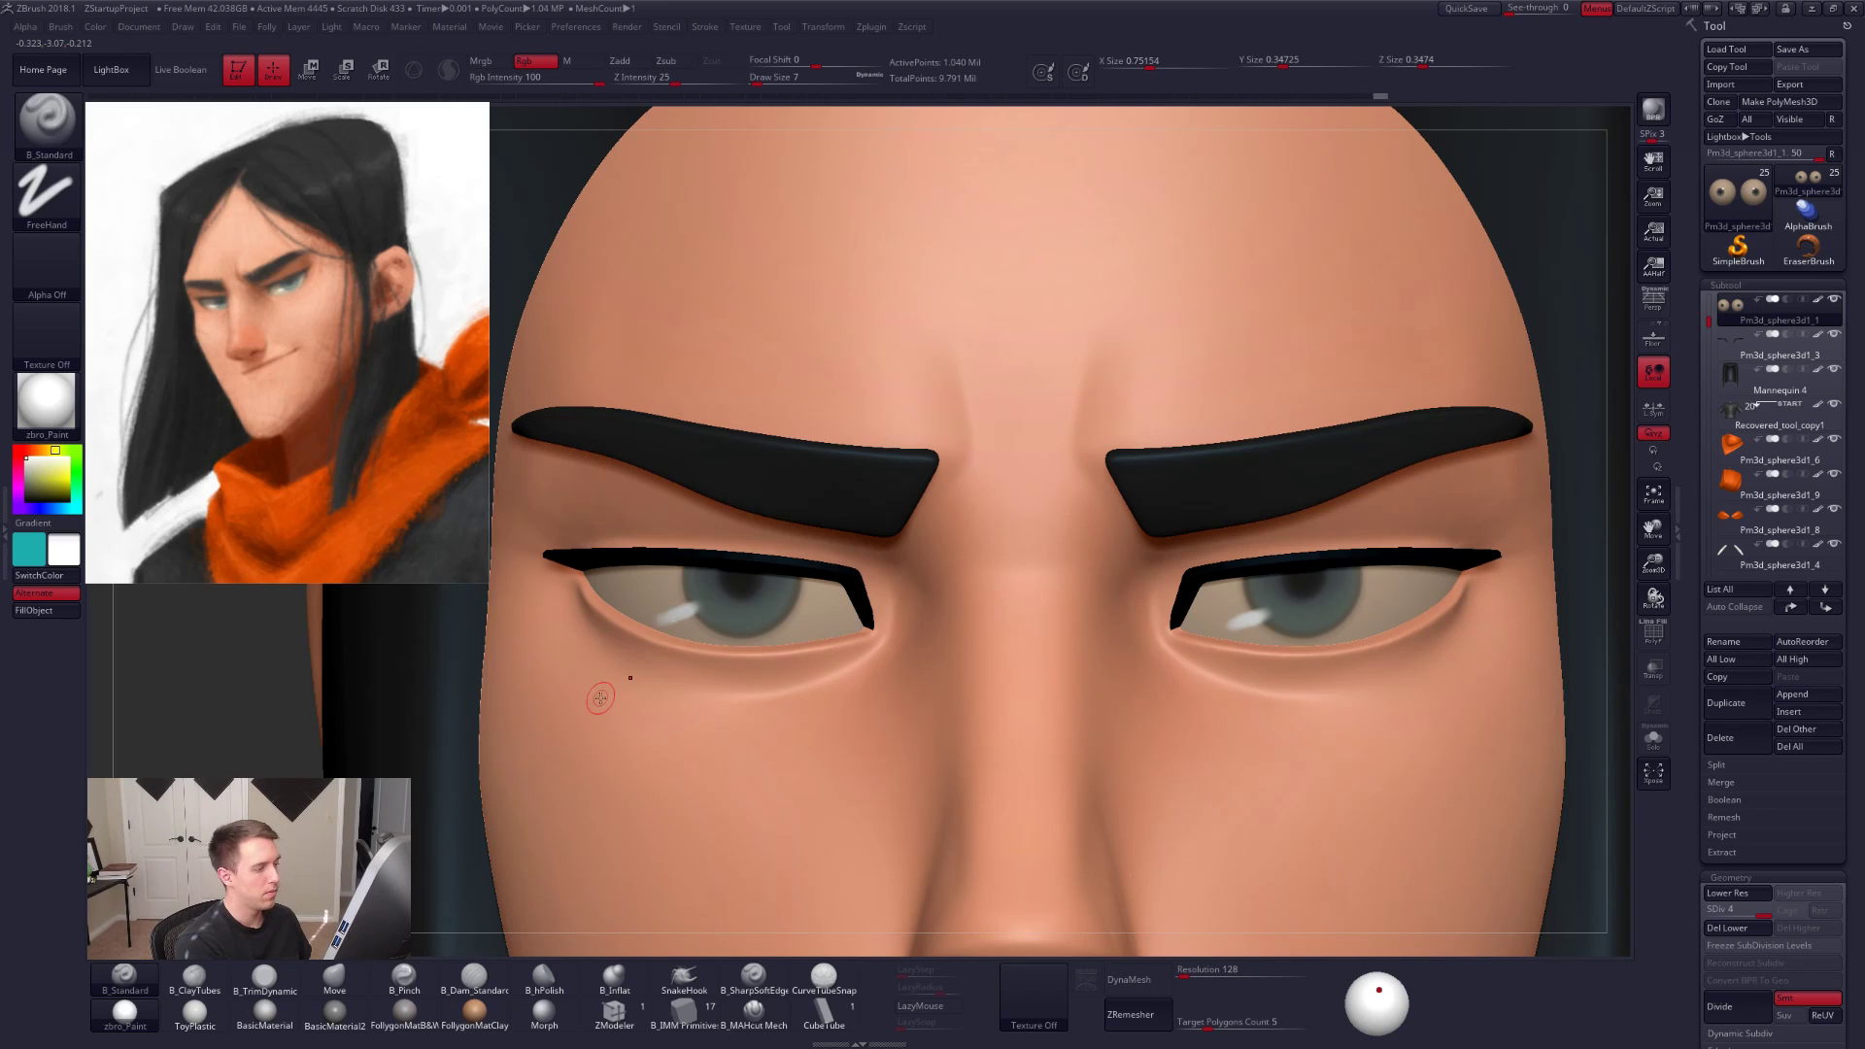
right_click_drag(1382, 745, 1399, 641, "ctrl")
right_click_drag(1574, 847, 1477, 775, "alt")
left_click_drag(1476, 775, 1432, 850, "shift")
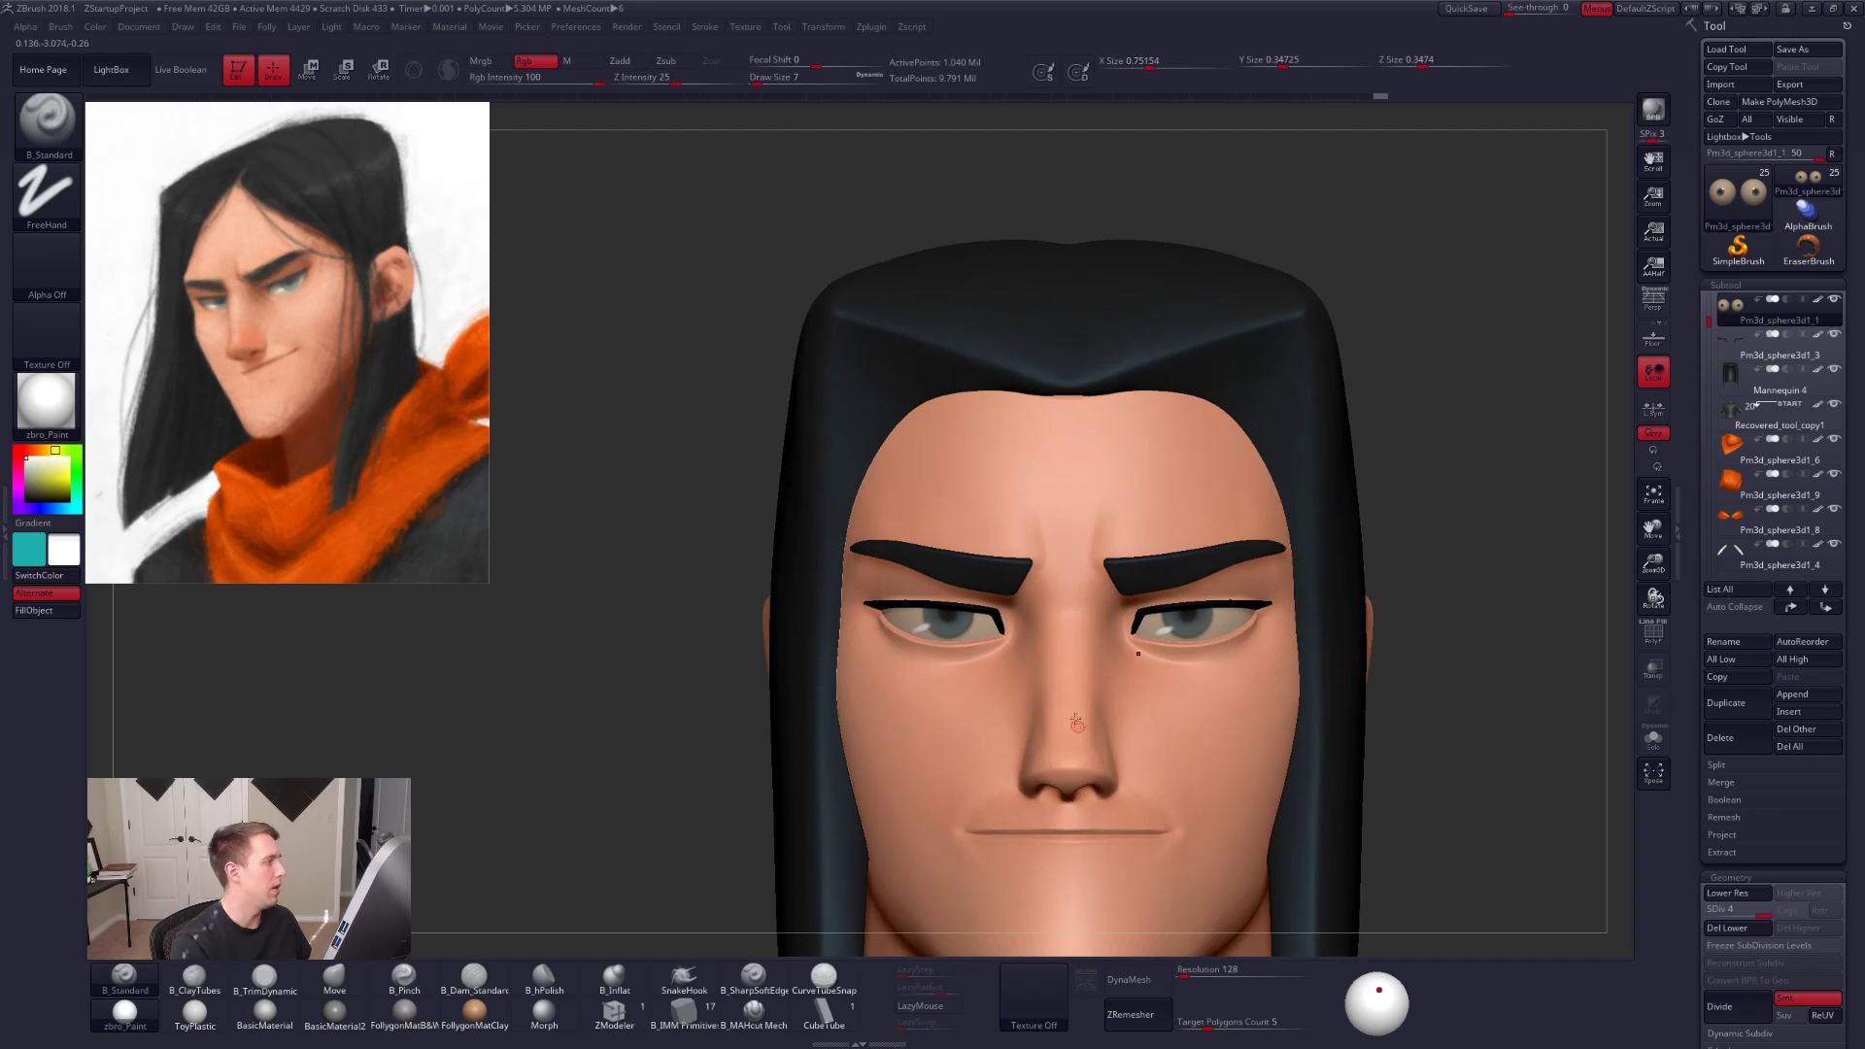
Step: Try painting a soft white reflection beside the iris at RGB intensity 7 with draw sizes 18 and 12, then undo it
mouse_move(1098, 636)
right_mouse_down("ctrl")
mouse_move(1157, 732)
mouse_move(1144, 792)
right_mouse_up("ctrl")
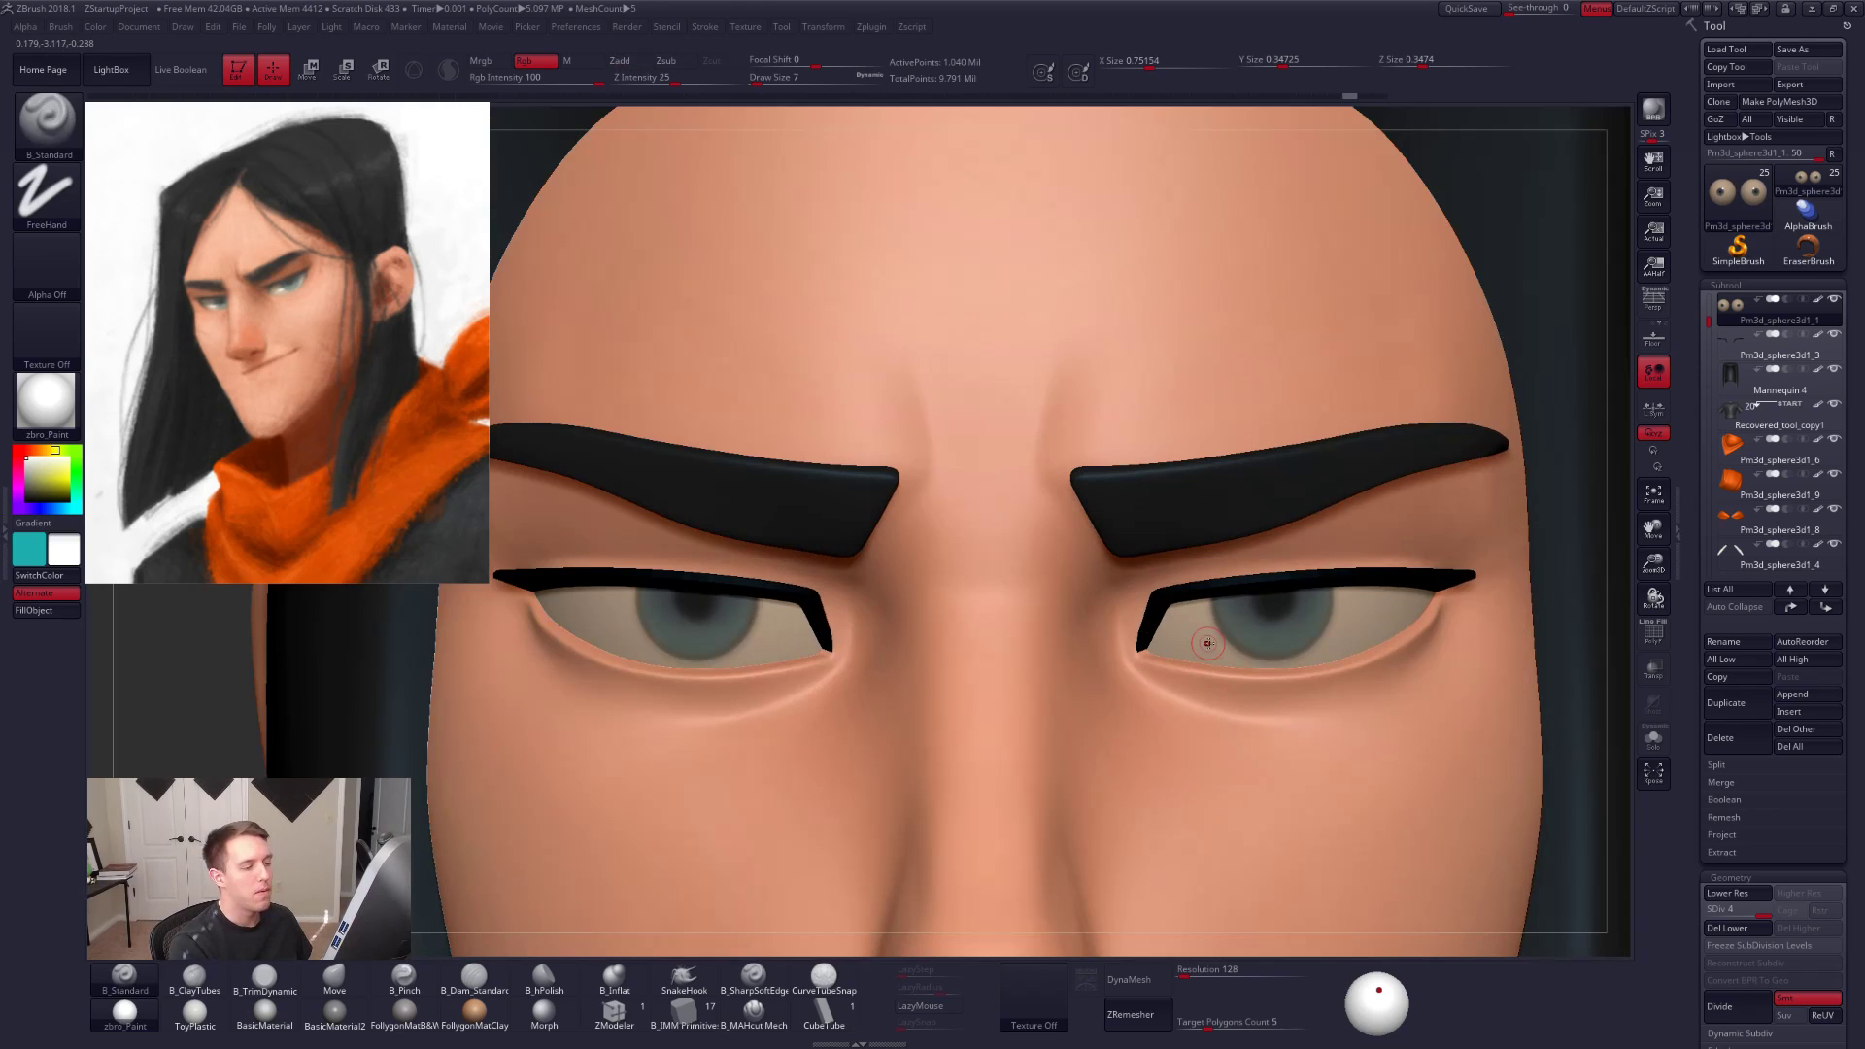
key("space")
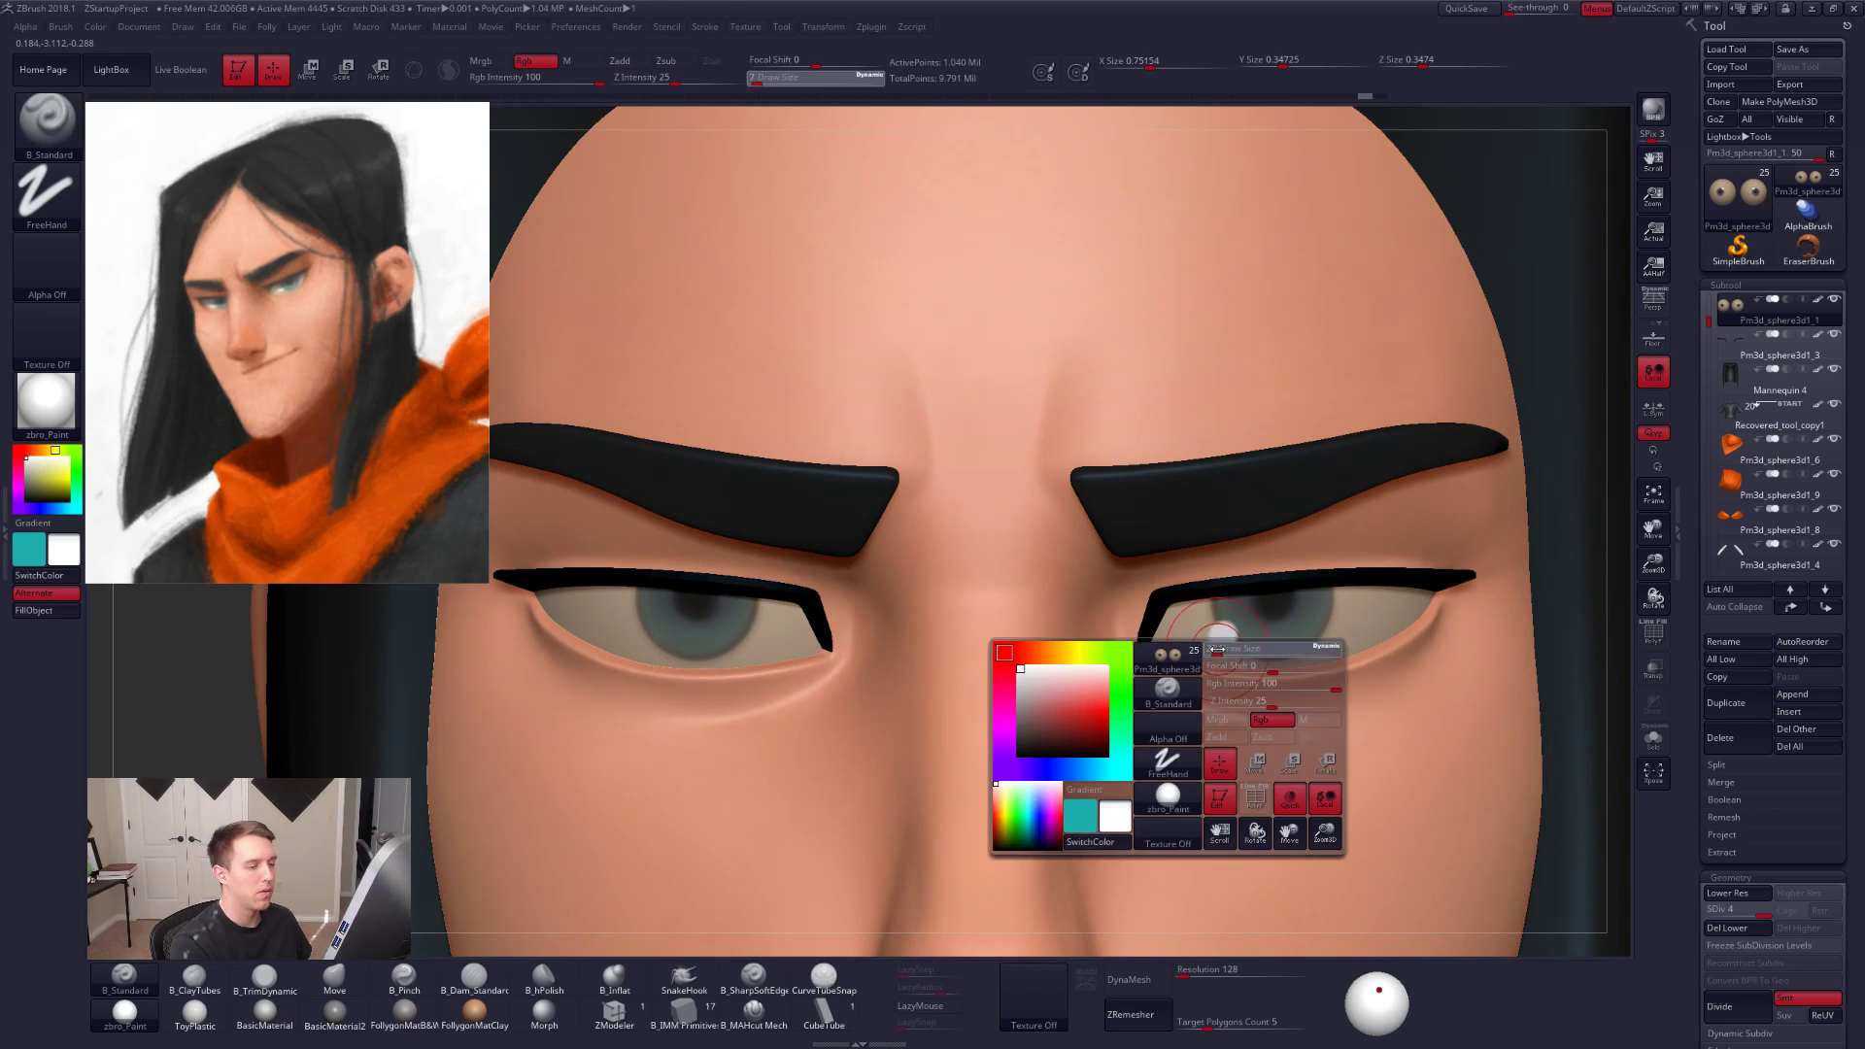
key("space")
left_click_drag(1305, 691, 1274, 688)
key("space")
left_click_drag(1199, 642, 1185, 645)
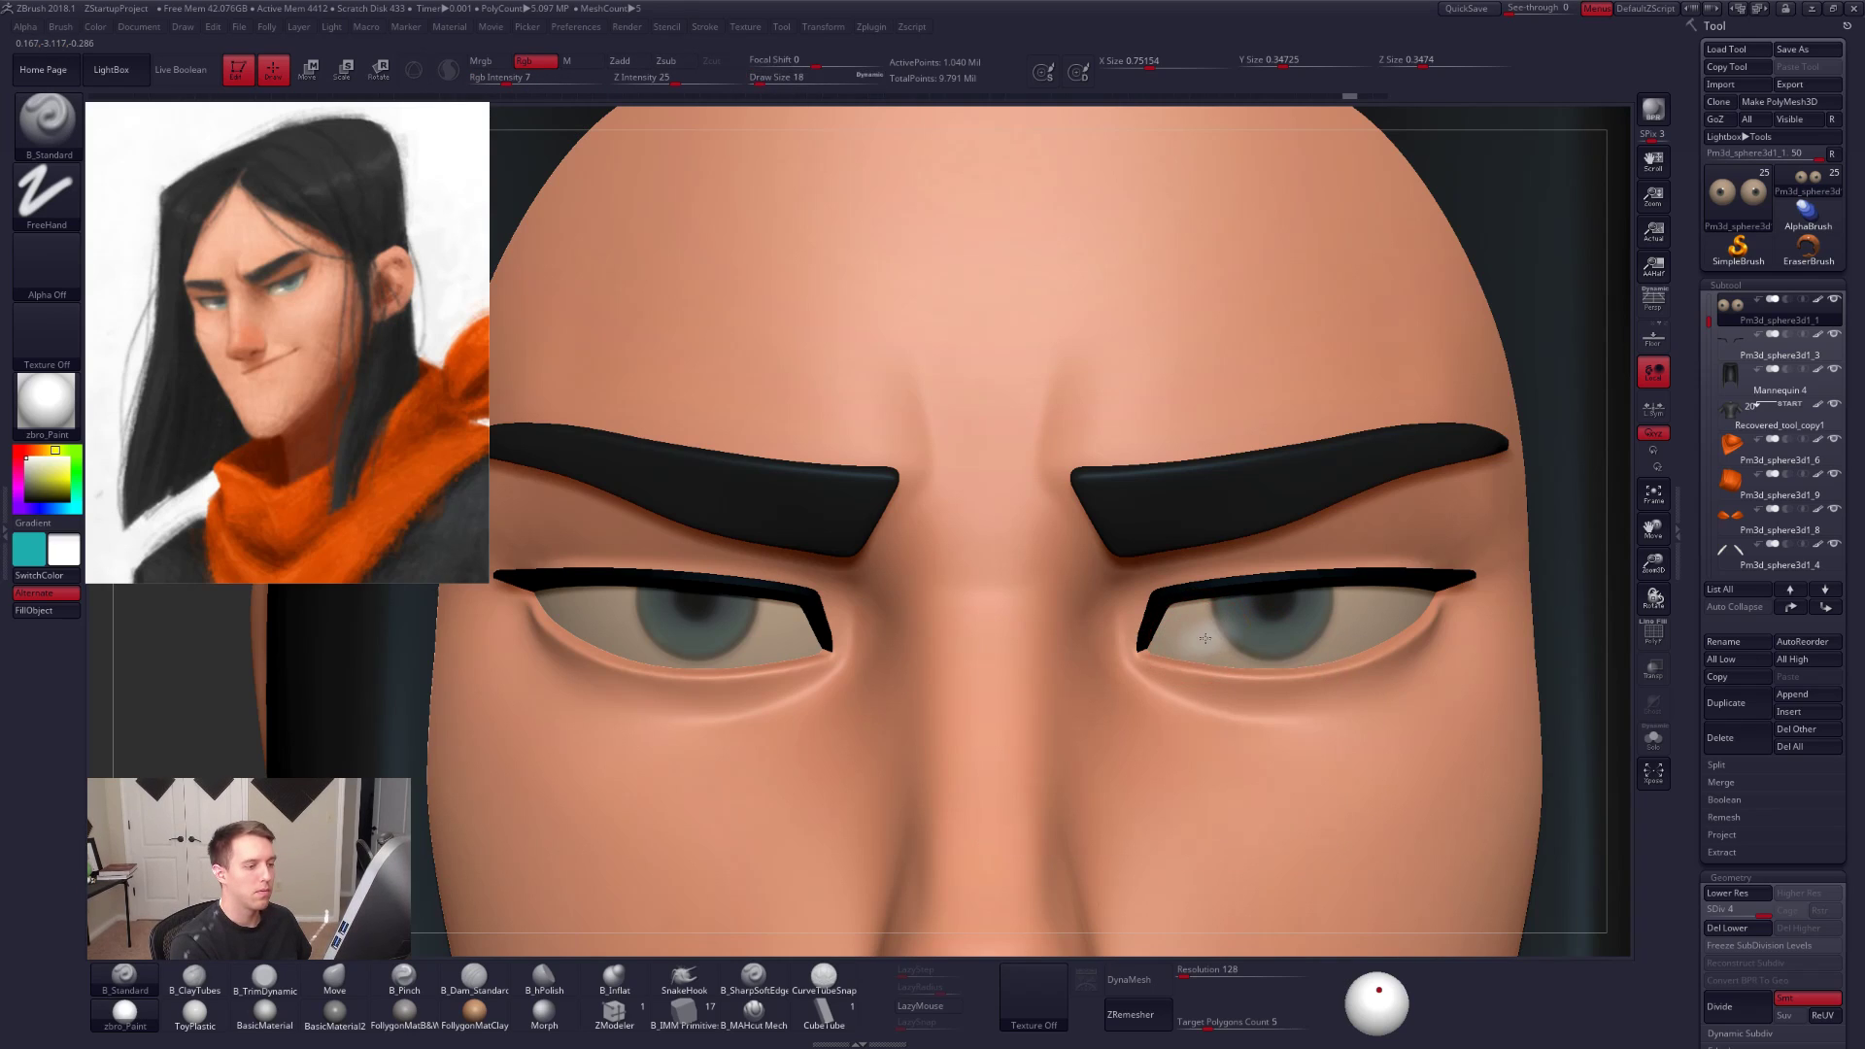
key("space")
left_click_drag(1220, 638, 1203, 639)
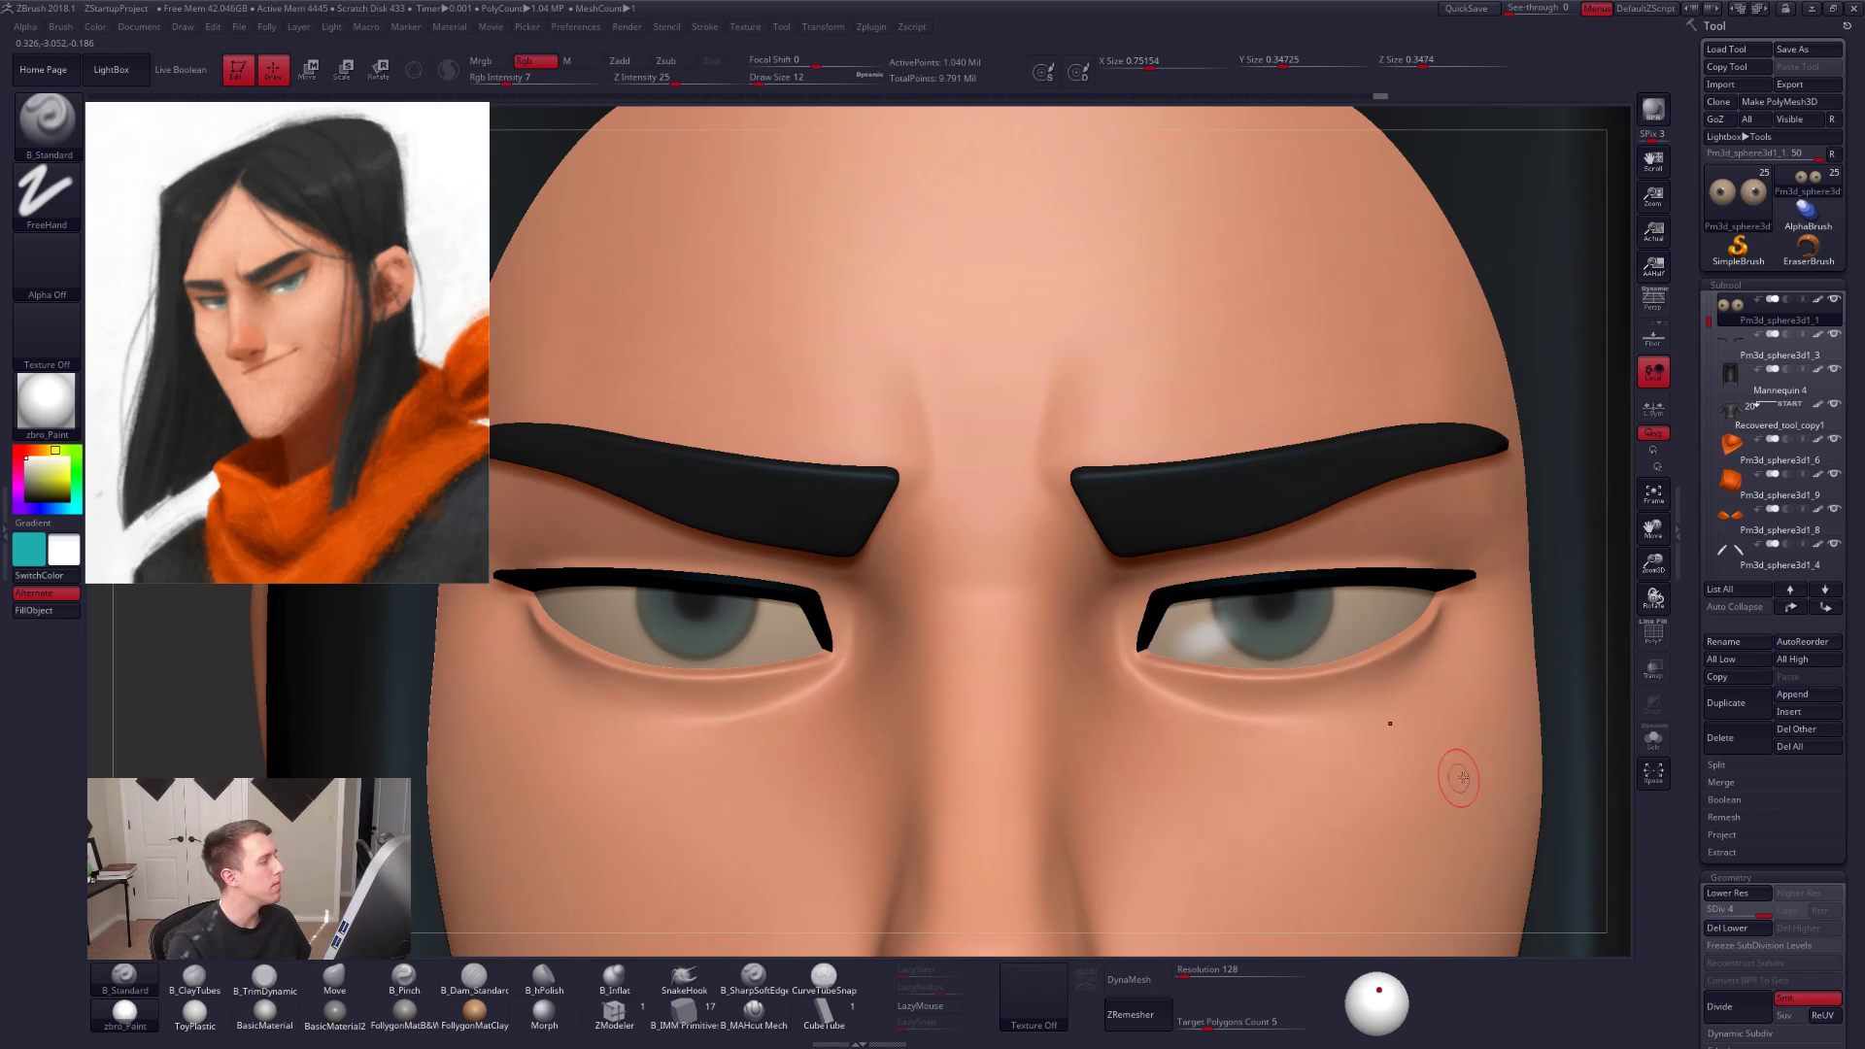
key("ctrl+z")
Step: Isolate the eyeballs, lower them to subdivision level 1 and display their polygroup wireframe
key("alt+s")
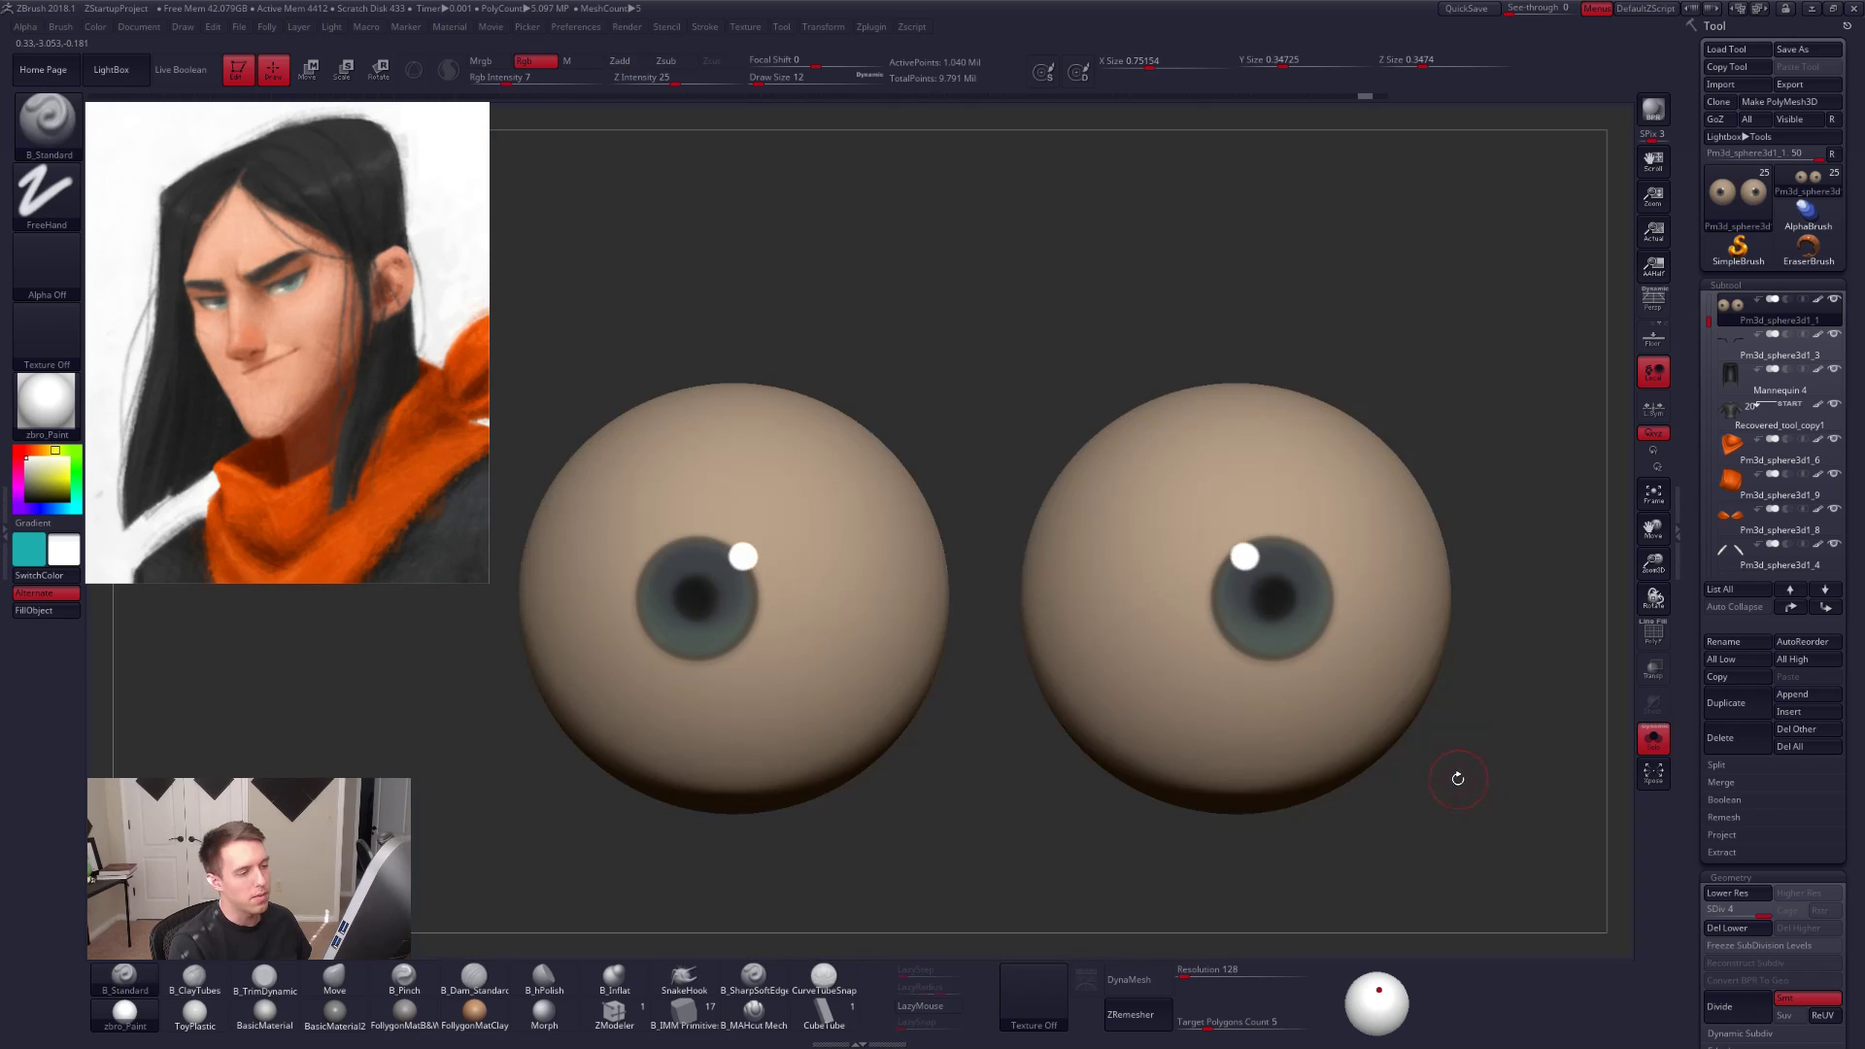
right_click_drag(1261, 554, 1169, 582, "alt")
right_click_drag(1263, 680, 1389, 790)
key("alt+s")
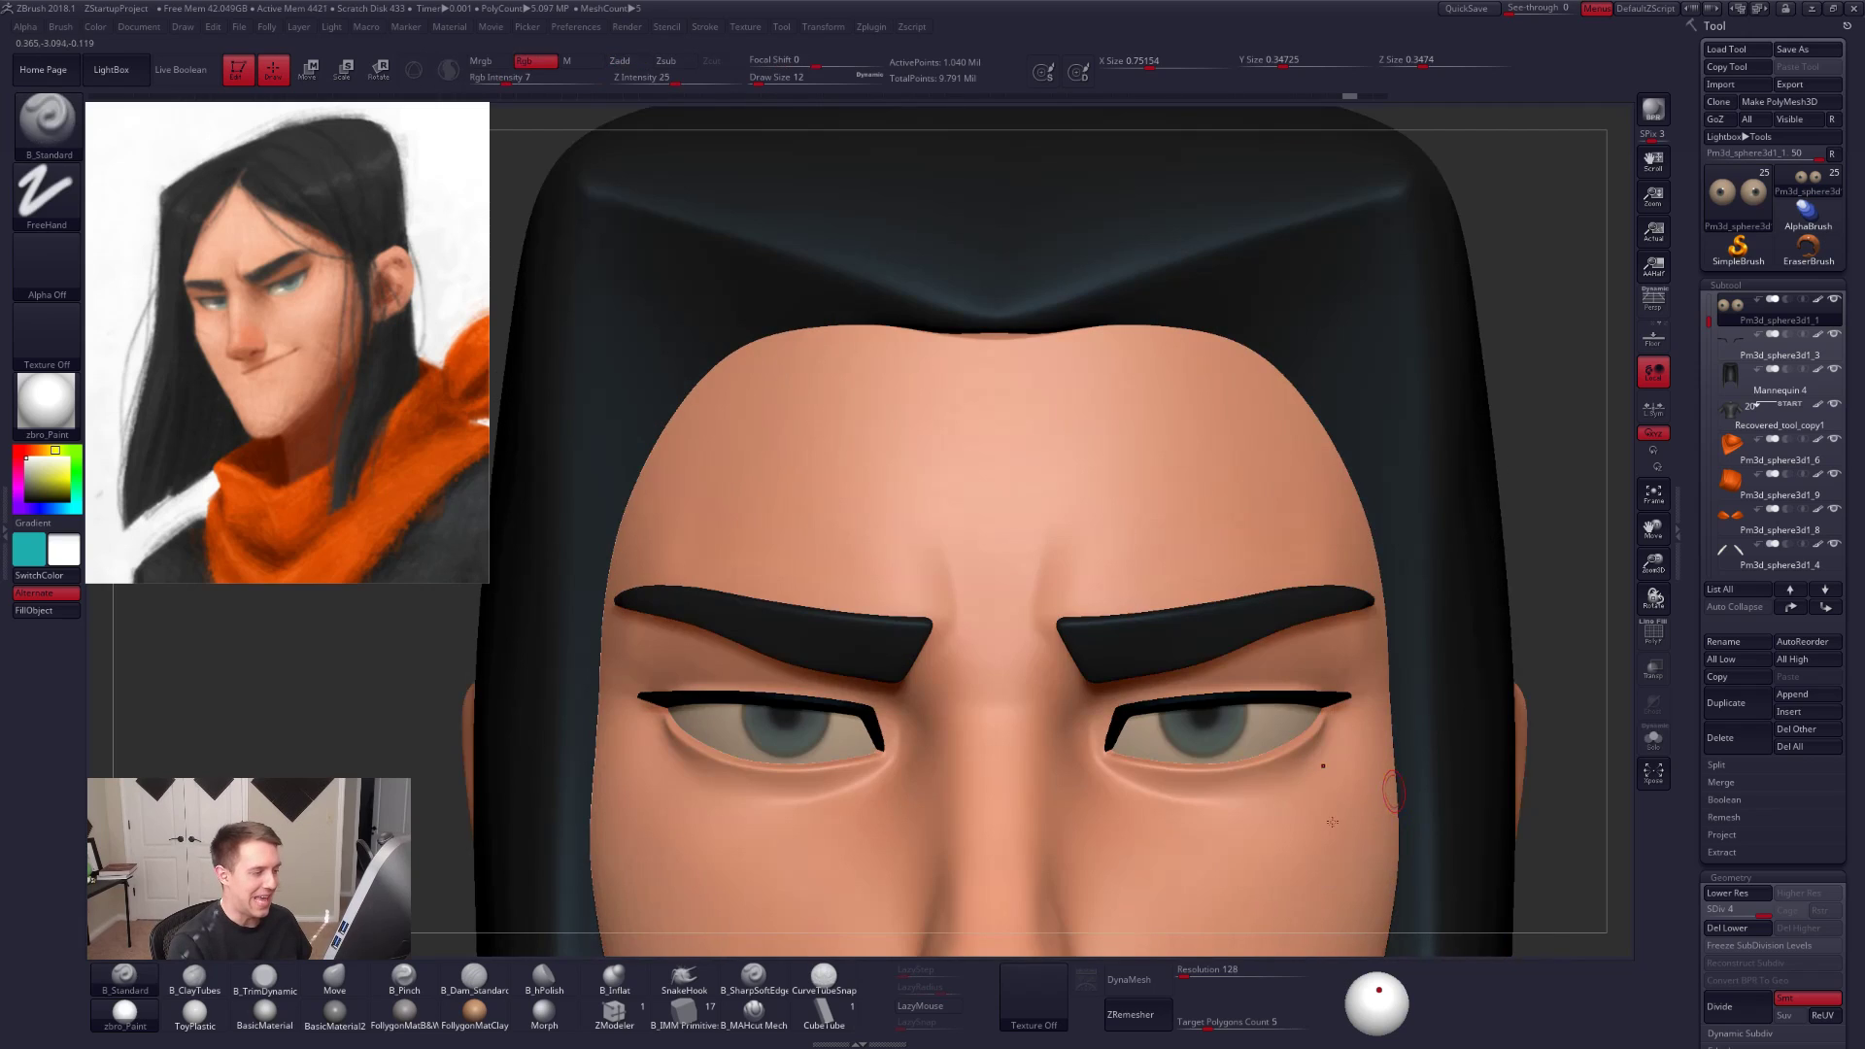
key("alt+s")
right_click_drag(1261, 753, 1208, 735, "alt")
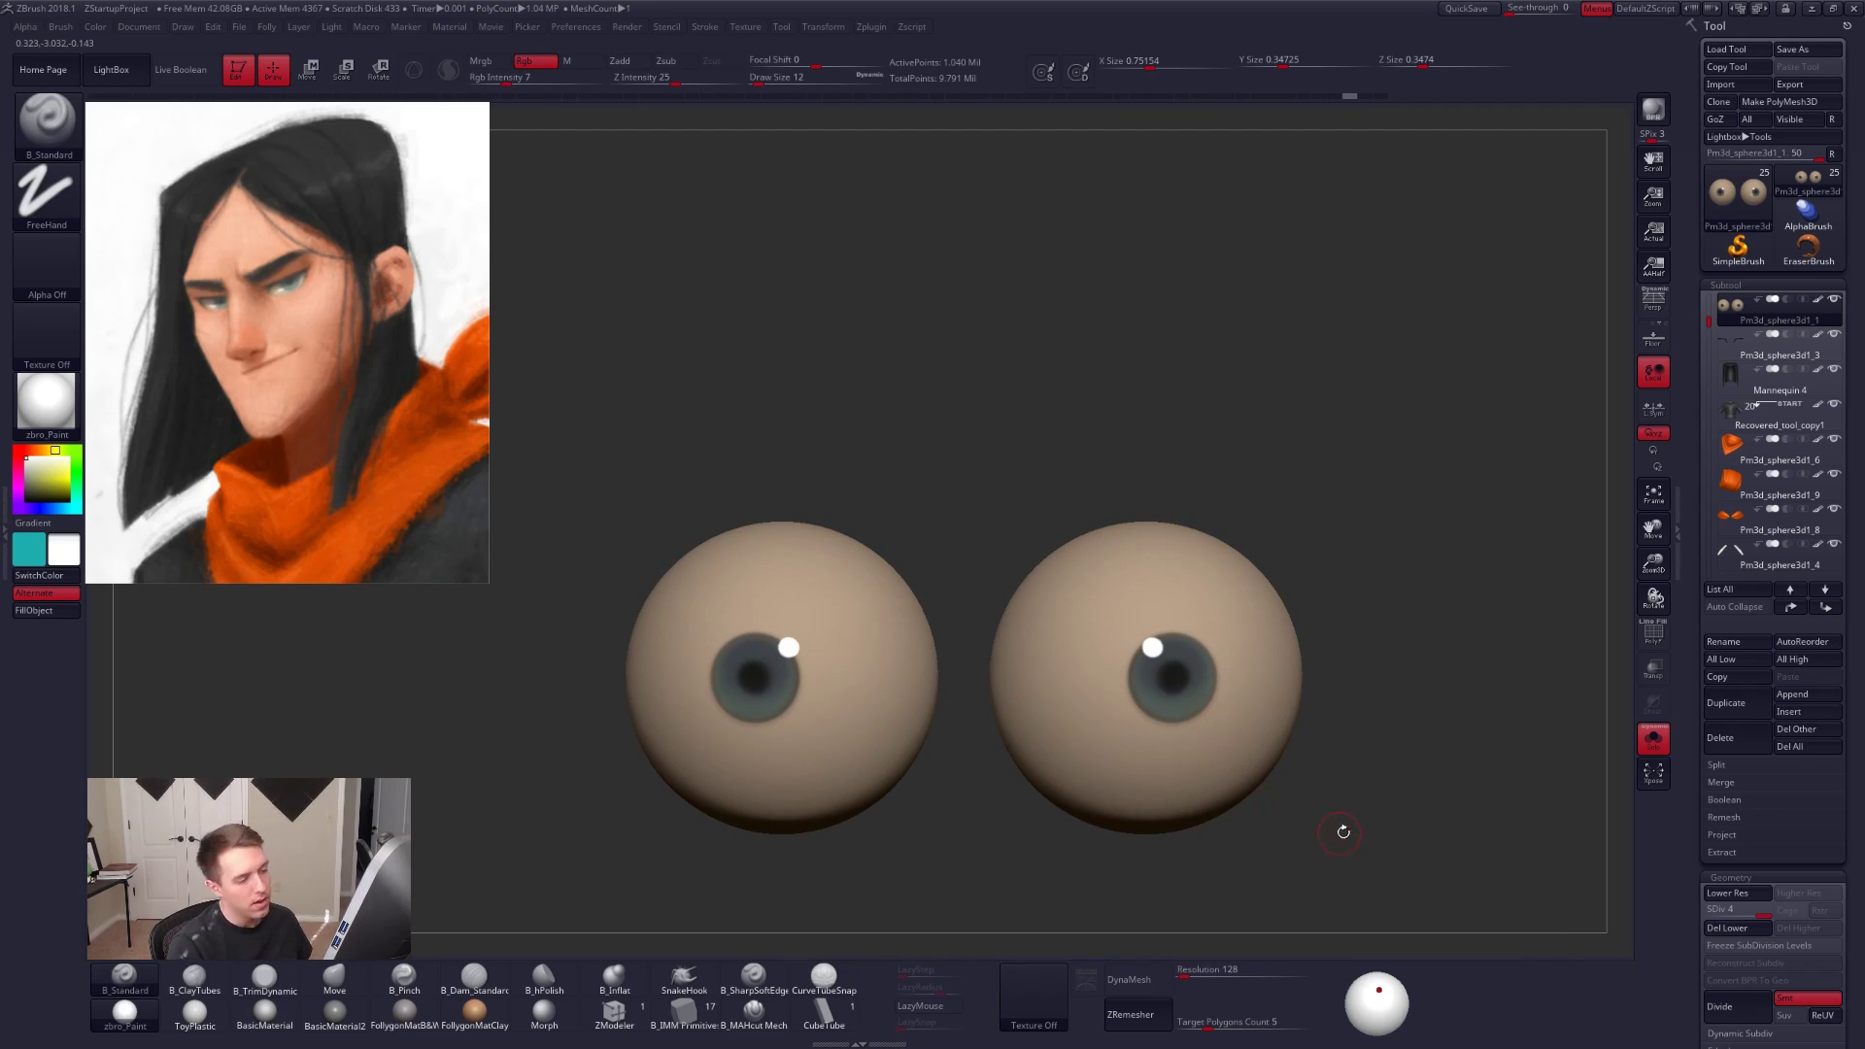
key("shift+d")
key("shift+d")
key("shift+d")
key("shift+f")
right_click_drag(1214, 711, 1167, 693, "ctrl")
key("ctrl+shift")
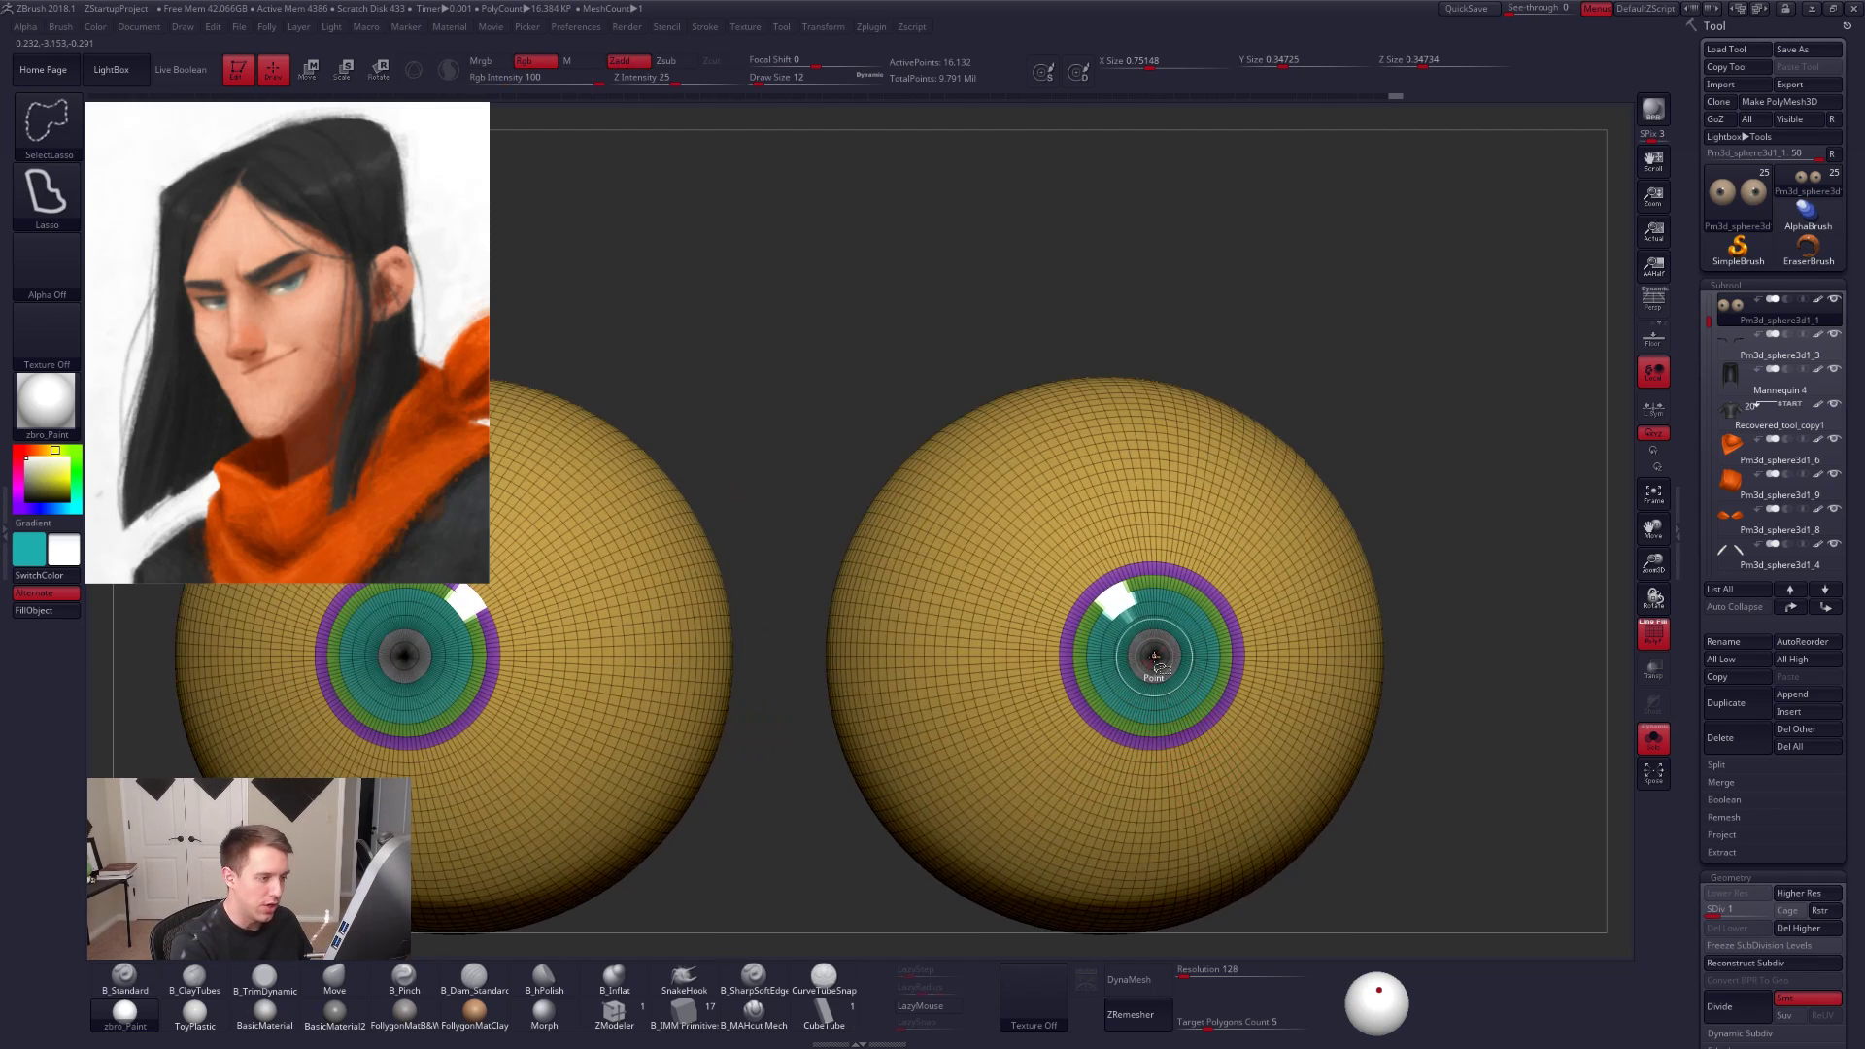
Step: Mask the whites of both eyeballs using the polygroups, leaving the irises and pupils unmasked, and restore full visibility
left_click(1156, 656, "ctrl+shift")
left_click(1201, 627, "ctrl+shift")
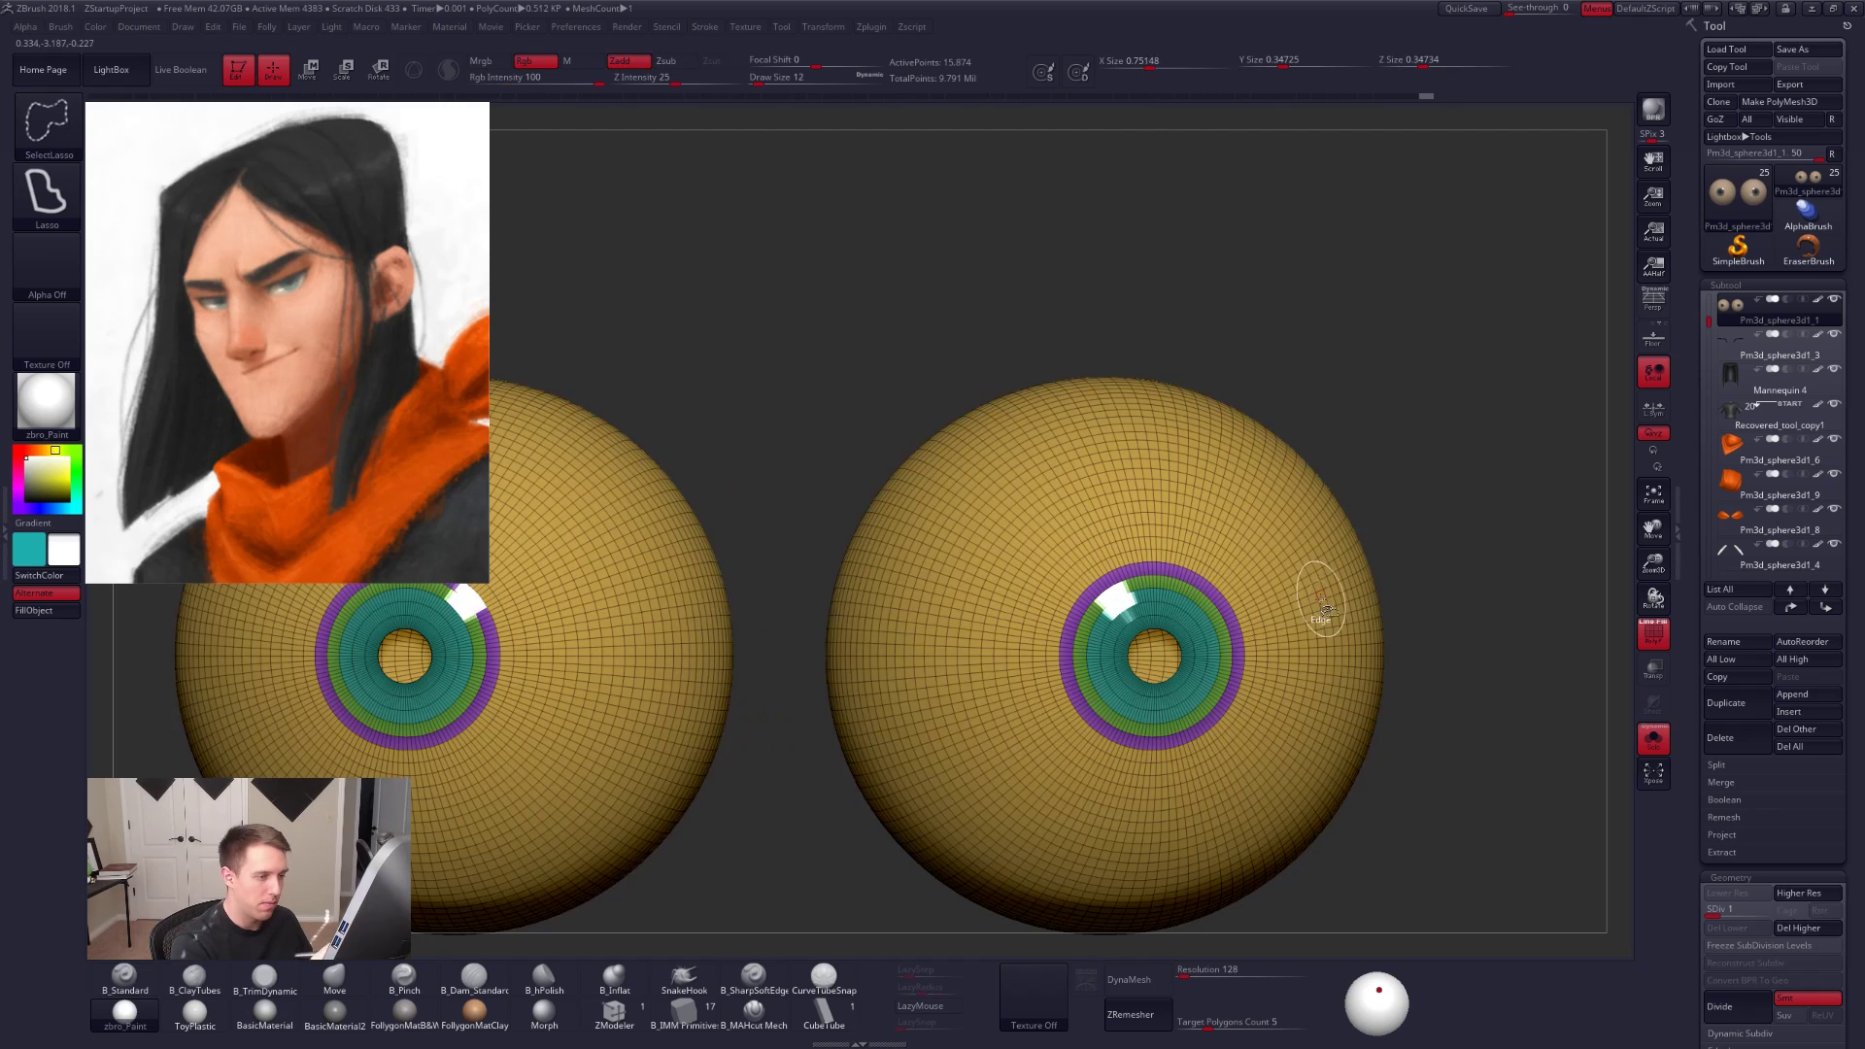
left_click(1203, 626, "ctrl+shift")
left_click(1216, 623, "ctrl+shift")
left_click(1420, 614, "ctrl")
left_click(1406, 608, "ctrl+shift")
Step: Move the unmasked irises slightly outward from the eyeballs with a Transpose line
right_click_drag(1209, 573, 1174, 690)
key("shift+f")
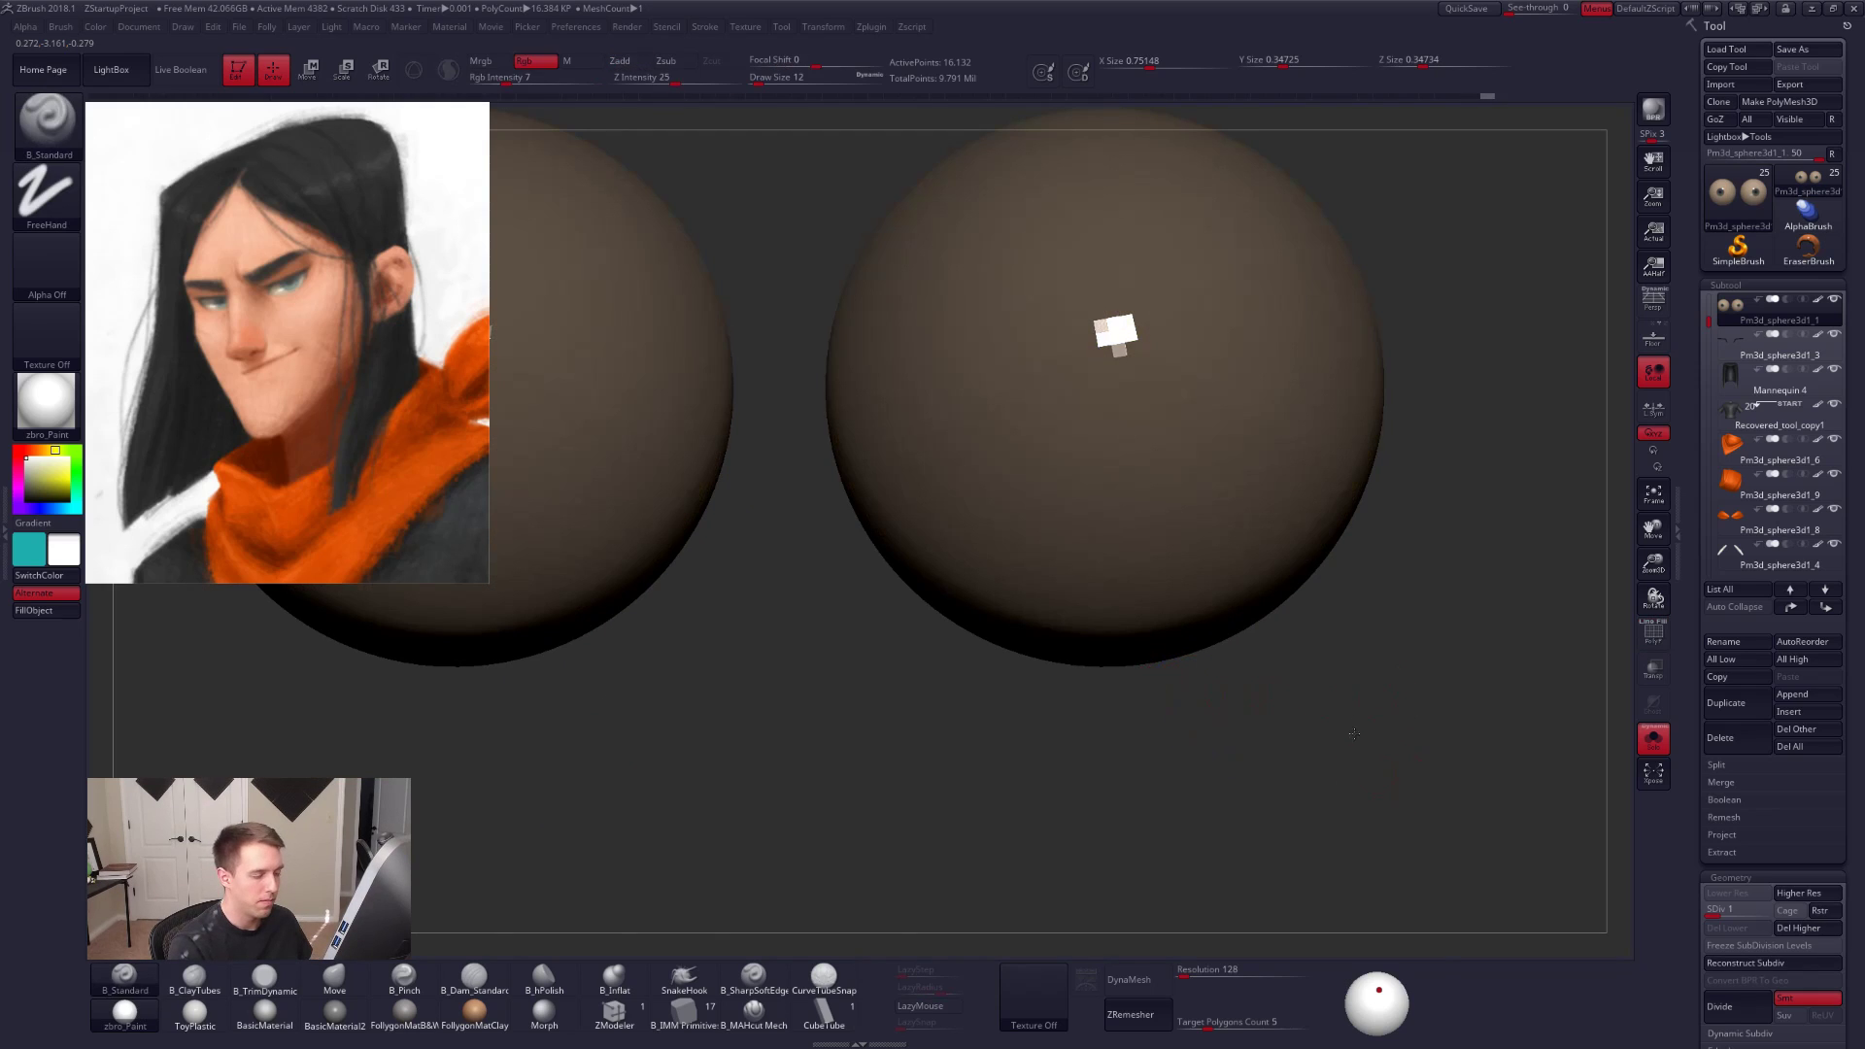
left_click_drag(1379, 698, 1362, 442)
right_click_drag(1345, 515, 1214, 627, "ctrl")
key("shift+f")
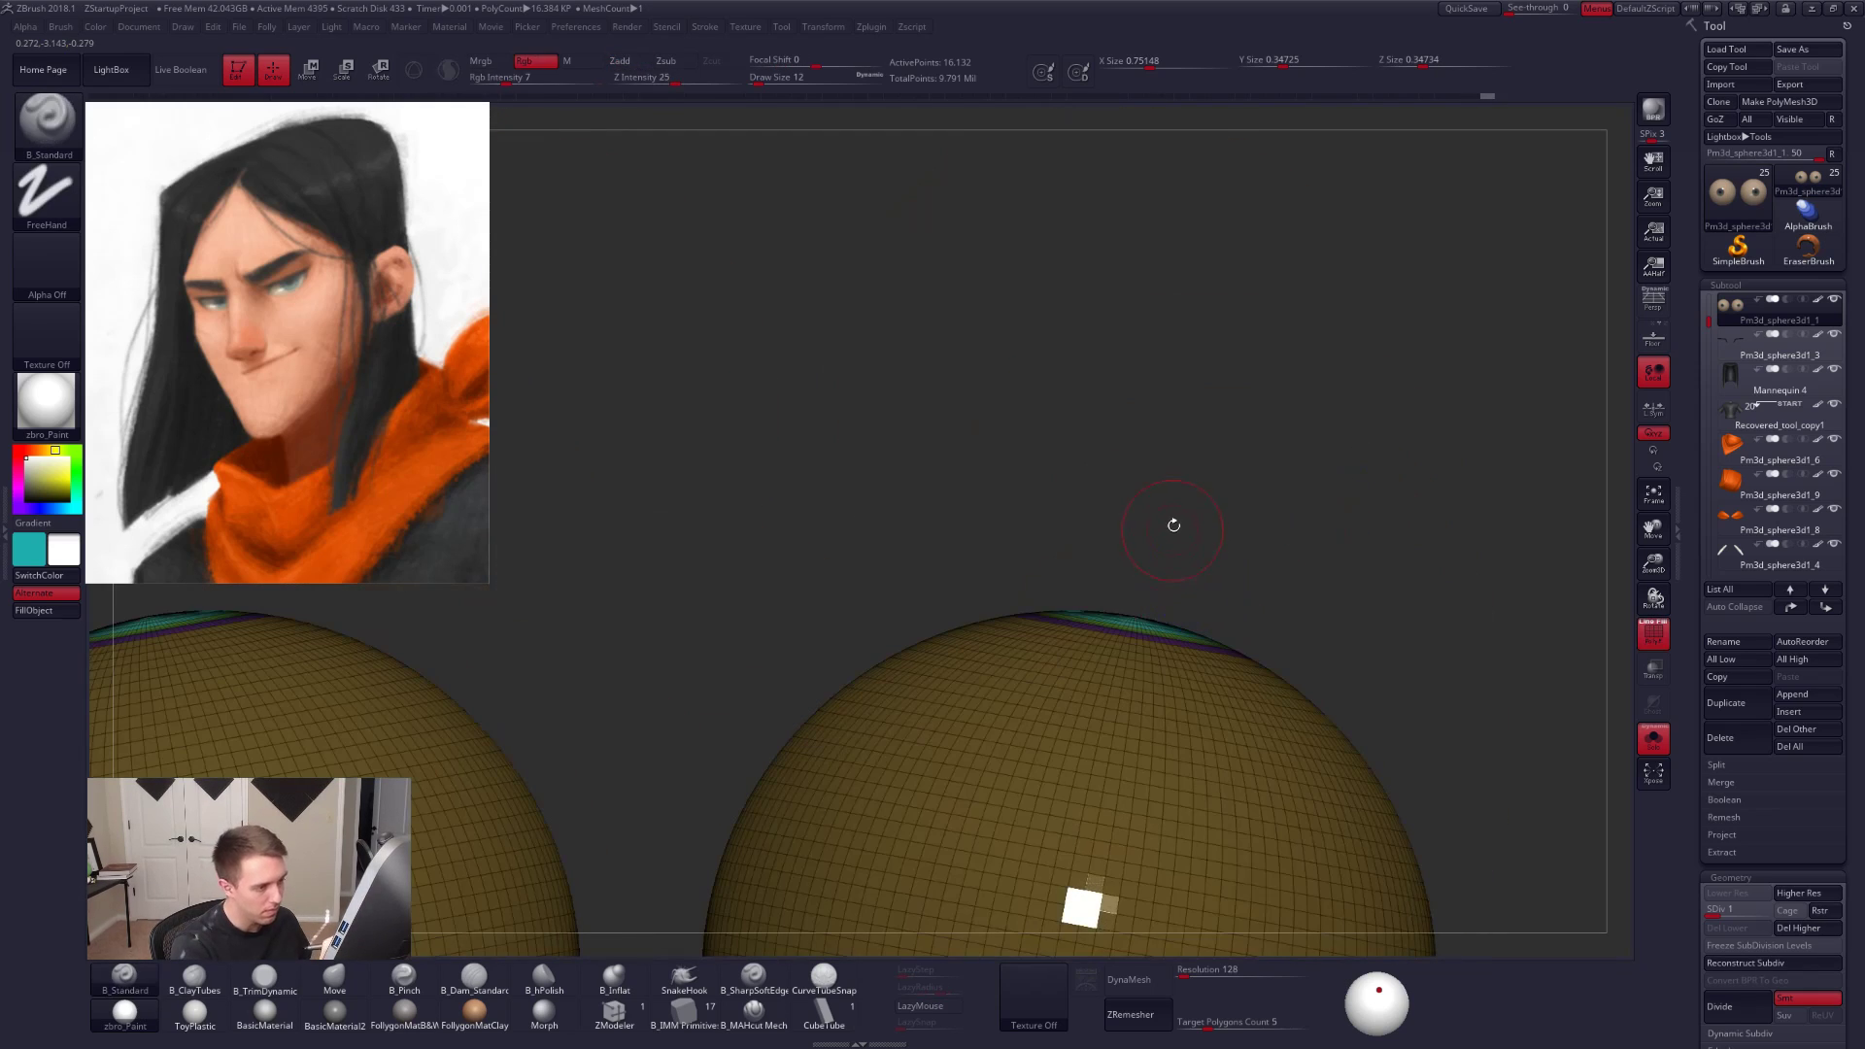
key("w")
left_click_drag(1132, 633, 1179, 417)
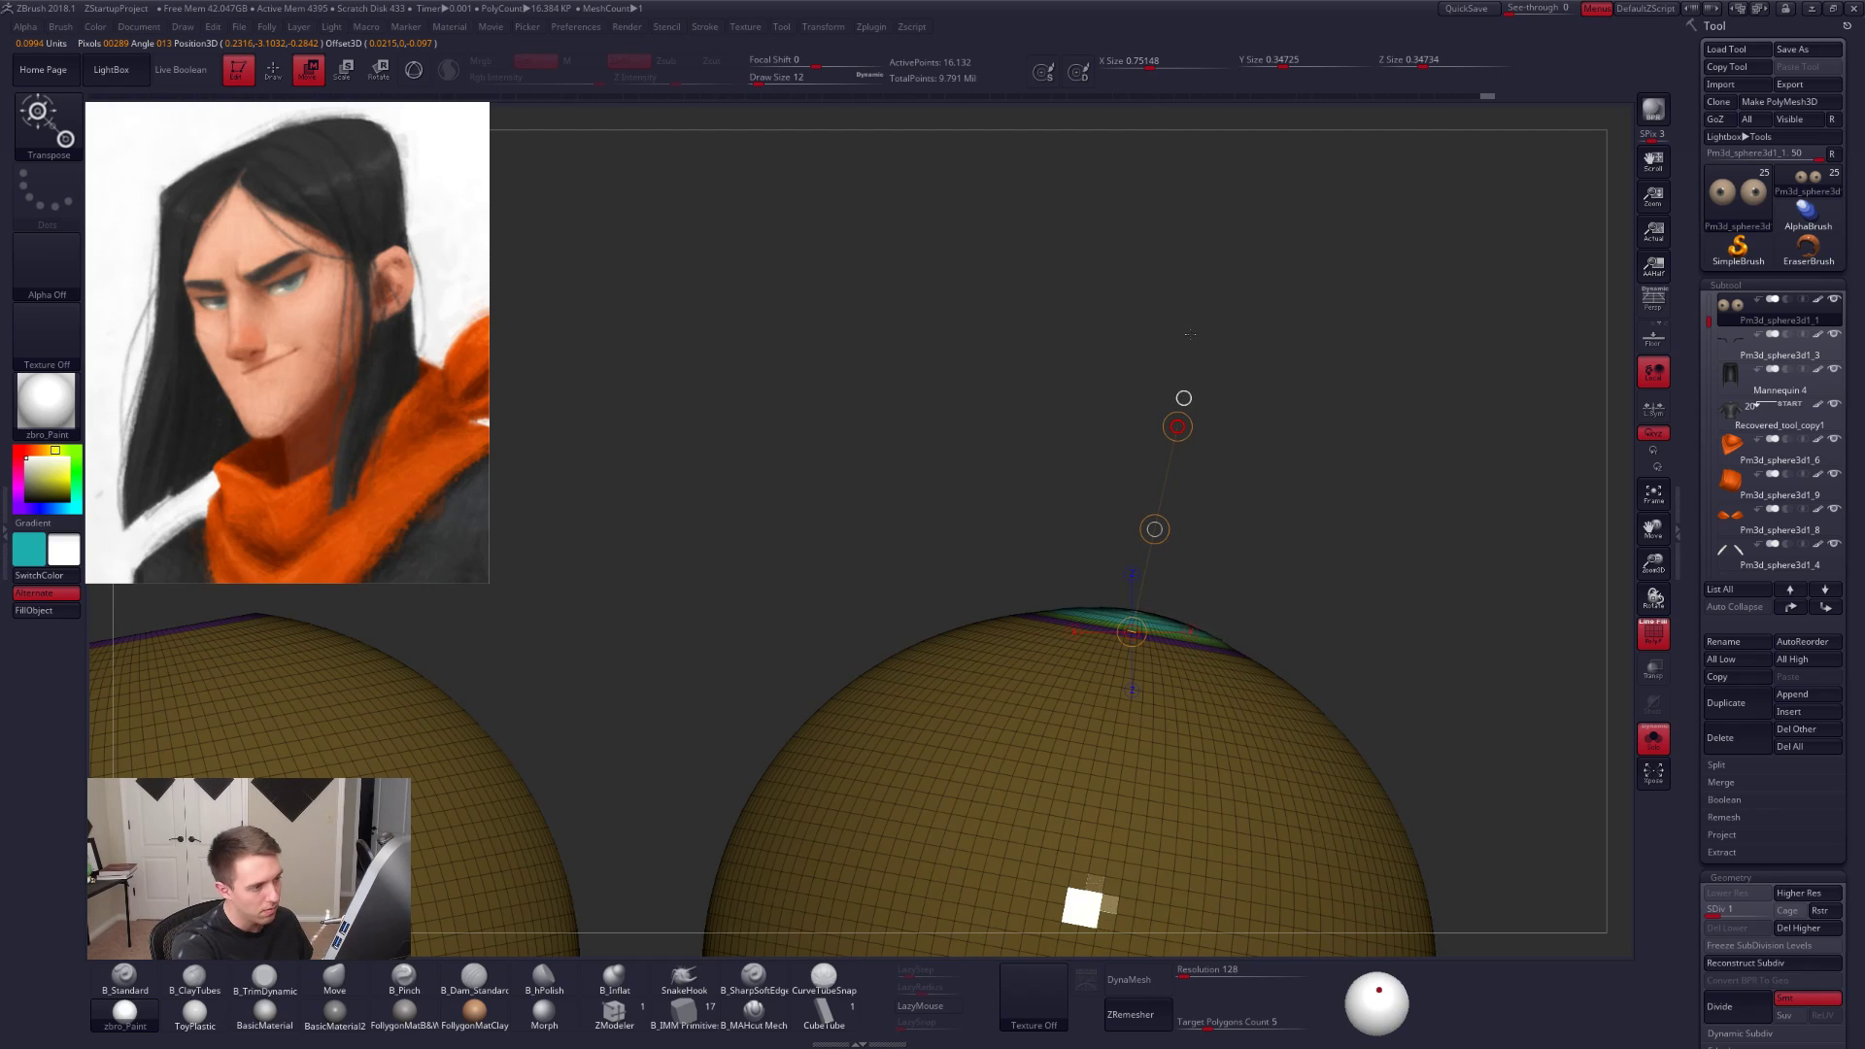
left_click_drag(1197, 301, 1198, 293)
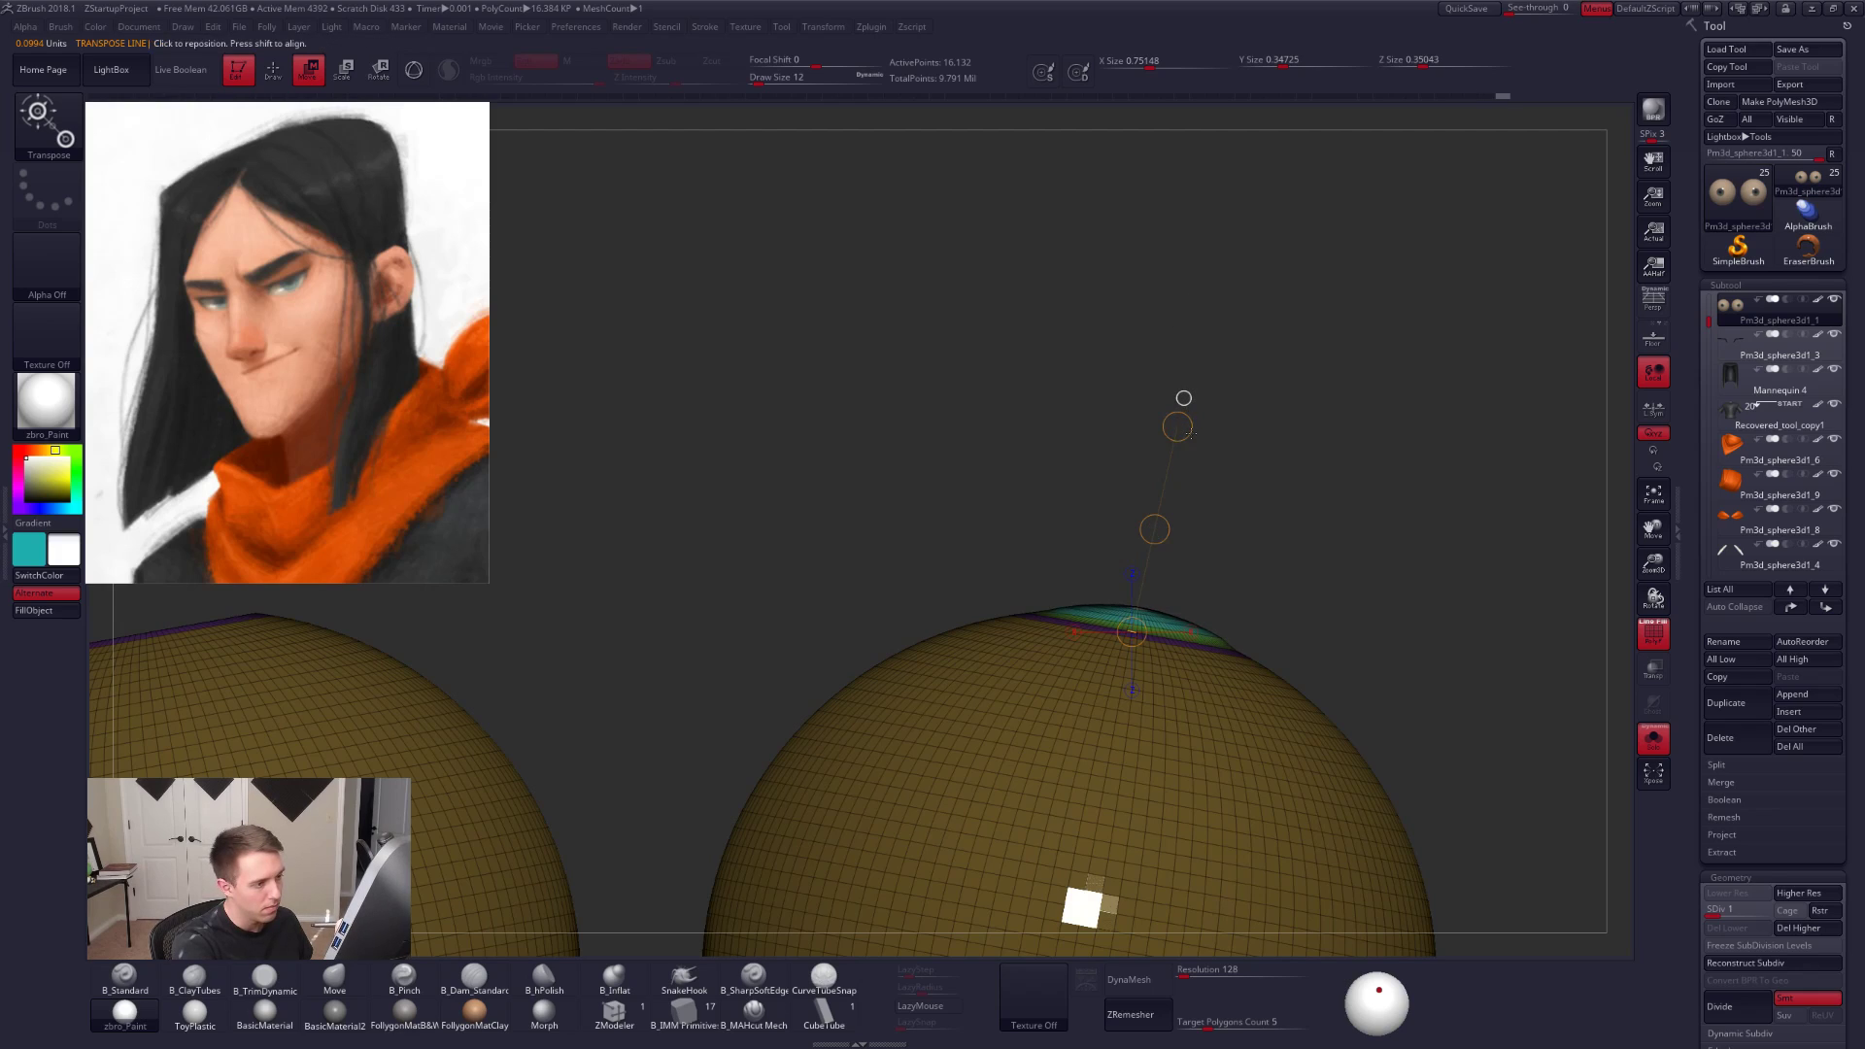
Step: Try to pull the unmasked iris outward from the eyeball with the Transpose line
left_click_drag(1183, 397, 1207, 244)
key("ctrl+z")
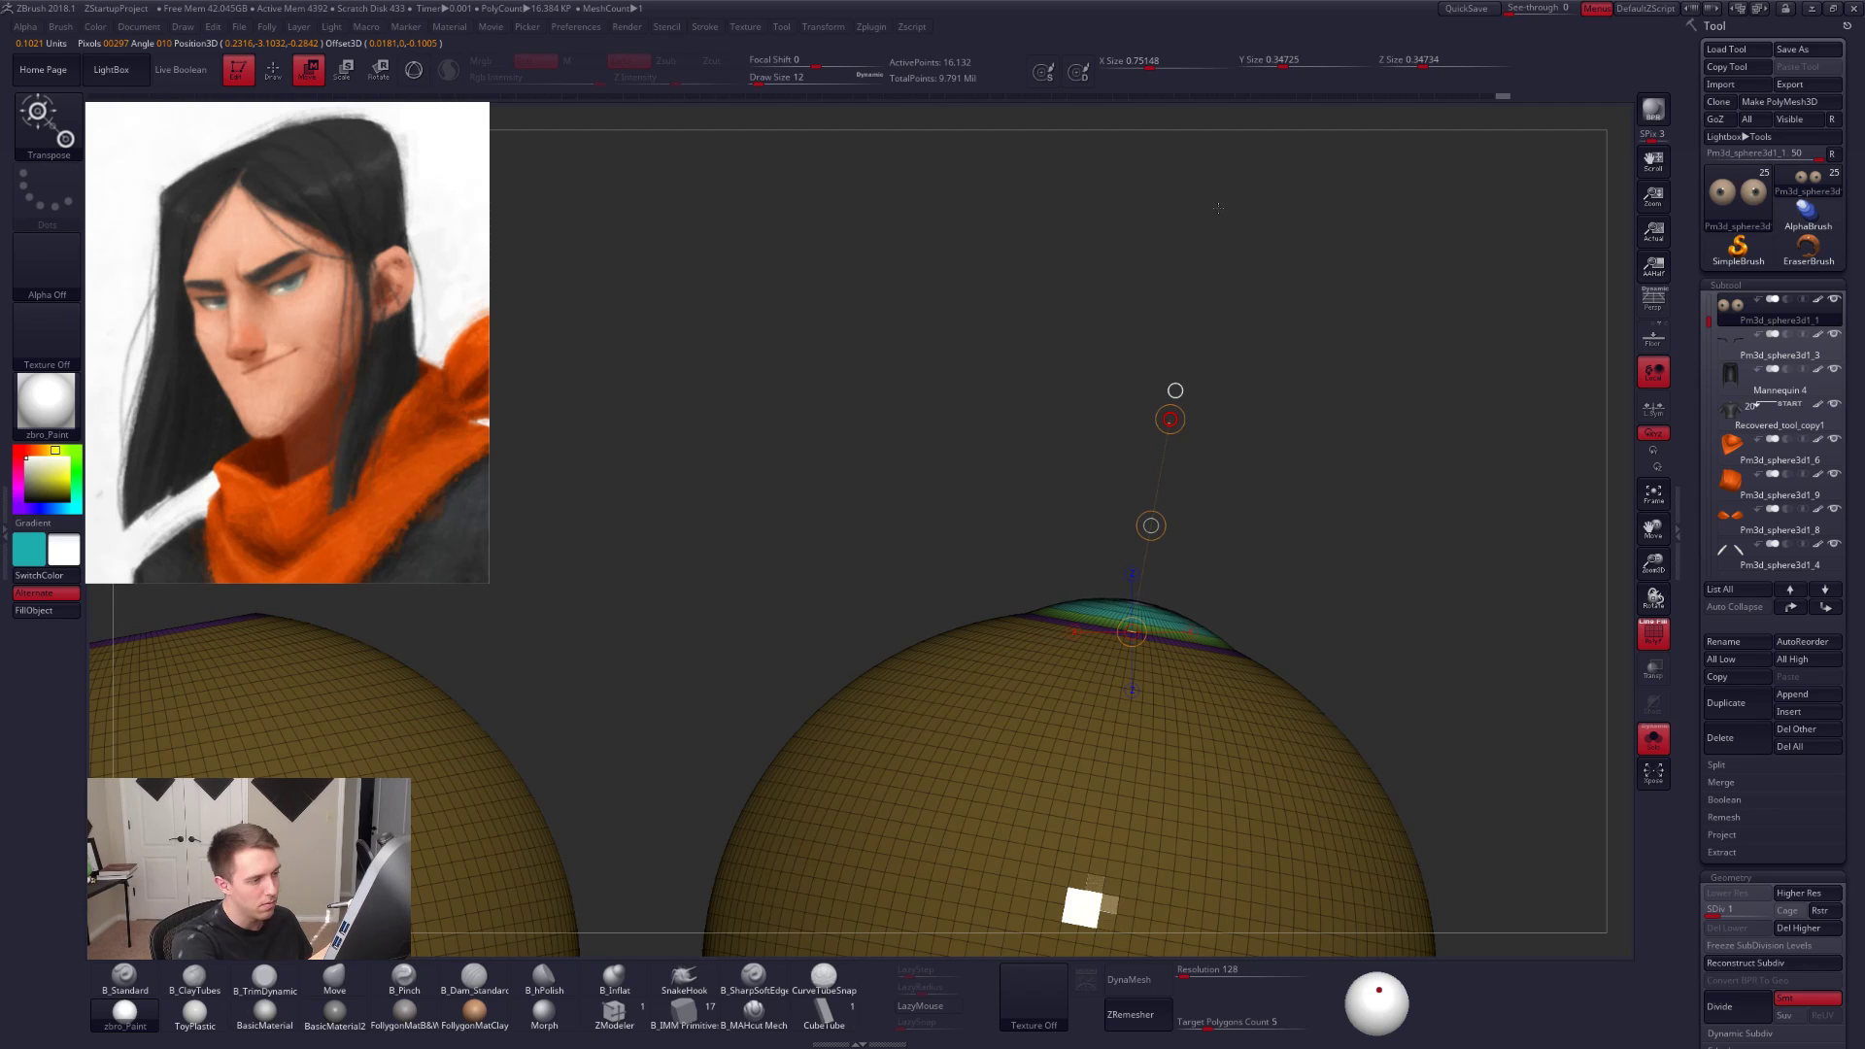
left_click_drag(1262, 544, 1257, 450, "alt")
key("q")
left_click_drag(1436, 763, 1397, 923)
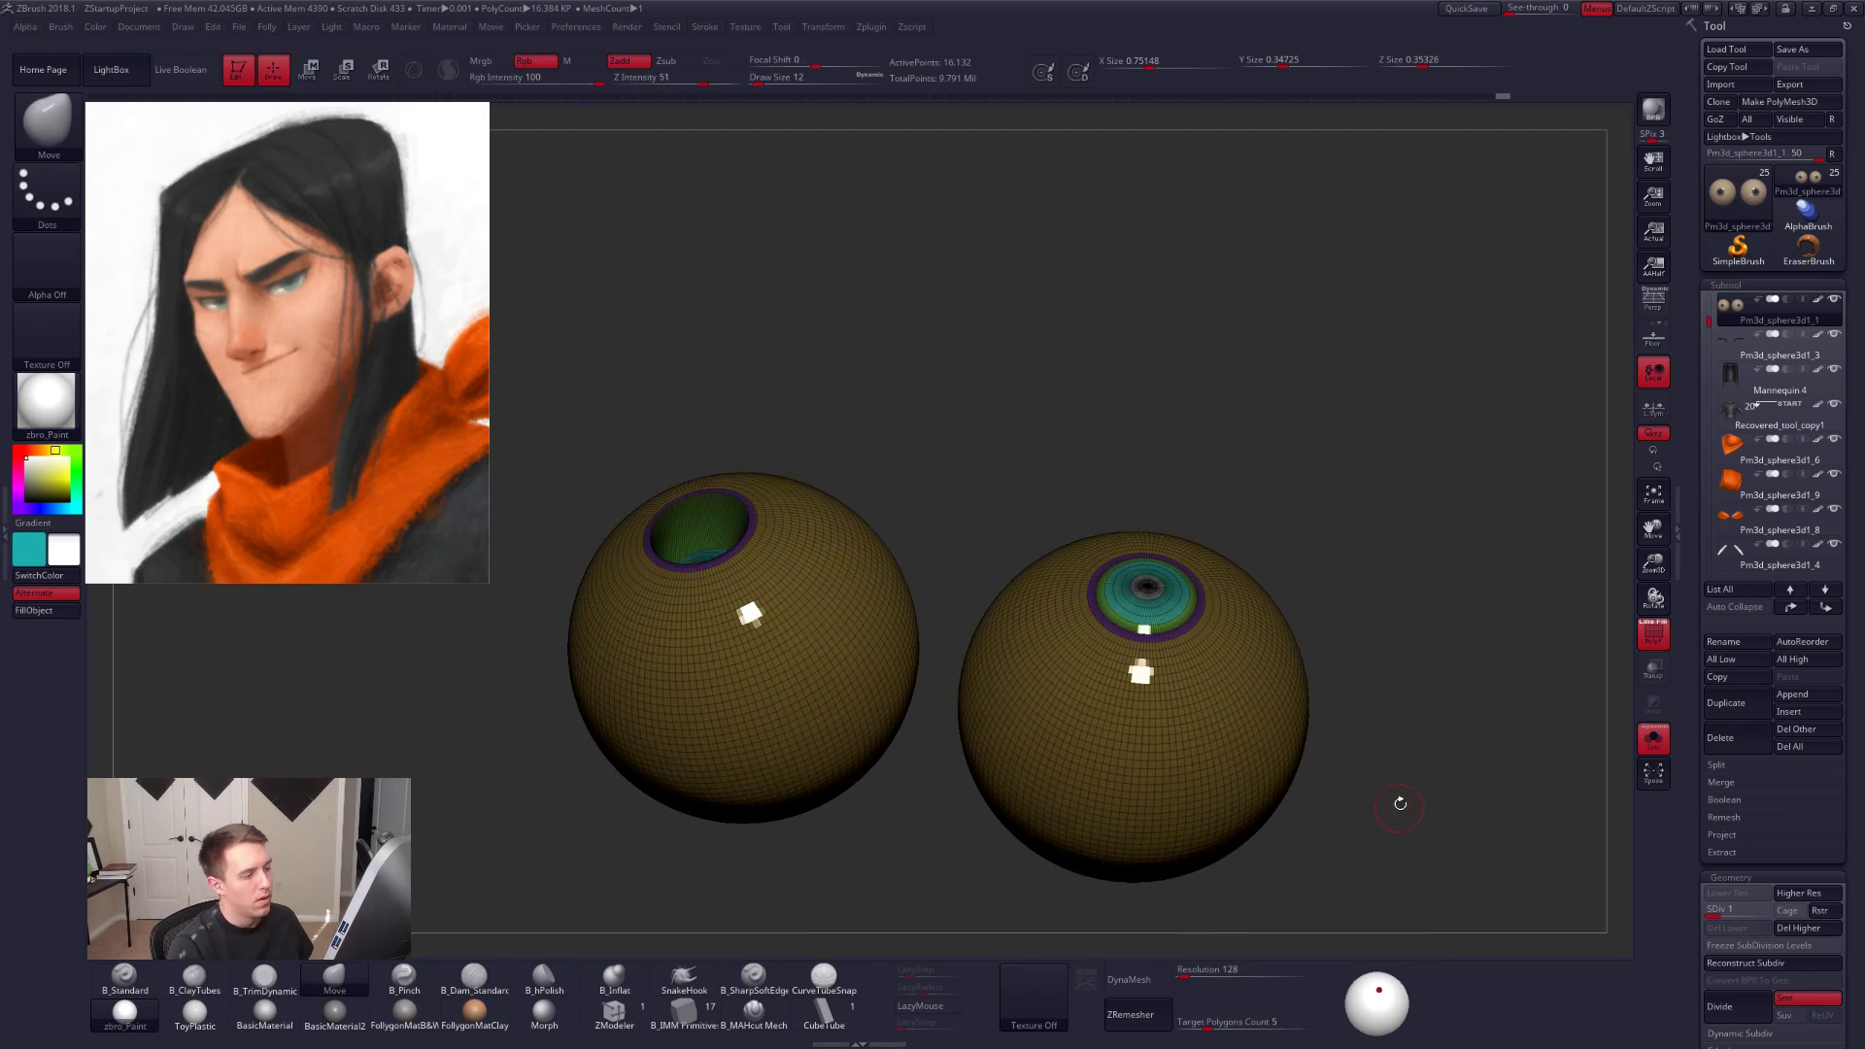
left_click_drag(1399, 807, 1395, 845, "shift")
key("shift+f")
left_click_drag(1373, 779, 1377, 819, "alt")
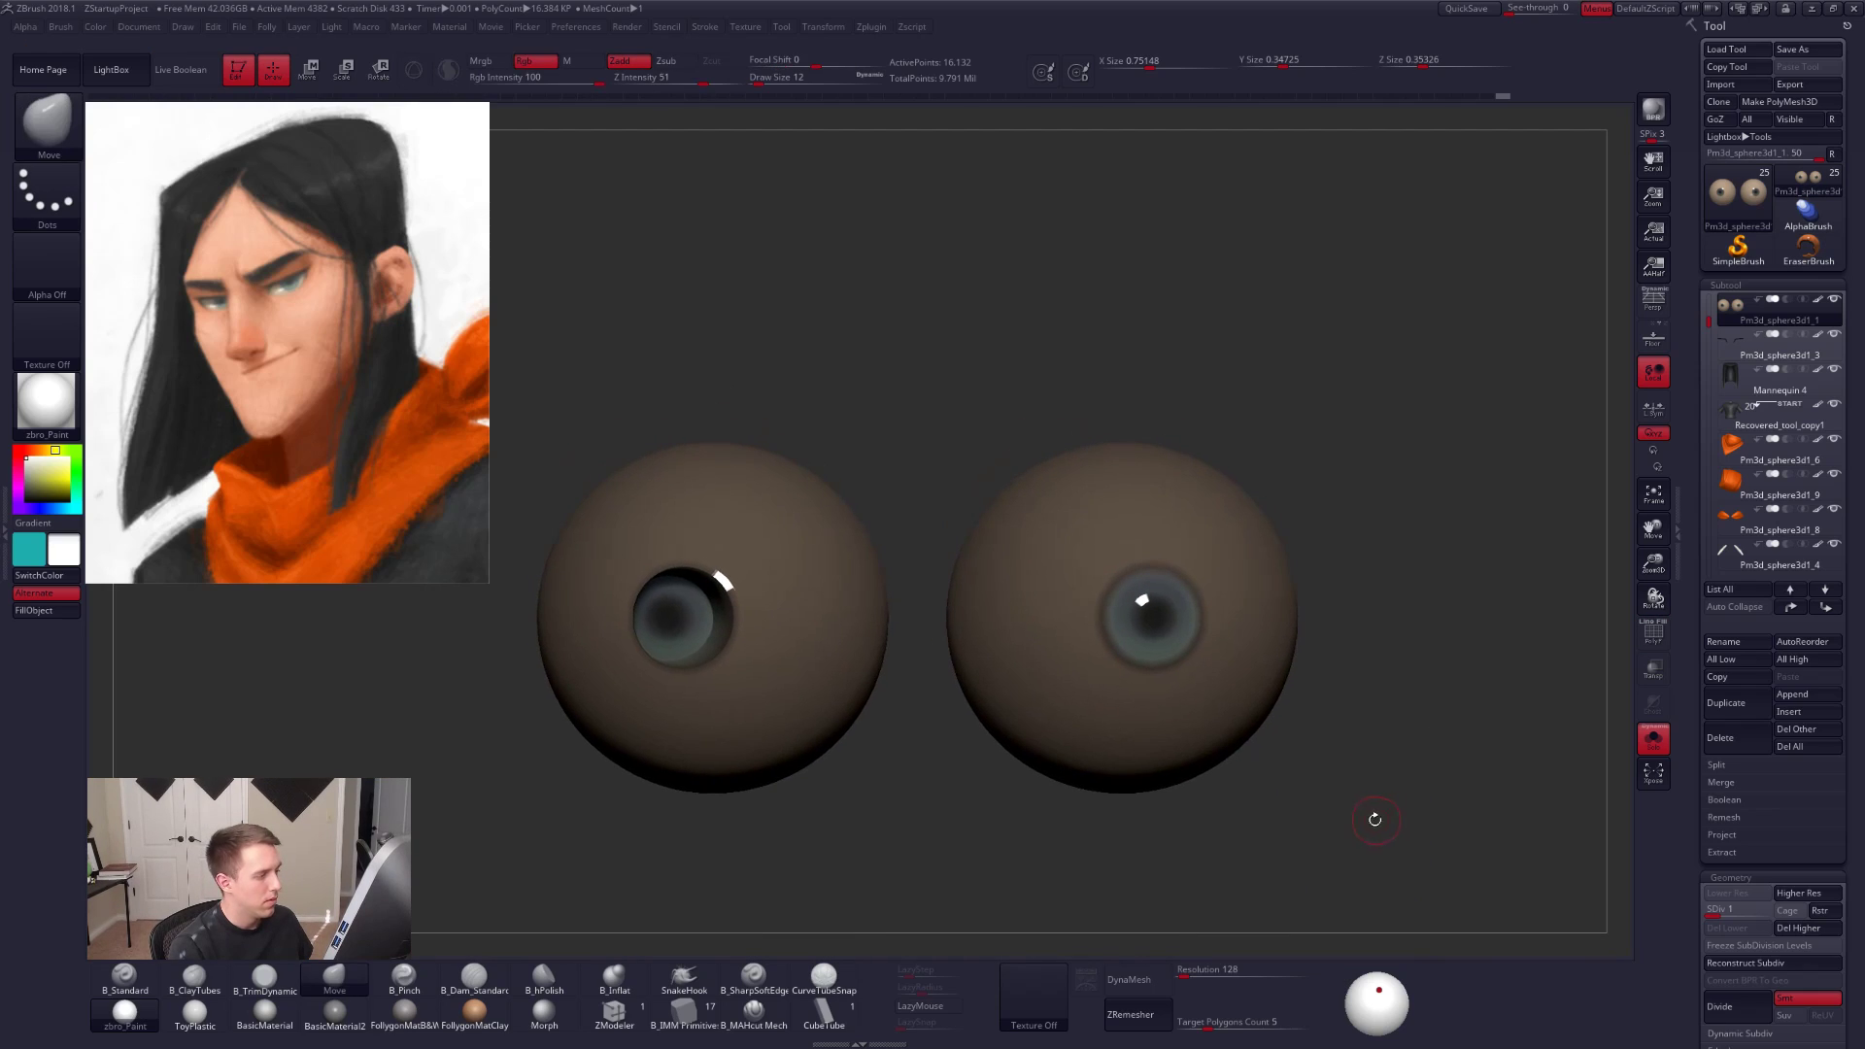
key("ctrl+z")
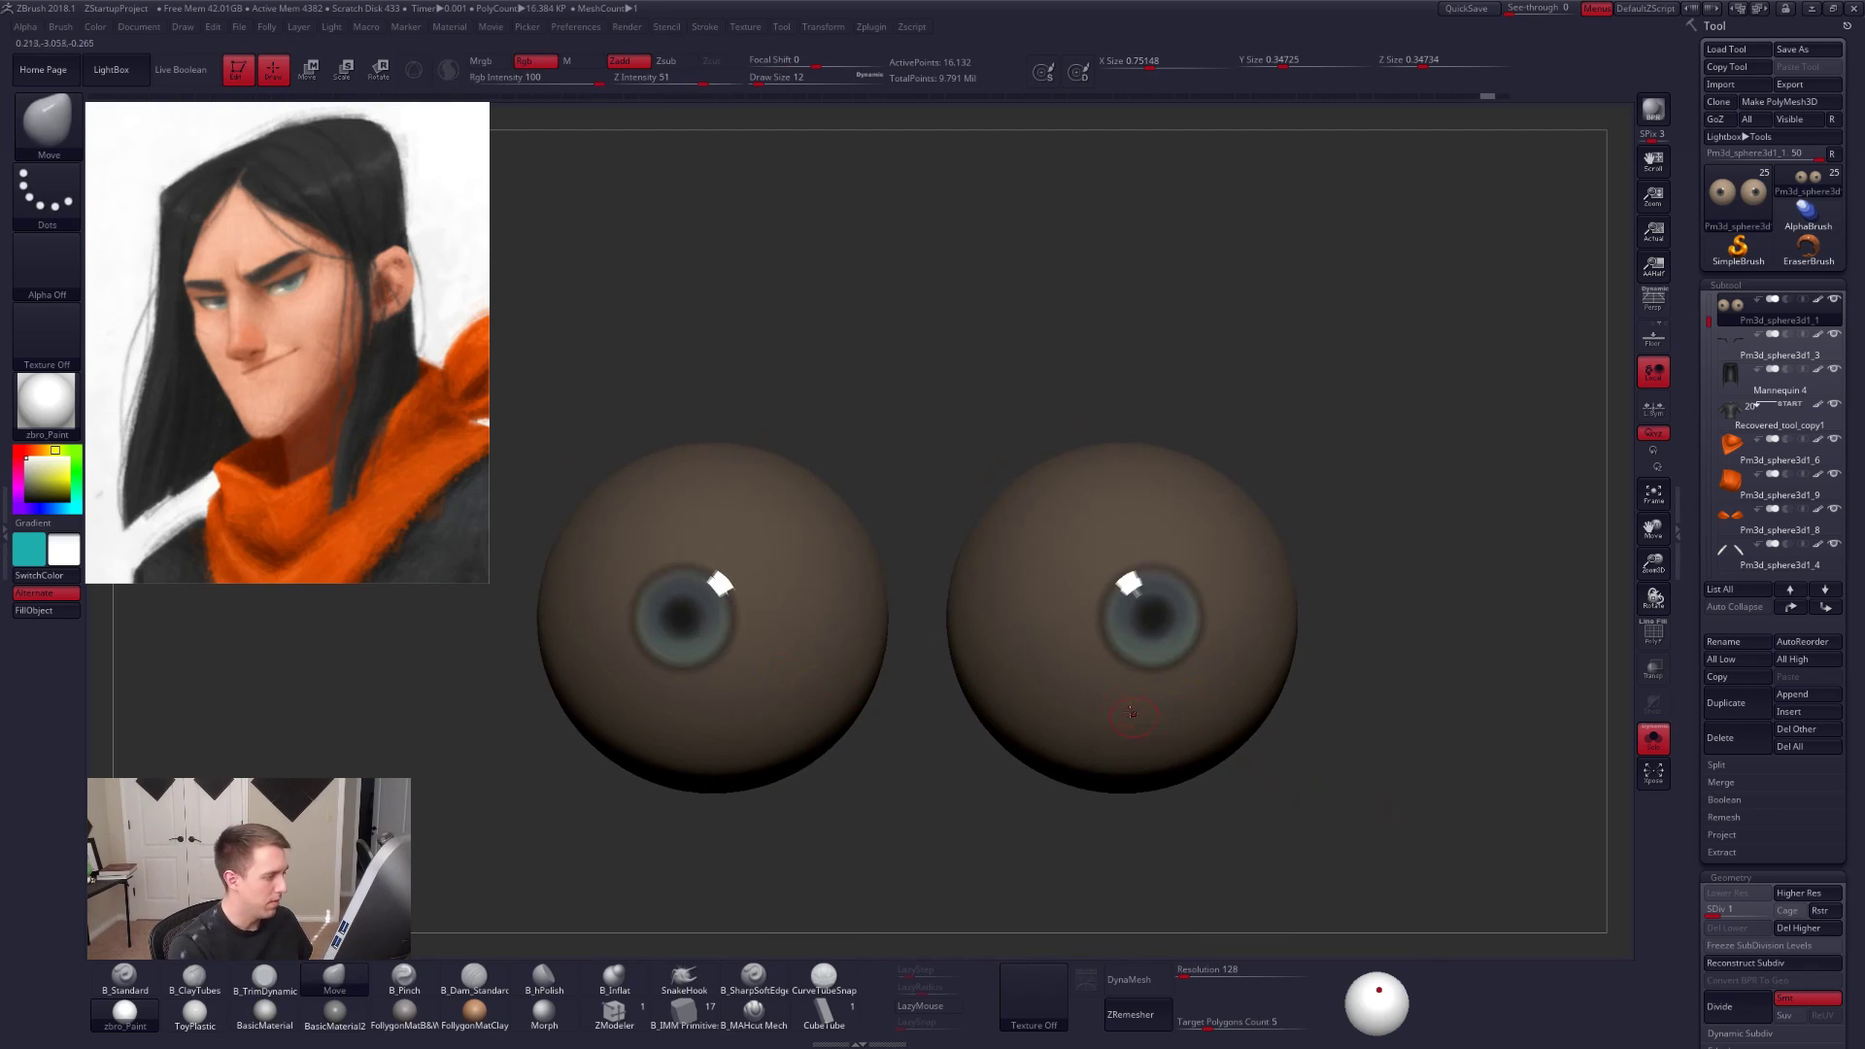
Step: Turn on X symmetry for the eyeballs and clear their mask
key("x")
left_click_drag(994, 780, 1029, 781, "alt")
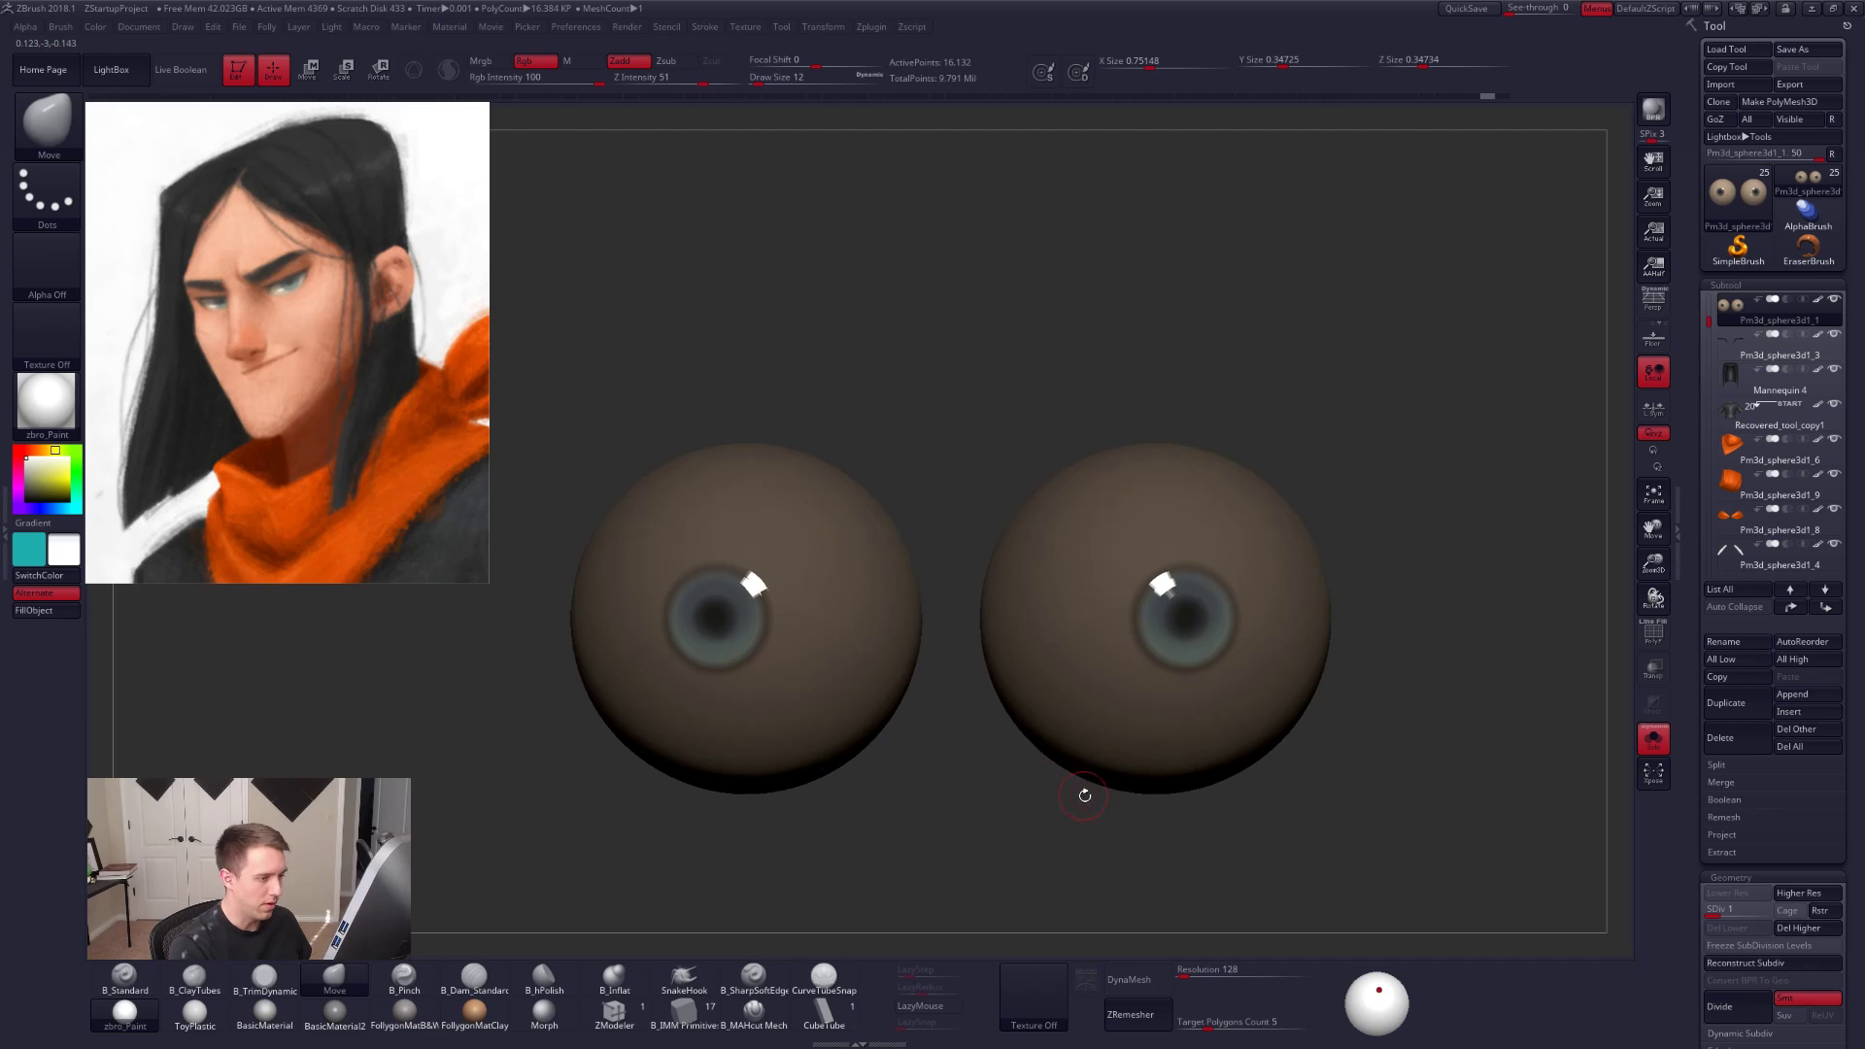
left_click(1189, 832, "ctrl")
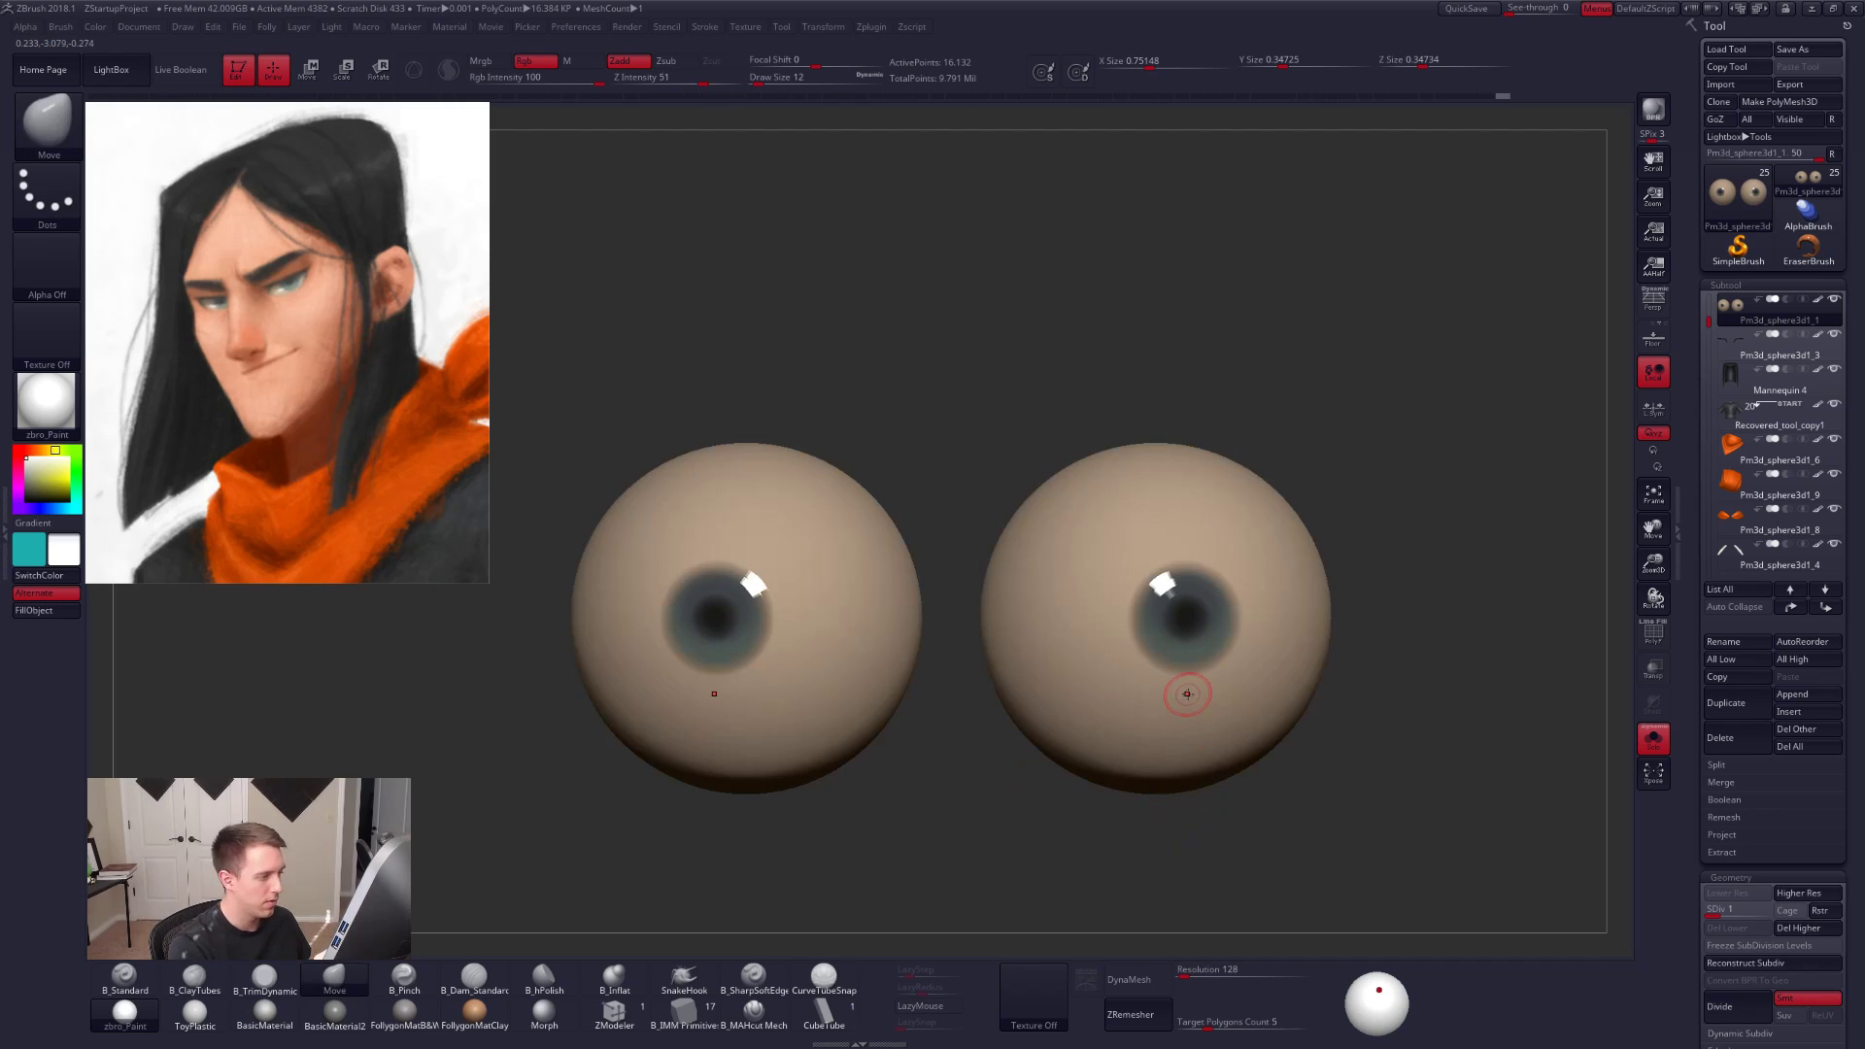
Step: Mask the eyeballs around the irises and try to pull both irises outward symmetrically with the Transpose line
key("ctrl+a")
right_click_drag(1194, 693, 1220, 595, "shift")
key("w")
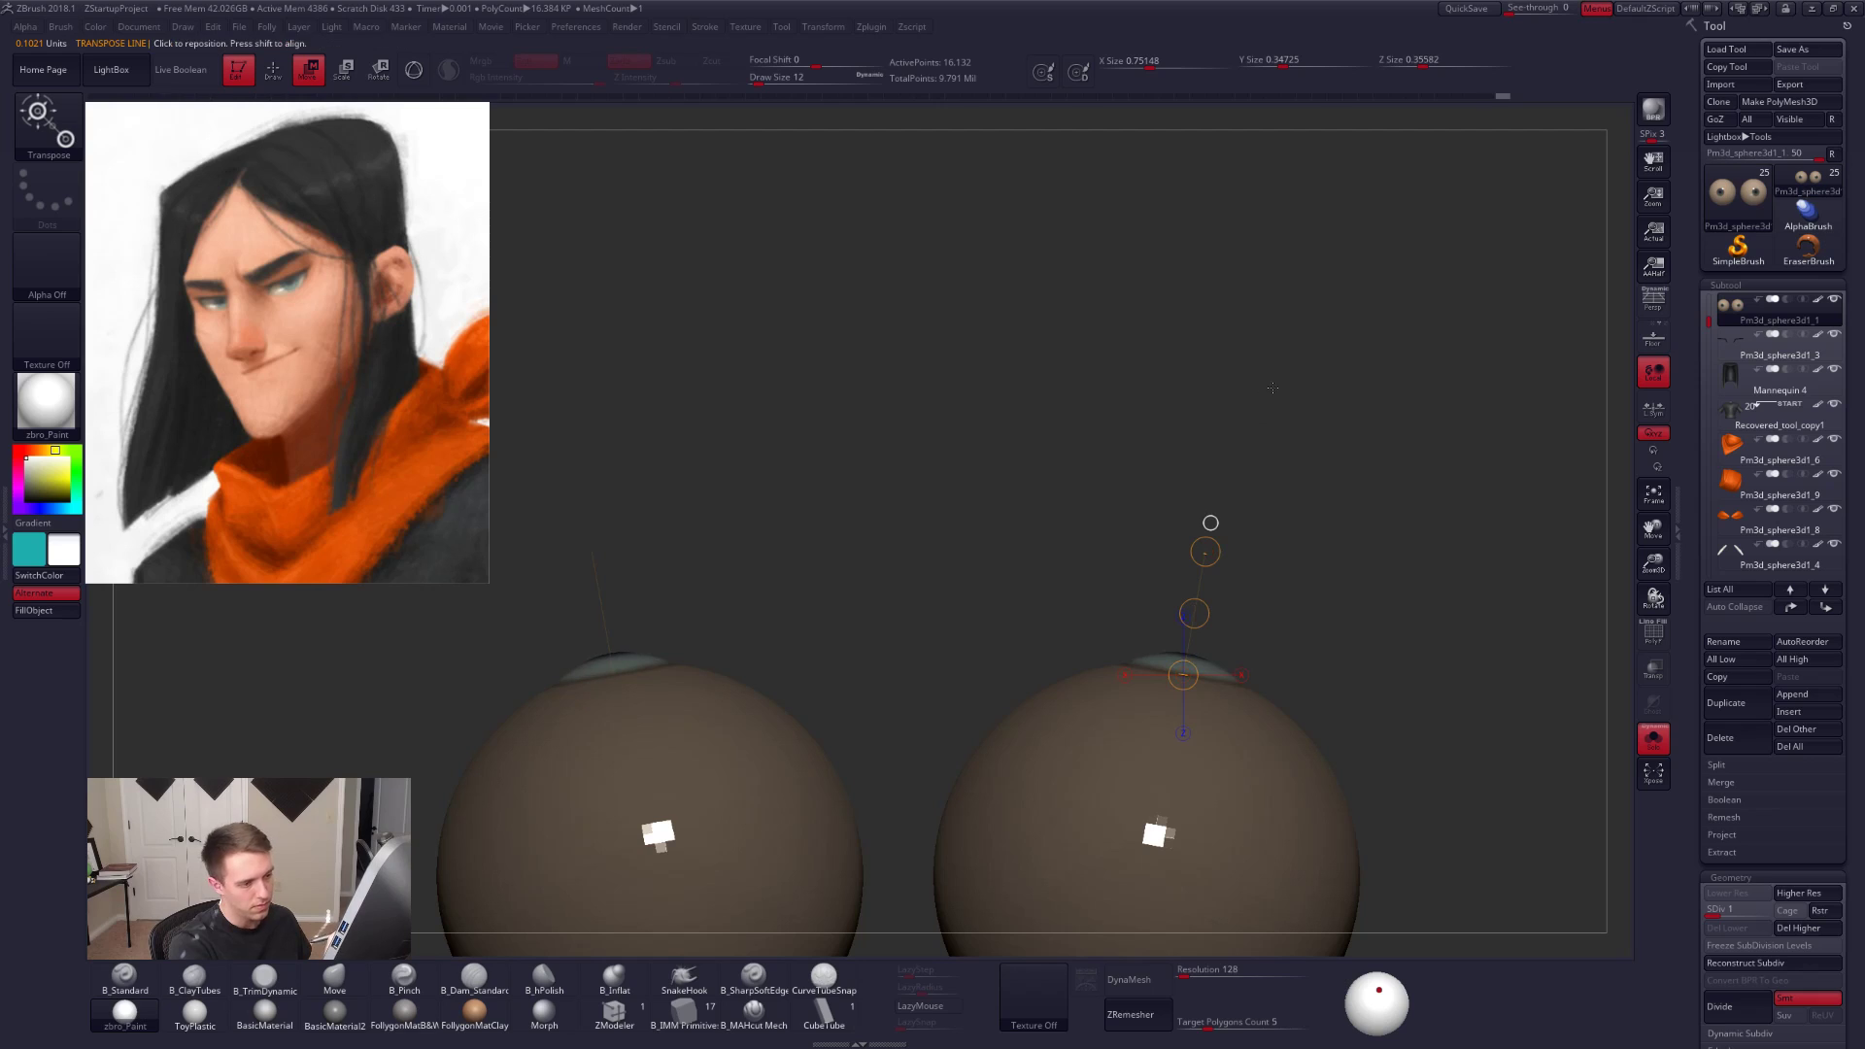
key("q")
mouse_move(1416, 728)
left_mouse_down("shift")
mouse_move(1386, 843)
mouse_move(1385, 821)
left_mouse_up("shift")
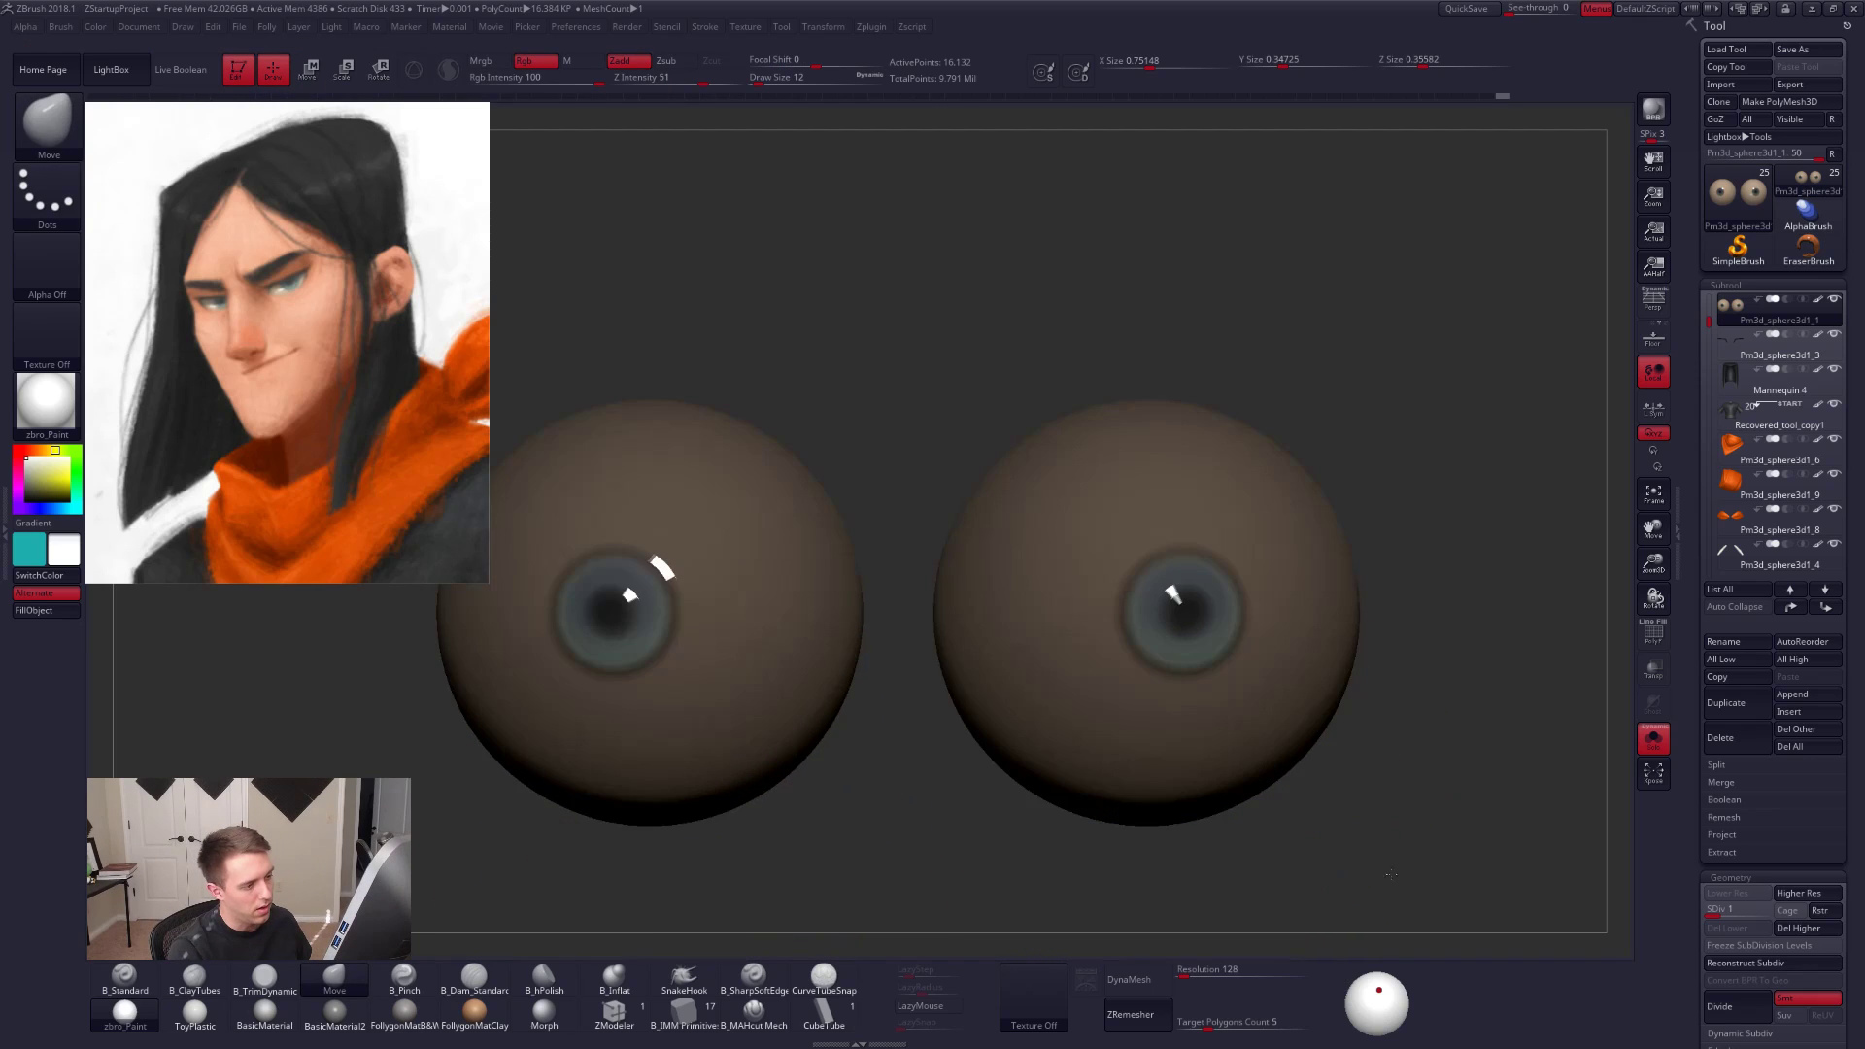
Step: Show the full head around the eyeballs and raise them to subdivision level 4
key("f")
key("s")
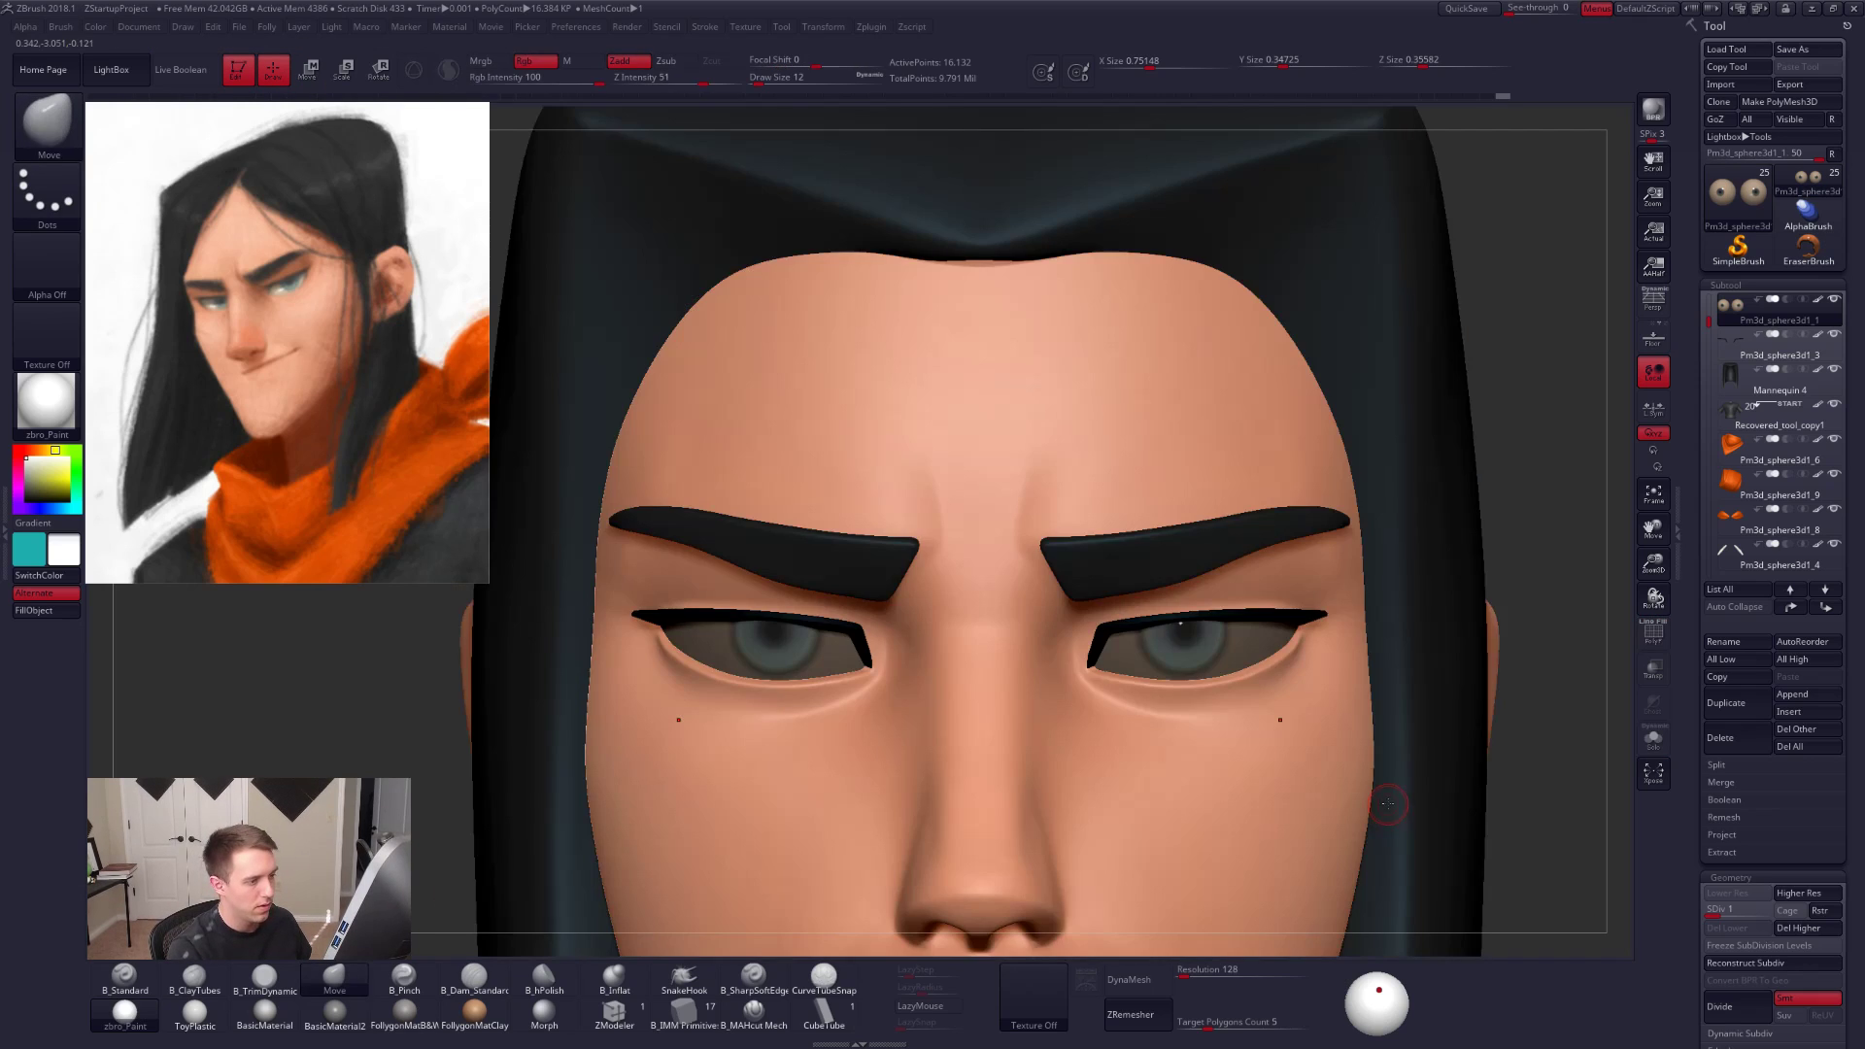
key("d")
key("d")
key("d")
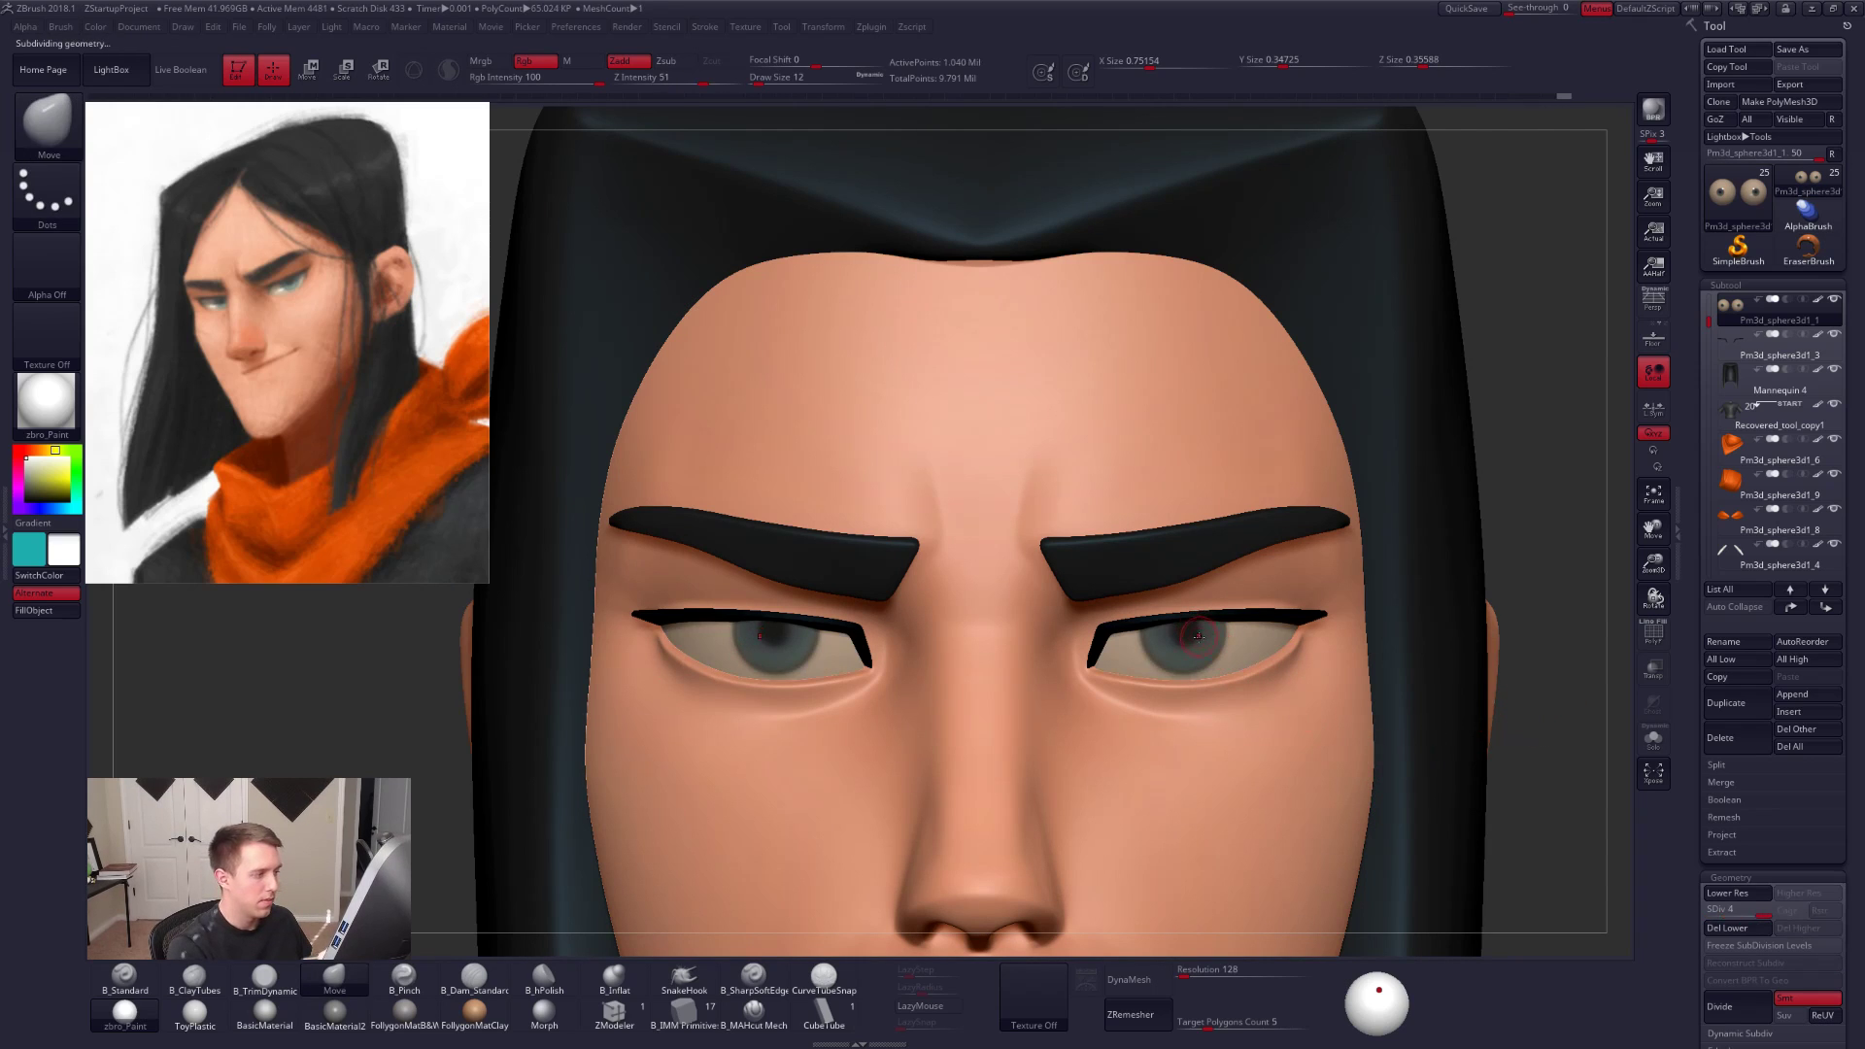
mouse_move(1213, 630)
right_mouse_down()
mouse_move(1253, 544)
mouse_move(1239, 501)
mouse_move(1185, 583)
mouse_move(1217, 694)
right_mouse_up()
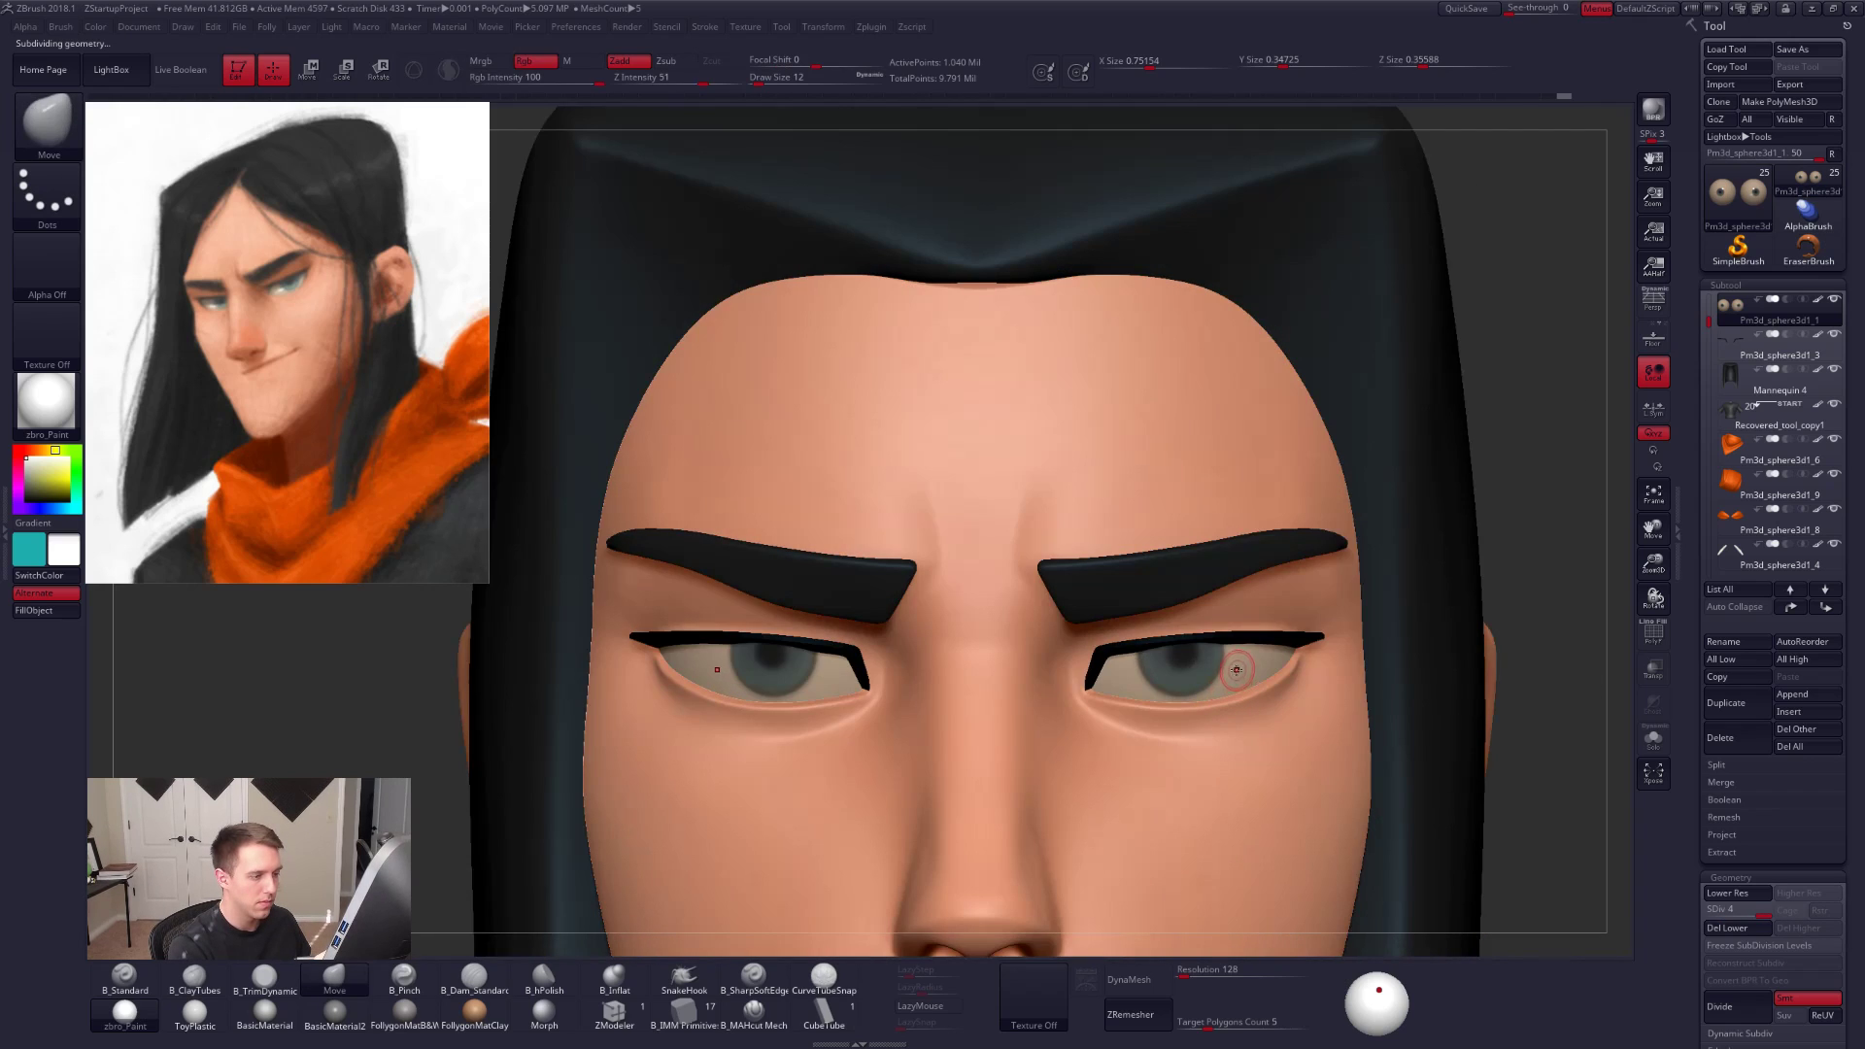
Step: Isolate the eyeballs at subdivision level 1 and undo the iris move
key("alt+s")
right_click_drag(1226, 670, 1212, 845)
key("shift+d")
key("shift+d")
key("ctrl+z")
key("ctrl+z")
key("shift+f")
key("ctrl+z")
key("ctrl+z")
key("ctrl+z")
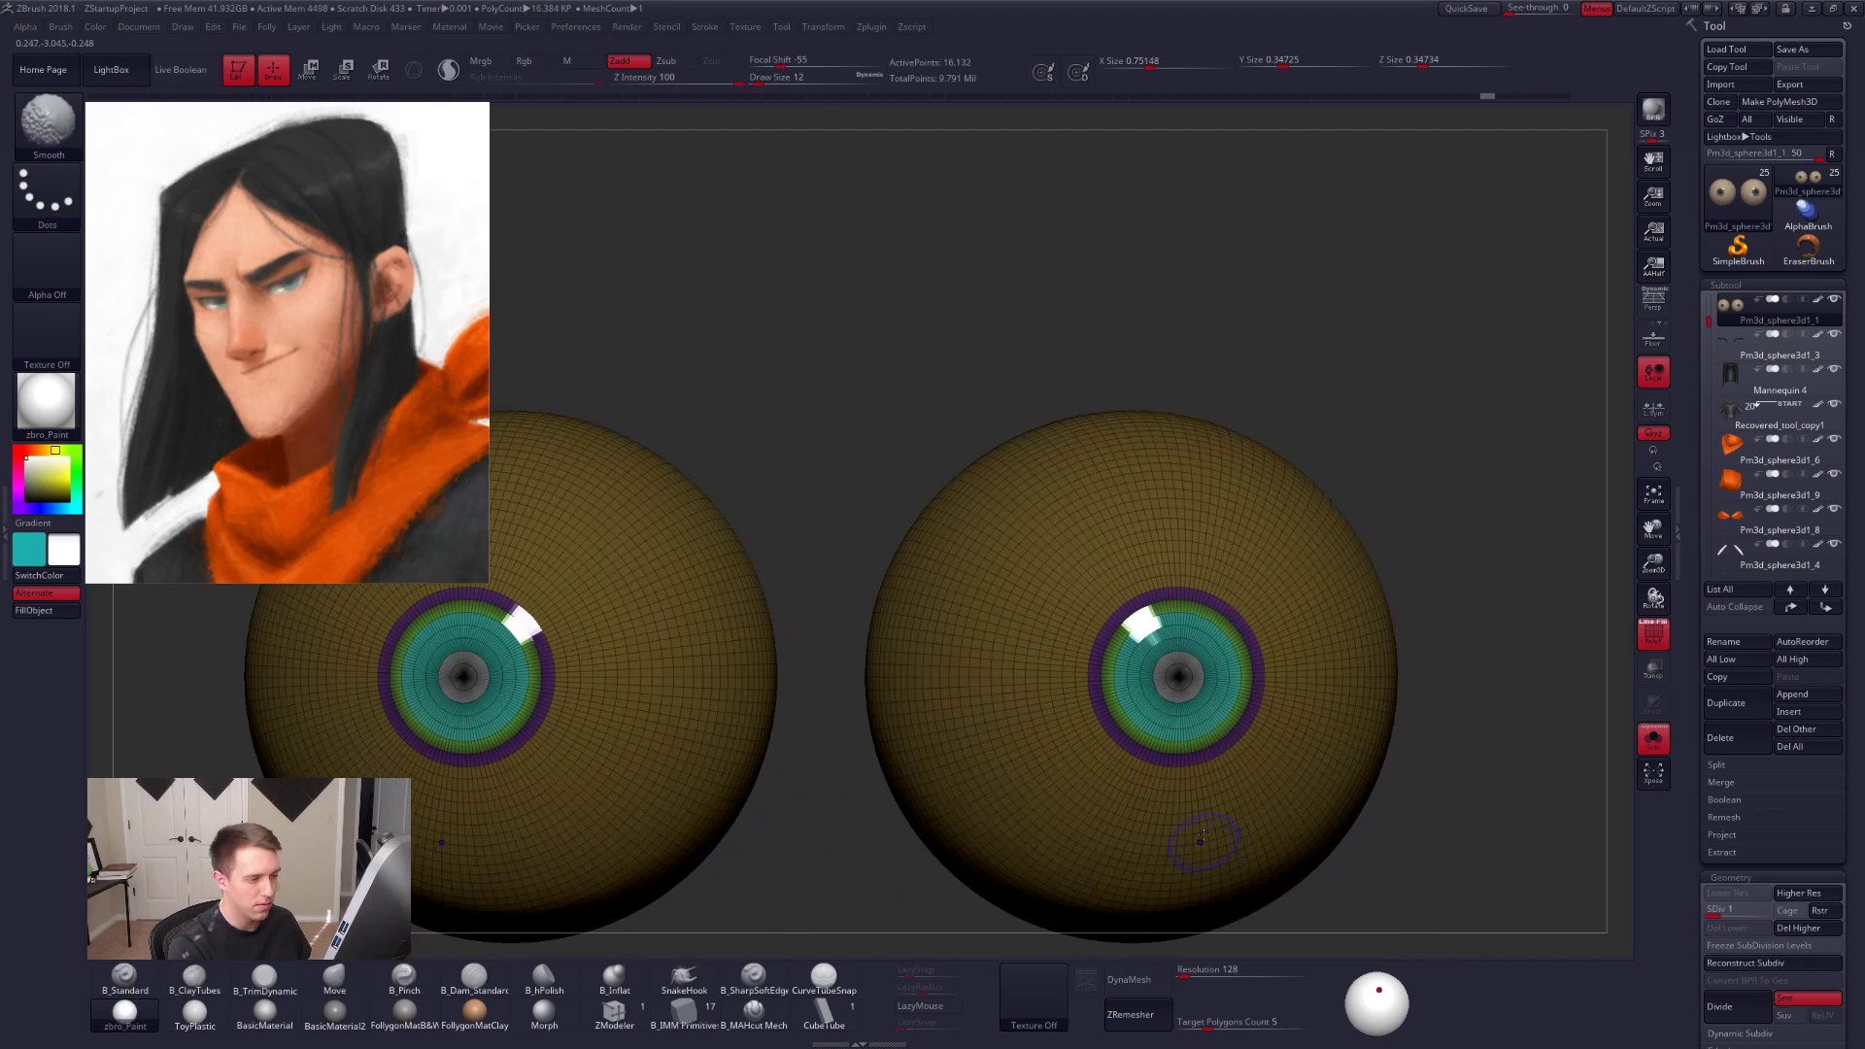
Step: Clear the eyeball mask and isolate the pupil and iris polygroups by hiding them and inverting the visibility
left_click_drag(1419, 615, 1453, 593, "ctrl")
left_click(1213, 679, "ctrl+shift")
right_click_drag(1218, 680, 1244, 734, "ctrl")
left_click(1219, 636, "ctrl+shift")
left_click(1160, 670, "ctrl+shift")
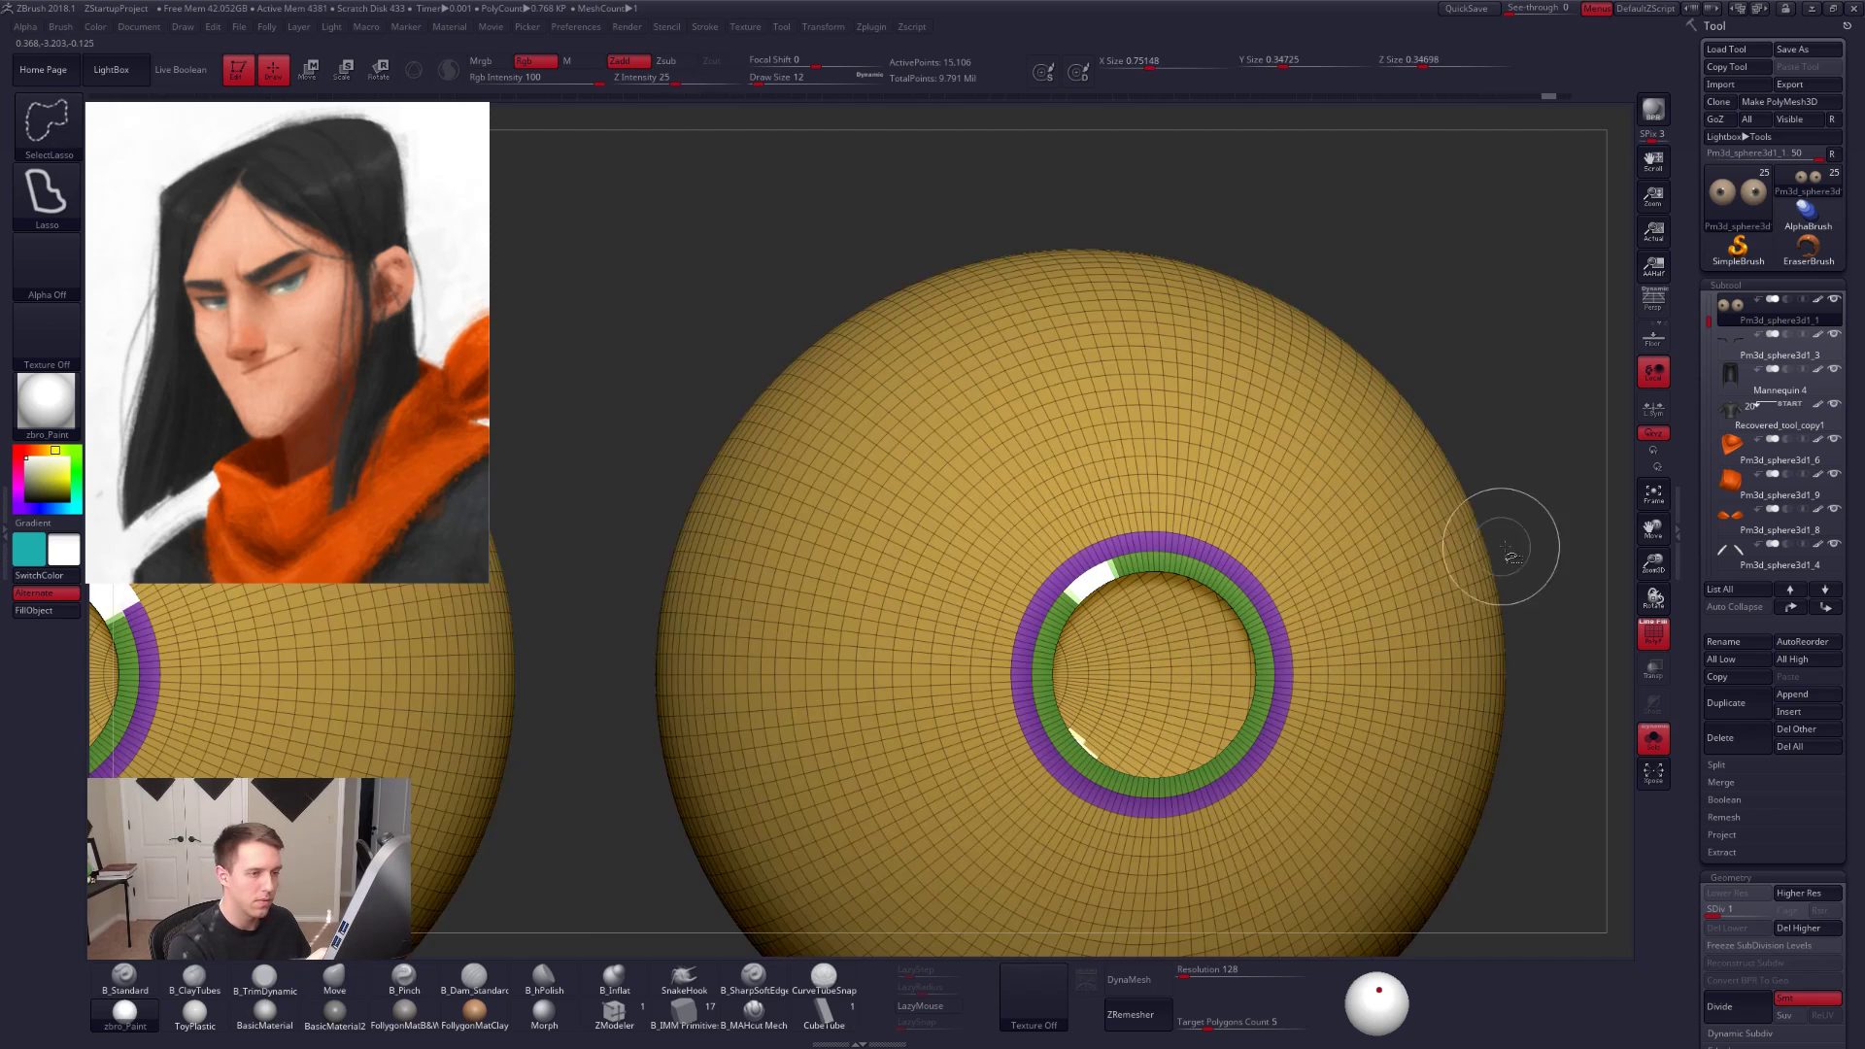
left_click_drag(1499, 547, 1542, 521, "ctrl+shift")
Step: Hide the stray polygons around the iris edge with lasso selections
right_click_drag(1257, 632, 1264, 668, "ctrl")
mouse_move(1277, 631)
left_mouse_down("ctrl+alt+shift")
mouse_move(1241, 595)
mouse_move(970, 491)
mouse_move(1389, 510)
left_mouse_up("ctrl+alt+shift")
mouse_move(1020, 599)
left_mouse_down("ctrl+alt+shift")
mouse_move(1012, 769)
mouse_move(878, 864)
left_mouse_up("ctrl+alt+shift")
mouse_move(1107, 791)
left_mouse_down("ctrl+alt+shift")
mouse_move(1185, 778)
mouse_move(1065, 871)
left_mouse_up("ctrl+alt+shift")
mouse_move(1245, 747)
left_mouse_down("ctrl+alt+shift")
mouse_move(1240, 651)
mouse_move(1327, 802)
left_mouse_up("ctrl+alt+shift")
mouse_move(1337, 755)
left_mouse_down("alt")
mouse_move(1299, 731)
mouse_move(1277, 789)
mouse_move(1303, 690)
left_mouse_up("alt")
Step: Mask the eyeballs everywhere except the irises and make the whole eyeball mesh visible
left_click(1346, 657, "ctrl+shift")
key("ctrl+z")
left_click(1324, 607, "ctrl")
left_click(1319, 632, "ctrl+shift")
right_click_drag(1319, 631, 1320, 548)
left_click(1319, 548, "ctrl")
Step: Pull both irises slightly outward from the eyeballs along a Transpose line drawn through the iris
key("w")
left_click_drag(1292, 546, 1210, 610, "alt")
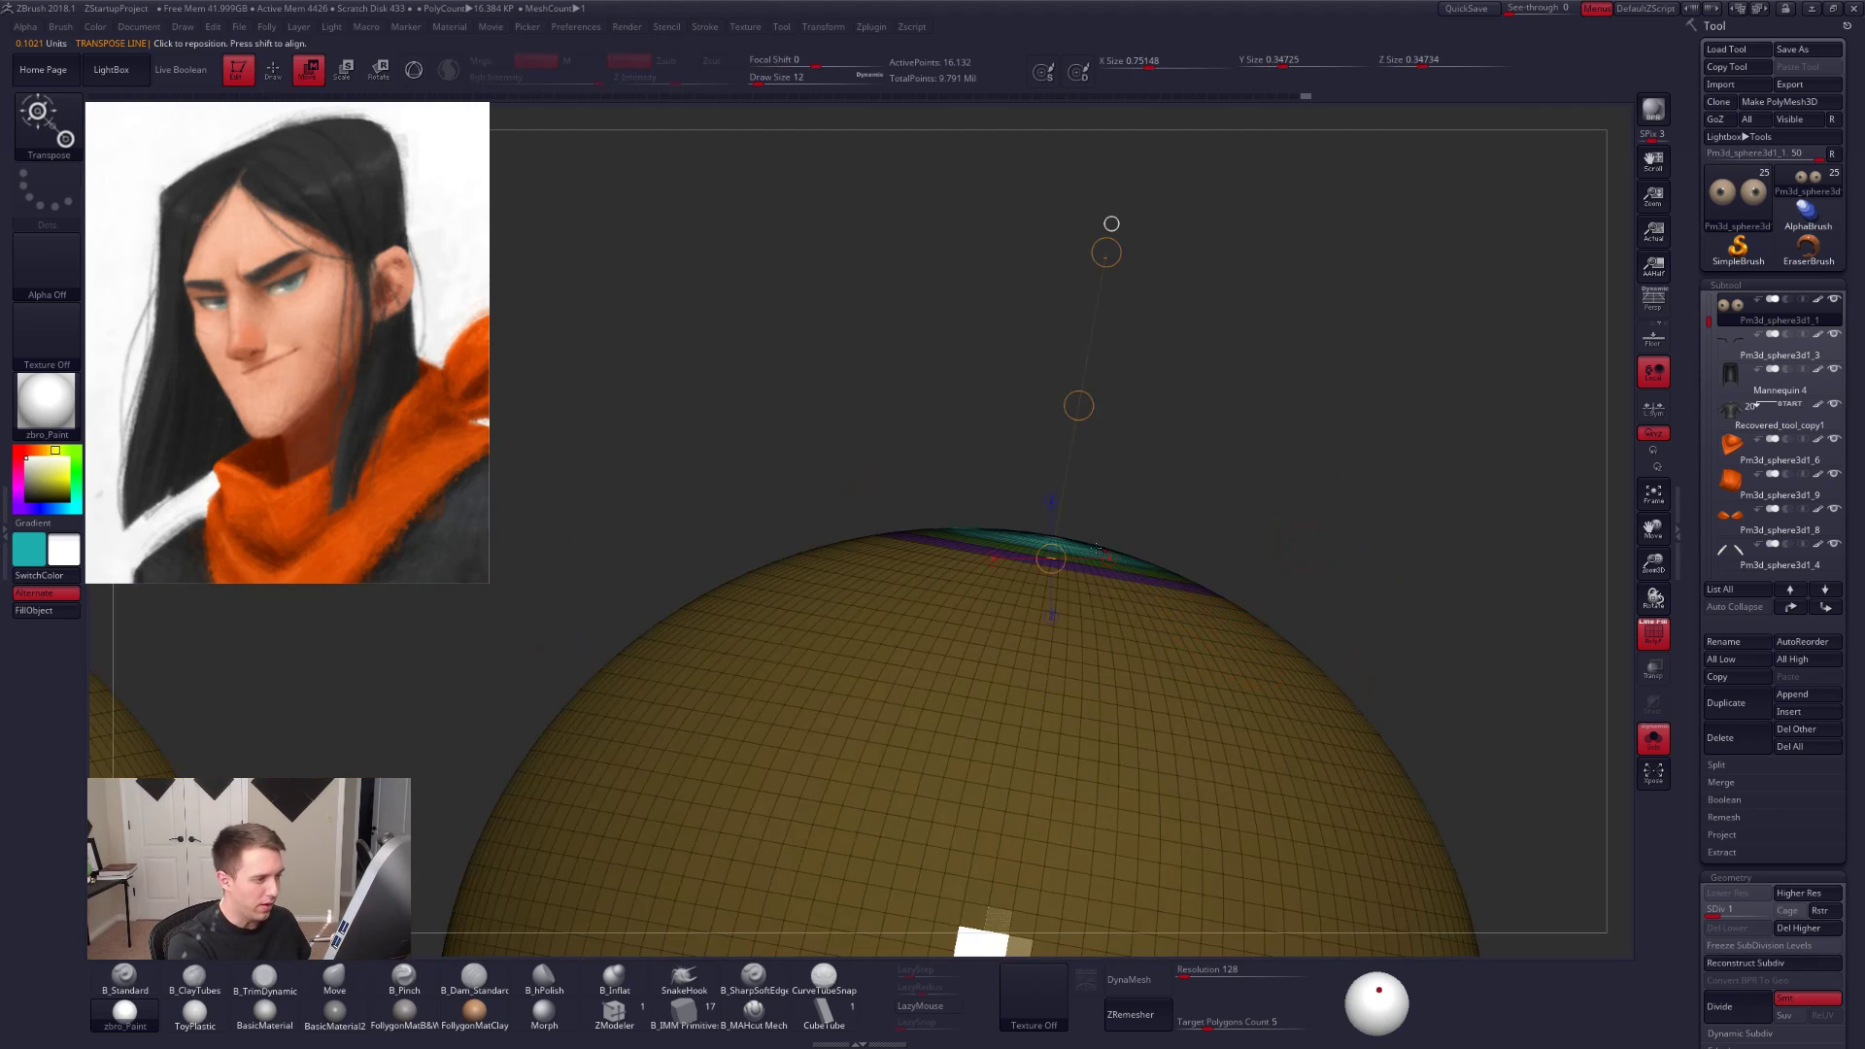
right_click_drag(1099, 549, 1146, 582, "alt")
left_click(1157, 686)
left_click_drag(1098, 584, 1131, 402)
mouse_move(1148, 478)
right_mouse_down("ctrl")
mouse_move(1162, 423)
mouse_move(1221, 464)
right_mouse_up("ctrl")
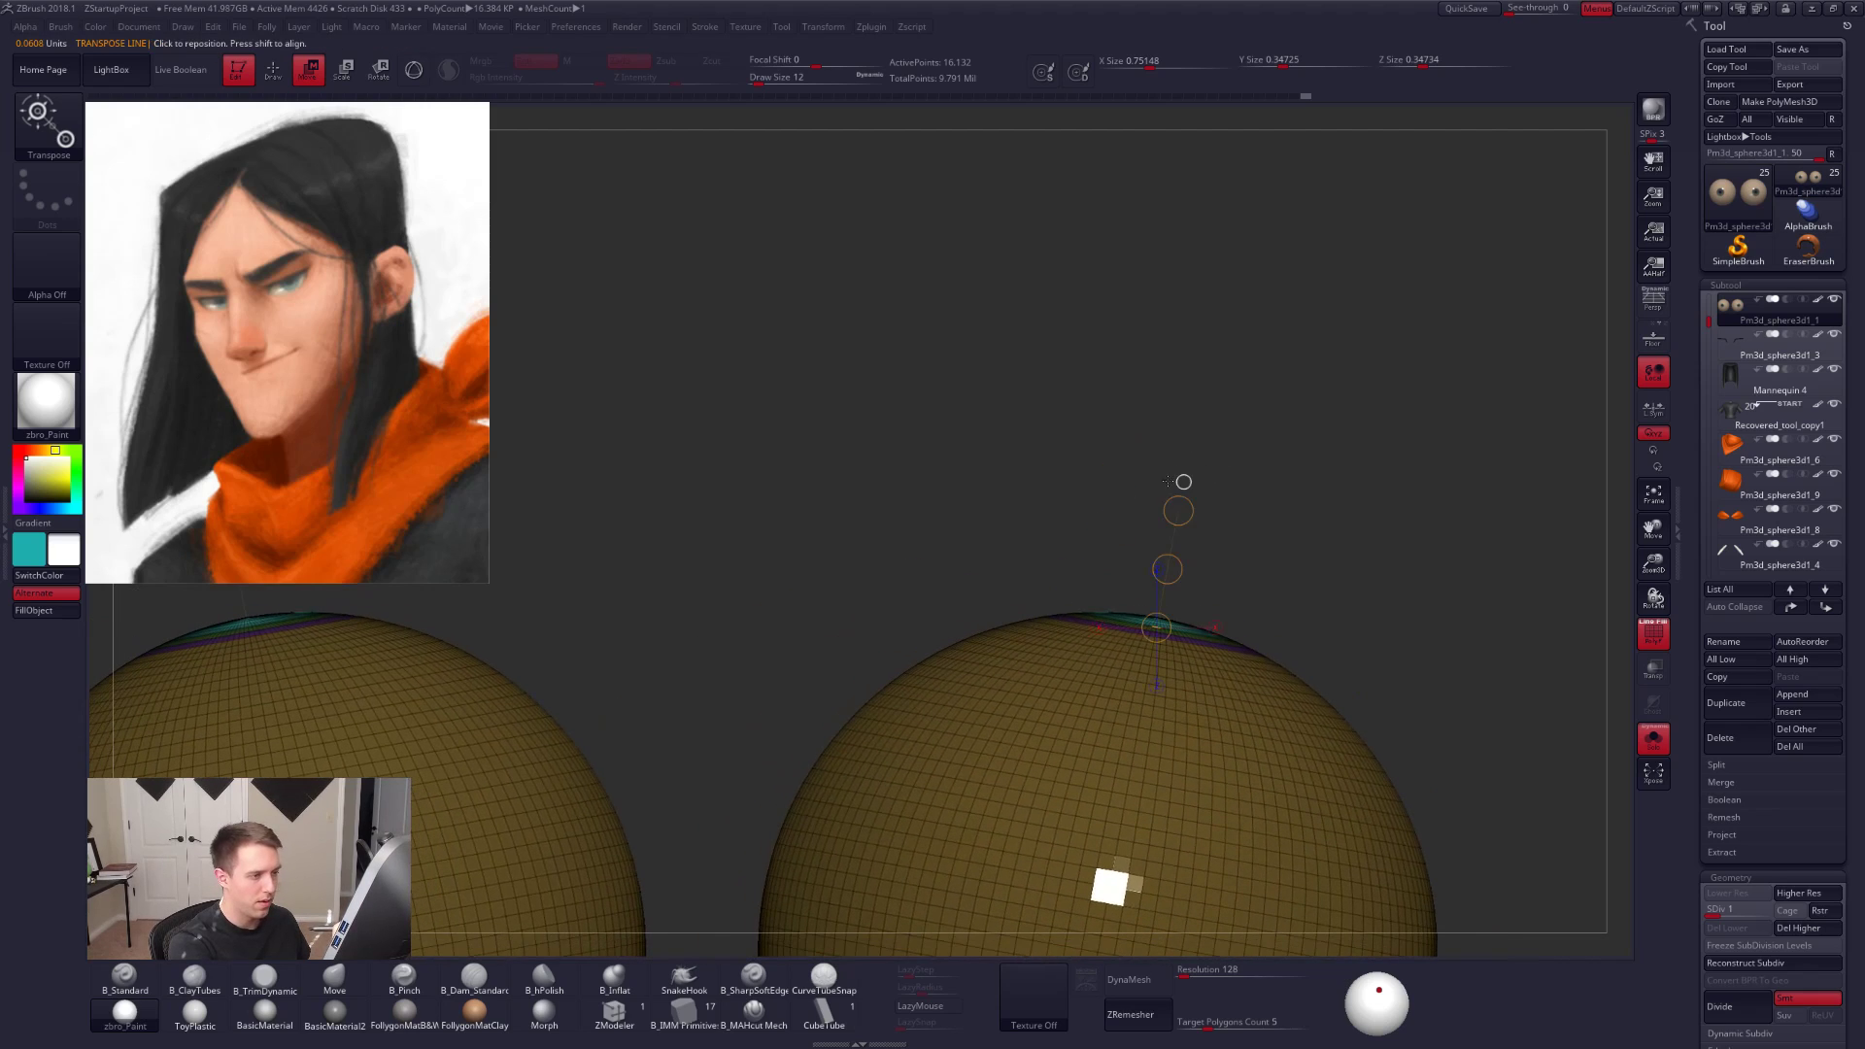
left_click_drag(1188, 473, 1218, 383)
Step: Return to draw mode, show the full head, and raise the reshaped eyeballs to subdivision level 4
key("q")
mouse_move(1430, 692)
right_mouse_down("ctrl")
mouse_move(1374, 616)
mouse_move(1474, 740)
right_mouse_up("ctrl")
key("shift+f")
key("shift+s")
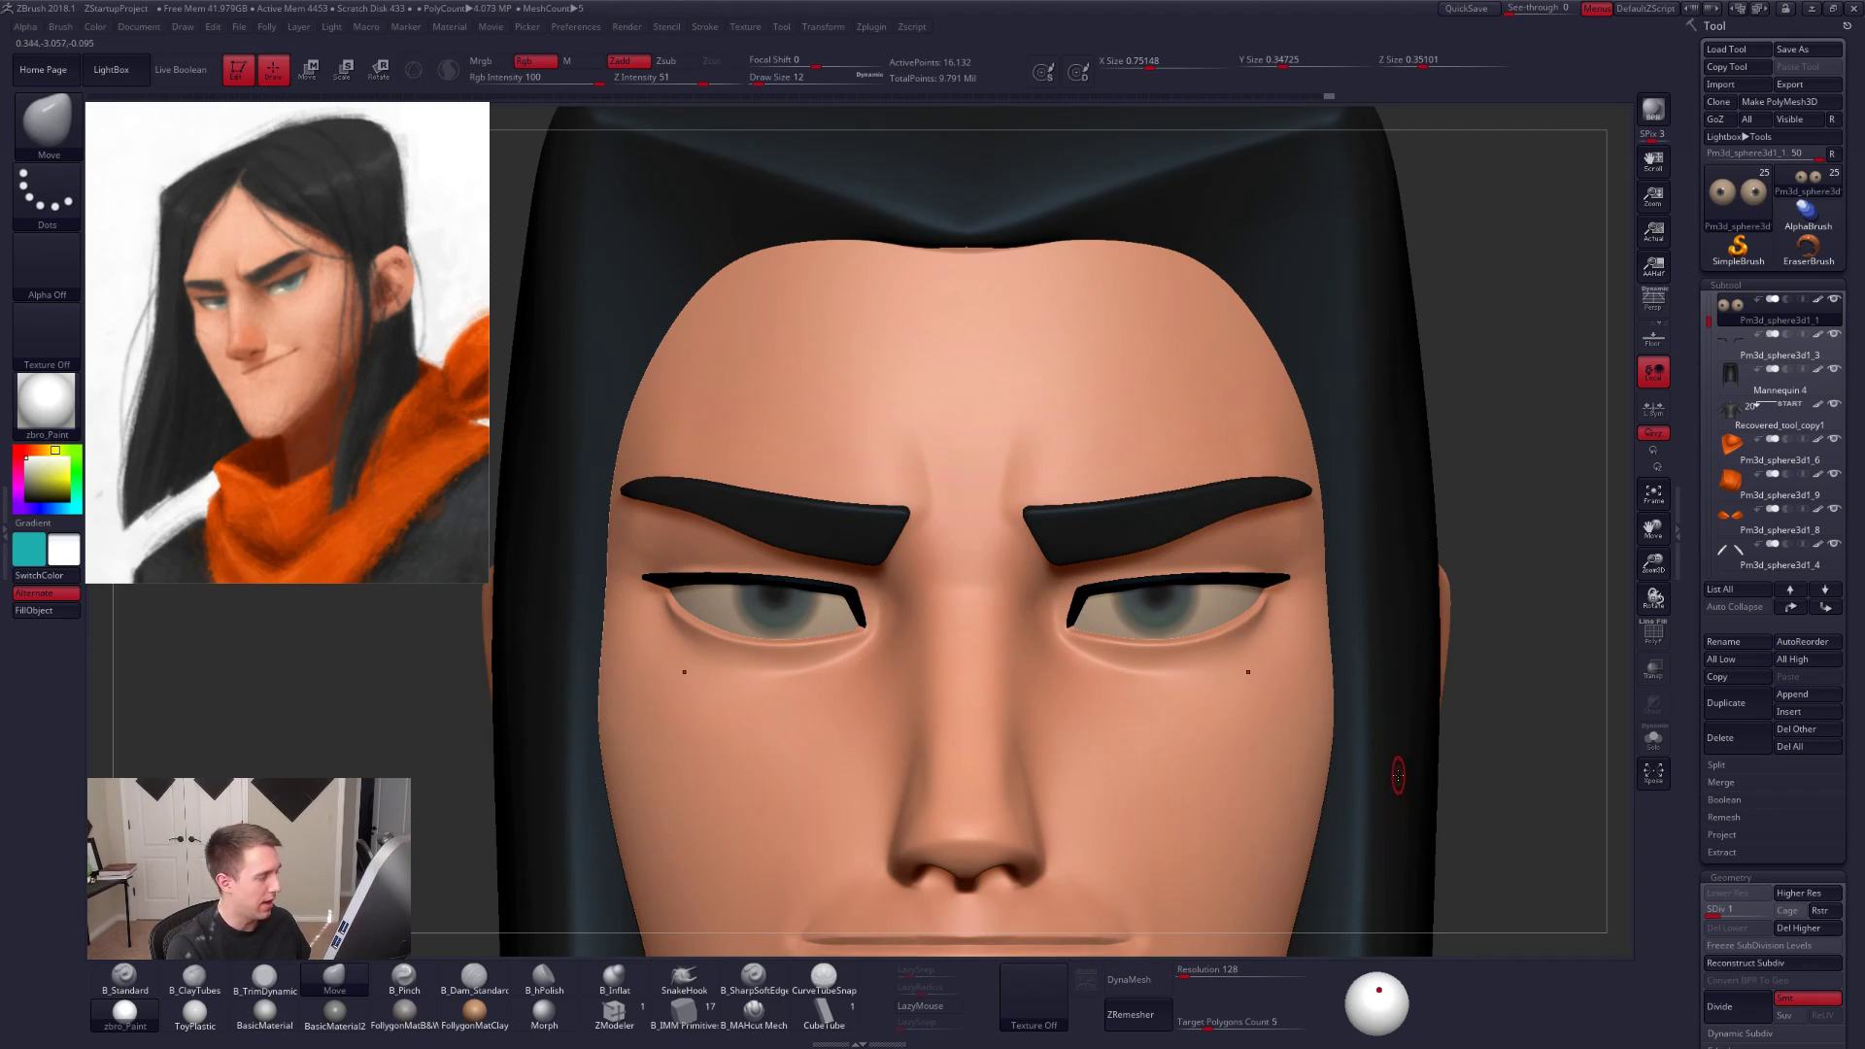
key("shift+s")
key("d")
key("d")
key("d")
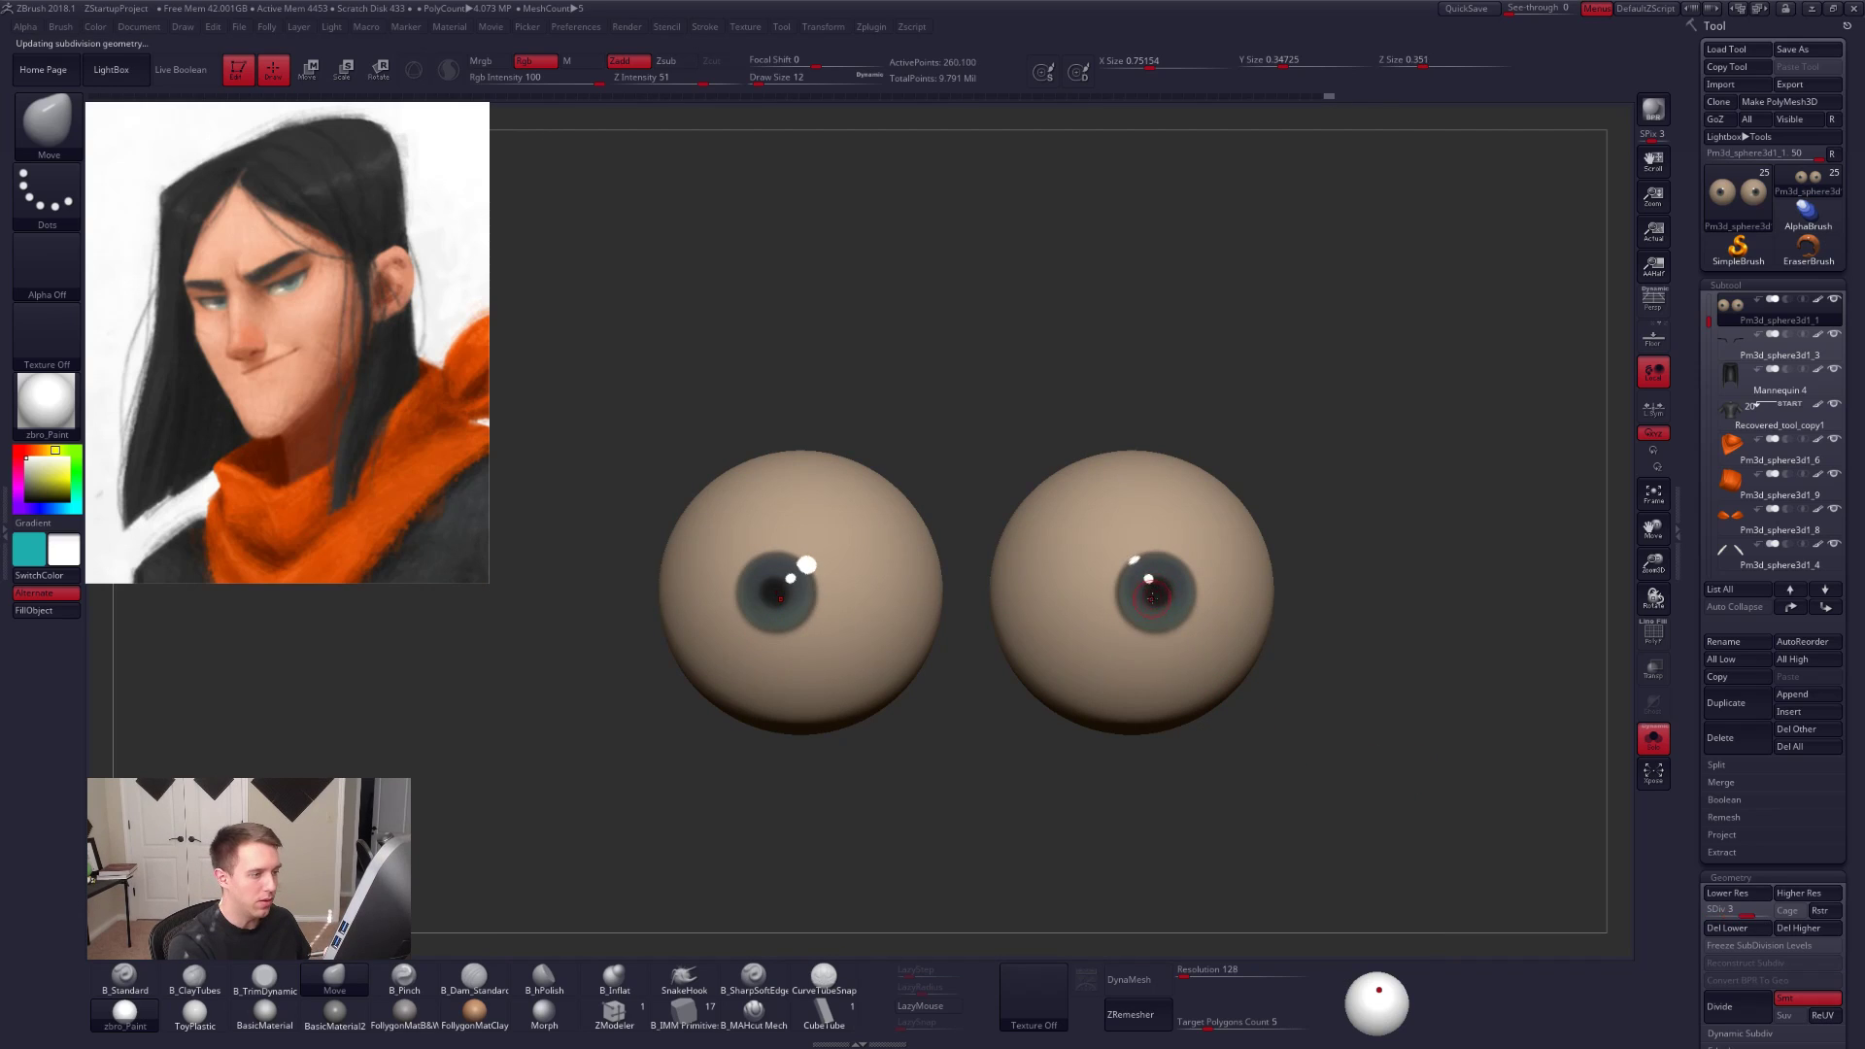
left_click_drag(1280, 719, 1386, 775)
key("ctrl+shift+s")
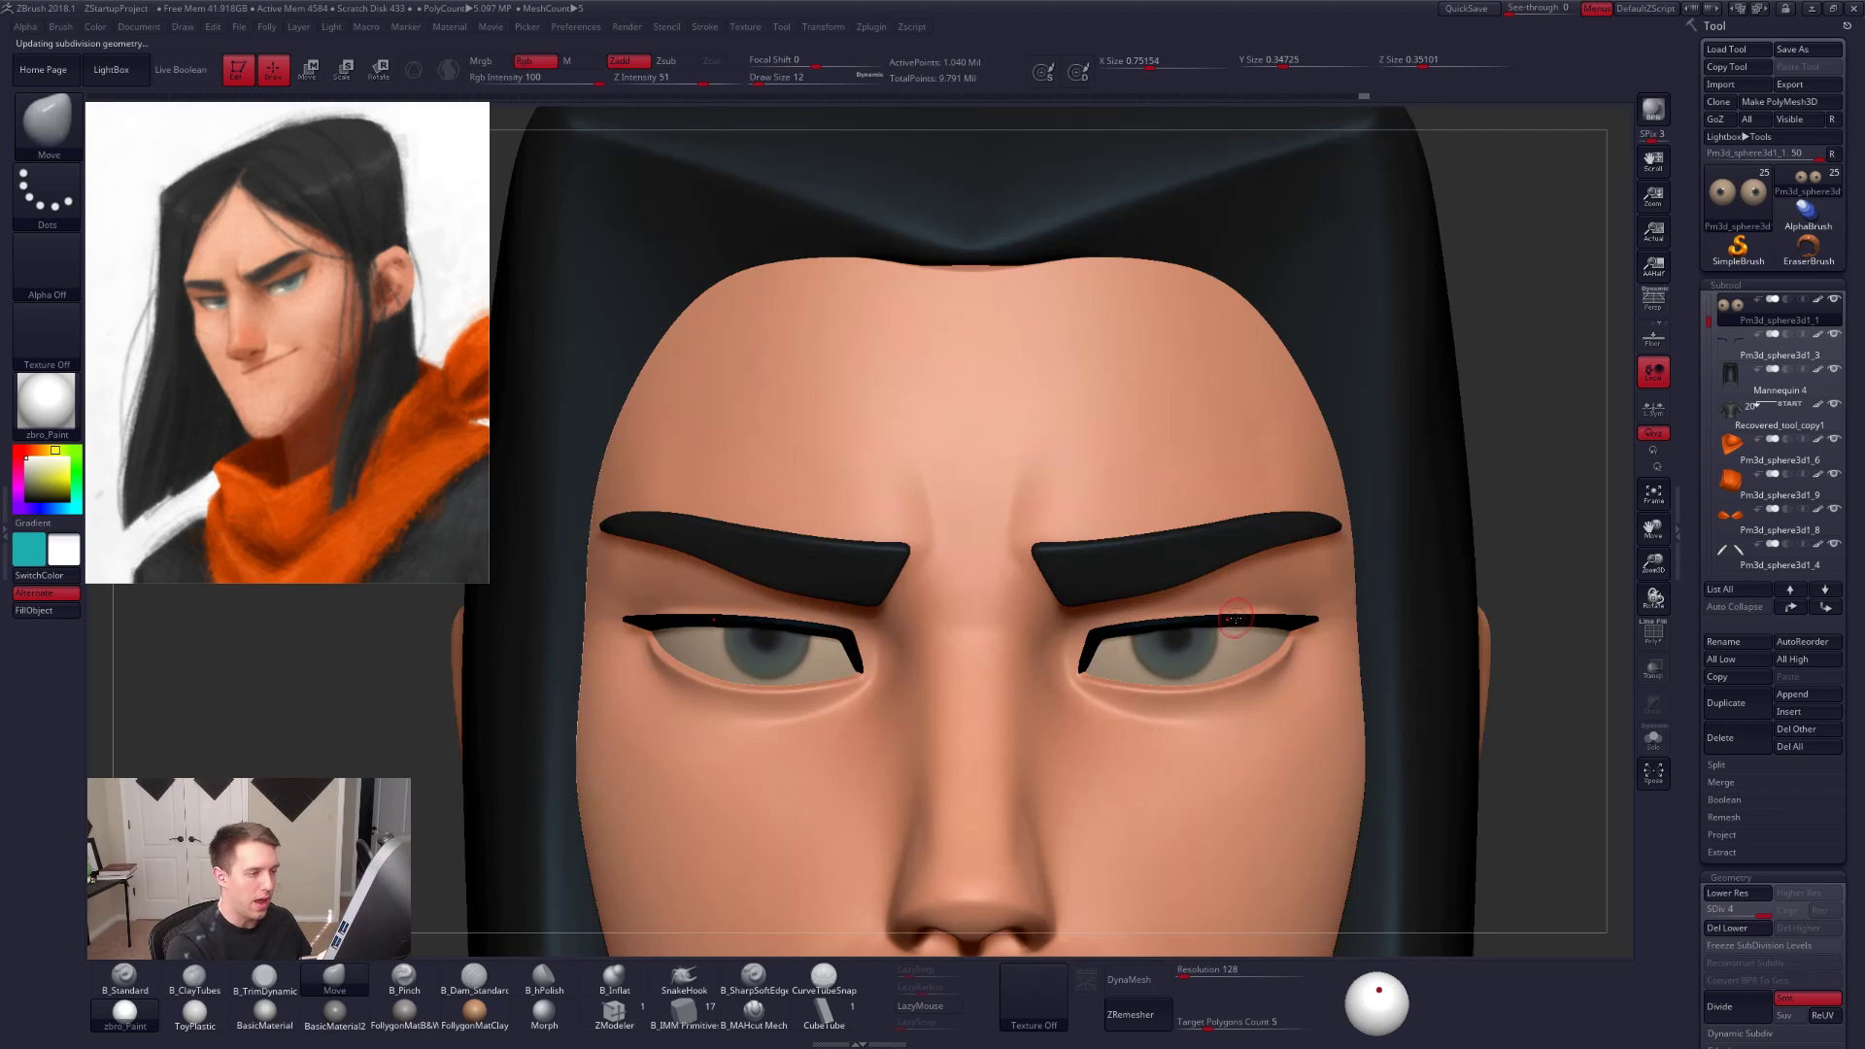
Step: Select the upper lash line mesh and reshape it along the eyelids with an enlarged Move brush
right_click_drag(1261, 602, 1274, 519)
left_click(1232, 599, "alt")
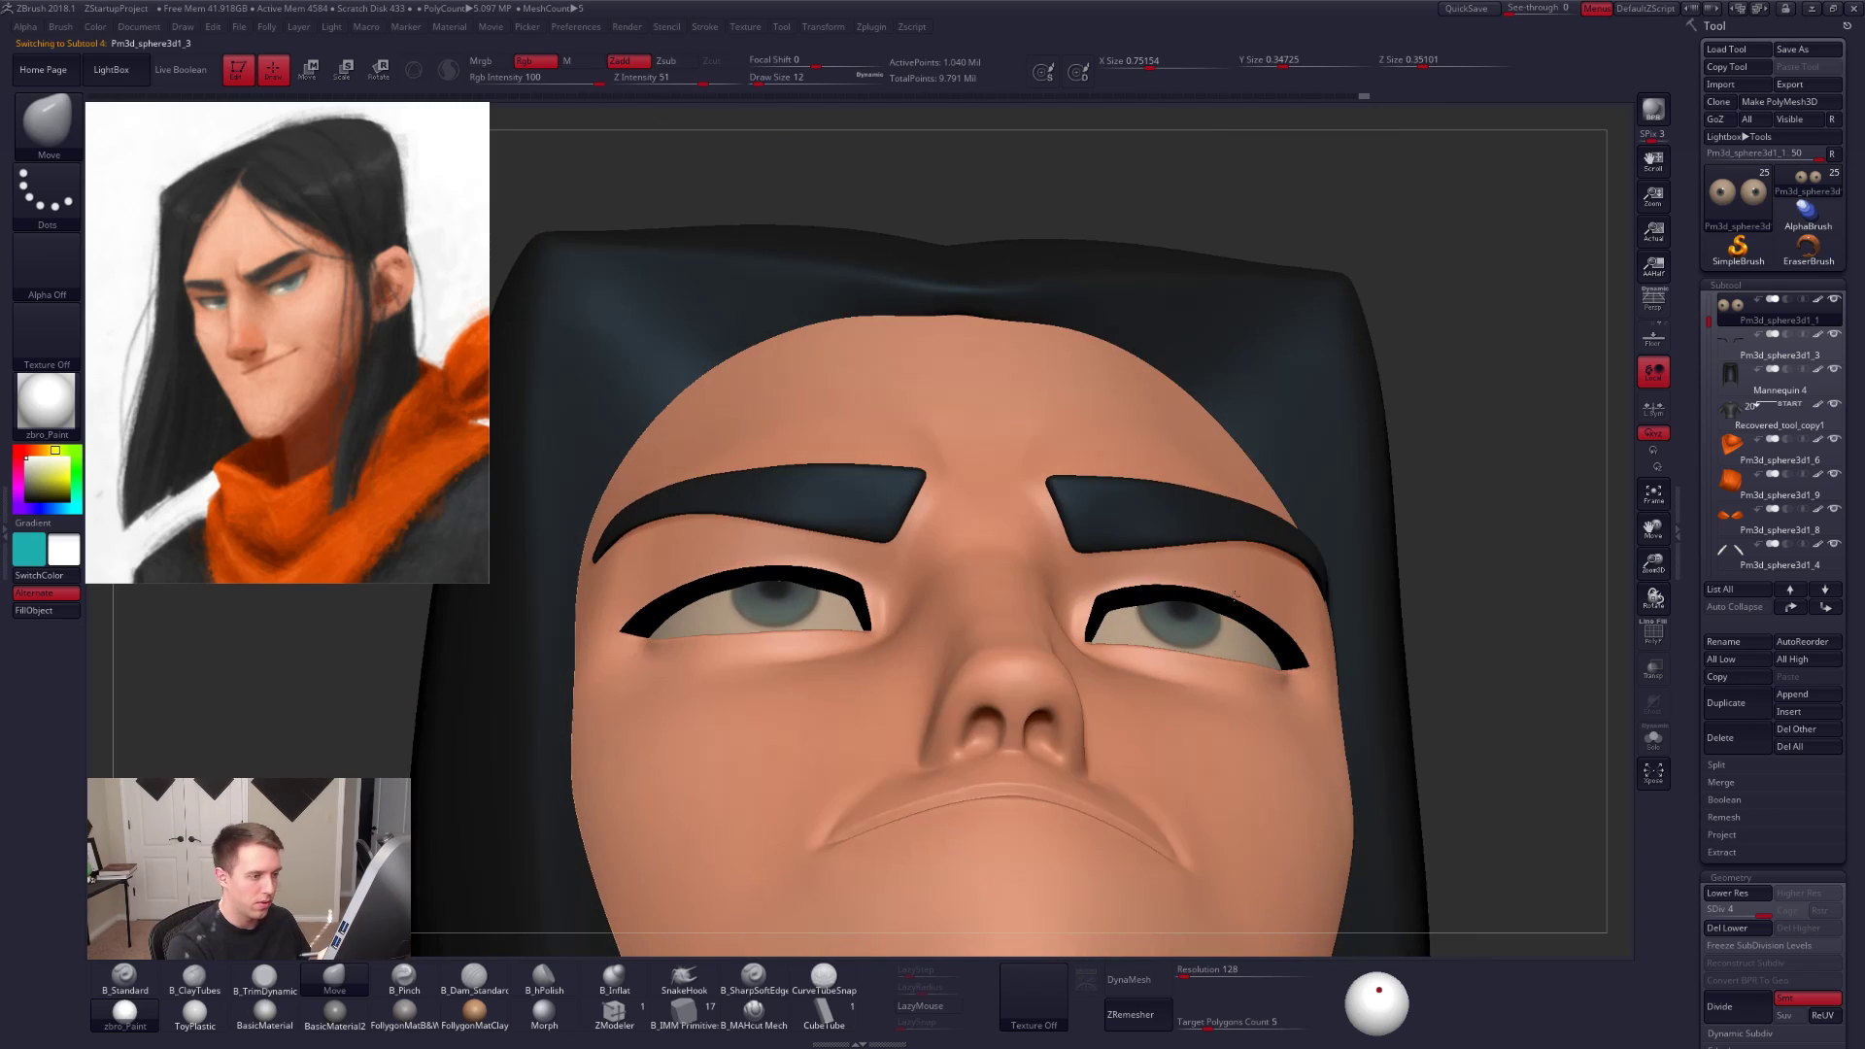
key("space")
left_click_drag(1232, 600, 1238, 601)
right_click_drag(1202, 620, 1186, 591)
left_click_drag(1186, 591, 1200, 576)
right_click_drag(1197, 580, 1182, 677)
left_click_drag(1181, 641, 1182, 637)
Step: Shift the light direction slightly and turn on perspective for the head view
mouse_move(1214, 672)
right_mouse_down("alt")
mouse_move(1464, 755)
mouse_move(1331, 761)
mouse_move(1409, 778)
right_mouse_up("alt")
left_click_drag(1378, 991, 1379, 995)
mouse_move(1478, 799)
right_mouse_down("alt")
mouse_move(1462, 750)
mouse_move(1448, 803)
mouse_move(1486, 816)
mouse_move(1445, 831)
right_mouse_up("alt")
left_click(1652, 301)
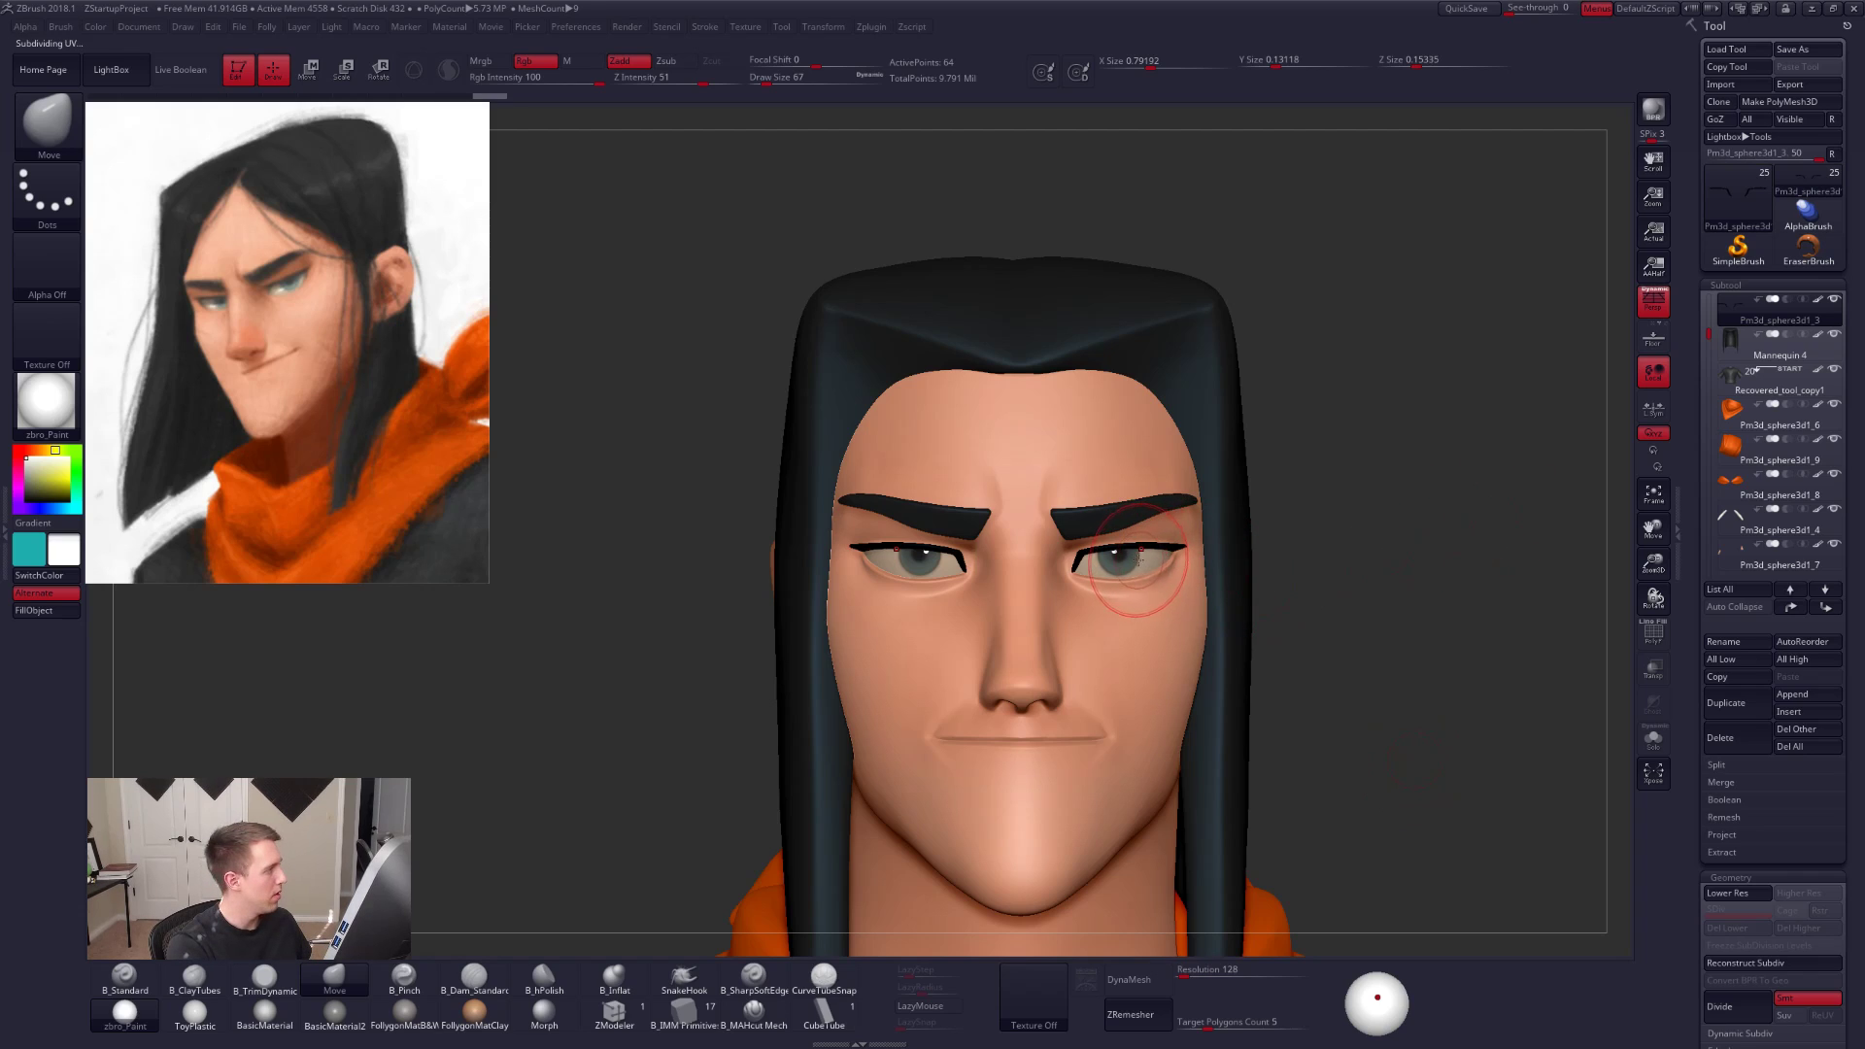
Step: Refine the outer curve of the upper lash lines from the front and from below with the Move brush
key("alt+s")
key("alt+s")
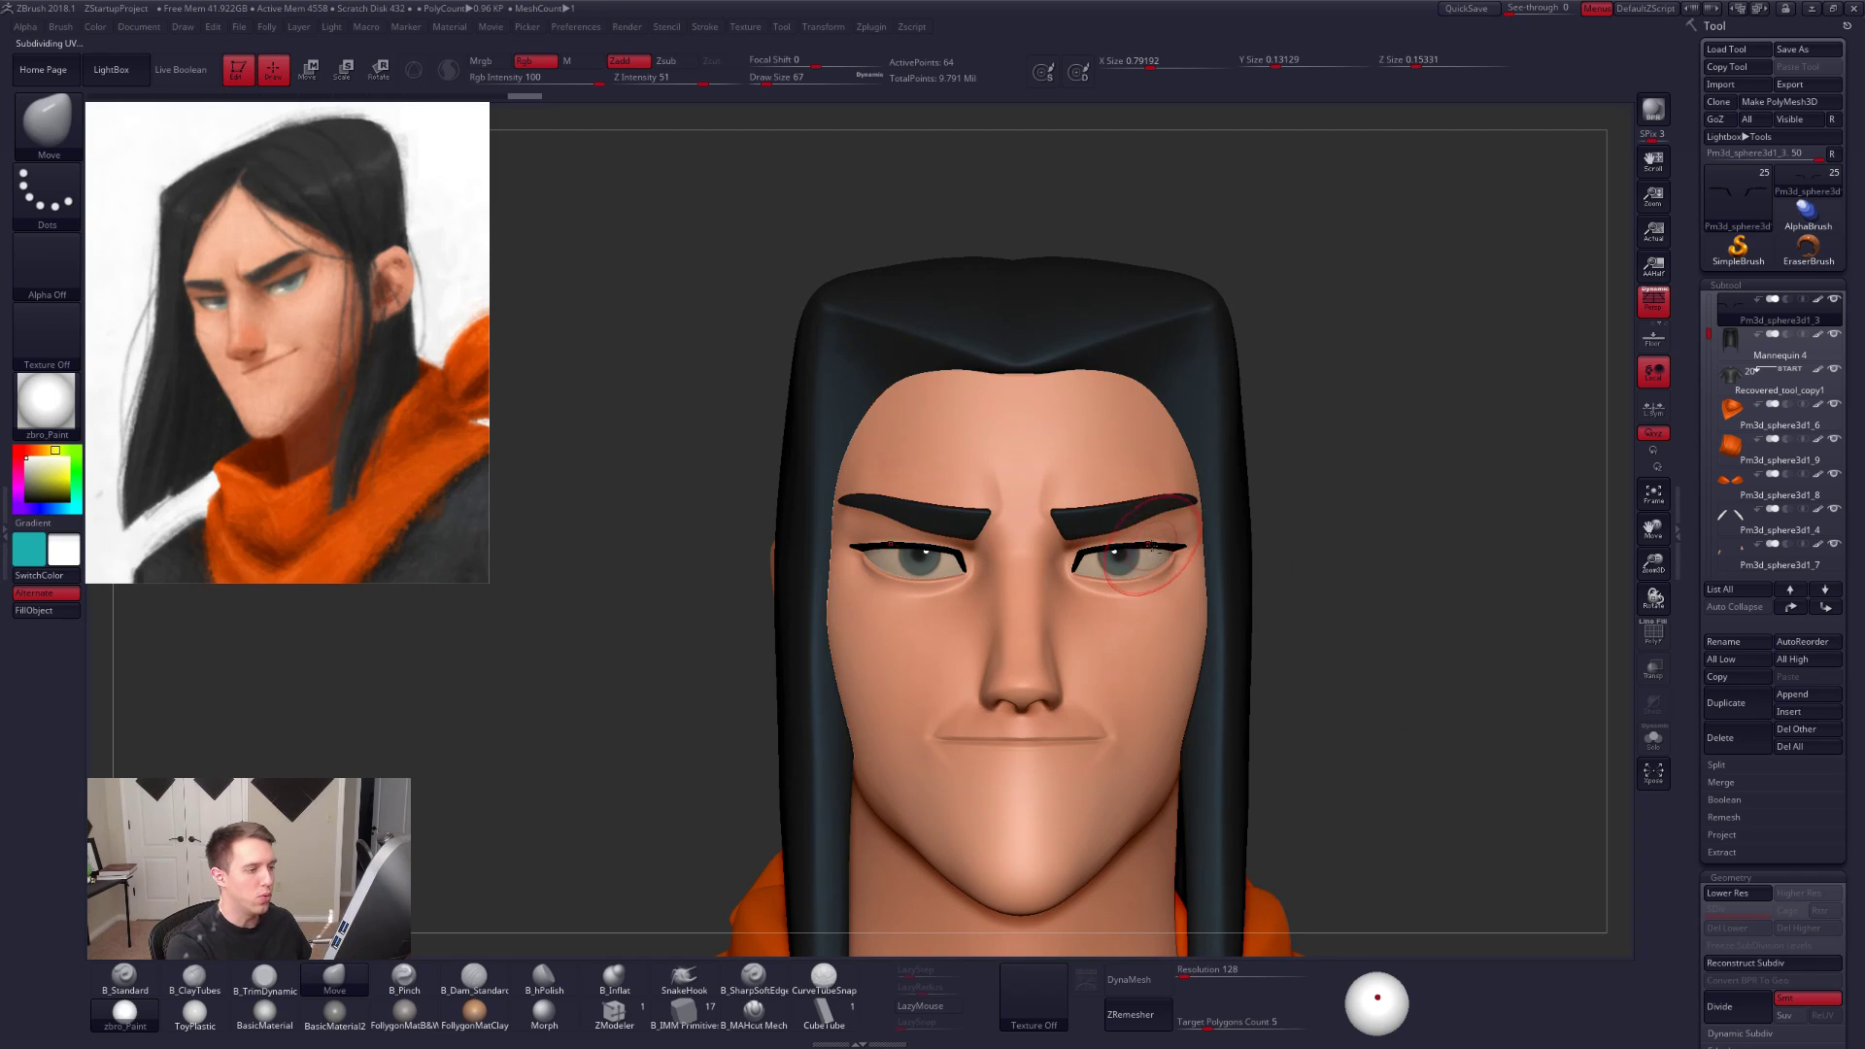
right_click_drag(1170, 525, 1170, 446)
key("alt+s")
key("shift+f")
key("alt+s")
right_click_drag(1205, 534, 1237, 597, "ctrl")
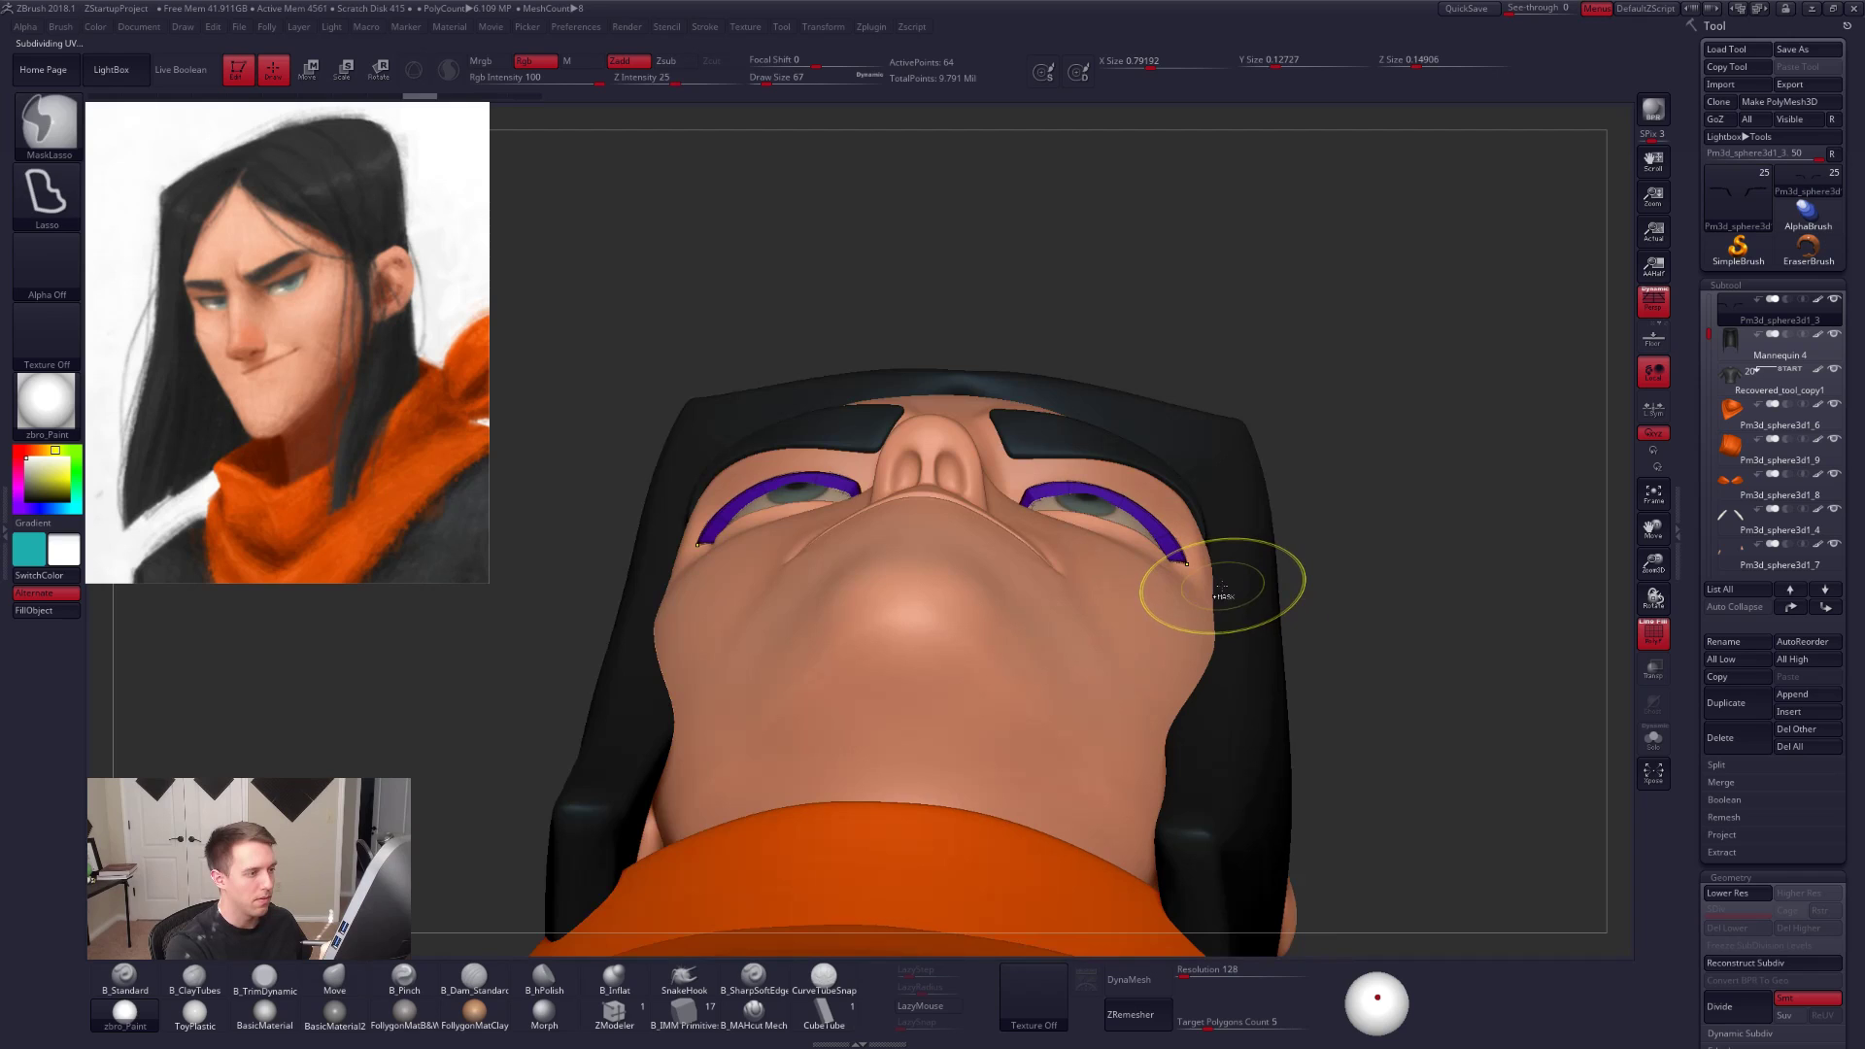
right_click_drag(1209, 585, 1158, 649)
key("shift+f")
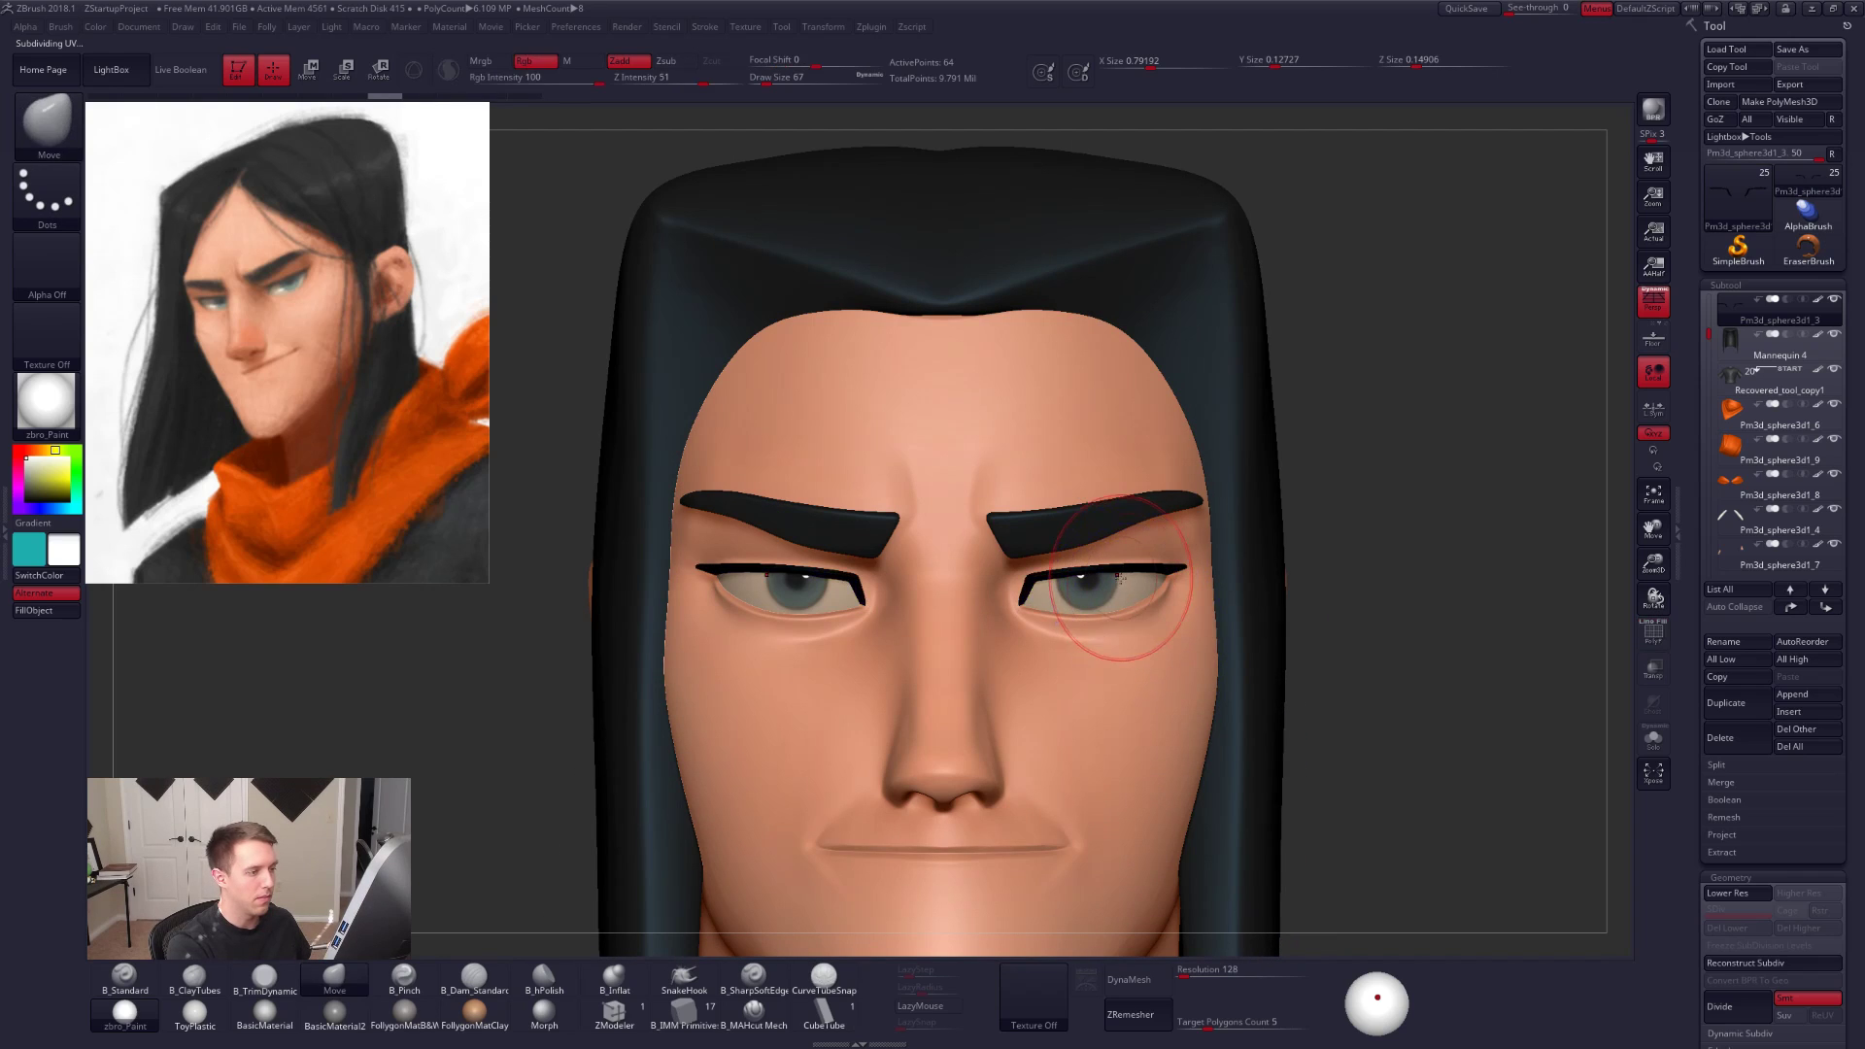
Step: Select the eyeballs and adjust their placement with a vertical Transpose line through the eye
left_click(1114, 595, "alt")
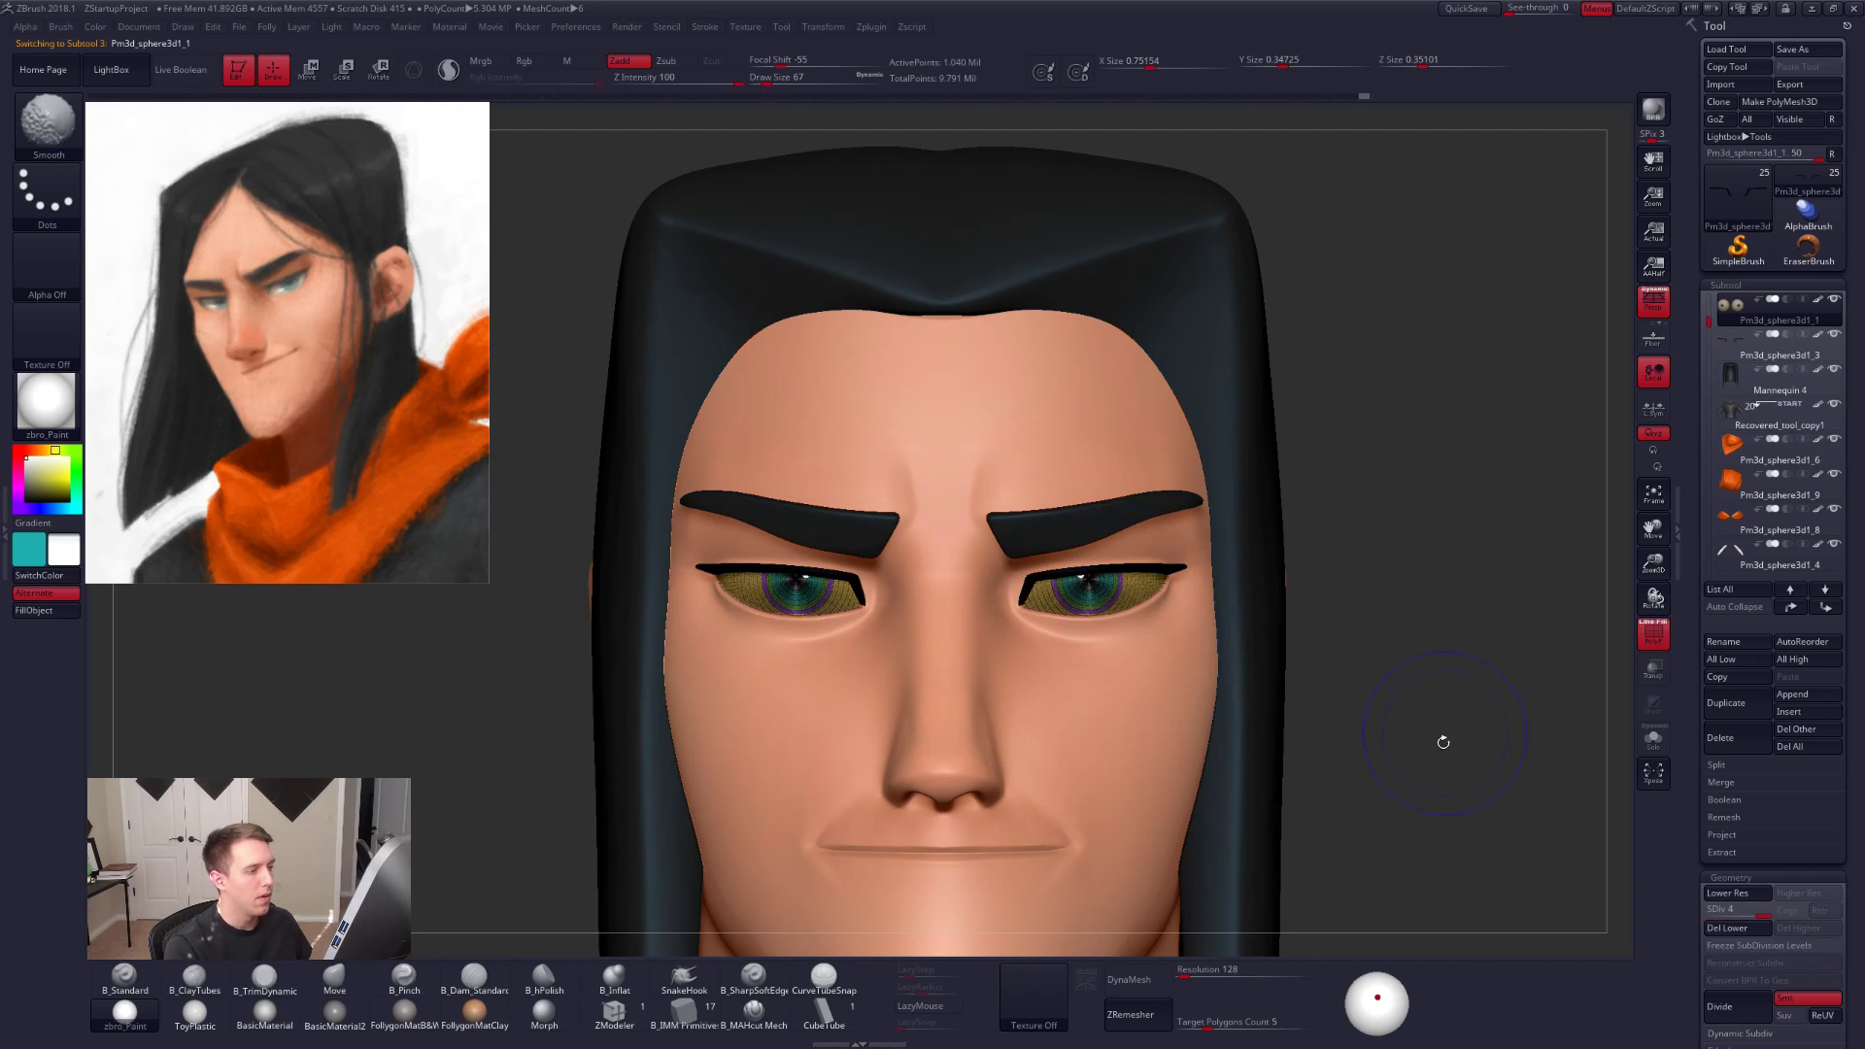
right_click_drag(1478, 792, 1328, 796)
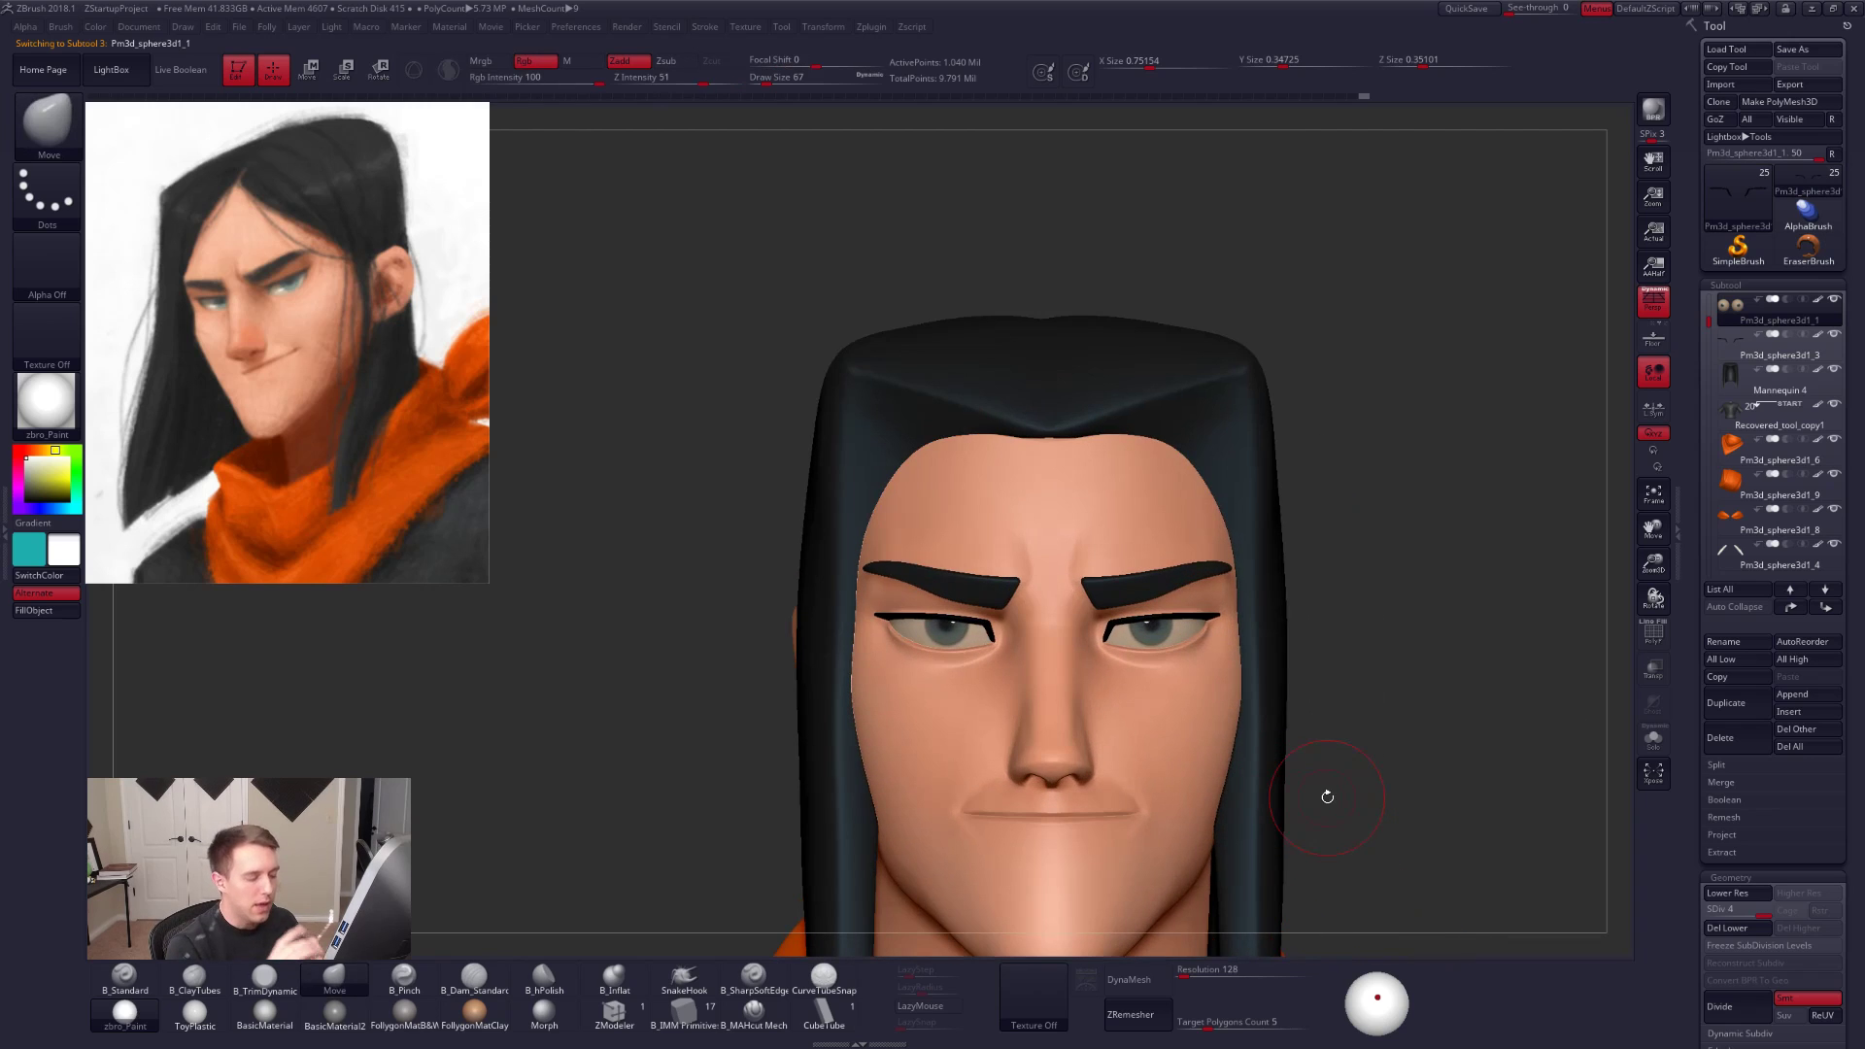
right_click_drag(1138, 614, 1181, 714, "ctrl")
key("w")
left_click_drag(1200, 610, 1200, 731)
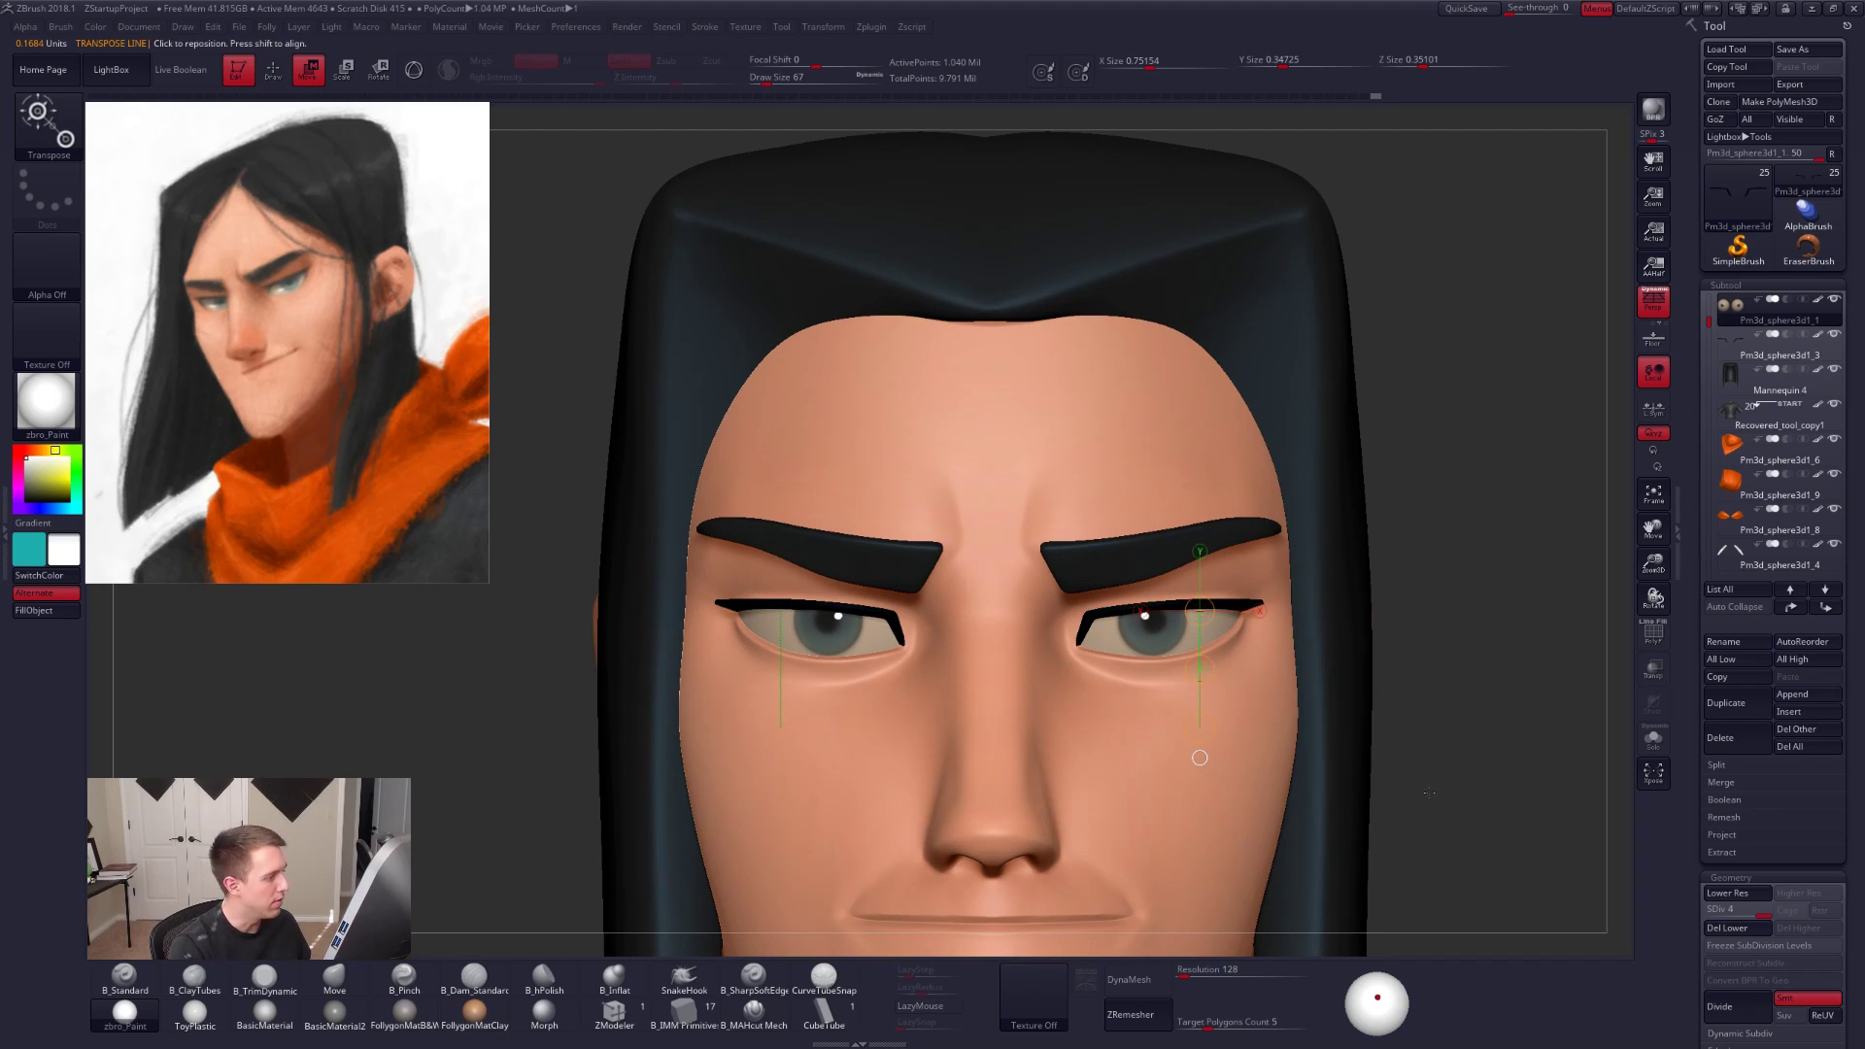
mouse_move(1439, 796)
right_mouse_down("ctrl")
mouse_move(1157, 606)
mouse_move(1166, 622)
right_mouse_up("ctrl")
key("q")
Step: Select the head mesh, resize the brush, and lower the head to subdivision level 3
left_click(1153, 596, "alt")
key("space")
left_click_drag(1180, 587, 1174, 587)
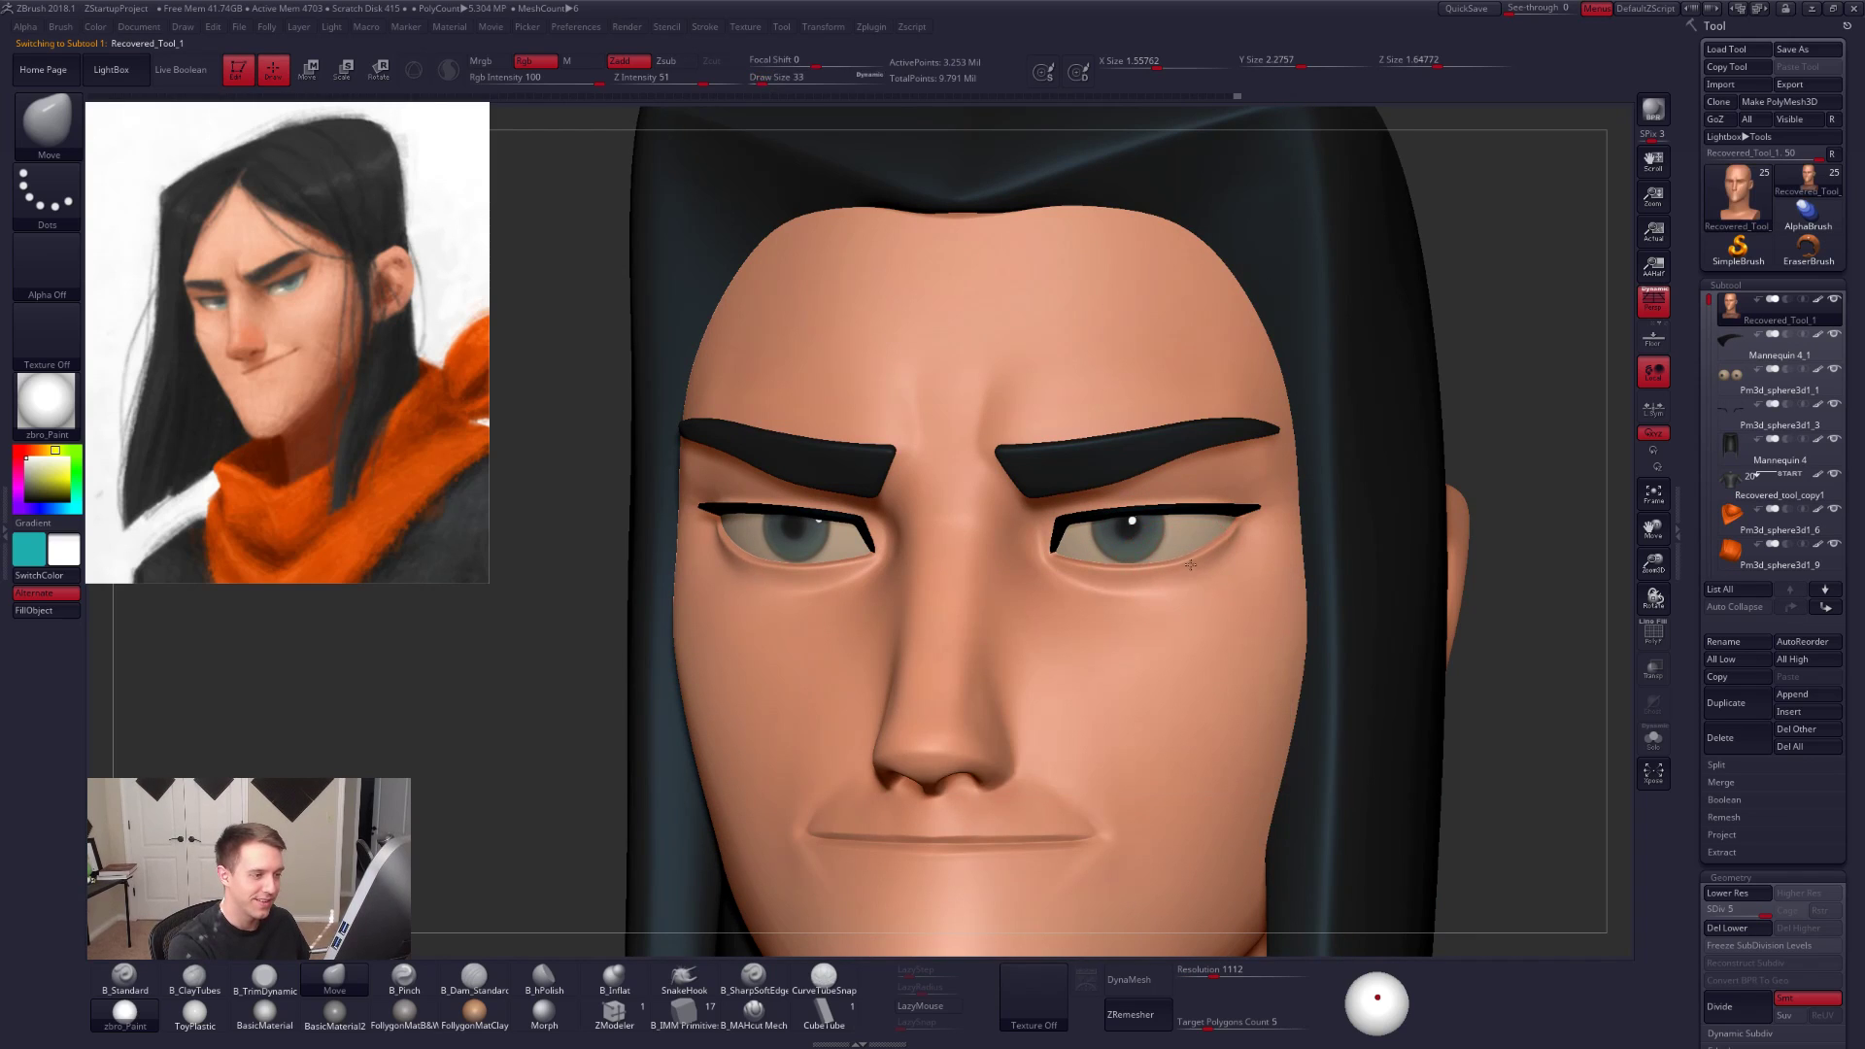
key("shift+d")
key("shift+d")
Step: Reshape the lower eyelids with the Move brush at draw size 43
right_click_drag(1202, 603, 1181, 580)
key("space")
left_click_drag(1202, 578, 1206, 574)
key("space")
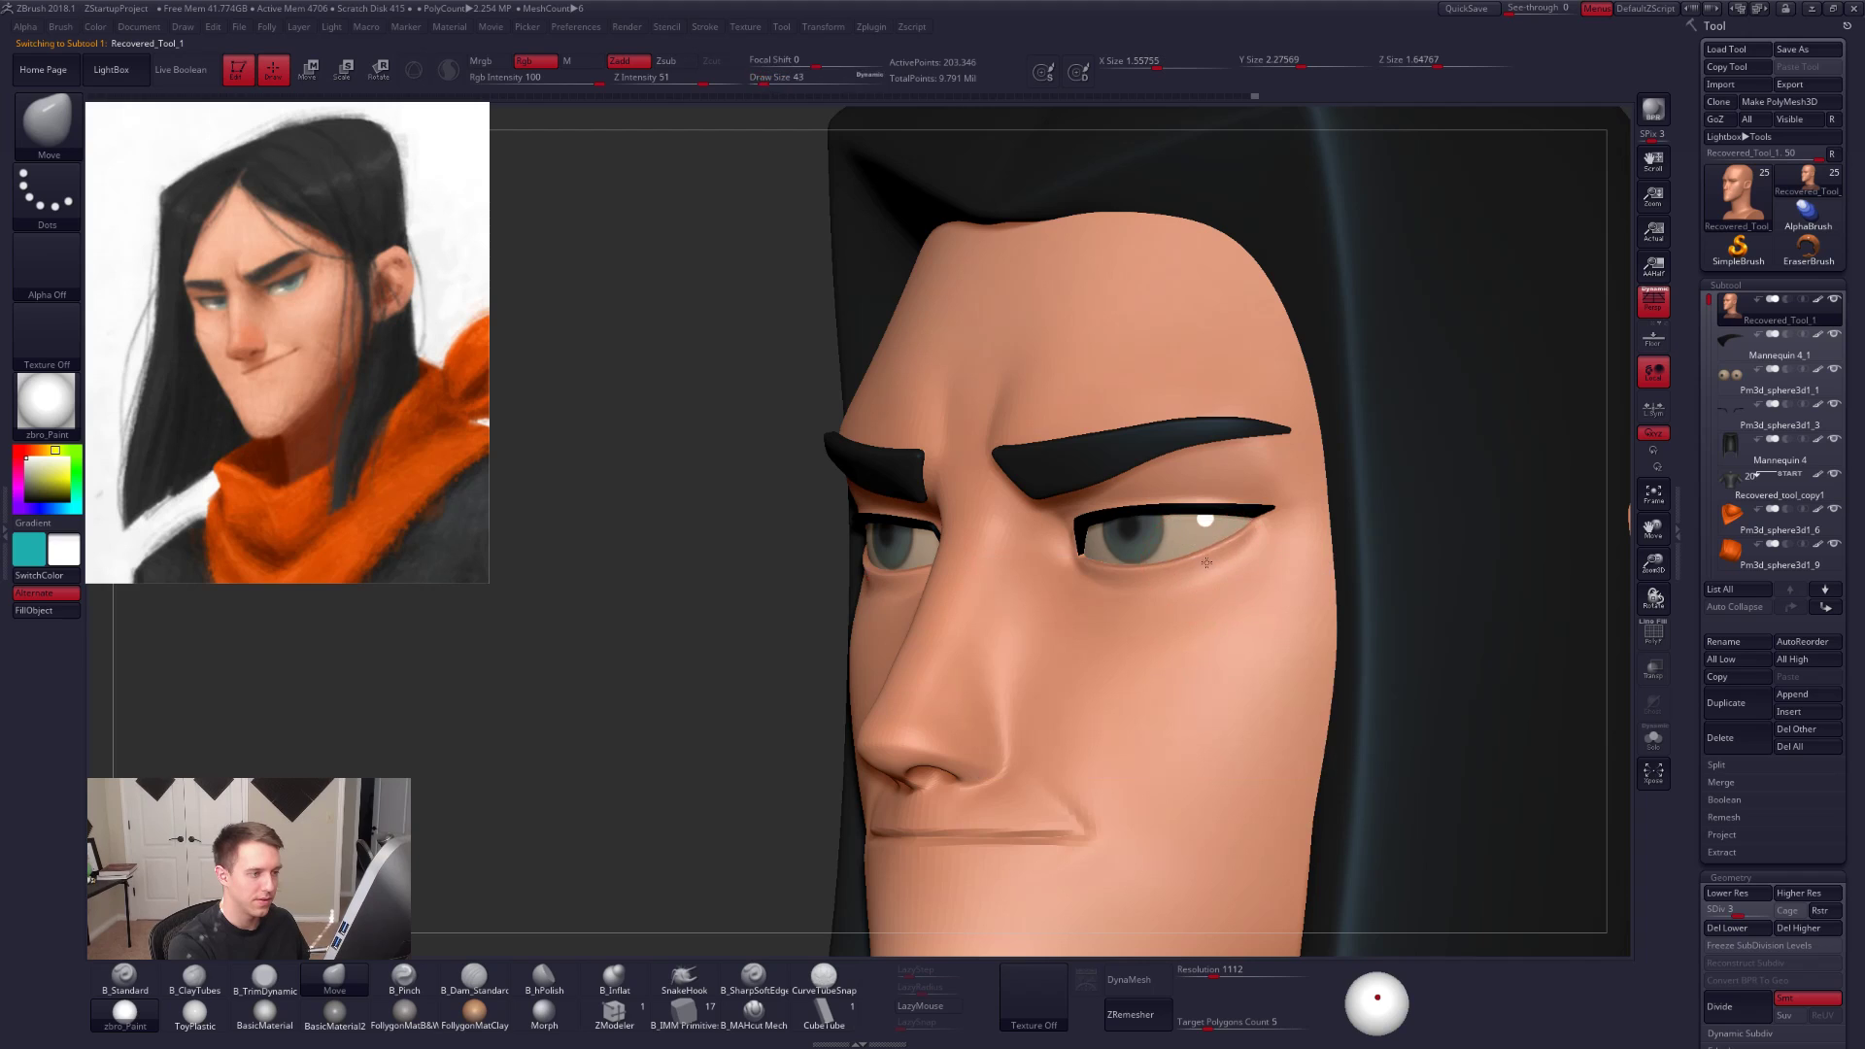
right_click_drag(1199, 577, 1216, 585)
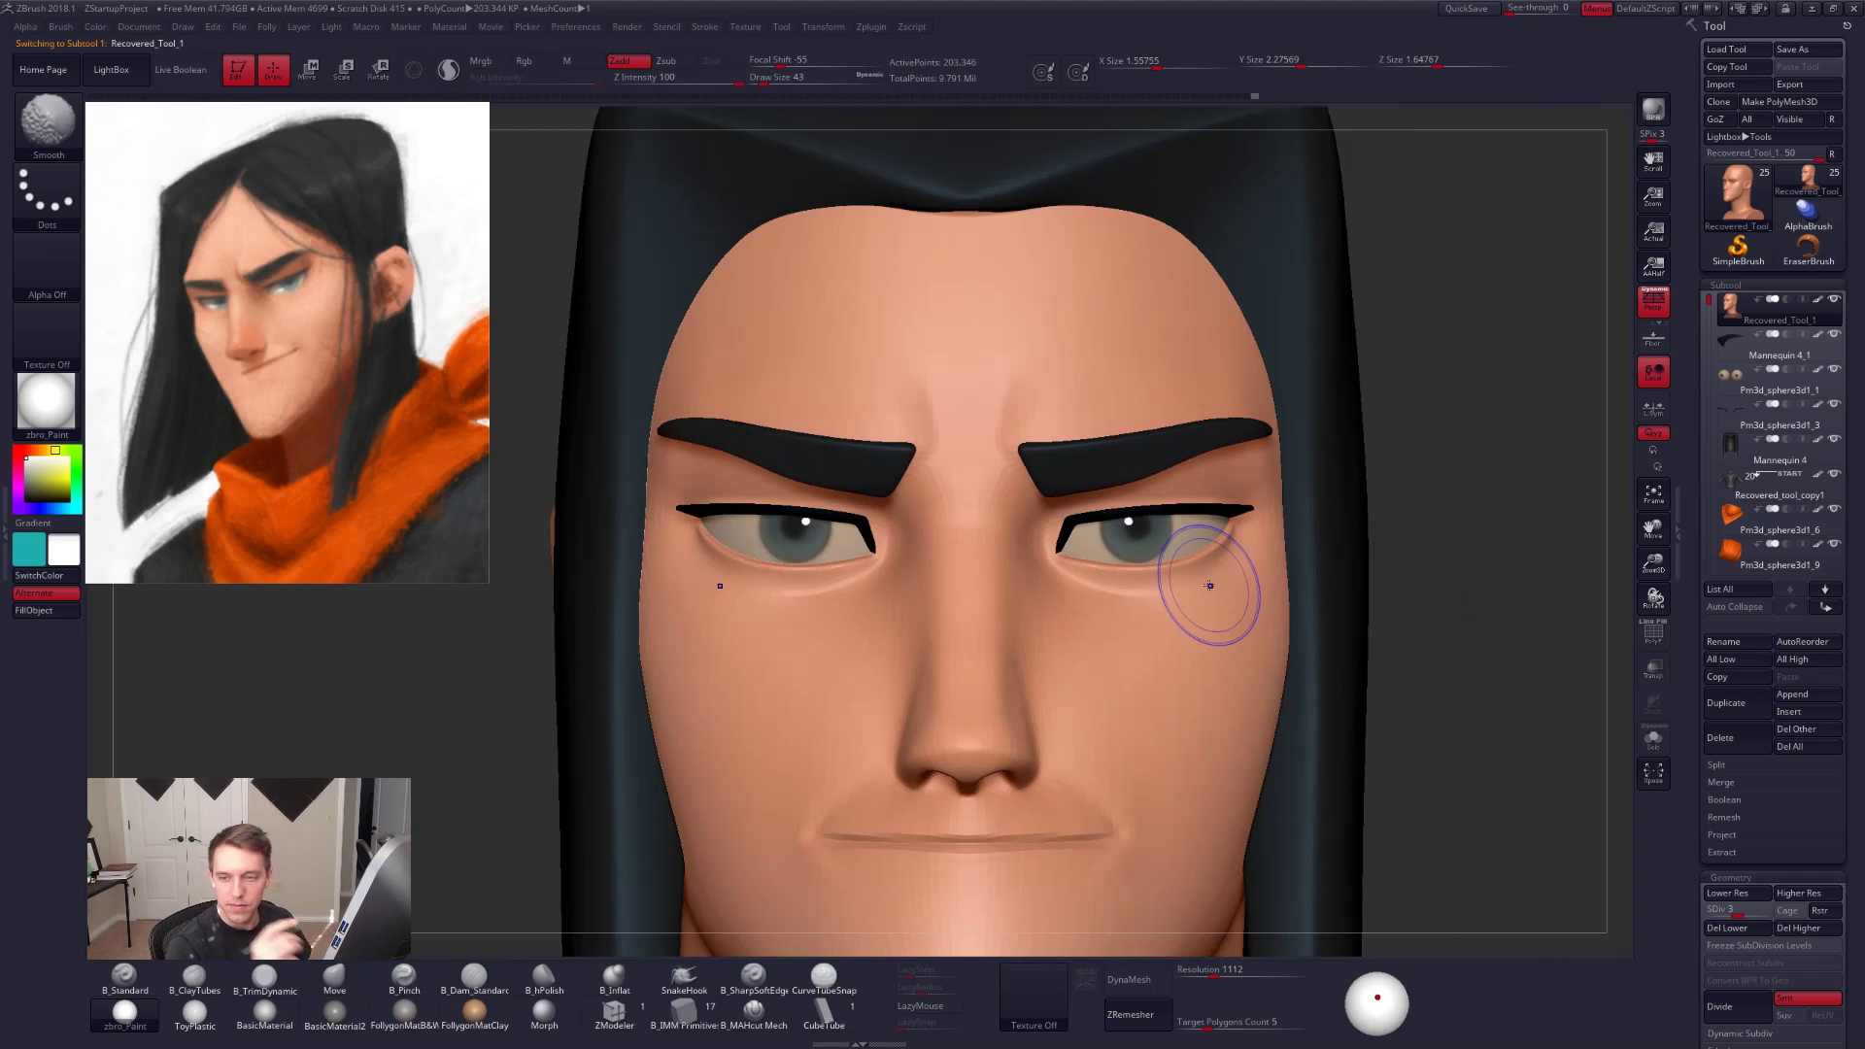
right_click_drag(1481, 758, 1446, 743, "ctrl")
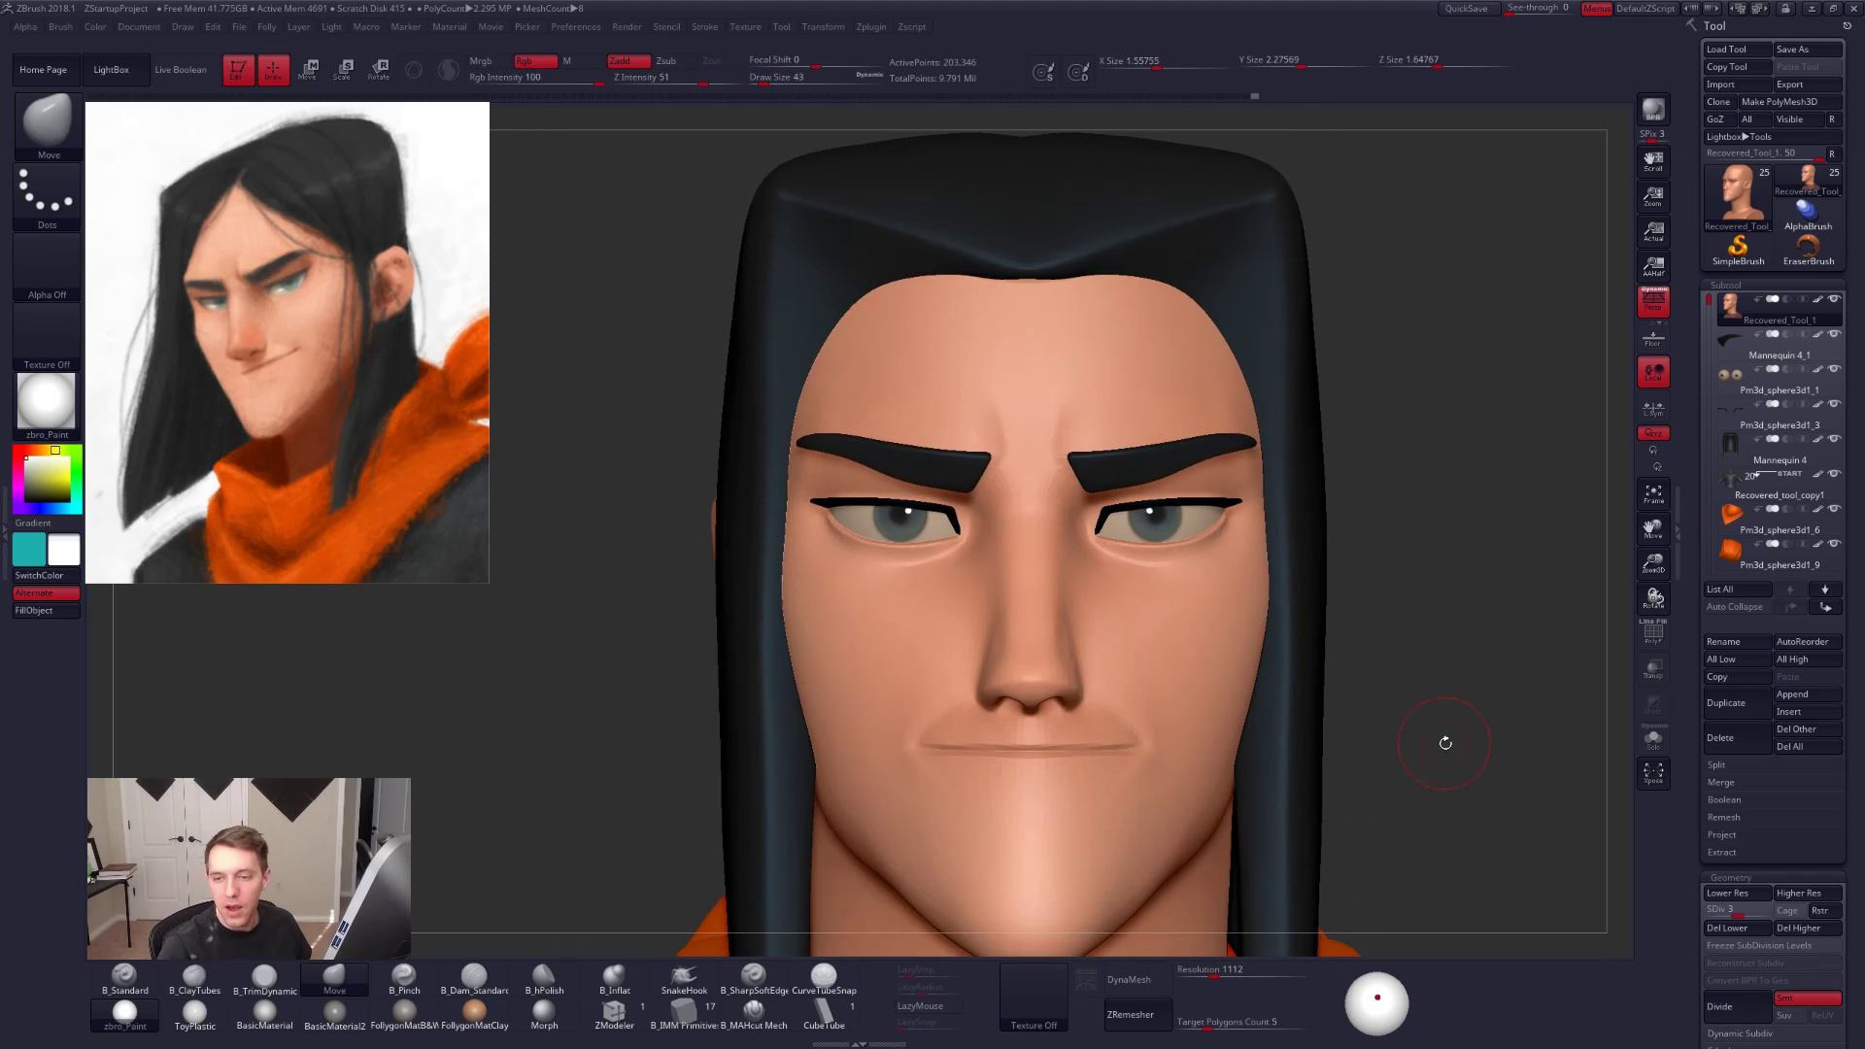
Step: Isolate the head mesh and smooth the surface inside the eye openings at draw size 25
mouse_move(1208, 585)
right_mouse_down()
mouse_move(1170, 533)
mouse_move(1166, 566)
mouse_move(1193, 567)
mouse_move(1171, 531)
mouse_move(1139, 588)
right_mouse_up()
key("alt+s")
key("space")
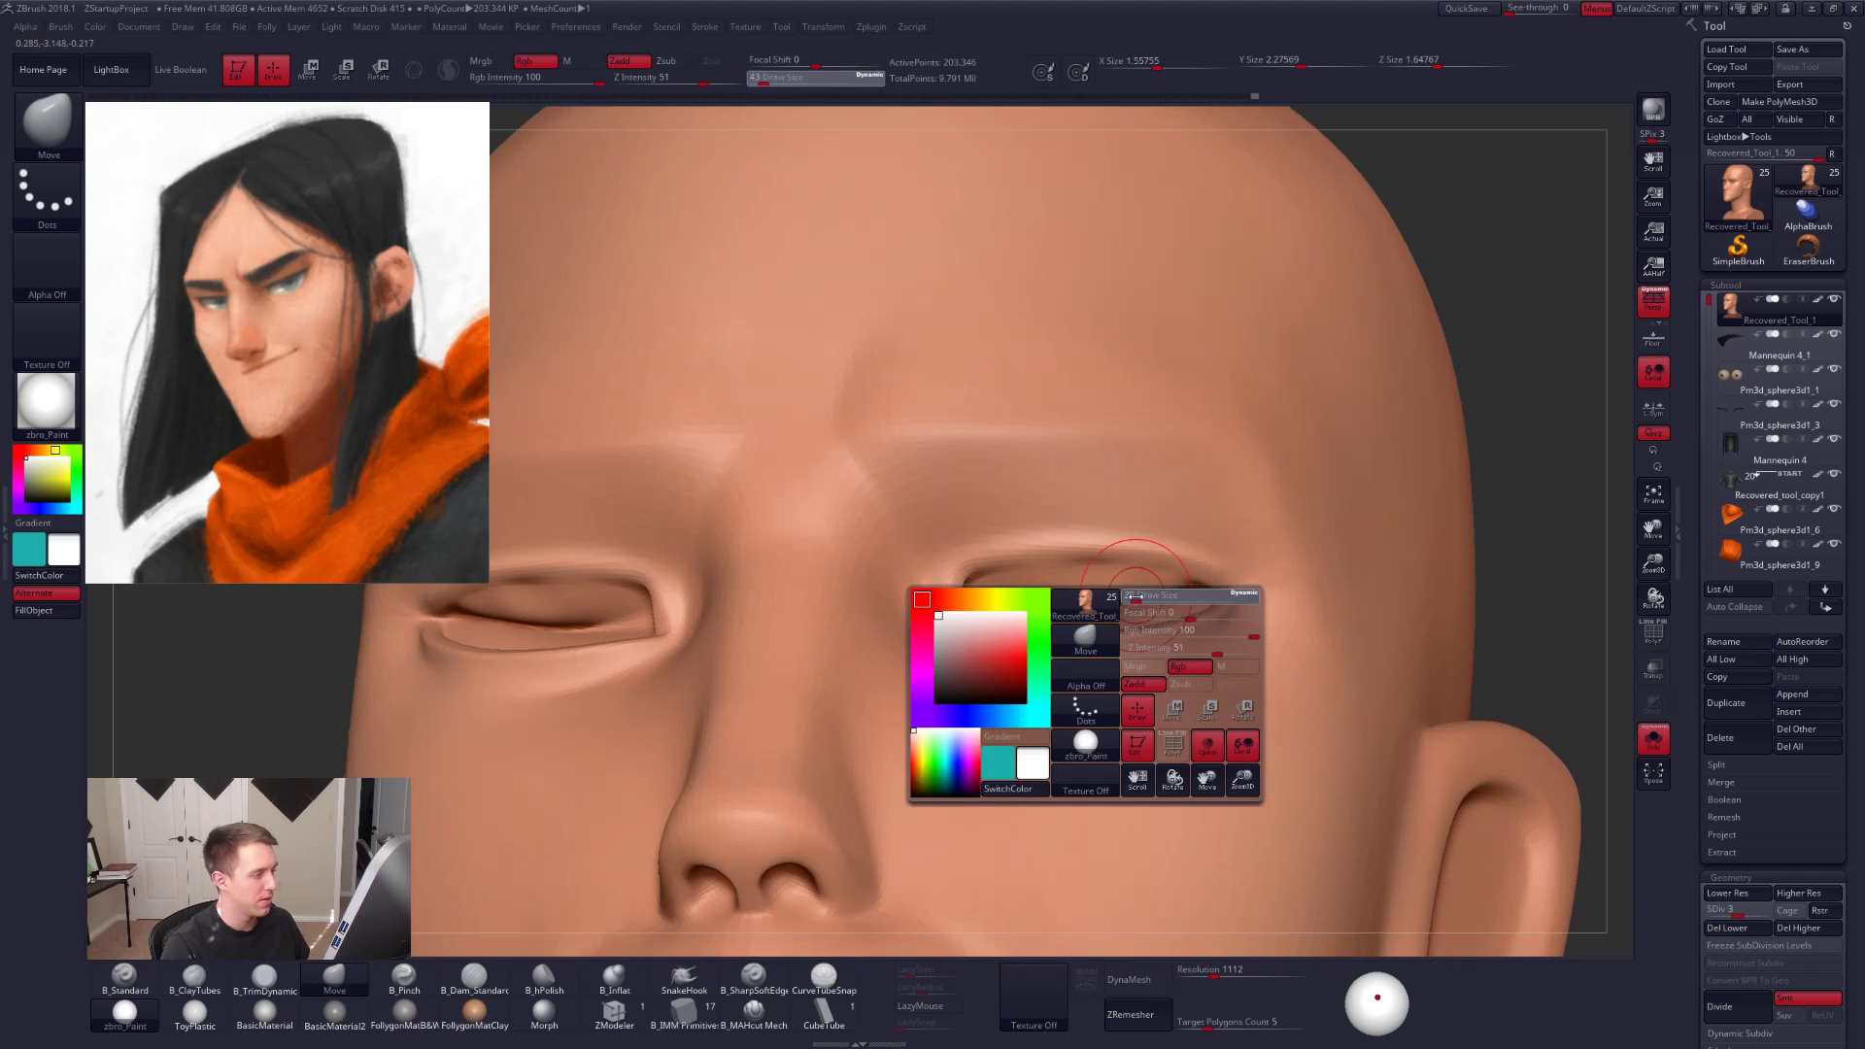
left_click_drag(1136, 596, 1135, 598)
right_click_drag(1070, 695, 1145, 704, "alt")
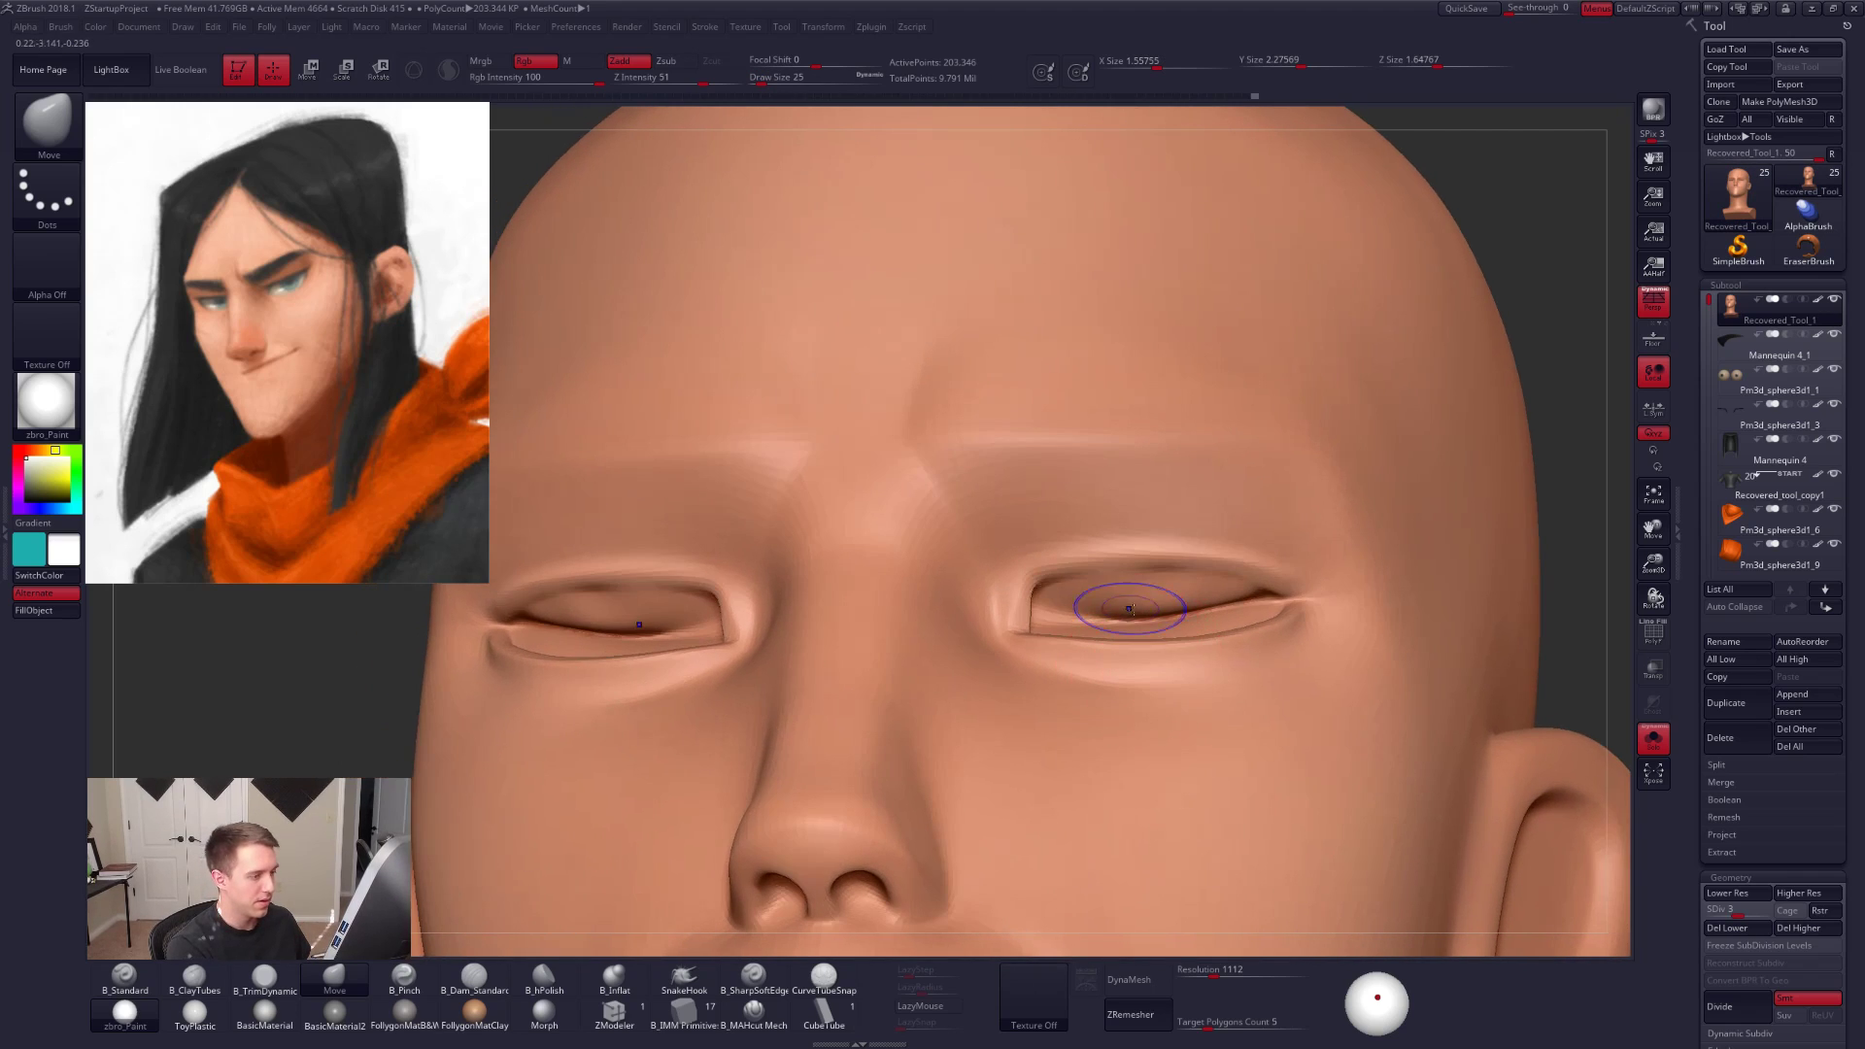
key("shift")
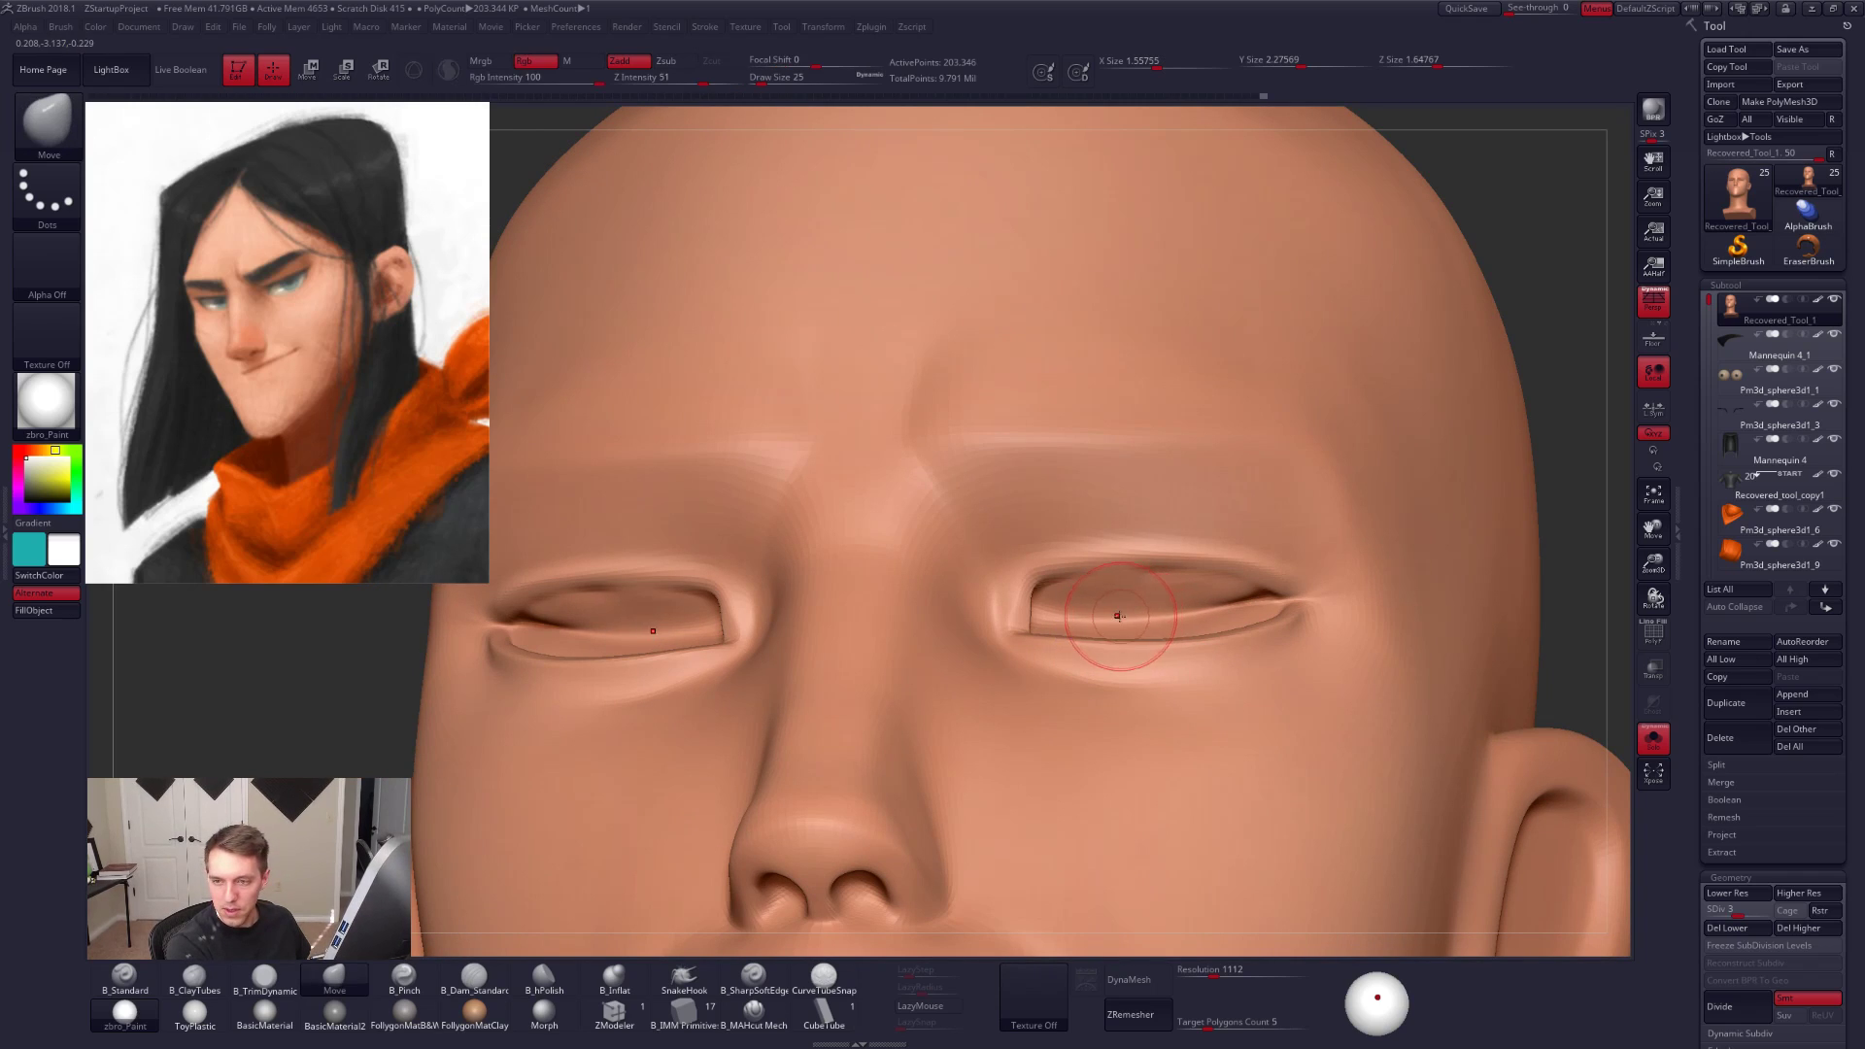
key("shift")
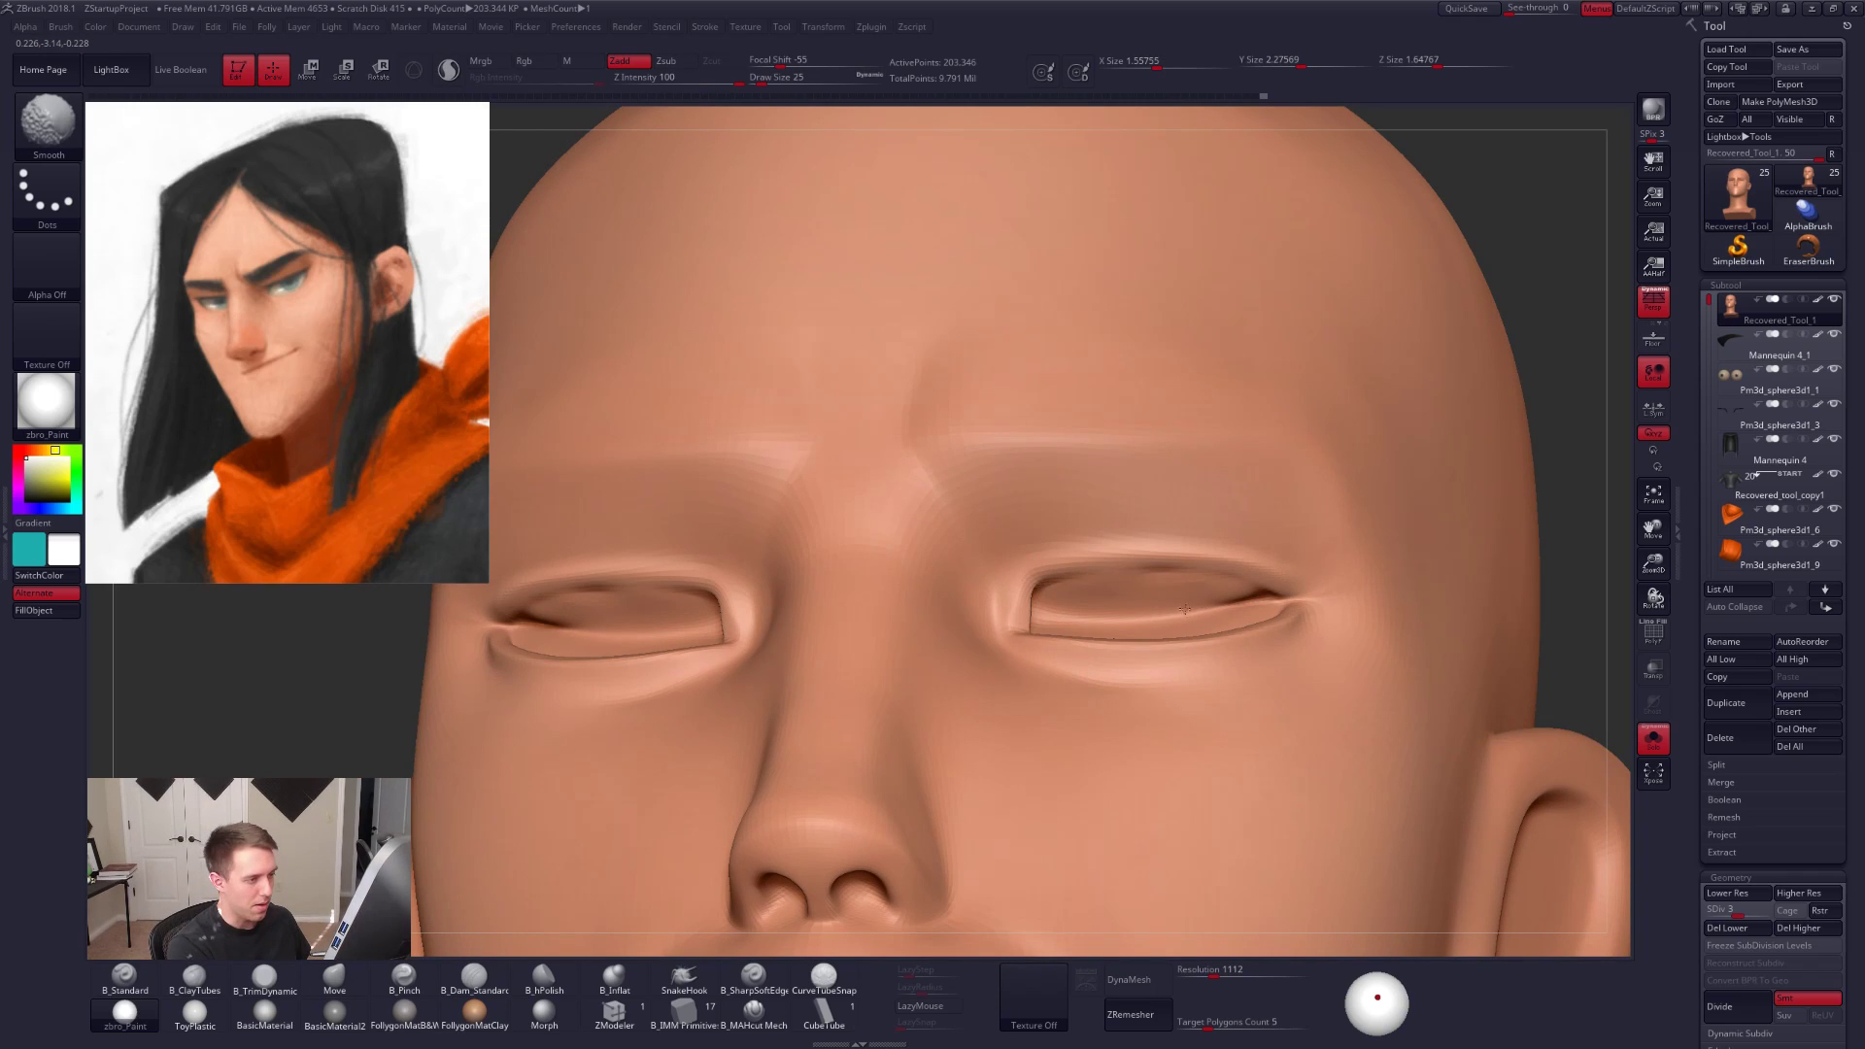
Step: Set the draw size to 14 and smooth the inner socket surface beneath the upper eyelids
key("space")
left_click_drag(1147, 607, 1140, 605)
key("shift")
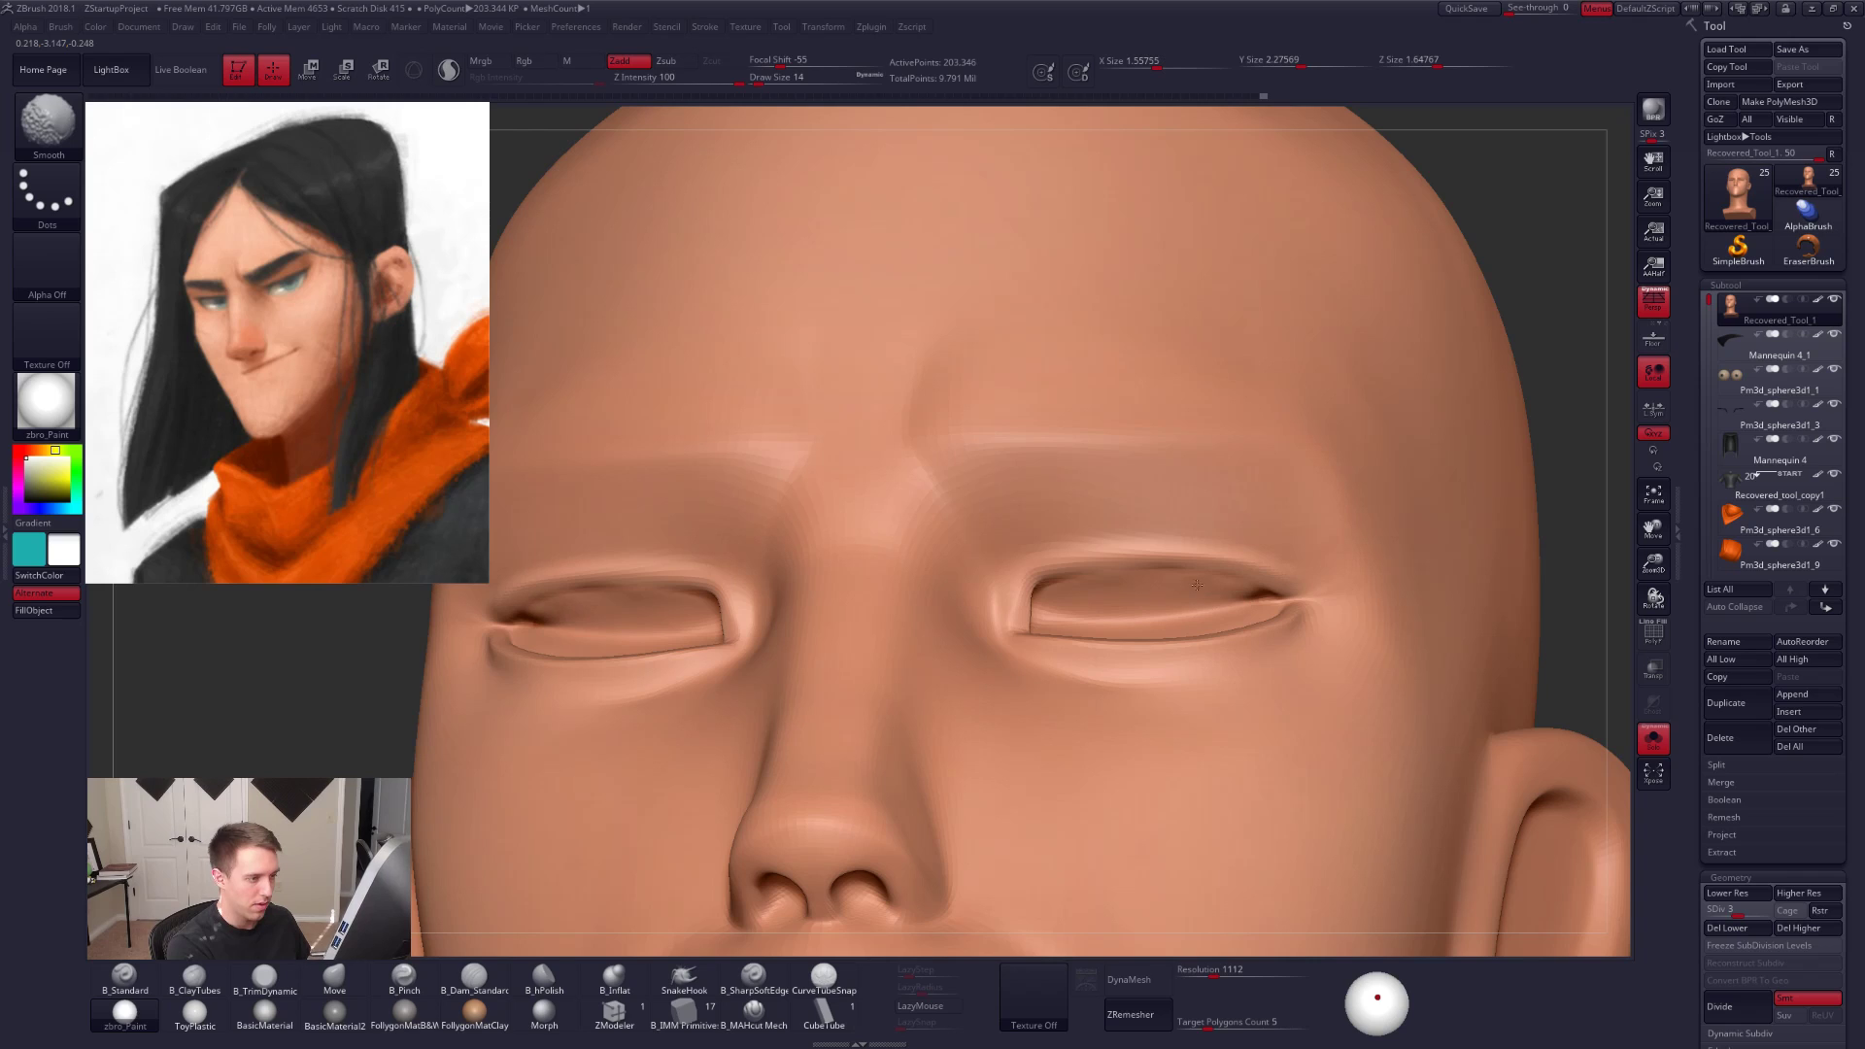
Step: Finish smoothing the inner eye sockets, show all visible subtools again, and raise the head to subdivision level 5
left_click_drag(1086, 597, 1253, 616, "shift")
mouse_move(1253, 616)
right_mouse_down()
mouse_move(1232, 604)
mouse_move(1215, 700)
mouse_move(1164, 647)
right_mouse_up()
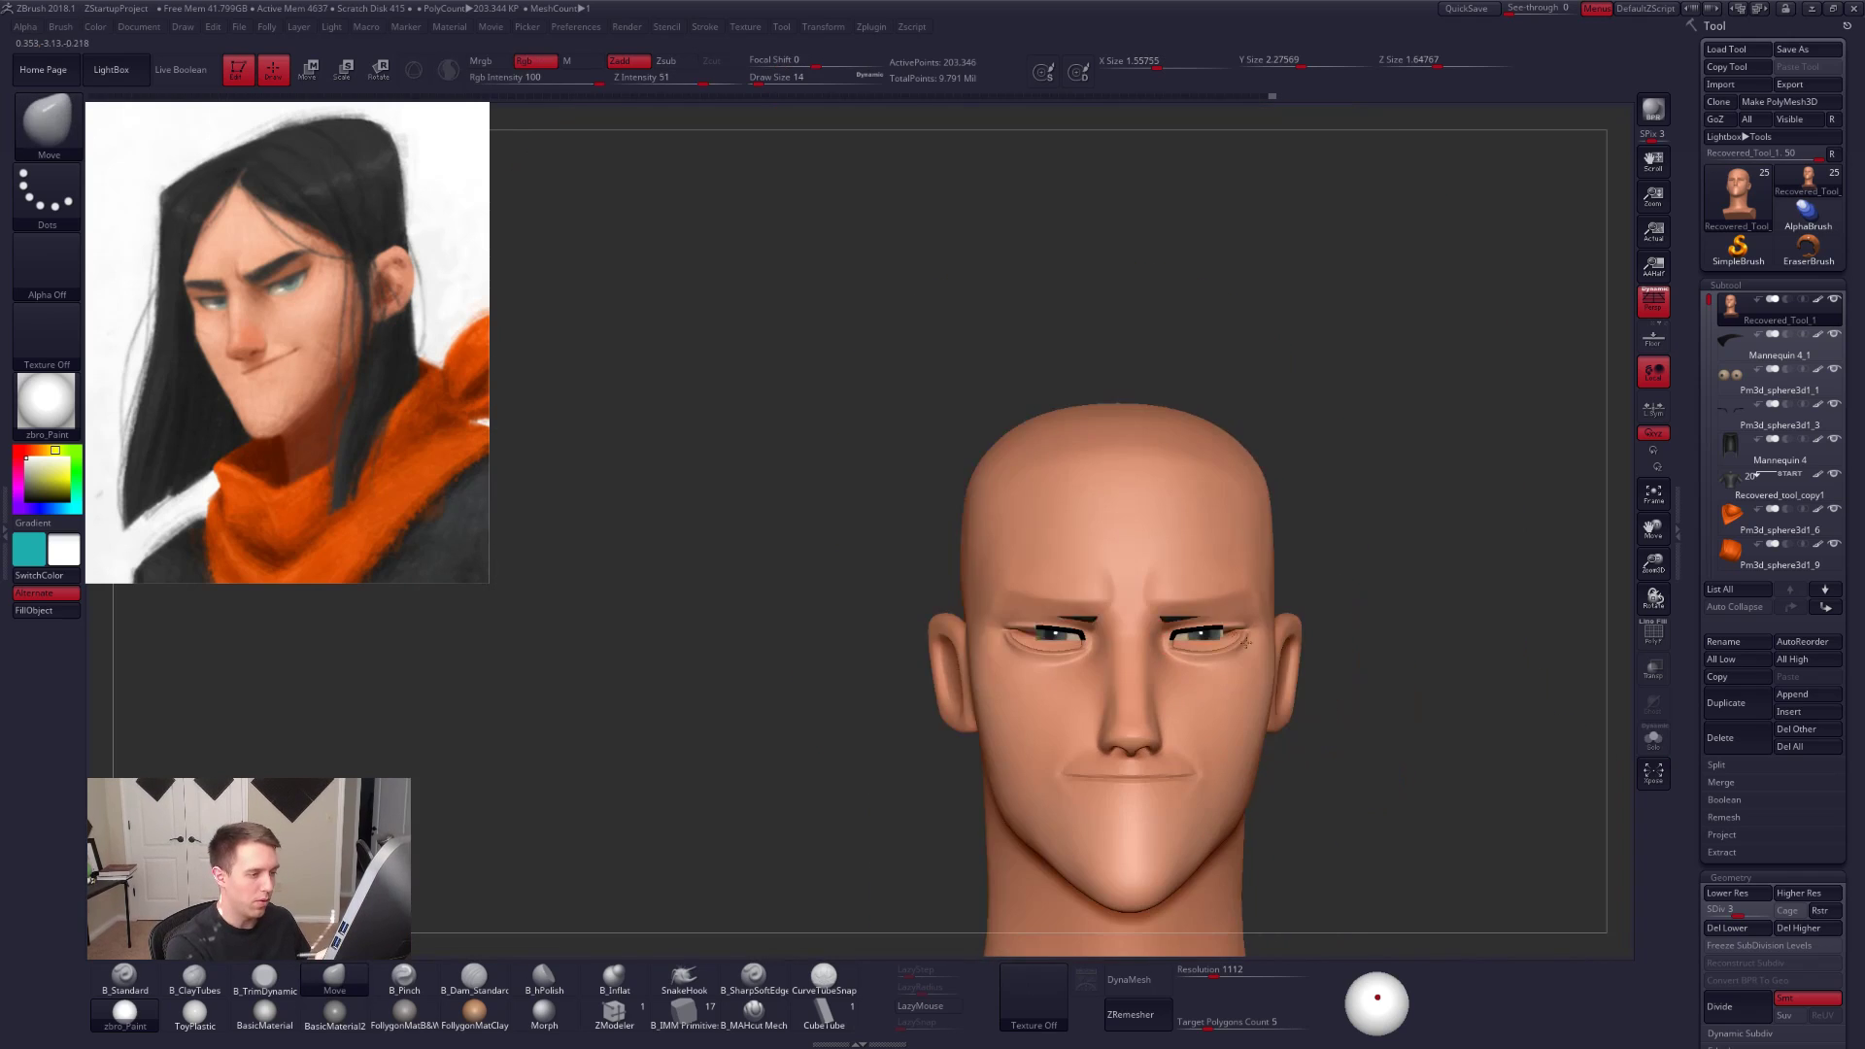
left_click(1653, 739)
right_click_drag(1408, 694, 1242, 775, "alt")
key("ctrl+d")
right_click_drag(1204, 698, 1251, 736)
key("ctrl+d")
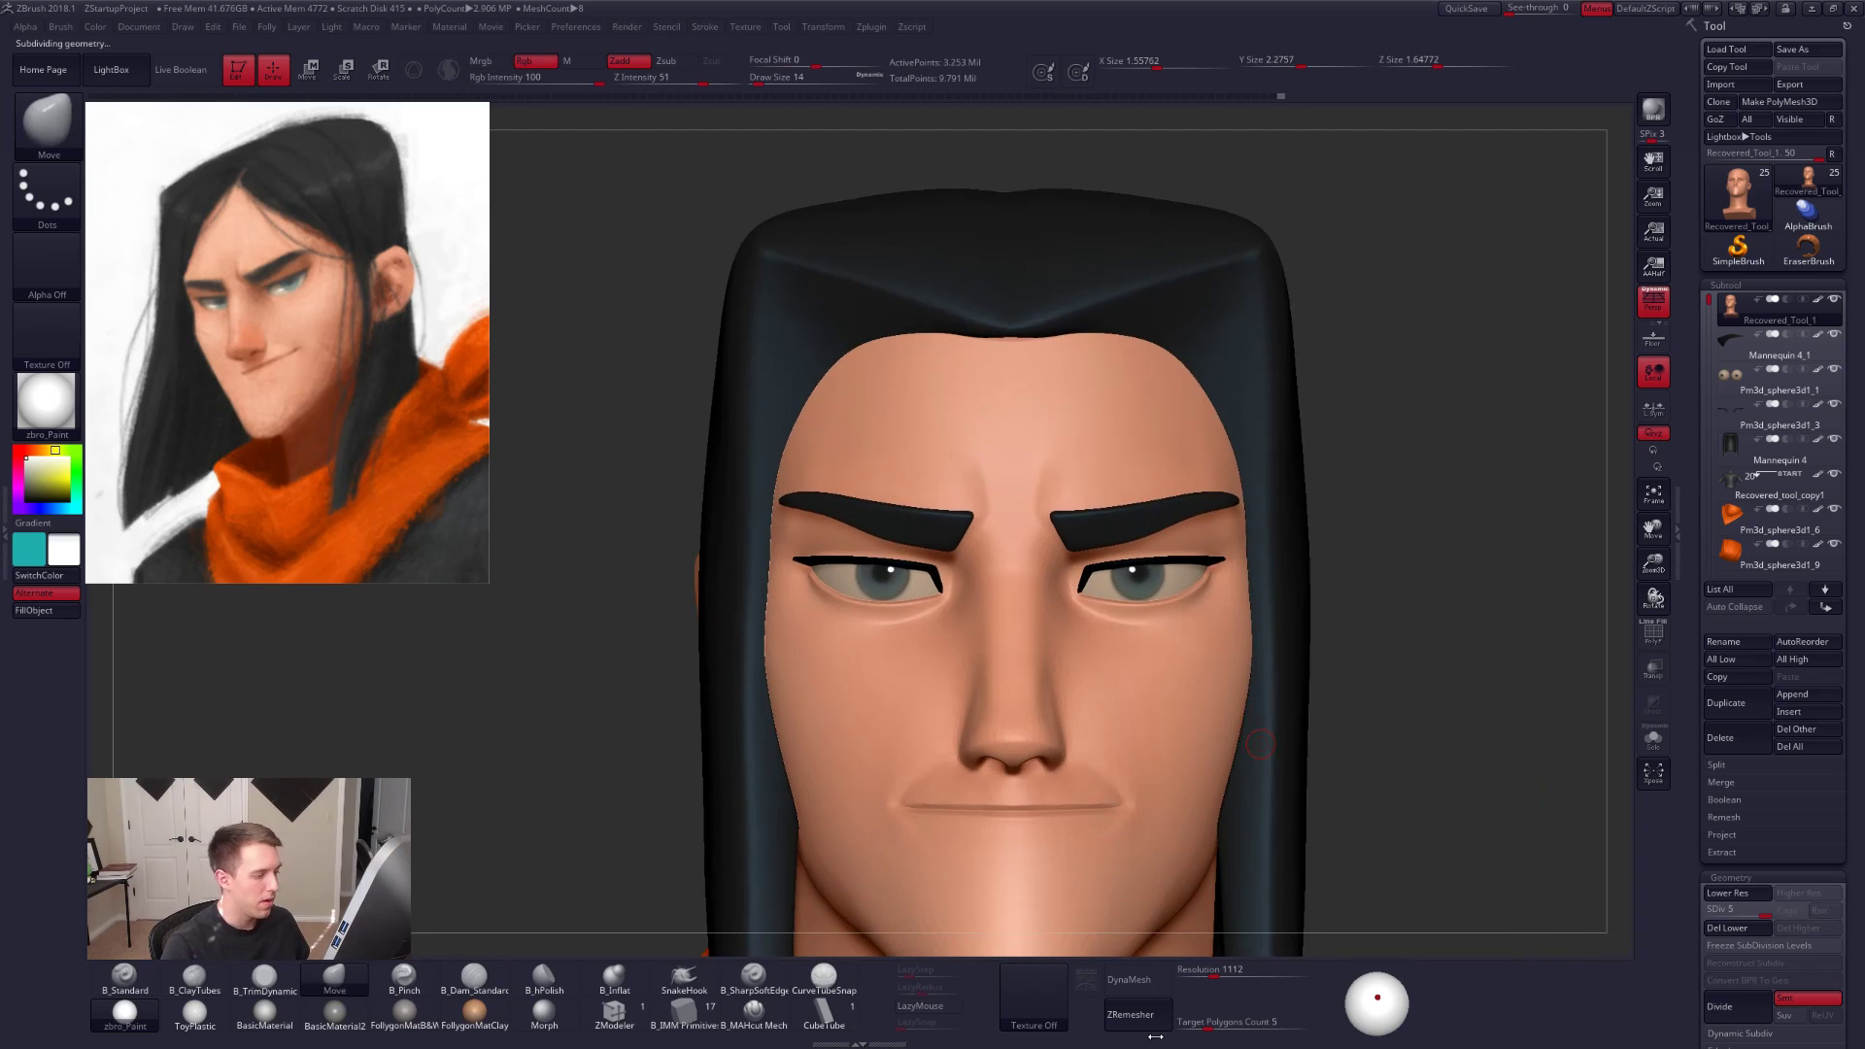
Step: Check the facial wireframe, isolate the head at subdivision level 3, and clean up the side of the nose with TrimDynamic and smoothing at draw size 33
mouse_move(1181, 667)
right_mouse_down()
mouse_move(1088, 680)
mouse_move(1069, 705)
right_mouse_up()
key("shift+f")
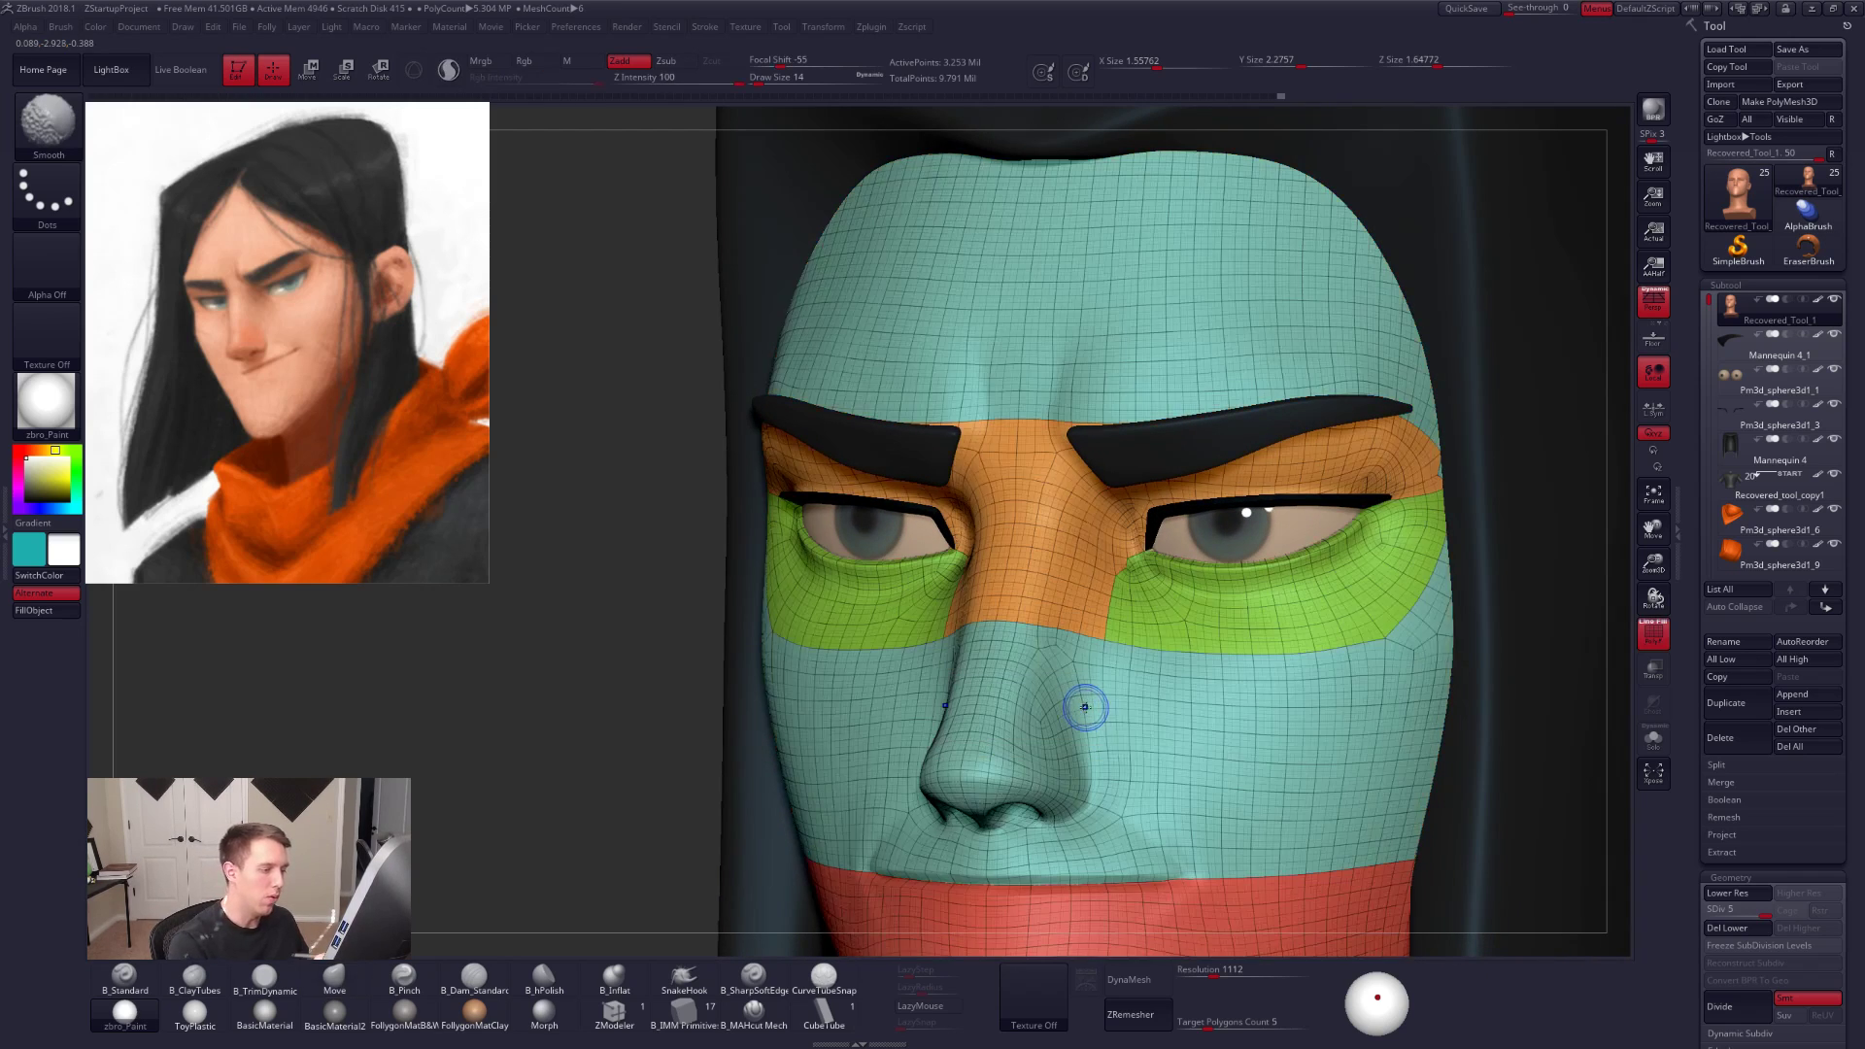
key("shift+f")
key("space")
key("alt+s")
key("shift+d")
key("shift+d")
right_click_drag(1060, 736, 1050, 751)
key("shift")
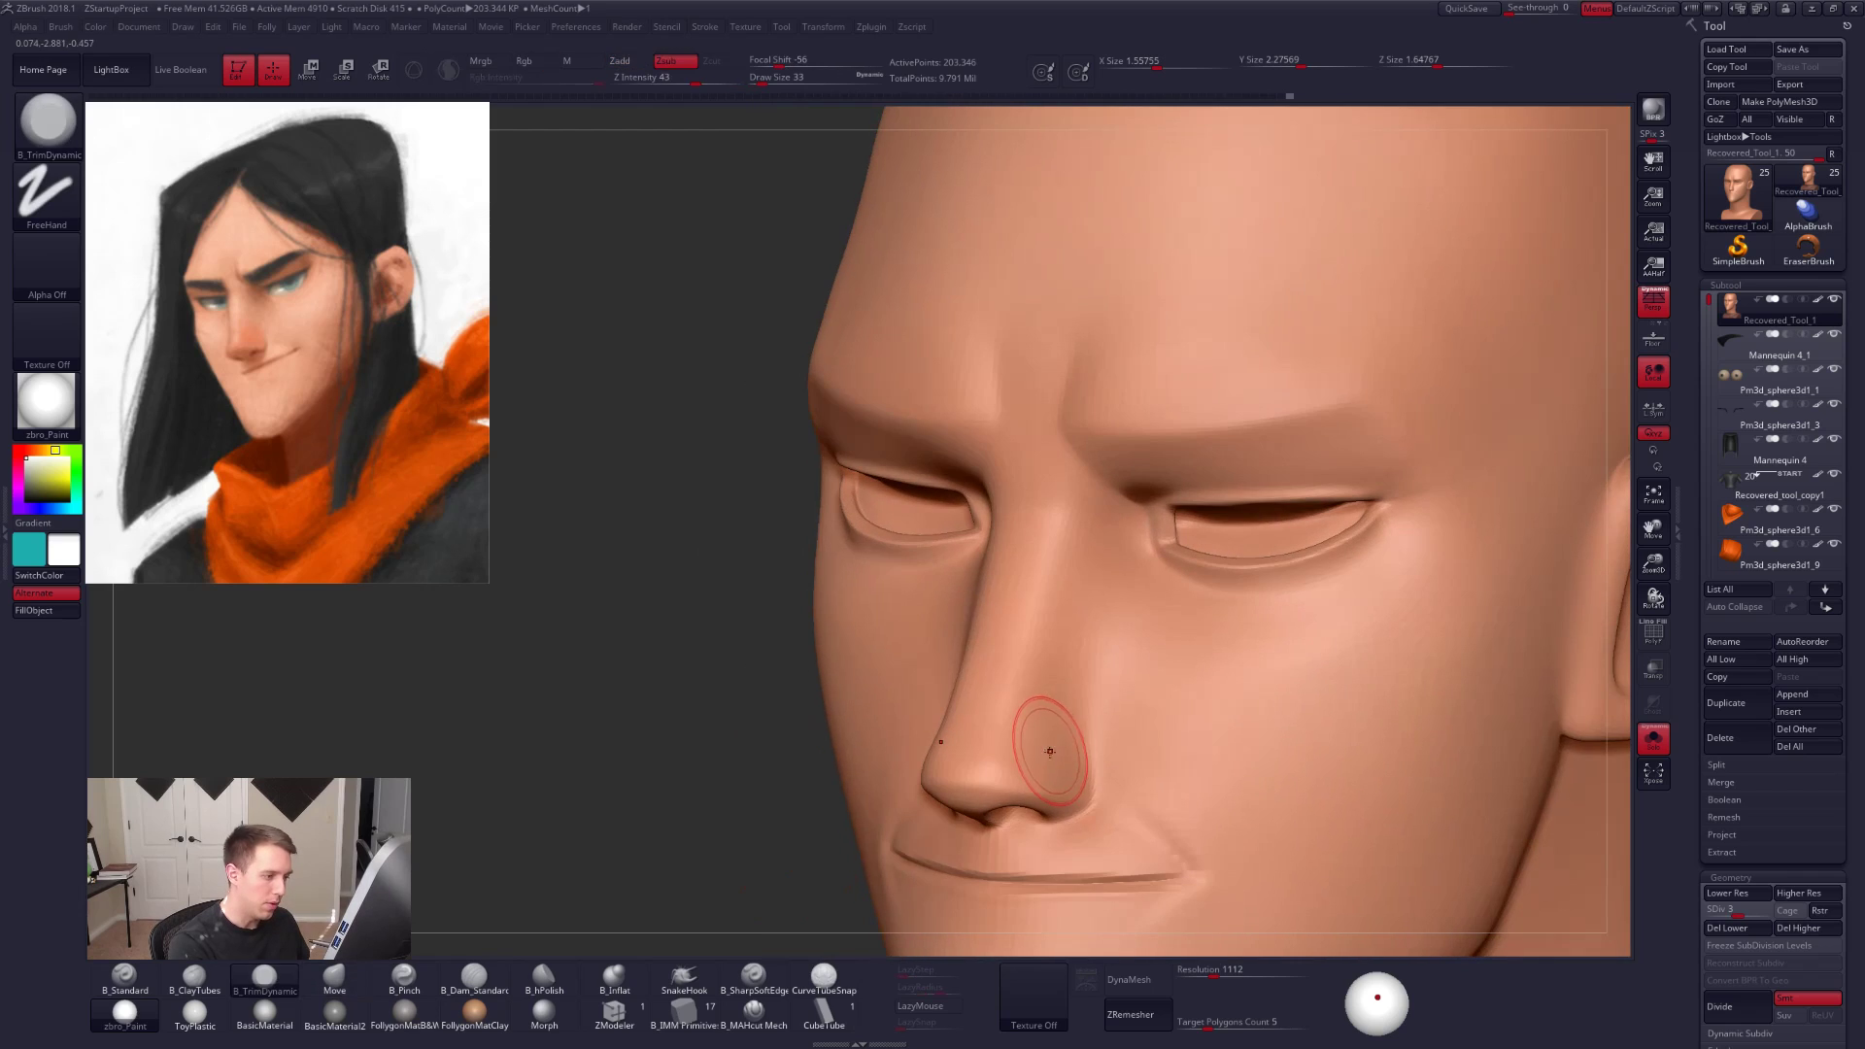
key("shift")
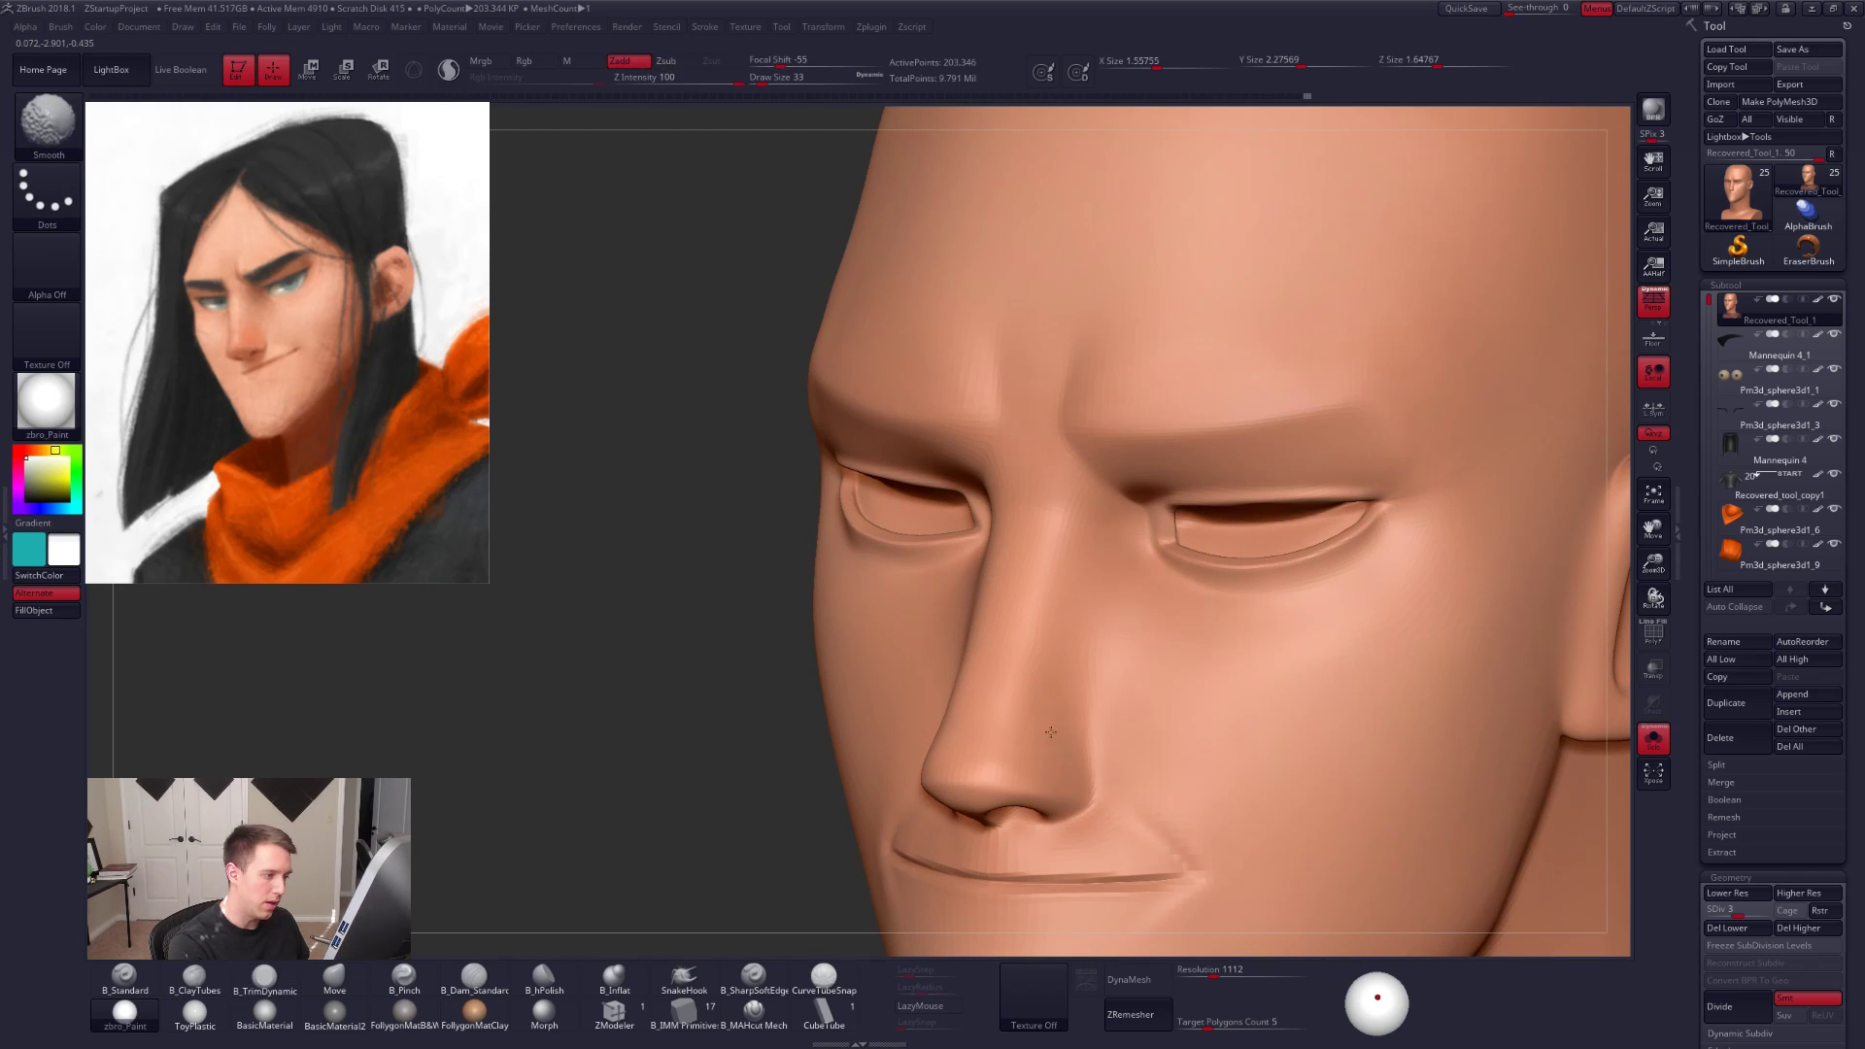
Step: Raise the head to subdivision level 4 and smooth the transition from nostril wing to cheek
mouse_move(1057, 763)
right_mouse_down()
mouse_move(1095, 717)
mouse_move(1022, 732)
right_mouse_up()
key("d")
key("shift")
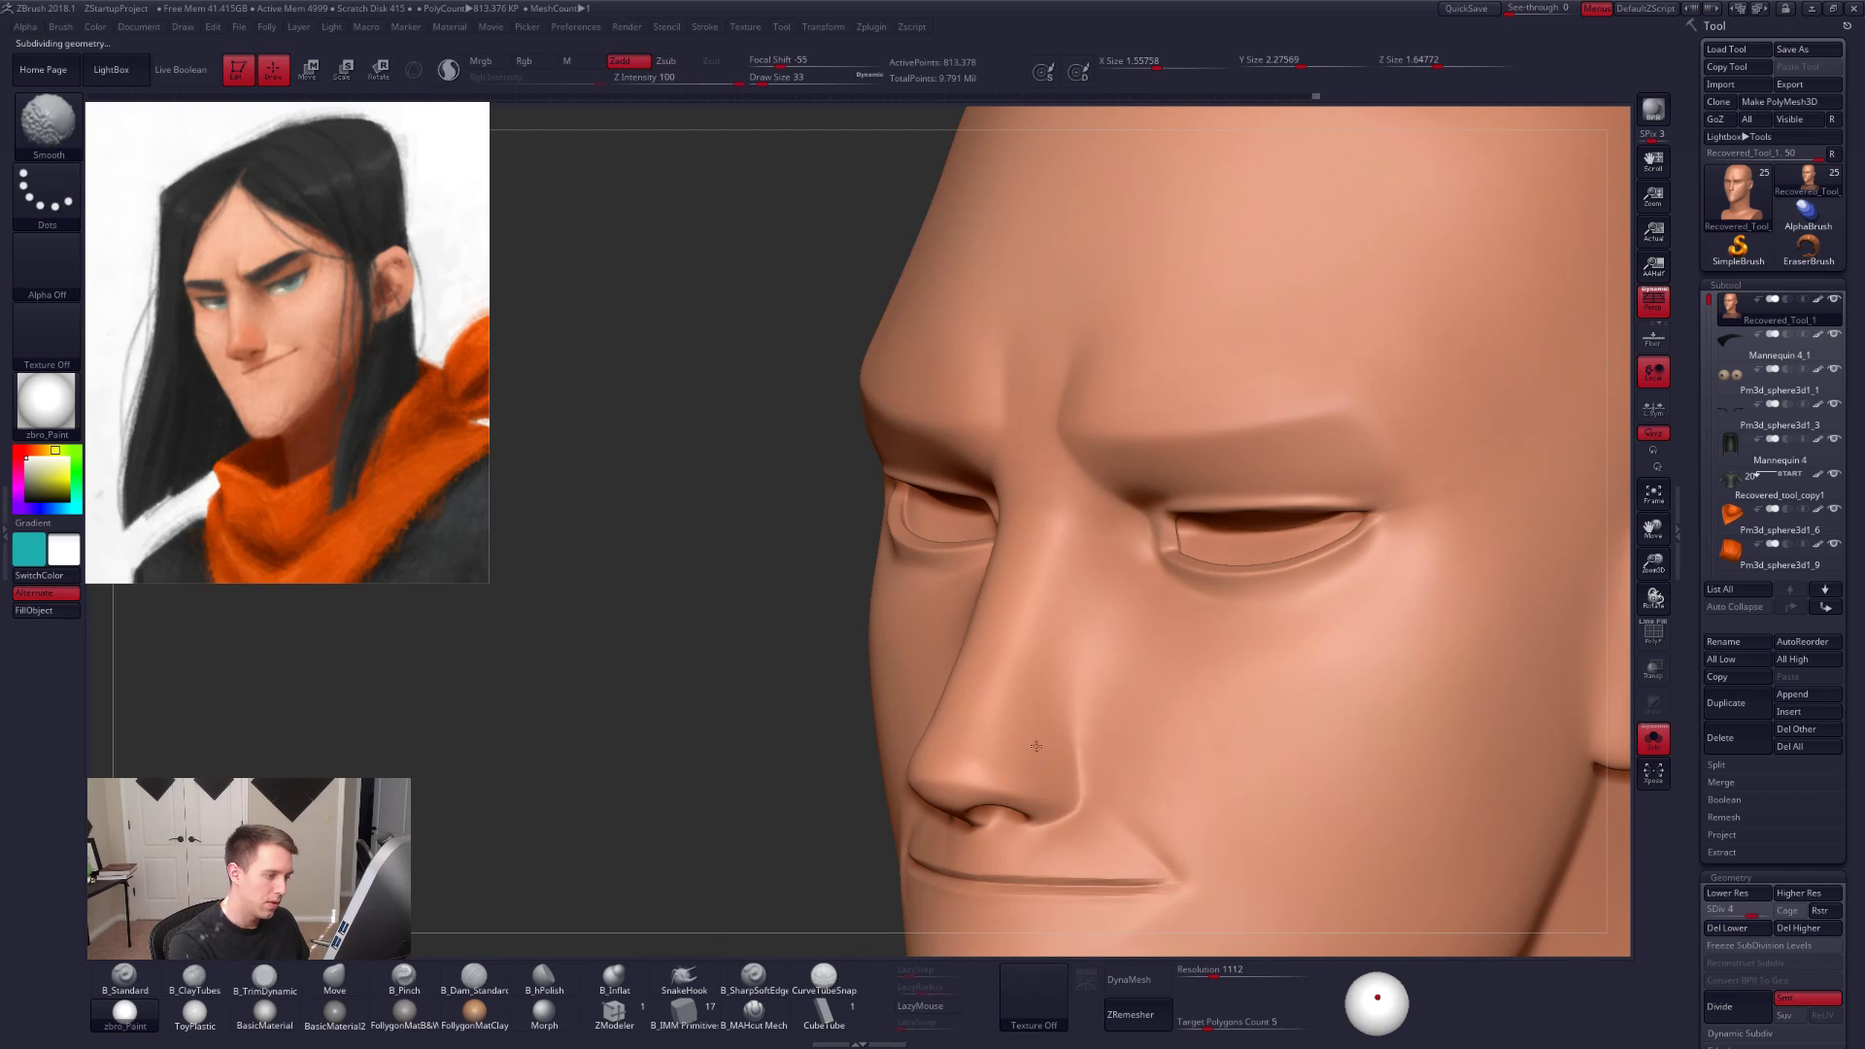
mouse_move(1061, 720)
right_mouse_down()
mouse_move(1098, 711)
mouse_move(1054, 731)
right_mouse_up()
right_click_drag(1224, 691, 1221, 691, "ctrl")
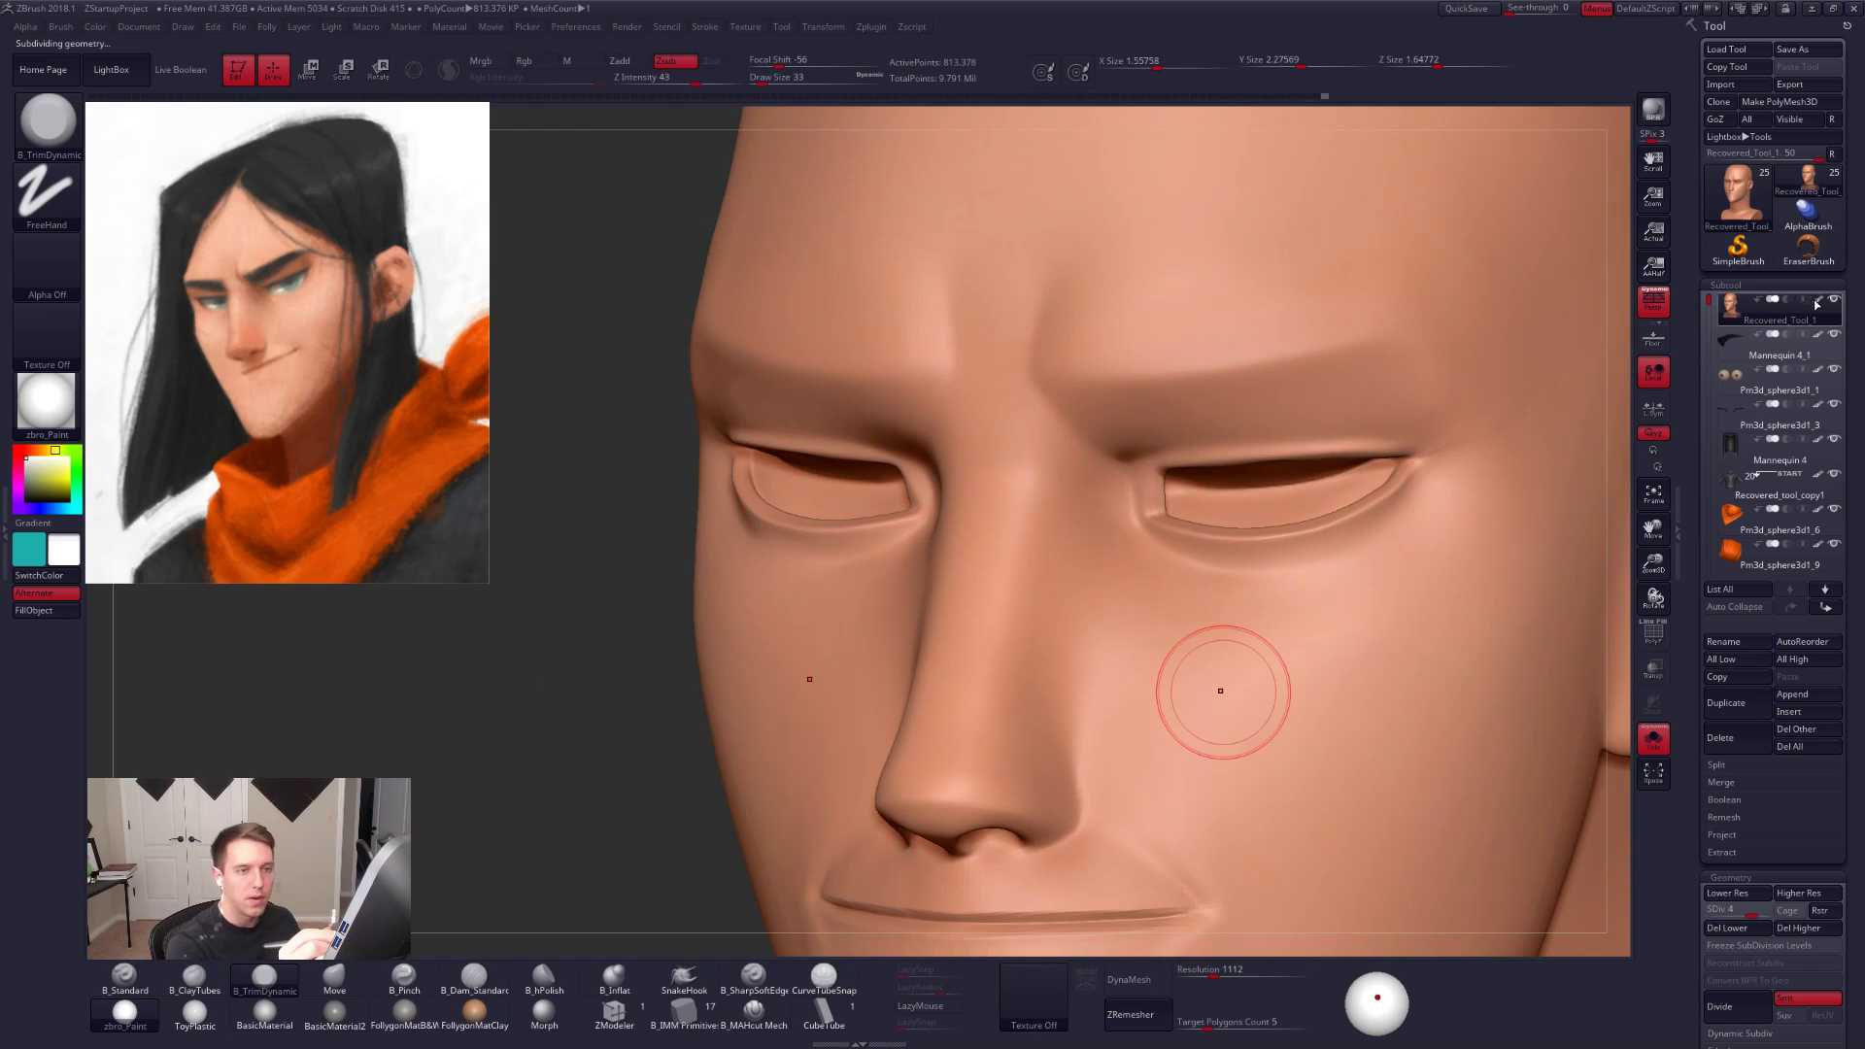
Step: Turn off the head's polypaint and switch to the gray FollygonMatB&P material
left_click(1817, 300)
left_click(405, 1014)
mouse_move(1011, 791)
right_mouse_down()
mouse_move(1021, 814)
mouse_move(1036, 799)
mouse_move(968, 791)
right_mouse_up()
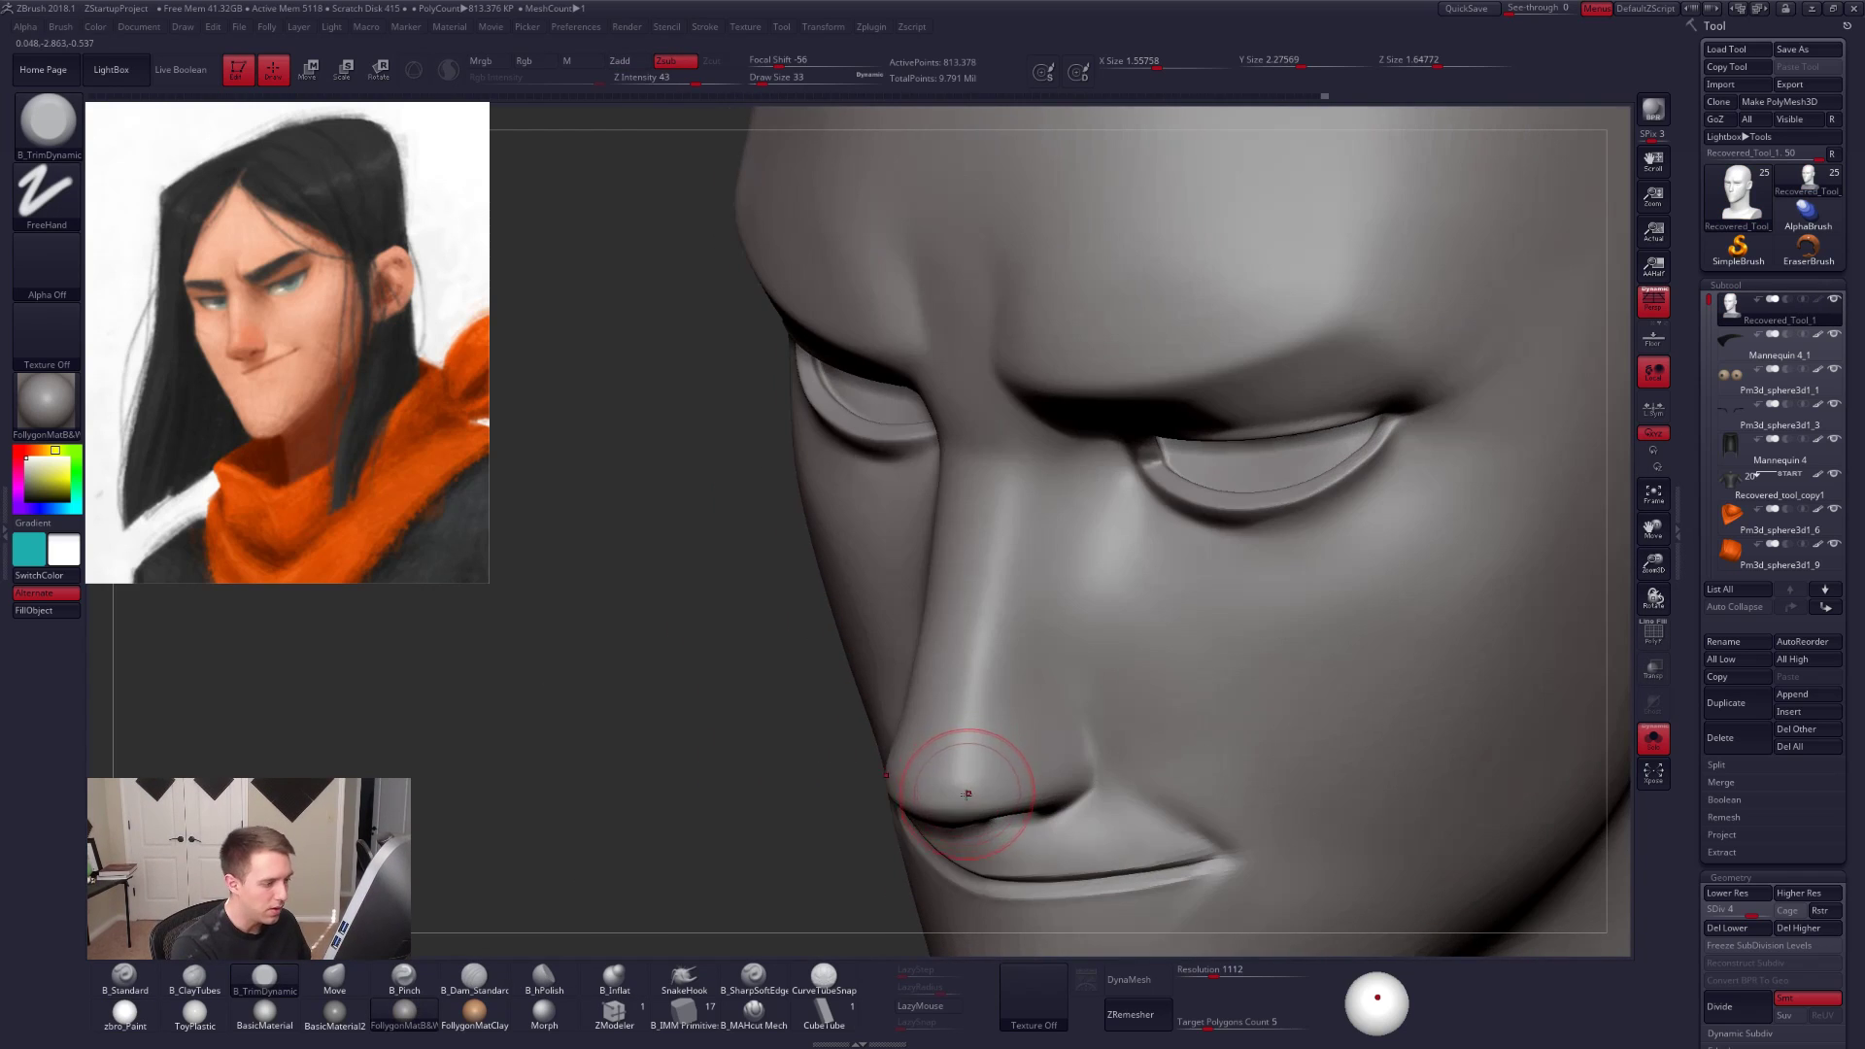
Step: Refine the nose tip and side plane with TrimDynamic and smoothing, working up to subdivision level 5
key("5")
key("3")
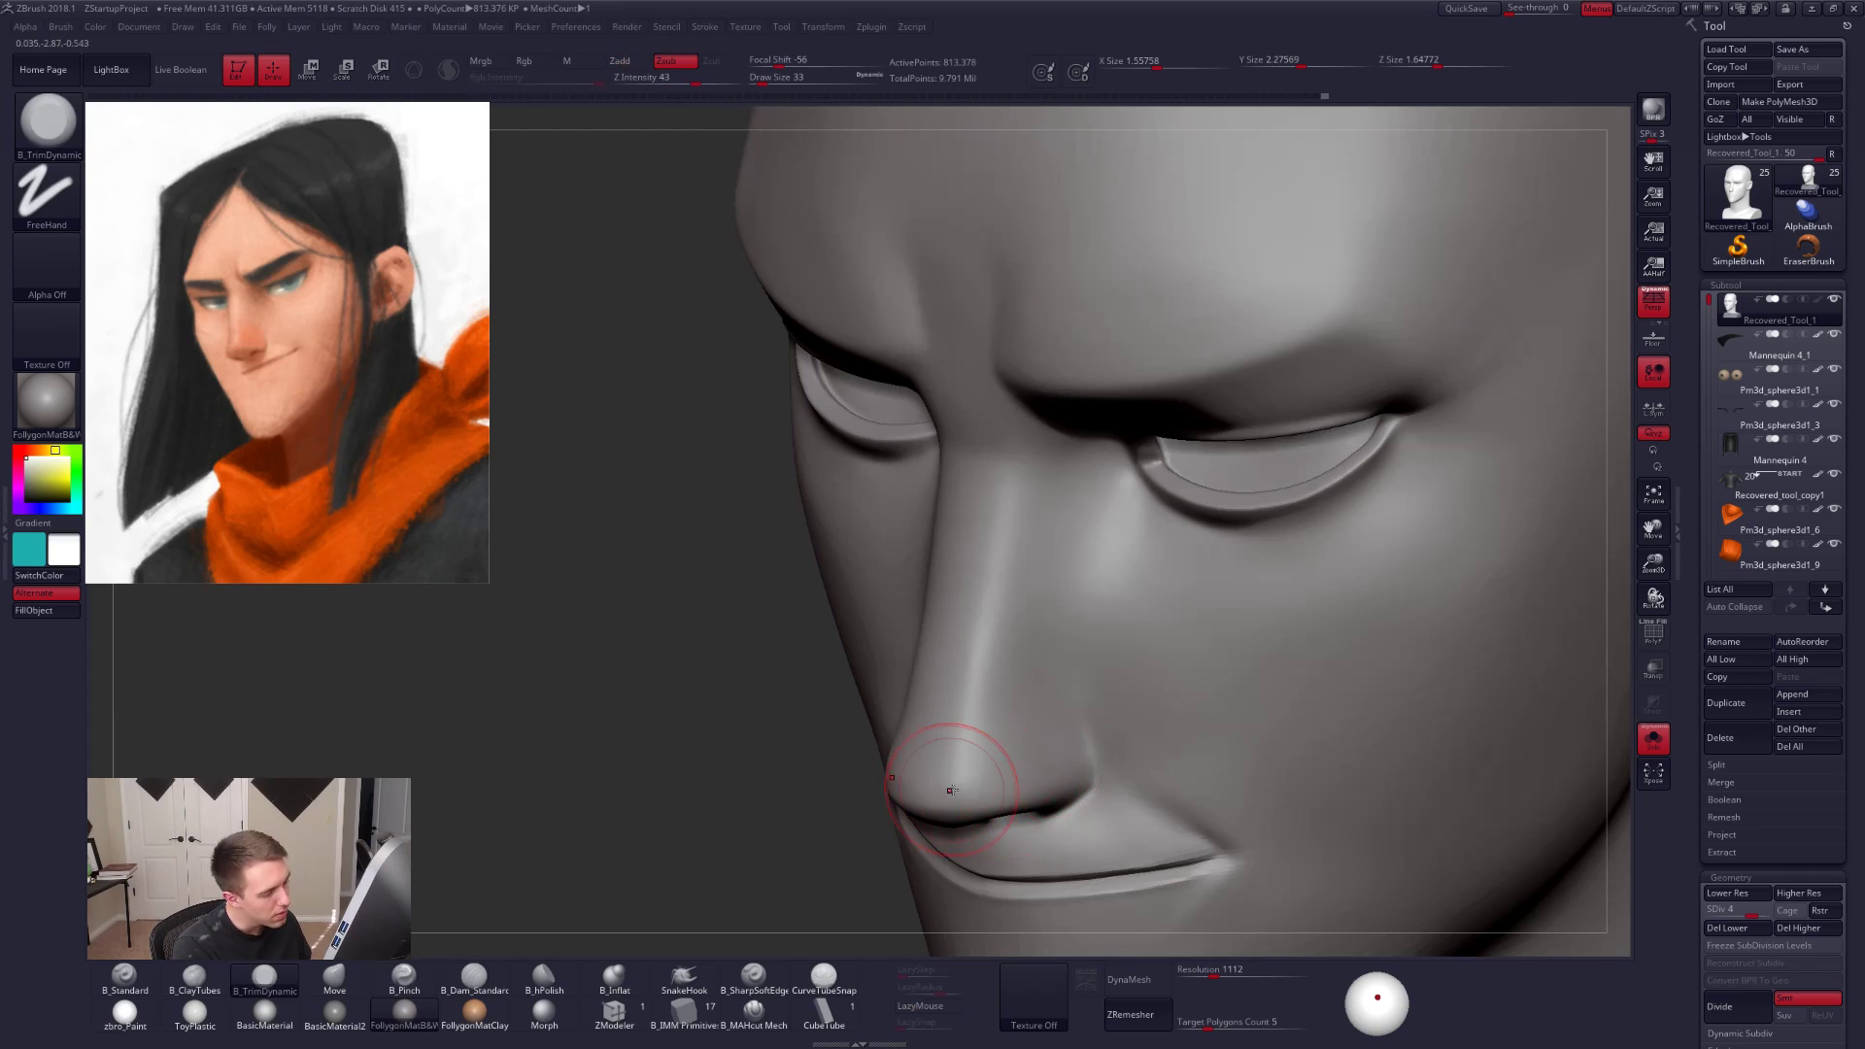
key("shift")
left_click_drag(1031, 746, 1039, 708, "shift")
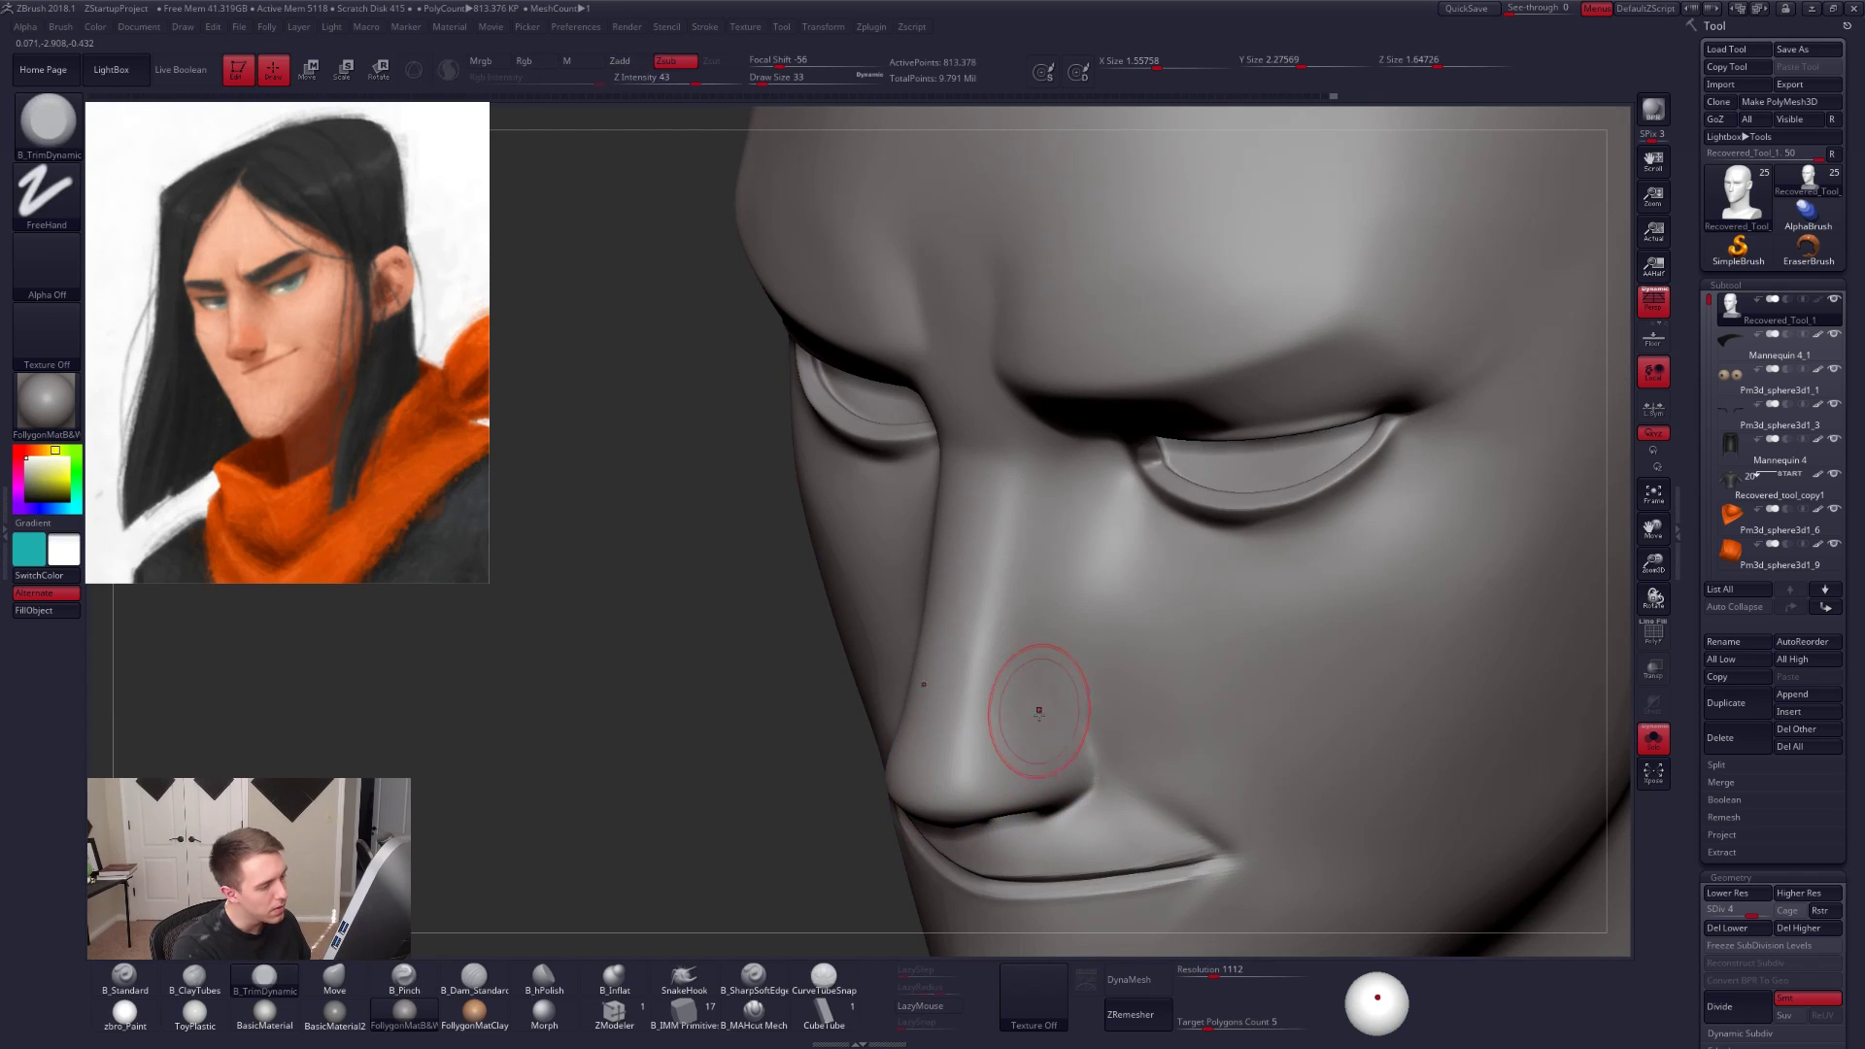
key("shift")
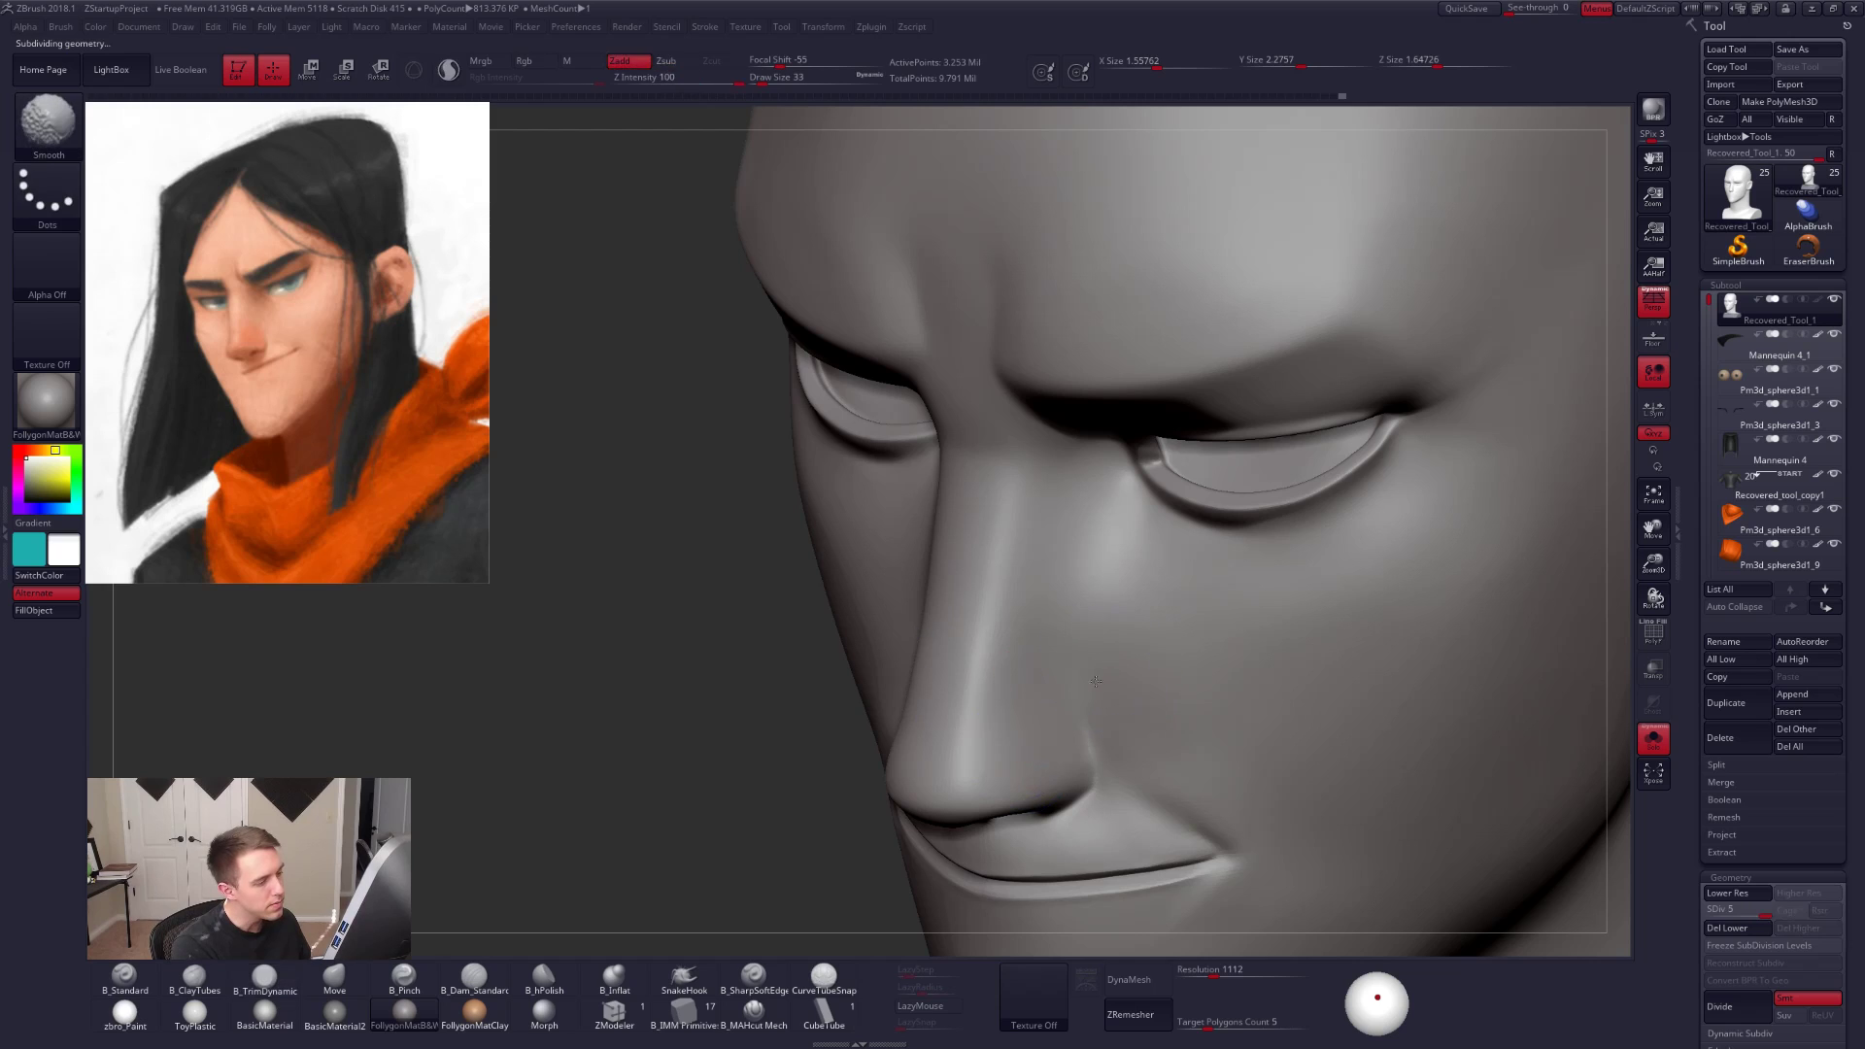
left_click_drag(1025, 671, 1022, 702, "shift")
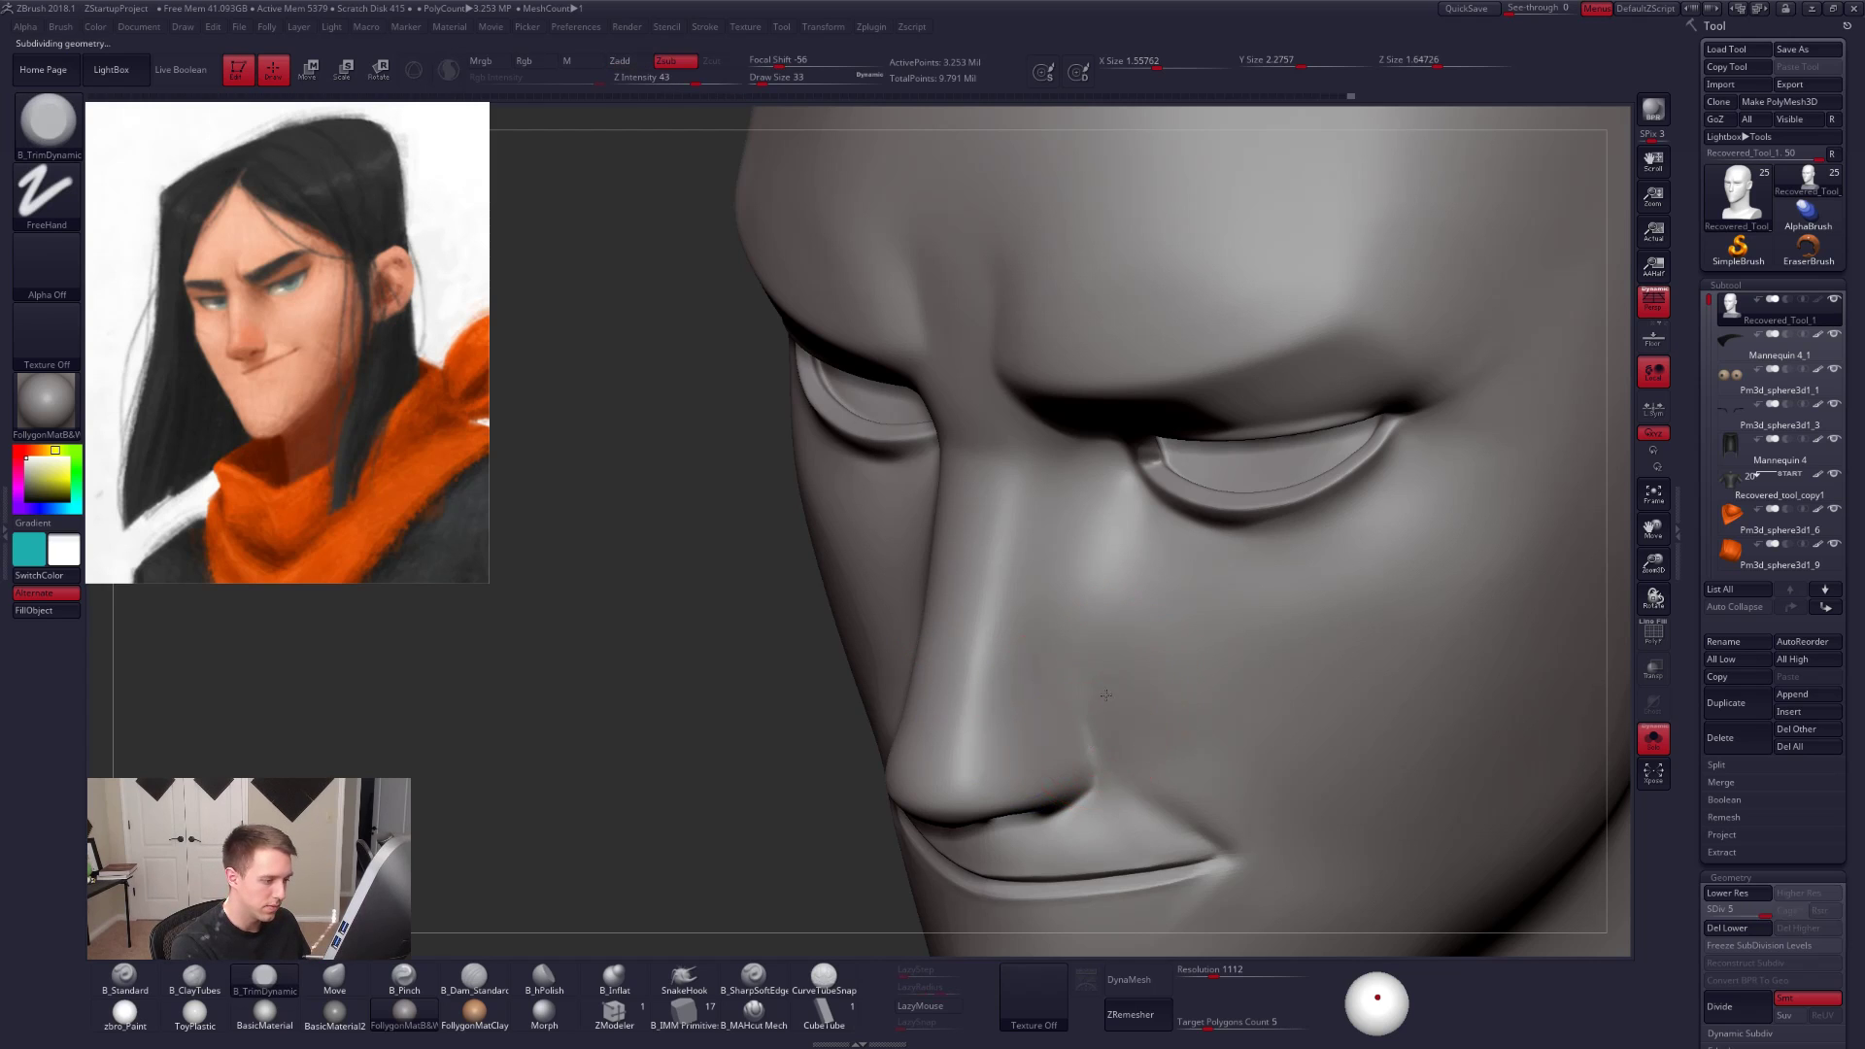
Step: Sharpen the crease around the nostril wing with the Pinch brush at draw size 21
right_click_drag(1106, 695, 1149, 621)
key("5")
key("space")
left_click_drag(1092, 761, 1139, 748)
right_click_drag(1130, 764, 1088, 788)
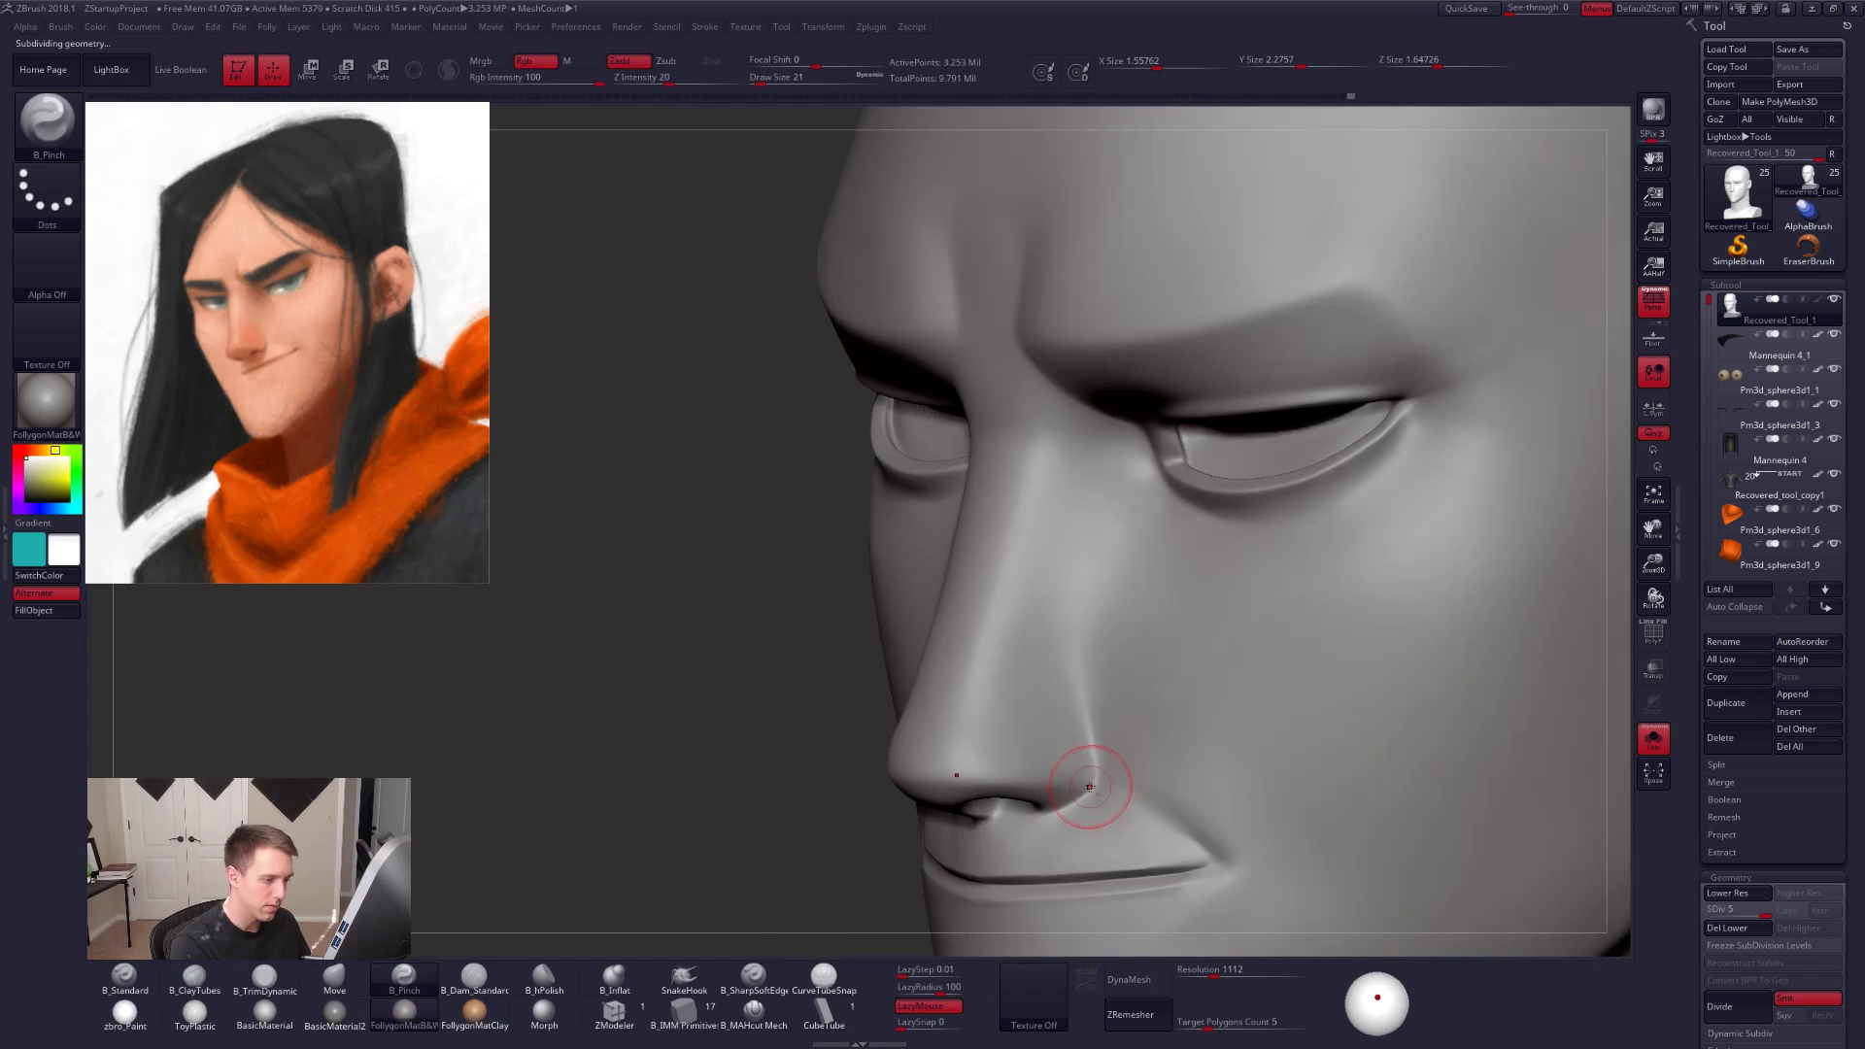
left_click_drag(1044, 578, 1043, 575)
Step: Show all subtools, restore the head's polypaint, and fill the head with the zbro_Paint material in material-only mode
right_click_drag(1193, 723, 1177, 729, "alt")
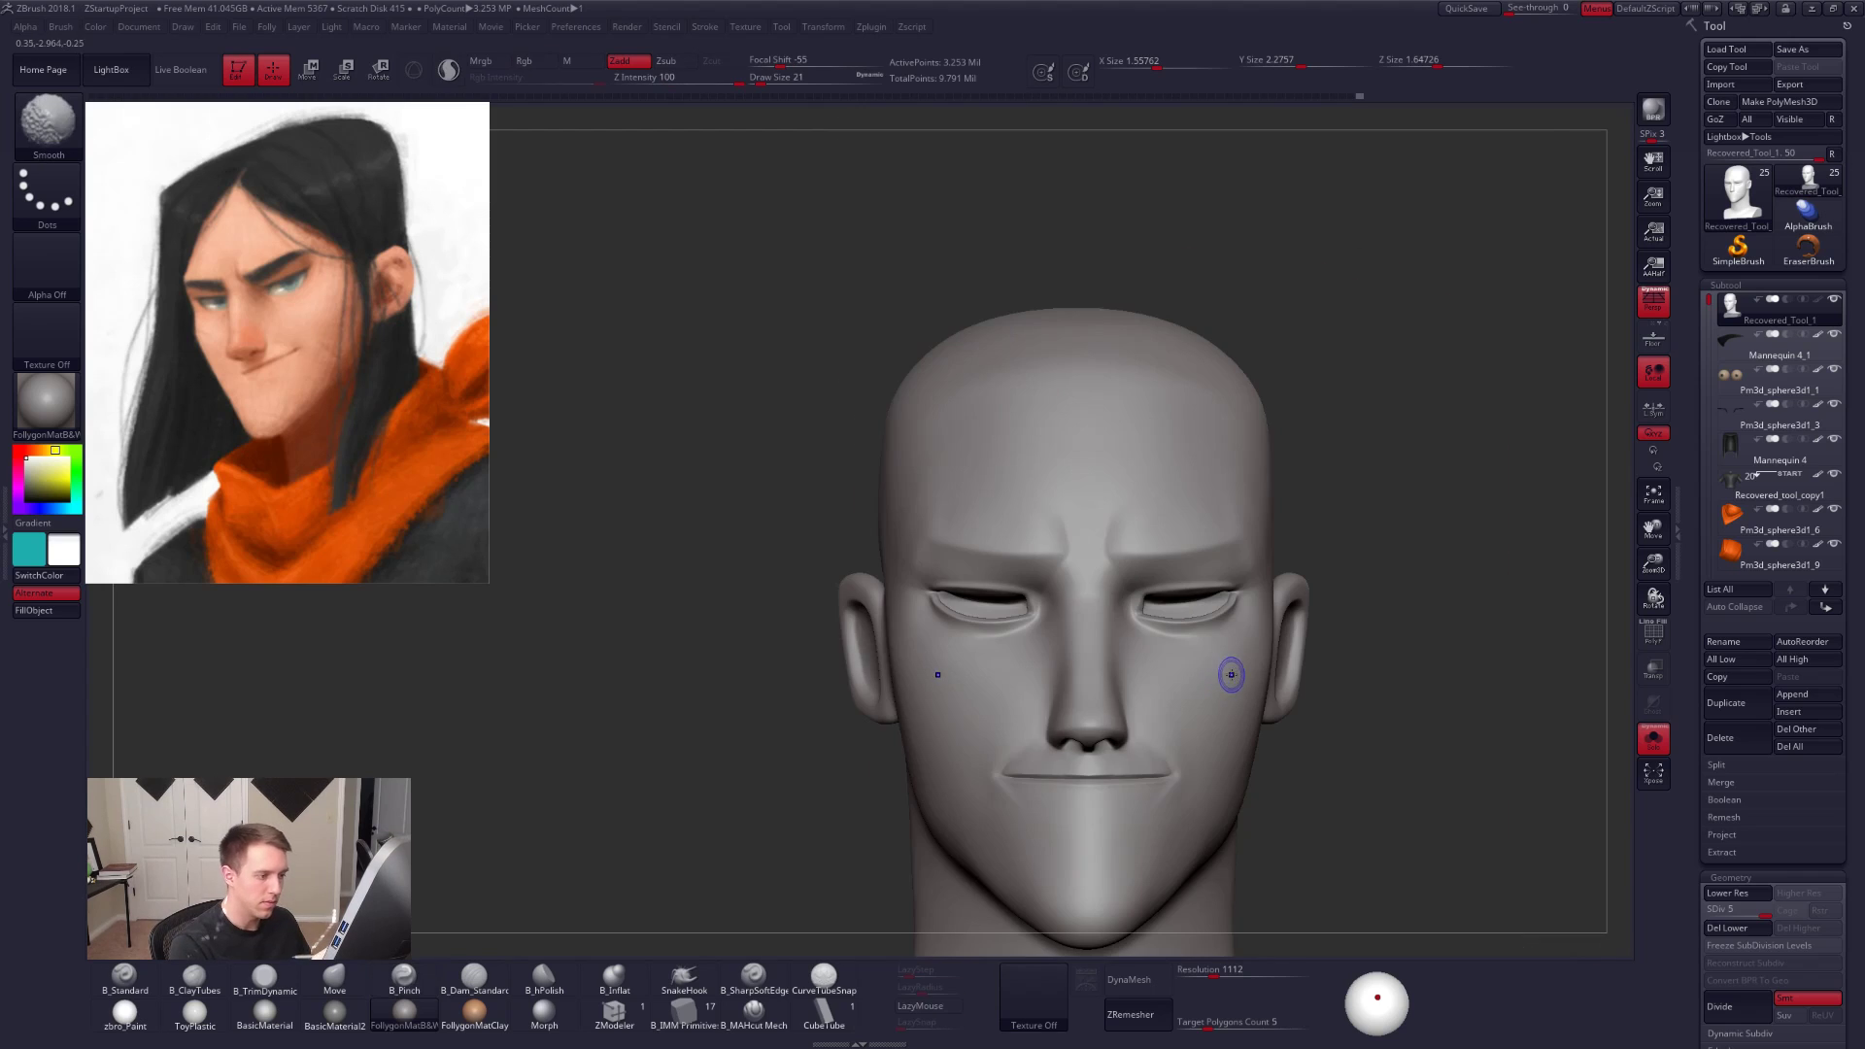
right_click_drag(1228, 667, 1347, 644)
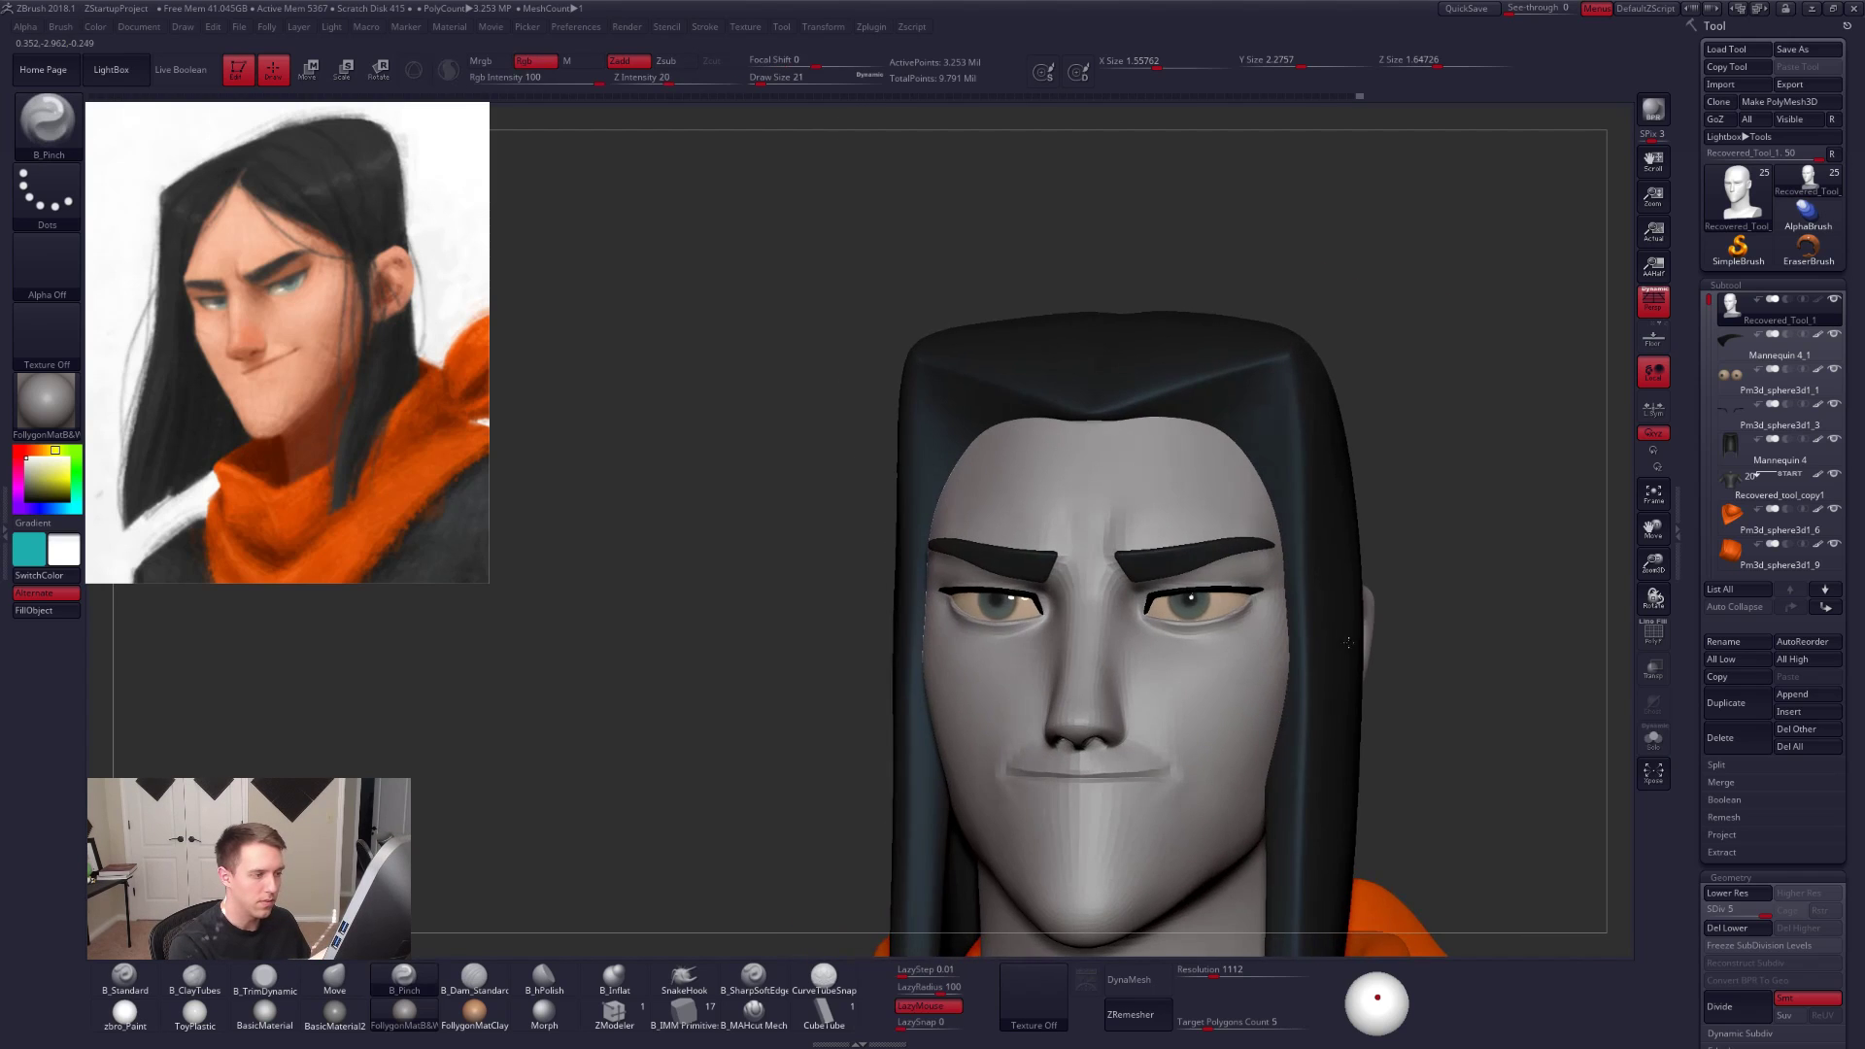
left_click(1818, 299)
right_click_drag(1532, 528, 1458, 509, "alt")
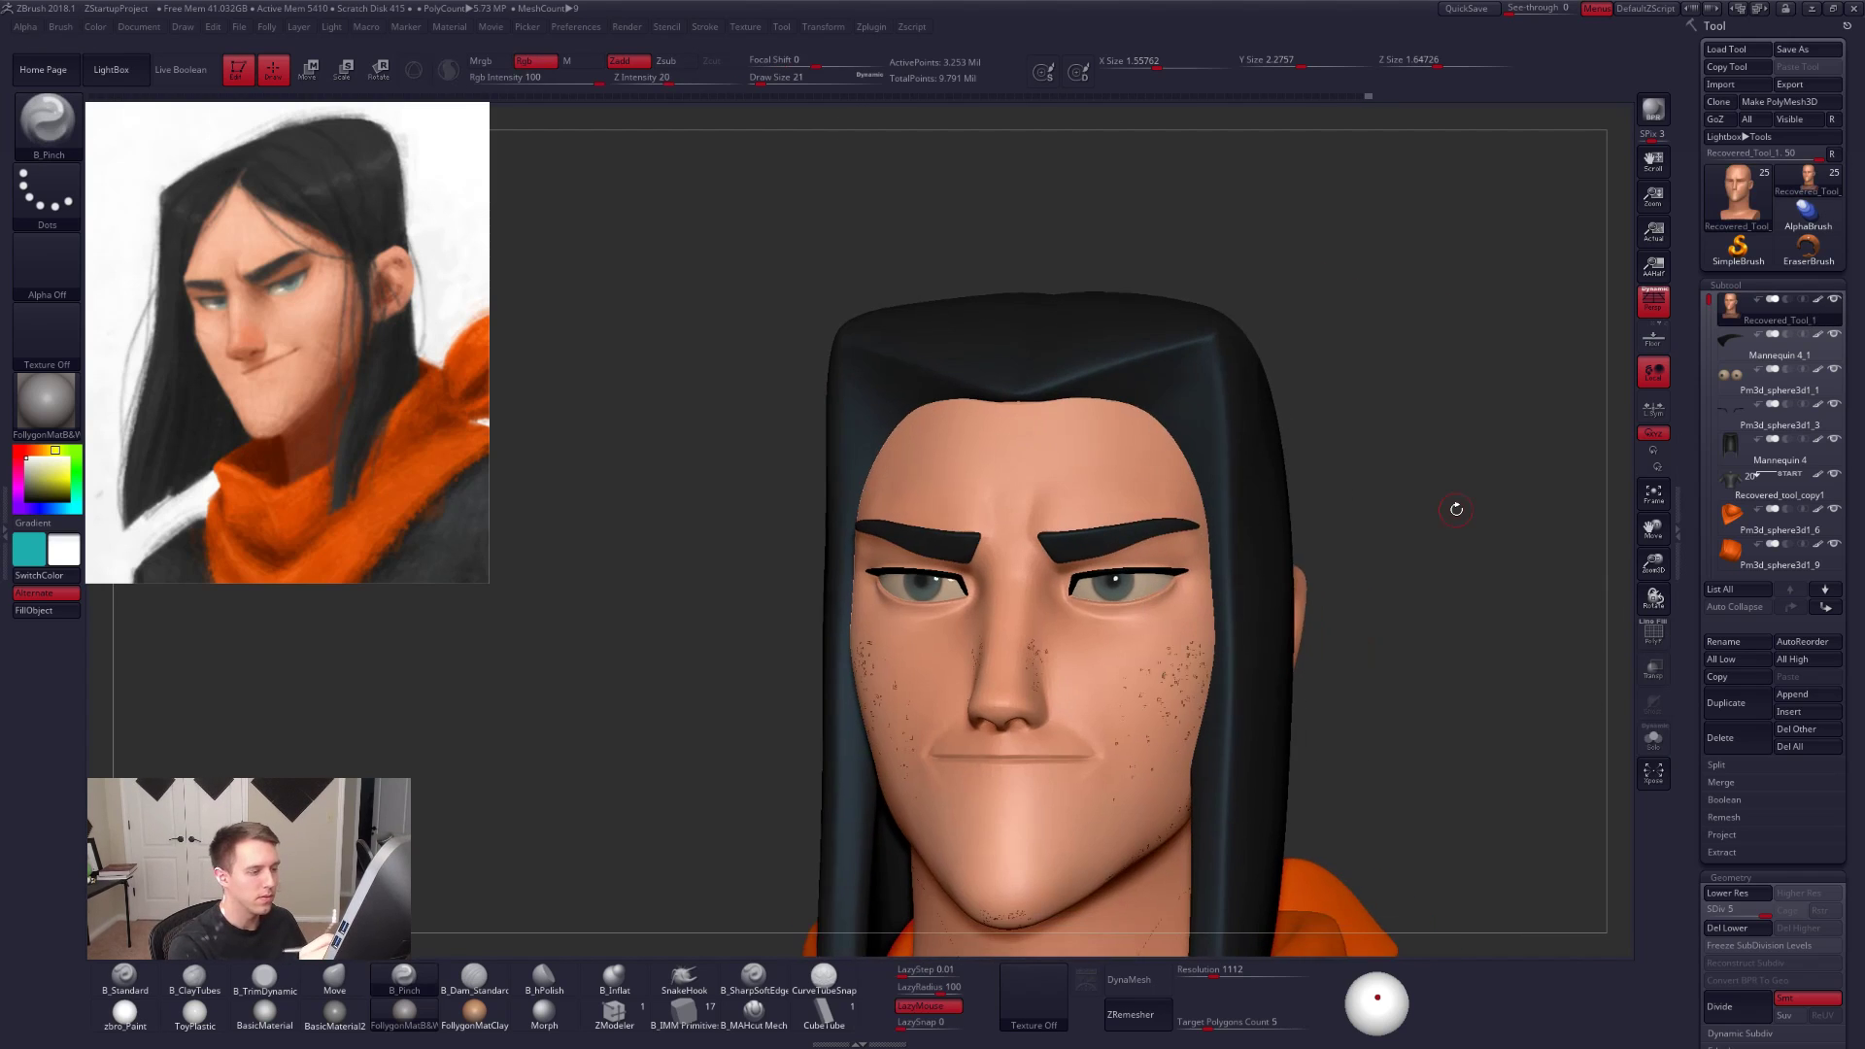
key("1")
left_click(574, 65)
left_click(601, 82)
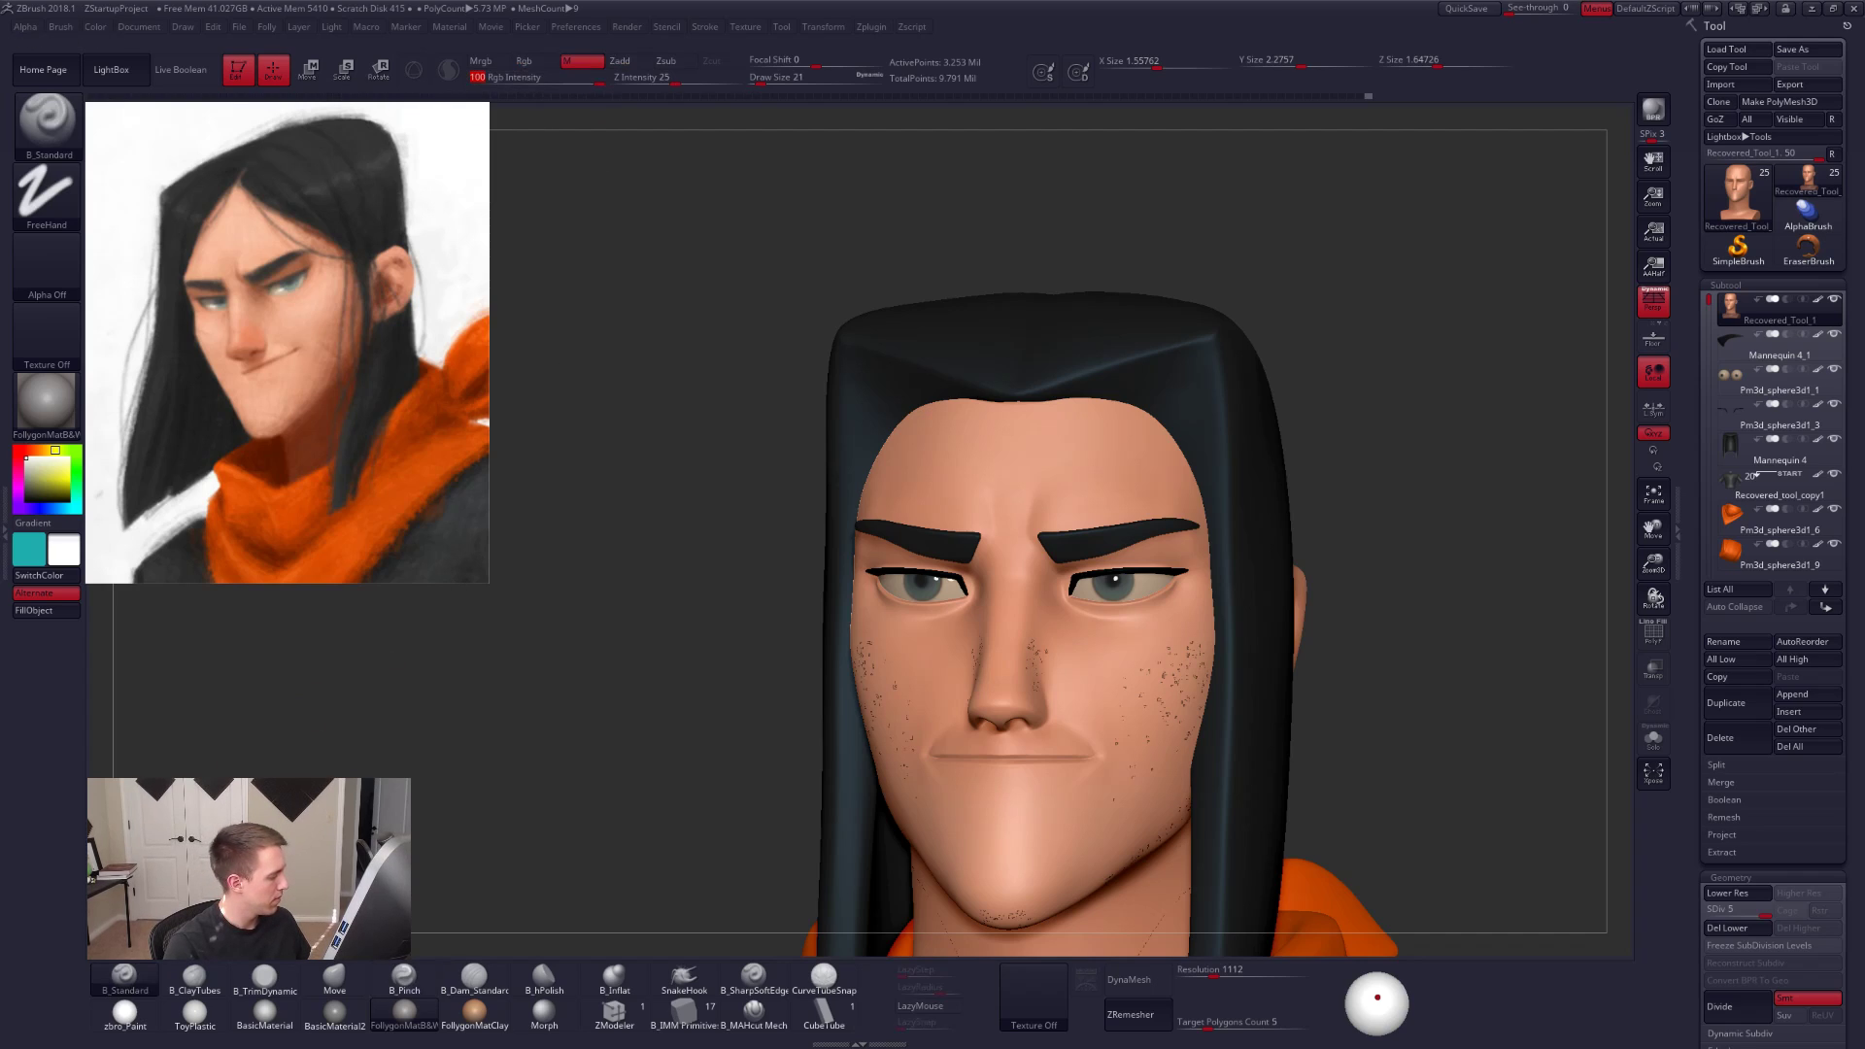
left_click(143, 1019)
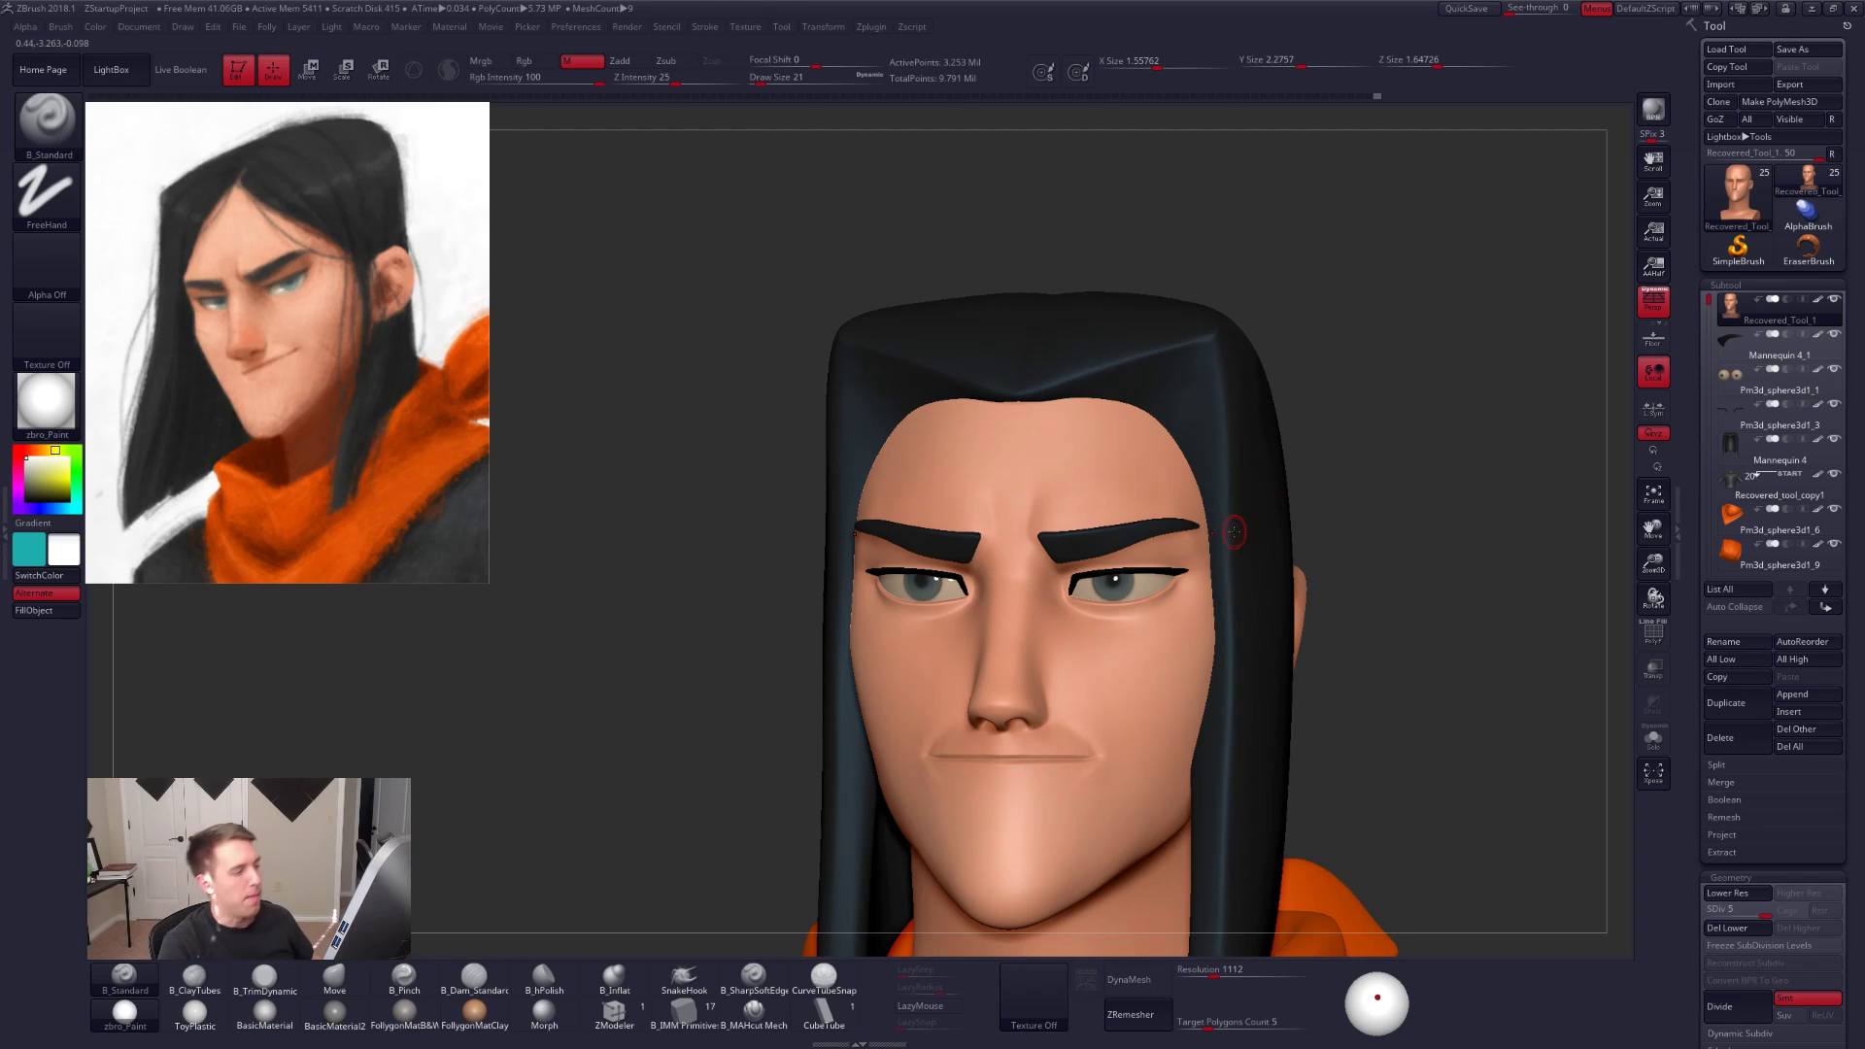
Step: Examine the full character's proportions from the front and the head in relation to the shoulders
left_click_drag(1341, 700, 1340, 700)
key("f")
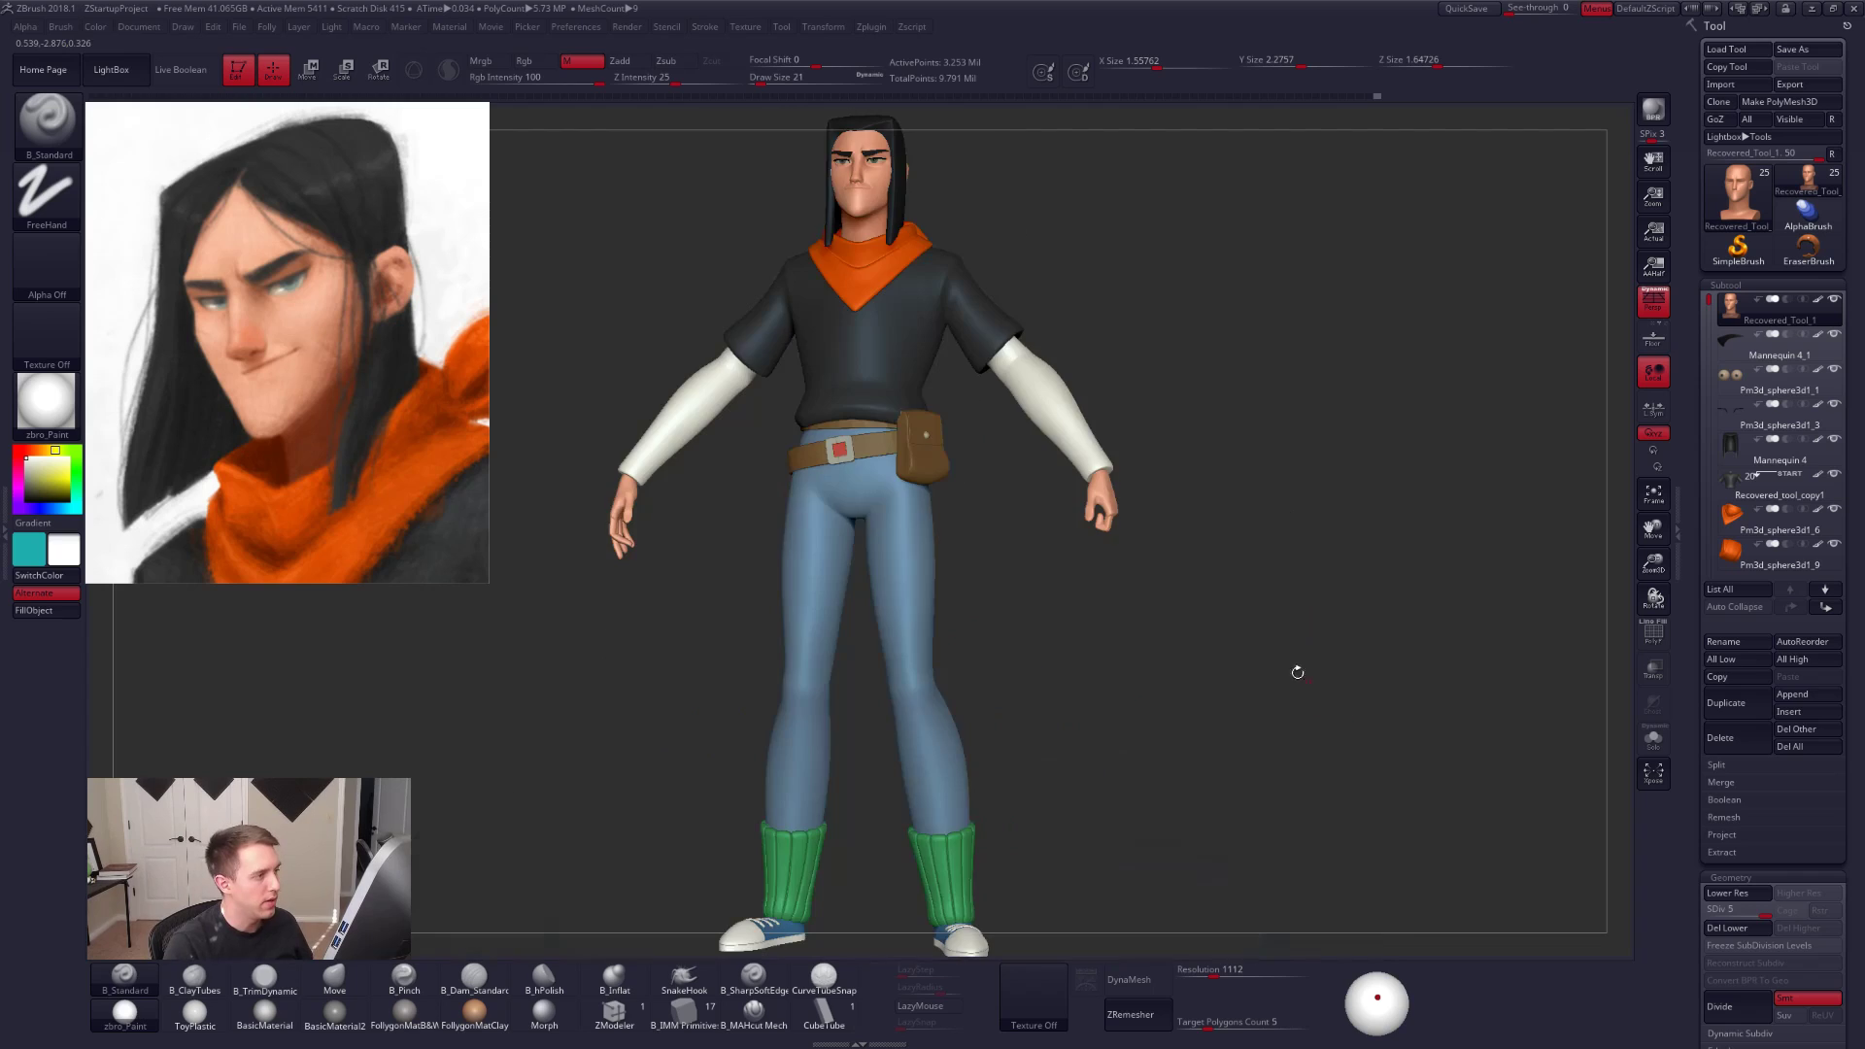
left_click_drag(1179, 650, 1202, 772)
left_click_drag(1133, 712, 1428, 735)
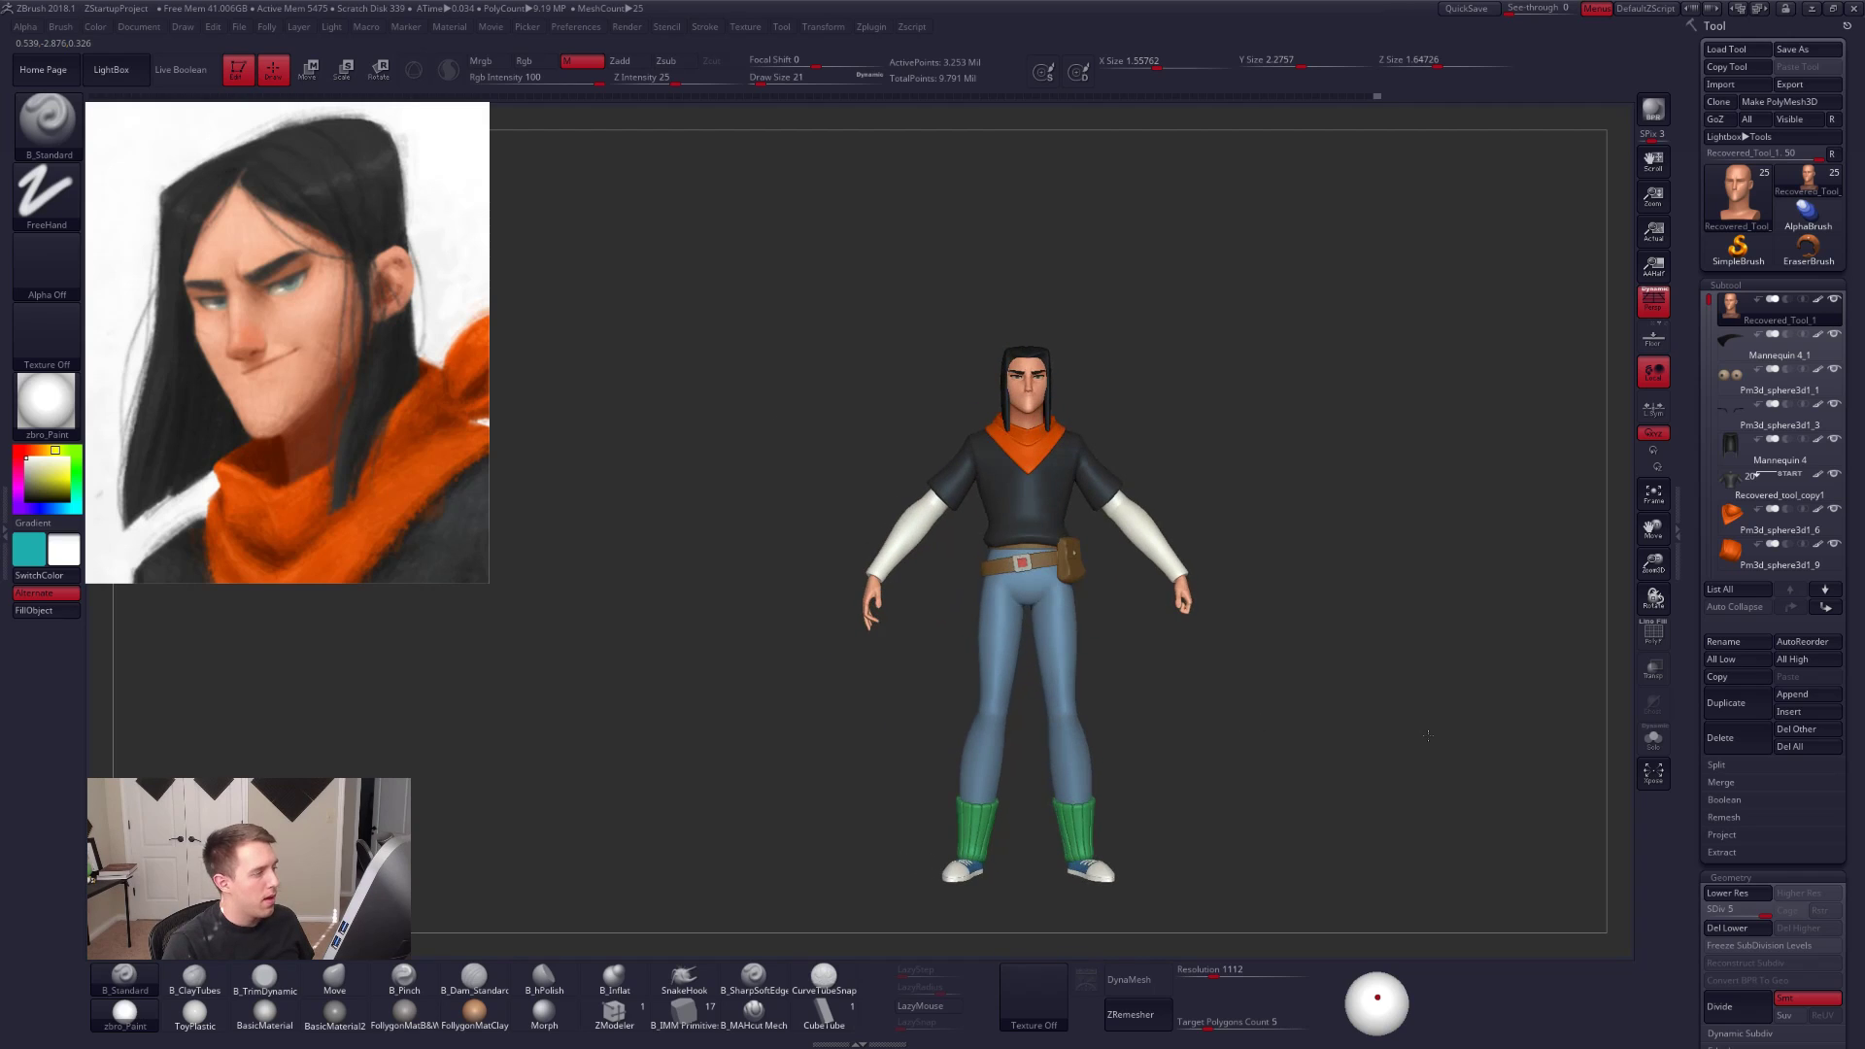
left_click_drag(1093, 400, 1003, 613, "alt")
right_click_drag(954, 578, 1006, 651, "ctrl")
key("w")
left_click_drag(1417, 586, 1382, 536)
key("q")
mouse_move(1249, 678)
right_mouse_down("ctrl")
mouse_move(1190, 653)
mouse_move(1212, 591)
right_mouse_up("ctrl")
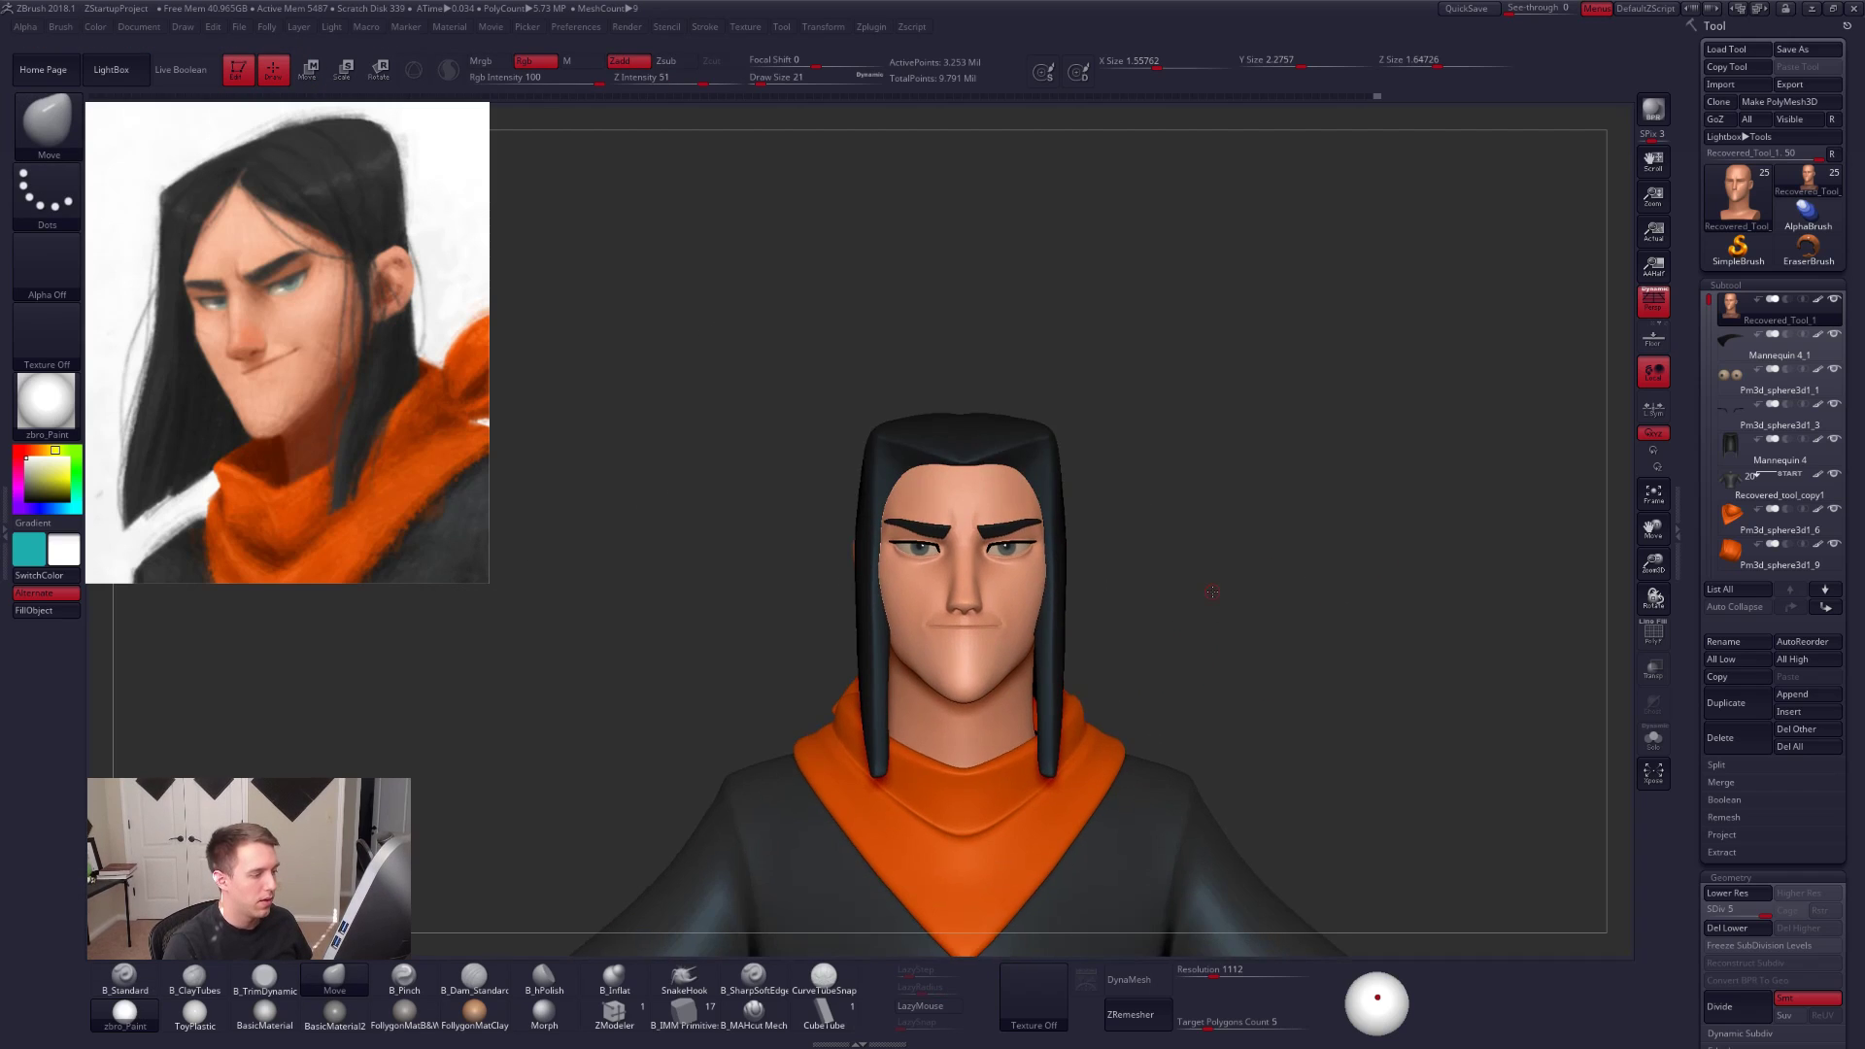
Step: Hide the scarf and body subtools and combine the remaining head parts into a low-resolution TPoseMesh
left_click(1833, 476)
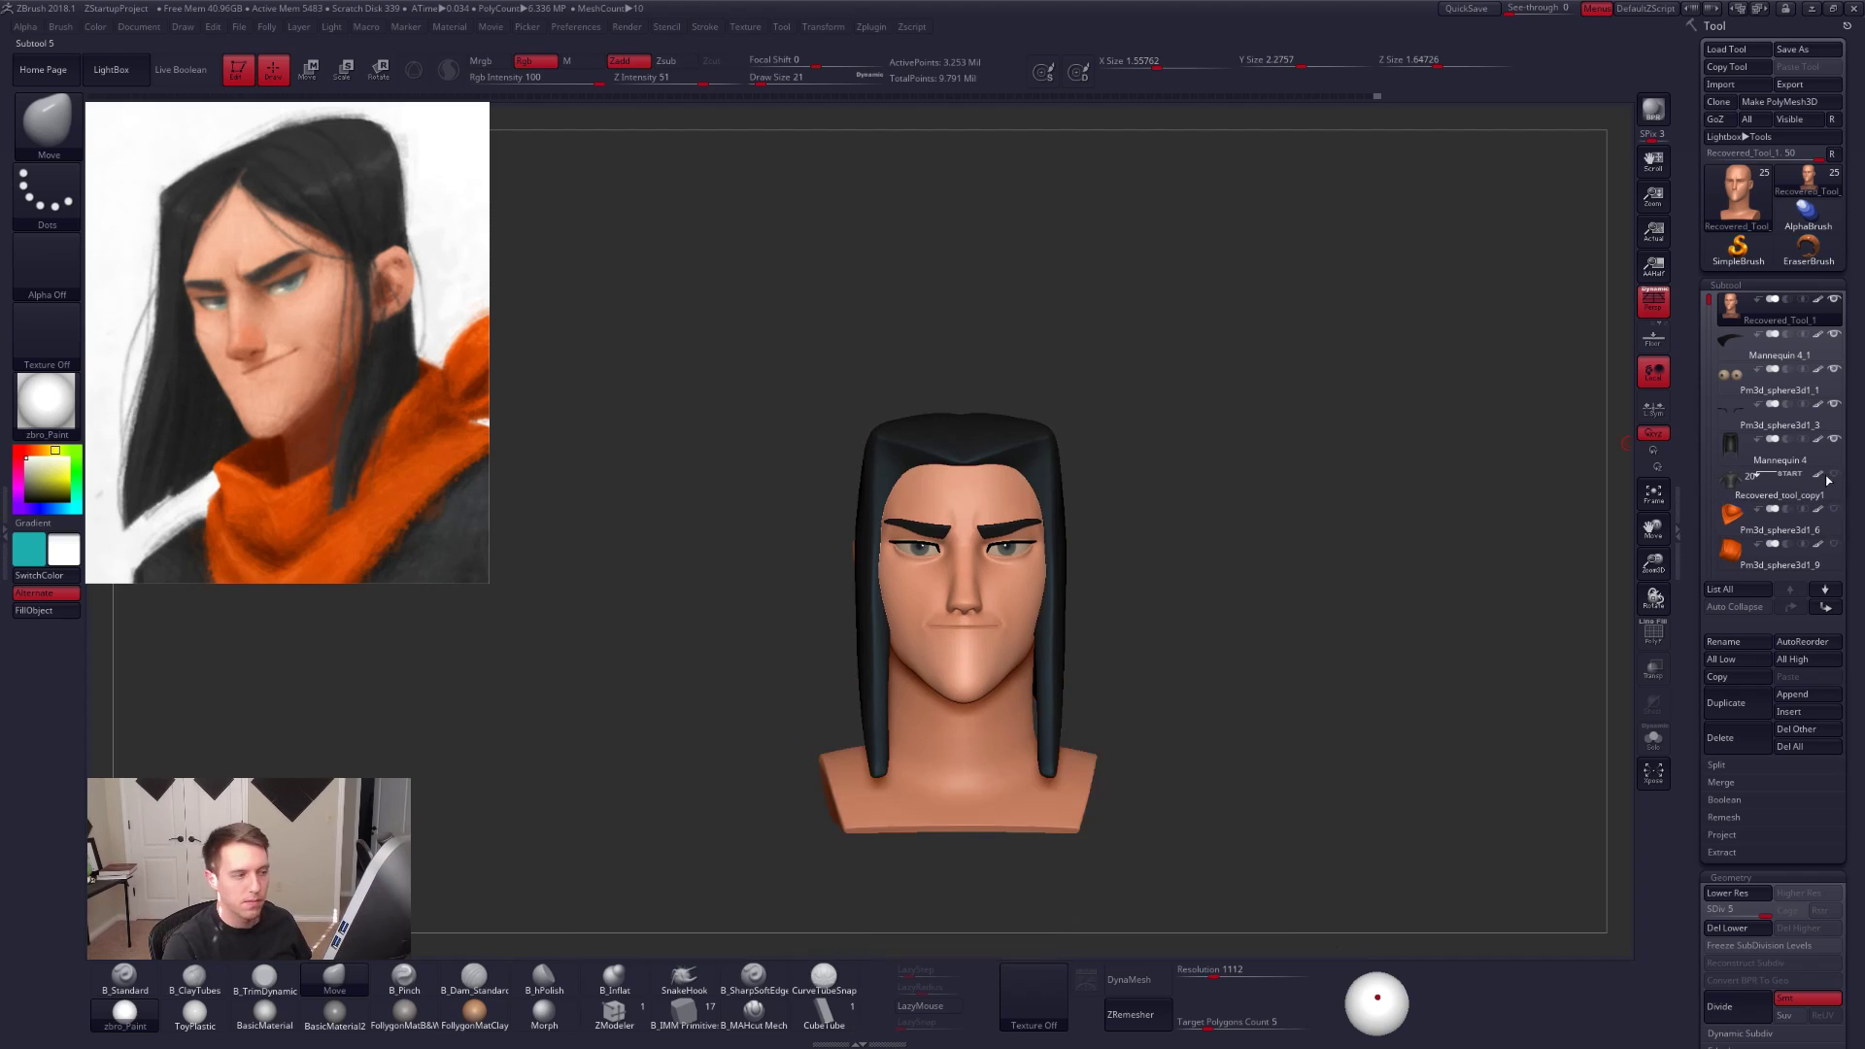
left_click_drag(1232, 540, 1255, 531, "alt")
key("ctrl+shift+f")
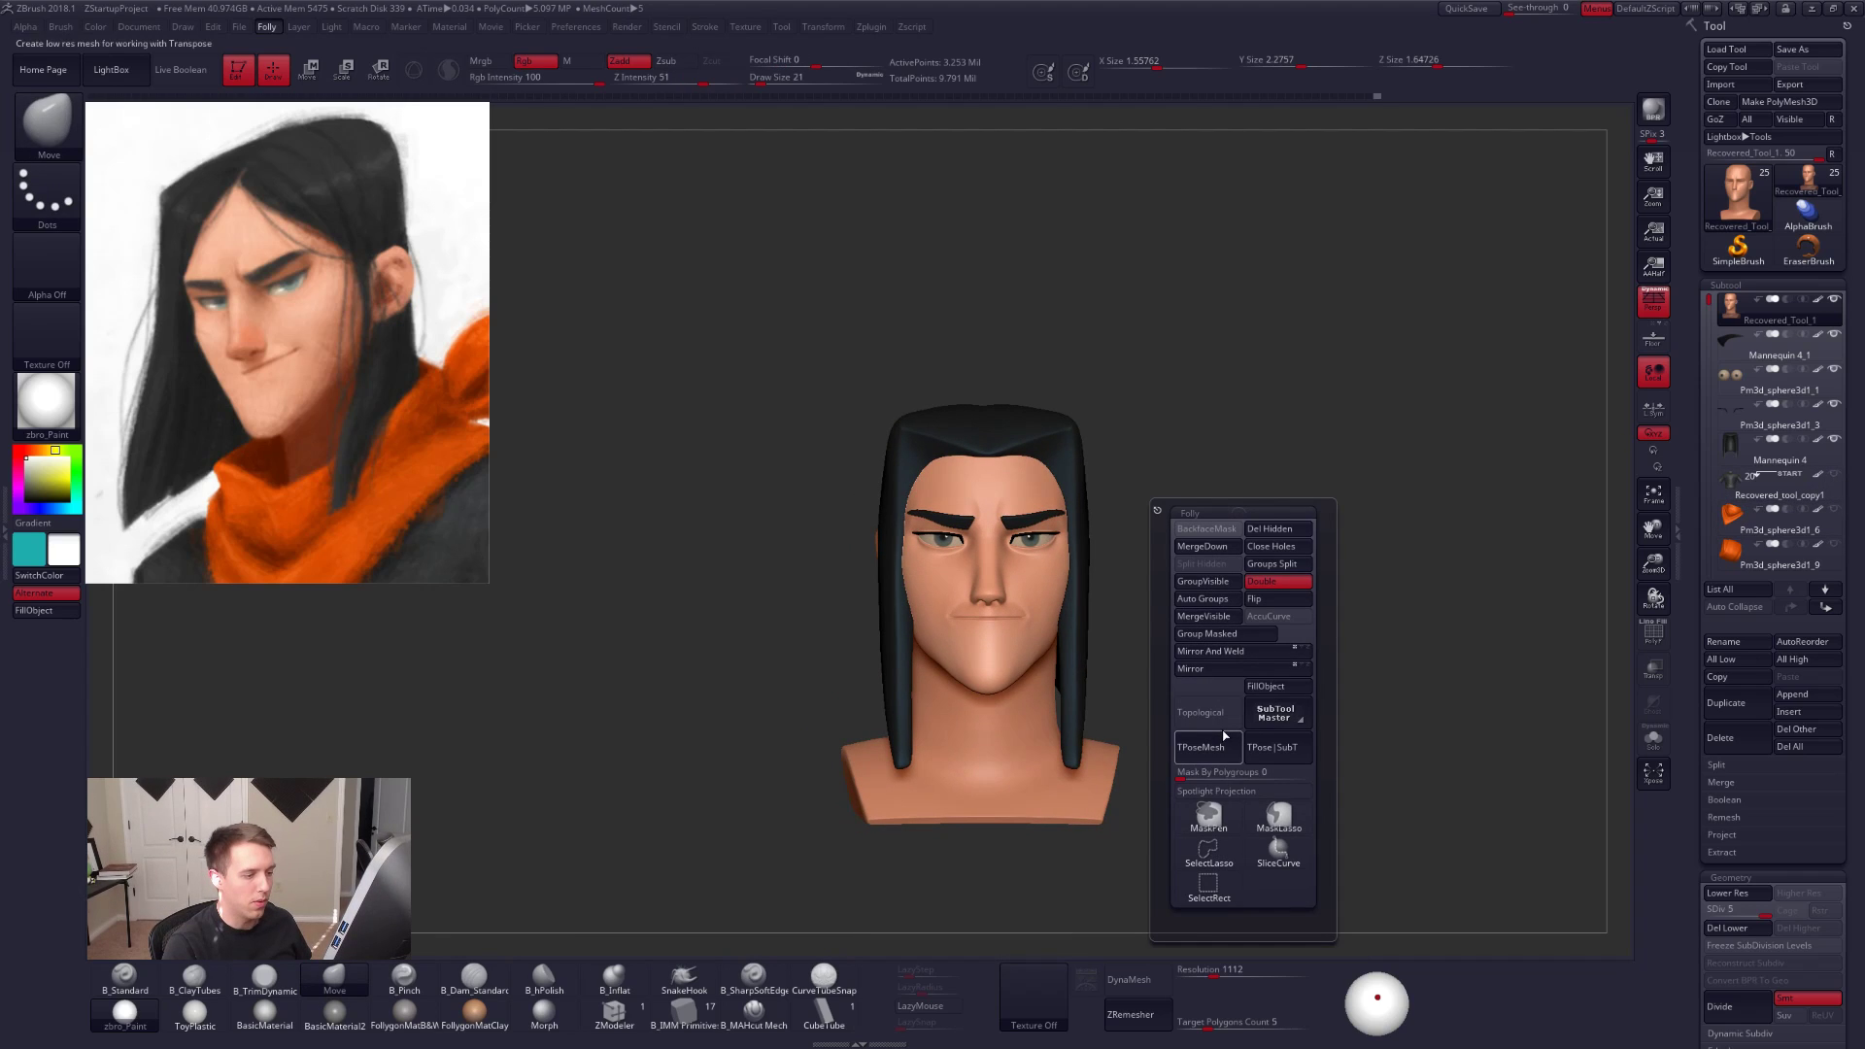
key("Down")
key("Down")
key("Down")
key("Down")
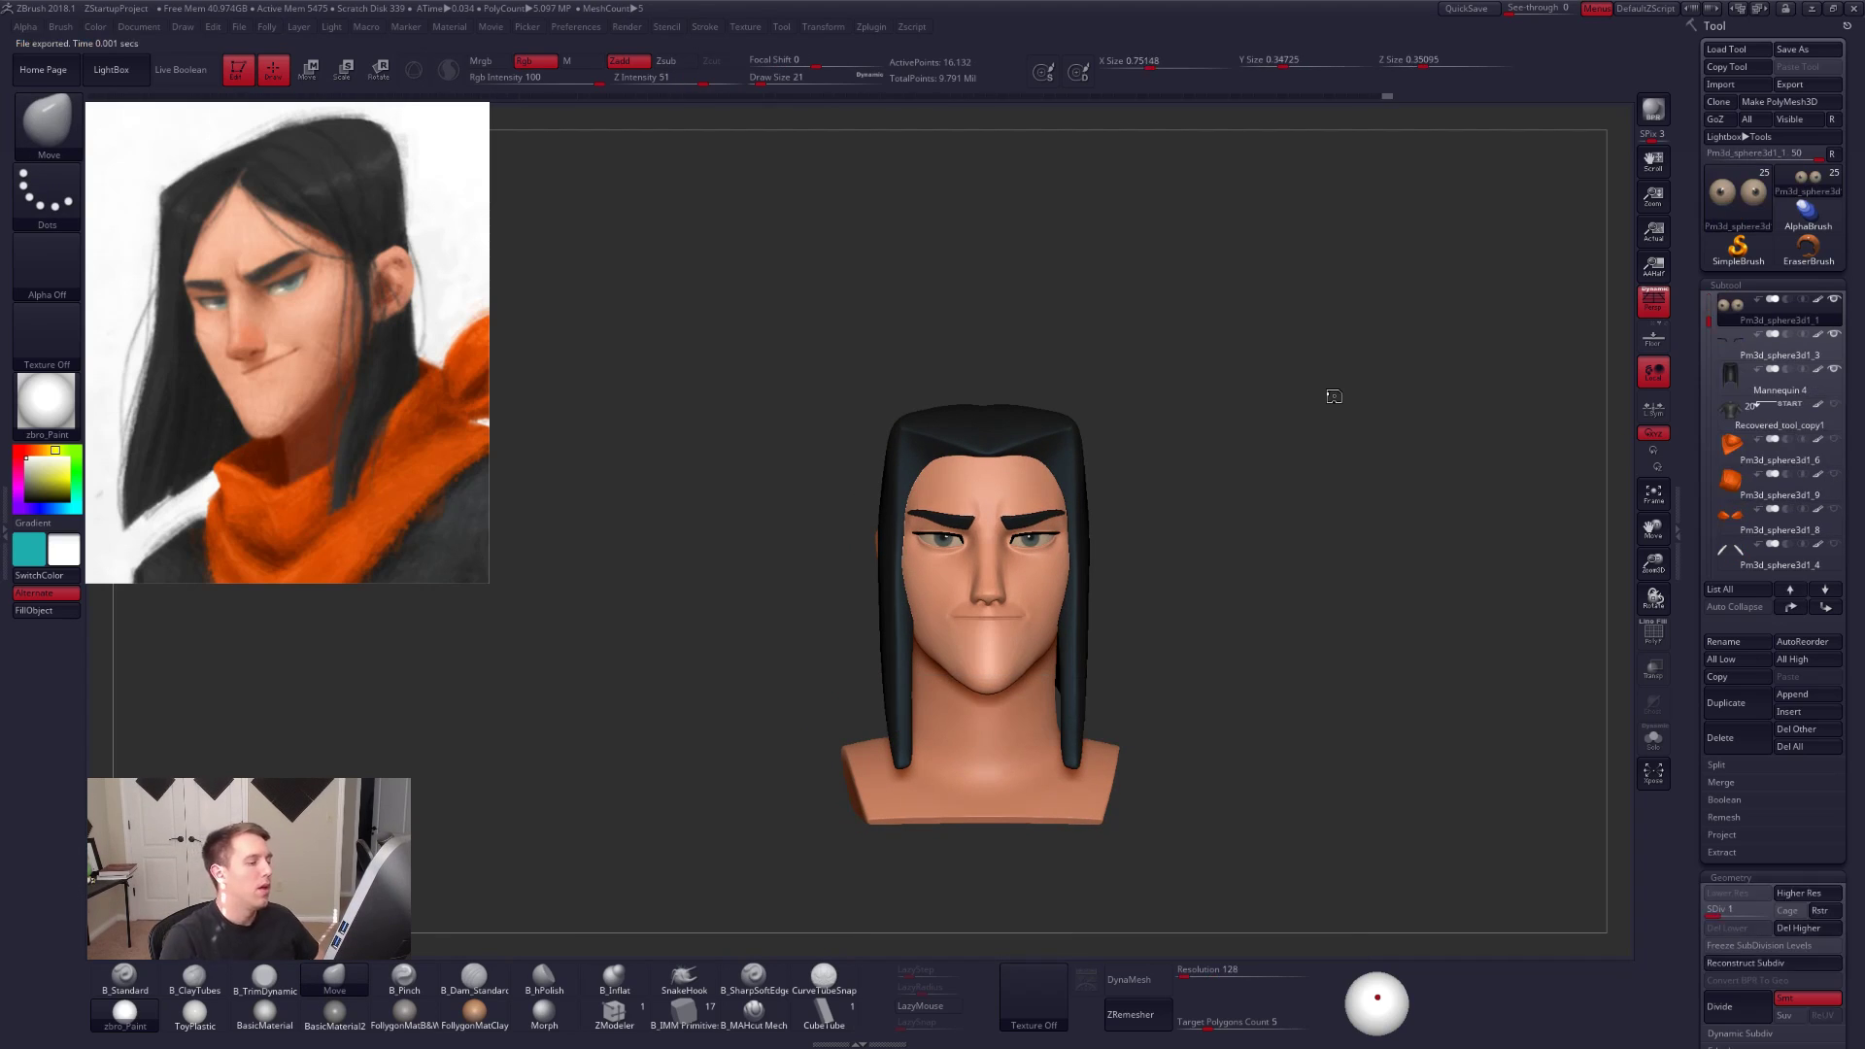
key("Down")
key("Down")
key("Down")
key("Down")
key("Down")
key("Down")
key("Down")
key("Down")
key("Down")
key("Down")
key("Down")
key("Down")
key("Down")
key("Down")
key("Down")
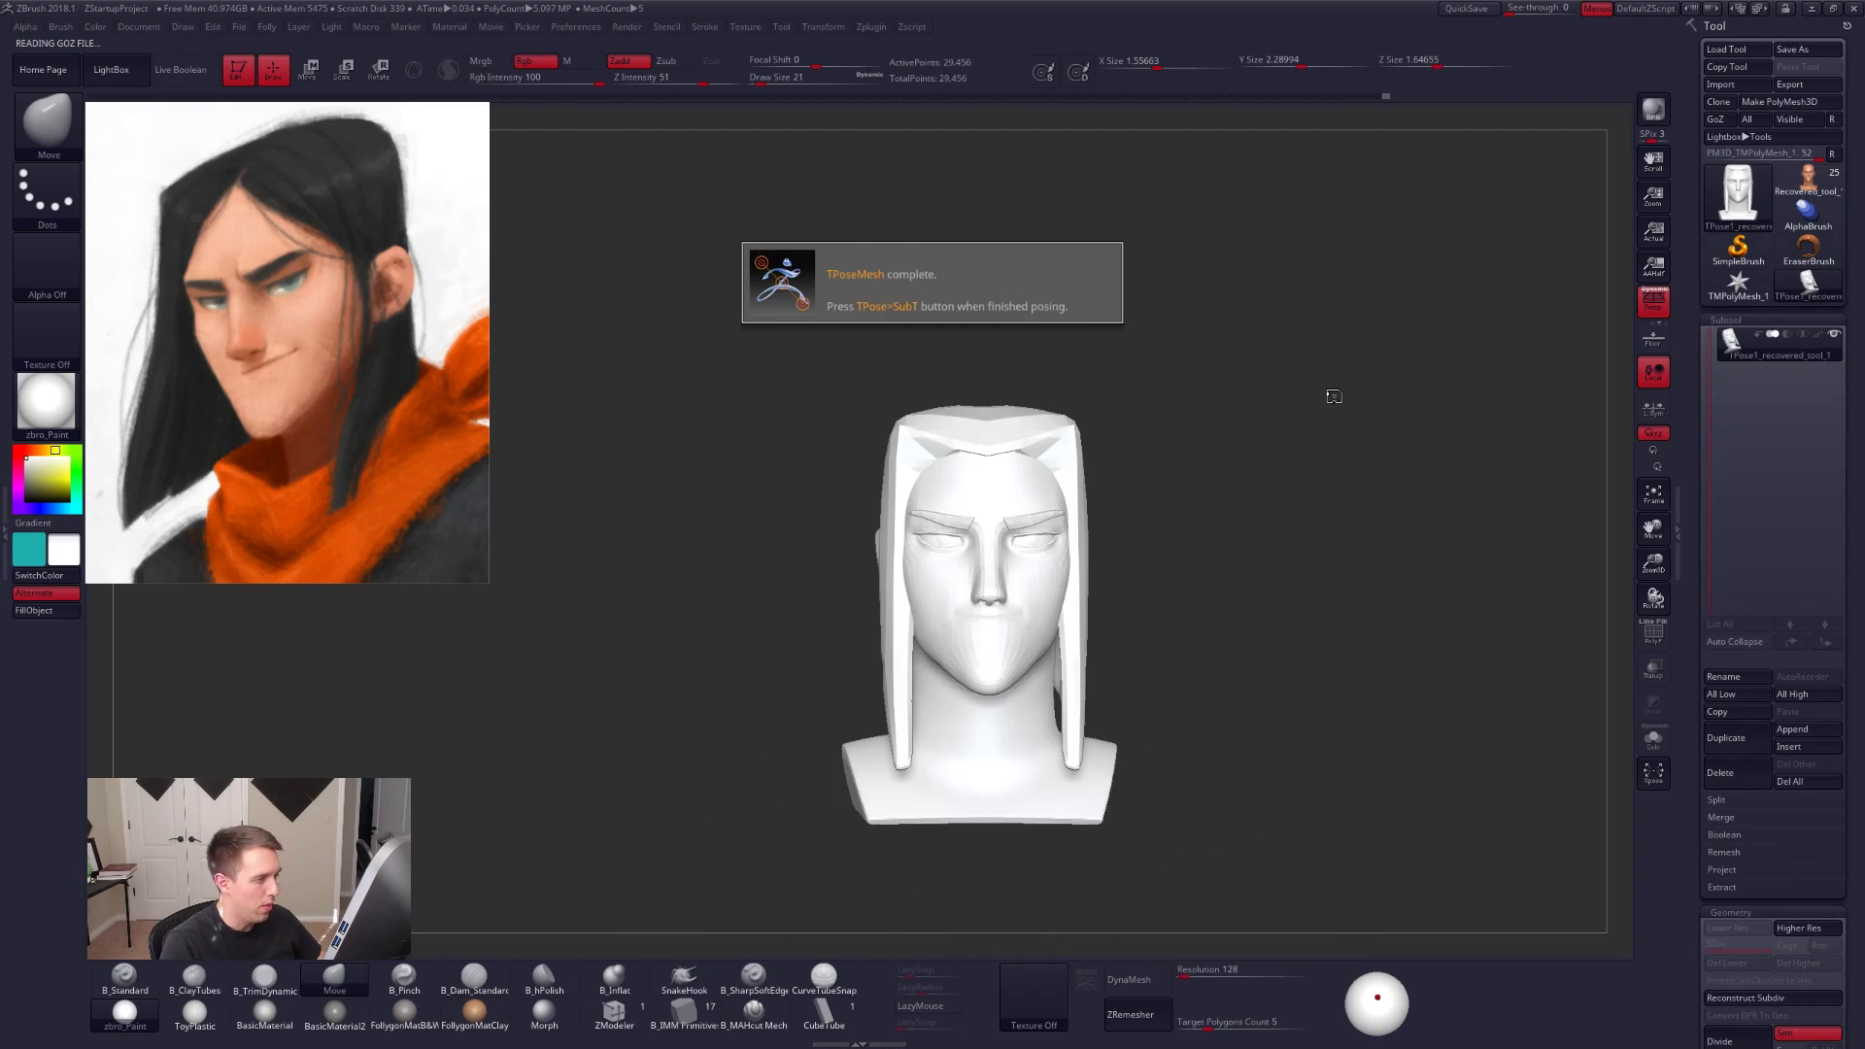
Step: Switch the posing mesh to the gray FollygonMatB&P material and bring the eyes into a close three-quarter view
left_click(428, 1023)
left_click_drag(1205, 582, 1065, 561)
mouse_move(1066, 560)
right_mouse_down("ctrl")
mouse_move(1040, 602)
mouse_move(1046, 539)
right_mouse_up("ctrl")
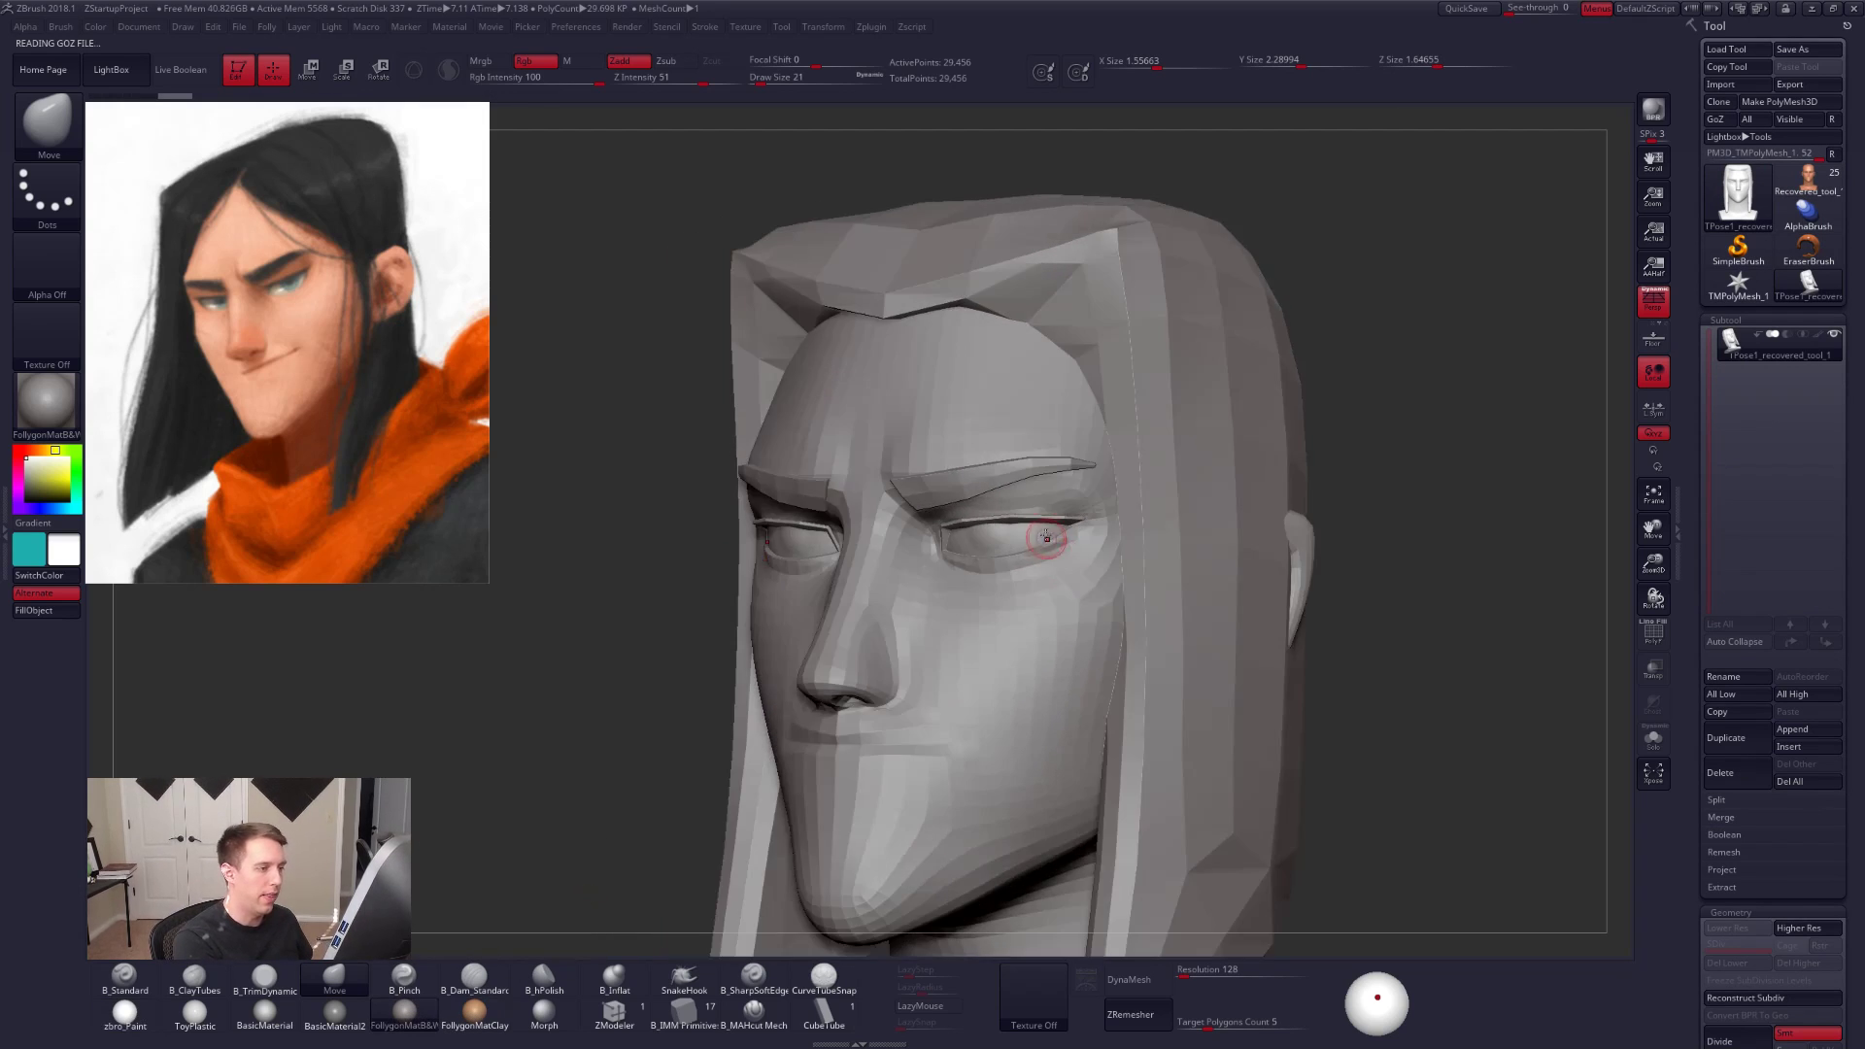
key("w")
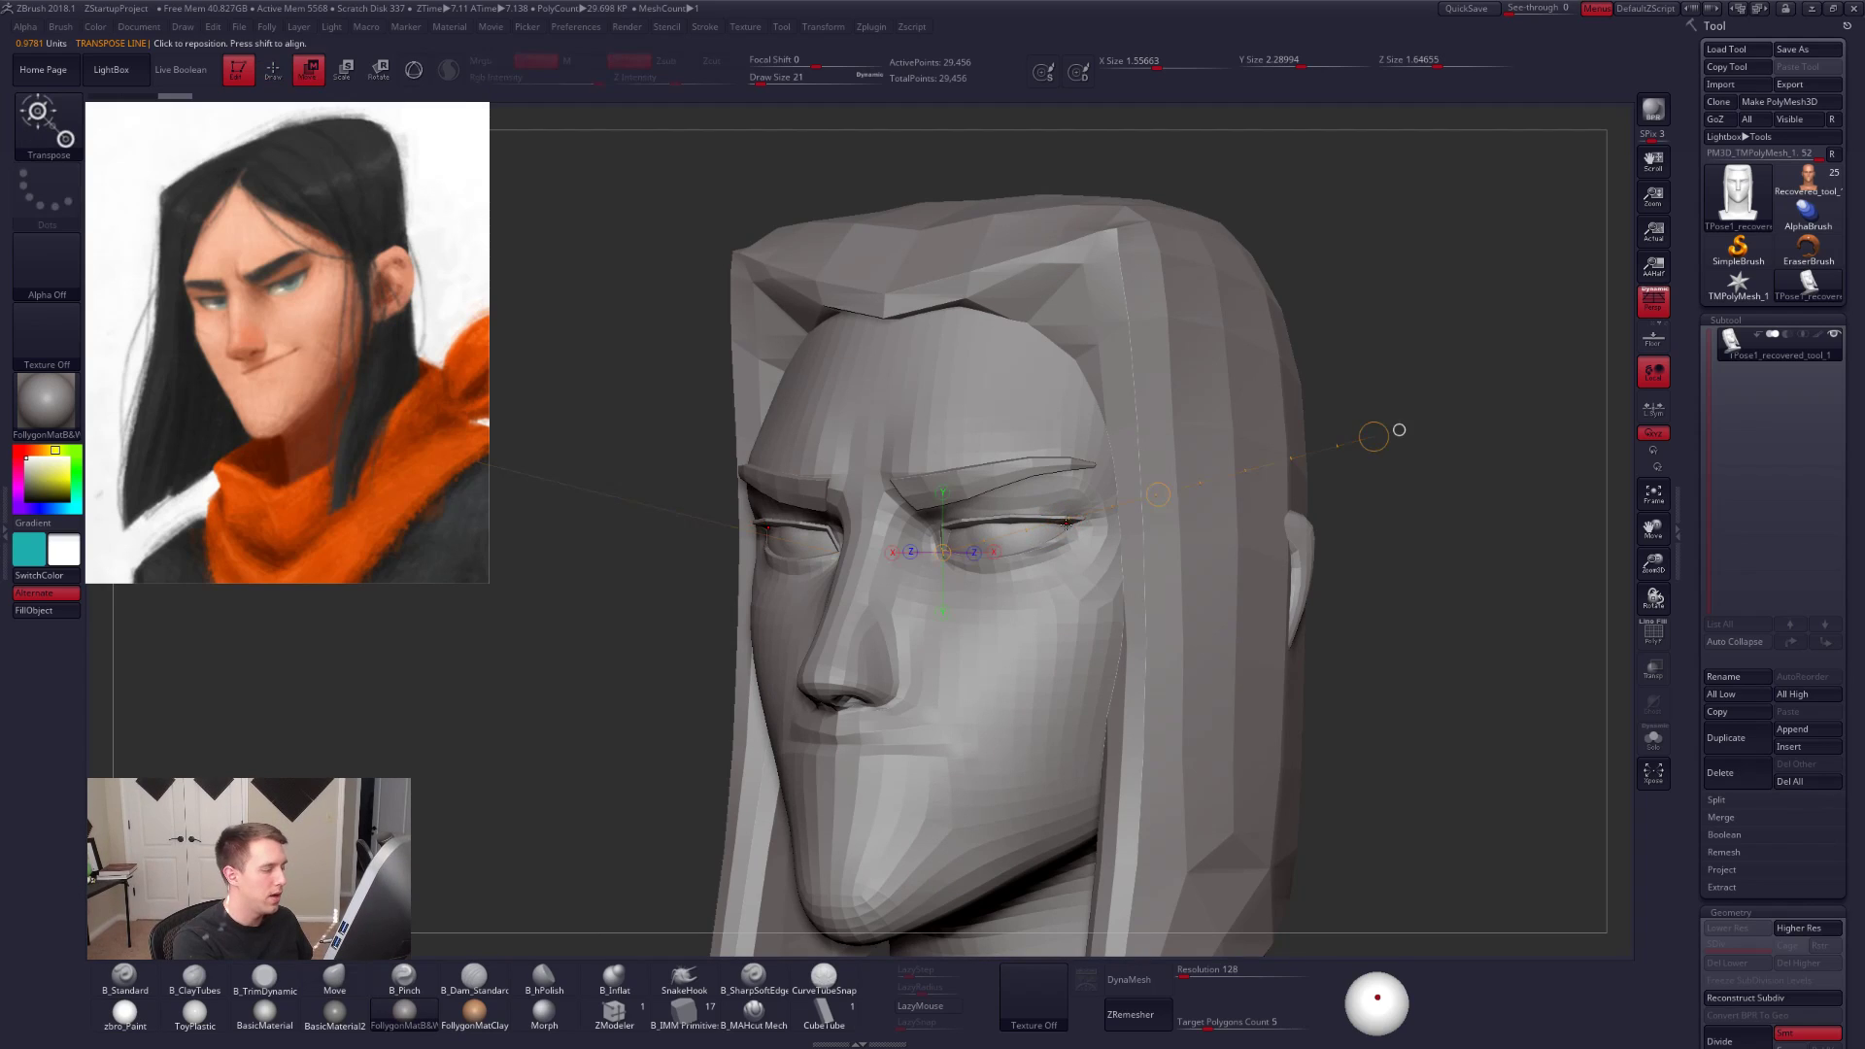
key("q")
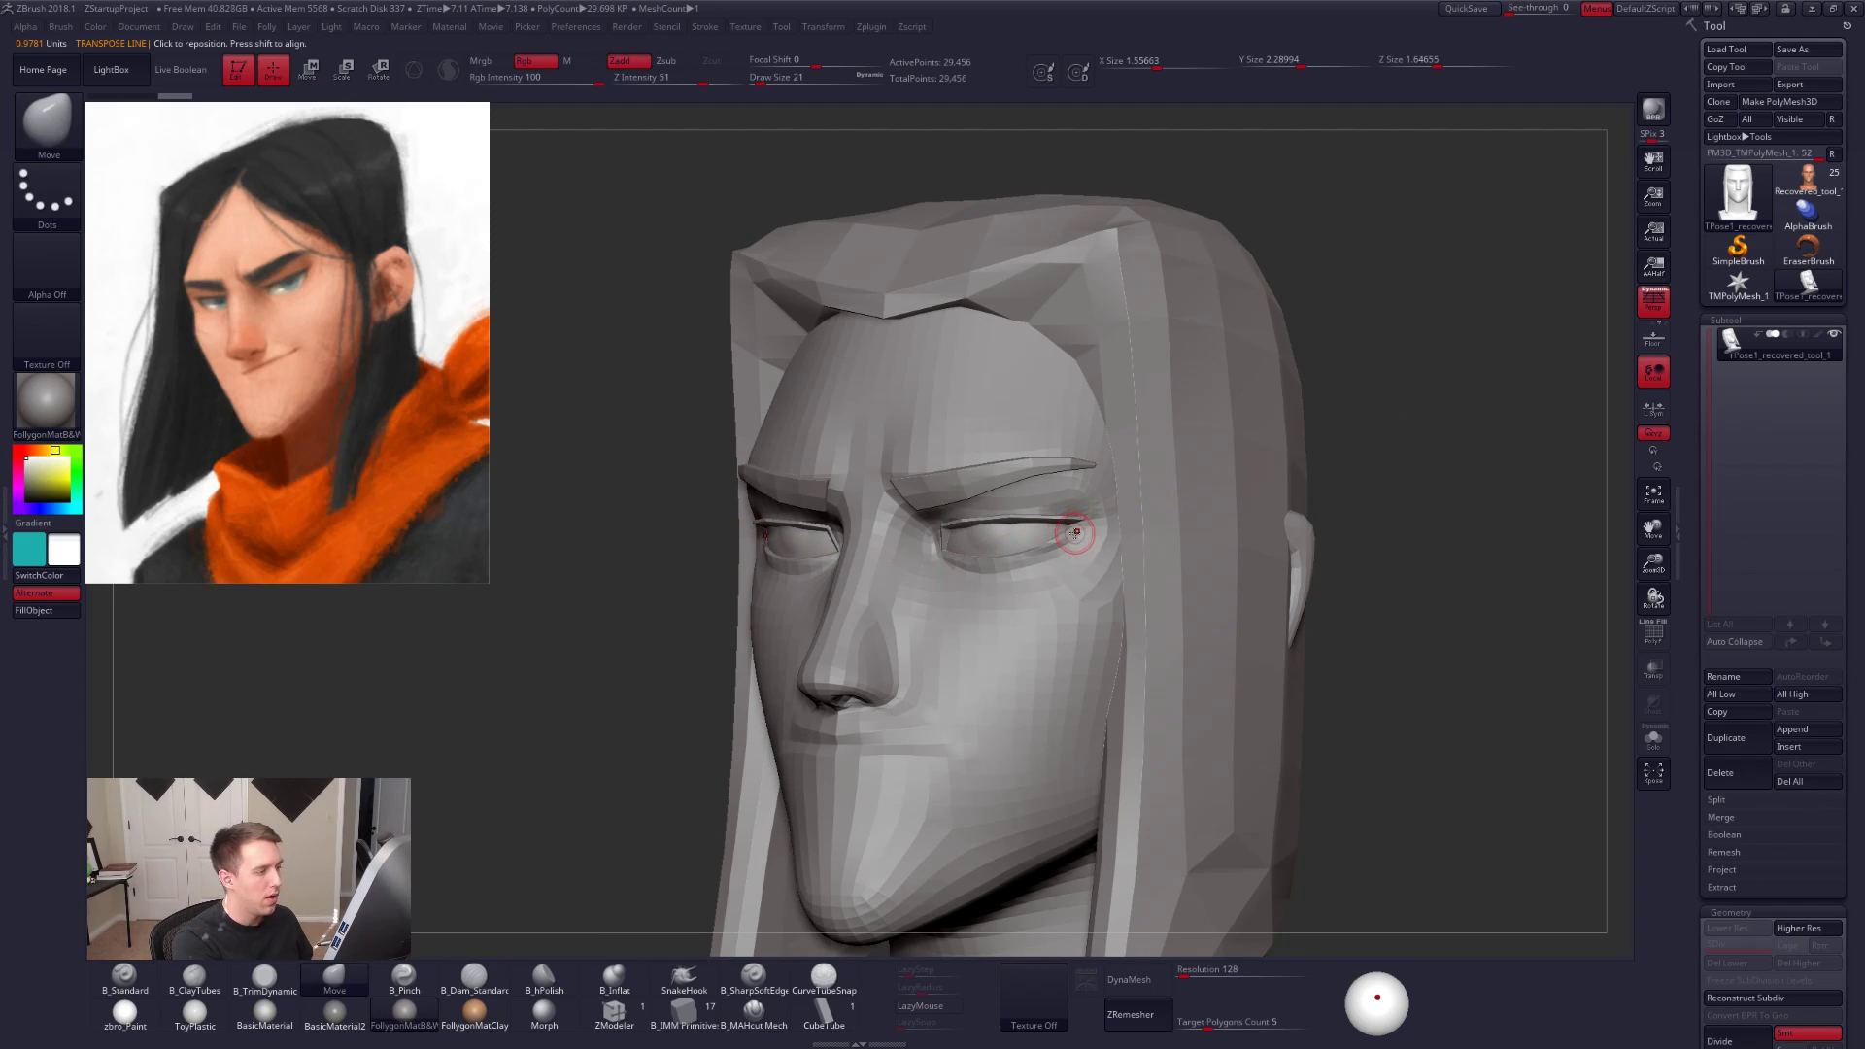
mouse_move(1075, 533)
right_mouse_down("shift")
mouse_move(1131, 531)
mouse_move(1085, 529)
right_mouse_up("shift")
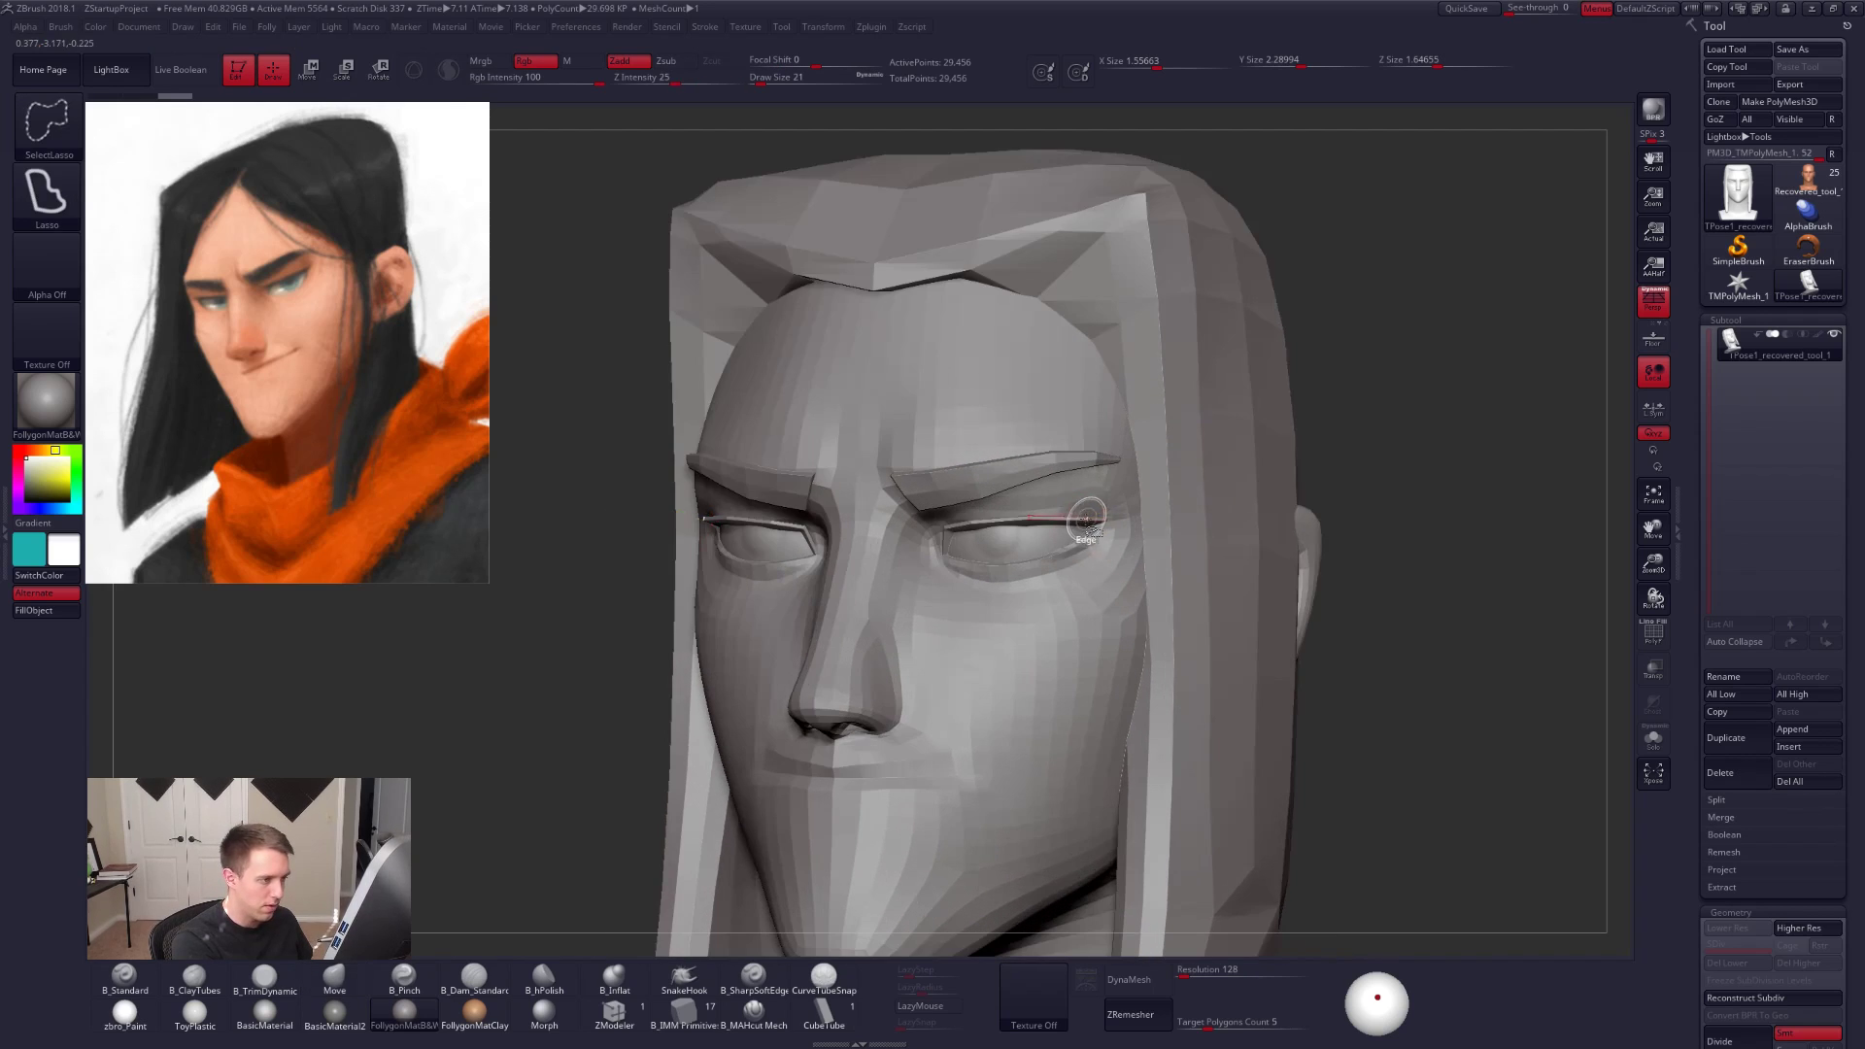
Step: Hide and isolate the polygroups around the eye, restore the full mesh, and mask the parts surrounding the face
left_click(1096, 518, "ctrl+shift")
left_click(1314, 508, "ctrl+shift")
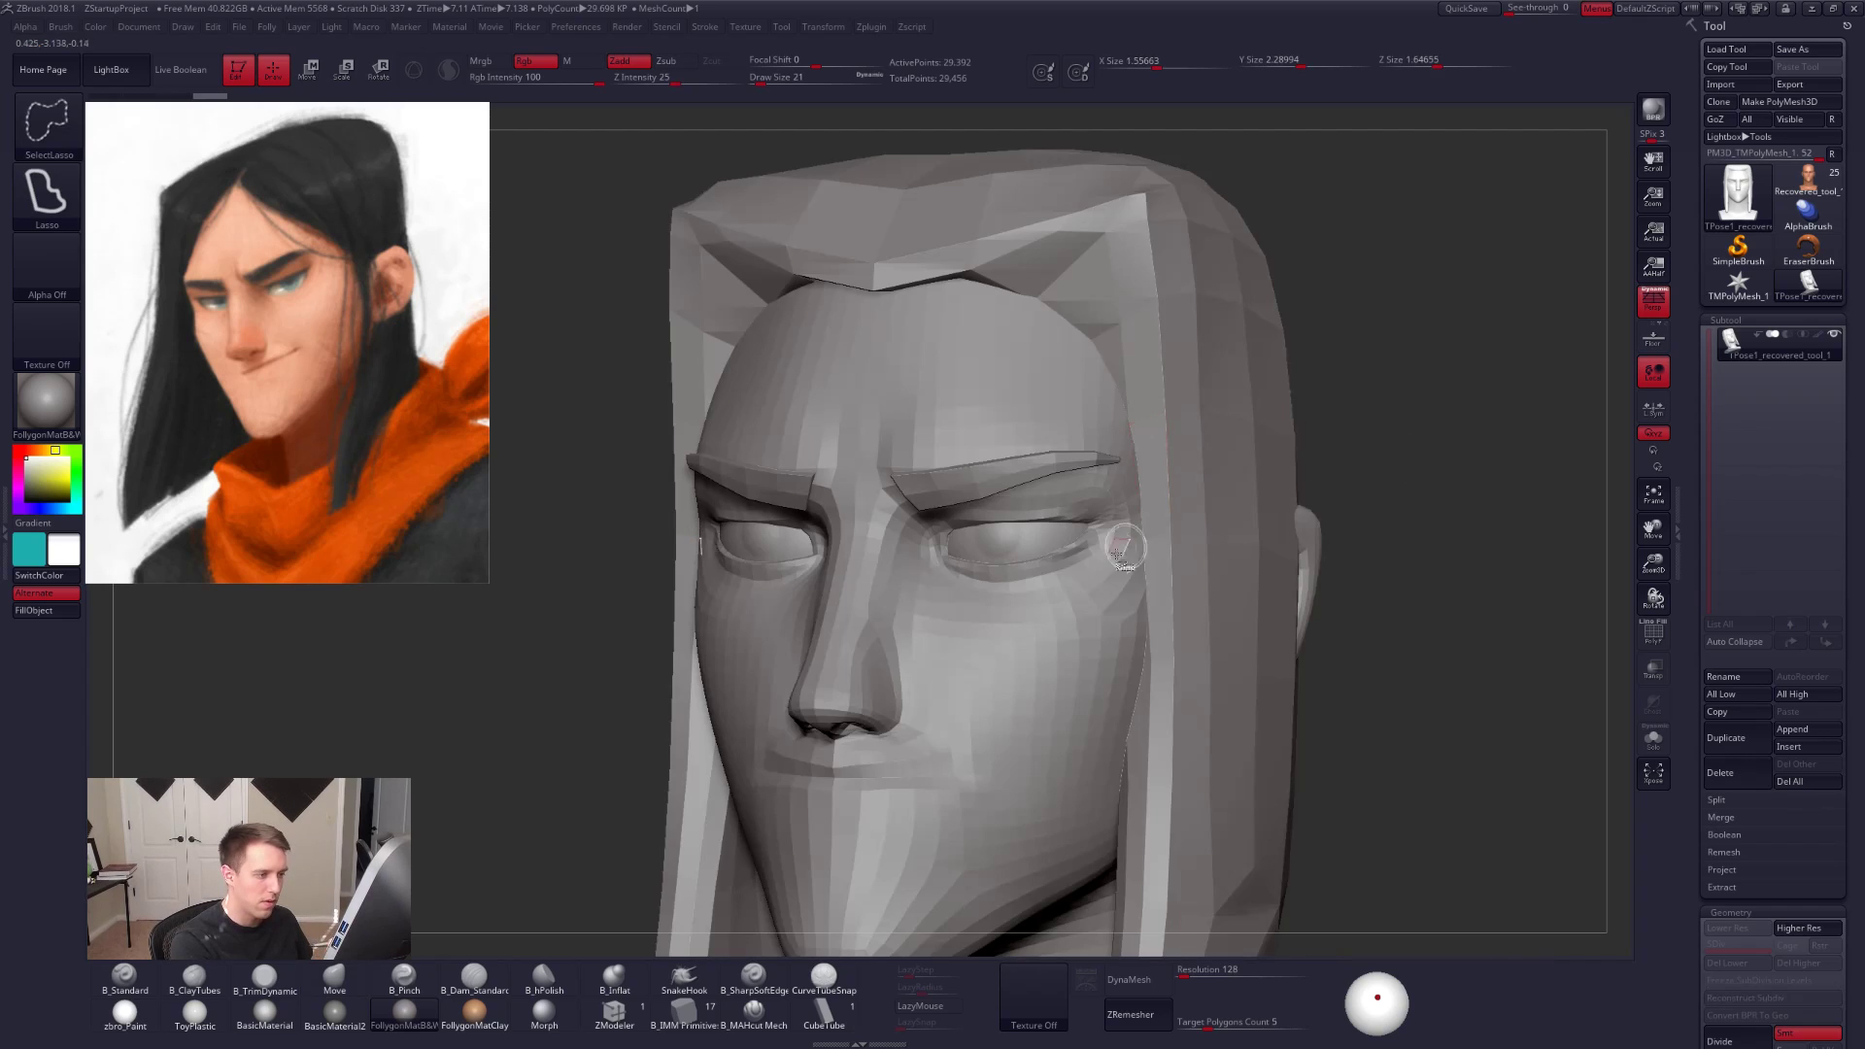
left_click(1071, 566, "ctrl+shift")
right_click_drag(1117, 585, 1146, 546, "ctrl")
left_click_drag(1290, 540, 1332, 542, "ctrl+shift")
left_click(1322, 550, "ctrl")
left_click(1324, 550, "ctrl+shift")
left_click(1329, 549, "ctrl")
Step: Adjust the depth of the eye region in profile with the Move brush at draw size 121
key("space")
left_click_drag(1080, 594, 1091, 593)
right_click_drag(1129, 575, 1067, 578)
key("space")
left_click_drag(1083, 565, 1090, 565)
right_click_drag(1090, 572, 1055, 577, "shift")
key("space")
left_click_drag(1111, 555, 1100, 551)
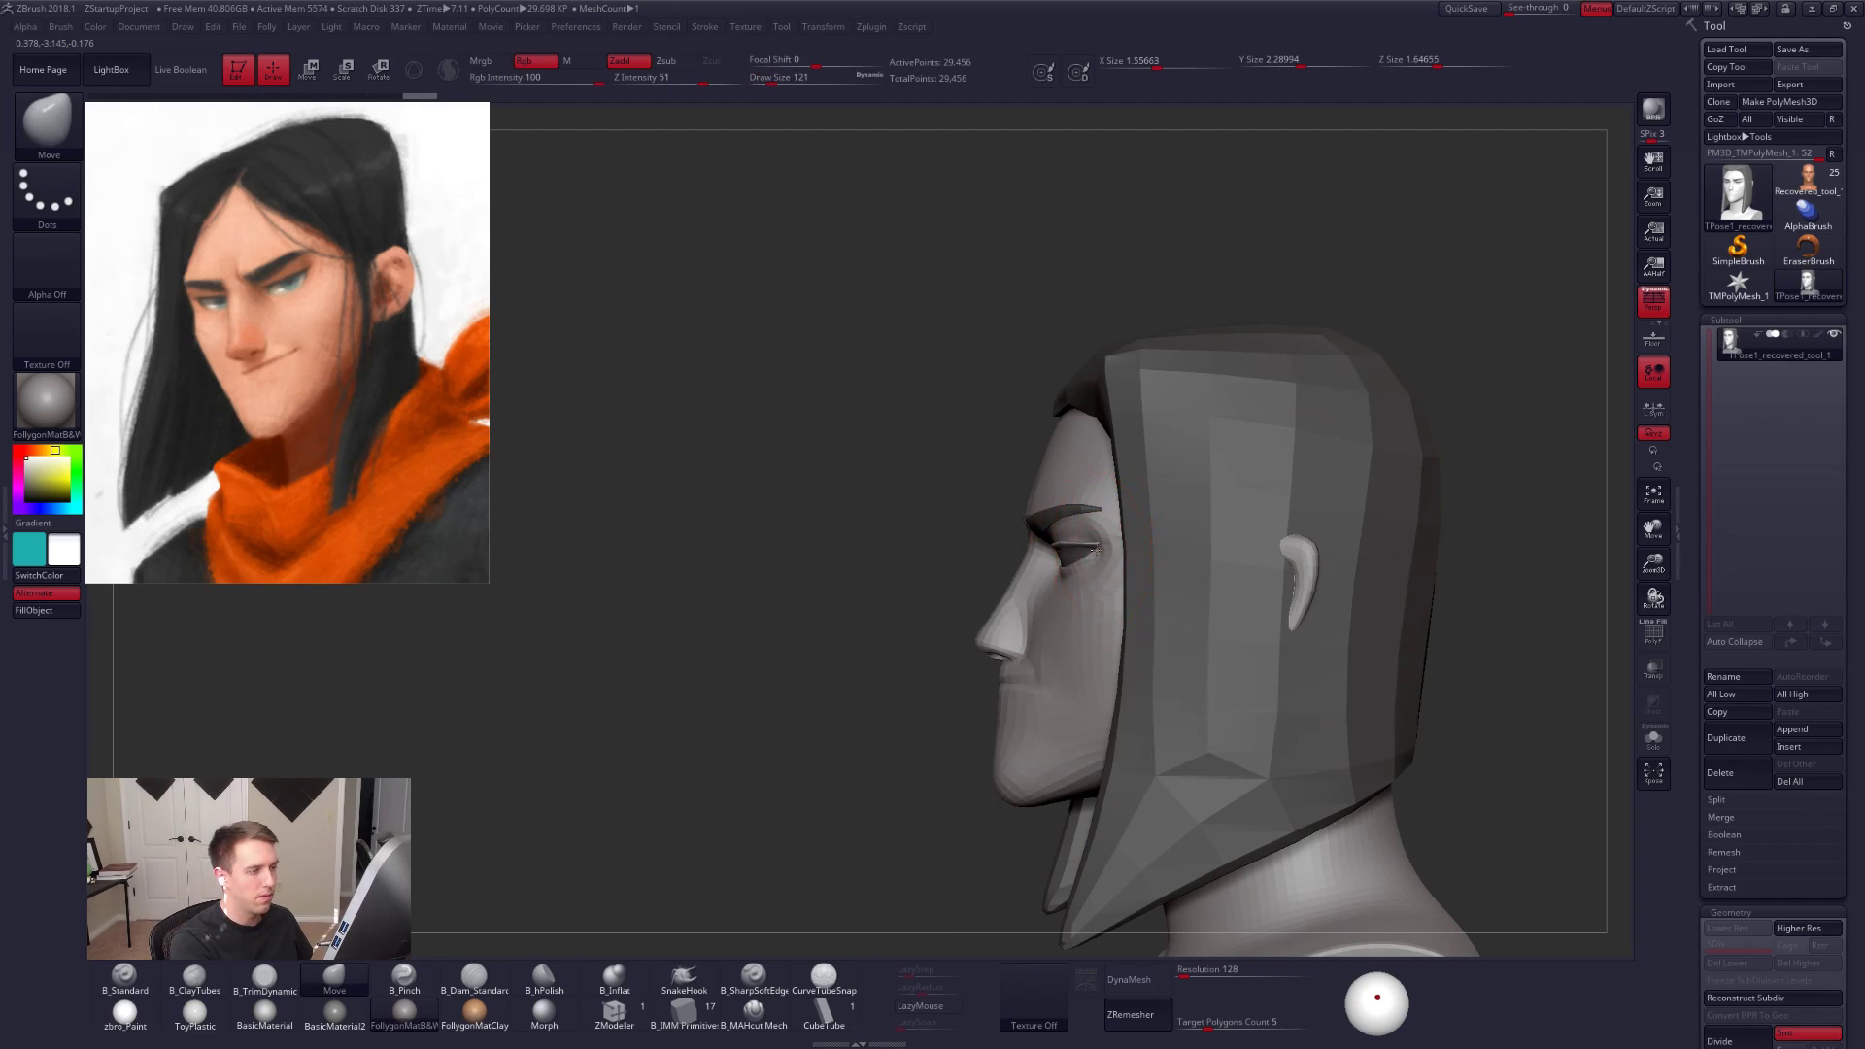
Step: Refine the outer eye corners and eye depth from several angles with the Move brush at draw size 96
right_click_drag(1121, 556, 1097, 551)
left_click_drag(1093, 553, 1092, 552)
right_click_drag(1086, 555, 1105, 562)
key("space")
left_click_drag(1098, 563, 1092, 565)
right_click_drag(1091, 565, 1074, 559)
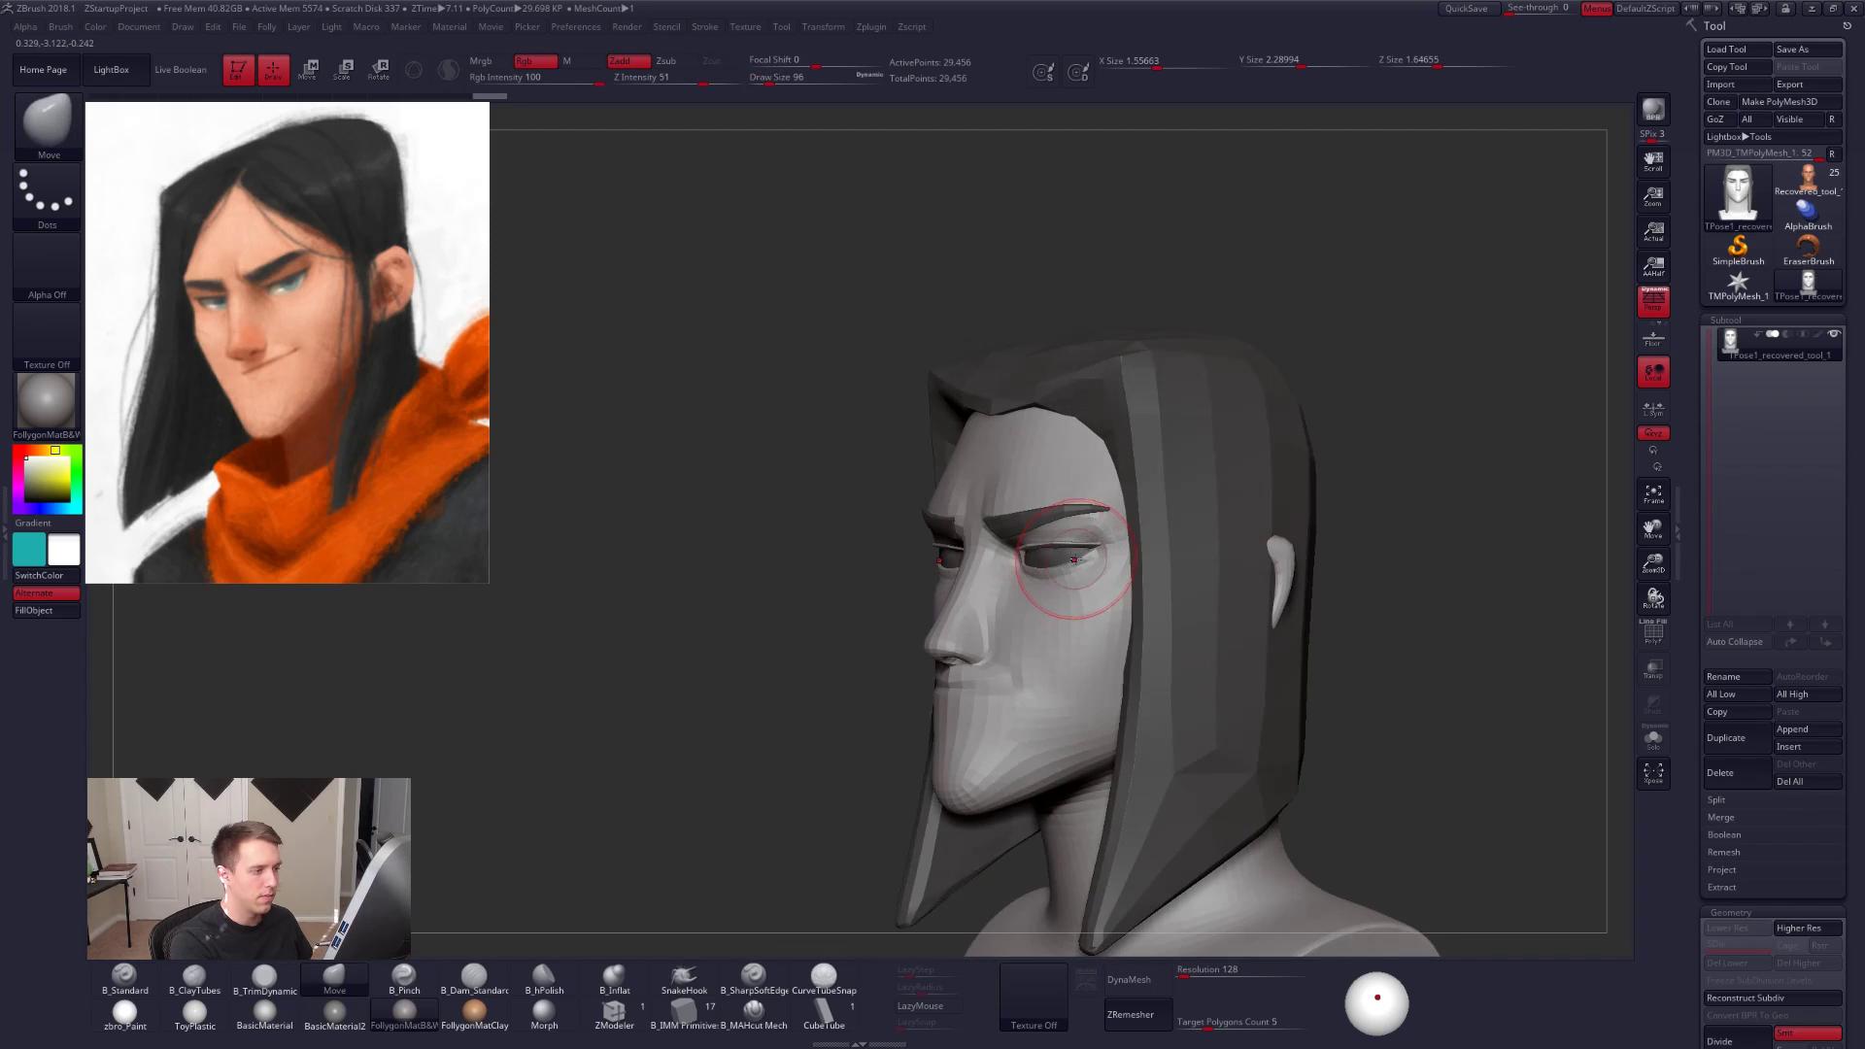
key("space")
left_click_drag(1083, 552, 1069, 555)
right_click_drag(1061, 557, 1081, 560)
key("space")
left_click_drag(1081, 561, 1095, 558)
mouse_move(1096, 556)
right_mouse_down()
mouse_move(1108, 594)
mouse_move(1081, 562)
right_mouse_up()
right_click_drag(1080, 562, 1119, 649, "alt")
key("space")
left_click_drag(1119, 649, 1114, 649)
mouse_move(1114, 647)
right_mouse_down()
mouse_move(1110, 630)
mouse_move(1072, 663)
right_mouse_up()
Step: Preview the posing mesh with Dynamic Subdiv, choosing to always auto-activate it, and return to the unsmoothed mesh
key("d")
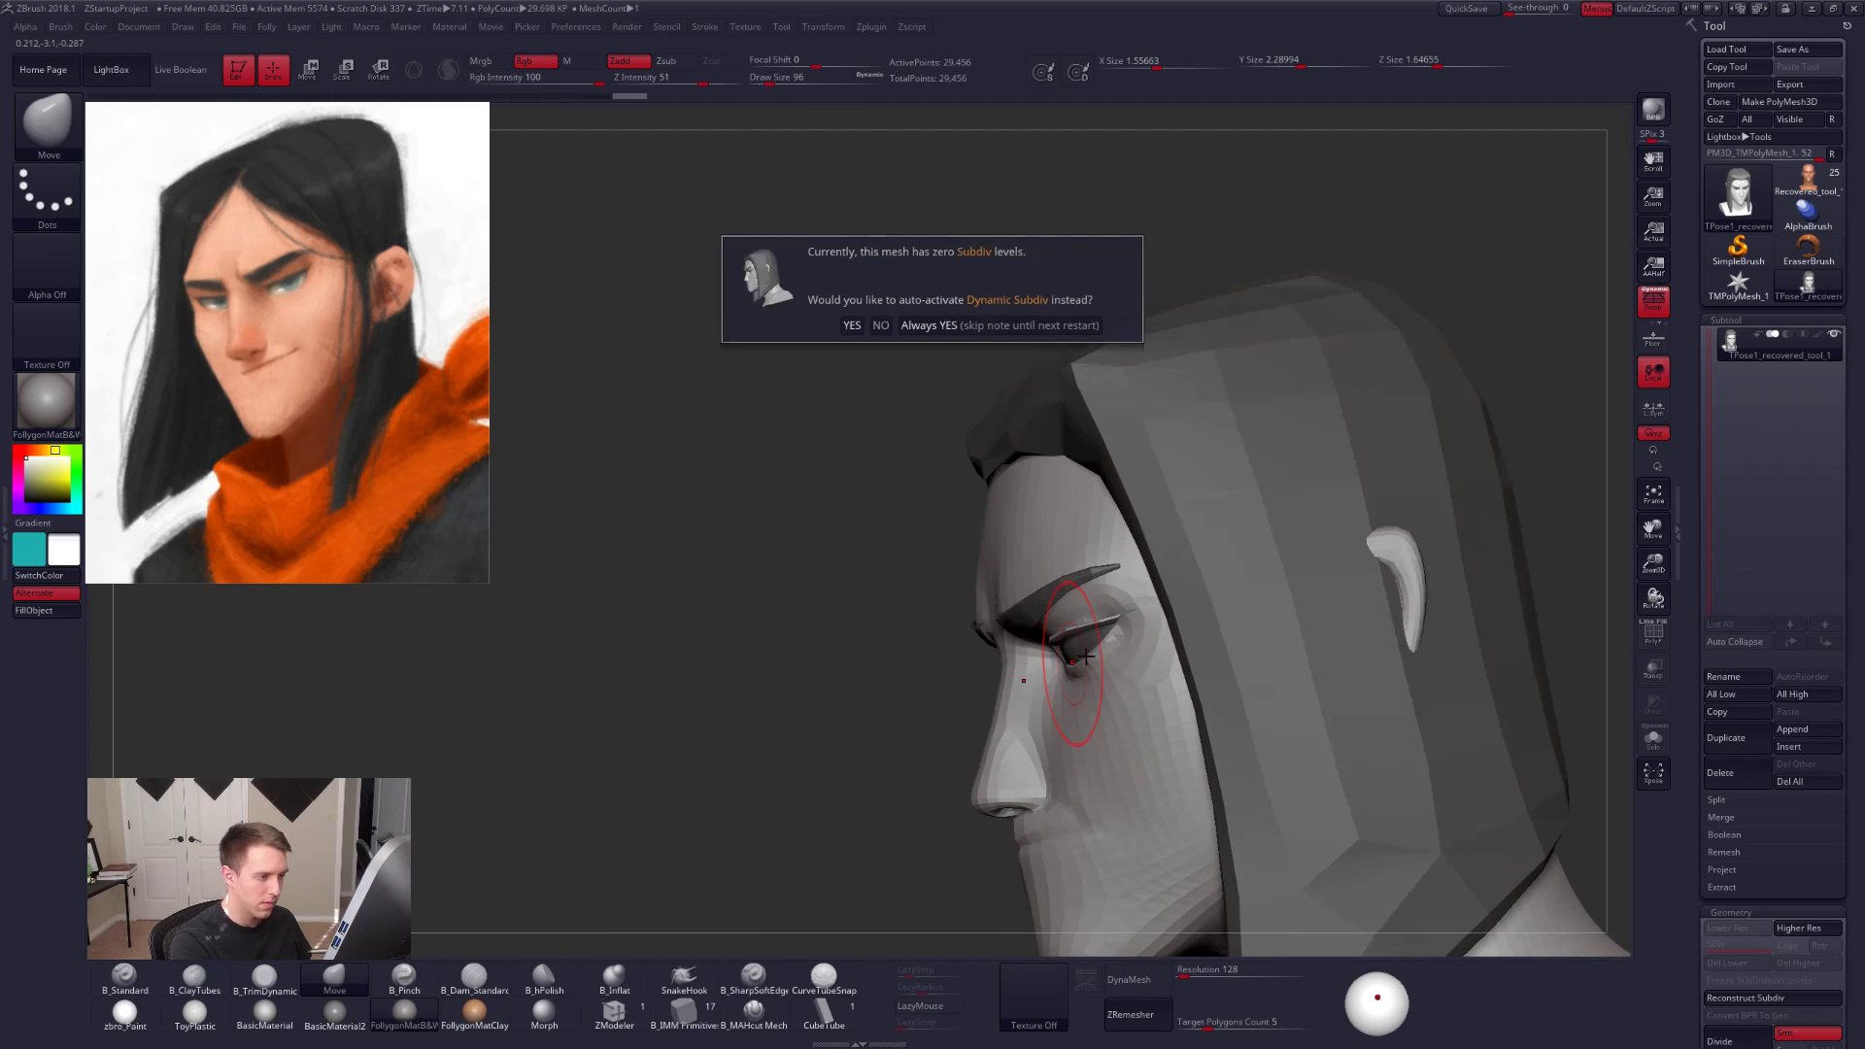
left_click(1050, 331)
right_click_drag(1057, 575, 1107, 651, "shift")
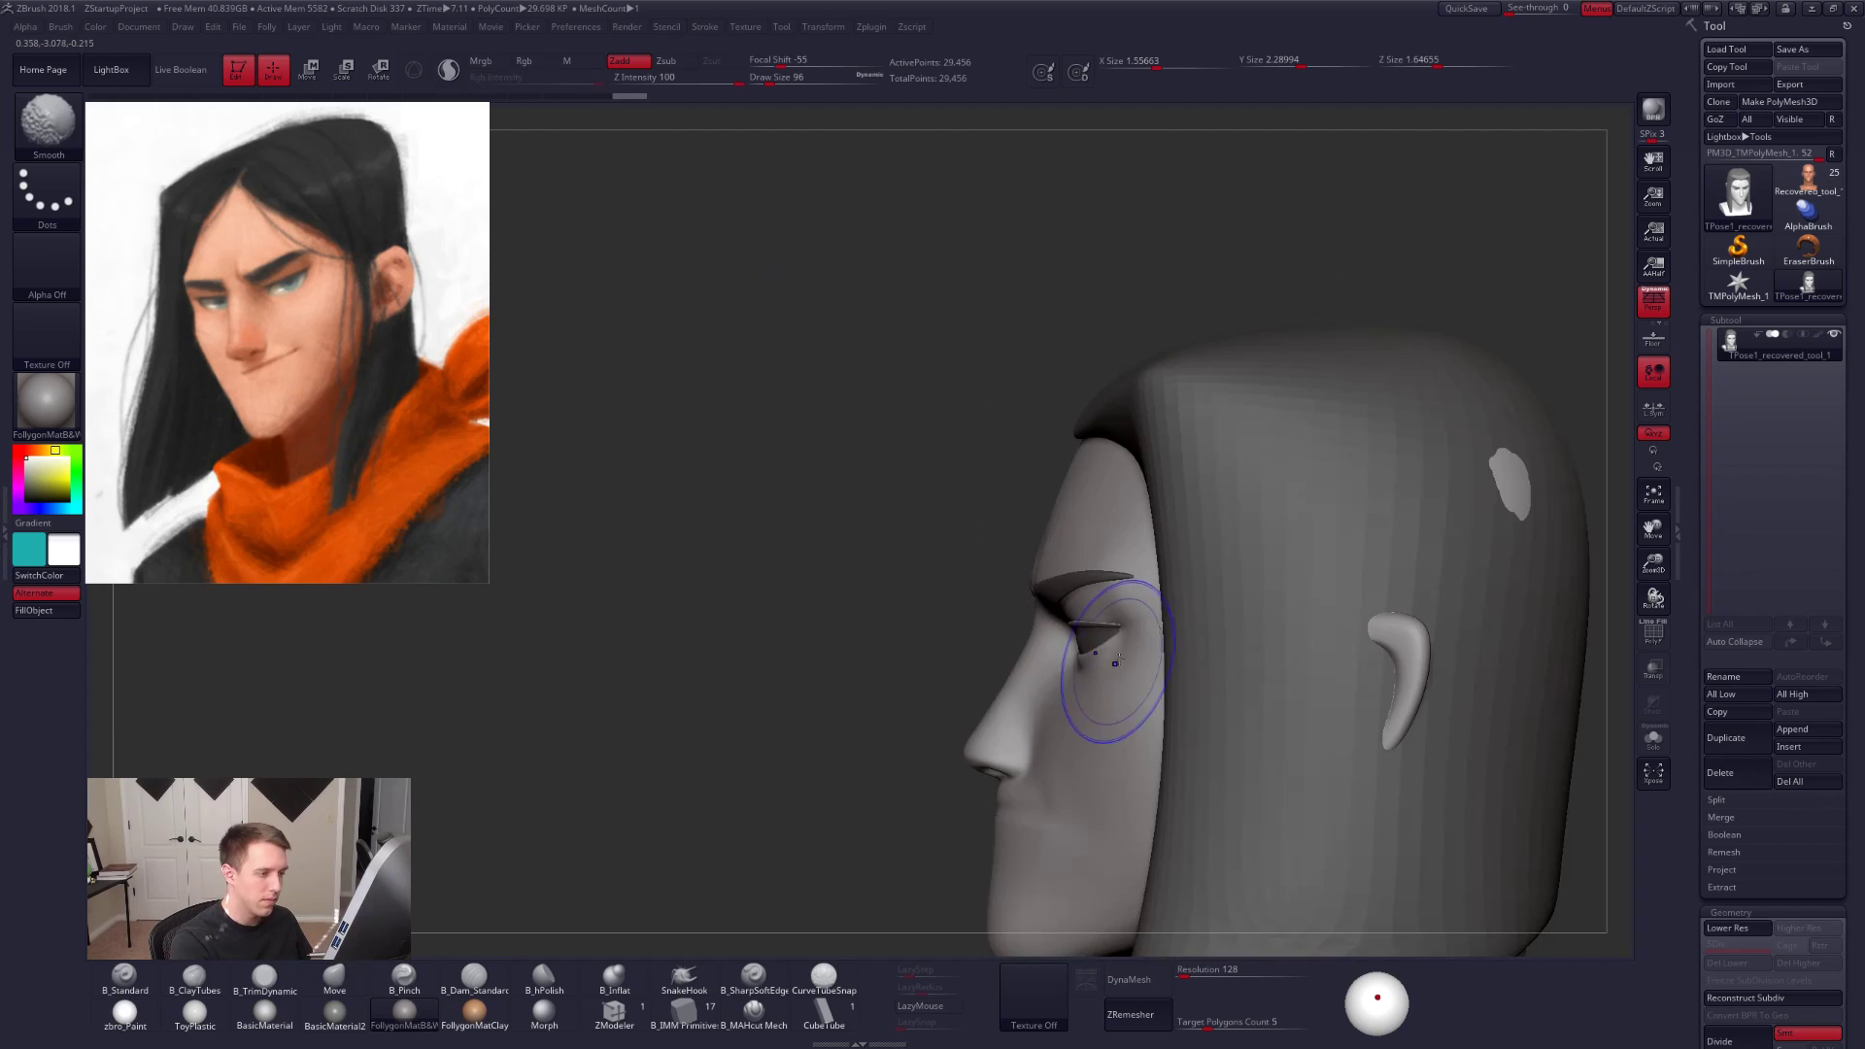
key("shift+d")
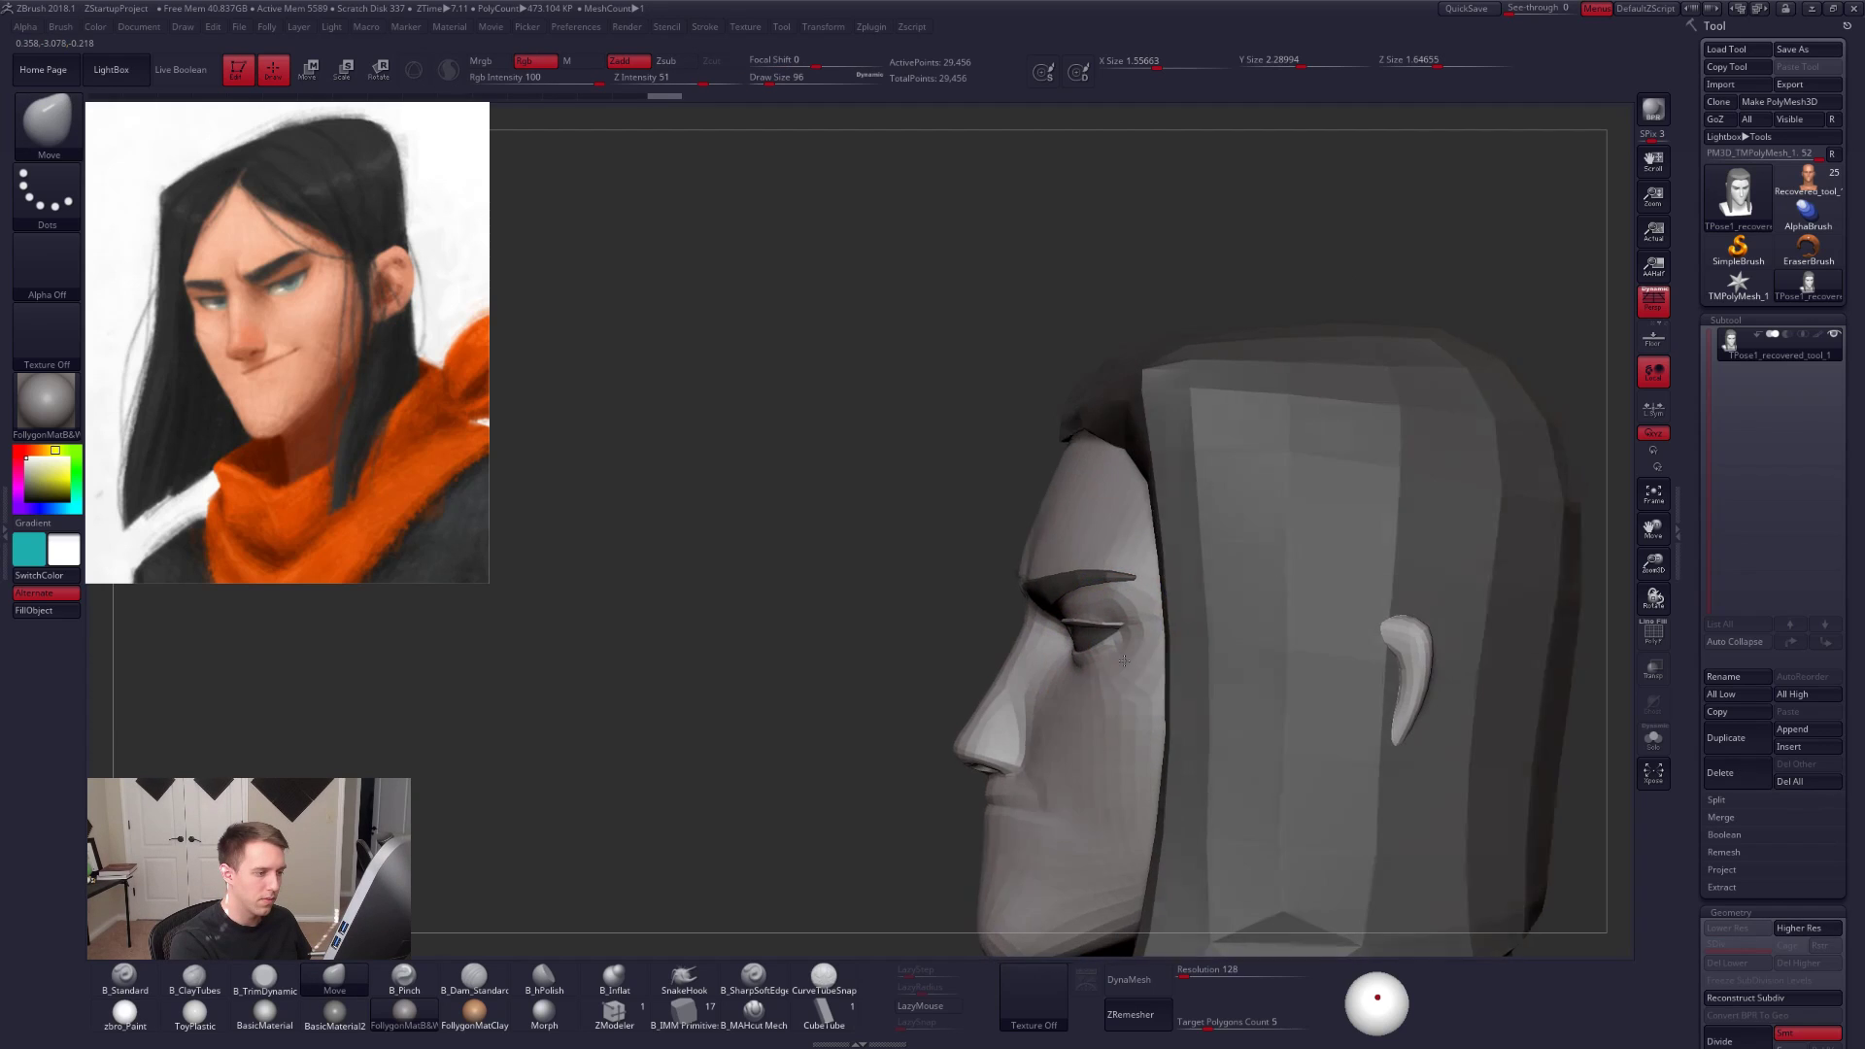
Step: Refine the outer eye corner and eye depth on the posing mesh with the Move brush at draw size 74
mouse_move(1125, 632)
right_mouse_down("shift")
mouse_move(1087, 622)
mouse_move(1186, 583)
mouse_move(1311, 728)
mouse_move(1364, 840)
mouse_move(1359, 813)
mouse_move(1165, 675)
mouse_move(1179, 660)
right_mouse_up("shift")
key("space")
left_click_drag(1178, 661, 1185, 661)
mouse_move(1203, 661)
right_mouse_down()
mouse_move(1117, 671)
mouse_move(1107, 714)
right_mouse_up()
key("space")
left_click_drag(1199, 644, 1194, 644)
mouse_move(1207, 646)
right_mouse_down()
mouse_move(1181, 643)
mouse_move(1199, 645)
mouse_move(1191, 605)
mouse_move(1093, 629)
mouse_move(1127, 649)
mouse_move(1245, 604)
mouse_move(1234, 525)
right_mouse_up()
Step: Transfer the reshaped face from the posing mesh back to the original subtools
right_click_drag(1374, 704, 1259, 581, "alt")
left_click_drag(1259, 581, 1280, 594, "ctrl")
key("space")
left_click(1306, 775)
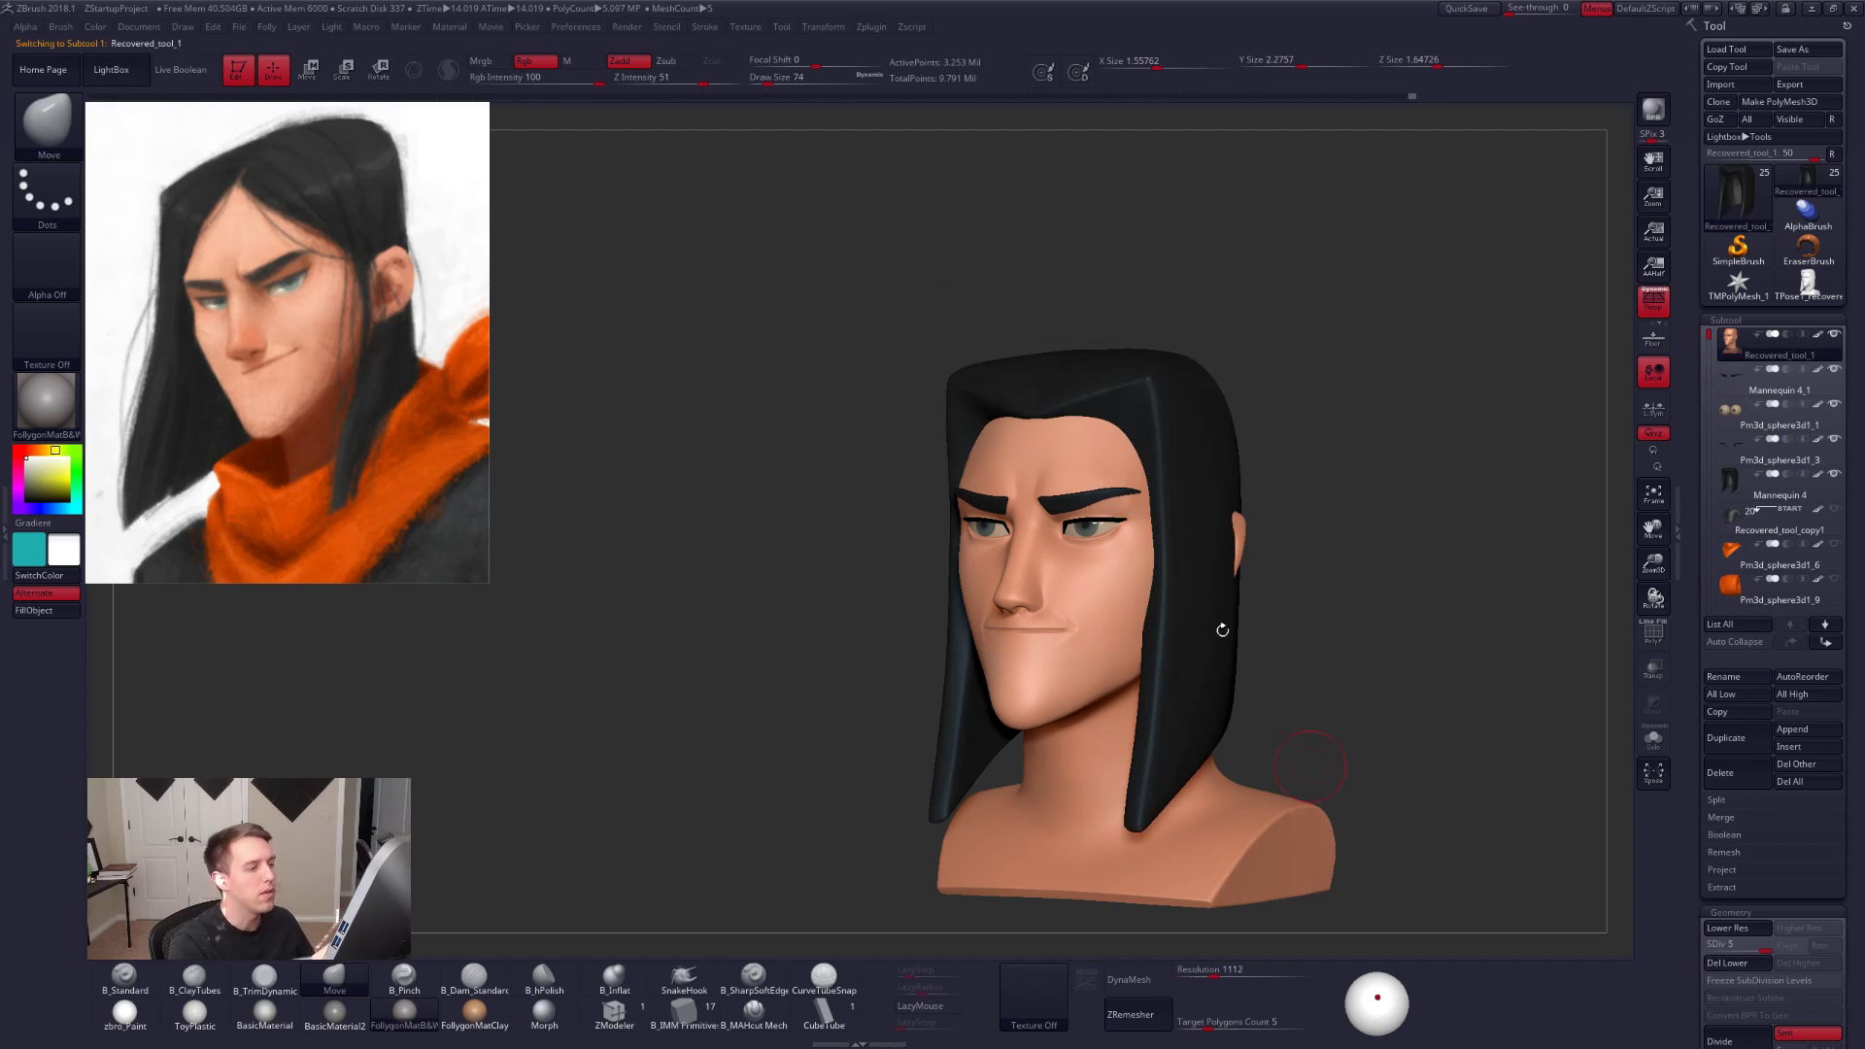
Step: Isolate the head subtool at subdivision level 2 with the Move brush set to draw size 33
right_click_drag(1107, 512, 1176, 583, "ctrl")
key("space")
key("shift+d")
key("shift+d")
key("shift+d")
key("shift+d")
key("space")
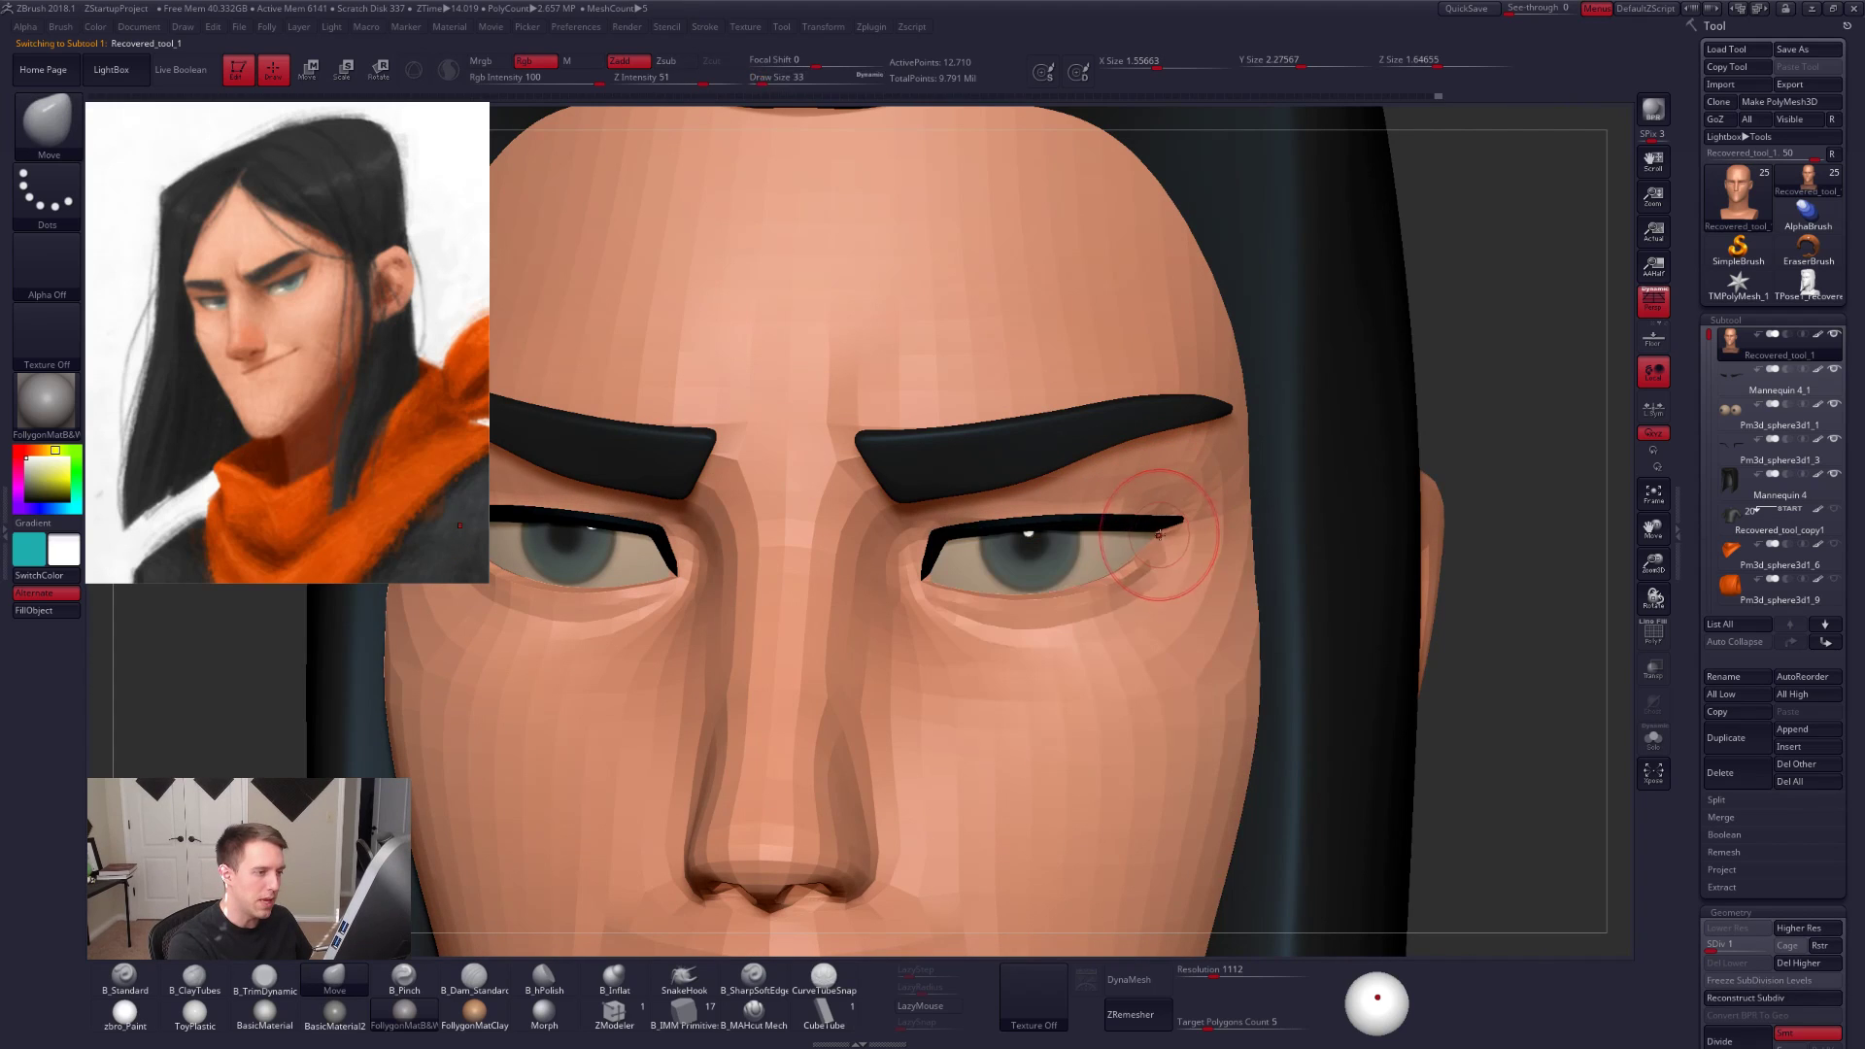
key("ctrl+space")
key("d")
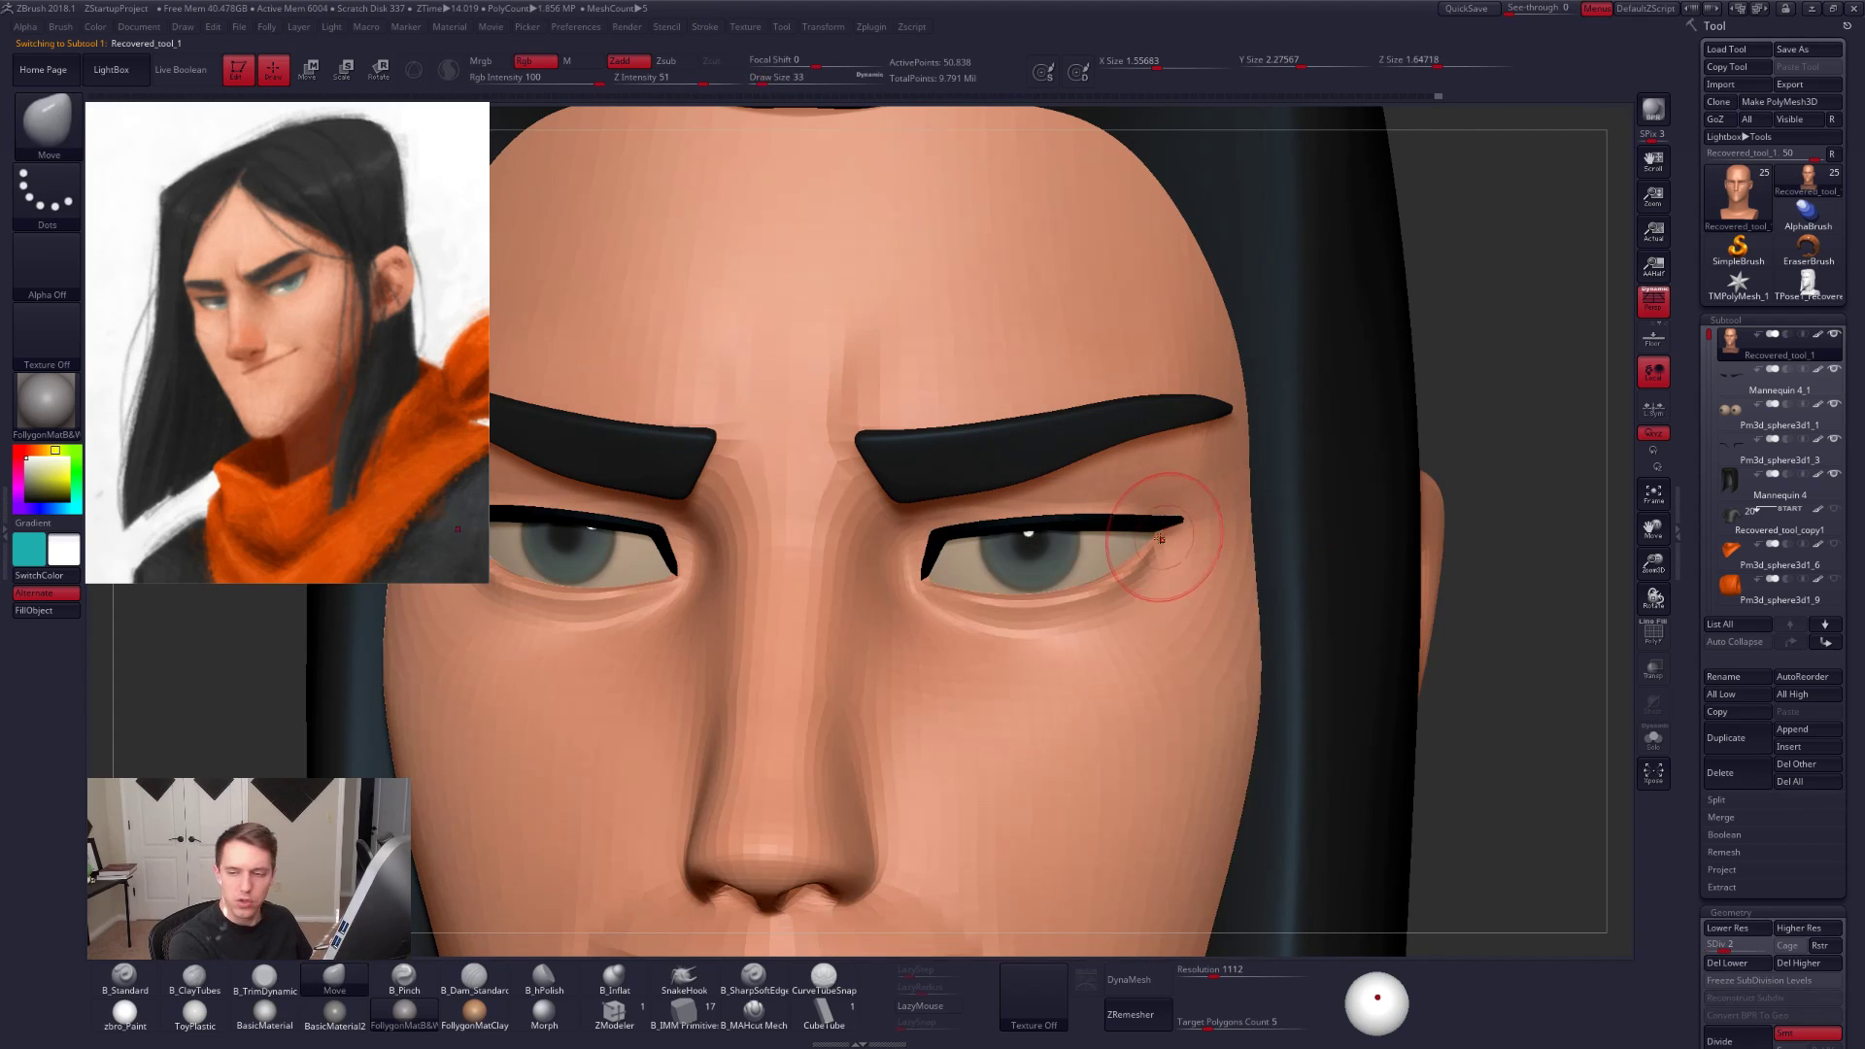
key("alt+s")
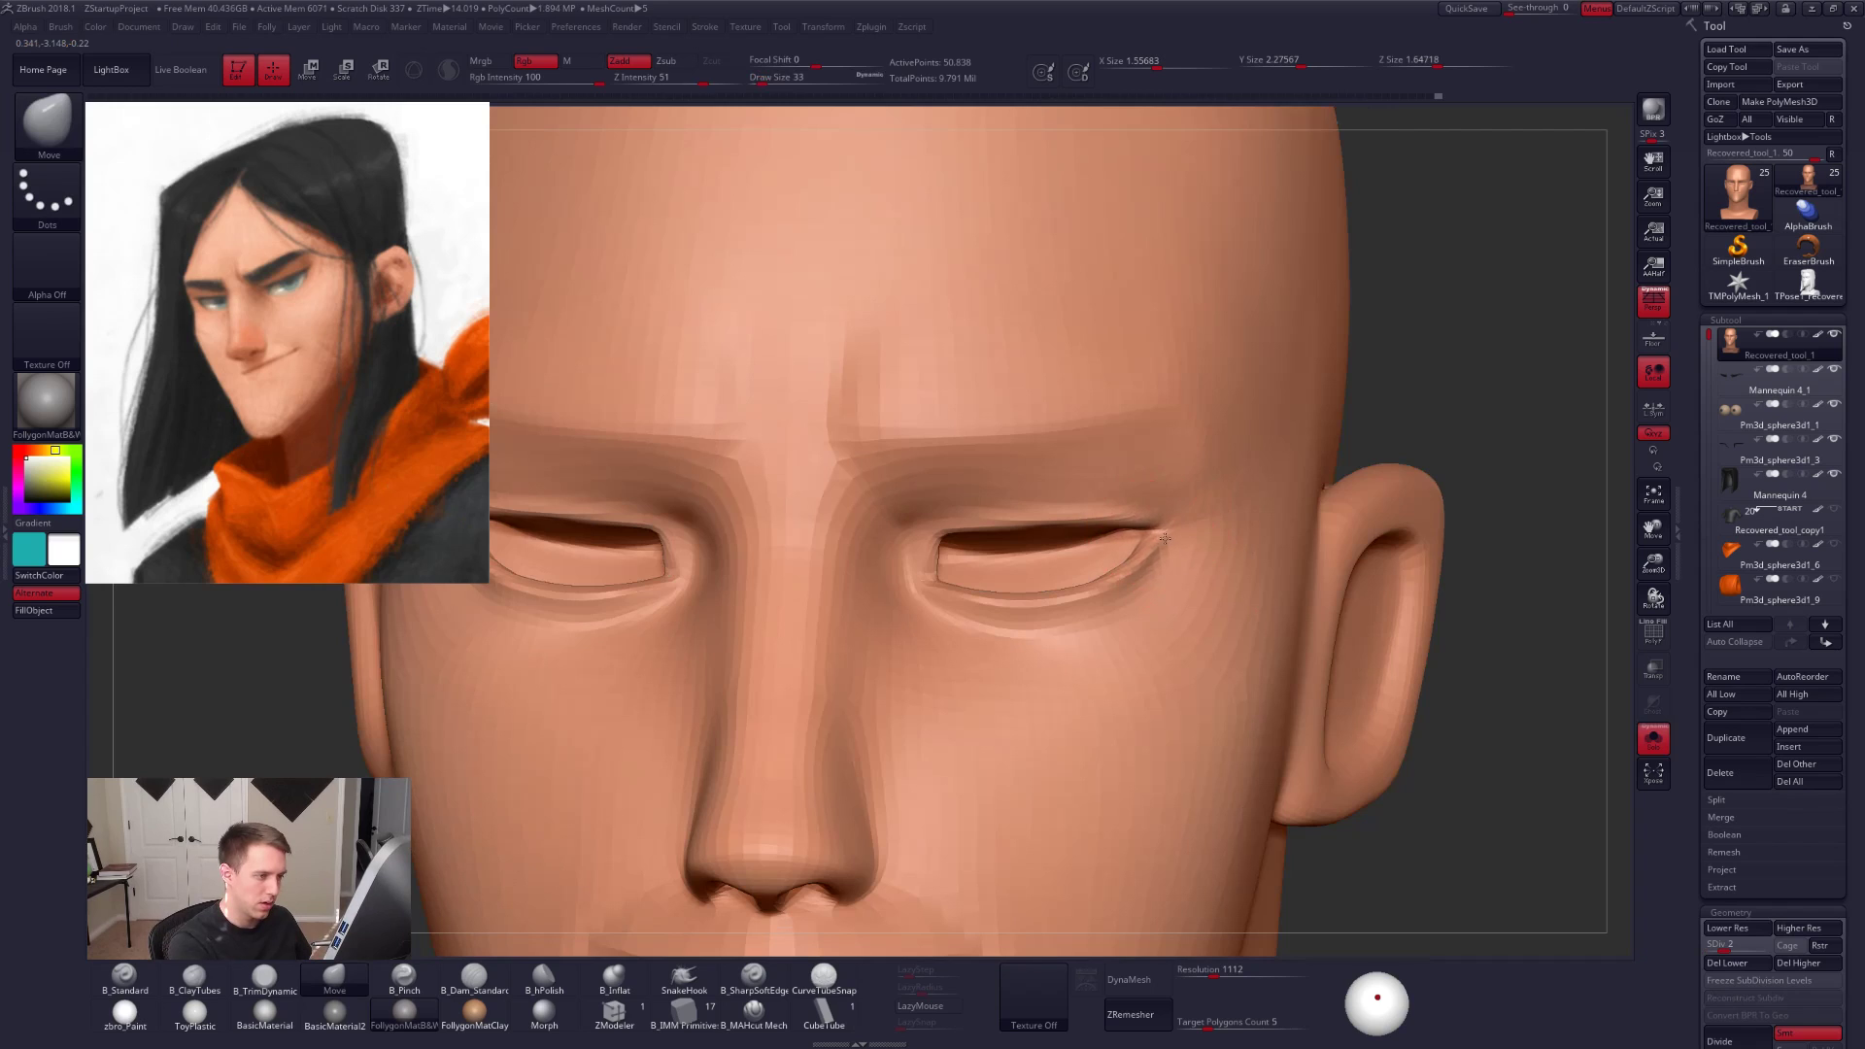
Step: Extend the outer corner of the eye opening outward with the Move brush, checking it against the eyeball and upper lash shape
key("alt+s")
key("d")
key("d")
key("ctrl+f")
left_click(1207, 656)
key("alt+s")
mouse_move(1146, 553)
right_mouse_down()
mouse_move(1141, 621)
mouse_move(1098, 600)
right_mouse_up()
key("shift+d")
key("shift+d")
key("space")
left_click_drag(1101, 604, 1117, 602)
key("alt+s")
key("space")
key("alt+s")
mouse_move(1062, 603)
right_mouse_down()
mouse_move(1030, 580)
mouse_move(1186, 521)
right_mouse_up()
Step: Lasso-mask the lower eyelids out past the eye corners, soften the mask's edge and invert it
key("ctrl")
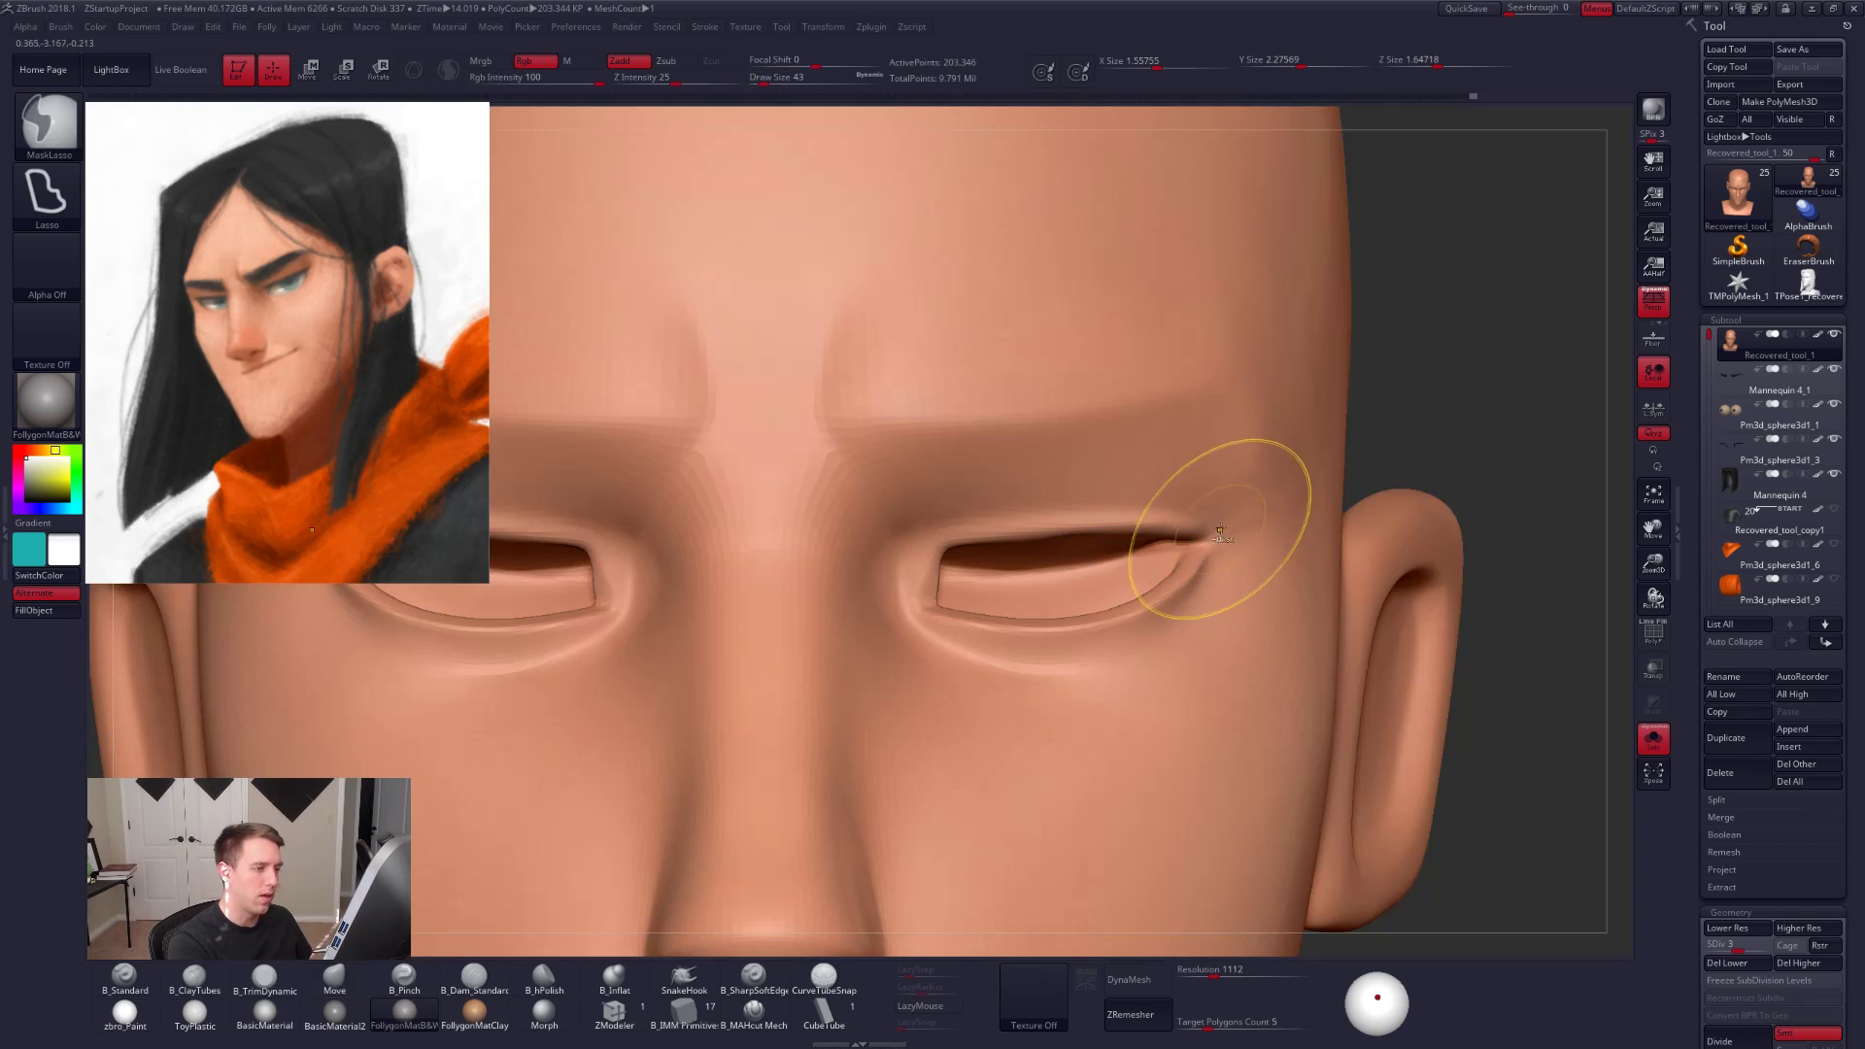
mouse_move(1066, 573)
left_mouse_down("ctrl")
mouse_move(922, 671)
mouse_move(1282, 582)
mouse_move(1223, 532)
left_mouse_up("ctrl")
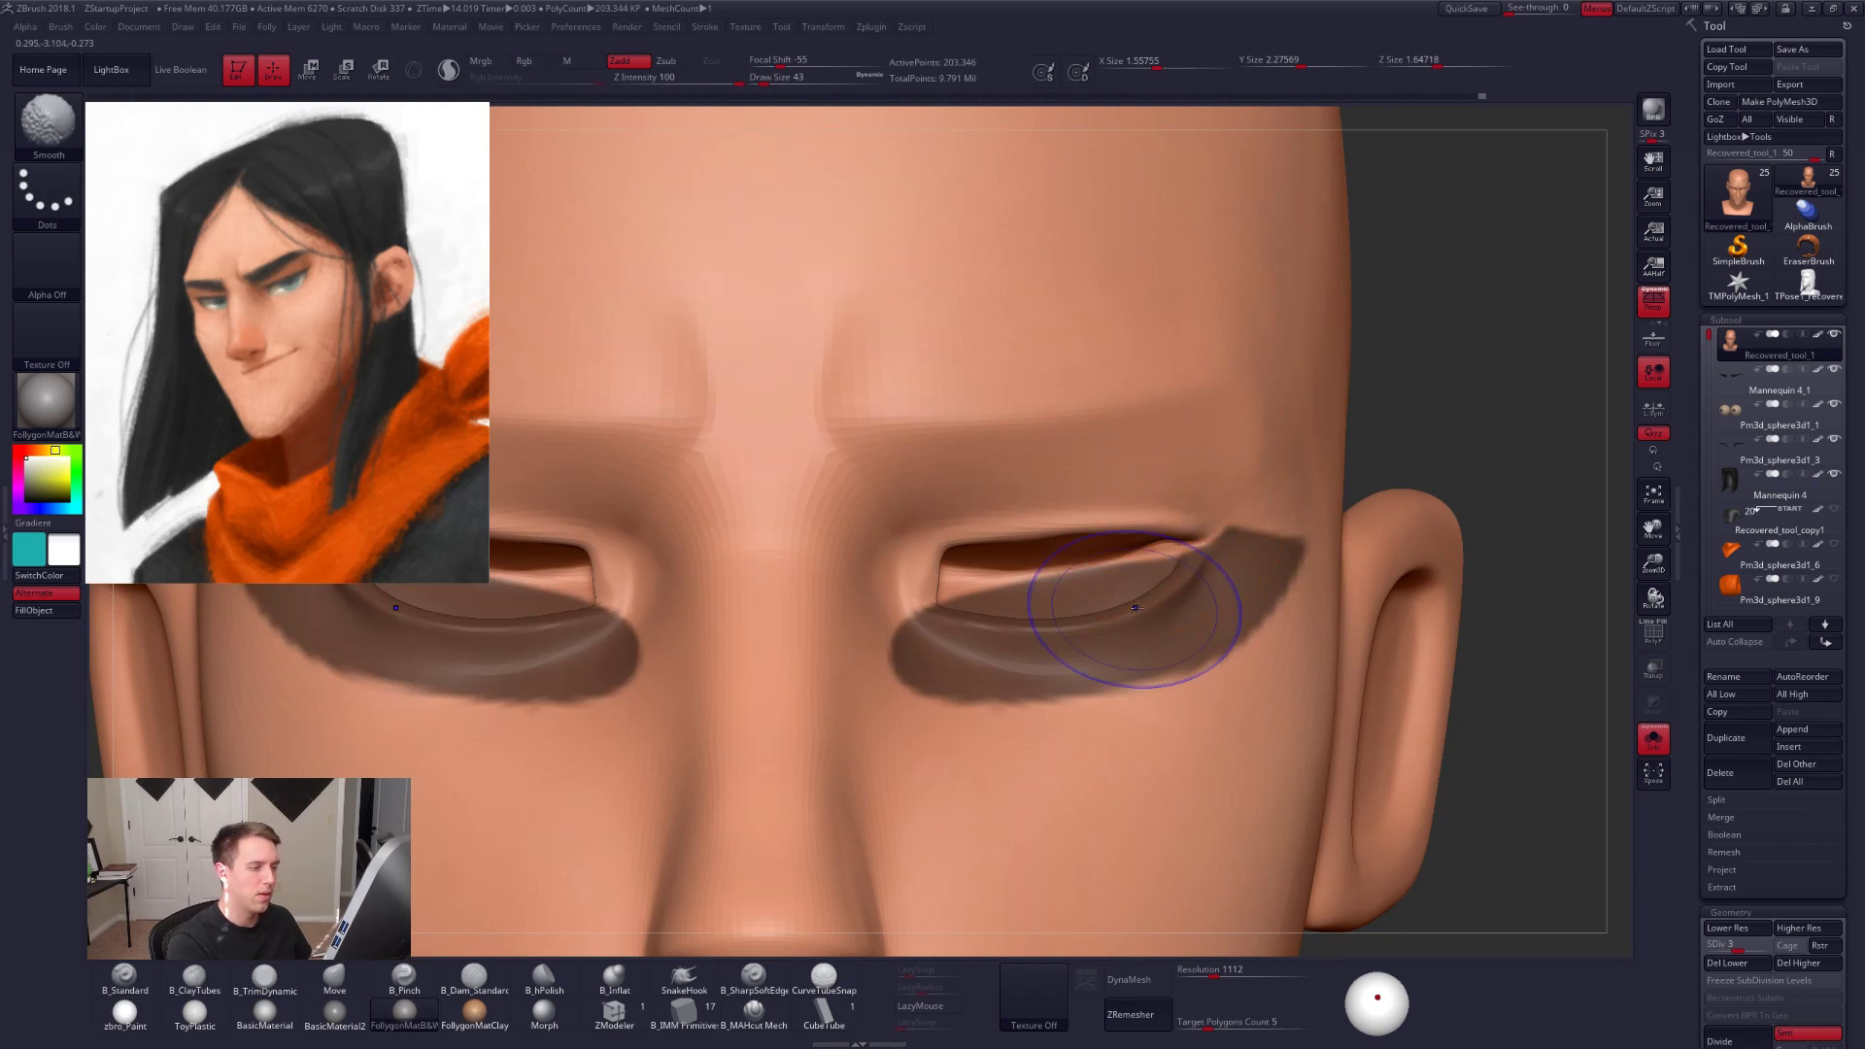
left_click(1261, 612, "ctrl")
left_click(1447, 451, "ctrl")
left_click(1201, 617, "ctrl")
Step: Reshape the unmasked lower eyelids at subdivision level 2 with the Move brush at draw size 54
key("shift+d")
mouse_move(1199, 618)
right_mouse_down()
mouse_move(1181, 687)
mouse_move(1156, 682)
right_mouse_up()
key("s")
left_click_drag(1126, 680, 1137, 680)
key("alt+s")
mouse_move(1170, 654)
right_mouse_down()
mouse_move(1171, 670)
mouse_move(1163, 645)
right_mouse_up()
right_click_drag(1047, 688, 1035, 695)
key("space")
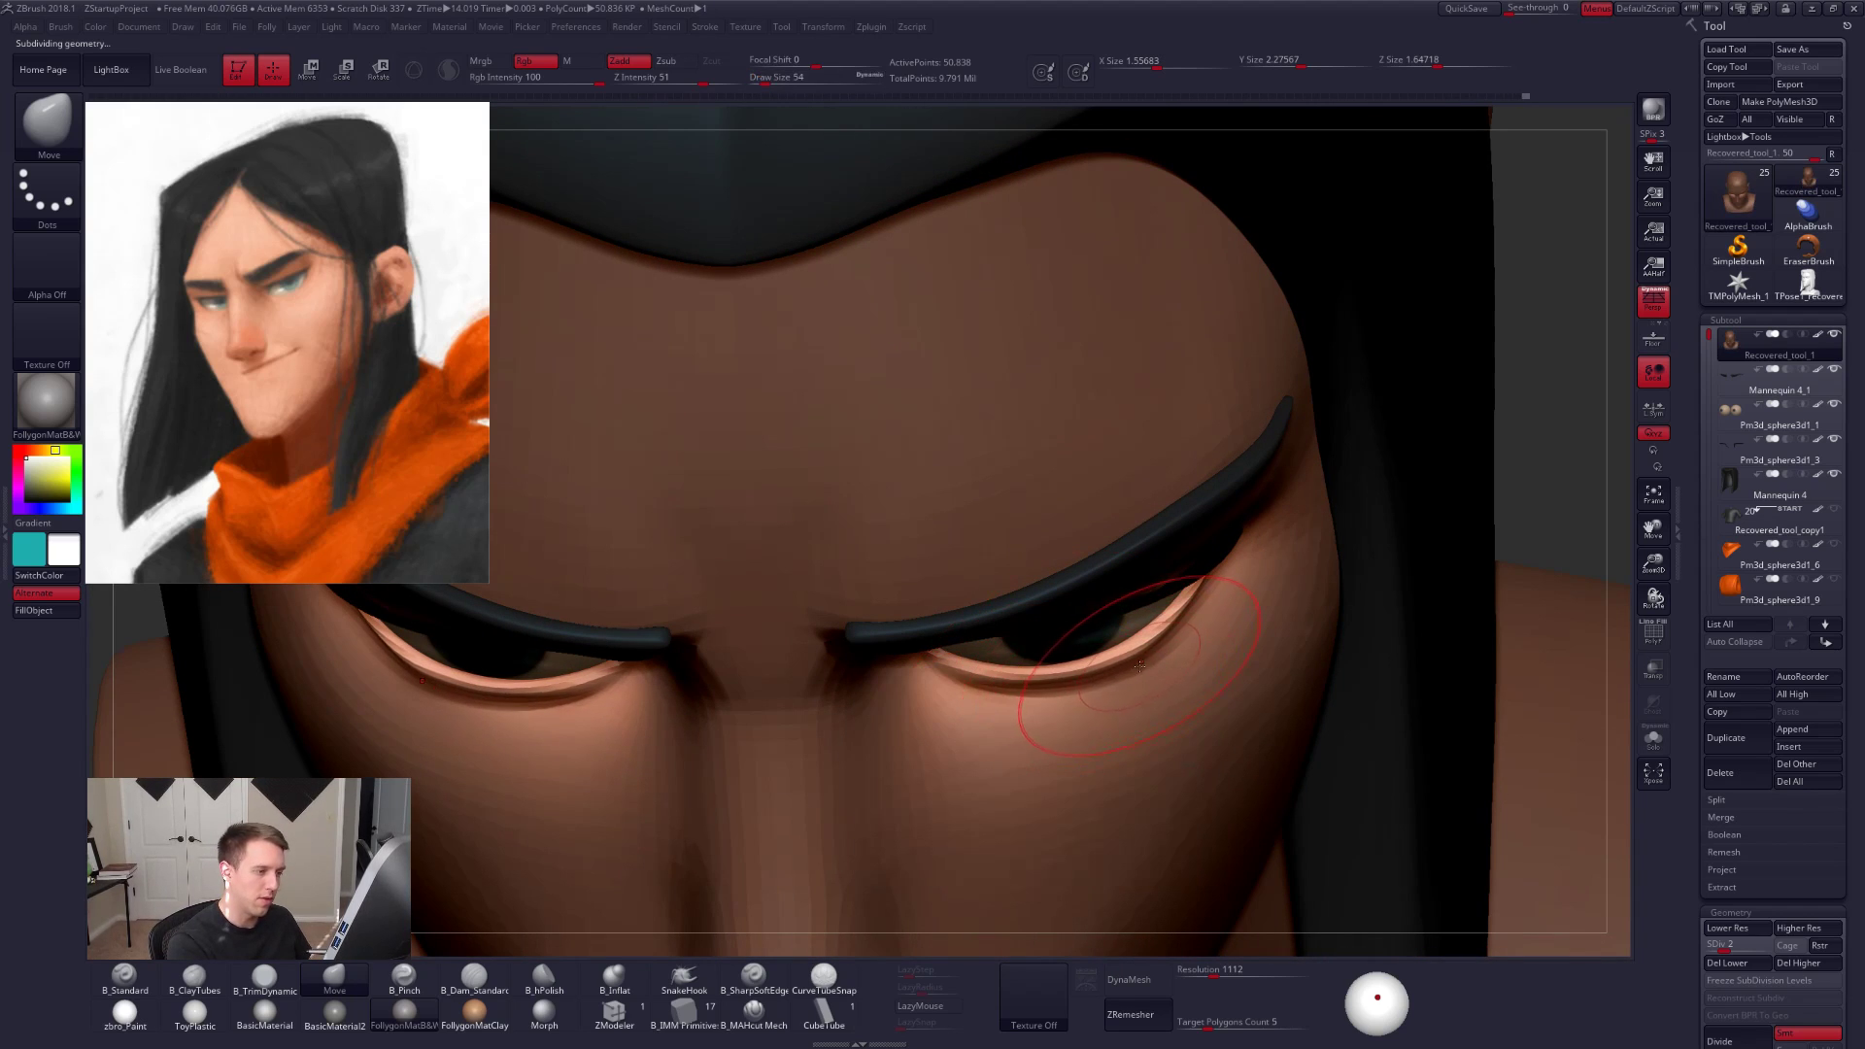
Step: Refine the lower eyelid's outer end with the Move brush at draw size 21, return to subdivision level 5 and clear the mask
right_click_drag(1142, 669, 1137, 656)
key("d")
key("space")
left_click_drag(1140, 656, 1178, 649)
key("d")
key("space")
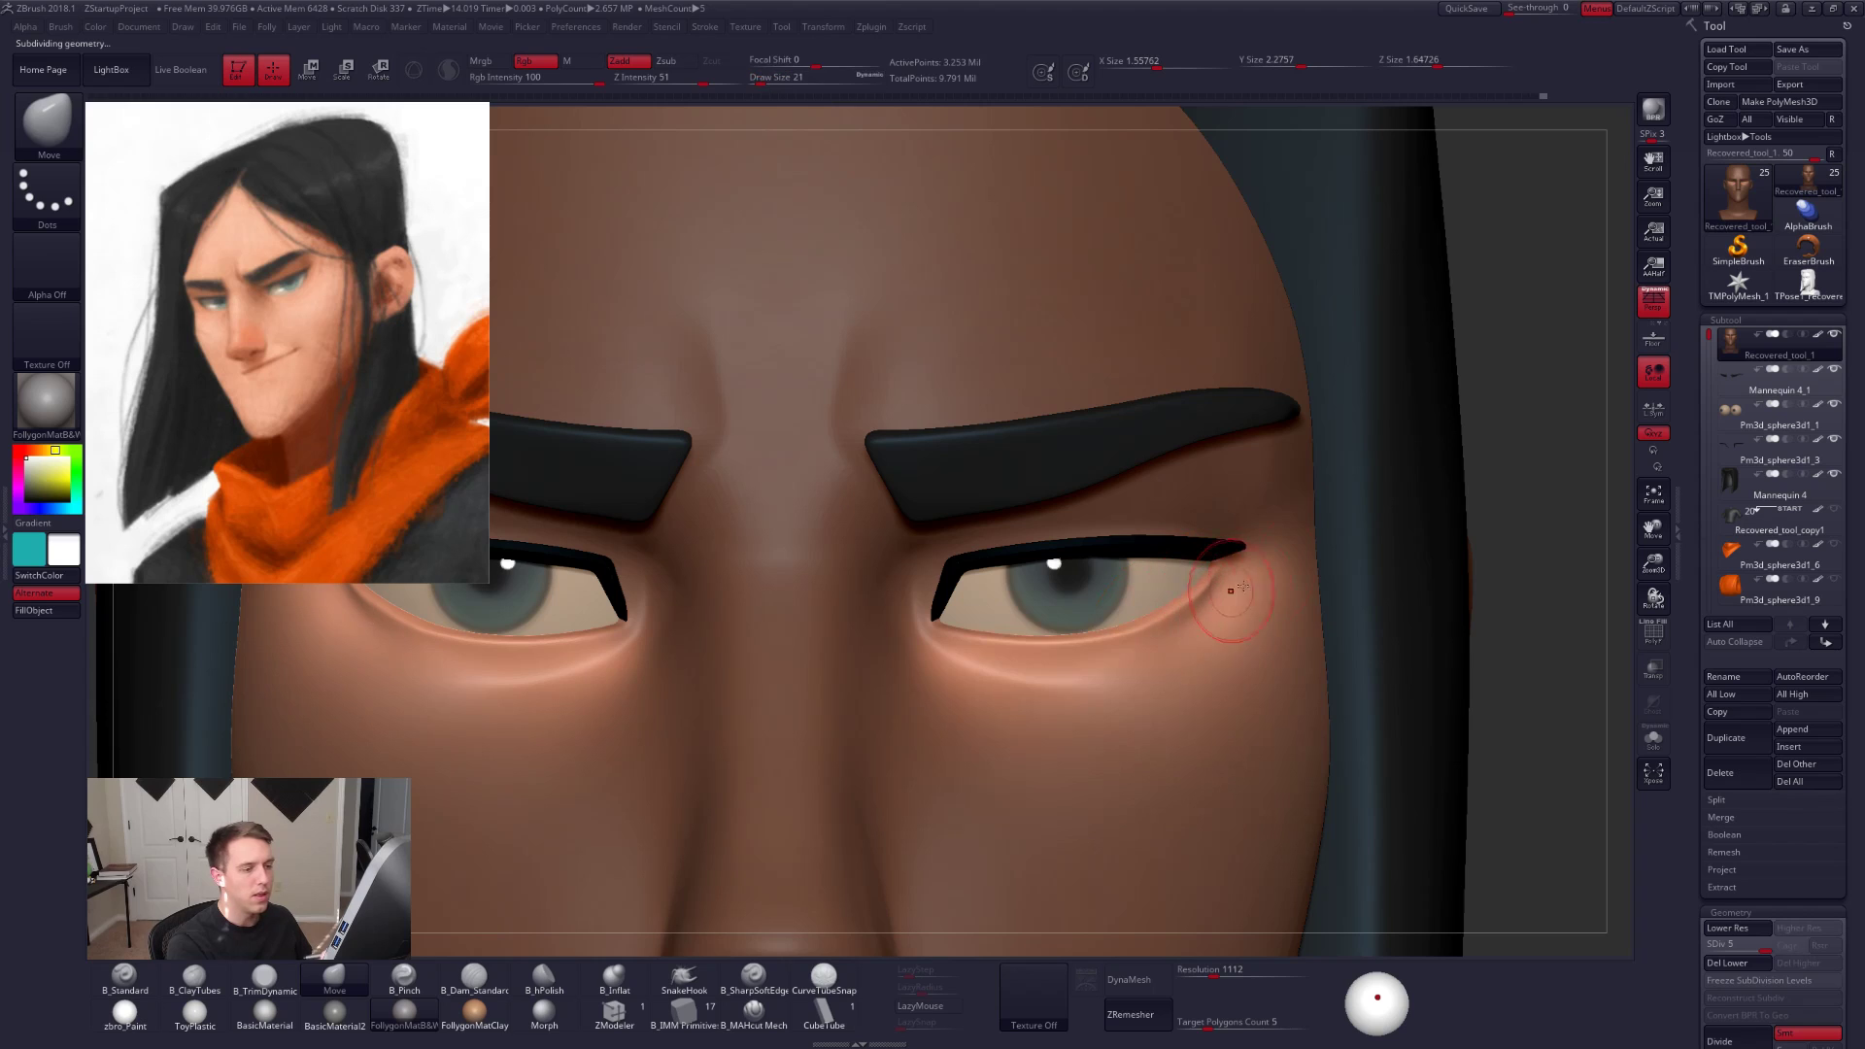
left_click_drag(1532, 522, 1545, 532, "ctrl")
Step: Flatten the skin at the isolated head's outer eye corner with the B_TrimDynamic brush at draw size 14, and smooth it
key("shift+s")
mouse_move(1205, 619)
right_mouse_down()
mouse_move(1166, 612)
mouse_move(1174, 632)
right_mouse_up()
key("space")
left_click_drag(1173, 632, 1172, 632)
key("3")
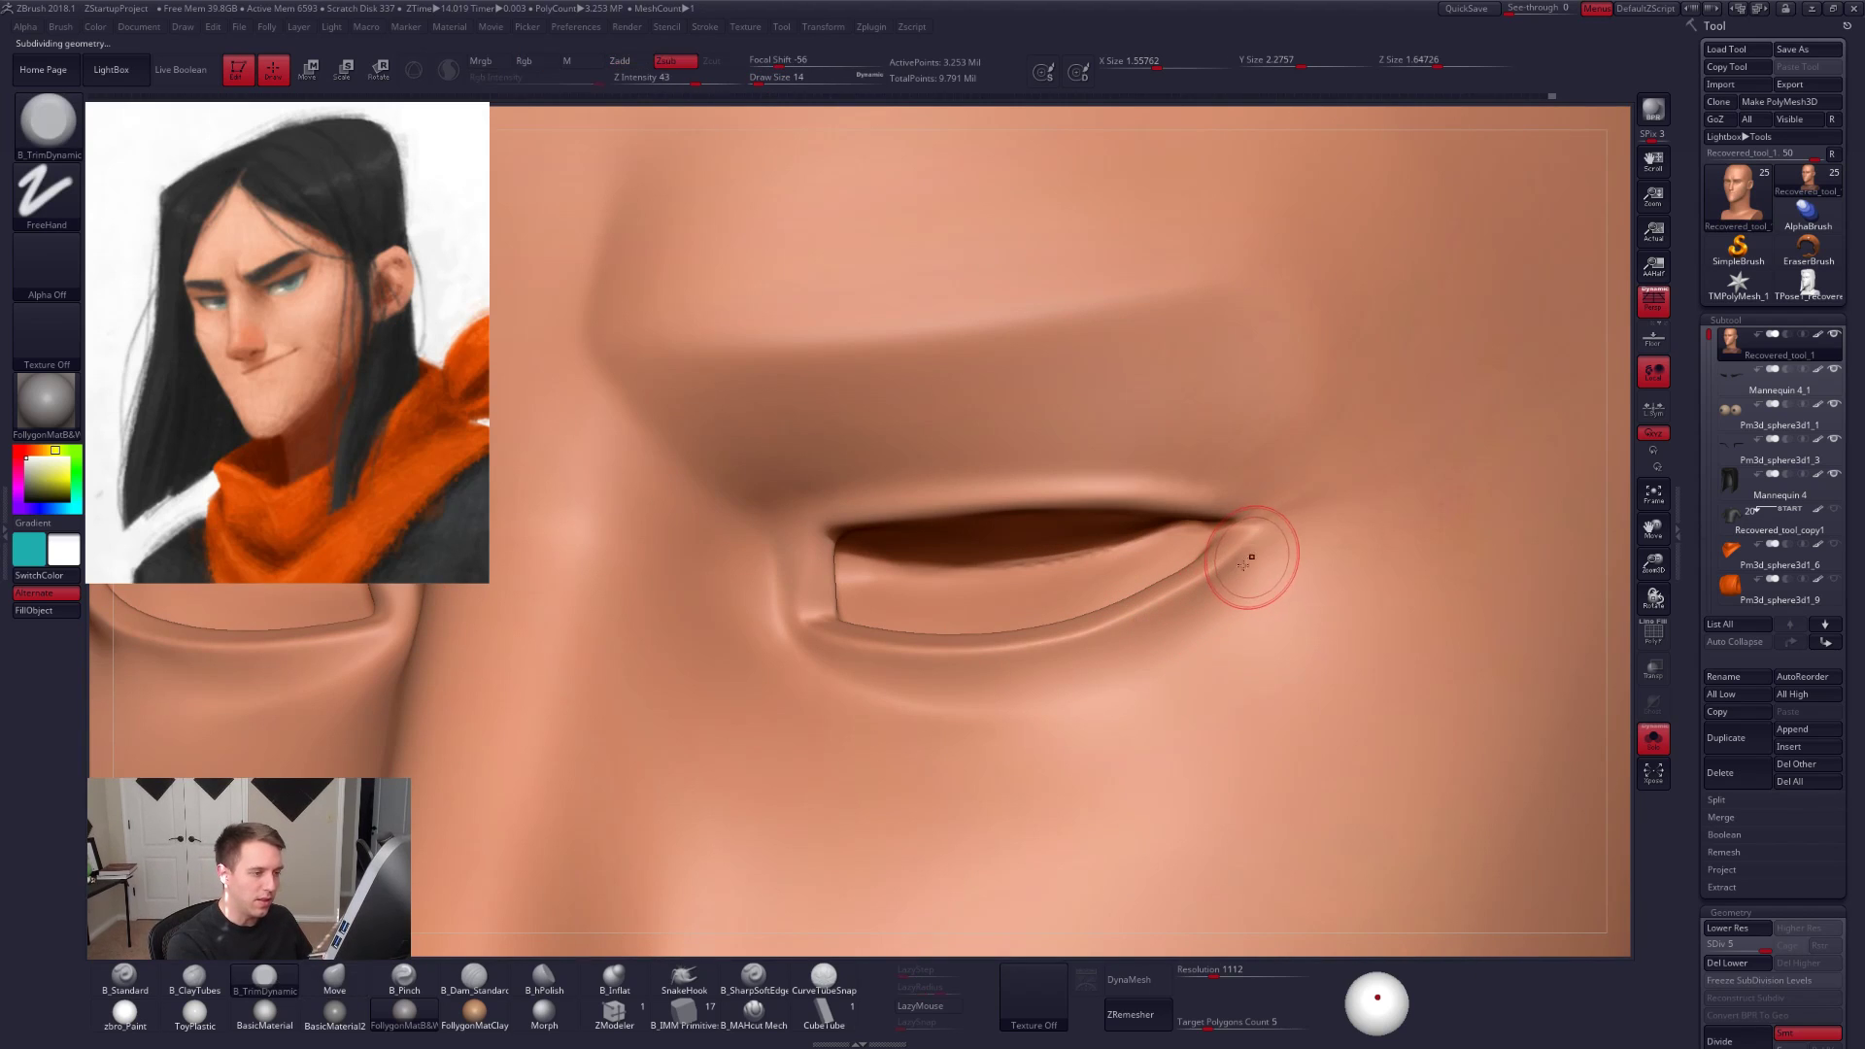
key("shift+d")
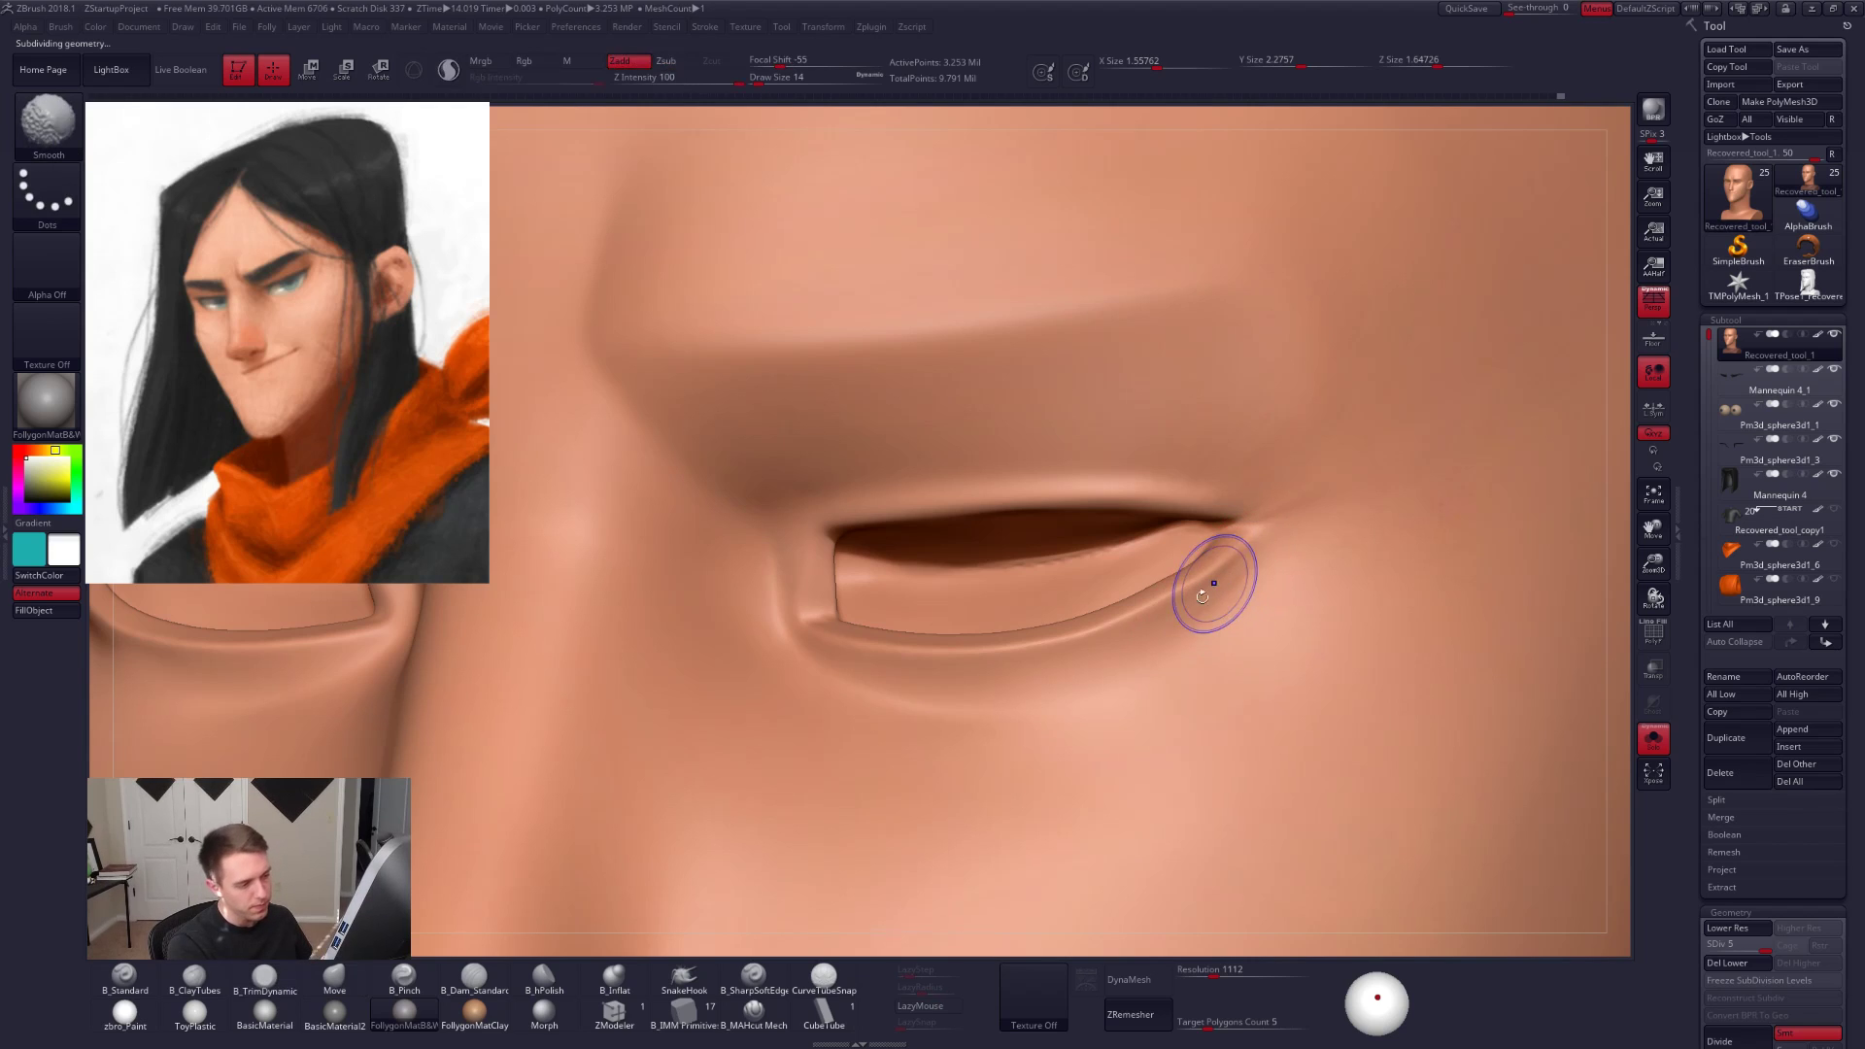
Step: Build up the lower eyelid with B_ClayTubes at draw size 18 and sharpen its outer rim with B_Pinch at draw size 9
key("2")
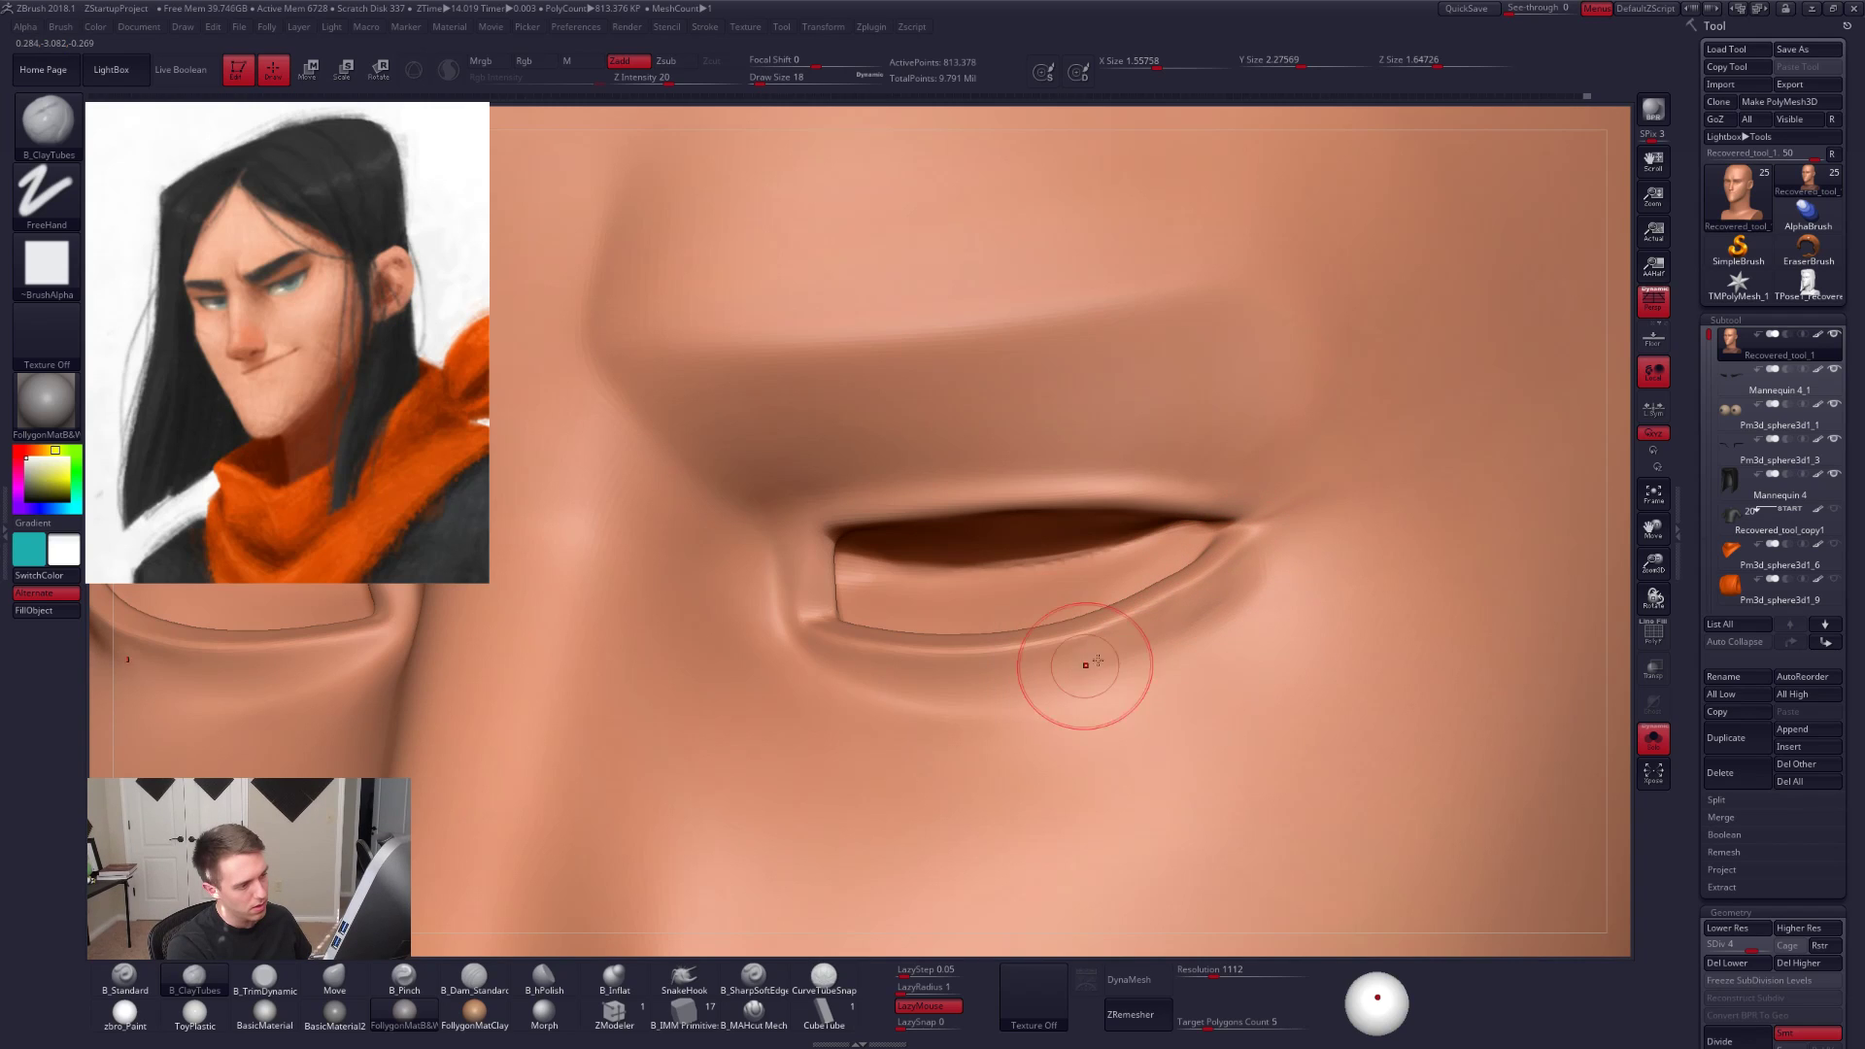
key("d")
key("5")
key("space")
left_click_drag(1214, 590, 1193, 587)
key("alt+s")
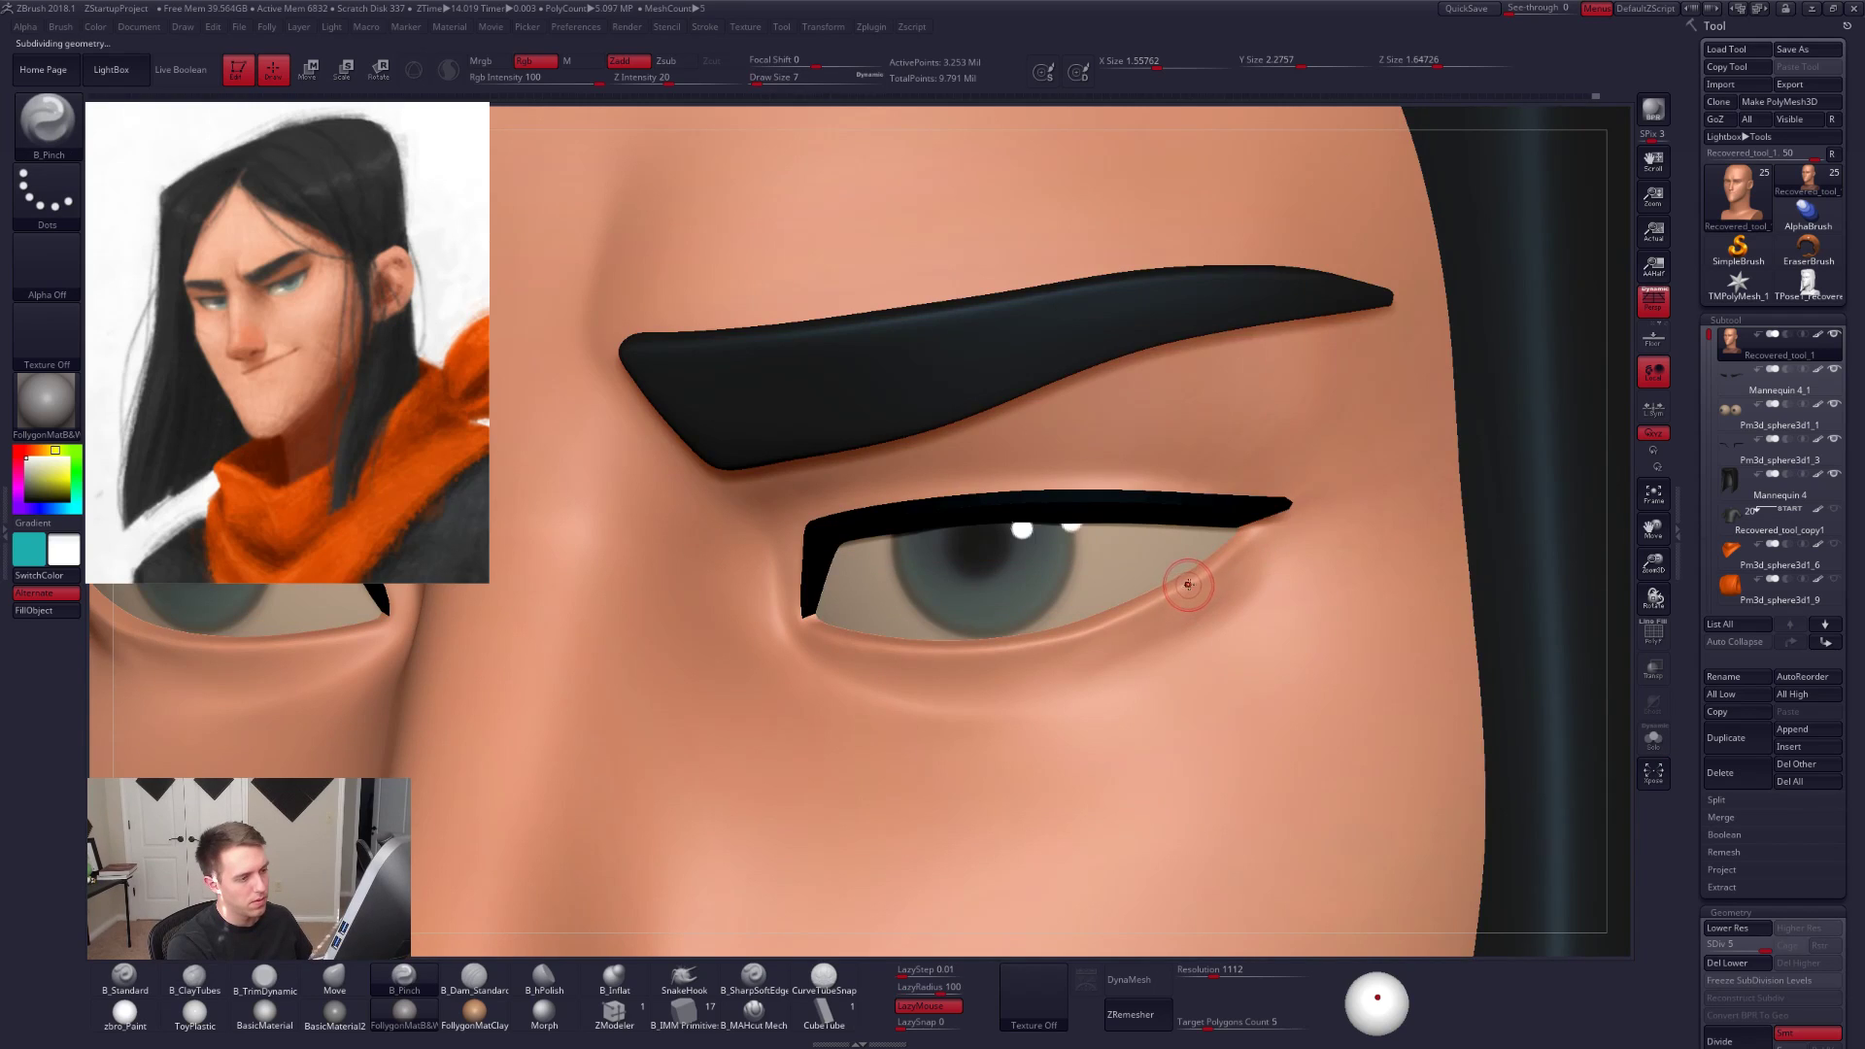
key("alt+s")
key("]")
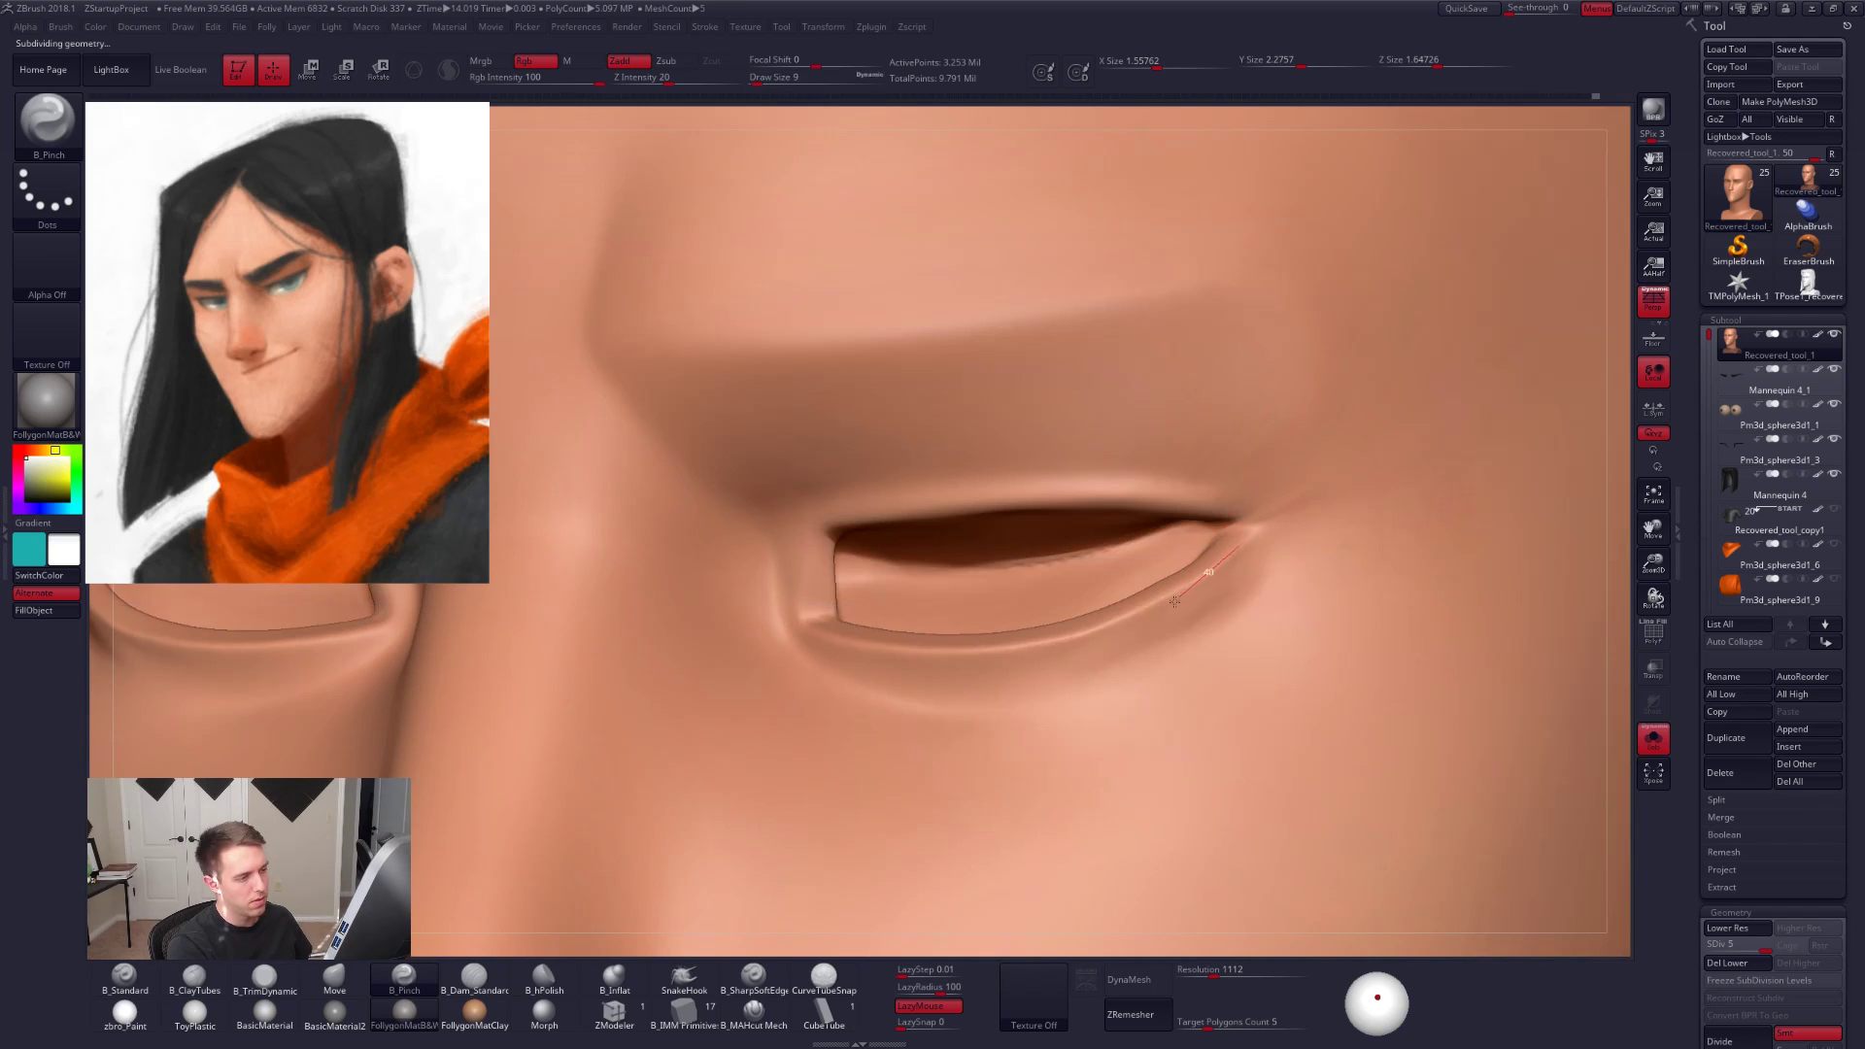
Step: Flatten and smooth the area beneath the lower eyelid's outer half with B_TrimDynamic at draw size 14
key("space")
left_click_drag(1193, 606, 1239, 575)
key("3")
key("space")
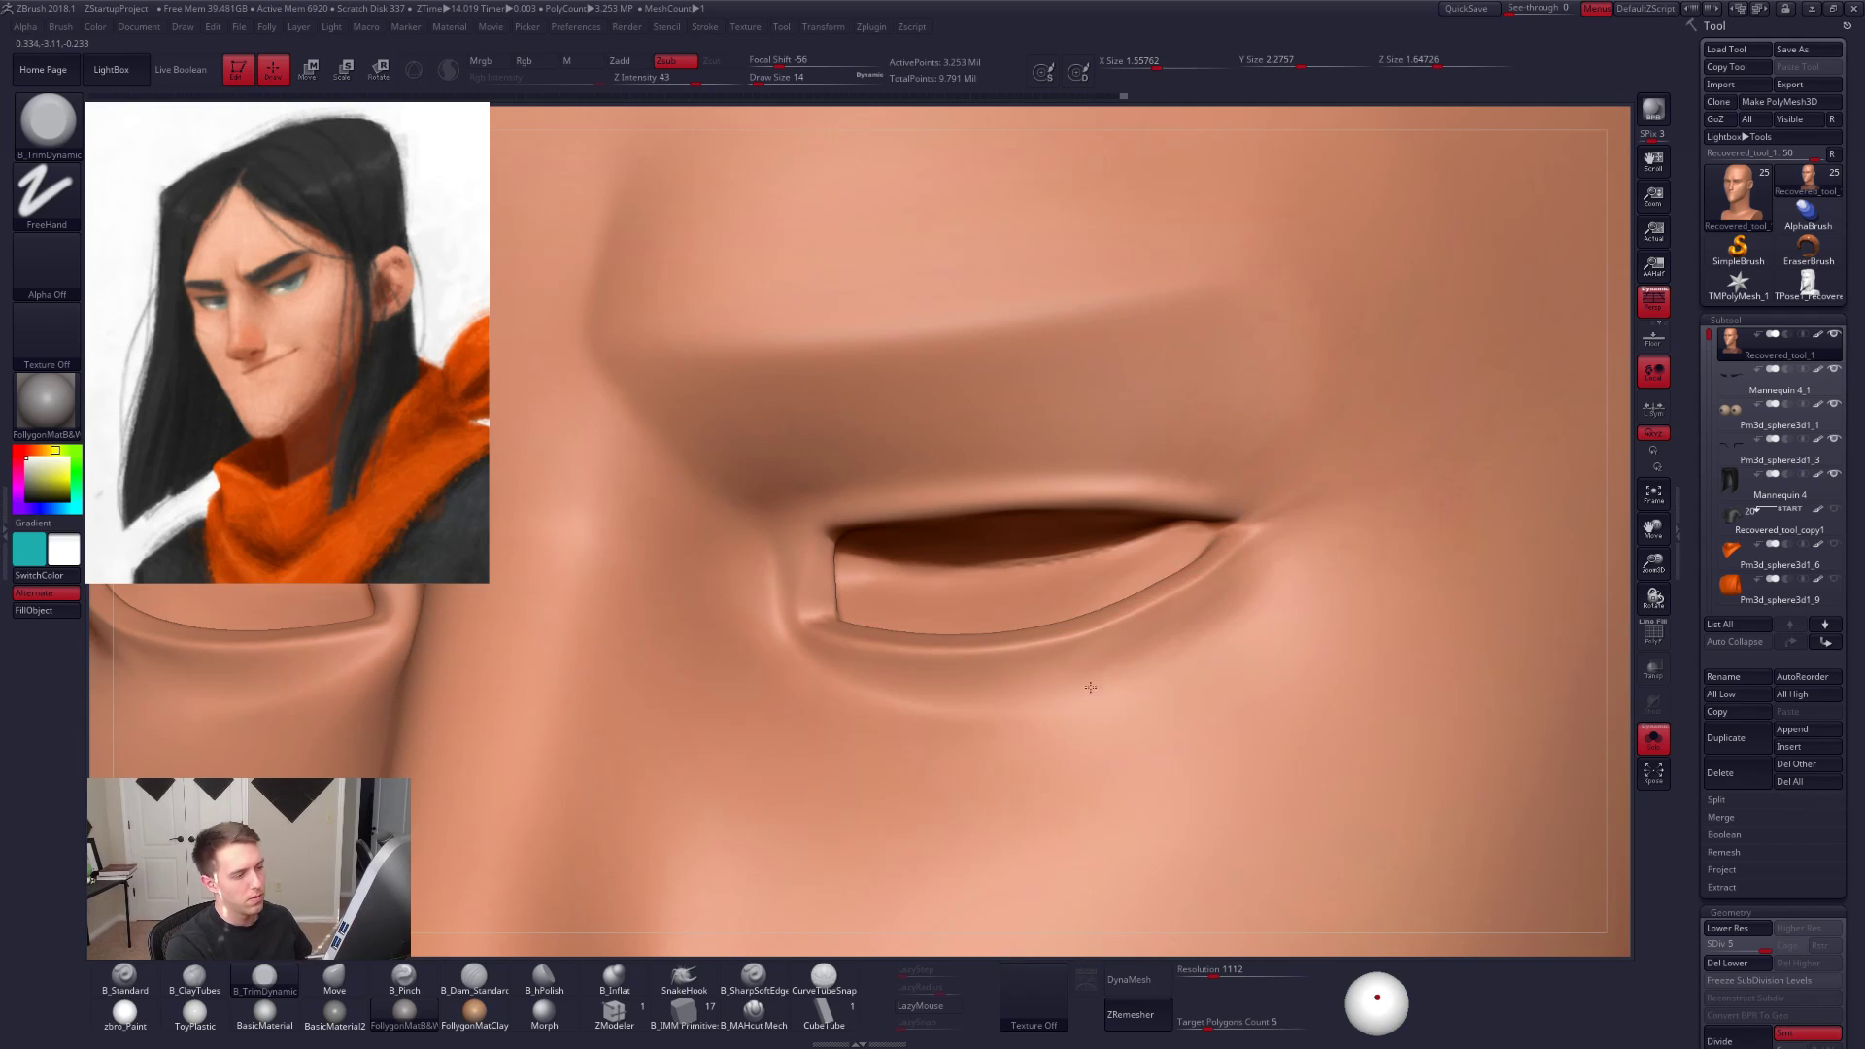
key("shift")
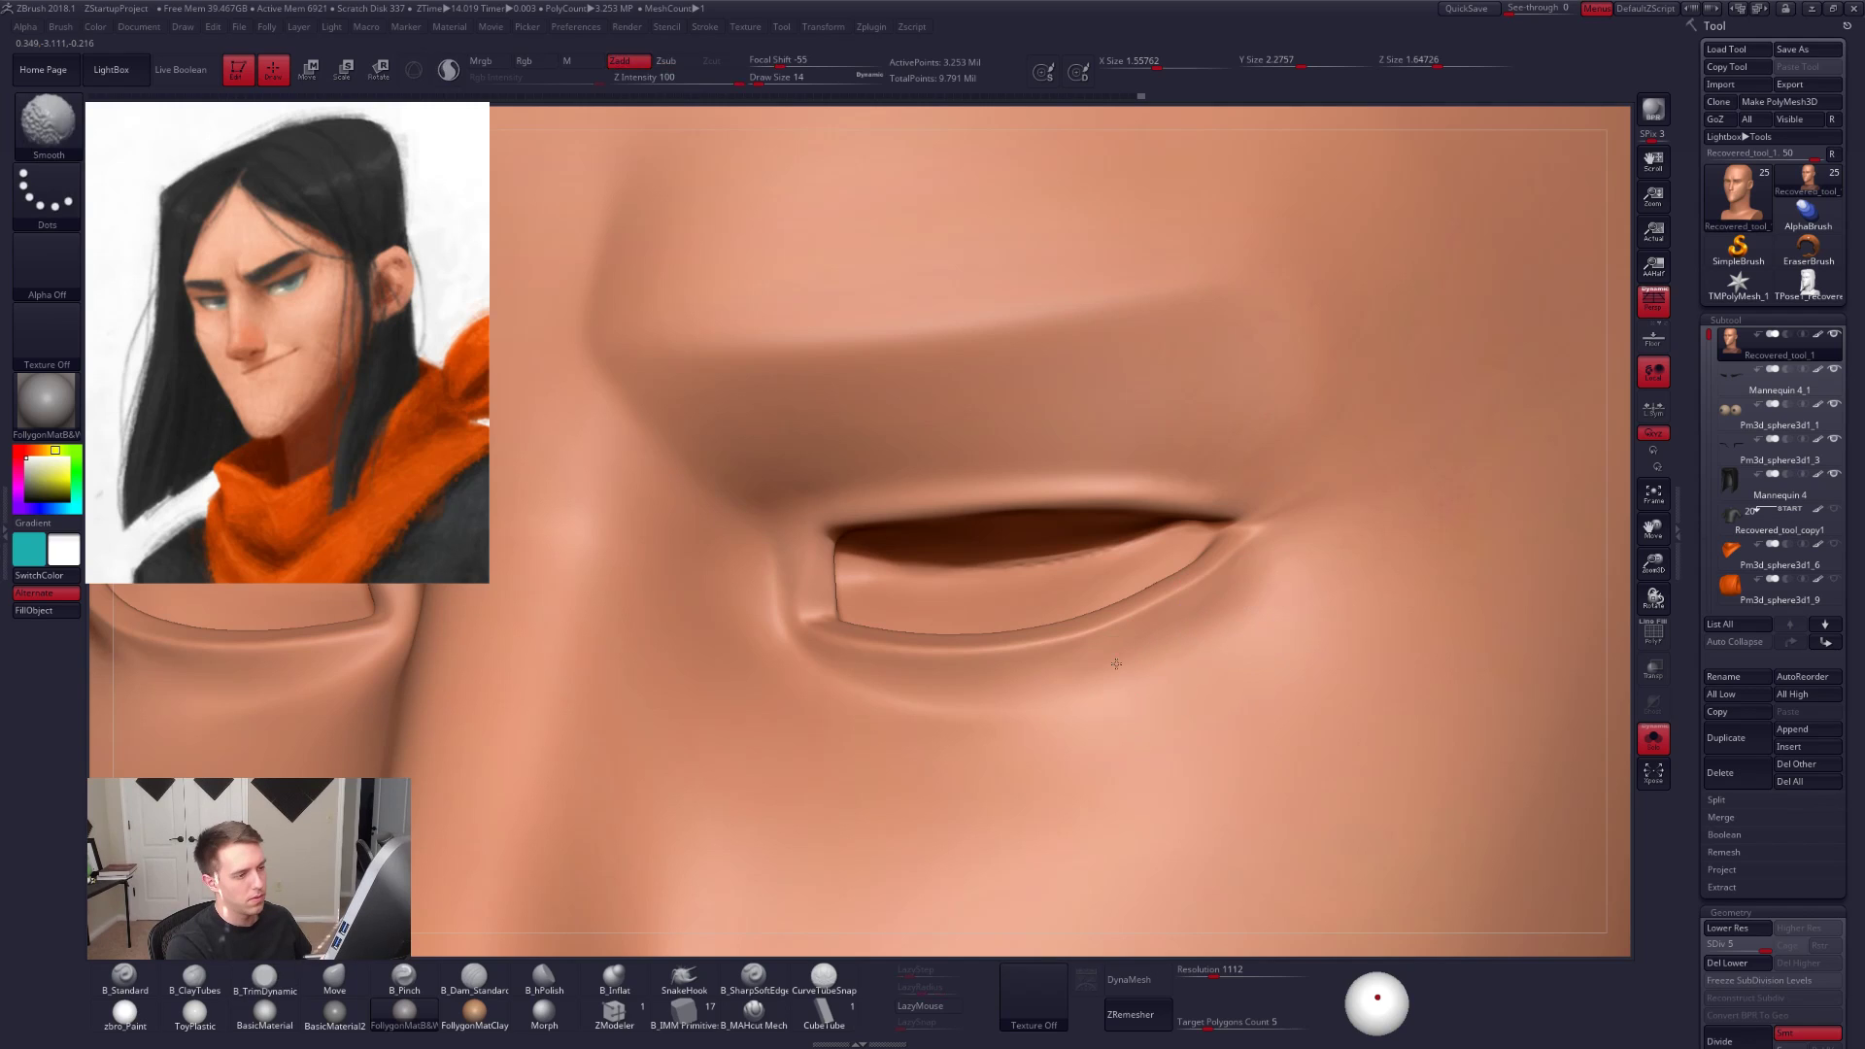
mouse_move(1230, 611)
right_mouse_down()
mouse_move(1593, 714)
mouse_move(1492, 740)
right_mouse_up()
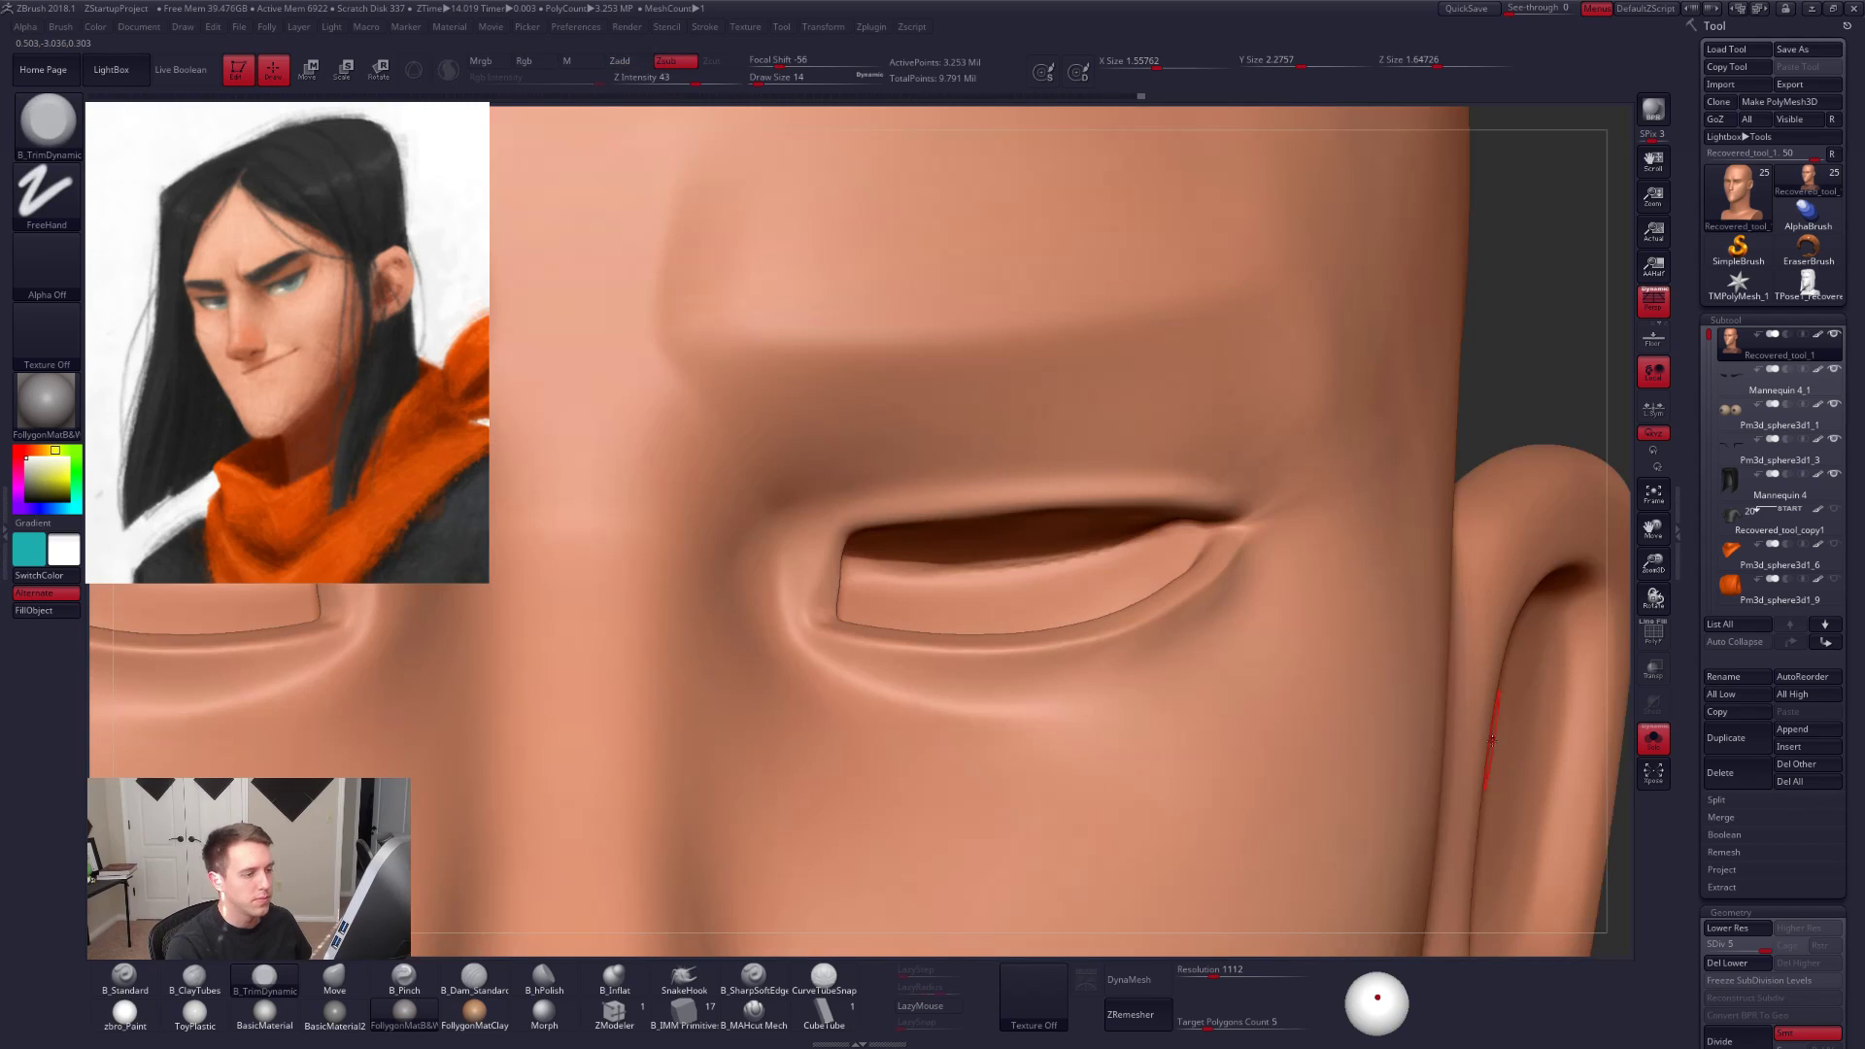
key("shift")
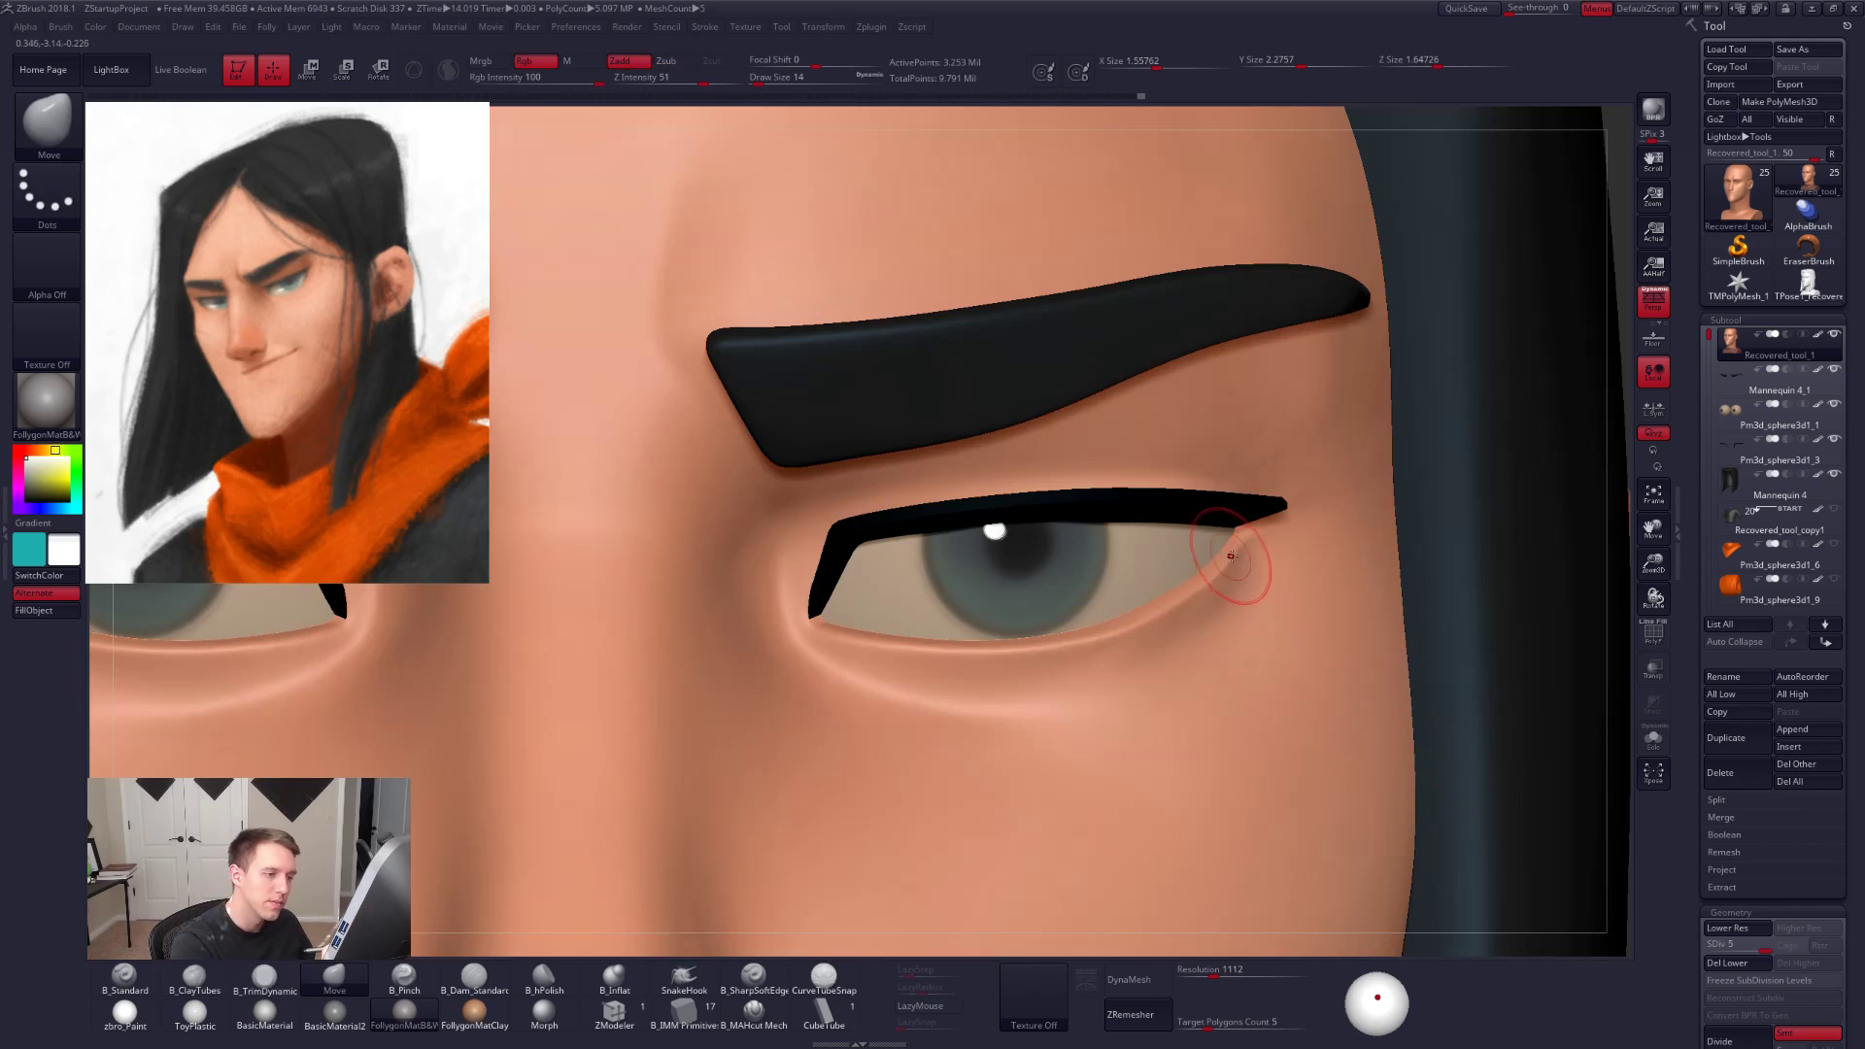
Step: Nudge the eye's outer corner at subdivision level 3 with the Move brush at draw size 12
key("shift+d")
key("shift+d")
key("b")
key("m")
key("v")
key("space")
left_click_drag(1242, 564, 1239, 559)
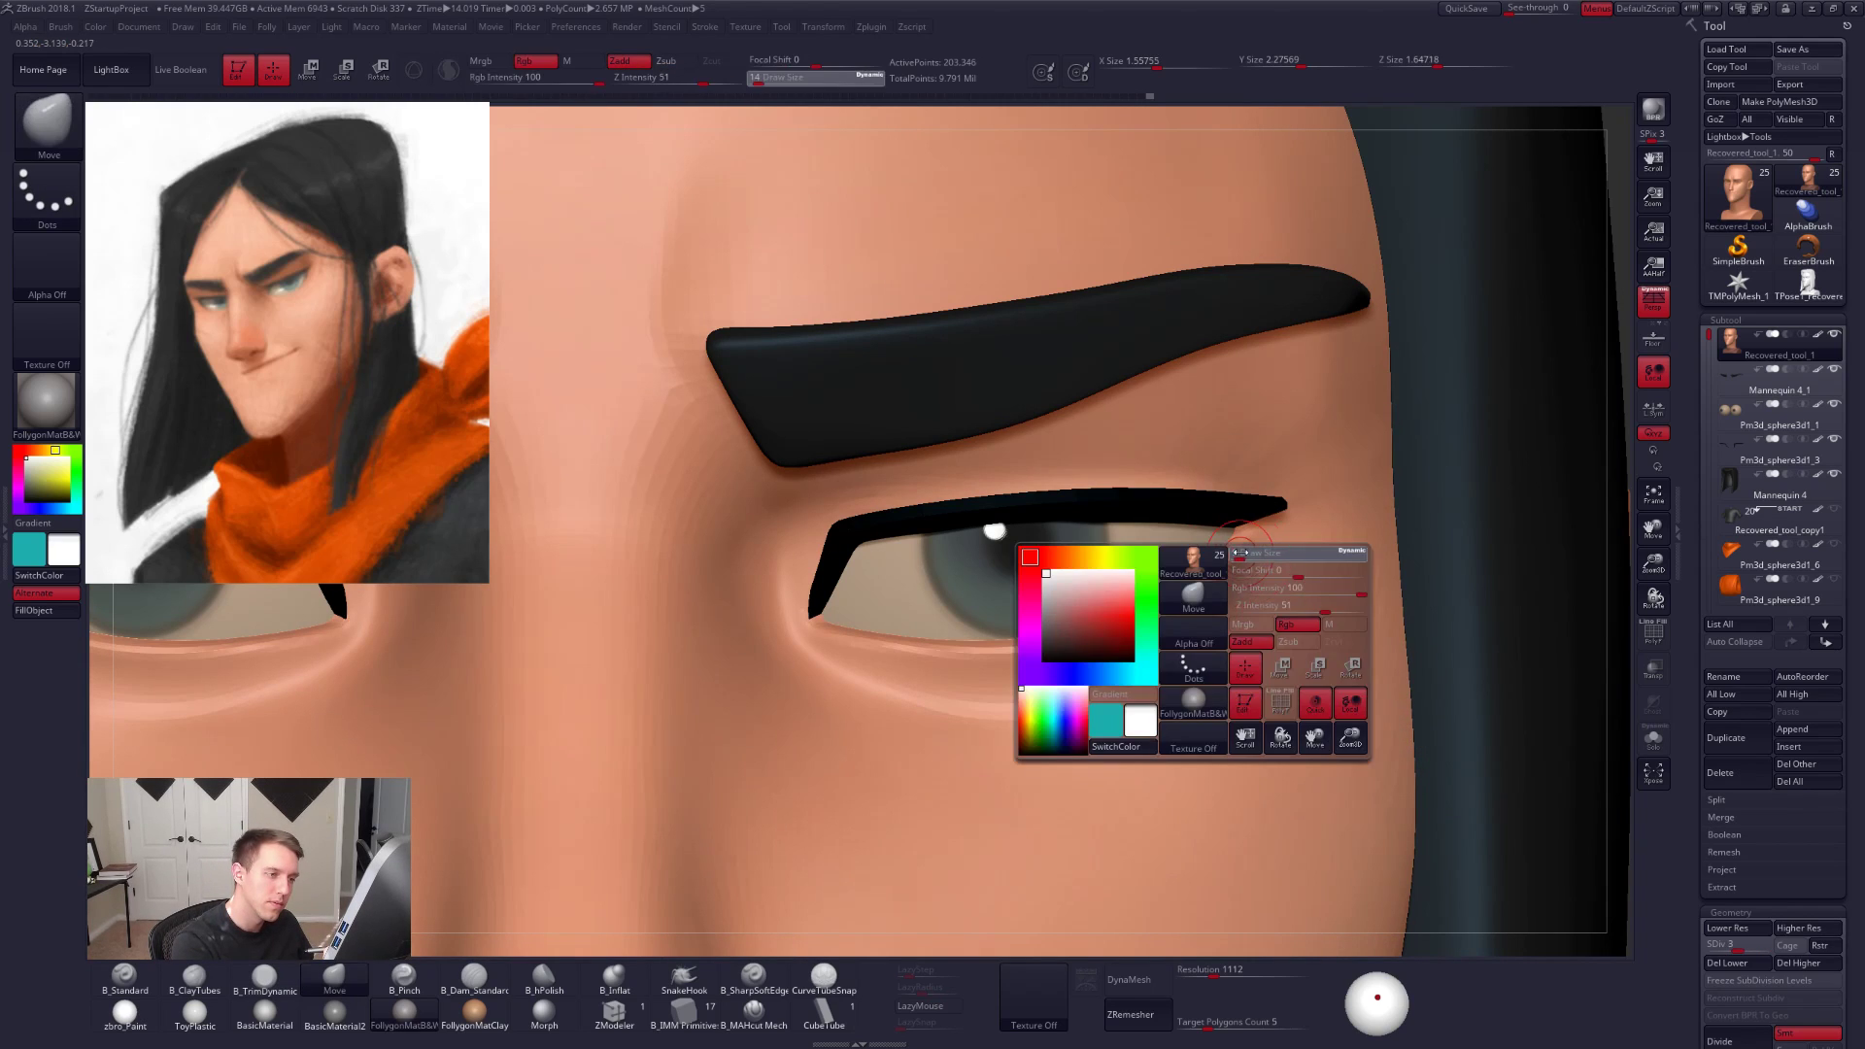
key("d")
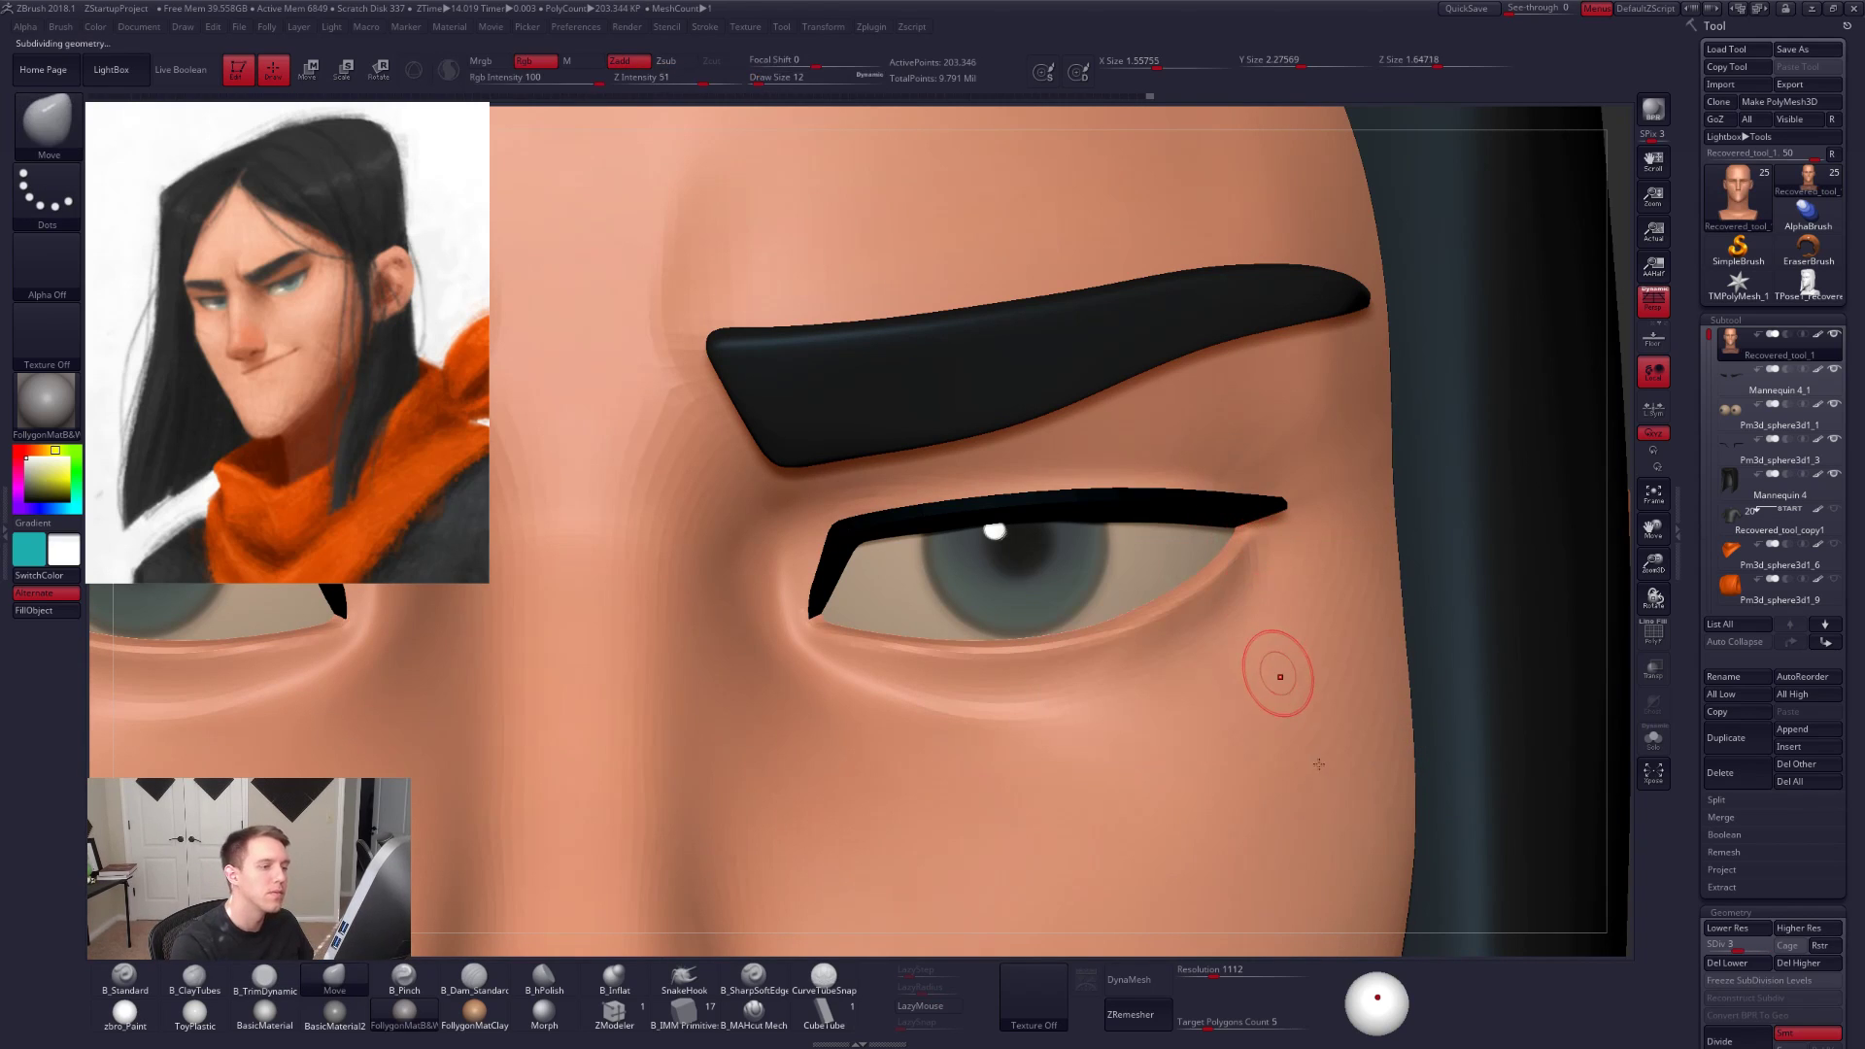
Step: Sharpen the lower eyelid rim and the crease beneath it at subdivision level 5 with B_Pinch at draw size 12
key("d")
key("b")
key("p")
key("i")
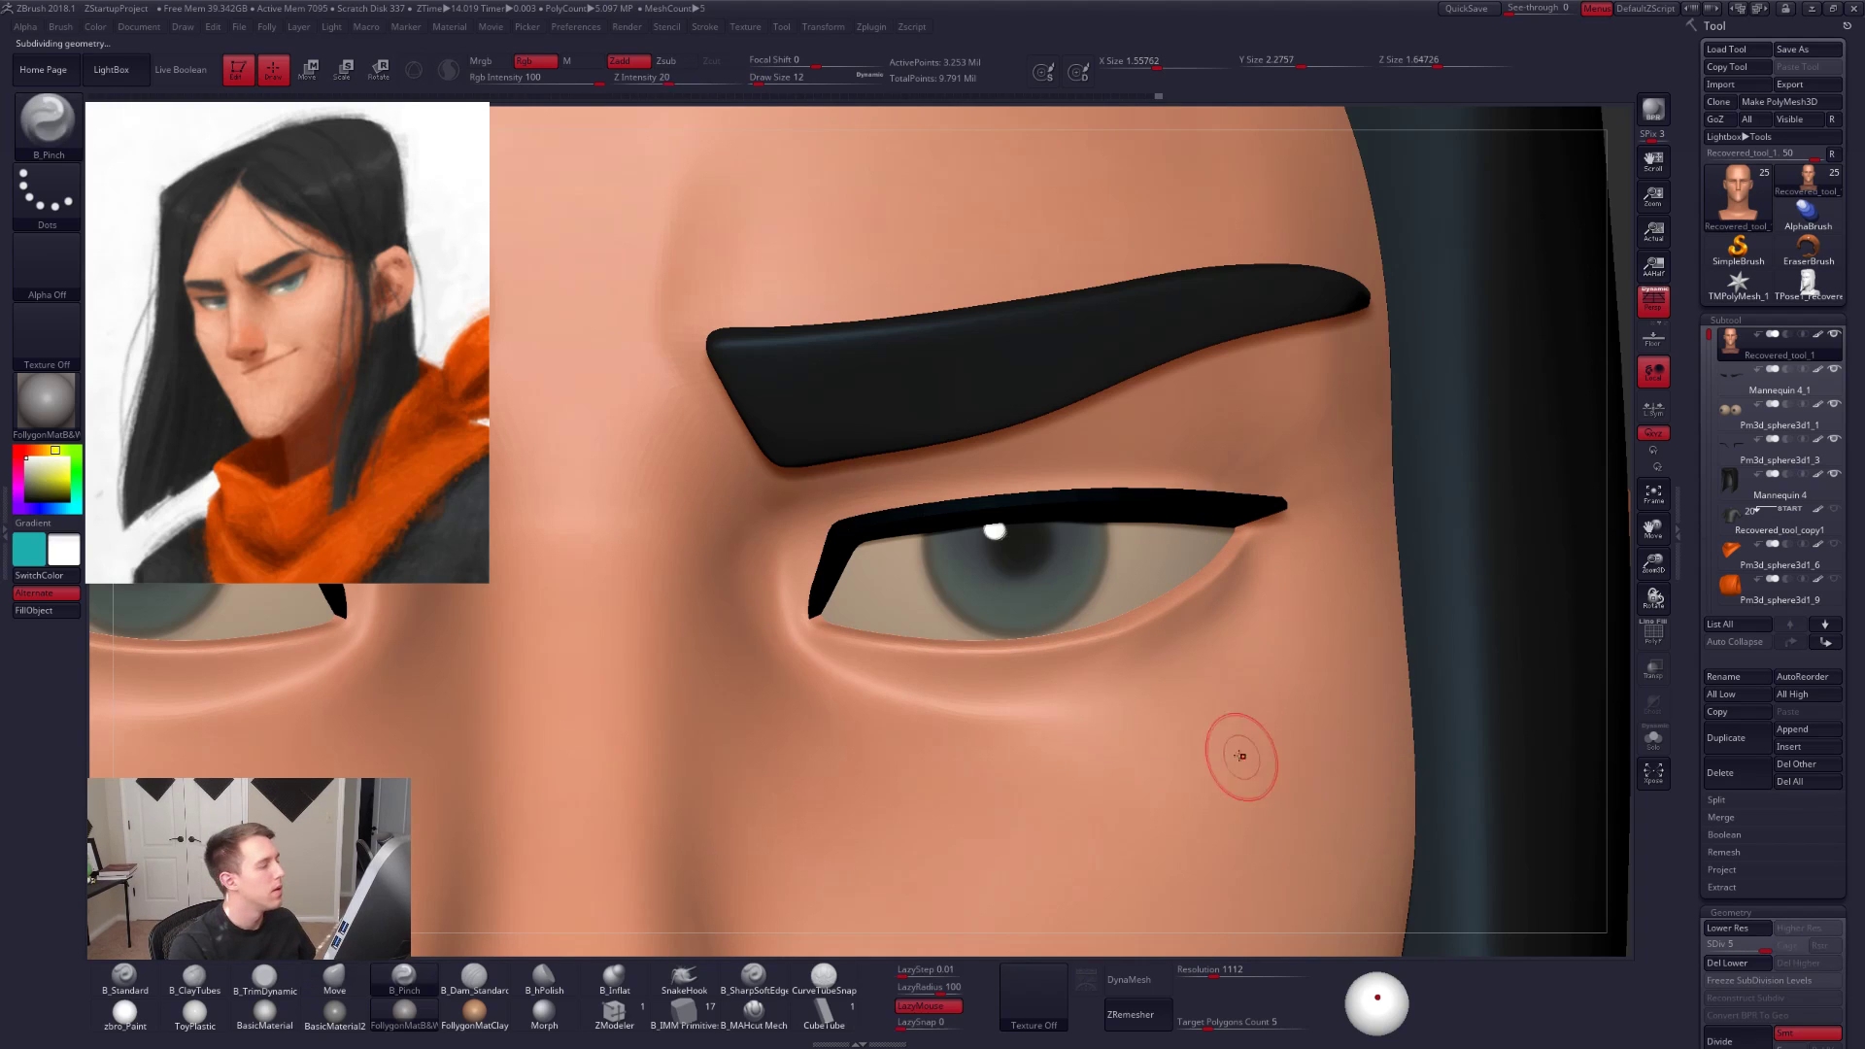
key("alt+s")
left_click_drag(890, 641, 1107, 638)
right_click_drag(882, 641, 878, 675, "ctrl")
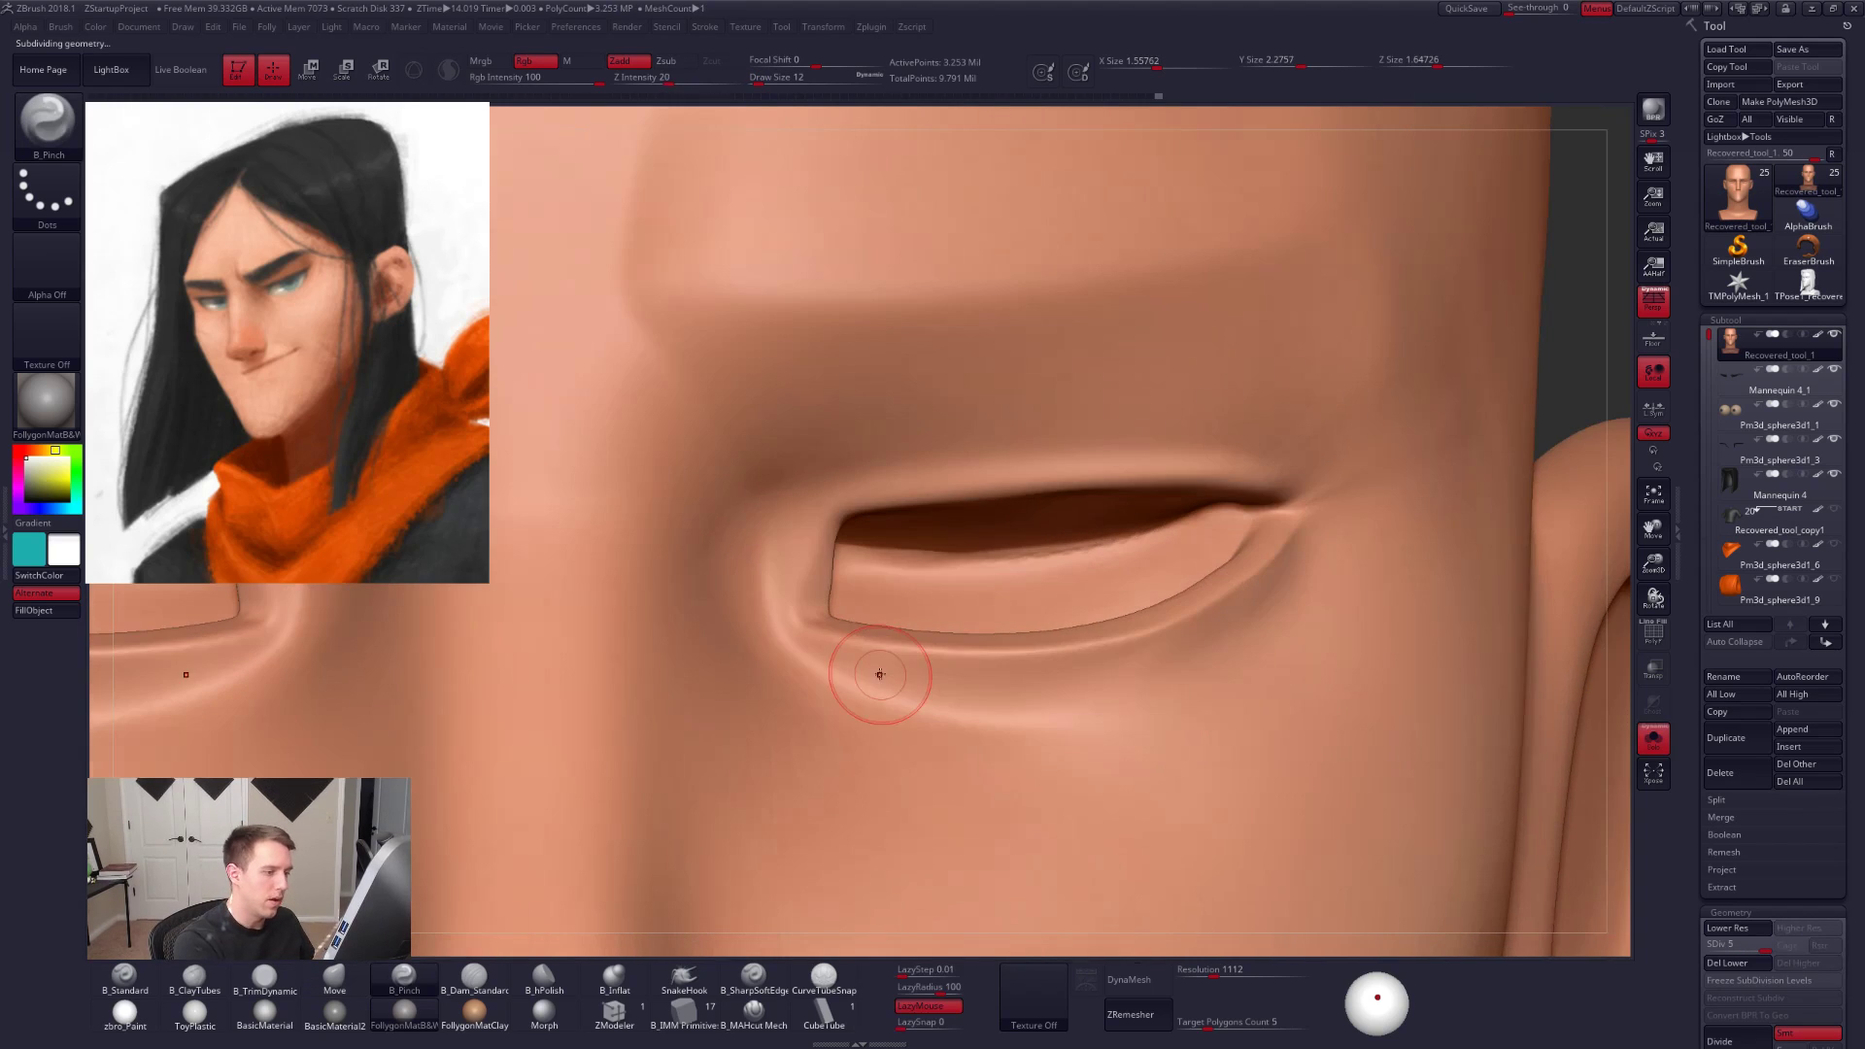
mouse_move(865, 669)
left_mouse_down()
mouse_move(812, 629)
mouse_move(839, 654)
left_mouse_up()
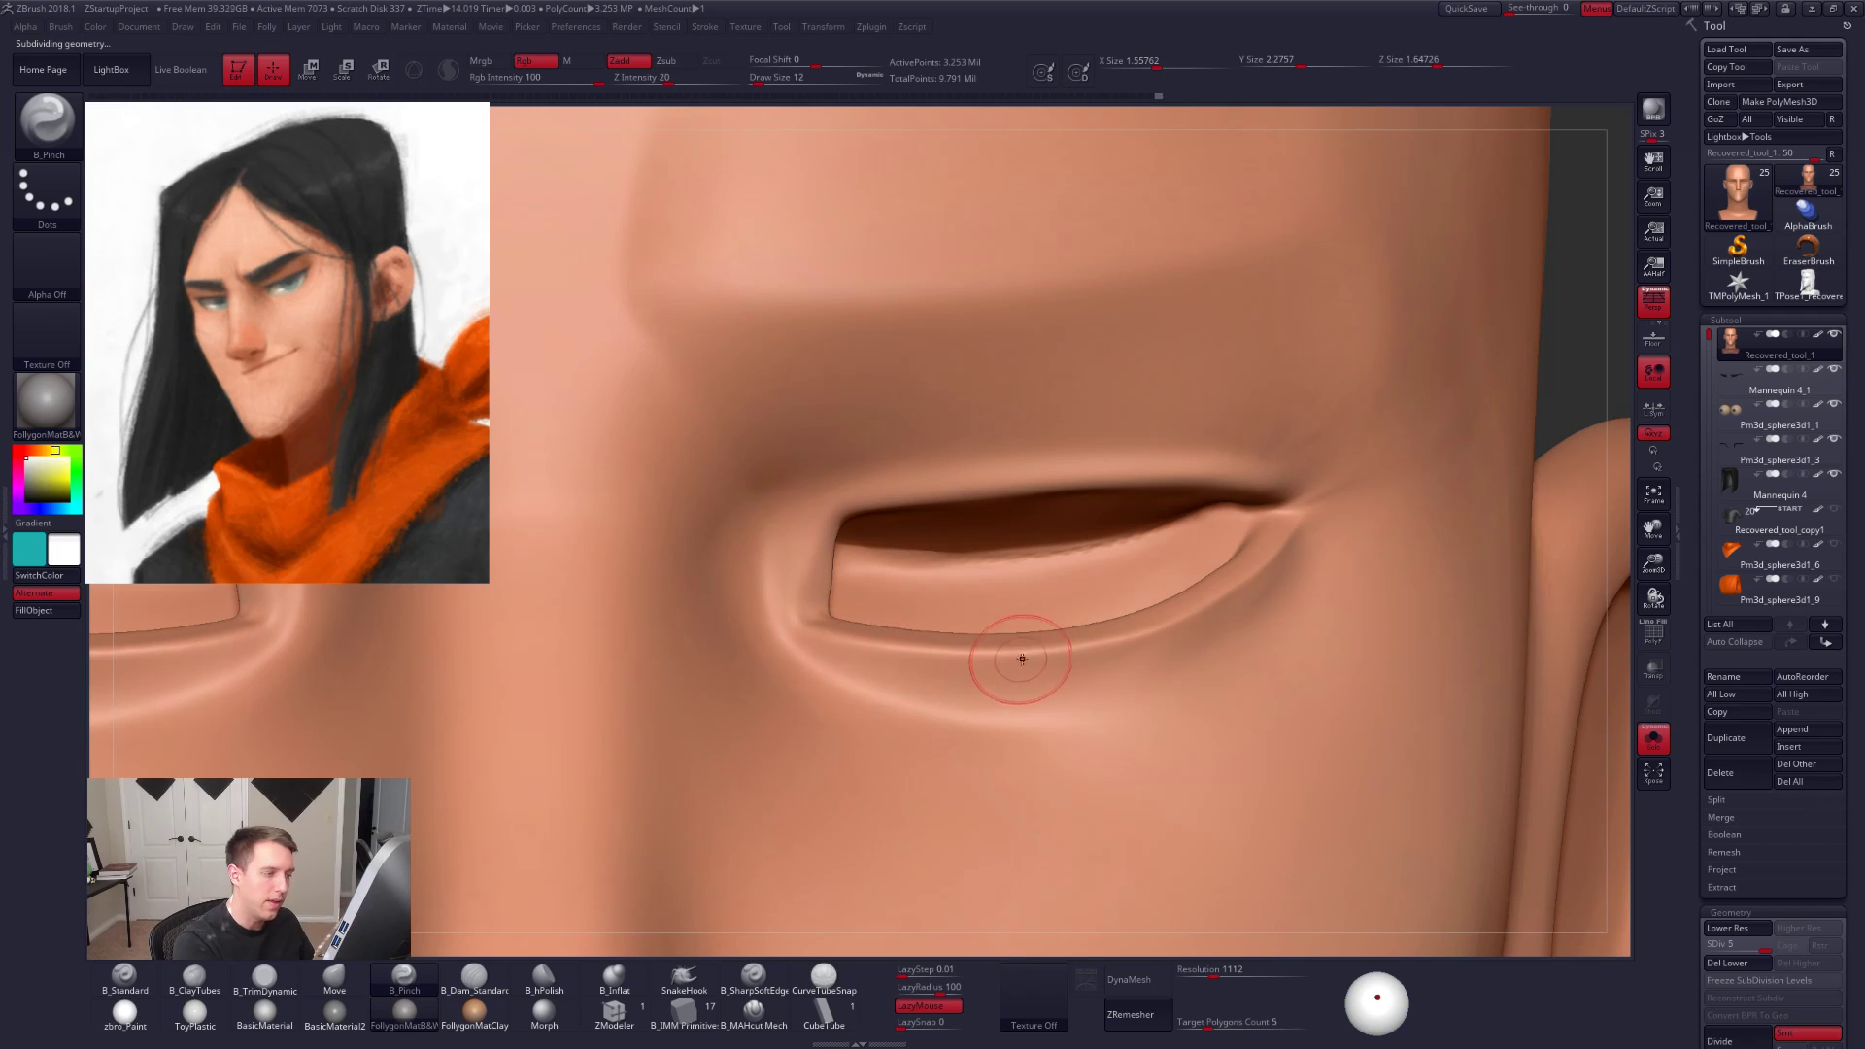
Step: Smooth the skin below the outer eye corner at subdivision level 4 and pinch the lower eyelid rim again at level 5
key("alt+s")
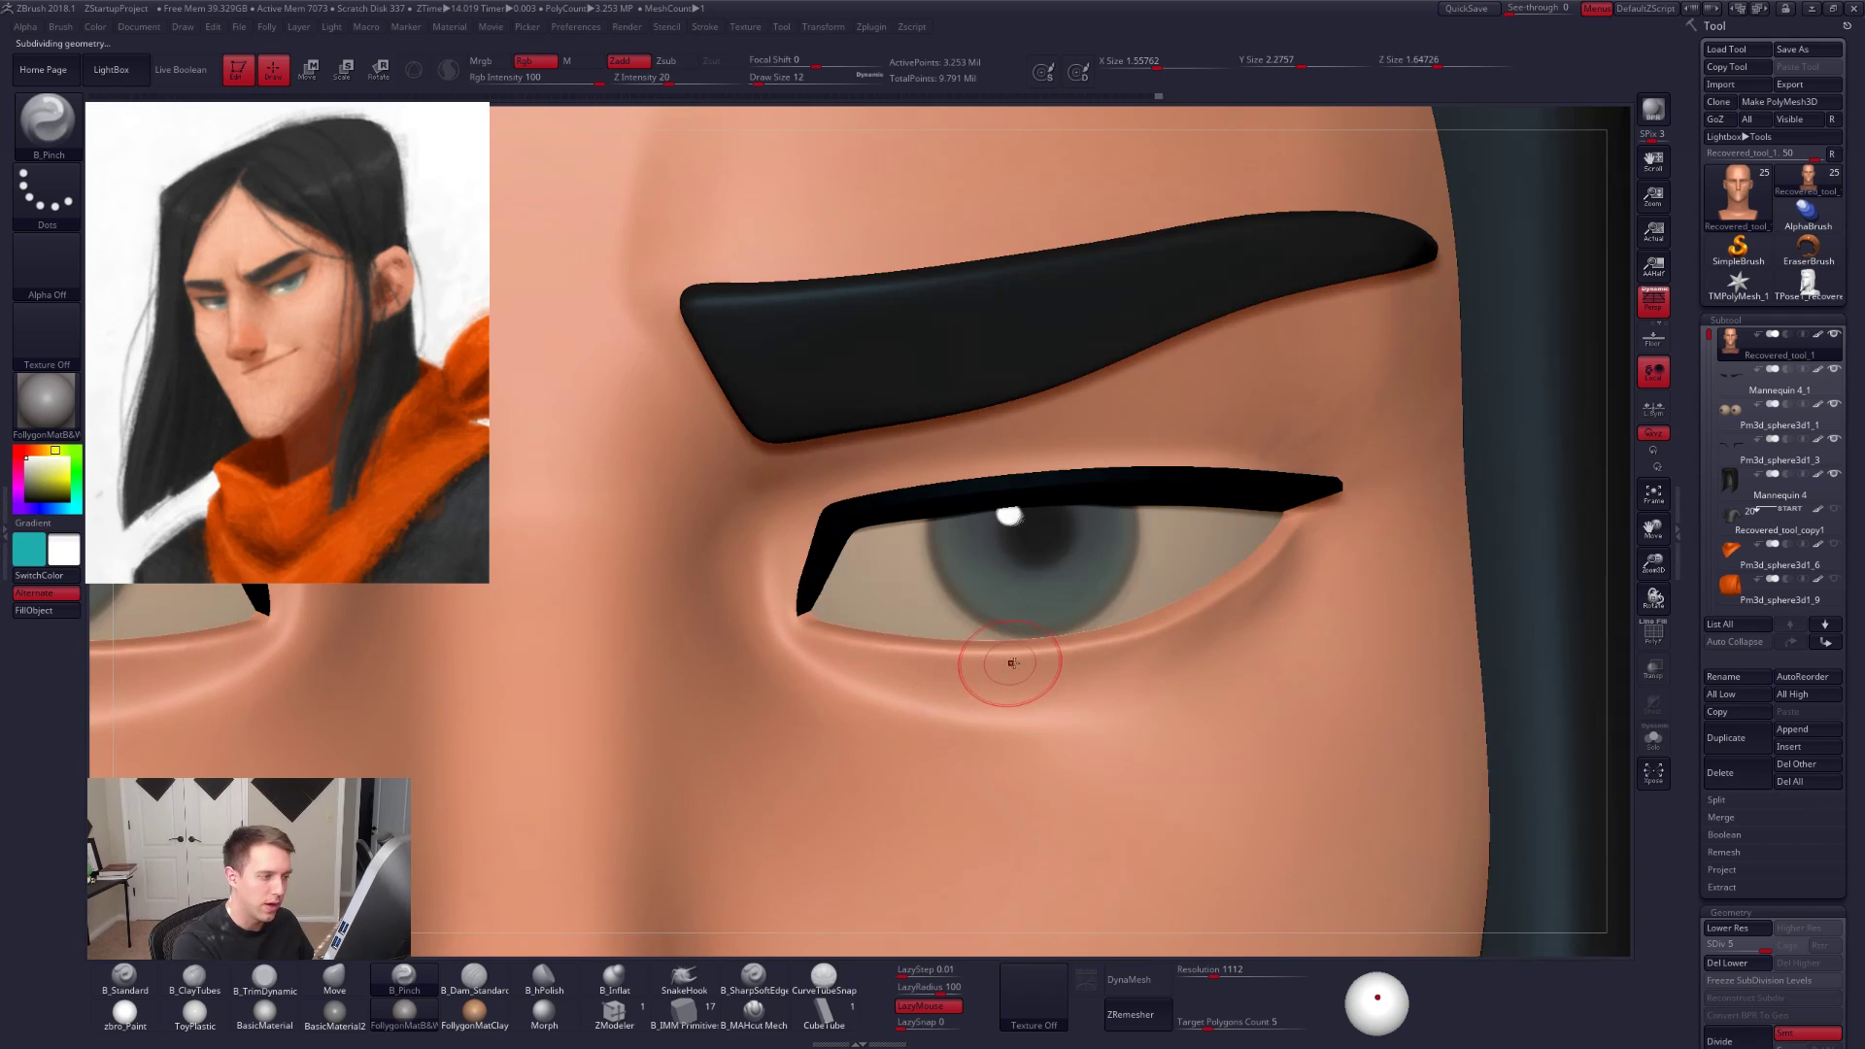
key("shift")
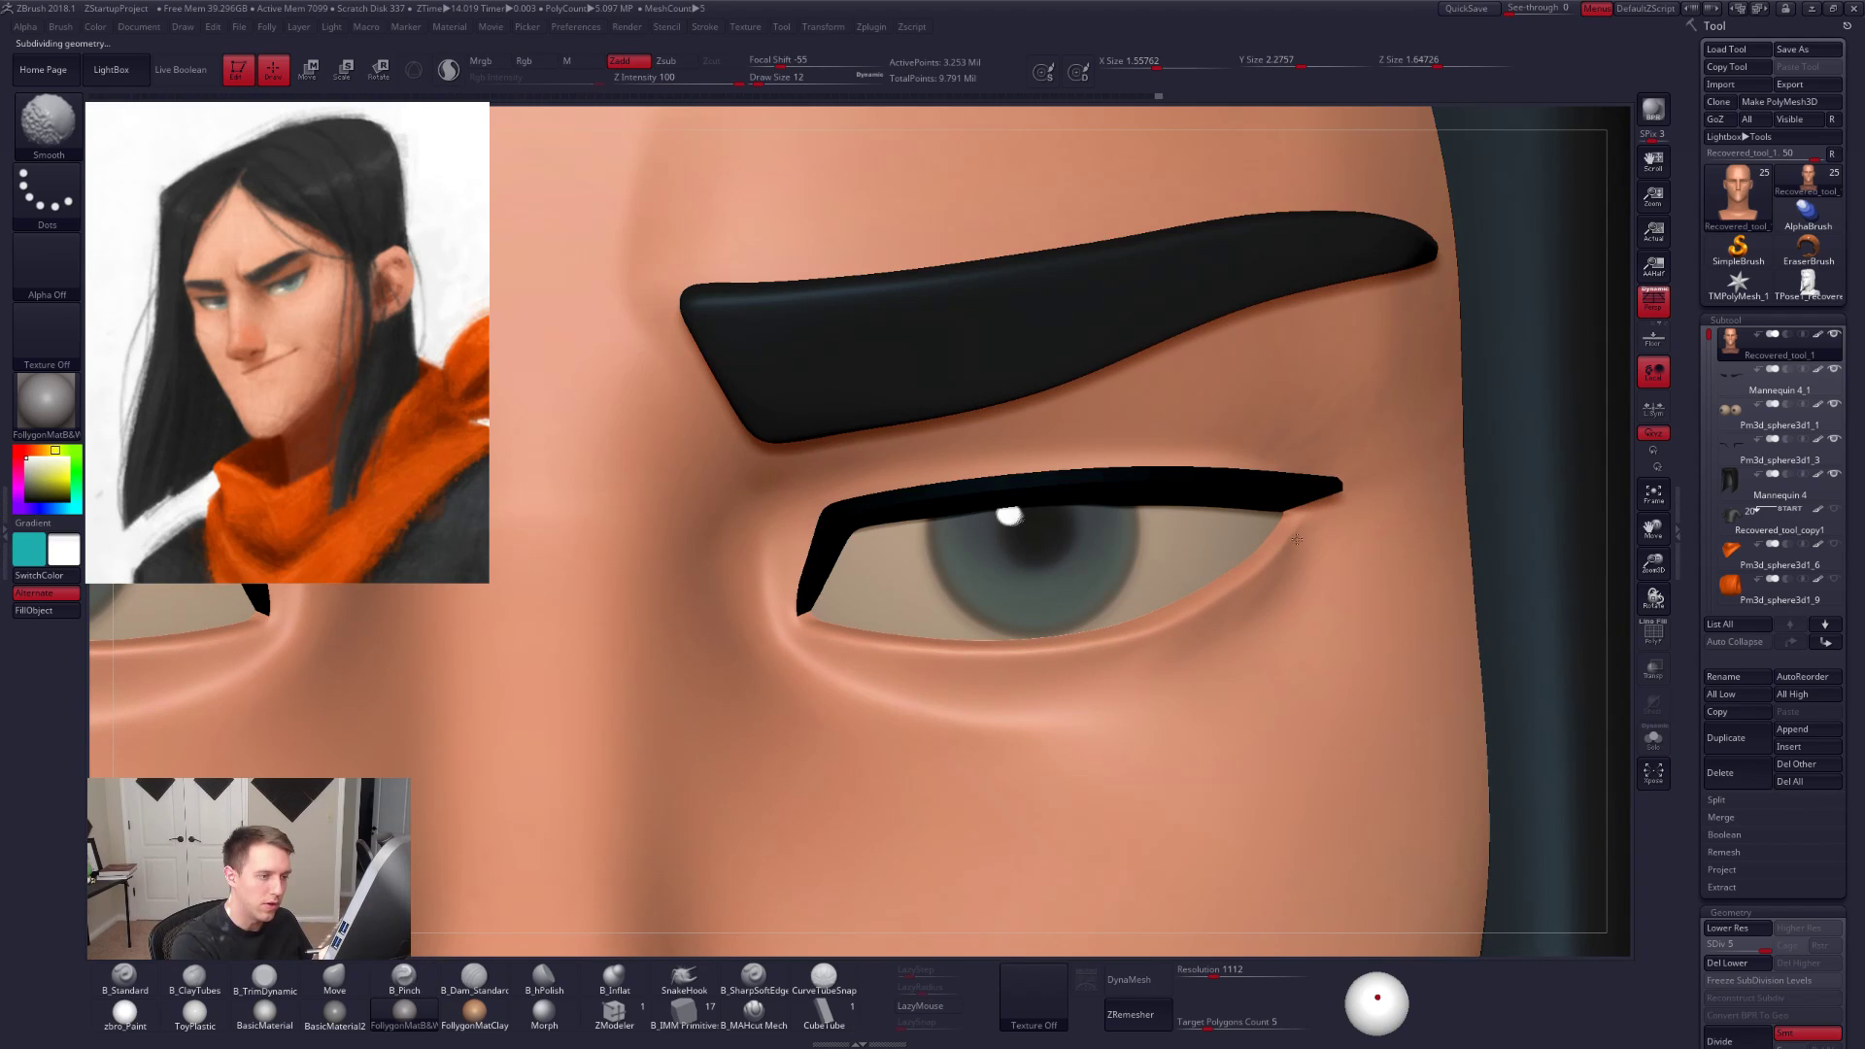
key("shift+d")
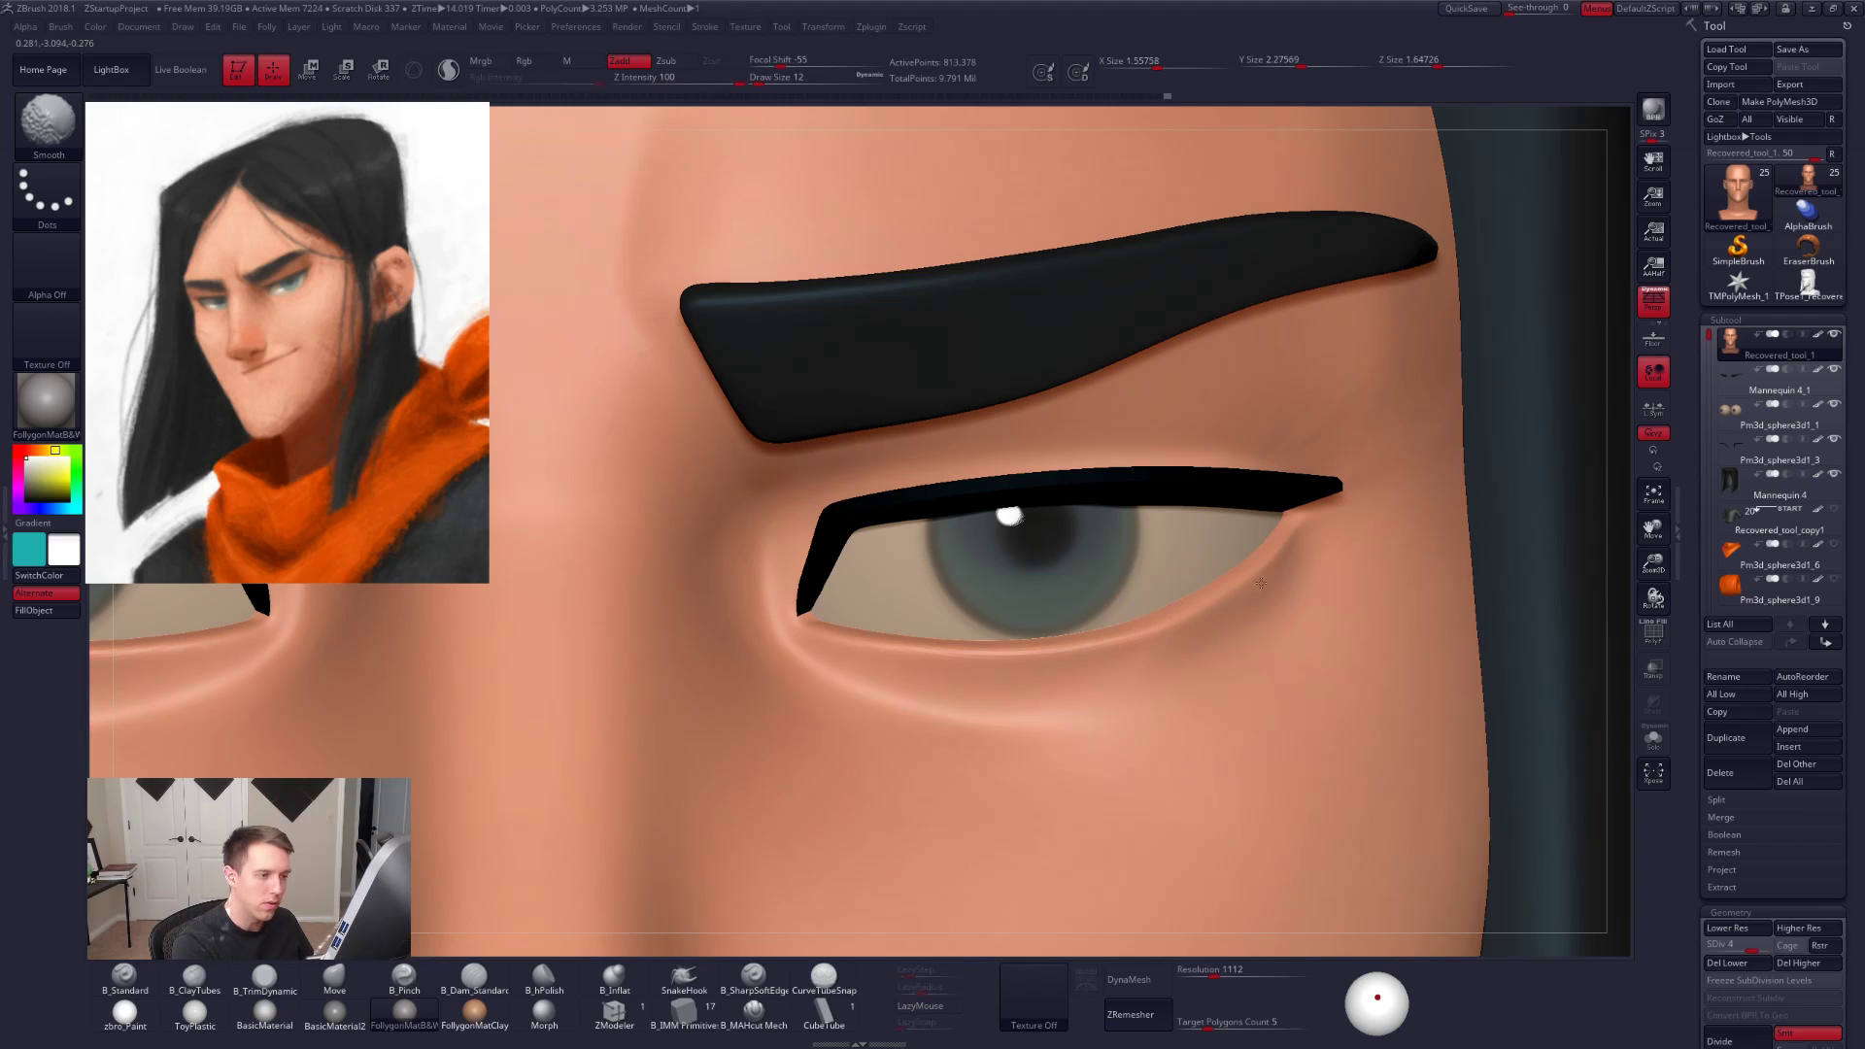
key("d")
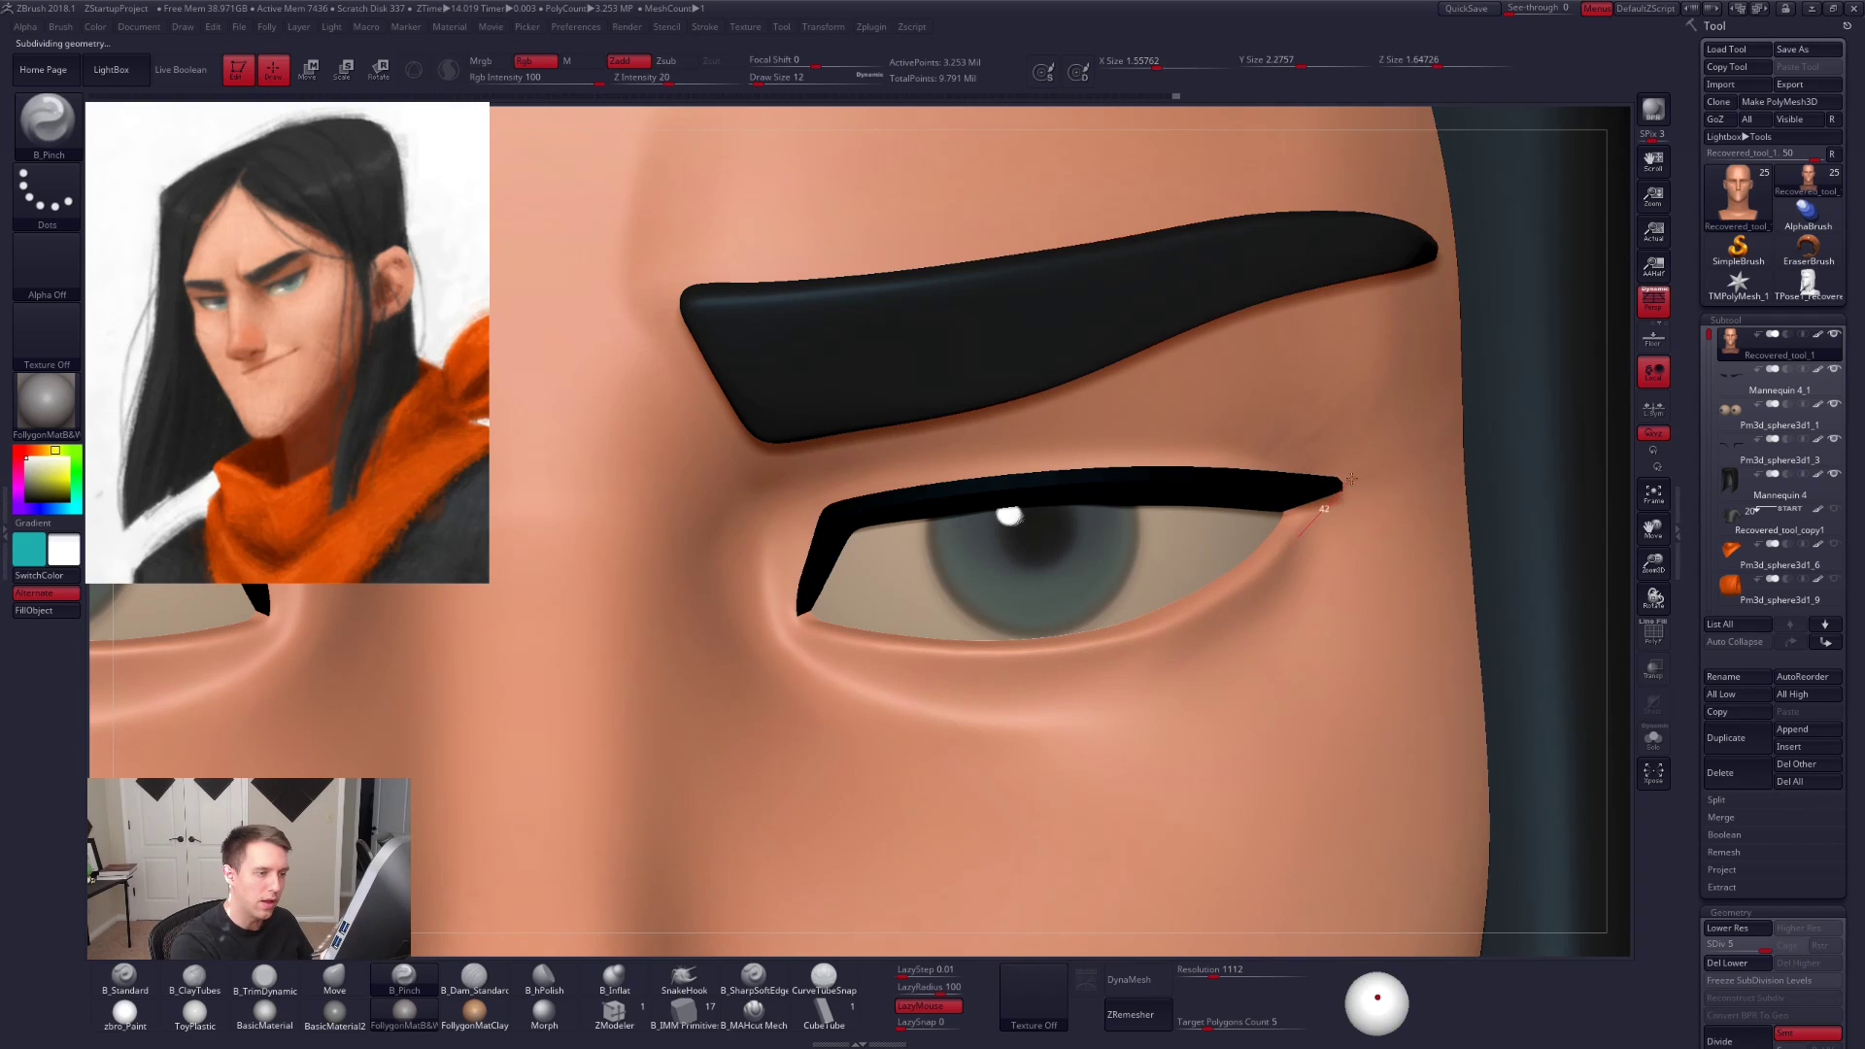
left_click_drag(1069, 659, 1168, 628)
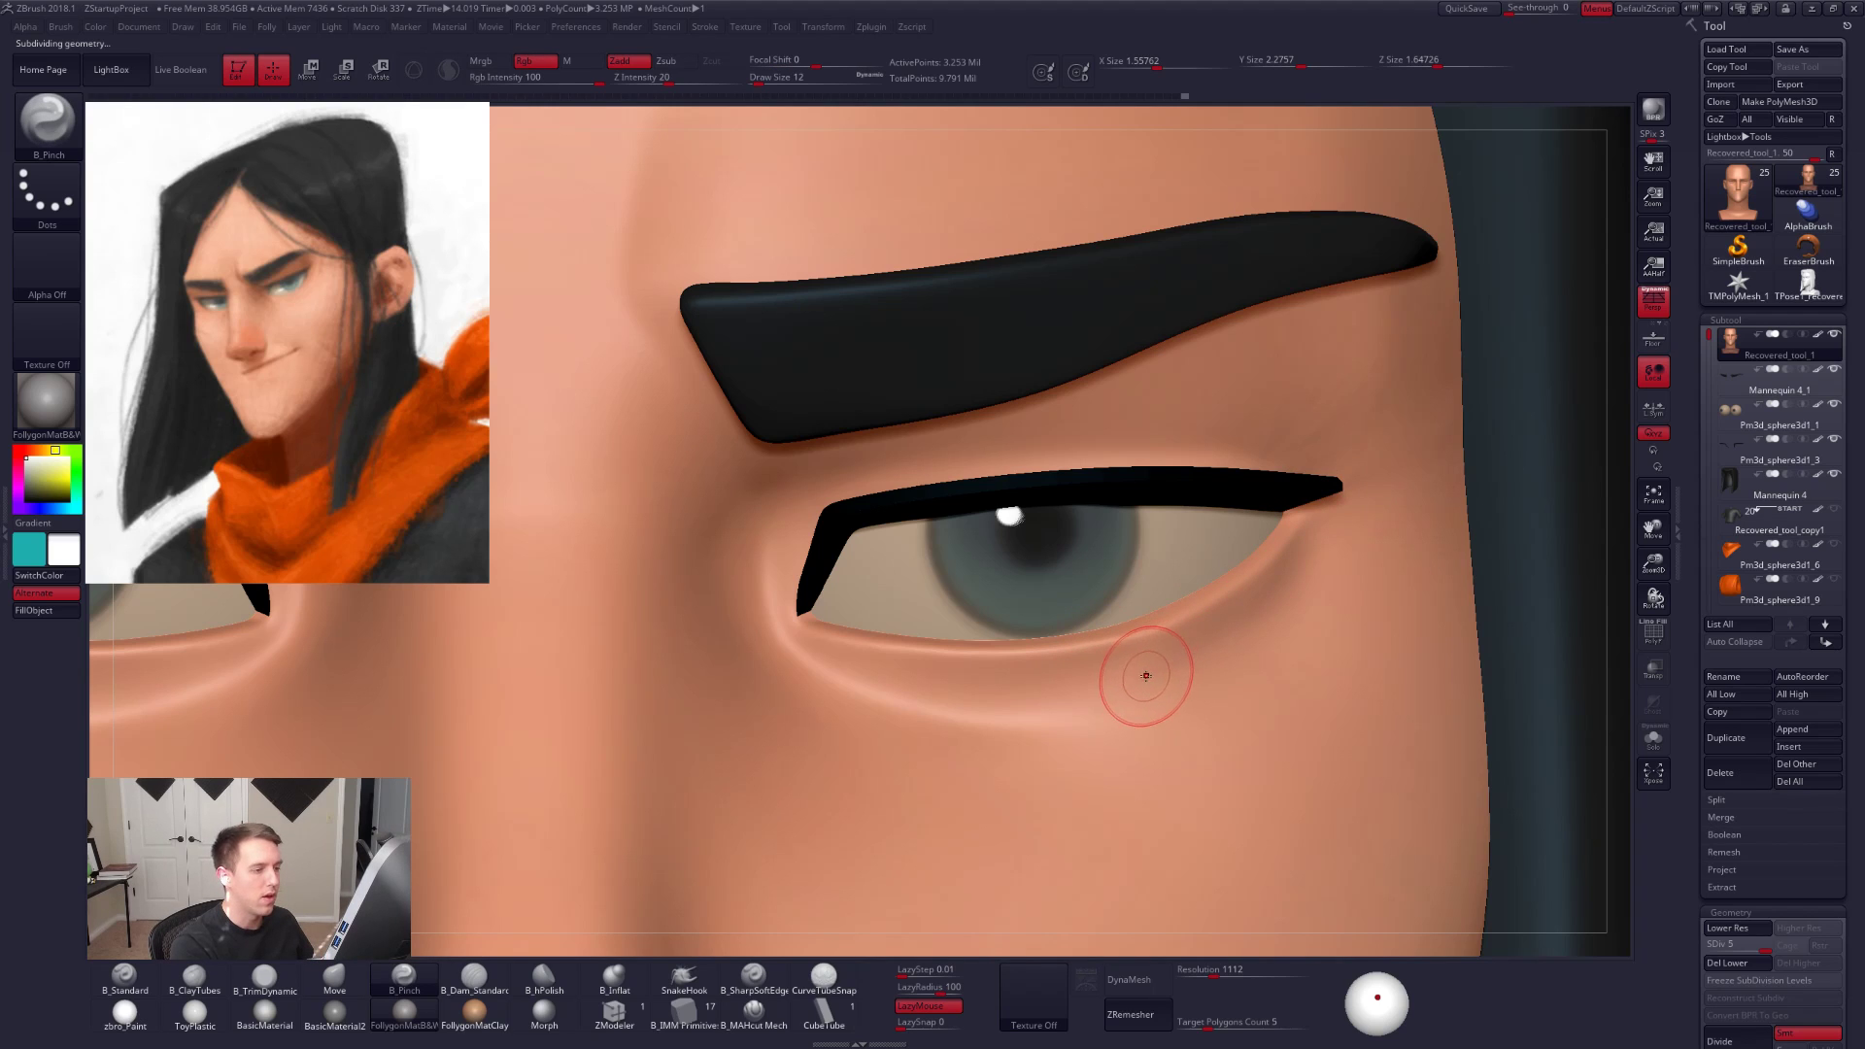
key("alt+s")
Step: Adjust the lower eyelid and upper cheek in three-quarter view with the Move brush at draw size 38
right_click_drag(1154, 612, 1447, 754, "ctrl")
mouse_move(1112, 672)
right_mouse_down("alt")
mouse_move(1087, 675)
mouse_move(1103, 690)
mouse_move(1166, 679)
right_mouse_up("alt")
key("b")
key("m")
key("v")
key("space")
left_click_drag(1205, 745, 1212, 745)
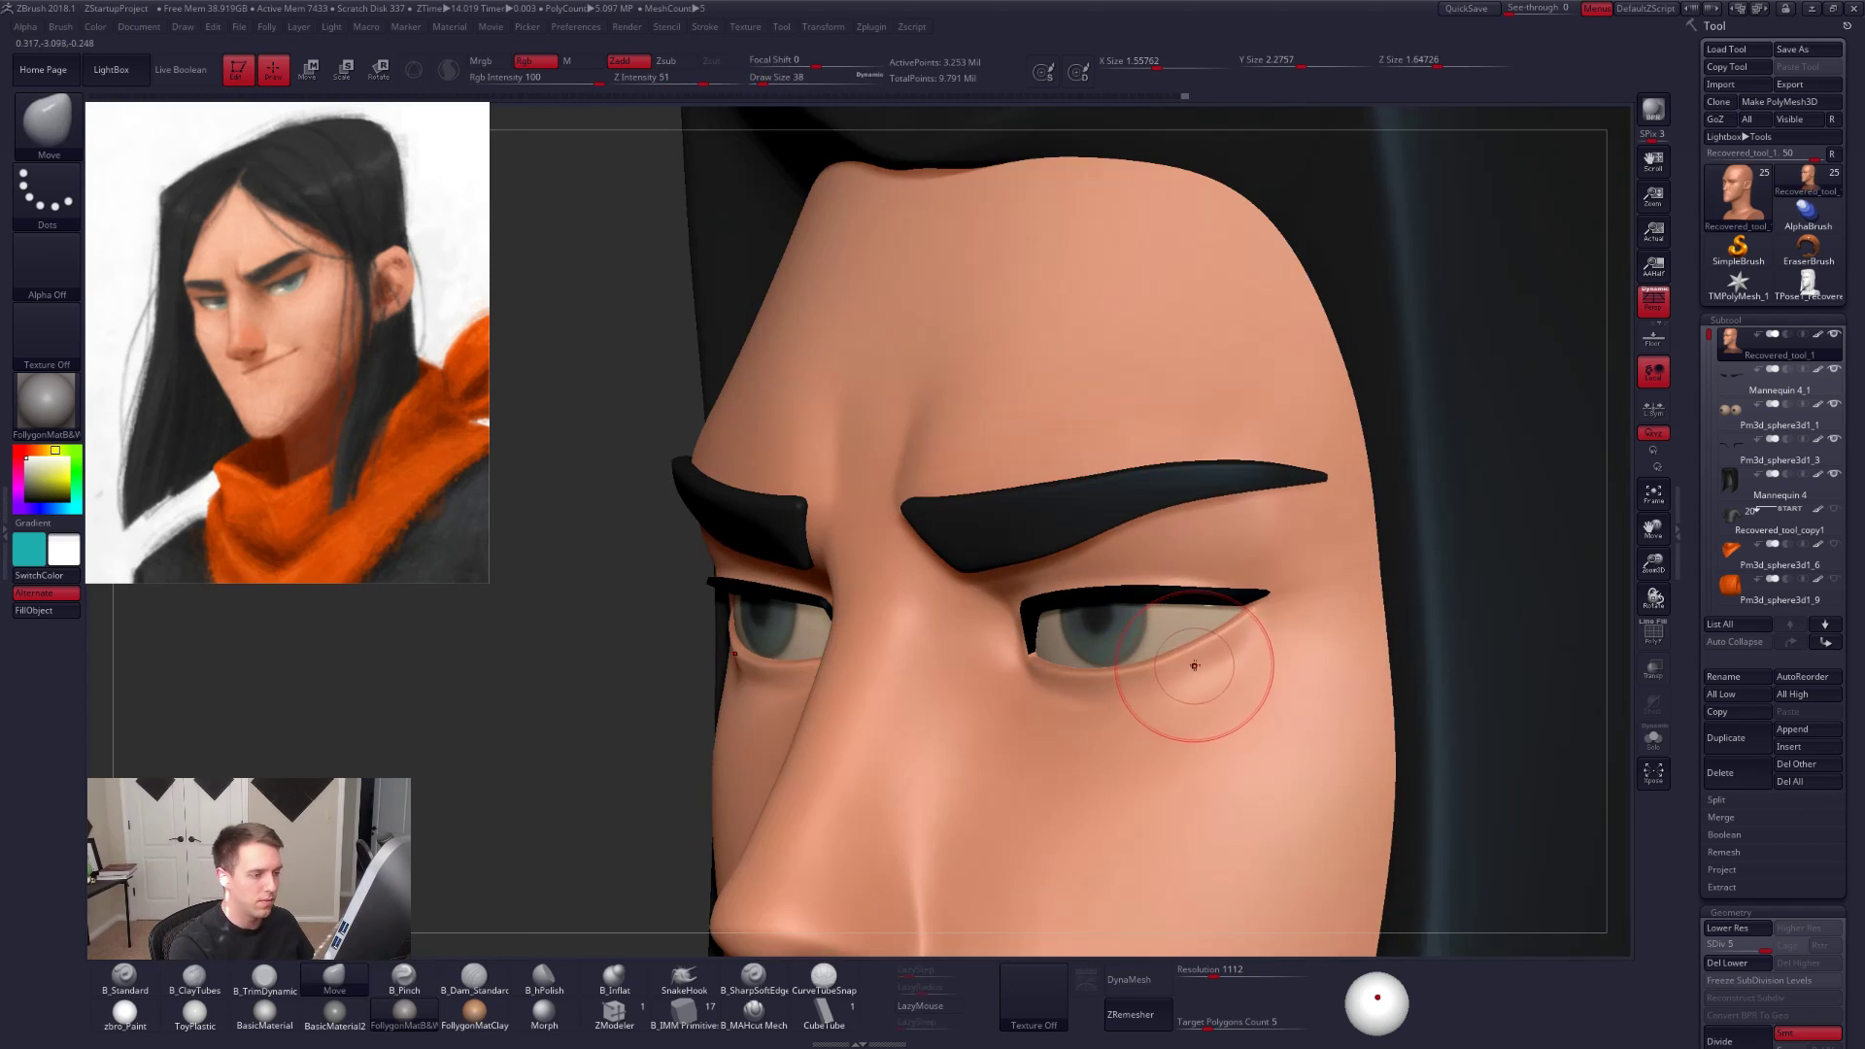
right_click_drag(1219, 682, 1283, 790)
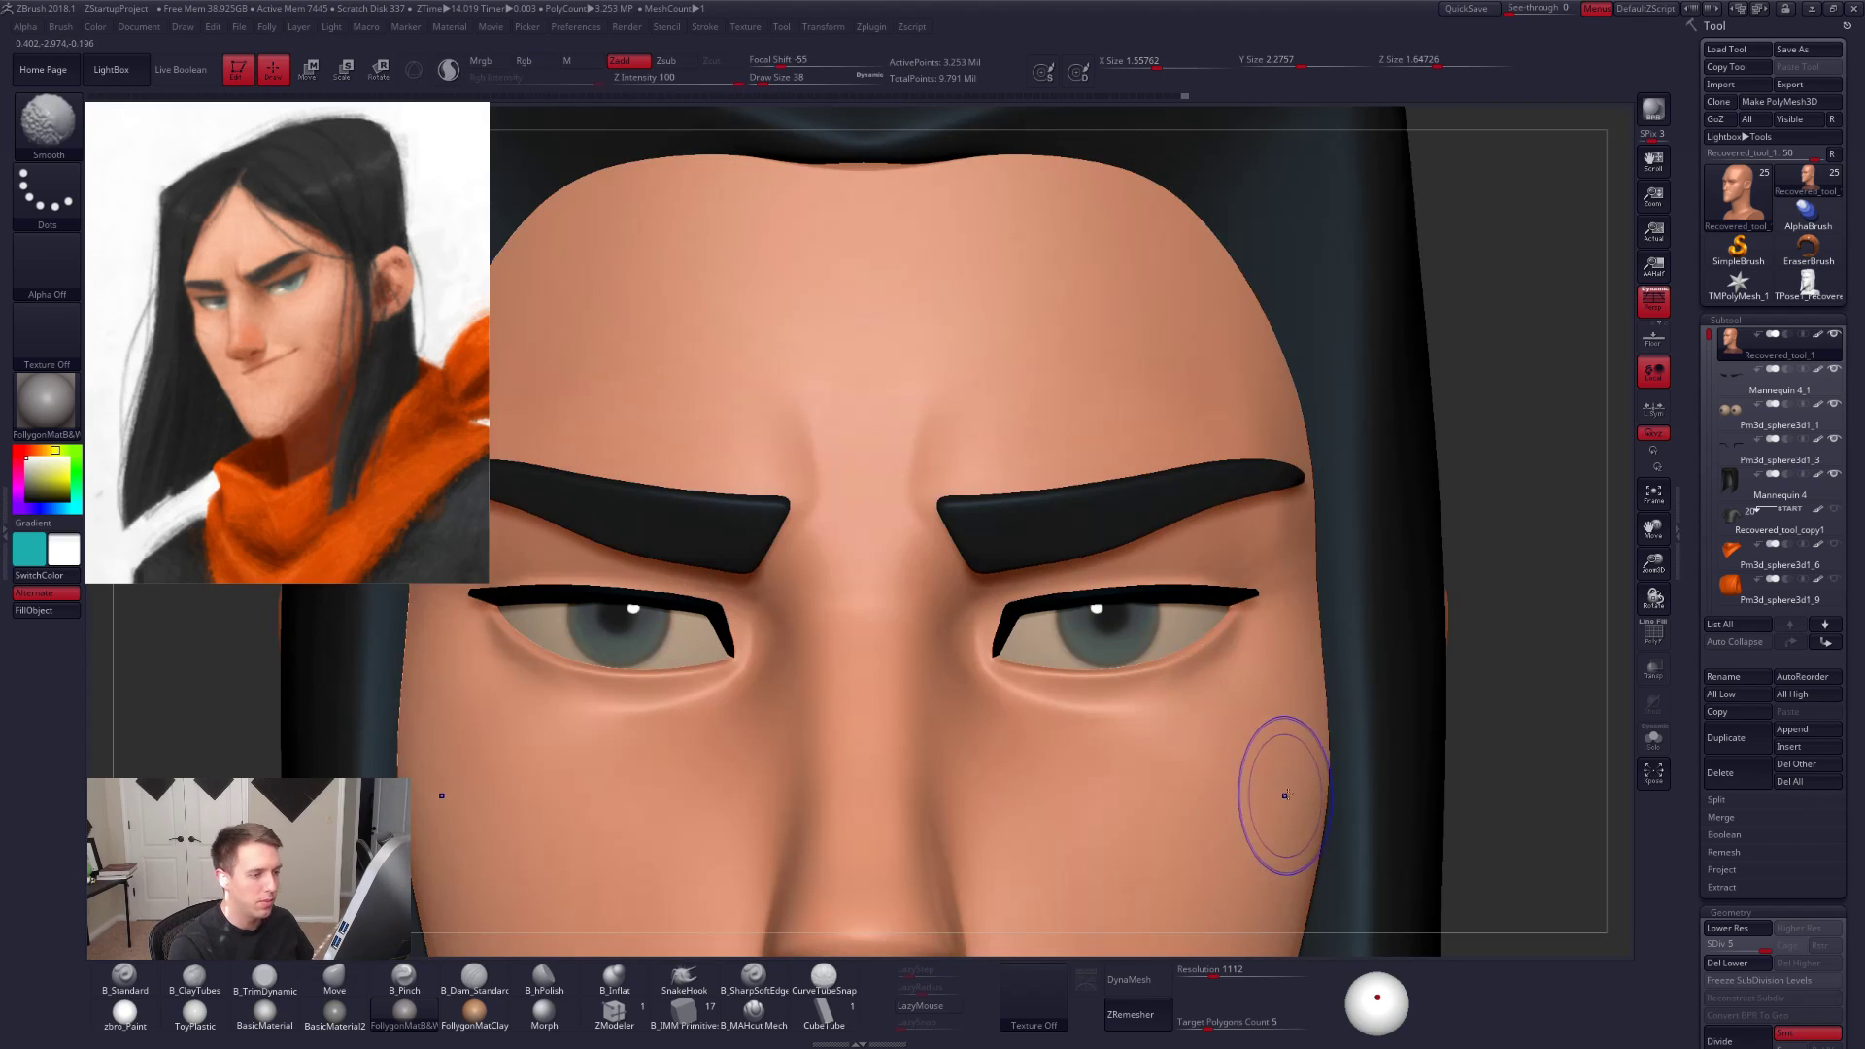
Step: Refine the lower eyelid's outer curve at subdivision level 3 with the Move brush at draw size 33
mouse_move(1236, 730)
right_mouse_down()
mouse_move(1170, 705)
mouse_move(1179, 679)
right_mouse_up()
key("space")
left_click_drag(1177, 679, 1183, 672)
key("shift+d")
key("shift+d")
right_click_drag(1187, 684, 1173, 671)
left_click_drag(1211, 655, 1220, 653)
key("space")
right_click_drag(1254, 688, 1386, 788, "shift")
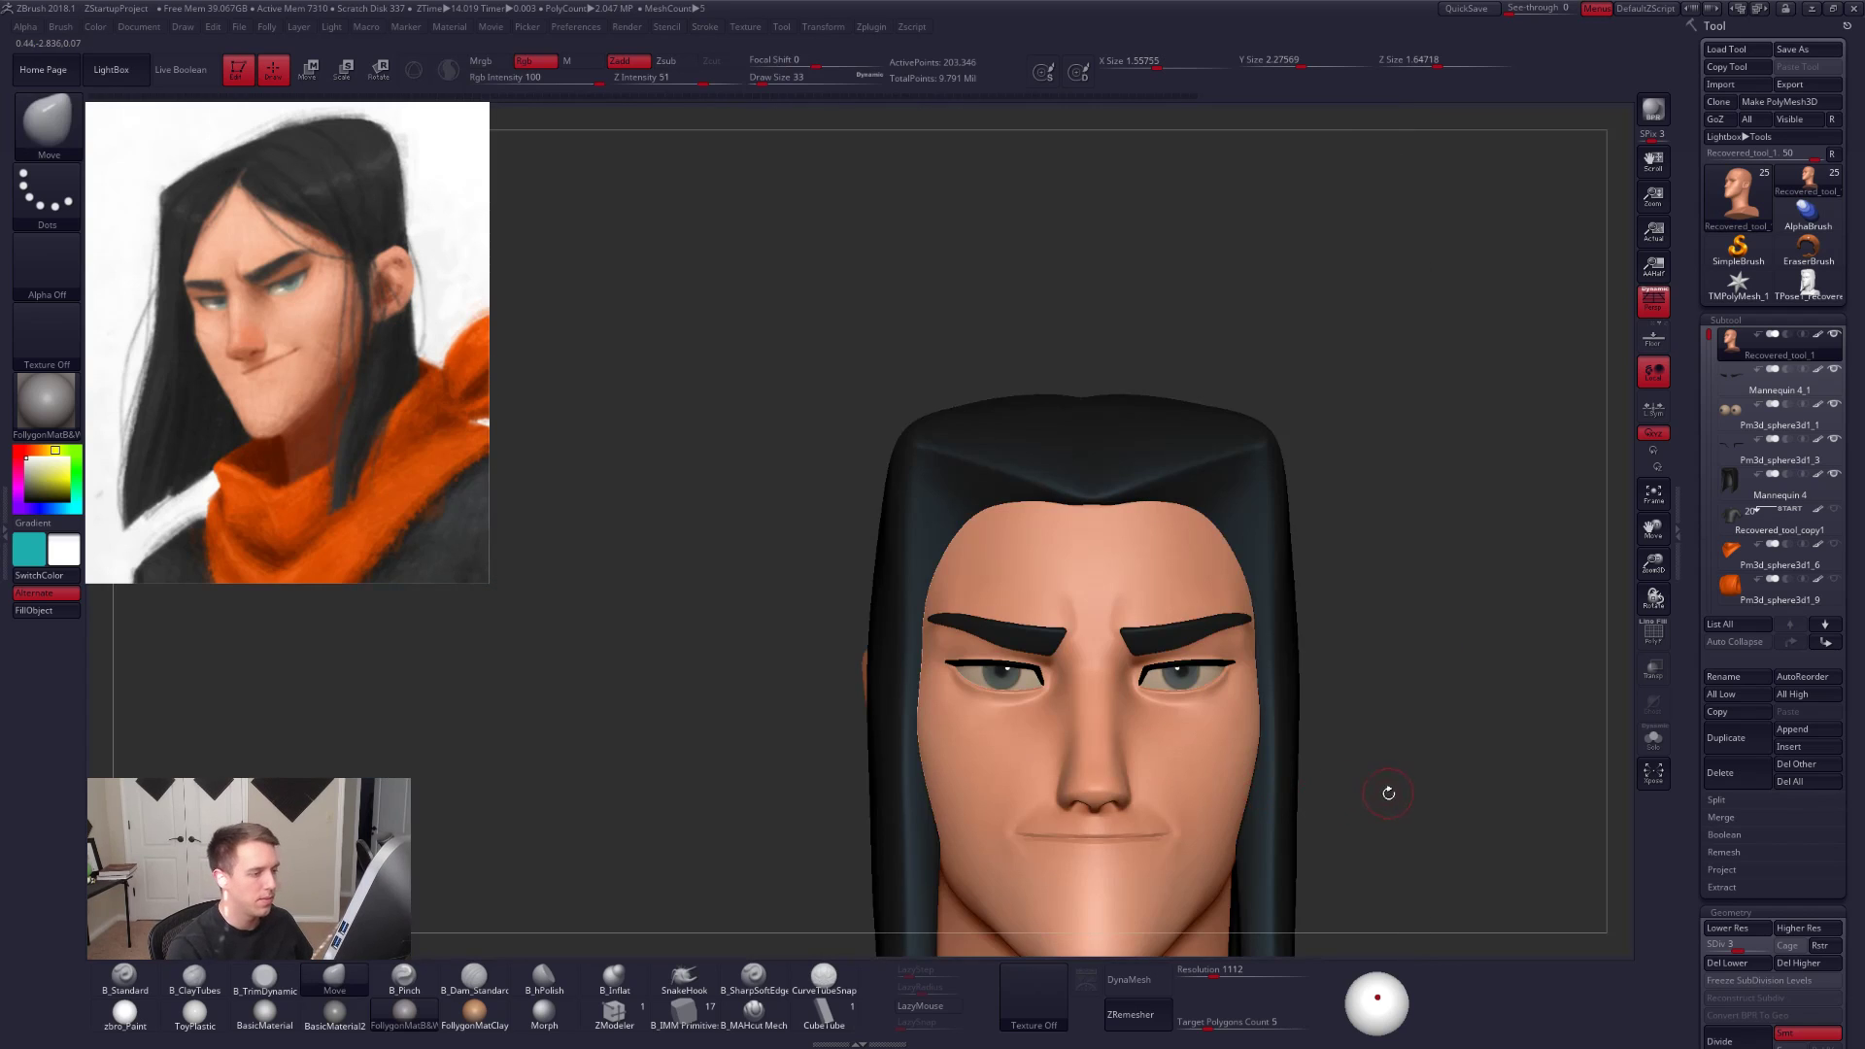
Step: Reshape and smooth the under-eye area with the Move brush at draw size 49, dropping to subdivision level 2
mouse_move(1192, 714)
right_mouse_down("alt")
mouse_move(1228, 826)
mouse_move(1146, 714)
right_mouse_up("alt")
key("space")
left_click_drag(1239, 694, 1251, 691)
key("shift+d")
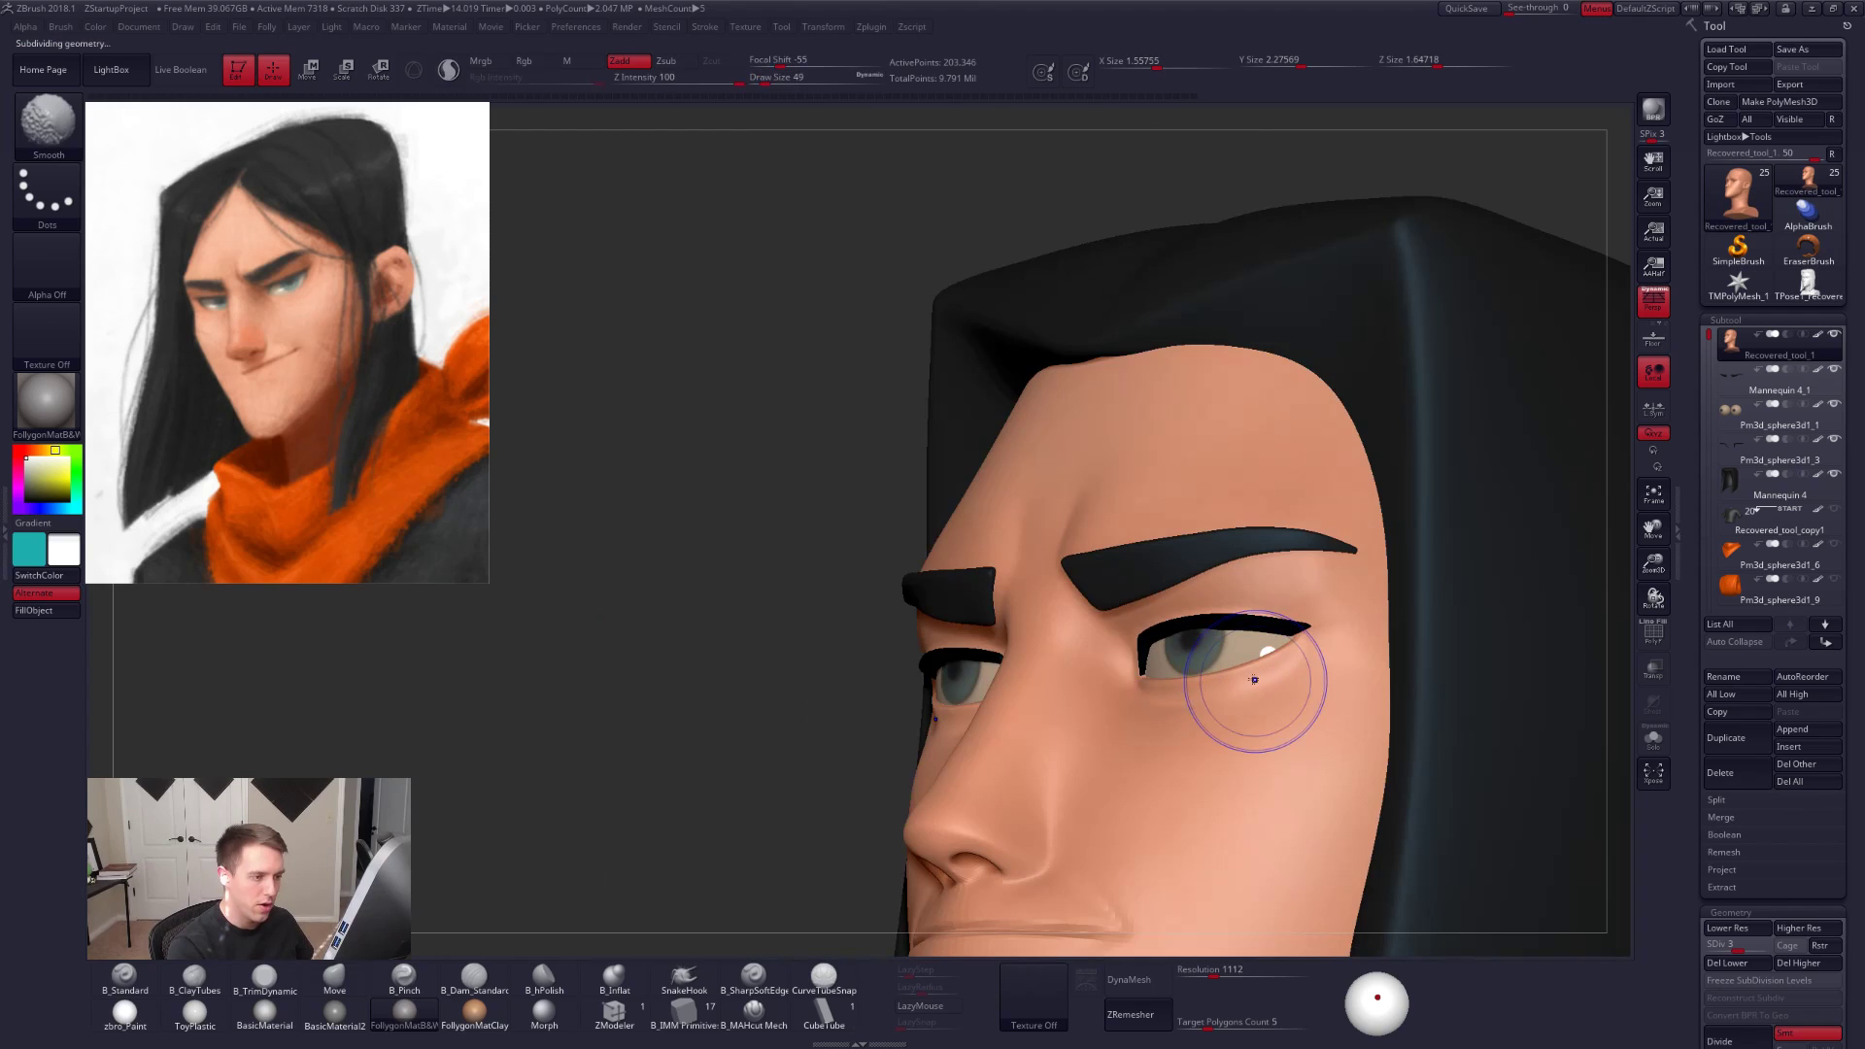
key("space")
mouse_move(1205, 668)
right_mouse_down()
mouse_move(1238, 679)
mouse_move(1259, 815)
right_mouse_up()
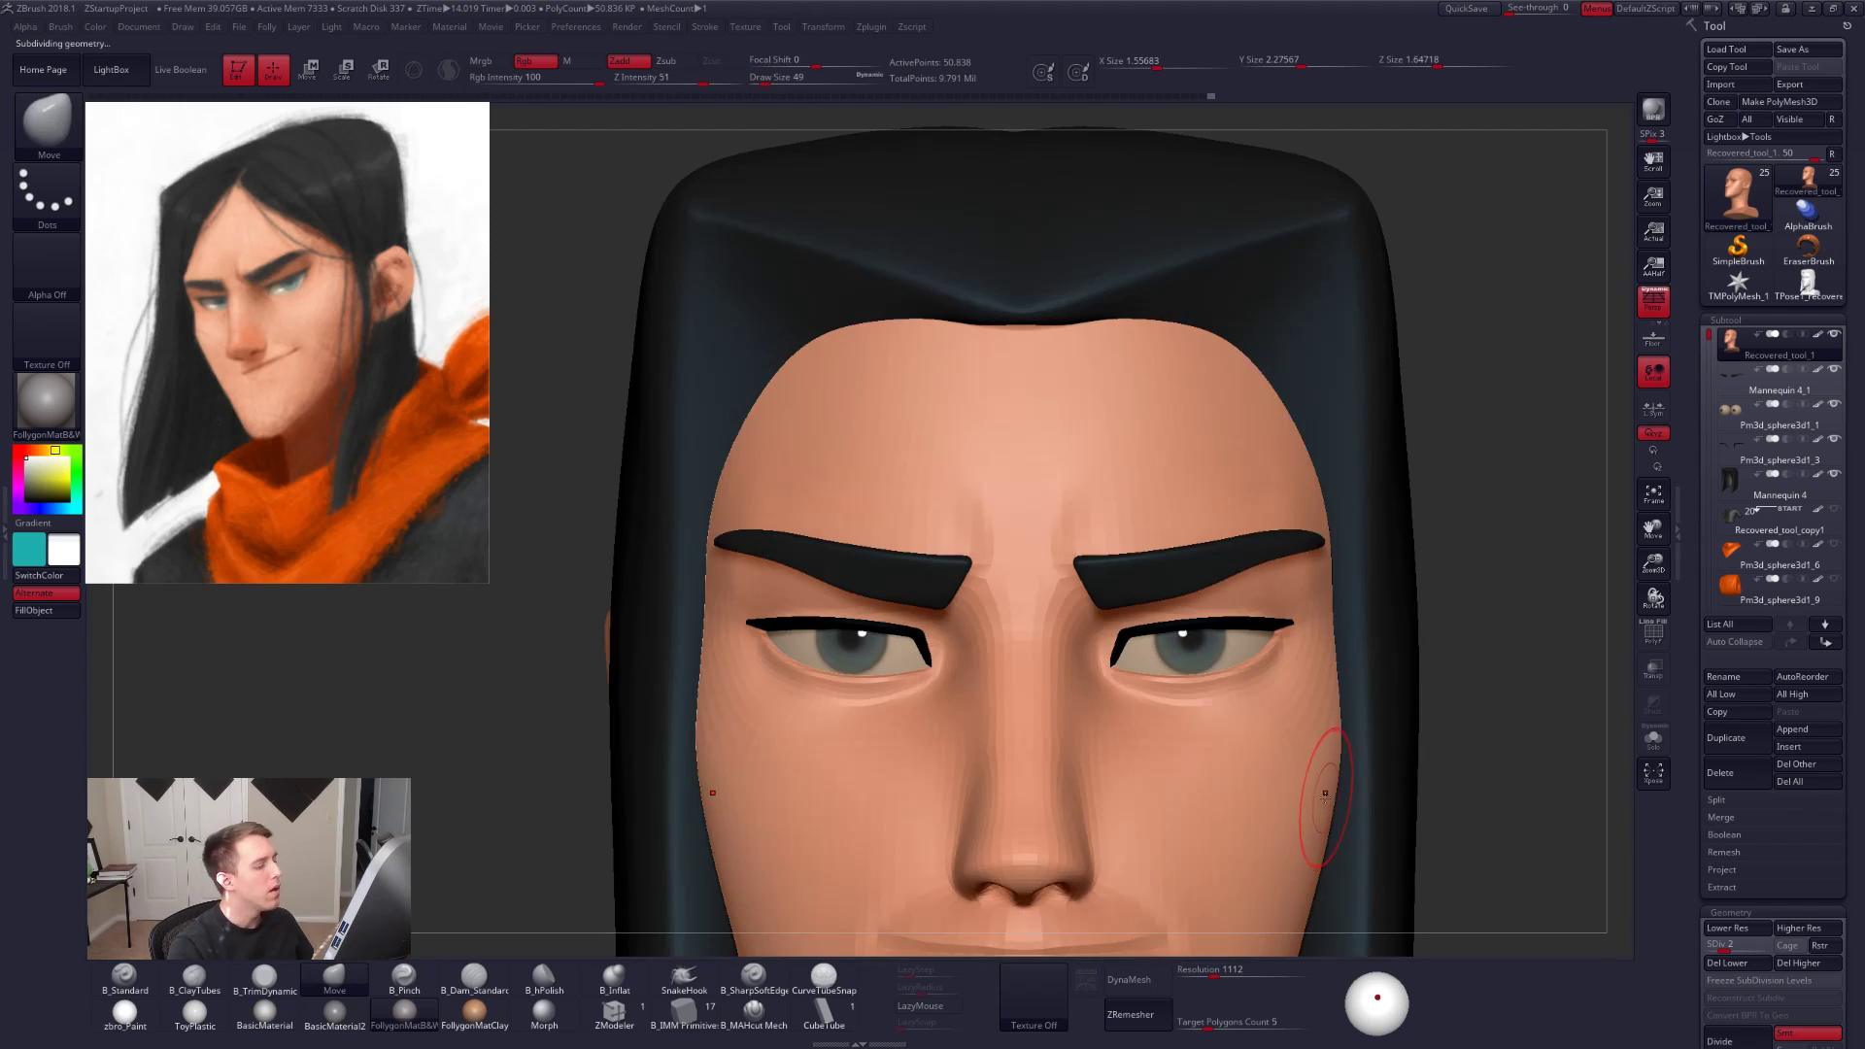
Step: Adjust the transition from the lower eyelid to the cheek from several angles with the Move brush at draw size 49
right_click_drag(1415, 790, 1161, 685)
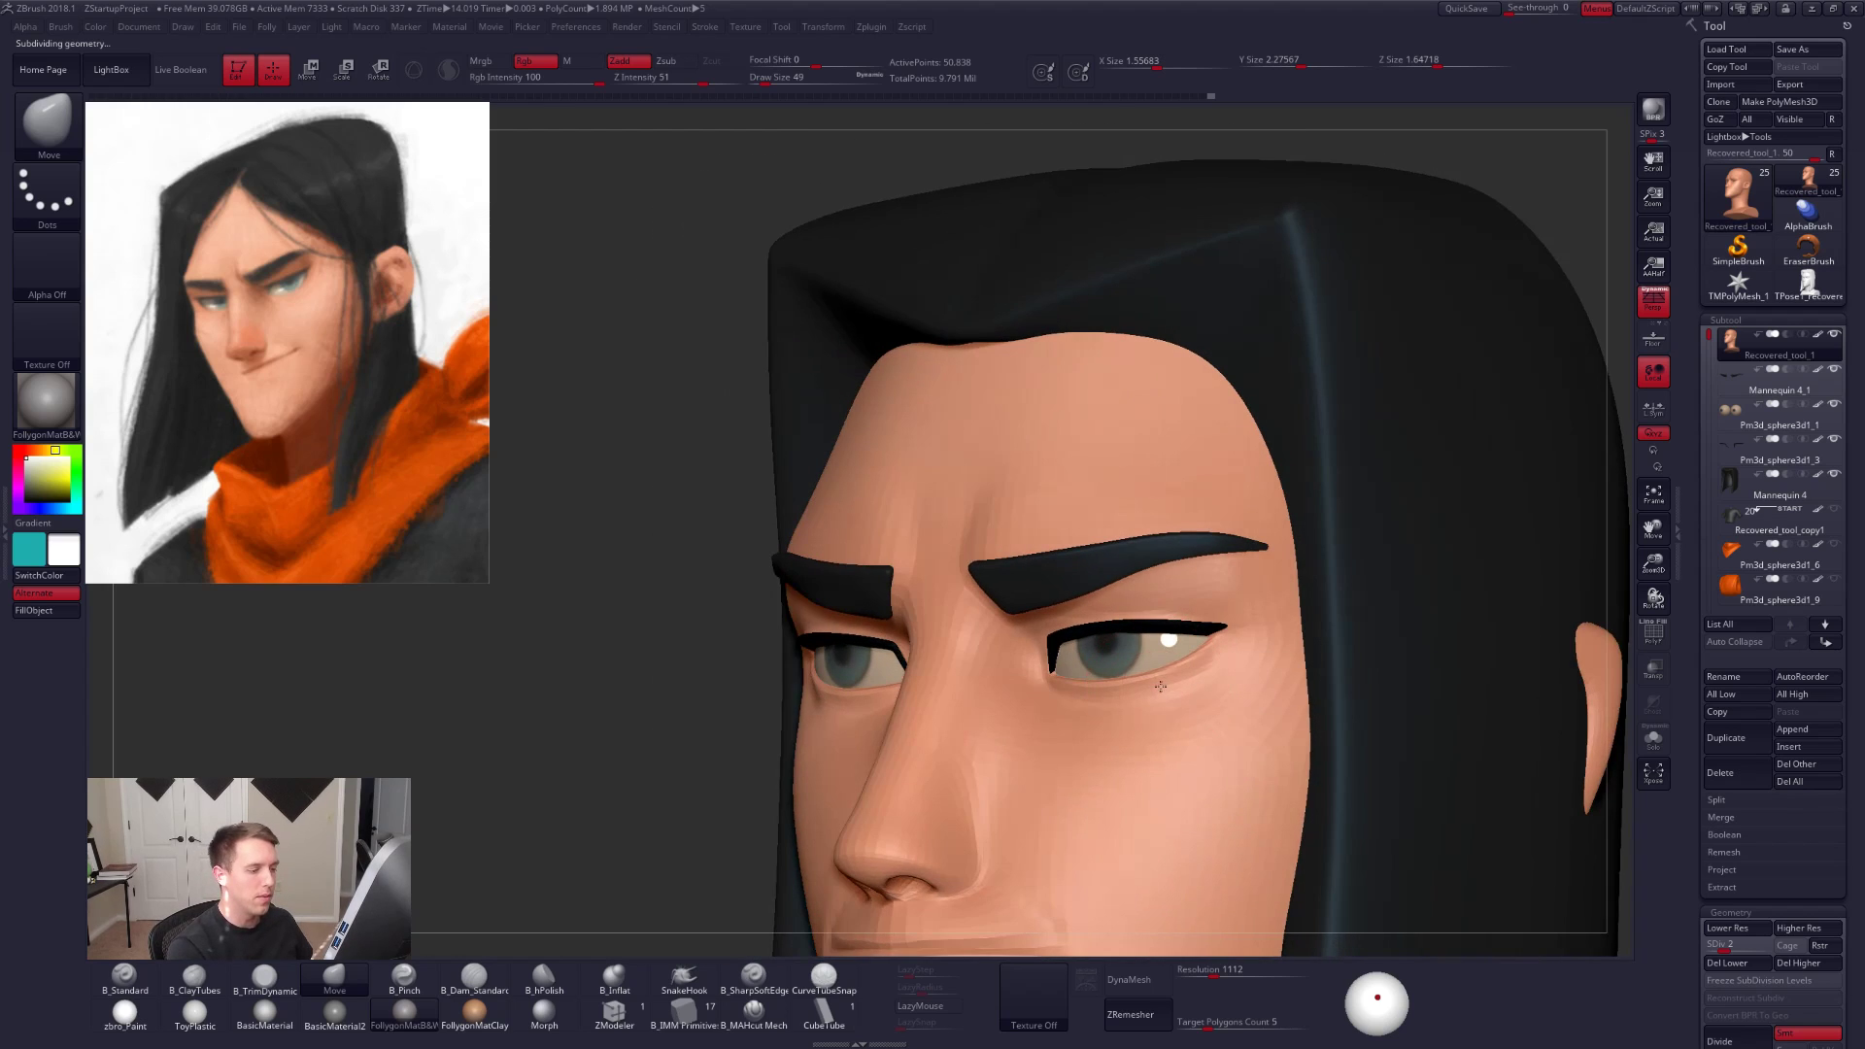
left_click_drag(1162, 690, 1207, 694)
right_click_drag(1208, 694, 1131, 729, "shift")
left_click_drag(1144, 736, 1182, 742)
key("d")
mouse_move(1186, 749)
right_mouse_down()
mouse_move(1157, 758)
mouse_move(1191, 778)
mouse_move(1148, 757)
mouse_move(1177, 774)
mouse_move(1139, 724)
right_mouse_up()
Step: Sharpen the lower eyelid edge at subdivision level 5 with the B_Pinch brush at draw size 25, and smooth around it
key("d")
key("5")
key("space")
left_click_drag(1197, 818, 1187, 818)
left_click_drag(1057, 734, 1154, 716)
left_click_drag(1263, 563, 1263, 564)
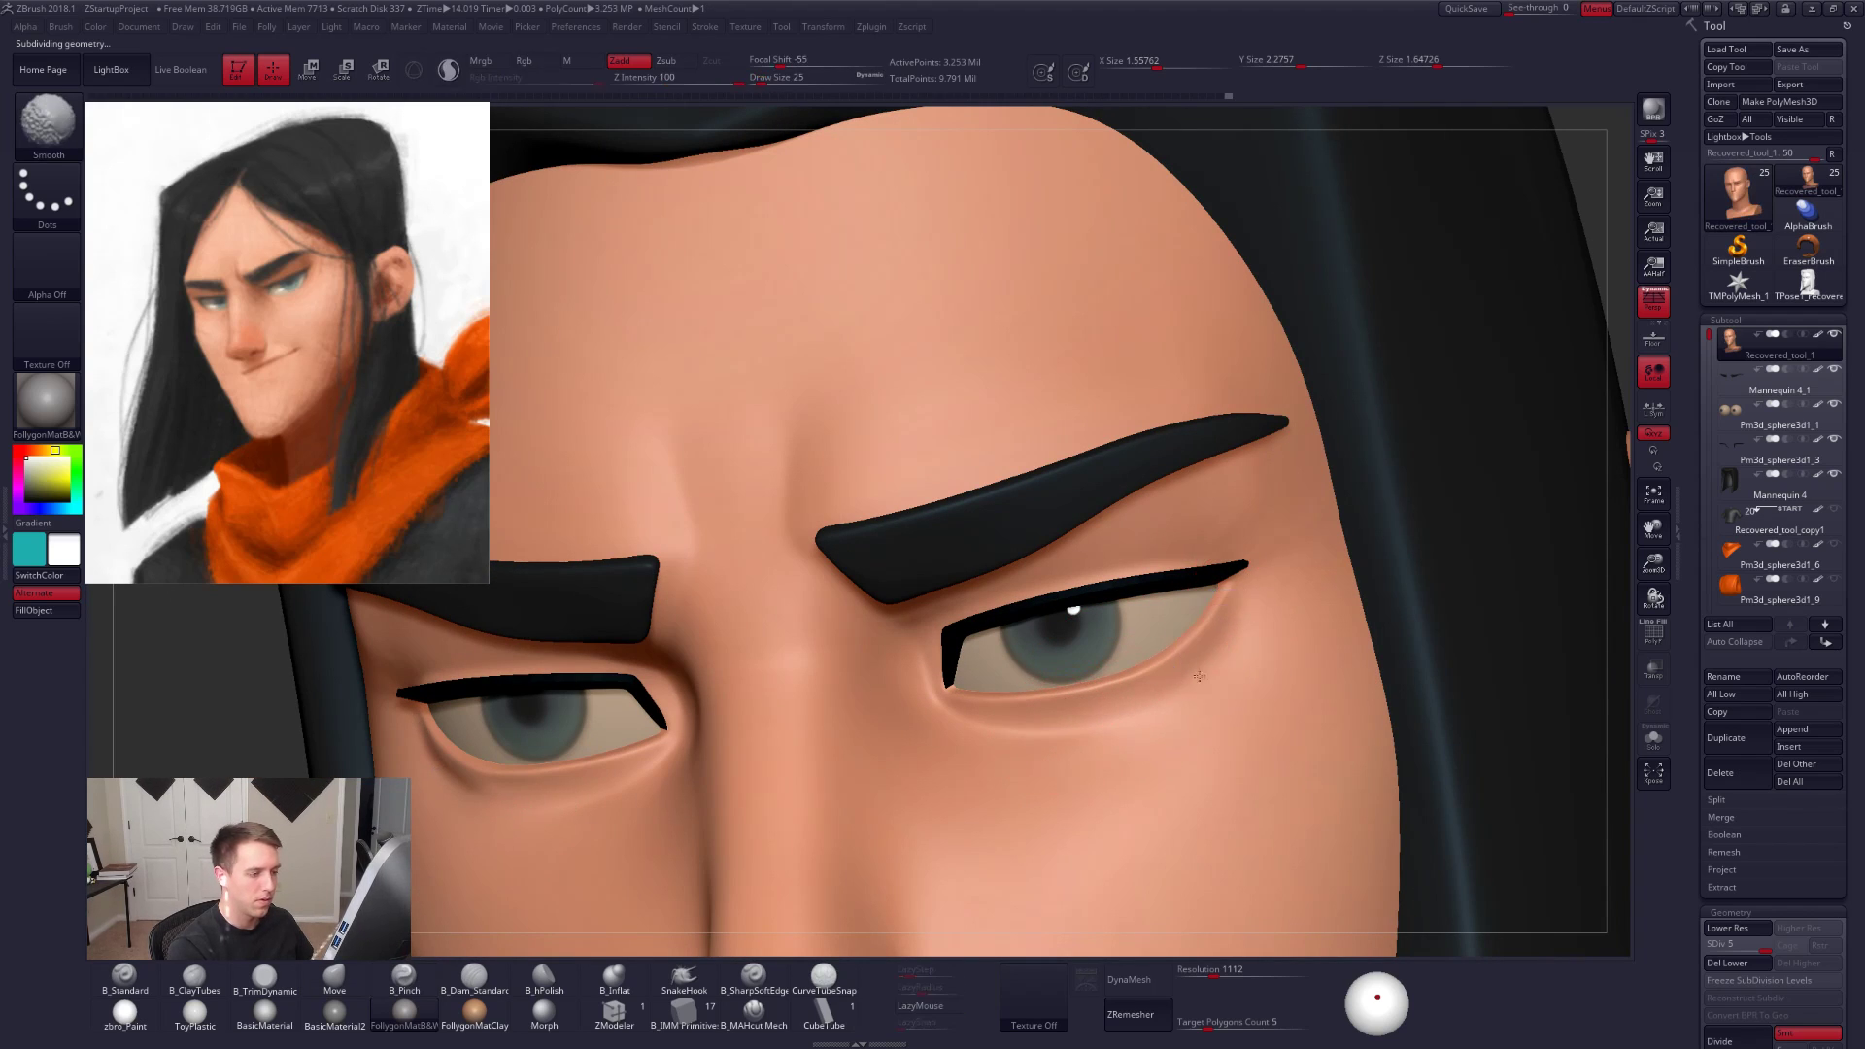
Step: Adjust the lower eyelid's outer corner at subdivision level 3 with the Move brush at draw size 25
right_click_drag(1145, 667, 1185, 712)
key("shift+d")
key("shift+d")
key("4")
key("s")
left_click_drag(1164, 688, 1183, 654)
key("s")
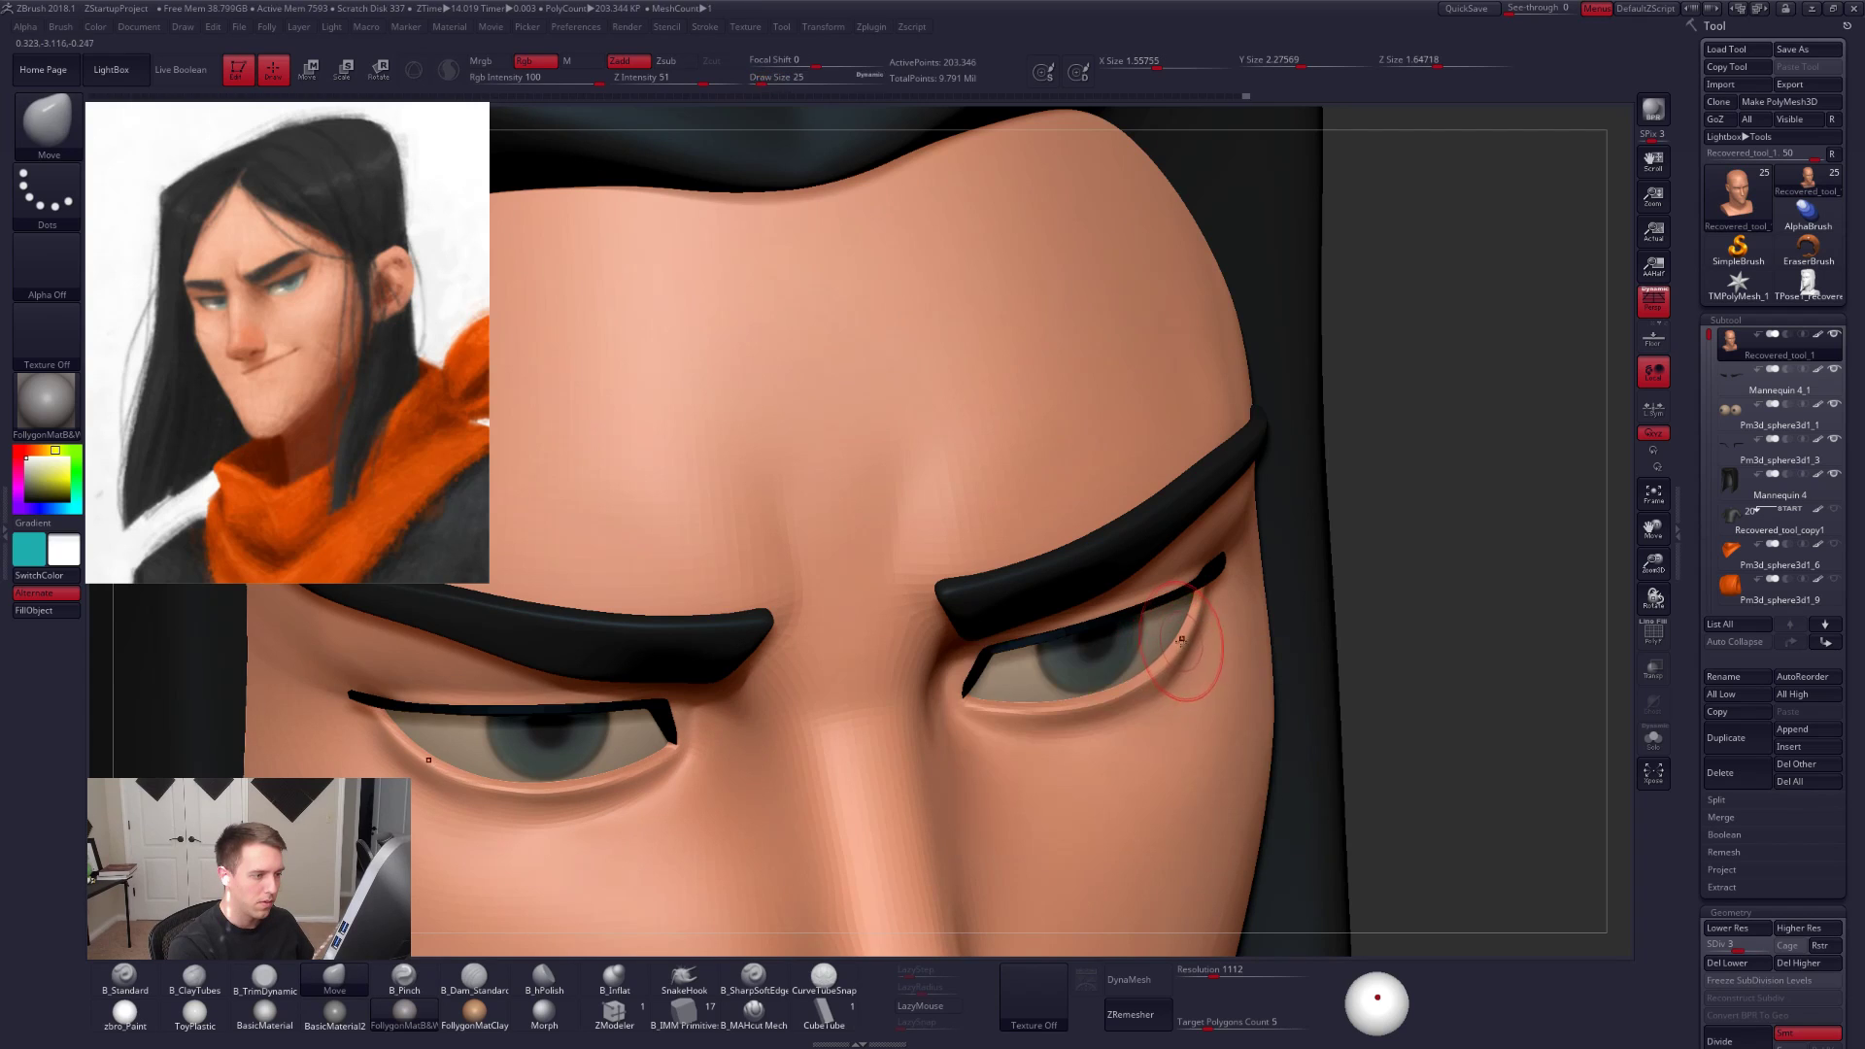
mouse_move(1158, 724)
right_mouse_down()
mouse_move(1138, 681)
mouse_move(1153, 757)
mouse_move(1153, 728)
mouse_move(1100, 690)
right_mouse_up()
Step: Sharpen the lower eyelid rim out to the outer corner at subdivision level 5 with B_Pinch at draw size 9, and smooth below it
key("d")
key("d")
key("shift+s")
key("5")
key("s")
left_click_drag(1115, 684, 1097, 683)
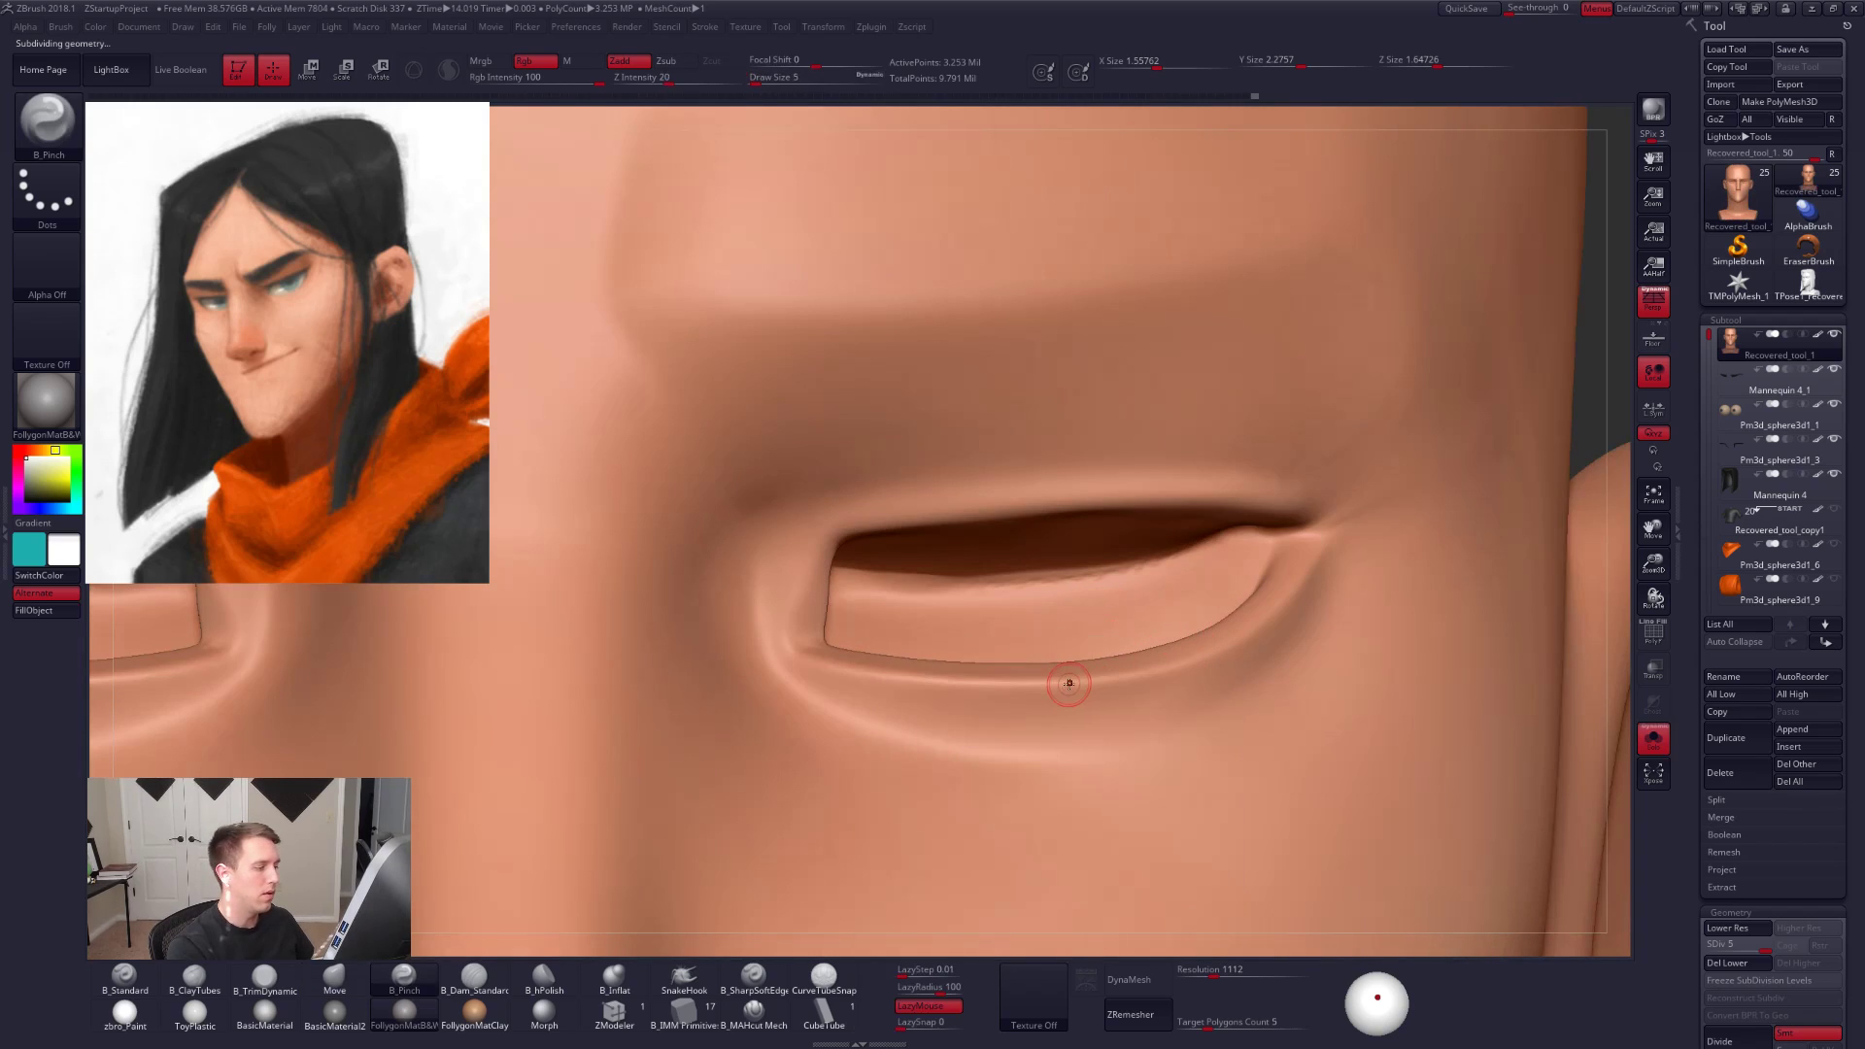
mouse_move(803, 659)
left_mouse_down()
mouse_move(897, 686)
mouse_move(1085, 686)
left_mouse_up()
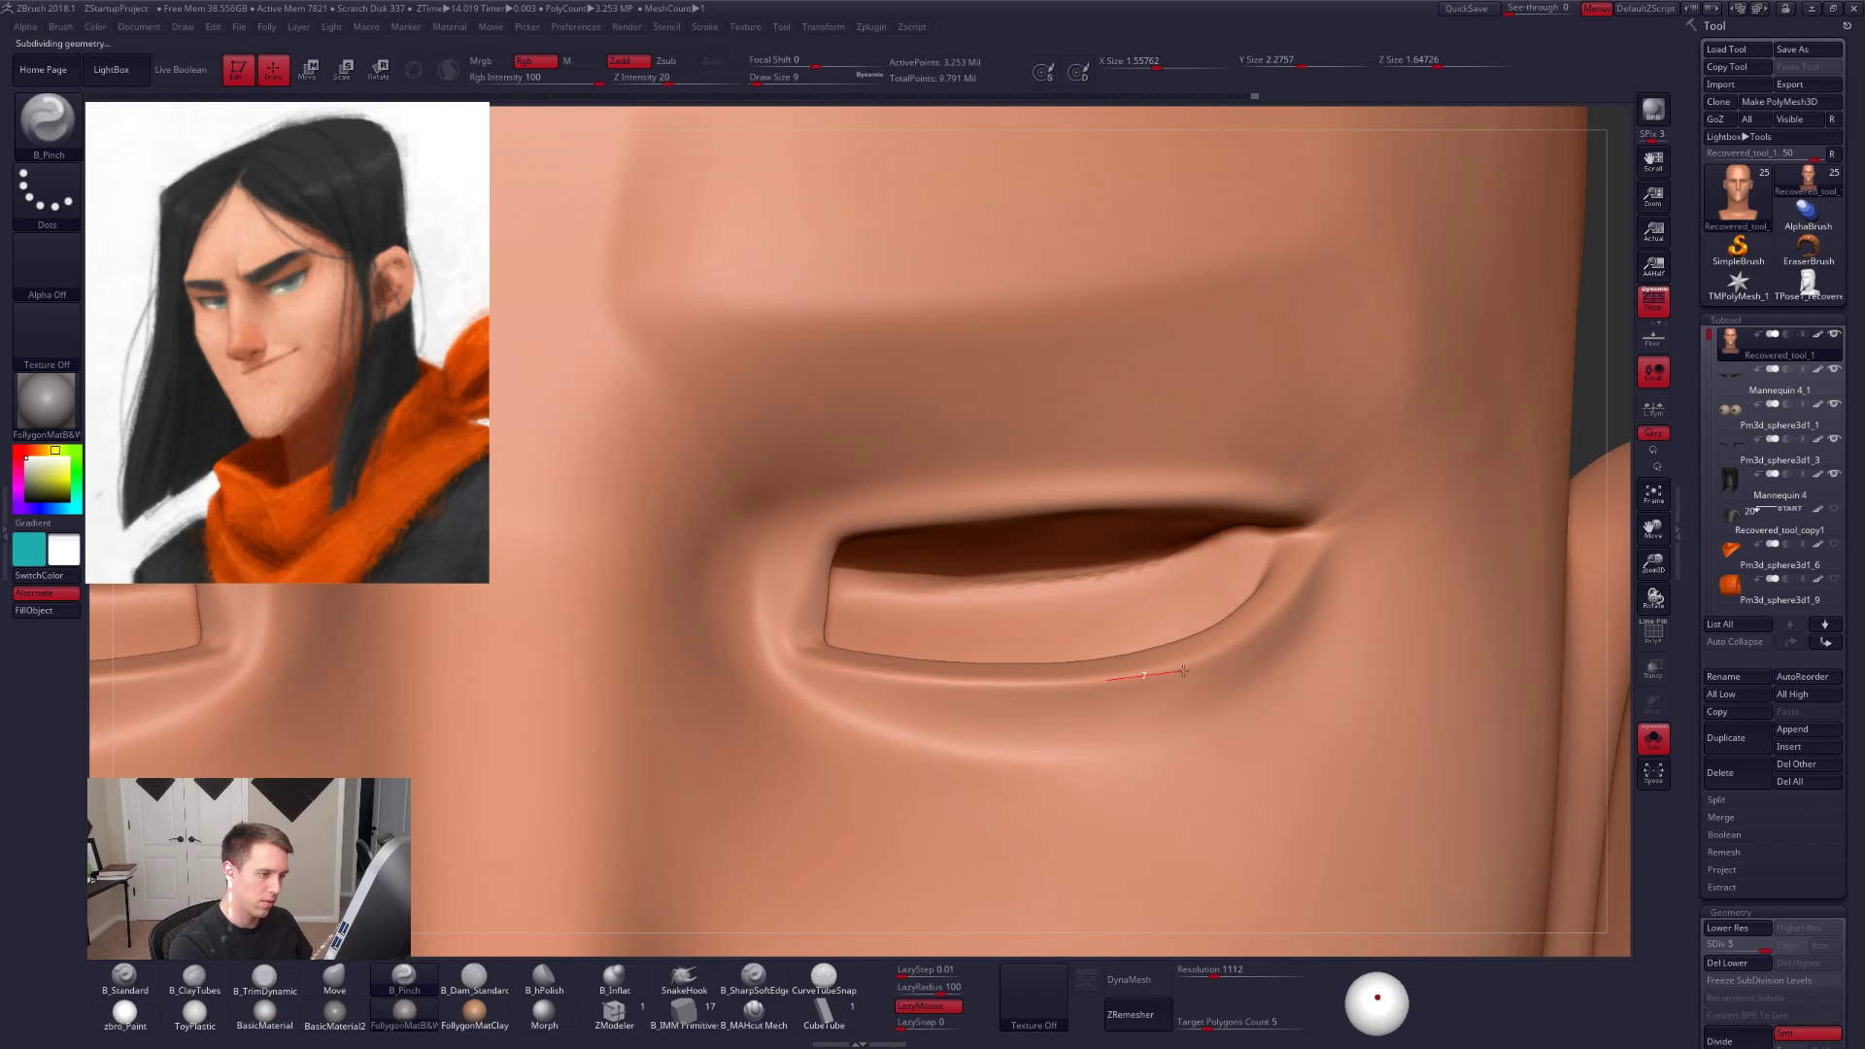
left_click_drag(1217, 659, 1274, 629)
left_click_drag(1326, 570, 1321, 532)
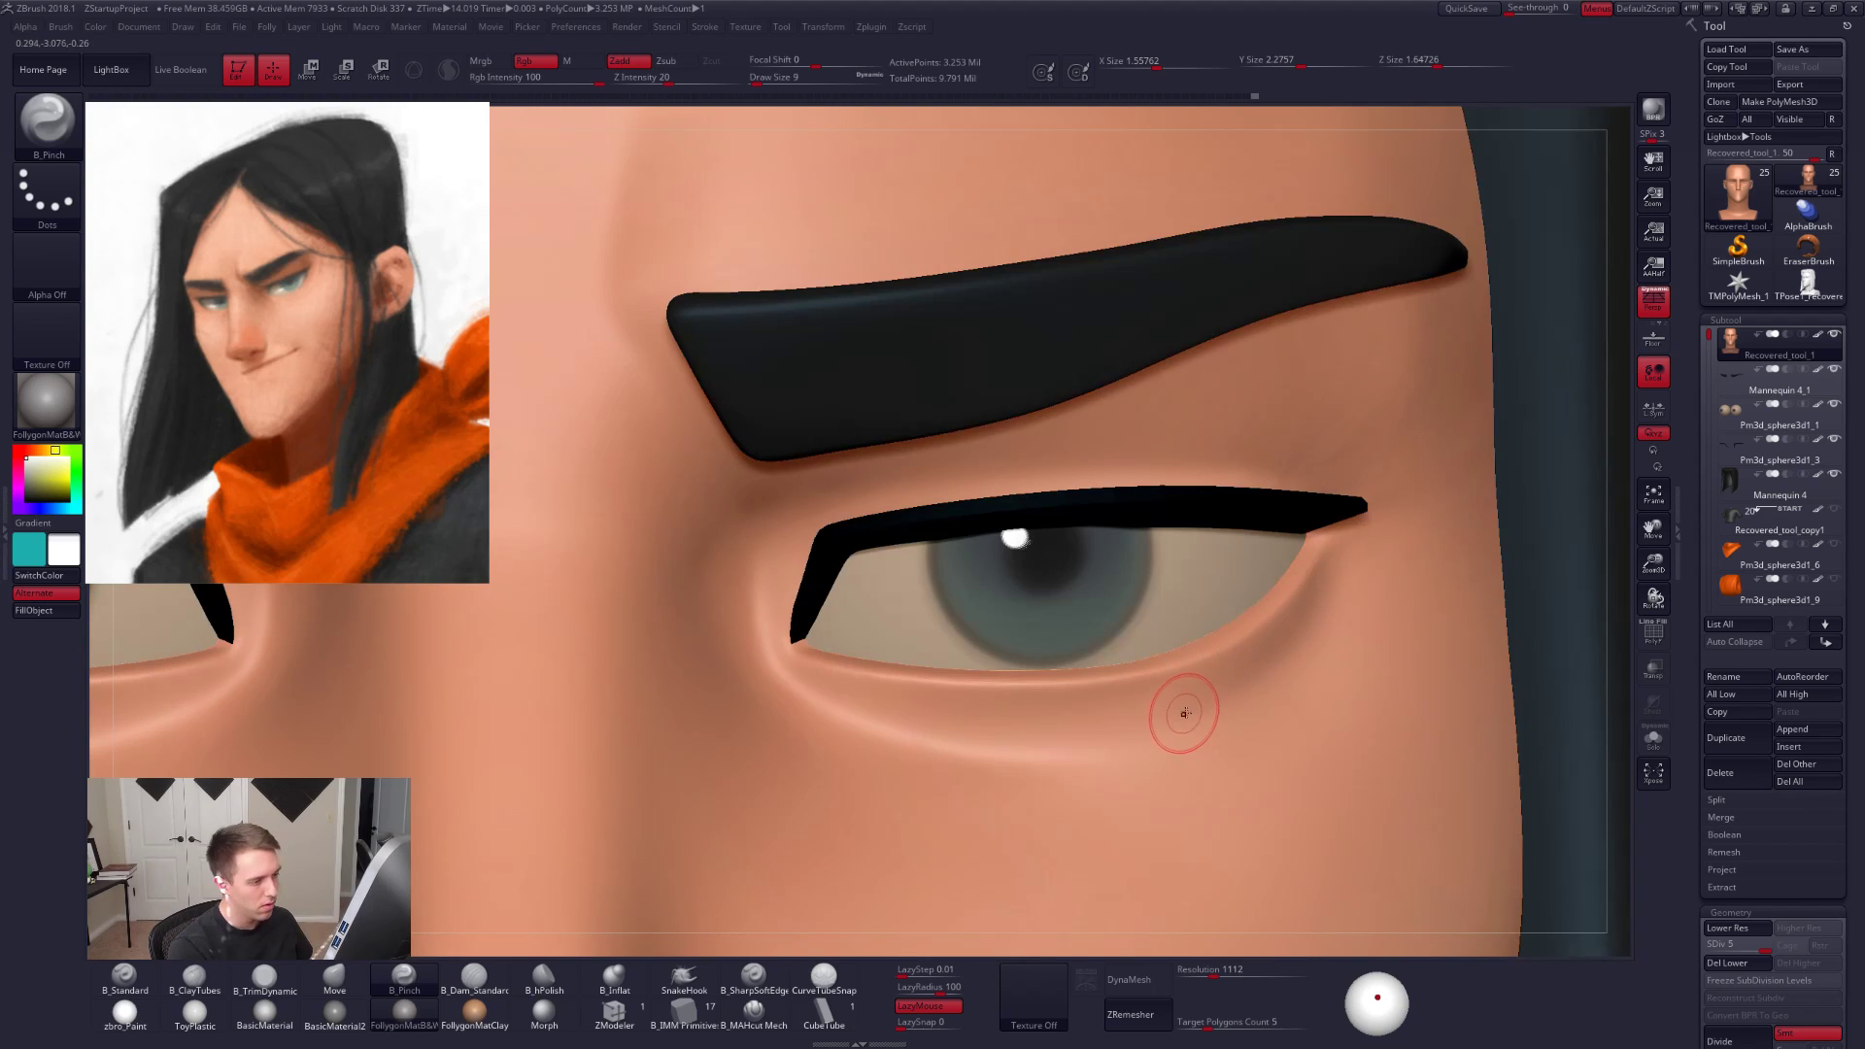
mouse_move(1195, 708)
right_mouse_down()
mouse_move(1155, 729)
mouse_move(1202, 778)
right_mouse_up()
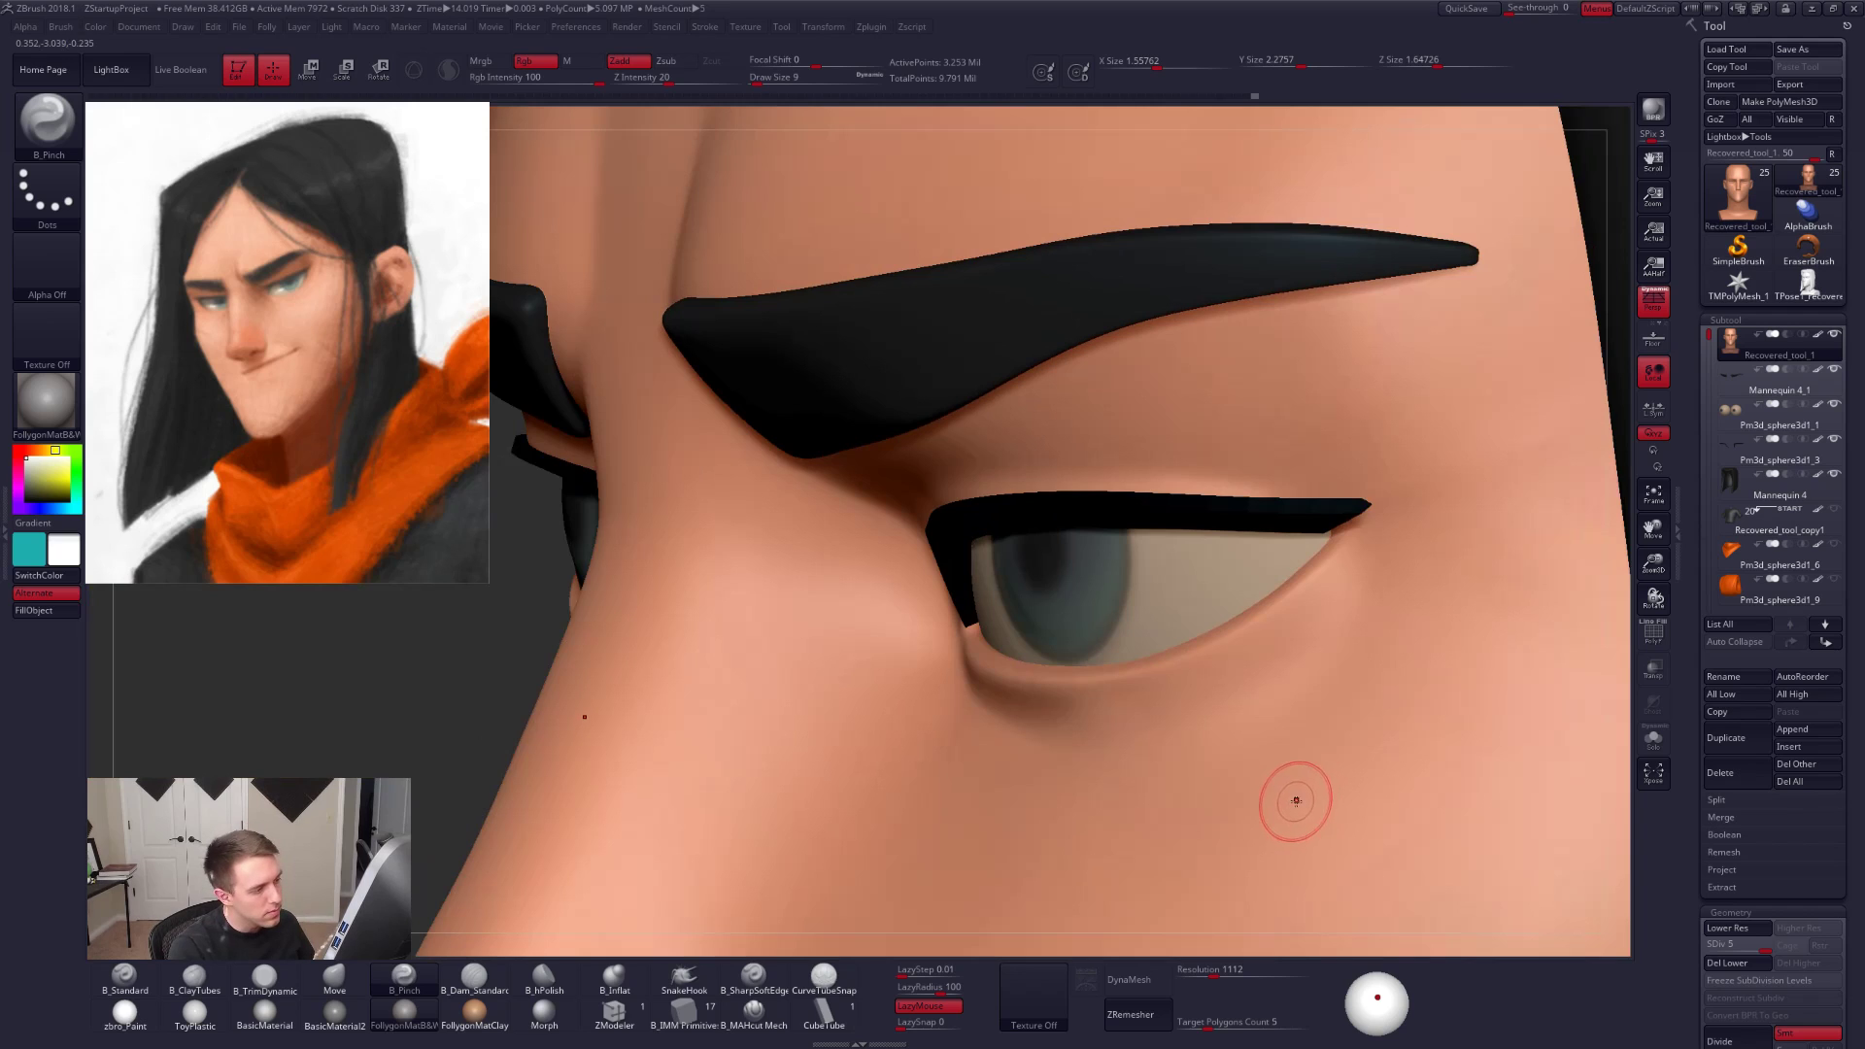
key("shift")
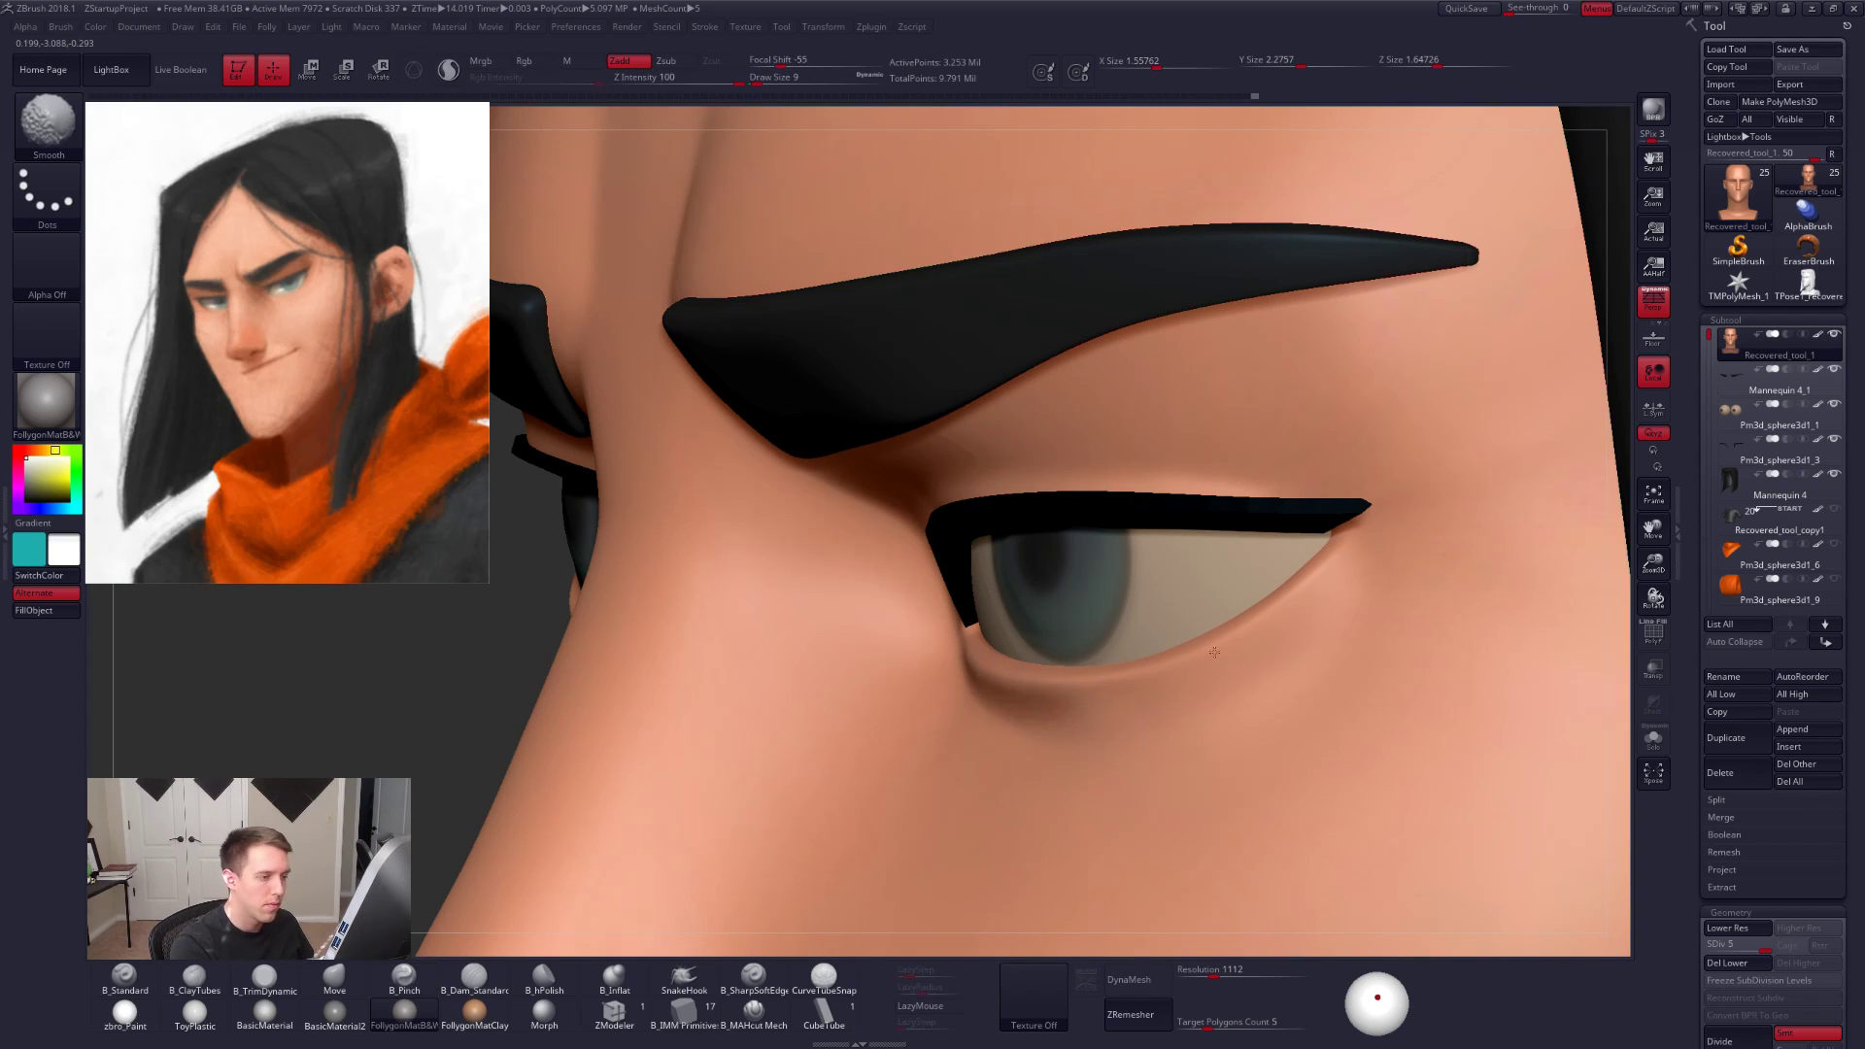
Step: Show all subtools and frame the complete character from the front
right_click_drag(1368, 677, 553, 894, "ctrl")
mouse_move(1313, 867)
right_mouse_down("alt")
mouse_move(1104, 750)
mouse_move(1449, 784)
mouse_move(1407, 767)
mouse_move(1399, 583)
mouse_move(1360, 661)
mouse_move(1420, 761)
right_mouse_up("alt")
left_click(1834, 334, "shift")
key("f")
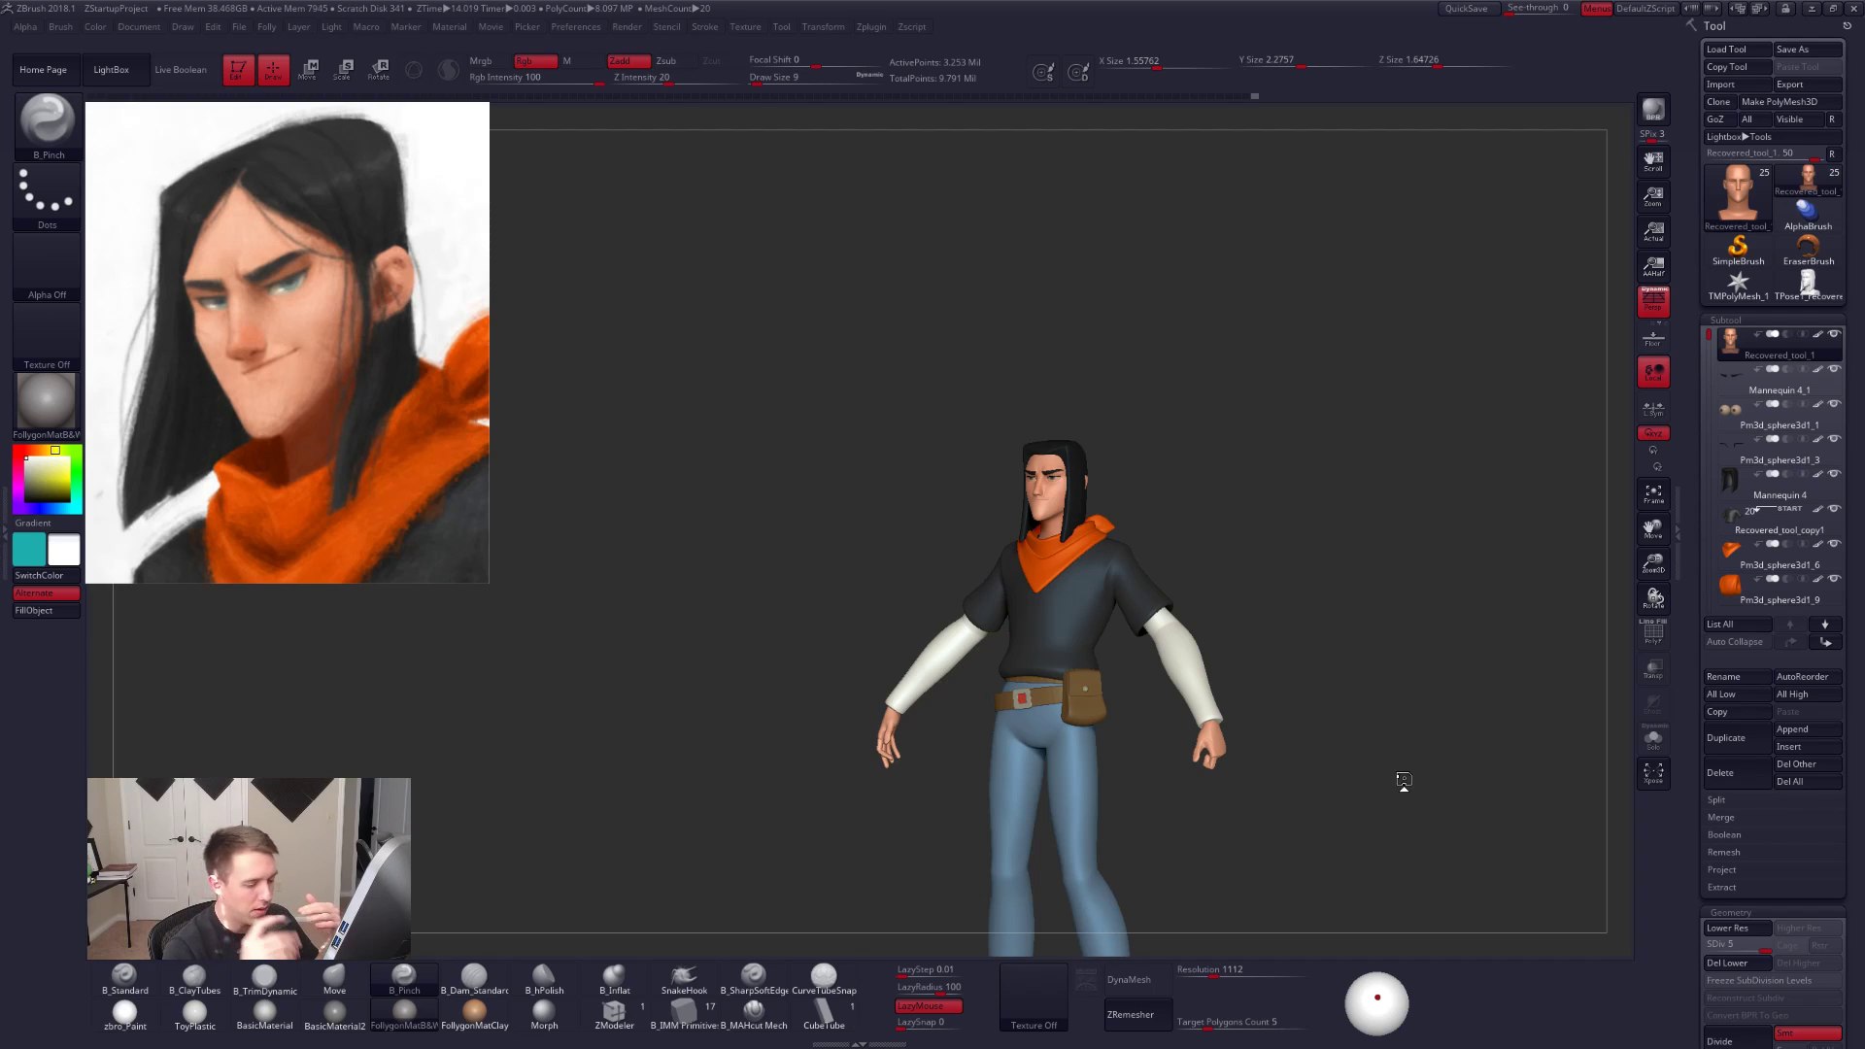
left_click_drag(1377, 993, 1382, 967)
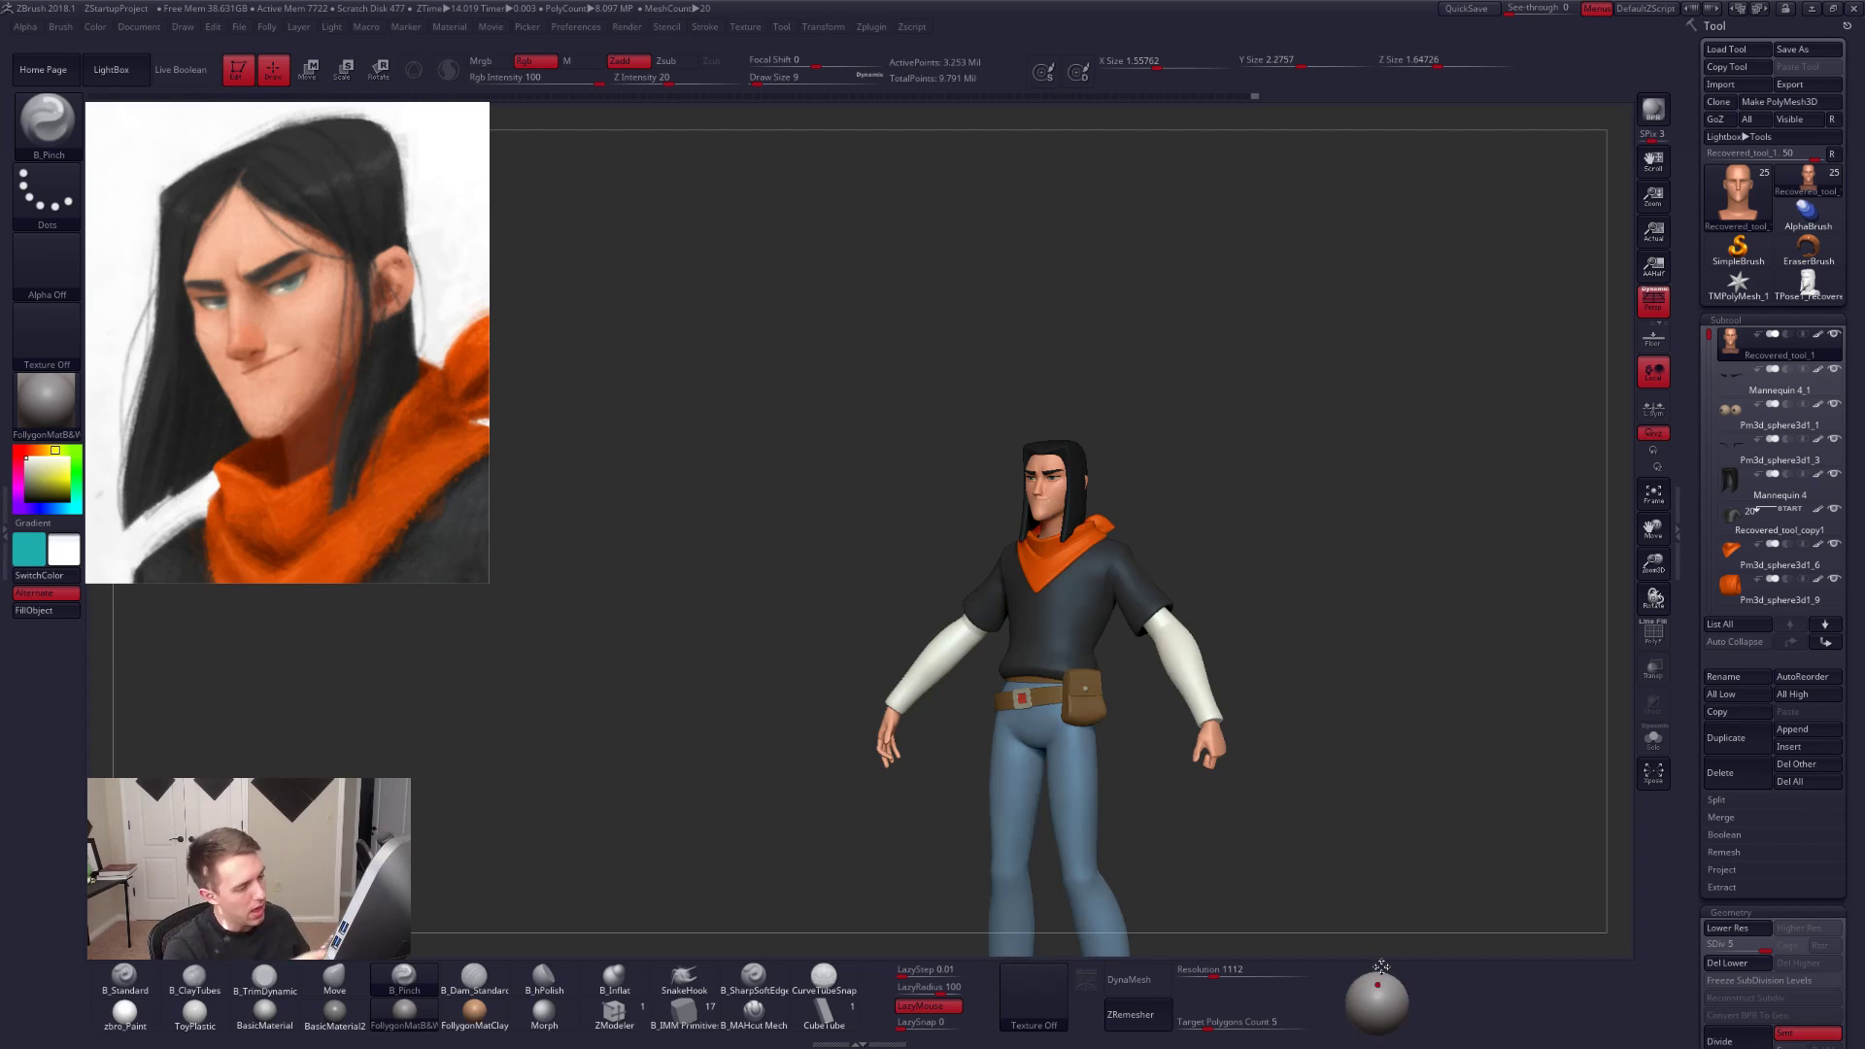
left_click_drag(1319, 871, 1247, 835, "alt")
mouse_move(1234, 920)
left_mouse_down("alt")
mouse_move(1260, 834)
mouse_move(1326, 832)
left_mouse_up("alt")
right_click(1365, 769, "ctrl+shift")
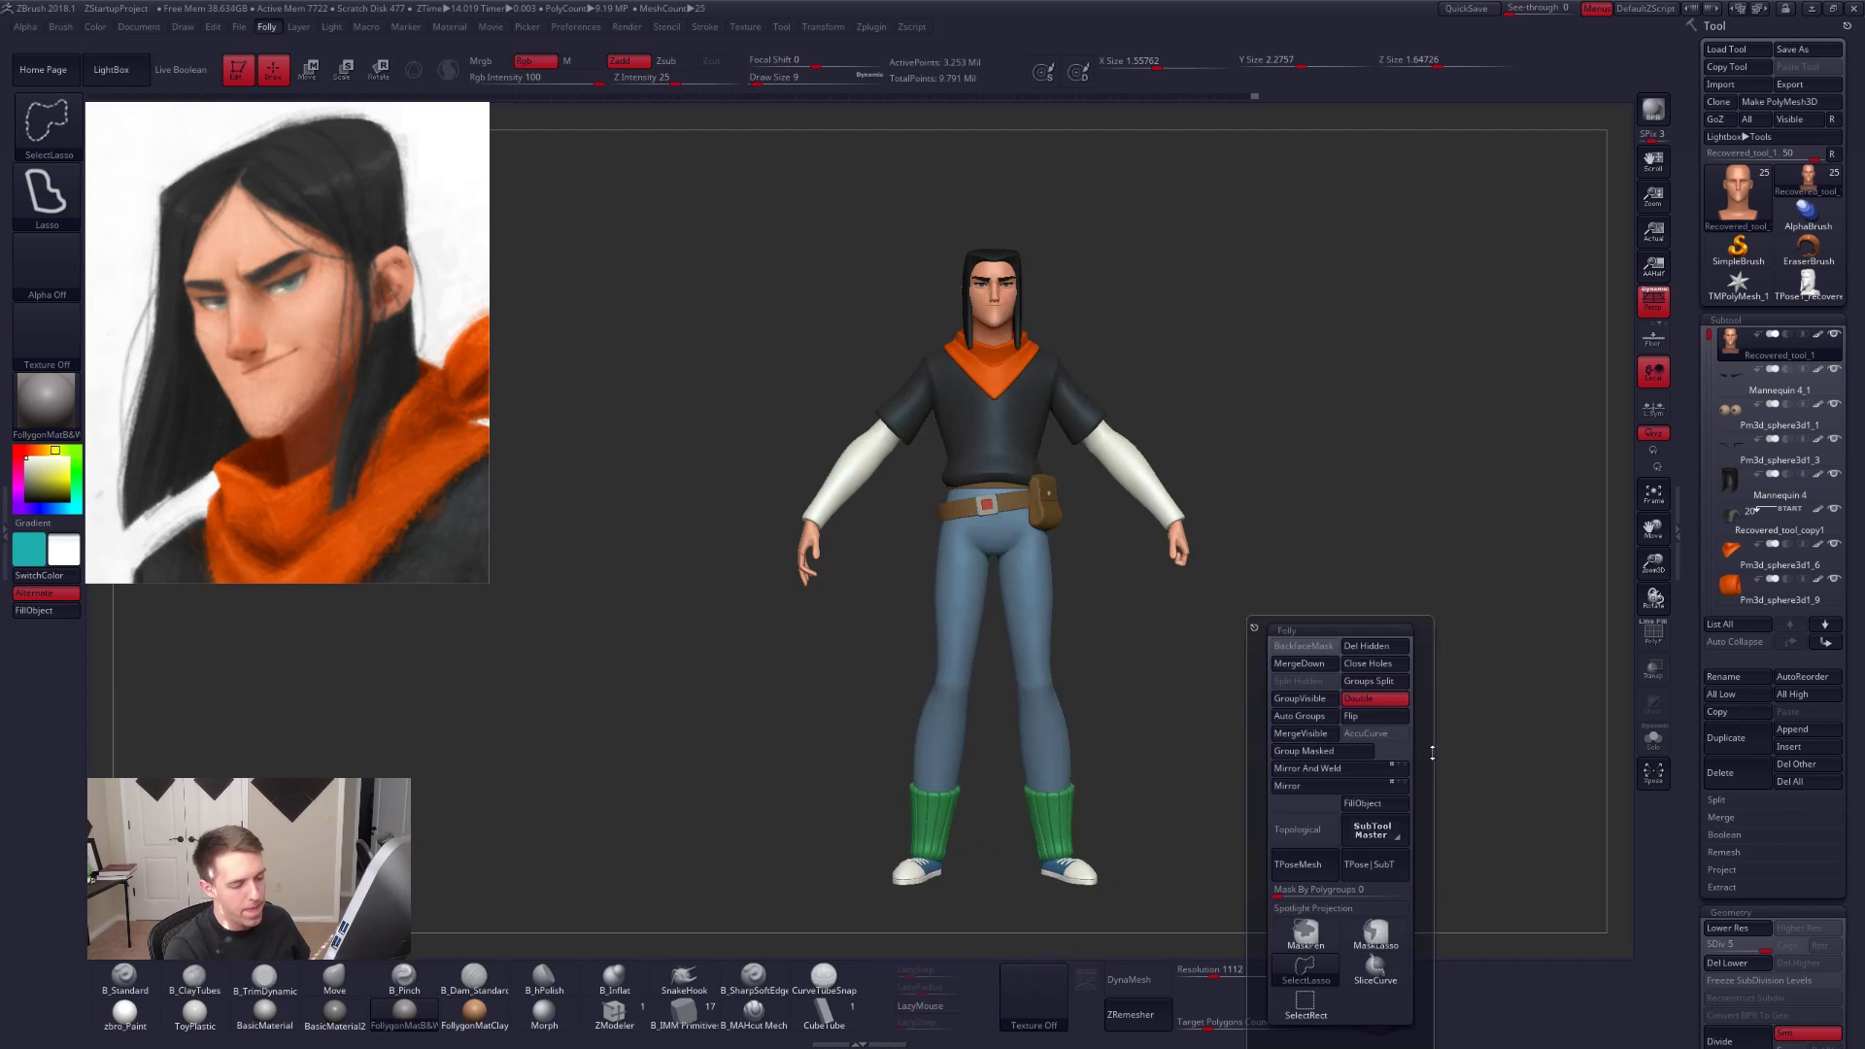
left_click_drag(1464, 744, 1407, 783, "alt")
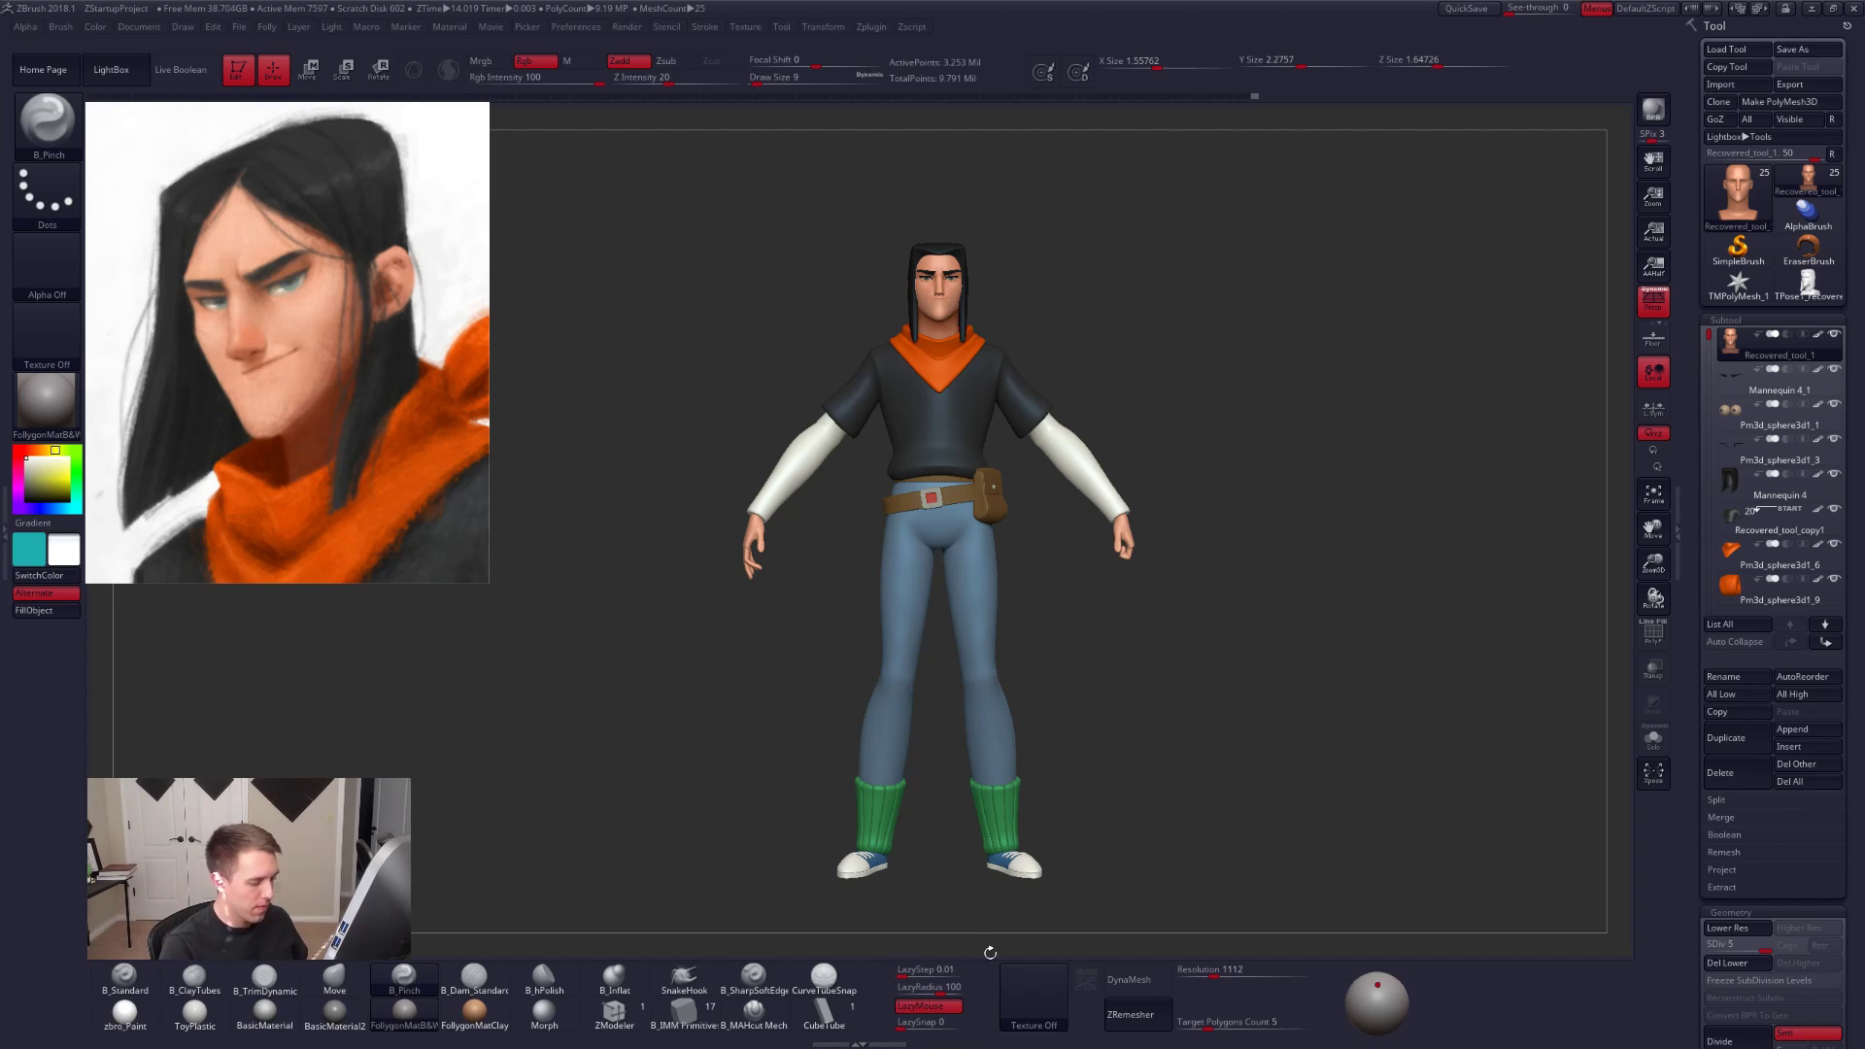
Step: Import the full-body reference painting of both characters as a texture and add it to Spotlight
left_click(1033, 993)
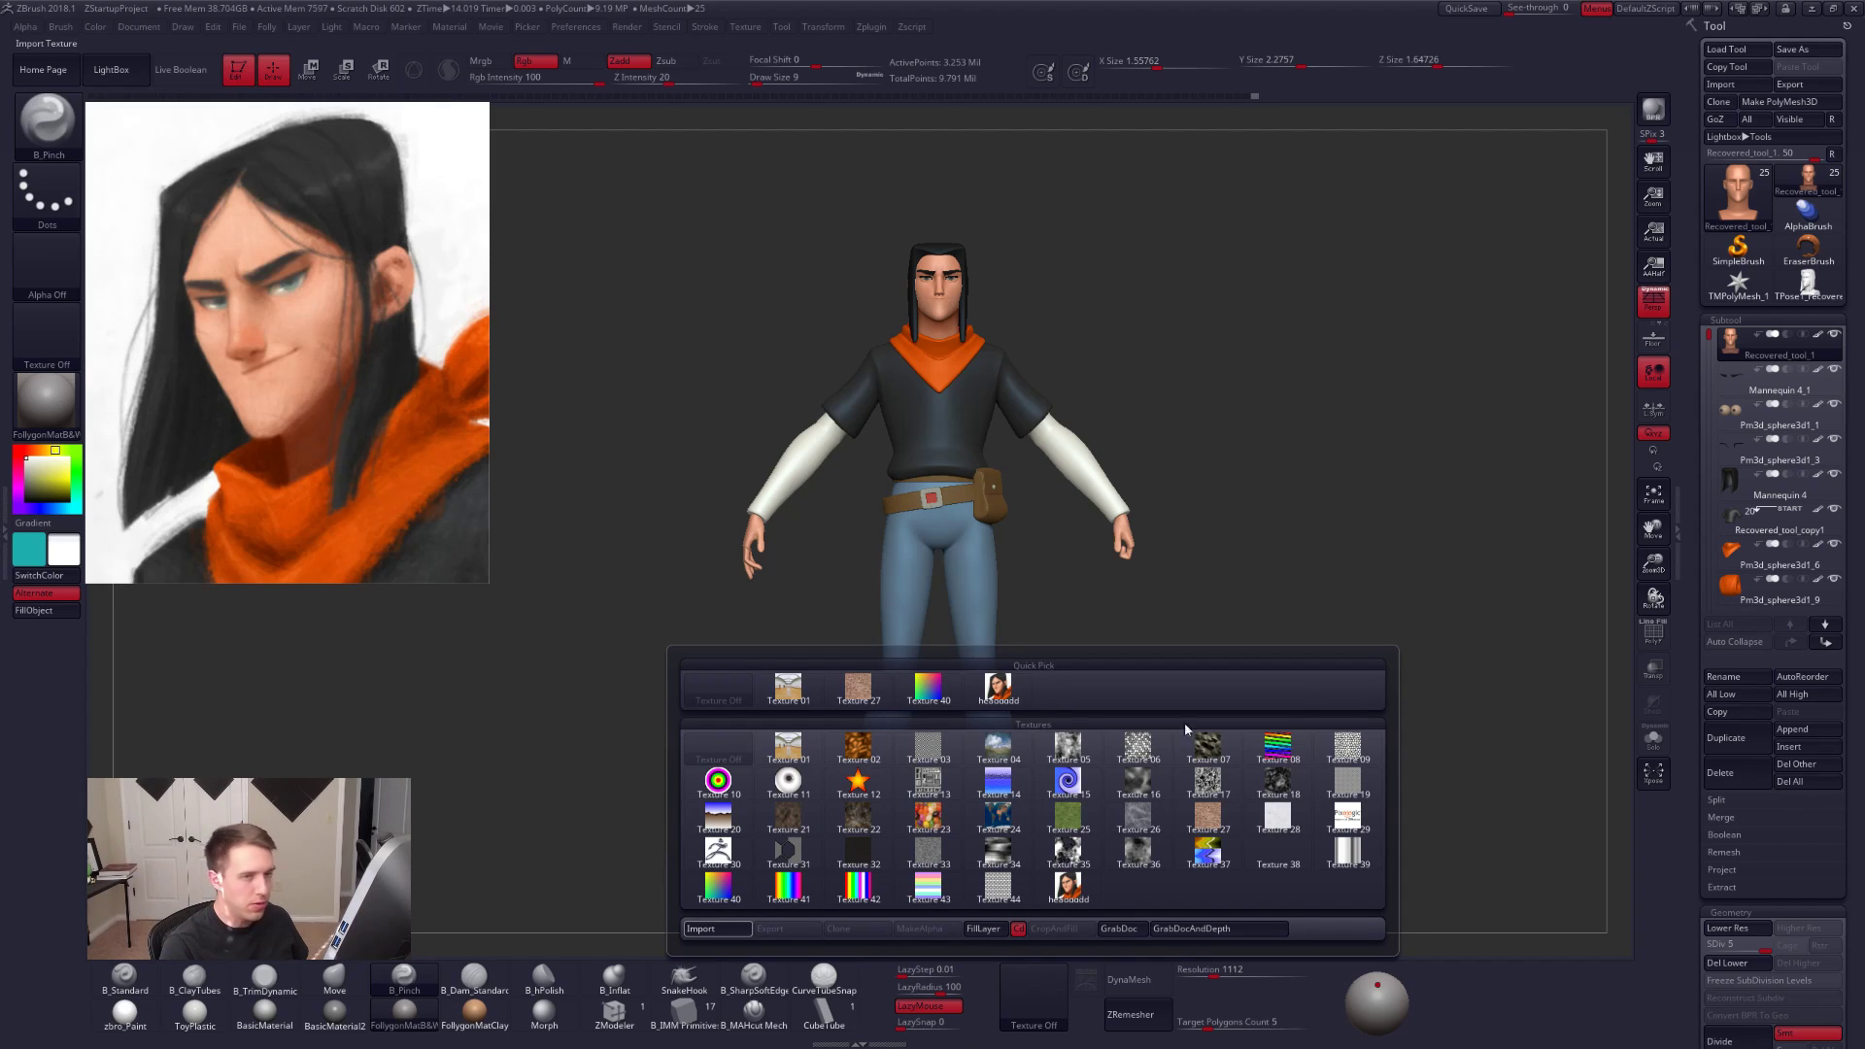
left_click(716, 929)
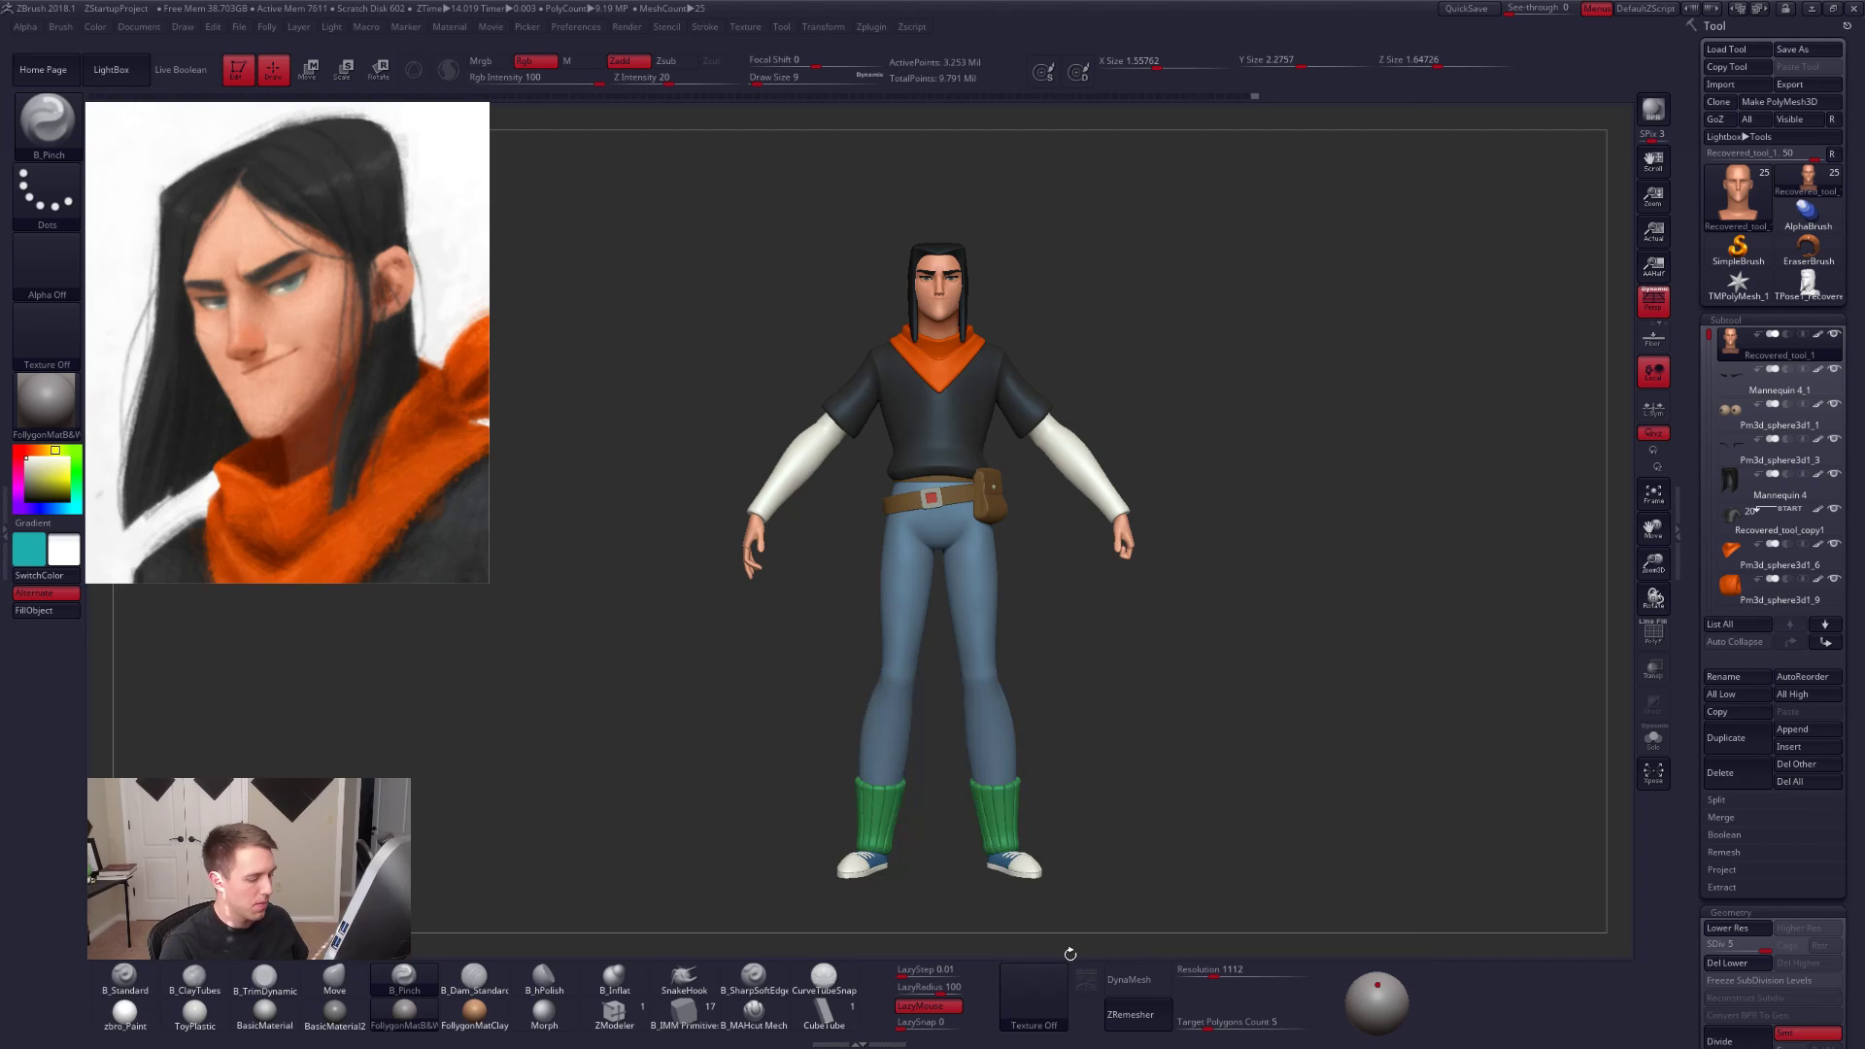
left_click(1041, 990)
left_click(1070, 882)
left_click(1084, 983)
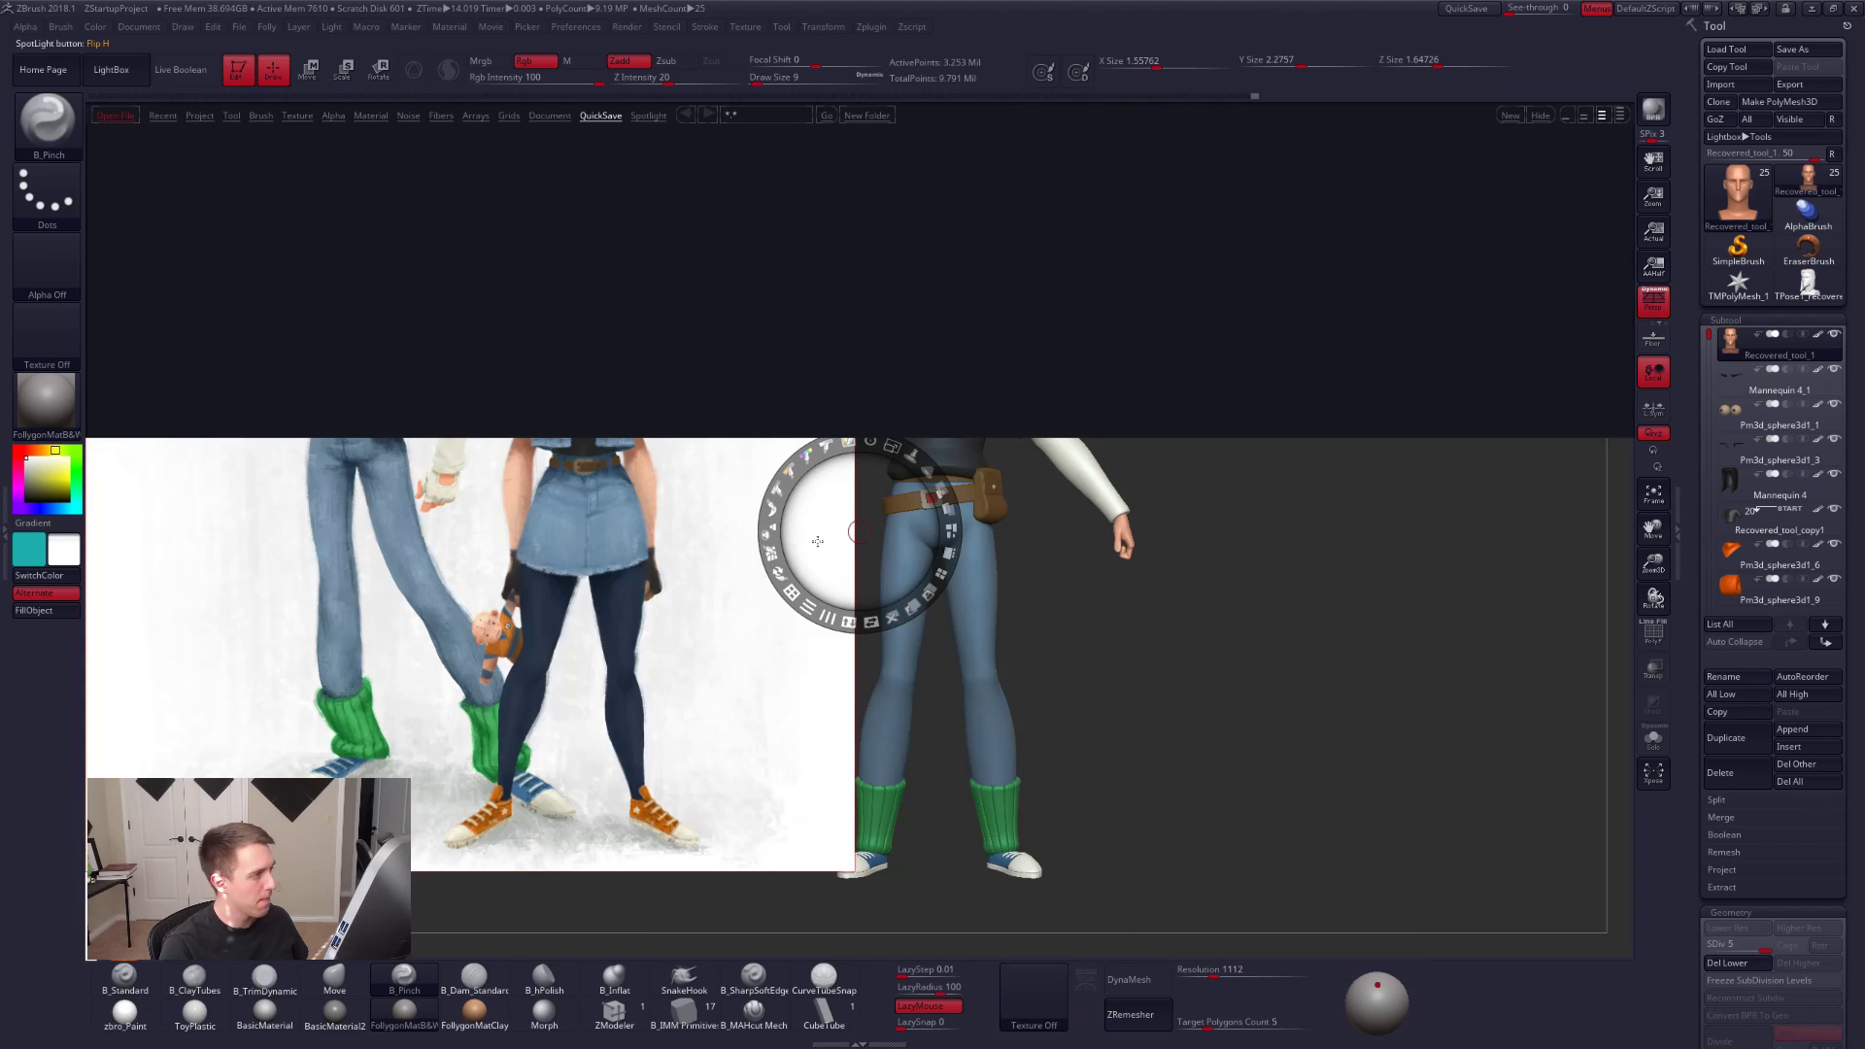
Step: Close LightBox, scale the full-body reference down, place it beside the character and leave Spotlight editing
left_click(122, 71)
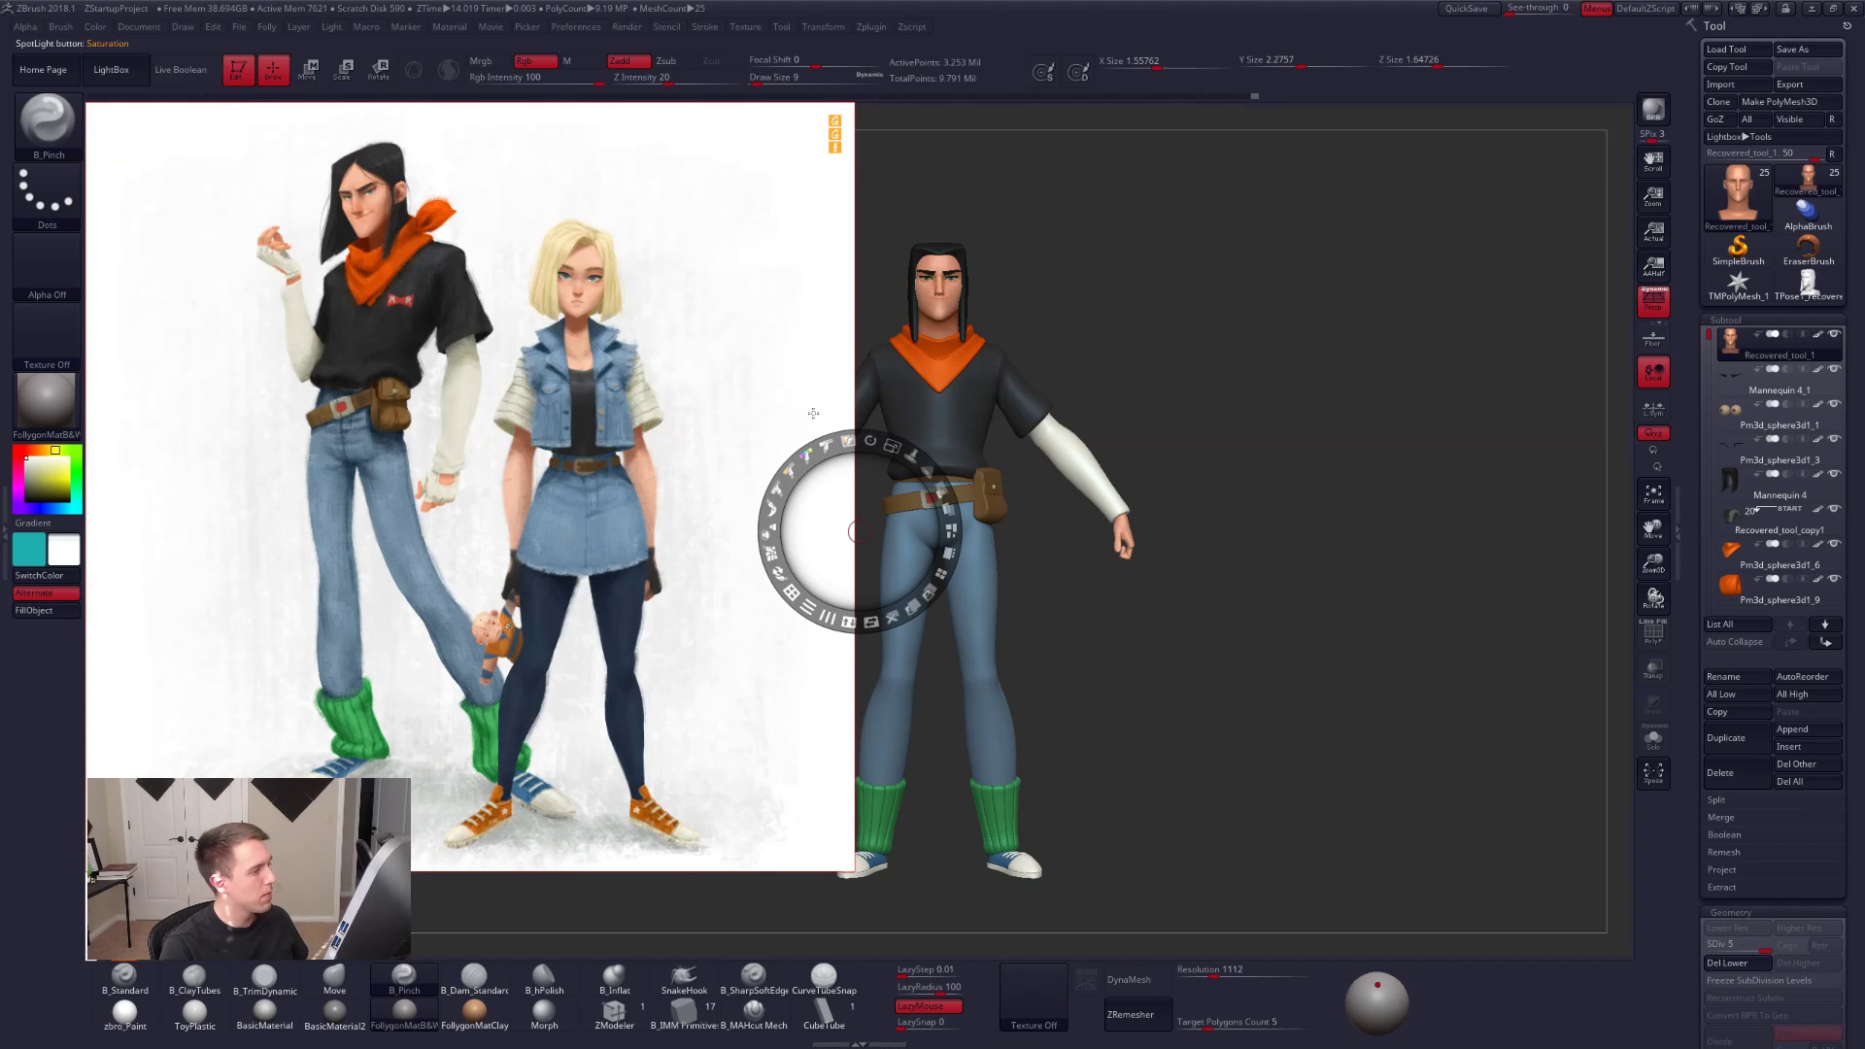
left_click_drag(892, 445, 862, 440)
left_click_drag(746, 335, 525, 268)
key("z")
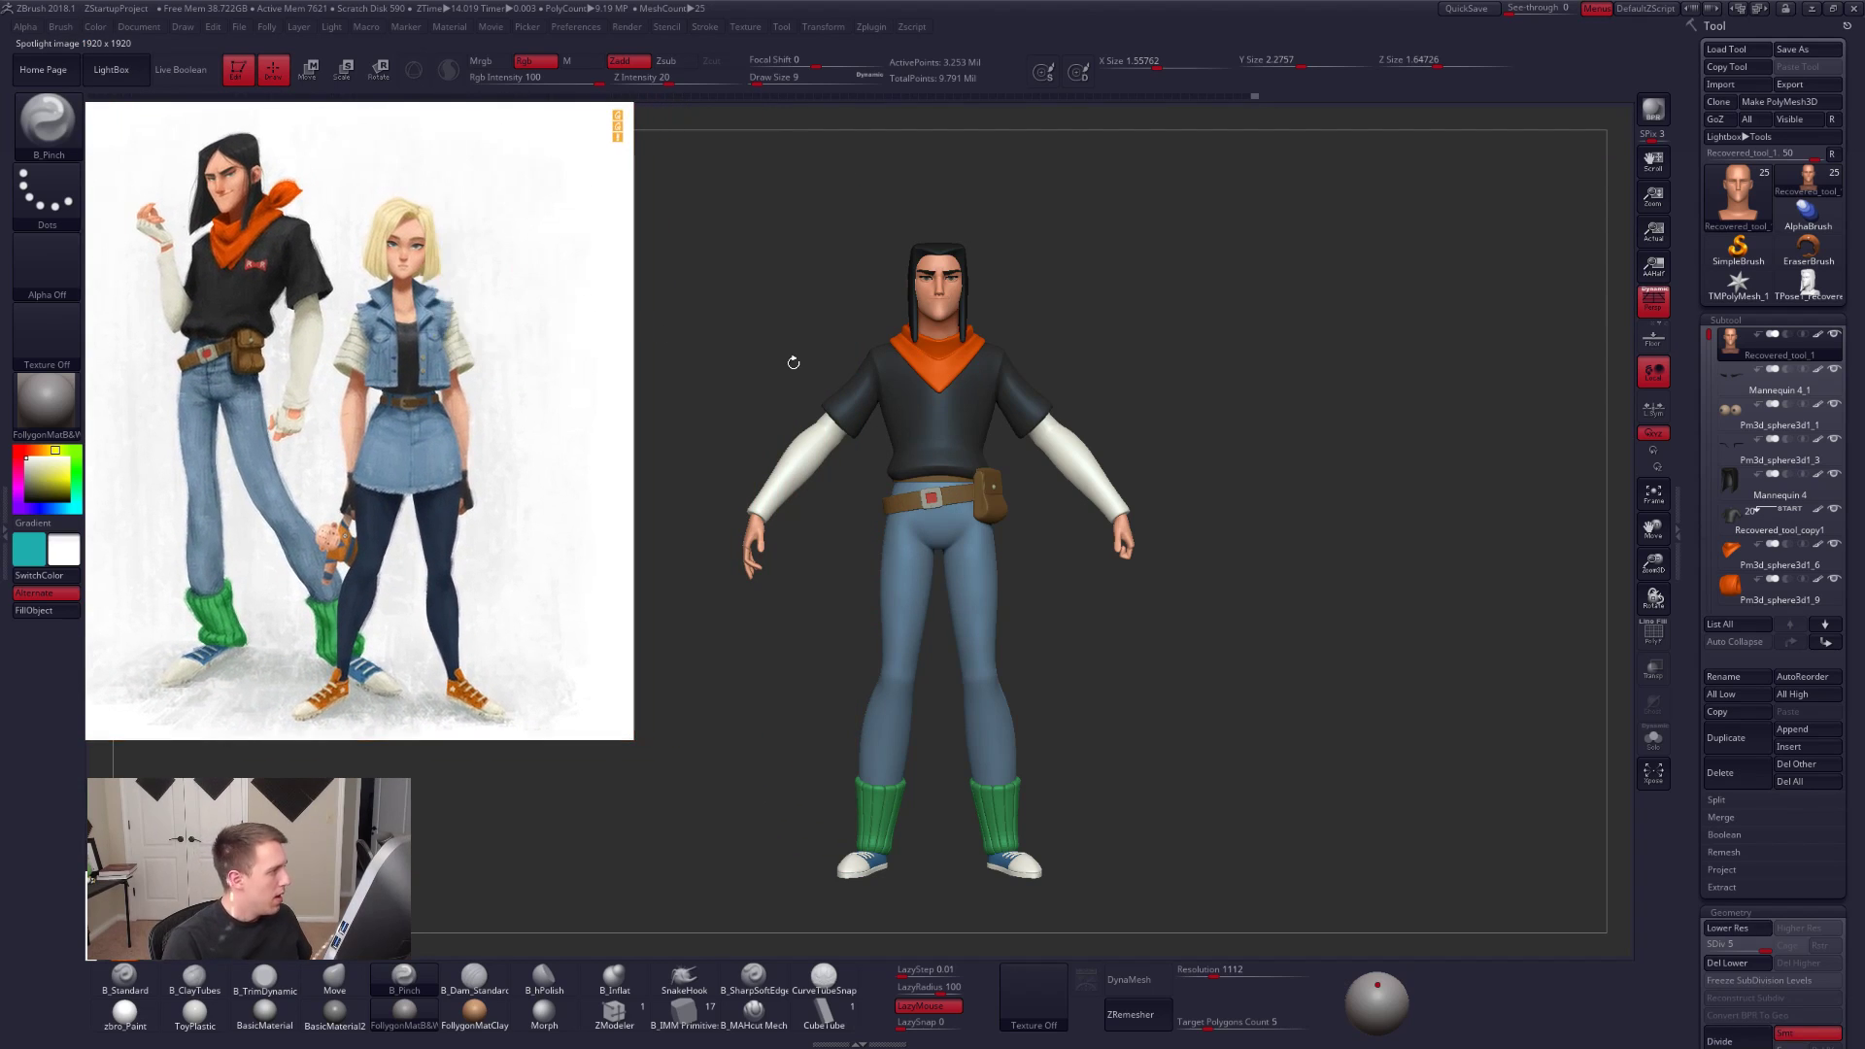
Step: Make the jeans the active subtool and set the brush draw size to 239
mouse_move(1180, 412)
left_mouse_down()
mouse_move(1146, 408)
mouse_move(1190, 412)
left_mouse_up()
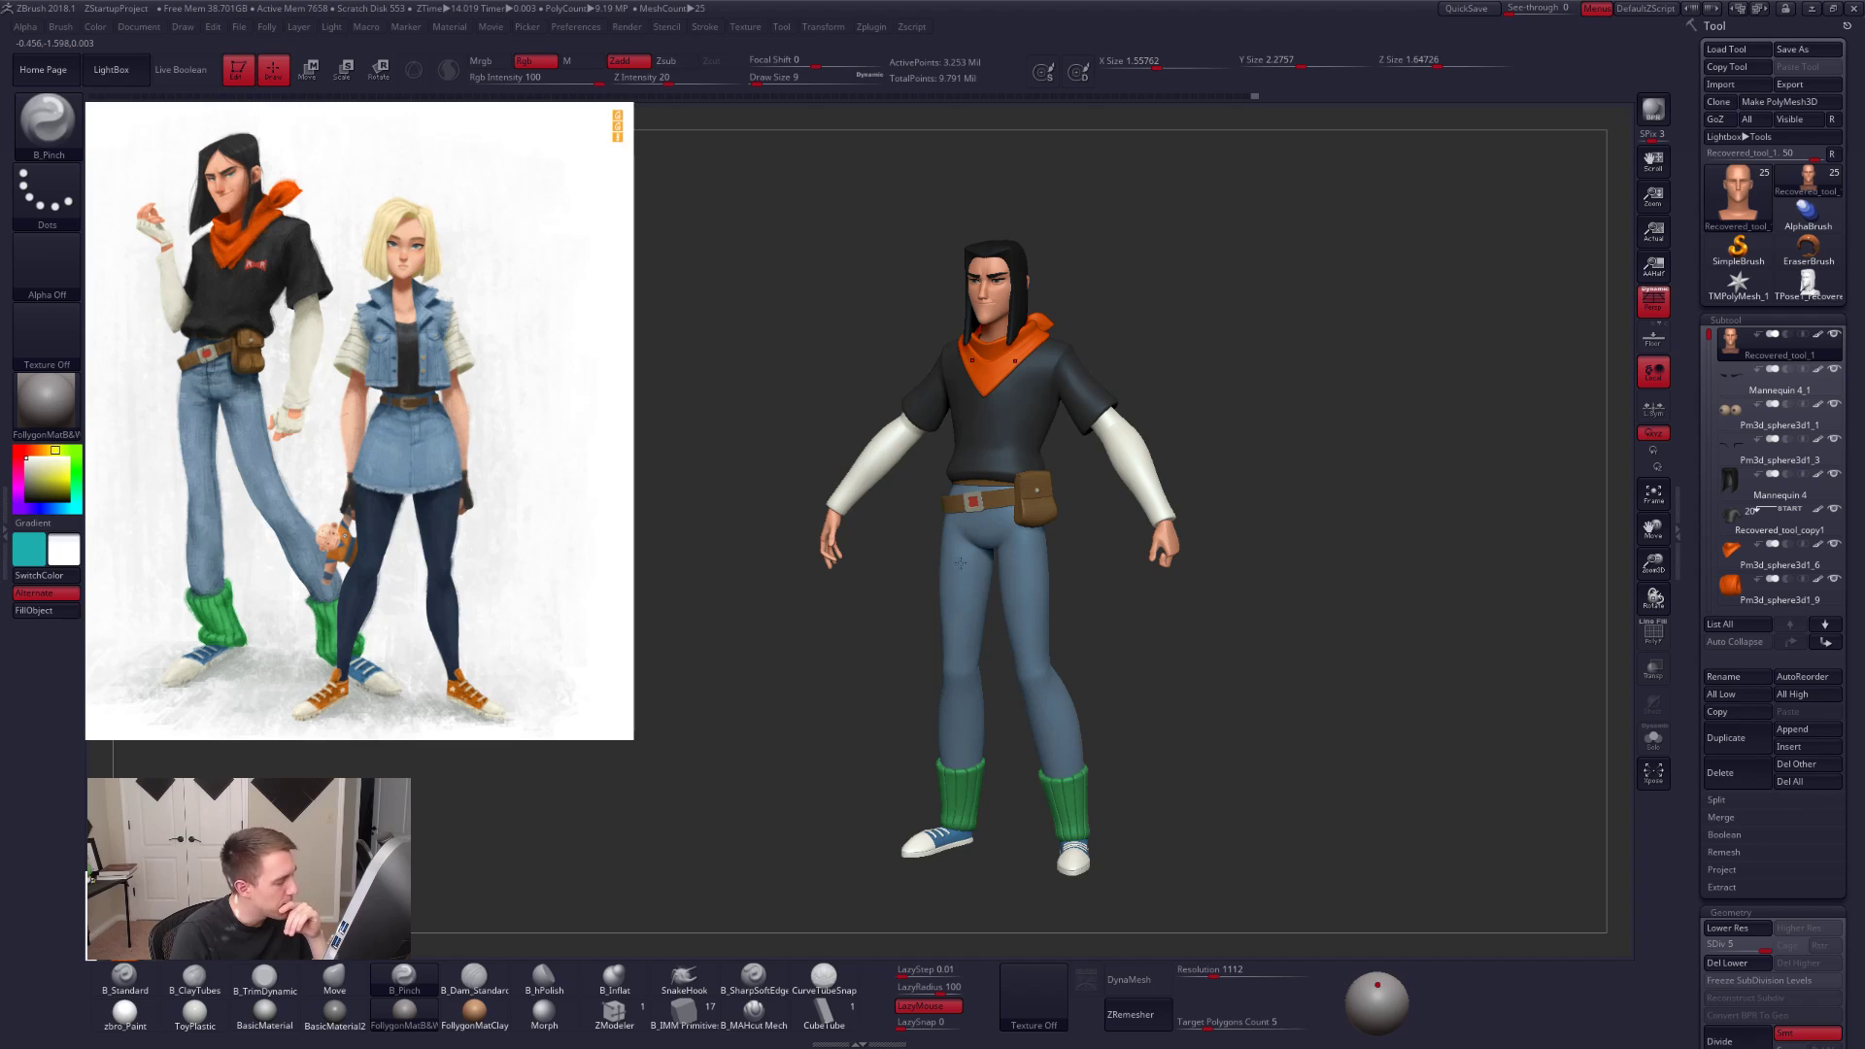
left_click(1045, 694, "alt")
mouse_move(1001, 692)
left_mouse_down("shift")
mouse_move(1010, 630)
mouse_move(1018, 688)
left_mouse_up("shift")
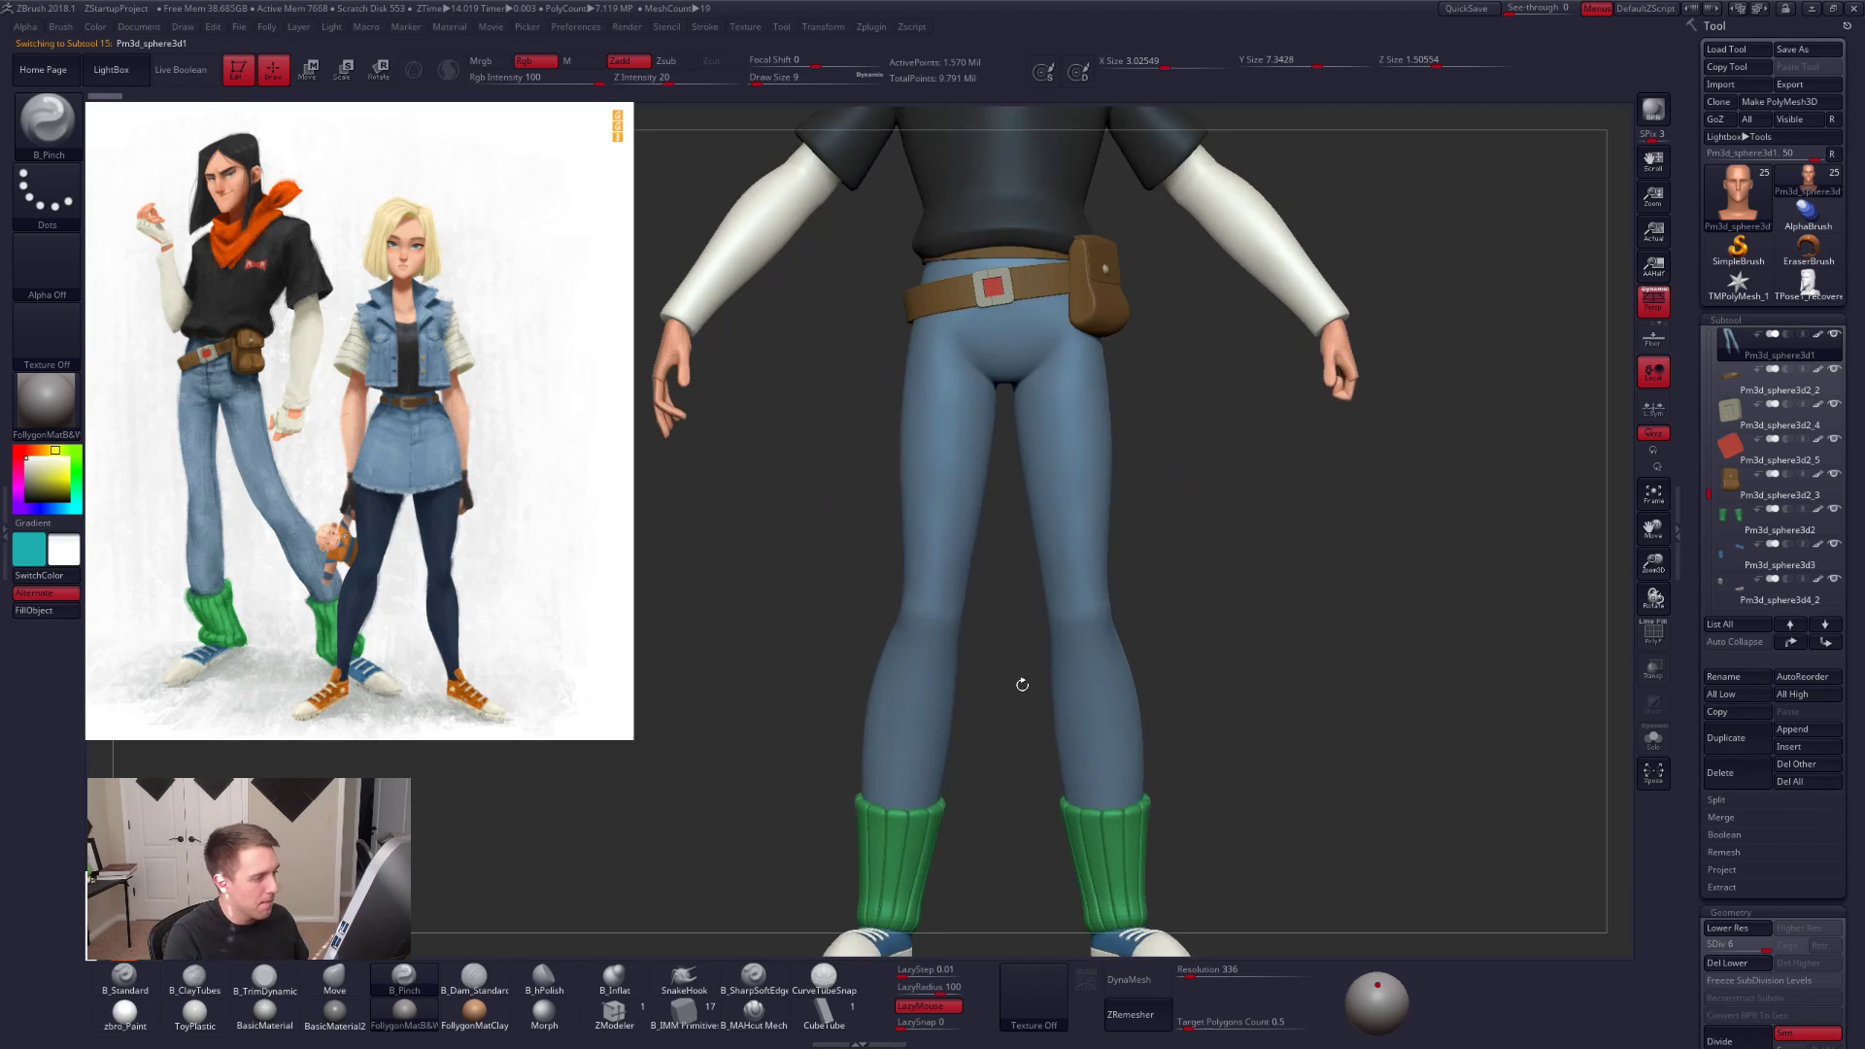
key("alt+s")
key("alt+s")
left_click_drag(1205, 723, 1079, 758)
key("space")
mouse_move(1122, 663)
left_mouse_down()
mouse_move(1141, 664)
mouse_move(1082, 608)
mouse_move(1110, 625)
mouse_move(1088, 642)
left_mouse_up()
Step: Isolate the jeans, lower them to subdivision level 3 and adjust the knee area with the Move brush
key("b")
key("m")
key("v")
key("space")
key("space")
key("alt+s")
key("shift+d")
key("shift+d")
right_click_drag(1105, 572, 1084, 607)
key("shift+d")
Step: Define the knee bend of the jeans with the B_Pinch brush at draw size 239 and smooth the area
key("b")
key("p")
key("i")
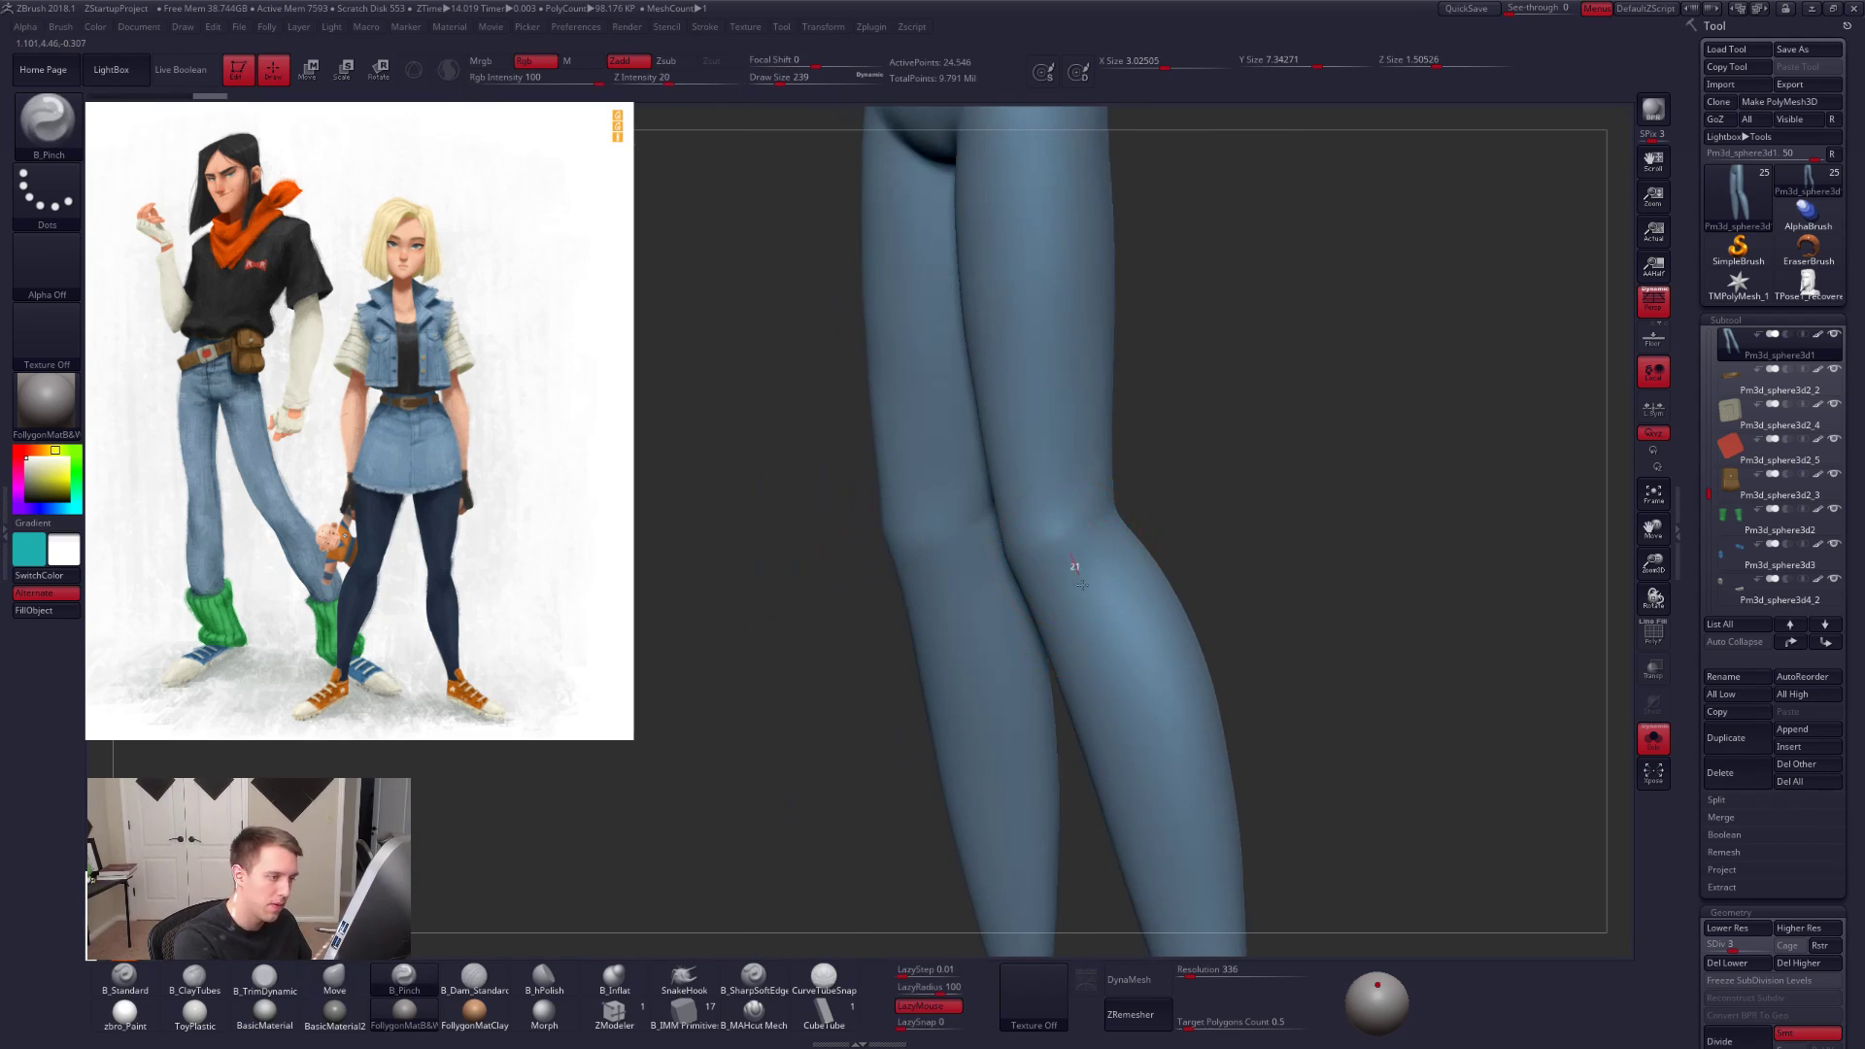
key("shift")
mouse_move(1081, 614)
right_mouse_down()
mouse_move(1133, 602)
mouse_move(1107, 629)
mouse_move(1132, 558)
mouse_move(1108, 626)
mouse_move(1202, 689)
right_mouse_up()
Step: Even out the knees and shins of the jeans with the B_TrimDynamic brush at draw size 239, smoothing the transitions
key("b")
key("m")
key("v")
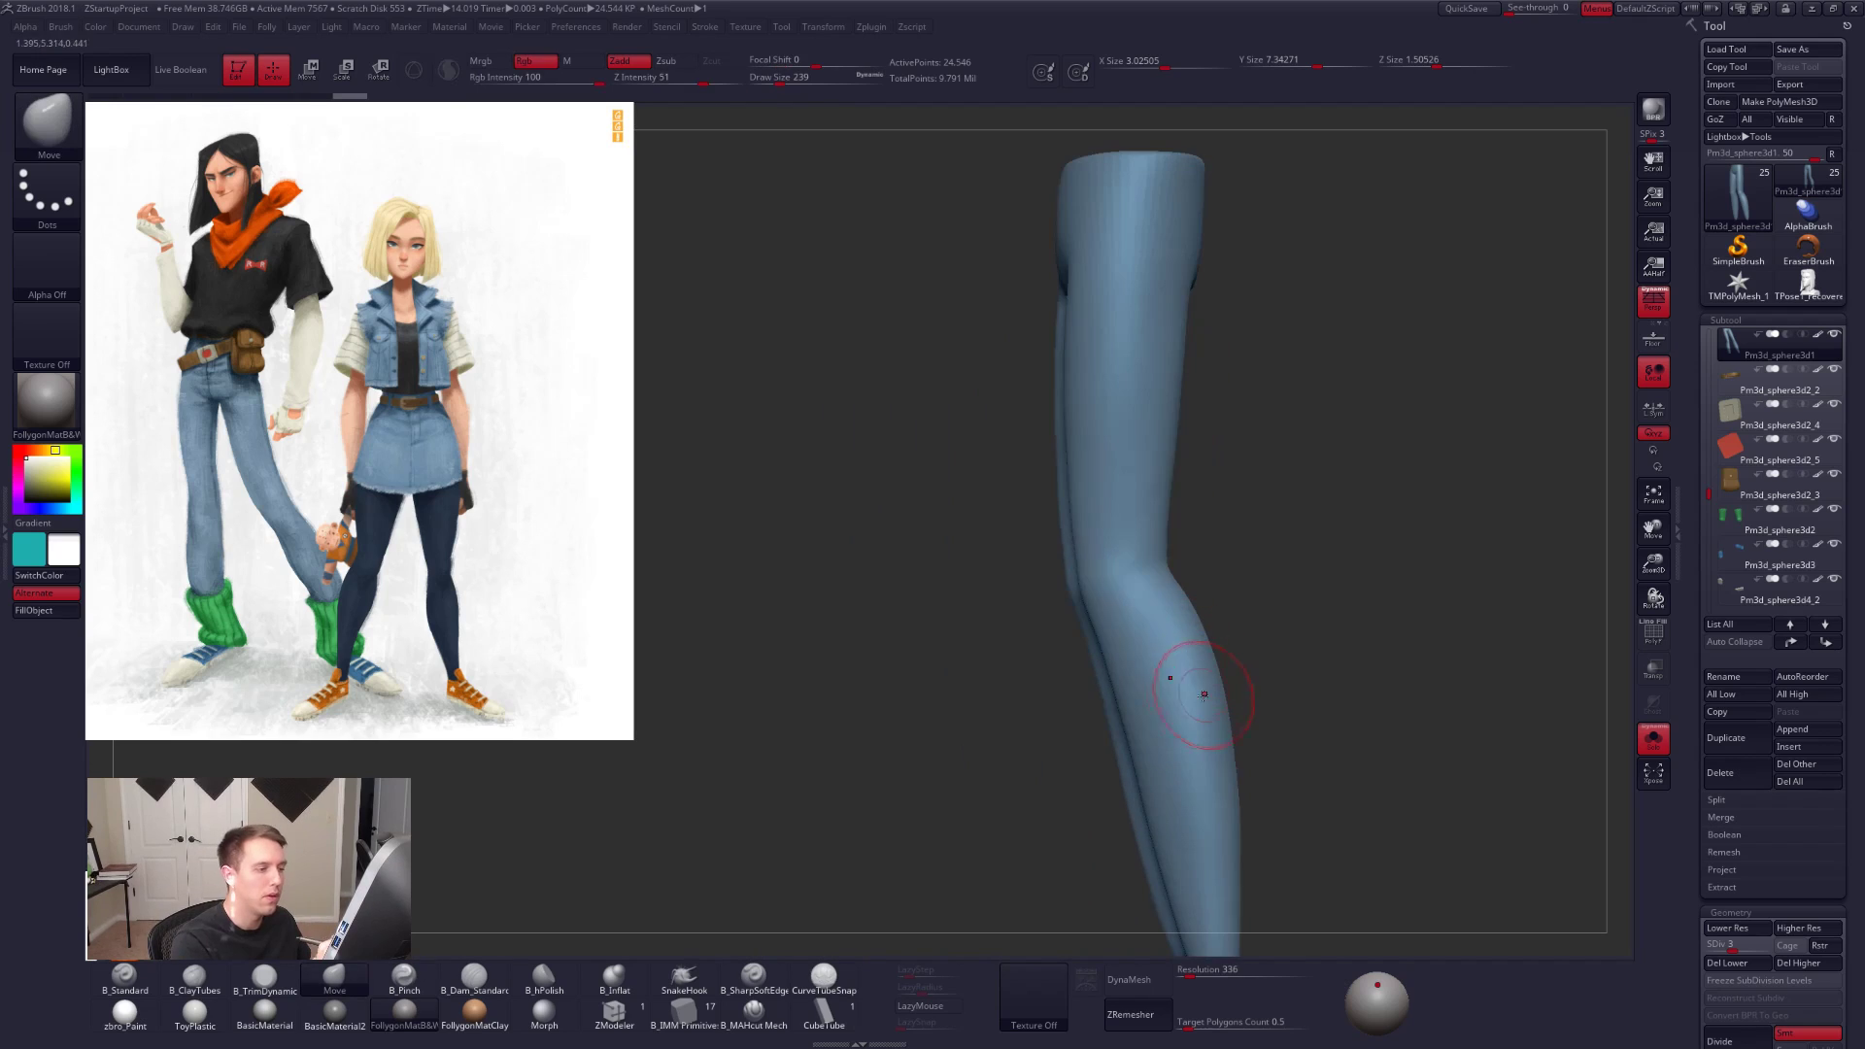
key("b")
key("t")
key("d")
right_click_drag(1117, 539, 1078, 655)
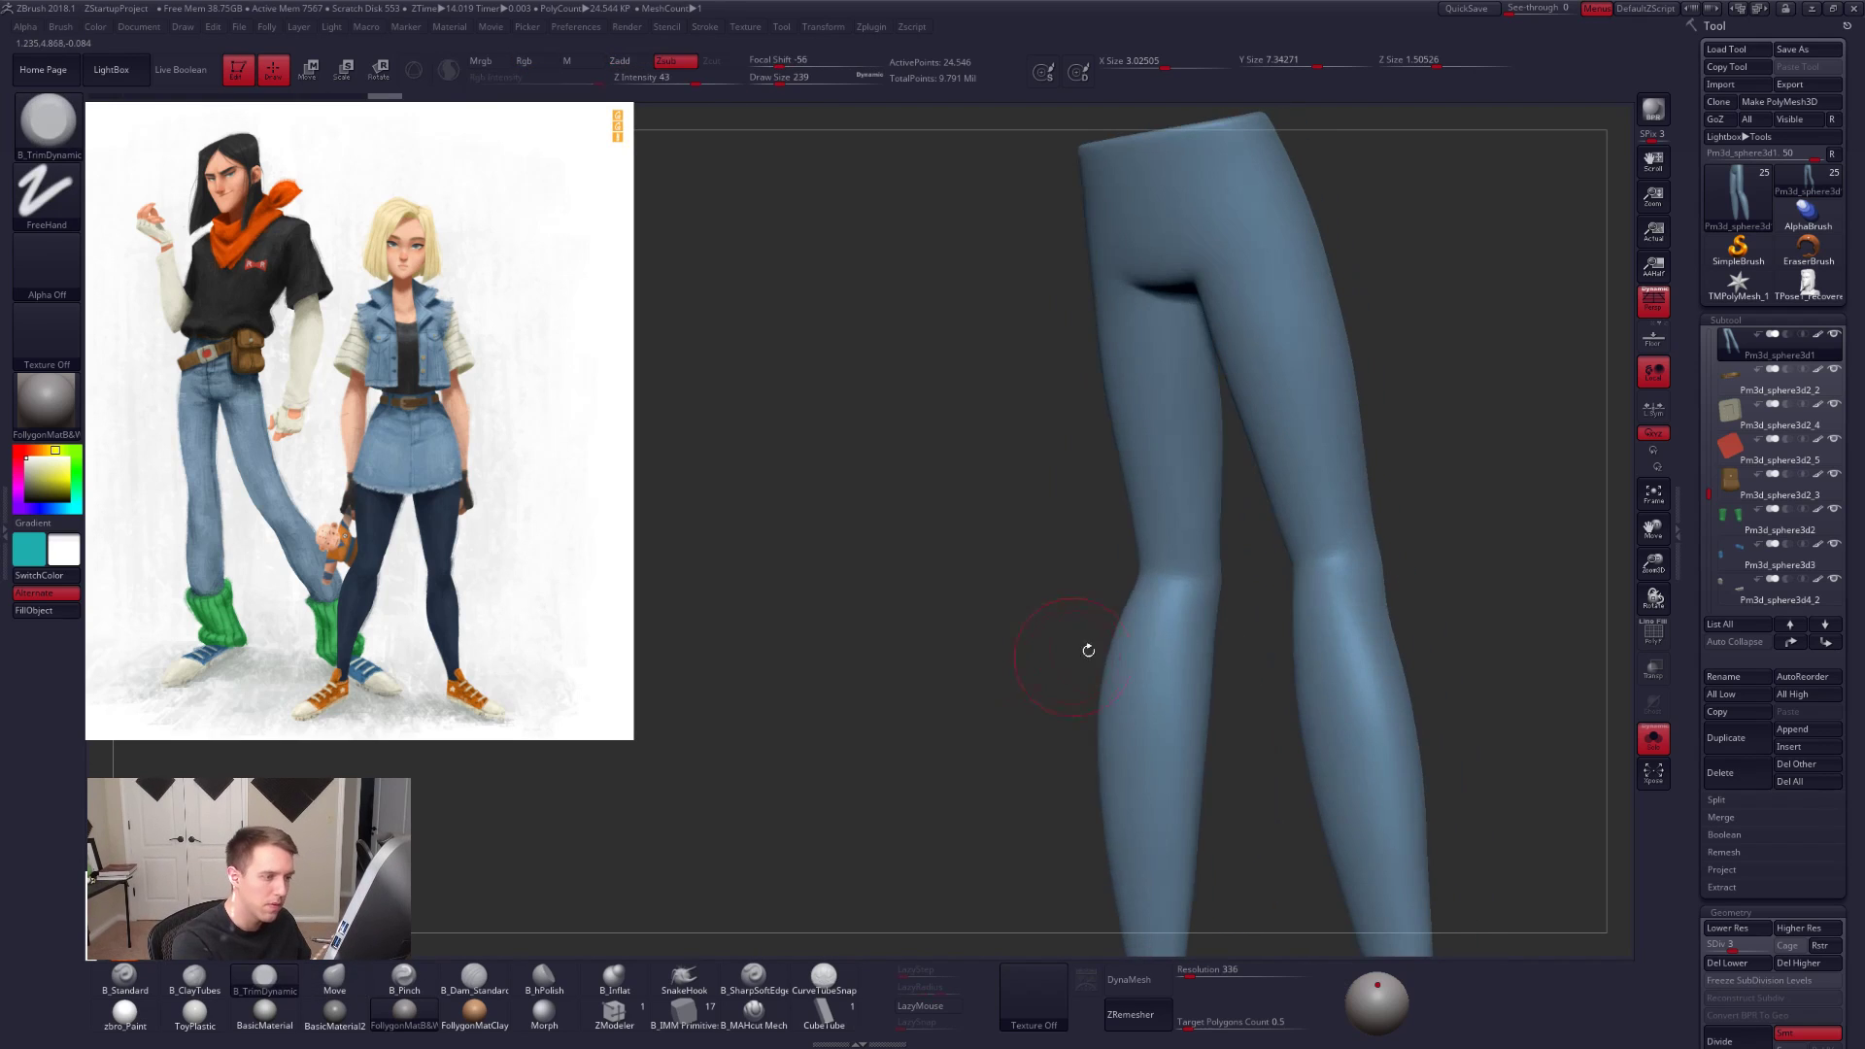
key("ctrl+d")
mouse_move(1190, 554)
right_mouse_down()
mouse_move(1170, 630)
mouse_move(1207, 674)
mouse_move(1154, 724)
mouse_move(1168, 663)
mouse_move(1236, 766)
right_mouse_up()
key("shift")
Step: Return the jeans to subdivision level 6, show the rest of the character and set the draw size to 366
key("ctrl+d")
key("ctrl+d")
key("shift+s")
key("space")
left_click_drag(1247, 751, 1269, 751)
right_click_drag(1295, 785, 1311, 803)
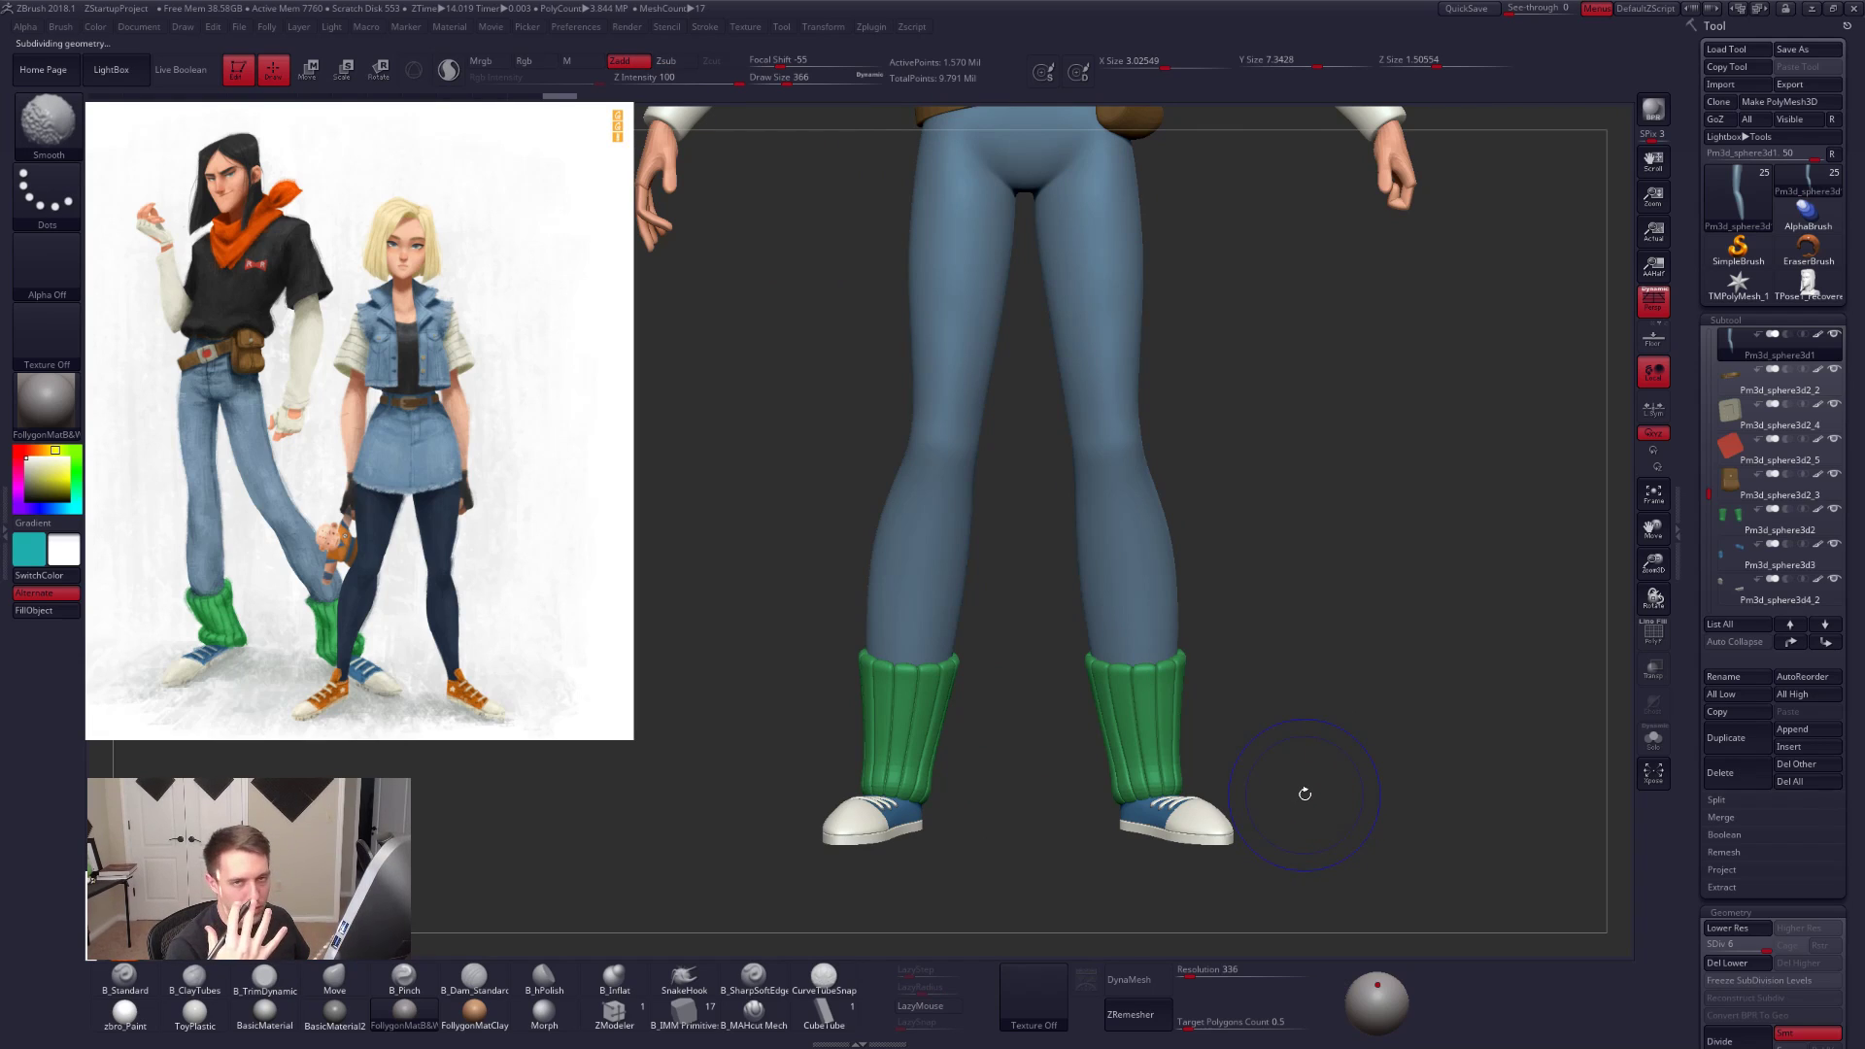
Step: Drop the isolated jeans to subdivision level 1 with the wireframe shown, and mask both lower legs from the knees down
key("shift+d")
key("shift+d")
key("shift+d")
key("shift+d")
key("shift+d")
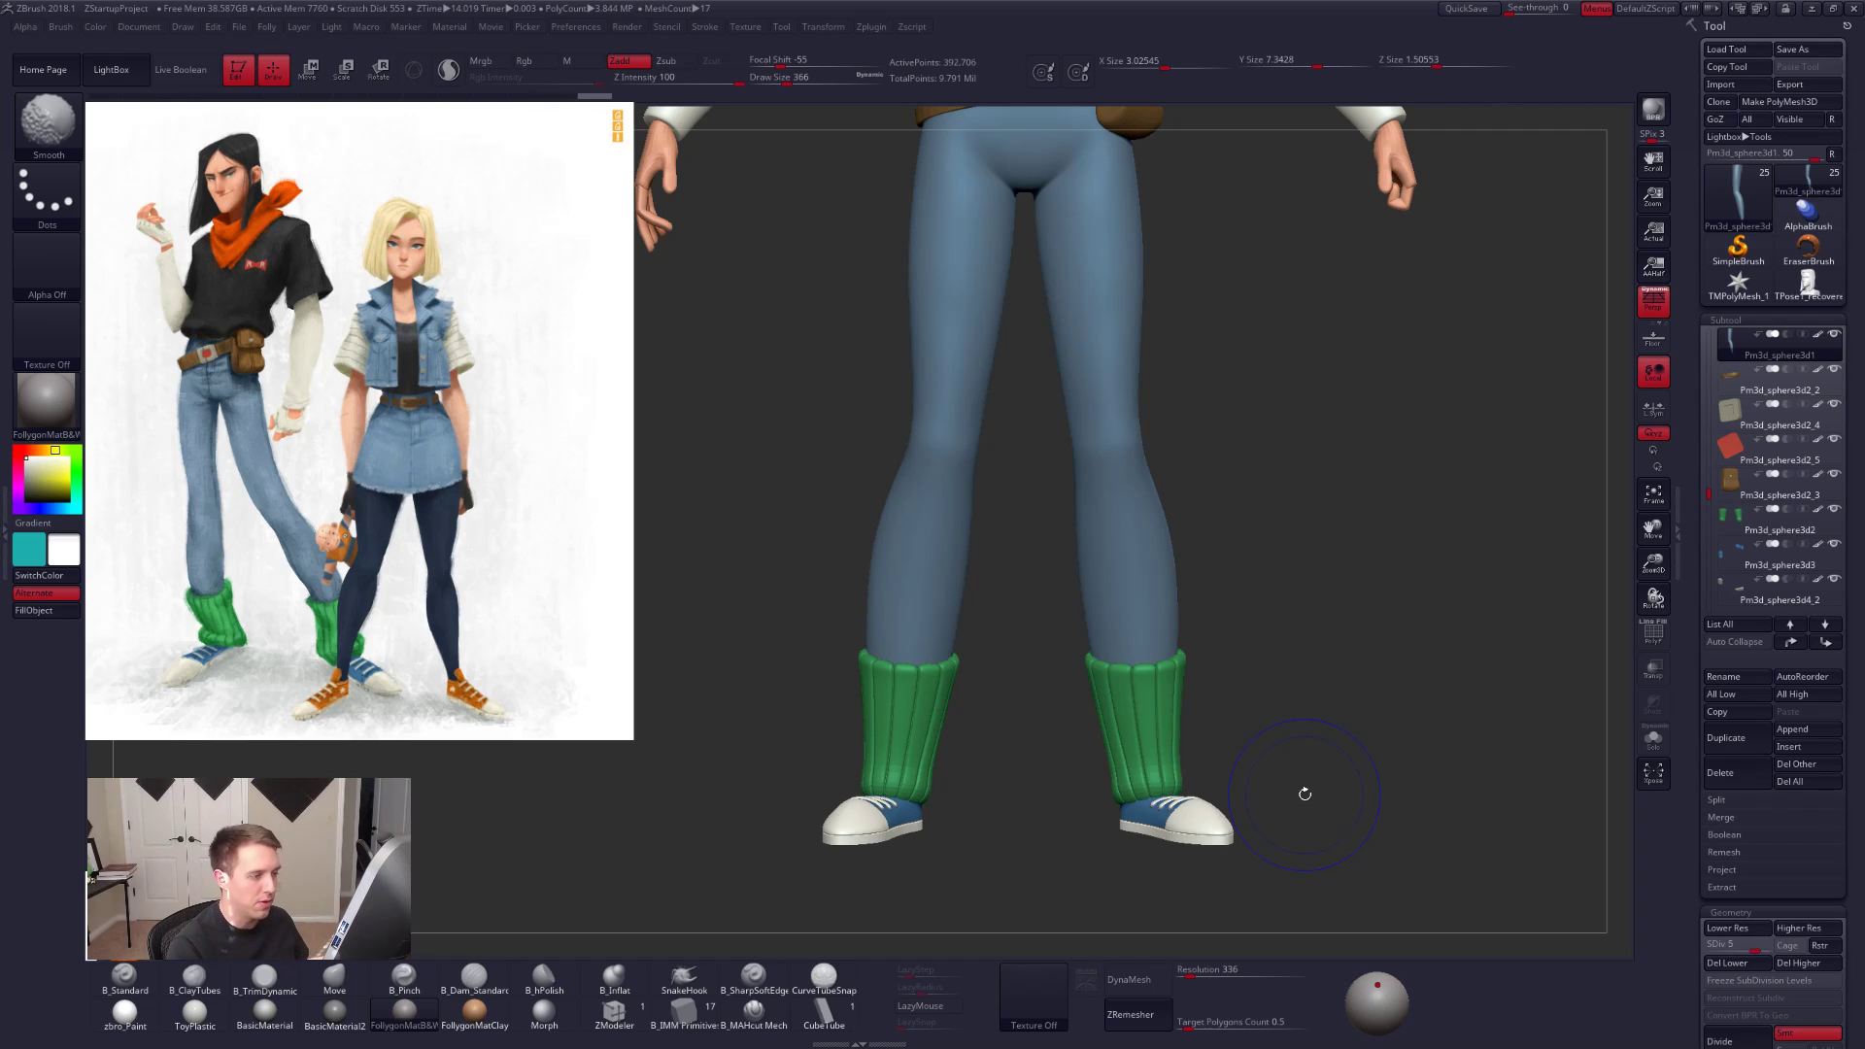
key("shift+f")
key("shift+s")
right_click_drag(1158, 636, 1148, 587)
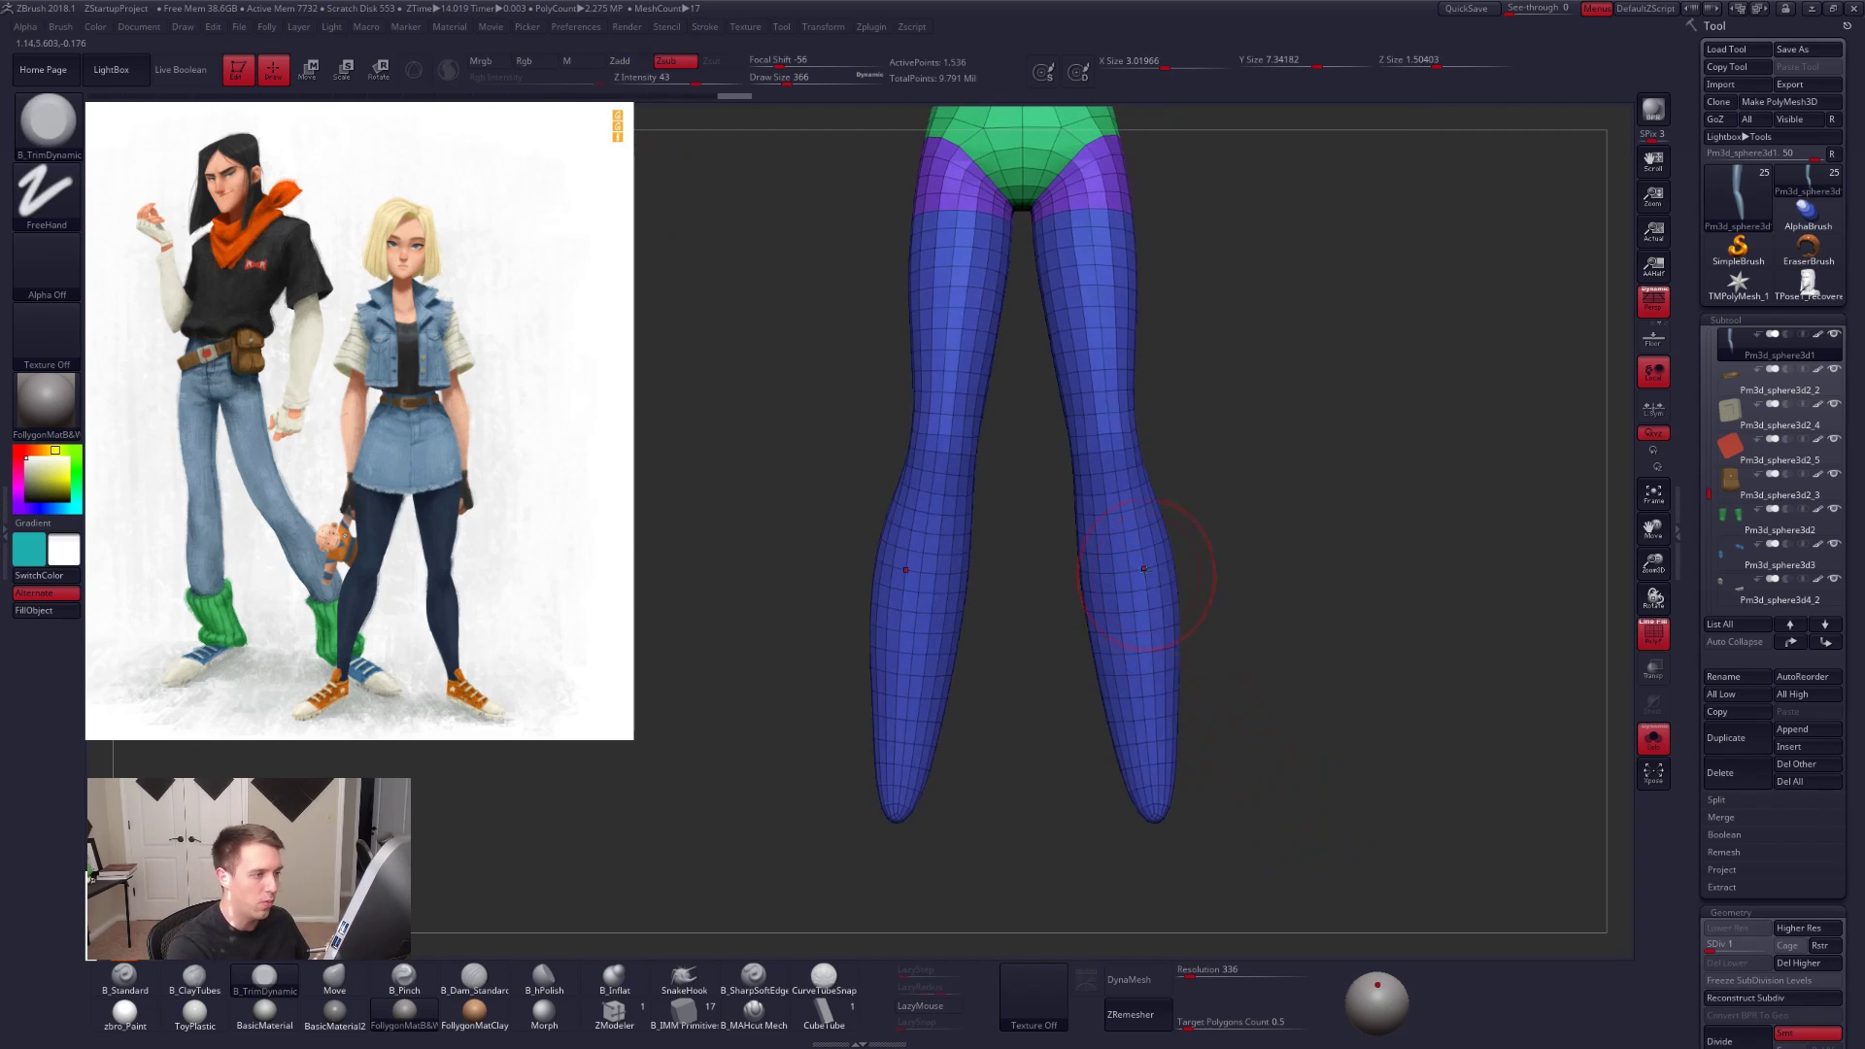
mouse_move(1149, 449)
left_mouse_down("ctrl")
mouse_move(1039, 480)
mouse_move(1117, 913)
mouse_move(1216, 783)
left_mouse_up("ctrl")
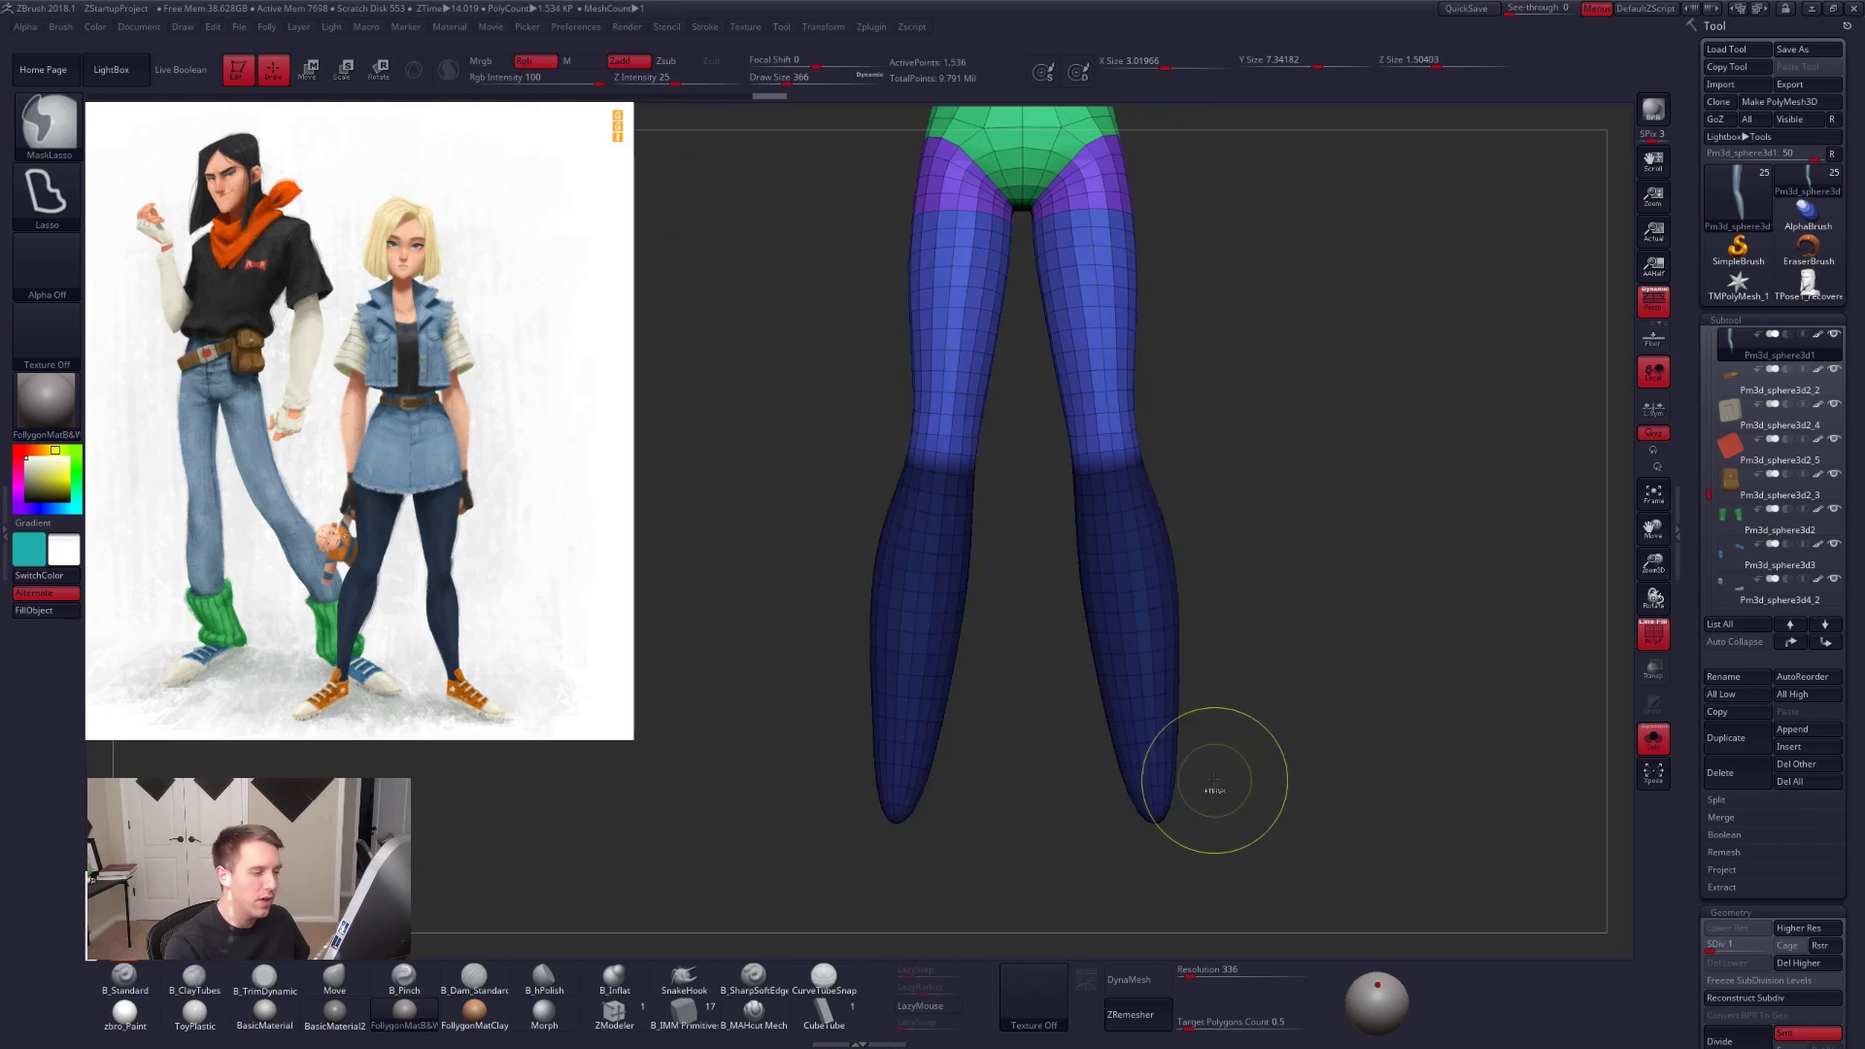
Step: Soften the mask edge at the knees, invert the mask to free the lower legs, and show the full character without wireframe
right_click_drag(1164, 718, 1172, 763)
left_click(1172, 764, "ctrl")
left_click(1172, 763, "ctrl")
left_click(1171, 763, "ctrl")
left_click(1222, 767, "ctrl")
left_click(1195, 774, "ctrl")
mouse_move(1194, 772)
right_mouse_down("ctrl")
mouse_move(1226, 743)
mouse_move(1178, 805)
right_mouse_up("ctrl")
left_click(1227, 745, "ctrl")
key("alt+s")
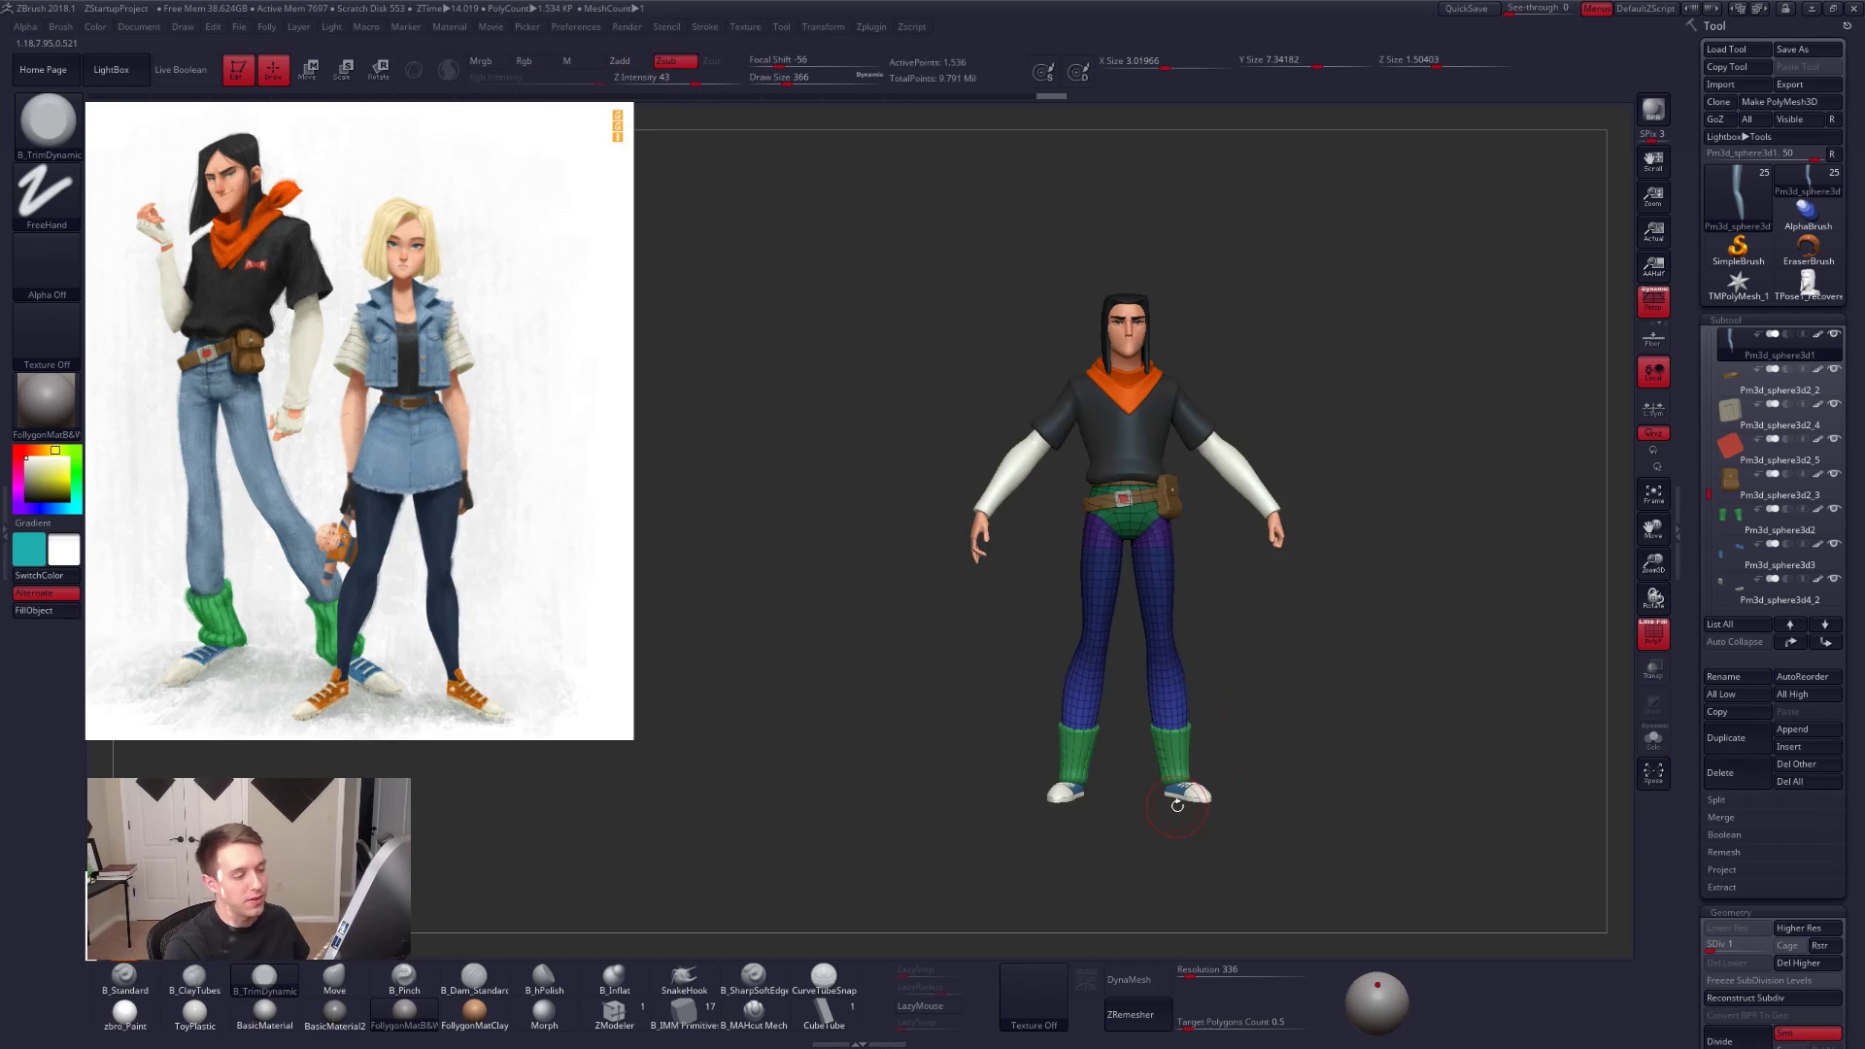
key("shift+f")
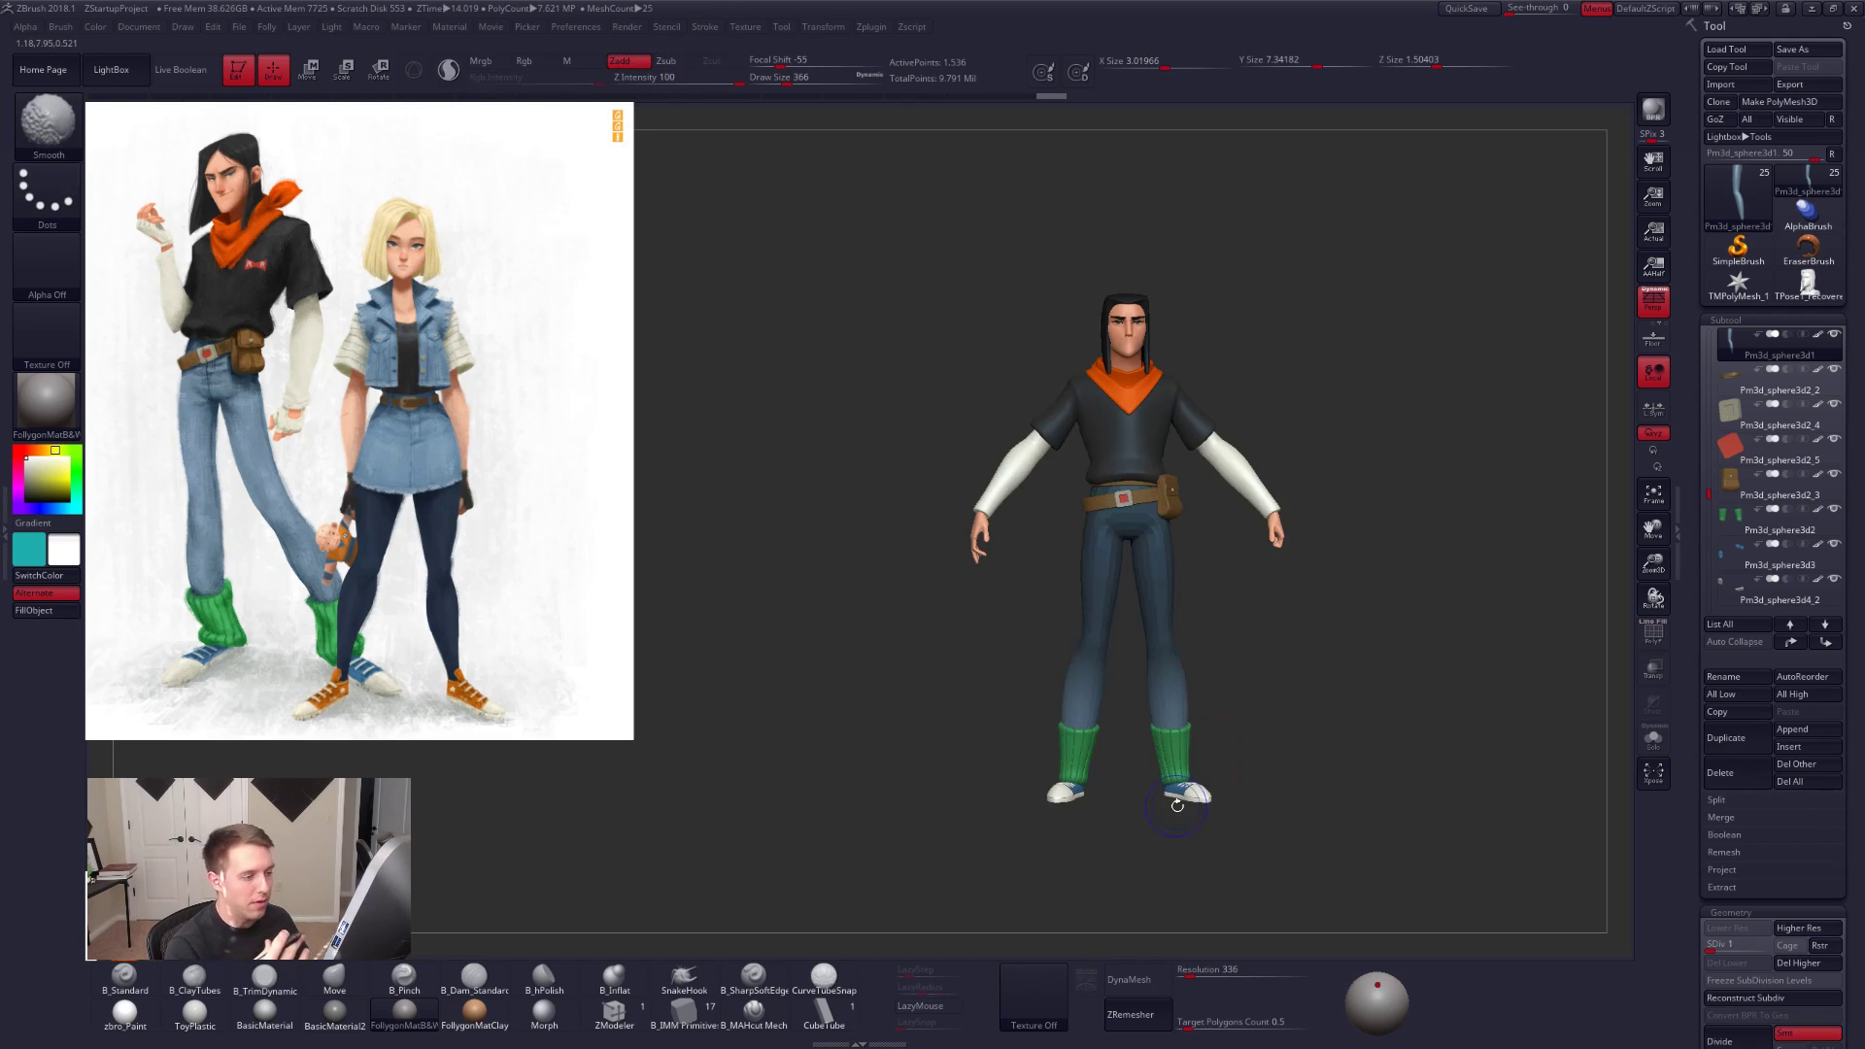
Step: Narrow the unmasked lower legs of the jeans with Transpose Scale from the front and the side
right_click_drag(1261, 828, 1315, 857, "ctrl")
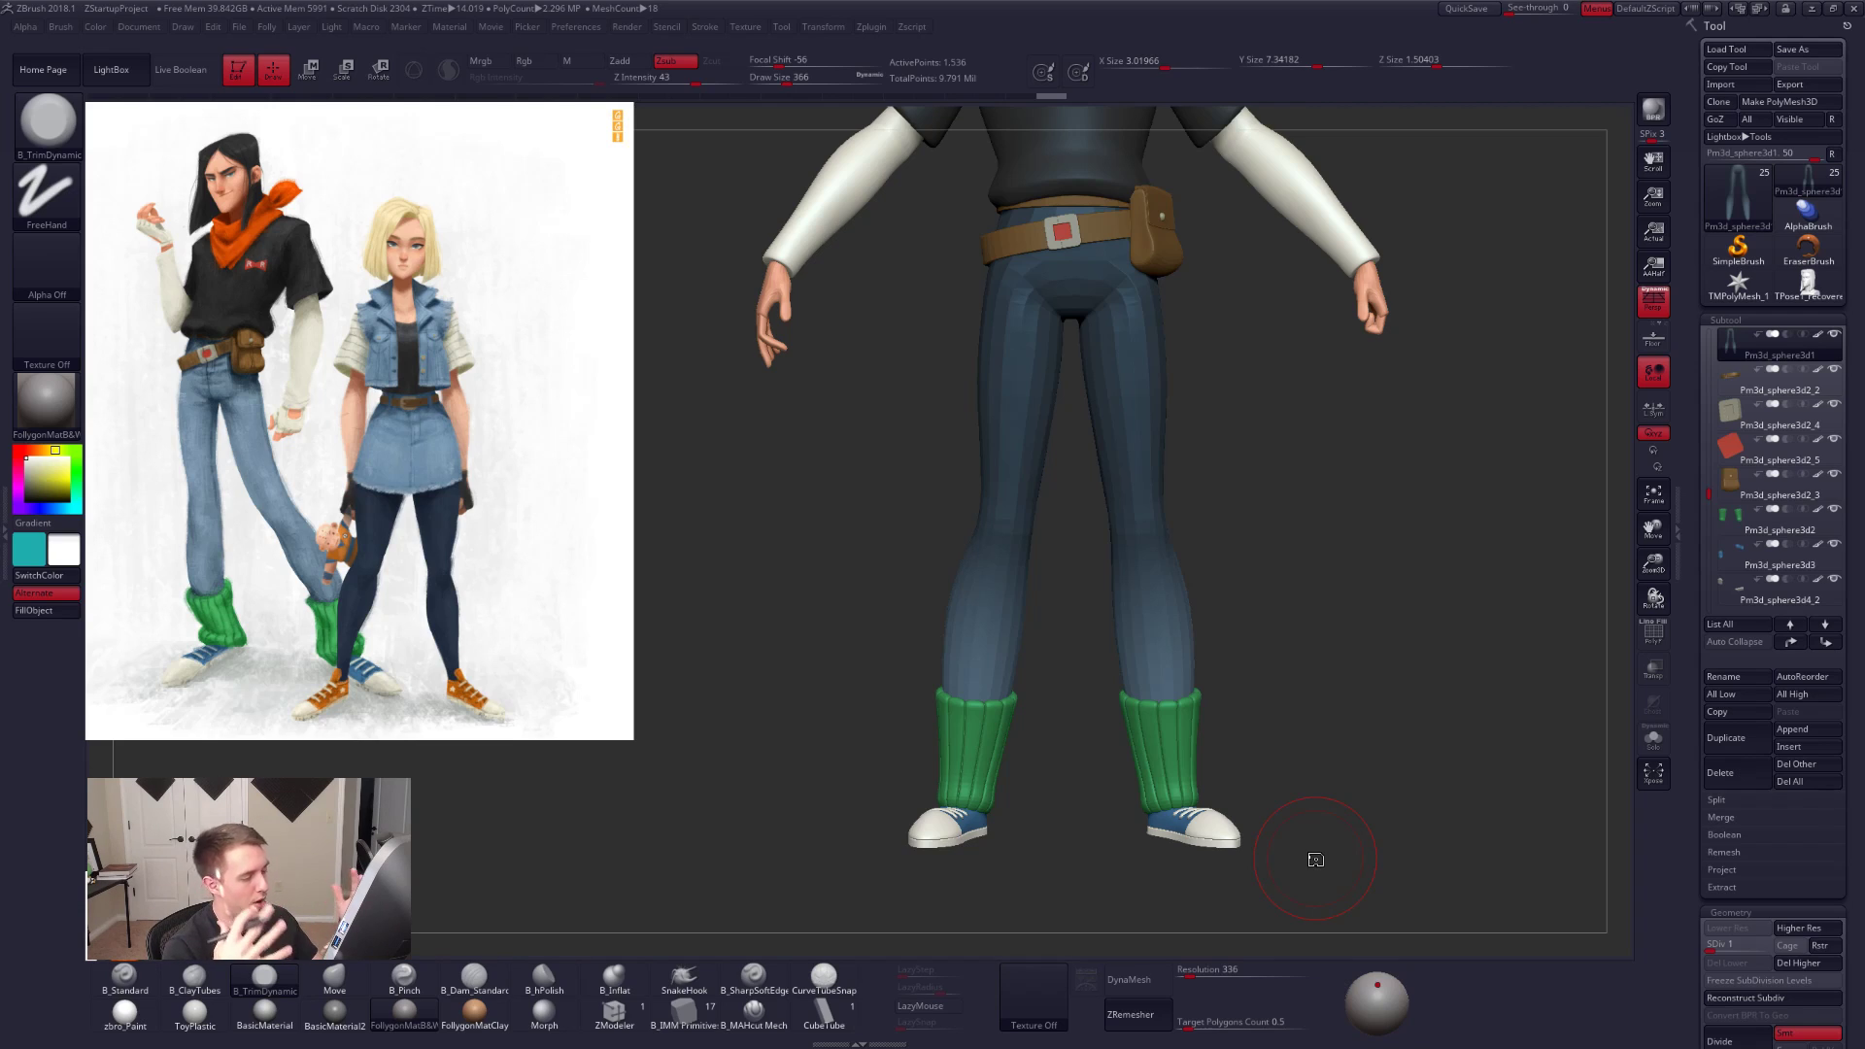
right_click_drag(1198, 673, 1217, 703, "ctrl")
key("w")
left_click_drag(1157, 658, 1374, 639)
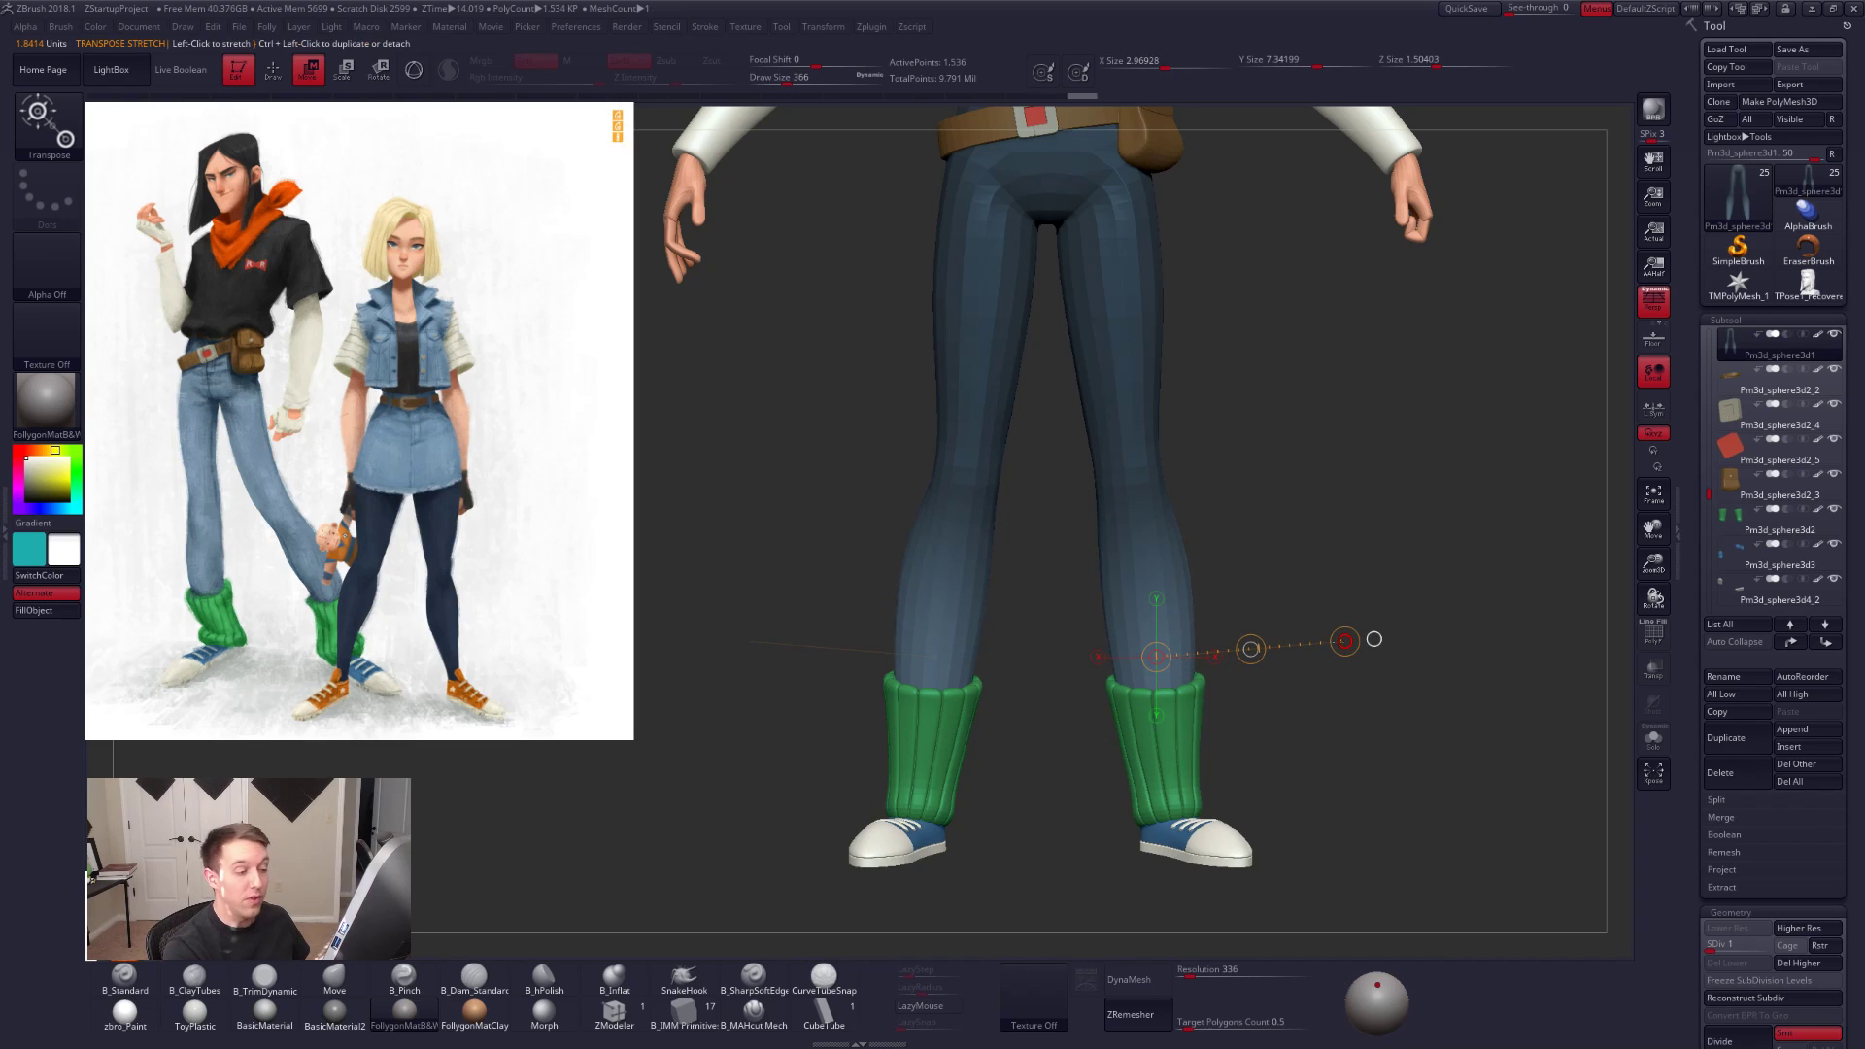
left_click_drag(1430, 750, 1257, 757)
left_click_drag(1191, 623, 1344, 601)
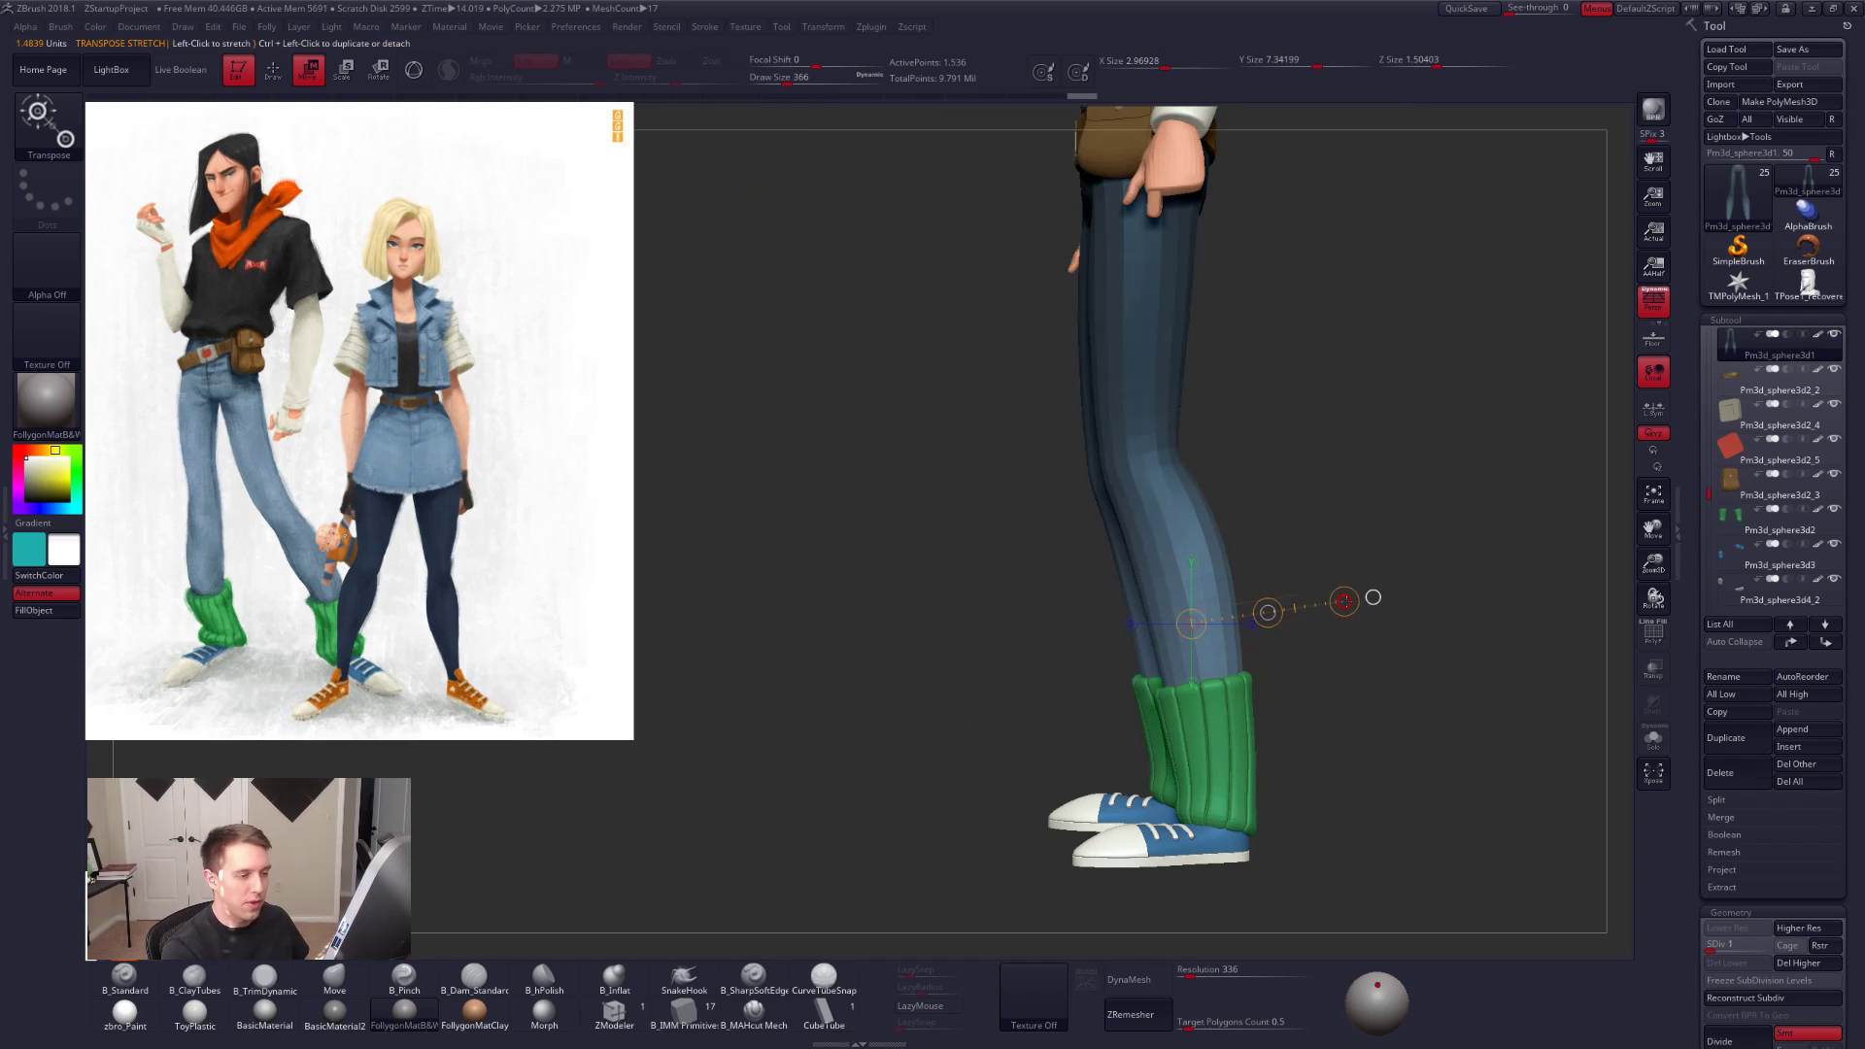
left_click_drag(1271, 672, 1345, 659)
key("q")
Step: Refine the calf silhouette of the jeans from the front with the Move brush at draw size 519
key("b")
key("m")
key("v")
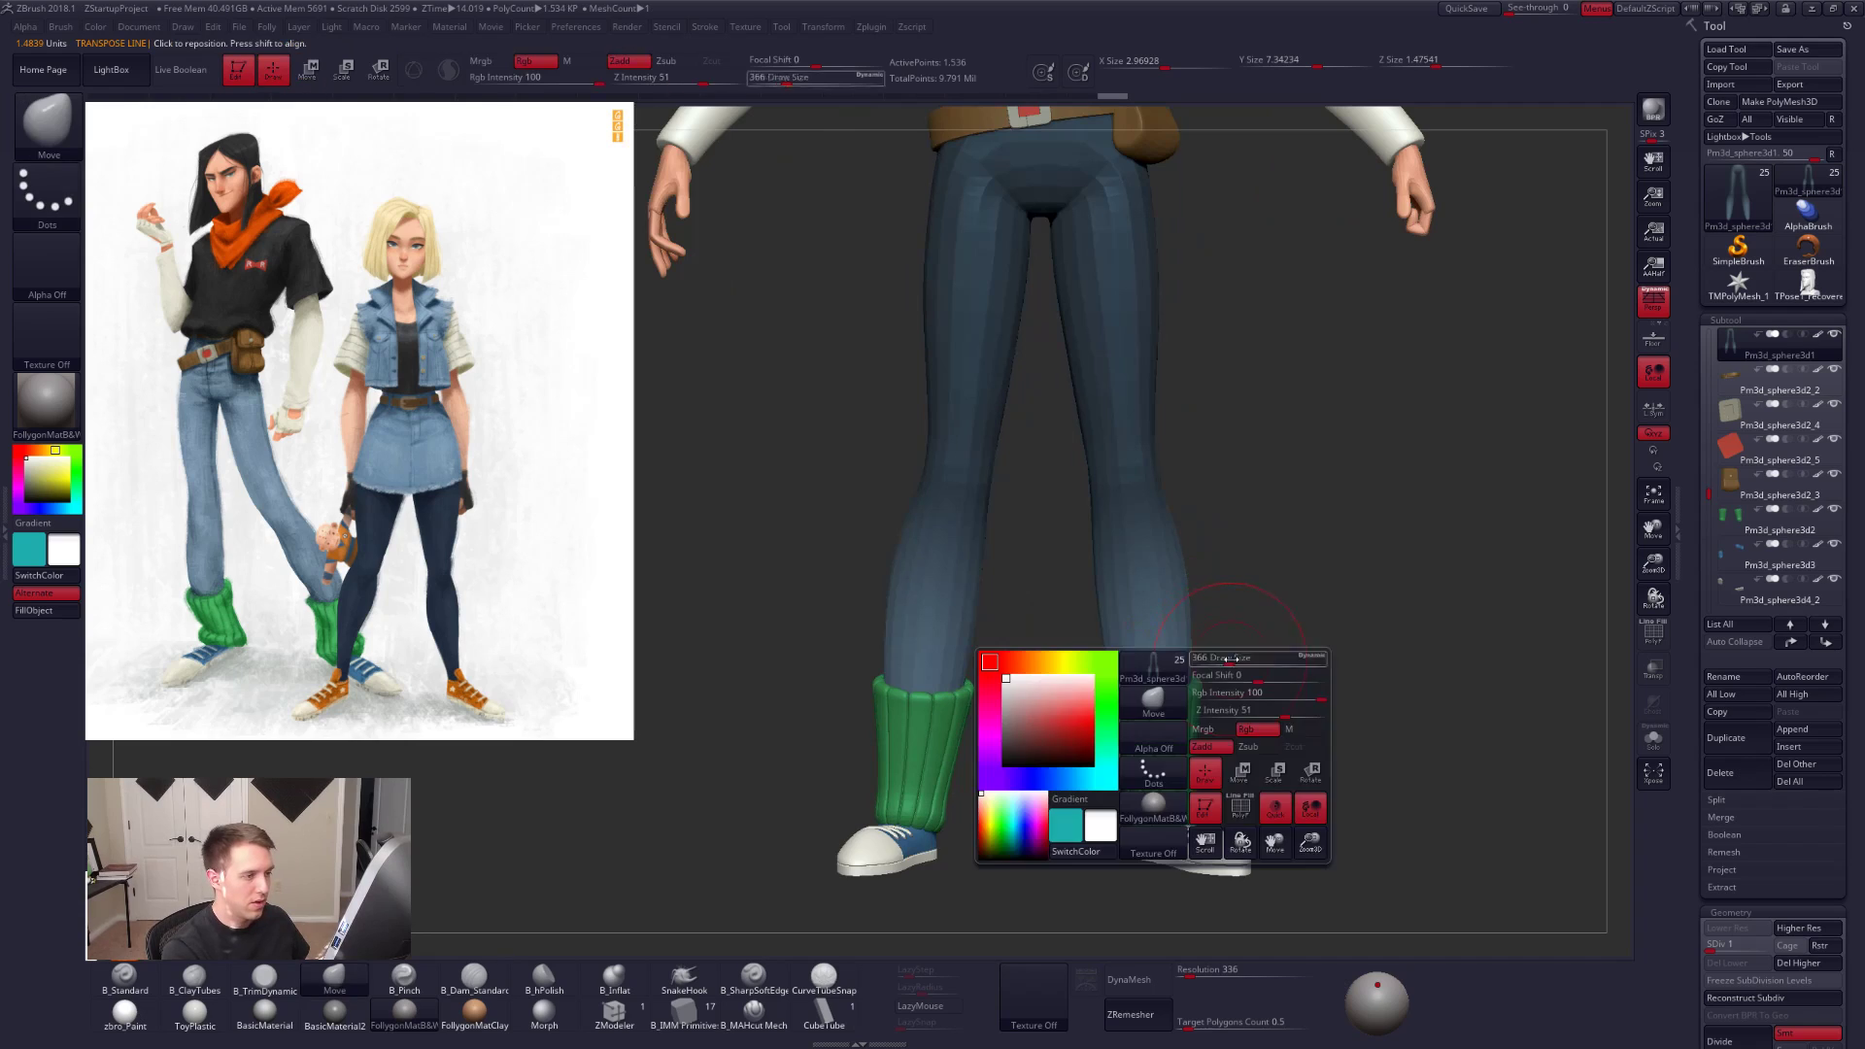
key("ctrl+shift")
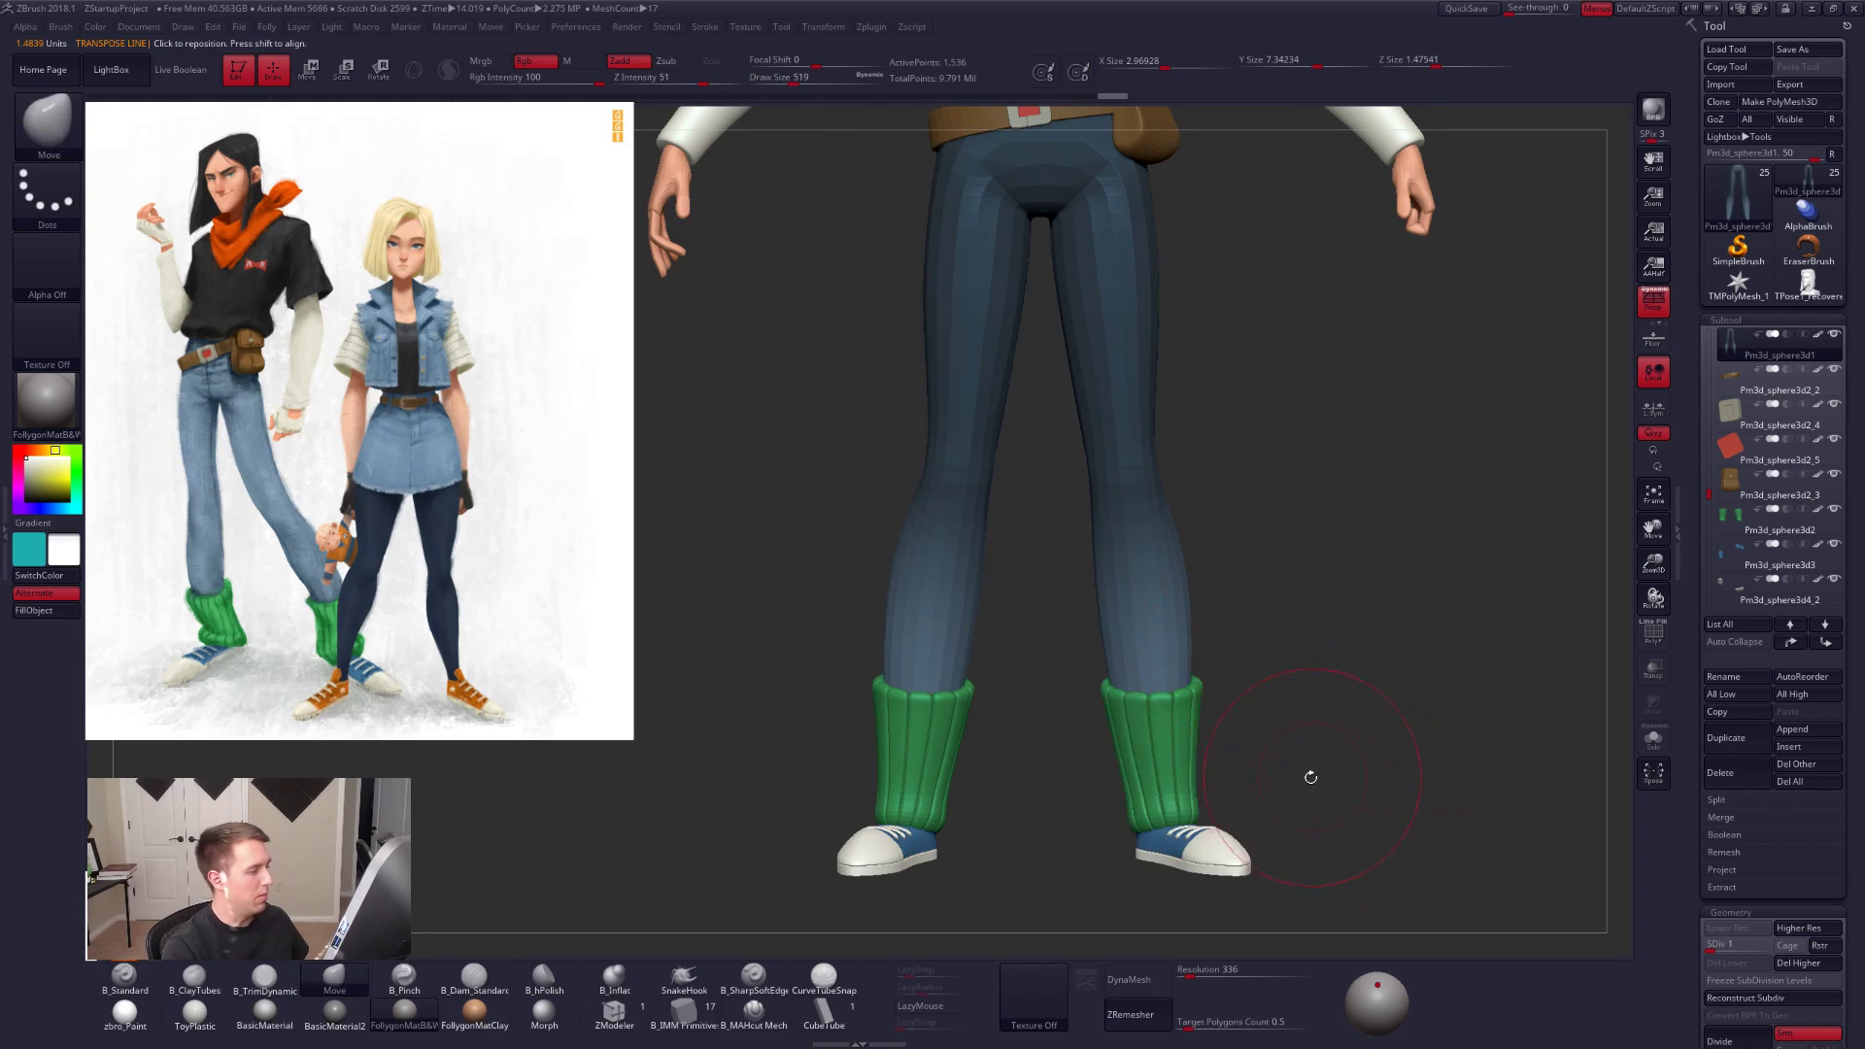
right_click(1228, 646)
mouse_move(1263, 646)
left_mouse_down()
mouse_move(1193, 637)
mouse_move(1214, 594)
left_mouse_up()
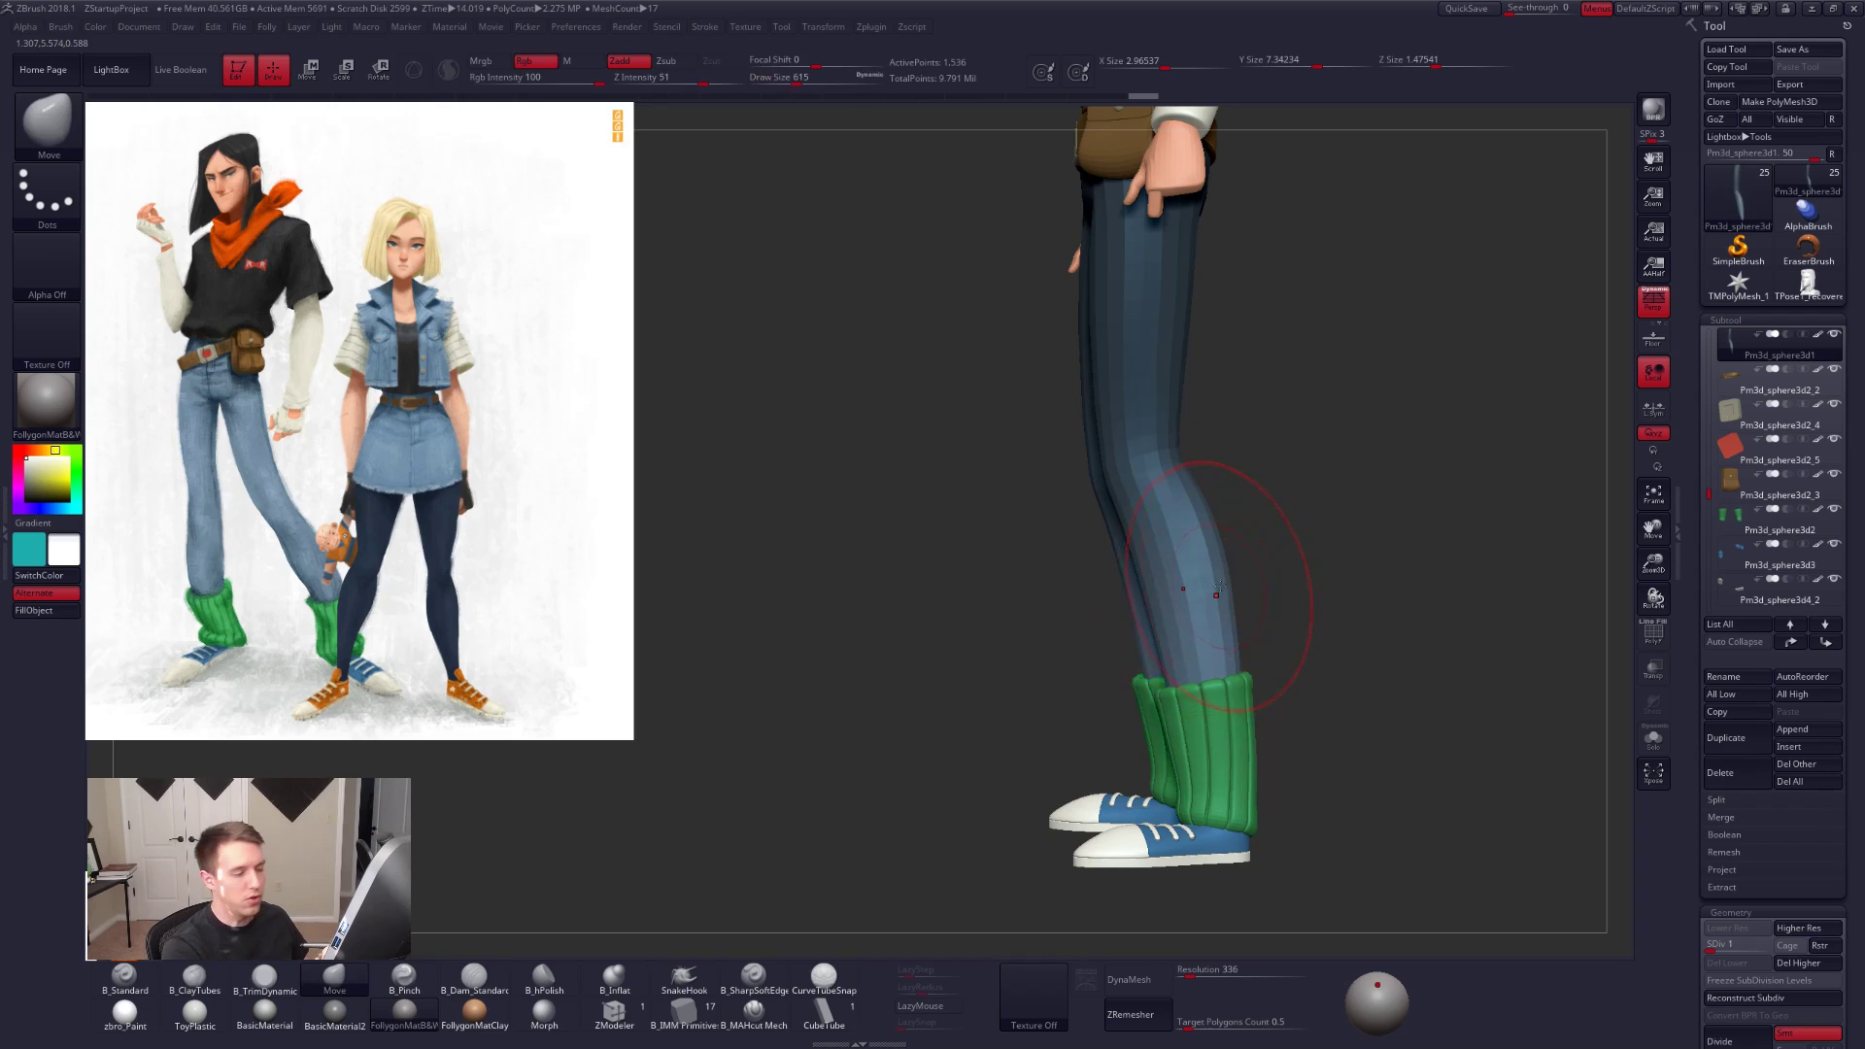
Step: Reshape the knee and calf profile of the jeans from the side with the Move brush at draw sizes 537 and 556
right_click_drag(1218, 588, 1146, 625, "alt")
left_click_drag(1146, 622, 1157, 592)
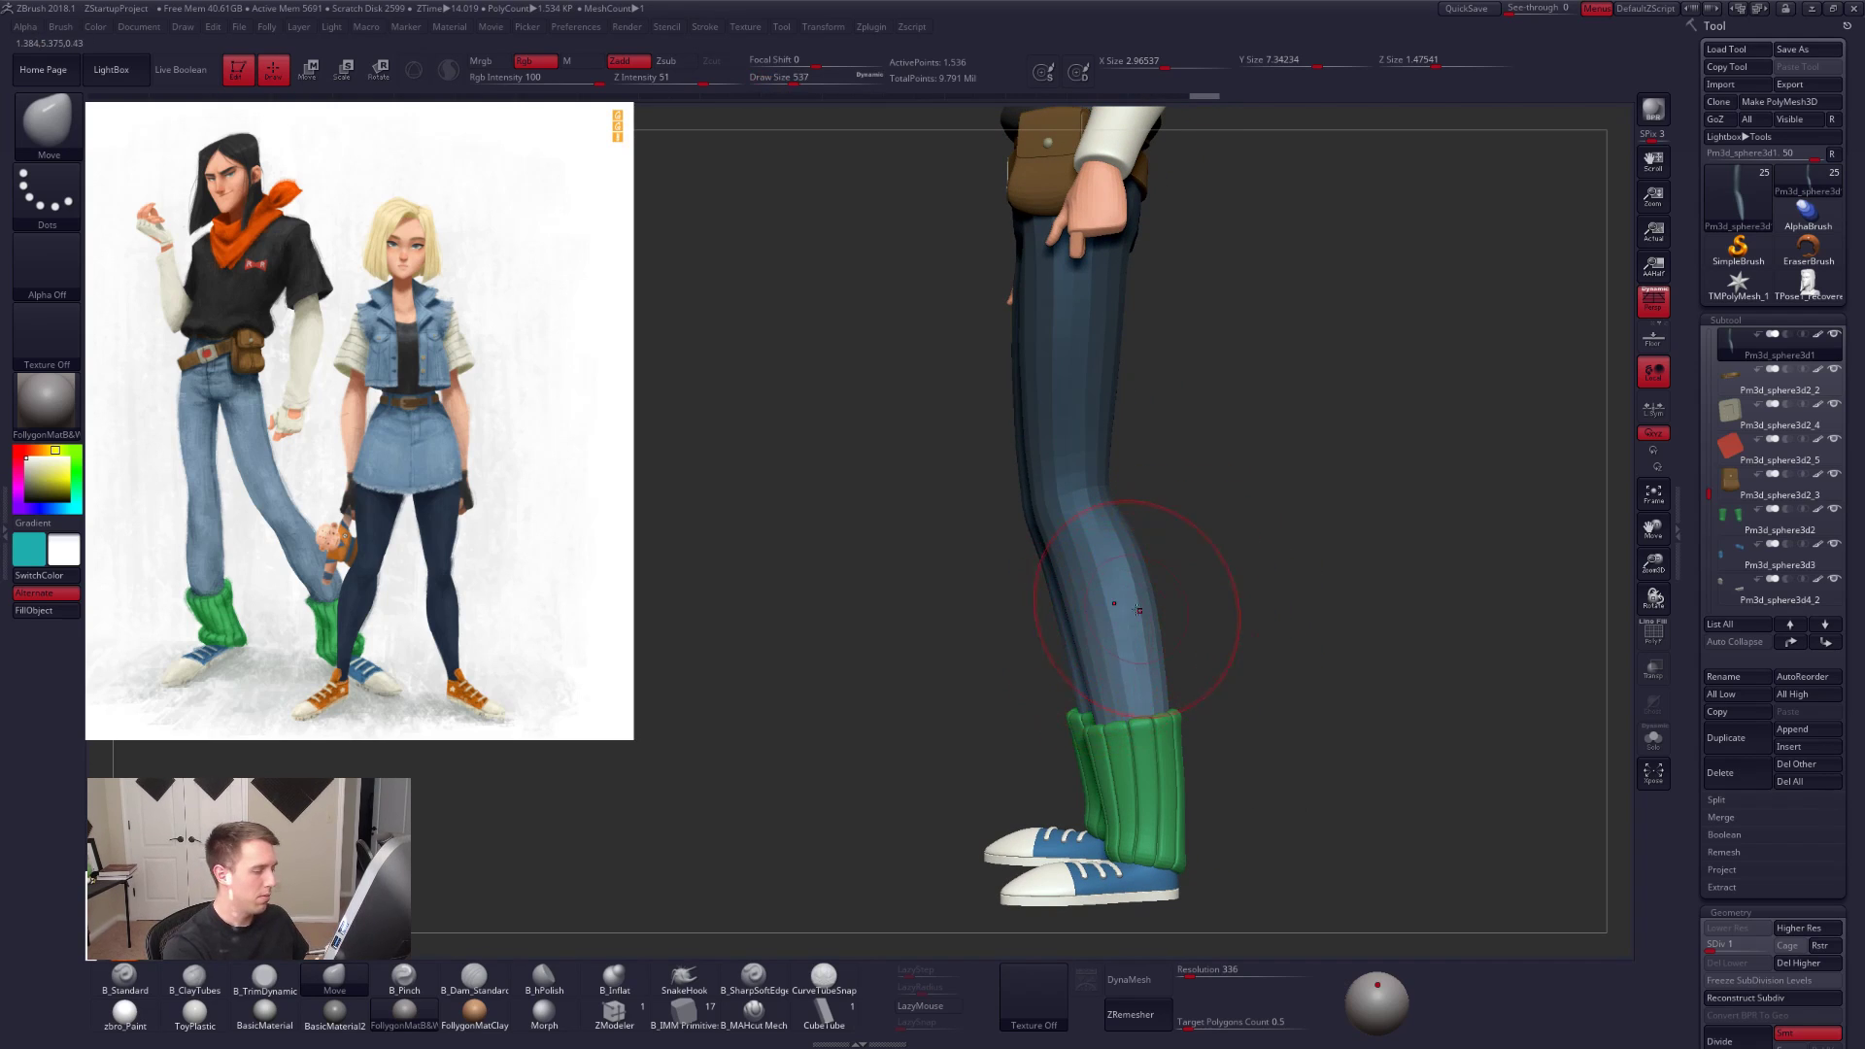
key("bracketright")
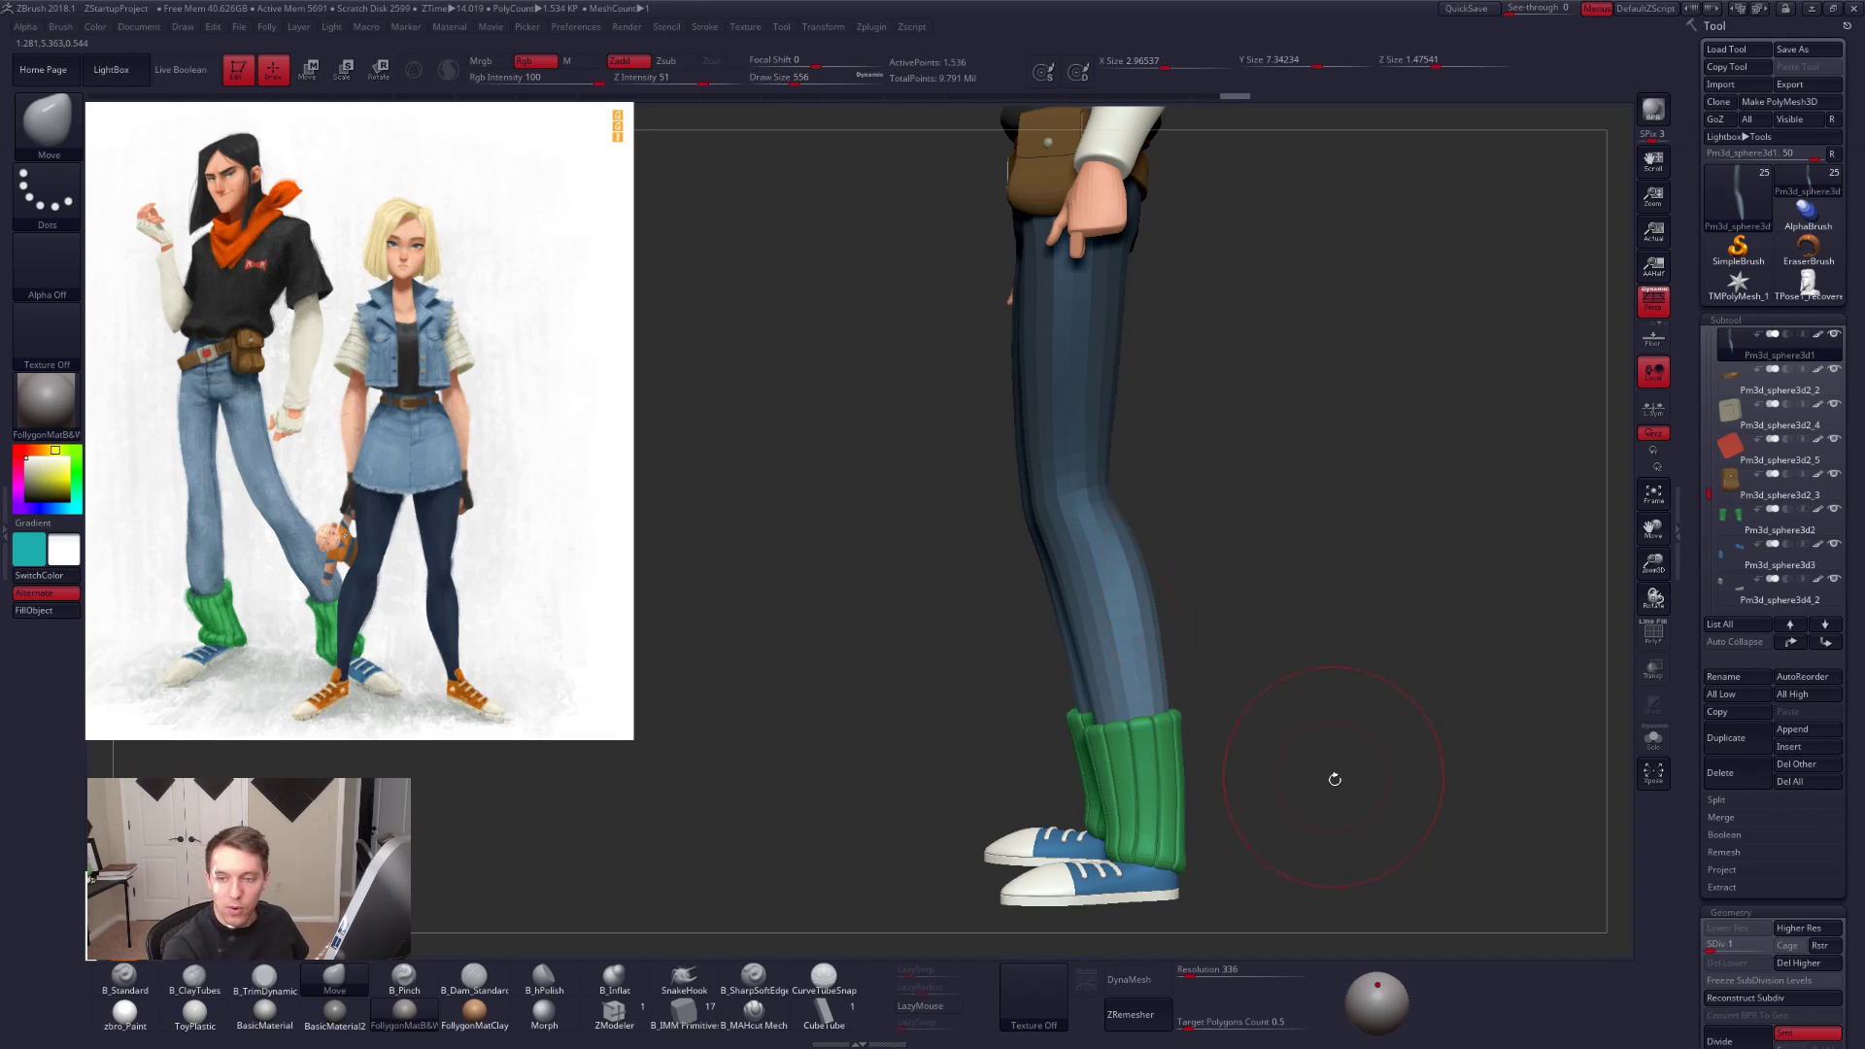
mouse_move(1358, 783)
left_mouse_down()
mouse_move(1389, 780)
mouse_move(1348, 772)
left_mouse_up()
key("space")
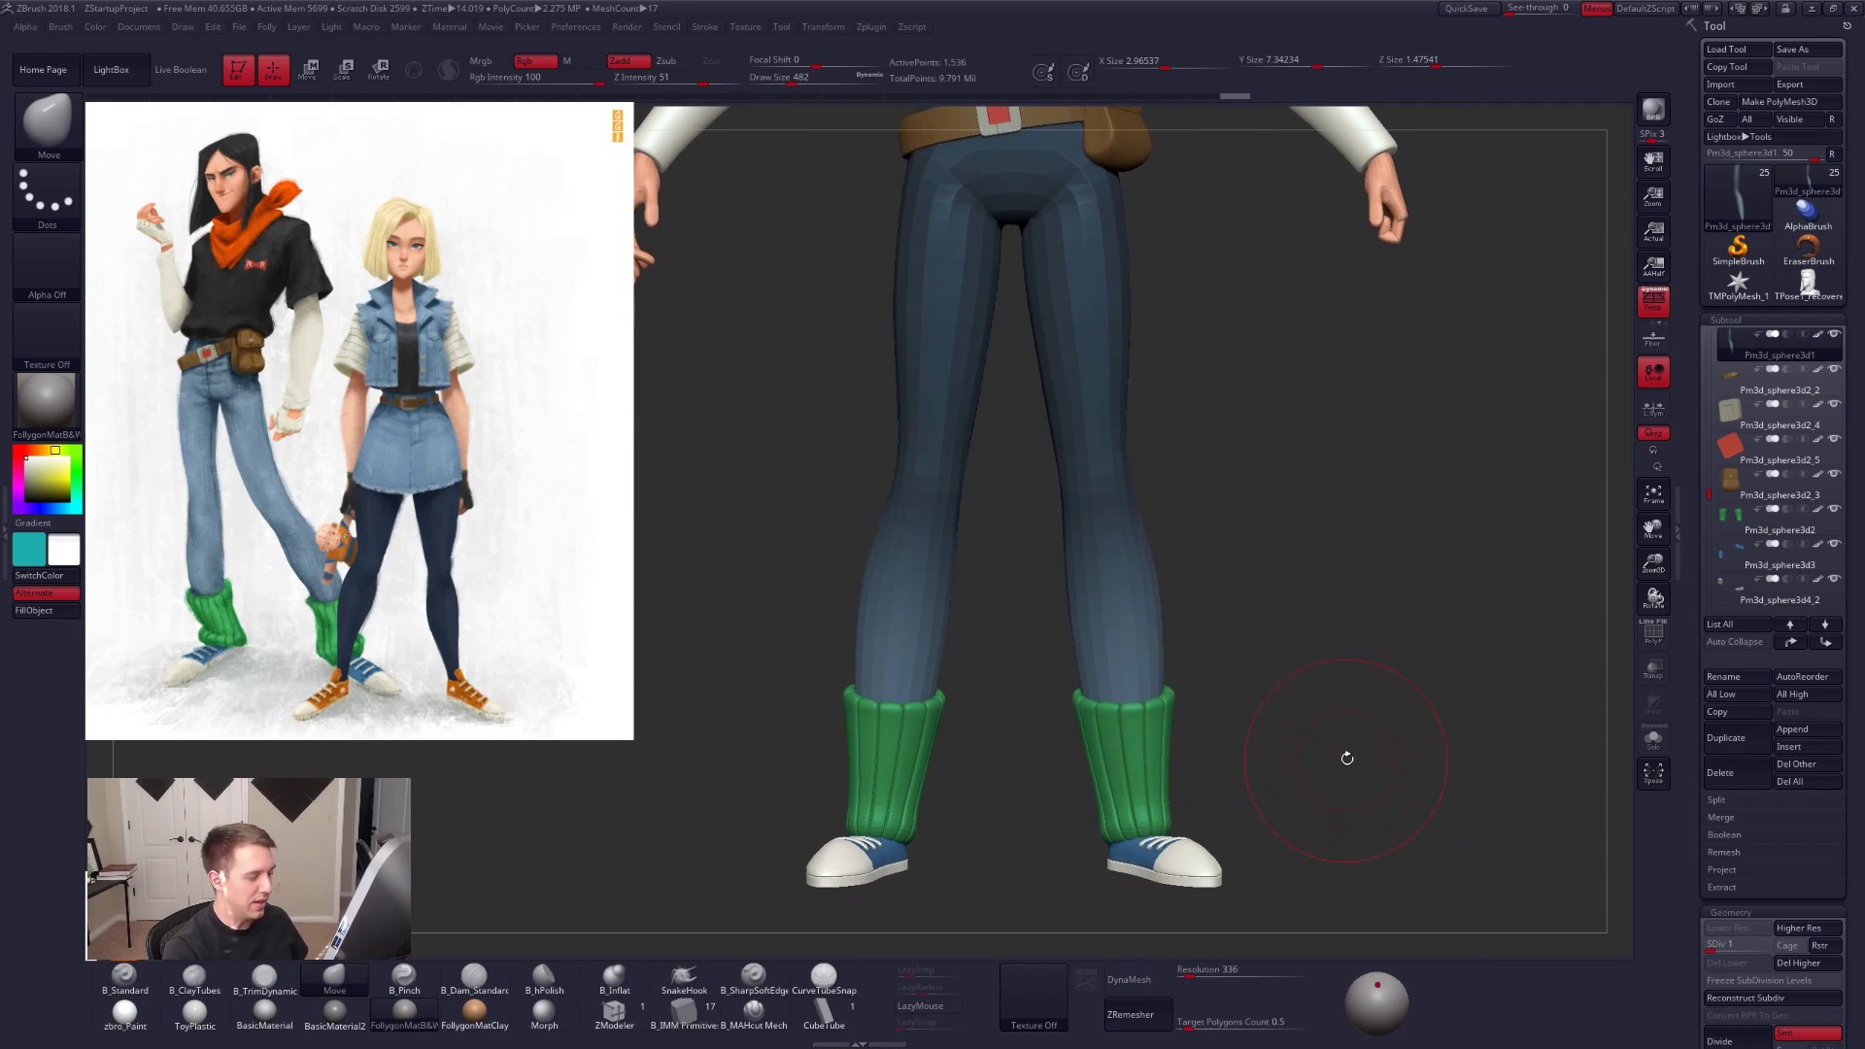
Step: Adjust the calves of the jeans from the front and side with the Move brush at draw sizes 482 and 537
left_click_drag(1306, 855, 1362, 798, "alt")
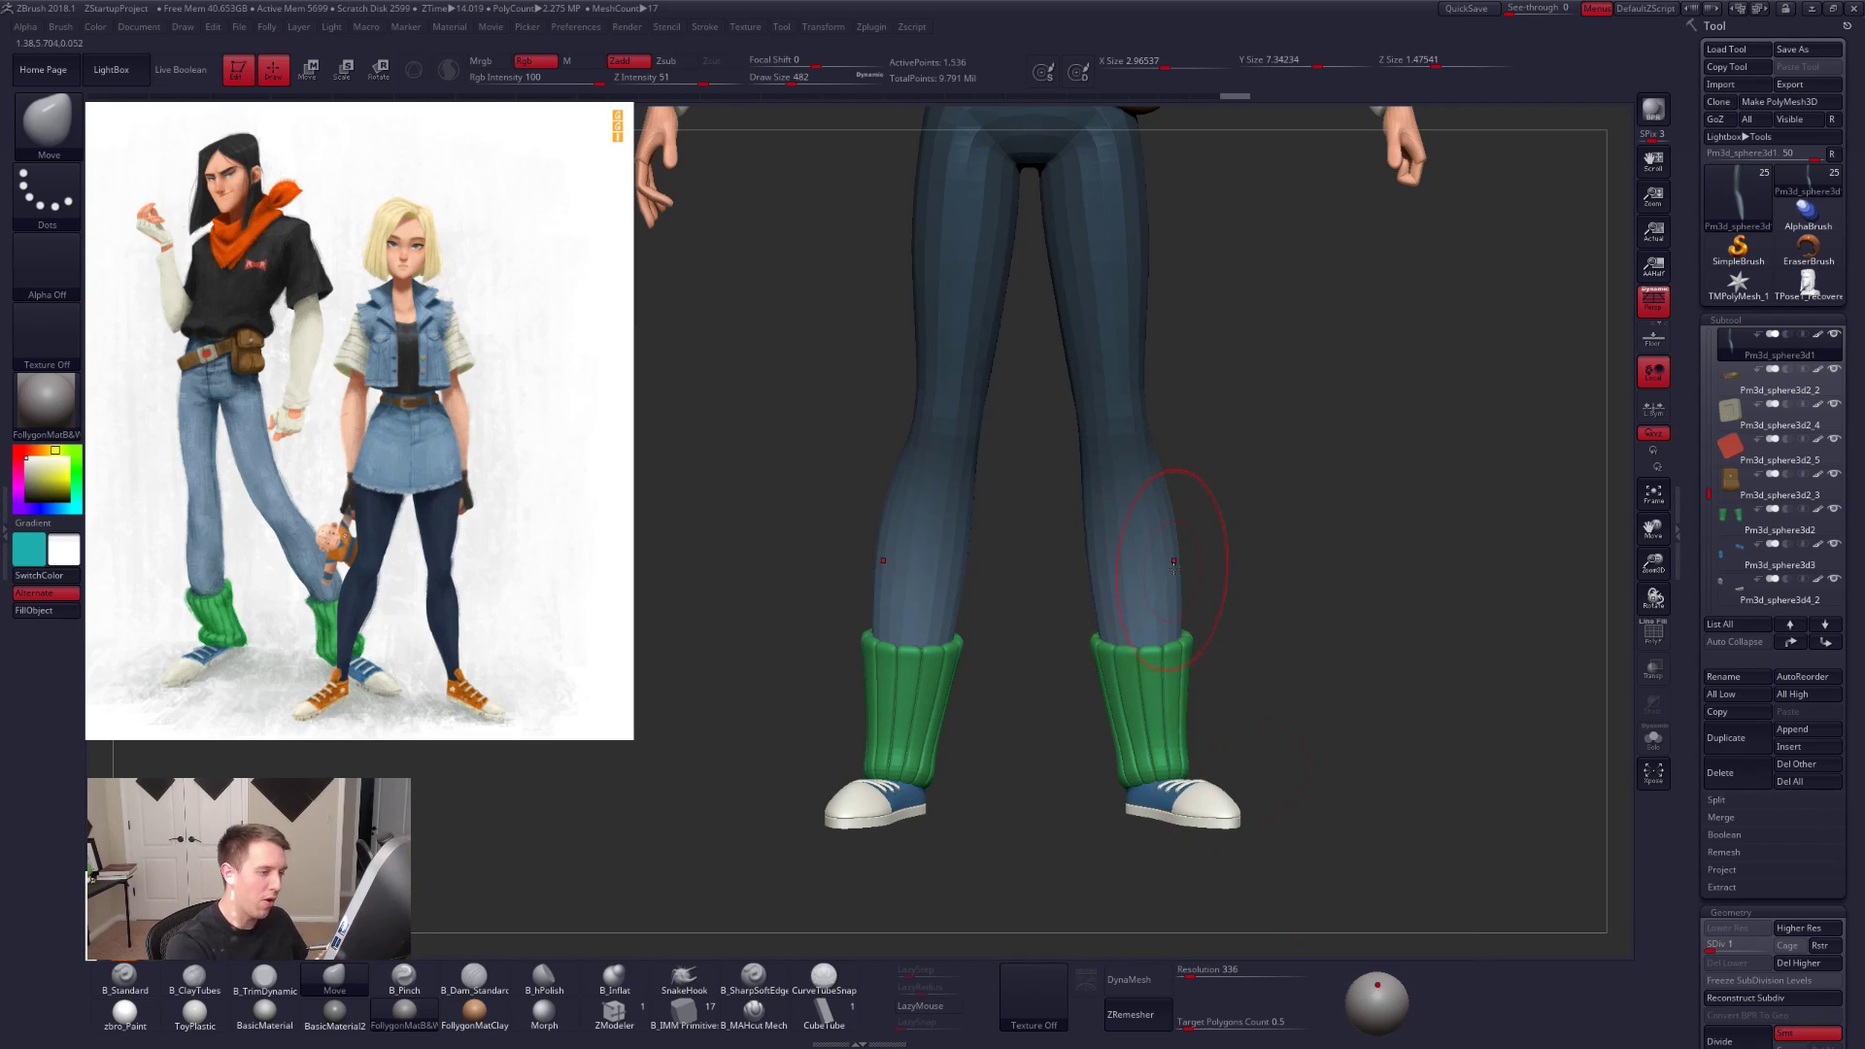
key("space")
left_click_drag(1312, 631, 1280, 610)
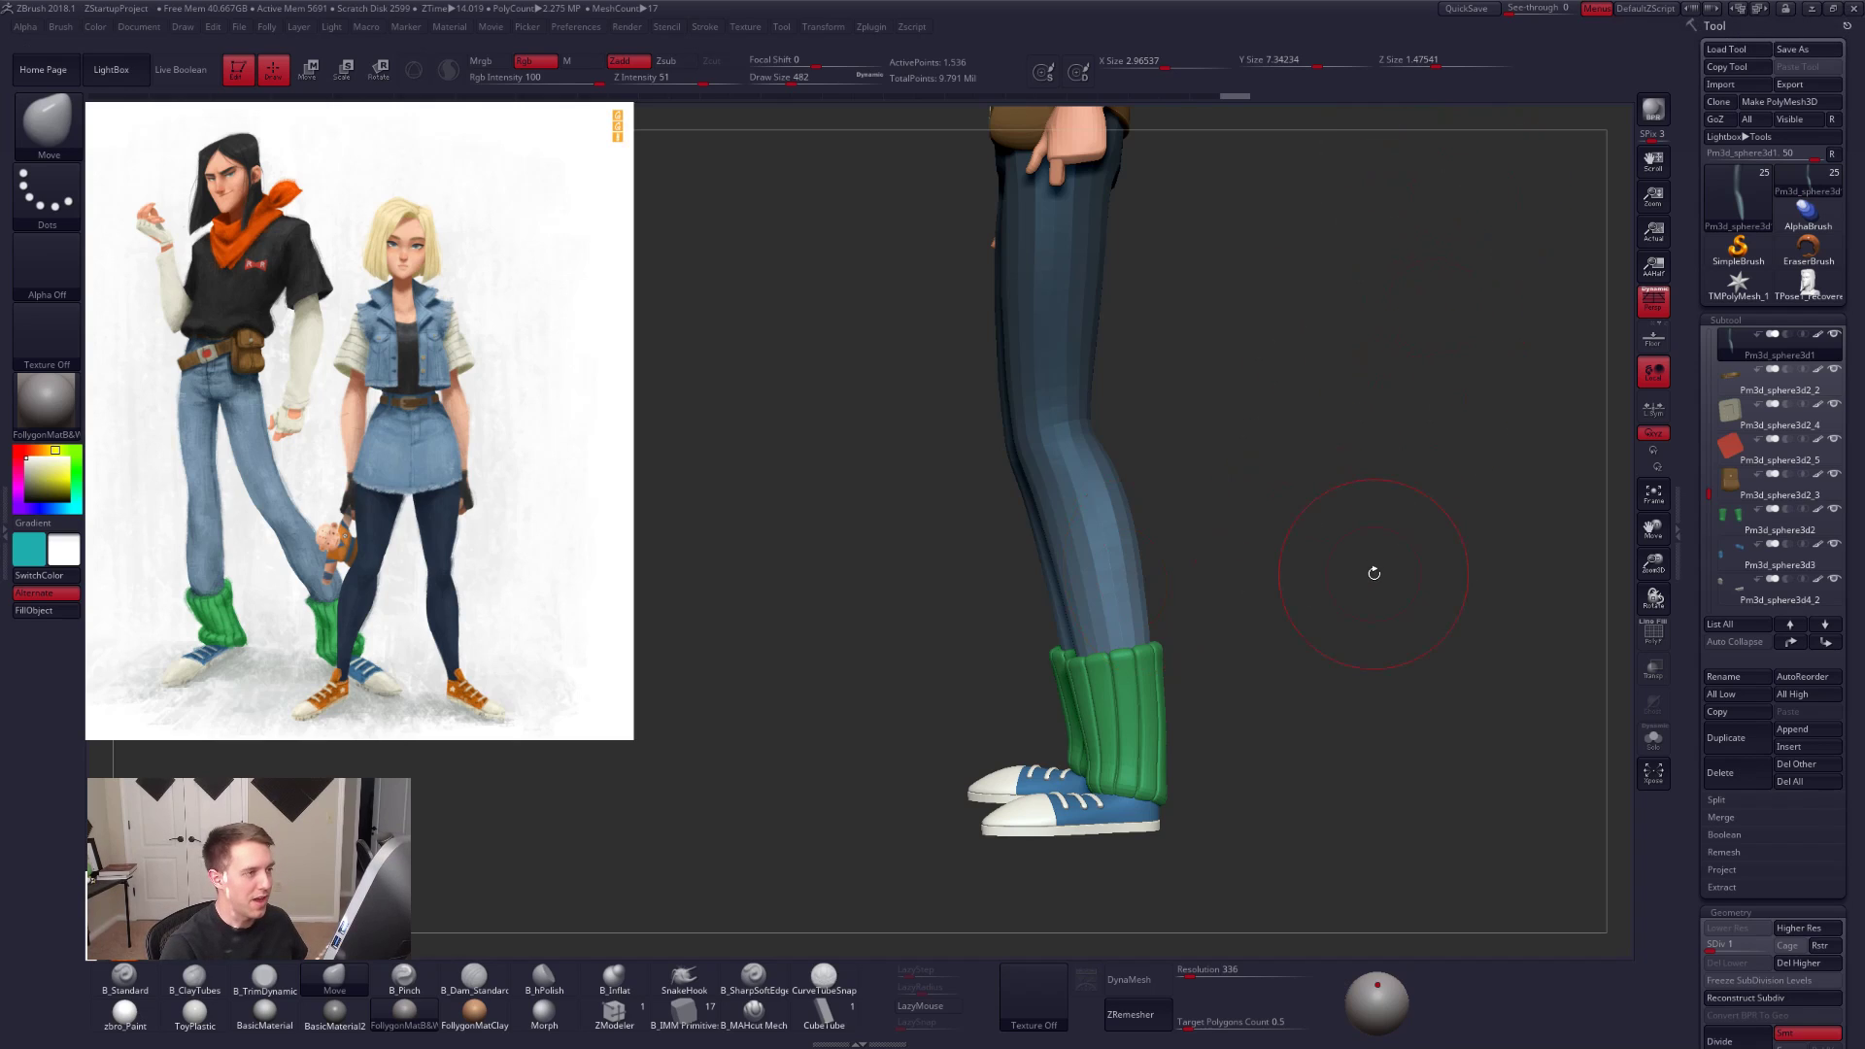
left_click_drag(1362, 505, 1268, 567)
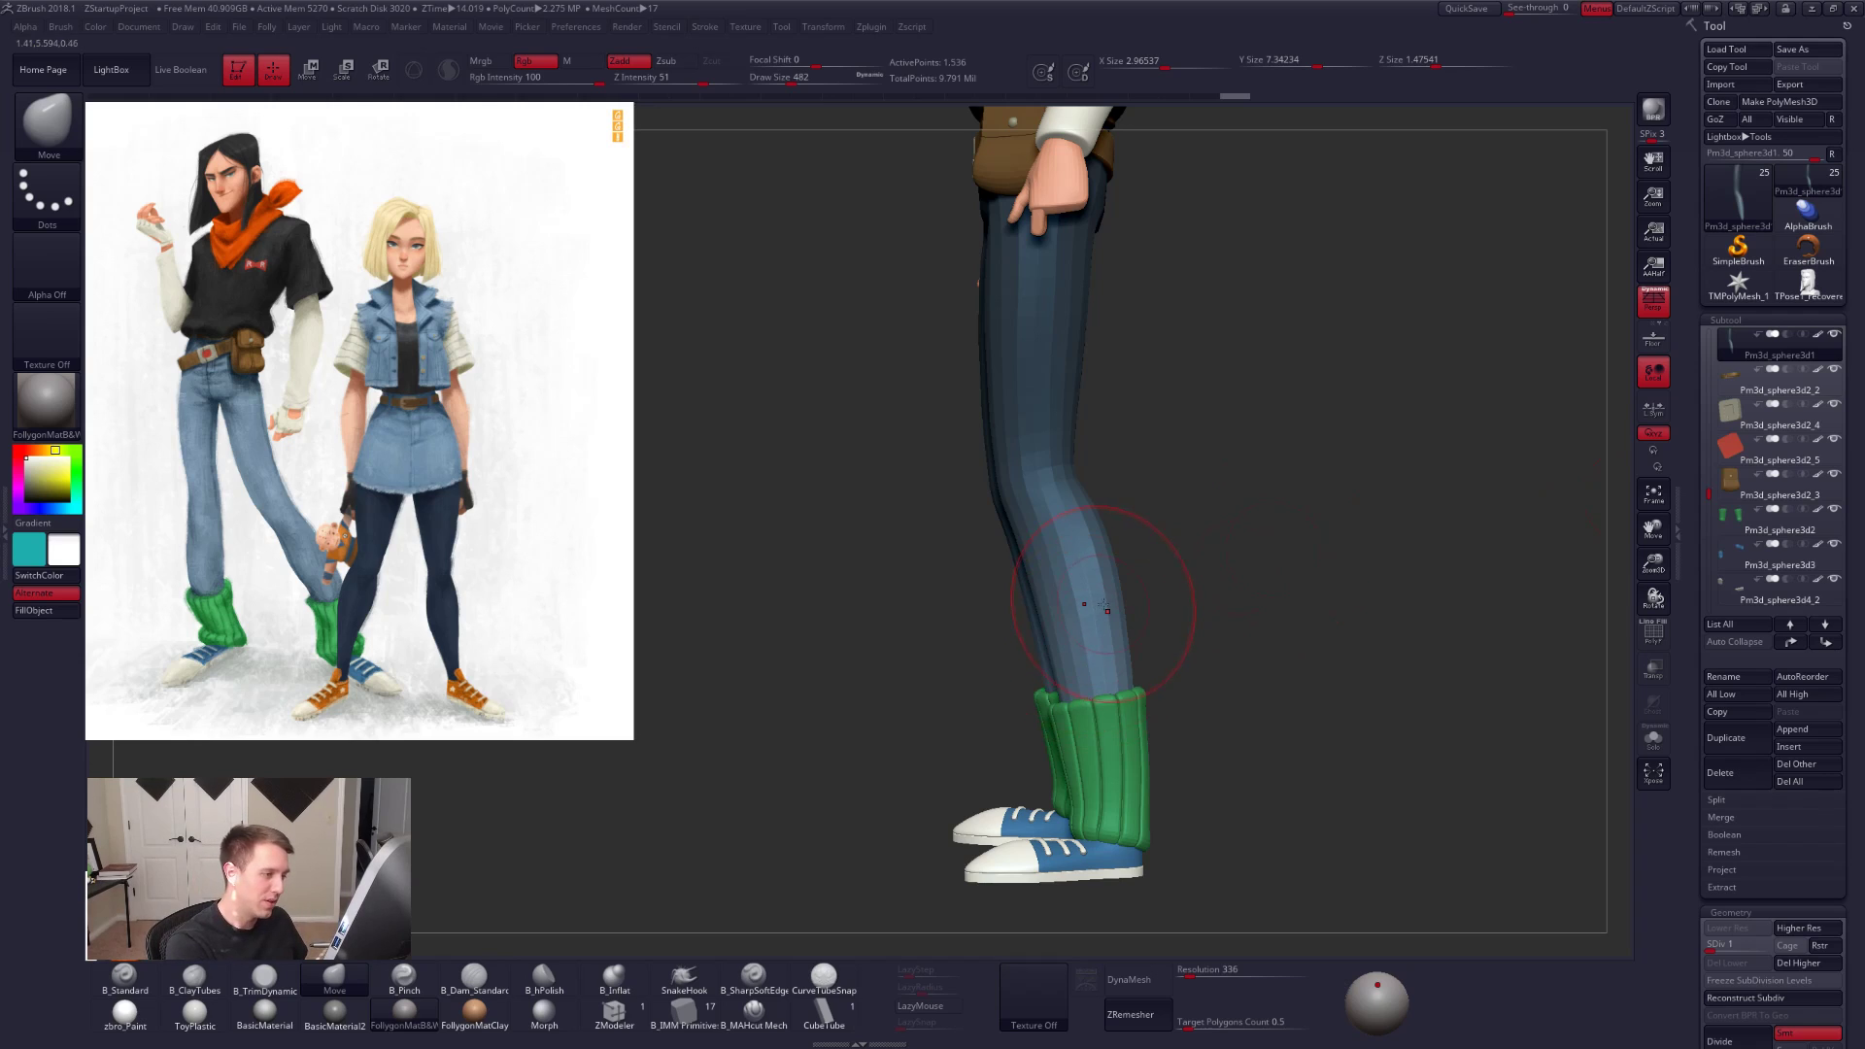
key("space")
left_click_drag(1103, 604, 1109, 604)
mouse_move(1223, 602)
left_mouse_down("alt")
mouse_move(1294, 590)
mouse_move(1294, 622)
left_mouse_up("alt")
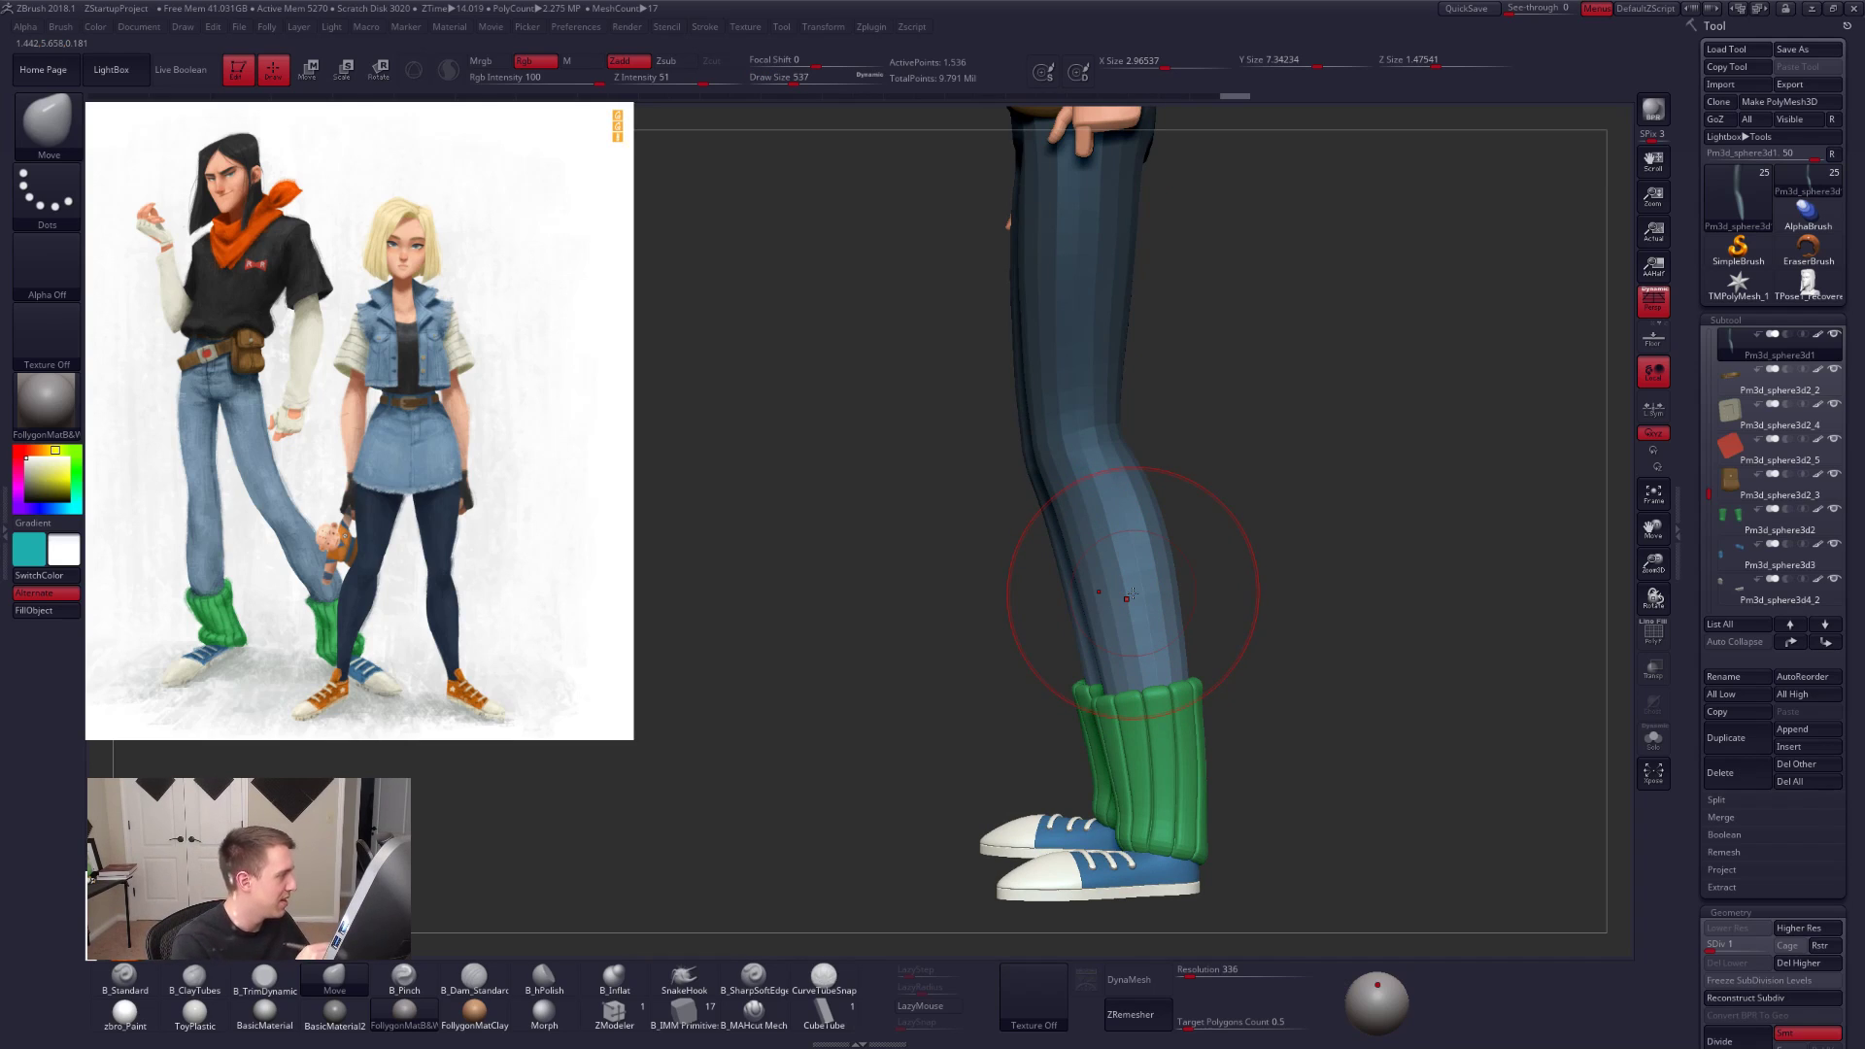
Step: Return to a front view and isolate the jeans at their lowest subdivision level with the wireframe shown
left_click_drag(1263, 603, 1360, 593)
key("space")
mouse_move(1166, 682)
left_mouse_down()
mouse_move(1054, 692)
mouse_move(1119, 837)
mouse_move(998, 925)
mouse_move(992, 826)
left_mouse_up()
key("shift+s")
key("space")
key("shift+f")
Step: Try to adjust the masked lower legs of the jeans with a Transpose Move line across the ankle
left_click(1114, 764, "ctrl")
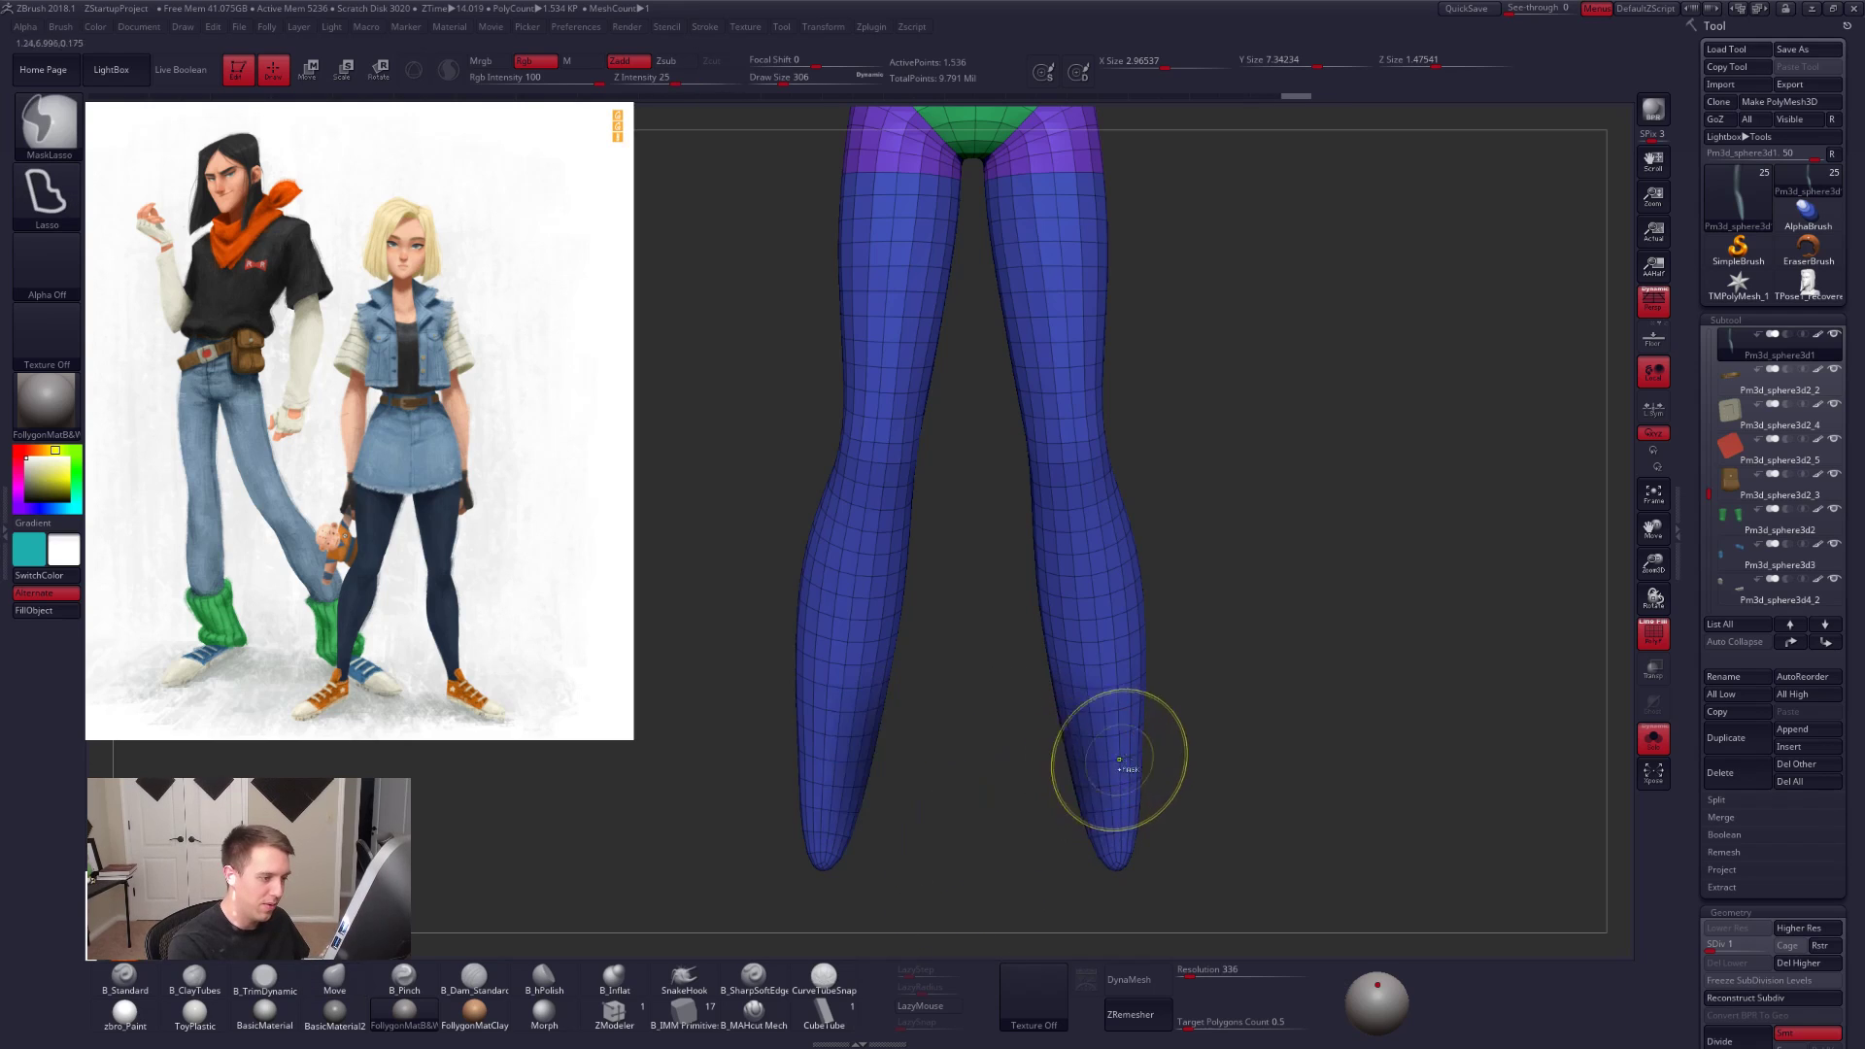
left_click(1205, 755, "ctrl")
right_click_drag(1141, 777, 1145, 825, "ctrl")
key("w")
left_click_drag(1099, 788, 1230, 785, "shift")
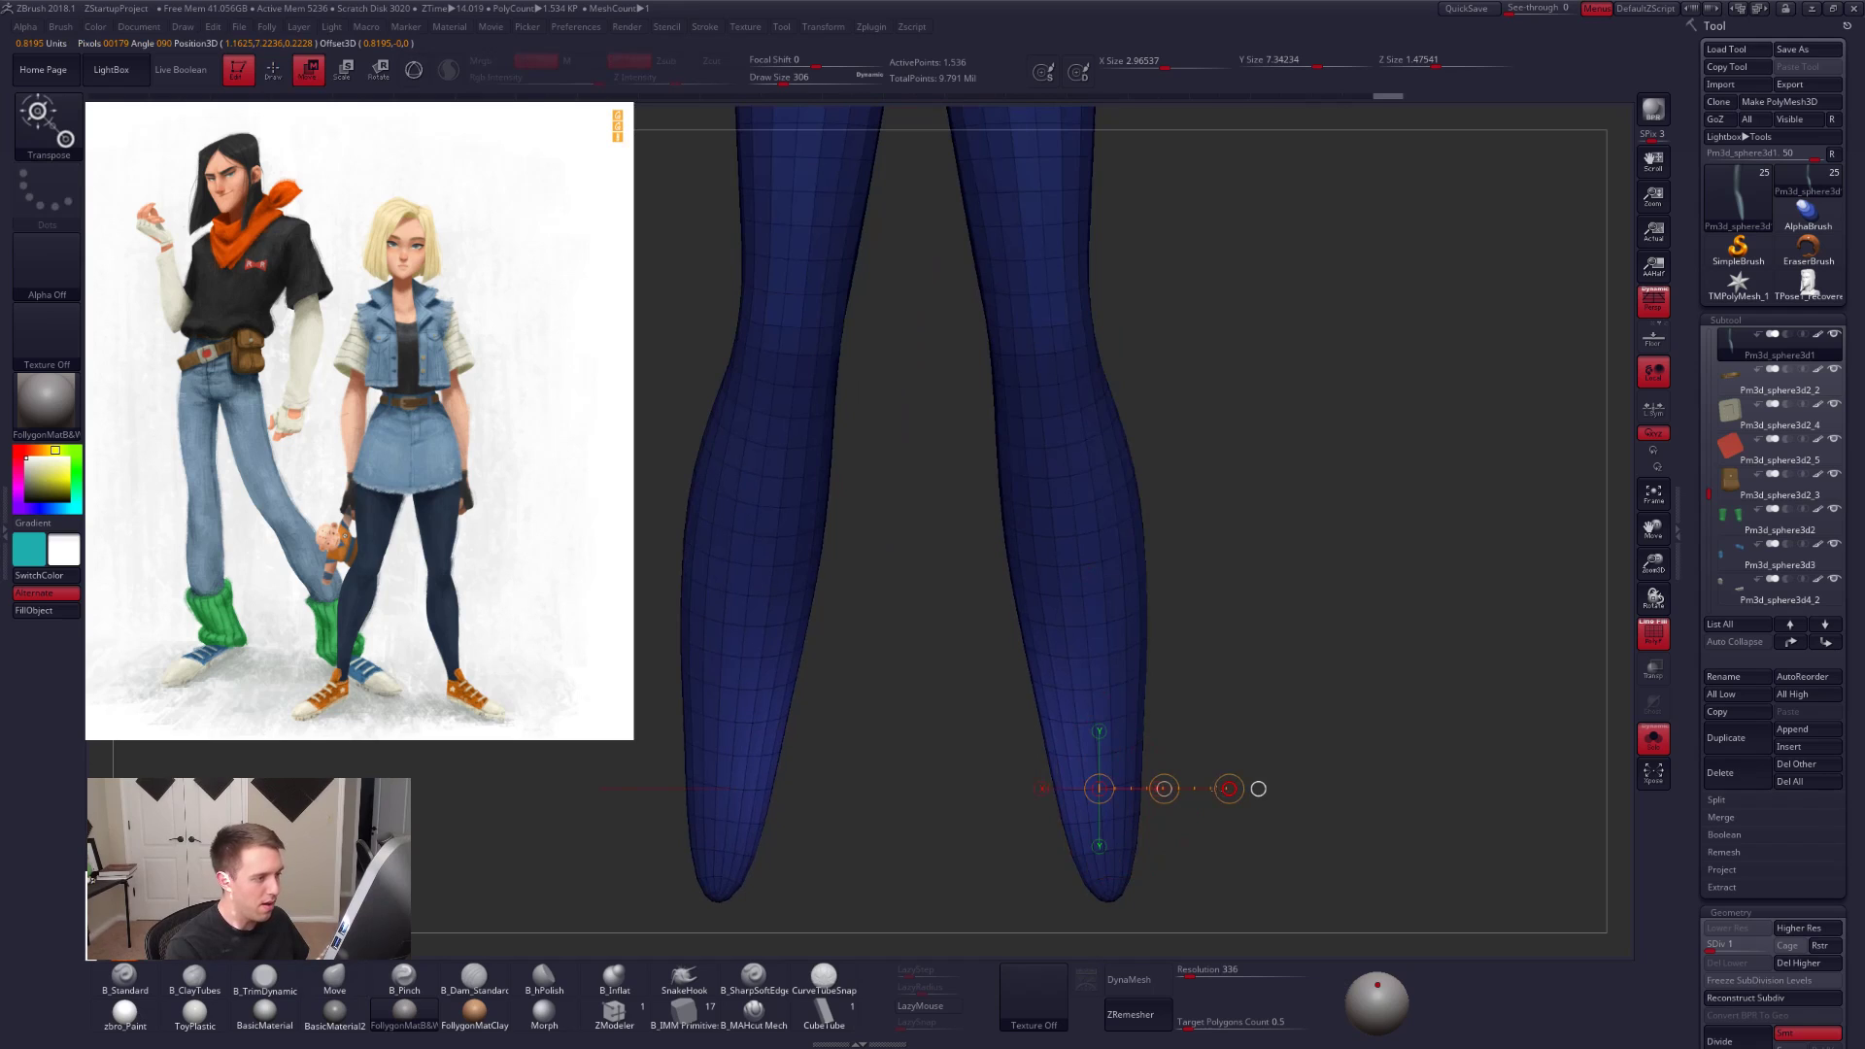
right_click_drag(1205, 789, 1146, 777)
key("q")
Step: Reshape the calf contours of the isolated jeans from the front and back with the Move brush at draw size 414
key("space")
left_click_drag(1090, 741, 1064, 769)
key("space")
key("space")
right_click_drag(1065, 775, 1144, 820, "alt")
key("alt+s")
right_click_drag(1094, 763, 1153, 743)
left_click_drag(1122, 799, 1118, 801)
key("space")
mouse_move(1158, 712)
left_mouse_down("ctrl")
mouse_move(1174, 725)
mouse_move(1160, 712)
left_mouse_up("ctrl")
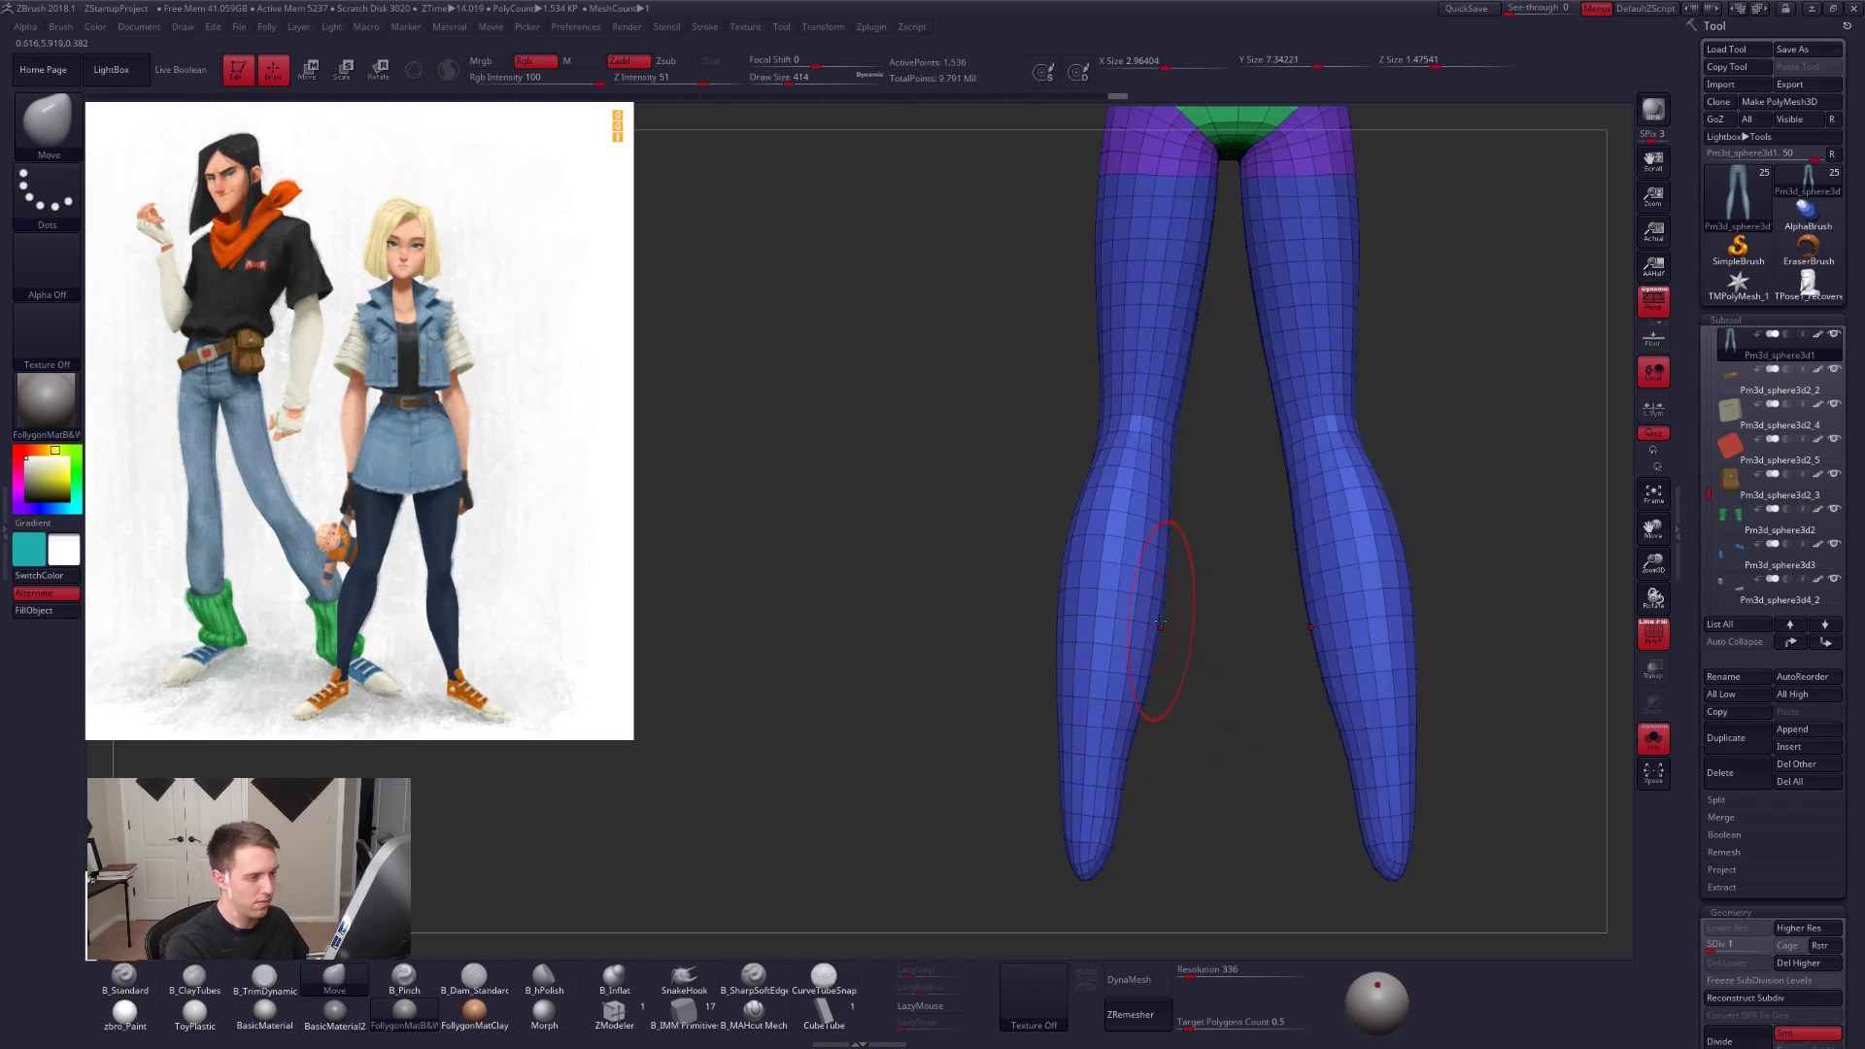
Step: Hide the wireframe and raise the jeans to subdivision level 6 to check them on the full character
key("shift+f")
right_click_drag(1119, 723, 1253, 746)
key("alt+s")
key("d")
key("d")
key("d")
key("d")
key("d")
key("alt+s")
Step: Smooth the knees and calves of the isolated jeans at subdivision level 3 with draw size 430, ending with the whole character shown
key("s")
left_click(1172, 736)
key("shift+d")
key("shift+d")
key("shift+d")
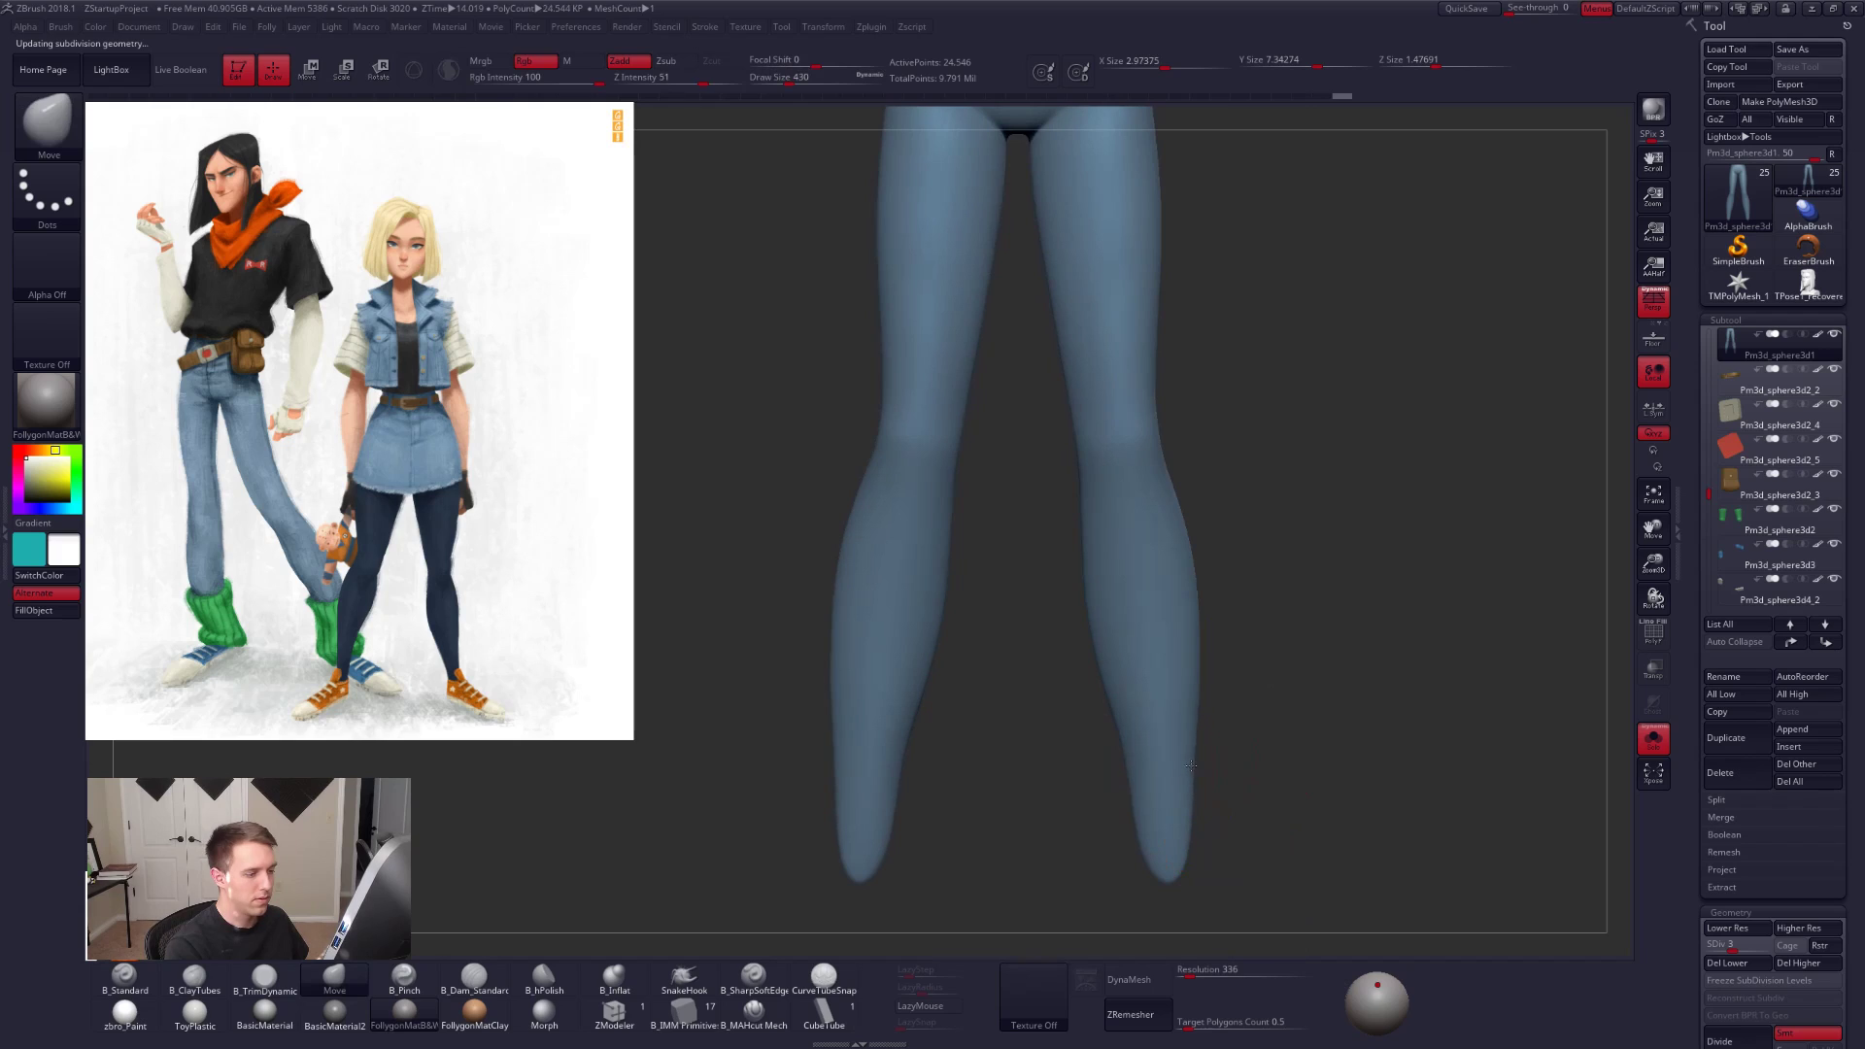
key("shift")
left_click_drag(1130, 709, 855, 728)
key("shift")
key("2")
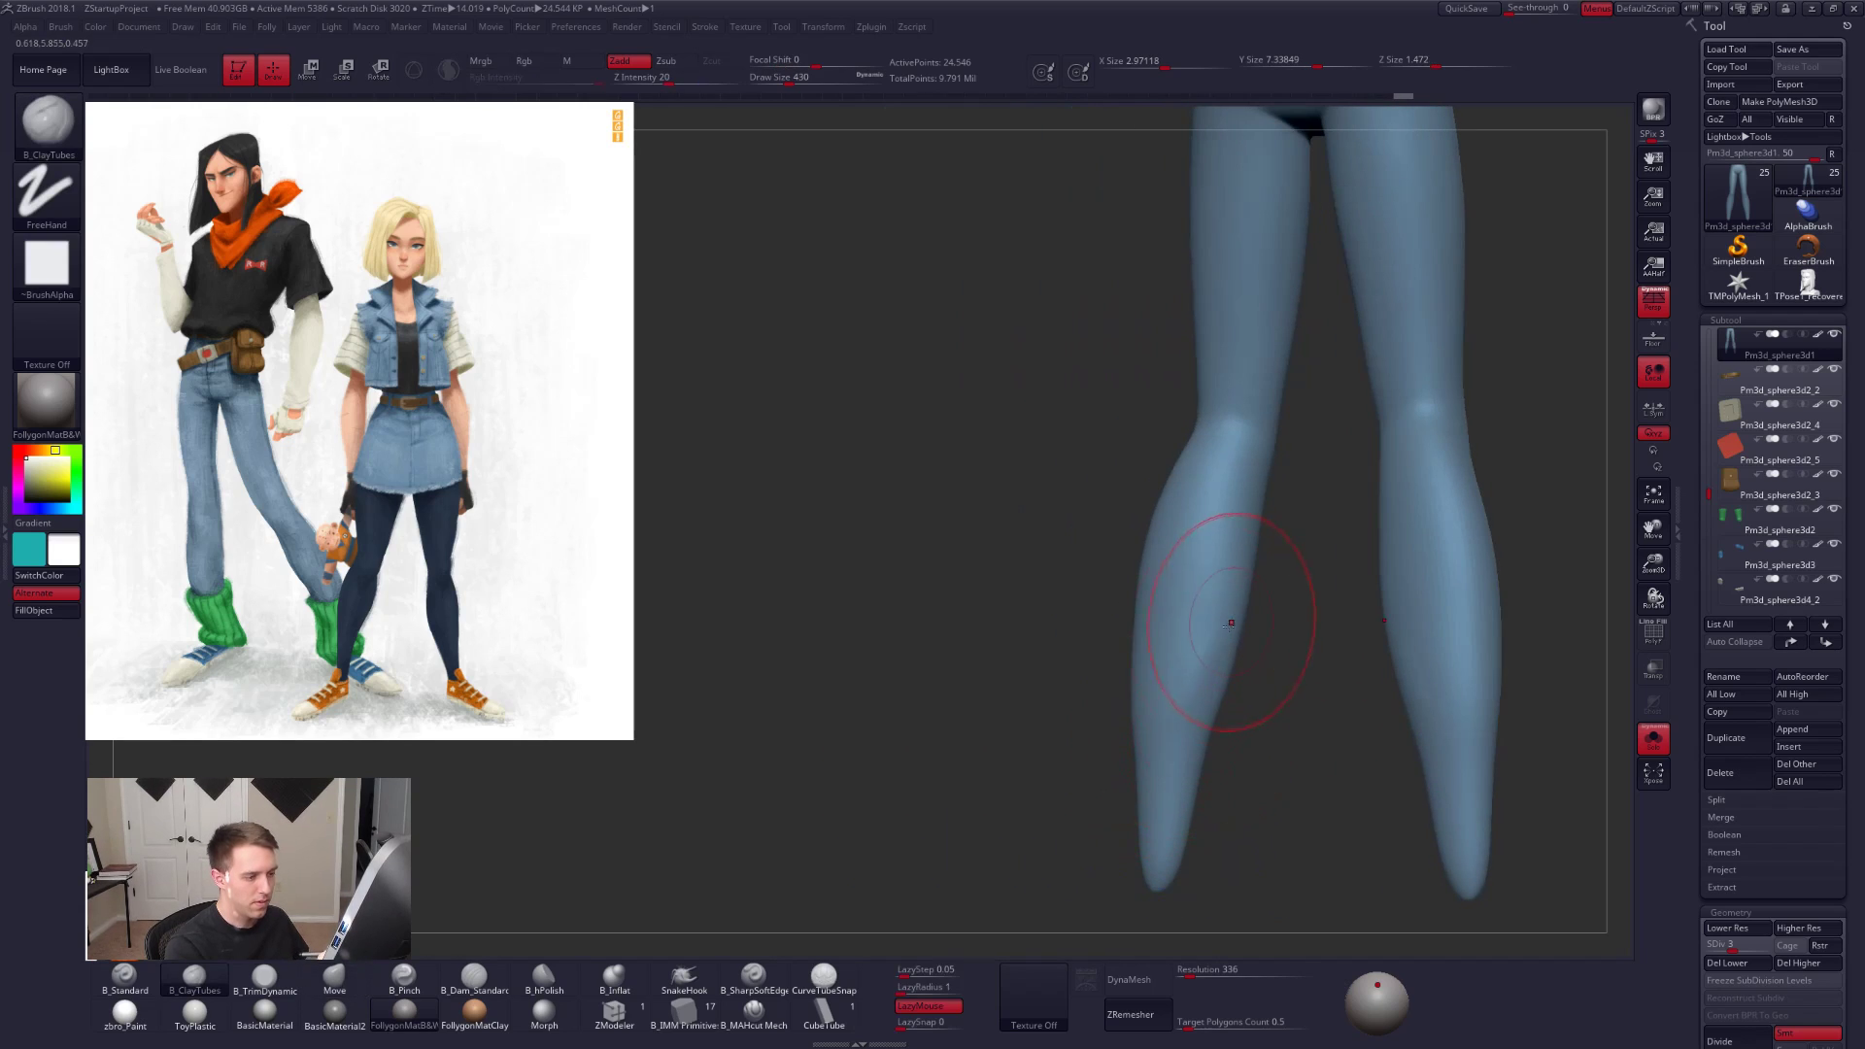
key("shift")
mouse_move(1182, 734)
left_mouse_down("shift")
mouse_move(1182, 687)
mouse_move(1272, 693)
mouse_move(1277, 805)
mouse_move(1351, 787)
mouse_move(1307, 792)
mouse_move(1284, 749)
left_mouse_up("shift")
key("shift")
key("alt+s")
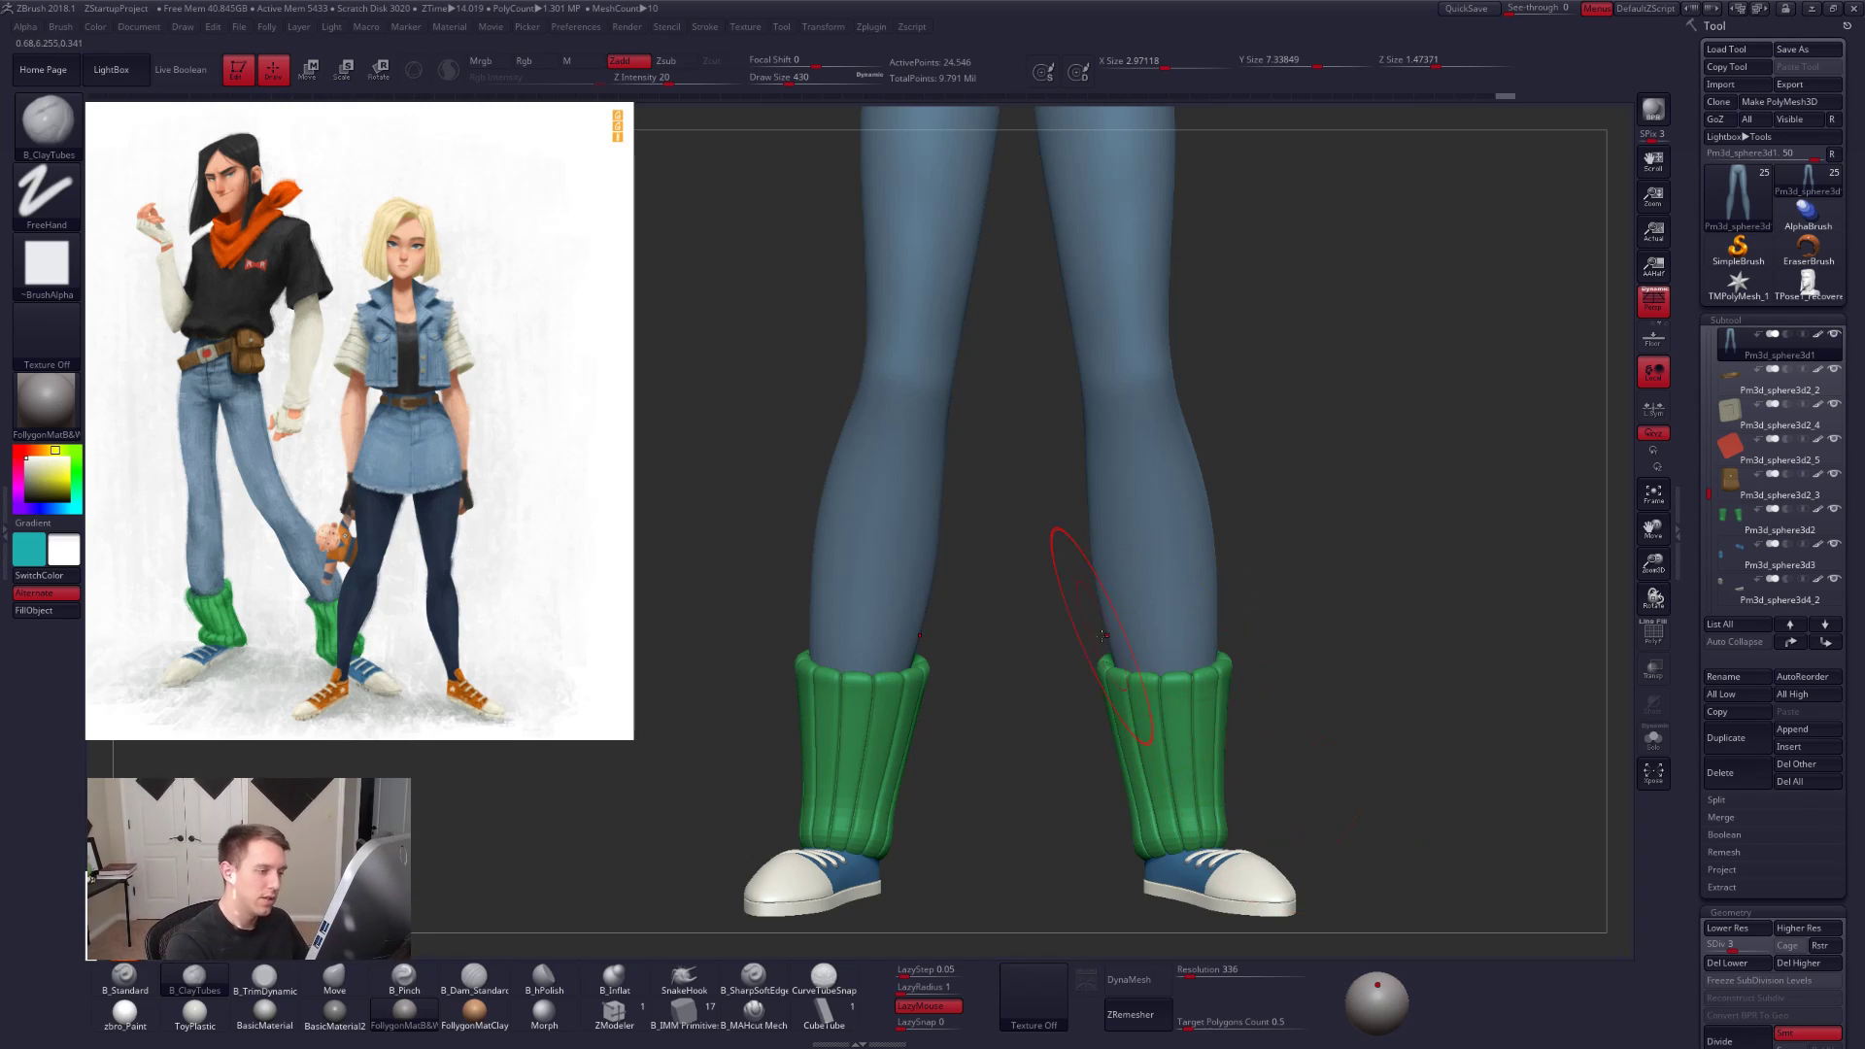
Step: Adjust the lower legs of the jeans from the front using the Move brush at draw size 537
key("space")
key("space")
left_click_drag(1230, 681, 1225, 677)
key("b")
key("m")
key("v")
key("space")
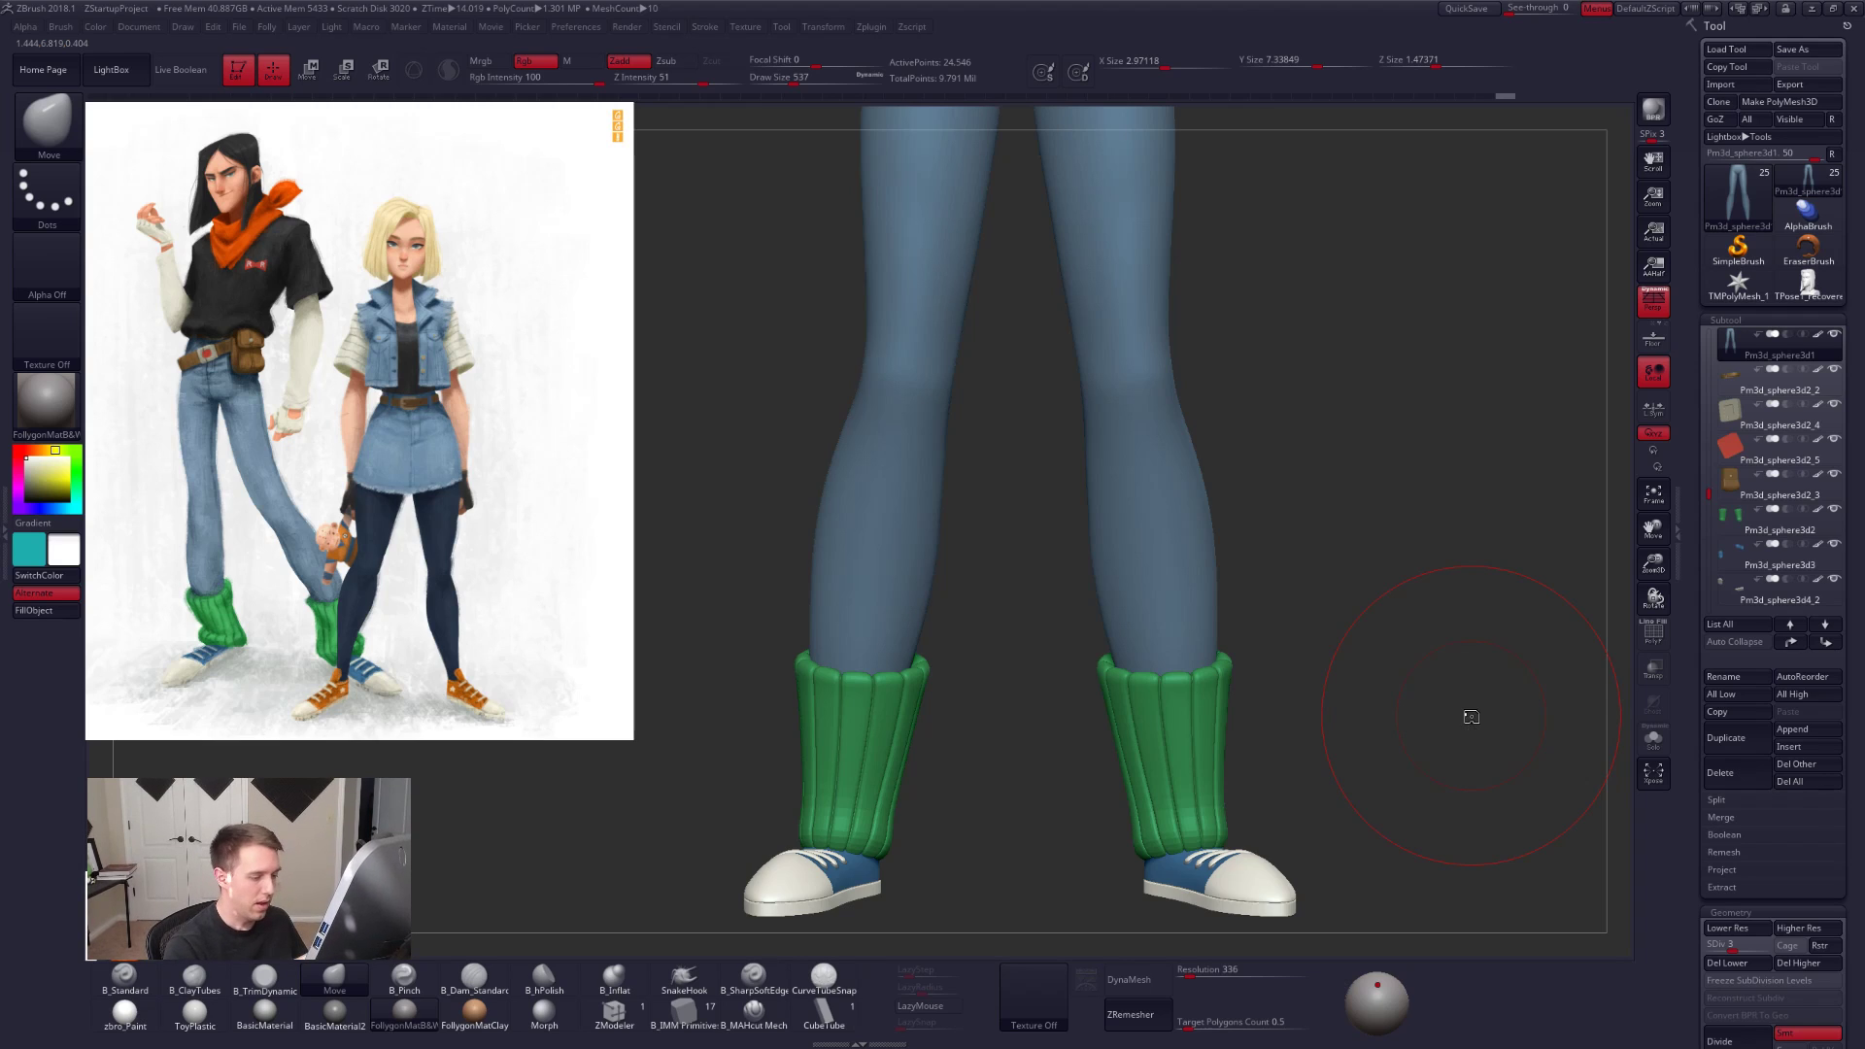
mouse_move(1279, 787)
left_mouse_down()
mouse_move(1215, 637)
mouse_move(1208, 680)
mouse_move(1231, 670)
mouse_move(1178, 663)
mouse_move(1173, 713)
mouse_move(1233, 734)
left_mouse_up()
key("space")
key("space")
key("space")
Step: Reshape the jeans at a lower subdivision level with the Move brush, ending with the subdivision level raised again
key("shift+d")
key("space")
key("space")
key("space")
left_click_drag(1234, 735, 1165, 754)
key("d")
key("d")
key("d")
Step: Turn off perspective distortion and adjust the thigh of the jeans from the side at subdivision level 3 and draw size 447
key("space")
mouse_move(1117, 493)
left_mouse_down()
mouse_move(1086, 493)
mouse_move(1149, 453)
mouse_move(1108, 616)
left_mouse_up()
left_click(1651, 314)
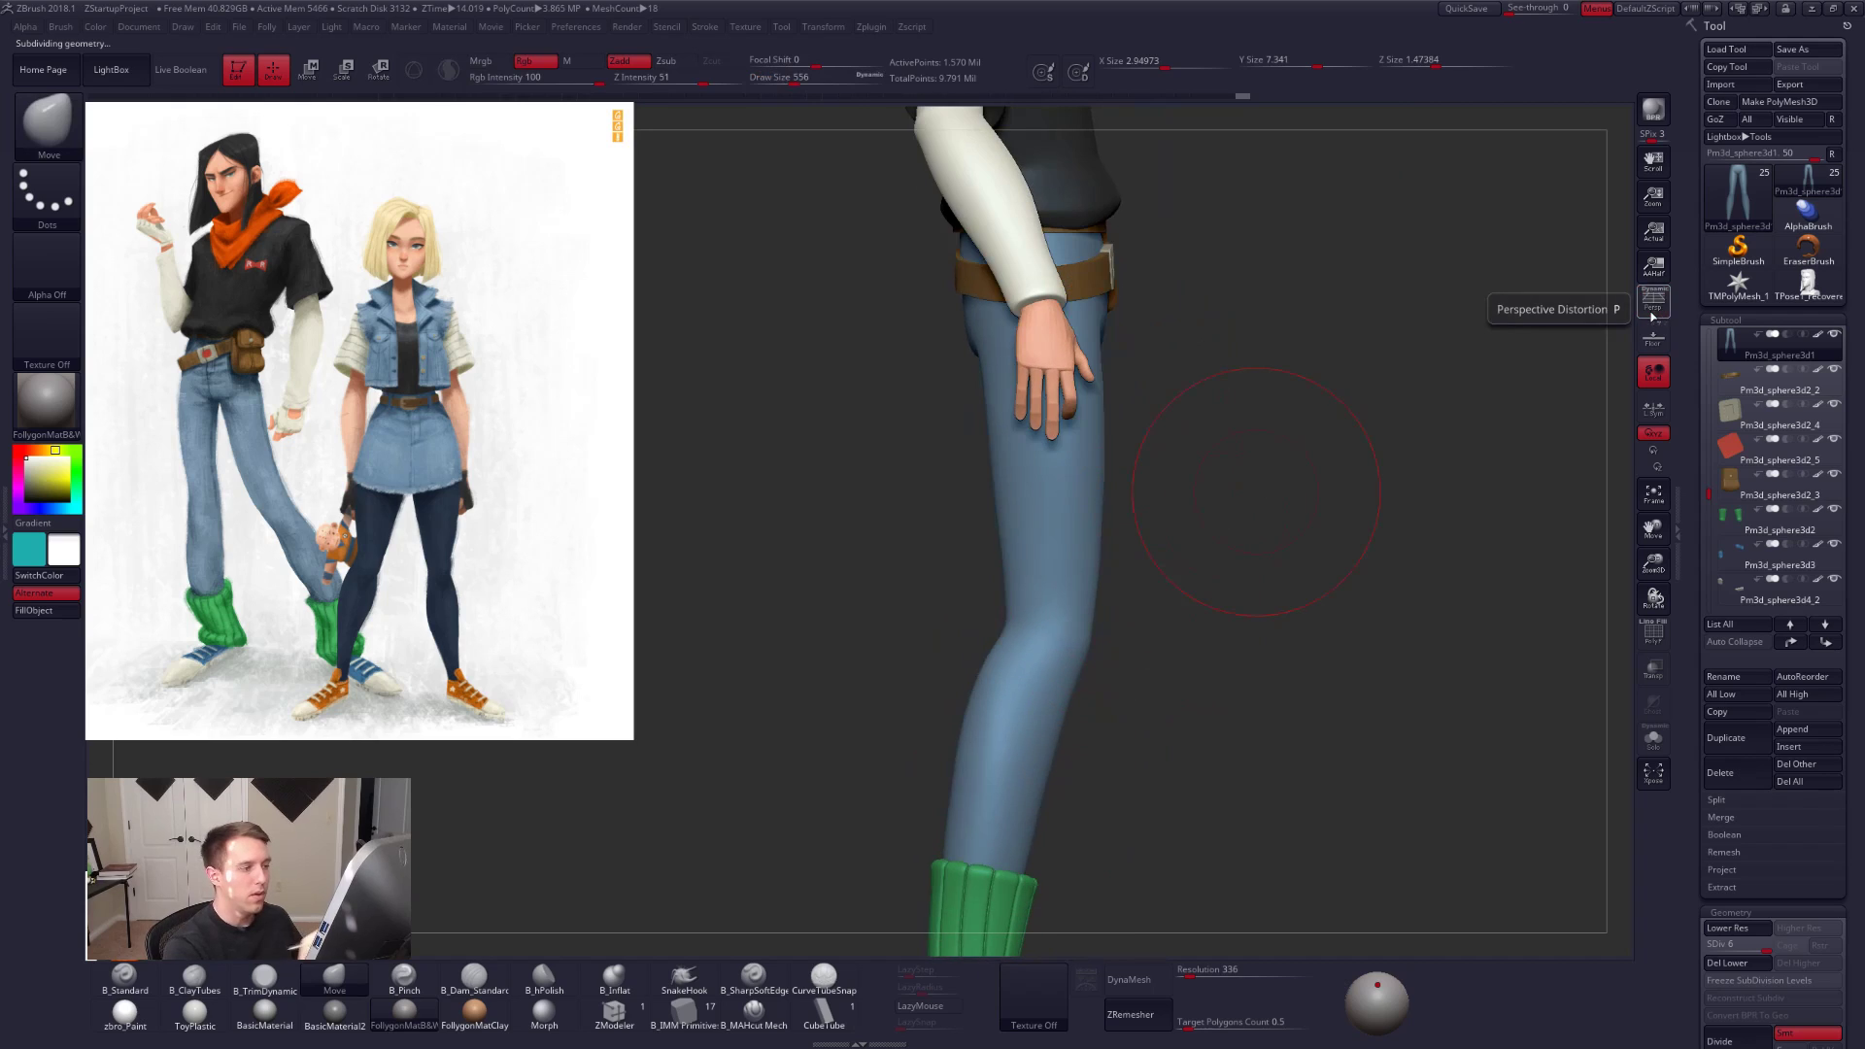
key("shift+d")
key("shift+d")
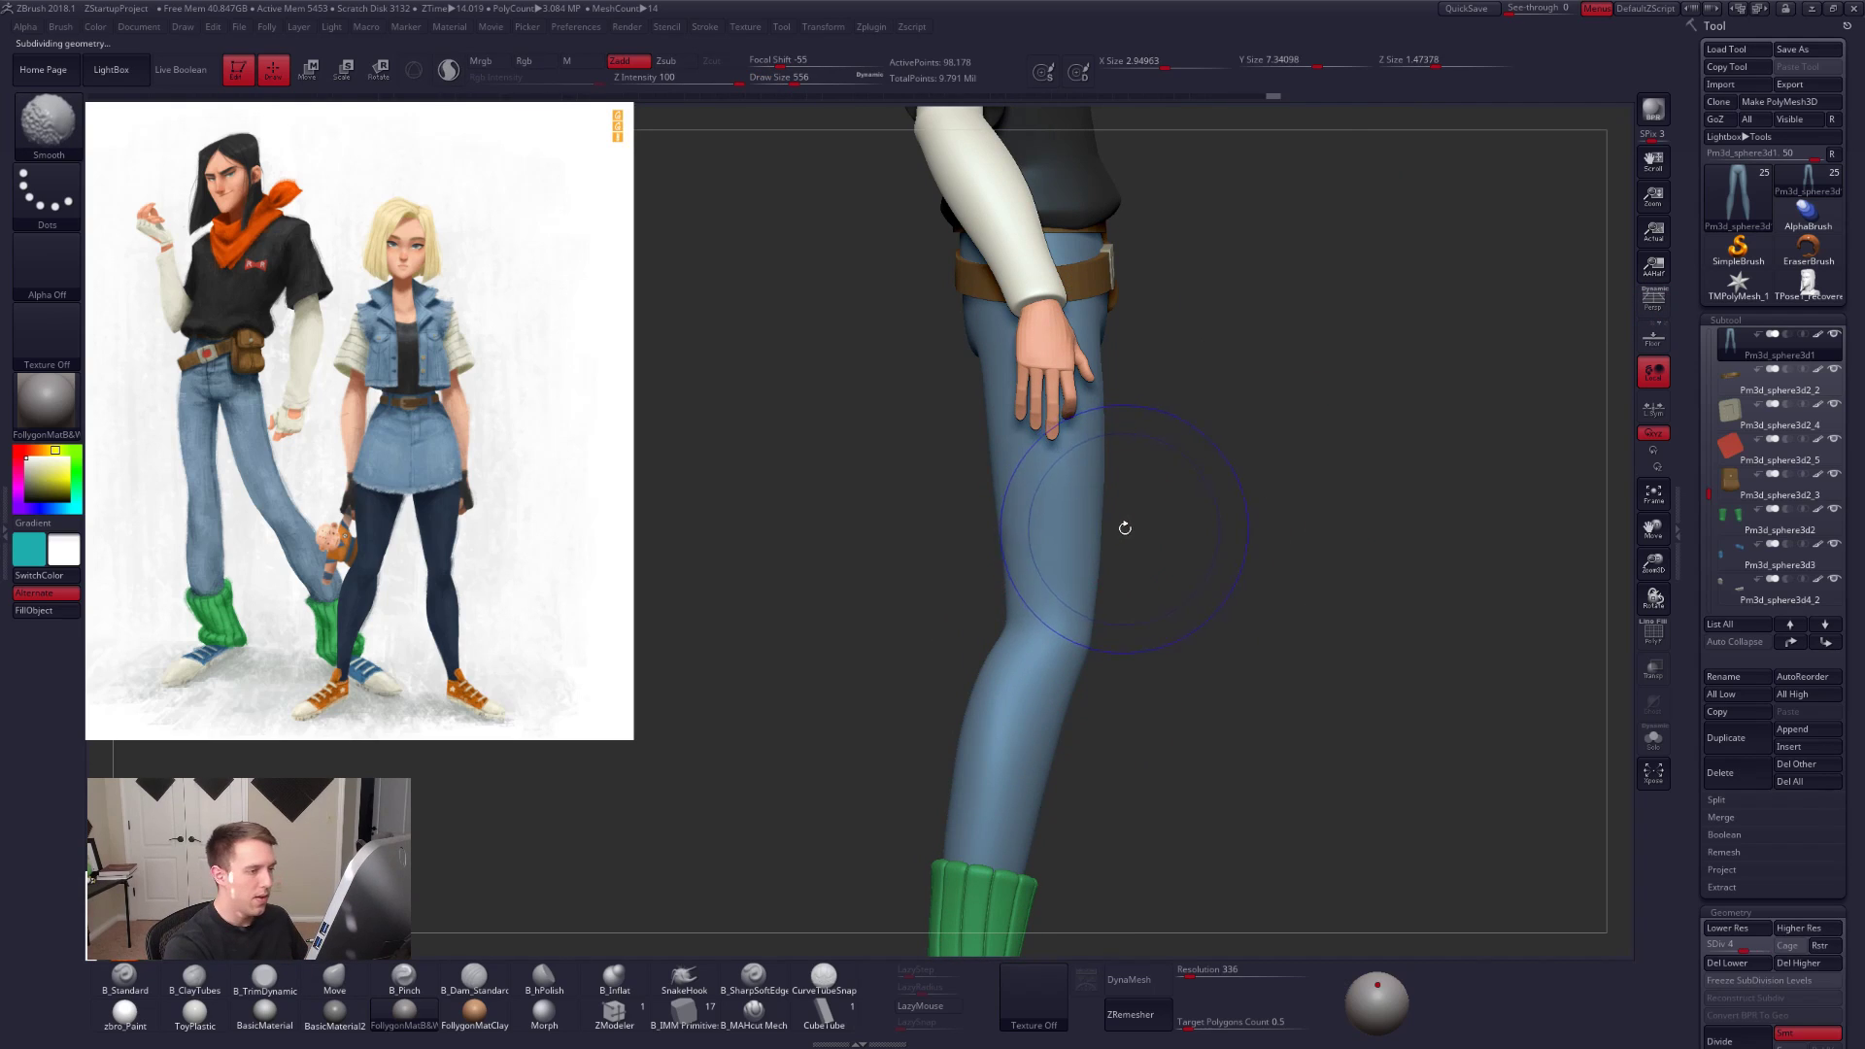
key("space")
left_click_drag(1123, 528, 1100, 527)
key("shift+d")
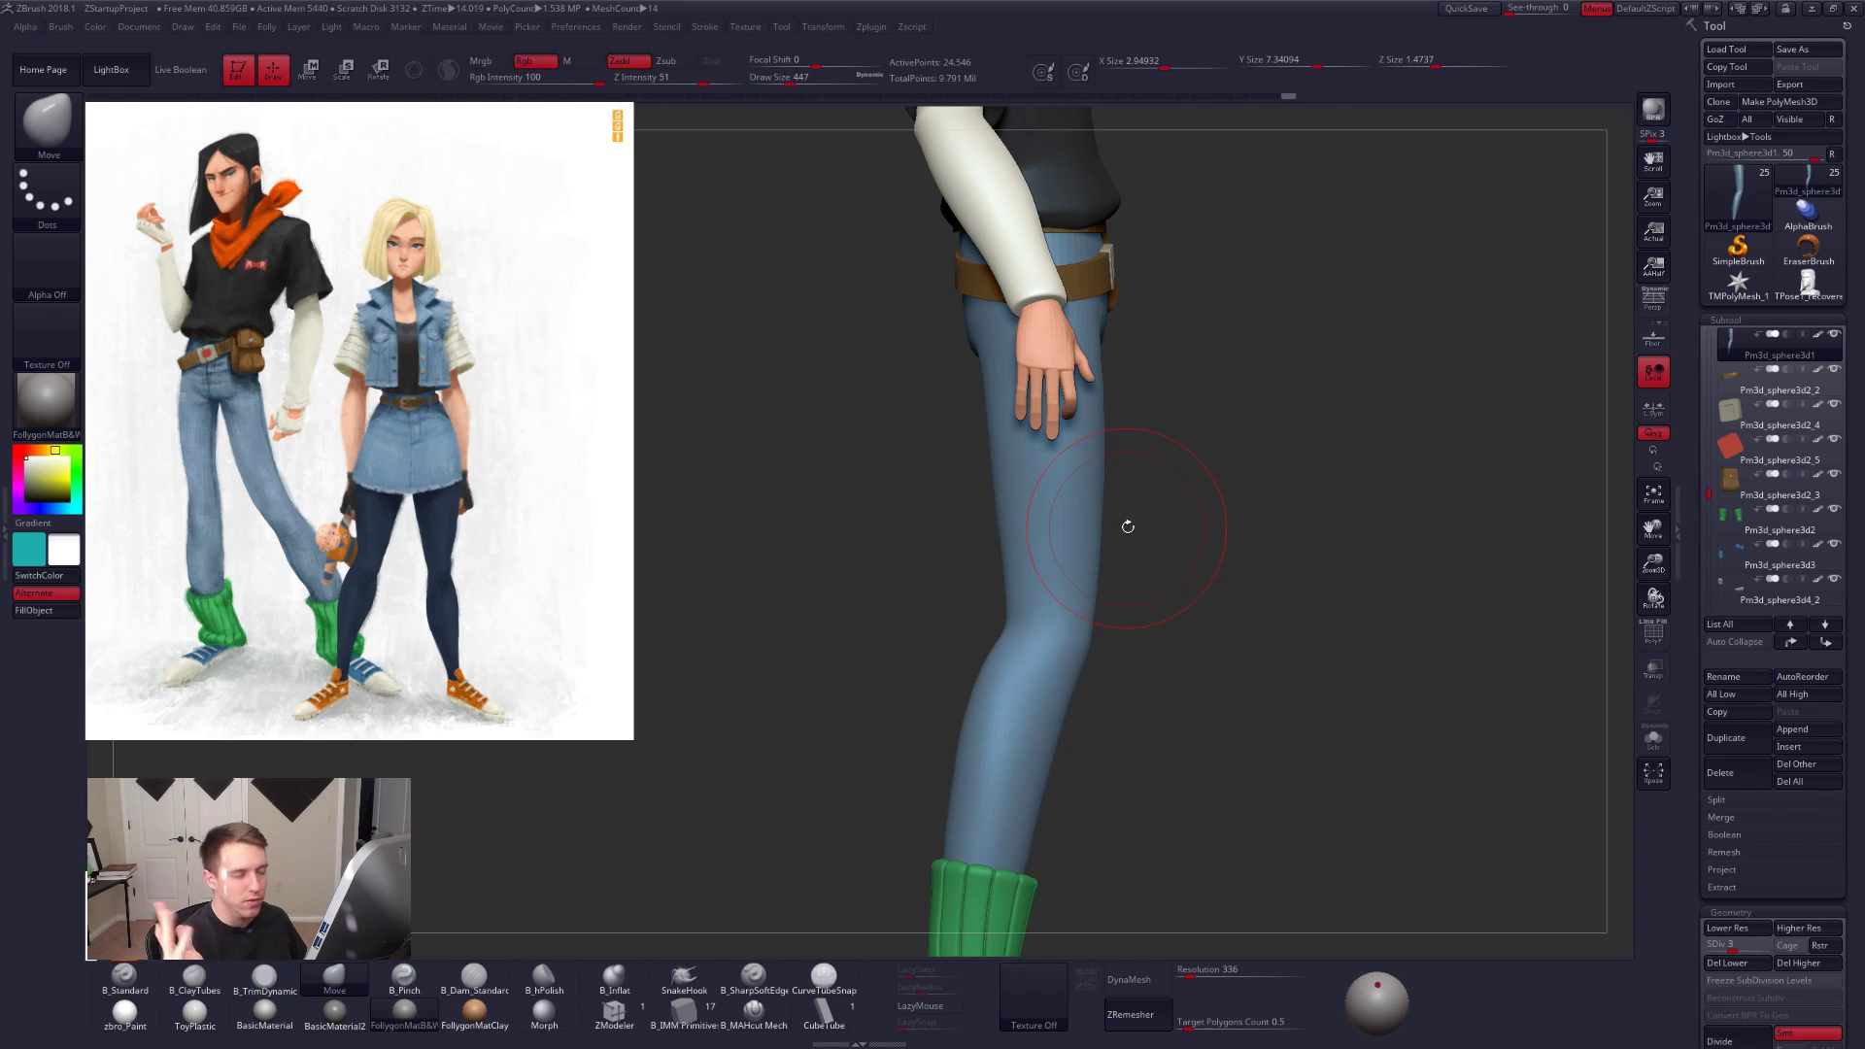
Step: Refine the thigh silhouette of the jeans from both sides at subdivision level 2 with Move brush draw sizes 537 and 519
left_click_drag(1108, 532, 1161, 657, "alt")
key("space")
key("shift+d")
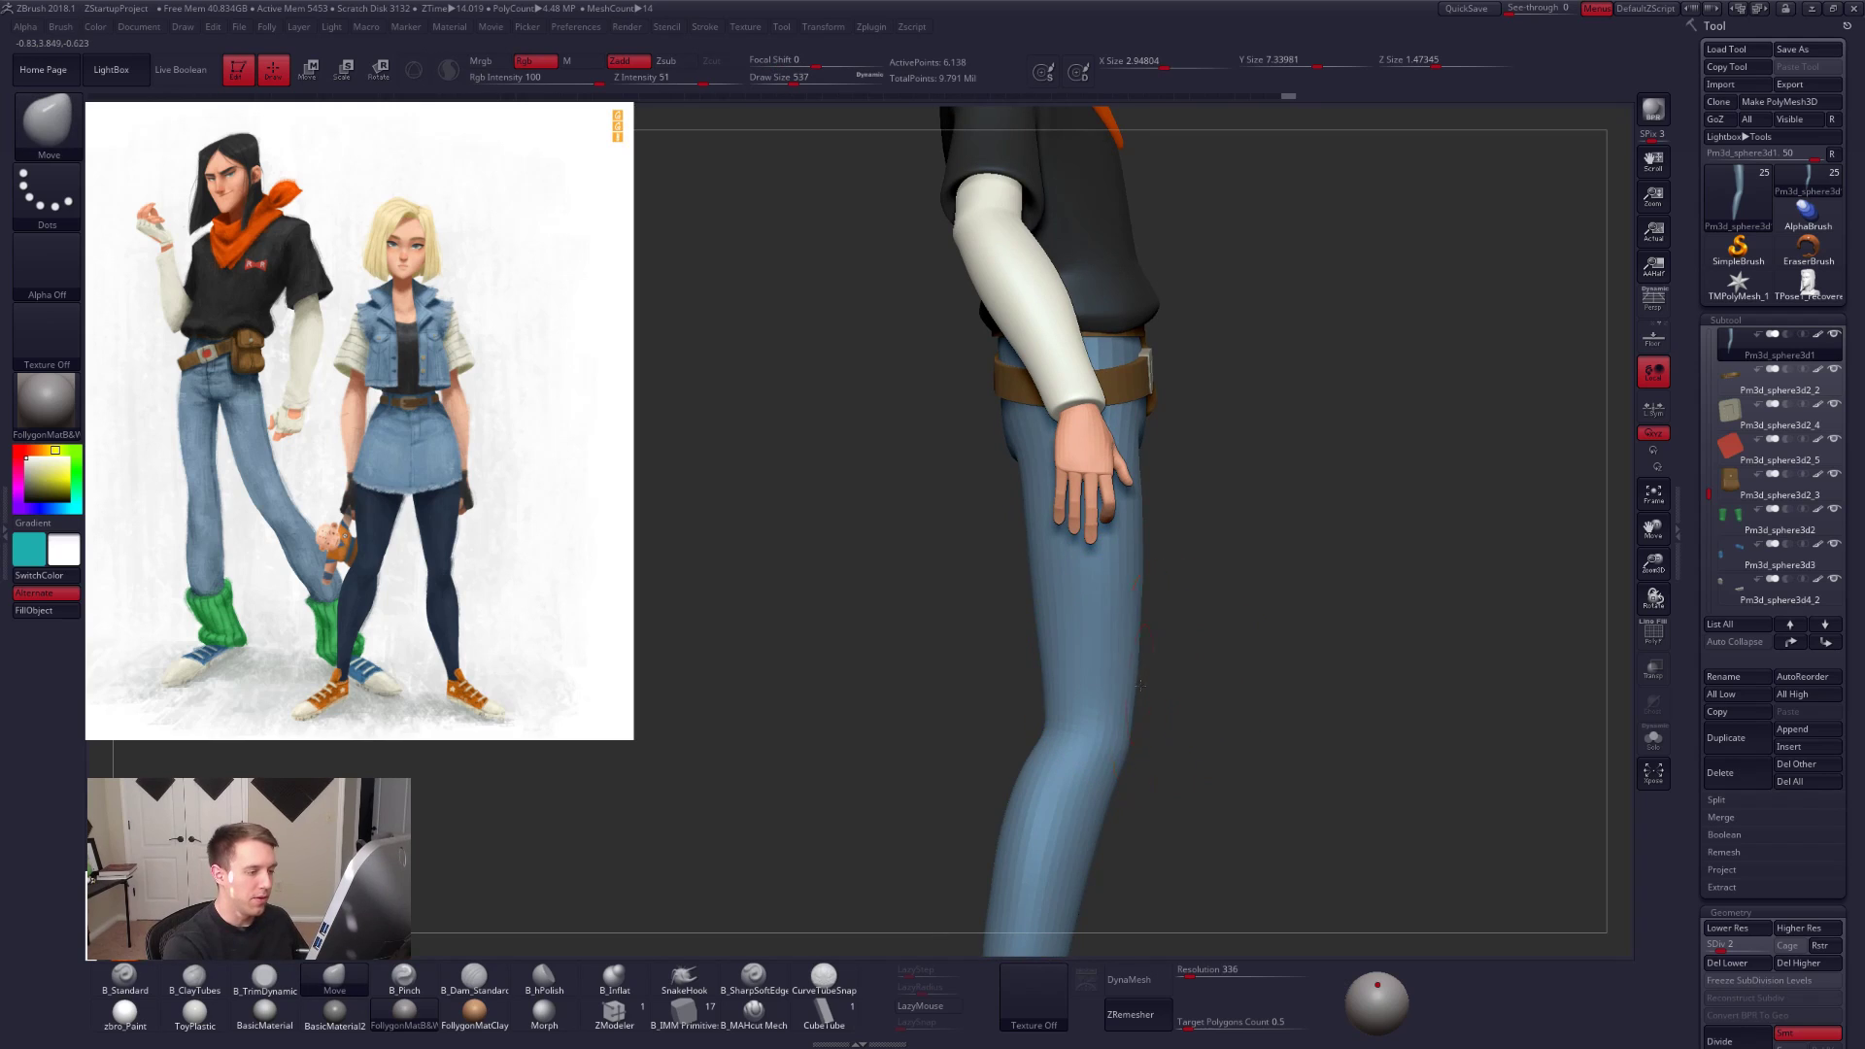
mouse_move(1447, 631)
left_mouse_down()
mouse_move(1211, 679)
mouse_move(1172, 639)
left_mouse_up()
key("space")
left_click_drag(1161, 573, 1156, 571)
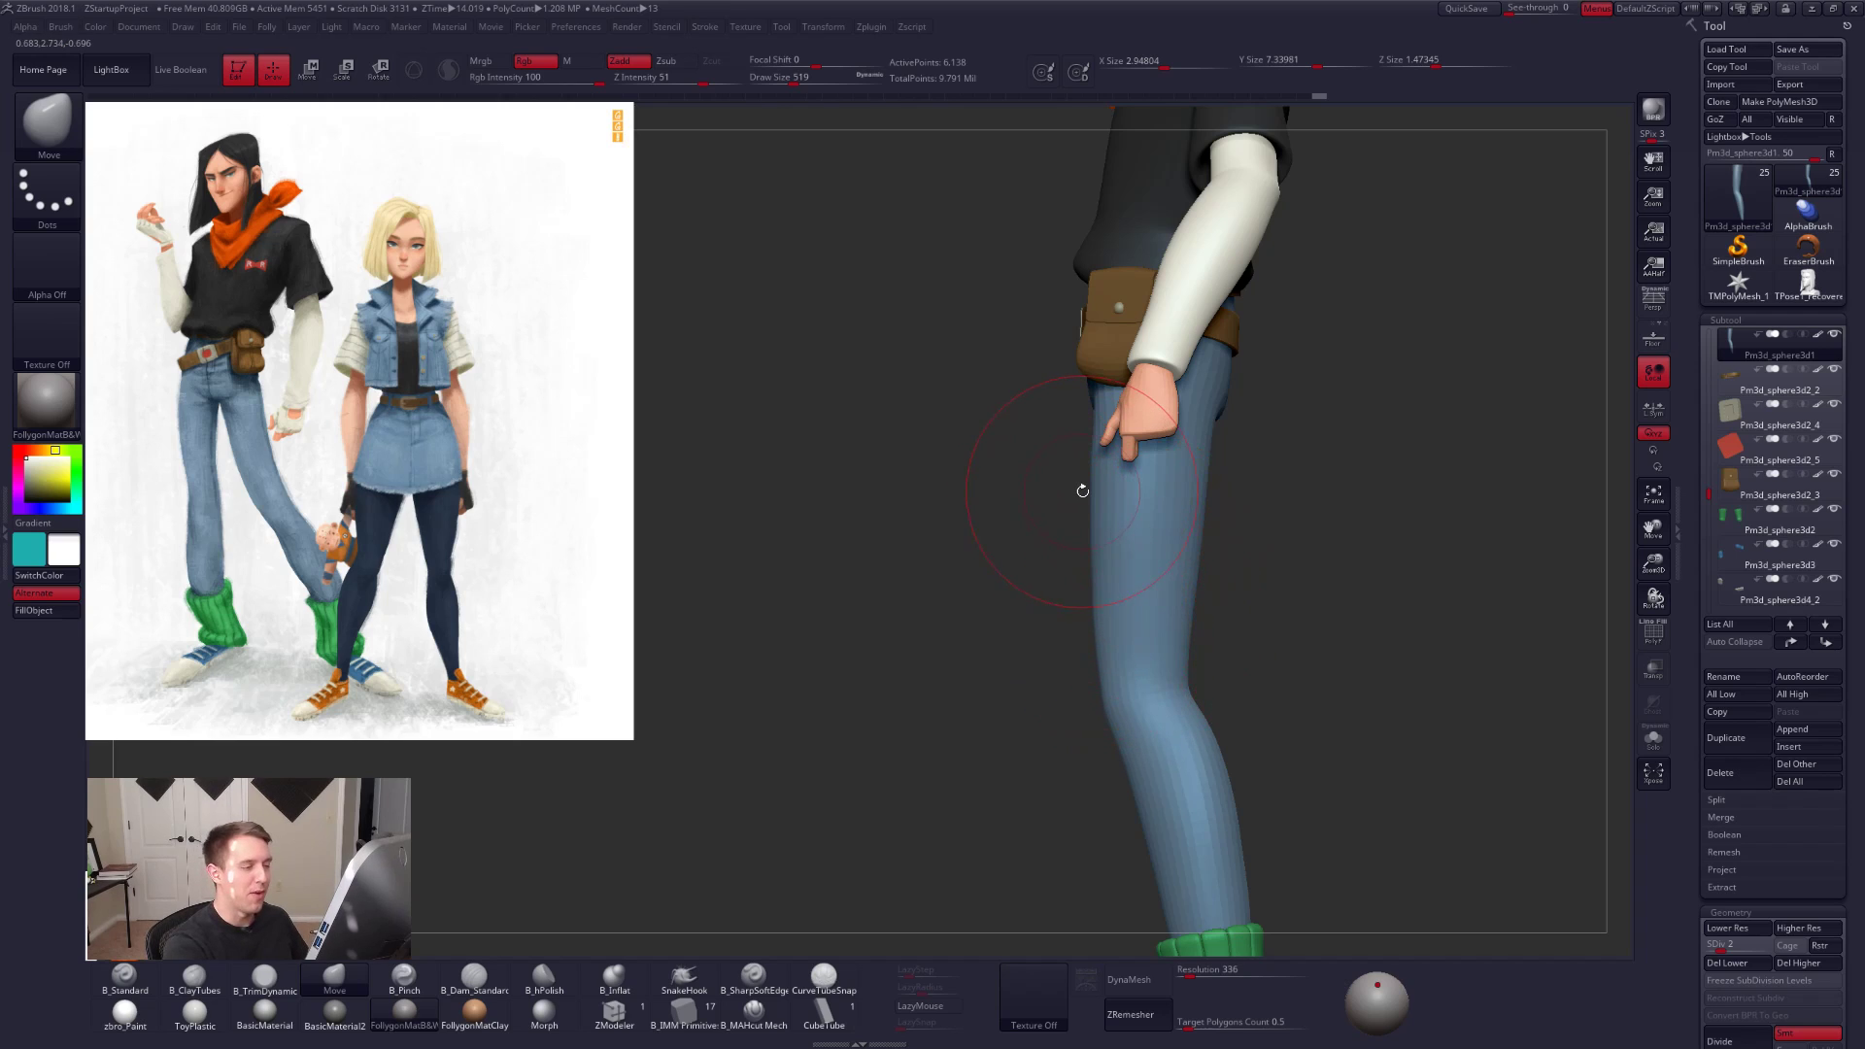
Step: Isolate the jeans at subdivision level 1 with wireframe and reshape the back of the calf using the Move brush at draw size 537
left_click_drag(1082, 490, 1067, 278, "alt")
mouse_move(1201, 739)
left_mouse_down("alt")
mouse_move(1161, 704)
mouse_move(1205, 653)
left_mouse_up("alt")
key("space")
key("alt+s")
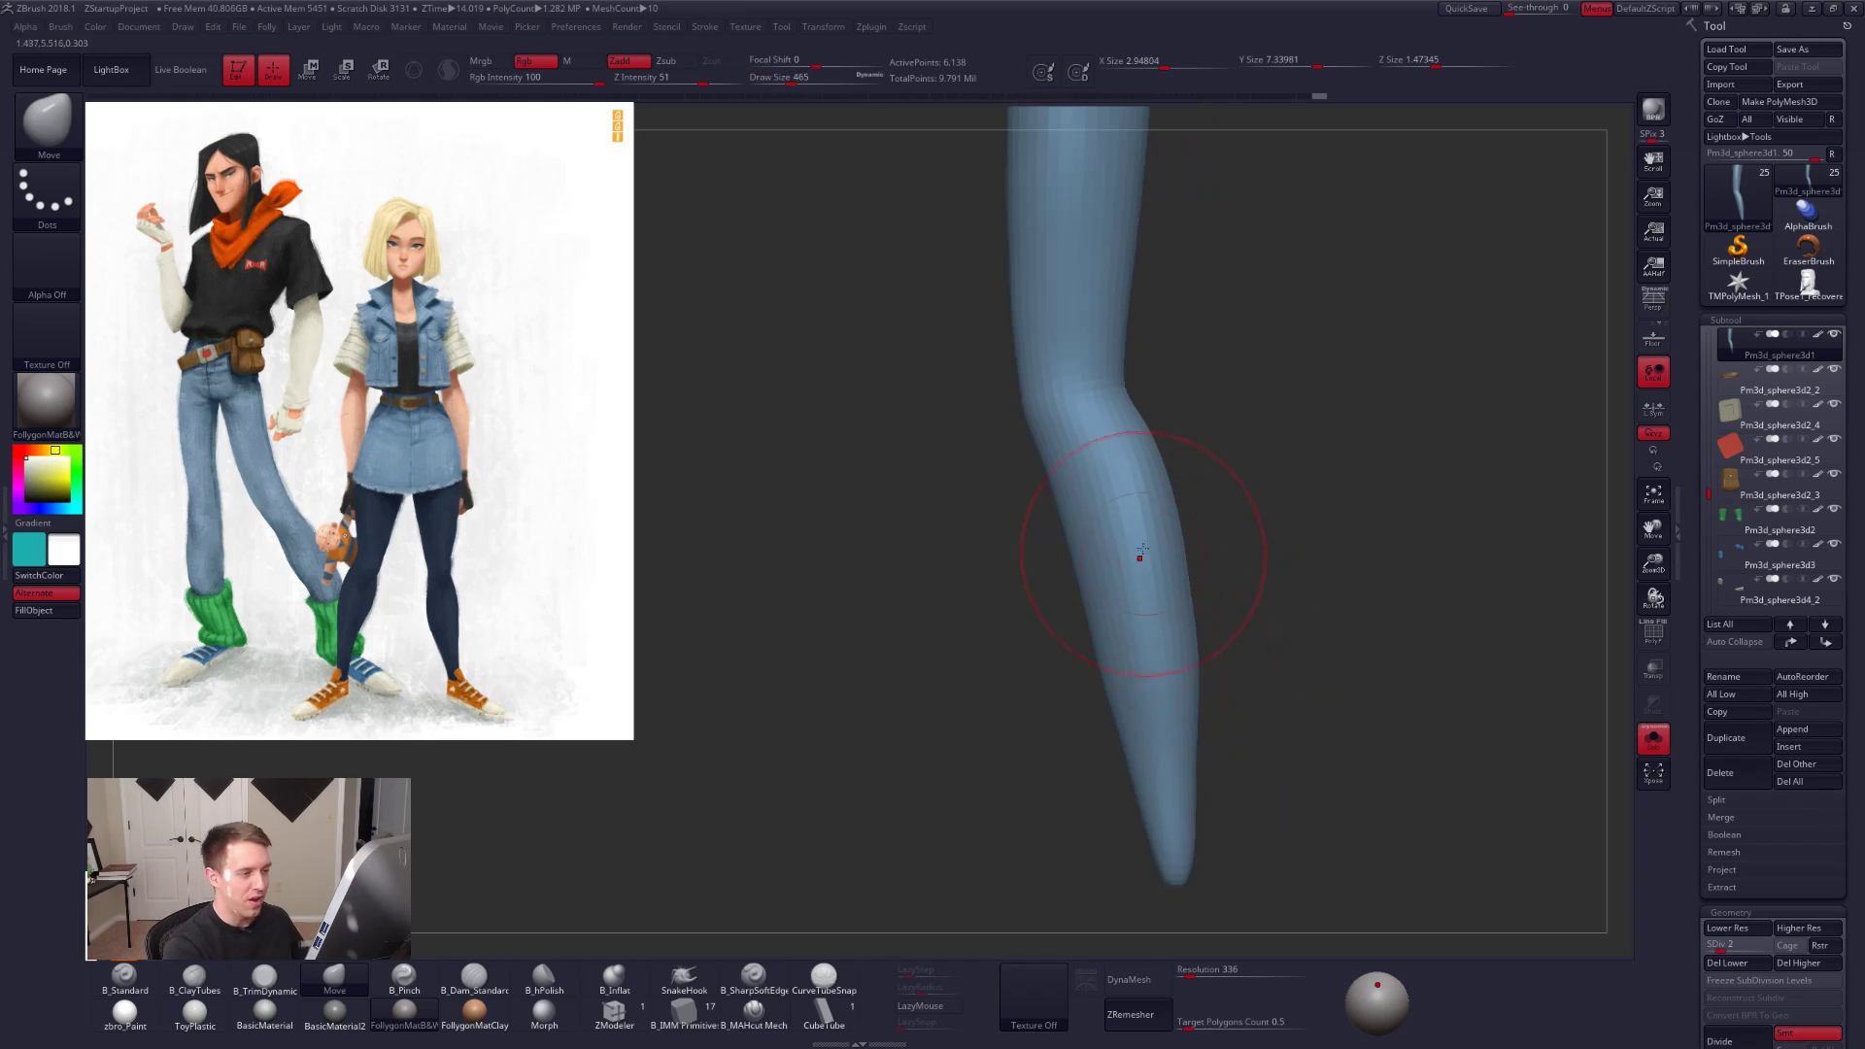
key("shift+d")
key("shift+f")
key("ctrl")
mouse_move(1112, 539)
left_mouse_down("ctrl")
mouse_move(1182, 670)
mouse_move(1180, 845)
mouse_move(1398, 768)
left_mouse_up("ctrl")
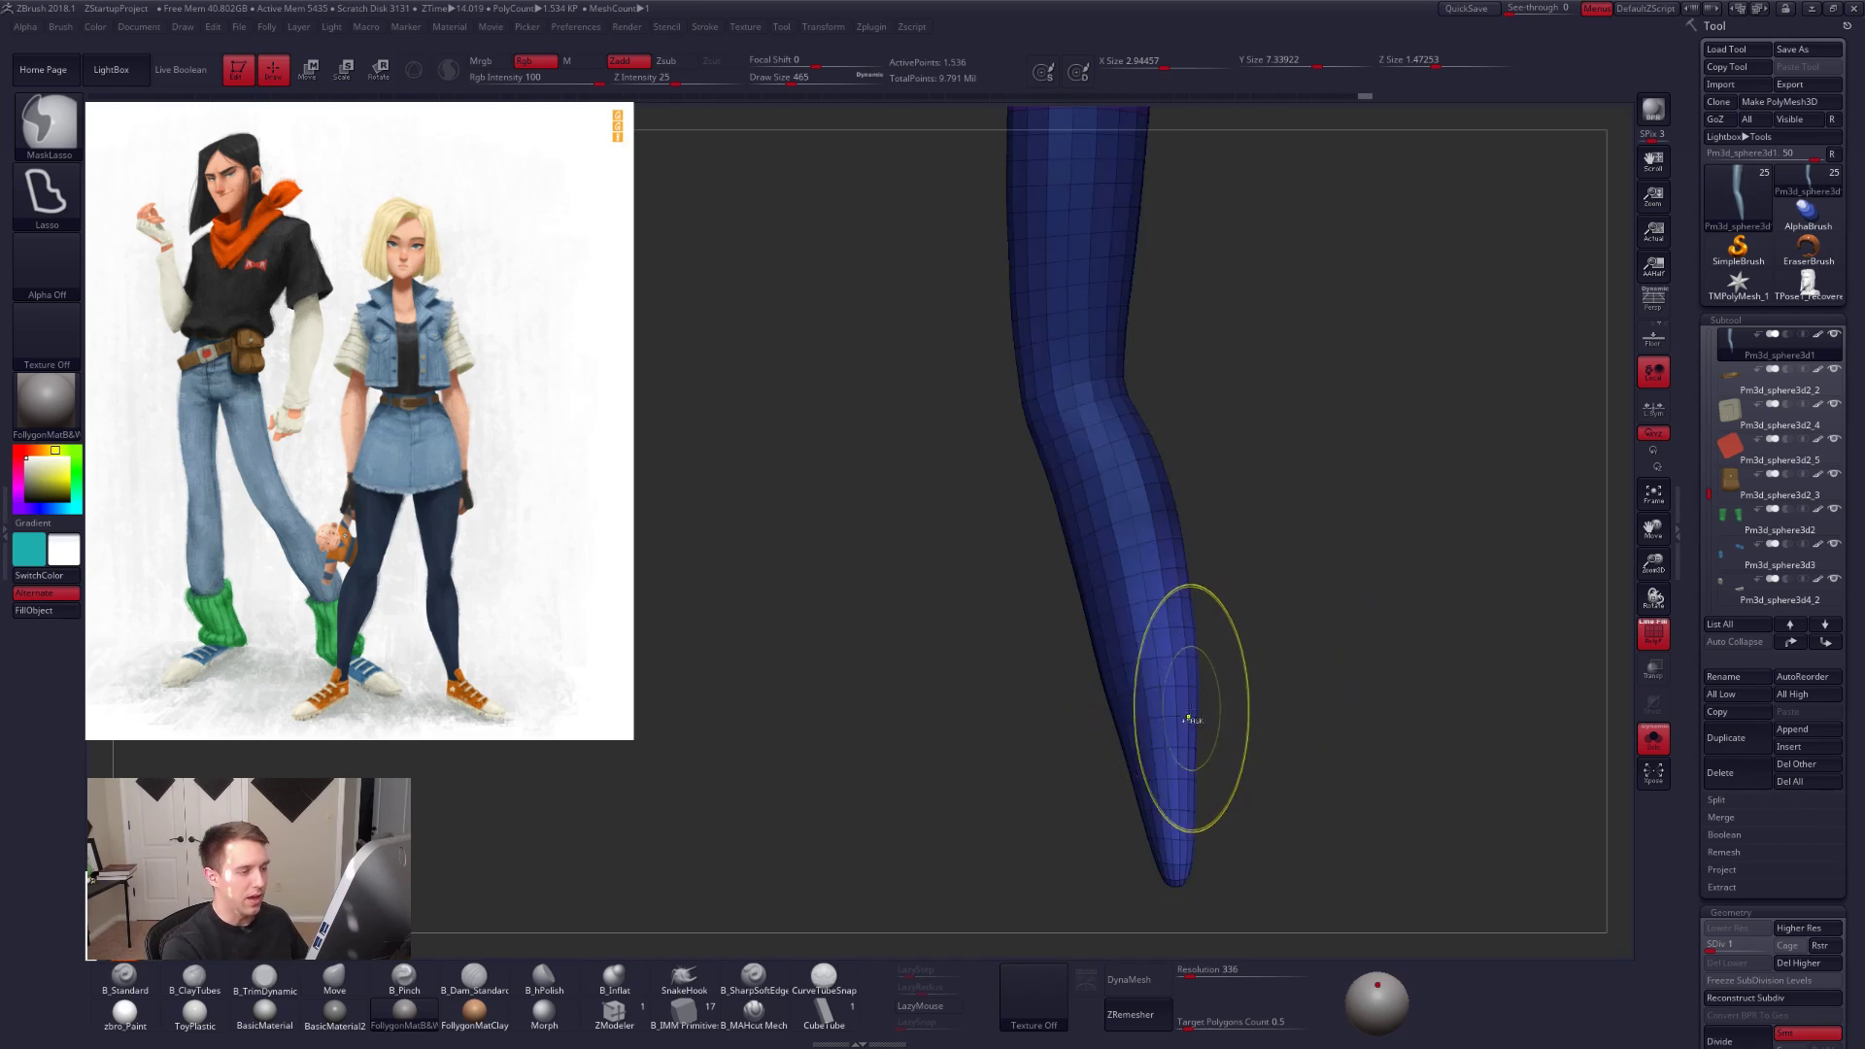
key("space")
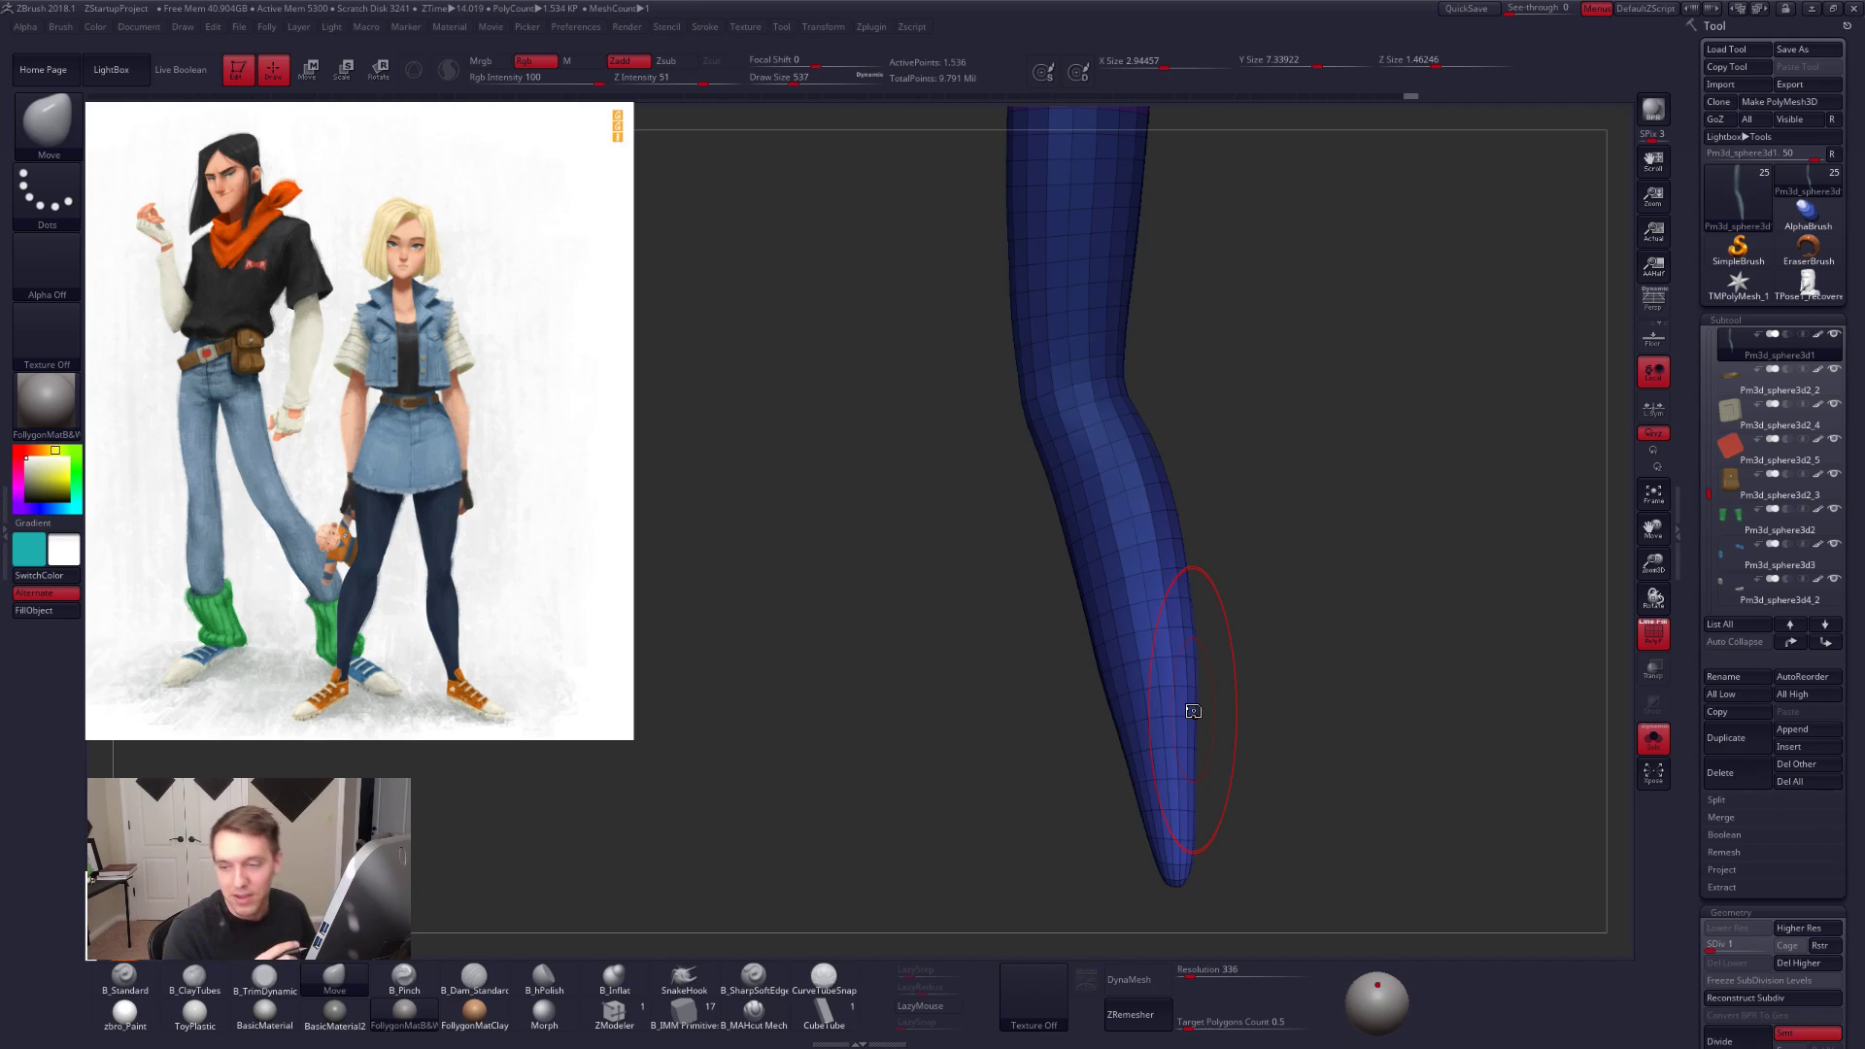
key("s")
left_click_drag(1210, 679, 1194, 673)
Step: Hide the wireframe and smooth the calves of the jeans from behind at draw size 350, raising them to subdivision level 3
key("shift+f")
key("ctrl+d")
left_click_drag(1062, 608, 1104, 666, "shift")
mouse_move(1287, 656)
left_mouse_down()
mouse_move(1127, 643)
mouse_move(1085, 604)
left_mouse_up()
key("bracketleft")
left_click_drag(1210, 649, 1079, 657, "shift")
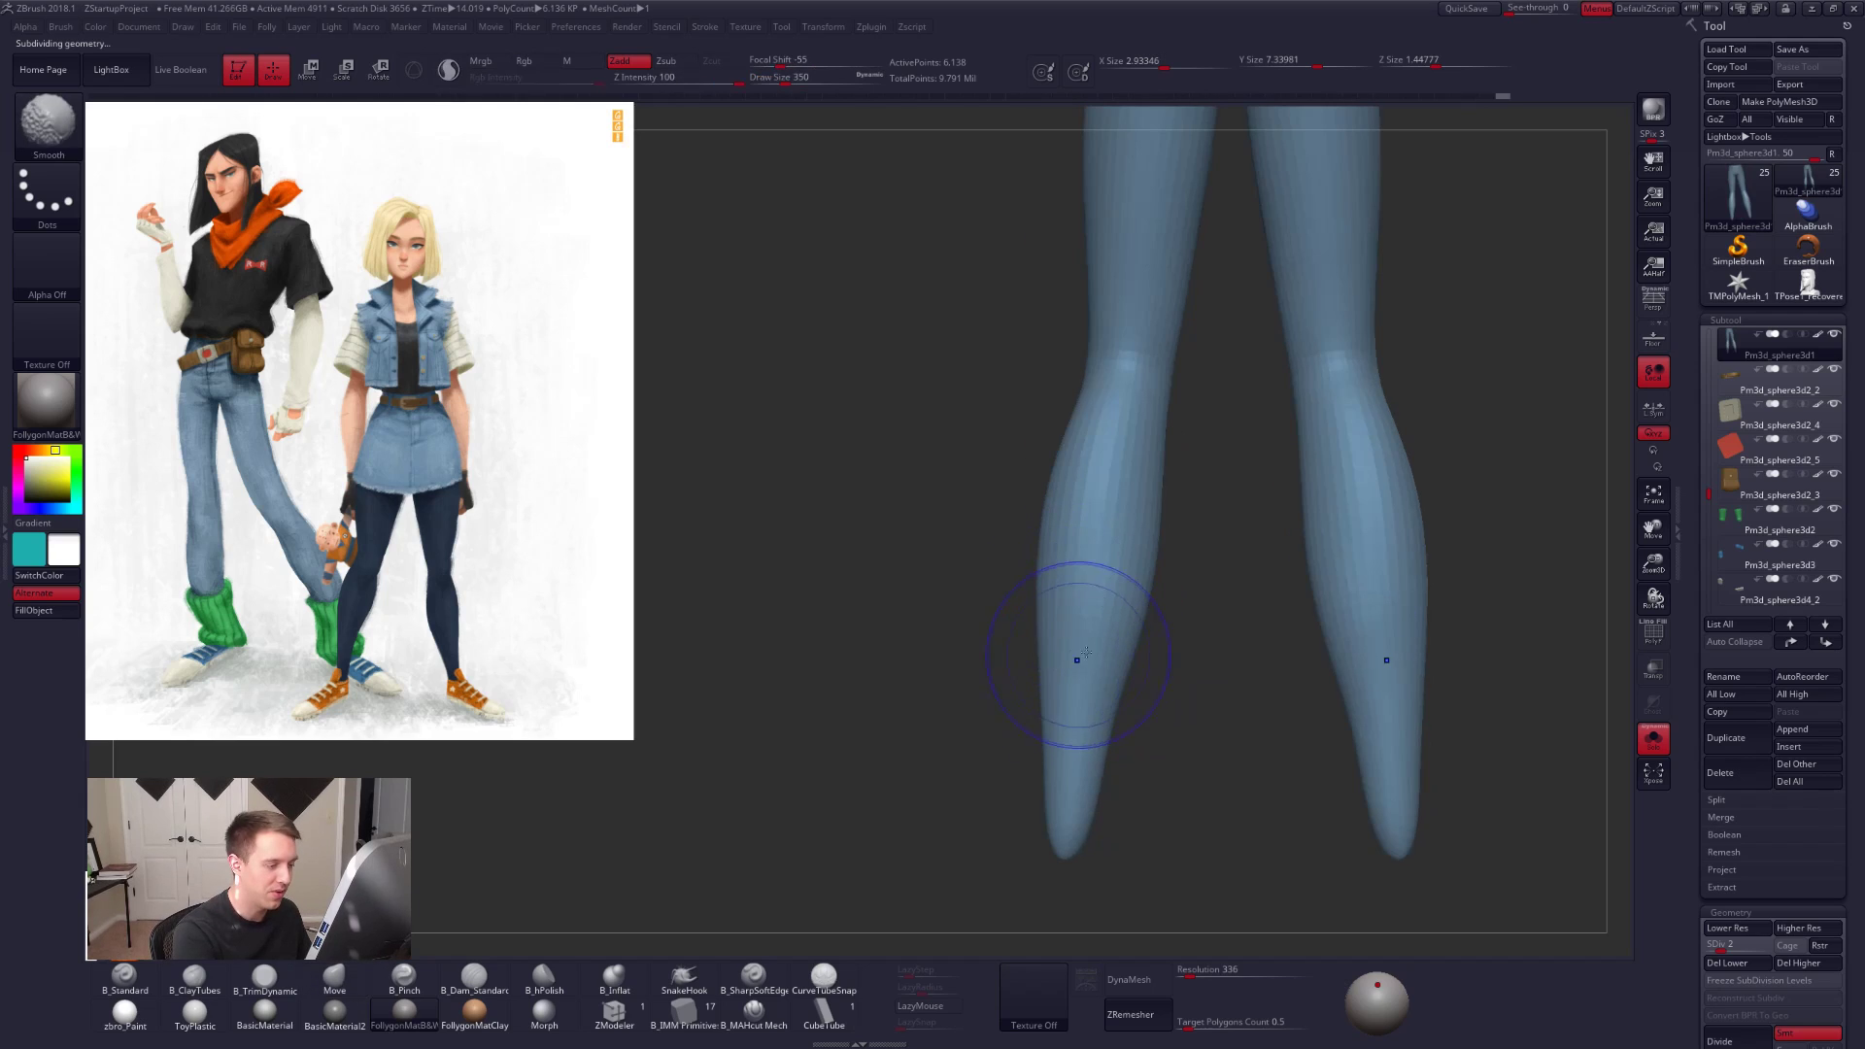
key("ctrl+d")
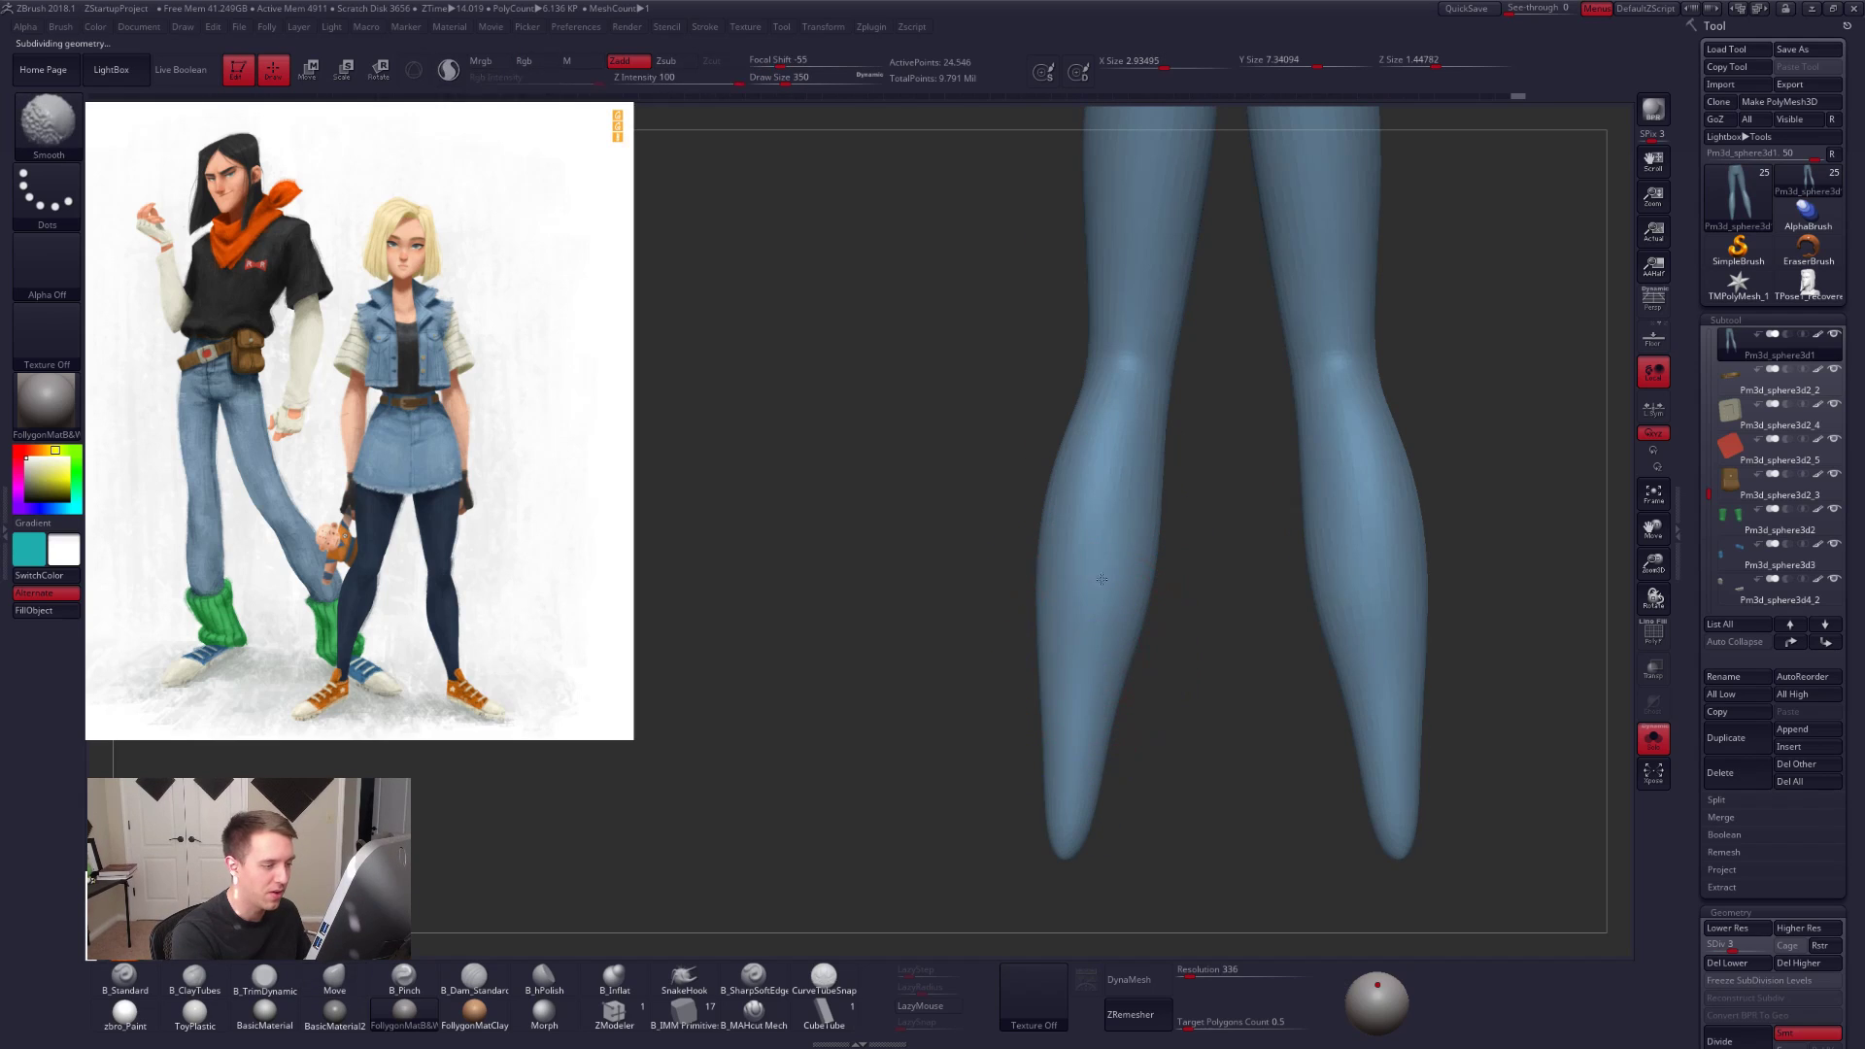
Step: Raise the jeans to subdivision level 6 and show the full character with perspective distortion on
left_click(1282, 807)
key("d")
key("d")
key("d")
left_click_drag(1131, 599, 1149, 508)
left_click_drag(991, 559, 1292, 540)
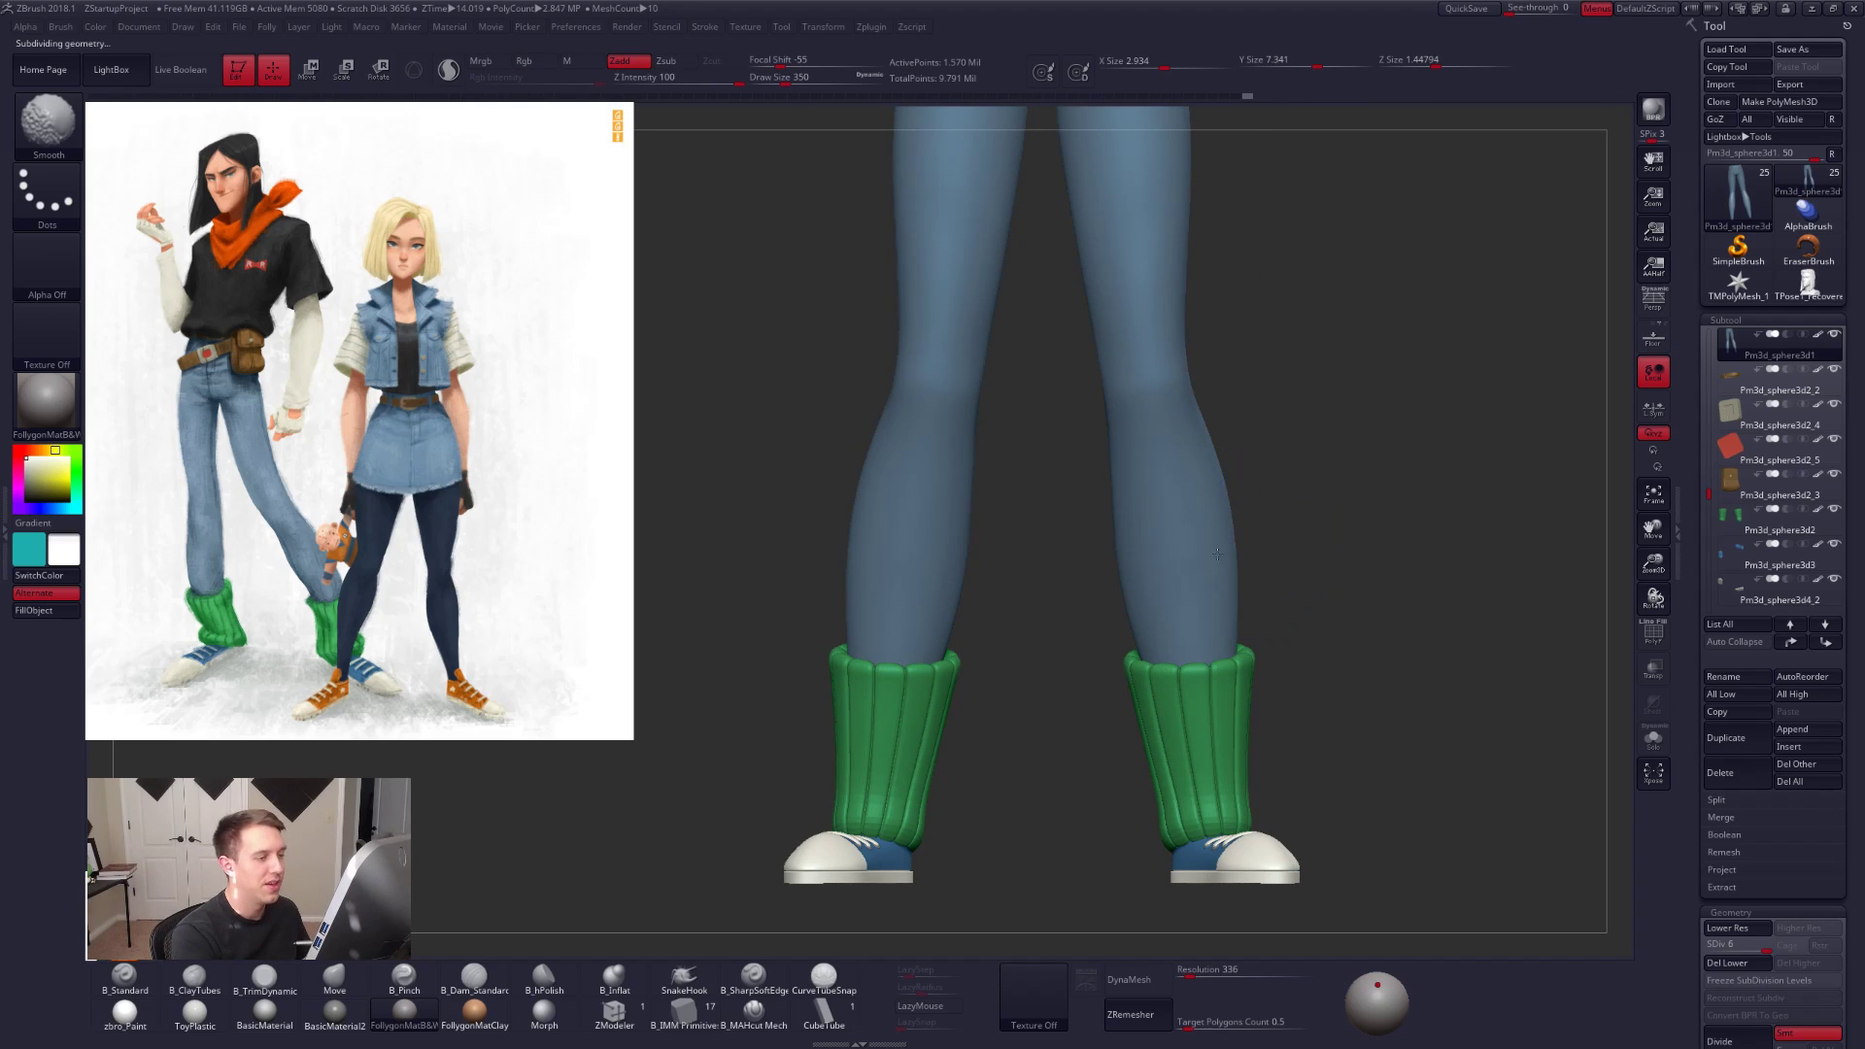
mouse_move(1292, 621)
left_mouse_down("alt")
mouse_move(1166, 767)
mouse_move(1231, 766)
left_mouse_up("alt")
left_click(1653, 300)
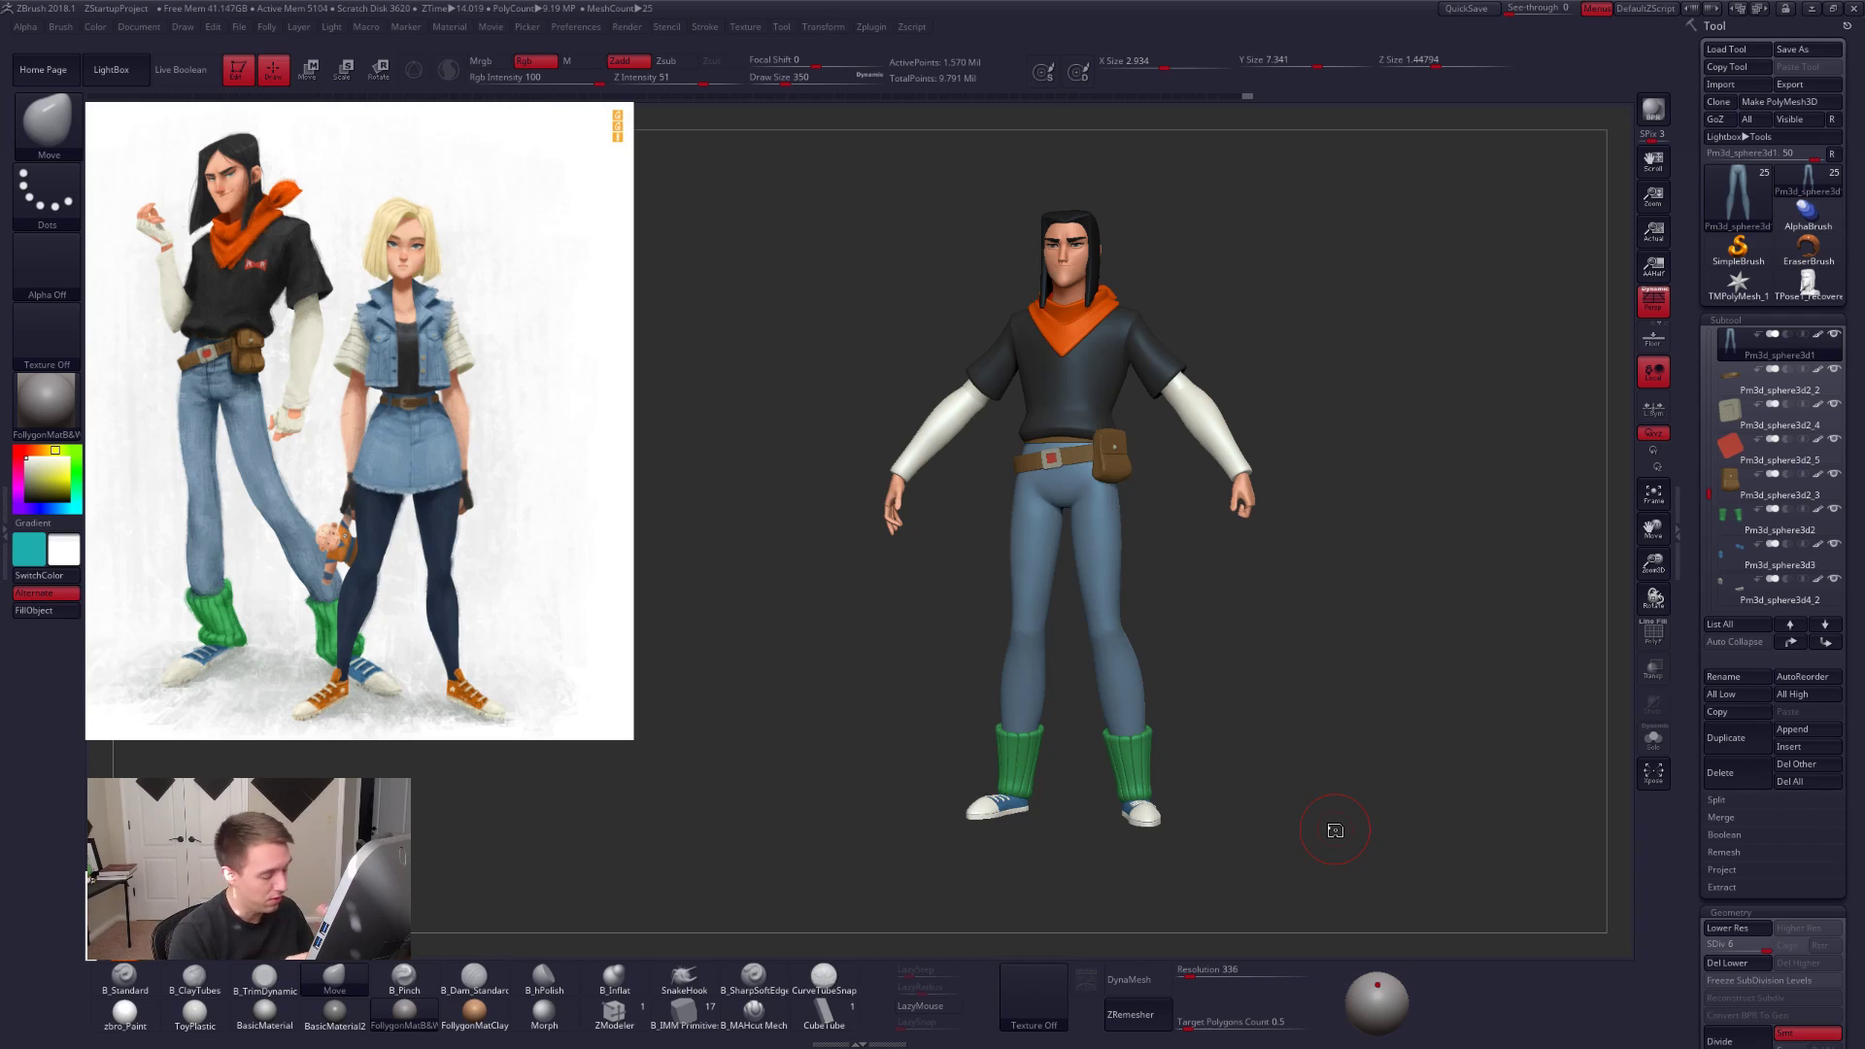
Step: Select the green leg warmers and adjust their angle around the ankles with a Transpose line from the side, with perspective off
left_click(1133, 771, "alt")
left_click_drag(1166, 839, 1234, 855, "alt")
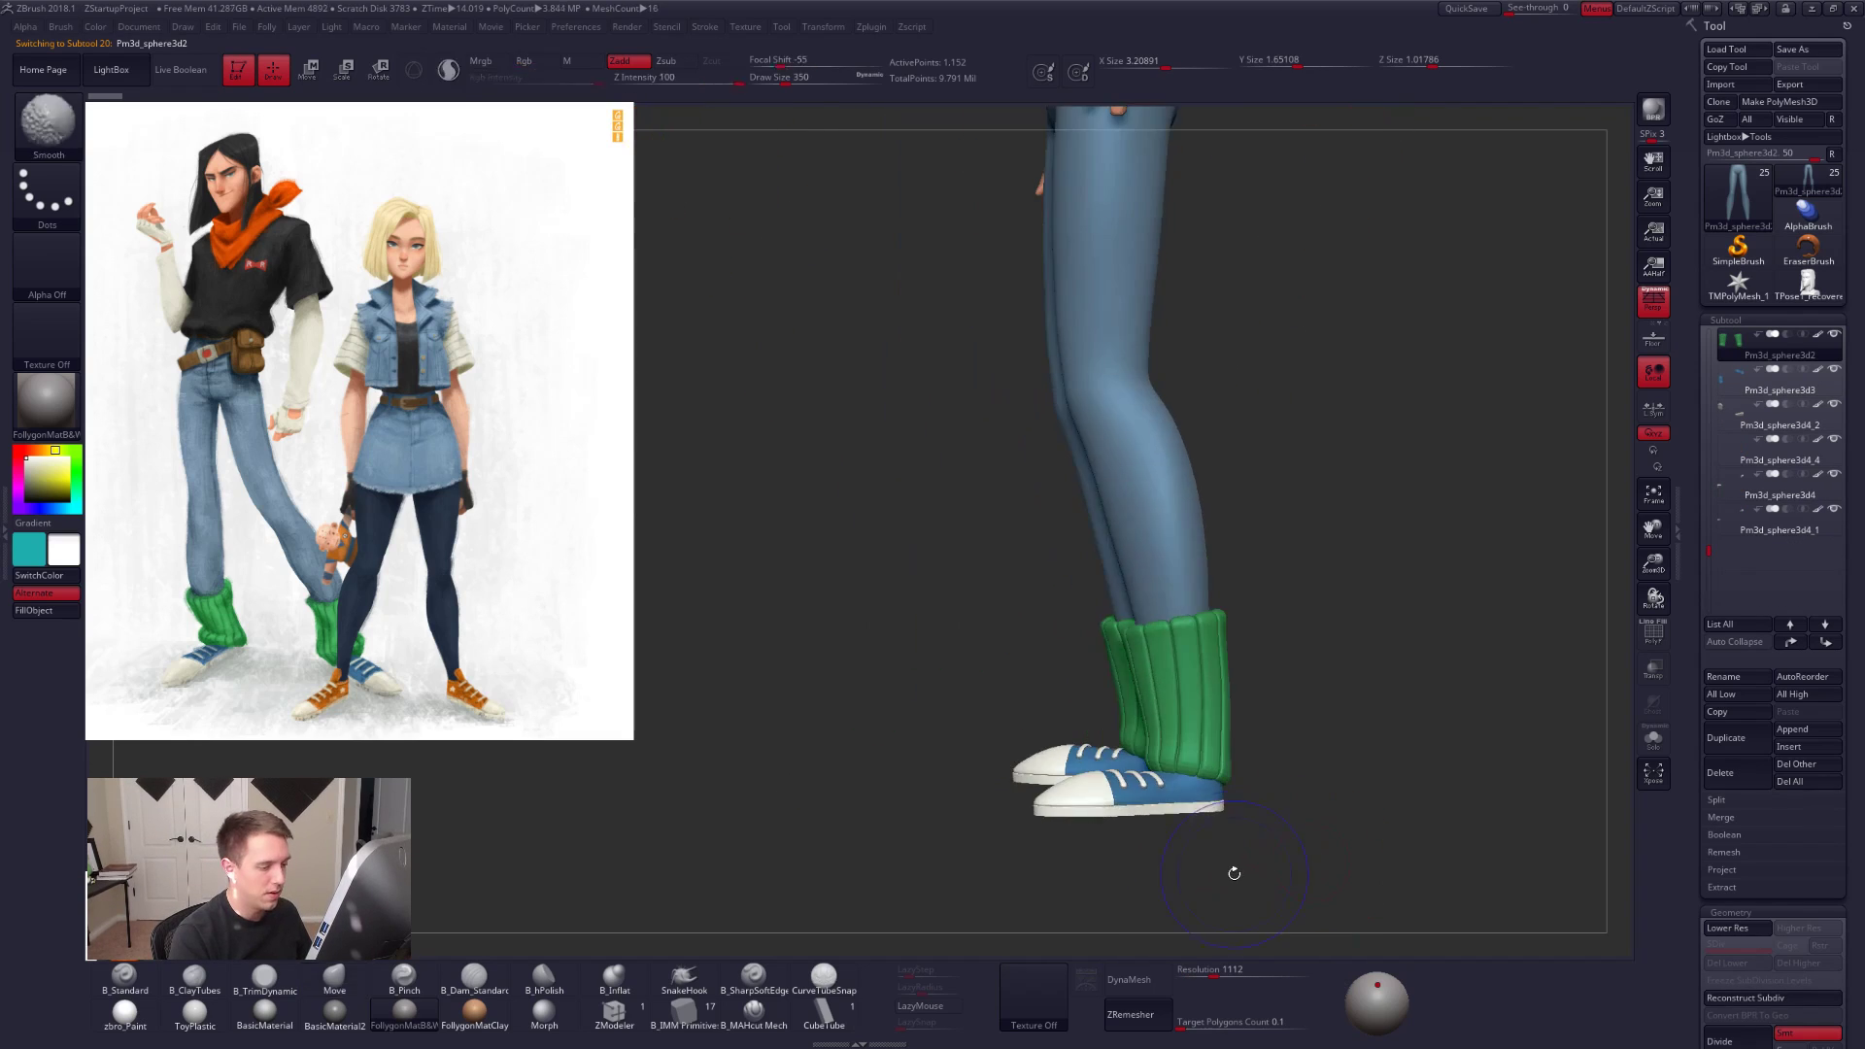
left_click_drag(1254, 781, 1207, 856)
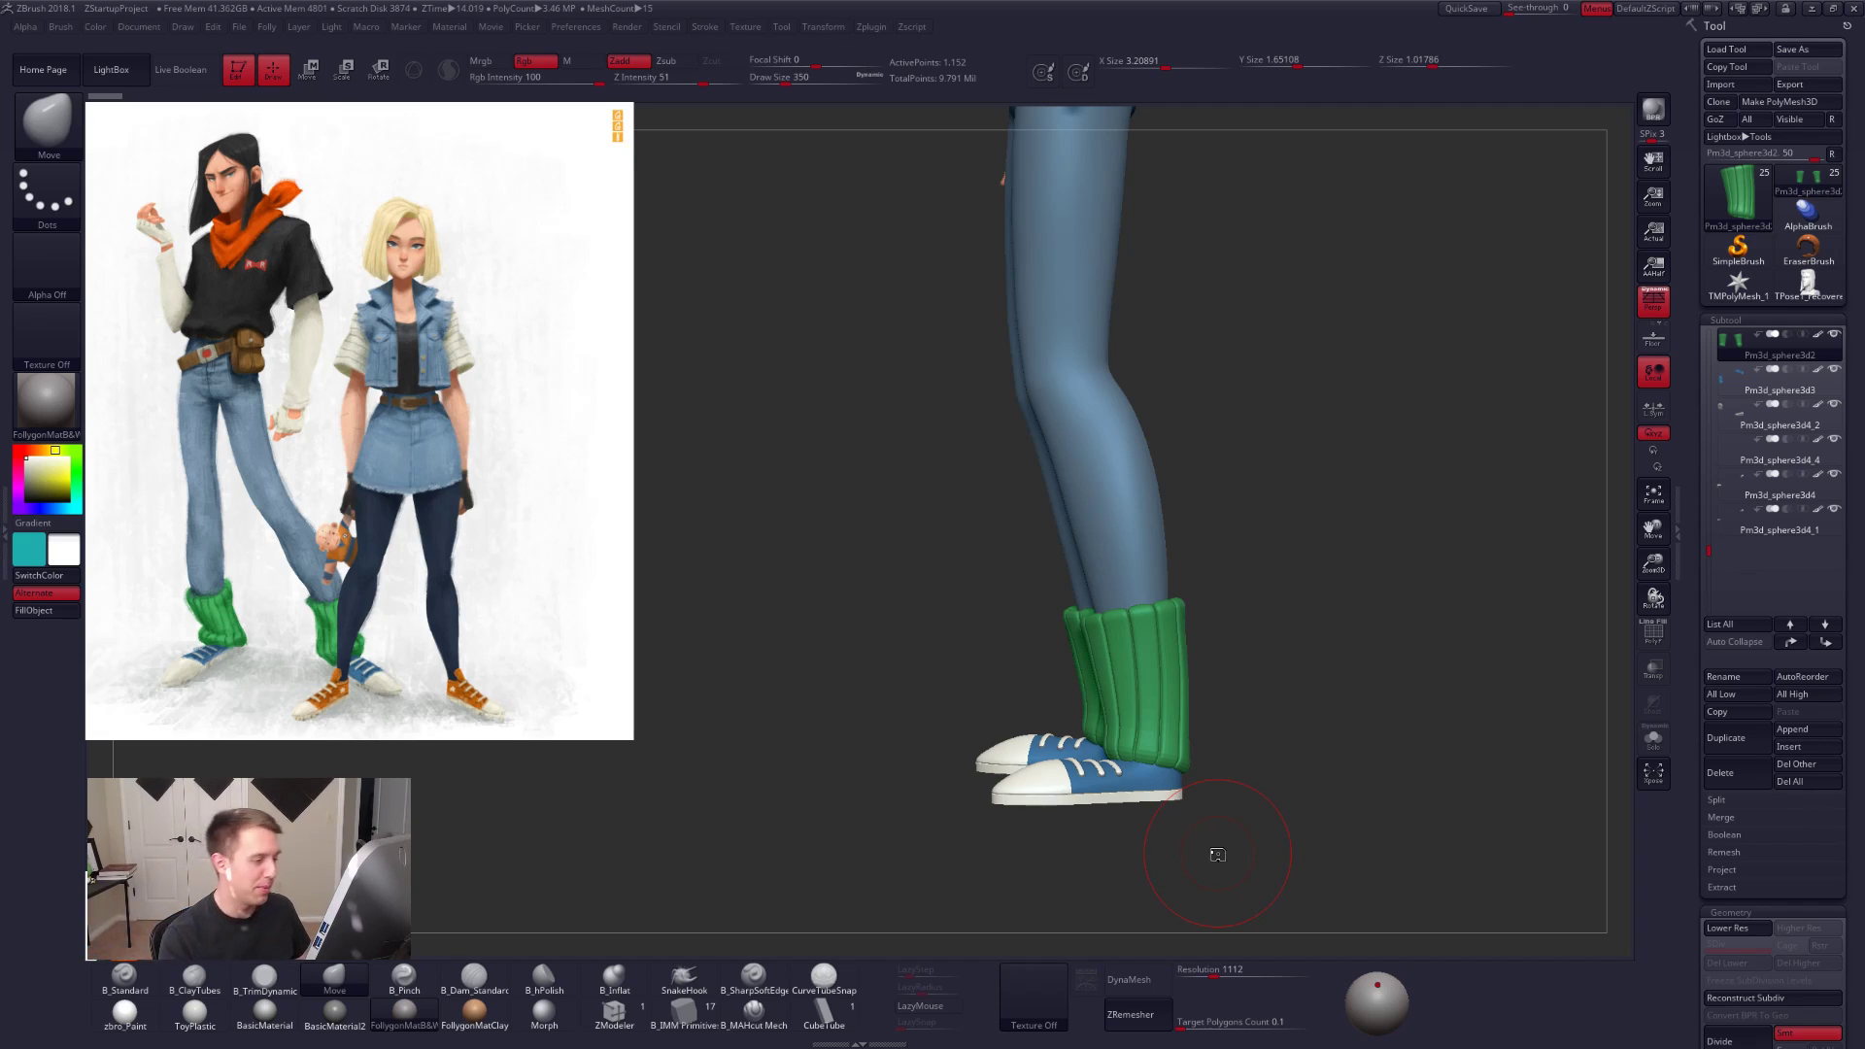
left_click(1653, 303)
left_click_drag(1263, 582, 1186, 634, "shift")
right_click_drag(1185, 634, 1180, 680, "ctrl")
right_click_drag(1180, 680, 1113, 630)
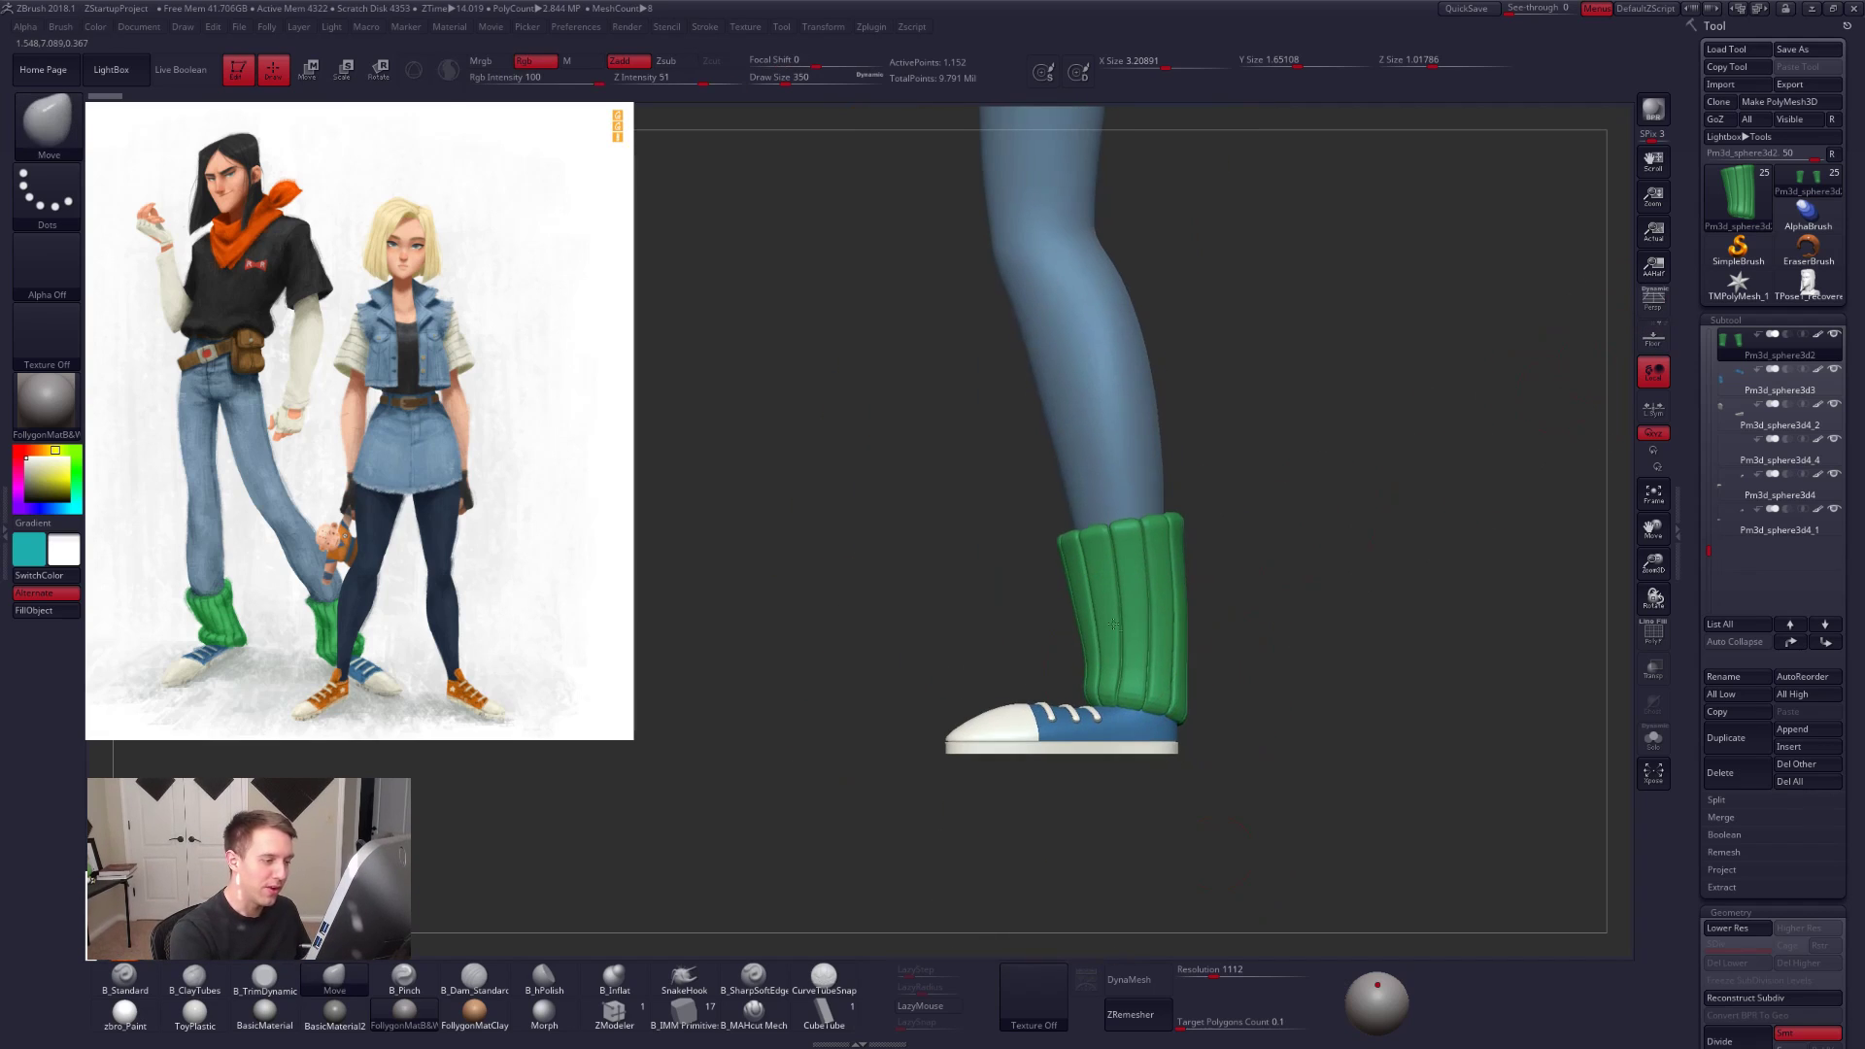
key("w")
mouse_move(1117, 525)
left_mouse_down()
mouse_move(1133, 790)
mouse_move(1155, 788)
left_mouse_up()
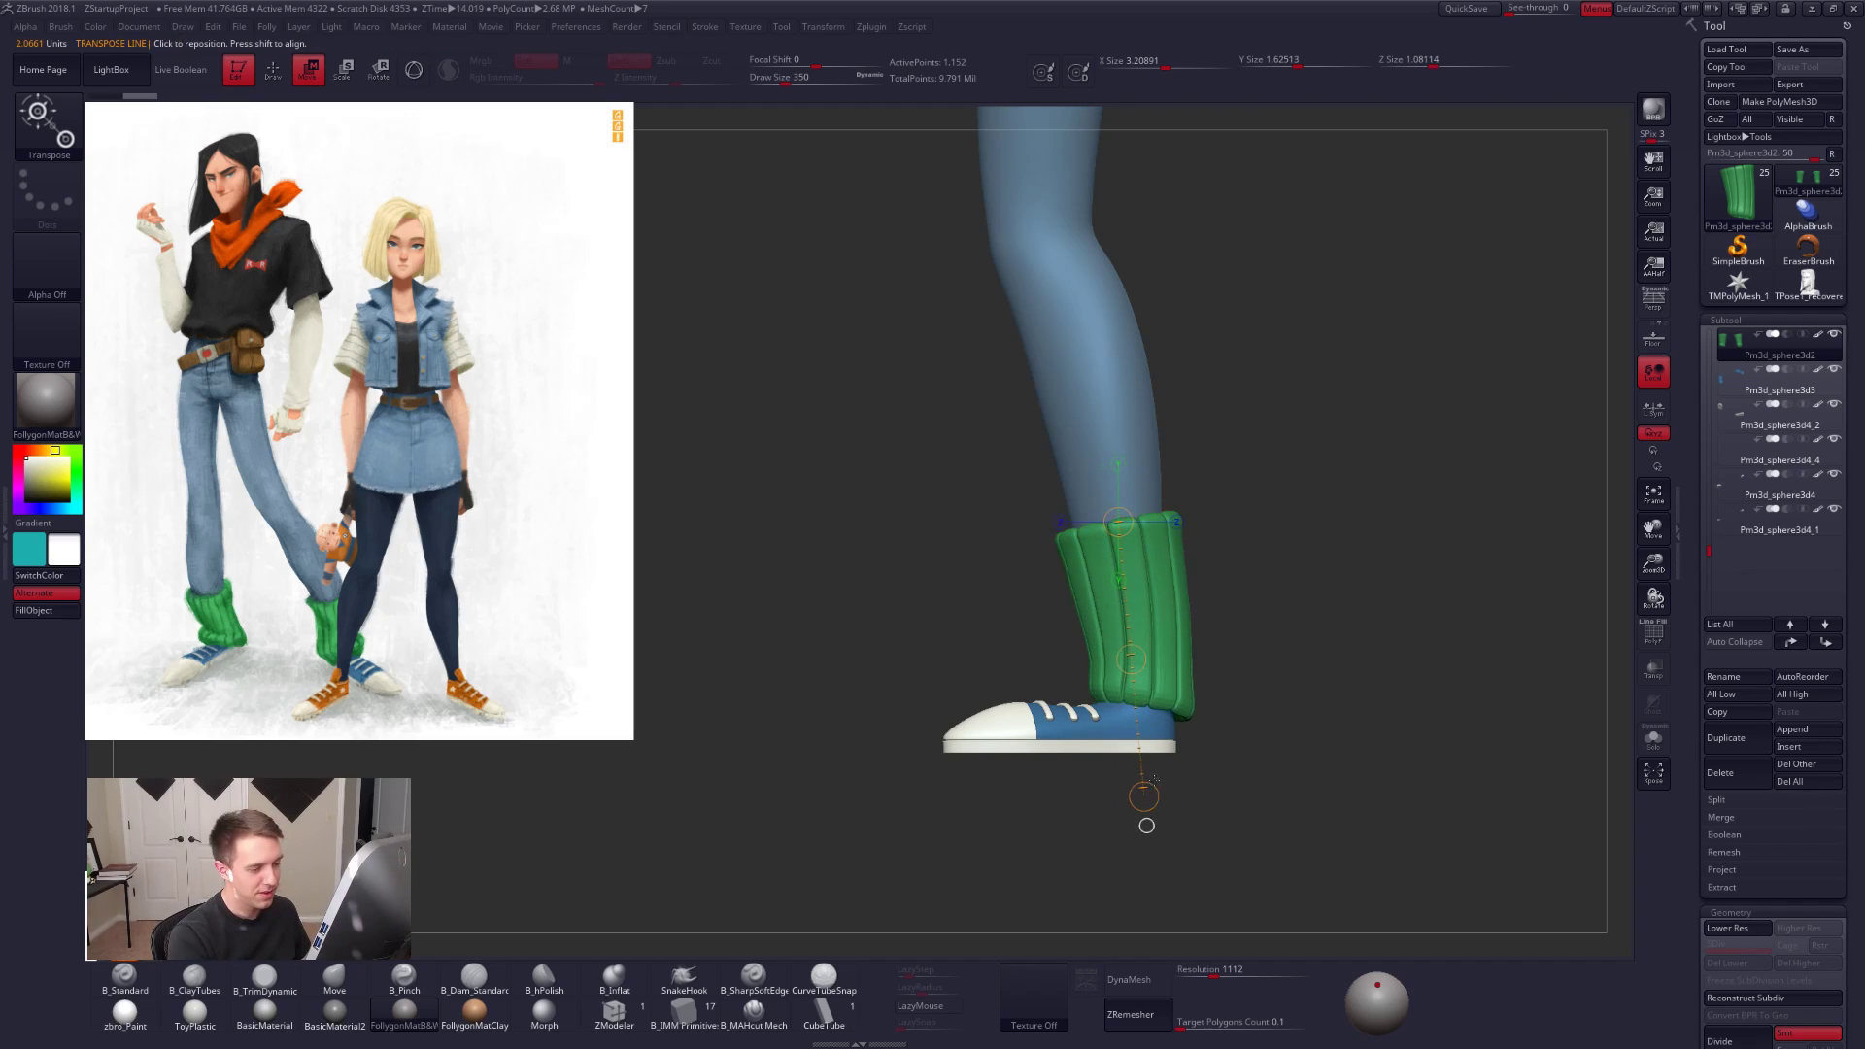
Step: Shape the green leg warmer around the ankle from the side with the Move brush at draw size 279
key("q")
key("space")
left_click_drag(1168, 654, 1121, 666)
key("space")
right_click_drag(1120, 667, 1110, 635, "alt")
key("space")
left_click_drag(1112, 635, 1098, 635)
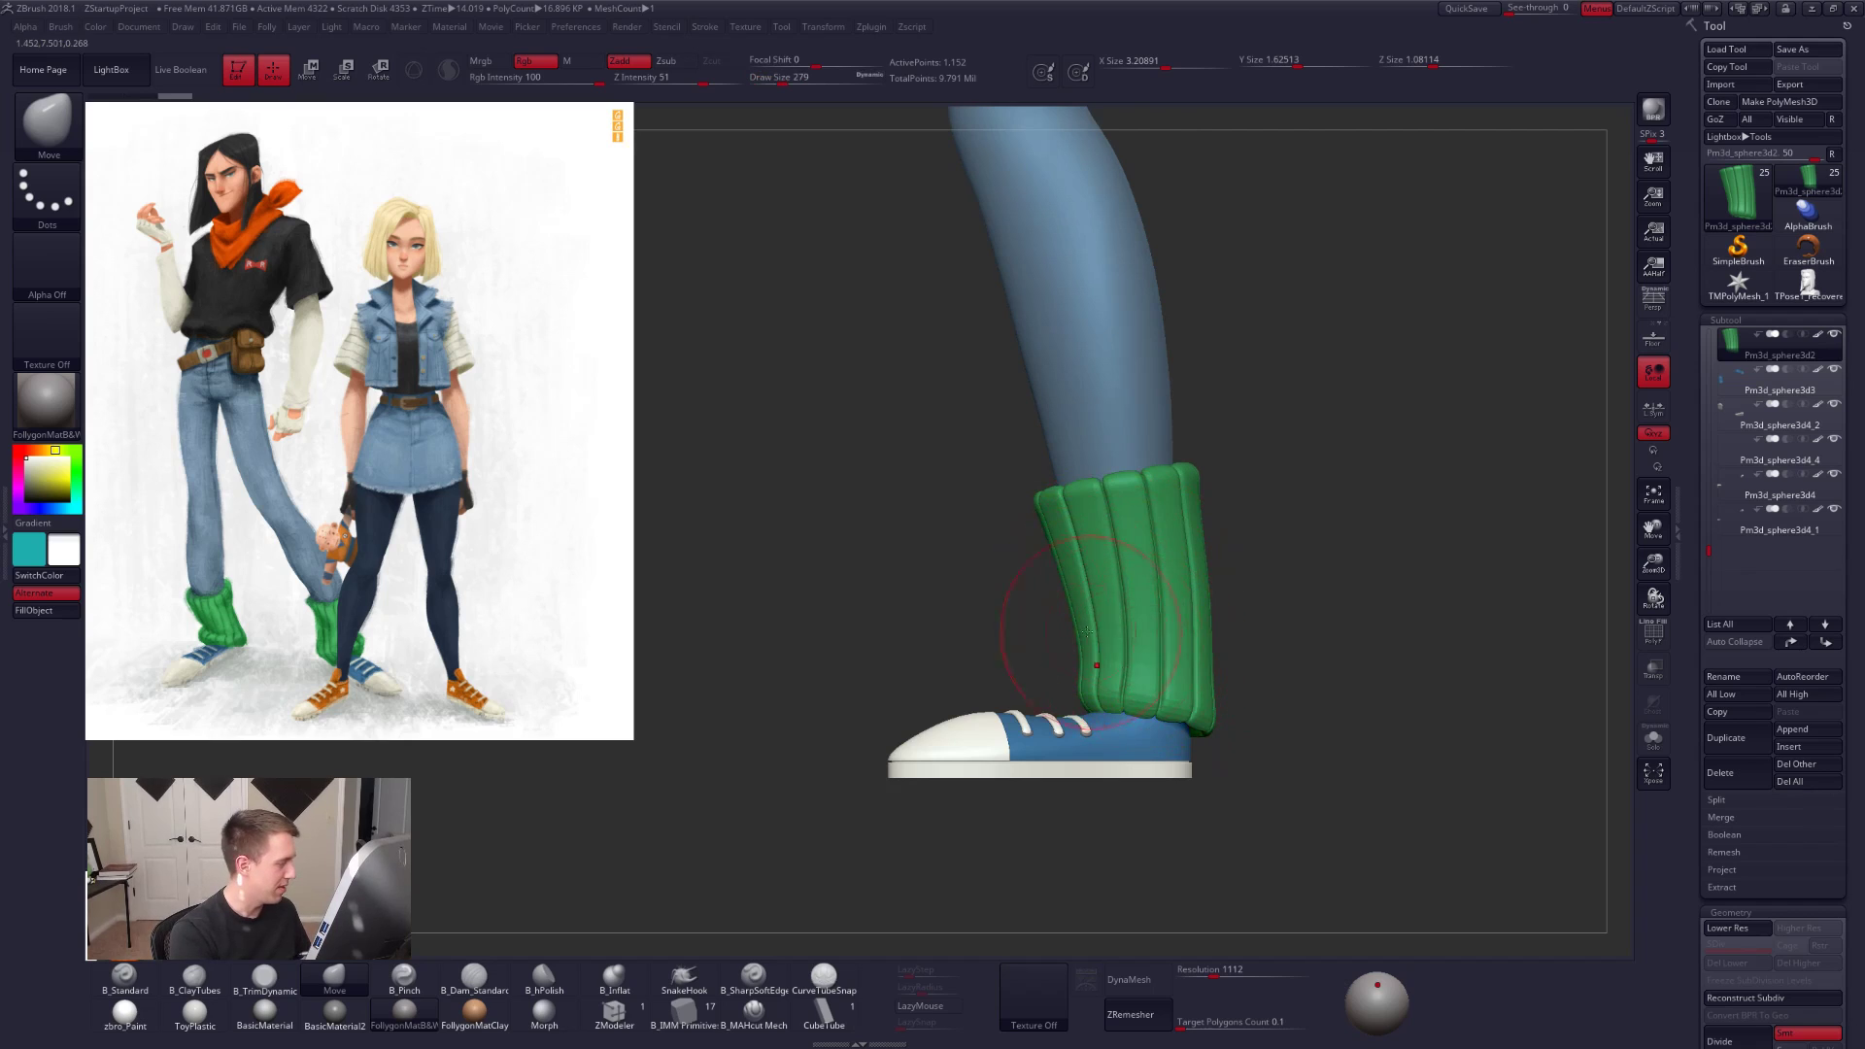
Step: Refine the front of the leg warmer and isolate it with the wireframe shown and subdivision smoothing off
key("space")
left_click_drag(1098, 670, 1094, 670)
key("shift+d")
key("shift+f")
key("alt+s")
mouse_move(1094, 680)
right_mouse_down()
mouse_move(1173, 686)
mouse_move(1169, 662)
right_mouse_up()
key("space")
left_click_drag(1170, 662, 1163, 663)
Step: Add an edge loop around the lower part of the green leg warmer with ZModeler
left_click(615, 1016)
right_click_drag(1049, 700, 1034, 690, "ctrl")
key("space")
left_click(947, 668)
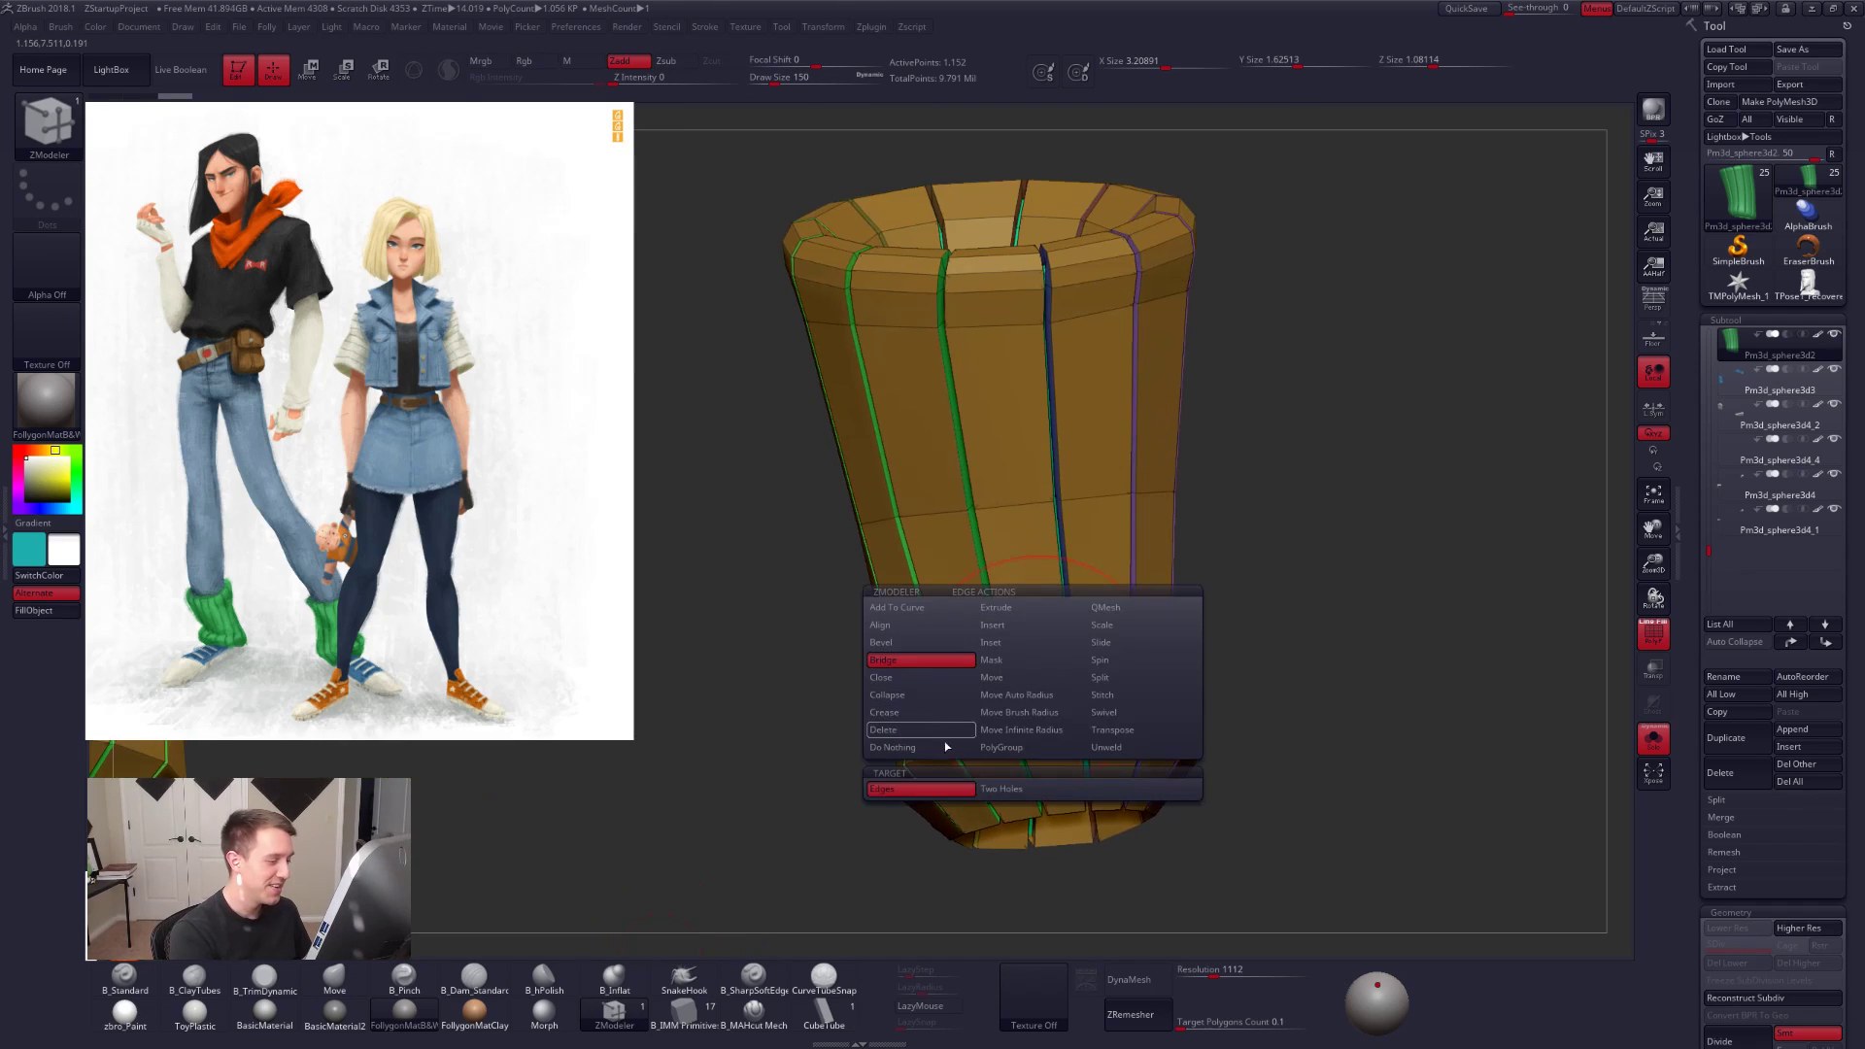
left_click(911, 644)
right_click_drag(1018, 680, 1034, 682)
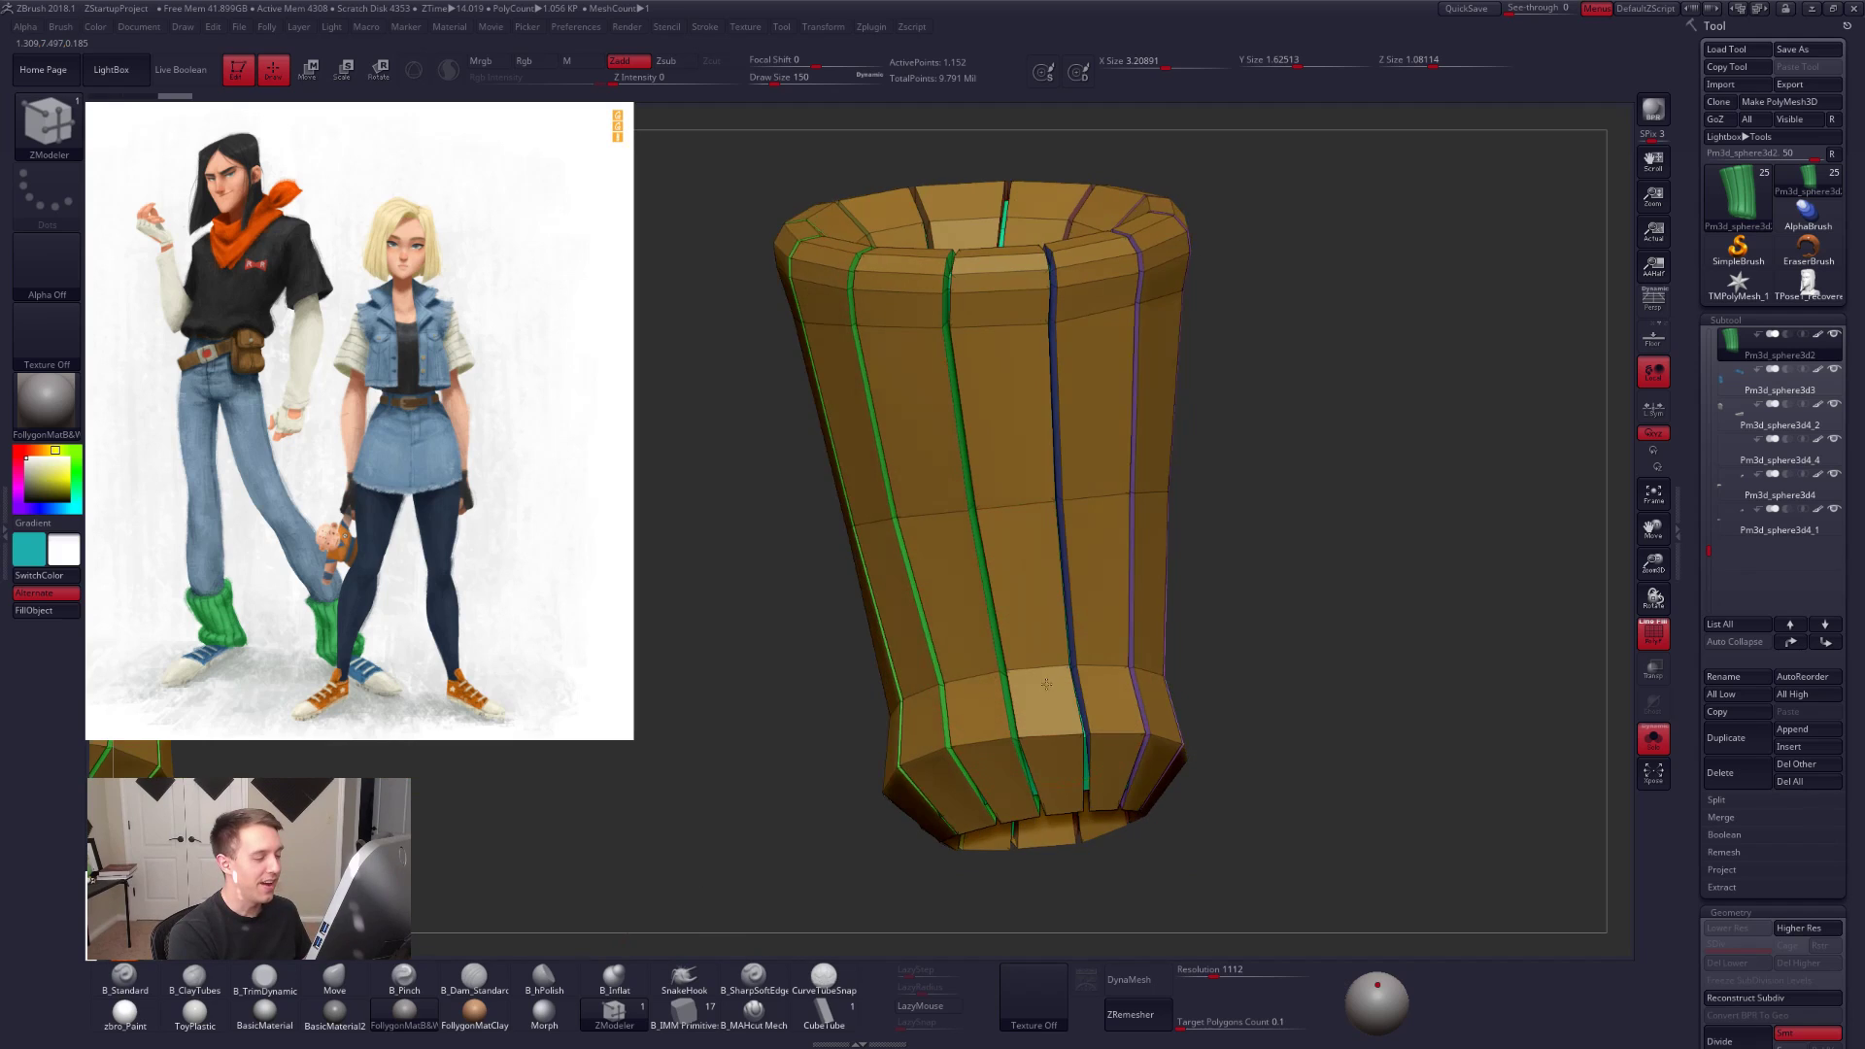
left_click_drag(1036, 674, 1031, 671)
Step: Restore the leg warmer's subdivision smoothing, hide the wireframe, and show the rest of the character
left_click_drag(1272, 768, 1273, 848)
key("f")
key("d")
key("shift+f")
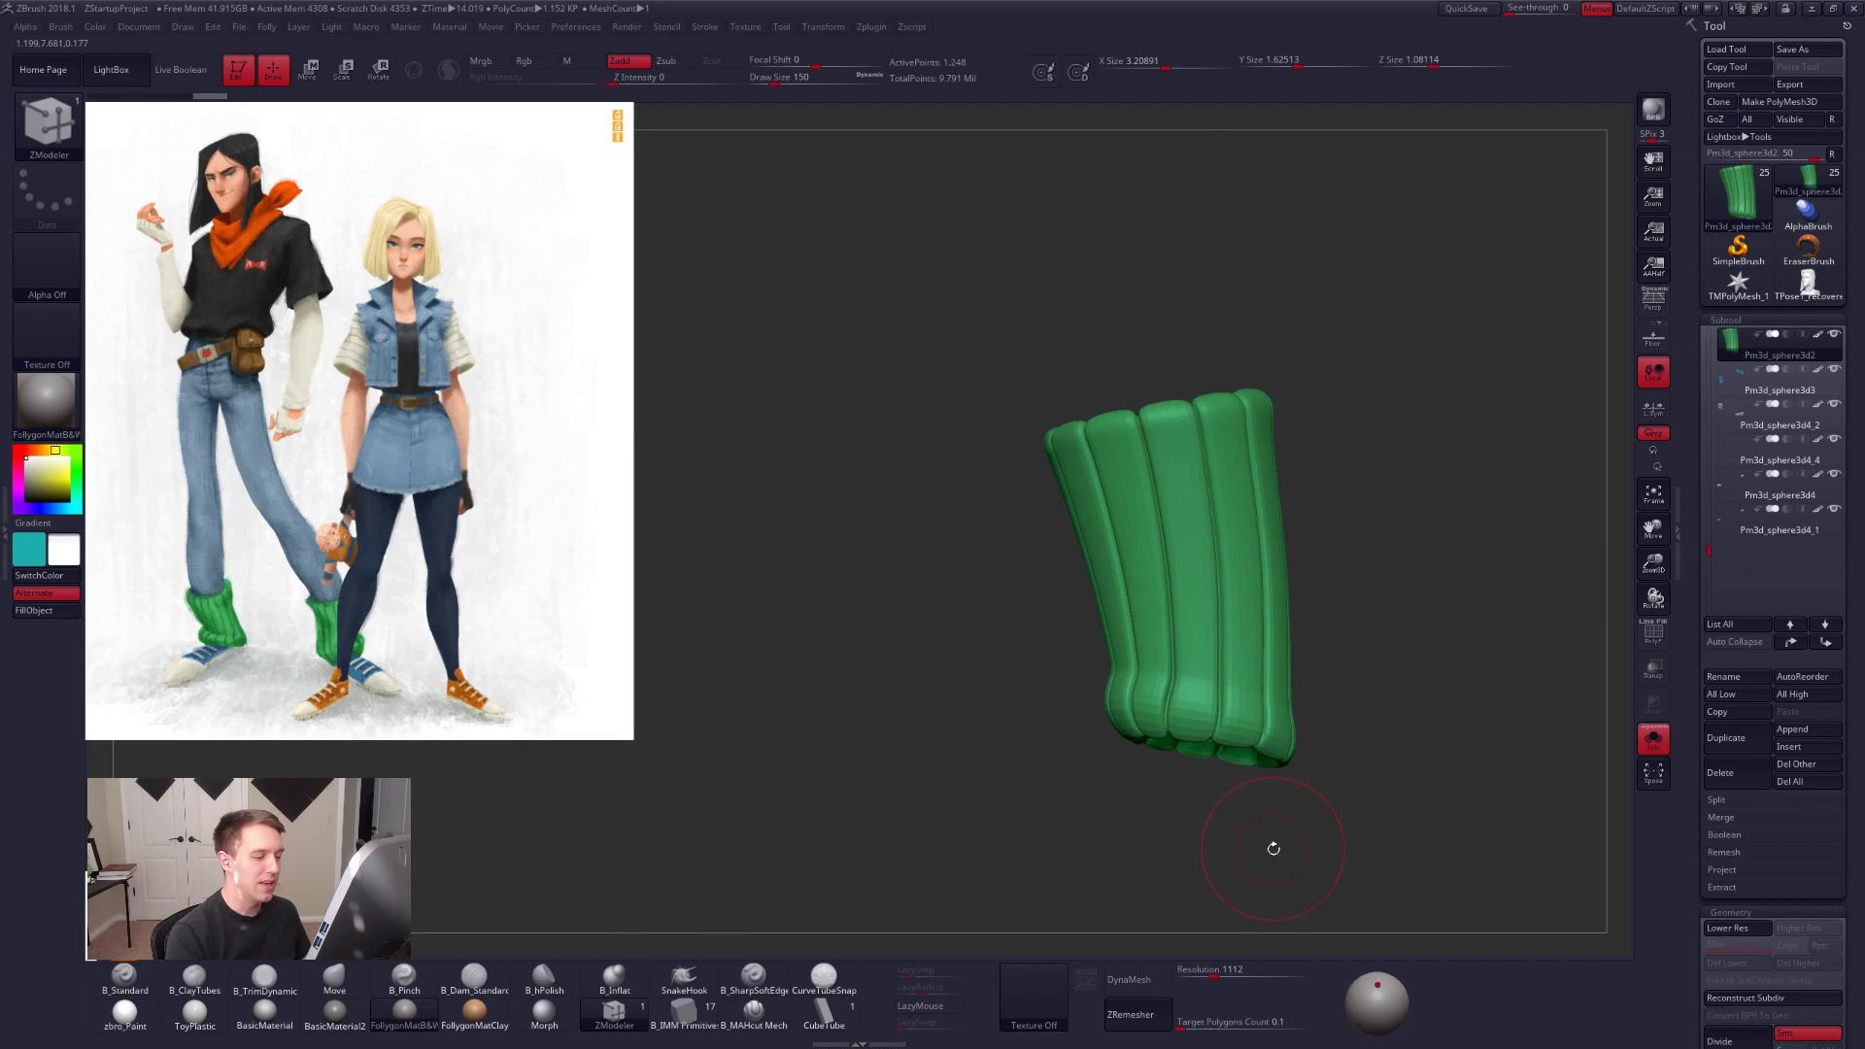
key("alt+s")
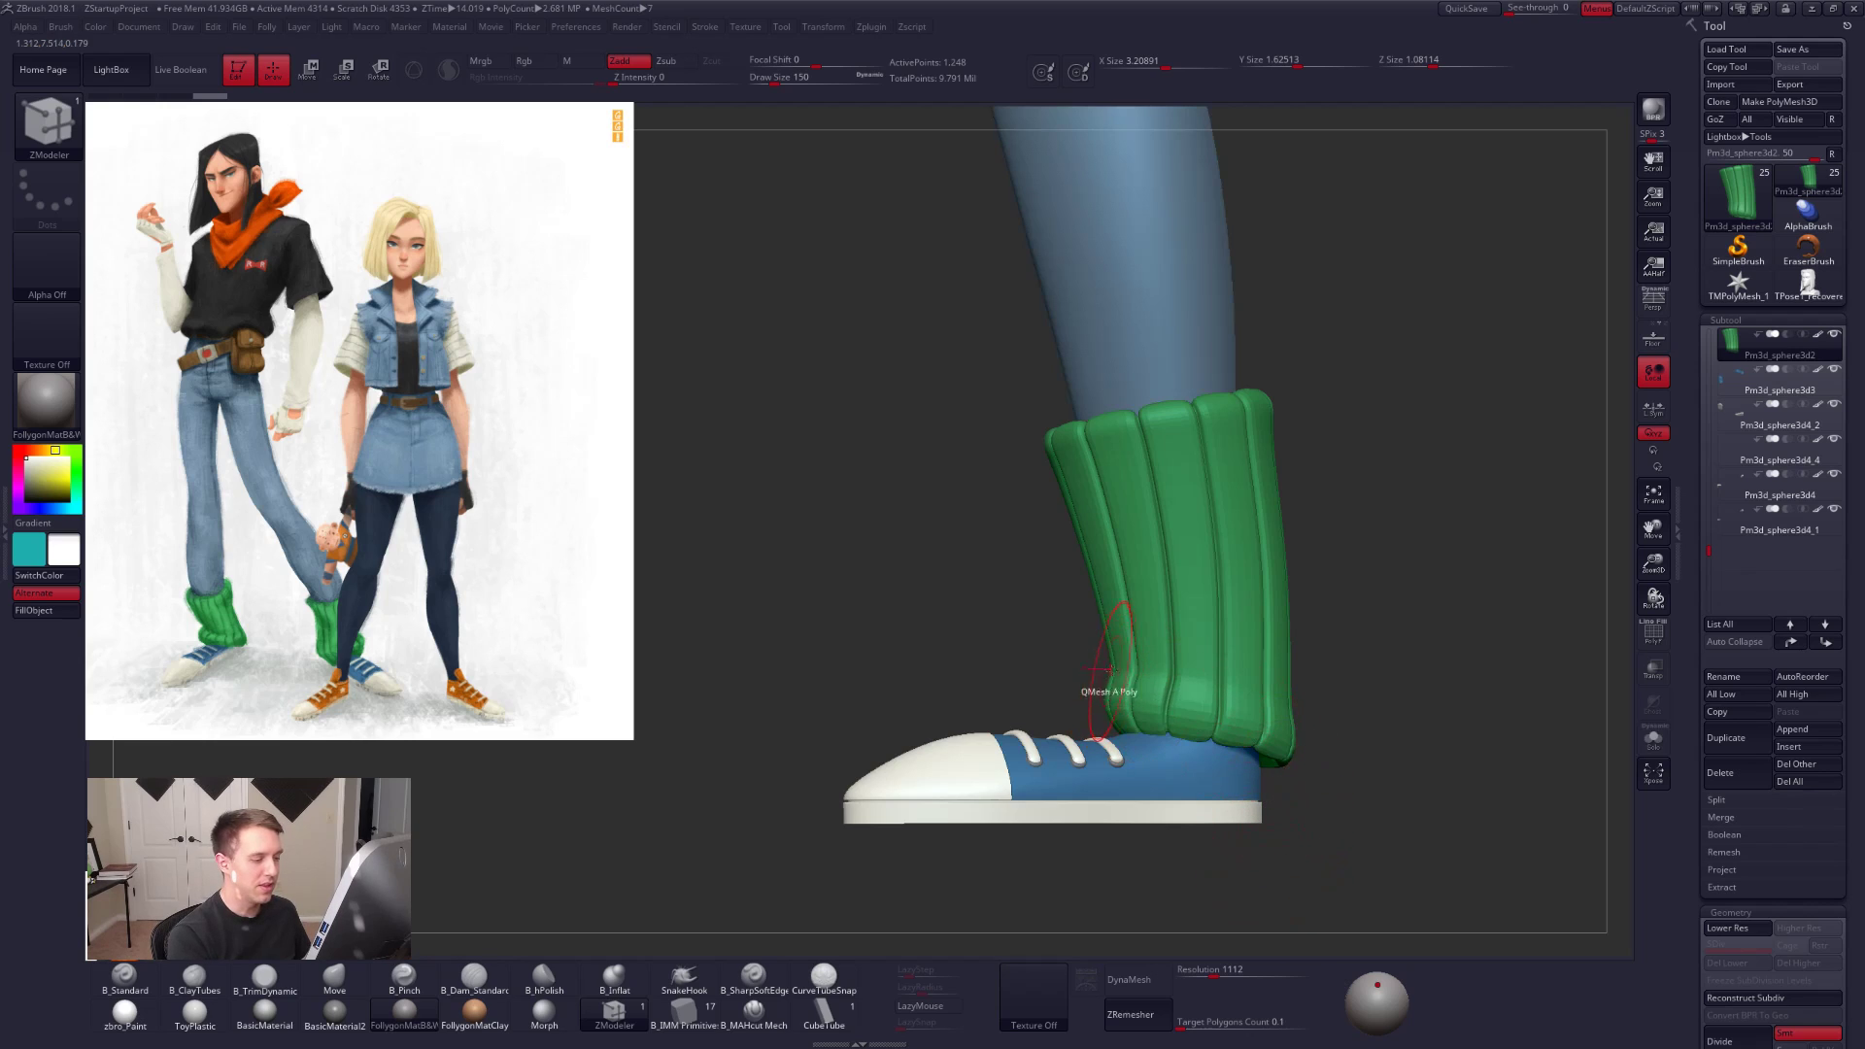
Step: Switch to the Move brush, try smoothing the ribs on the side of the leg warmer, and undo the smoothing
mouse_move(1278, 751)
left_mouse_down("alt")
mouse_move(1214, 717)
mouse_move(1242, 723)
mouse_move(1222, 735)
left_mouse_up("alt")
key("b")
key("m")
key("v")
key("space")
left_click_drag(1127, 660, 1156, 486, "shift")
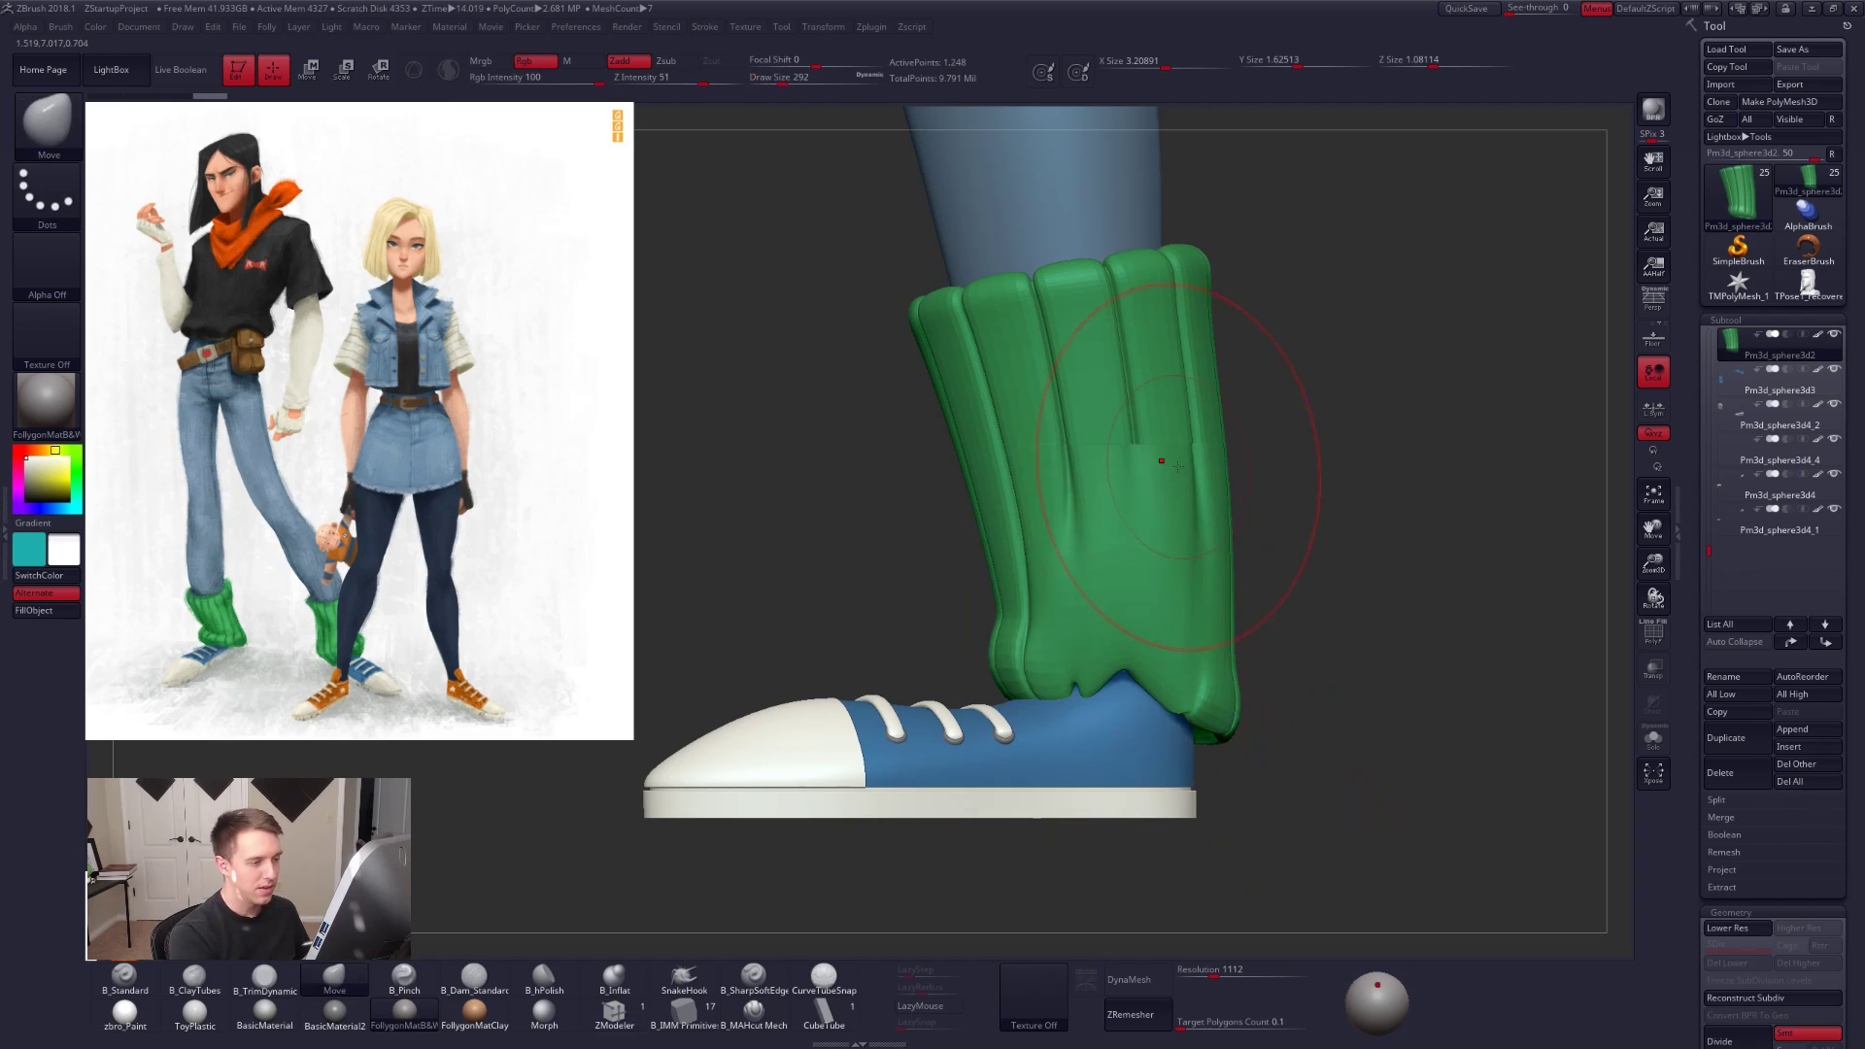
key("shift+d")
key("ctrl+z")
left_click_drag(1360, 826, 1234, 816)
key("d")
Step: Shape the back of the leg warmer down over the shoe's heel with the Move brush at draw size 335
mouse_move(1190, 898)
left_mouse_down()
mouse_move(1212, 708)
mouse_move(1194, 663)
mouse_move(1205, 731)
left_mouse_up()
right_click_drag(1202, 740, 1173, 850)
right_click_drag(1253, 670, 1280, 631)
key("space")
left_click_drag(1280, 631, 1285, 630)
left_click_drag(1268, 624, 1201, 695)
key("space")
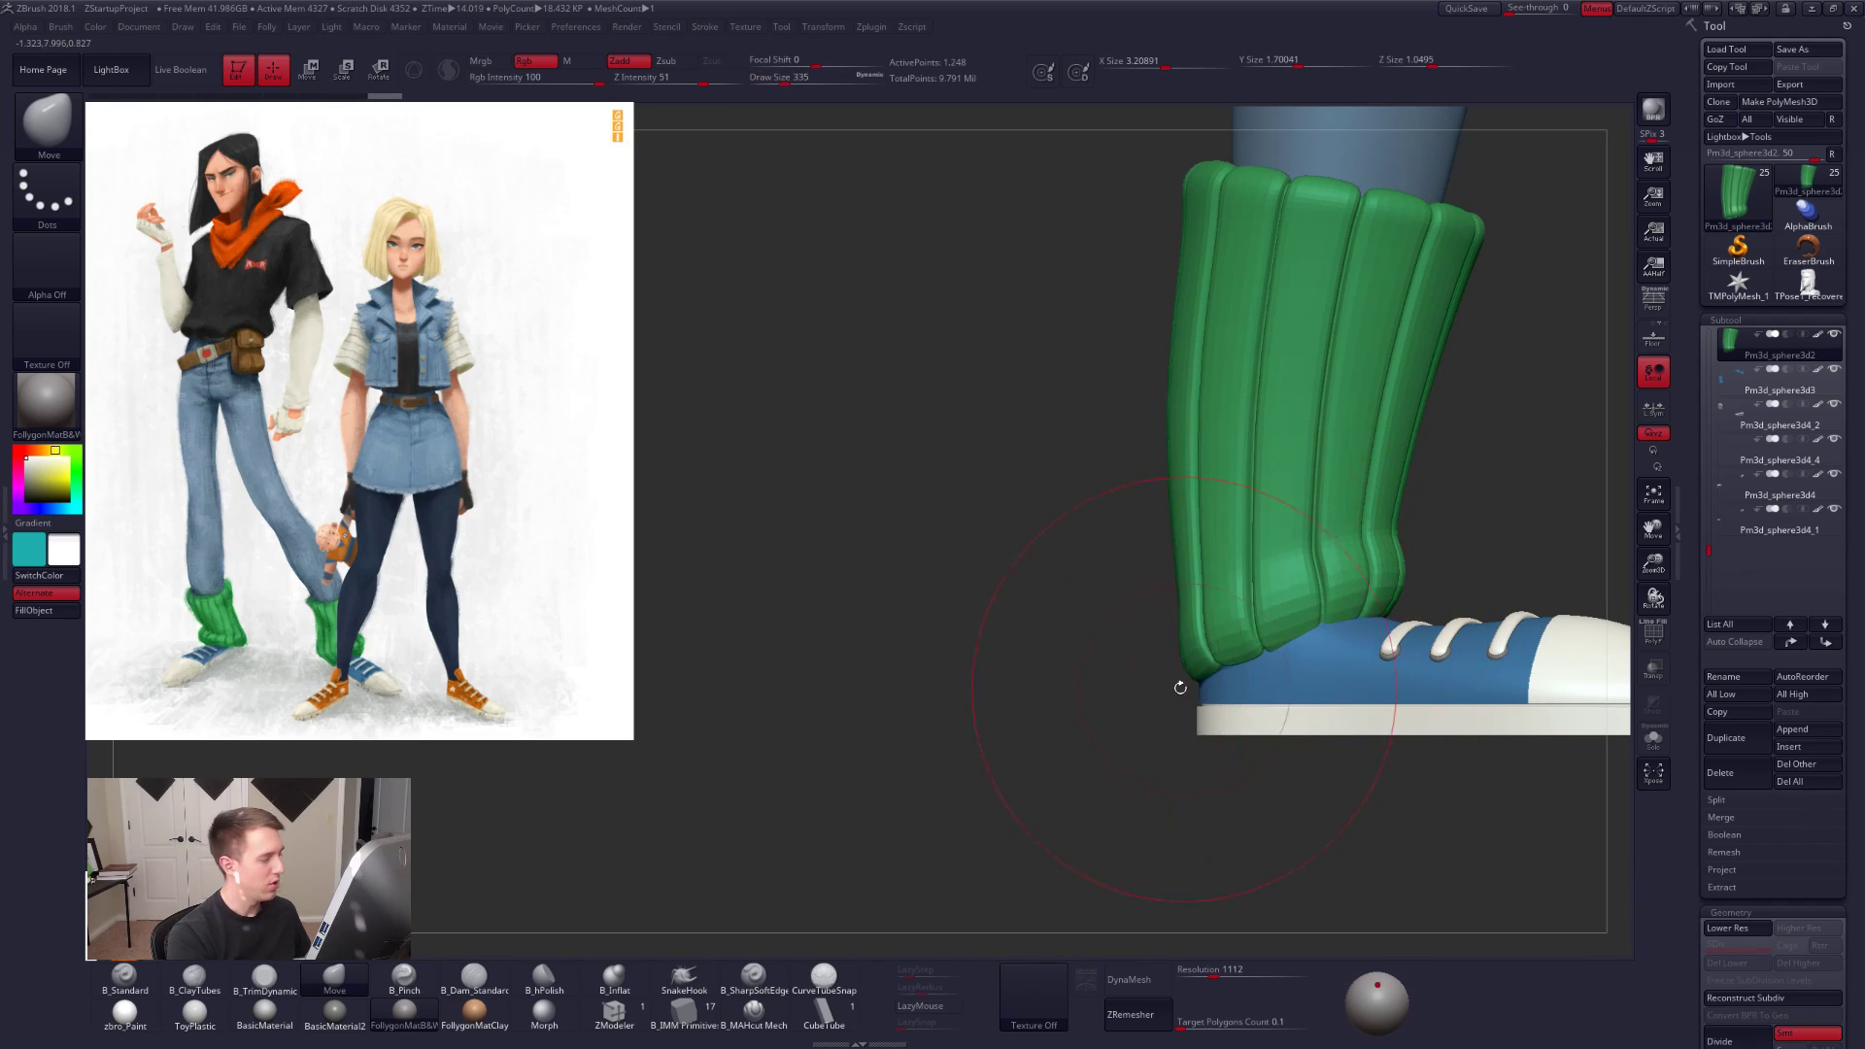
Step: Refine the leg warmer's lower hem around the heel and ankle from several angles with the Move brush
mouse_move(1165, 706)
right_mouse_down()
mouse_move(1101, 714)
mouse_move(1160, 678)
mouse_move(1115, 658)
mouse_move(1115, 684)
mouse_move(1195, 694)
mouse_move(1178, 775)
mouse_move(1180, 729)
mouse_move(1161, 740)
mouse_move(1206, 700)
mouse_move(1176, 730)
mouse_move(1201, 658)
right_mouse_up()
key("space")
left_click_drag(1200, 658, 1224, 662)
key("space")
mouse_move(1209, 645)
right_mouse_down()
mouse_move(1292, 676)
mouse_move(1158, 670)
mouse_move(1244, 670)
right_mouse_up()
key("space")
left_click_drag(1262, 674, 1256, 675)
right_click_drag(1256, 675, 1171, 621)
Step: Isolate the leg warmer with subdivision smoothing off and the wireframe shown, and mask everything above its lower cuff
key("shift+d")
key("shift+f")
mouse_move(1187, 721)
right_mouse_down()
mouse_move(1226, 721)
mouse_move(1179, 767)
mouse_move(1102, 710)
mouse_move(1226, 729)
right_mouse_up()
key("shift+s")
mouse_move(1266, 747)
left_mouse_down("ctrl")
mouse_move(1123, 682)
mouse_move(1180, 662)
mouse_move(1372, 761)
left_mouse_up("ctrl")
left_click(1332, 752, "ctrl")
Step: Adjust the unmasked lower cuff with Transpose, clear the mask, and bring back the full character without the wireframe
key("w")
key("d")
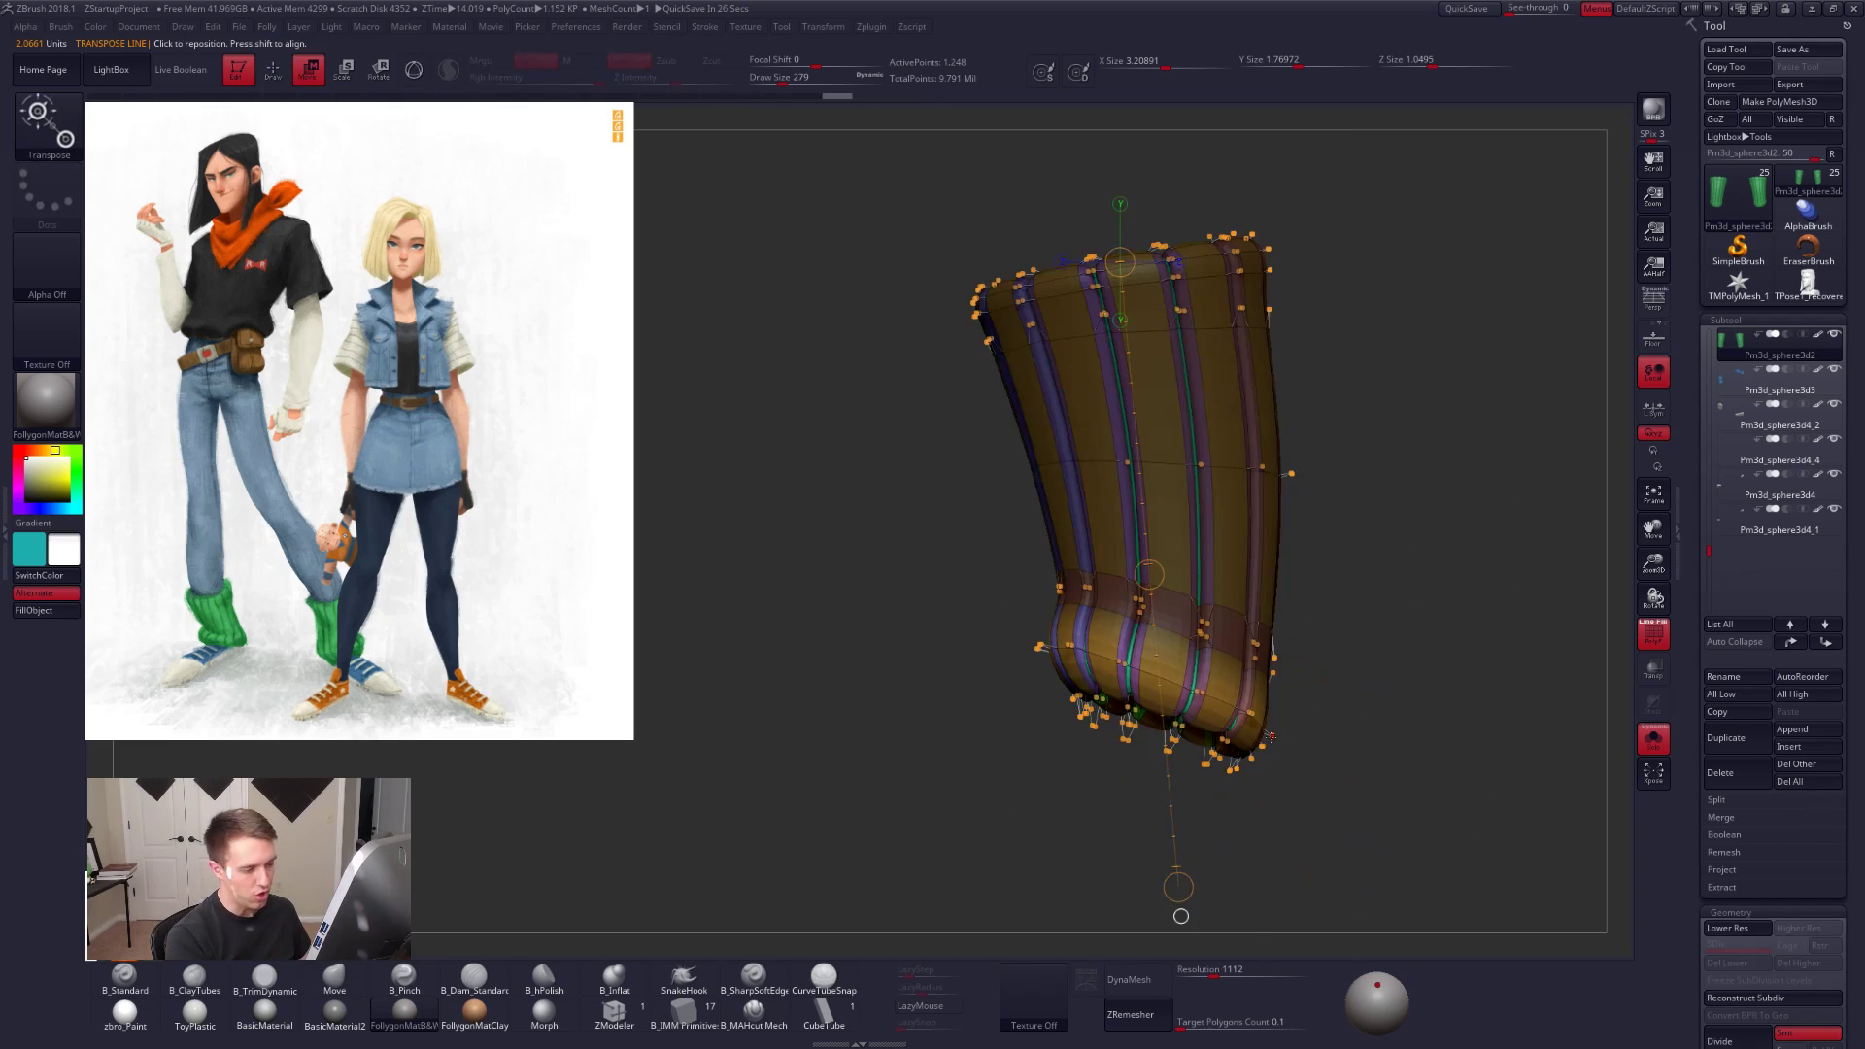
mouse_move(1272, 736)
left_mouse_down()
mouse_move(870, 610)
mouse_move(1216, 626)
mouse_move(1112, 629)
mouse_move(1204, 627)
mouse_move(1199, 612)
left_mouse_up()
key("shift+s")
key("shift+f")
key("q")
left_click(985, 632, "ctrl")
Step: Fit the lower front of the leg warmer over the shoe with the Move brush at draw size 307
key("space")
left_click_drag(1065, 707, 1077, 708)
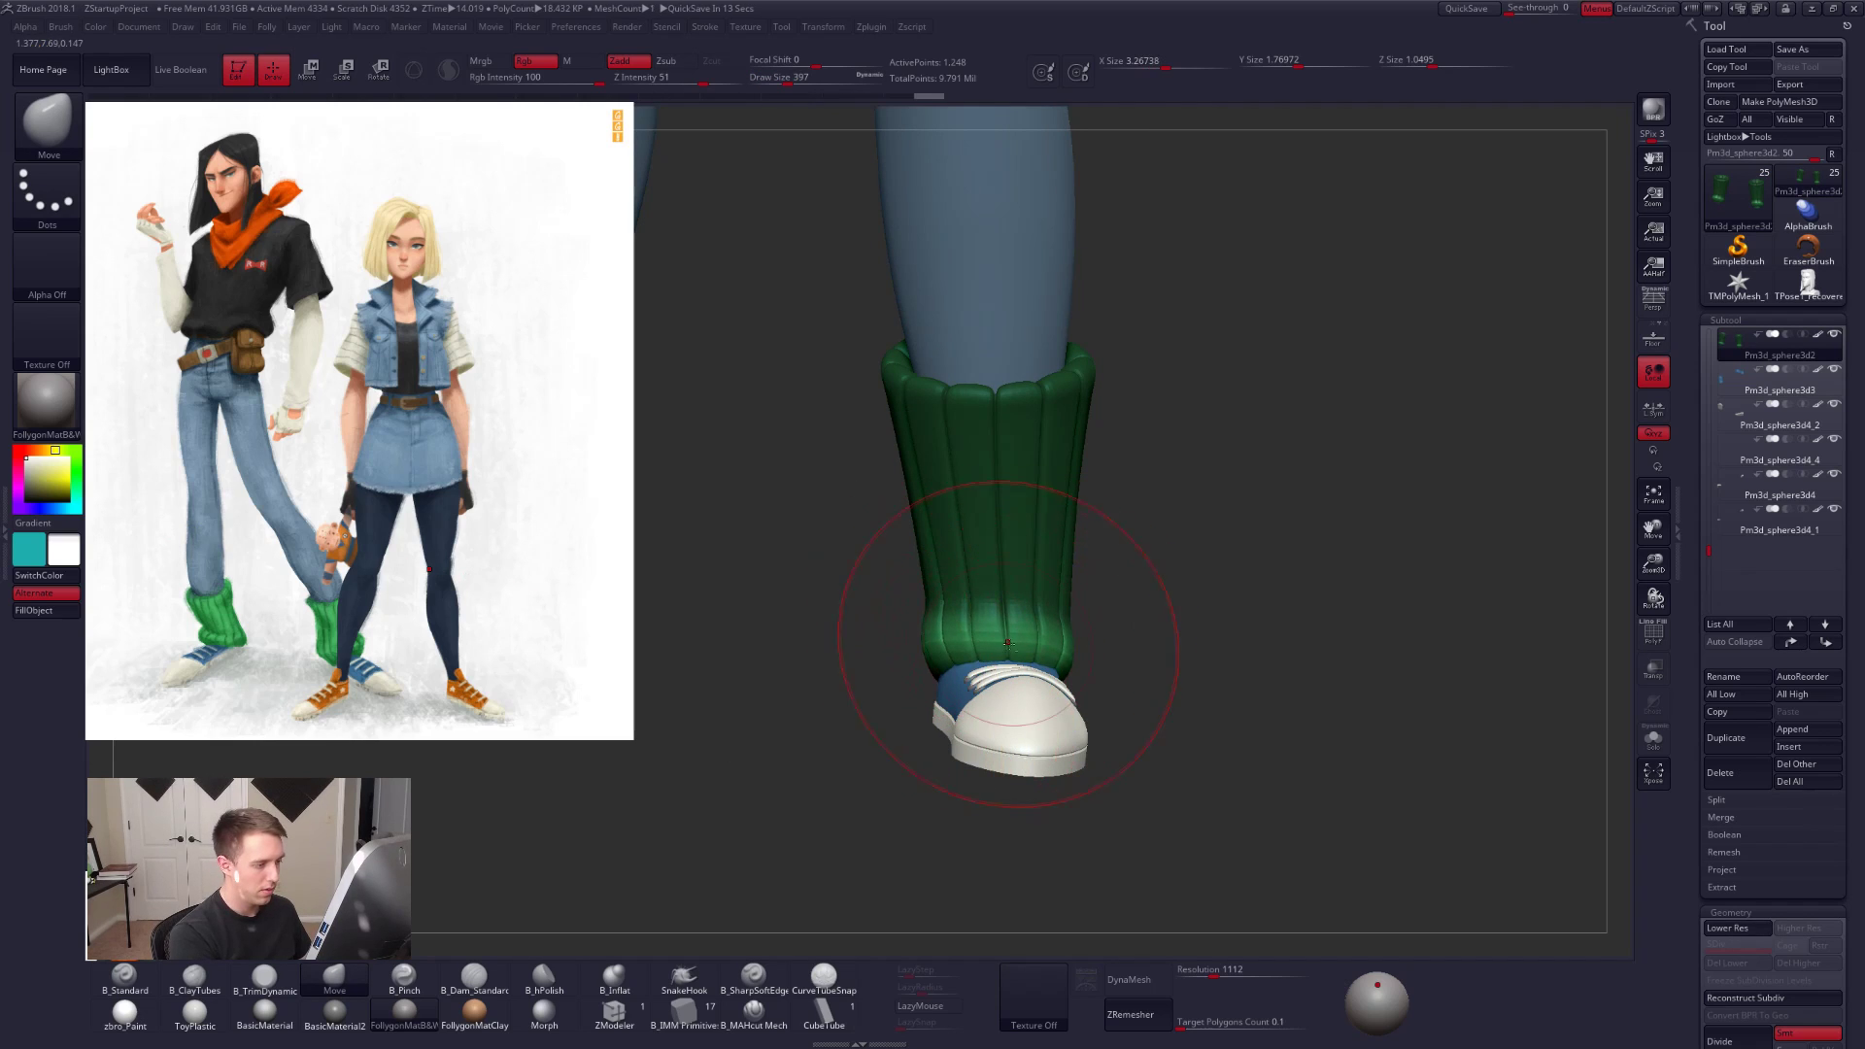
right_click_drag(999, 687, 1012, 667)
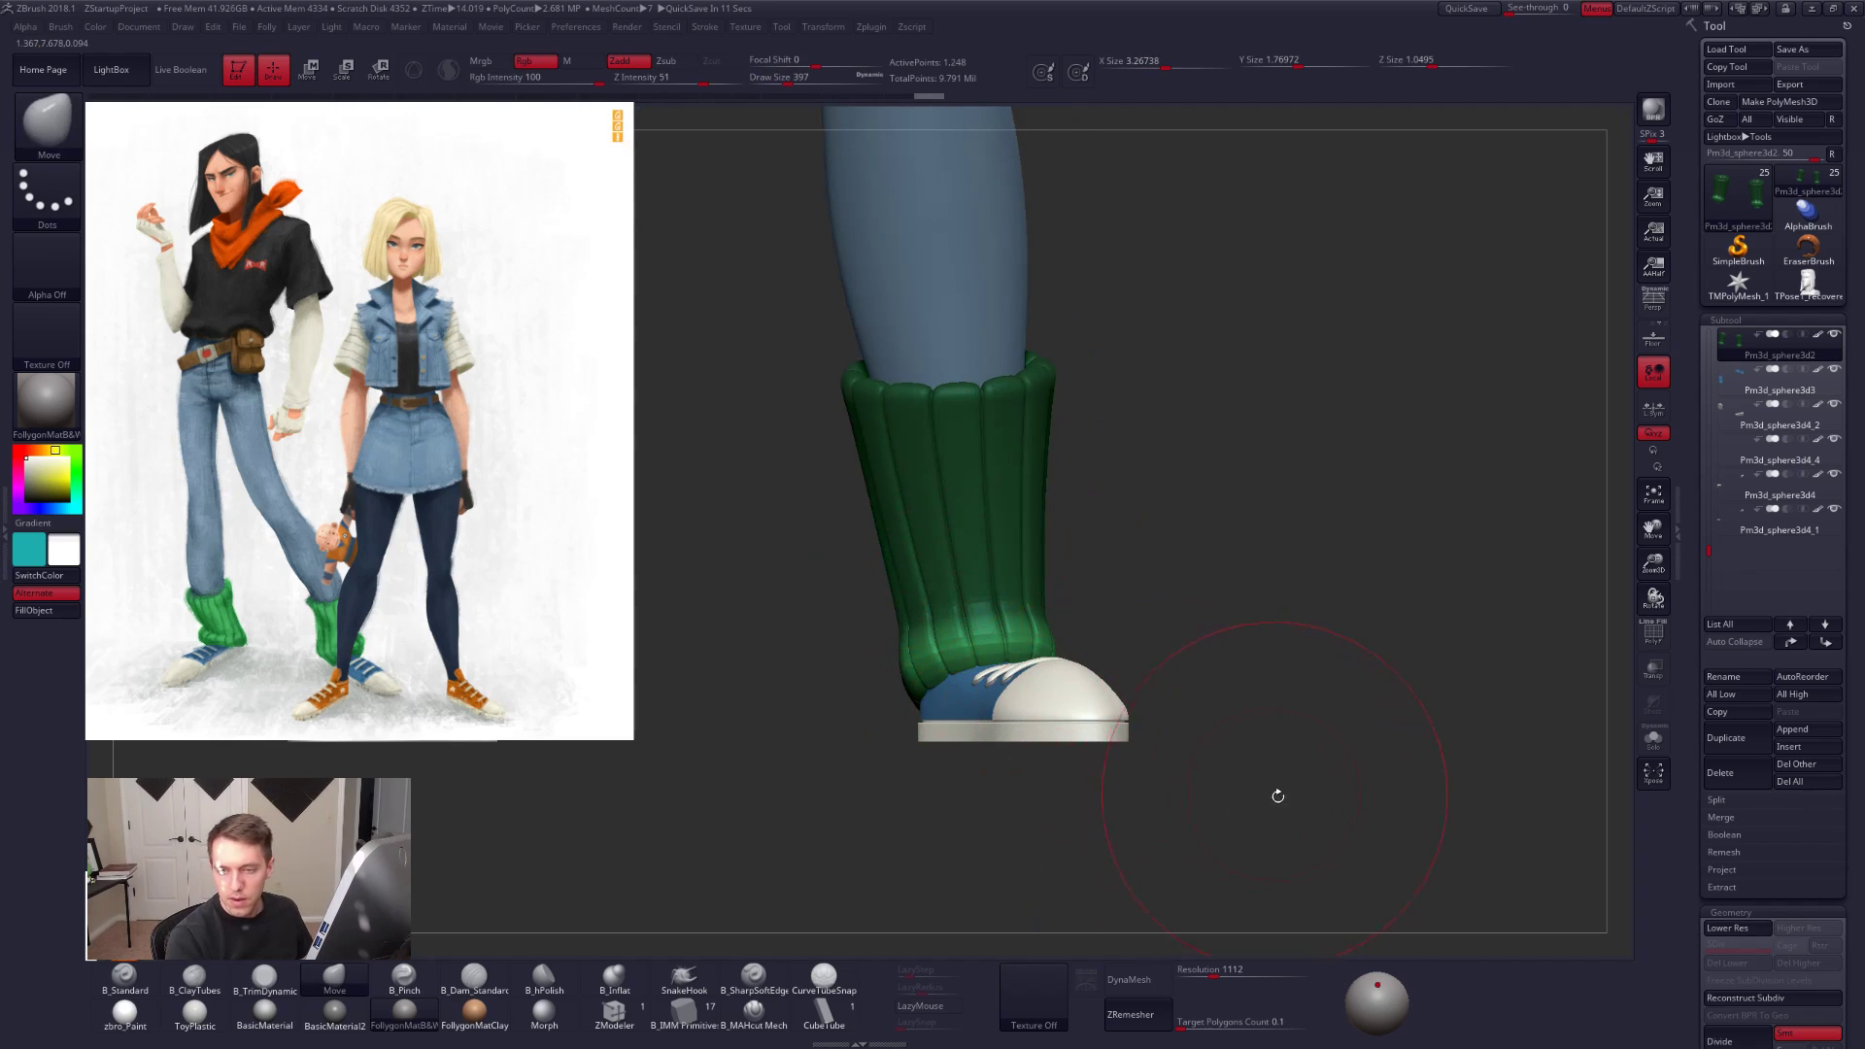
left_click_drag(1253, 770, 1337, 745, "alt")
key("space")
left_click_drag(1299, 641, 1349, 652)
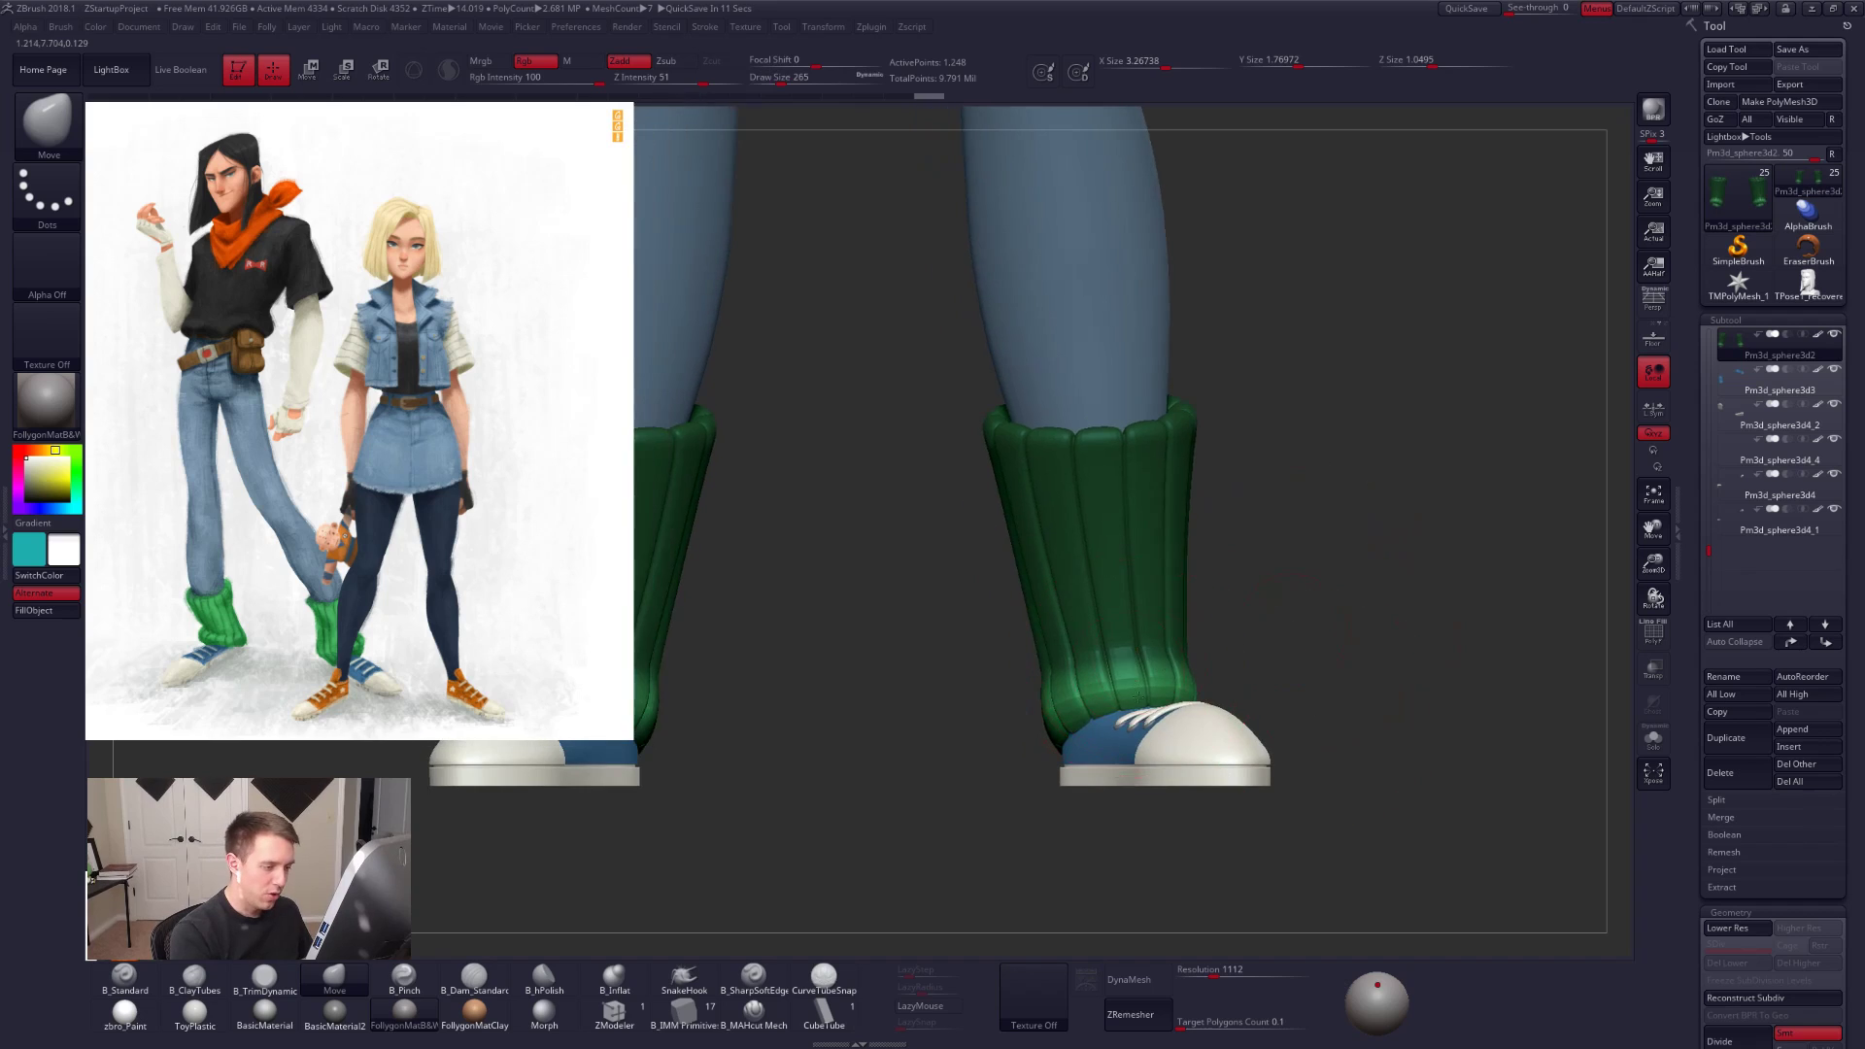
Step: Refine the lower hem above the shoe laces from the front with the Move brush at draw size 279
right_click_drag(1138, 693, 1135, 724)
left_click_drag(1081, 688, 1073, 680)
key("space")
mouse_move(1144, 622)
left_mouse_down()
mouse_move(1193, 649)
mouse_move(1158, 684)
left_mouse_up()
right_click_drag(1163, 693, 1177, 671)
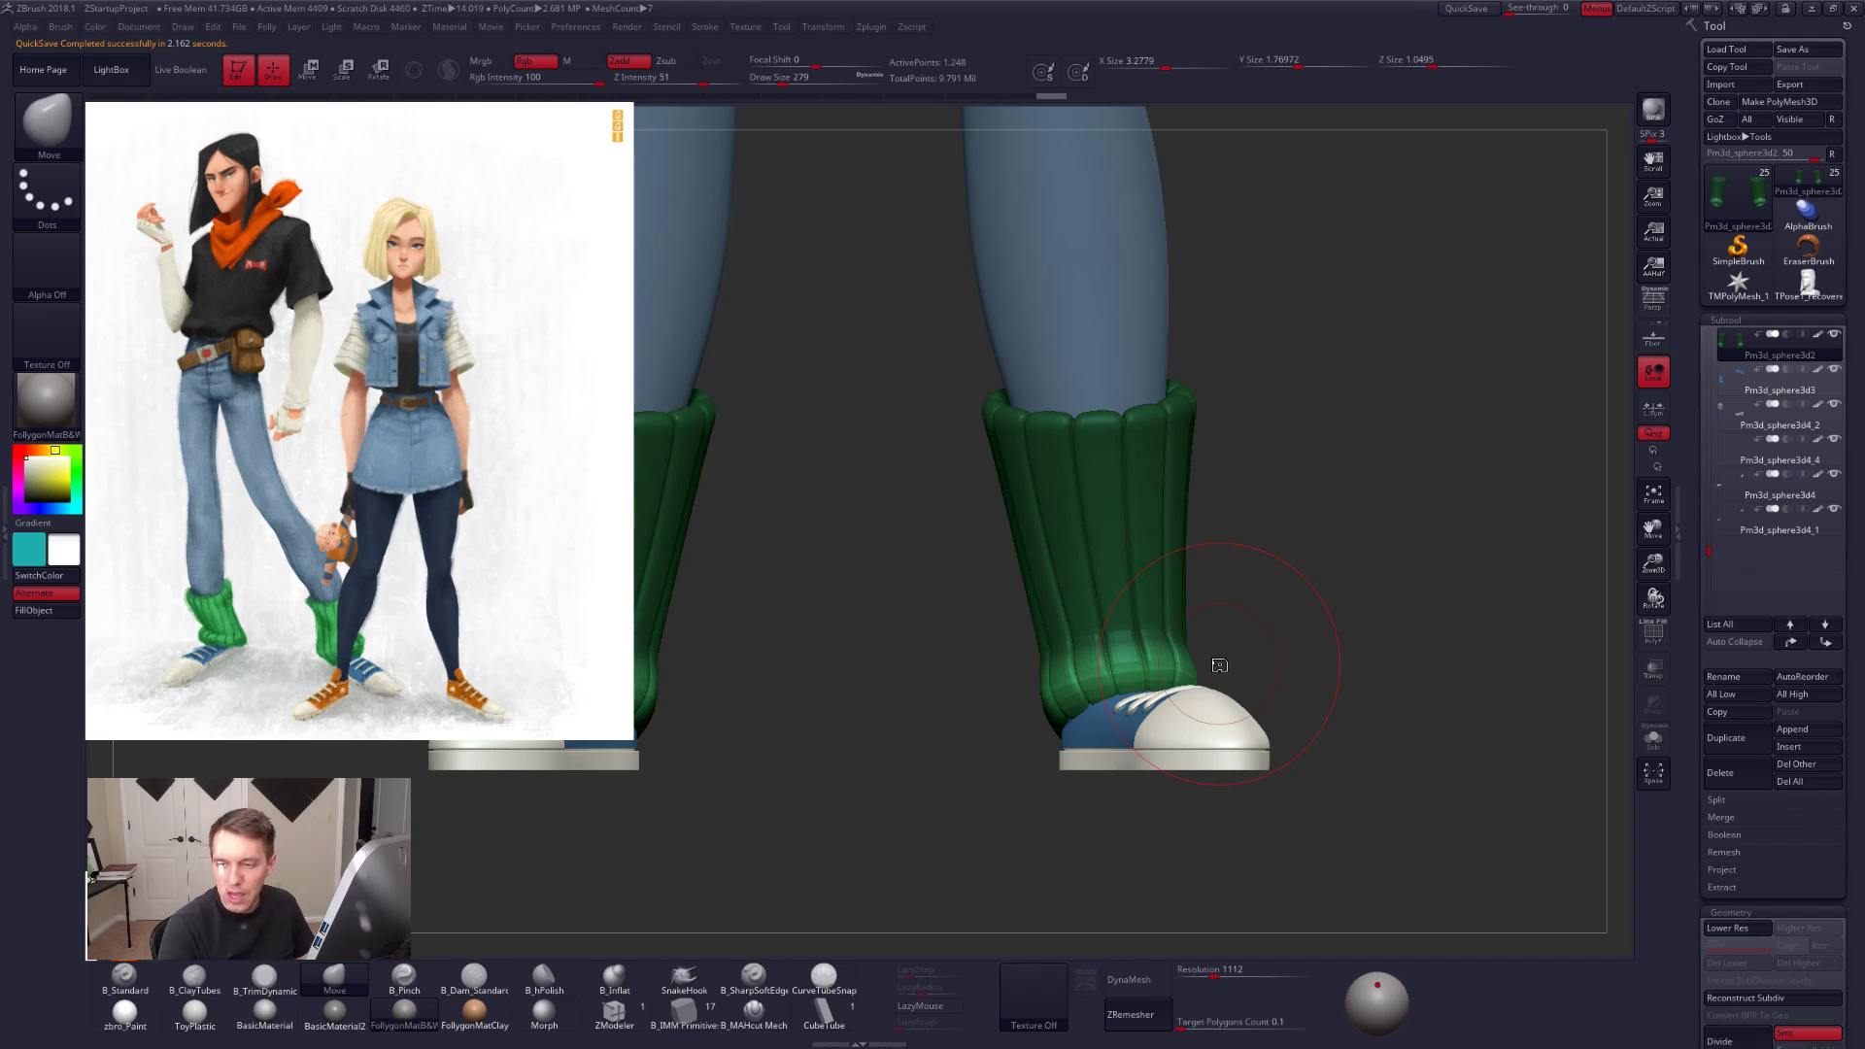
right_click_drag(1175, 634, 1196, 709, "ctrl")
key("space")
left_click_drag(1190, 638, 1169, 632)
Step: Shape the lower cuff around the ankle from above with the Move brush at draw size 321
right_click_drag(1136, 664, 1119, 764)
key("space")
left_click_drag(1193, 680, 1205, 673)
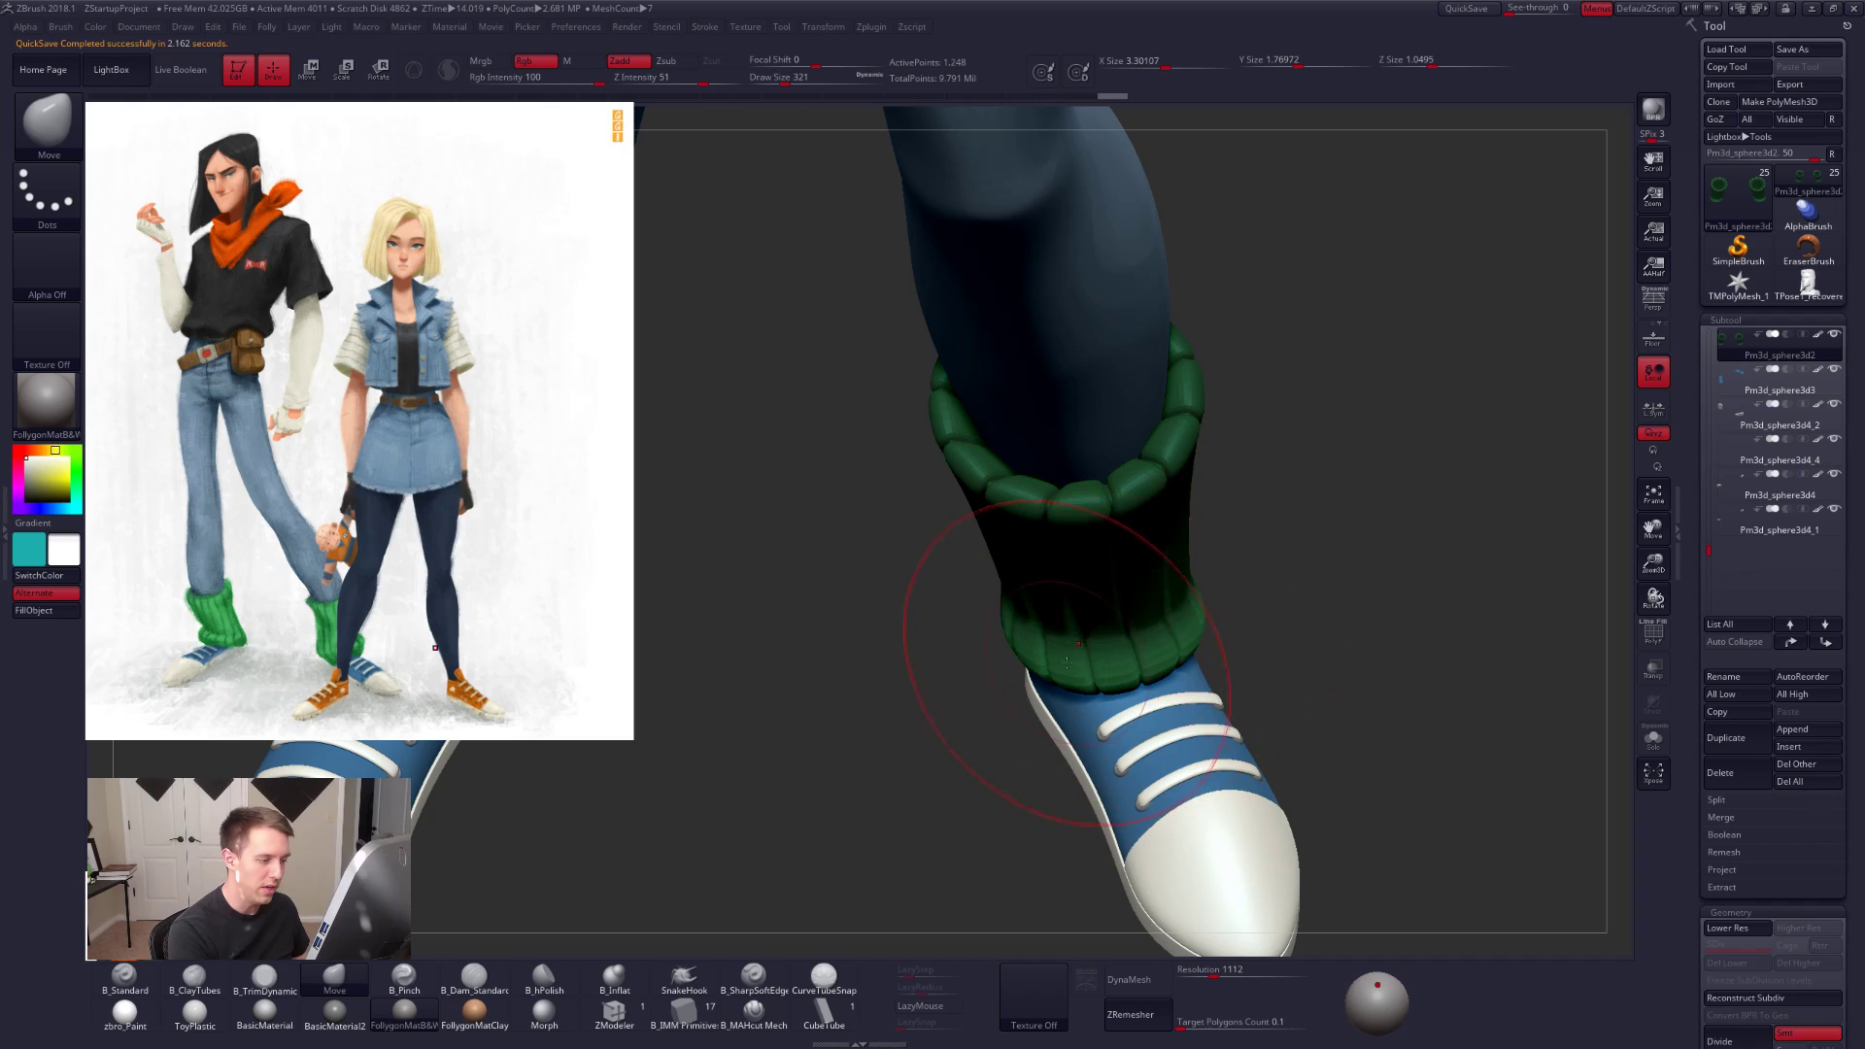
mouse_move(958, 645)
right_mouse_down()
mouse_move(1020, 641)
mouse_move(1103, 582)
mouse_move(1163, 648)
right_mouse_up()
key("space")
left_click_drag(1163, 649, 1152, 650)
right_click_drag(1162, 655, 1104, 625, "ctrl")
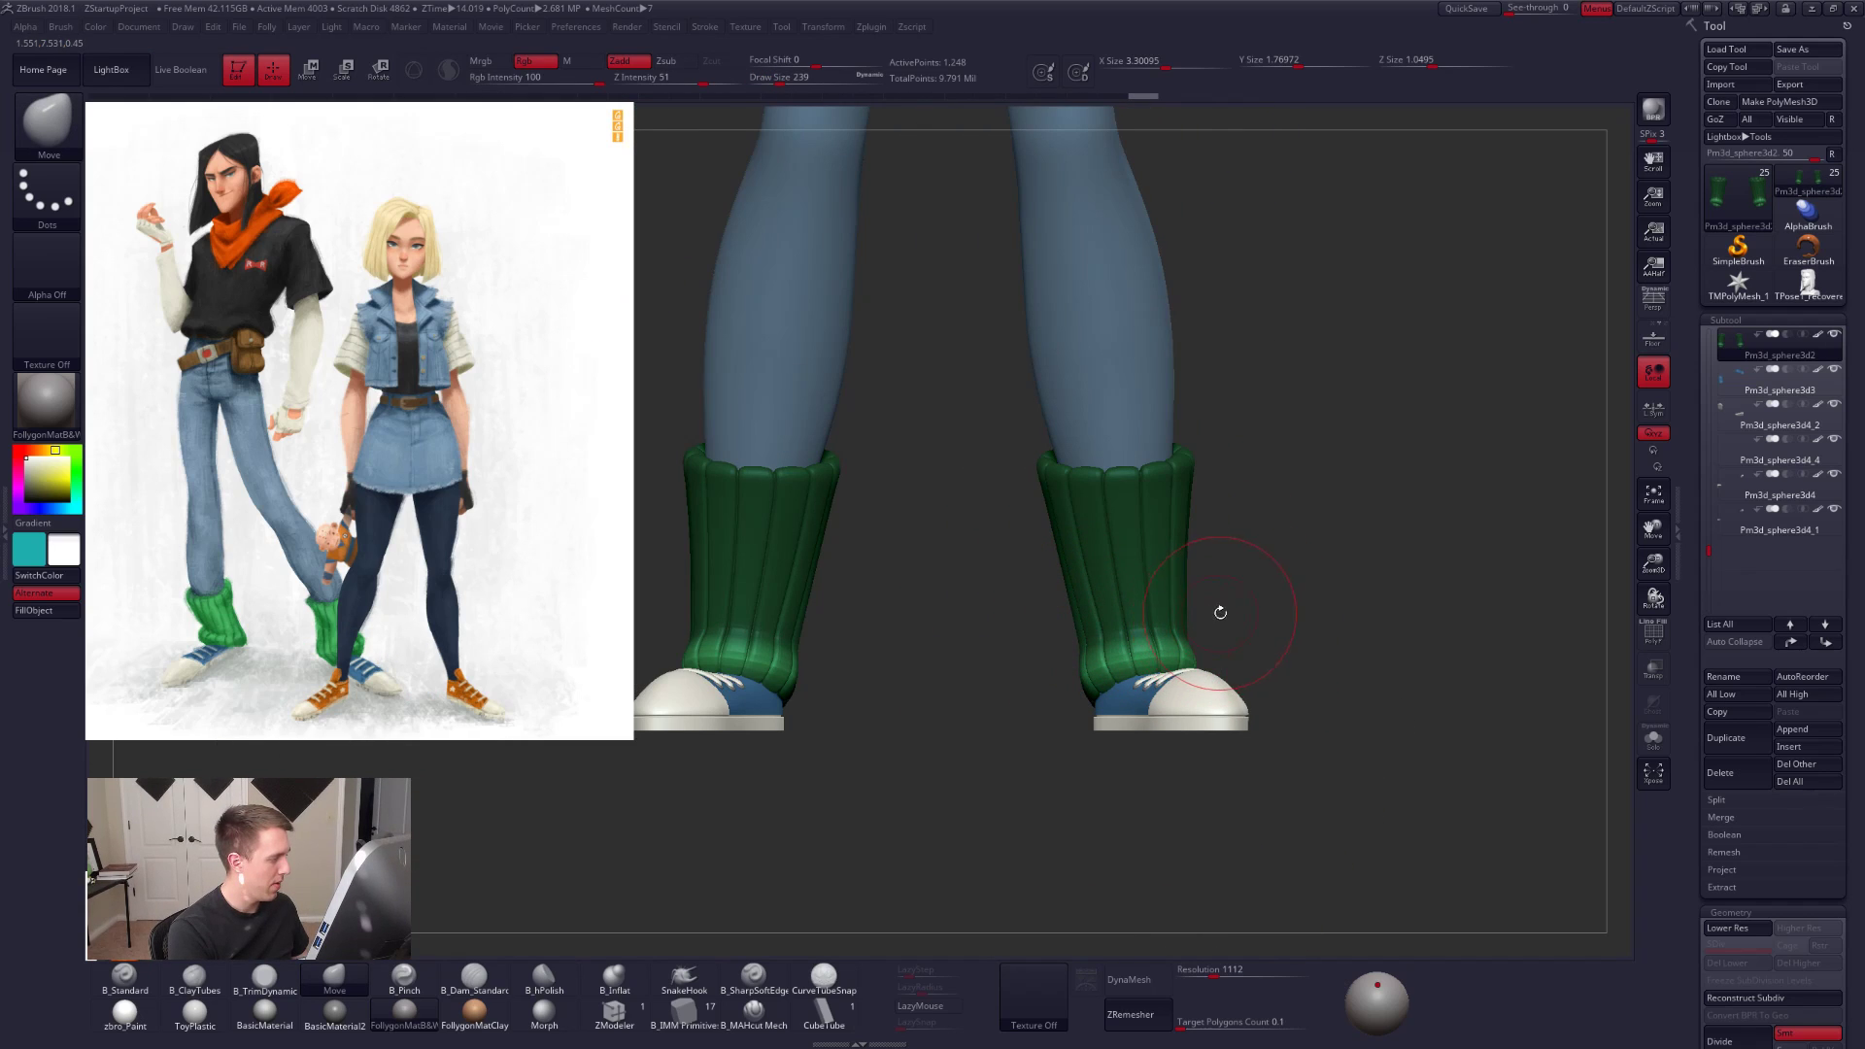
Step: Fit the leg warmer's top opening around the calf from above and behind with the Move brush at draw size 381
right_click_drag(1257, 604, 1117, 466)
key("space")
mouse_move(1119, 466)
left_mouse_down()
mouse_move(1137, 467)
mouse_move(1124, 449)
left_mouse_up()
key("space")
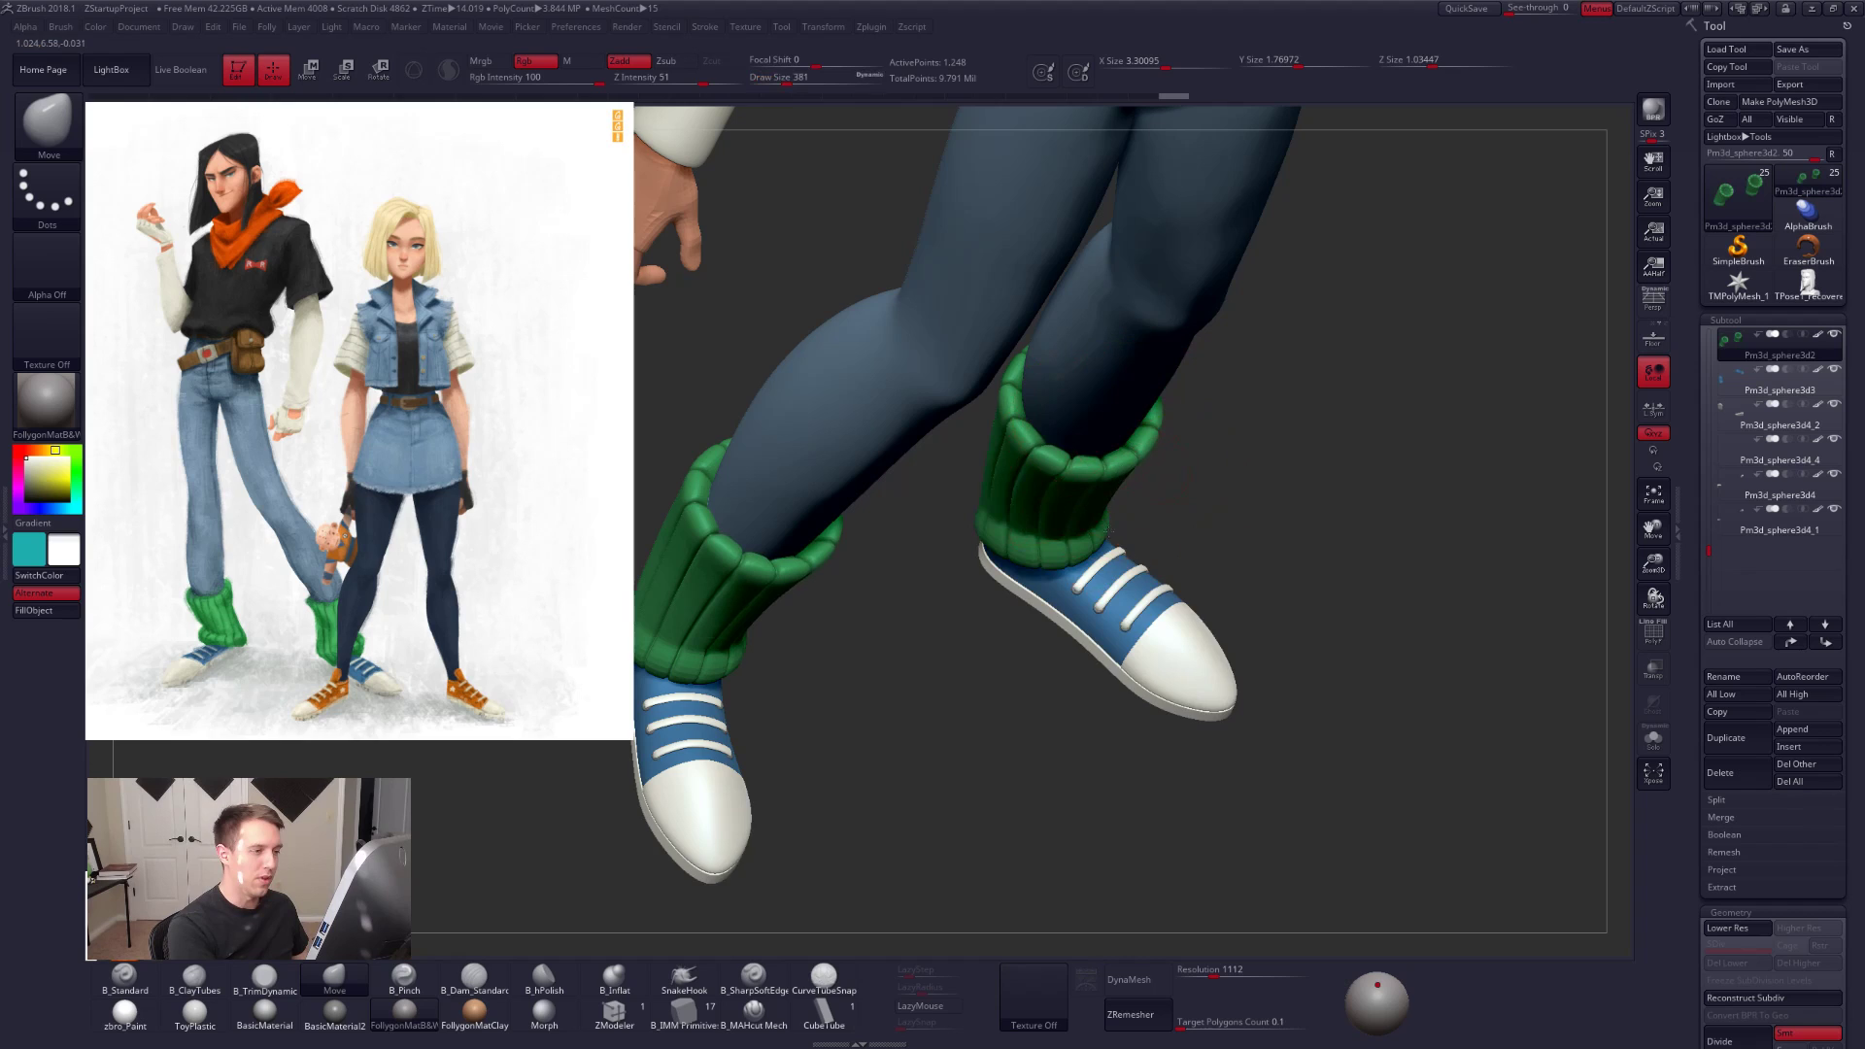
right_click_drag(1107, 525, 1161, 602, "alt")
right_click_drag(1171, 500, 1064, 496)
left_click_drag(1150, 505, 1152, 509)
right_click_drag(1168, 497, 1054, 544)
left_click_drag(1049, 550, 1057, 544)
right_click_drag(1064, 544, 1117, 652)
left_click_drag(1091, 480, 1088, 497)
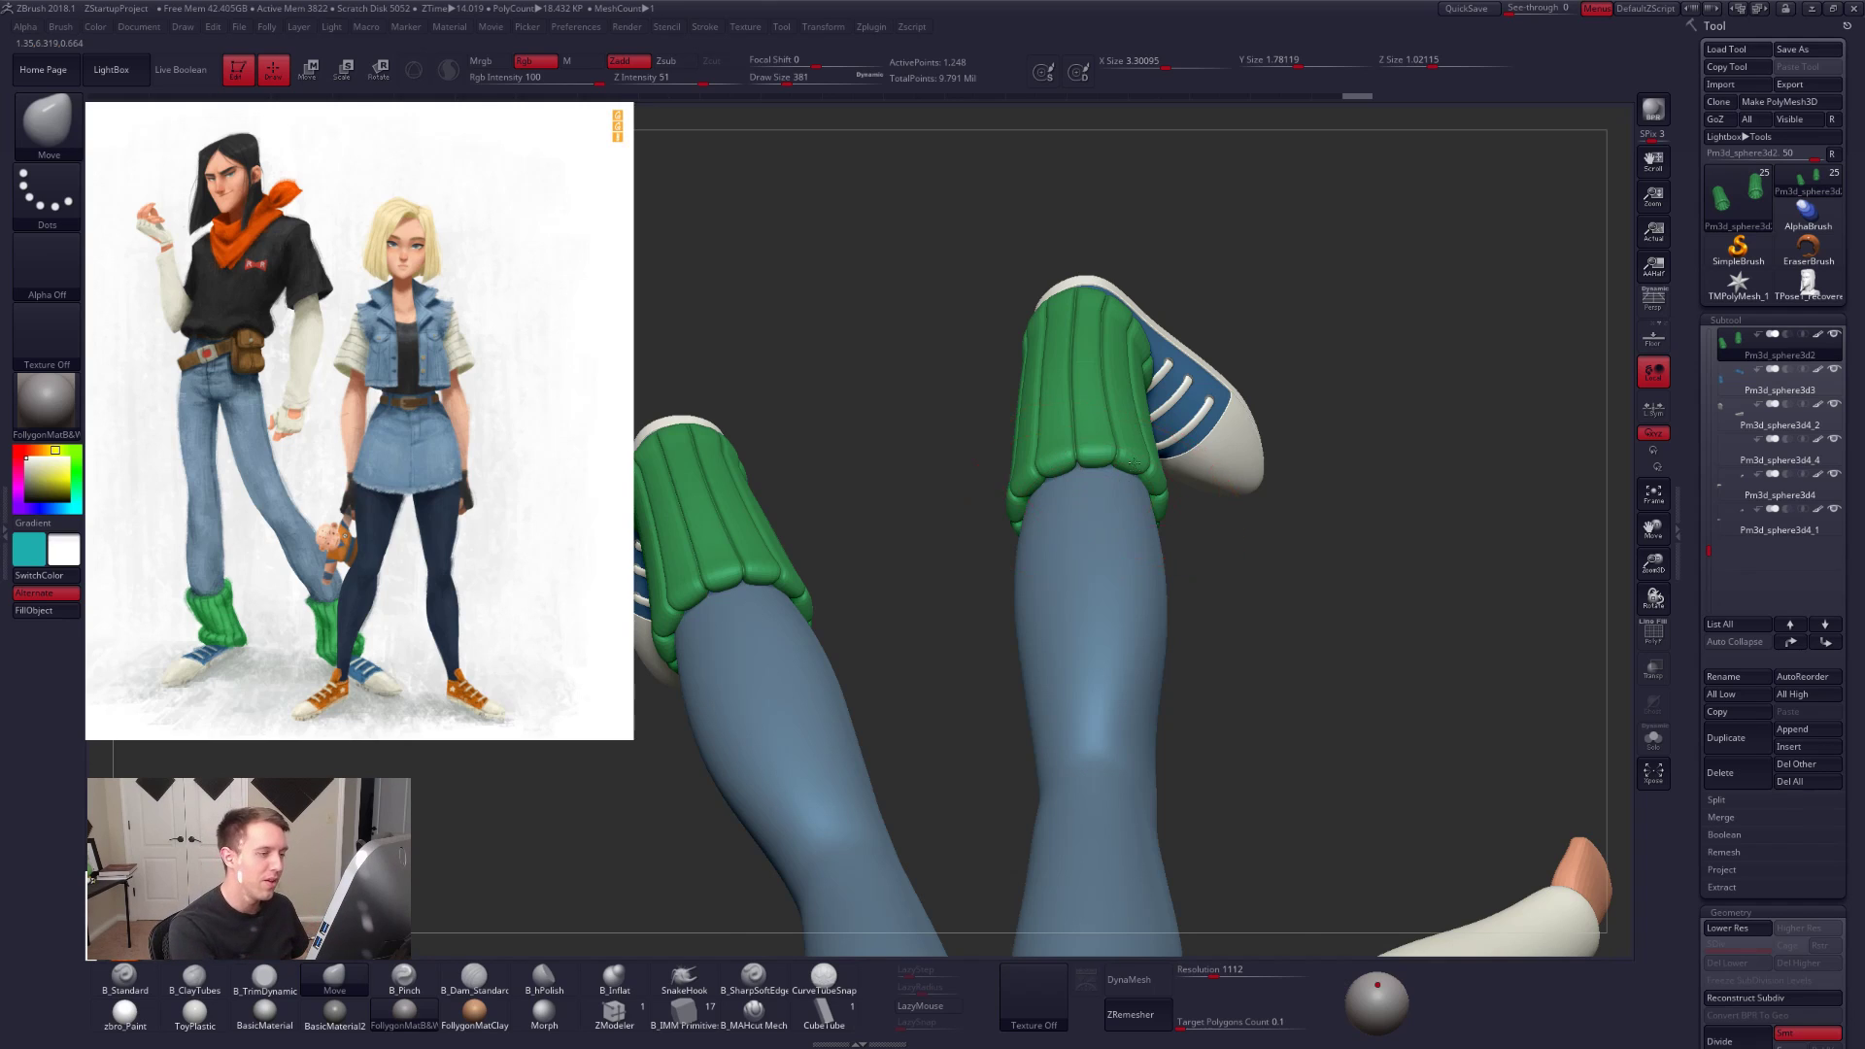
Step: Adjust the outer side and back of the top rim with the Move brush at draw sizes 279 and 350
right_click_drag(1135, 462, 1097, 420)
right_click(1077, 466)
left_click_drag(1078, 464, 1081, 473)
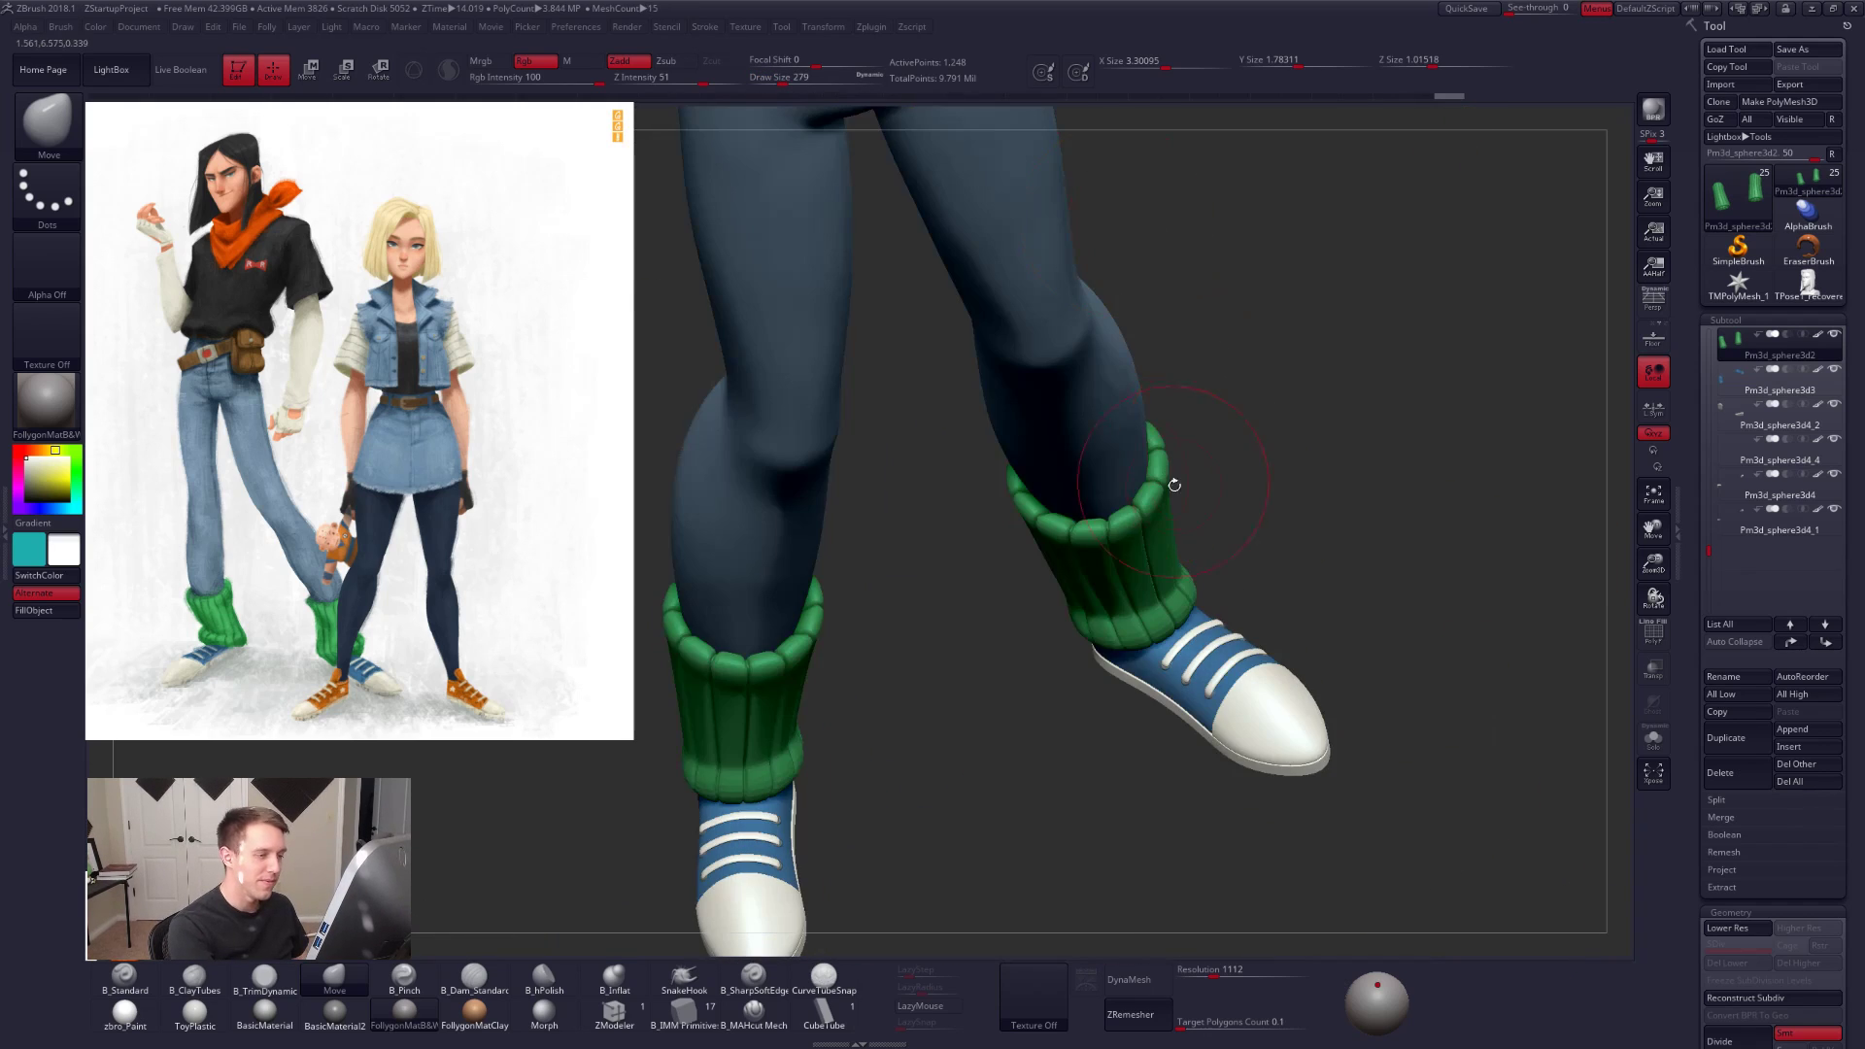
right_click(1149, 467)
left_click_drag(1149, 468, 1165, 469)
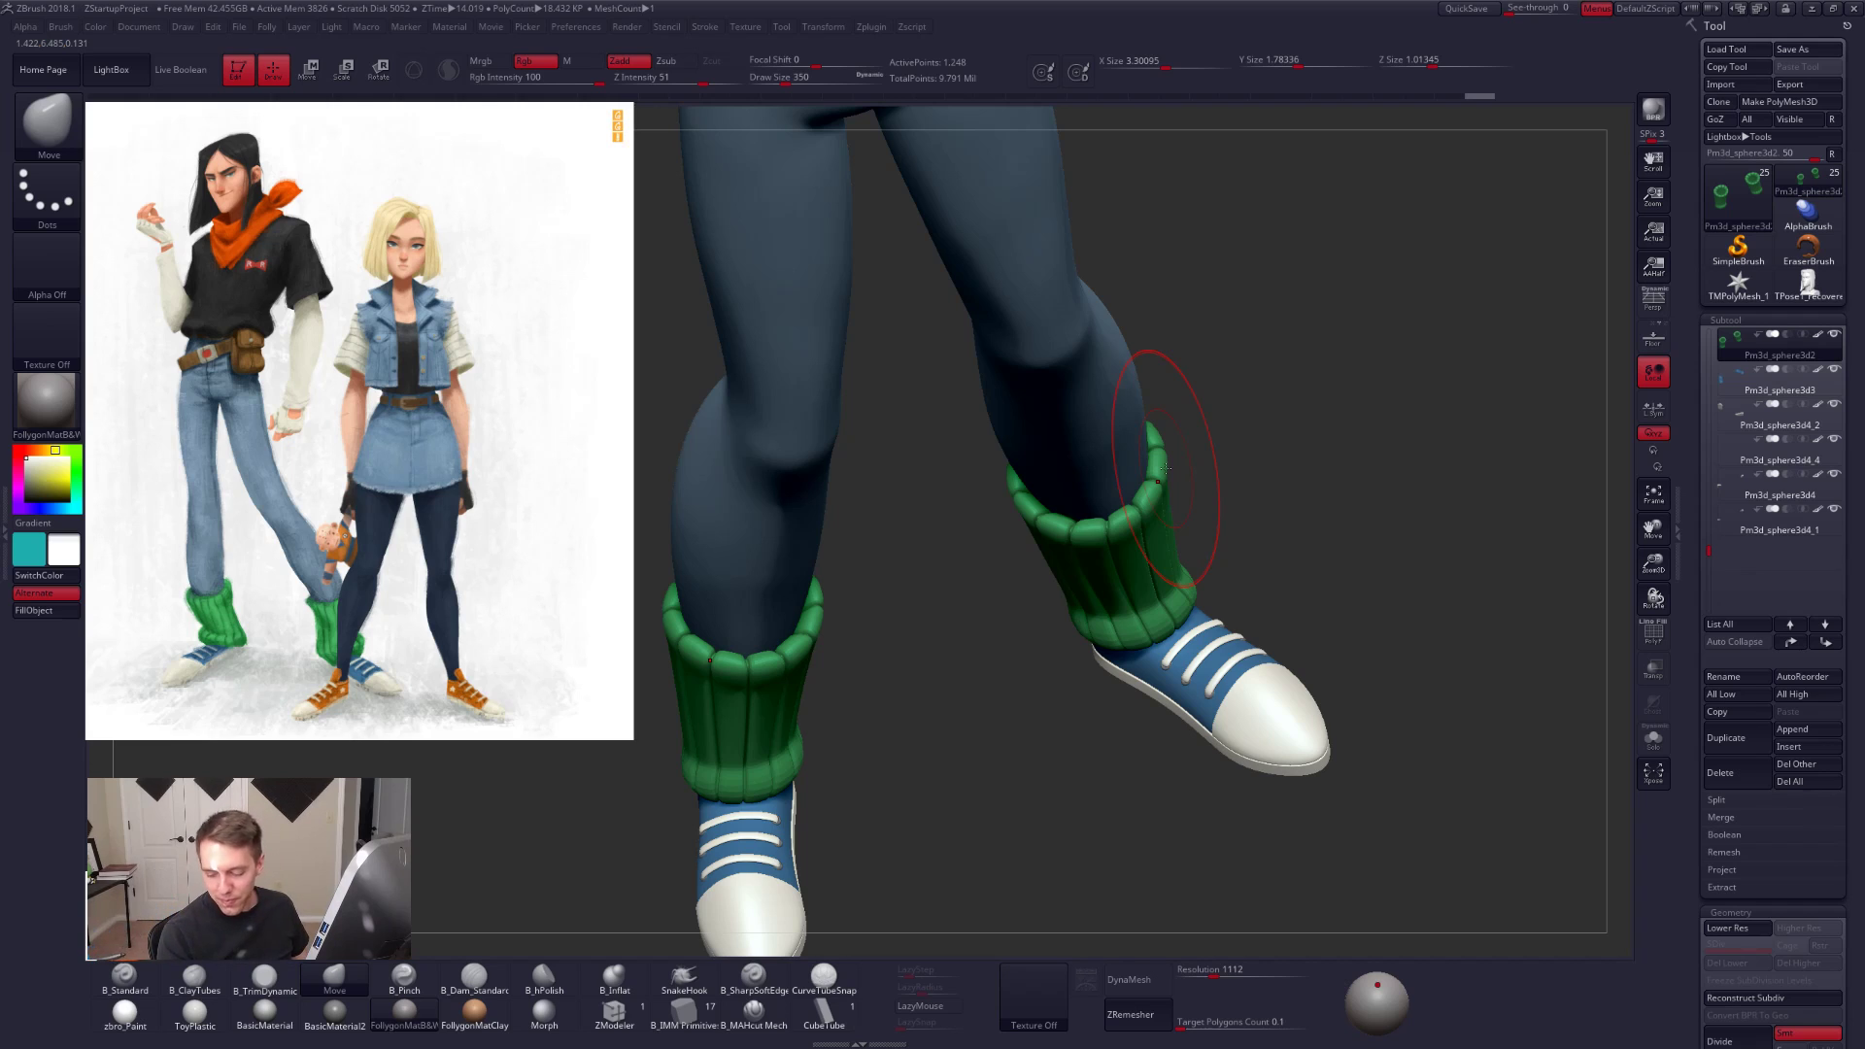
Step: Bring the front of the top rim closer to the leg with the Move brush at draw size 307
right_click(1078, 522)
left_click_drag(1079, 522, 1088, 522)
mouse_move(1090, 553)
right_mouse_down("alt")
mouse_move(1116, 607)
mouse_move(1112, 671)
right_mouse_up("alt")
left_click_drag(1110, 565, 1119, 587)
right_click_drag(1119, 587, 1145, 600)
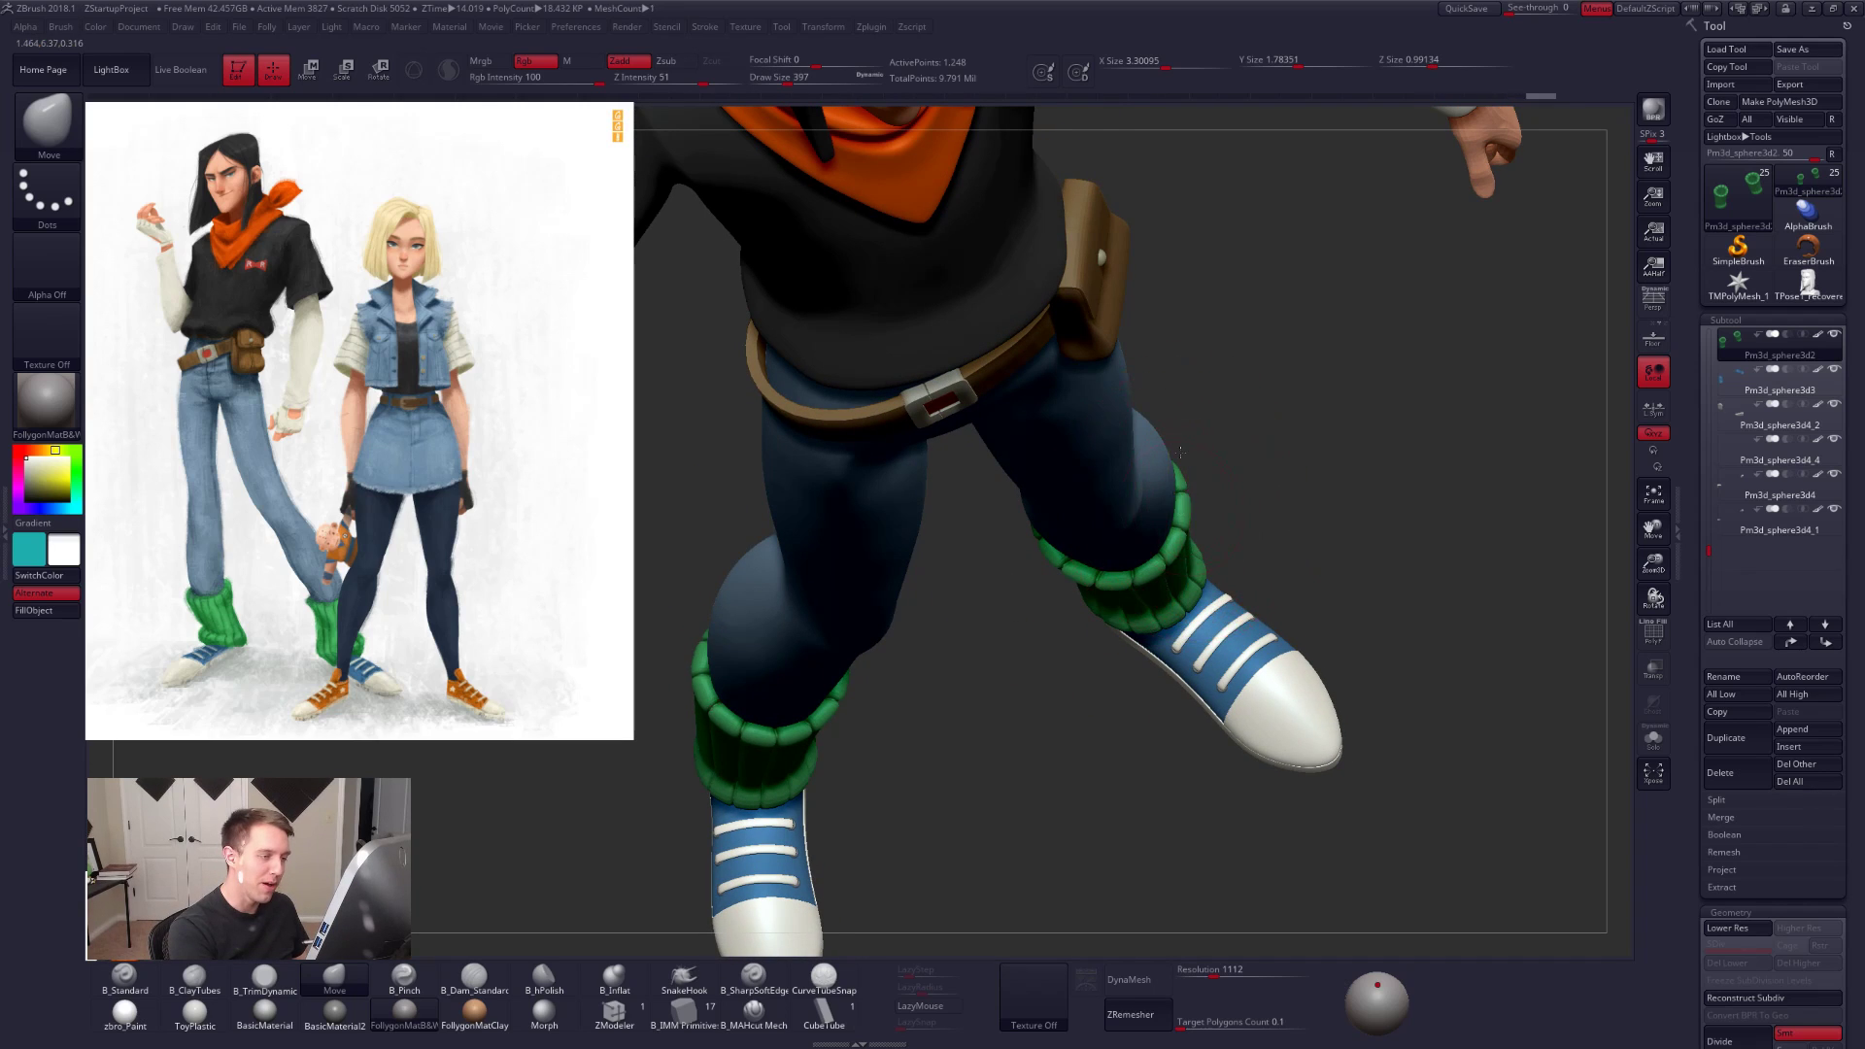
right_click_drag(1182, 491, 1108, 509, "shift")
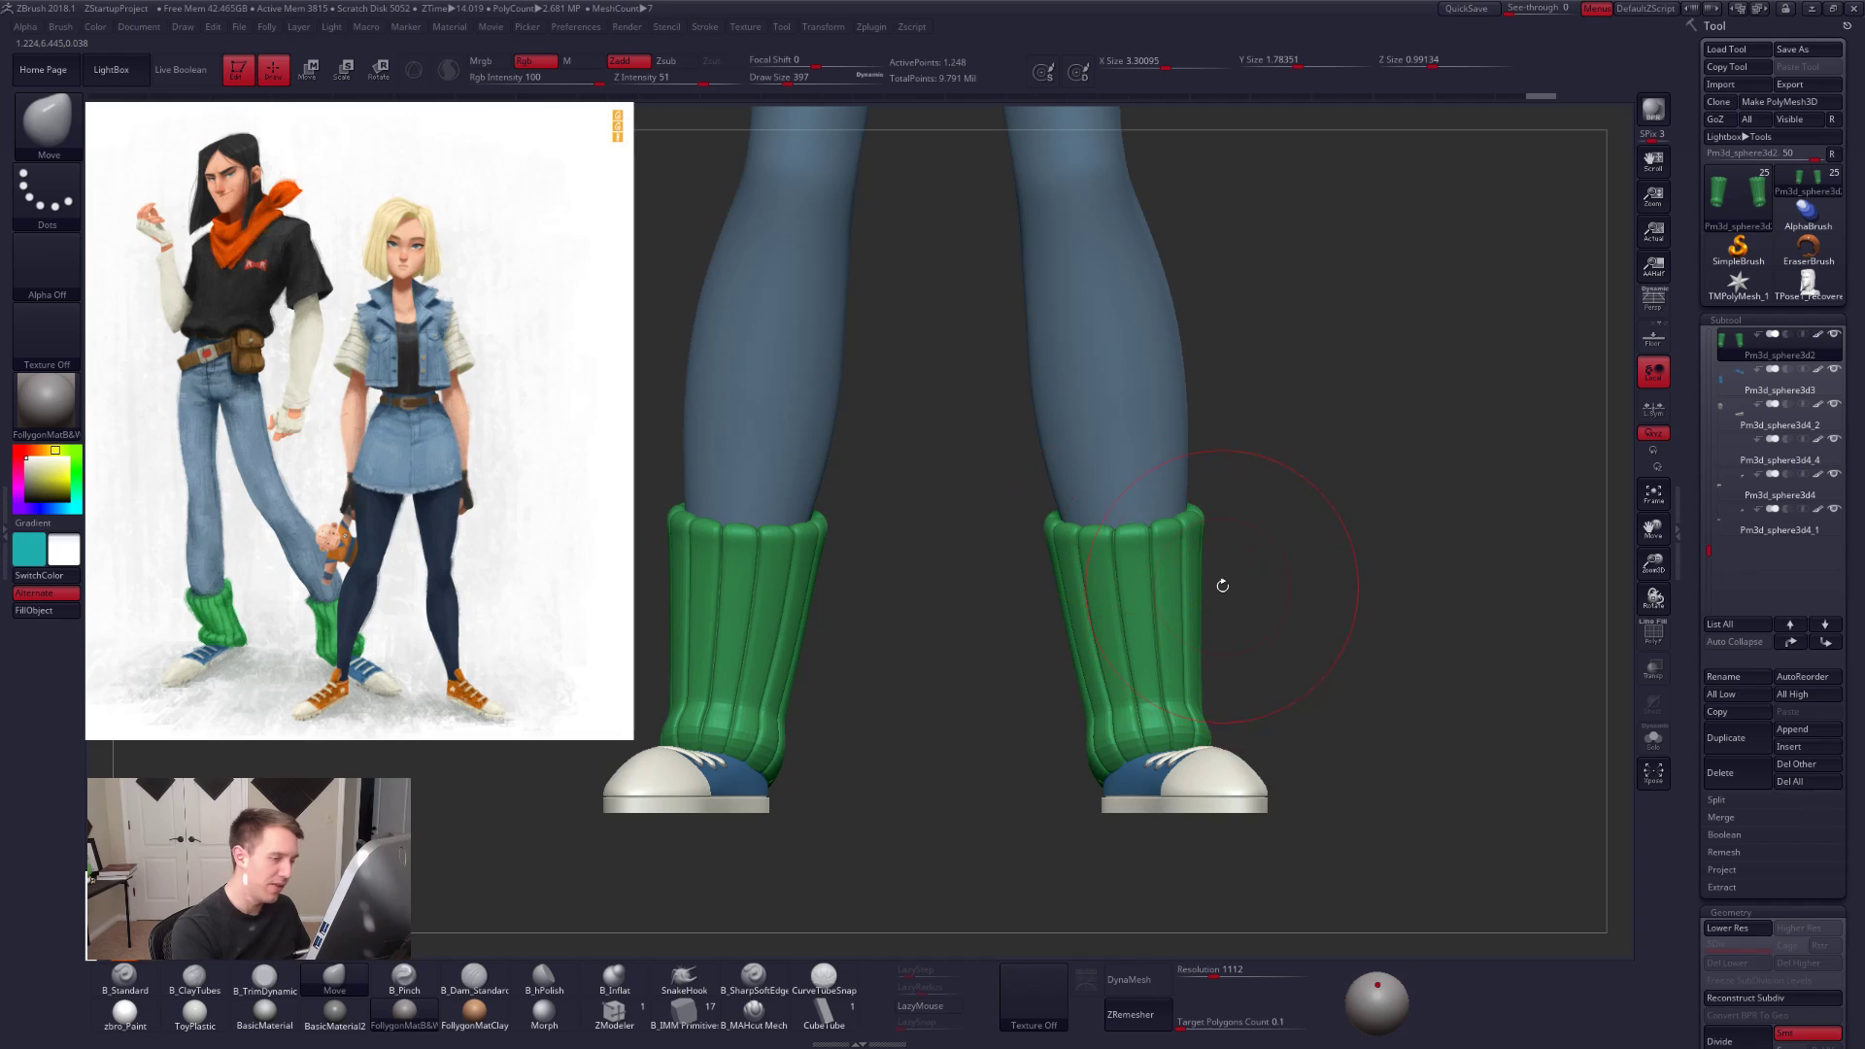
right_click_drag(1225, 555, 1137, 570)
mouse_move(1214, 641)
right_mouse_down("alt")
mouse_move(1178, 587)
mouse_move(1151, 632)
mouse_move(1208, 636)
mouse_move(1234, 727)
mouse_move(1200, 680)
right_mouse_up("alt")
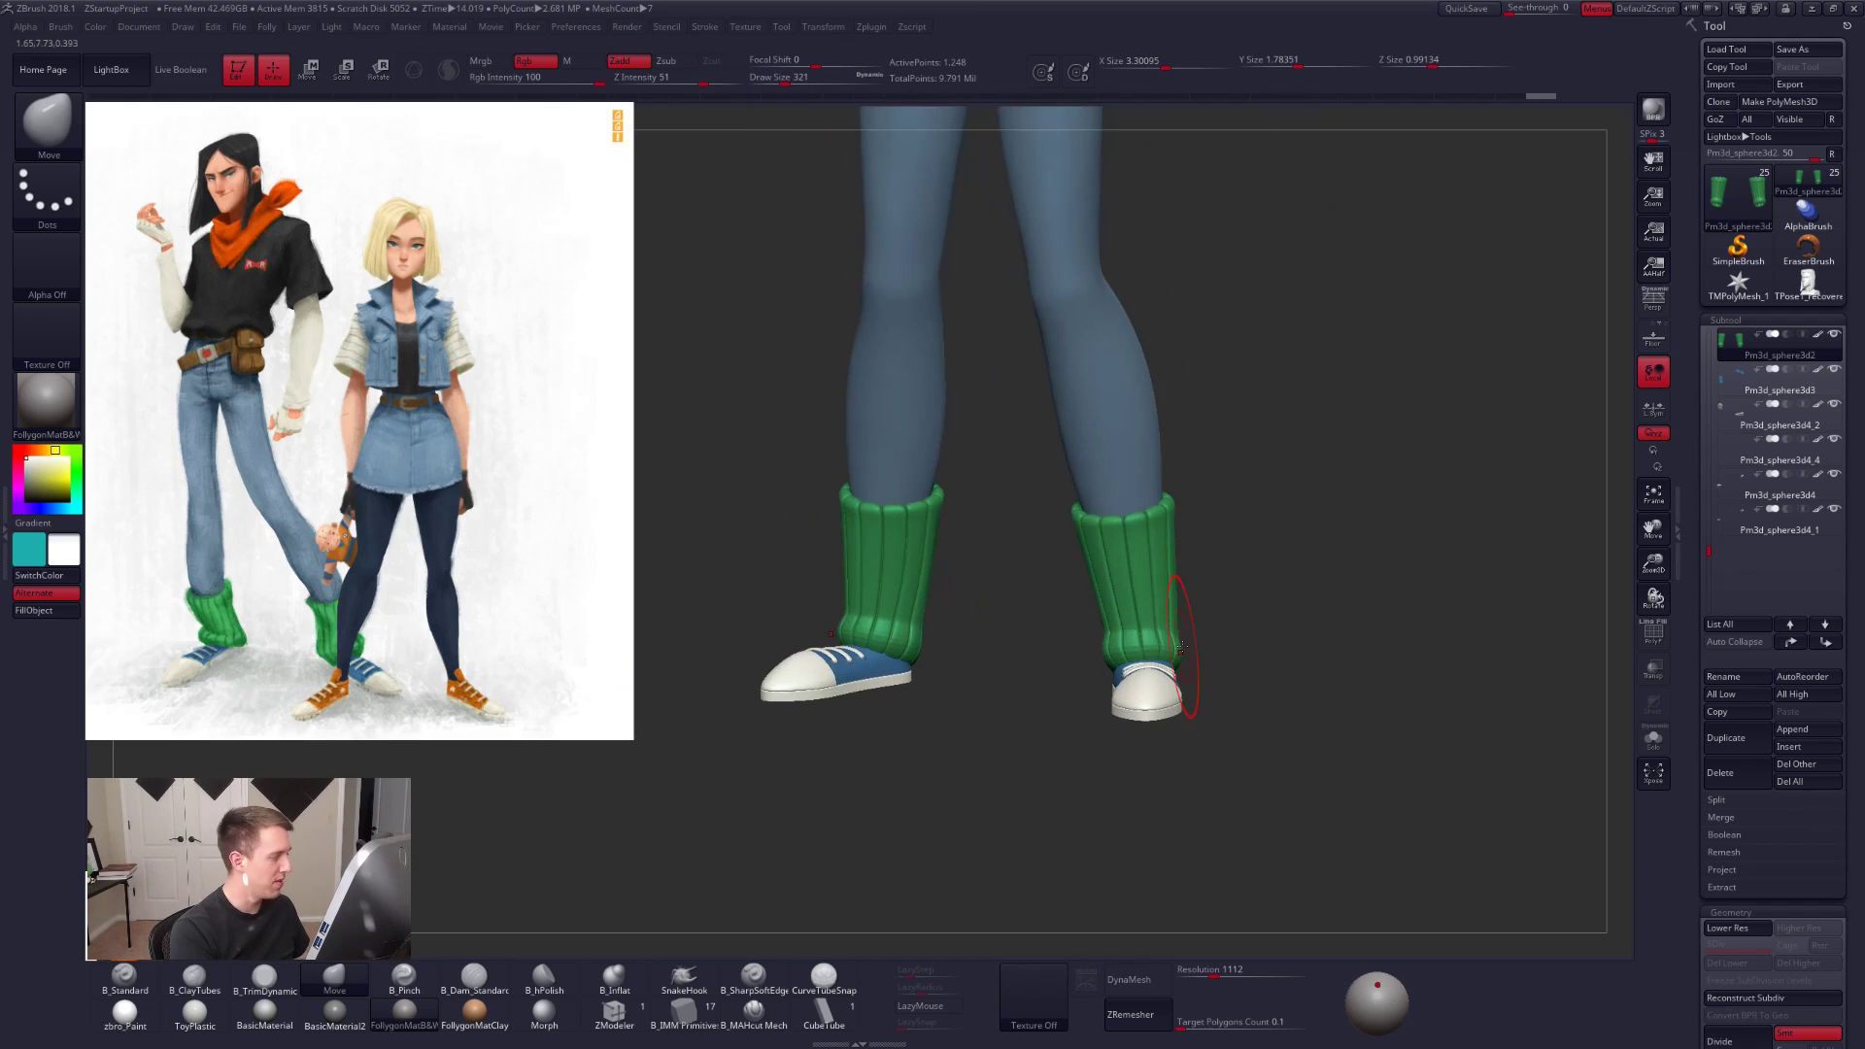
Step: Reshape the leg warmers' front silhouette with the Move brush at draw size 500, undoing the last stroke at the top
right_click_drag(1106, 626, 1112, 642, "shift")
key("s")
left_click_drag(1095, 653, 1077, 654)
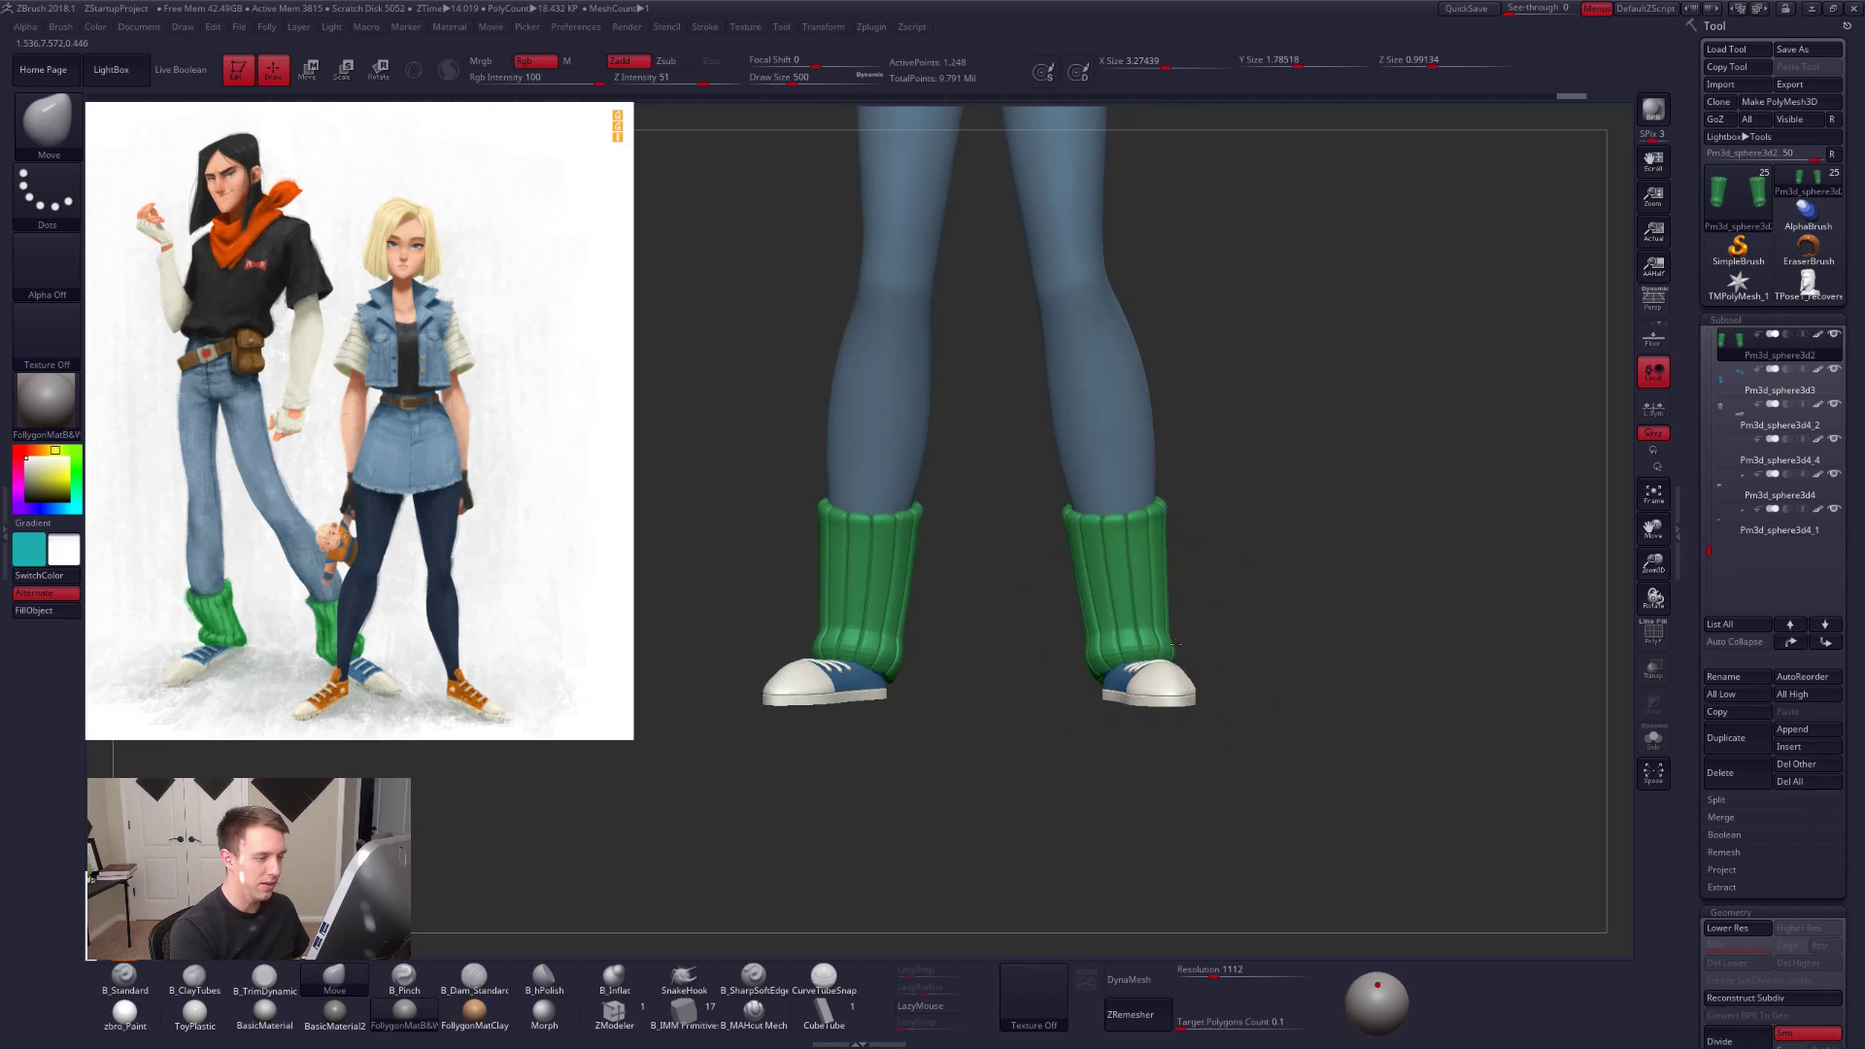
key("bracketleft")
key("space")
left_click(1092, 541)
left_click_drag(1074, 539, 1065, 538)
key("ctrl+z")
Step: Isolate the leg warmers with subdivision smoothing off and the wireframe shown, and reduce the Move brush draw size to 192
key("alt+s")
left_click_drag(949, 292, 962, 408, "alt")
key("shift+d")
key("space")
left_click(1151, 526)
key("shift+f")
mouse_move(1151, 526)
right_mouse_down()
mouse_move(1141, 492)
mouse_move(1236, 476)
mouse_move(1176, 674)
mouse_move(1181, 518)
right_mouse_up()
key("space")
left_click_drag(1283, 528, 1186, 533)
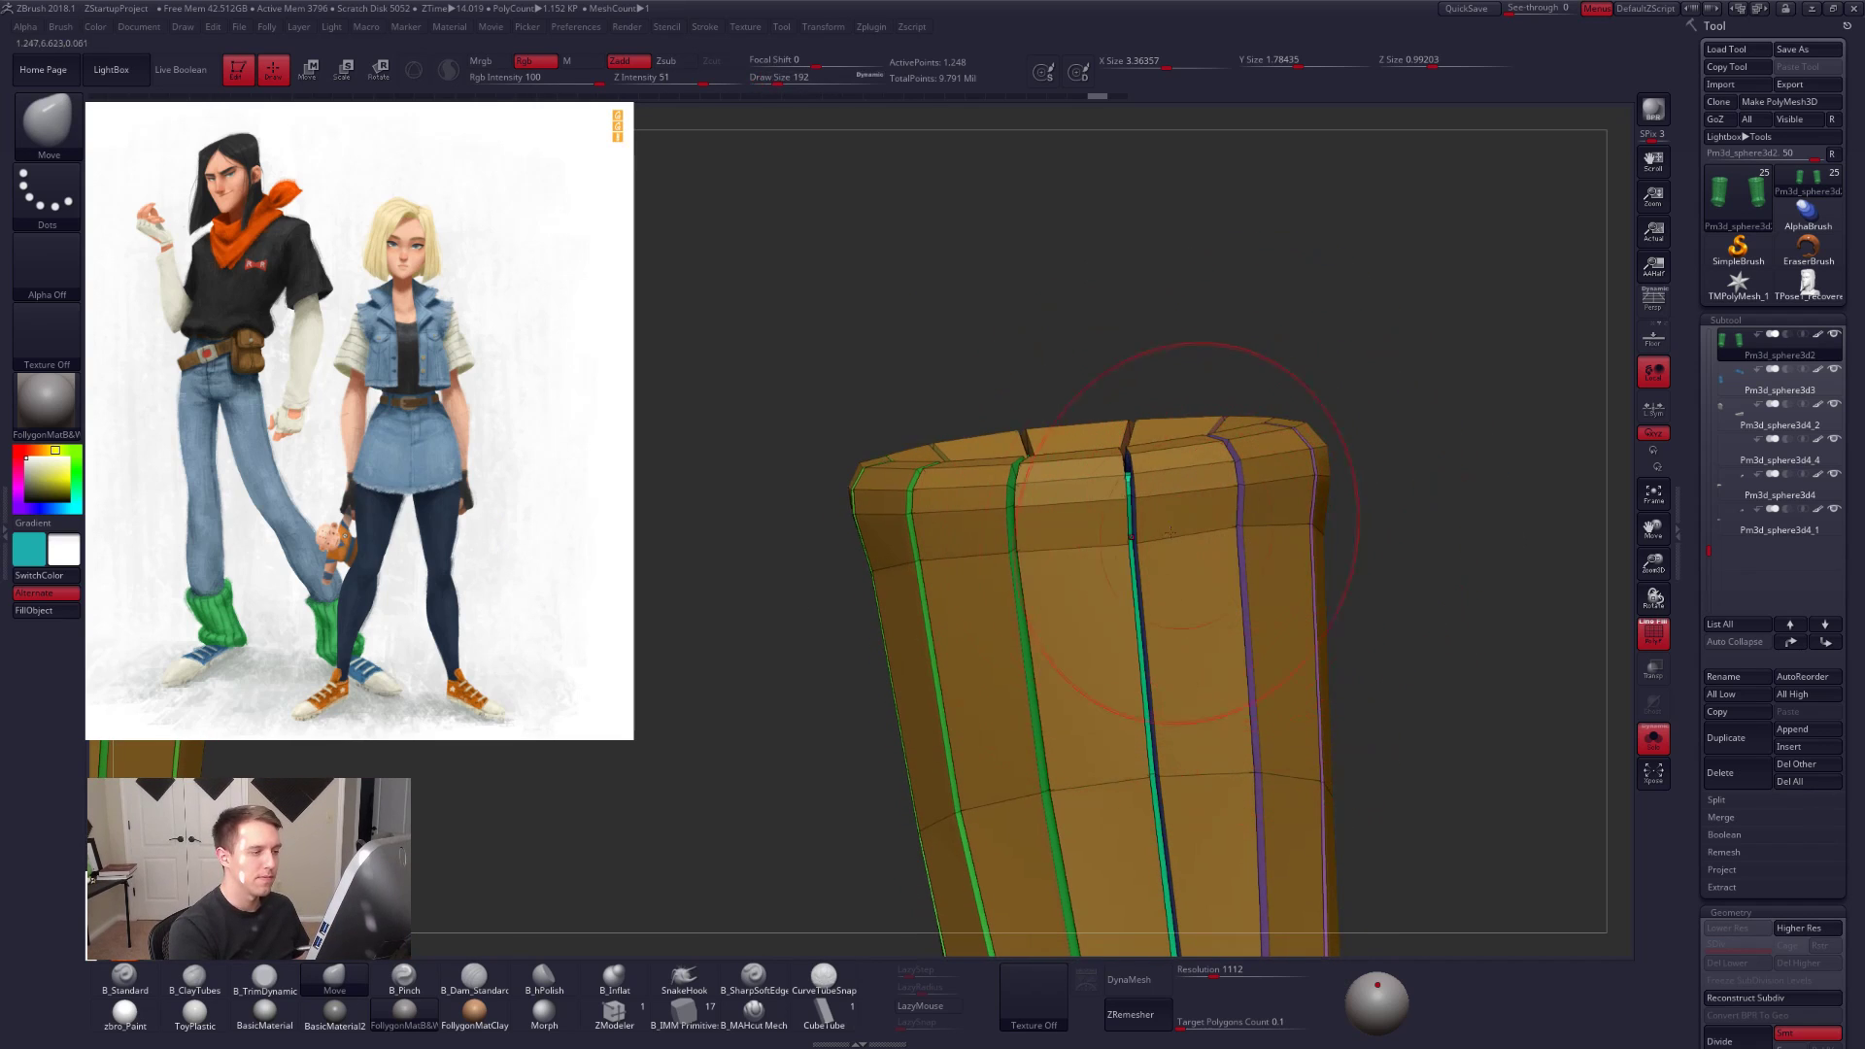
Step: Mask the top rim of the leg warmer and make it a separate polygroup
mouse_move(836, 544)
left_mouse_down("ctrl")
mouse_move(1429, 451)
mouse_move(799, 491)
left_mouse_up("ctrl")
right_click_drag(690, 591, 513, 553, "alt")
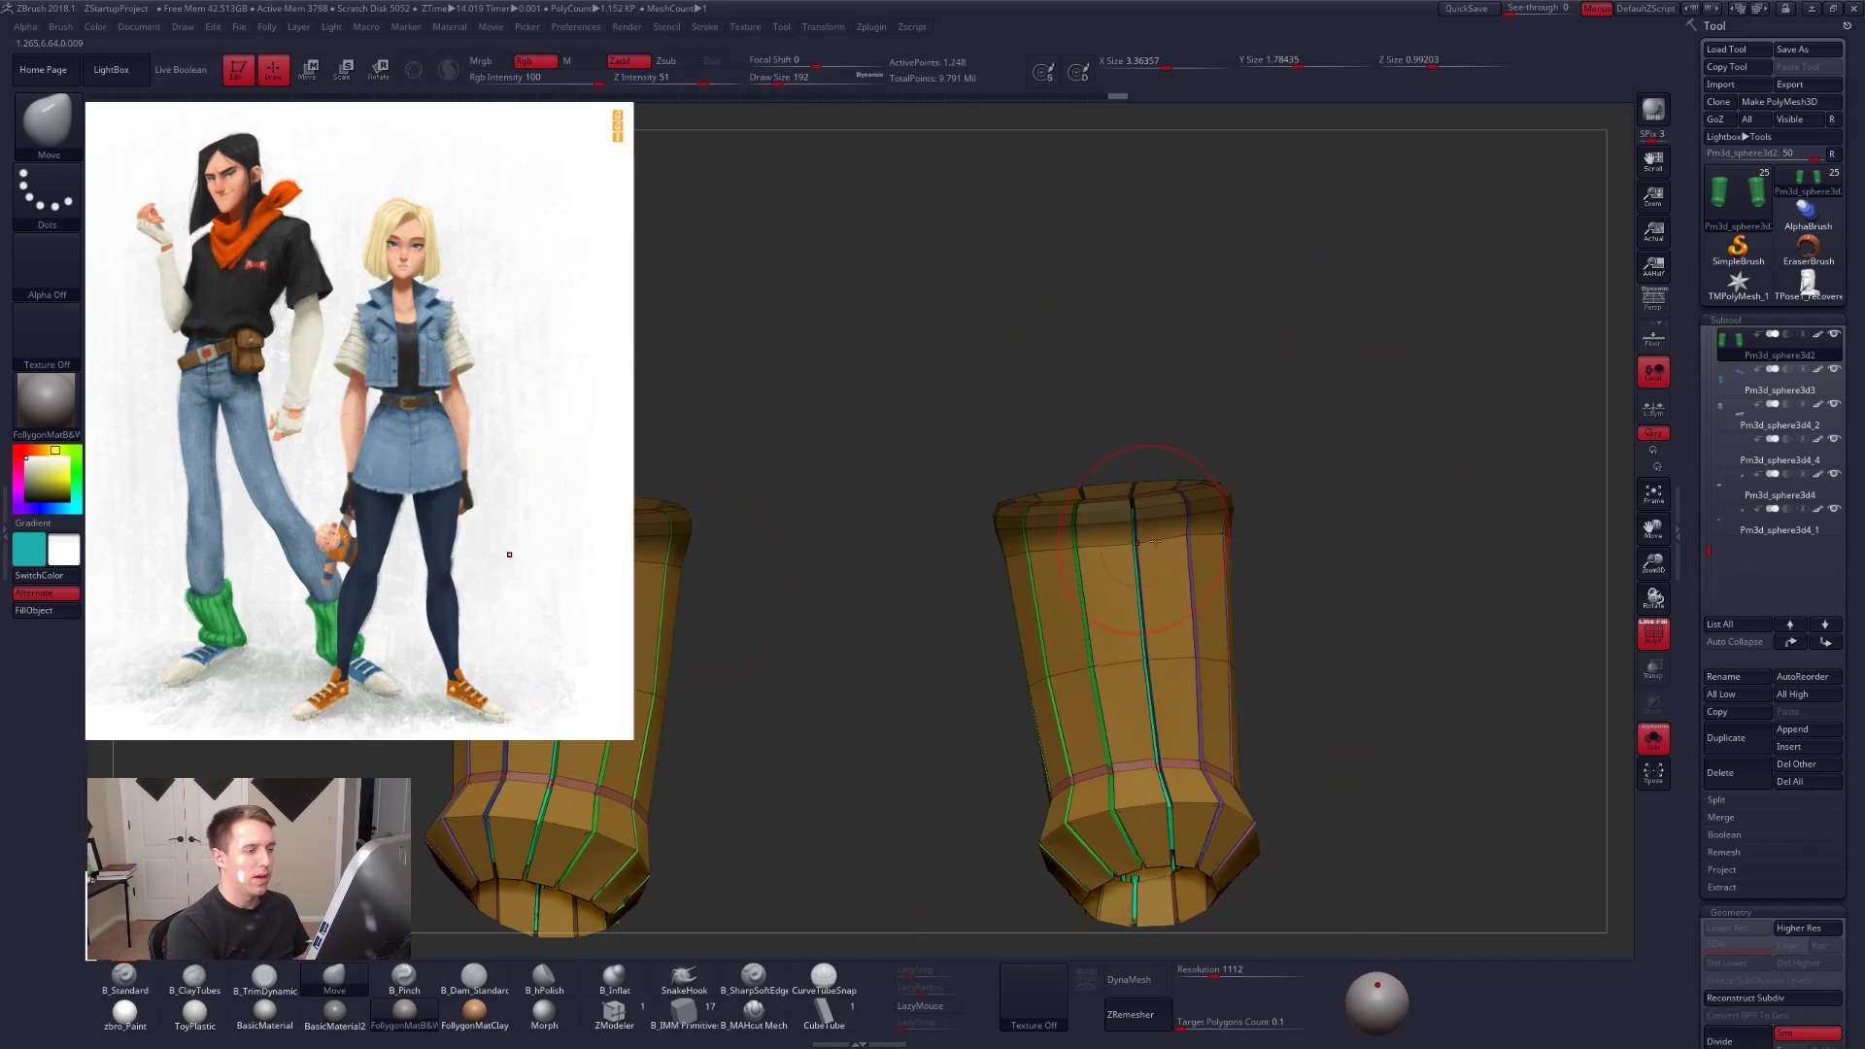
right_click_drag(1193, 559, 1207, 670)
right_click_drag(1249, 766, 1166, 583)
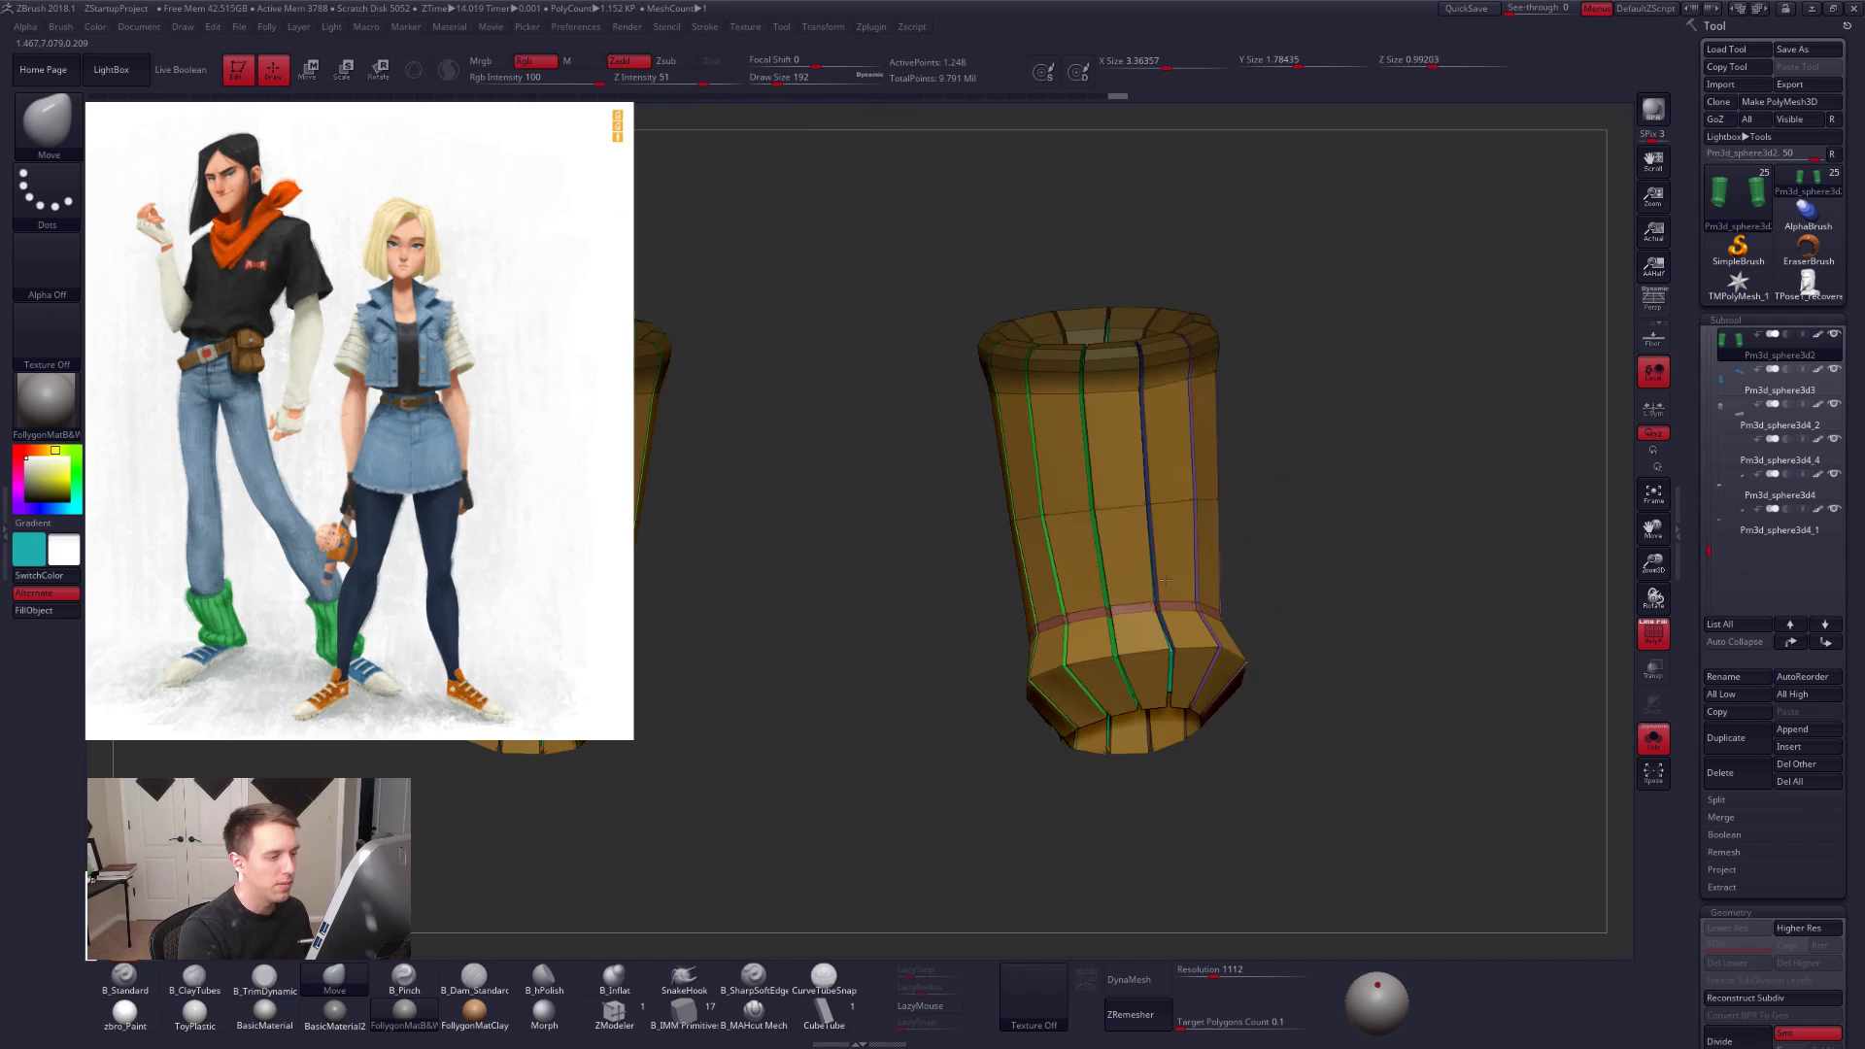
mouse_move(1253, 447)
left_mouse_down("ctrl")
mouse_move(1280, 408)
mouse_move(853, 340)
mouse_move(1423, 339)
left_mouse_up("ctrl")
mouse_move(1207, 341)
right_mouse_down("alt")
mouse_move(1191, 400)
mouse_move(1205, 494)
mouse_move(1226, 505)
mouse_move(1156, 481)
right_mouse_up("alt")
key("ctrl+w")
key("shift+f")
key("shift+f")
Step: Isolate the rim polygroup, mask its upper and inner faces, and assign them their own polygroup
left_click(1131, 506, "ctrl+shift")
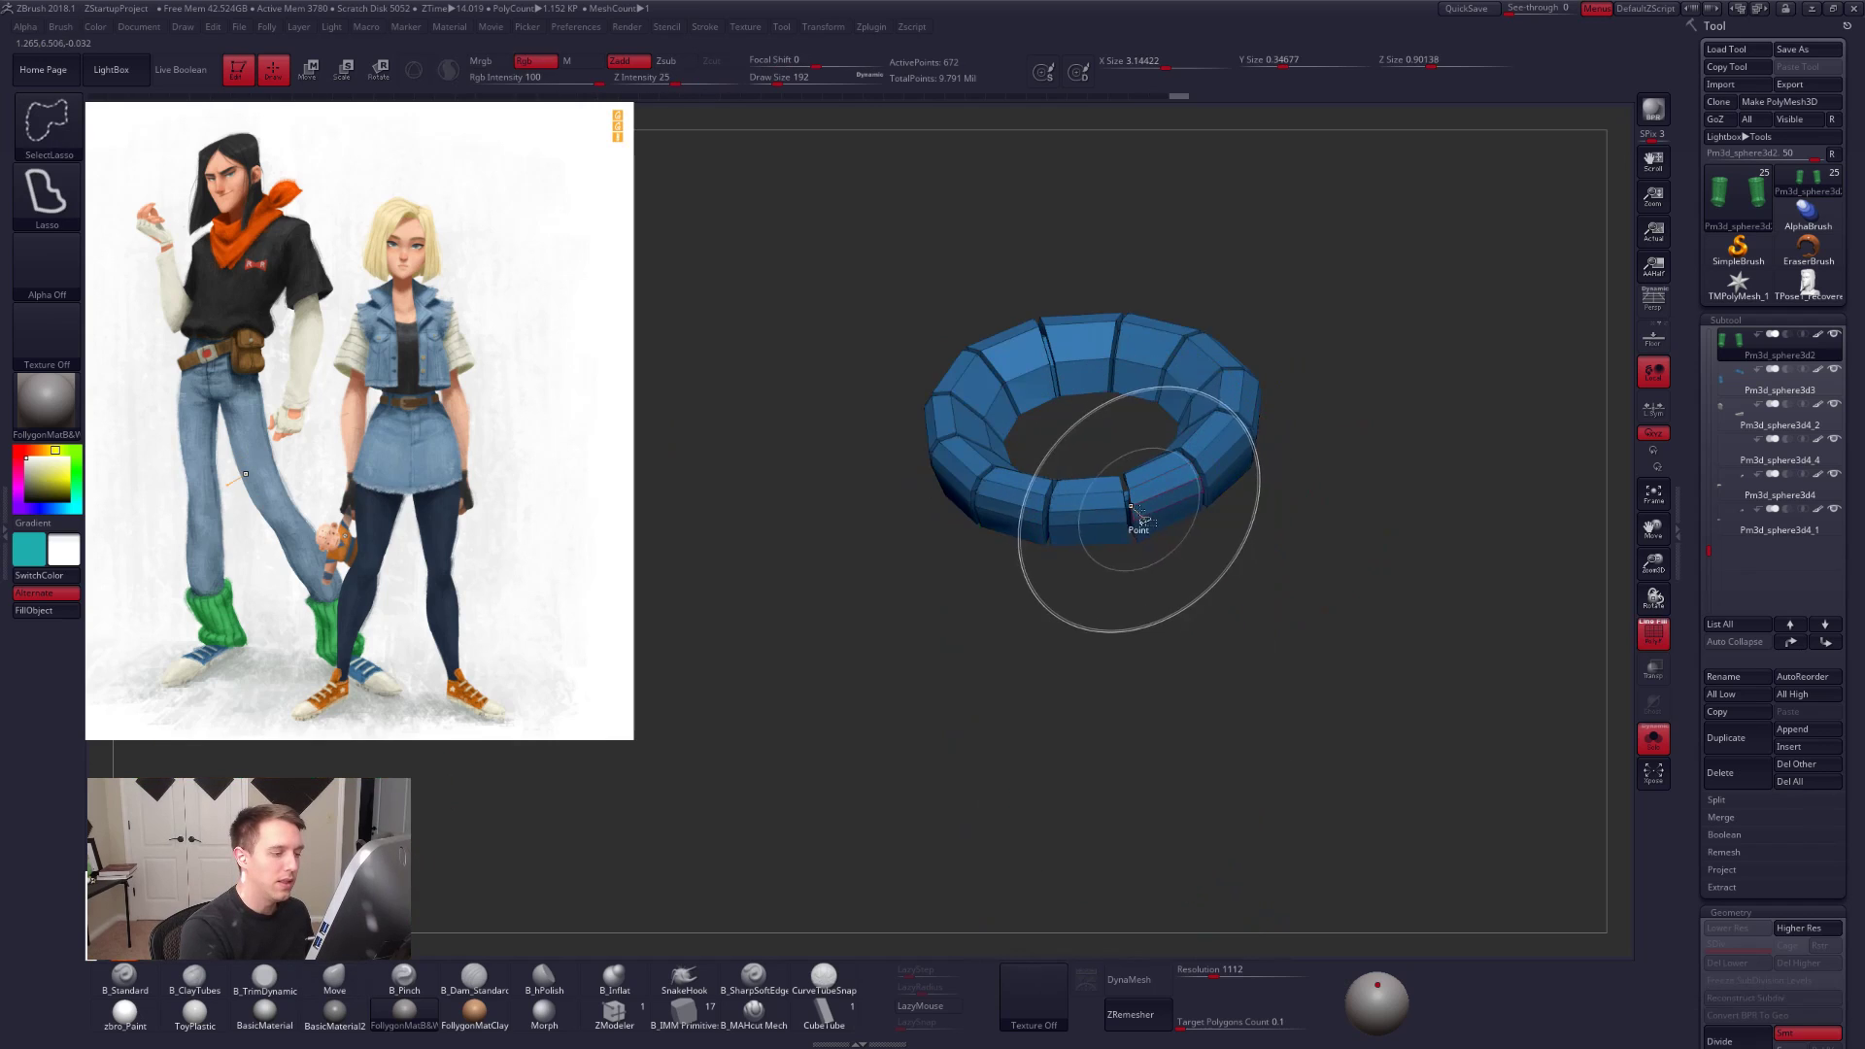
left_click(1324, 418, "ctrl")
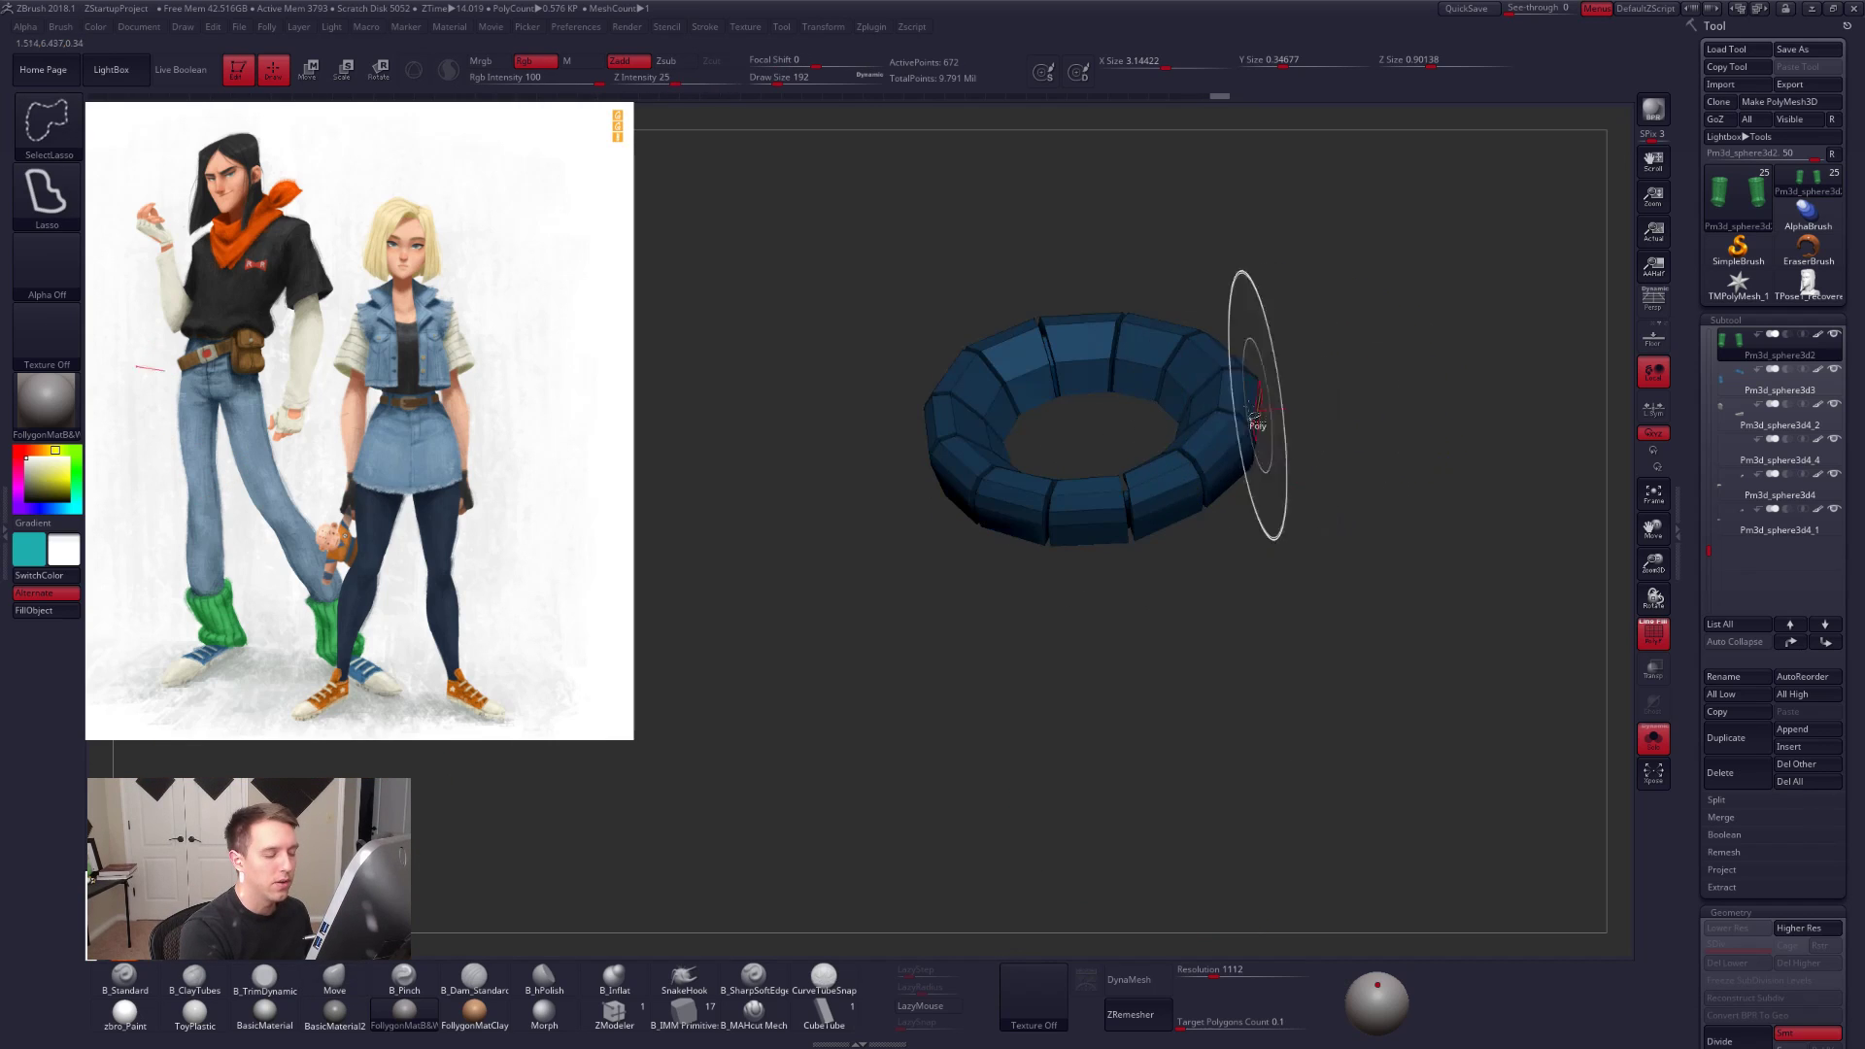
left_click(1303, 406, "ctrl+shift")
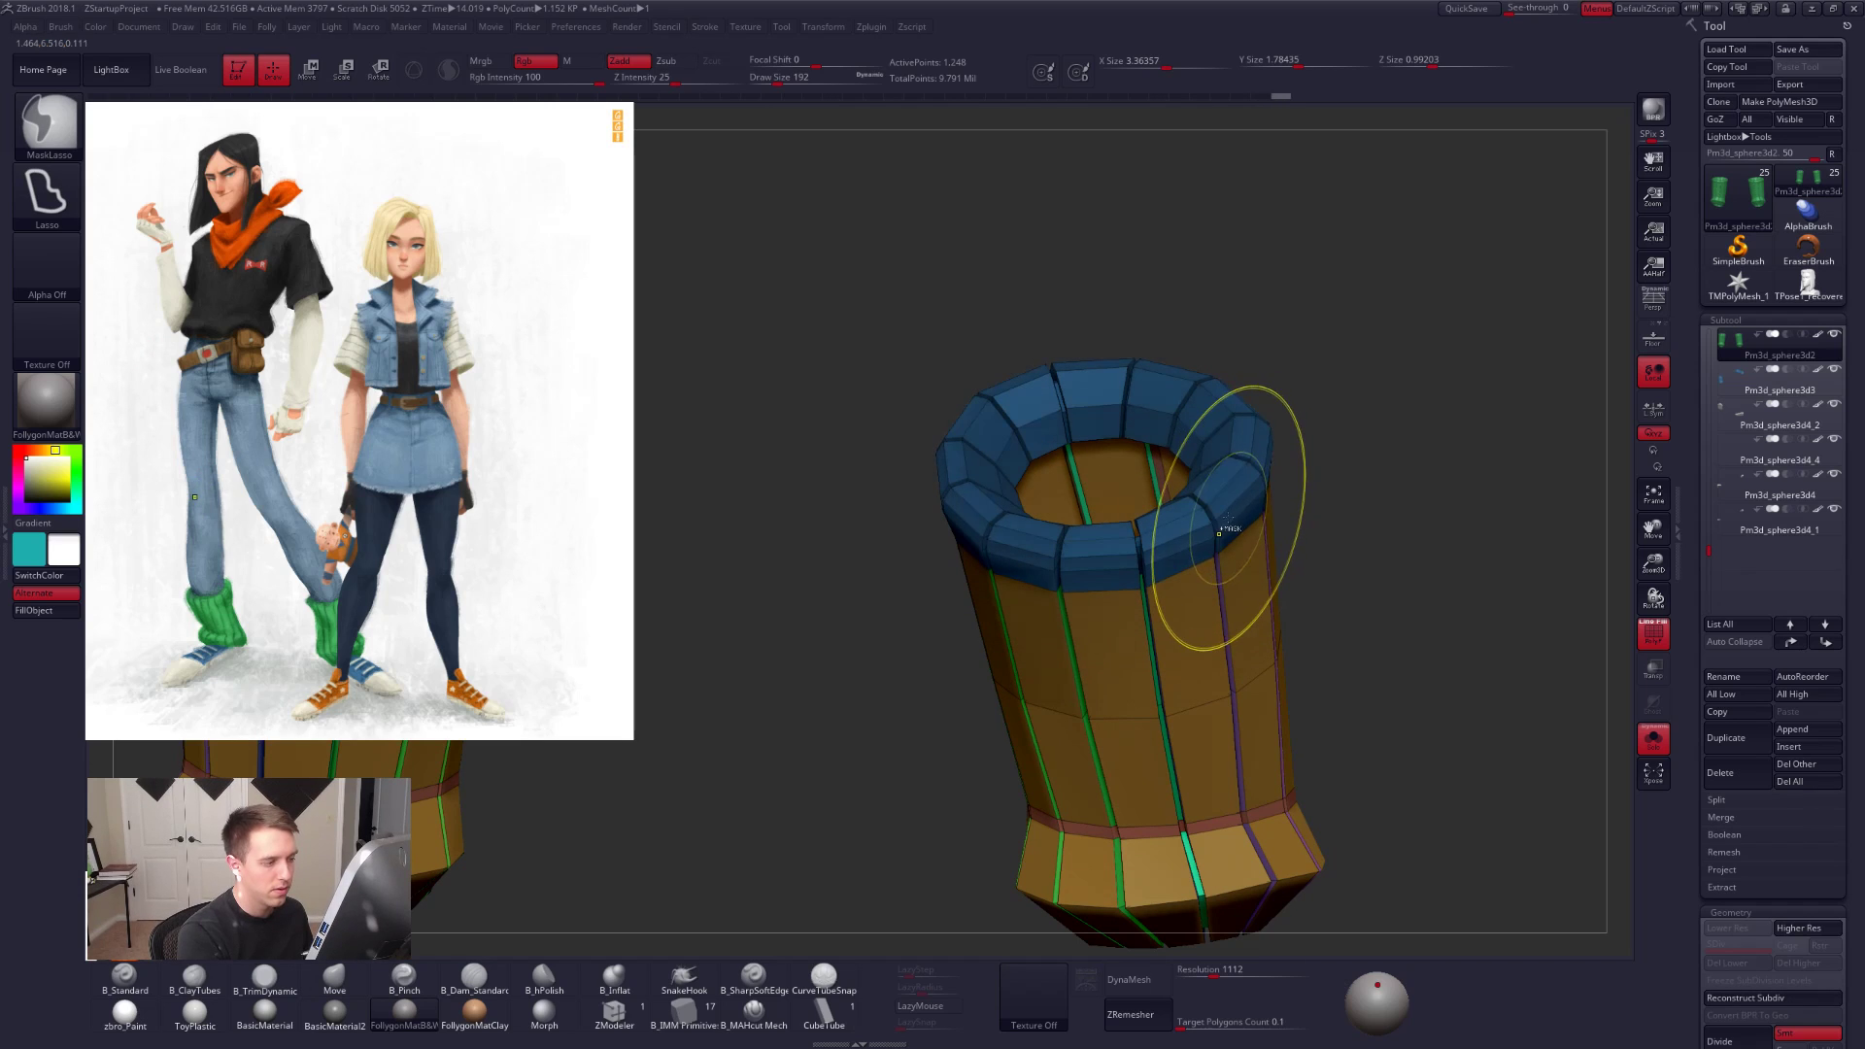
key("ctrl+w")
left_click_drag(1346, 455, 1261, 424)
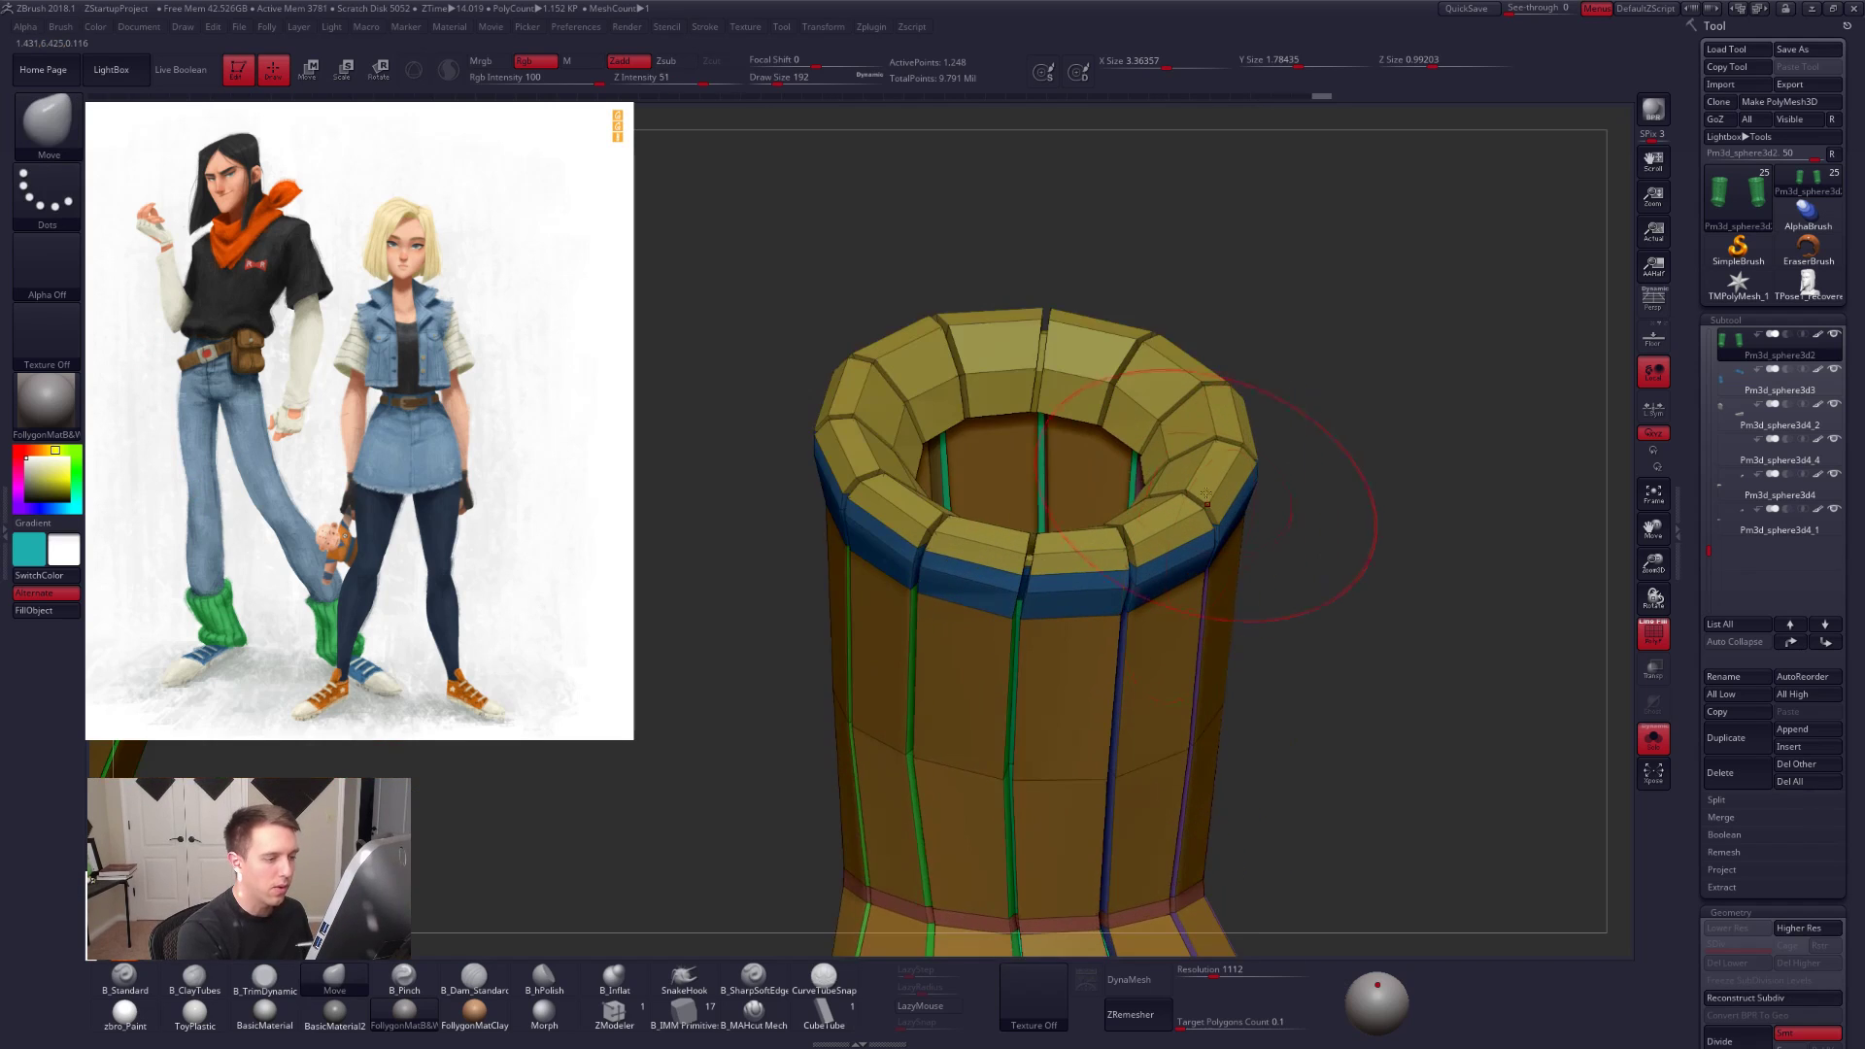
Step: Mask the inner faces of the top rim and split them into another polygroup
key("w")
left_click(1214, 501, "ctrl")
key("q")
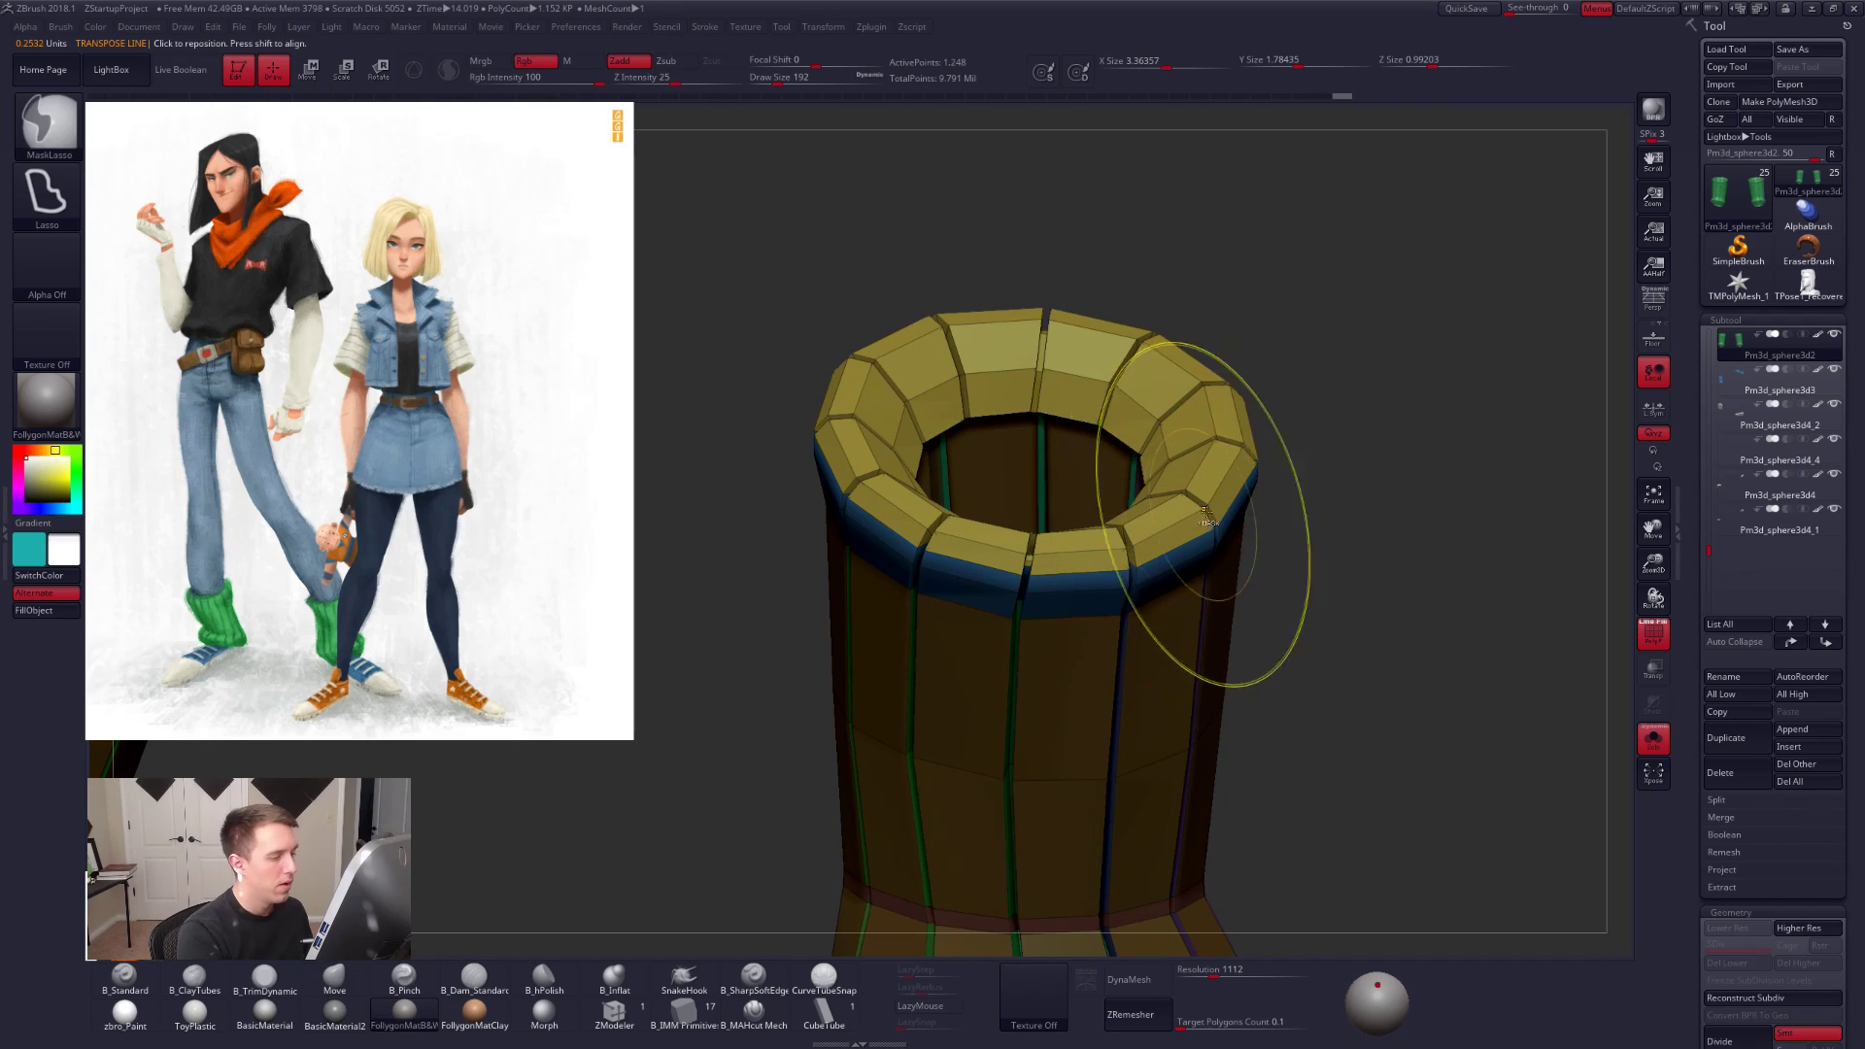
key("ctrl+i")
left_click(1207, 504, "ctrl")
key("ctrl+w")
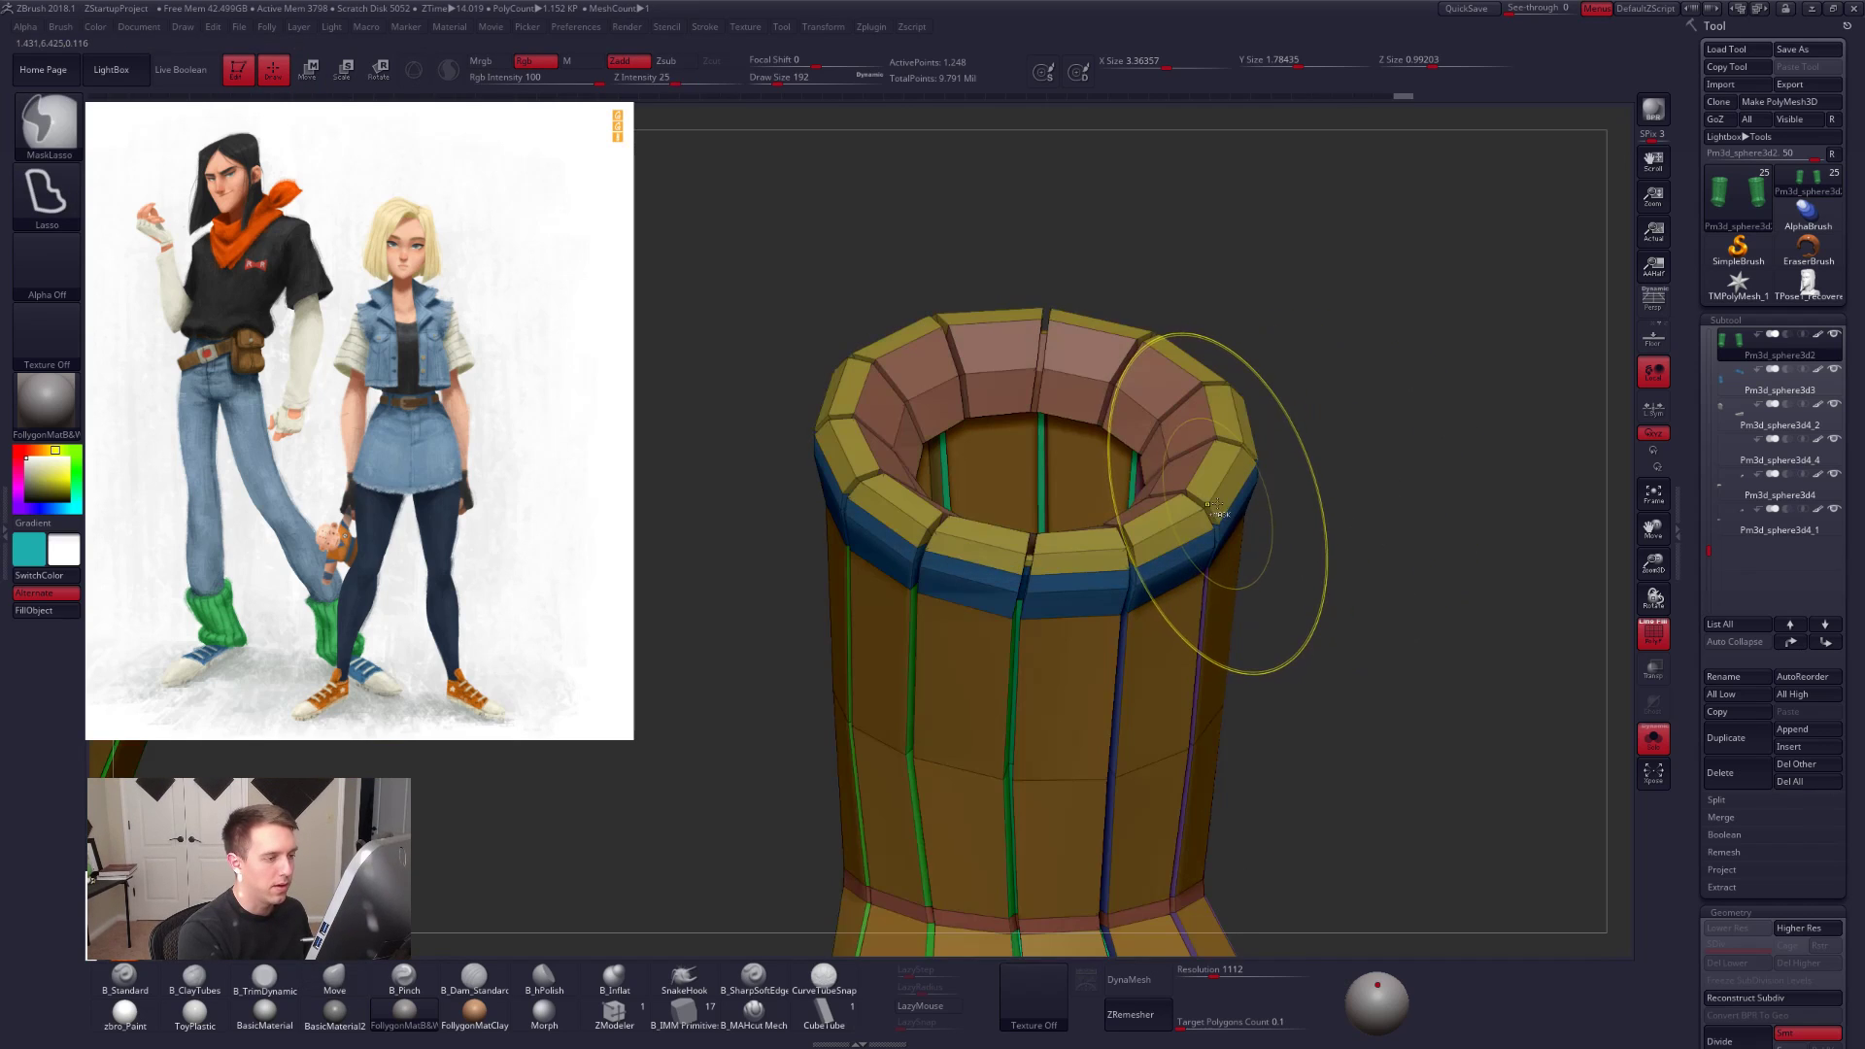
mouse_move(1263, 510)
left_mouse_down()
mouse_move(1181, 614)
mouse_move(1249, 496)
left_mouse_up()
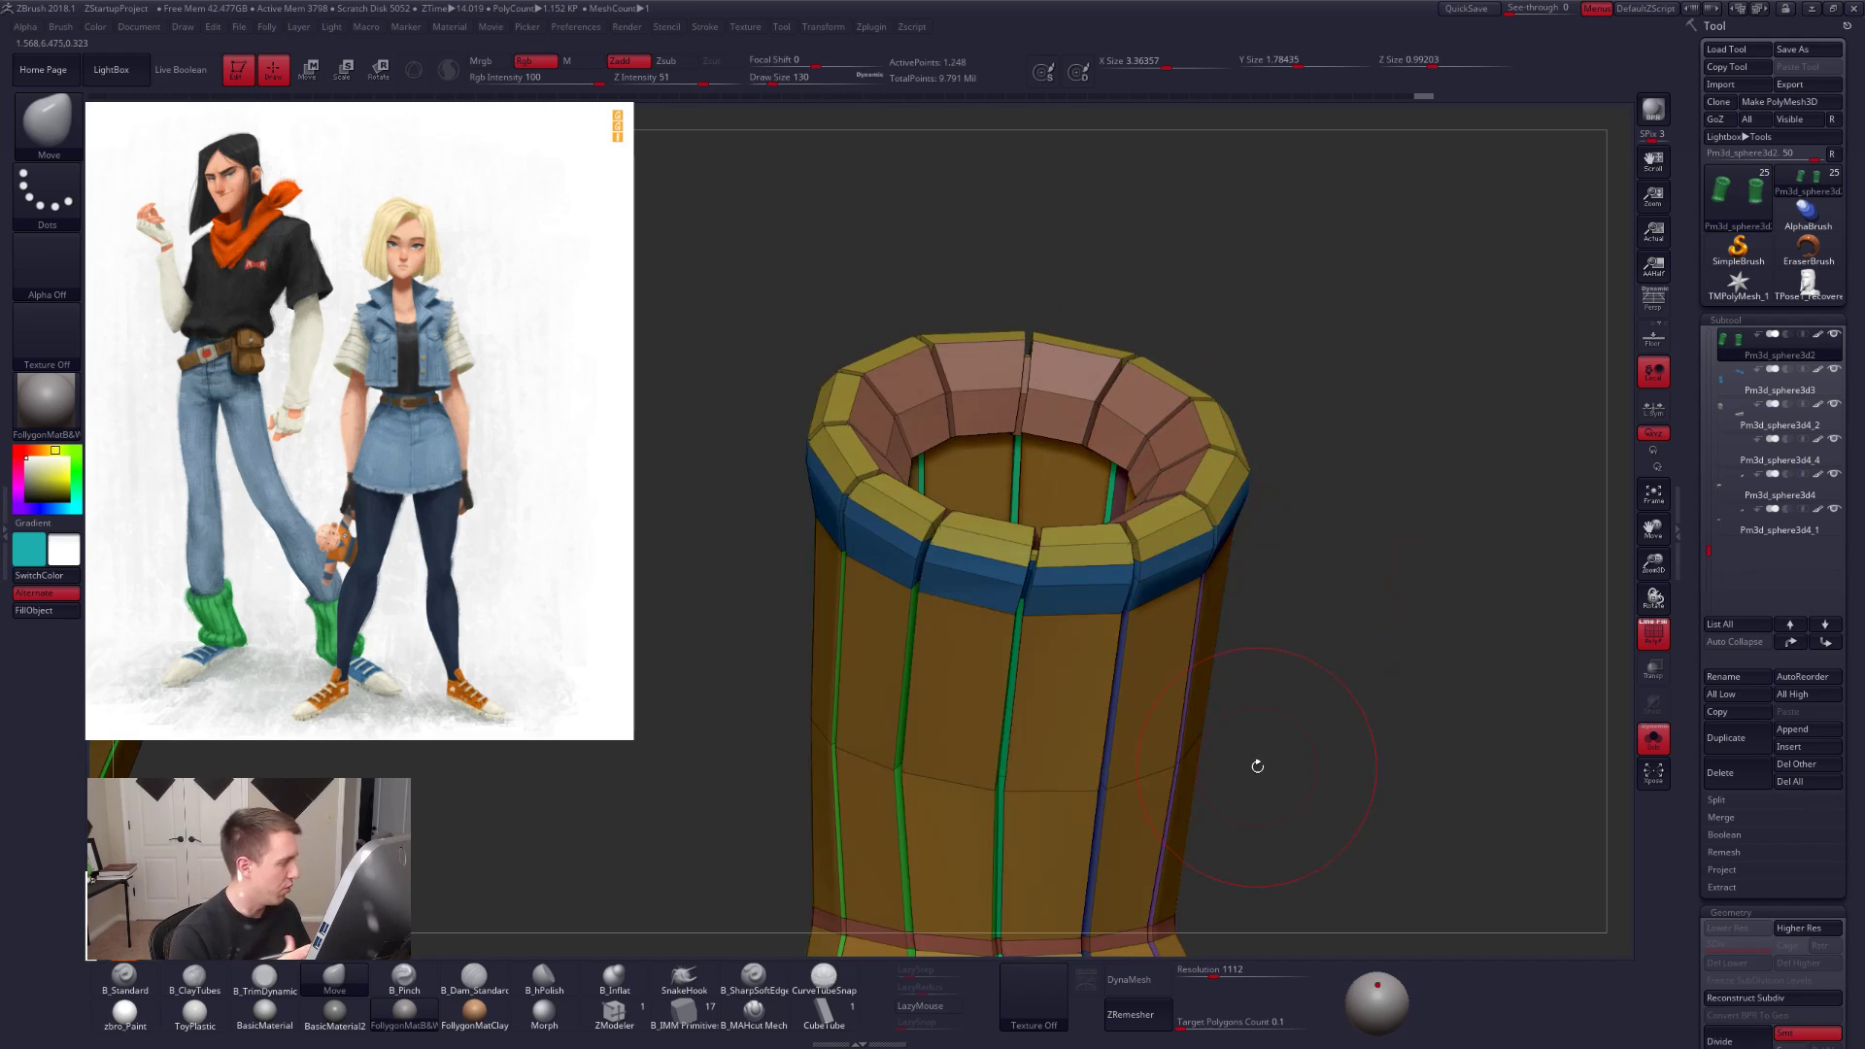
Step: Turn on local symmetry and scale down the inner ring of the top rim with Transpose
left_click_drag(1257, 766, 1224, 622)
key("w")
left_click_drag(1103, 437, 1134, 574)
left_click_drag(1176, 450, 1161, 539)
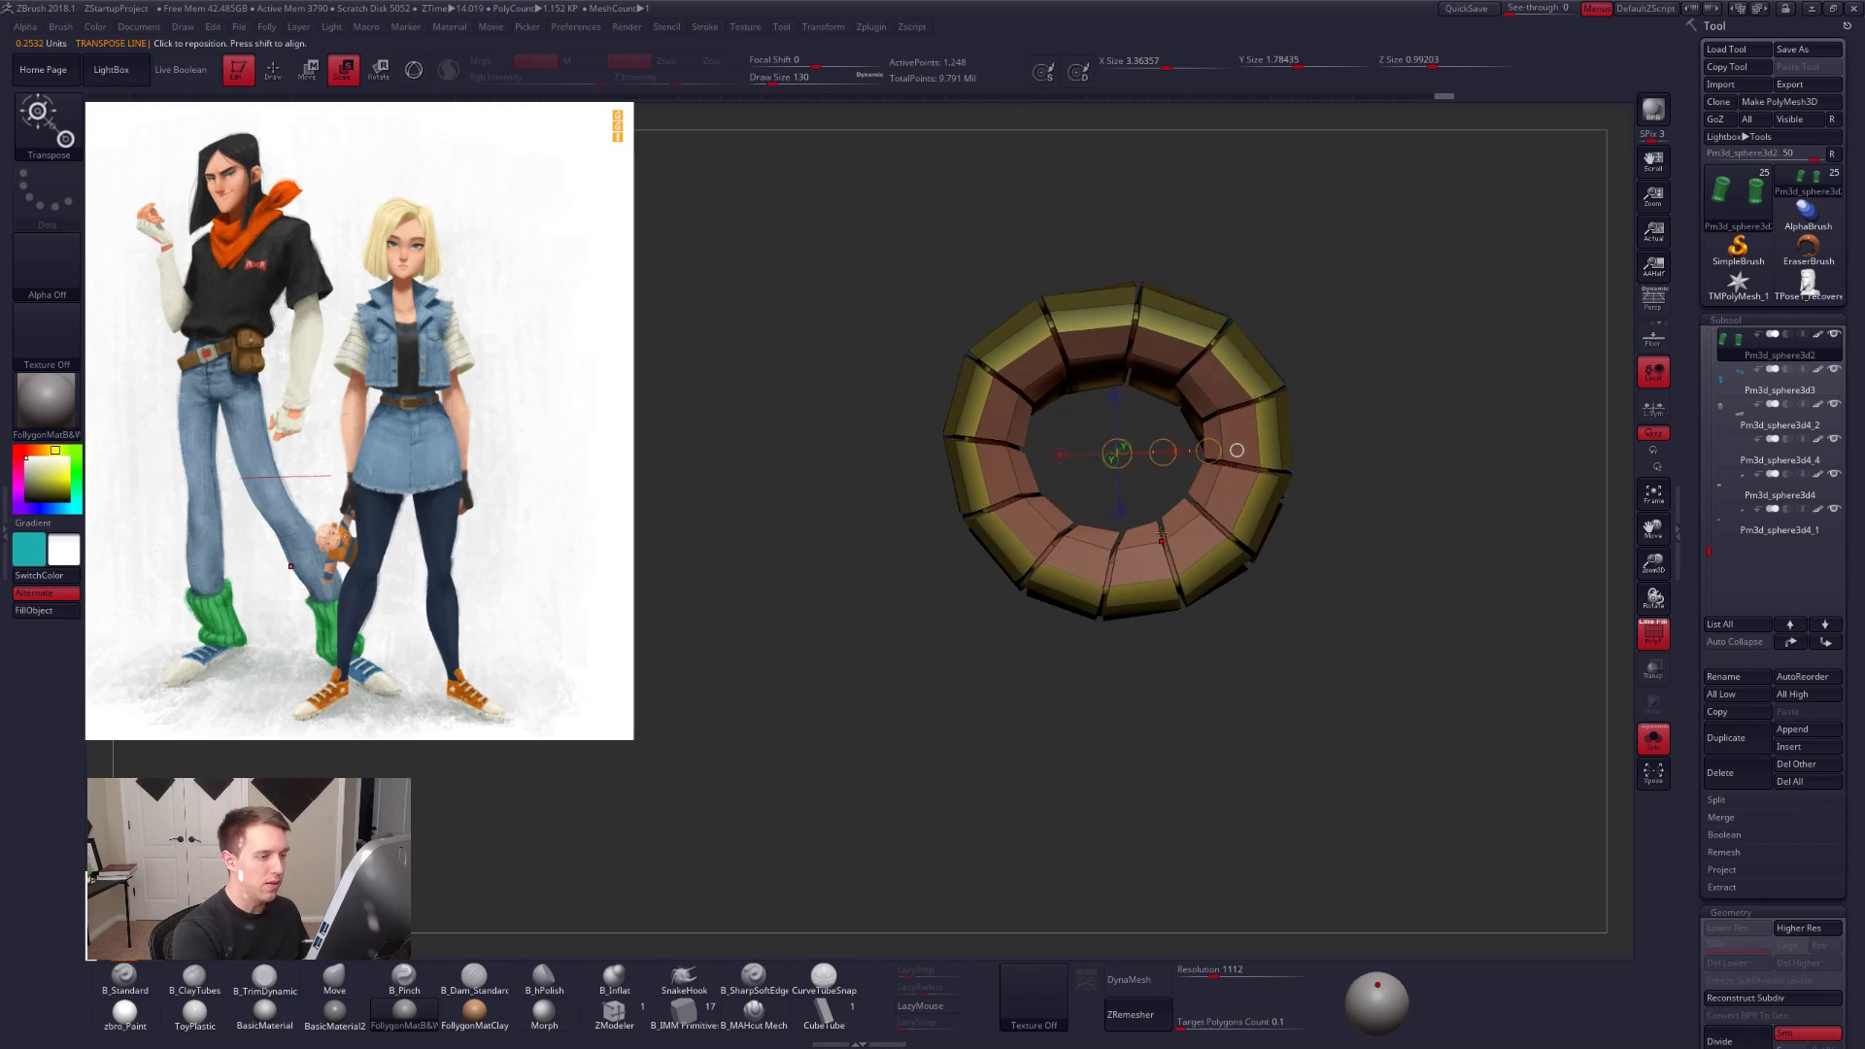
left_click_drag(1211, 451, 1193, 453)
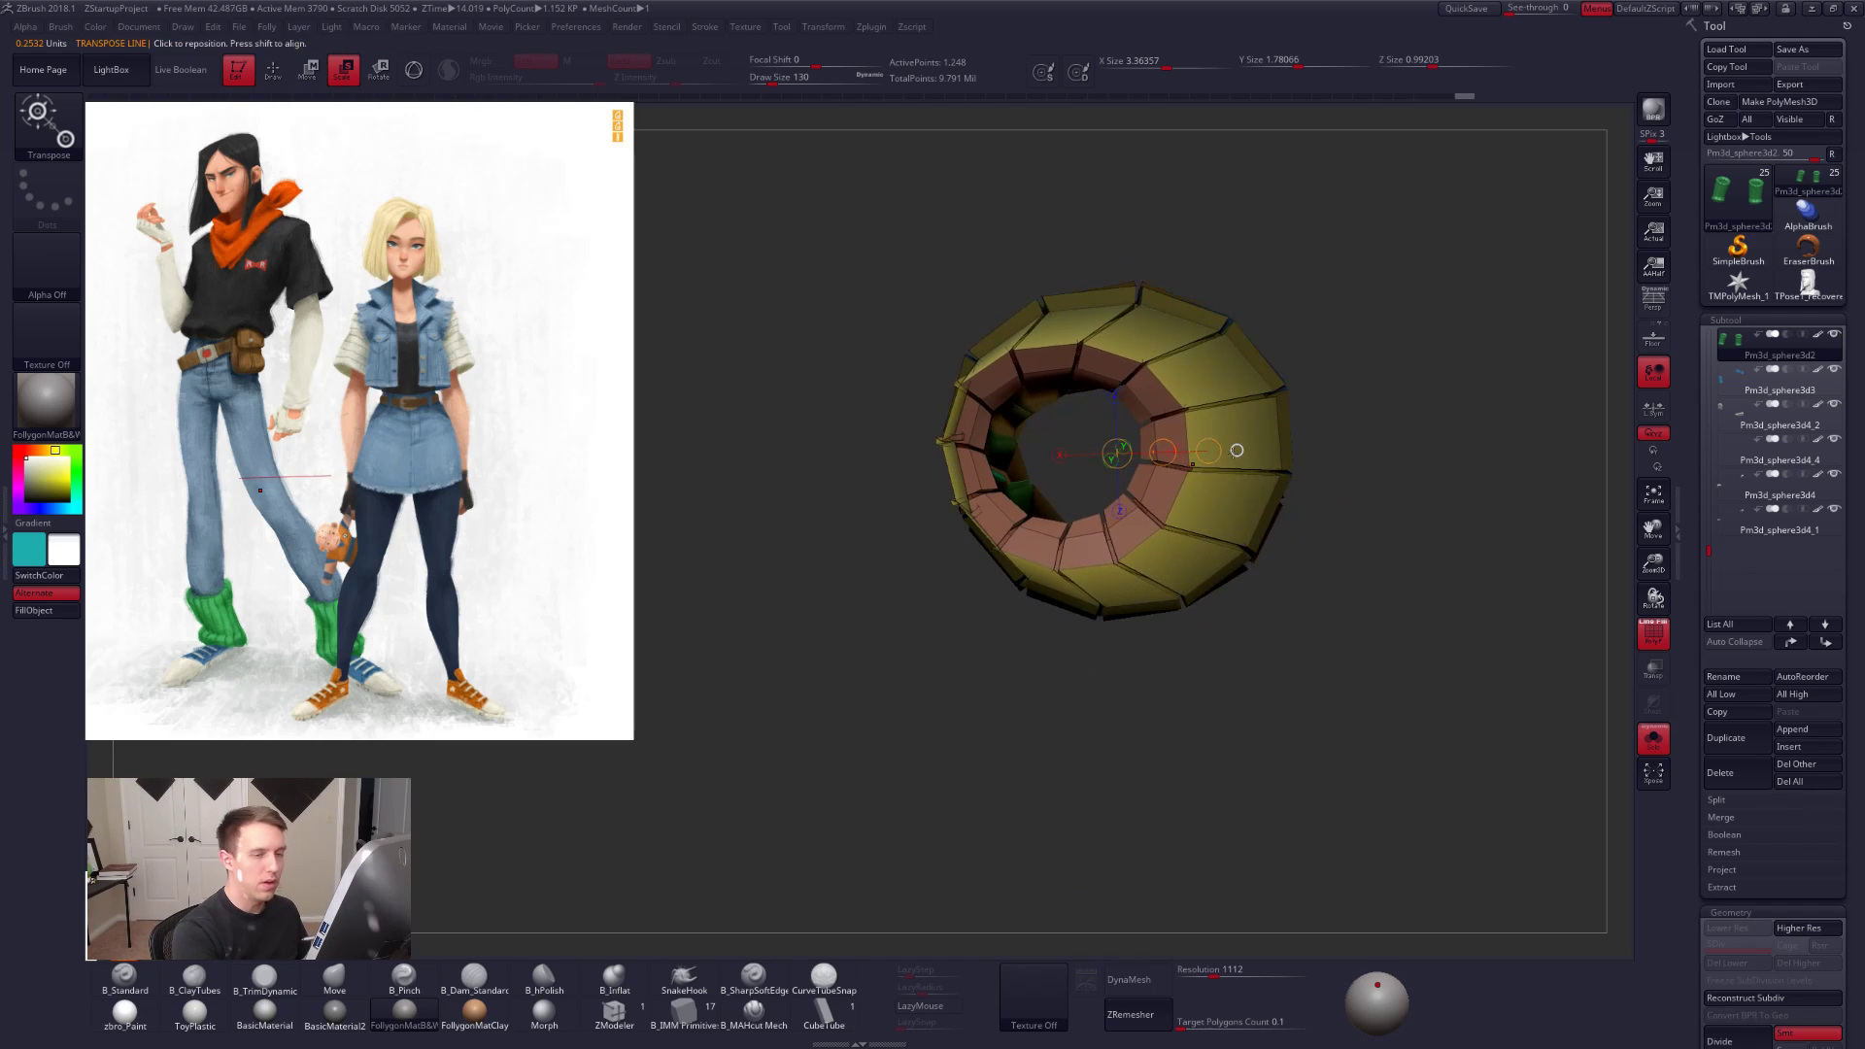
left_click(1654, 410)
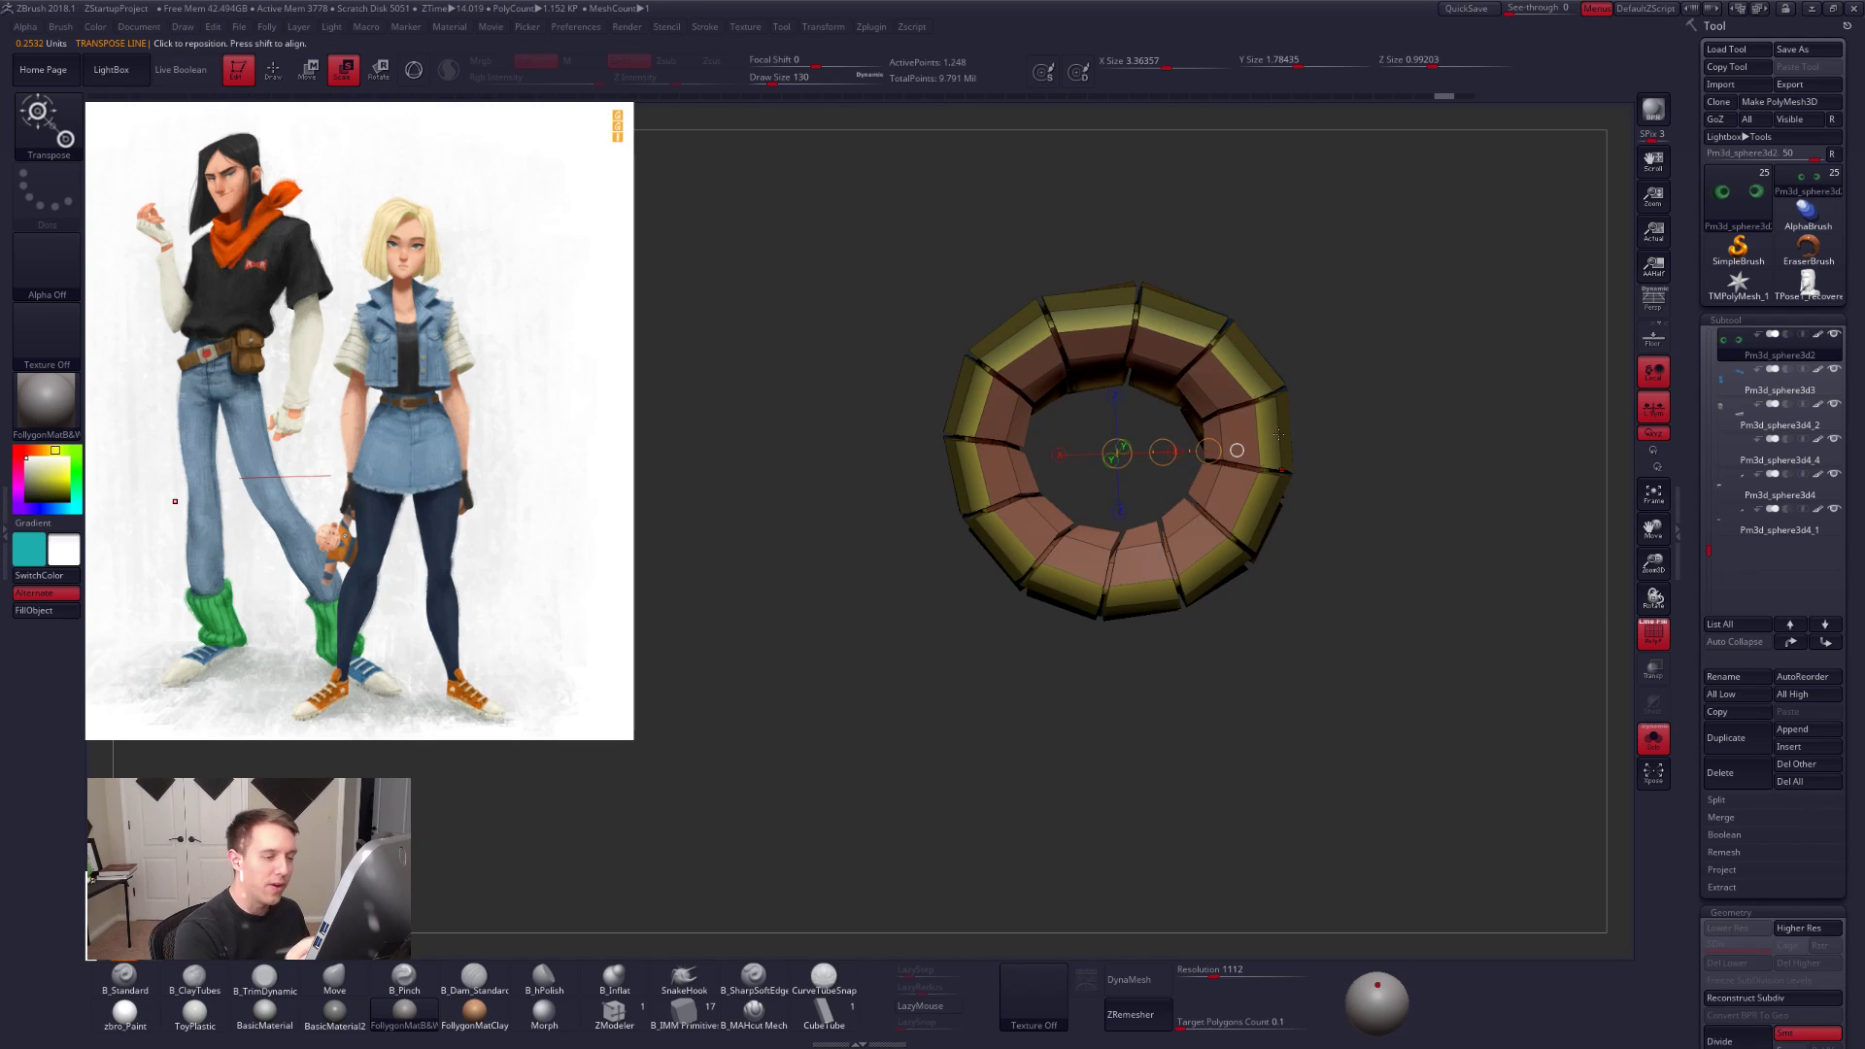
left_click_drag(1210, 449, 1184, 453)
Step: Restore the leg warmers' subdivision smoothing, hide the wireframe, and show the rest of the character
key("d")
left_click_drag(1331, 724, 1332, 632)
key("q")
key("shift+f")
key("alt+s")
left_click_drag(1386, 805, 1389, 754)
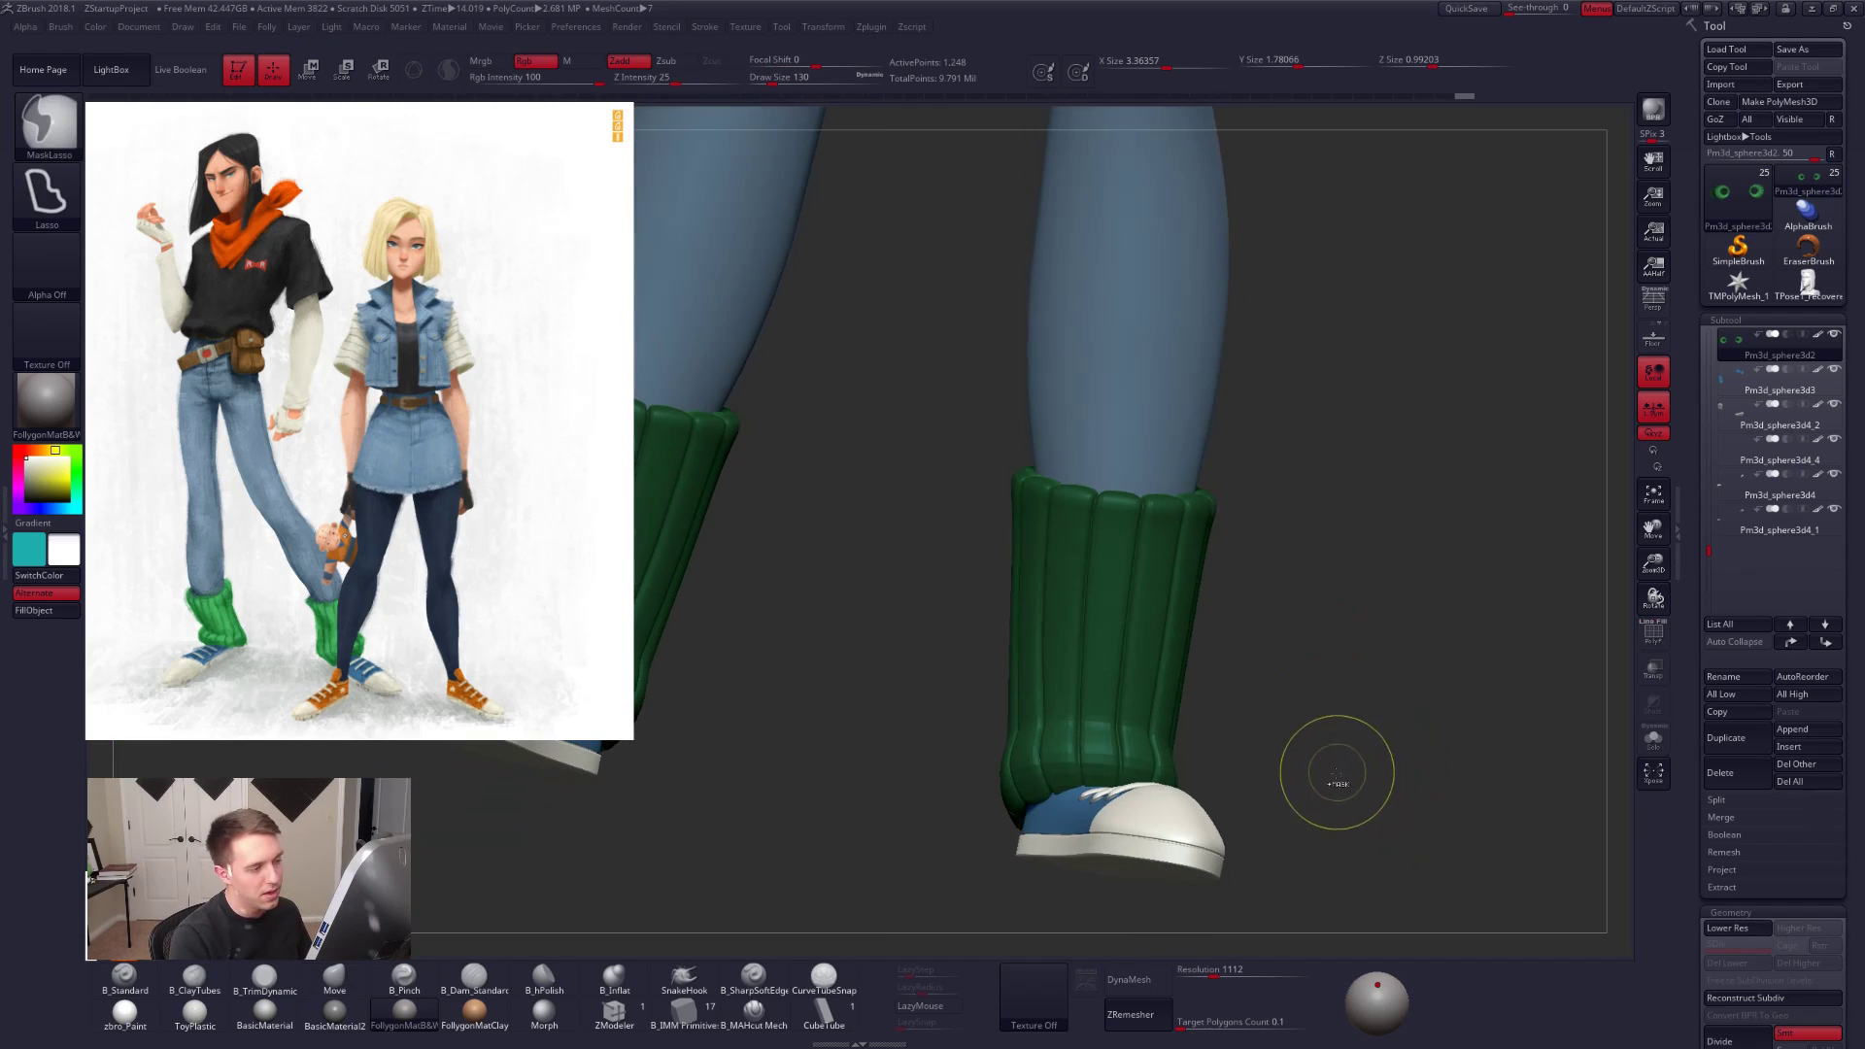
Step: Isolate the leg warmers again with the wireframe shown and subdivision smoothing off
key("alt+s")
left_click_drag(1411, 716, 1122, 615)
mouse_move(1312, 670)
left_mouse_down("alt")
mouse_move(1340, 748)
mouse_move(1302, 675)
mouse_move(1278, 705)
mouse_move(1274, 671)
left_mouse_up("alt")
key("shift+f")
key("shift+d")
Step: Mask the leg warmer's lower cuff and make it a separate polygroup
mouse_move(1010, 583)
left_mouse_down()
mouse_move(1236, 607)
mouse_move(1368, 588)
mouse_move(1229, 659)
mouse_move(1302, 733)
mouse_move(1253, 583)
mouse_move(1133, 557)
mouse_move(1081, 654)
left_mouse_up()
mouse_move(954, 426)
left_mouse_down("ctrl")
mouse_move(939, 544)
mouse_move(1380, 394)
left_mouse_up("ctrl")
right_click_drag(1199, 477, 1157, 499, "ctrl")
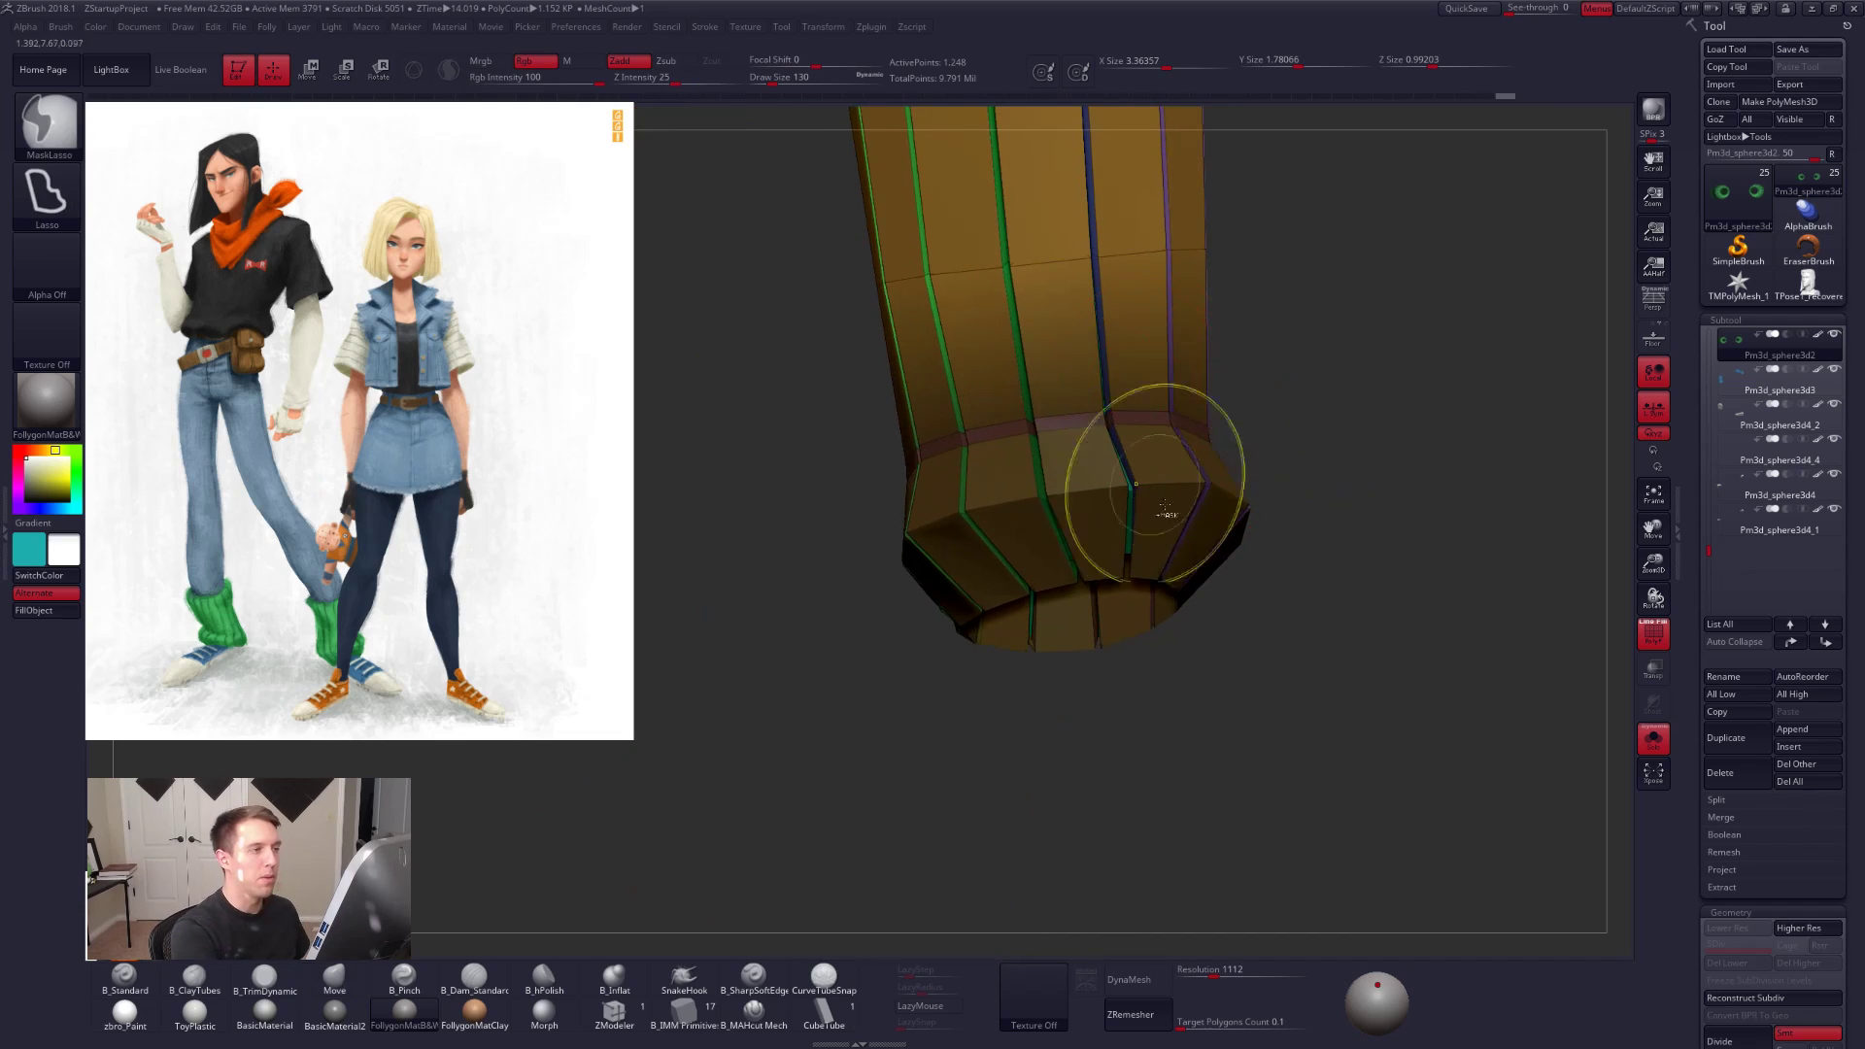
key("ctrl+w")
right_click_drag(1181, 661, 1168, 581, "ctrl")
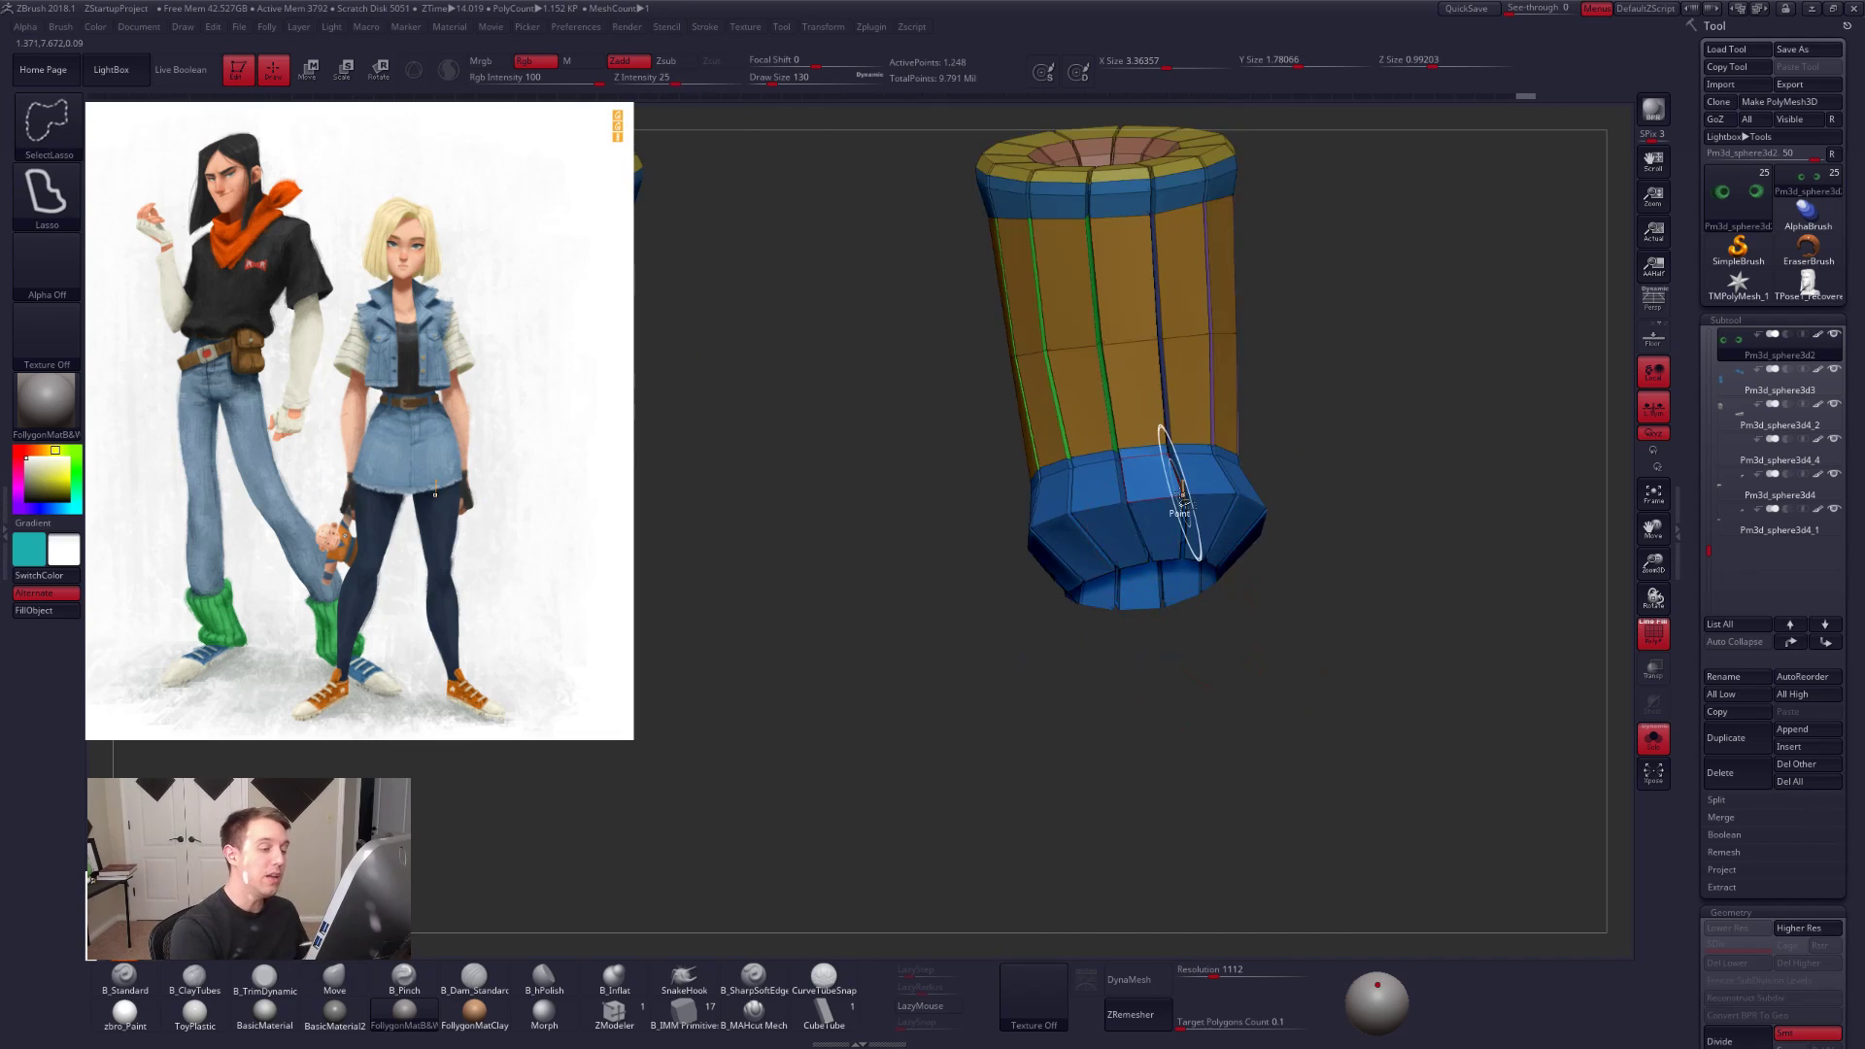
left_click_drag(1301, 747, 1255, 679)
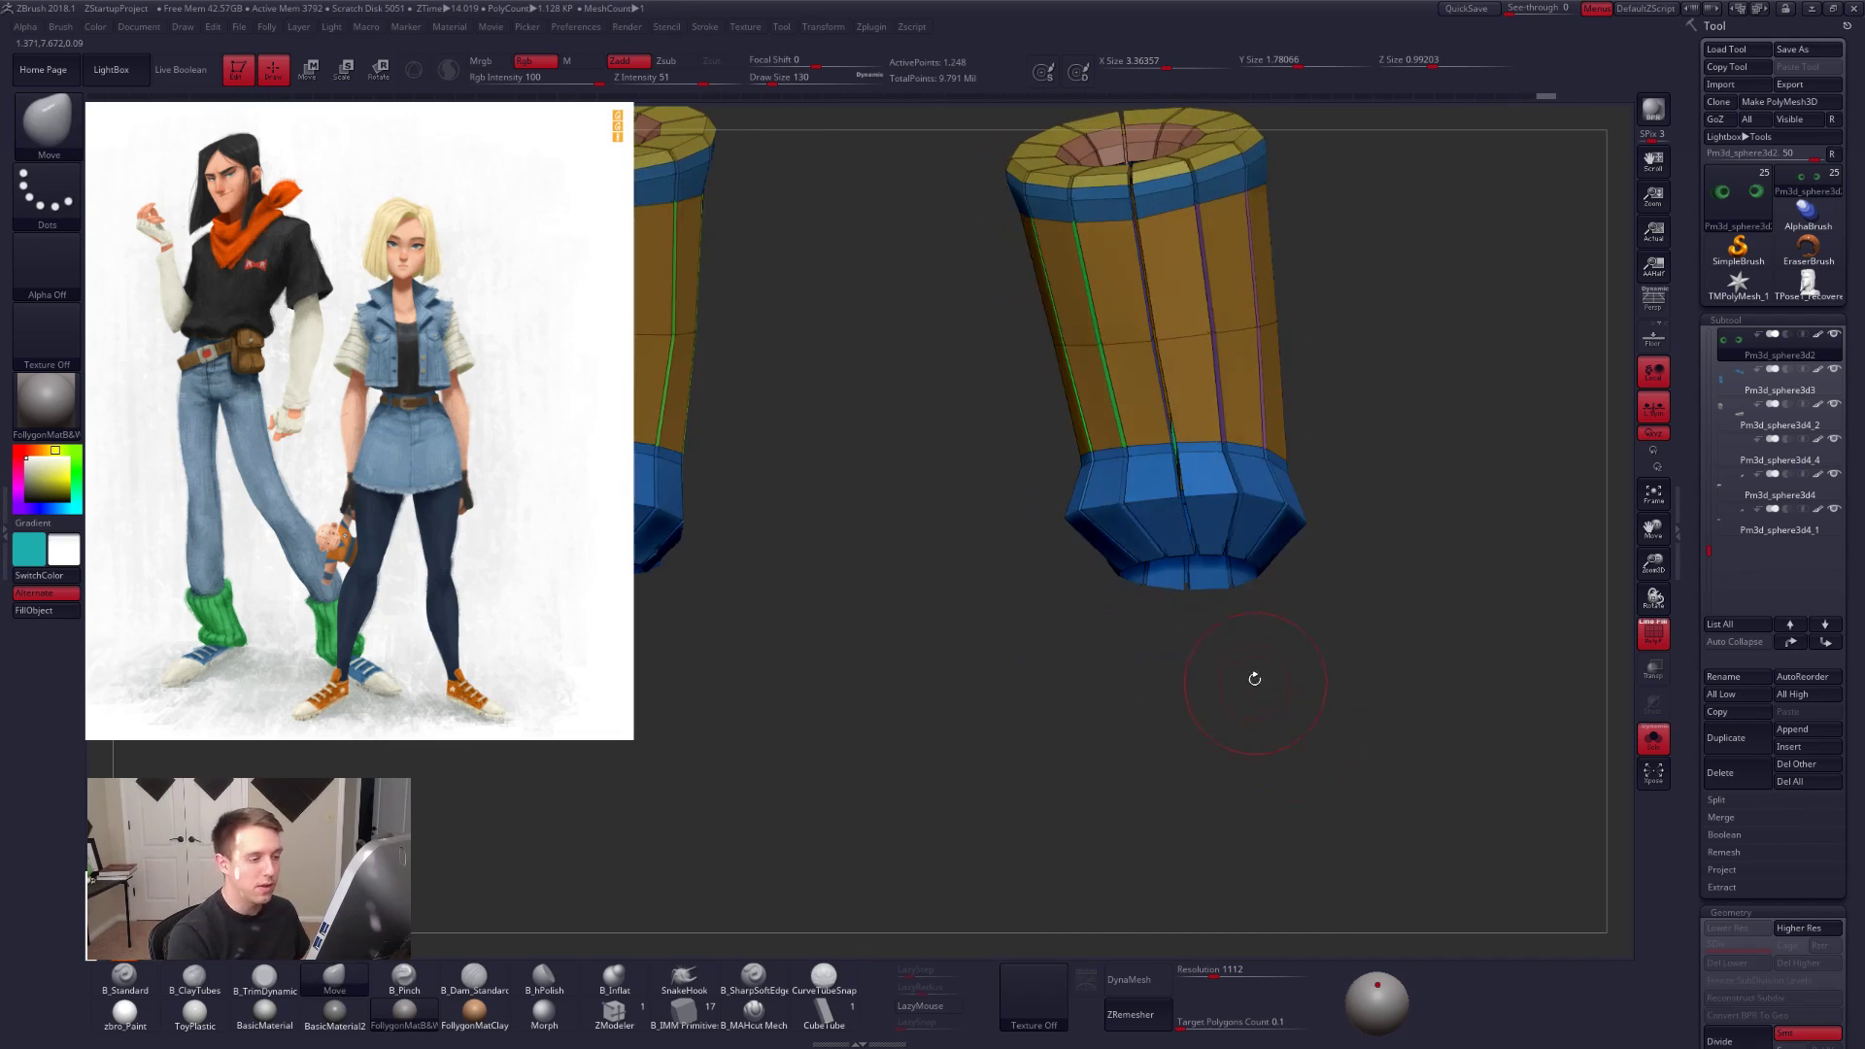
Step: Mask the underside faces of the lower cuff and assign them their own polygroup
right_click_drag(1198, 506, 1165, 646, "ctrl")
left_click(1226, 505, "ctrl+shift")
right_click_drag(1240, 521, 1197, 495, "alt")
left_click(1250, 732, "ctrl+shift")
left_click(1207, 573, "ctrl+alt")
key("ctrl+w")
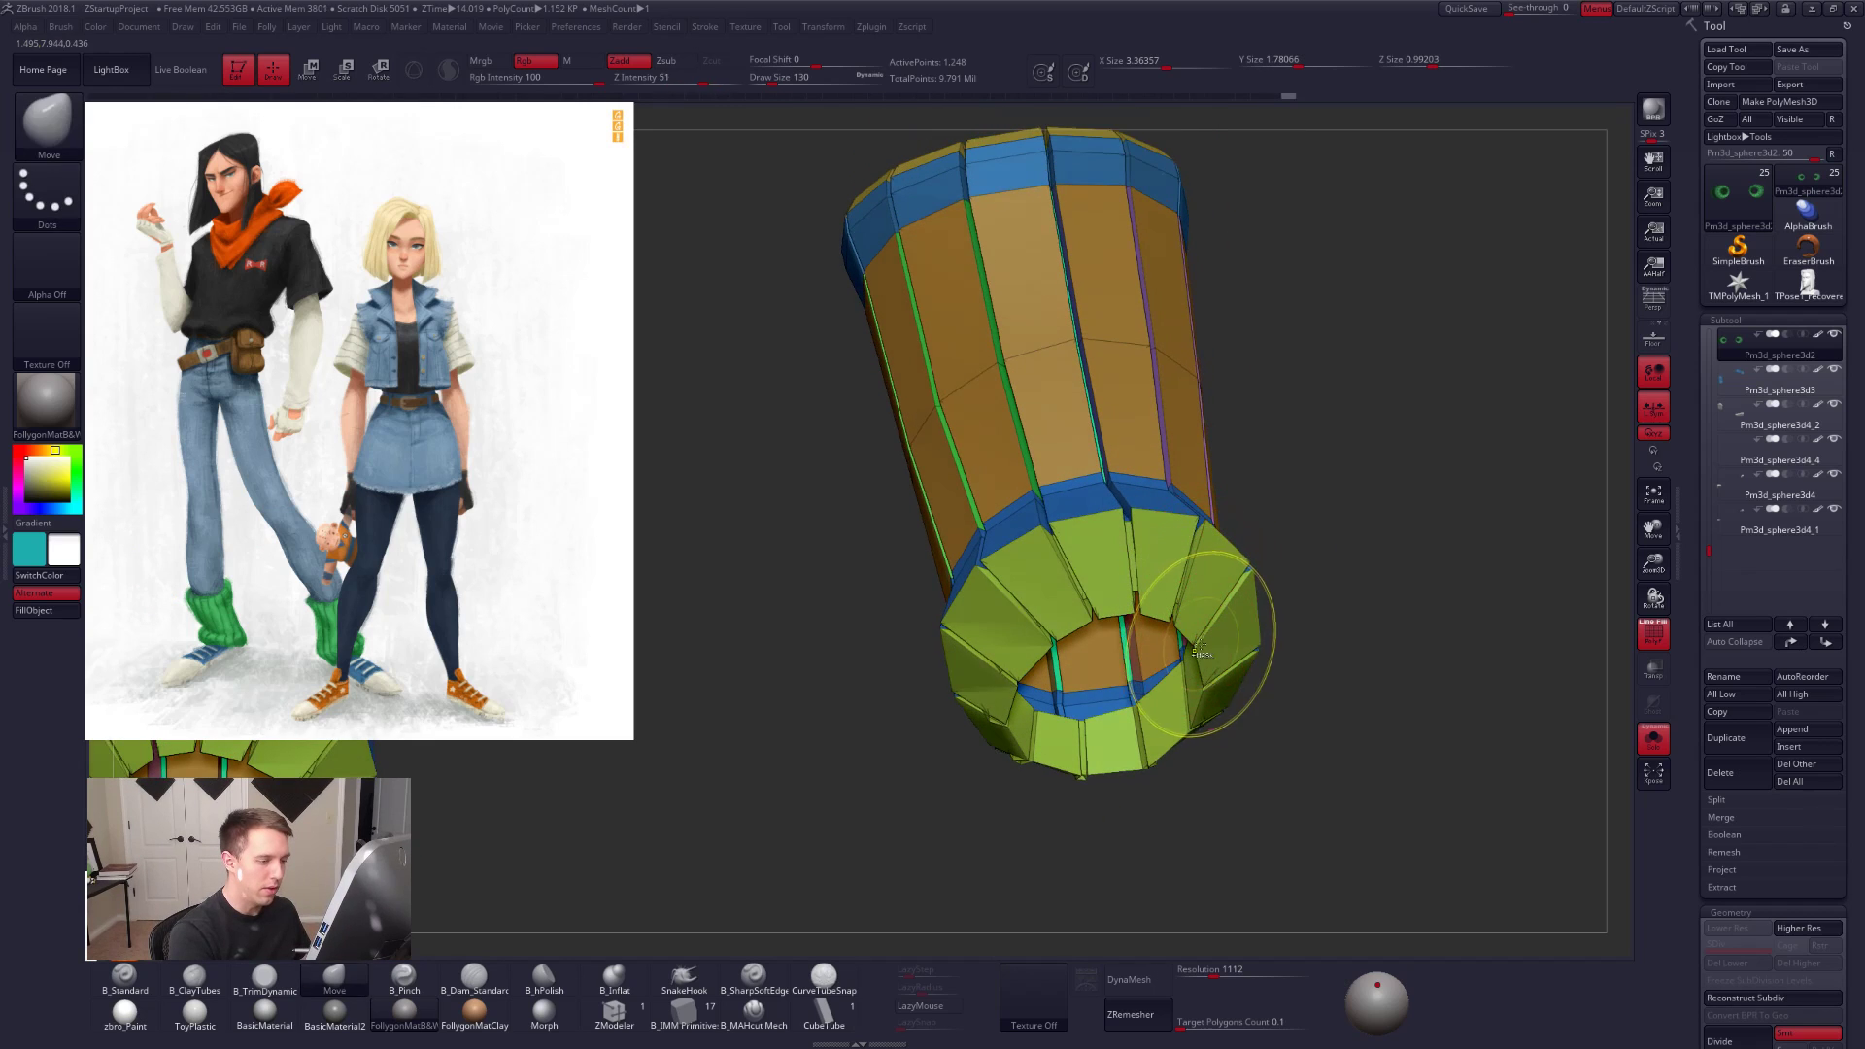
Step: Isolate and mask the inner ring of faces at the leg warmer's bottom opening, and make it a separate polygroup
left_click(1200, 652, "ctrl+shift")
left_click(1323, 631, "ctrl")
left_click(1331, 630, "ctrl+shift")
left_click(1242, 630, "ctrl")
key("ctrl+w")
right_click_drag(1256, 626, 1301, 563)
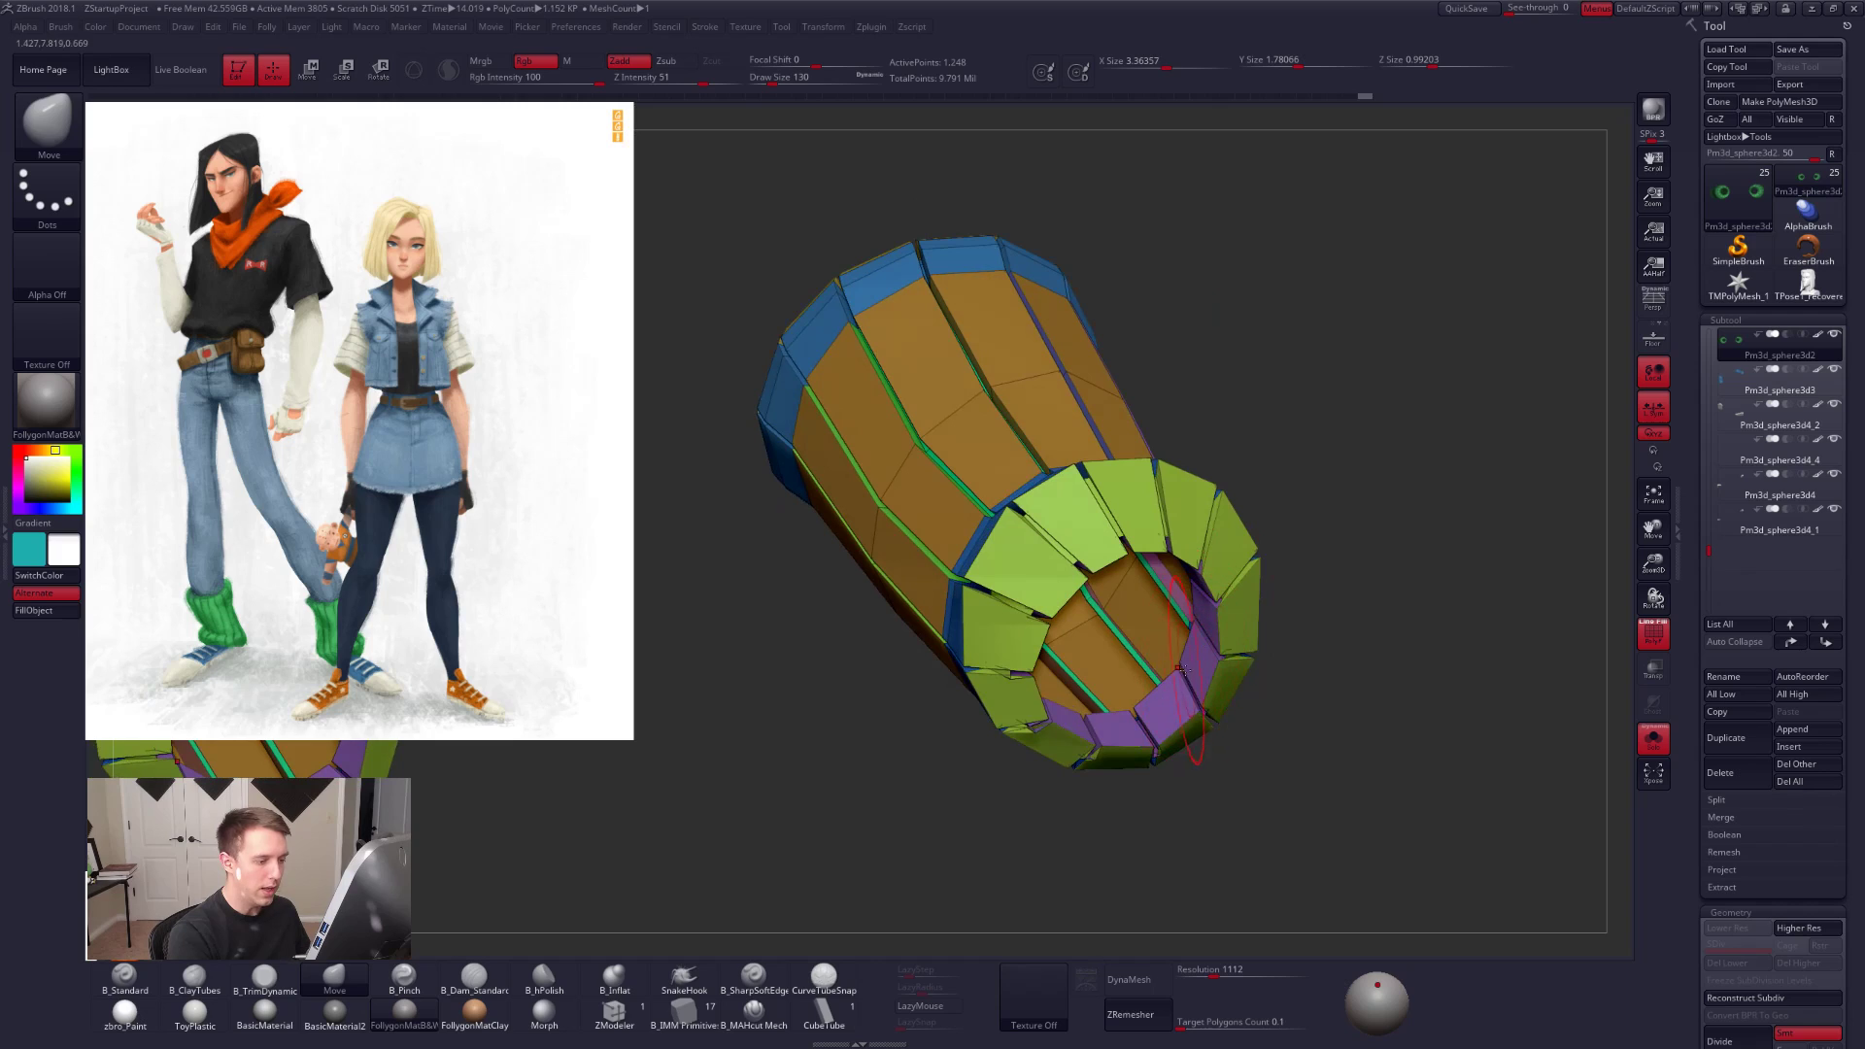
Step: Mask everything except the inner ring and scale it inward to narrow the leg warmer's bottom opening
key("w")
left_click(1180, 673, "ctrl")
right_click_drag(1247, 703, 1248, 661)
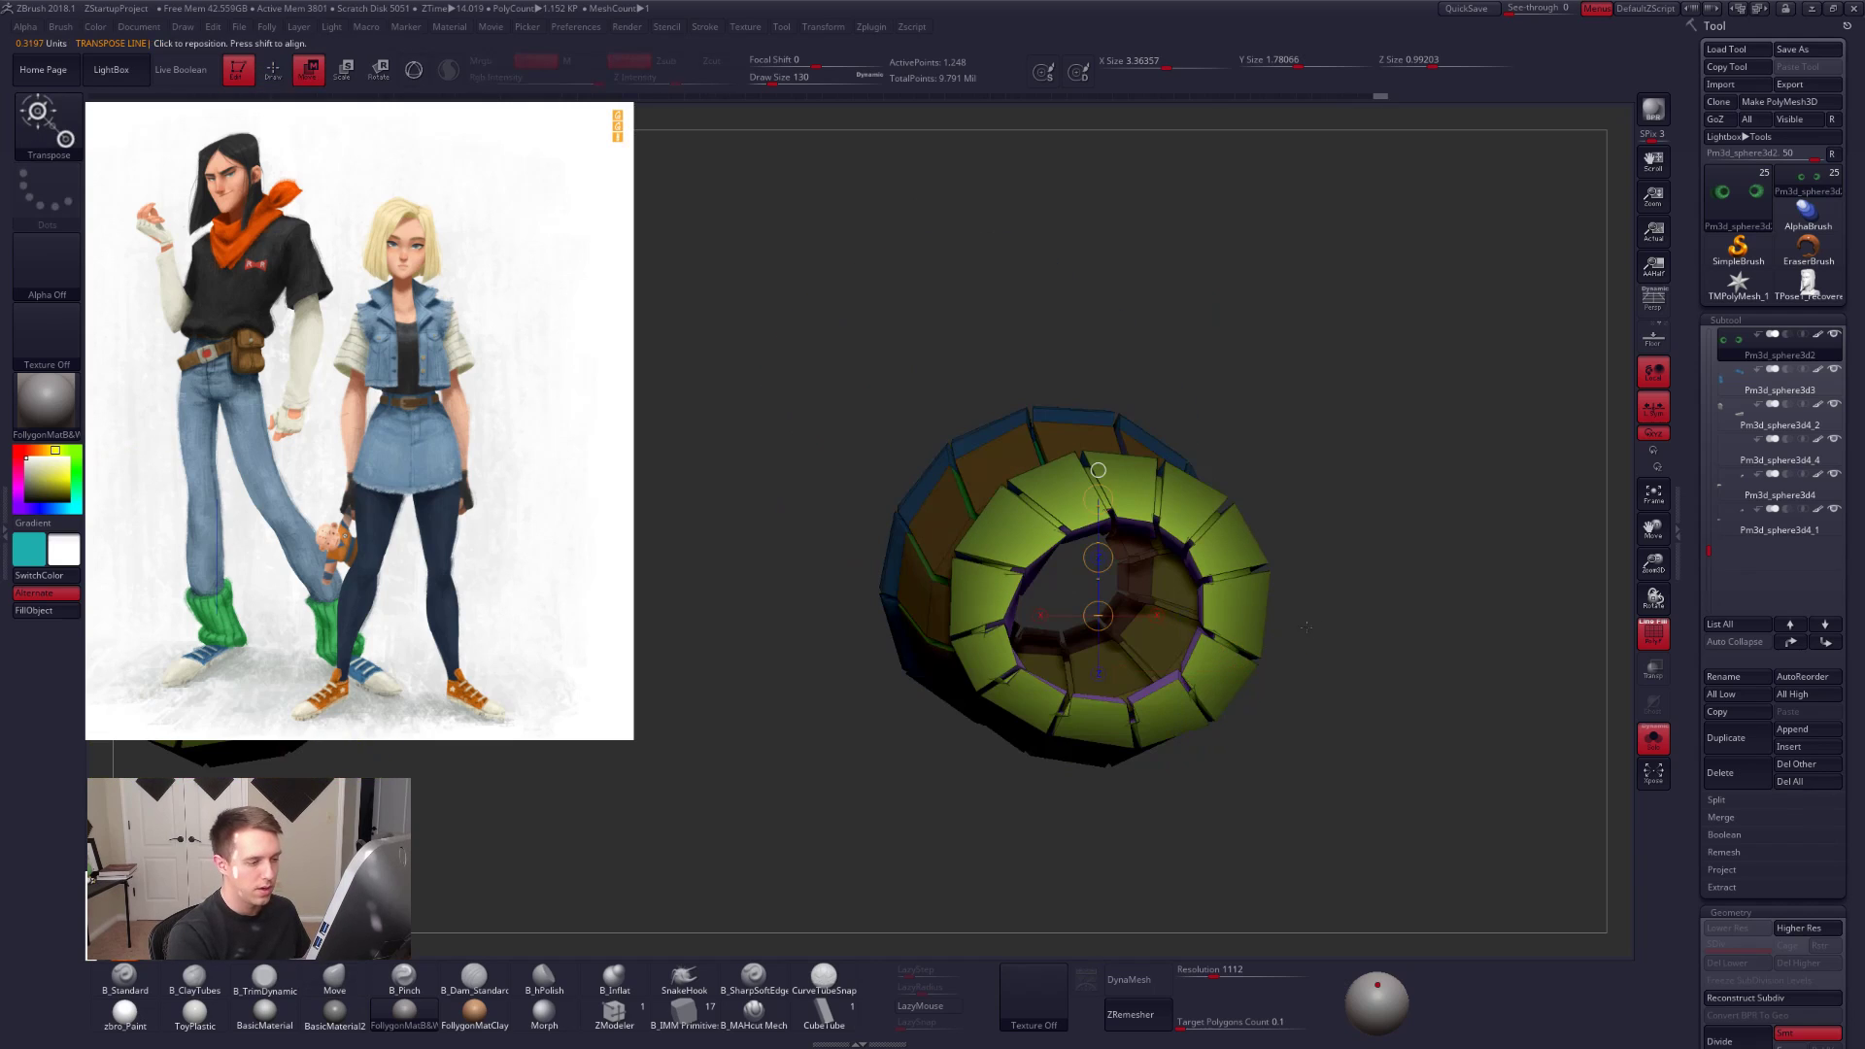
key("e")
left_click_drag(1214, 615, 1115, 609)
key("d")
Step: Check the leg warmer's underside against the shoe with the rest of the character shown, and clear the mask
key("q")
mouse_move(1261, 712)
left_mouse_down()
mouse_move(1207, 821)
mouse_move(1264, 782)
mouse_move(1256, 801)
left_mouse_up()
key("shift+f")
key("shift+s")
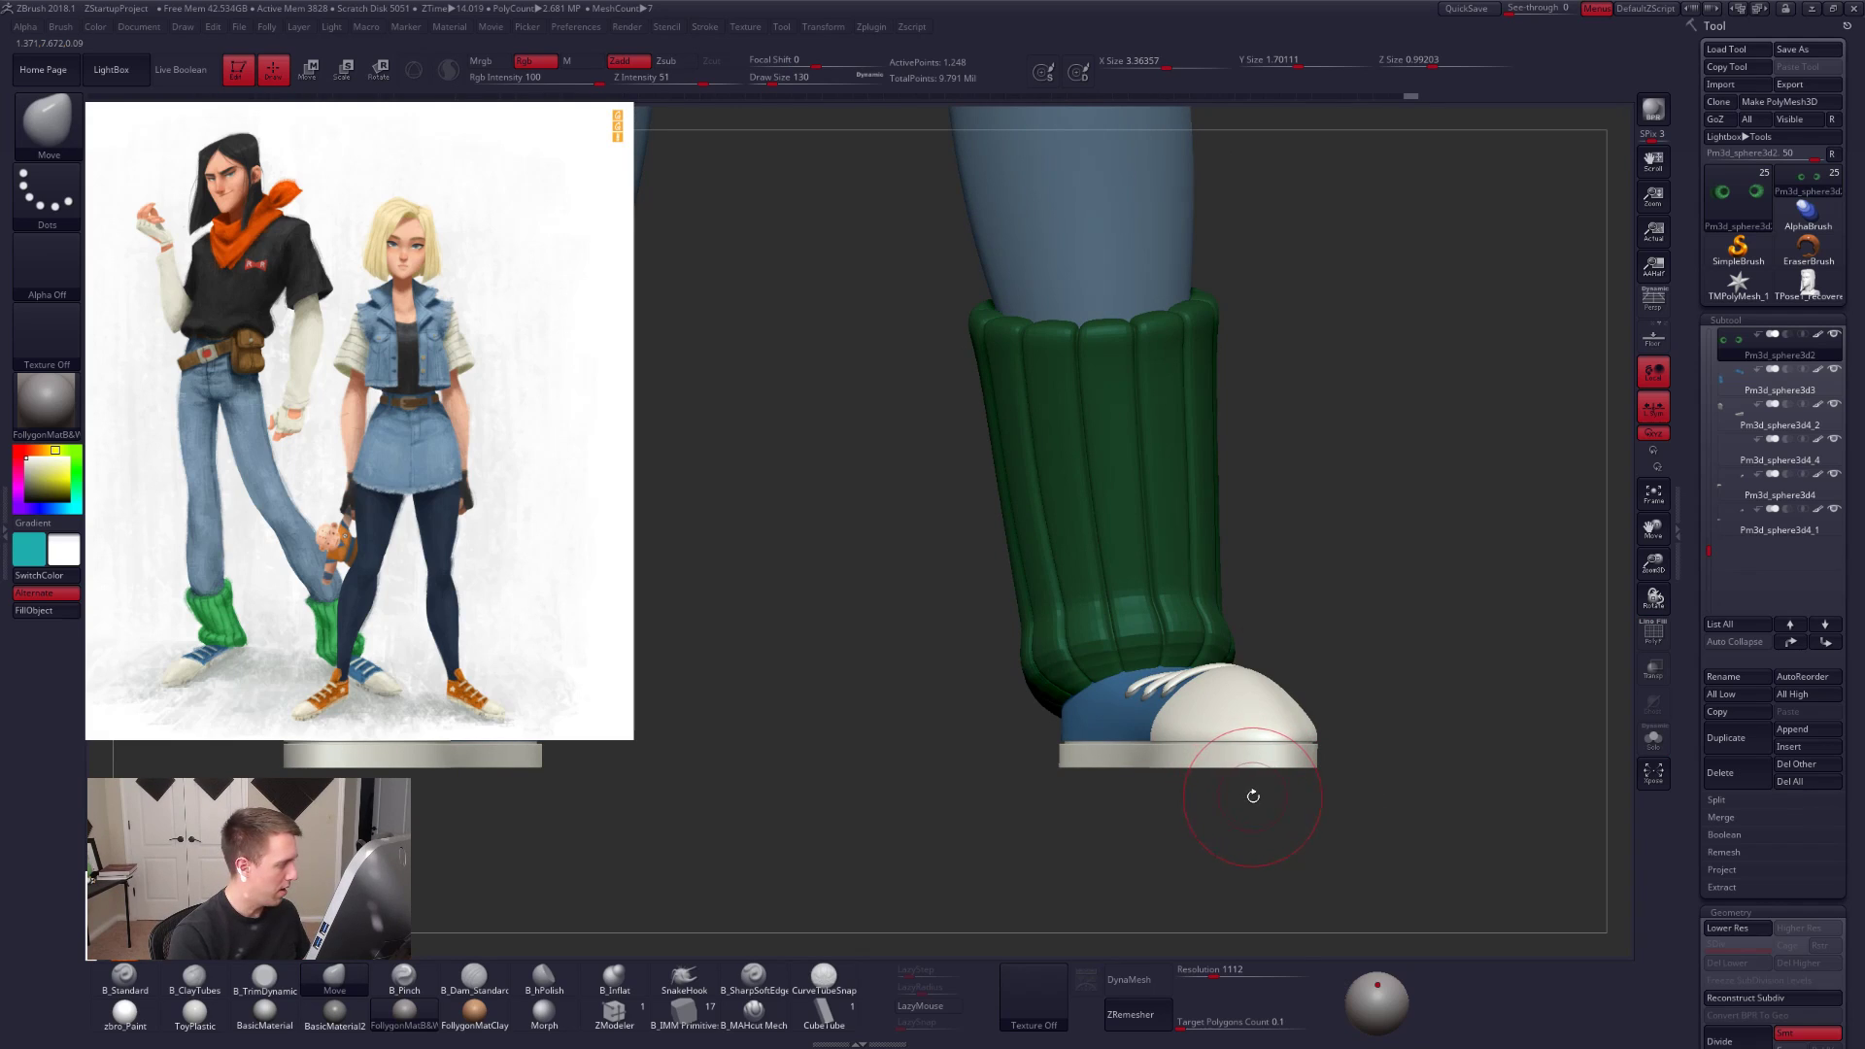
key("shift+d")
left_click_drag(972, 707, 1312, 691)
left_click_drag(1045, 794, 1069, 821, "ctrl")
left_click_drag(903, 806, 1063, 758)
Step: Isolate the leg warmers and bevel the complete edge loop between the lower cuff and its underside with ZModeler
key("alt+s")
left_click_drag(1058, 836, 1073, 767, "alt")
key("shift+f")
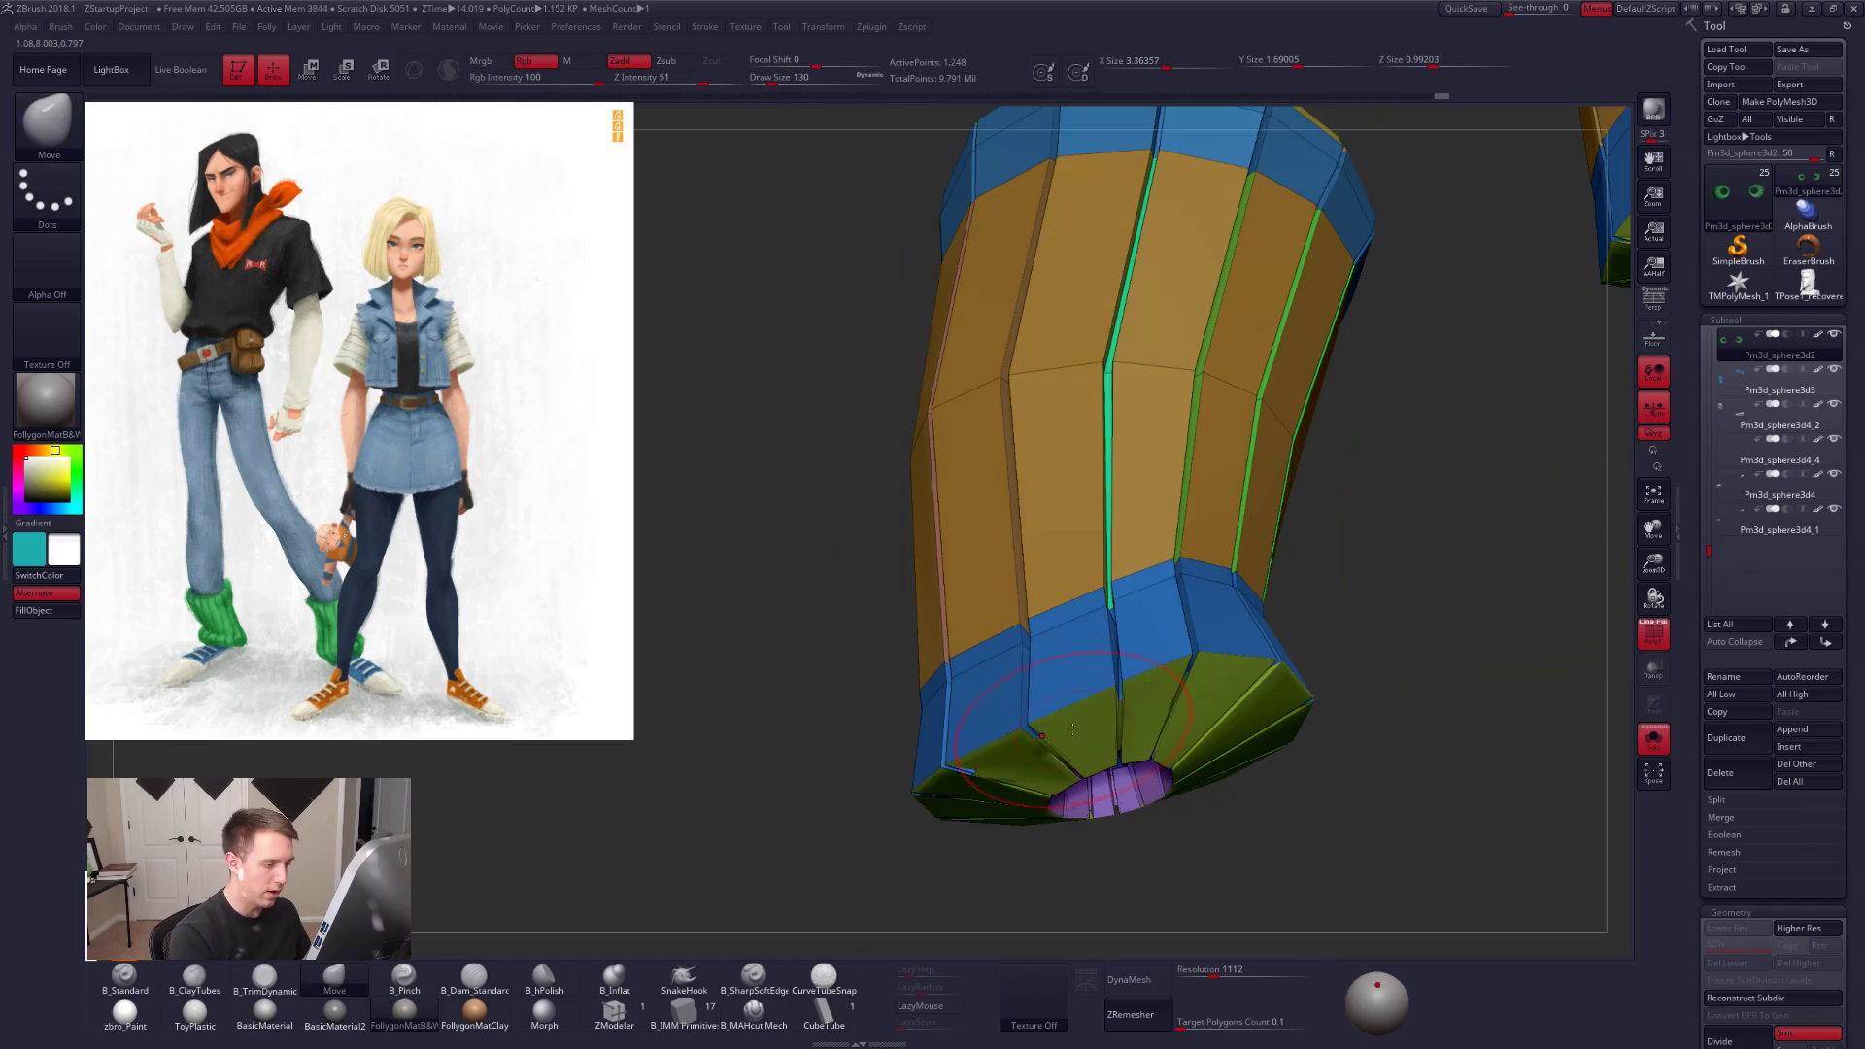
left_click(615, 1013)
key("space")
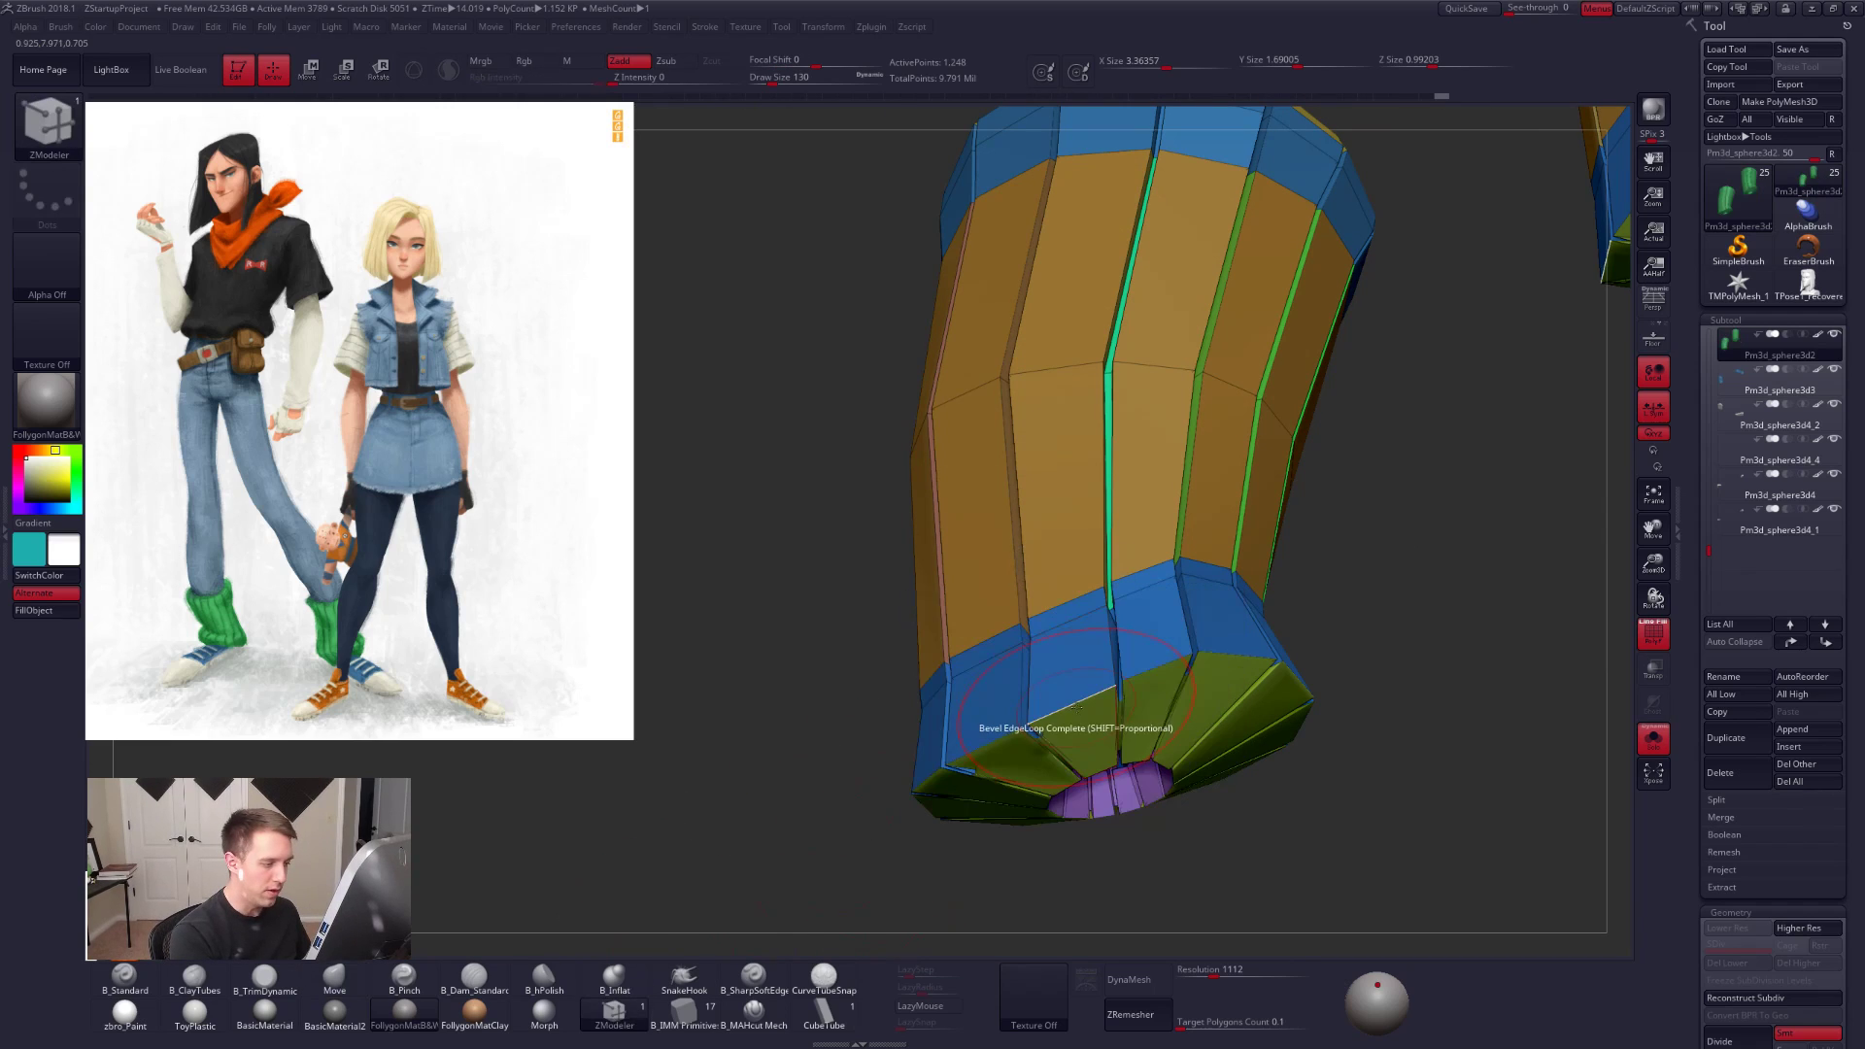
key("d")
left_click_drag(1098, 855, 1178, 725)
key("shift+f")
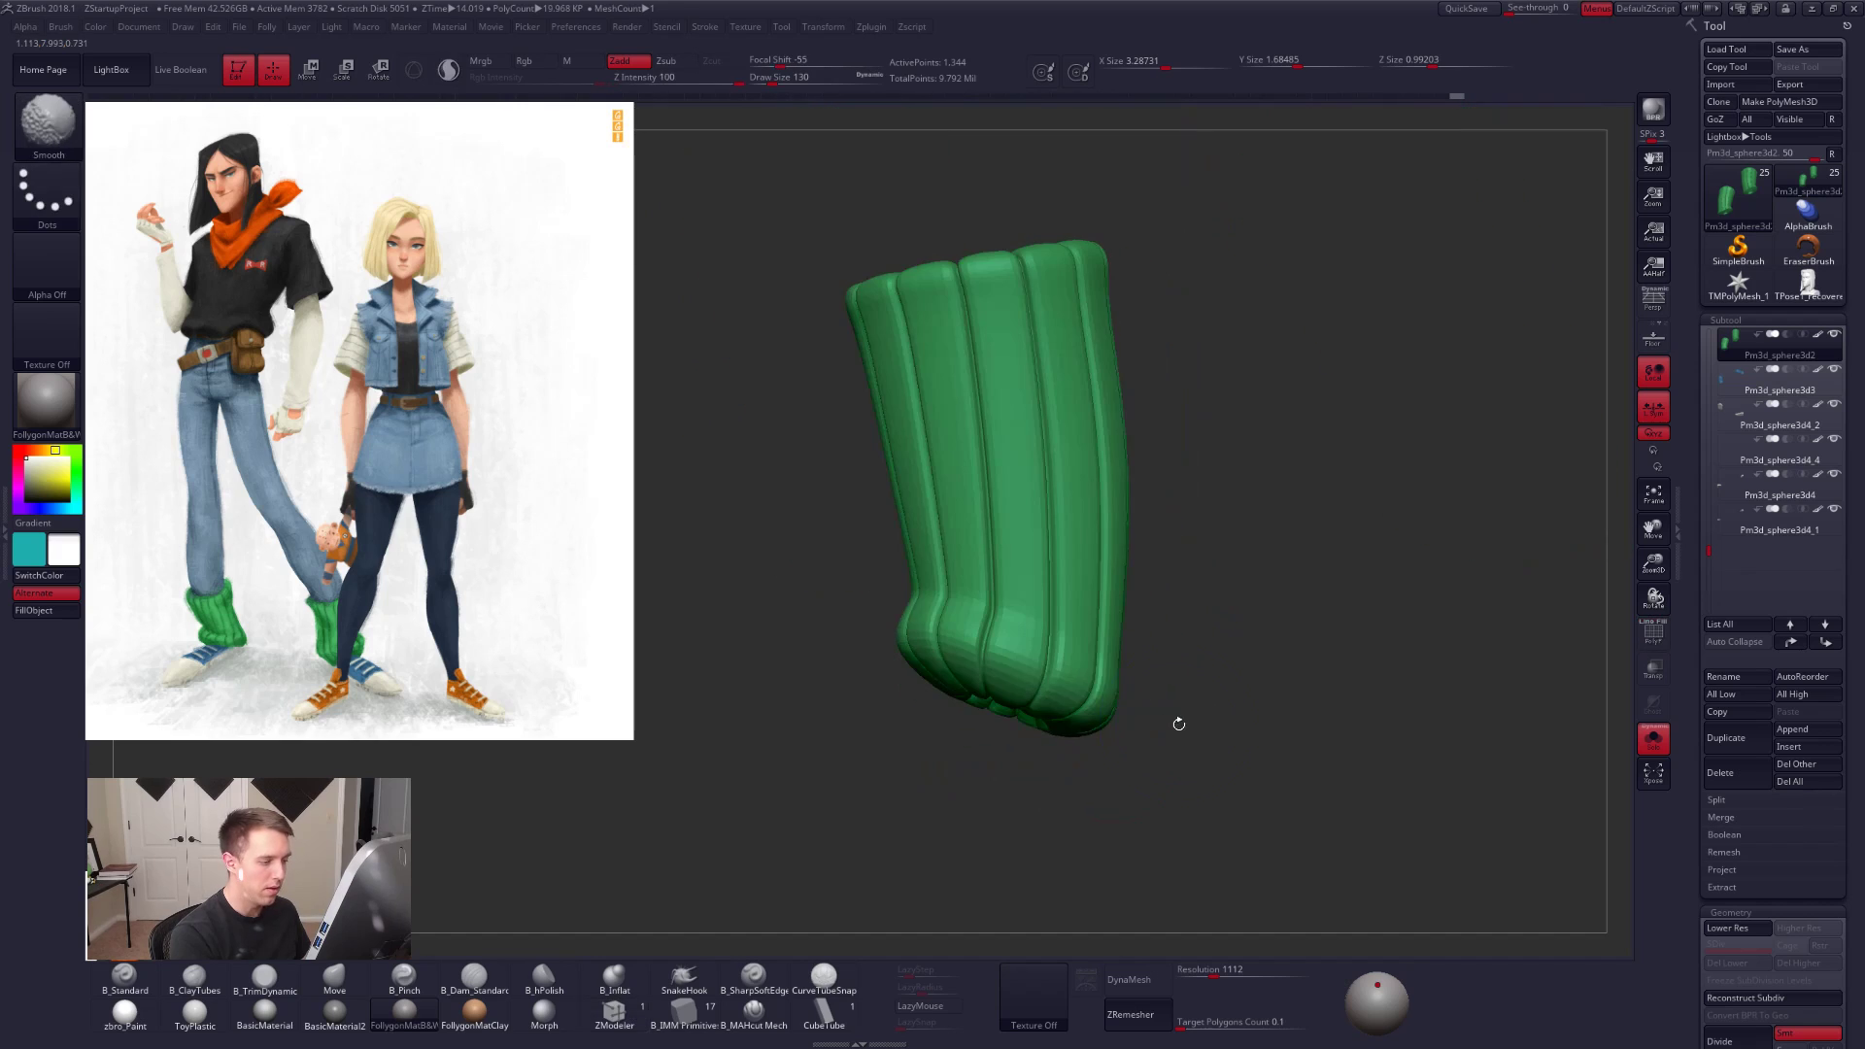
Step: Show the rest of the character and switch to the Move brush with a draw size of 170
key("alt+s")
left_click_drag(1097, 806, 1266, 796, "alt")
key("b")
key("m")
key("v")
key("s")
left_click_drag(1092, 657, 1099, 657)
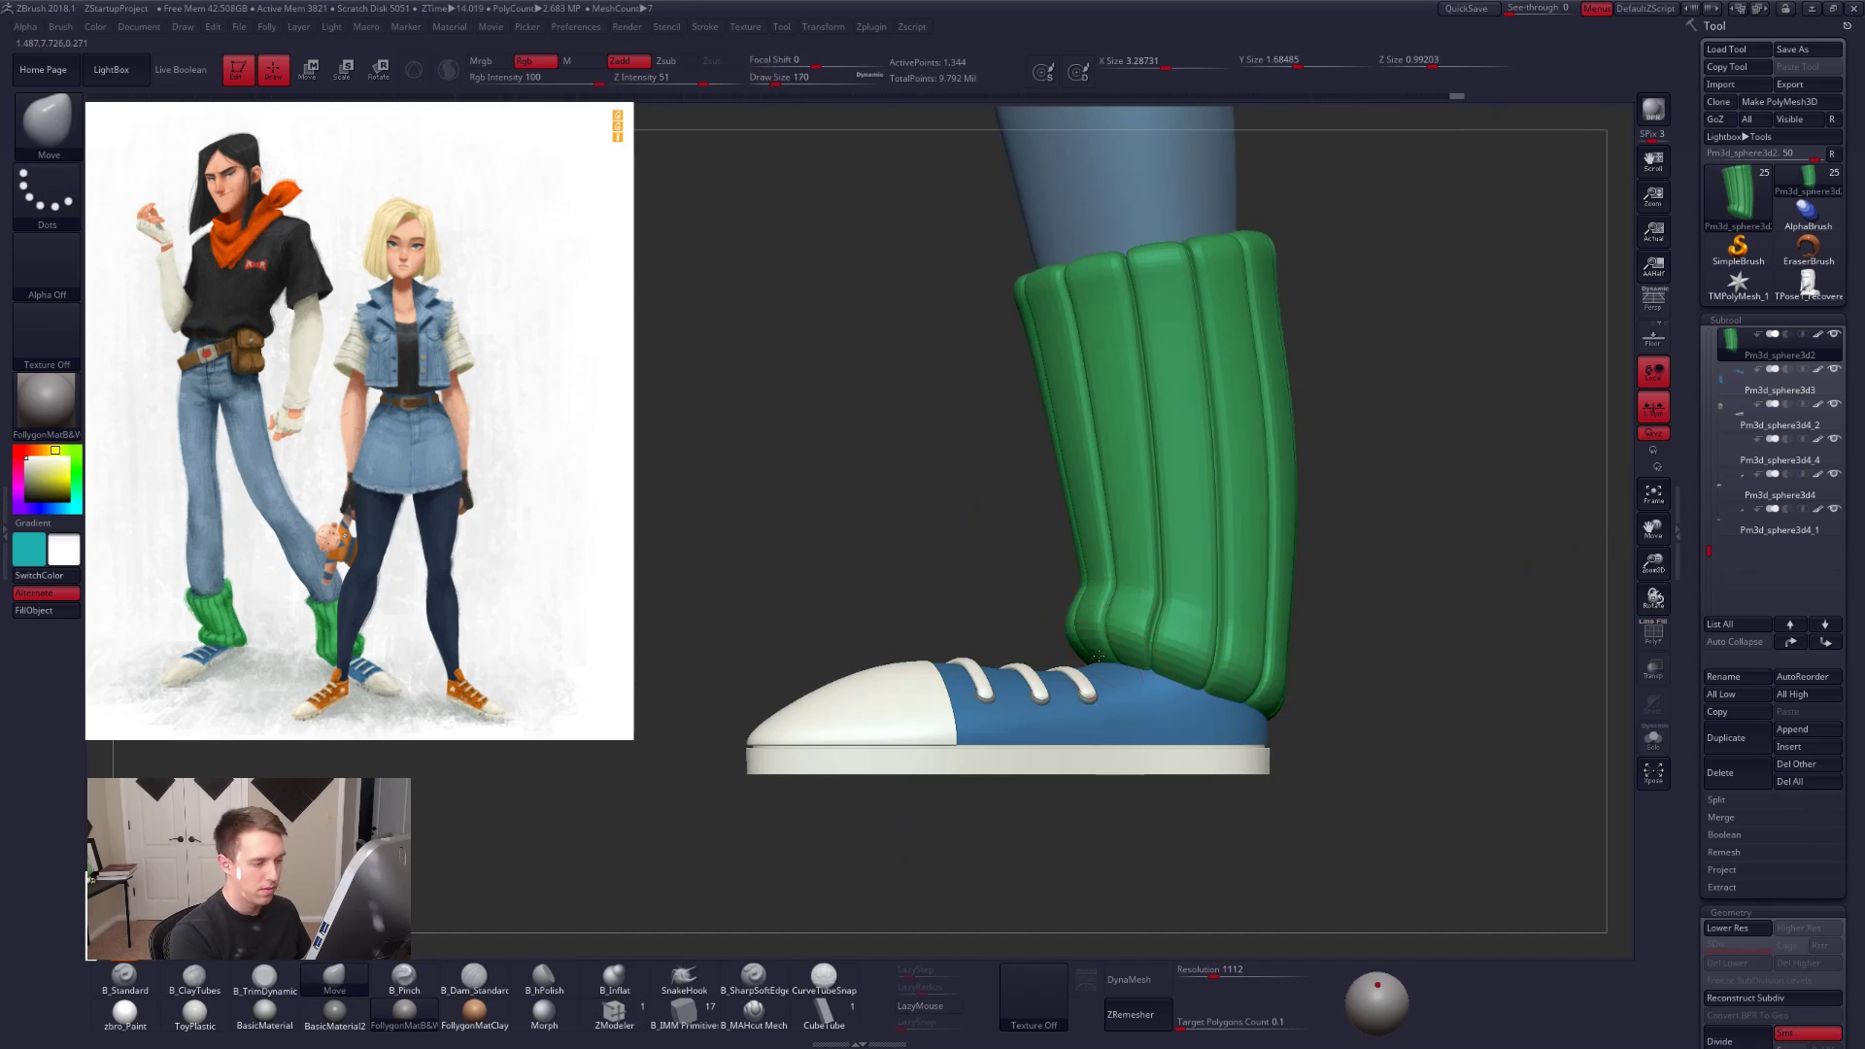
Step: Examine the beveled lower cuff against the shoe and in isolation, with the wireframe and then with smoothing only
mouse_move(1117, 825)
left_mouse_down()
mouse_move(1186, 869)
mouse_move(1239, 826)
left_mouse_up()
key("space")
left_click_drag(1115, 707, 1124, 707)
key("shift+d")
key("shift+f")
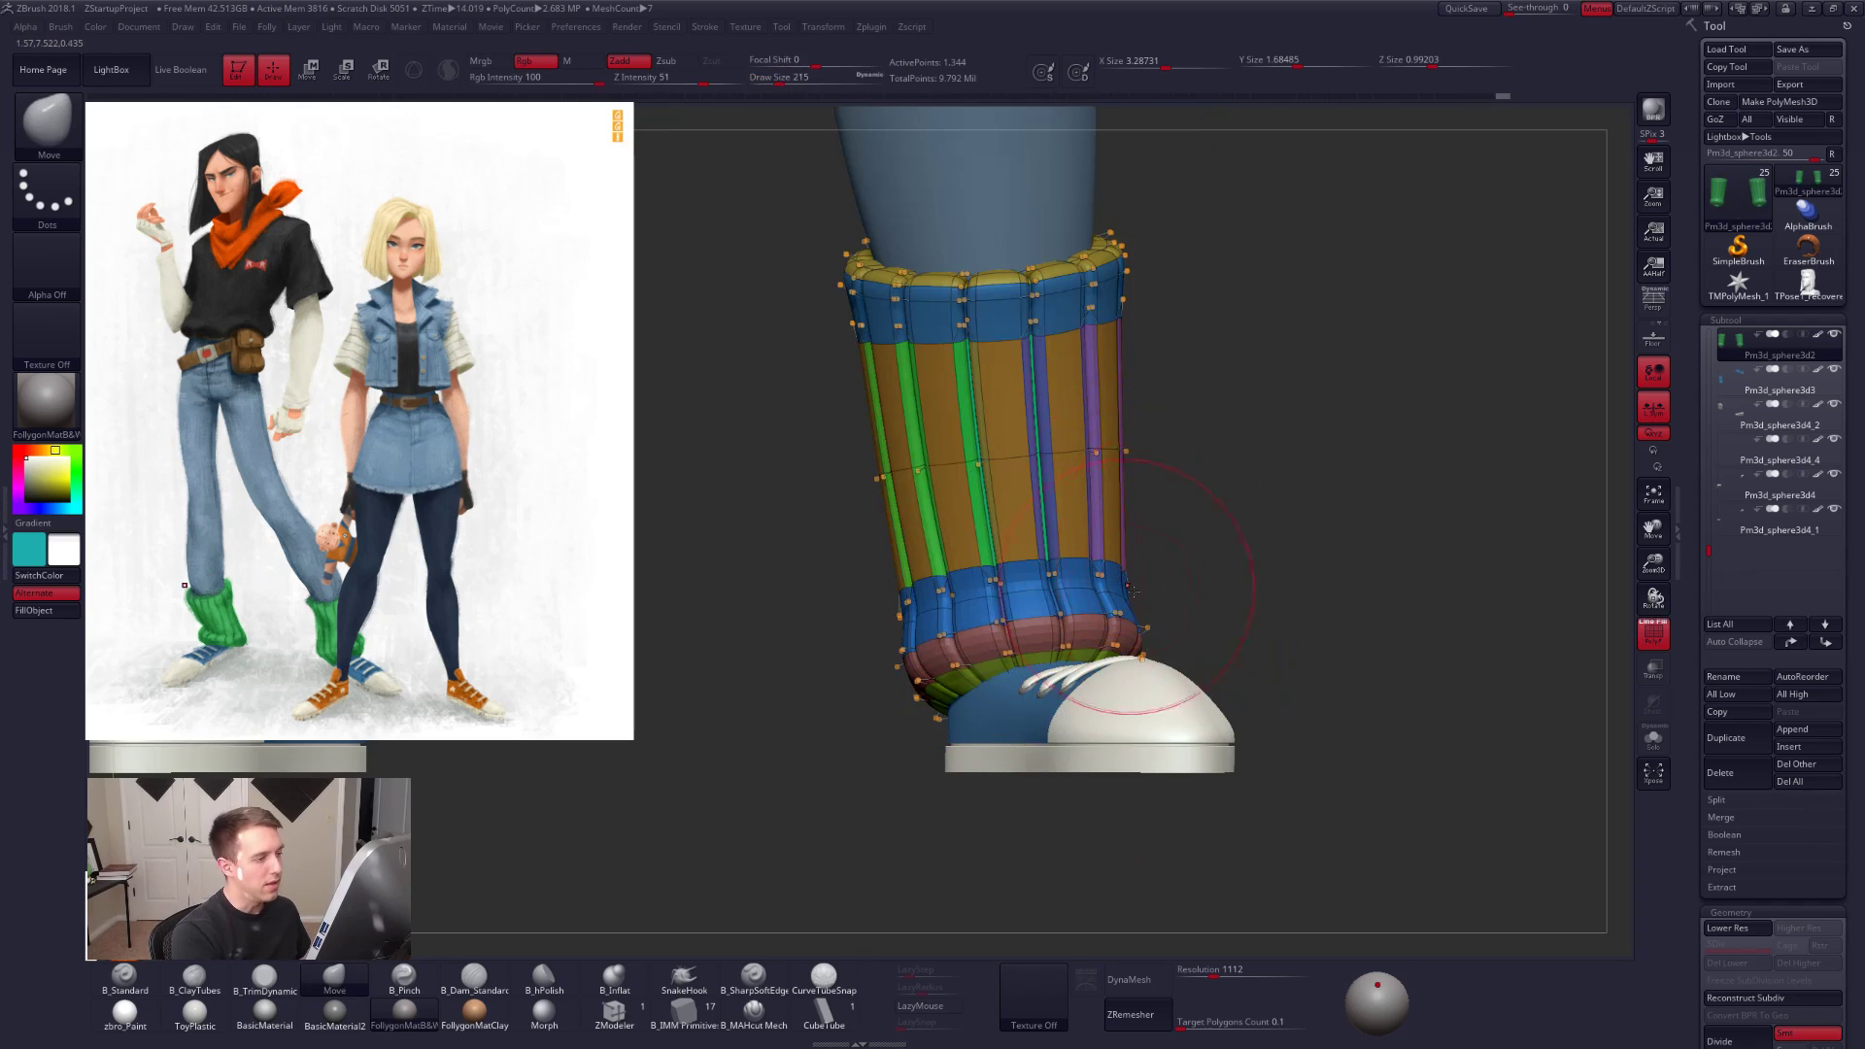
key("shift+d")
key("alt+s")
mouse_move(1361, 791)
left_mouse_down()
mouse_move(1399, 811)
mouse_move(1231, 784)
mouse_move(1330, 793)
left_mouse_up()
key("d")
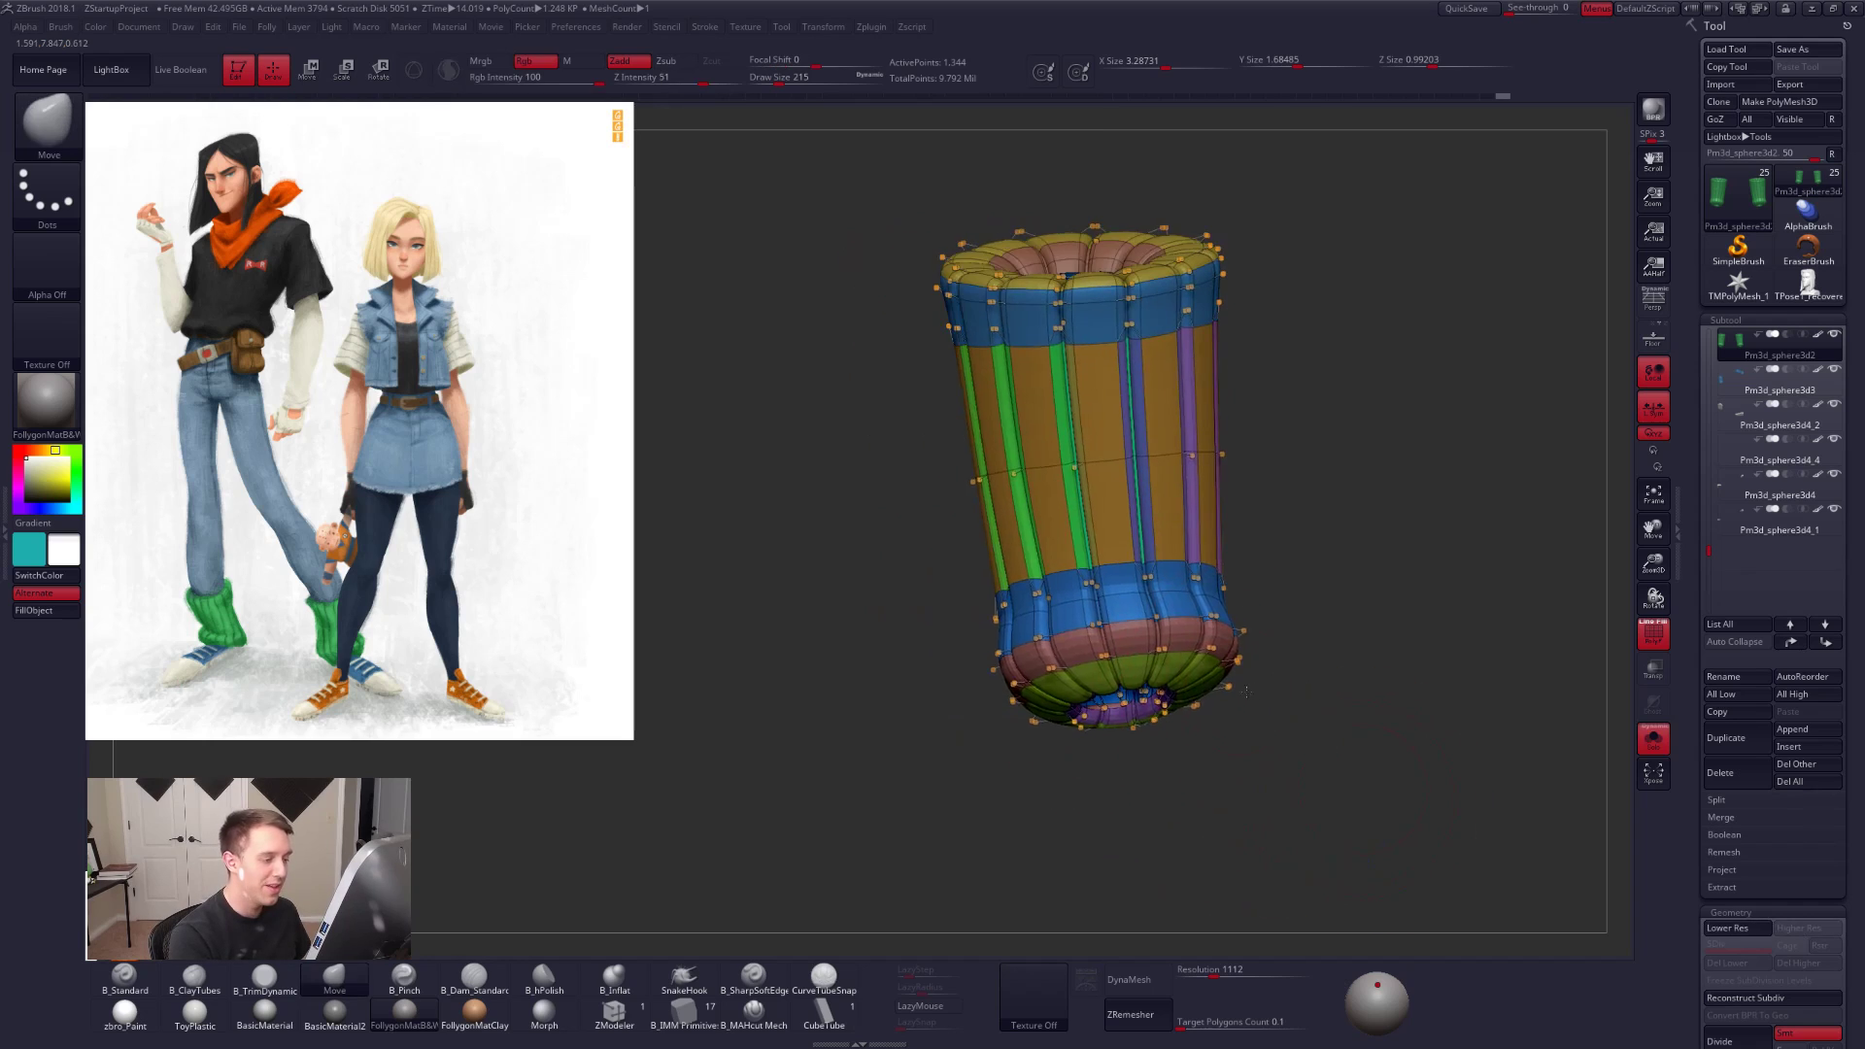
key("shift+f")
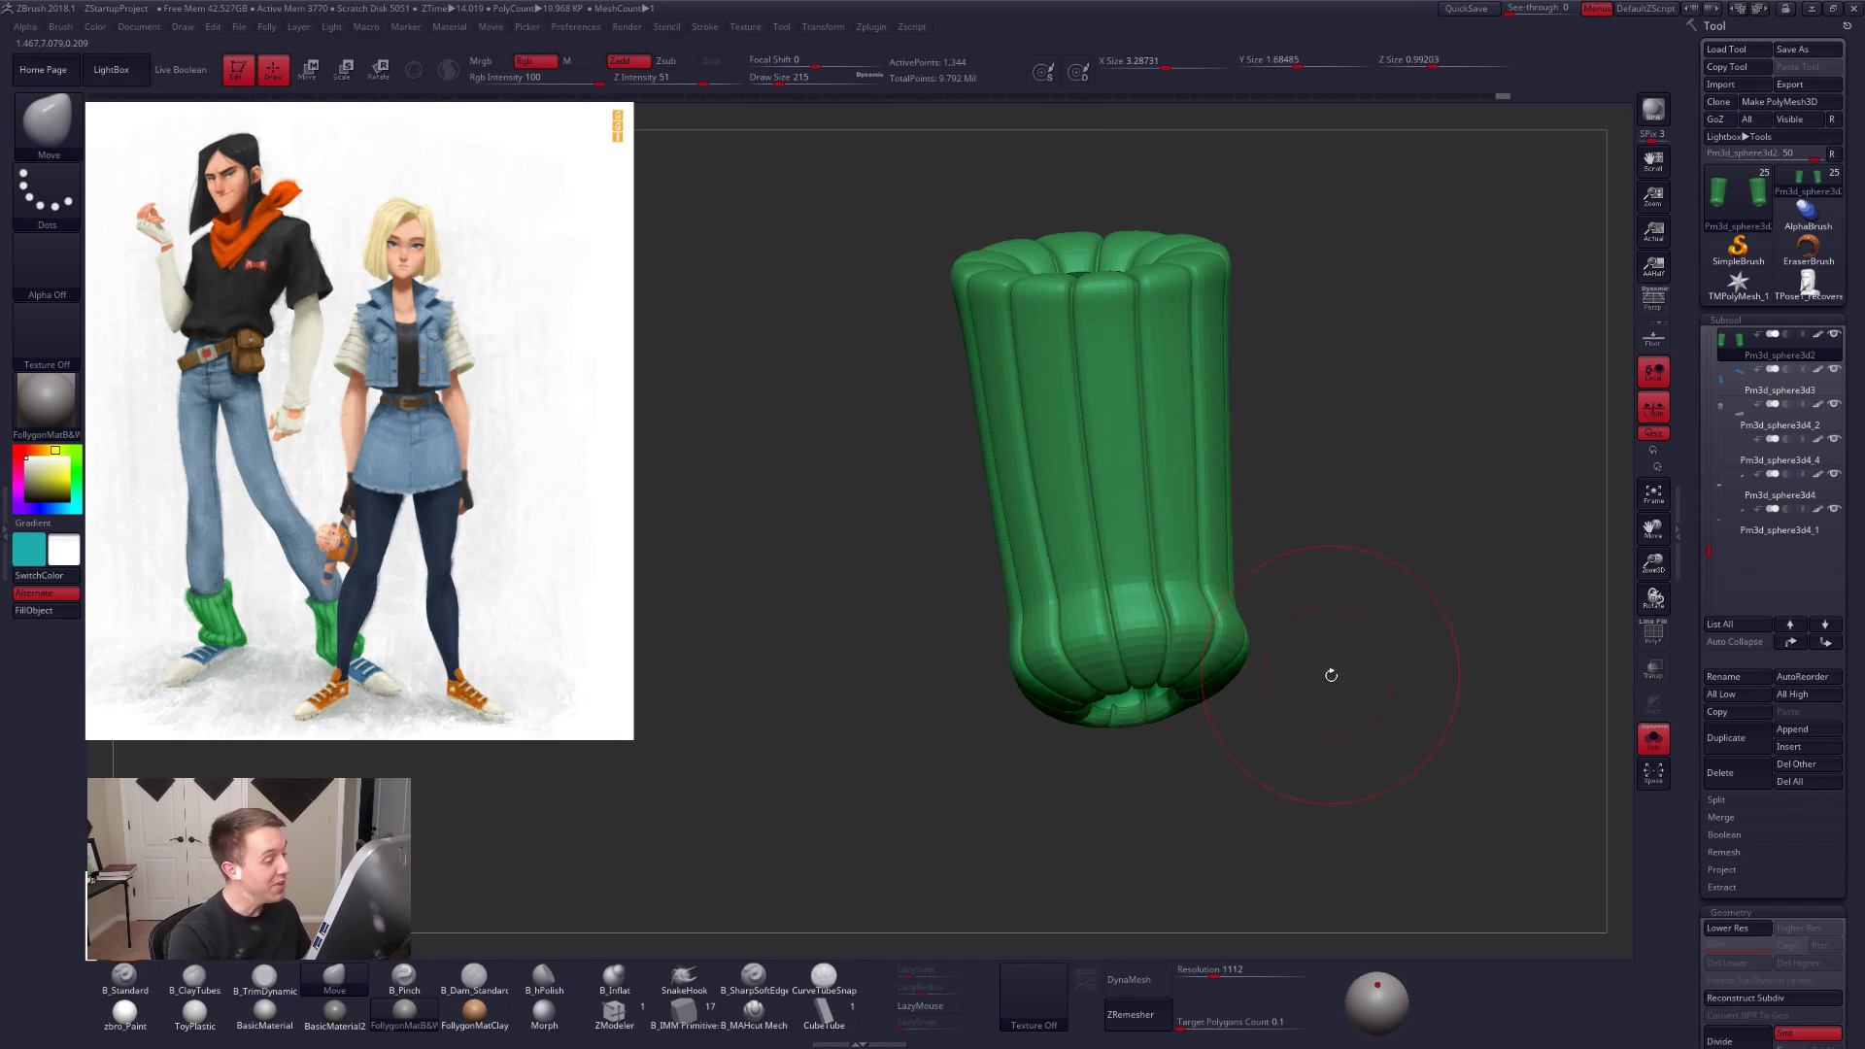
key("alt+s")
key("bracketright")
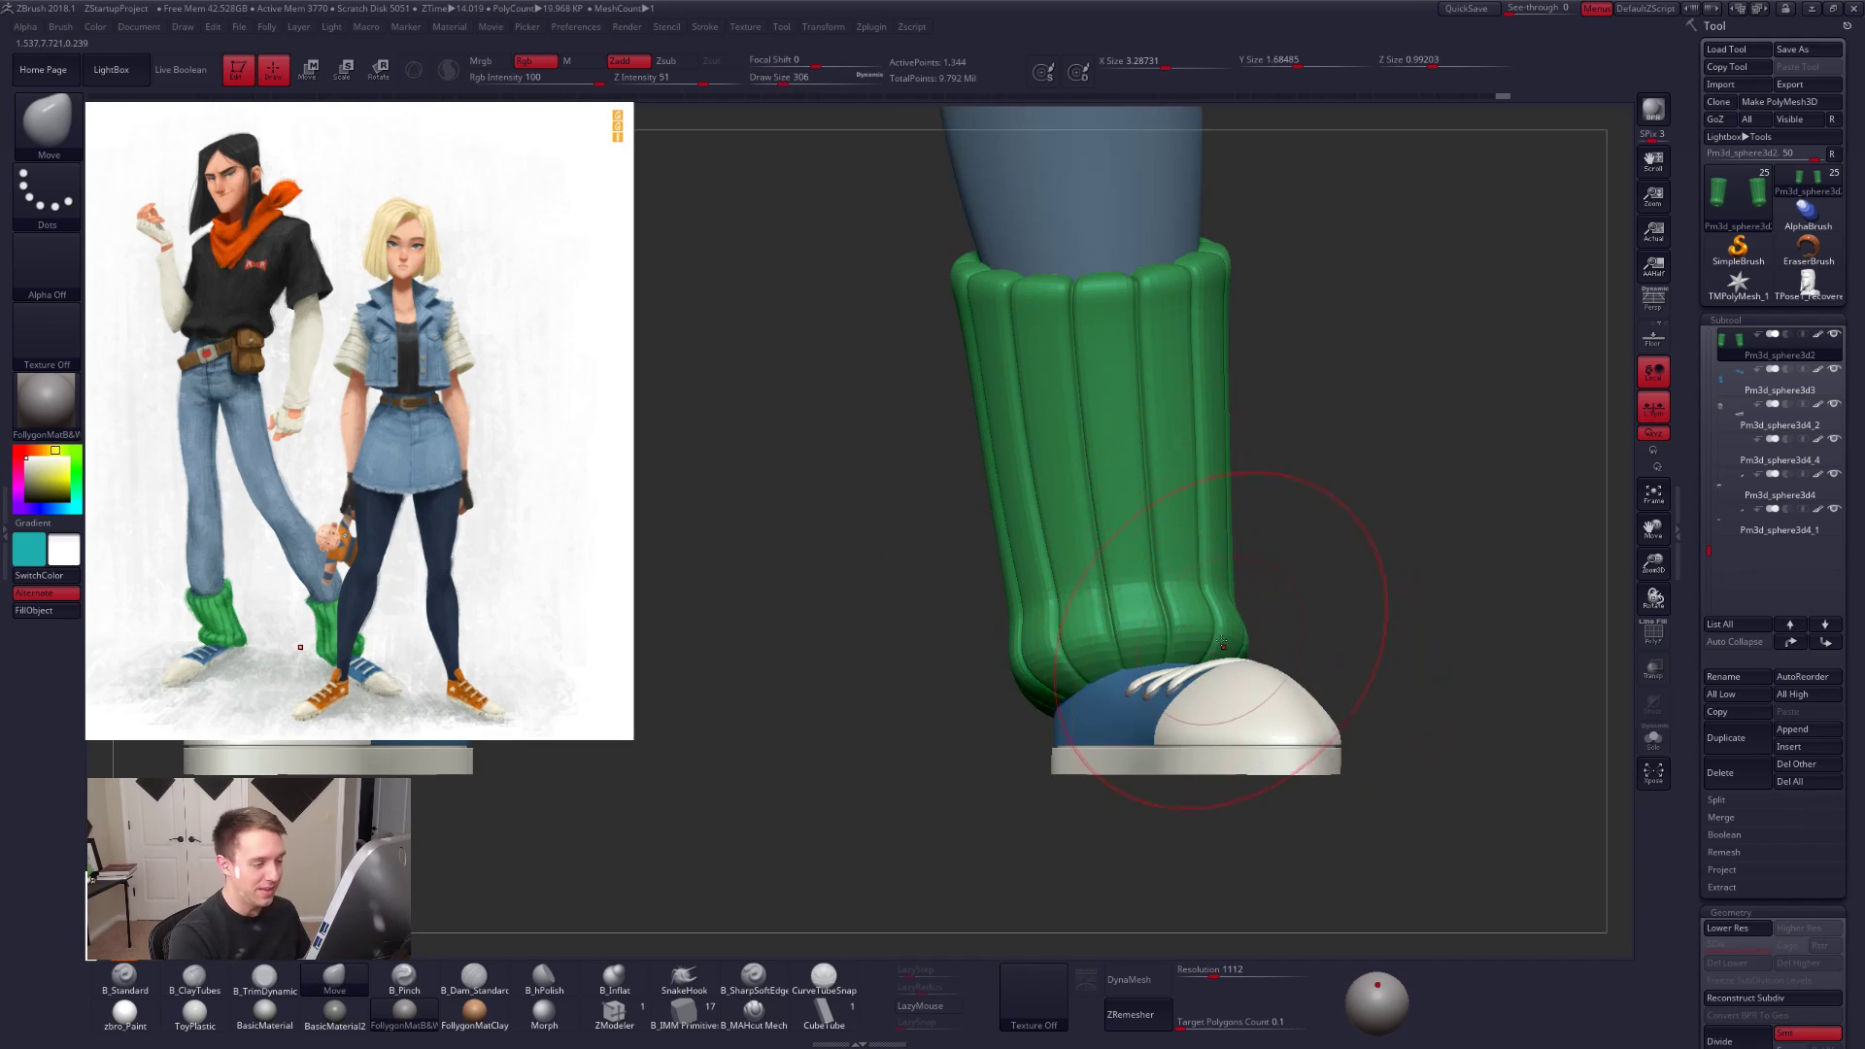
Step: Reshape the leg warmer's lower cuff around the ankle and shoe from several angles with the Move brush
left_click_drag(1360, 802, 1275, 850)
key("space")
left_click_drag(1096, 649, 1086, 649)
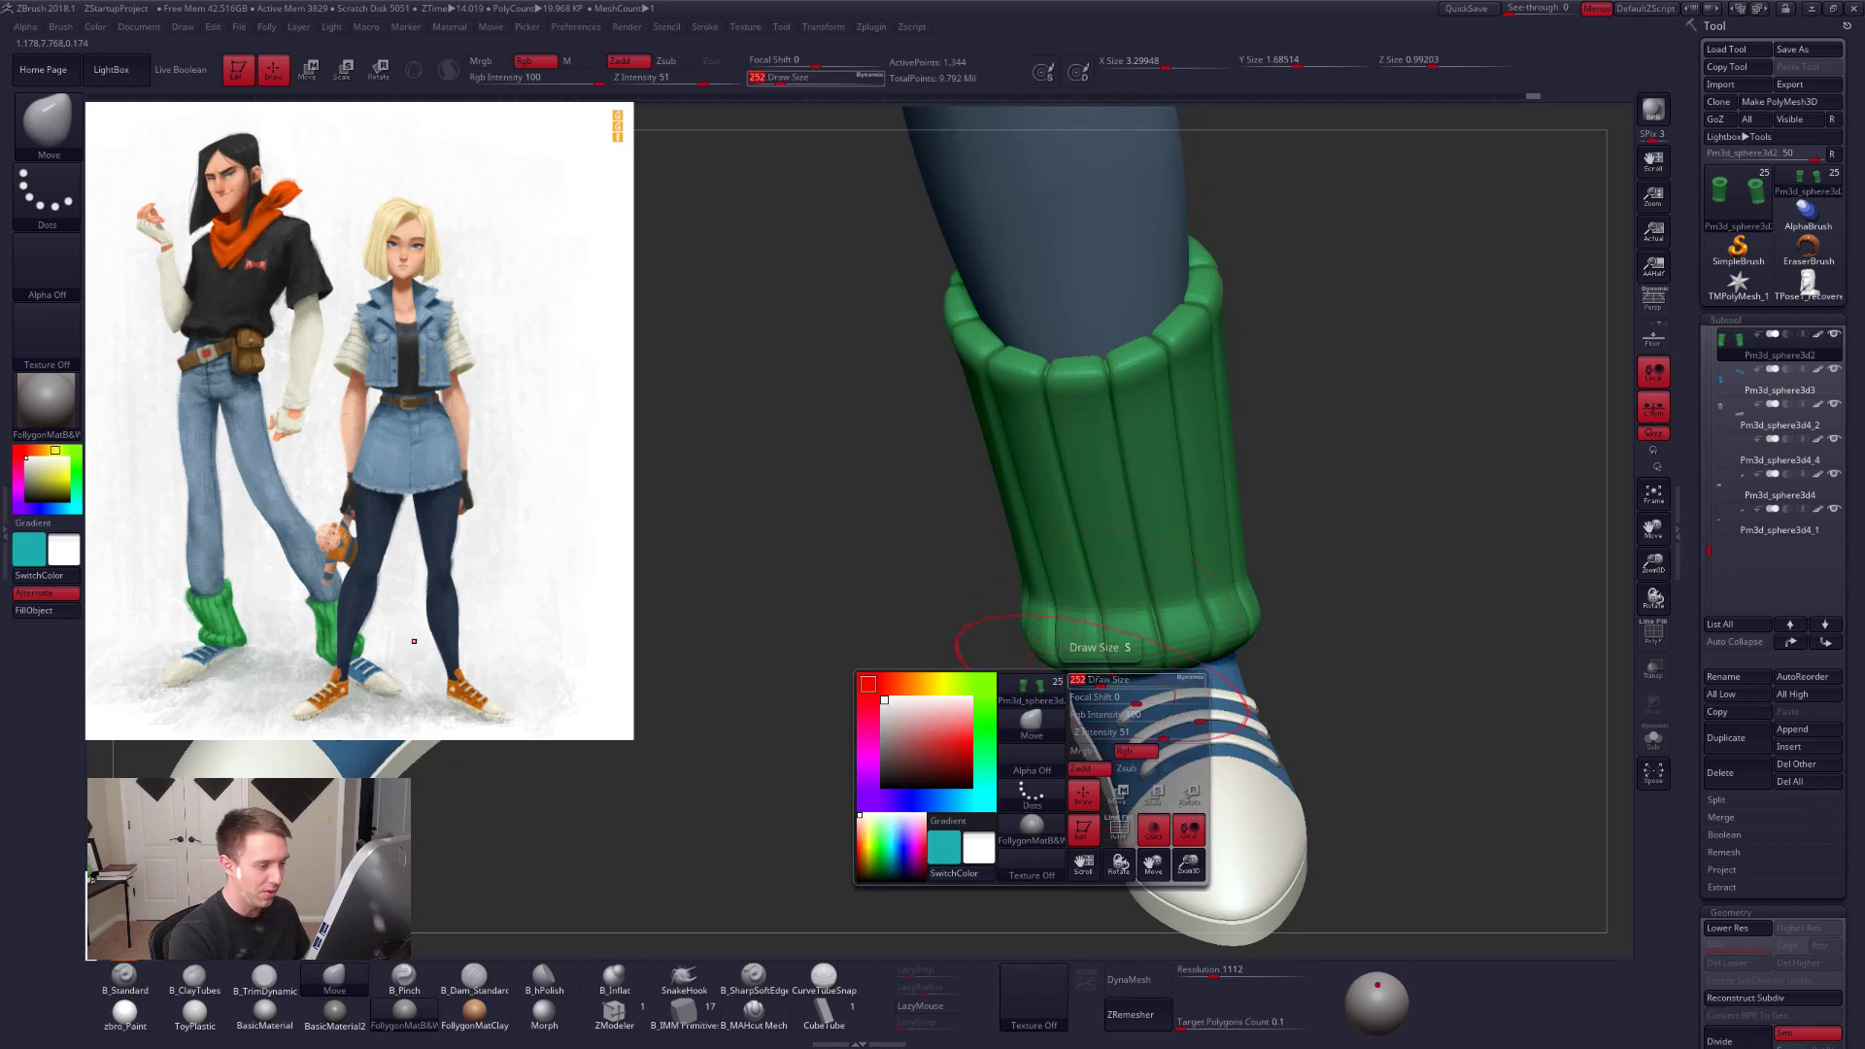
key("space")
mouse_move(1146, 731)
left_mouse_down()
mouse_move(1127, 770)
mouse_move(1185, 714)
left_mouse_up()
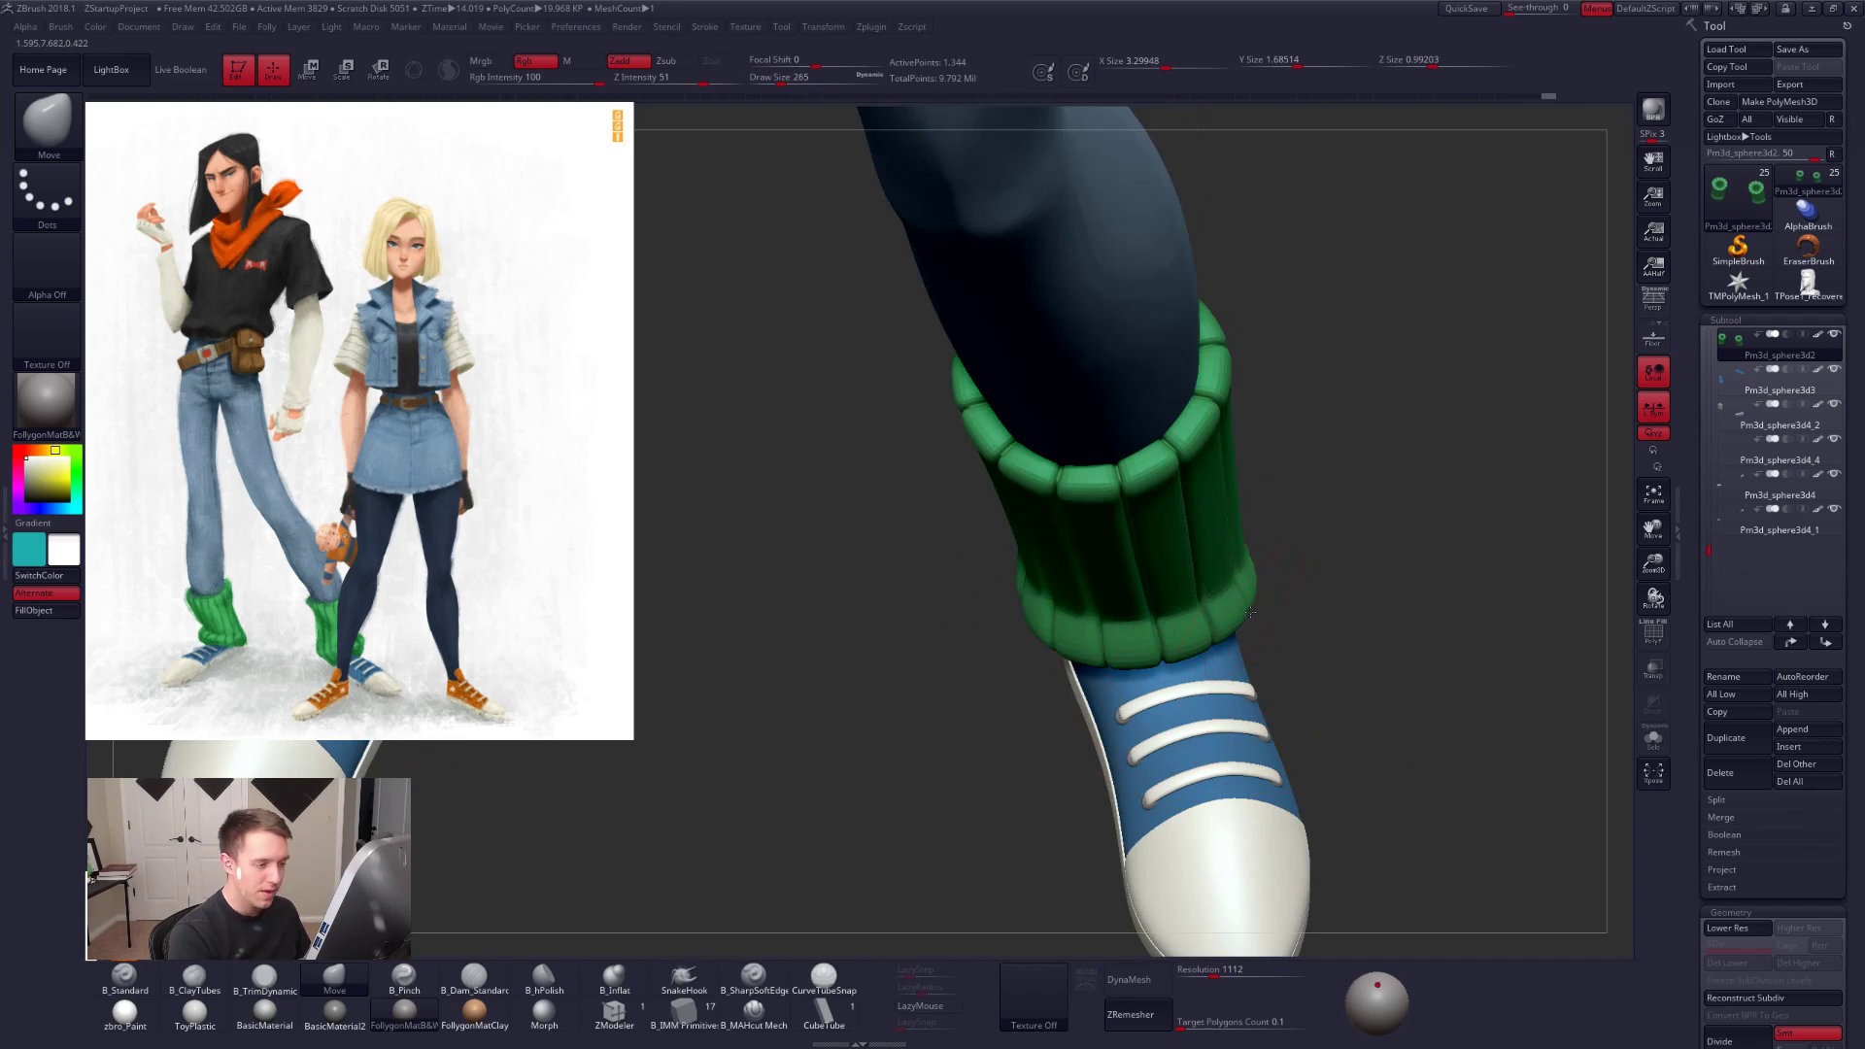
mouse_move(1198, 618)
right_mouse_down("ctrl")
mouse_move(1216, 637)
mouse_move(1153, 645)
right_mouse_up("ctrl")
key("space")
left_click_drag(1156, 650, 1169, 653)
mouse_move(1170, 652)
right_mouse_down()
mouse_move(1286, 660)
mouse_move(1207, 624)
mouse_move(1154, 534)
mouse_move(1096, 554)
mouse_move(1129, 546)
right_mouse_up()
key("space")
left_click_drag(1175, 555, 1182, 555)
mouse_move(1182, 558)
right_mouse_down()
mouse_move(1233, 603)
mouse_move(1161, 656)
right_mouse_up()
key("space")
mouse_move(1146, 678)
left_mouse_down()
mouse_move(1169, 678)
mouse_move(1109, 698)
mouse_move(1141, 679)
left_mouse_up()
key("space")
right_click_drag(1171, 670, 1106, 690)
mouse_move(1225, 664)
right_mouse_down()
mouse_move(1127, 663)
mouse_move(1149, 676)
right_mouse_up()
key("space")
Step: Reshape the back of the leg warmer from calf to heel with the Move brush, using a draw size of about 482
left_click_drag(1115, 662, 1050, 631)
key("space")
key("space")
mouse_move(1089, 630)
right_mouse_down("alt")
mouse_move(1152, 664)
mouse_move(1103, 624)
mouse_move(1127, 634)
mouse_move(1148, 668)
mouse_move(1205, 626)
mouse_move(1174, 575)
right_mouse_up("alt")
key("space")
mouse_move(1148, 574)
left_mouse_down()
mouse_move(1171, 574)
mouse_move(1164, 525)
left_mouse_up()
key("space")
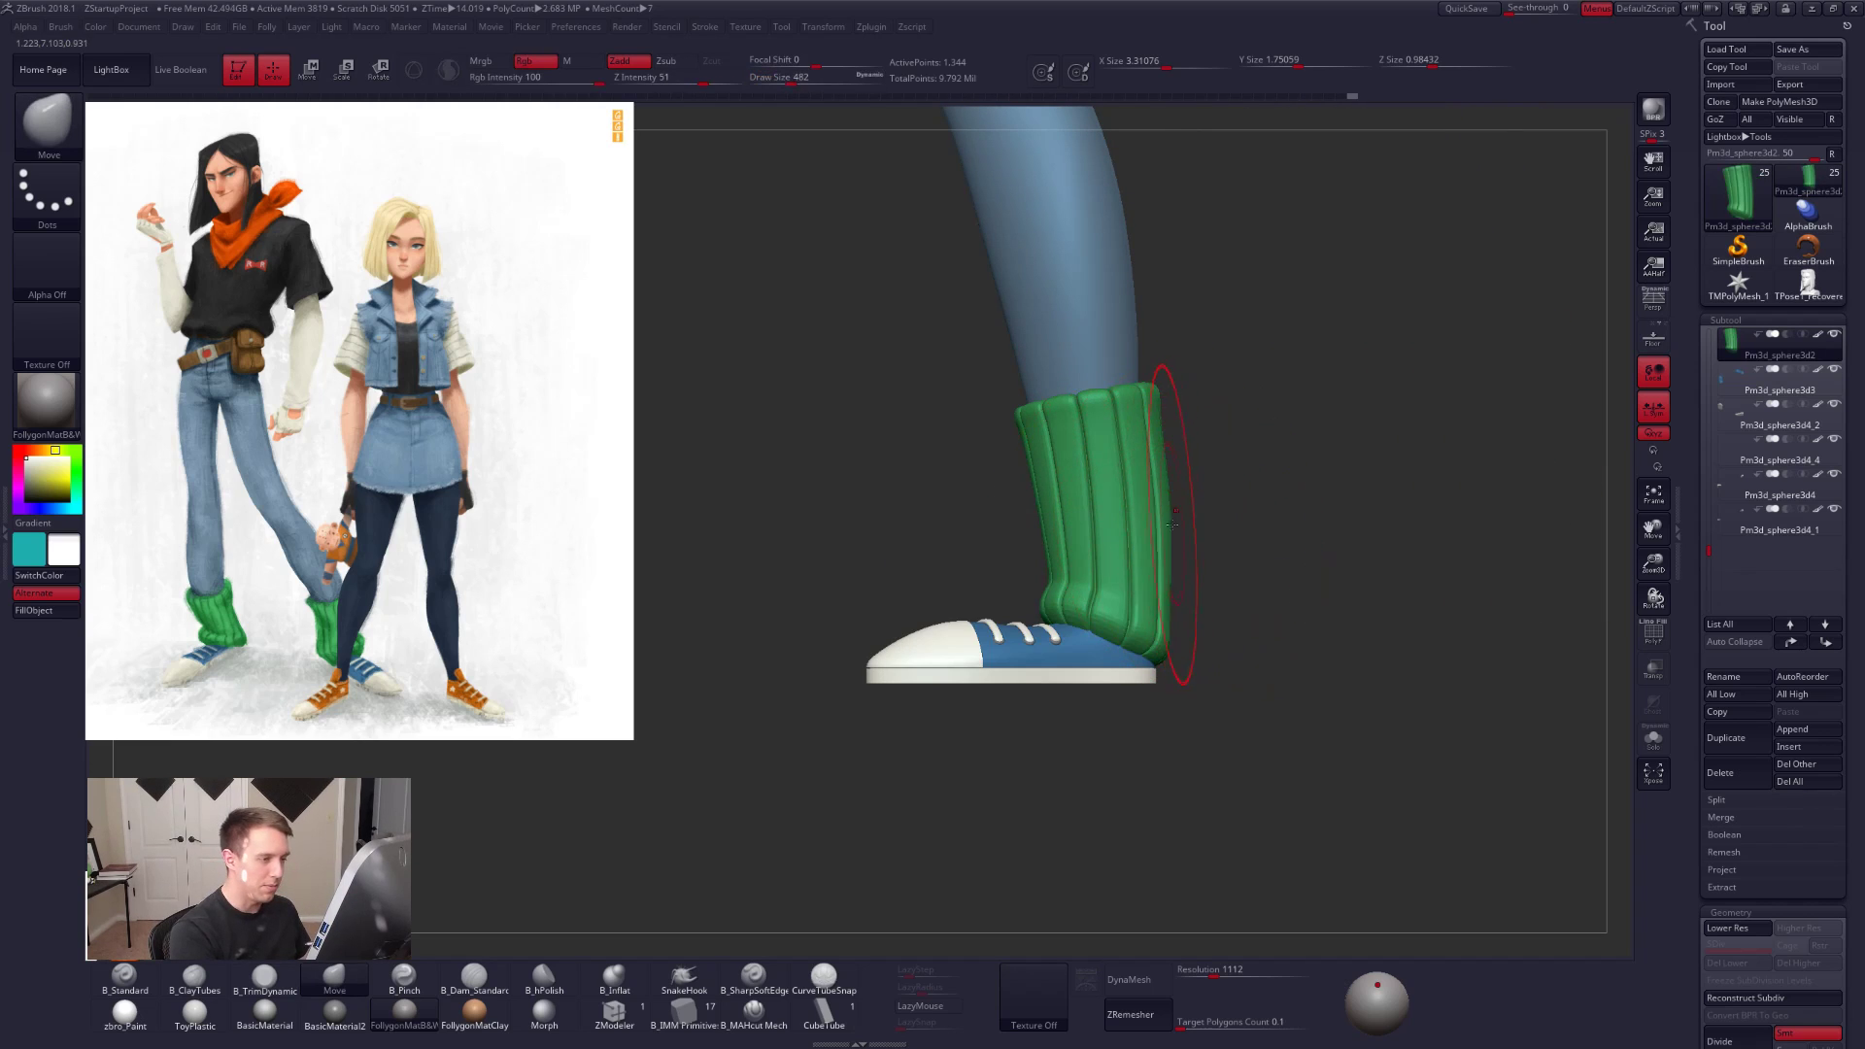
right_click_drag(1158, 519, 1191, 622, "alt")
key("space")
Step: Isolate the leg warmers unsmoothed with the wireframe shown, and try masking the upper blue band by its polygroup
key("shift+s")
mouse_move(1176, 554)
right_mouse_down("alt")
mouse_move(1206, 591)
mouse_move(1177, 554)
right_mouse_up("alt")
key("shift+d")
key("shift+f")
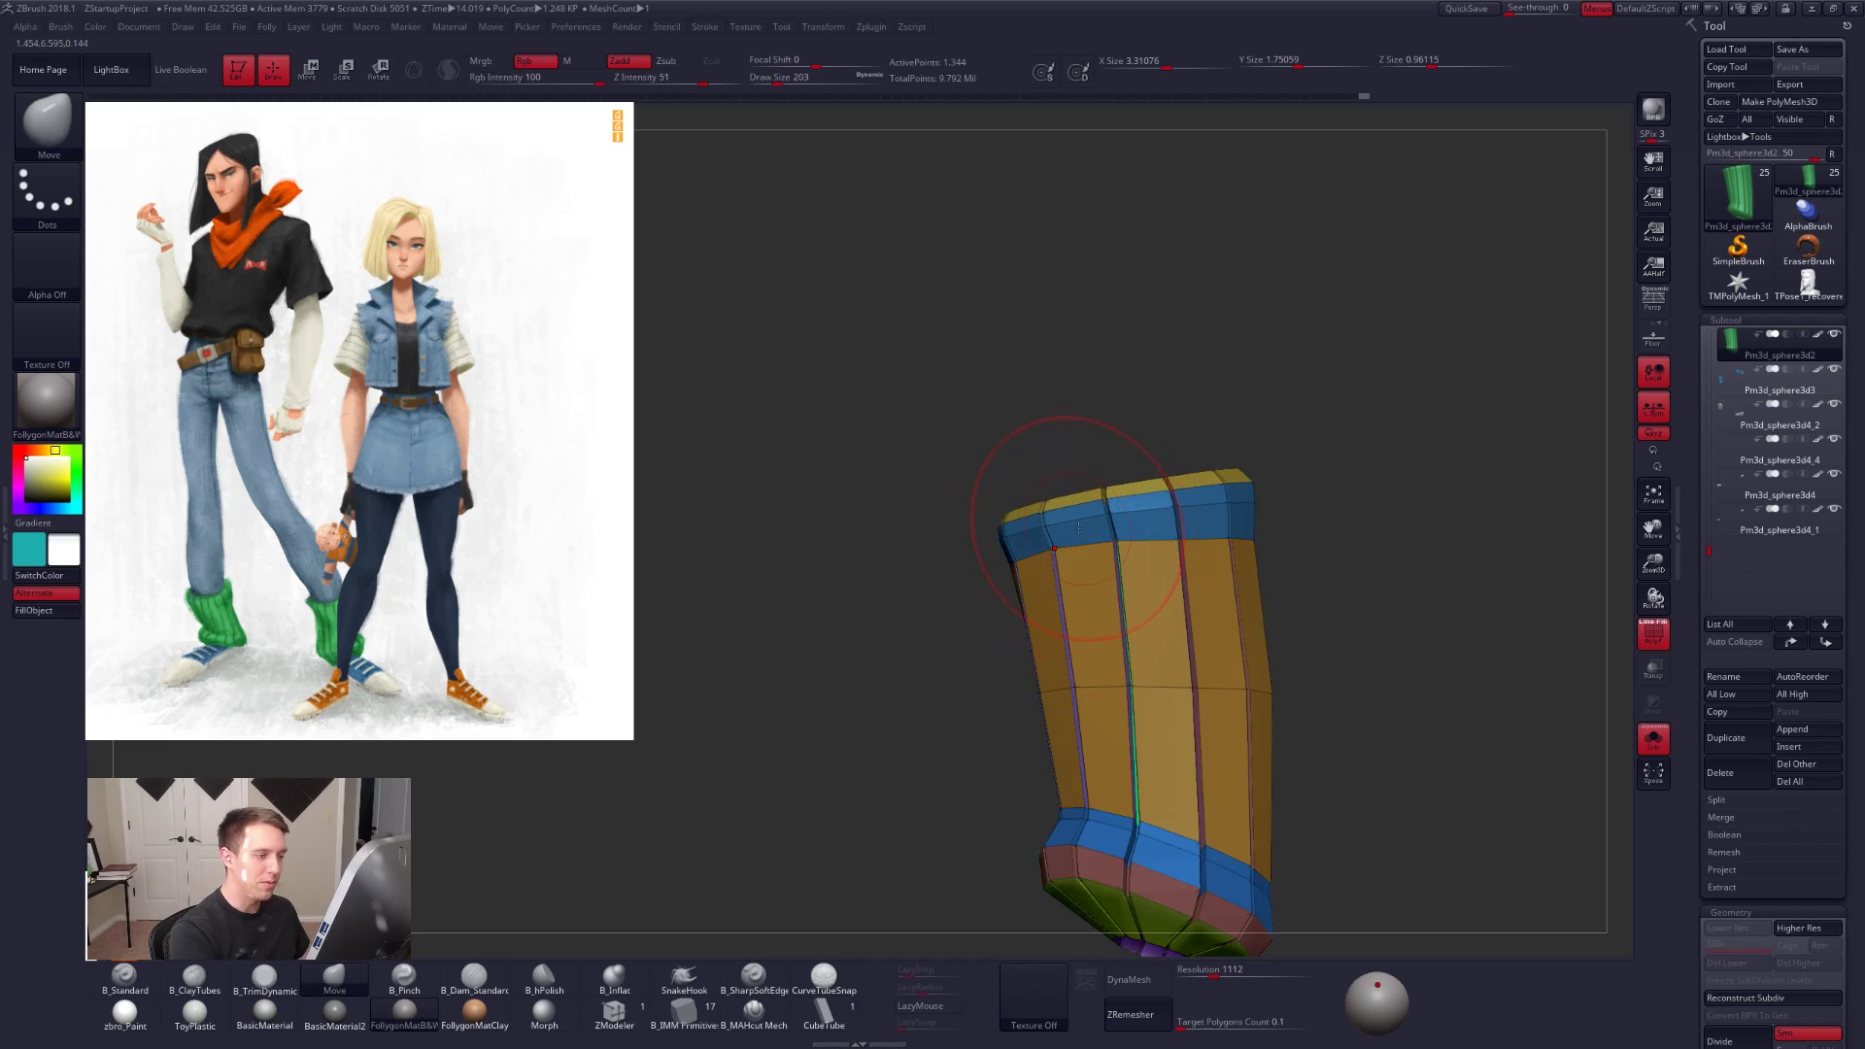
left_click(1086, 523, "ctrl+shift")
left_click(1316, 525, "ctrl+shift")
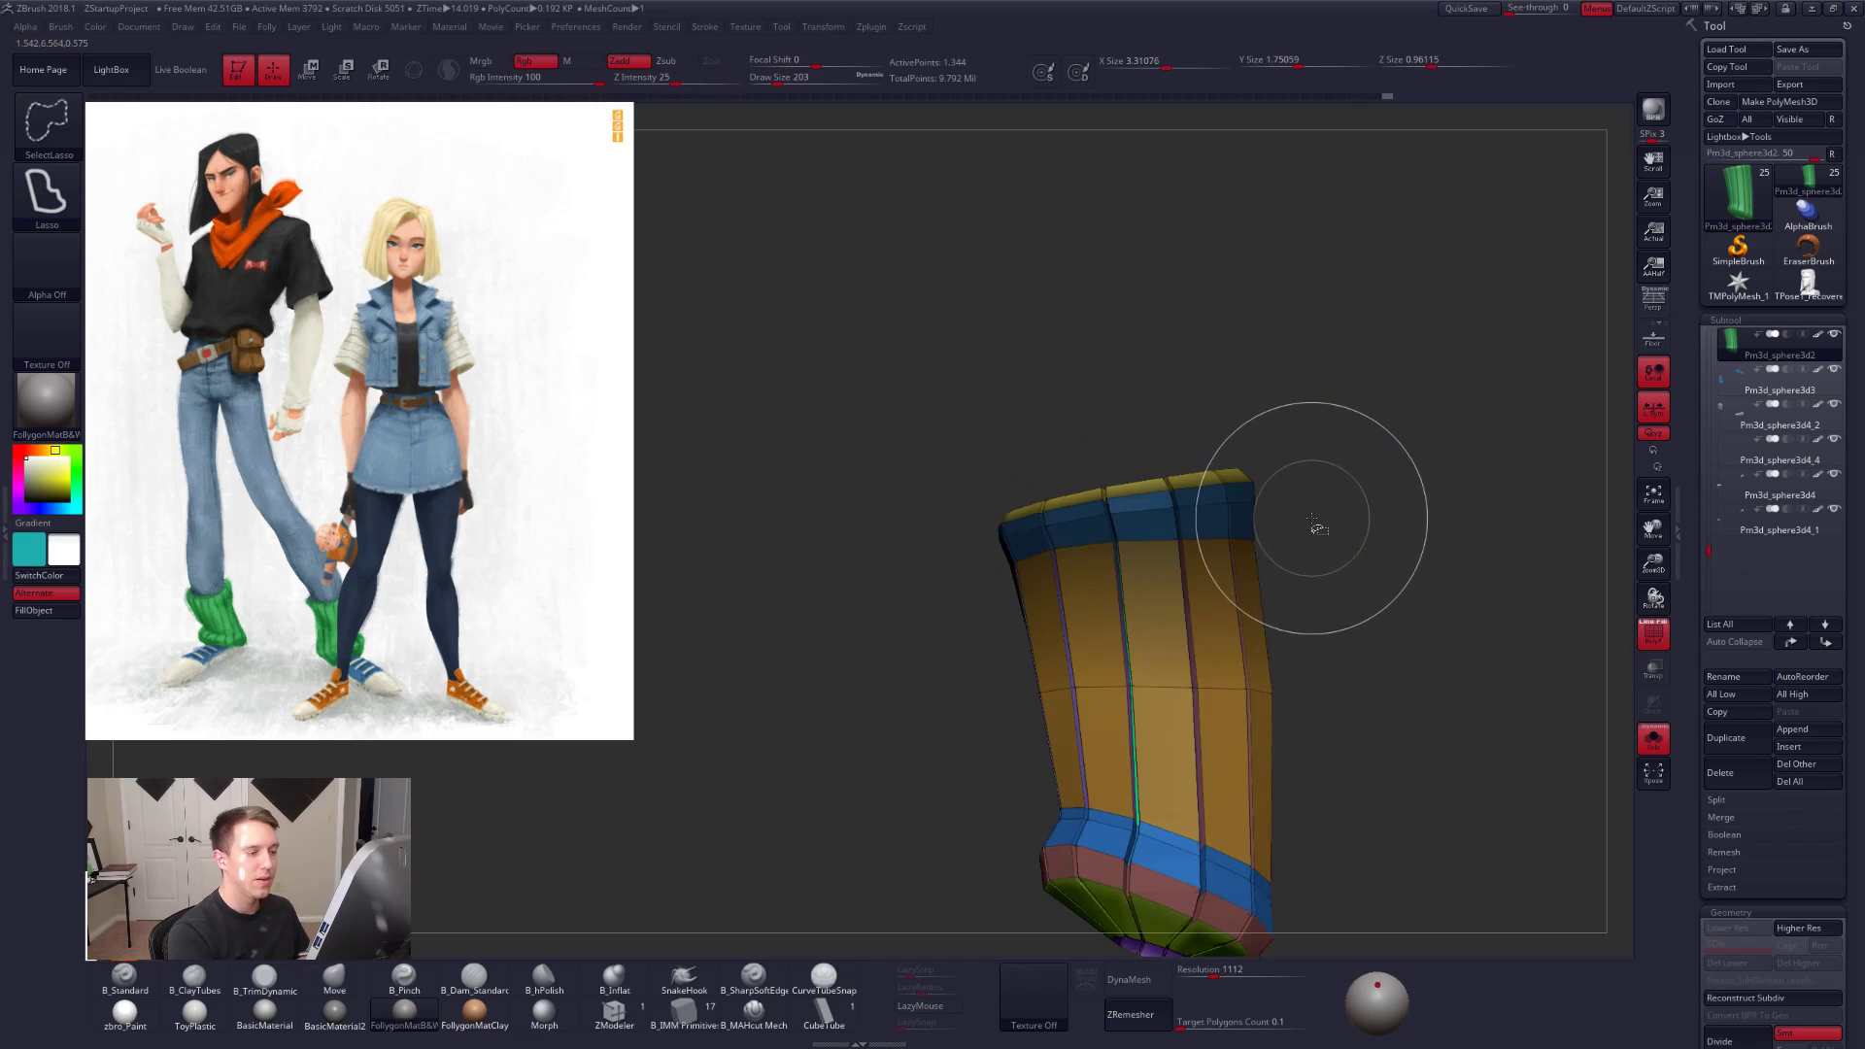
left_click(1308, 525, "ctrl")
Step: Lasso-mask the row of edges around the leg warmer's upper band and invert the mask
mouse_move(1302, 529)
right_mouse_down("alt")
mouse_move(1237, 533)
mouse_move(1225, 553)
mouse_move(1254, 602)
right_mouse_up("alt")
mouse_move(1253, 505)
right_mouse_down()
mouse_move(1107, 515)
mouse_move(1068, 530)
mouse_move(1081, 553)
right_mouse_up()
key("ctrl")
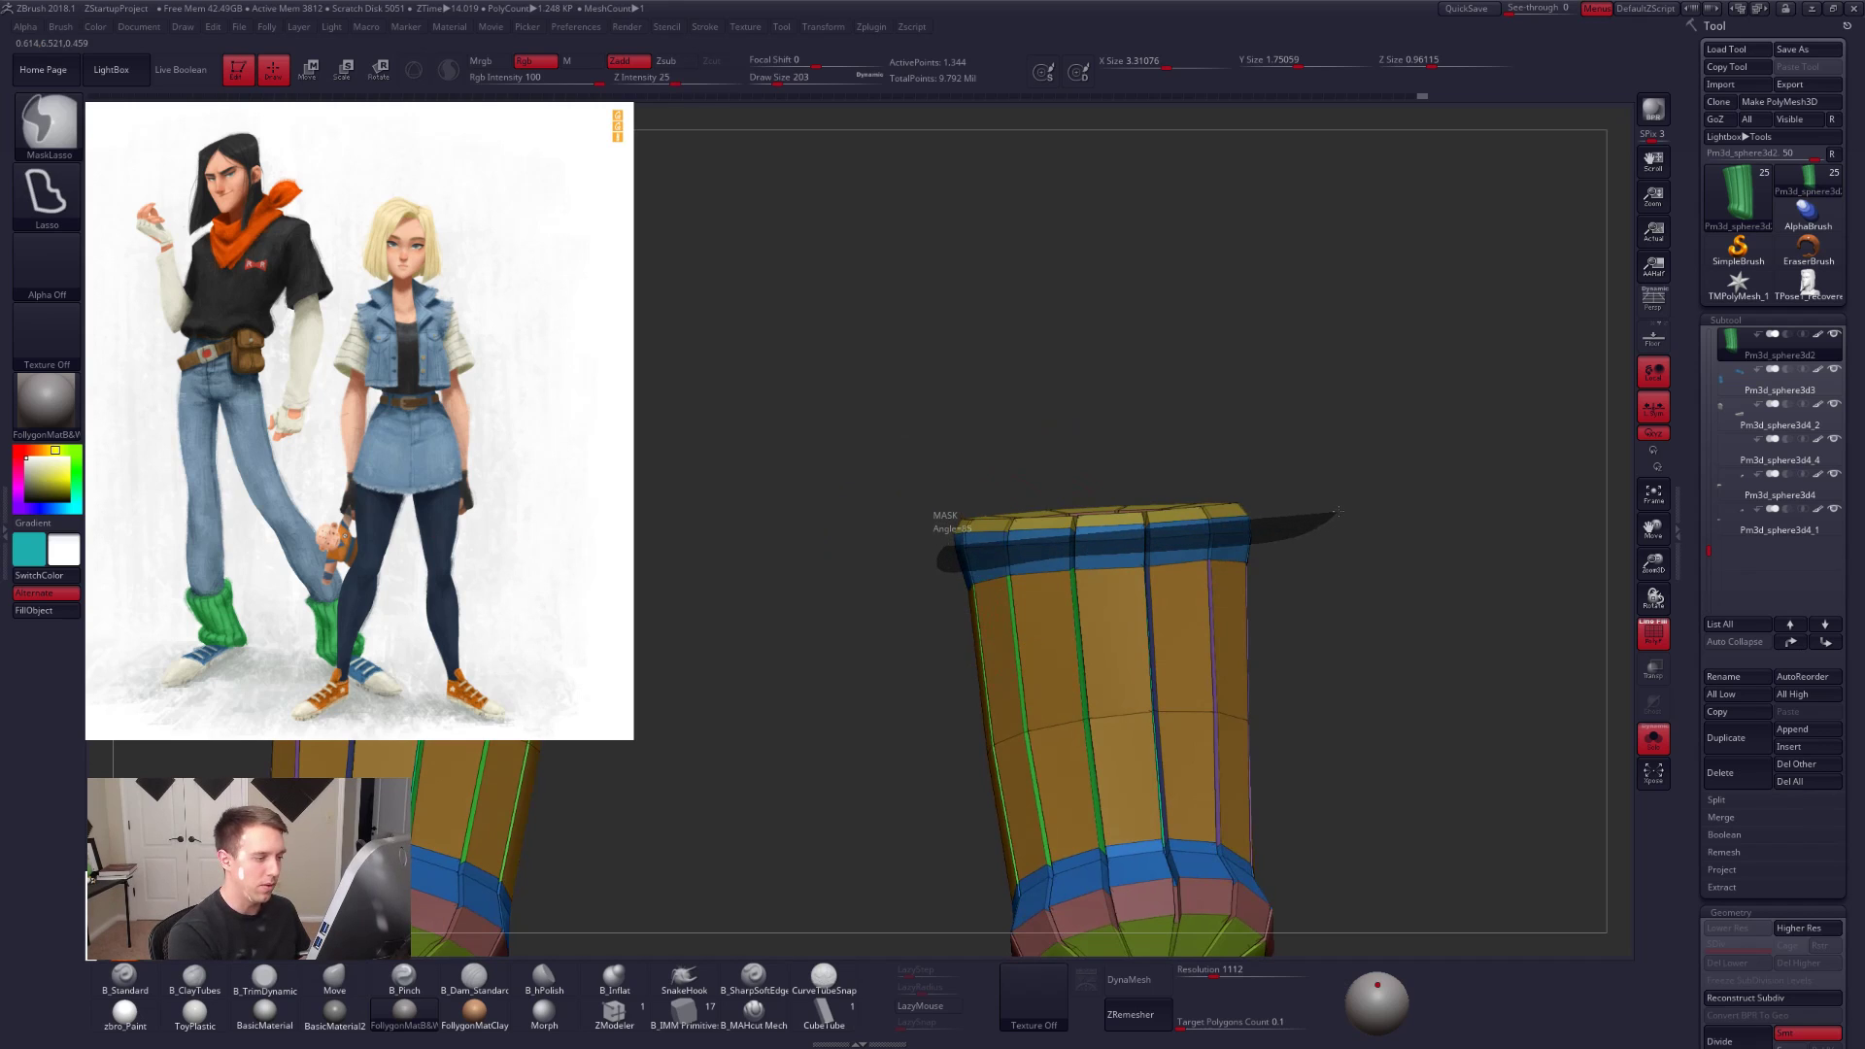
left_click_drag(1336, 514, 1337, 512, "ctrl")
mouse_move(1333, 530)
right_mouse_down()
mouse_move(1219, 542)
mouse_move(1190, 573)
mouse_move(1182, 520)
mouse_move(1187, 653)
mouse_move(1142, 627)
mouse_move(1090, 517)
right_mouse_up()
left_click(1234, 522, "ctrl")
Step: Lasso-mask the inside of the leg warmer's top opening from above, leaving the outer rim free
key("e")
key("q")
key("ctrl")
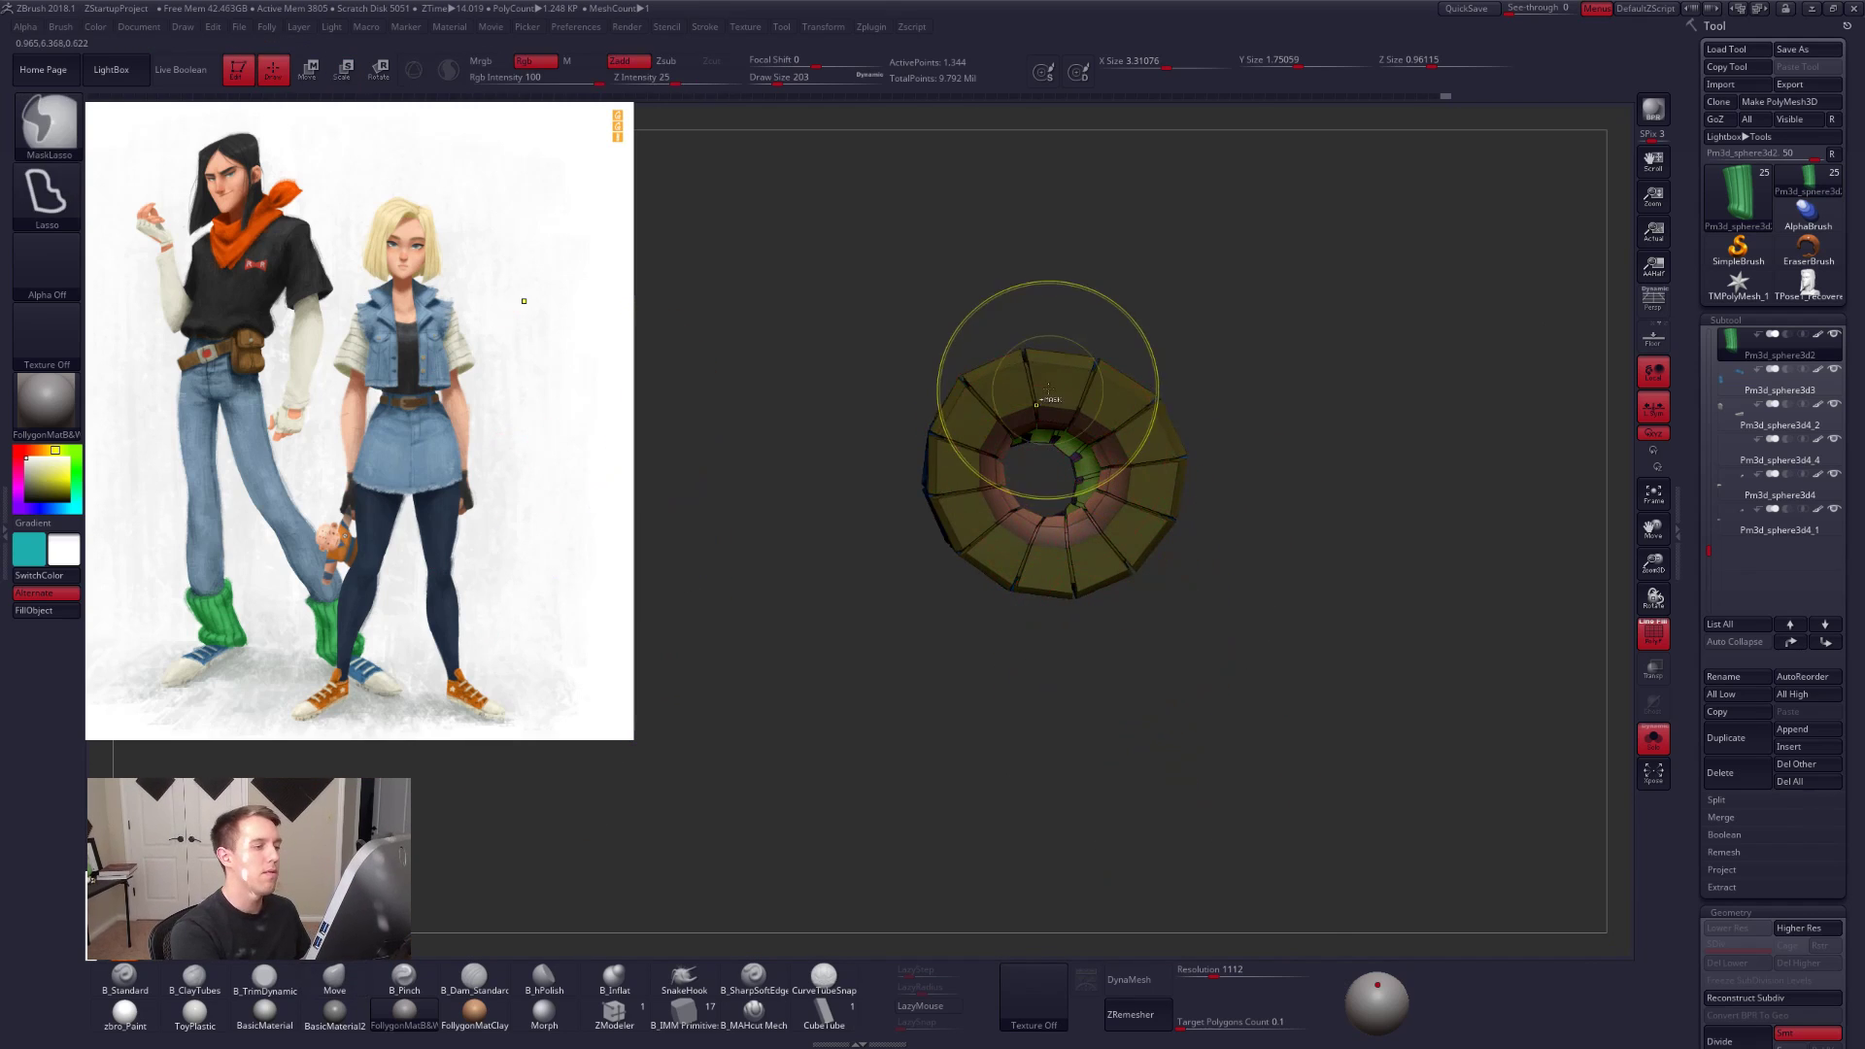
mouse_move(957, 480)
left_mouse_down("ctrl")
mouse_move(1070, 561)
mouse_move(1148, 451)
mouse_move(1055, 384)
left_mouse_up("ctrl")
mouse_move(1204, 564)
right_mouse_down()
mouse_move(1161, 485)
mouse_move(1210, 501)
right_mouse_up()
Step: Scale the unmasked upper rim outward to flare it, and check it smoothed on the character
key("e")
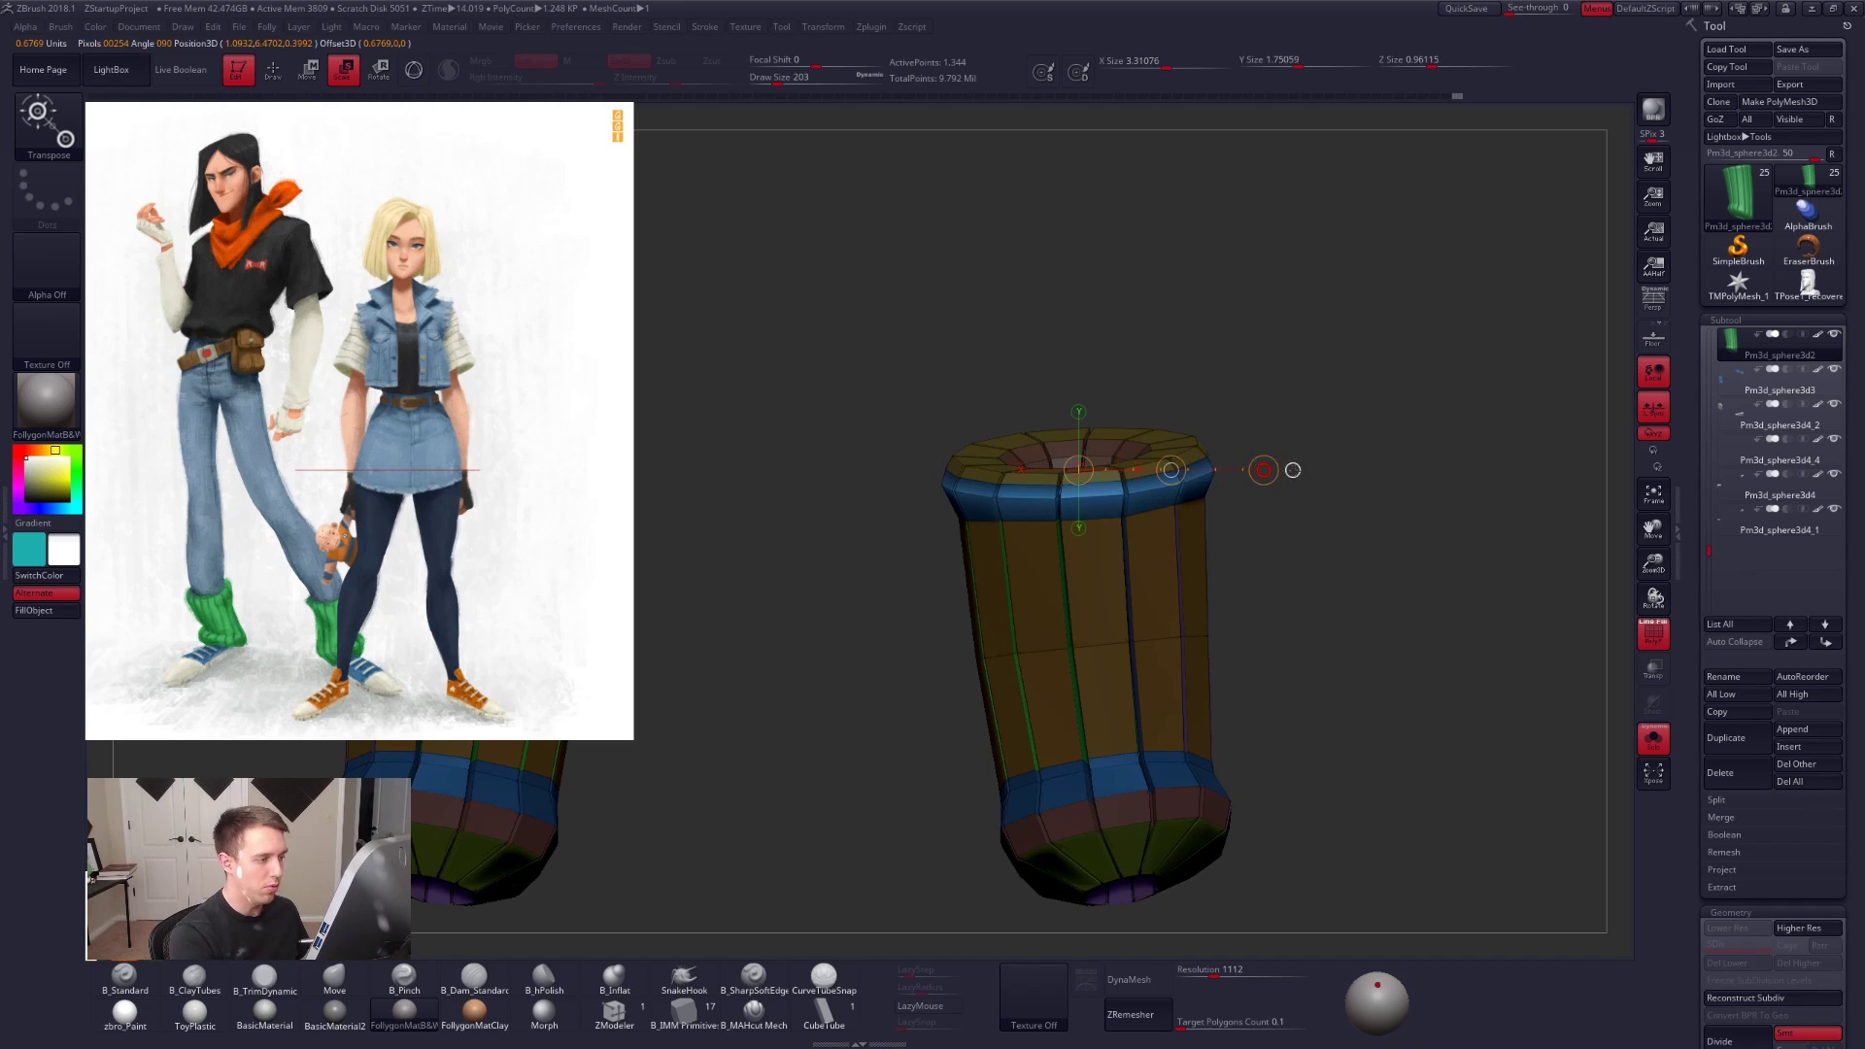
key("d")
key("shift+f")
key("alt+s")
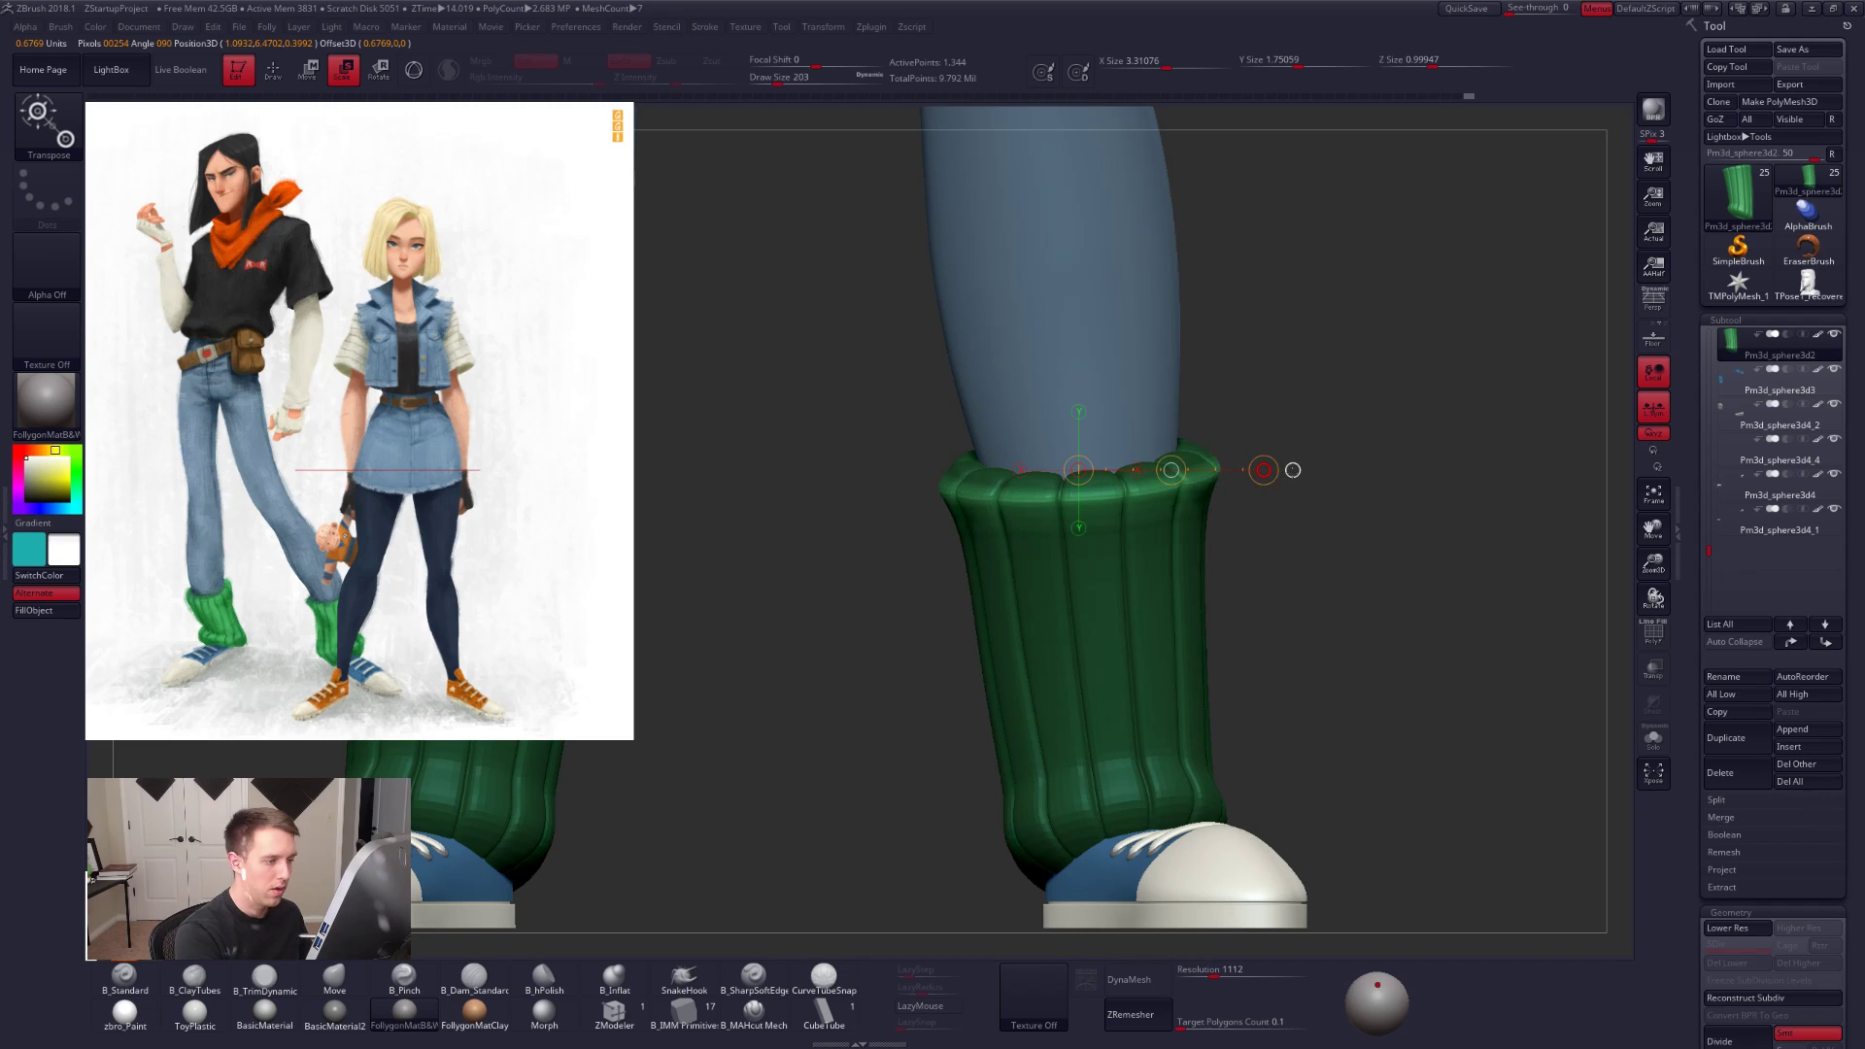
Step: Move the flared upper rim slightly downward with smoothing off, and clear the mask
key("shift+d")
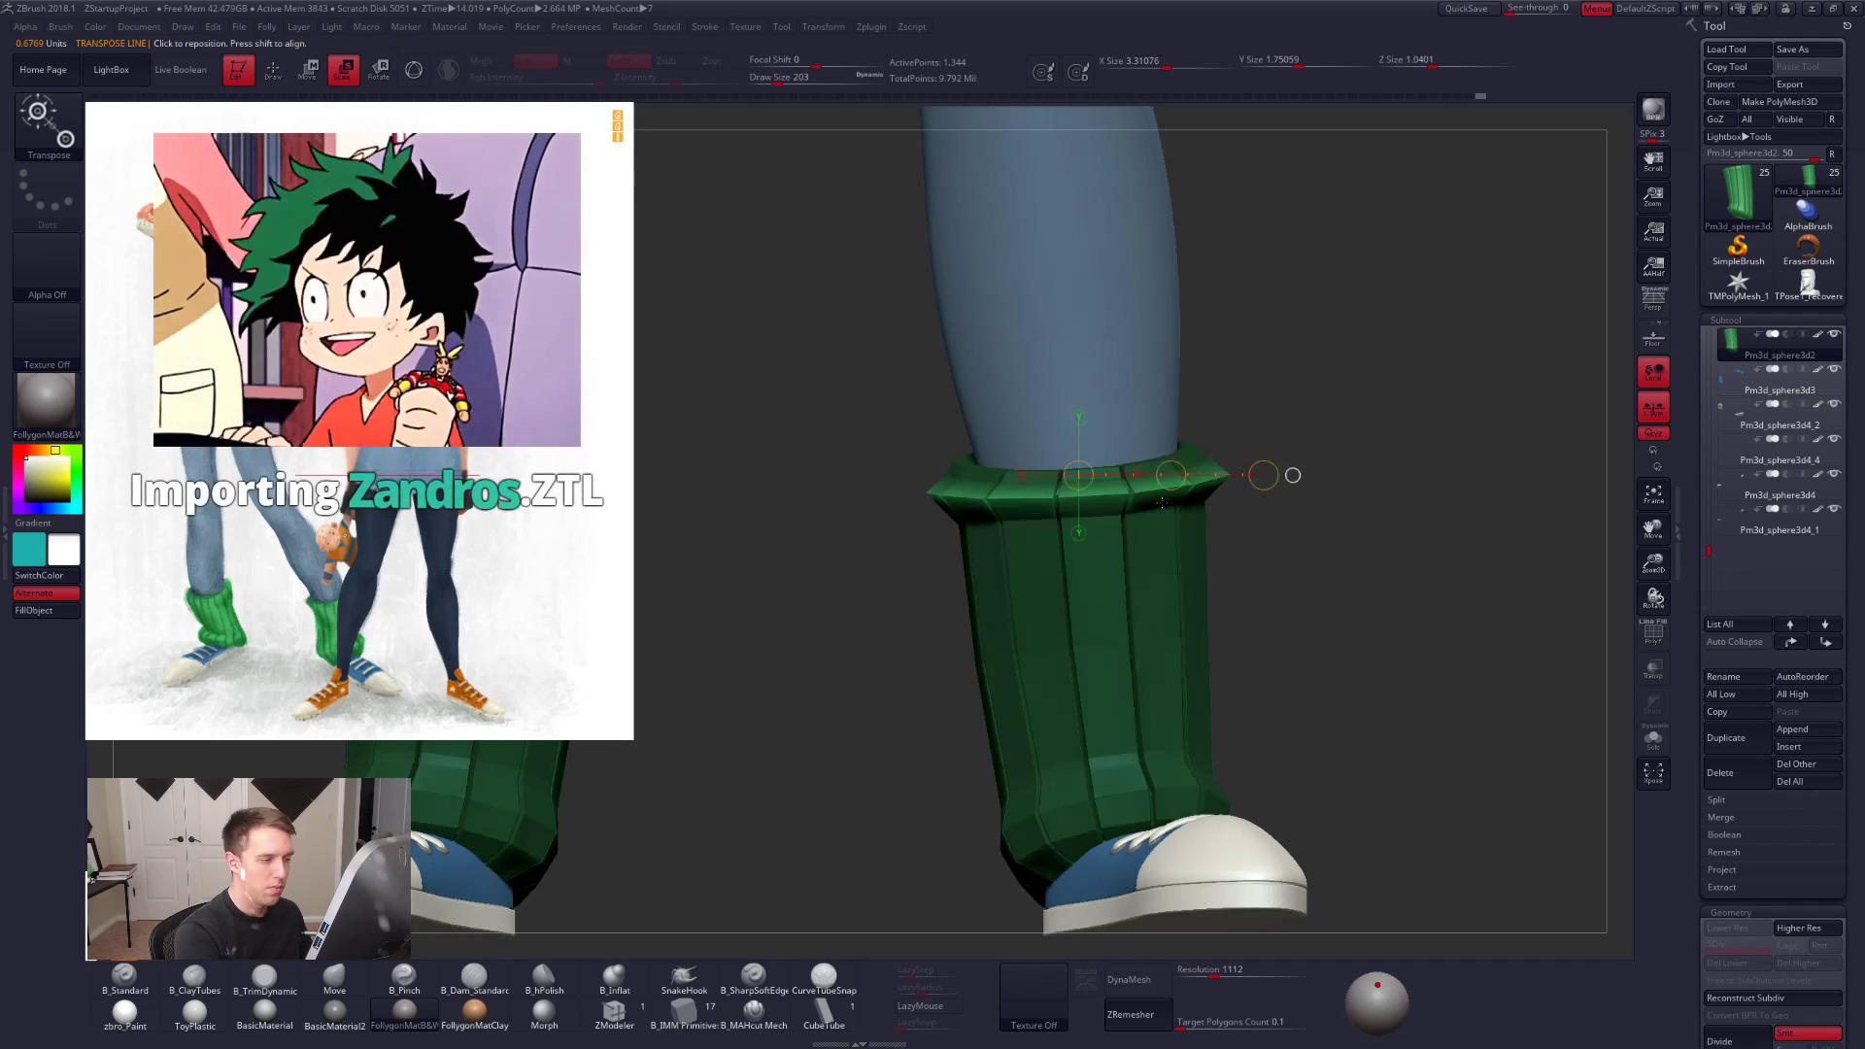
key("w")
left_click_drag(1120, 510, 1120, 682)
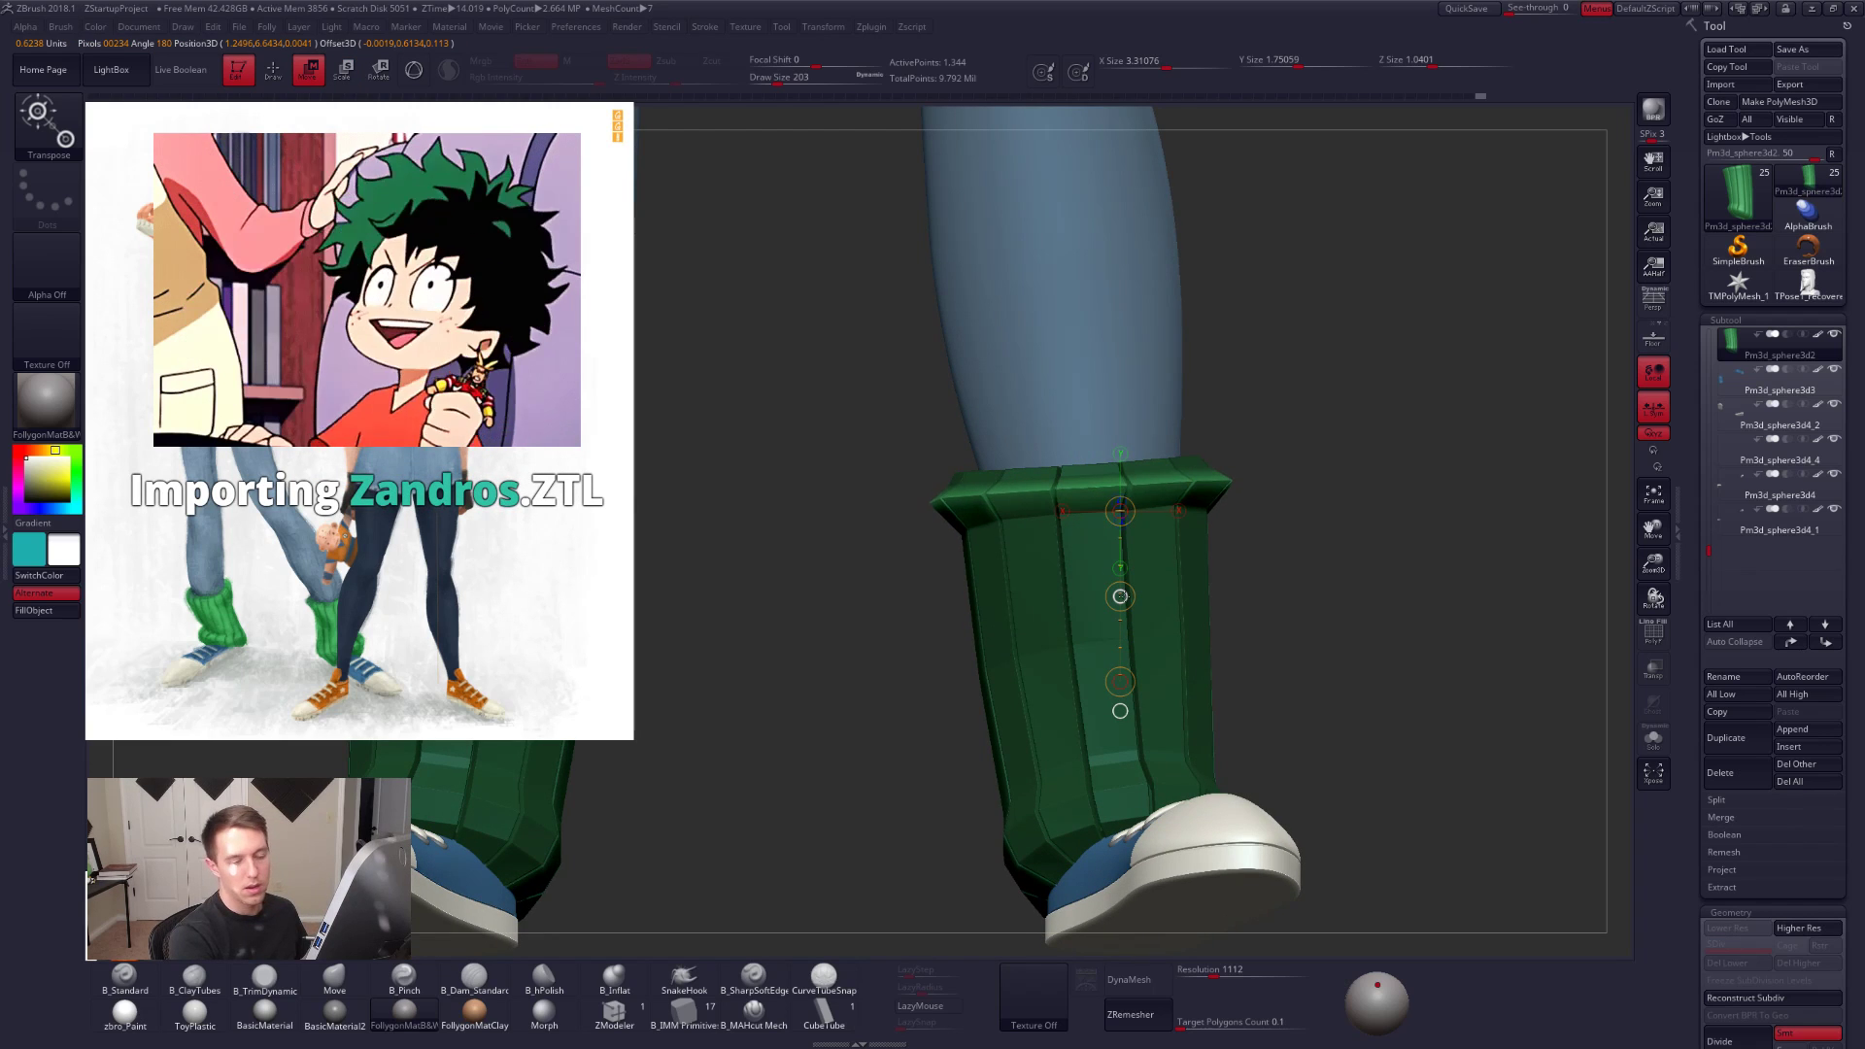
key("q")
key("ctrl")
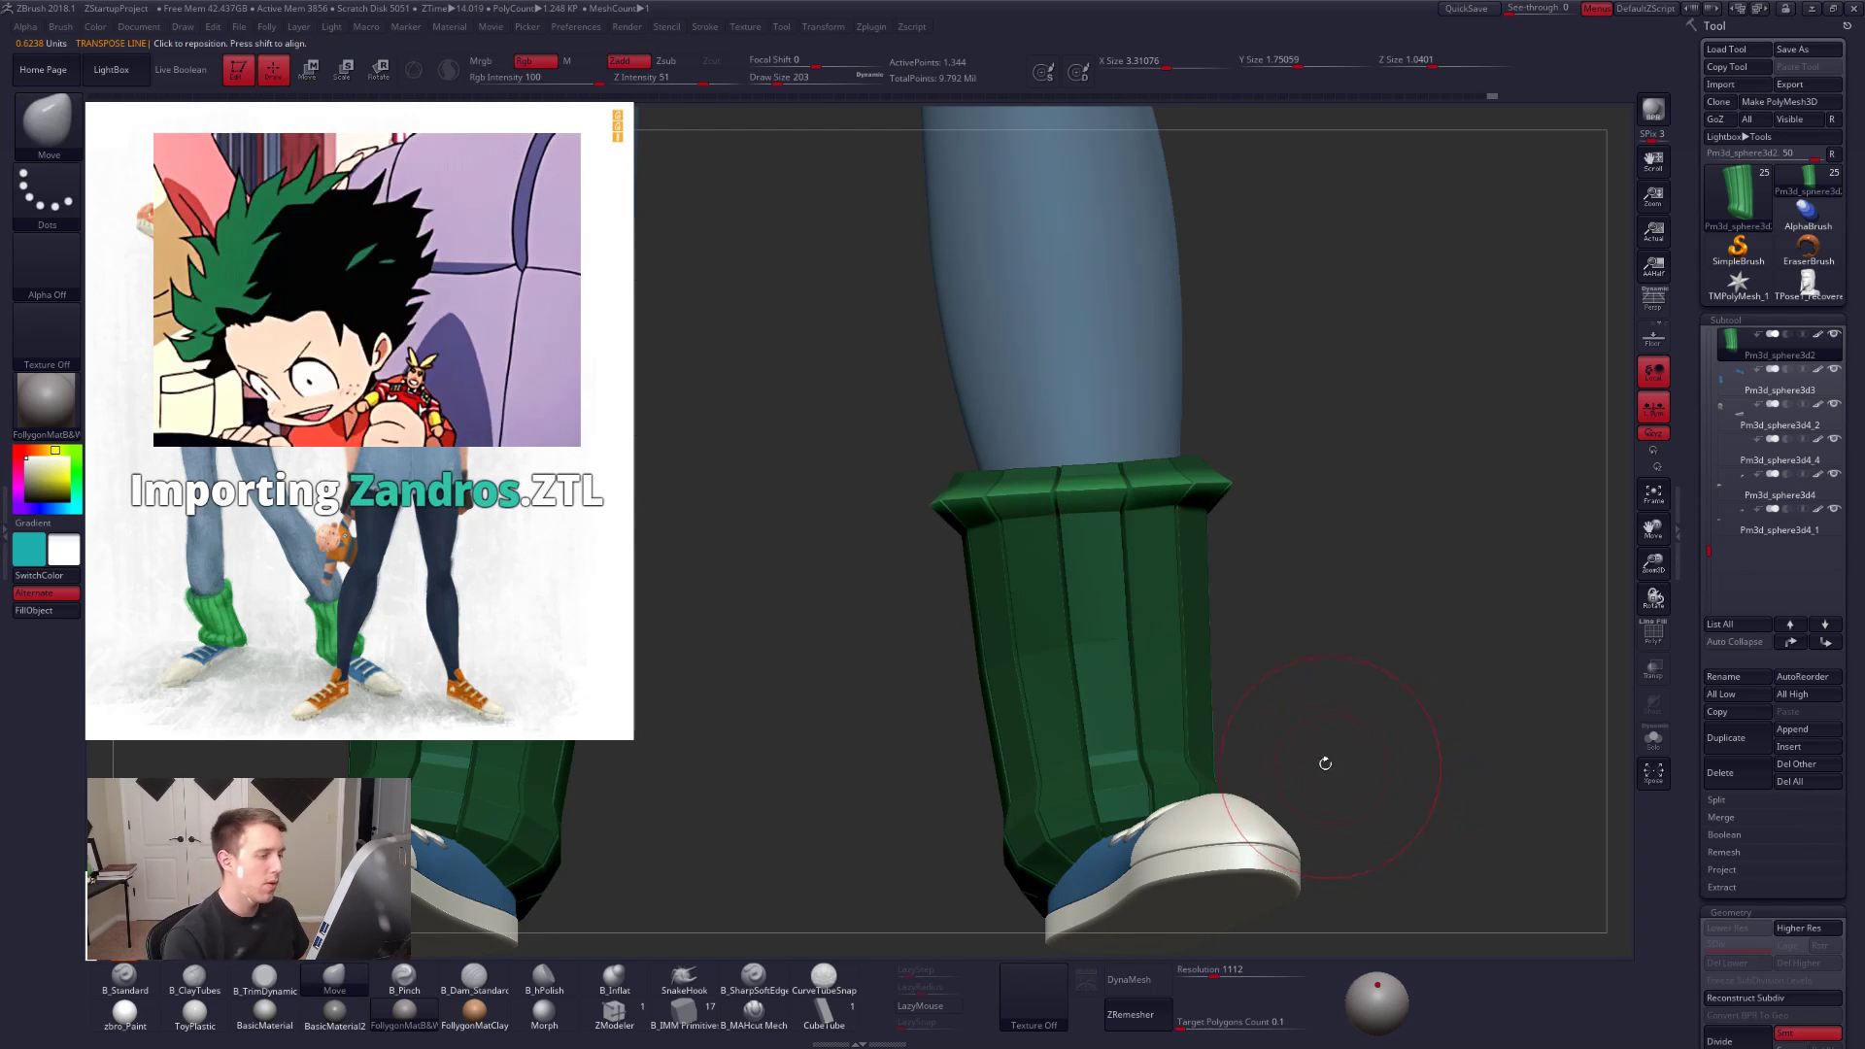
left_click_drag(1355, 587, 1389, 622, "ctrl")
Step: Isolate the leg warmers and bevel the outermost edge loop of the flared upper rim with ZModeler
key("alt+s")
right_click_drag(1200, 461, 1210, 515, "ctrl")
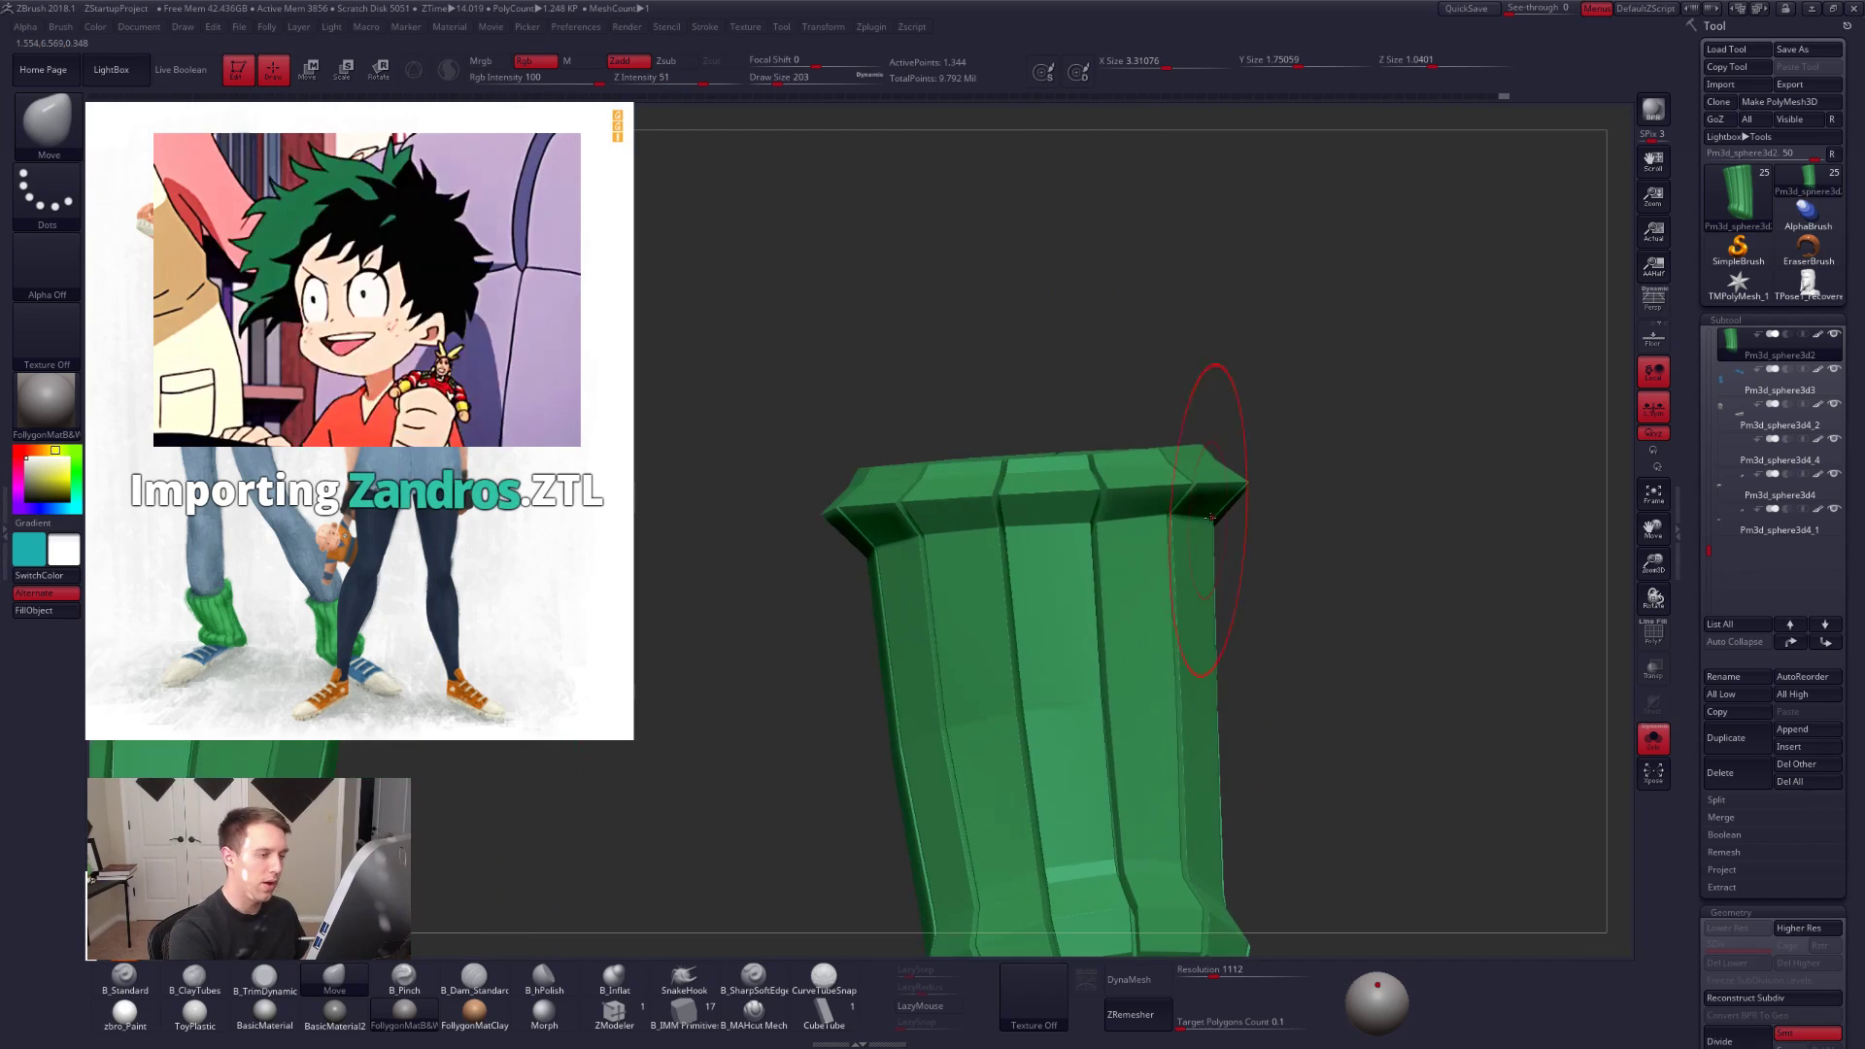
key("space")
left_click_drag(1221, 511, 1211, 511)
left_click(670, 991)
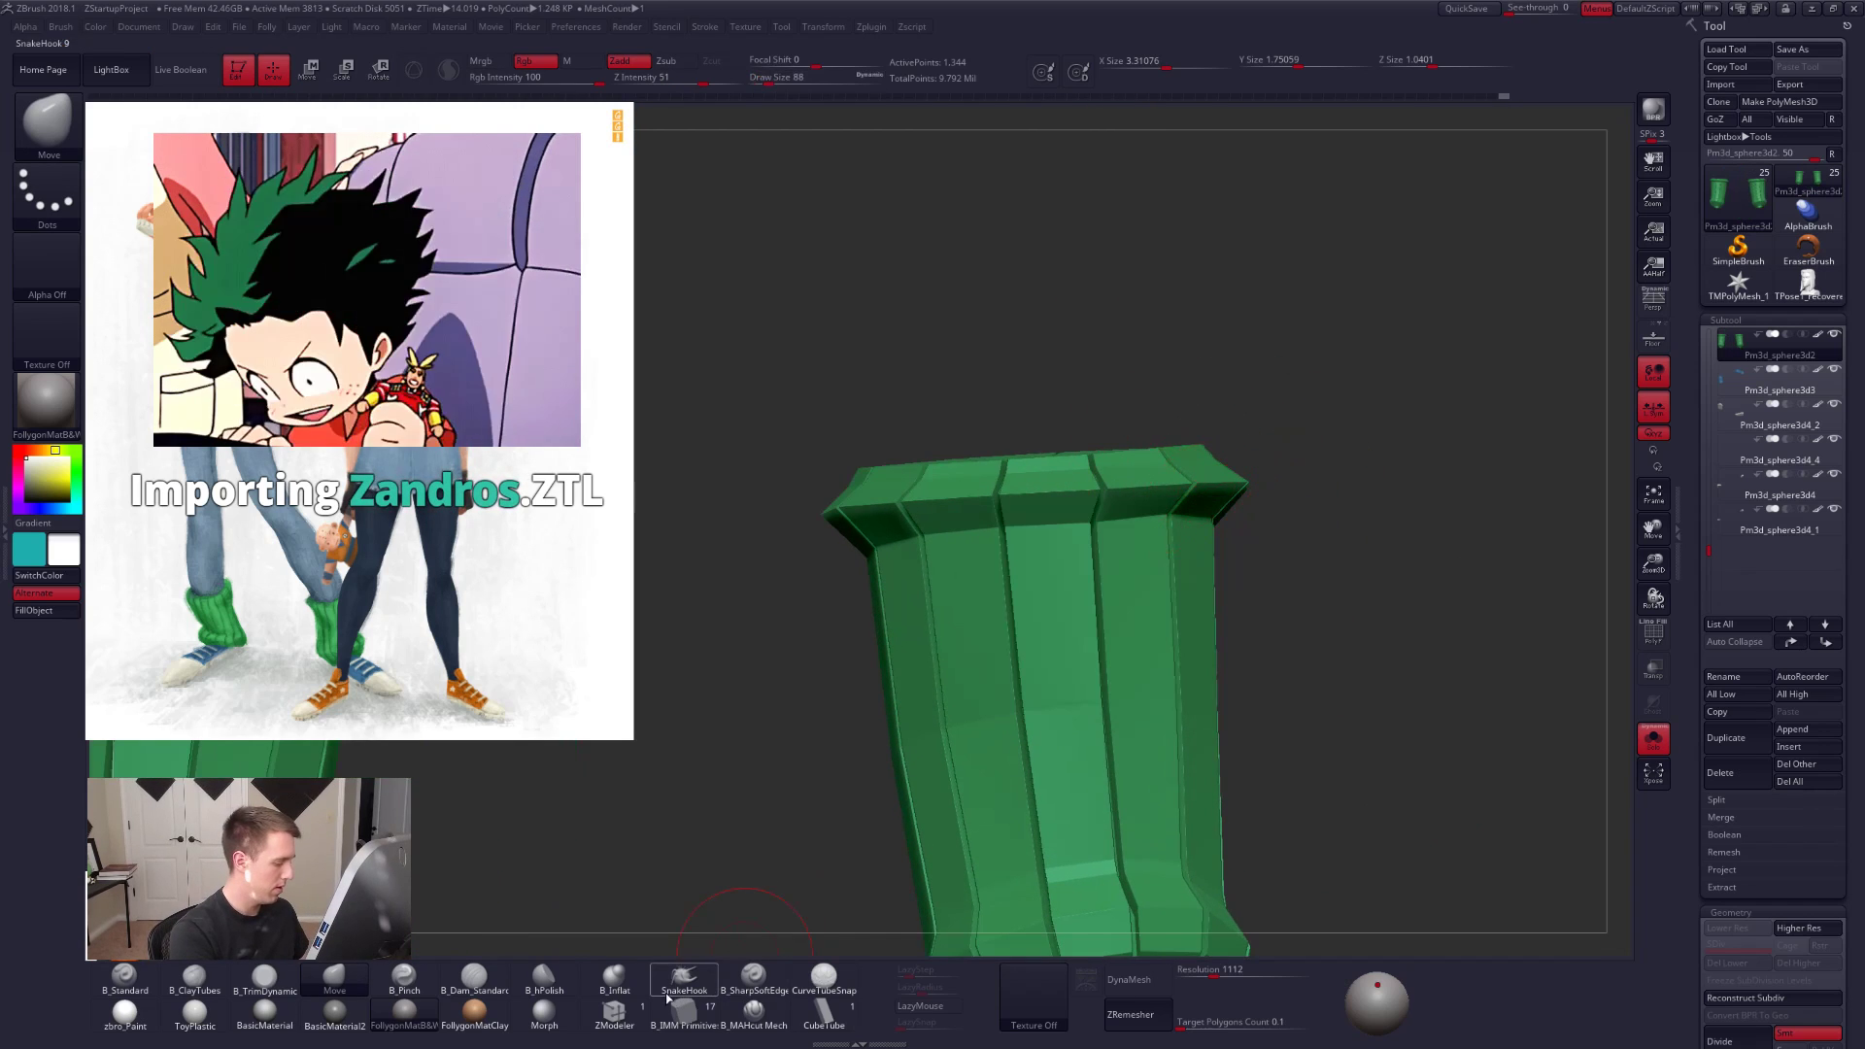
key("space")
left_click(1127, 501)
left_click_drag(1130, 496, 1132, 504)
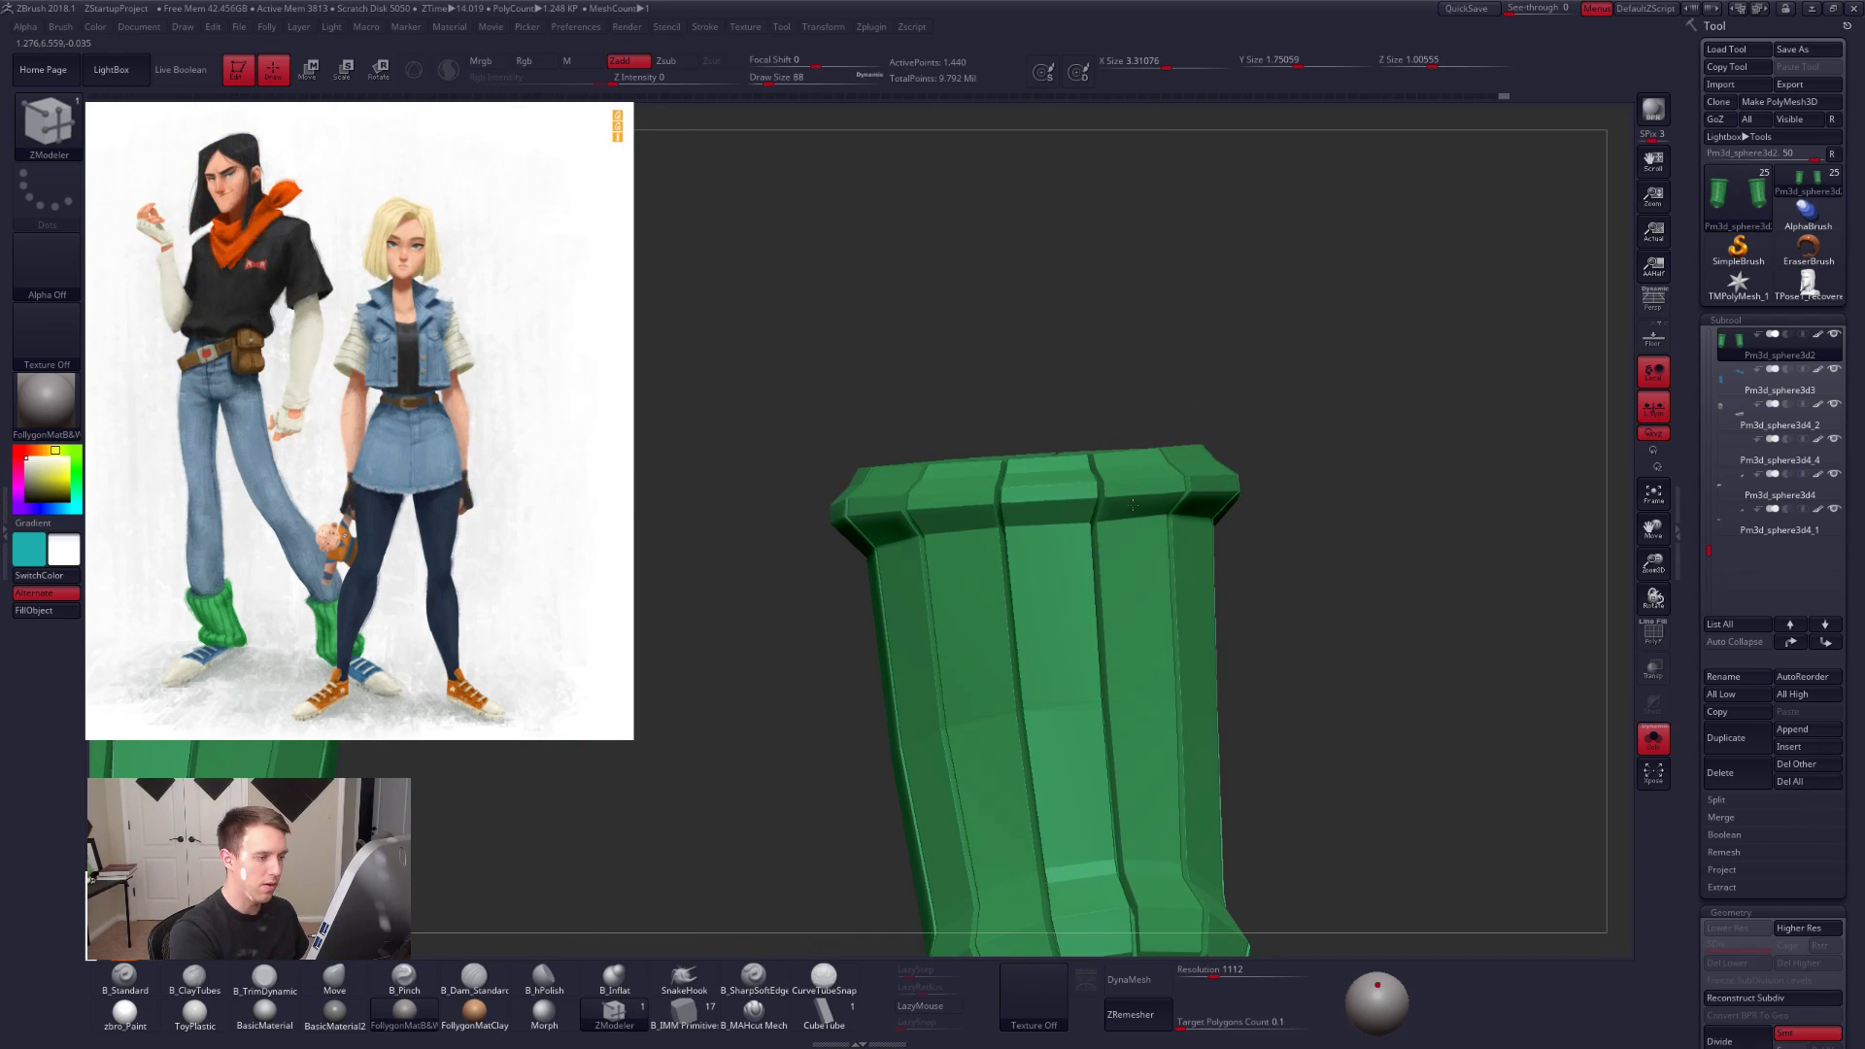
key("f")
key("shift+f")
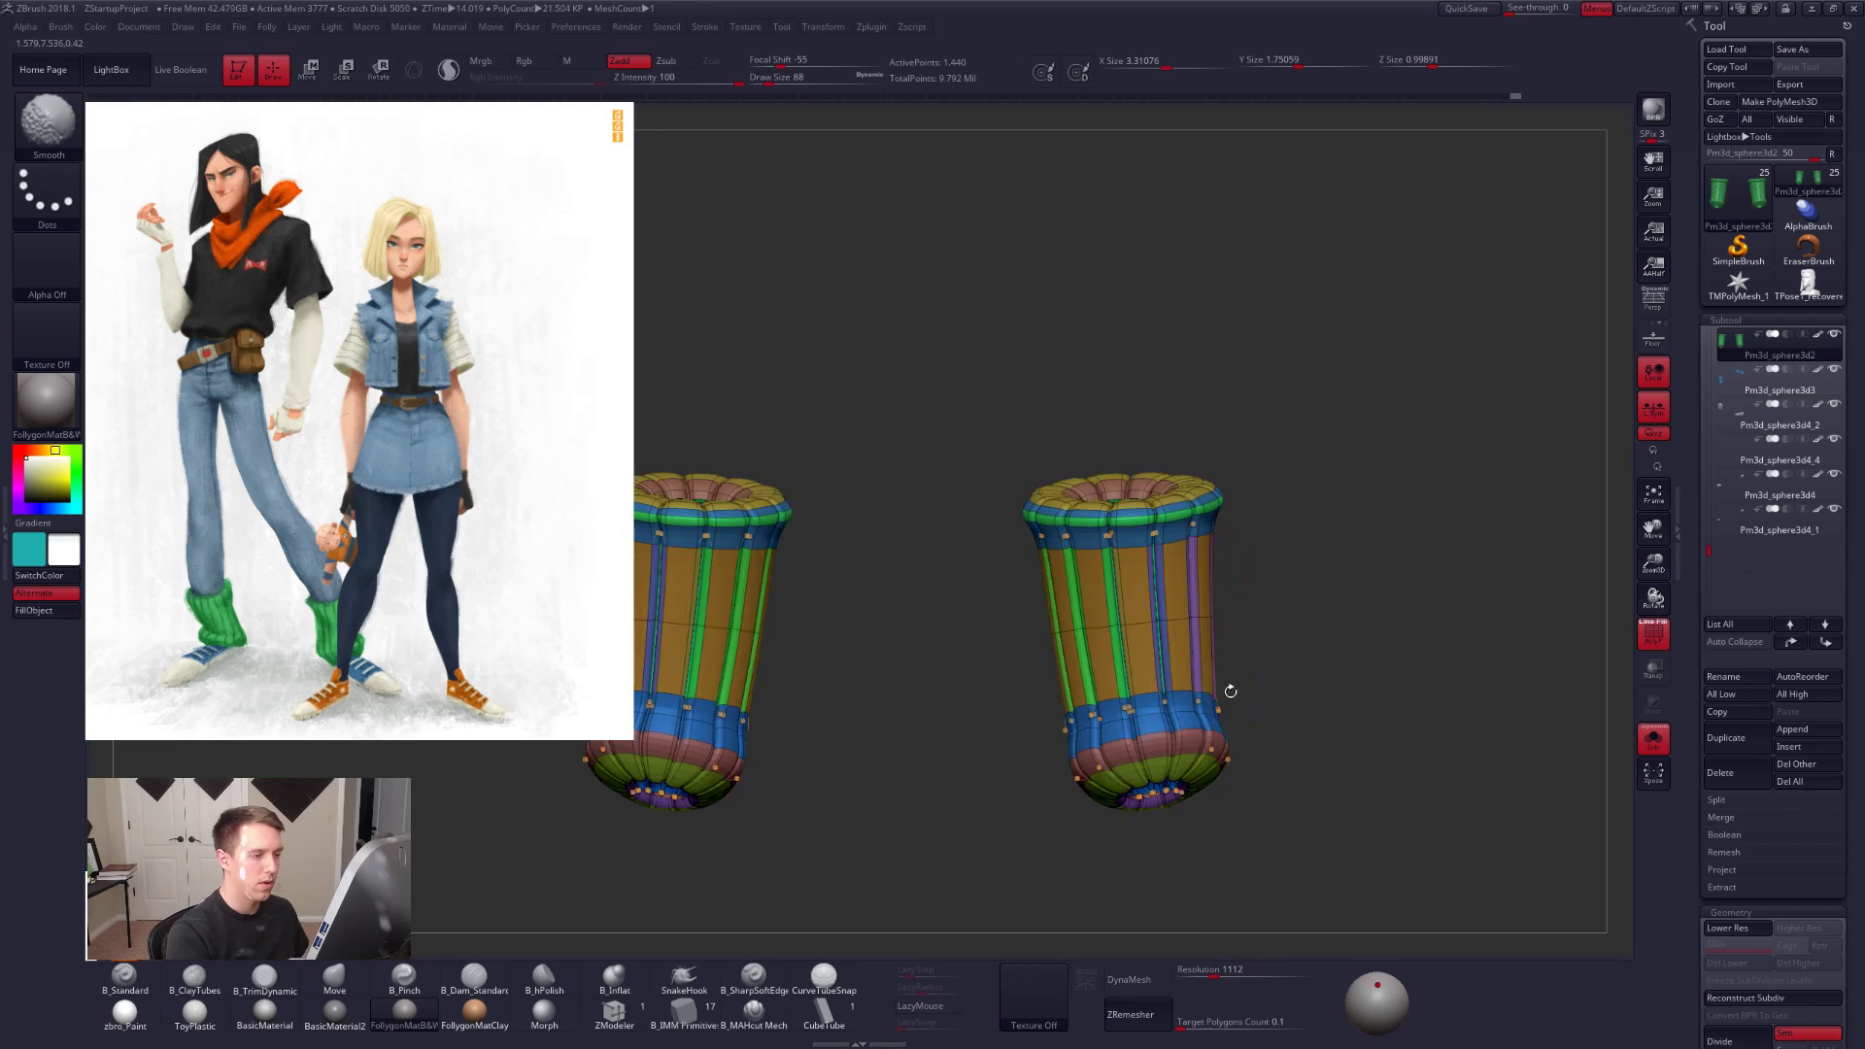
Step: Bevel the complete edge loop beneath the flared rim, and preview the leg warmers smoothed without the wireframe
mouse_move(1151, 536)
right_mouse_down("ctrl")
mouse_move(1179, 618)
mouse_move(1153, 541)
right_mouse_up("ctrl")
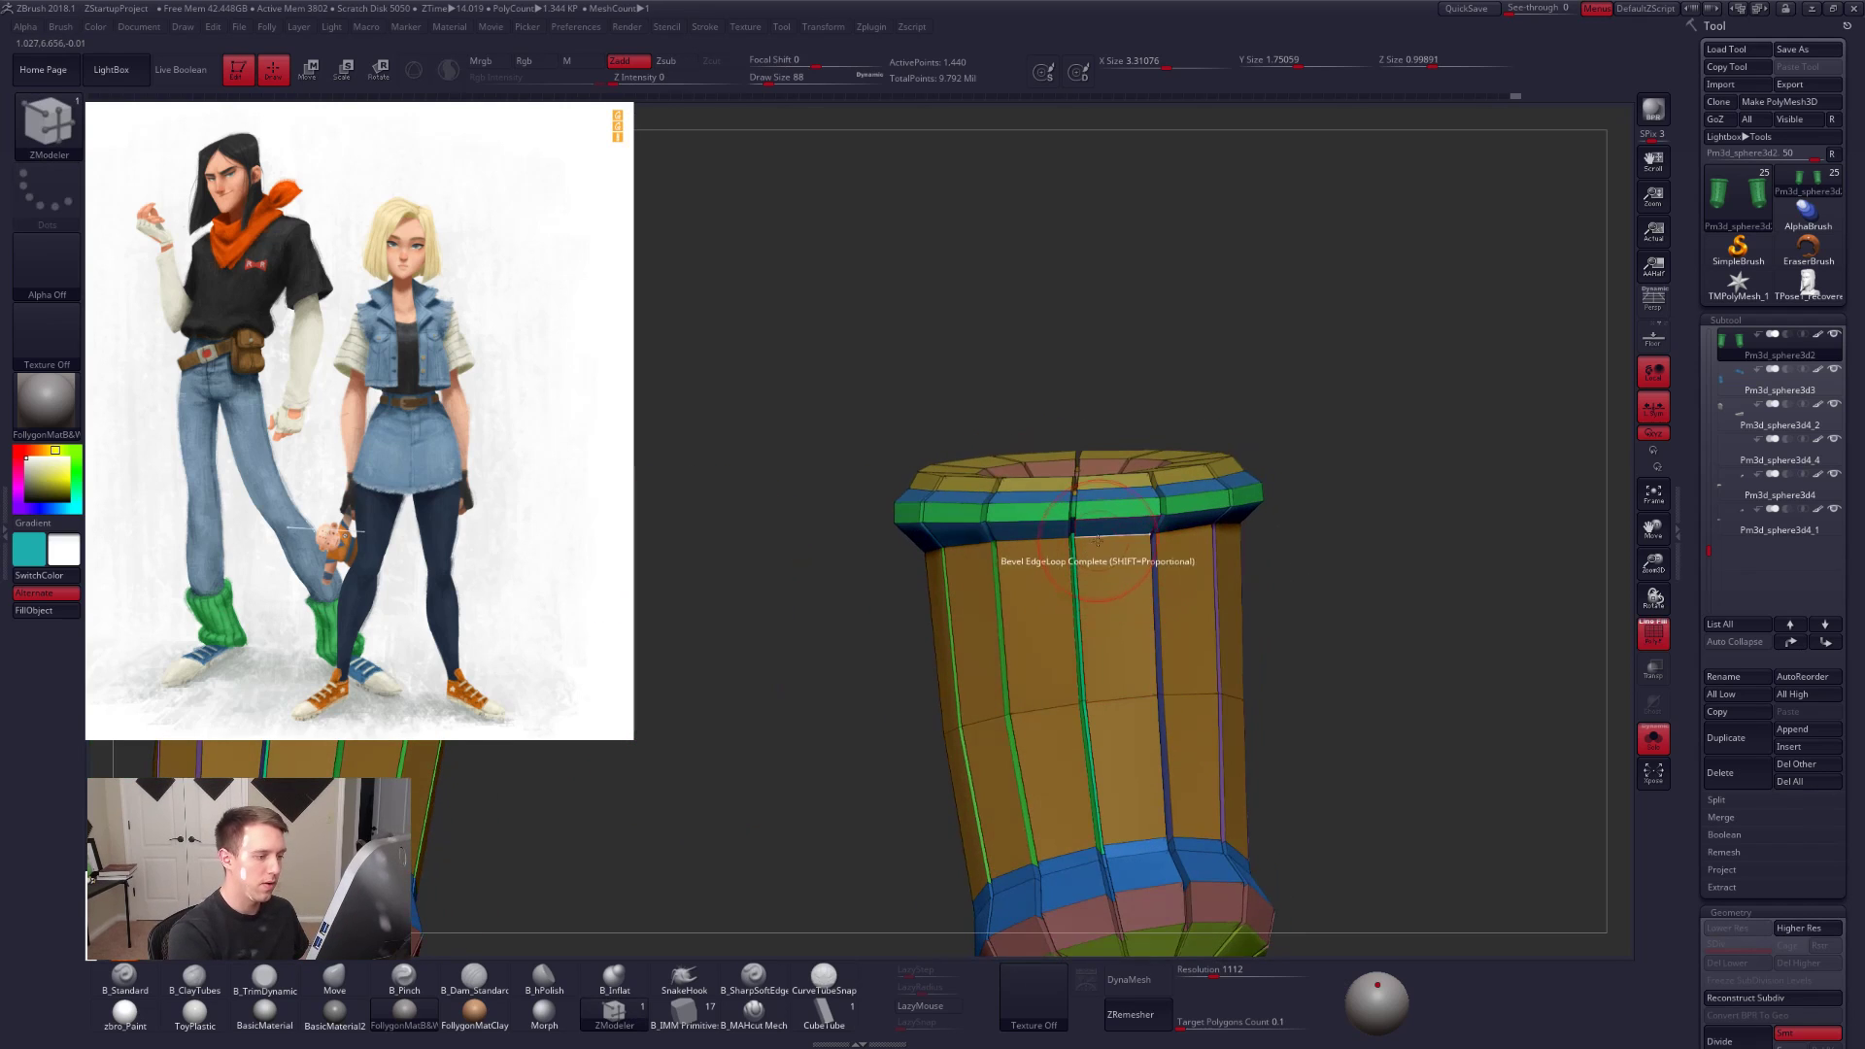
left_click_drag(1106, 538, 1109, 556)
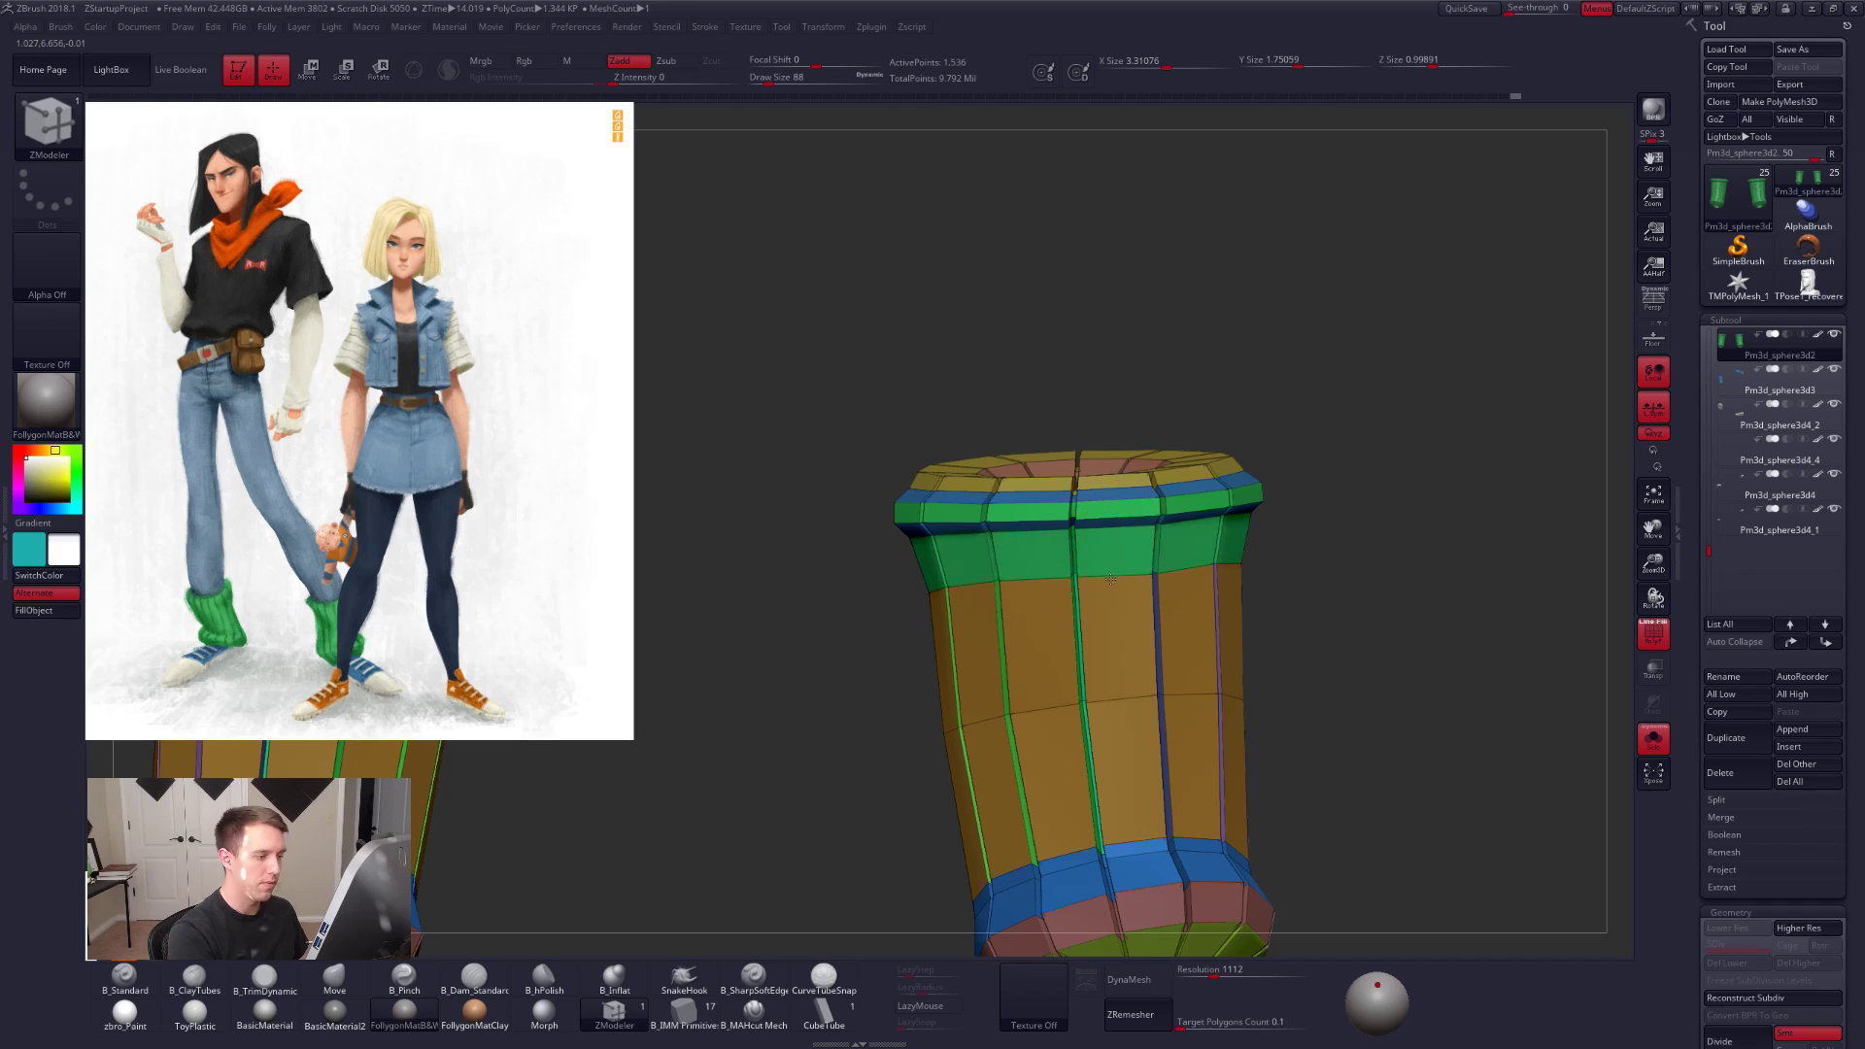
key("ctrl+d")
key("shift+f")
right_click_drag(1290, 638, 1249, 687, "ctrl")
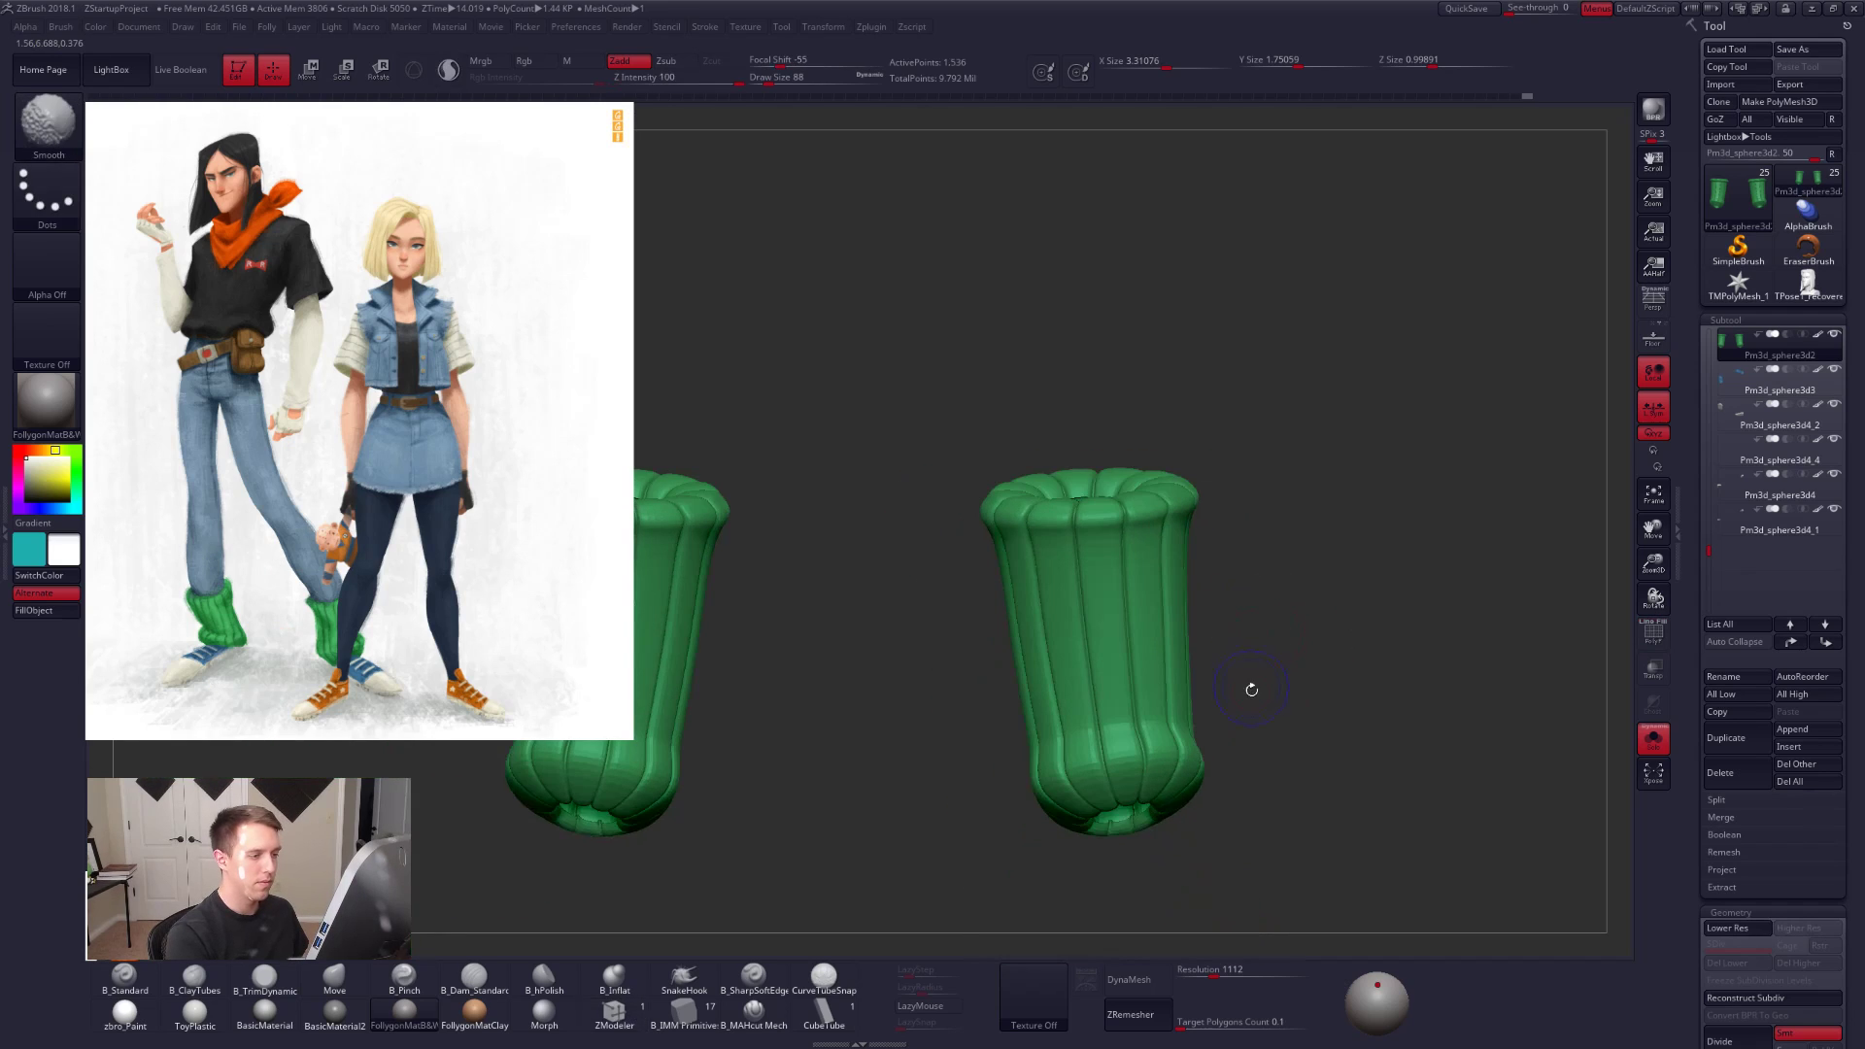
Step: Show the character and the unsmoothed wireframe, and delete a complete edge loop beneath the flared rim with ZModeler
key("alt+s")
right_click_drag(1292, 791, 1330, 827, "ctrl")
right_click_drag(1138, 541, 1232, 595, "alt")
key("shift+f")
key("shift+d")
key("space")
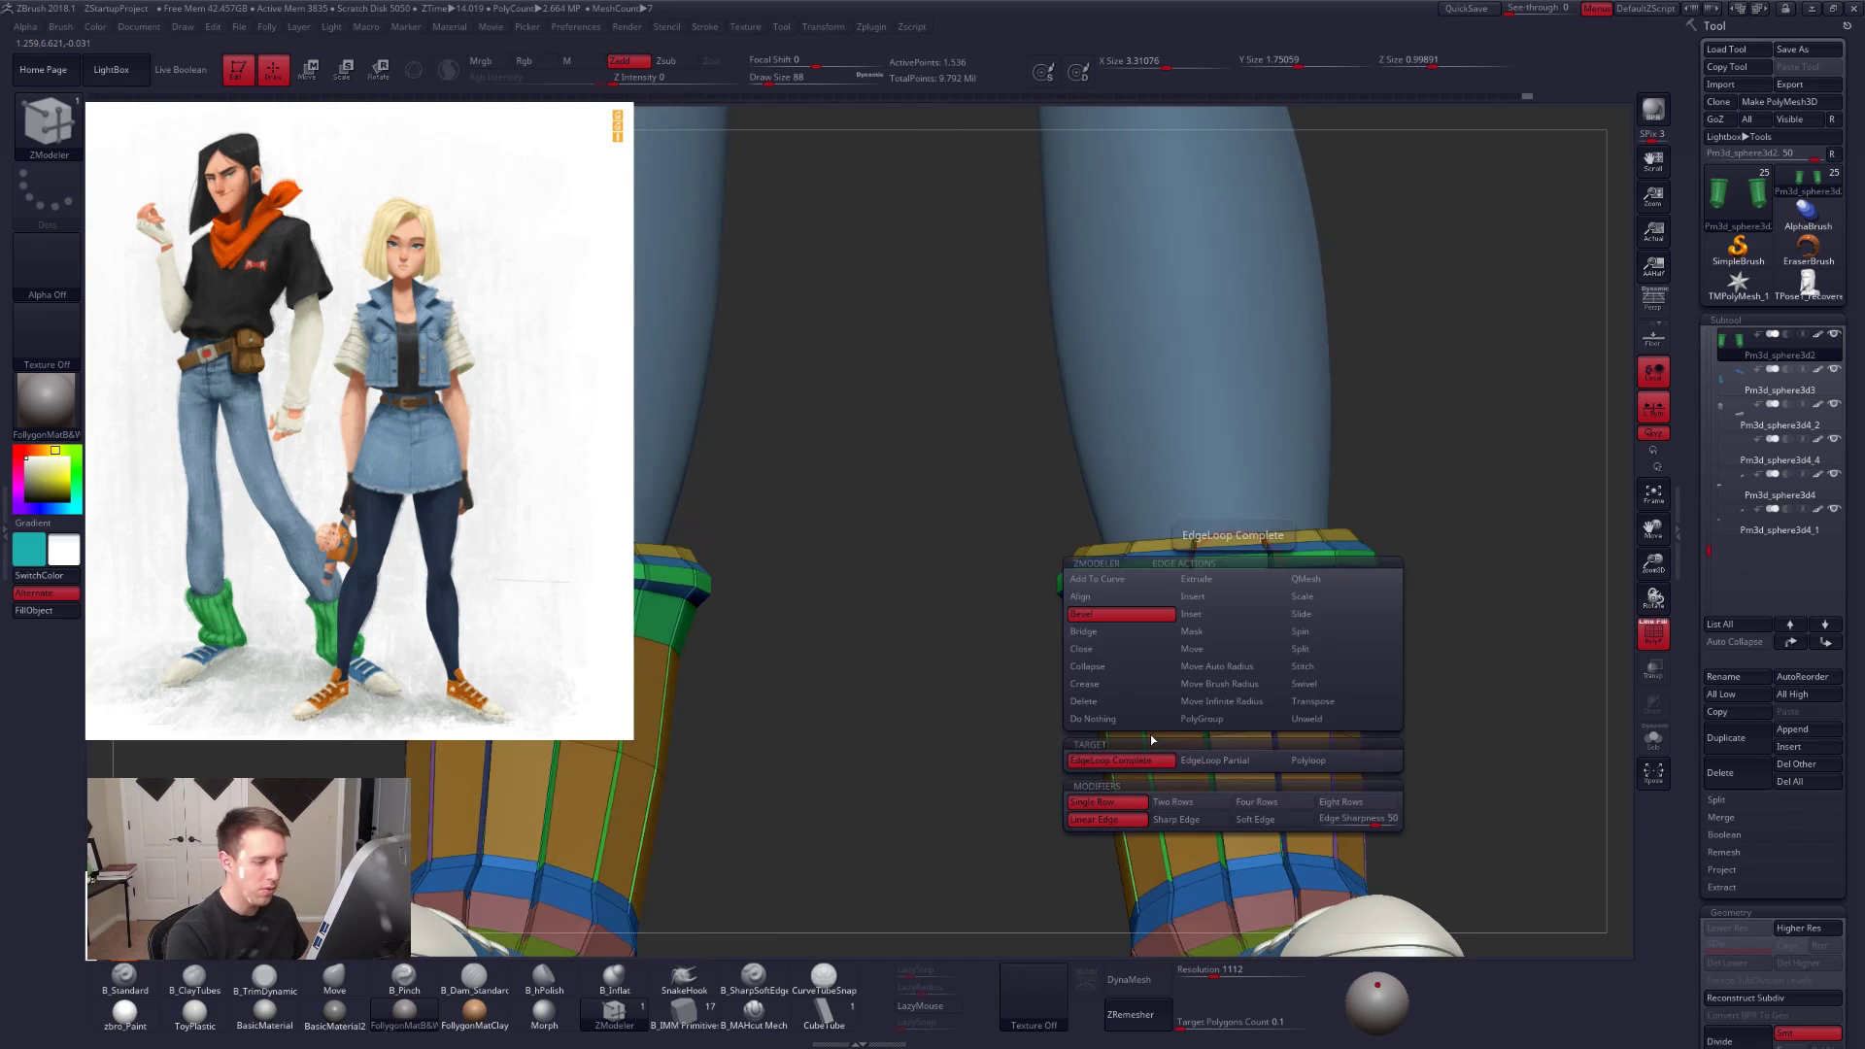
left_click(1146, 717)
left_click(1211, 765)
left_click(1244, 602)
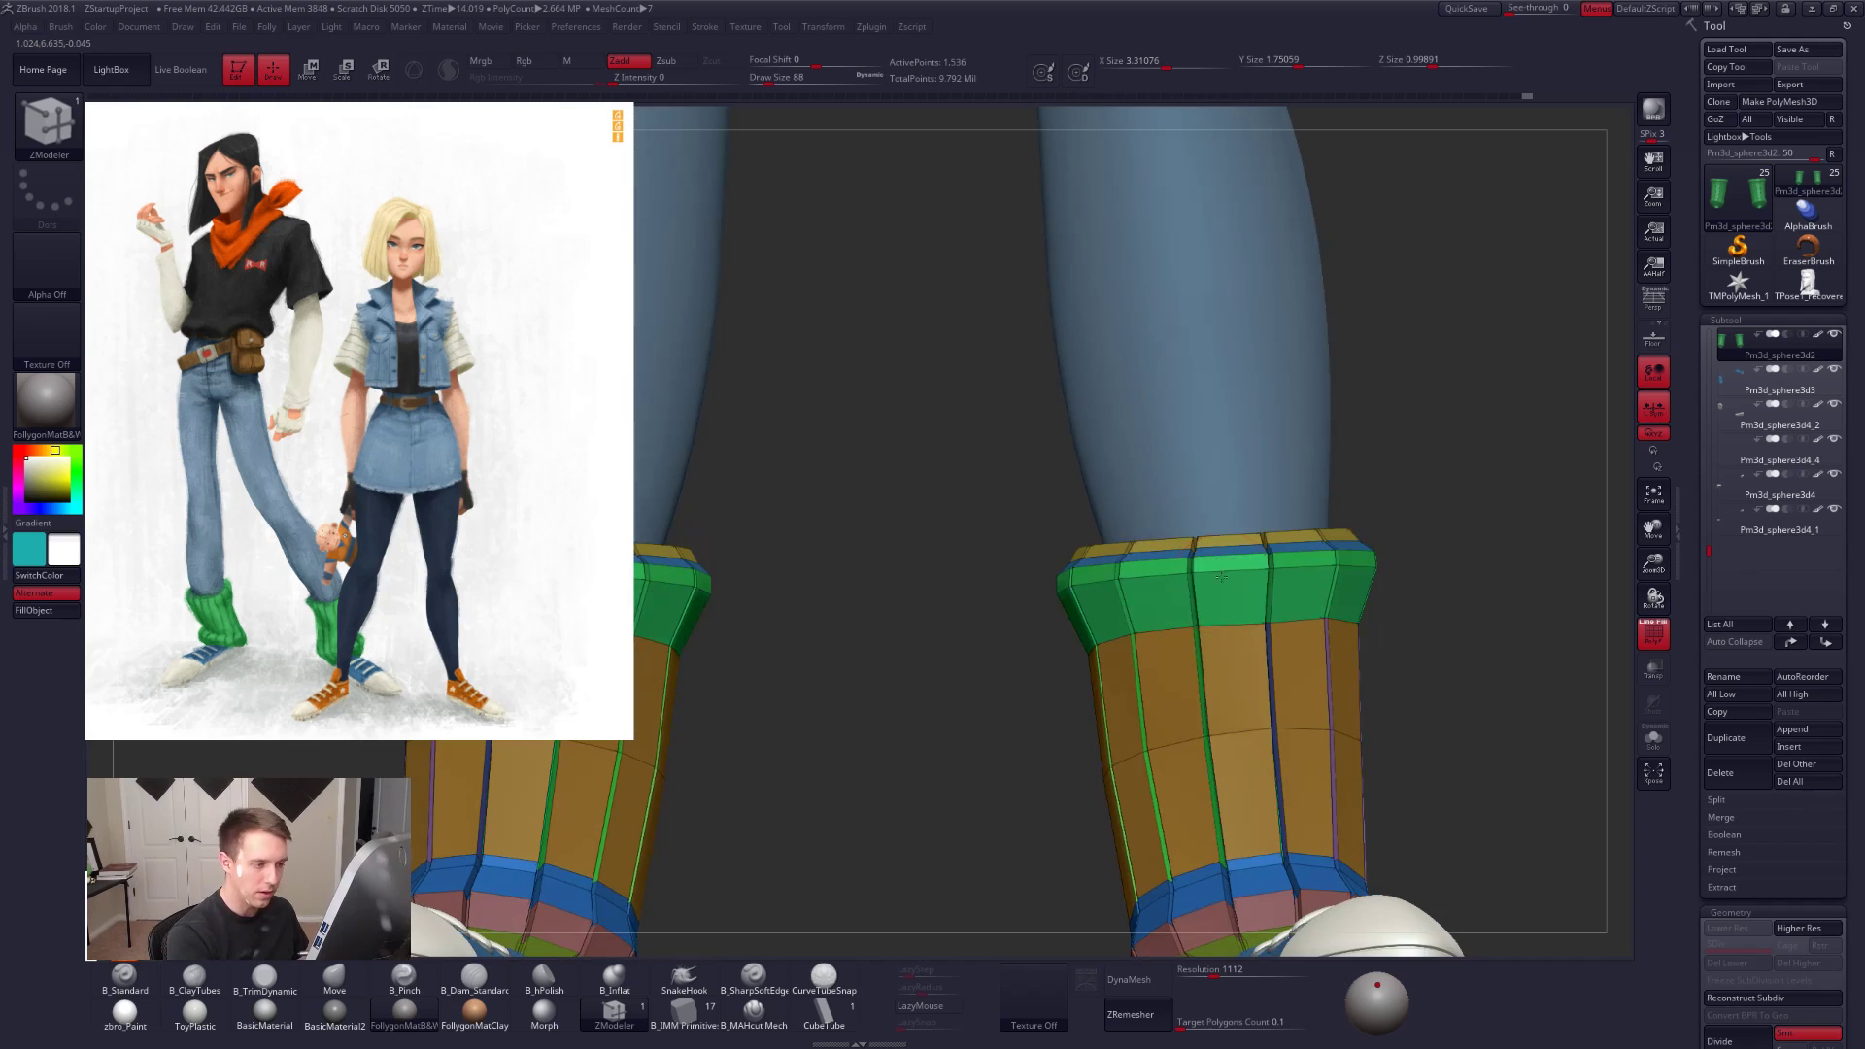
Step: Turn off local symmetry and view the whole smoothed character in perspective
key("d")
right_click_drag(1387, 843, 1298, 887, "ctrl")
key("shift+f")
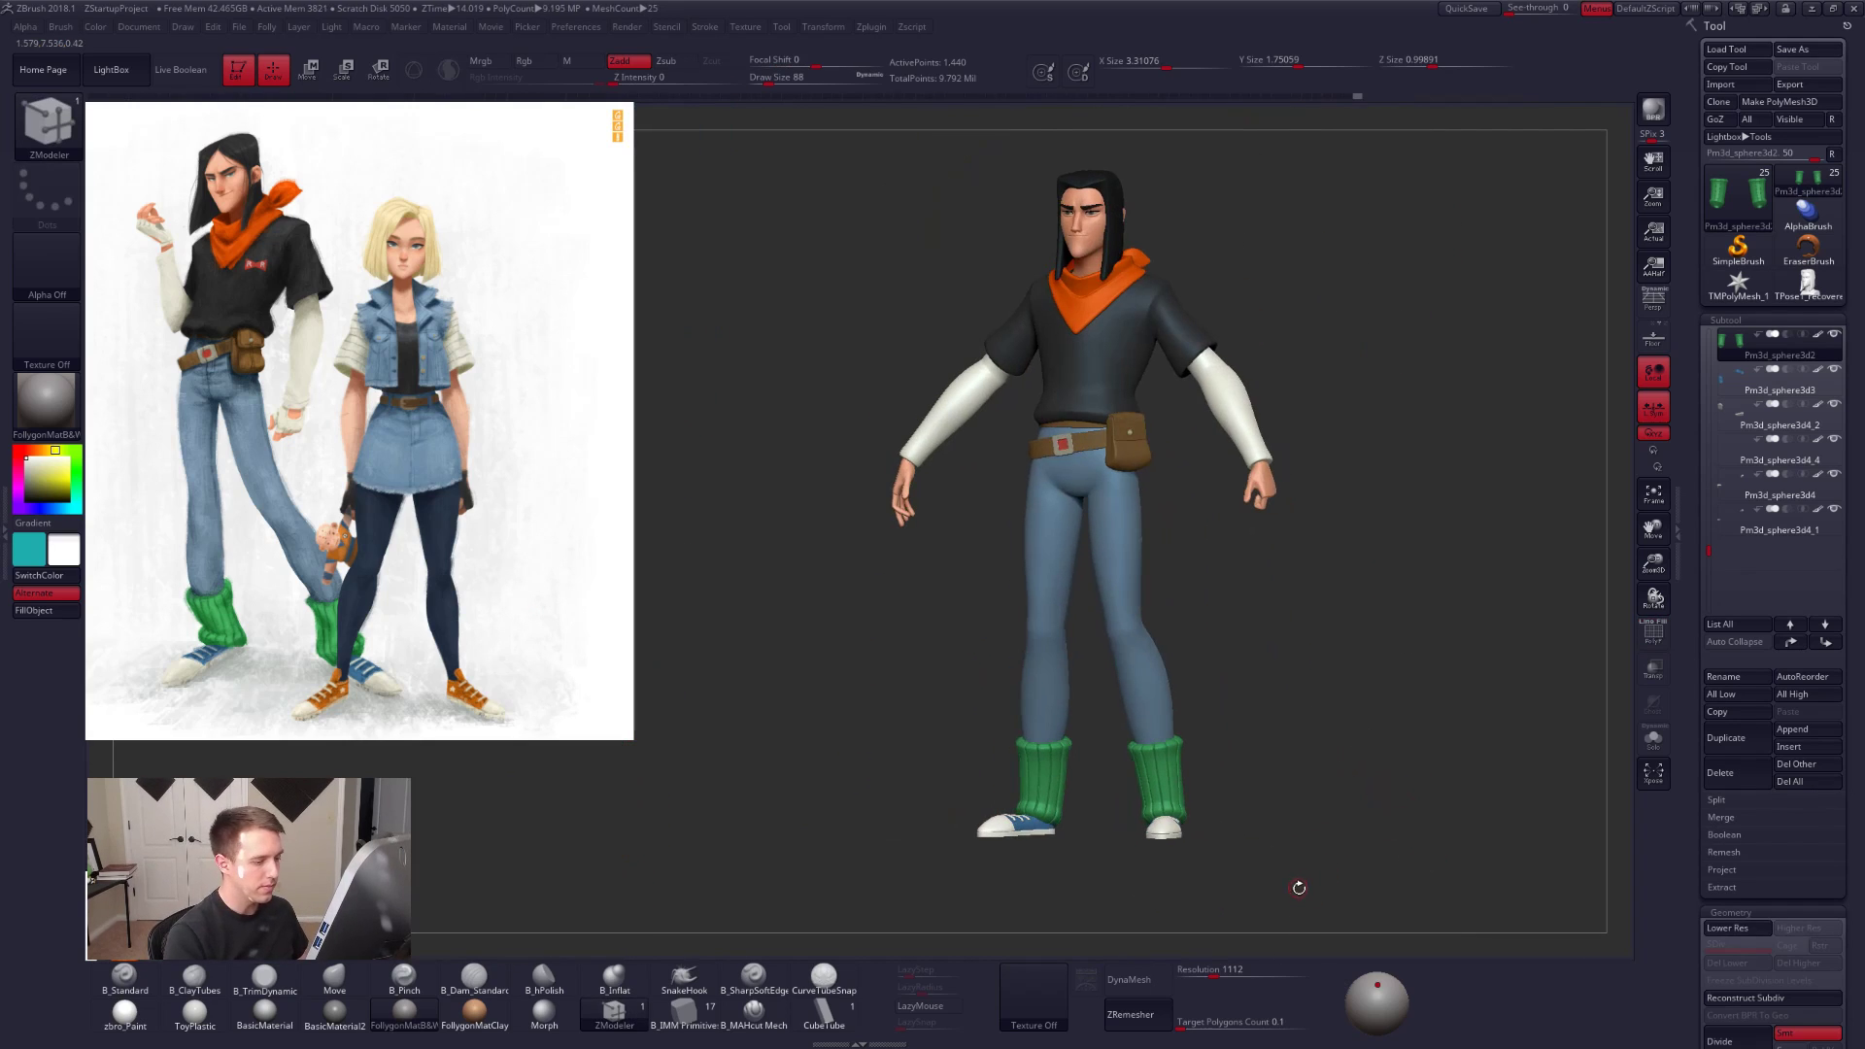
left_click(1654, 407)
left_click(1653, 301)
right_click_drag(1328, 765, 1353, 813)
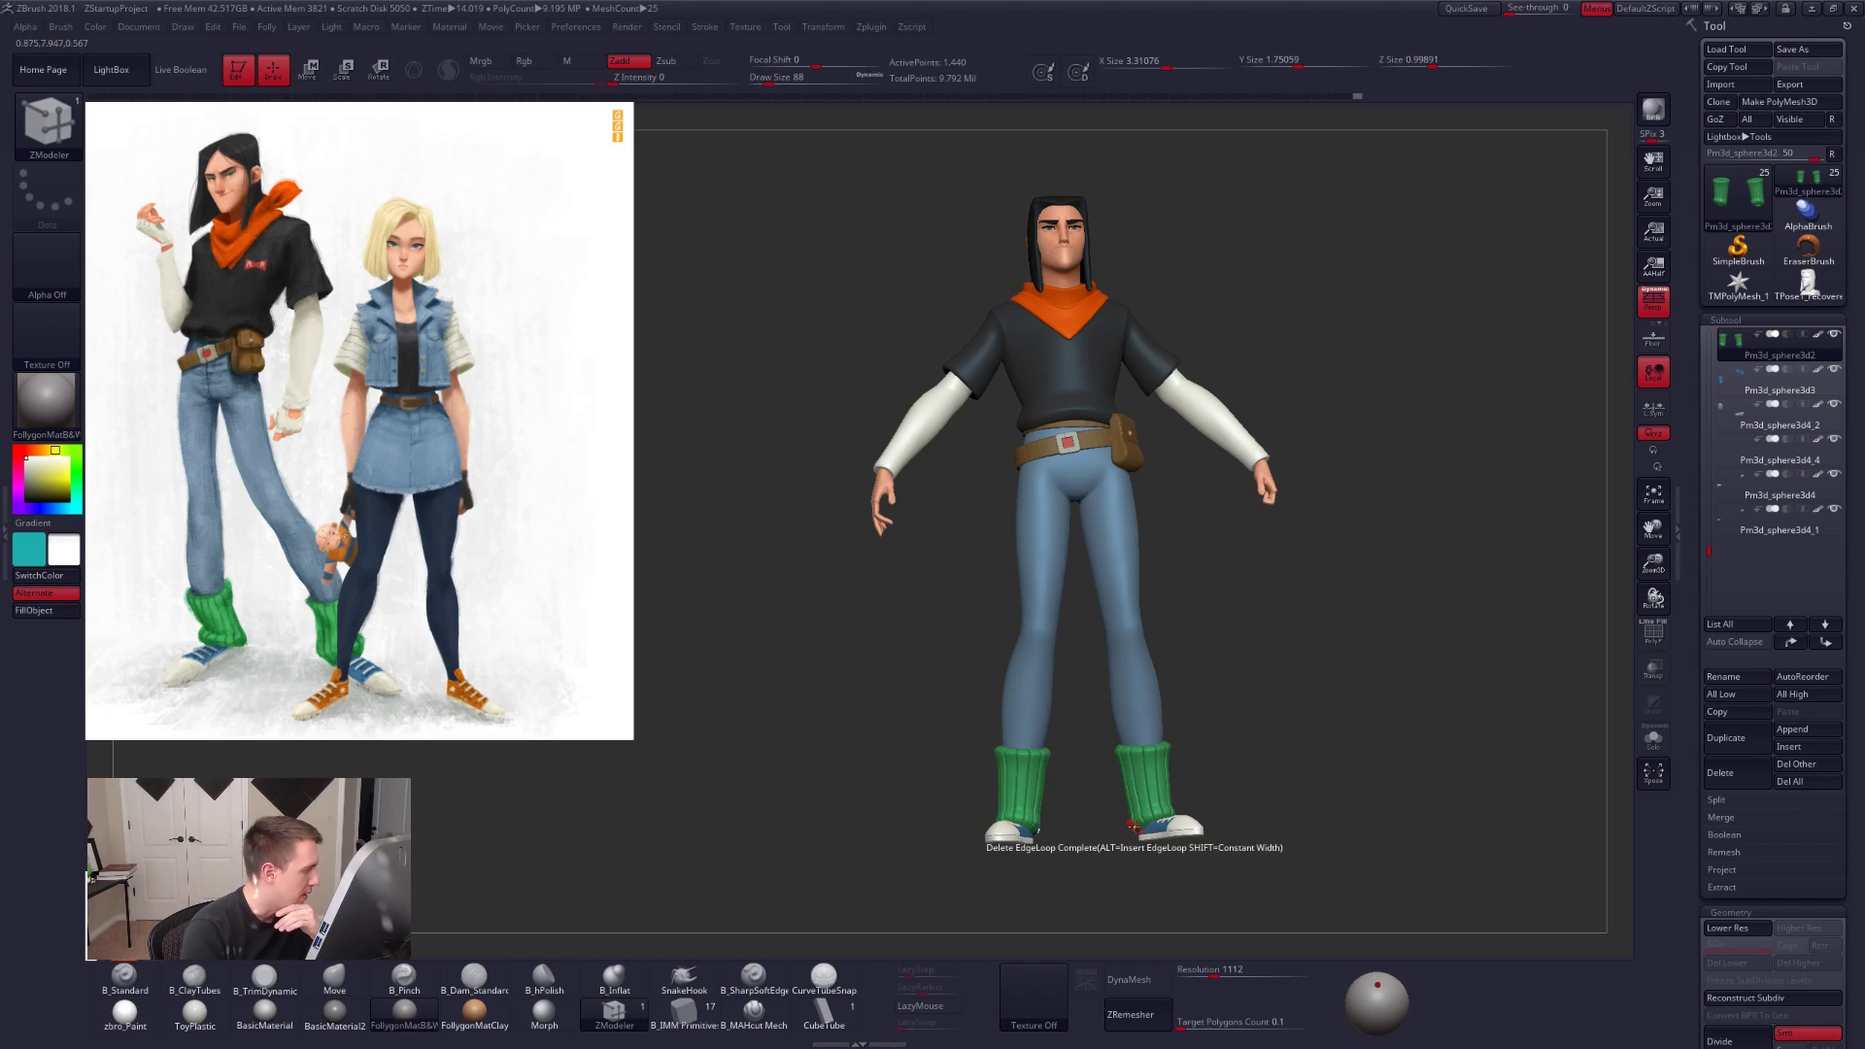
right_click_drag(1218, 839, 1178, 872)
Step: Isolate the unsmoothed leg warmers with their wireframe shown, and set ZModeler's edge action to Bevel for complete edge loops
right_click_drag(1153, 794, 1191, 746, "ctrl")
key("ctrl+shift+s")
key("shift+f")
key("shift+d")
right_click_drag(1191, 680, 1166, 717, "ctrl")
key("space")
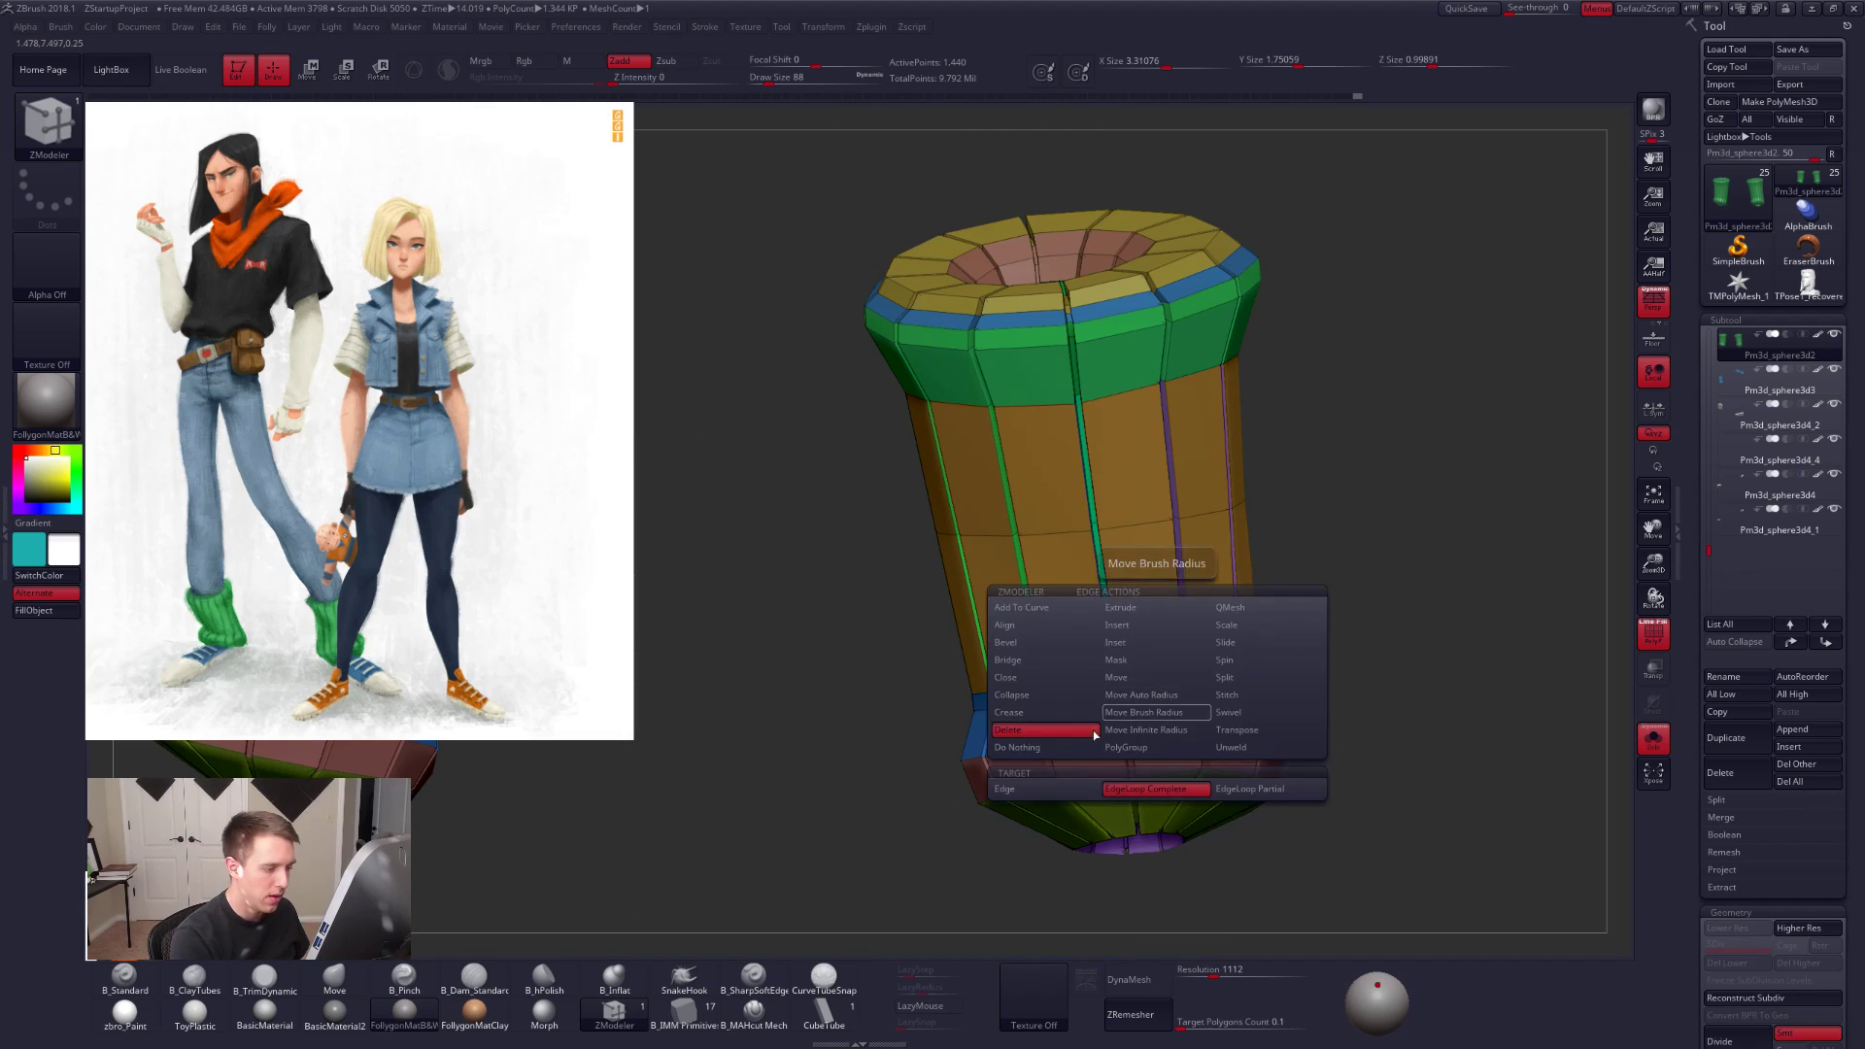
key("space")
key("space")
left_click(1059, 643)
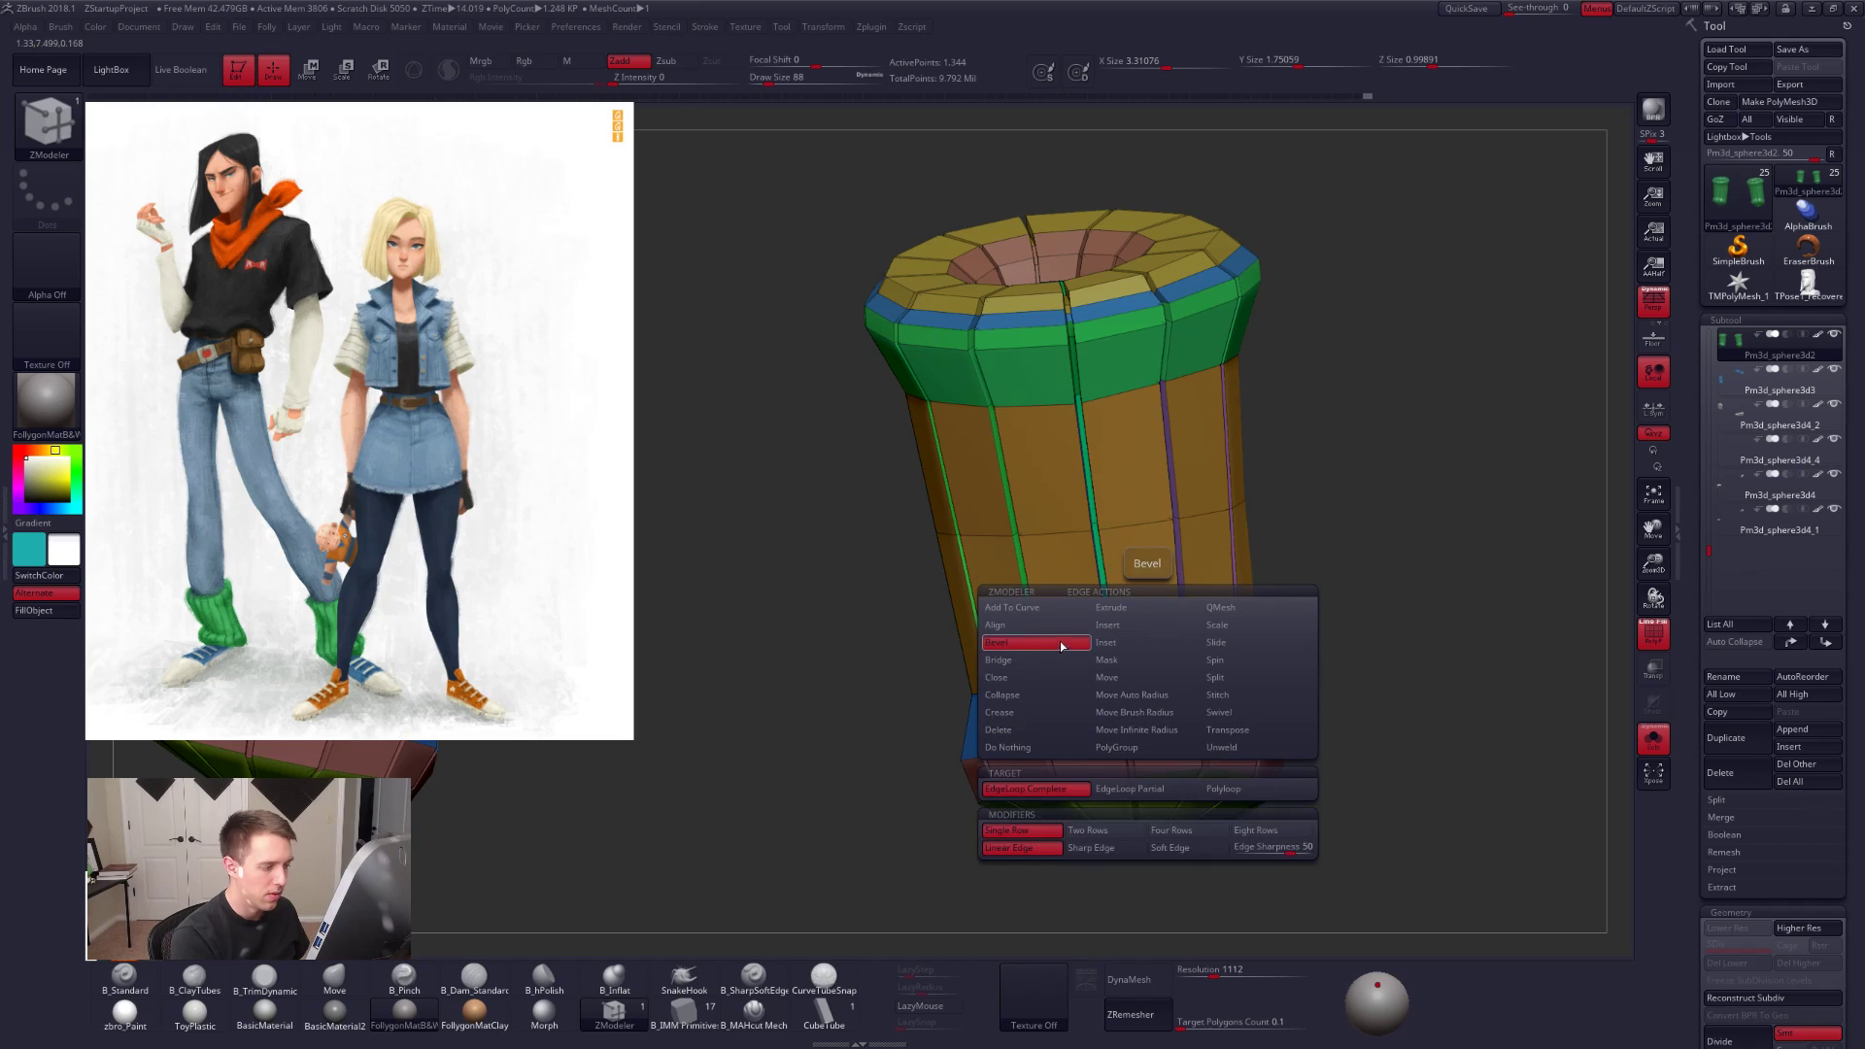
Step: Try wide and narrow bevels on the complete edge loop above the lower cuff, previewing them smoothed
left_click_drag(1147, 681, 1145, 700)
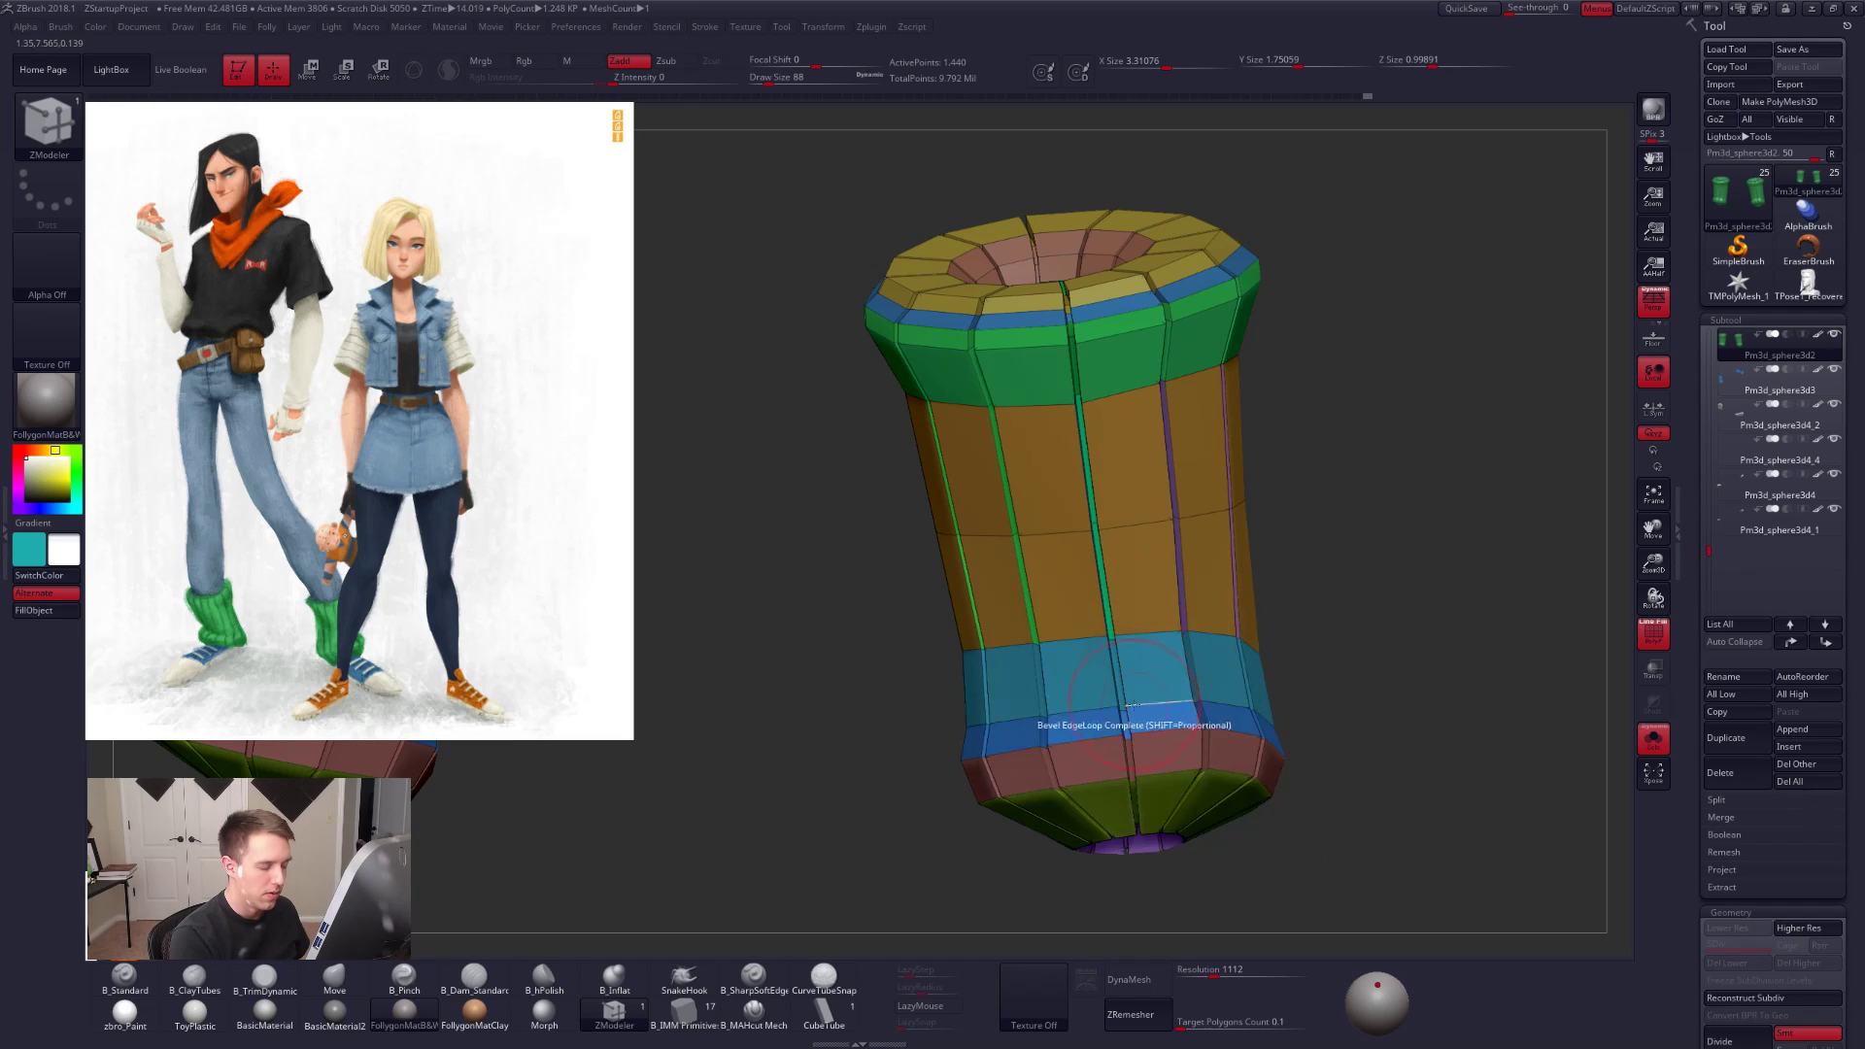
key("d")
key("ctrl+z")
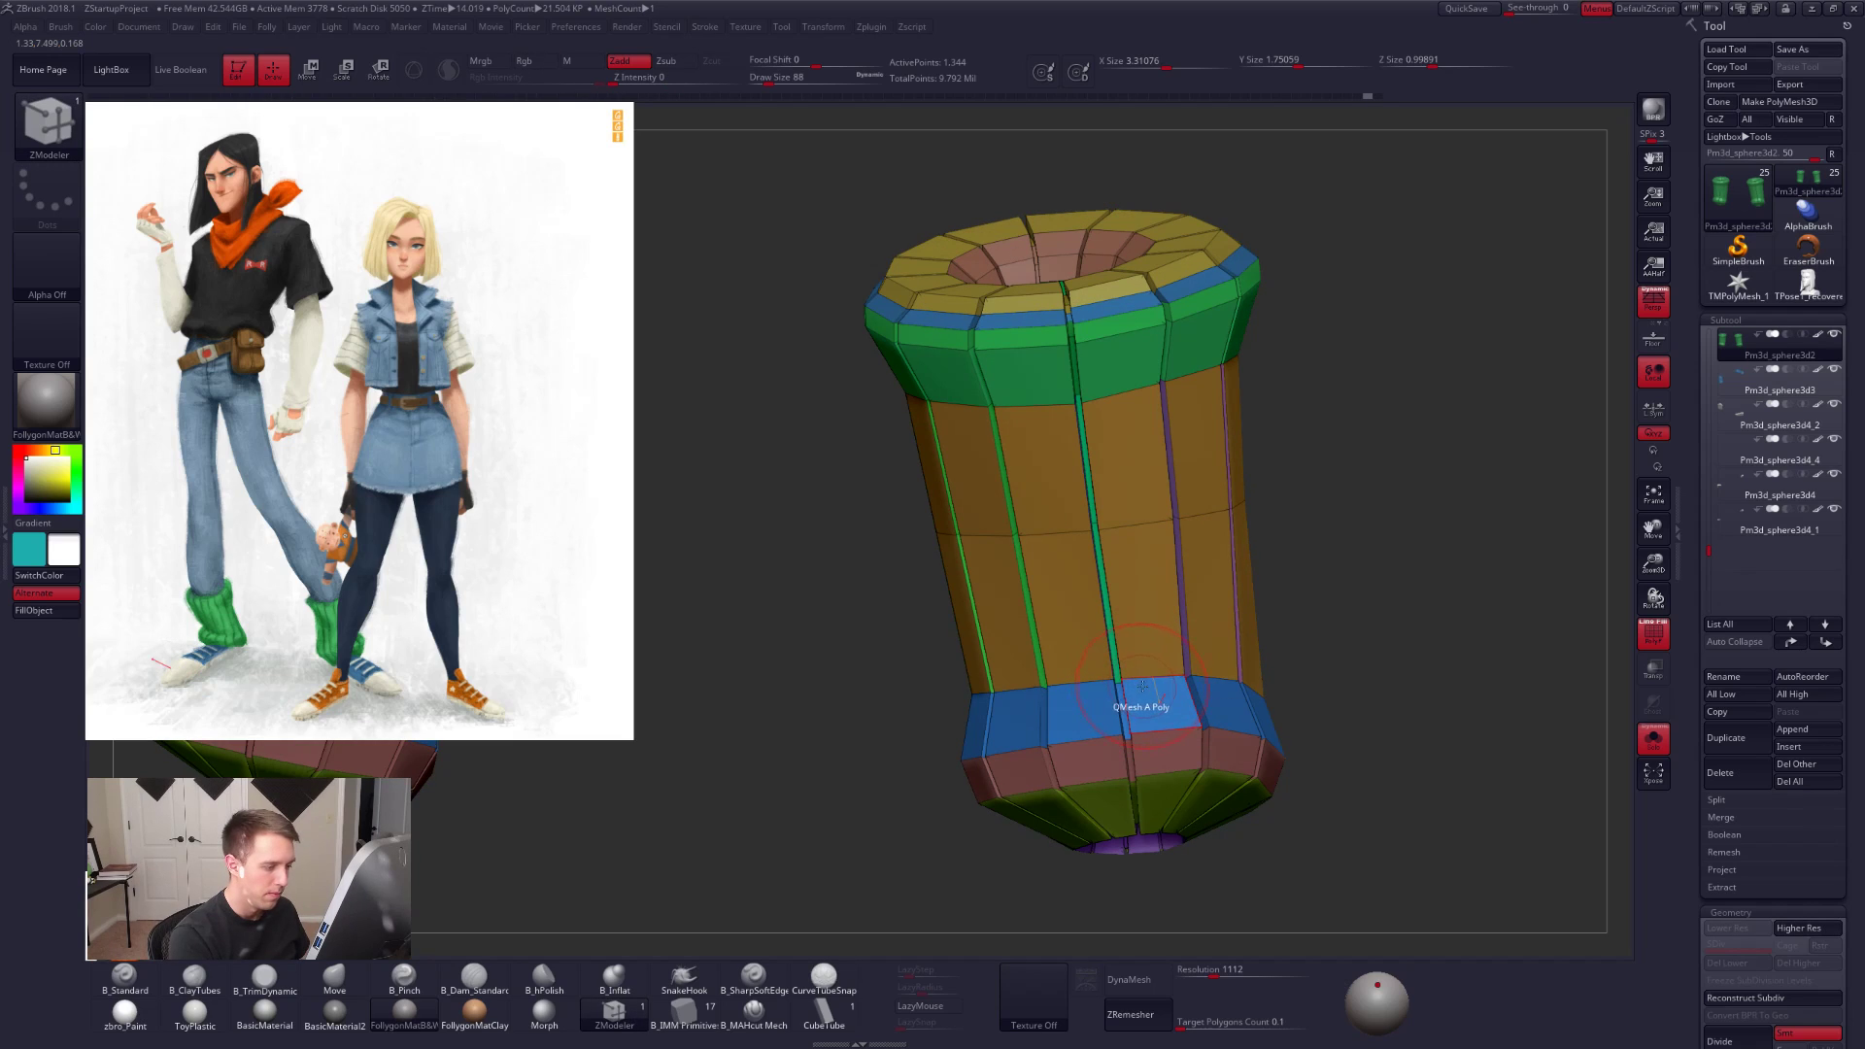
left_click_drag(1130, 677, 1148, 678)
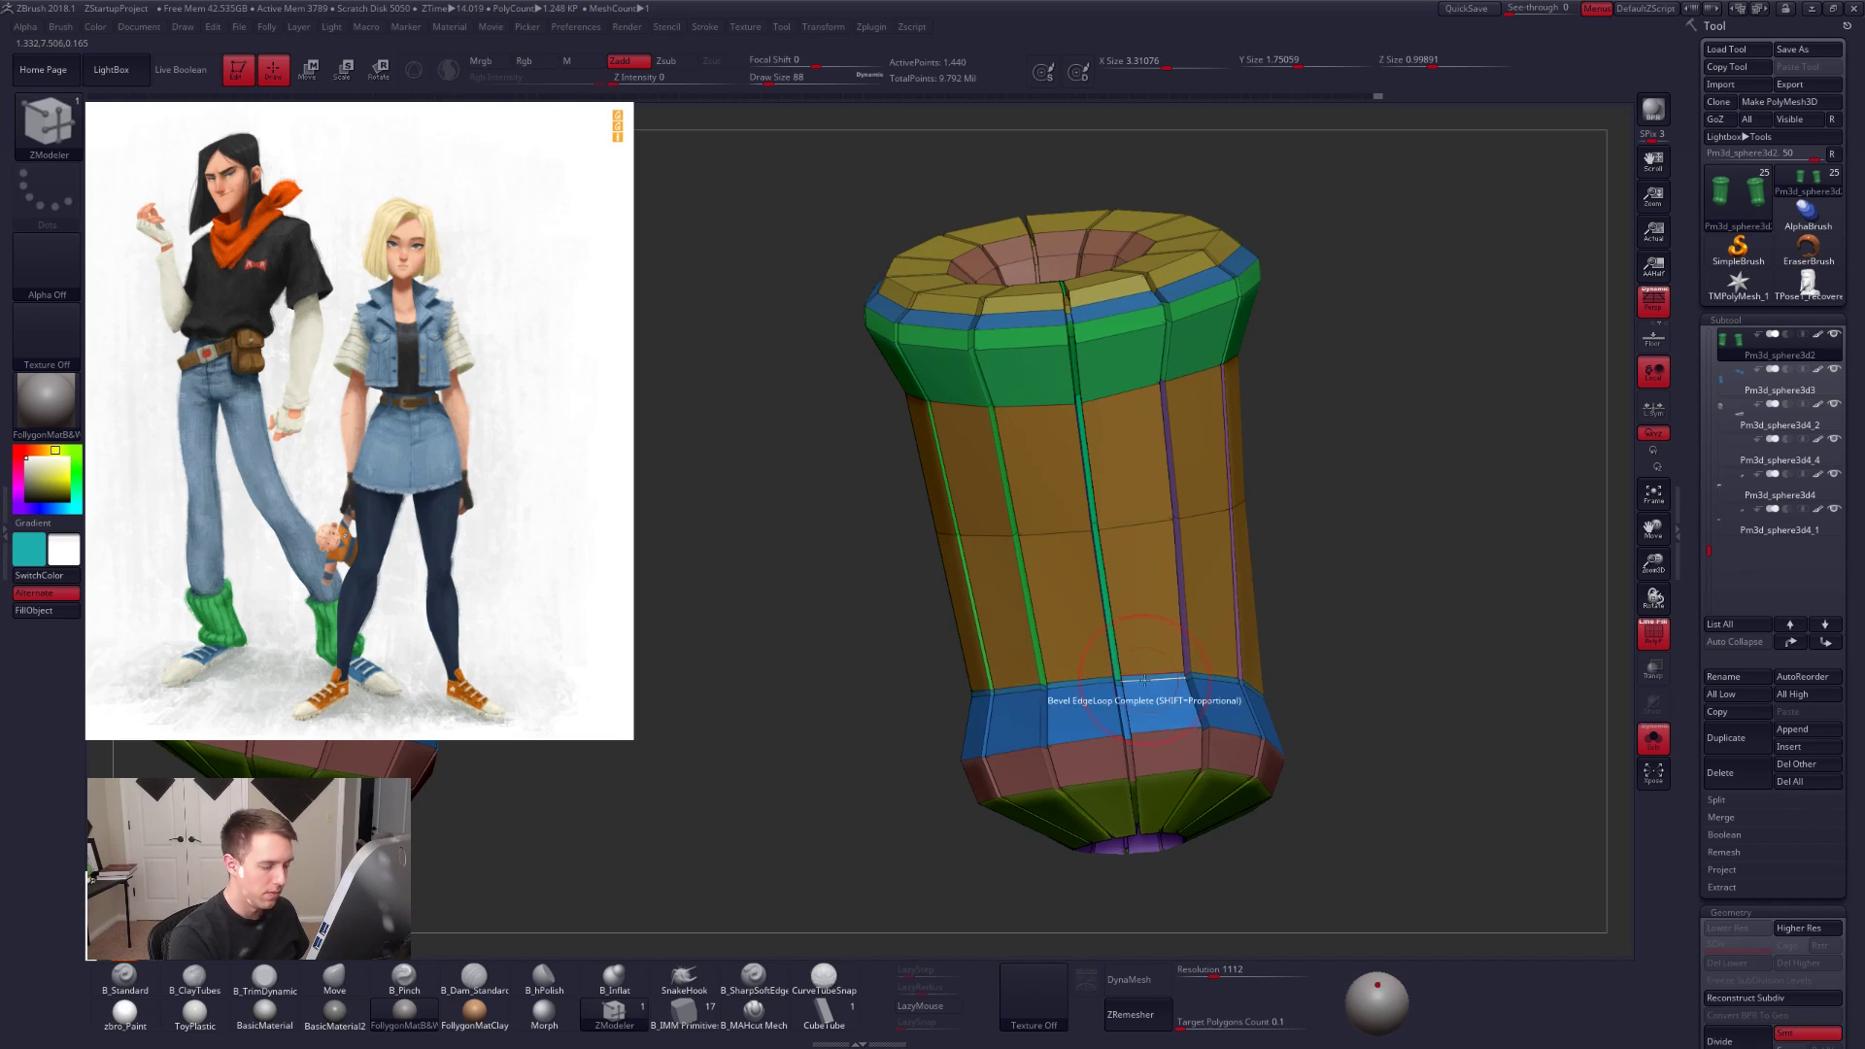
key("d")
key("ctrl+z")
Step: Try bevelling the complete edge loop around the middle of the leg warmer at different widths
mouse_move(1263, 680)
left_mouse_down()
mouse_move(1282, 719)
mouse_move(1248, 696)
left_mouse_up()
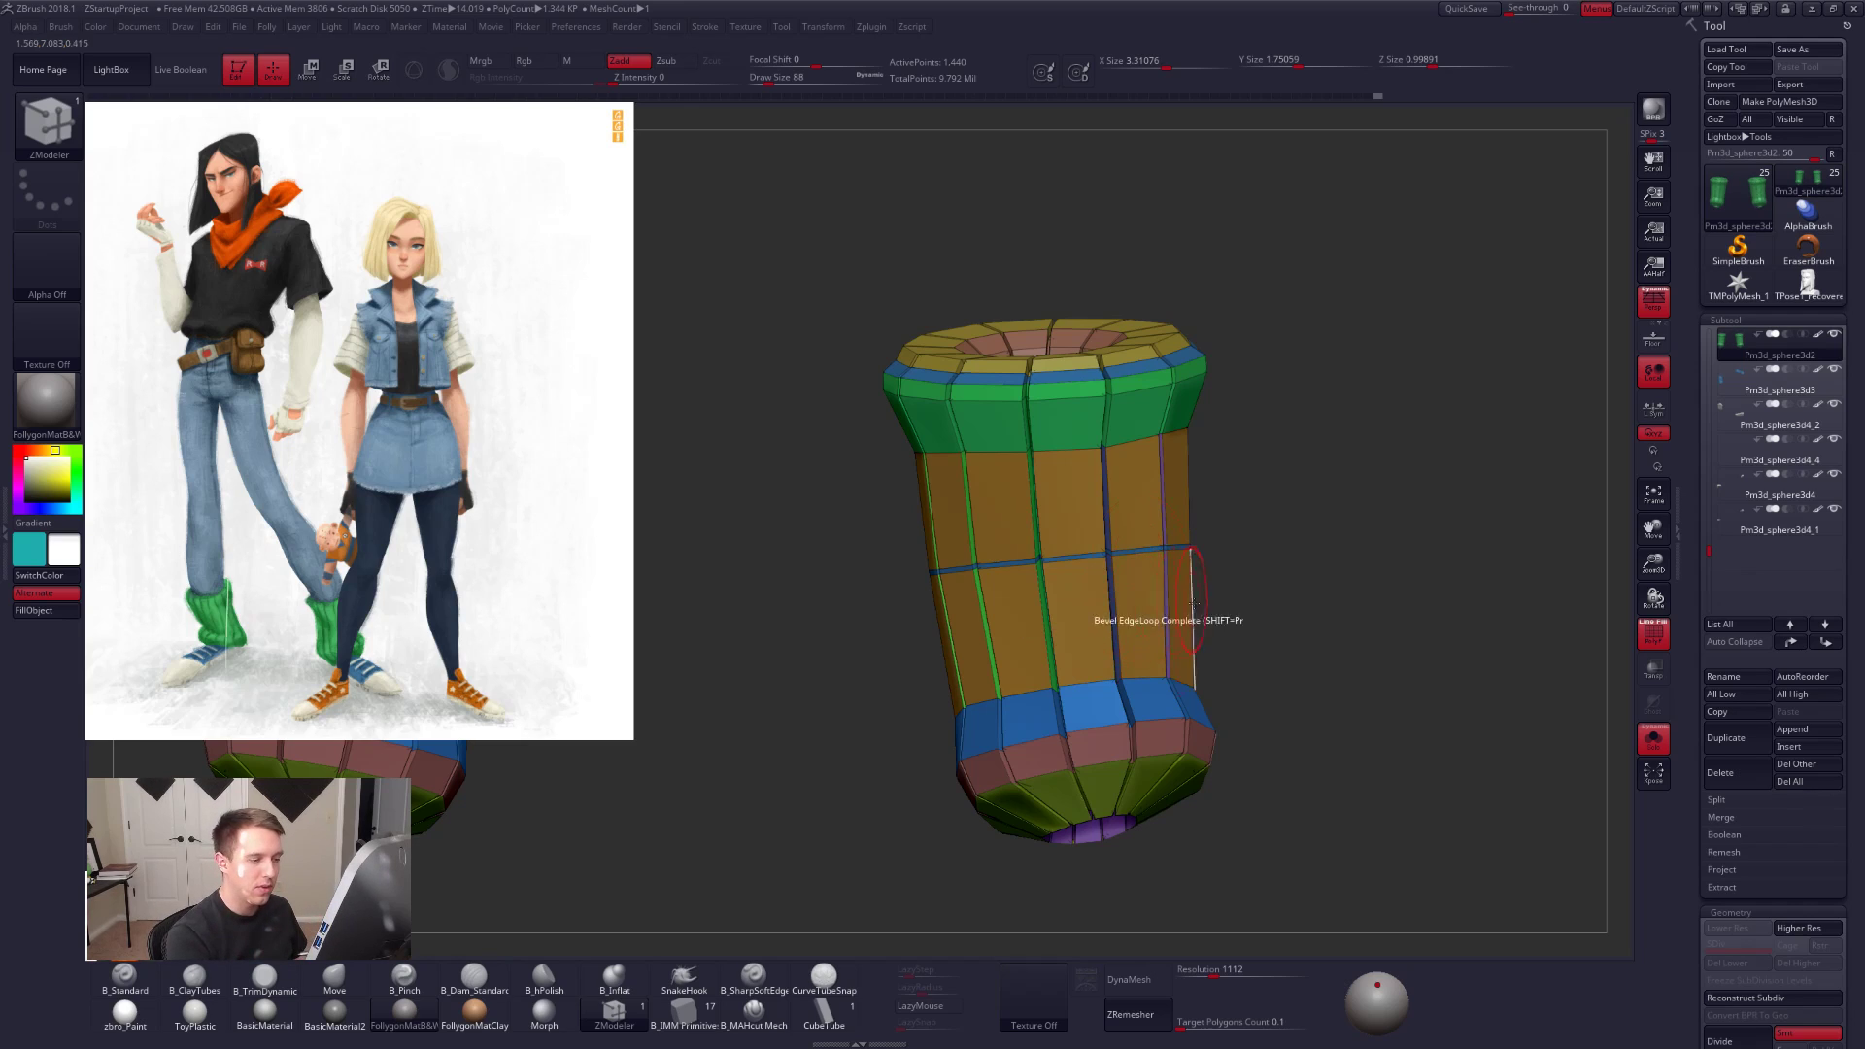
left_click(1149, 679)
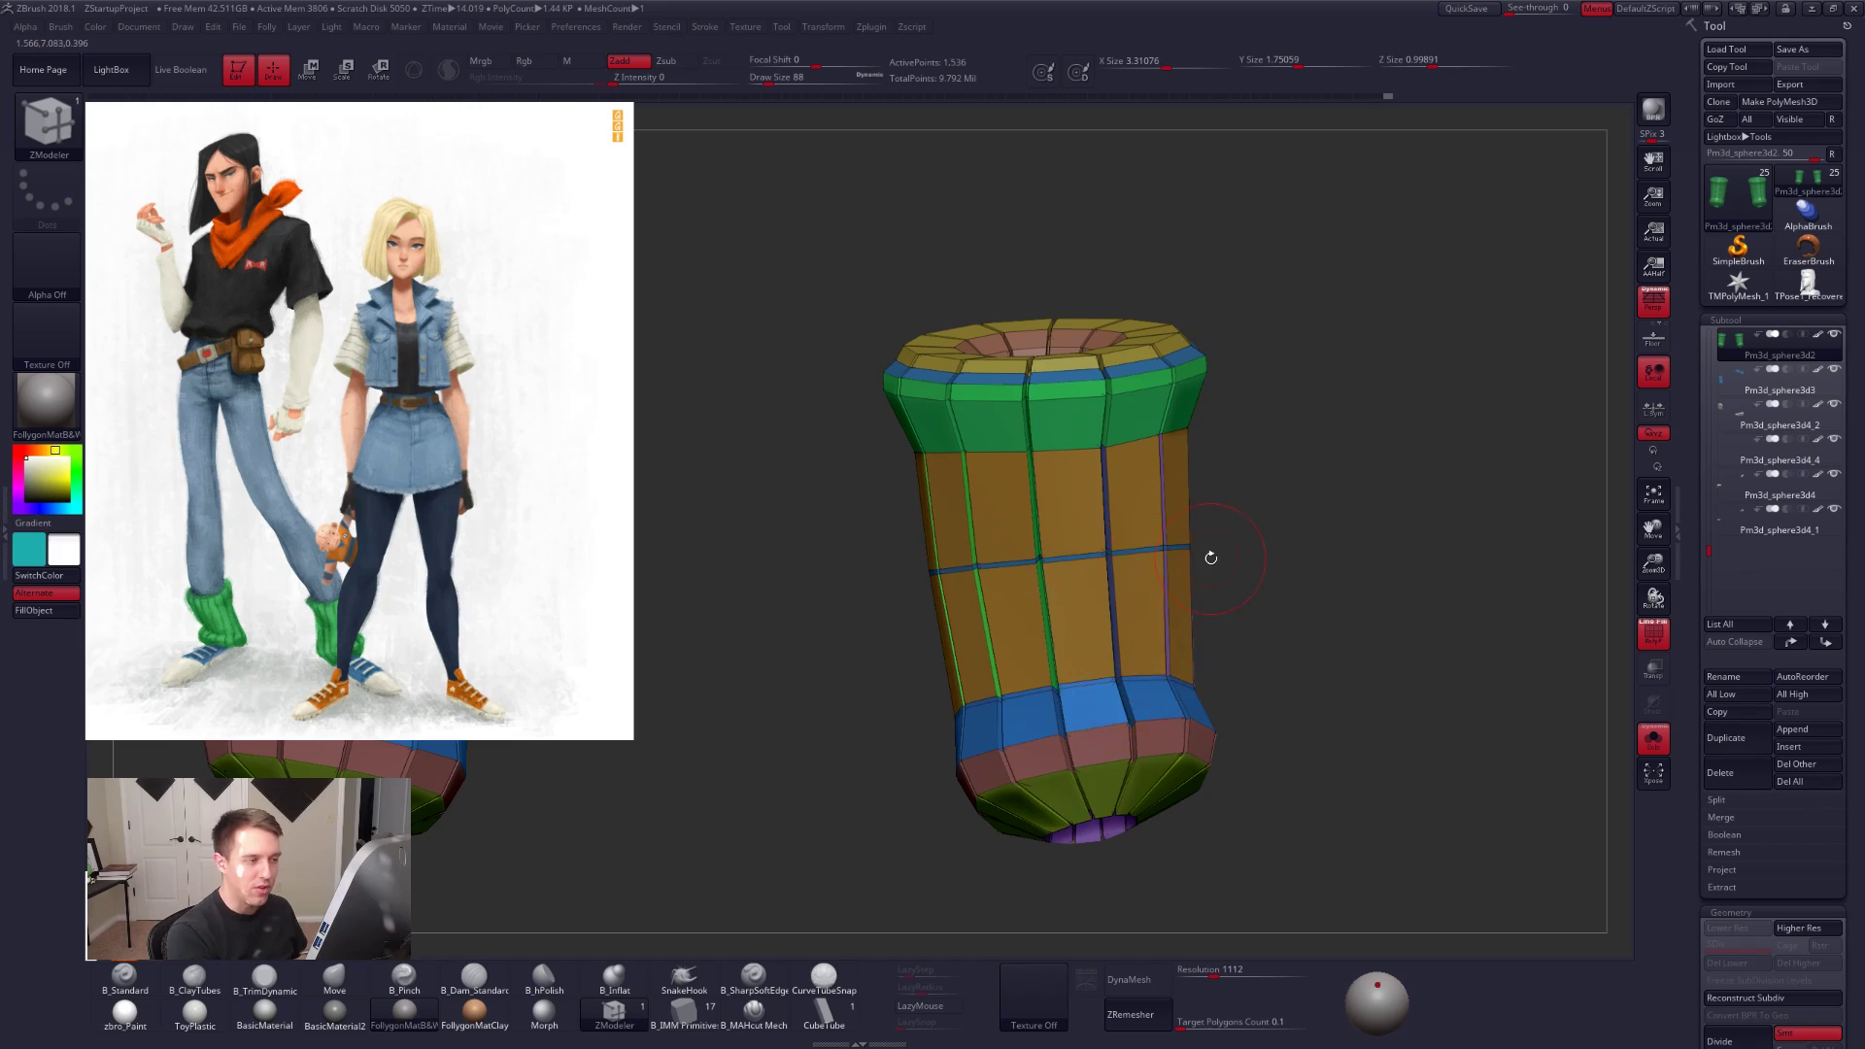
key("ctrl+z")
key("ctrl+z")
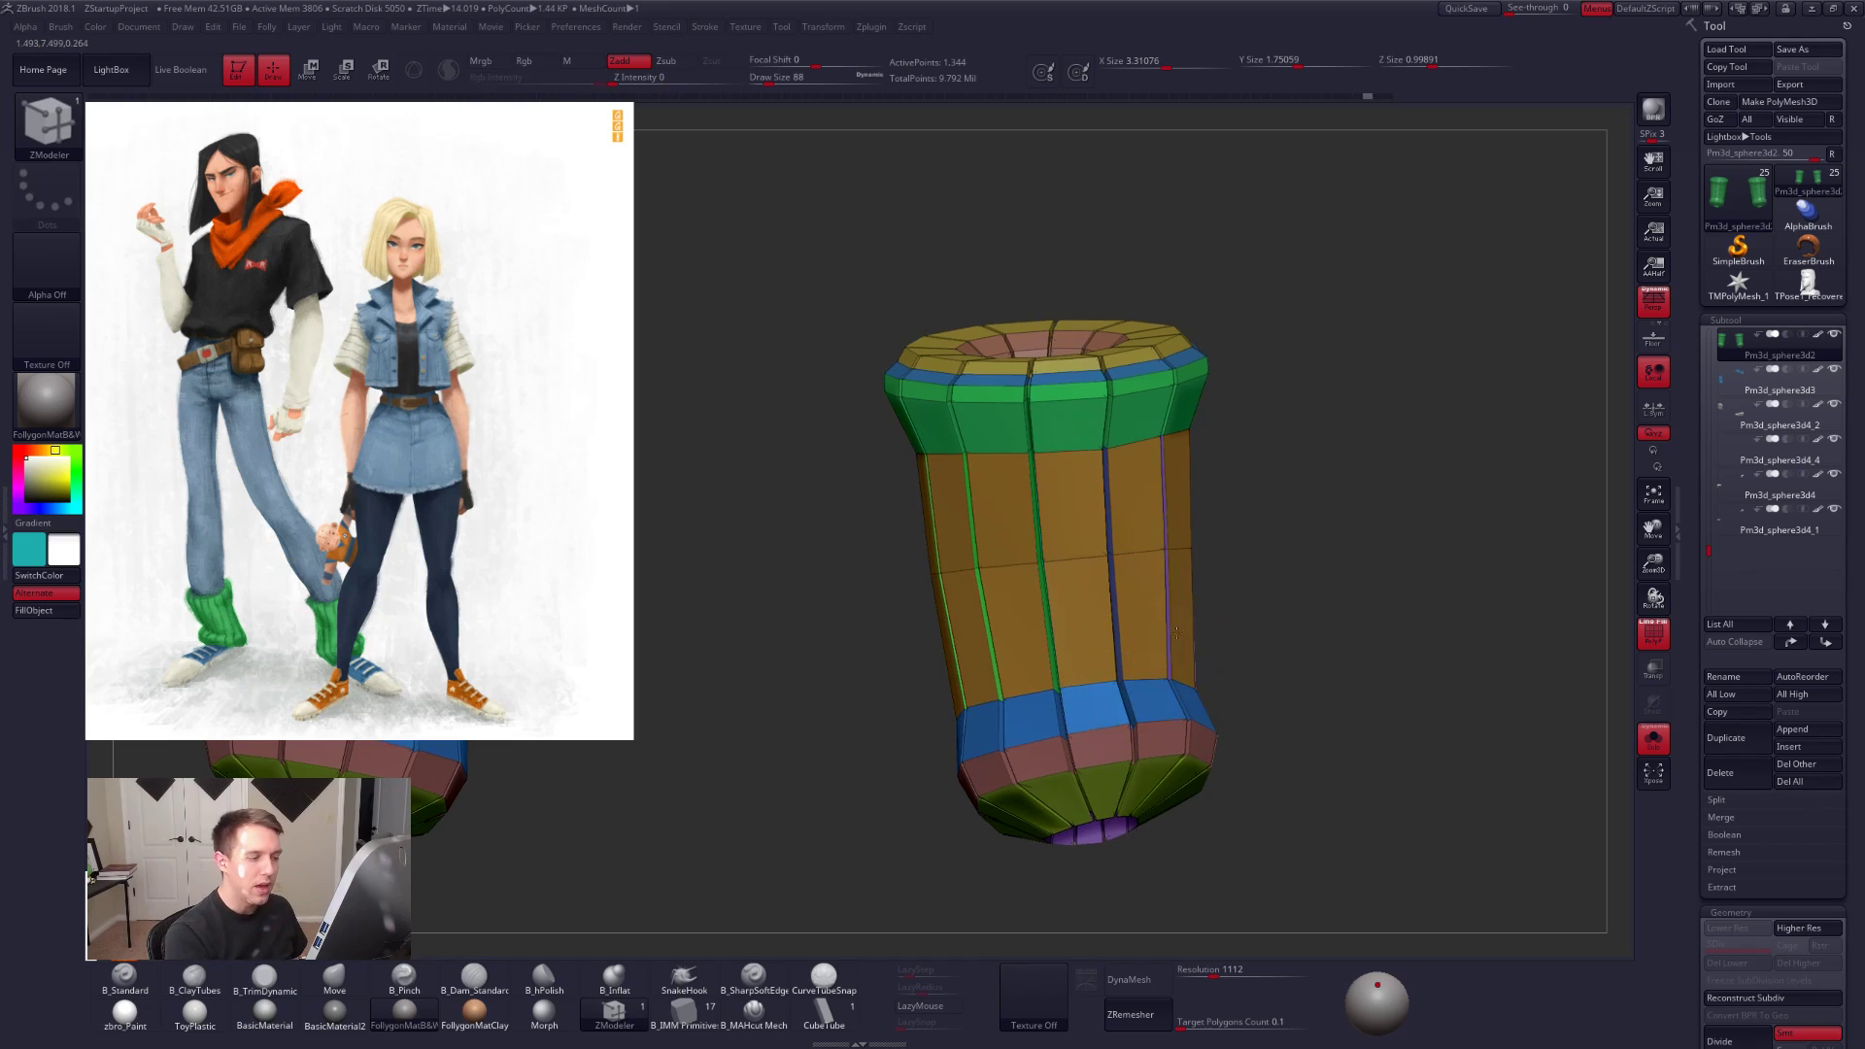
left_click_drag(1211, 566, 1205, 646, "alt")
left_click(1120, 515)
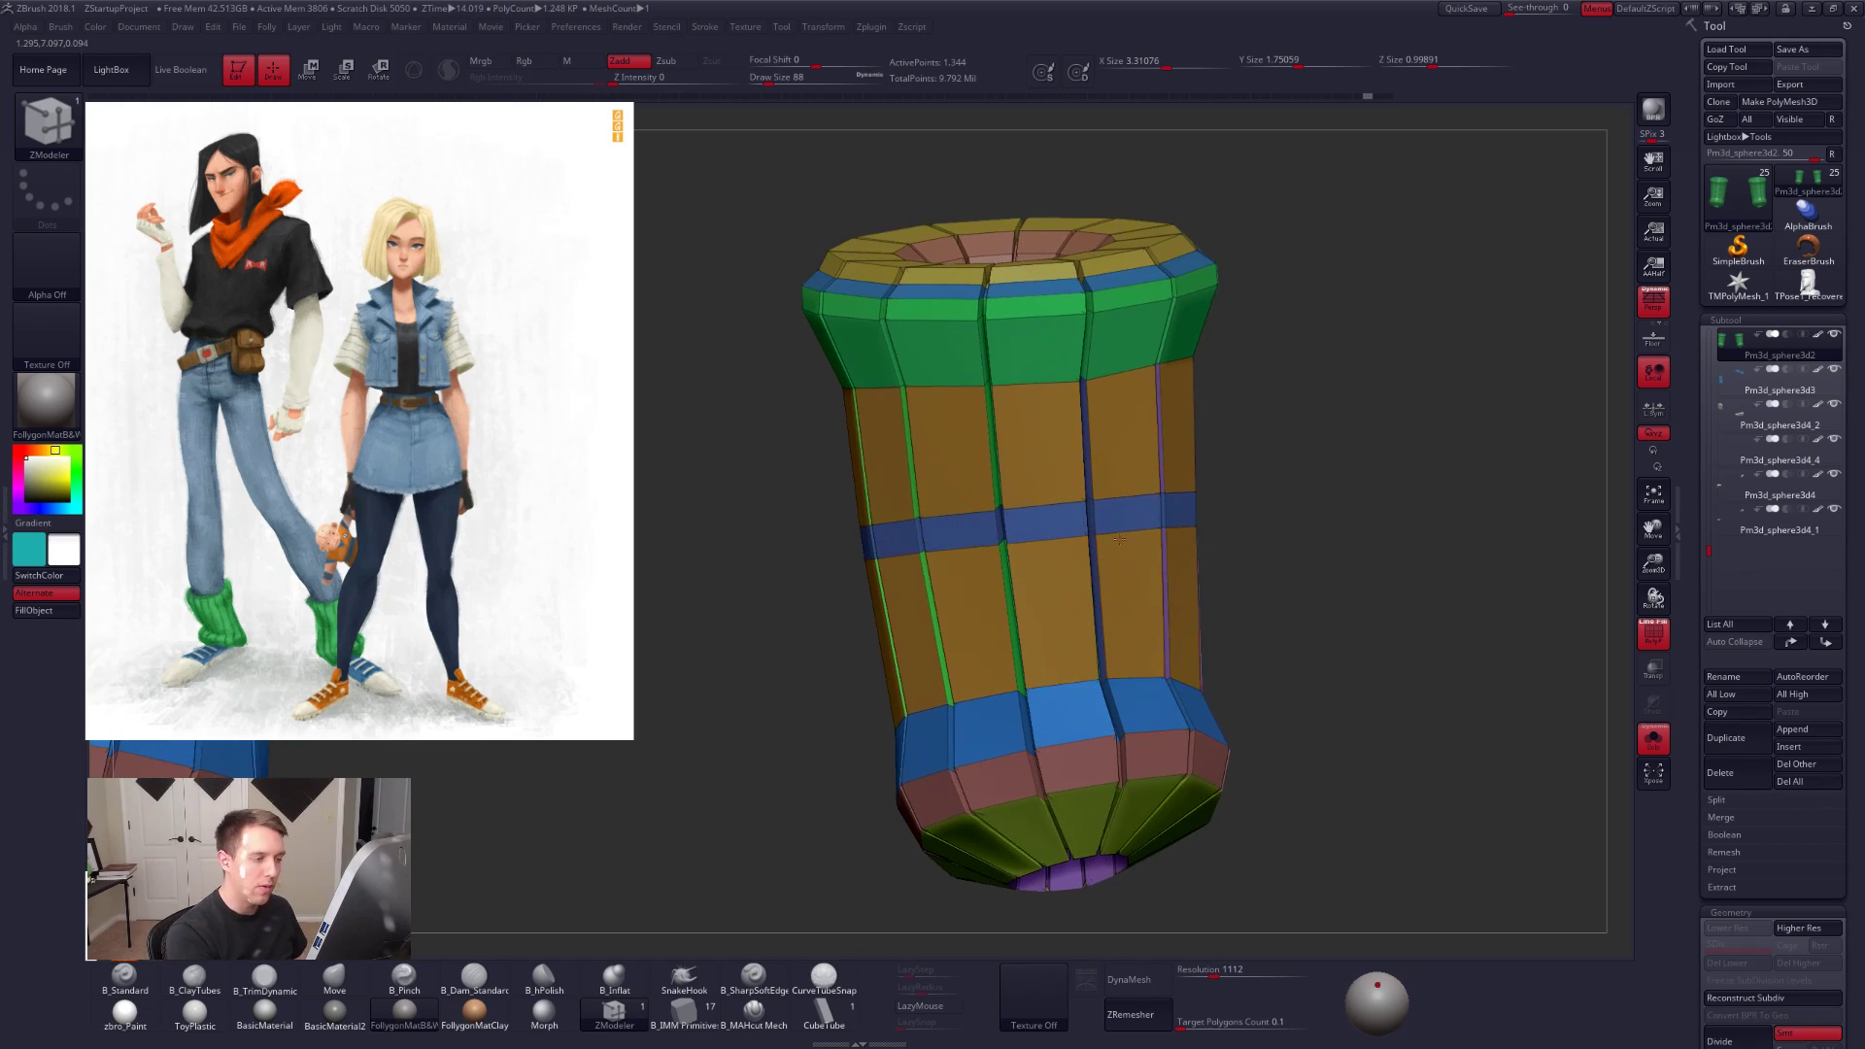
left_click_drag(1120, 542, 1118, 526)
key("ctrl+z")
Step: Bevel the complete edge loop above the lower cuff narrowly, and show it smoothed without the wireframe on the full character
right_click_drag(1105, 701, 1131, 727)
left_click_drag(1131, 678, 1131, 681)
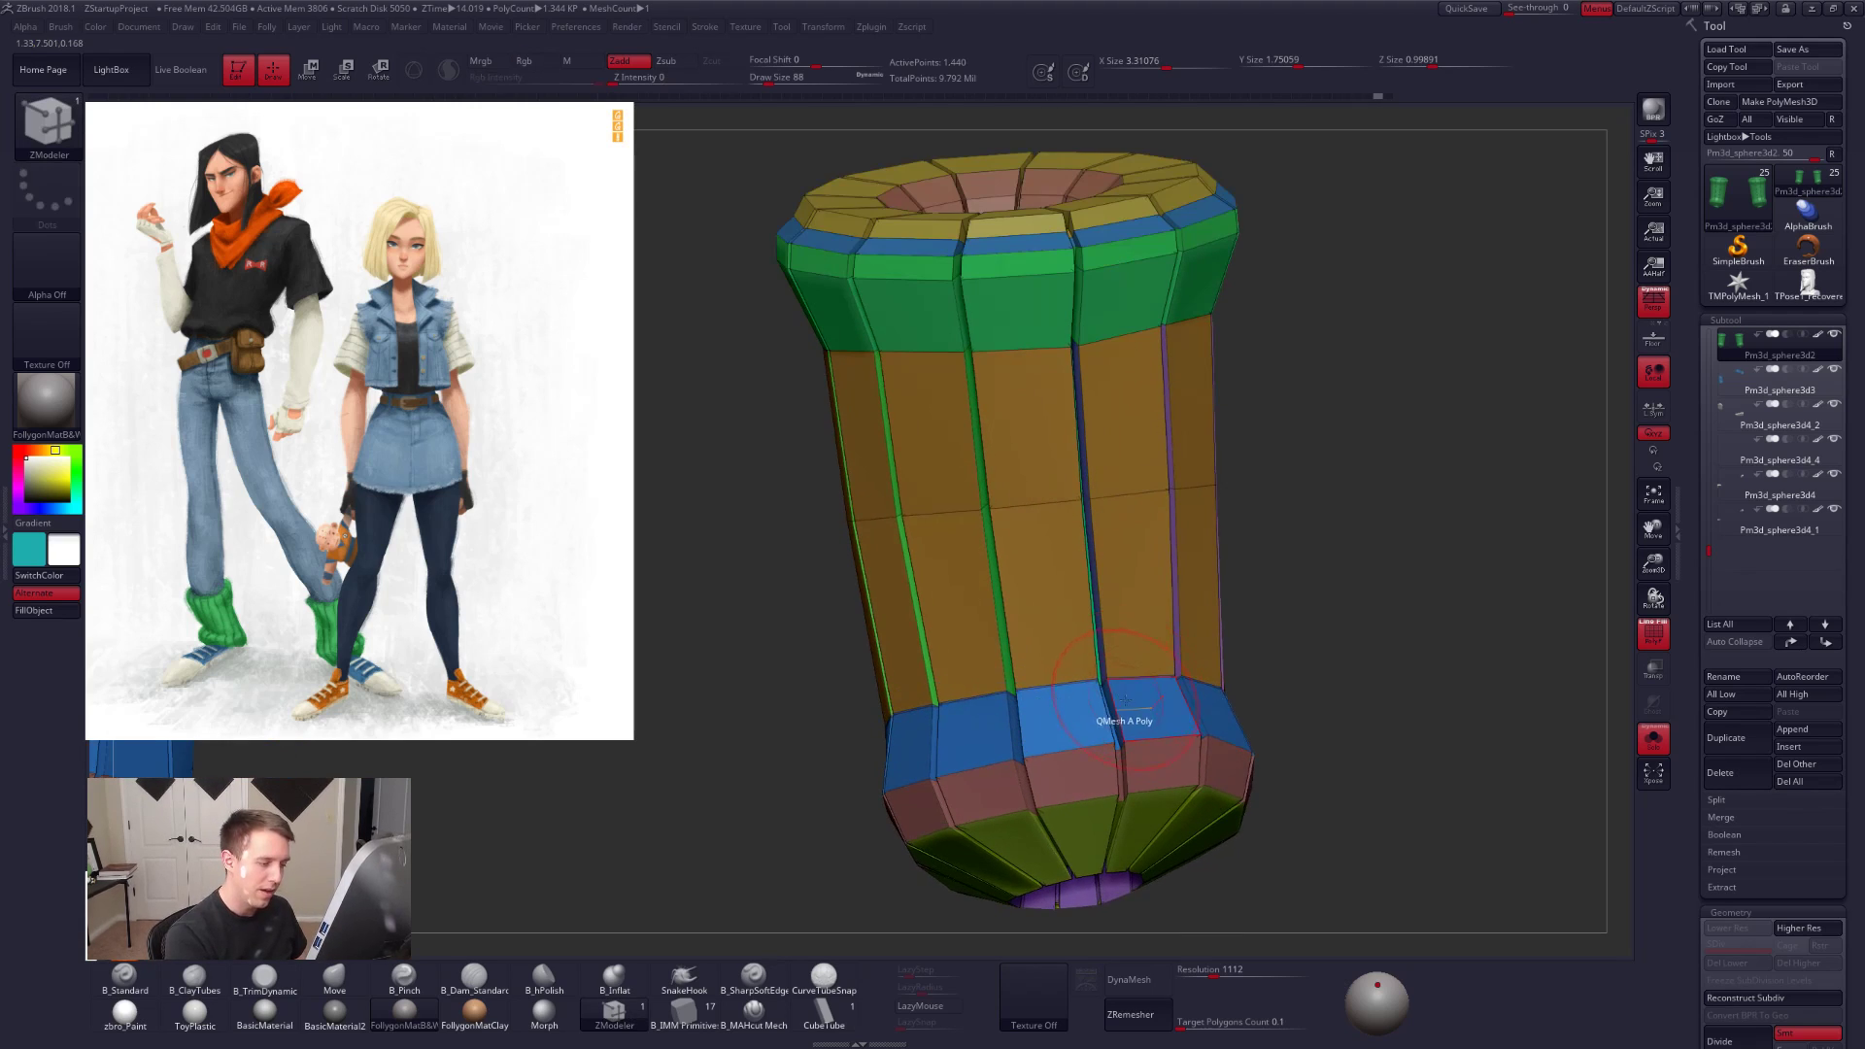
key("d")
key("f")
key("shift+f")
mouse_move(1216, 819)
right_mouse_down("alt")
mouse_move(1274, 766)
mouse_move(1363, 766)
mouse_move(1308, 761)
mouse_move(1324, 748)
right_mouse_up("alt")
key("alt+s")
Step: Adjust the inner and outer side contours of the leg warmers with the Move brush
key("b")
key("m")
key("v")
key("space")
left_click_drag(1191, 623, 1201, 624)
left_click_drag(1050, 568, 1063, 565)
left_click_drag(1207, 552, 1187, 559)
mouse_move(1187, 559)
right_mouse_down()
mouse_move(1136, 589)
mouse_move(1205, 573)
mouse_move(1188, 581)
right_mouse_up()
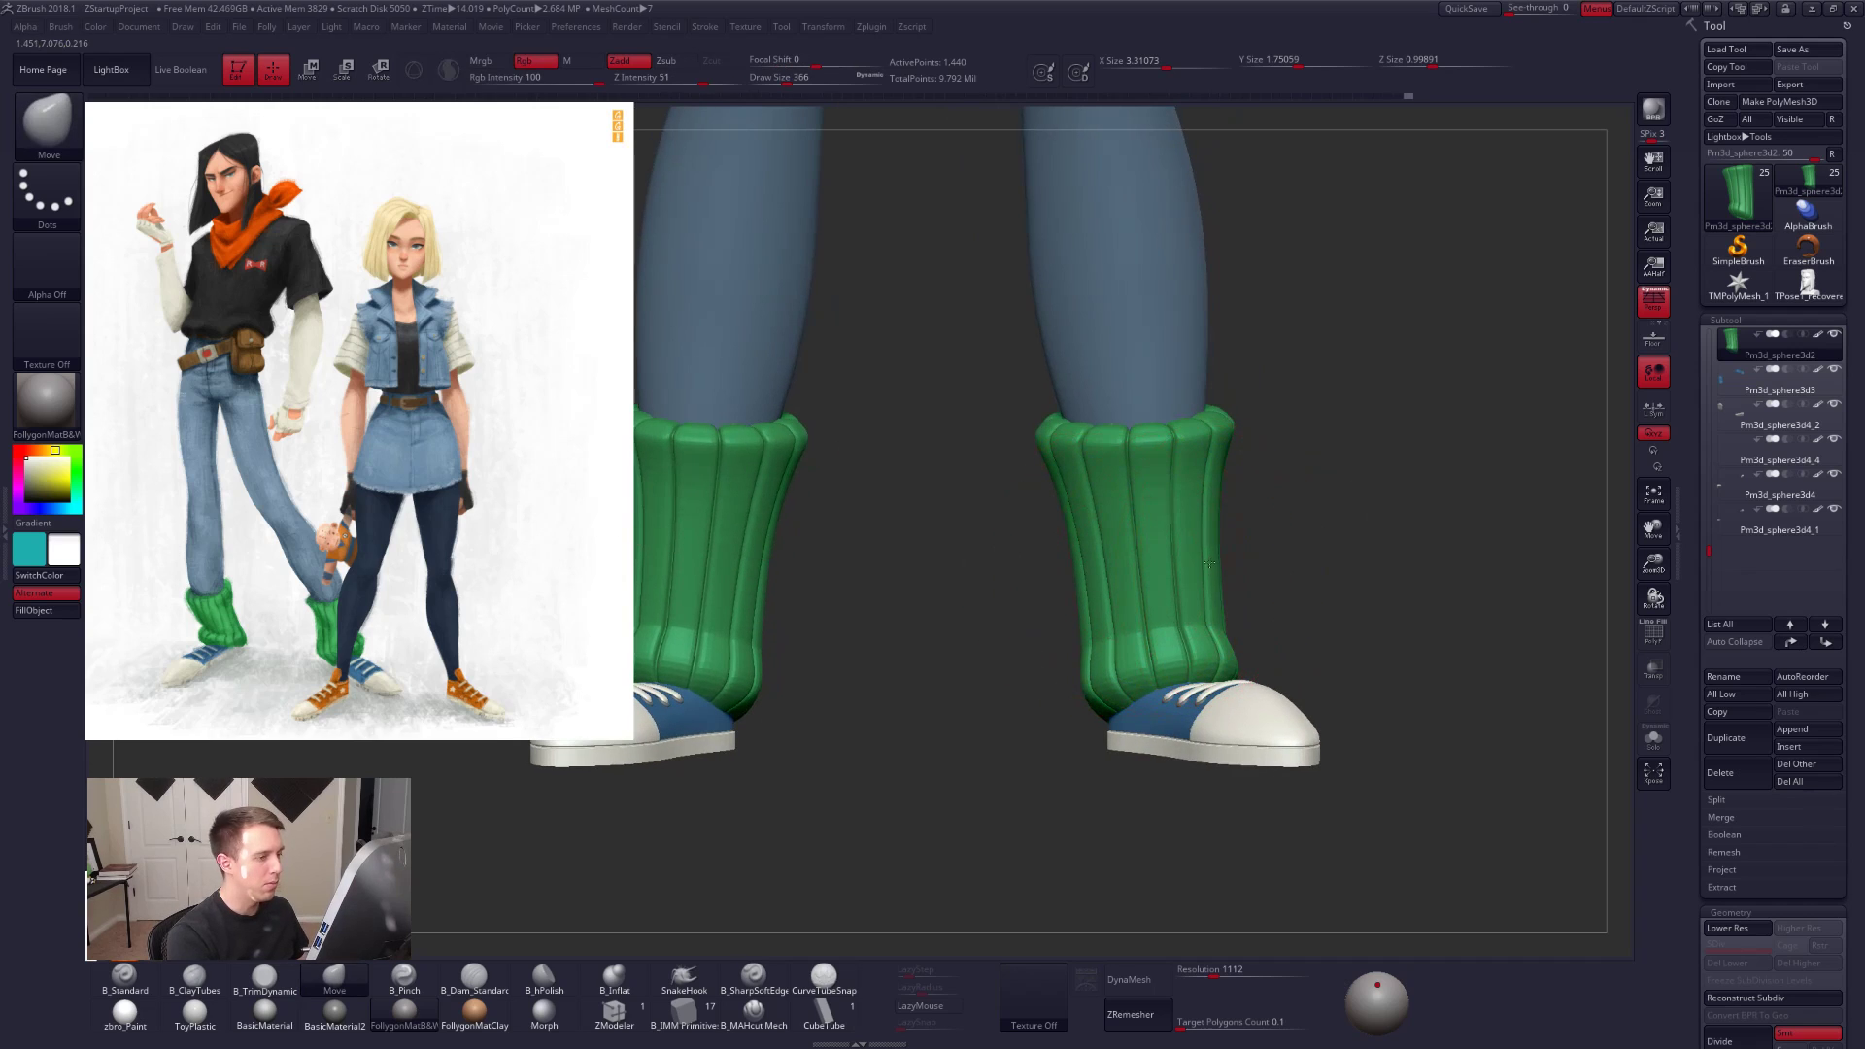
Step: Nudge the leg warmer's side slightly inward with the Move brush at draw size 265
mouse_move(1081, 558)
right_mouse_down()
mouse_move(1282, 610)
mouse_move(1170, 577)
mouse_move(1001, 577)
mouse_move(1138, 569)
mouse_move(1054, 573)
mouse_move(1117, 568)
mouse_move(1095, 550)
mouse_move(1102, 572)
mouse_move(1249, 583)
mouse_move(1122, 577)
mouse_move(1166, 570)
mouse_move(1177, 621)
mouse_move(1203, 592)
right_mouse_up()
key("space")
left_click_drag(1211, 587, 1202, 587)
mouse_move(1178, 612)
right_mouse_down("ctrl")
mouse_move(1147, 607)
mouse_move(1285, 659)
mouse_move(1287, 798)
mouse_move(1191, 787)
mouse_move(1224, 696)
mouse_move(1144, 692)
right_mouse_up("ctrl")
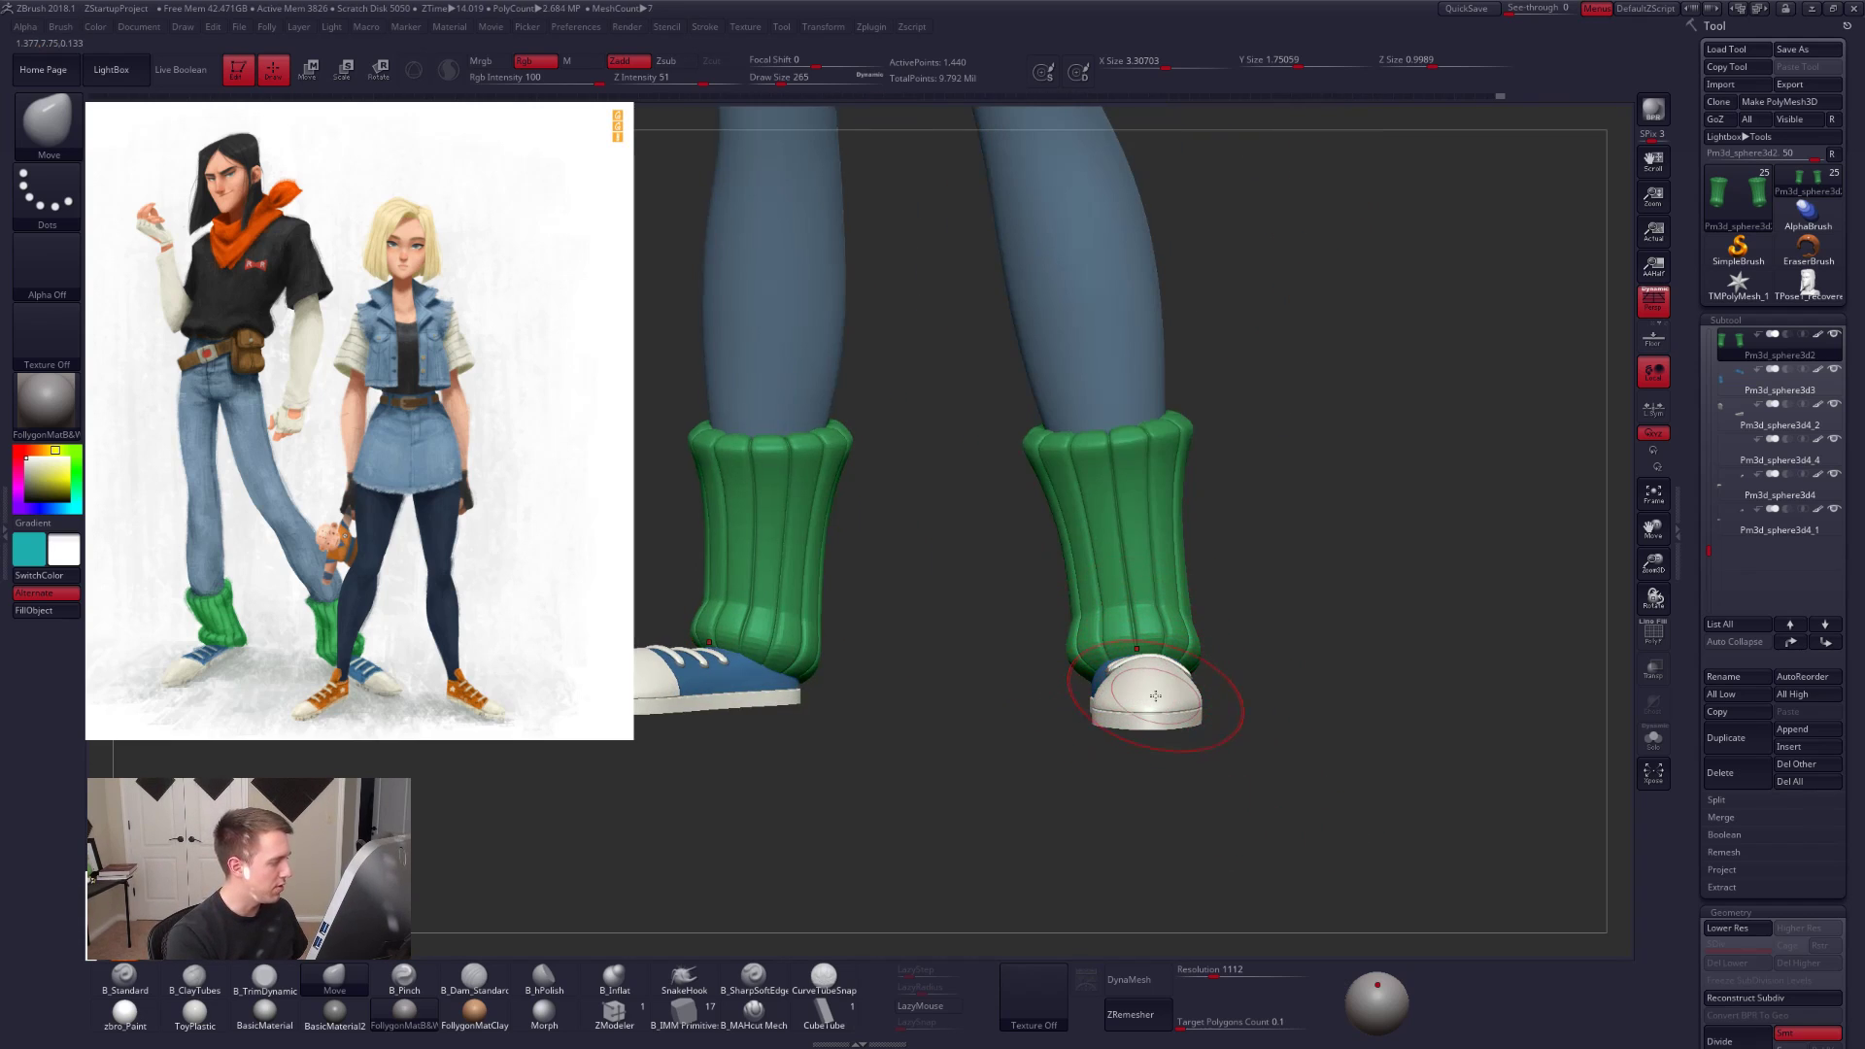
right_click_drag(1226, 738, 1168, 685)
Step: Isolate the unsmoothed leg warmers, turn on local symmetry, and lasso a mask to separate the lower cuffs
key("shift+d")
left_click(1646, 410)
left_click(1653, 739)
right_click_drag(1312, 622, 1282, 724, "ctrl")
mouse_move(1164, 757)
left_mouse_down("ctrl")
mouse_move(962, 649)
mouse_move(1176, 661)
left_mouse_up("ctrl")
right_click_drag(1140, 690, 1170, 654, "ctrl")
left_click(1169, 653, "ctrl")
Step: Scale the lower cuffs outward, and clear the mask with the whole smoothed character shown again
key("e")
left_click_drag(1106, 580, 1174, 696)
left_click(1159, 697)
key("alt+s")
key("d")
mouse_move(1187, 803)
right_mouse_down("ctrl")
mouse_move(1181, 756)
mouse_move(1172, 789)
mouse_move(1206, 717)
mouse_move(1389, 757)
right_mouse_up("ctrl")
key("q")
right_click_drag(1098, 752, 1231, 726)
left_click_drag(1253, 731, 1234, 708, "ctrl")
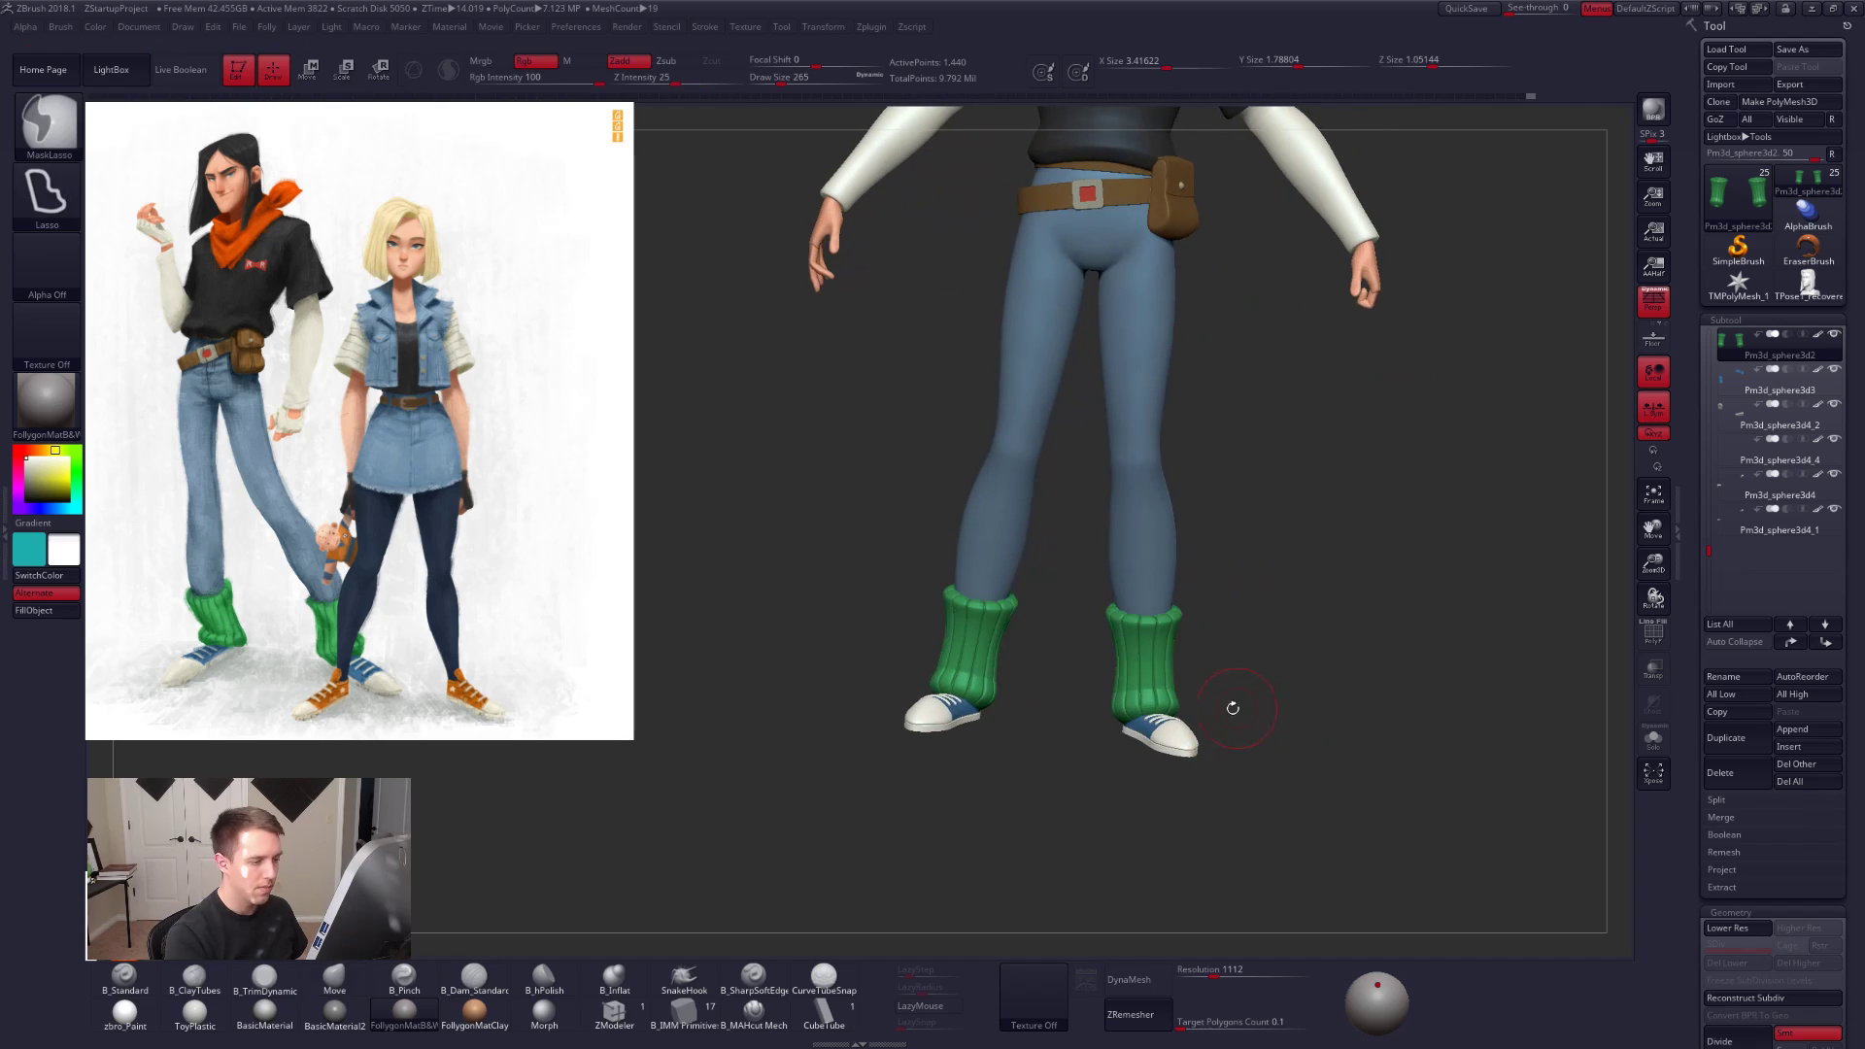
right_click_drag(1228, 699, 1194, 739)
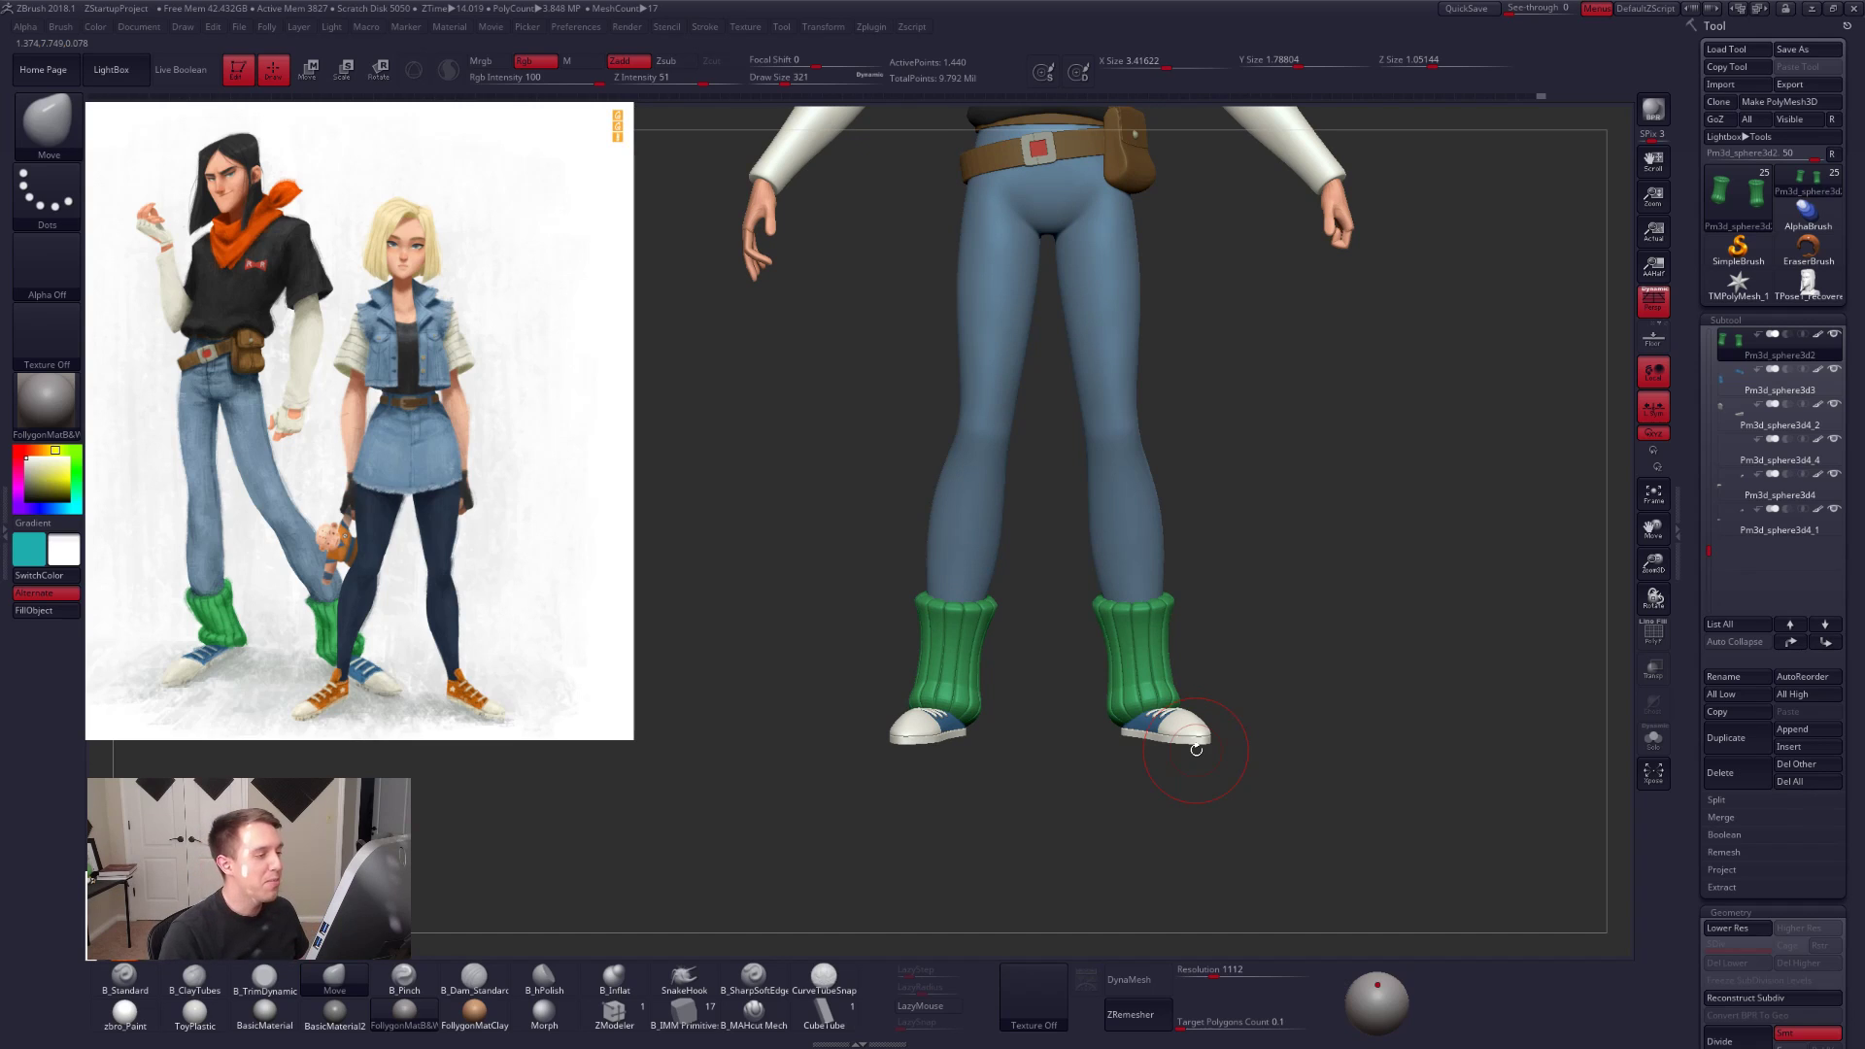
right_click_drag(1162, 641, 1117, 618, "ctrl")
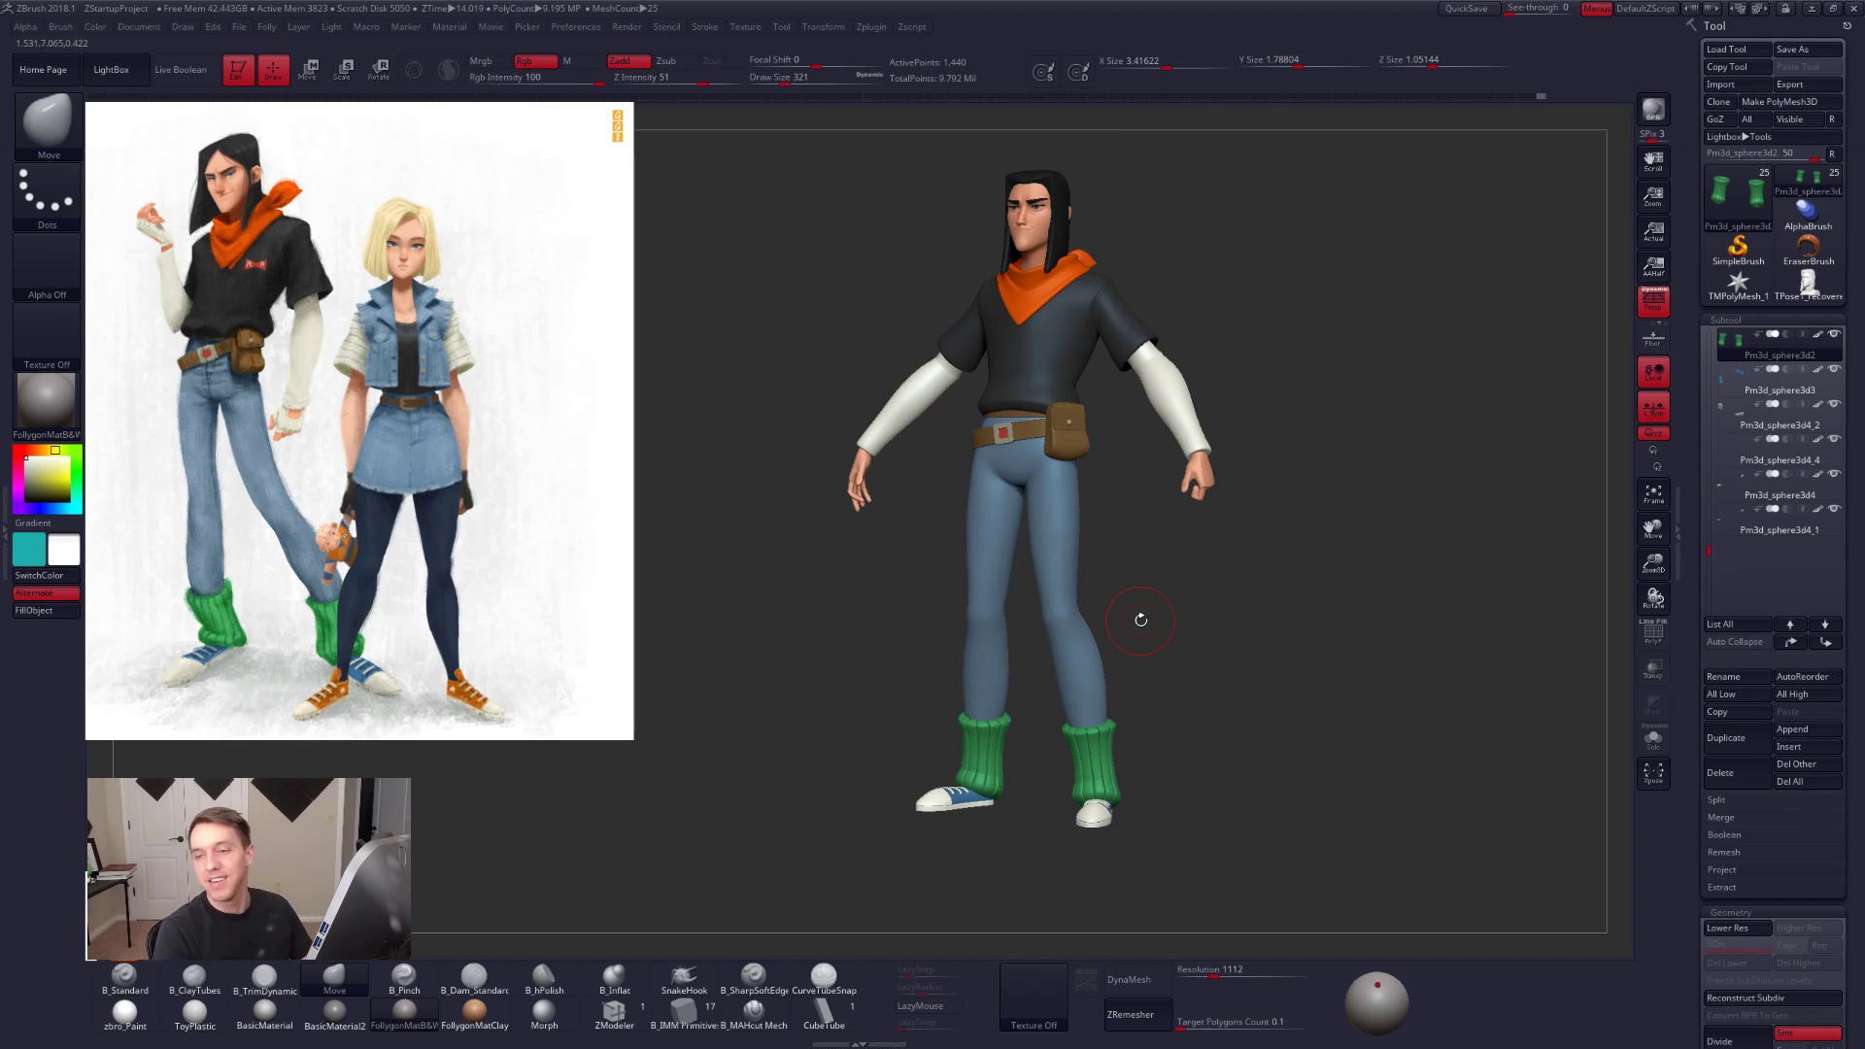
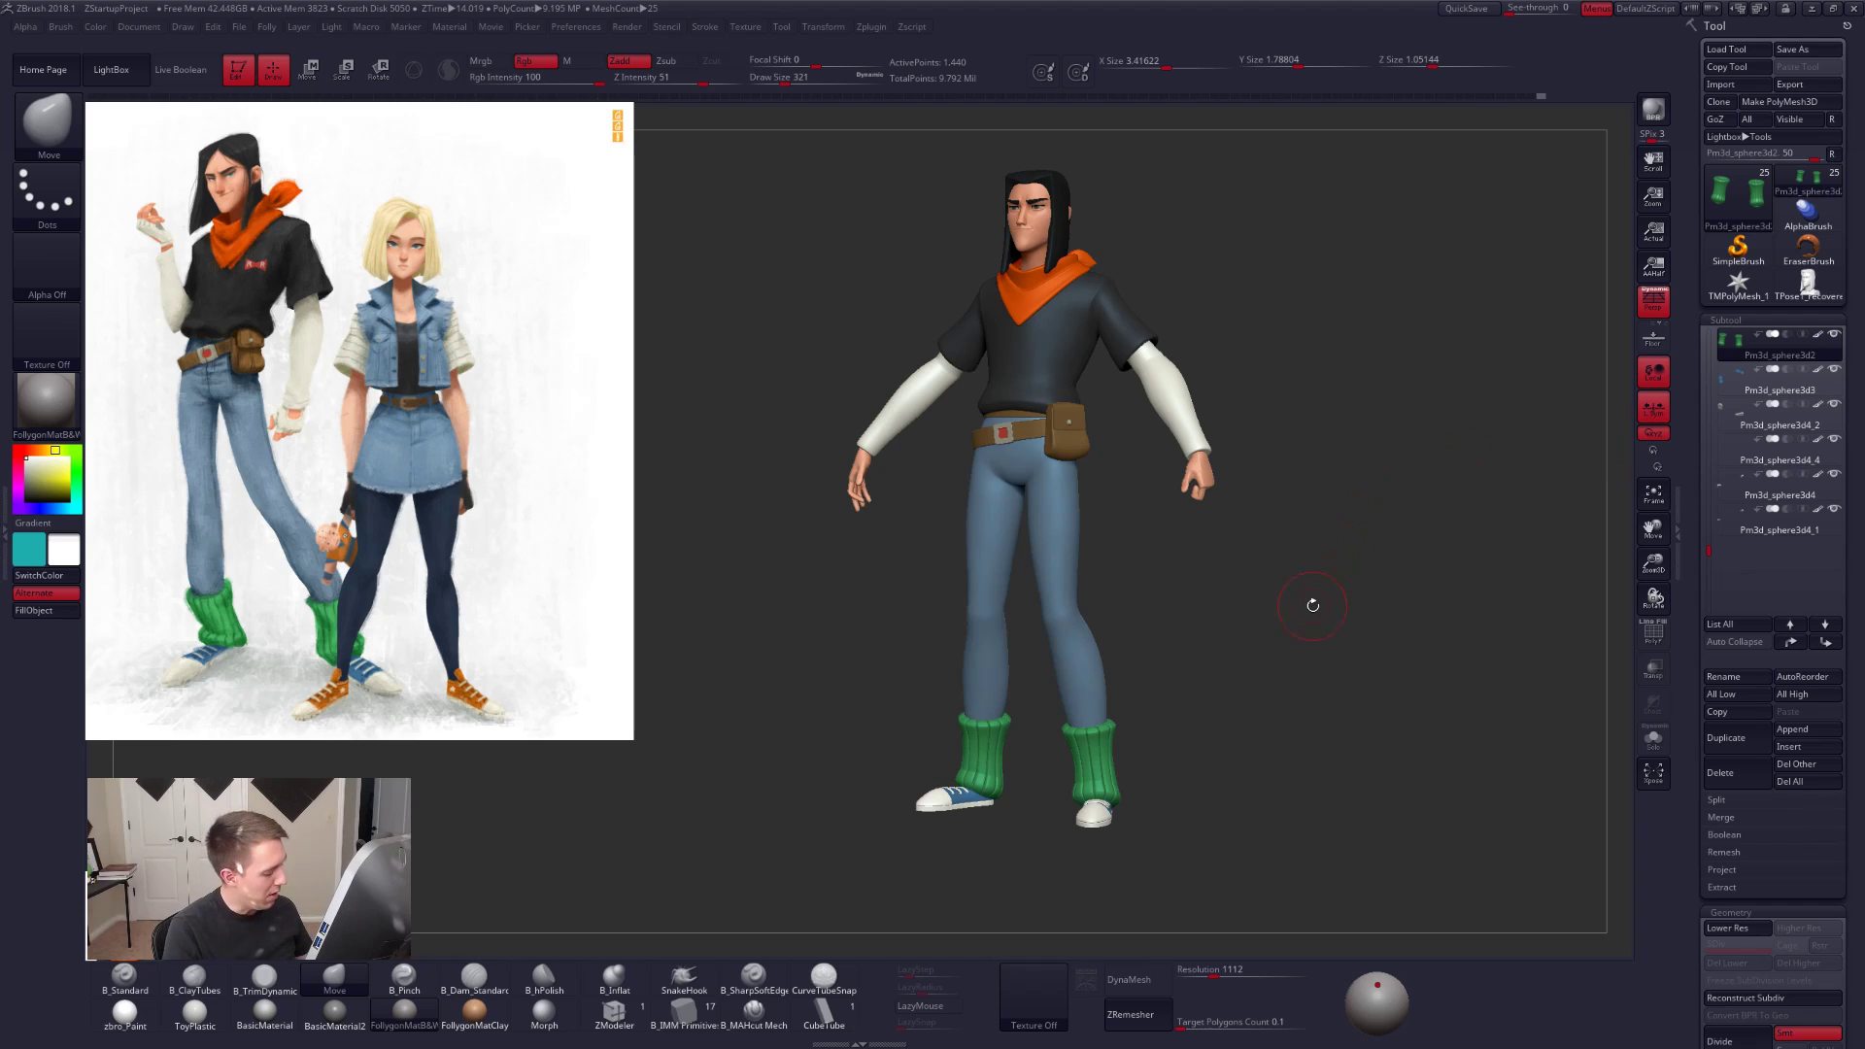
Step: Switch to Chrome and search Google Images for "porco rosso" in a new tab
key("alt+Tab")
key("Tab")
key("Tab")
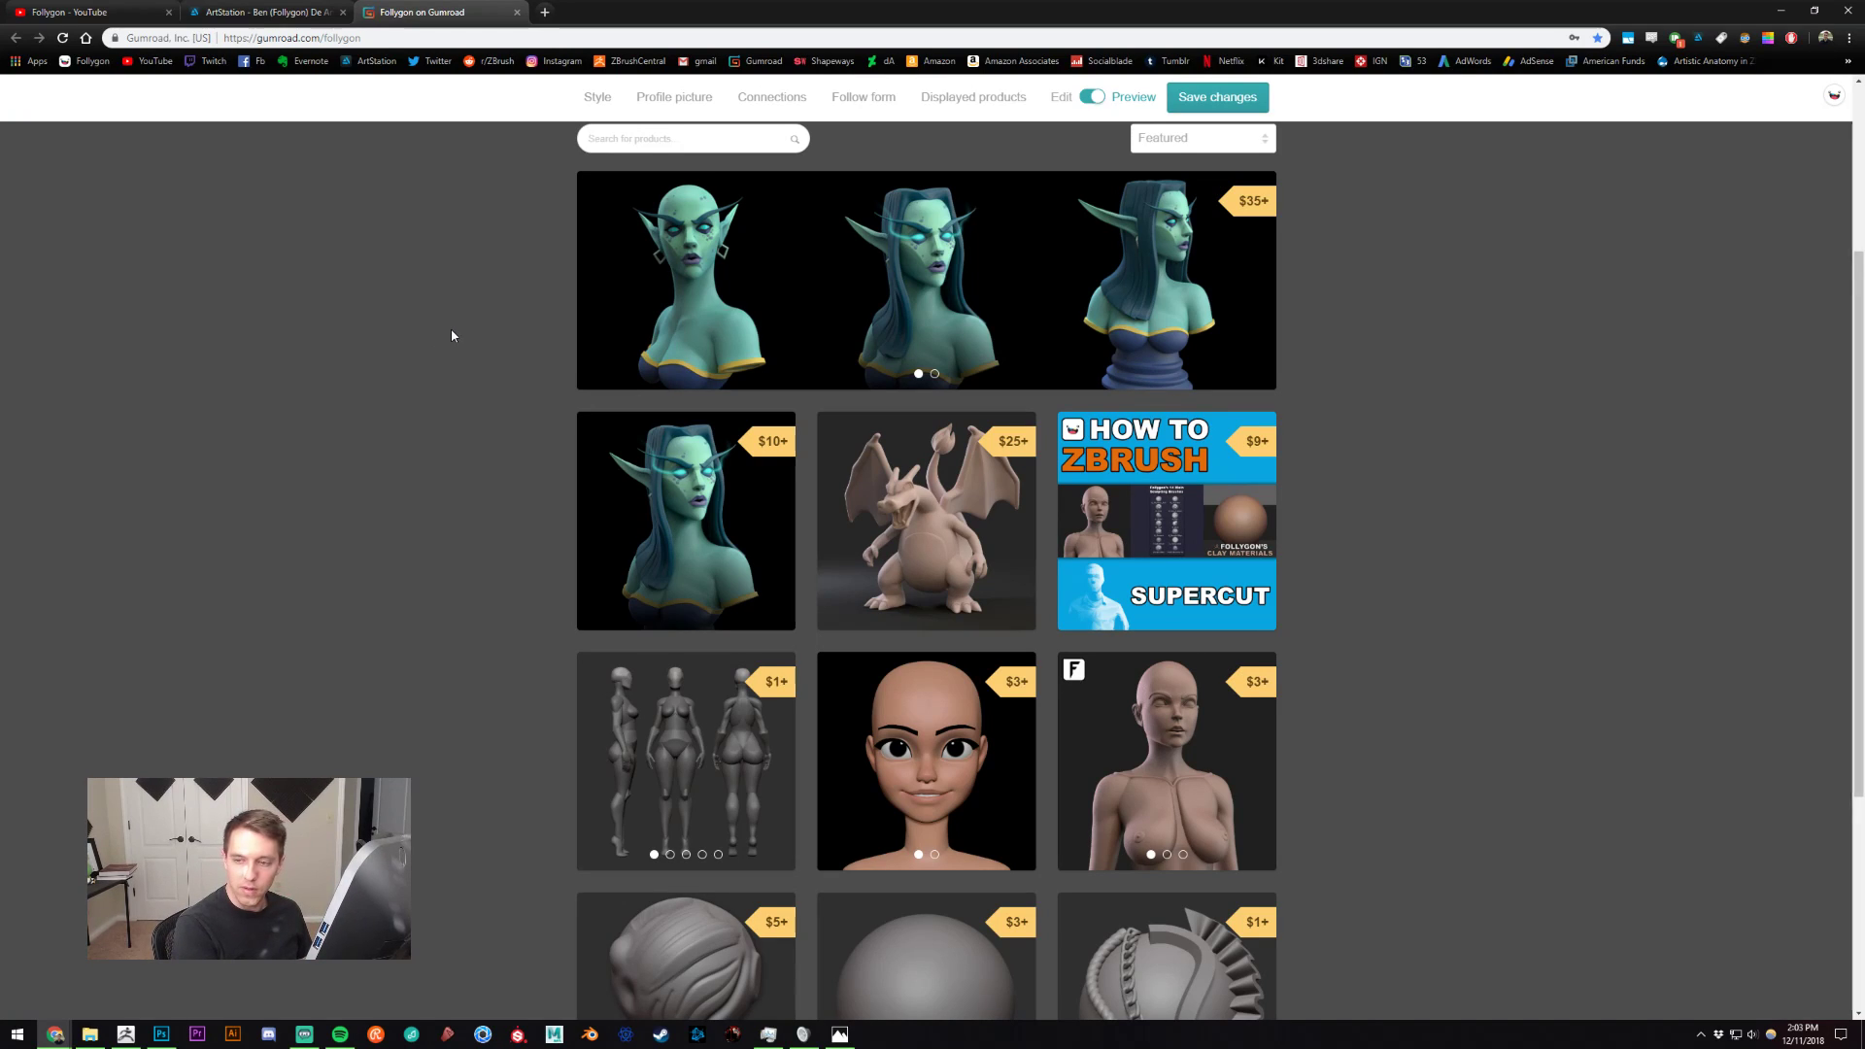
key("ctrl+t")
type("po")
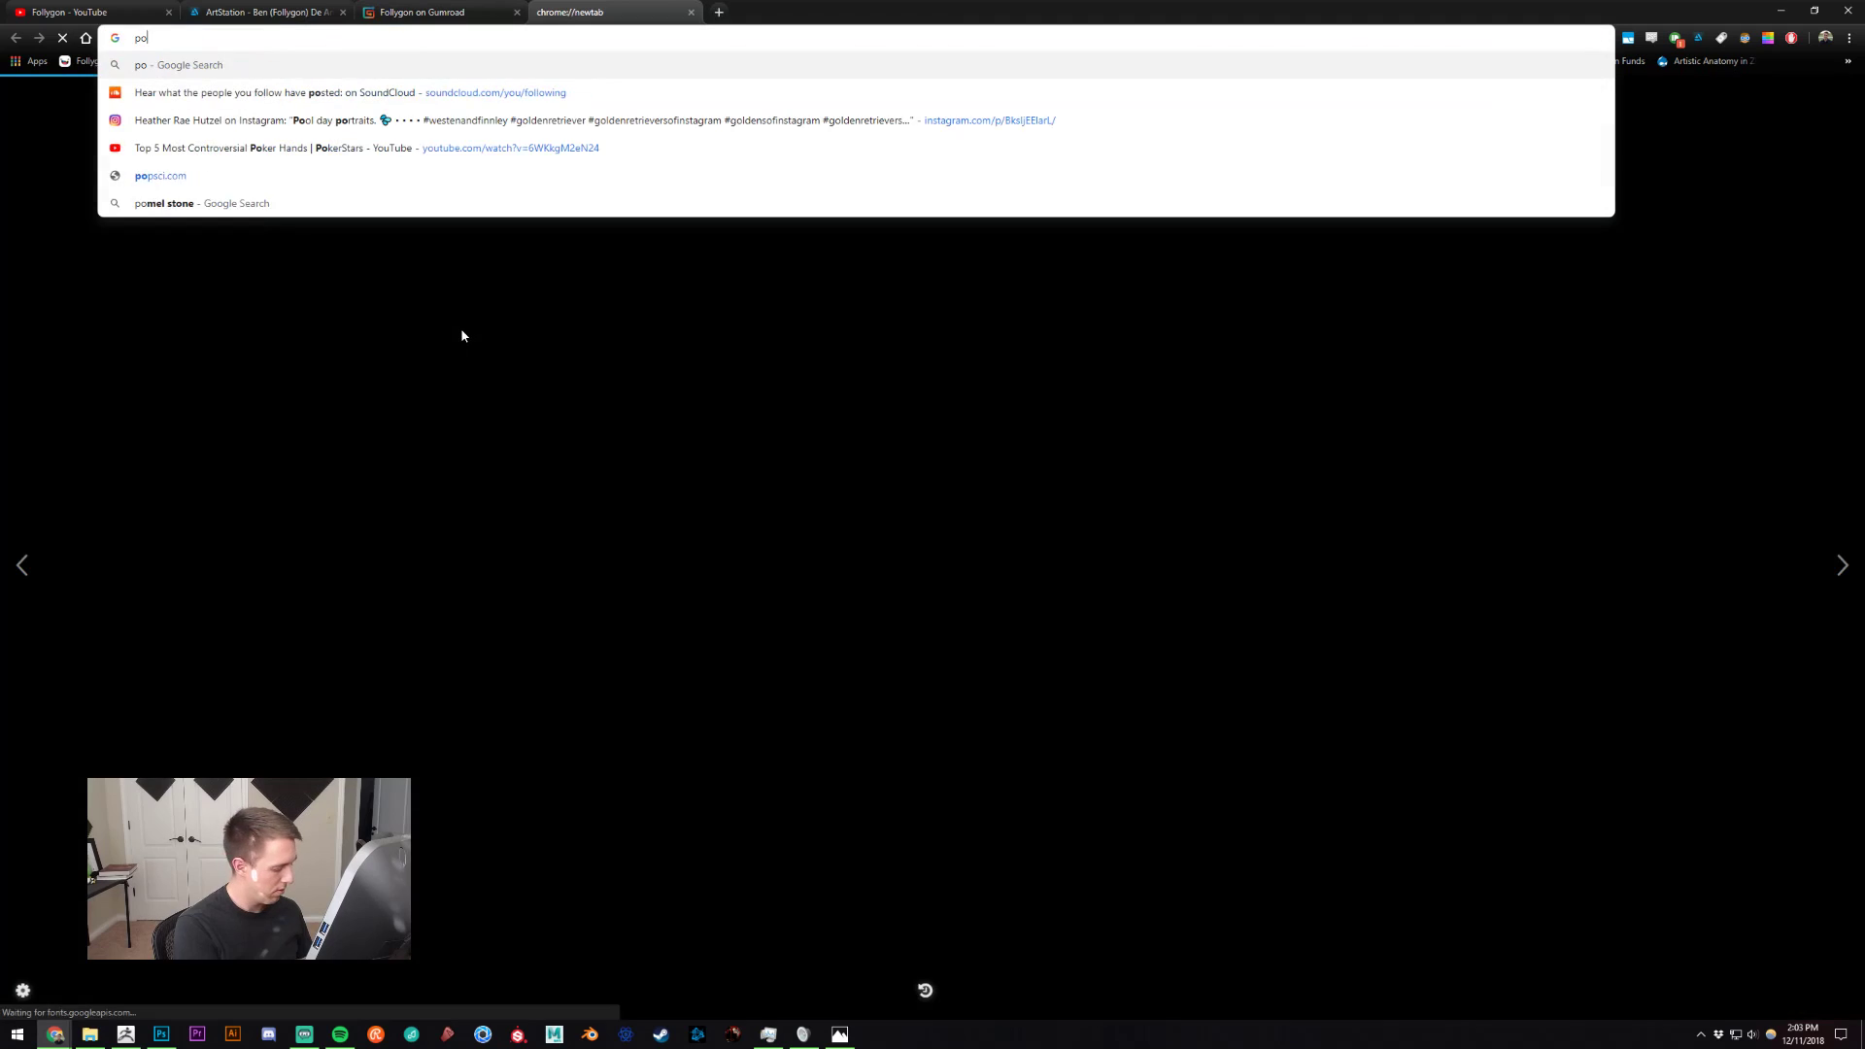
type("rco rossa")
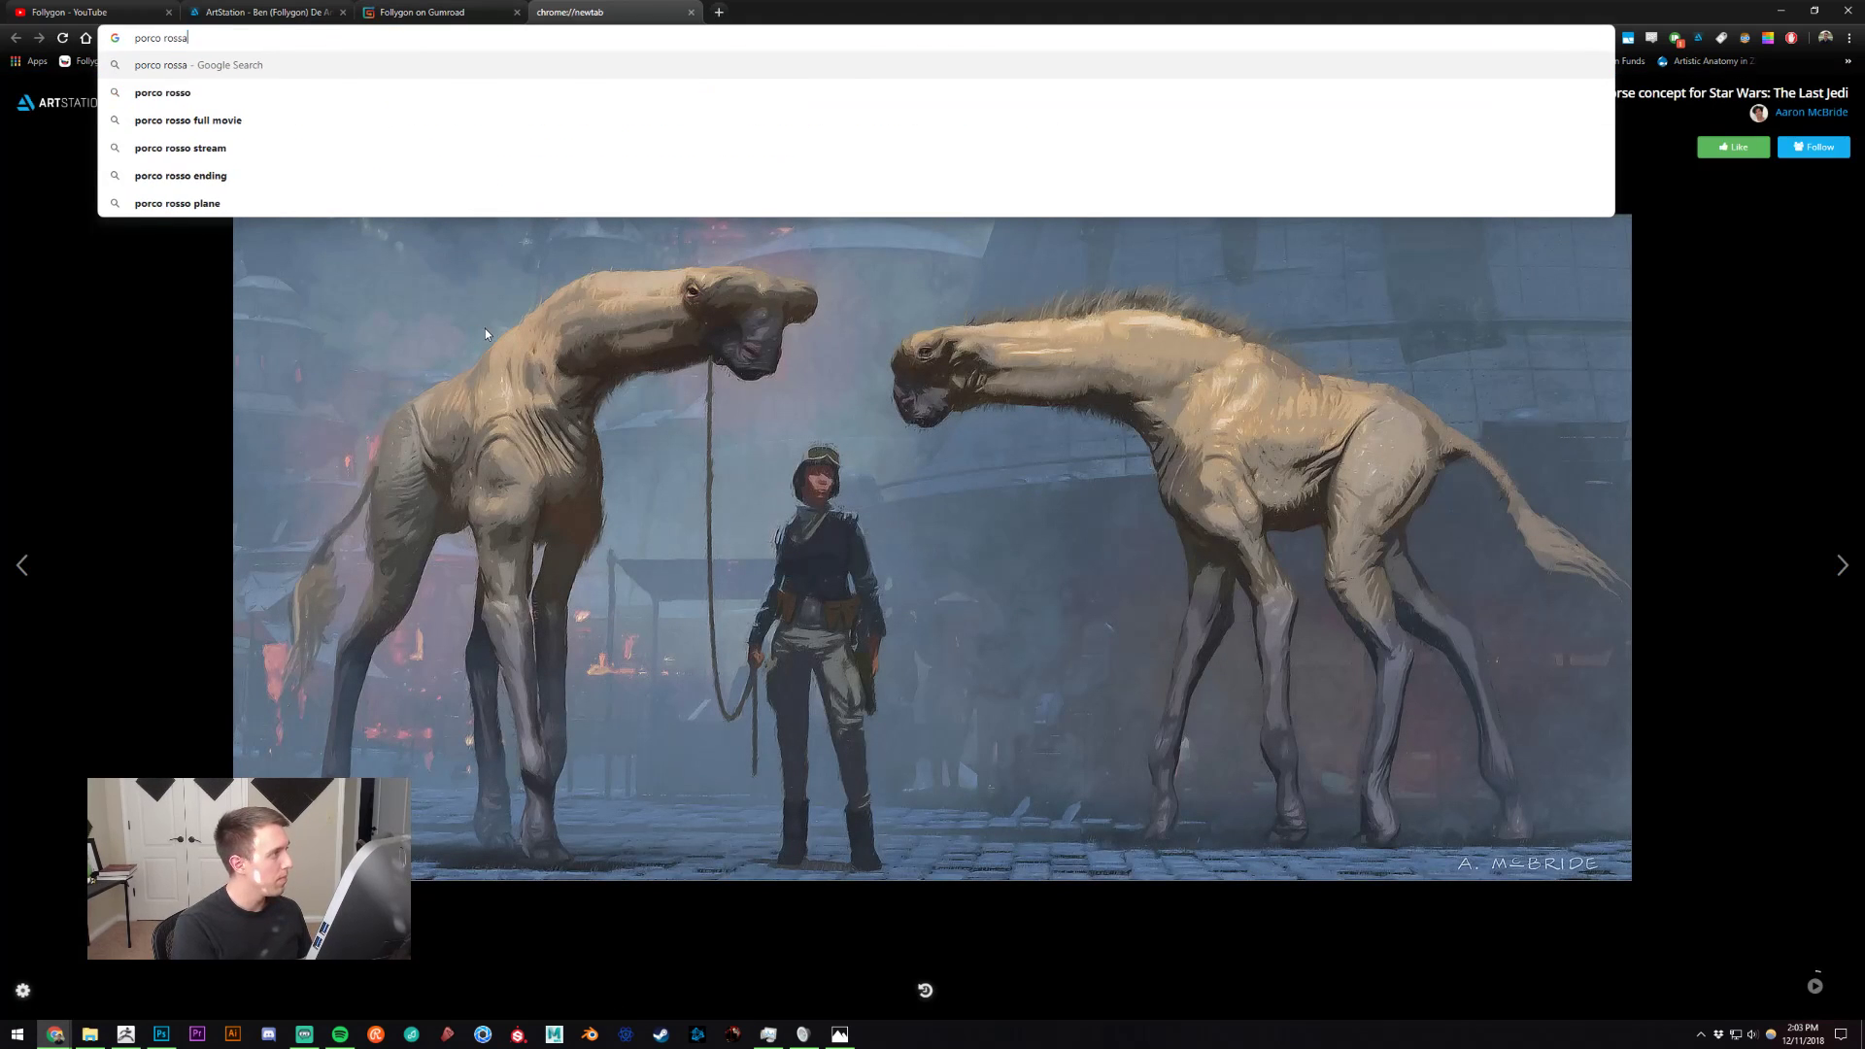
key("Return")
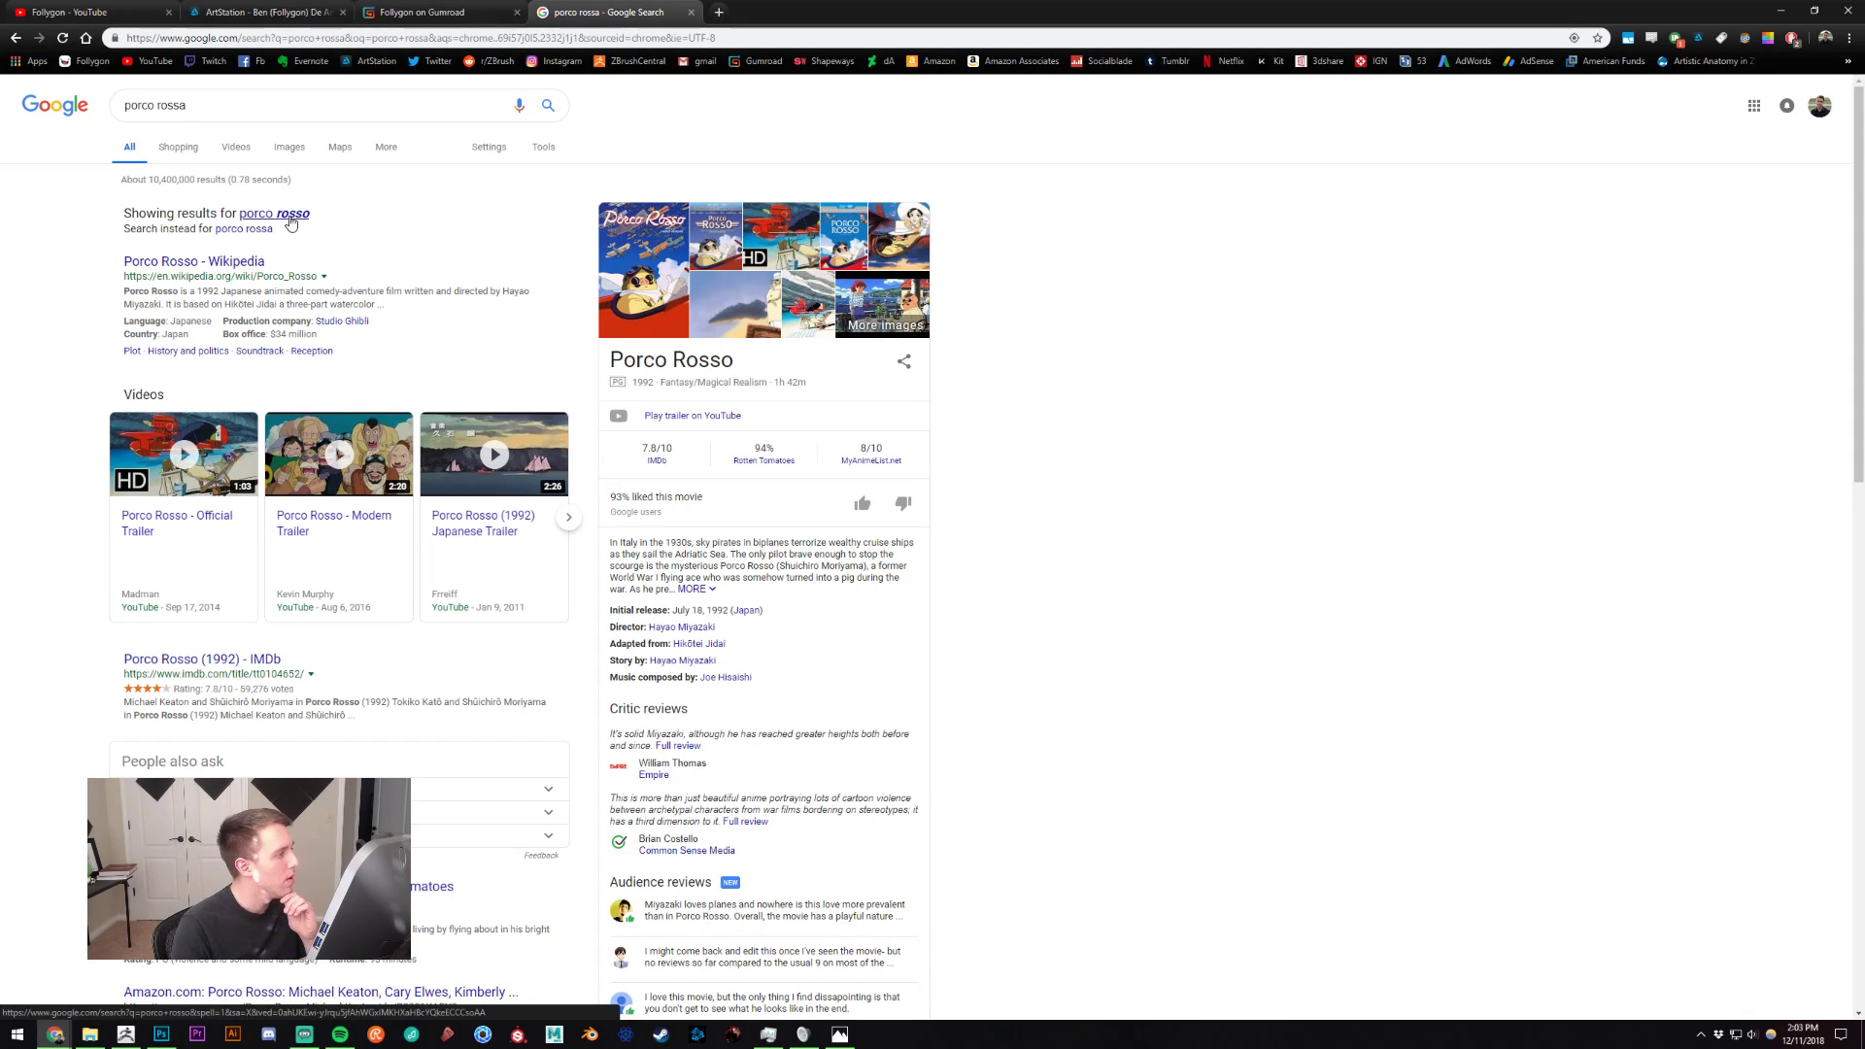
left_click(290, 223)
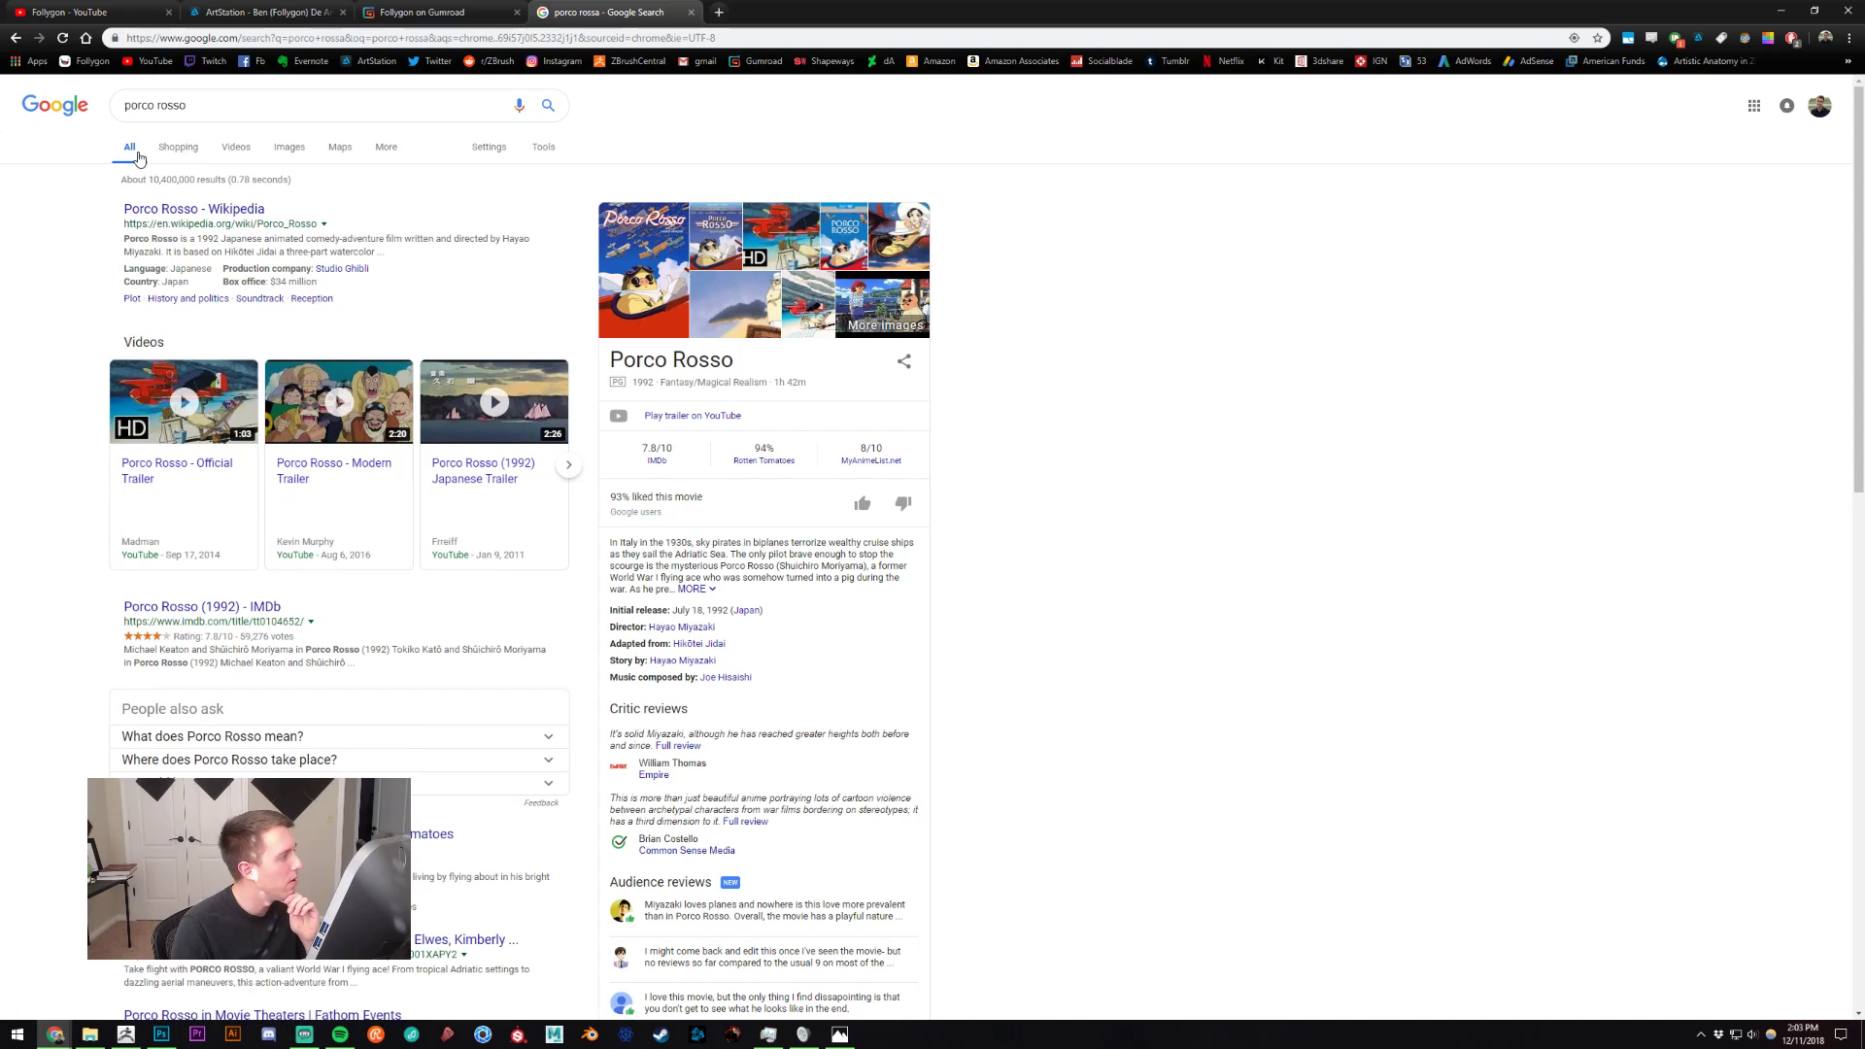
left_click(278, 153)
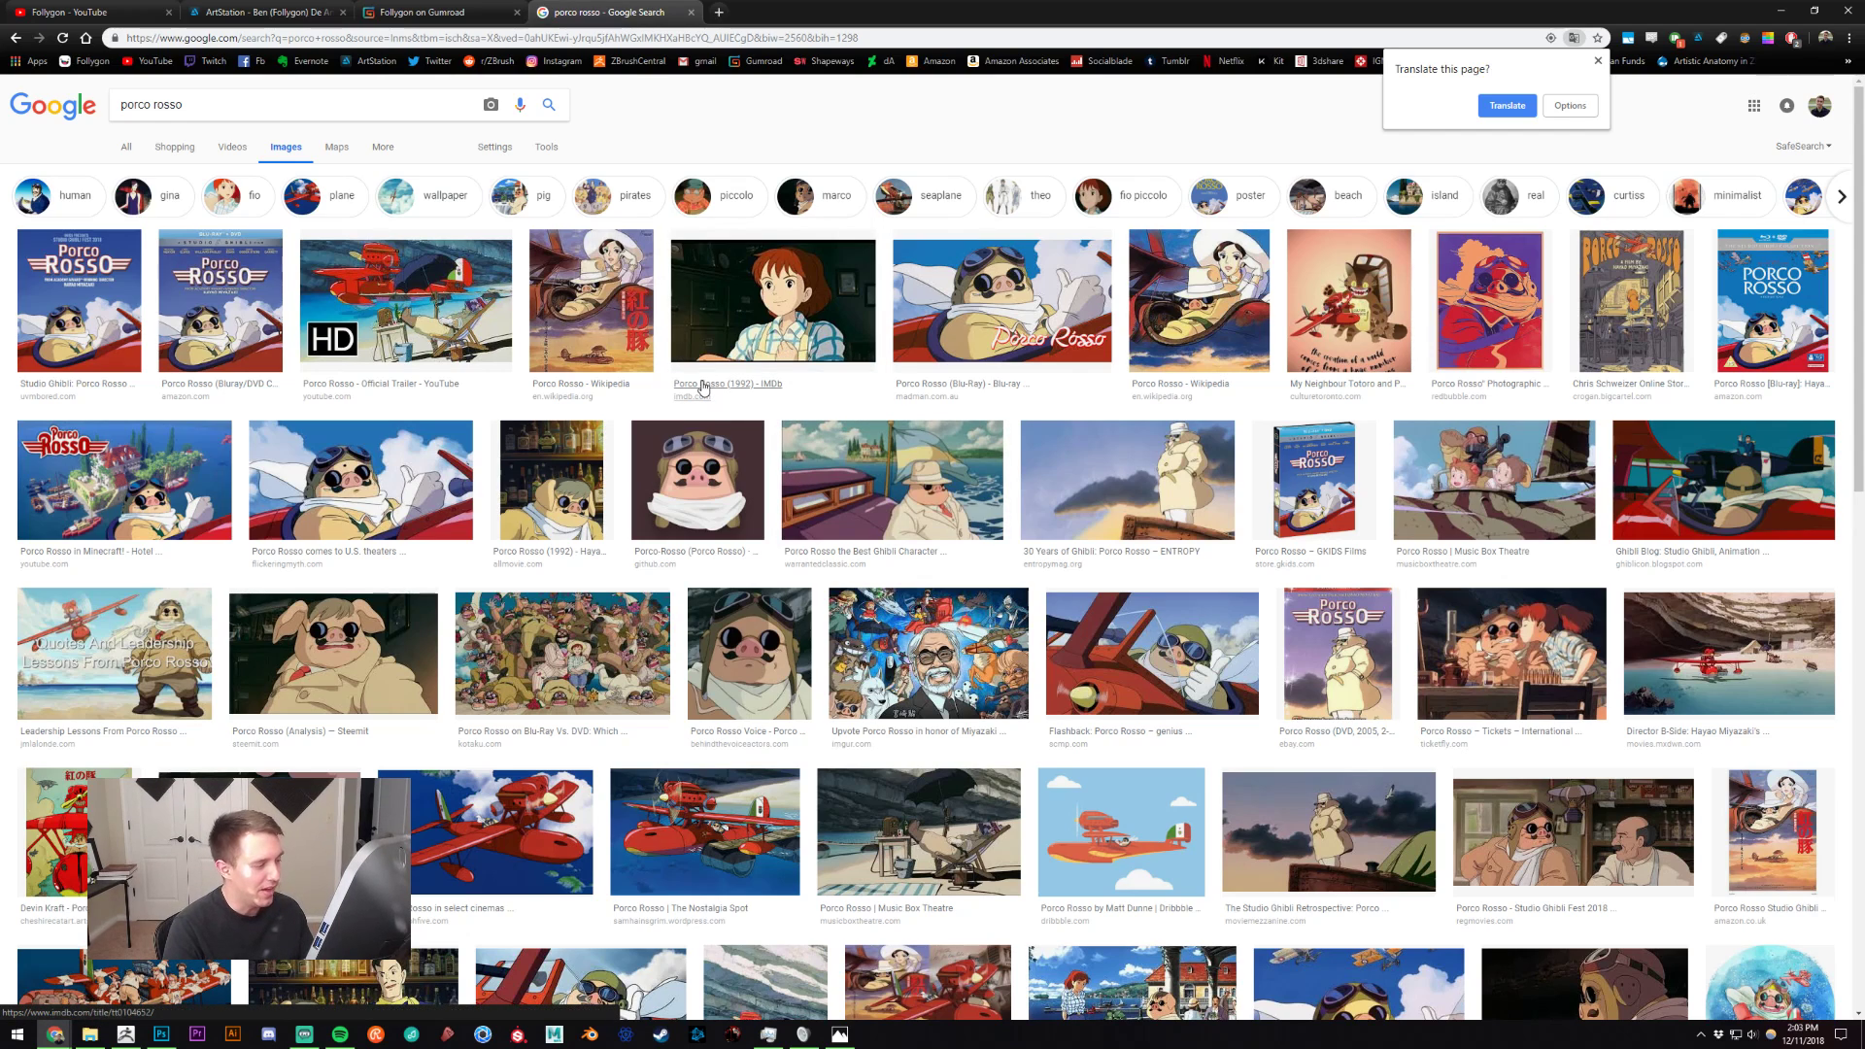
Step: Examine the pig-faced portrait and the brick-built Porco Rosso figure, then close the search and switch back to ZBrush
left_click(370, 645)
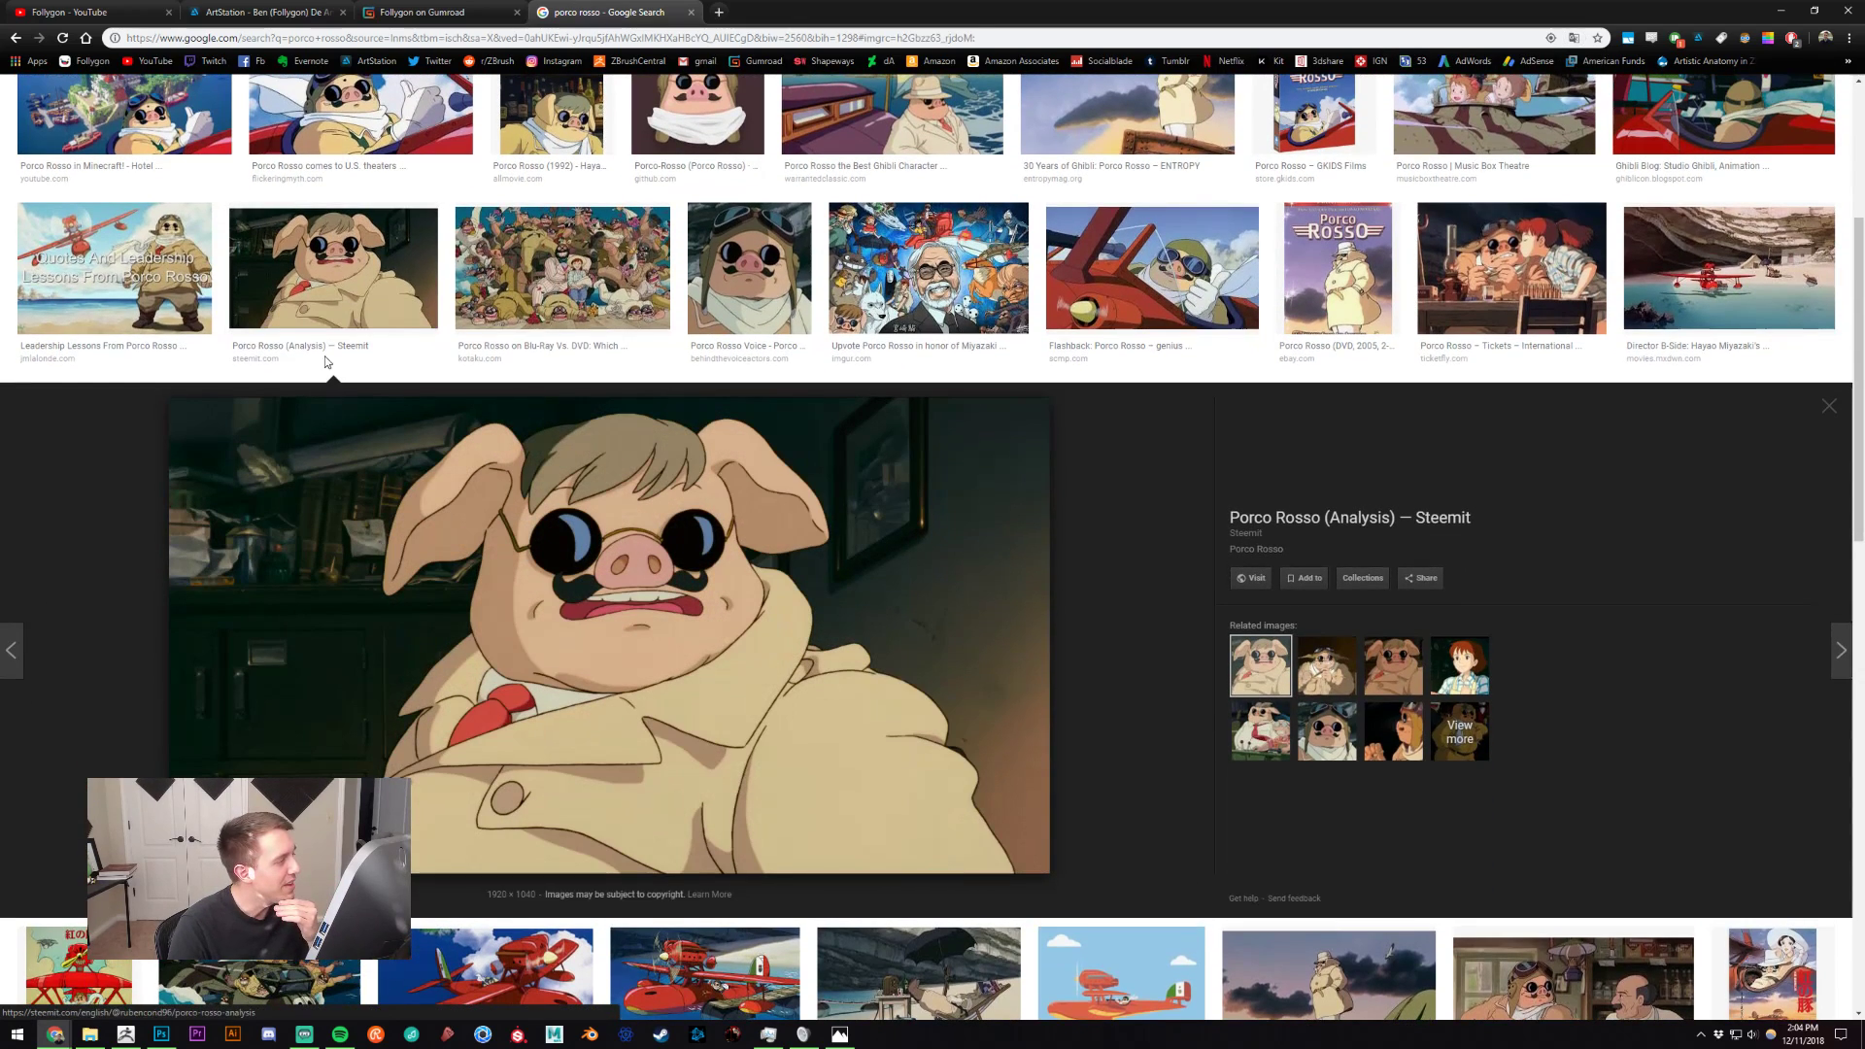
left_click(340, 302)
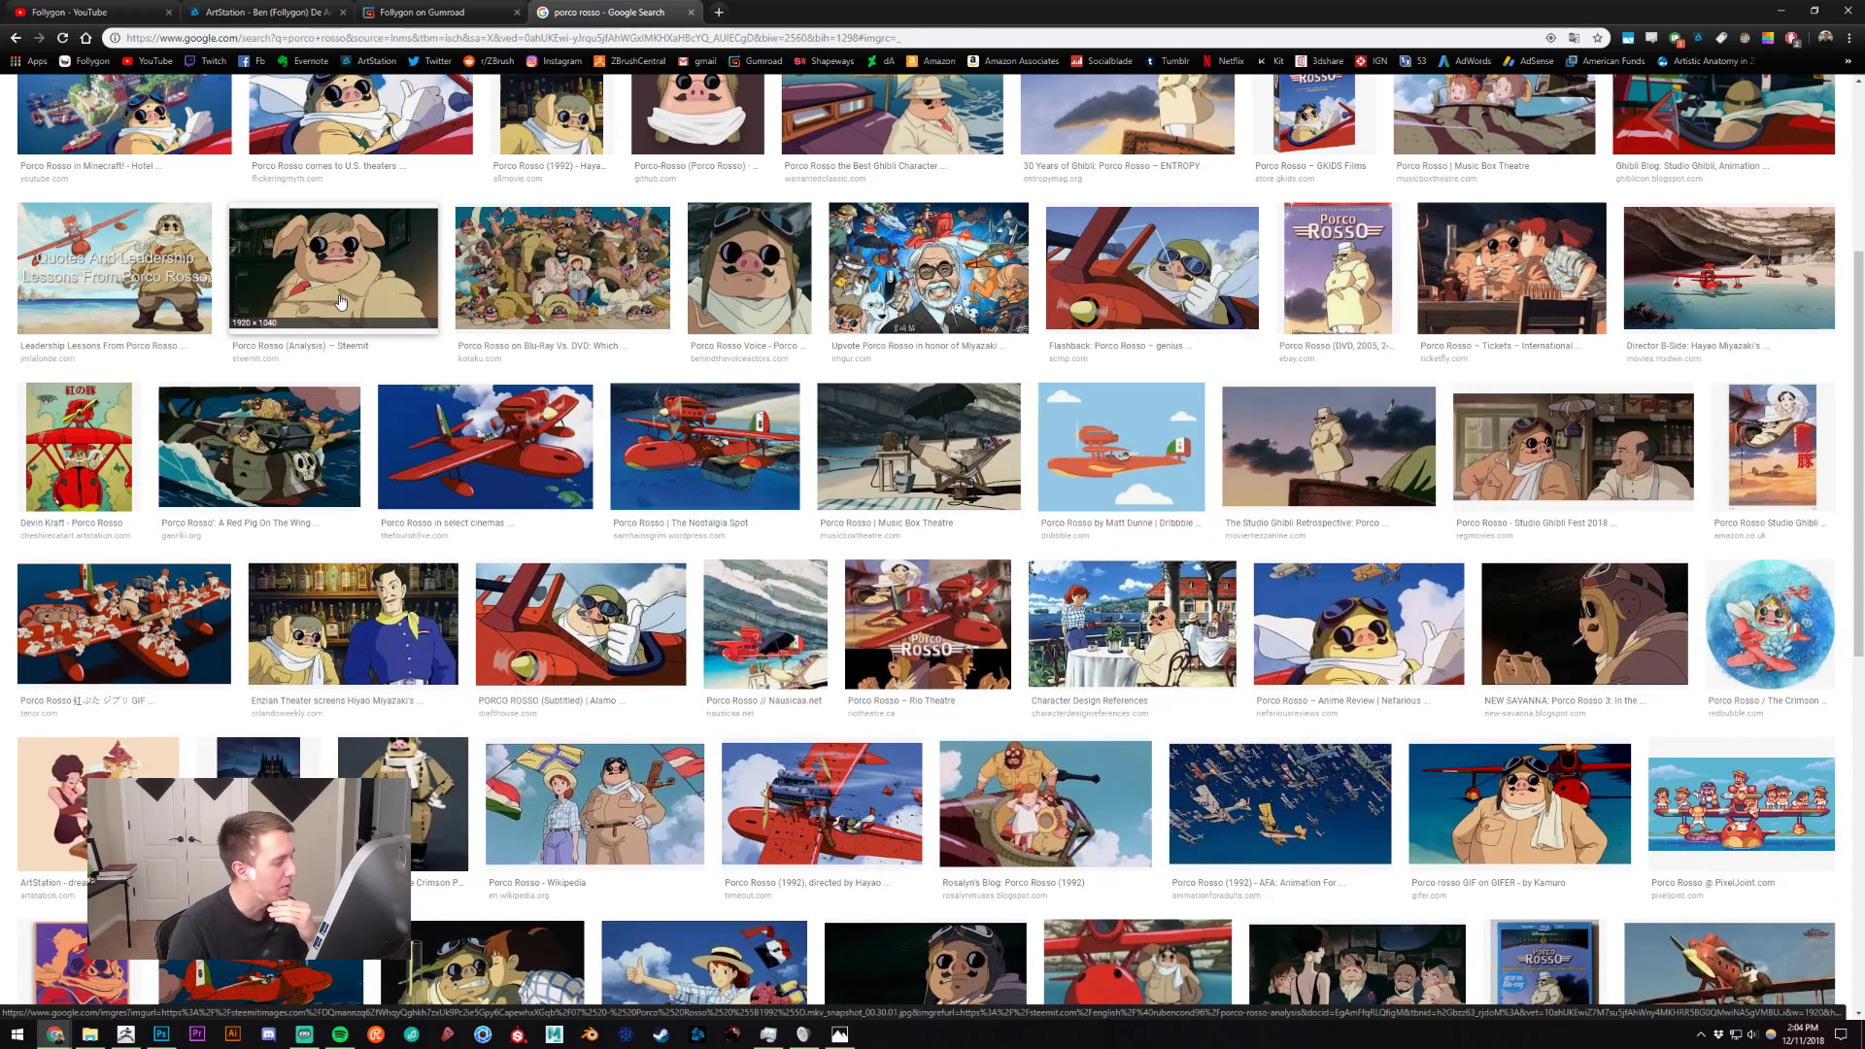
scroll(340, 301, "down", 2)
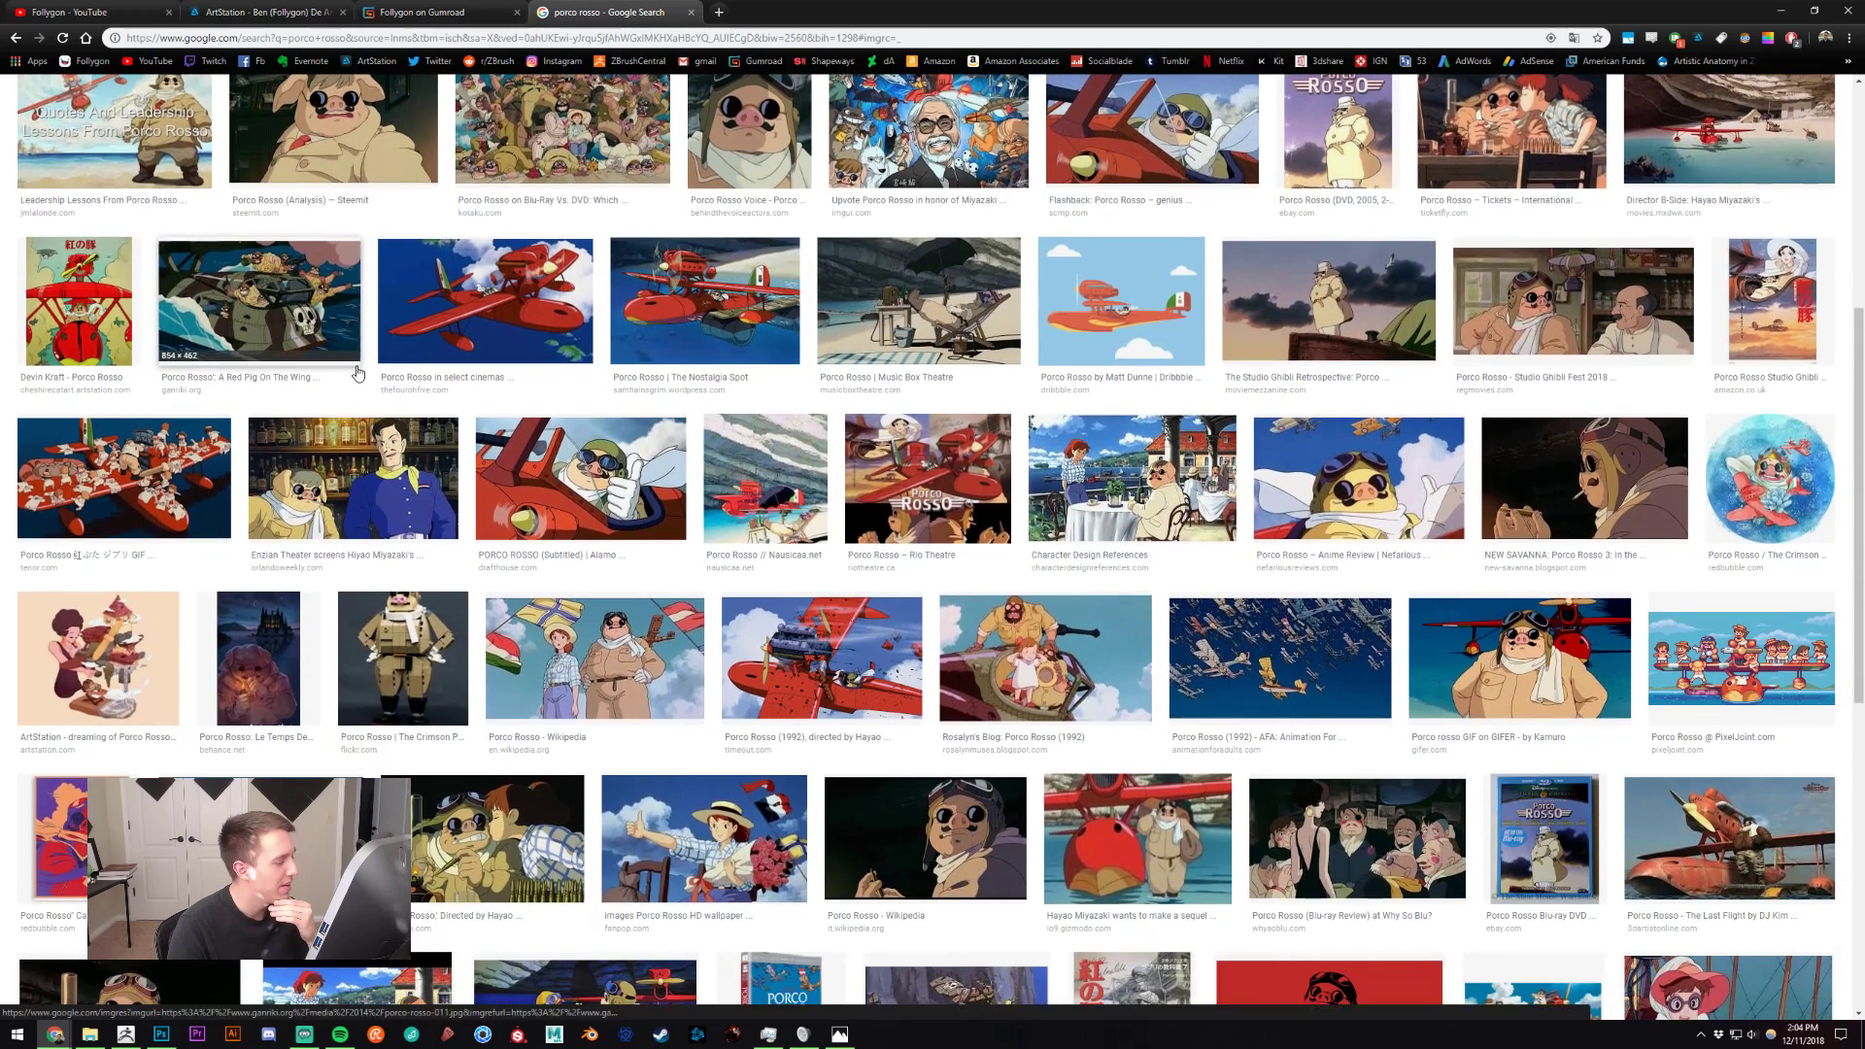
left_click(352, 627)
scroll(354, 553, "up", 2)
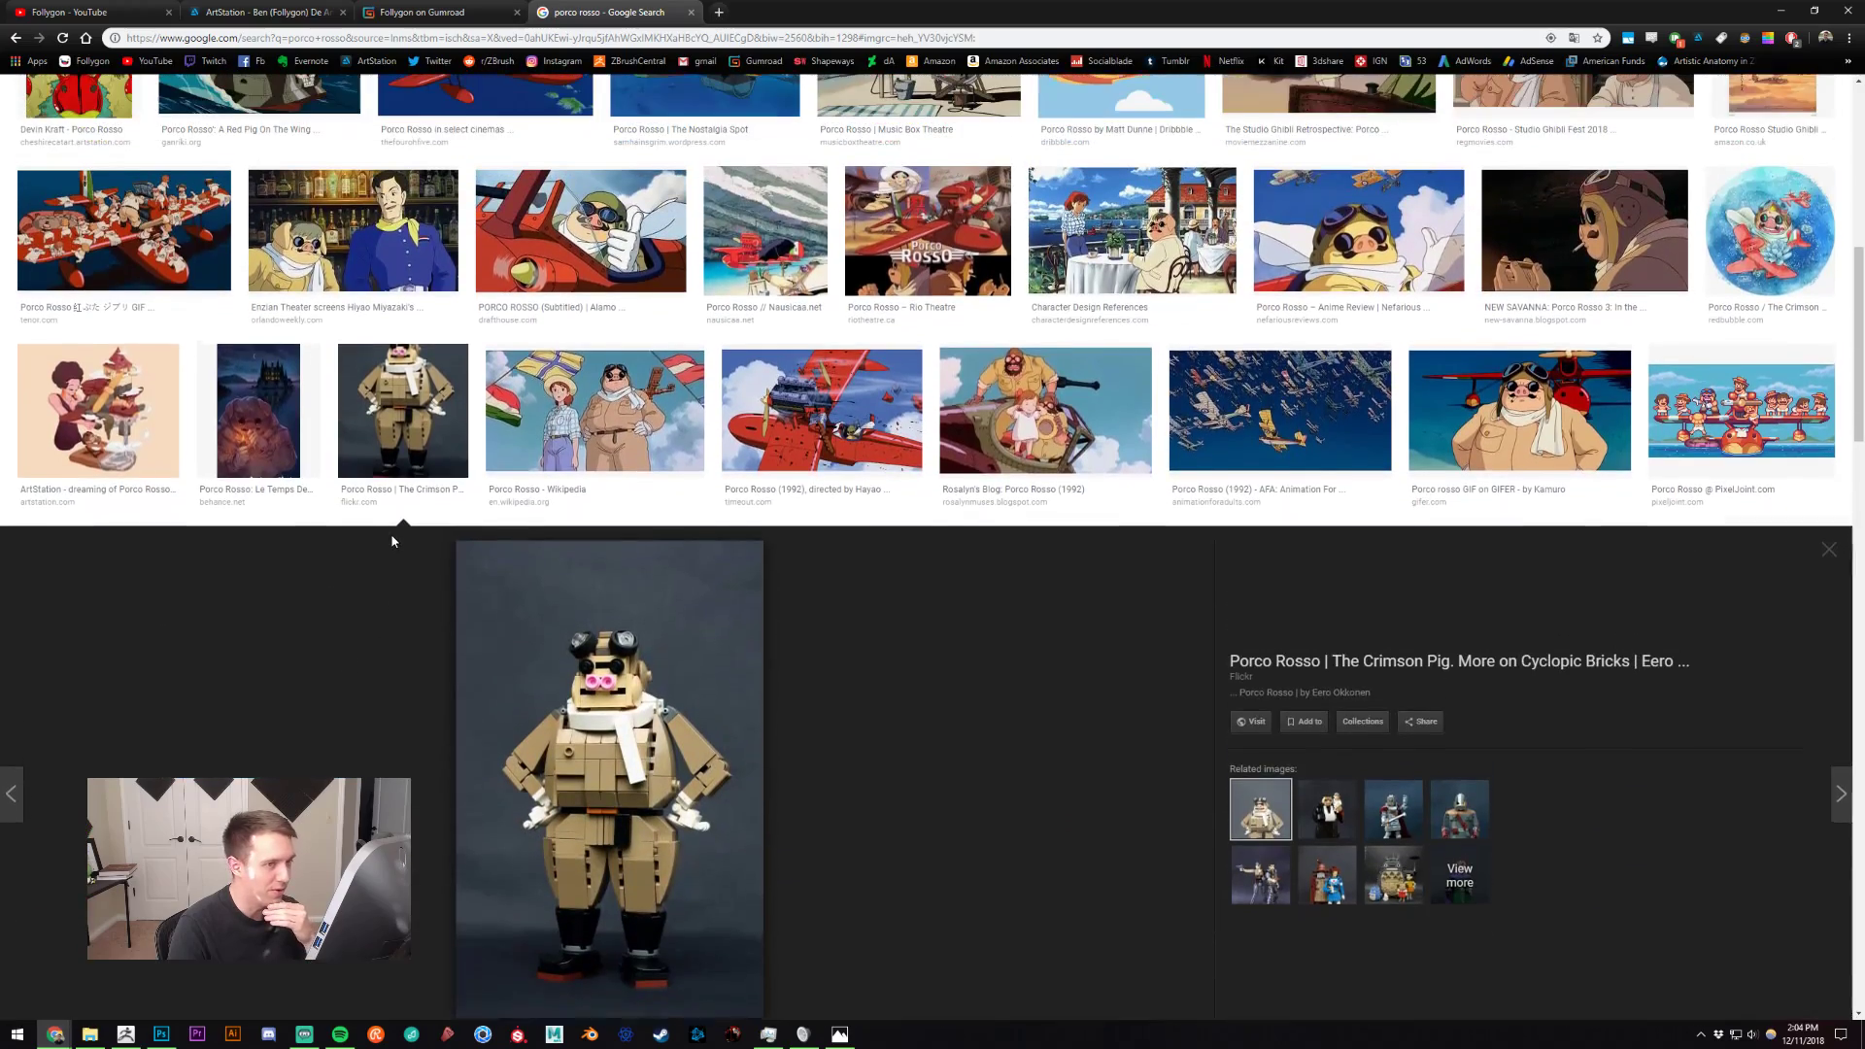
scroll(394, 541, "up", 10)
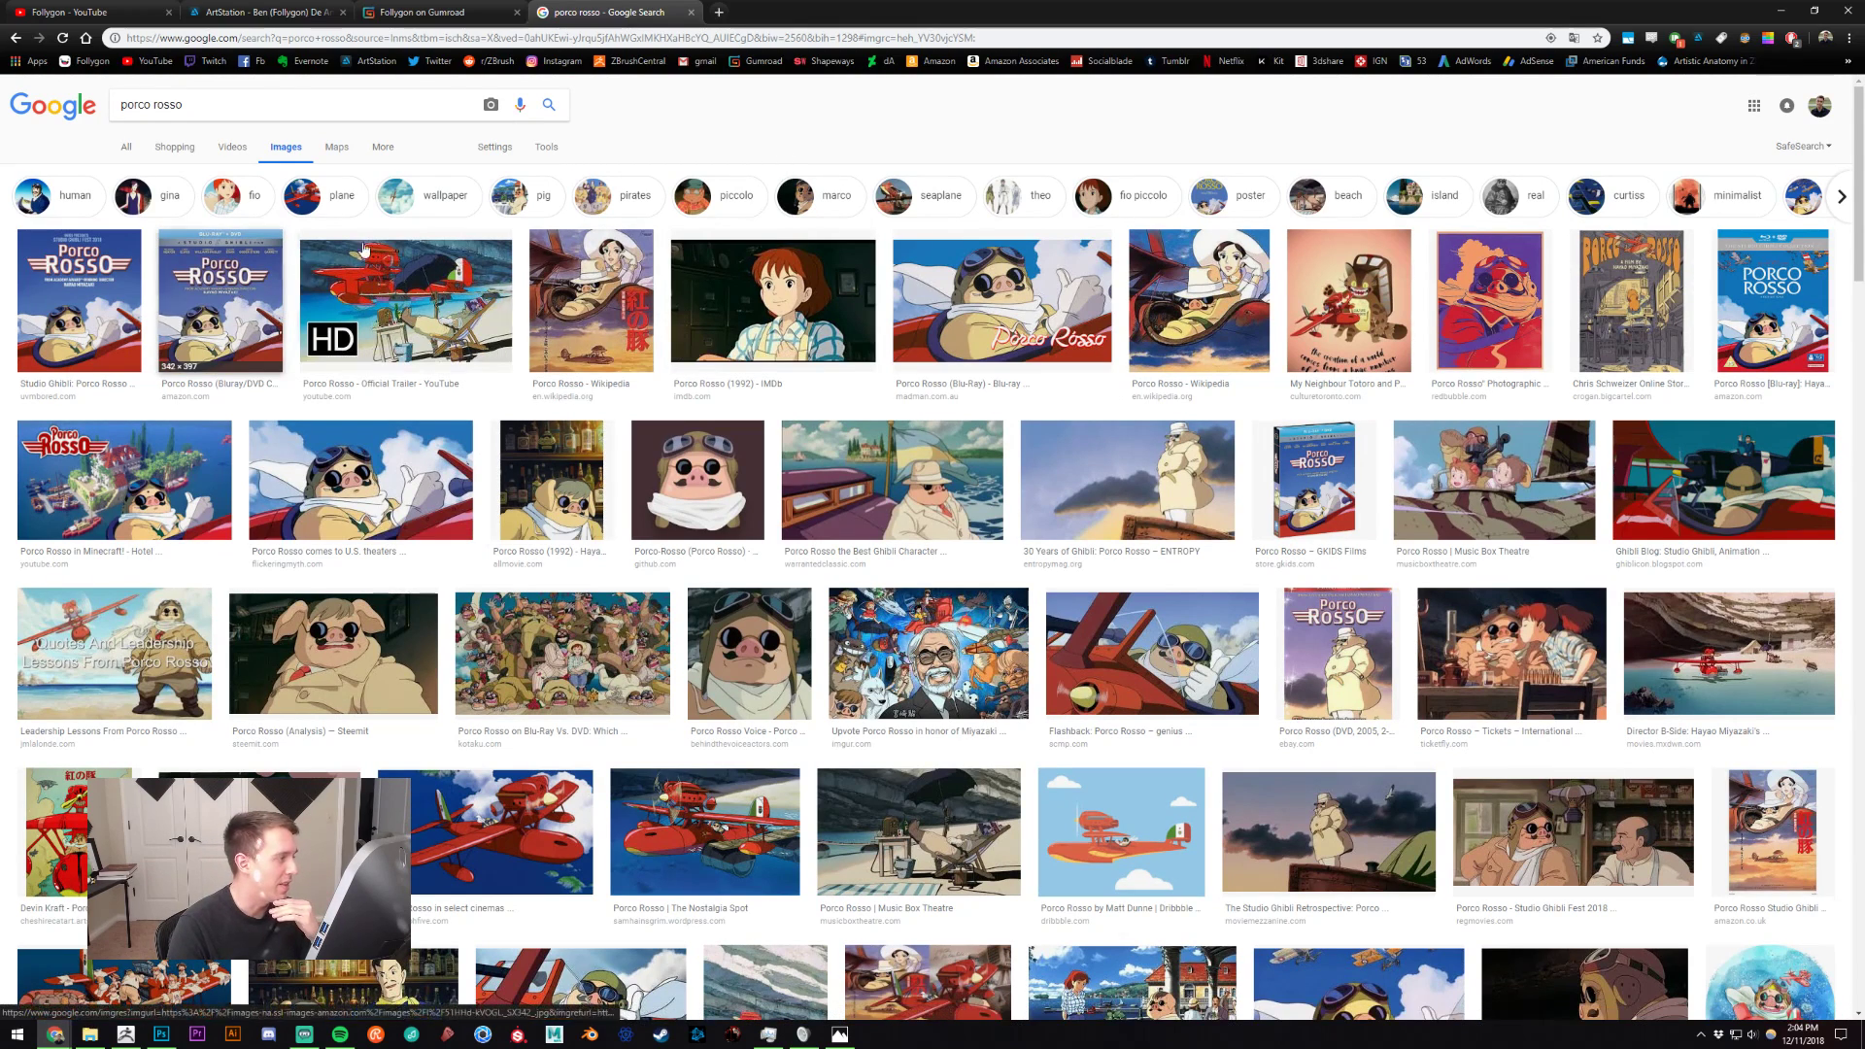
key("ctrl+w")
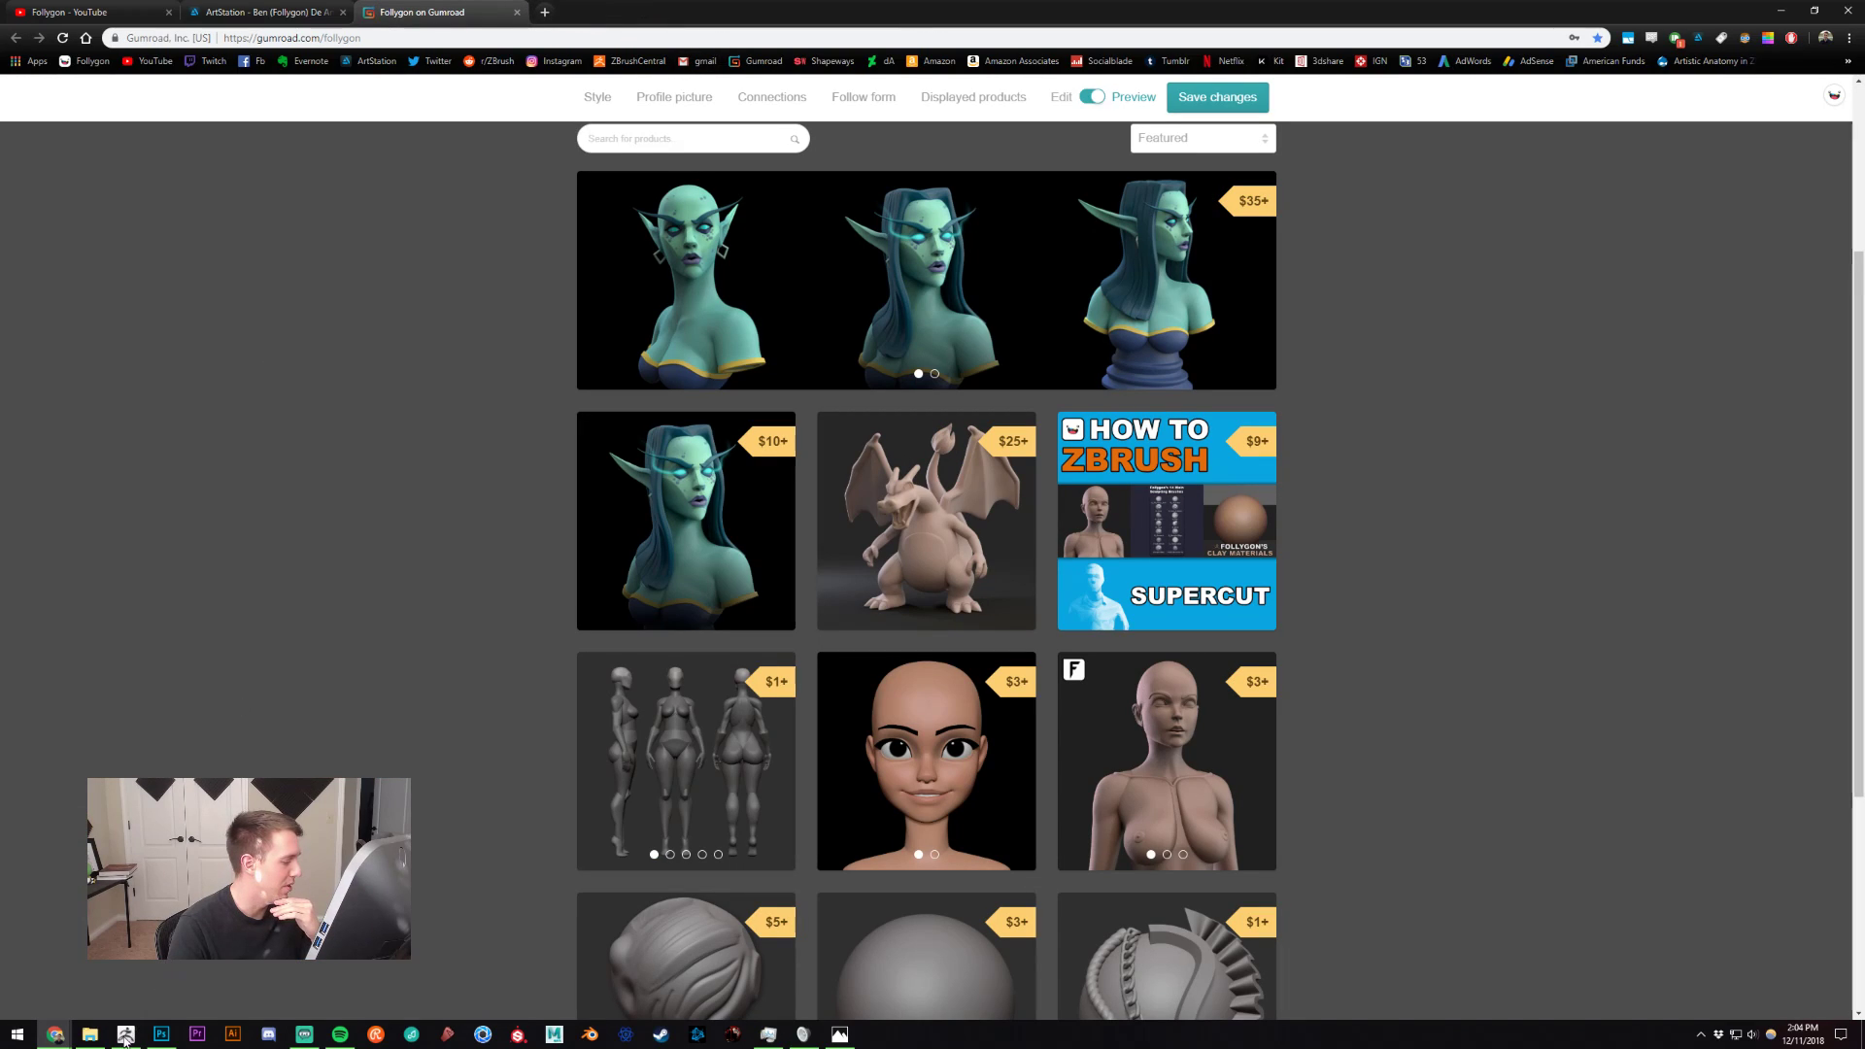
left_click(125, 1034)
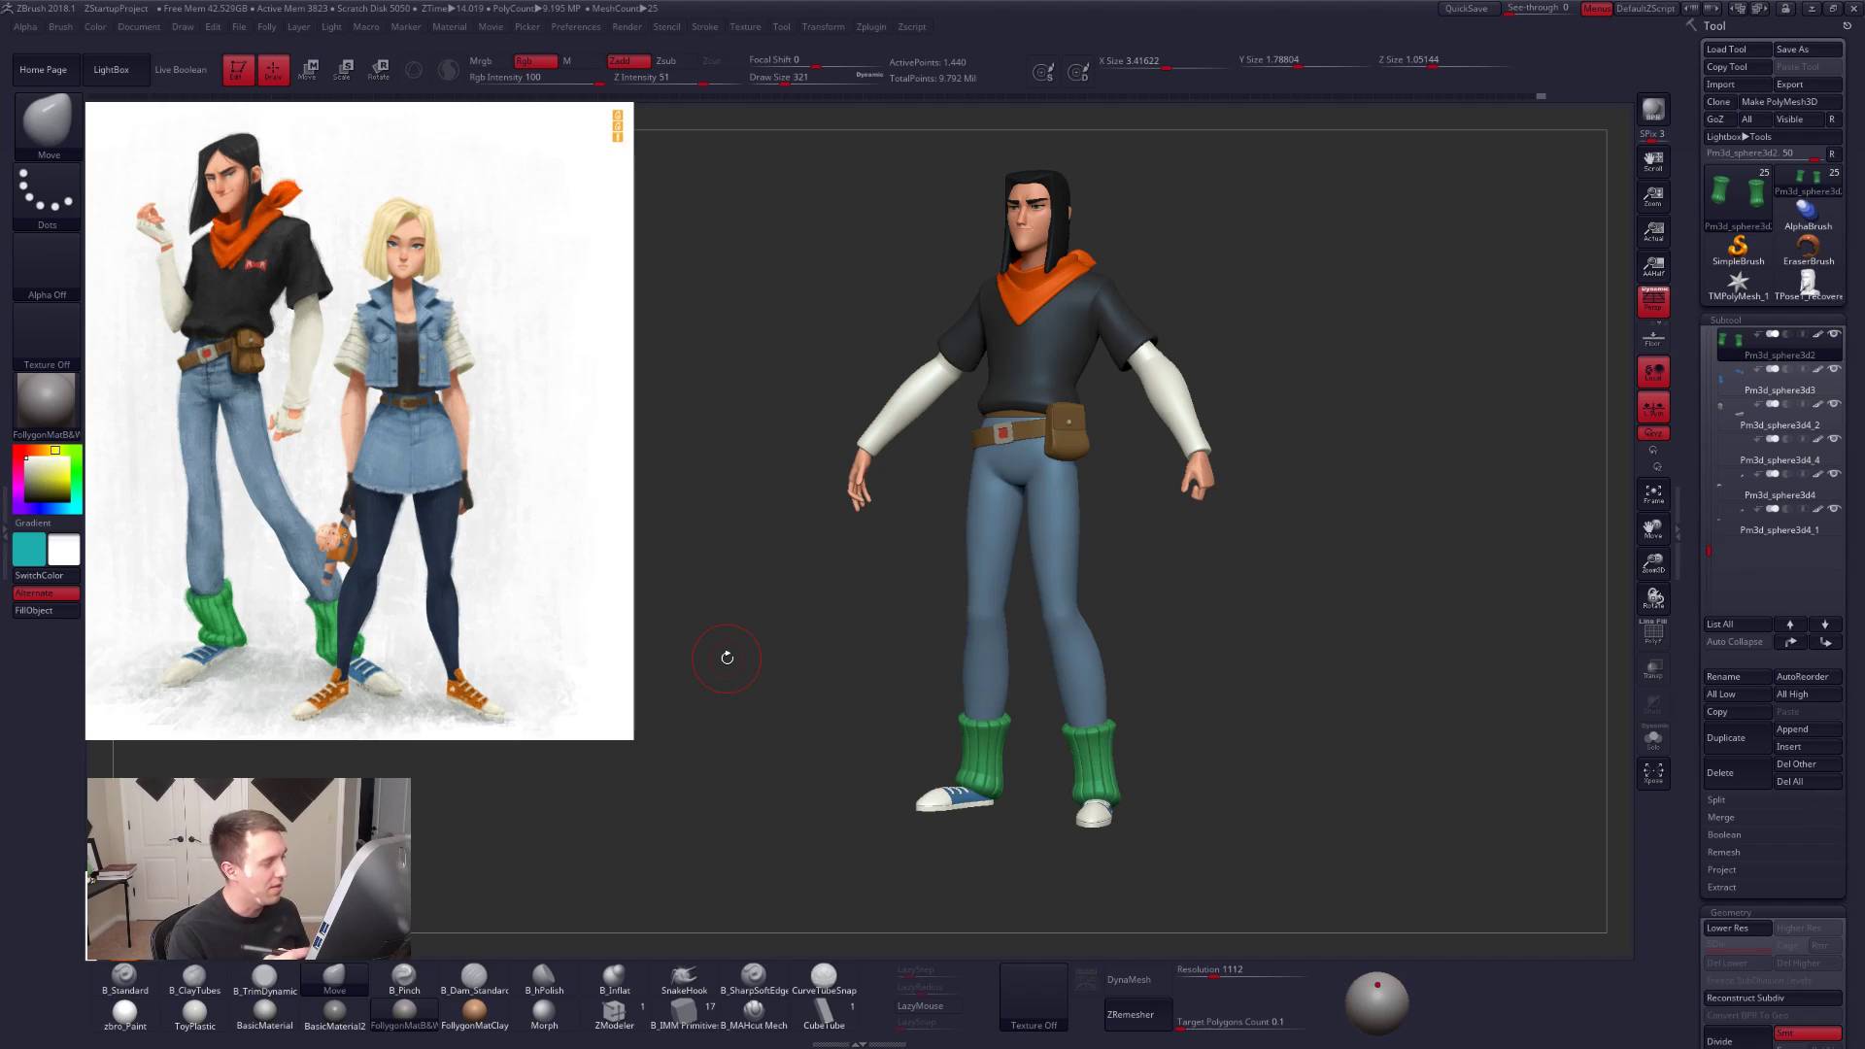
Step: Reshape the leg warmers' lower cuffs around the fronts of the shoes with the Move brush
left_click_drag(1218, 681, 1220, 642, "shift")
mouse_move(1170, 714)
left_mouse_down("alt")
mouse_move(1162, 671)
mouse_move(1185, 712)
mouse_move(1258, 753)
left_mouse_up("alt")
key("s")
key("shift+f")
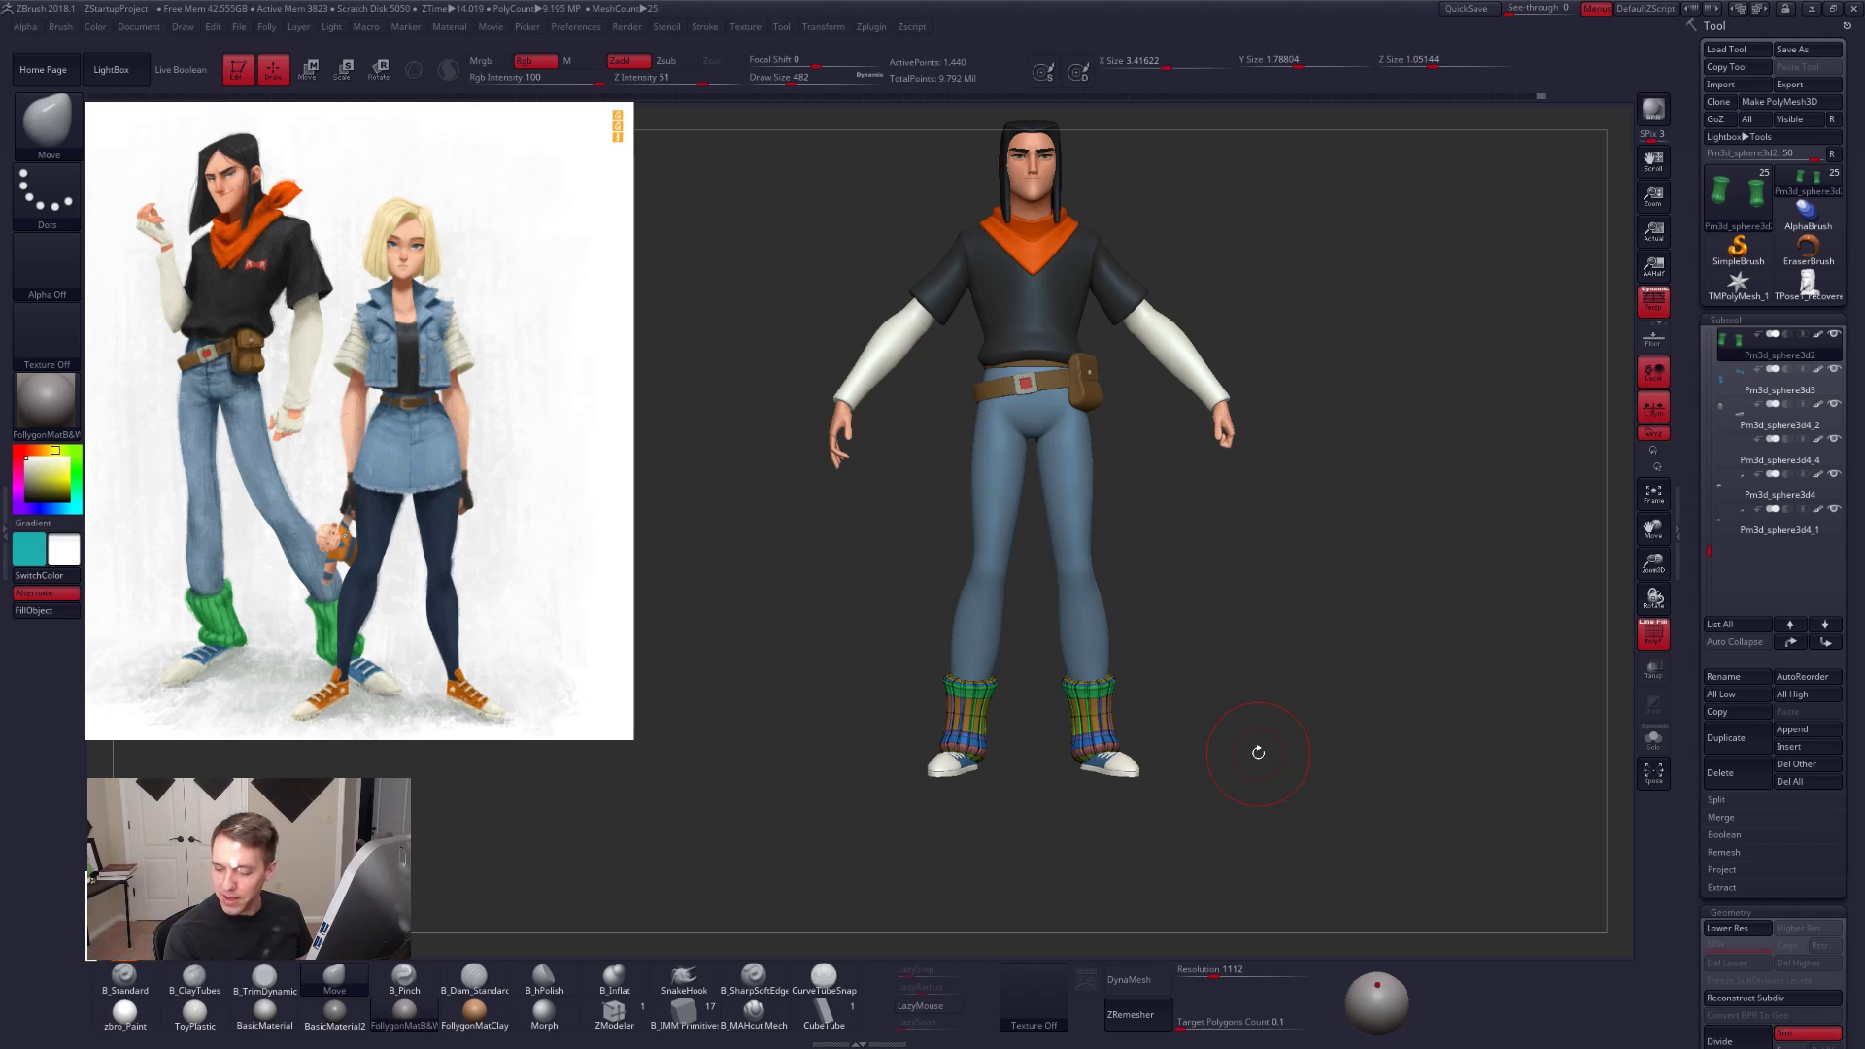
key("shift+f")
mouse_move(1115, 707)
right_mouse_down("alt")
mouse_move(1098, 598)
mouse_move(1175, 679)
right_mouse_up("alt")
key("space")
left_click_drag(1174, 679, 1155, 679)
mouse_move(1170, 651)
right_mouse_down()
mouse_move(1099, 701)
mouse_move(1104, 678)
right_mouse_up()
key("space")
left_click_drag(1093, 679, 1097, 679)
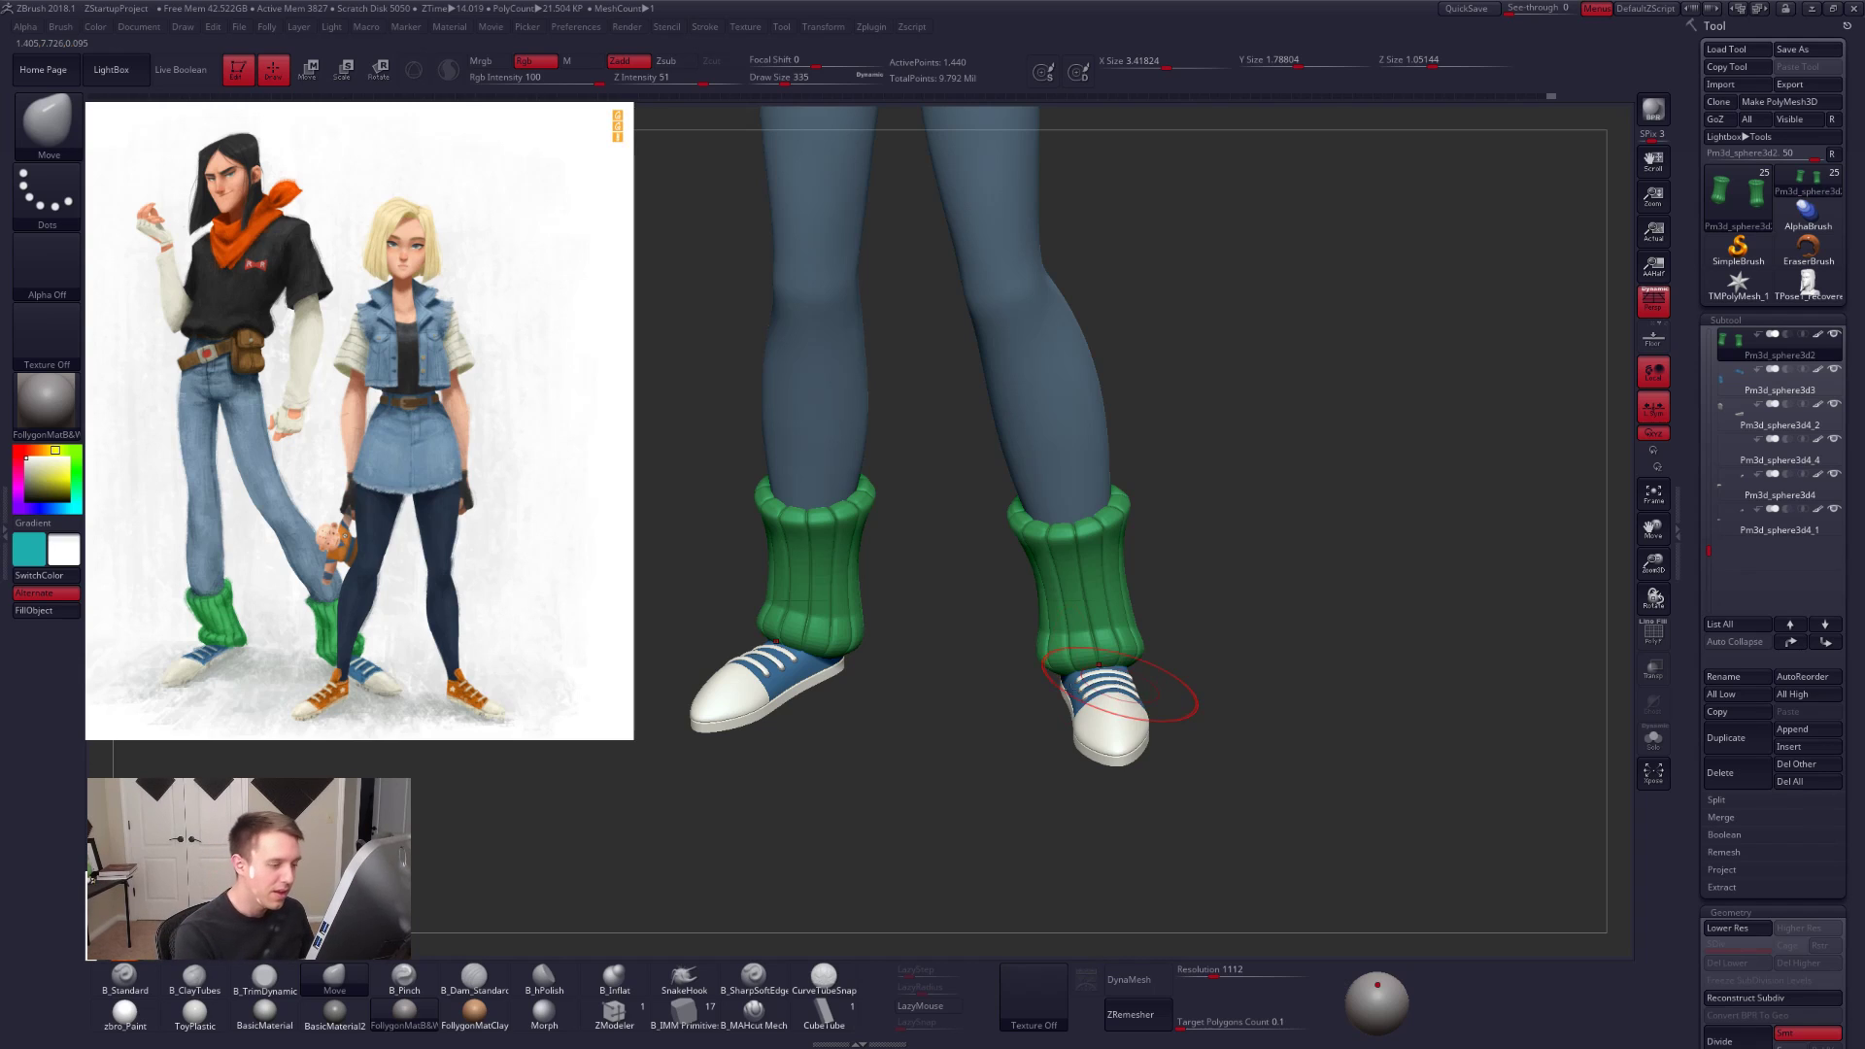
Step: Pull the back of the leg warmer's lower cuff down over the heel with the Move brush
right_click_drag(1119, 686, 1107, 680)
key("space")
left_click_drag(1078, 678, 1083, 678)
right_click_drag(1146, 662, 1000, 675)
left_click_drag(1187, 680, 1146, 668)
key("space")
mouse_move(1146, 669)
right_mouse_down("ctrl")
mouse_move(1150, 709)
mouse_move(1166, 672)
right_mouse_up("ctrl")
key("space")
left_click_drag(1171, 670, 1179, 716)
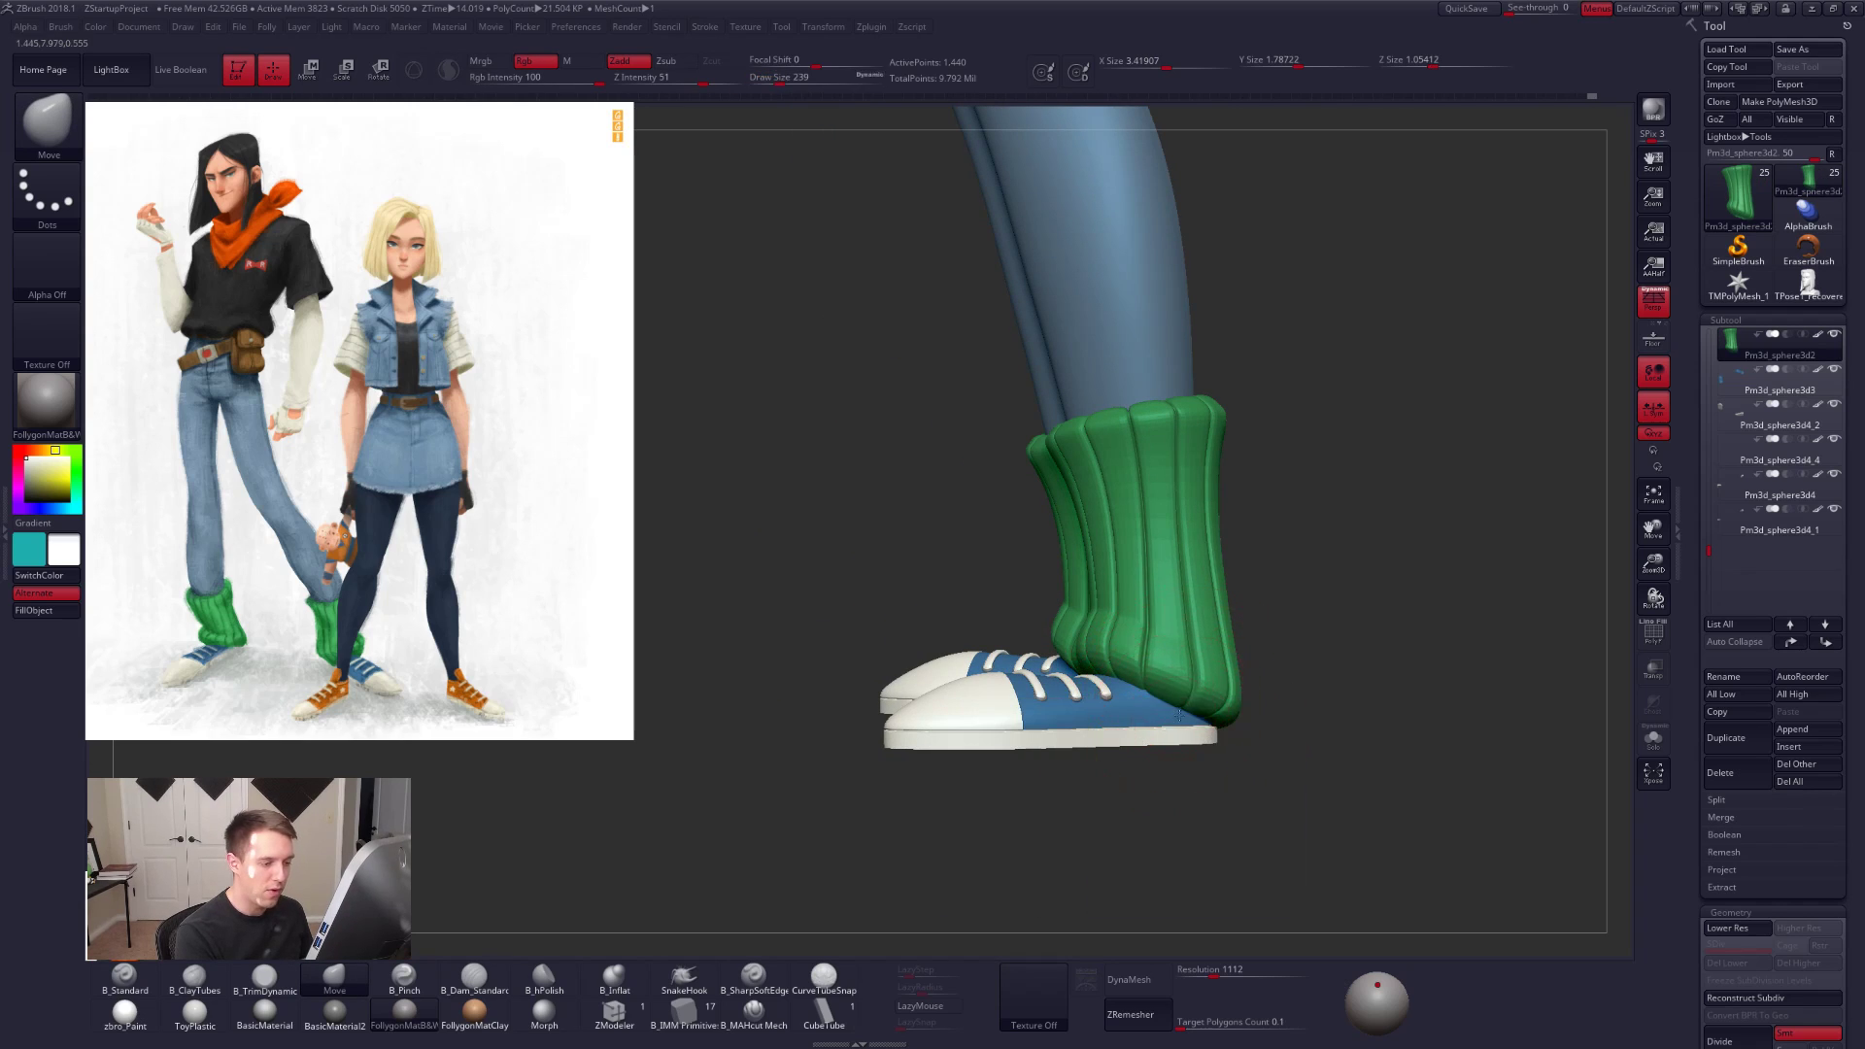
Step: Refine the cuff's outline around the heel and sides of the shoe from the rear and side views
right_click_drag(1173, 726, 1248, 735, "shift")
key("space")
left_click_drag(1246, 737, 1259, 737)
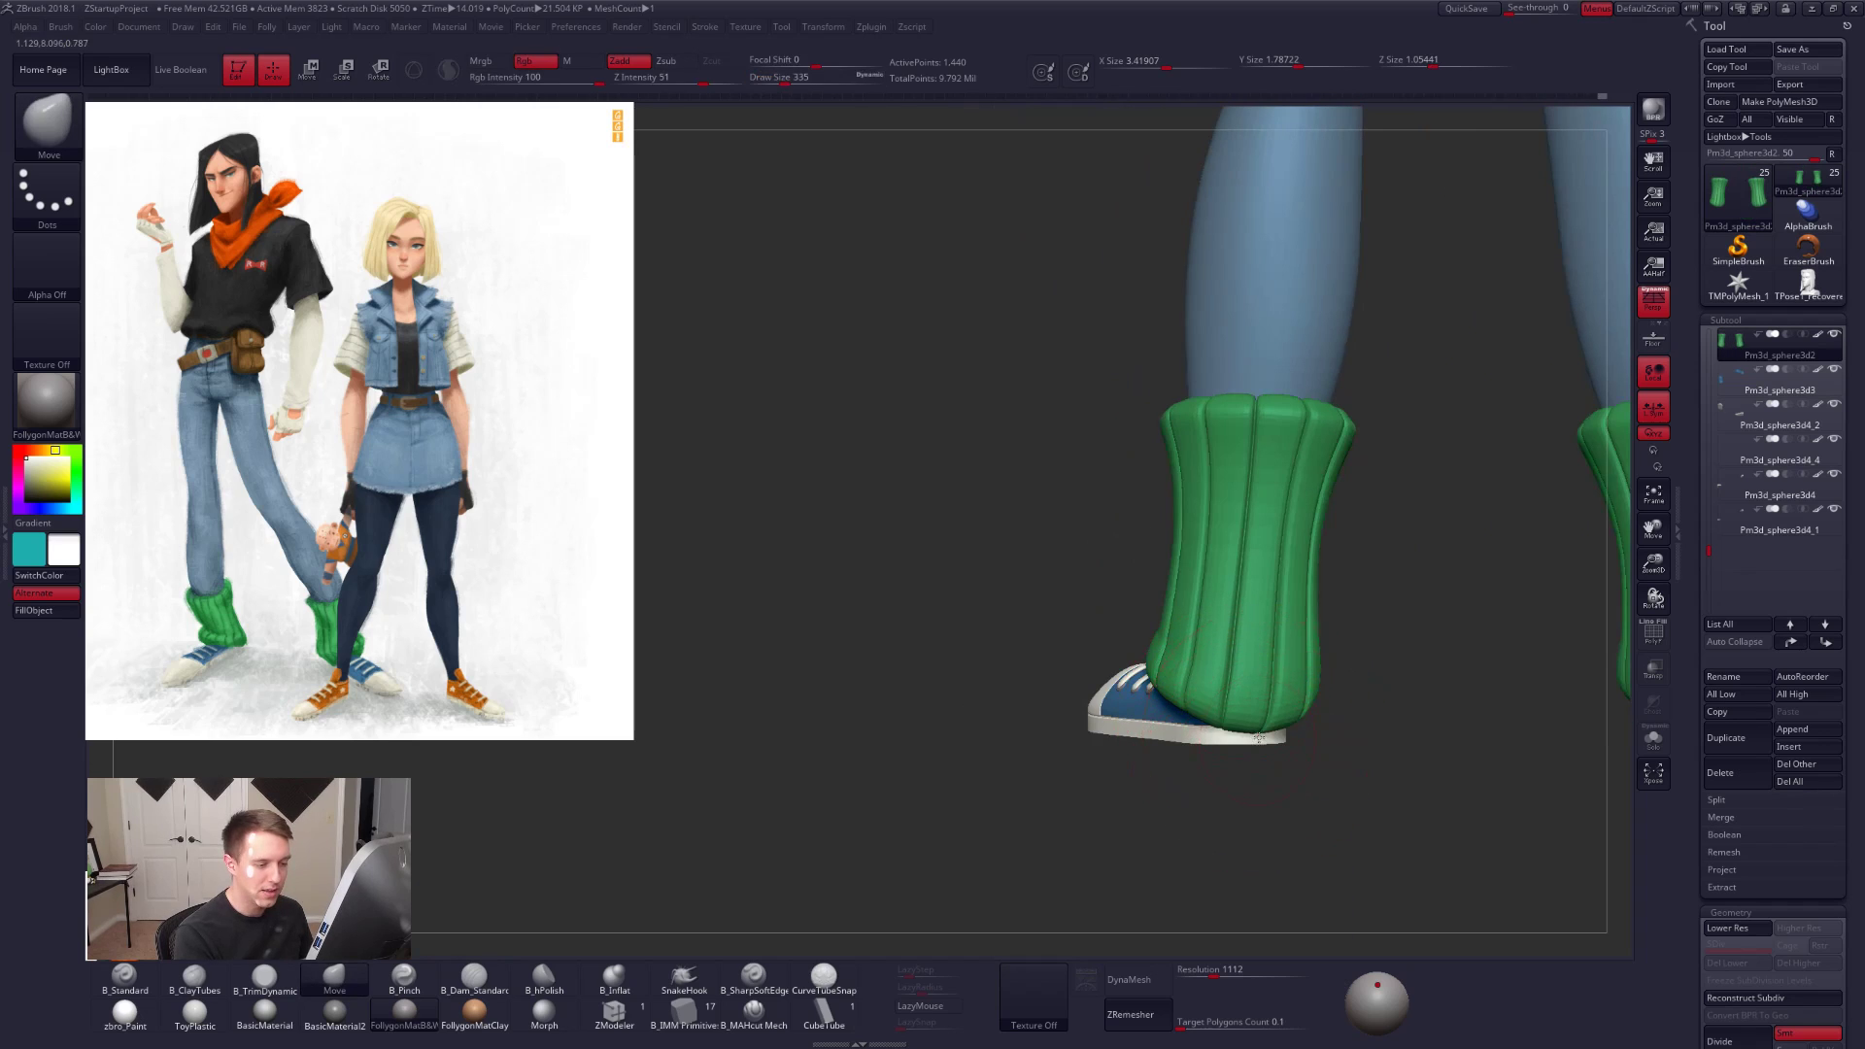
right_click_drag(1262, 736, 1201, 727)
left_click_drag(1231, 701, 1168, 708)
key("space")
mouse_move(1178, 712)
right_mouse_down()
mouse_move(1292, 772)
mouse_move(1213, 726)
mouse_move(1272, 724)
right_mouse_up()
left_click_drag(1173, 701, 1166, 694)
mouse_move(1068, 686)
right_mouse_down()
mouse_move(1127, 680)
mouse_move(1072, 716)
right_mouse_up()
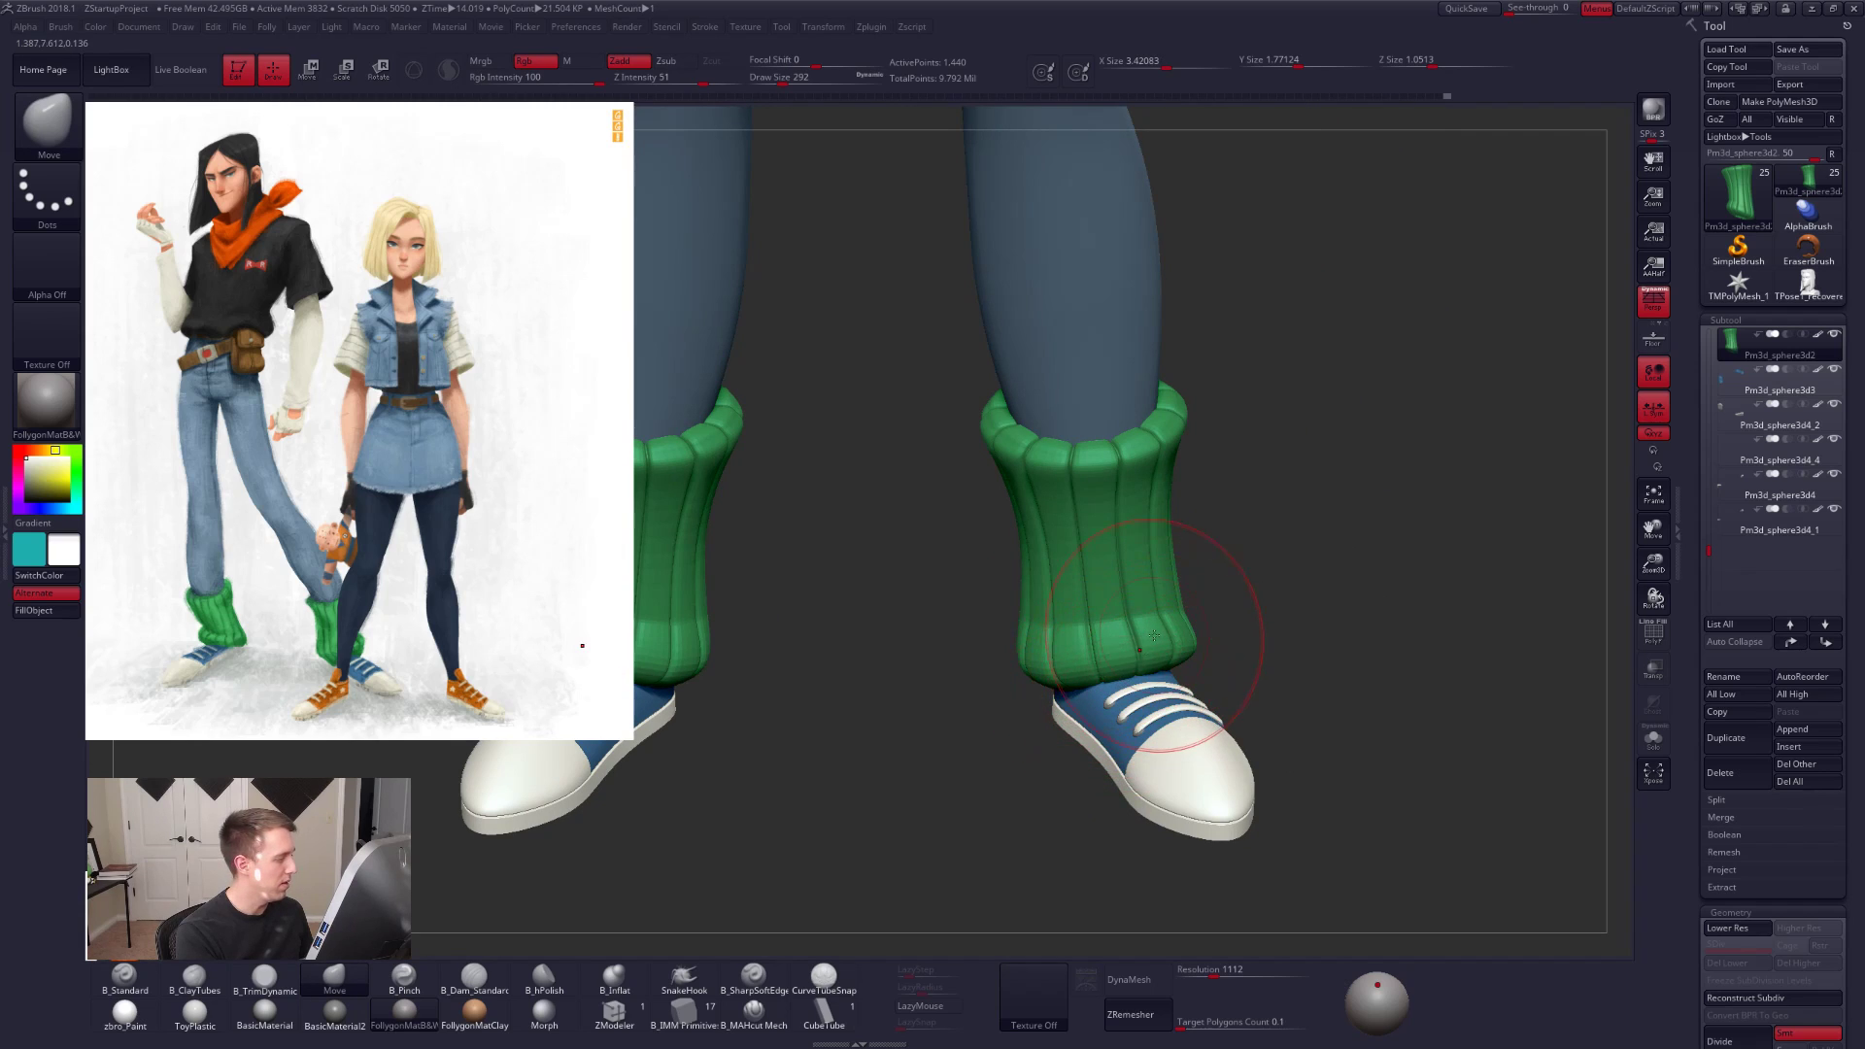
Step: Tweak the front of the lower cuff above the shoelaces with the Move brush
mouse_move(1124, 681)
right_mouse_down()
mouse_move(1089, 692)
mouse_move(1079, 724)
right_mouse_up()
key("space")
left_click_drag(1132, 670, 1117, 670)
right_click_drag(1024, 697, 1012, 693, "alt")
mouse_move(1132, 724)
right_mouse_down()
mouse_move(1025, 708)
mouse_move(1145, 704)
mouse_move(1096, 701)
mouse_move(1076, 734)
right_mouse_up()
Step: Isolate one unsmoothed leg warmer with its wireframe and polygroups shown, framing the underside of its cuff
key("shift+d")
key("shift+f")
key("shift+s")
mouse_move(918, 632)
left_mouse_down("ctrl")
mouse_move(1214, 635)
mouse_move(929, 583)
mouse_move(923, 607)
left_mouse_up("ctrl")
right_click_drag(1238, 743, 1185, 697)
right_click_drag(1185, 697, 1077, 636, "alt")
right_click_drag(1077, 636, 1069, 673, "ctrl")
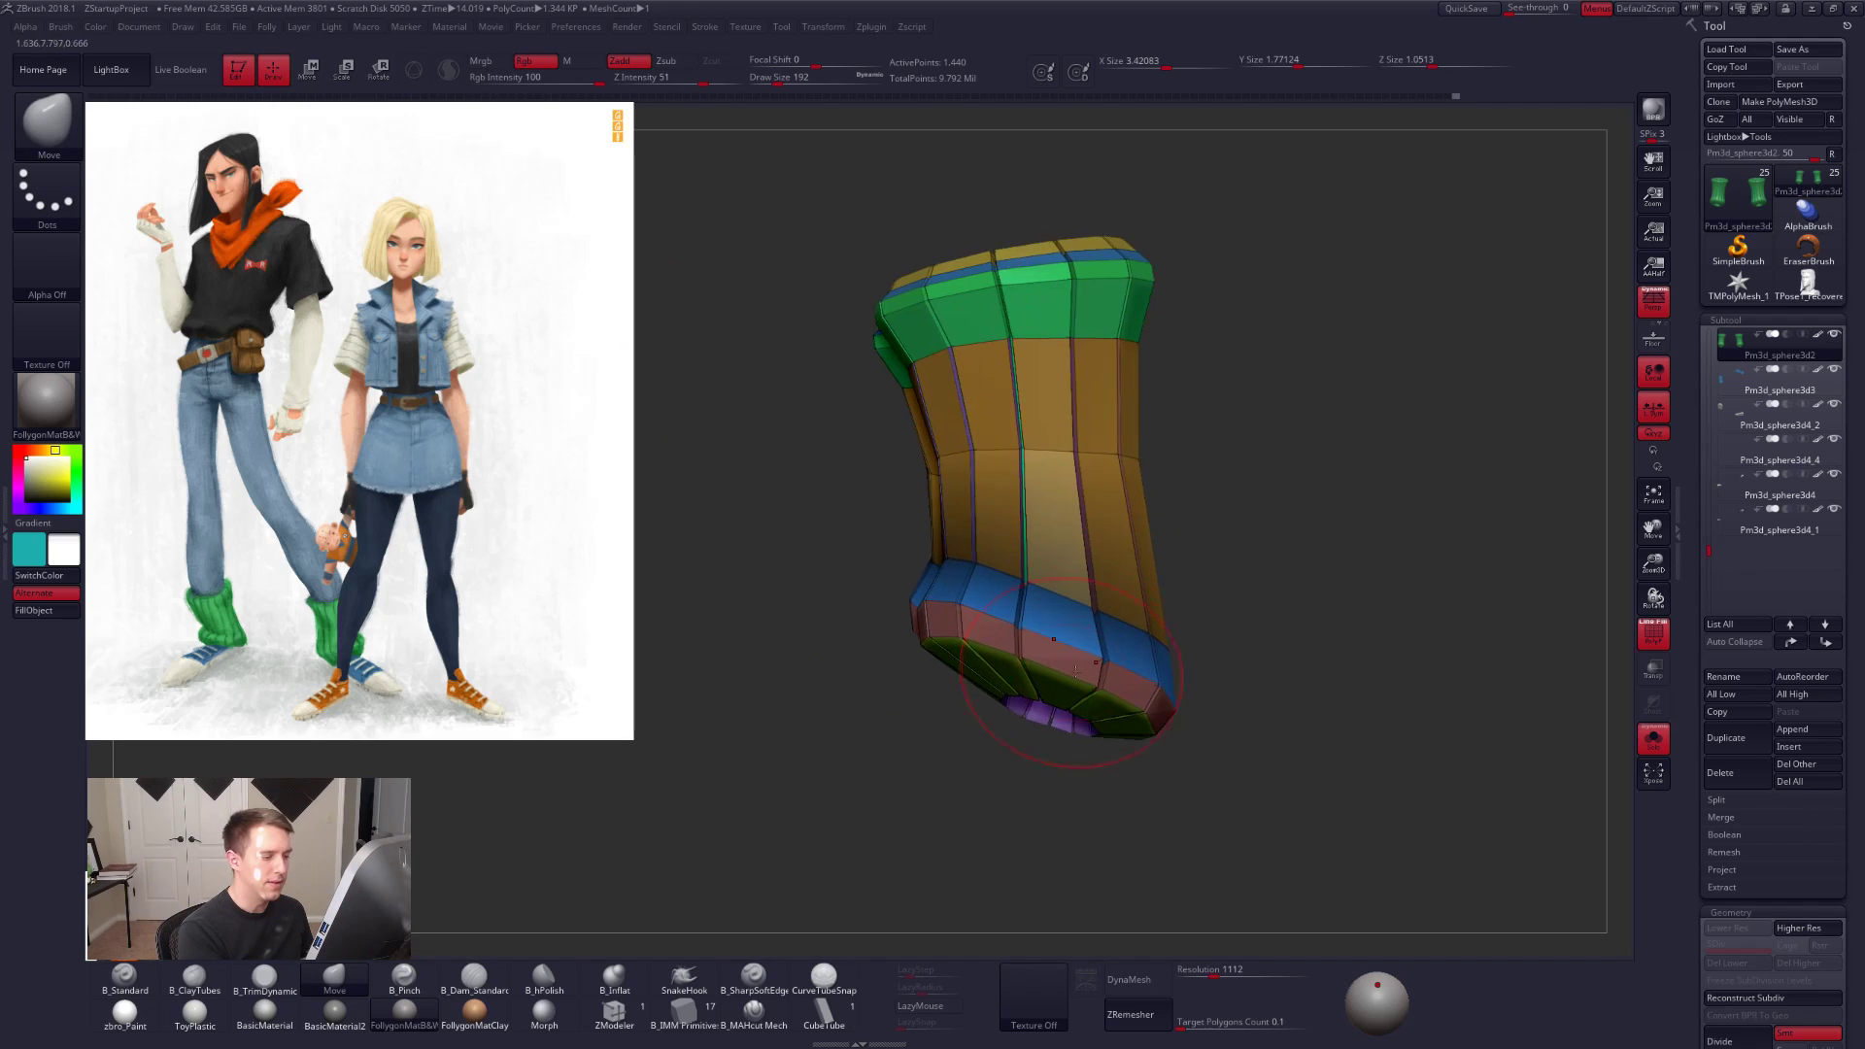
Step: Shift the leg warmer's lower cuff slightly and tilt it with the Transpose move and rotate tools
left_click(1183, 608, "ctrl")
right_click_drag(1182, 609, 1144, 570, "alt")
key("d")
key("w")
left_click_drag(1016, 561, 987, 803)
left_click_drag(1001, 682, 999, 693)
left_click(982, 832)
key("r")
left_click_drag(909, 540, 1207, 625)
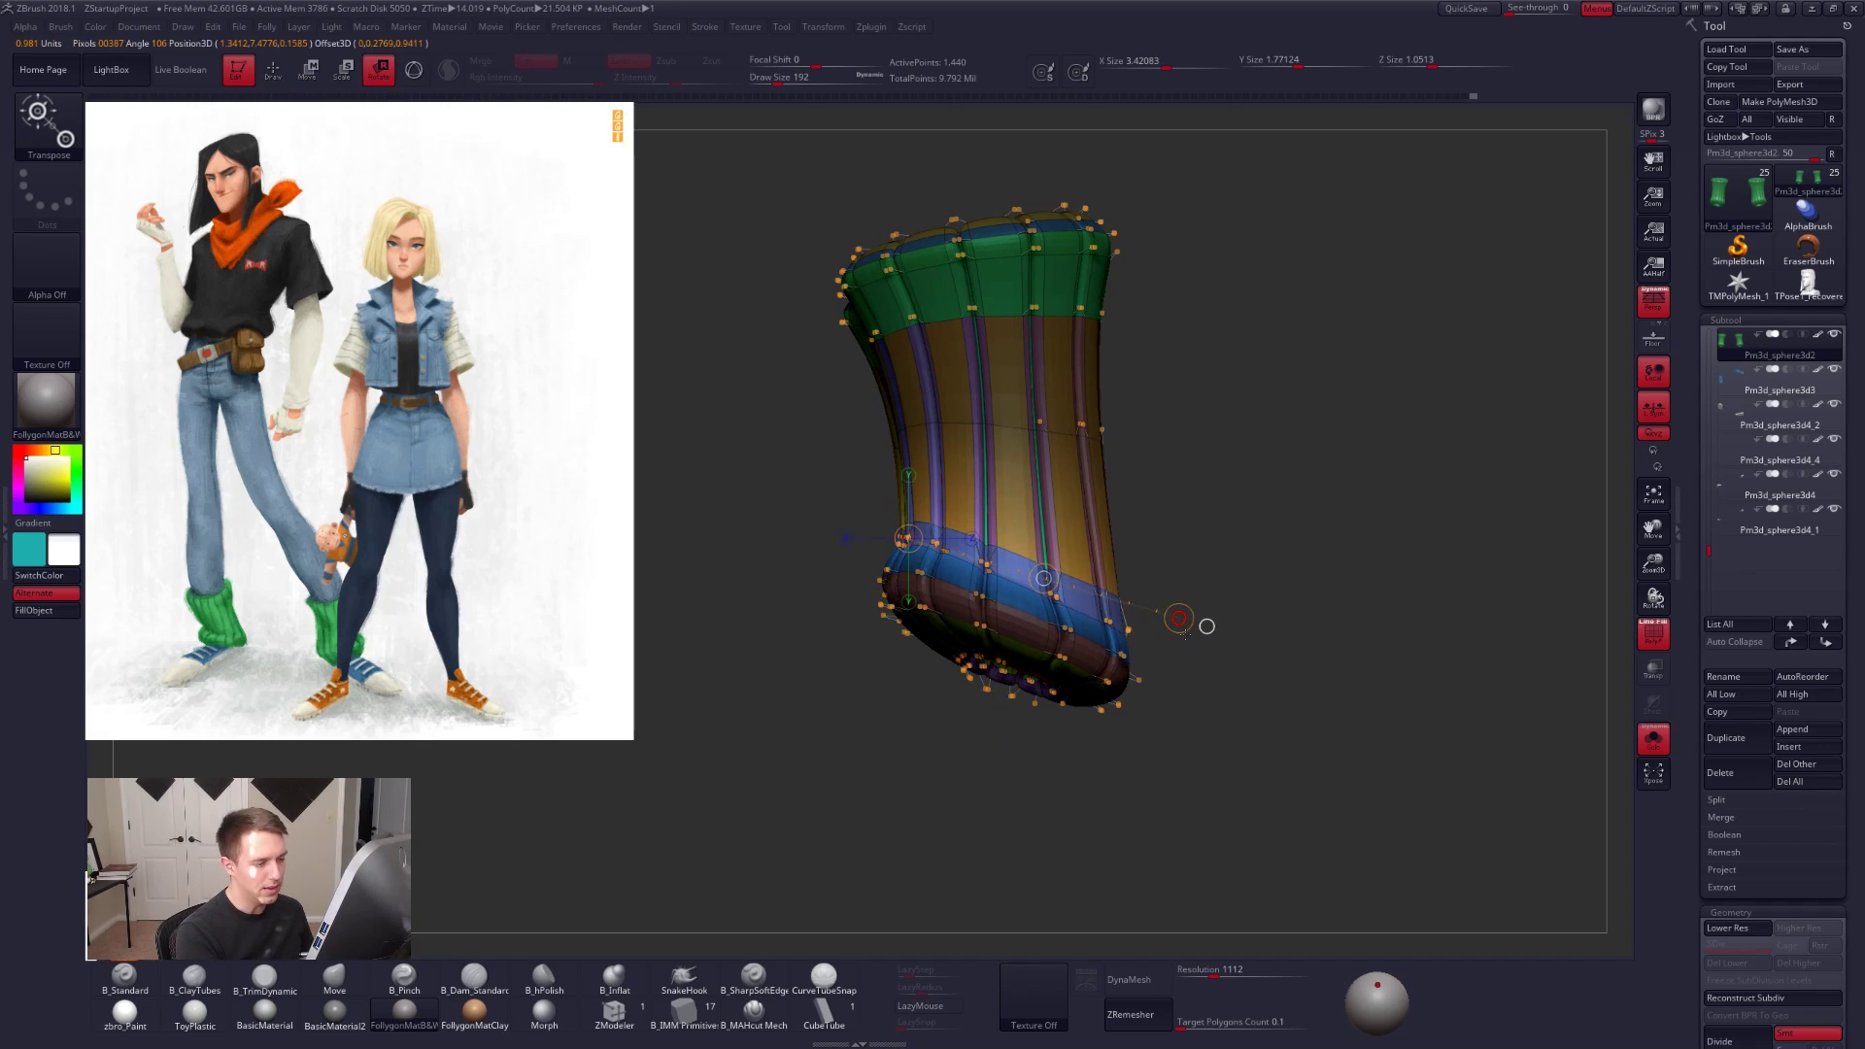
key("shift+d")
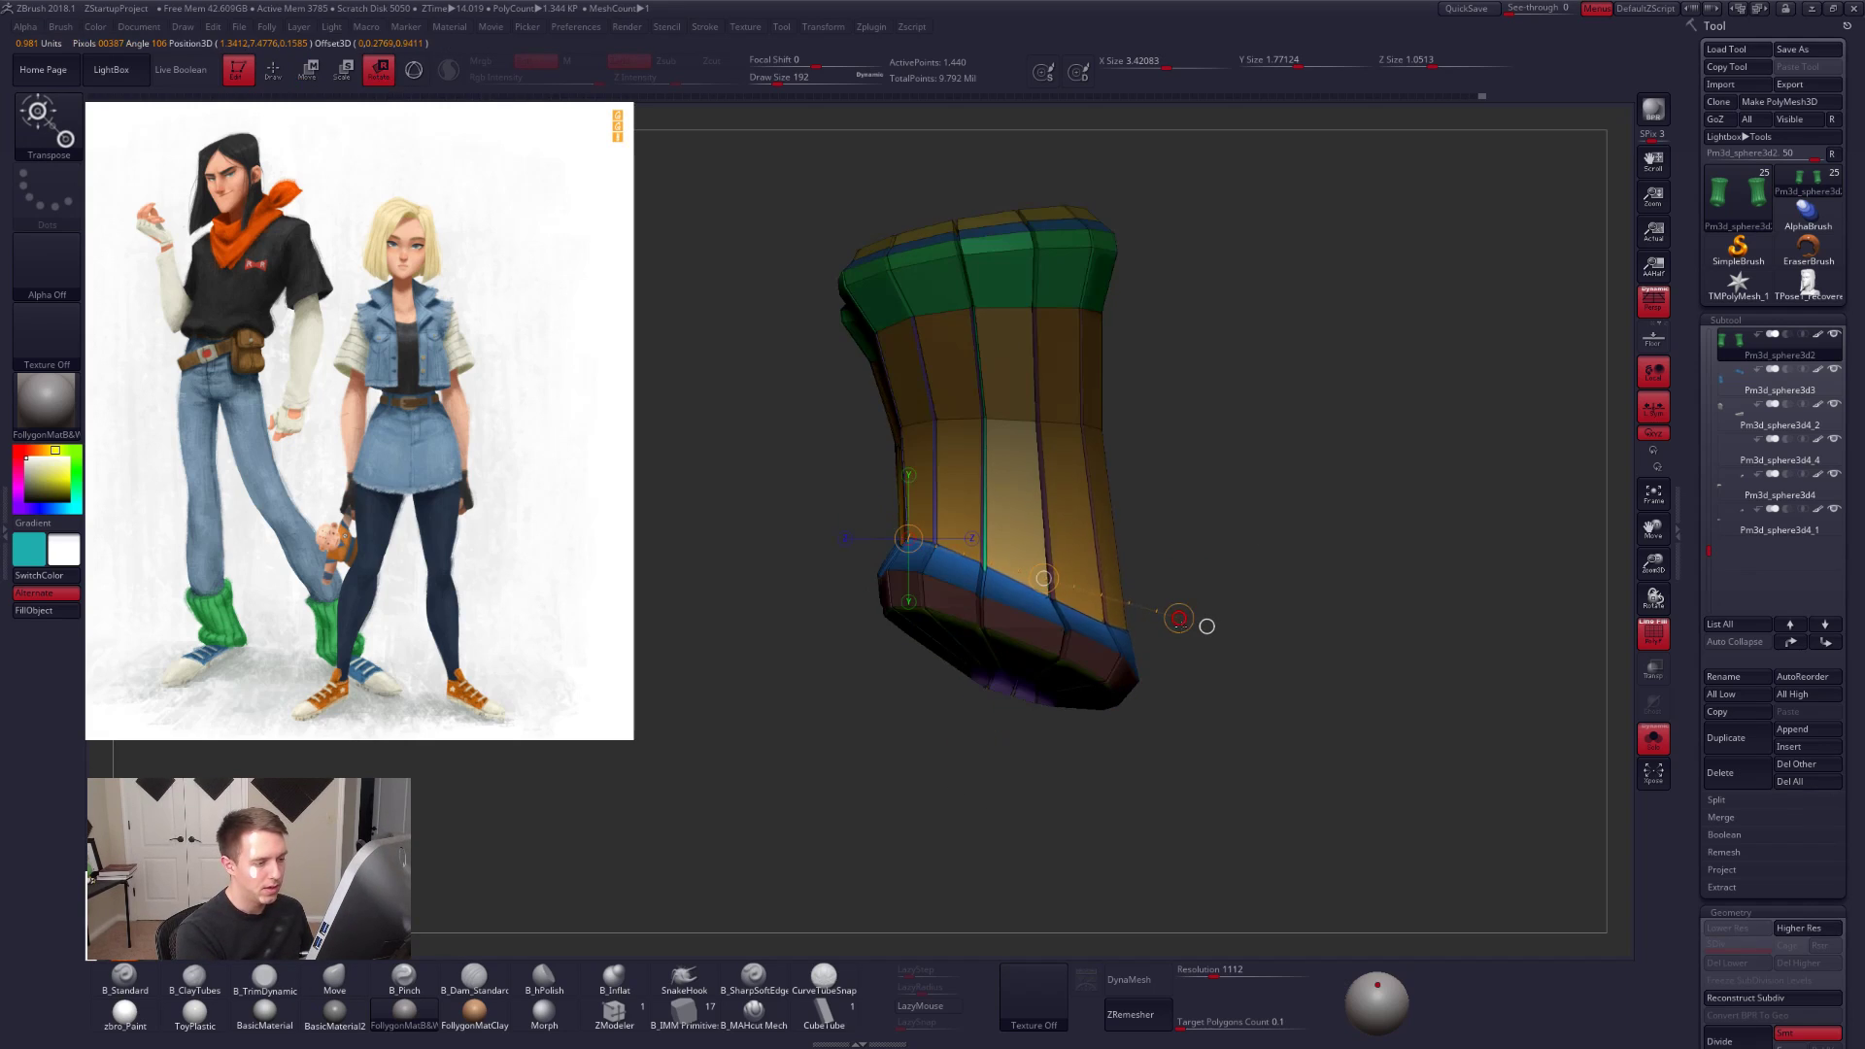
Step: Mask across the lower cuff and align the Transpose move line with the cuff's slanted upper edge
key("d")
key("shift+d")
key("q")
mouse_move(1153, 670)
right_mouse_down()
mouse_move(1040, 661)
mouse_move(1225, 648)
mouse_move(1118, 653)
right_mouse_up()
mouse_move(1189, 628)
left_mouse_down("ctrl")
mouse_move(986, 574)
mouse_move(875, 587)
left_mouse_up("ctrl")
right_click_drag(1226, 636, 1044, 613)
key("w")
left_click_drag(805, 510, 1076, 590)
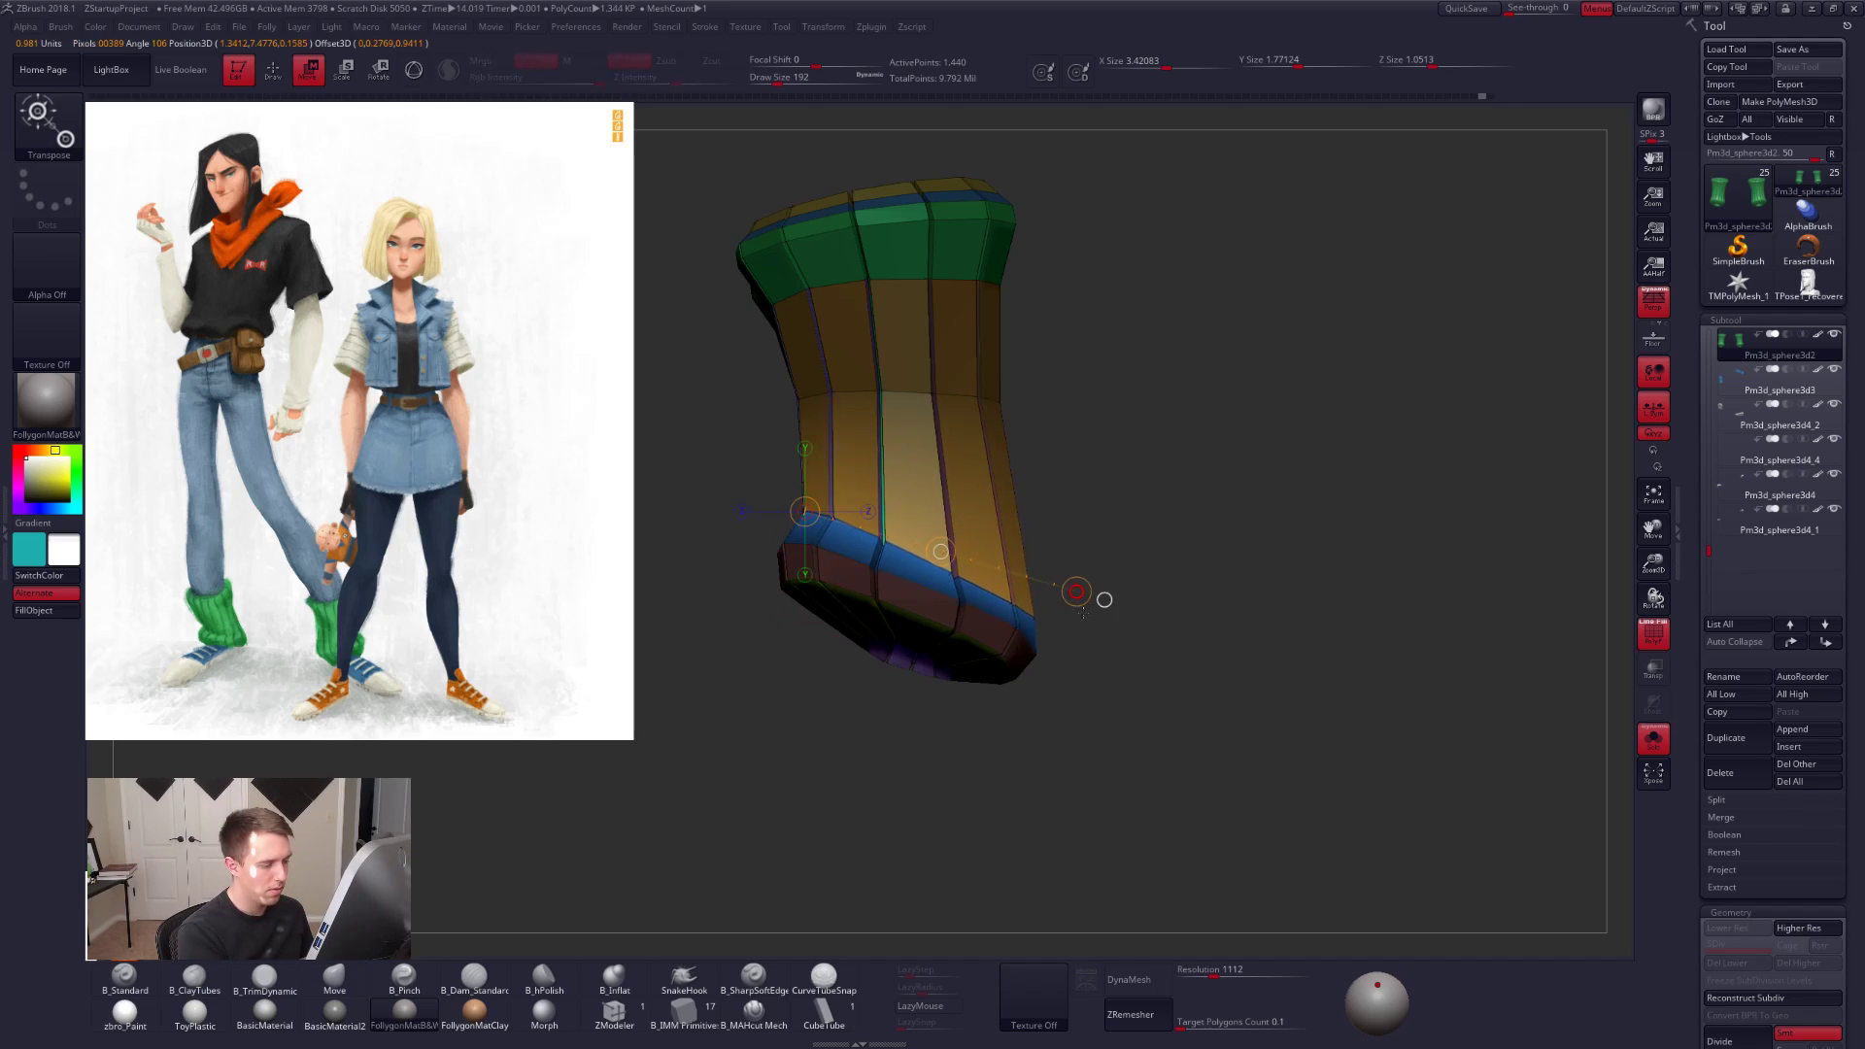
key("d")
key("shift+f")
key("q")
Step: Examine the smoothed lower cuff from several angles, with and without its wireframe and polygroups
right_click_drag(1084, 615, 1051, 505, "ctrl")
mouse_move(1041, 651)
right_mouse_down("alt")
mouse_move(1134, 691)
mouse_move(1054, 626)
mouse_move(948, 645)
mouse_move(1063, 640)
mouse_move(1049, 677)
right_mouse_up("alt")
key("space")
left_click_drag(1074, 653, 1062, 653)
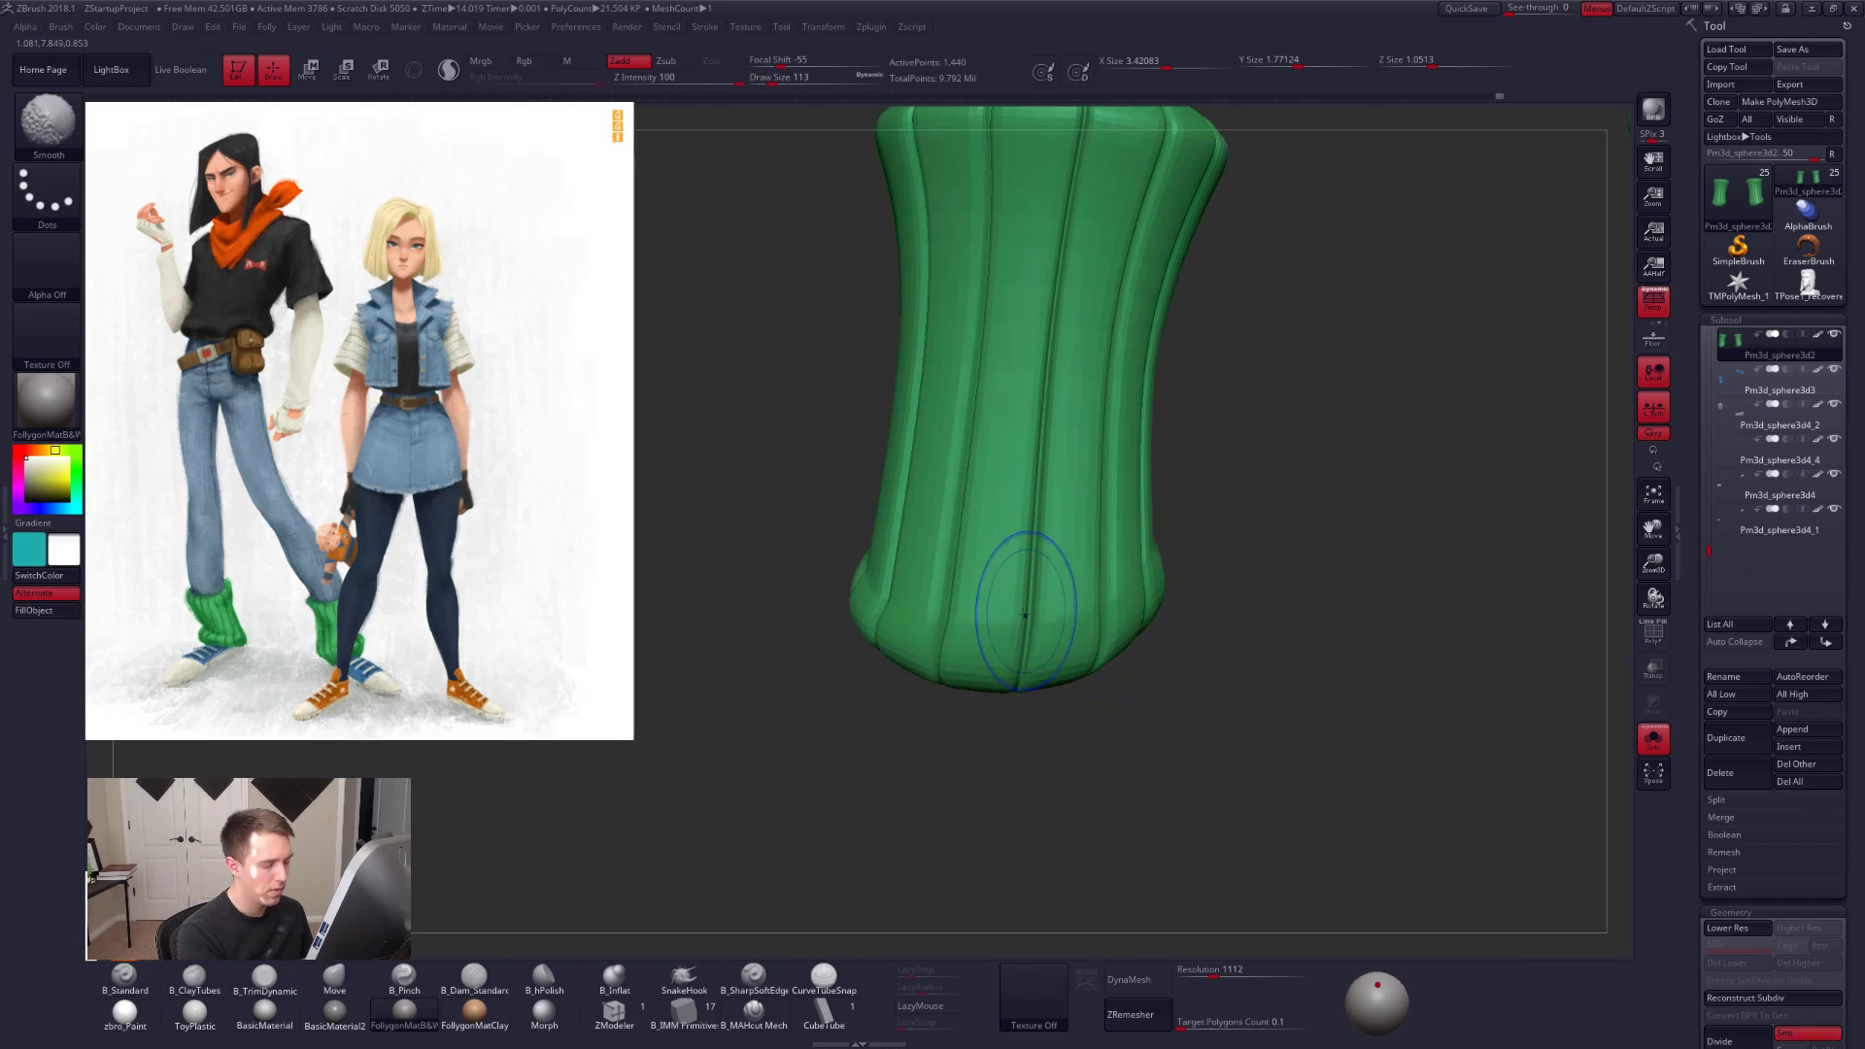
key("shift+f")
mouse_move(1057, 620)
right_mouse_down()
mouse_move(1061, 595)
mouse_move(1075, 655)
right_mouse_up()
key("space")
left_click_drag(1075, 655, 1072, 643)
key("space")
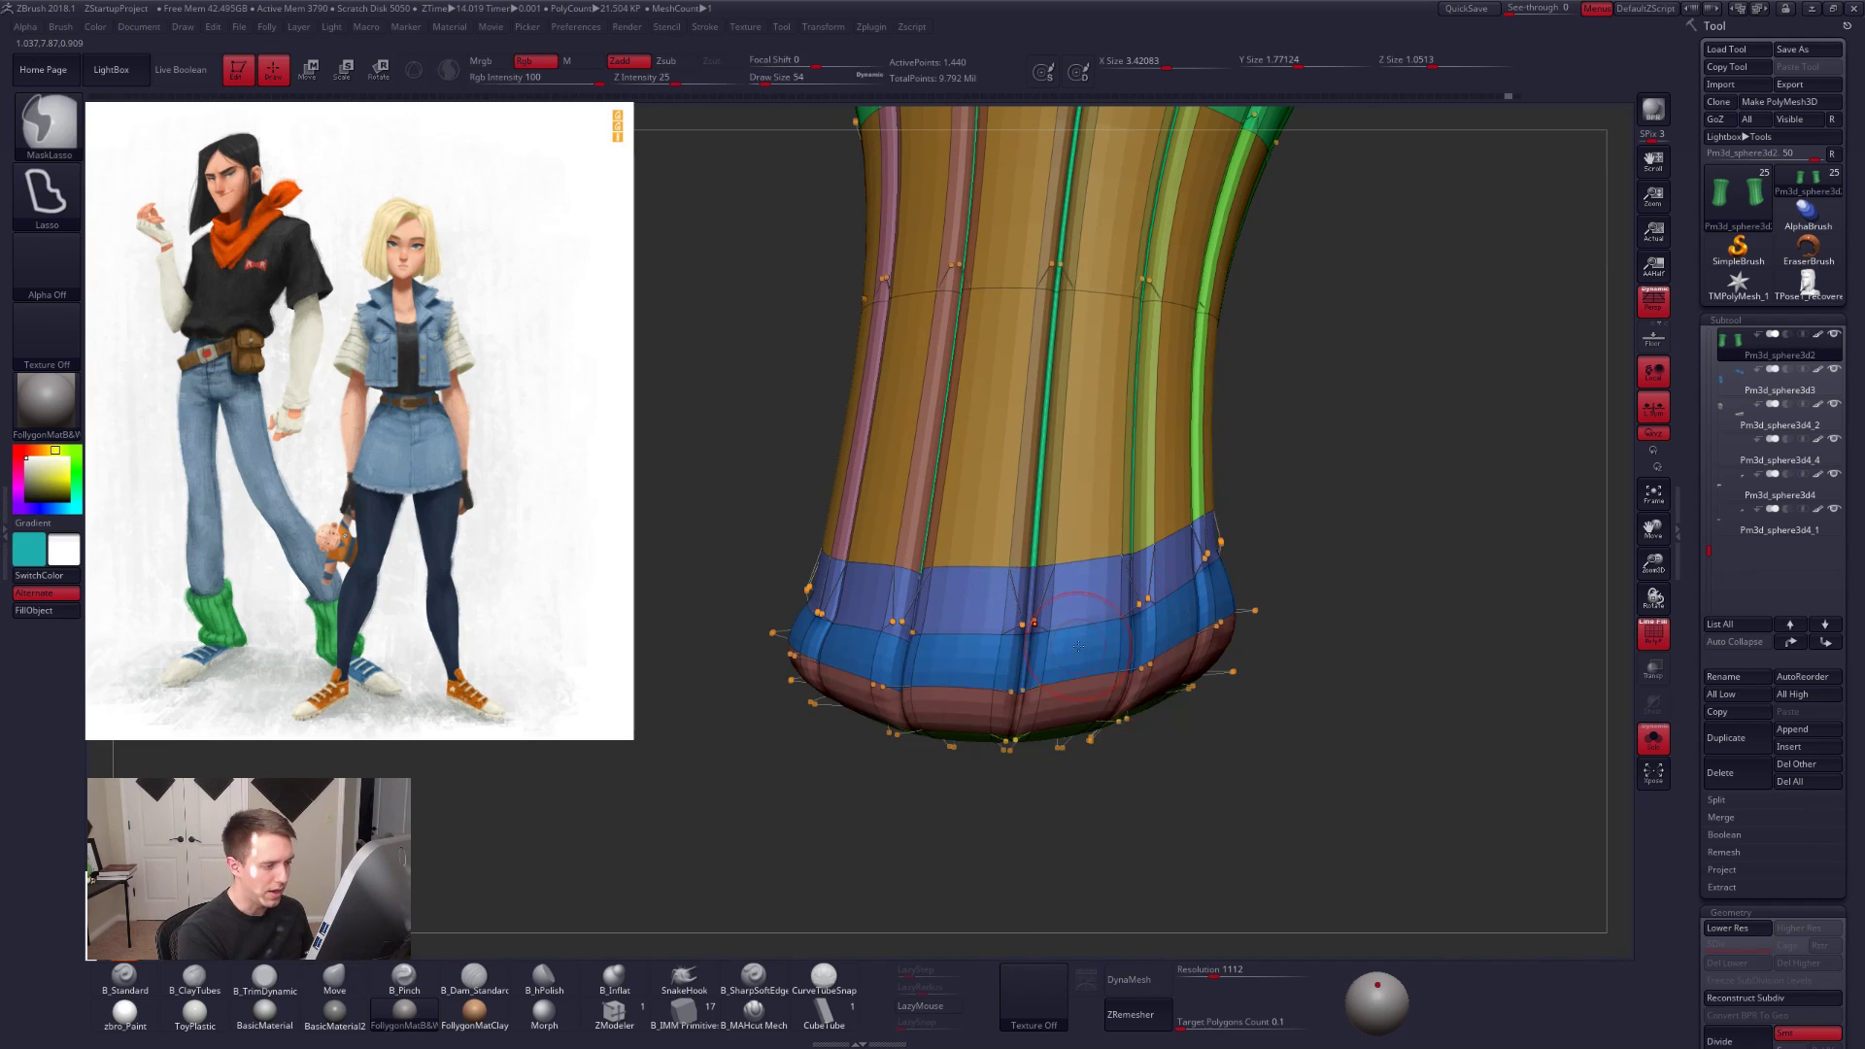
key("shift+f")
mouse_move(1076, 639)
right_mouse_down()
mouse_move(1122, 660)
mouse_move(1040, 618)
mouse_move(1051, 583)
mouse_move(1131, 682)
mouse_move(1177, 704)
mouse_move(952, 612)
mouse_move(1092, 672)
right_mouse_up()
key("shift+f")
right_click_drag(1092, 672, 1088, 719, "ctrl")
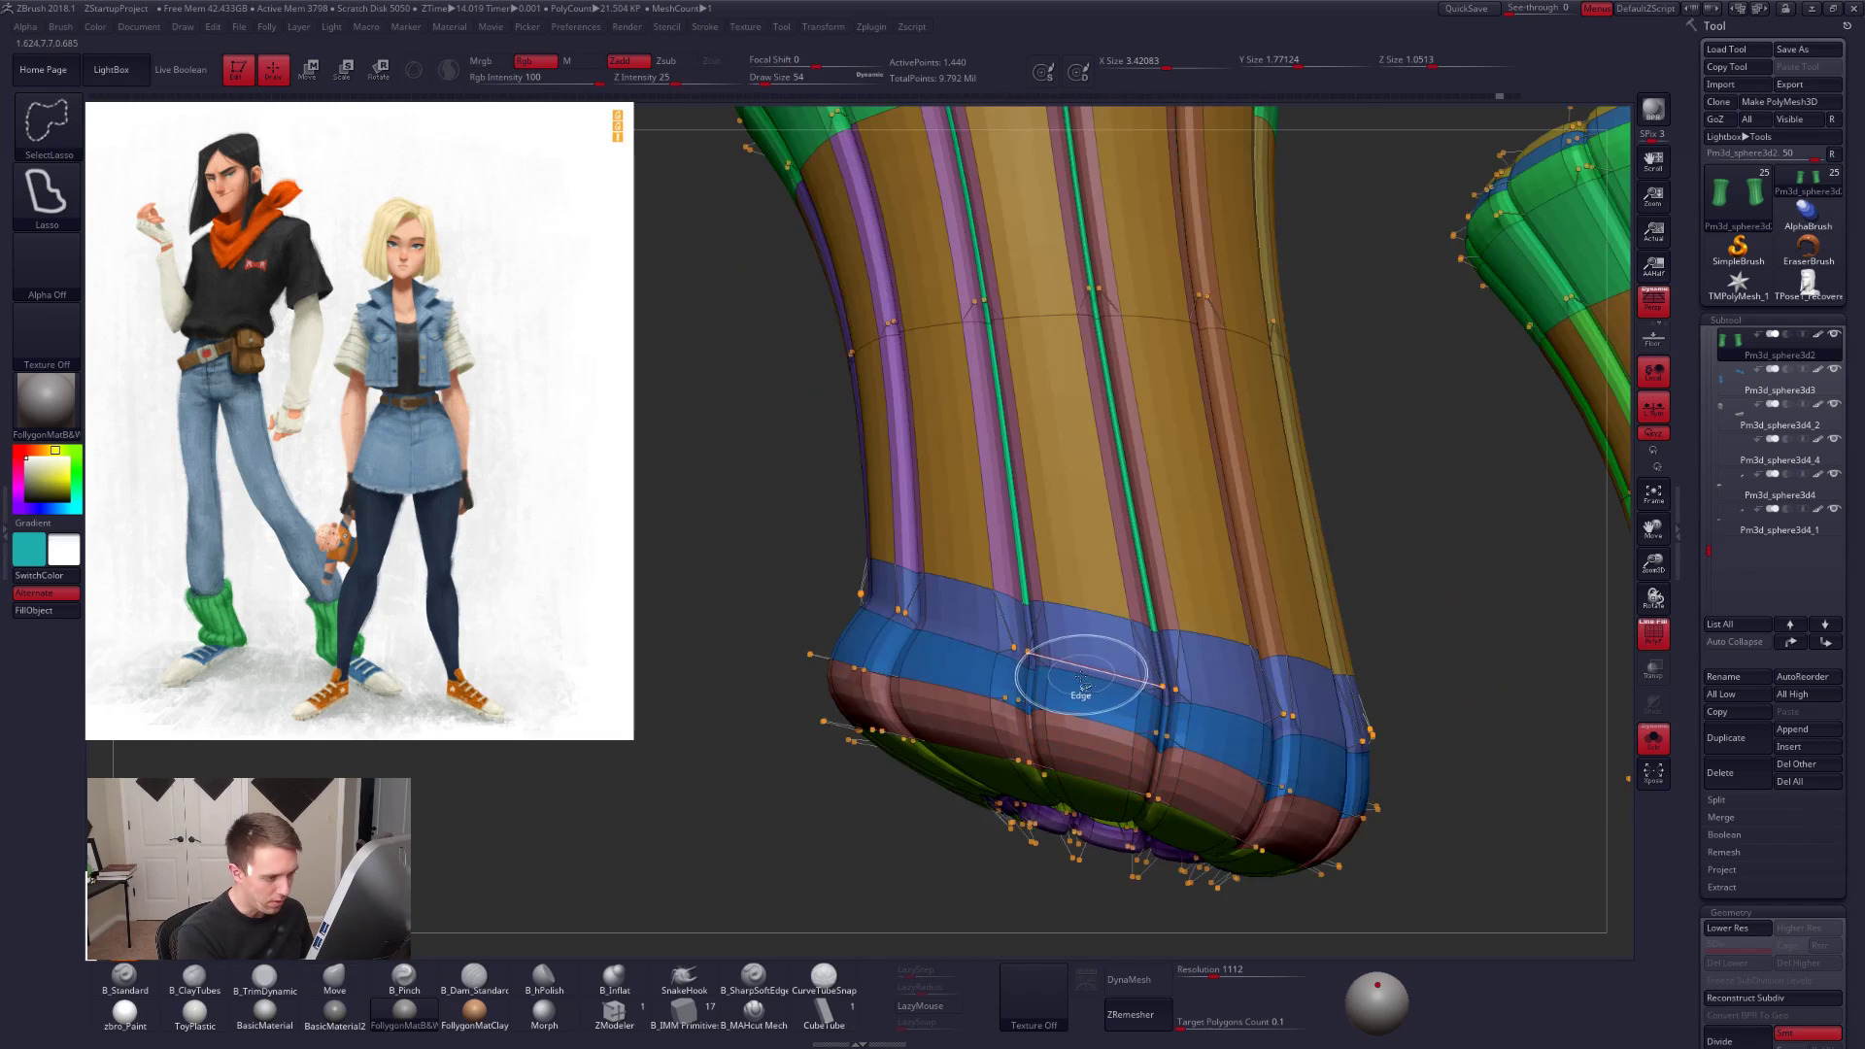
Step: Try to isolate and mask the narrow polygroup band where the ribs meet the lower cuff, and restore the full leg warmer
left_click(1074, 667, "ctrl+shift")
left_click(1076, 719, "ctrl+shift")
key("shift+d")
right_click_drag(1091, 728, 1013, 724)
mouse_move(1013, 724)
right_mouse_down()
mouse_move(1044, 670)
mouse_move(1036, 641)
mouse_move(1108, 627)
mouse_move(1149, 719)
mouse_move(1131, 756)
mouse_move(1182, 685)
mouse_move(1036, 700)
right_mouse_up()
left_click(1102, 668, "ctrl+shift")
left_click(1143, 760, "ctrl+shift")
left_click(1148, 760, "ctrl")
left_click(1153, 762, "ctrl+shift")
left_click(1234, 761, "ctrl")
key("space")
left_click_drag(1177, 690, 1164, 688)
mouse_move(1164, 688)
right_mouse_down()
mouse_move(1210, 688)
mouse_move(1037, 686)
right_mouse_up()
key("ctrl+z")
key("ctrl+z")
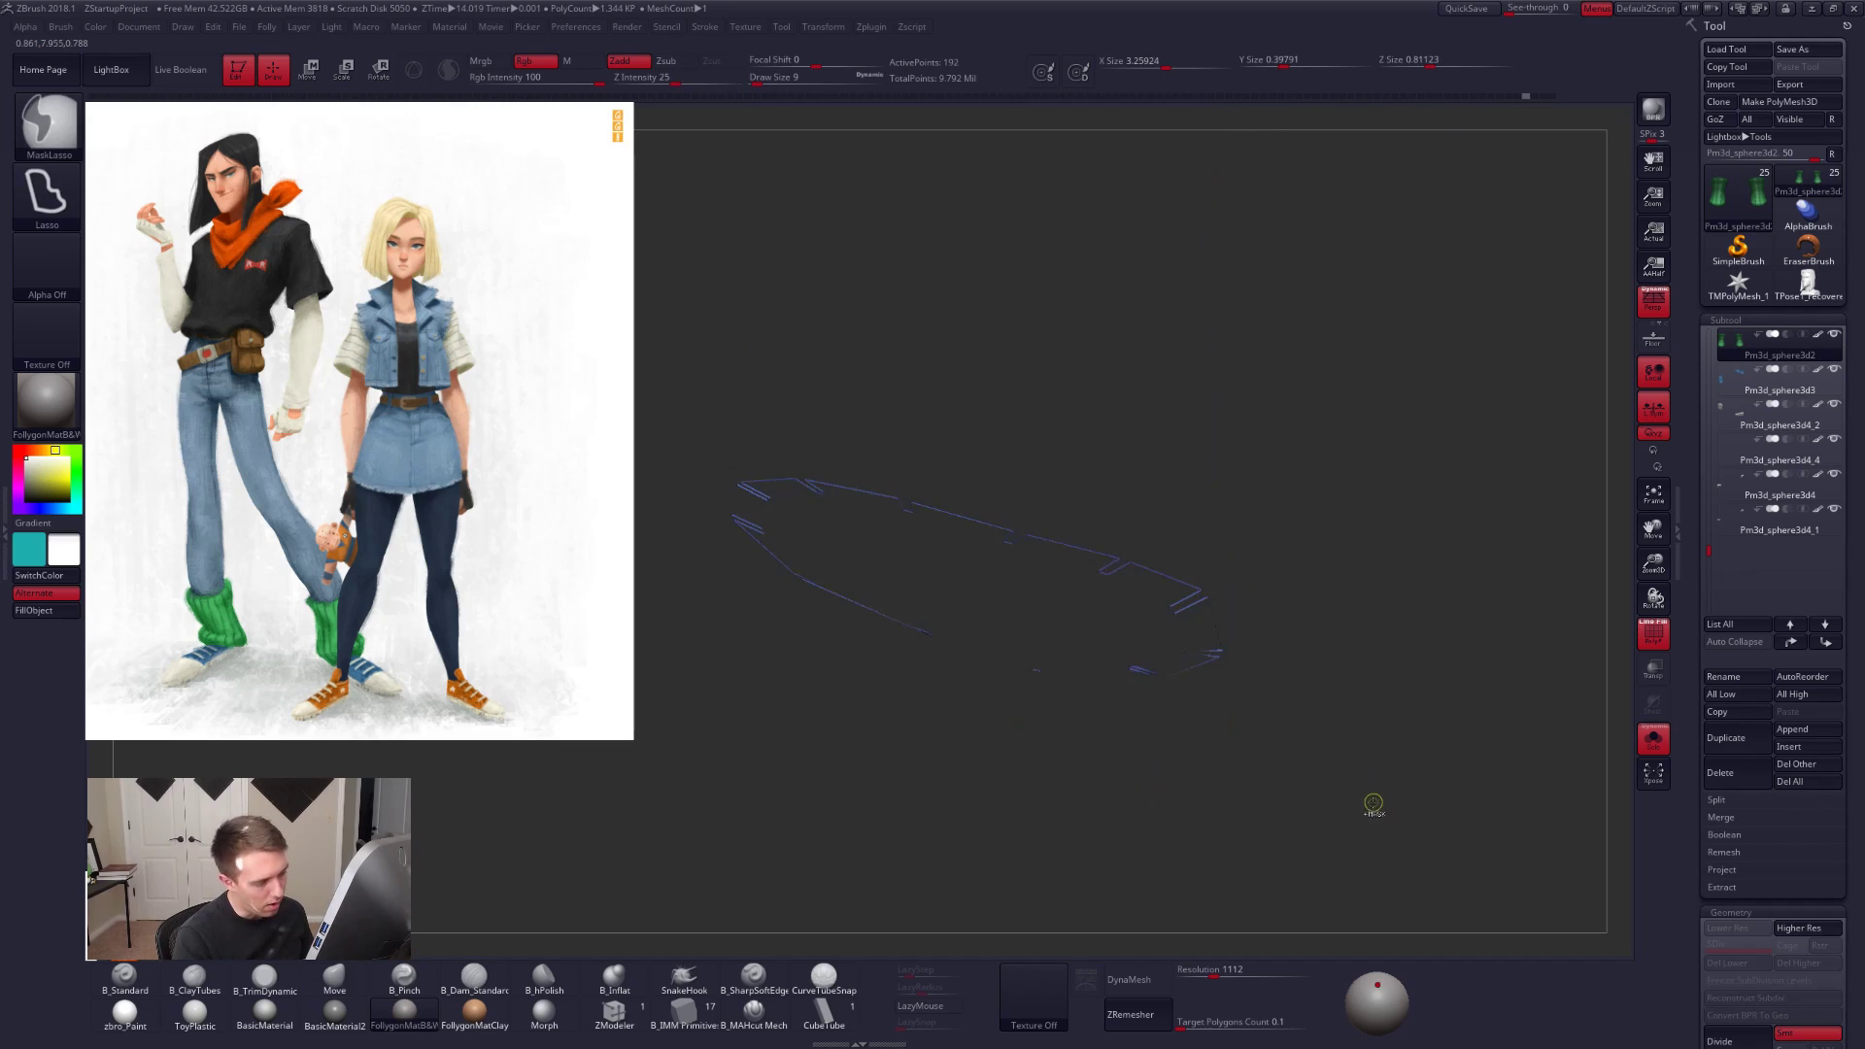
left_click(1375, 810, "ctrl+shift")
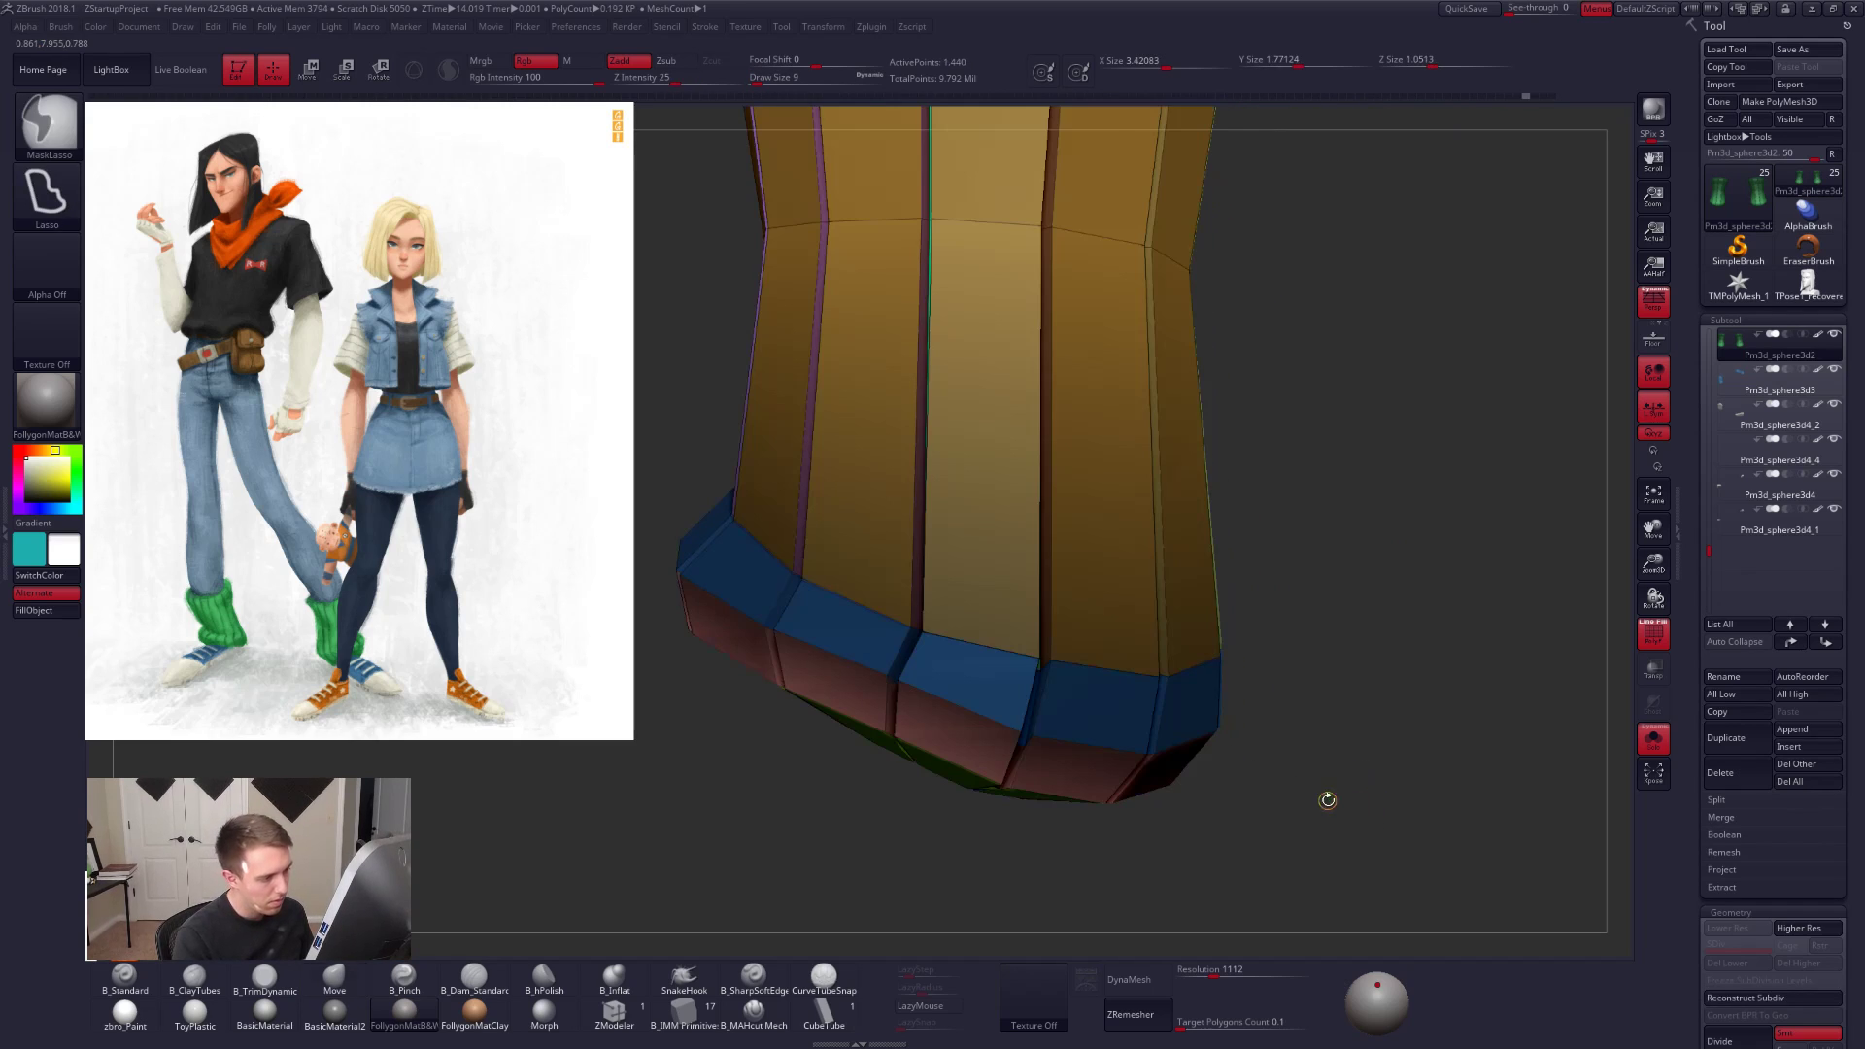
key("ctrl+shift+z")
Step: Separate the cuff's top edge from the rib panels with a small Move brush, opening a narrow fold strip
right_click_drag(1051, 667, 1011, 758, "ctrl")
key("space")
left_click_drag(1050, 670, 1053, 670)
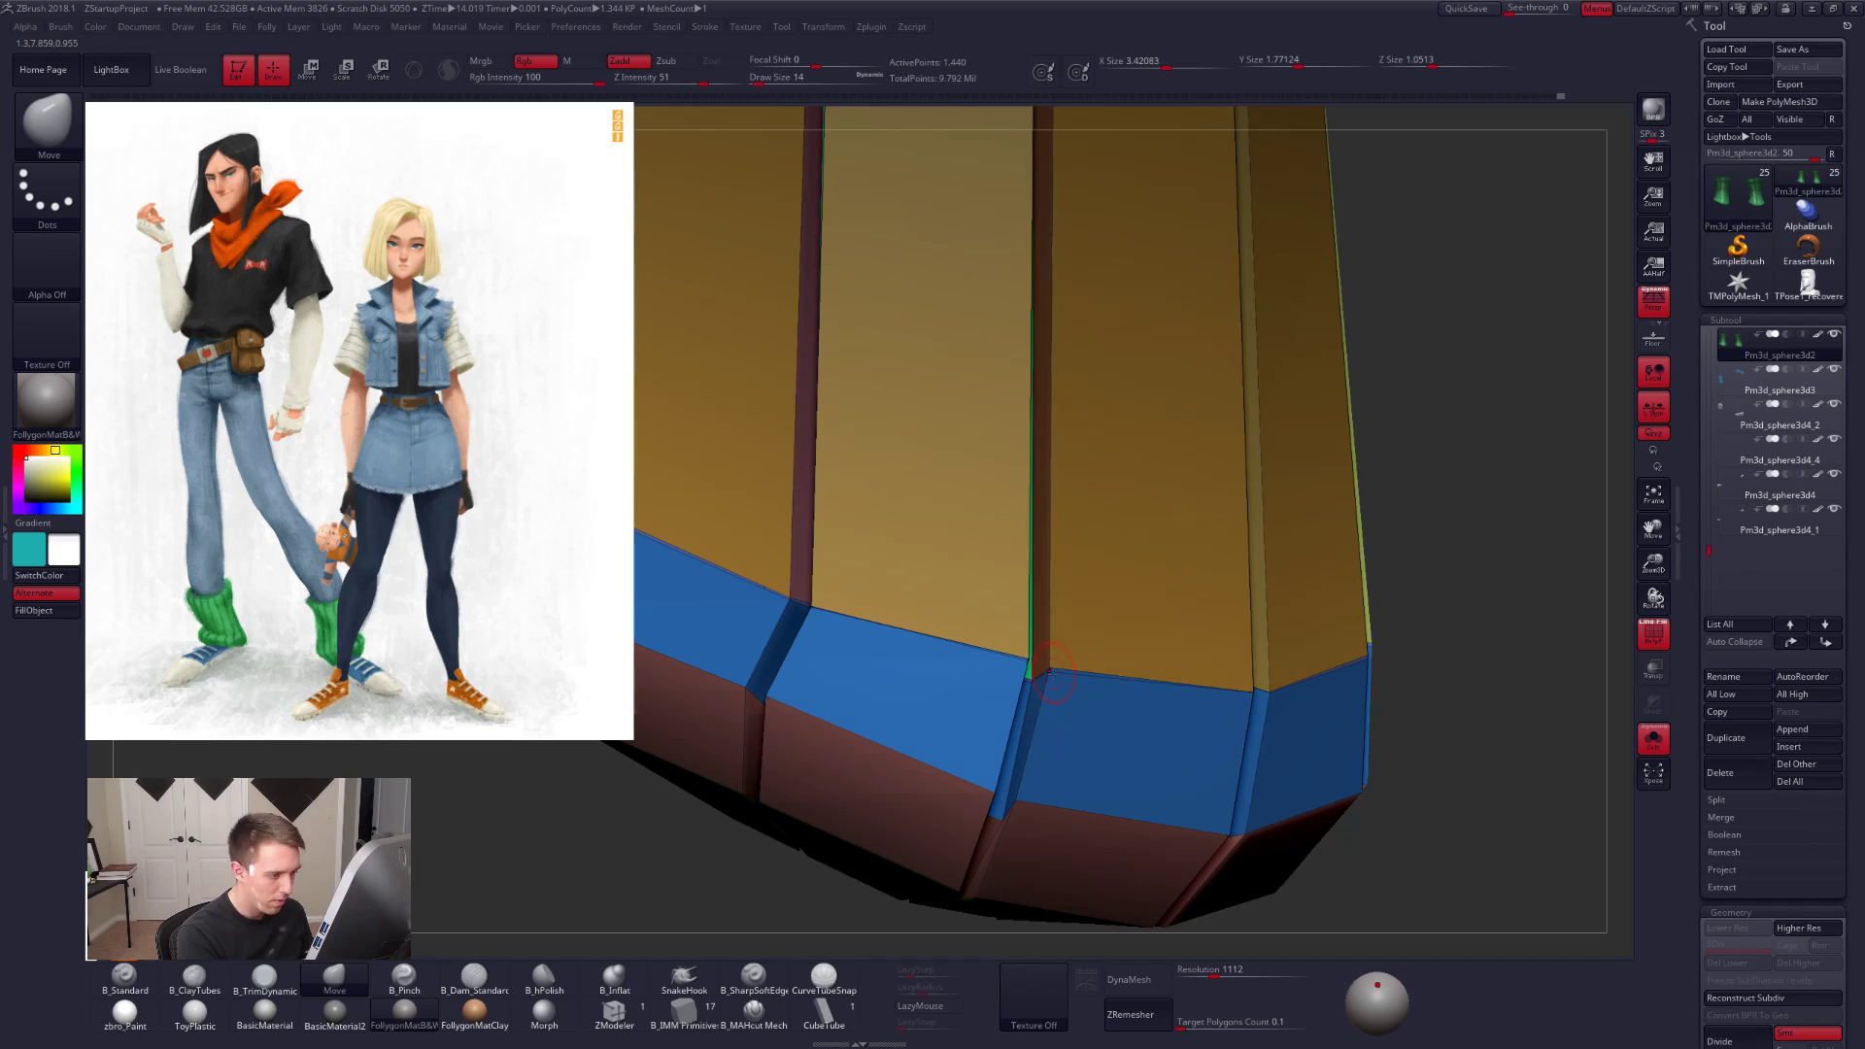
mouse_move(1069, 696)
right_mouse_down()
mouse_move(1060, 768)
mouse_move(1066, 643)
mouse_move(1005, 670)
mouse_move(979, 617)
mouse_move(1032, 641)
mouse_move(1004, 678)
mouse_move(1046, 632)
mouse_move(1106, 637)
mouse_move(1117, 592)
mouse_move(1010, 694)
mouse_move(1013, 731)
right_mouse_up()
left_click(965, 903, "ctrl")
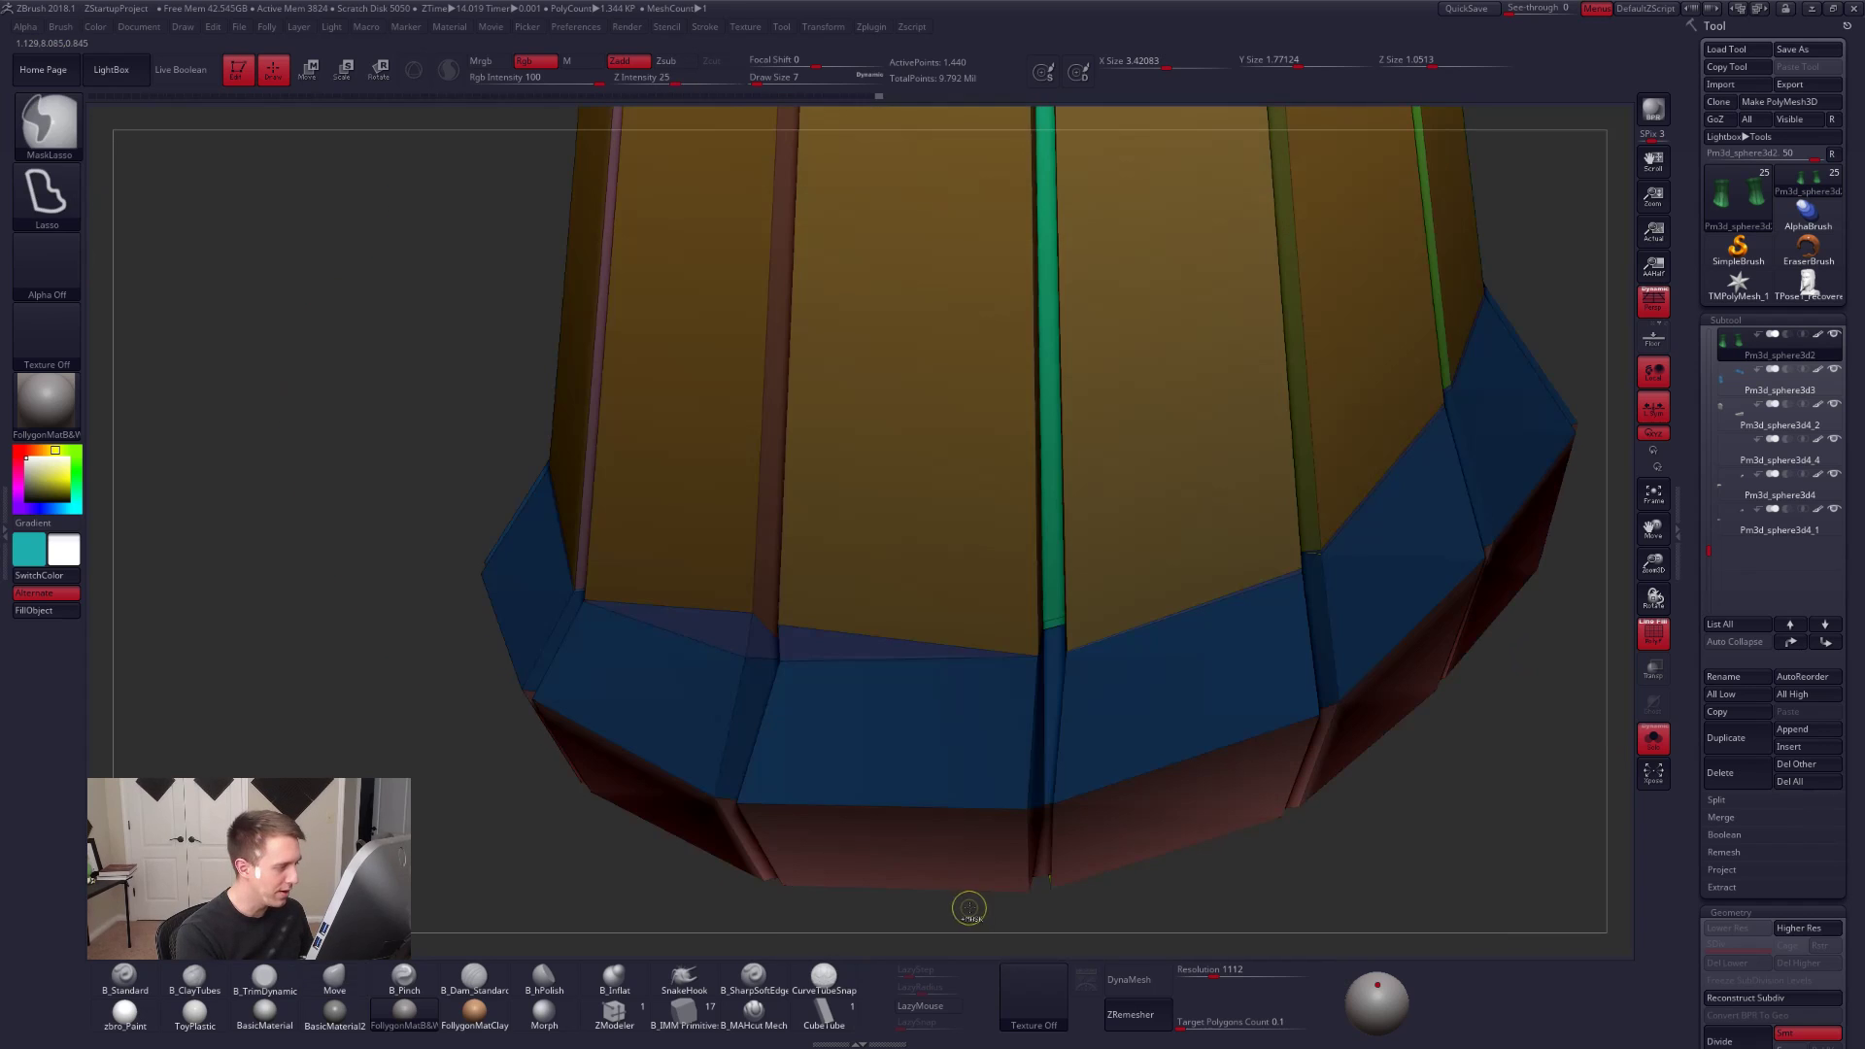
left_click_drag(725, 900, 721, 904, "ctrl")
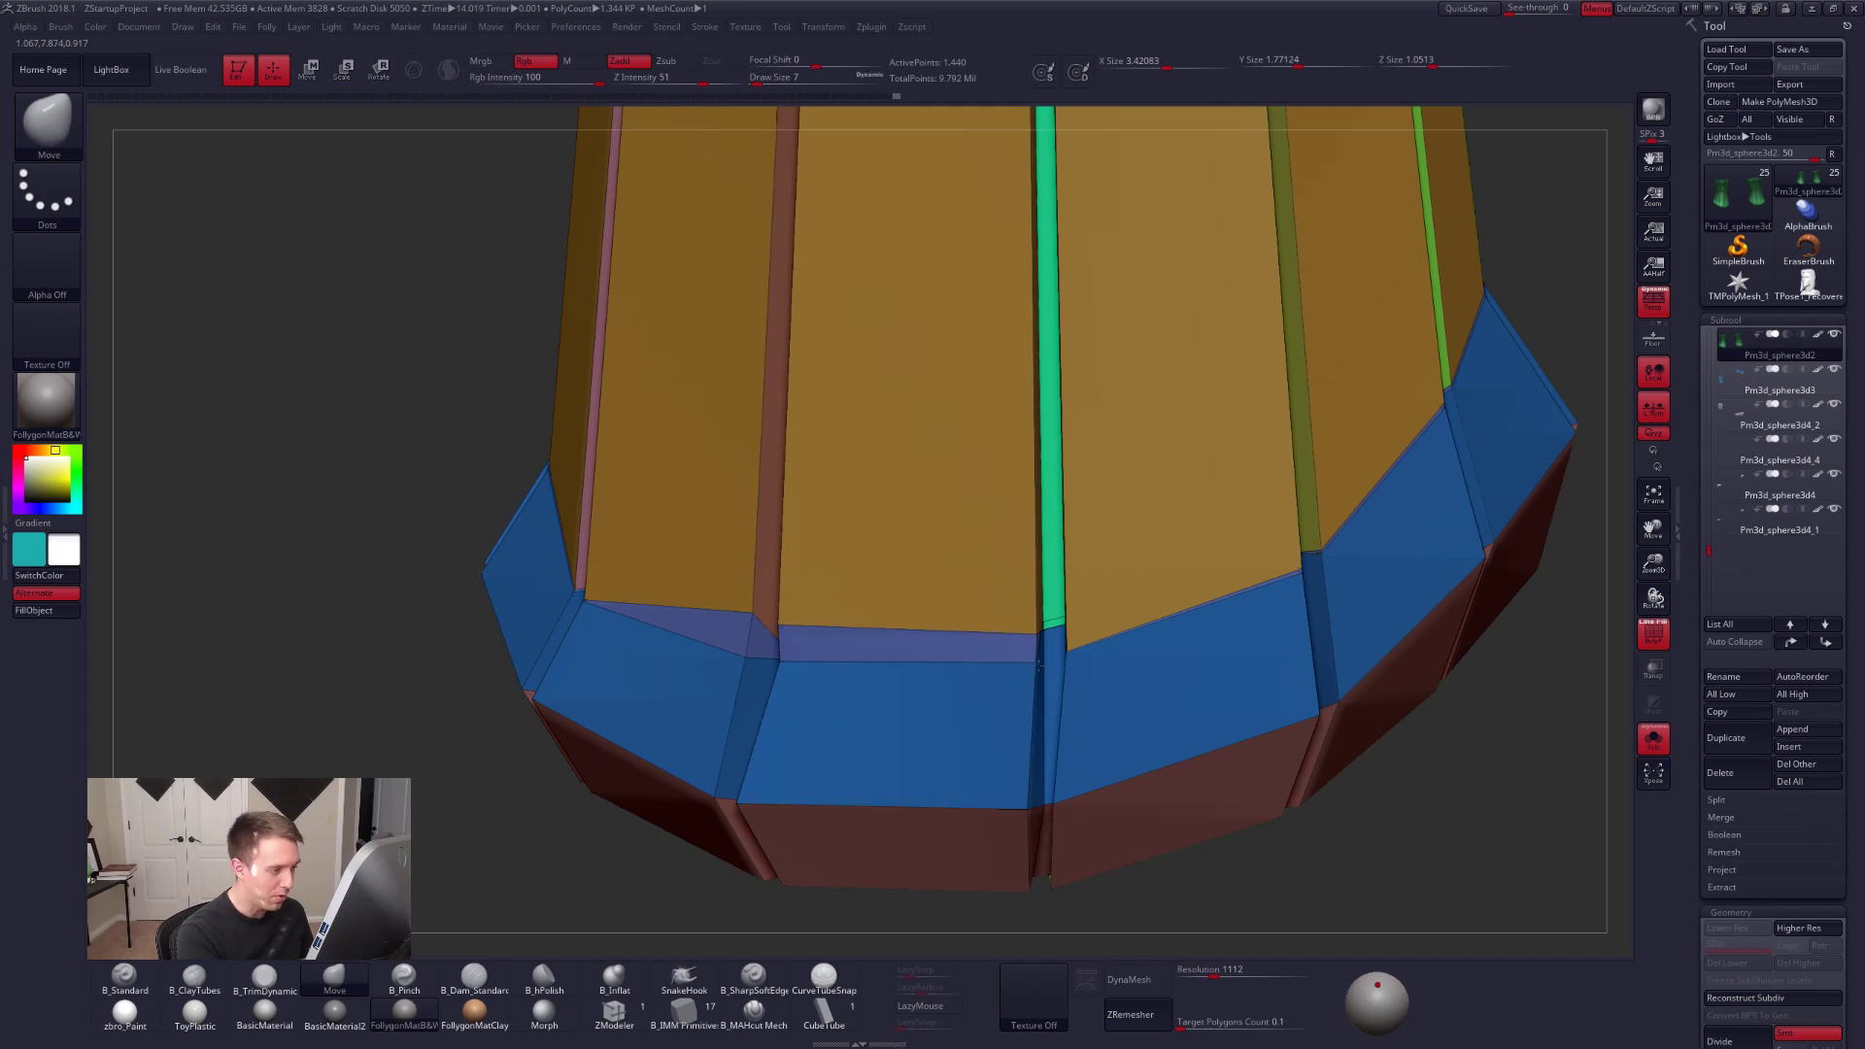
right_click_drag(1034, 661, 768, 666)
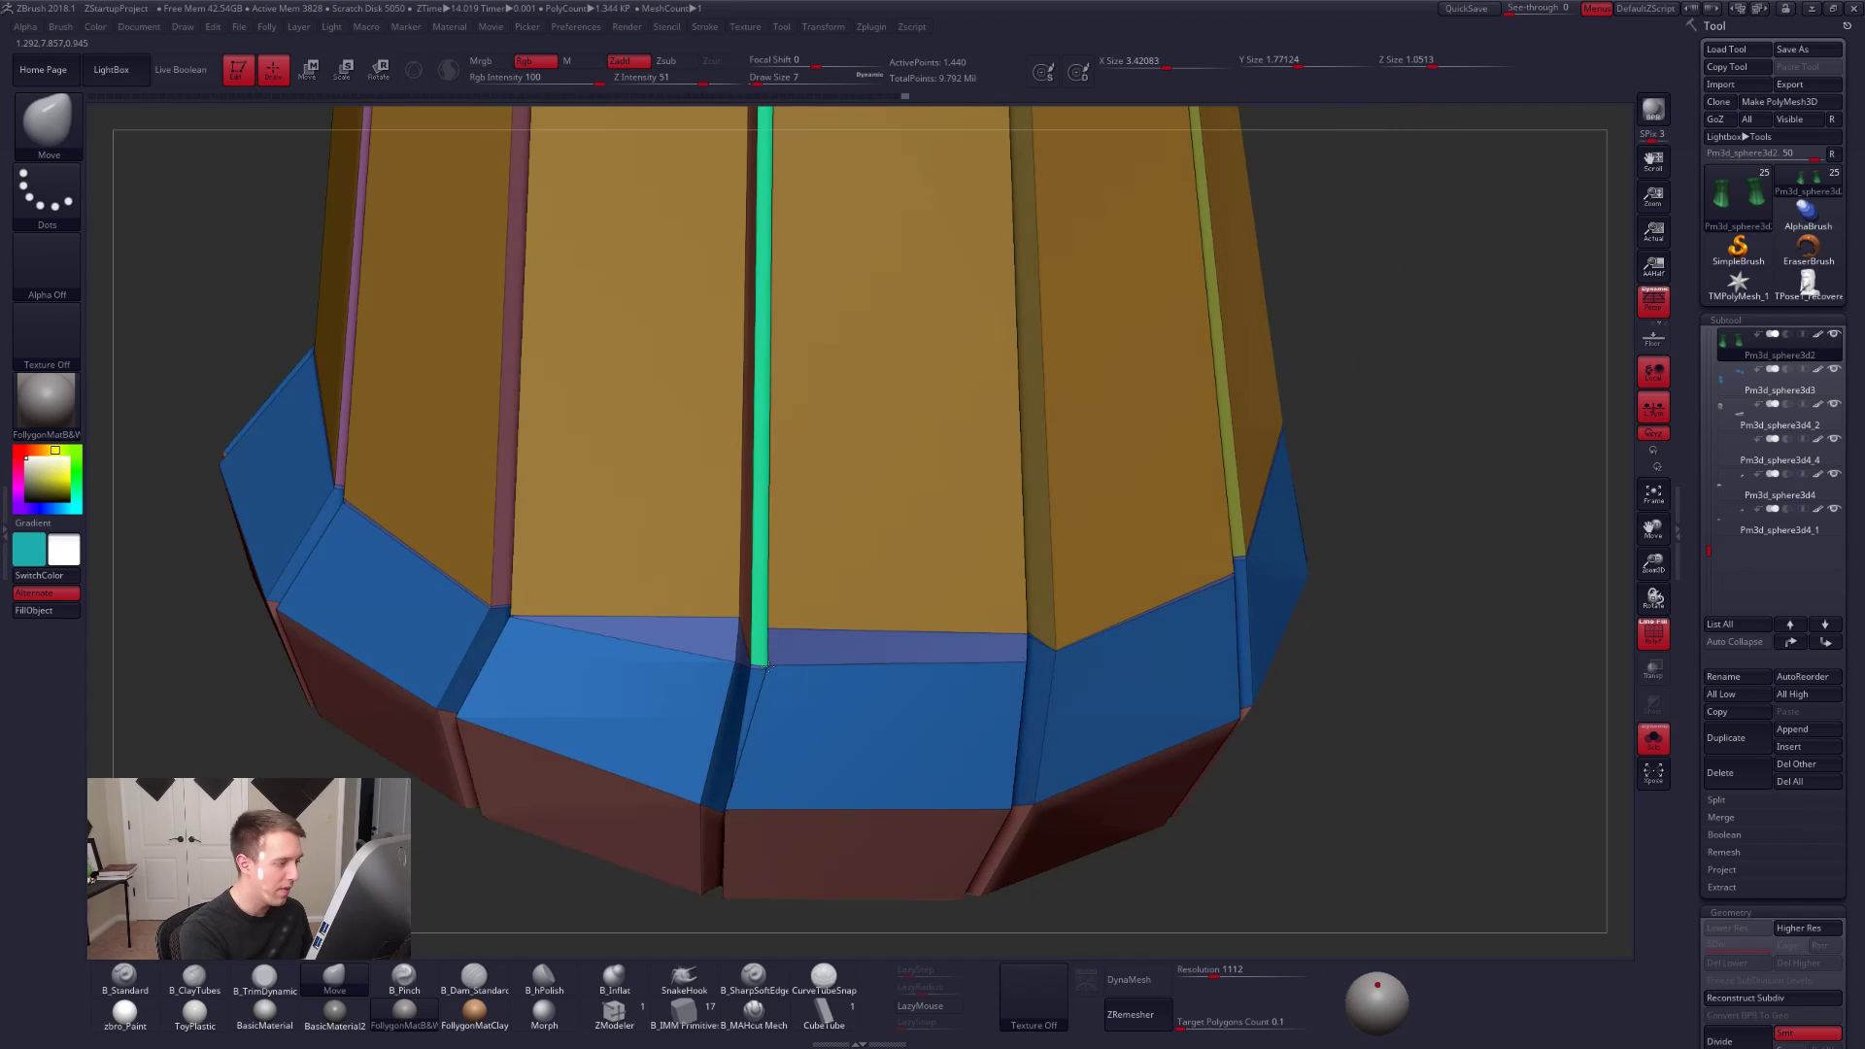
Step: Compare the new fold strip in the smoothed and unsmoothed leg warmer around the cuff
key("d")
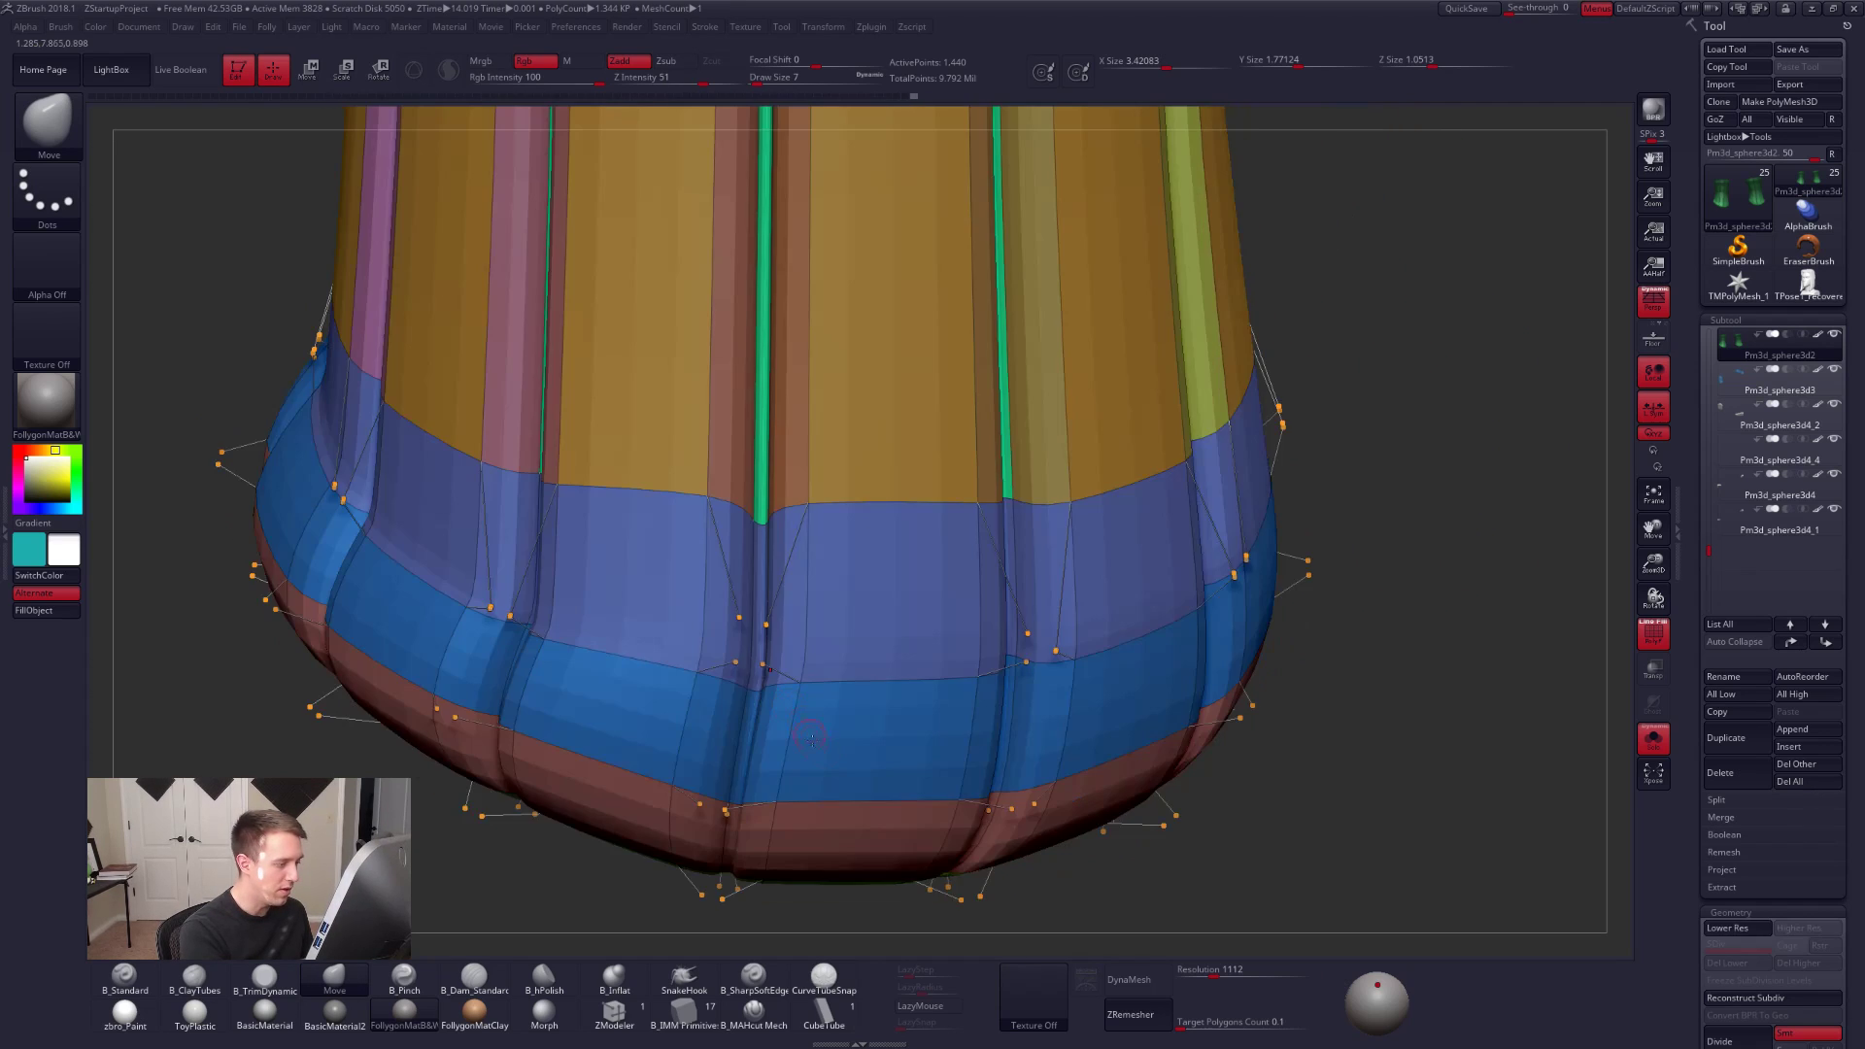
key("shift+f")
key("shift+d")
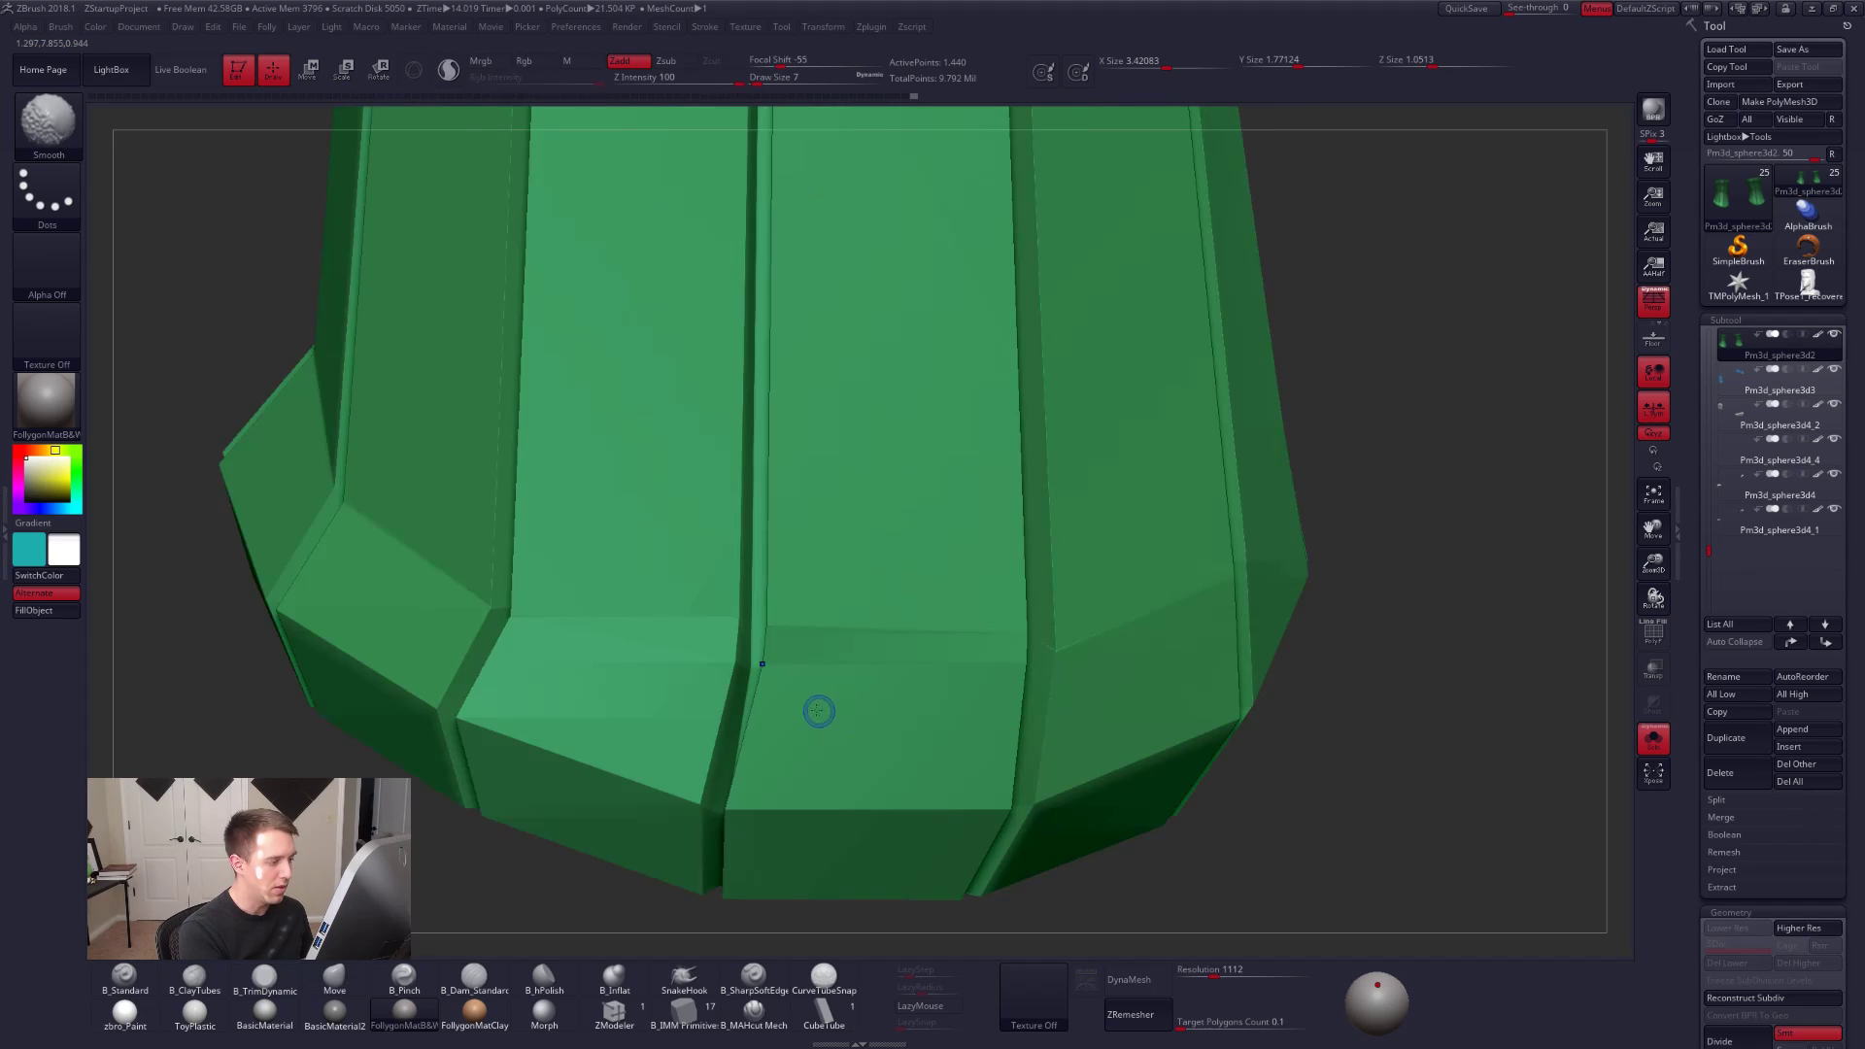
key("shift+f")
right_click_drag(829, 708, 783, 625, "ctrl")
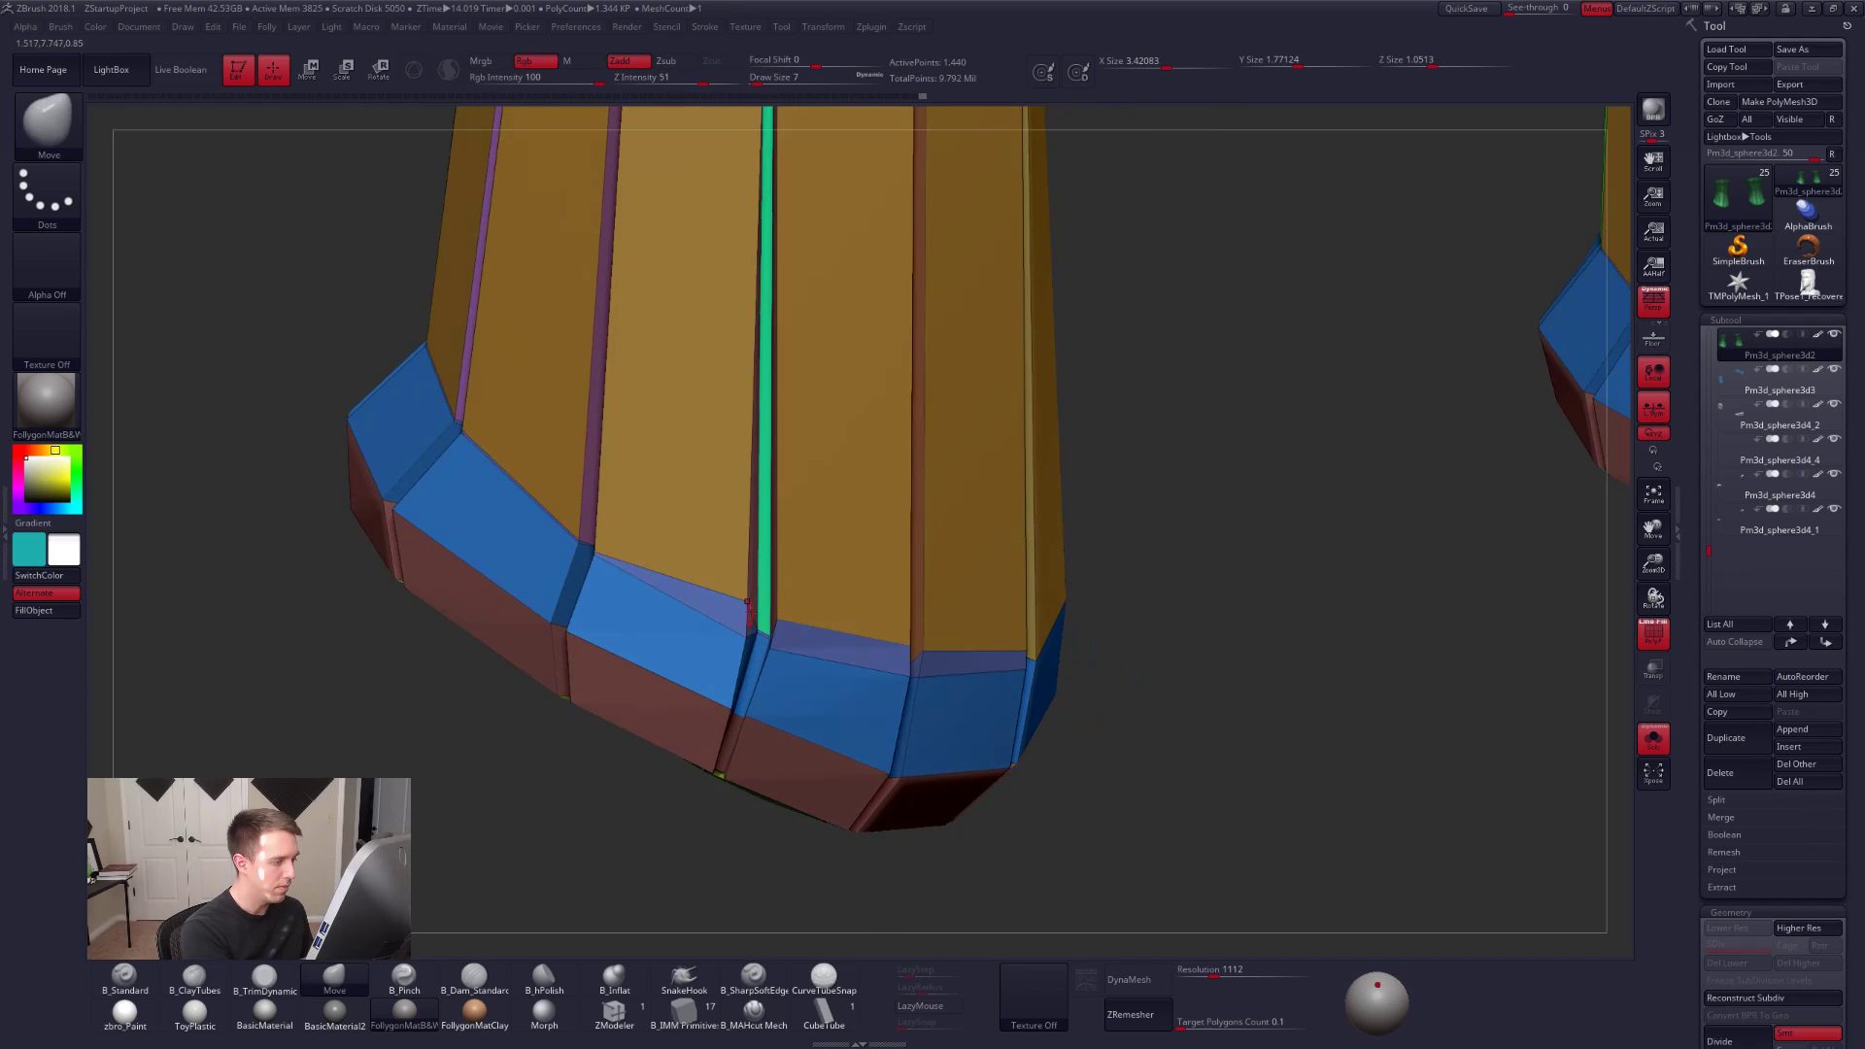
key("d")
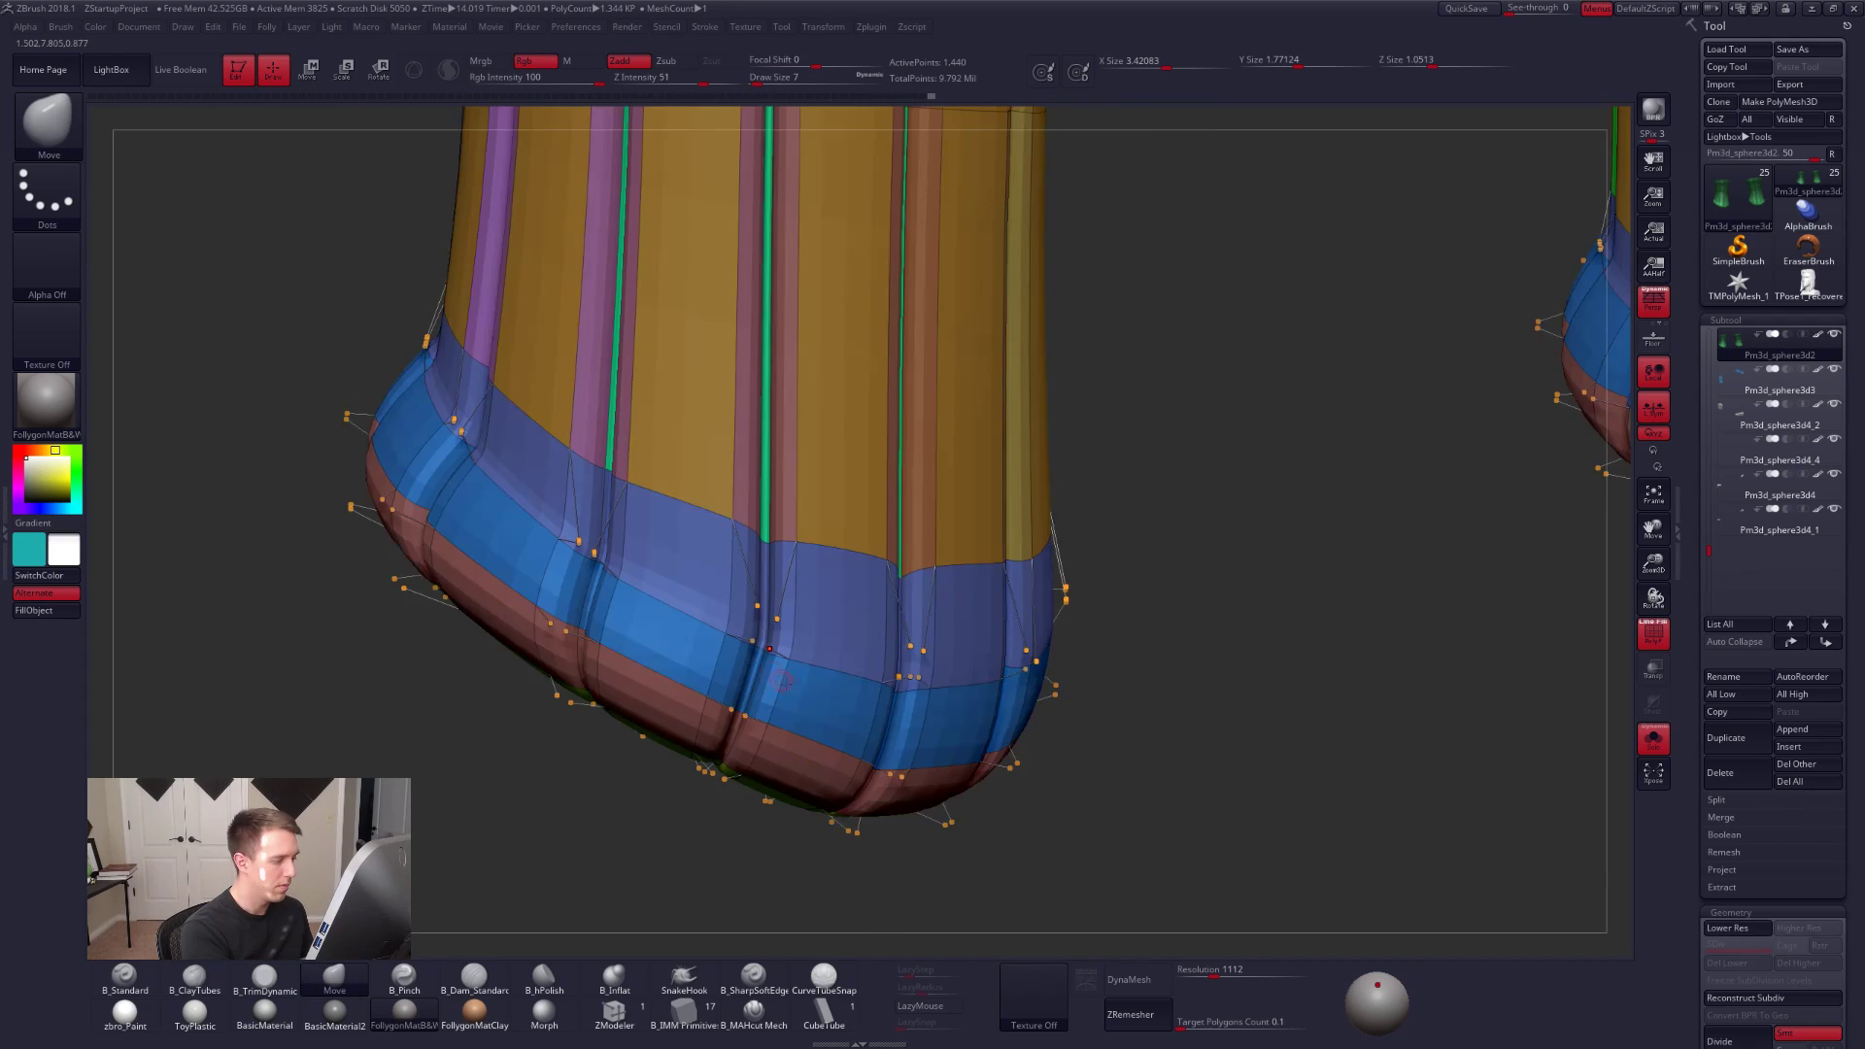
key("shift+f")
right_click_drag(760, 644, 915, 705)
key("shift+f")
key("shift+d")
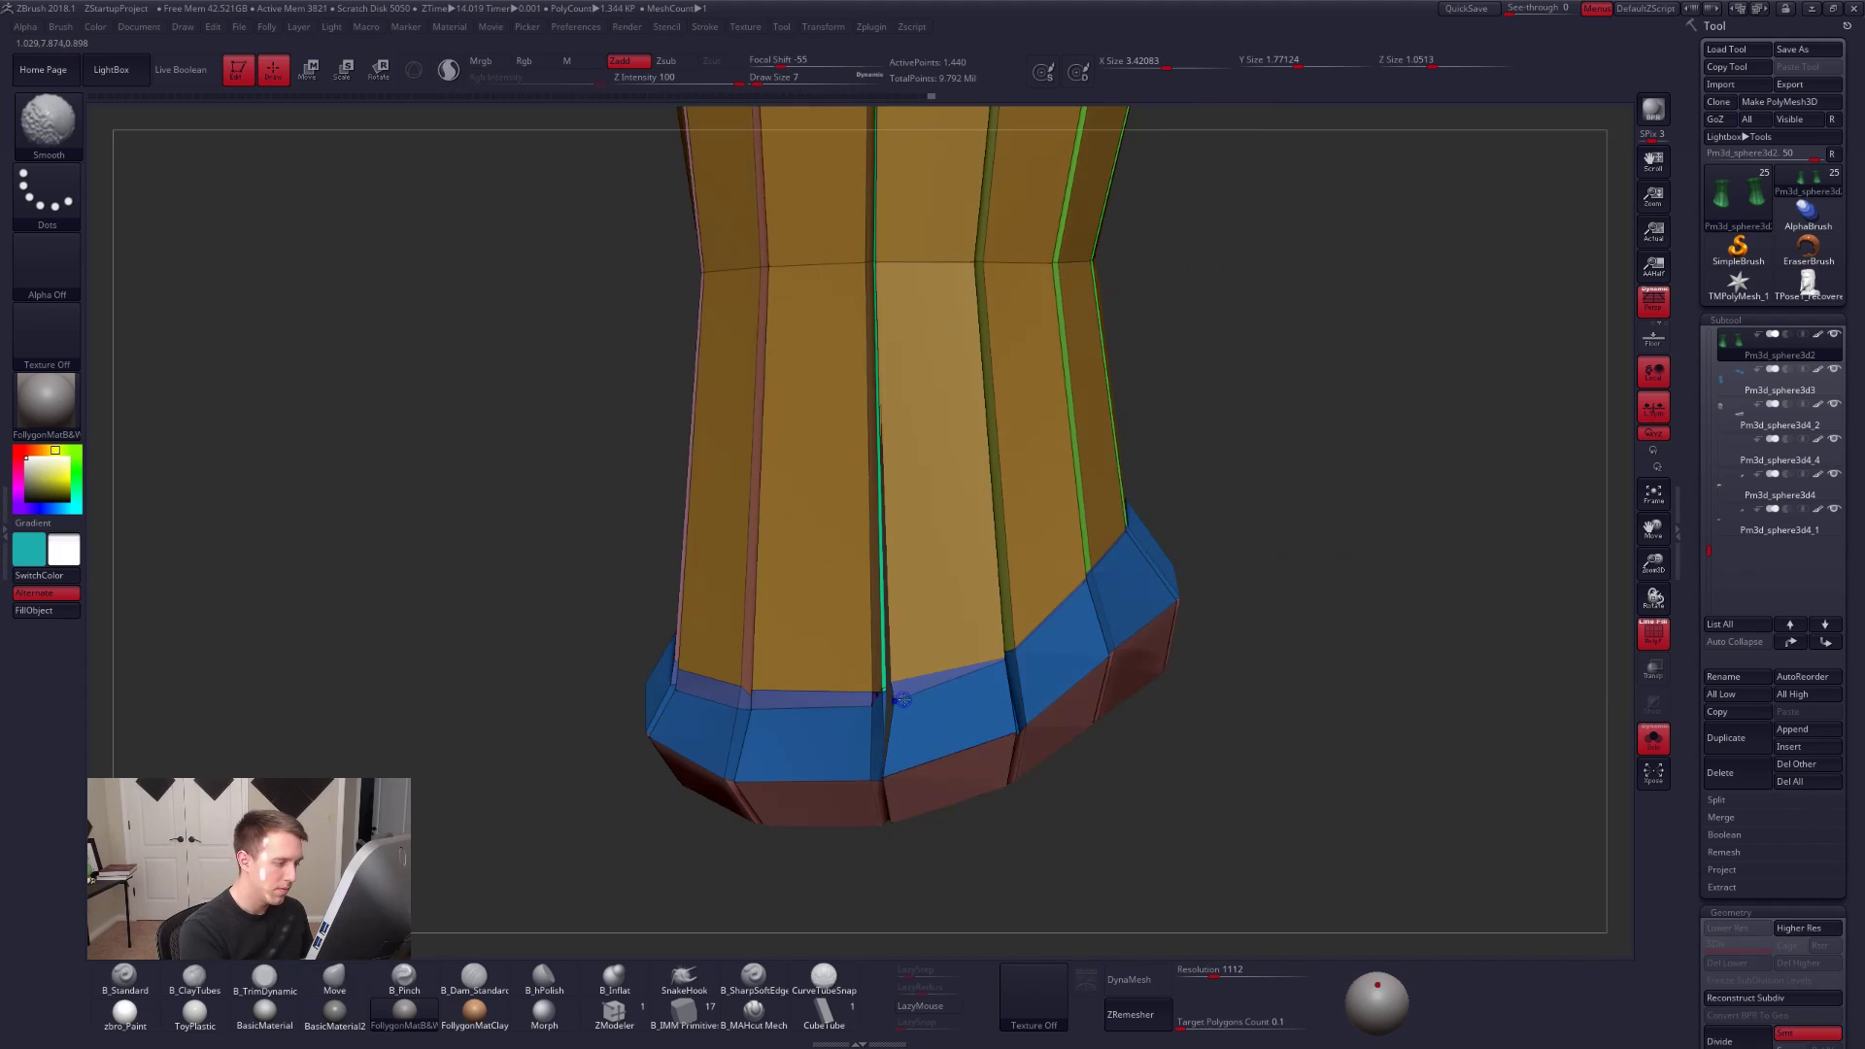
Step: Extend the fold strip around the side panels of the cuff with the Move brush at size 7
right_click_drag(1023, 654, 1017, 644)
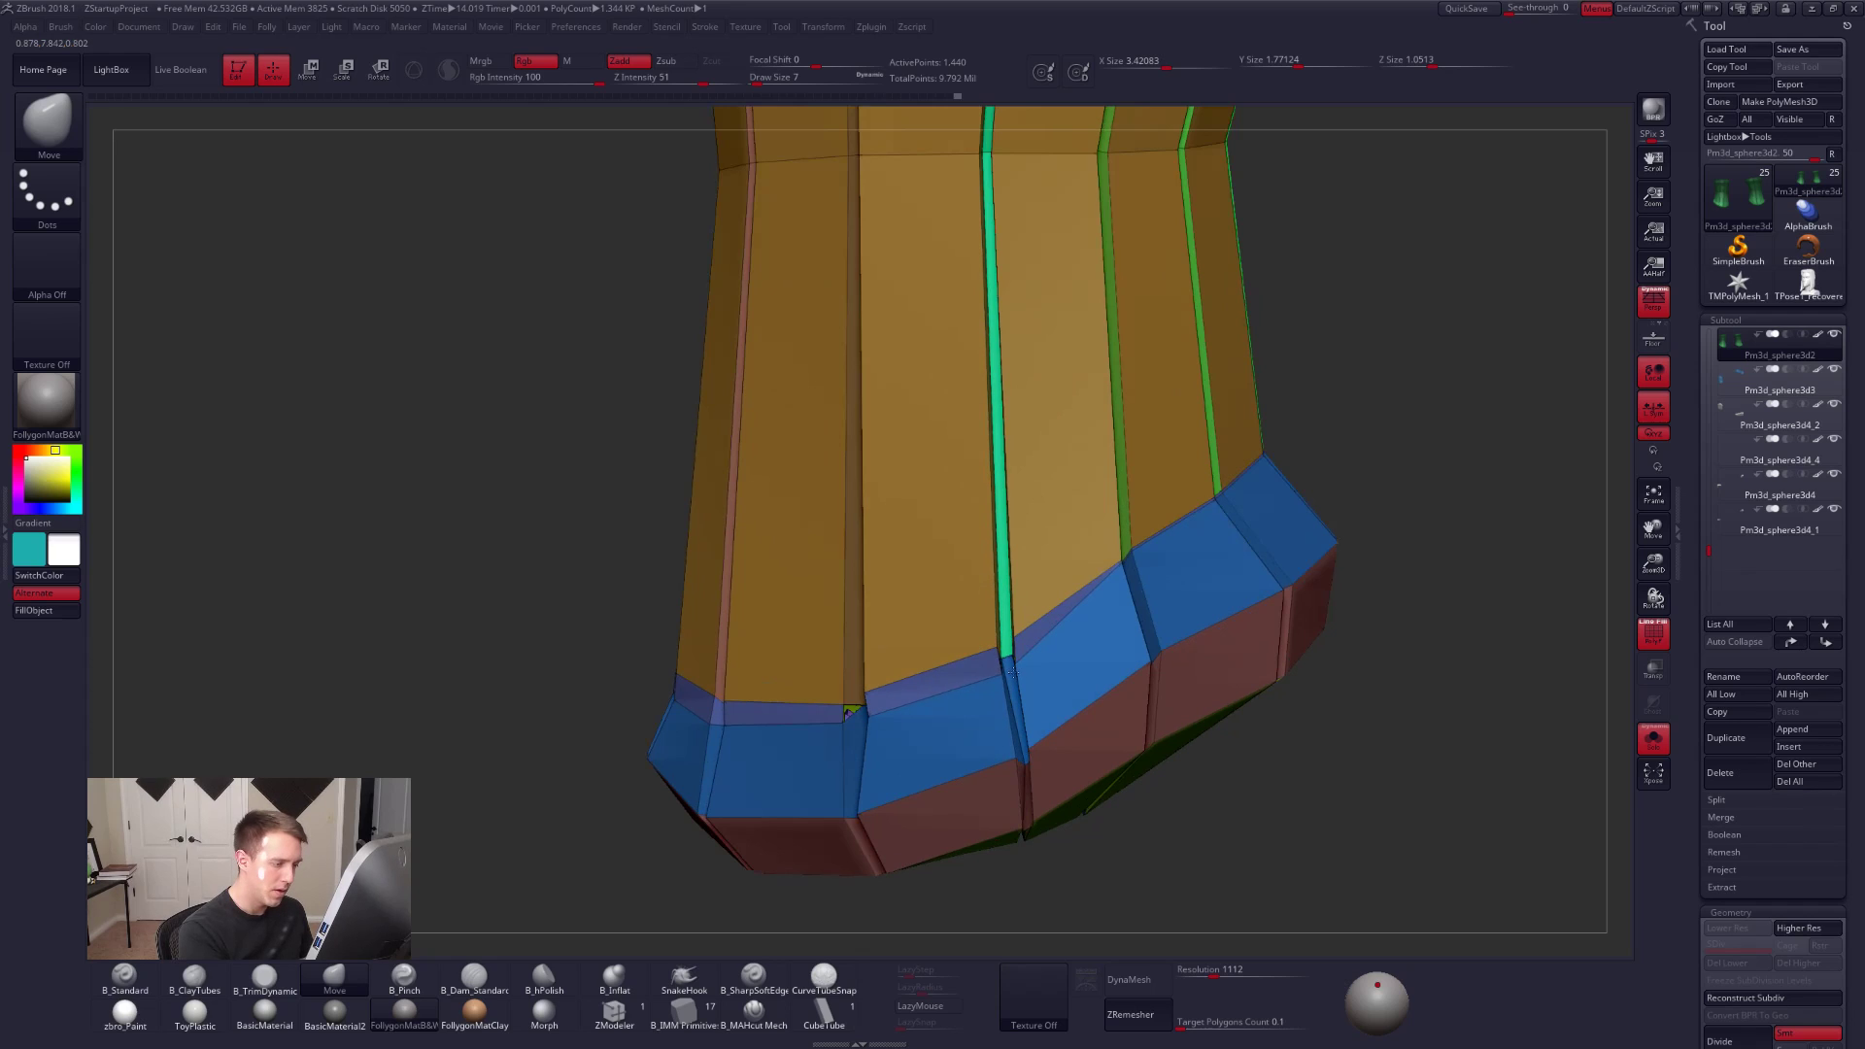
right_click_drag(1000, 670, 1007, 669)
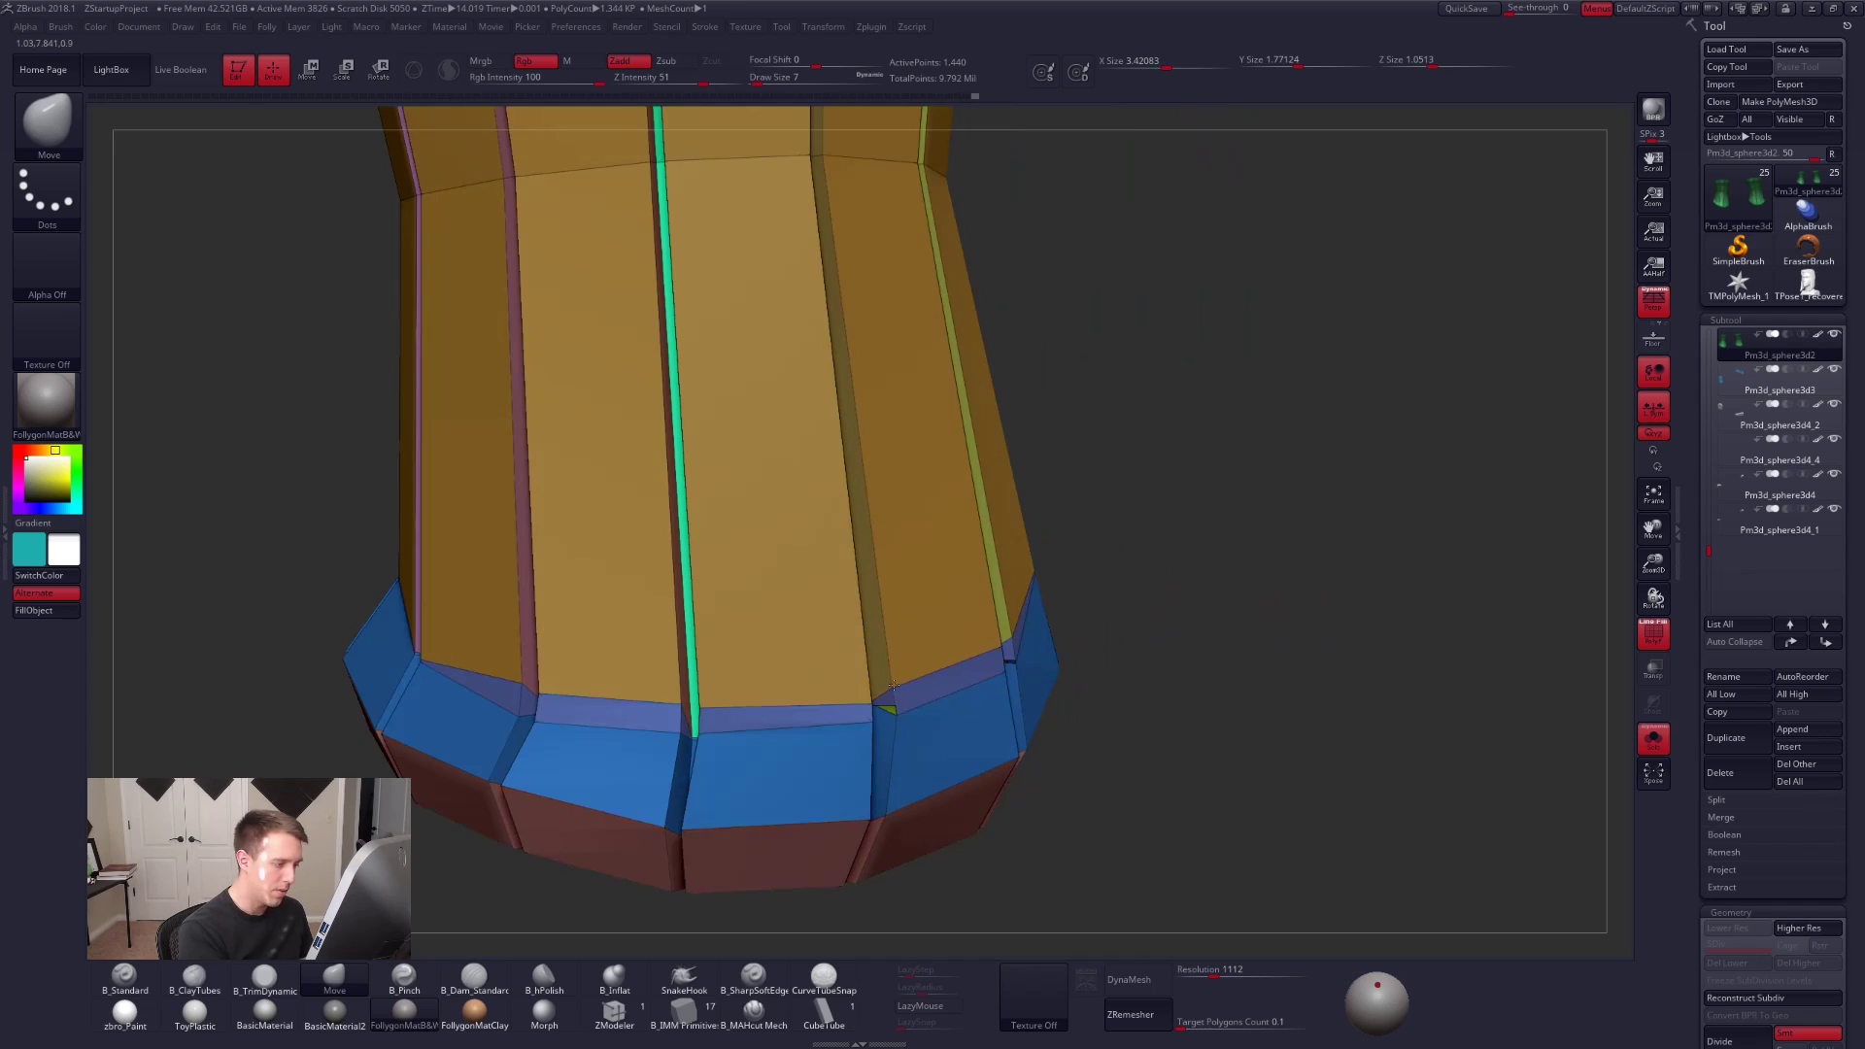
mouse_move(891, 722)
right_mouse_down()
mouse_move(934, 714)
mouse_move(918, 734)
mouse_move(938, 730)
mouse_move(889, 717)
right_mouse_up()
key("d")
key("shift+d")
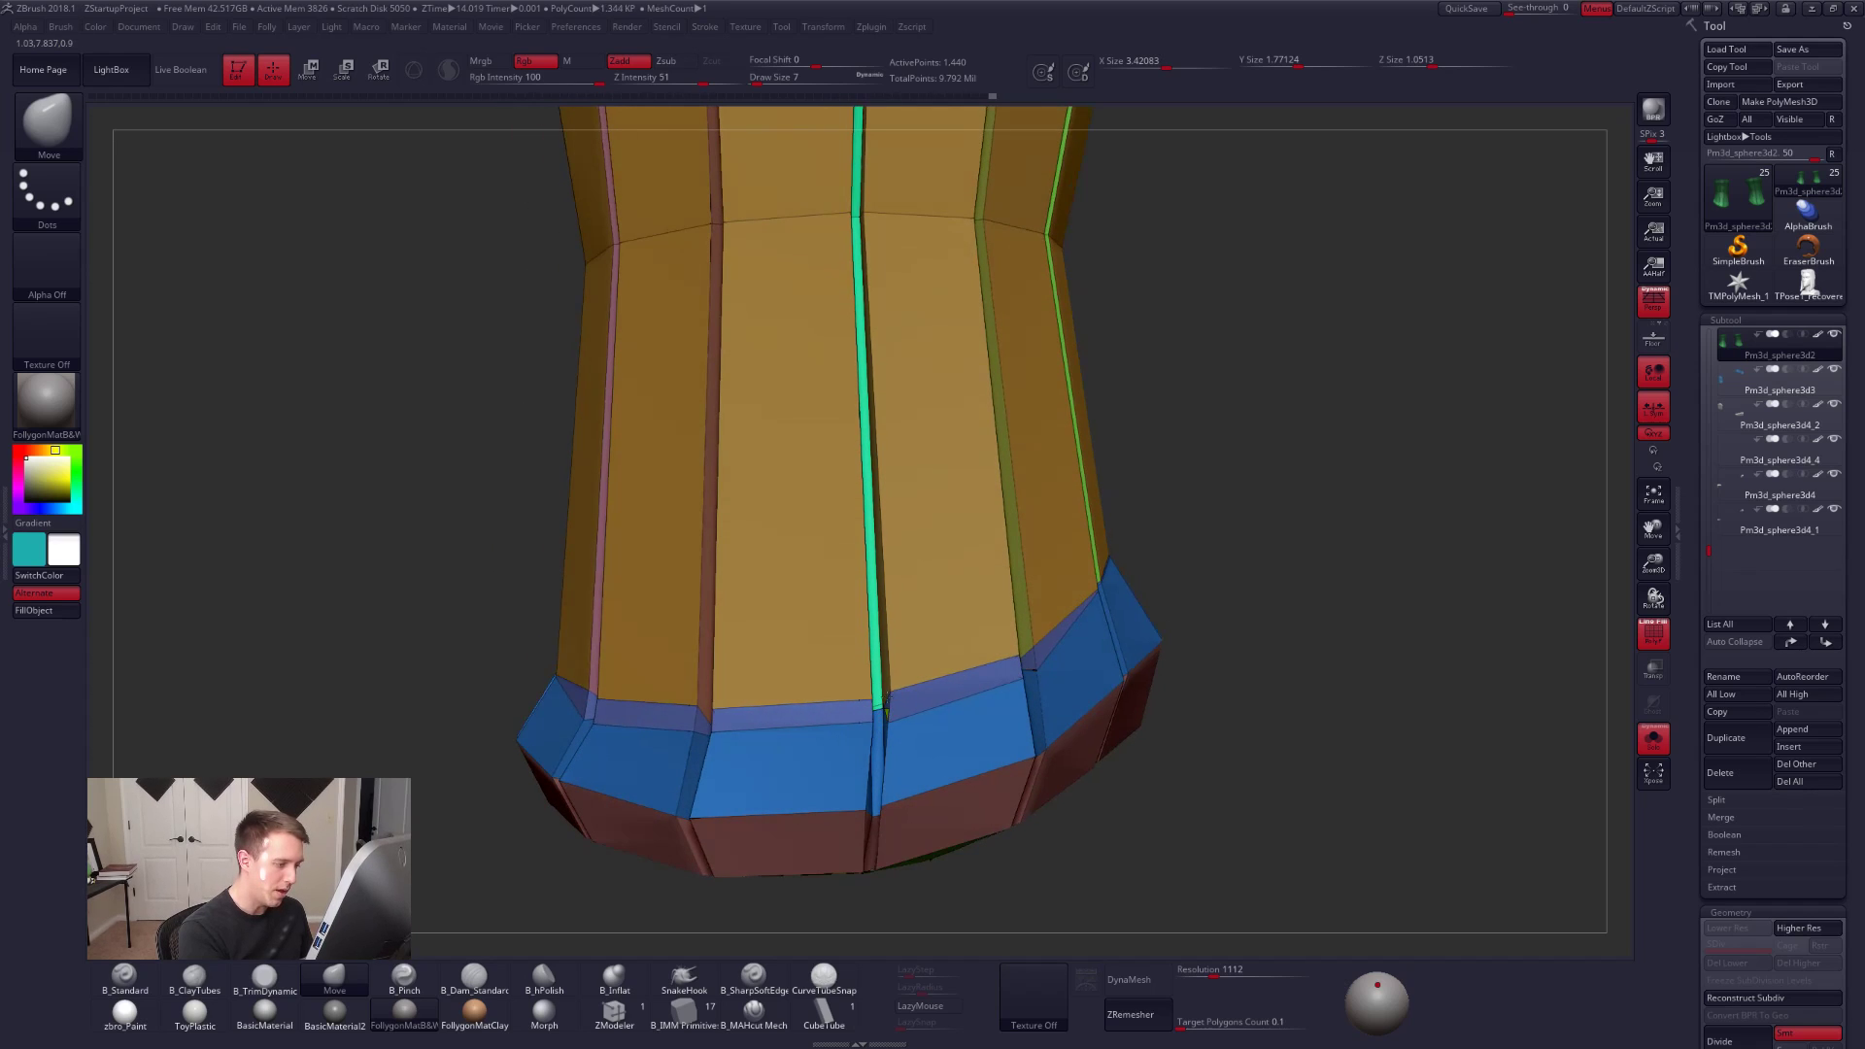
right_click_drag(887, 697, 975, 716)
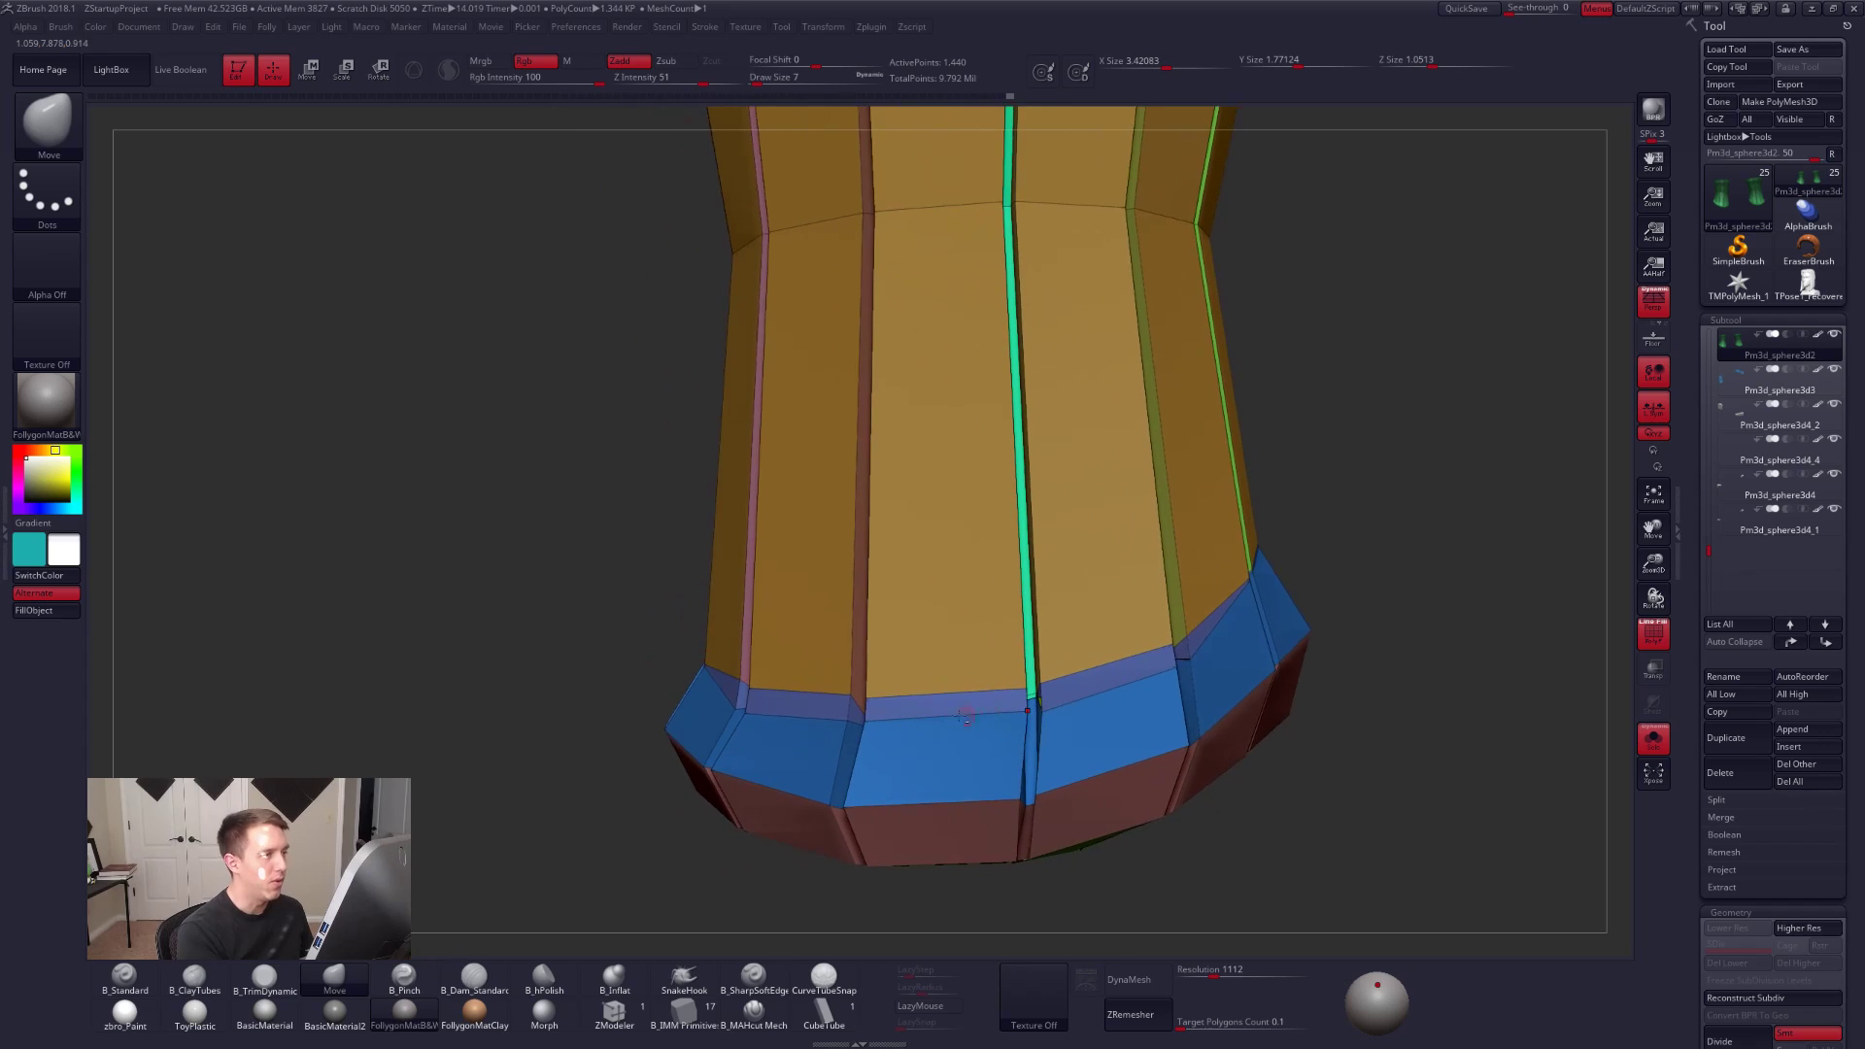
Step: Set the Move brush size to 14 and even out the fold's corner points around the cuff
key("space")
left_click_drag(1014, 668, 1024, 670)
right_click_drag(1012, 682, 876, 721)
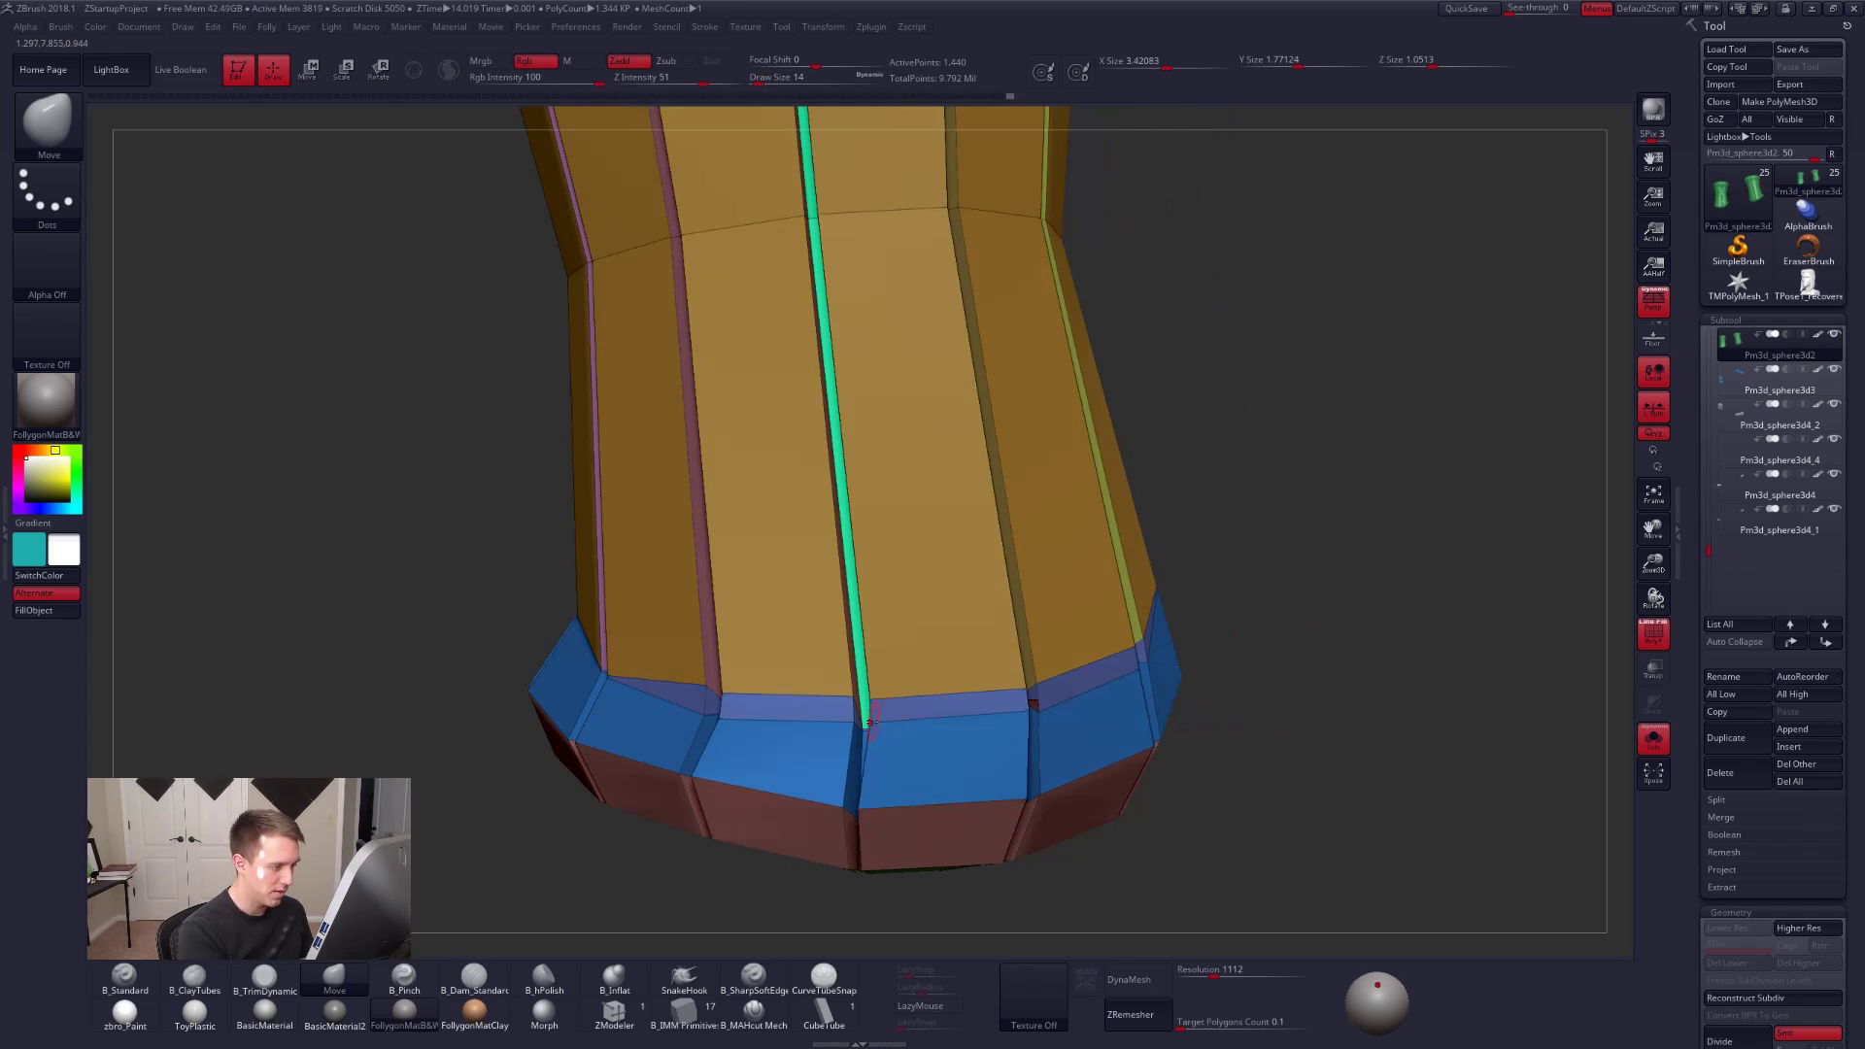
left_click_drag(871, 699, 877, 691)
right_click_drag(878, 691, 718, 694)
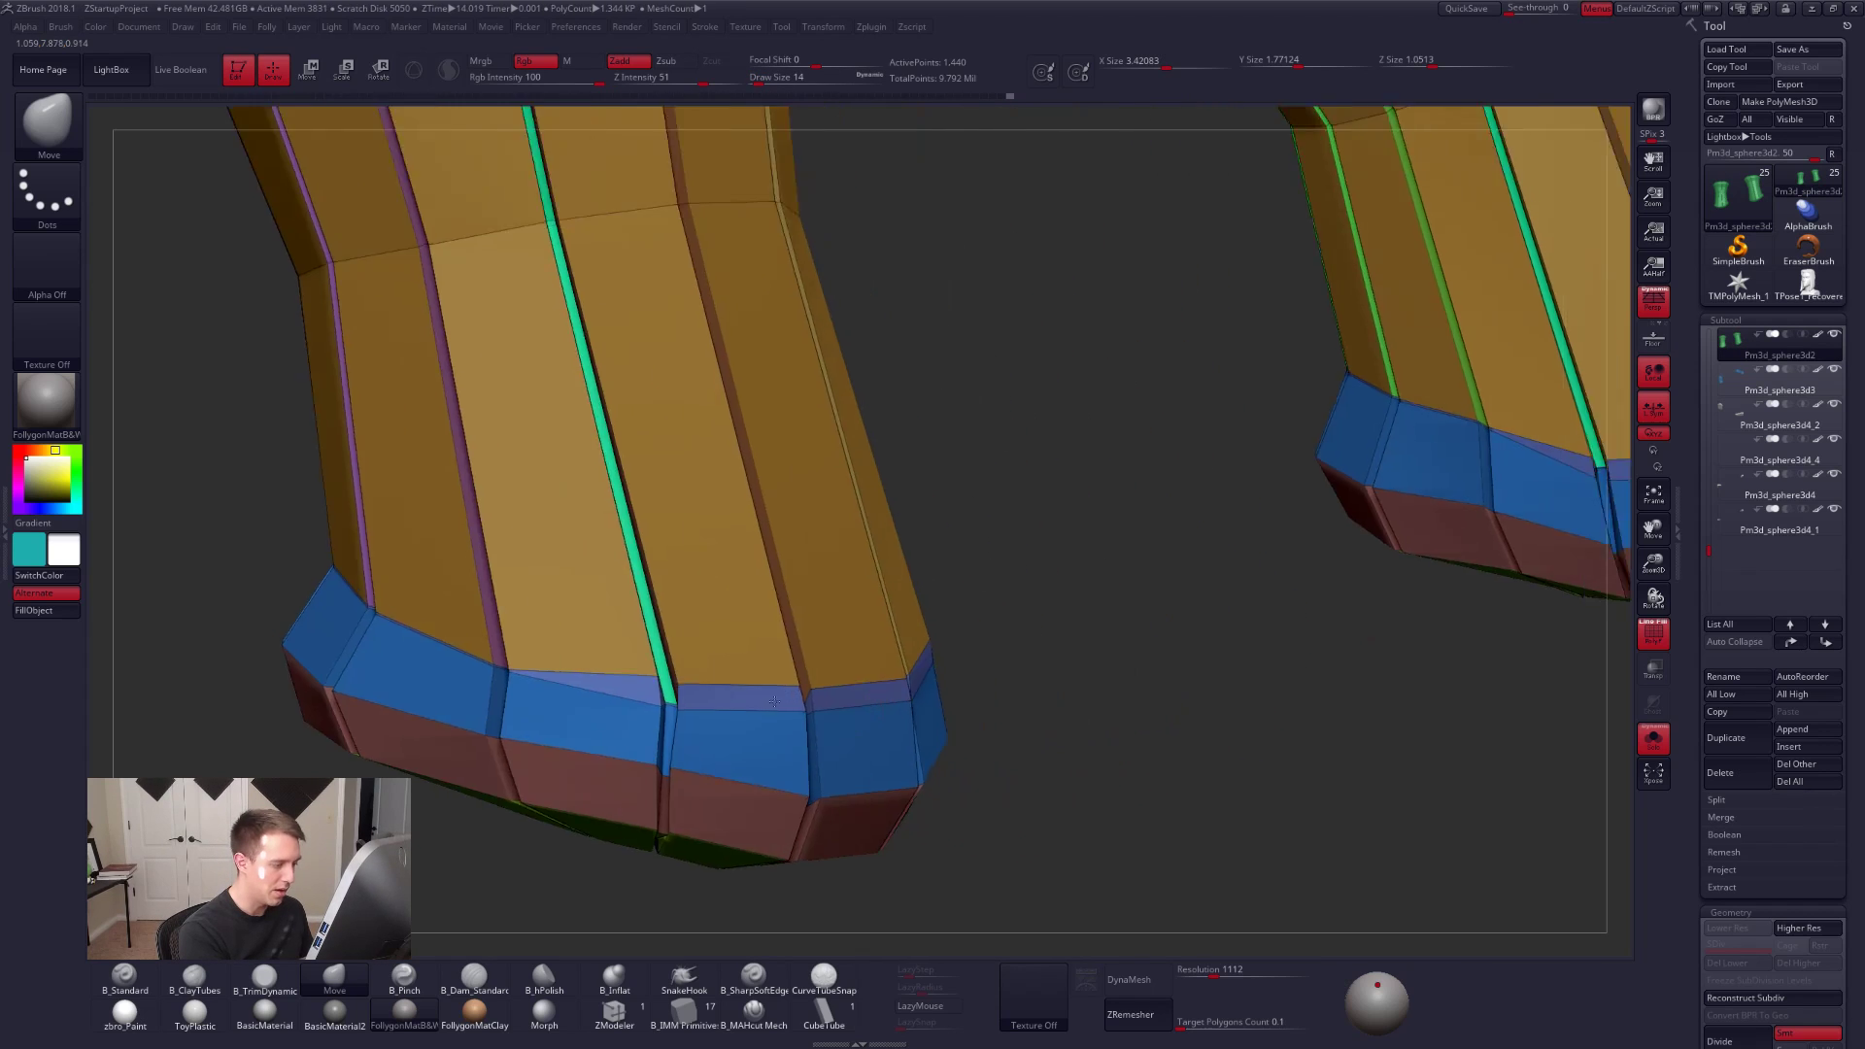
right_click_drag(1030, 700, 1075, 823, "ctrl")
key("d")
key("shift+d")
right_click_drag(879, 748, 899, 661, "ctrl")
right_click_drag(899, 680, 805, 716)
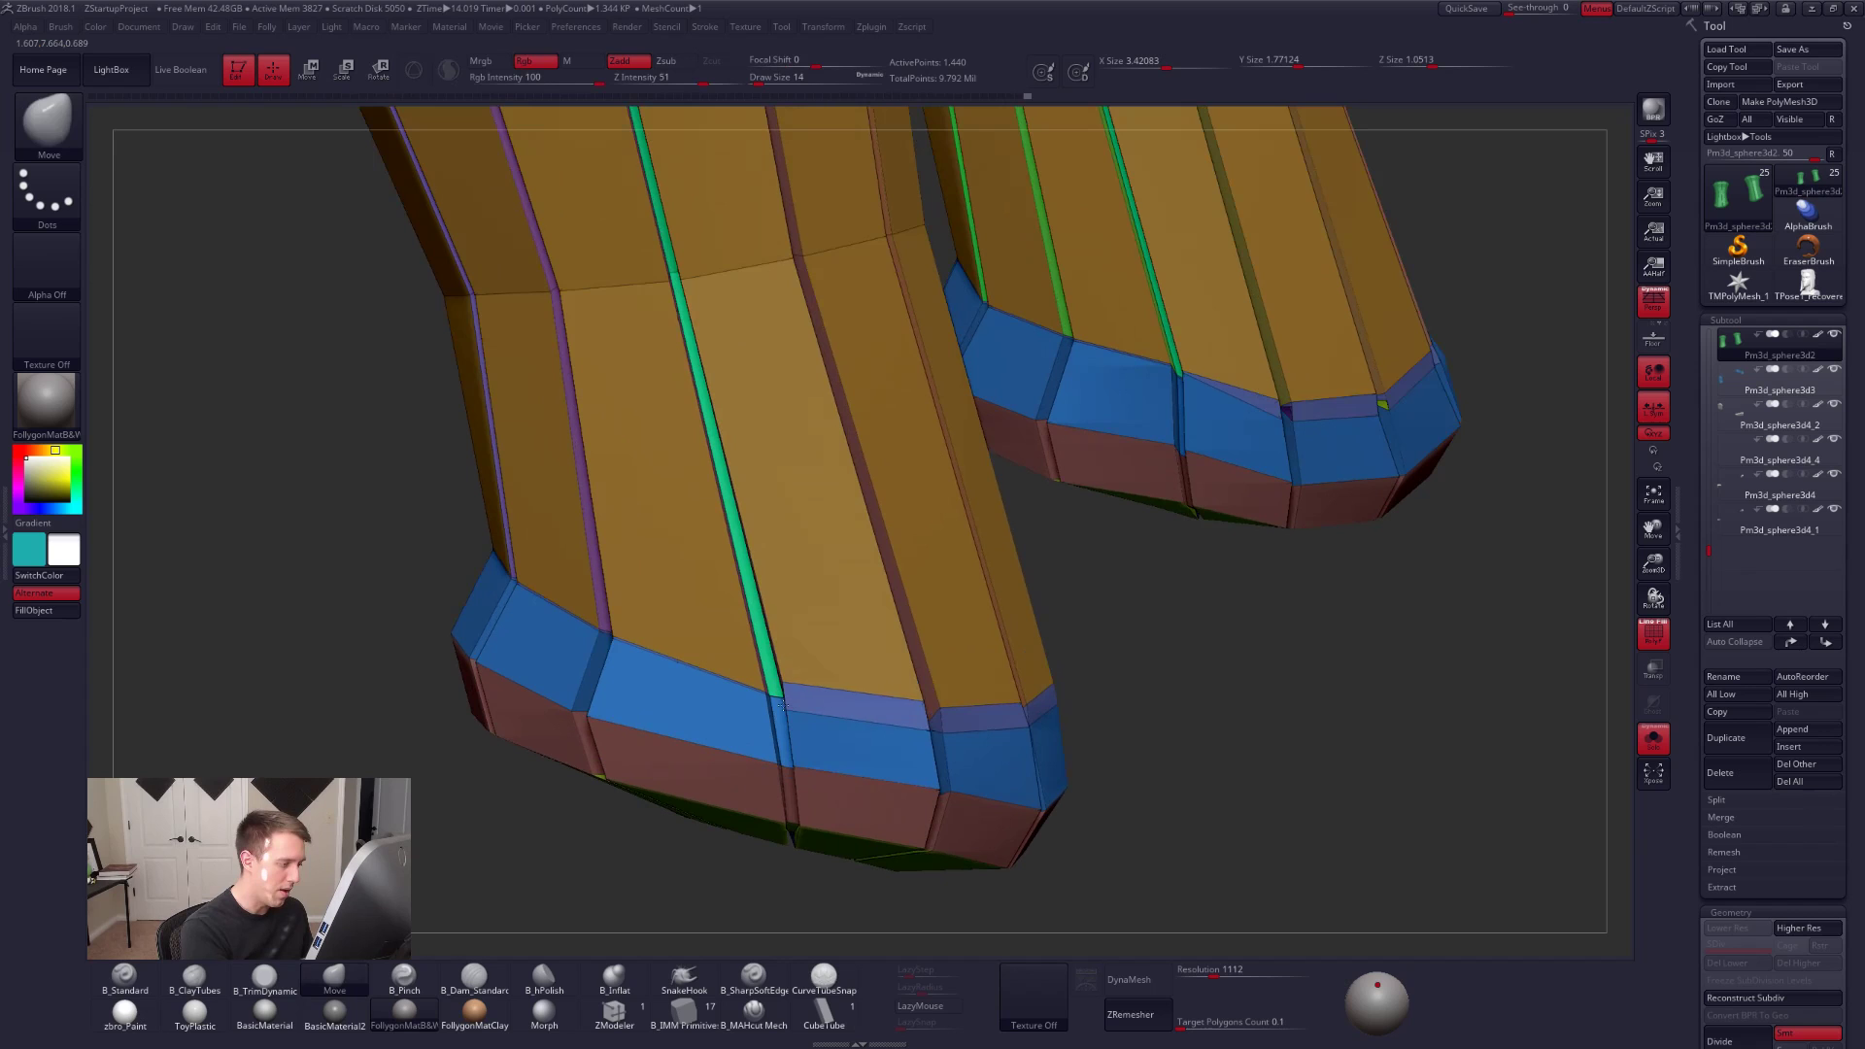
right_click_drag(796, 701, 1117, 768)
Step: Return the leg warmers to the smoothed display without wireframe and show them with the legs and shoes
key("shift")
key("shift+f")
key("d")
key("alt+s")
right_click_drag(888, 712, 1127, 724)
right_click_drag(1127, 723, 1189, 693)
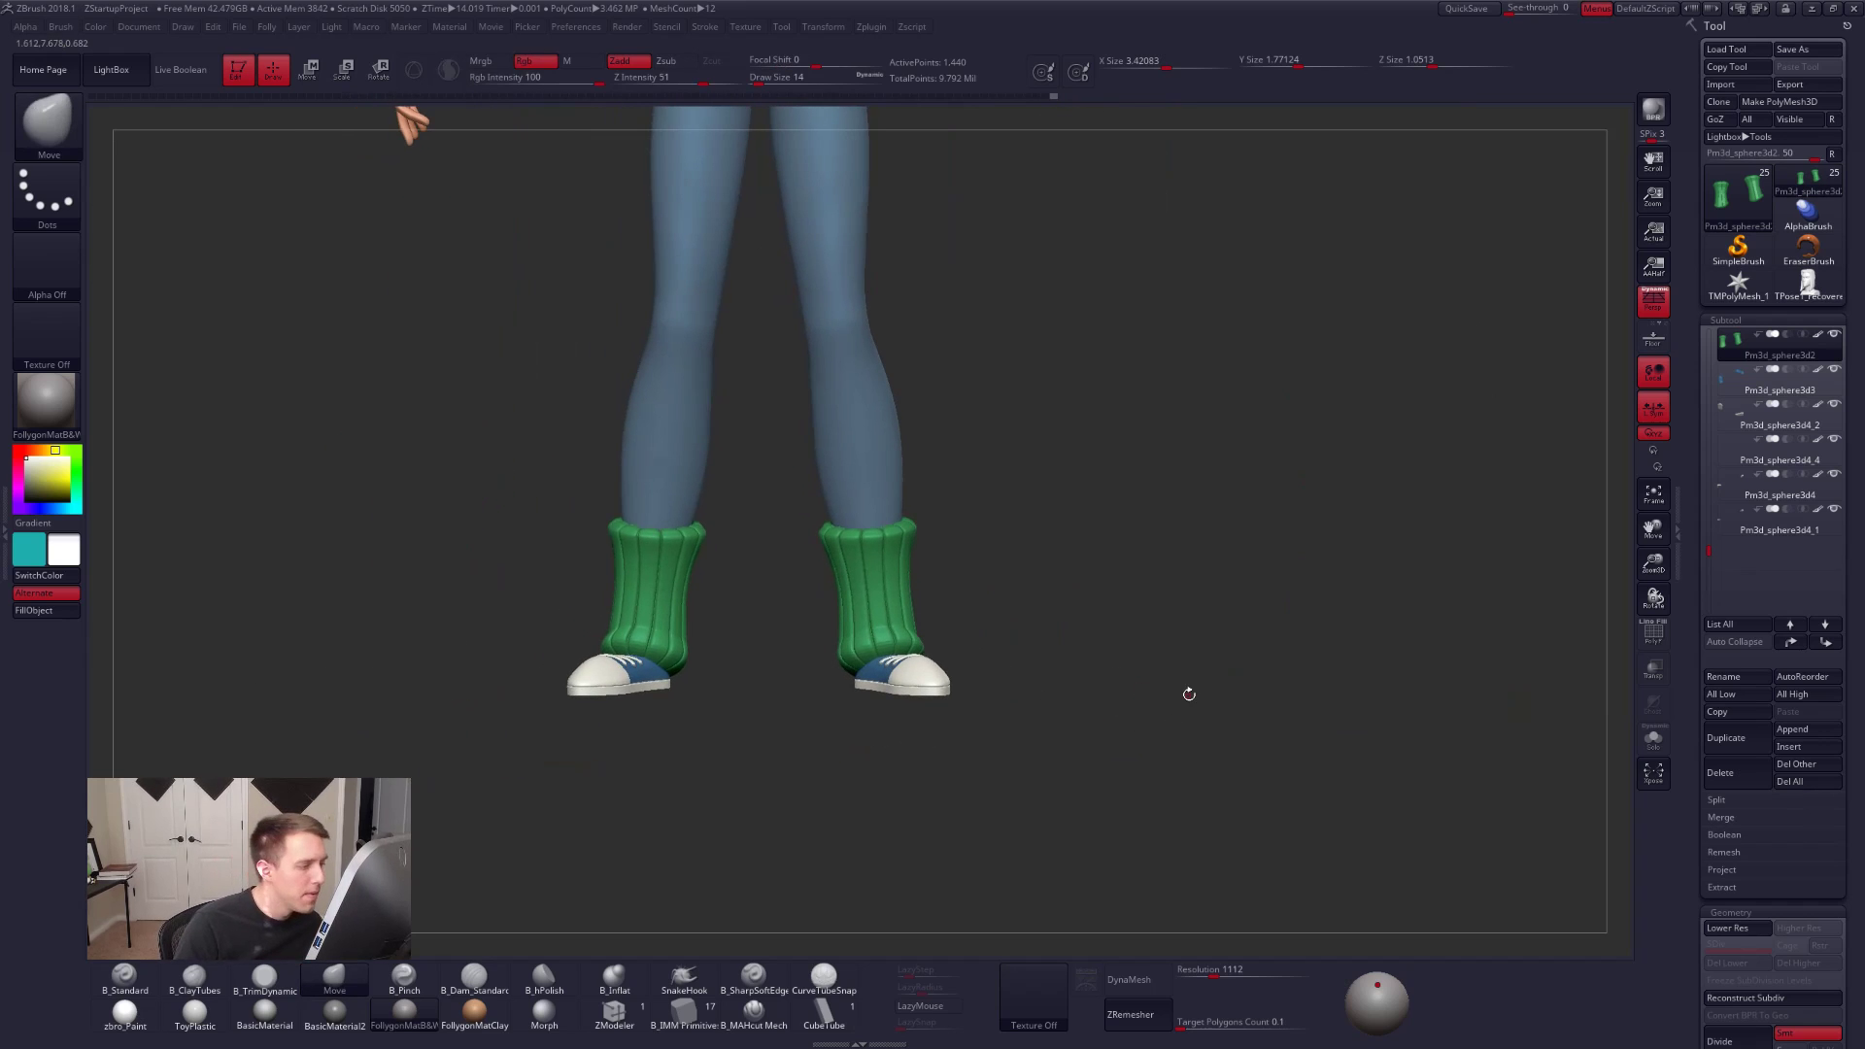
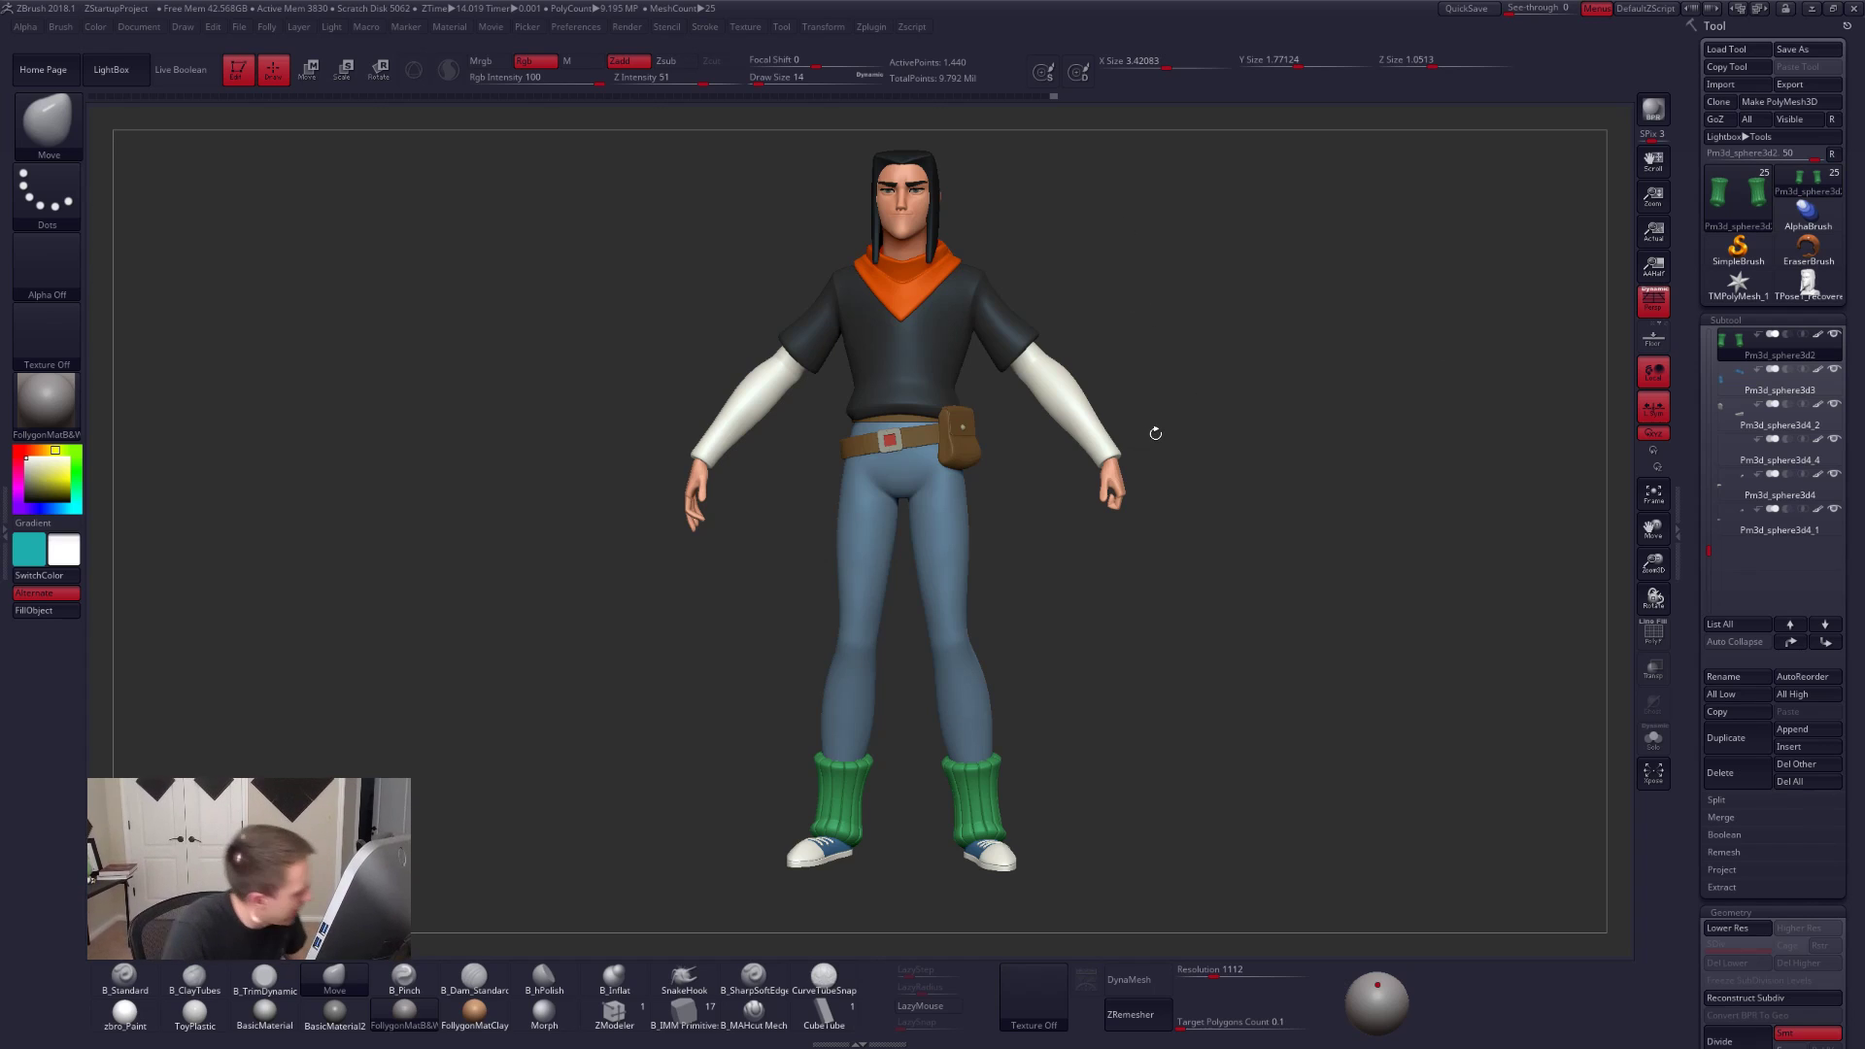
Step: Bring back the painted reference and compare the full character with it from the front and three-quarter view
key("shift+z")
left_click_drag(1207, 499, 1233, 506, "alt")
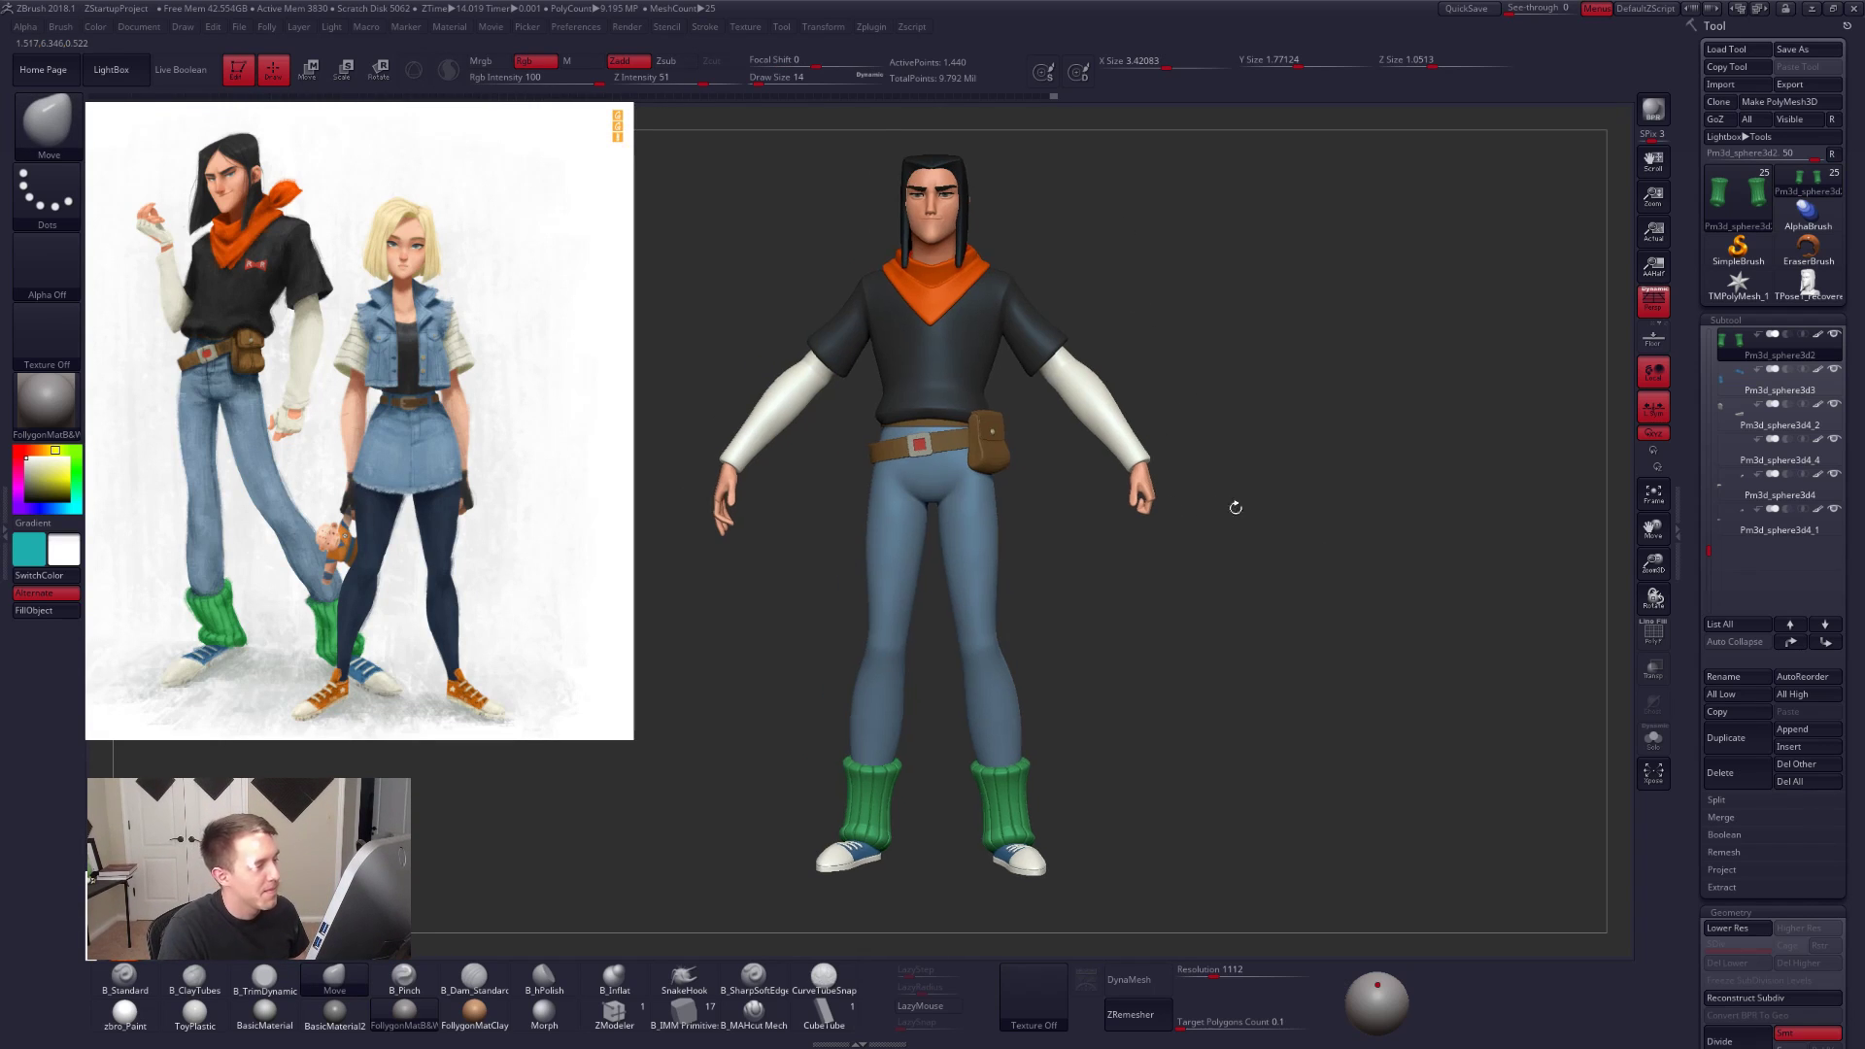
left_click(525, 268)
left_click_drag(525, 268, 186, 865)
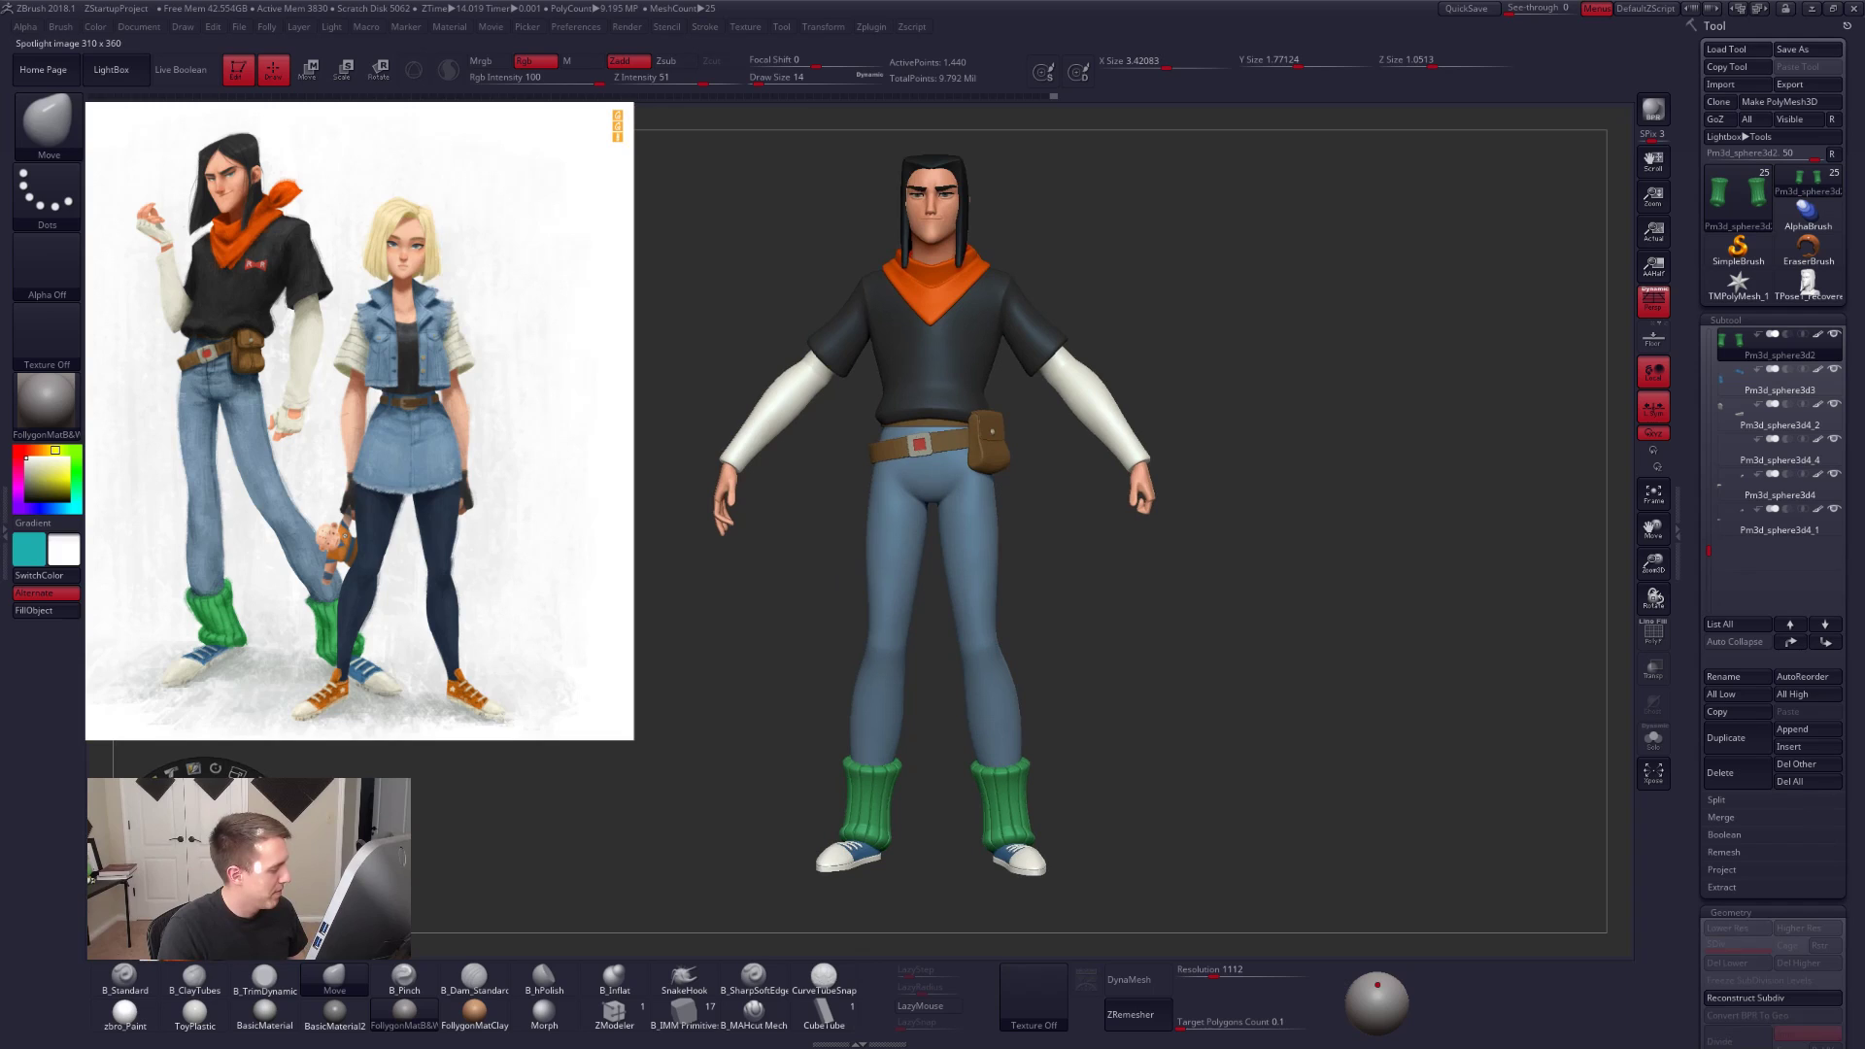
key("z")
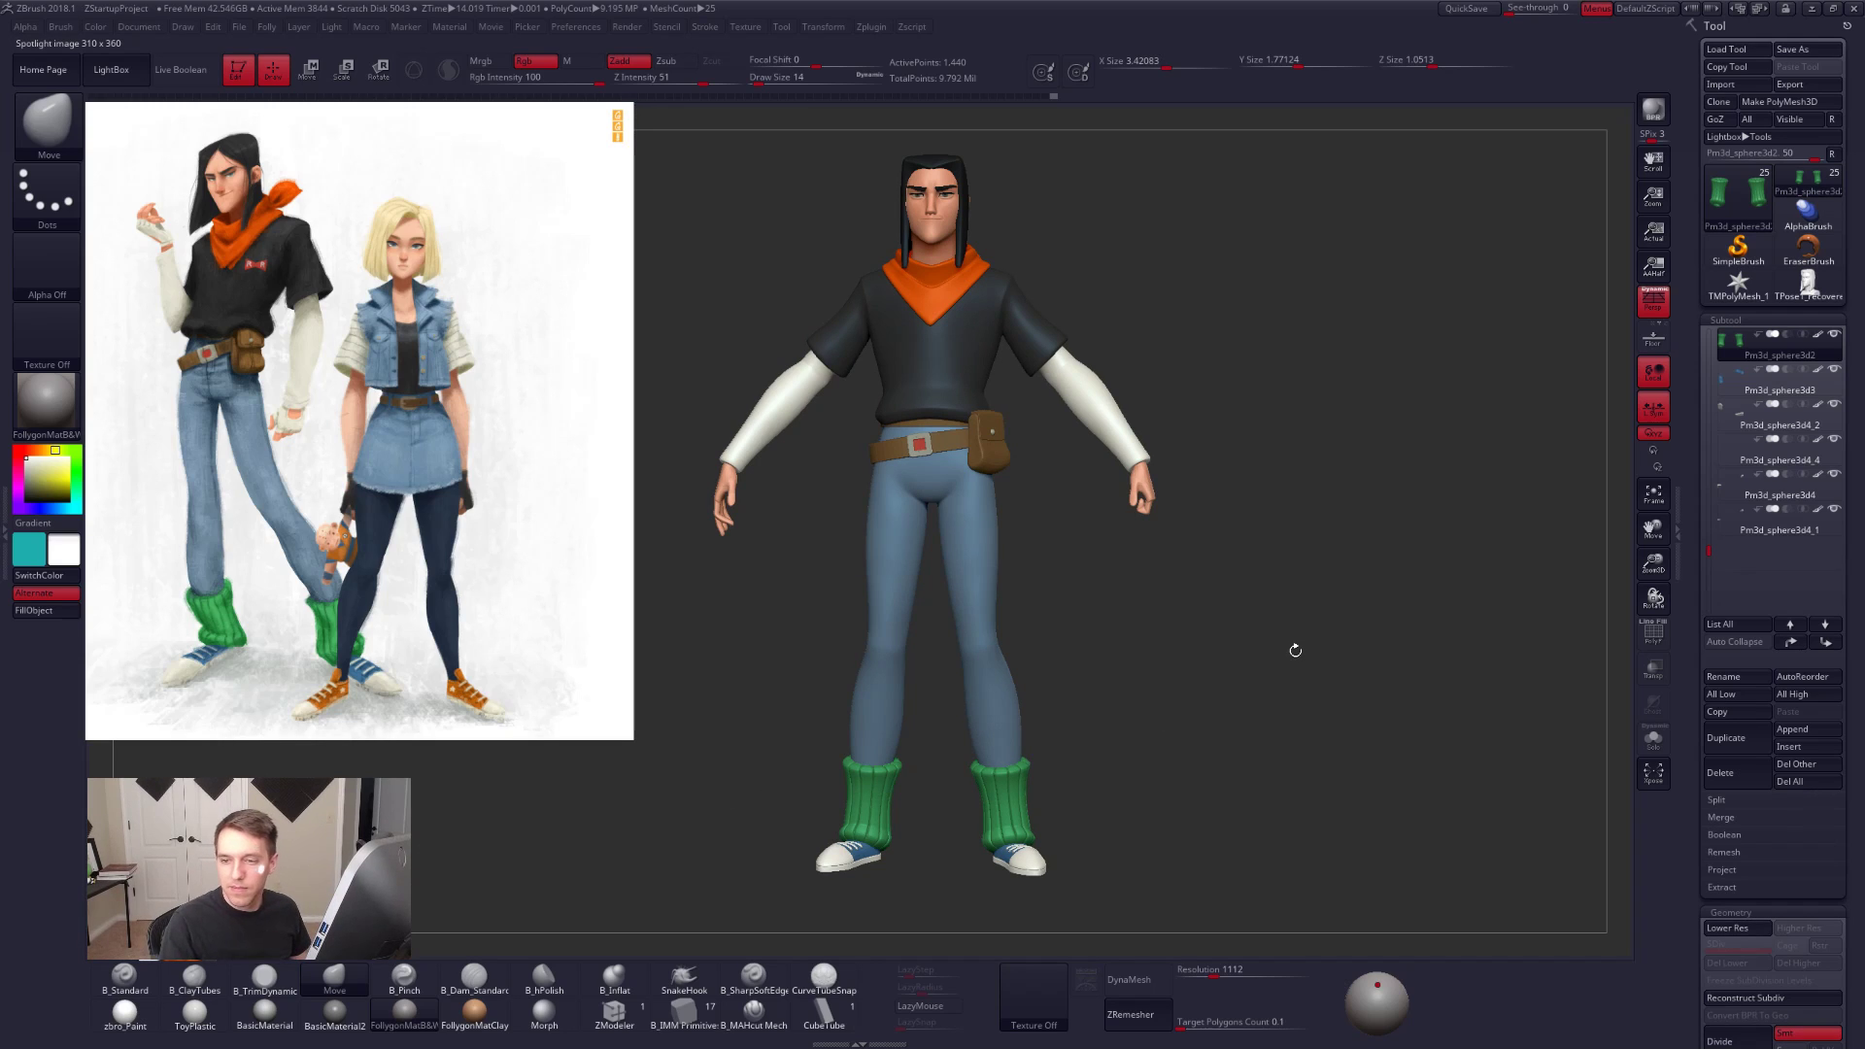
mouse_move(1295, 650)
left_mouse_down()
mouse_move(1136, 653)
mouse_move(1237, 674)
left_mouse_up()
key("ctrl+shift+f")
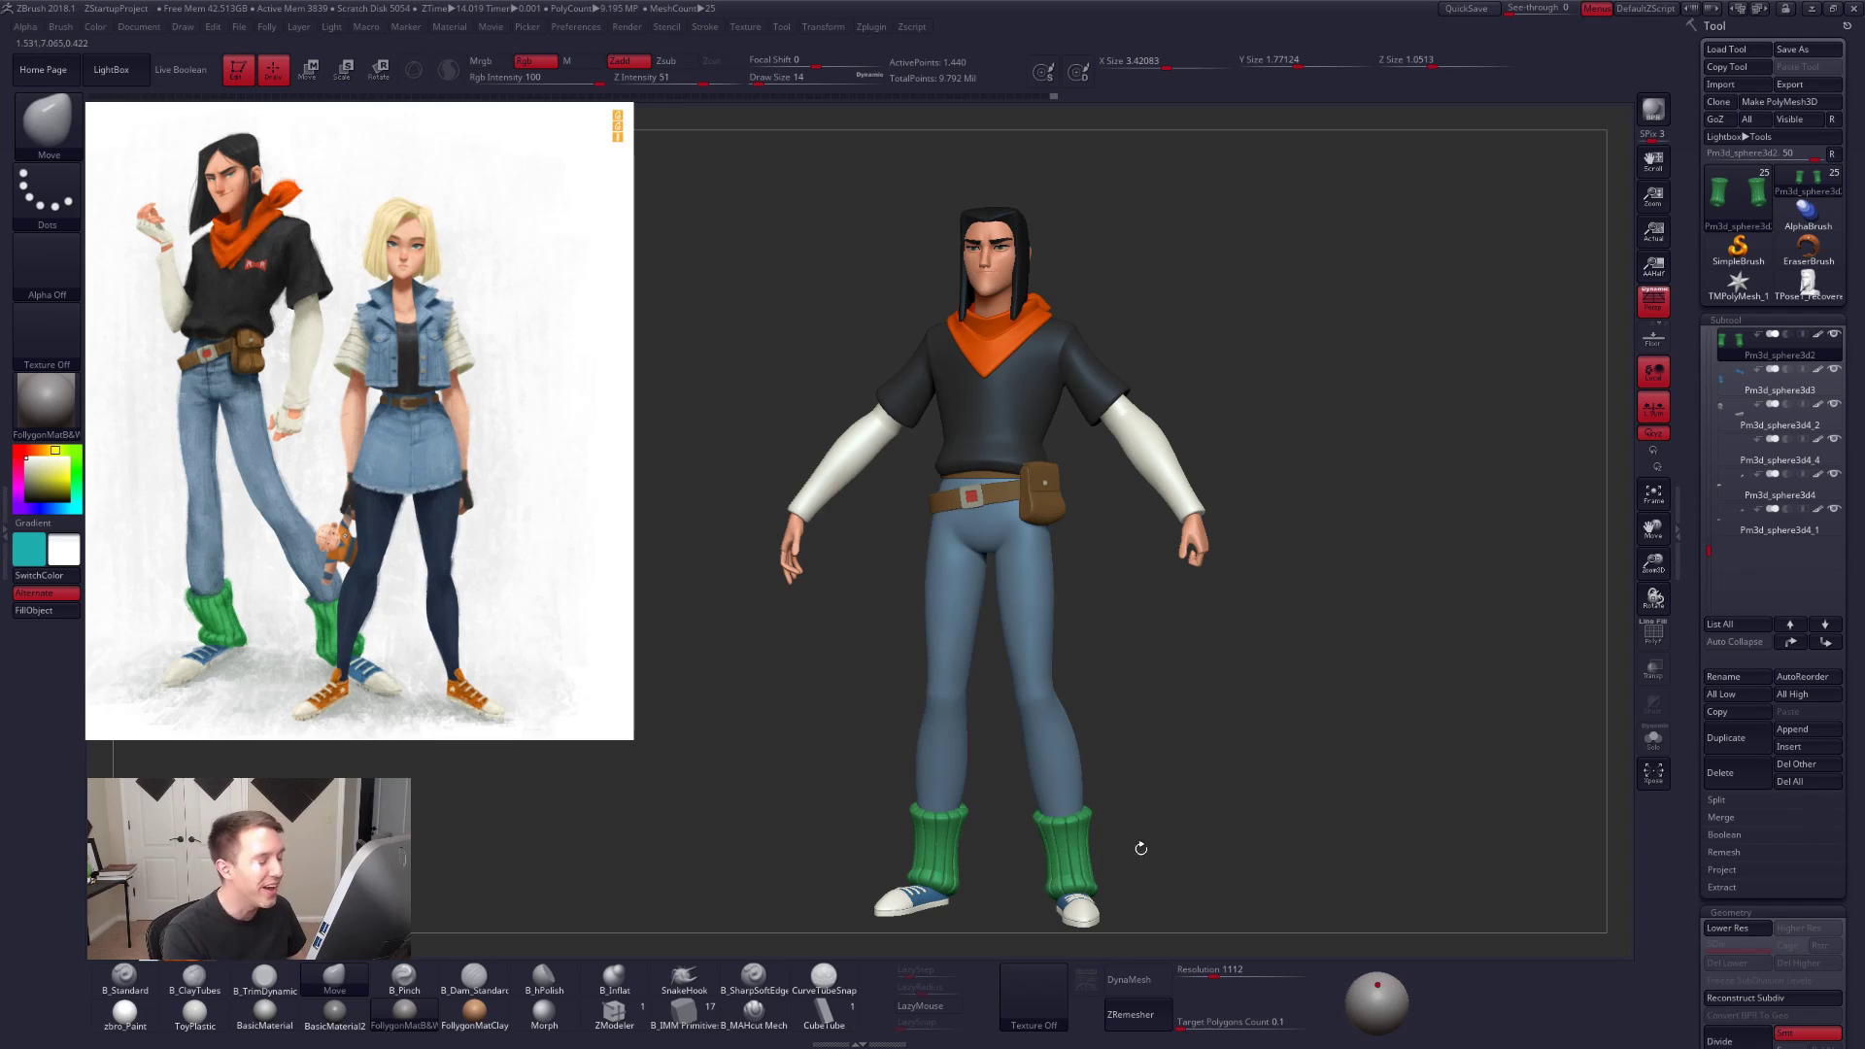
left_click_drag(1137, 845, 1253, 787)
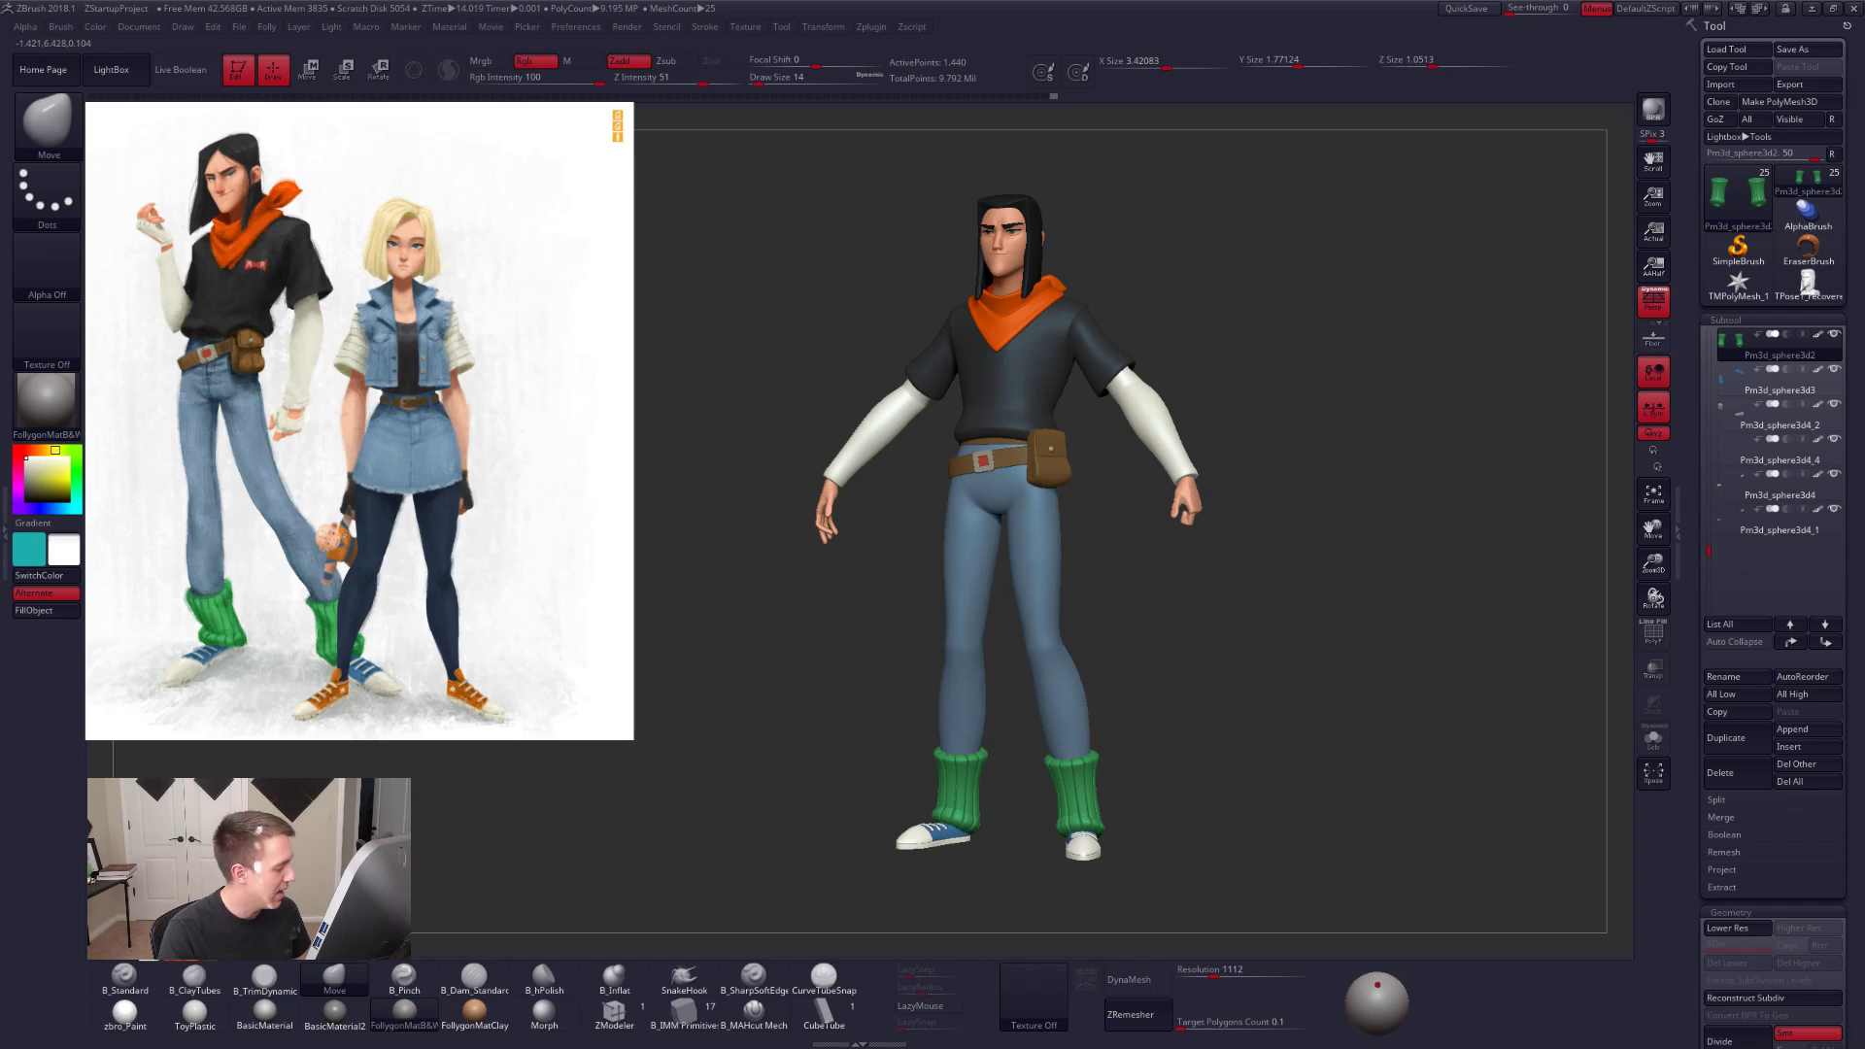
Step: Enlarge the face close-up reference in Spotlight and place it beside the full-body painting
key("z")
left_click_drag(558, 599, 690, 586)
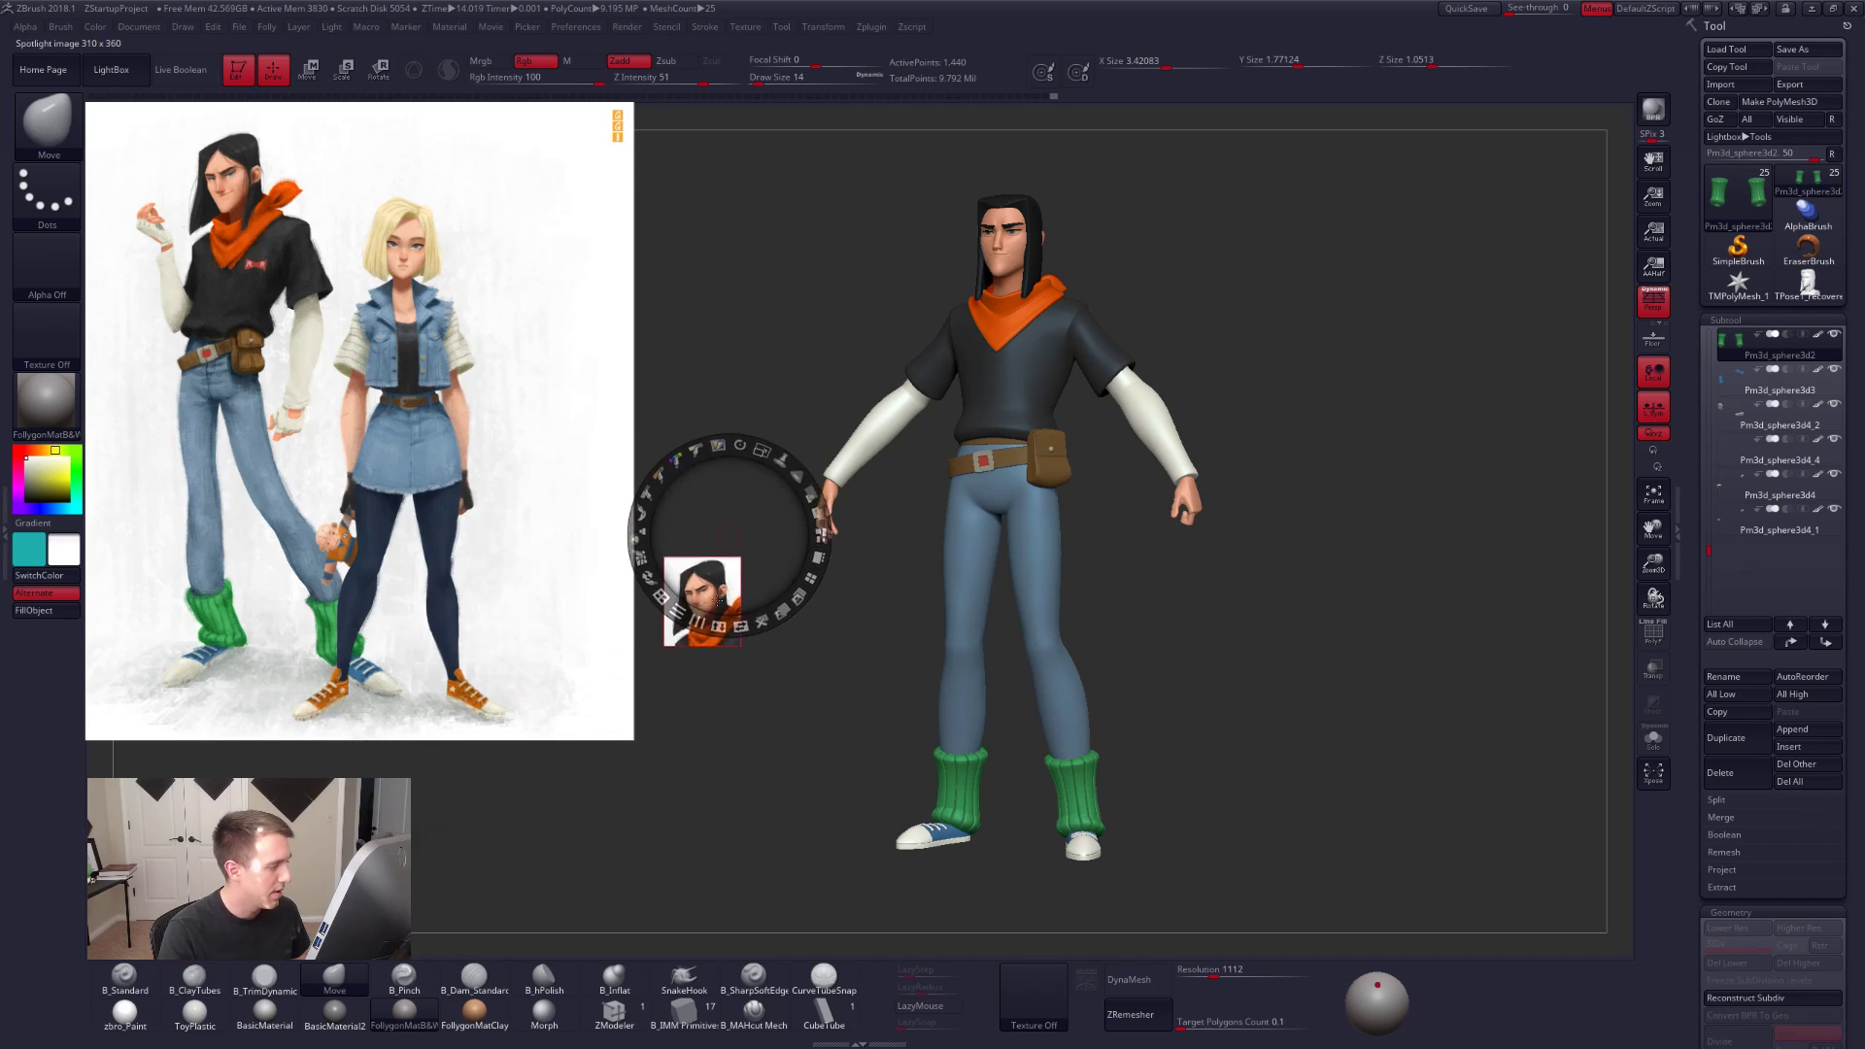
left_click_drag(752, 445, 794, 585)
left_click_drag(692, 773, 761, 402)
key("z")
Step: Make the head the active subtool, framed beside the face reference, and adjust the light placement toward the front
left_click_drag(903, 291, 874, 409)
left_click(1017, 377, "alt")
mouse_move(1181, 320)
left_mouse_down("alt")
mouse_move(1185, 437)
mouse_move(1230, 409)
mouse_move(1209, 413)
mouse_move(1238, 466)
left_mouse_up("alt")
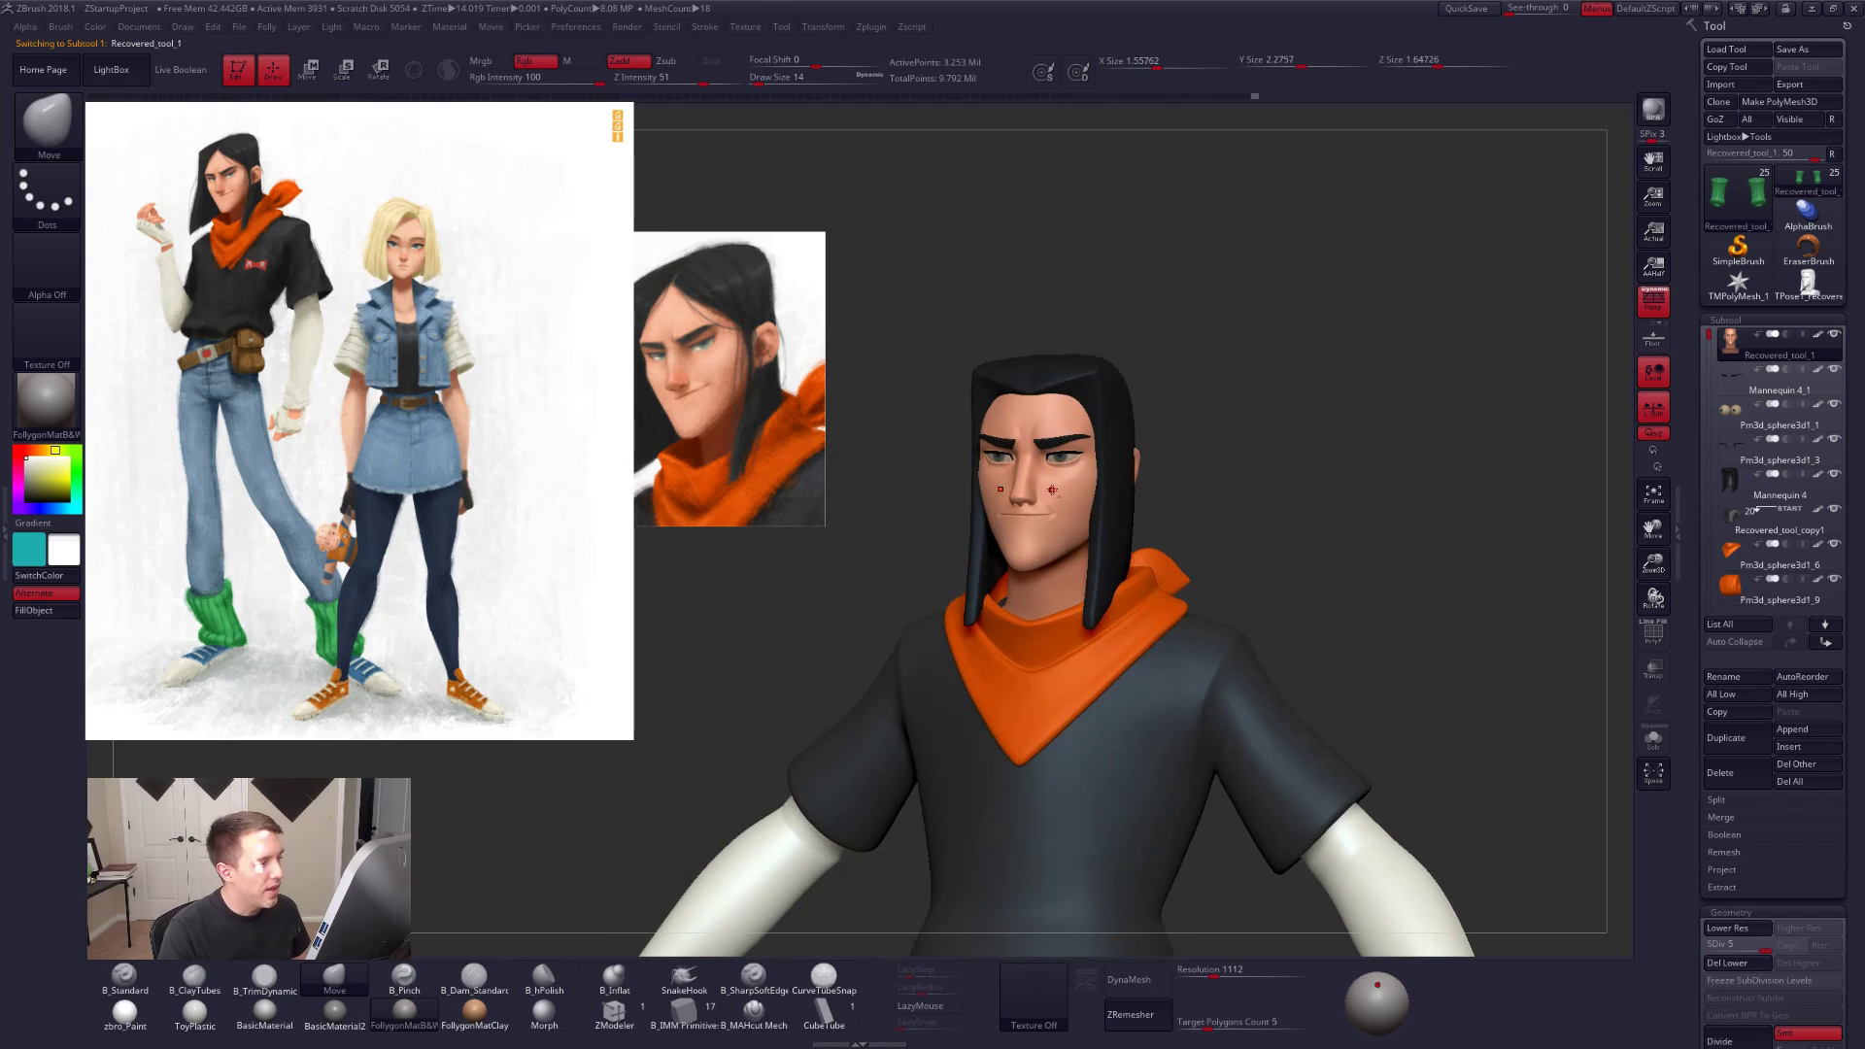
left_click_drag(1263, 389, 1263, 495, "alt")
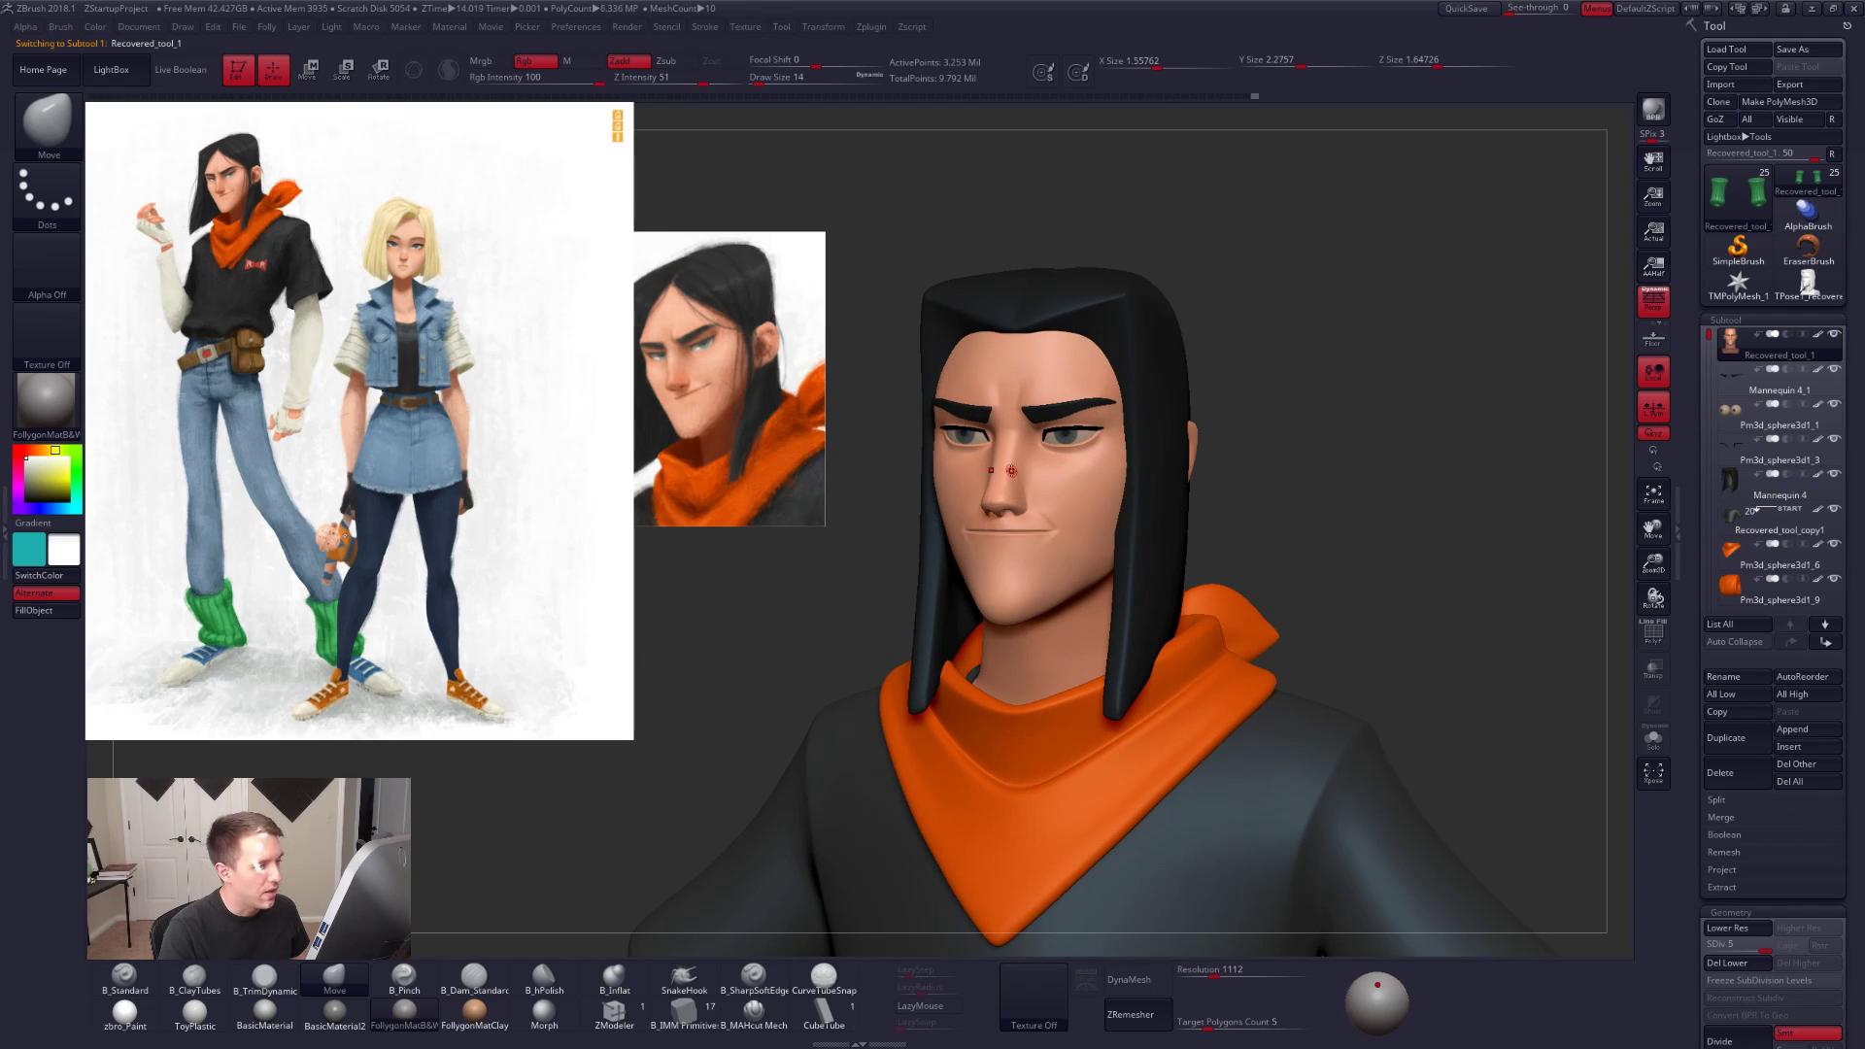
left_click(1378, 1000)
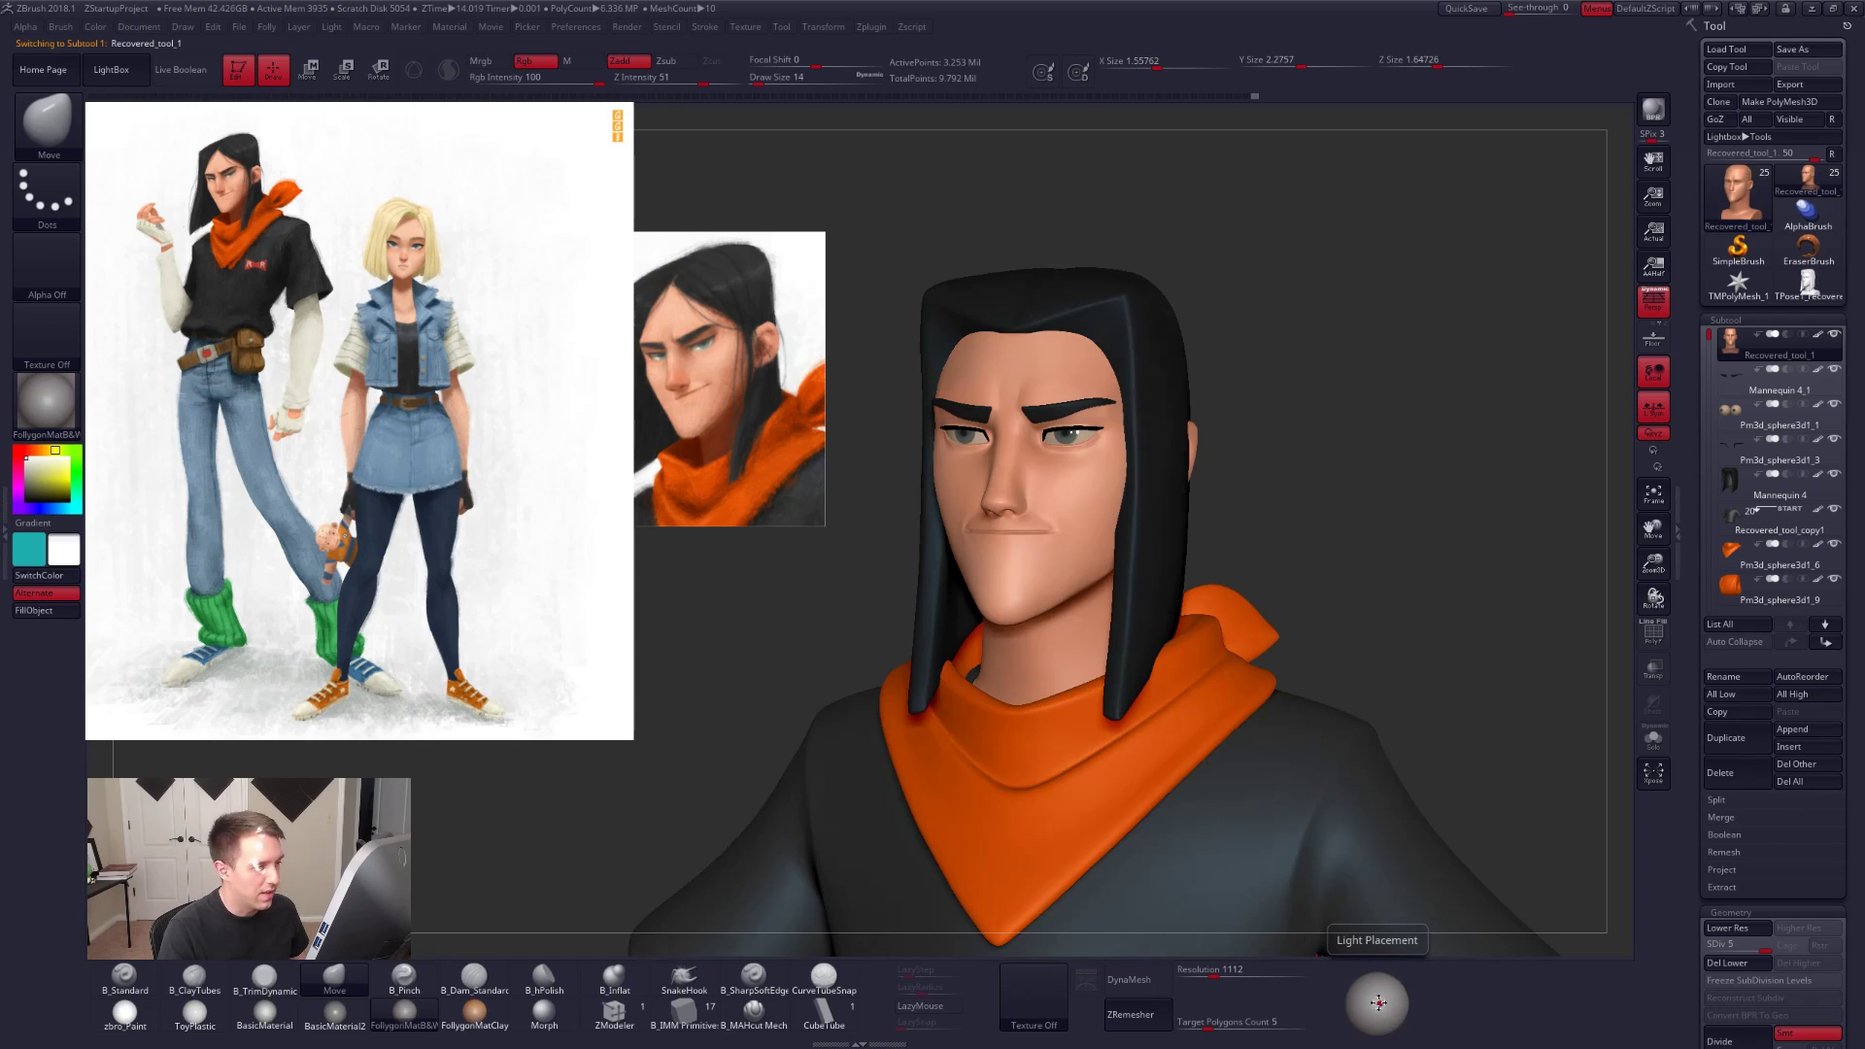
Step: Nudge the light placement slightly off-centre and check the head's shading from the front
left_click(1370, 998)
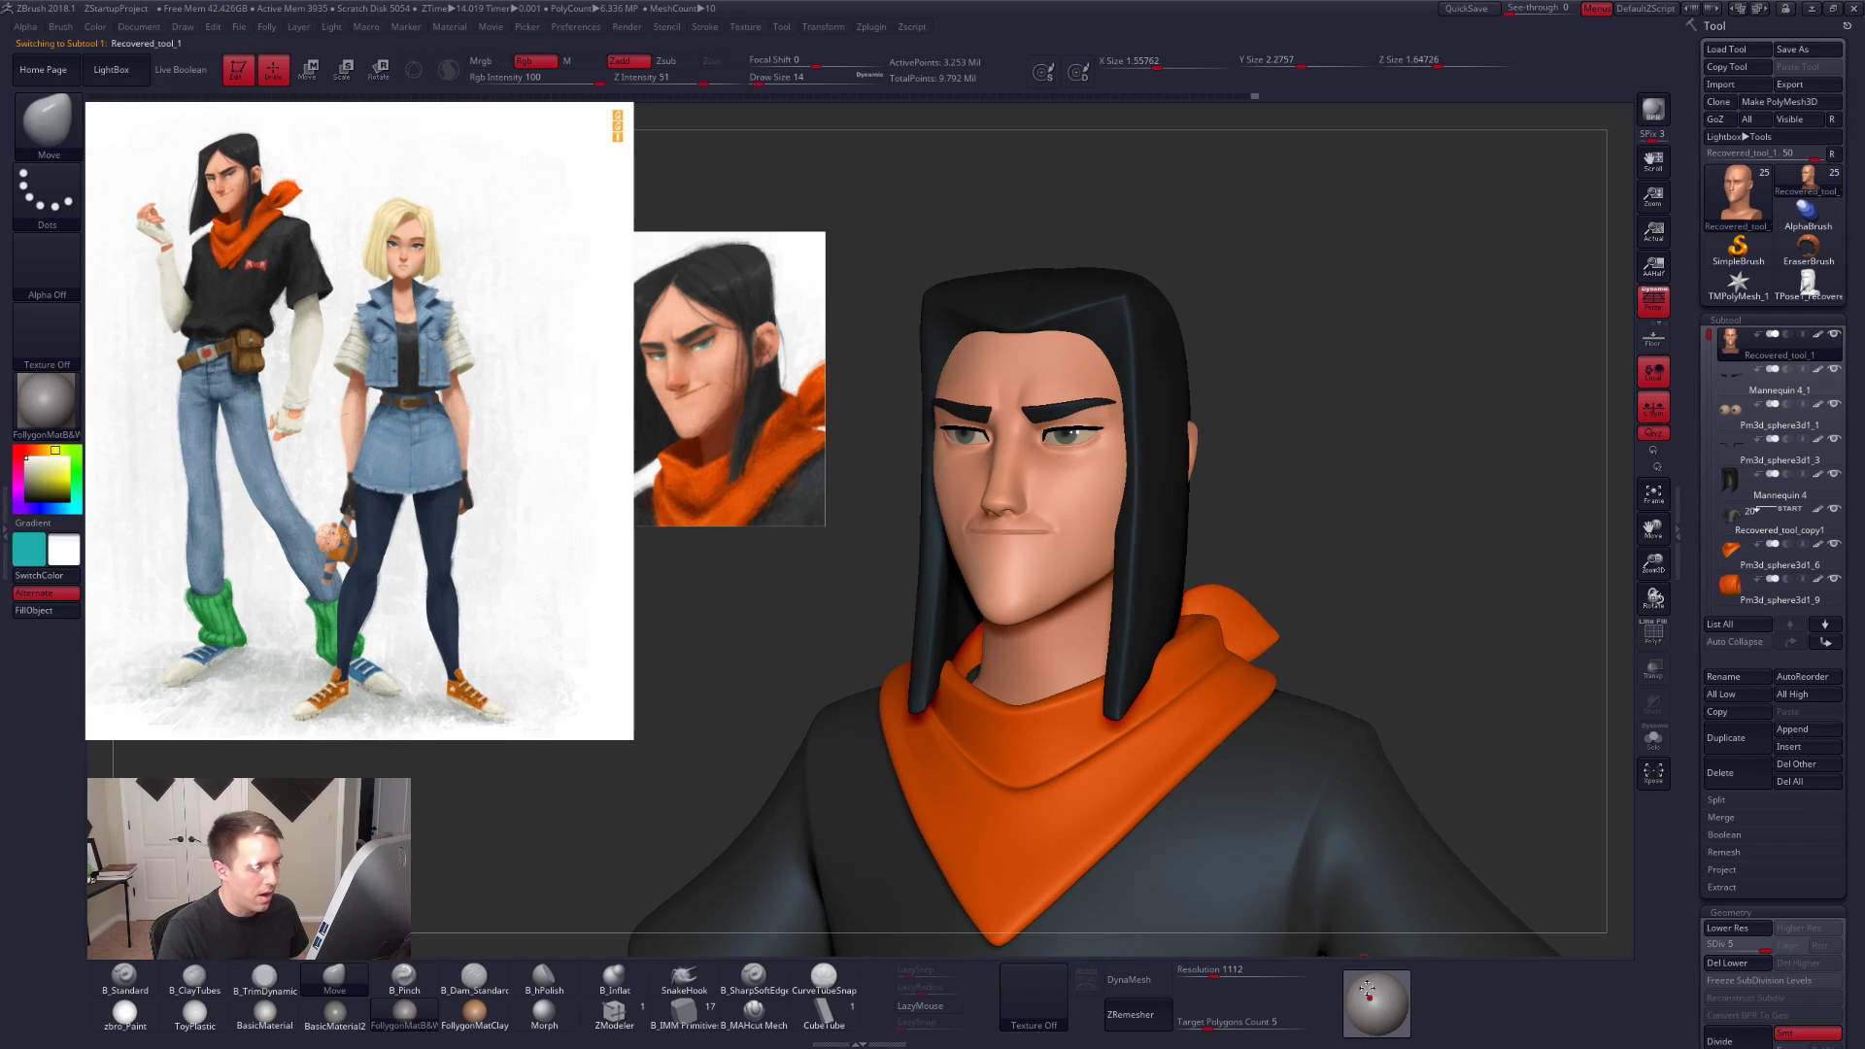
right_click_drag(1104, 599, 1185, 525)
mouse_move(1075, 452)
right_mouse_down()
mouse_move(1049, 453)
mouse_move(1064, 436)
mouse_move(1067, 453)
right_mouse_up()
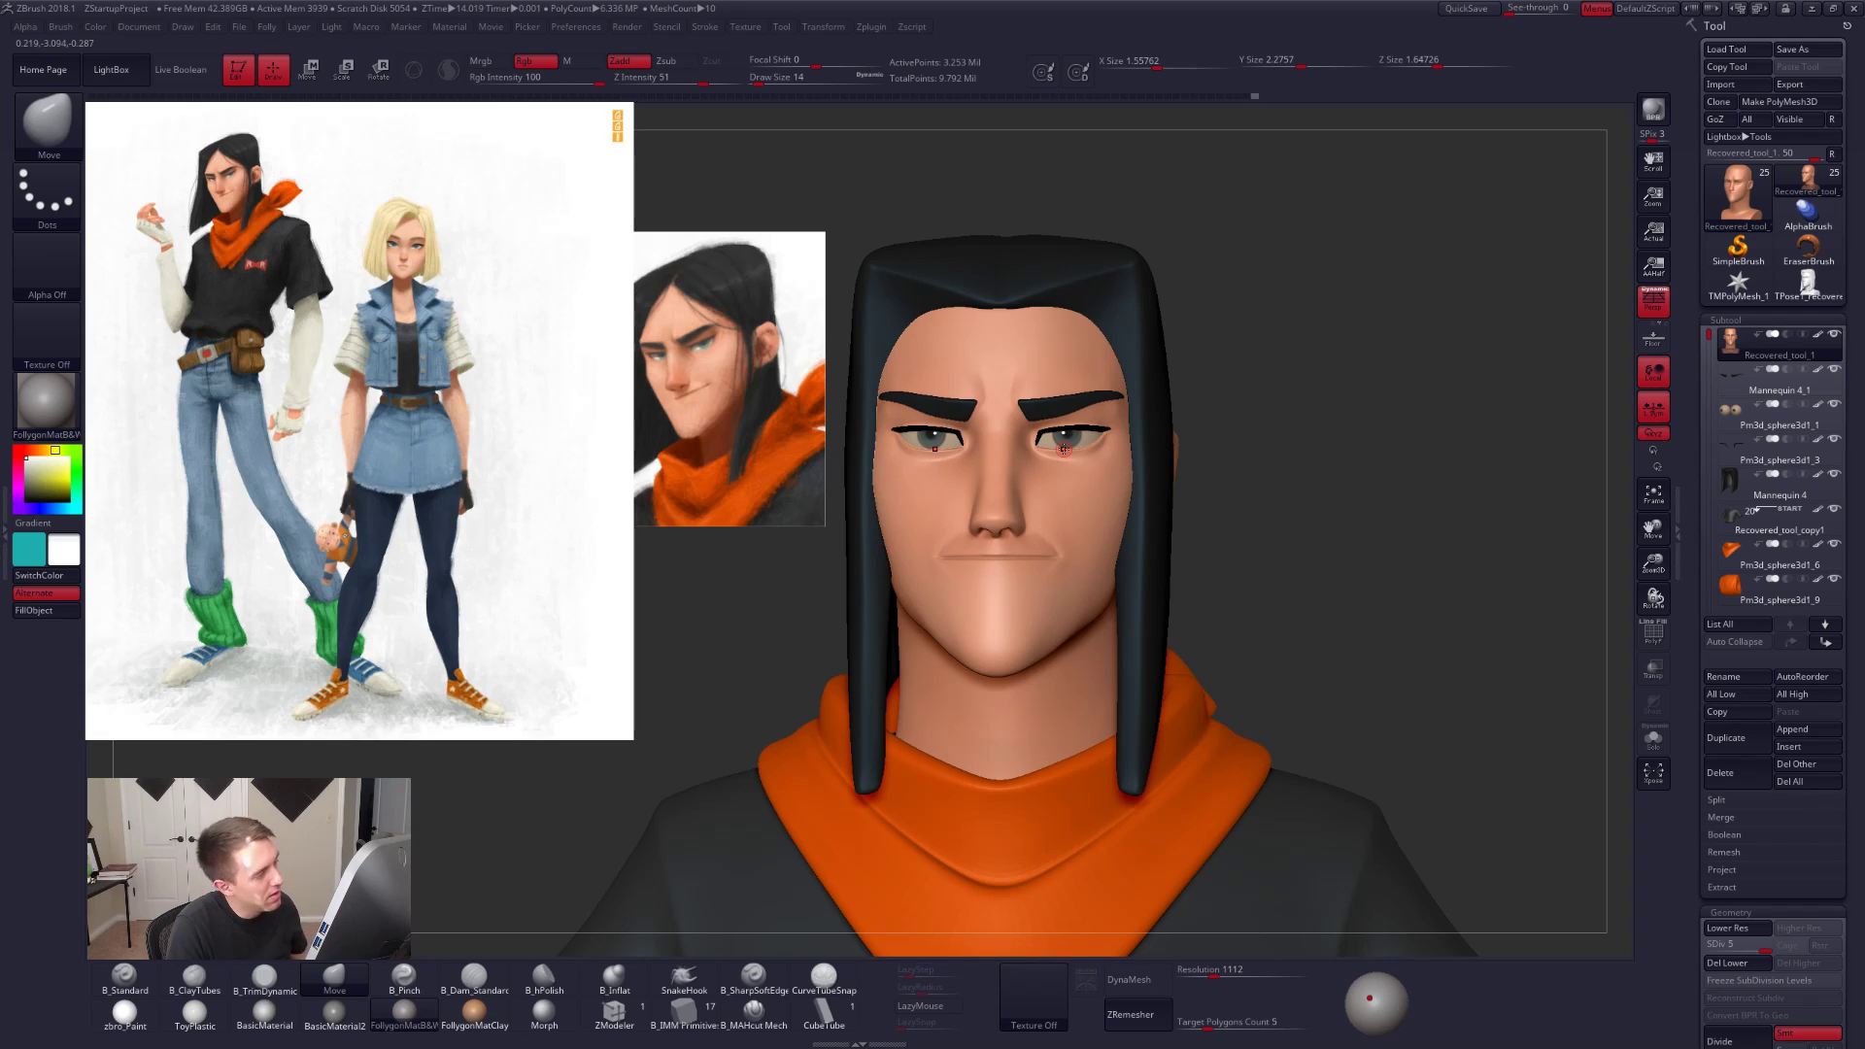
Step: Make the eyeballs the active subtool, inspect them in Solo, and show the whole head again
left_click(1055, 445, "alt")
key("alt+s")
right_click_drag(1055, 445, 1032, 486, "ctrl")
mouse_move(1032, 485)
right_mouse_down("alt")
mouse_move(1169, 540)
mouse_move(1156, 496)
right_mouse_up("alt")
right_click_drag(1156, 496, 1108, 459, "alt")
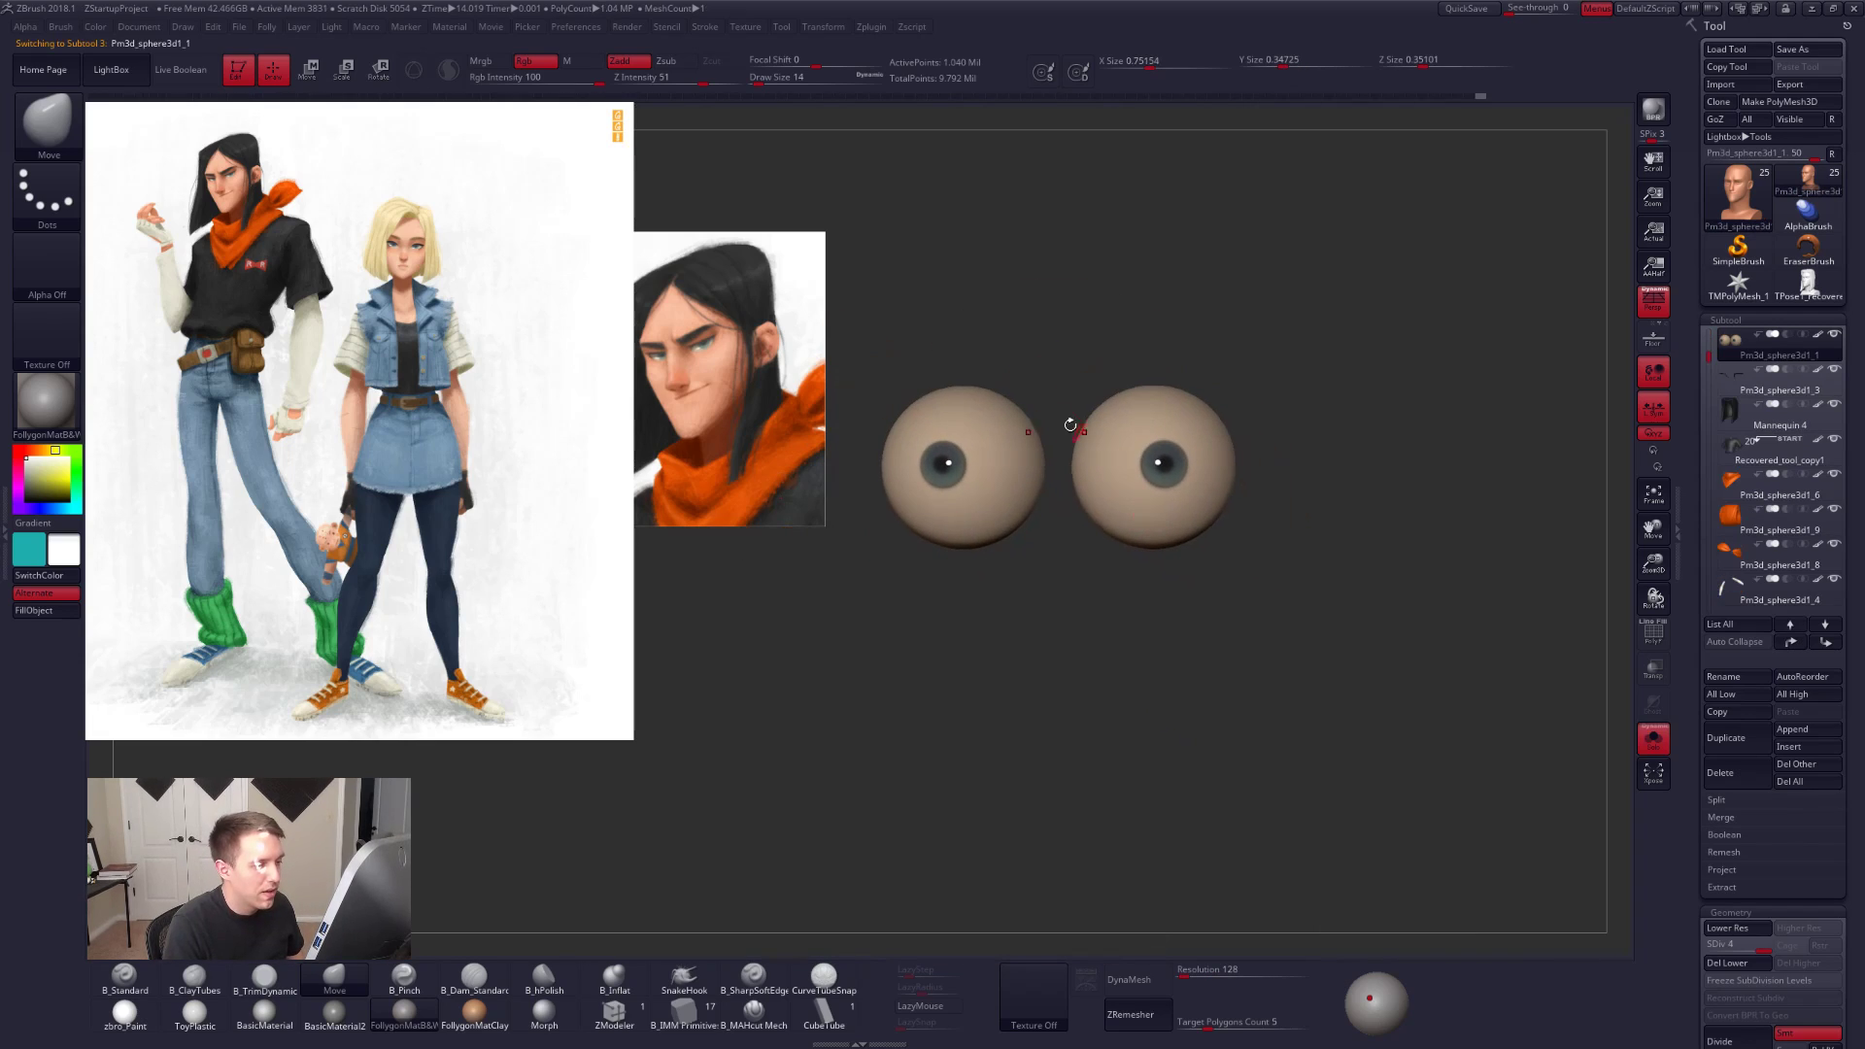
key("alt+s")
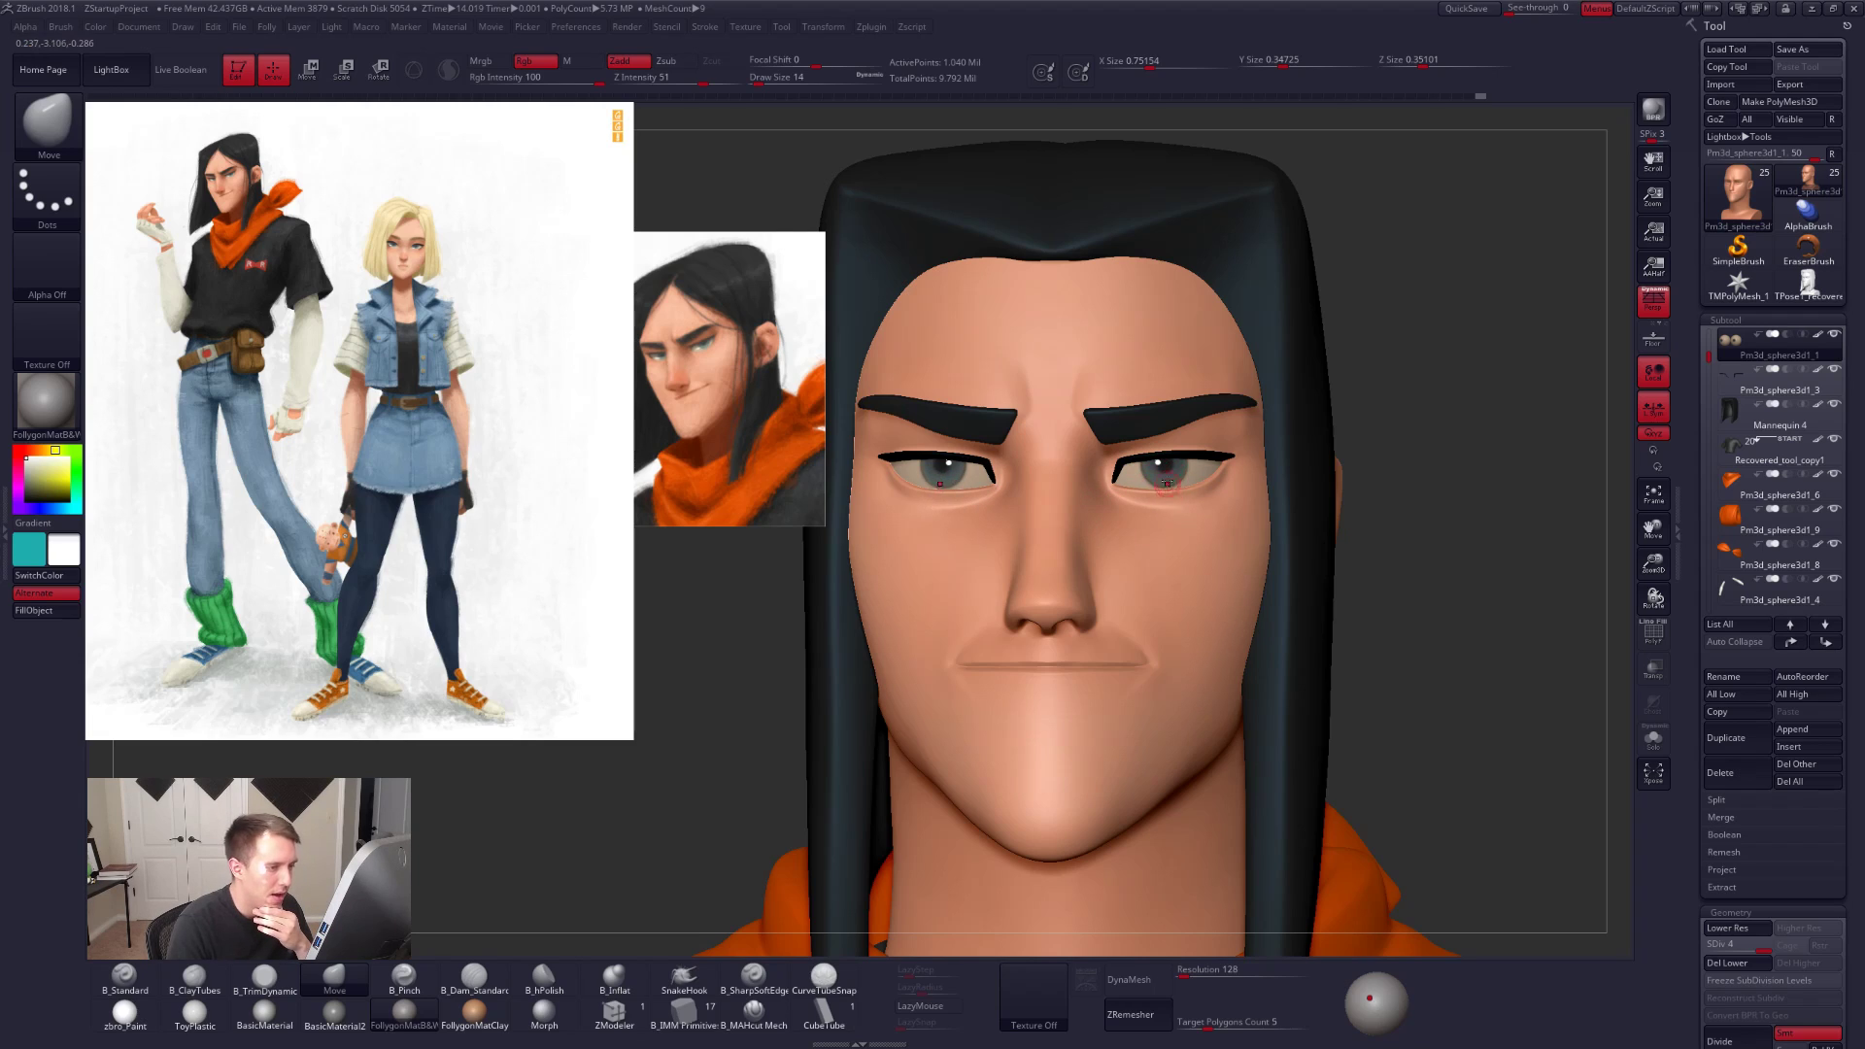
Step: Show the full character beside the painted references and place the light higher on the front
mouse_move(1169, 486)
right_mouse_down()
mouse_move(1169, 338)
mouse_move(1154, 476)
right_mouse_up()
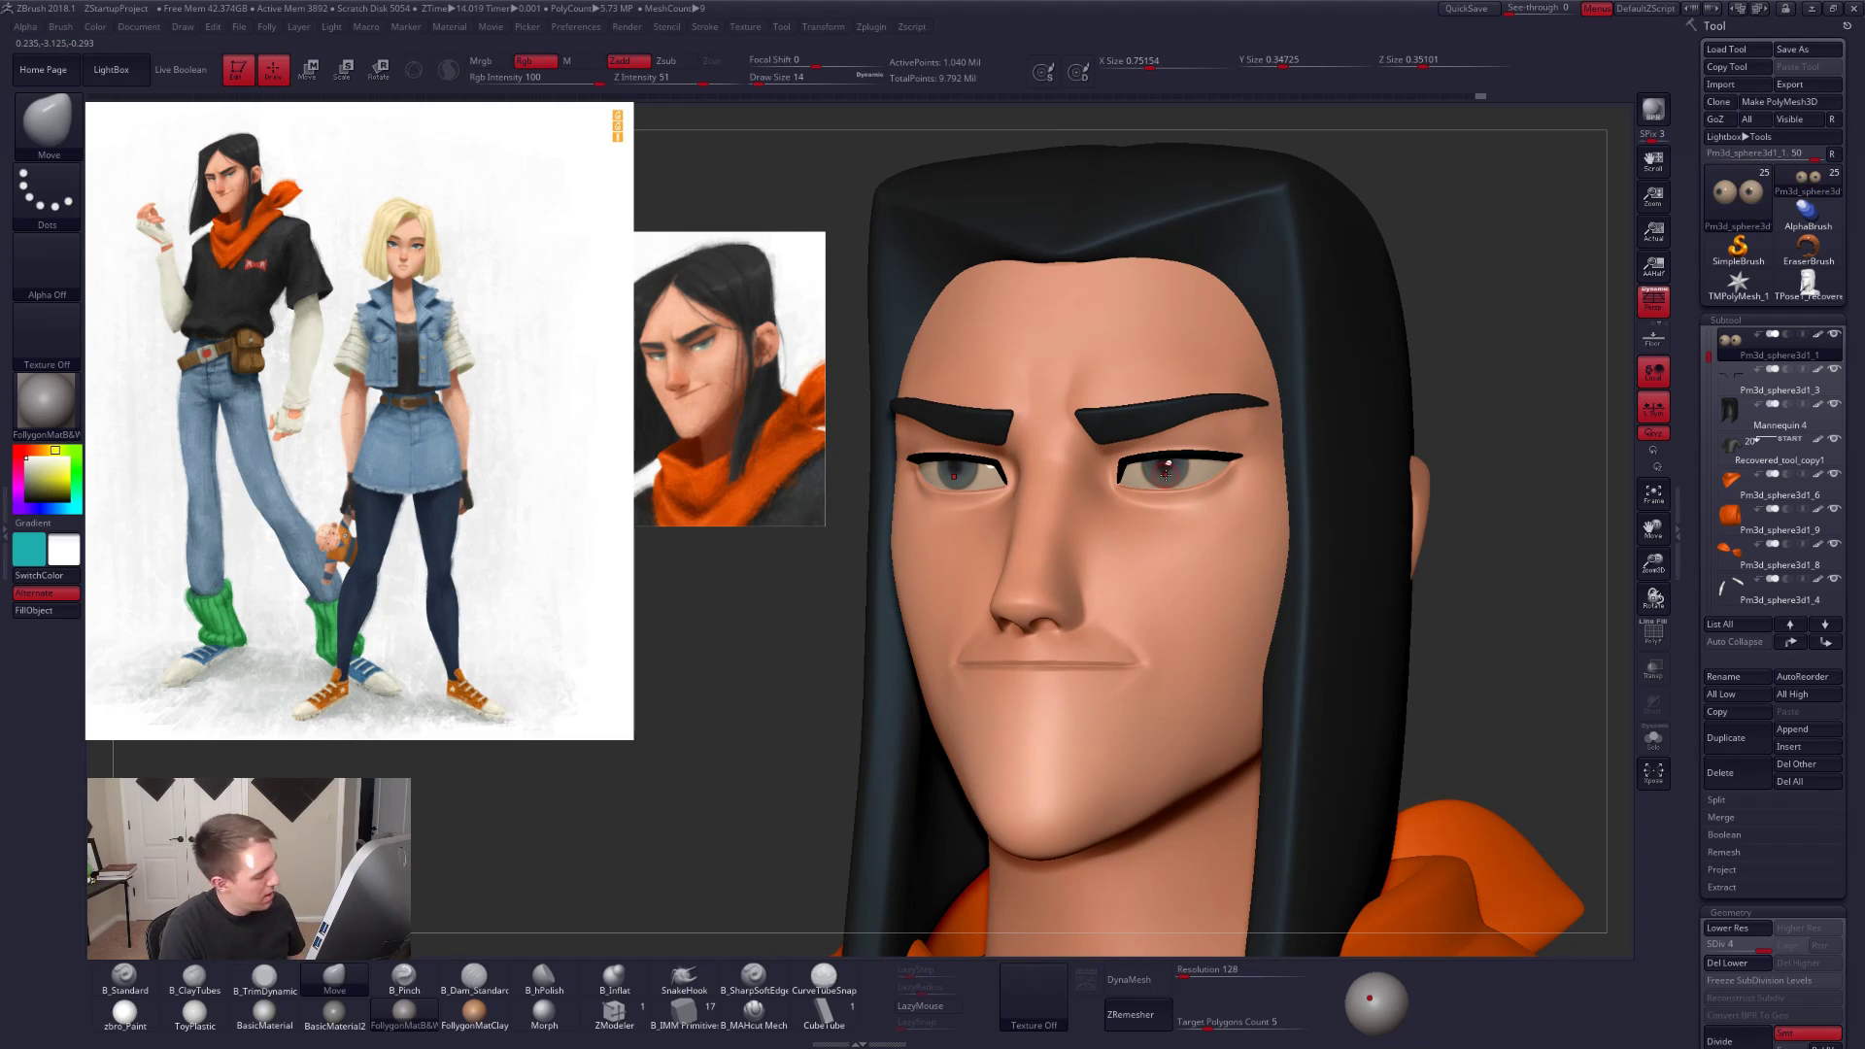
key("f")
key("f")
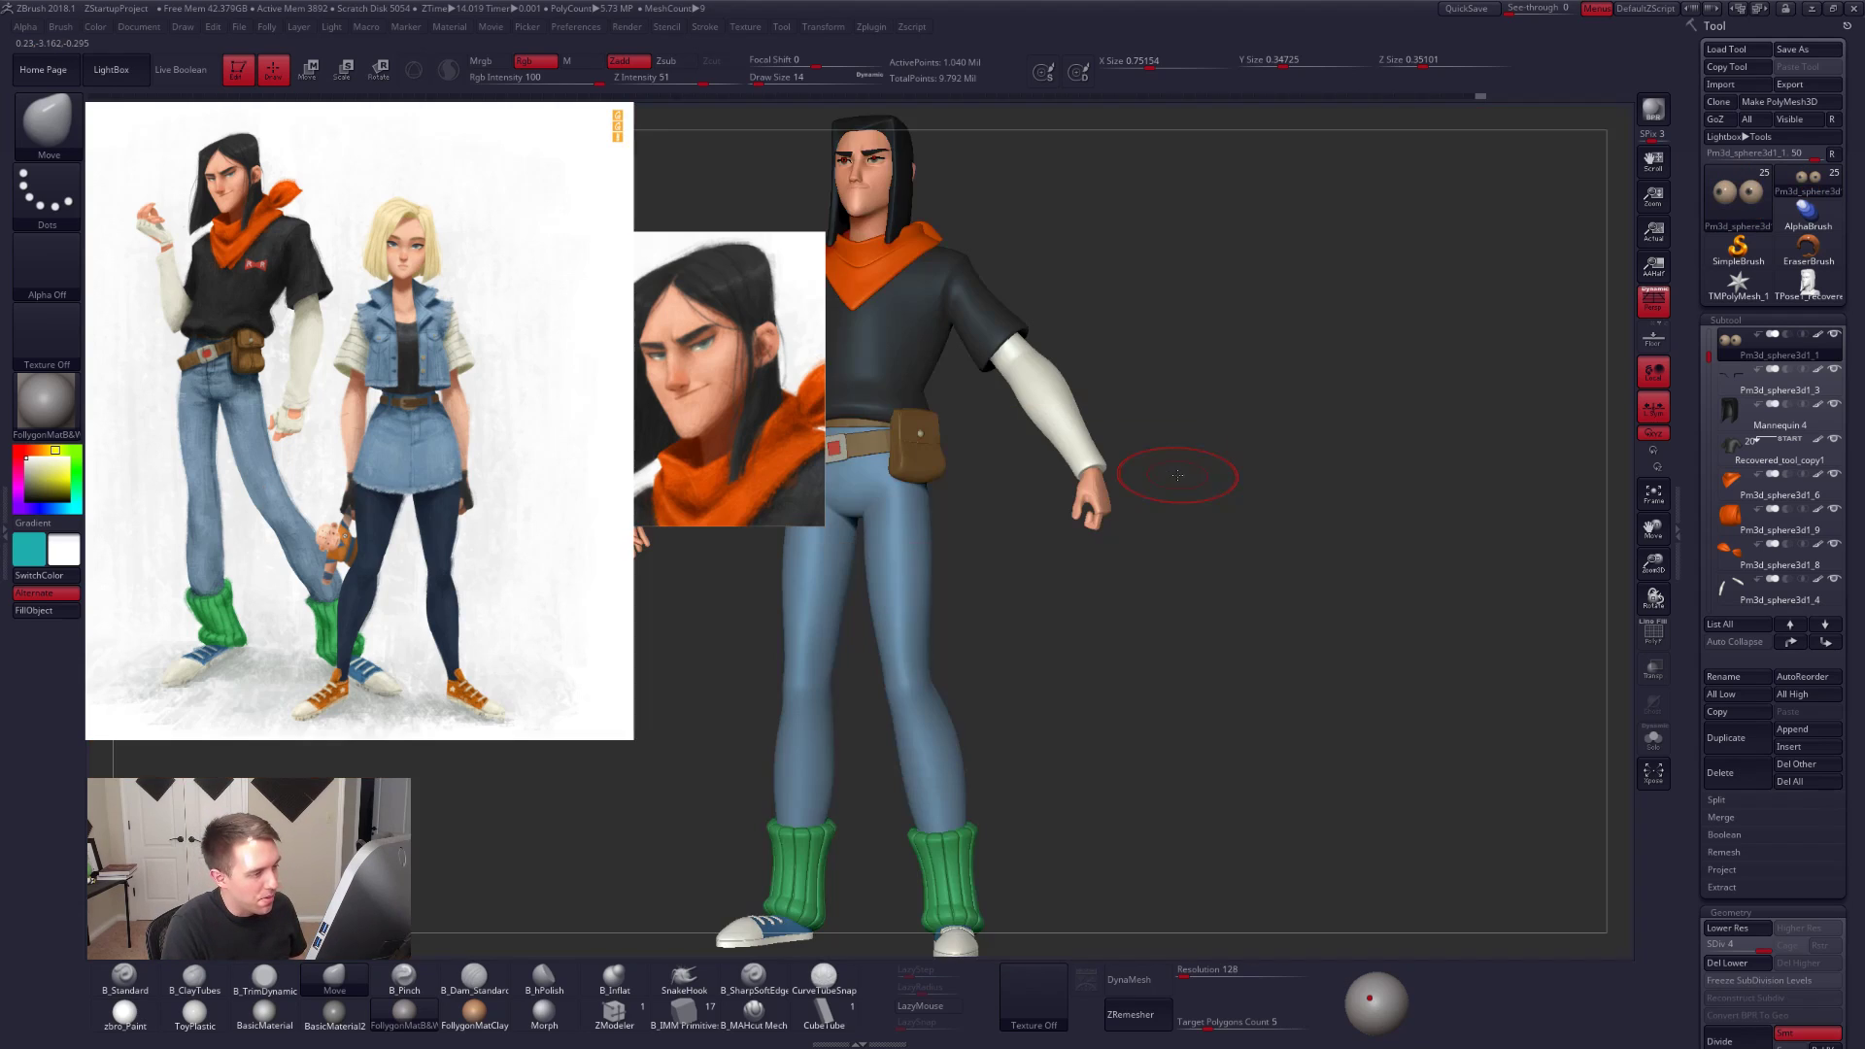
left_click_drag(1184, 474, 1355, 573, "alt")
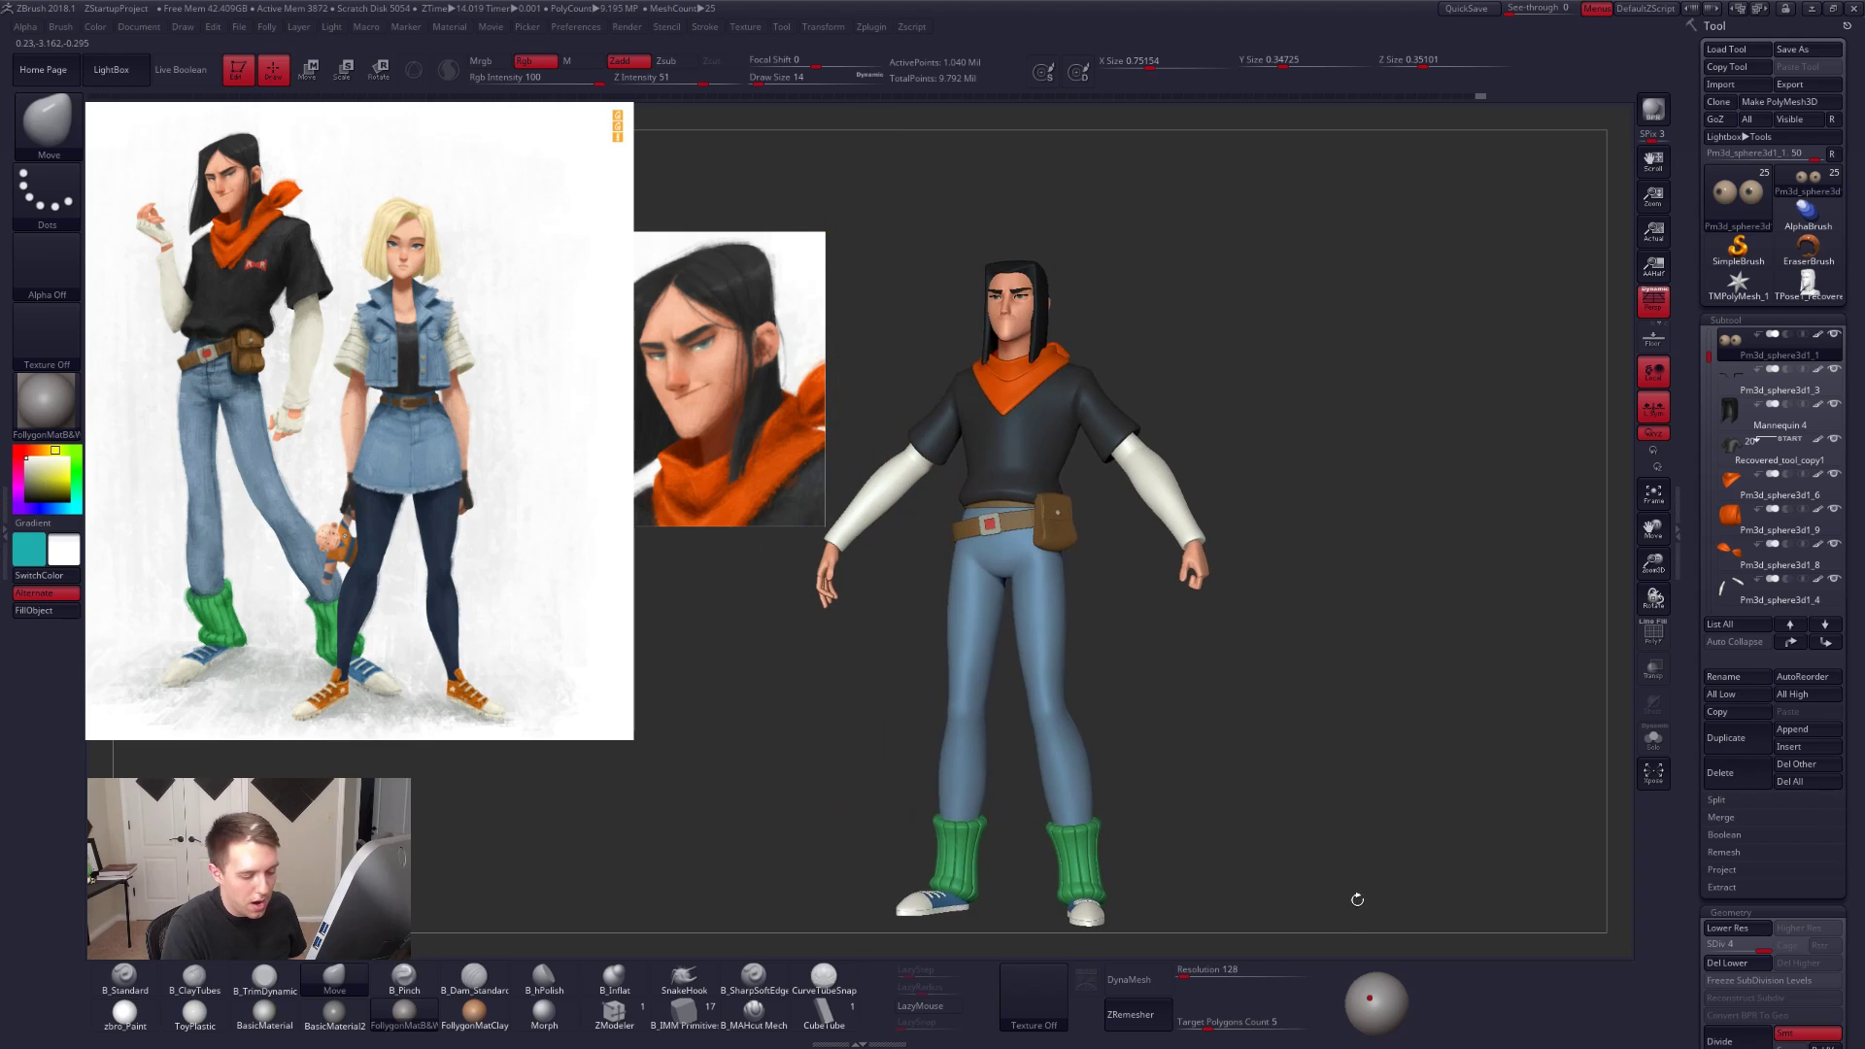
left_click(1378, 985)
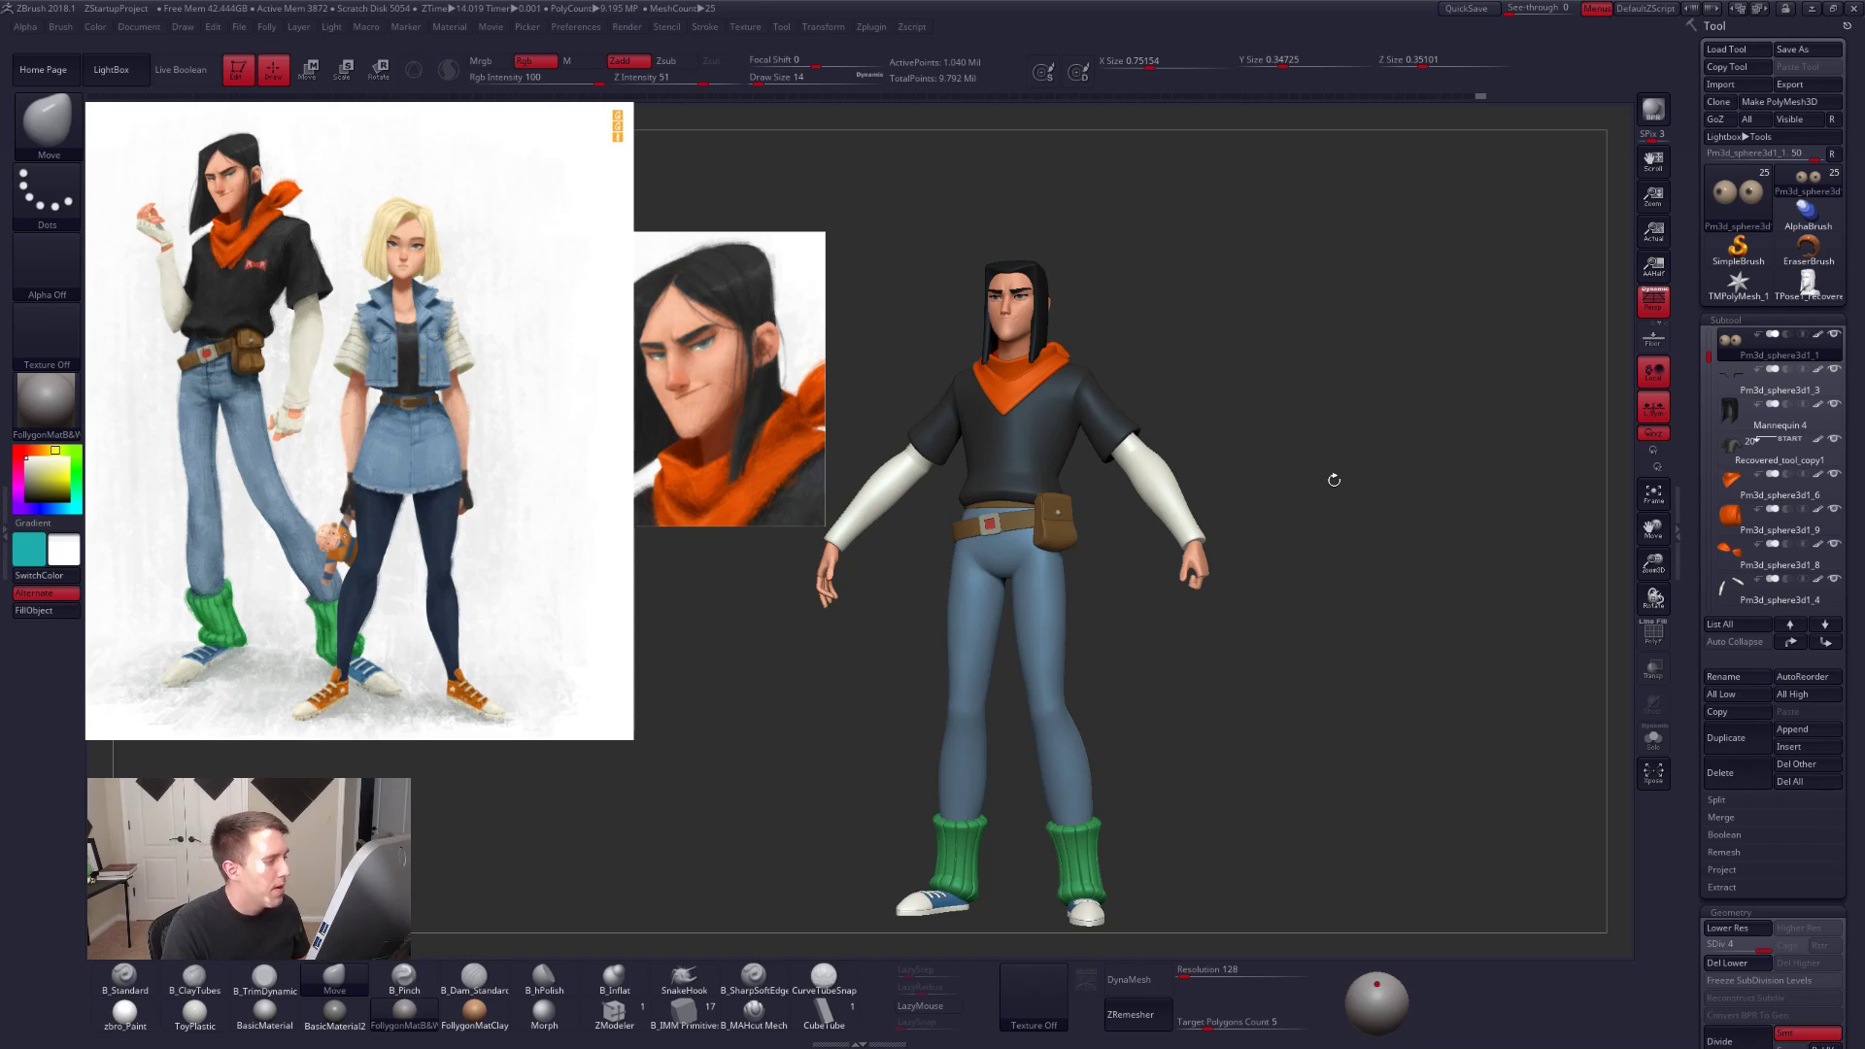
Step: Switch to Chrome and look through the products on the Follygon Gumroad page
key("alt+Tab")
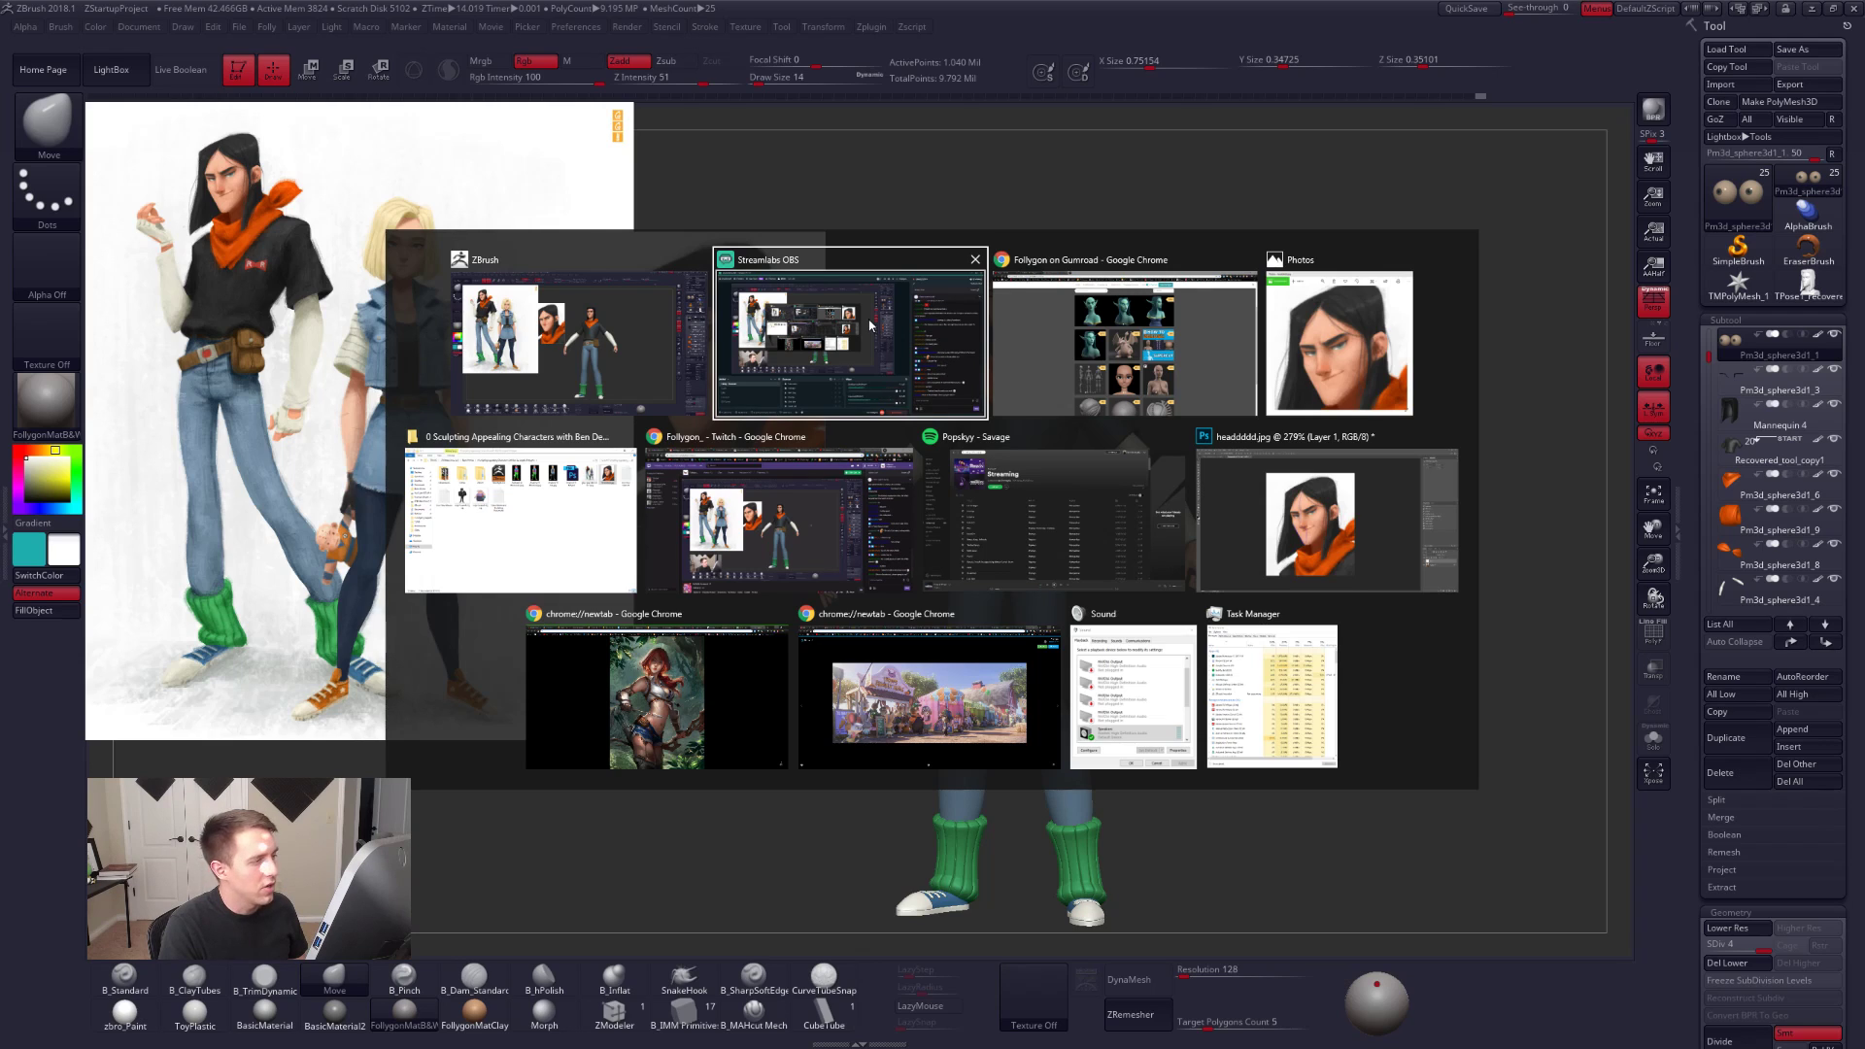
left_click(1057, 329)
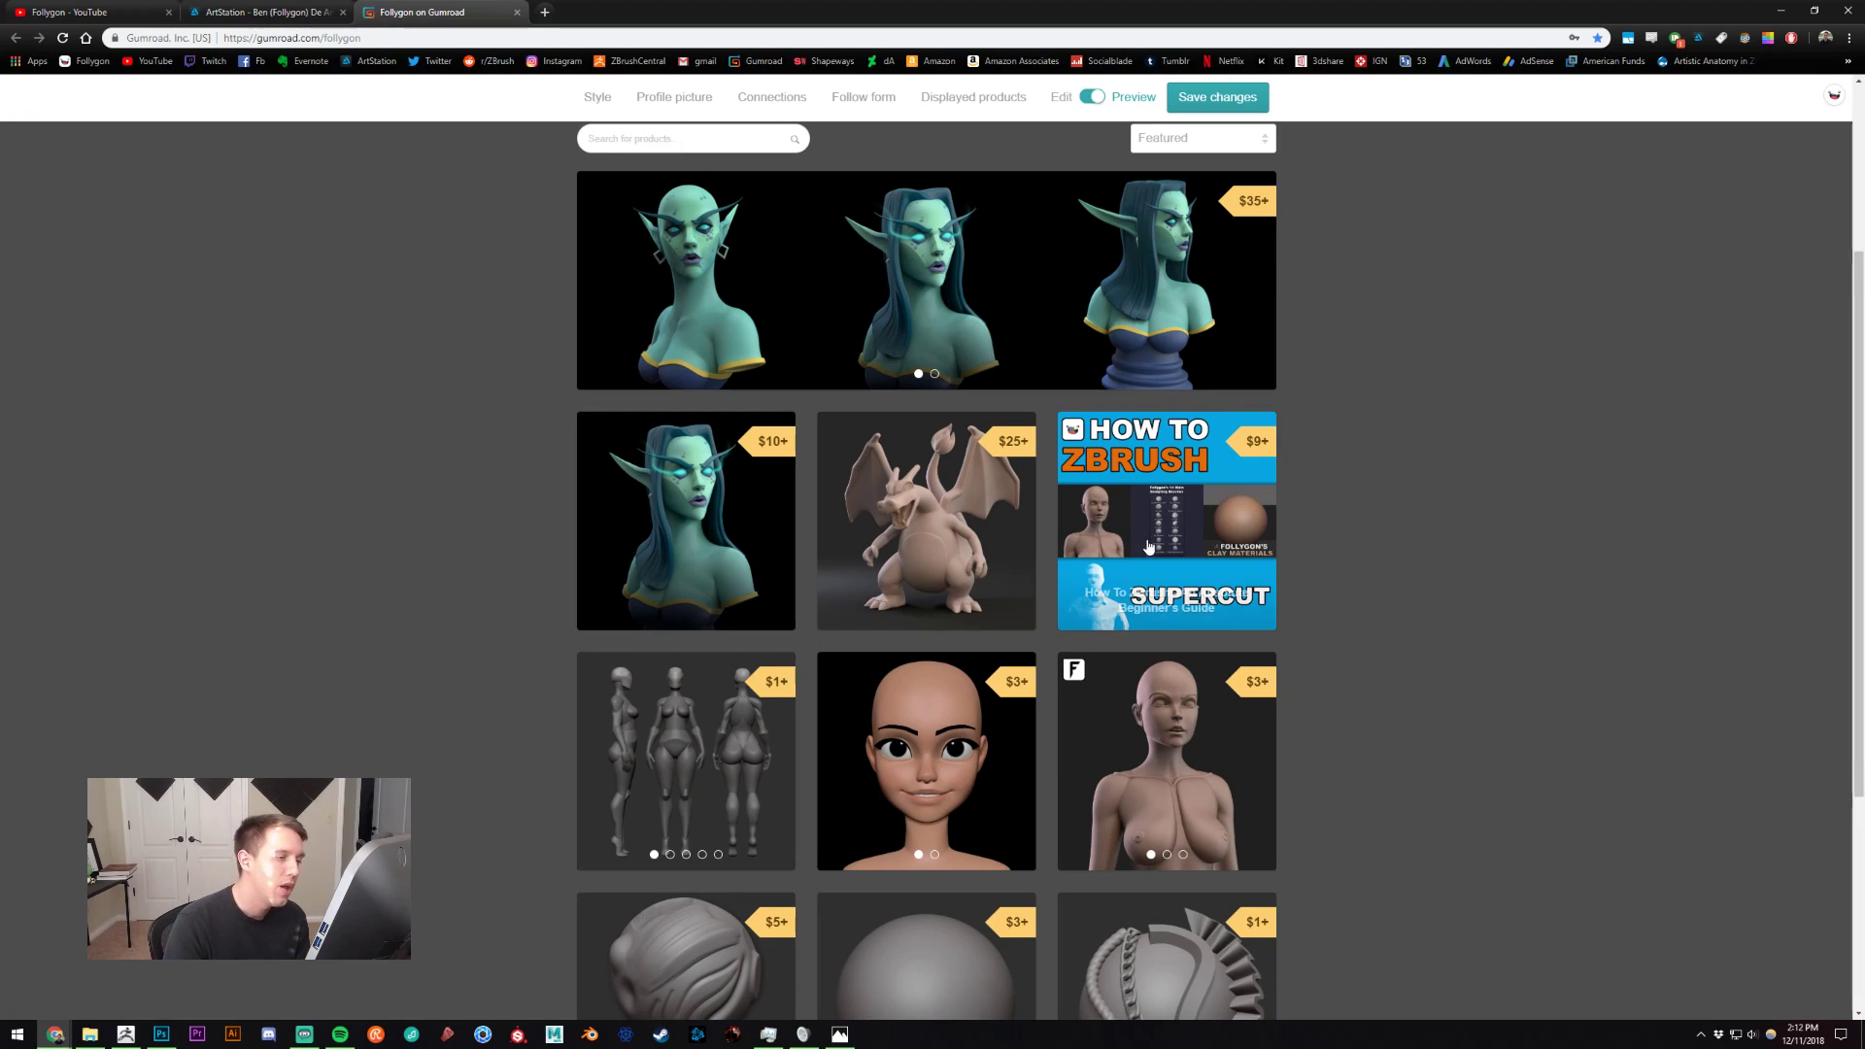
scroll(1312, 508, "down", 3)
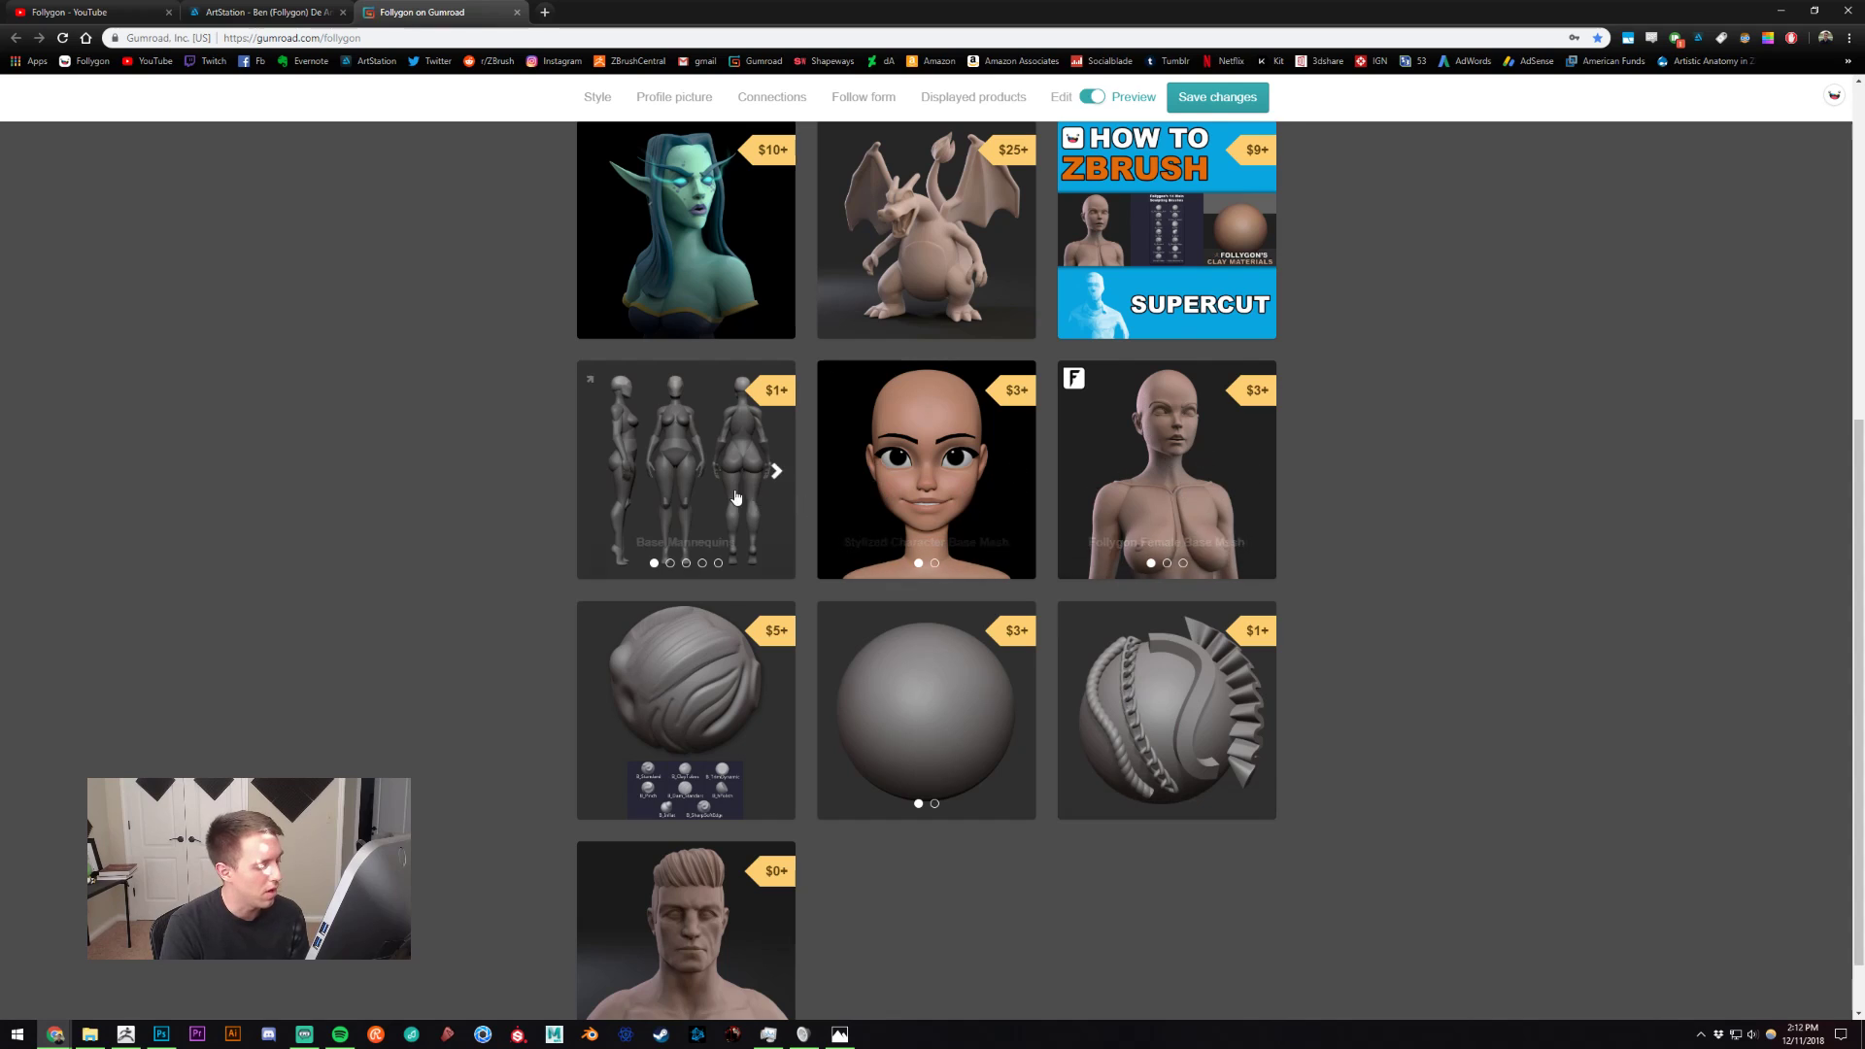
scroll(1321, 532, "down", 1)
scroll(1344, 550, "up", 5)
scroll(1325, 486, "down", 2)
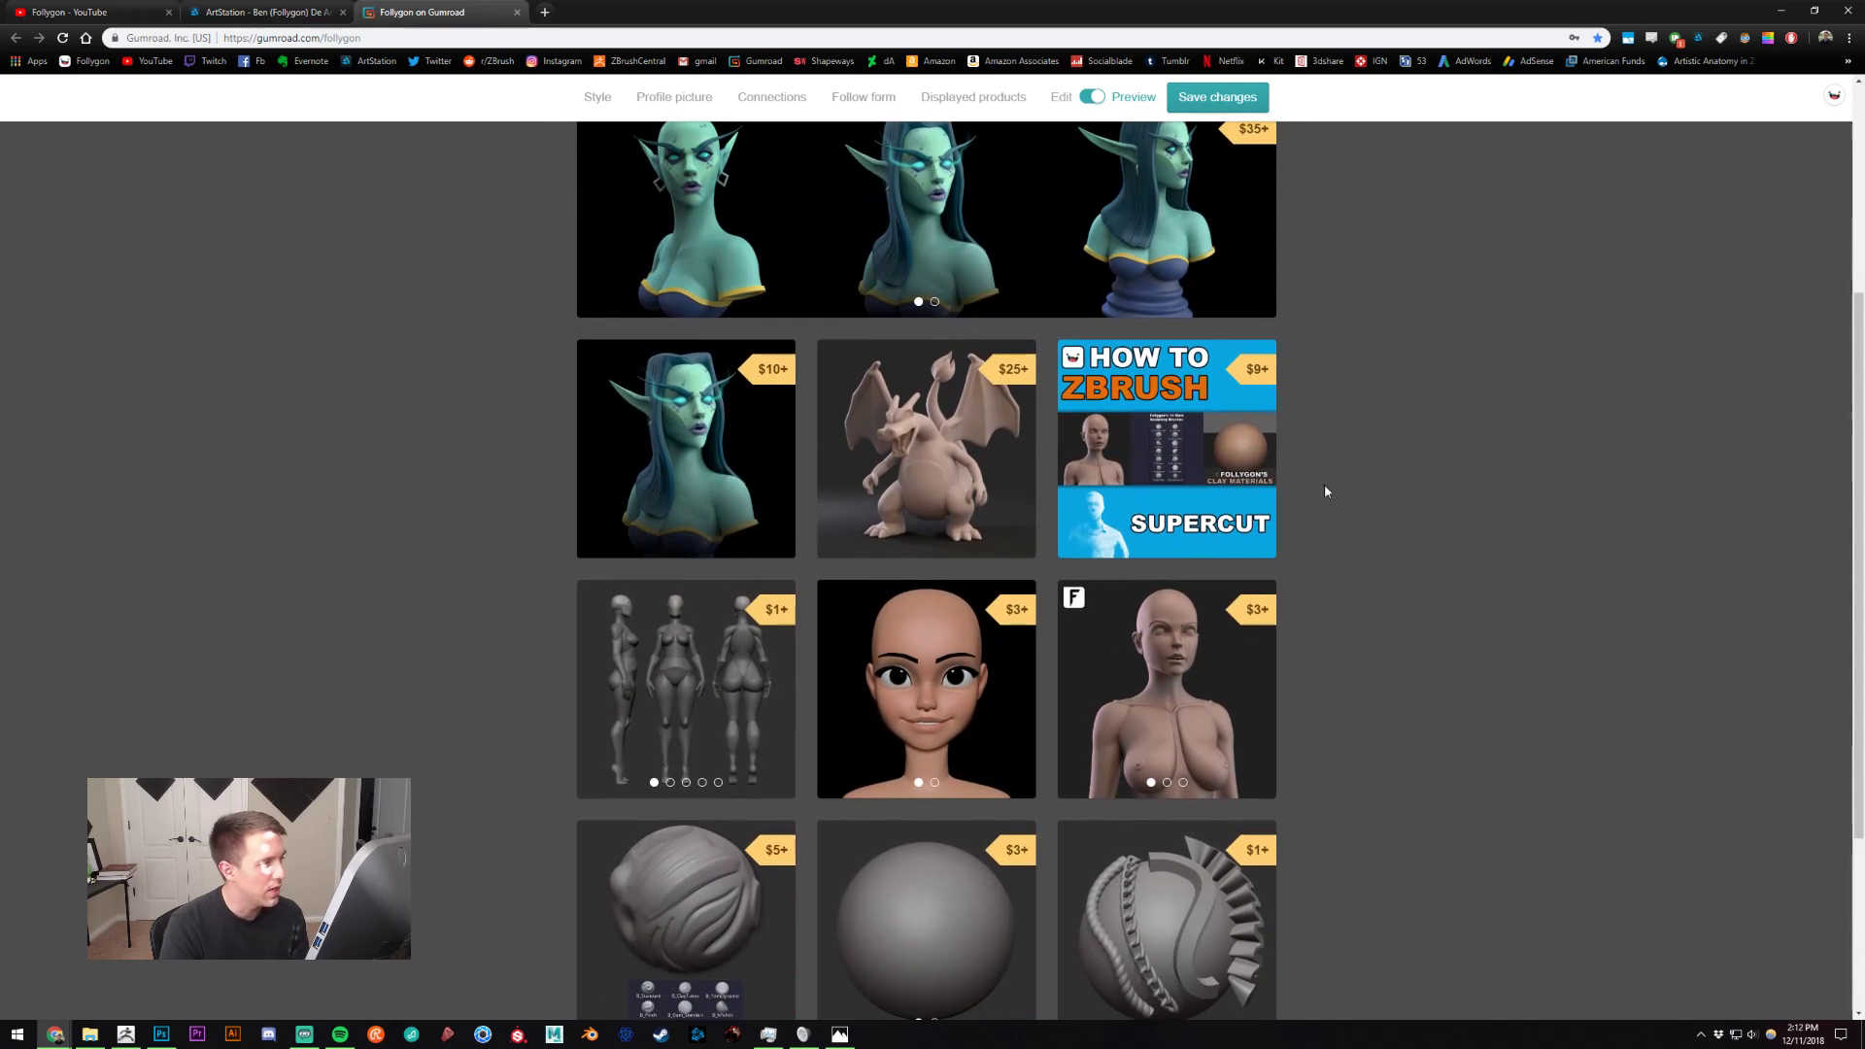
scroll(874, 437, "up", 1)
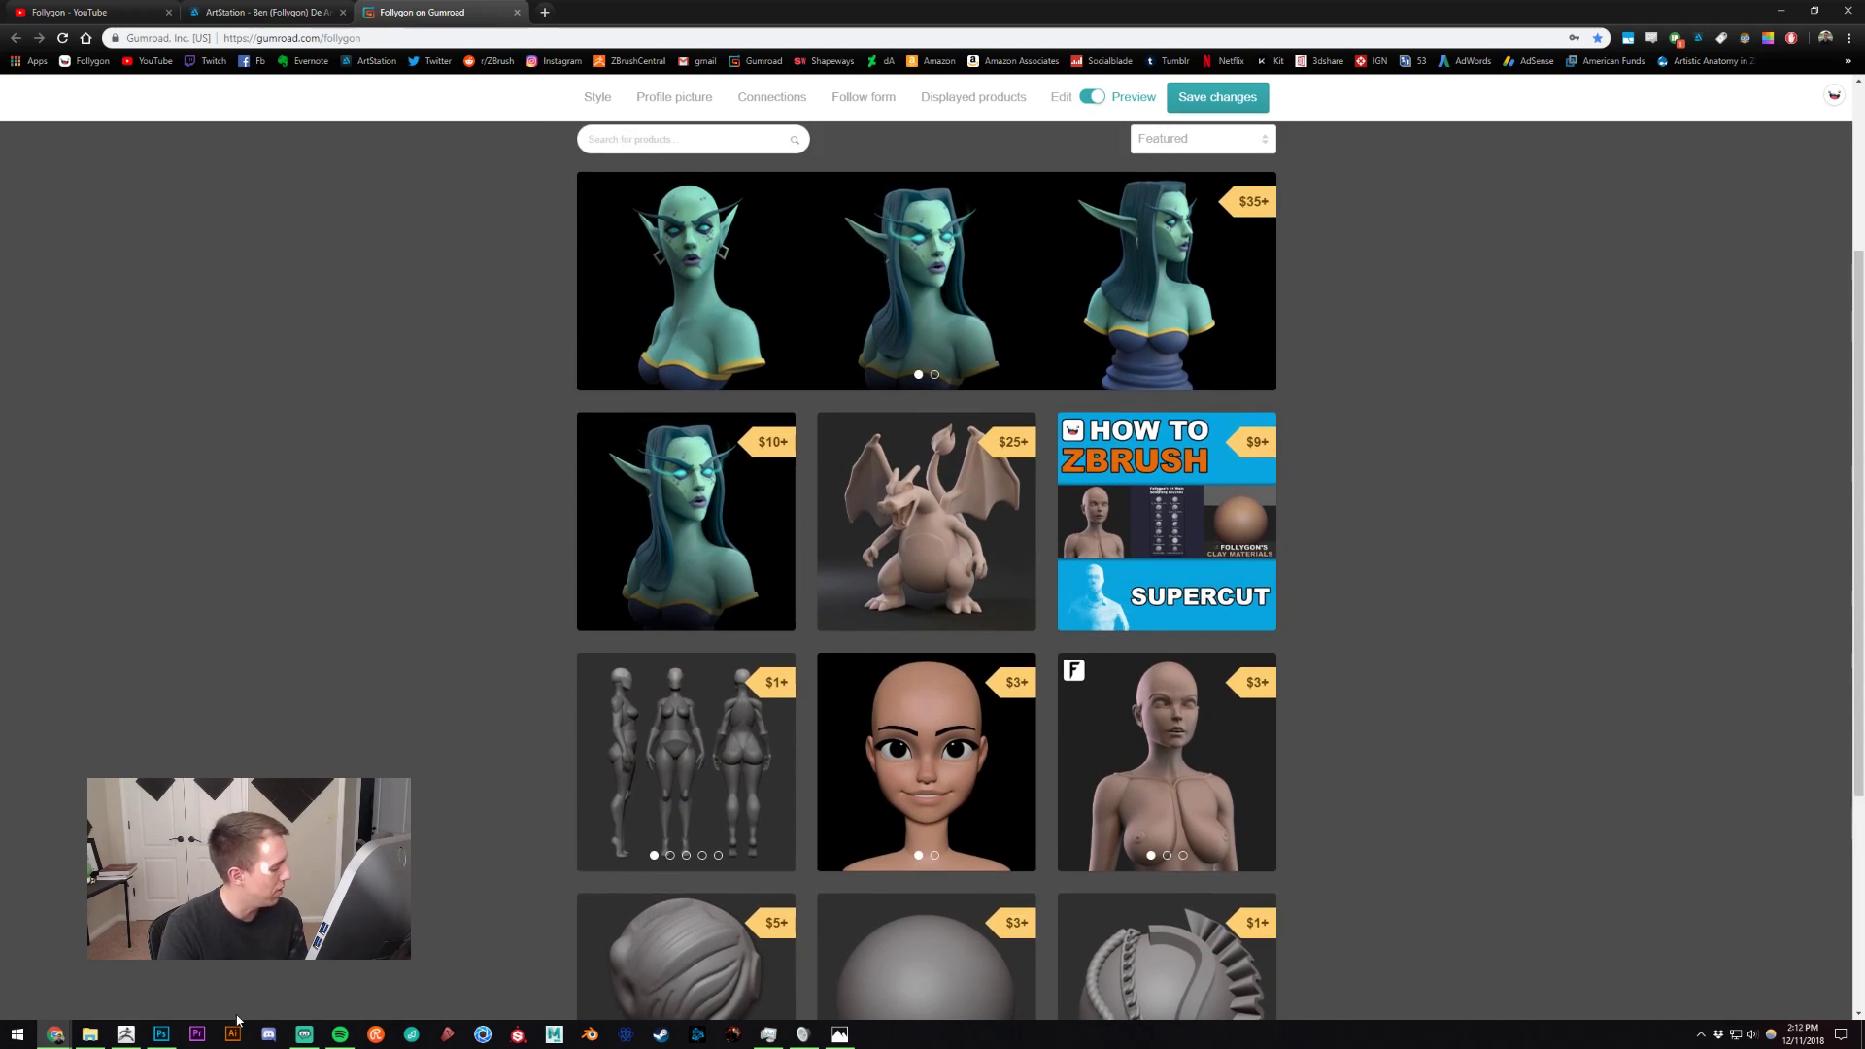
Step: Show the uploaded videos on the Follygon YouTube channel and return to ZBrush
mouse_move(132, 1041)
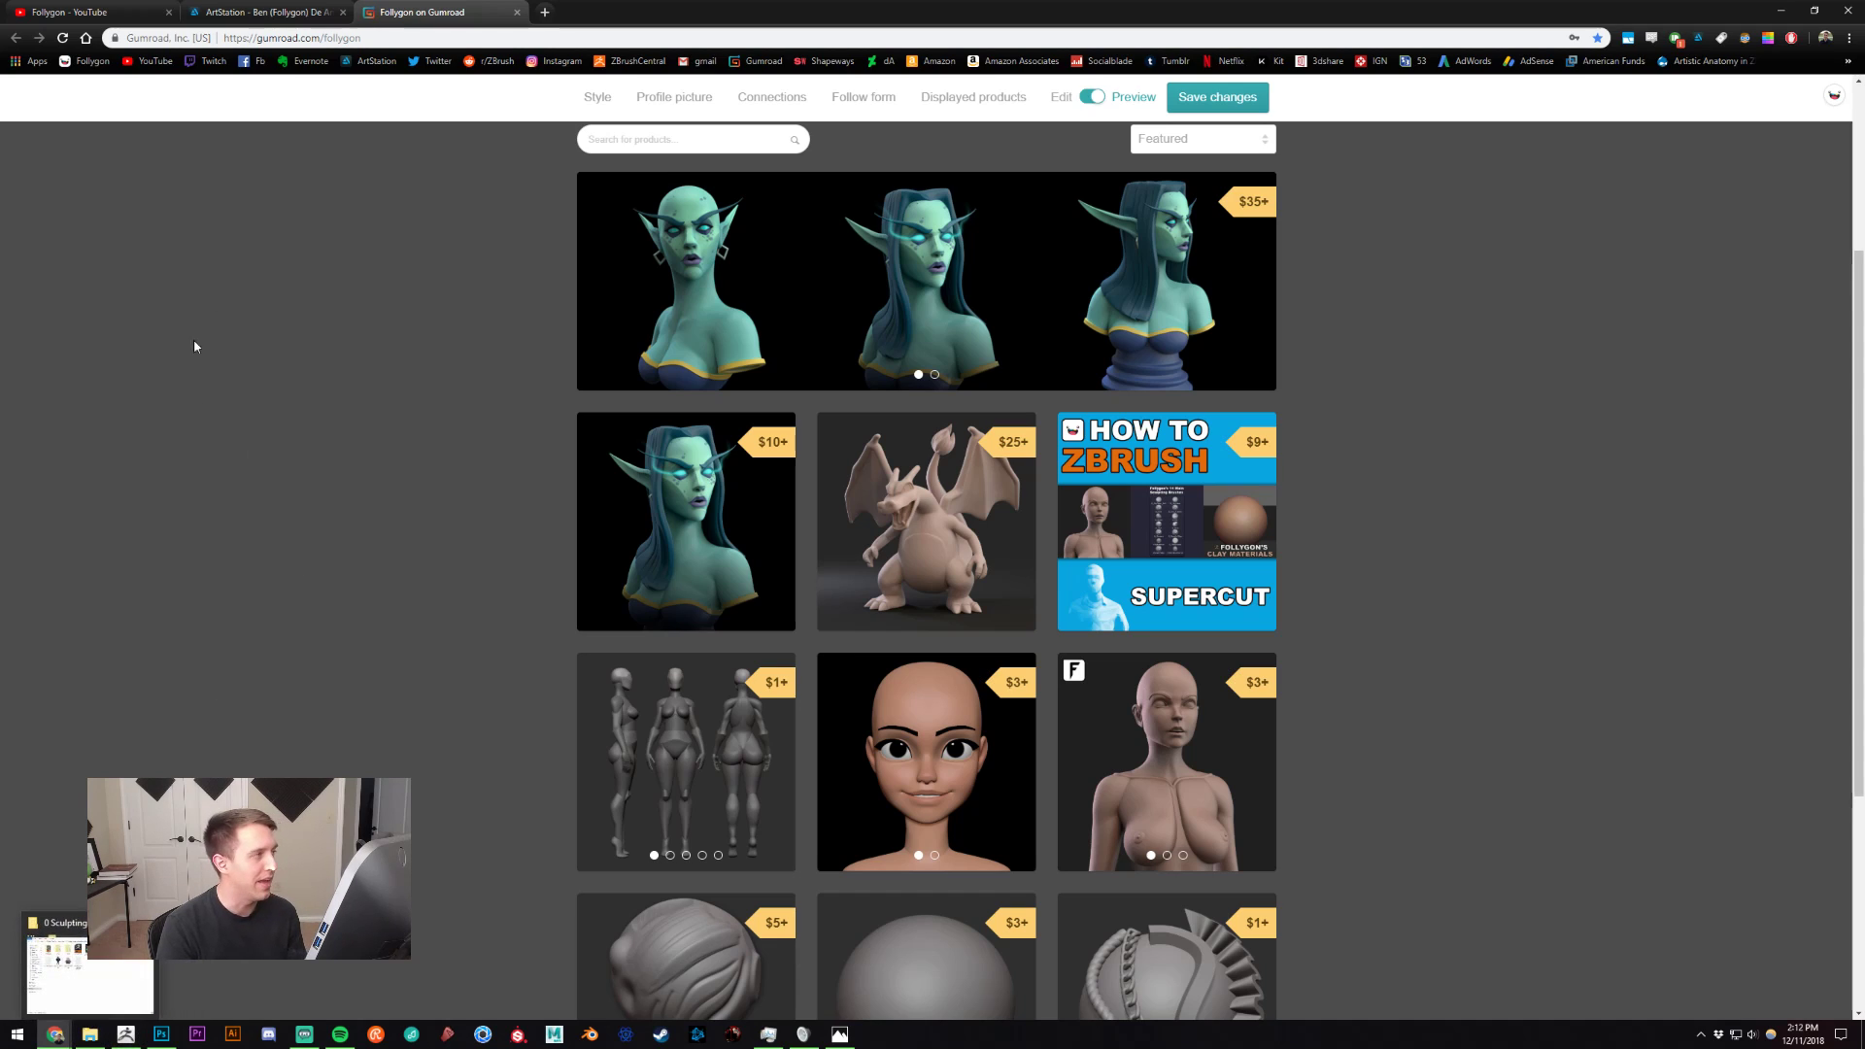
left_click(92, 11)
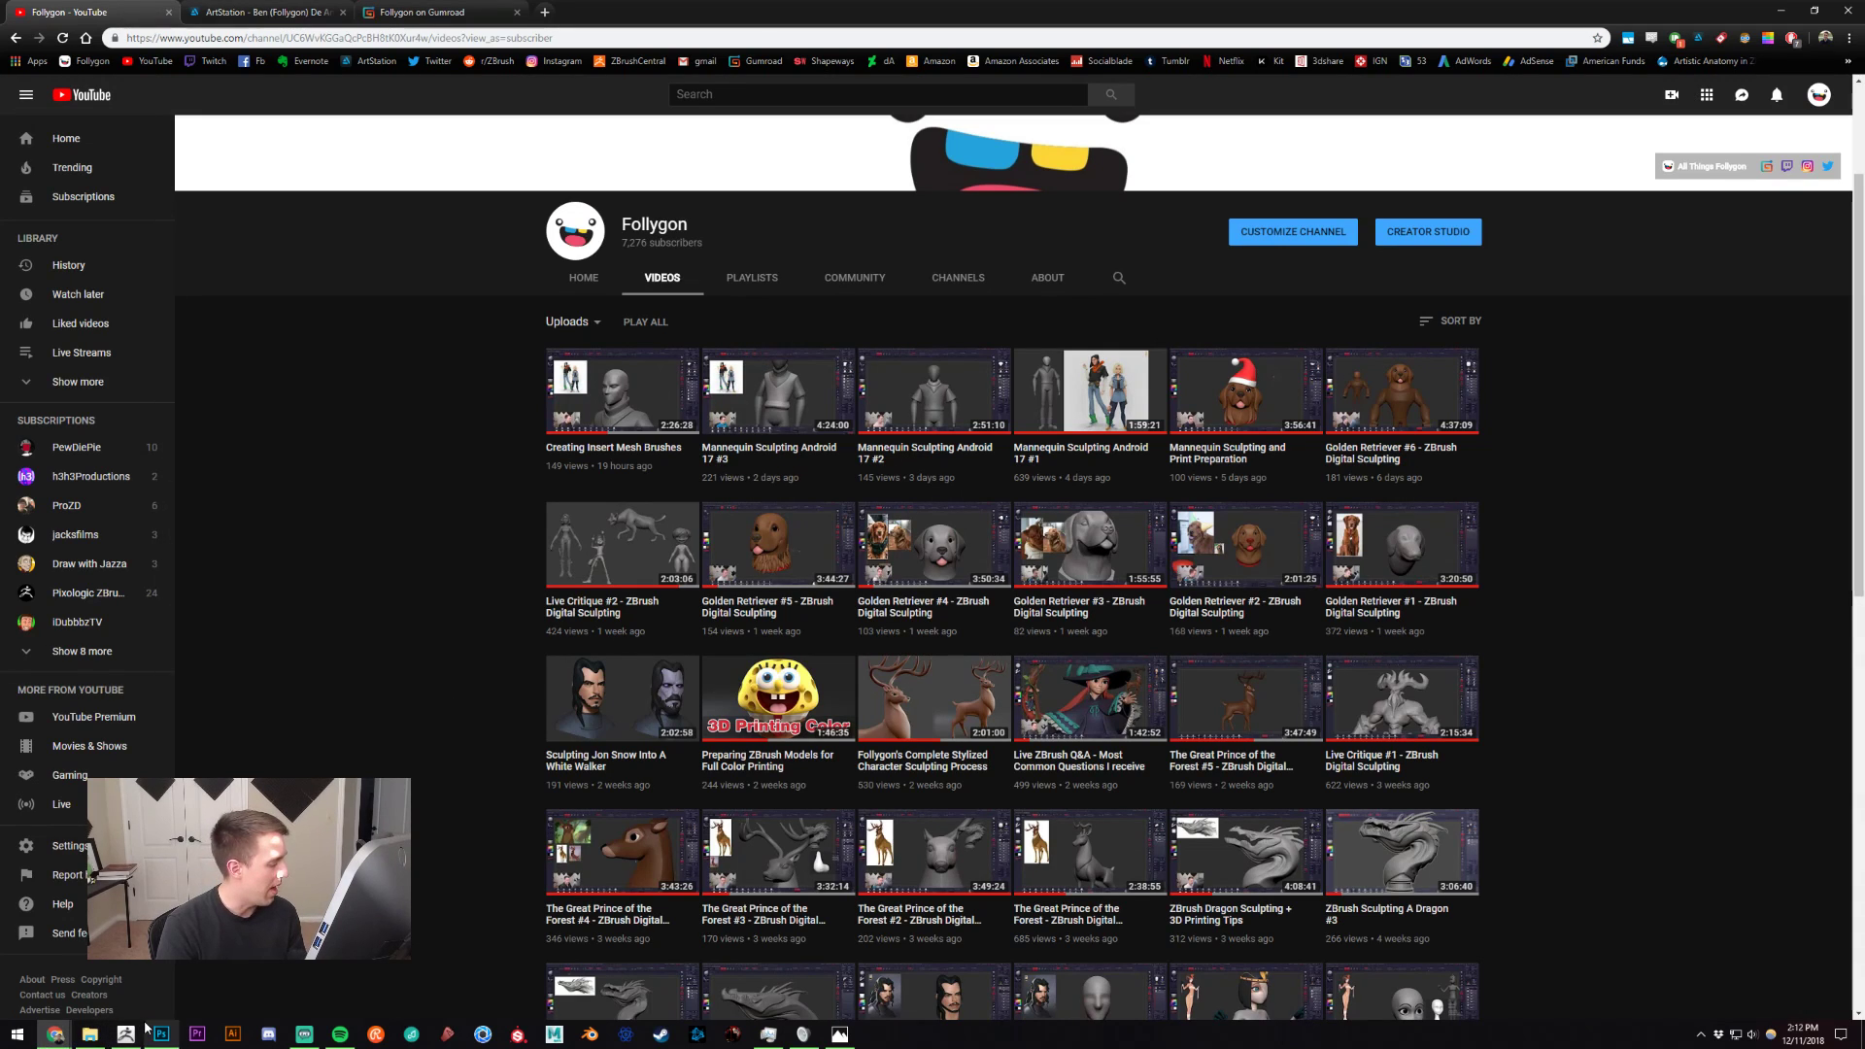
left_click(125, 1035)
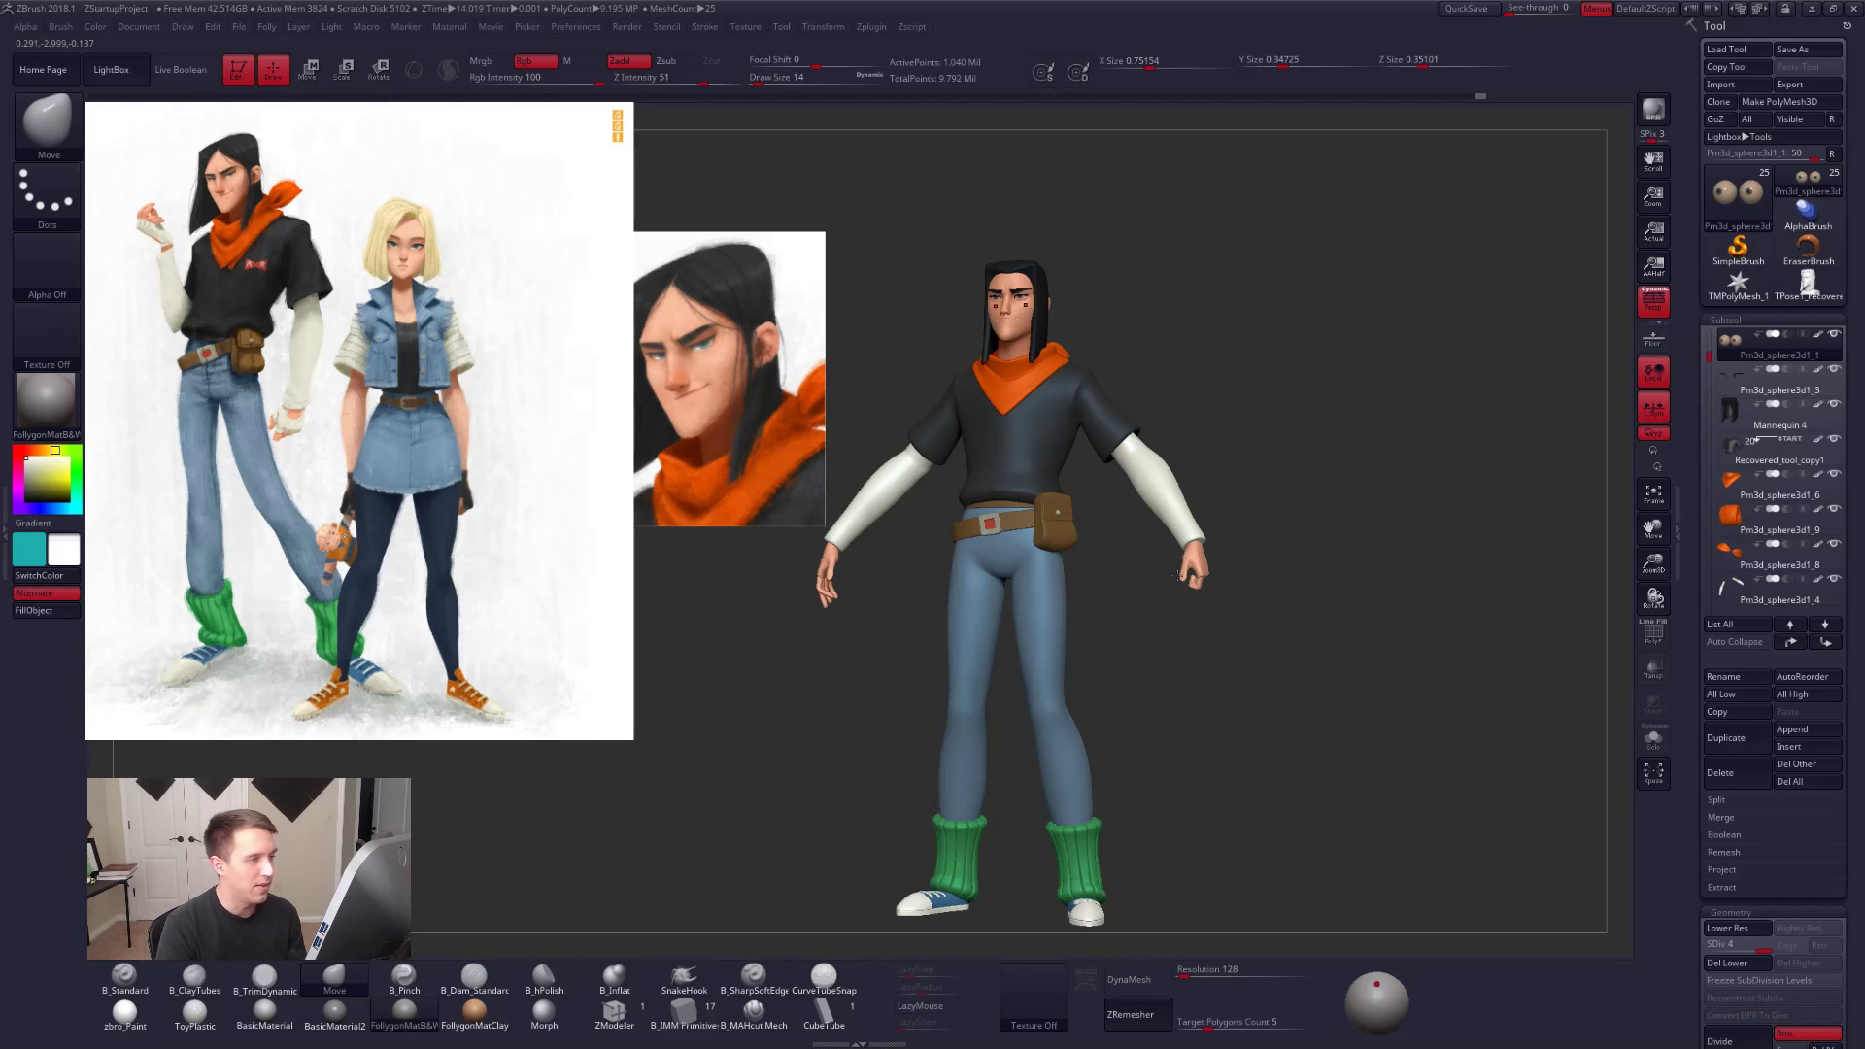